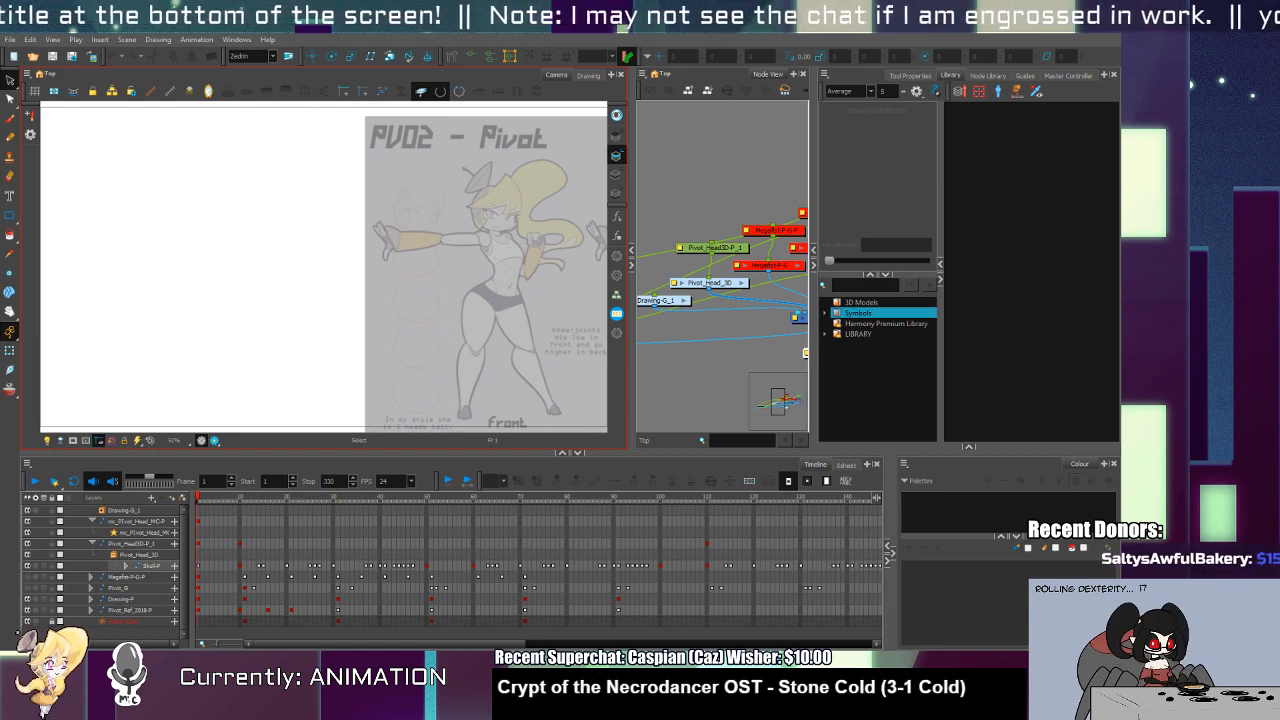
Step: Scrub through the timeline to review the head rig's poses, ending at frame 307
click(252, 541)
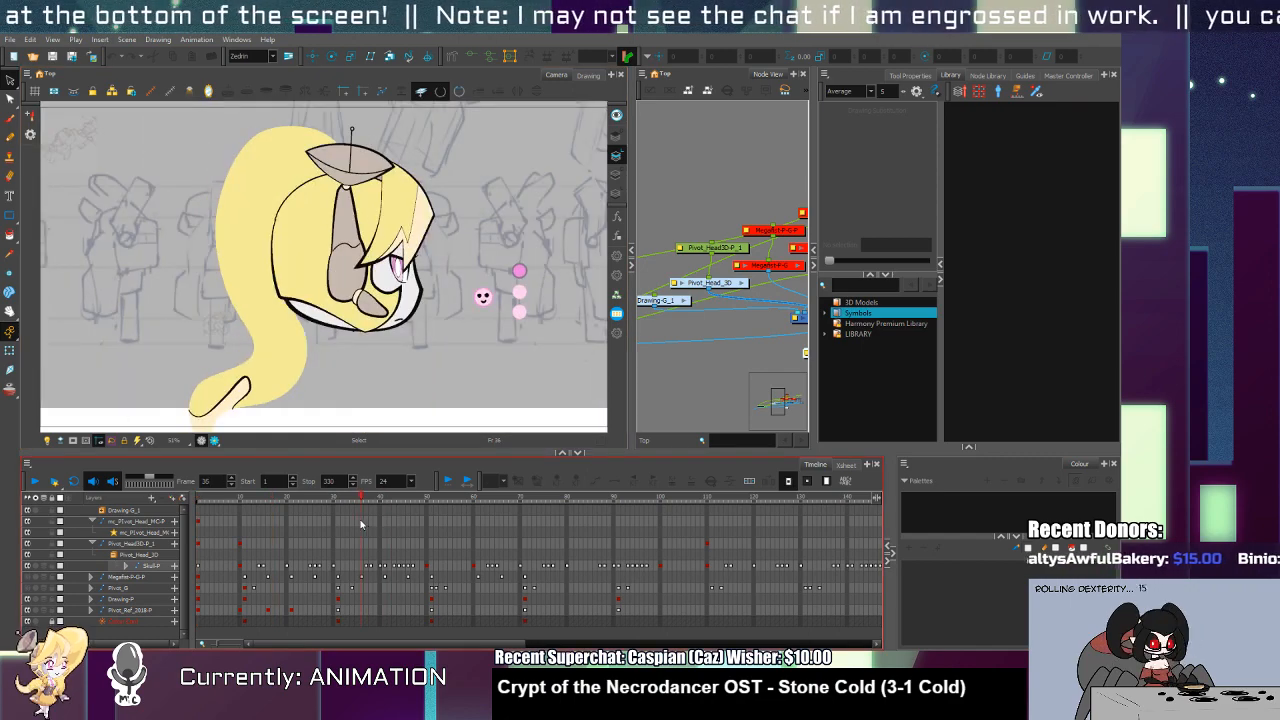
drag(252, 541, 665, 570)
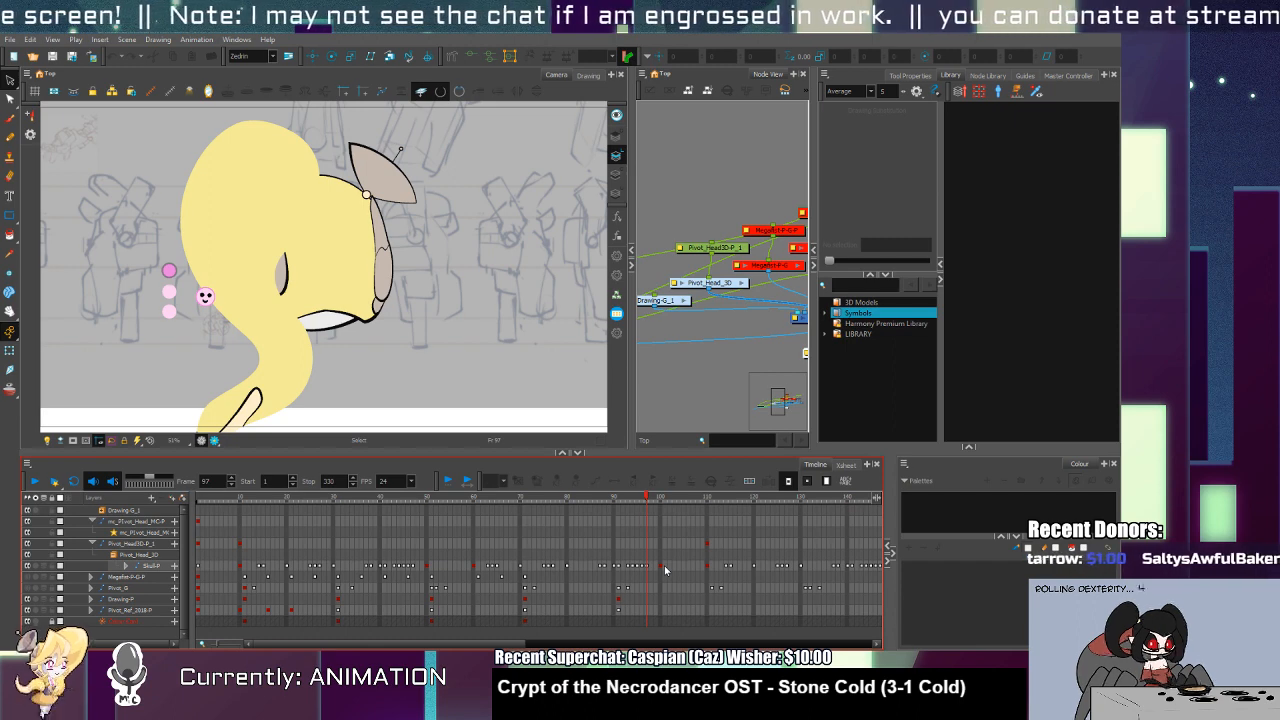
click(573, 391)
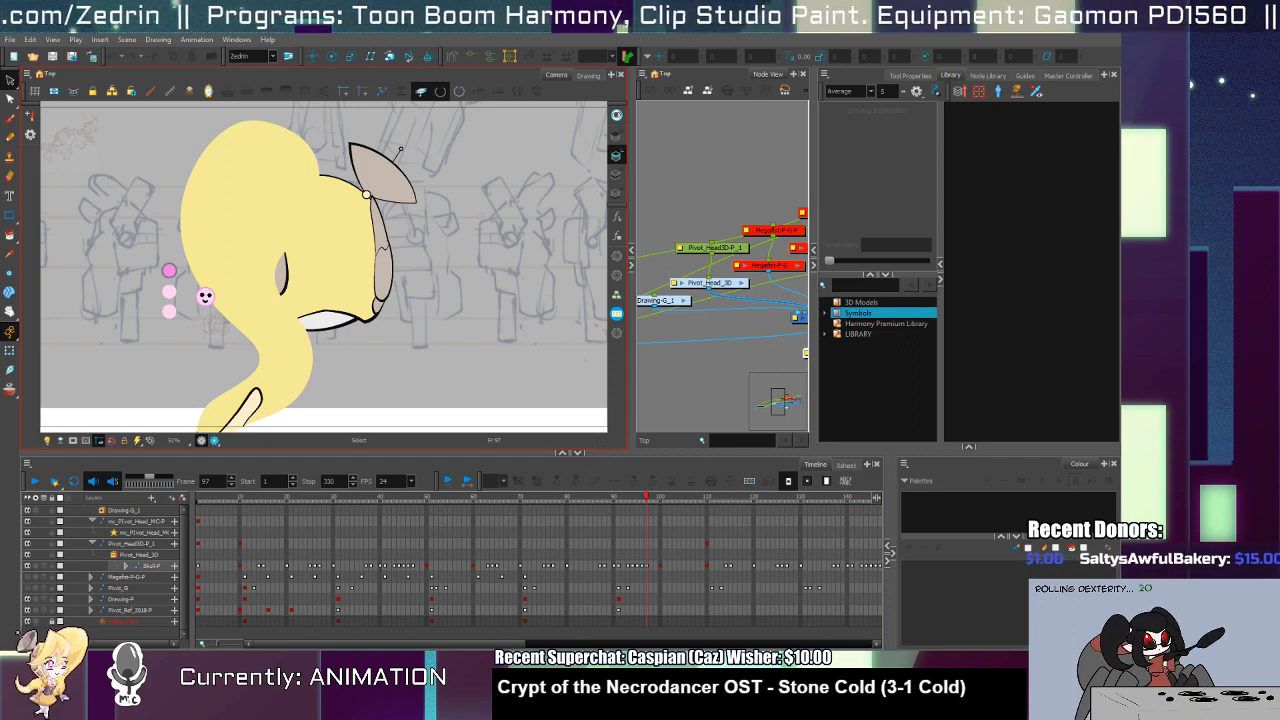
mouse_move(645, 522)
mouse_down()
mouse_move(758, 522)
mouse_move(890, 548)
mouse_up()
mouse_move(760, 569)
mouse_down()
mouse_move(745, 569)
mouse_move(758, 569)
mouse_up()
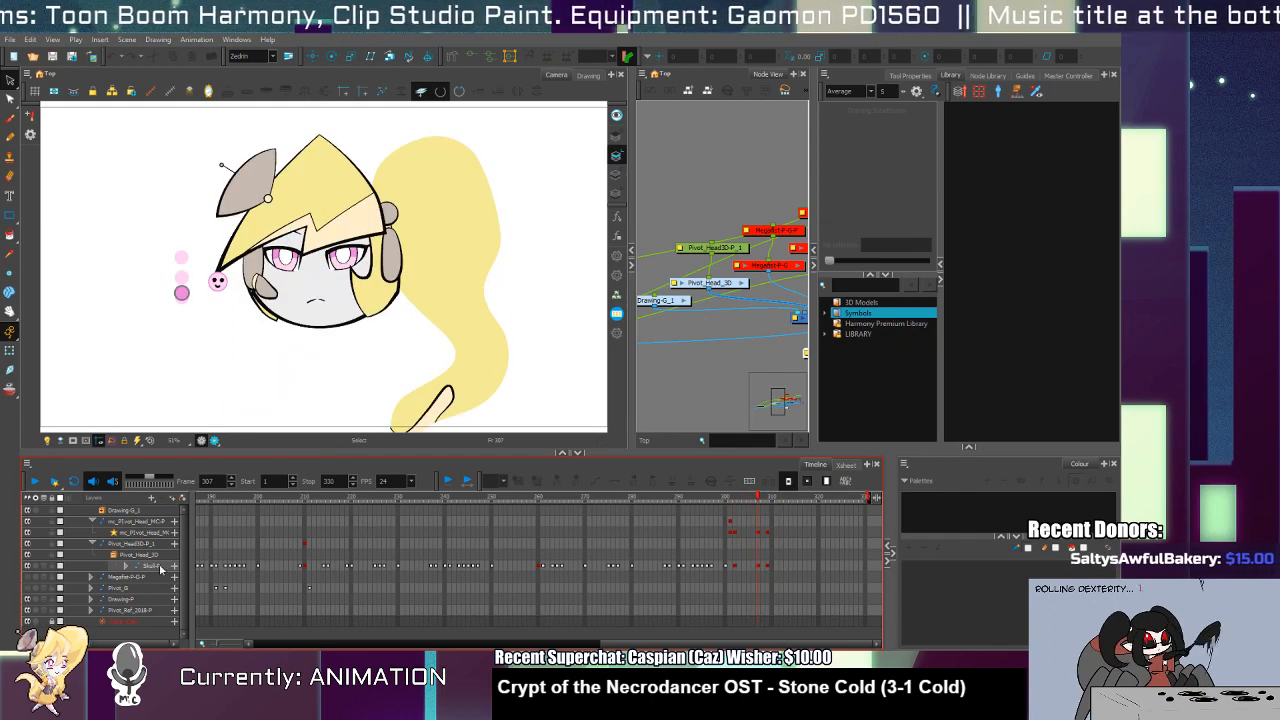
Step: Select the mc_Pivot_Head_MC controller layer and bring its slider box into view below the head
click(156, 533)
key(alt+z)
alt+click(372, 373)
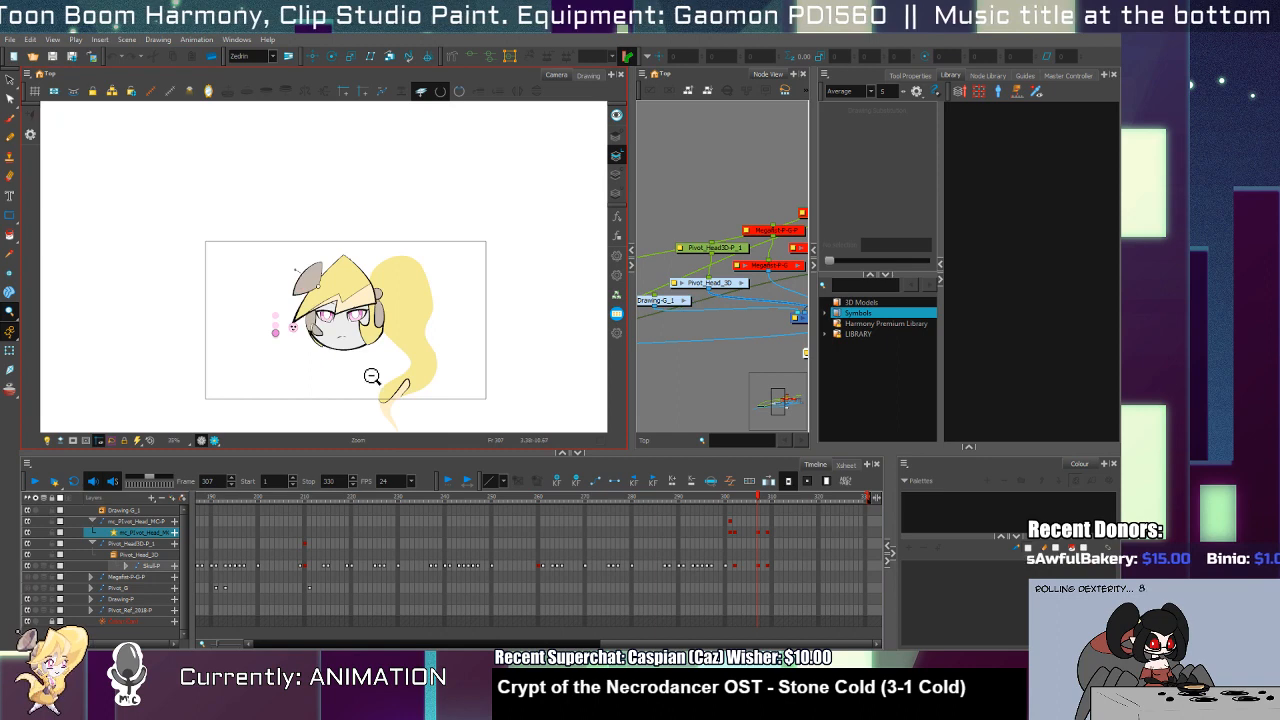
alt+click(372, 376)
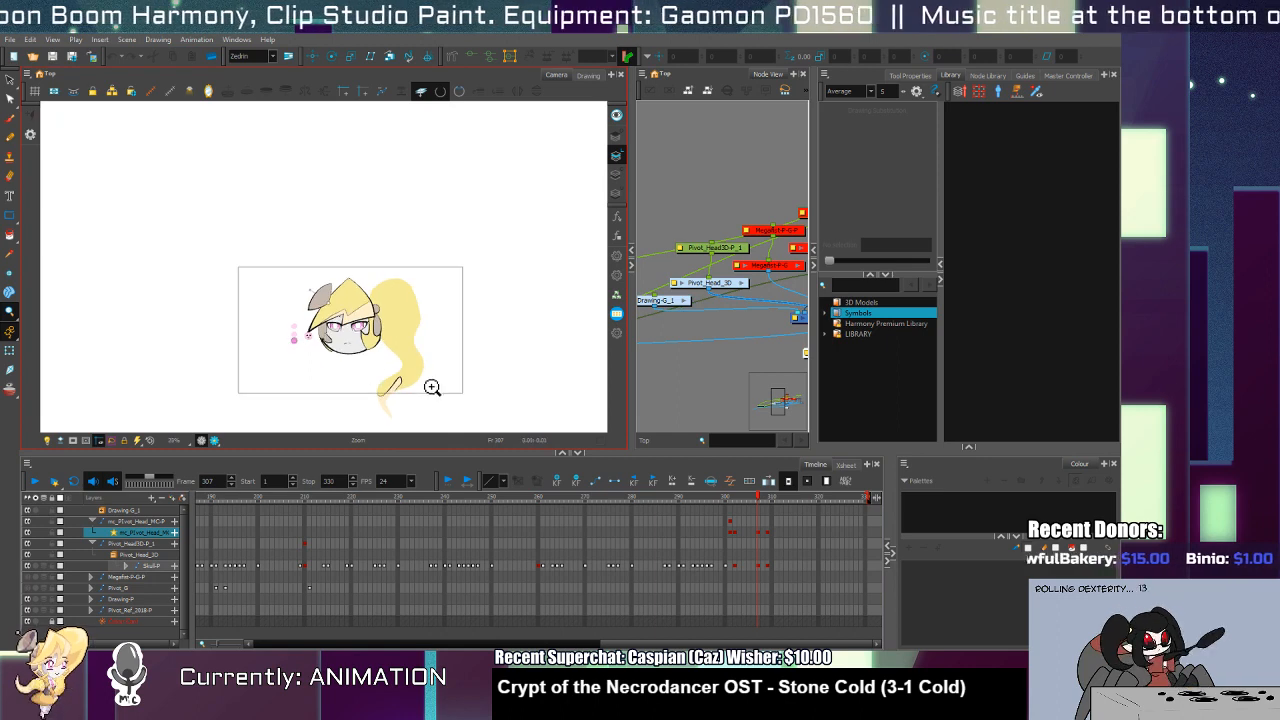
key(space)
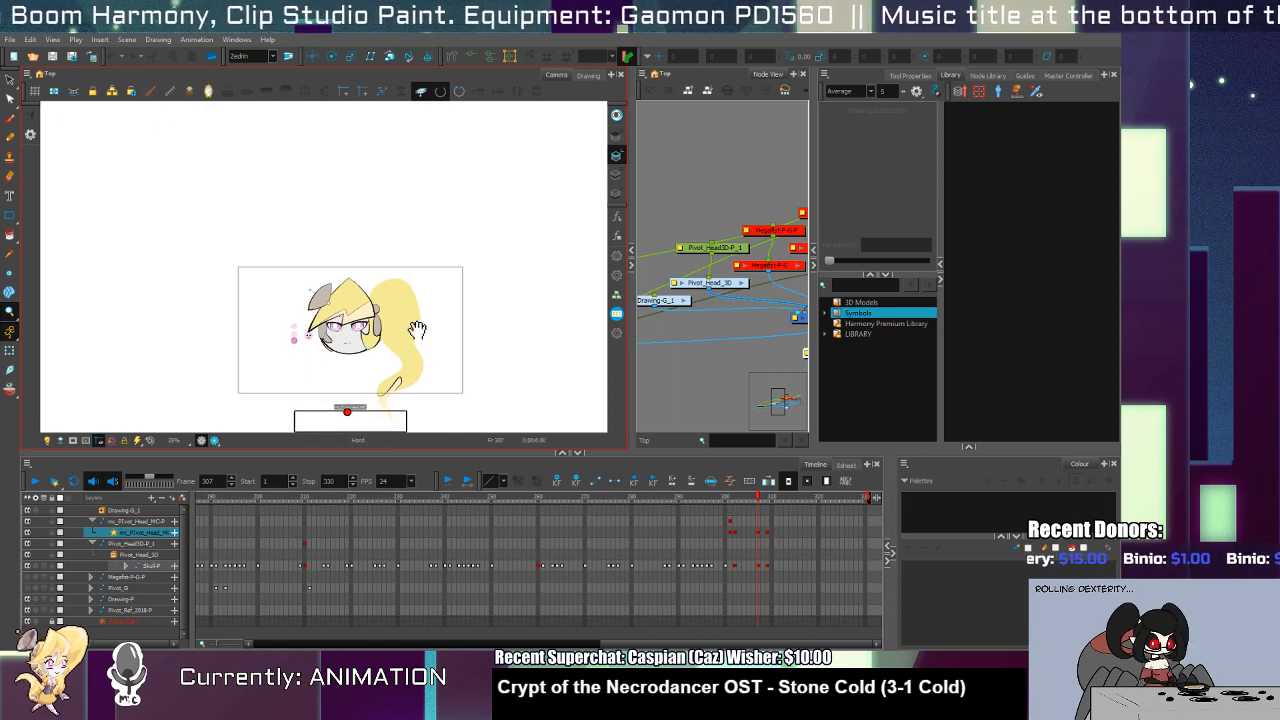
drag(417, 330, 377, 266)
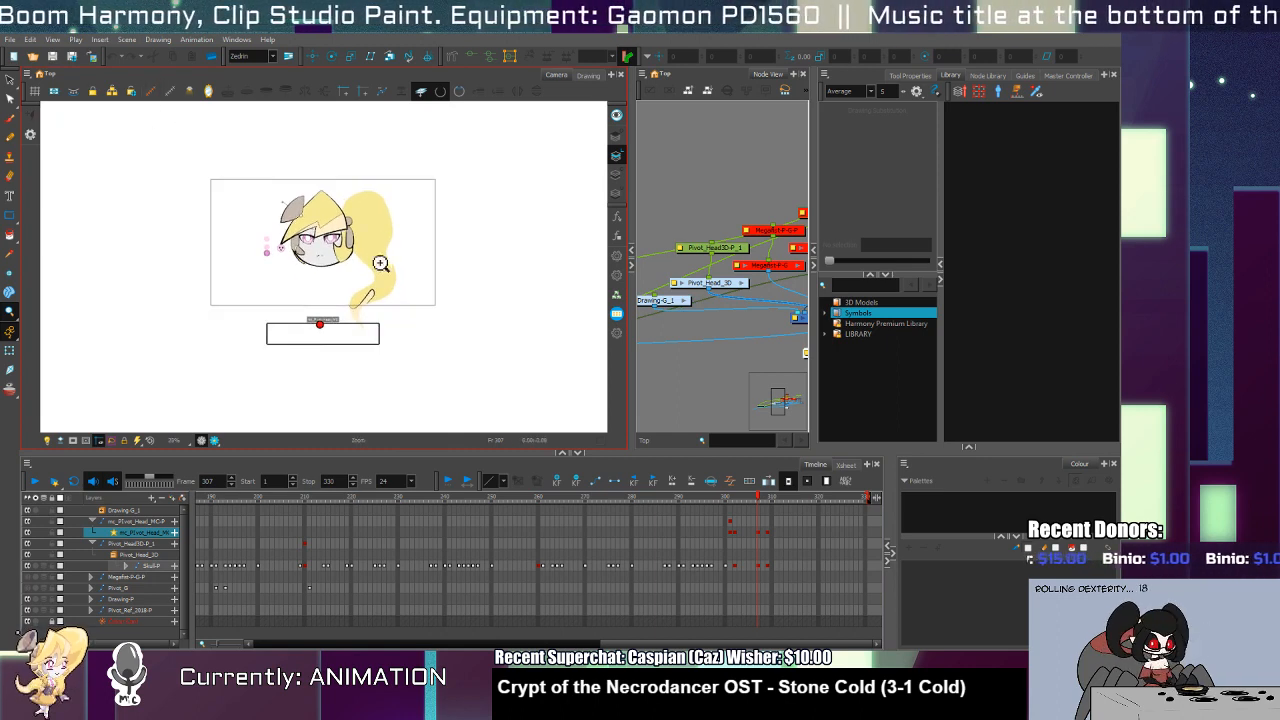
Step: Turn and tilt Pivot's head at frame 307 by moving the mc_Pivot_Head_MC controller point within its box
click(331, 329)
click(309, 334)
mouse_move(290, 354)
mouse_down()
mouse_move(260, 363)
mouse_move(423, 357)
mouse_move(205, 364)
mouse_move(232, 378)
mouse_move(370, 377)
mouse_move(332, 338)
mouse_move(266, 358)
mouse_move(247, 347)
mouse_move(324, 348)
mouse_move(302, 362)
mouse_move(337, 368)
mouse_move(268, 370)
mouse_move(352, 355)
mouse_move(291, 354)
mouse_move(337, 371)
mouse_move(281, 370)
mouse_move(322, 356)
mouse_move(277, 343)
mouse_move(345, 350)
mouse_move(278, 370)
mouse_up()
mouse_move(312, 380)
mouse_down()
mouse_move(351, 360)
mouse_move(346, 350)
mouse_move(320, 371)
mouse_move(369, 378)
mouse_move(293, 380)
mouse_move(253, 326)
mouse_up()
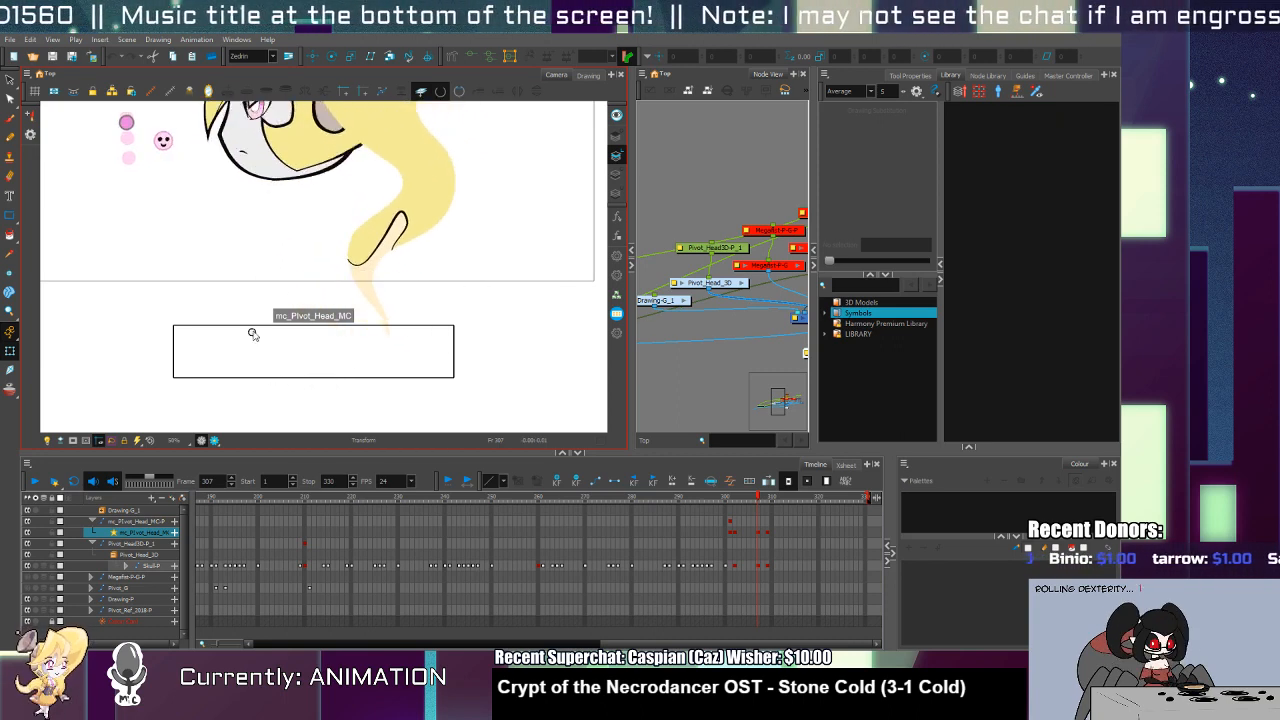
drag(297, 237, 353, 311)
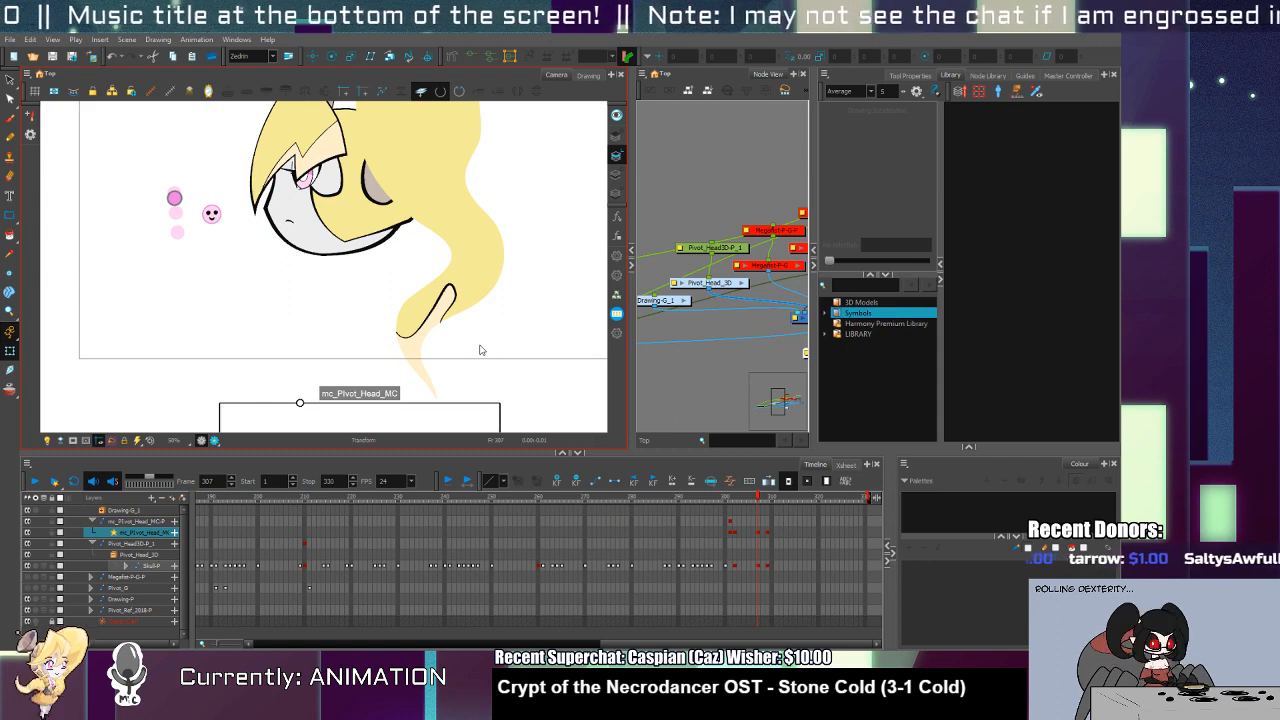
Step: Collapse the head controller and Pivot_Head3D-P_1 layers, disable Pivot_Head3D-P_1 and enable Megafist-P-G-P
click(93, 521)
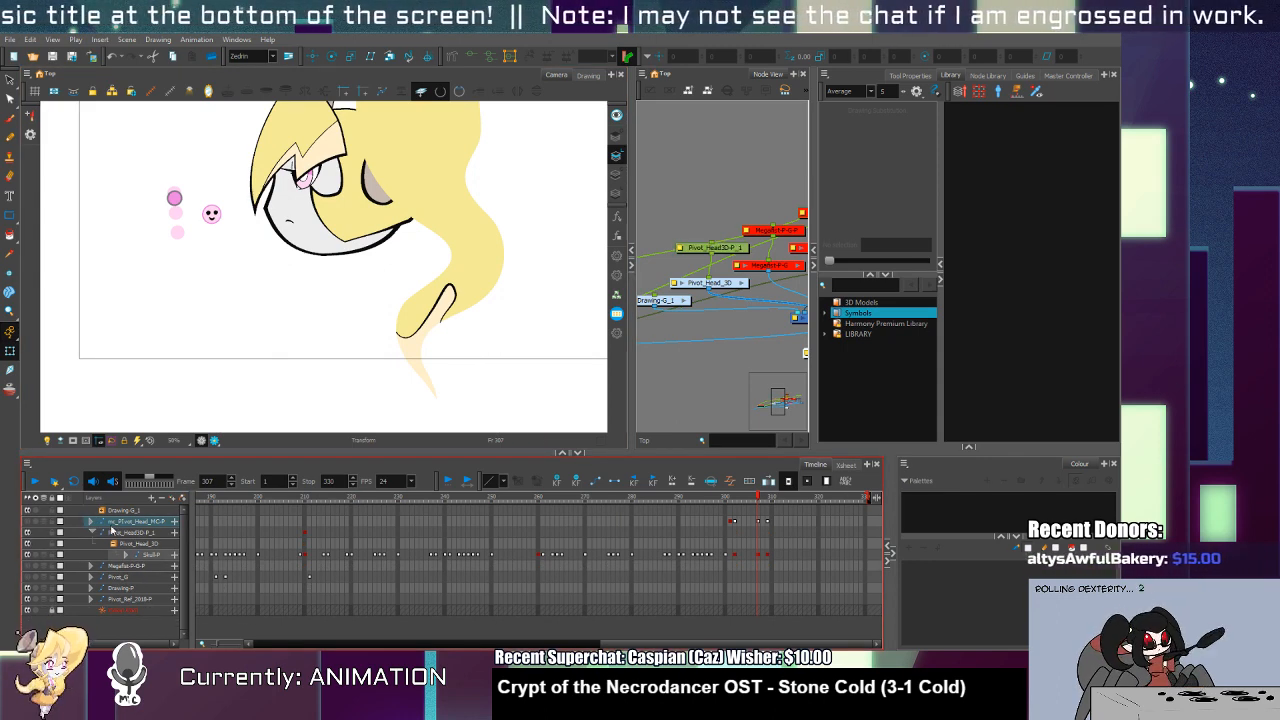
click(92, 532)
click(27, 538)
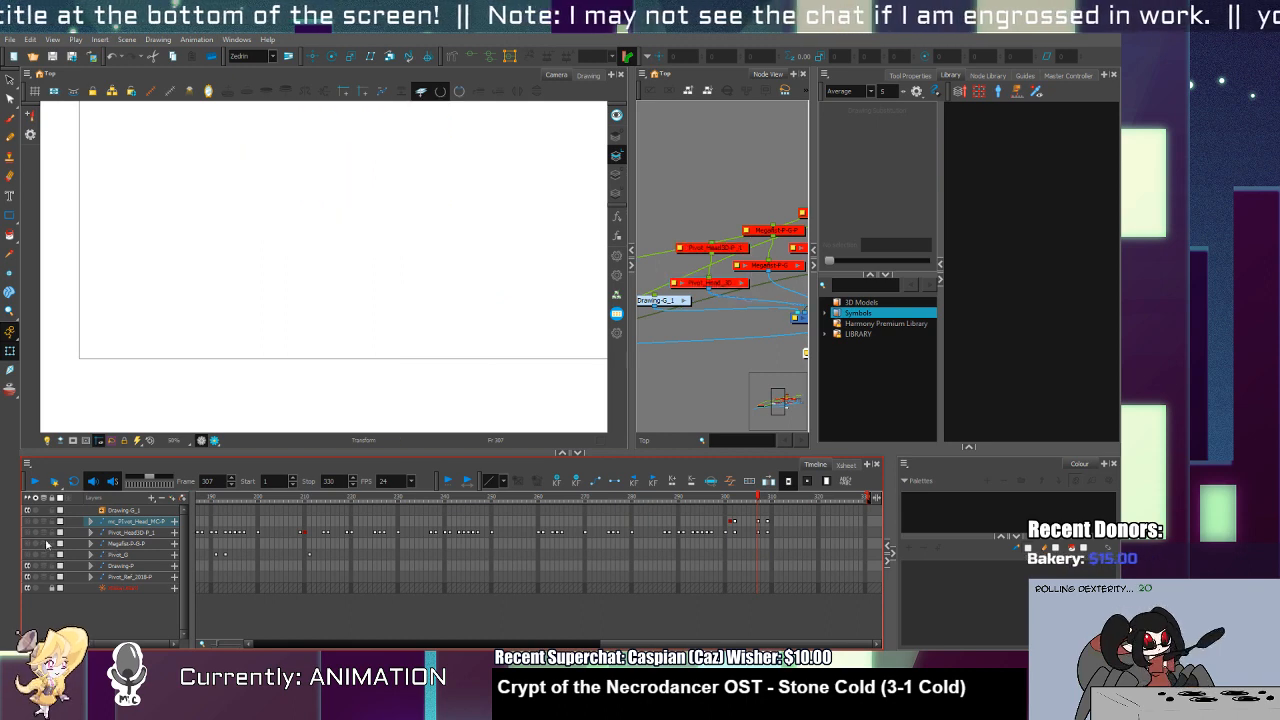
click(27, 543)
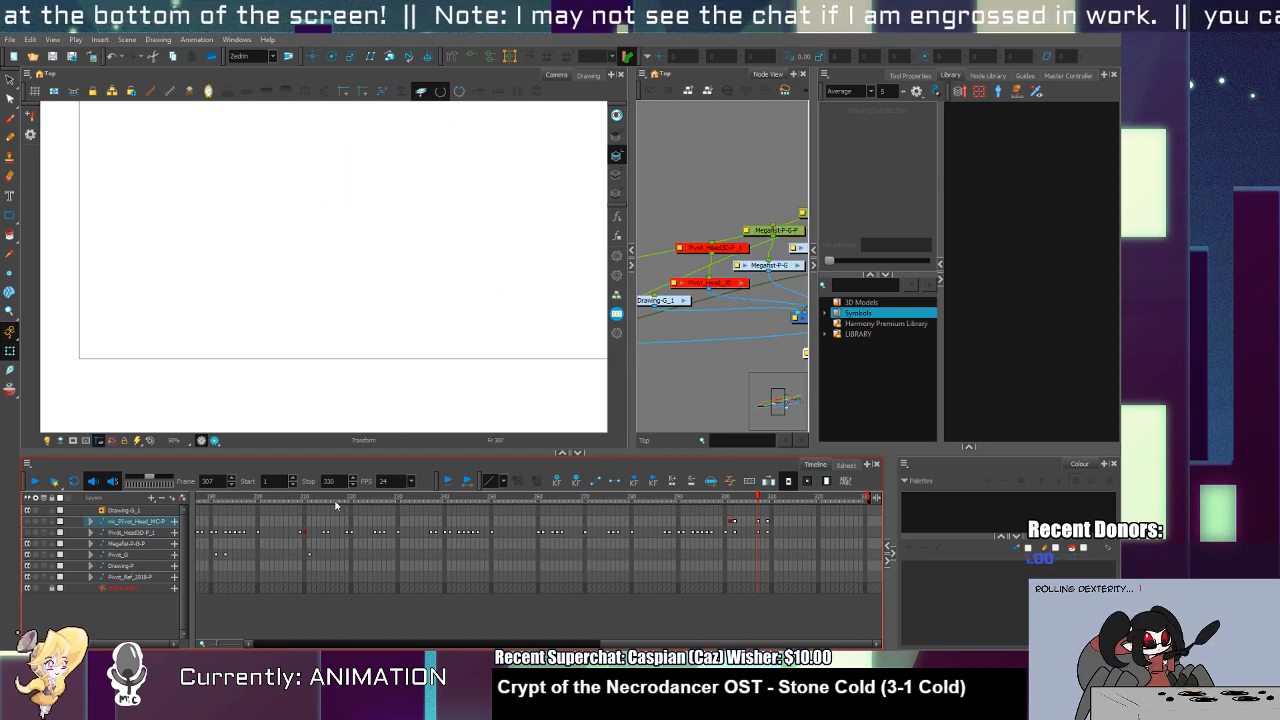
Step: Expand Megafist-P-G-P and examine the Megafist-P-G drawings across the timeline, ending at frame 1
drag(293, 505, 747, 550)
click(123, 545)
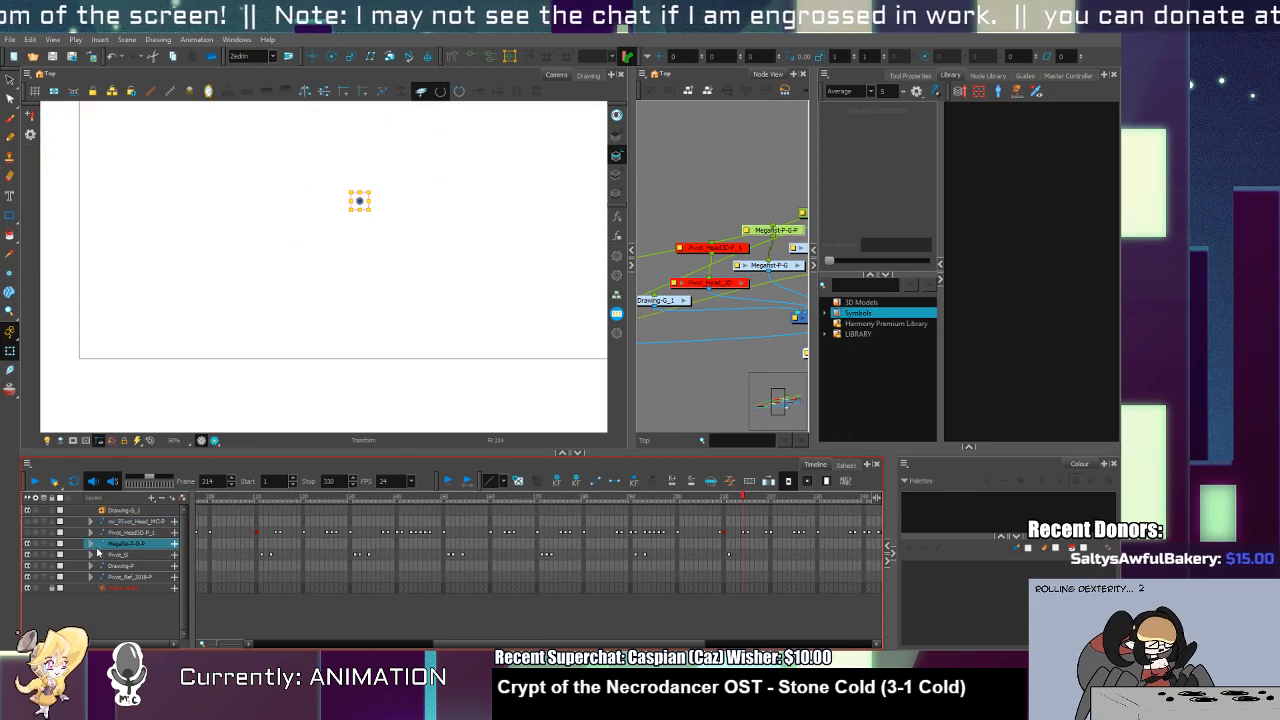
click(91, 543)
scroll(314, 550, left, 5)
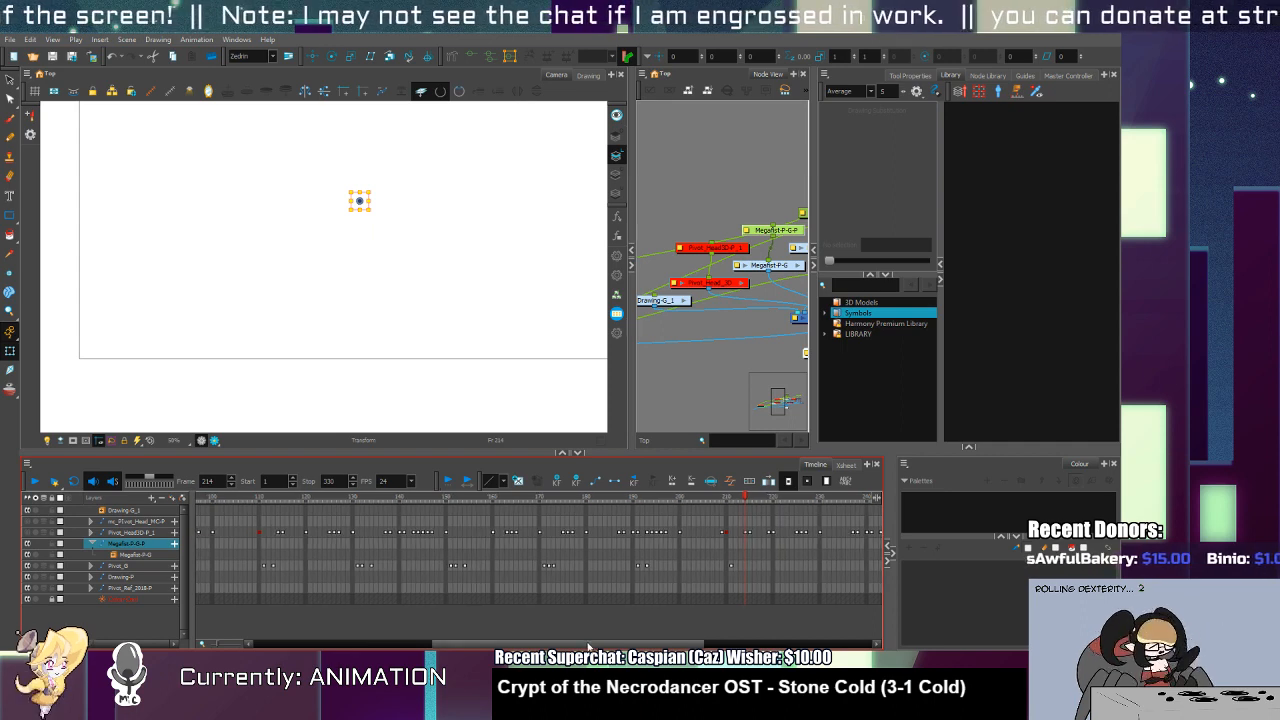
click(248, 554)
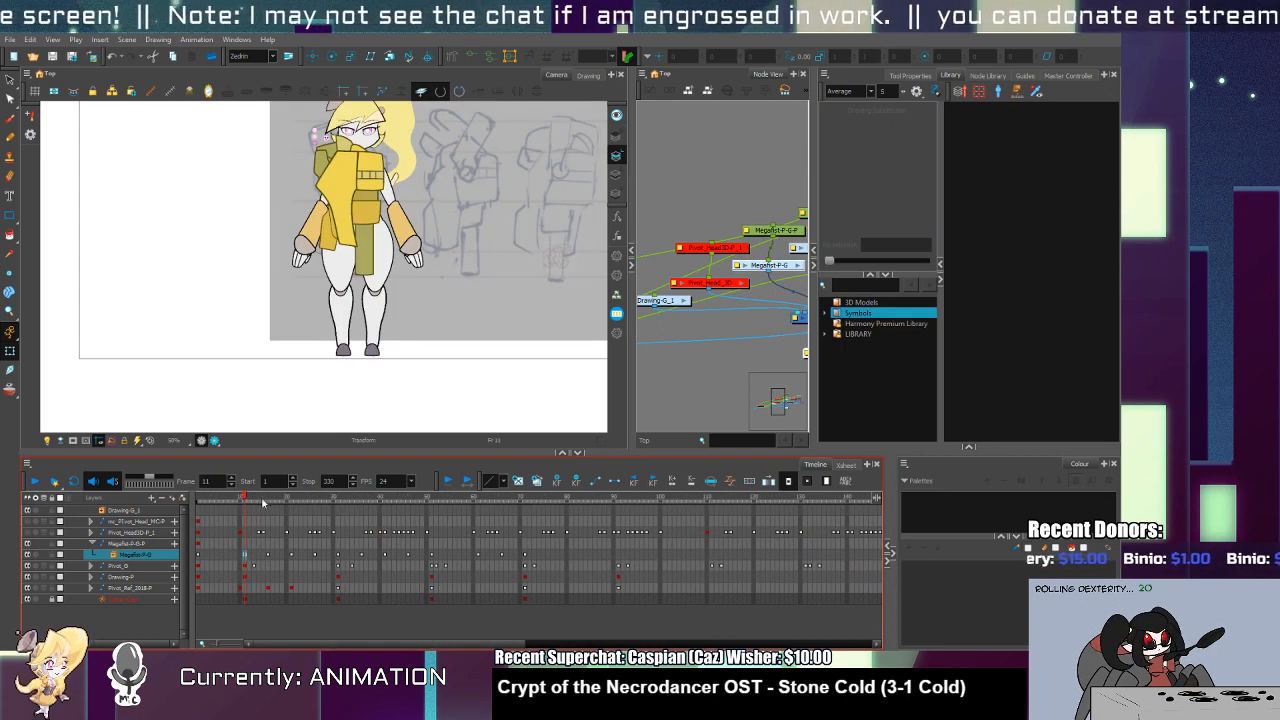
click(297, 502)
drag(305, 503, 215, 502)
click(199, 554)
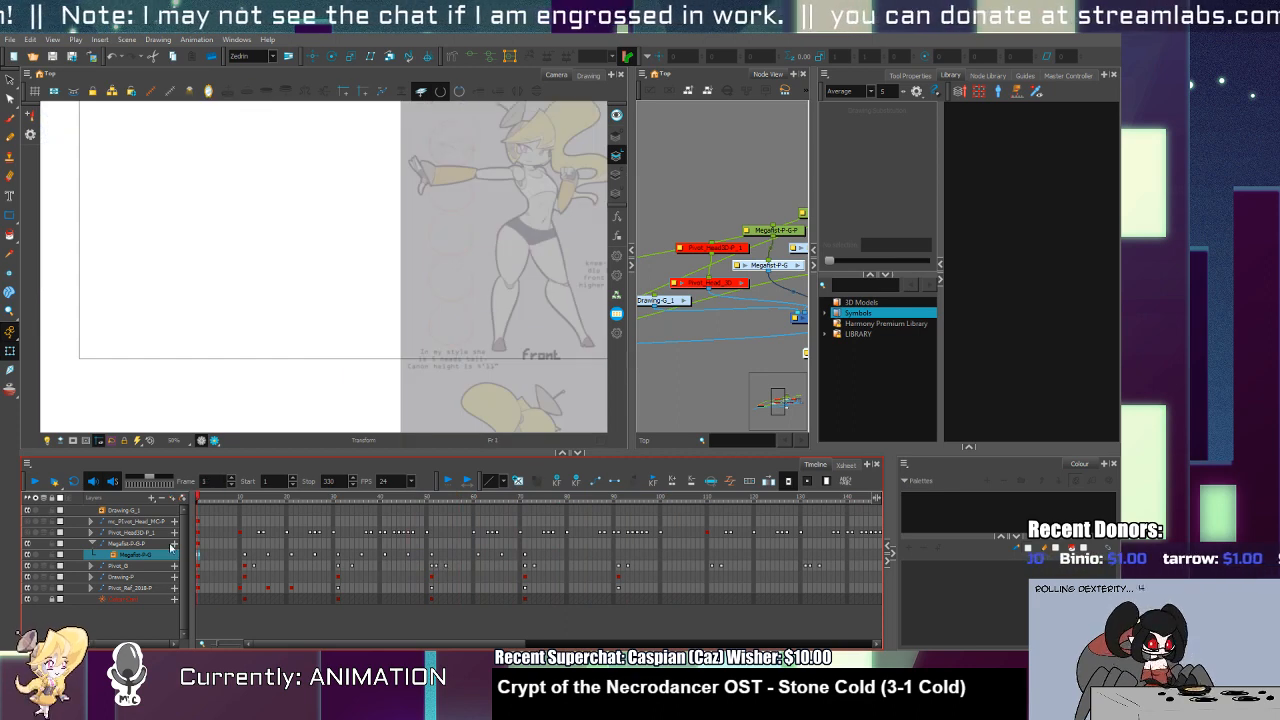
Step: Open the Bot_Rigs folder of the LIBRARY and preview the Pivot_V5 rig, head and body templates
click(826, 334)
click(879, 376)
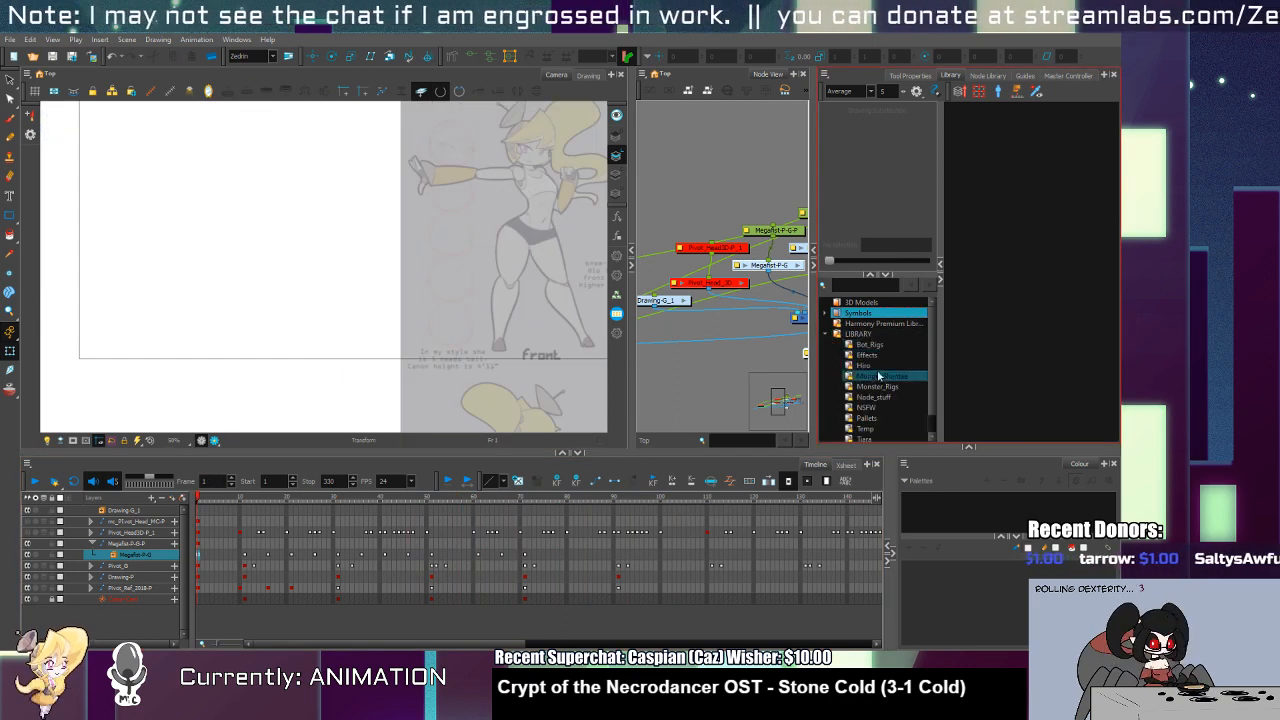
click(869, 344)
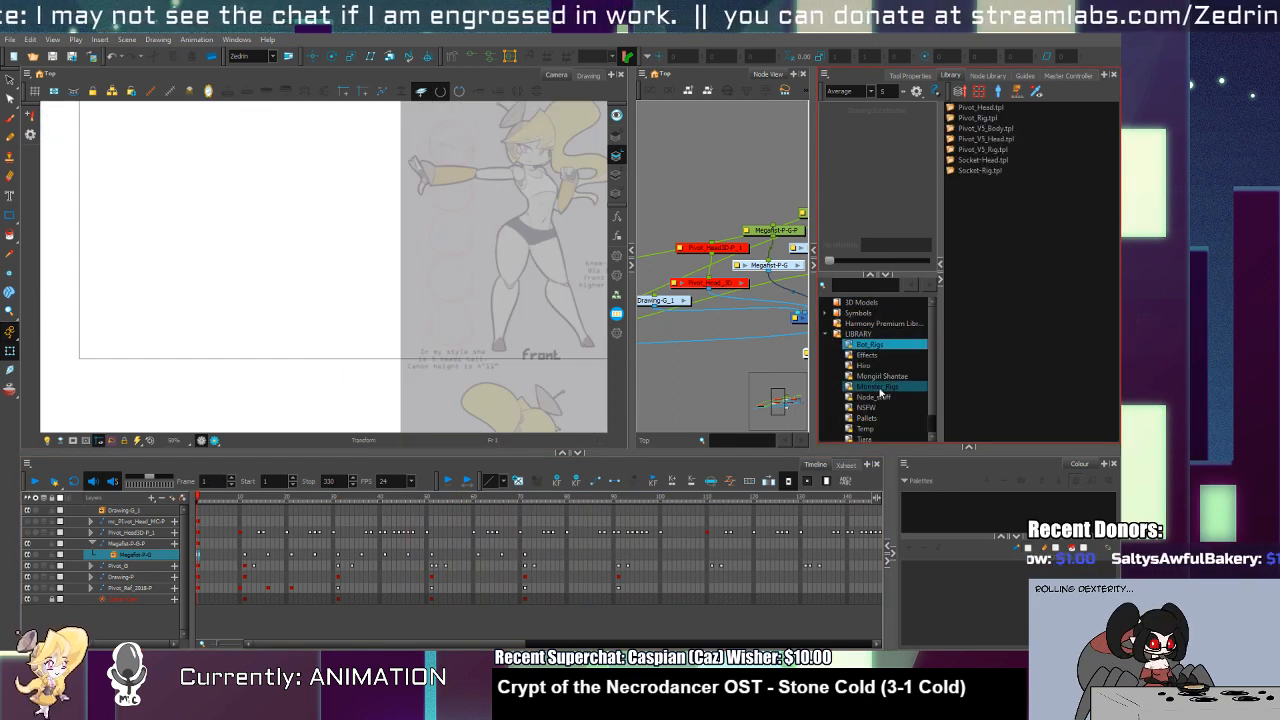
click(998, 150)
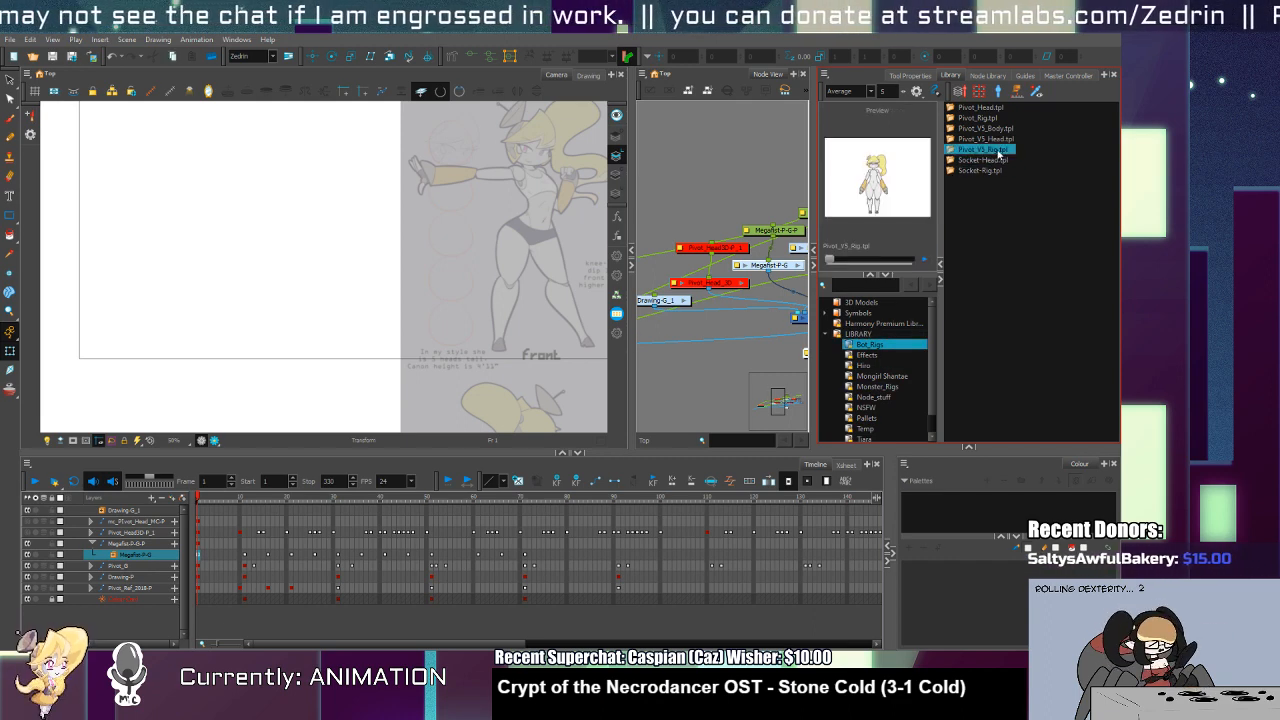
click(1000, 139)
click(1000, 128)
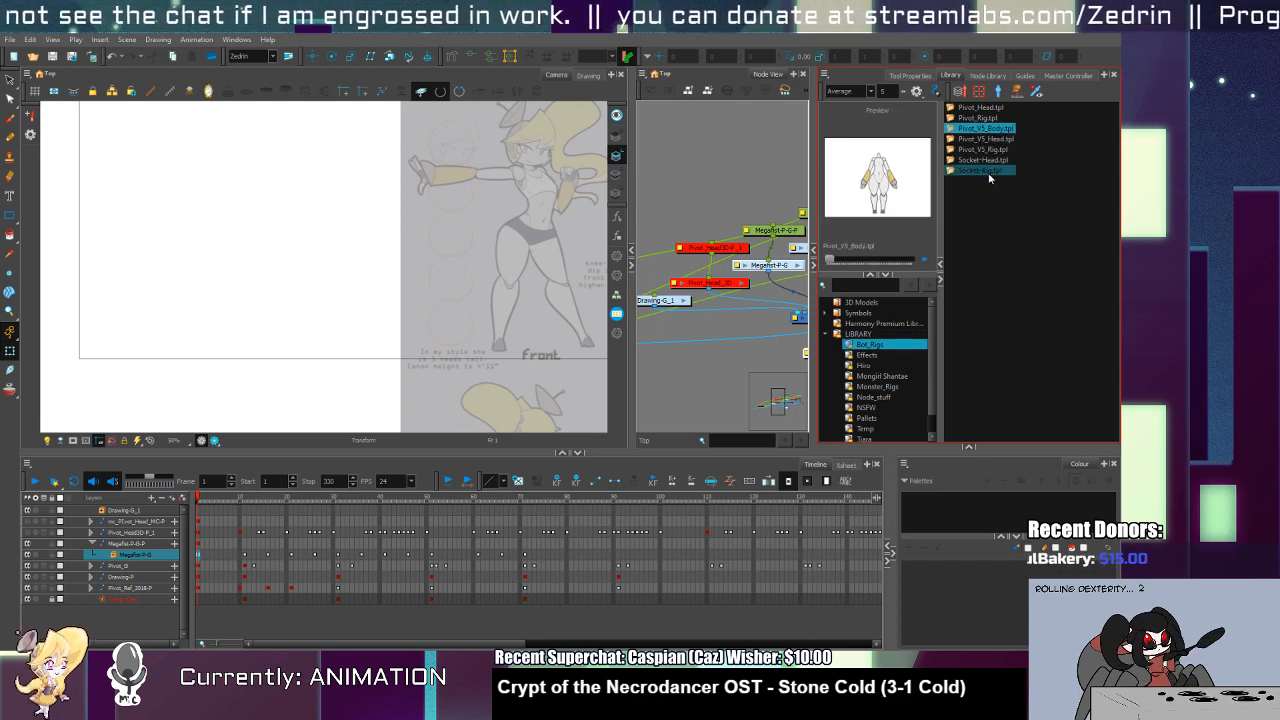
click(976, 216)
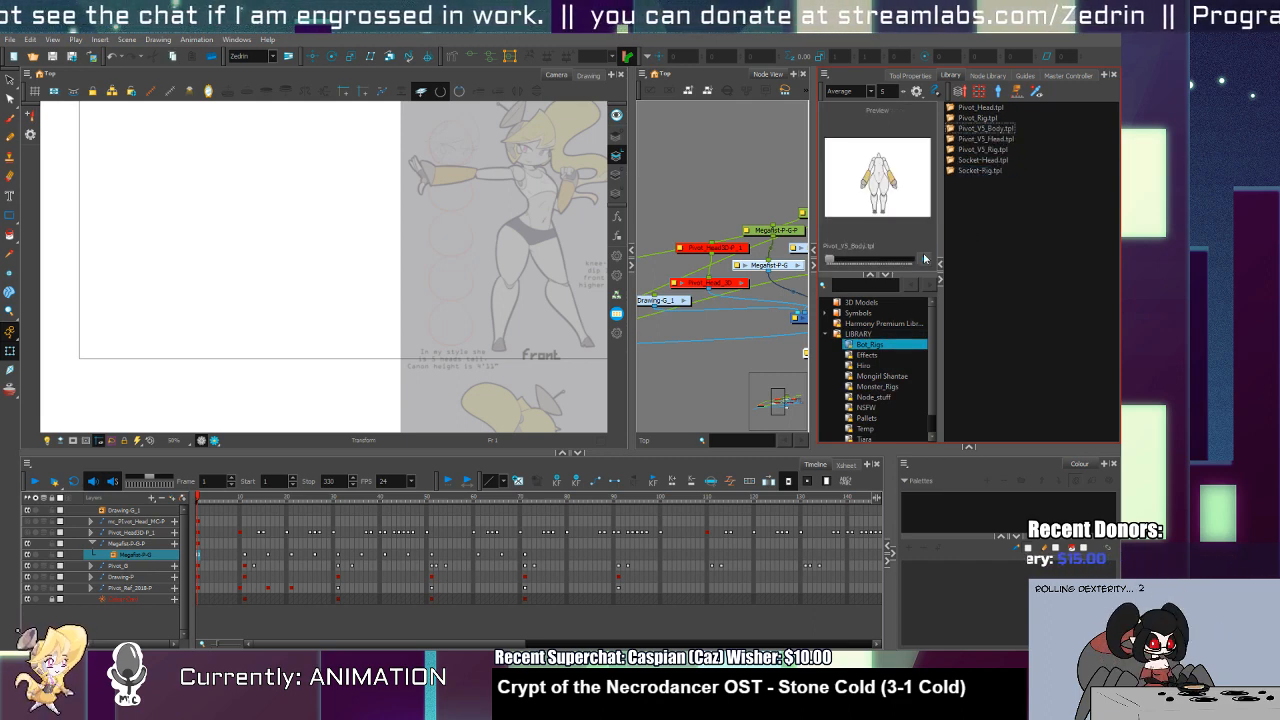
Step: Store the Megafist-P-G-P layer's cells from frame 11 to frame 71 as the template Megafist-P-G-P.tpl in Bot_Rigs
click(268, 554)
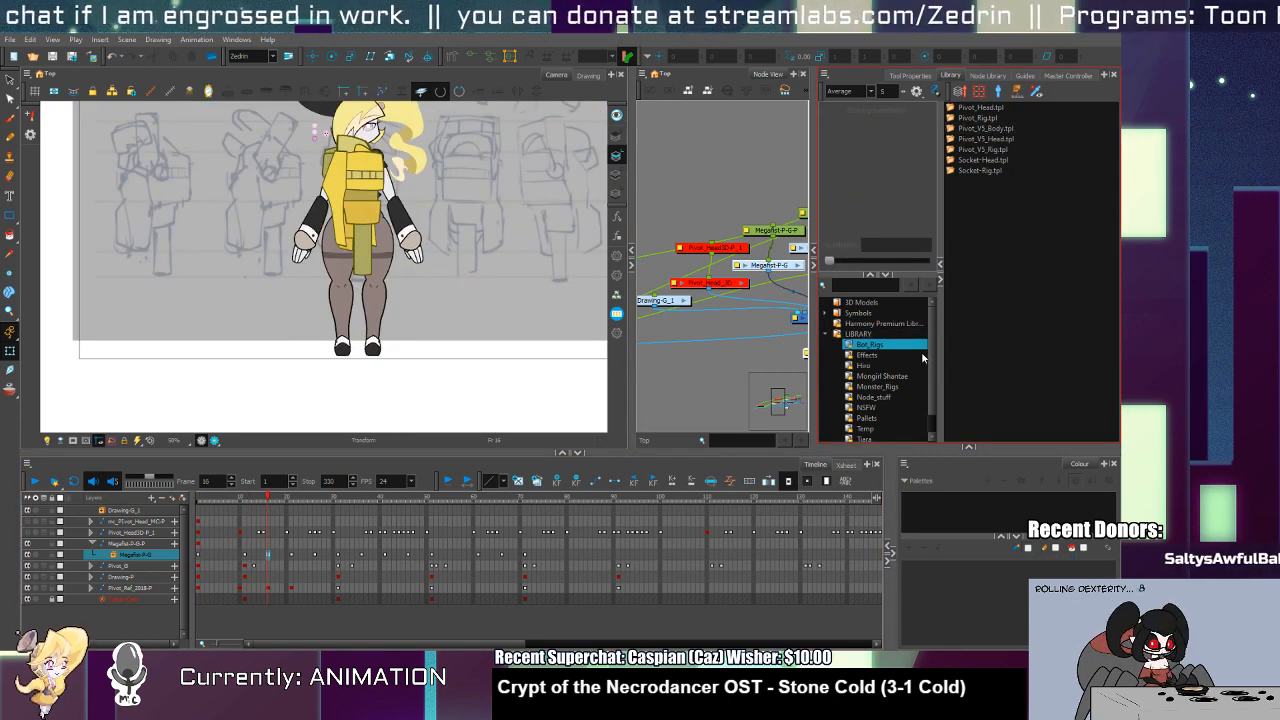
click(244, 554)
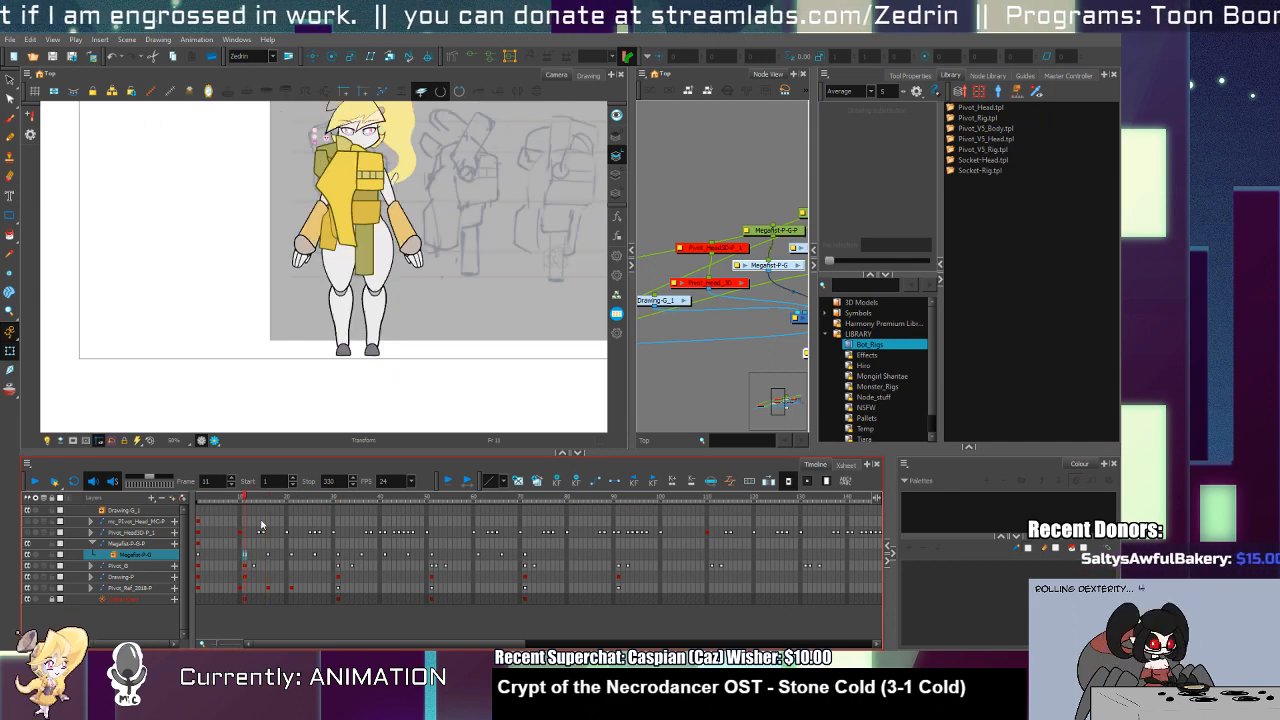
click(89, 544)
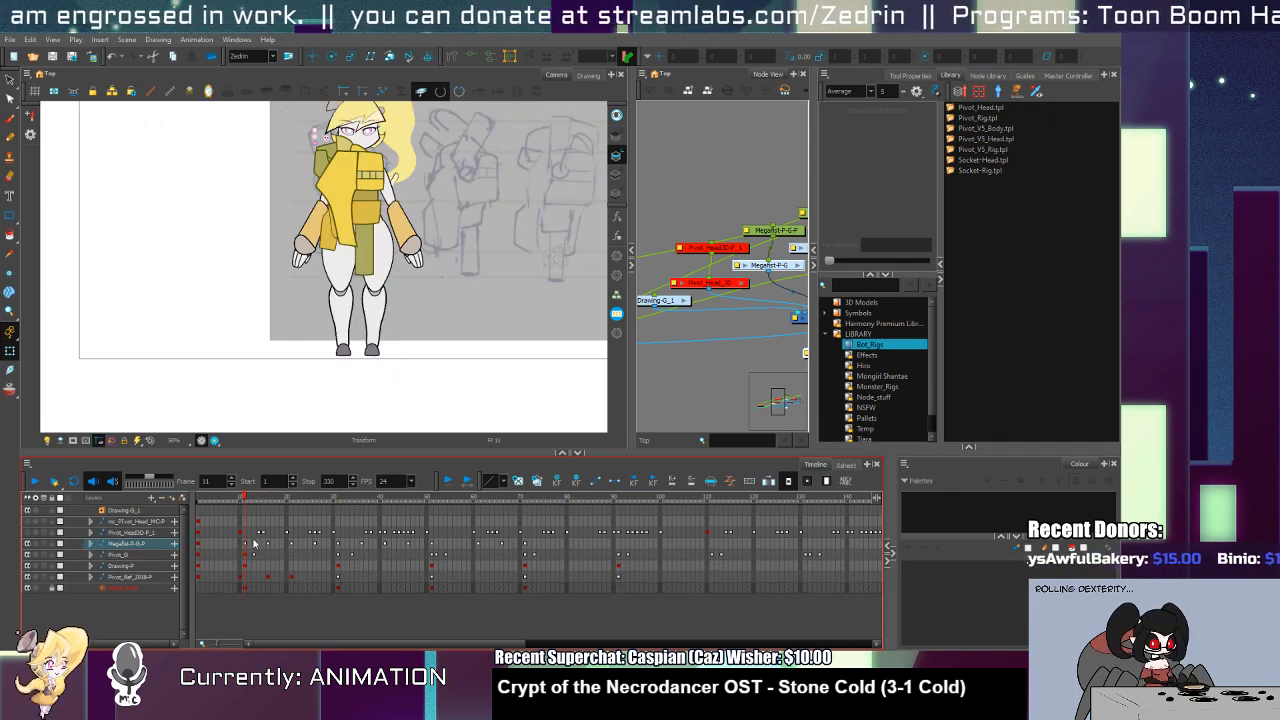
click(247, 543)
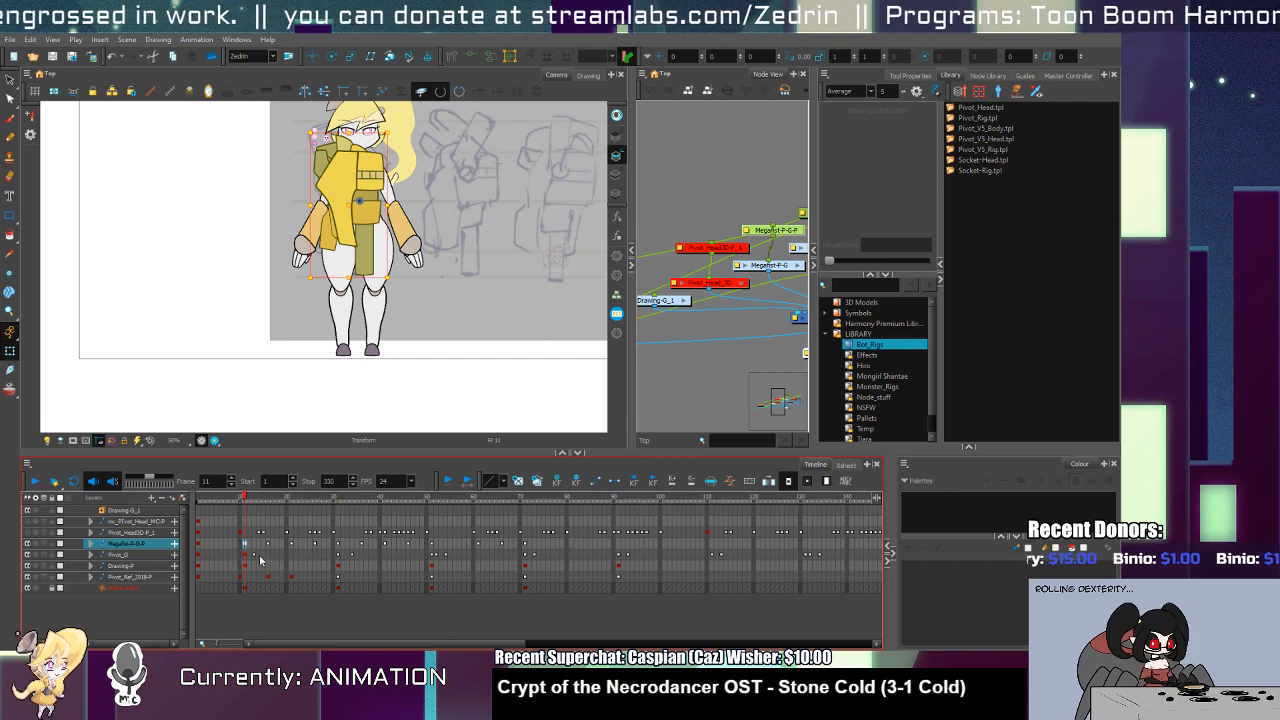
click(525, 544)
click(532, 545)
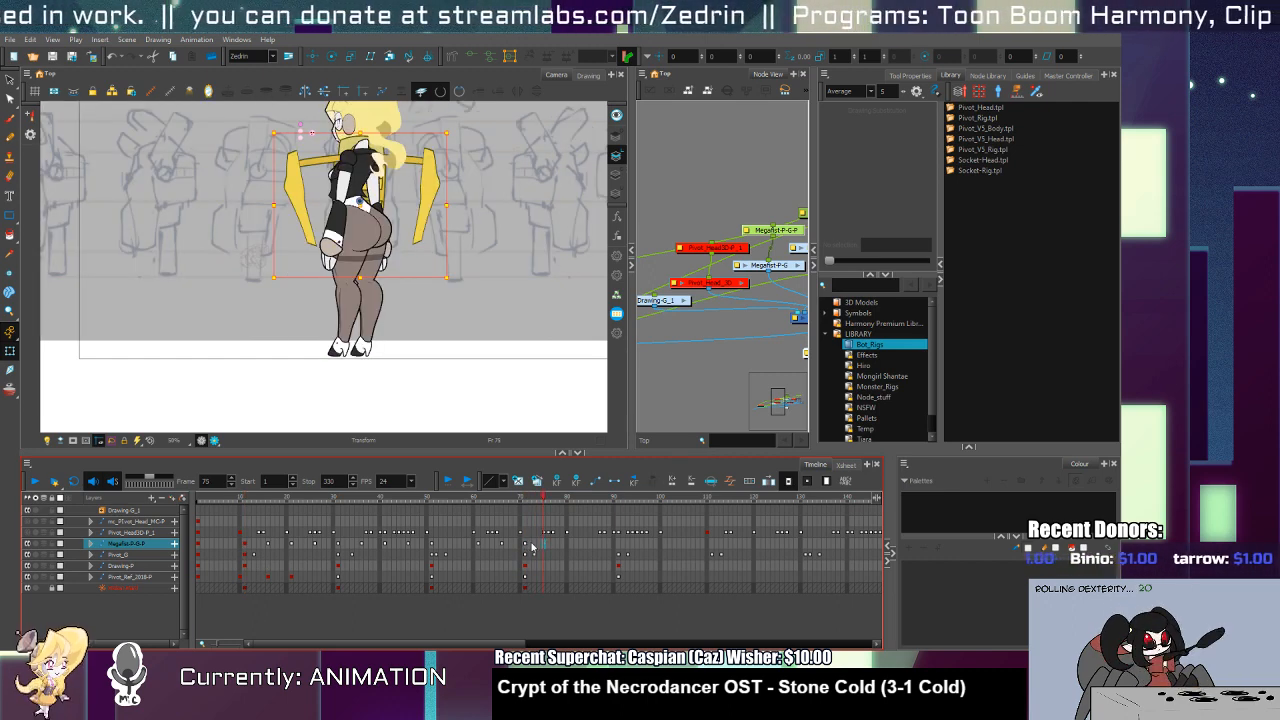
click(524, 544)
drag(523, 545, 245, 545)
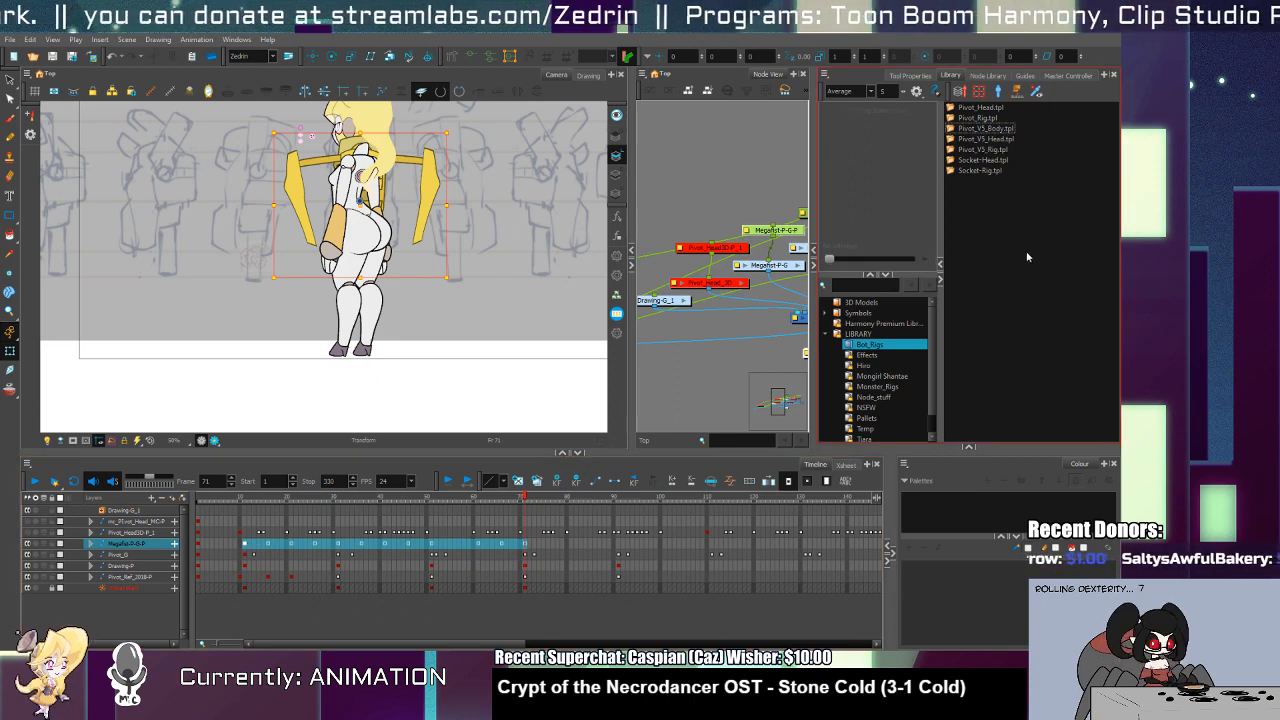
drag(1026, 239, 1026, 239)
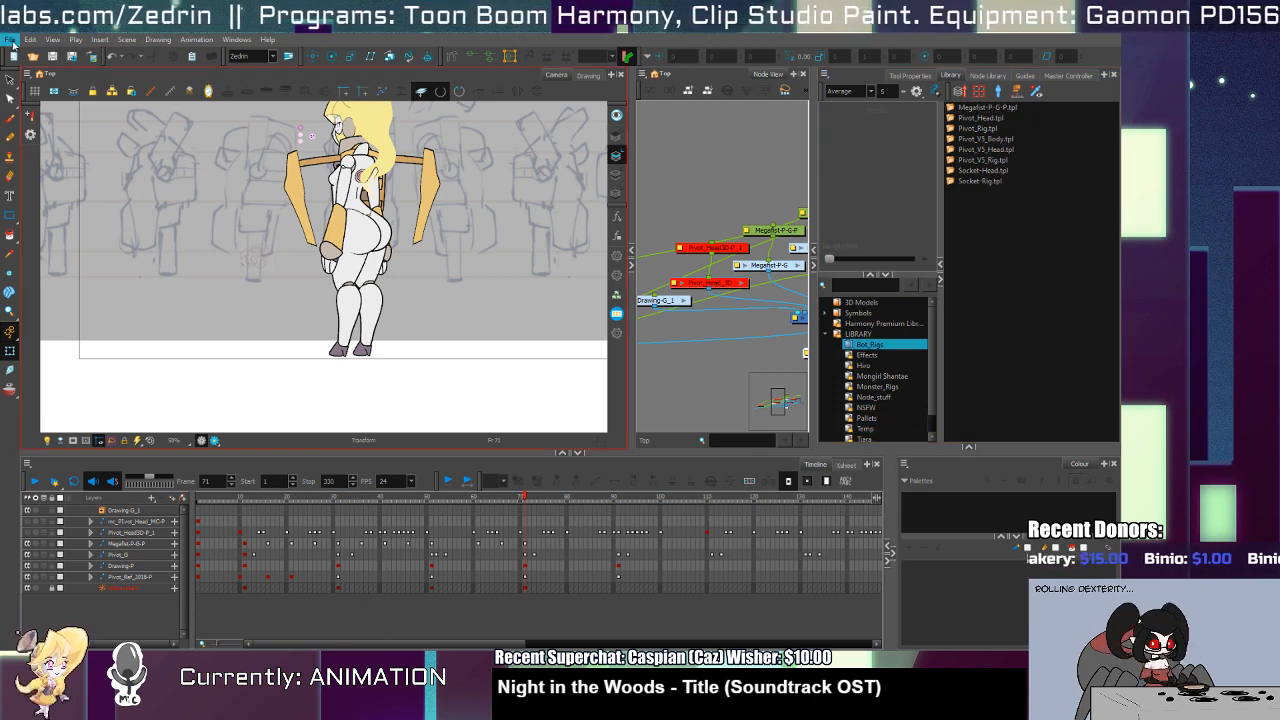
Step: Create a new scene named Pivot_V5_Test and fit the whole camera frame in view
click(117, 58)
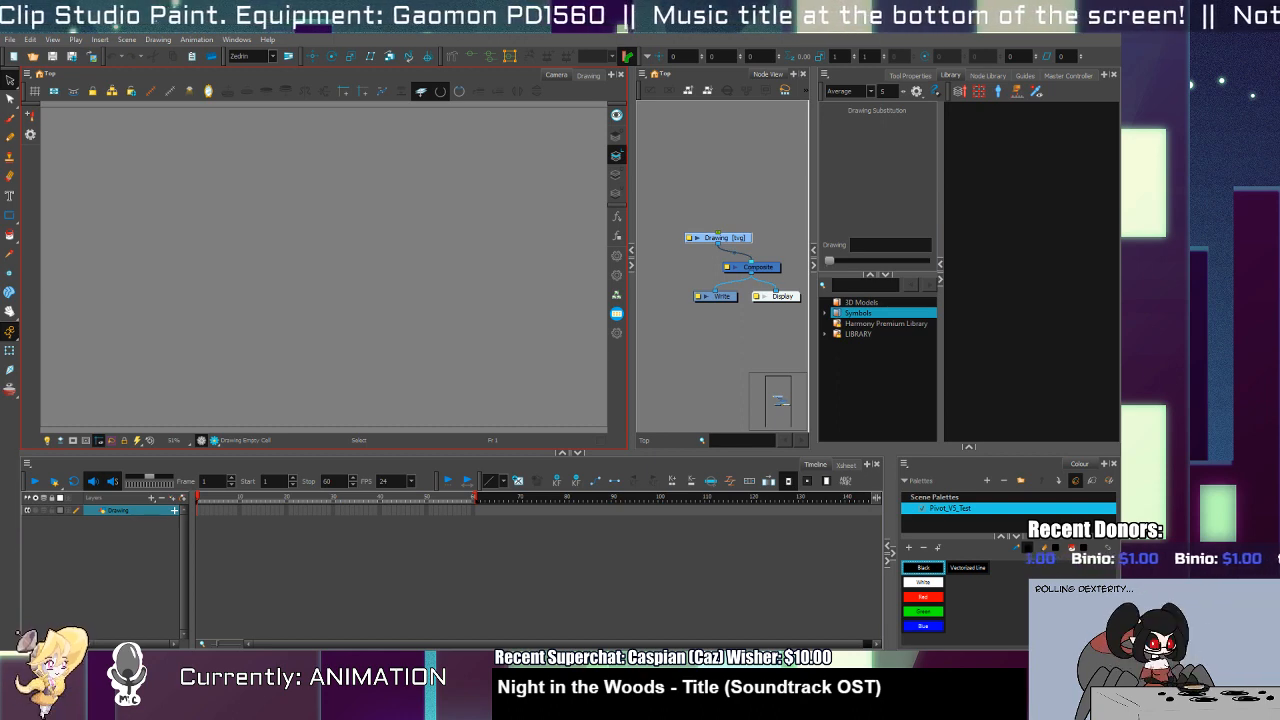
click(1003, 325)
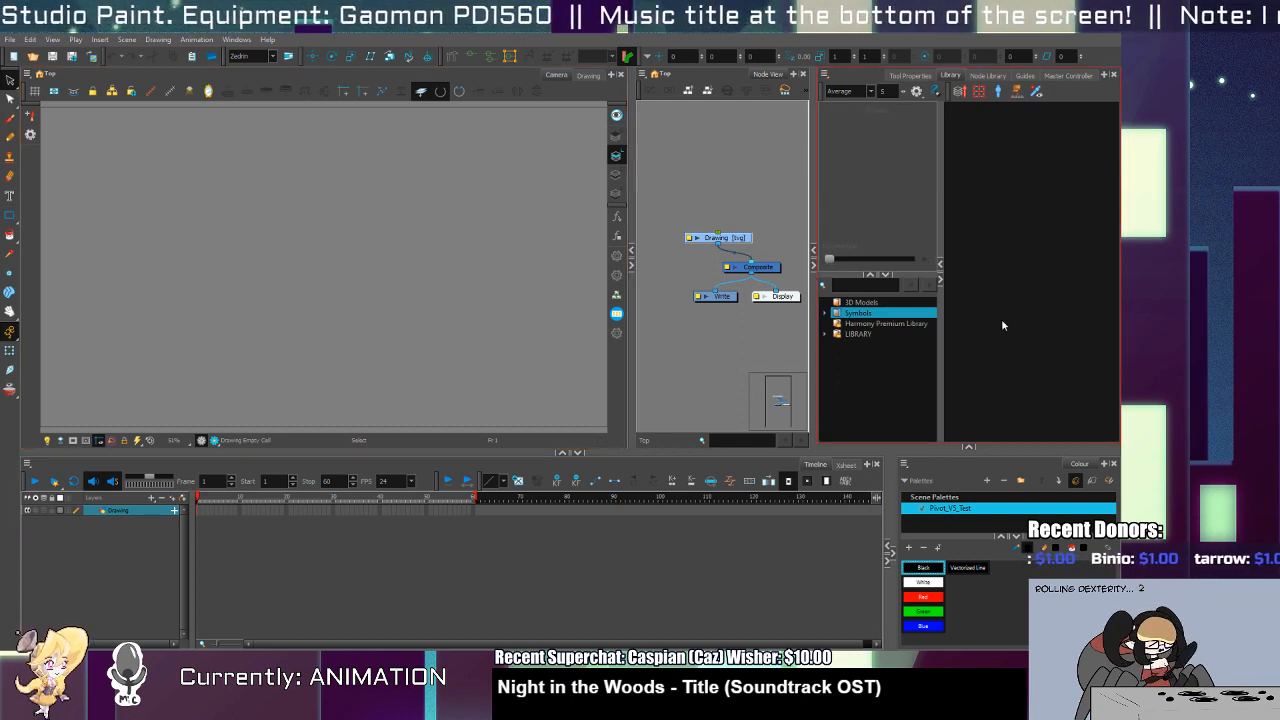
key(ctrl+space)
drag(409, 367, 449, 332)
key(space)
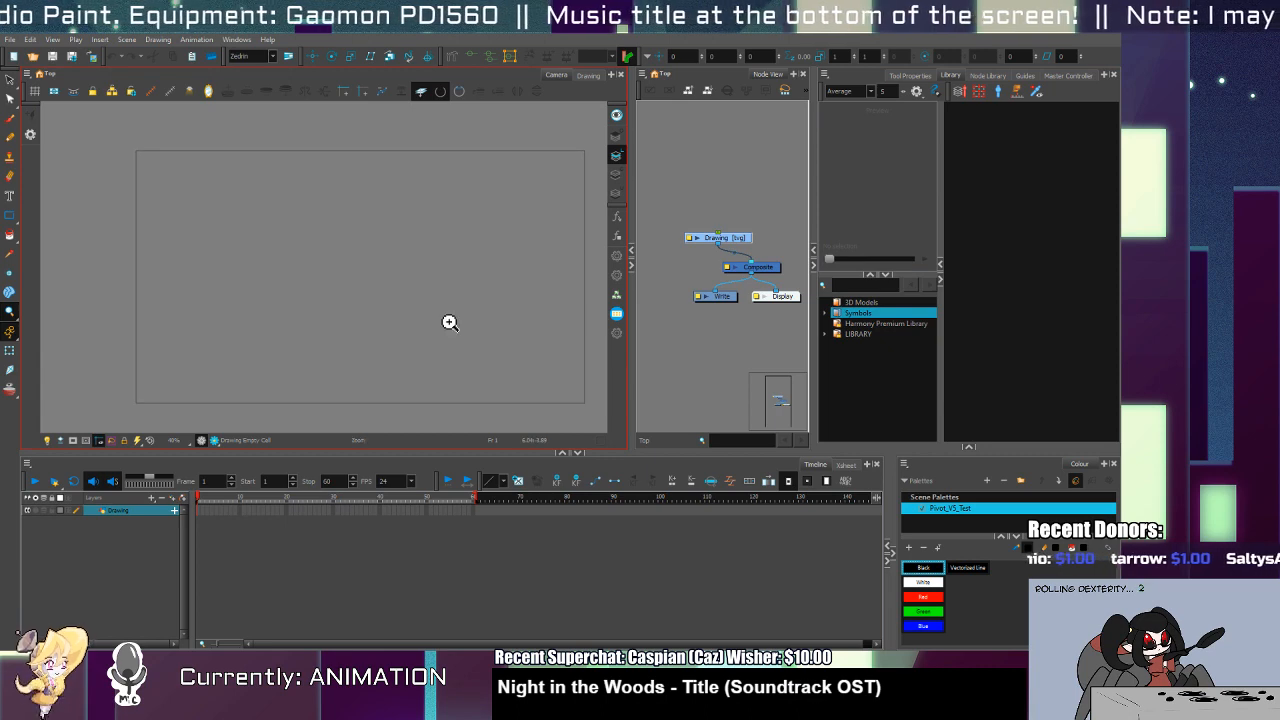
key(alt+b)
mouse_move(272, 206)
mouse_down()
mouse_move(238, 308)
mouse_move(411, 230)
mouse_up()
key(ctrl+z)
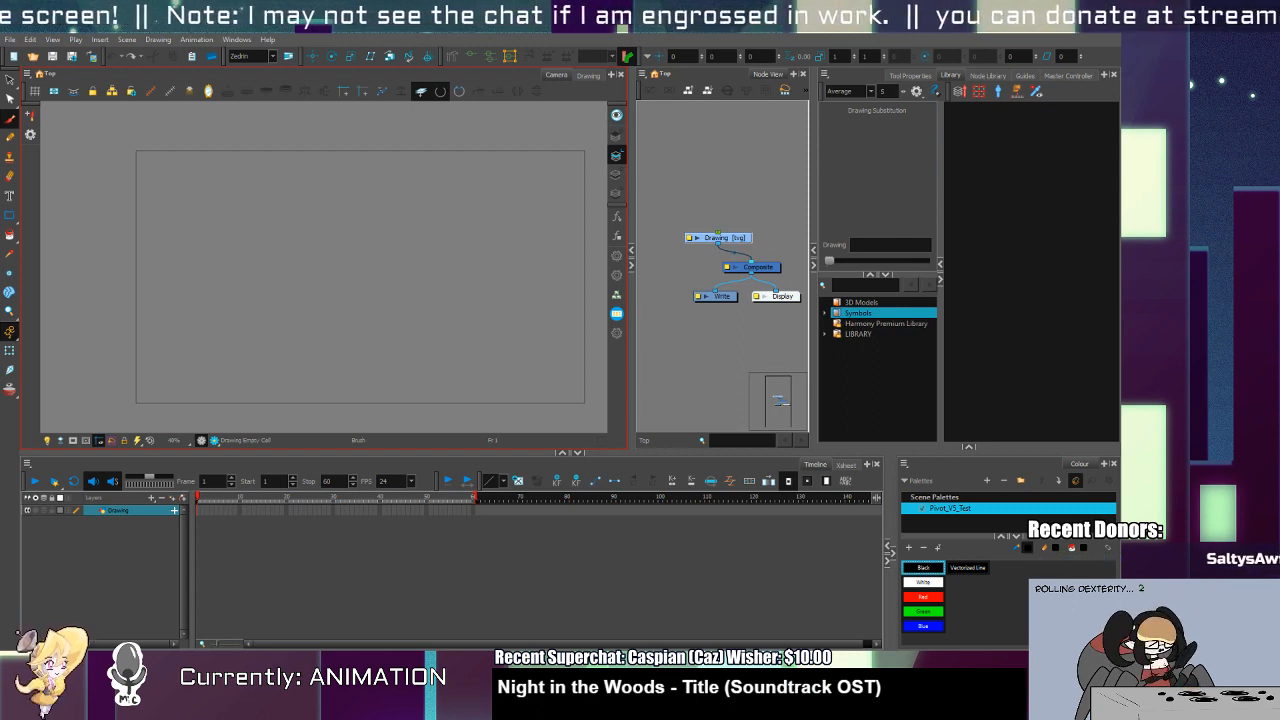
Step: Sketch a small rough circle with the Brush near the upper middle of the camera frame on the Drawing layer
click(976, 327)
click(337, 249)
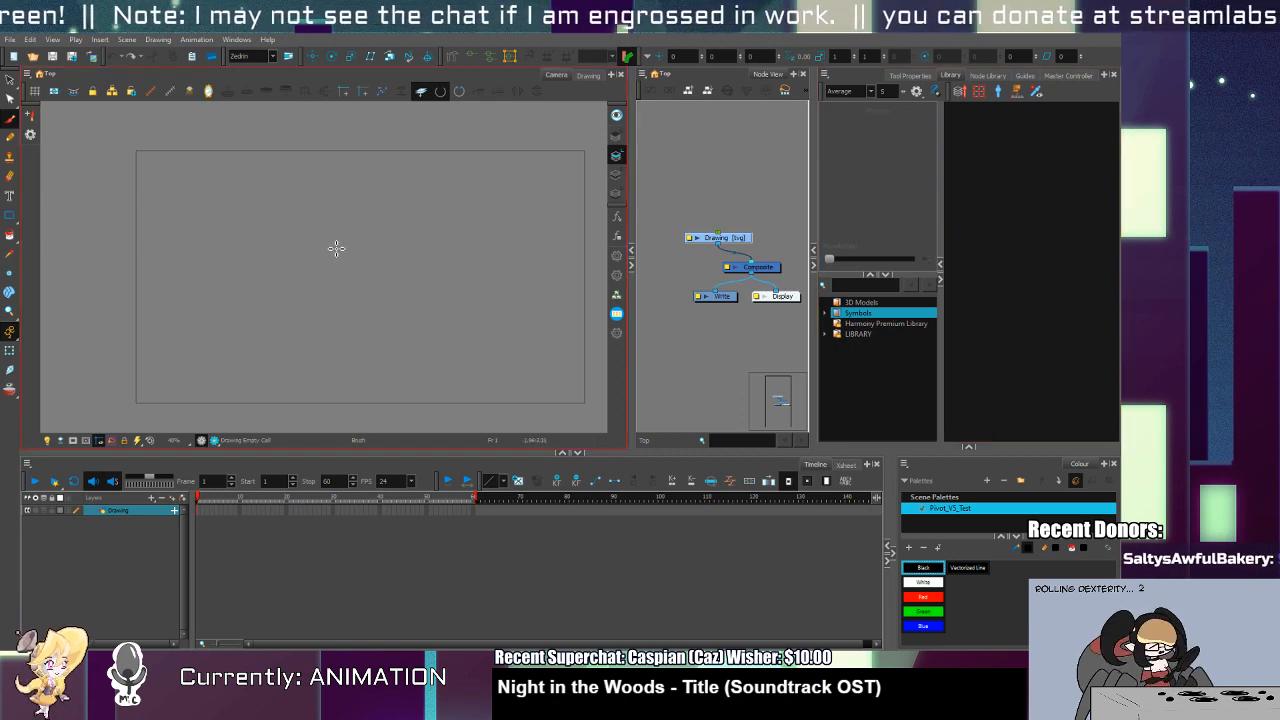
mouse_move(351, 224)
mouse_down()
mouse_move(364, 257)
mouse_move(347, 264)
mouse_move(363, 241)
mouse_up()
key(alt+s)
key(ctrl+z)
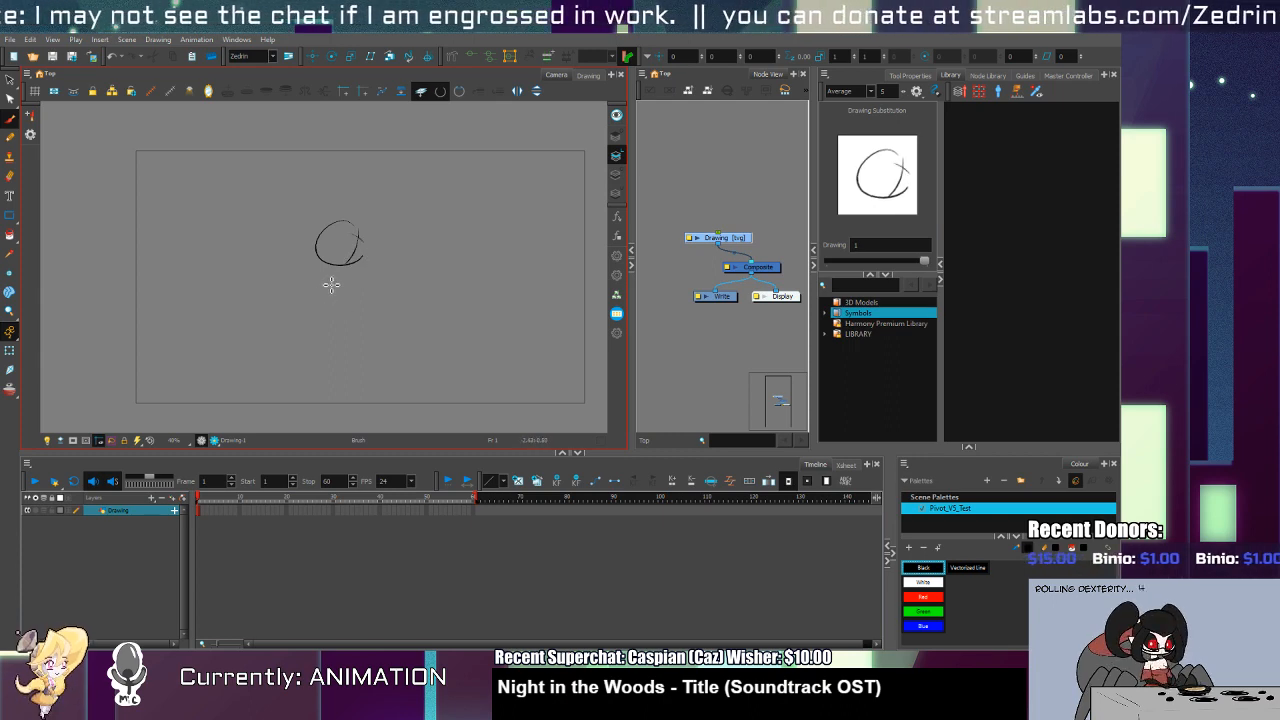
Step: Sketch a rough torso and two long legs below the circle with the Brush on the Drawing layer
mouse_move(338, 288)
mouse_down()
mouse_move(312, 326)
mouse_move(332, 310)
mouse_move(258, 426)
mouse_up()
drag(334, 336, 344, 392)
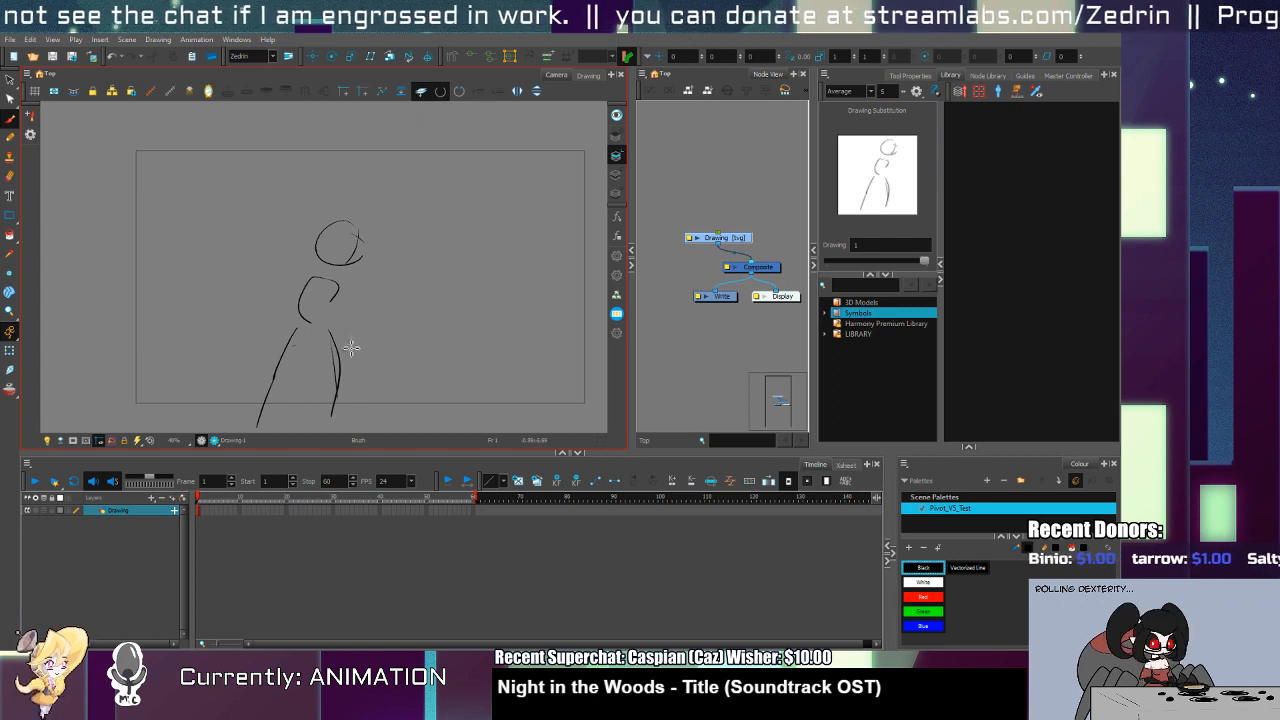
key(ctrl+z)
drag(331, 335, 338, 420)
Step: Select the whole rough figure, scale it down slightly and place it inside the camera frame near its centre
key(alt+s)
key(ctrl+a)
drag(344, 296, 359, 273)
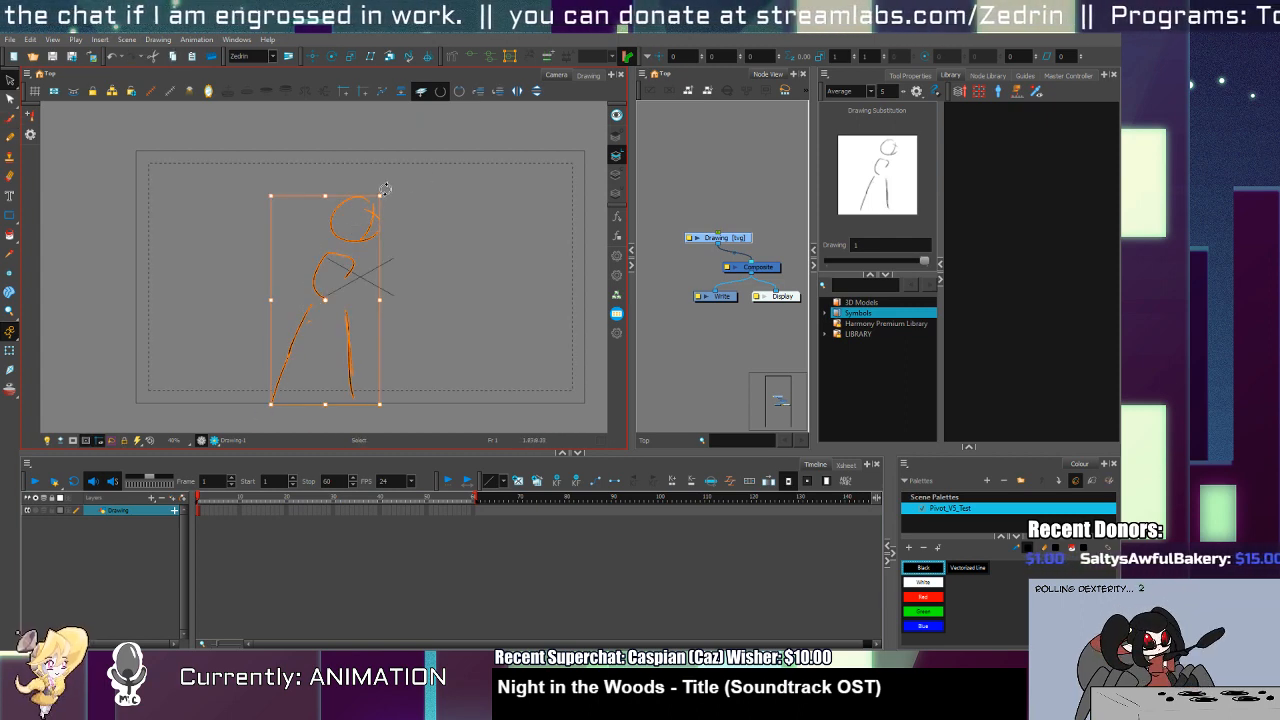
drag(380, 196, 363, 223)
mouse_move(335, 292)
mouse_down()
mouse_move(331, 281)
mouse_move(355, 303)
mouse_move(356, 285)
mouse_move(386, 293)
mouse_move(355, 291)
mouse_up()
Step: Sketch a small blocky fist in front of the figure's chest with the Brush
key(alt+b)
key(ctrl+z)
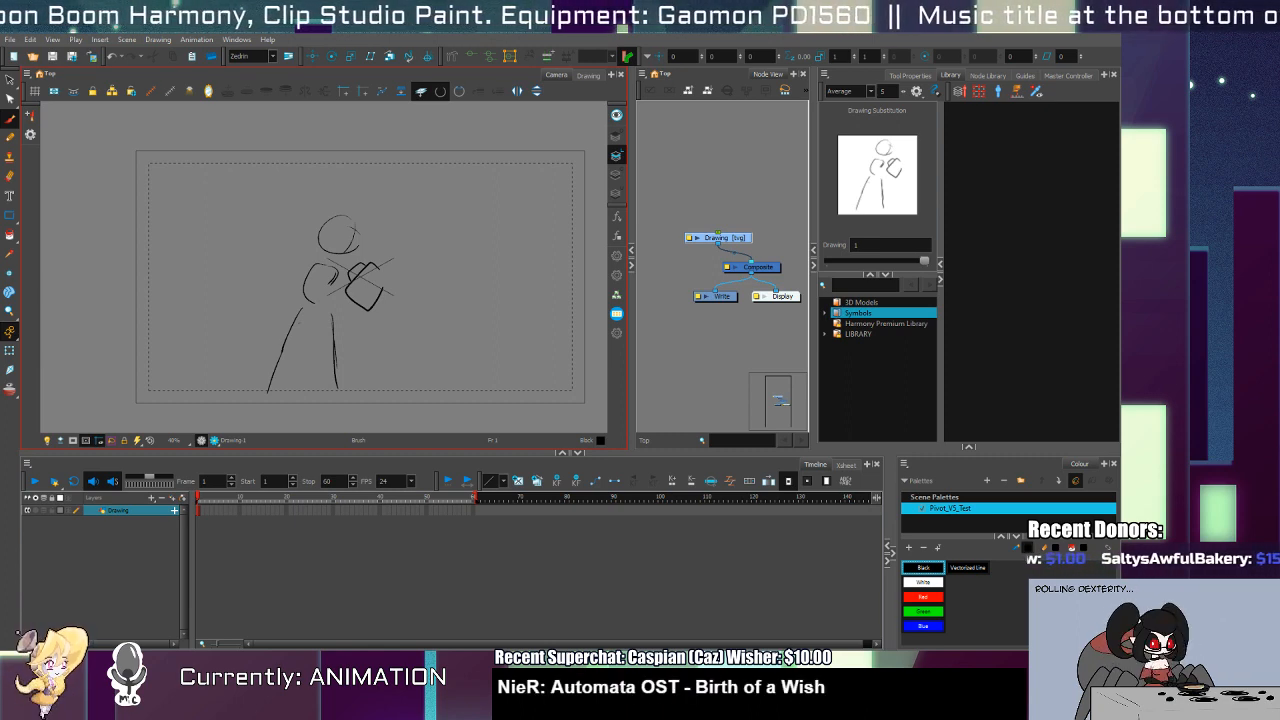
click(478, 558)
Step: Delete all the strokes of the rough figure from the Drawing layer
drag(383, 354, 466, 345)
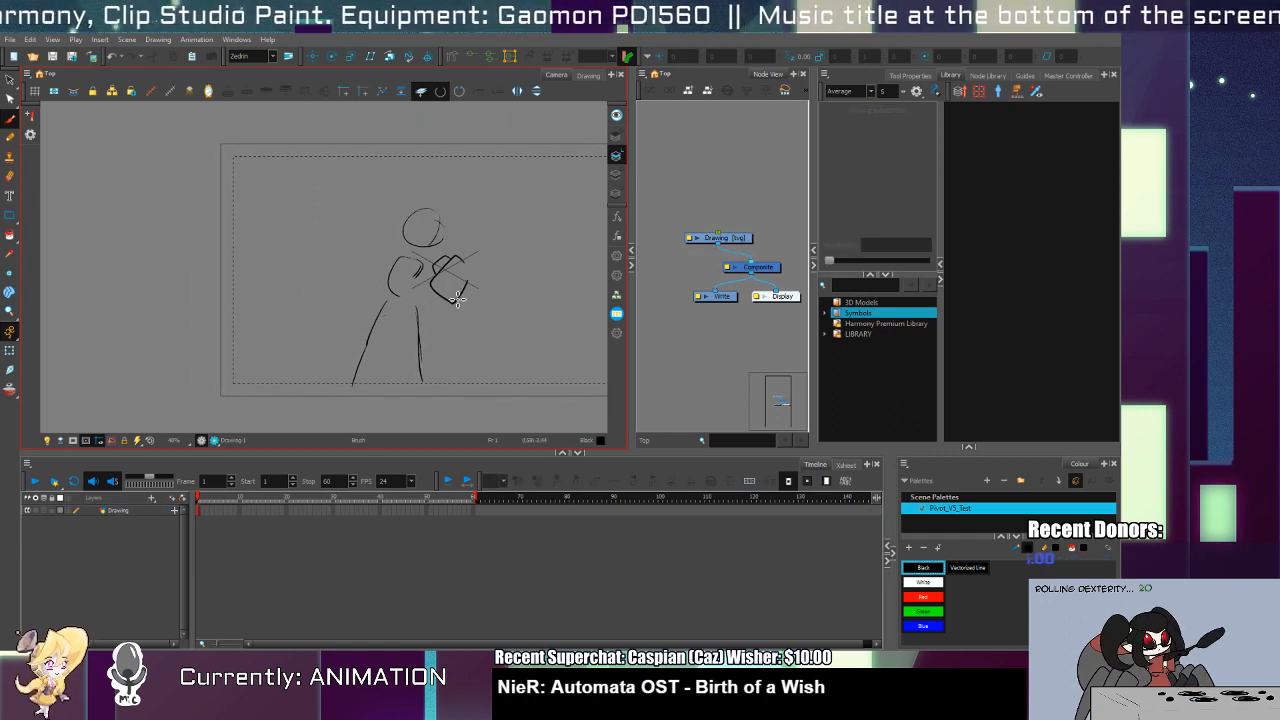
key(alt+s)
key(ctrl+a)
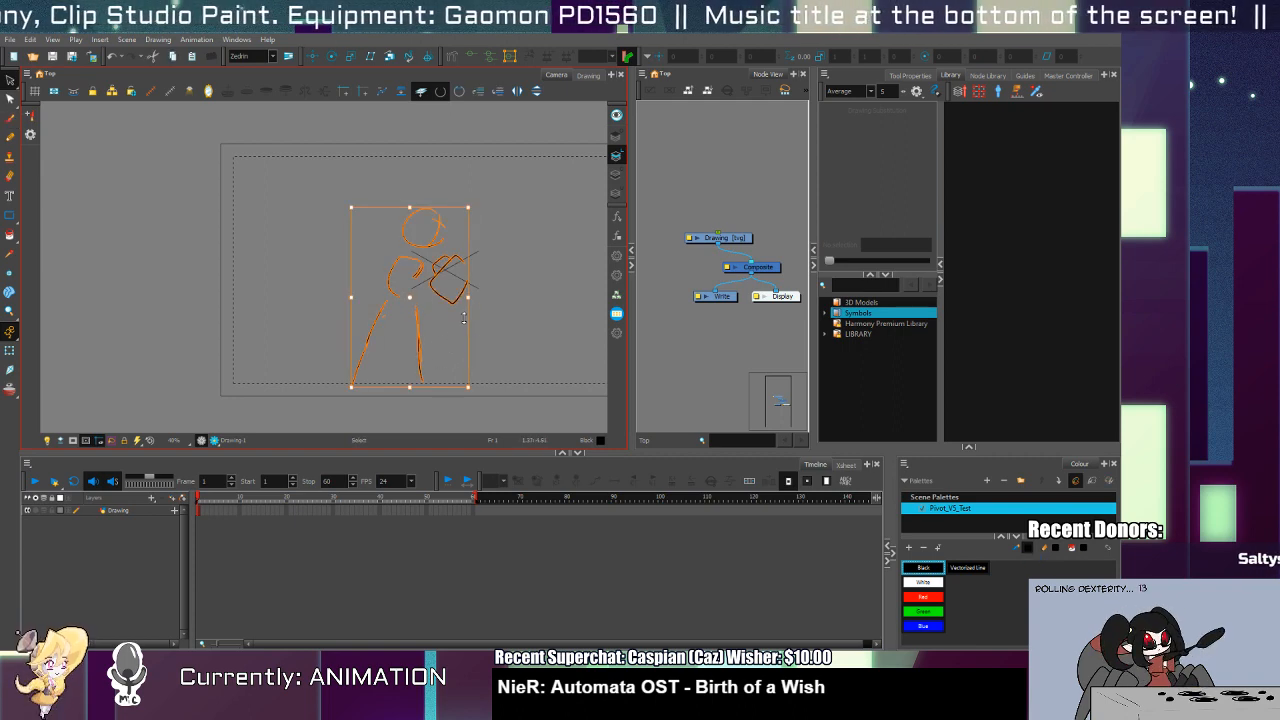
key(Delete)
key(alt+b)
drag(396, 254, 406, 290)
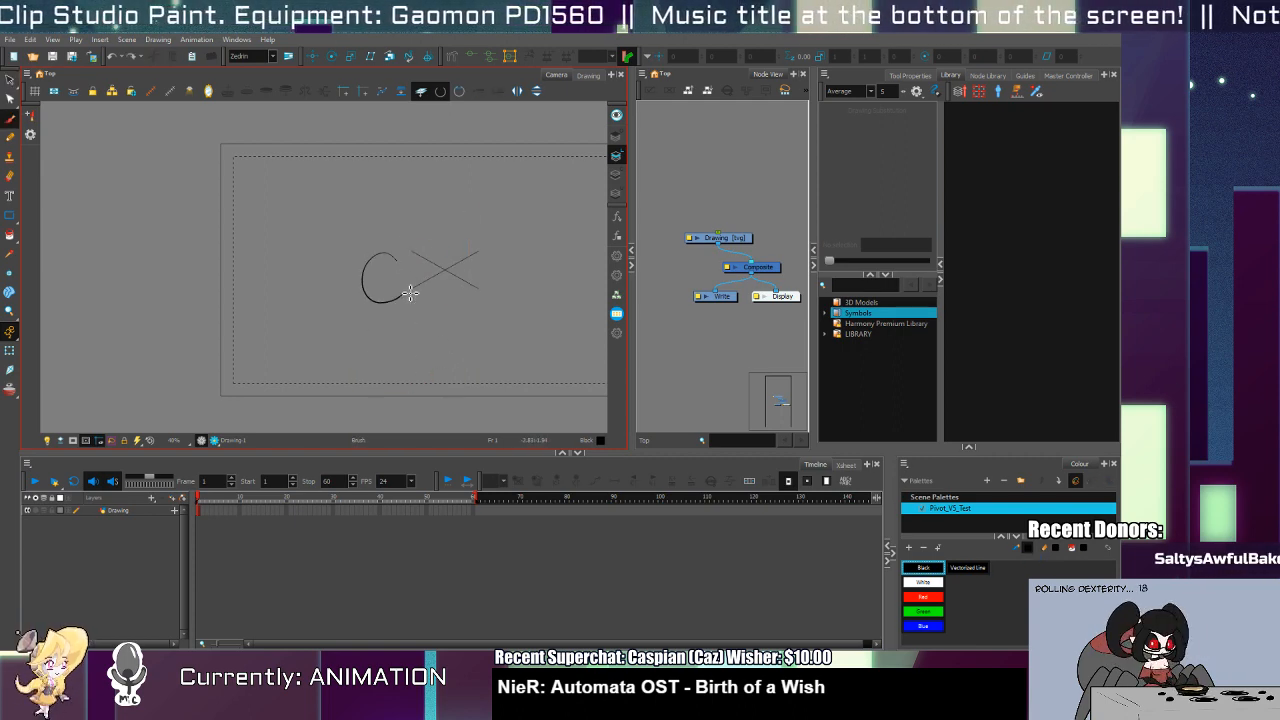
key(ctrl+z)
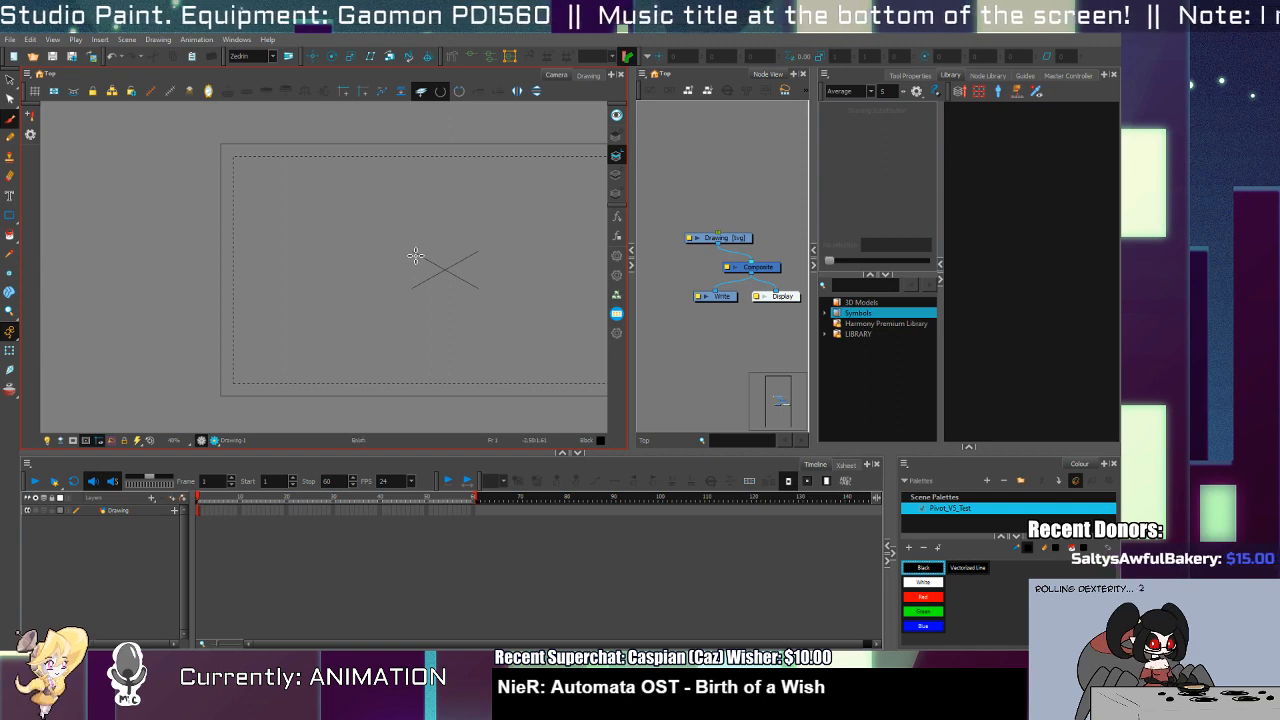
Step: Add a new drawing layer named enviro
drag(430, 336, 358, 323)
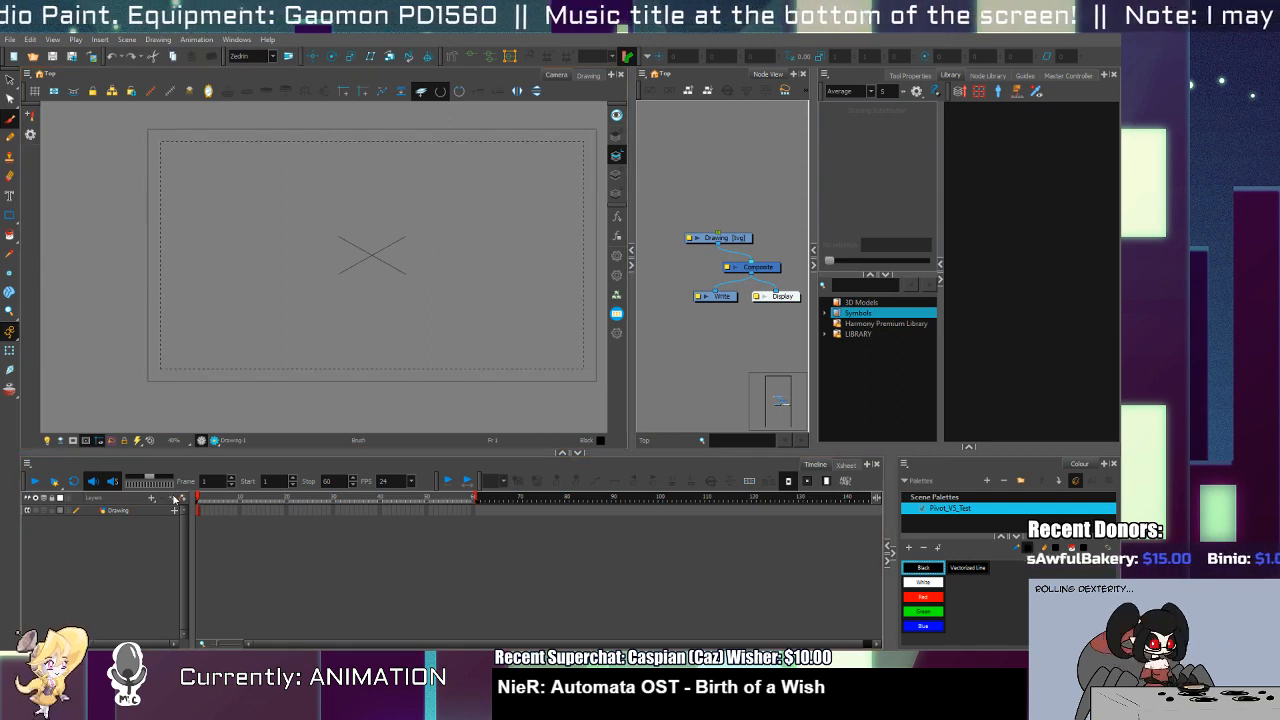
key(Return)
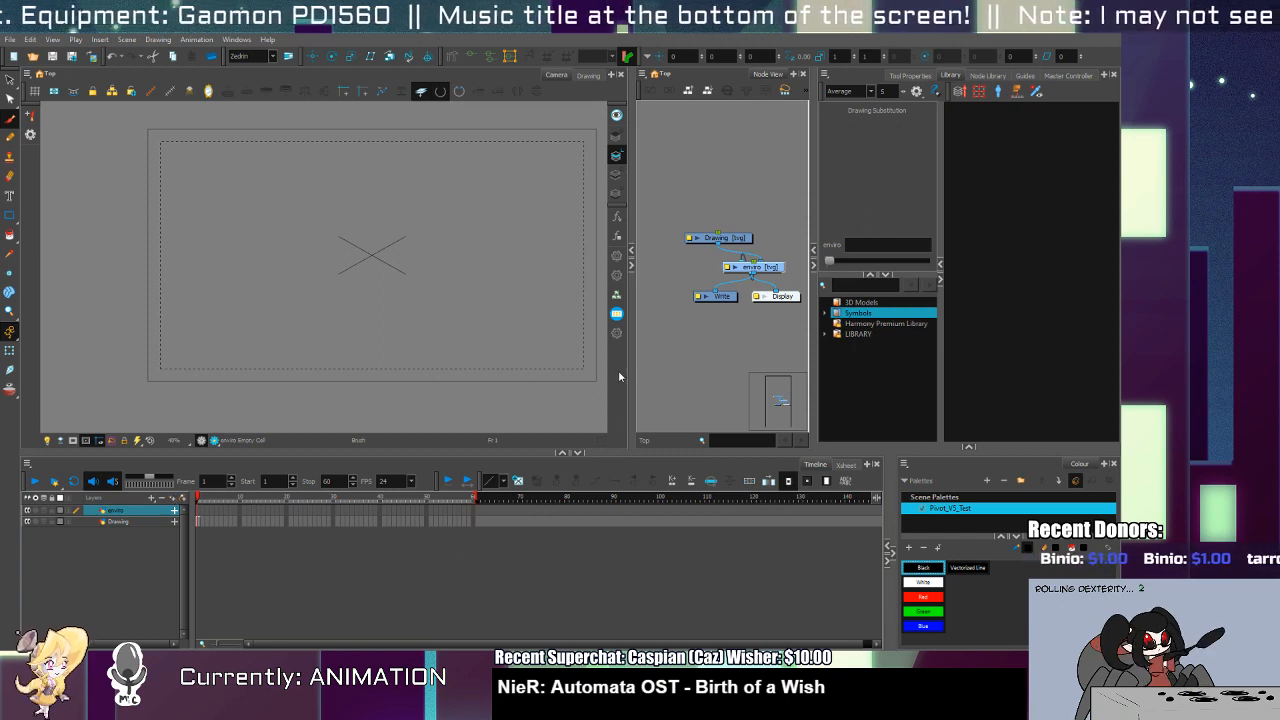
Step: Draw a nearly horizontal ground line across the lower part of the camera frame on the enviro layer
mouse_move(607, 356)
mouse_down()
mouse_move(147, 362)
mouse_move(607, 361)
mouse_up()
key(ctrl+z)
key(ctrl+z)
mouse_move(137, 363)
mouse_down()
mouse_move(607, 375)
mouse_move(341, 351)
mouse_move(600, 356)
mouse_move(582, 355)
mouse_up()
key(ctrl+z)
key(ctrl+z)
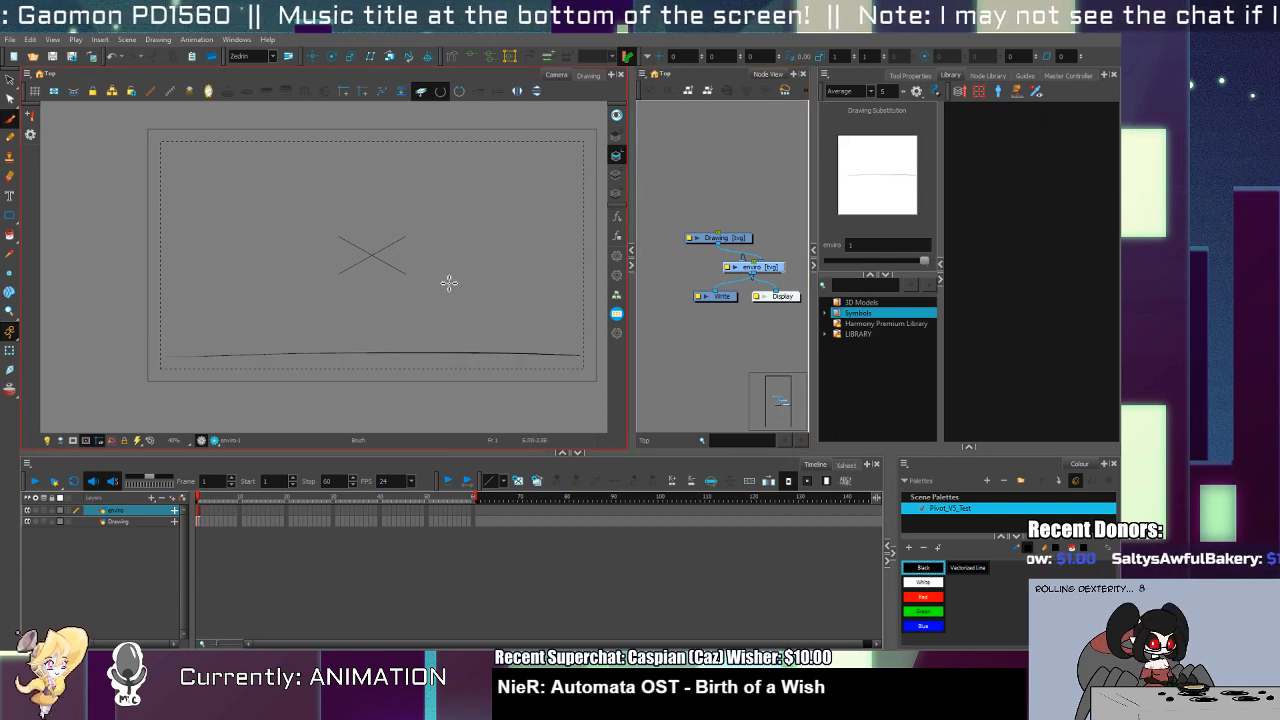
Step: Sketch a small stick figure above the ground line with a round head, an outstretched arm, a body and one leg
mouse_move(438, 292)
mouse_down()
mouse_move(420, 264)
mouse_move(435, 297)
mouse_move(418, 302)
mouse_move(418, 340)
mouse_up()
key(ctrl+z)
key(ctrl+z)
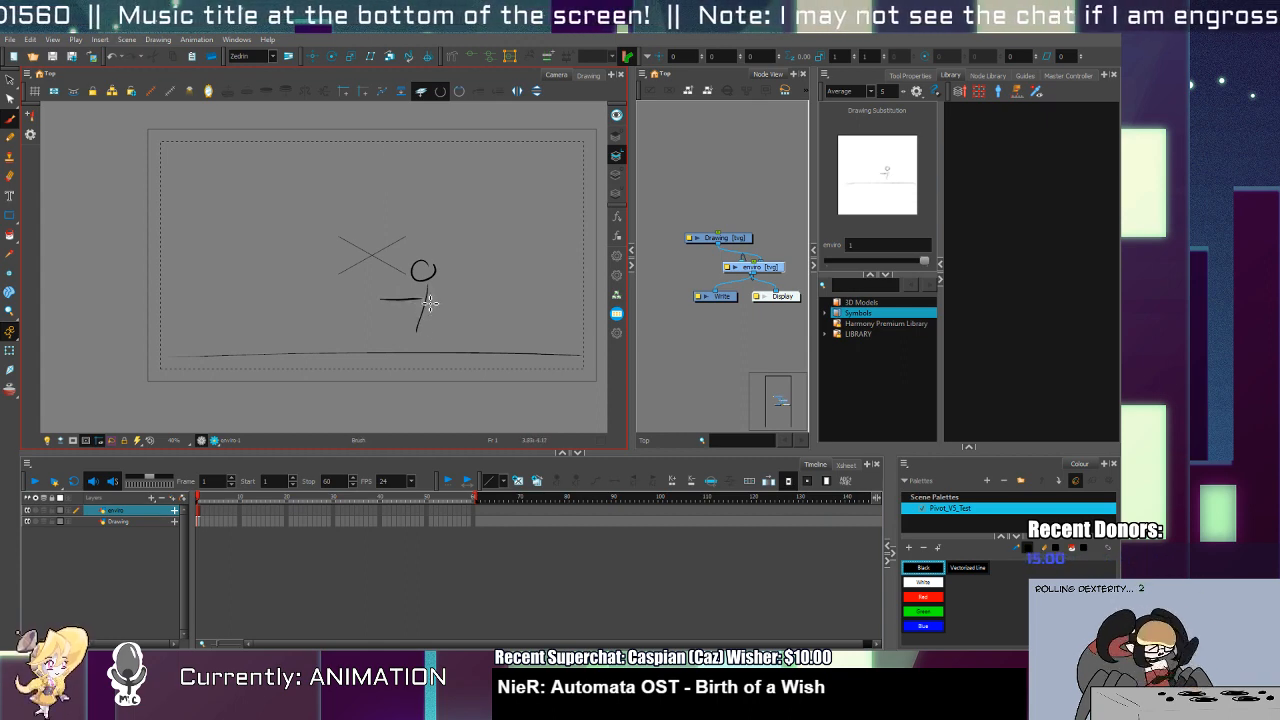
key(ctrl+z)
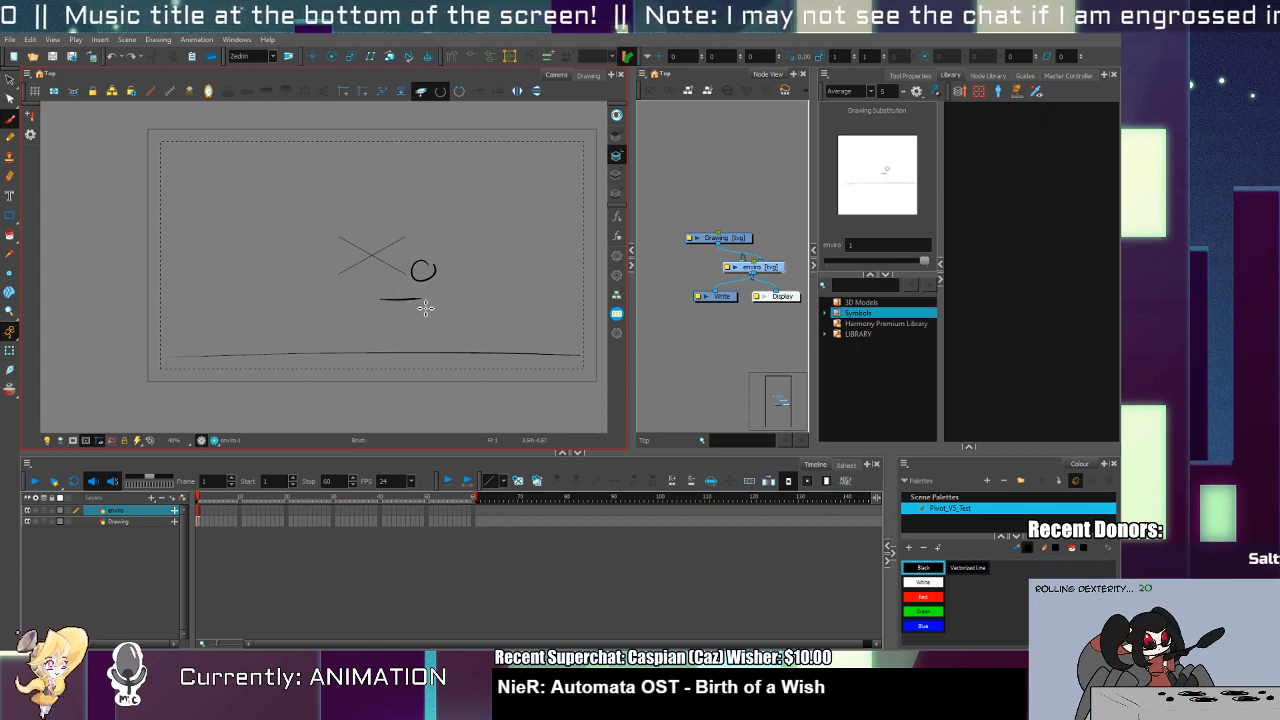
mouse_move(429, 294)
mouse_down()
mouse_move(403, 306)
mouse_move(423, 343)
mouse_up()
key(ctrl+z)
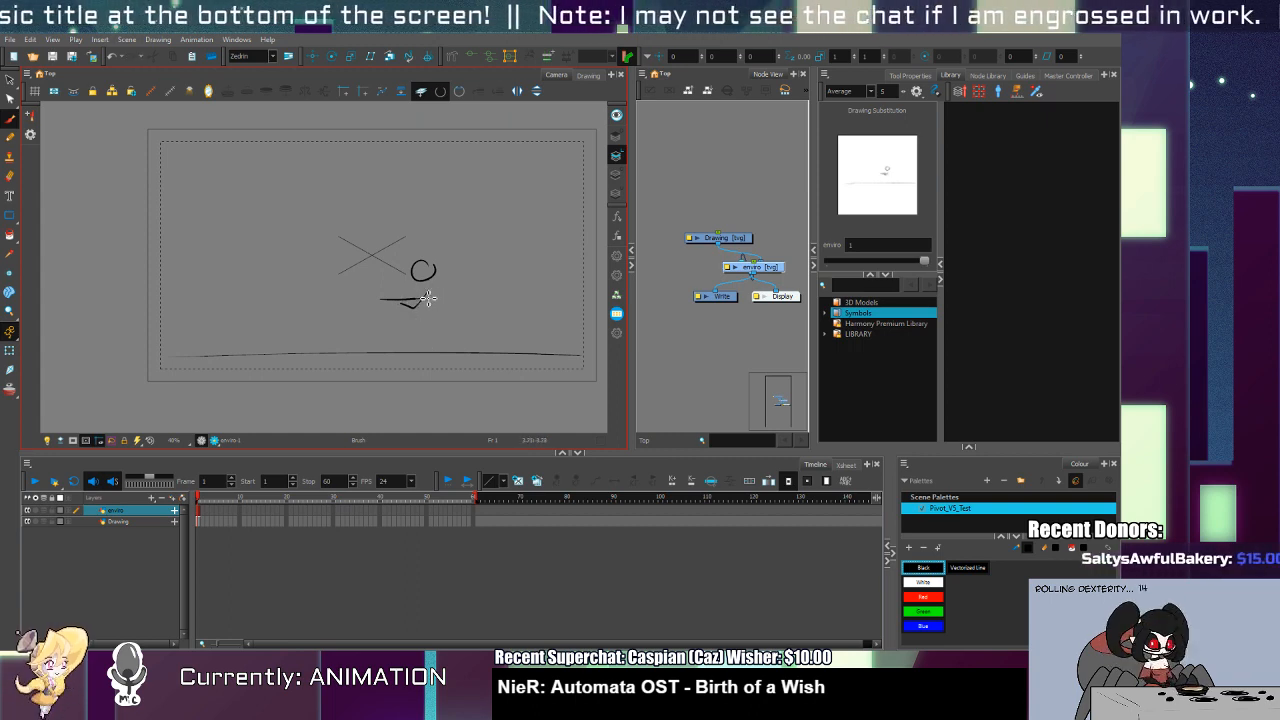
drag(427, 290, 412, 356)
key(ctrl+z)
mouse_move(430, 310)
mouse_down()
mouse_move(423, 277)
mouse_move(407, 360)
mouse_move(378, 350)
mouse_move(375, 367)
mouse_up()
Step: Move the stick figure up slightly and lower the ground line to its foot
key(alt+b)
key(alt+s)
click(440, 352)
click(421, 319)
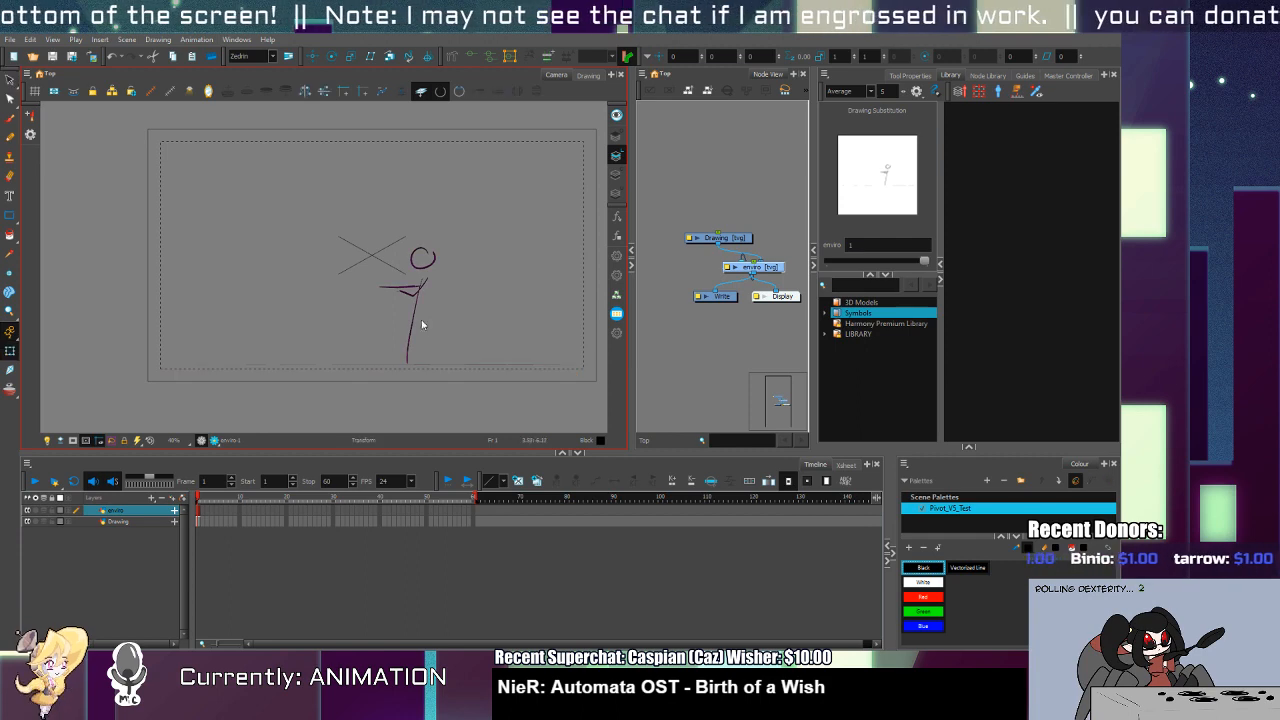
Step: Add a second leg, a short stroke under the arm and a slanted stroke across the stick figure's head
key(alt+b)
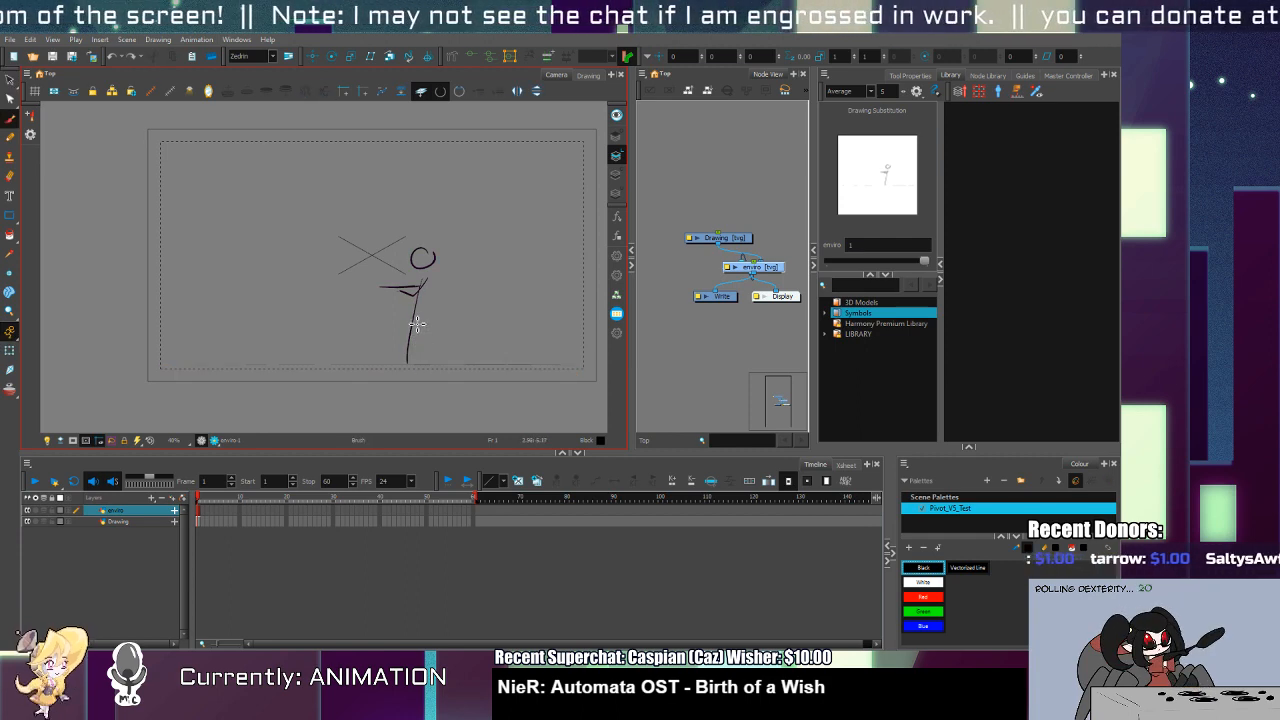
drag(417, 323, 424, 378)
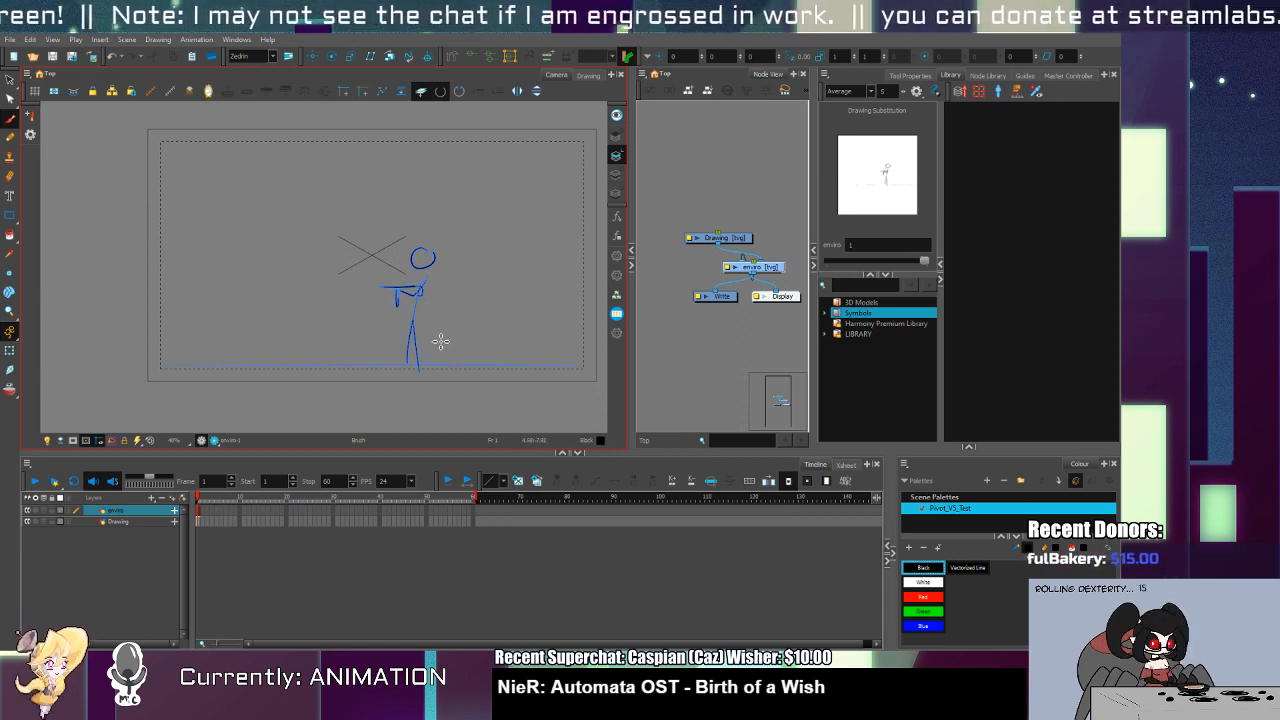
drag(403, 262, 446, 244)
Step: Duplicate the stick figure twice and space the copies in a row to its right
key(alt+s)
key(ctrl+a)
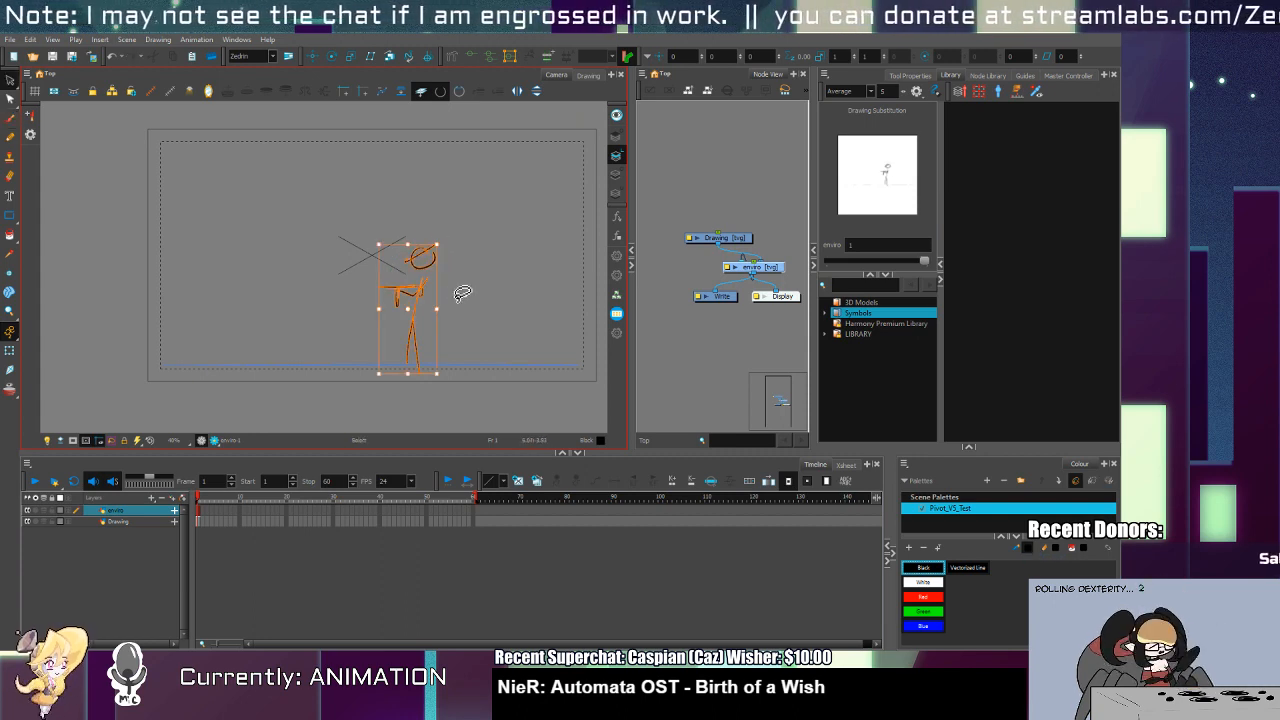
key(ctrl+c)
key(ctrl+v)
drag(423, 296, 561, 312)
key(ctrl+c)
key(ctrl+v)
key(Up)
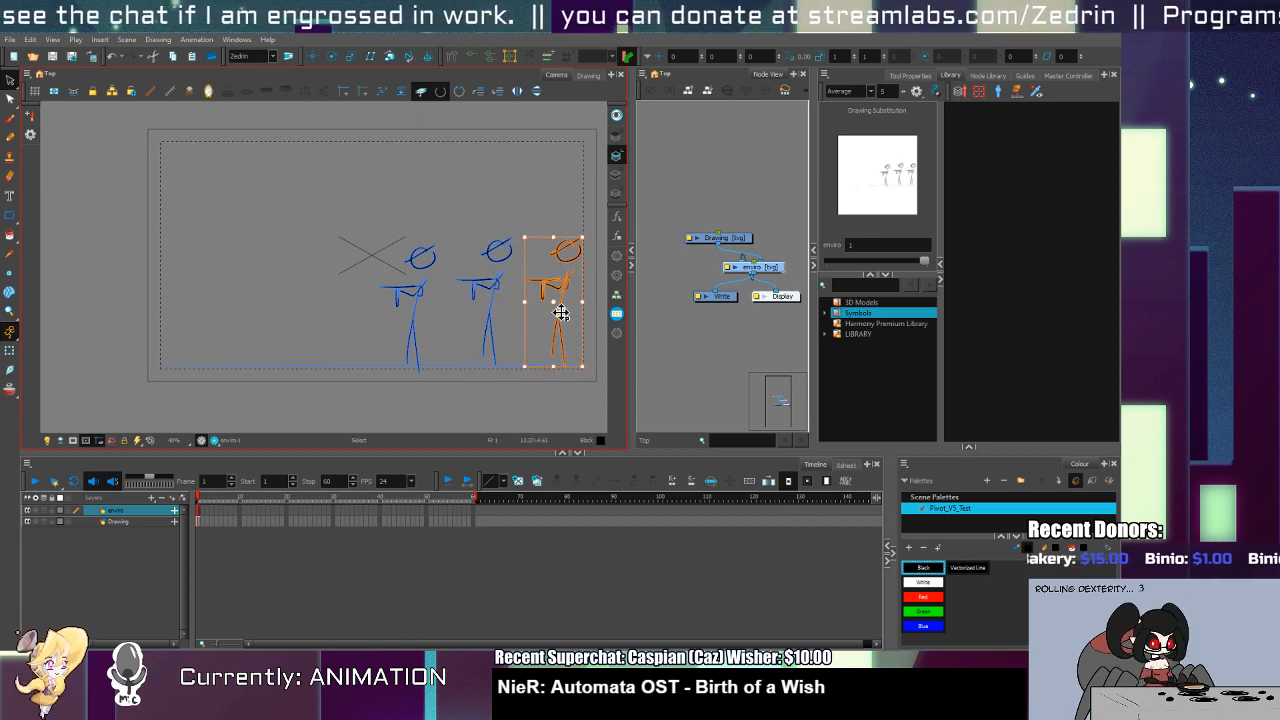
Step: Nudge the two stick figure copies down so their feet meet the ground line
click(512, 243)
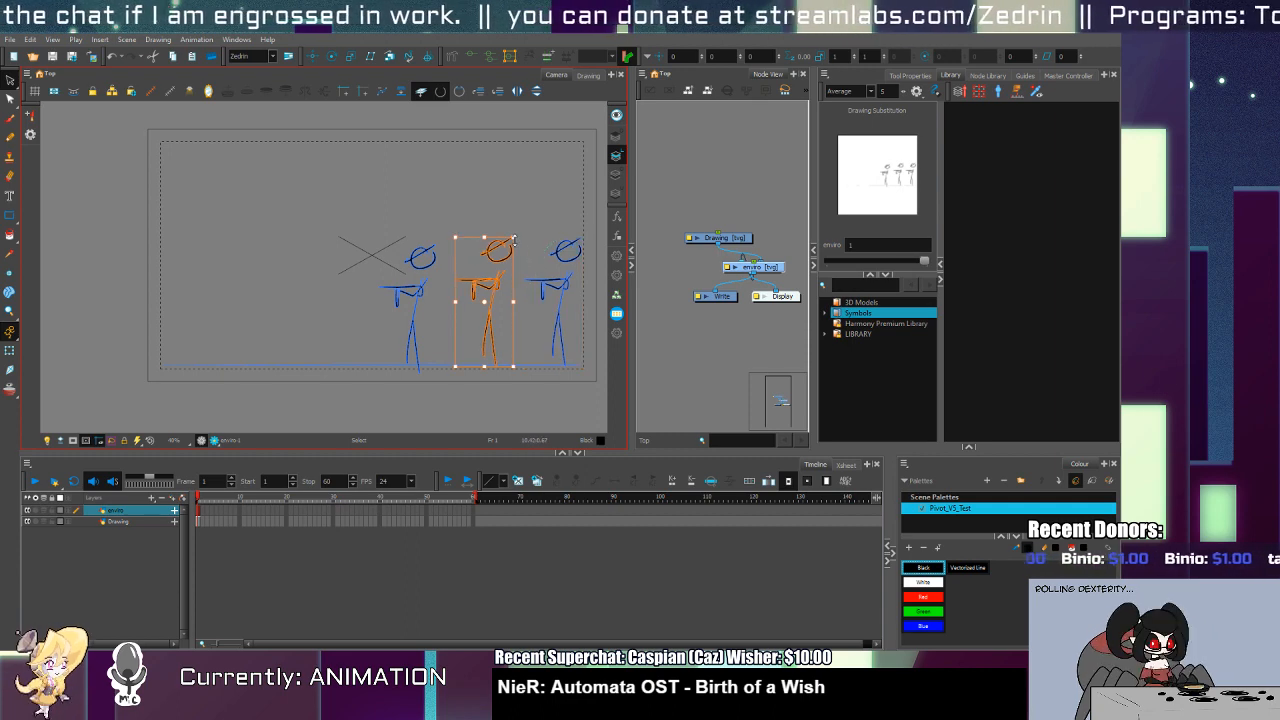
key(Down)
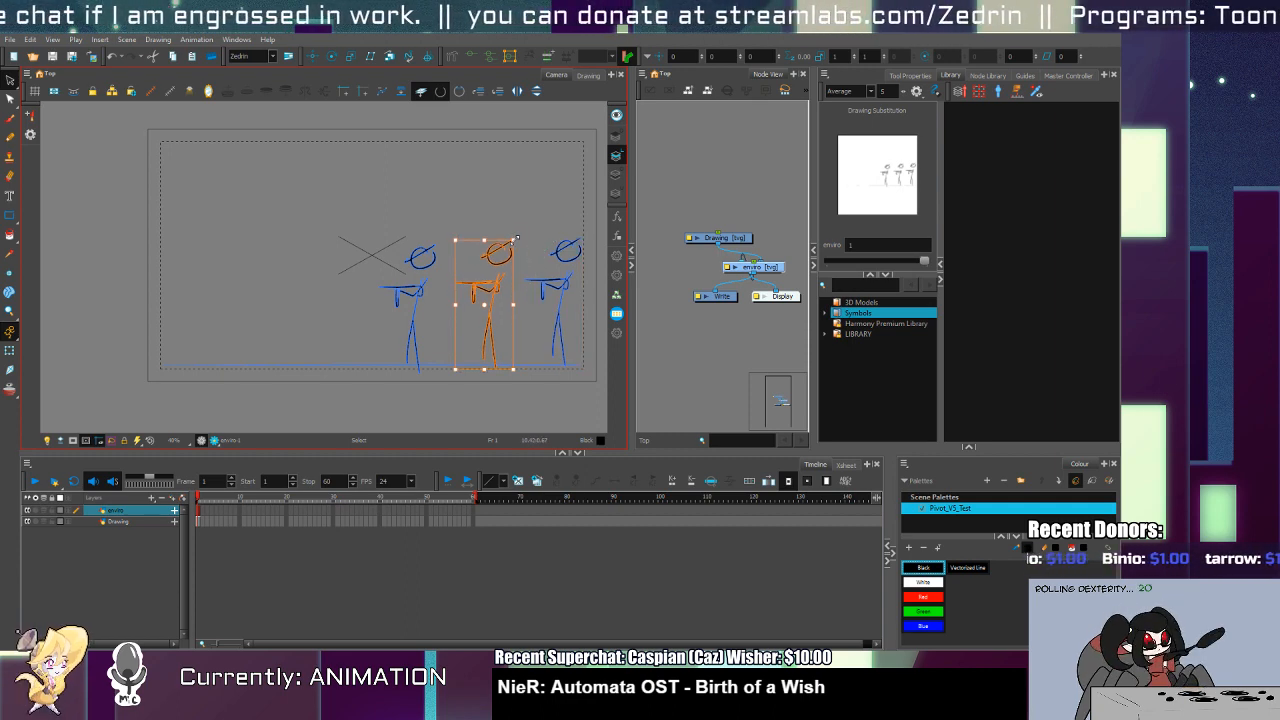
click(570, 244)
key(Down)
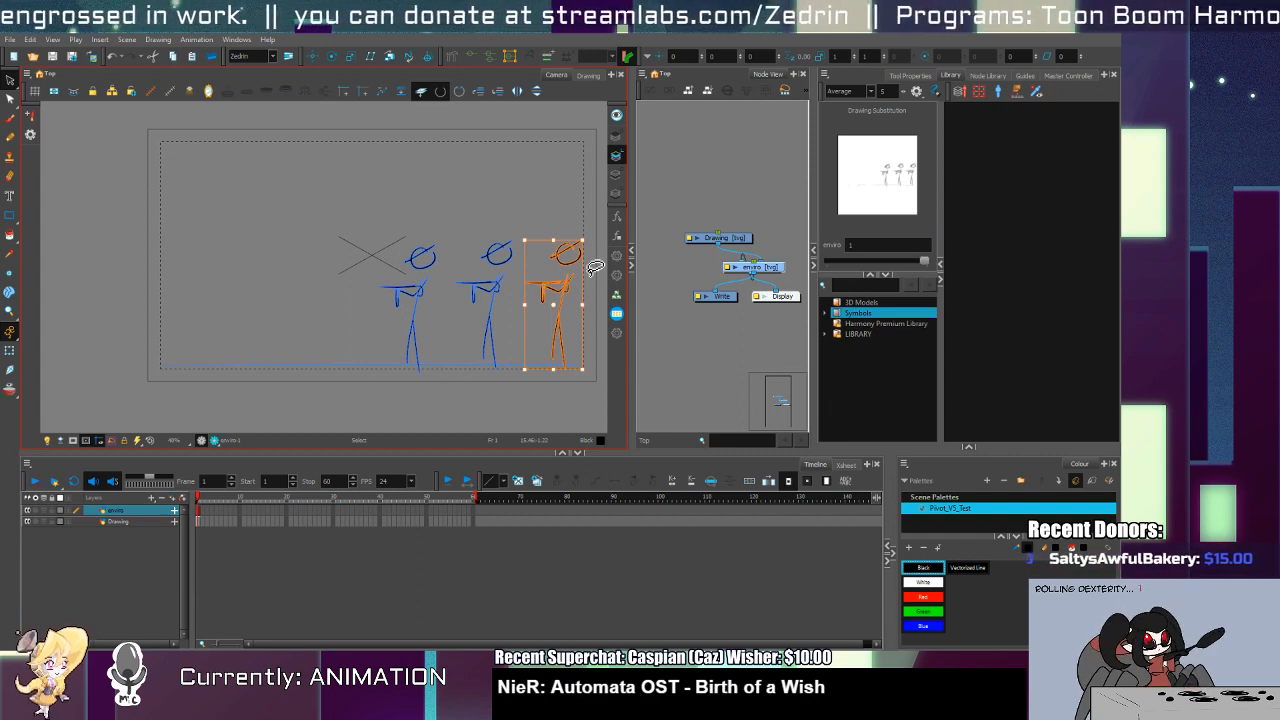
Step: Sketch a small circle on frame 1 of the Drawing layer, to the left of the stick figures
click(199, 520)
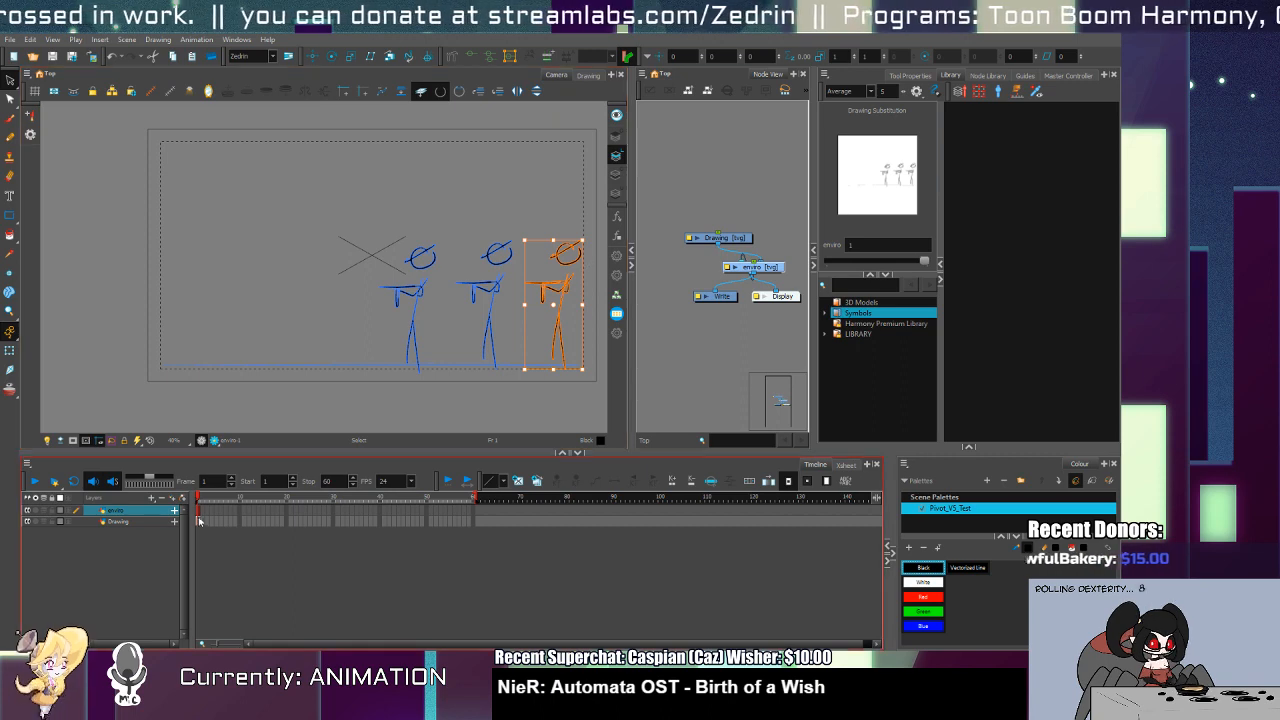
click(197, 520)
key(alt+b)
mouse_move(236, 282)
mouse_down()
mouse_move(243, 297)
mouse_move(214, 313)
mouse_move(222, 287)
mouse_move(222, 307)
mouse_up()
key(ctrl+z)
key(ctrl+z)
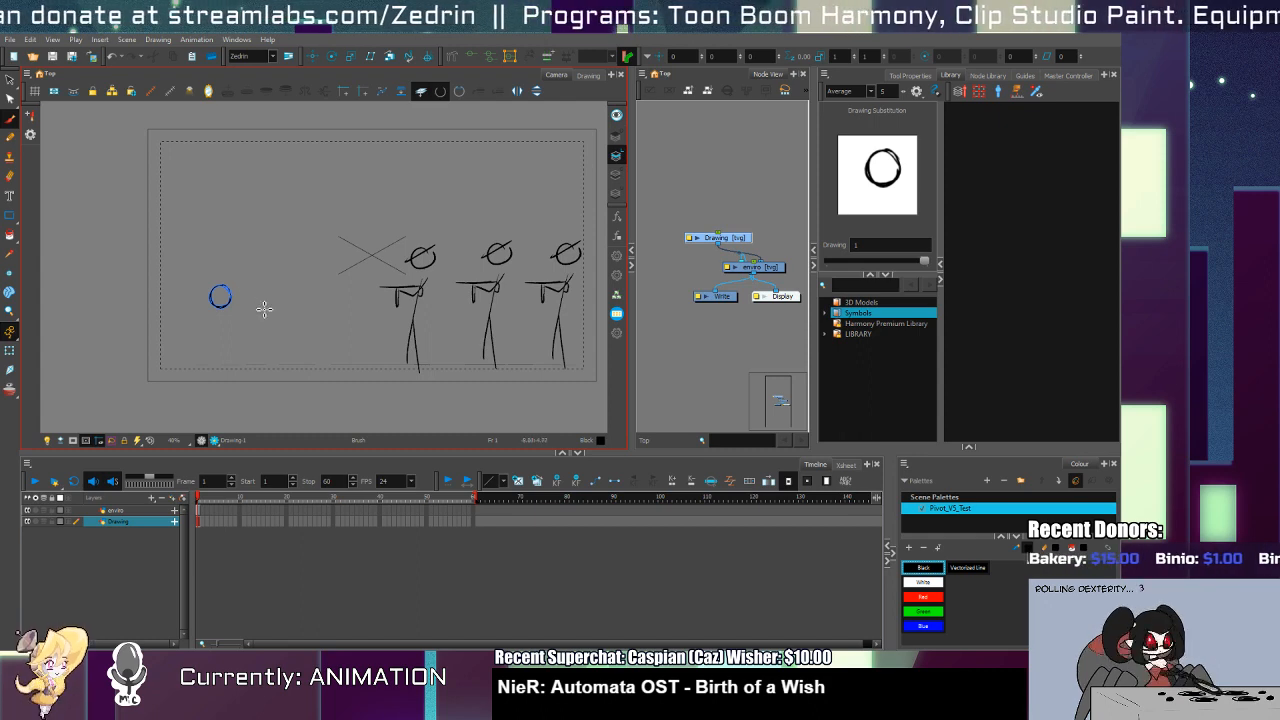
Step: Delete the frame 1 drawings from the enviro and Drawing layers
click(198, 520)
click(199, 510)
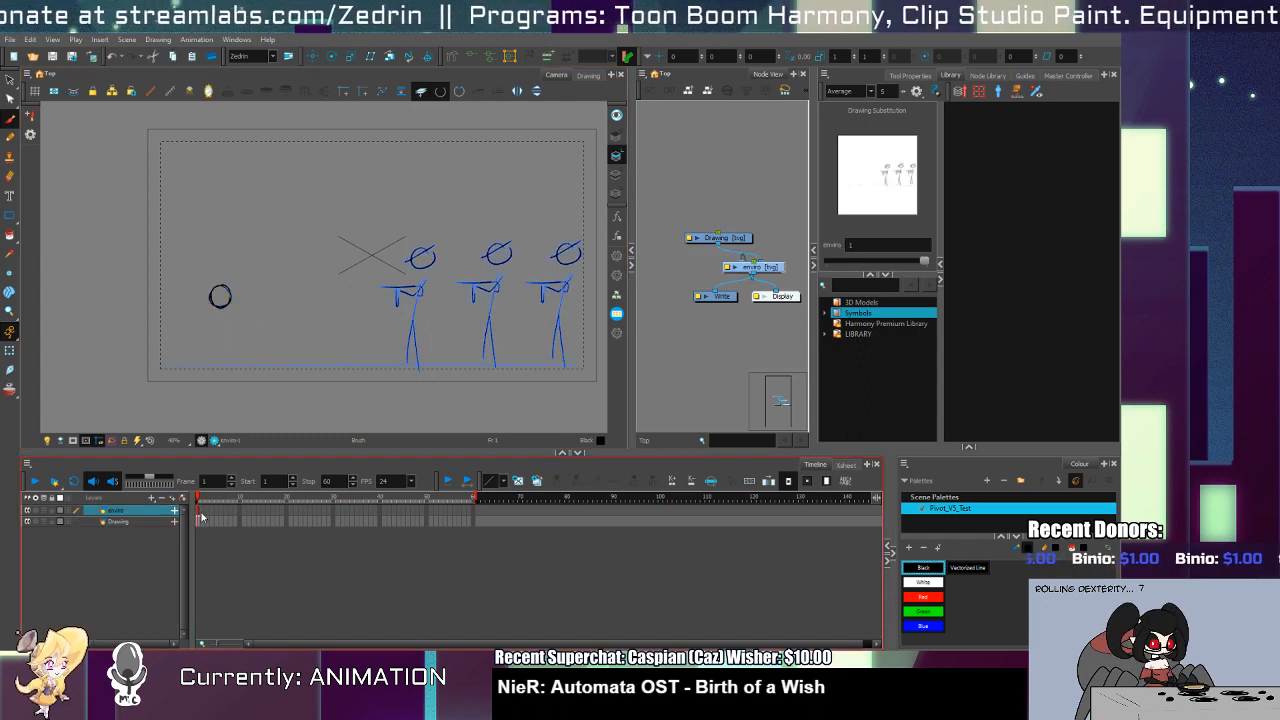
key(Delete)
click(199, 519)
key(Delete)
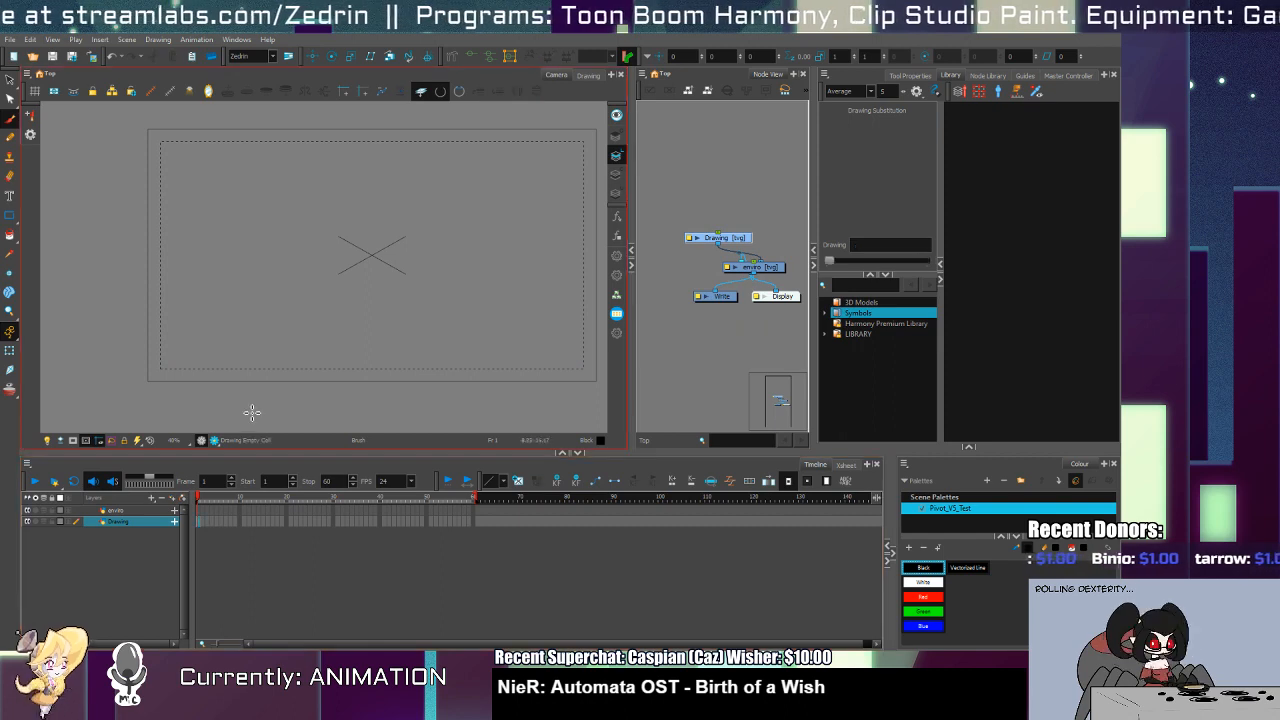
Step: Sketch a circle and an adjoining blocky fist with finger divisions near the centre of the Drawing layer's frame 1
mouse_move(370, 227)
mouse_down()
mouse_move(380, 243)
mouse_move(345, 273)
mouse_up()
key(ctrl+z)
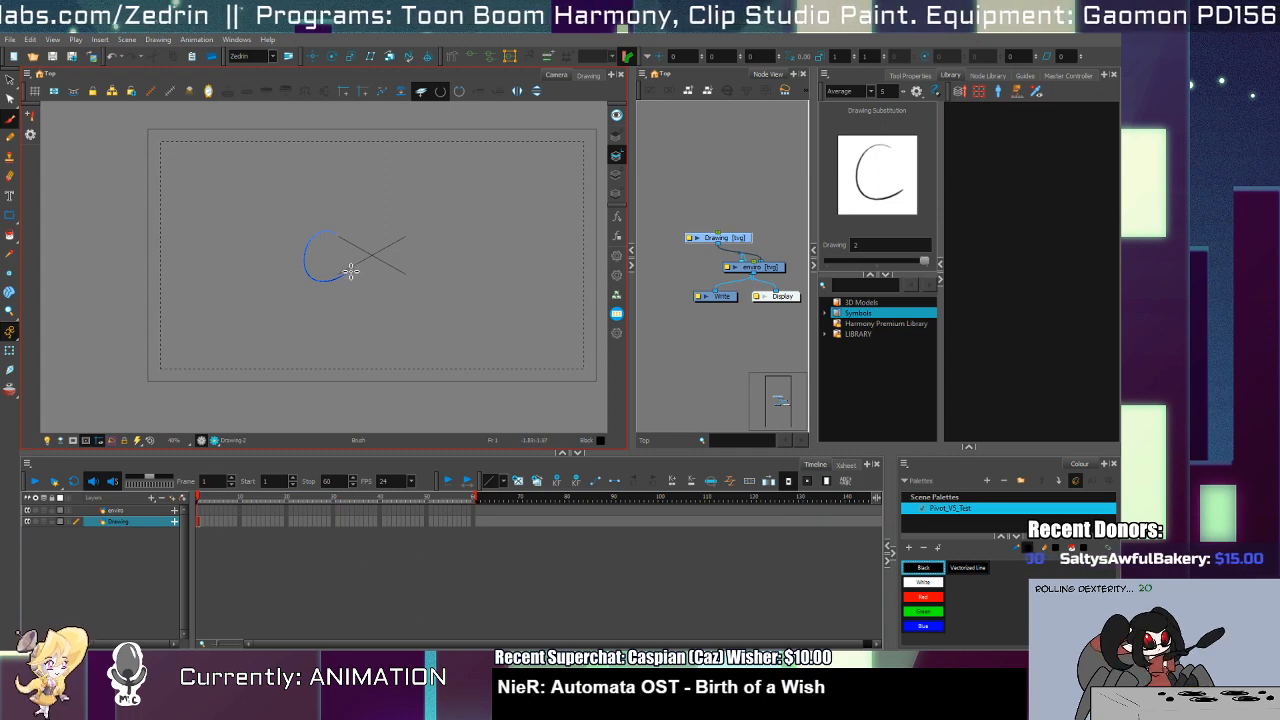
mouse_move(345, 266)
mouse_down()
mouse_move(369, 305)
mouse_move(411, 281)
mouse_move(389, 265)
mouse_move(427, 309)
mouse_move(405, 319)
mouse_move(370, 275)
mouse_move(372, 314)
mouse_up()
key(ctrl+z)
mouse_move(402, 268)
mouse_down()
mouse_move(349, 303)
mouse_move(395, 322)
mouse_up()
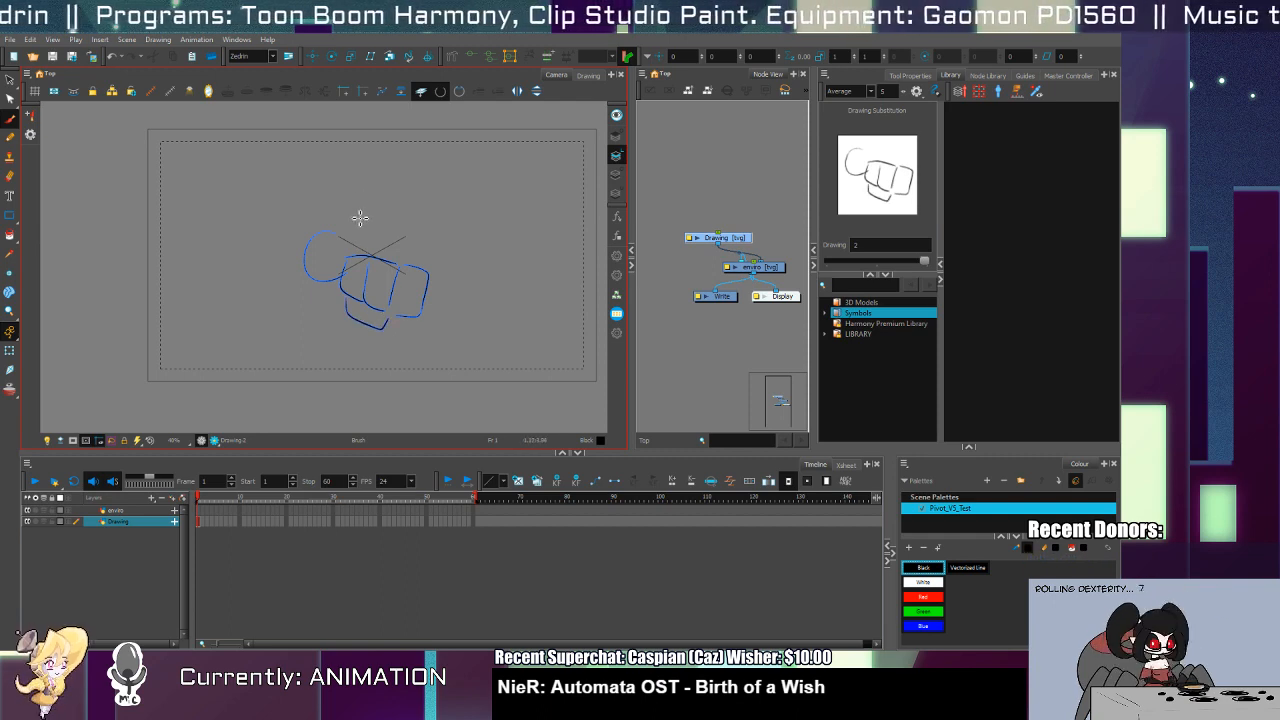
Step: Sketch the slanted side and top edge of a tall block rising above the fist
drag(393, 212, 379, 243)
key(ctrl+z)
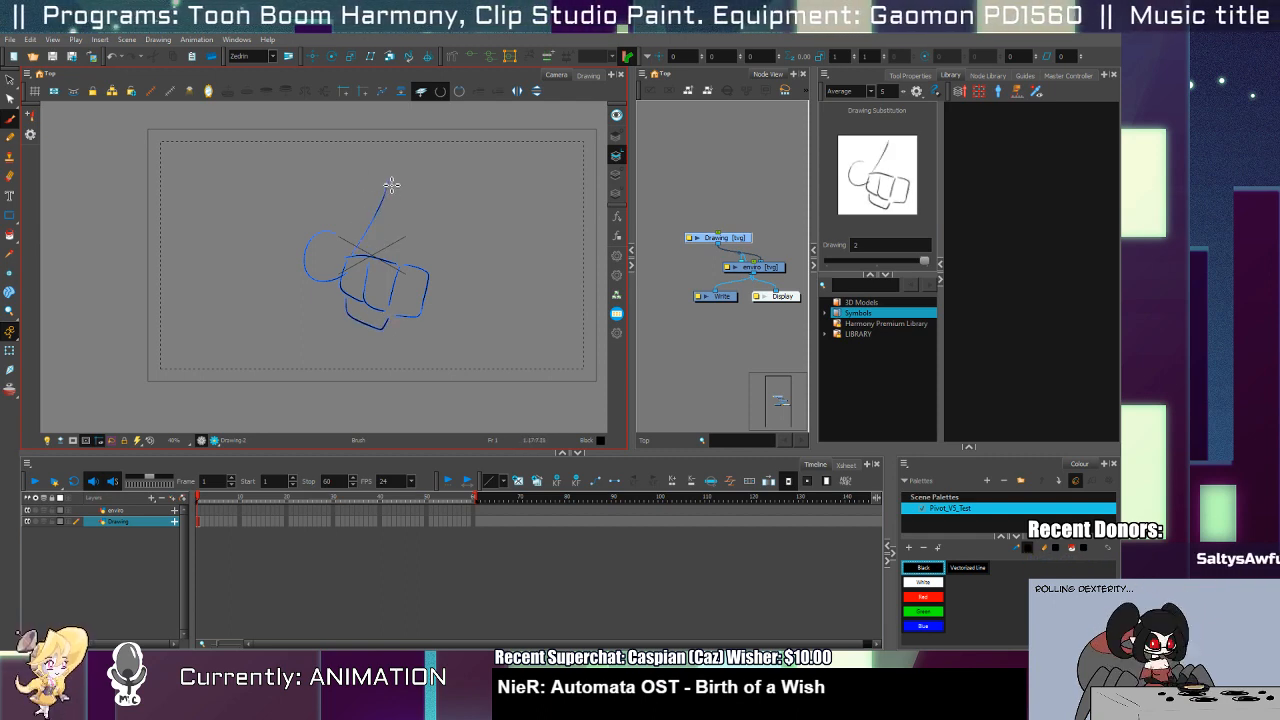
drag(386, 183, 352, 254)
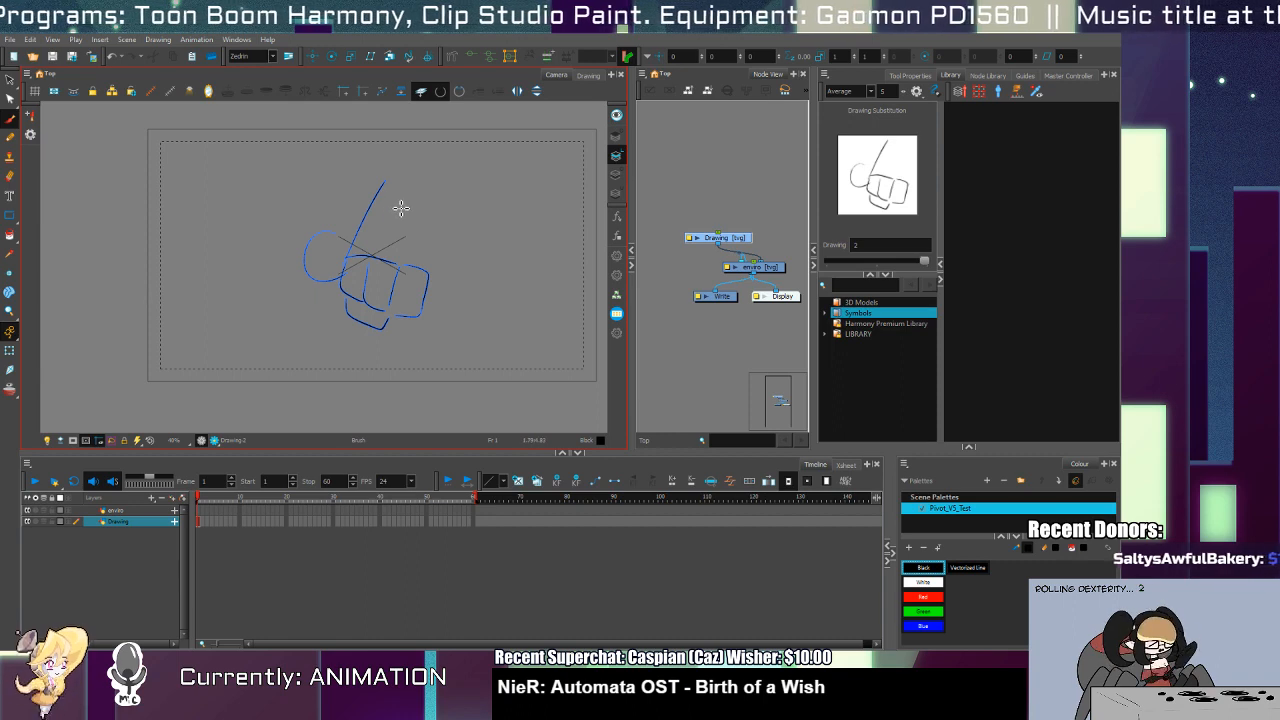
drag(388, 184, 432, 193)
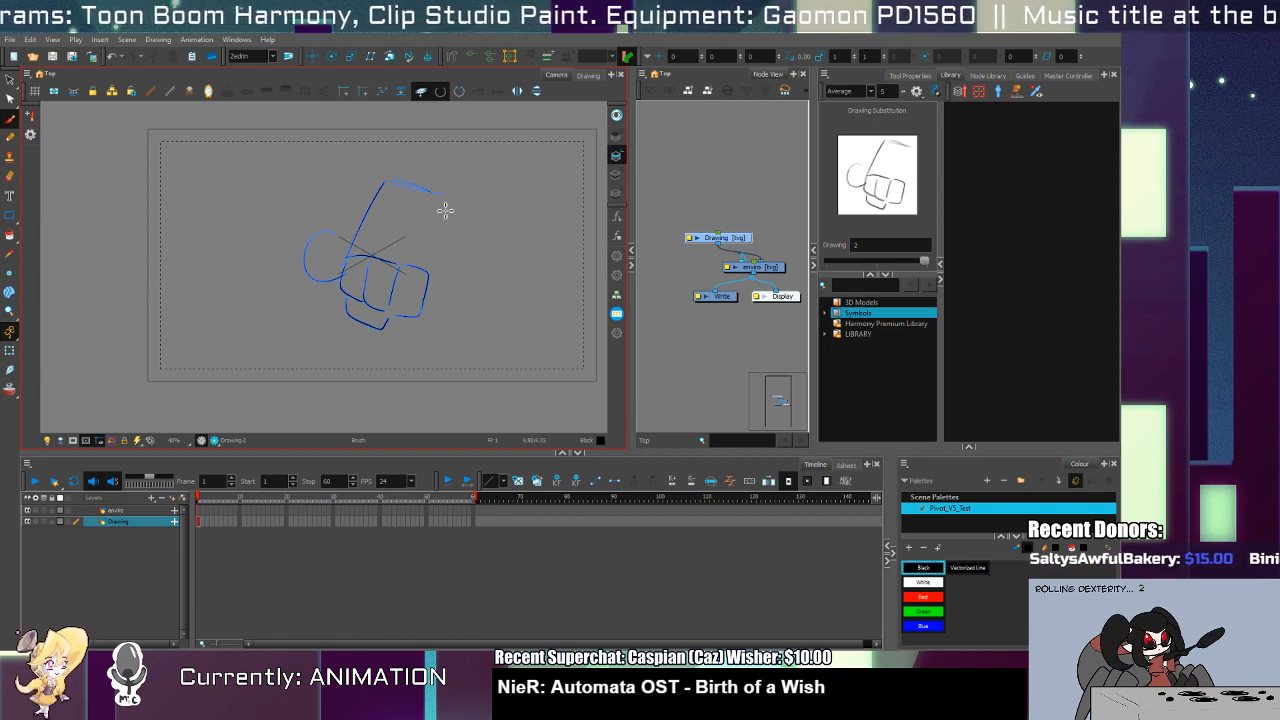
Step: Sketch a tapering outline below the fist and join it to the upper block with an angled edge on the right
mouse_move(345, 250)
mouse_down()
mouse_move(325, 283)
mouse_move(365, 400)
mouse_up()
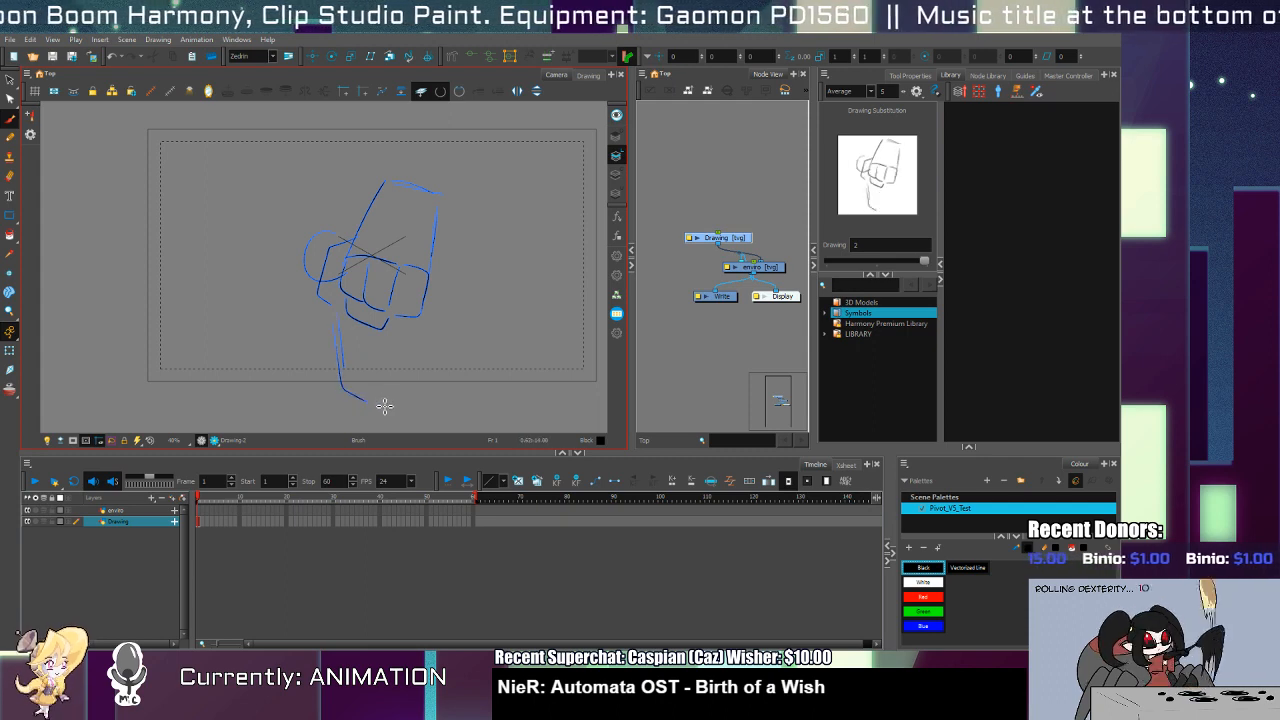
key(ctrl+z)
mouse_move(328, 317)
mouse_down()
mouse_move(337, 386)
mouse_move(384, 398)
mouse_up()
drag(414, 341, 386, 400)
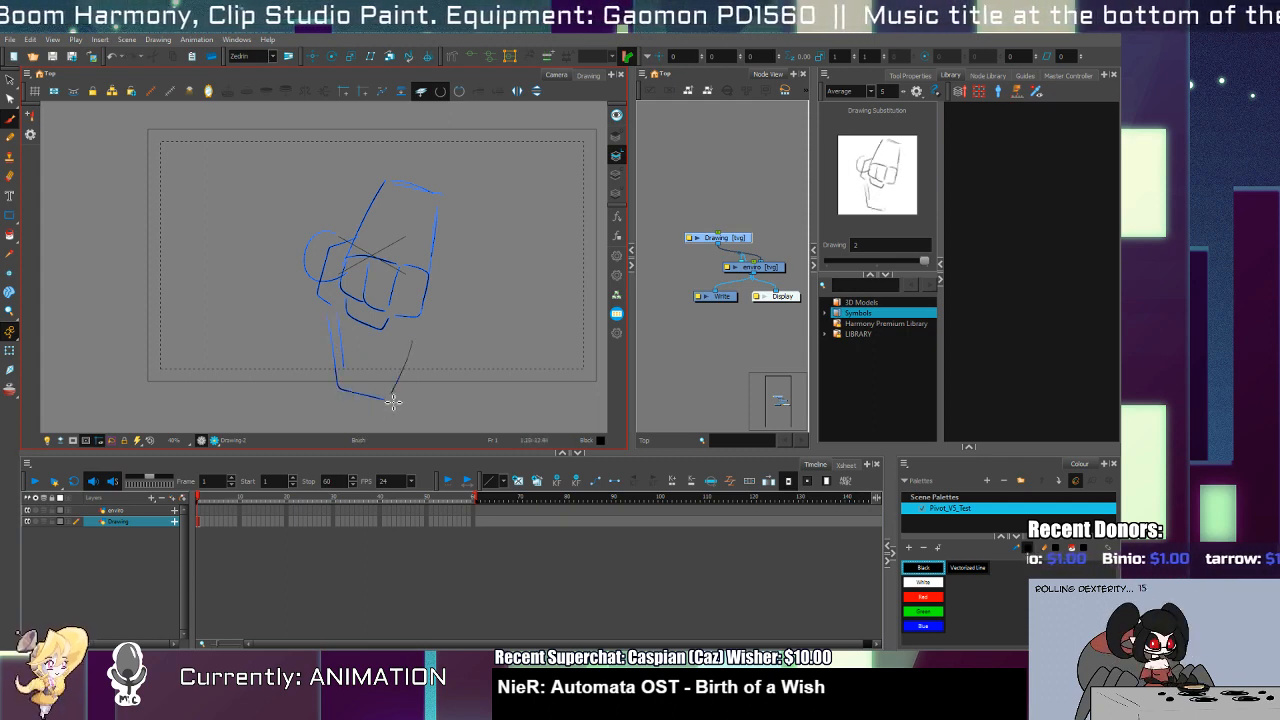
drag(447, 268, 434, 323)
key(ctrl+z)
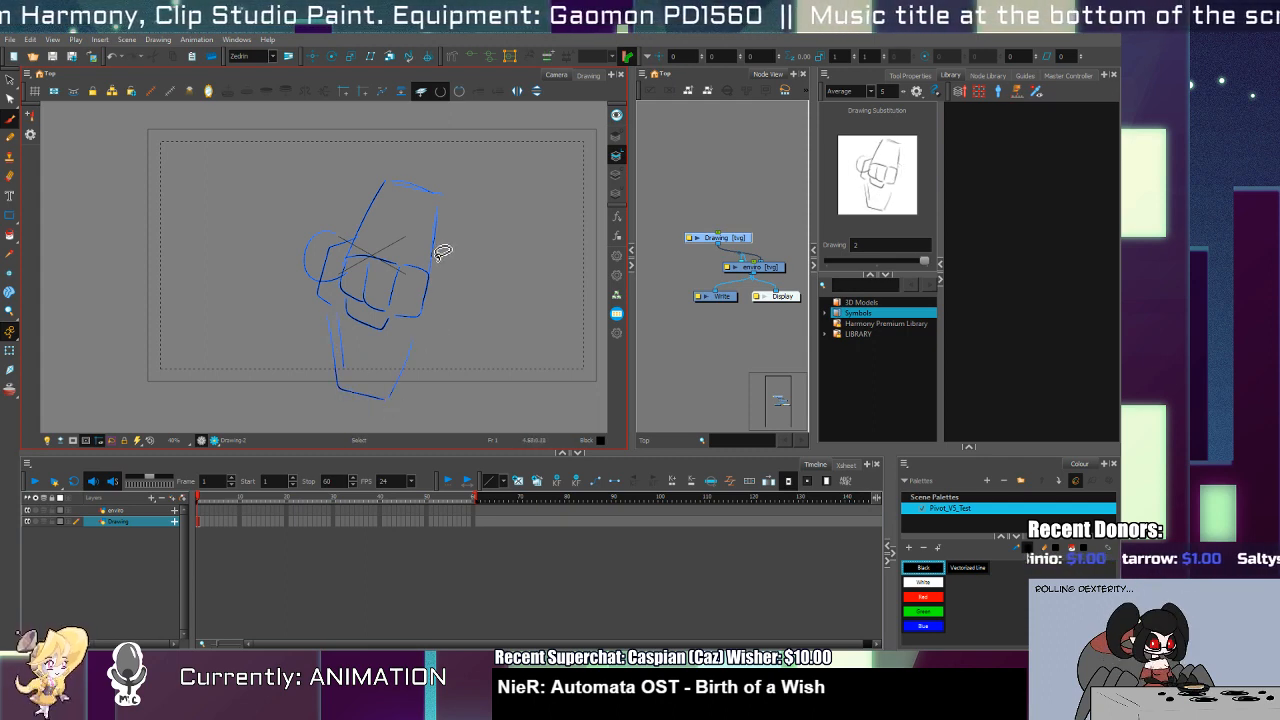
mouse_move(438, 255)
mouse_down()
mouse_move(446, 323)
mouse_move(418, 346)
mouse_up()
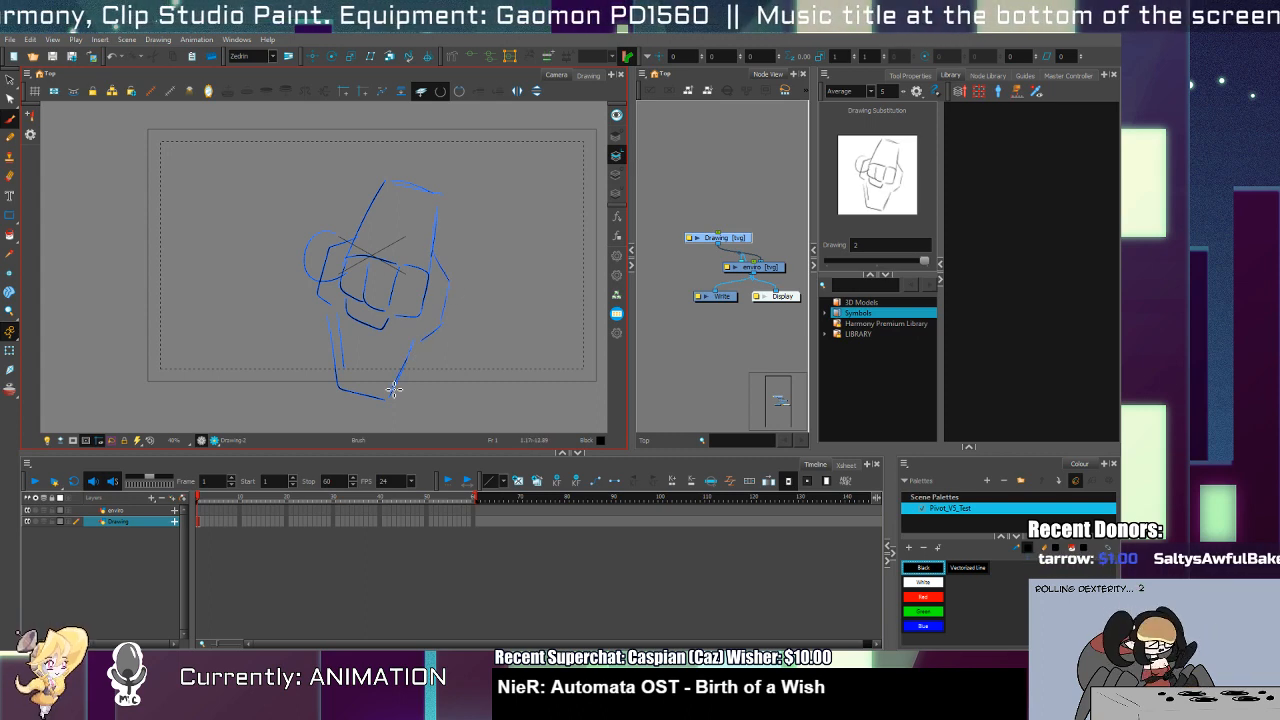
Step: Sketch a bent arm ending in a clenched fist beside the lower body, plus a curved line across the body's lower edge
key(alt+s)
click(308, 272)
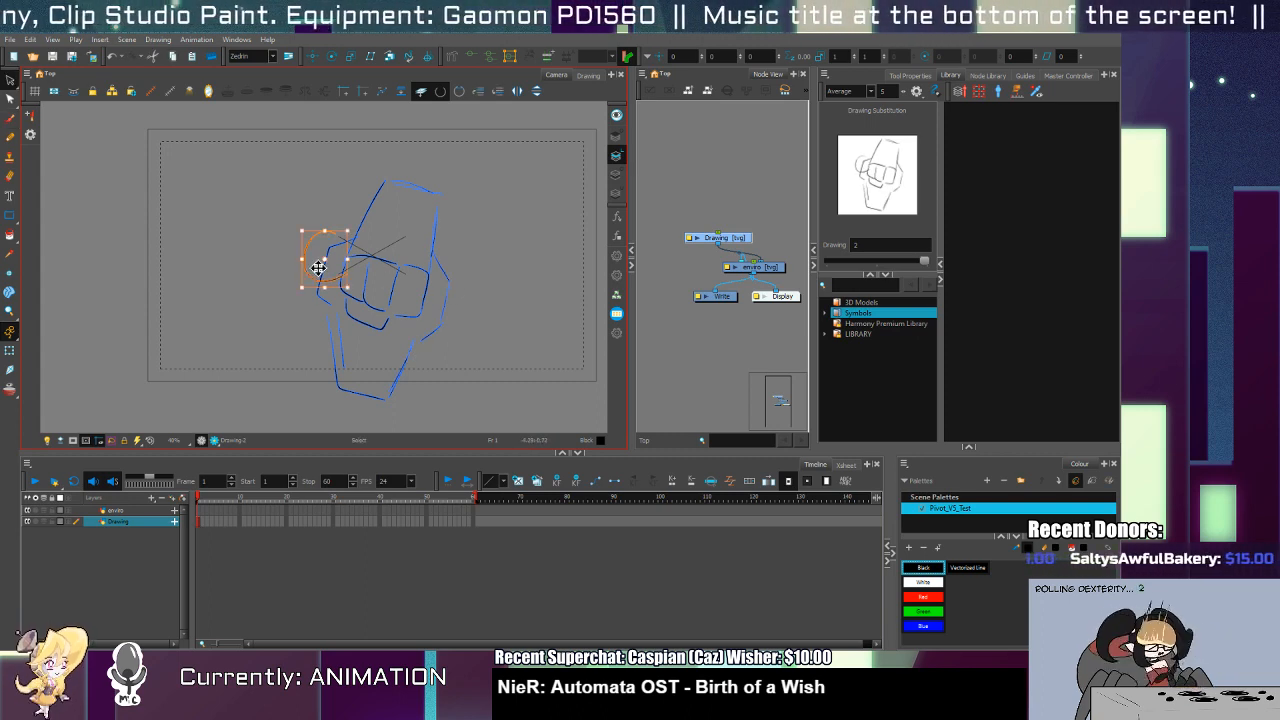
key(alt+b)
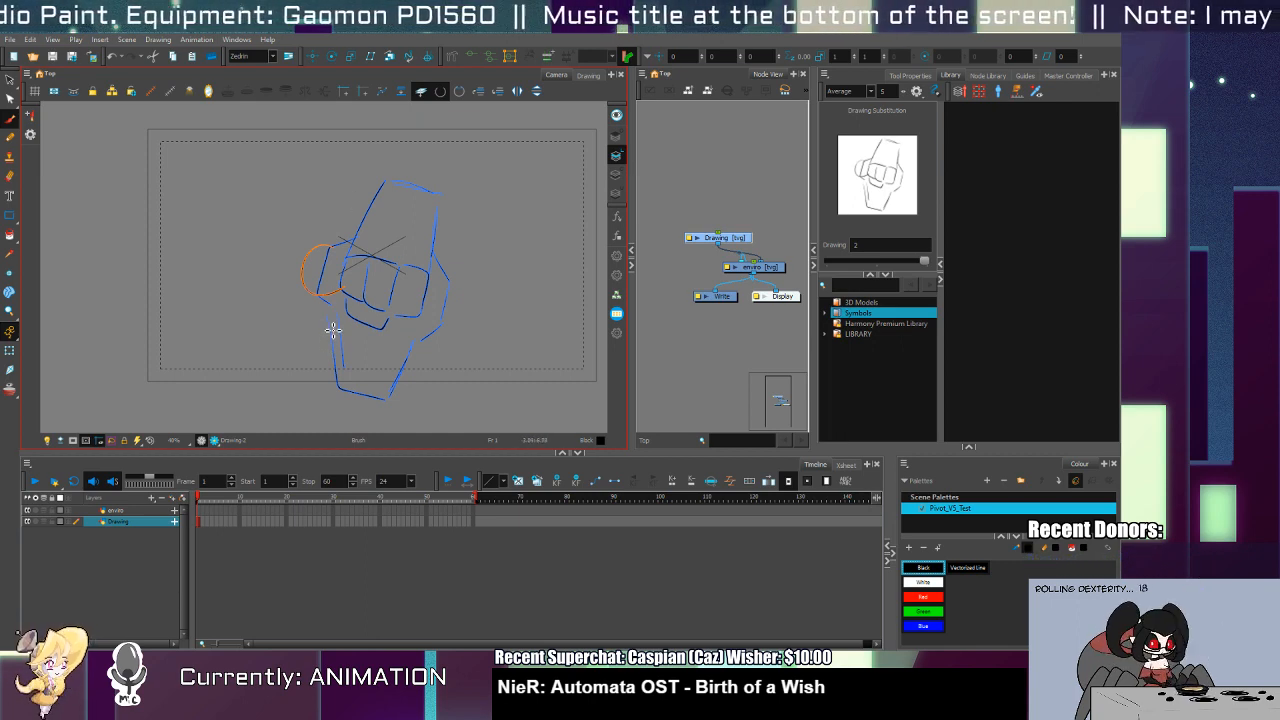
mouse_move(325, 321)
mouse_down()
mouse_move(285, 378)
mouse_move(337, 352)
mouse_move(400, 382)
mouse_move(434, 371)
mouse_up()
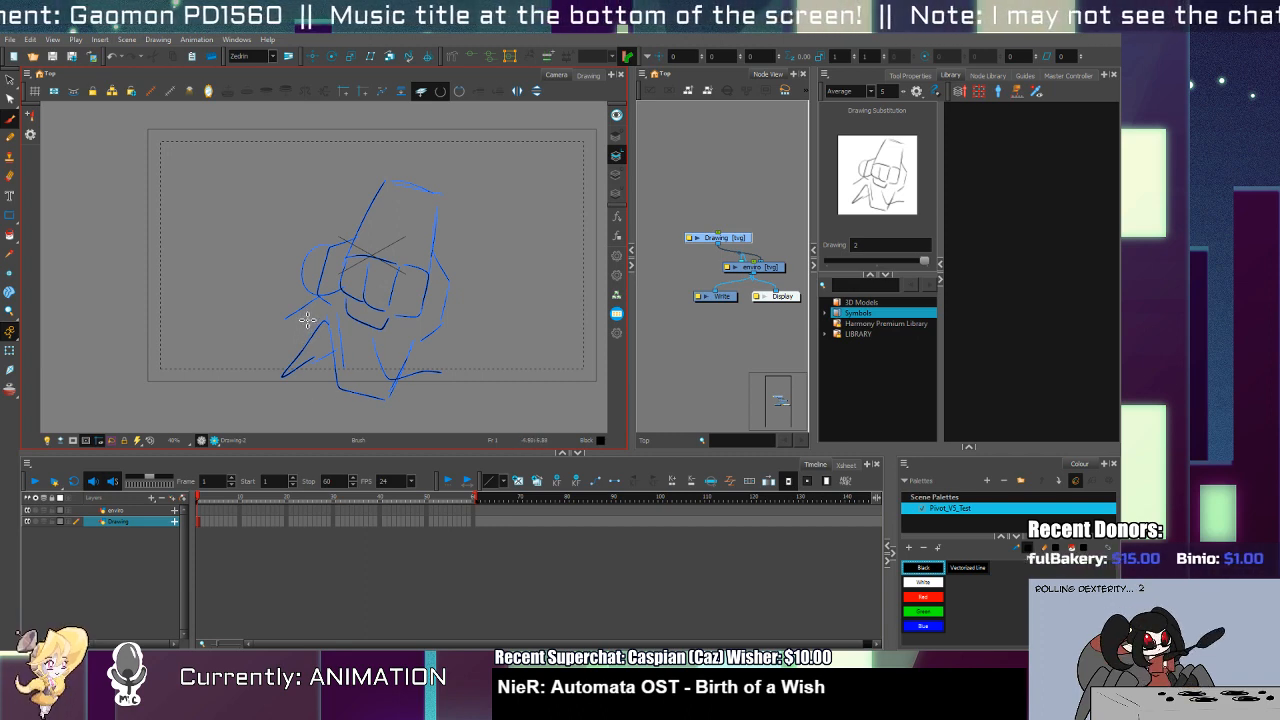
key(alt+e)
key(alt+b)
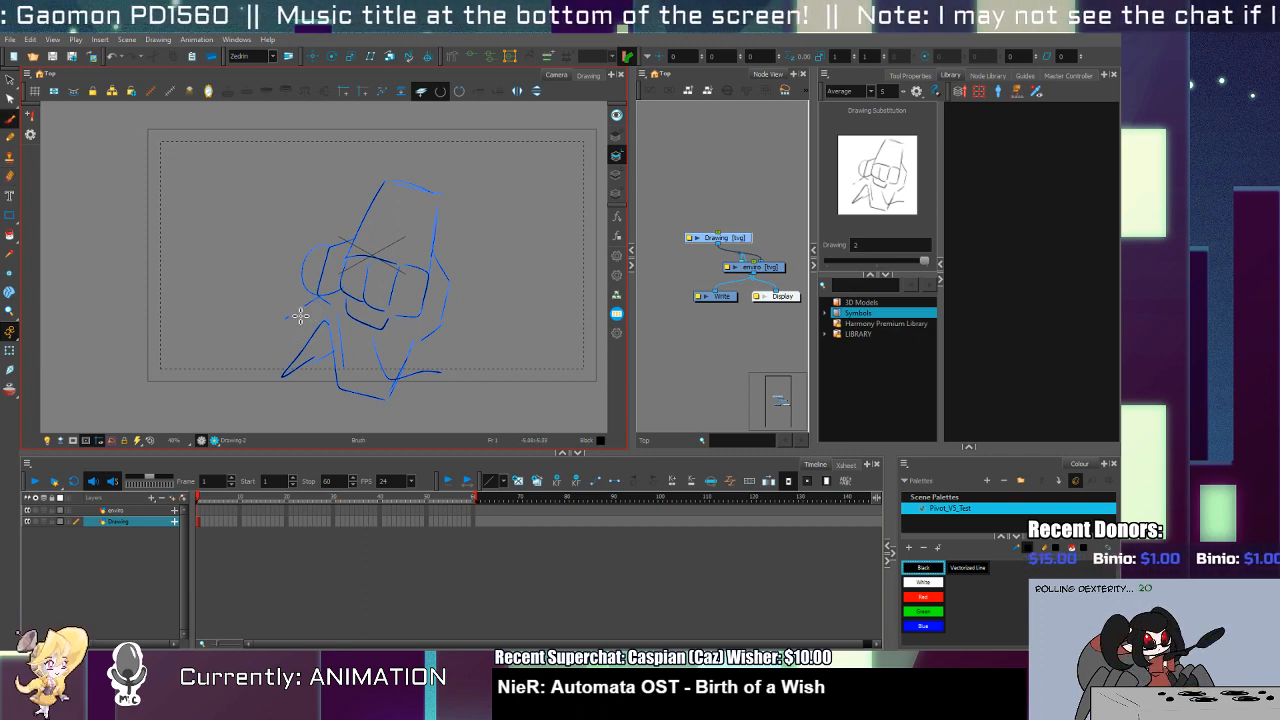
mouse_move(290, 318)
mouse_down()
mouse_move(292, 348)
mouse_move(280, 330)
mouse_move(255, 335)
mouse_move(305, 362)
mouse_up()
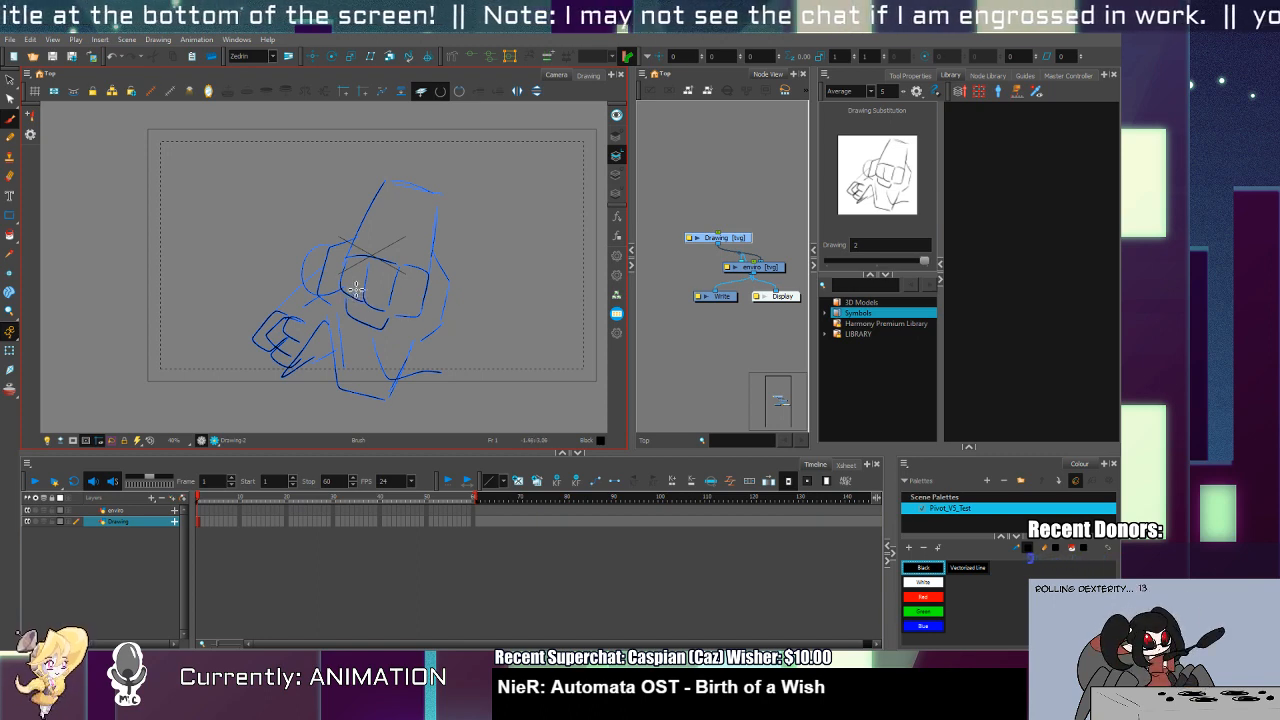
Step: Delete the blocky fist from the middle of the figure and sketch a slanted four-sided box in its place
key(alt+s)
drag(394, 251, 415, 295)
key(Delete)
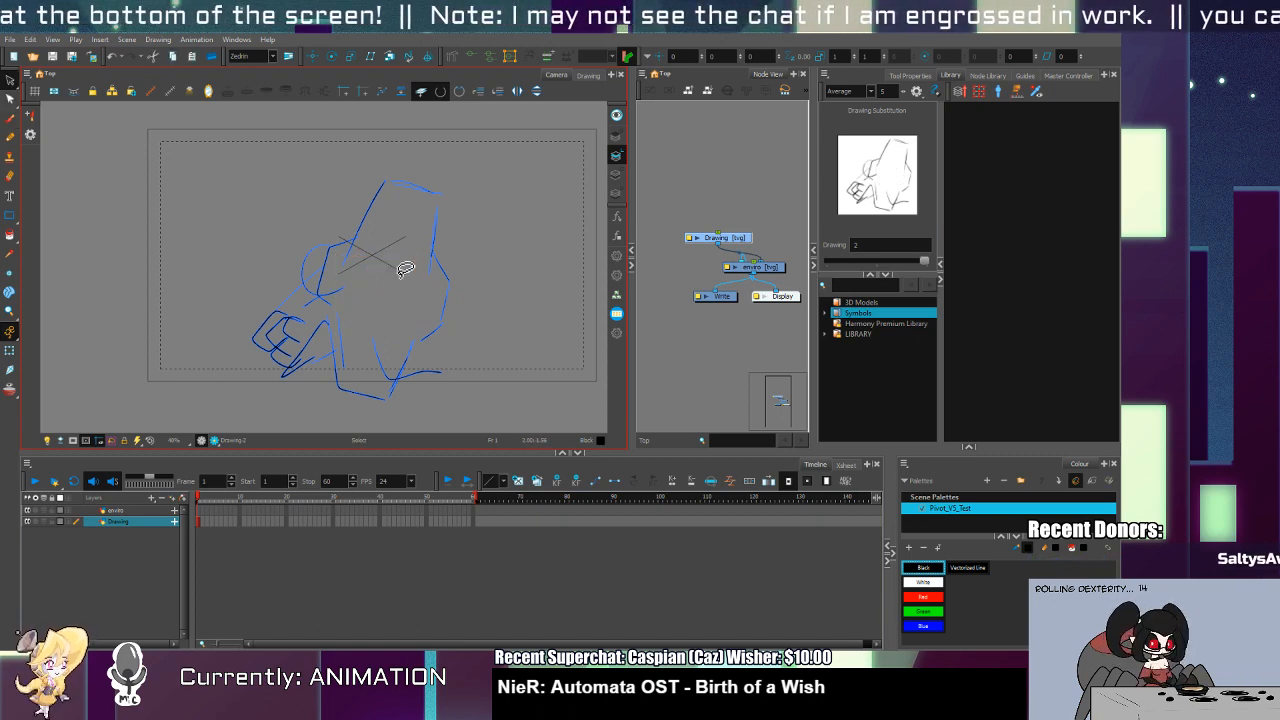
key(alt+b)
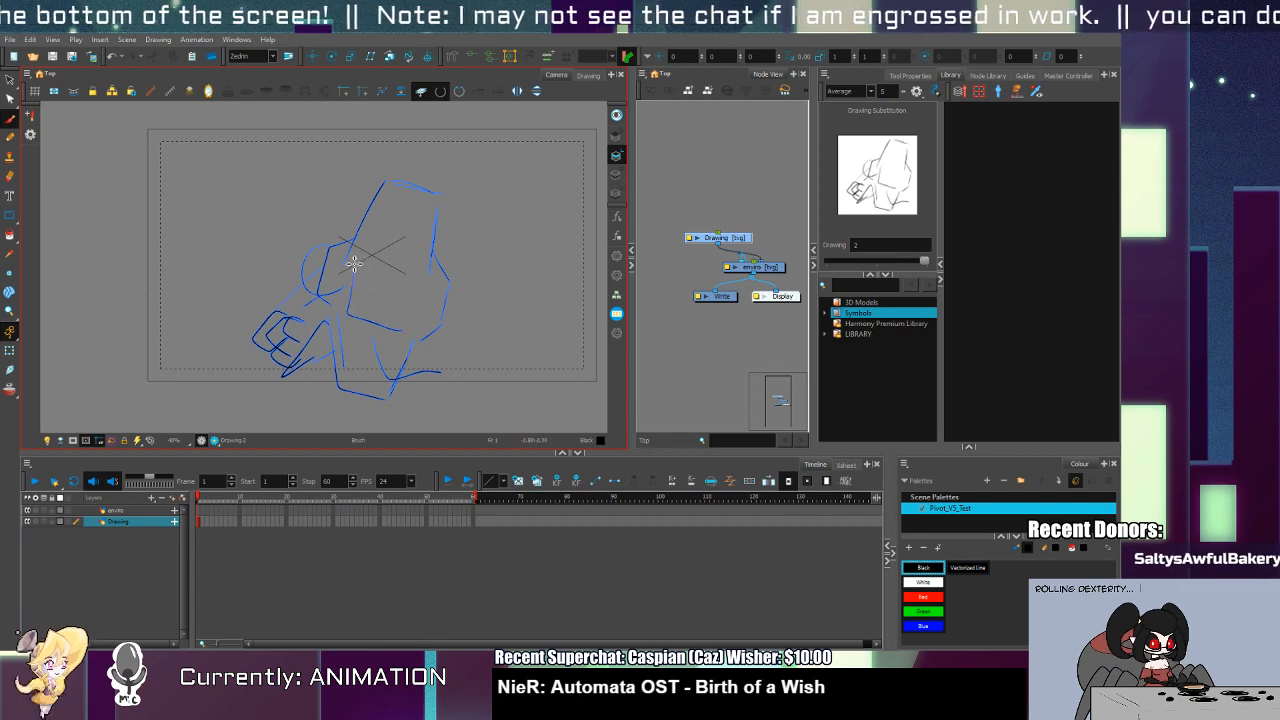
mouse_move(354, 263)
mouse_down()
mouse_move(416, 288)
mouse_move(405, 348)
mouse_up()
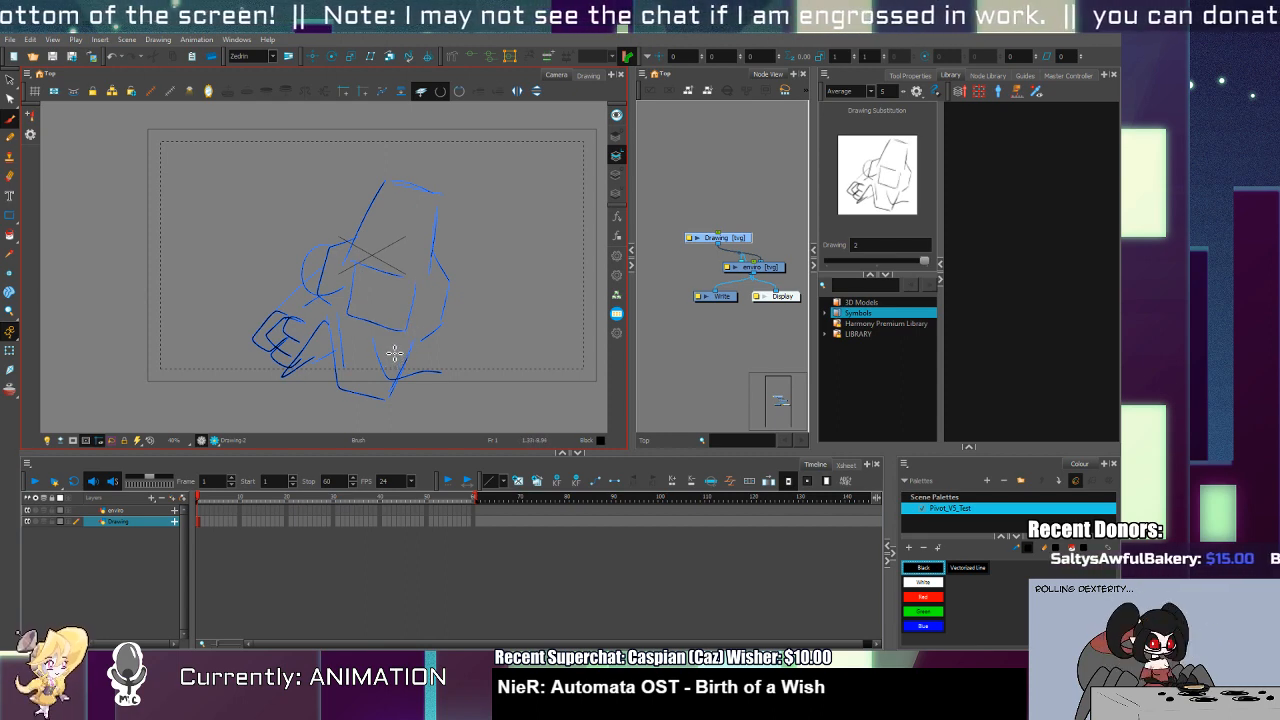
Step: Go to the empty frame 2 of the Drawing layer and turn on onion skinning
key(.)
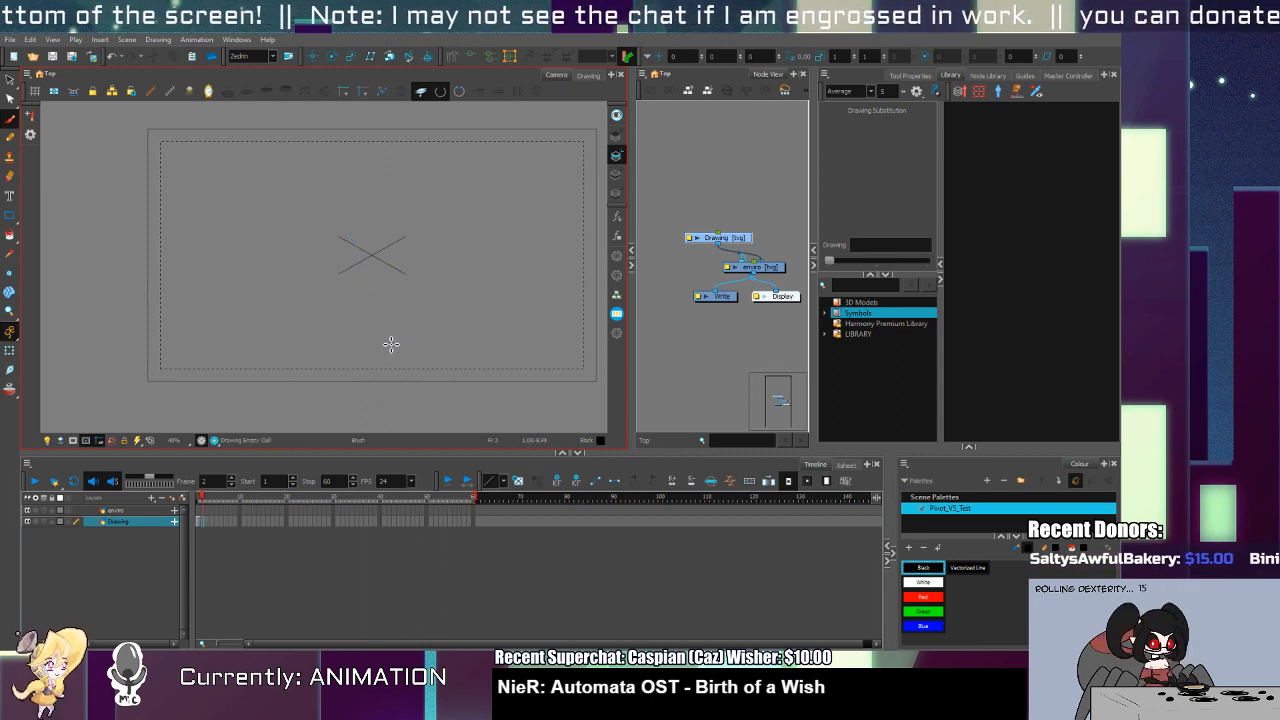
click(10, 393)
mouse_move(383, 232)
mouse_down()
mouse_move(391, 266)
mouse_move(343, 243)
mouse_move(379, 257)
mouse_up()
key(ctrl+z)
key(ctrl+z)
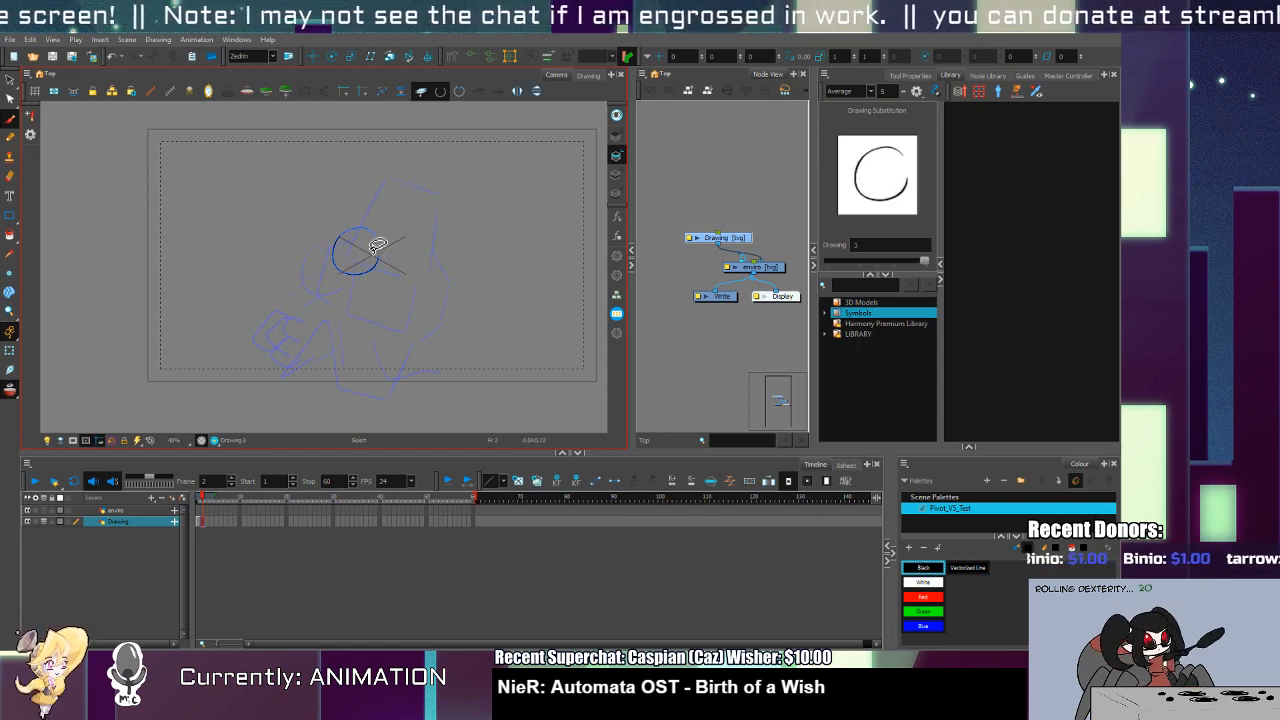
key(ctrl+z)
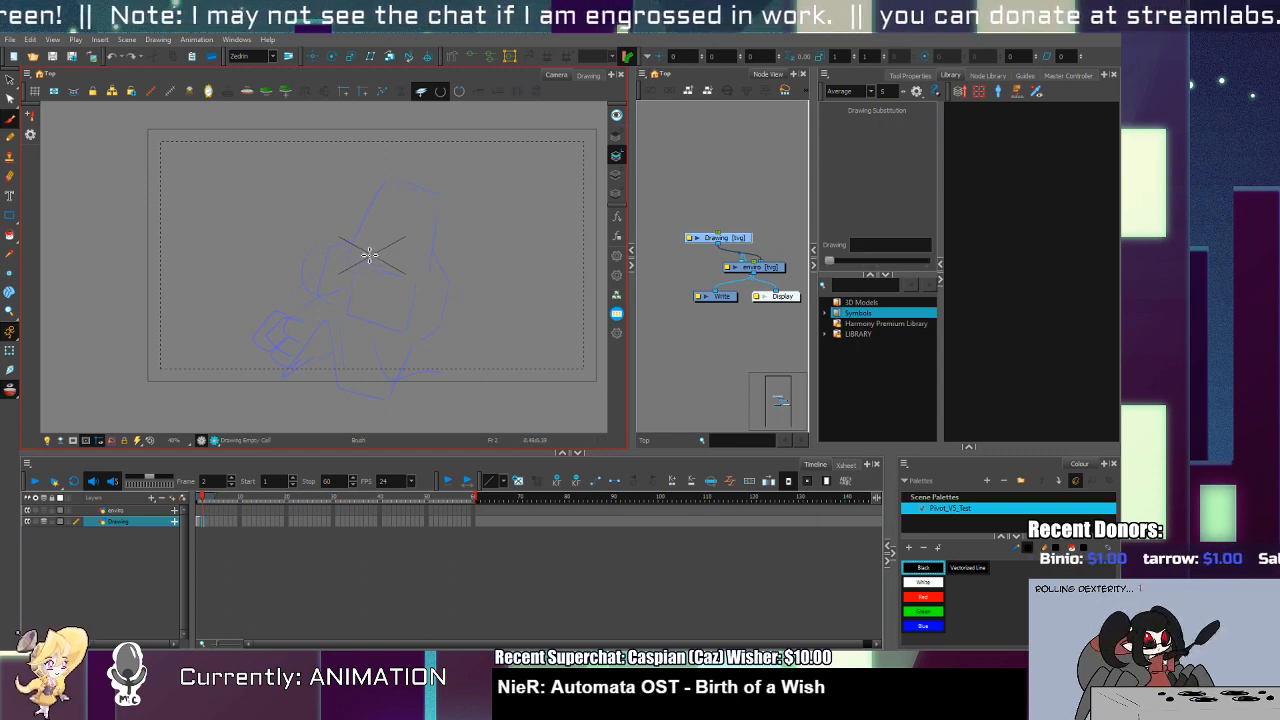
mouse_move(368, 241)
mouse_down()
mouse_move(371, 258)
mouse_move(410, 257)
mouse_up()
key(ctrl+z)
key(ctrl+z)
key(ctrl+z)
mouse_move(323, 280)
mouse_down()
mouse_move(321, 263)
mouse_move(327, 283)
mouse_move(335, 261)
mouse_move(354, 259)
mouse_up()
key(ctrl+z)
key(ctrl+z)
key(ctrl+z)
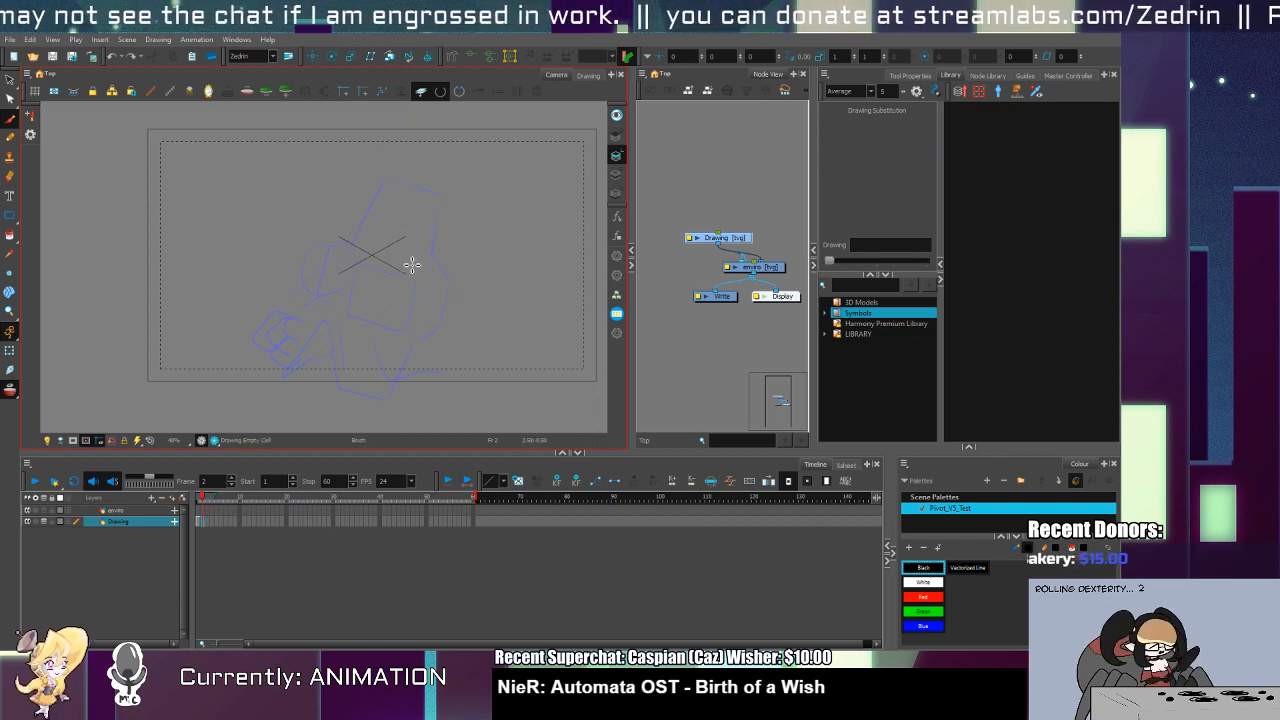
Step: Sketch a diagonal arm guide line, a small circle with an oval around it, and a large open circle on frame 2
drag(433, 322, 485, 377)
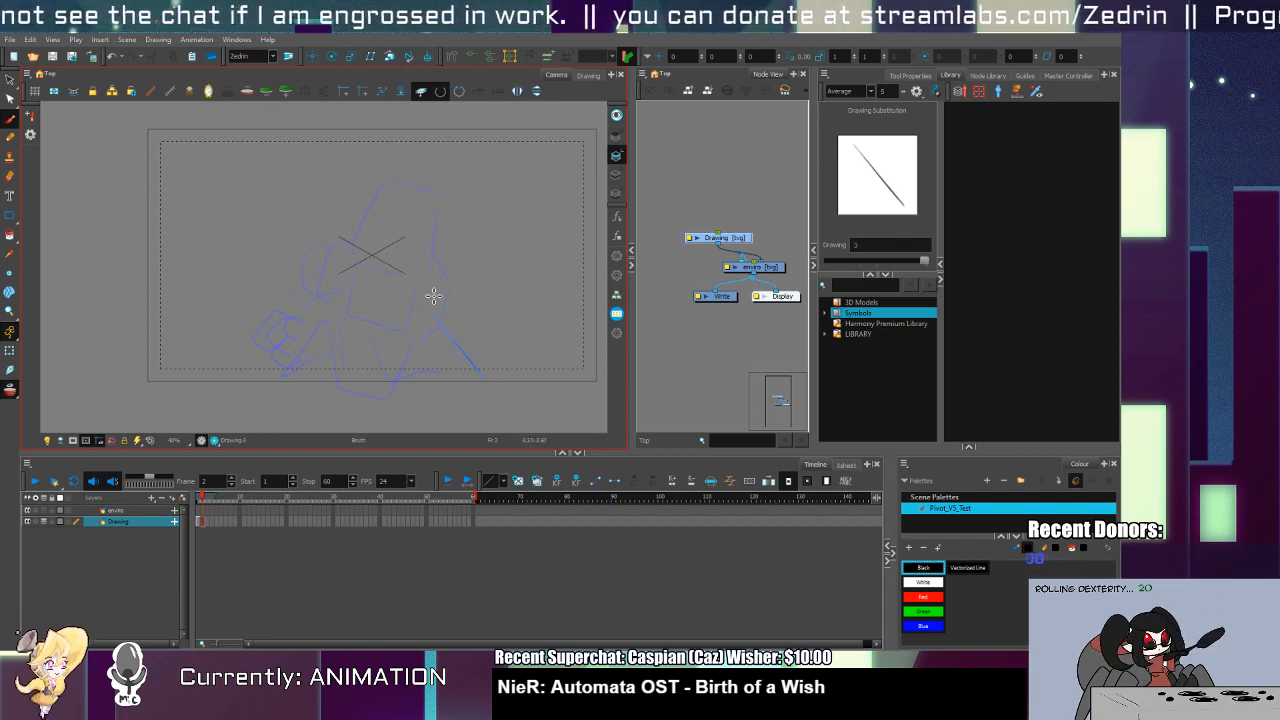
drag(372, 260, 440, 292)
key(ctrl+z)
key(ctrl+z)
mouse_move(436, 248)
mouse_down()
mouse_move(443, 297)
mouse_move(394, 283)
mouse_move(427, 290)
mouse_up()
key(ctrl+z)
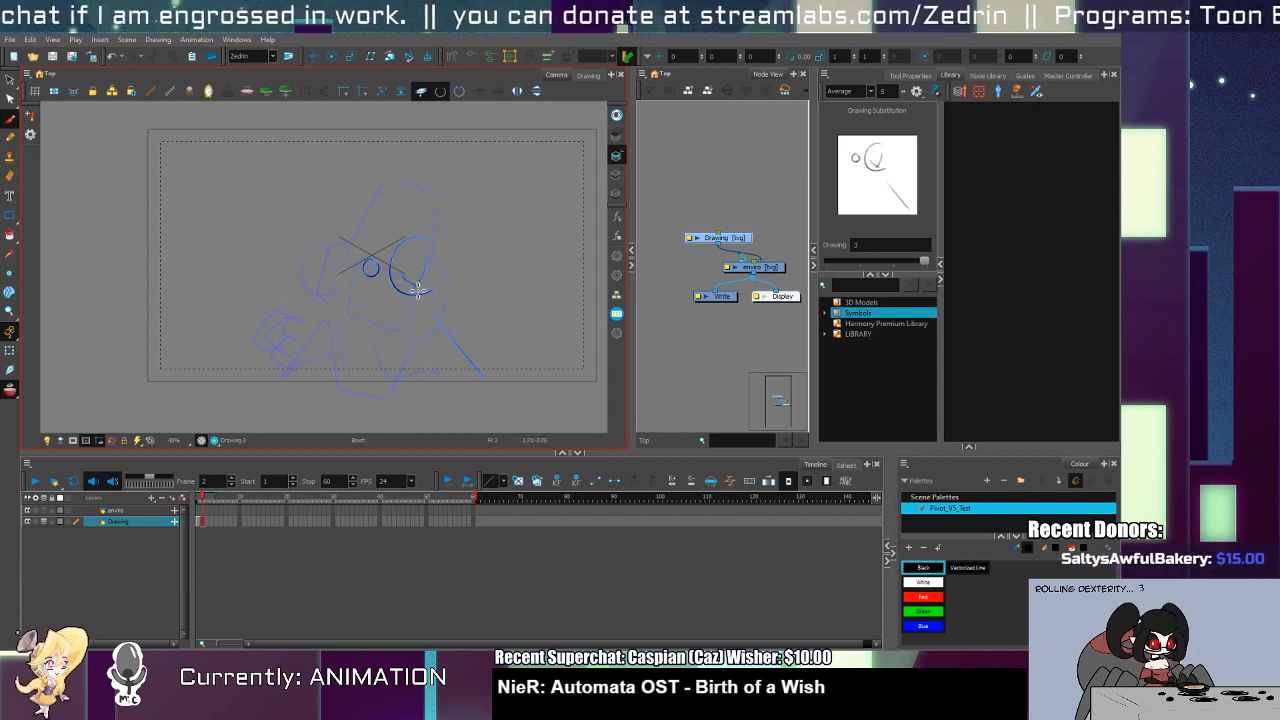
mouse_move(365, 264)
mouse_down()
mouse_move(361, 307)
mouse_move(386, 286)
mouse_move(380, 303)
mouse_move(375, 289)
mouse_up()
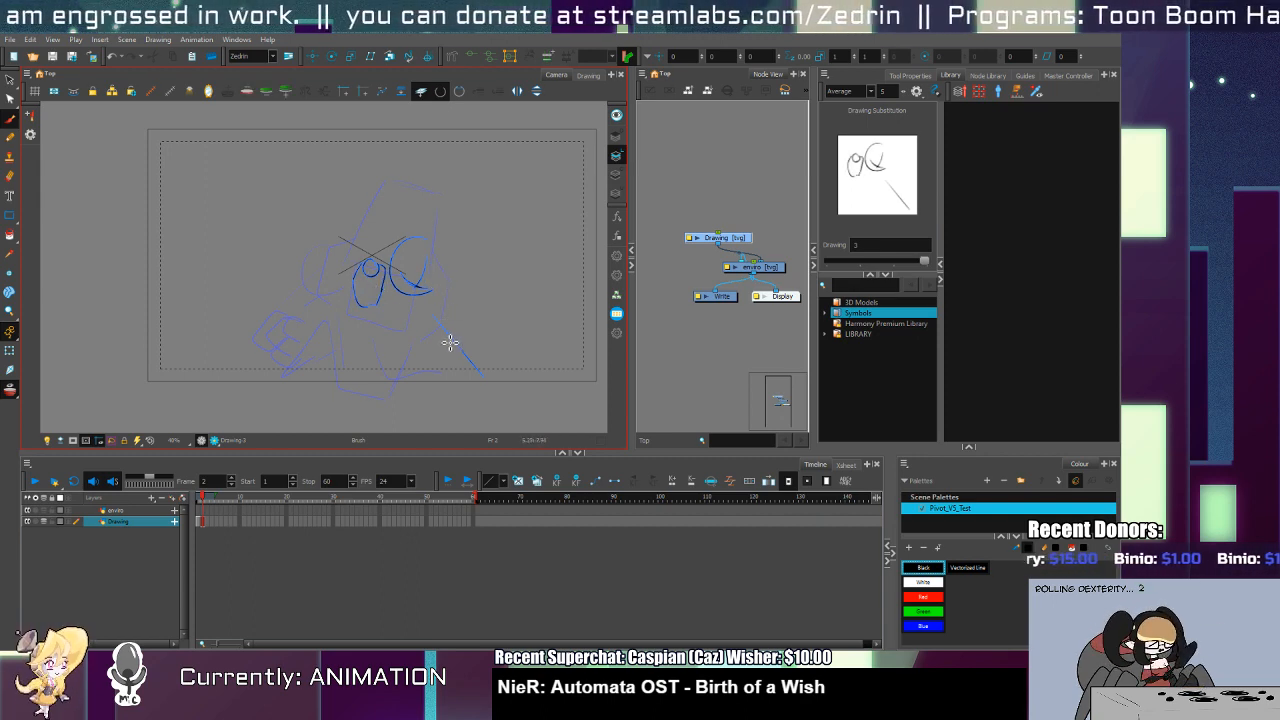
Step: Sketch a thick forearm ending in a large fist along the diagonal guide line on frame 2
mouse_move(413, 328)
mouse_down()
mouse_move(435, 371)
mouse_move(419, 330)
mouse_move(447, 291)
mouse_up()
key(ctrl+z)
mouse_move(455, 286)
mouse_down()
mouse_move(485, 370)
mouse_move(446, 386)
mouse_move(462, 376)
mouse_move(460, 406)
mouse_move(505, 380)
mouse_up()
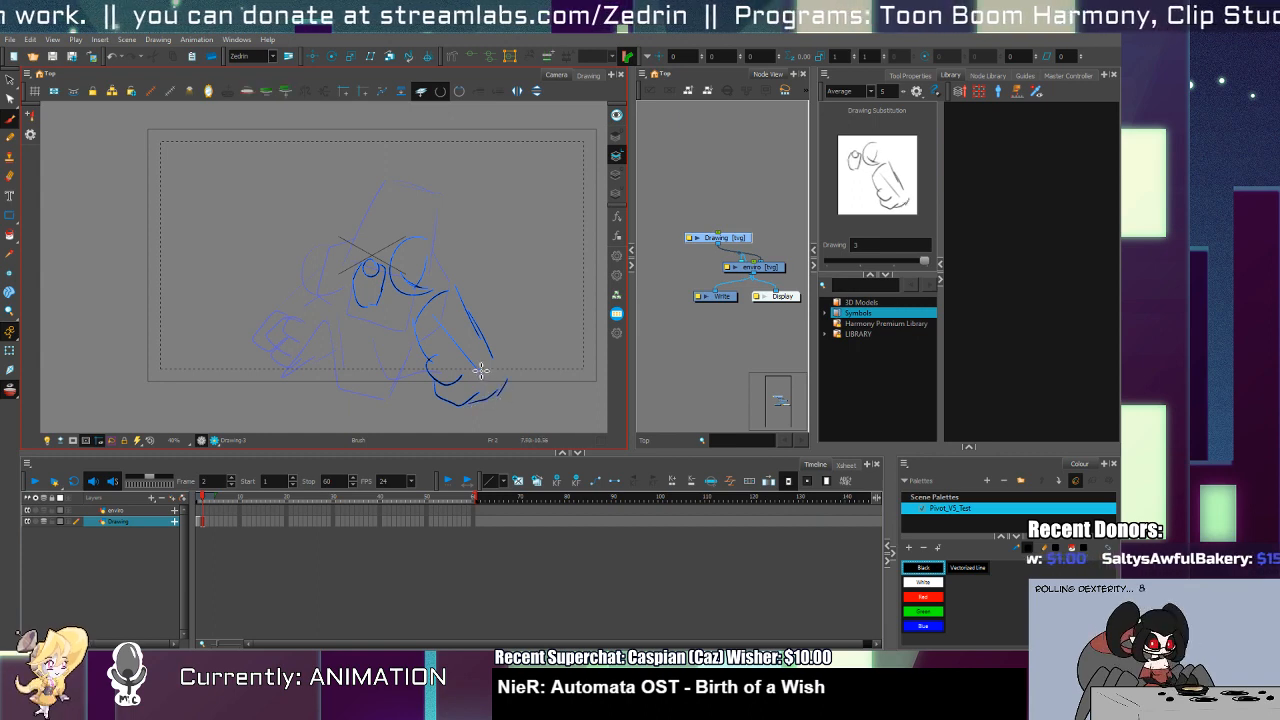
Step: Check frame 2 against frame 1, and sketch the torso's side curve, a bent line and a narrow loop below the head on frame 2
key(period)
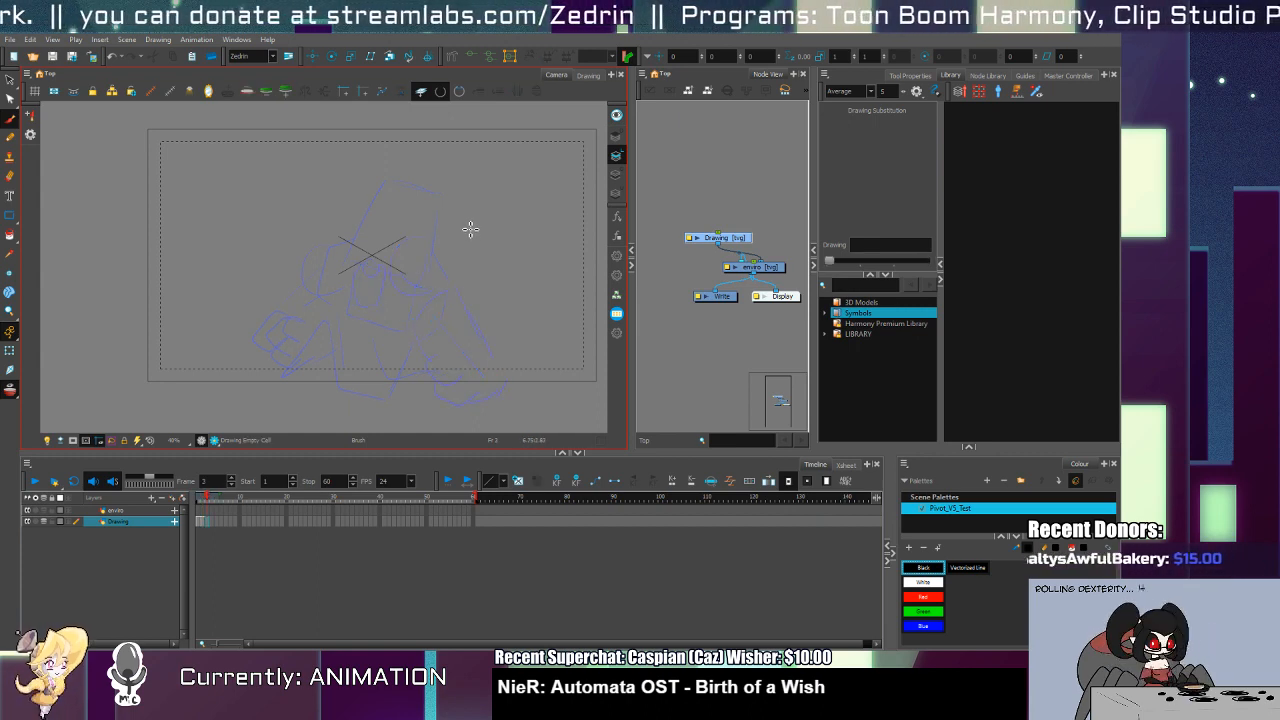
key(comma)
key(comma)
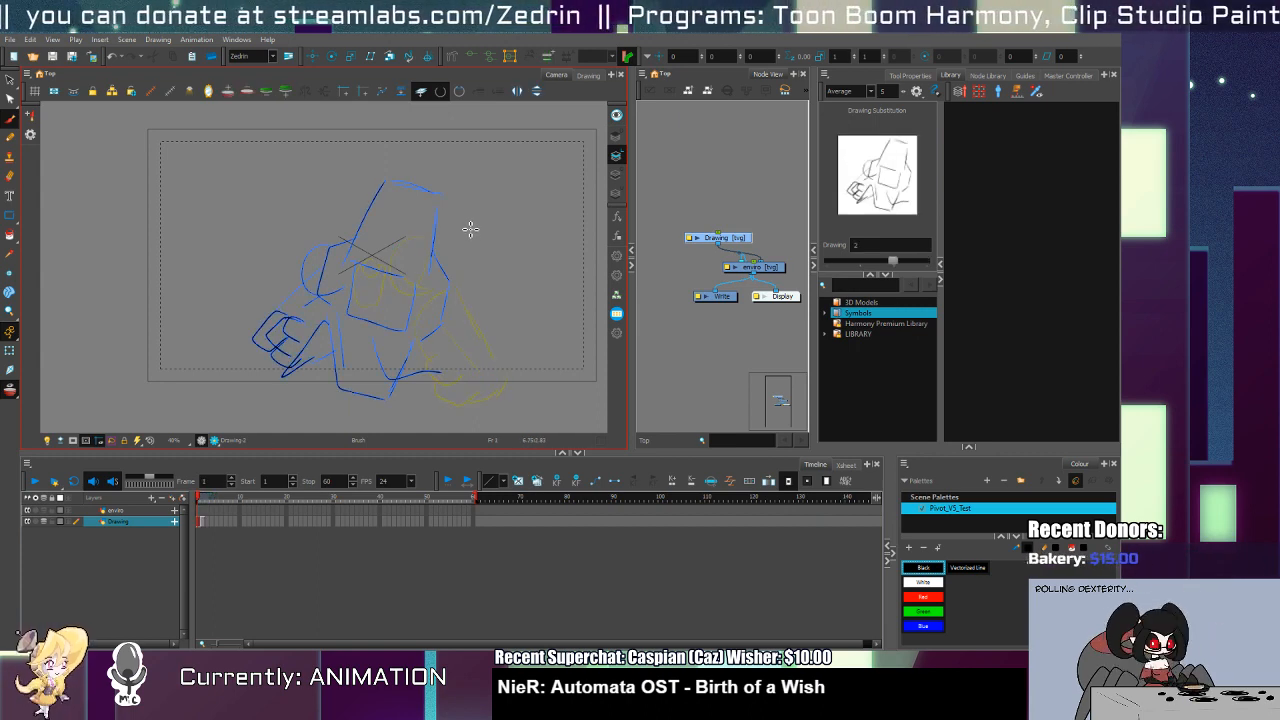
key(period)
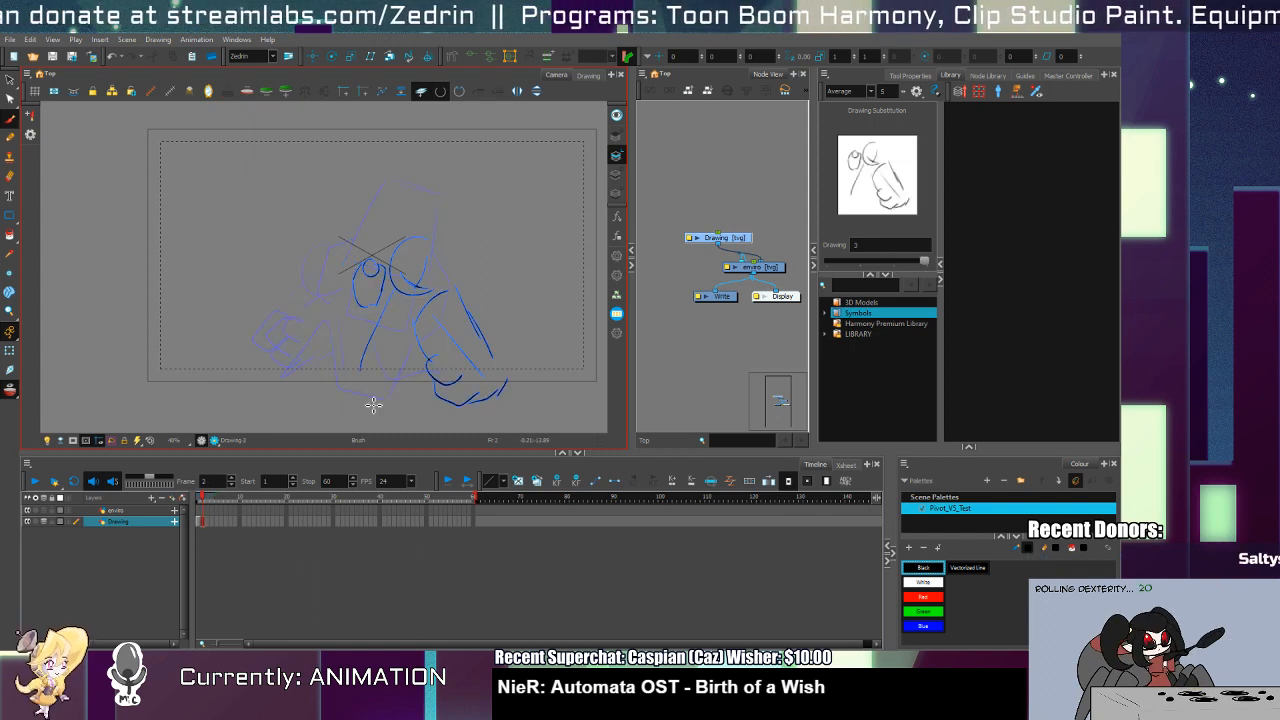
drag(397, 286, 361, 376)
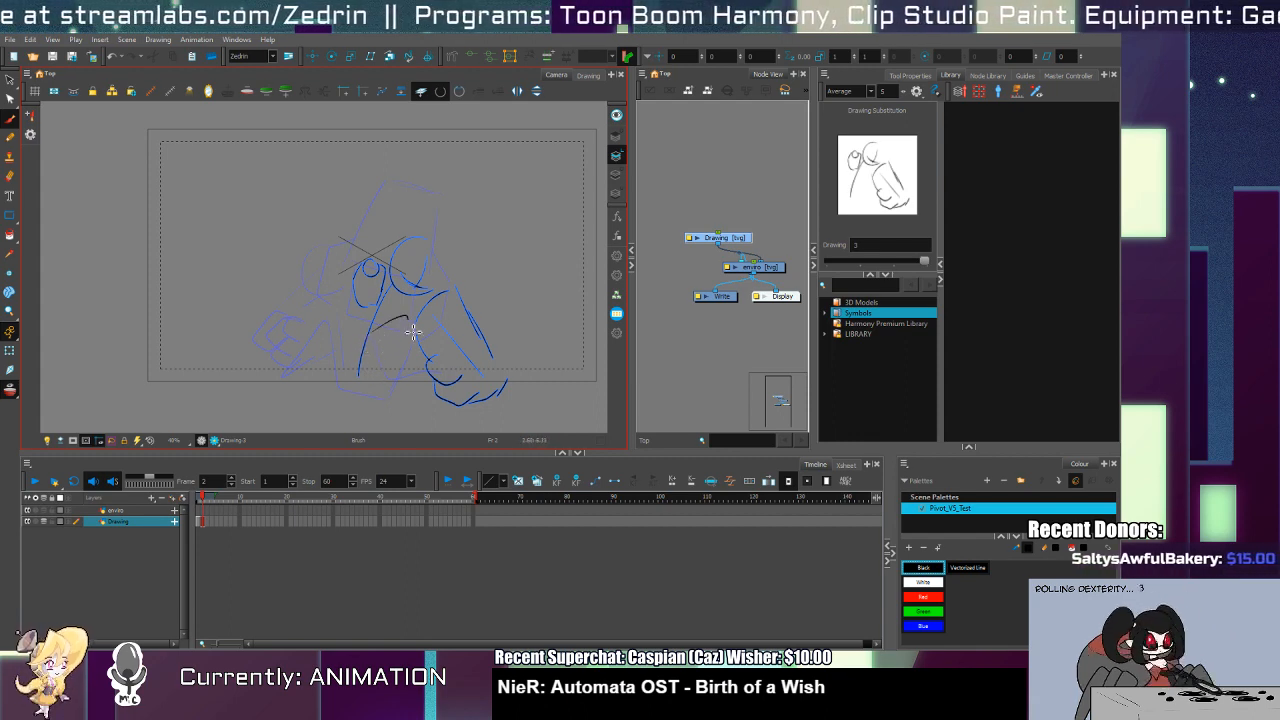
drag(407, 318, 410, 382)
drag(370, 340, 330, 397)
key(ctrl+z)
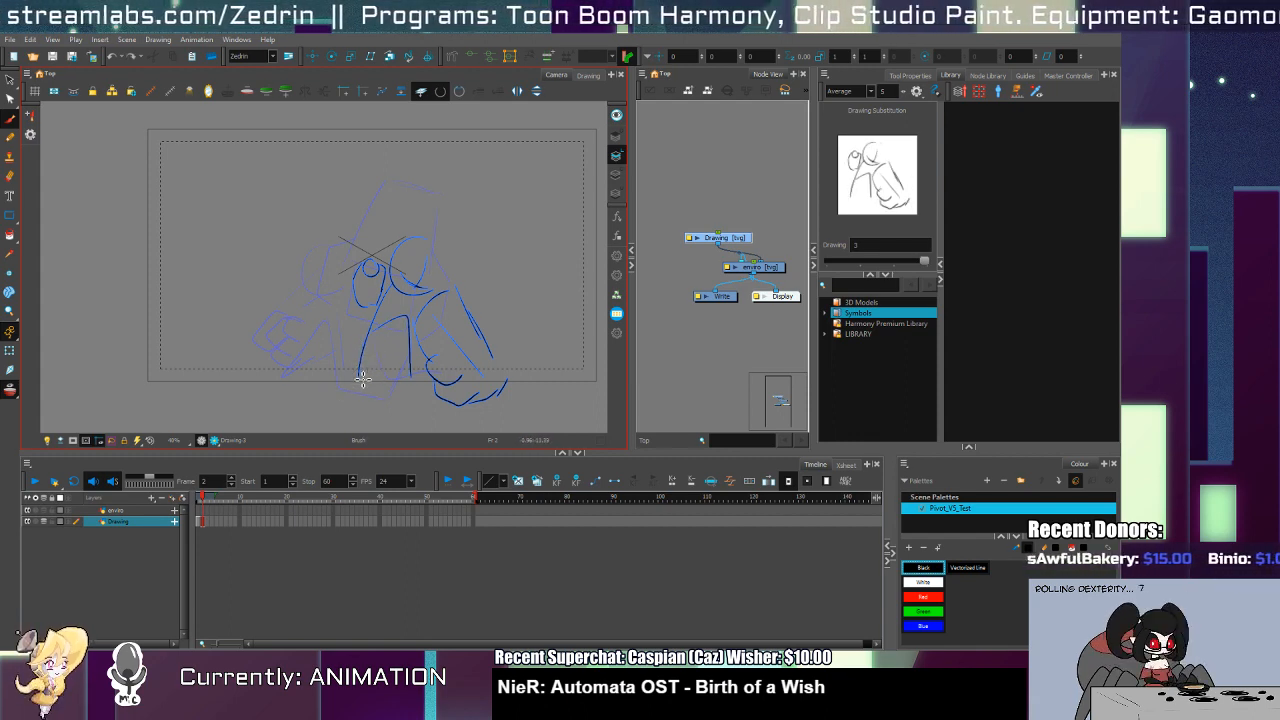
mouse_move(365, 328)
mouse_down()
mouse_move(355, 347)
mouse_move(372, 352)
mouse_up()
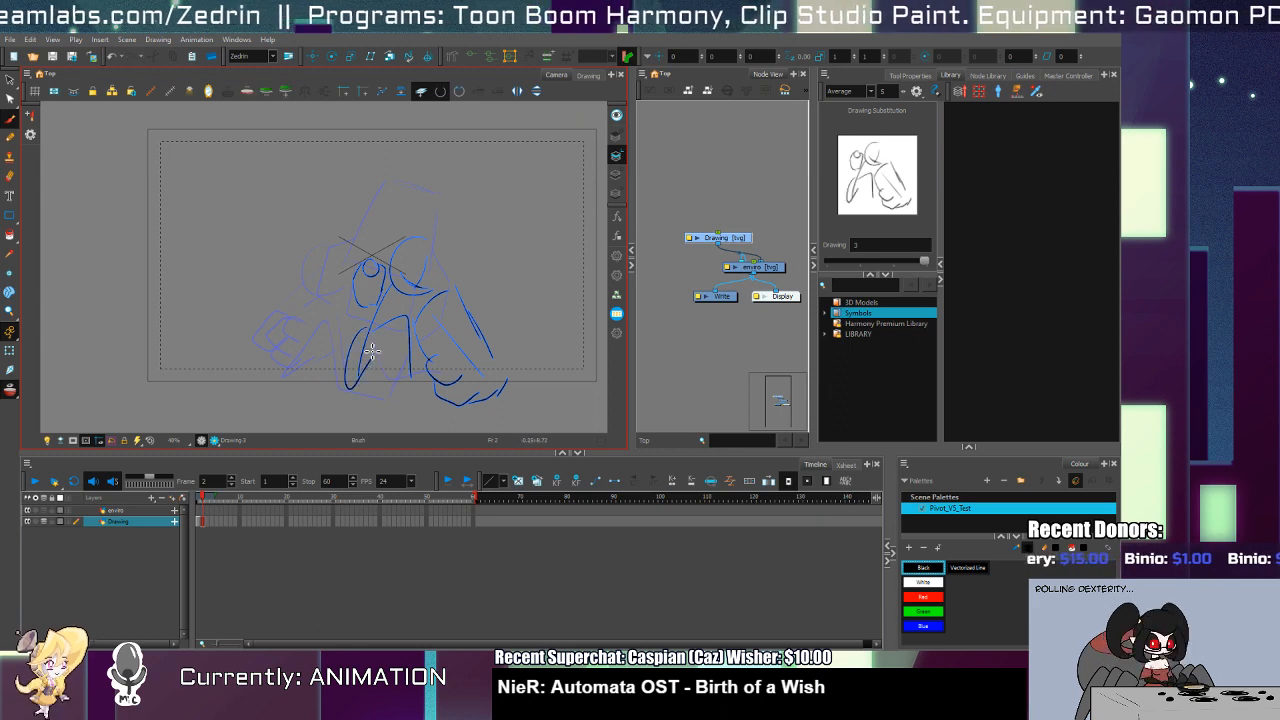
Step: Flip between frames 1 and 2 to compare the two rough poses
key(comma)
key(period)
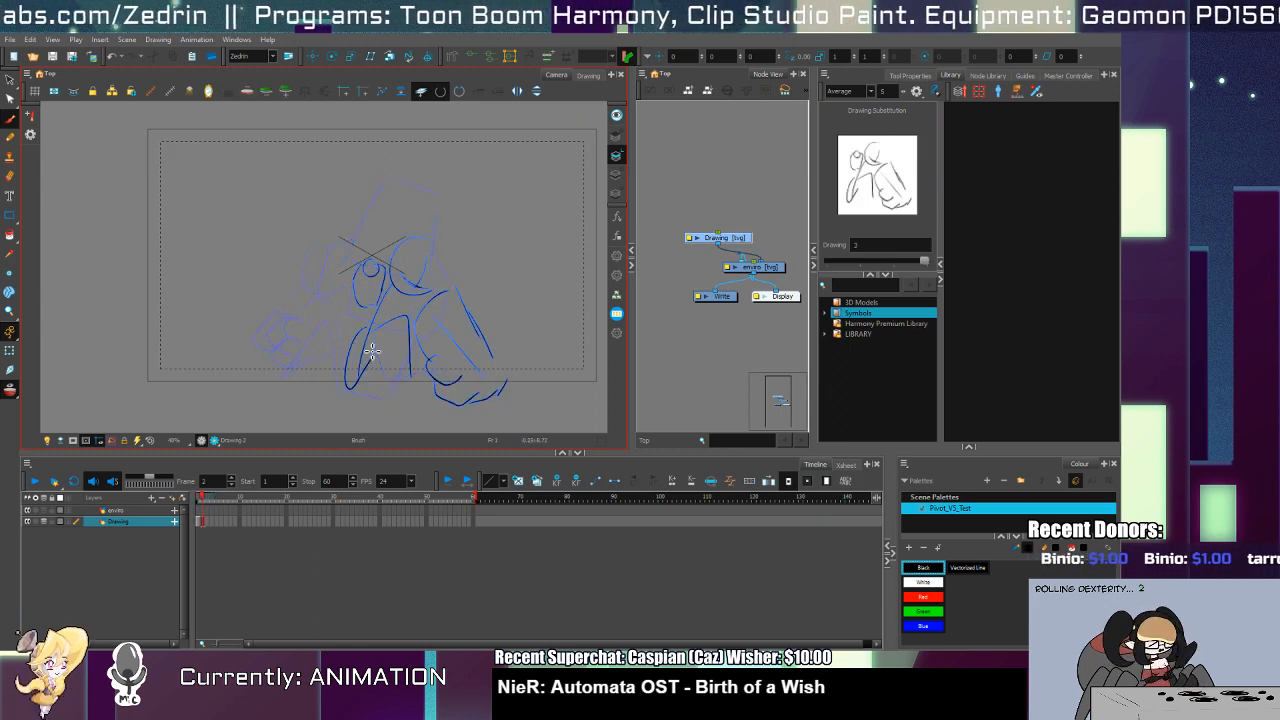
key(comma)
key(period)
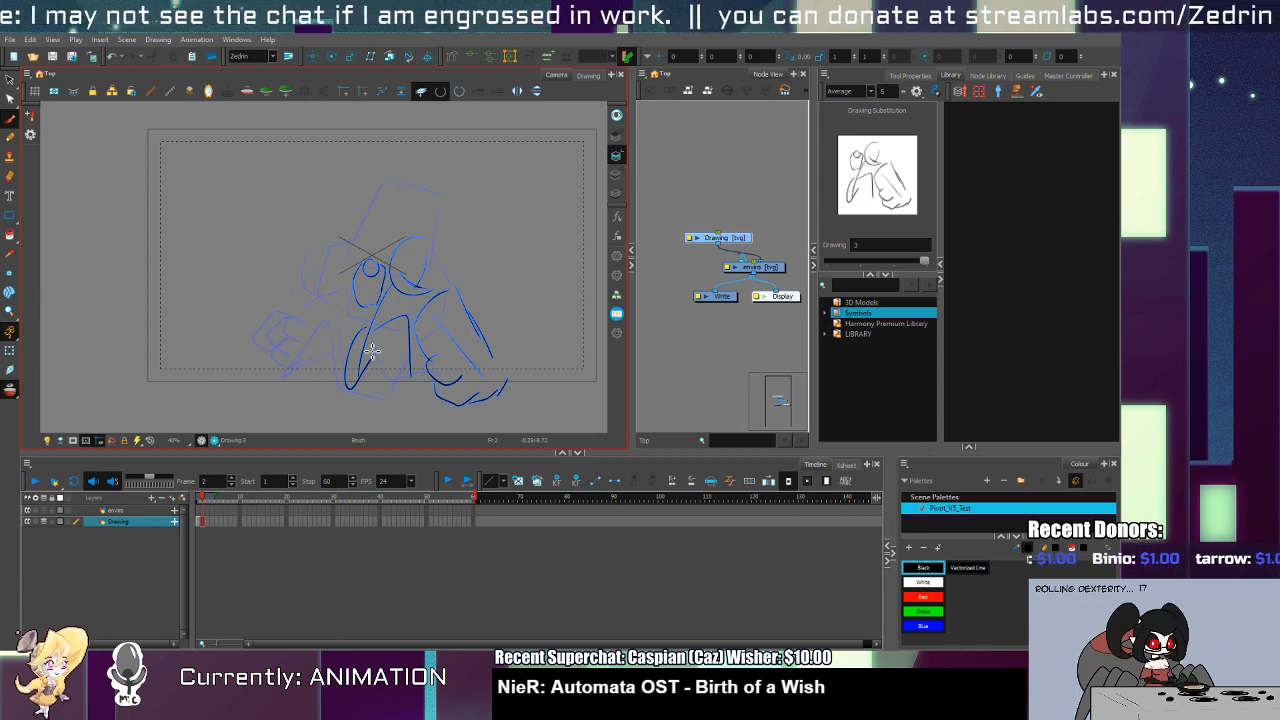
key(comma)
key(period)
key(comma)
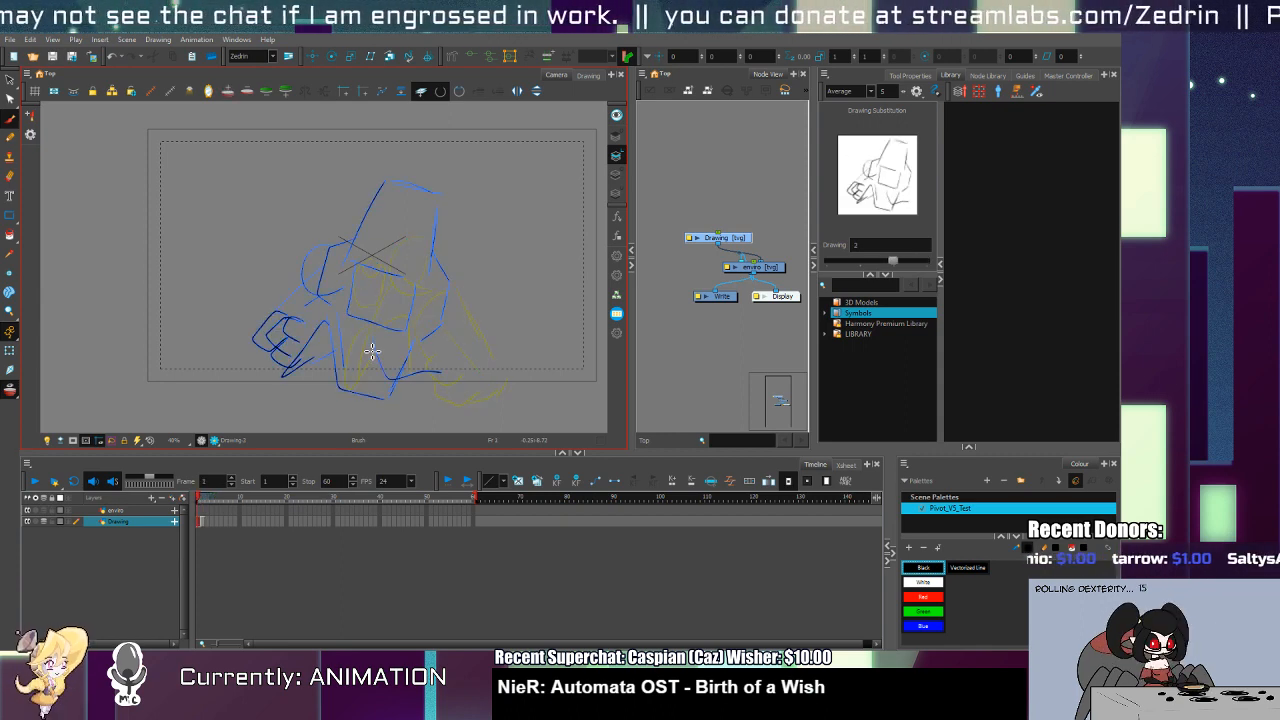
key(period)
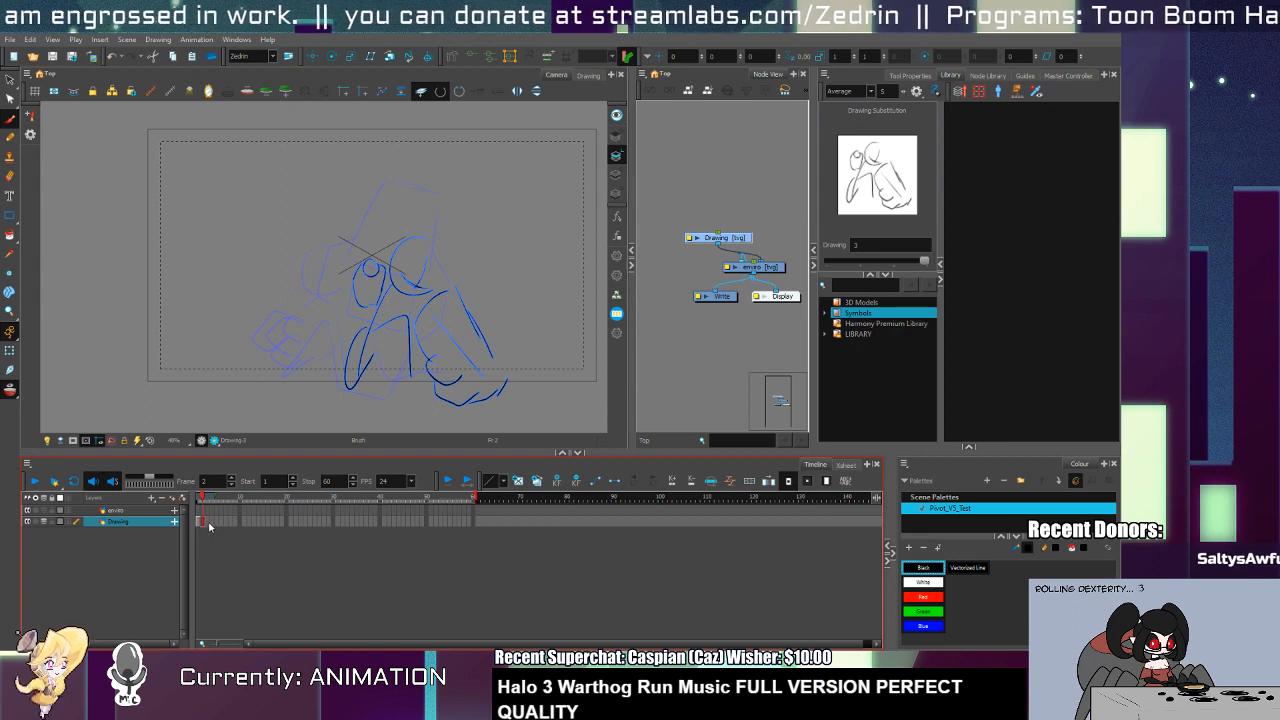
Step: Sketch a head circle and a blocky fist with finger divisions beside it on frame 5 of the Drawing layer
key(period)
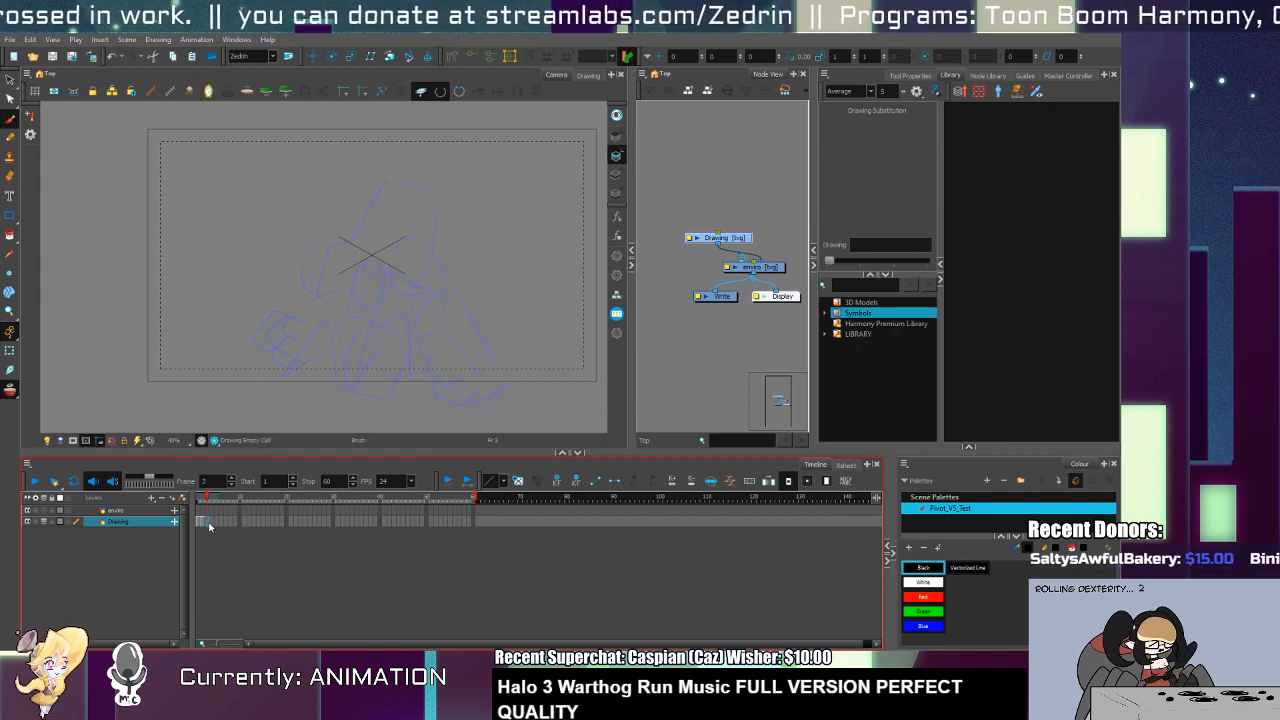
click(216, 522)
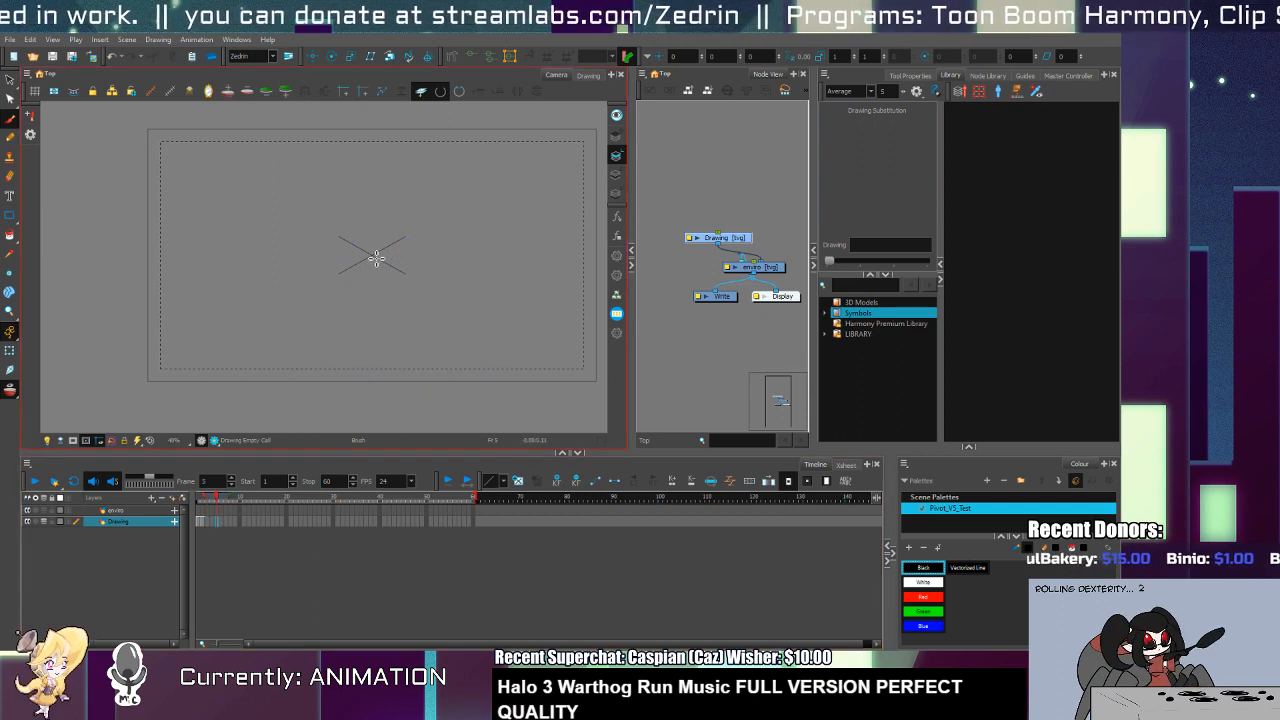
mouse_move(366, 234)
mouse_down()
mouse_move(341, 251)
mouse_move(373, 257)
mouse_up()
key(ctrl+z)
key(ctrl+z)
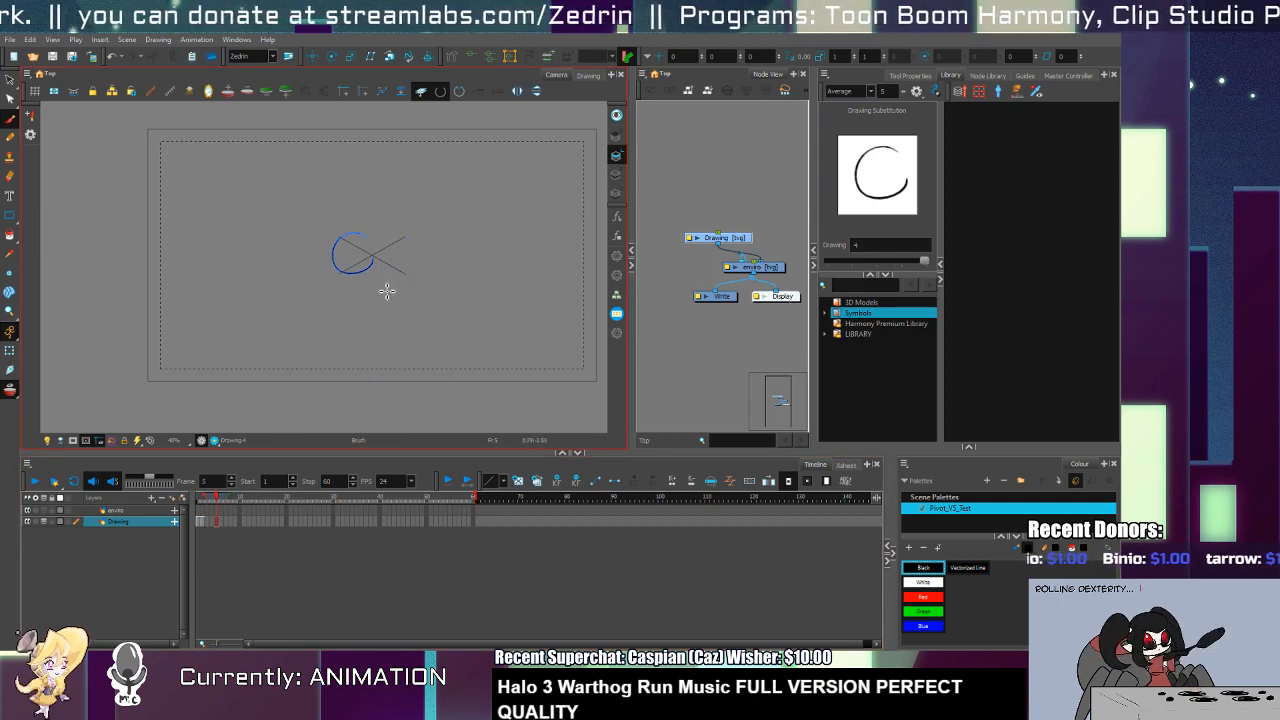
mouse_move(401, 272)
mouse_down()
mouse_move(394, 305)
mouse_move(412, 302)
mouse_up()
key(ctrl+z)
drag(366, 238, 388, 300)
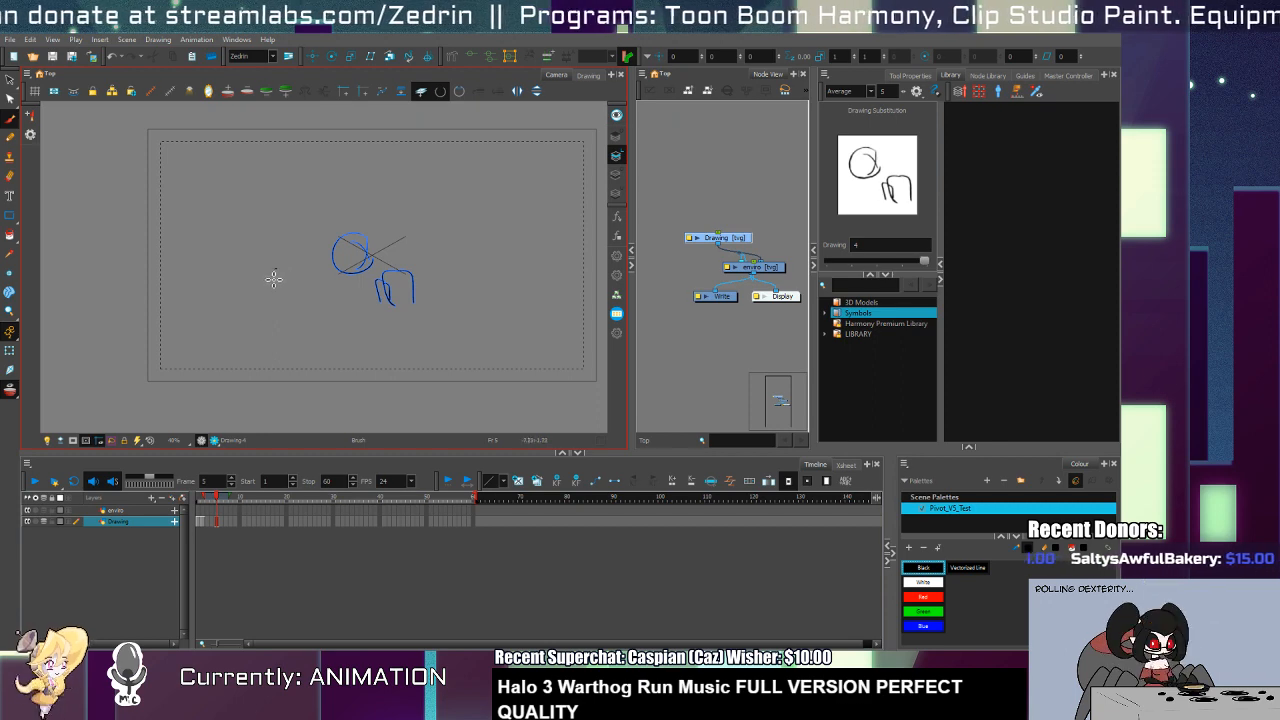
Step: Sketch a second fist with its arm line, round off the first fist's forearm, and add a small circle below the head on frame 5
mouse_move(282, 268)
mouse_down()
mouse_move(286, 302)
mouse_move(313, 281)
mouse_move(293, 294)
mouse_move(305, 283)
mouse_move(307, 299)
mouse_move(314, 283)
mouse_move(333, 318)
mouse_move(408, 329)
mouse_up()
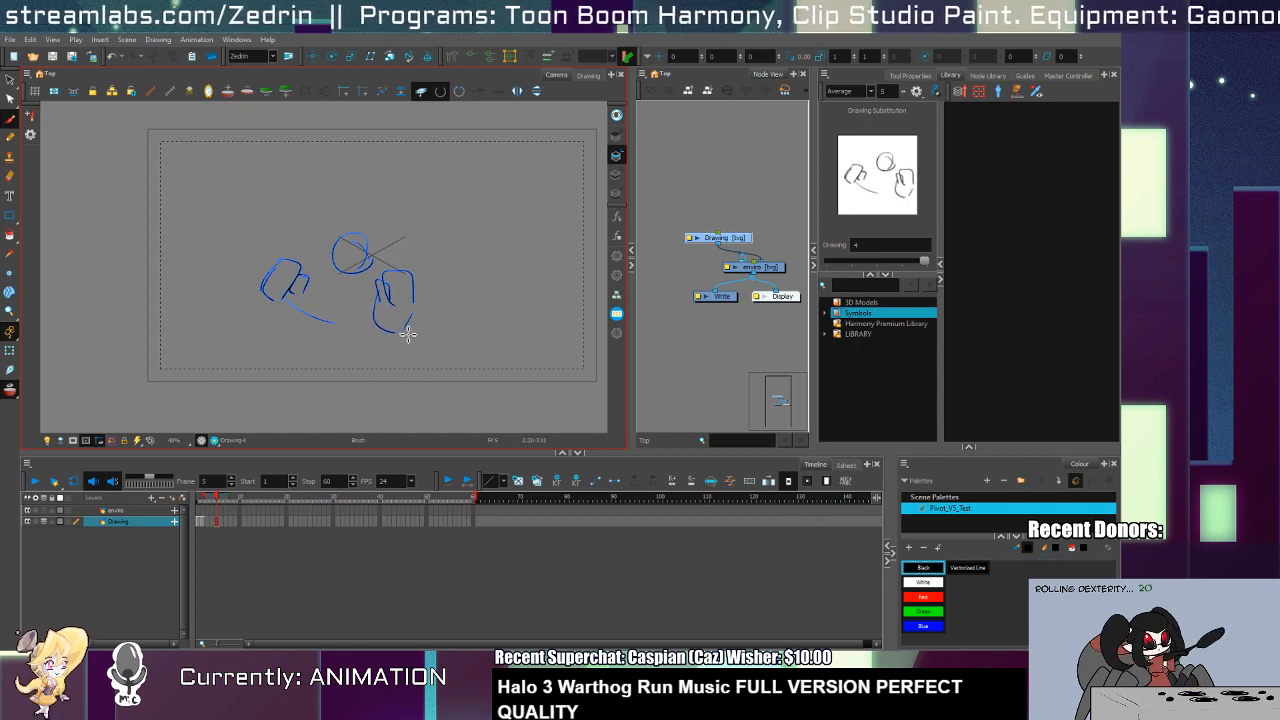
mouse_move(348, 284)
mouse_down()
mouse_move(355, 313)
mouse_move(350, 286)
mouse_up()
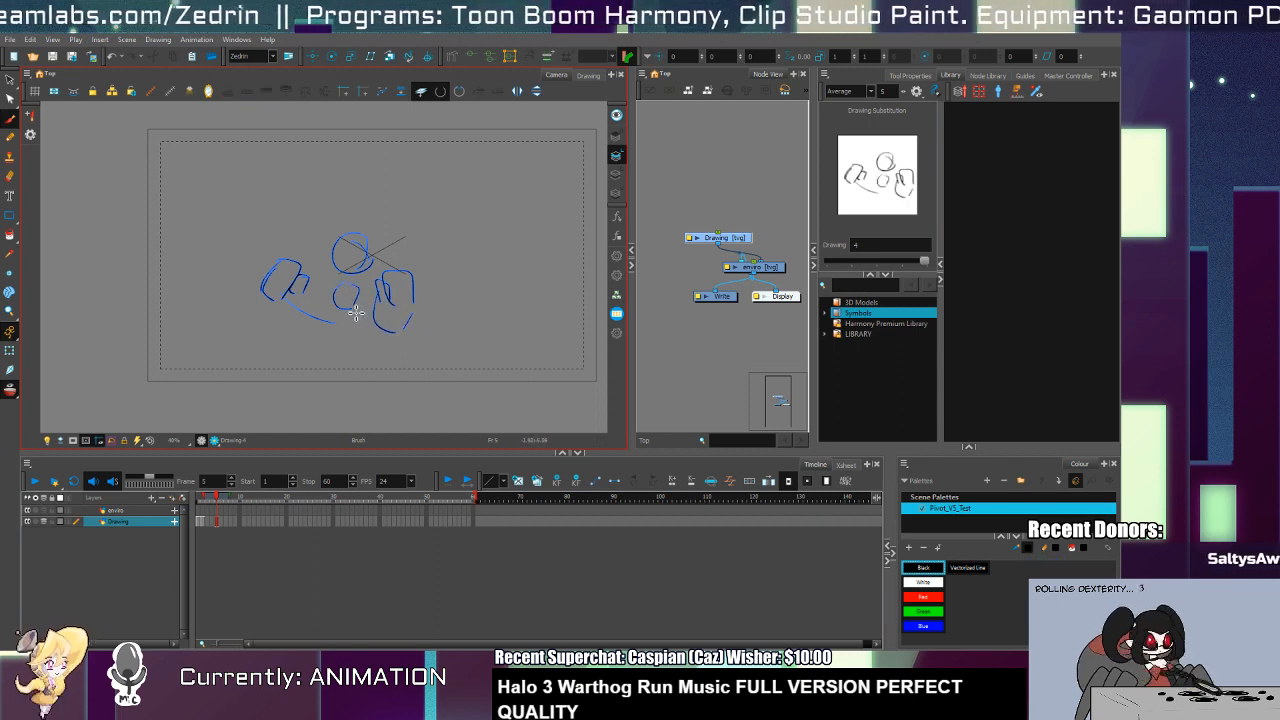
drag(320, 336, 302, 367)
key(ctrl+z)
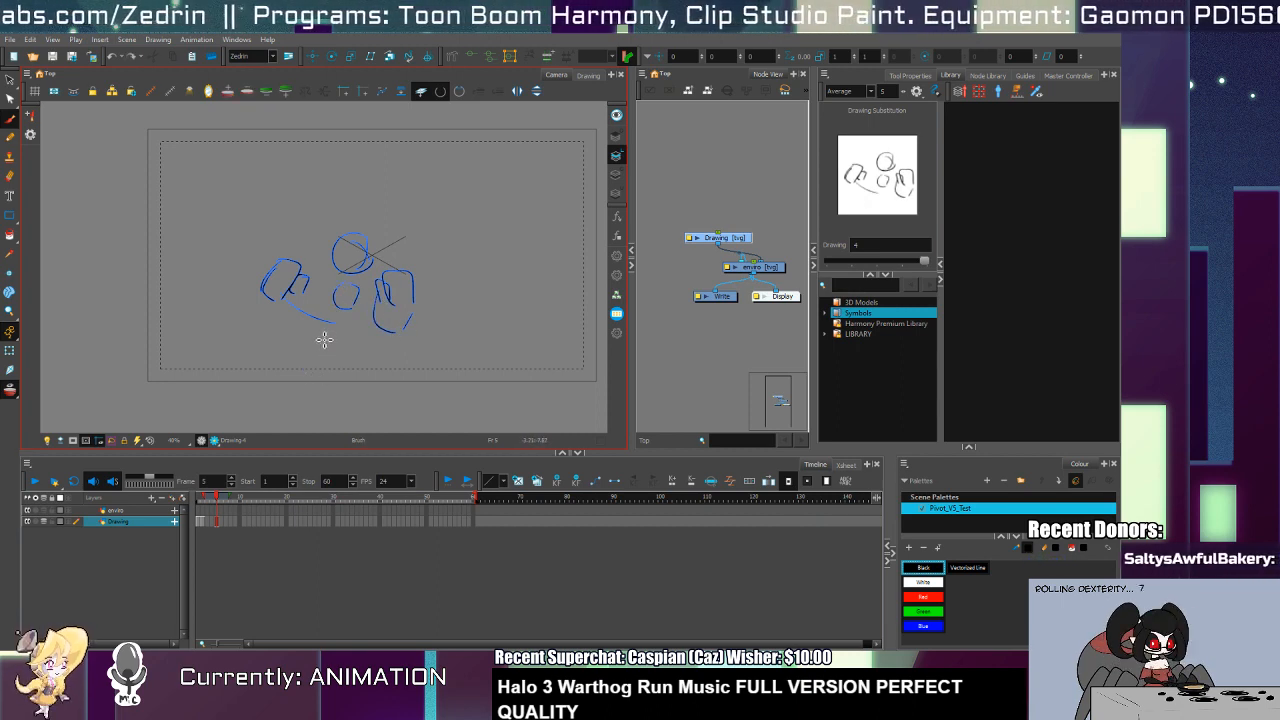
Step: Move the entire frame 5 drawing slightly upward and switch back to the Brush tool
key(alt+s)
key(ctrl+a)
drag(348, 295, 338, 263)
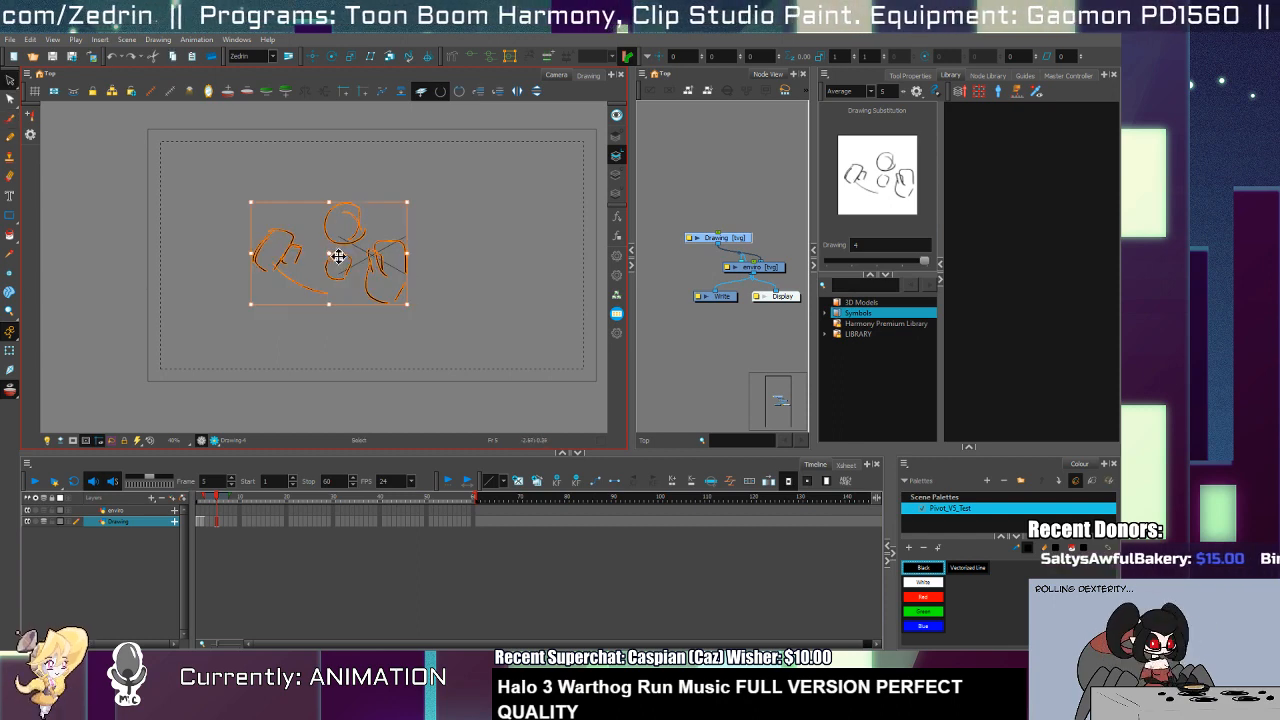
key(alt+b)
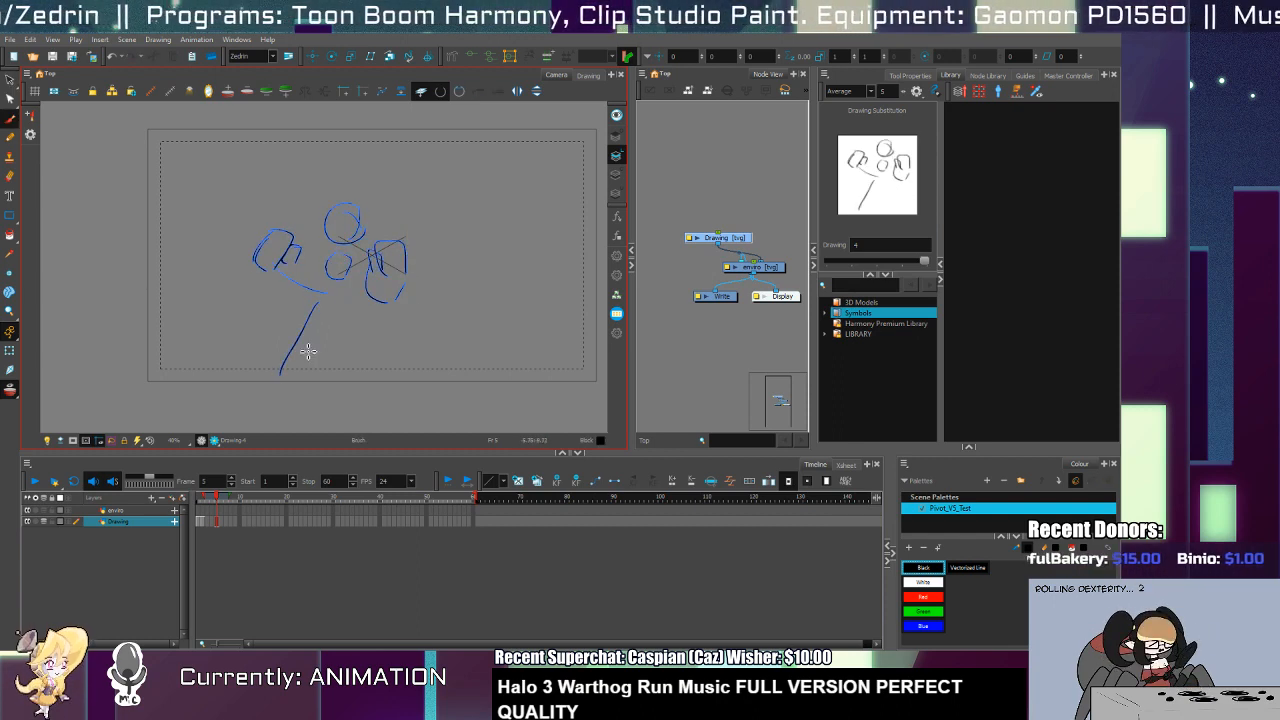
Step: Draw the second leg as a curved line down from the torso on frame 5
mouse_move(325, 296)
mouse_down()
mouse_move(275, 378)
mouse_move(357, 325)
mouse_move(379, 360)
mouse_up()
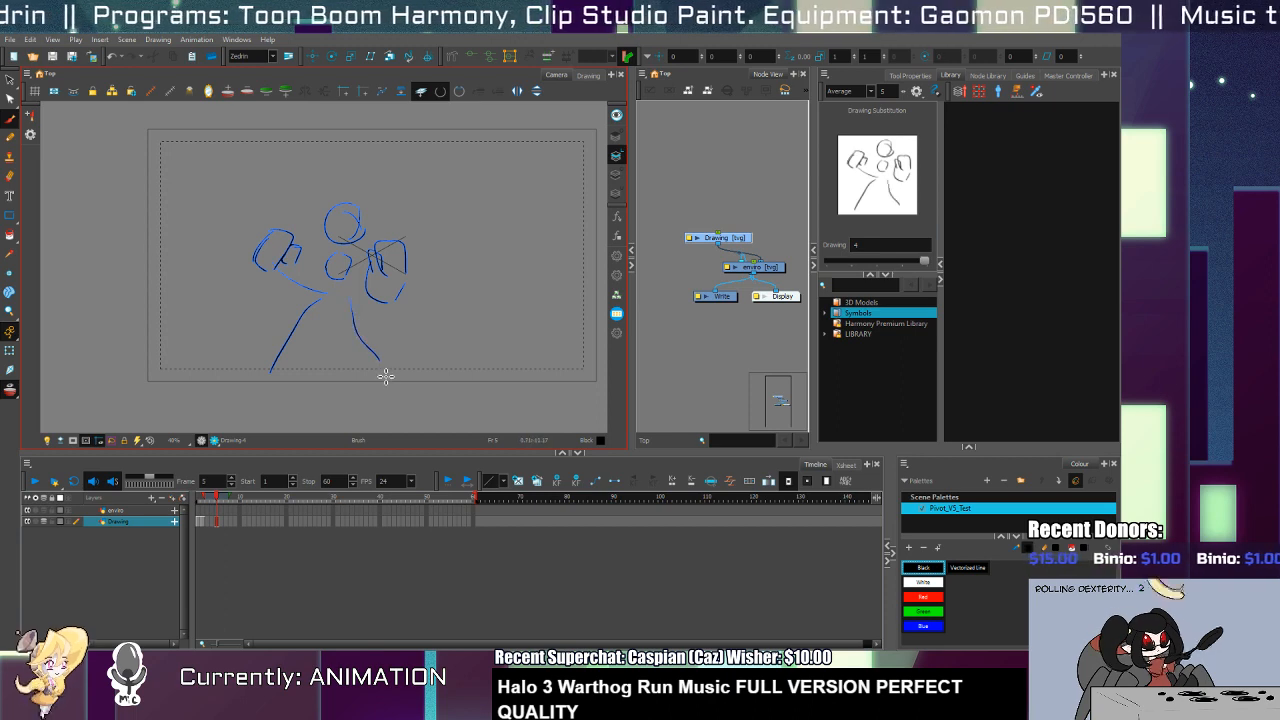
Step: On frame 6, sketch a head circle, a long outstretched arm with a blocky fist, the body line and a pointed rear arm
key(period)
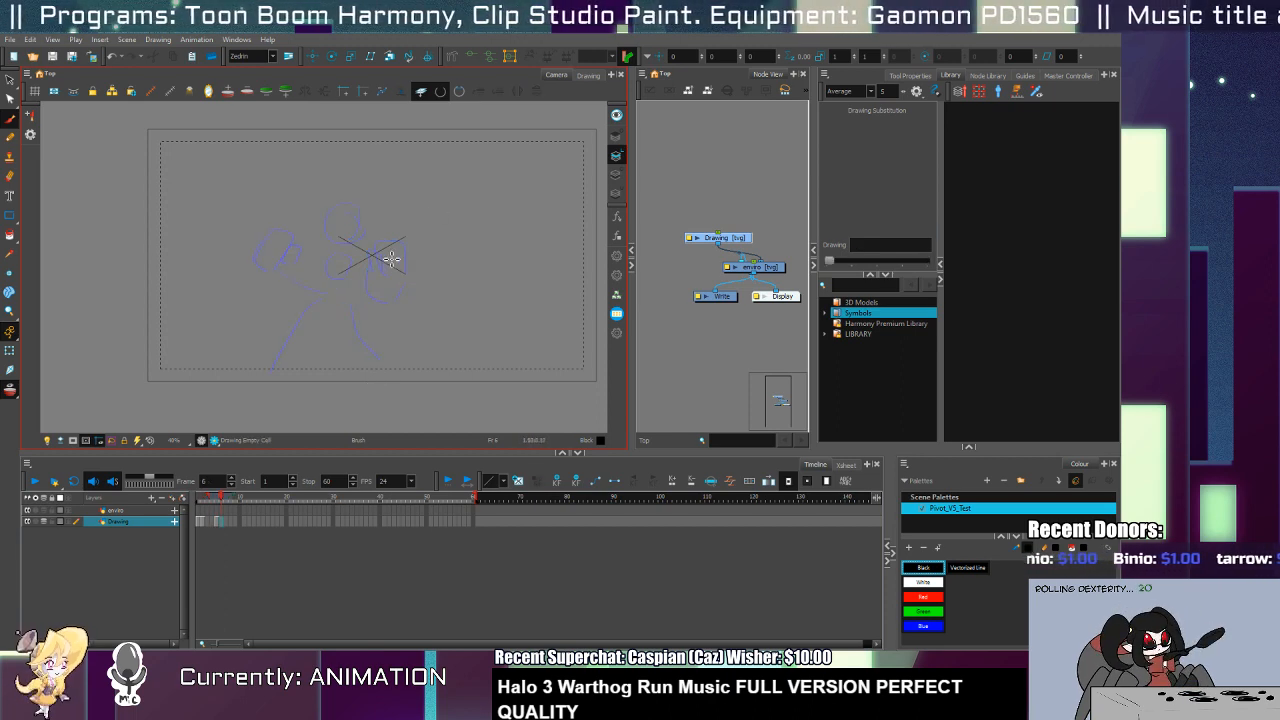
mouse_move(406, 236)
mouse_down()
mouse_move(391, 230)
mouse_move(498, 262)
mouse_move(505, 305)
mouse_move(397, 294)
mouse_up()
key(ctrl+z)
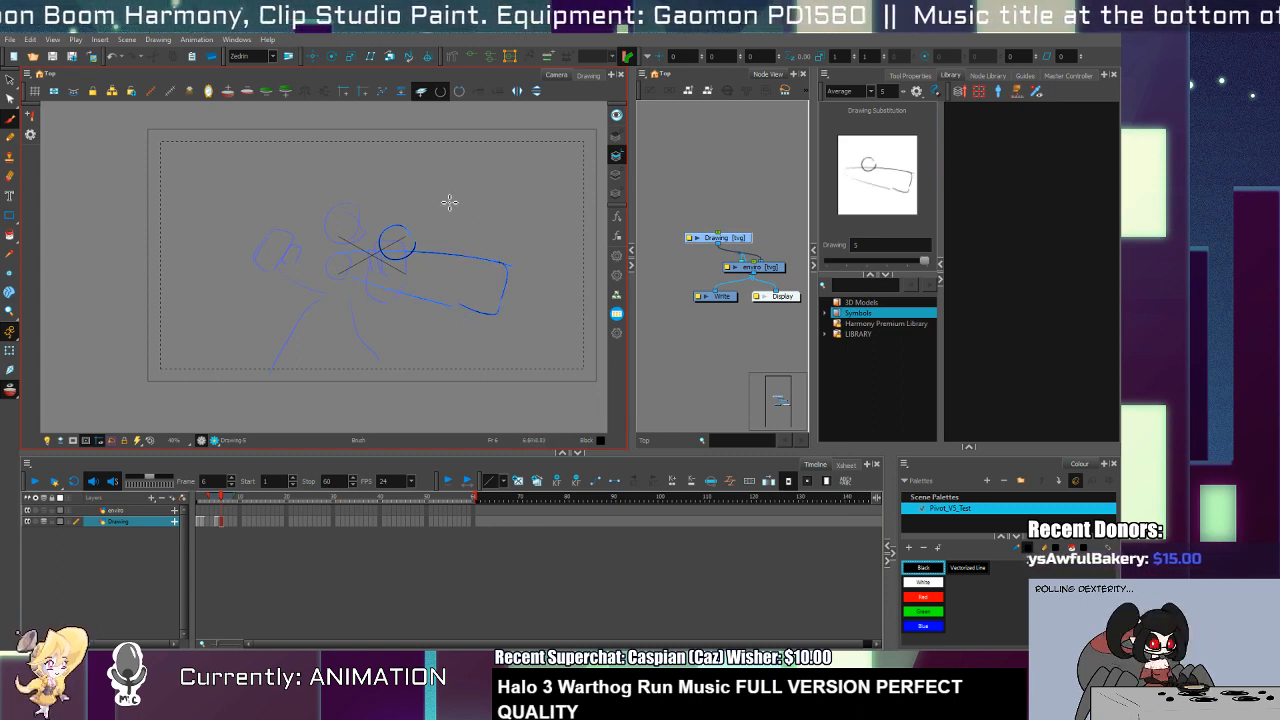
drag(376, 257, 313, 314)
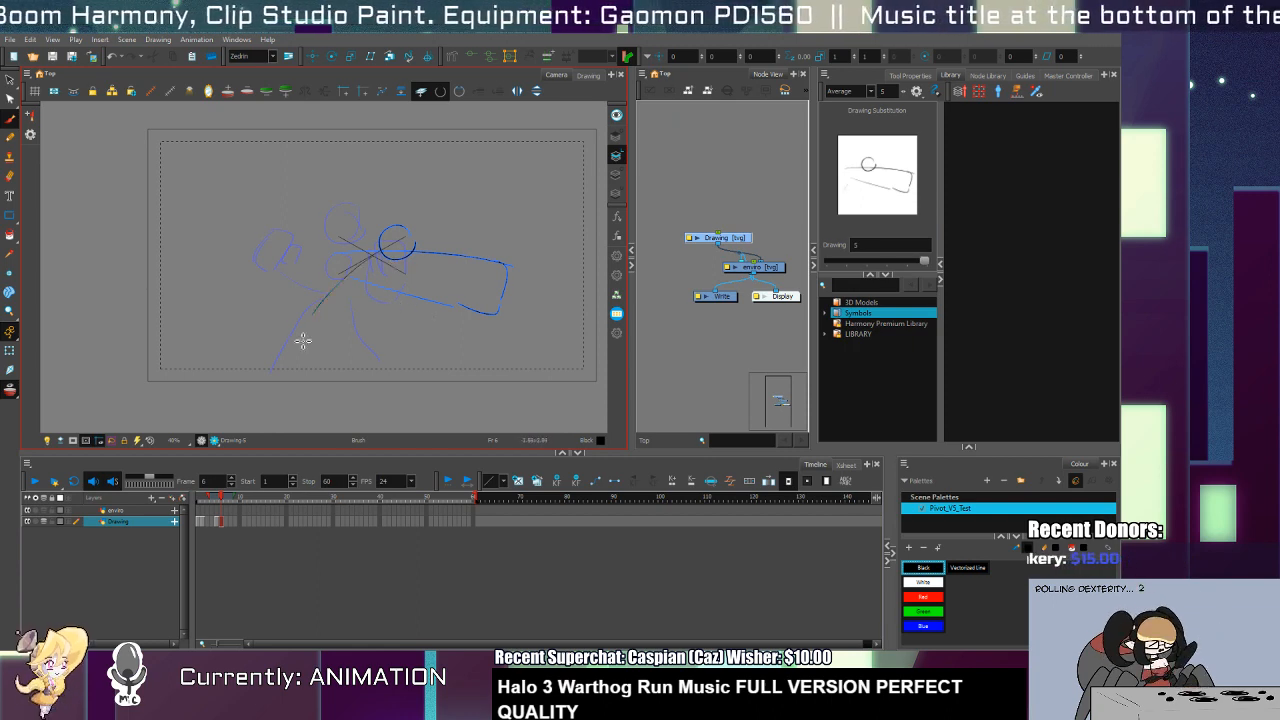
mouse_move(378, 258)
mouse_down()
mouse_move(345, 268)
mouse_move(405, 300)
mouse_up()
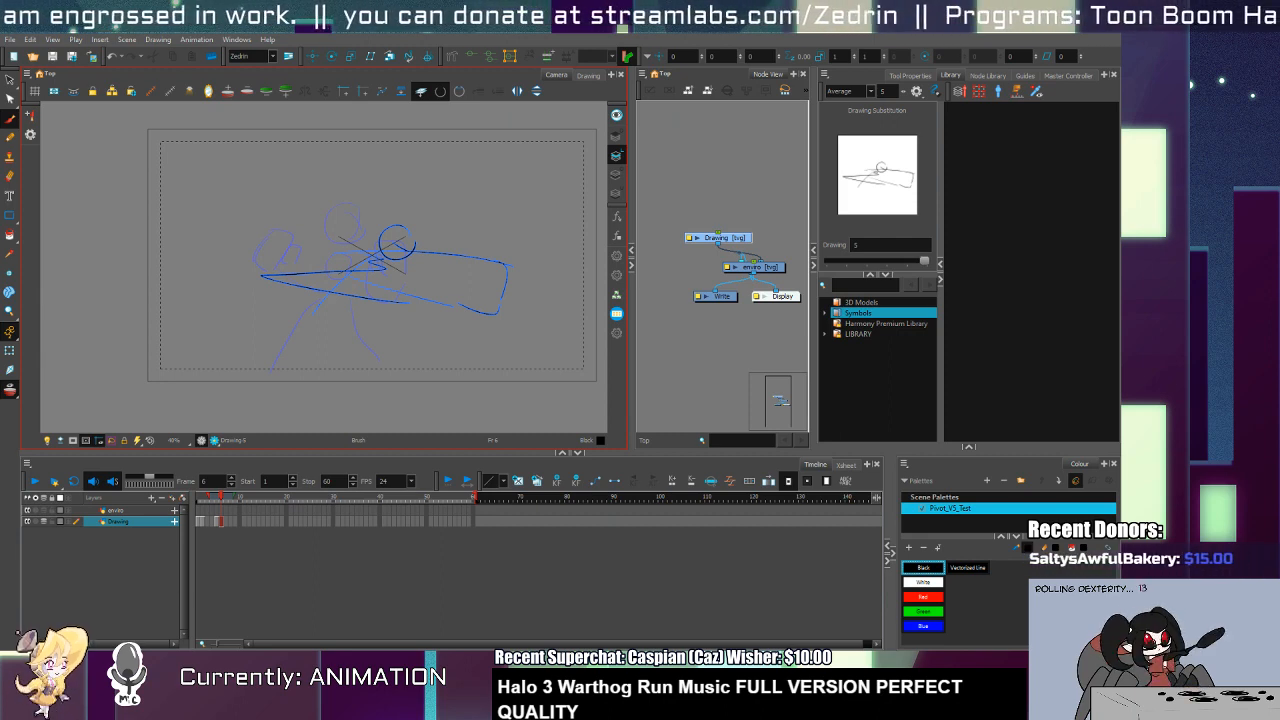
Step: Check the neighbouring frames and flatten the pointed rear arm strokes vertically on frame 6
click(210, 516)
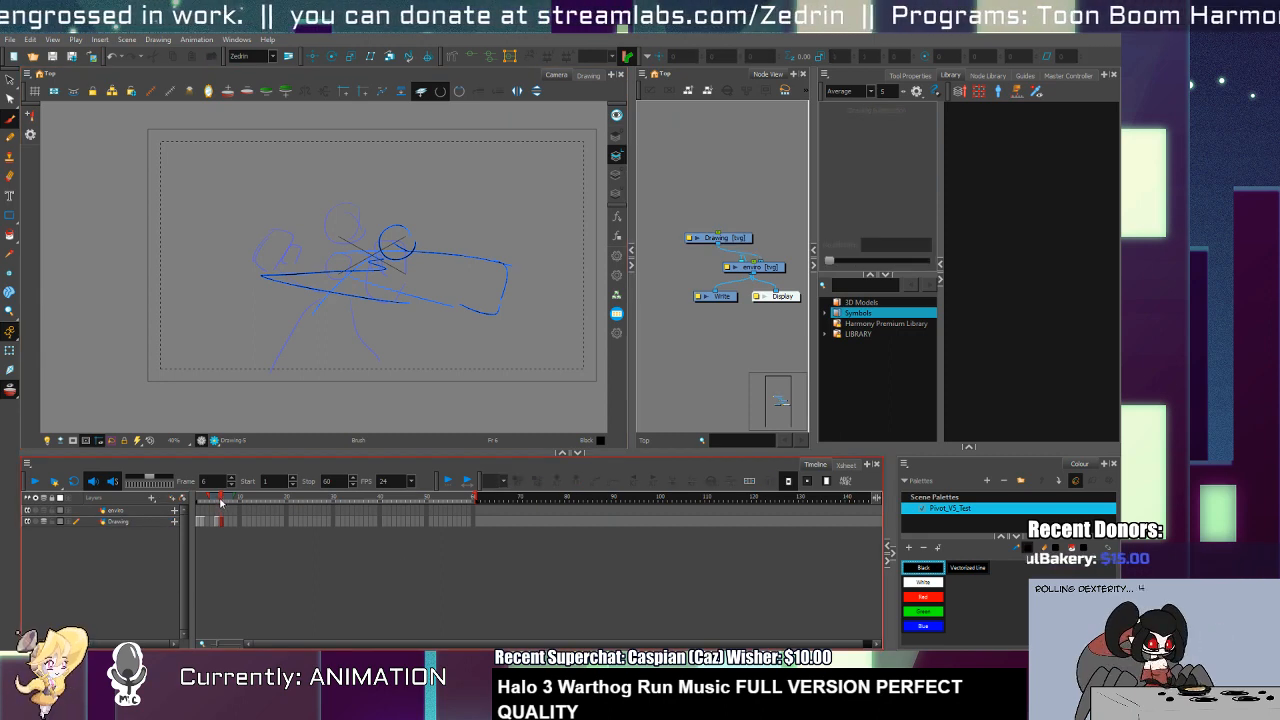
click(221, 518)
click(226, 518)
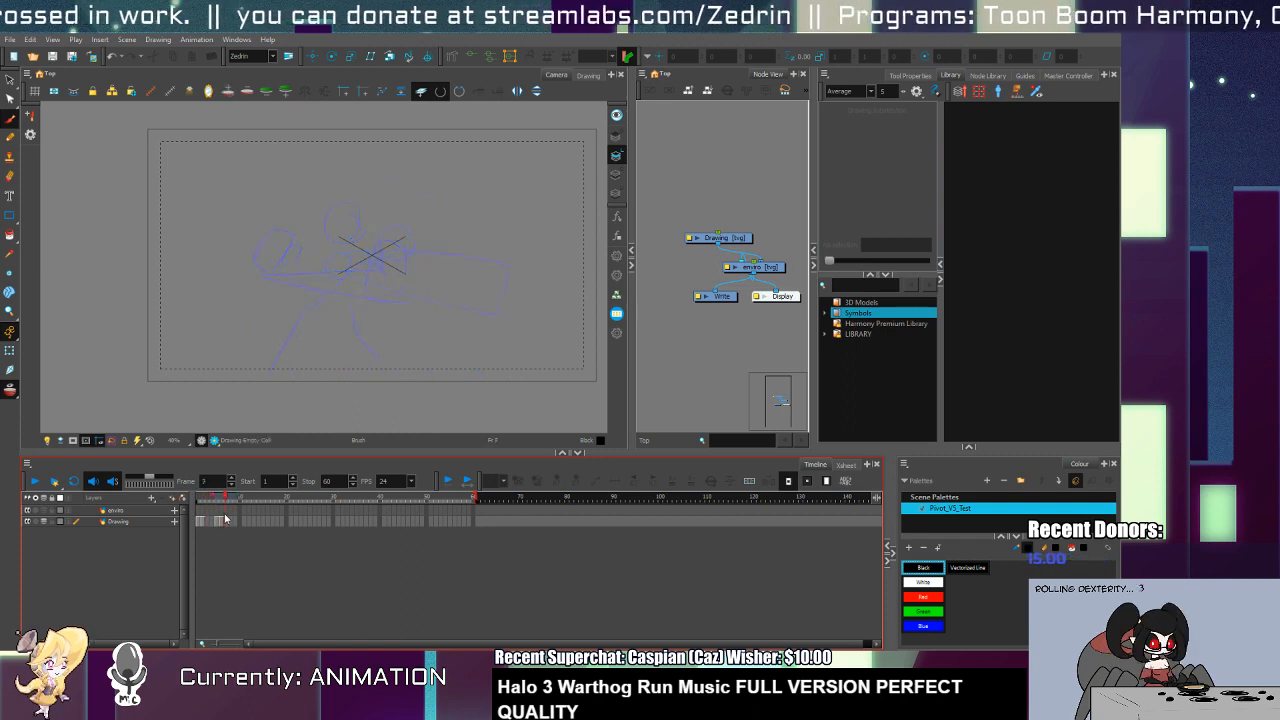
click(221, 518)
key(alt+s)
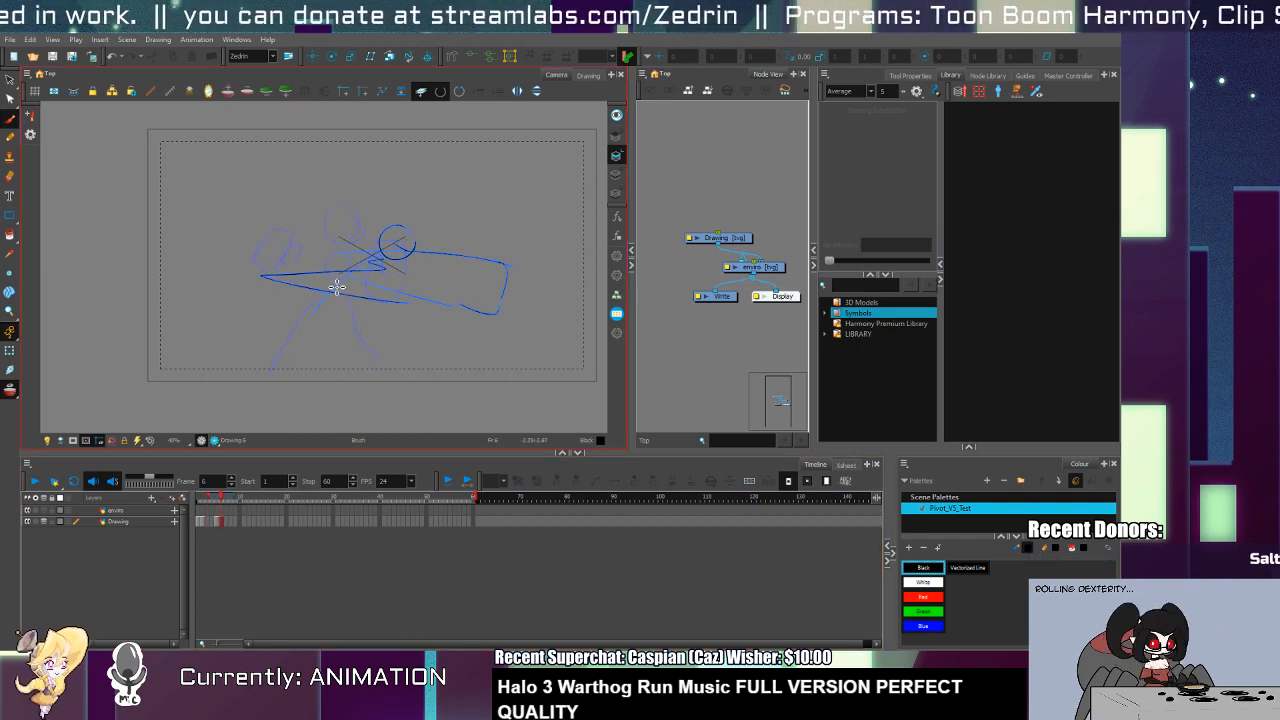
click(322, 268)
click(300, 273)
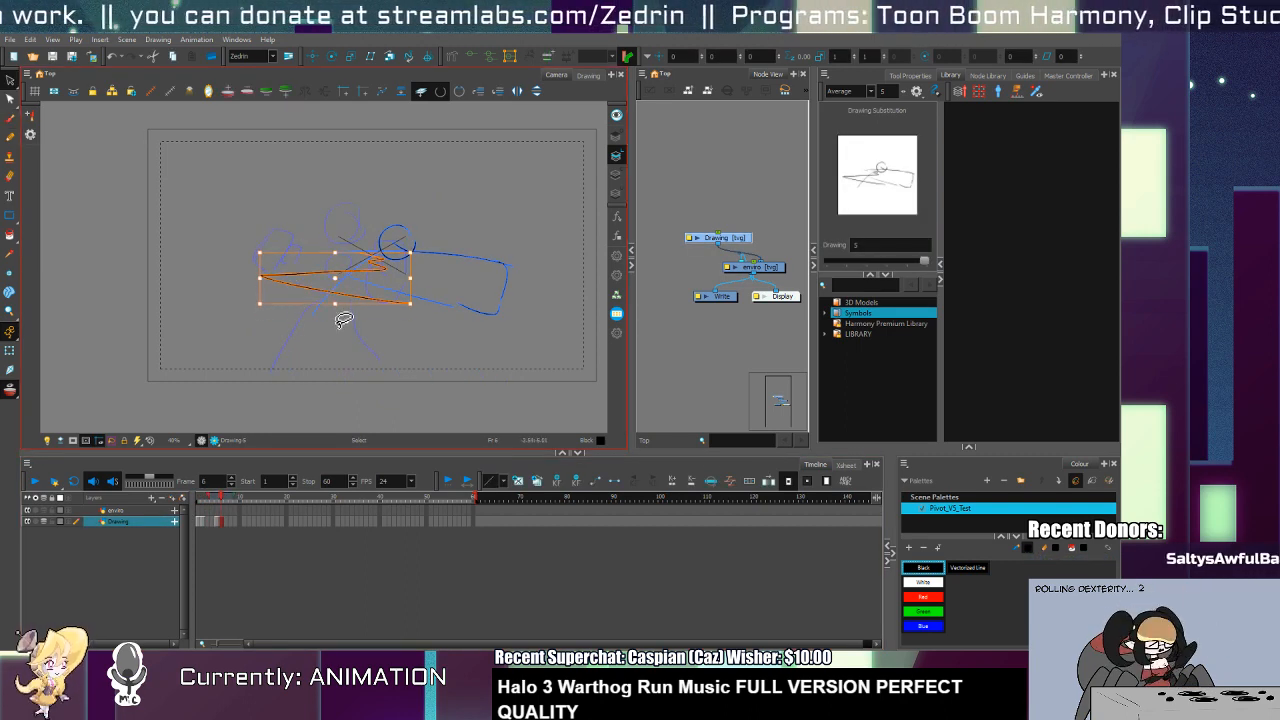
drag(335, 304, 336, 287)
click(349, 270)
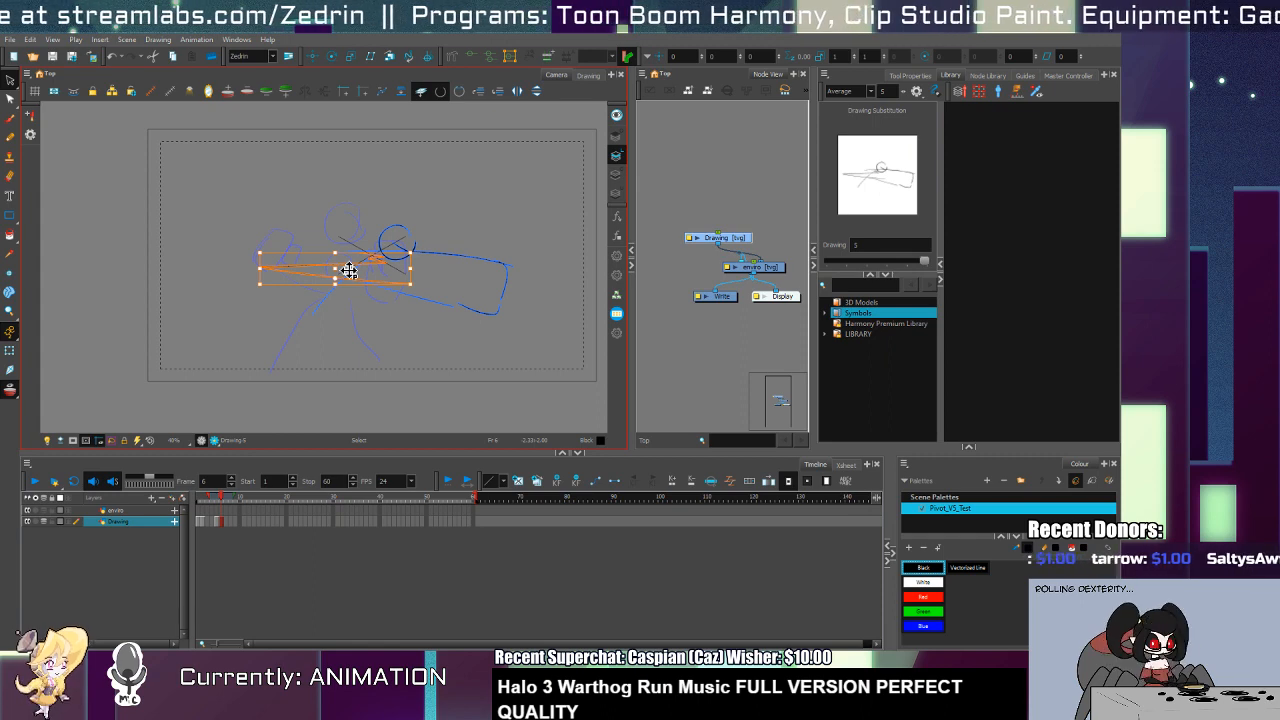
click(323, 566)
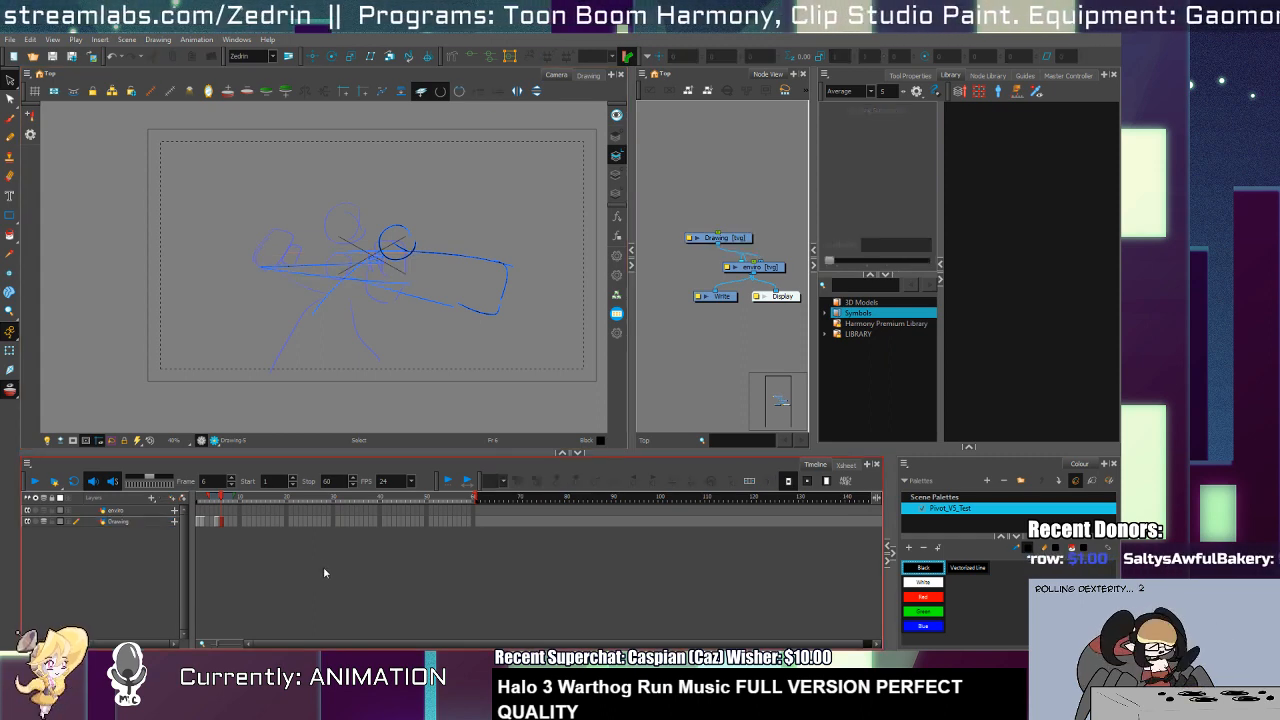
Step: Draw a straight back leg and a bent front leg on frame 6, deleting and redrawing the front leg
key(alt+b)
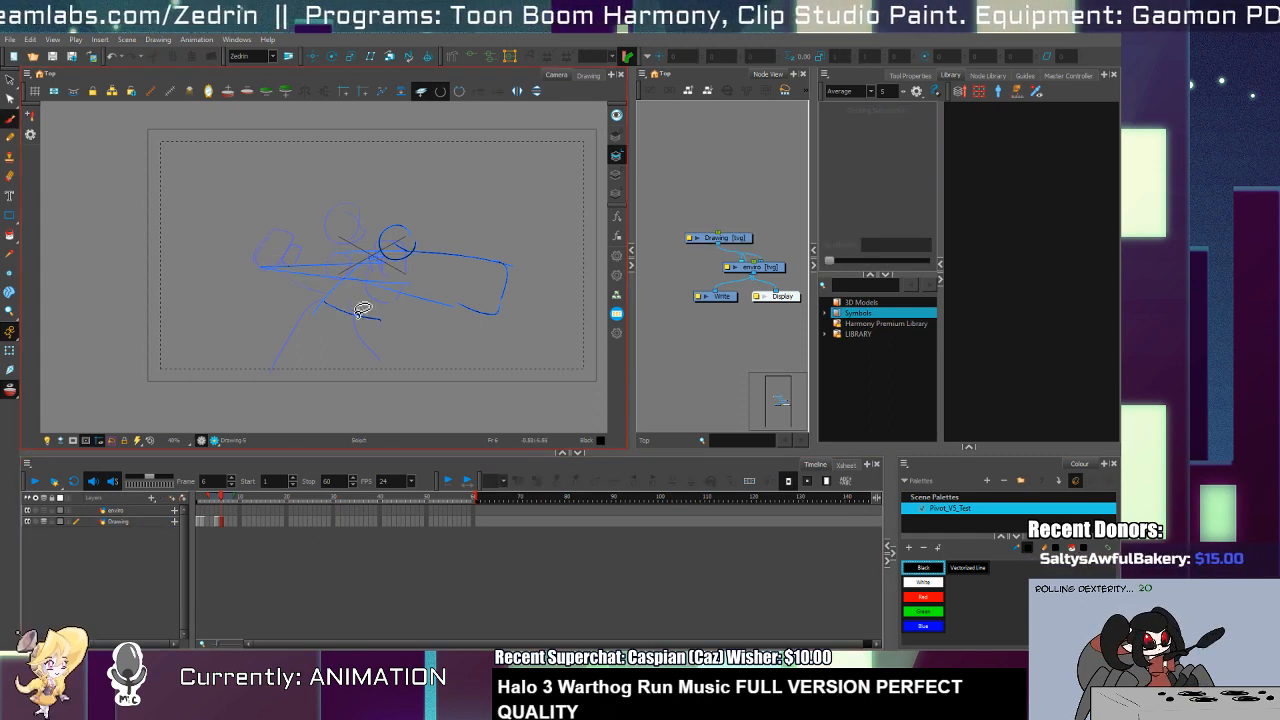
drag(374, 306, 358, 351)
drag(330, 297, 260, 367)
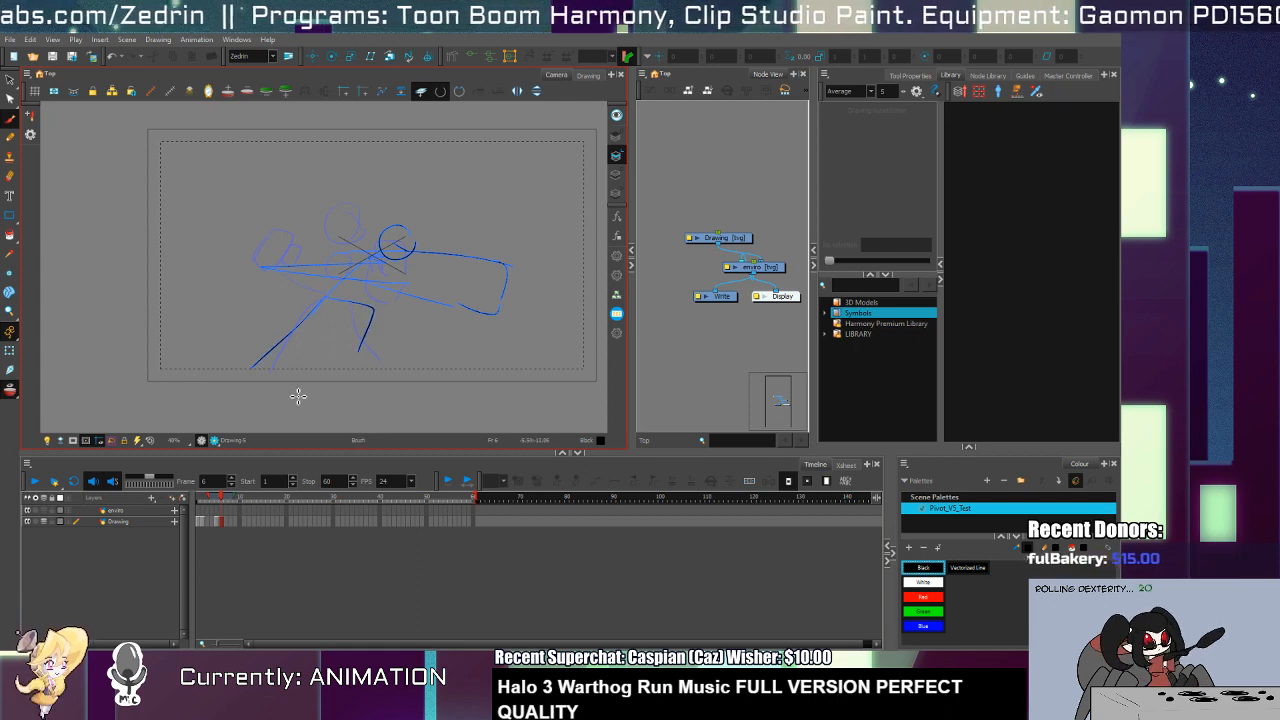
key(alt+s)
click(366, 317)
key(Delete)
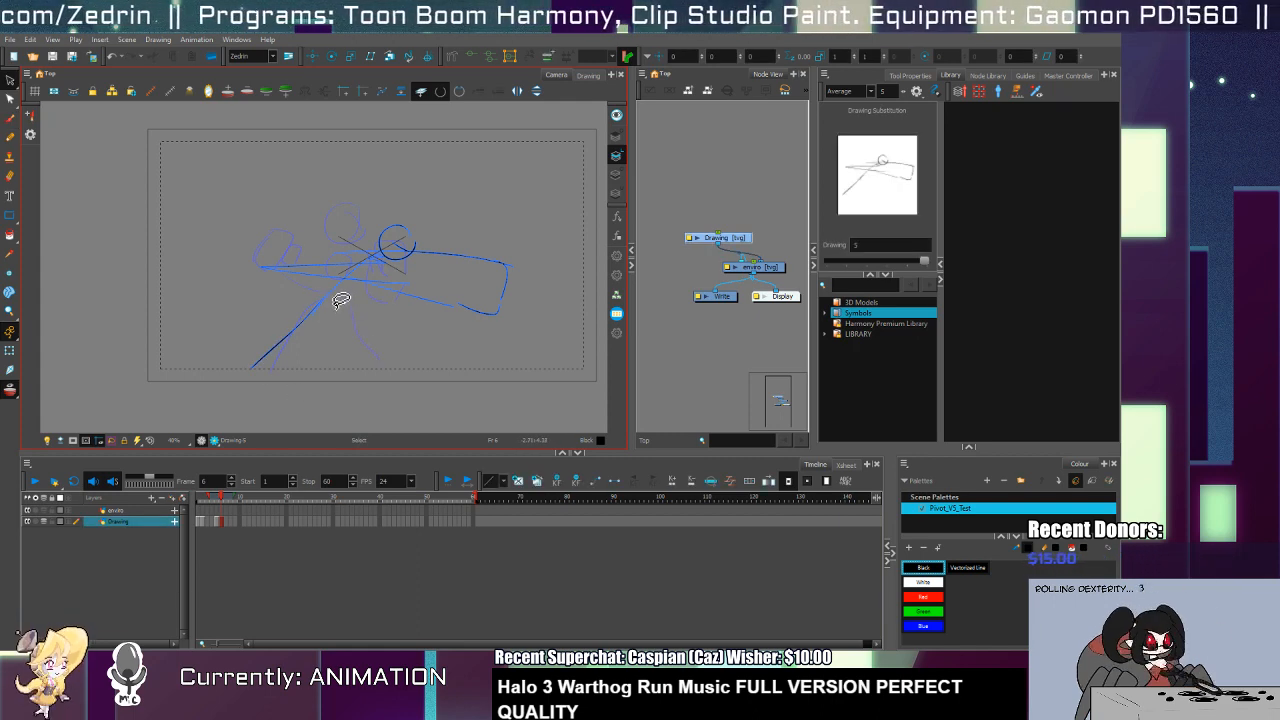
key(alt+b)
drag(330, 297, 377, 360)
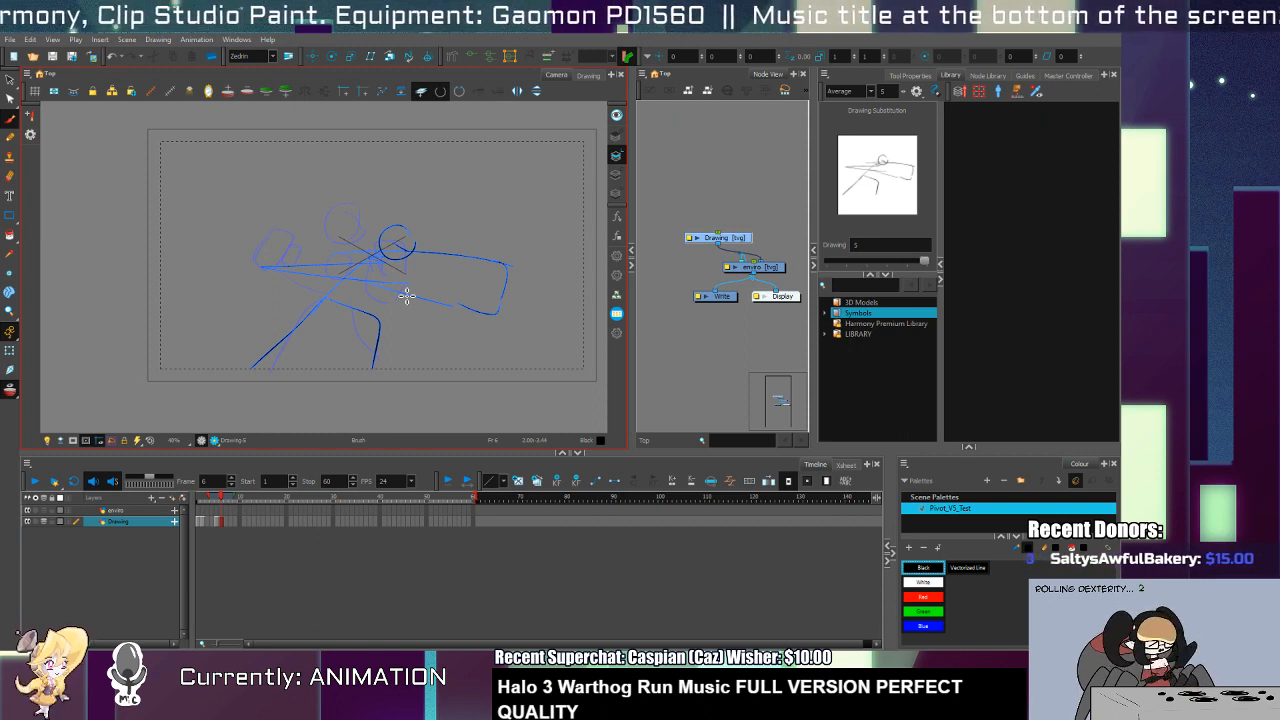
Step: Move the upper-body strokes on frame 6 slightly down and back, and compare the pose with frame 5
key(alt+s)
mouse_move(475, 245)
mouse_down()
mouse_move(379, 265)
mouse_move(455, 283)
mouse_up()
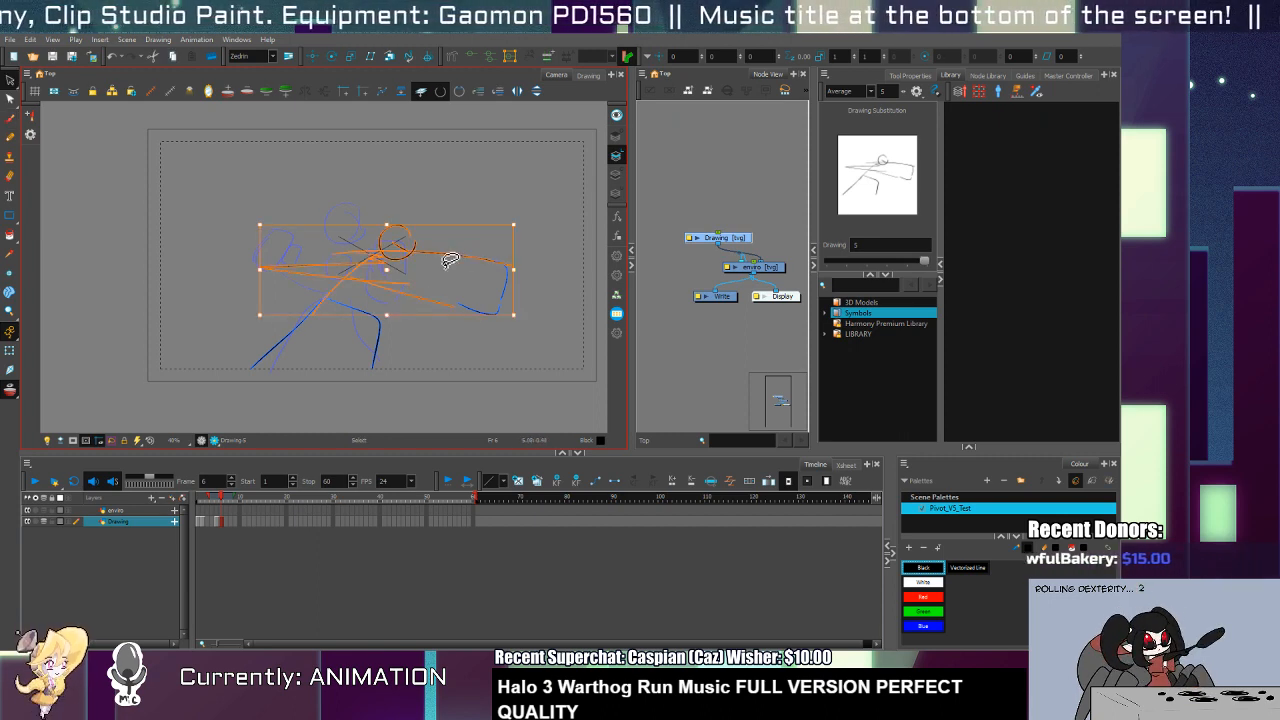
mouse_move(548, 278)
mouse_down()
mouse_move(462, 298)
mouse_move(384, 293)
mouse_up()
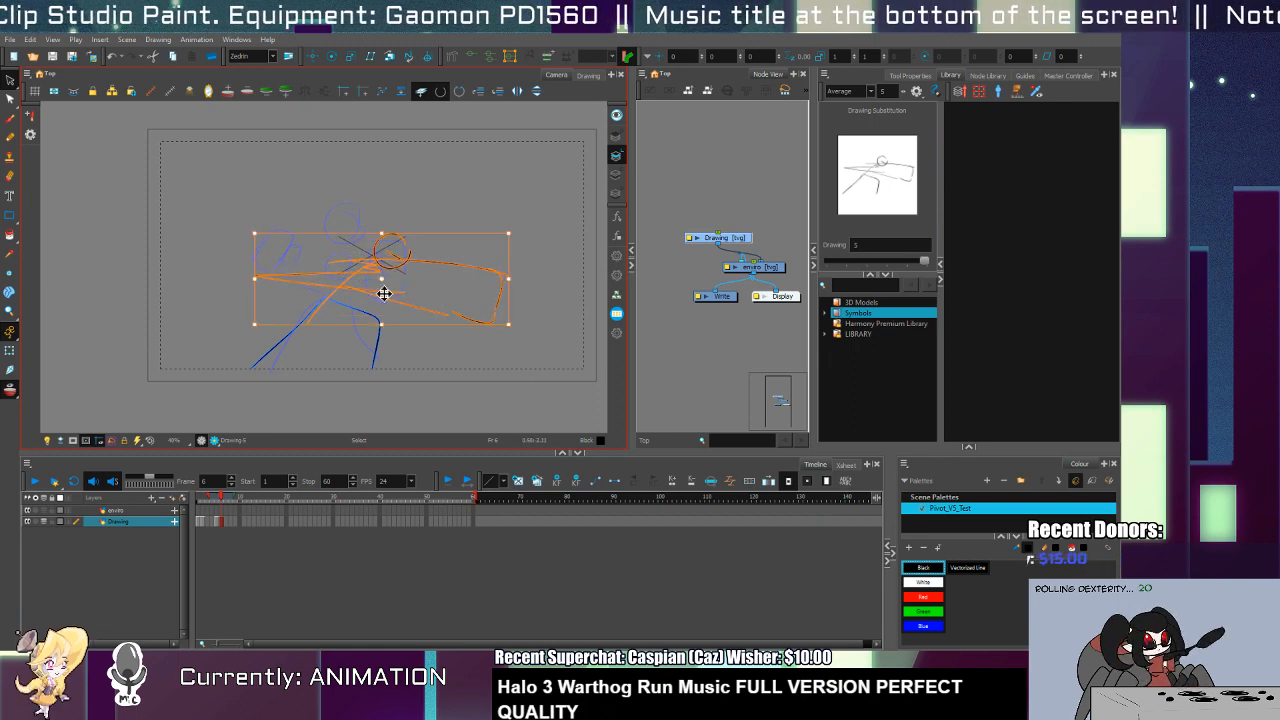
key(alt+b)
key(comma)
key(comma)
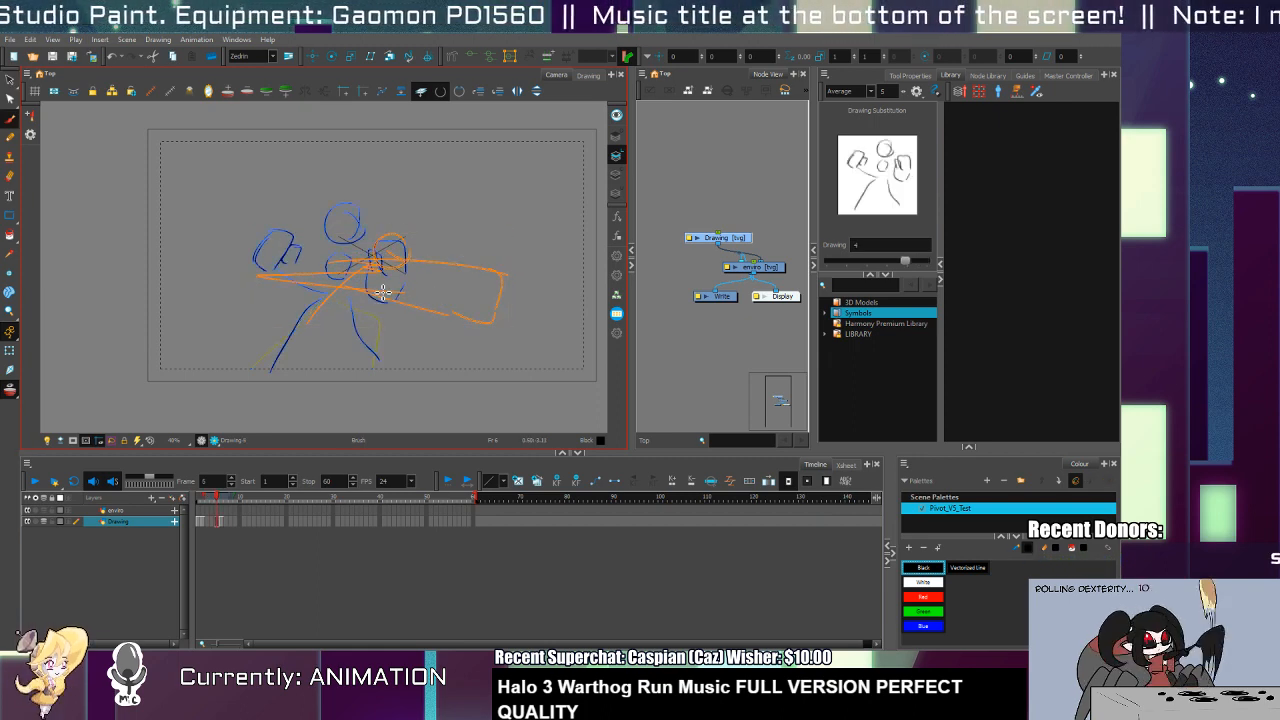
key(period)
key(period)
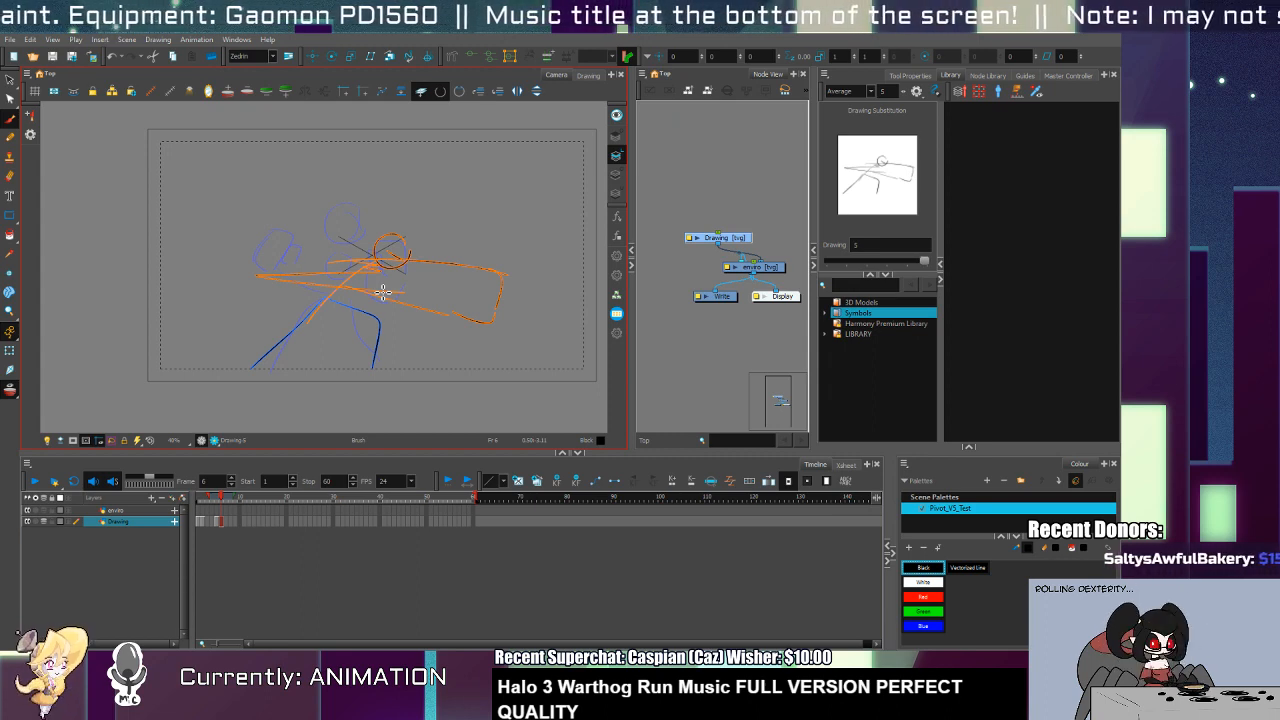
Step: On frame 7, sketch the head circle and the outstretched forearm ending in a blocky fist with a wrist line
key(period)
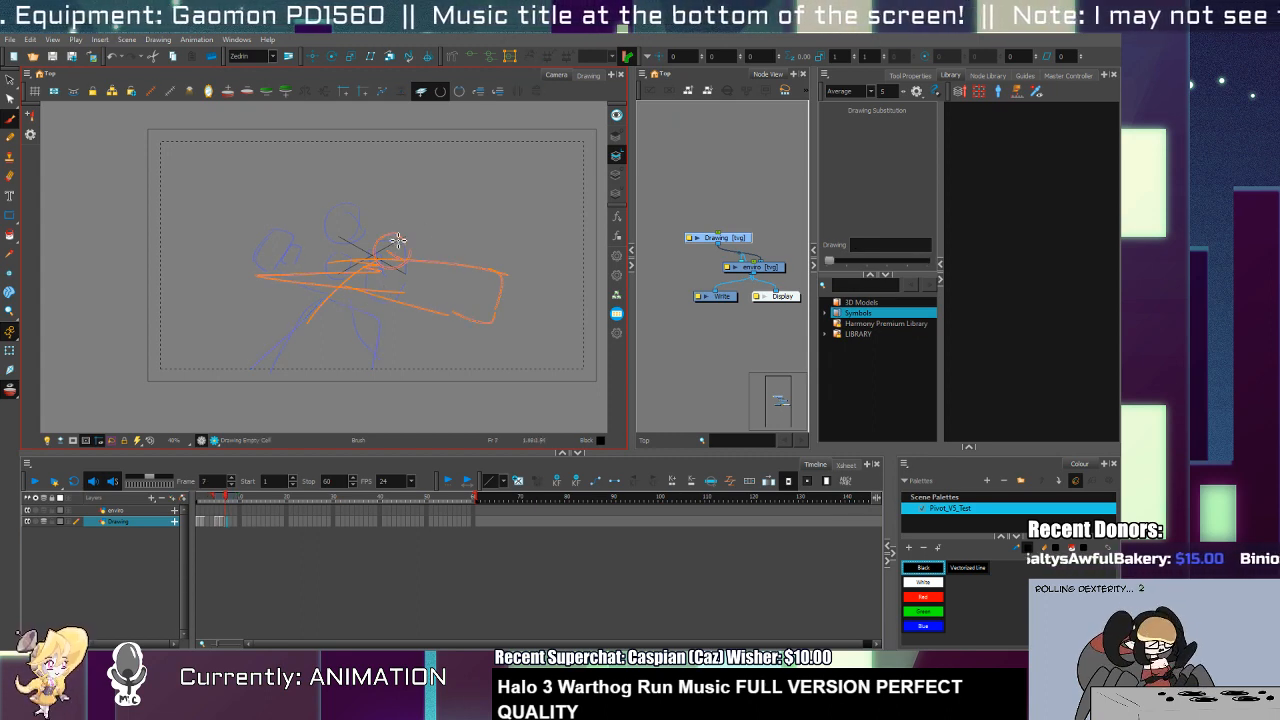
scroll(403, 248, up, 1)
mouse_move(381, 275)
mouse_down()
mouse_move(405, 265)
mouse_move(531, 279)
mouse_move(490, 334)
mouse_up()
drag(475, 280, 472, 332)
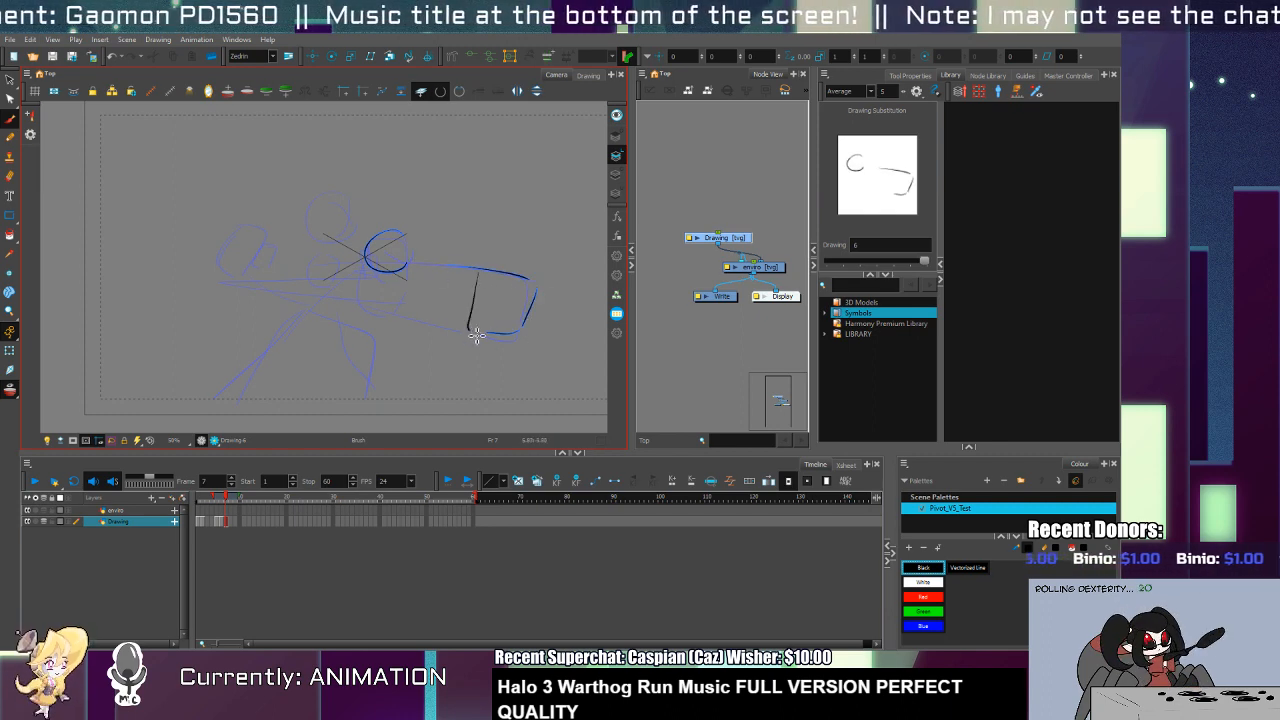
mouse_move(492, 274)
mouse_down()
mouse_move(340, 279)
mouse_move(440, 295)
mouse_move(348, 275)
mouse_move(442, 312)
mouse_up()
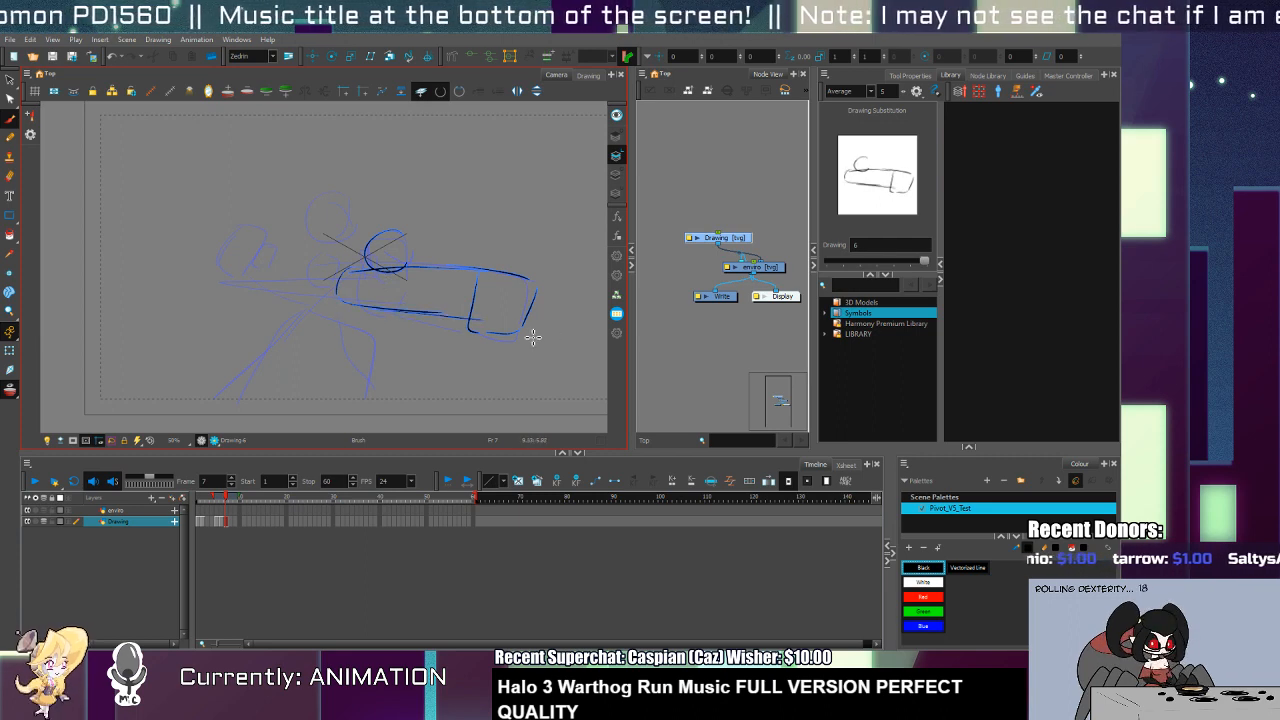
Step: Redraw the outstretched forearm shorter on frame 7 and round off the fist's outline
key(ctrl+z)
mouse_move(404, 268)
mouse_down()
mouse_move(411, 308)
mouse_move(486, 330)
mouse_up()
mouse_move(358, 298)
mouse_down()
mouse_move(346, 262)
mouse_move(378, 298)
mouse_up()
key(Delete)
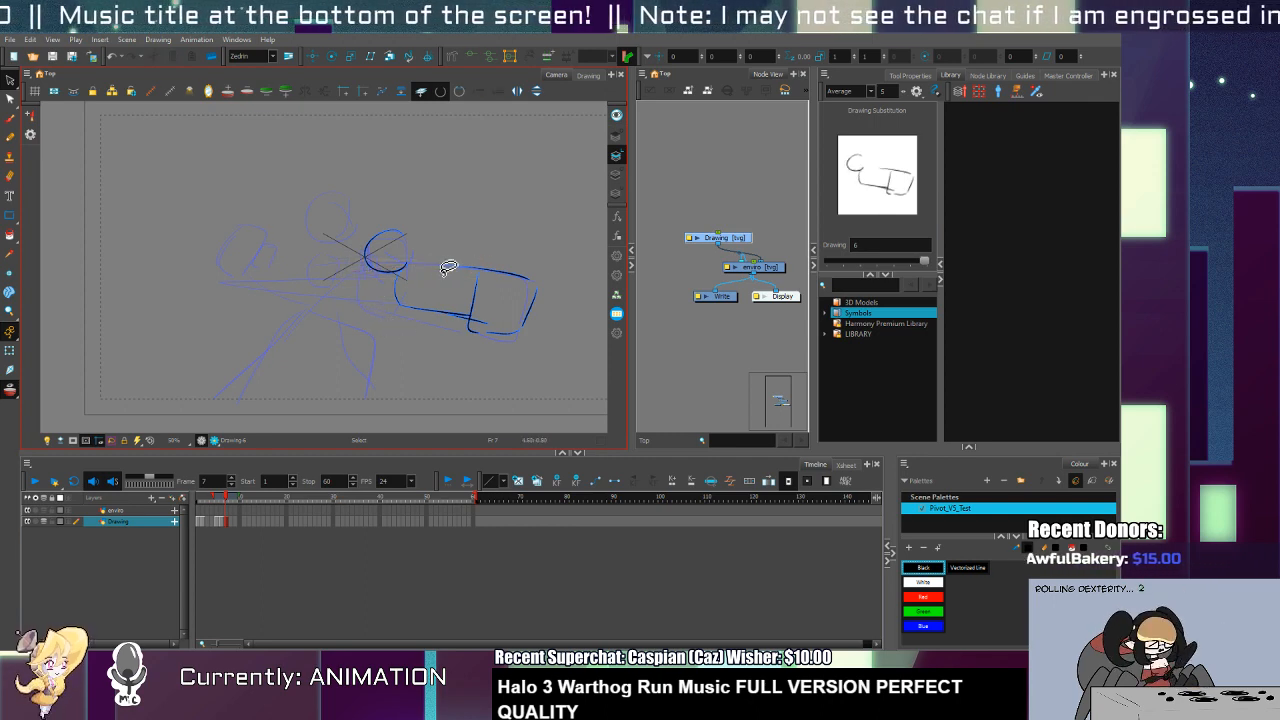
key(alt+b)
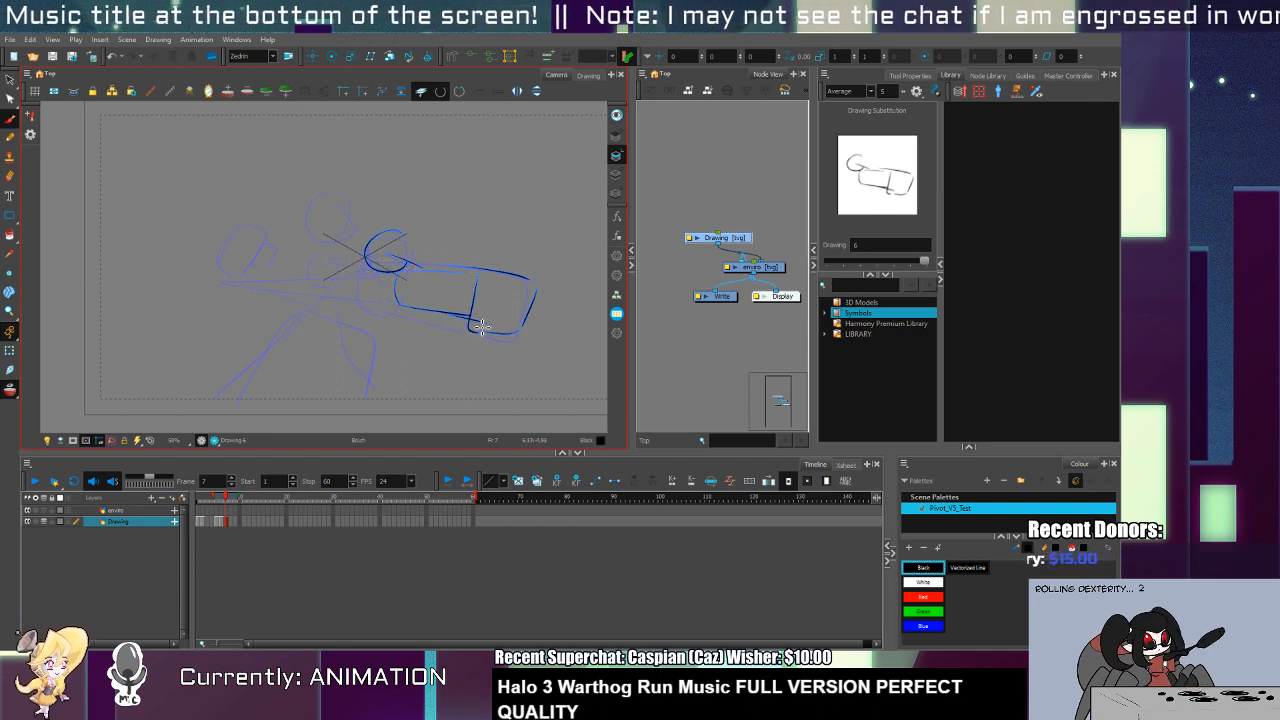
mouse_move(533, 288)
mouse_down()
mouse_move(518, 330)
mouse_move(470, 328)
mouse_up()
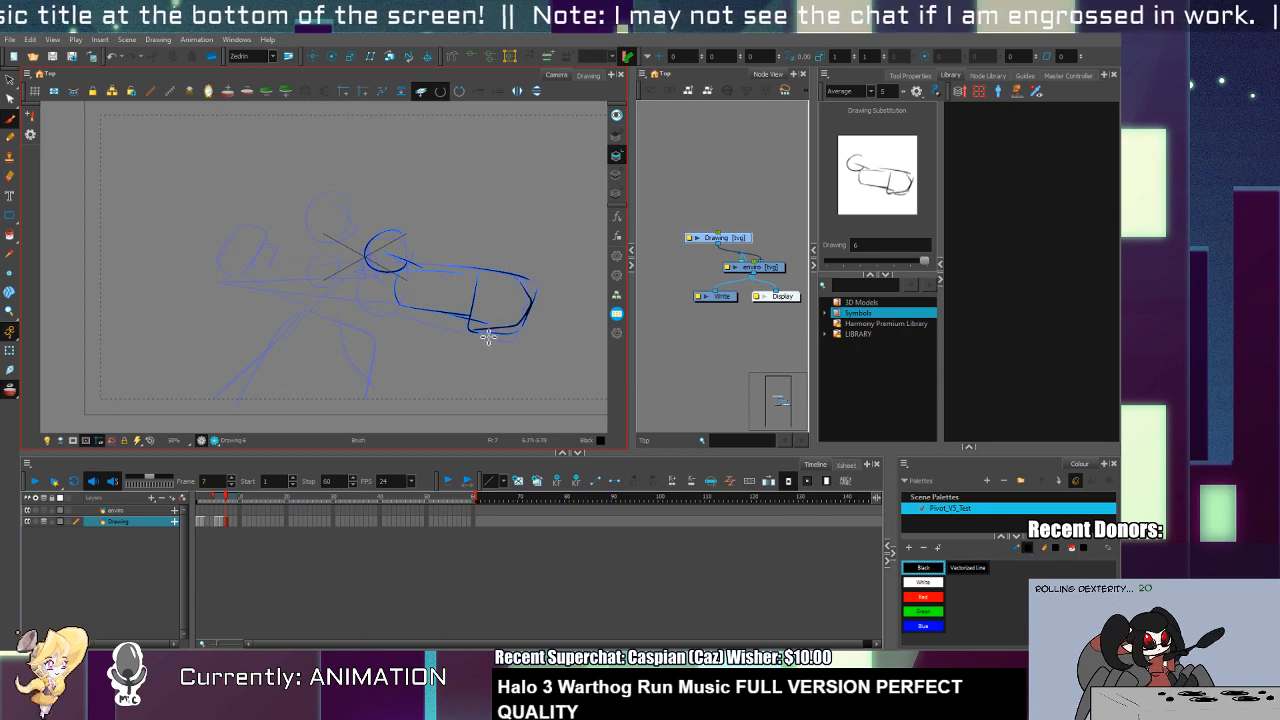
Step: Add the torso and a bent front leg on frame 7, and skew the whole drawing slightly toward the fist
mouse_move(439, 284)
mouse_down()
mouse_move(336, 287)
mouse_move(473, 325)
mouse_up()
mouse_move(360, 276)
mouse_down()
mouse_move(310, 313)
mouse_move(363, 394)
mouse_up()
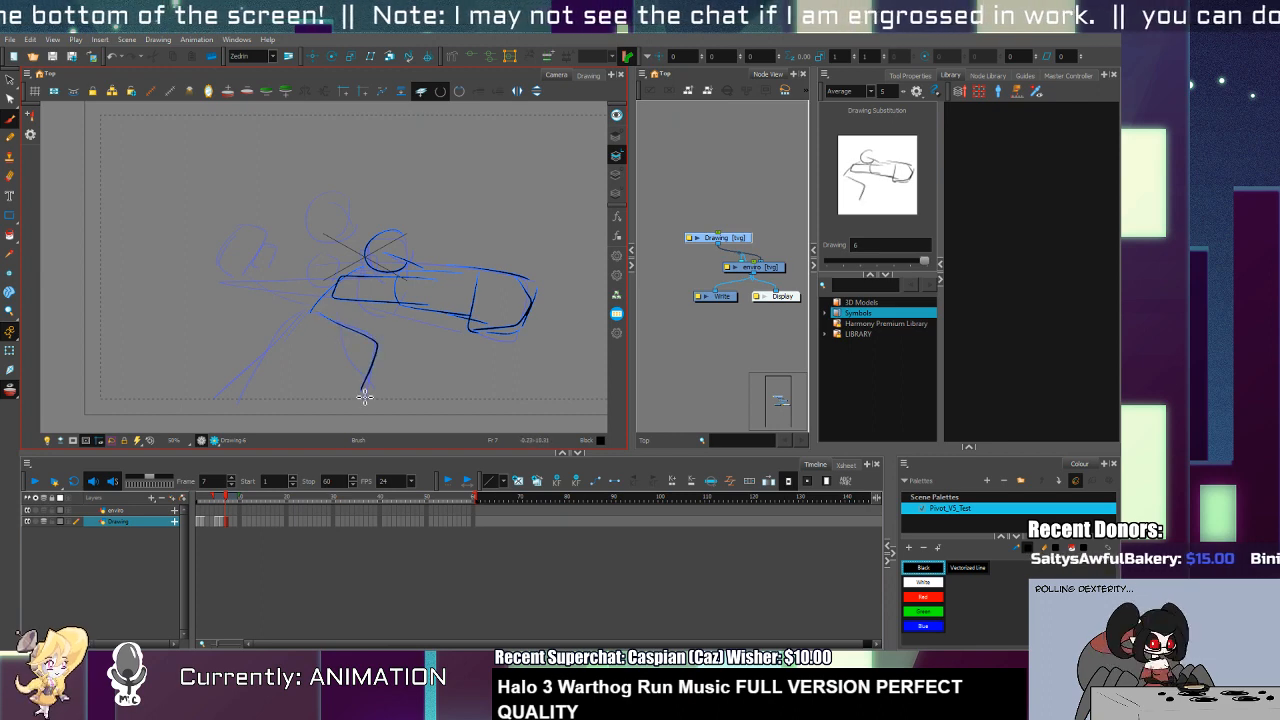
key(alt+s)
drag(371, 234, 432, 253)
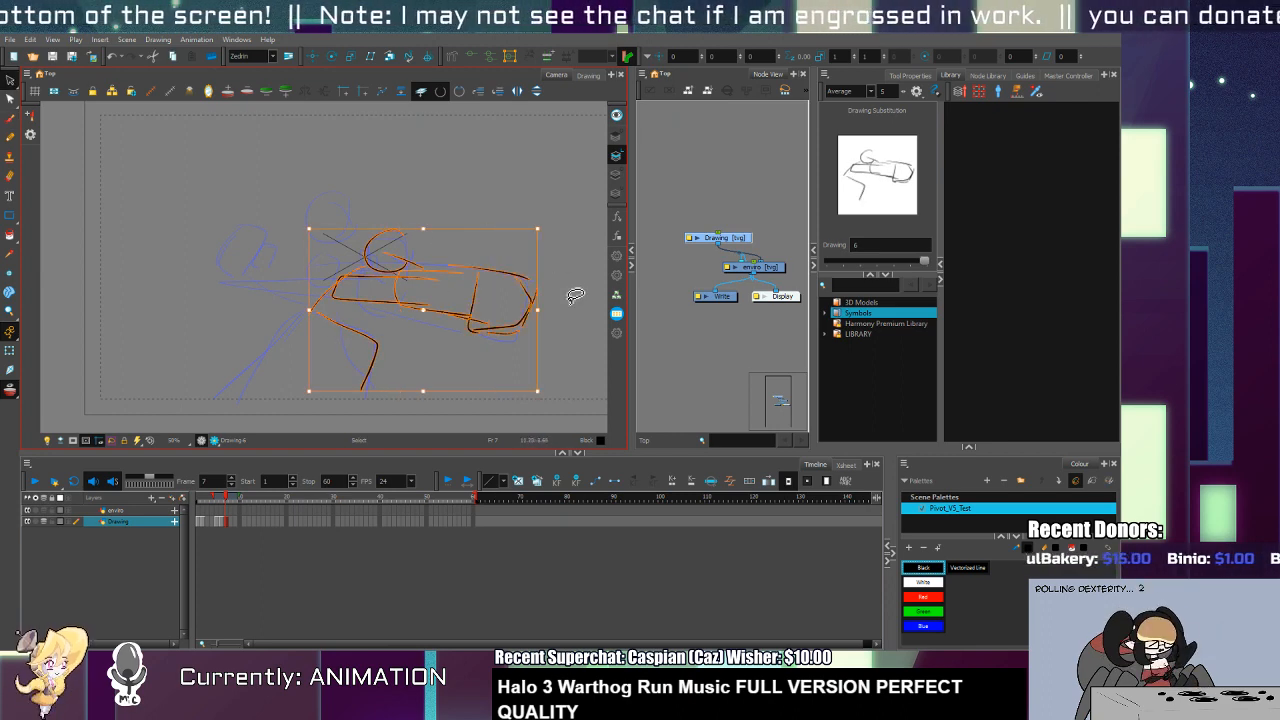
click(467, 228)
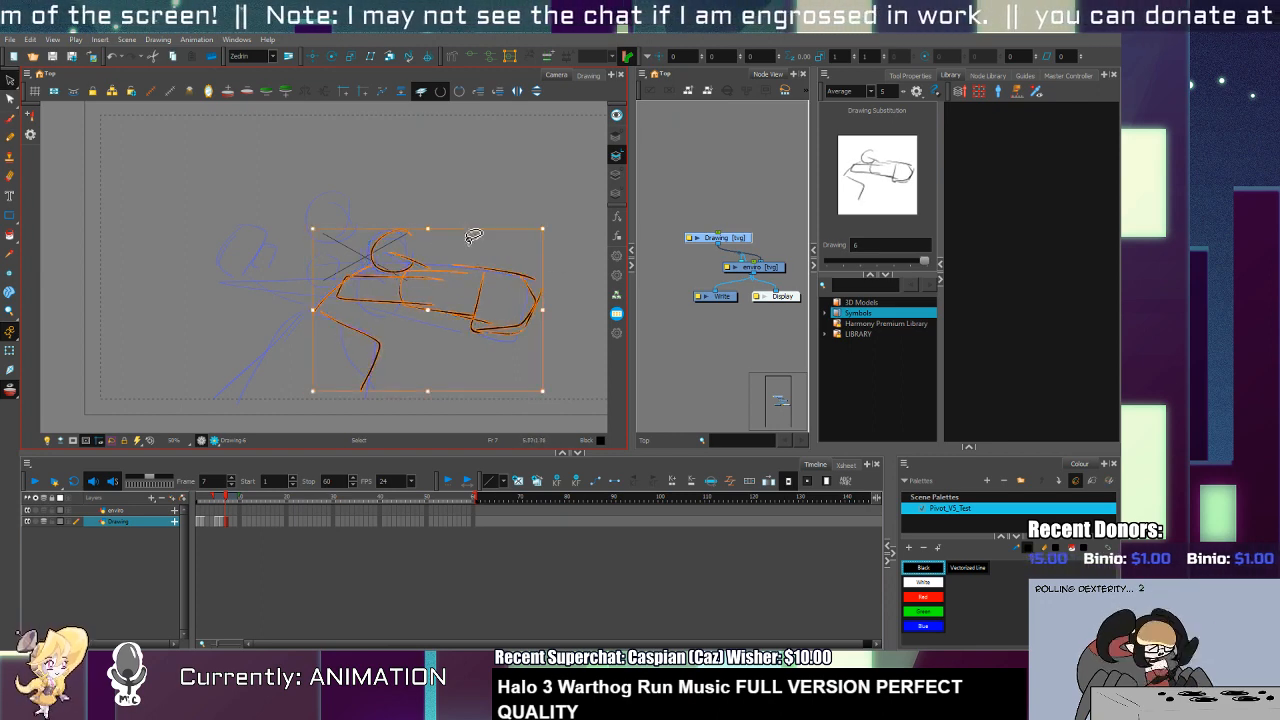
Step: Draw the back leg extending behind the hip on frame 7, redoing the first stroke with a longer curve
key(alt+b)
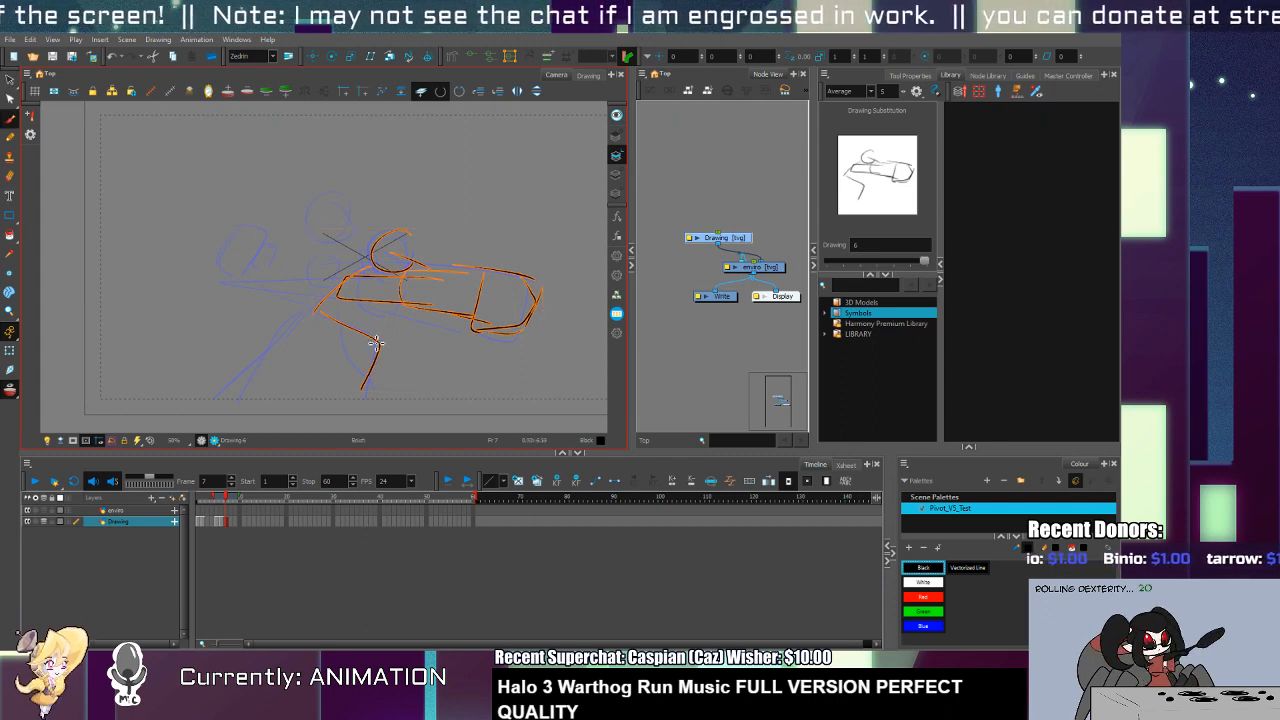
drag(315, 335, 249, 393)
key(ctrl+z)
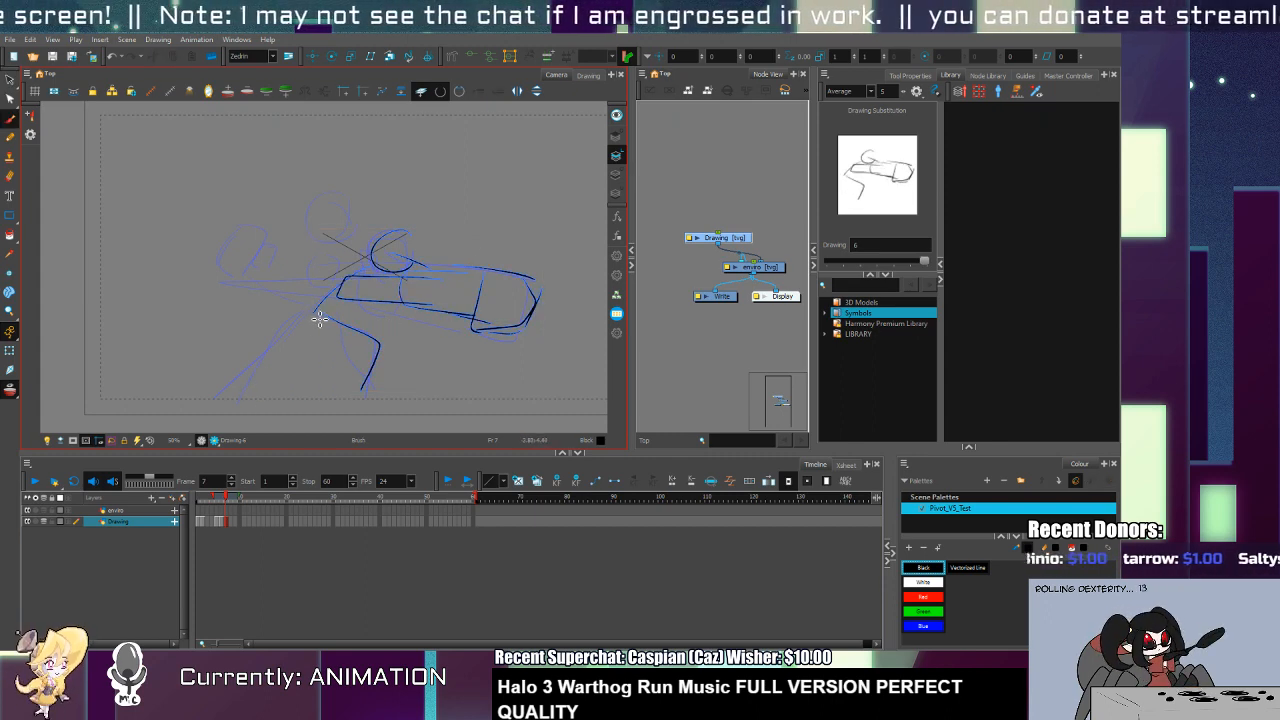
mouse_move(318, 312)
mouse_down()
mouse_move(290, 360)
mouse_move(223, 391)
mouse_up()
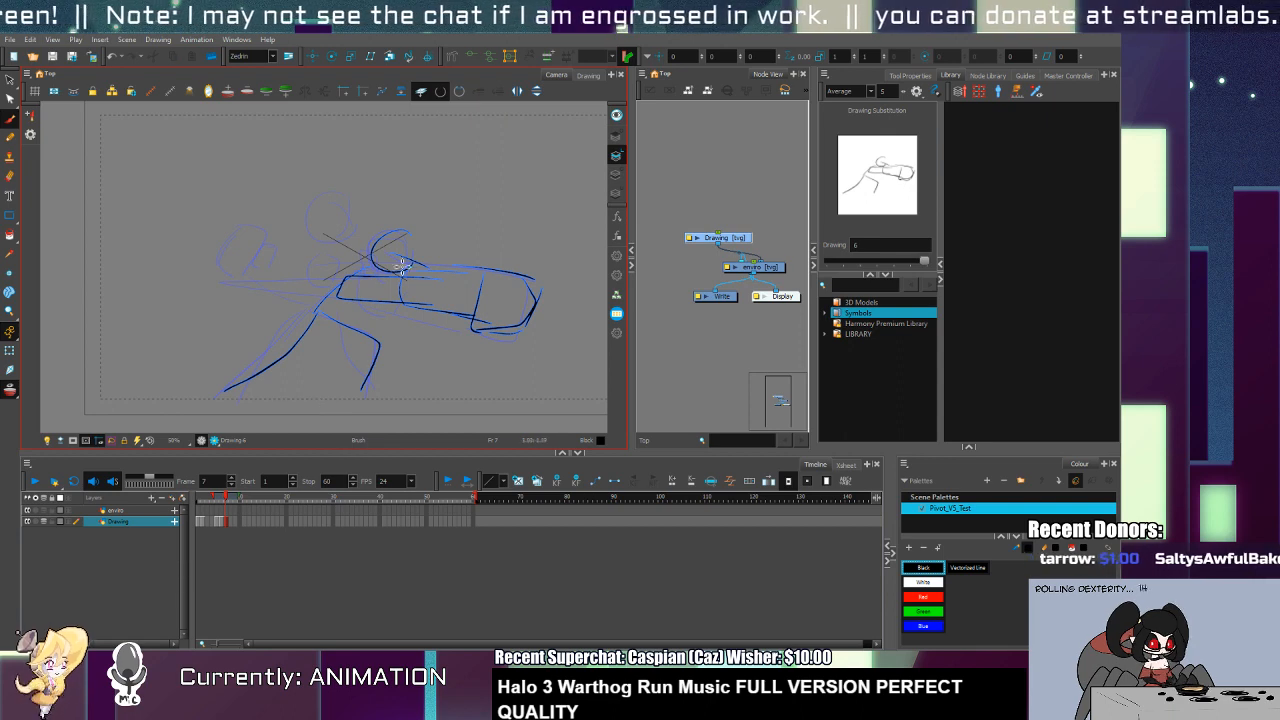
mouse_move(338, 236)
mouse_down()
mouse_move(296, 289)
mouse_move(357, 252)
mouse_up()
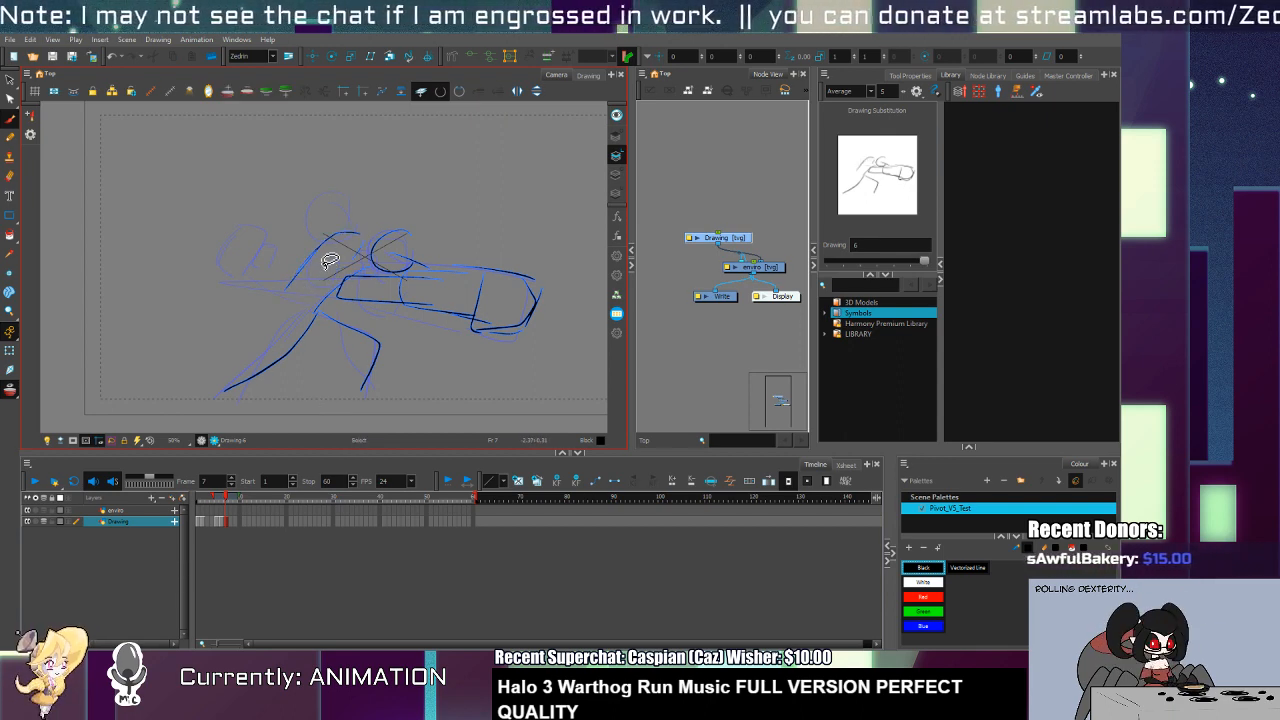
key(ctrl+z)
key(ctrl+z)
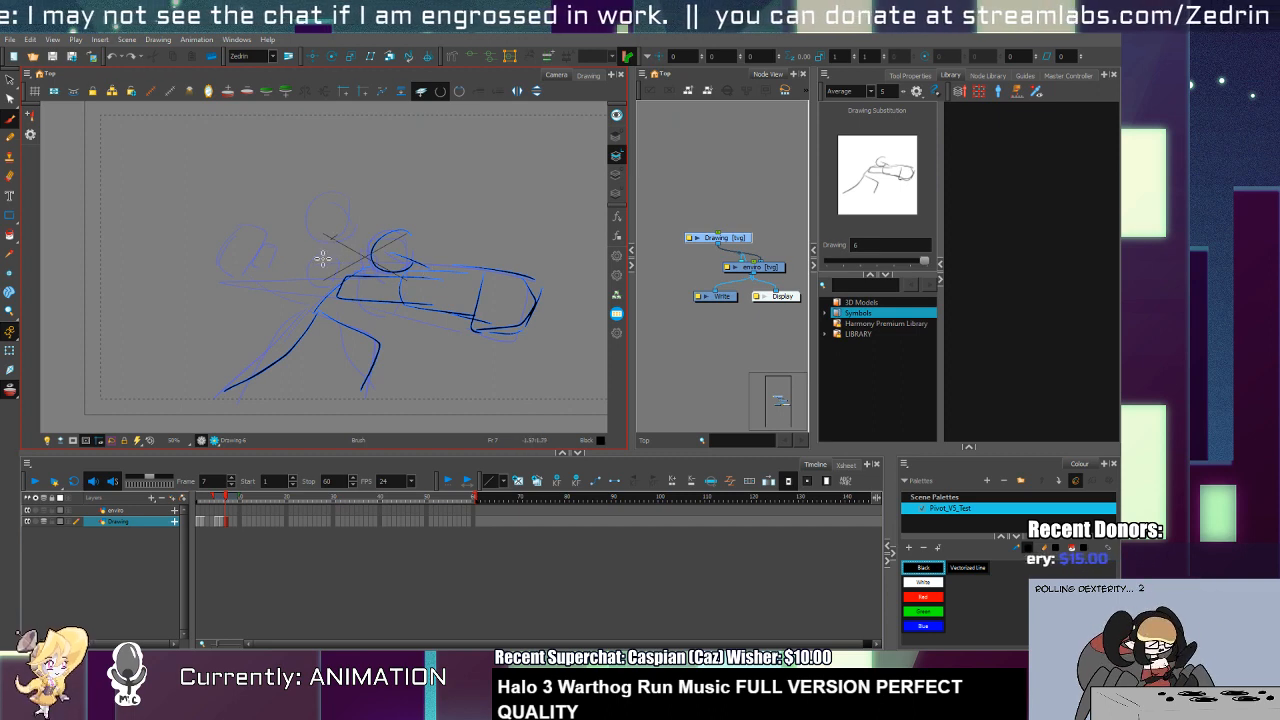
mouse_move(322, 252)
mouse_down()
mouse_move(304, 289)
mouse_move(333, 246)
mouse_move(367, 233)
mouse_move(389, 245)
mouse_move(357, 278)
mouse_move(339, 270)
mouse_move(349, 263)
mouse_move(290, 298)
mouse_up()
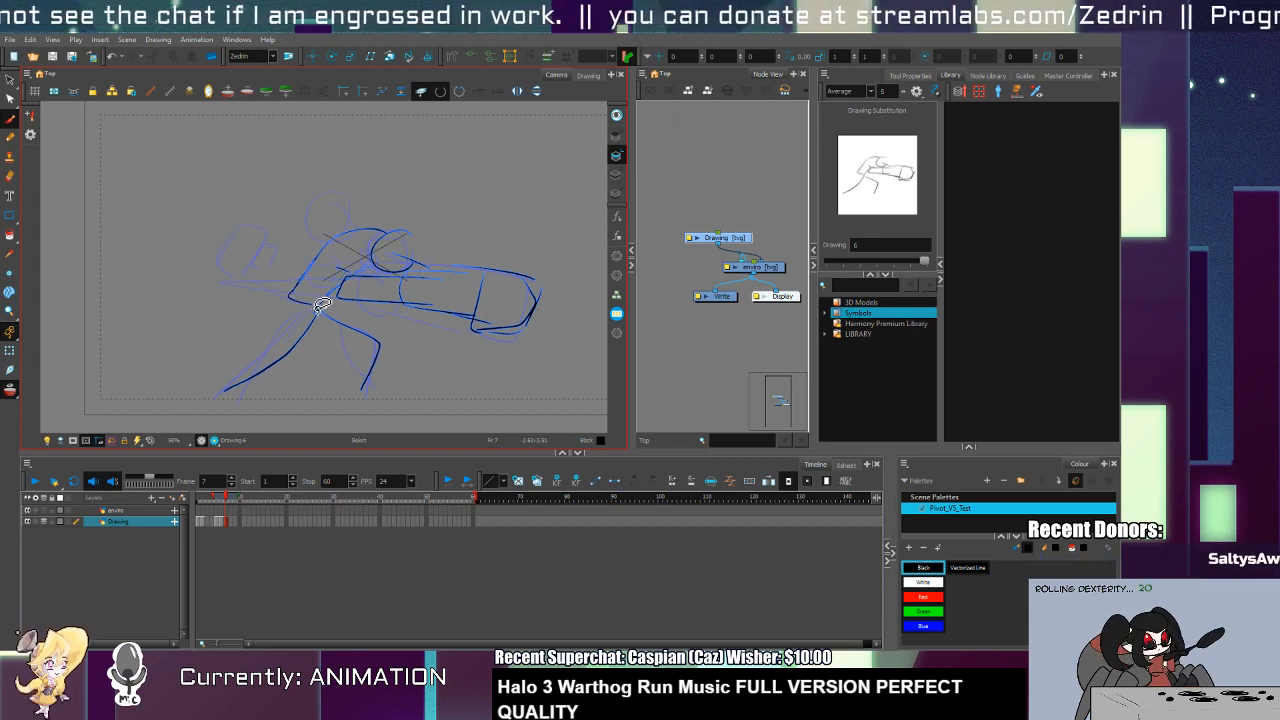
key(ctrl+z)
drag(350, 228, 295, 292)
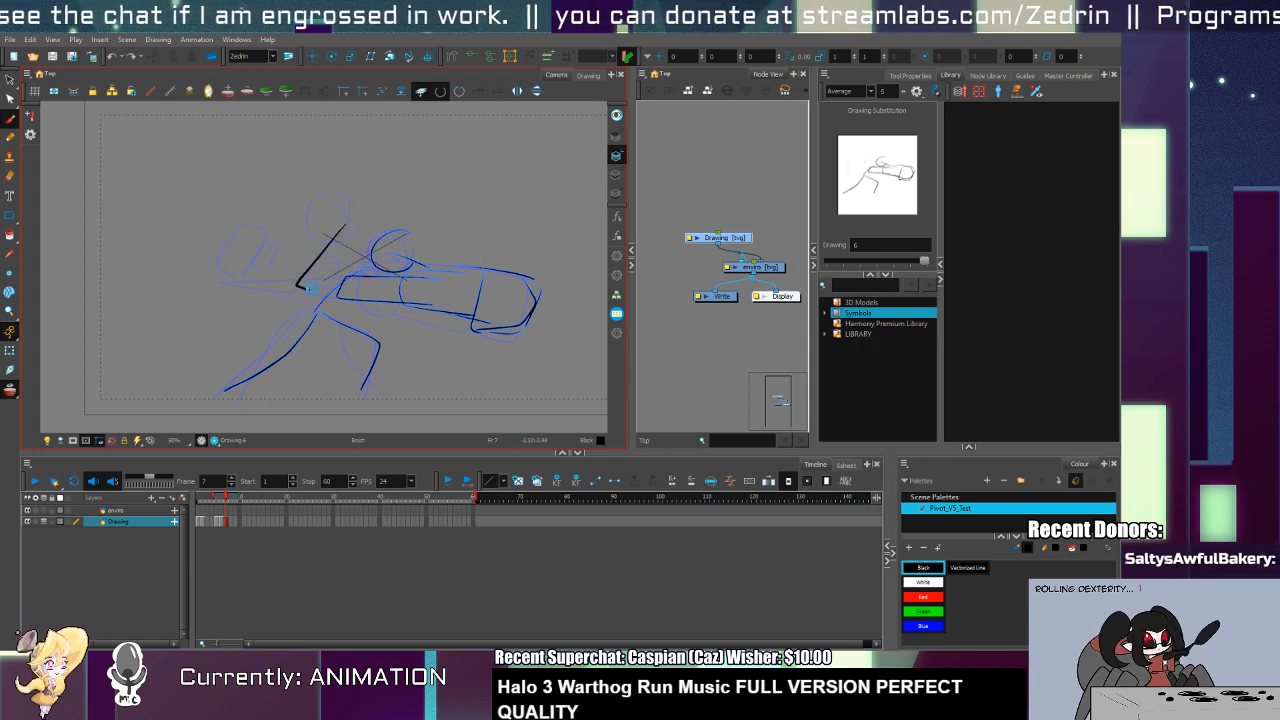
key(ctrl+z)
drag(354, 224, 300, 288)
key(ctrl+z)
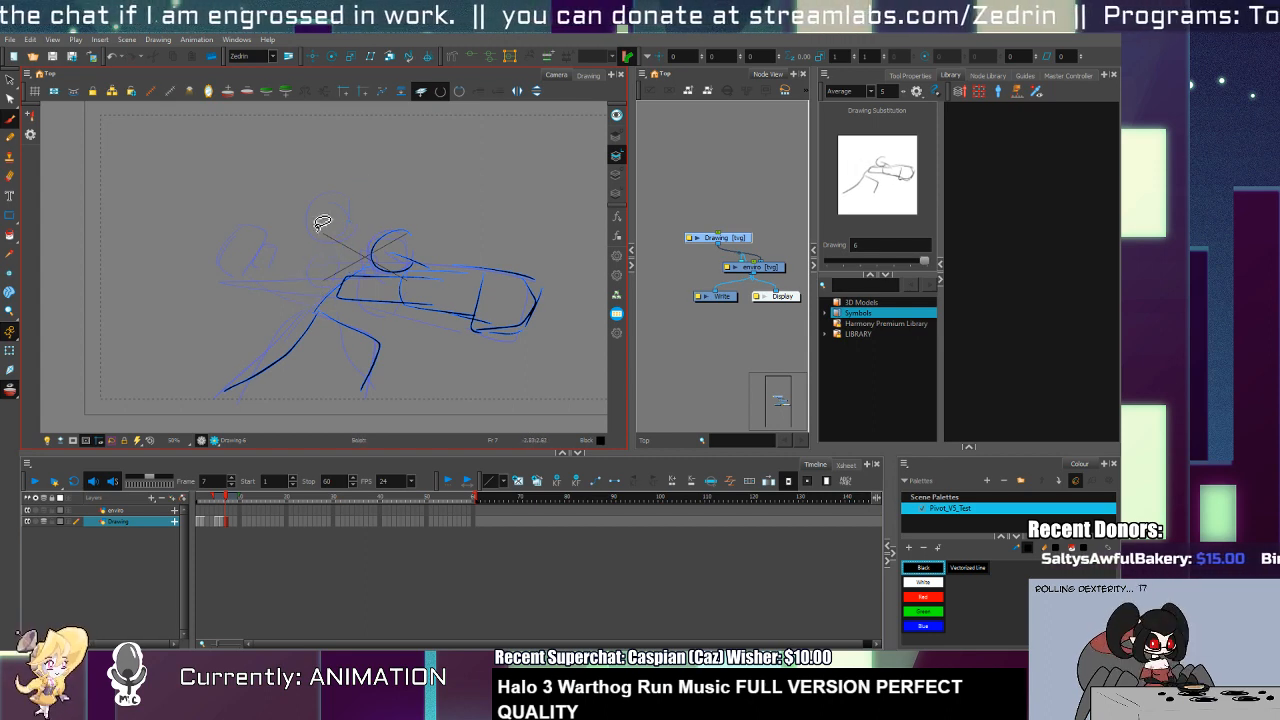
Step: Sketch the bent back arm raised behind the head on frame 7, and add a hooked back-arm curve behind the head on frame 6
drag(345, 206, 372, 232)
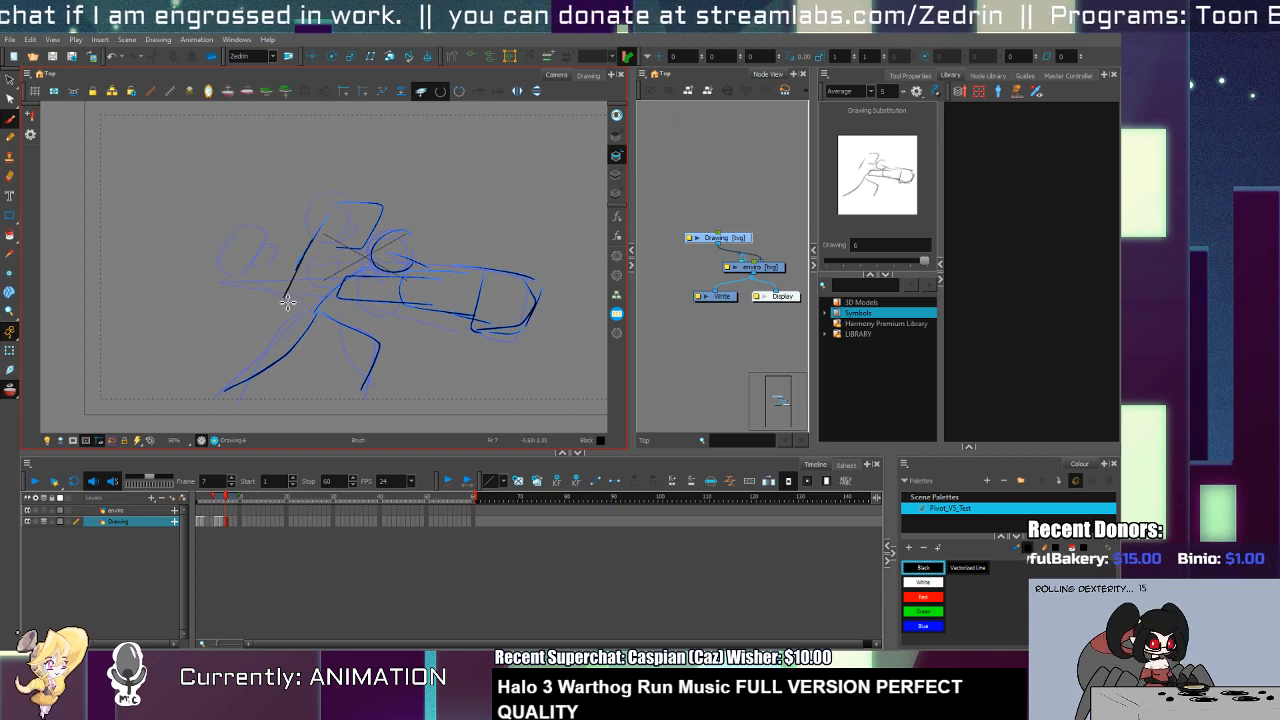
key(comma)
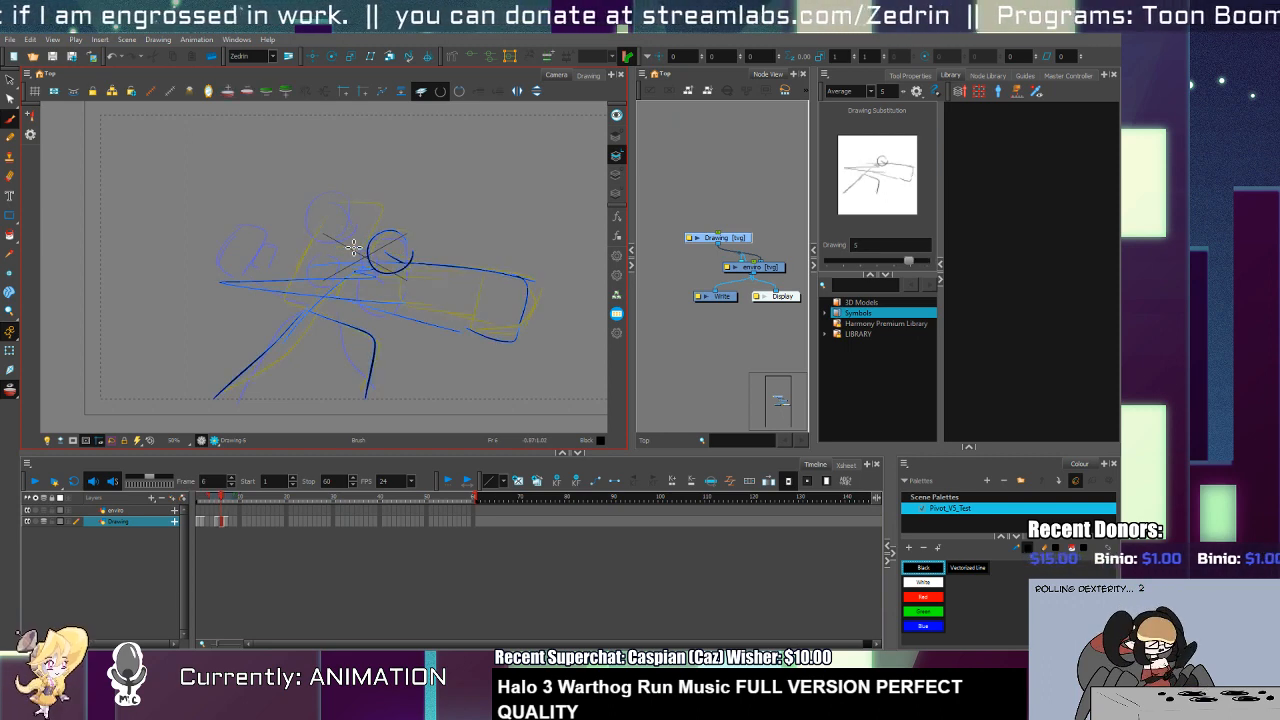
mouse_move(338, 241)
mouse_down()
mouse_move(274, 268)
mouse_move(268, 286)
mouse_up()
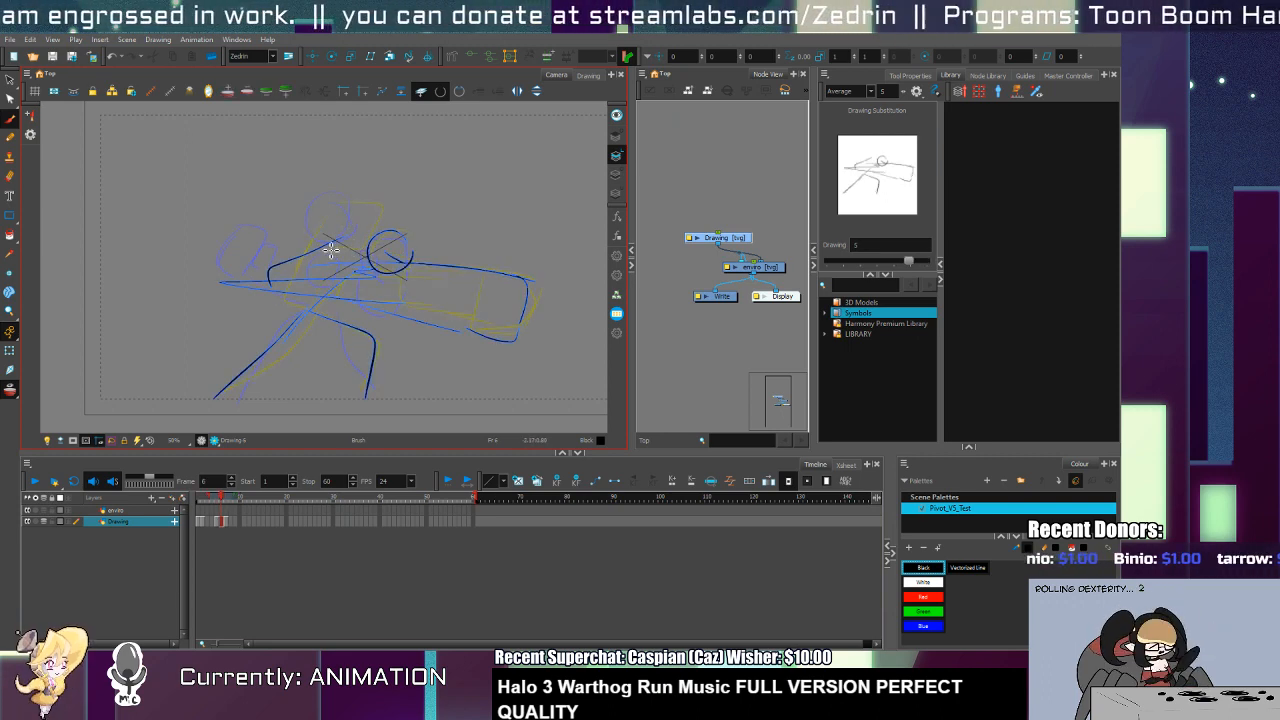
Step: On frame 8, sketch a head circle with a short face guideline near the centre of the pose
key(period)
key(period)
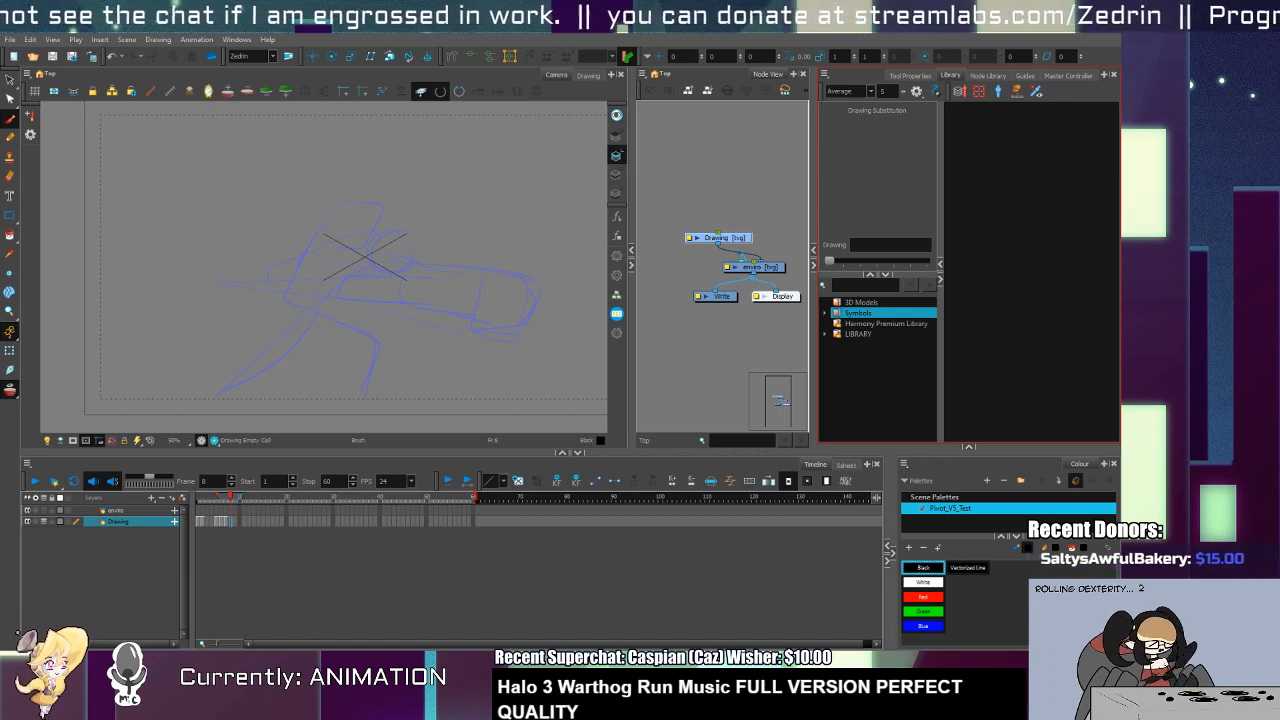
mouse_move(356, 259)
mouse_down()
mouse_move(385, 256)
mouse_move(390, 288)
mouse_move(390, 262)
mouse_move(354, 262)
mouse_move(385, 286)
mouse_move(390, 272)
mouse_move(382, 289)
mouse_up()
key(ctrl+z)
key(ctrl+z)
key(ctrl+z)
key(ctrl+z)
key(ctrl+z)
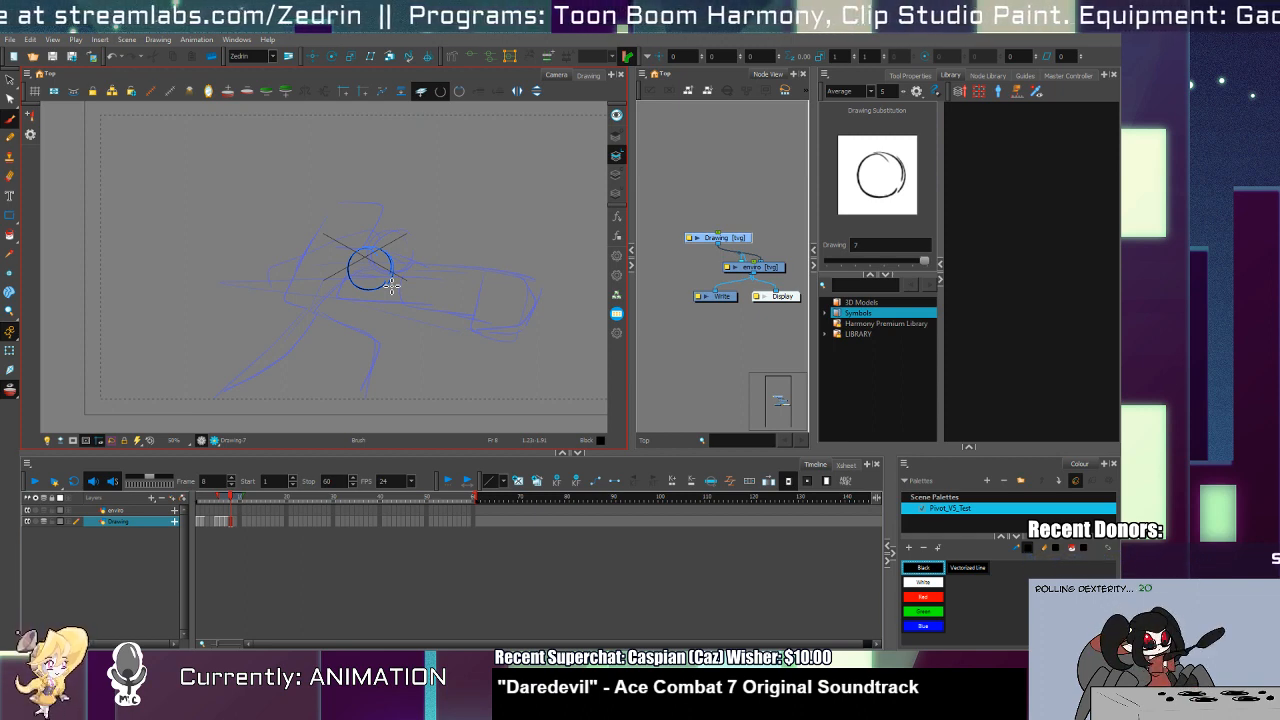
drag(378, 266, 370, 292)
key(ctrl+z)
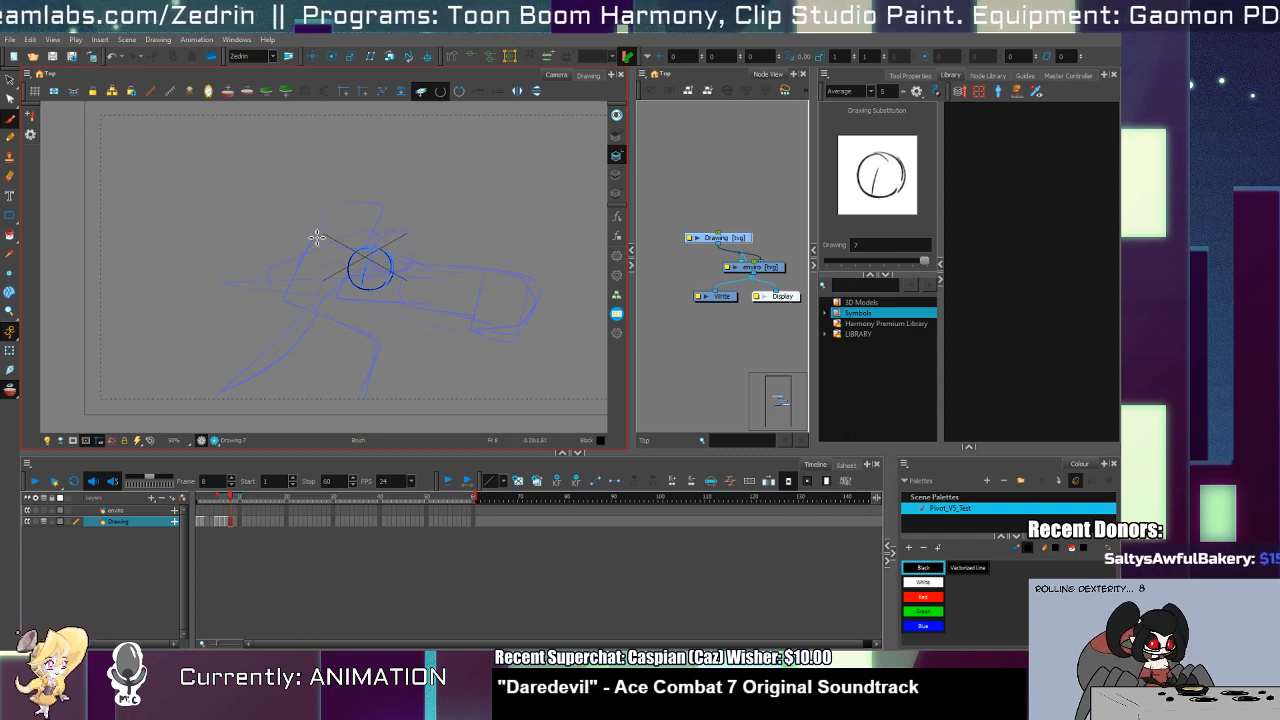
Step: On frame 8, sketch a large arc sweeping over and below the head, a rounded front shape, and angled strokes above the head
drag(305, 214, 432, 382)
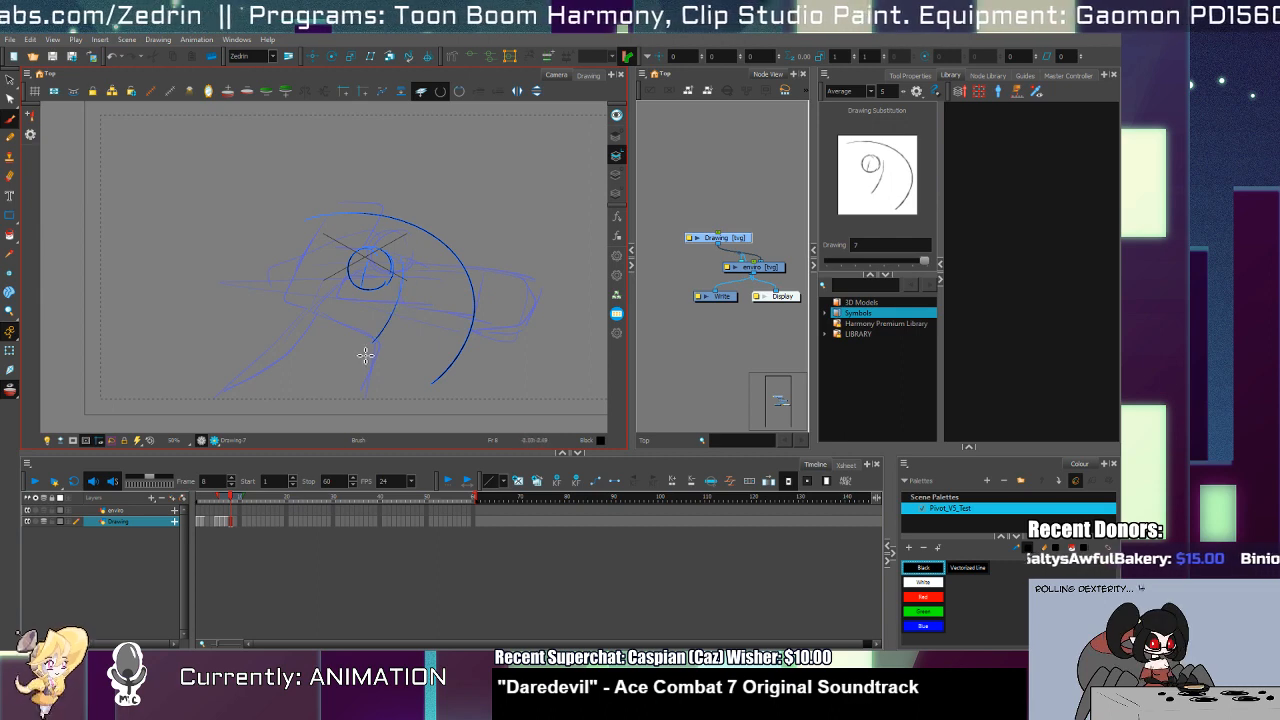
mouse_move(377, 344)
mouse_down()
mouse_move(423, 385)
mouse_move(442, 372)
mouse_up()
drag(414, 270, 323, 219)
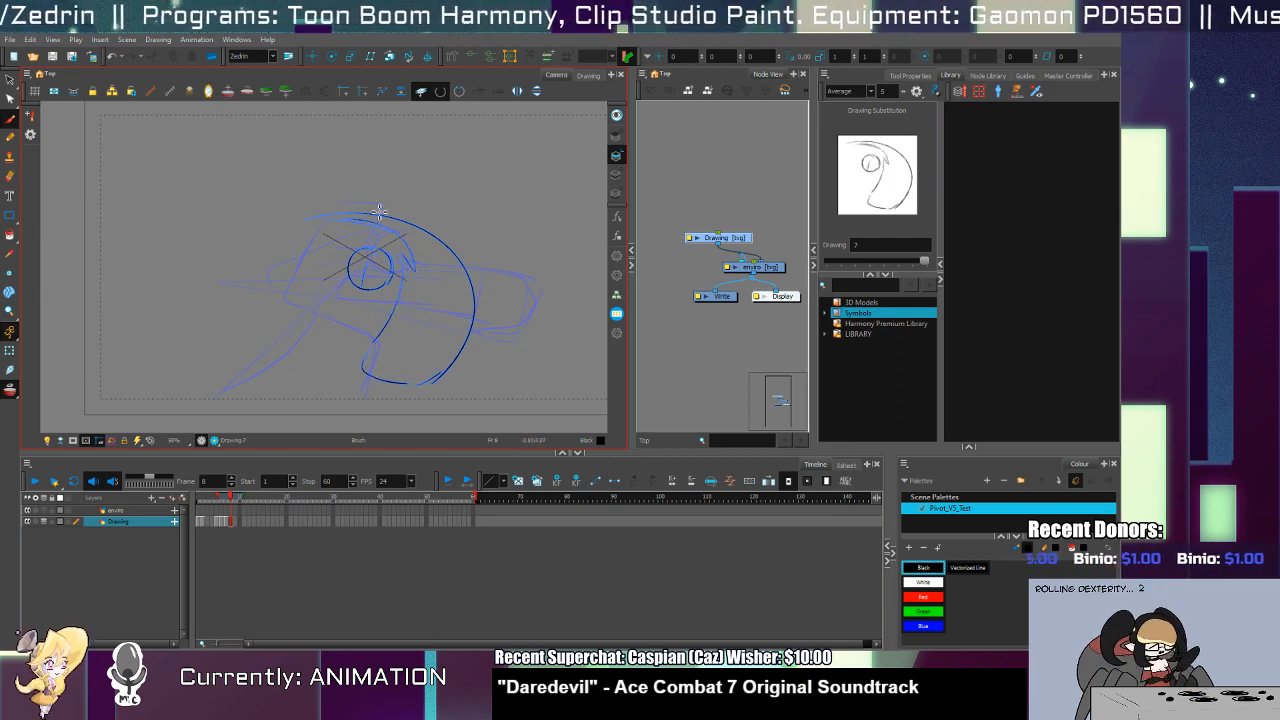
mouse_move(366, 230)
mouse_down()
mouse_move(267, 264)
mouse_move(287, 302)
mouse_move(320, 280)
mouse_up()
mouse_move(368, 226)
mouse_down()
mouse_move(428, 199)
mouse_move(404, 224)
mouse_up()
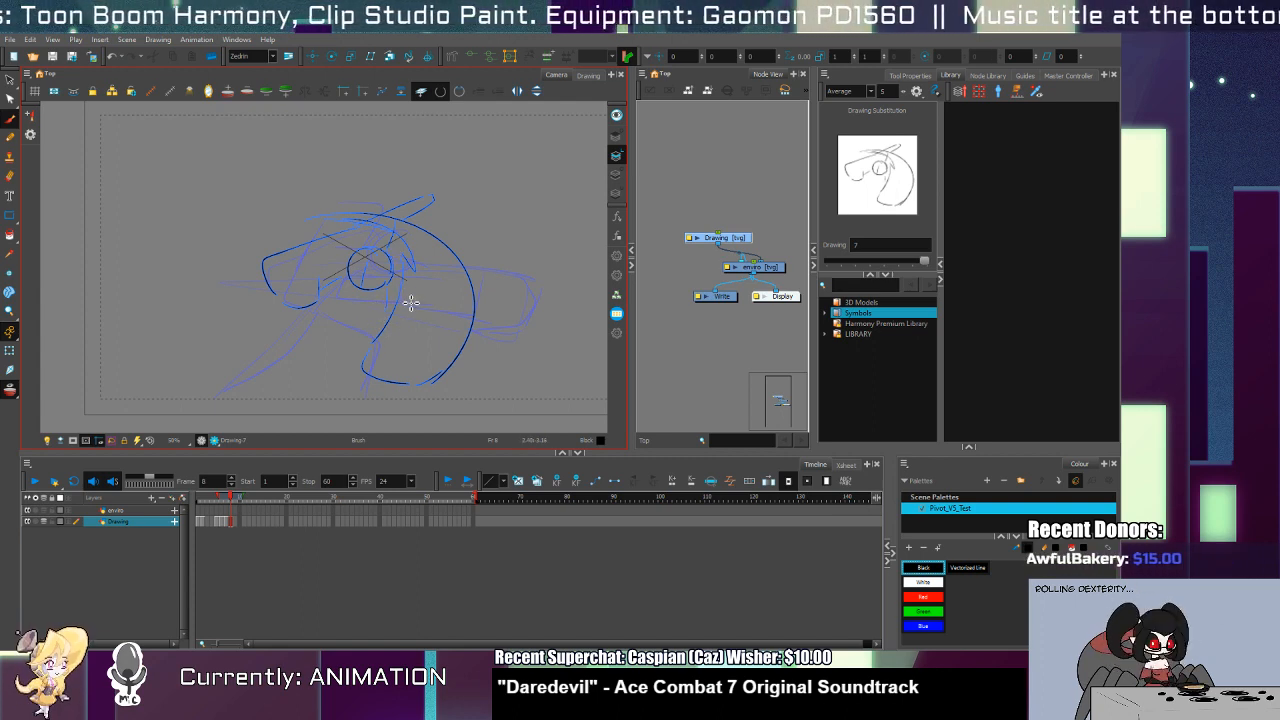
Step: Move the entire frame 8 drawing slightly to the right
key(alt+s)
key(ctrl+a)
drag(379, 293, 414, 291)
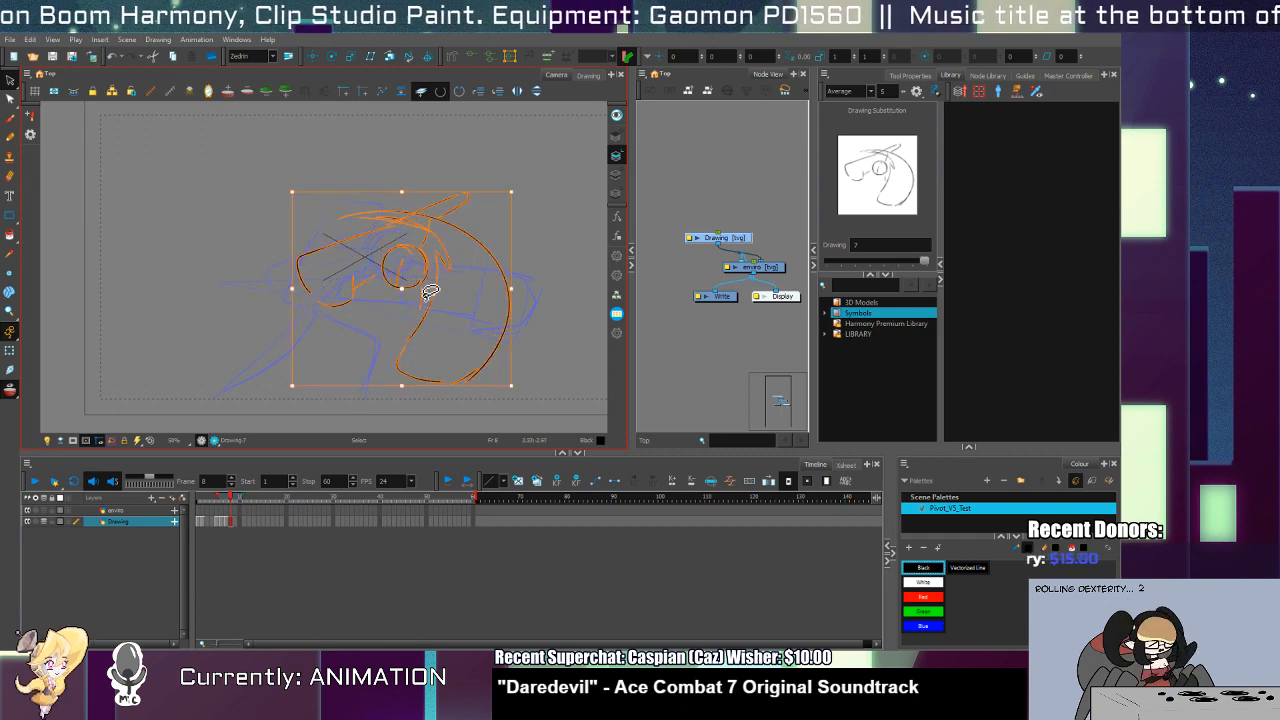
click(414, 304)
key(alt+b)
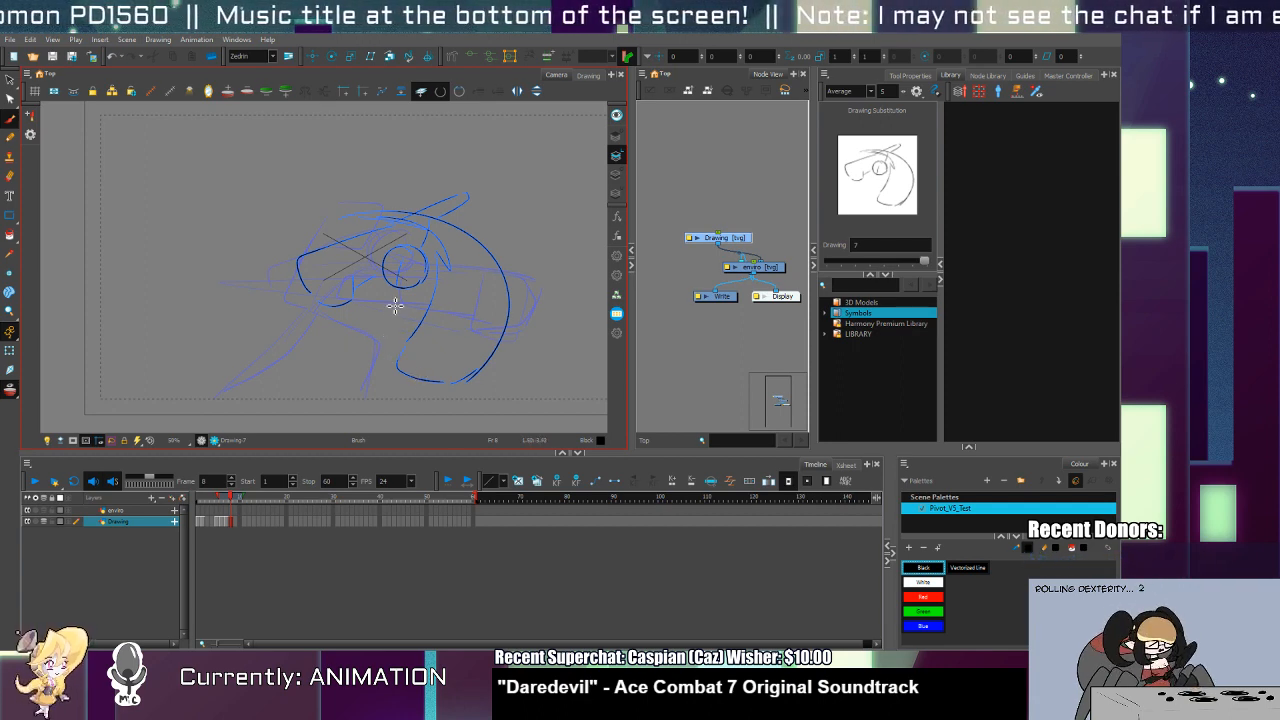
Step: Add a curve beneath the head circle, a small loop and a slanted pointed limb below it on frame 8
mouse_move(386, 286)
mouse_down()
mouse_move(406, 315)
mouse_move(432, 307)
mouse_move(405, 340)
mouse_up()
key(ctrl+z)
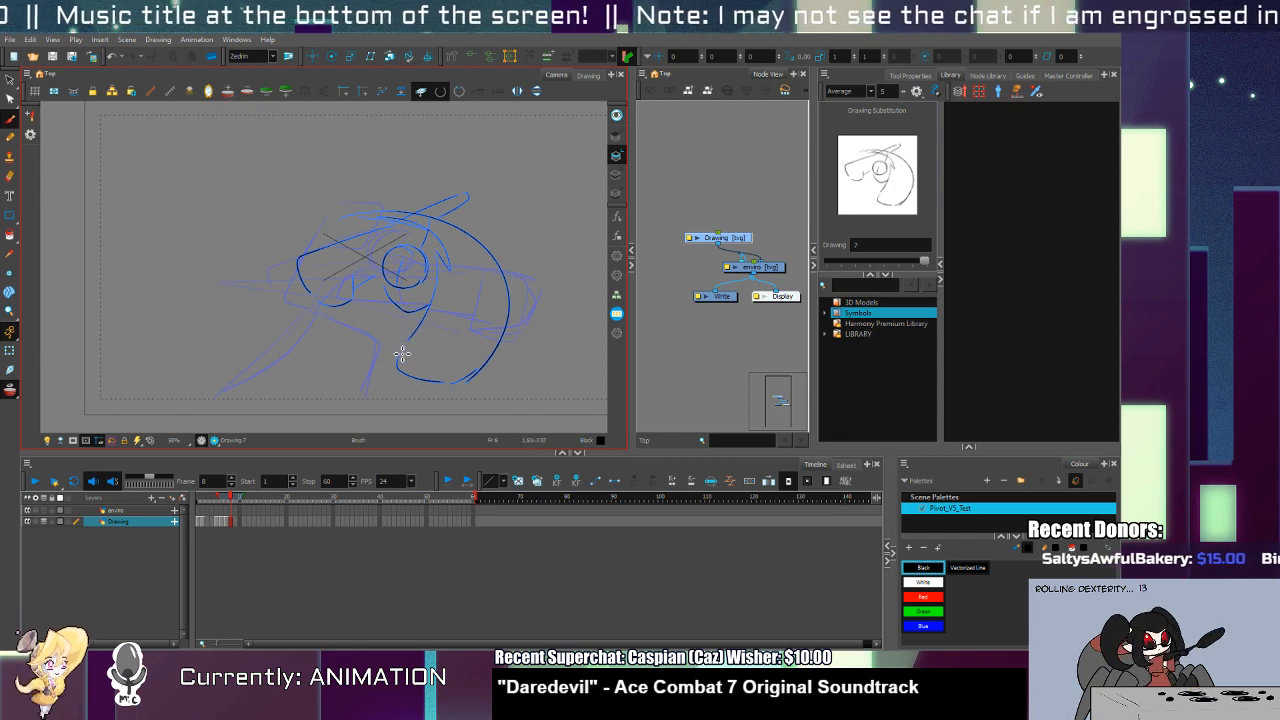
mouse_move(393, 306)
mouse_down()
mouse_move(381, 334)
mouse_move(410, 343)
mouse_move(398, 363)
mouse_move(392, 351)
mouse_move(378, 388)
mouse_up()
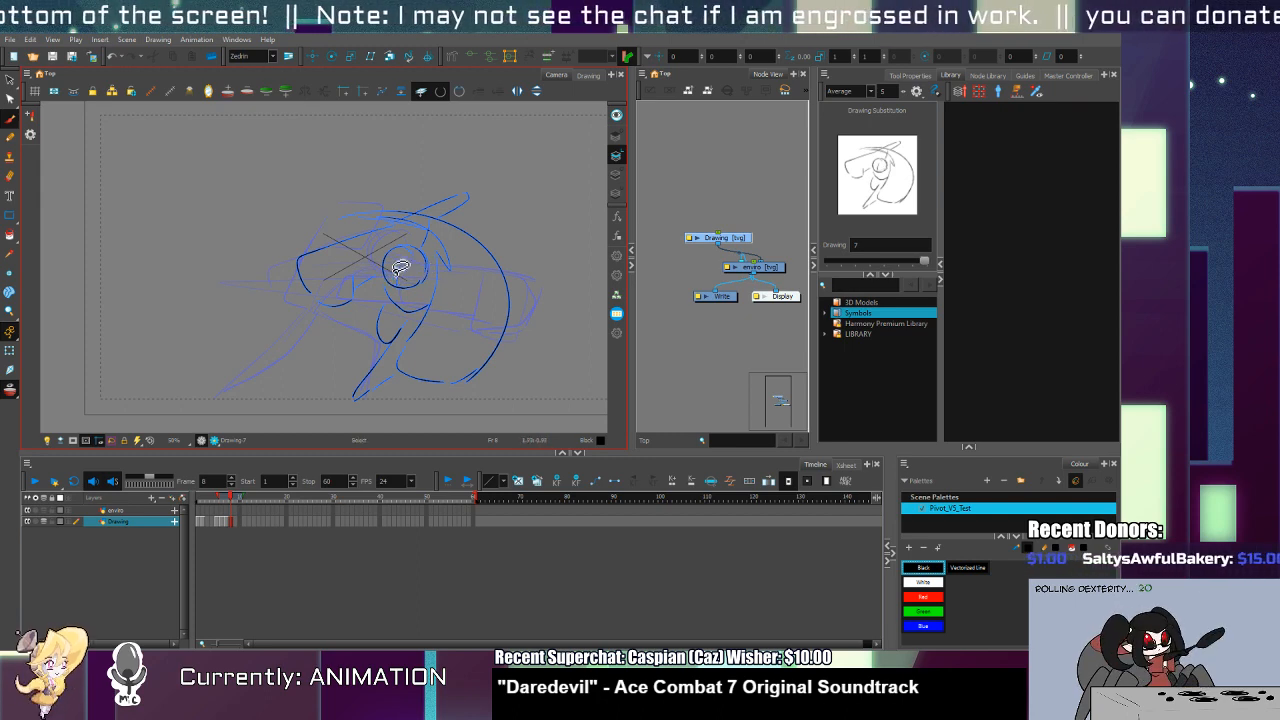
Step: Compare the frame 8 pose with the two preceding frames
key(alt+s)
scroll(400, 266, up, 5)
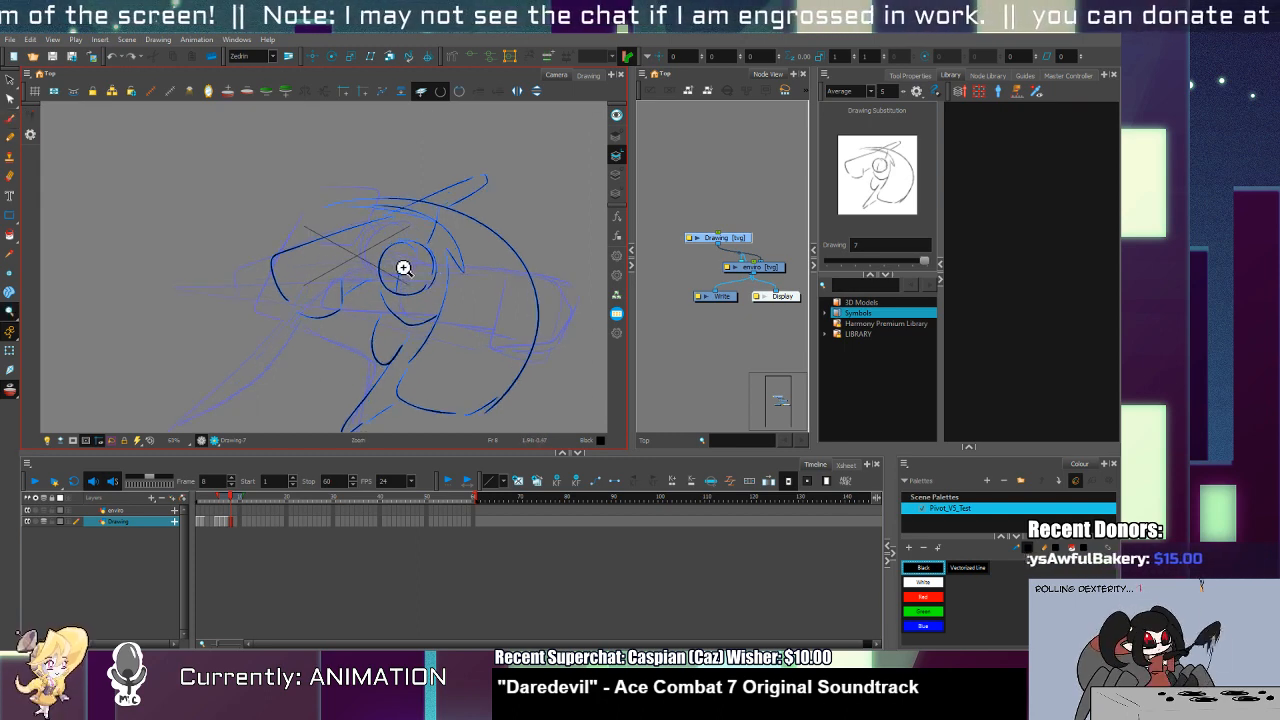
alt+click(444, 372)
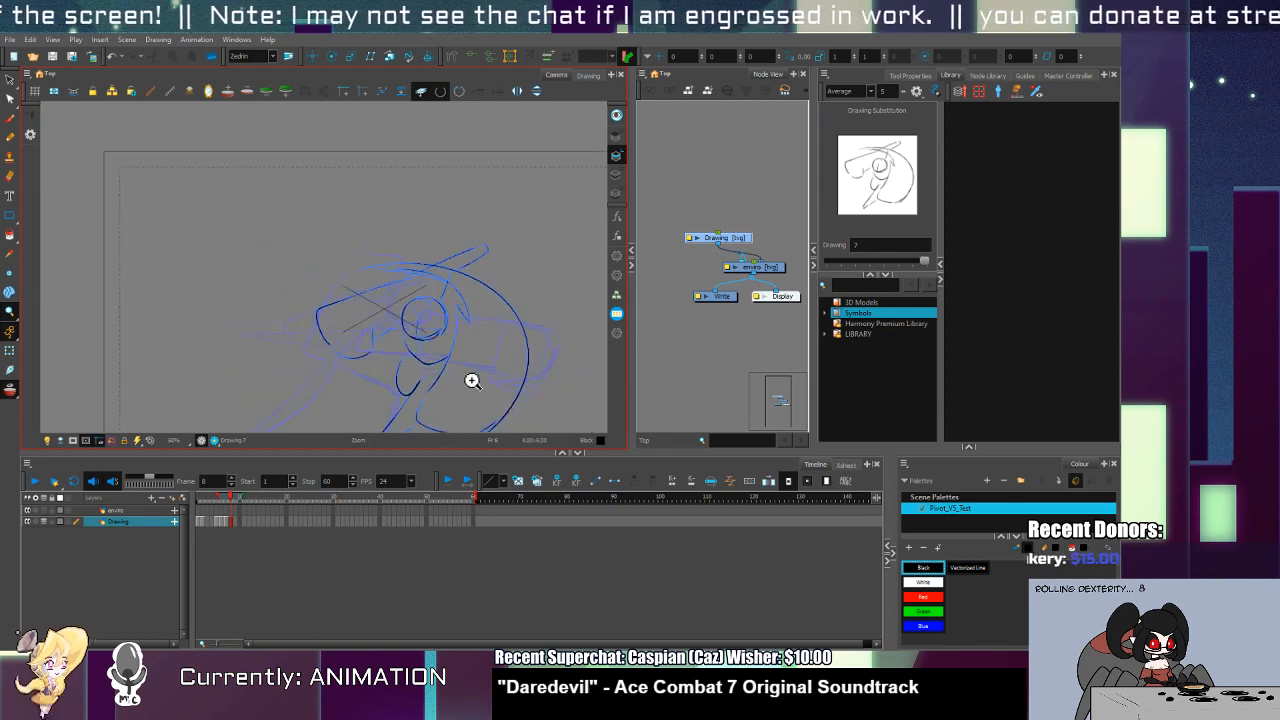
mouse_move(471, 380)
mouse_down()
mouse_move(430, 265)
mouse_move(345, 387)
mouse_up()
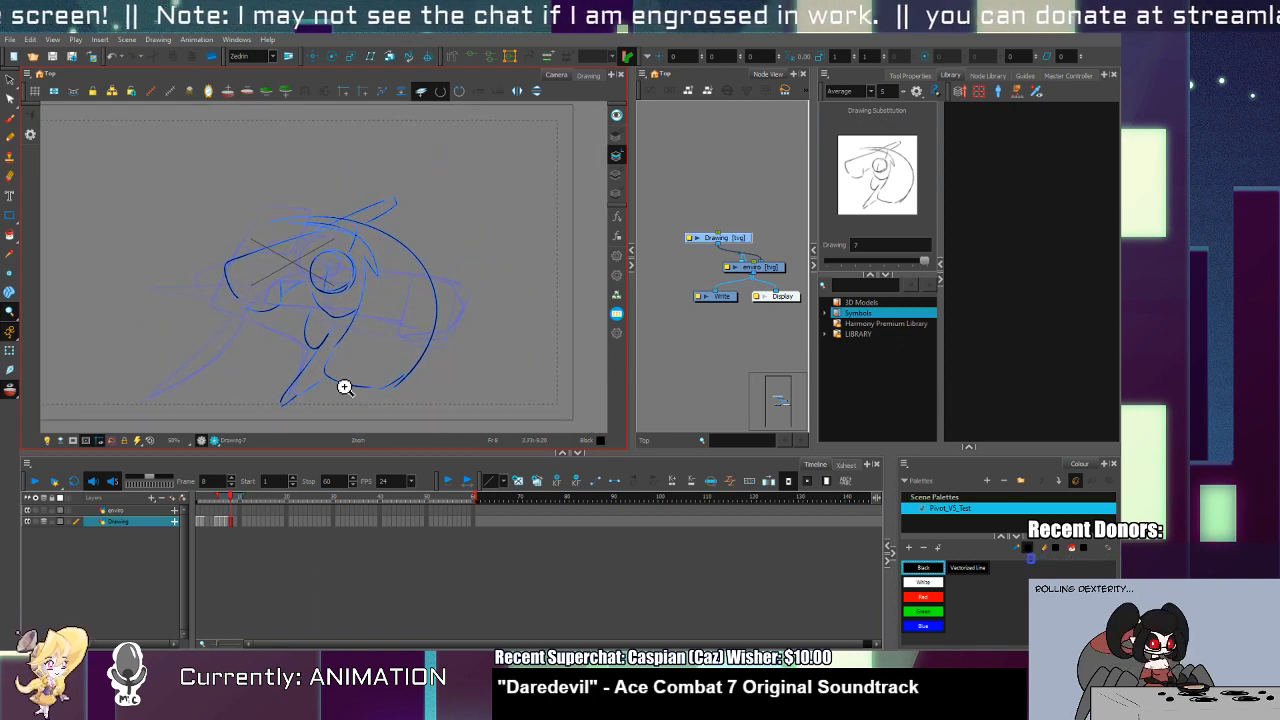
key(comma)
key(comma)
key(period)
key(period)
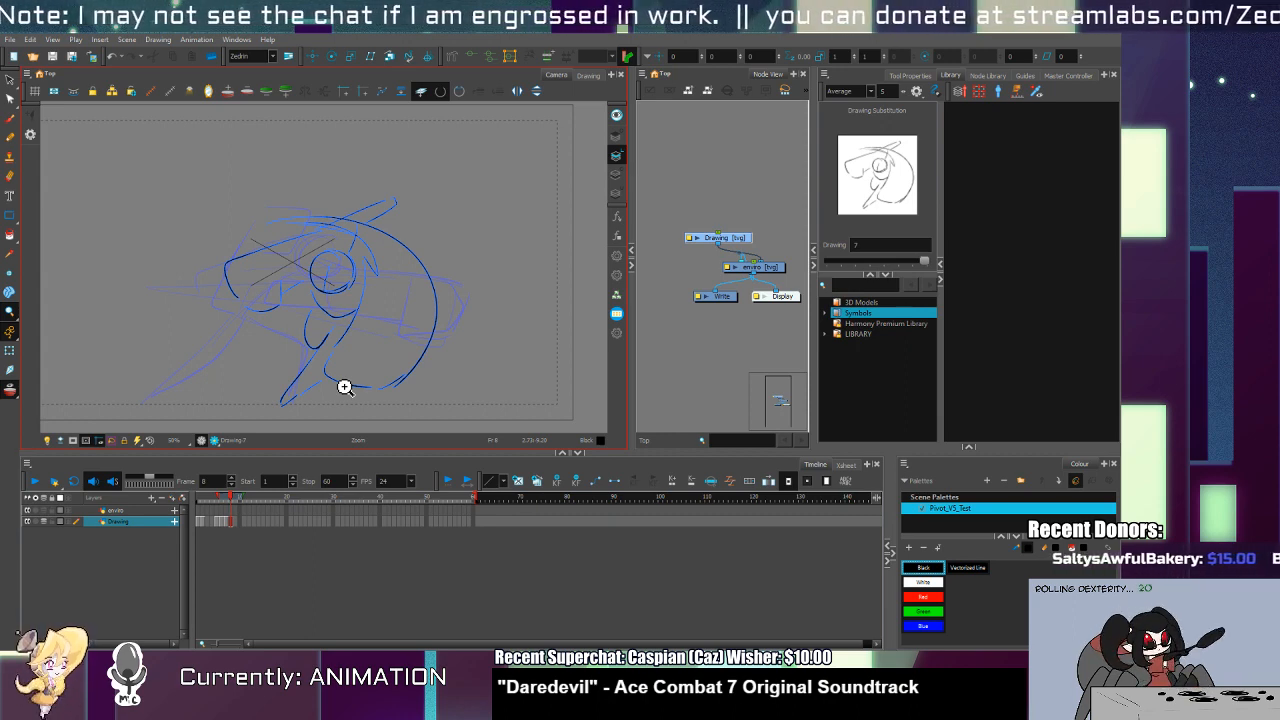
Step: On frame 9, reduce the onion skin to one previous drawing and sketch the slanted, round-ended form behind the head position
key(period)
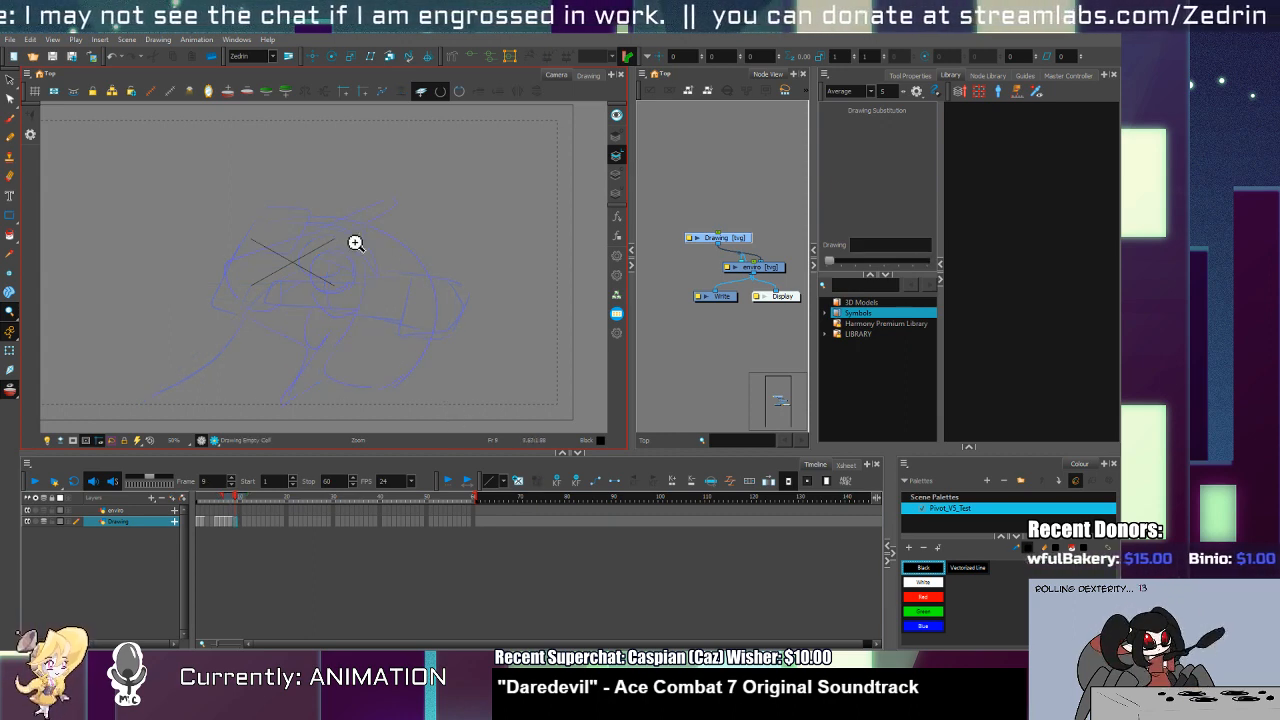
click(246, 91)
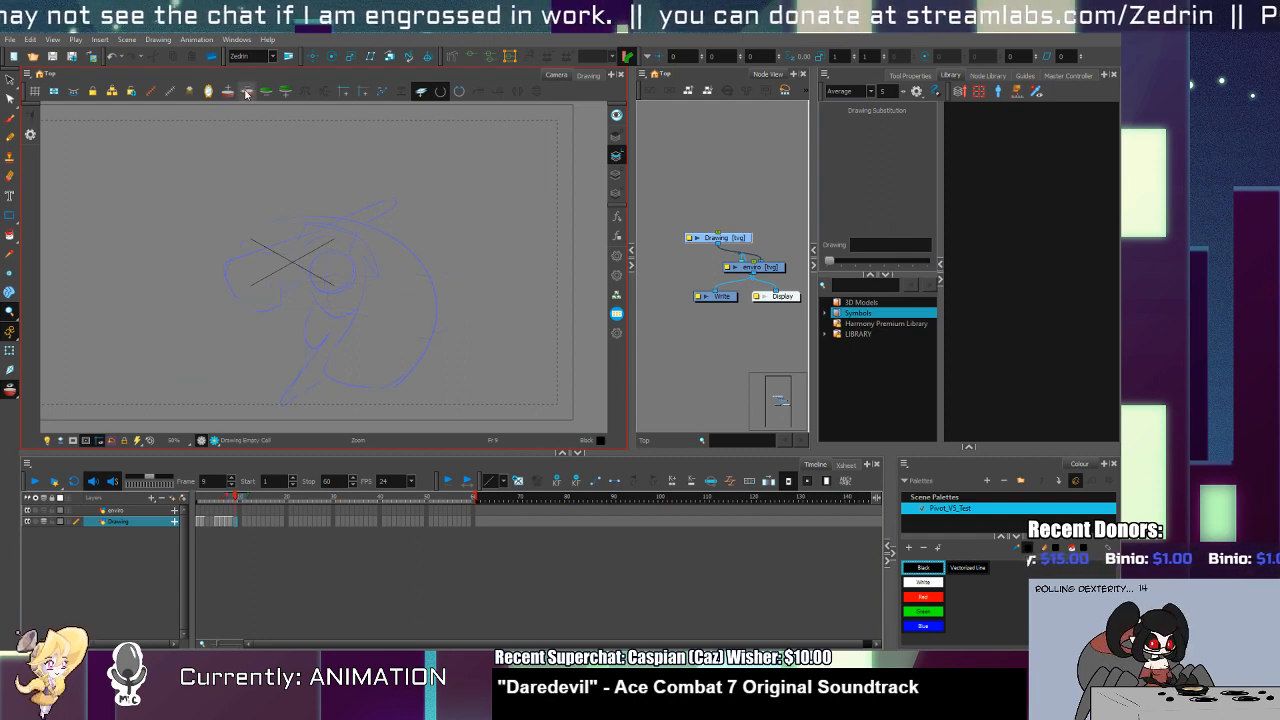
key(alt+b)
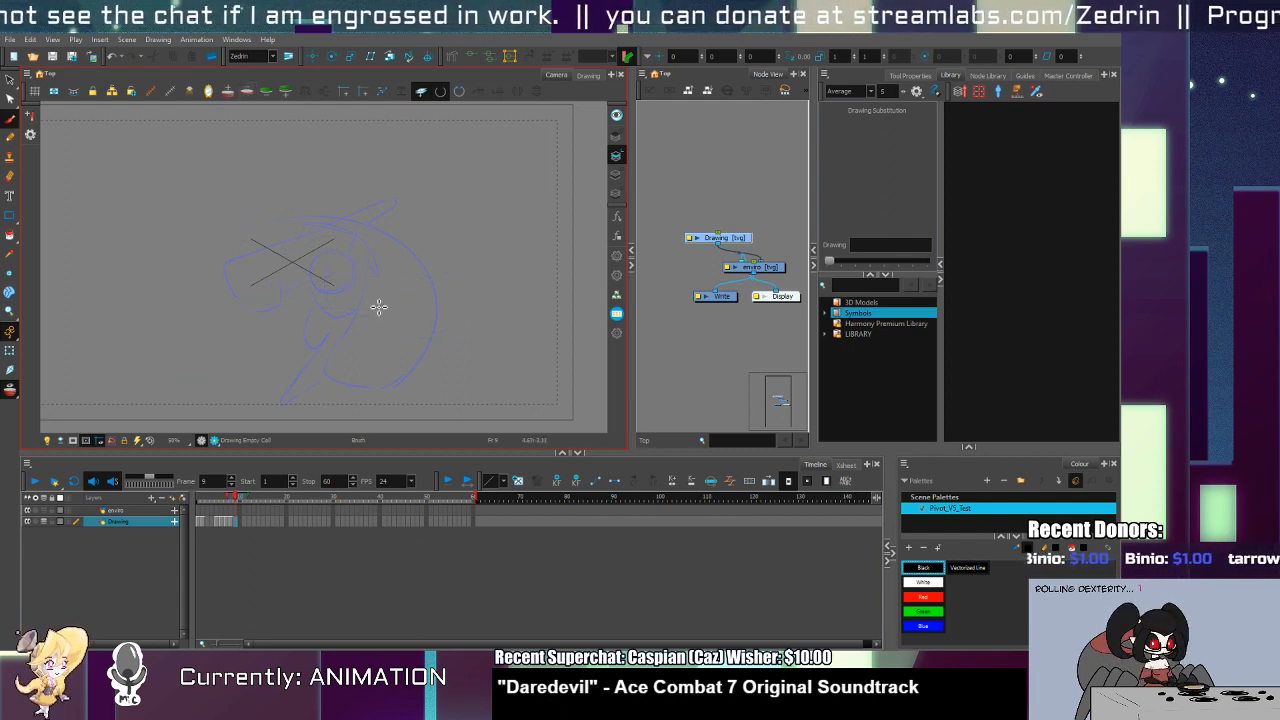
mouse_move(366, 300)
mouse_down()
mouse_move(332, 367)
mouse_move(366, 389)
mouse_move(405, 316)
mouse_up()
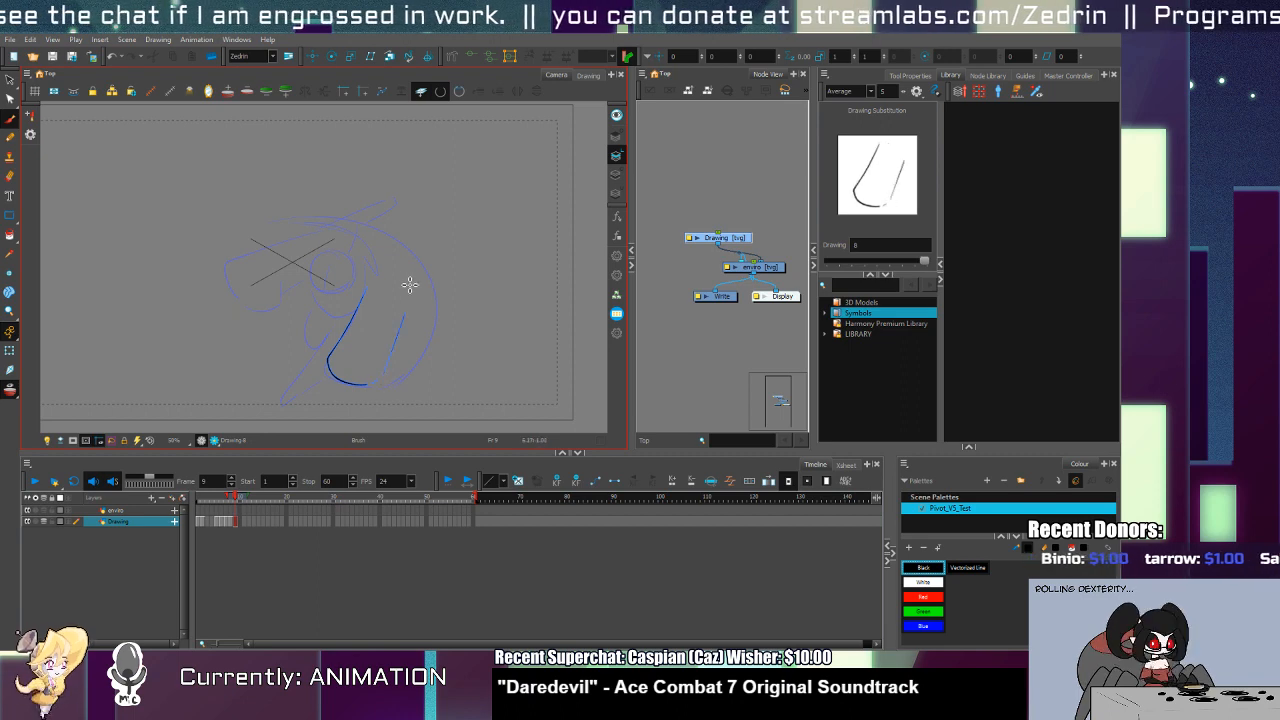
mouse_move(407, 238)
mouse_down()
mouse_move(379, 311)
mouse_move(400, 286)
mouse_up()
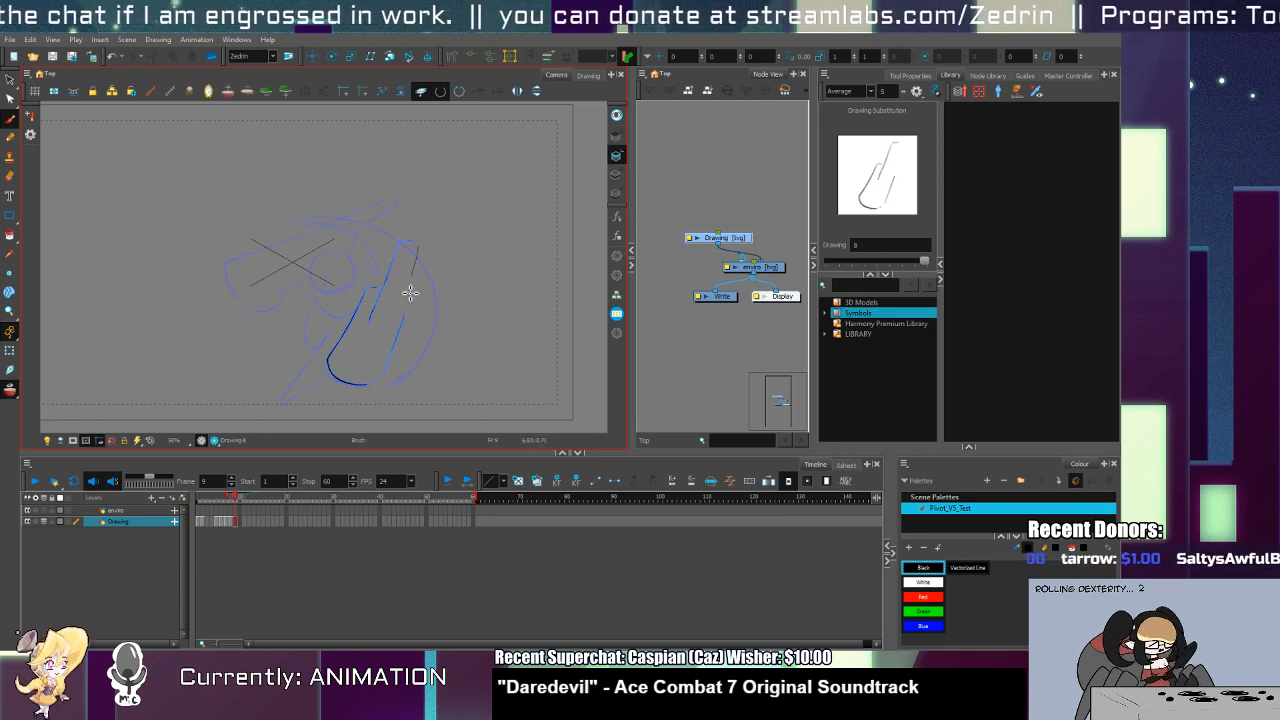
Step: On frame 9, draw the long rounded shape extending in front of the head, the head circle, and a short curve beneath it
mouse_move(266, 229)
mouse_down()
mouse_move(295, 283)
mouse_move(368, 219)
mouse_move(380, 233)
mouse_up()
drag(329, 266, 343, 263)
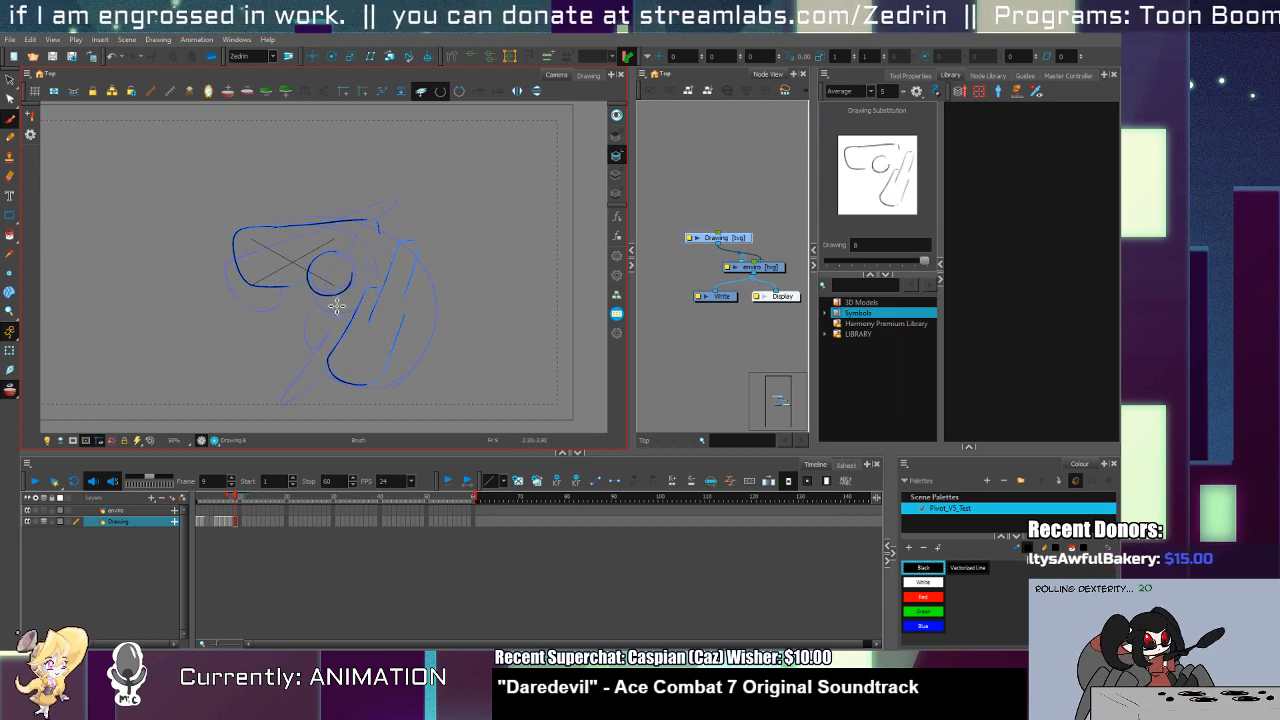
drag(329, 315, 335, 314)
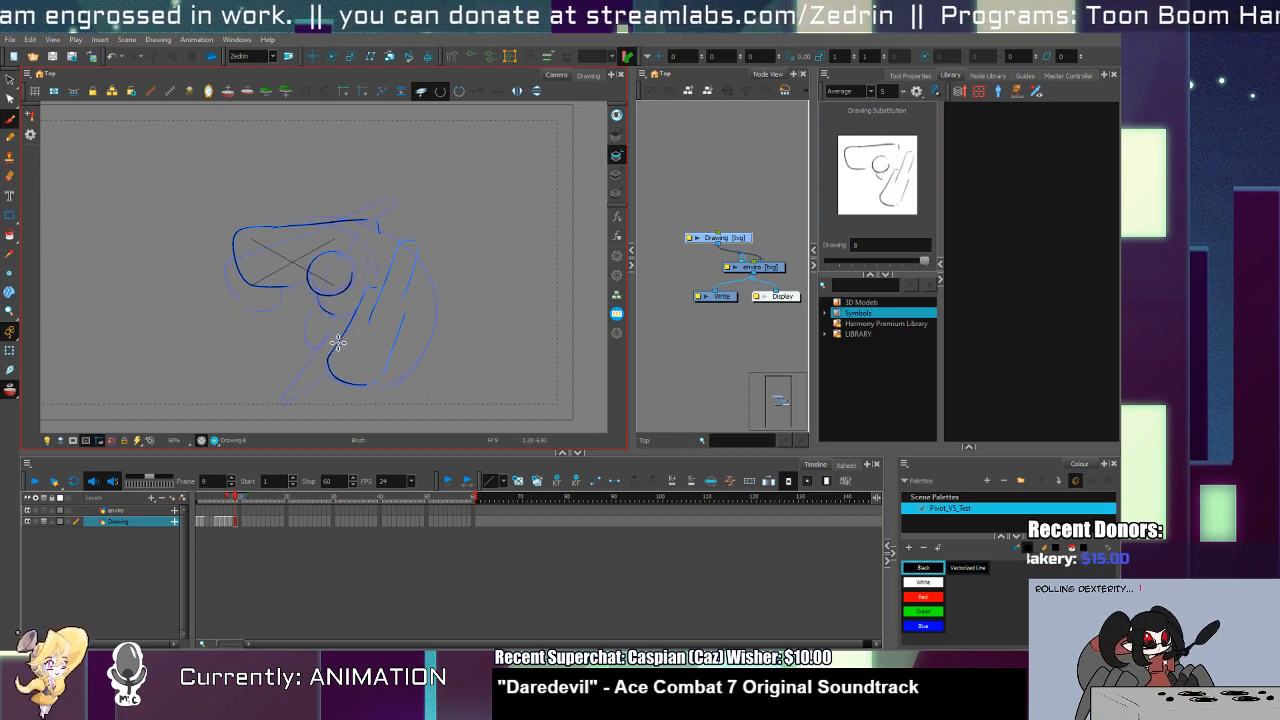
Step: Nudge the head circle slightly up on frame 9, and make the rounded outline in front of it shallower
key(ctrl)
click(332, 293)
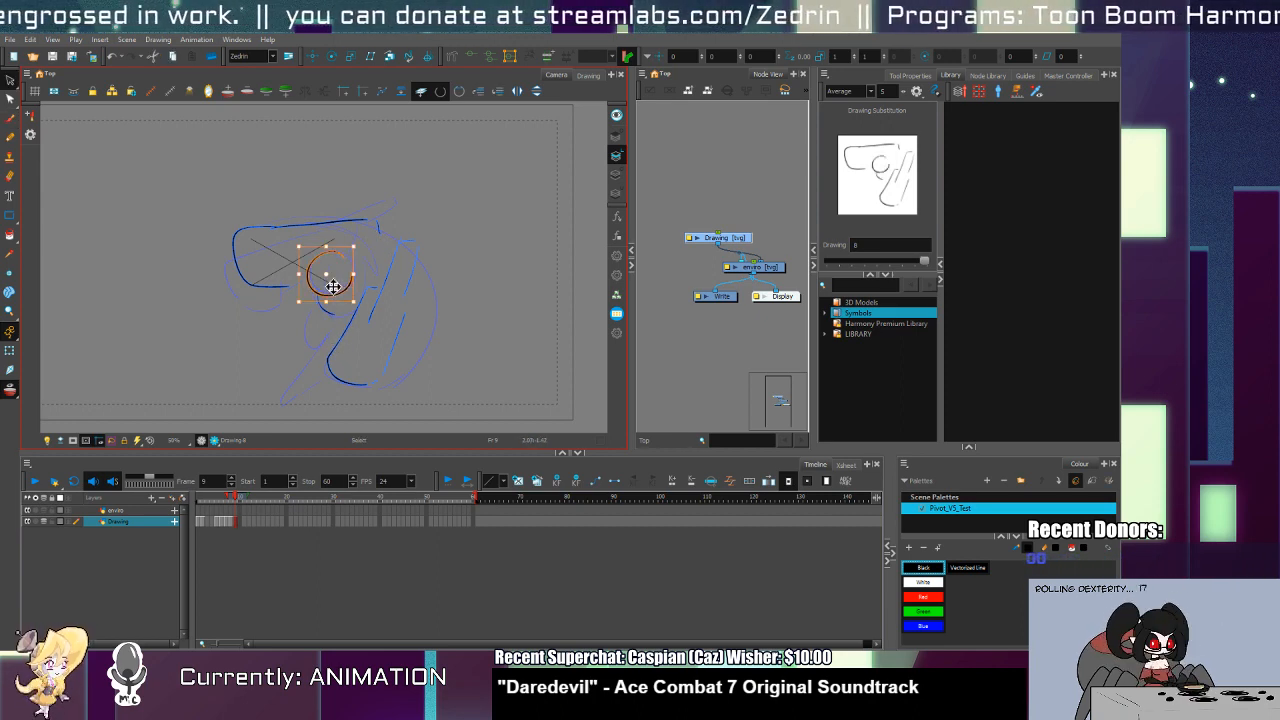
drag(332, 286, 337, 283)
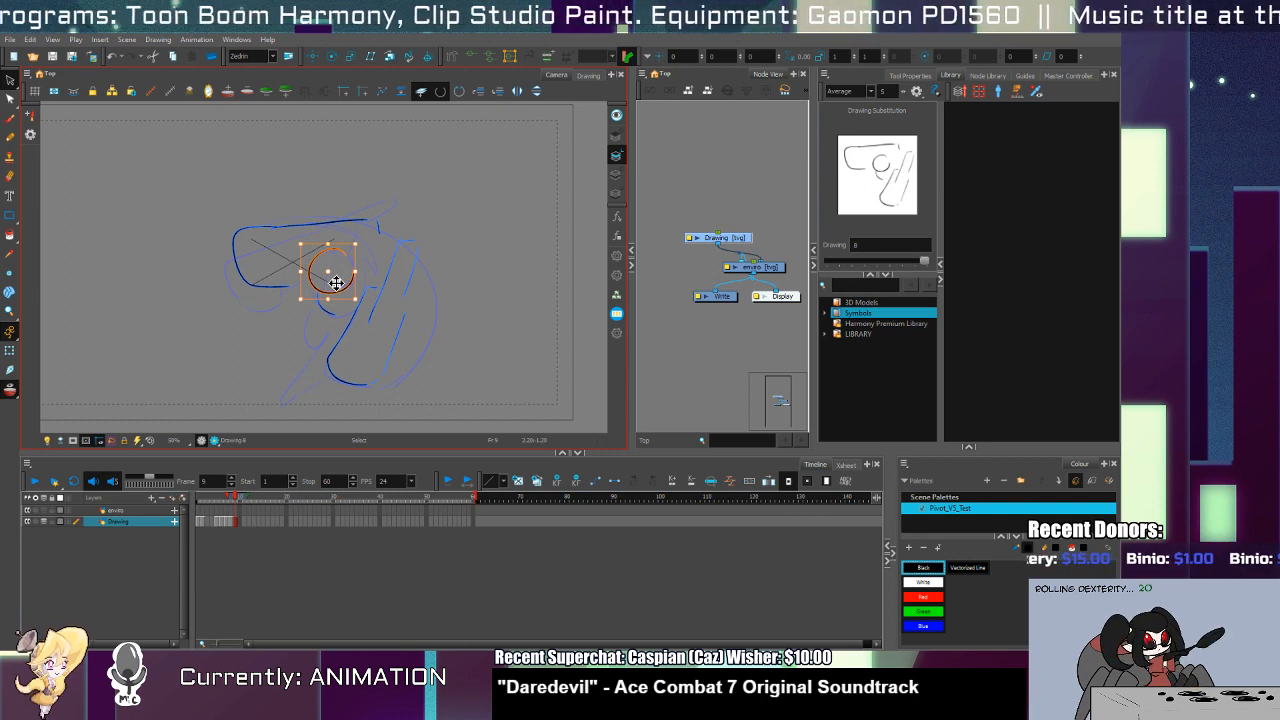
click(269, 553)
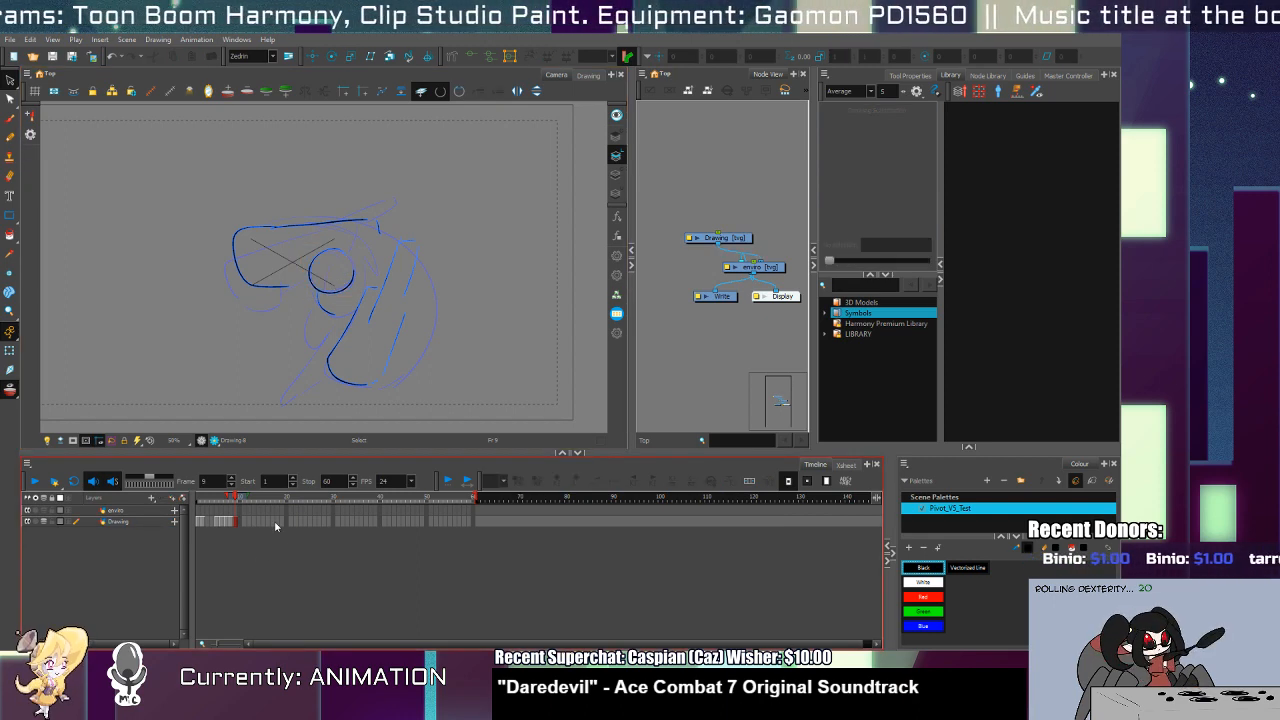
click(268, 282)
drag(272, 273, 268, 273)
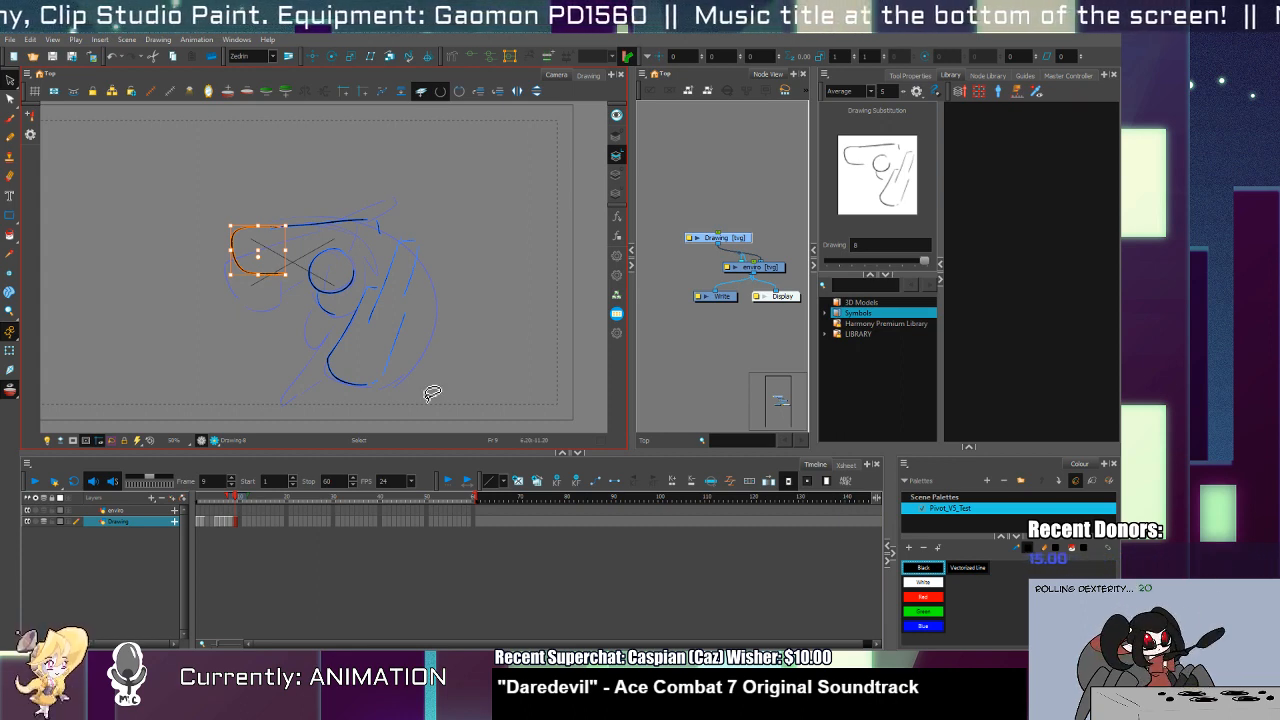
Step: On frame 9, draw the chin curve inside the head circle and the bent leg lines beneath the head
scroll(335, 278, up, 2)
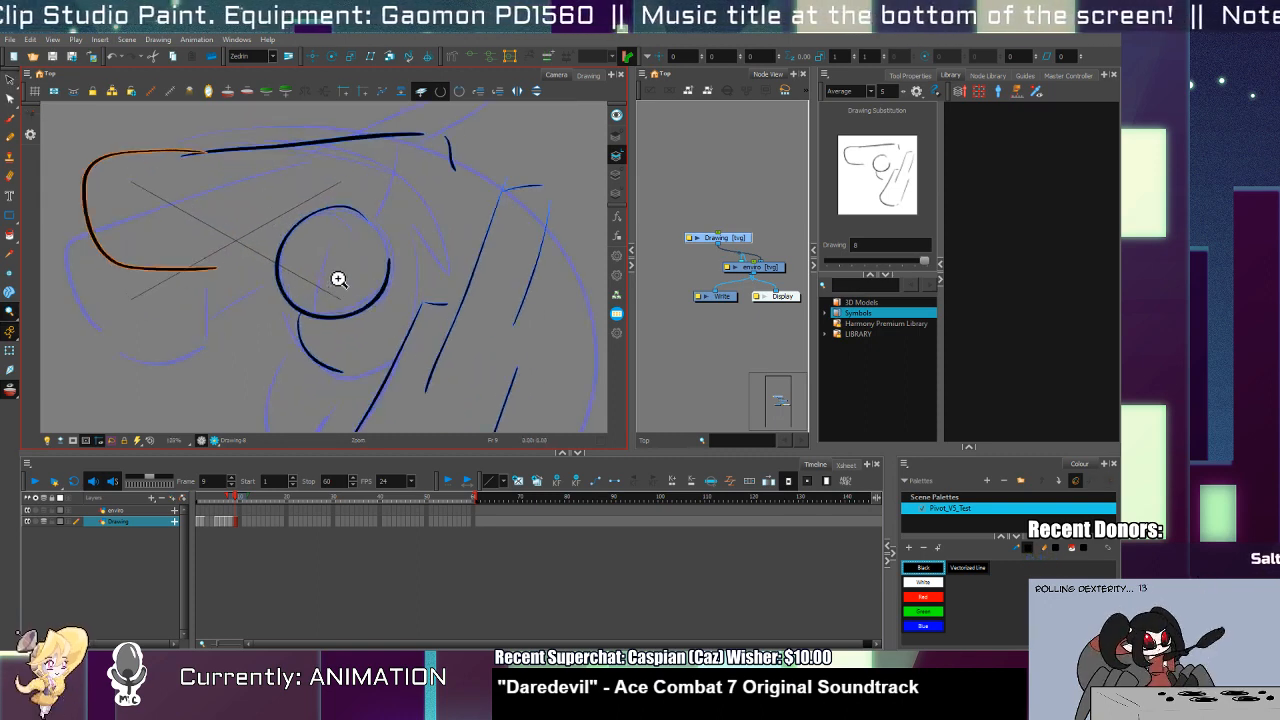
key(alt+b)
key(ctrl+z)
drag(307, 315, 372, 293)
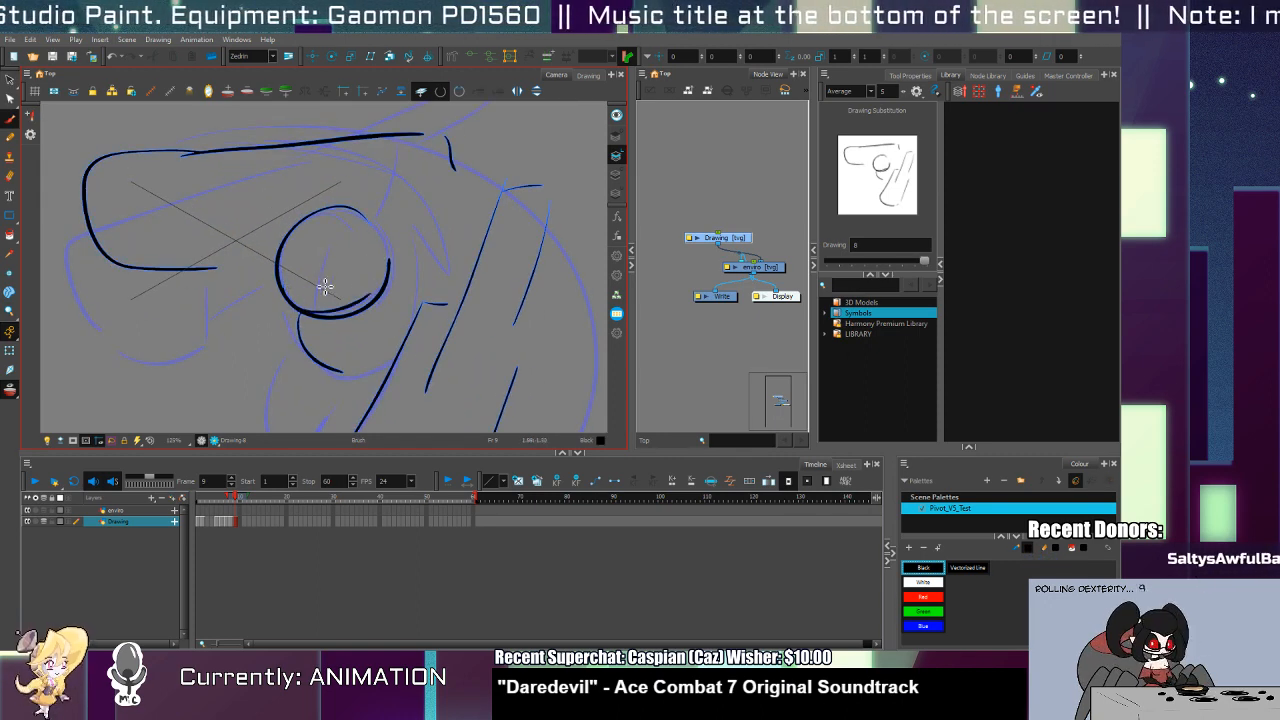
mouse_move(307, 259)
mouse_down()
mouse_move(352, 339)
mouse_move(366, 229)
mouse_move(391, 237)
mouse_move(385, 190)
mouse_move(277, 306)
mouse_move(257, 400)
mouse_up()
mouse_move(312, 156)
mouse_down()
mouse_move(271, 206)
mouse_move(290, 258)
mouse_up()
mouse_move(526, 327)
mouse_down()
mouse_move(487, 471)
mouse_move(504, 542)
mouse_up()
Step: On frame 9, draw the square hand on the front arm, its connecting line, the shoulder line and a small curve behind the head
mouse_move(157, 272)
mouse_down()
mouse_move(160, 305)
mouse_move(211, 313)
mouse_move(216, 279)
mouse_move(192, 250)
mouse_up()
drag(213, 295, 255, 285)
mouse_move(360, 242)
mouse_down()
mouse_move(362, 222)
mouse_move(490, 192)
mouse_up()
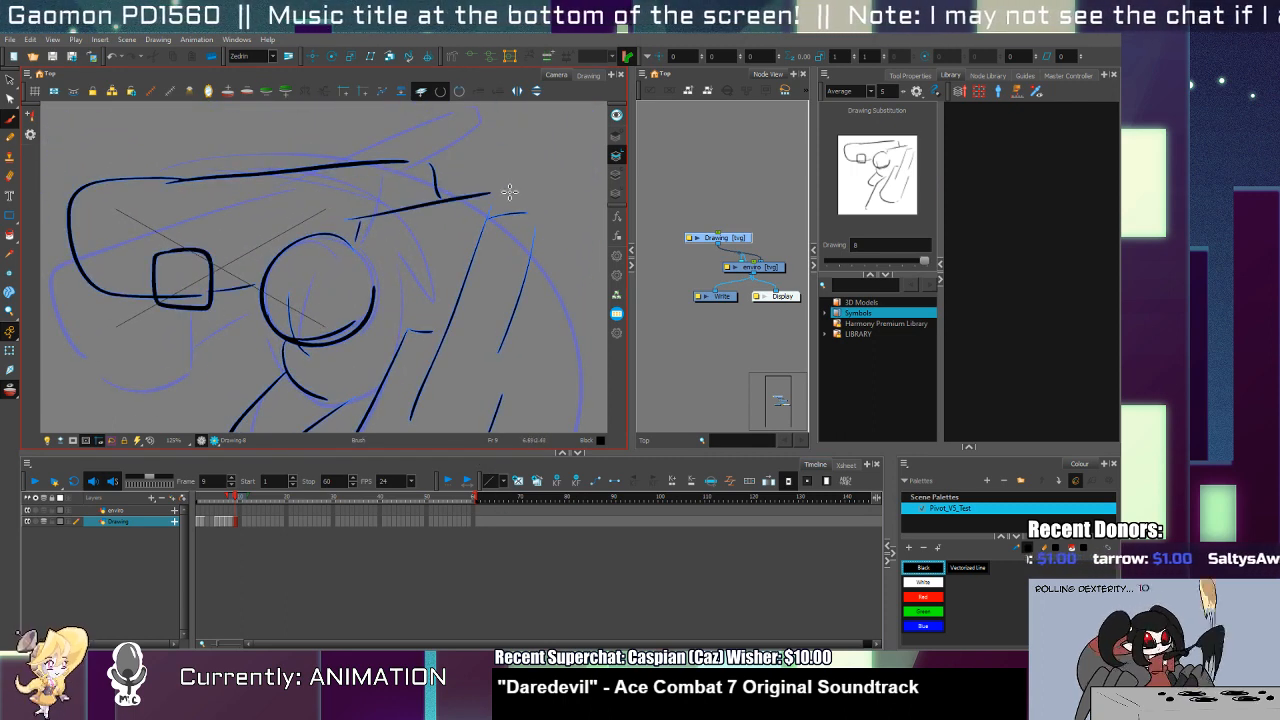
mouse_move(385, 160)
mouse_down()
mouse_move(464, 176)
mouse_move(486, 280)
mouse_move(497, 274)
mouse_up()
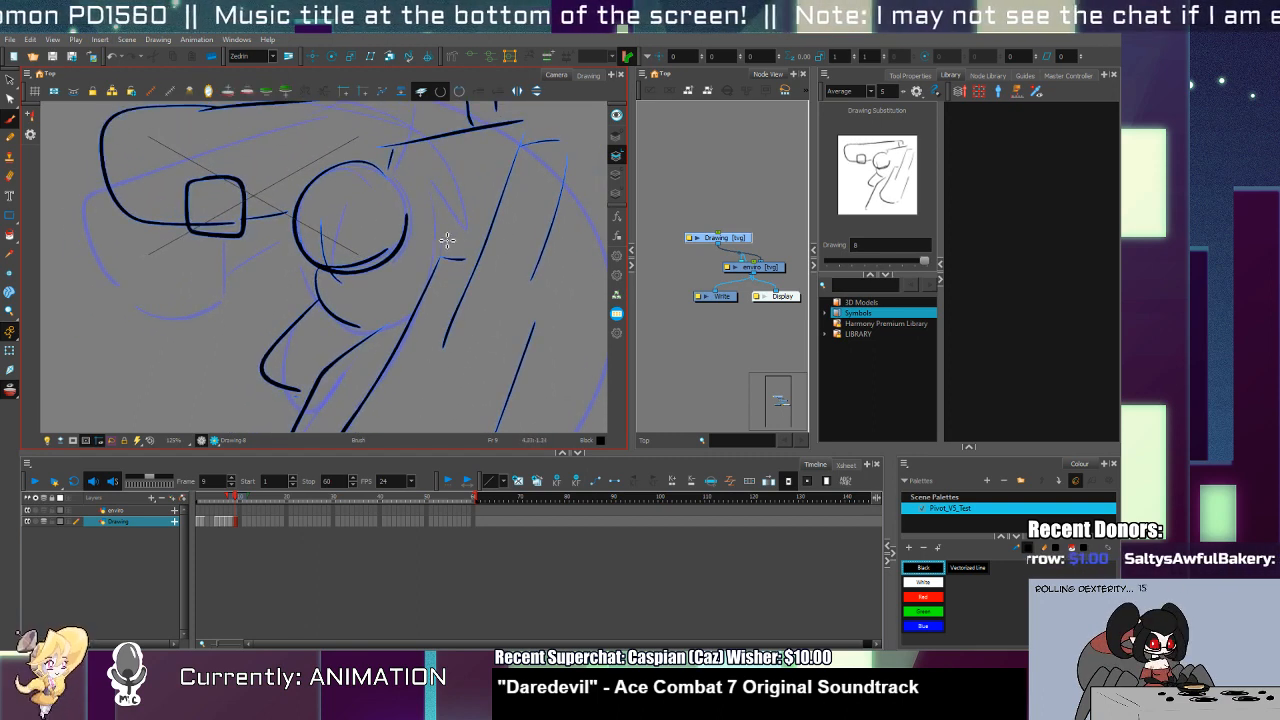
drag(442, 213, 428, 248)
drag(433, 323, 437, 257)
Step: Close the pointed lower leg on frame 9 with a line running from the rounded form down to the foot
scroll(409, 306, down, 2)
key(alt+s)
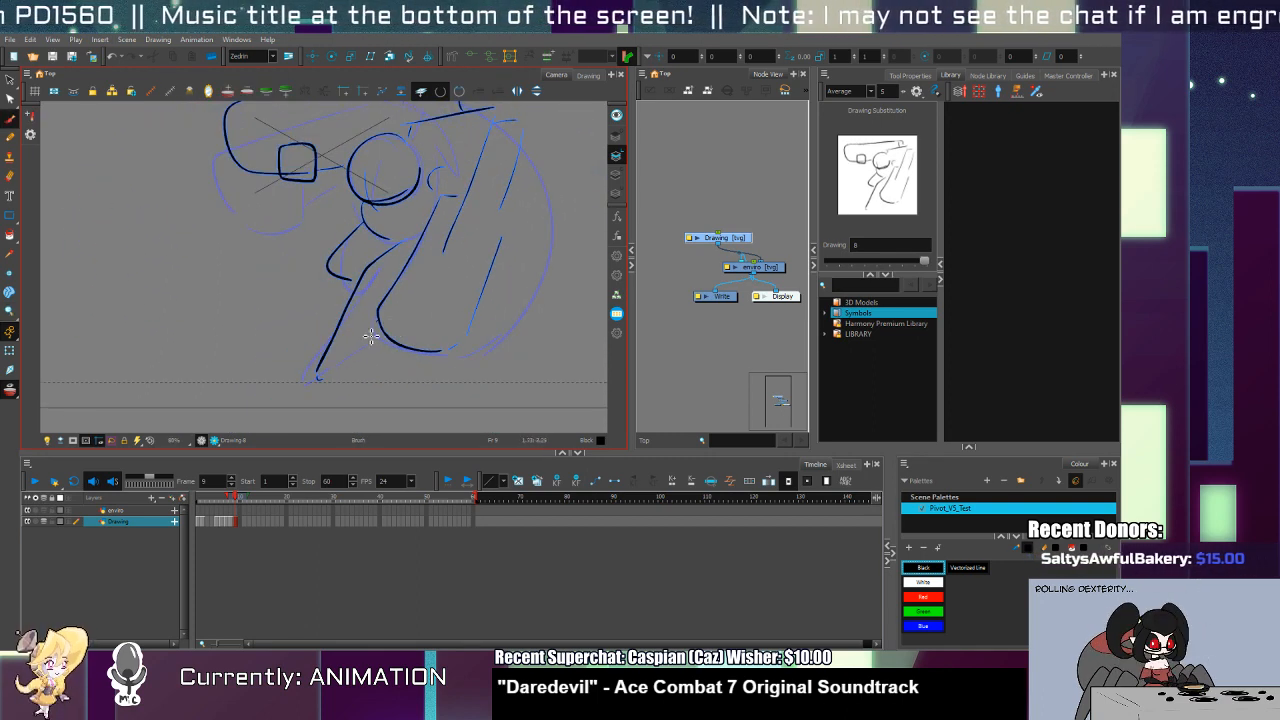
drag(384, 333, 326, 380)
drag(397, 259, 403, 420)
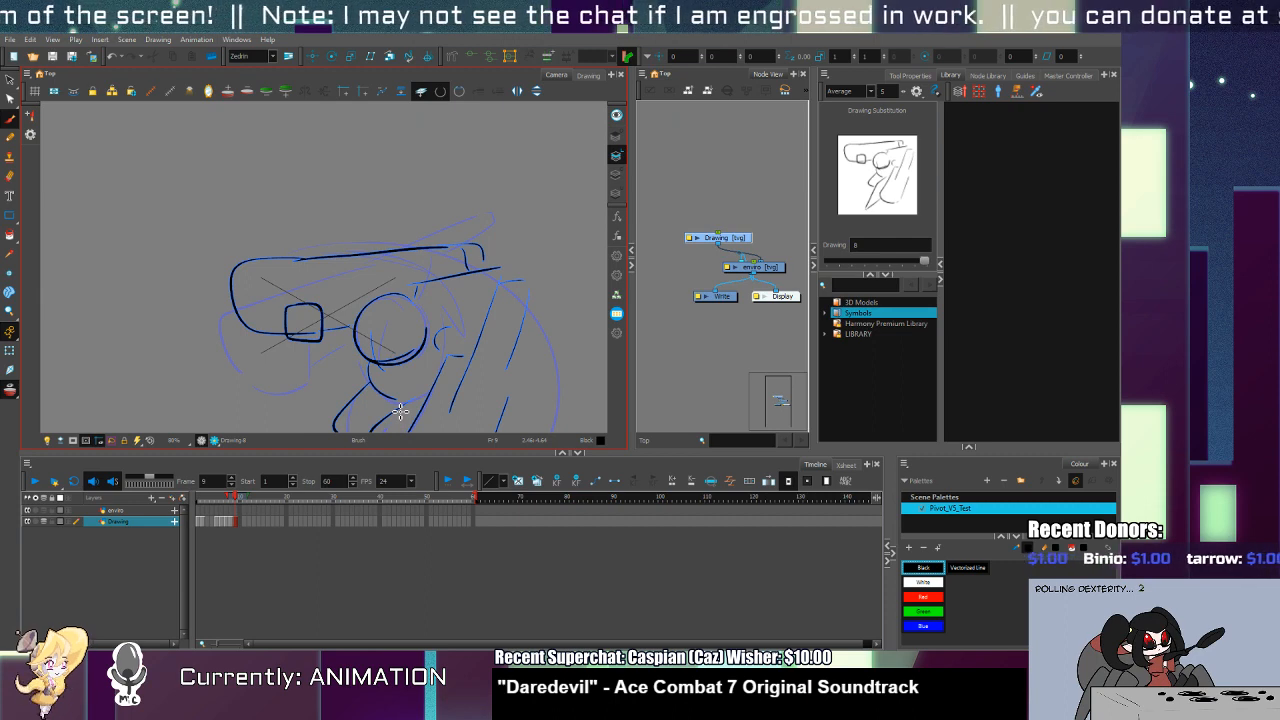
mouse_move(420, 362)
mouse_down()
mouse_move(428, 386)
mouse_move(354, 200)
mouse_move(409, 281)
mouse_up()
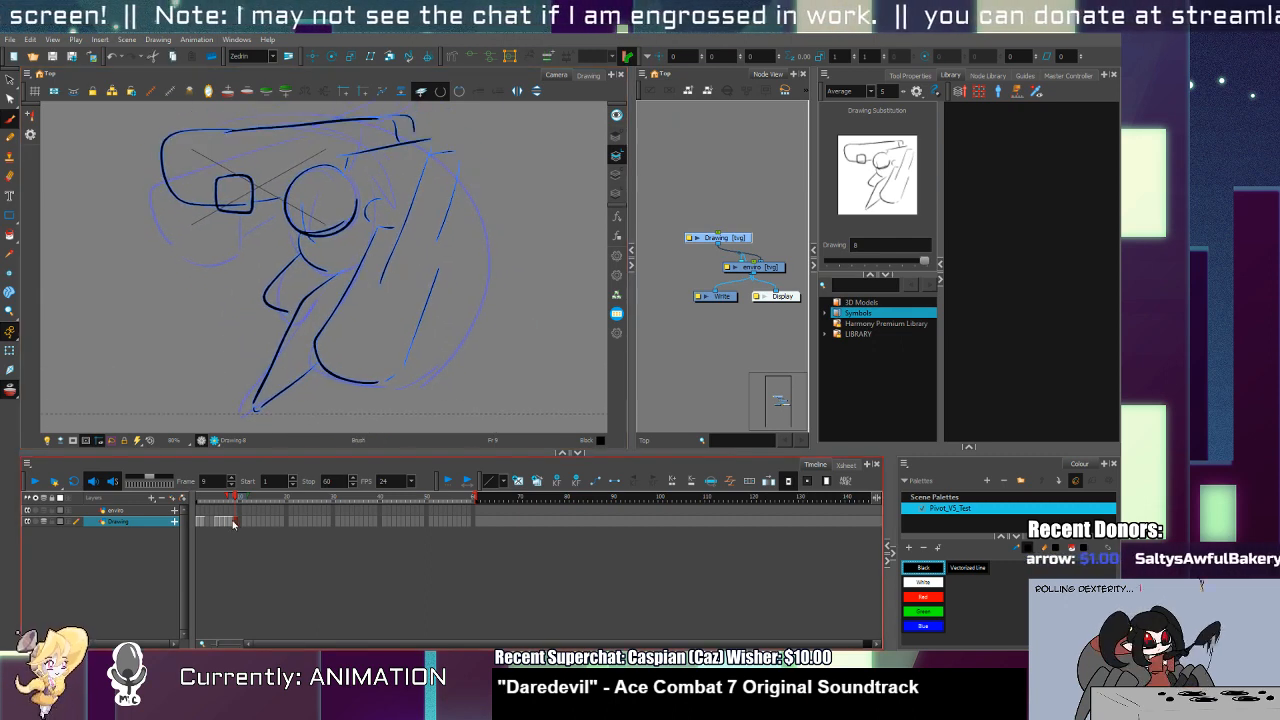
Step: Select the entire frame 9 drawing and shift it slightly right
key(alt+s)
key(ctrl+a)
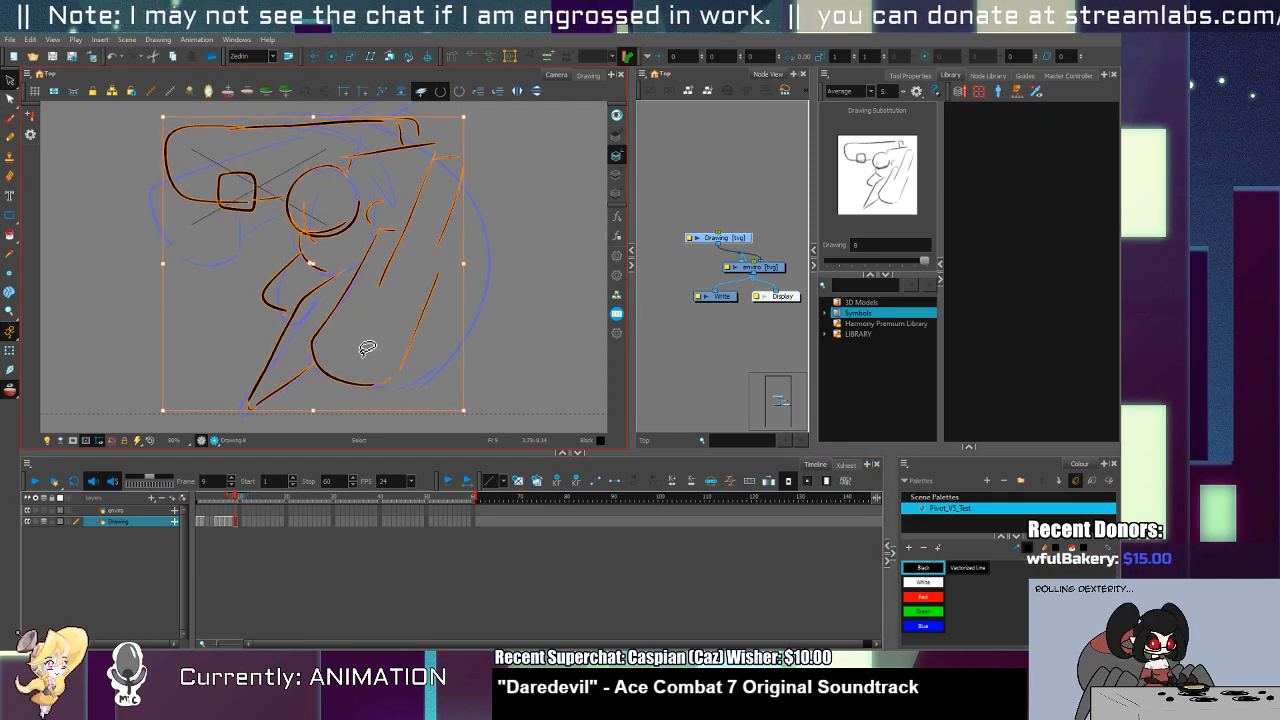
drag(314, 286, 322, 289)
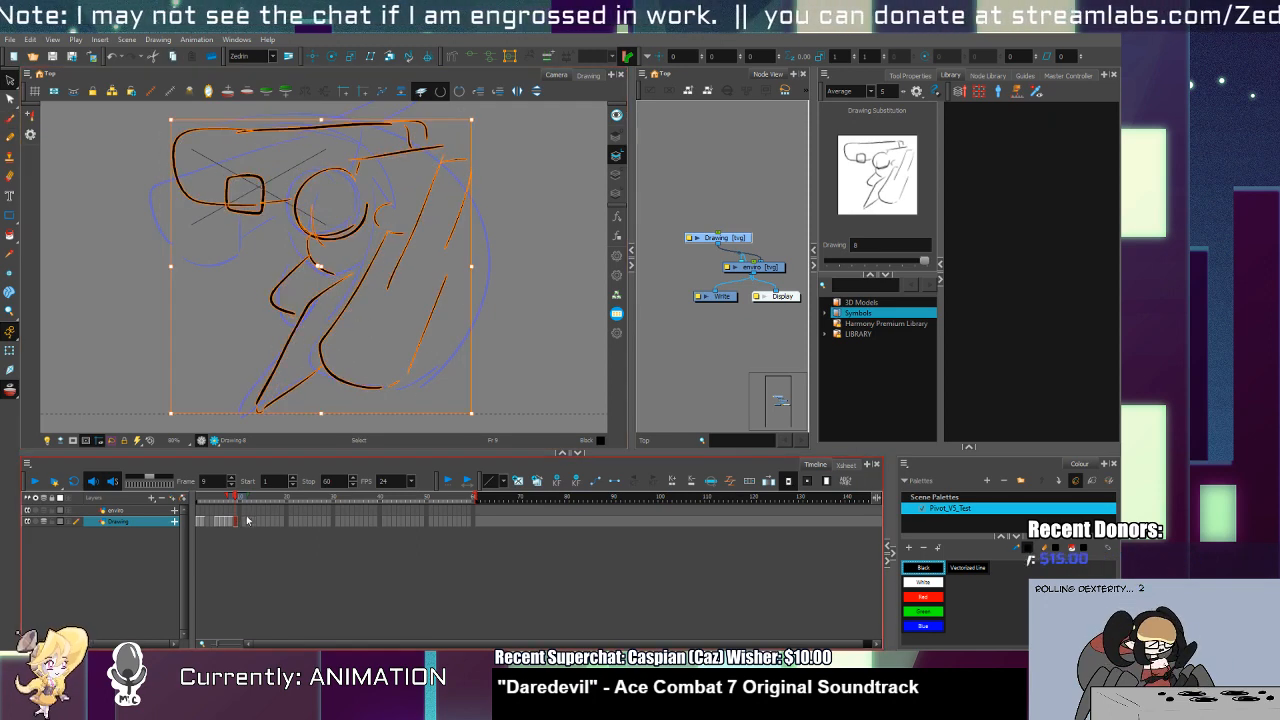
Step: On frame 10, draw a tall, curved, round-topped form sweeping up behind the previous pose
click(241, 522)
key(alt+b)
drag(335, 343, 338, 420)
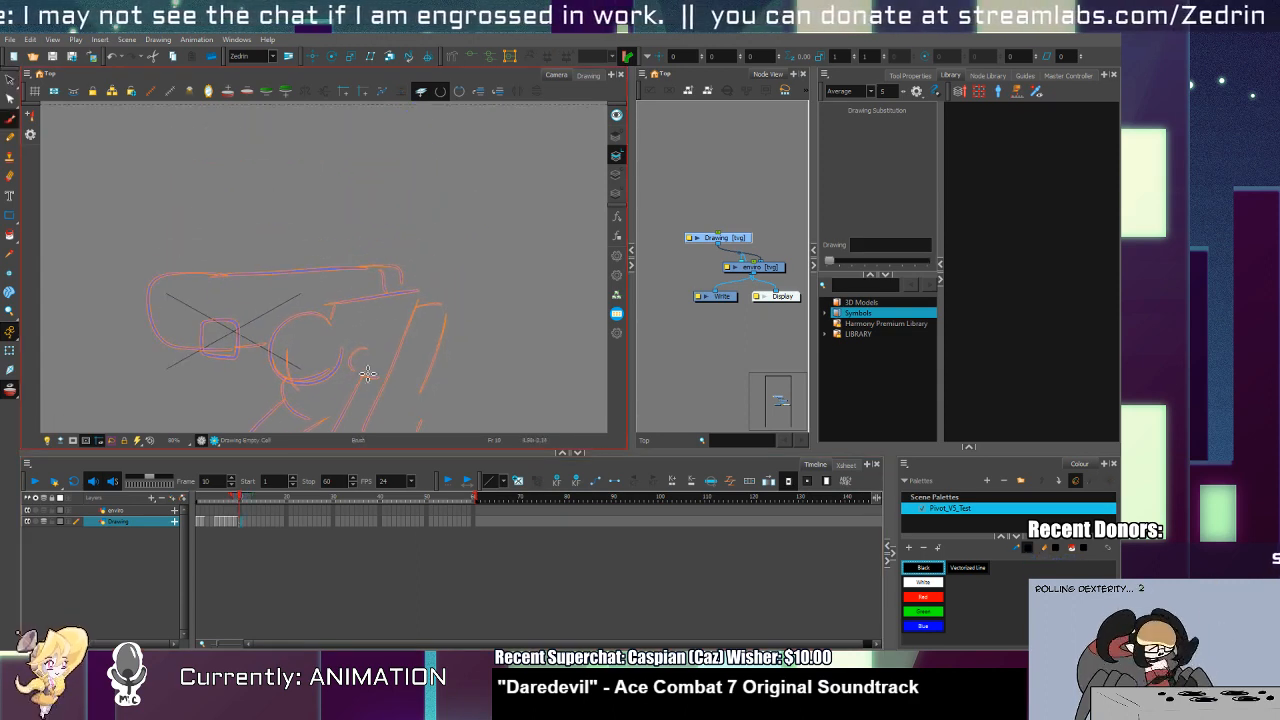
drag(457, 127, 410, 432)
key(ctrl+z)
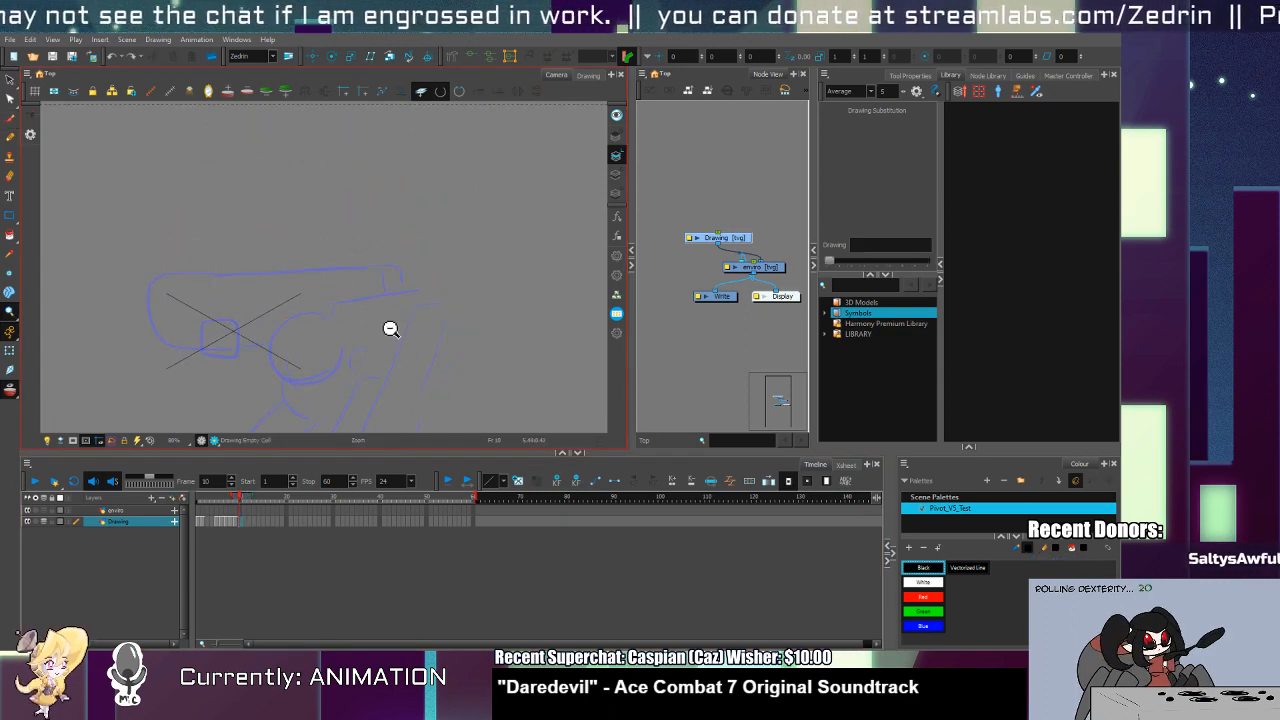
scroll(389, 329, down, 2)
drag(405, 335, 407, 260)
drag(409, 155, 311, 359)
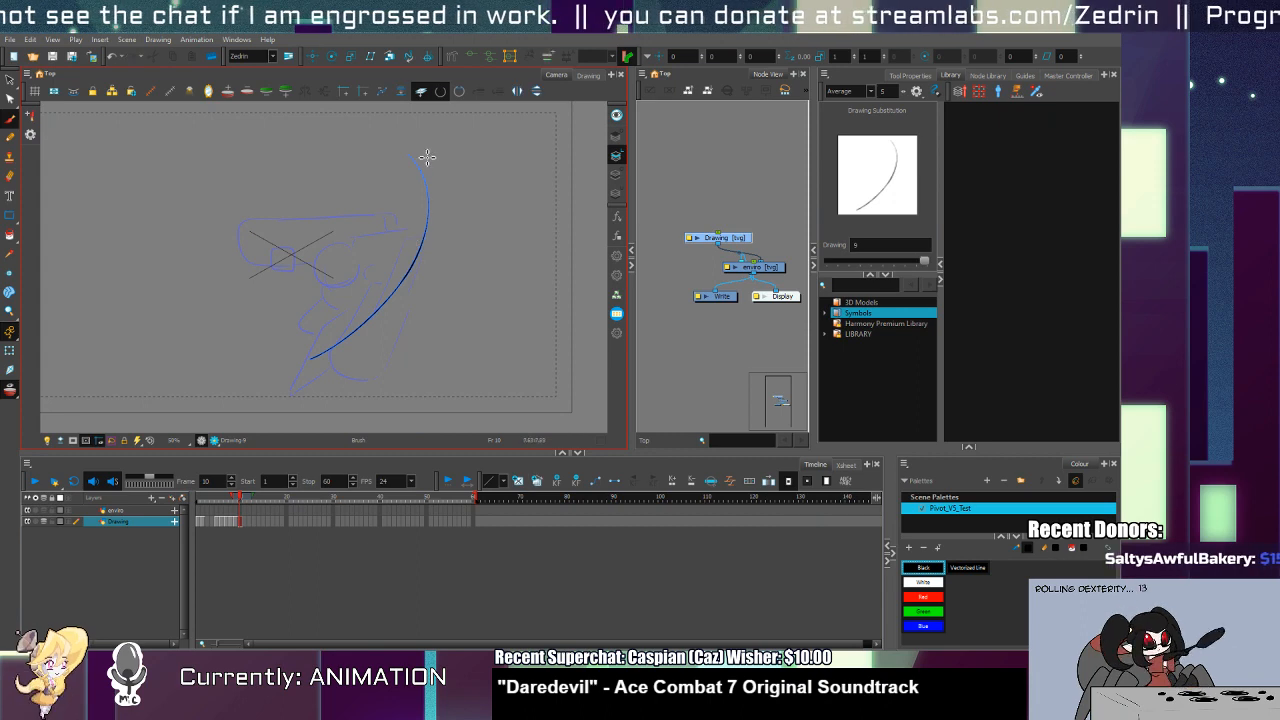
mouse_move(428, 157)
mouse_down()
mouse_move(488, 189)
mouse_move(446, 303)
mouse_move(363, 360)
mouse_move(430, 320)
mouse_move(532, 168)
mouse_up()
Step: Rotate the curved form on frame 10 slightly counterclockwise and nudge it up
key(alt+s)
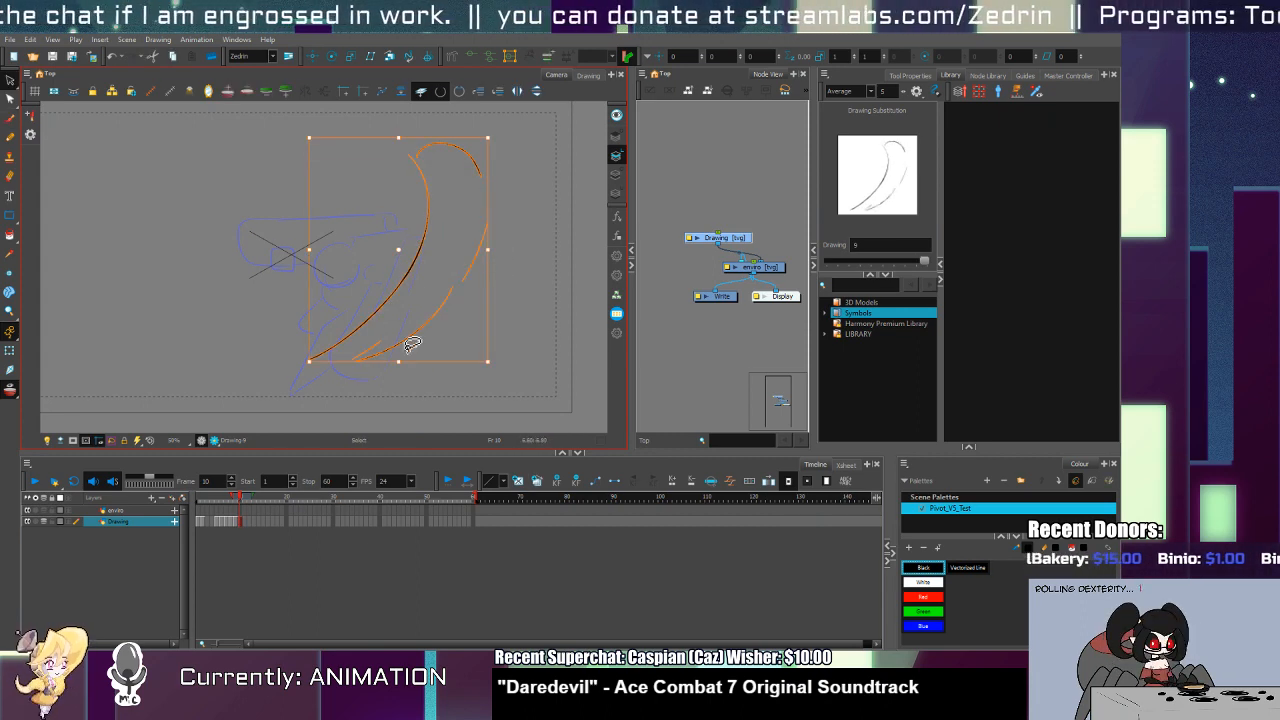
drag(401, 347, 401, 346)
drag(498, 345, 512, 321)
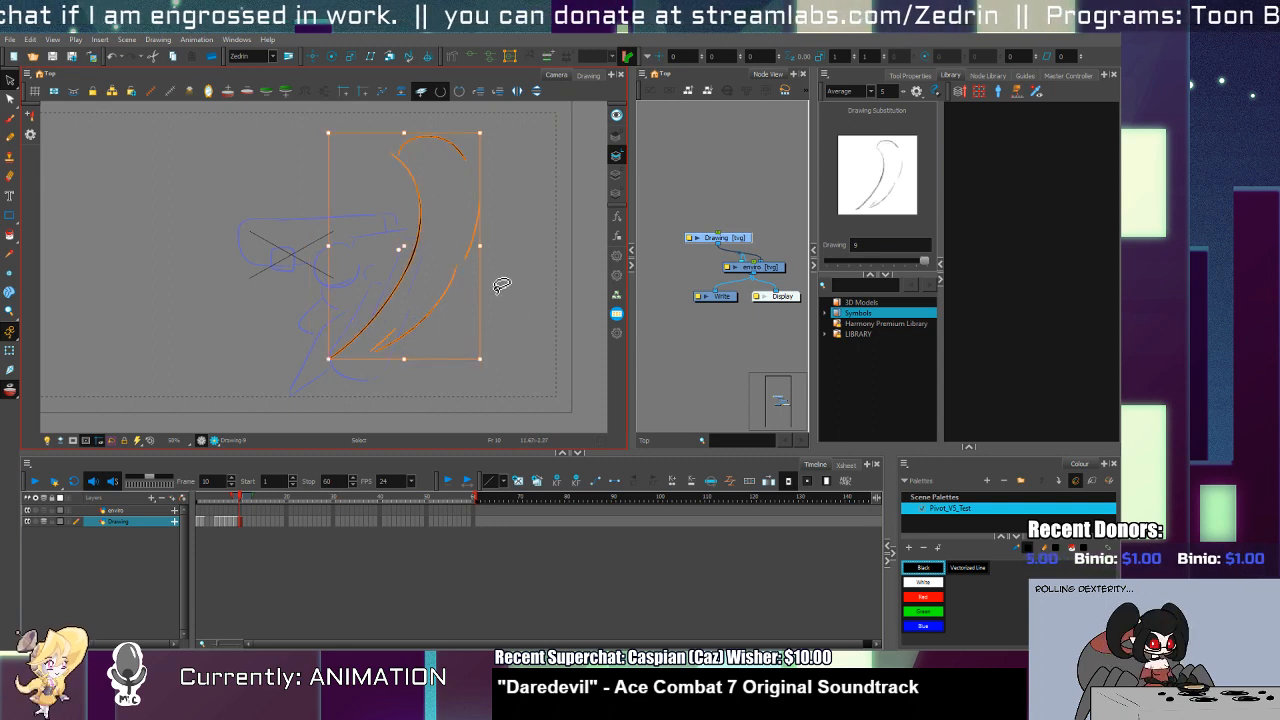
click(407, 261)
mouse_move(488, 232)
mouse_down()
mouse_move(437, 137)
mouse_move(403, 369)
mouse_up()
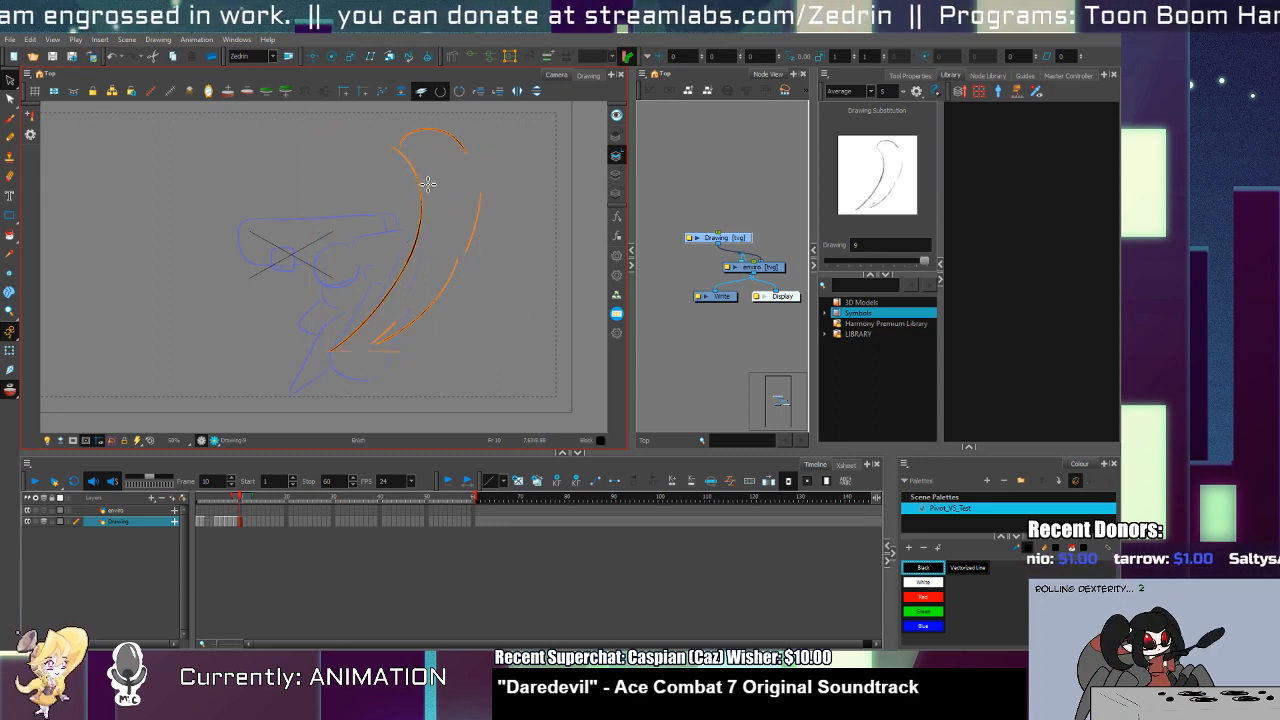
Step: Draw the head circle in front of the curved form on frame 10 and shift it slightly right
key(alt+b)
mouse_move(340, 231)
mouse_down()
mouse_move(368, 246)
mouse_move(368, 232)
mouse_up()
key(ctrl+z)
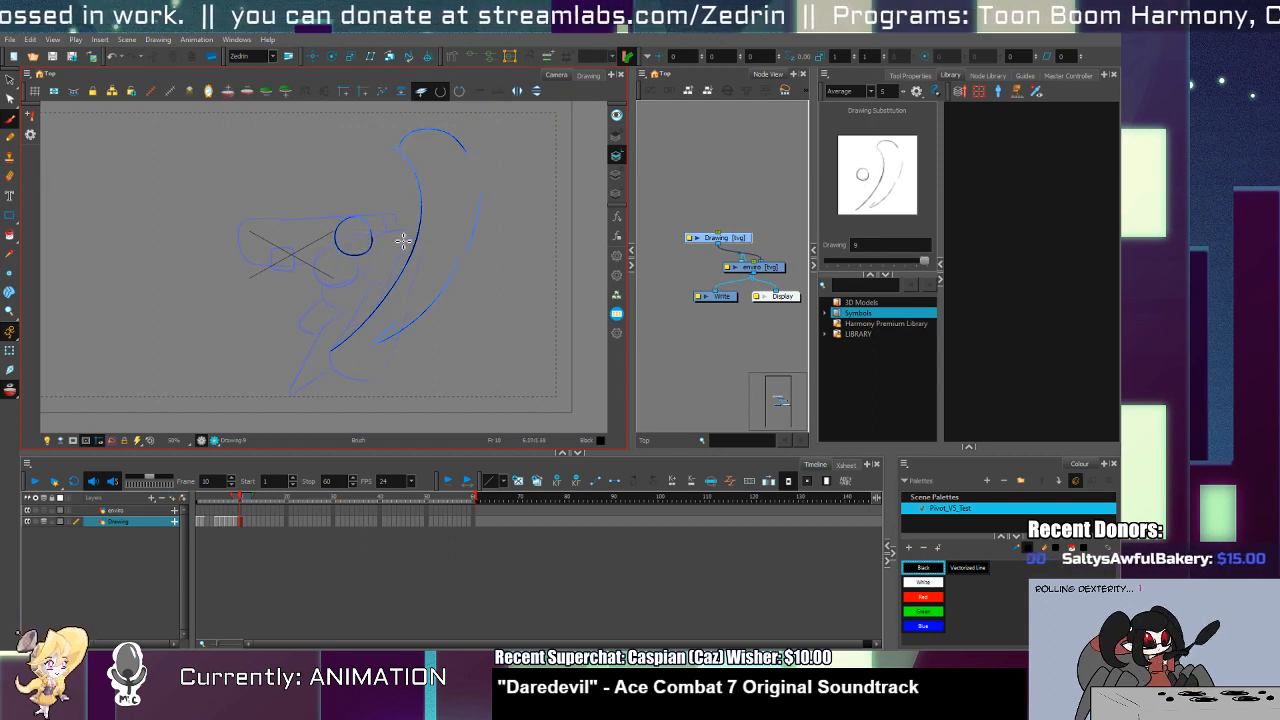
key(alt+s)
click(372, 240)
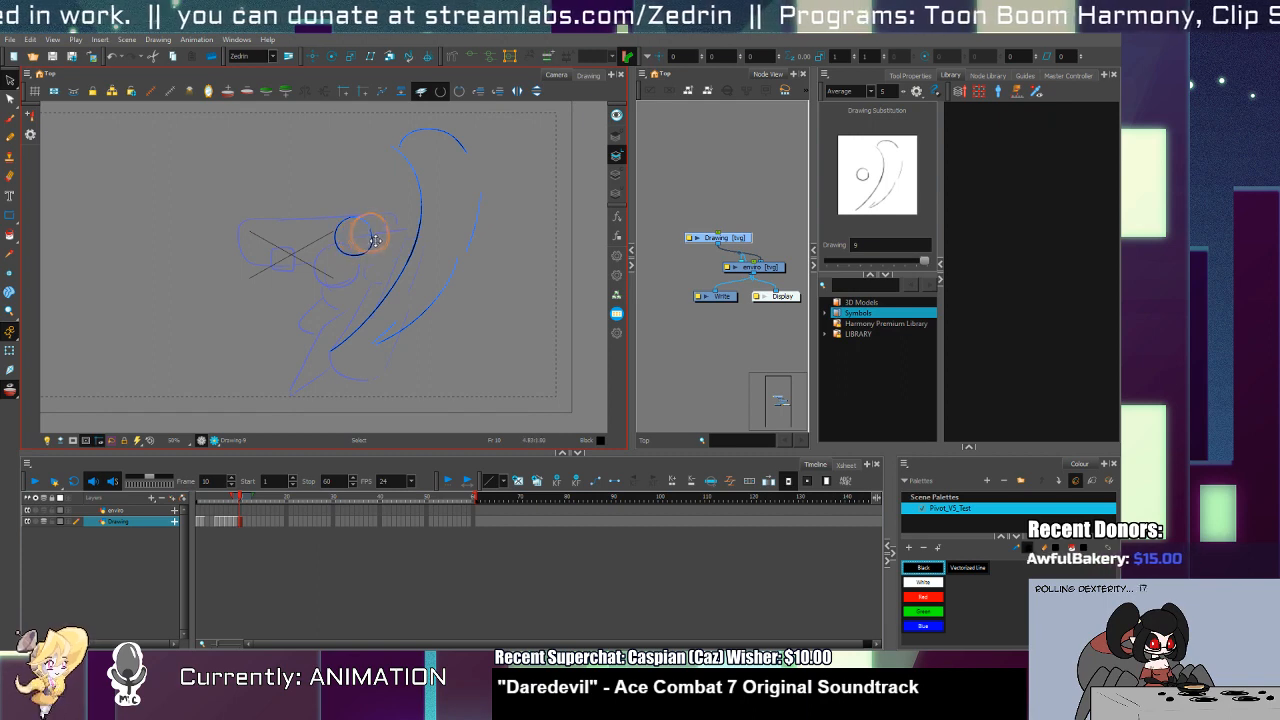
drag(372, 240, 372, 241)
key(alt+b)
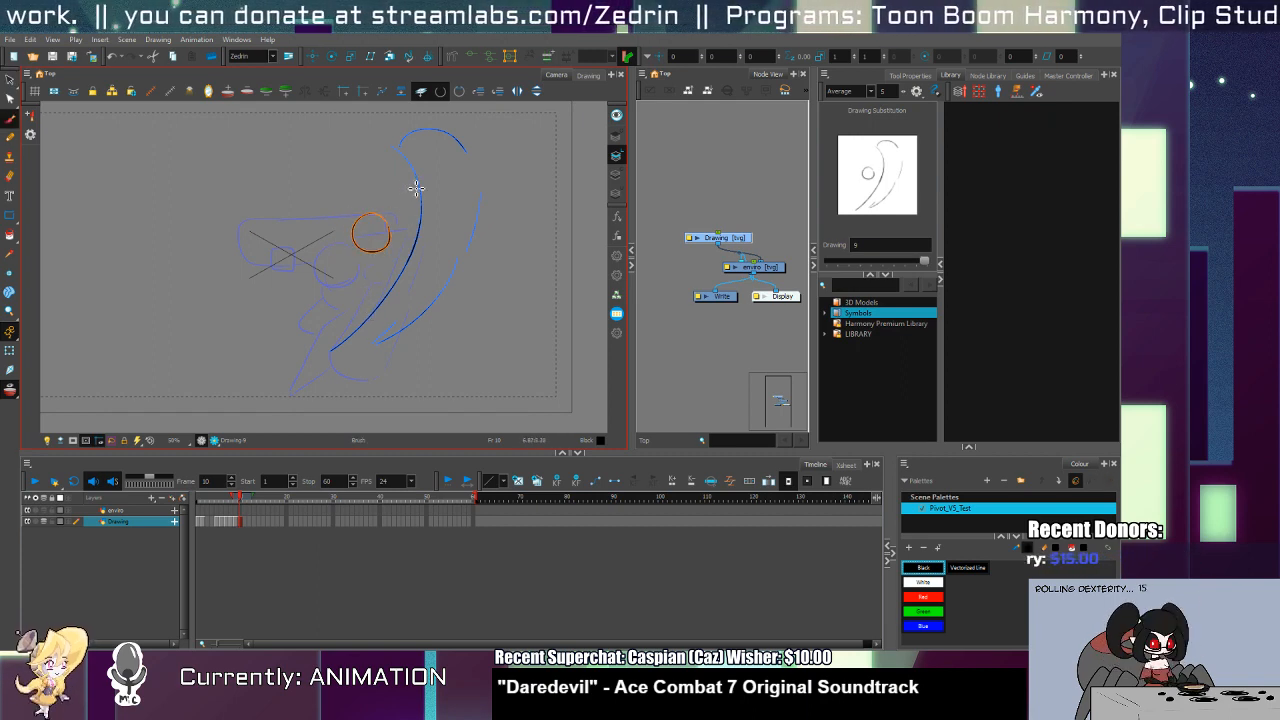
Step: On frame 10, sketch the short curve below the head, the long arm reaching down in front, and the body line
key(alt+s)
key(alt+b)
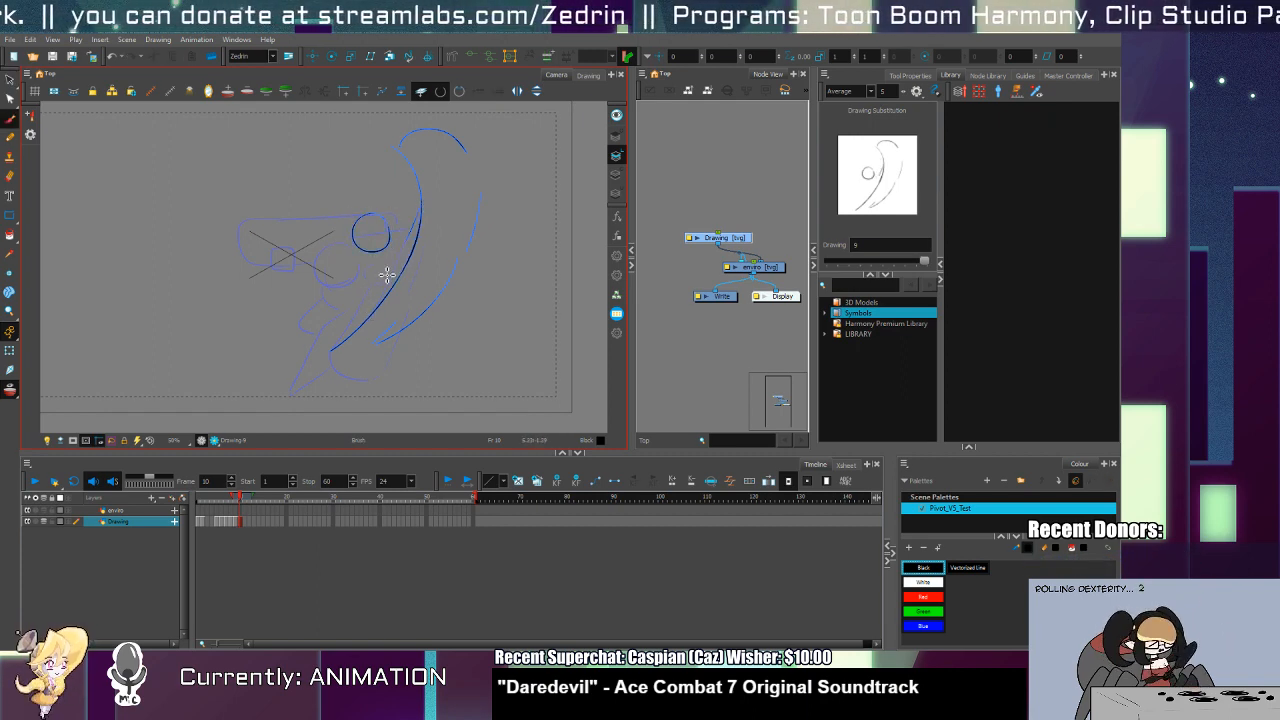
drag(382, 246, 359, 264)
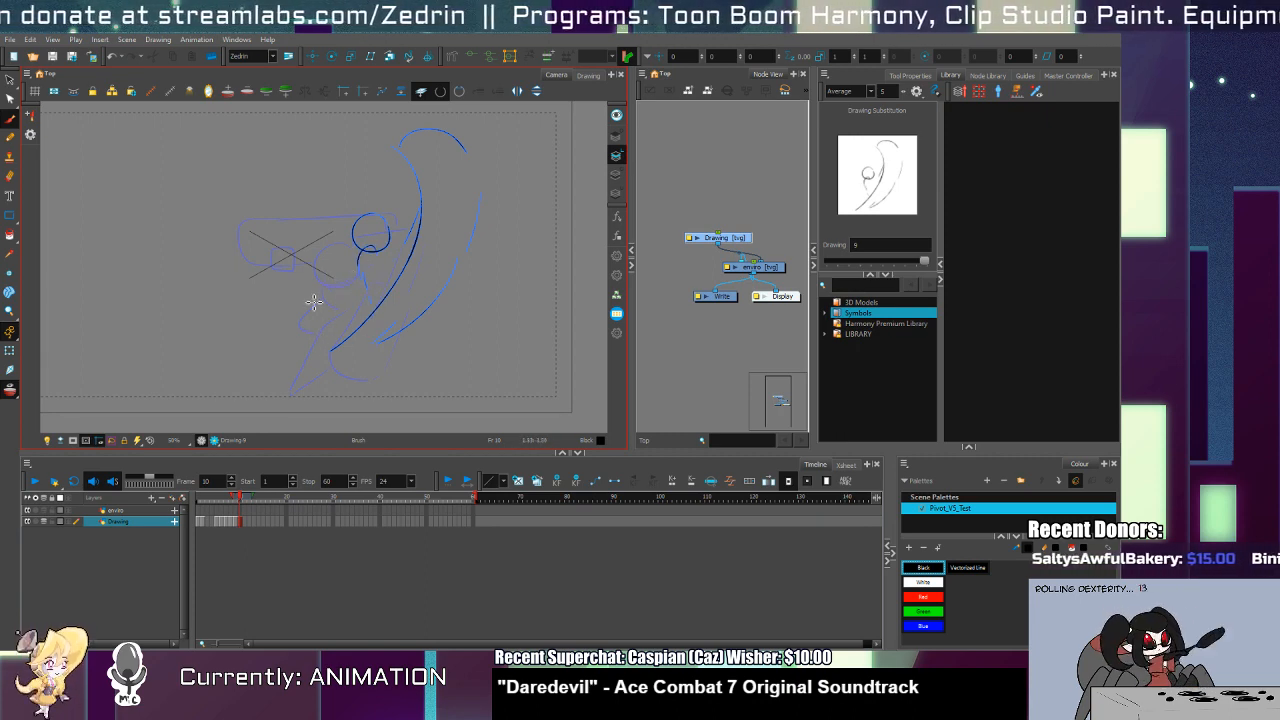
mouse_move(300, 304)
mouse_down()
mouse_move(292, 364)
mouse_move(345, 290)
mouse_move(392, 270)
mouse_move(393, 285)
mouse_move(308, 357)
mouse_up()
drag(377, 284, 378, 348)
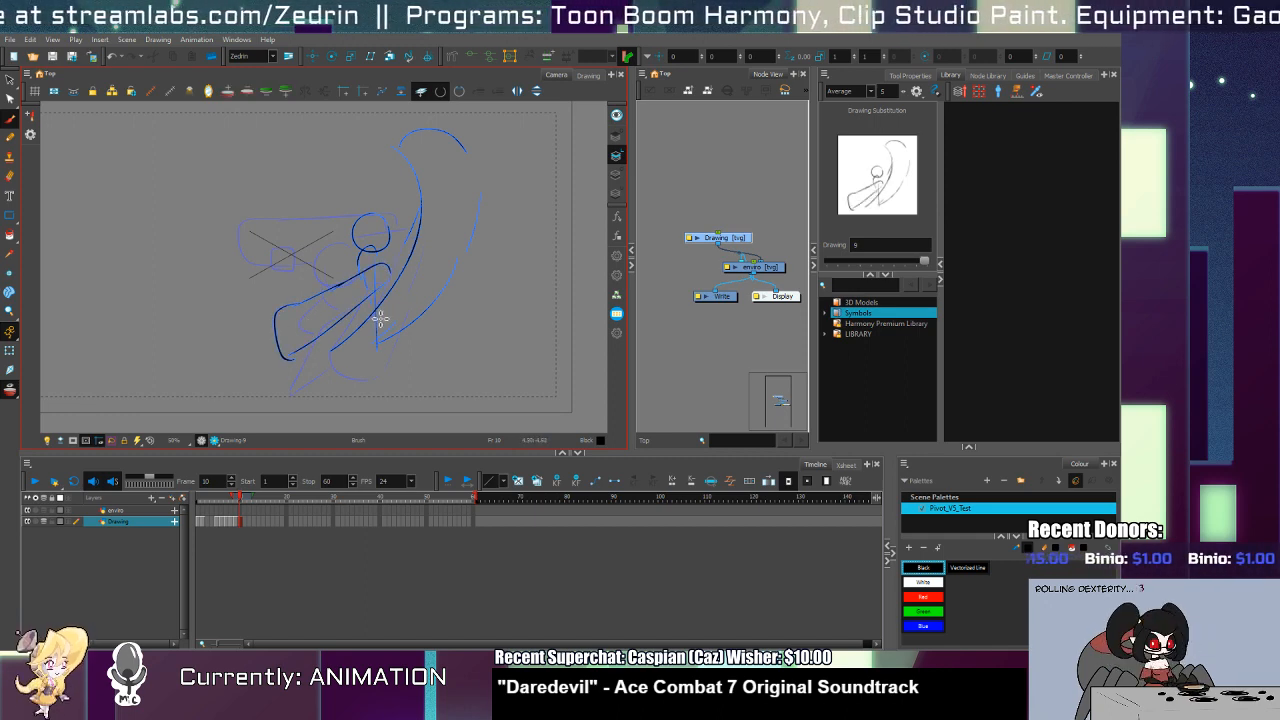
Step: Move the frame 10 head circle slightly left and sketch the bent front leg and the straight rear leg
key(alt+s)
click(346, 244)
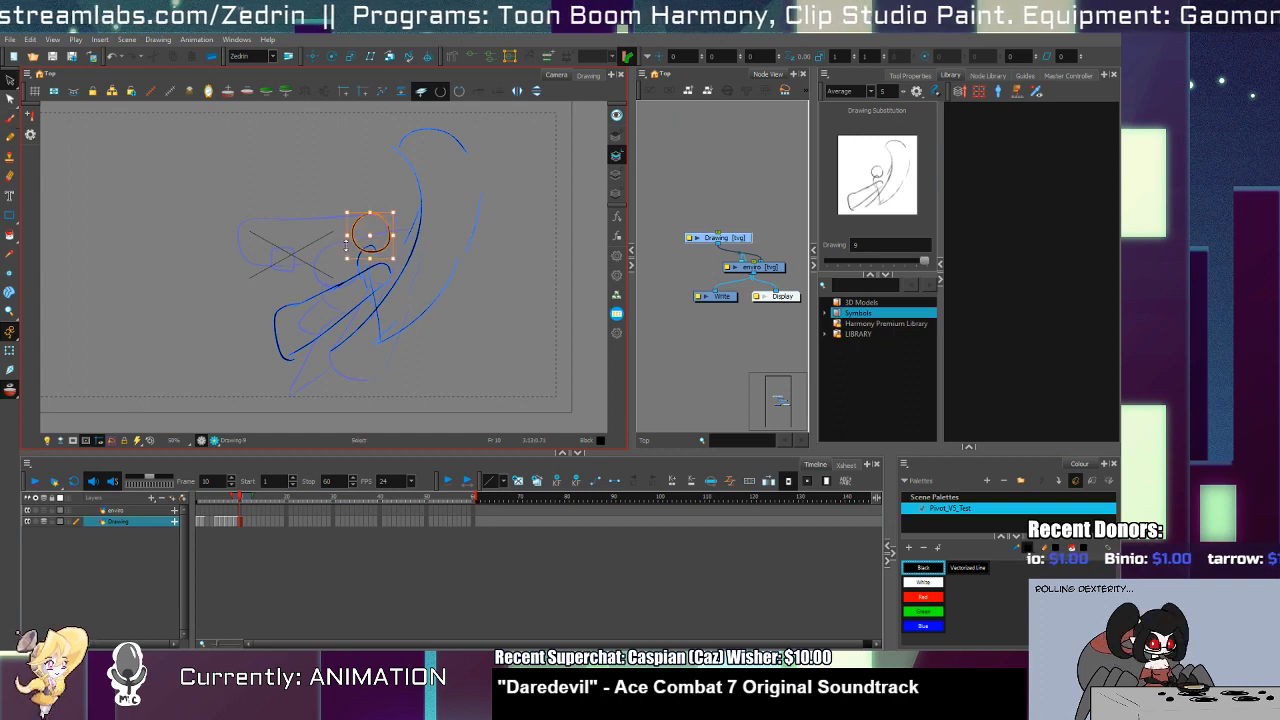
drag(347, 259, 379, 240)
key(alt+b)
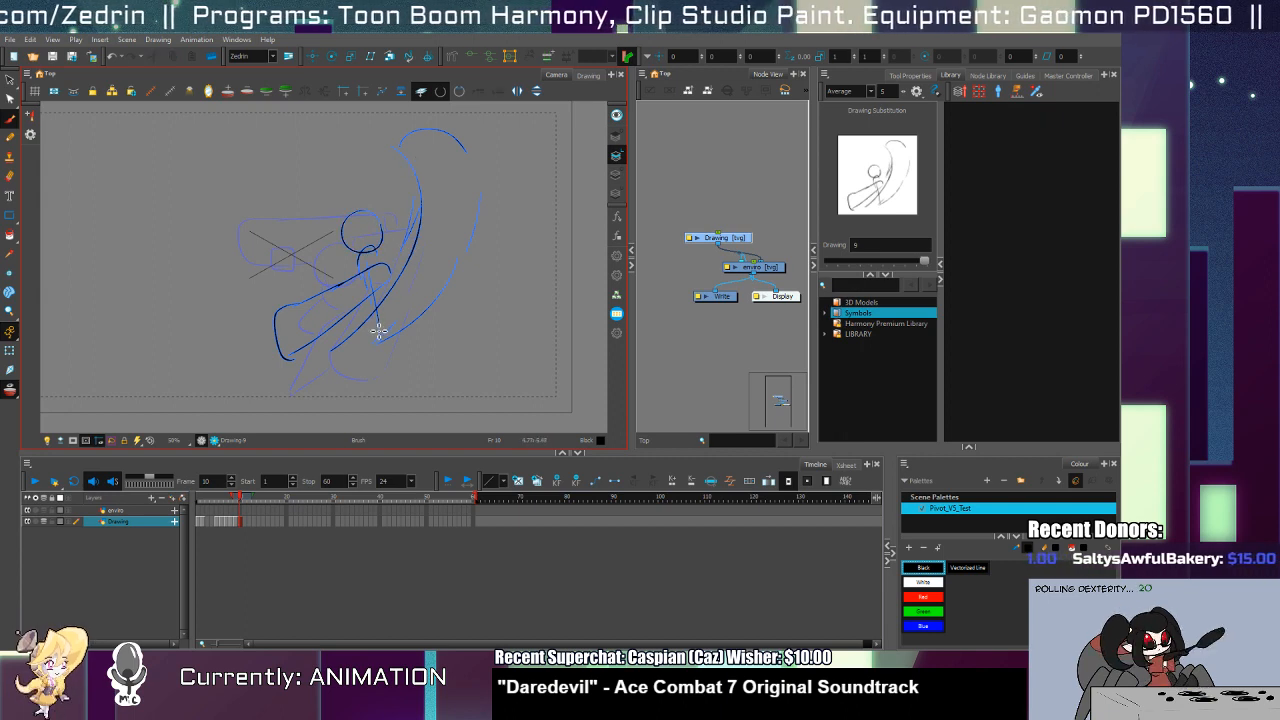
mouse_move(382, 298)
mouse_down()
mouse_move(335, 327)
mouse_move(370, 356)
mouse_up()
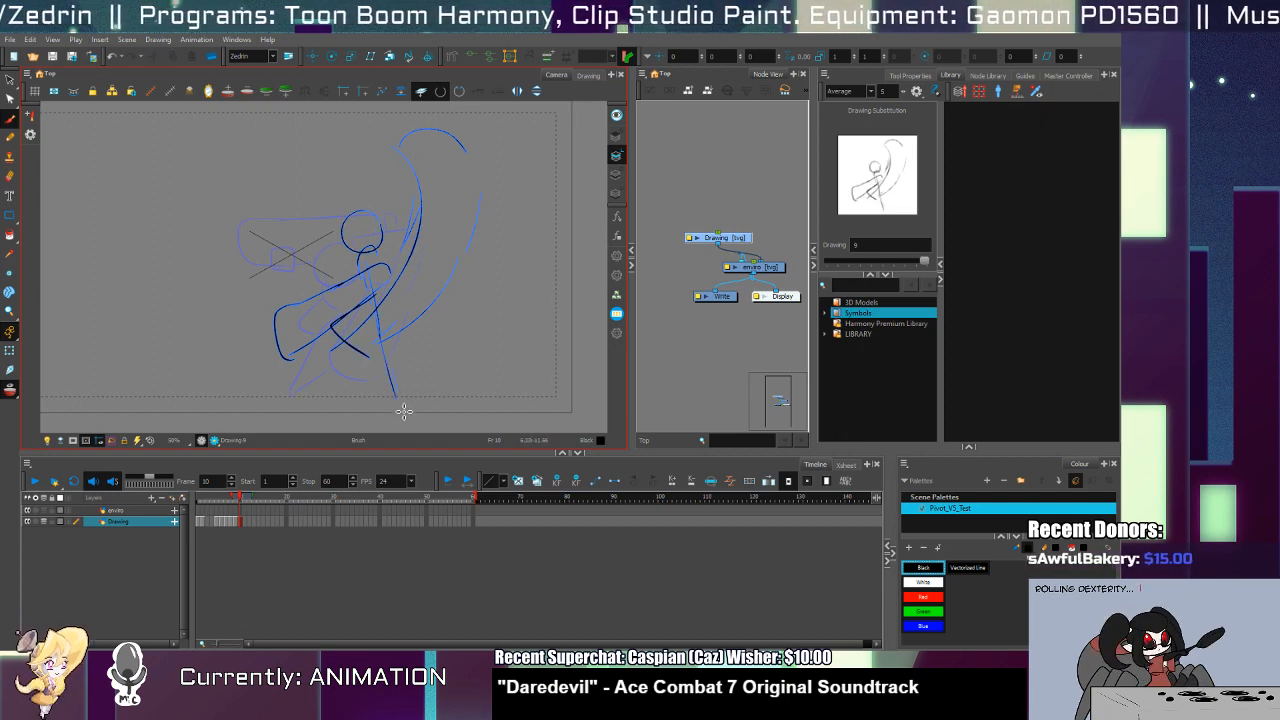
drag(379, 310, 350, 393)
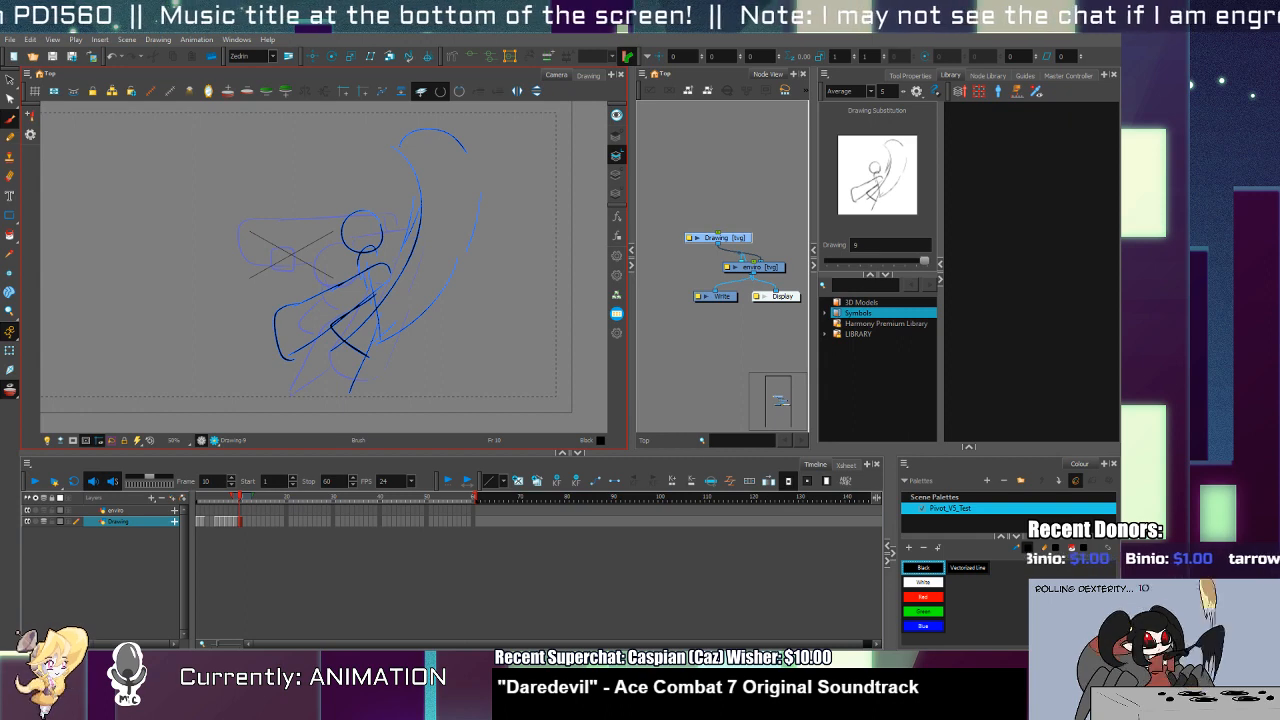
Step: Rotate the frame 10 arm and body lines slightly clockwise and move the head circle closer to the raised form
key(alt+s)
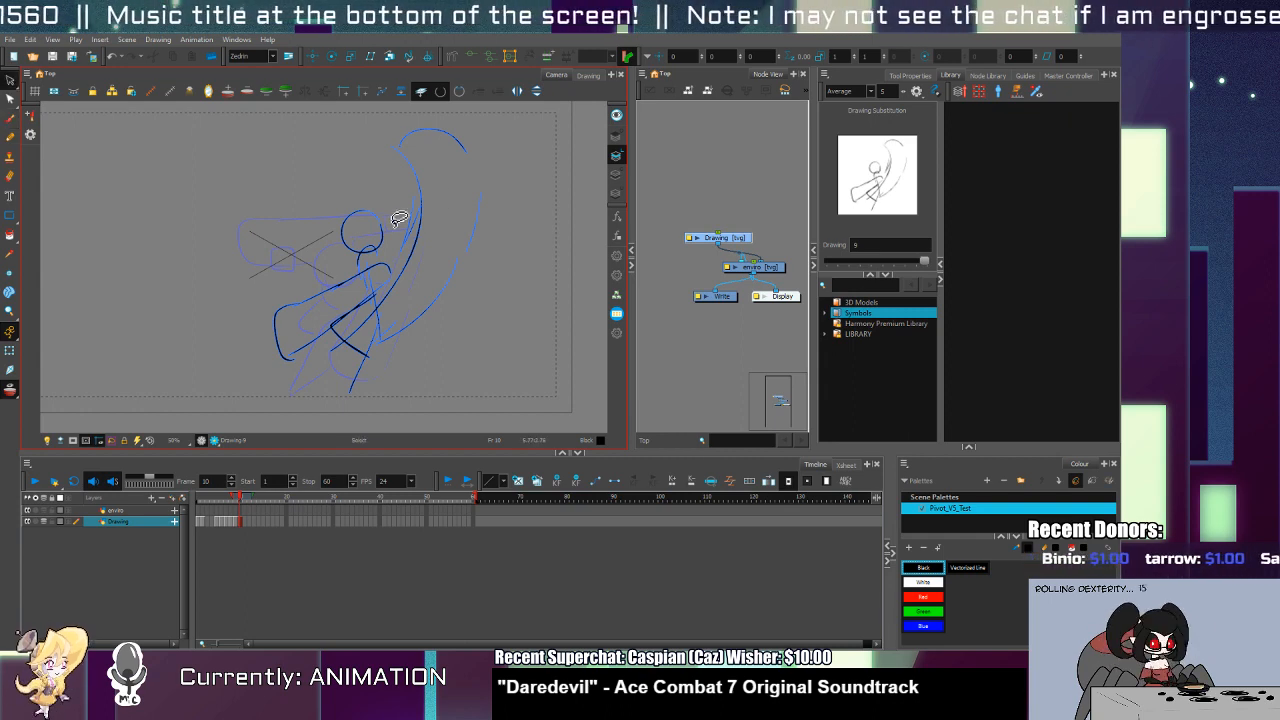
click(383, 236)
mouse_move(358, 188)
mouse_down()
mouse_move(293, 325)
mouse_move(386, 222)
mouse_up()
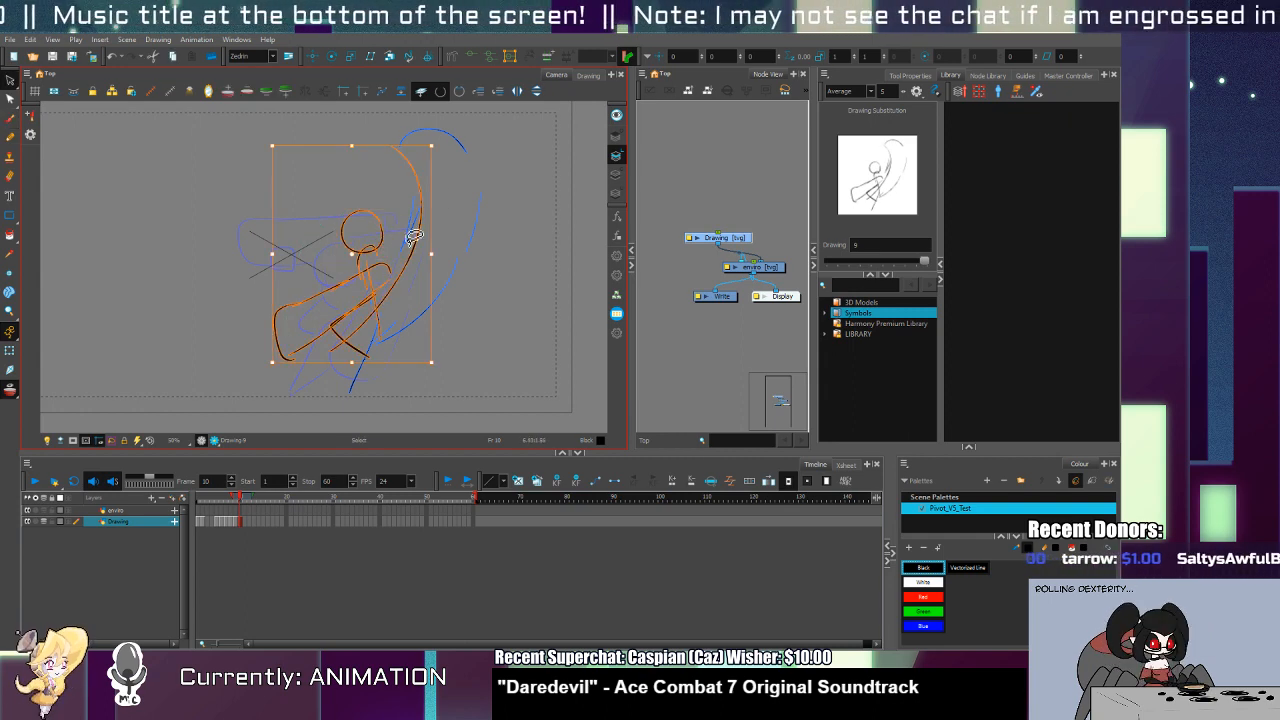
drag(443, 151, 457, 169)
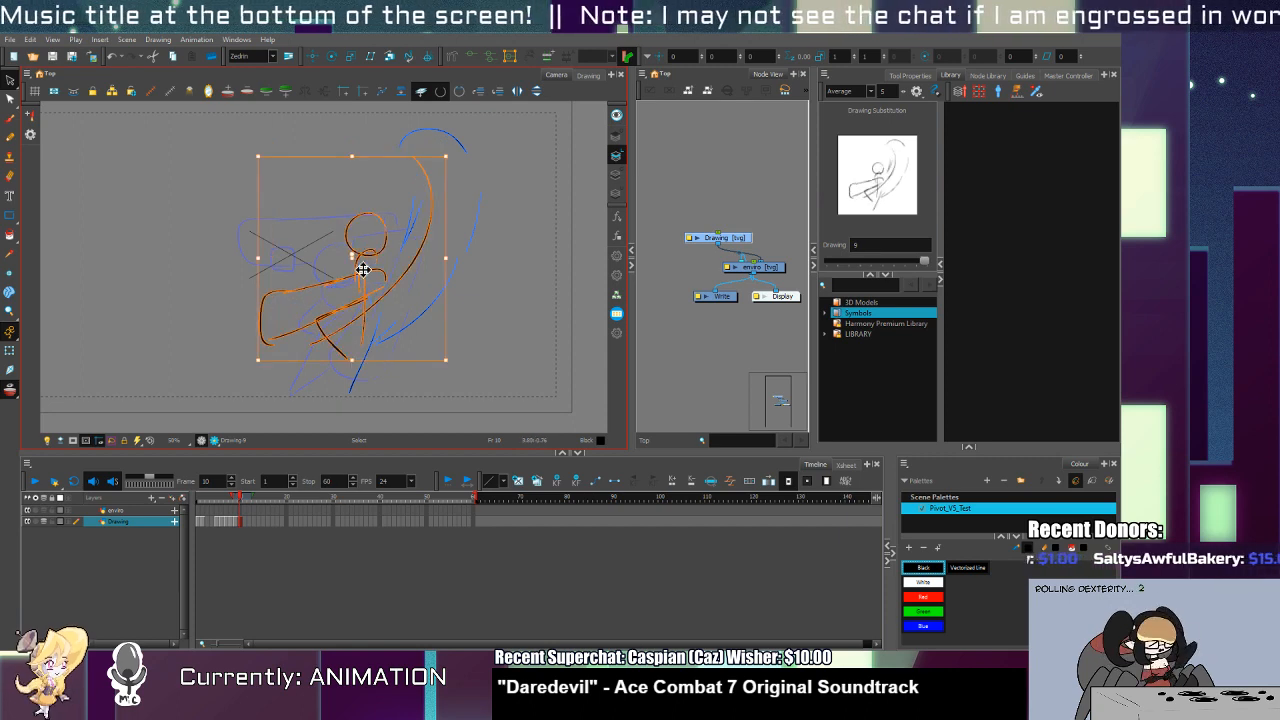
key(ctrl+z)
click(433, 230)
drag(450, 240, 422, 245)
click(390, 222)
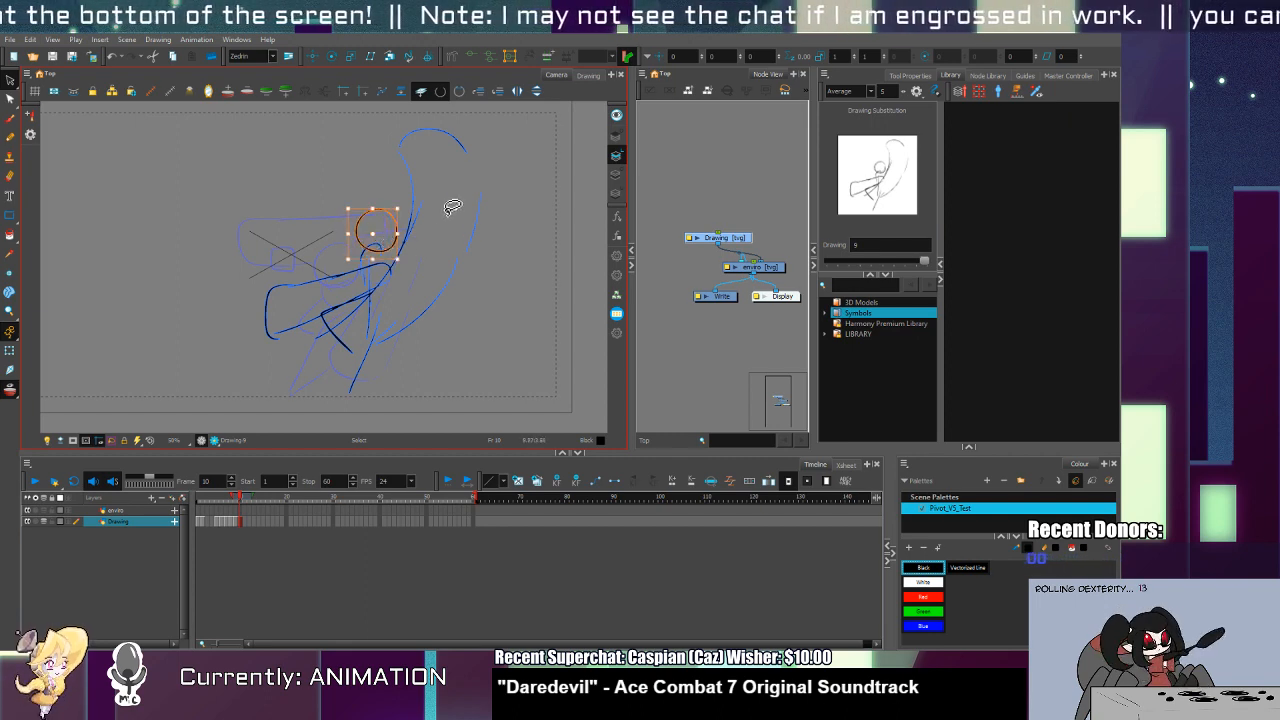
Step: On frame 11, draw the raised, round-topped form with a stepped inner edge and pointed lower end, plus the head circle
key(period)
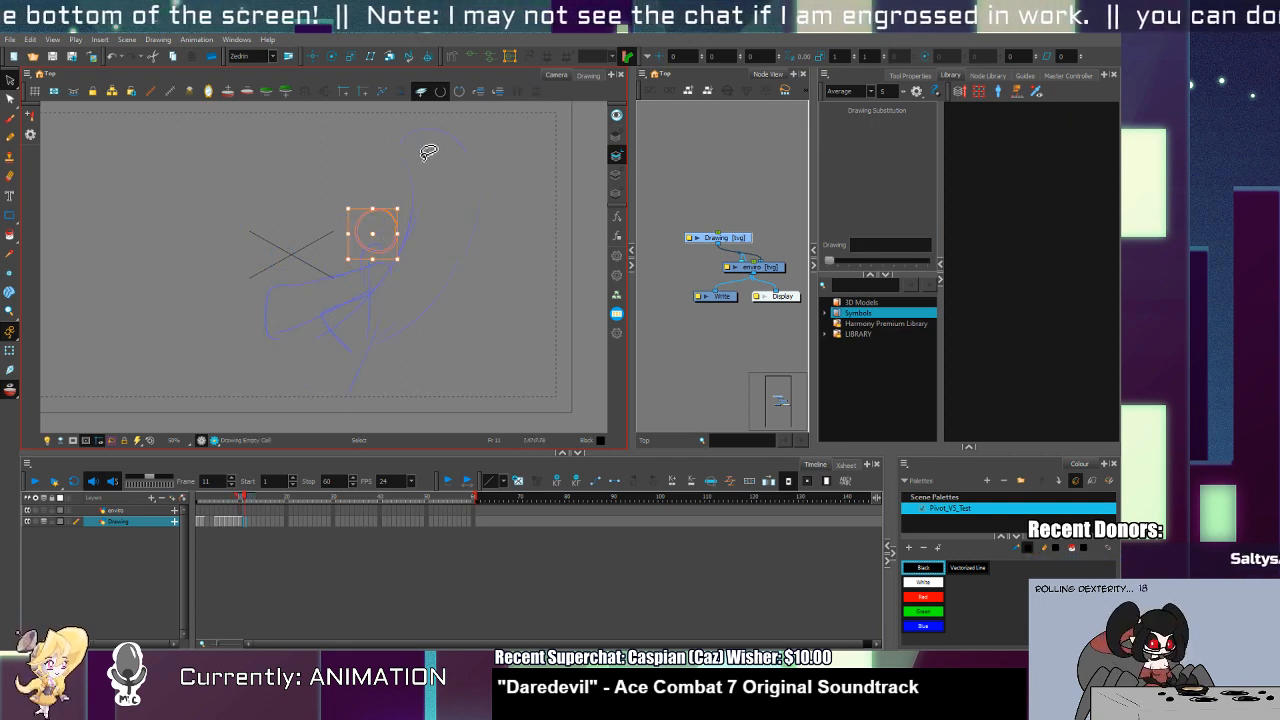
key(alt+b)
mouse_move(410, 162)
mouse_down()
mouse_move(411, 231)
mouse_move(428, 275)
mouse_move(483, 242)
mouse_move(465, 310)
mouse_up()
drag(378, 272, 396, 268)
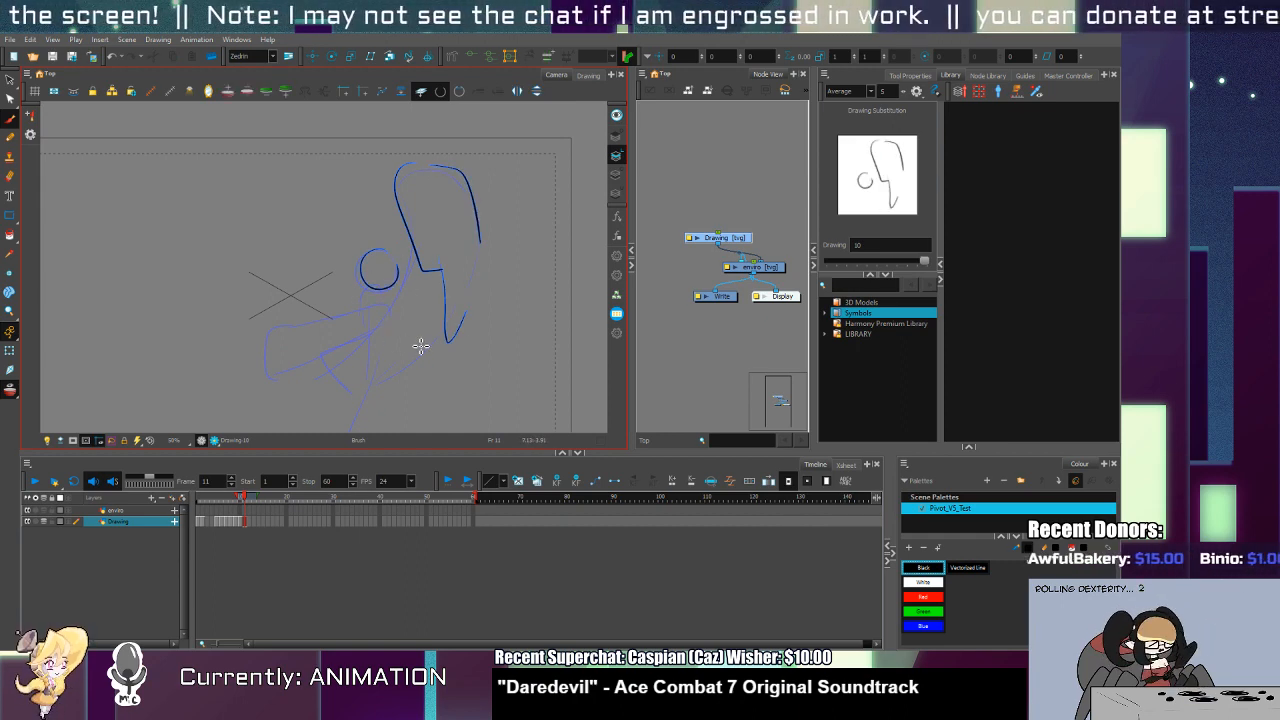
Step: On frame 11, sketch the lowered front arm, the body line and the crossing leg lines below the head
mouse_move(391, 315)
mouse_down()
mouse_move(354, 323)
mouse_move(335, 405)
mouse_move(388, 355)
mouse_up()
mouse_move(393, 282)
mouse_down()
mouse_move(410, 398)
mouse_move(389, 273)
mouse_move(393, 346)
mouse_up()
mouse_move(390, 299)
mouse_down()
mouse_move(366, 333)
mouse_move(377, 363)
mouse_move(419, 350)
mouse_move(375, 357)
mouse_up()
key(ctrl+z)
key(ctrl+z)
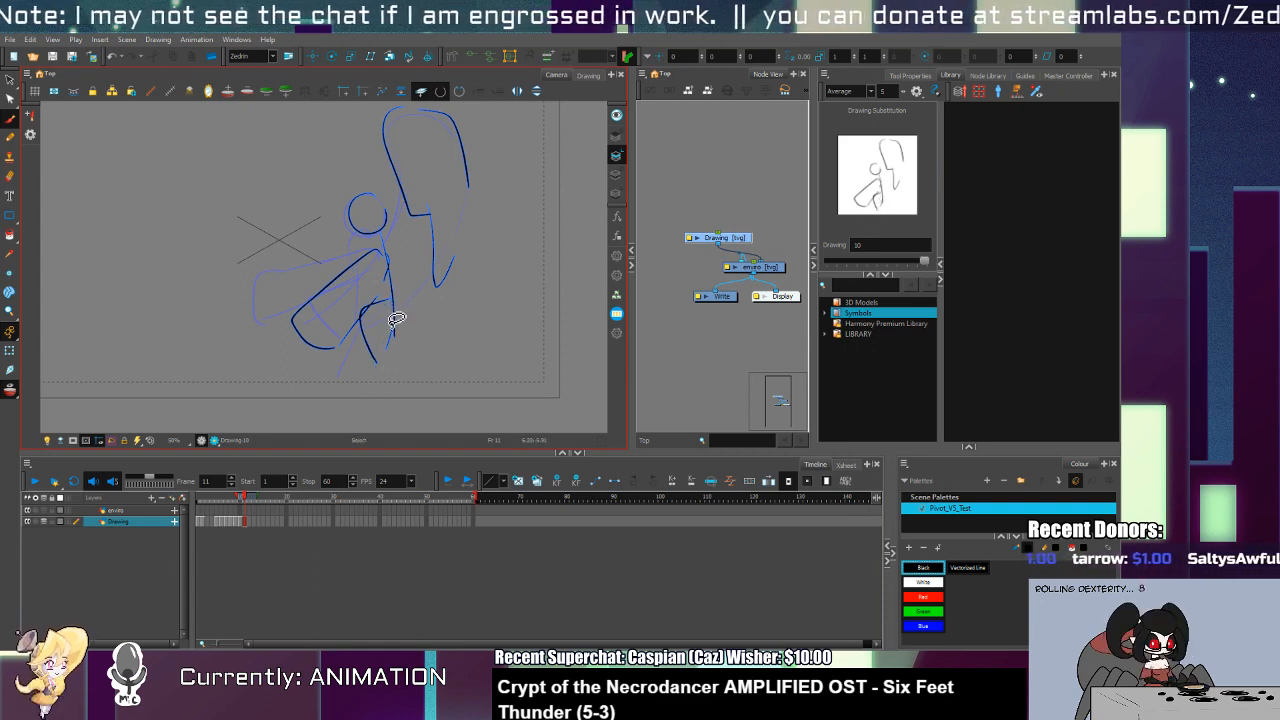
key(alt+b)
drag(393, 304, 356, 377)
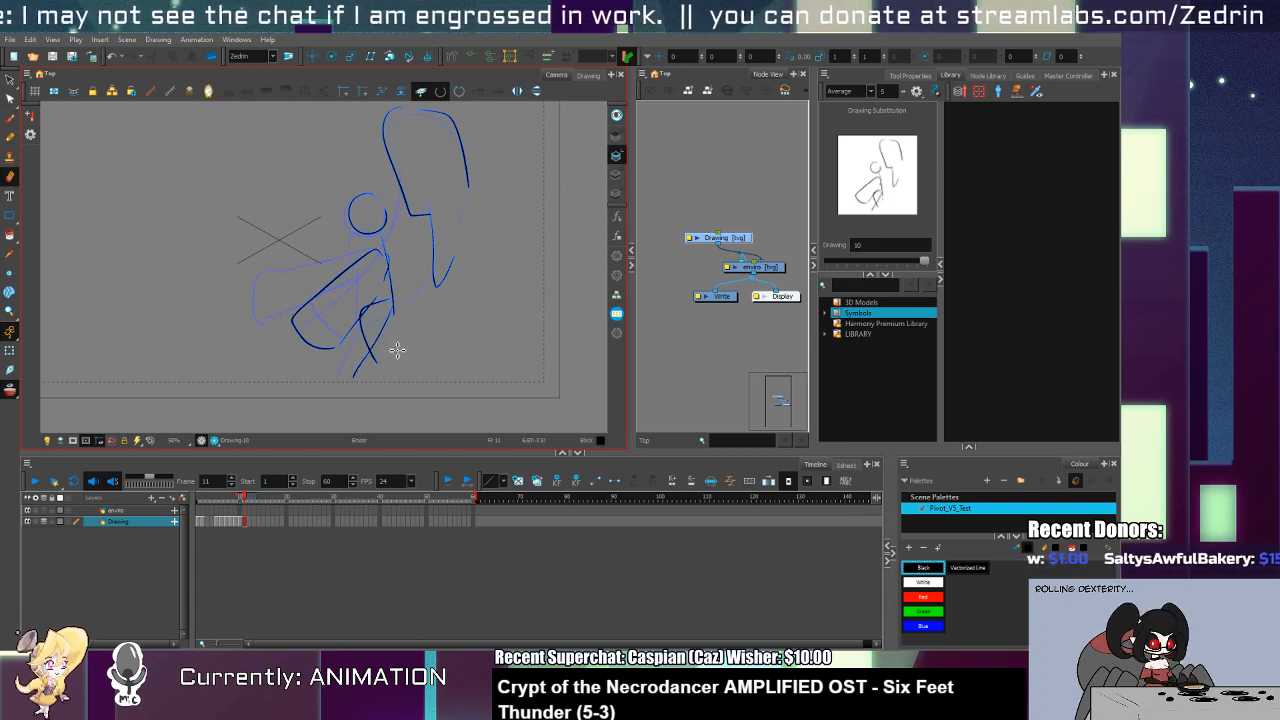
Step: Select the entire frame 11 drawing and shift it slightly up and right
key(alt+s)
key(ctrl+a)
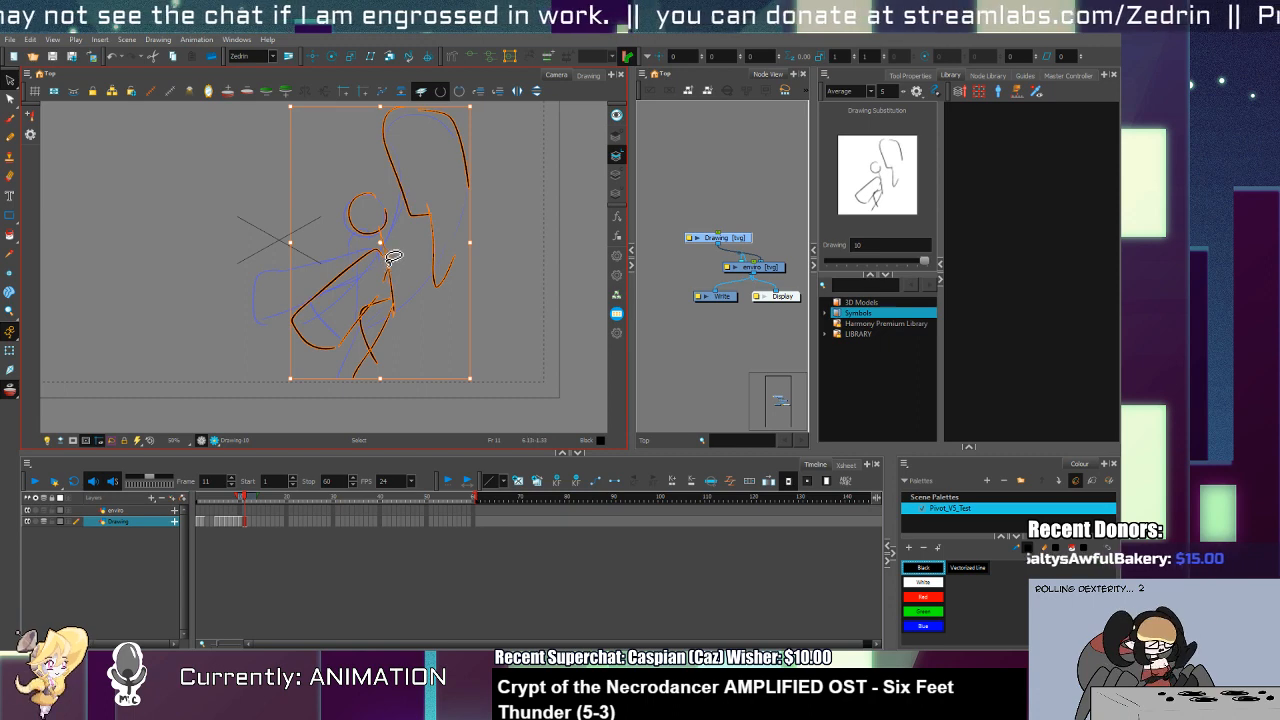
drag(382, 231, 390, 223)
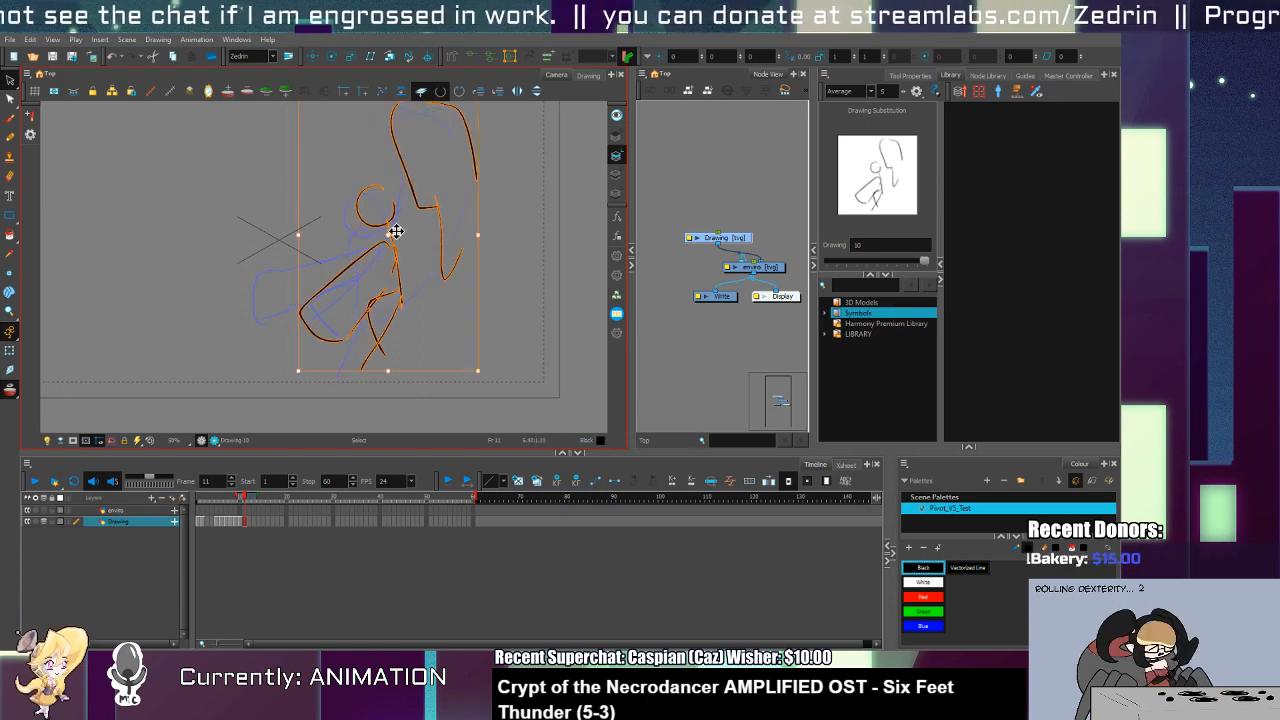
Step: On frame 12, sketch a low crouching pose with the head arc, the rear thigh line and the long front limb reaching to the ground
key(period)
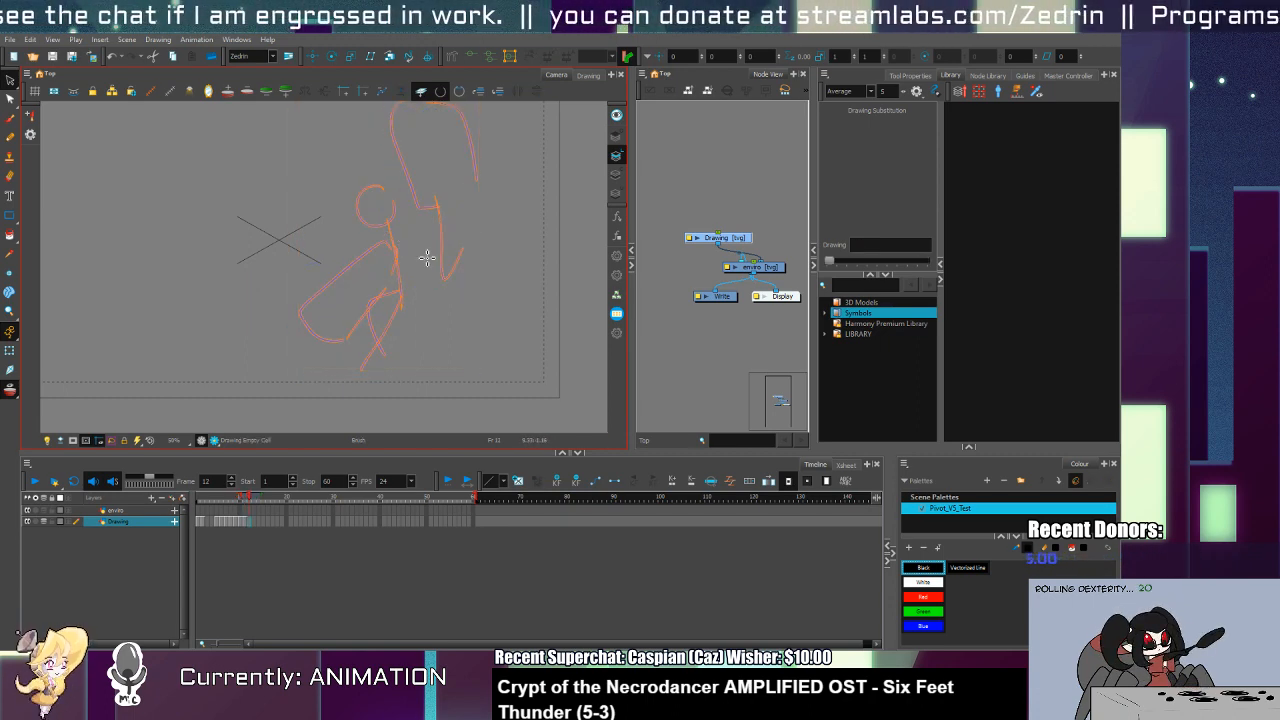
key(alt+b)
mouse_move(400, 258)
mouse_down()
mouse_move(416, 301)
mouse_move(485, 325)
mouse_move(514, 343)
mouse_up()
key(ctrl+z)
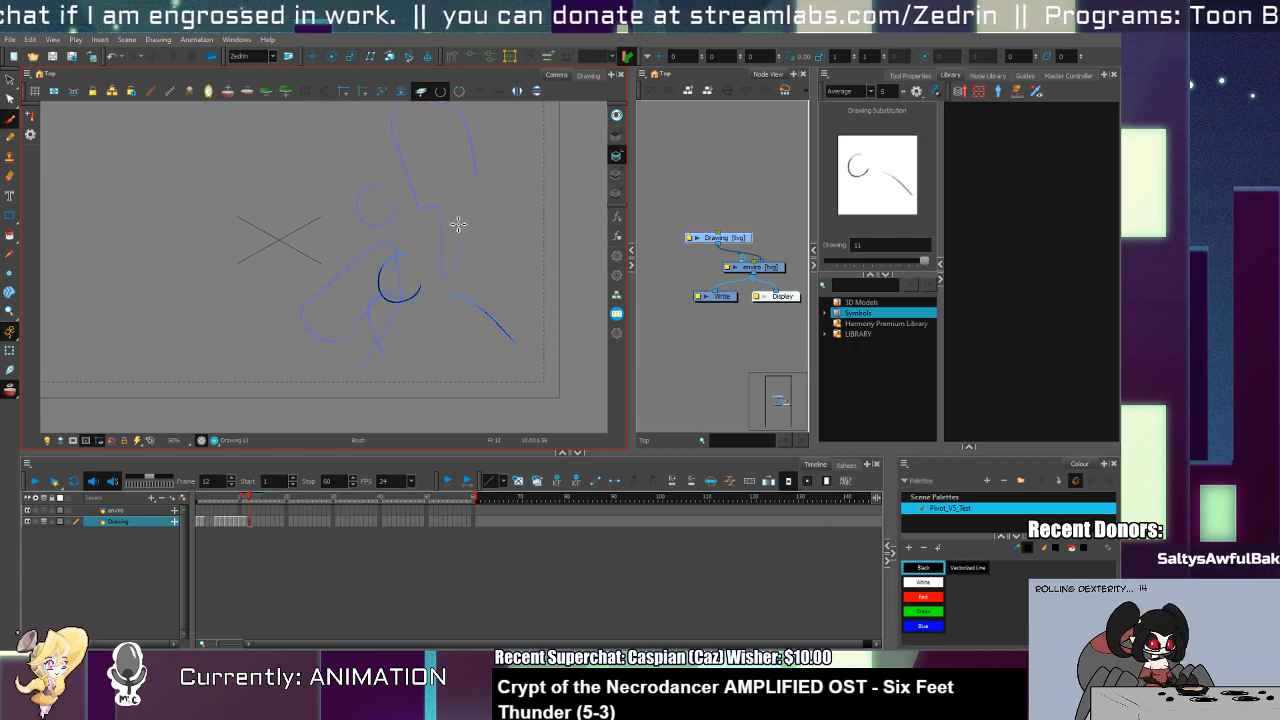
mouse_move(426, 323)
mouse_down()
mouse_move(351, 374)
mouse_move(371, 394)
mouse_move(417, 390)
mouse_up()
drag(477, 283, 429, 363)
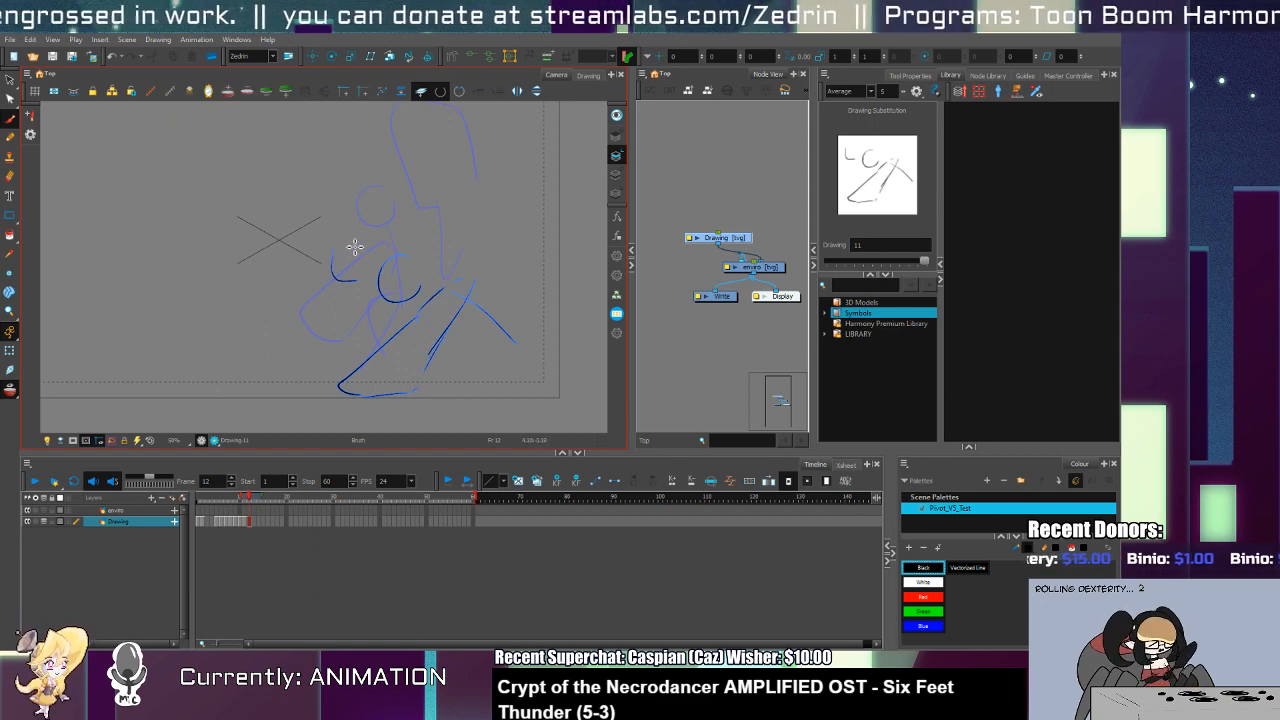
Step: On frame 12, draw the long arc sweeping over the head, the rounded end of the front limb and the curled shapes beside the head
mouse_move(327, 287)
mouse_down()
mouse_move(350, 298)
mouse_move(460, 224)
mouse_up()
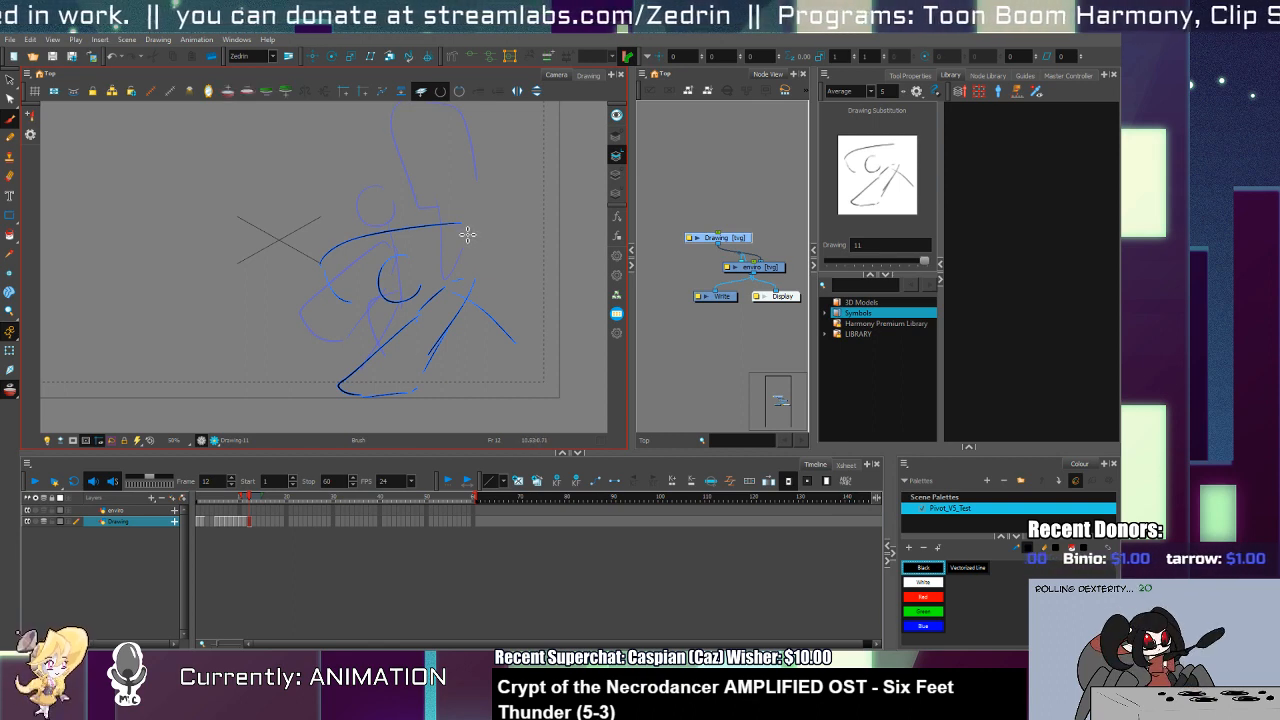
key(ctrl+z)
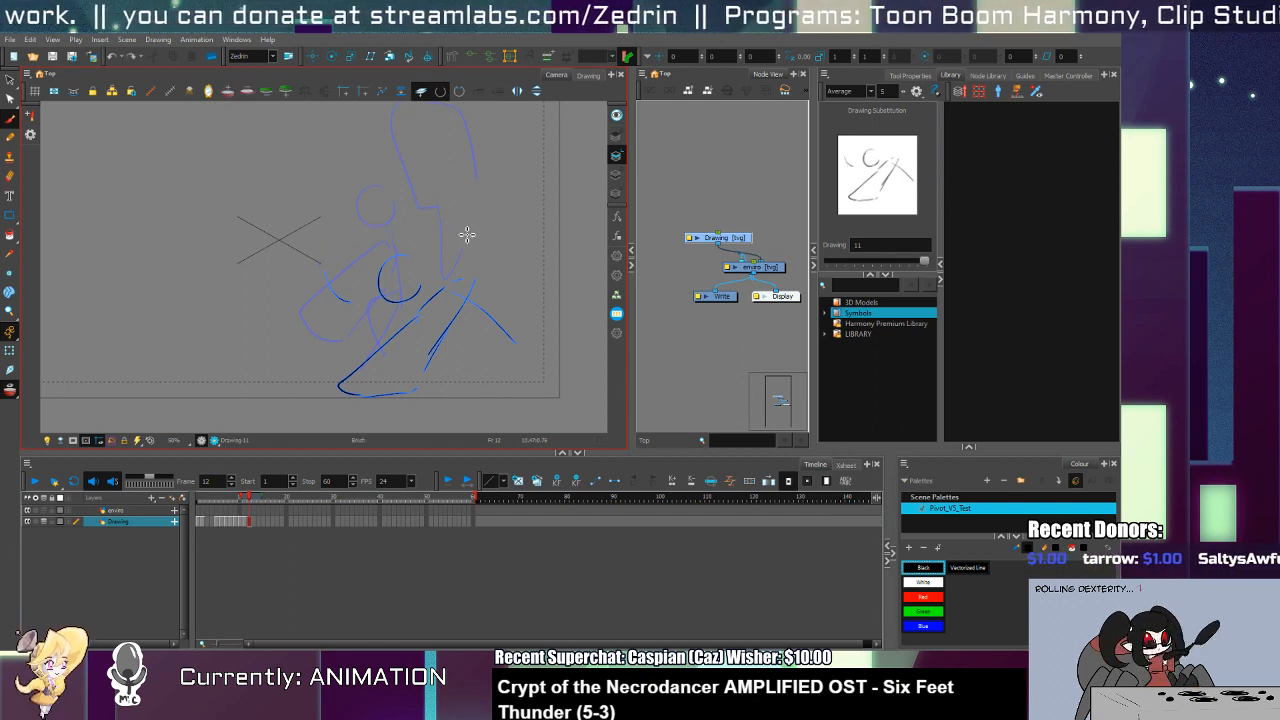
mouse_move(324, 263)
mouse_down()
mouse_move(490, 222)
mouse_move(480, 228)
mouse_up()
key(ctrl+z)
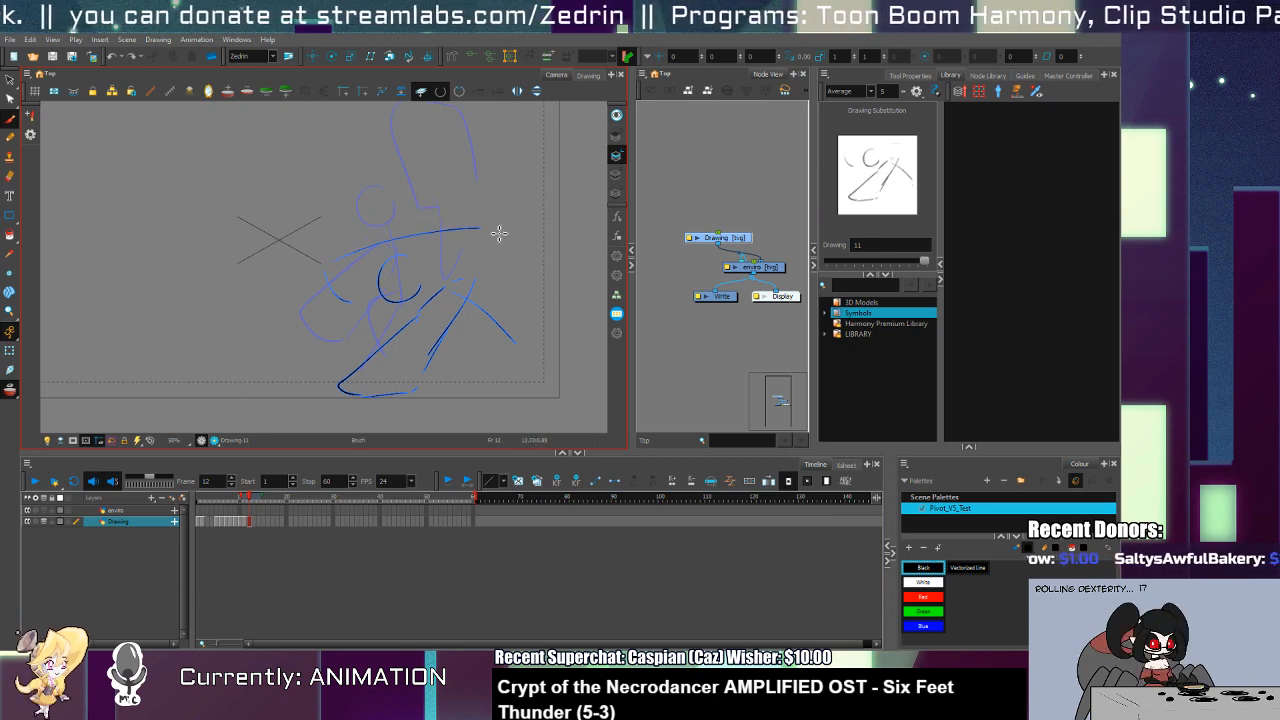
mouse_move(327, 390)
mouse_down()
mouse_move(374, 398)
mouse_move(441, 374)
mouse_up()
key(ctrl+z)
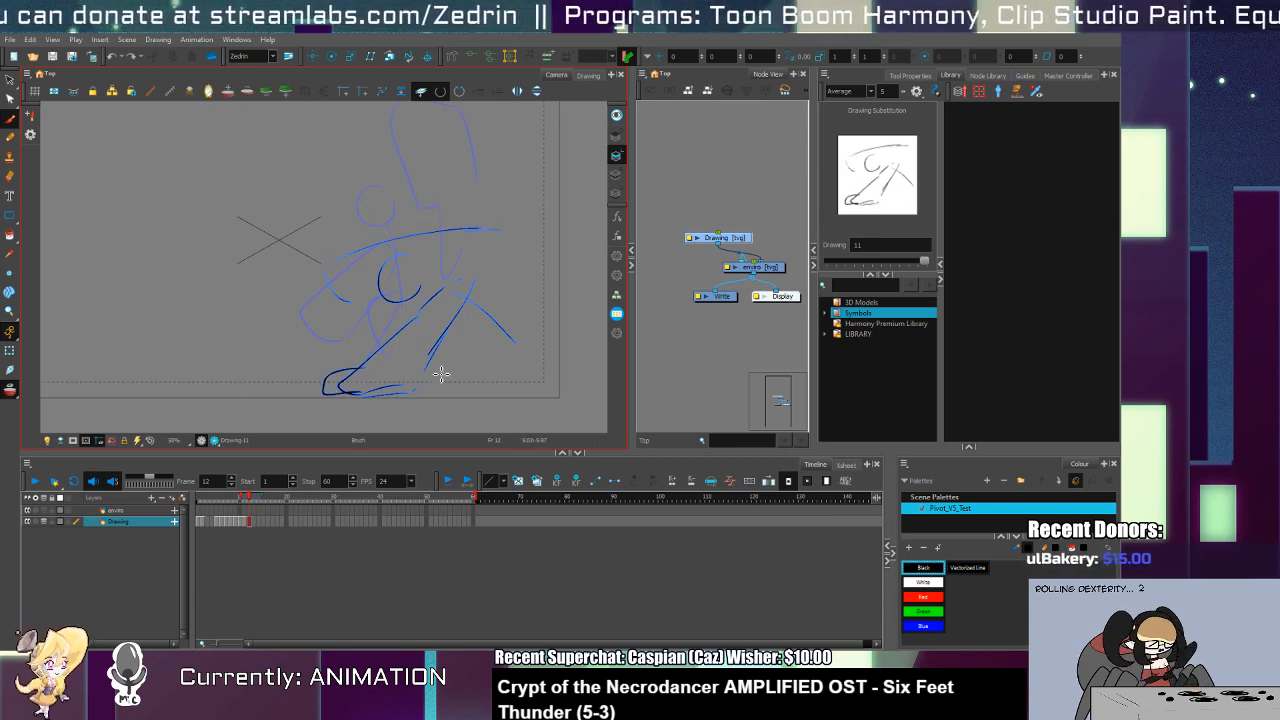
mouse_move(328, 272)
mouse_down()
mouse_move(345, 318)
mouse_move(381, 307)
mouse_move(364, 290)
mouse_move(372, 305)
mouse_up()
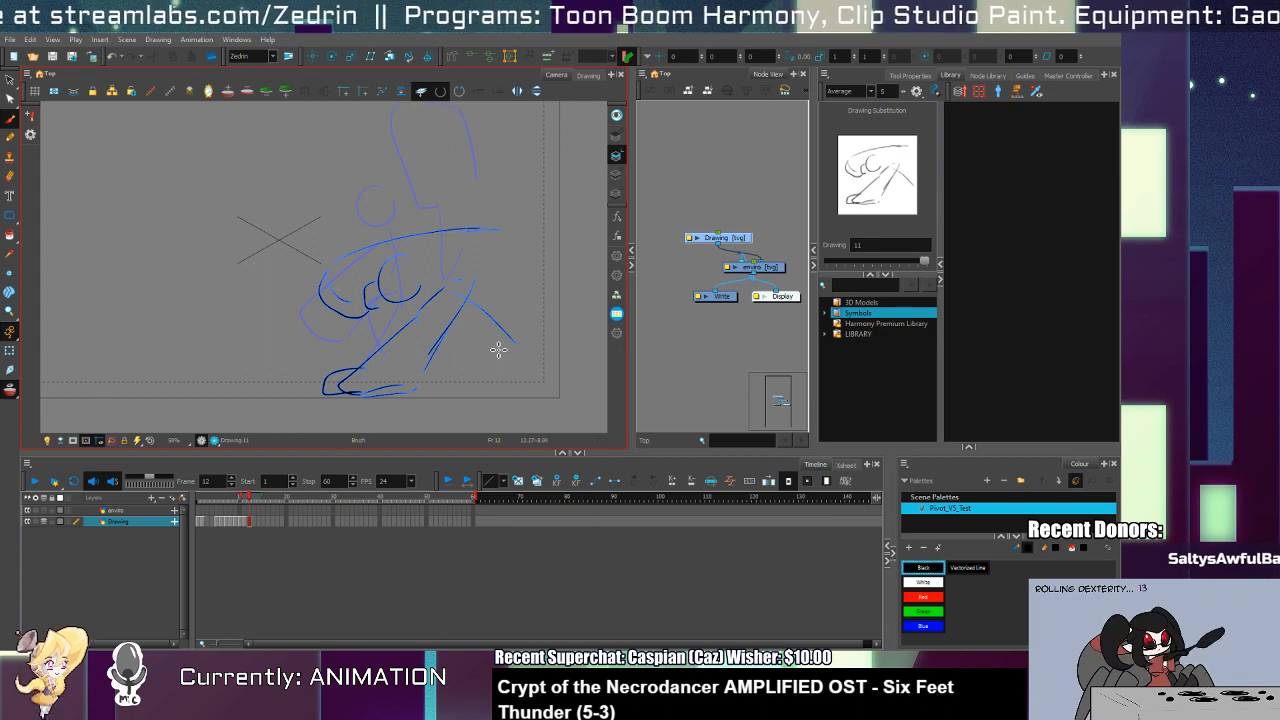
Step: Try out different lower-leg lines below the rear knee on frame 12
drag(499, 340, 465, 393)
key(ctrl+z)
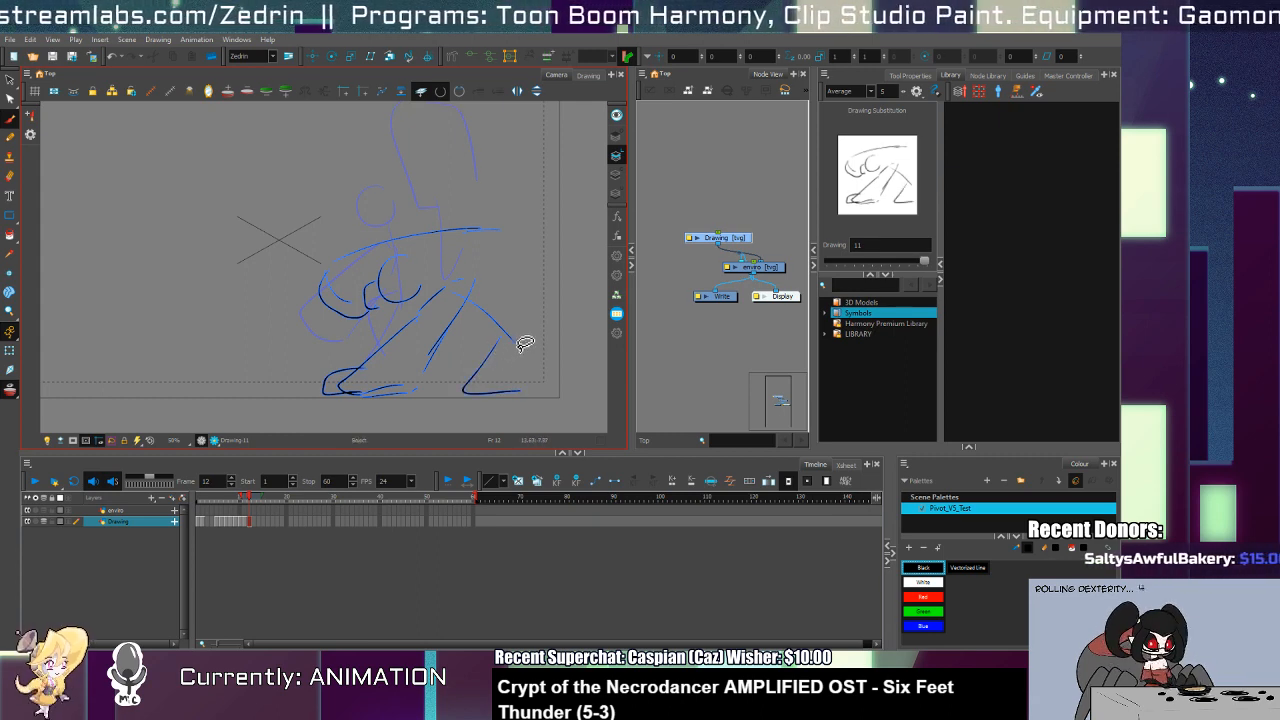
drag(500, 333, 502, 350)
key(ctrl+z)
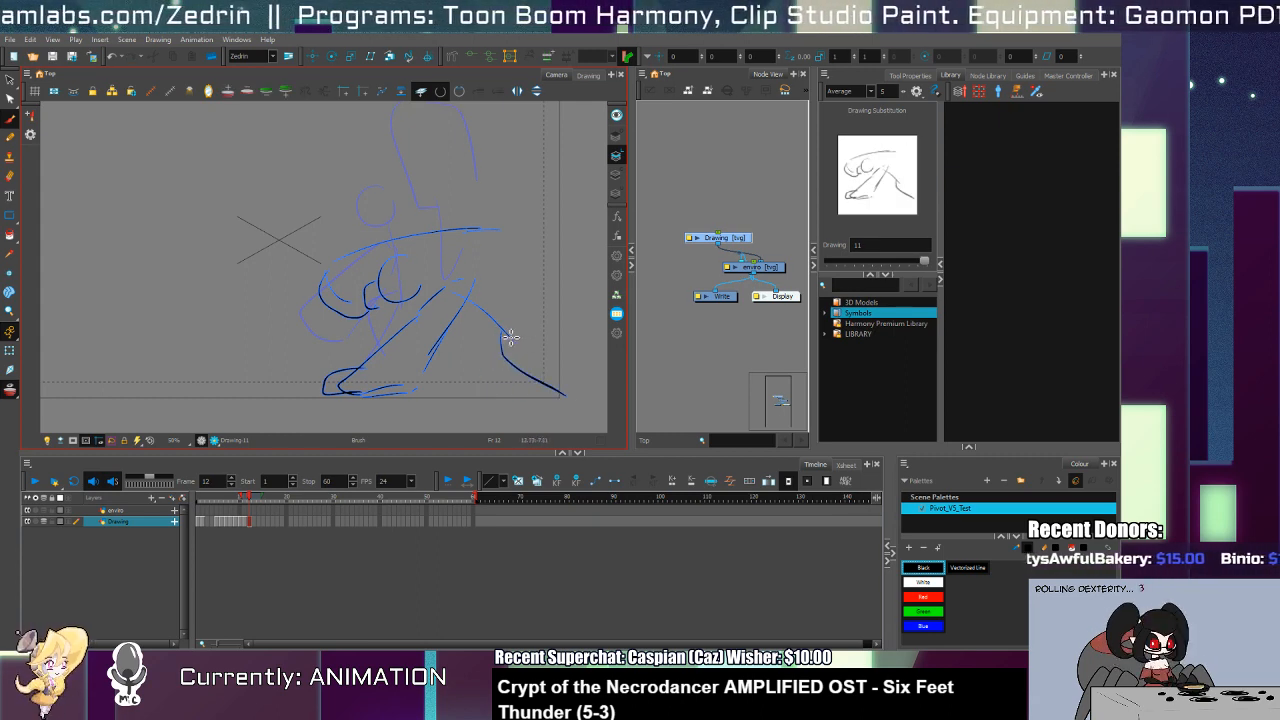
drag(480, 305, 516, 340)
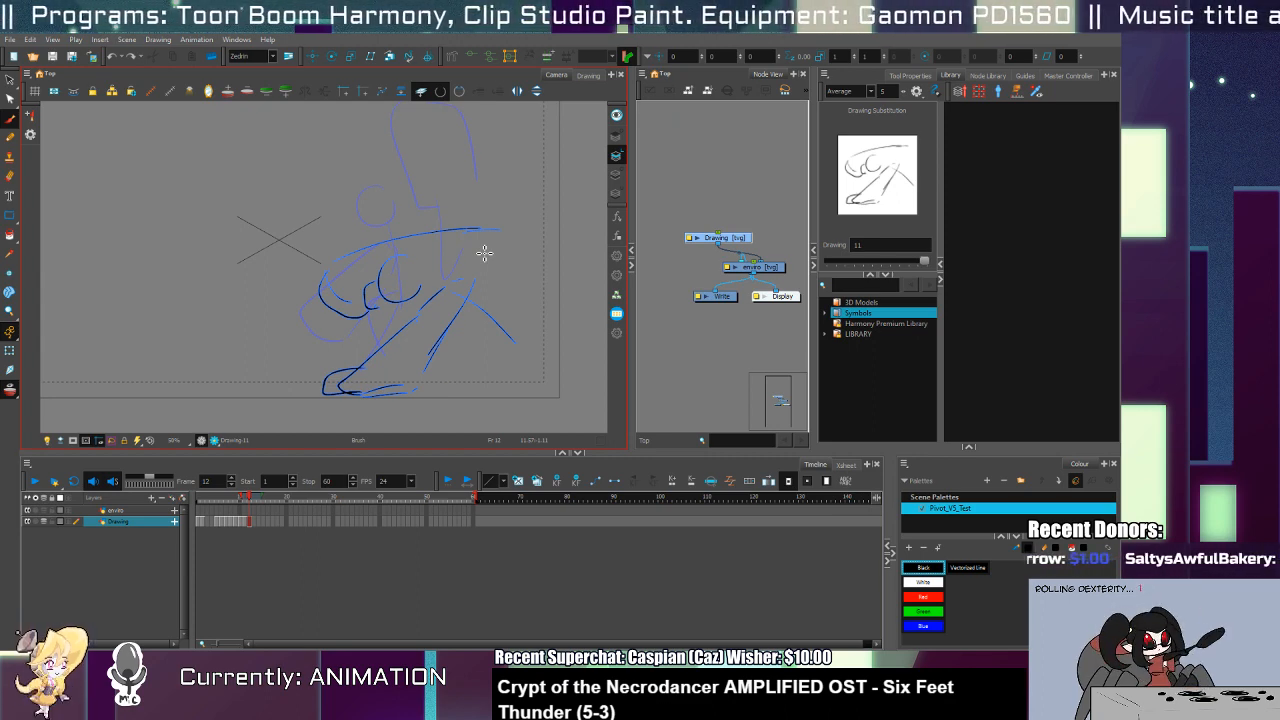
Step: On frame 12, draw the bent rear leg's inner contour, the knee corner, and the lower leg with its foot stretched back
key(alt+s)
click(514, 336)
mouse_move(528, 342)
mouse_down()
mouse_move(505, 314)
mouse_move(472, 325)
mouse_move(420, 398)
mouse_up()
key(alt+b)
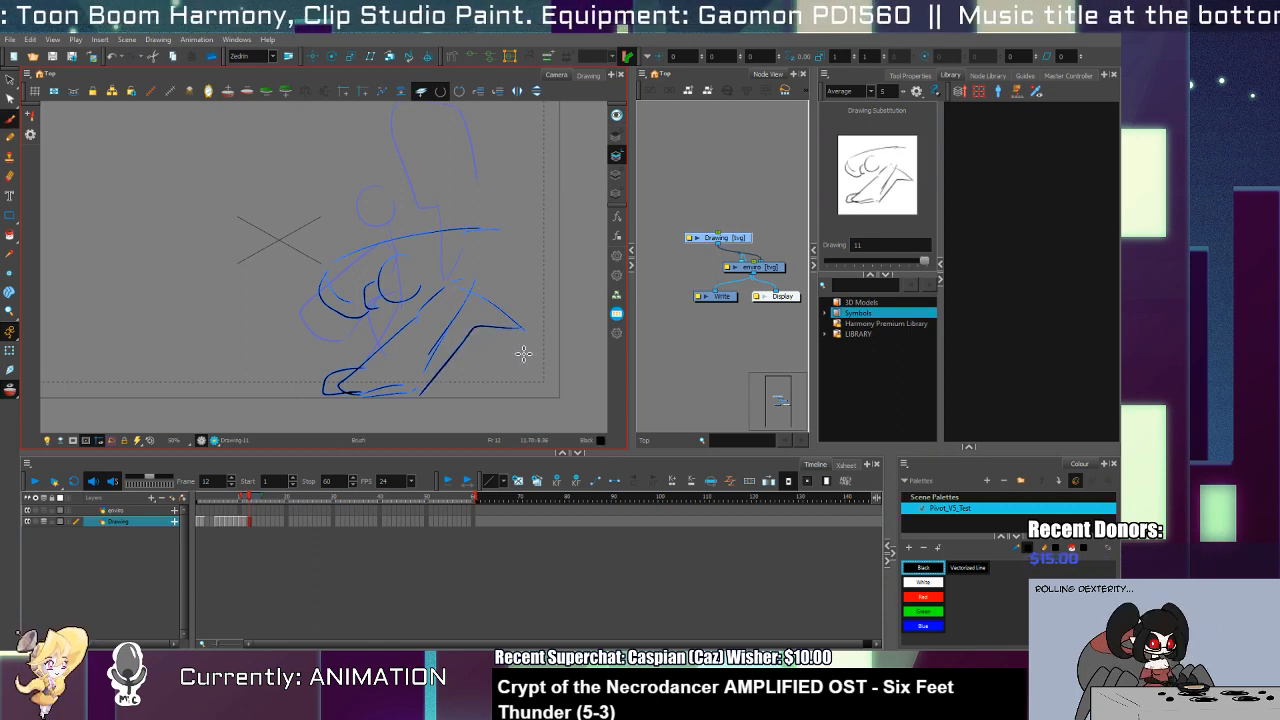
mouse_move(522, 332)
mouse_down()
mouse_move(506, 372)
mouse_move(576, 390)
mouse_up()
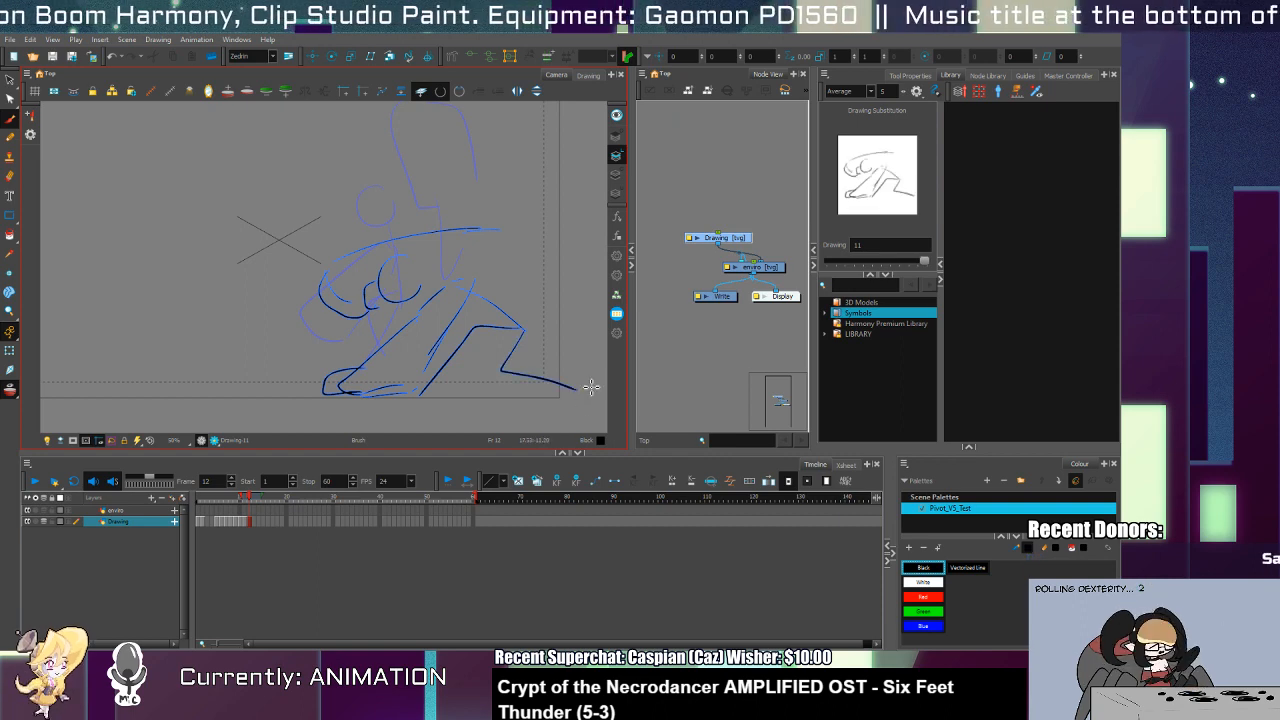
mouse_move(450, 341)
mouse_down()
mouse_move(488, 351)
mouse_move(498, 383)
mouse_up()
Step: Step back and forth through frames 5 to 12 to review the flow of the rough punching poses
key(alt+z)
alt+click(492, 380)
drag(506, 324, 450, 305)
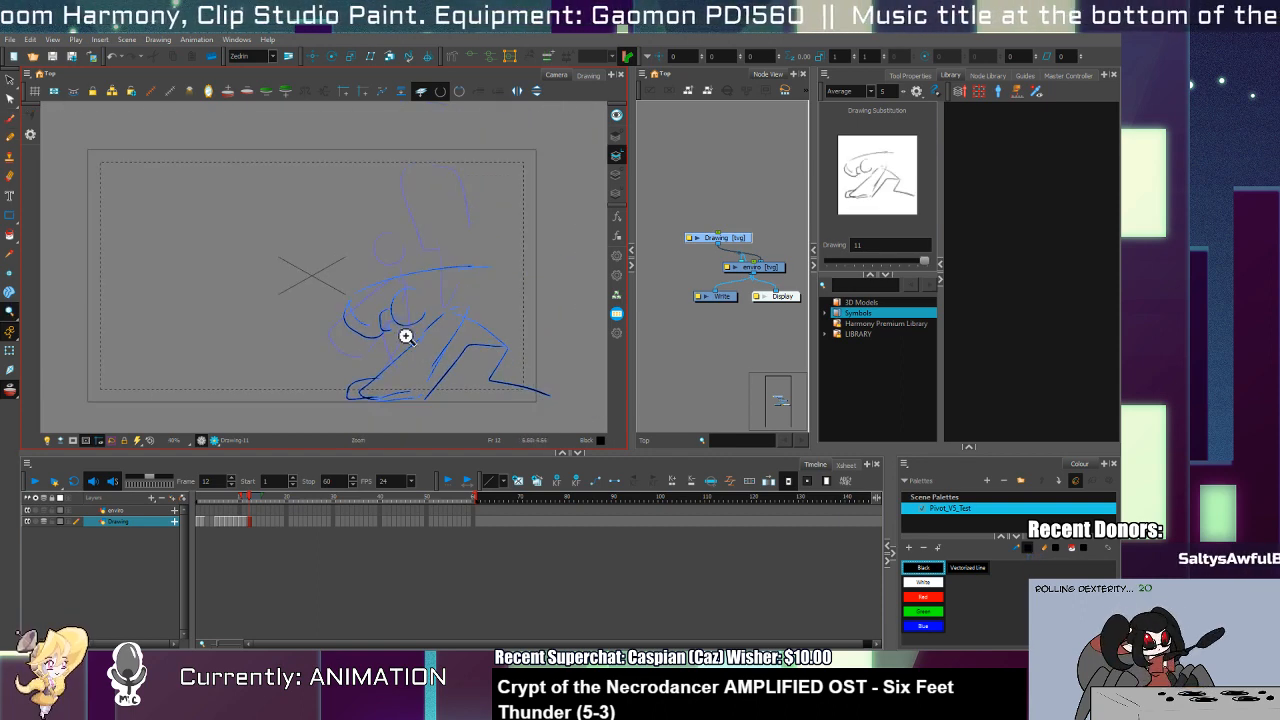
key(comma)
key(comma)
key(comma)
key(comma)
key(comma)
key(comma)
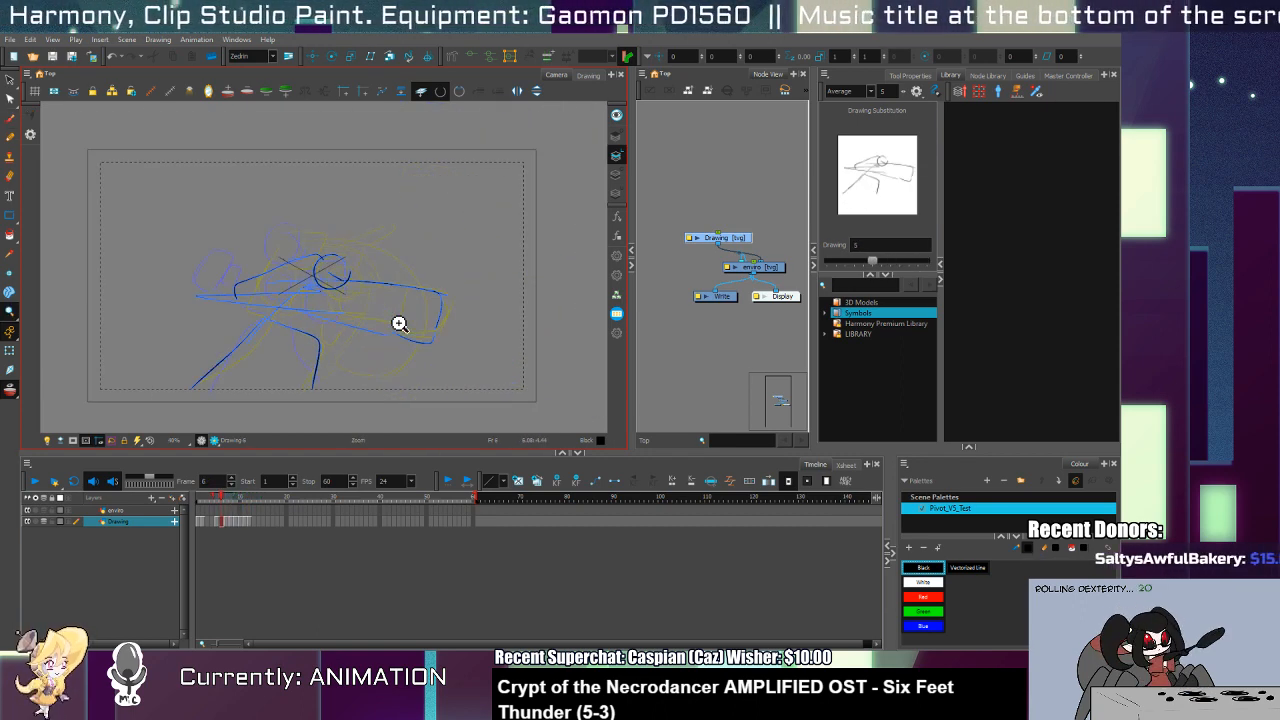
key(period)
key(comma)
key(period)
key(period)
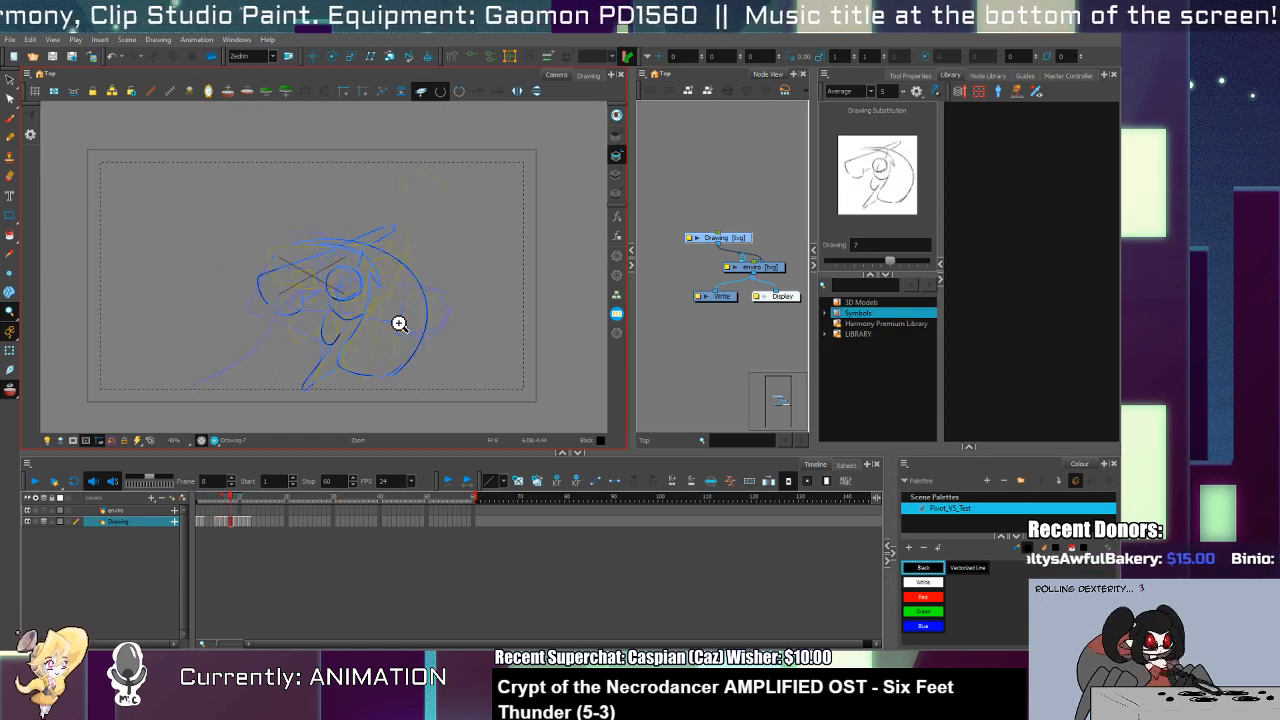
key(period)
key(period)
key(period)
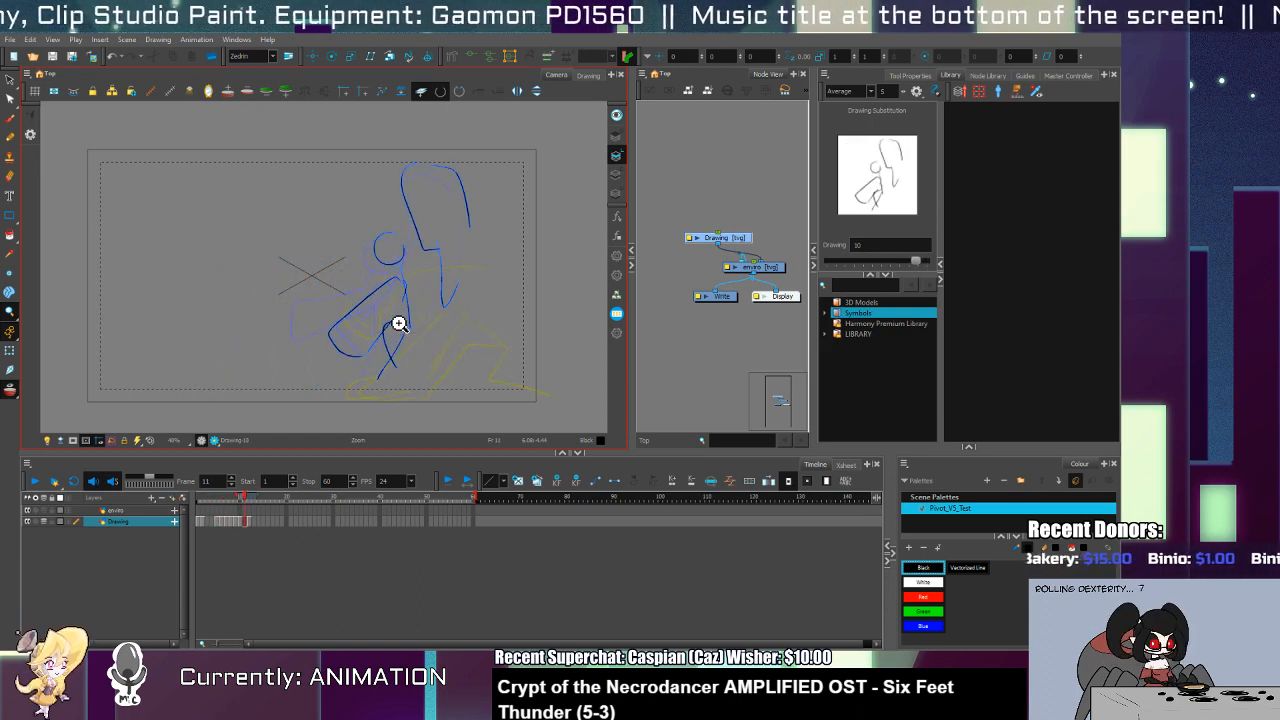
key(comma)
key(comma)
key(comma)
key(comma)
key(comma)
key(comma)
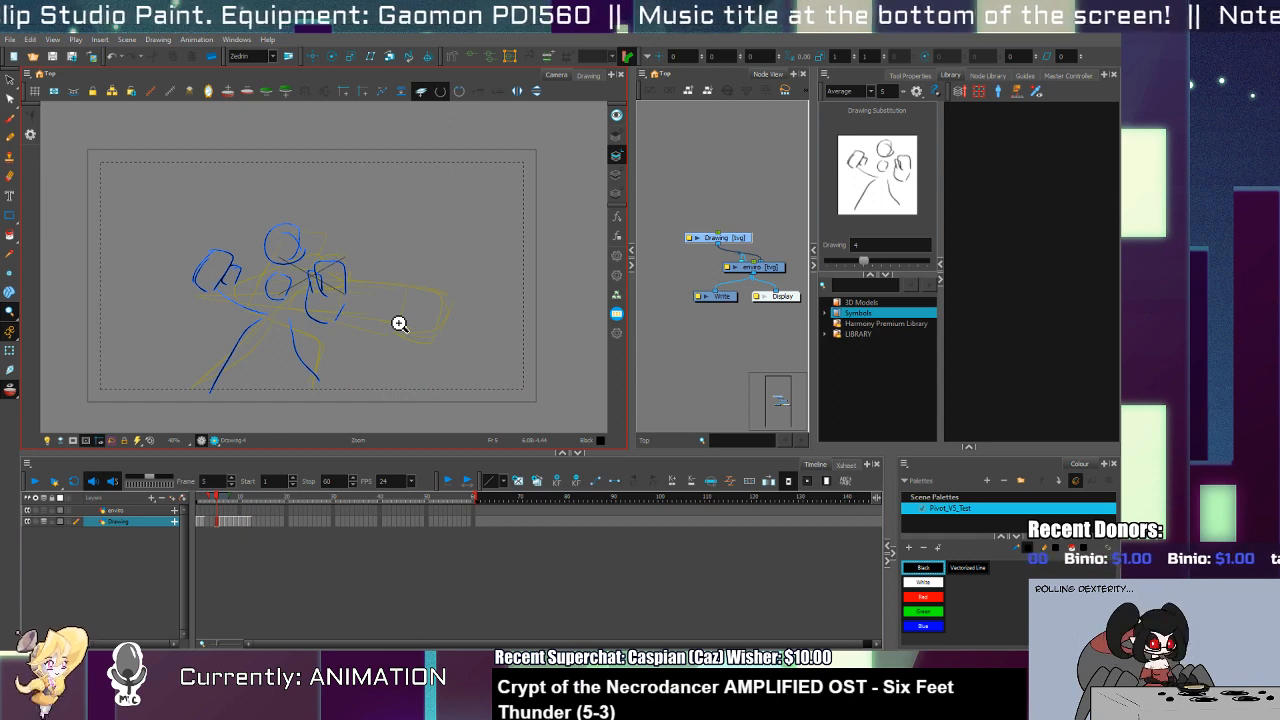
Step: Import the Pivot_V5_Rig.tpl template from the library's Bot_Rigs folder into the timeline above the Drawing layer
click(825, 334)
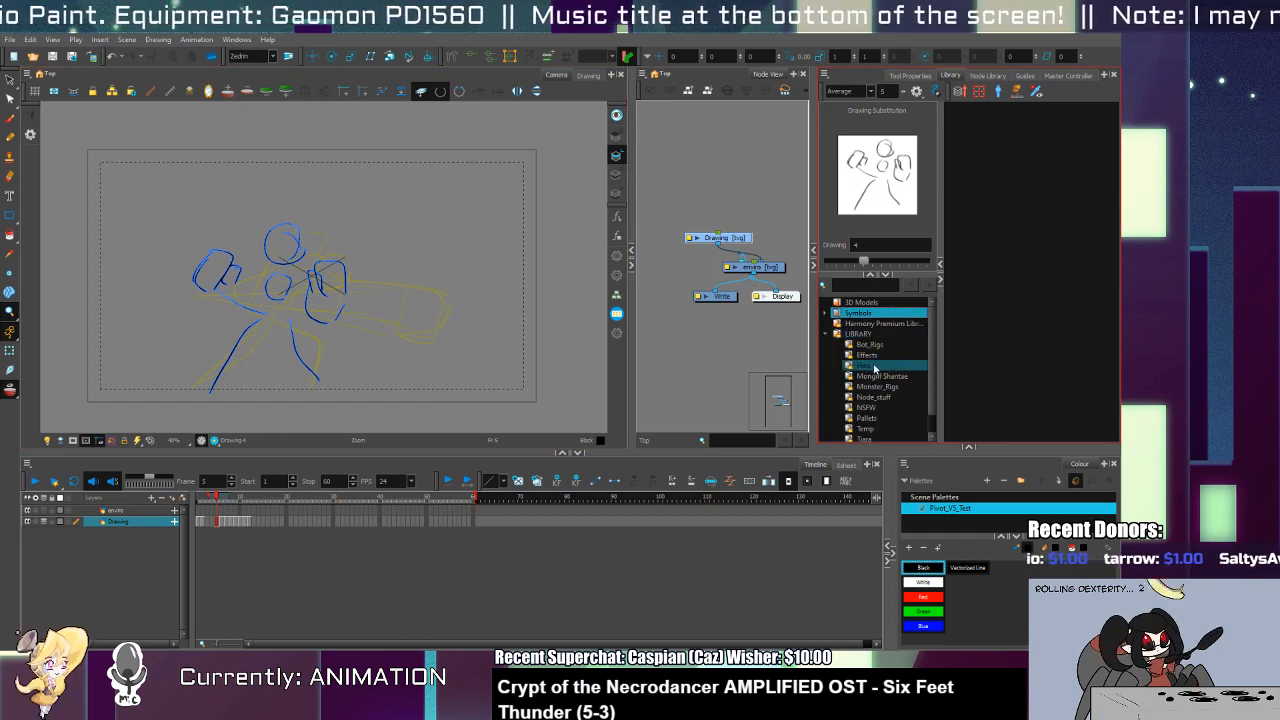
click(872, 344)
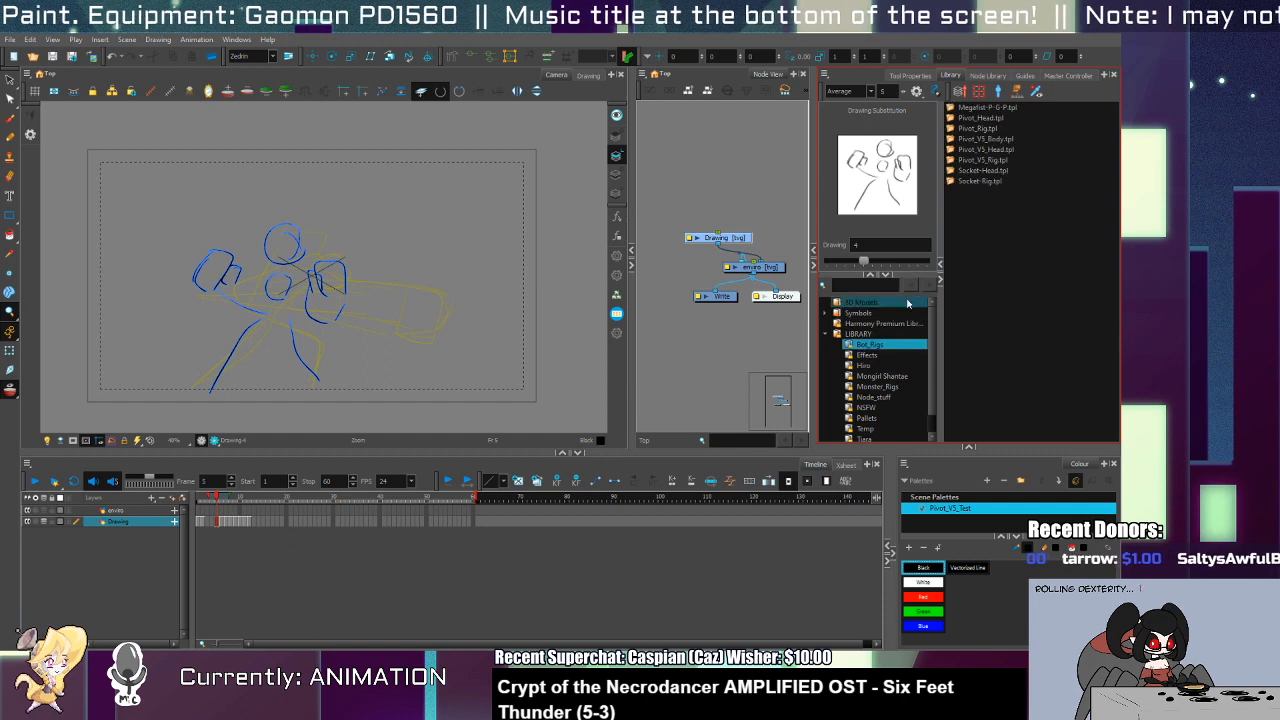
click(985, 139)
click(995, 150)
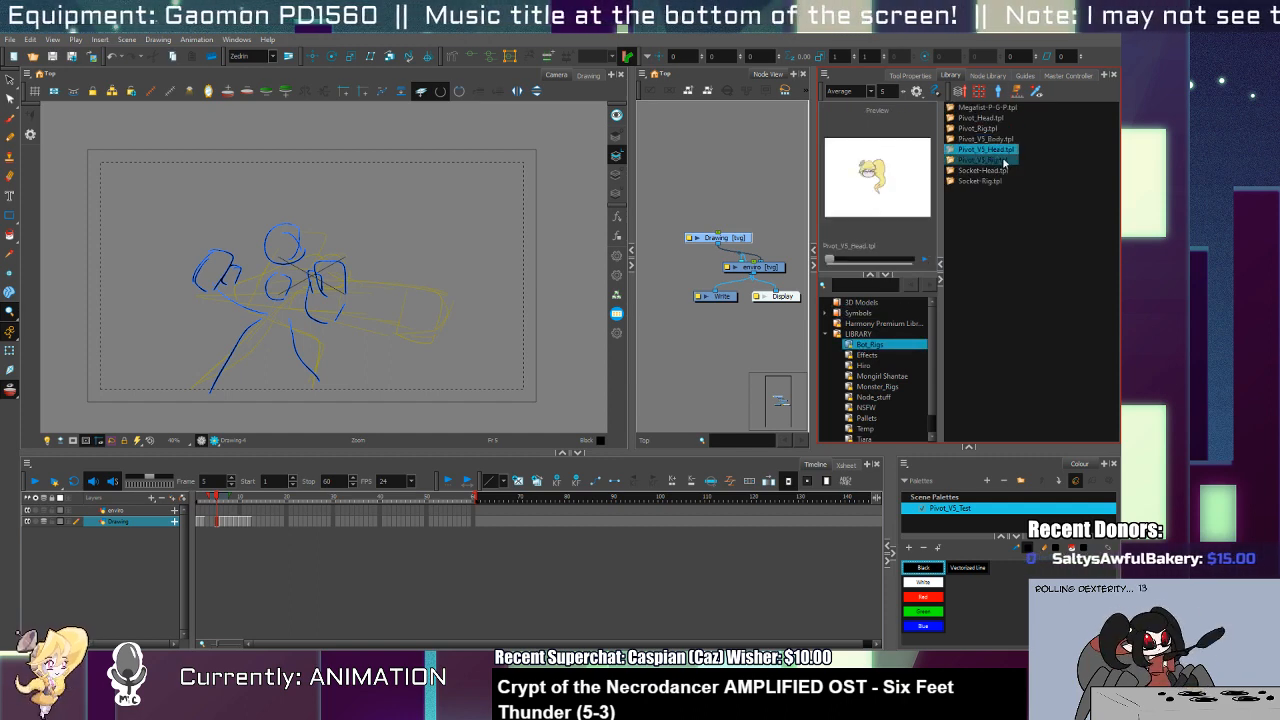
click(1005, 162)
mouse_move(998, 166)
mouse_down()
mouse_move(479, 445)
mouse_move(147, 528)
mouse_move(183, 557)
mouse_up()
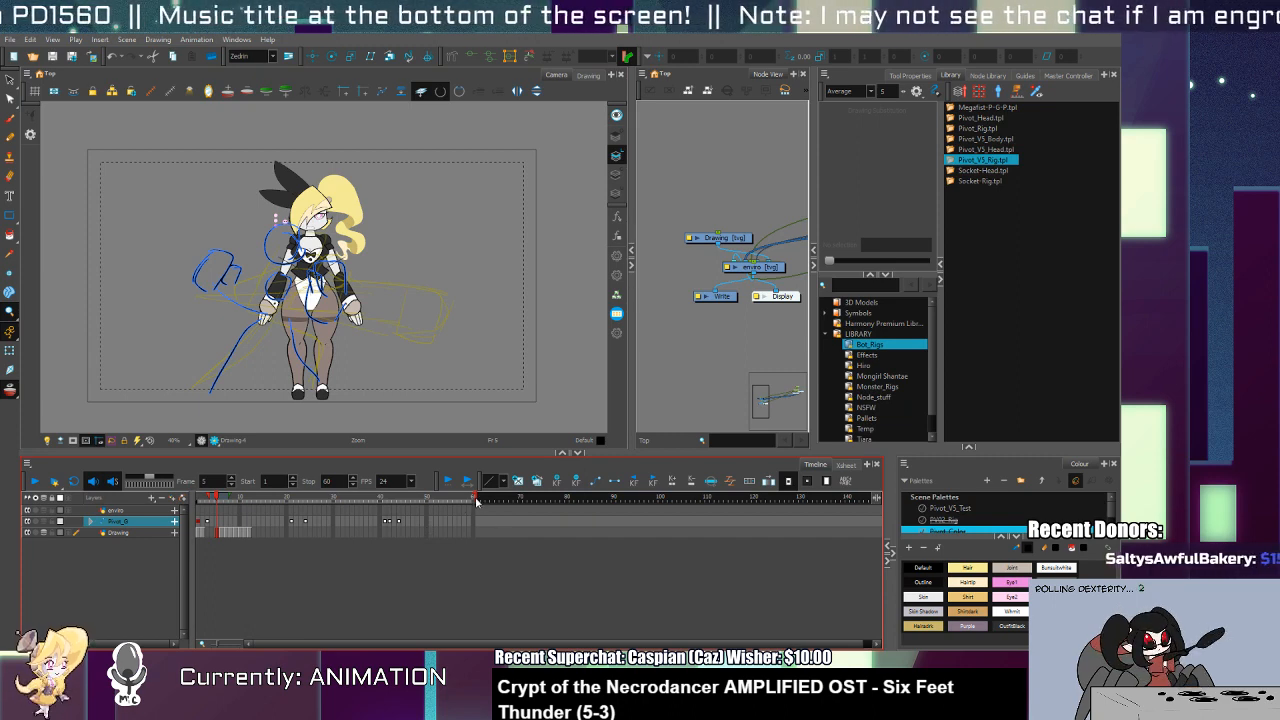
Step: Select the rig layer's cells across the full timeline and delete all their keyframes and exposure
mouse_move(476, 502)
mouse_down()
mouse_move(894, 507)
mouse_move(694, 528)
mouse_move(155, 529)
mouse_move(213, 527)
mouse_move(203, 524)
mouse_up()
click(825, 521)
click(825, 500)
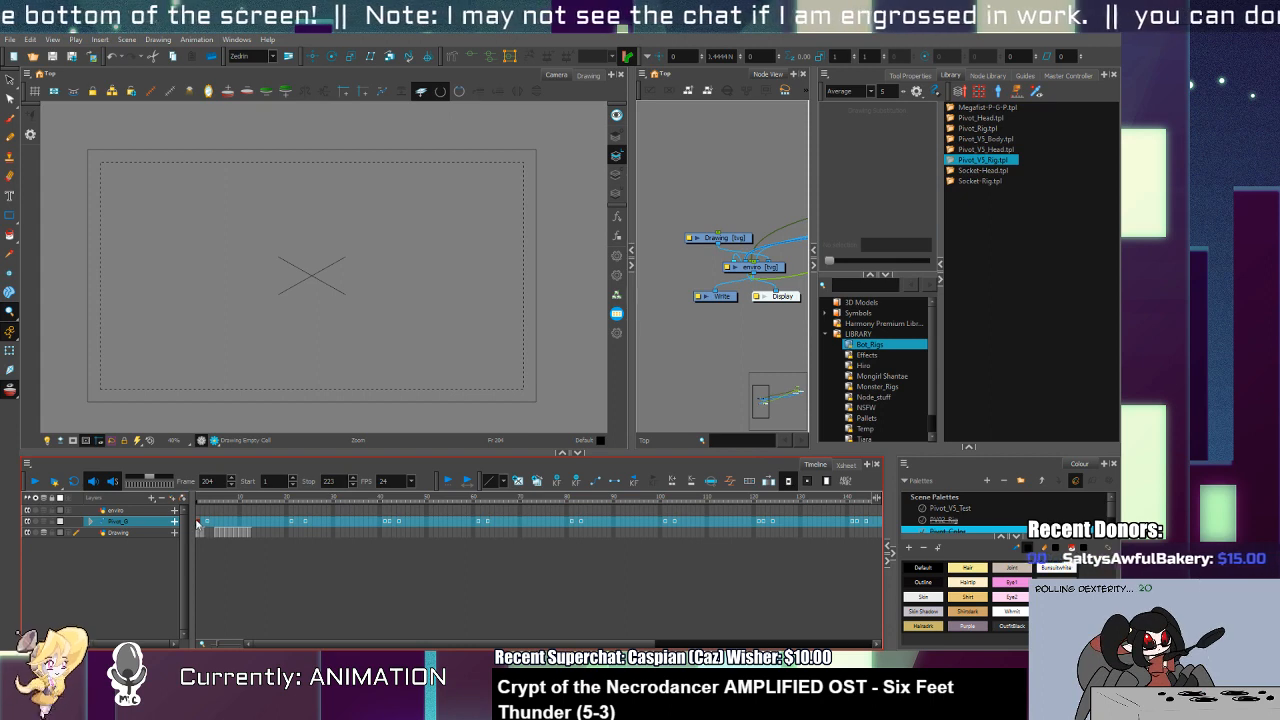
key(Delete)
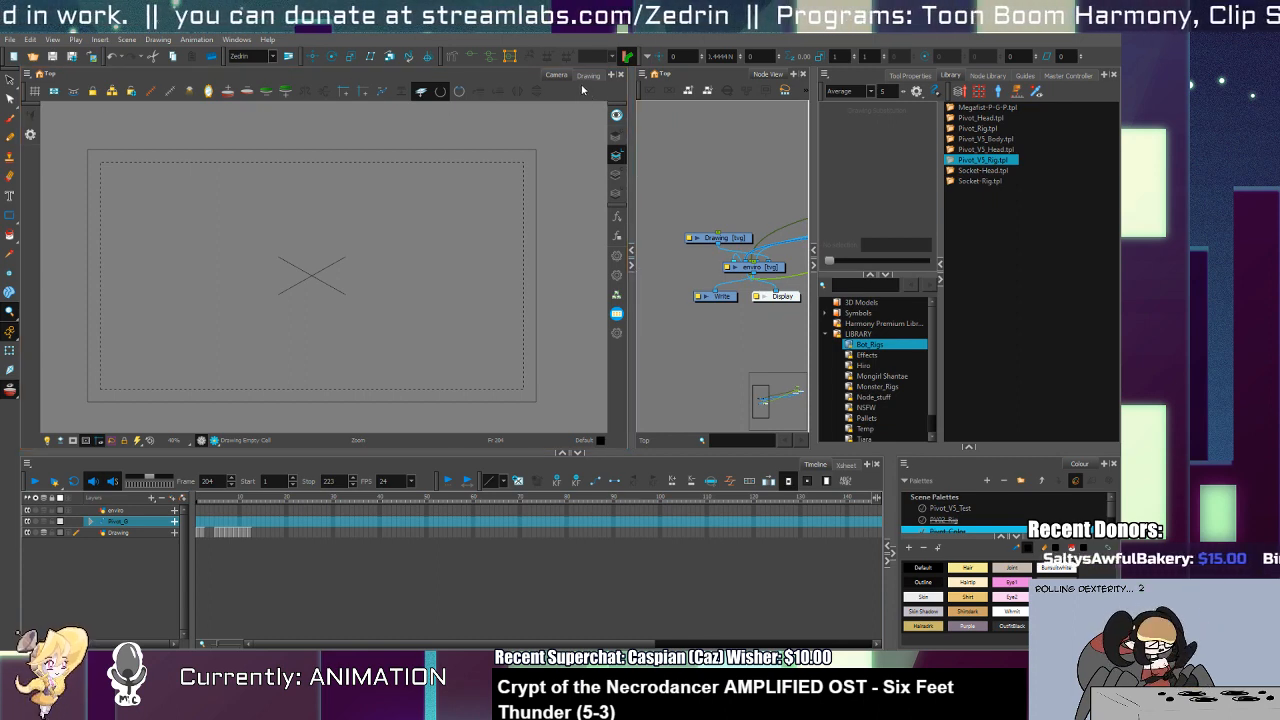
Step: Paste the copied three-quarter rig pose onto the rig layer at frame 5
click(200, 531)
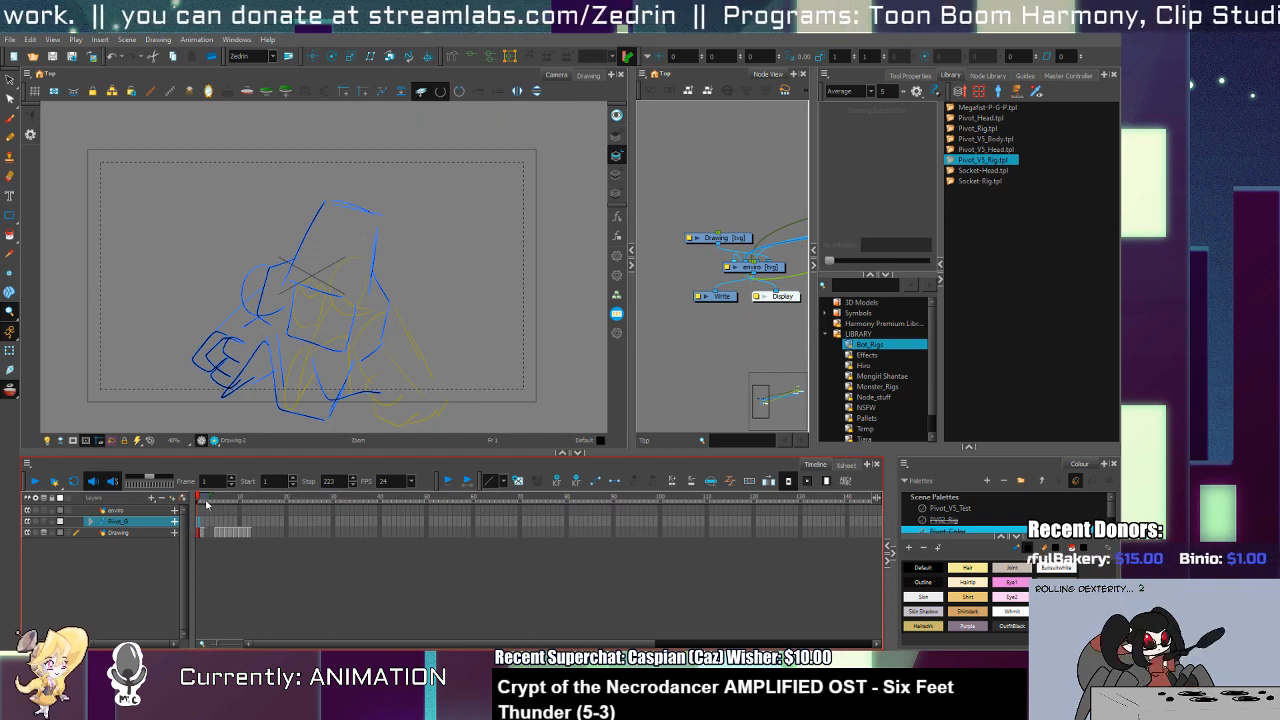
click(215, 498)
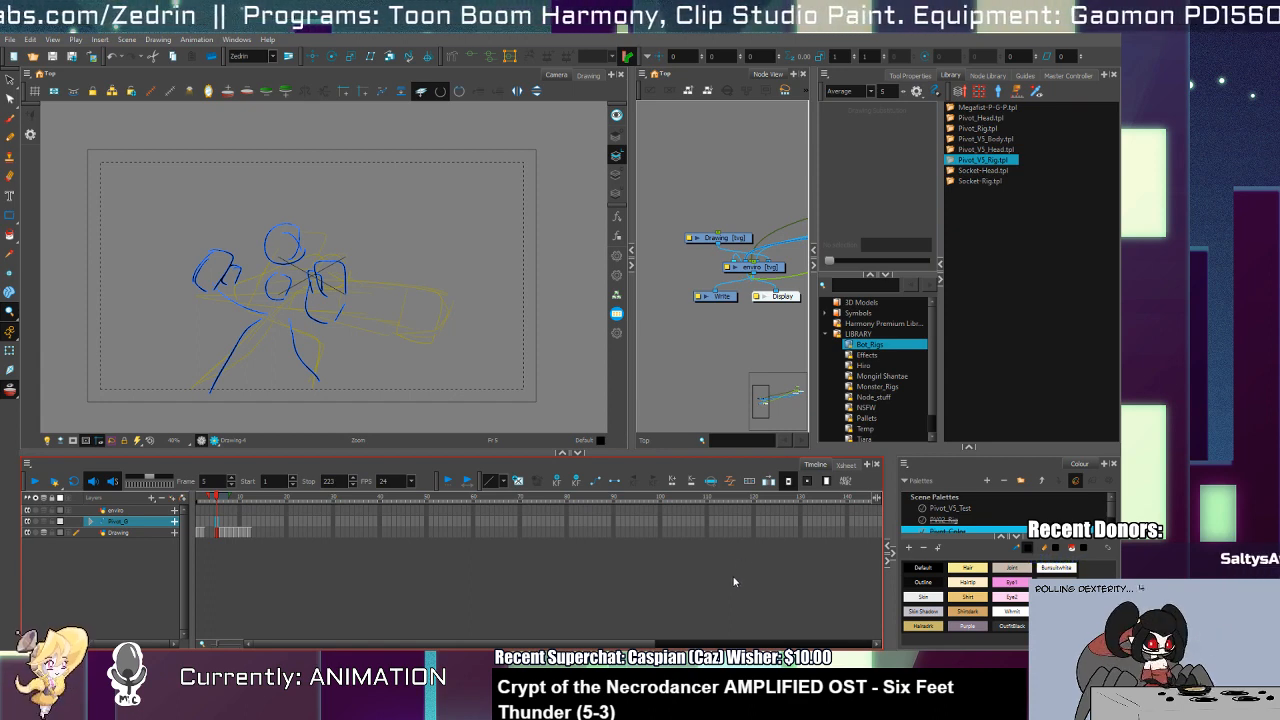
key(ctrl+v)
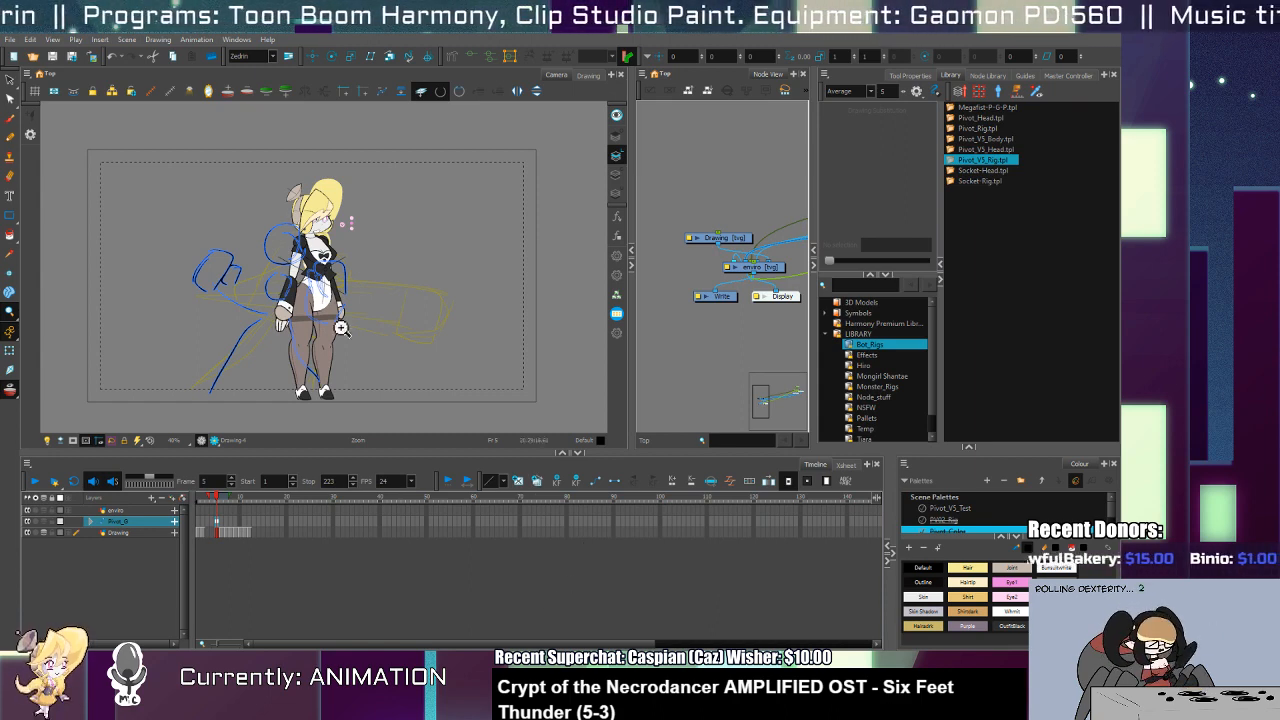
Step: Select the Pivot_V5_Body.tpl template in the library and expand the Pivot_G layer to its head and body sublayers
scroll(325, 250, up, 1)
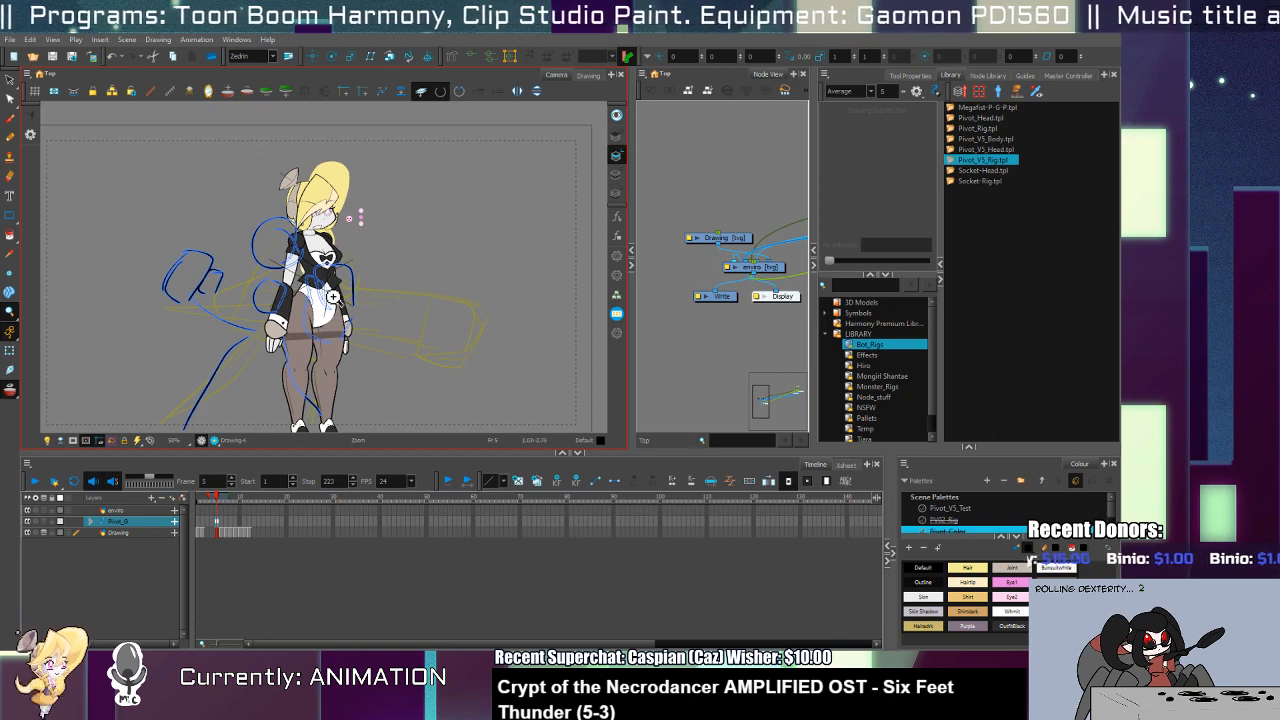
click(950, 140)
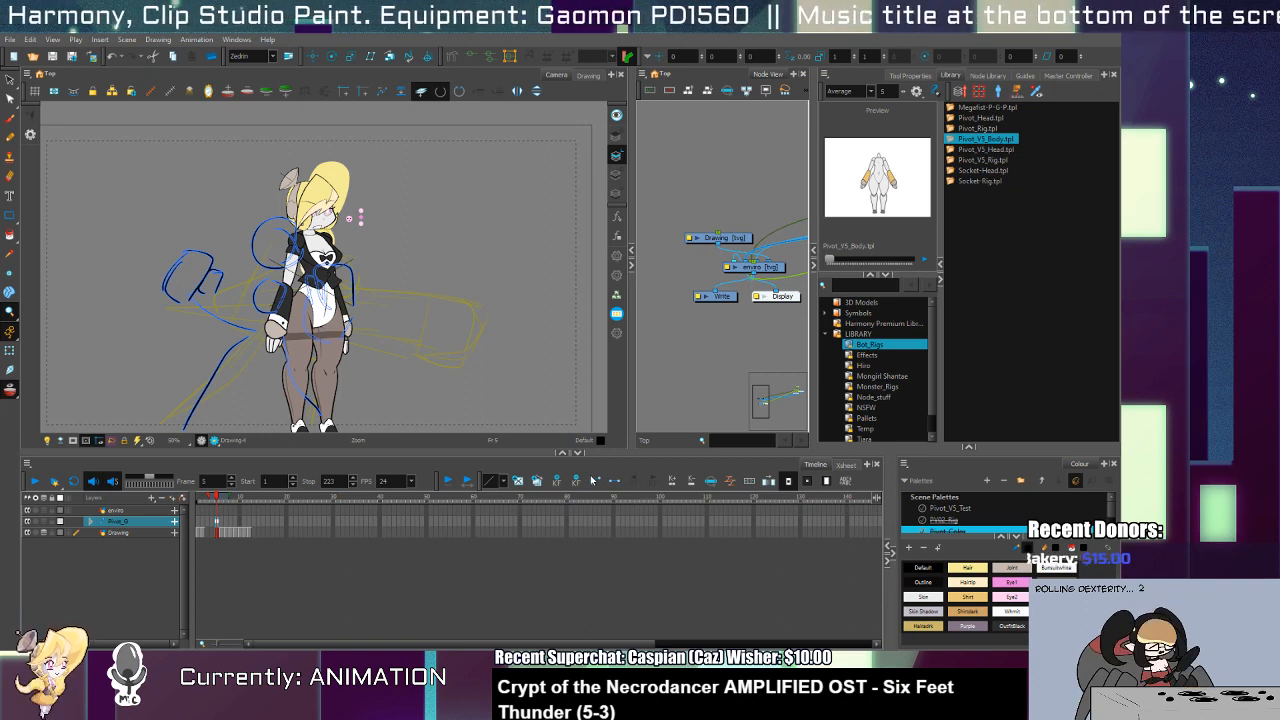
click(722, 579)
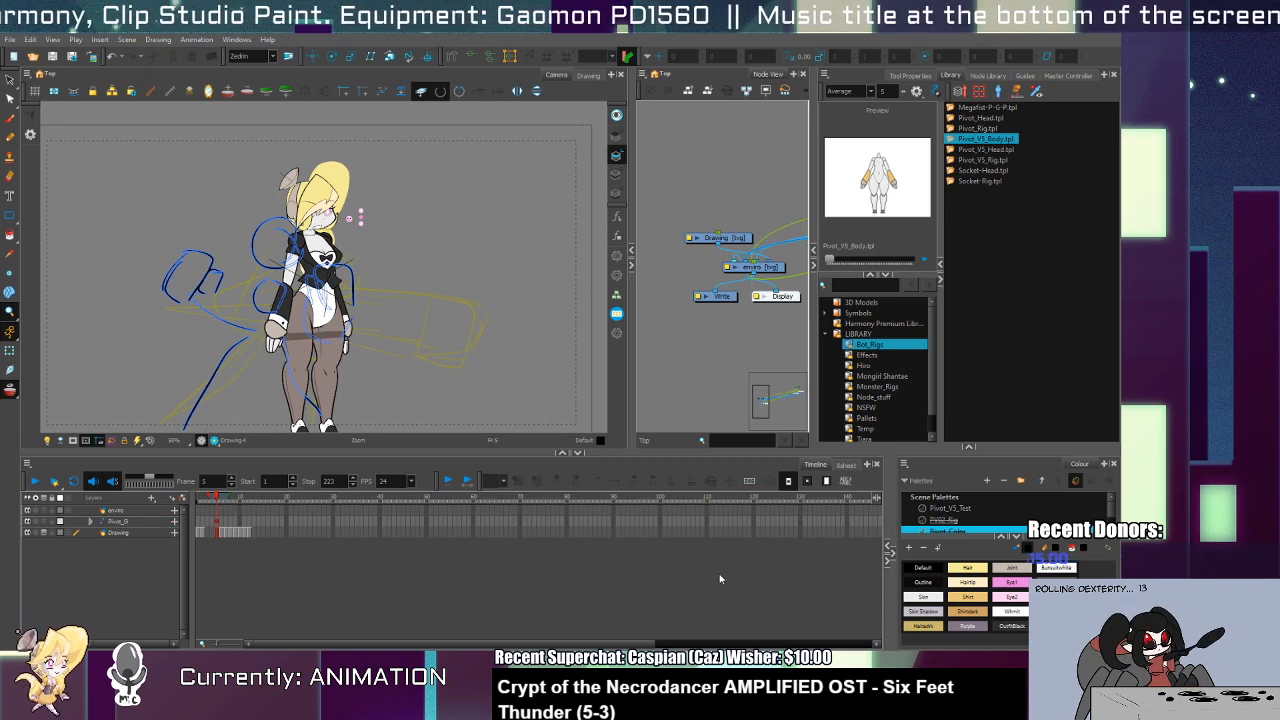
click(91, 521)
drag(160, 555, 190, 538)
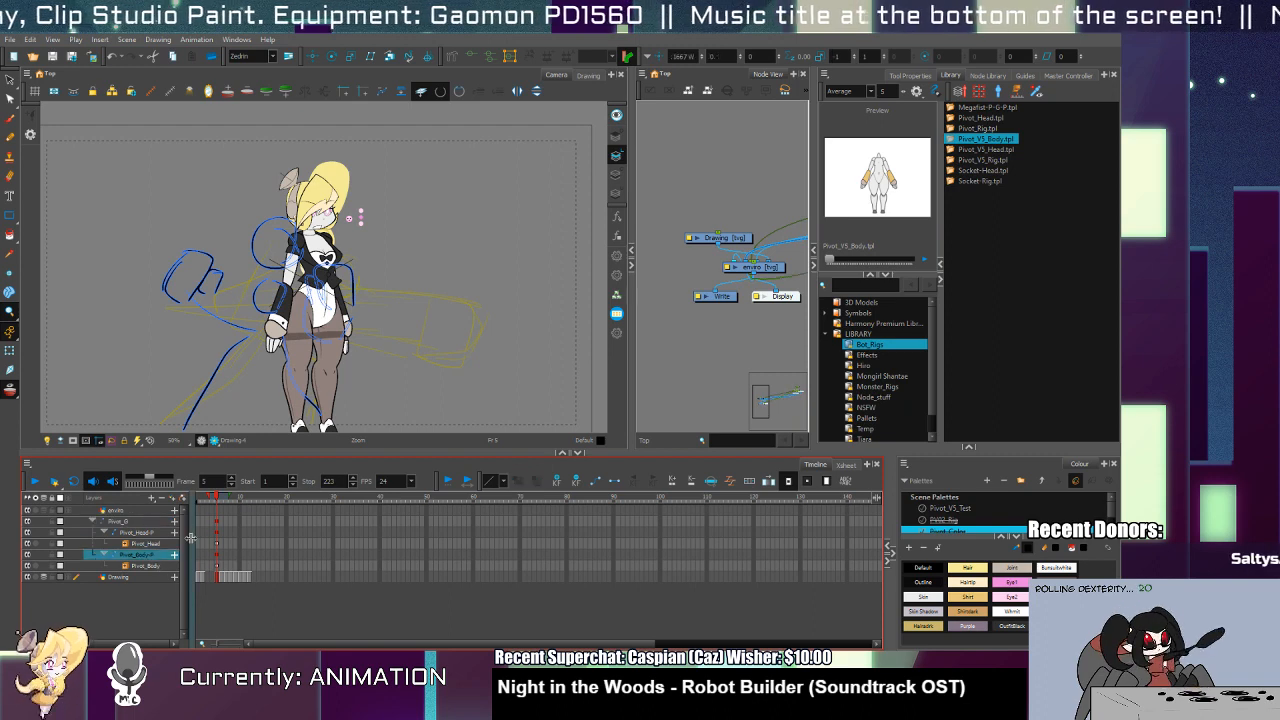
click(734, 581)
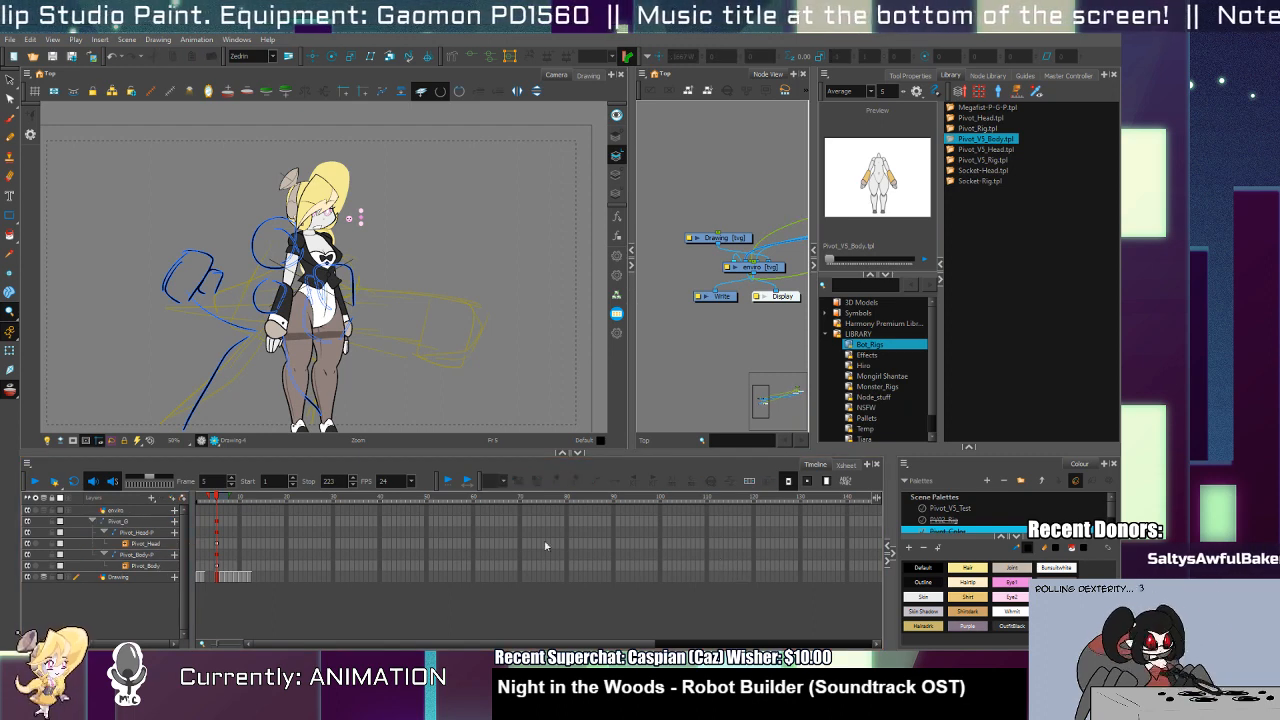
Step: Select the Pivot_Body-P peg at frame 5 and flip the body horizontally
click(145, 555)
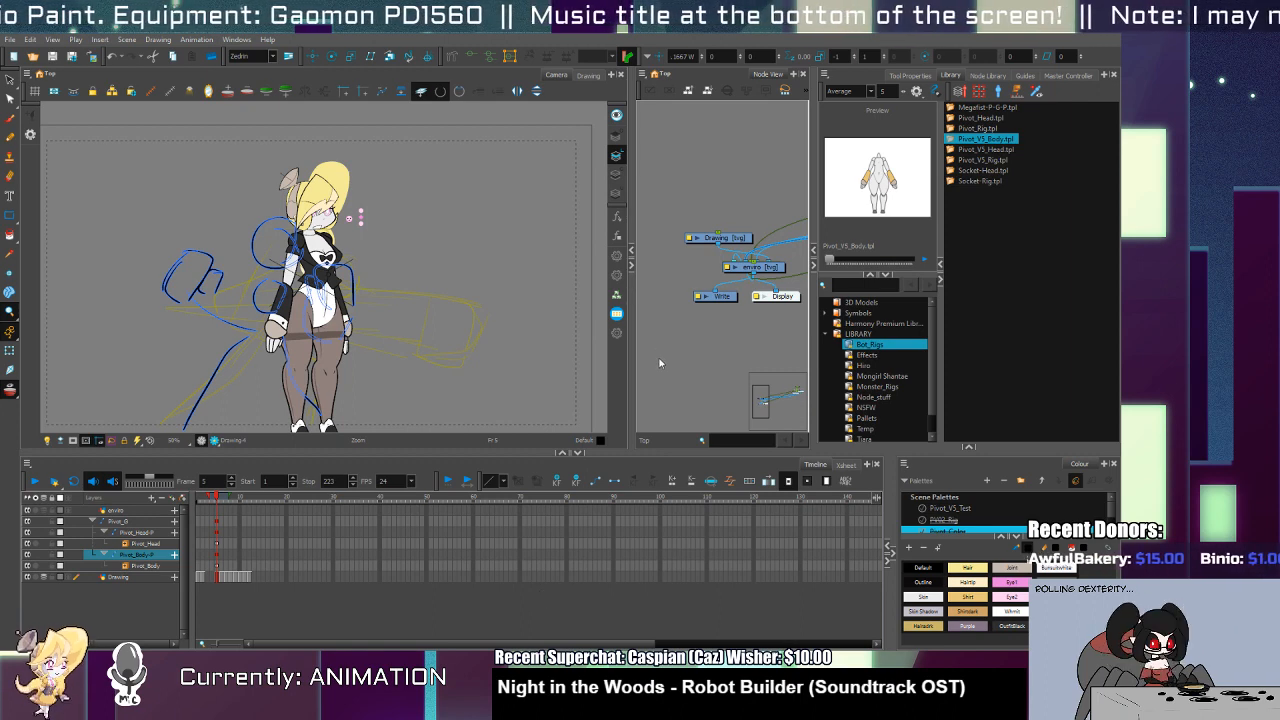
click(180, 566)
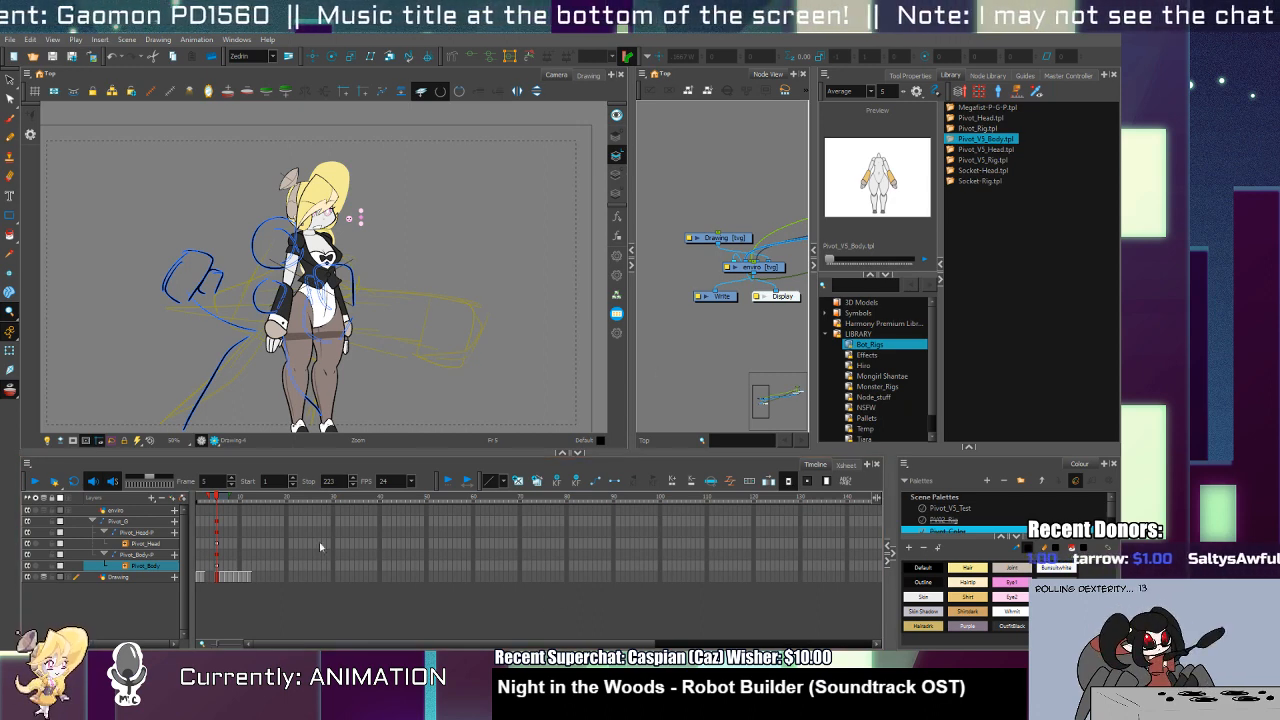
key(shift+t)
click(217, 553)
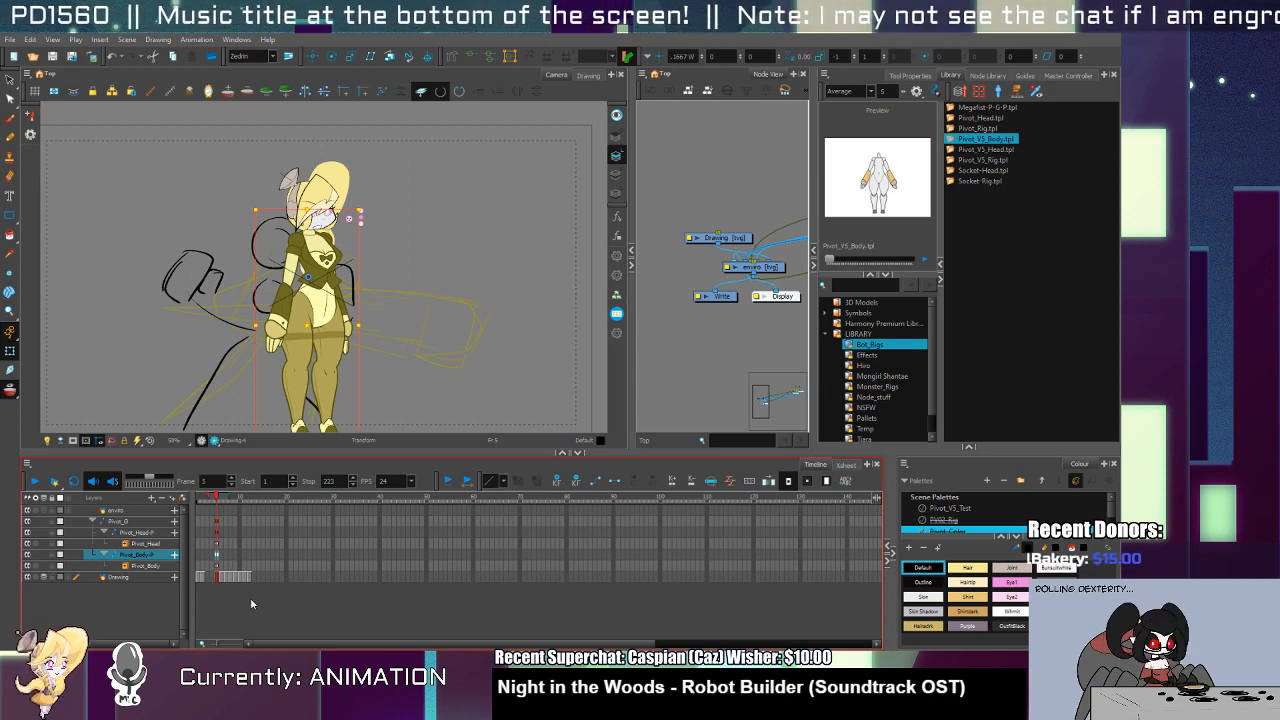
click(305, 90)
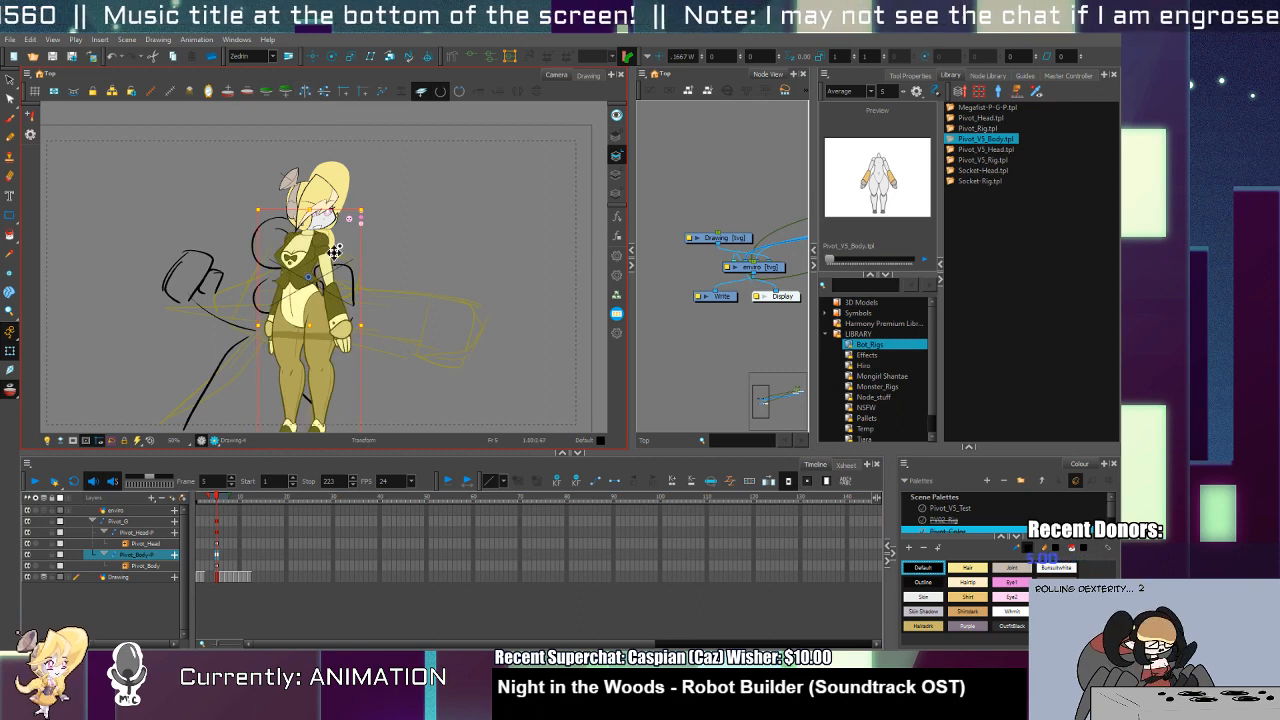
Step: Tilt the skull slightly downward and rotate the face control to match, adjusting the head's pose at frame 5
scroll(335, 250, up, 4)
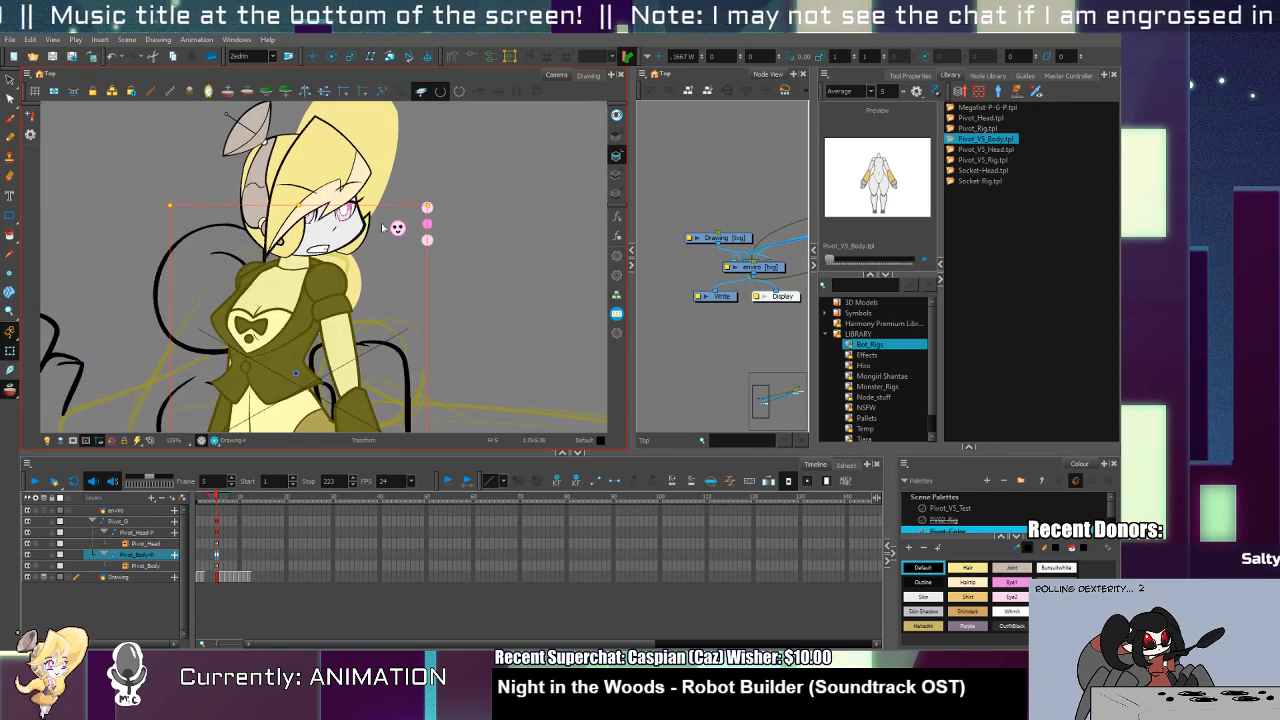
click(382, 228)
drag(451, 262, 442, 274)
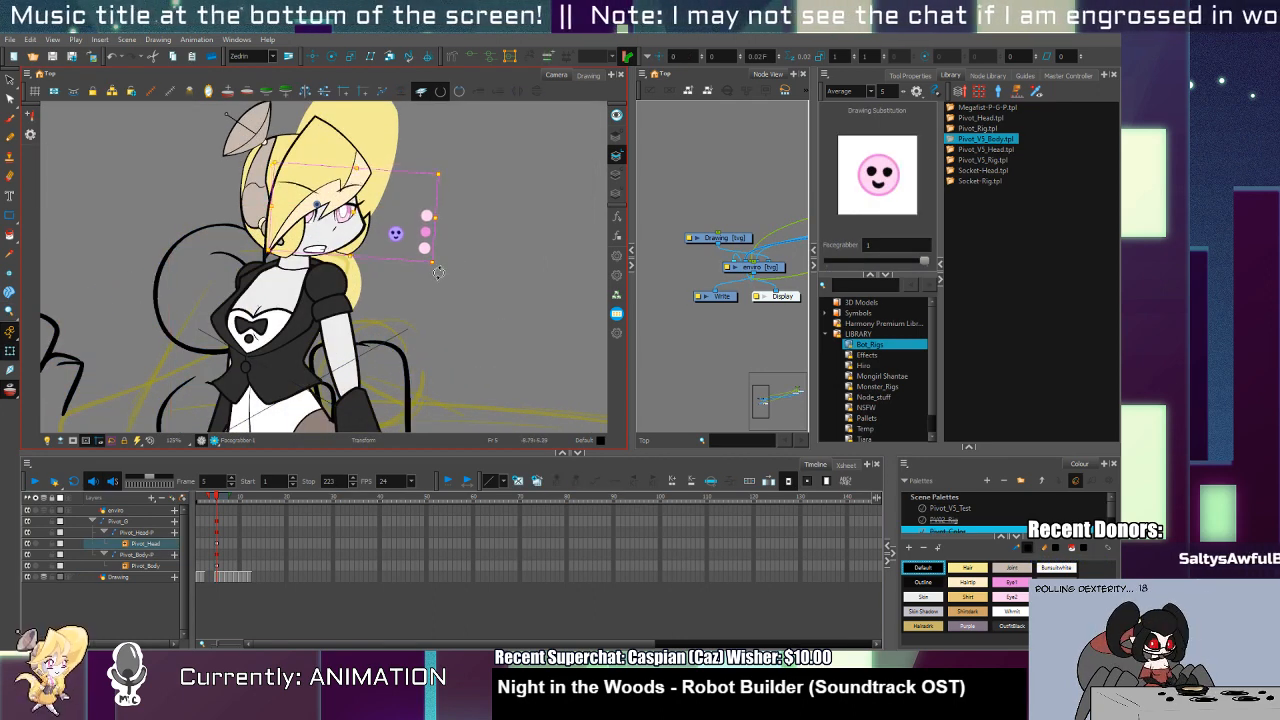
click(350, 248)
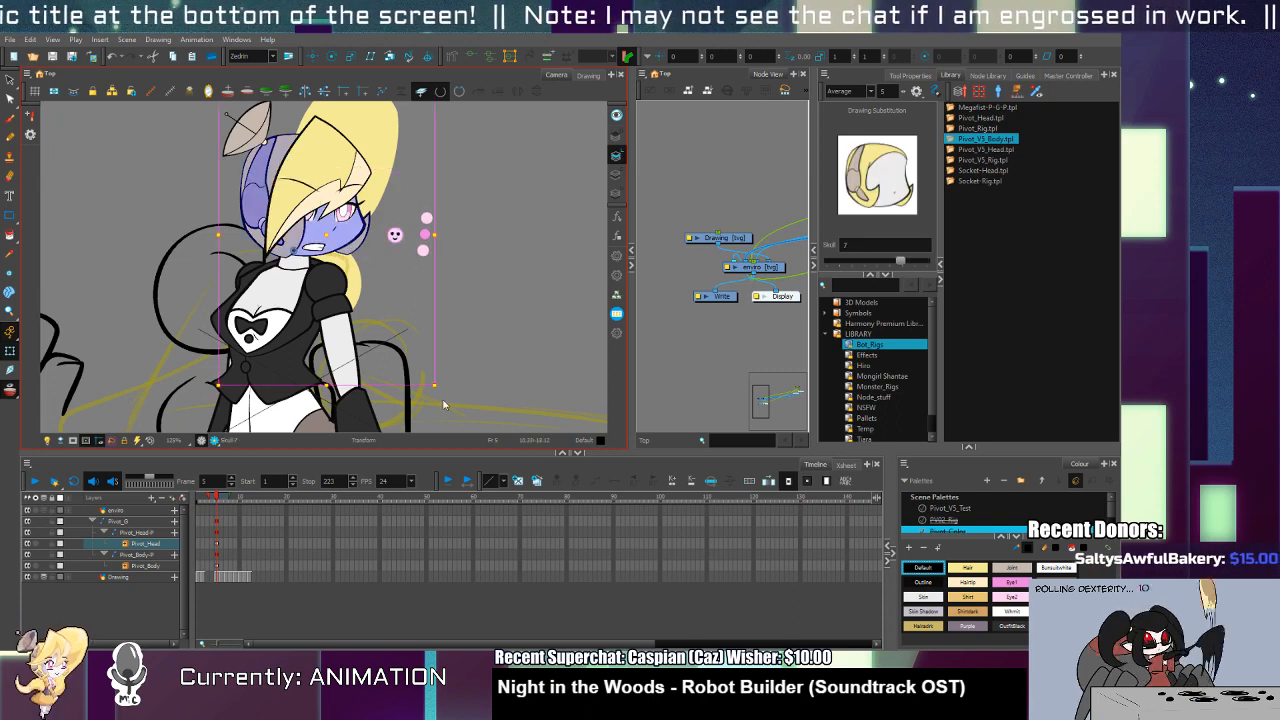
drag(441, 389, 420, 409)
drag(338, 249, 331, 247)
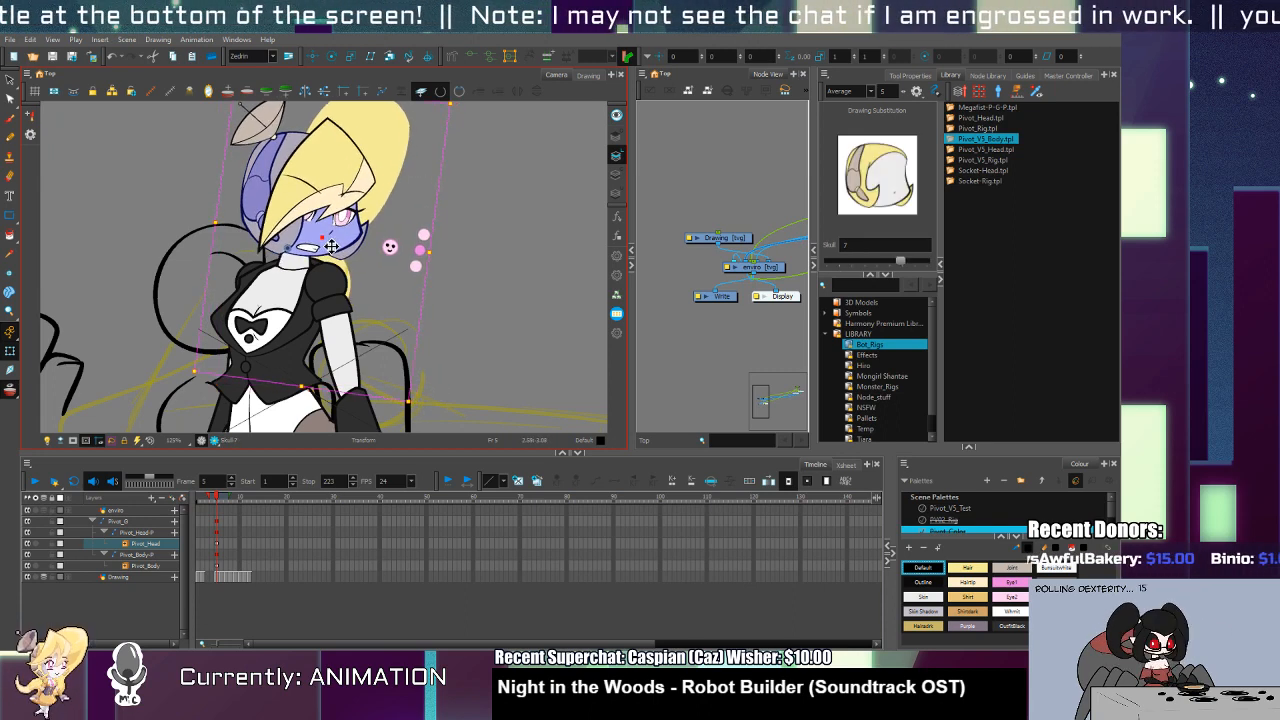
click(405, 252)
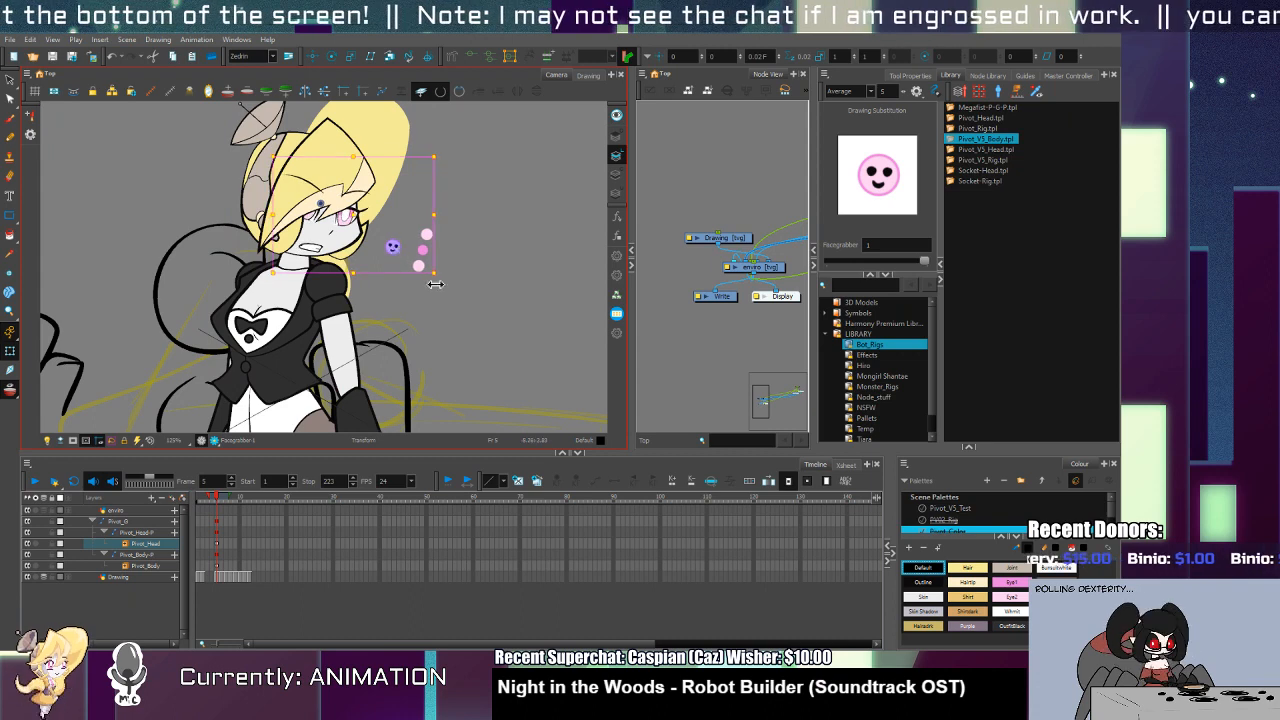
drag(436, 284, 442, 264)
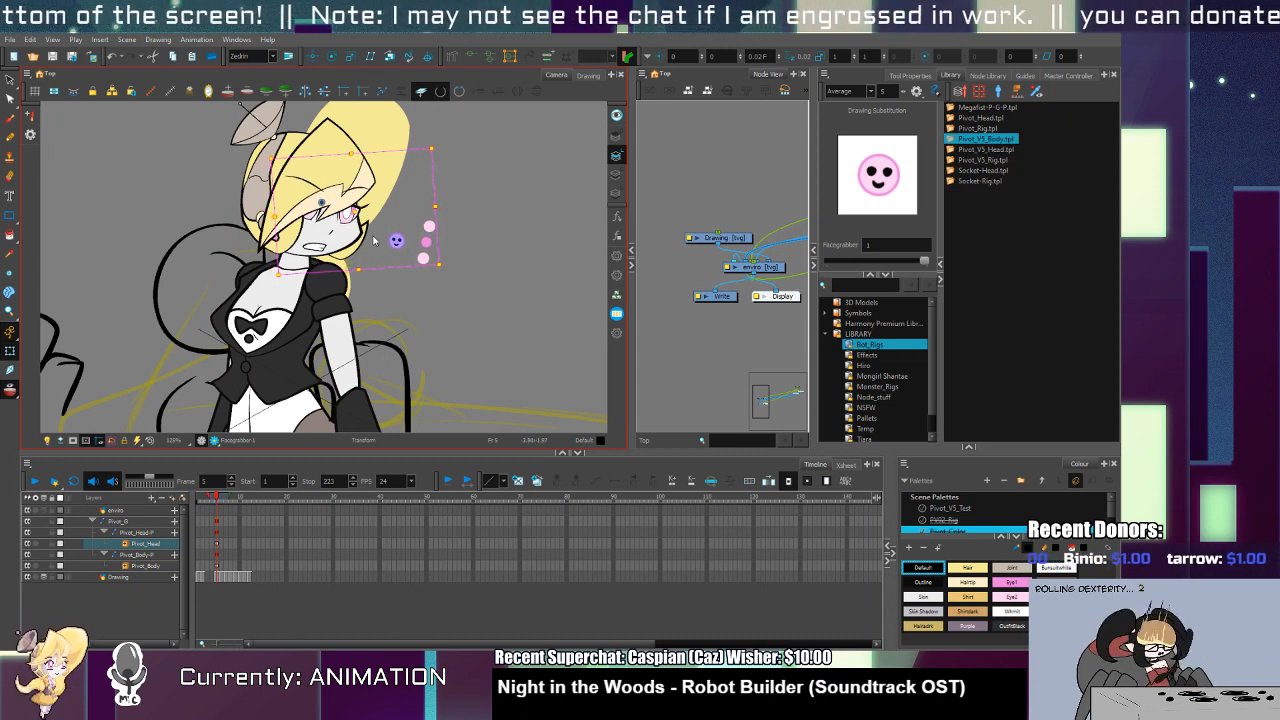
Step: Isolate and adjust the nose stroke on the head rig's skull drawing, switching art layers to reach it
scroll(374, 240, up, 5)
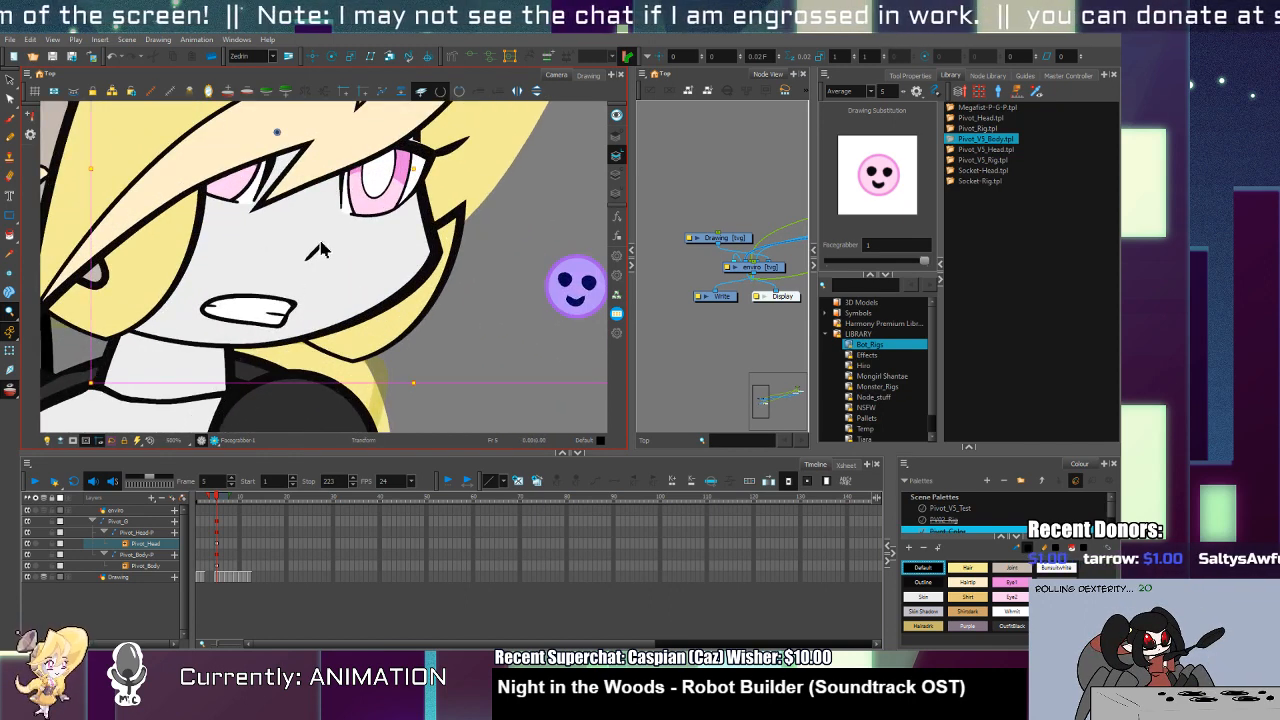
click(322, 255)
key(alt+s)
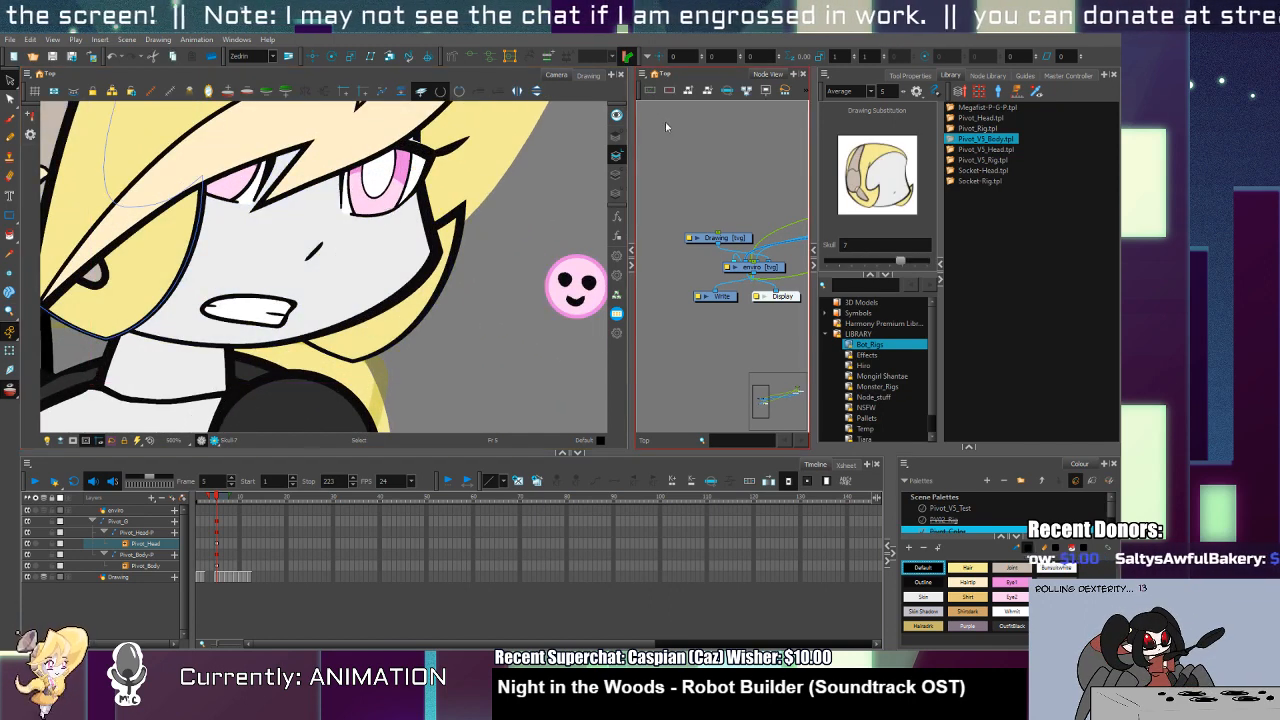
click(616, 174)
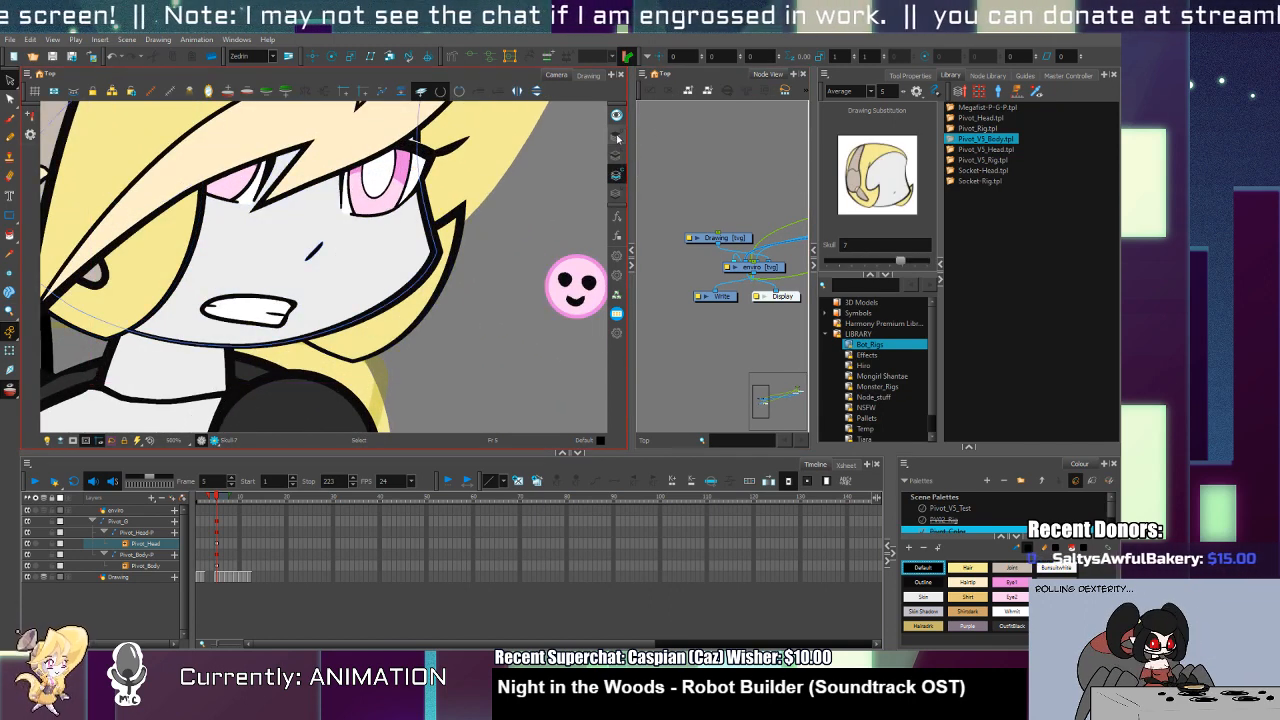
click(317, 250)
drag(322, 258, 378, 228)
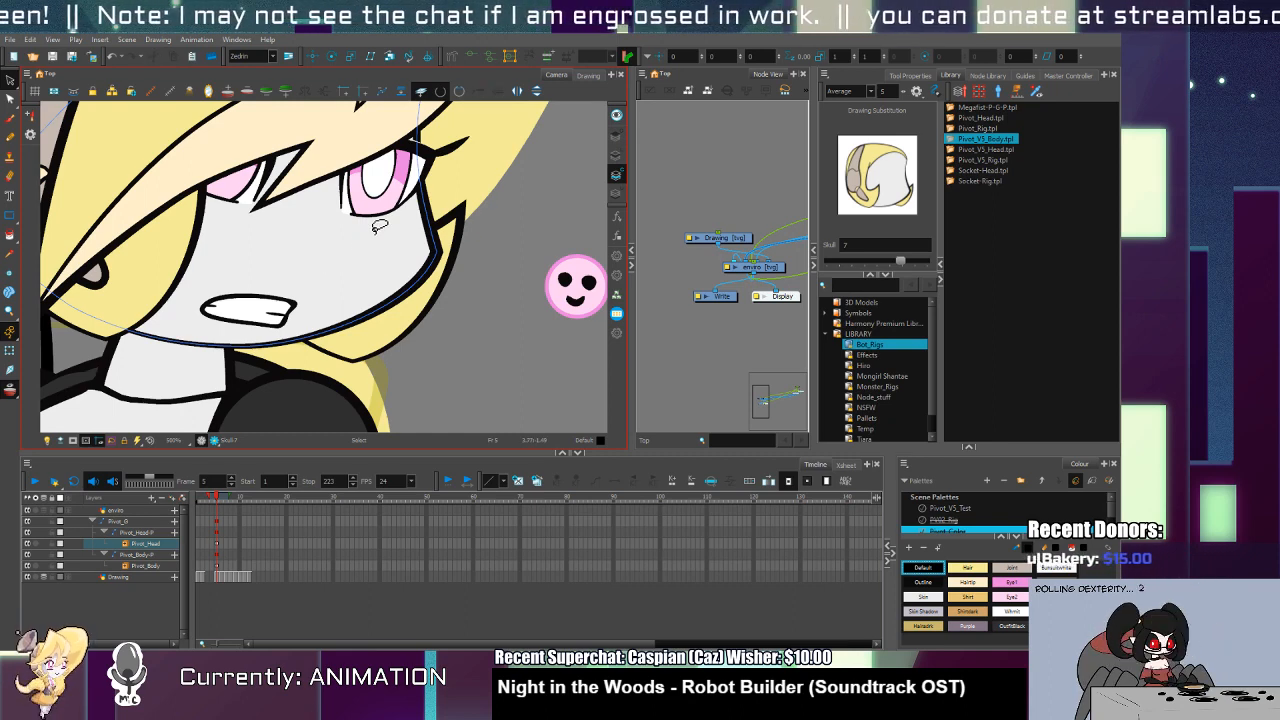
click(616, 154)
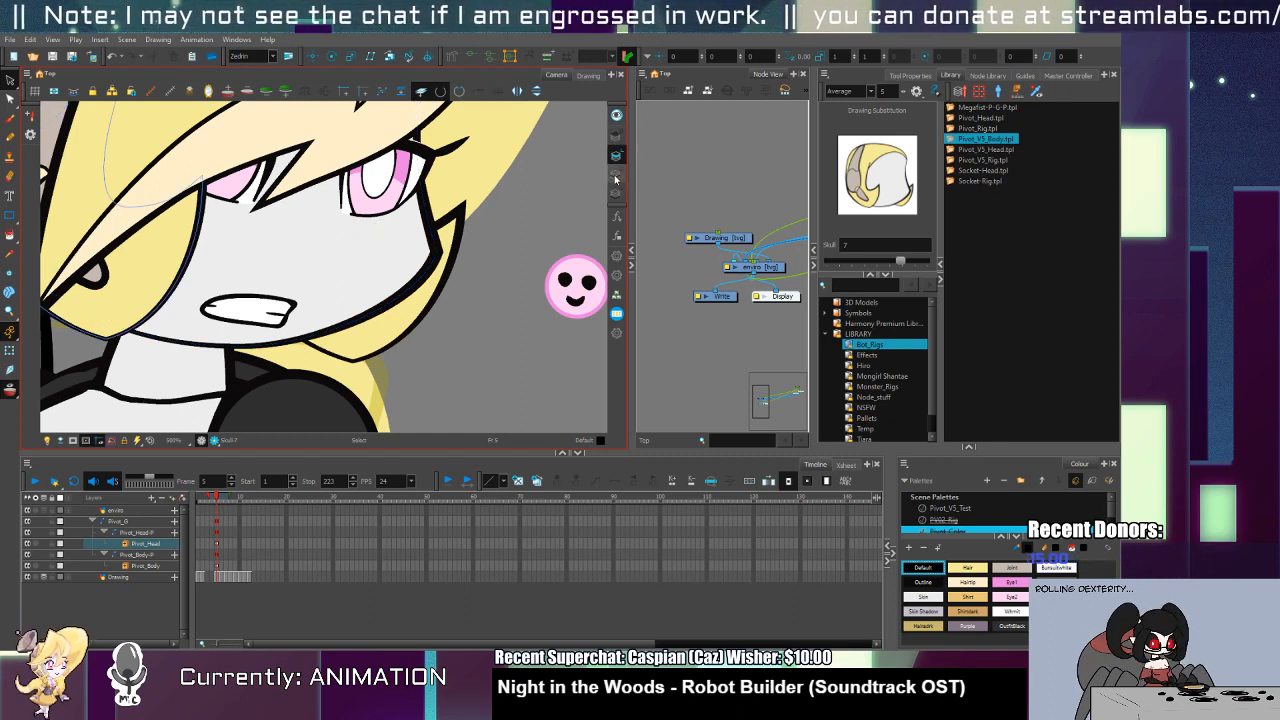
click(616, 174)
click(316, 250)
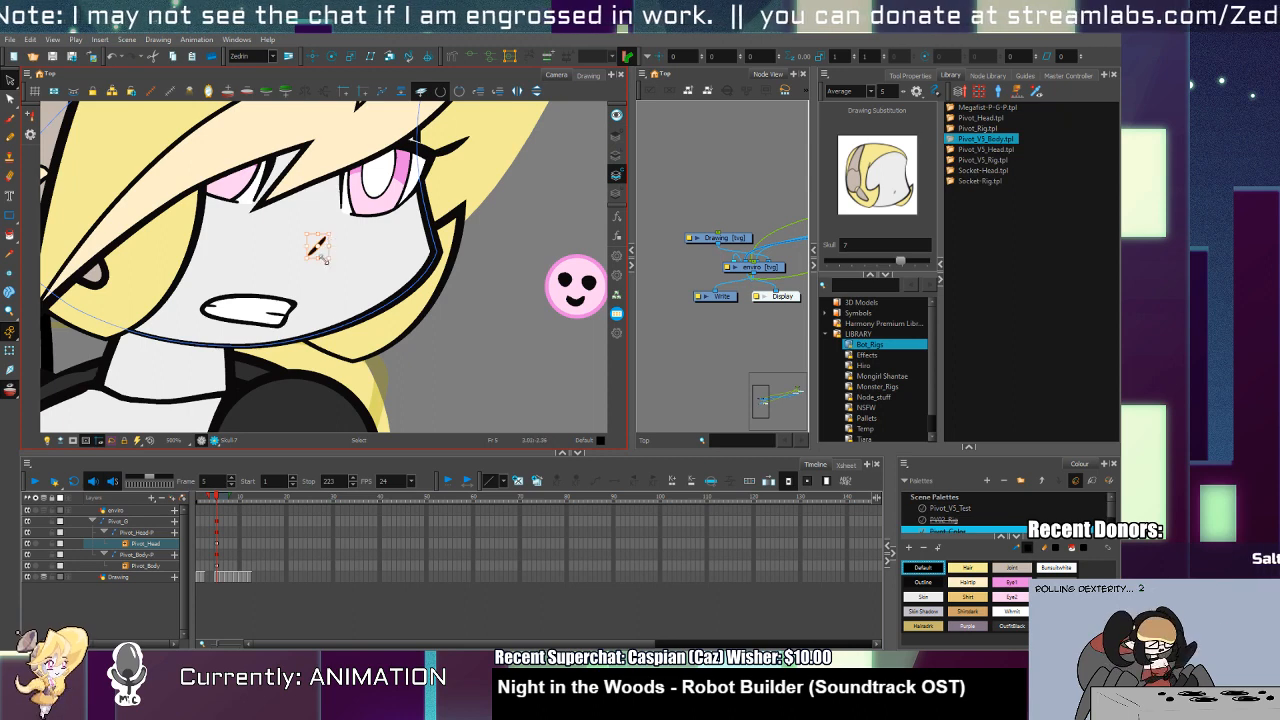
drag(318, 258, 318, 251)
key(alt+z)
scroll(363, 266, down, 4)
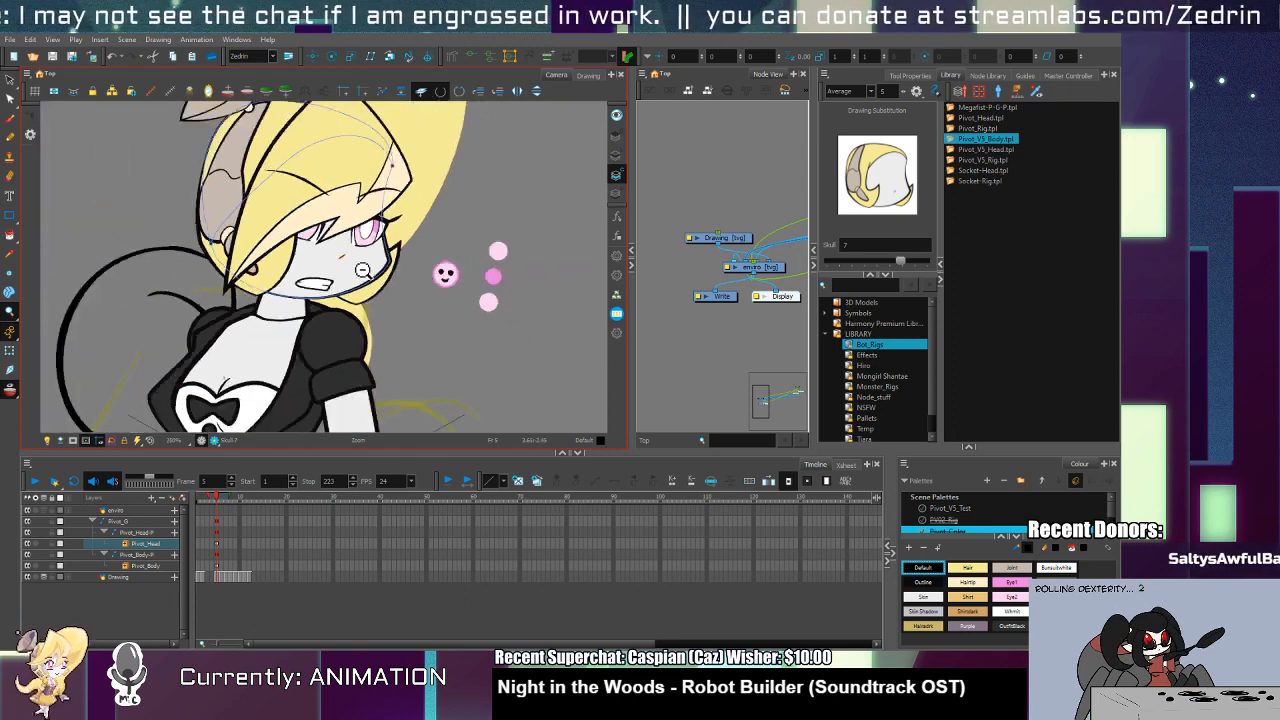
key(alt+s)
click(375, 256)
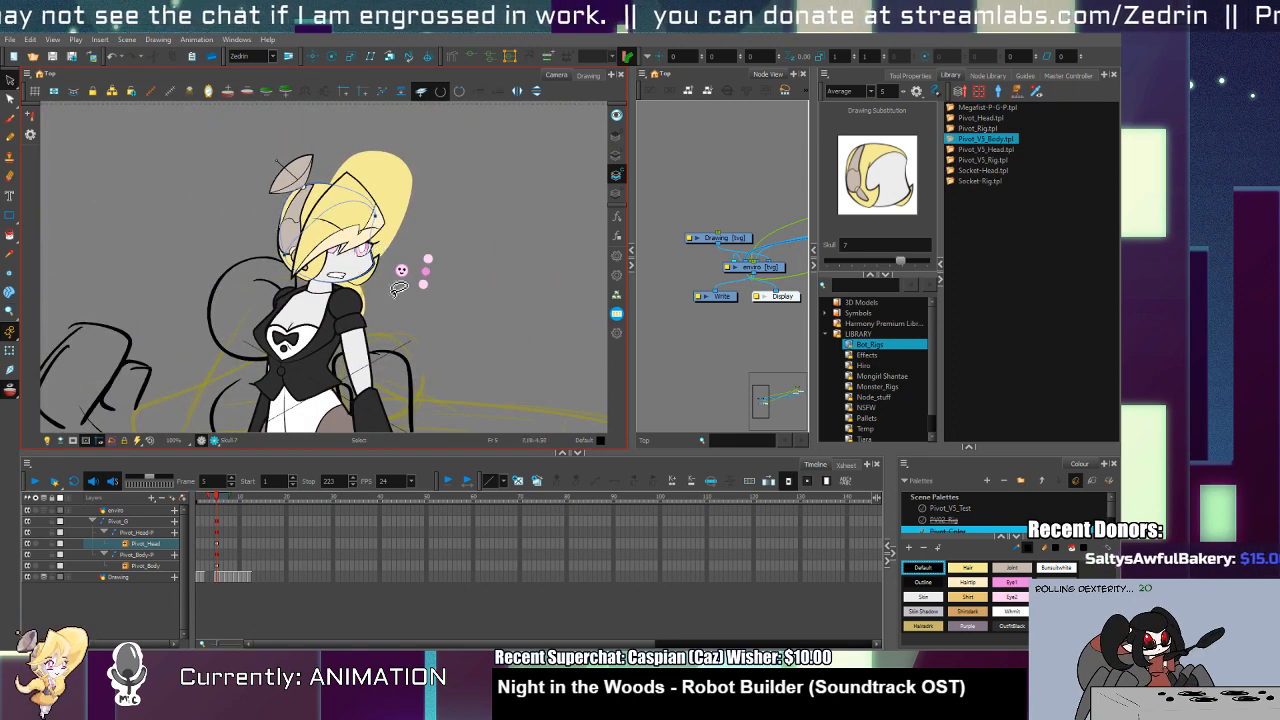
Step: Select the near arm's forearm and expand the Pivot_Body layer to reveal its torso peg
drag(370, 329, 366, 240)
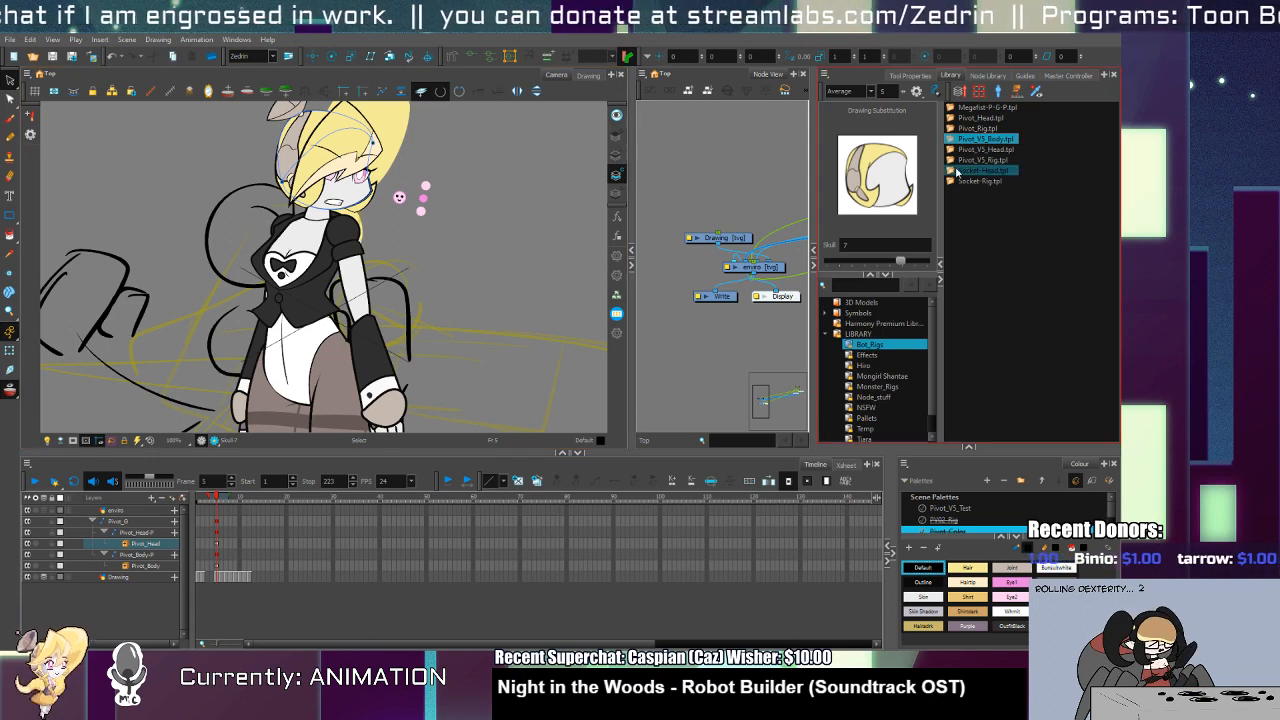
key(shift+t)
click(378, 388)
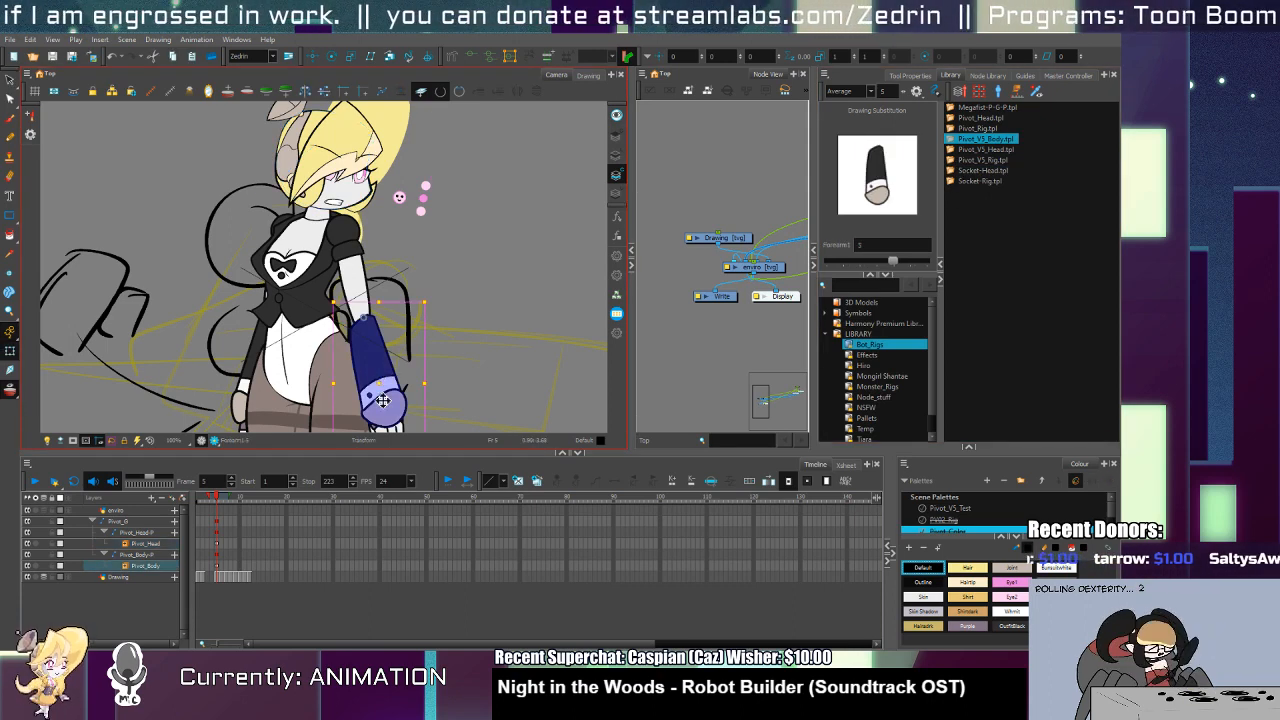
click(125, 567)
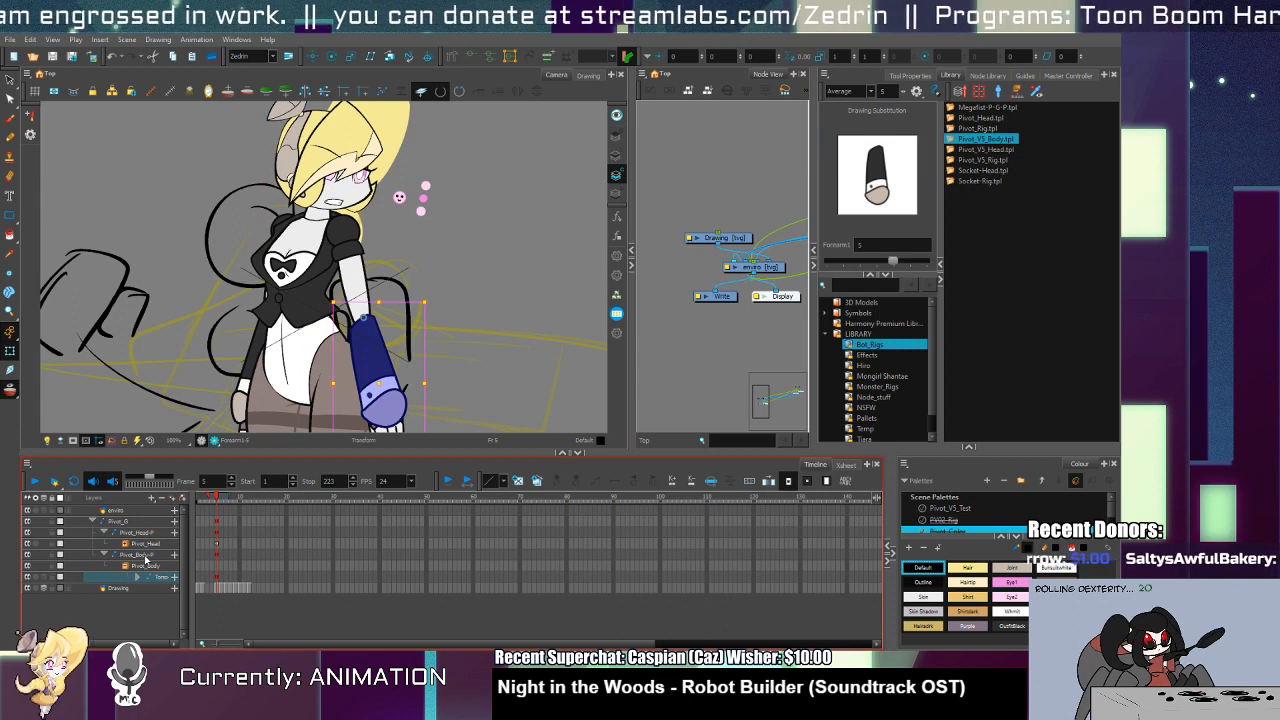
Step: Import the Megafist-P-G-P.tpl template from the library into the timeline above Pivot_G
key(Up)
key(Up)
key(Up)
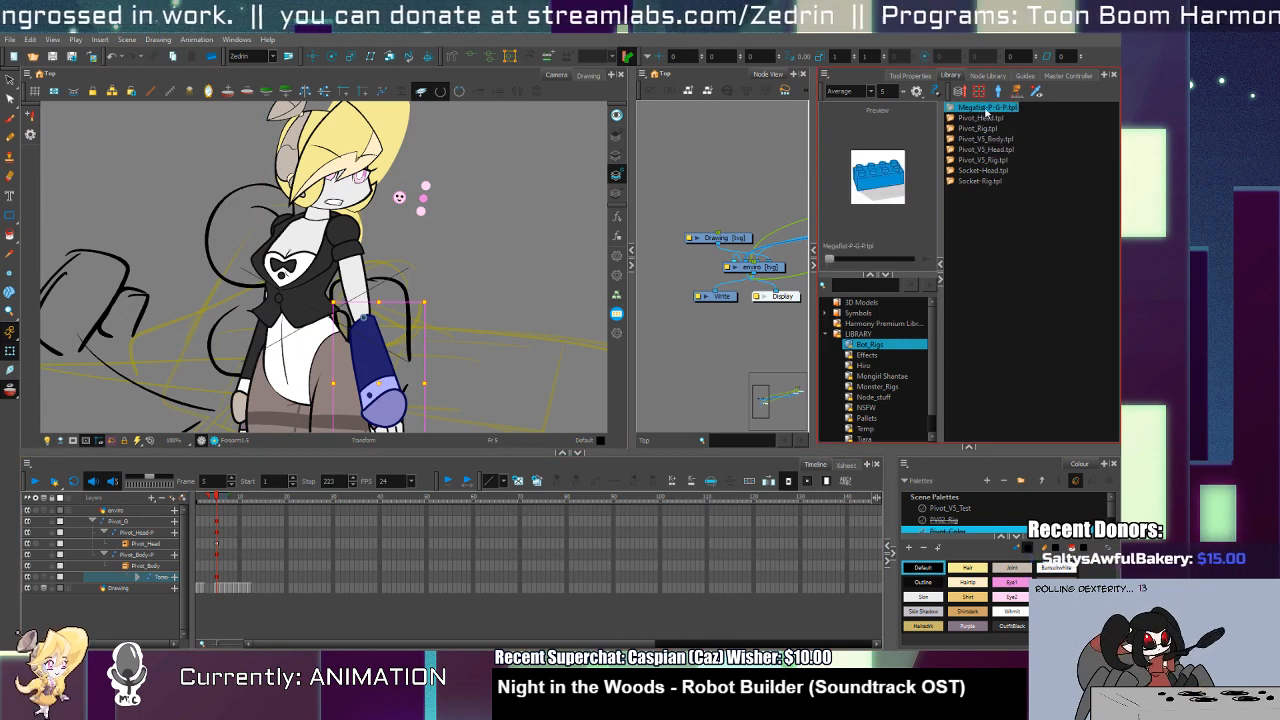
drag(472, 382, 134, 521)
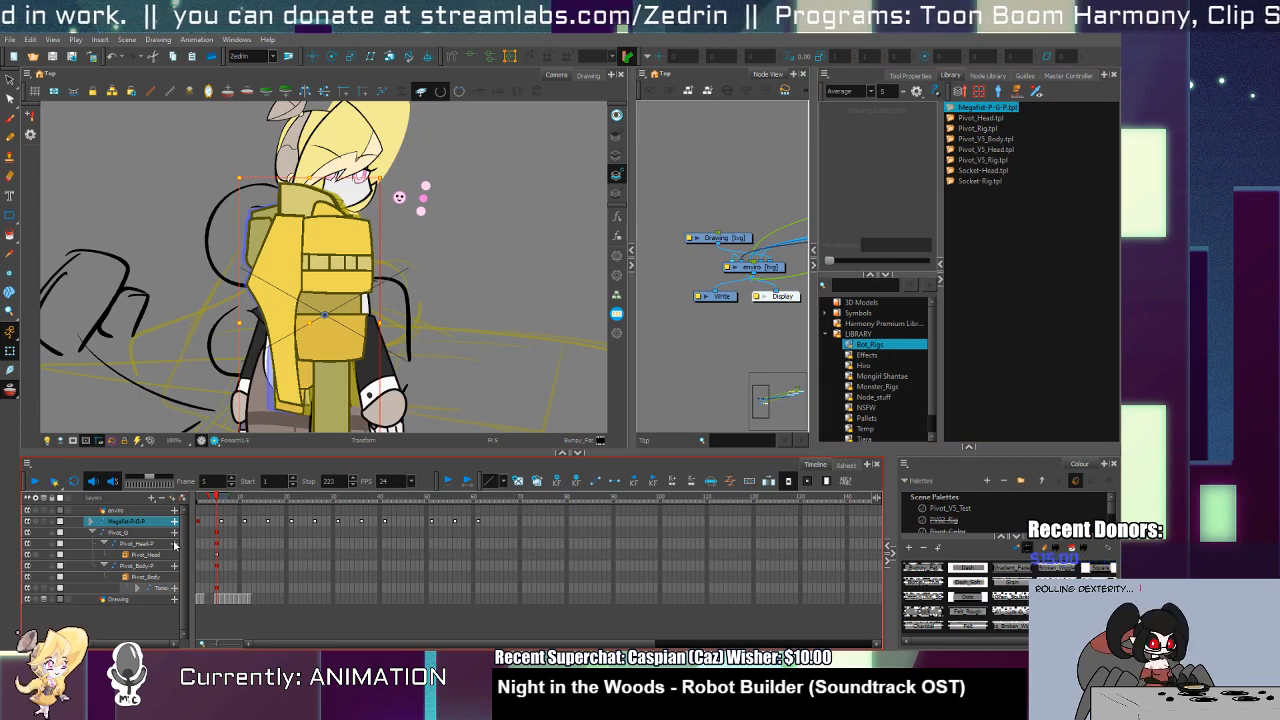
Step: Delete all keyframes from the Megafist-P-G-P layer across the timeline, including frame 1, and duplicate the layer
drag(204, 523, 773, 522)
key(Delete)
click(199, 523)
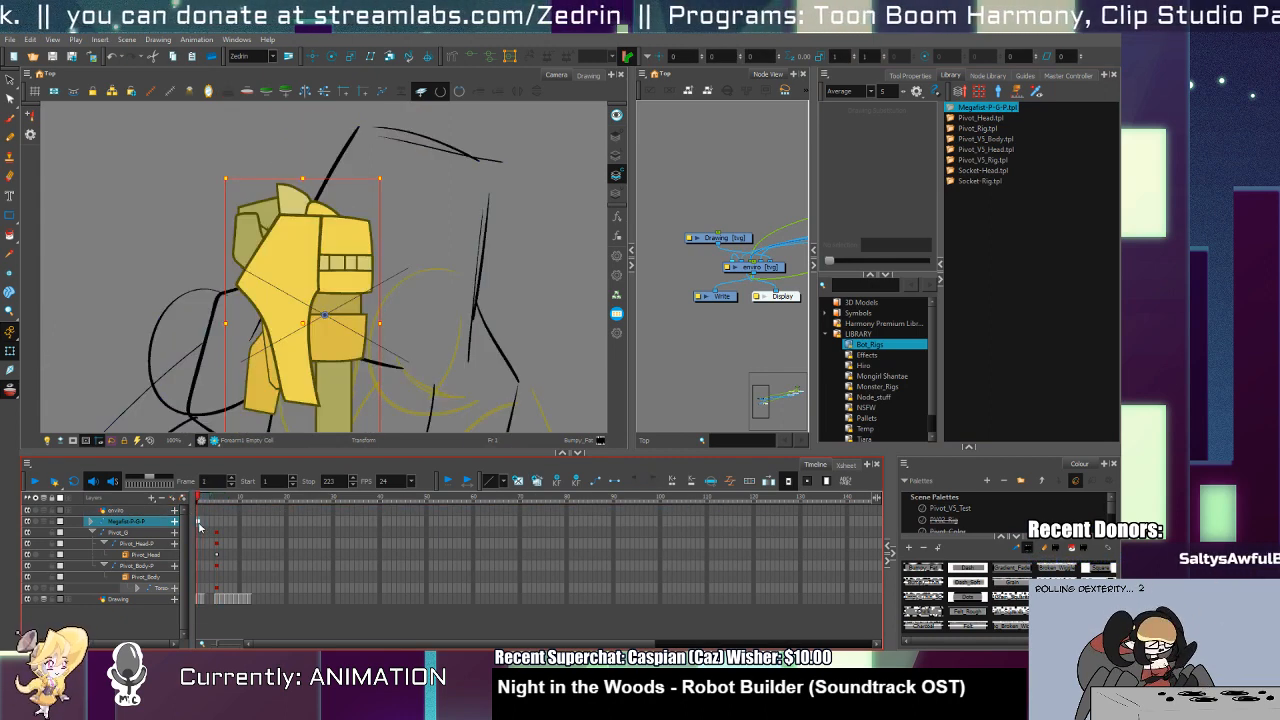
click(205, 521)
key(Delete)
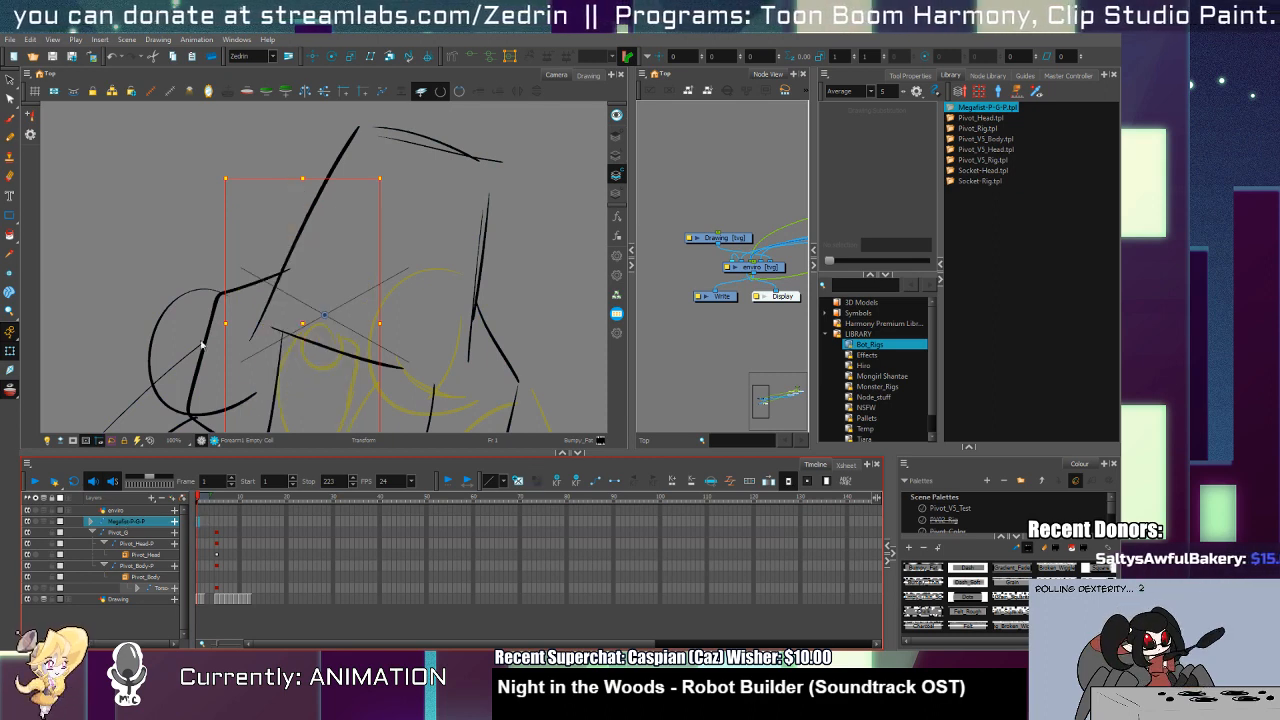
key(ctrl+p)
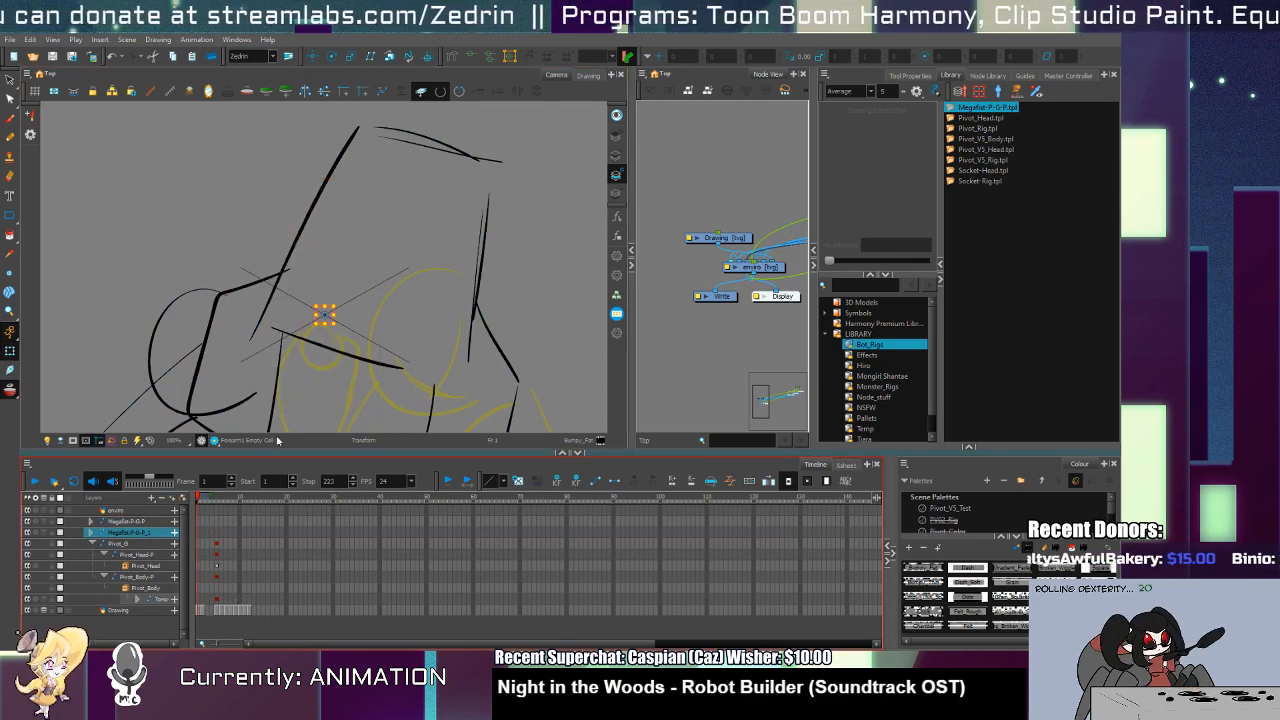
Step: Expand the body rig down to the near forearm and nest the duplicate Megafist layer under the Forearm1-P peg
click(218, 538)
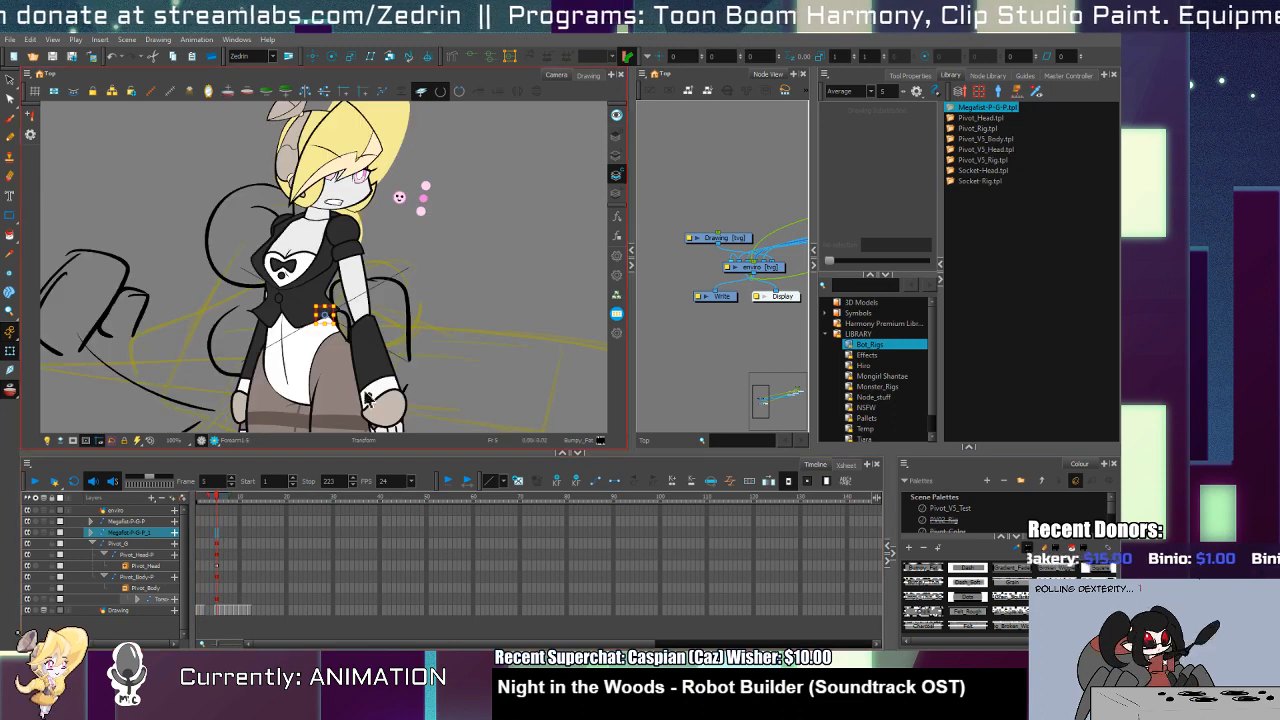
click(168, 592)
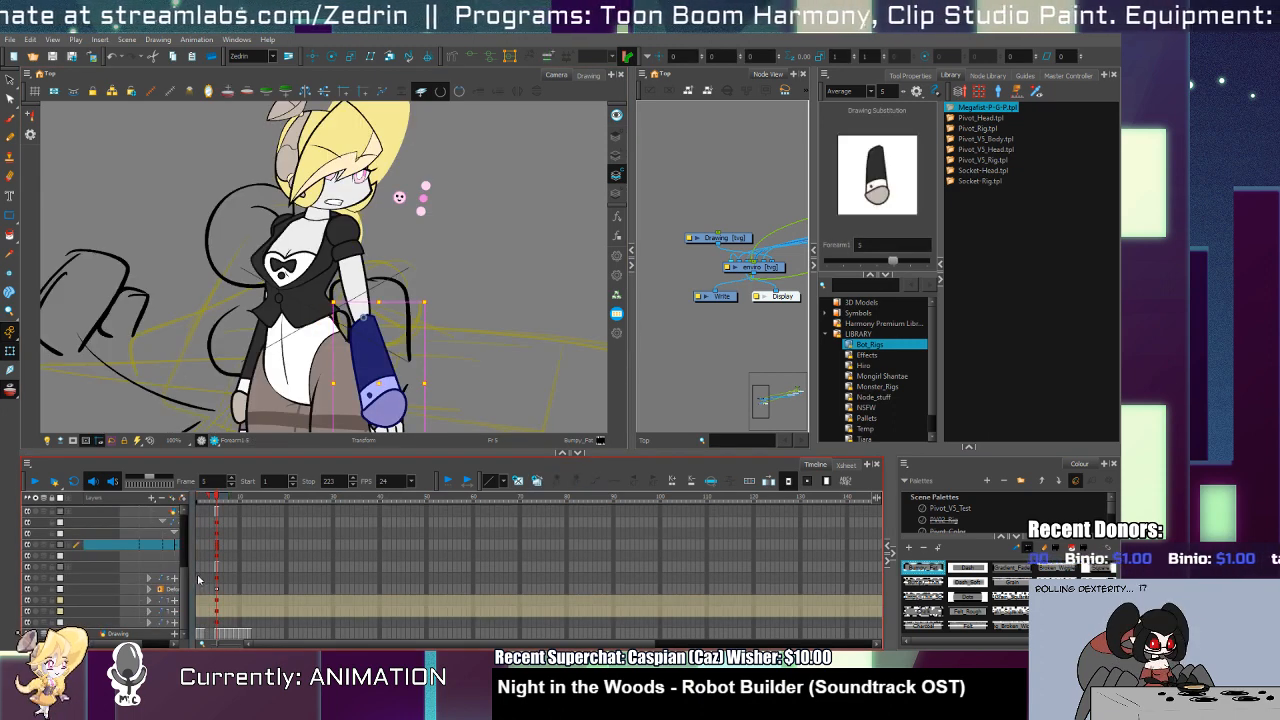
drag(198, 578, 280, 571)
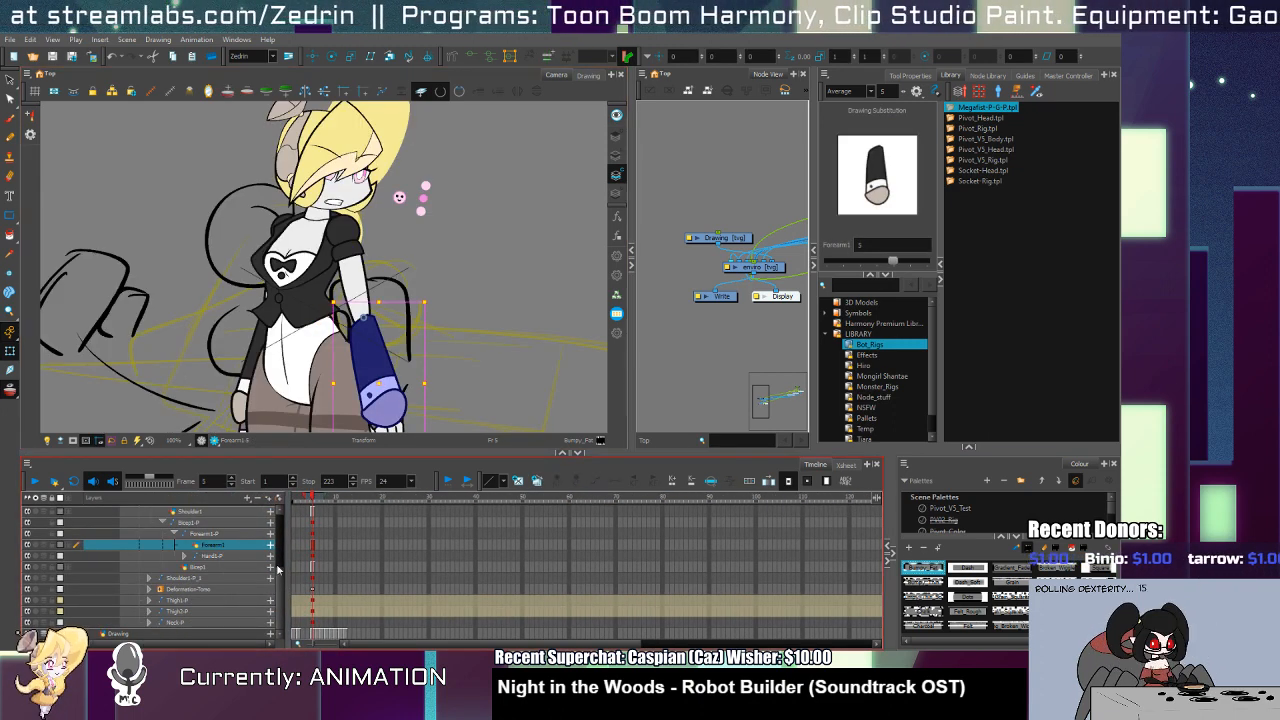
scroll(283, 535, up, 3)
scroll(283, 535, down, 3)
click(193, 528)
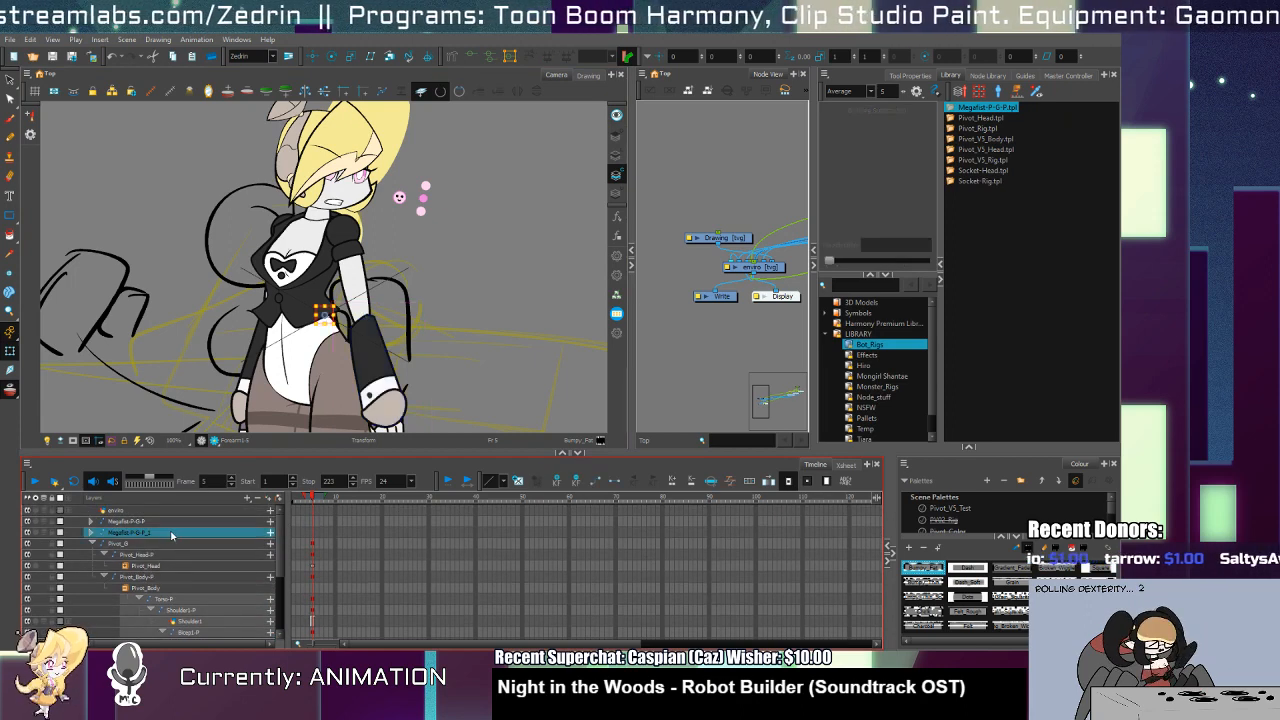
scroll(200, 645, down, 1)
scroll(200, 640, down, 2)
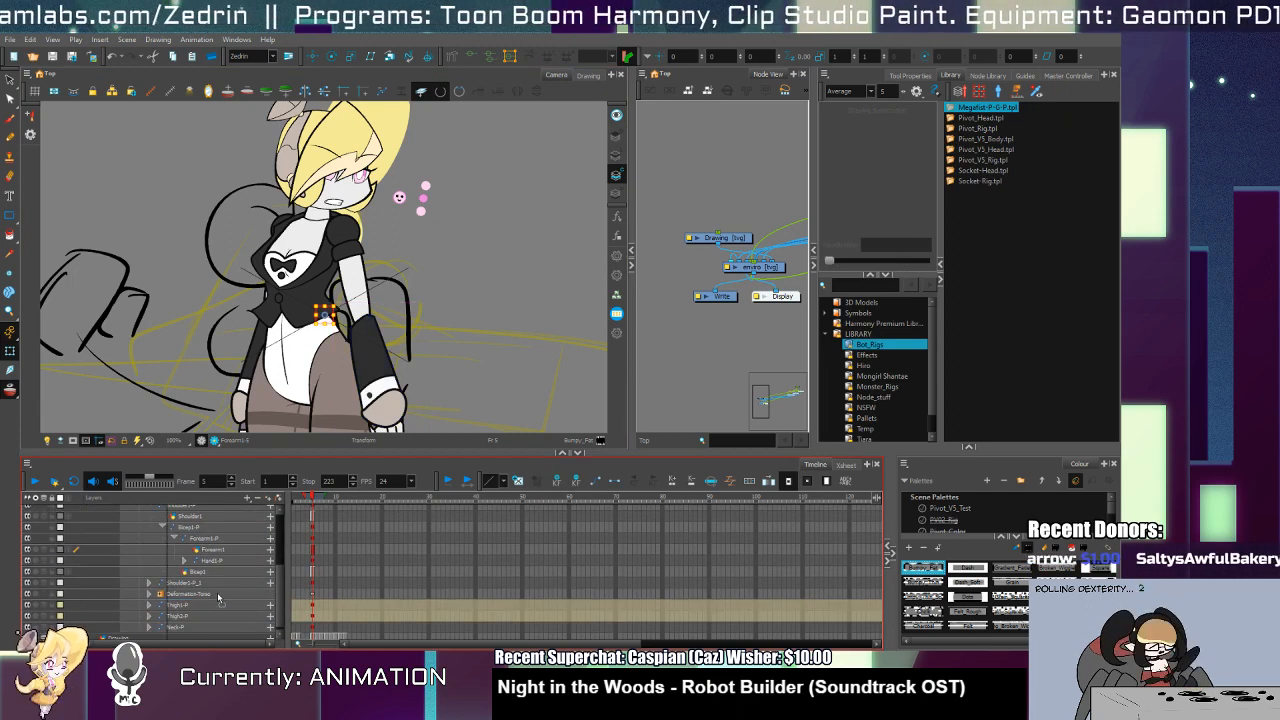
drag(238, 570, 235, 546)
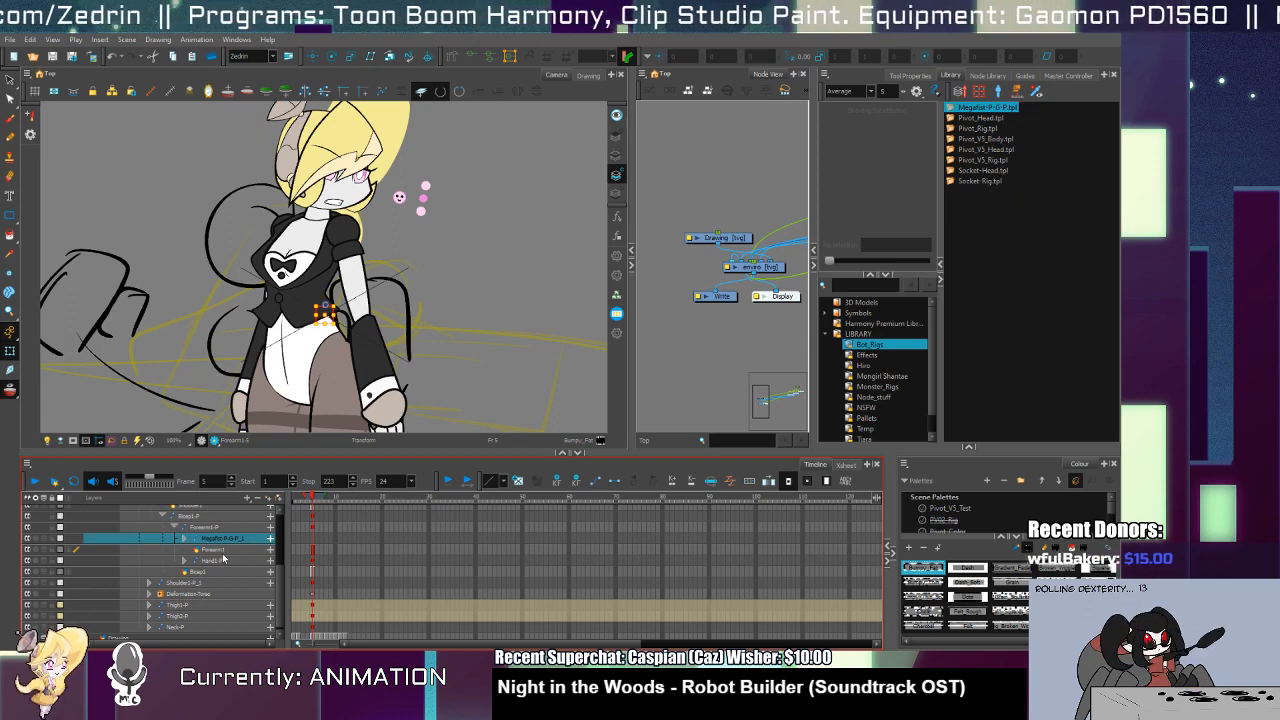
Step: Collapse the near arm's Shoulder1-P branch and nest the Megafist-P-G-P layer under the far arm's Forearm1-P_1 peg
scroll(279, 550, up, 5)
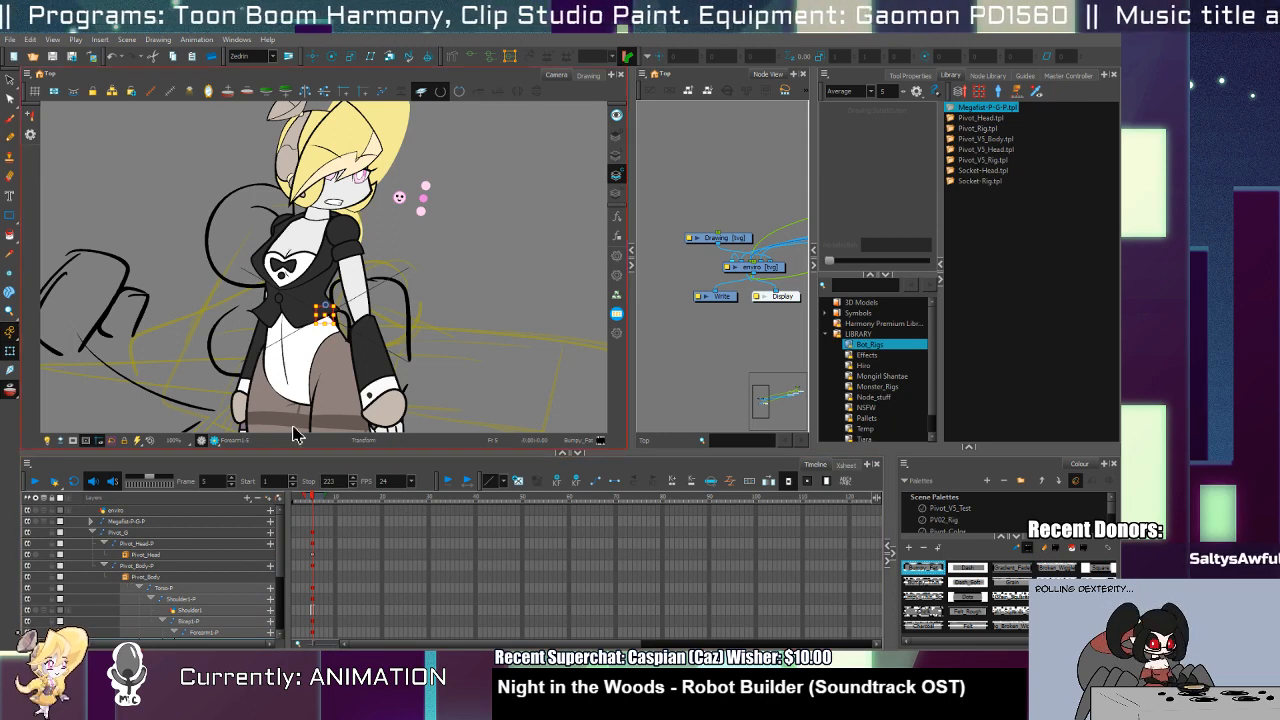
click(252, 382)
scroll(230, 553, down, 3)
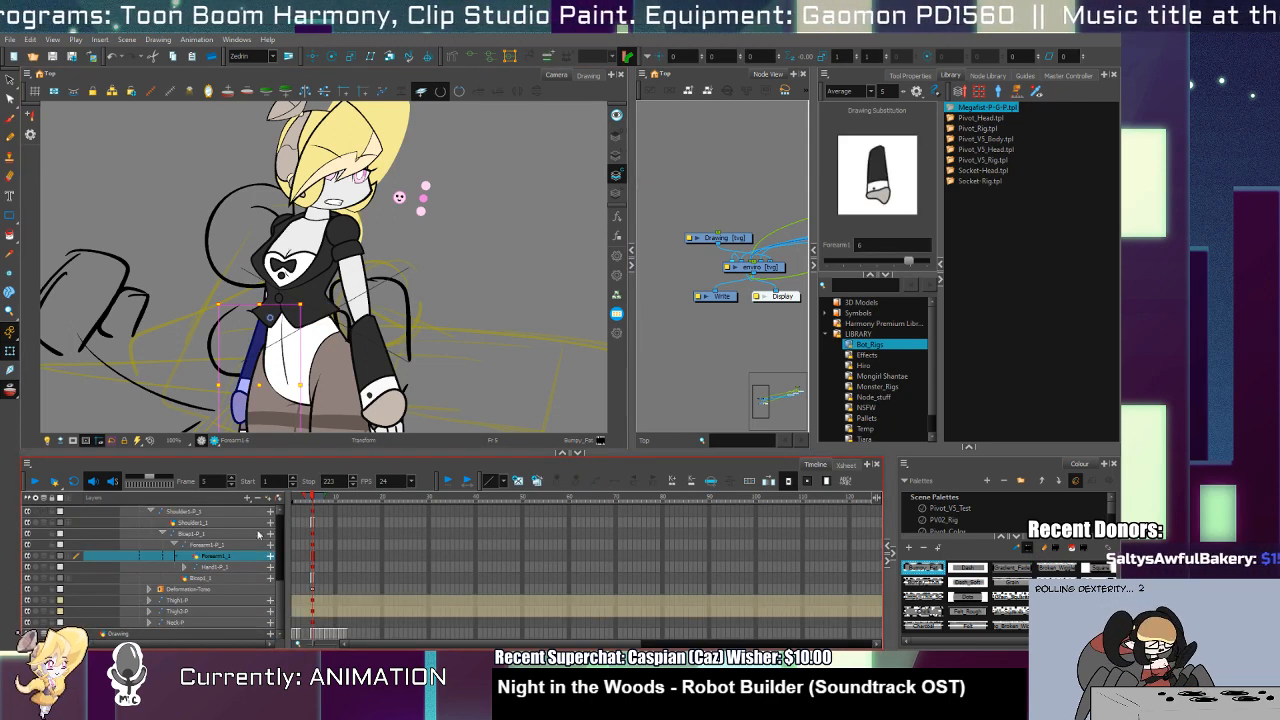
scroll(279, 575, up, 3)
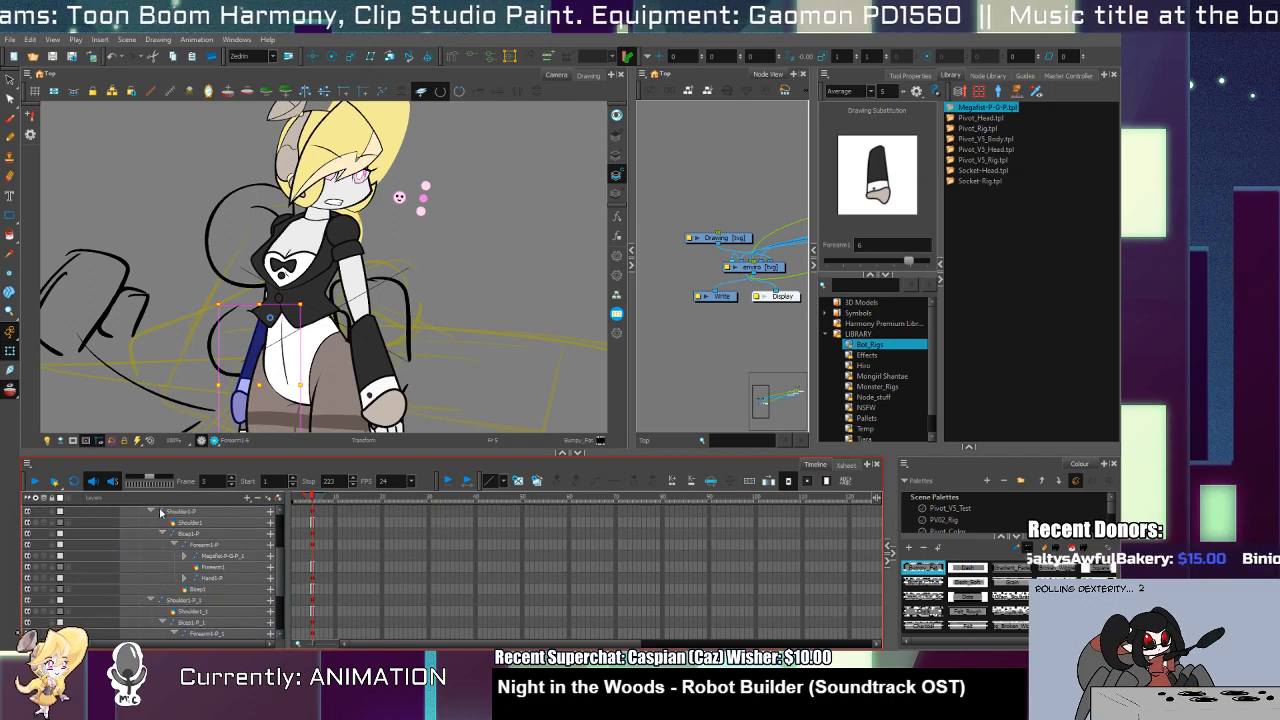
click(152, 512)
drag(282, 595, 283, 522)
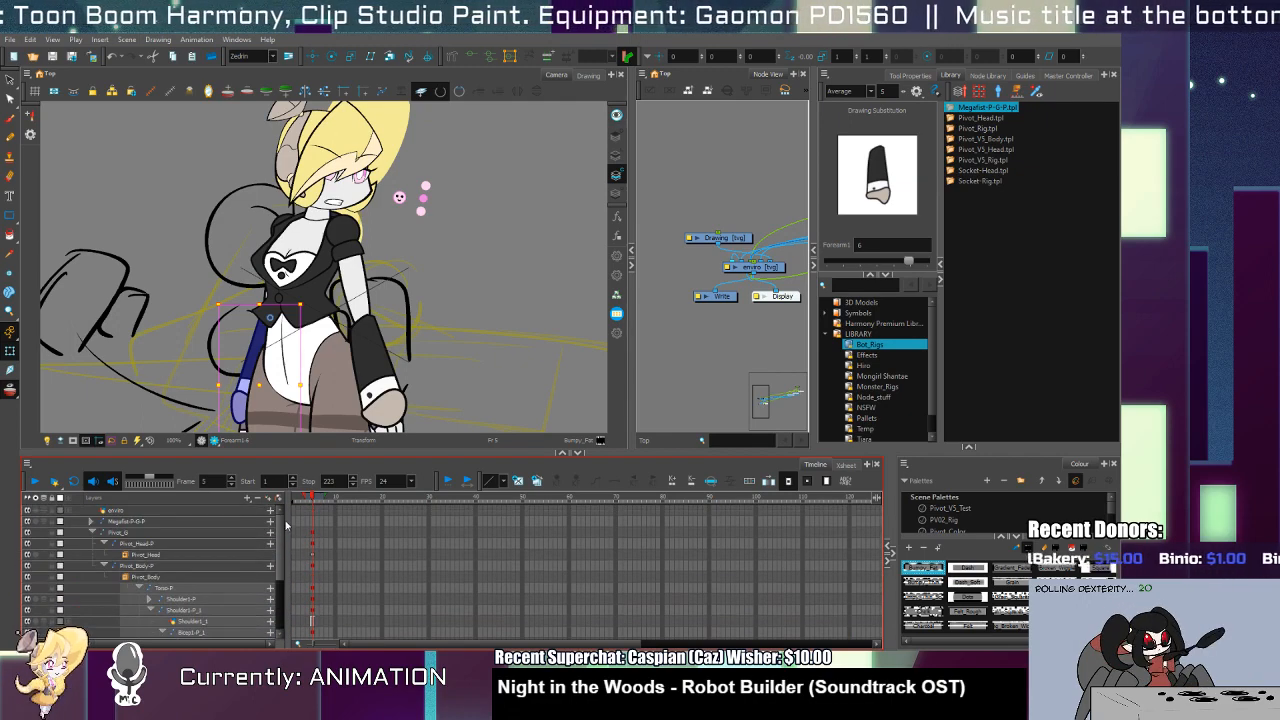
drag(135, 525, 227, 567)
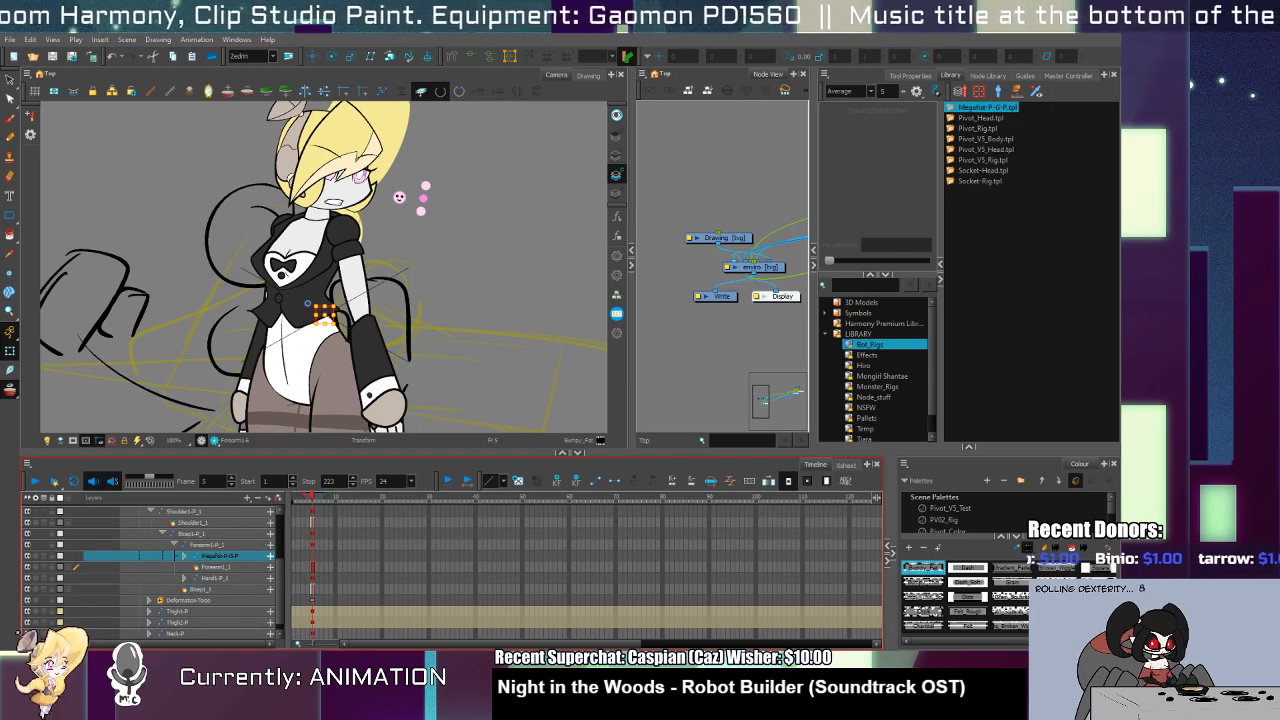
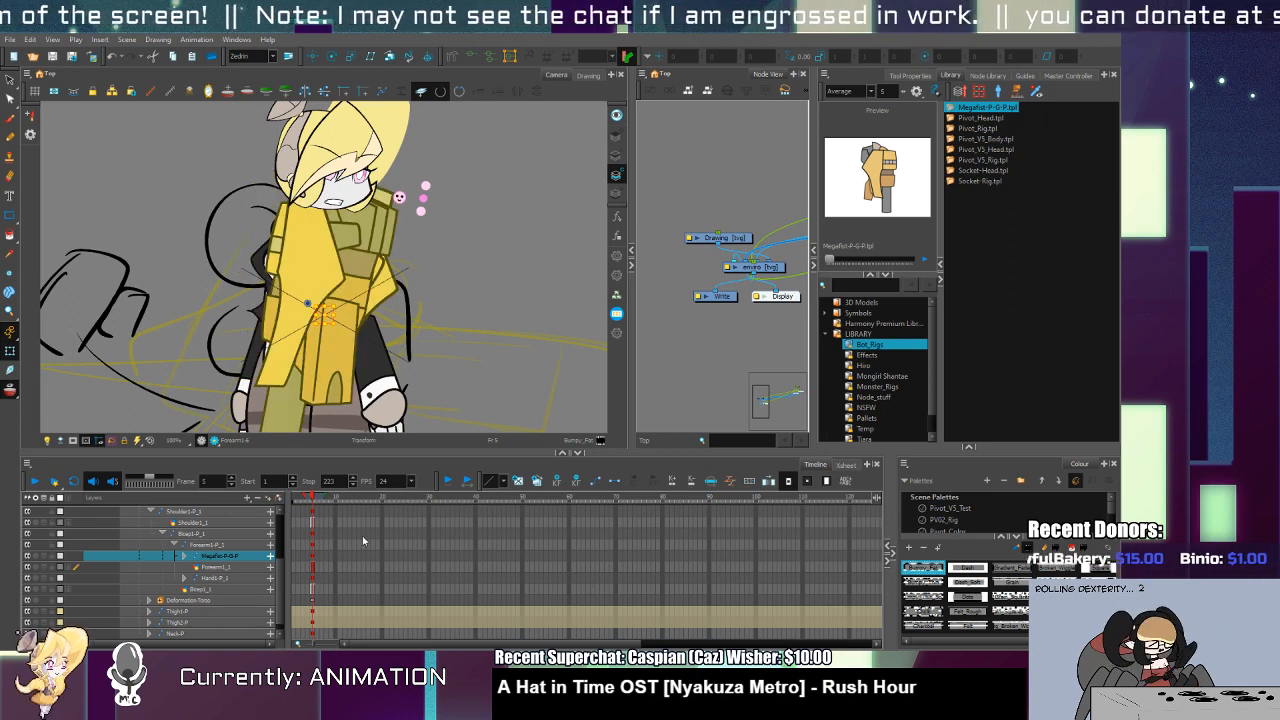
Step: Expand the near arm's Shoulder1-P peg again and flip its nested Megafist-P-G-P_1 rig horizontally
scroll(215, 595, up, 3)
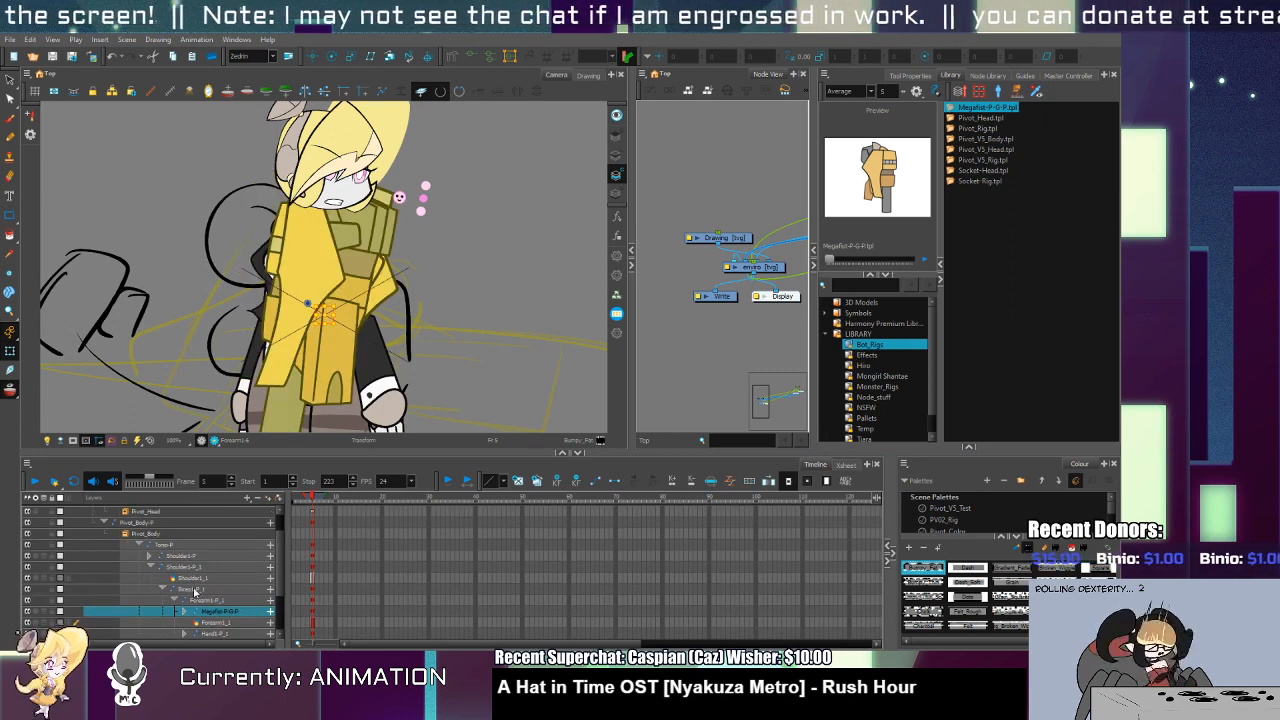
scroll(195, 591, down, 3)
scroll(172, 596, up, 2)
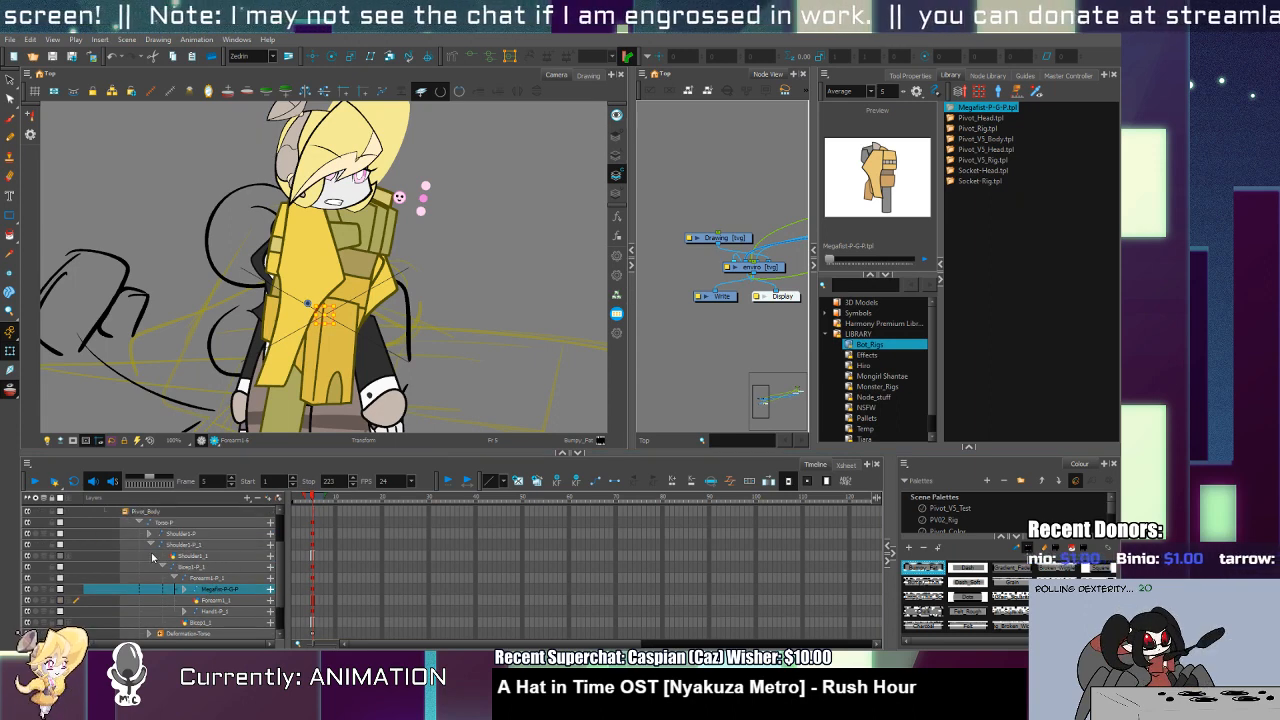
click(149, 533)
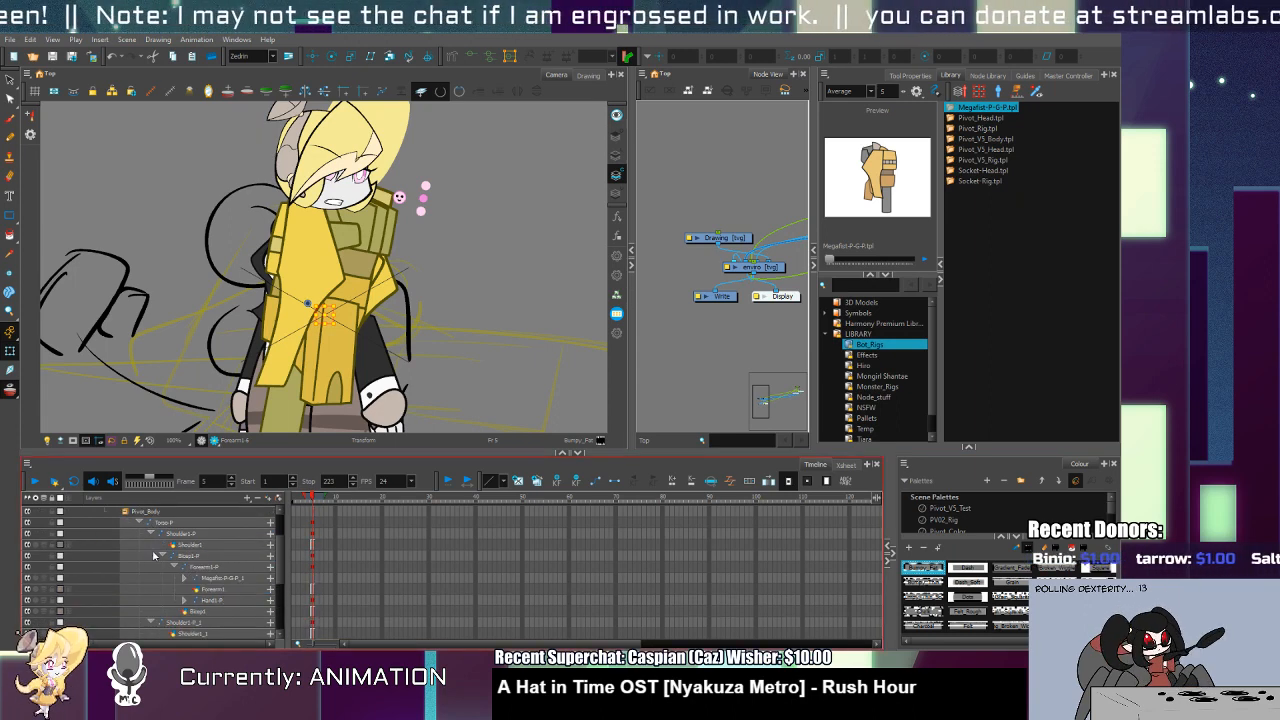
click(211, 579)
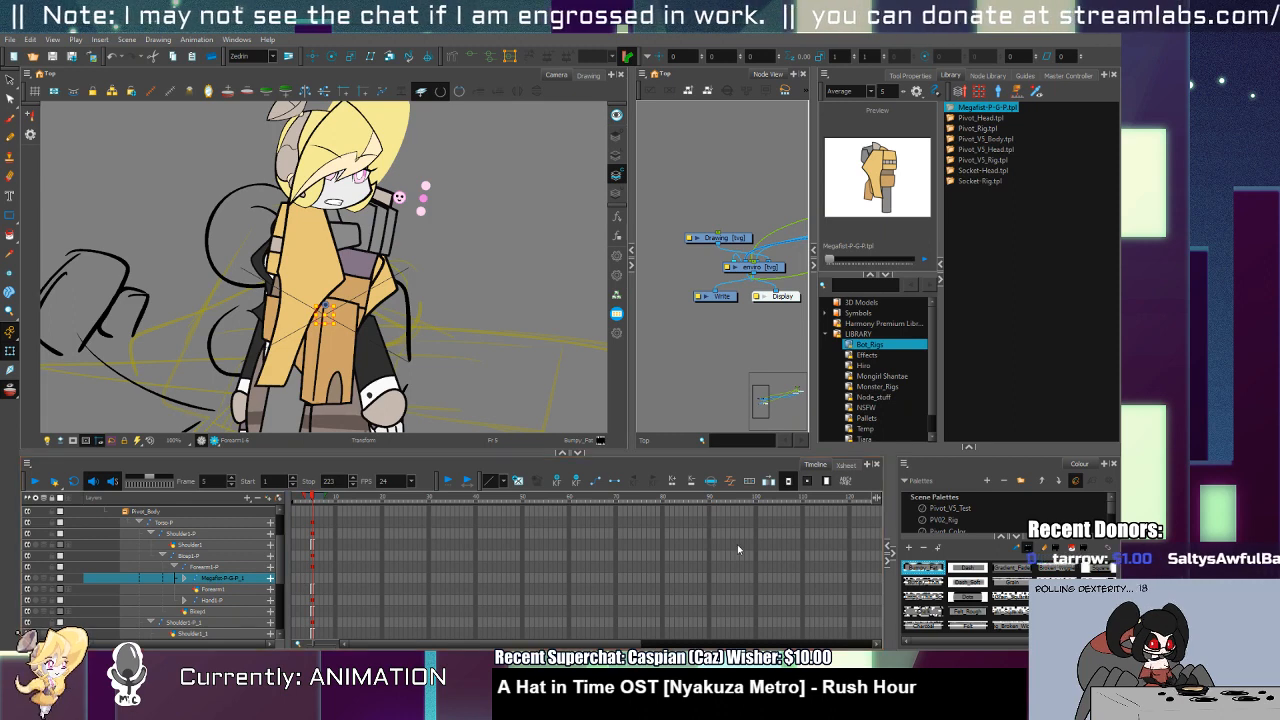
key(4)
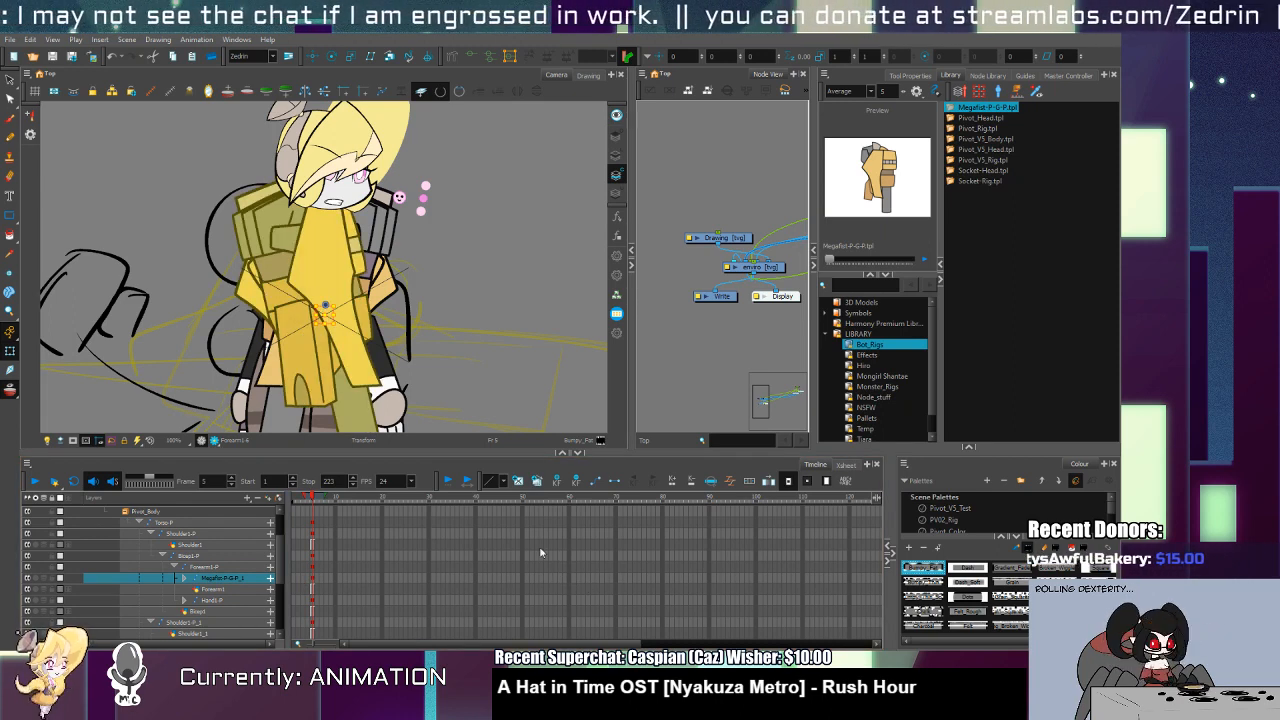
Step: At frame 5, move the flipped Megafist out beside the near arm and tilt it clockwise to follow the forearm
click(313, 582)
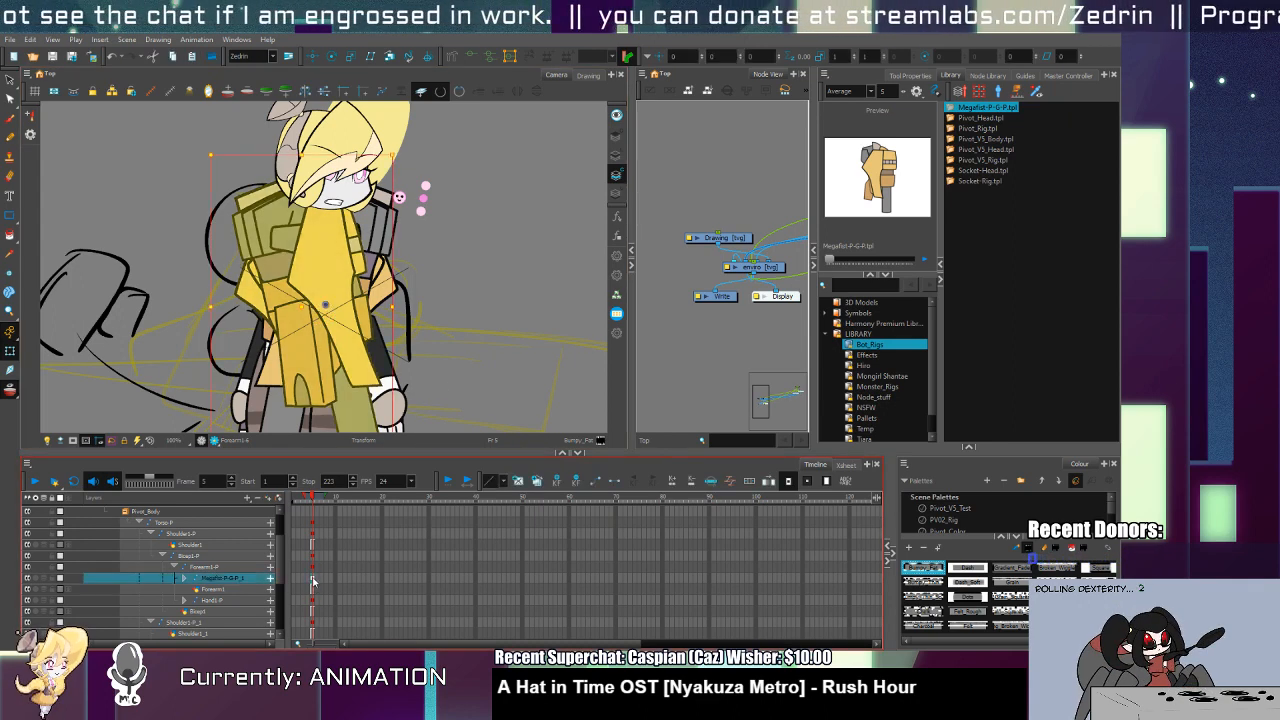
key(alt+3)
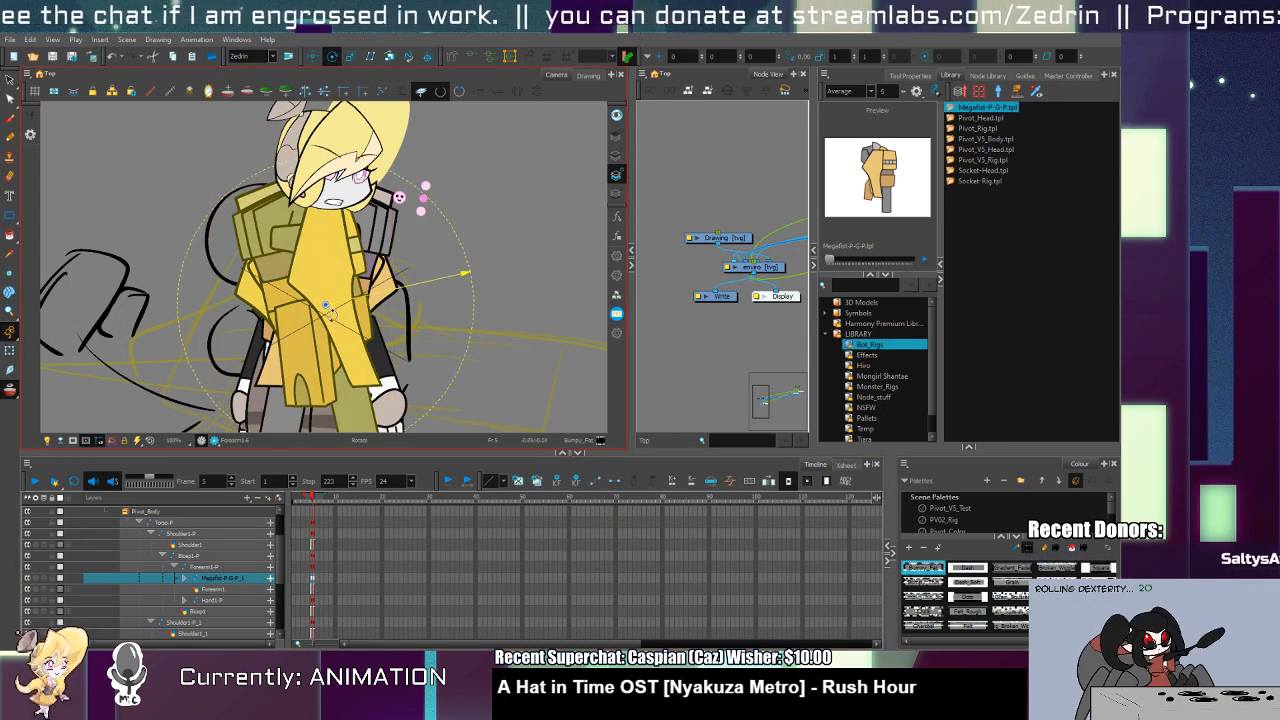
key(shift+t)
mouse_move(337, 334)
mouse_down()
mouse_move(434, 320)
mouse_move(441, 296)
mouse_up()
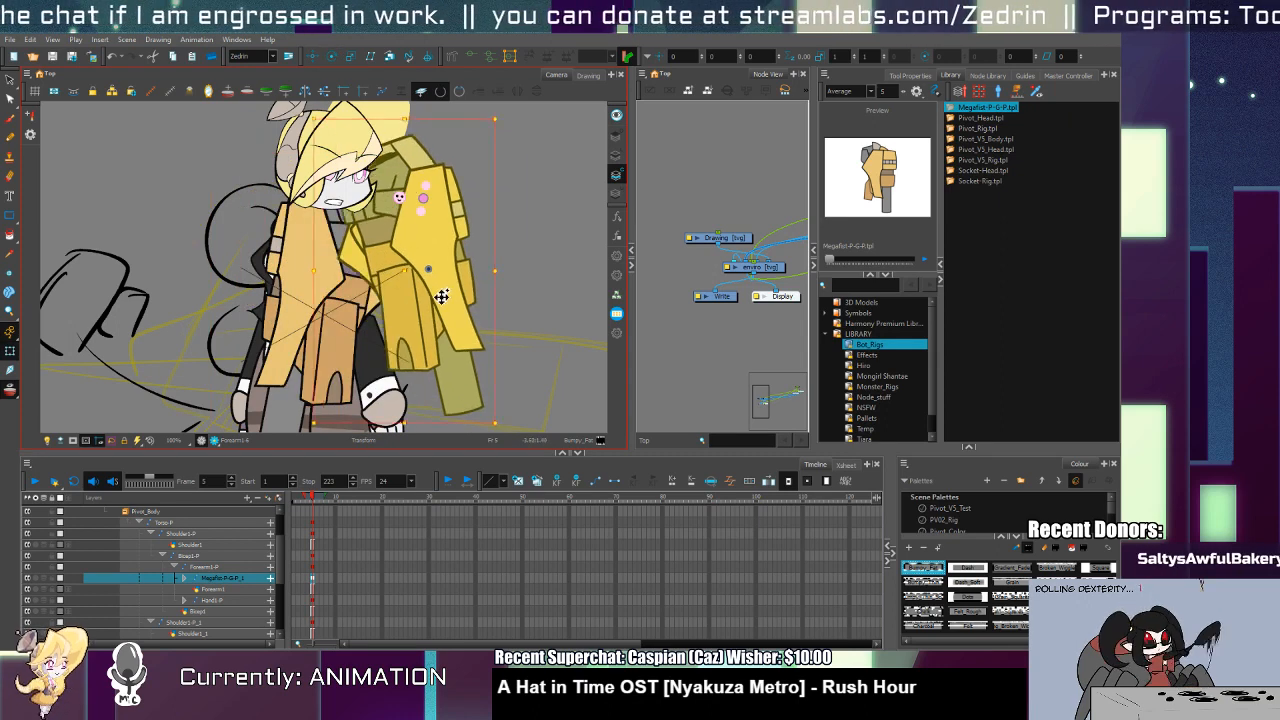
drag(499, 119, 539, 206)
mouse_move(431, 309)
mouse_down()
mouse_move(460, 352)
mouse_move(446, 338)
mouse_up()
Step: Select the whole far-arm Megafist, tilt it, and move it out beside the far arm
click(320, 360)
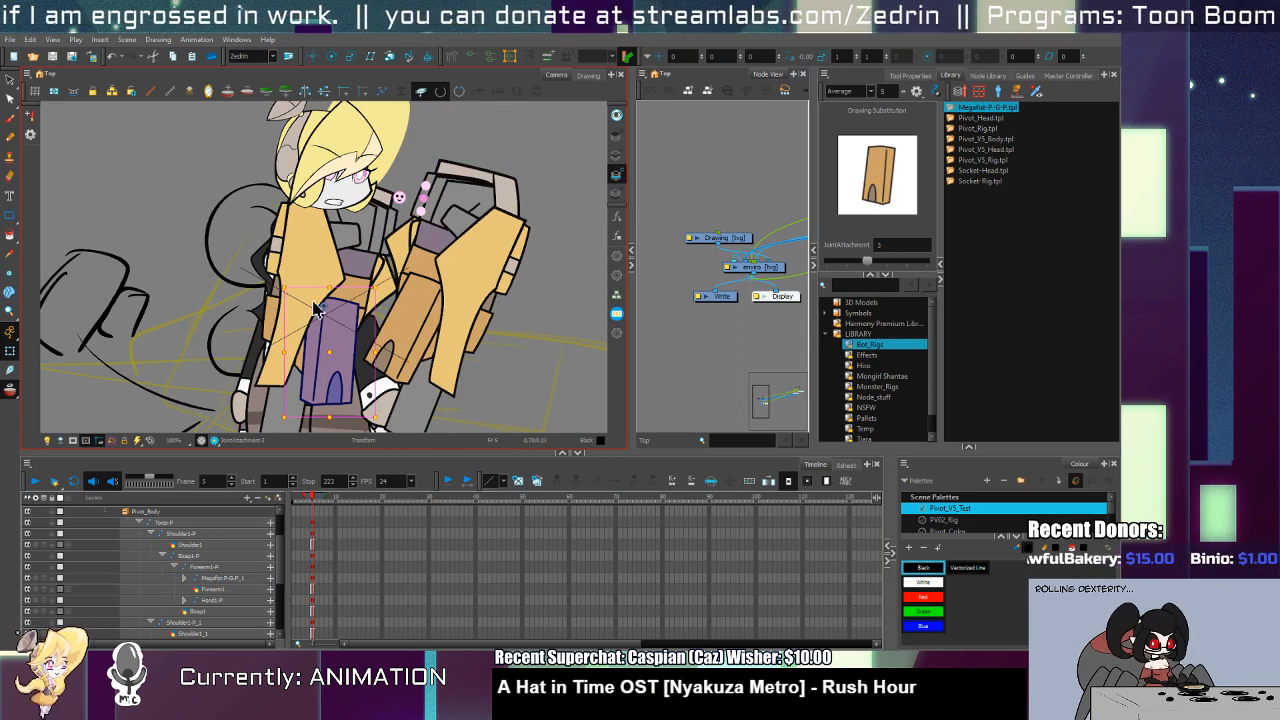
click(350, 300)
drag(426, 150, 360, 158)
drag(345, 326, 224, 314)
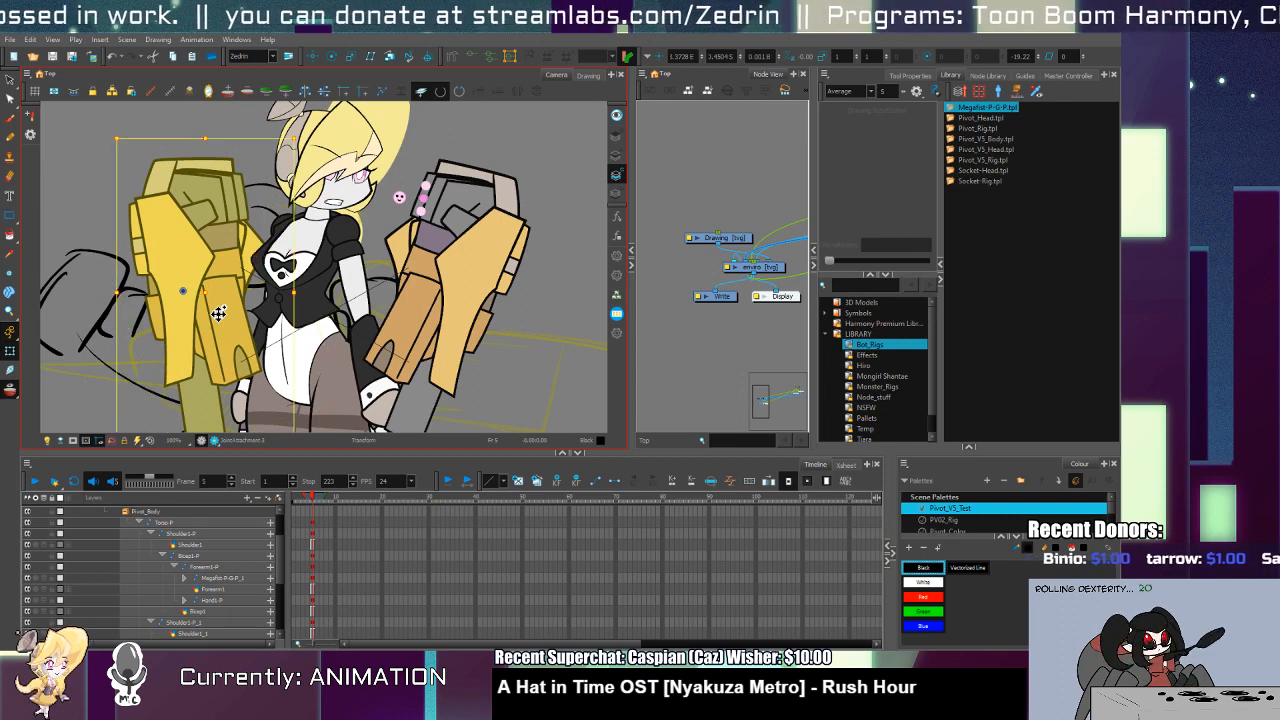
Step: Rotate the far-arm Megafist to about -156.91° so it points down along the far forearm
click(221, 312)
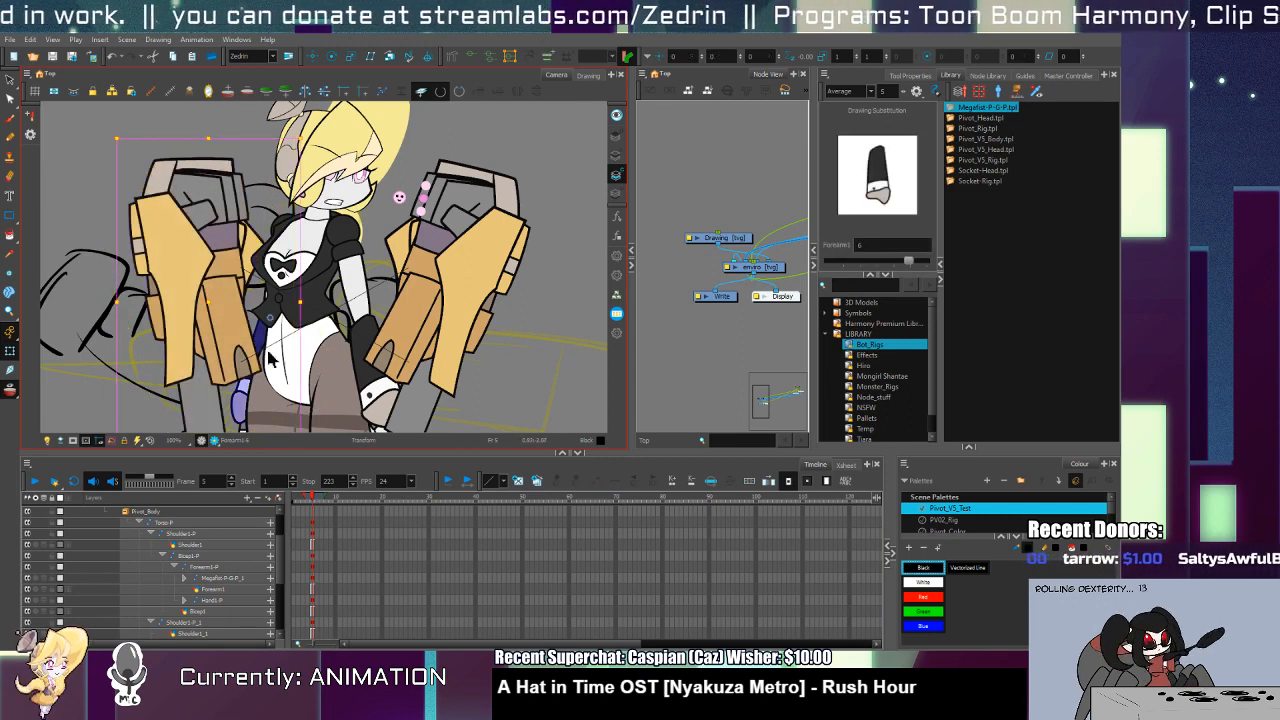
click(225, 302)
key(b)
key(b)
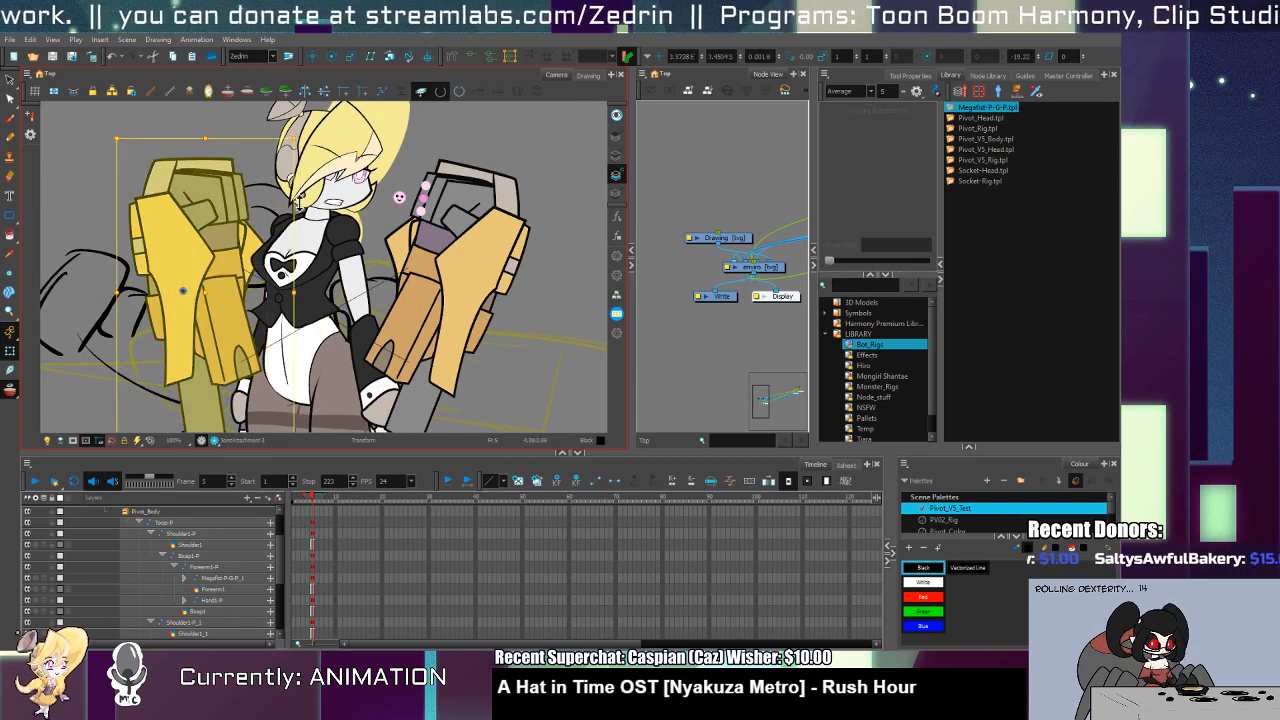
drag(300, 137, 283, 350)
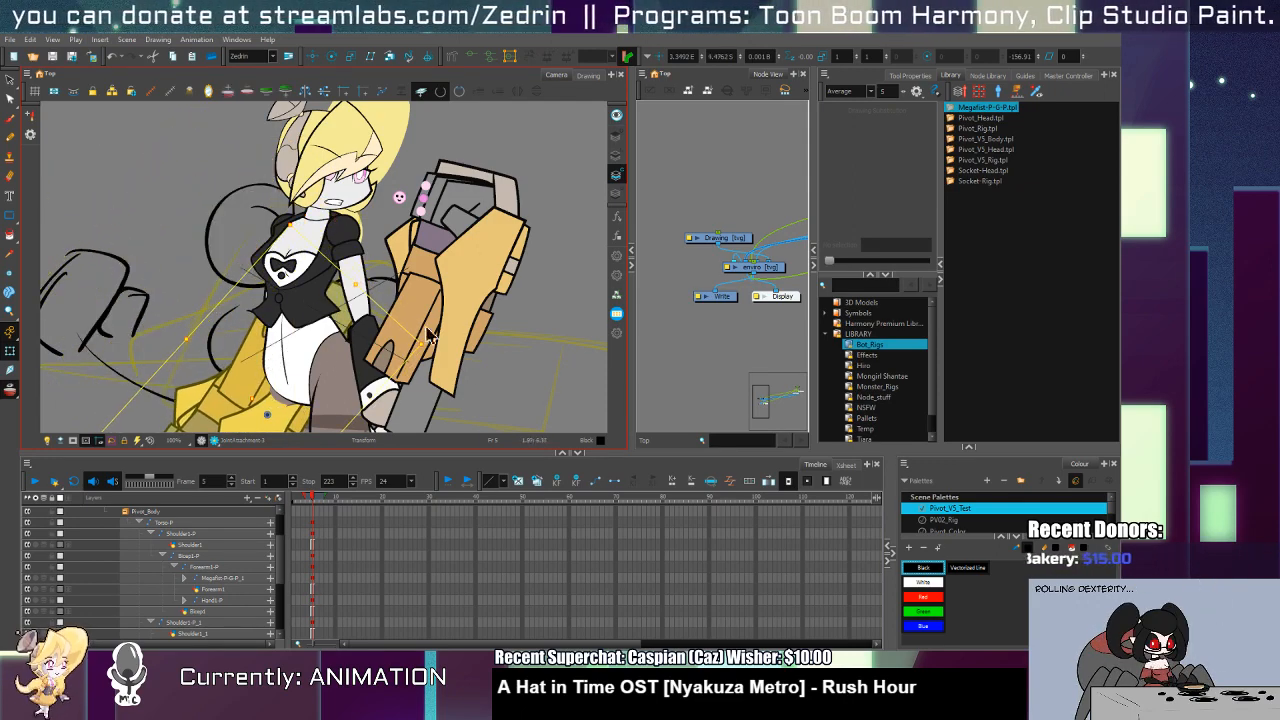
Step: Rotate the near-arm Megafist to about -140.8° so it points down, placing it over the near forearm
click(421, 330)
key(b)
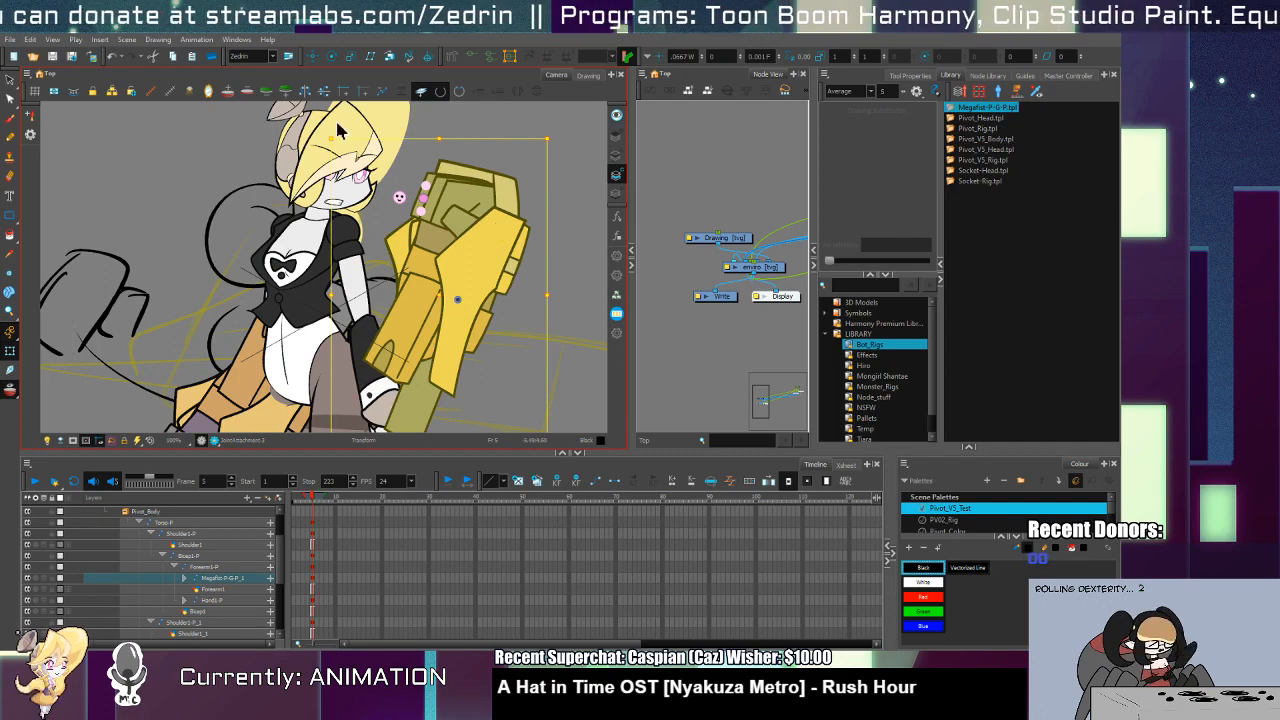
mouse_move(467, 260)
mouse_down()
mouse_move(557, 303)
mouse_move(548, 318)
mouse_move(383, 374)
mouse_move(402, 274)
mouse_up()
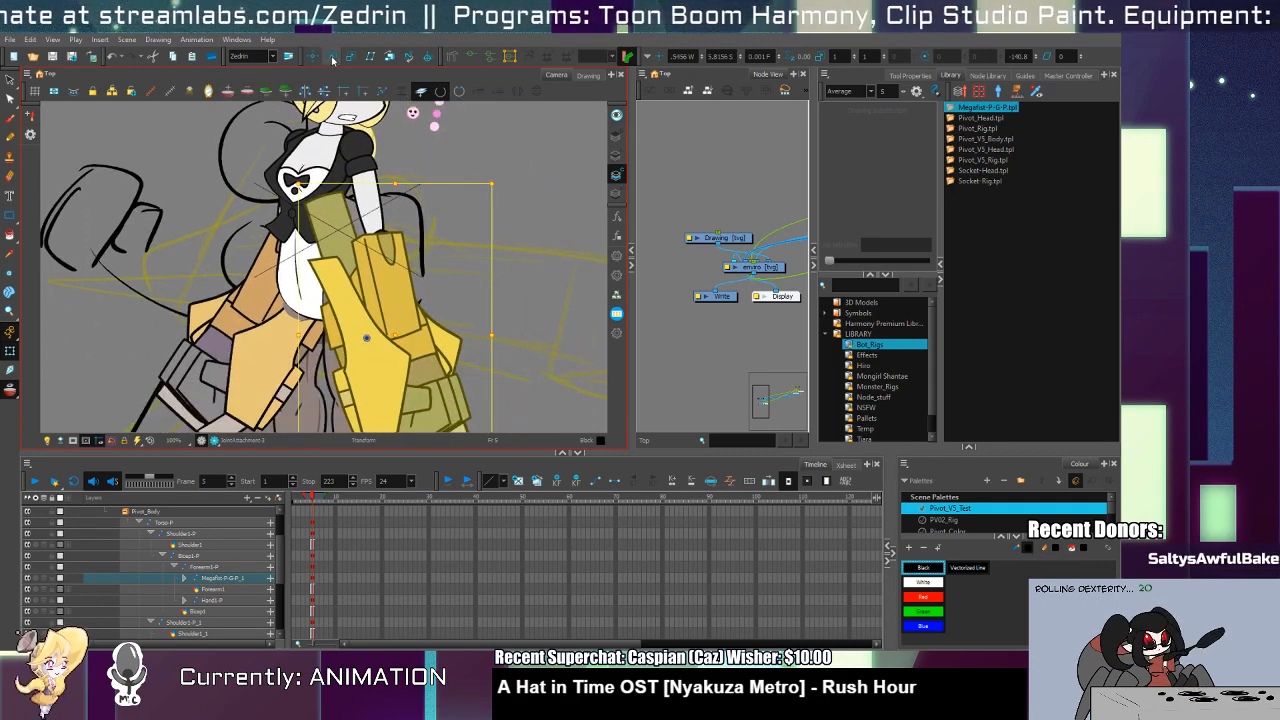
Step: Move the far-arm Megafist's pivot up onto its joint attachment at the far forearm
click(285, 288)
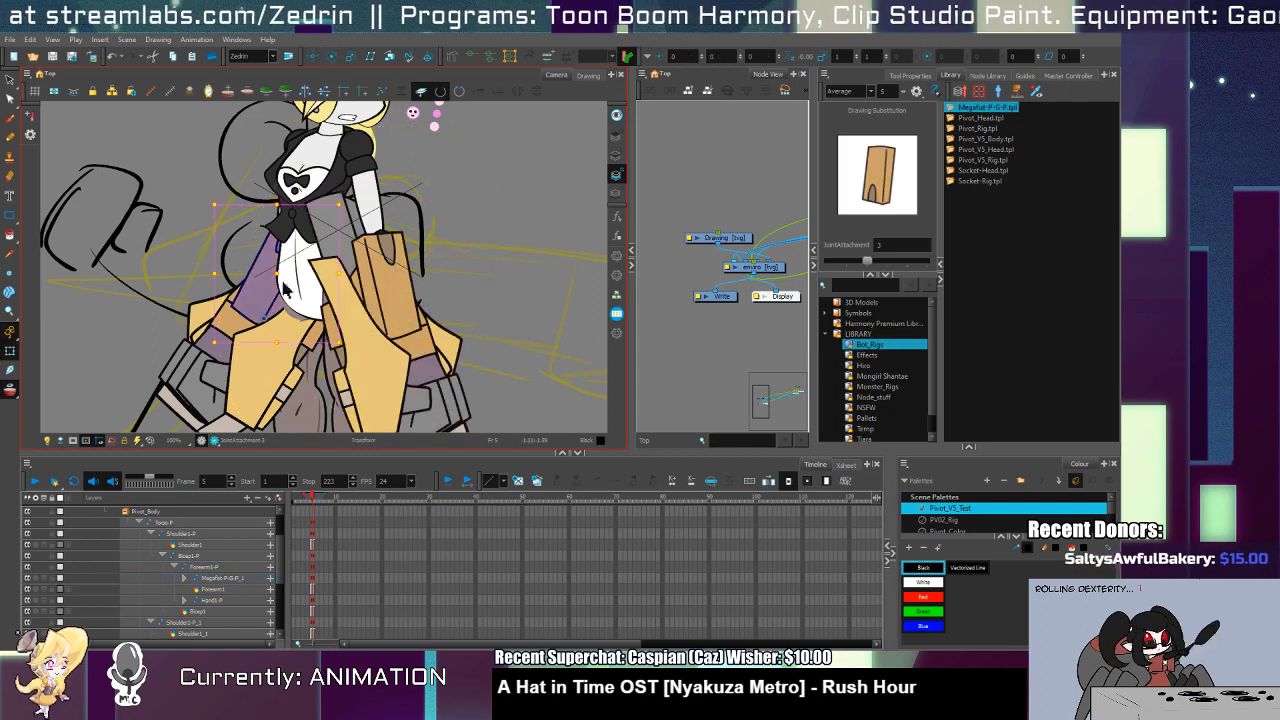
key(b)
key(alt+3)
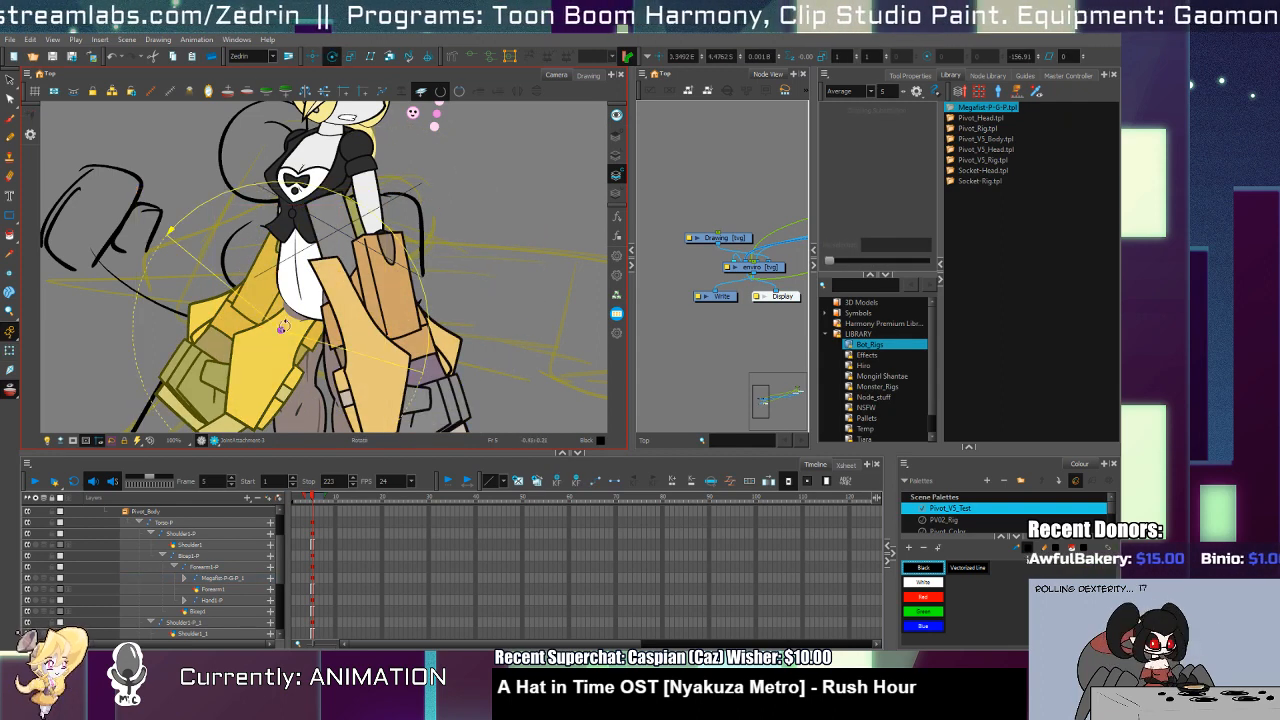
key(shift+t)
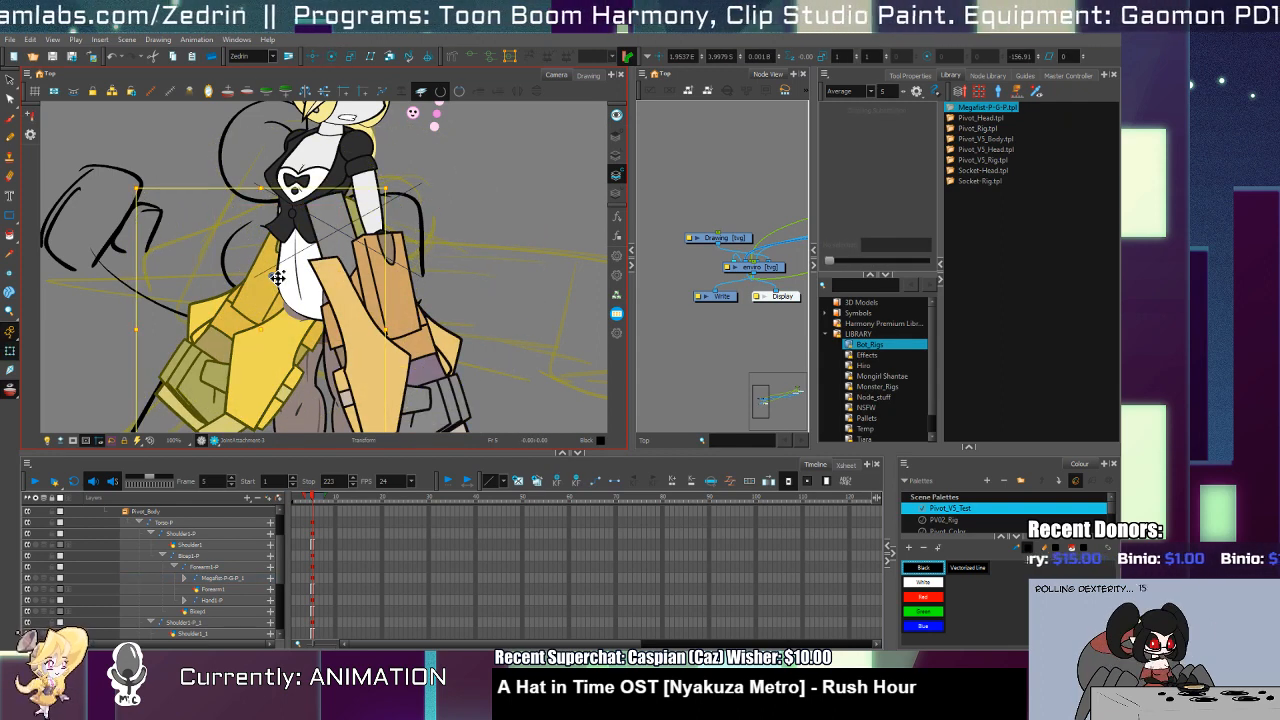
Step: Move the near-arm Megafist's pivot onto its joint attachment and fit the rig over the near forearm
click(400, 324)
key(b)
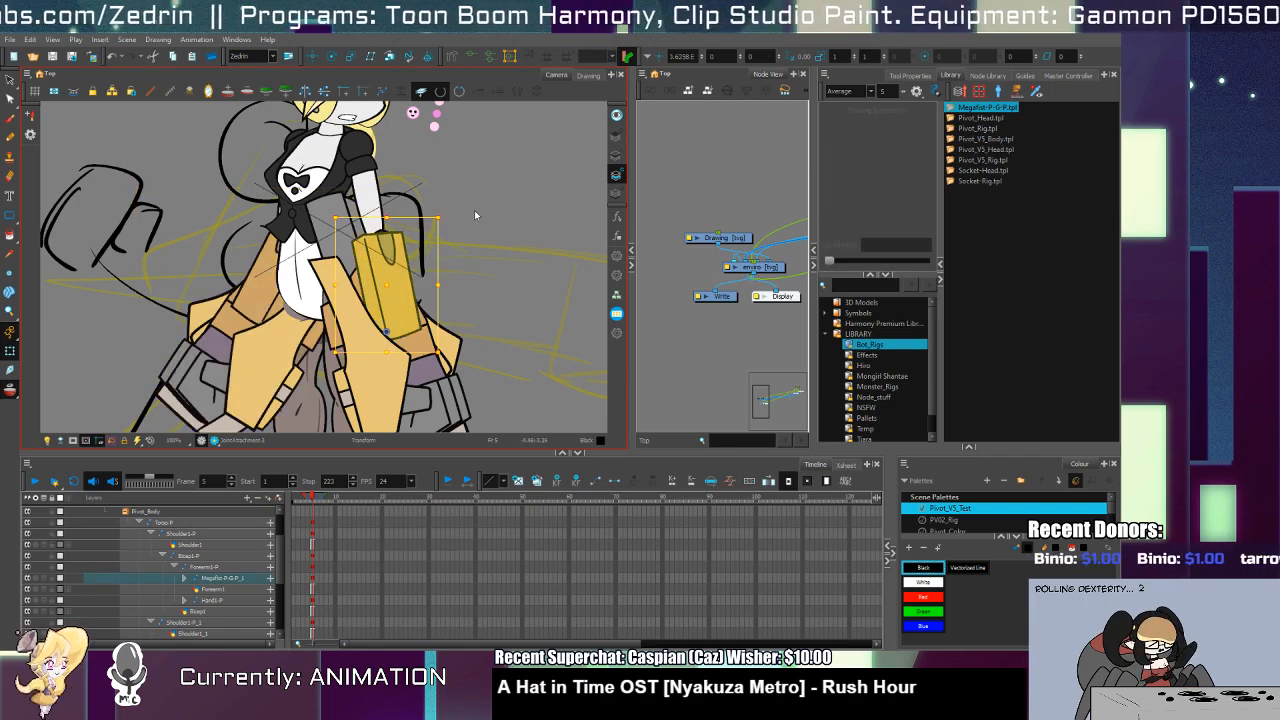
drag(475, 215, 398, 302)
key(ctrl+z)
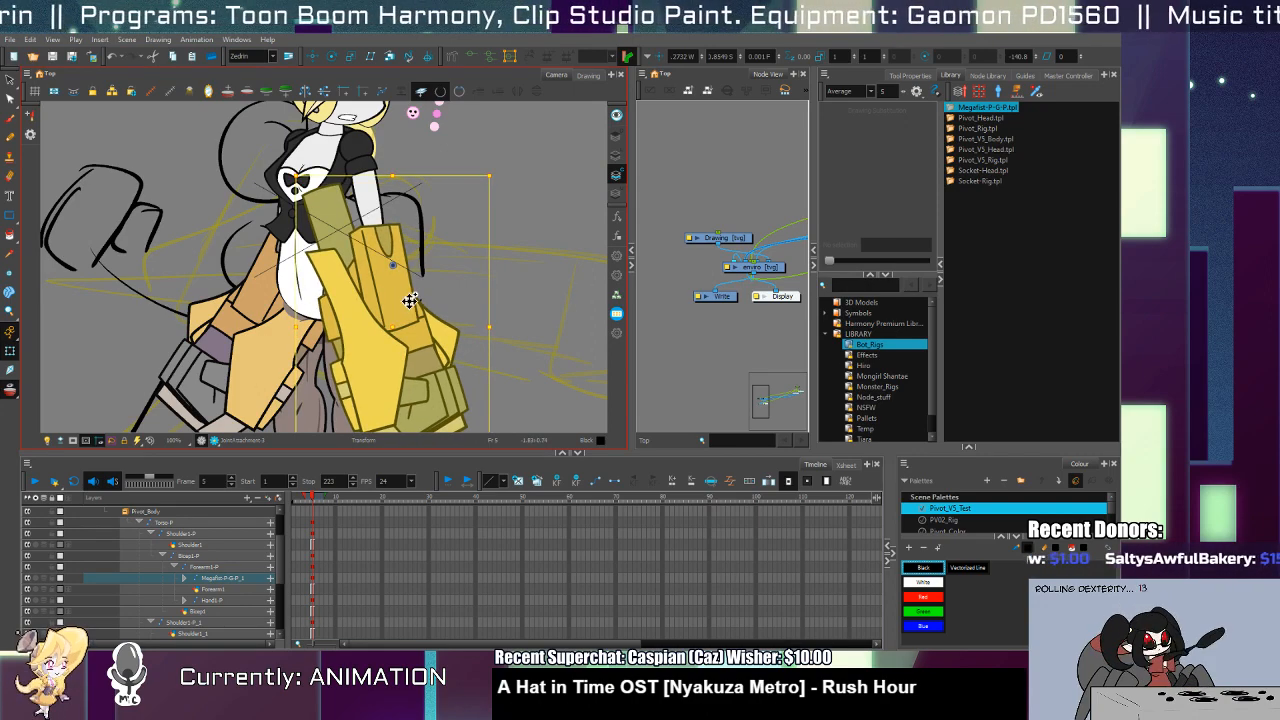
Step: Select the near arm's Forearm1-P peg and rotate it to about 124.77°, raising the Megafist beside the head
key(b)
drag(500, 174, 259, 164)
drag(425, 181, 424, 357)
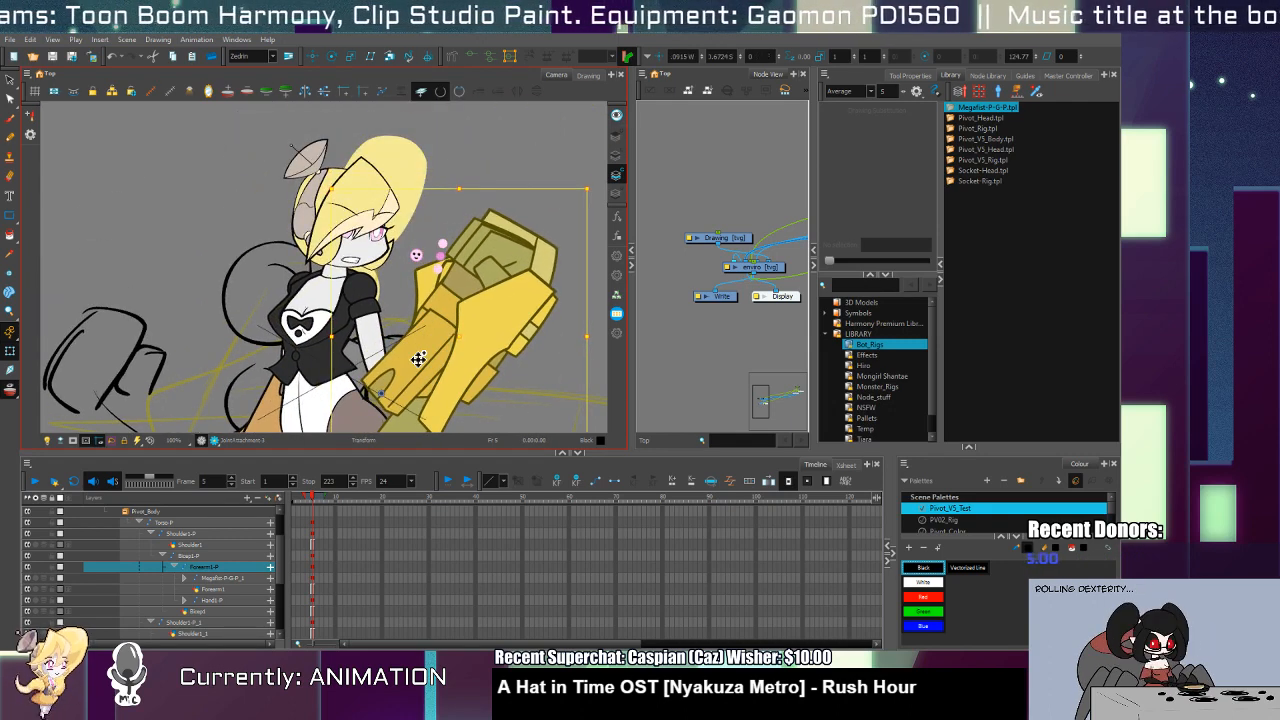
Step: Nudge the Forearm1-P peg slightly backward in depth and reposition the raised forearm and Megafist at the near elbow
key(alt+Up)
key(alt+Down)
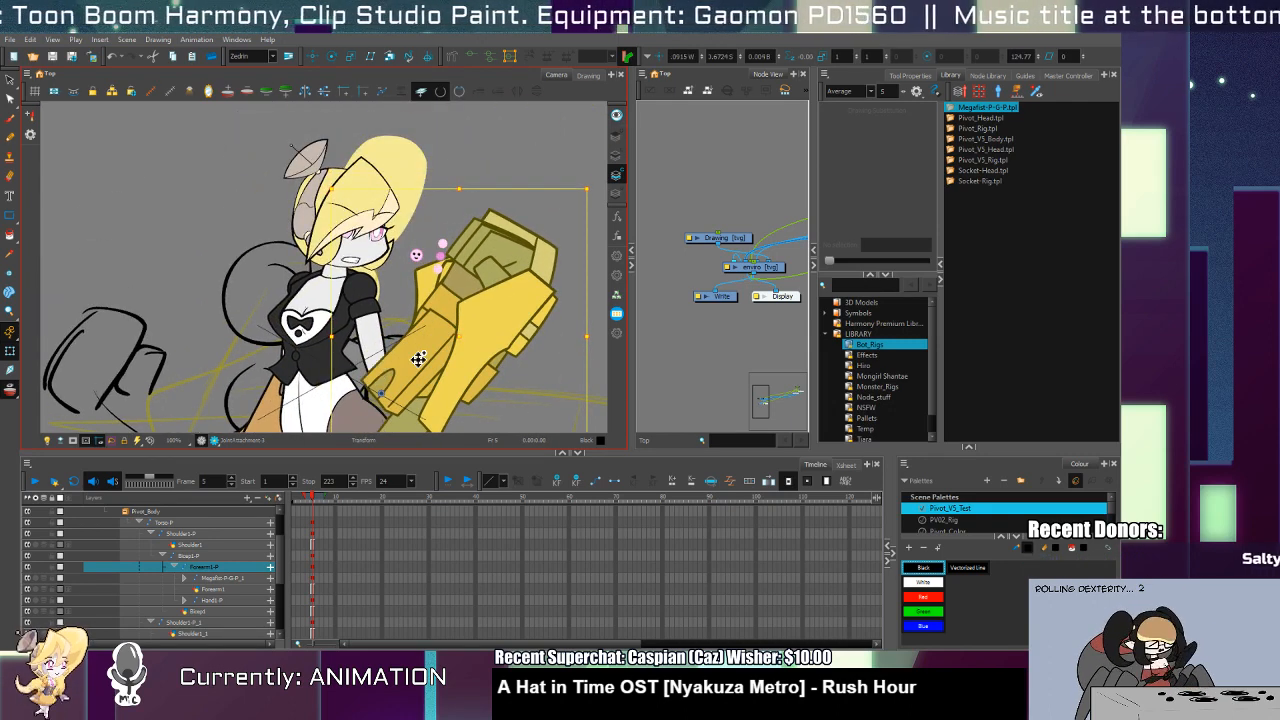
key(alt+Up)
key(space)
drag(467, 311, 475, 219)
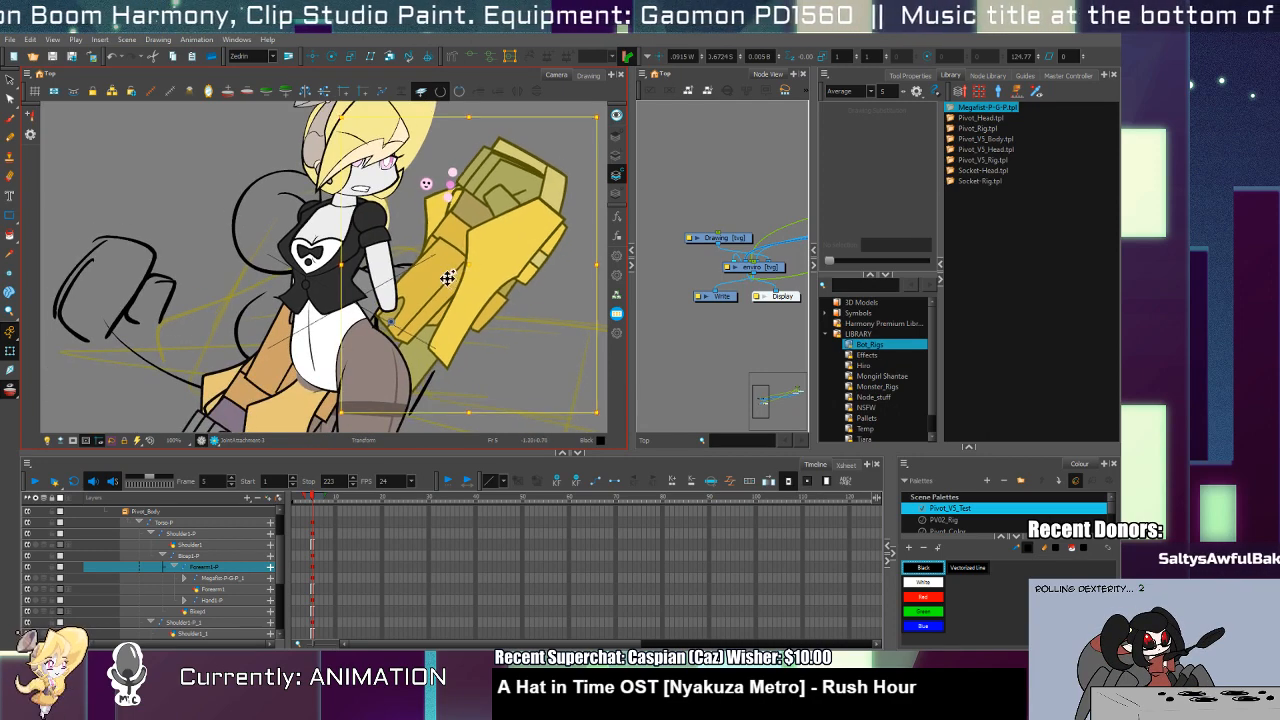
drag(455, 298, 412, 388)
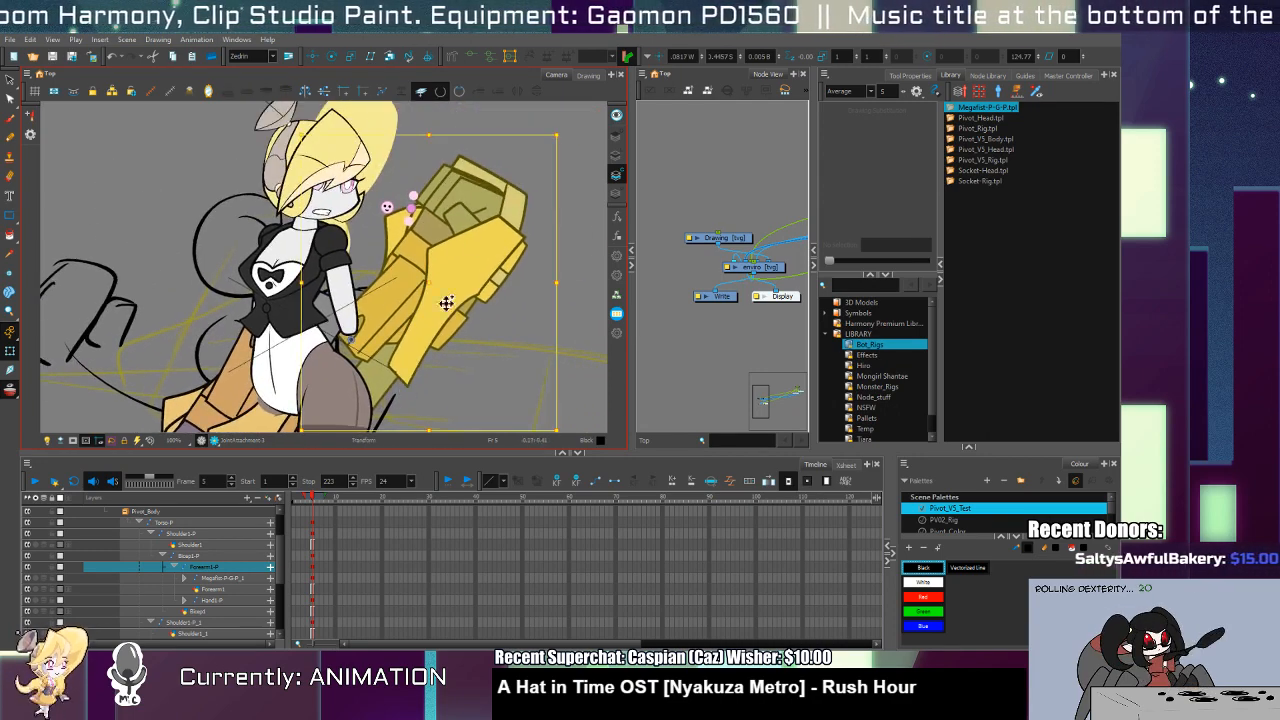
Step: Try to swing the far-arm Megafist up and outward toward the sketched fist, and undo the changes
key(space)
drag(428, 294, 451, 170)
key(ctrl+alt+space)
click(364, 312)
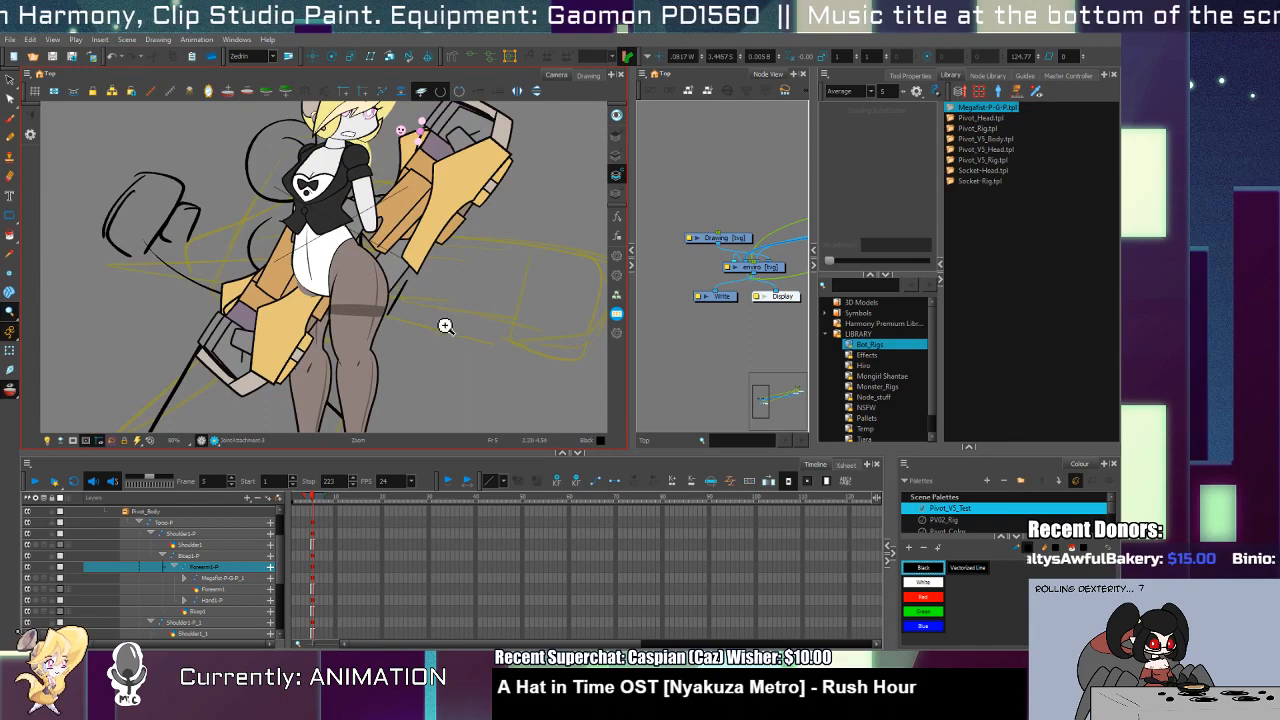
click(350, 316)
click(380, 316)
key(shift+t)
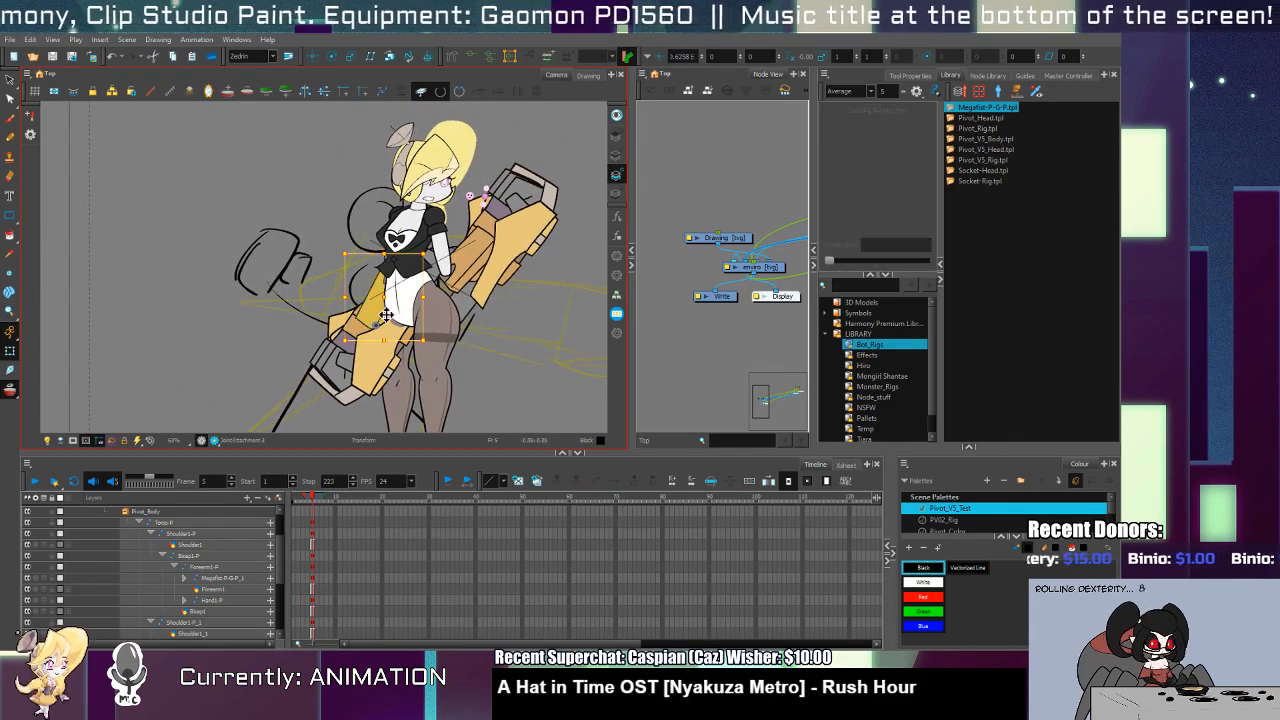
click(376, 300)
drag(457, 238, 420, 313)
drag(386, 248, 380, 352)
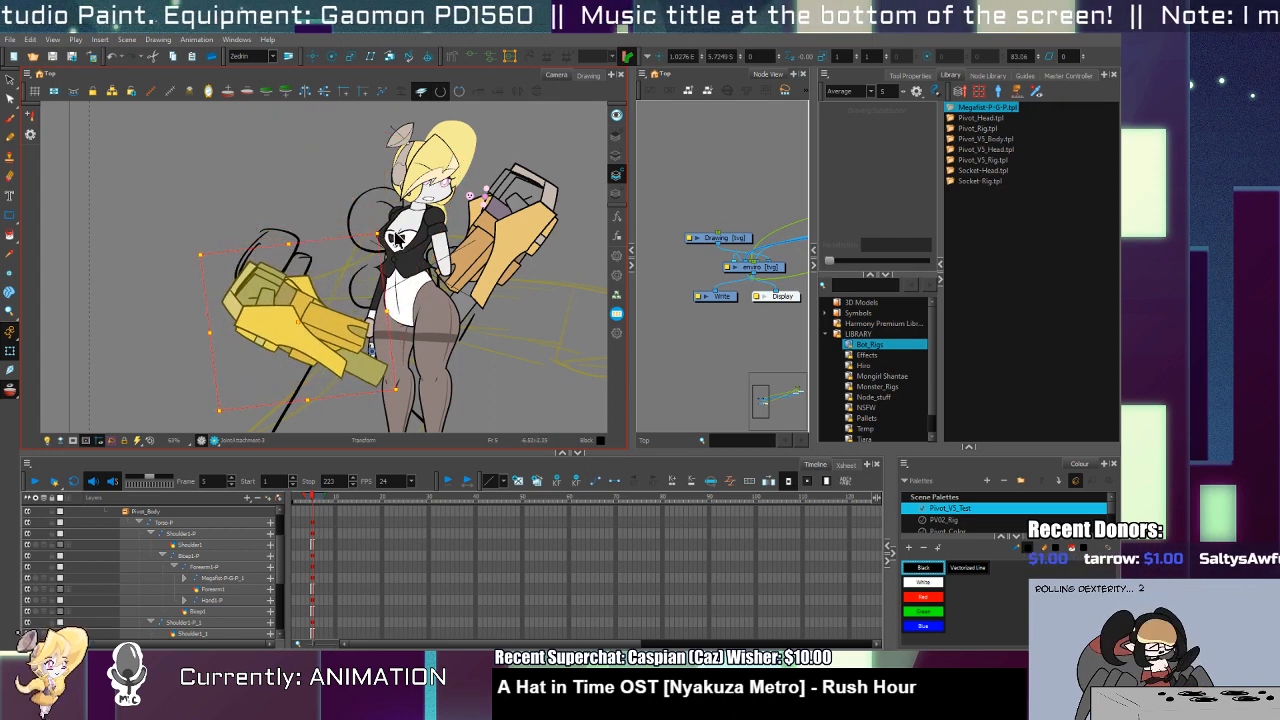
key(ctrl+z)
key(ctrl+z)
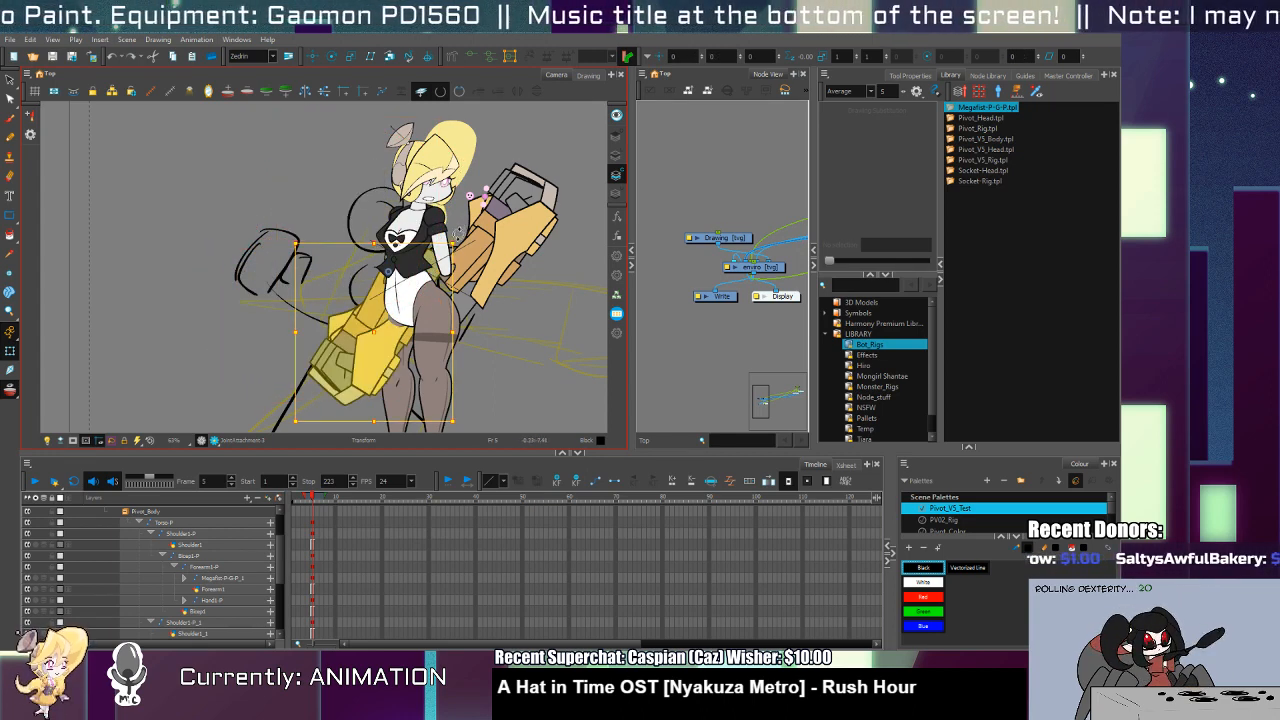
Step: Rotate the far forearm with its Megafist to about 89.8° so it extends outward toward the sketched fist
drag(456, 233, 341, 296)
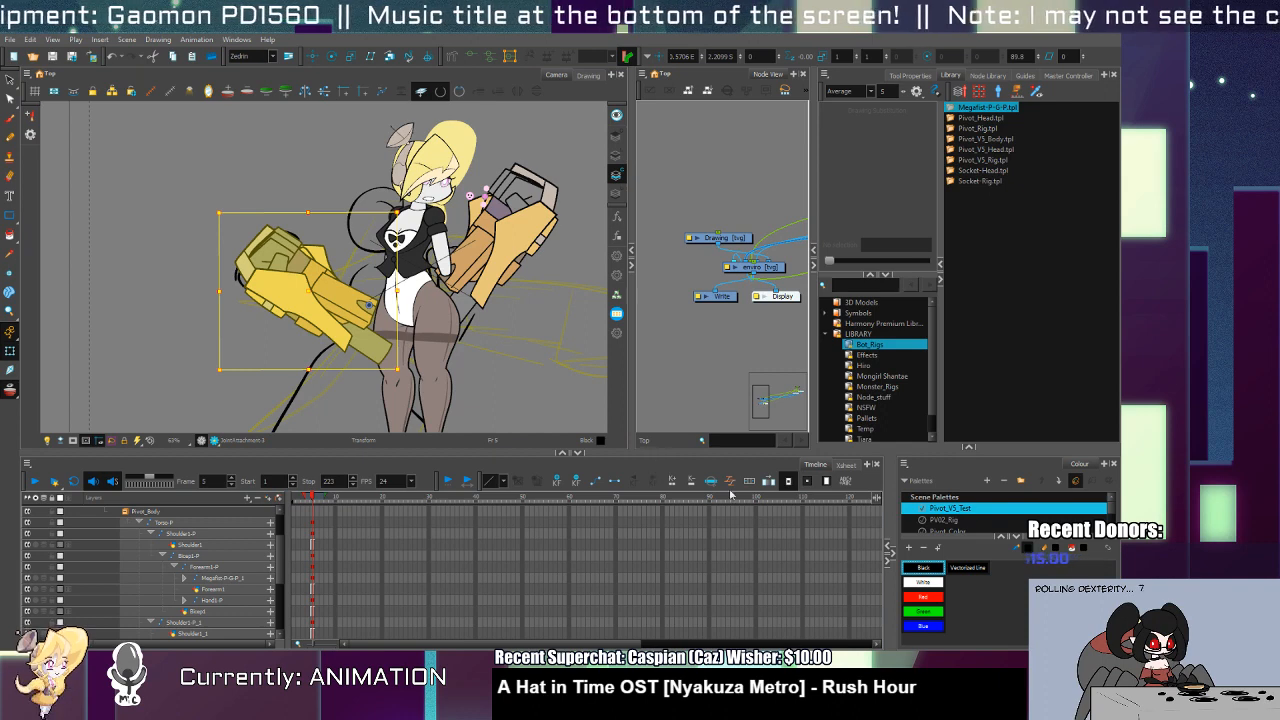
Step: Undo the last near-arm Megafist pose change and select the Megafist peg on the far forearm
key(ctrl+z)
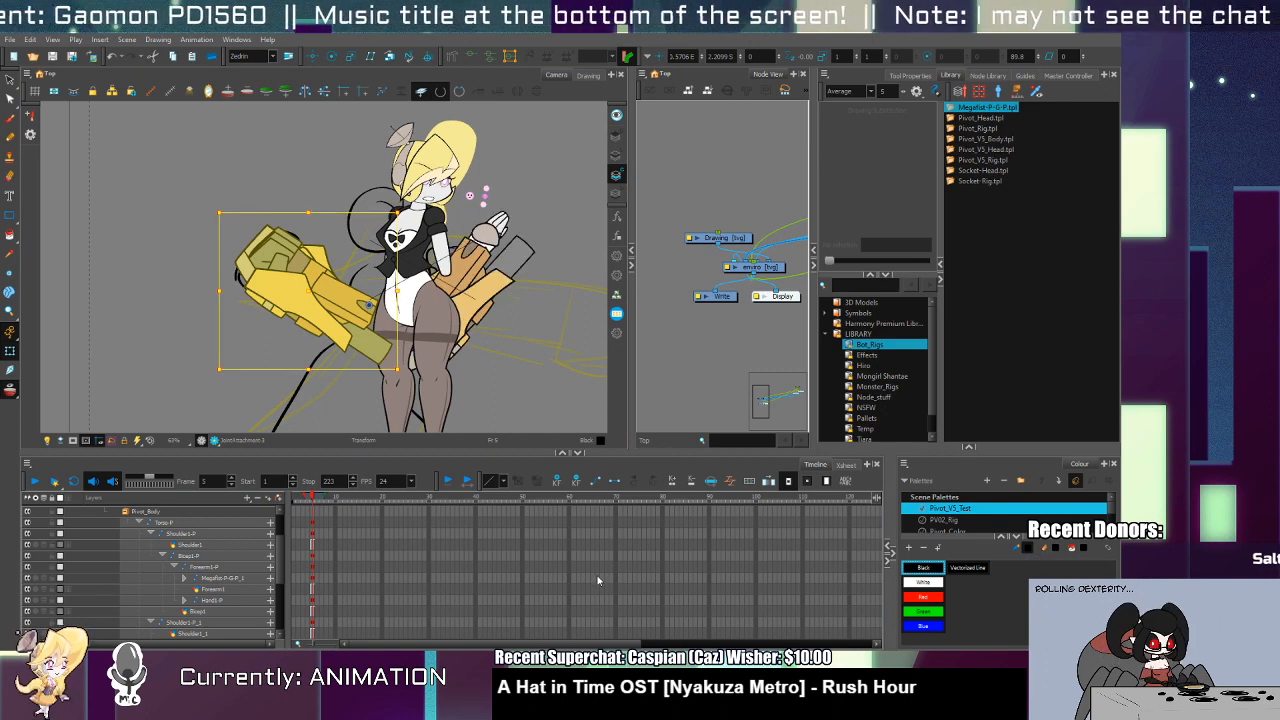
click(345, 302)
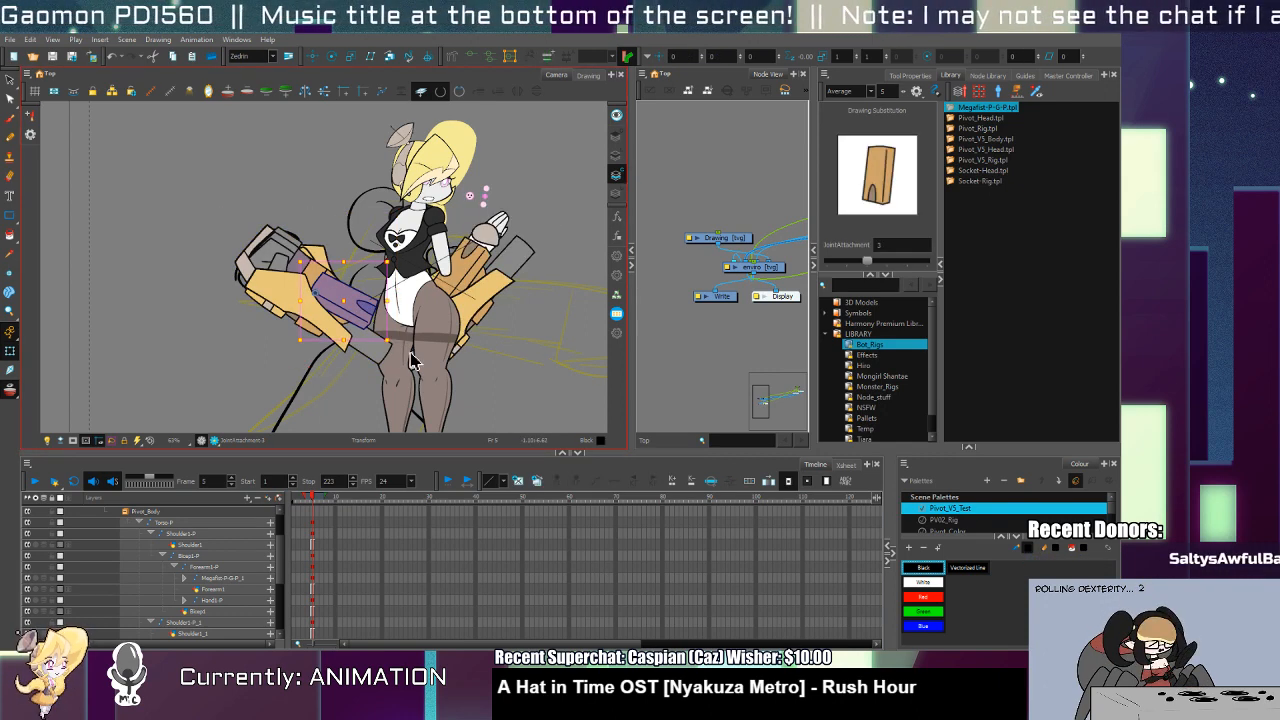
key(b)
key(b)
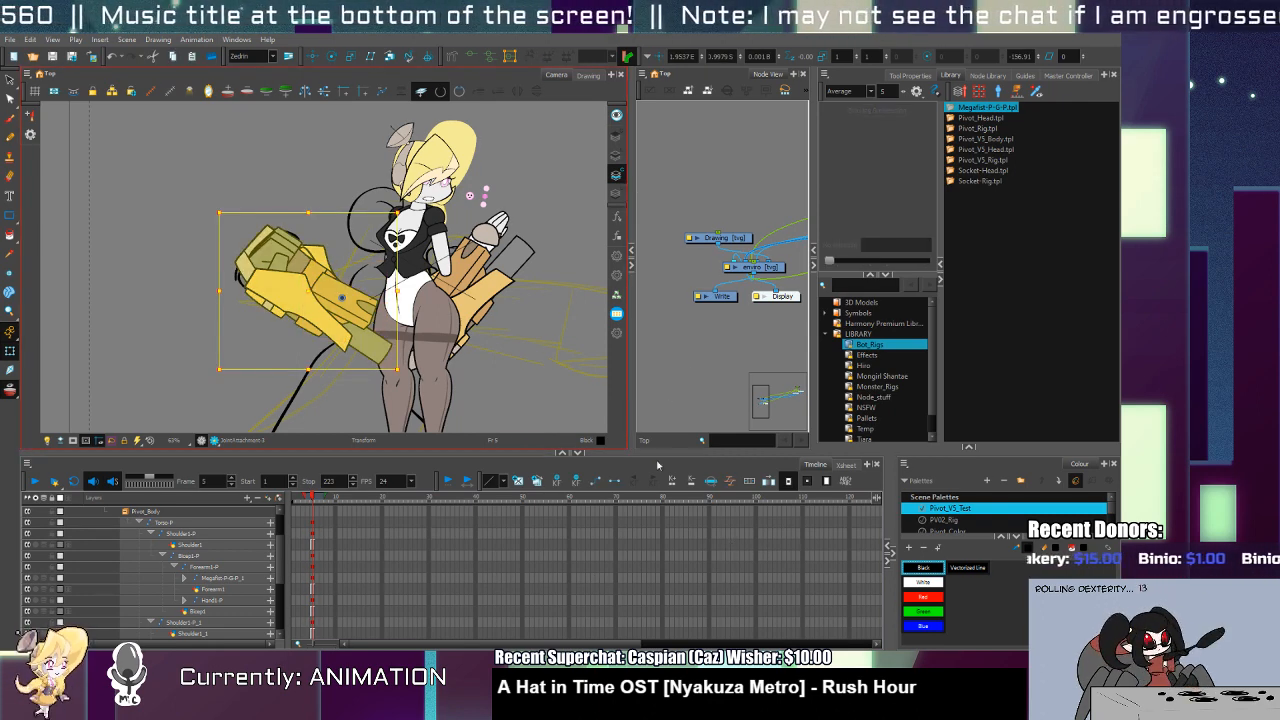
key(b)
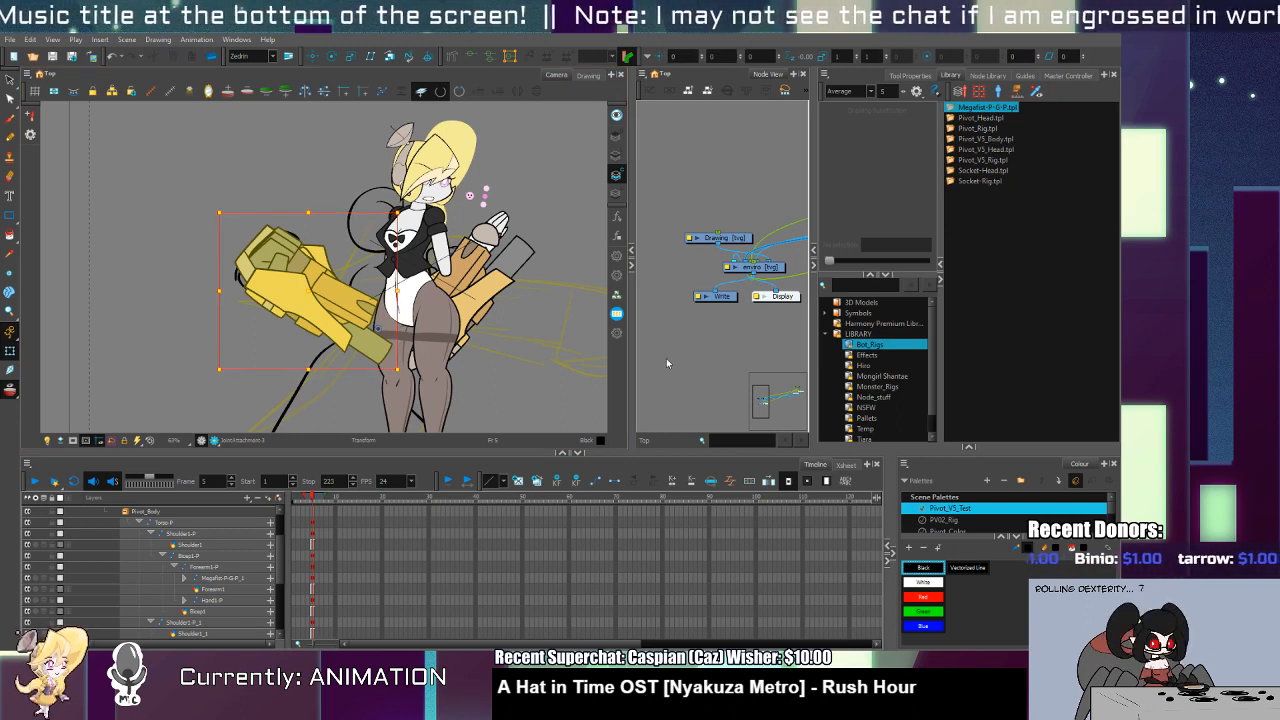
key(ctrl+z)
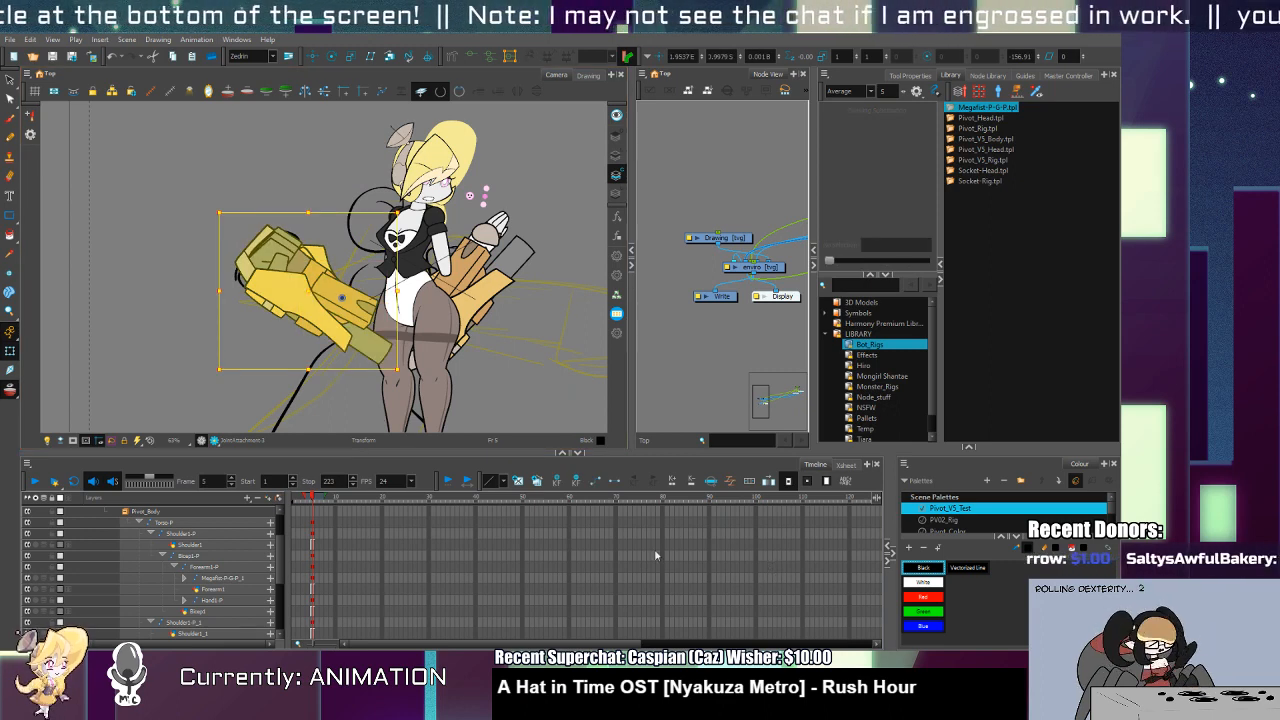
Step: Check the frame 5 and 6 cells of the arm, hand and Megafist layers, and collapse the far arm's Megafist-P-G-P hierarchy
click(316, 609)
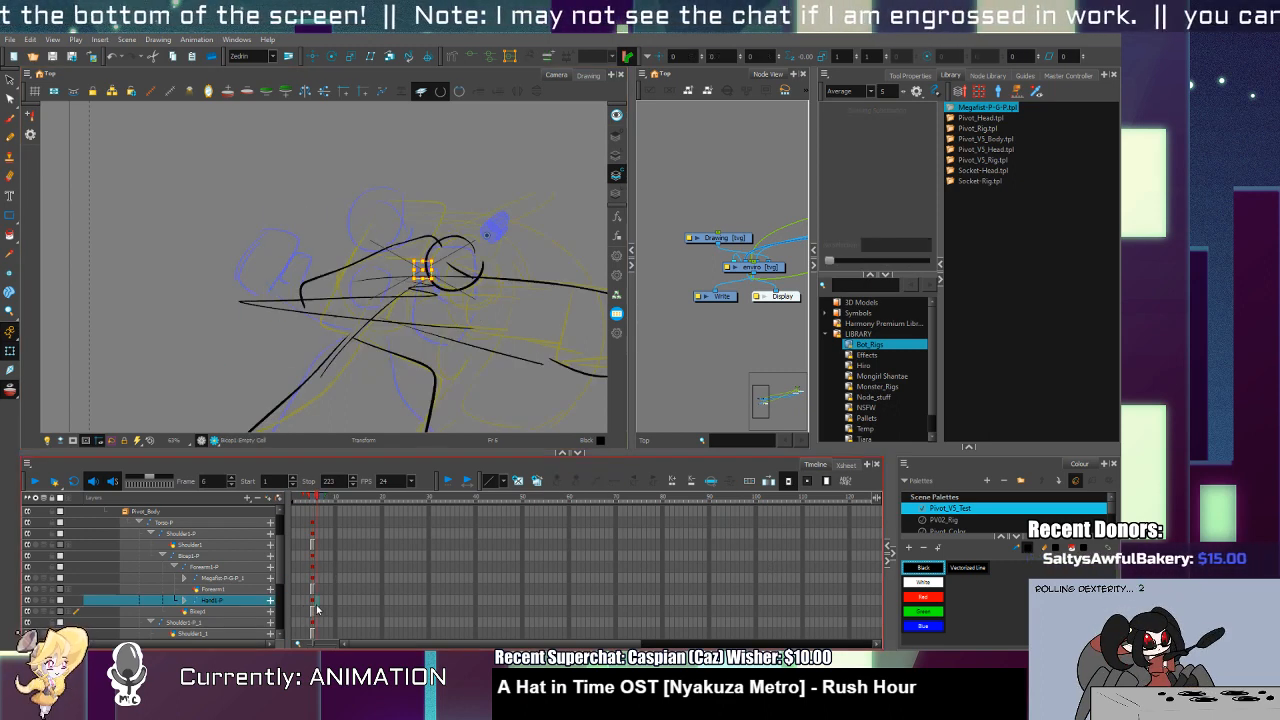
click(313, 589)
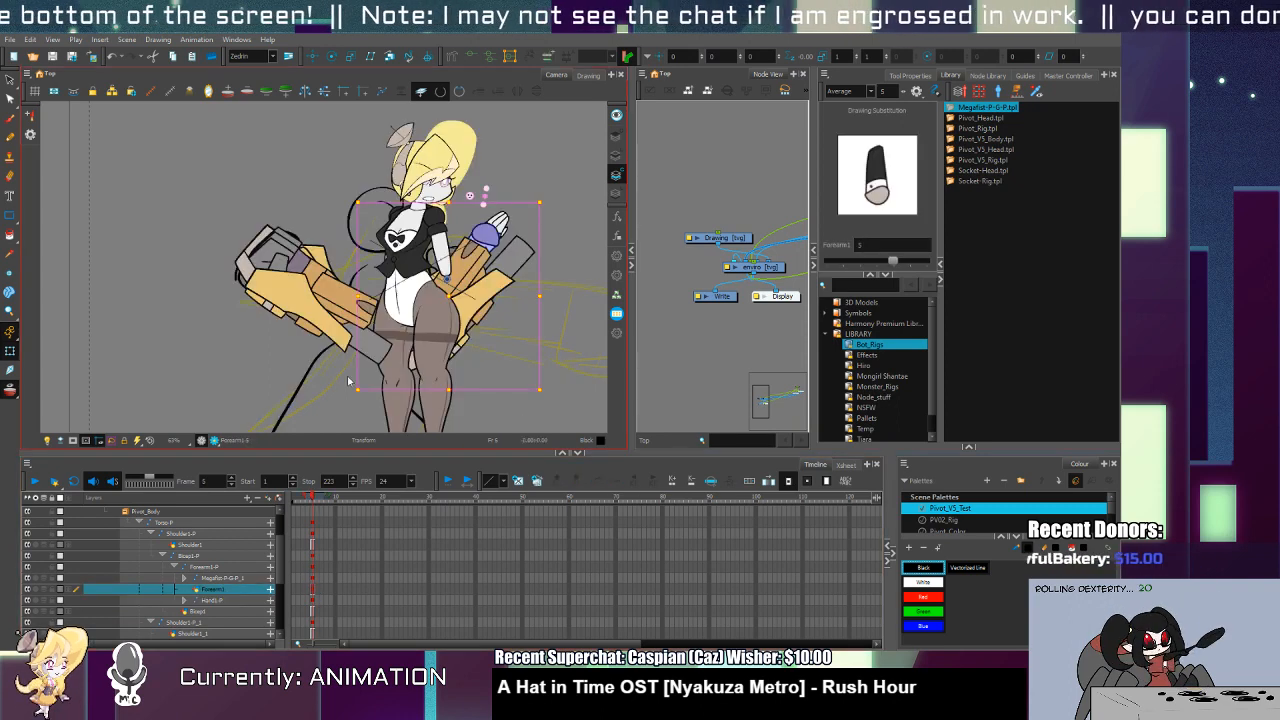
click(342, 305)
click(300, 614)
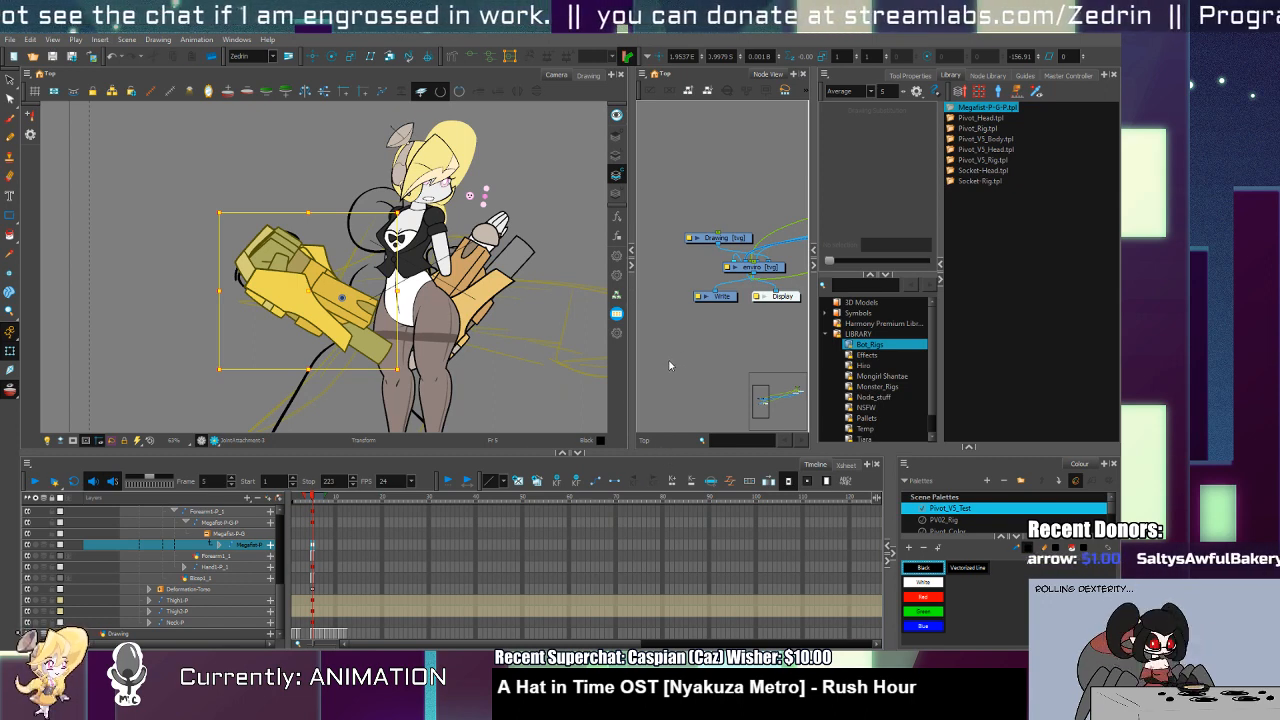
click(308, 567)
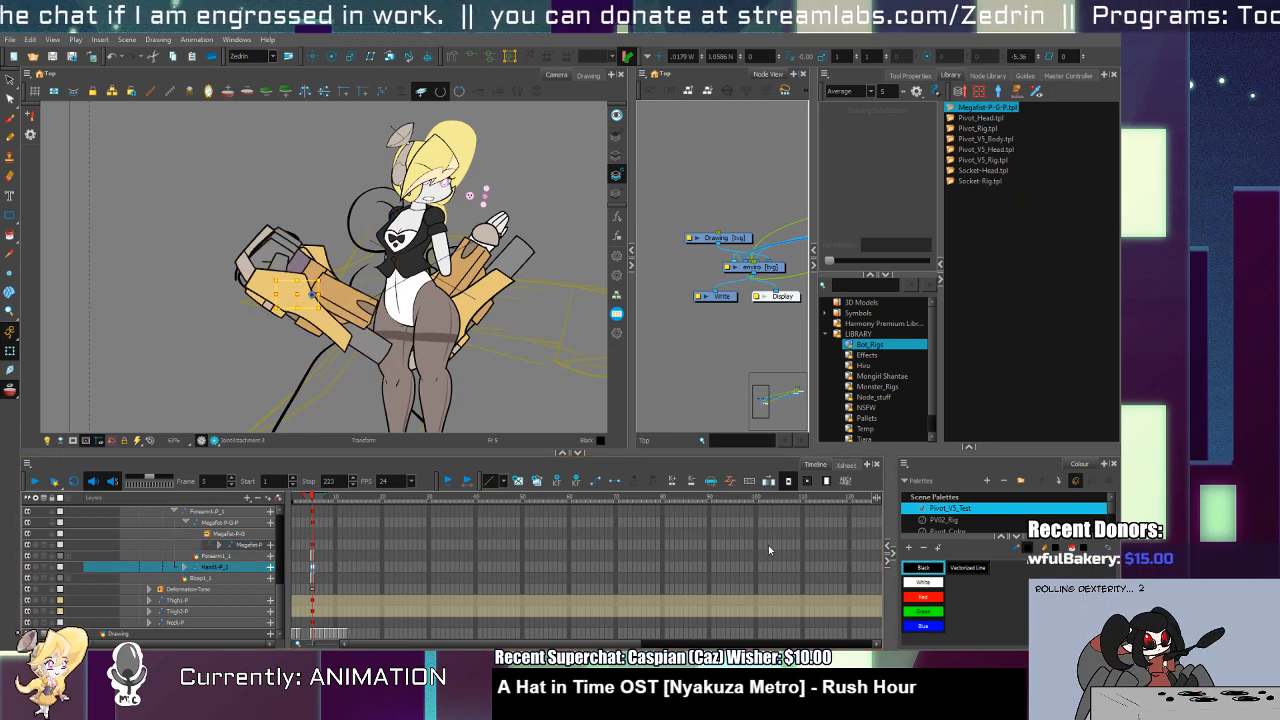
click(313, 546)
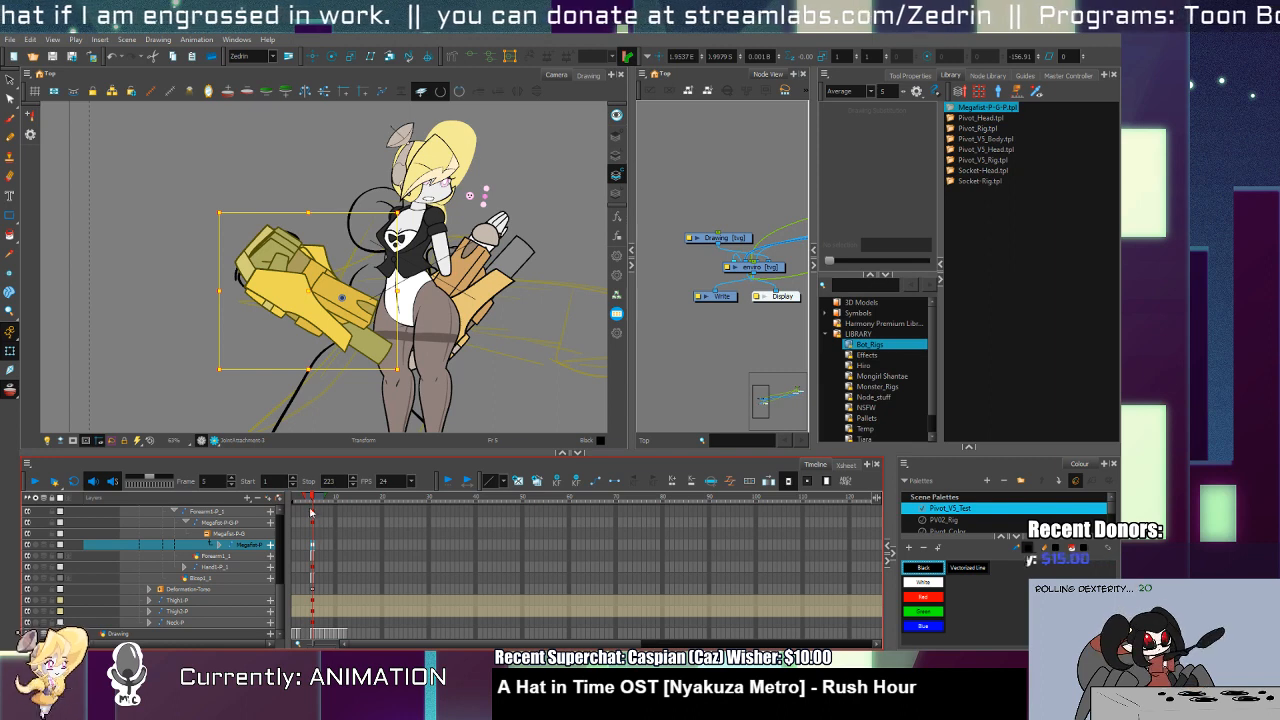
click(314, 522)
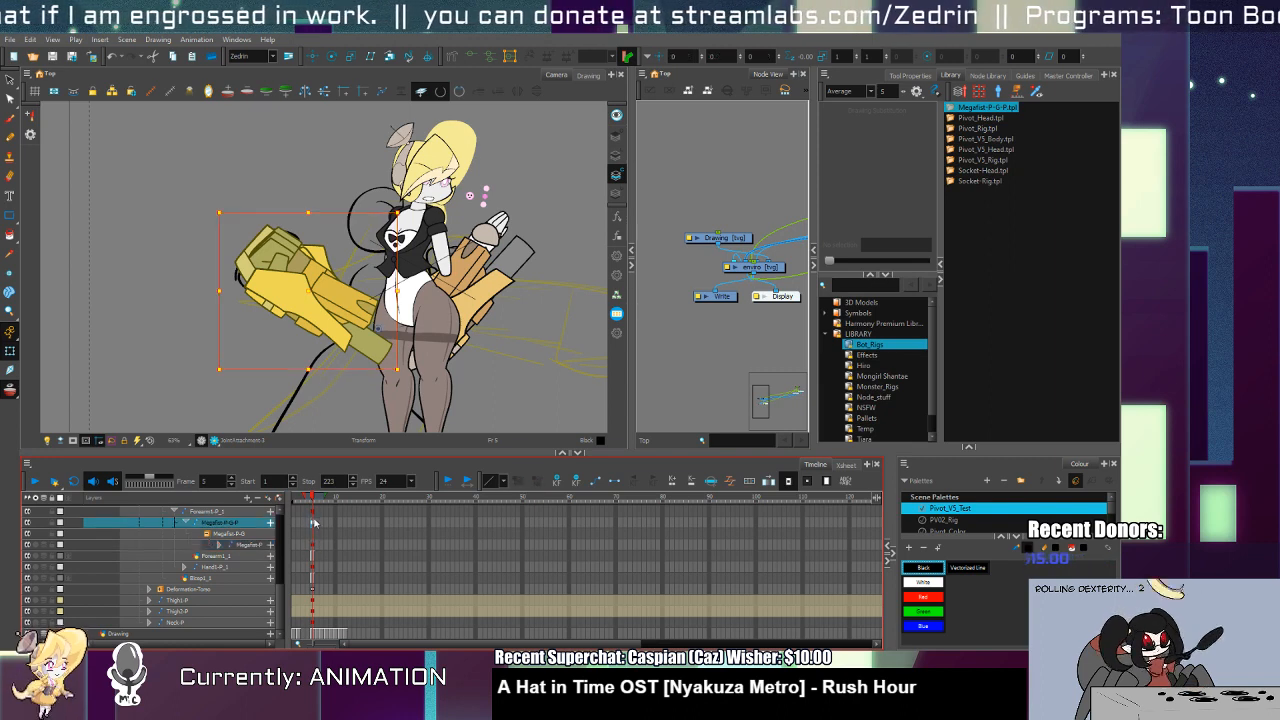
click(183, 523)
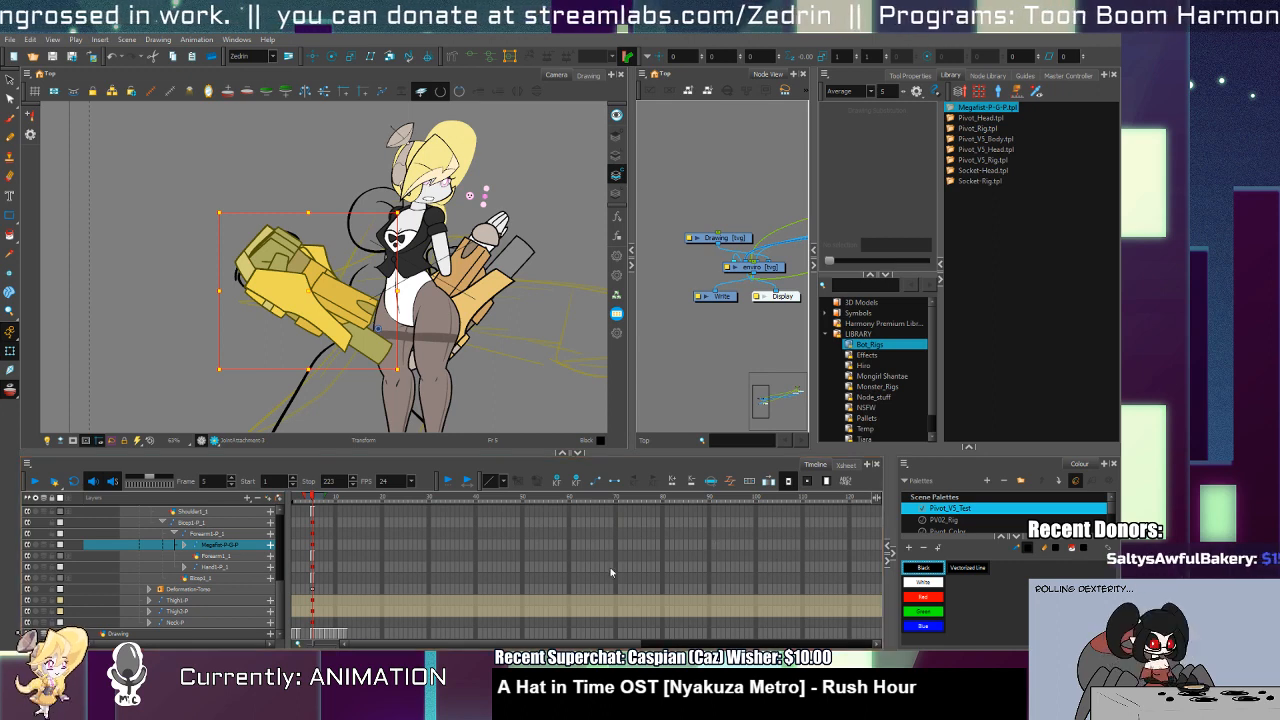
Step: Rotate the far-arm Megafist-P-G-P peg to about 189.57°, and add a parent peg above it that flips the Megafist horizontally
key(equal)
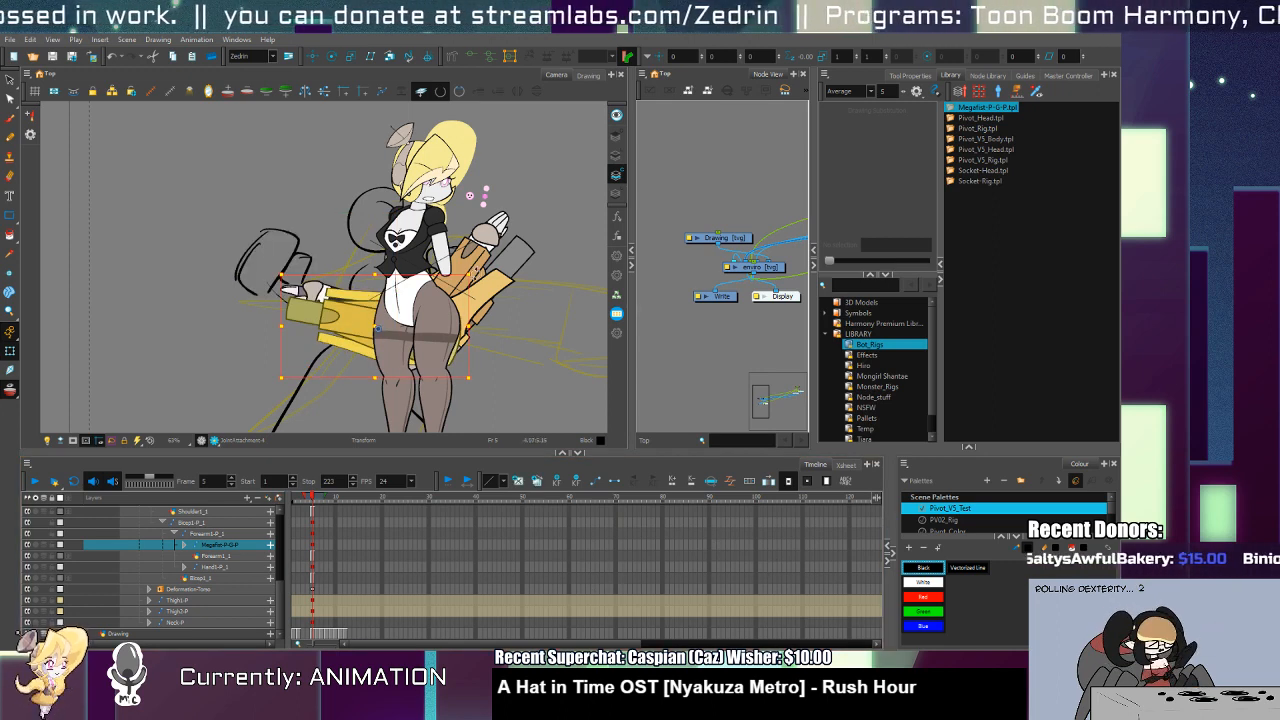
mouse_move(477, 271)
mouse_down()
mouse_move(377, 385)
mouse_move(334, 350)
mouse_move(334, 333)
mouse_up()
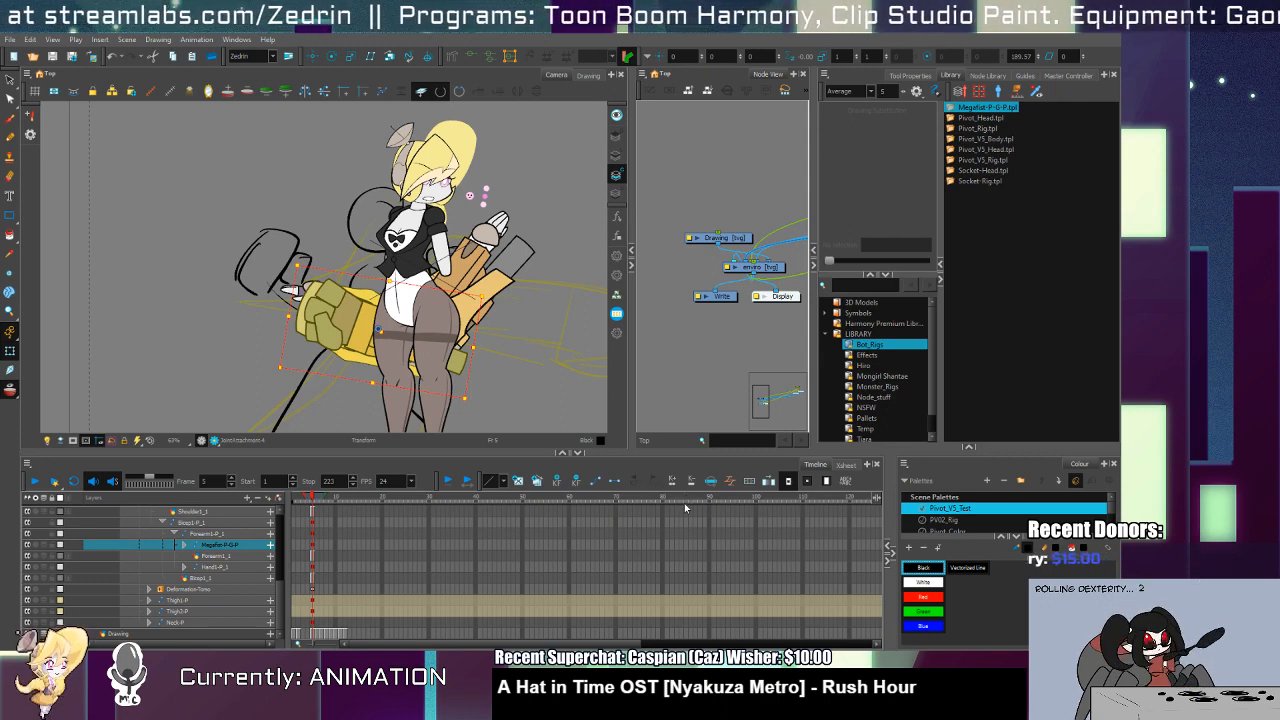
click(271, 499)
click(262, 543)
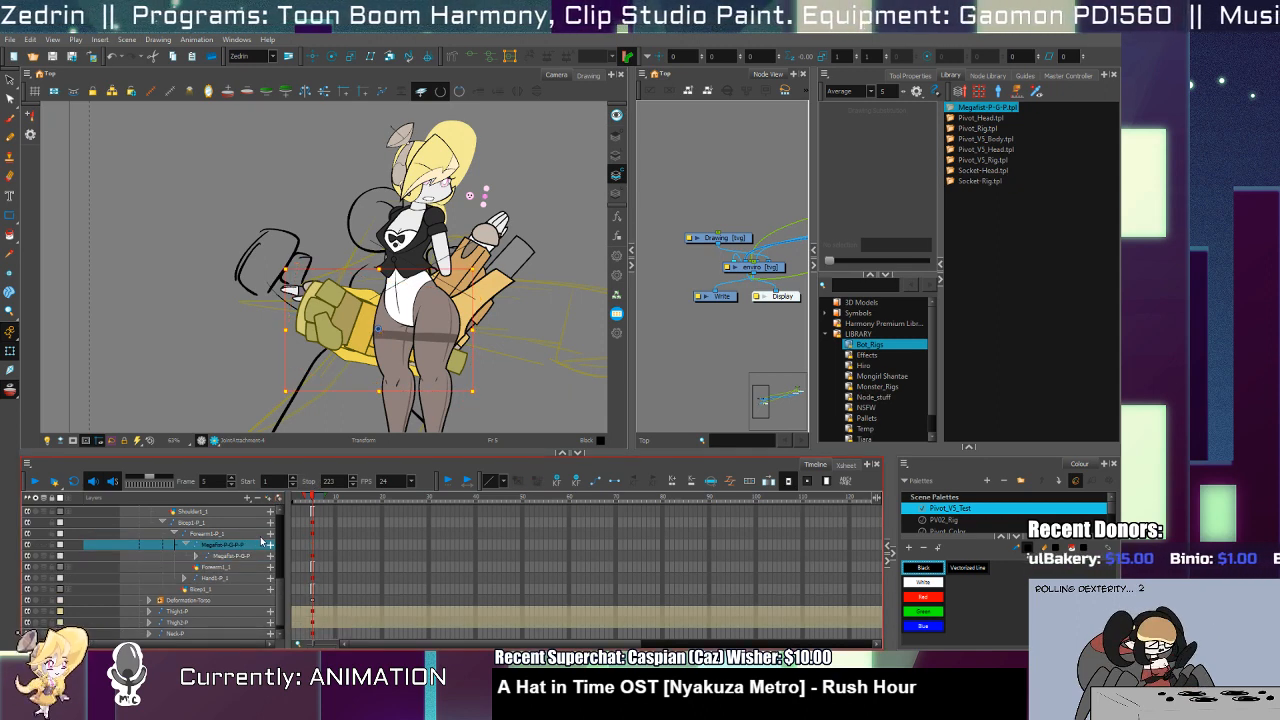
drag(493, 283, 483, 262)
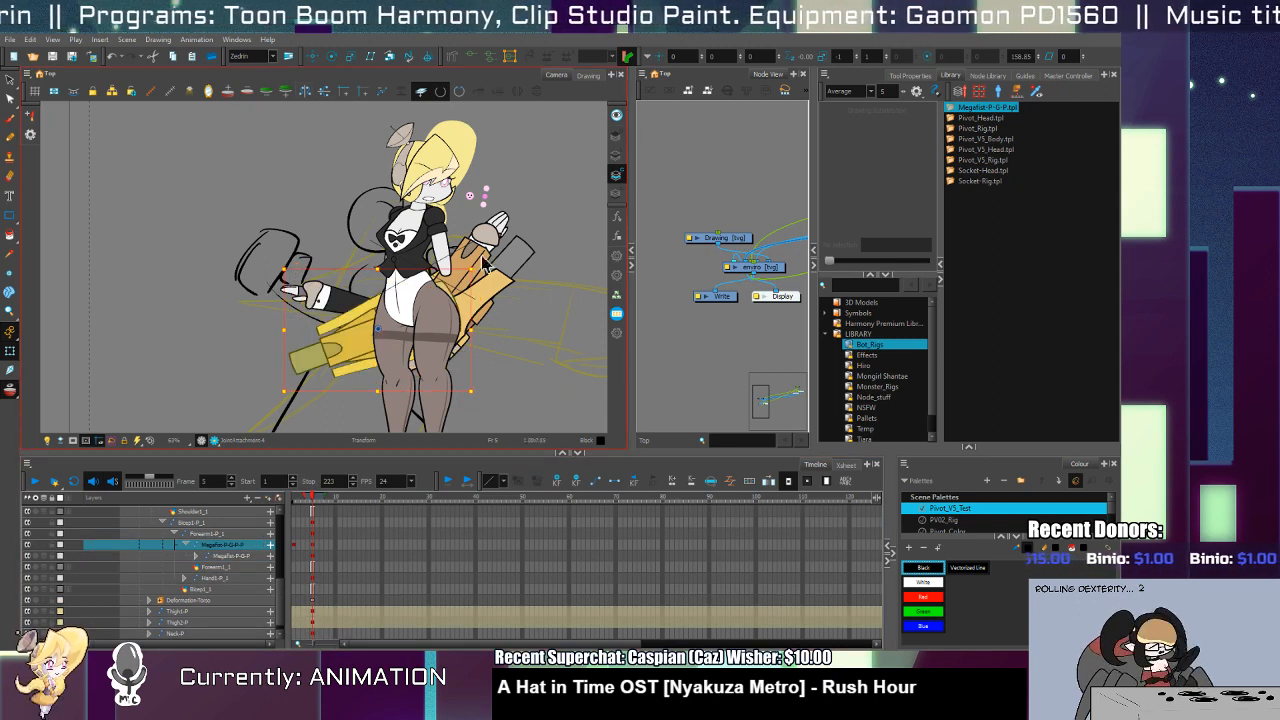
Step: Rotate the far arm's Megafist-P-G-P peg to about 331.47° and move the Megafist outward onto the sketched fist
click(226, 557)
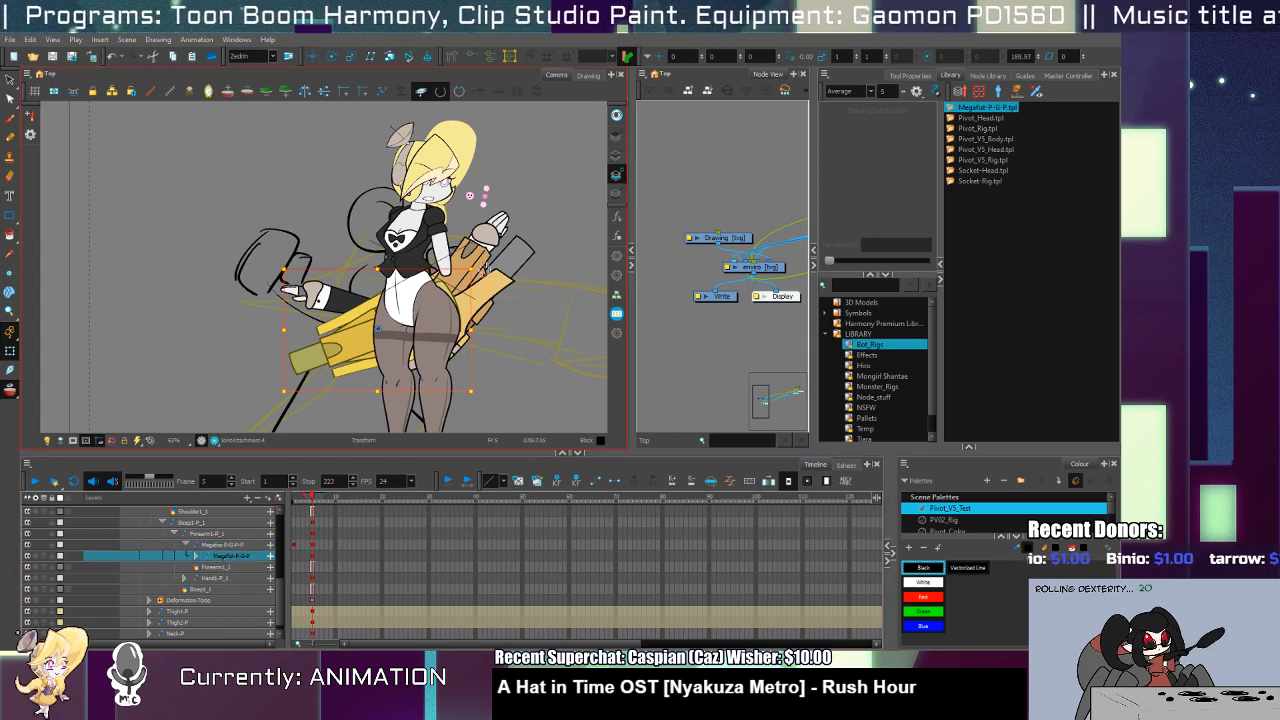
drag(482, 268, 262, 315)
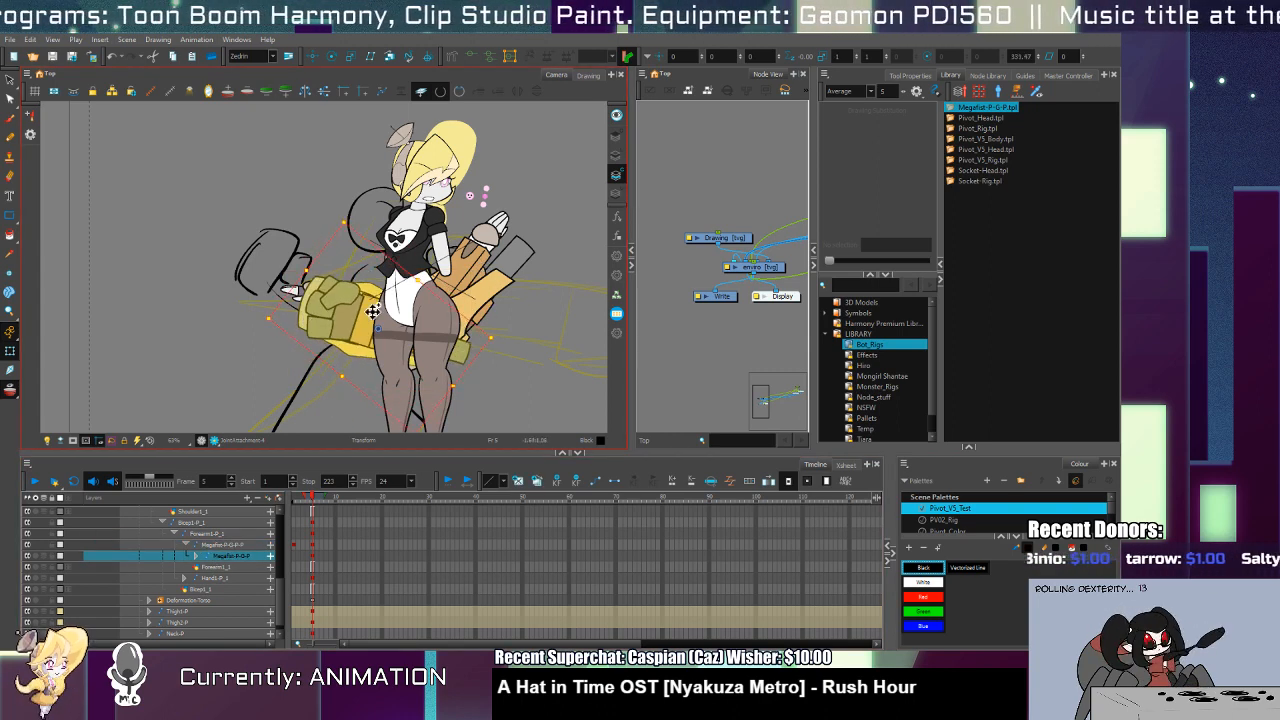
drag(365, 320, 327, 302)
Step: Try to add a parent peg above the near arm's inner Megafist peg and flip it horizontally, and undo the changes
click(495, 272)
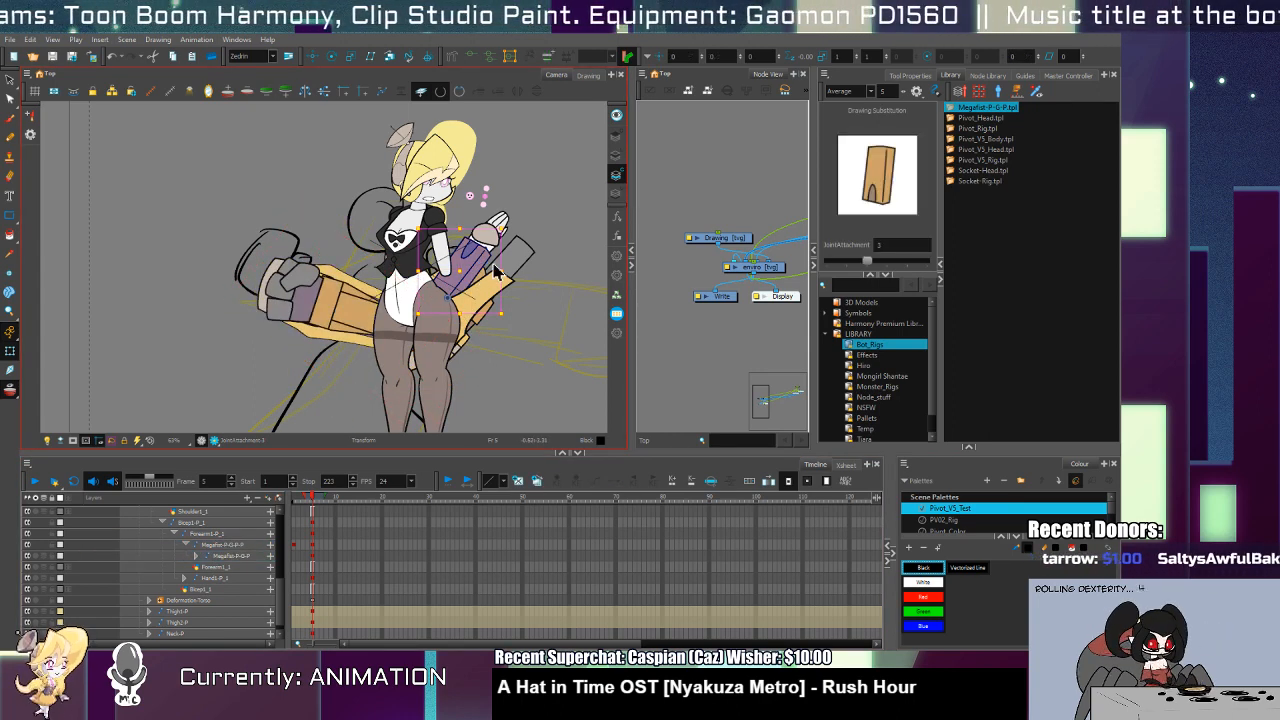
key(b)
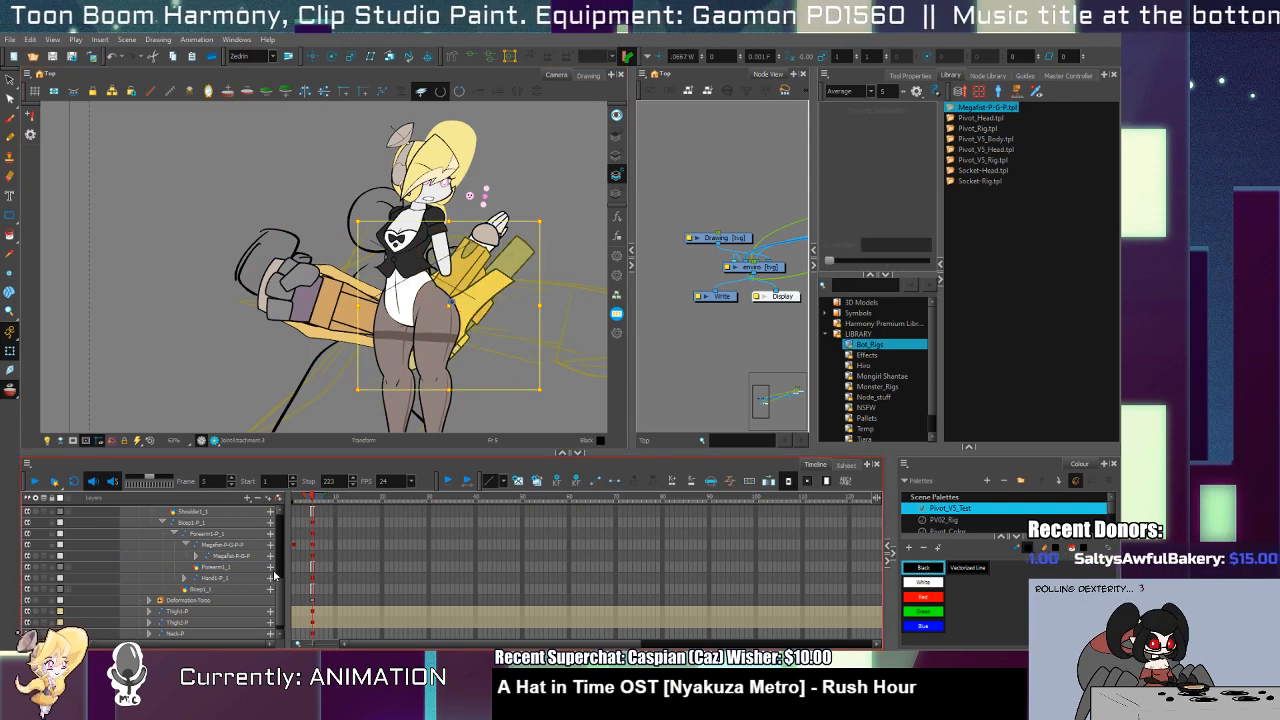
scroll(236, 530, up, 2)
scroll(279, 588, up, 2)
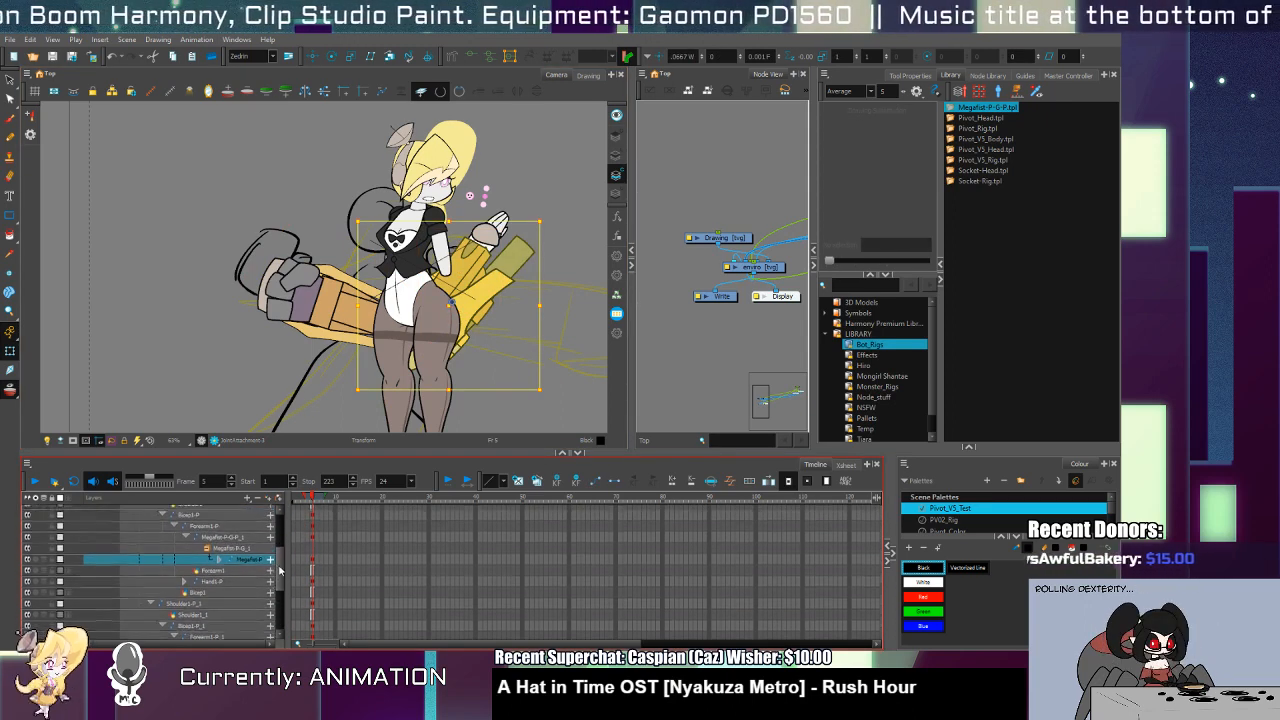
click(307, 94)
key(shift+b)
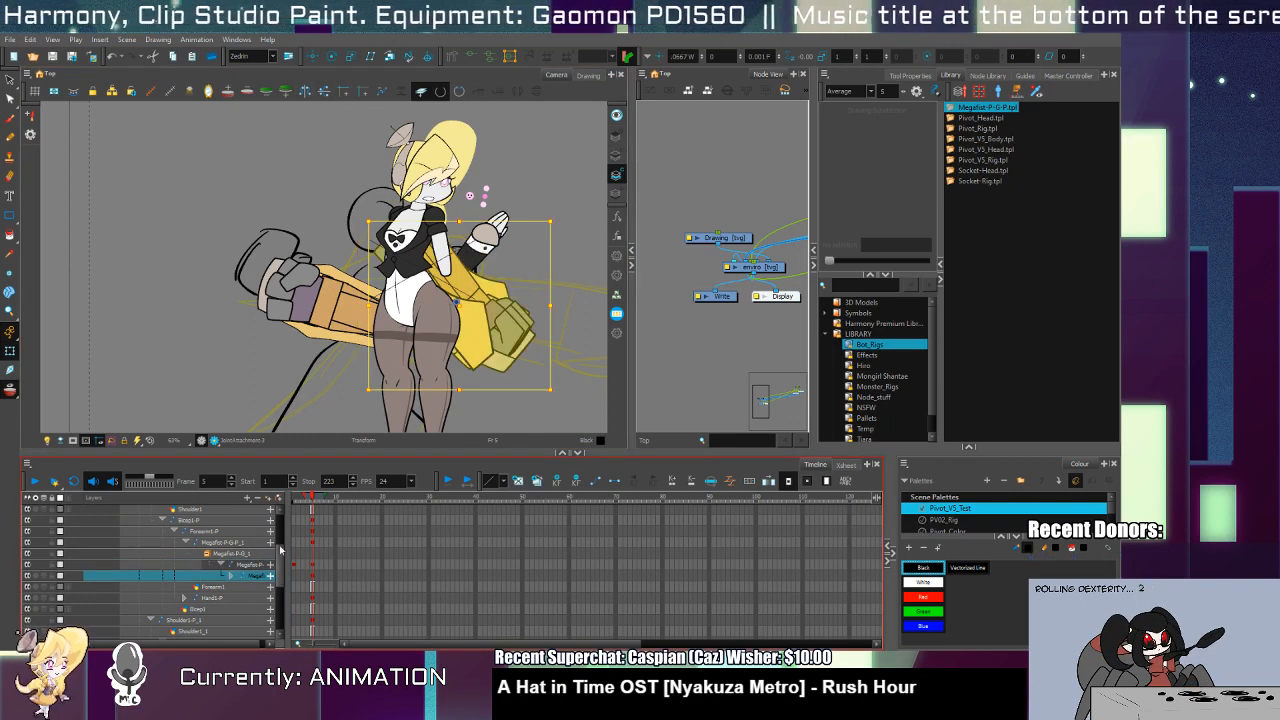
key(ctrl+z)
Step: Add a parent peg above the near arm's Megafist-P-G-P_1 peg and flip the new peg horizontally
click(256, 563)
click(239, 544)
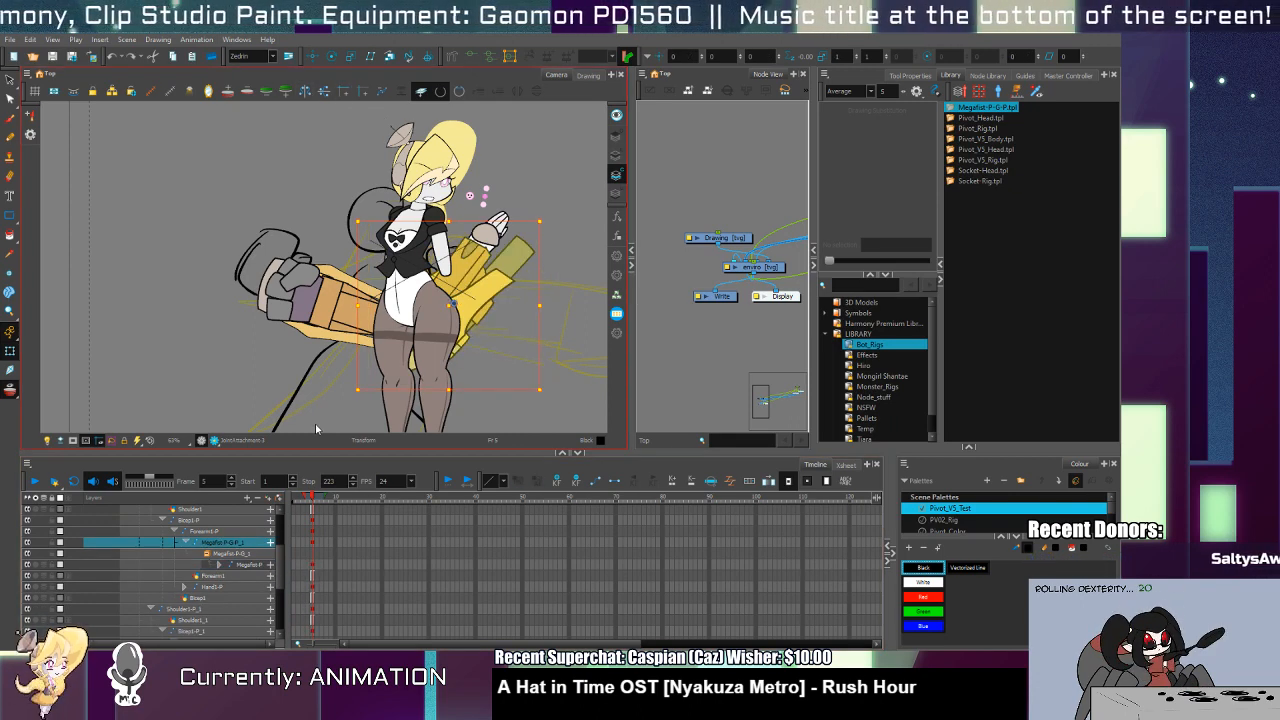
key(ctrl+p)
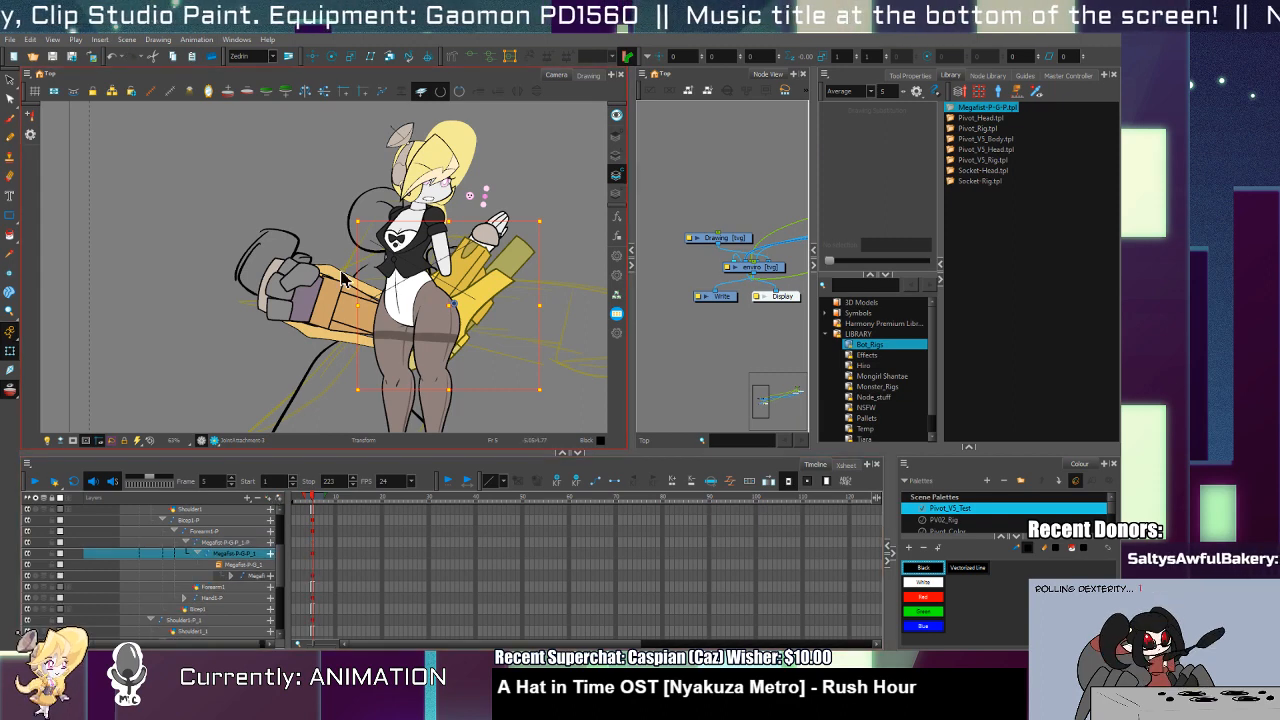
click(228, 543)
click(306, 93)
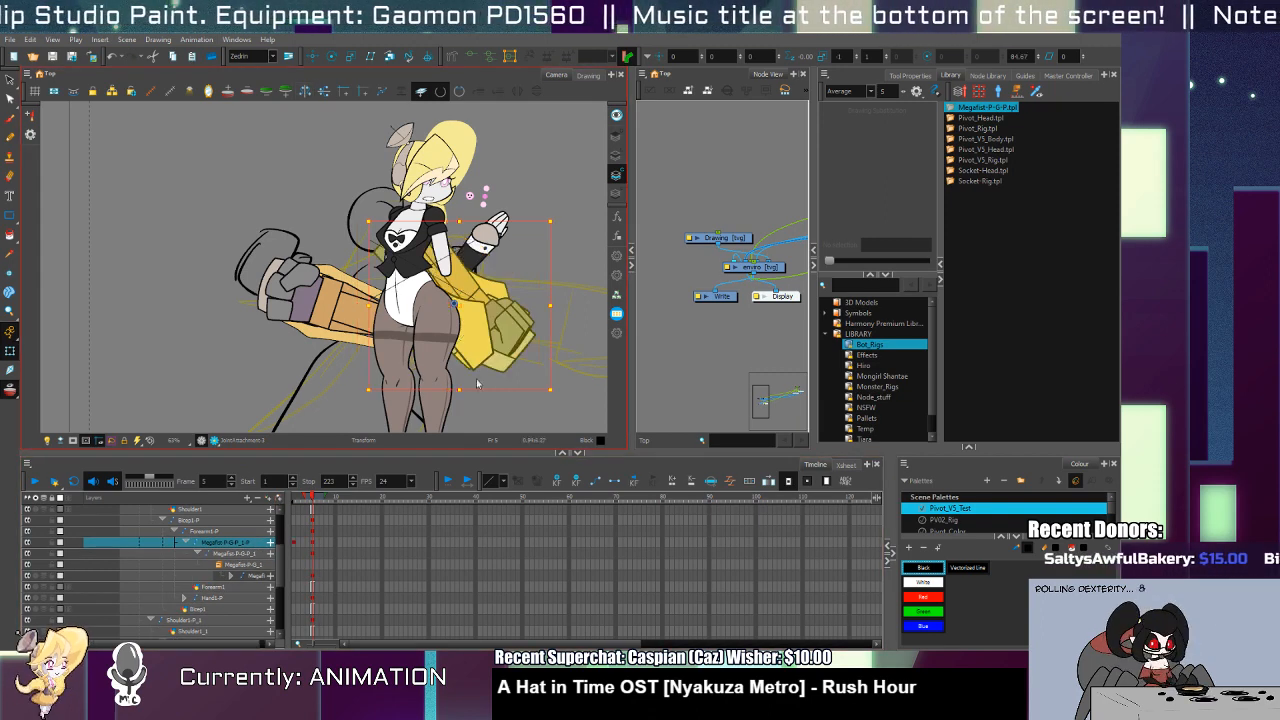
Step: Rotate the Megafist-P-G-P_1 peg to about -99.31° and reposition the Megafist over the raised near forearm beside the head
key(b)
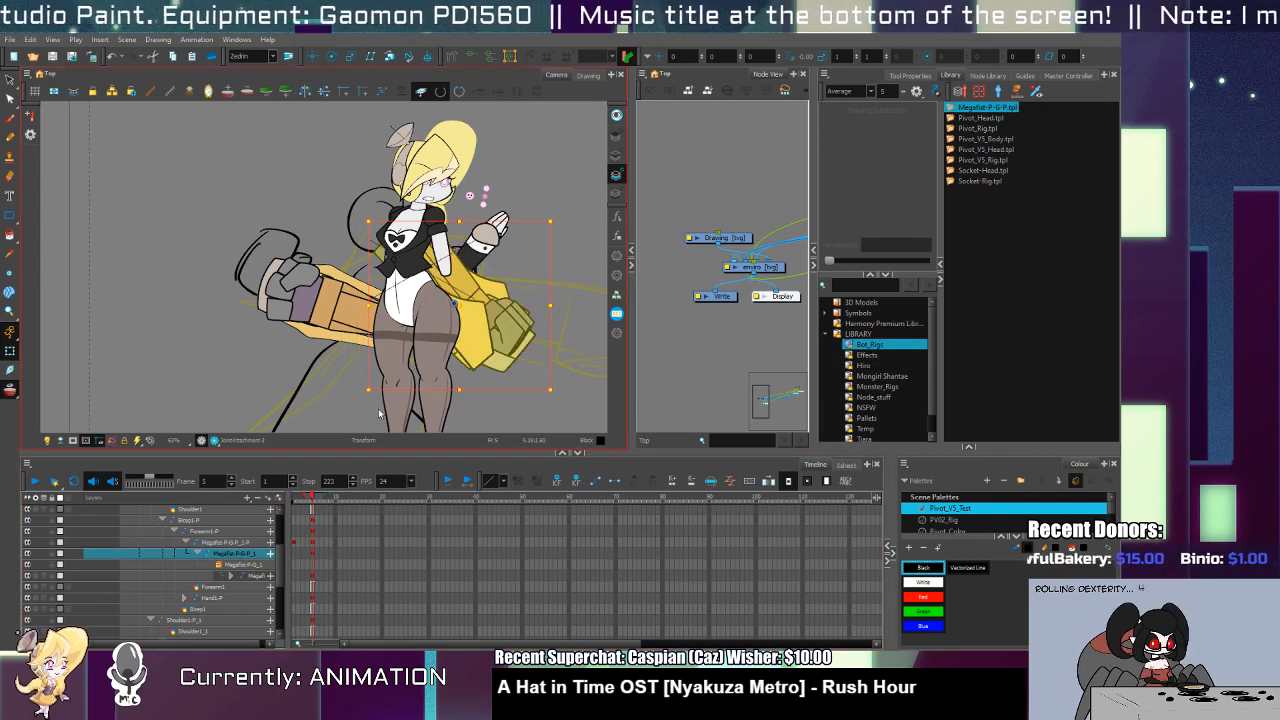
drag(363, 394, 526, 240)
drag(408, 350, 421, 361)
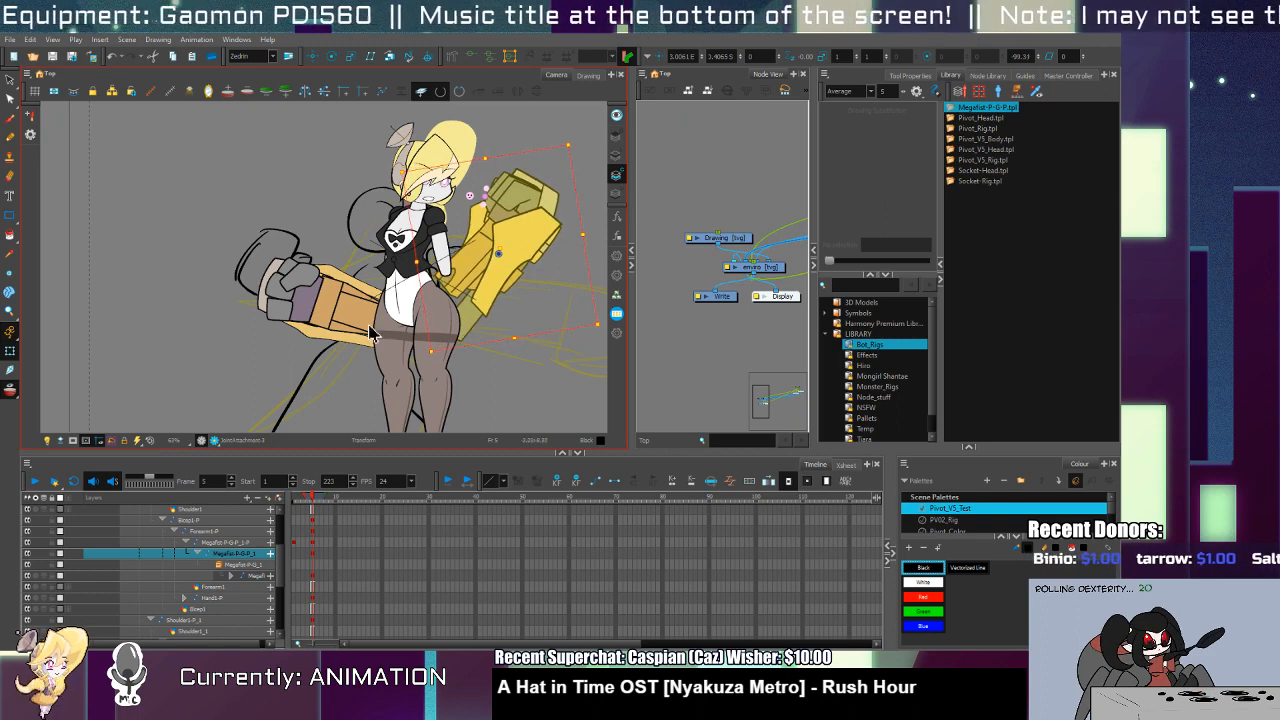
click(371, 334)
Step: Show the torso's deformation controls and slightly bend the torso with its middle control point
click(384, 282)
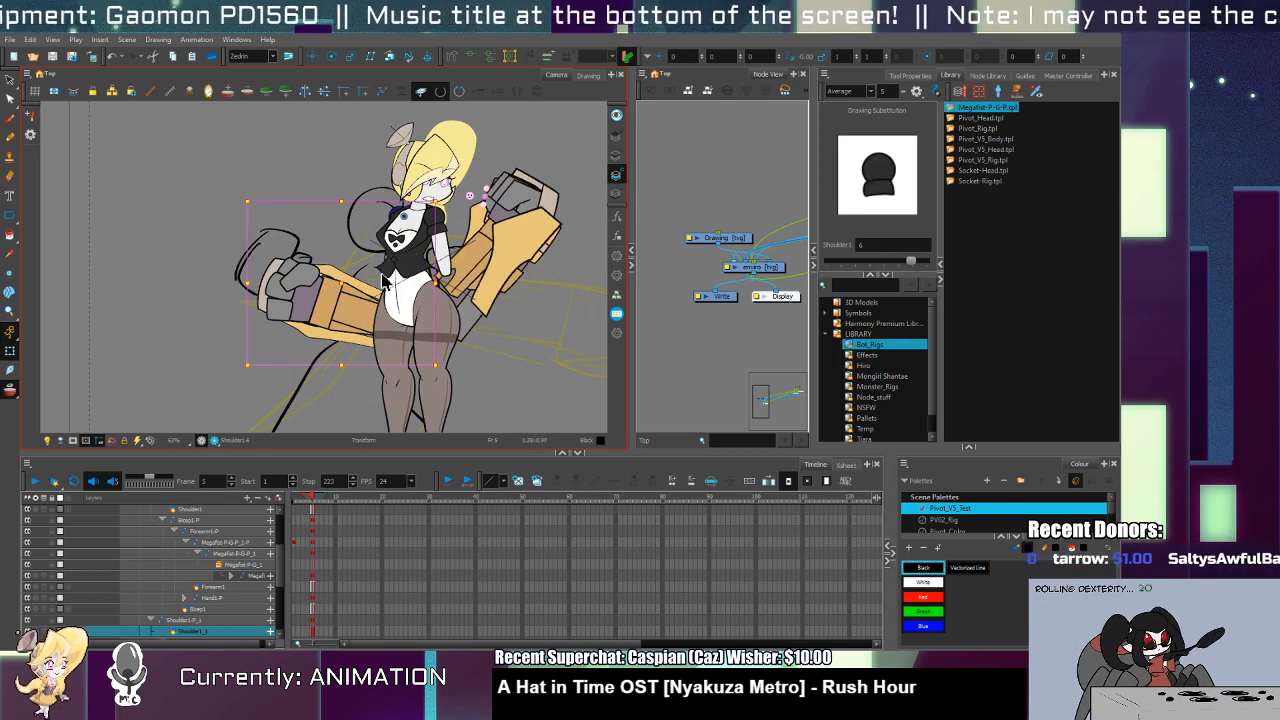
click(465, 268)
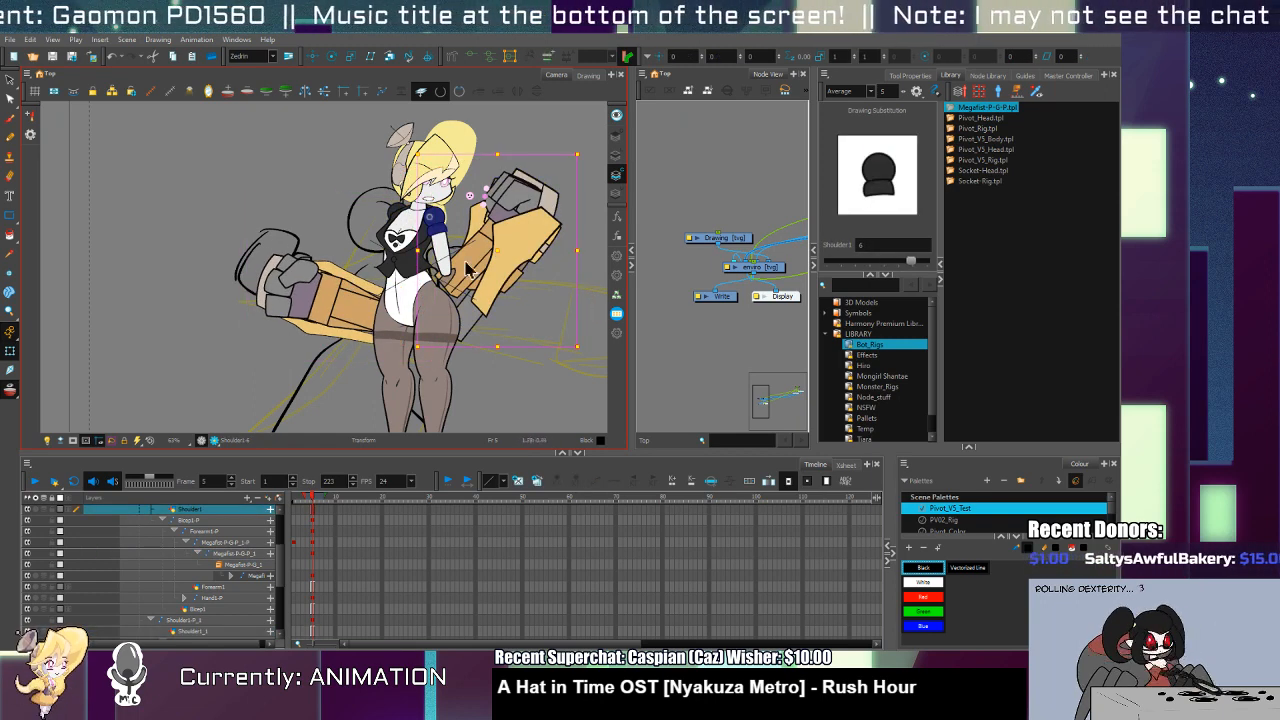
click(410, 300)
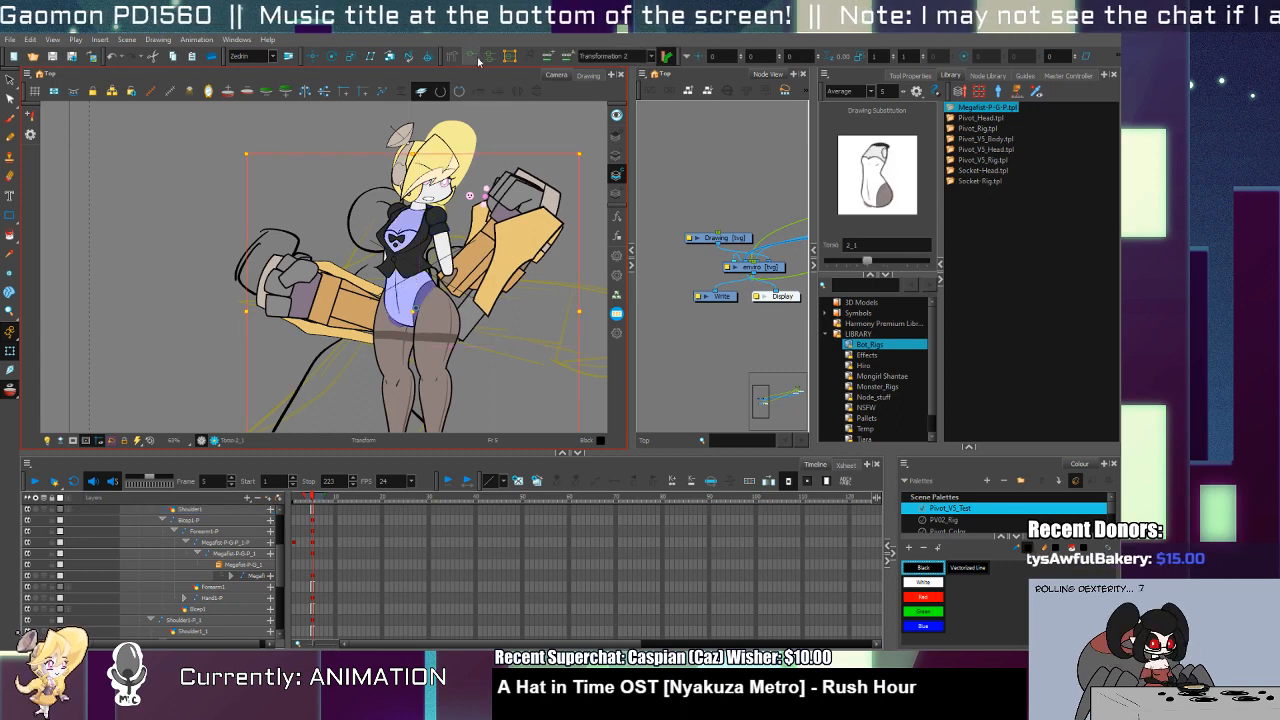
click(400, 262)
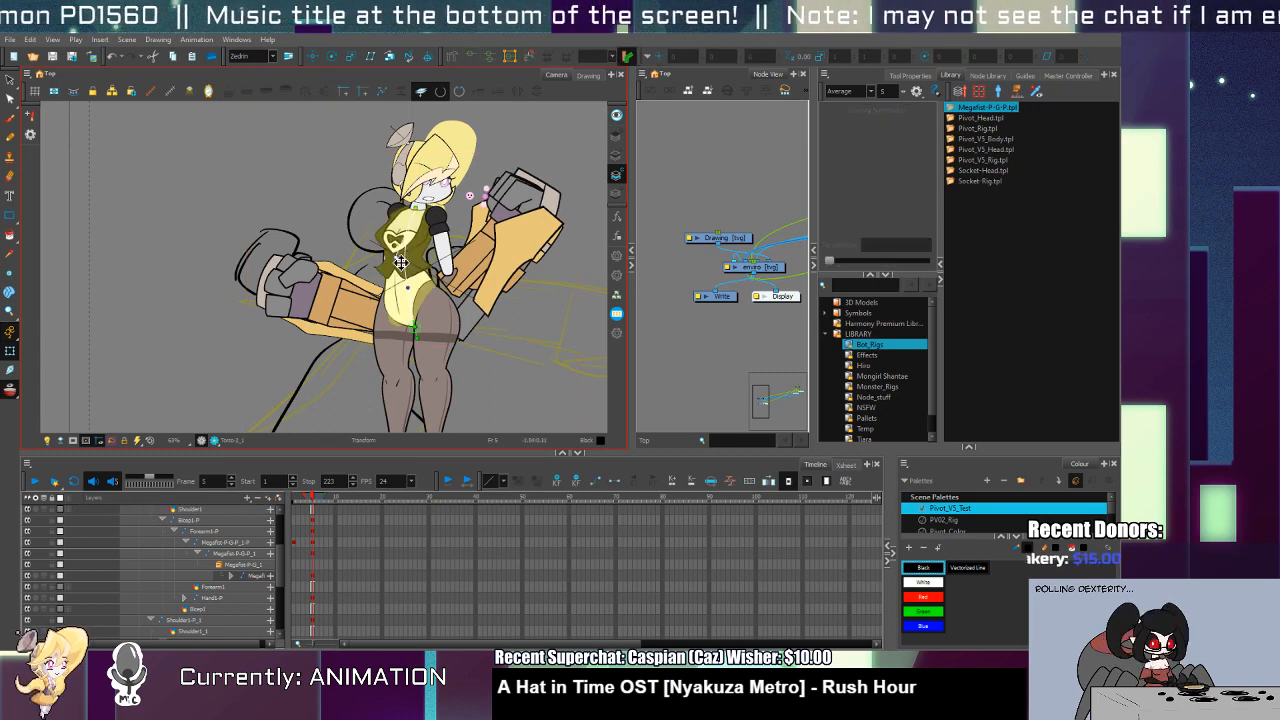
drag(400, 262, 403, 288)
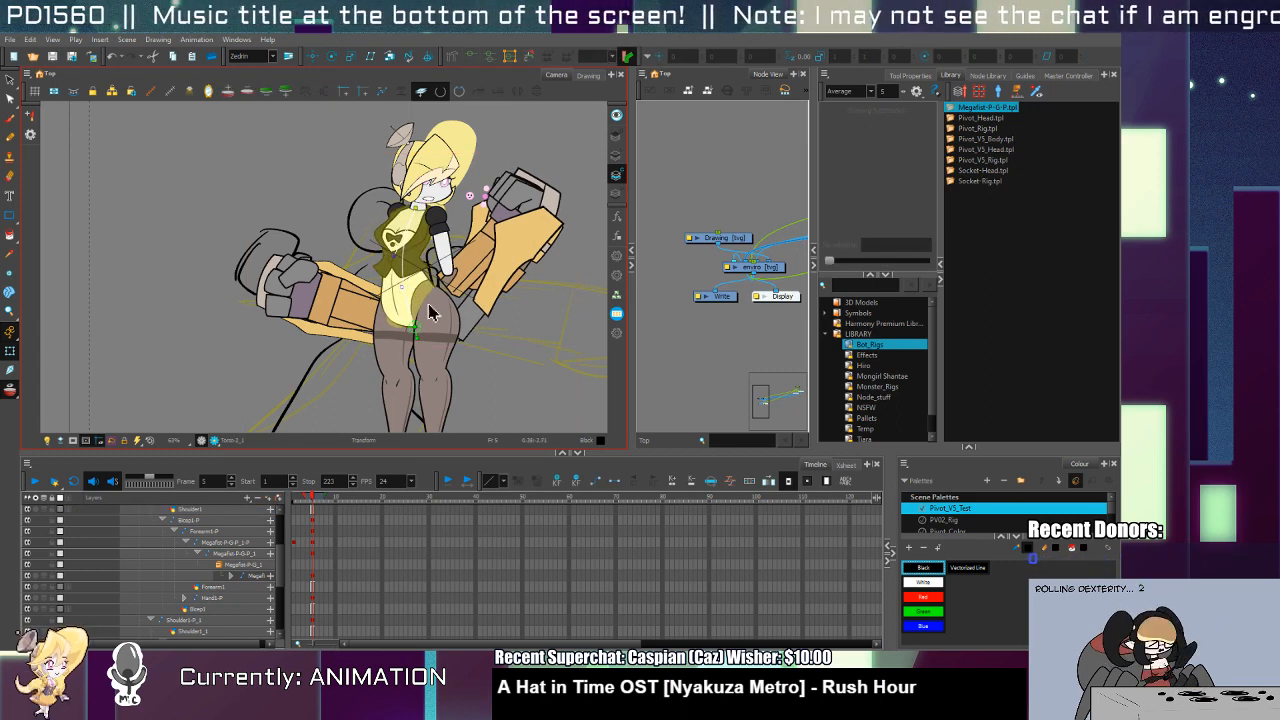
Step: Adjust the near thigh's angle and swap the Leg1 lower-leg drawing to 9
click(430, 313)
scroll(450, 315, down, 3)
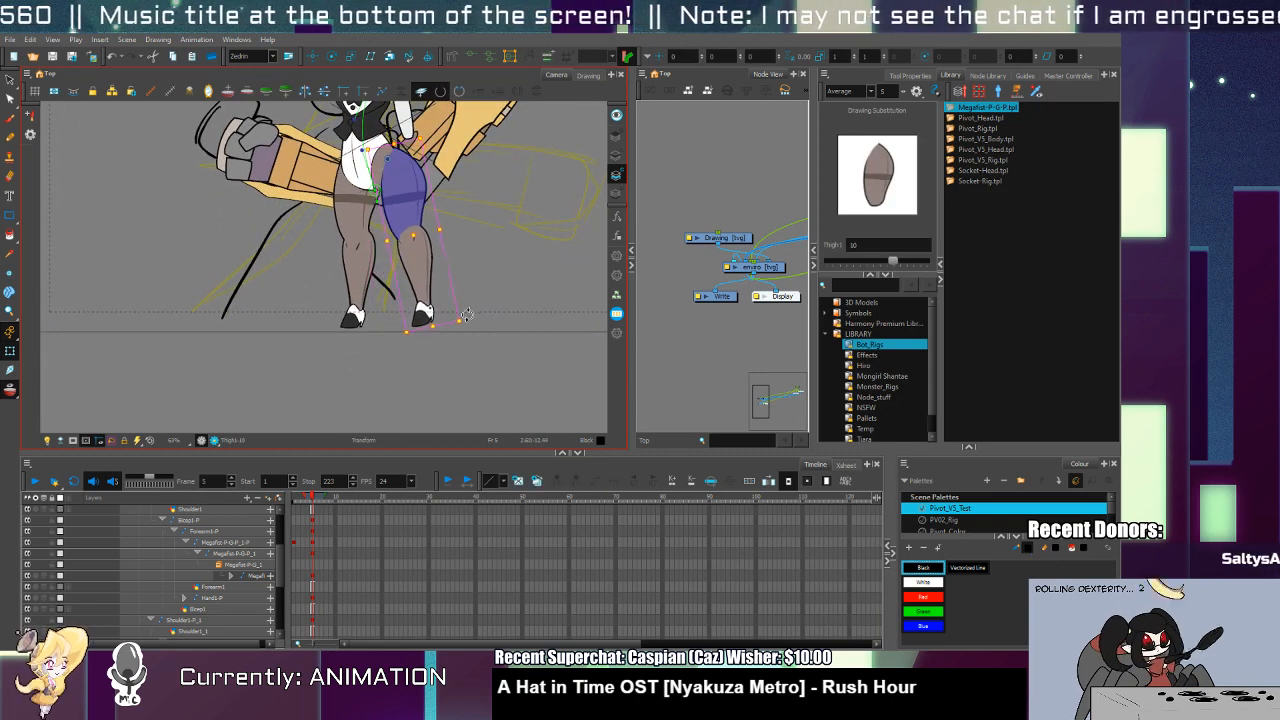
click(424, 300)
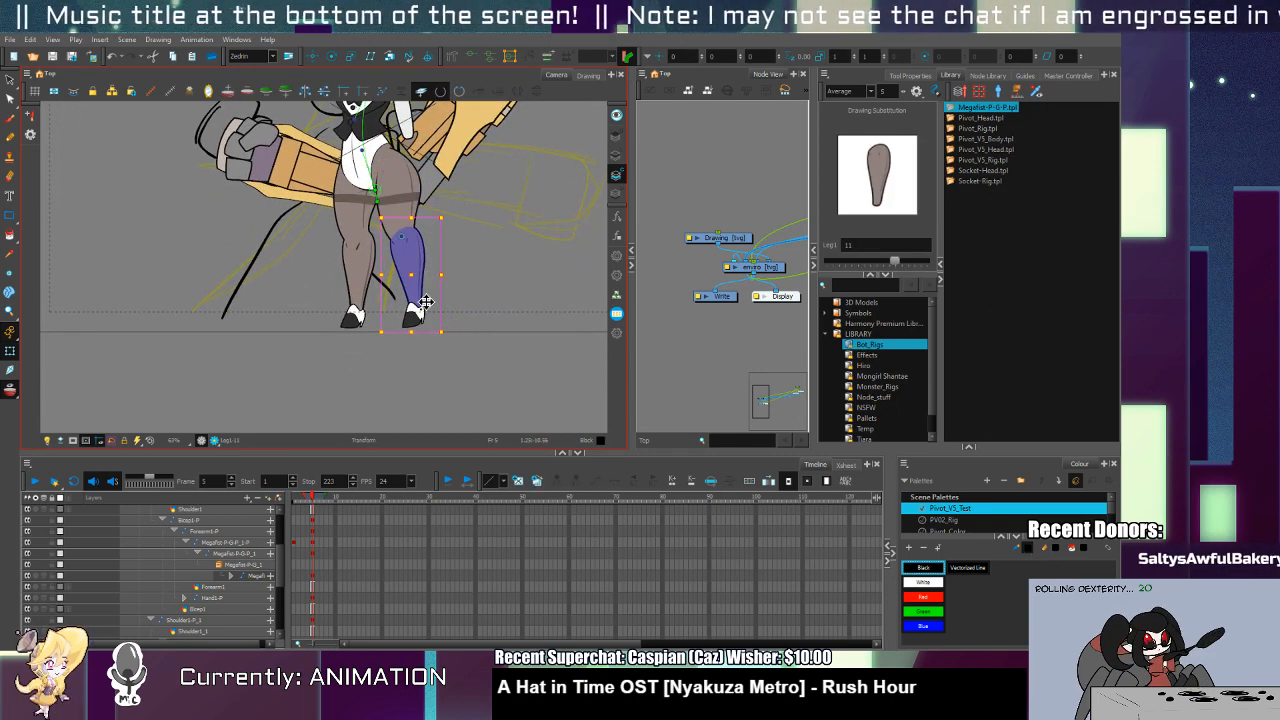
key(bracketleft)
key(bracketleft)
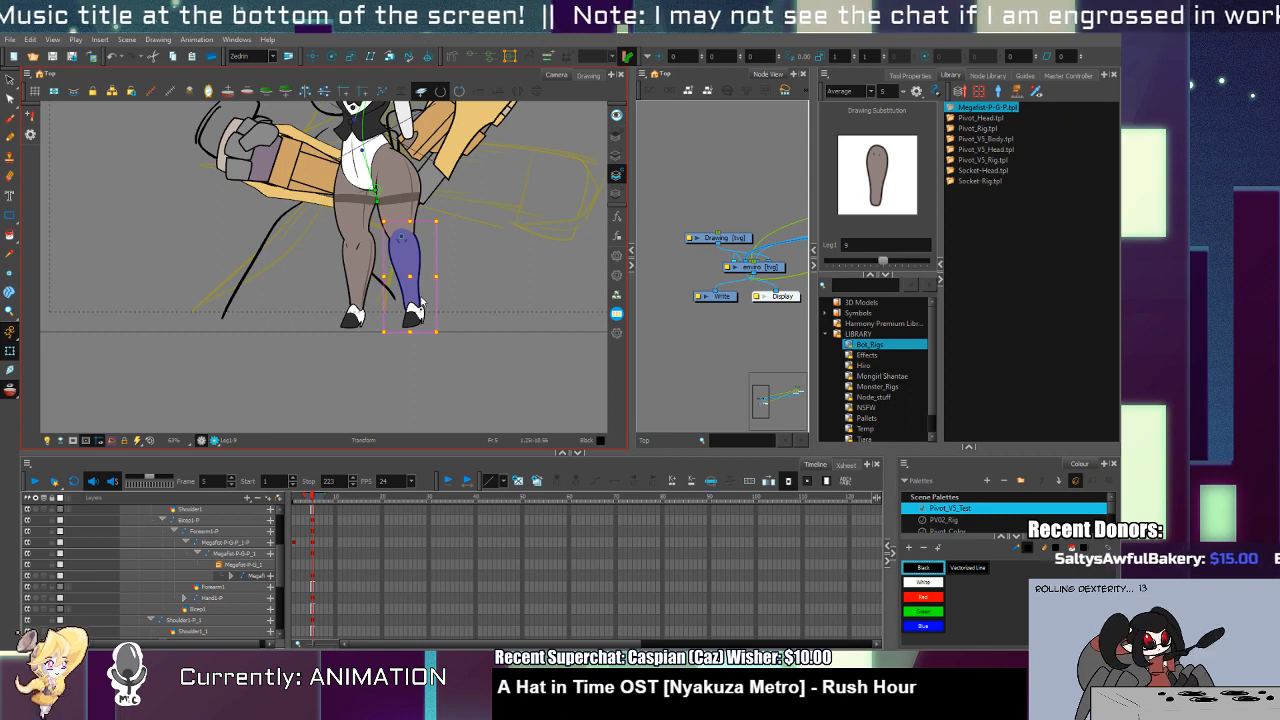
Step: Swap the near foot's drawing to 9, swing the far thigh outward toward the sketch, and adjust its lower leg and foot
click(415, 315)
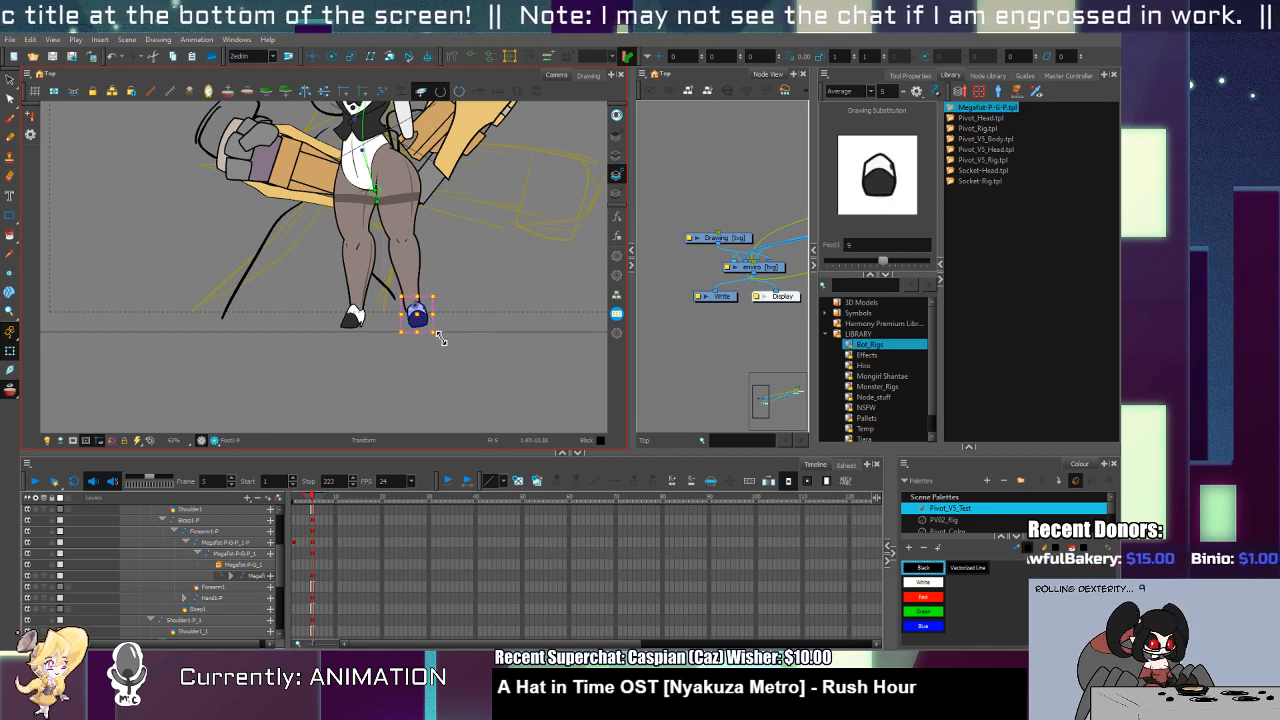
click(345, 325)
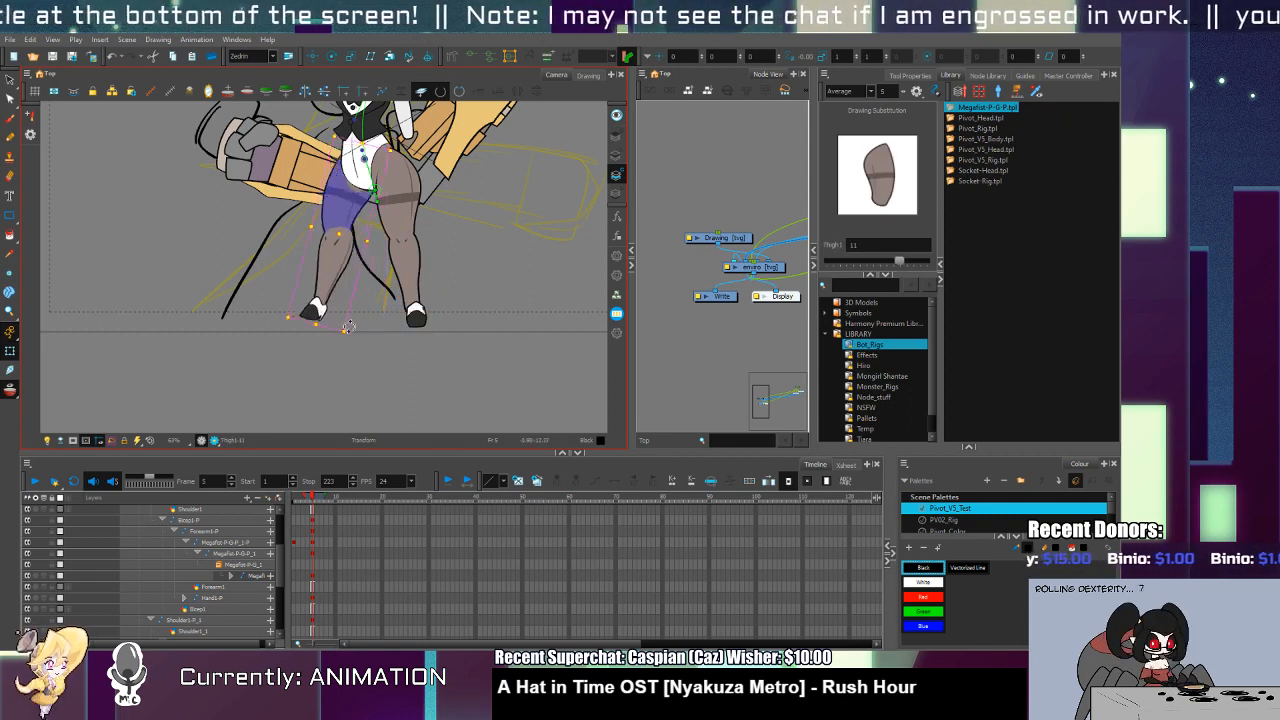
click(307, 277)
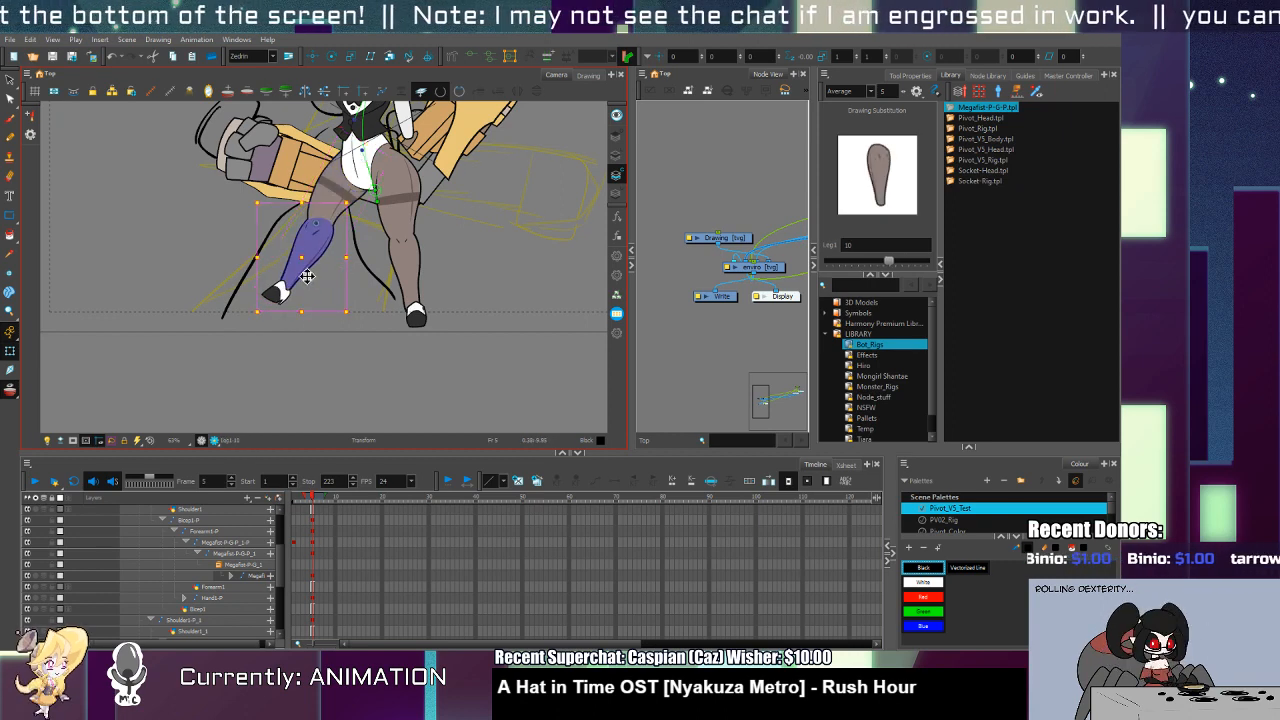
drag(307, 277, 292, 300)
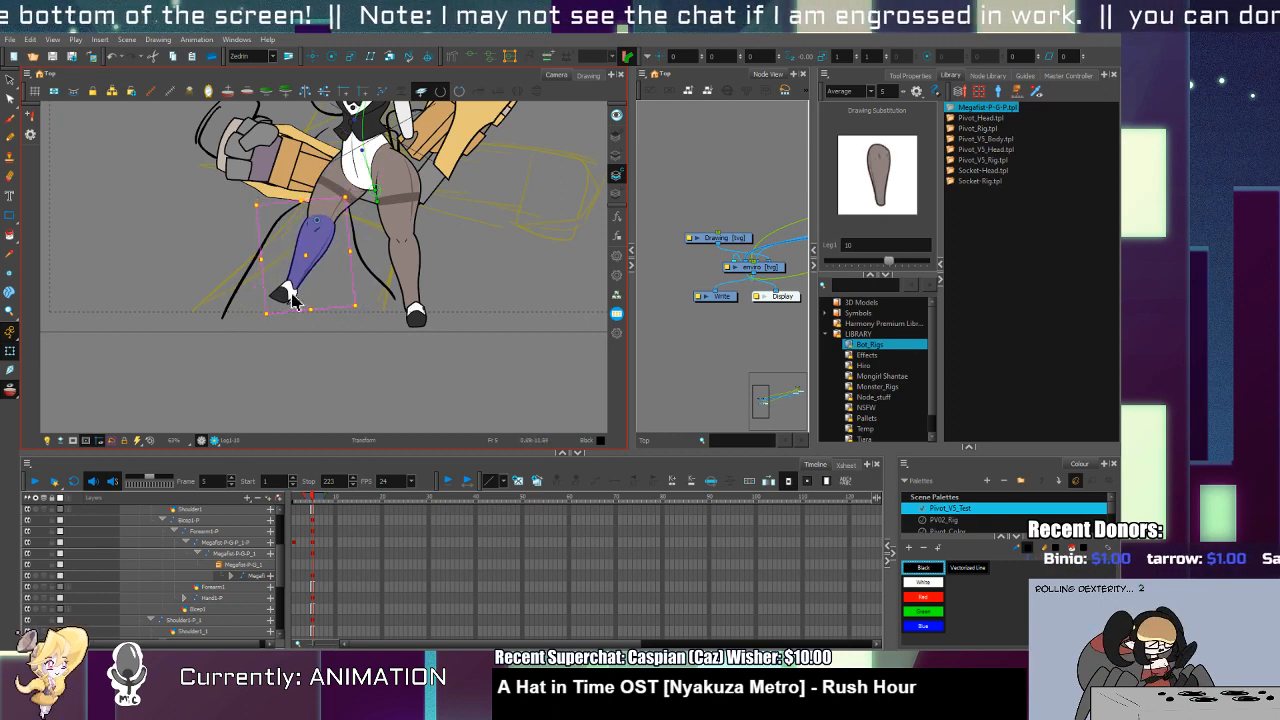
click(290, 296)
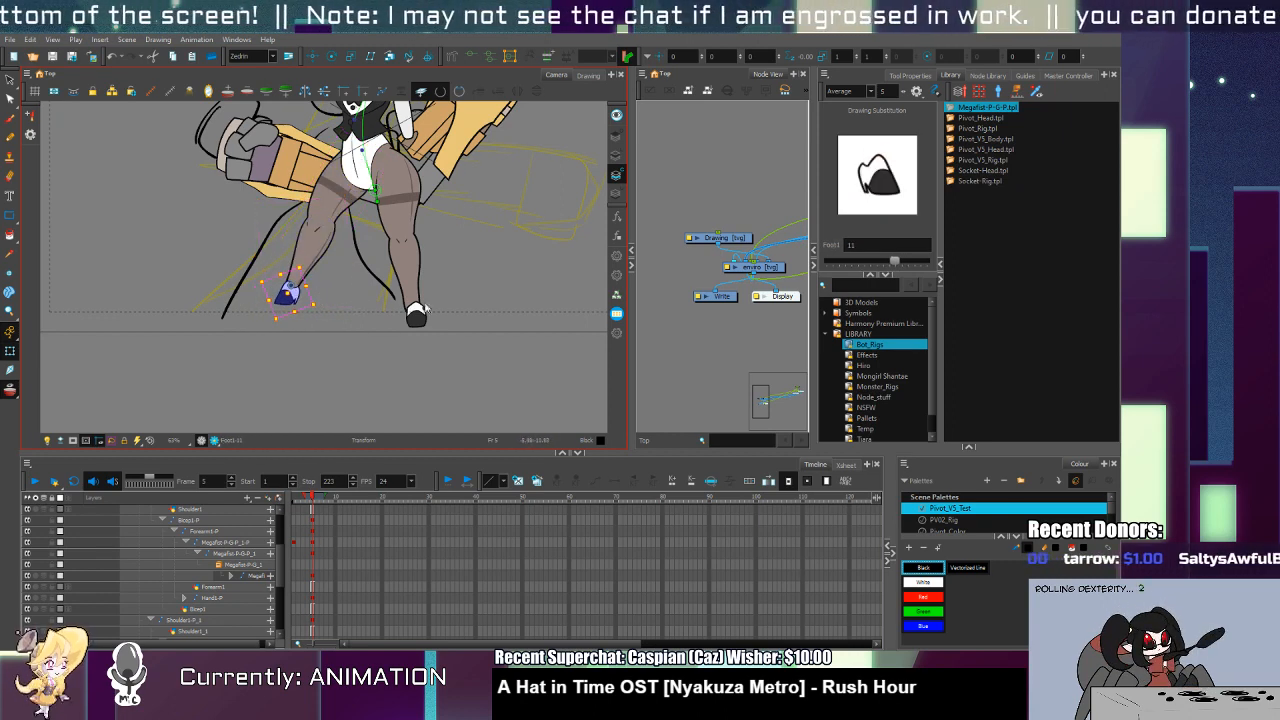
Step: Fine-tune the angles of both legs and nudge the near foot into place on the ground
click(408, 215)
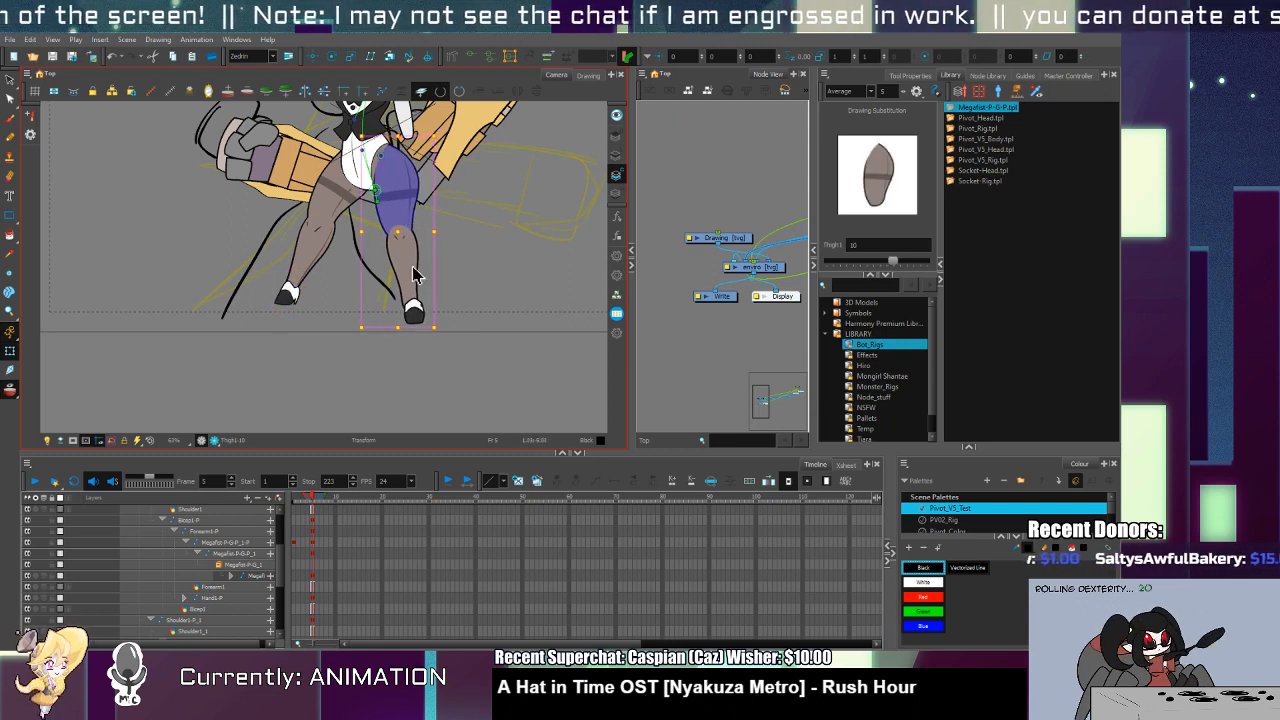
drag(414, 288, 414, 279)
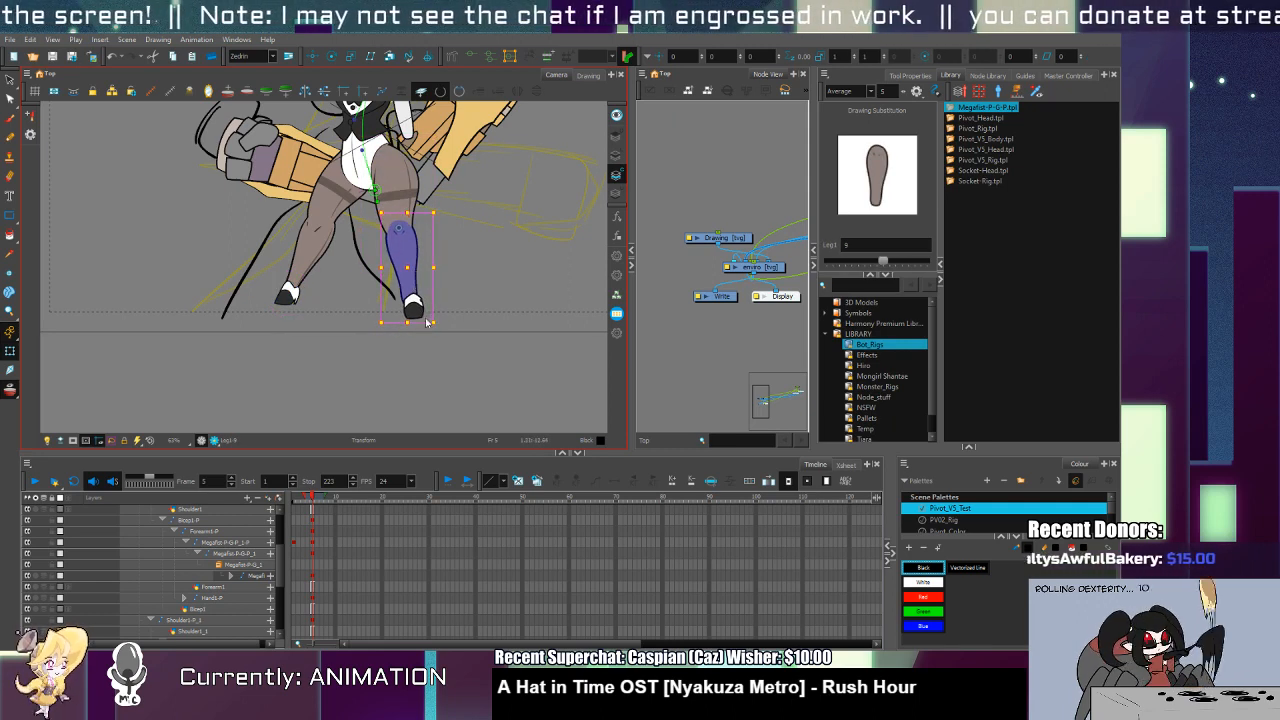
click(330, 253)
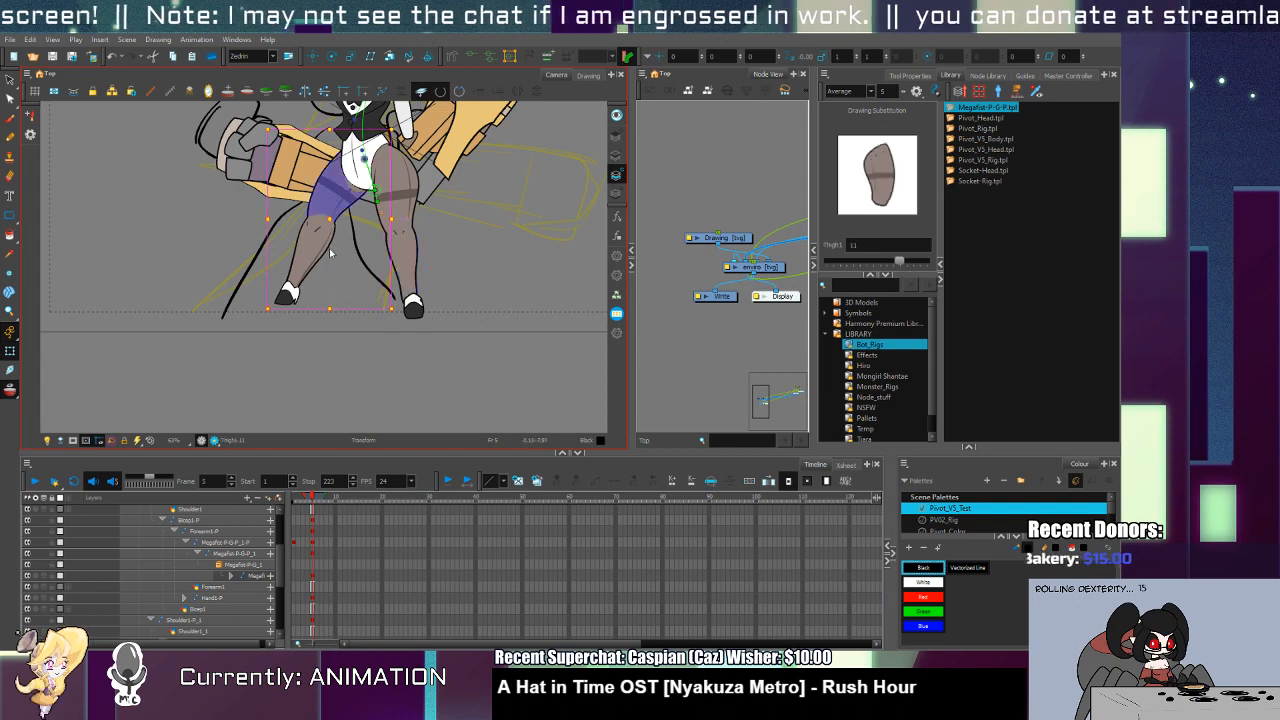
mouse_move(320, 324)
mouse_down()
mouse_move(352, 318)
mouse_move(340, 312)
mouse_up()
click(404, 224)
click(414, 310)
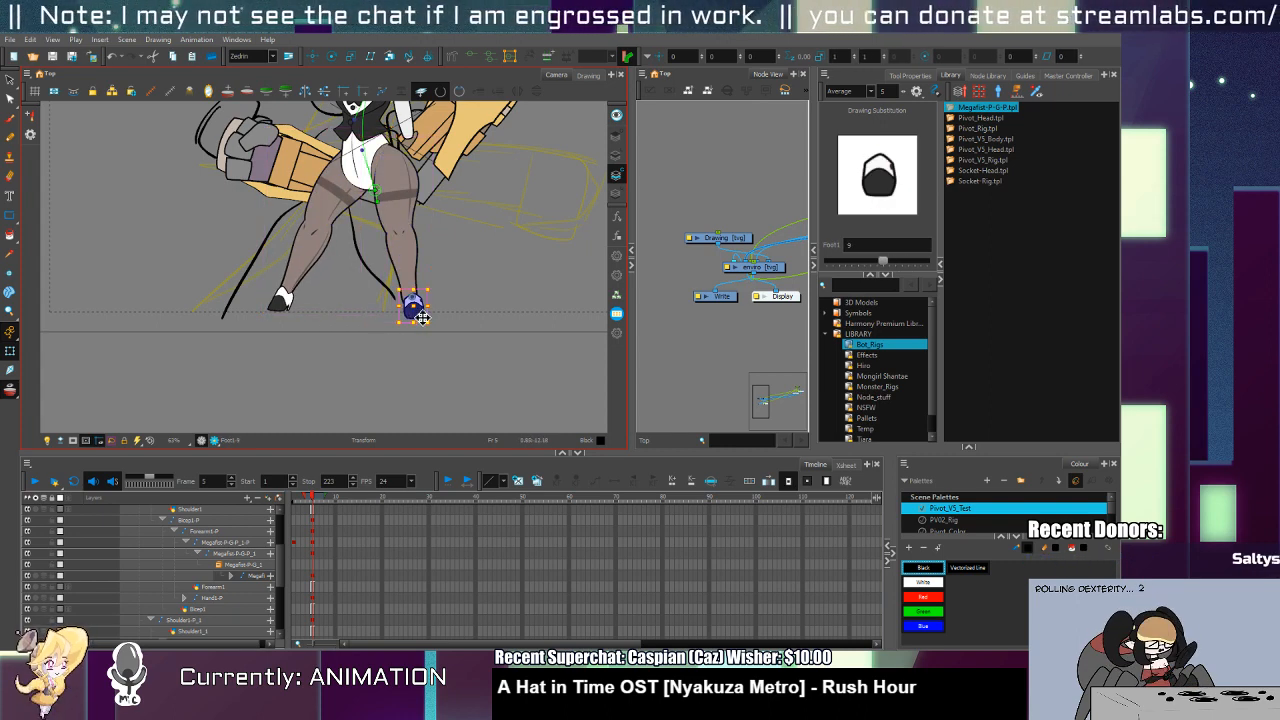
drag(420, 316, 419, 316)
click(398, 204)
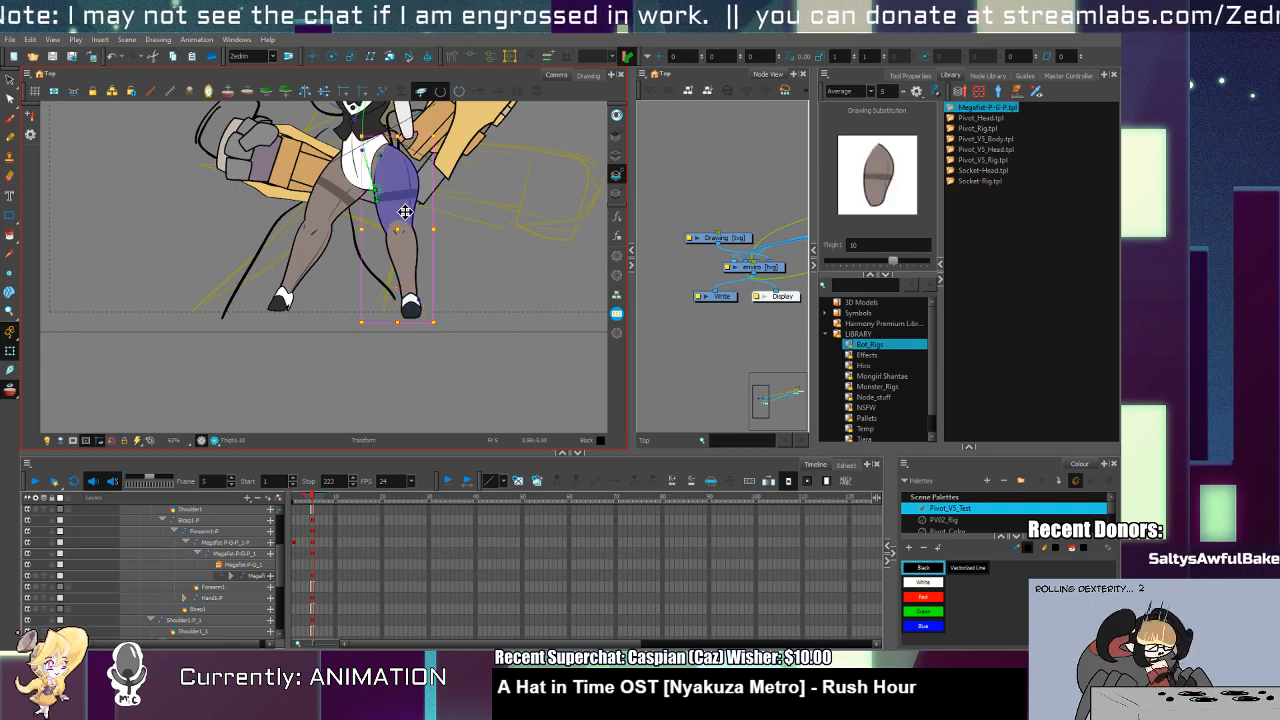
Step: Swap the mouth to the clenched-teeth drawing and slightly adjust the tilt of the head
drag(394, 246, 349, 438)
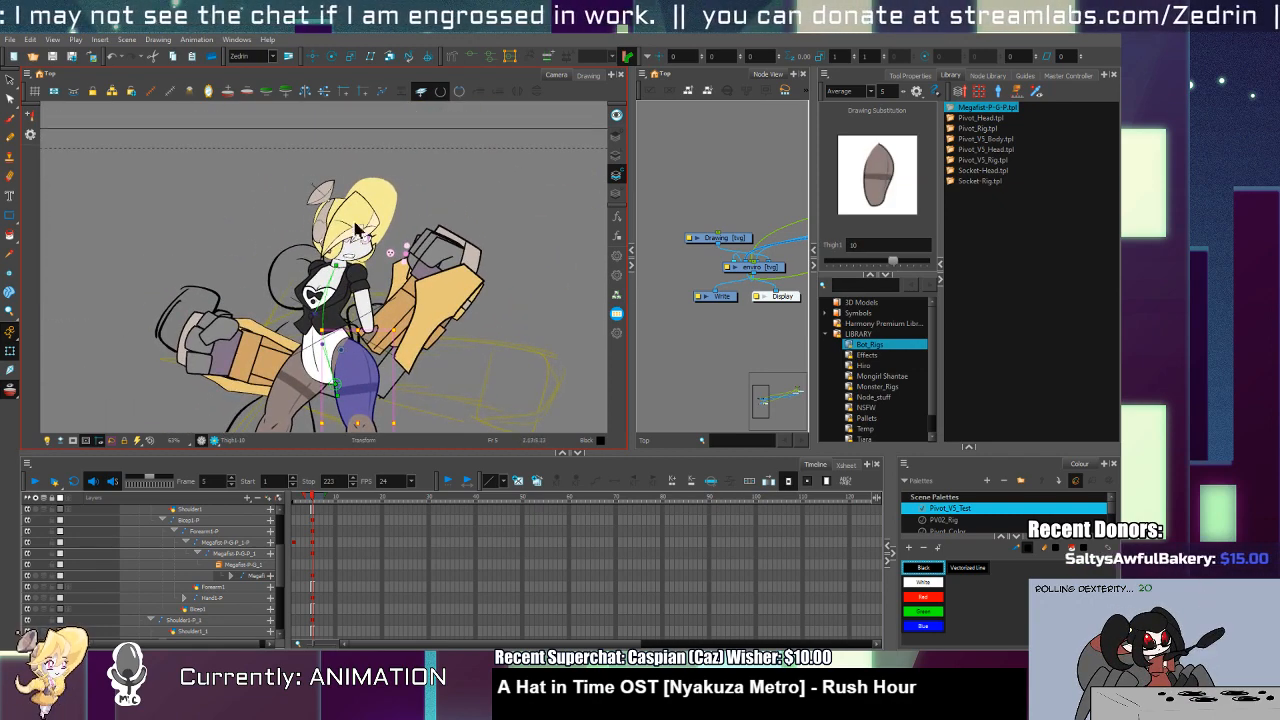
scroll(354, 218, up, 4)
click(354, 206)
click(337, 297)
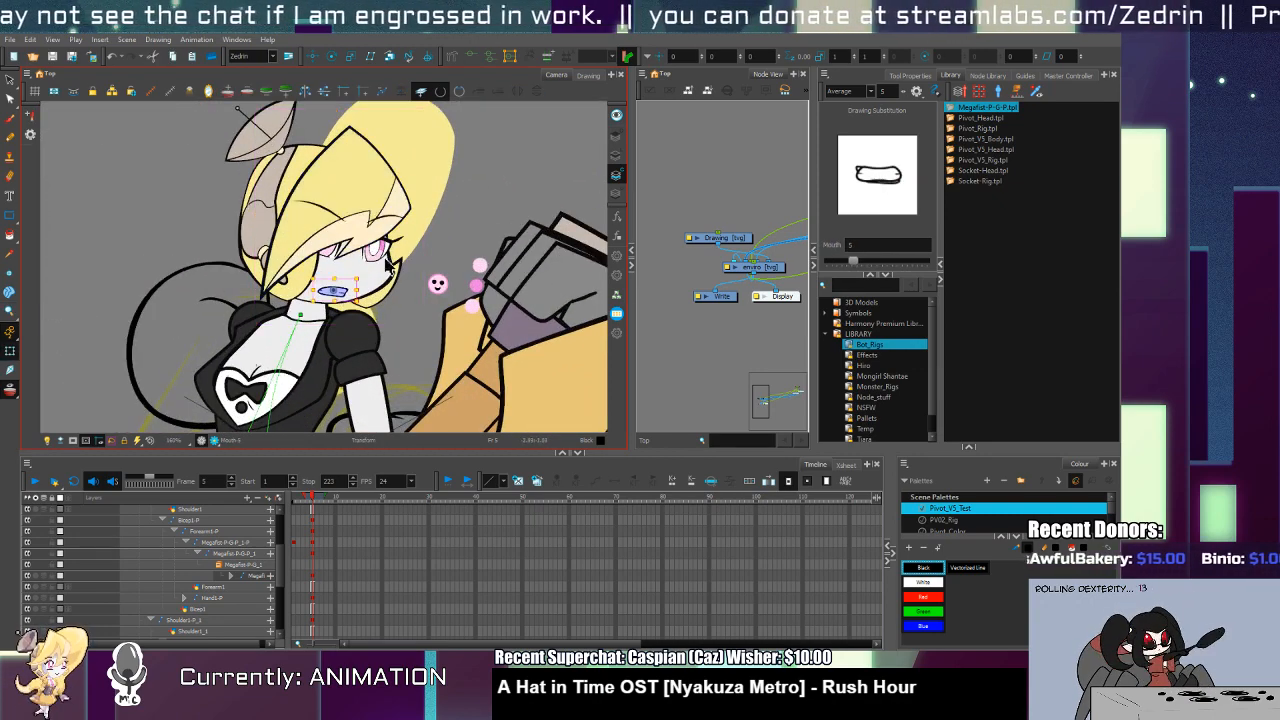
drag(444, 287, 448, 274)
click(390, 302)
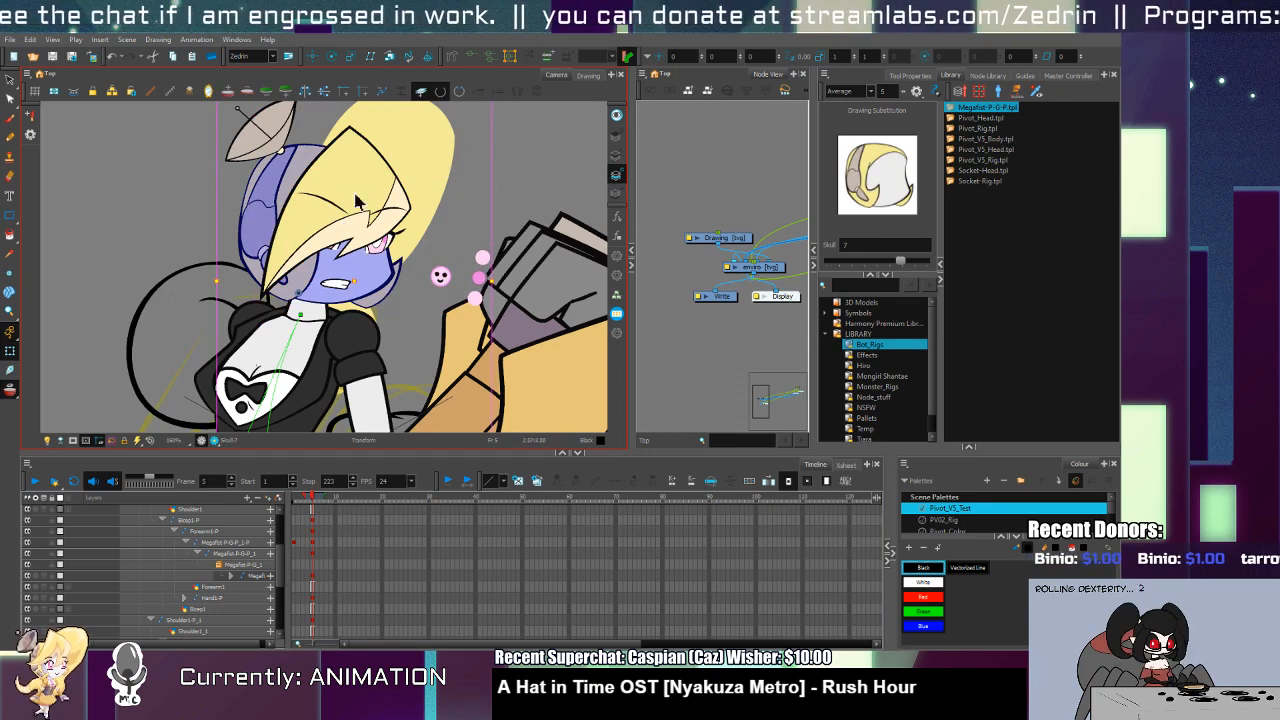
Step: Collapse the Pivot_Head-P group in the layer list
scroll(430, 200, down, 5)
drag(466, 298, 403, 196)
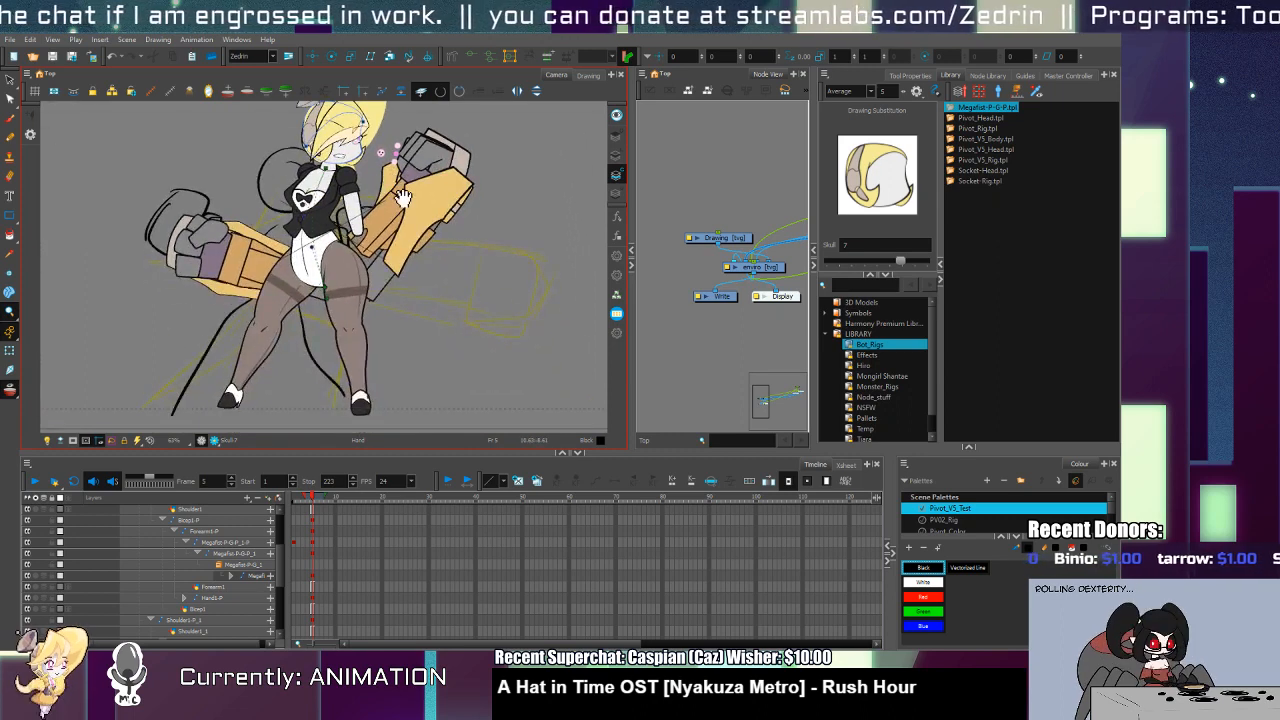
key(alt+z)
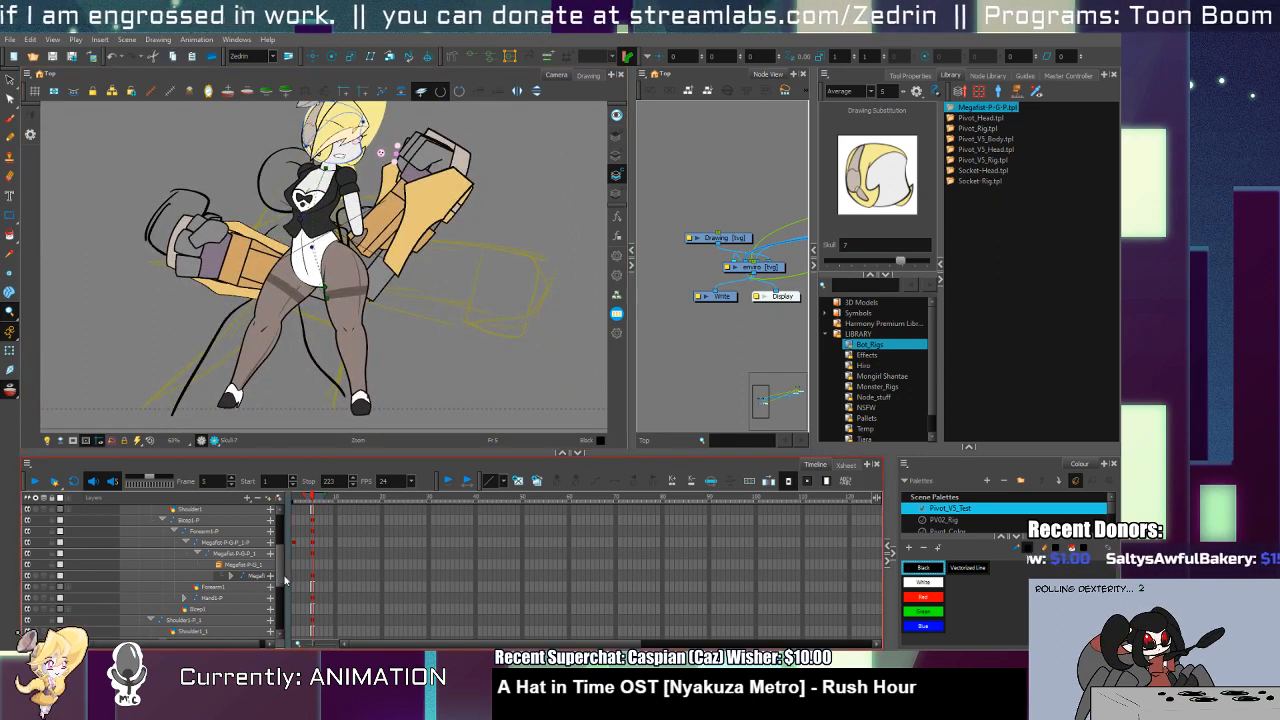
scroll(282, 560, up, 5)
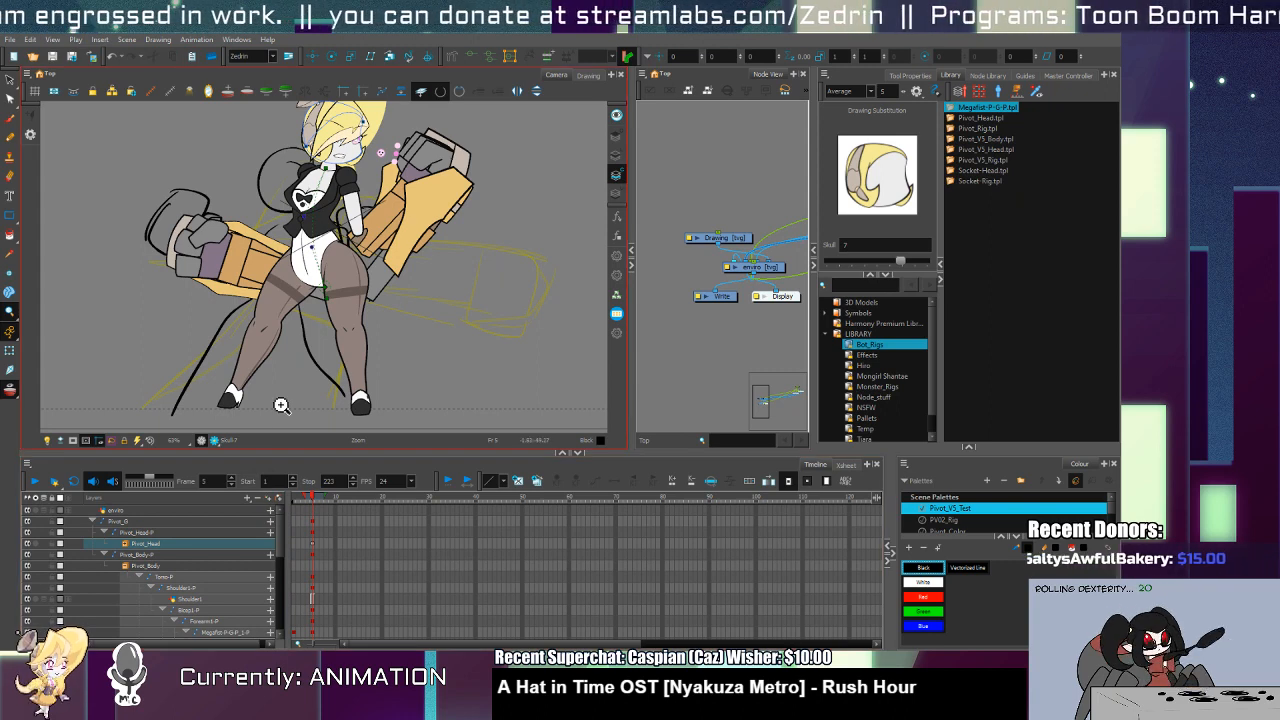
click(104, 532)
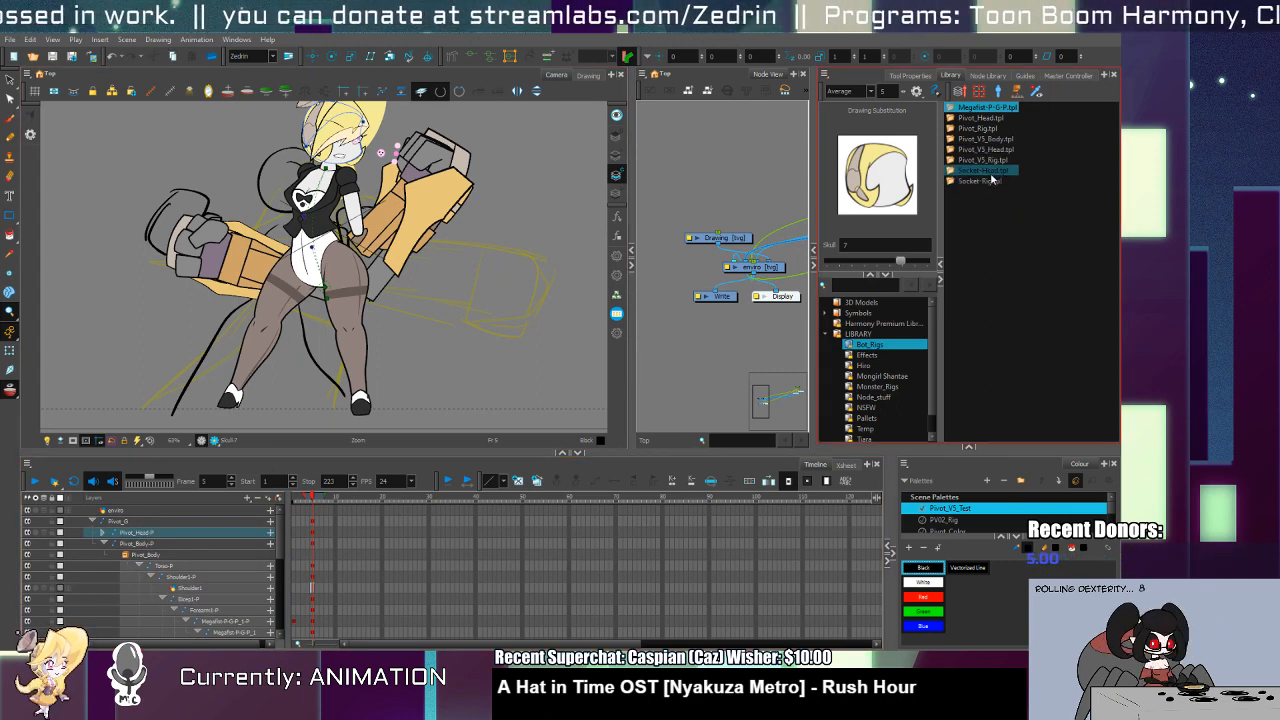
Step: Preview the Pivot_Head, Pivot_Rig, Pivot_V5_Body and Pivot_V5_Head templates in the Bot_Rigs library folder
click(988, 118)
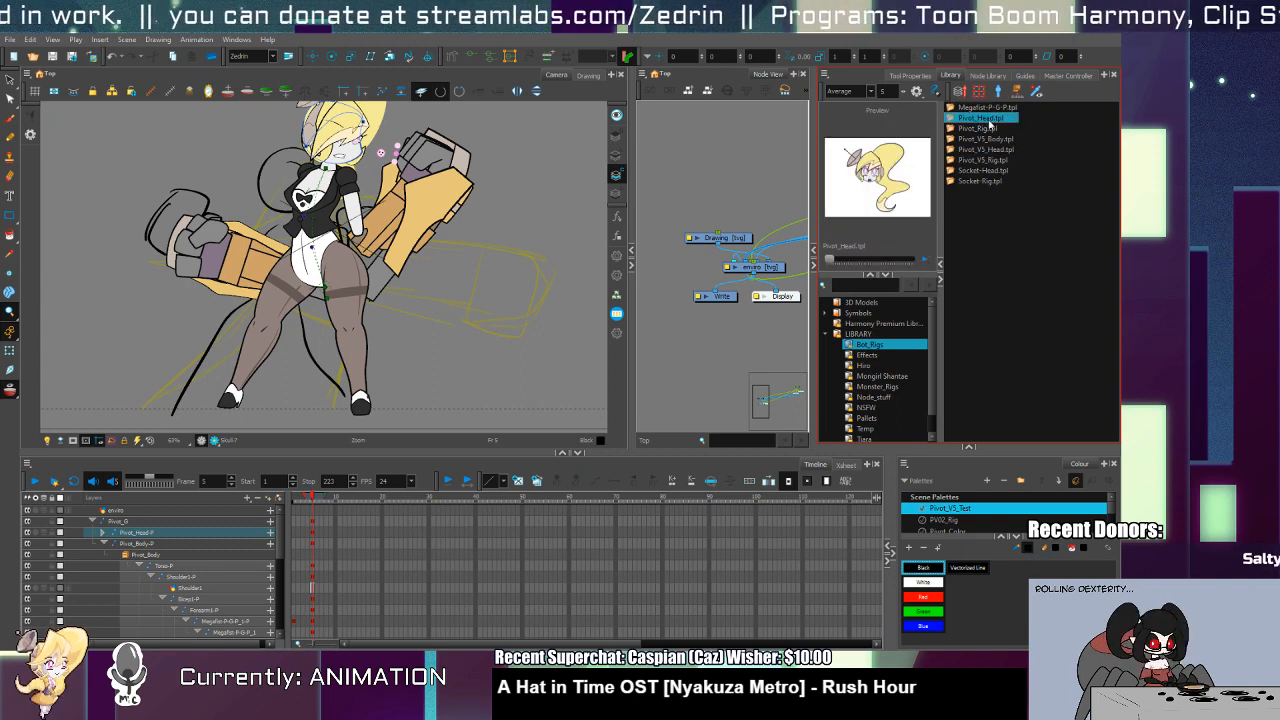
click(989, 128)
click(989, 140)
click(993, 151)
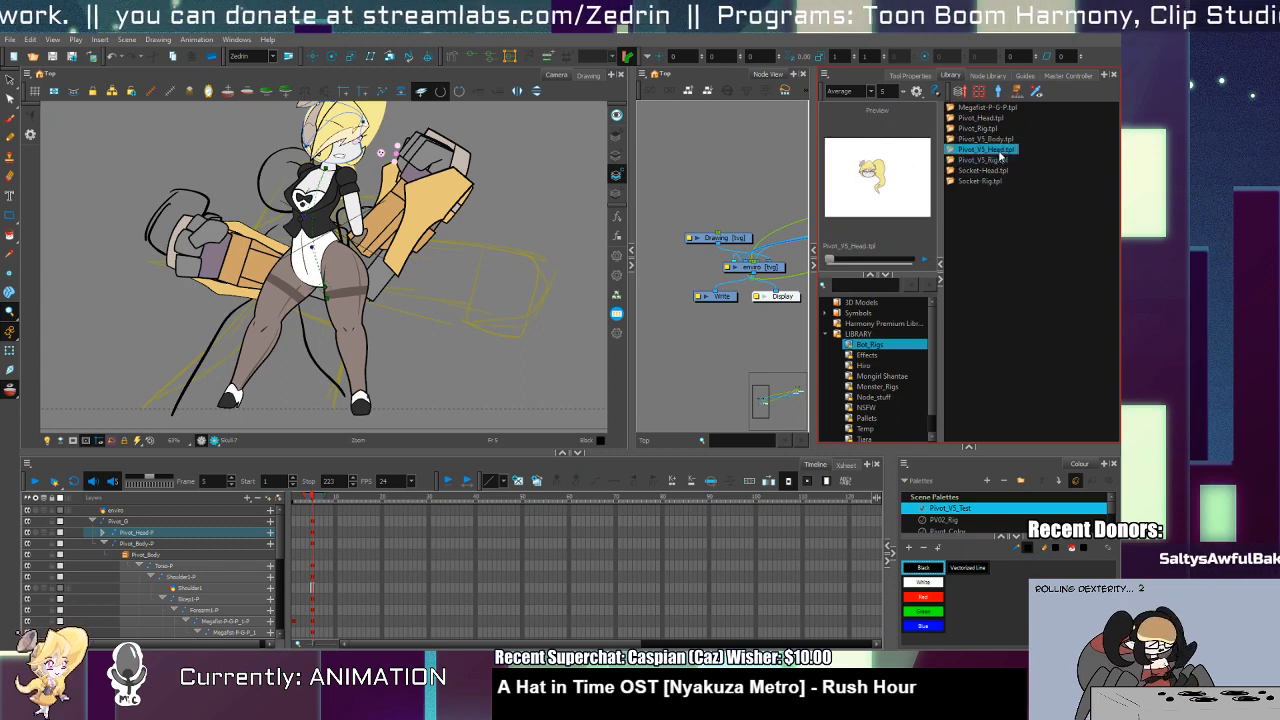
click(1003, 141)
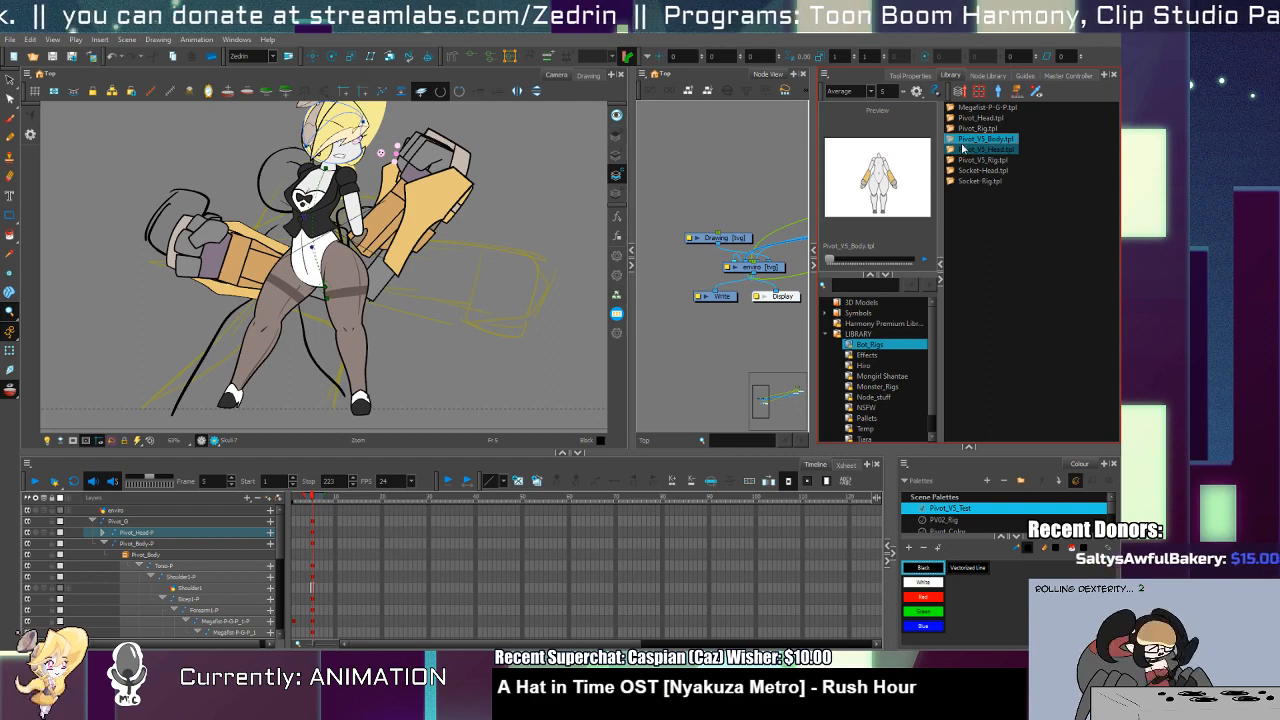
Step: Duplicate the Skull layer's current drawing at frame 5 and prepare it for artwork selection
drag(342, 147, 351, 279)
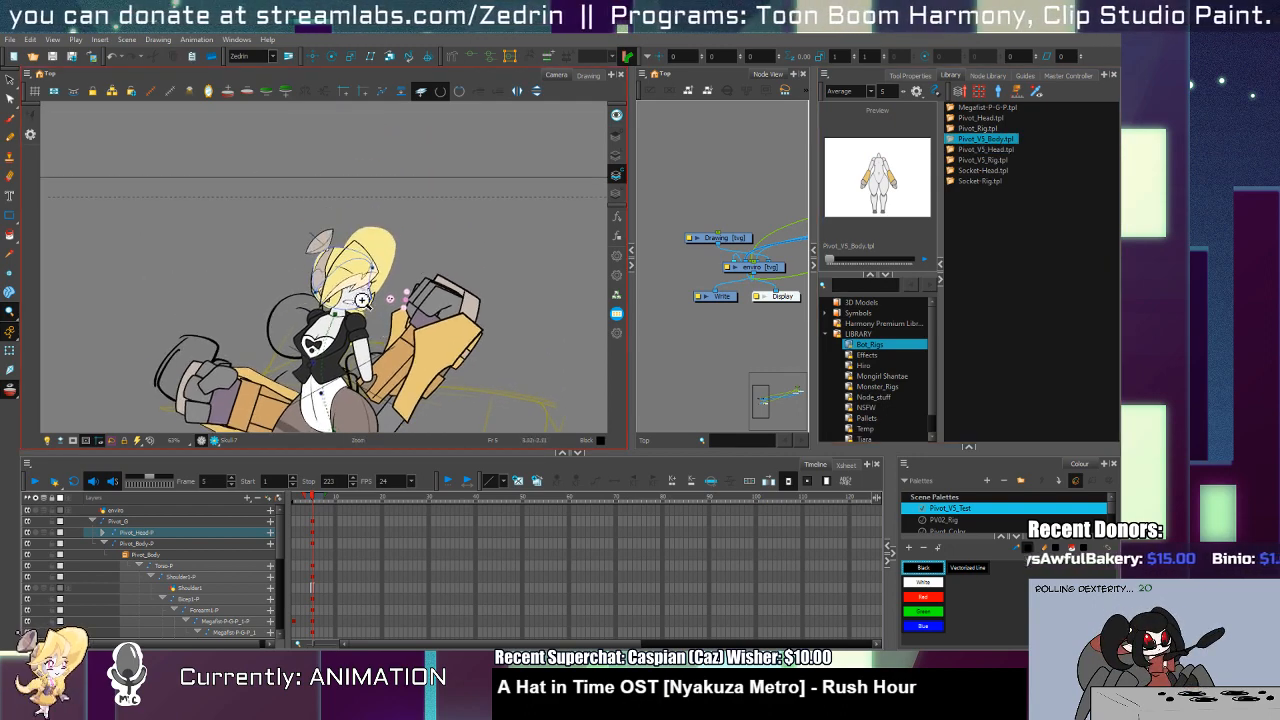
scroll(351, 279, up, 5)
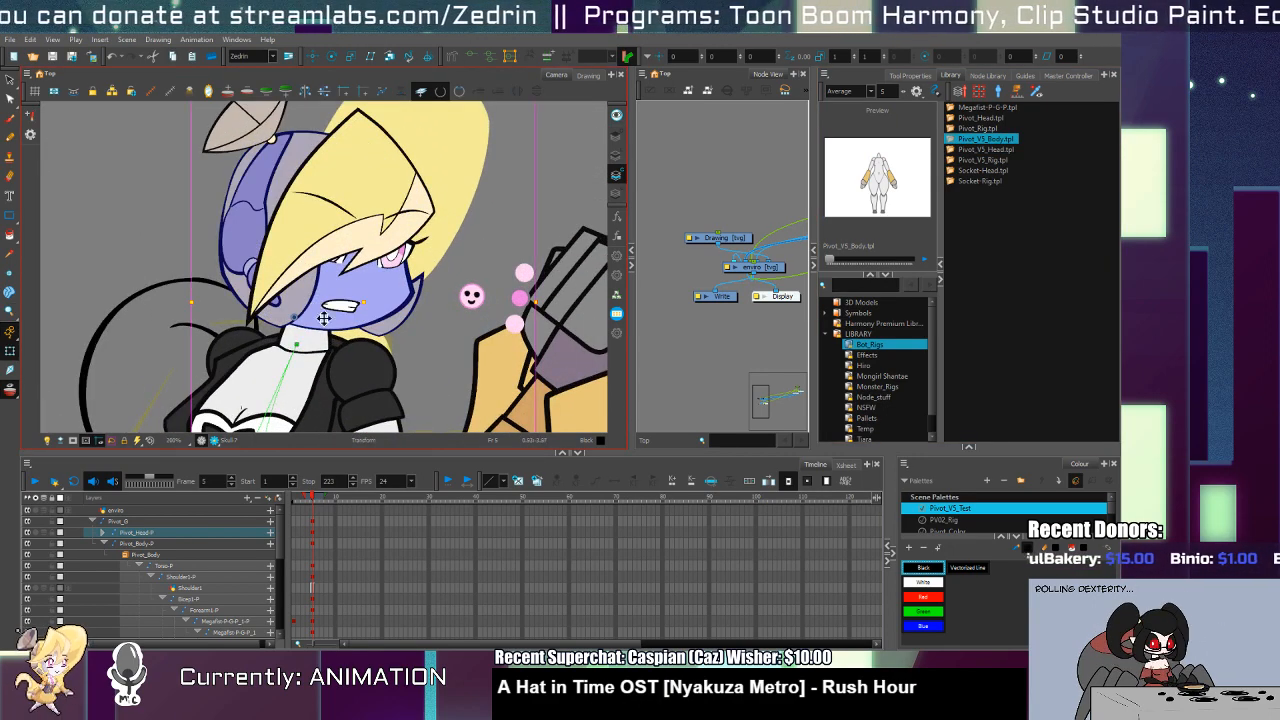
key(alt+s)
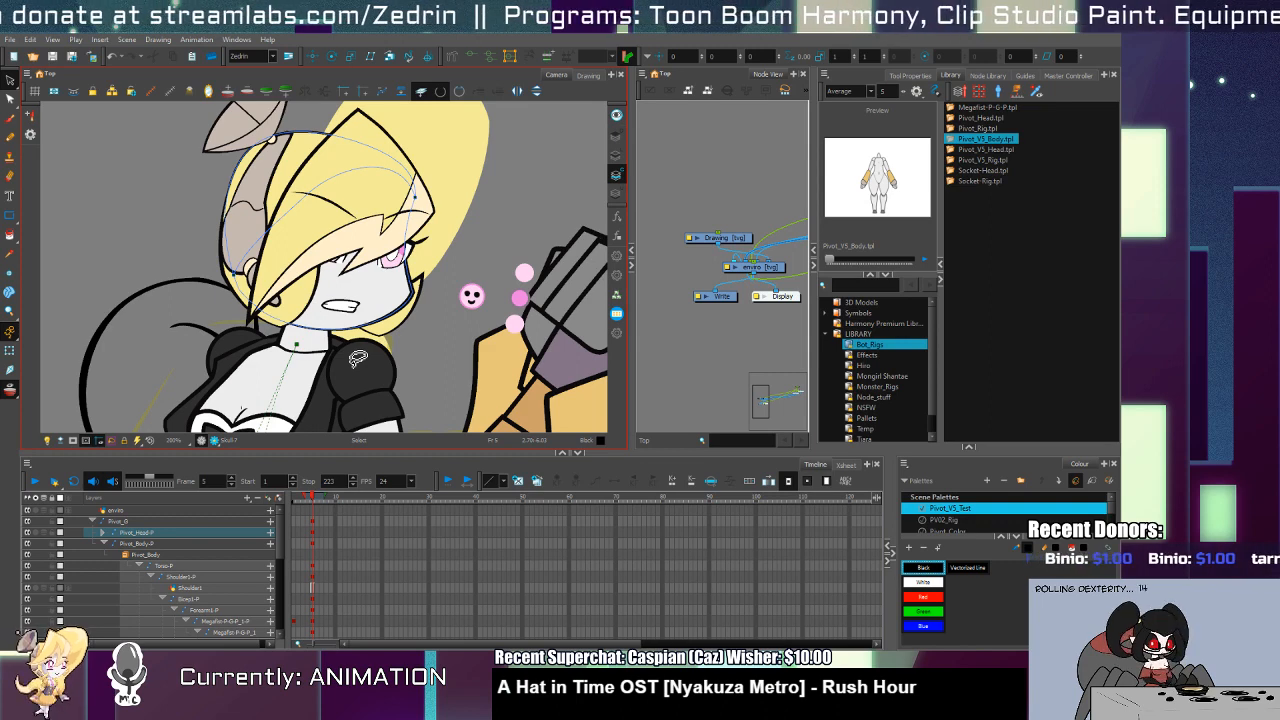
key(shift+t)
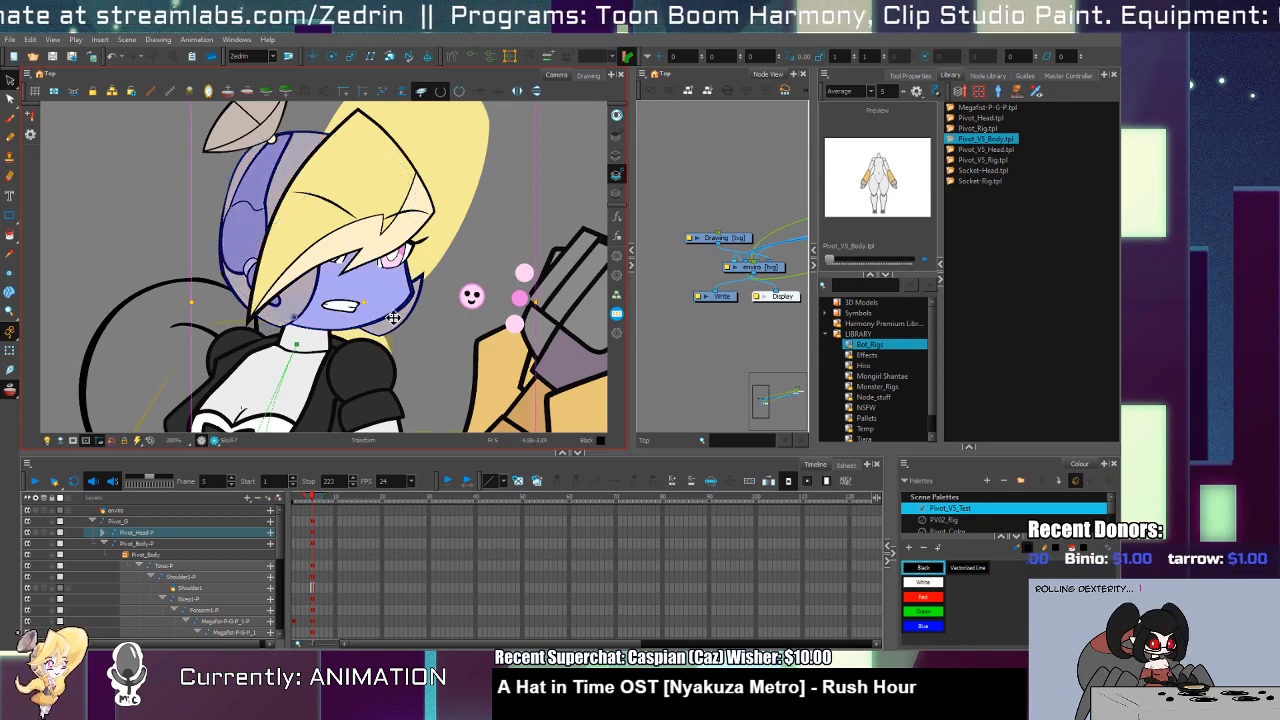
click(397, 322)
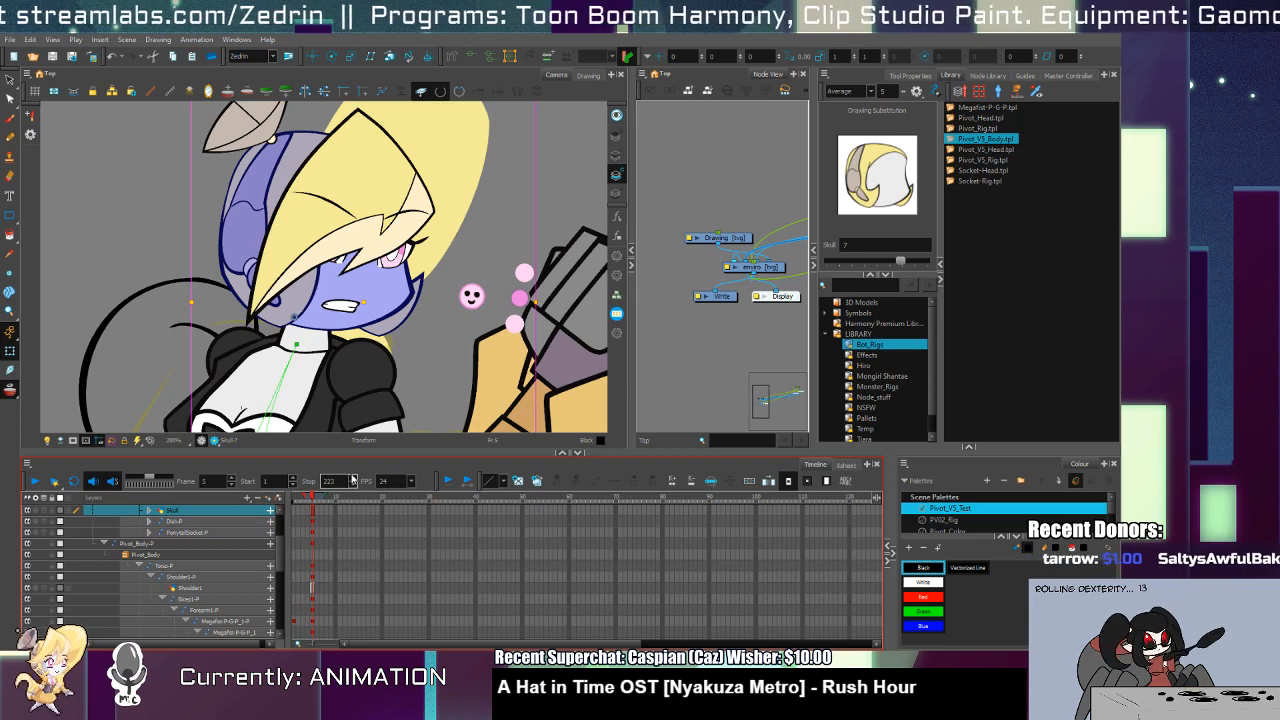
click(536, 481)
key(alt+s)
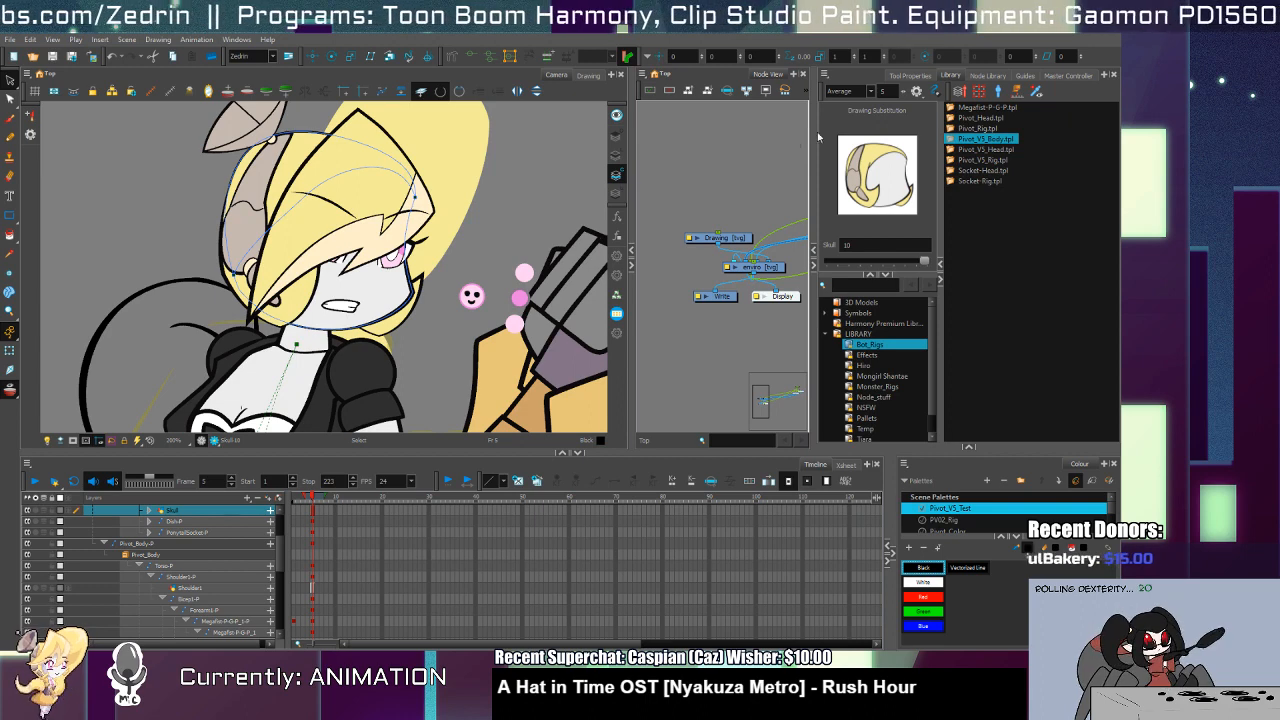
Step: Check the art layers of the duplicated Skull drawing and select the artwork around and behind the jaw
click(616, 160)
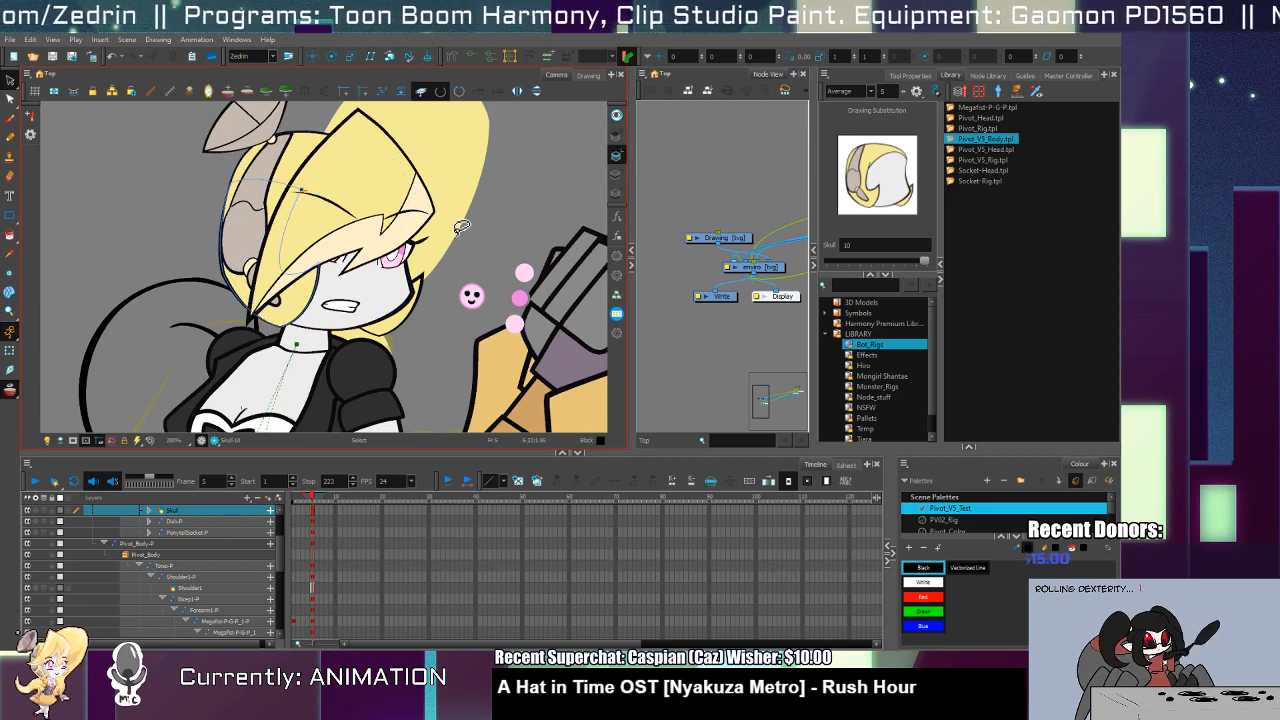
click(617, 178)
click(617, 193)
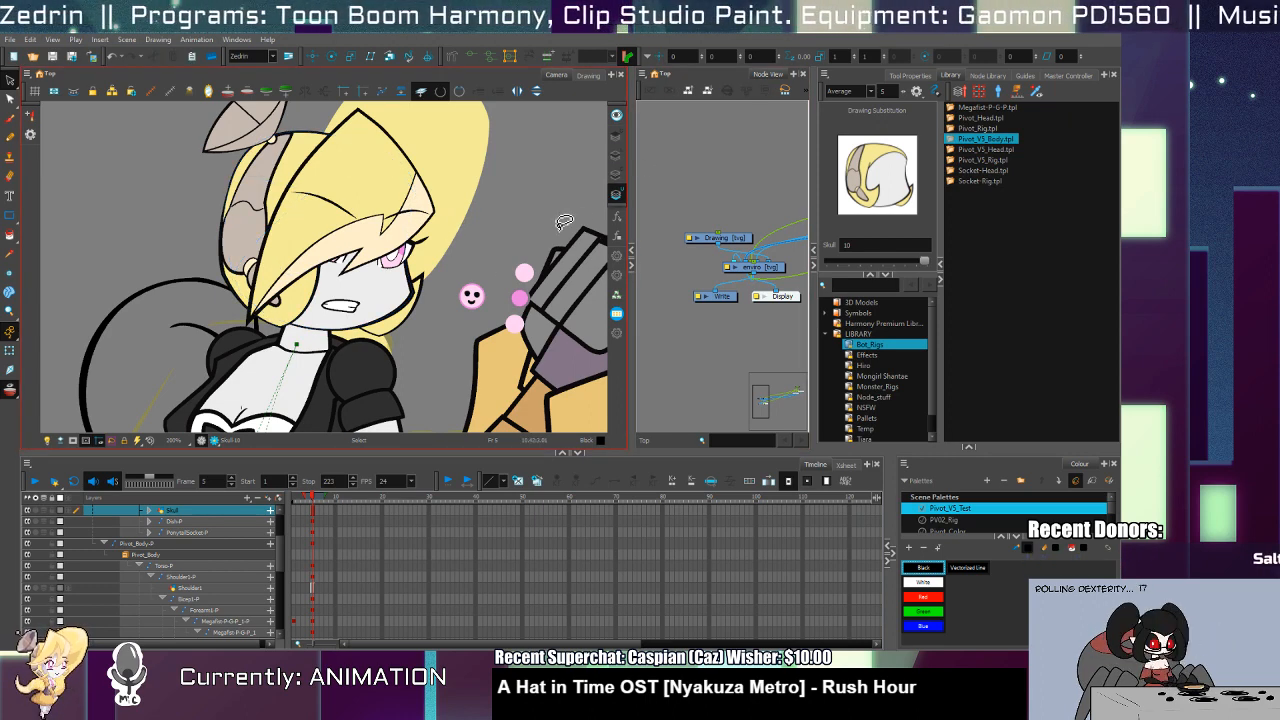
click(430, 304)
click(450, 304)
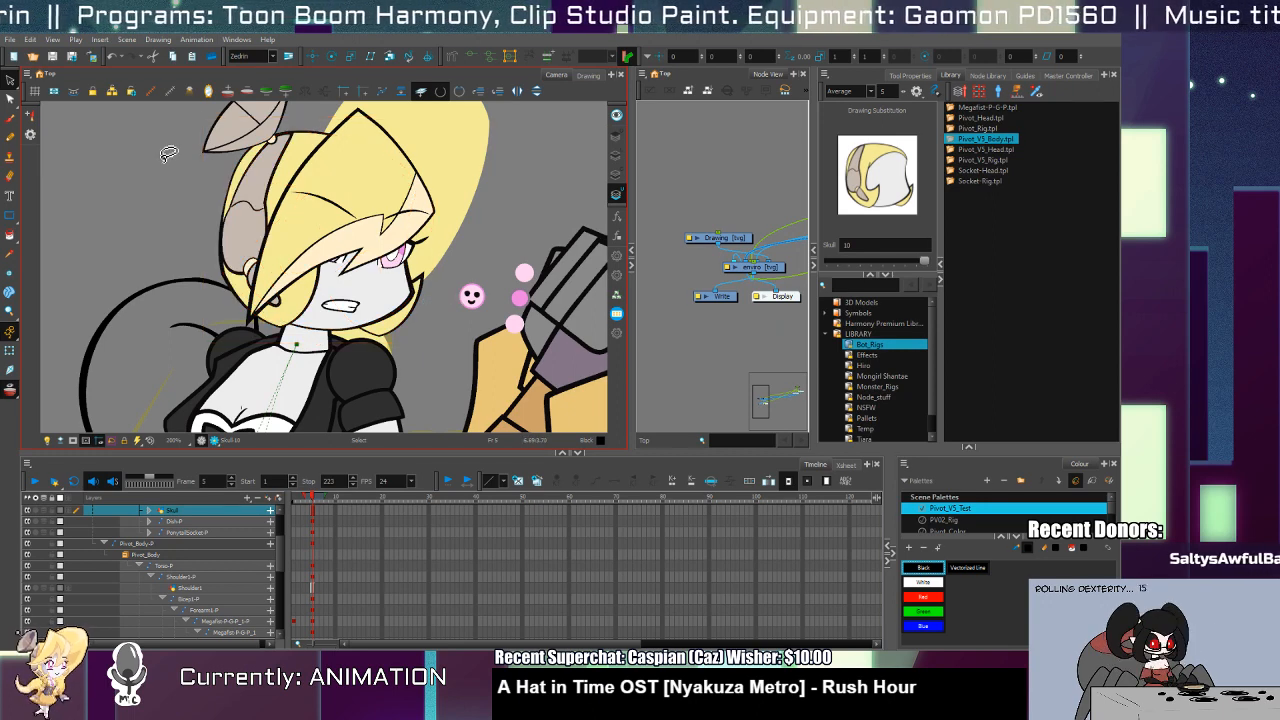
click(422, 92)
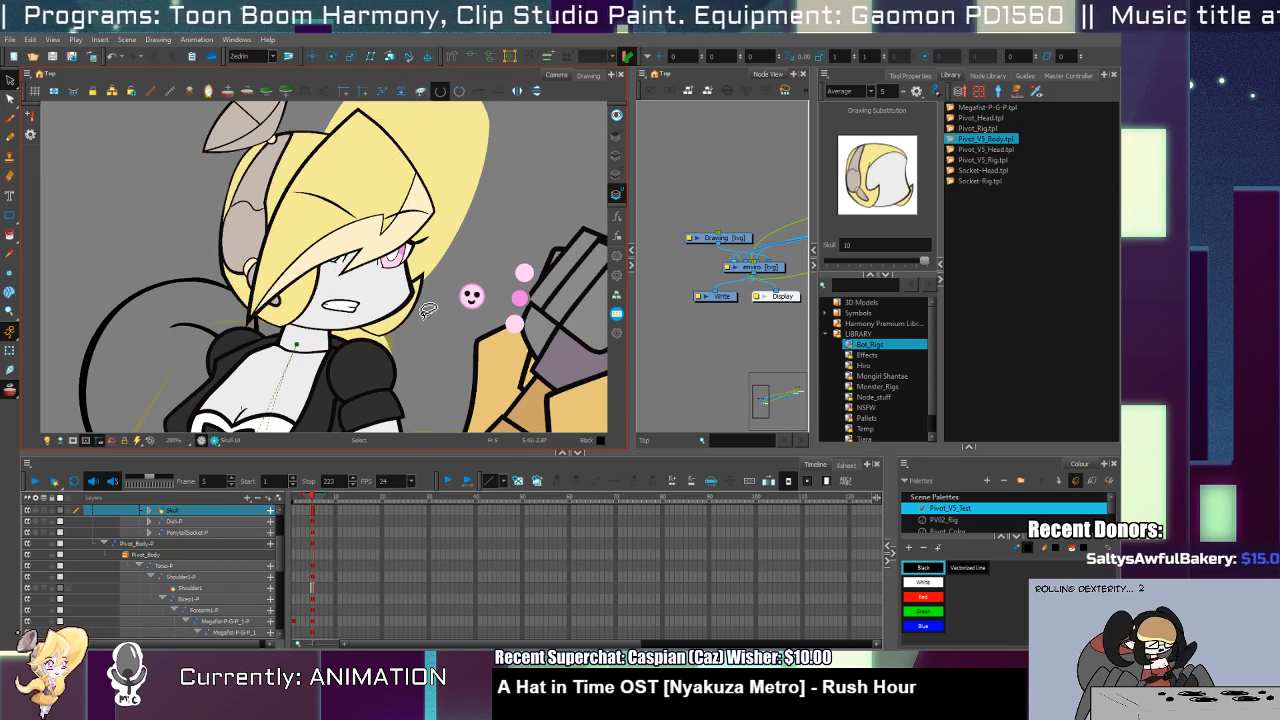
click(416, 299)
click(425, 320)
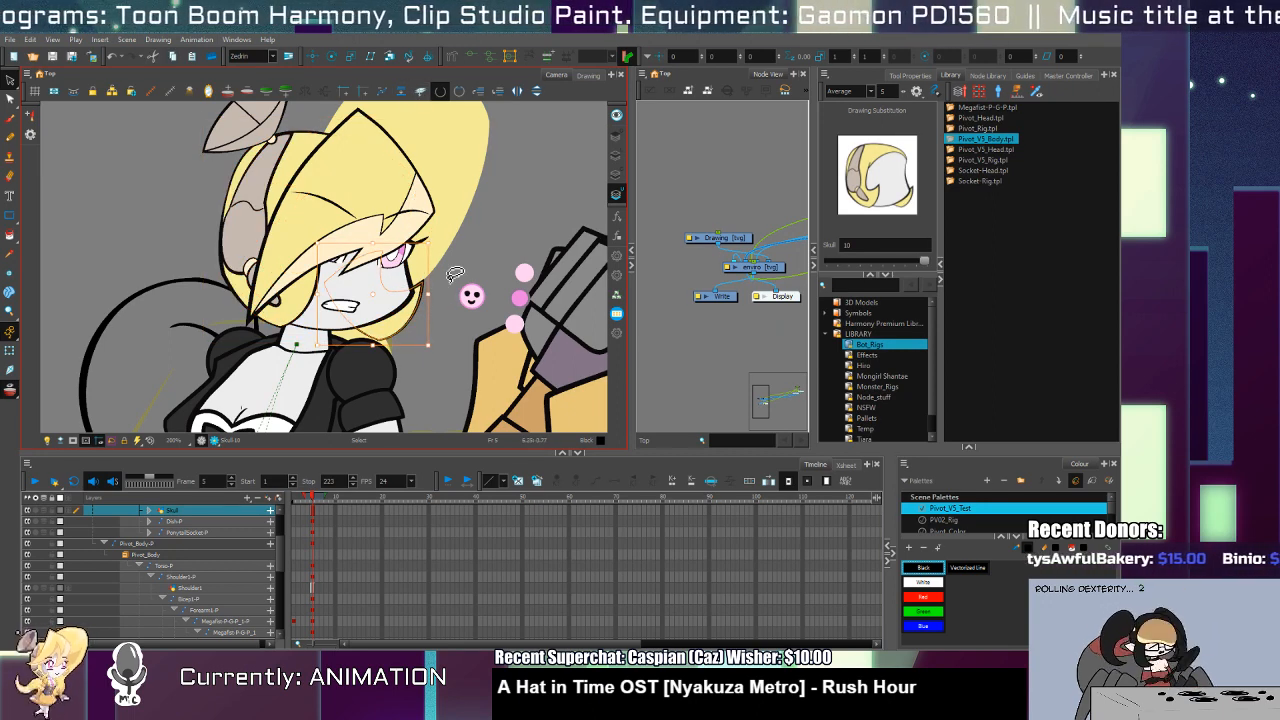
Step: Nudge the face artwork of the skull drawing slightly upward and adjust the piece beside the cheek on another art layer
drag(325, 320, 325, 317)
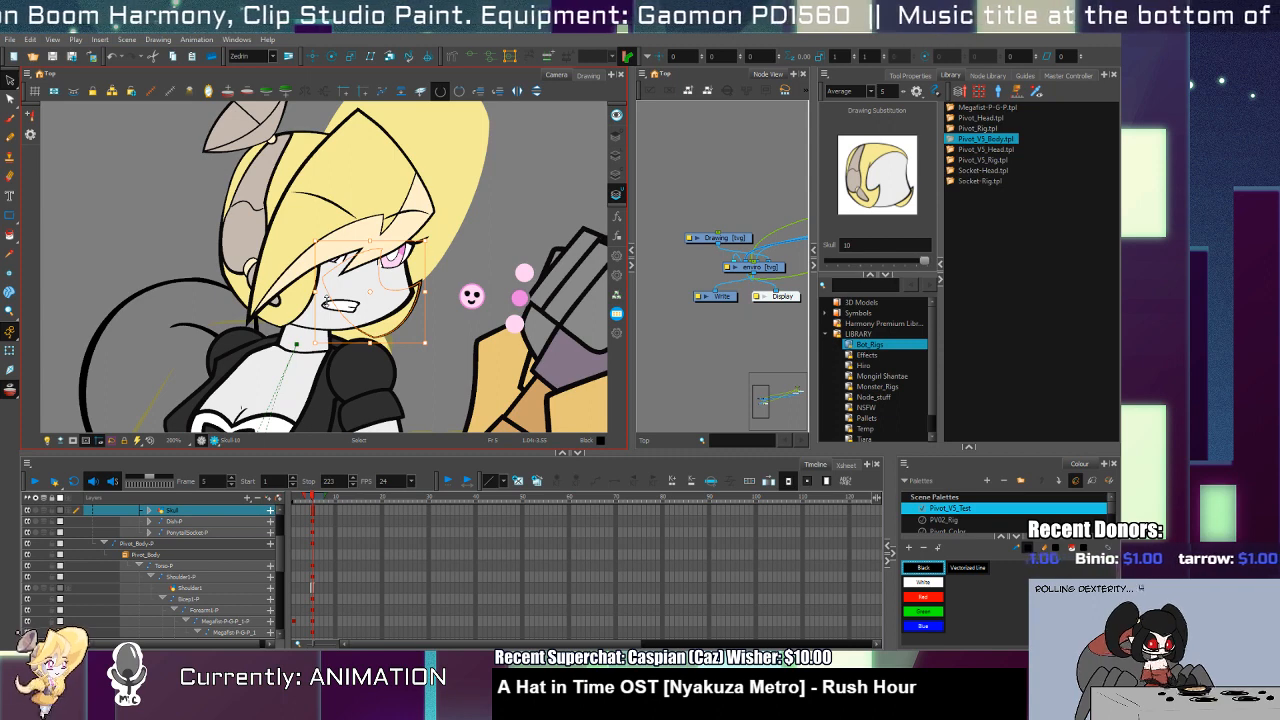
click(616, 135)
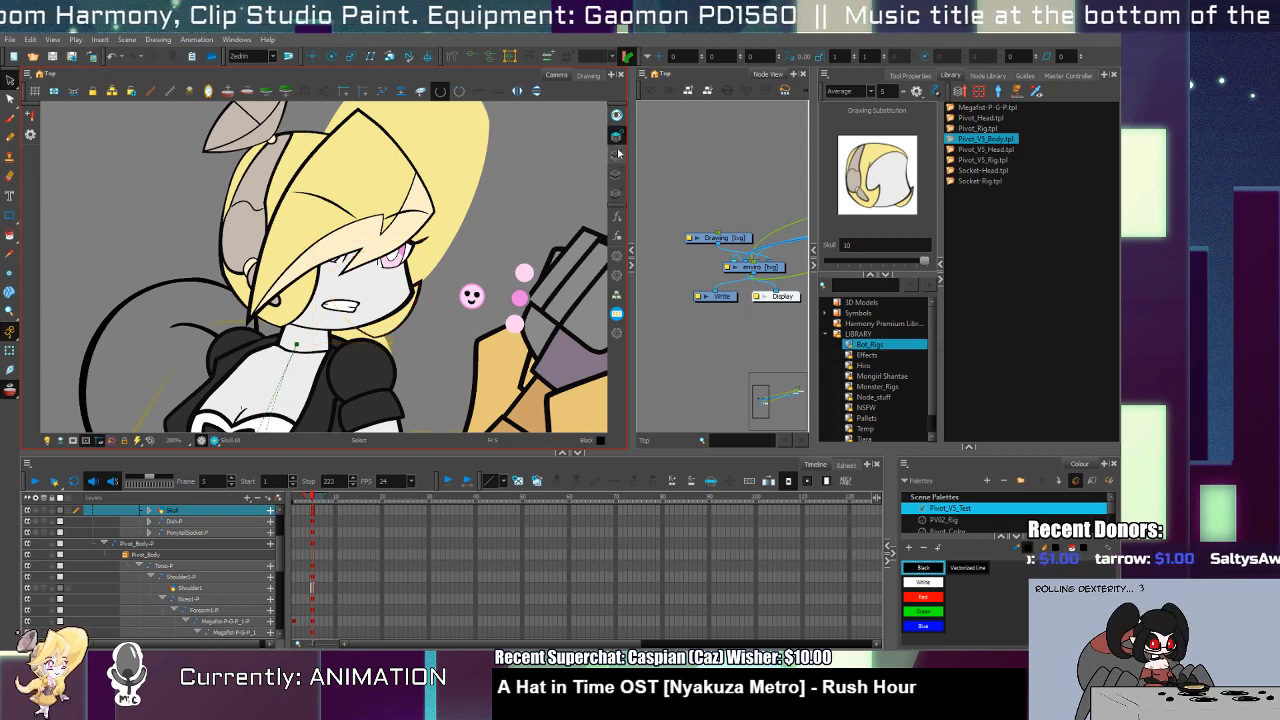
click(617, 150)
click(616, 137)
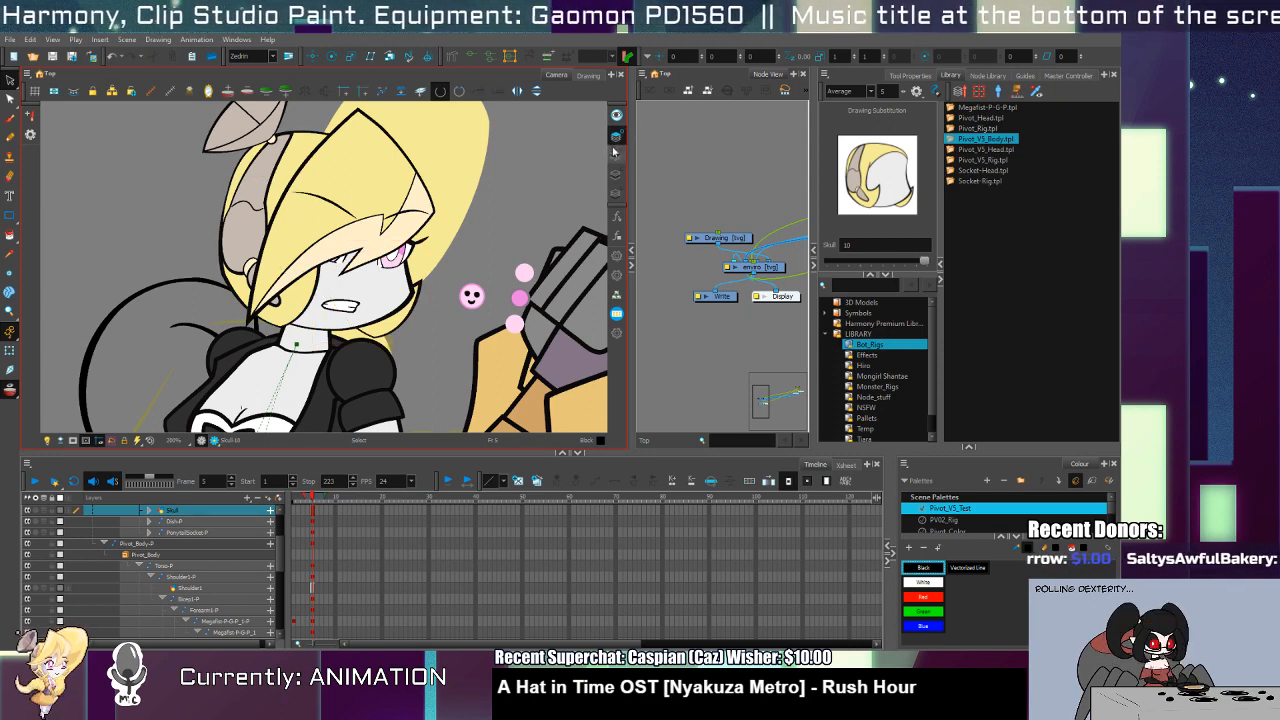
click(616, 137)
mouse_move(257, 304)
mouse_down()
mouse_move(259, 292)
mouse_move(276, 296)
mouse_up()
key(shift+t)
Step: Swap the dish on the head for the black ear-shaped drawing and place it on top of the head behind the bangs
click(267, 131)
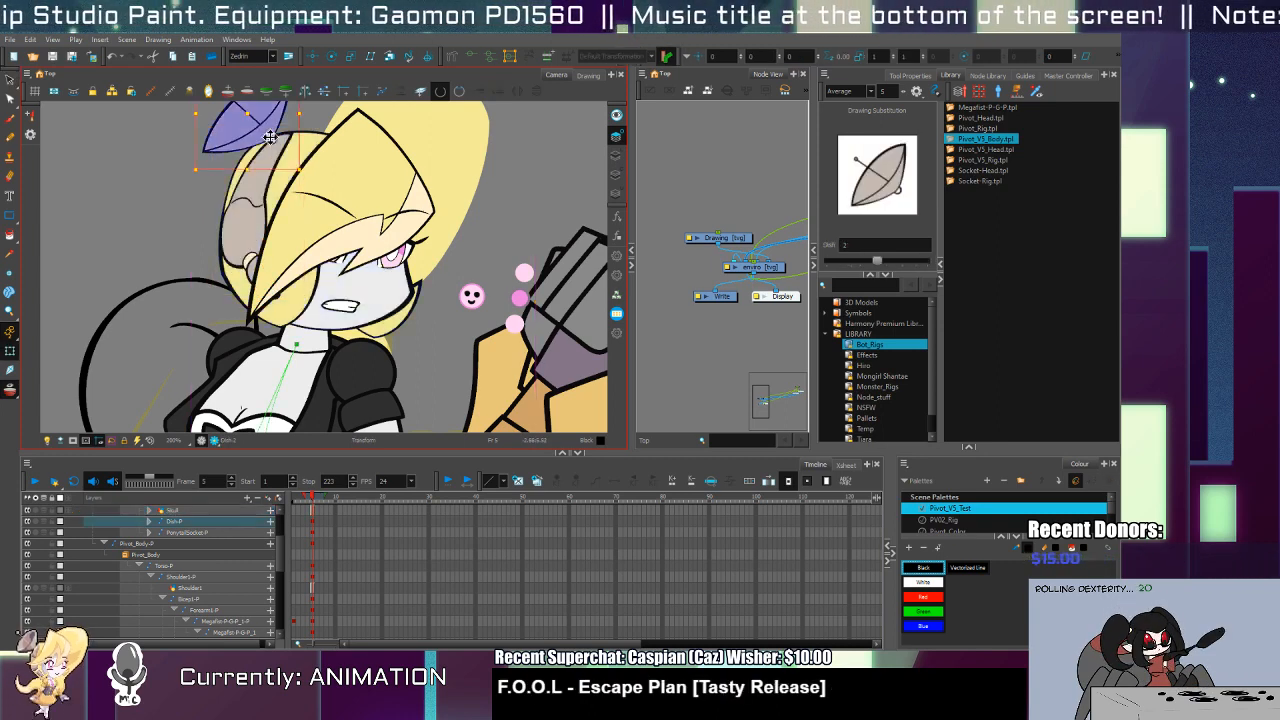
drag(416, 334, 429, 412)
key(bracketright)
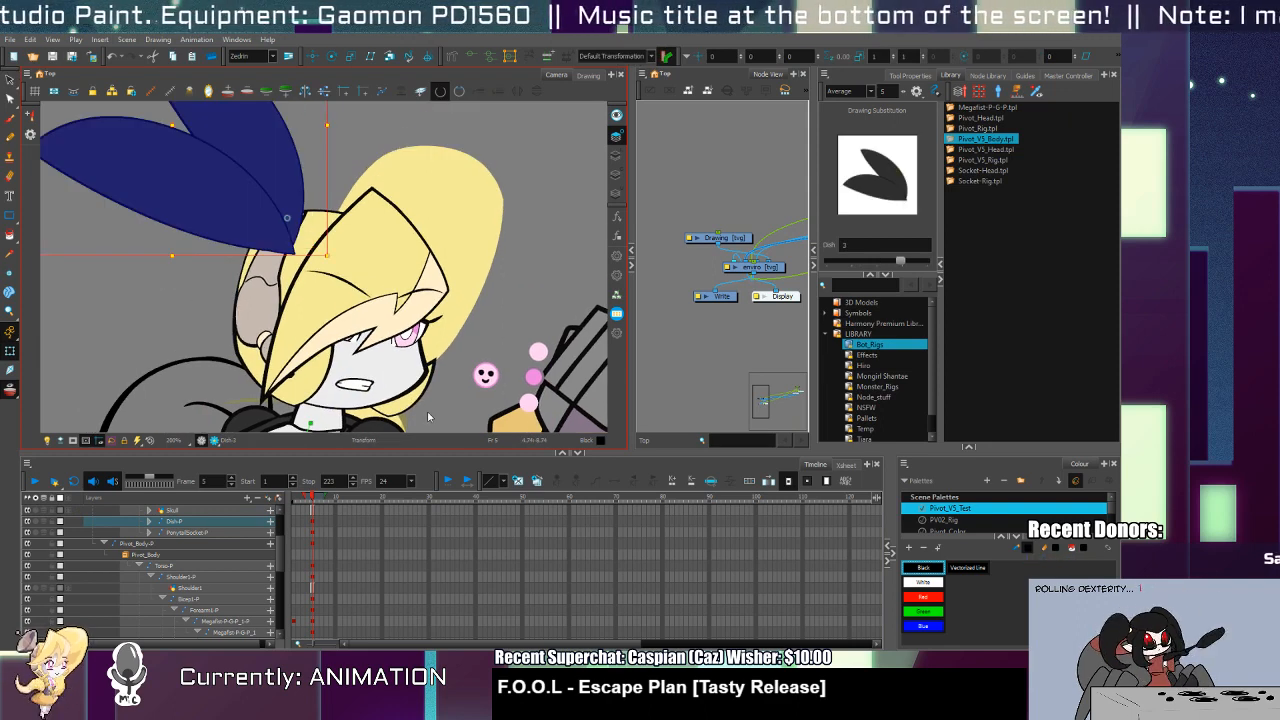
mouse_move(257, 220)
mouse_down()
mouse_move(343, 209)
mouse_move(323, 219)
mouse_up()
key(ctrl+Page_Down)
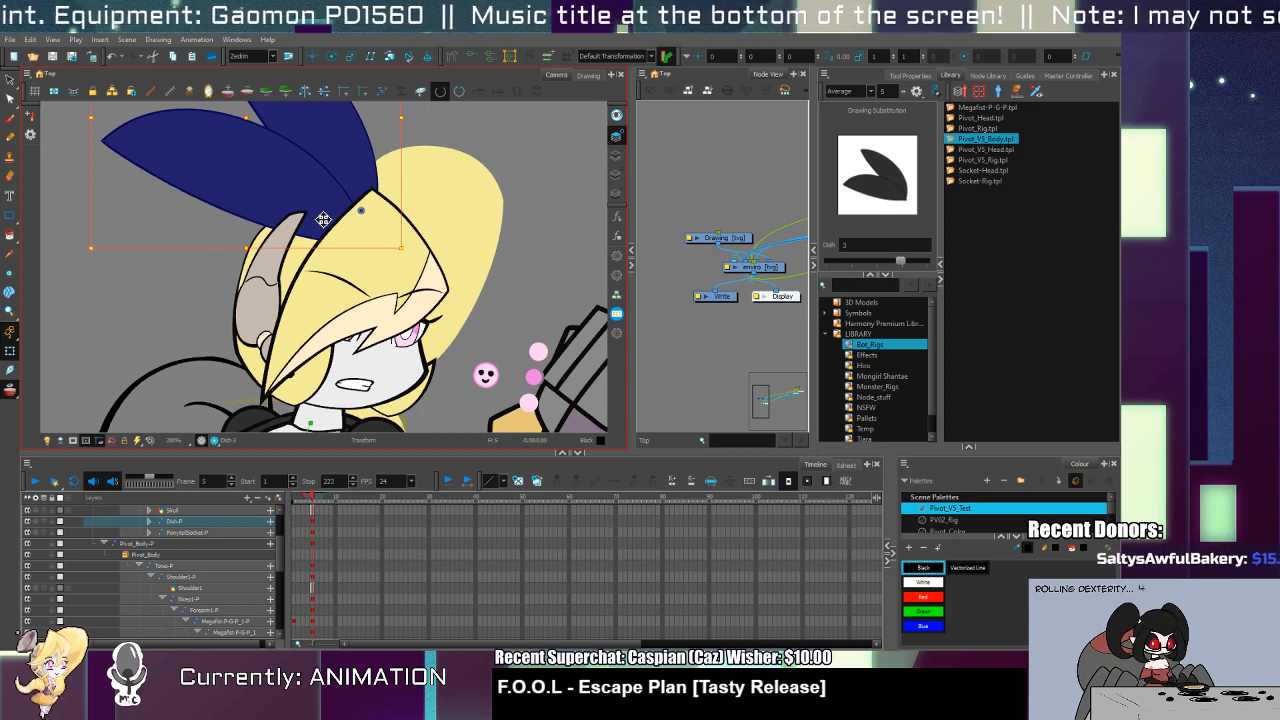
Step: Rotate the bangs slightly clockwise and nudge them to fit the head
click(391, 323)
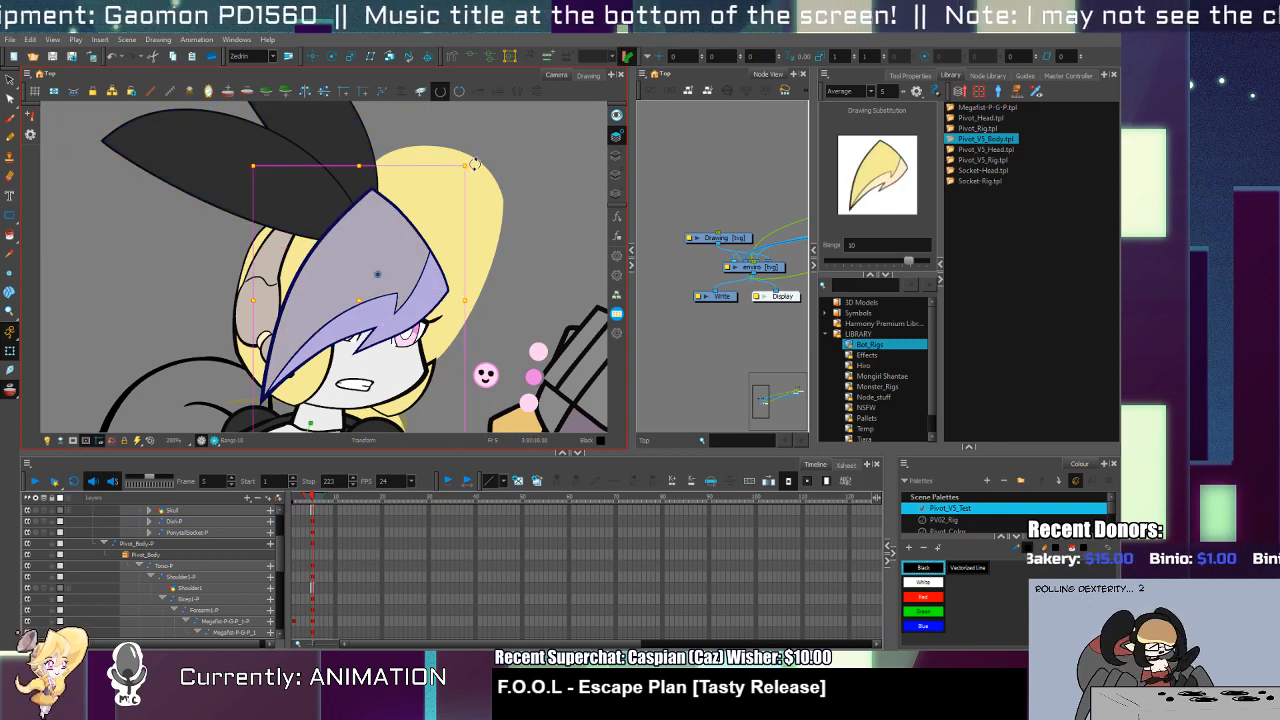
drag(474, 162, 480, 171)
drag(420, 267, 421, 266)
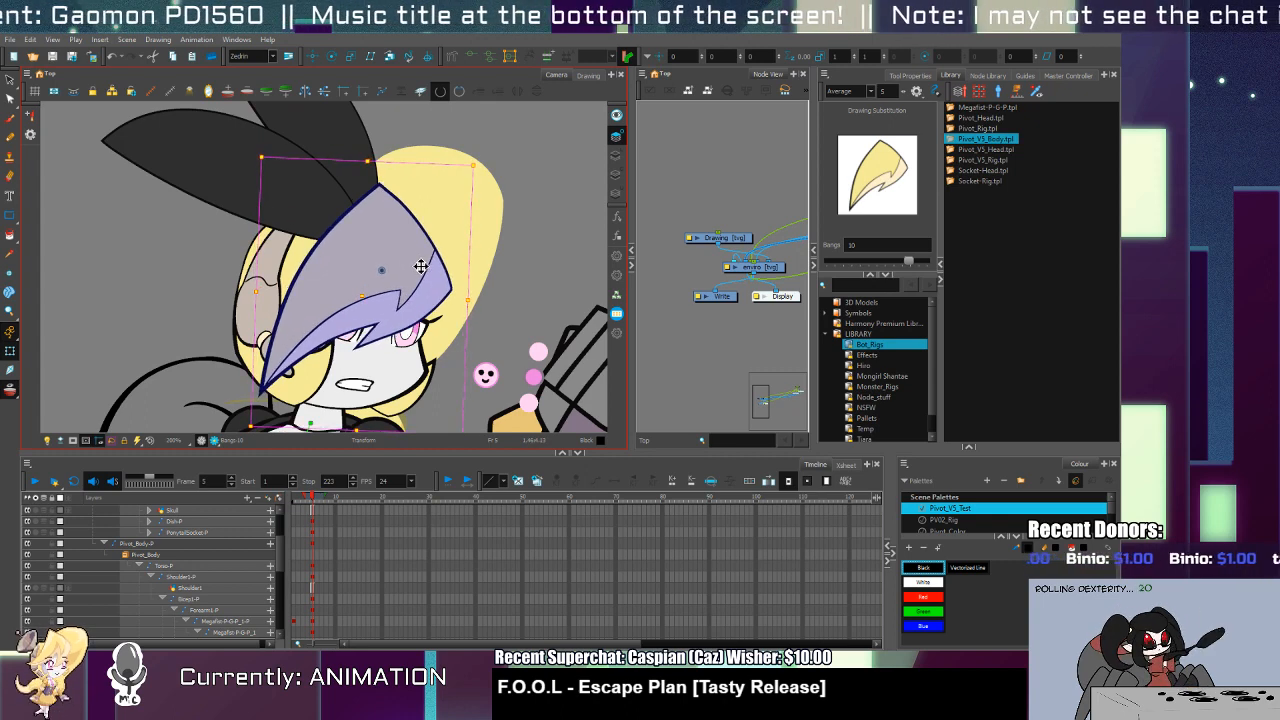
Step: Adjust the side-hair artwork and the face shape of the skull drawing on their separate art layers
click(327, 377)
key(alt+s)
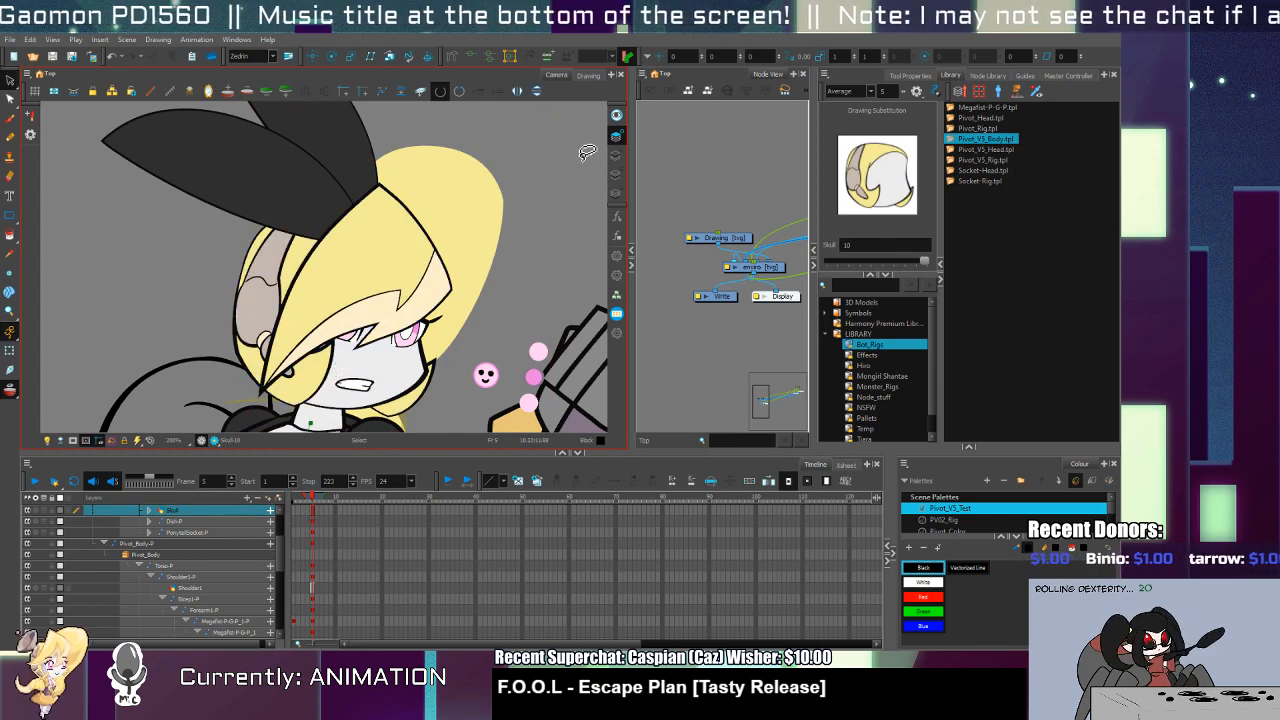
click(616, 155)
key(ctrl+a)
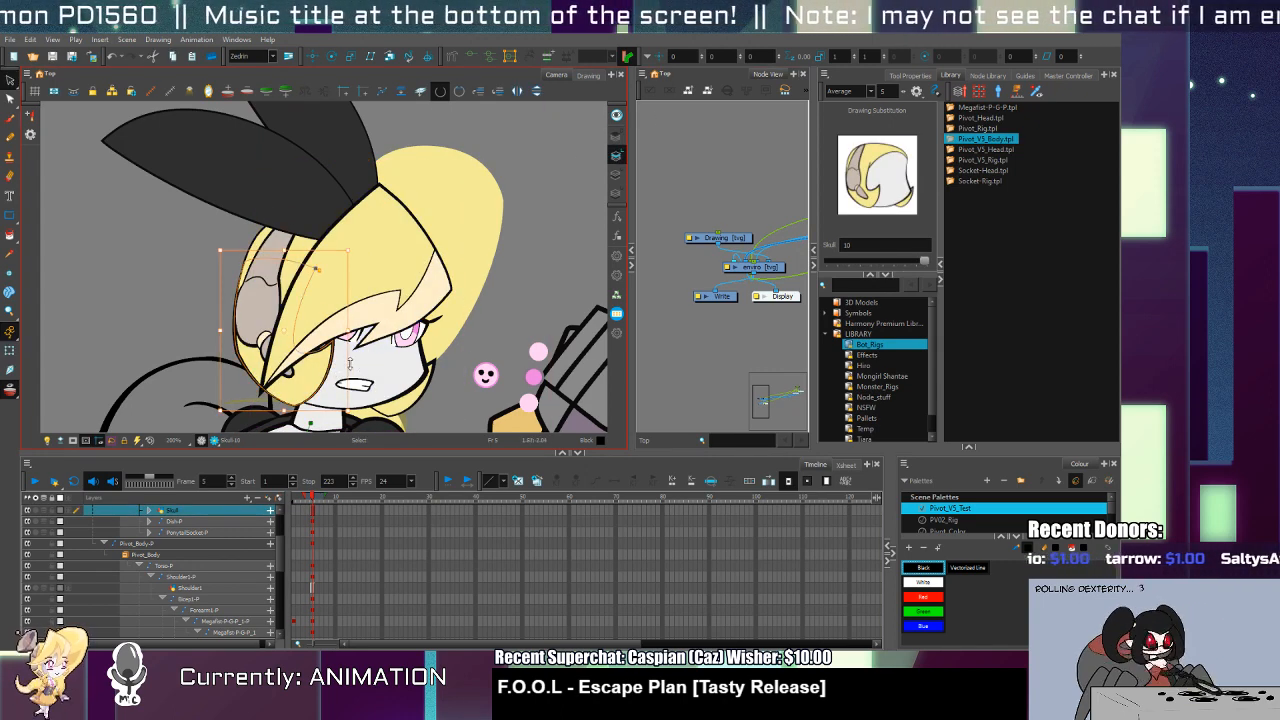
drag(349, 364, 349, 359)
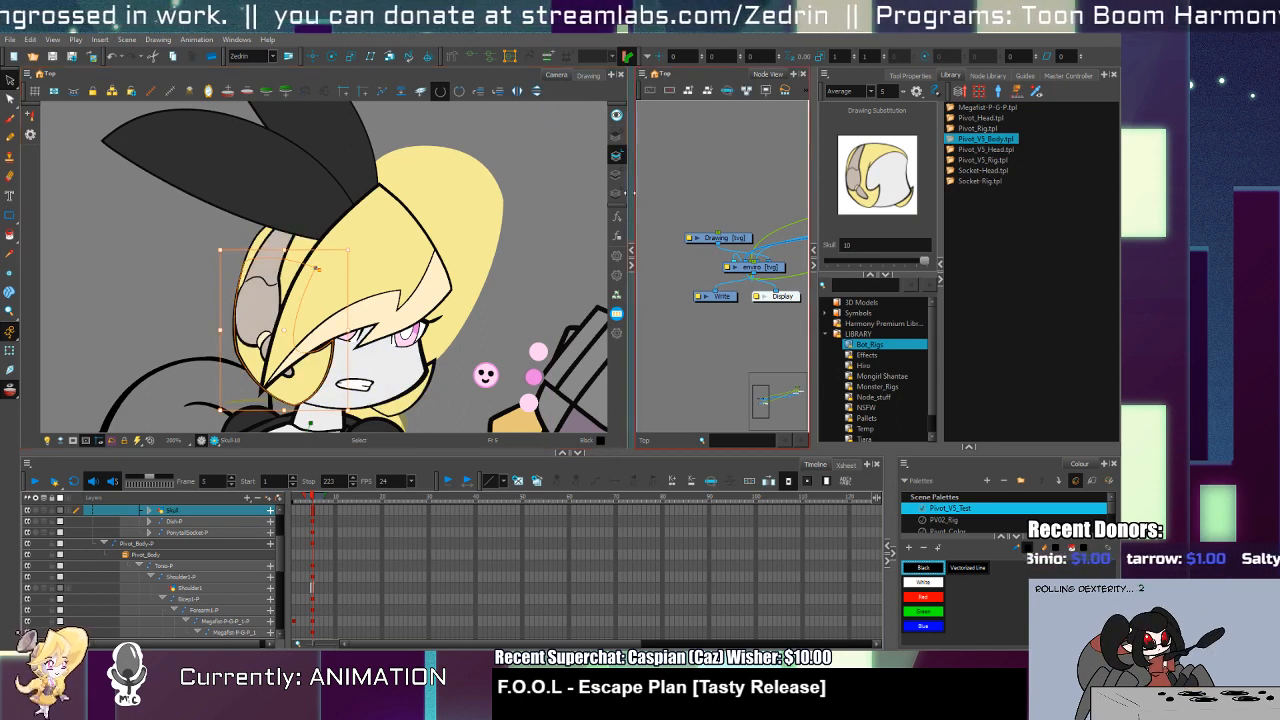
click(437, 378)
drag(437, 378, 438, 380)
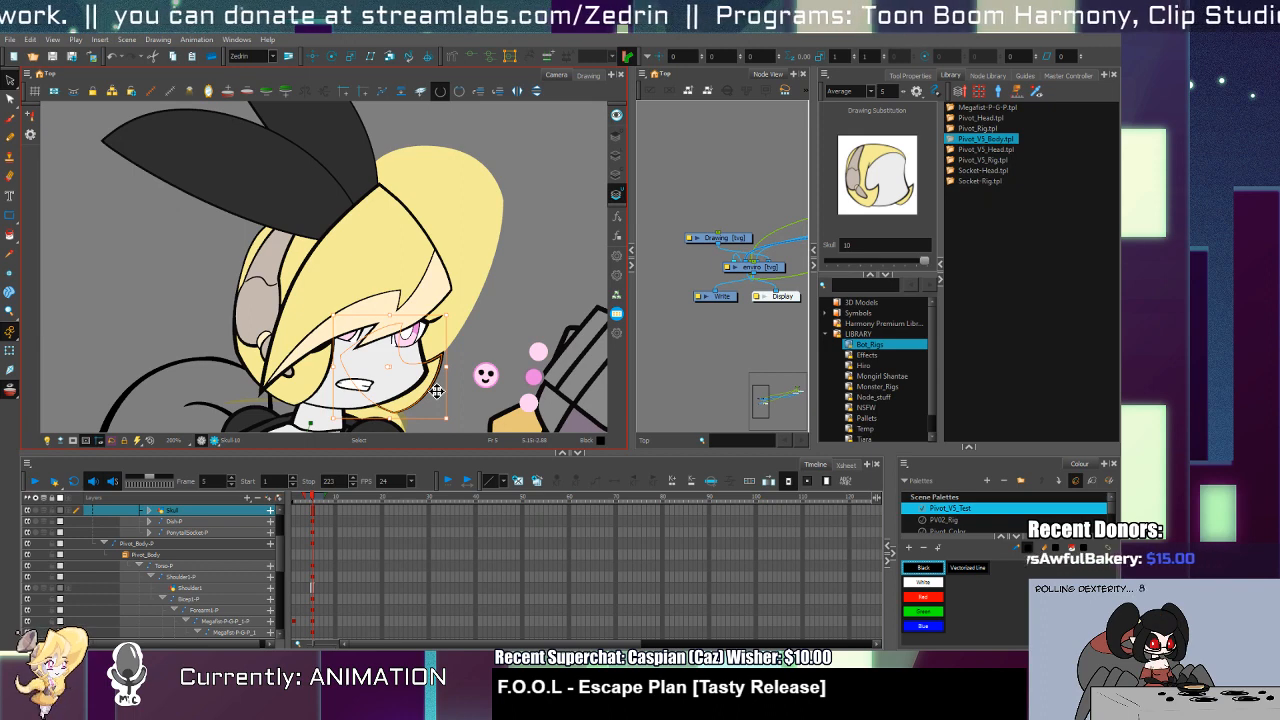
Step: Narrow the far eye and shift the mouth slightly up toward the front of the face
click(427, 268)
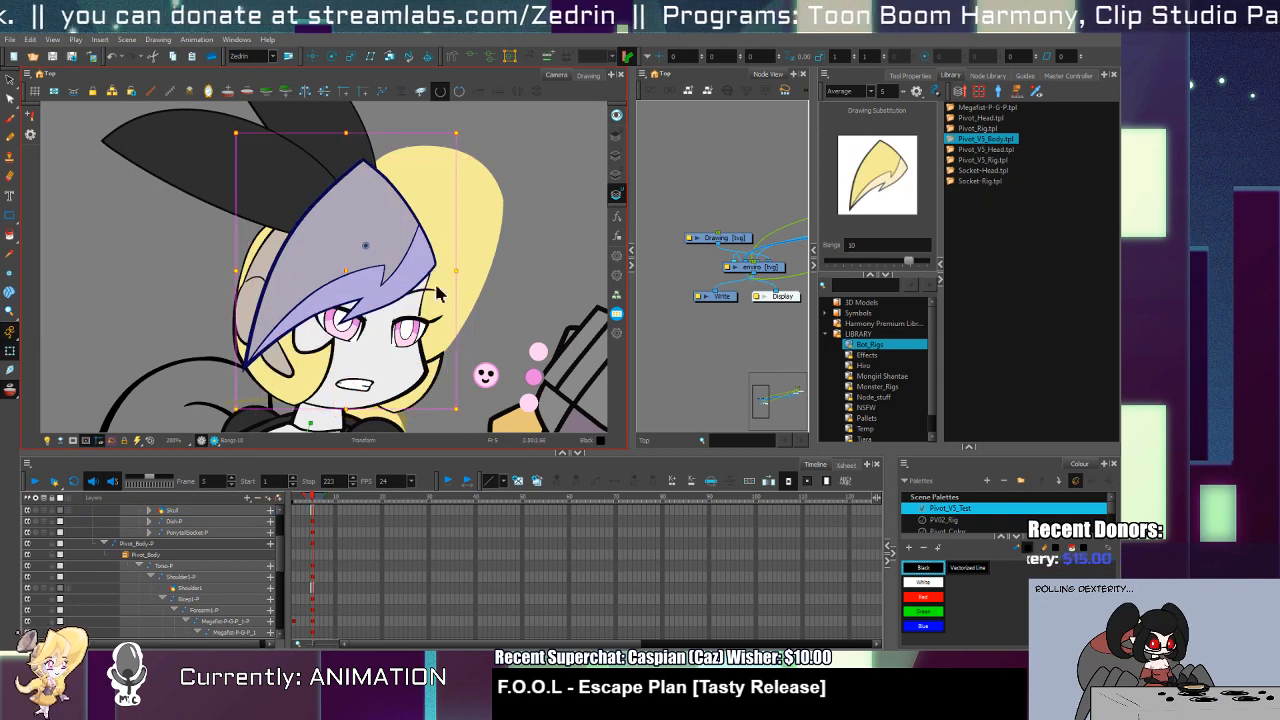
scroll(437, 291, up, 3)
click(455, 325)
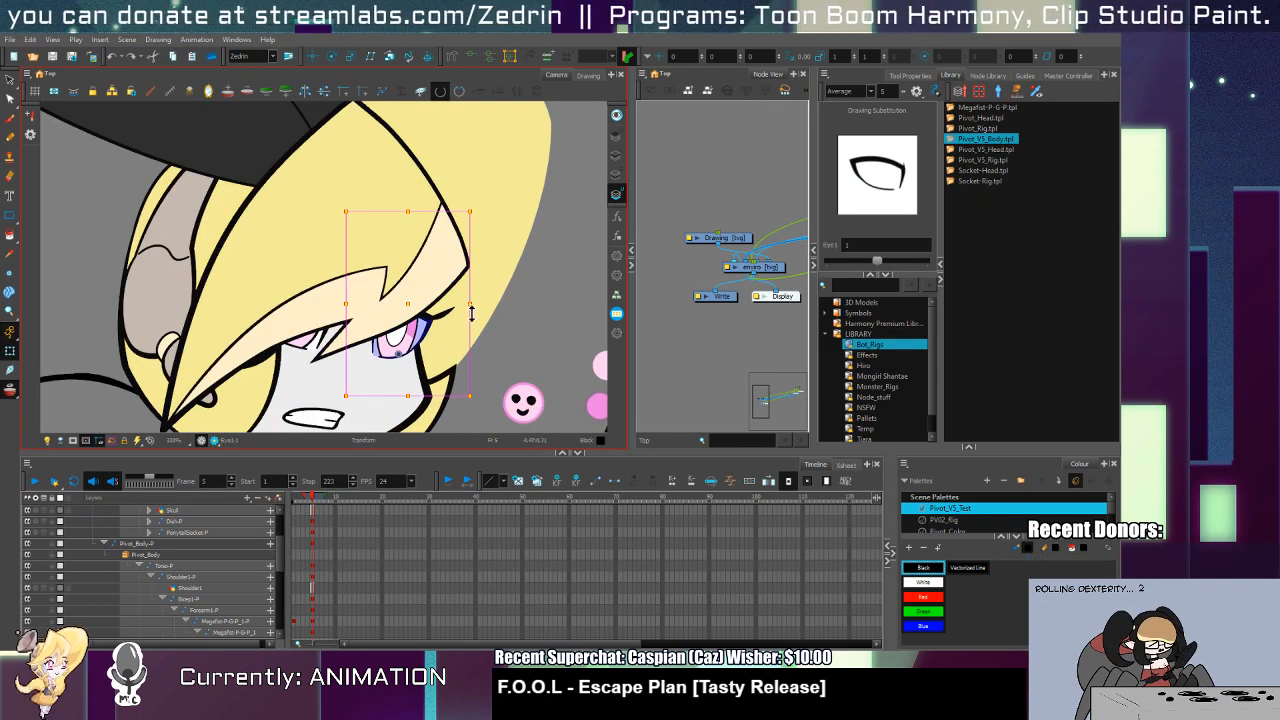
drag(471, 305, 461, 306)
drag(500, 355, 468, 303)
click(490, 366)
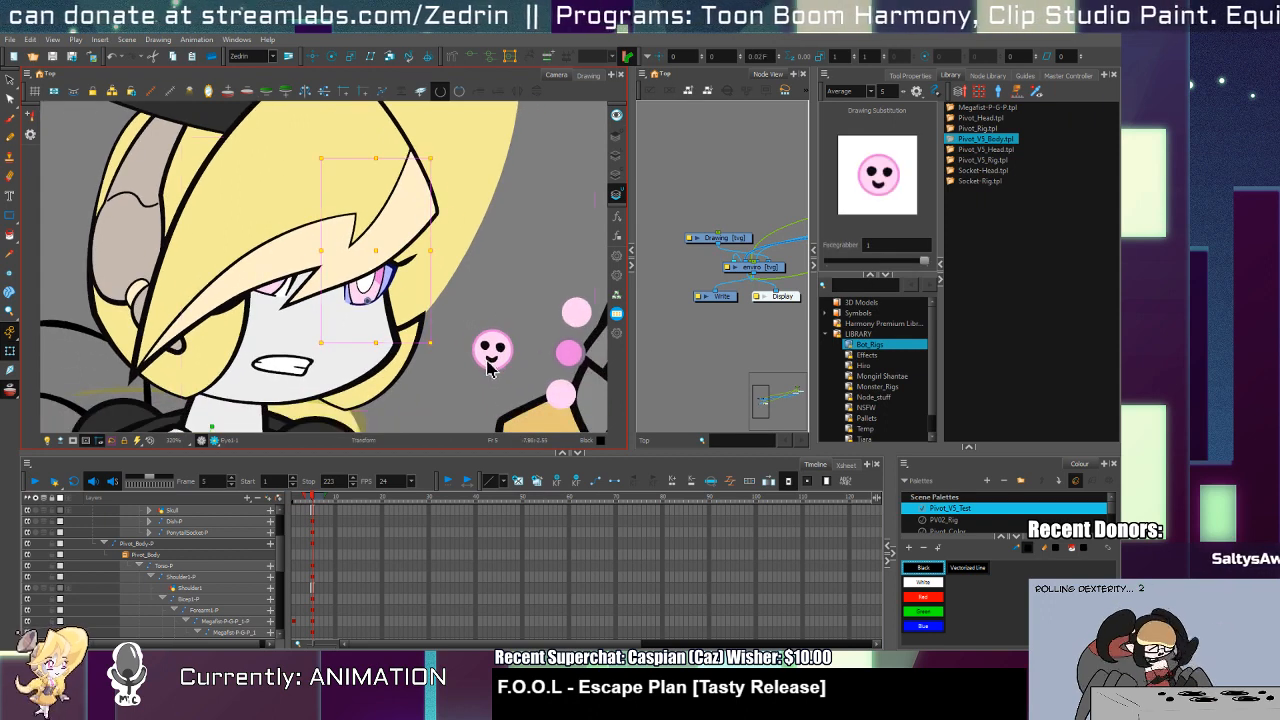
click(287, 370)
Step: Move the bangs clear of the eyes, and narrow and lower the far eyelid over its eye
click(393, 252)
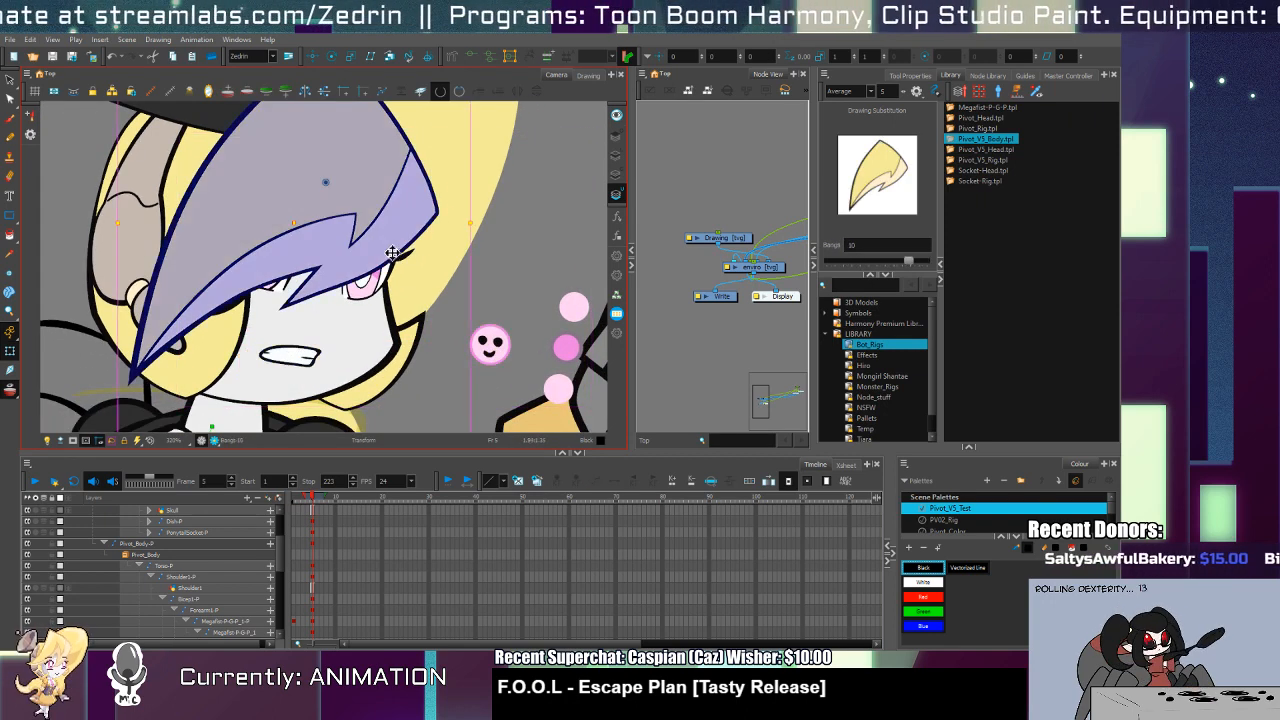
key(])
click(395, 258)
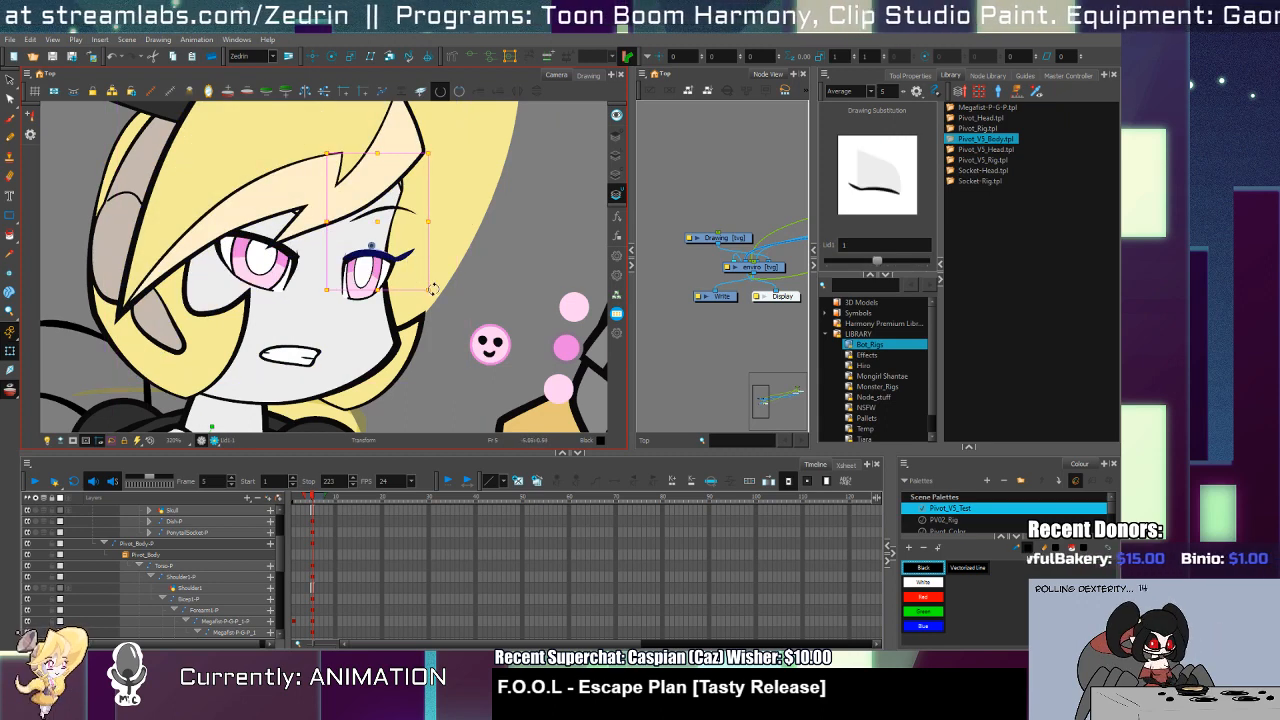
click(387, 255)
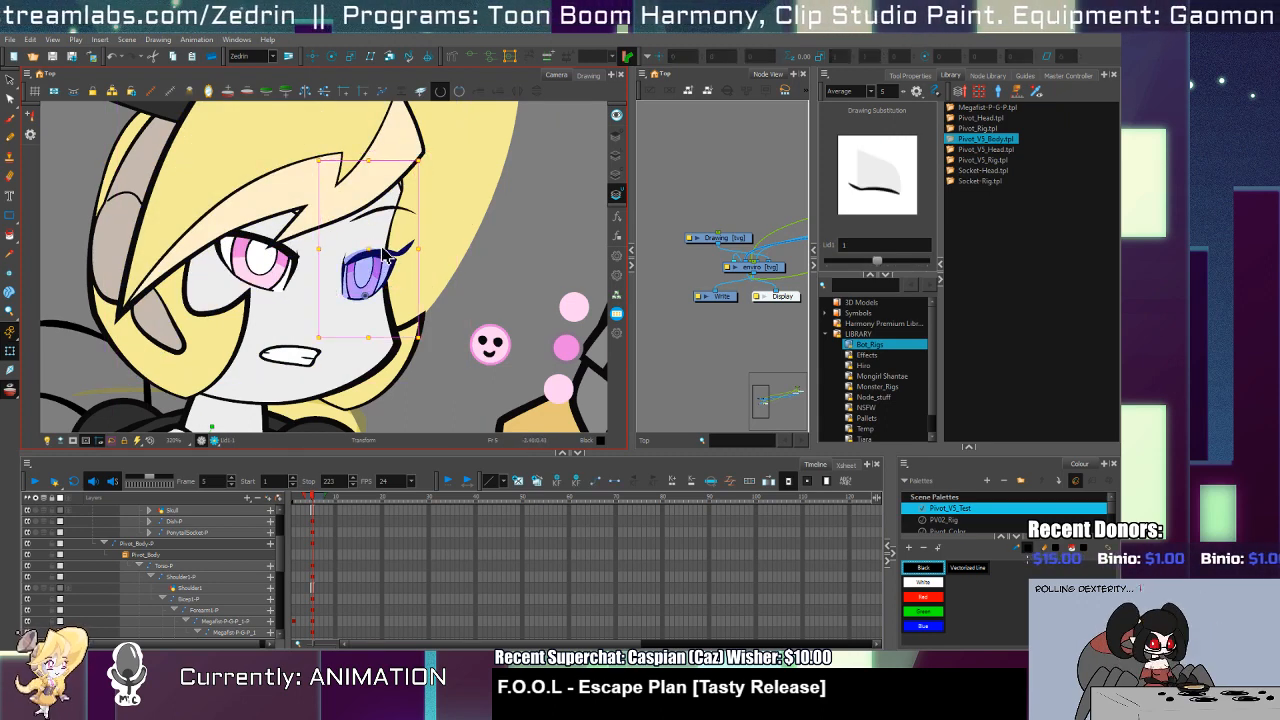
click(386, 255)
click(391, 256)
drag(392, 257, 389, 267)
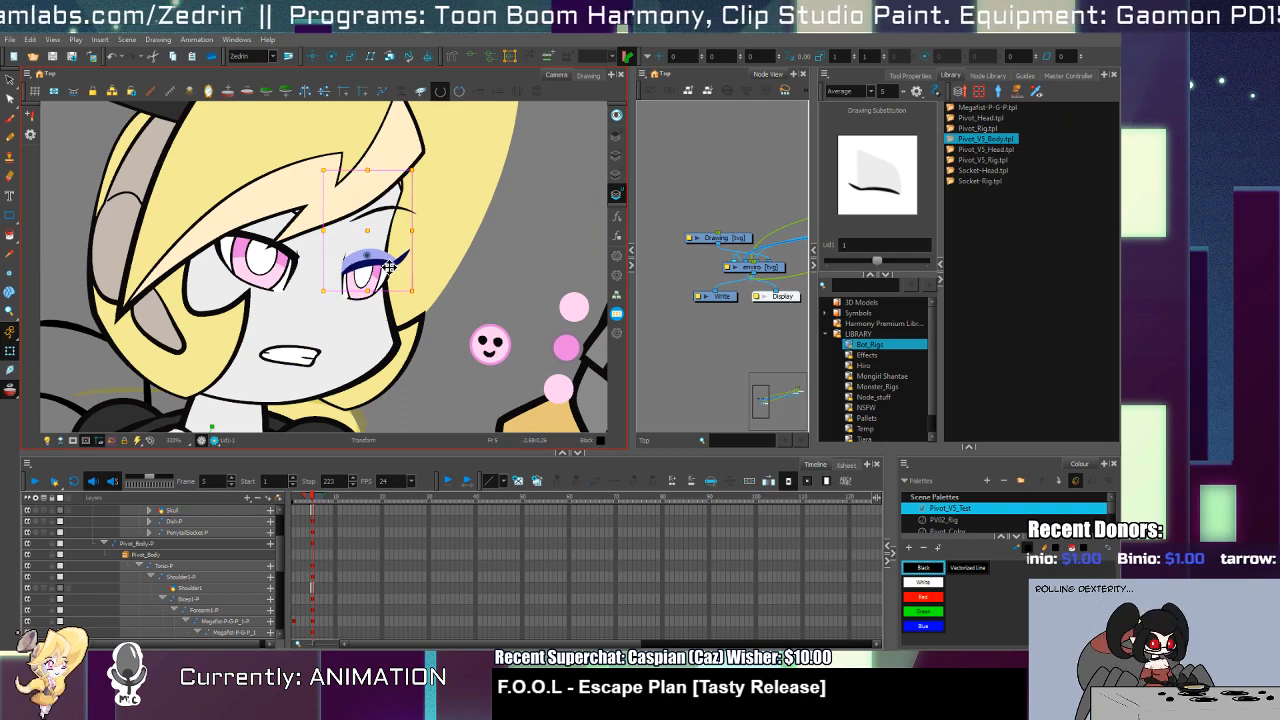
Step: Tilt and reposition the eyebrow above the far eye
click(357, 252)
click(400, 214)
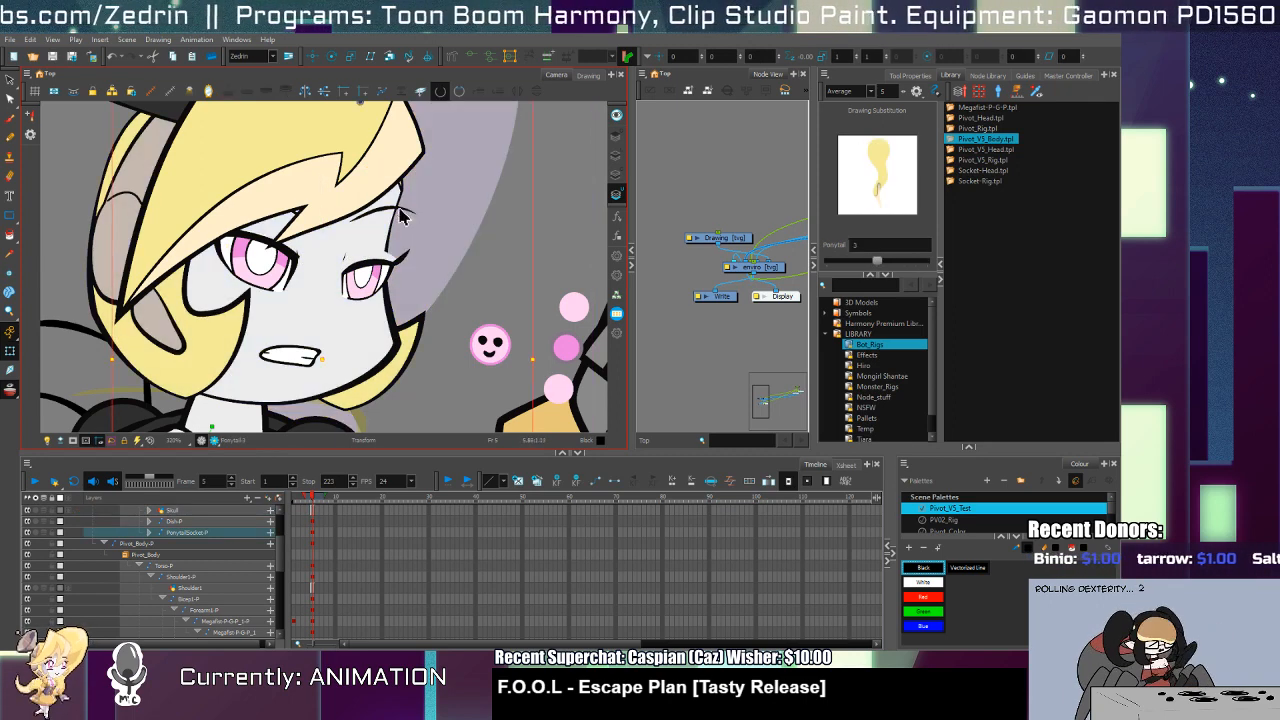
click(400, 214)
click(400, 226)
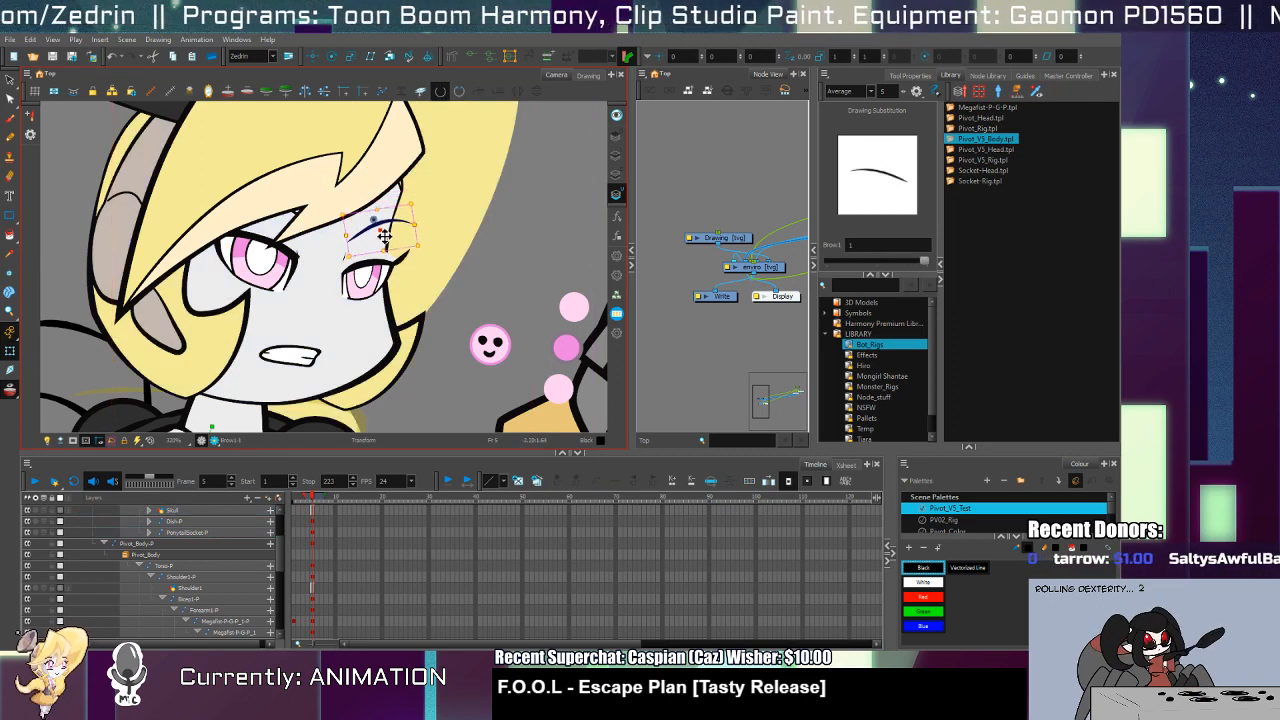
Step: Rotate the near eyelid downward toward the nose and nudge it into place over the eye
click(308, 228)
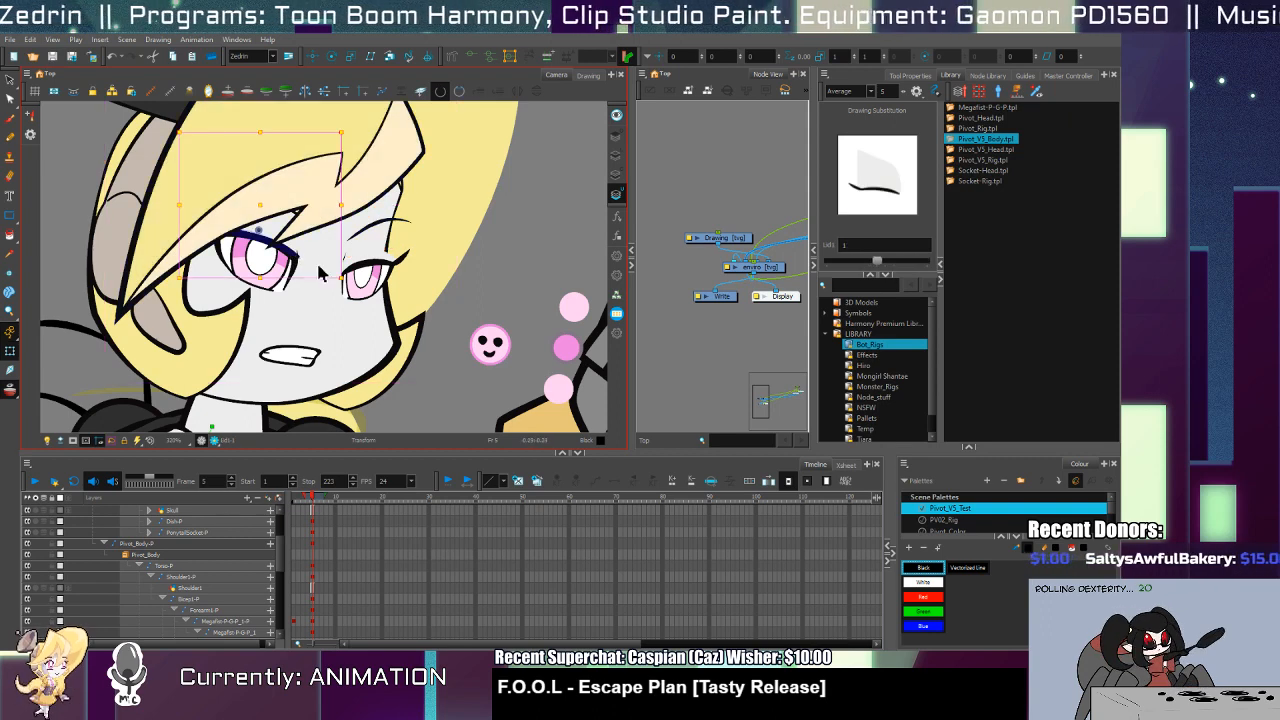
drag(346, 279, 334, 303)
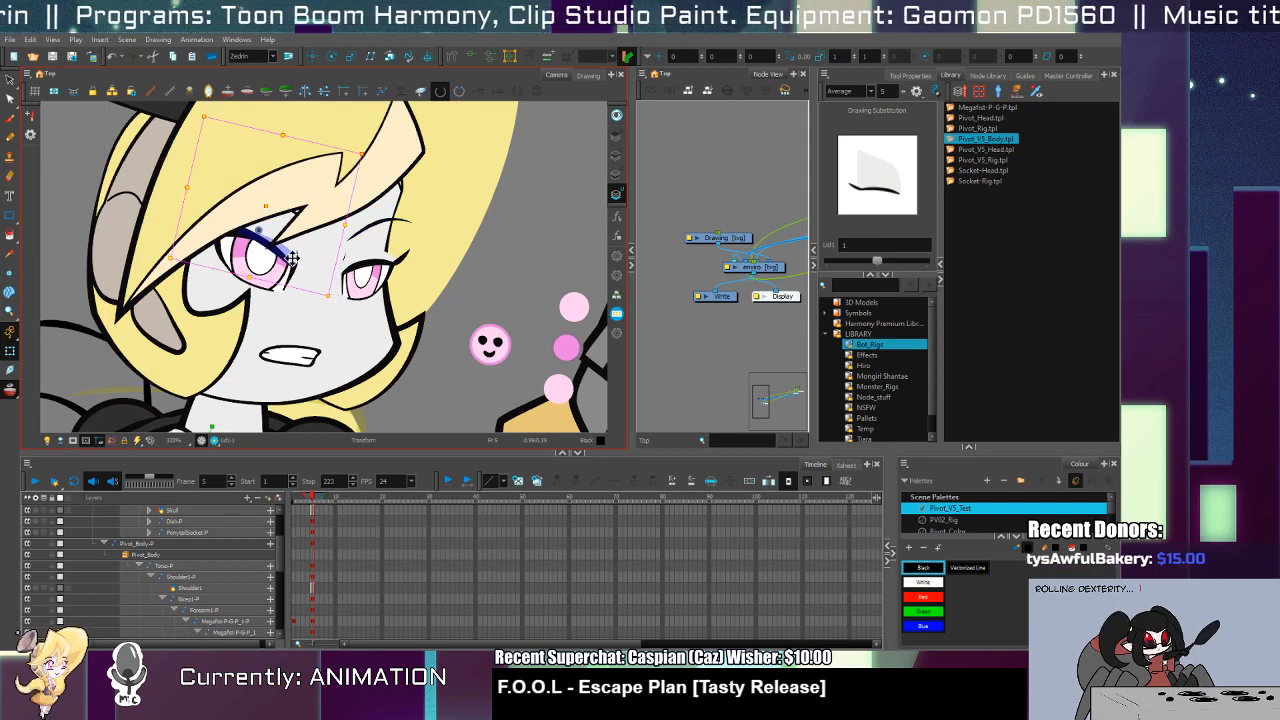
drag(290, 258, 296, 261)
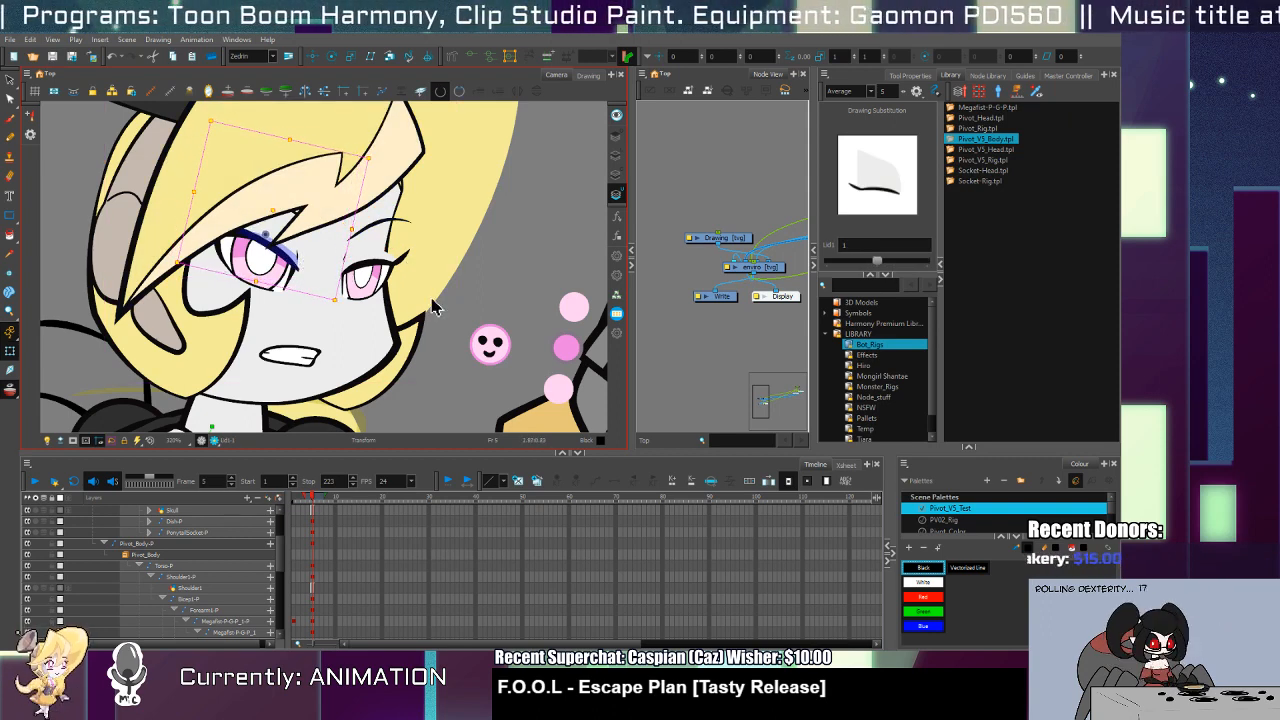
Step: Shift the far eye inward, flatten it slightly, and move the bangs back down over the forehead
click(387, 284)
drag(392, 280, 386, 279)
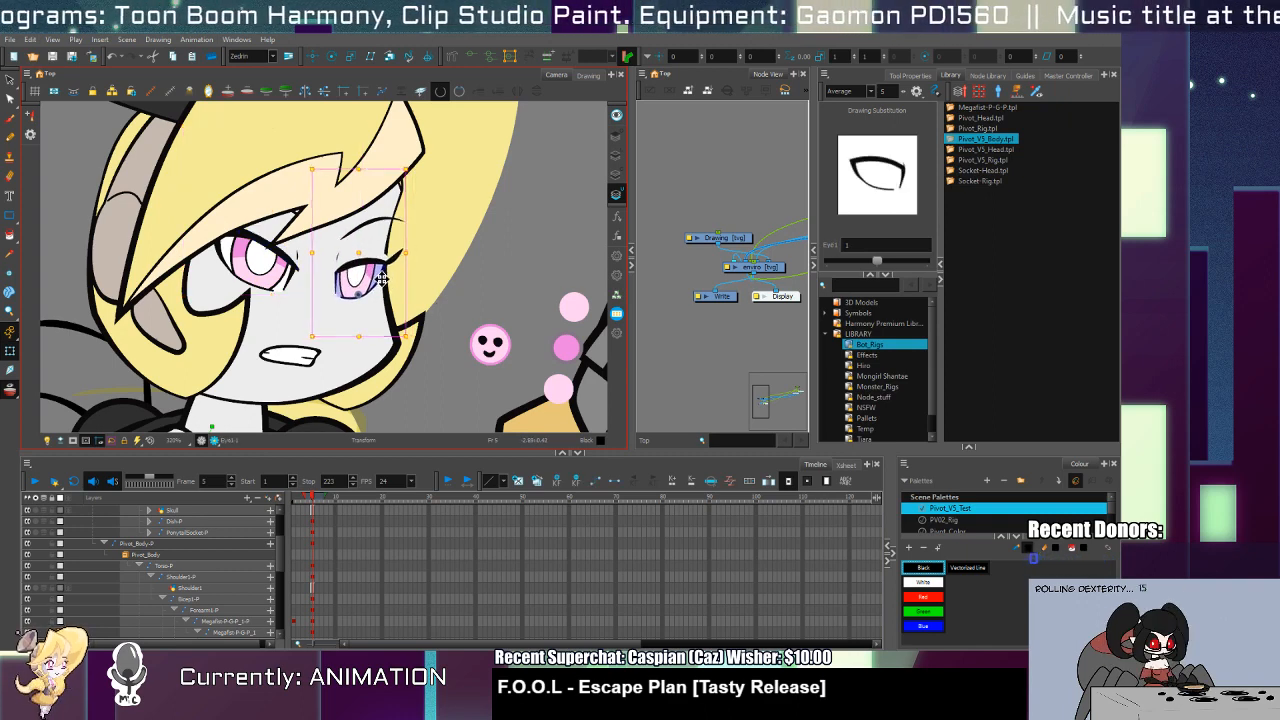
drag(363, 338, 364, 332)
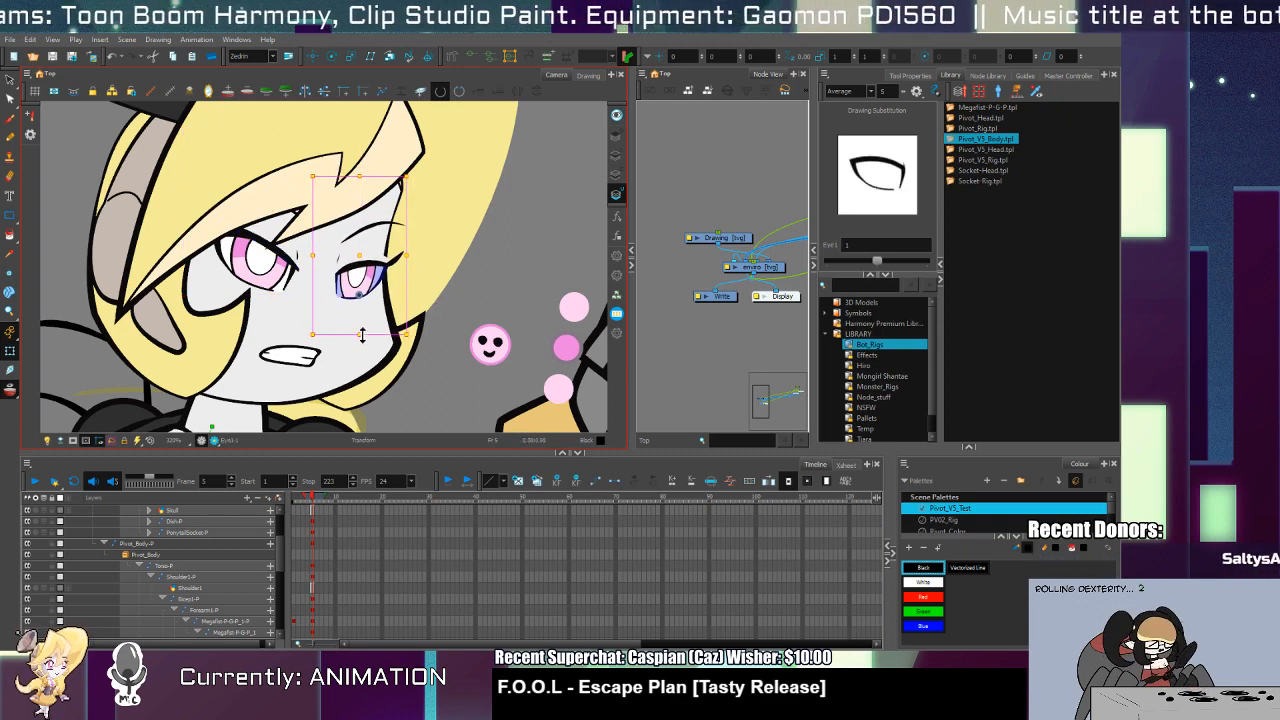
click(357, 362)
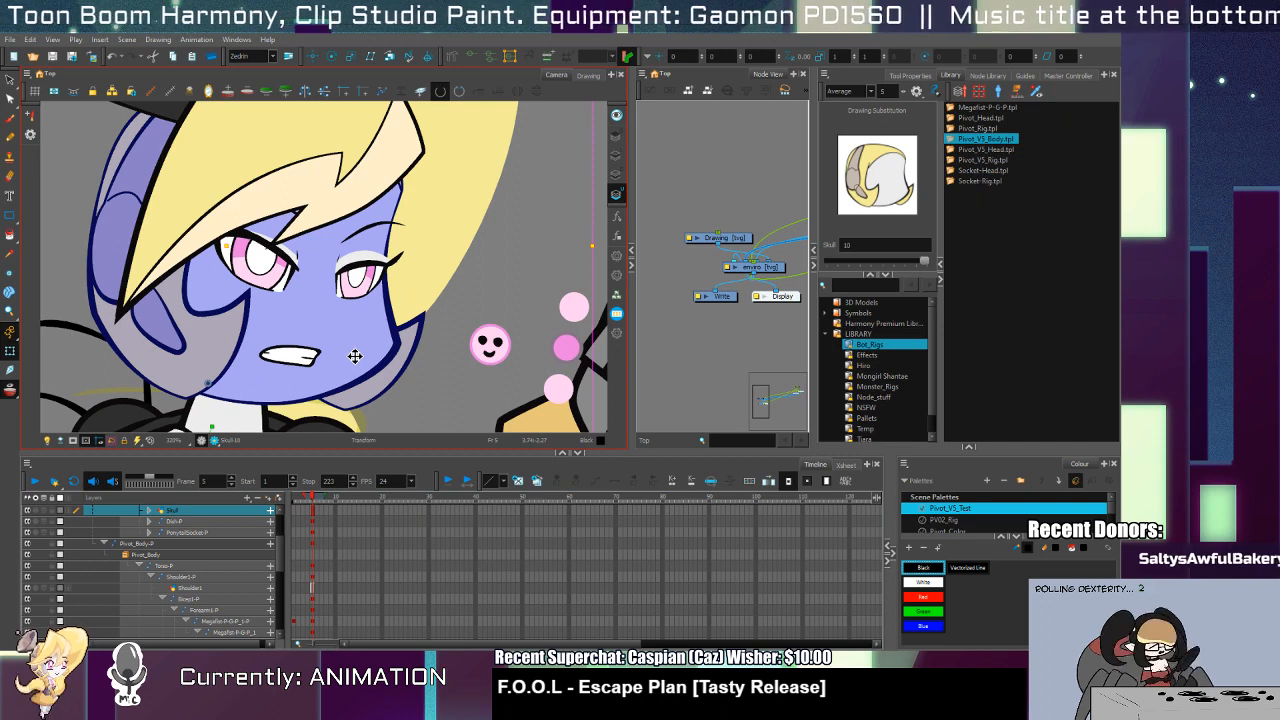
click(398, 284)
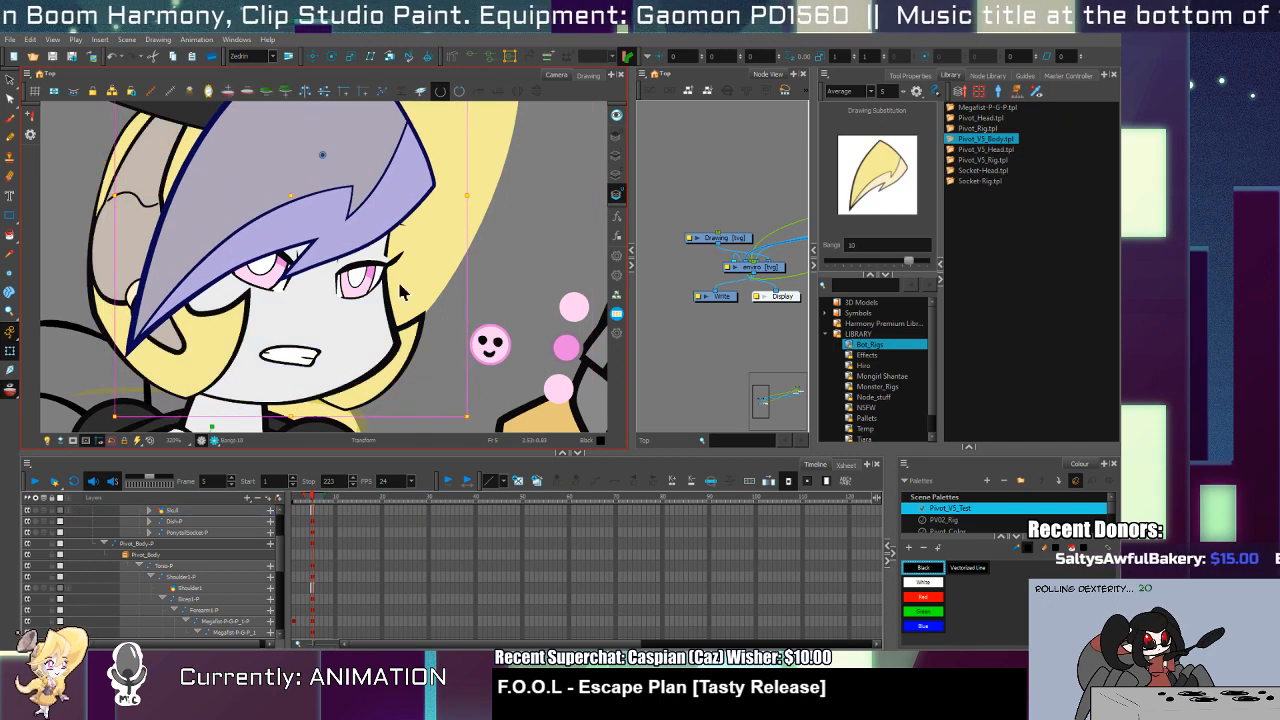
Step: Reshape the skull drawing's face contour near the far temple with the Contour Editor, extending it outward under the bangs
key(alt+s)
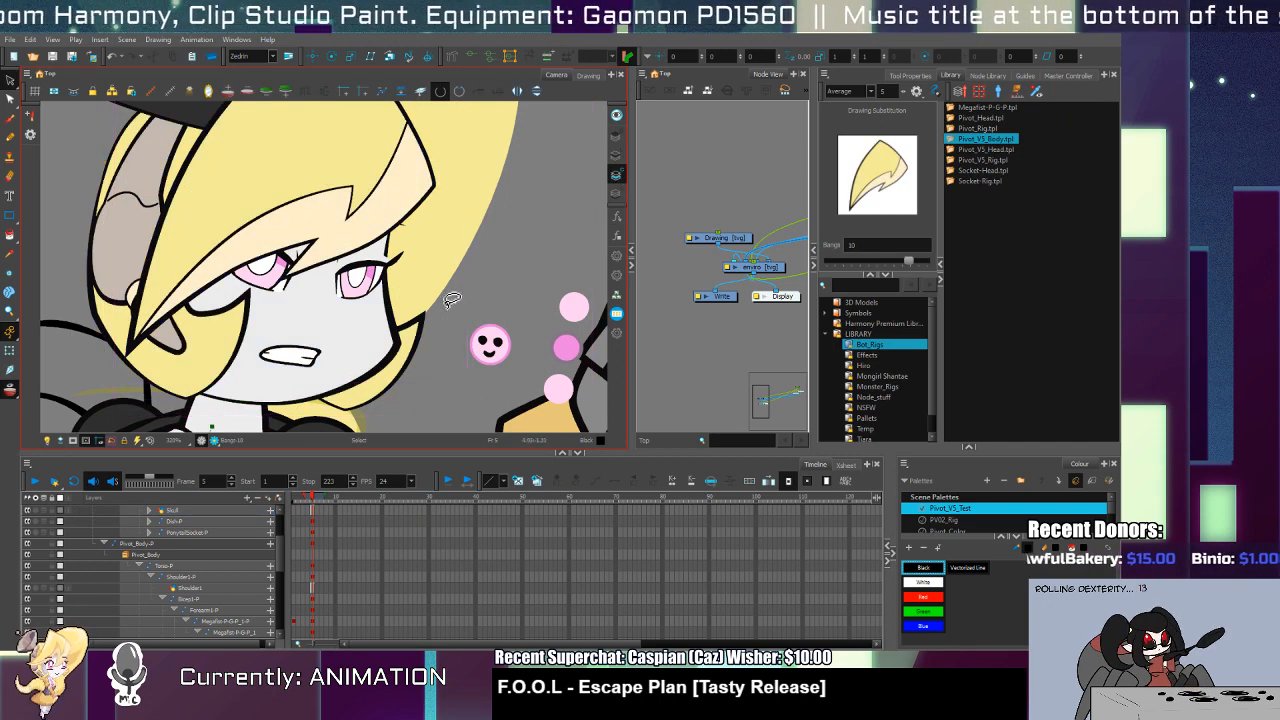
mouse_move(452, 300)
mouse_down()
mouse_move(453, 110)
mouse_move(482, 270)
mouse_move(427, 343)
mouse_up()
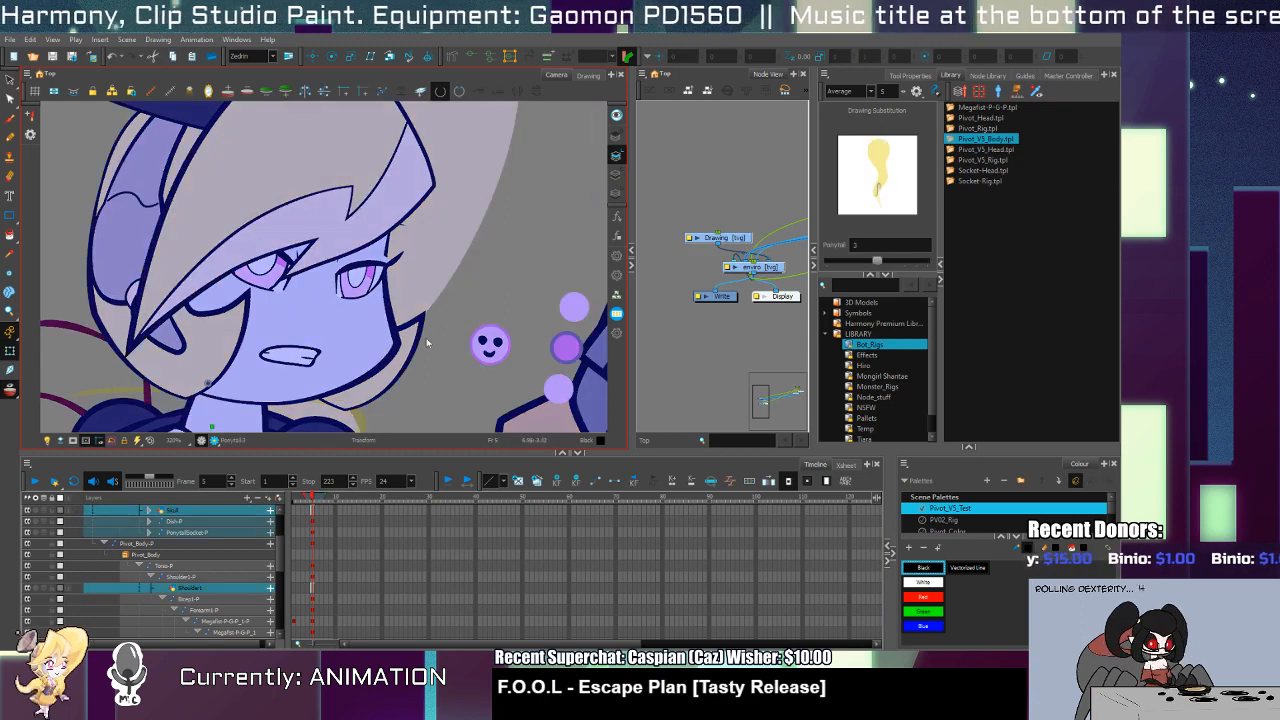
click(370, 368)
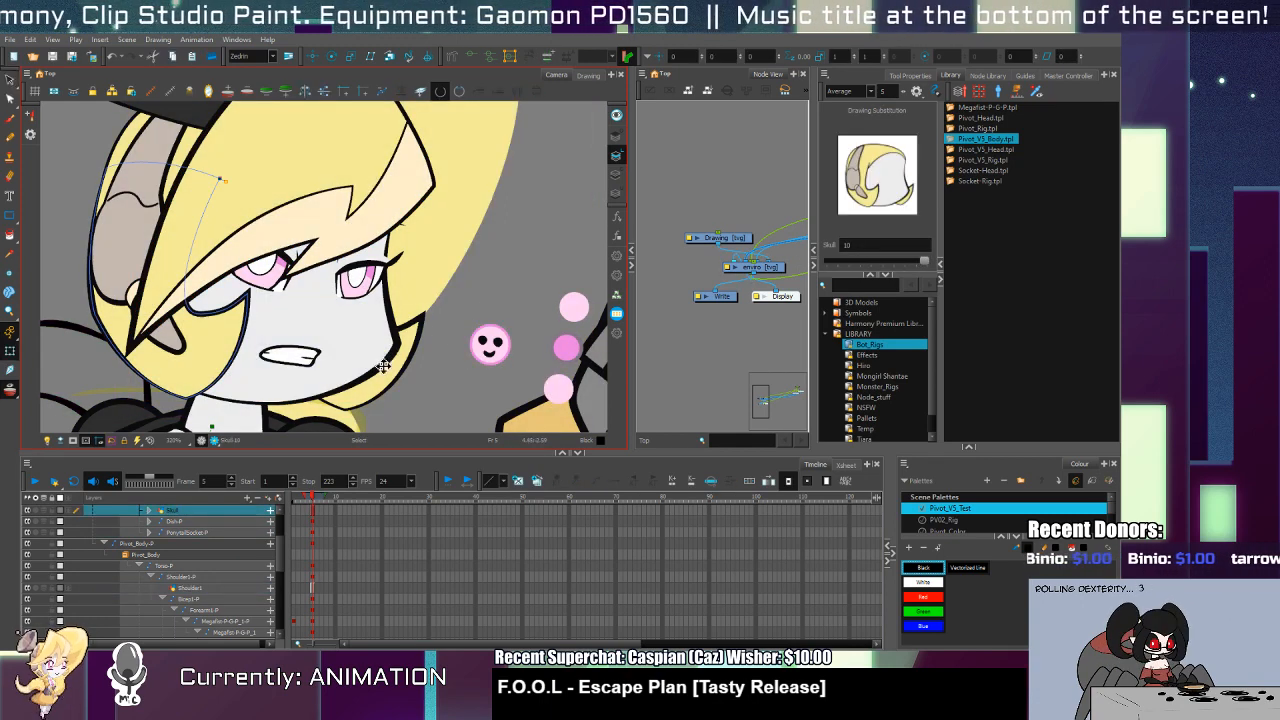
key(alt+q)
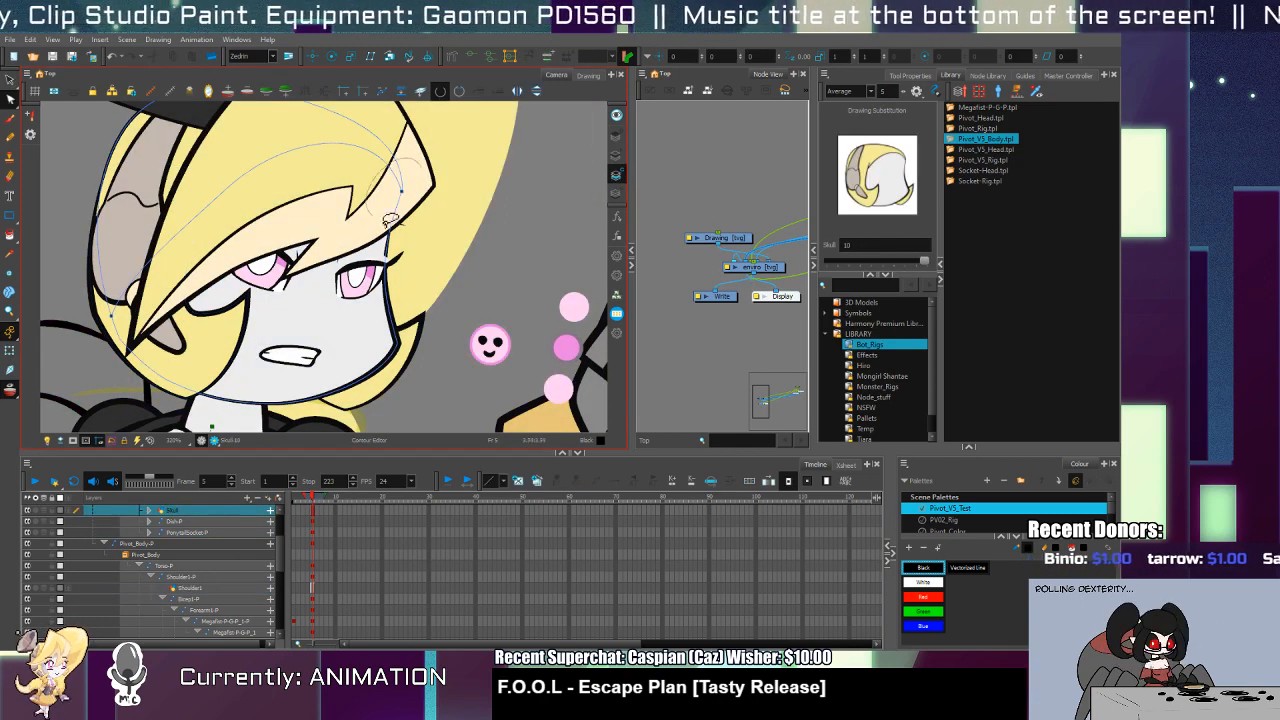
click(407, 198)
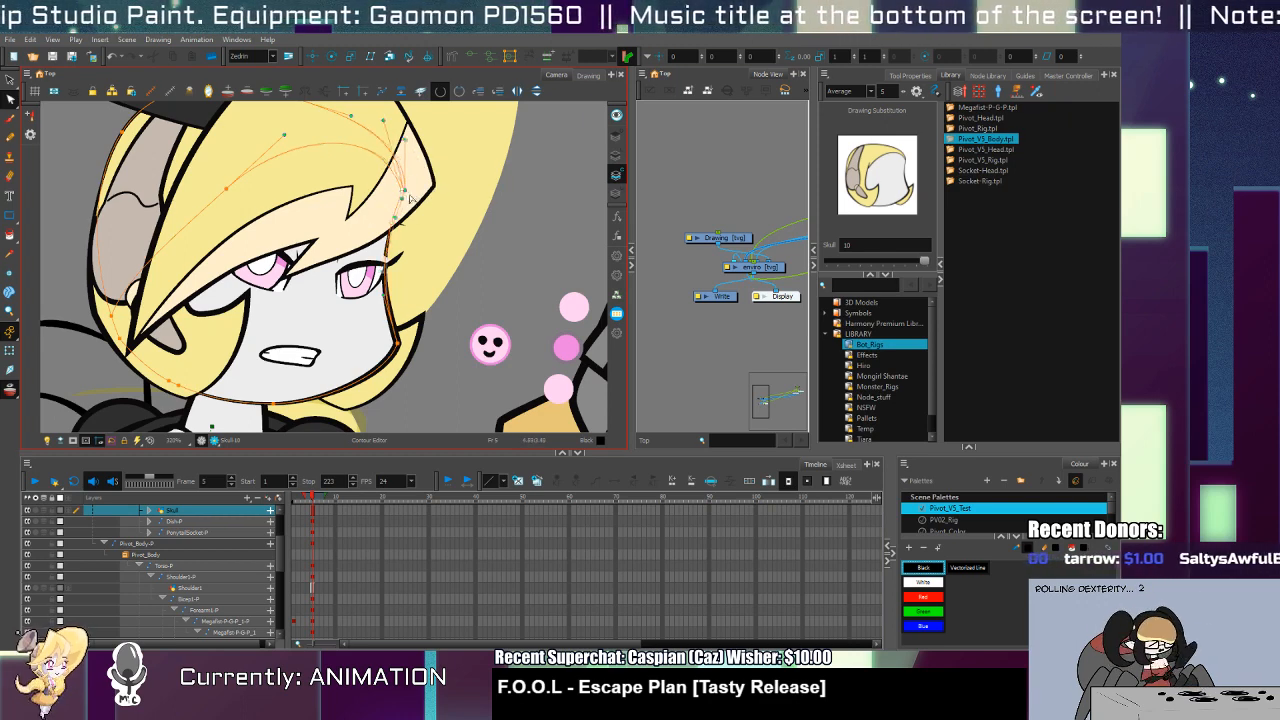
drag(409, 198, 415, 200)
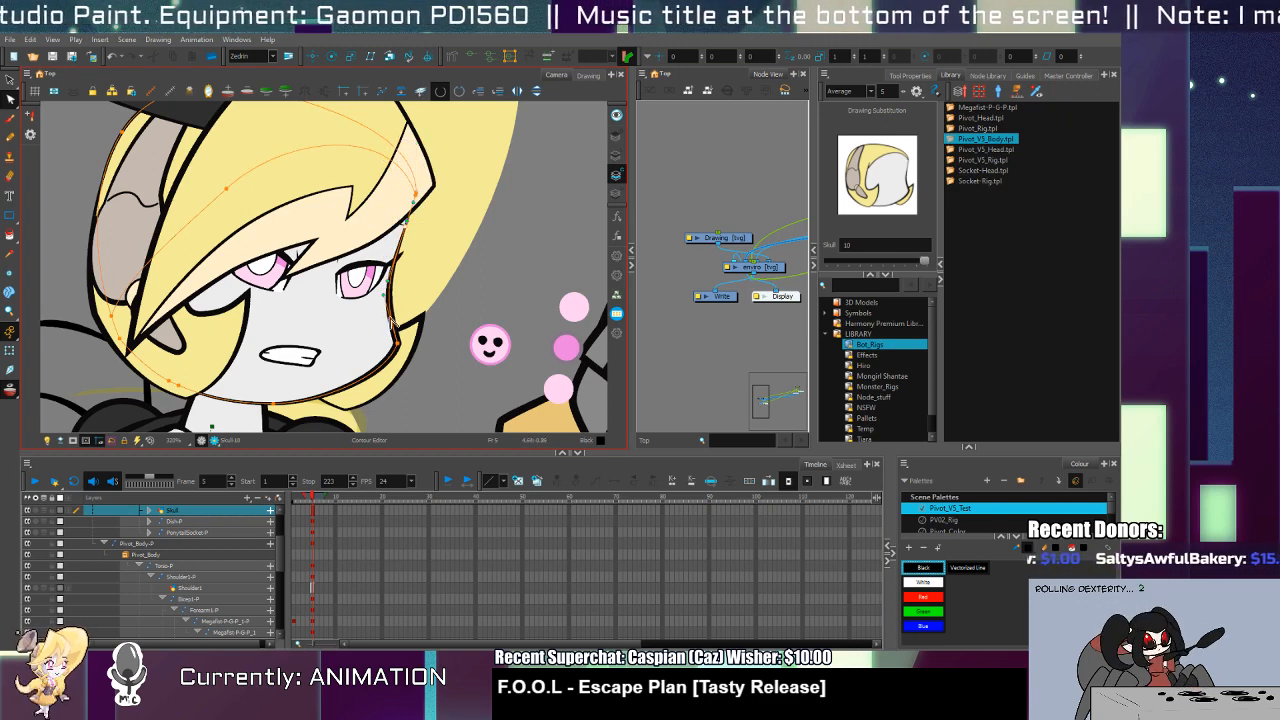
key(shift+t)
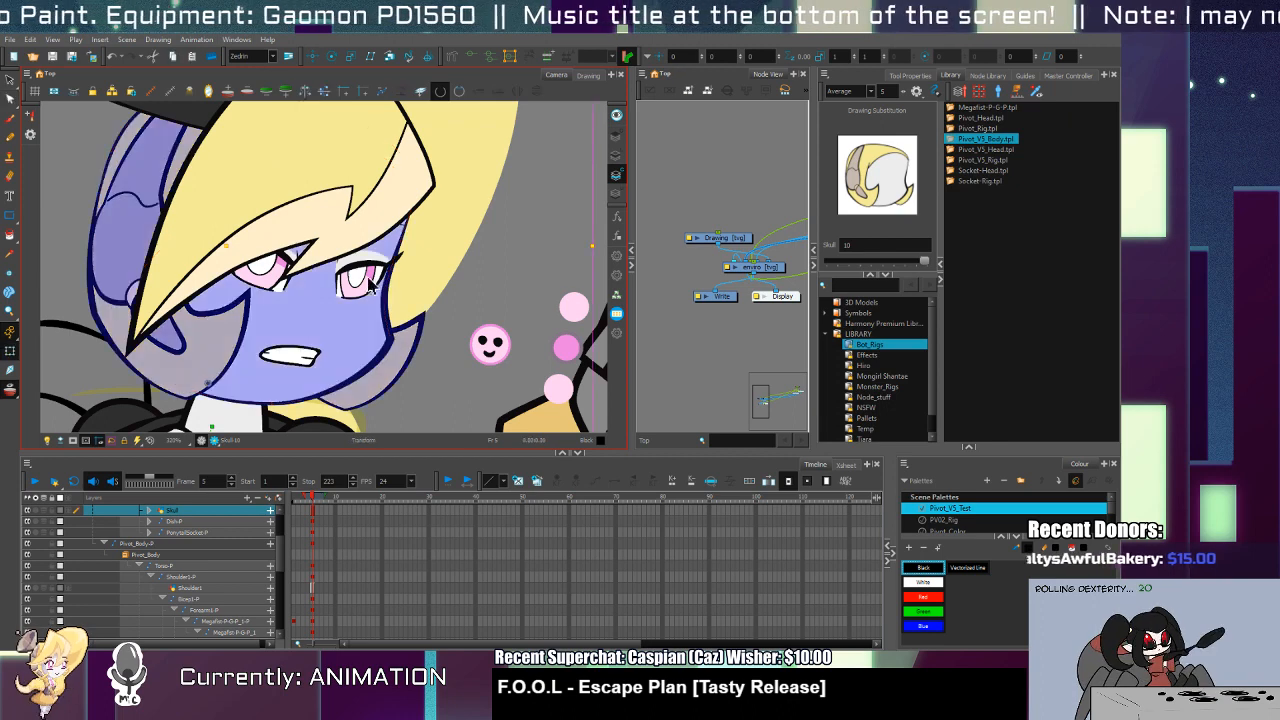
Step: Duplicate the far eyelid's current drawing so it can be edited separately
click(412, 262)
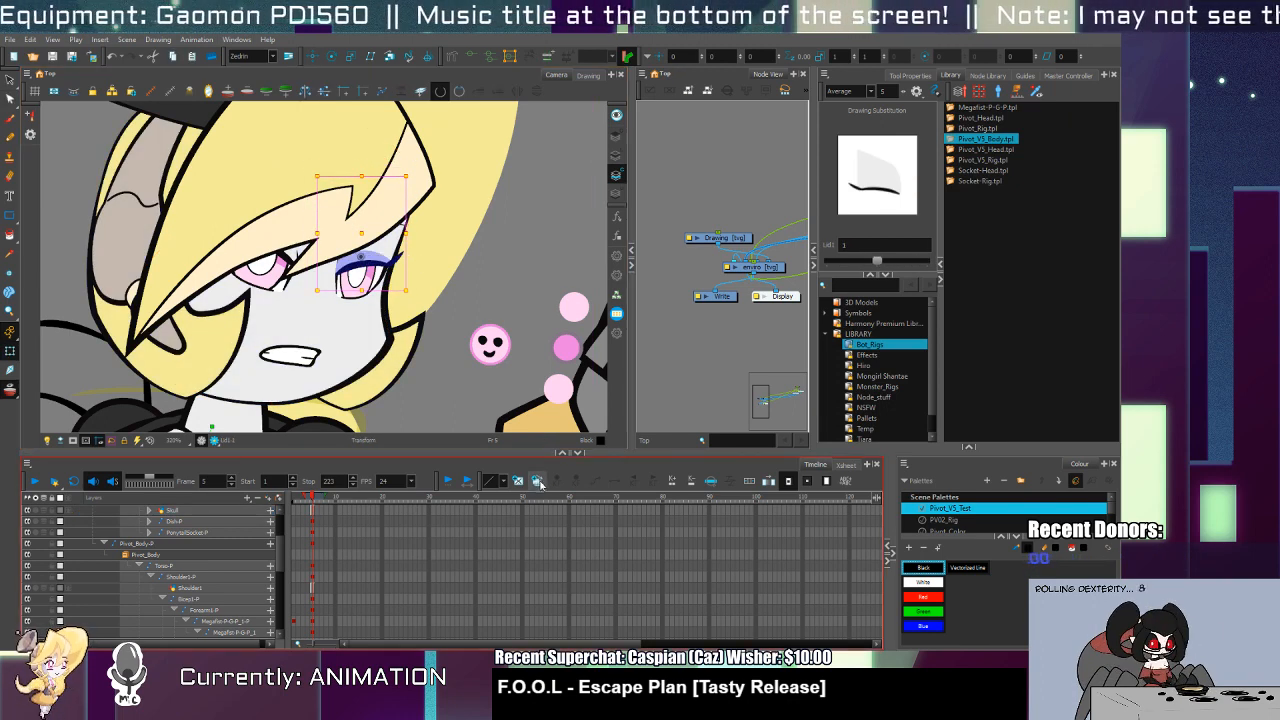
click(538, 482)
drag(369, 338, 371, 380)
Step: Reshape the far eyelid's upper lash line on the line art layer with the Contour Editor, flattening its arch into a straighter, angrier slant
key(alt+q)
scroll(363, 321, up, 5)
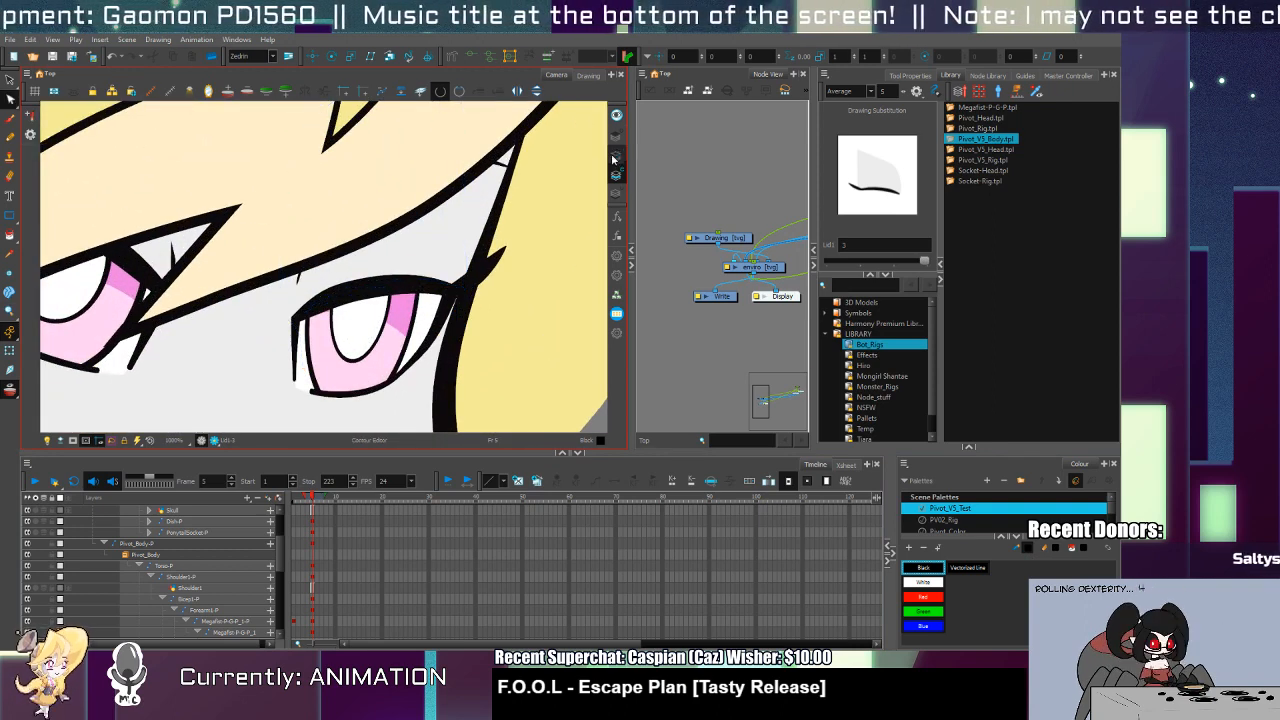
click(614, 158)
click(615, 139)
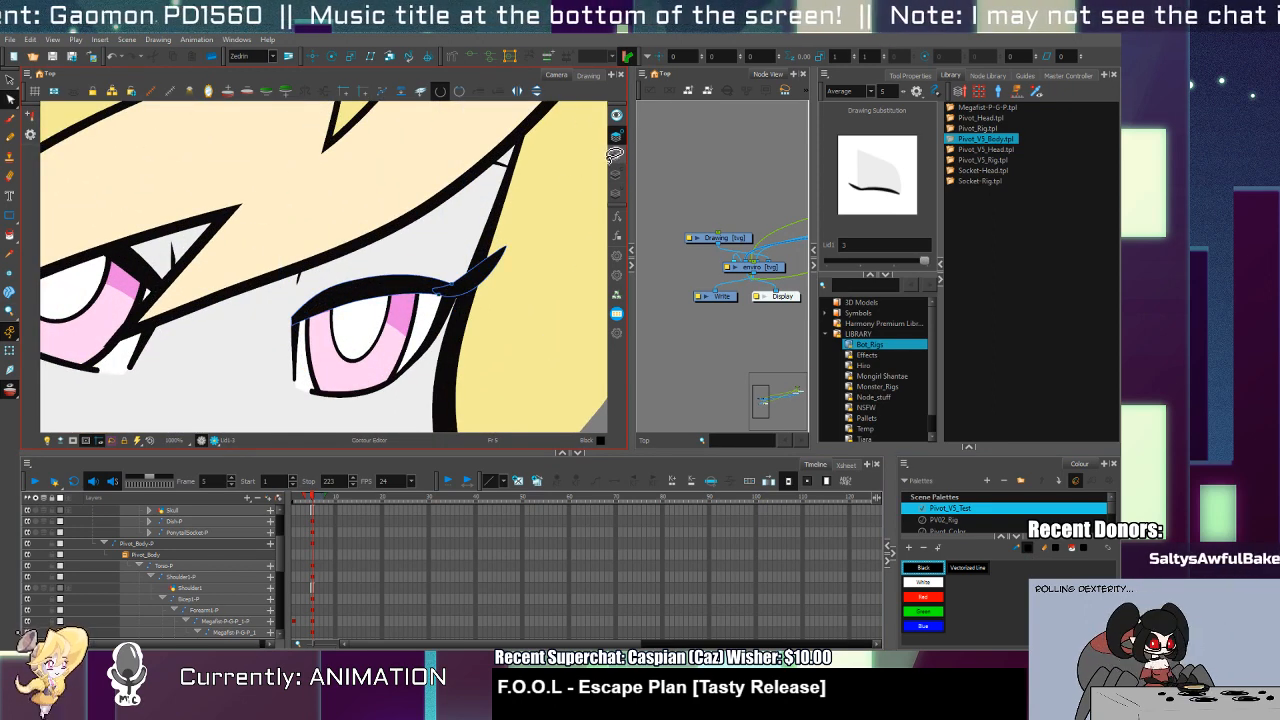
mouse_move(342, 309)
mouse_down()
mouse_move(345, 321)
mouse_move(345, 306)
mouse_move(318, 295)
mouse_move(364, 289)
mouse_up()
click(422, 287)
click(308, 288)
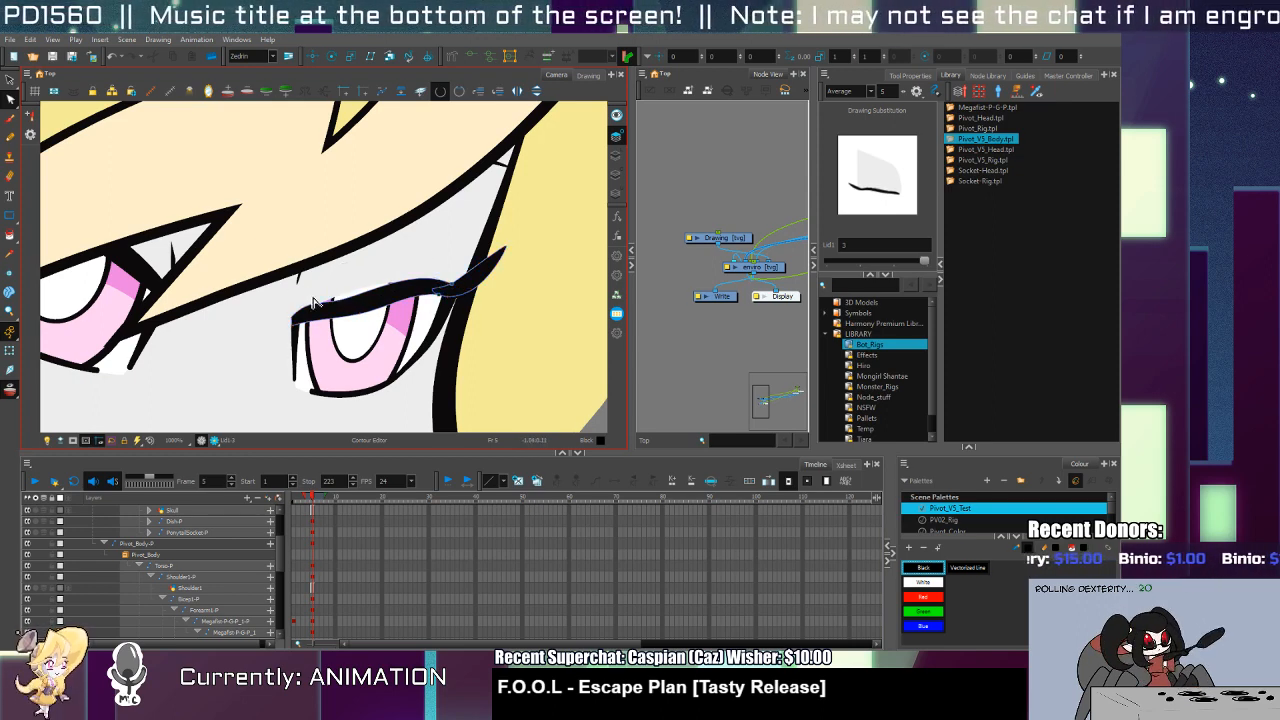
click(313, 302)
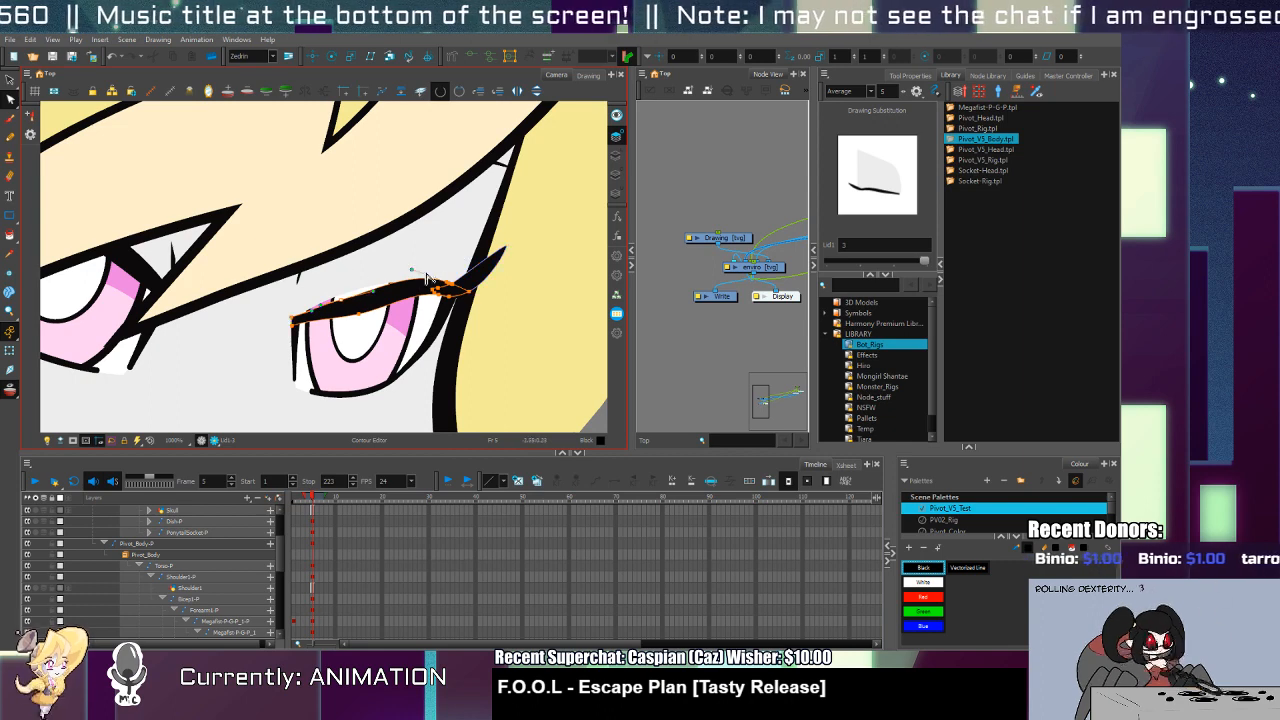
click(478, 250)
drag(419, 279, 408, 310)
key(Delete)
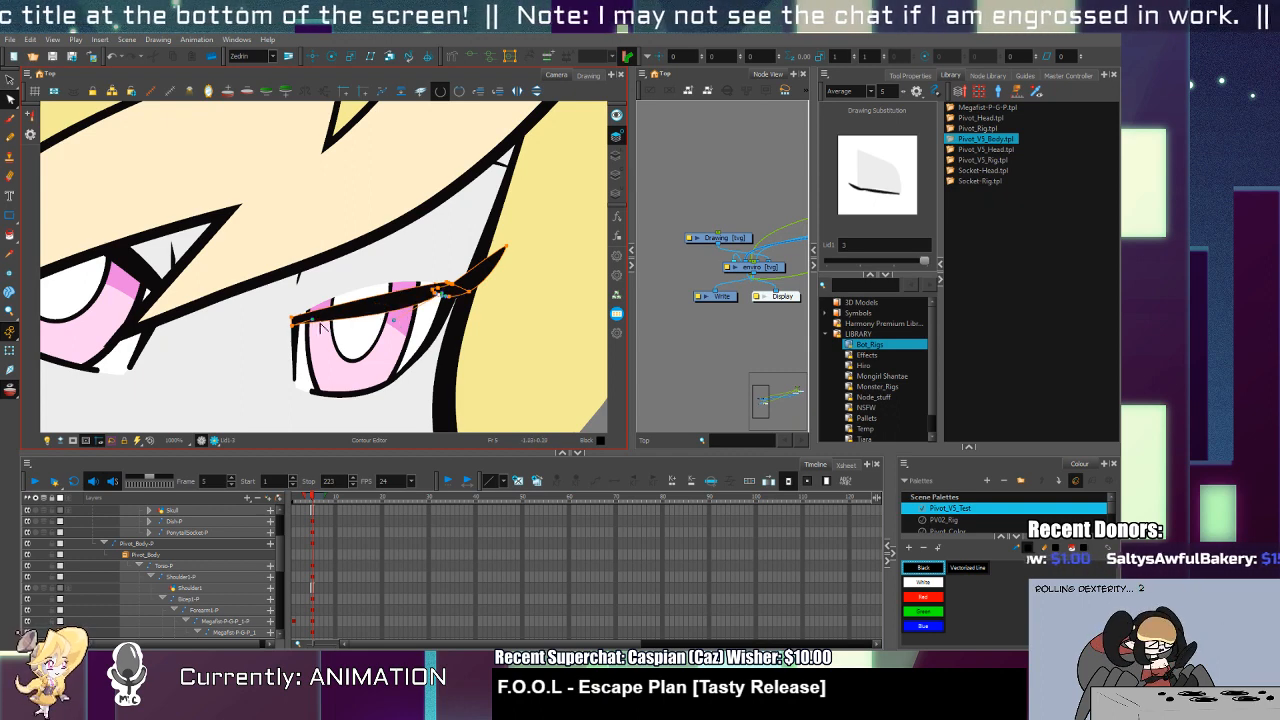
drag(312, 319, 313, 332)
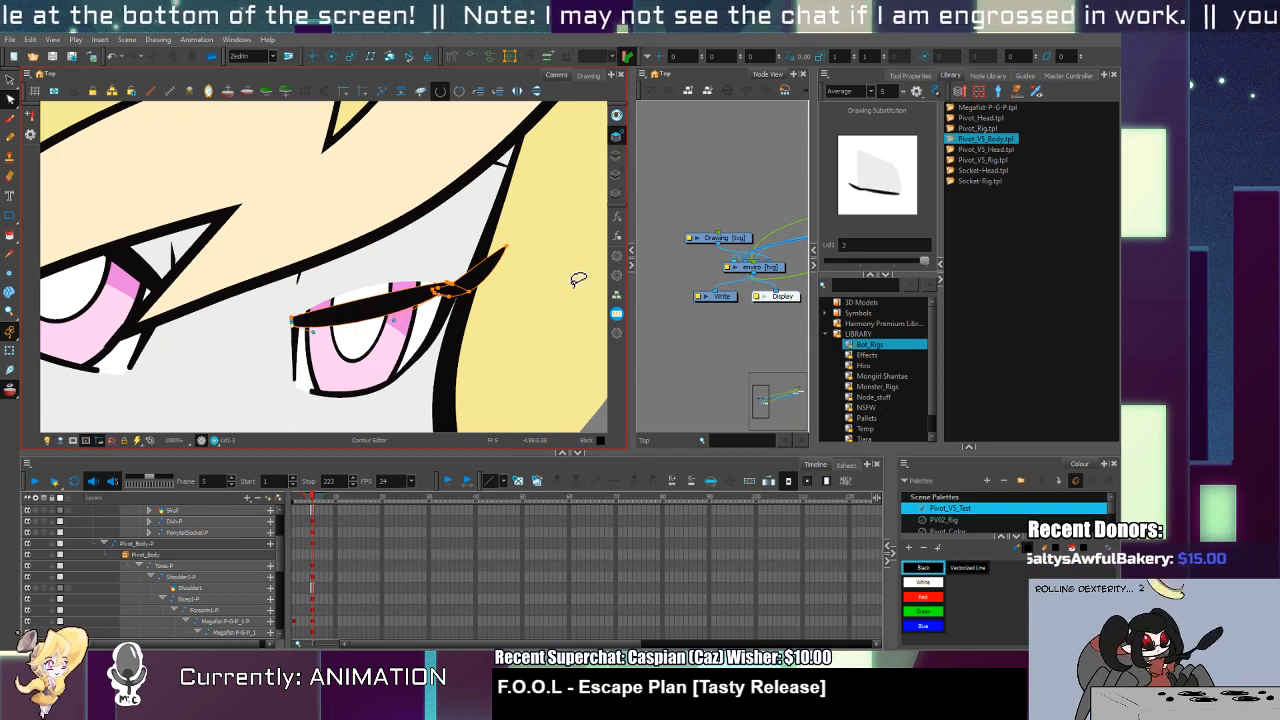
Step: Pull the lower edge of the far eyelid's colour fill down to follow the straightened lash line
click(616, 155)
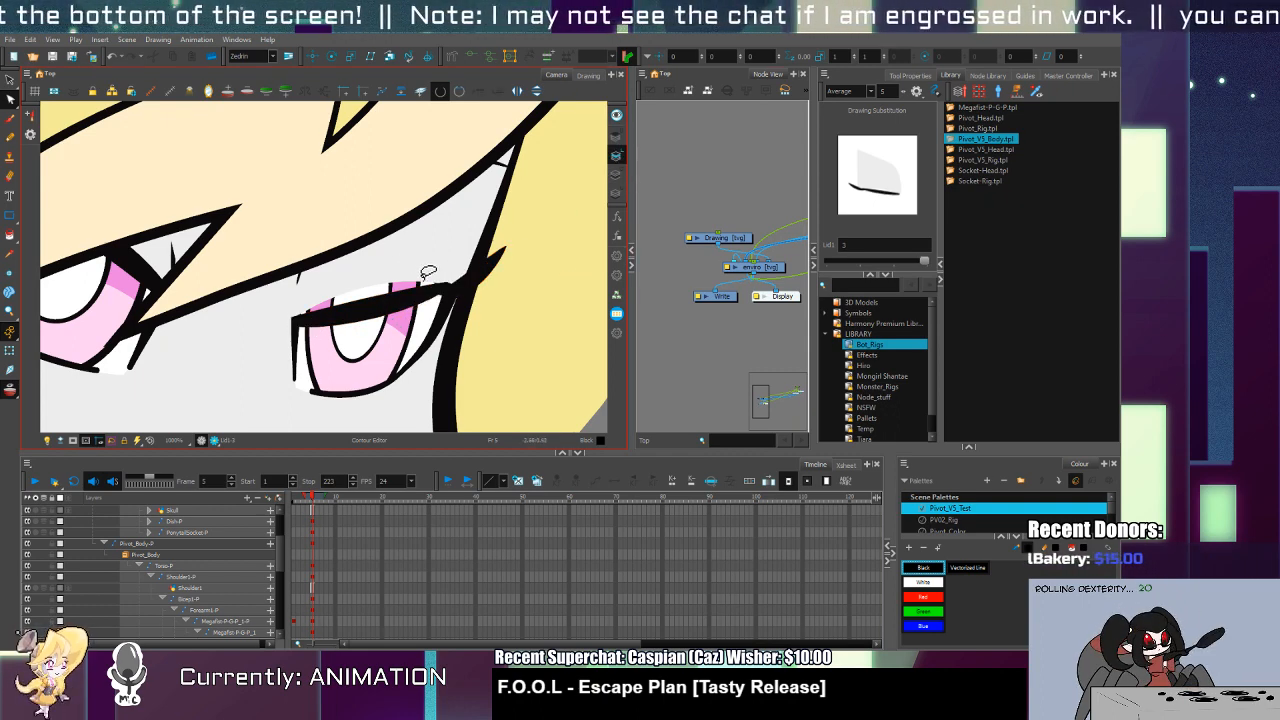
click(378, 293)
drag(378, 292, 384, 303)
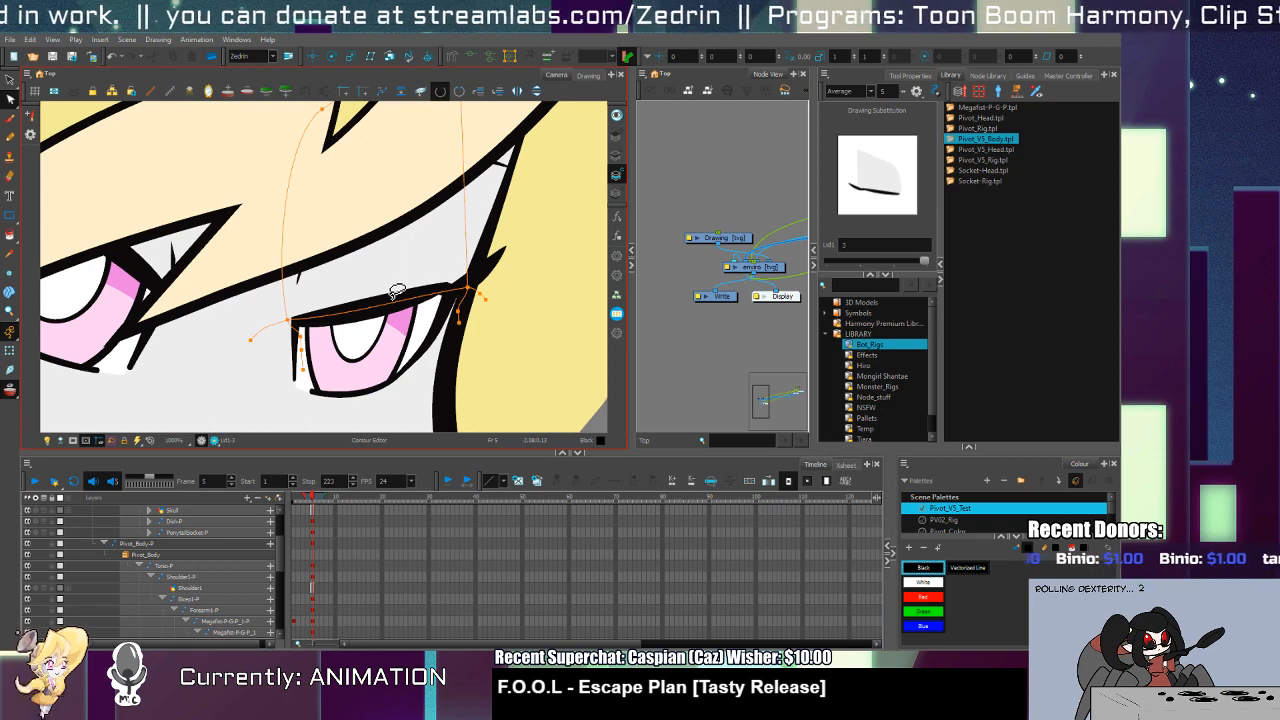
Step: Clean up the contour points at the far eyelid's outer corner on the line art layer, smoothing the lash join
click(615, 155)
click(616, 137)
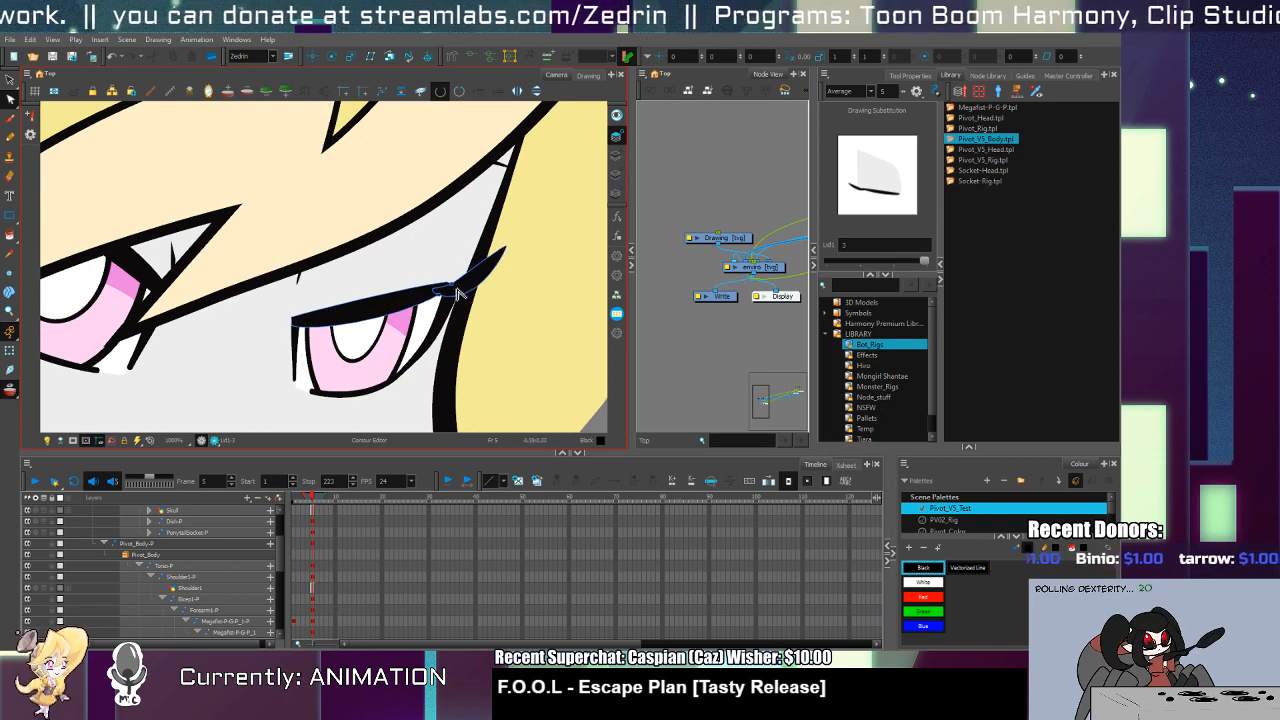
click(433, 298)
key(alt+s)
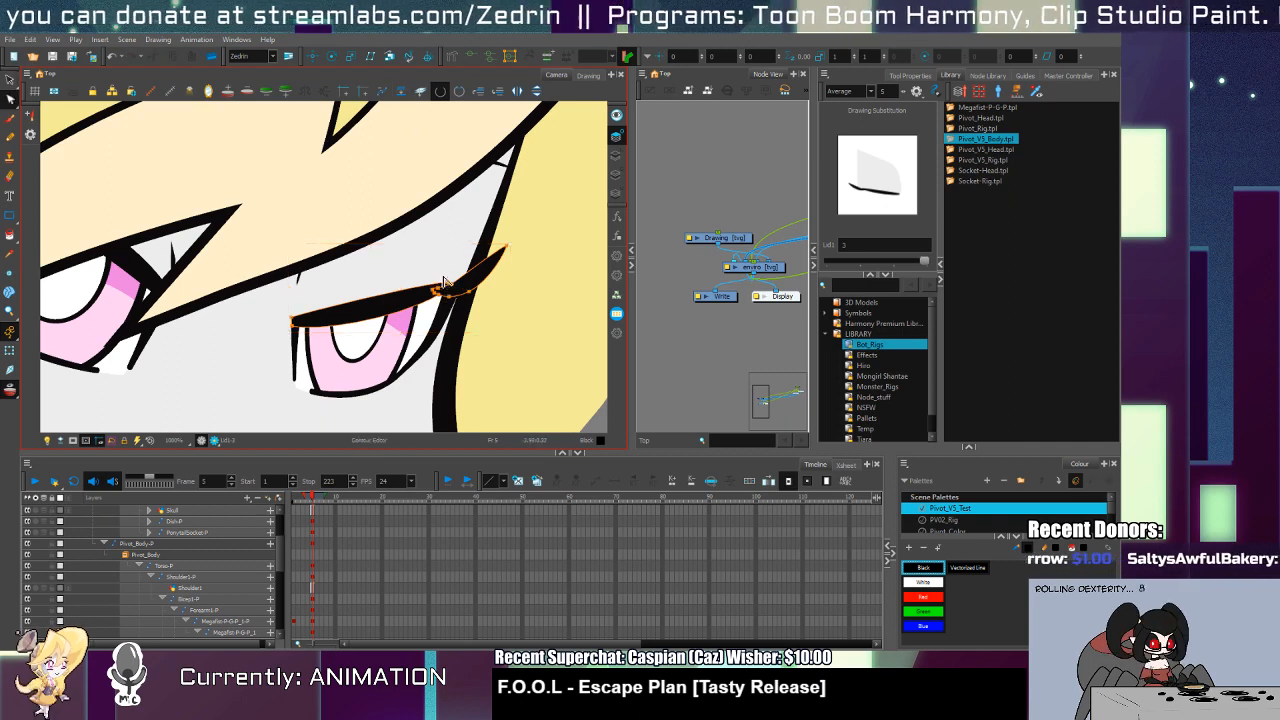
scroll(438, 307, up, 3)
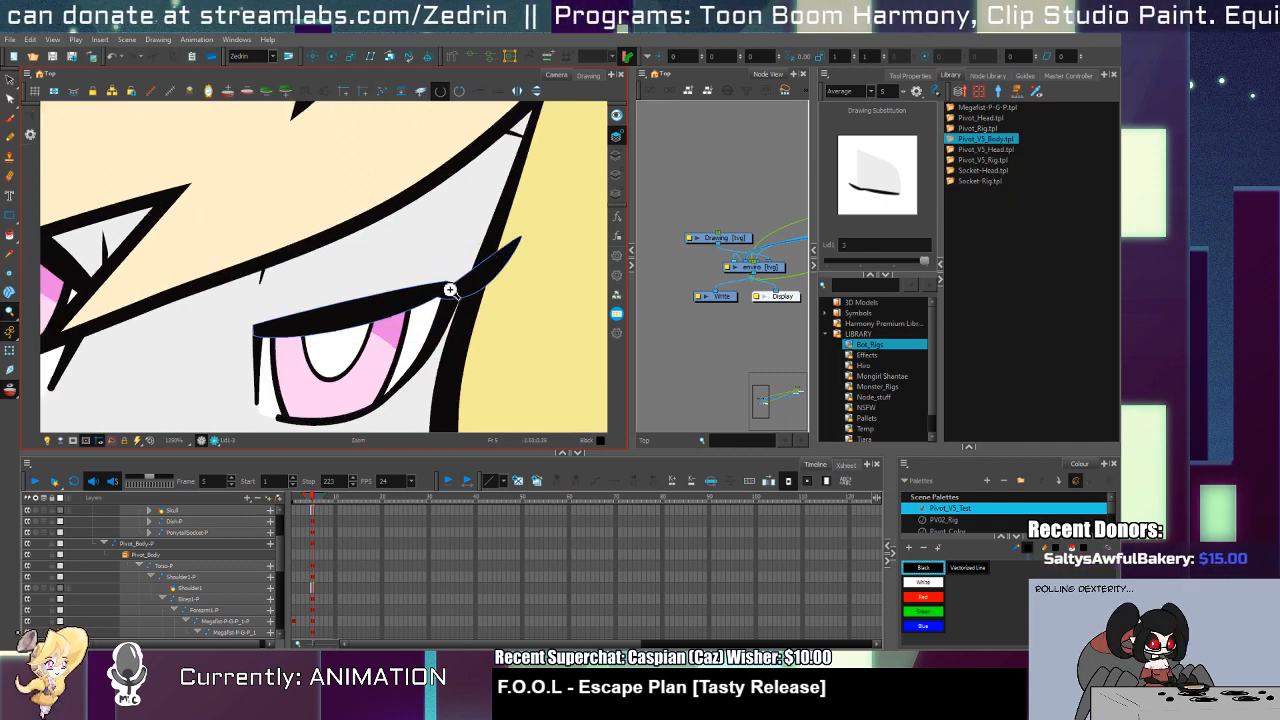
key(alt+q)
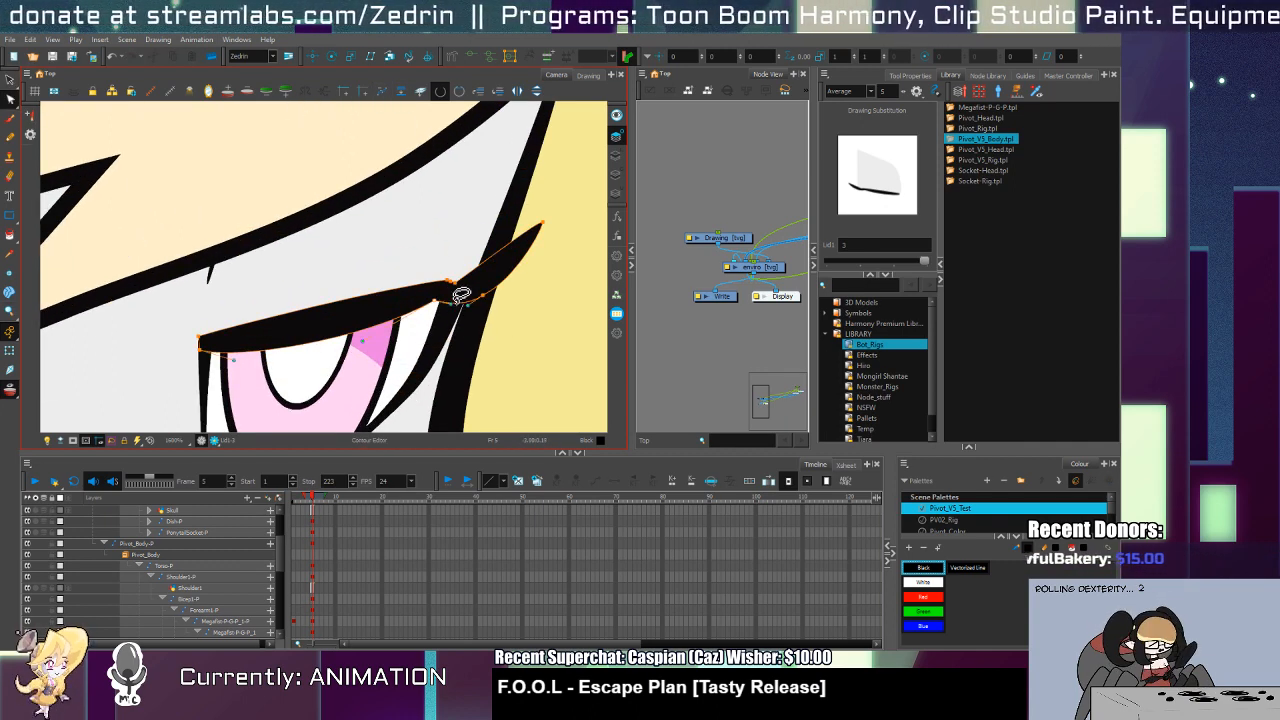
click(447, 305)
scroll(460, 313, down, 4)
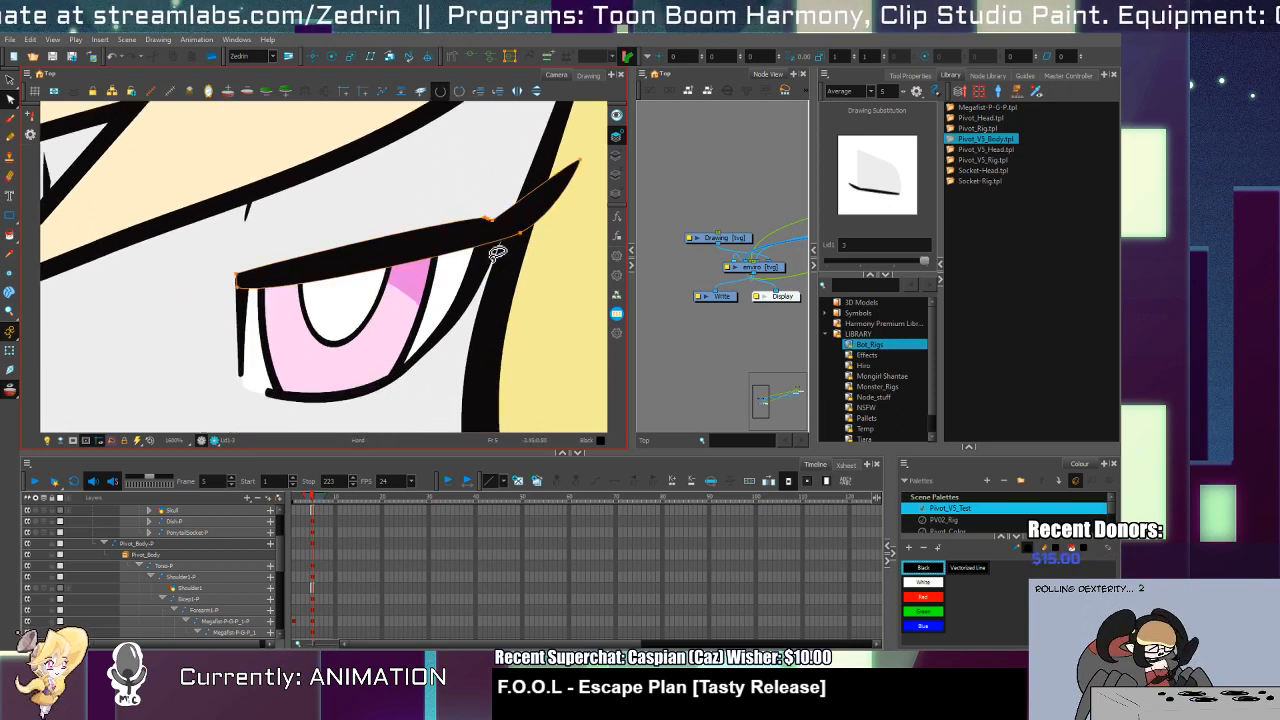
Step: Switch the near eyelid to its next drawing substitution
key(shift+t)
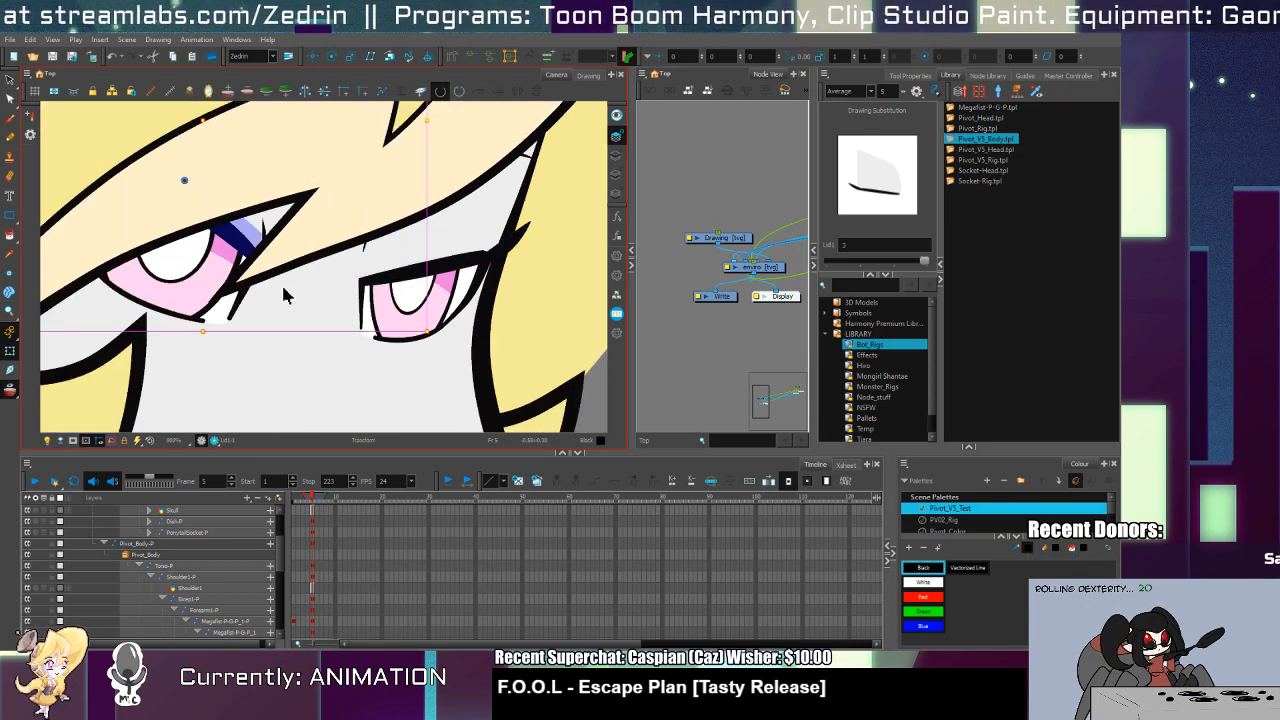
key(])
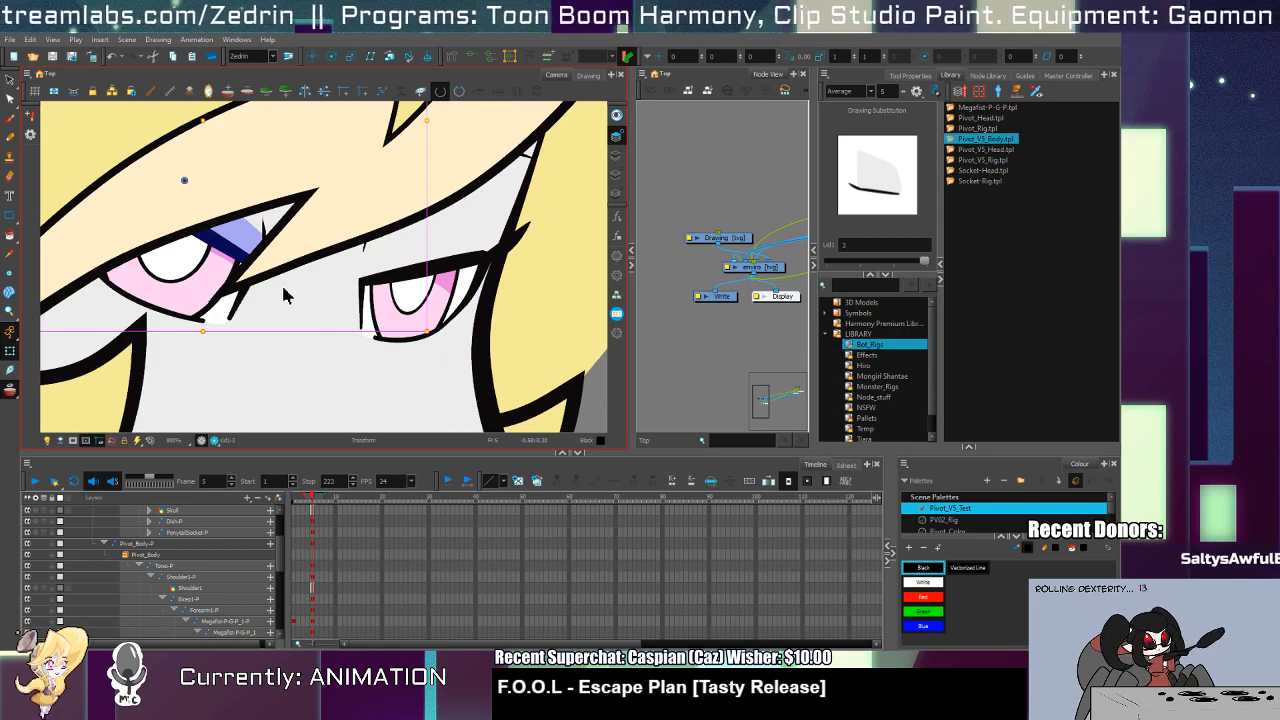
scroll(420, 310, down, 8)
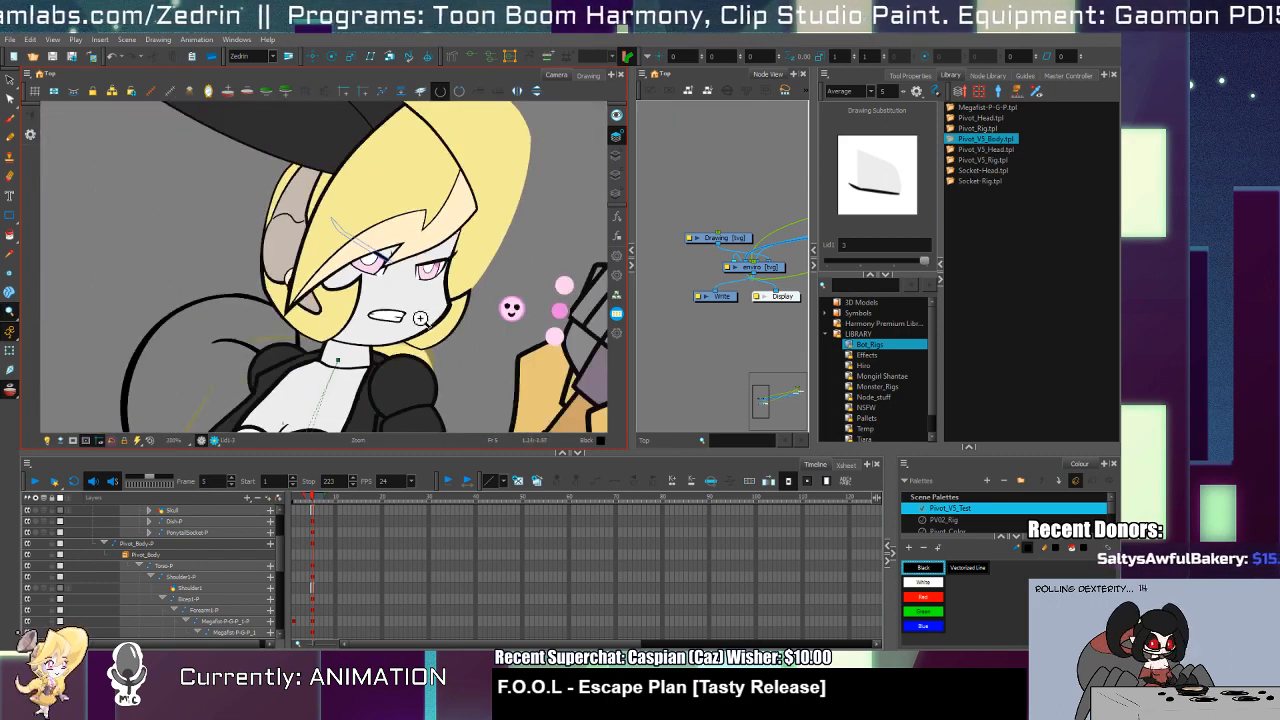
scroll(400, 327, up, 3)
click(381, 346)
click(615, 194)
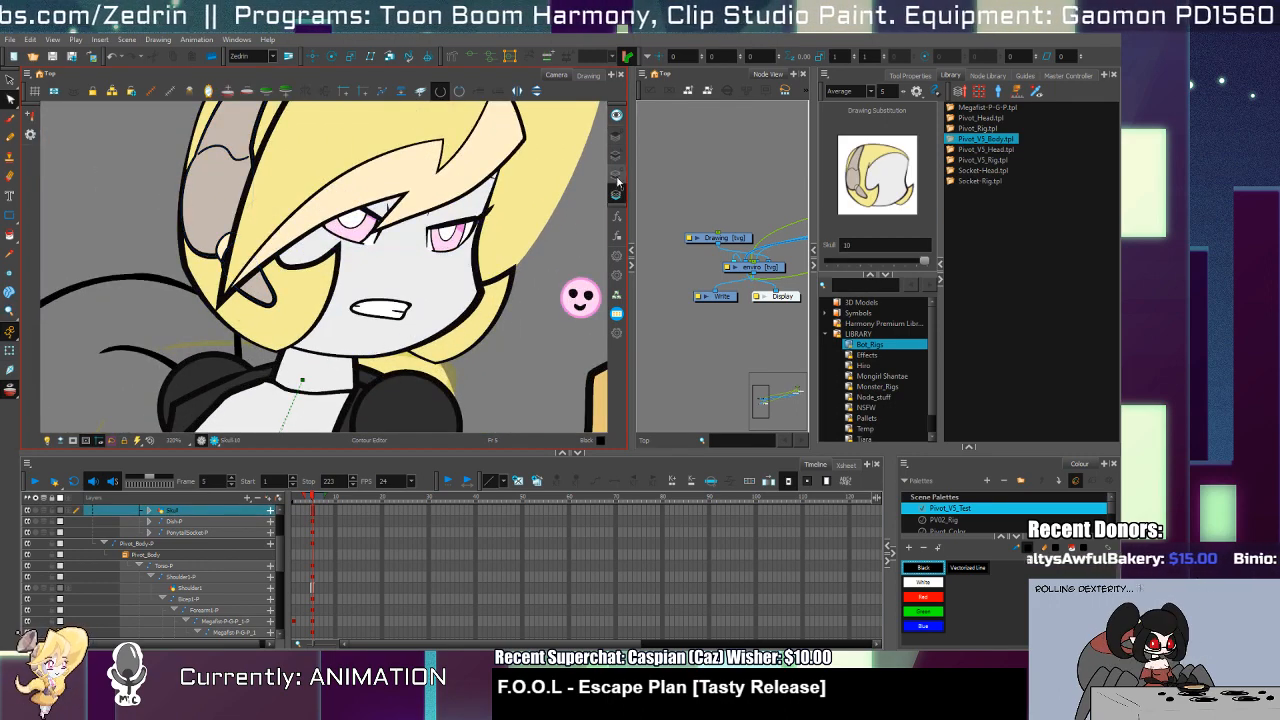
click(617, 178)
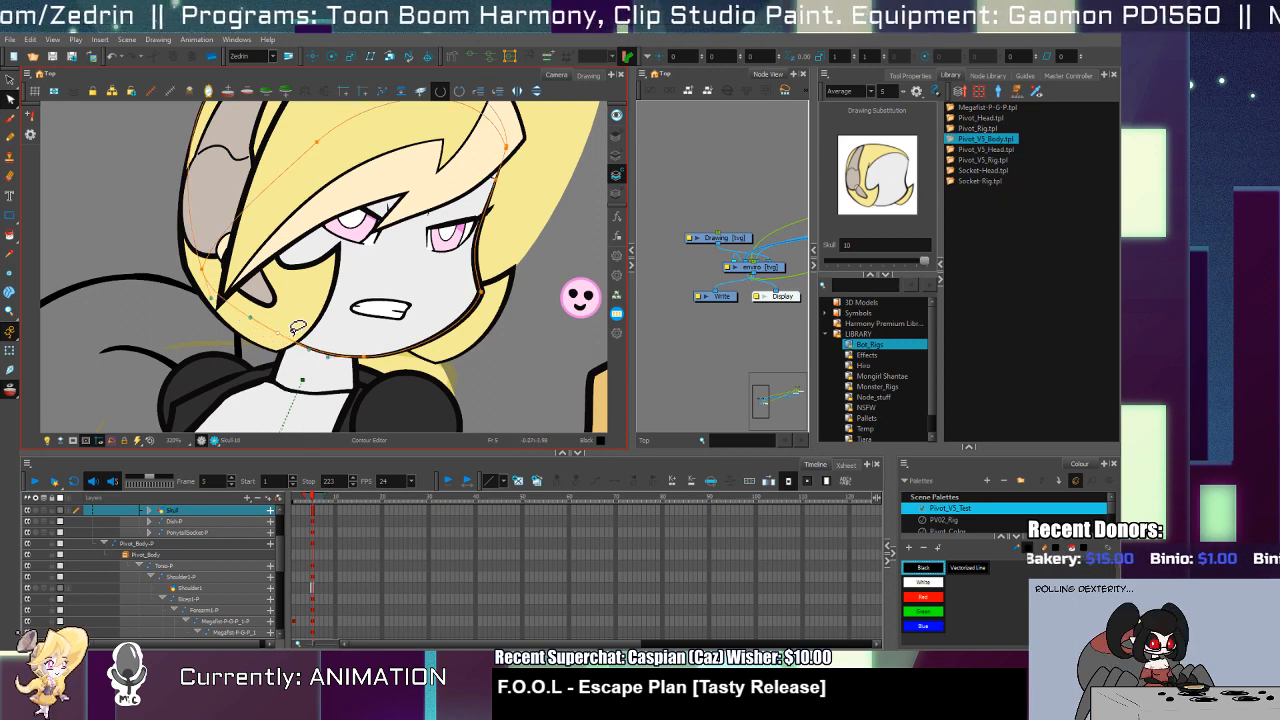
key(shift+t)
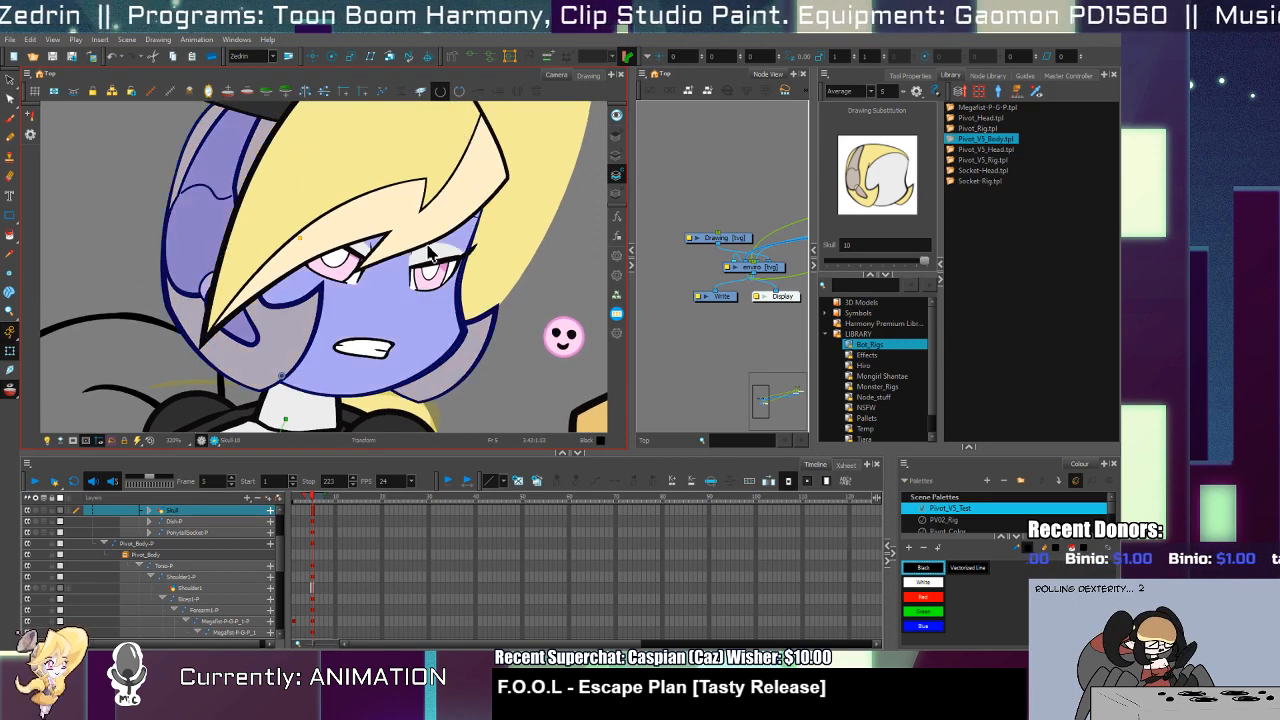
Step: Lower the bangs over the forehead so they partly cover the near eye
click(442, 260)
key(Escape)
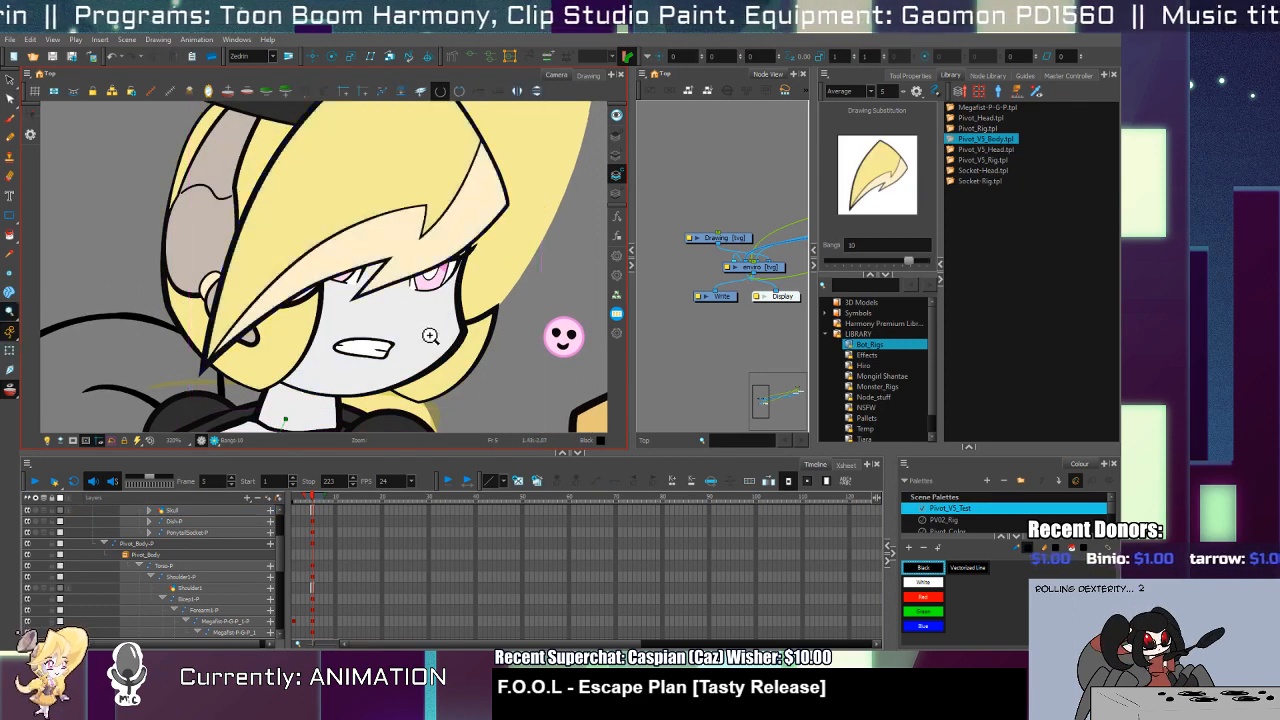
scroll(428, 337, down, 3)
scroll(397, 290, up, 3)
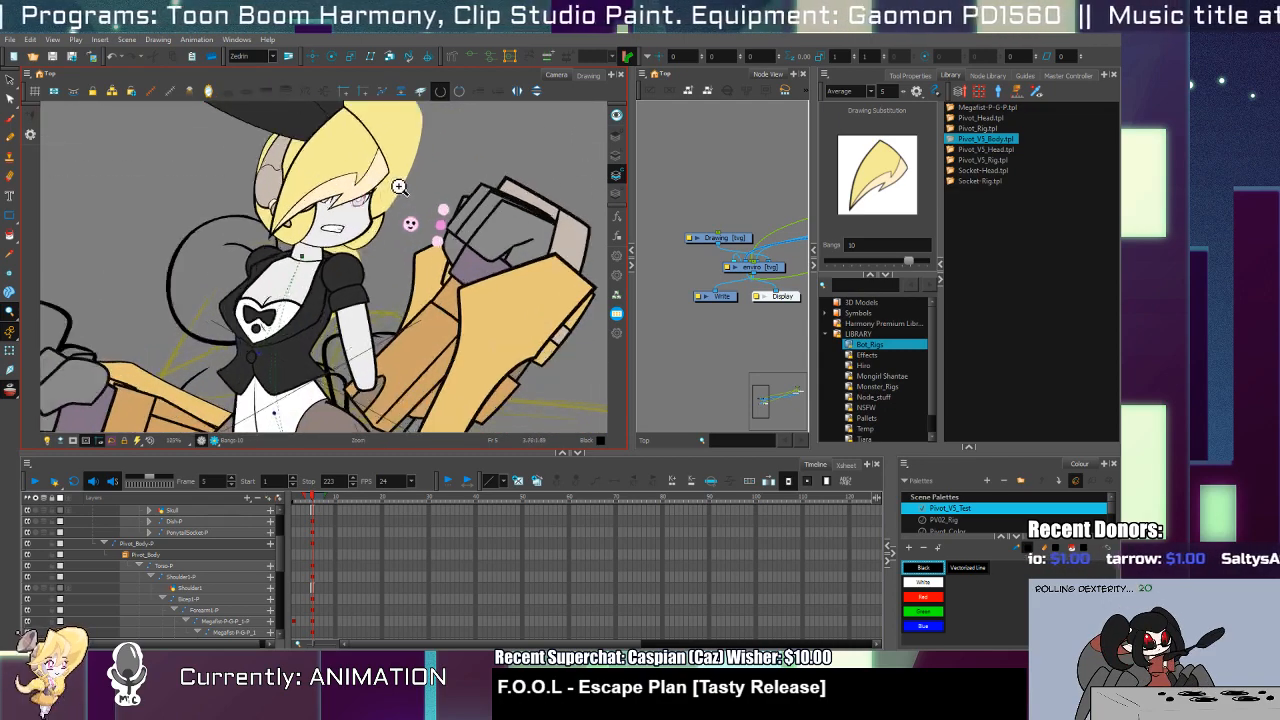
click(363, 181)
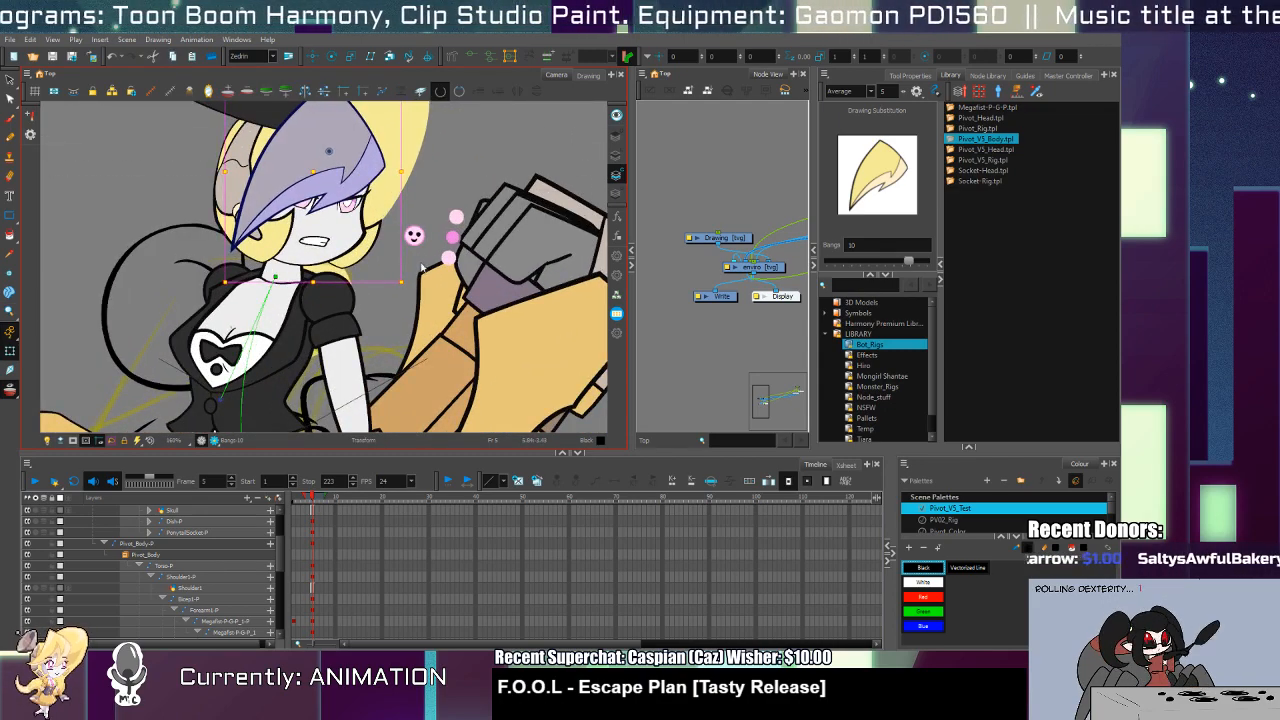
key(Escape)
Step: Raise and rotate the gauntlet on the character's near-side arm, bringing it closer to the torso
scroll(360, 290, down, 5)
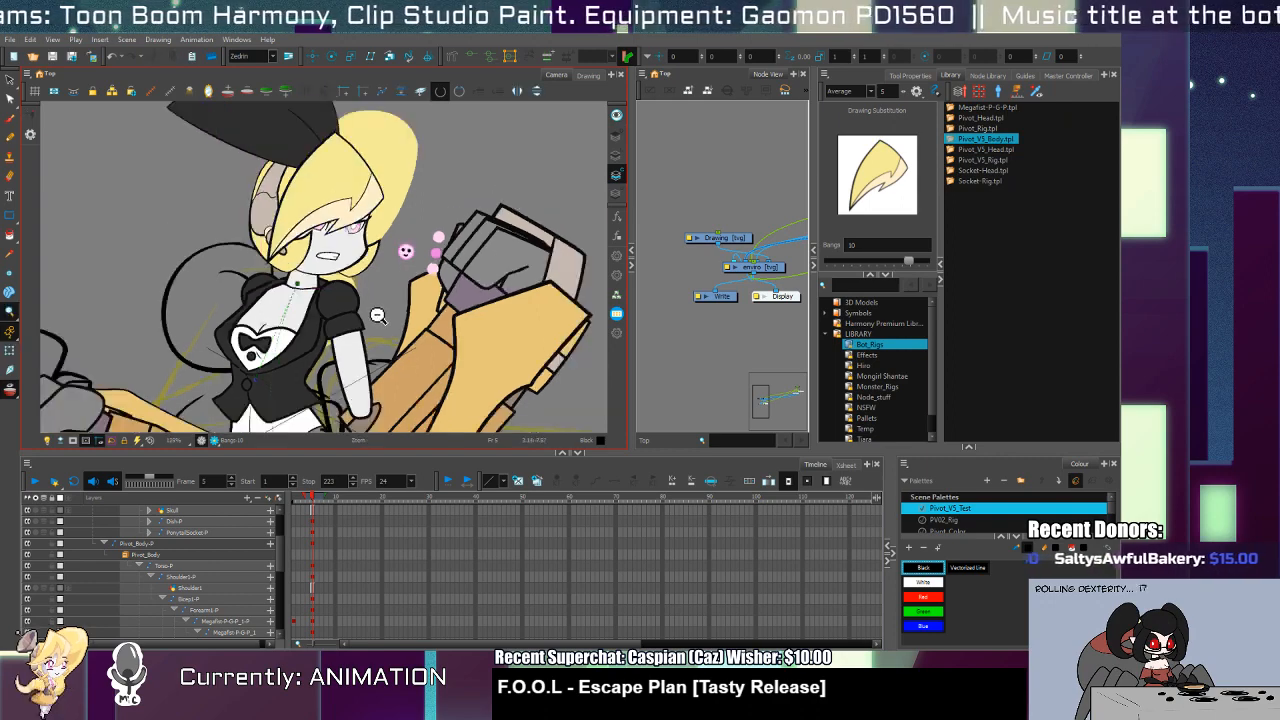
scroll(409, 313, up, 1)
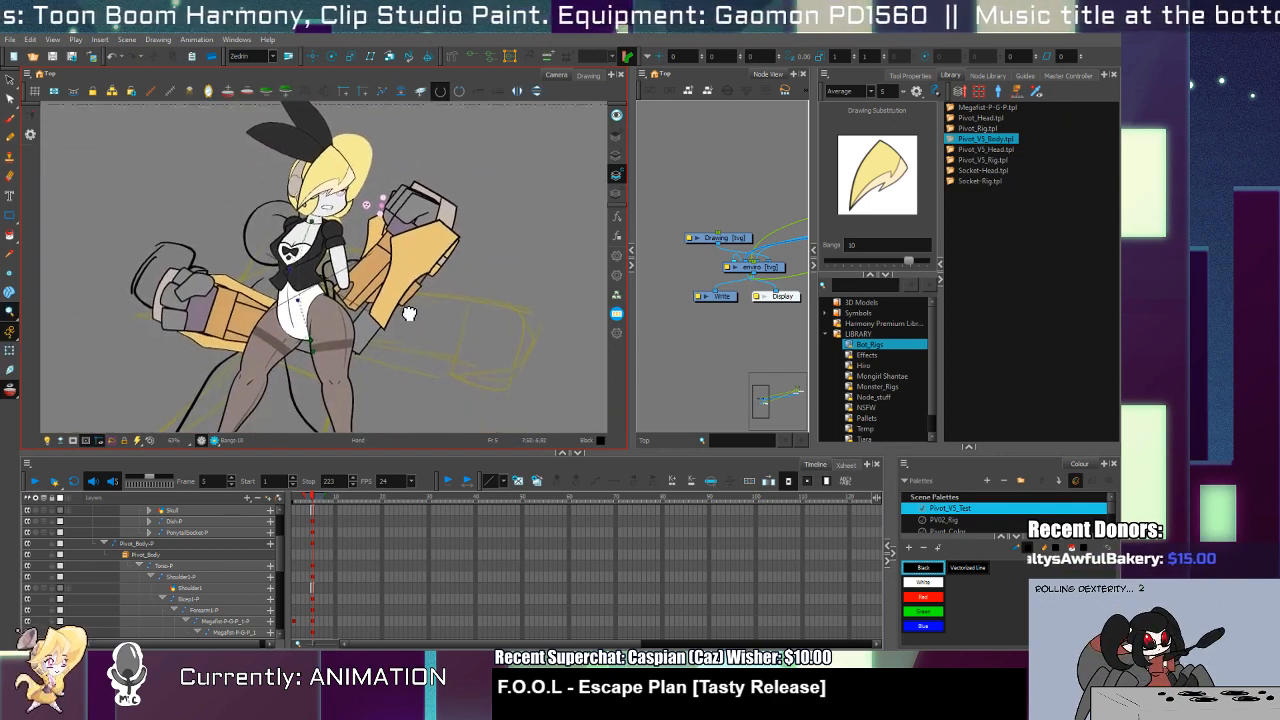
scroll(409, 313, up, 2)
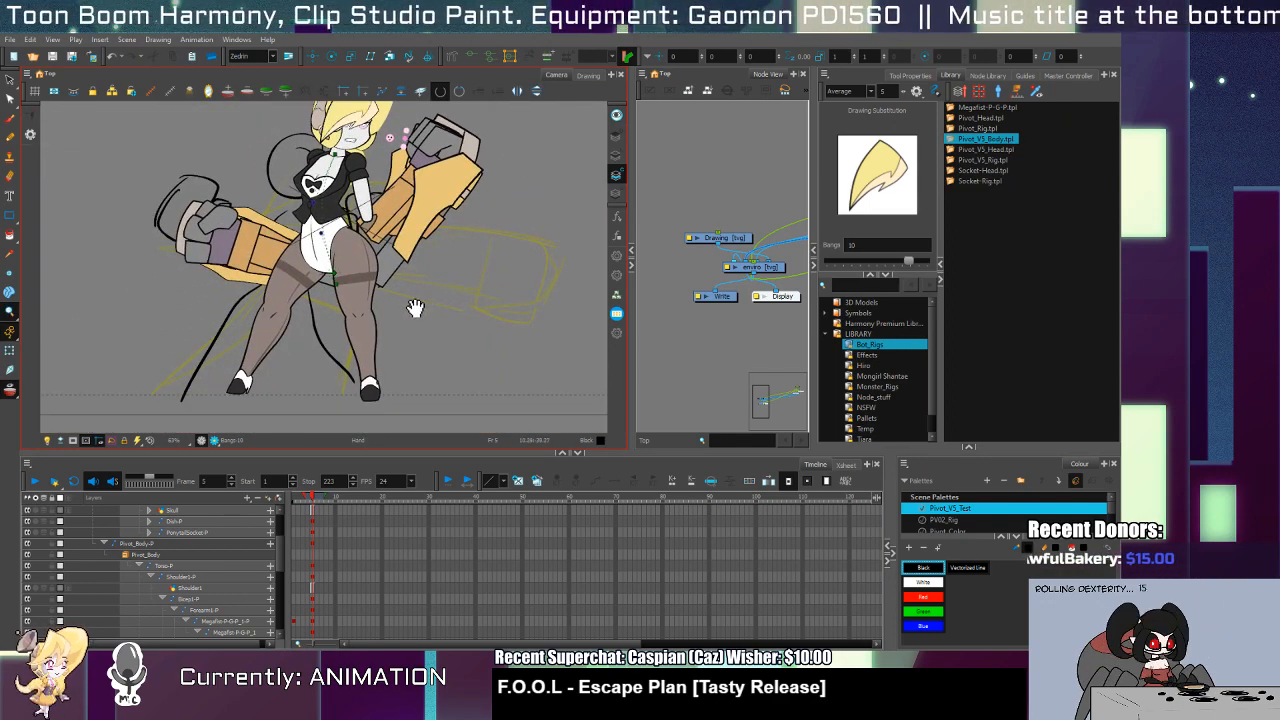
scroll(416, 305, down, 1)
click(327, 276)
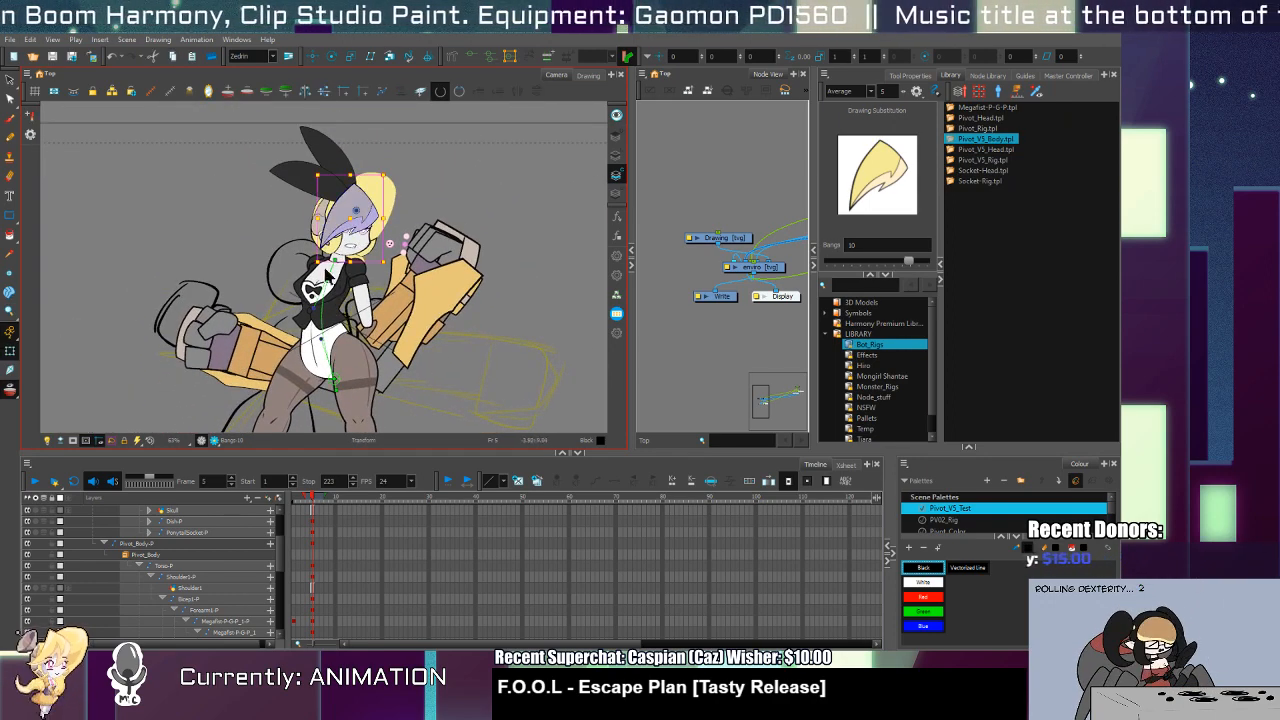
scroll(306, 258, up, 2)
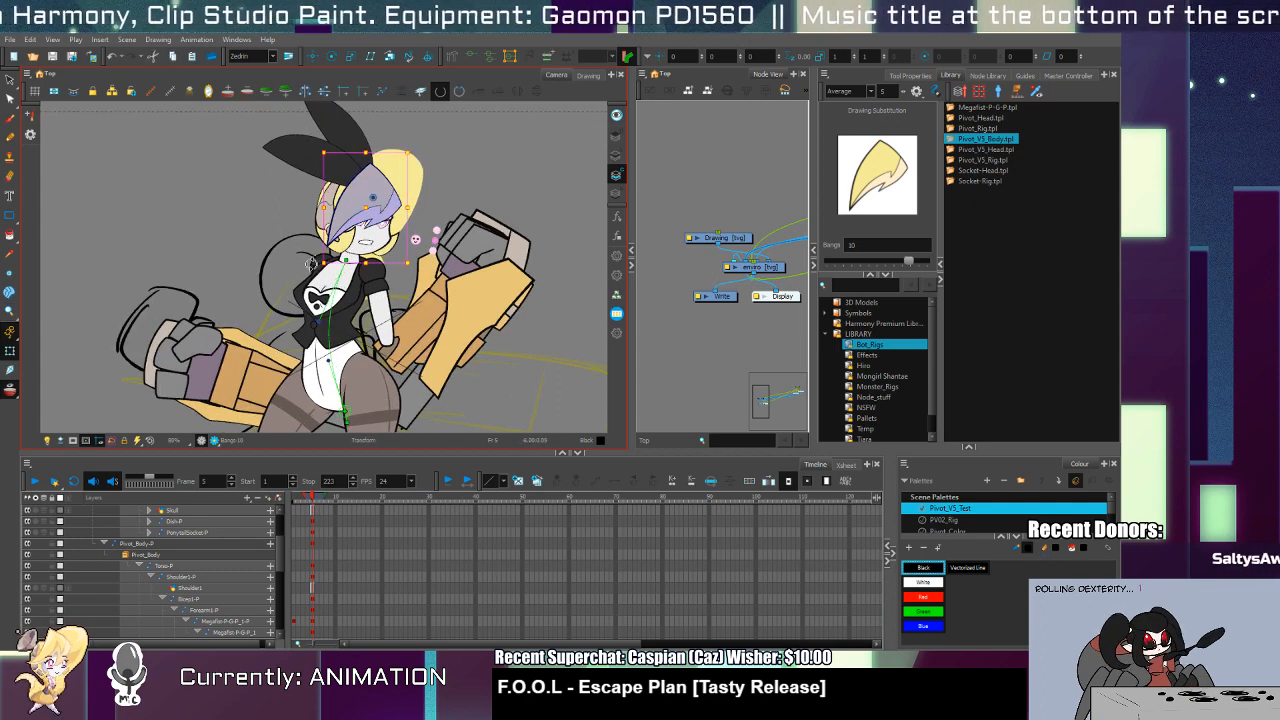
click(312, 263)
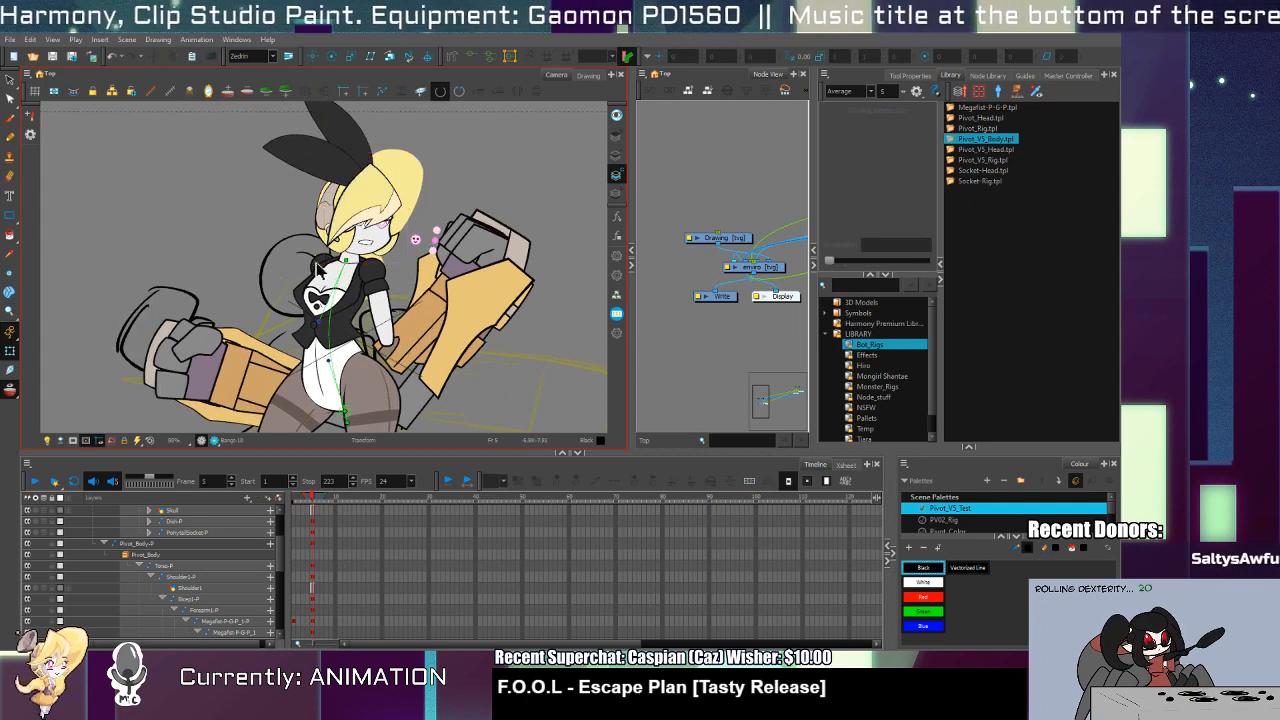
mouse_move(240, 340)
mouse_down()
mouse_move(275, 376)
mouse_move(265, 300)
mouse_move(268, 343)
mouse_up()
drag(268, 388, 263, 355)
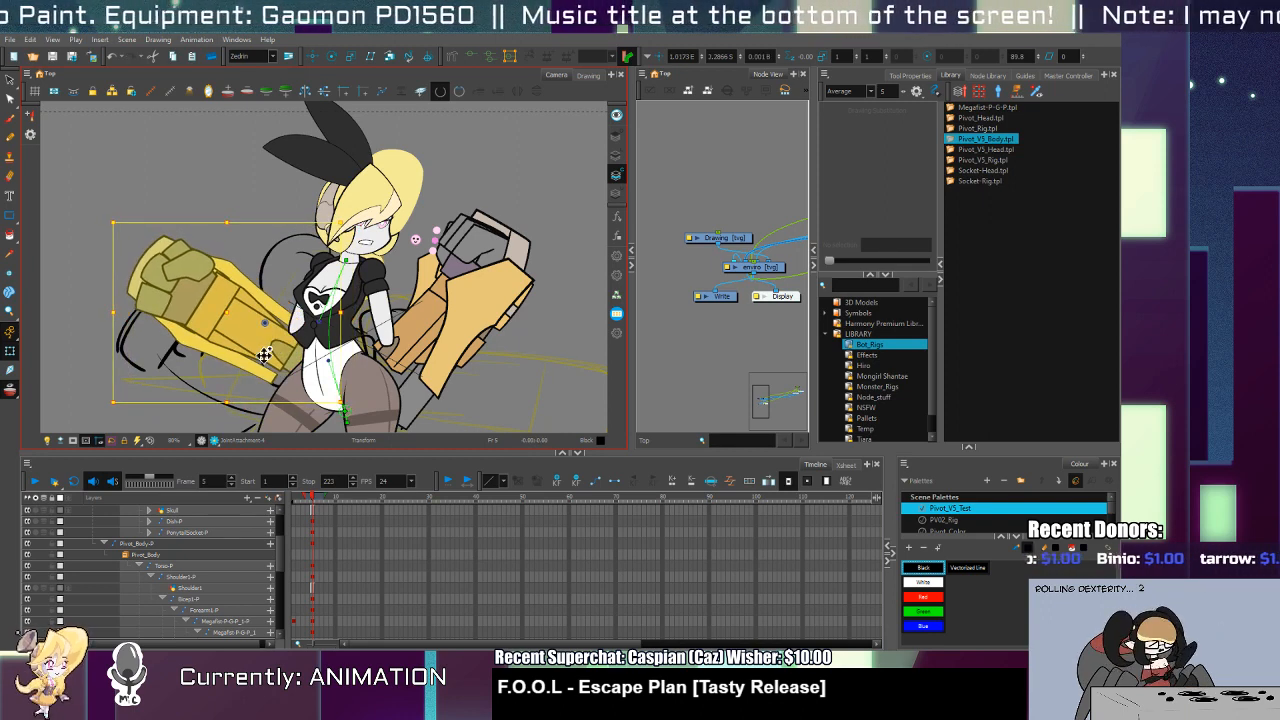
Step: Select the upper arm on the gauntlet side with its attached parts and adjust its rotation from the shoulder slightly
click(303, 335)
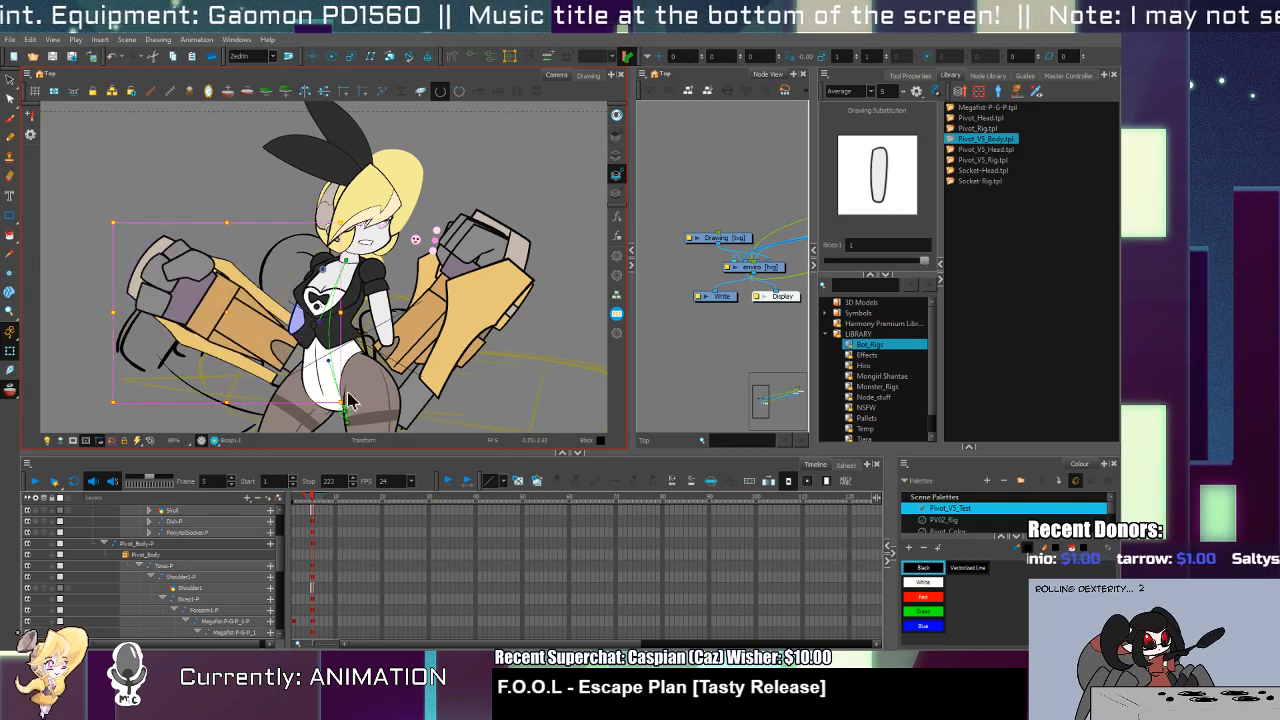
key(b)
drag(352, 405, 345, 410)
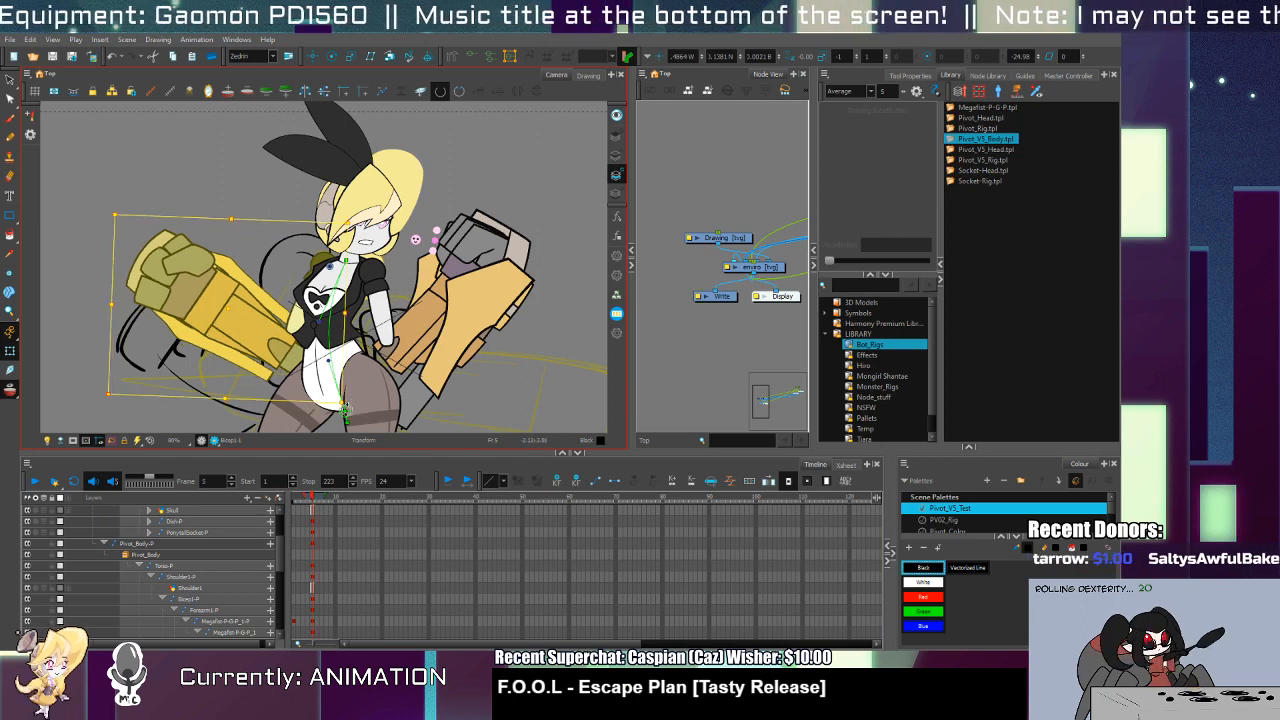
key(ctrl+z)
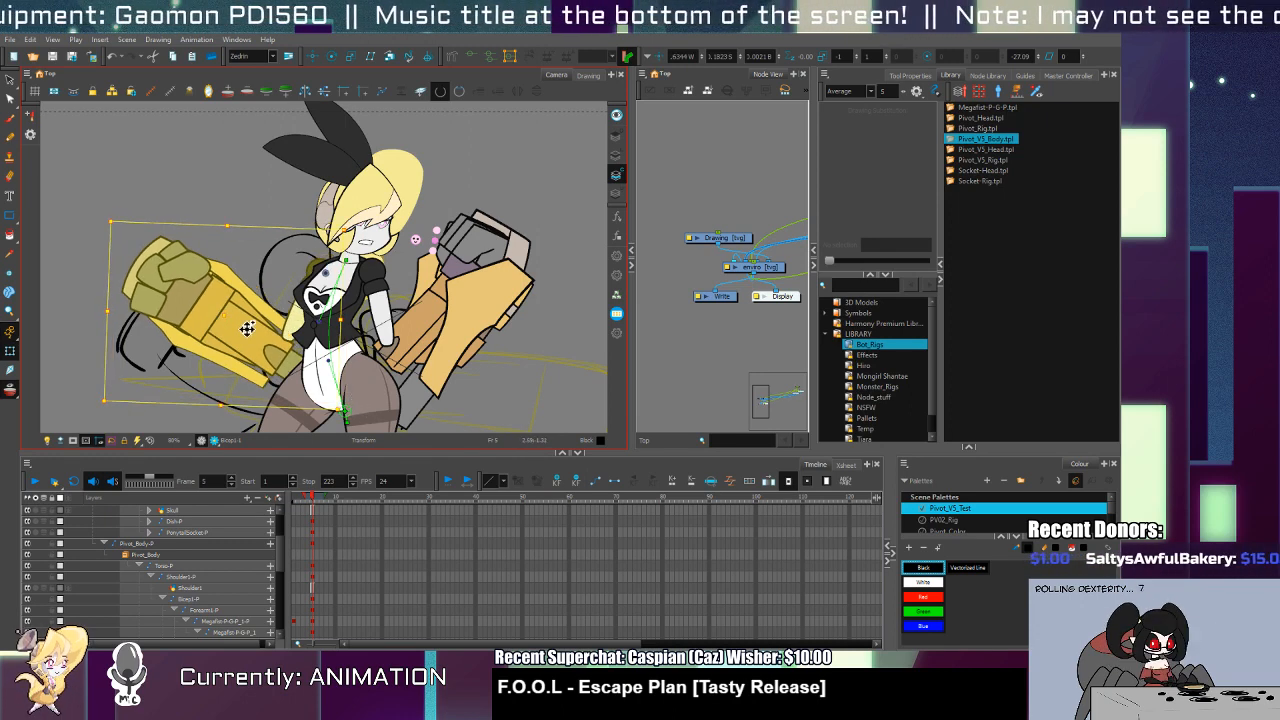
key(ctrl+z)
Step: Move the near-side gauntlet up and inward toward the elbow, steepening its tilt slightly
click(284, 368)
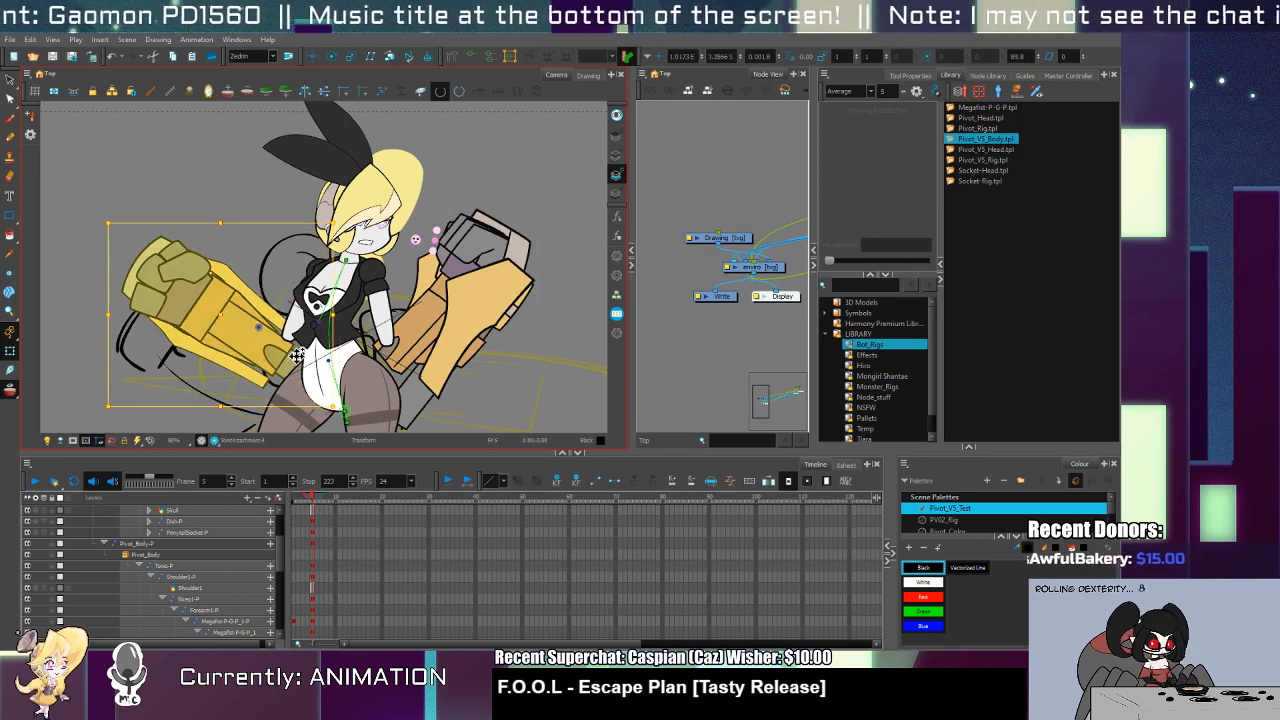
drag(292, 364, 283, 346)
click(290, 349)
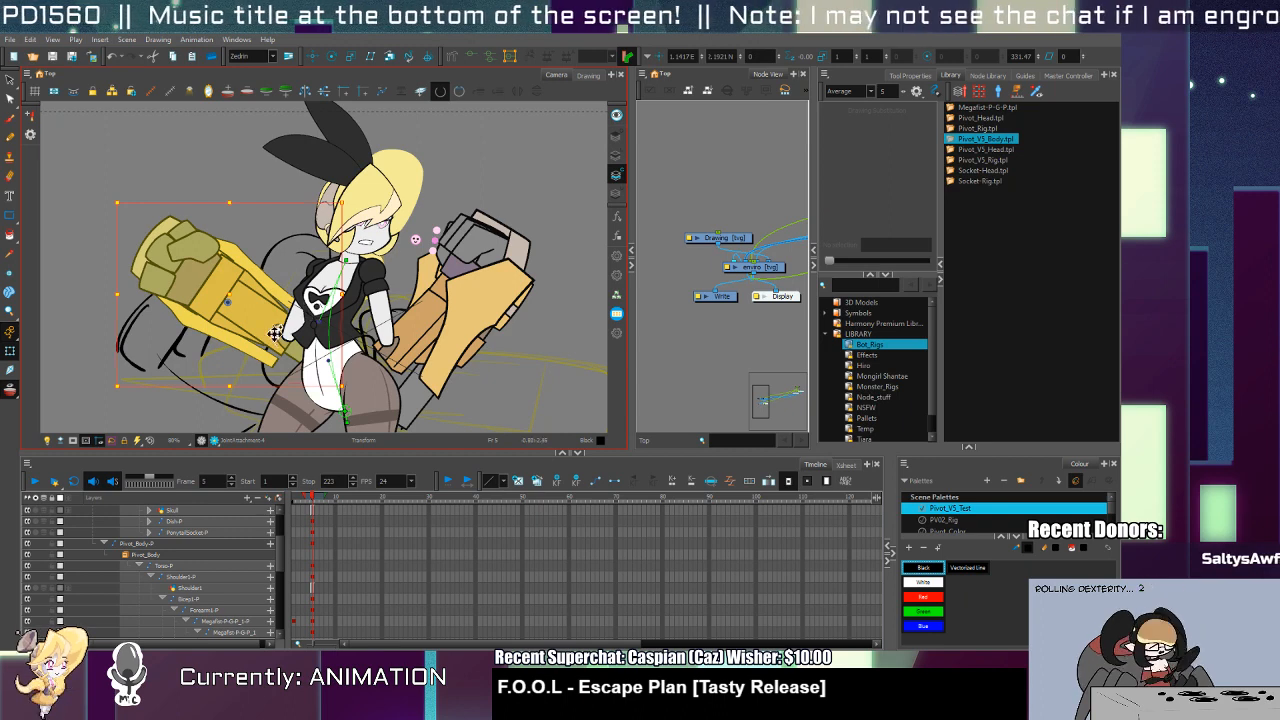
Step: Try moving the near-side gauntlet up and outward and away from the forearm, and undo the moves
drag(277, 335, 247, 305)
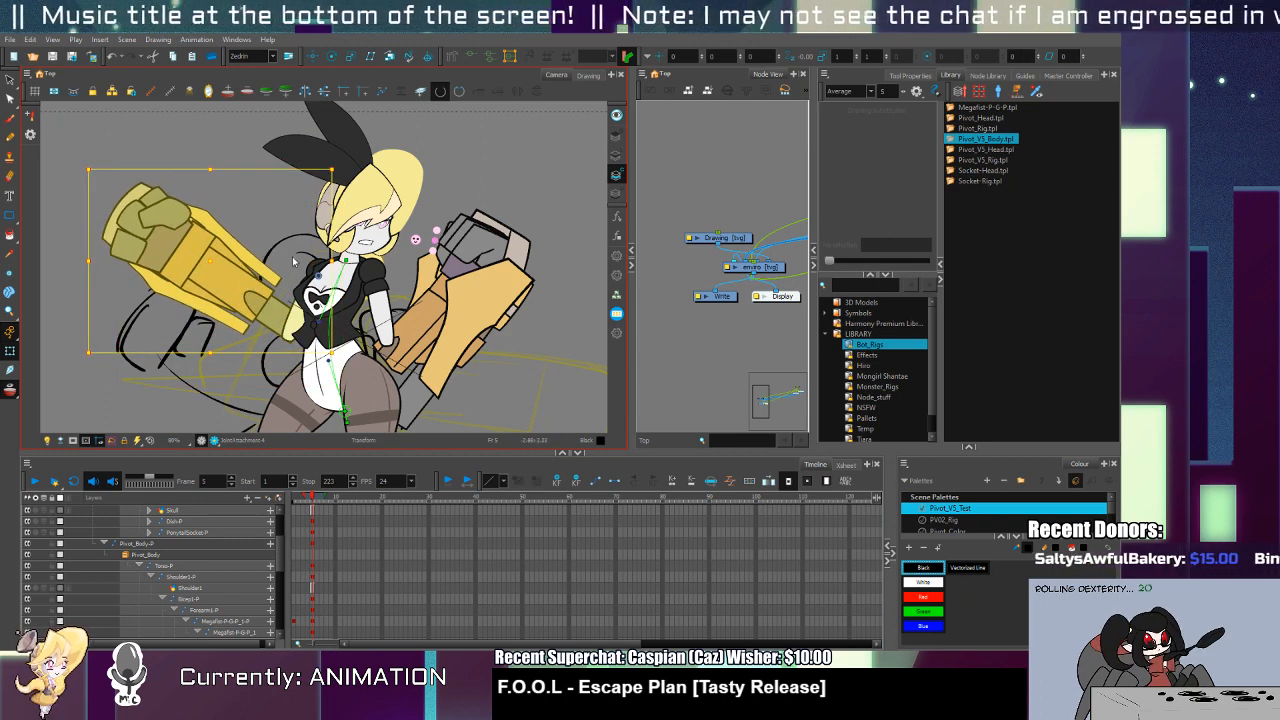
key(ctrl+z)
key(ctrl+shift+z)
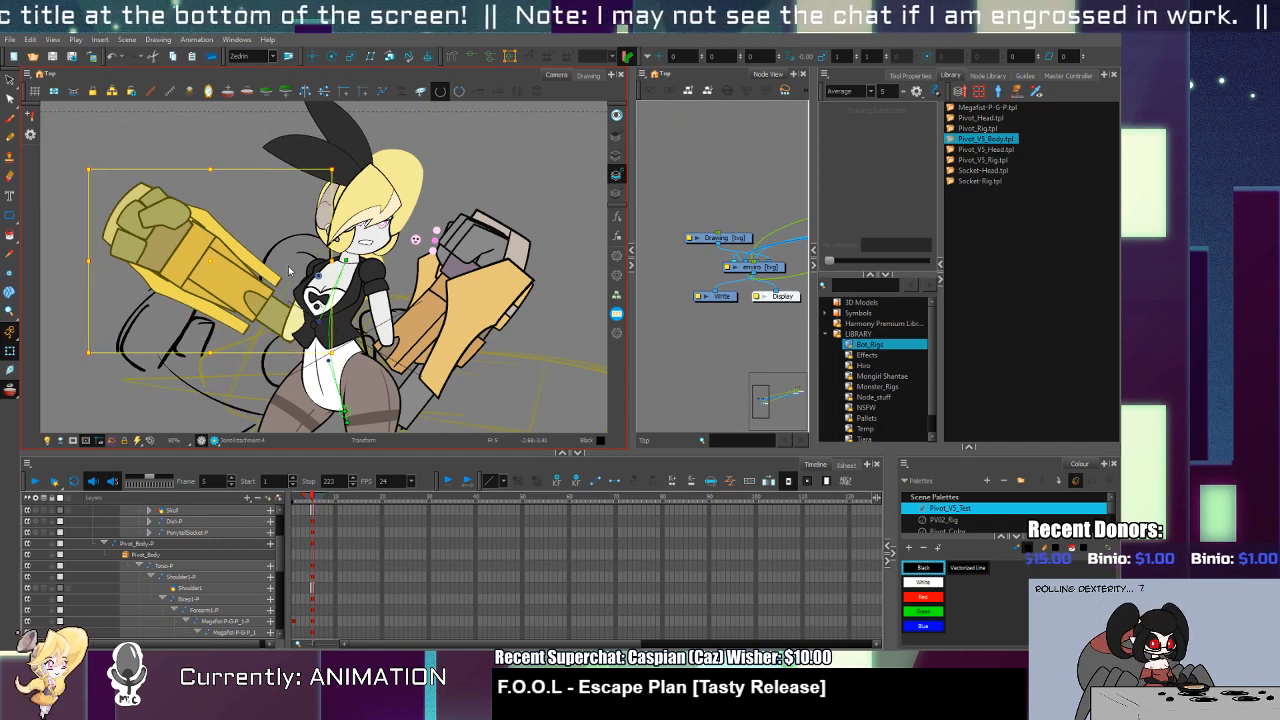
scroll(181, 541, down, 3)
click(162, 579)
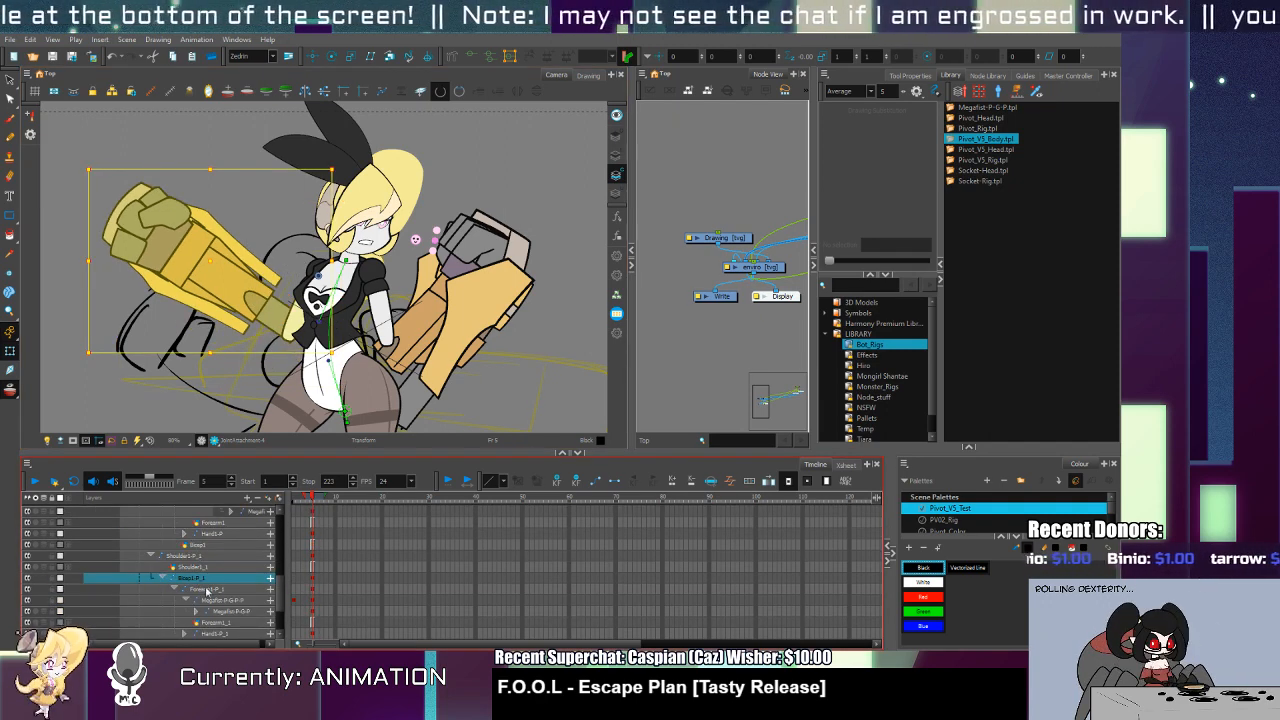
click(205, 590)
drag(261, 308, 288, 360)
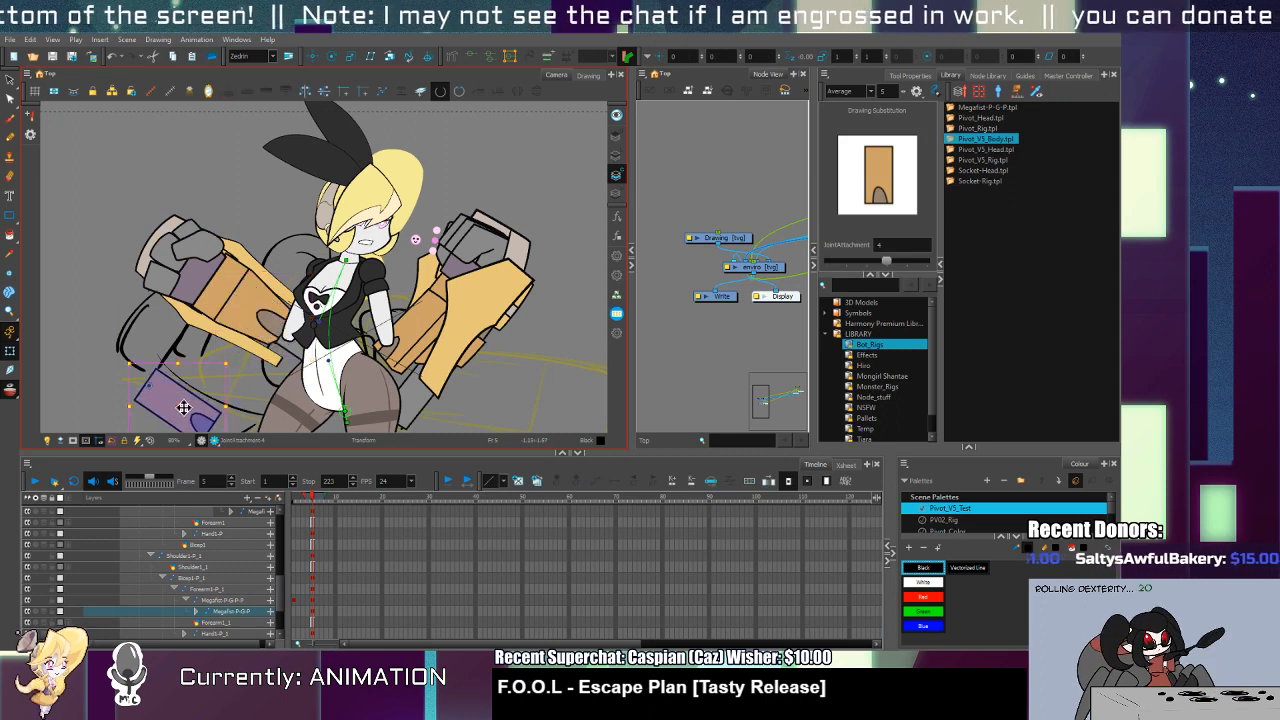
click(272, 314)
drag(272, 314, 174, 420)
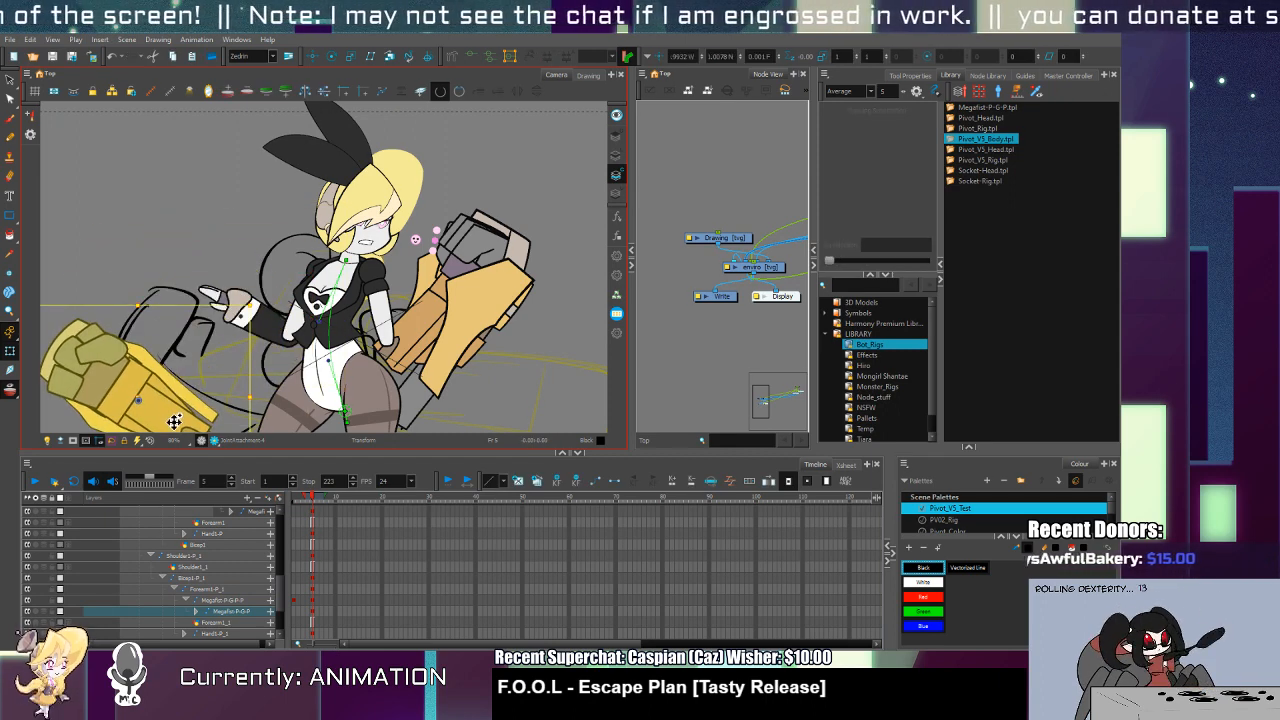
key(ctrl+z)
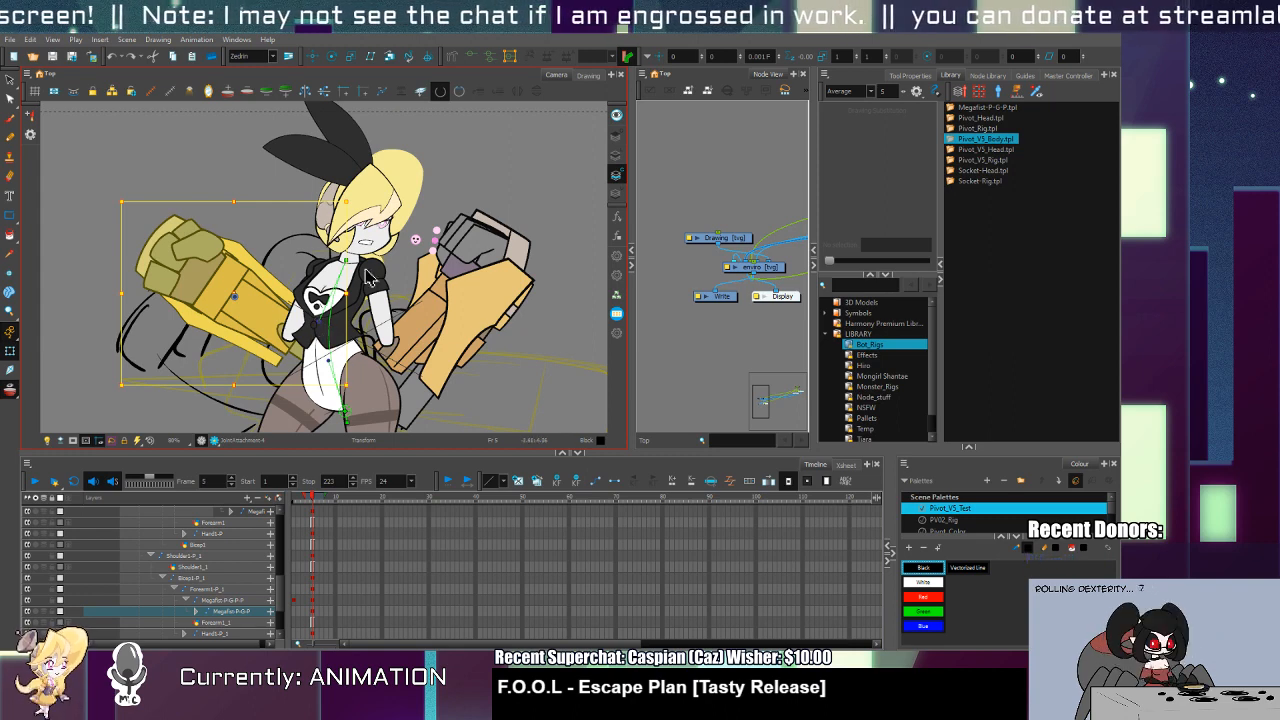
Step: Rotate the near-side forearm and gauntlet downward, and shift and rotate the shoulder so the whole arm hangs lower
click(220, 590)
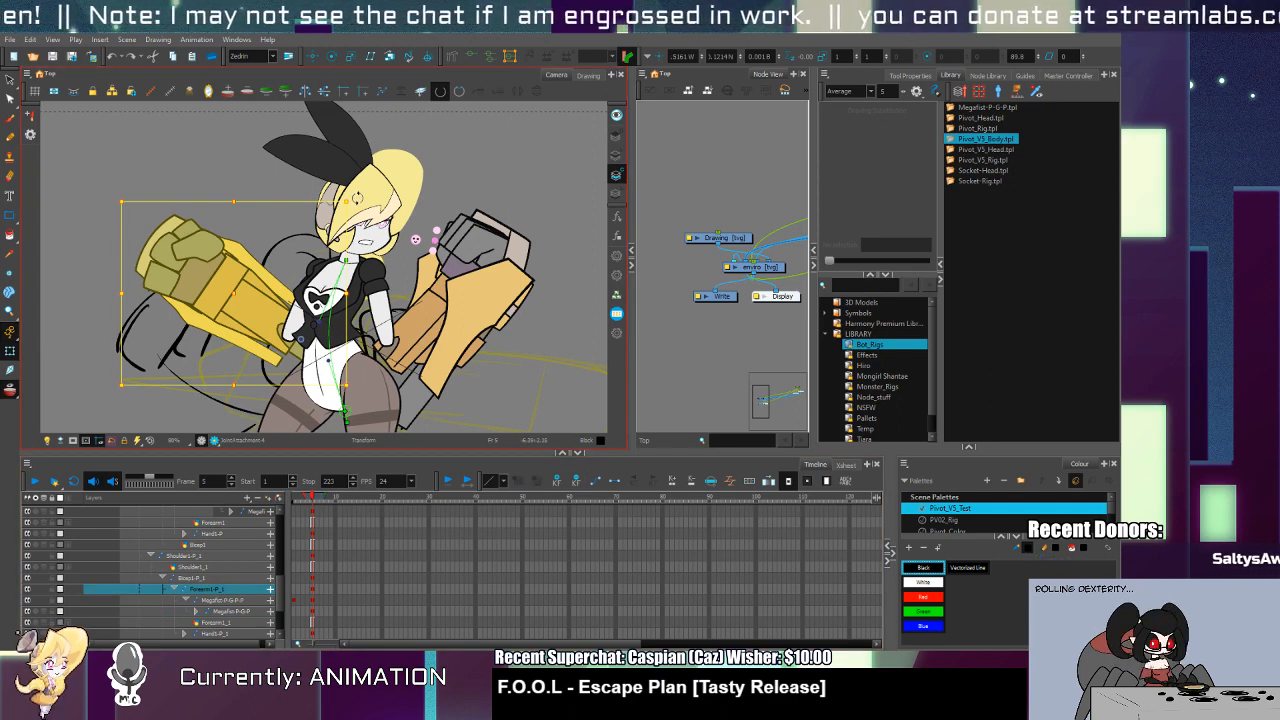
drag(357, 198, 284, 225)
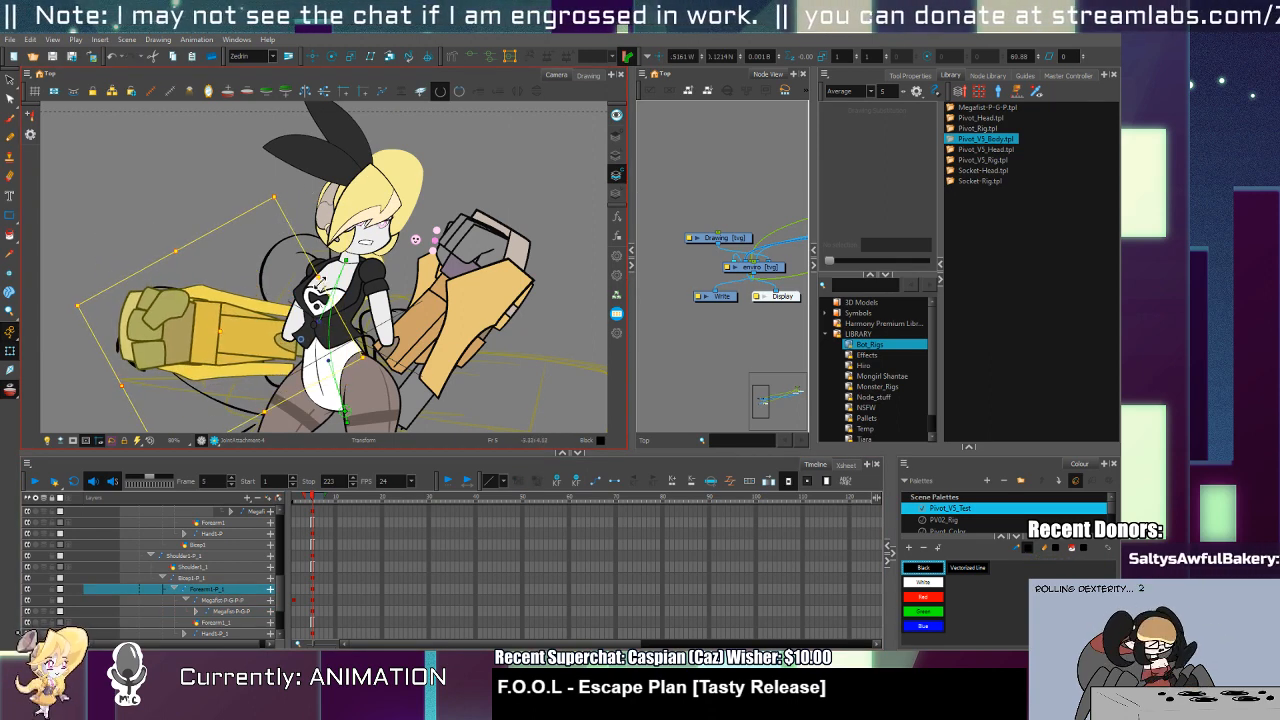
click(318, 263)
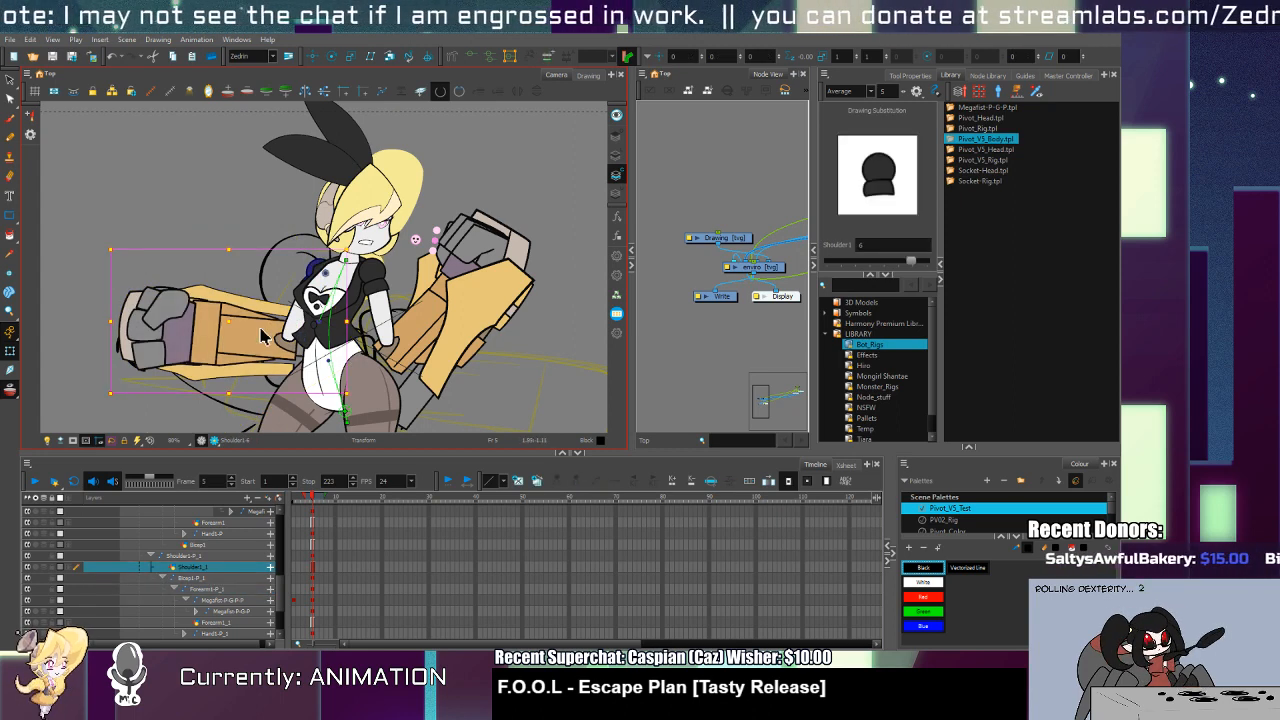
drag(260, 336, 297, 340)
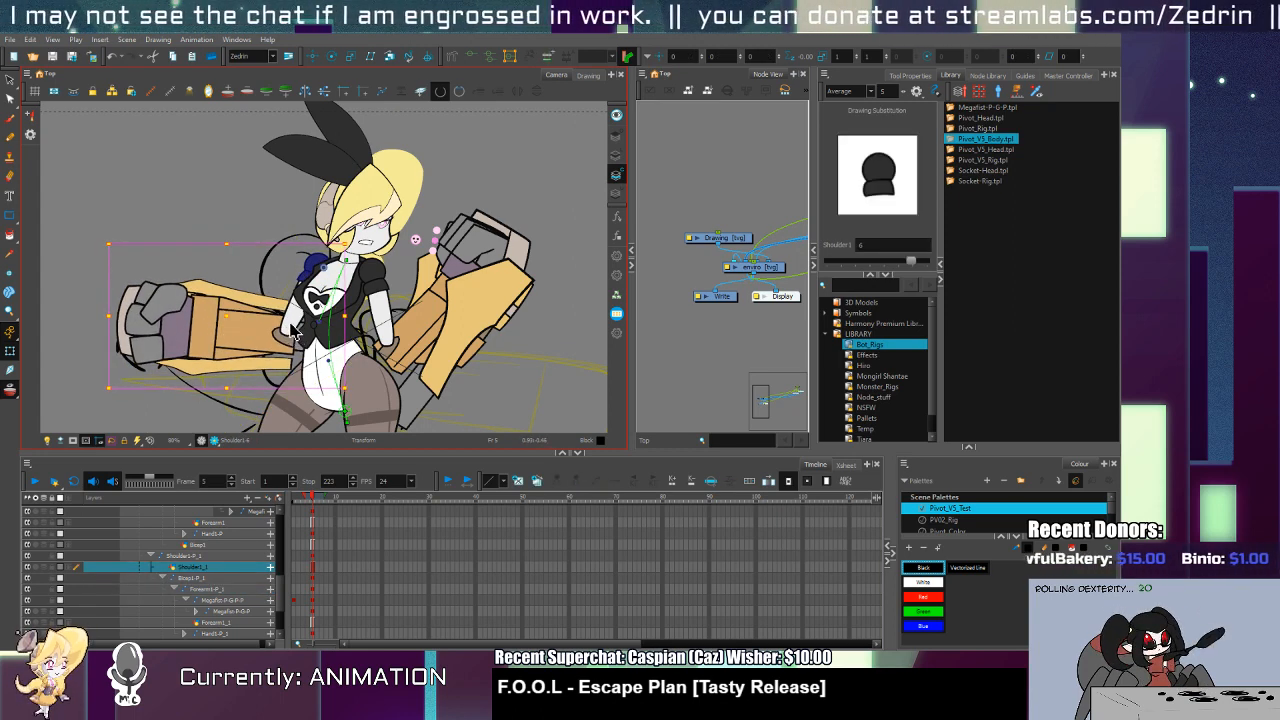
key(b)
drag(351, 393, 386, 371)
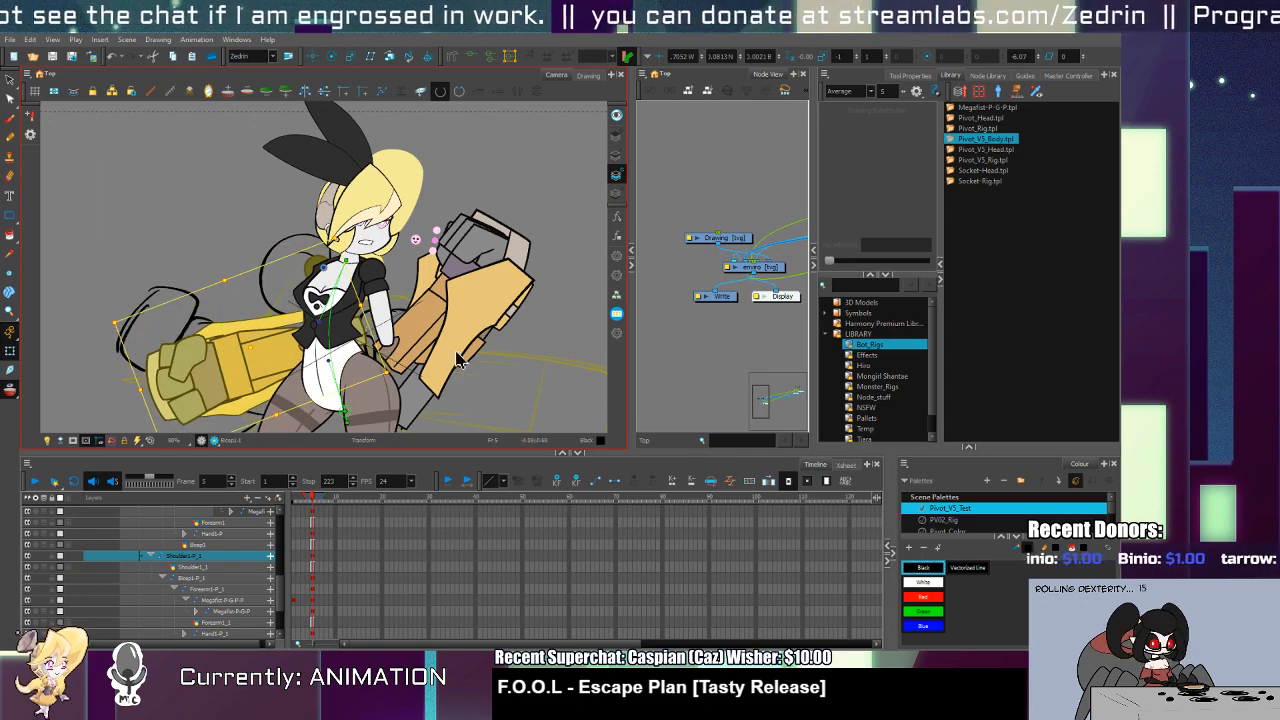
Step: Rotate the near-side forearm with its gauntlet to about 79 degrees so it extends roughly level behind the torso
drag(446, 404, 412, 367)
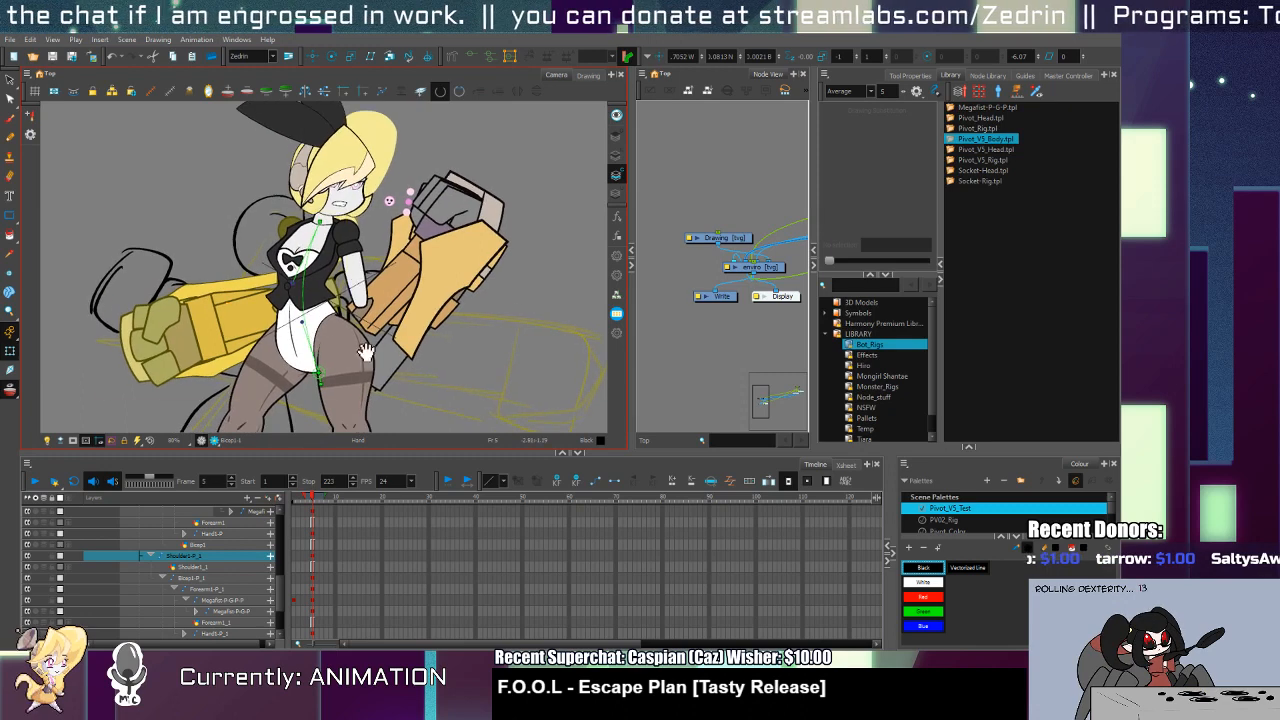
click(278, 337)
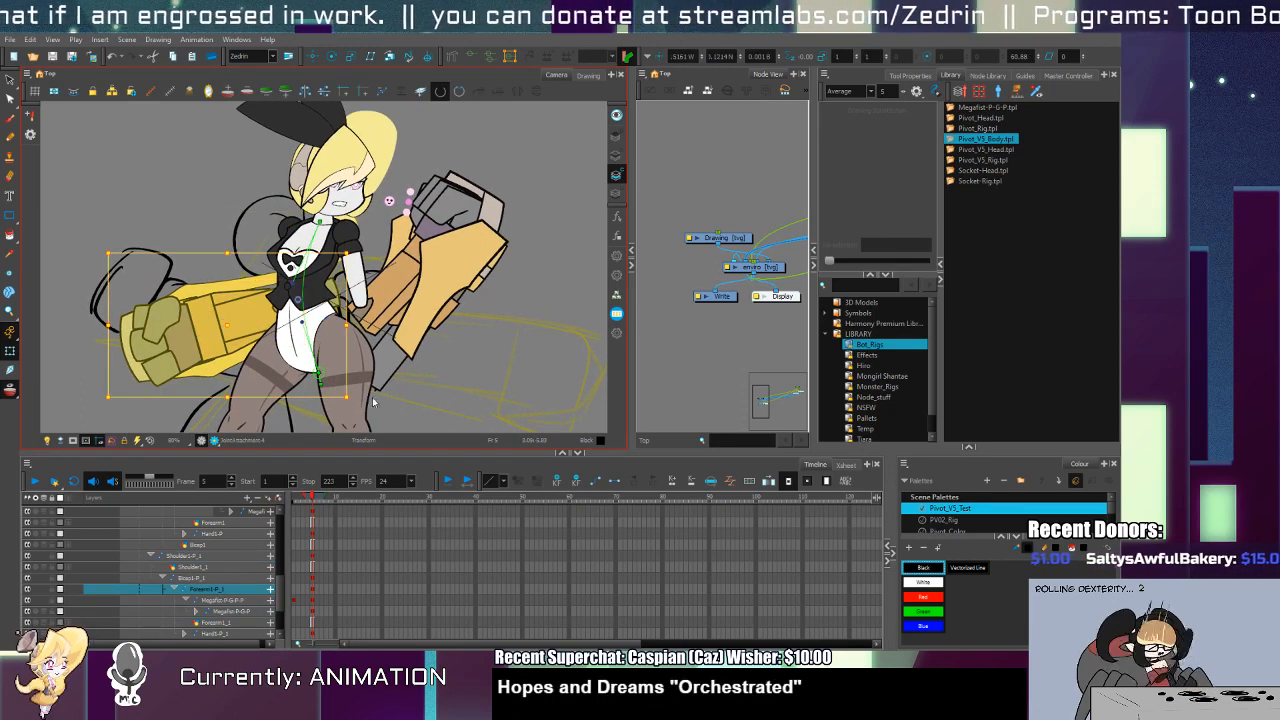
key(b)
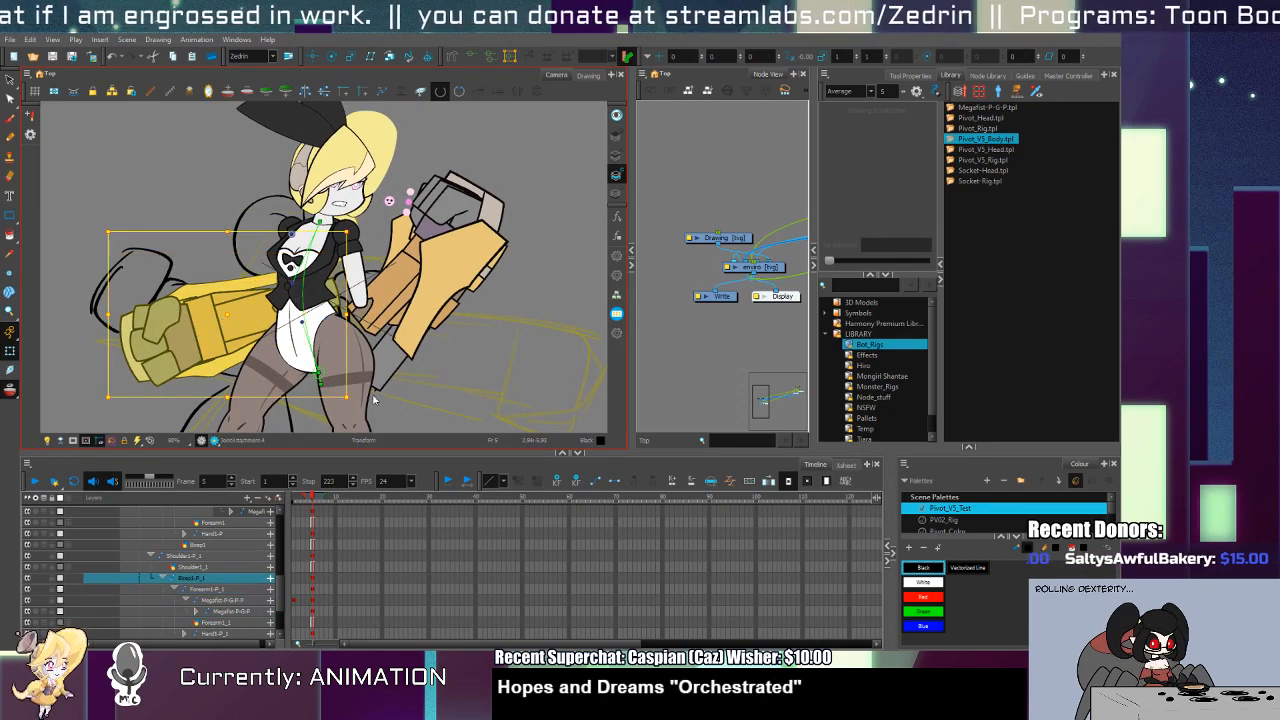
click(226, 591)
drag(358, 410, 317, 417)
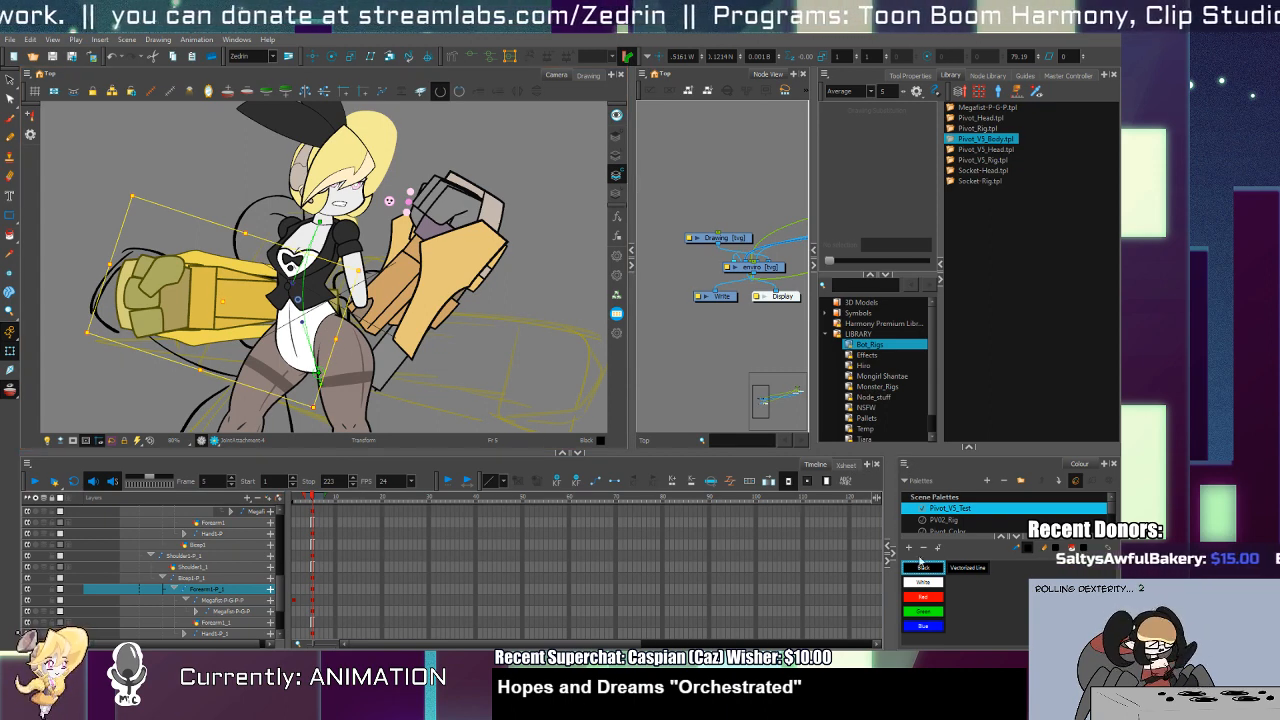
key(ctrl+z)
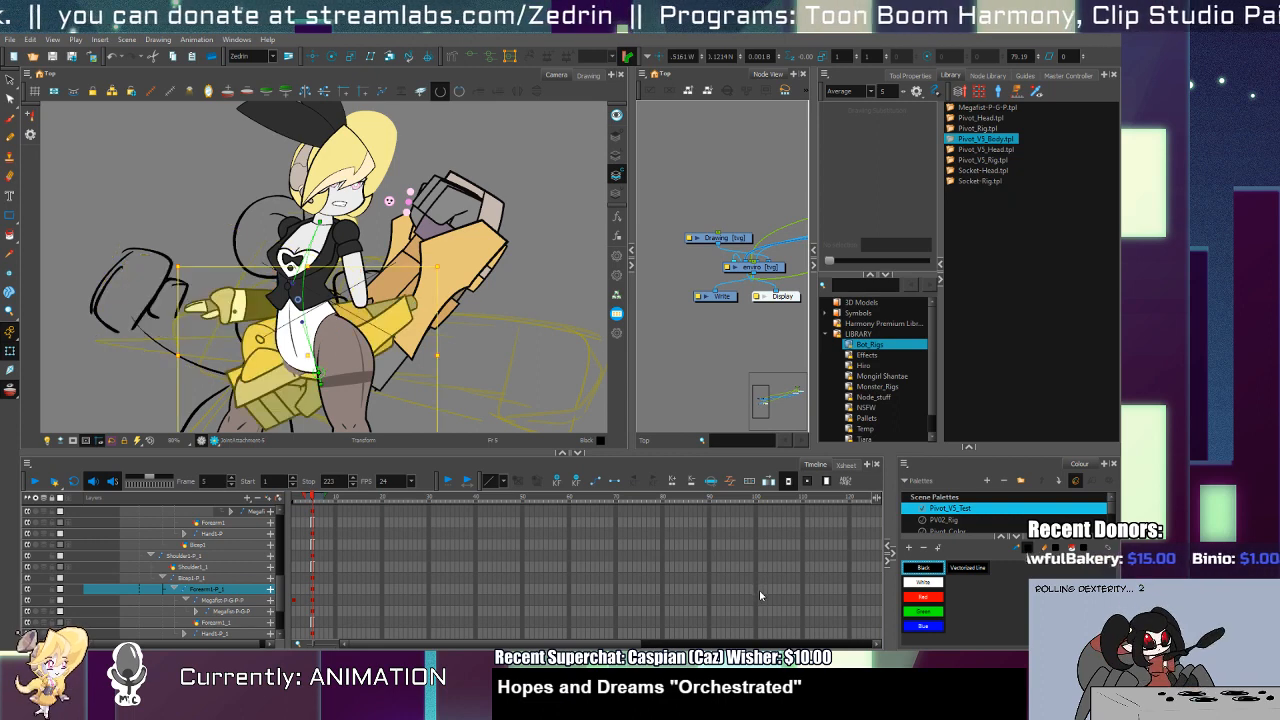
key(ctrl+z)
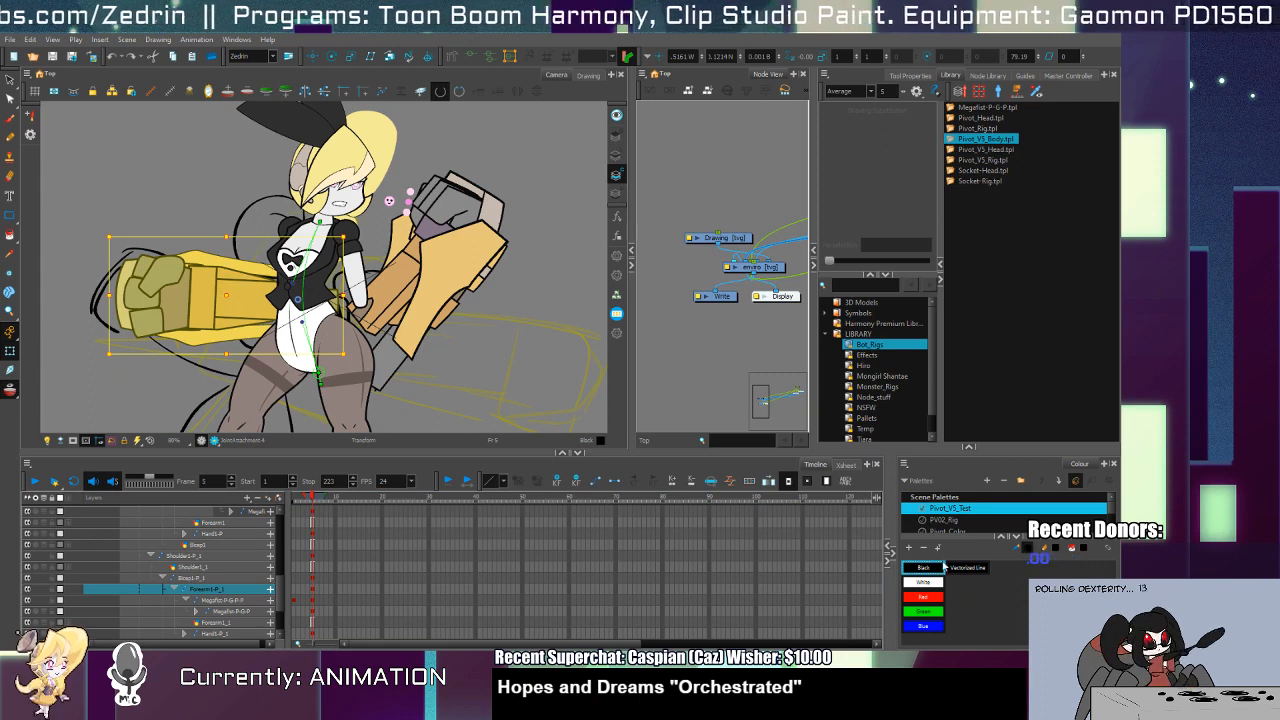
key(equal)
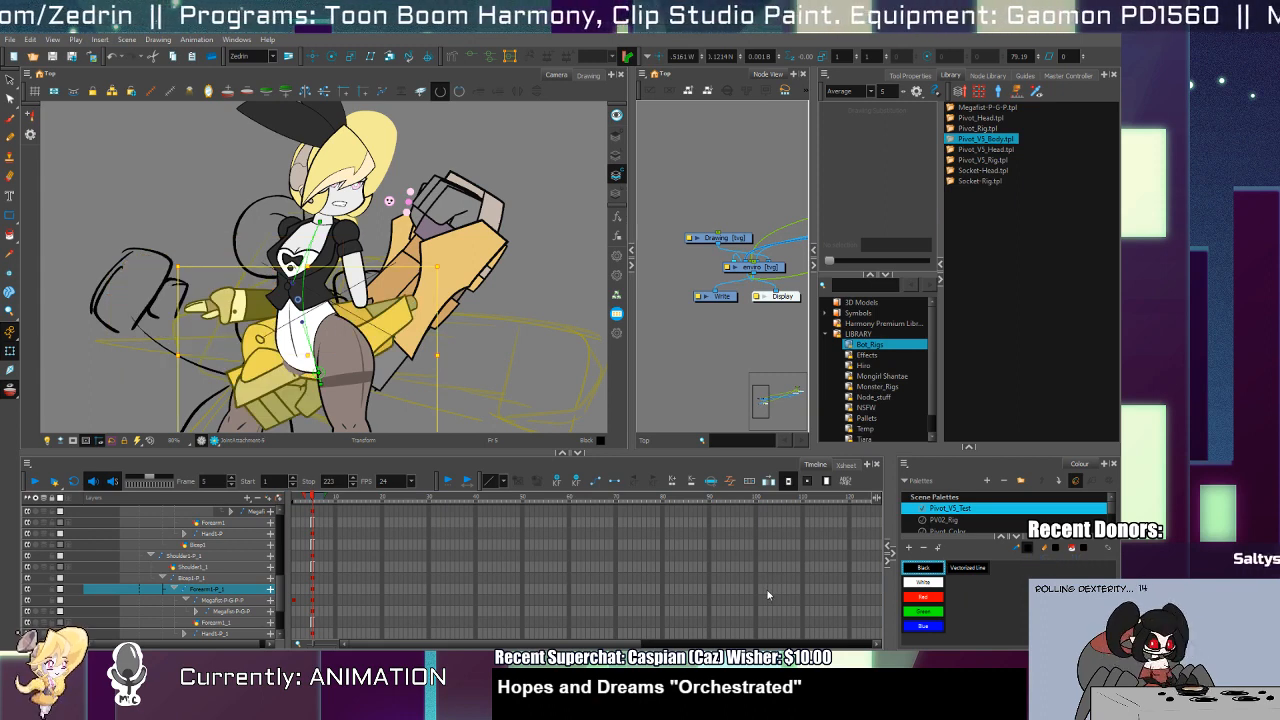
key(minus)
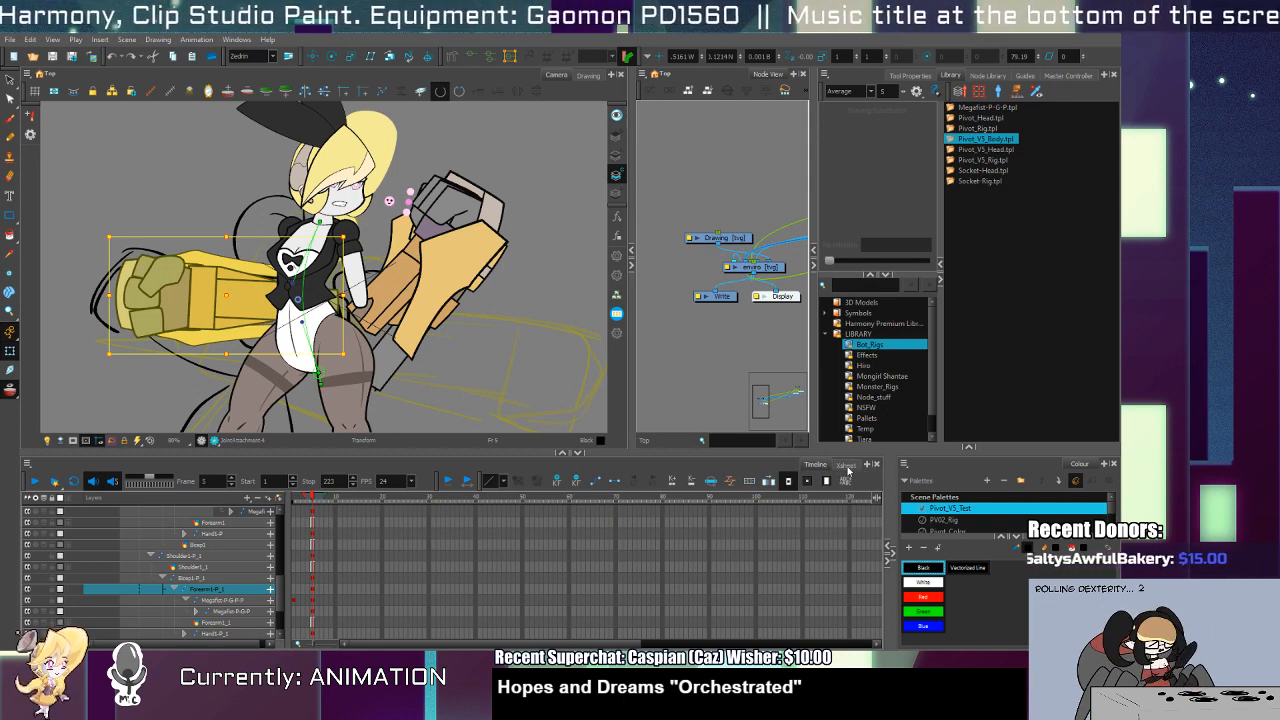
Step: Select the whole Pivot_G rig, collapse its layers in the timeline and go to frame 6
drag(315, 494, 306, 538)
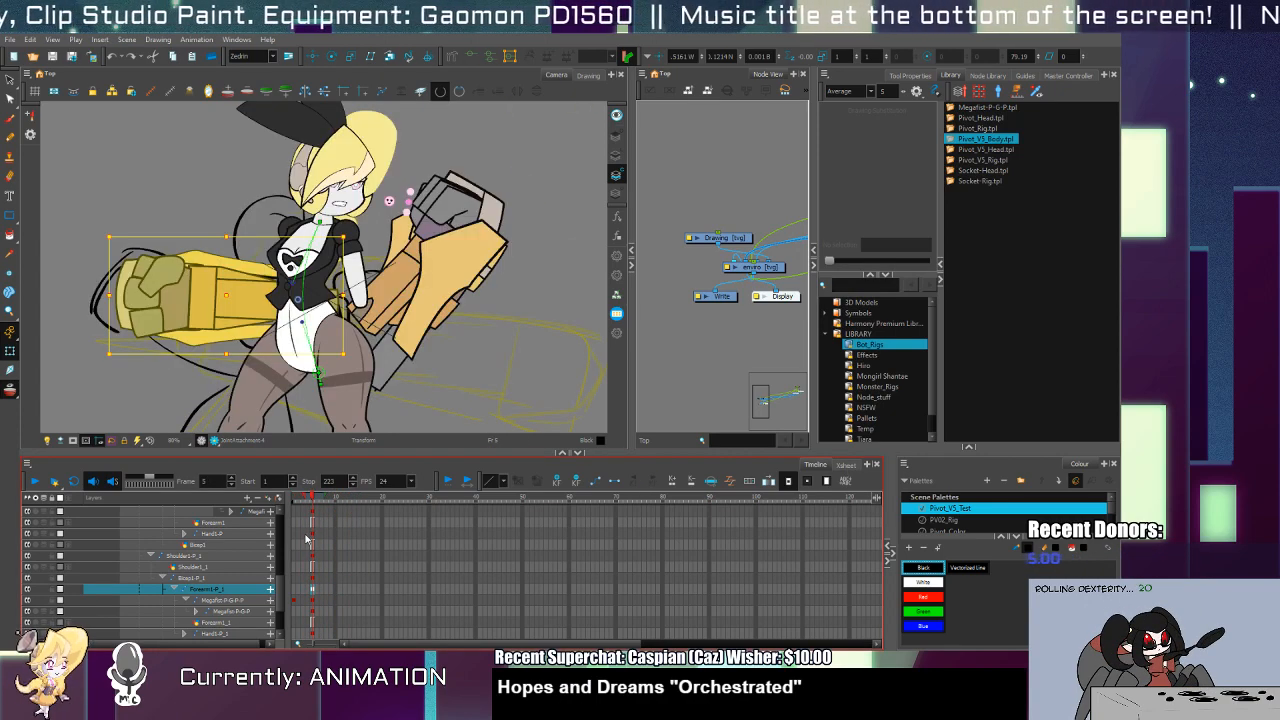
drag(279, 595, 194, 465)
click(97, 520)
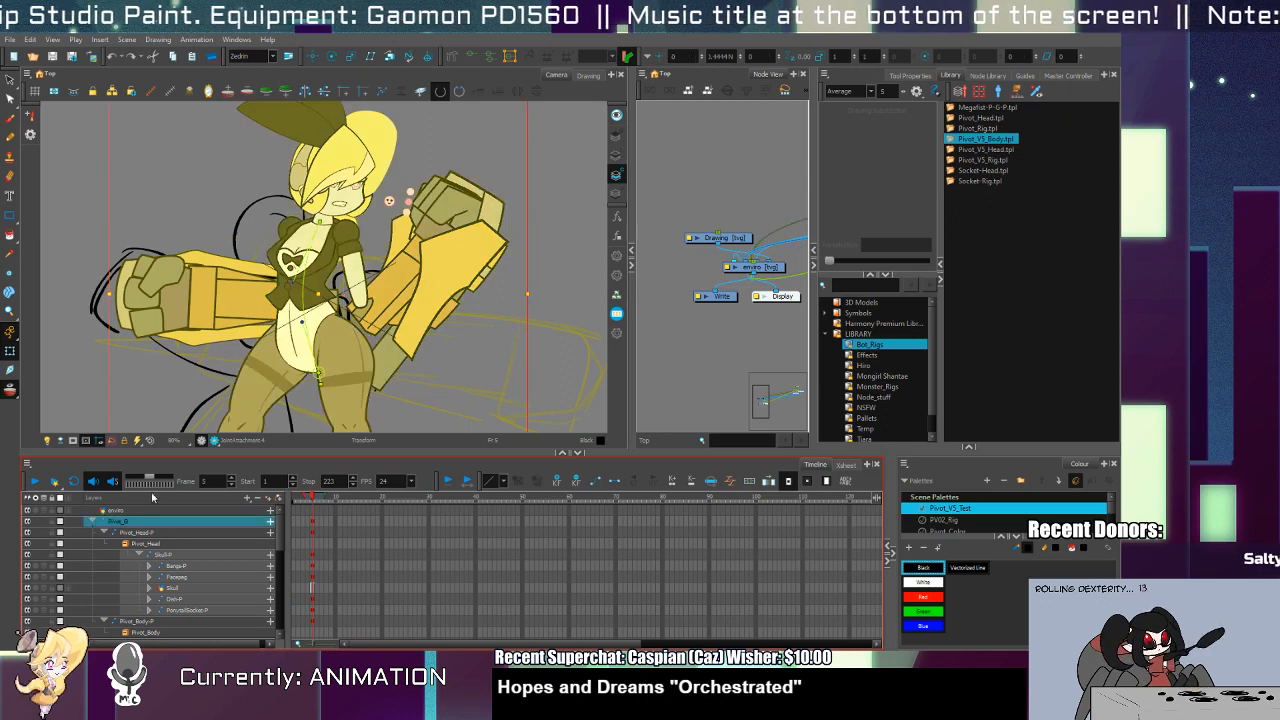
click(95, 522)
click(320, 525)
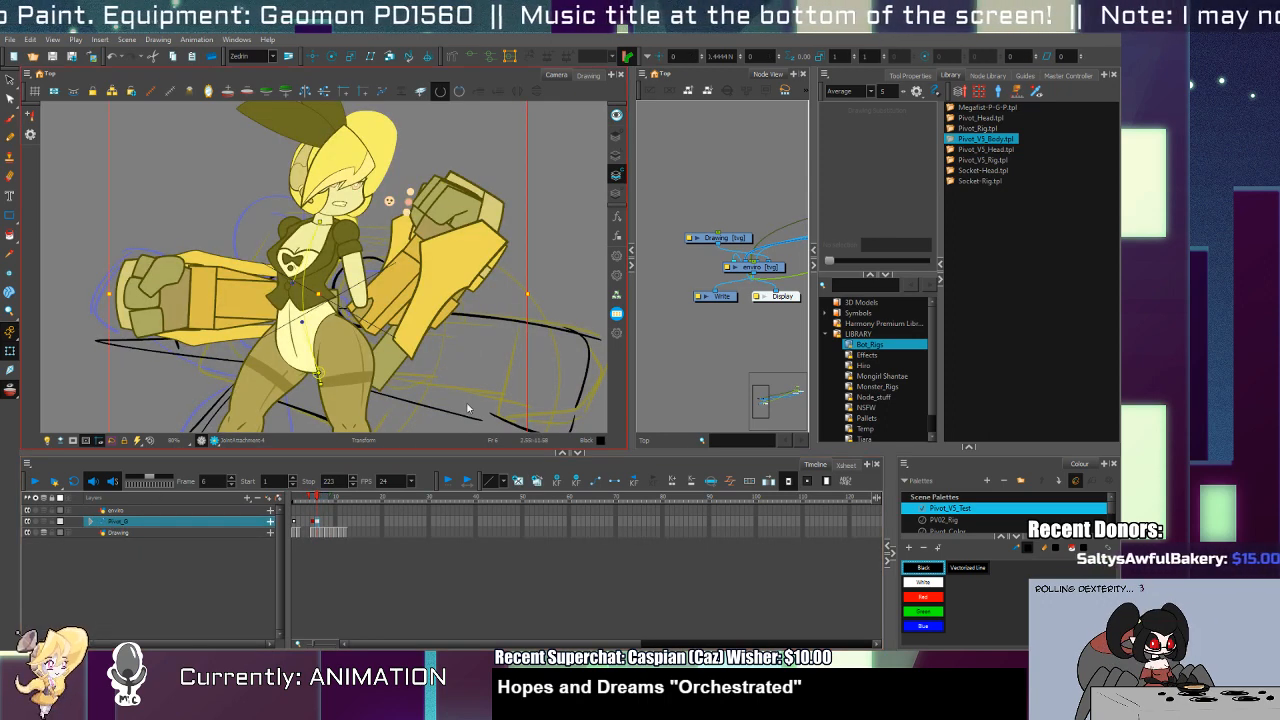
Step: Switch the whole character on frame 6 to the side-view standing pose
drag(406, 389, 411, 339)
click(406, 381)
click(406, 381)
key(shift+t)
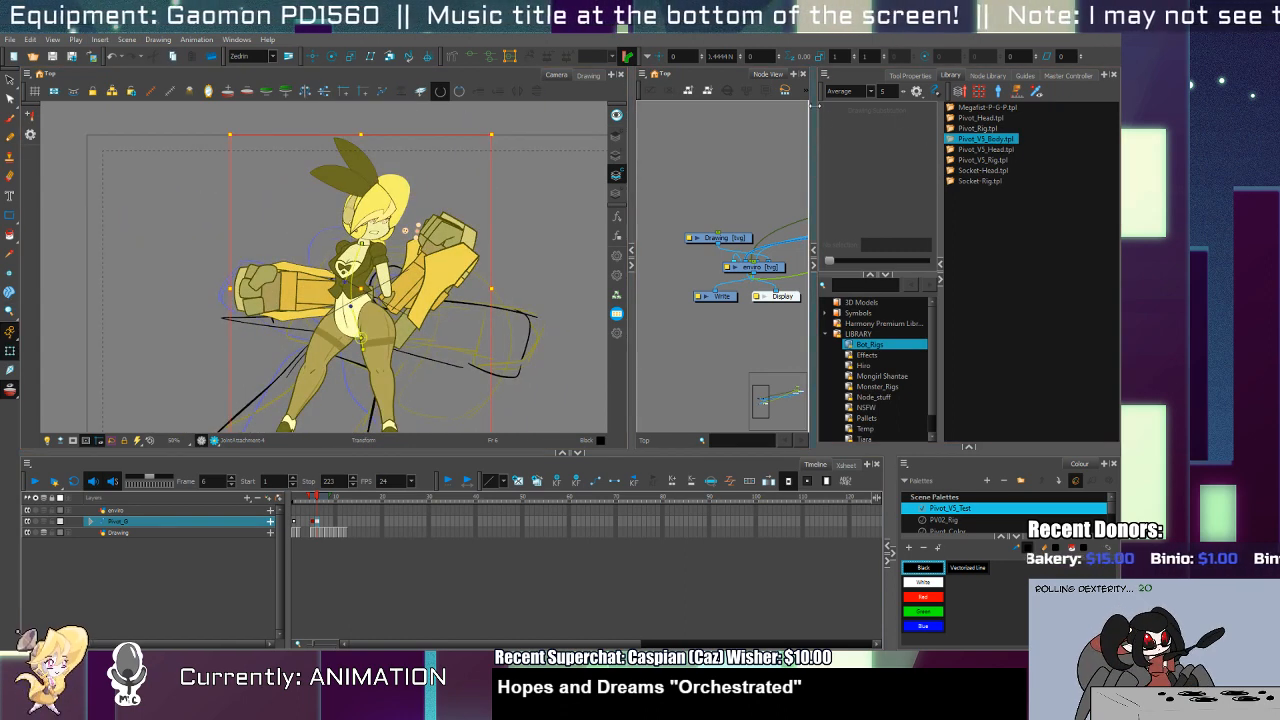
click(987, 129)
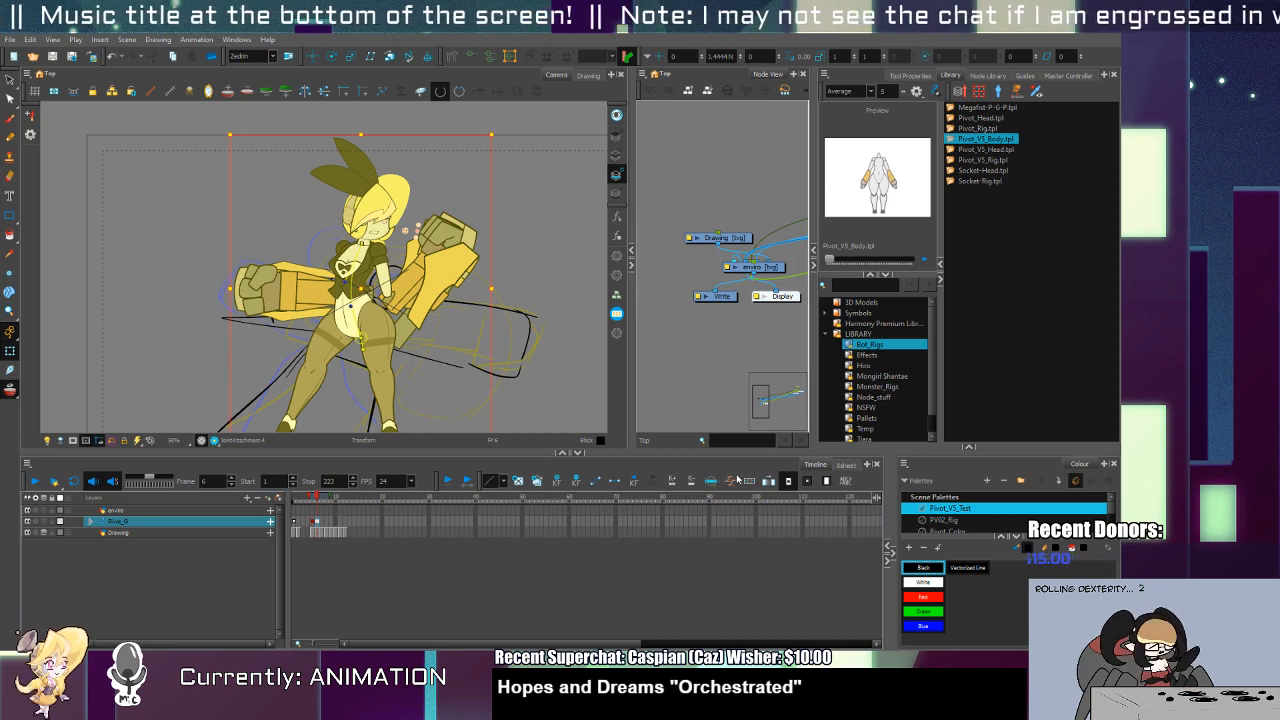
key(ctrl+z)
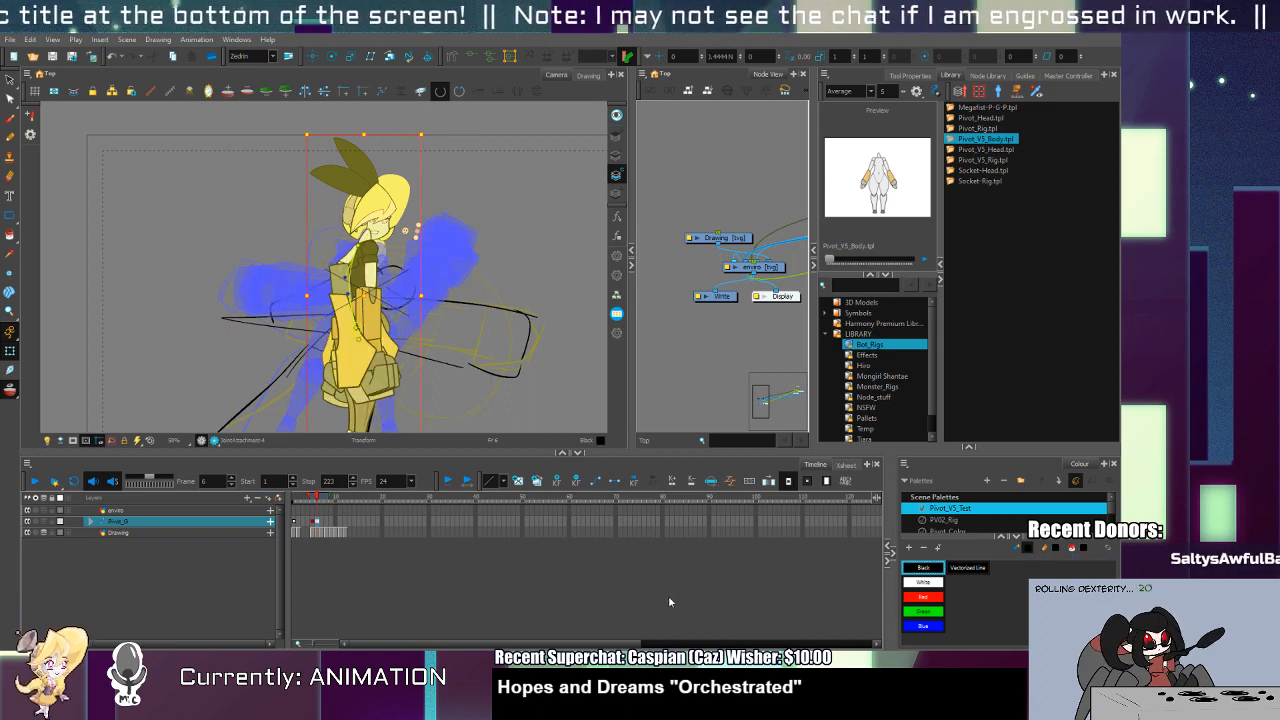
Step: Expand the character rig and flip the Pivot_Body-P body group horizontally on frame 6
click(86, 520)
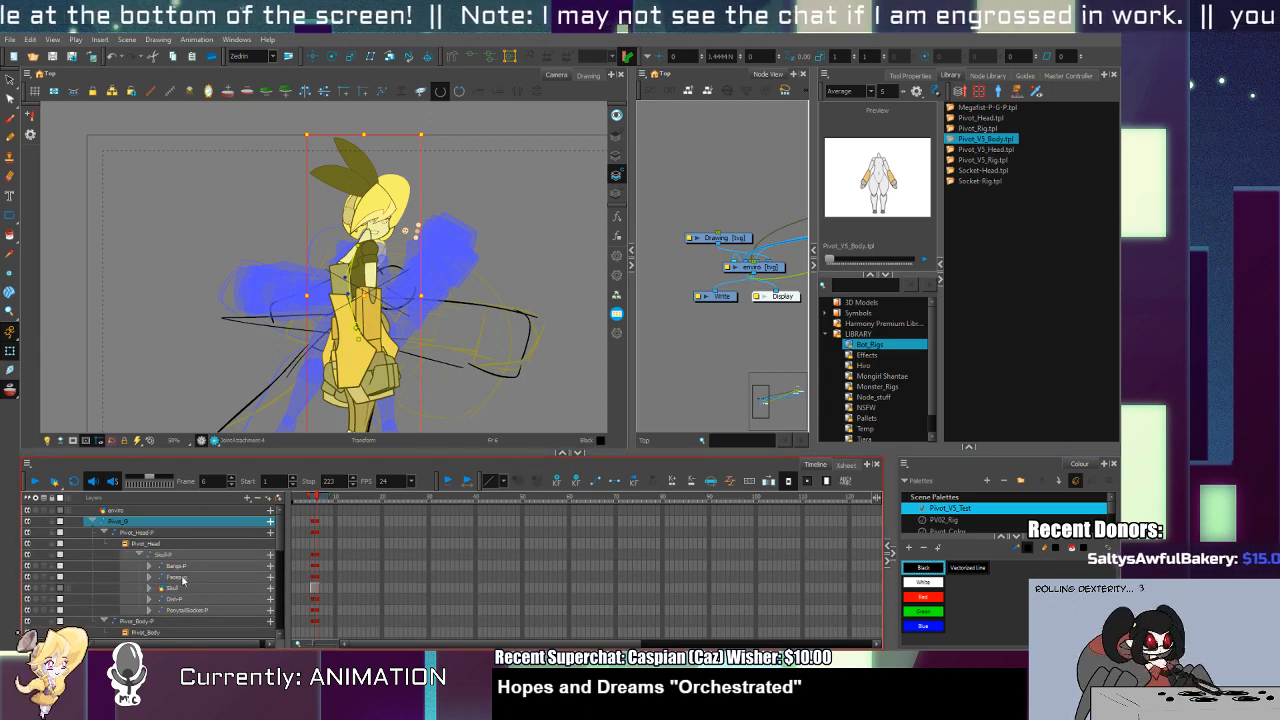
key(b)
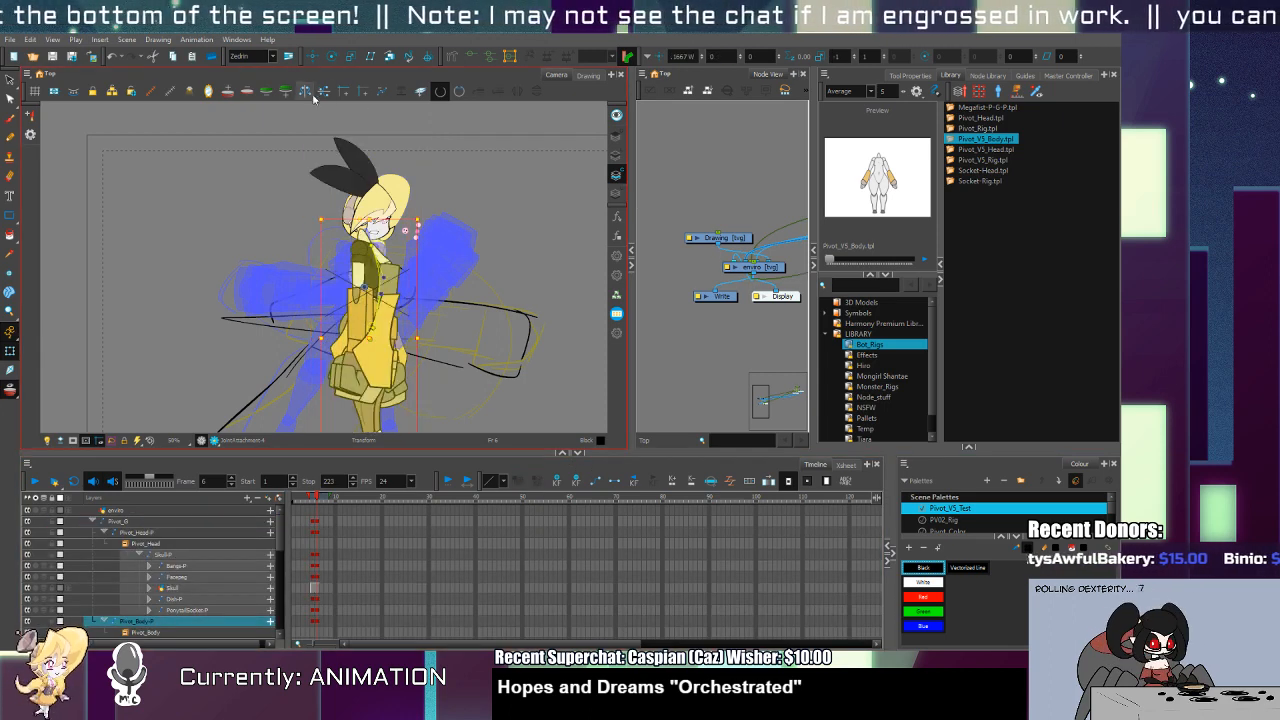
key(4)
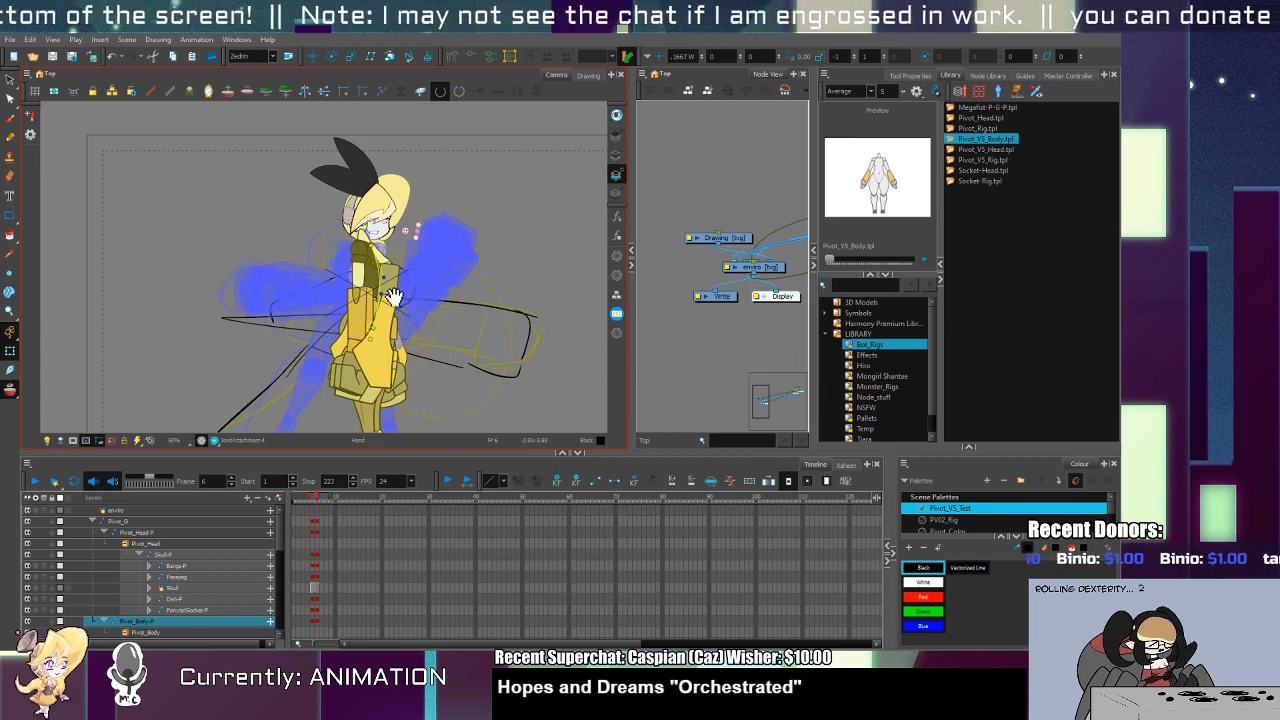
Step: Rotate the near-side arm at the shoulder so its gauntlet swings forward over the rough sketch
scroll(385, 270, down, 3)
click(373, 226)
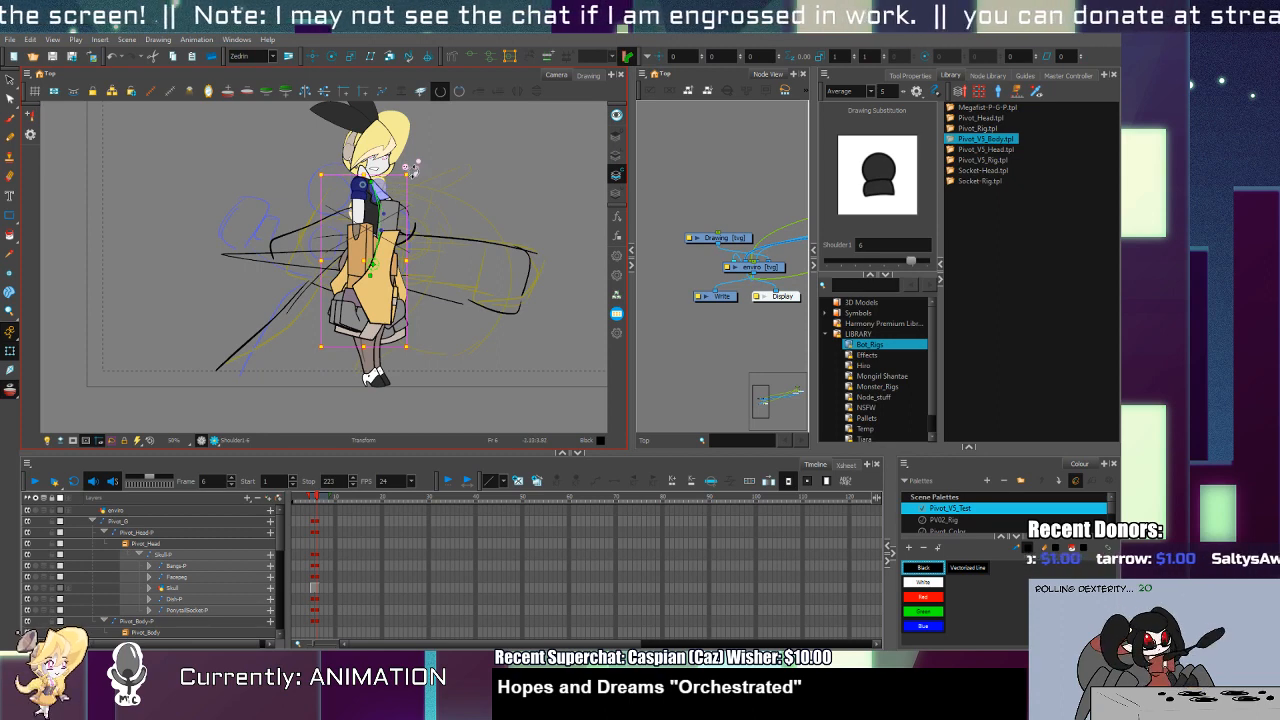
drag(405, 167, 380, 150)
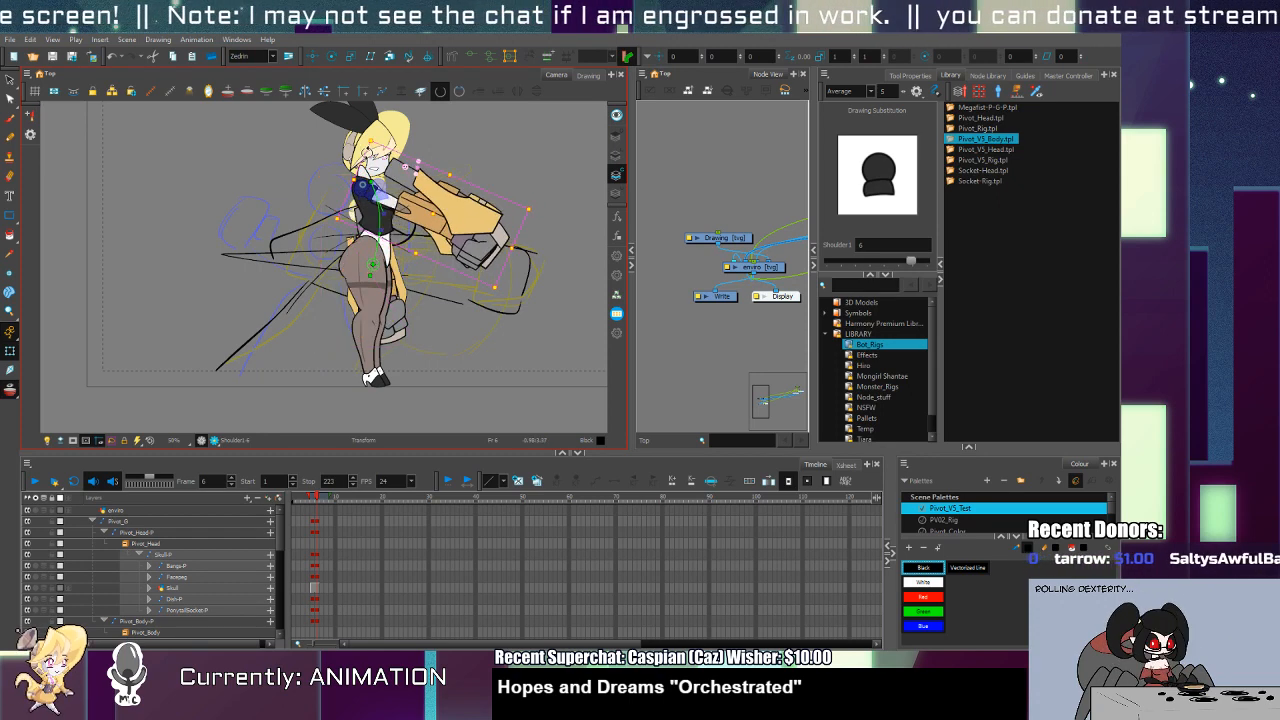
Step: Tilt the torso and its attached limbs forward, shift them slightly back over the sketch, and compare with frame 5
click(385, 255)
drag(532, 158, 543, 248)
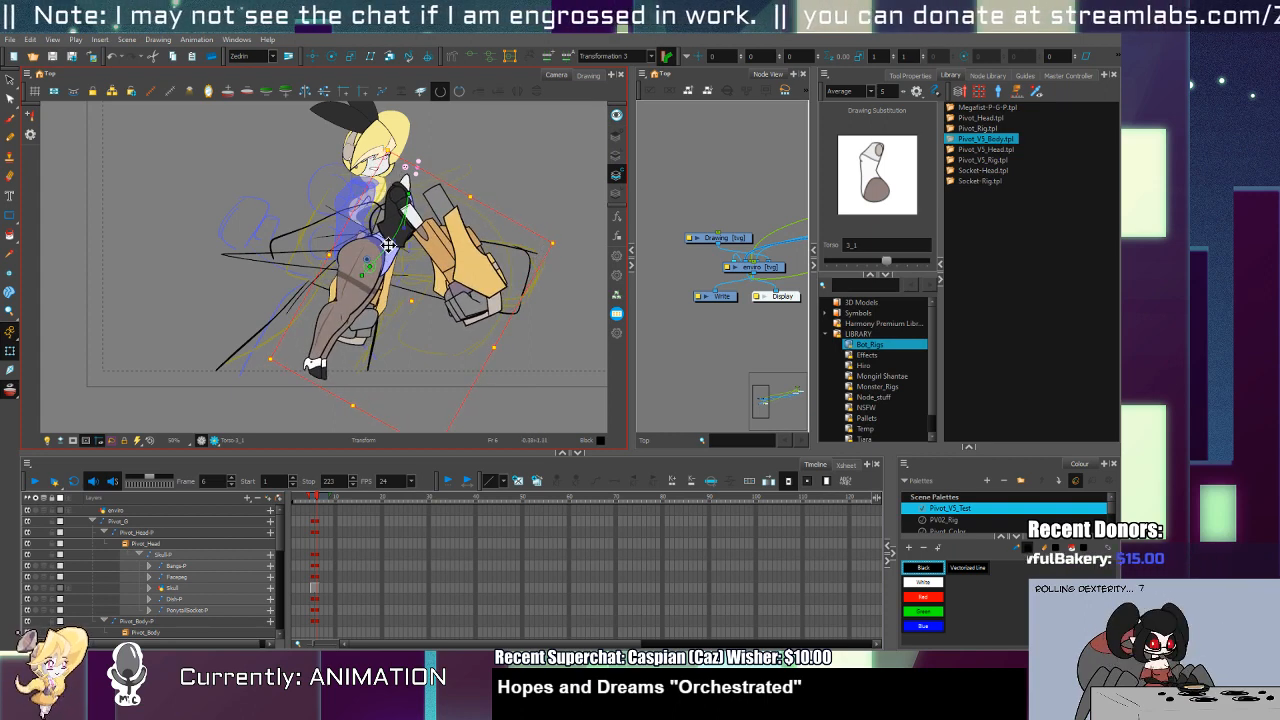
drag(385, 249, 367, 260)
key(comma)
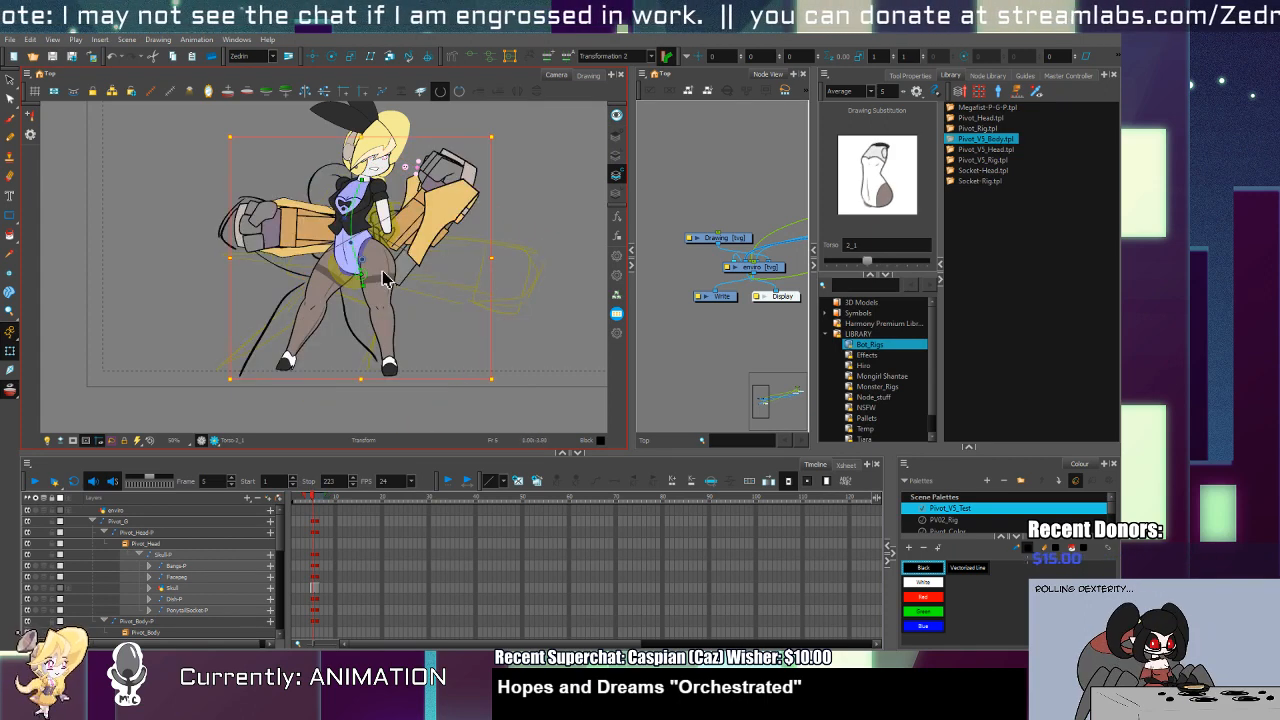
key(period)
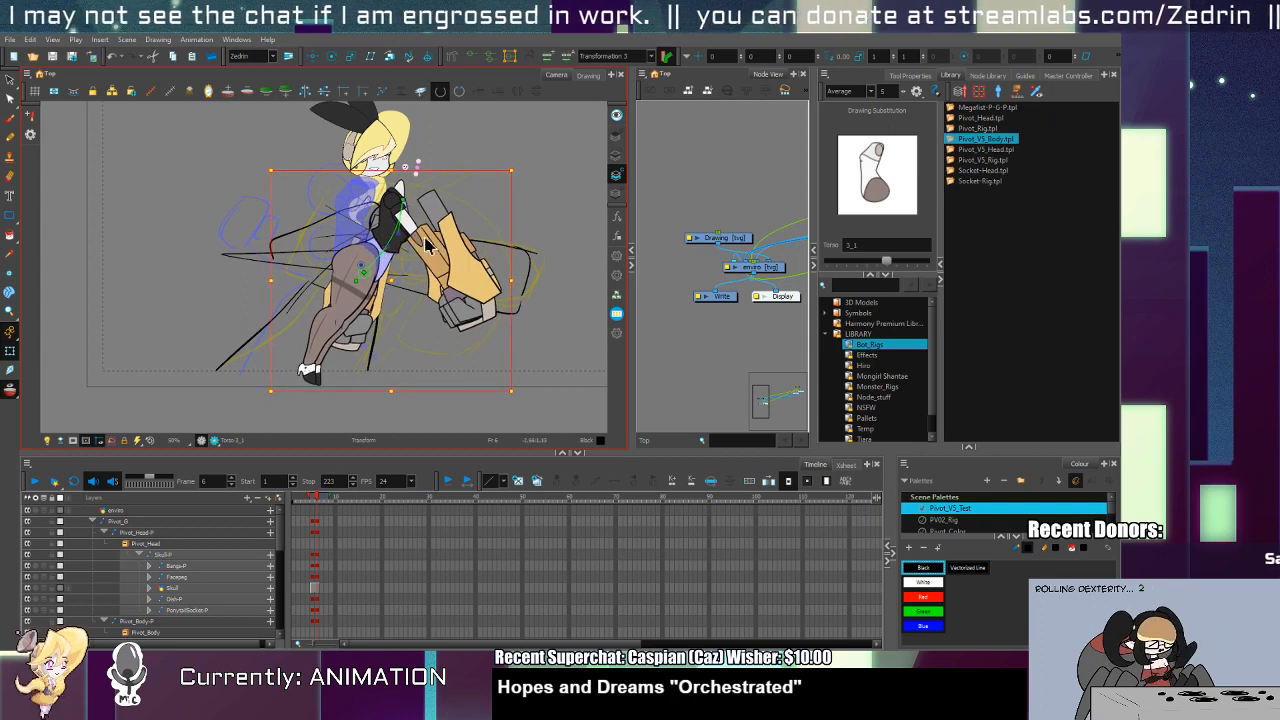
Step: Rotate the neck piece at the torso's collar to follow the forward-leaning body on frame 6
click(378, 243)
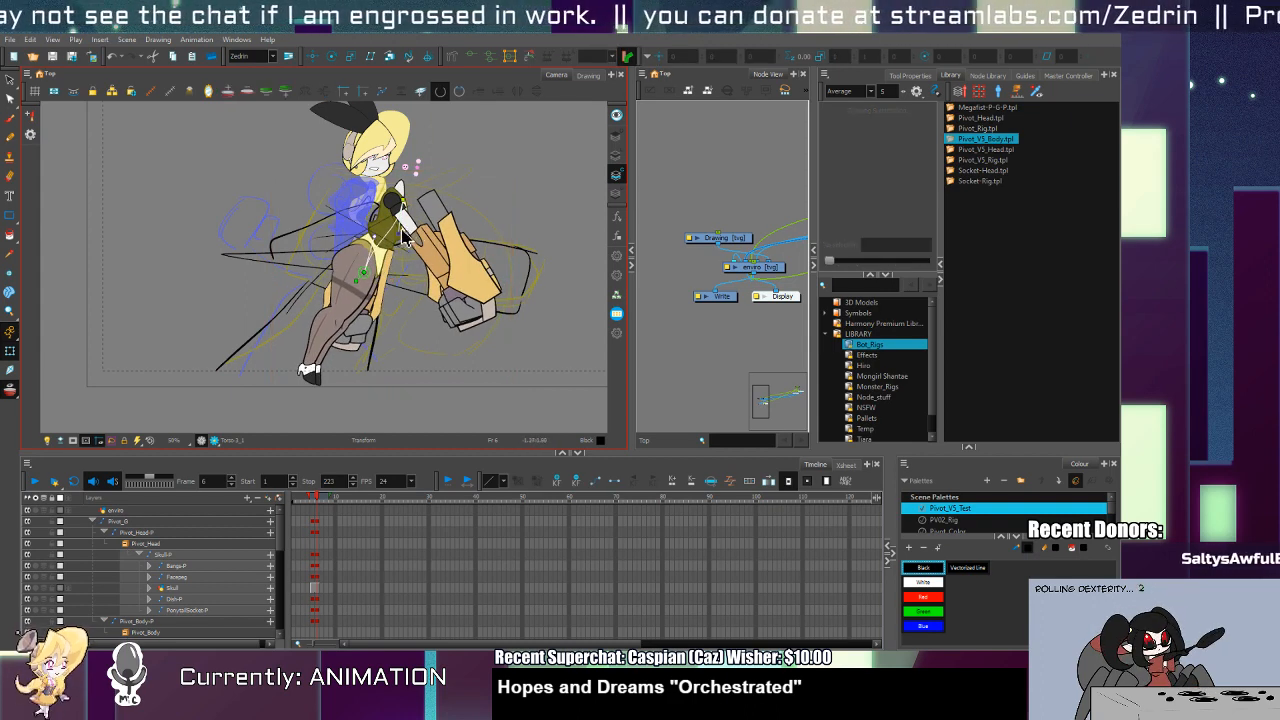
click(417, 181)
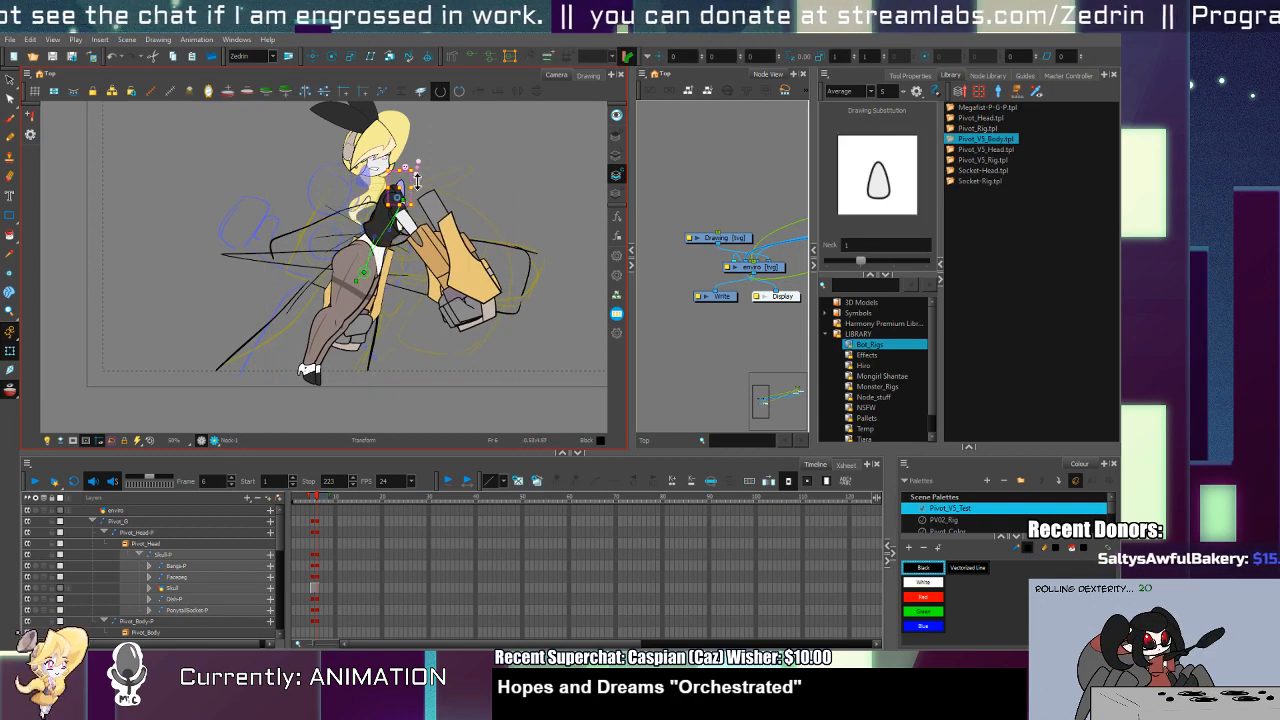
drag(420, 168, 414, 196)
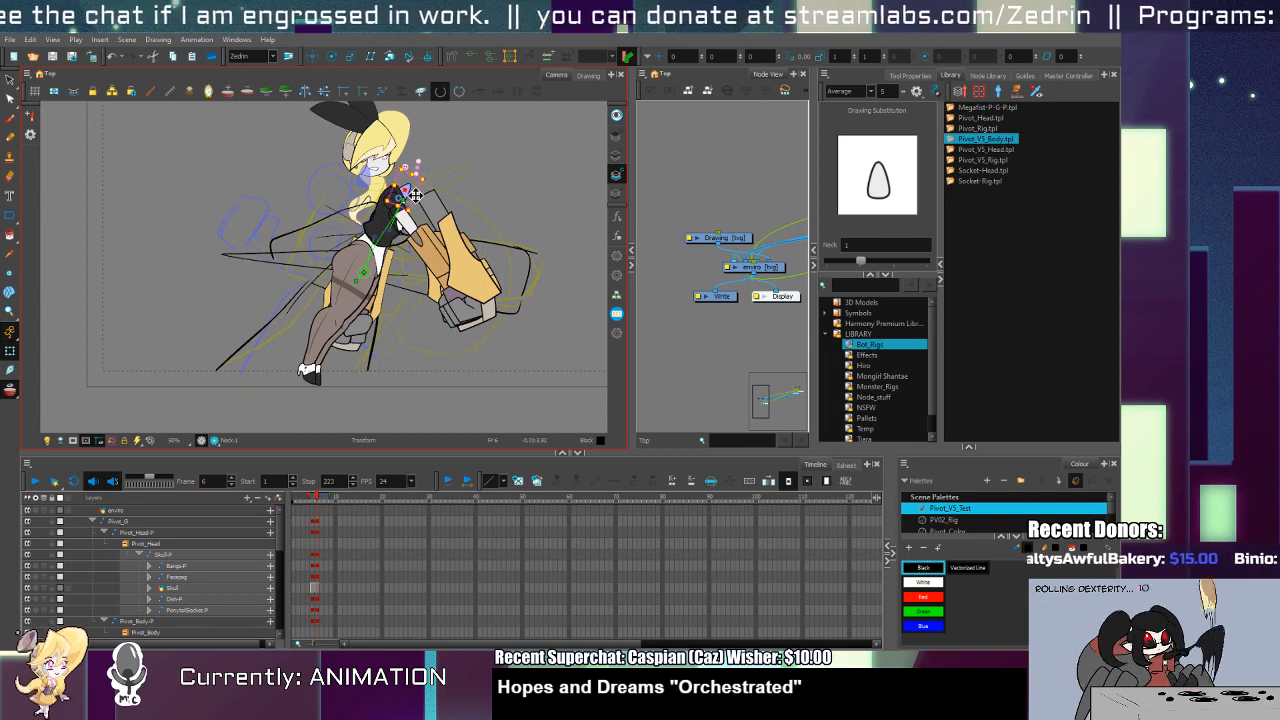
Step: Apply the Megafist-P-G-P template pose to the near-side gauntlet and realign the gauntlet over the forearm
click(446, 256)
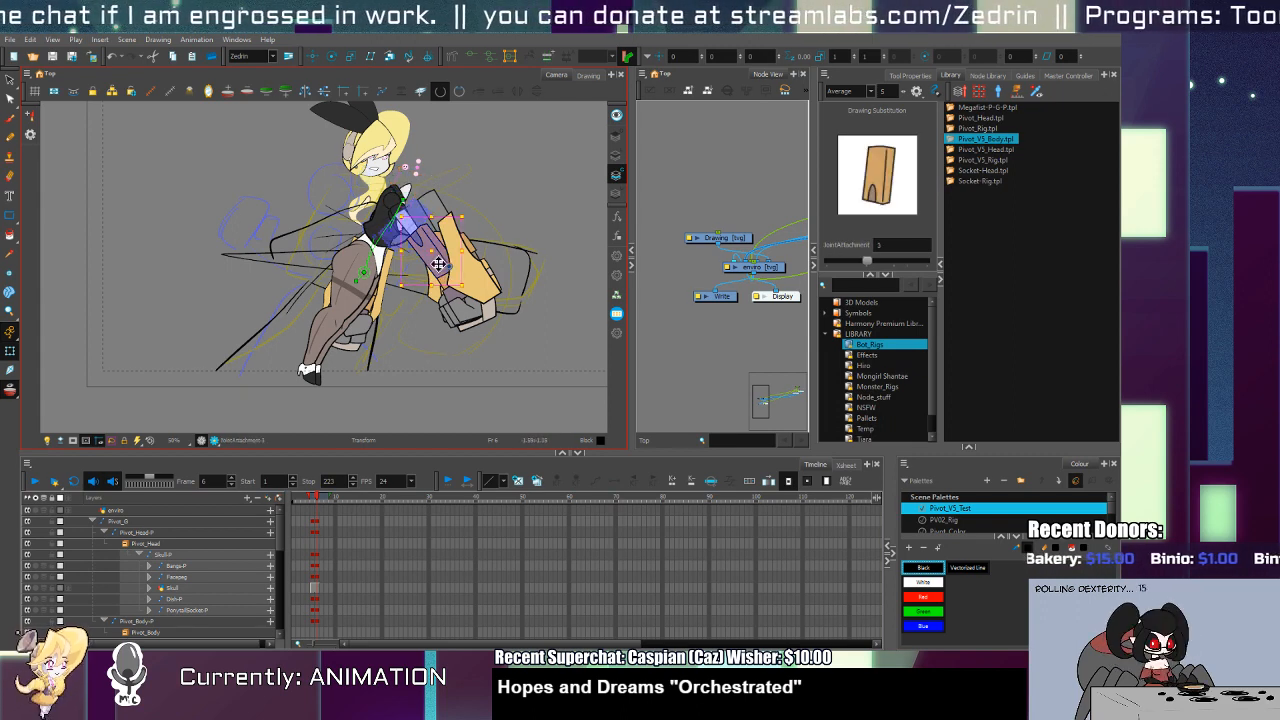
click(984, 107)
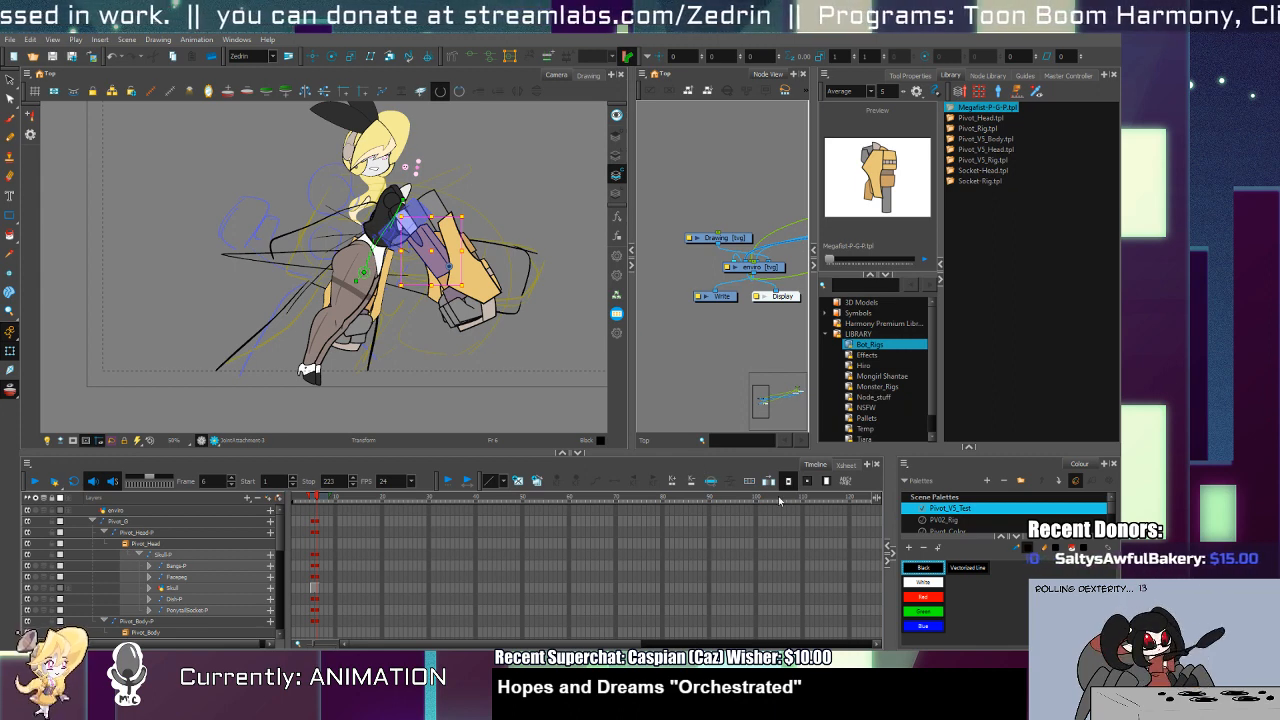
click(499, 324)
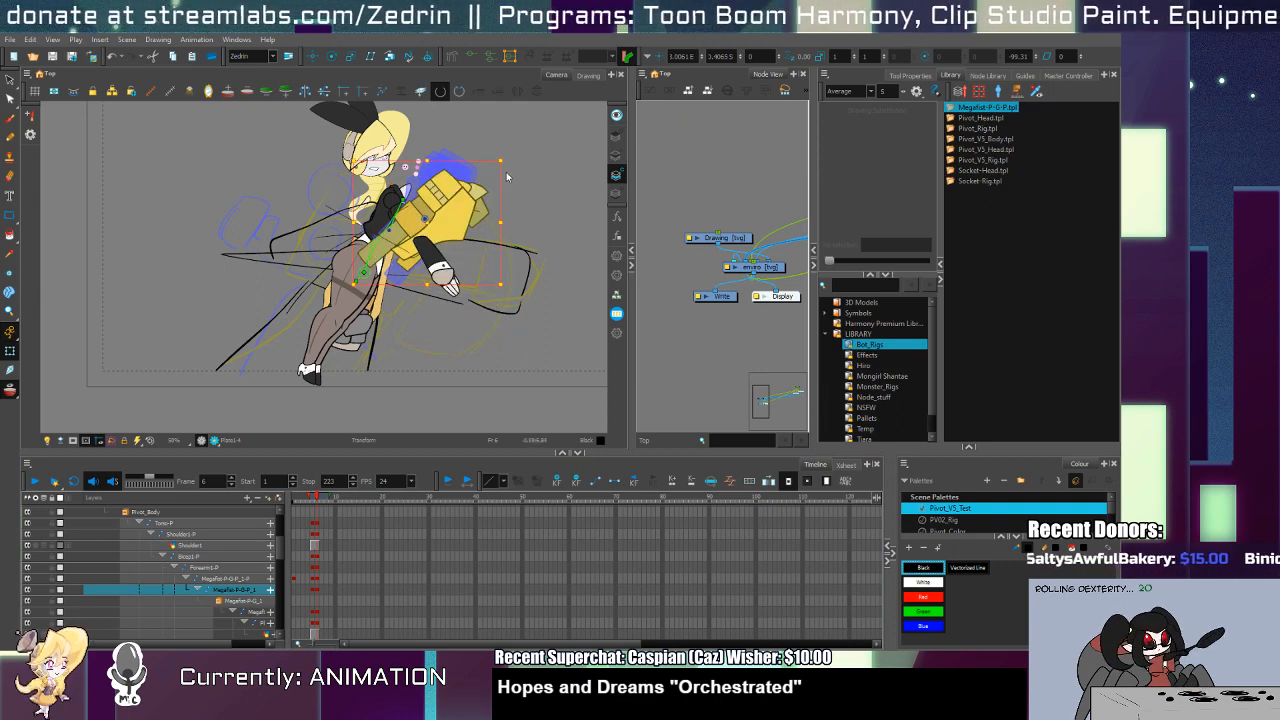
drag(507, 177, 473, 304)
key(ctrl+z)
click(444, 234)
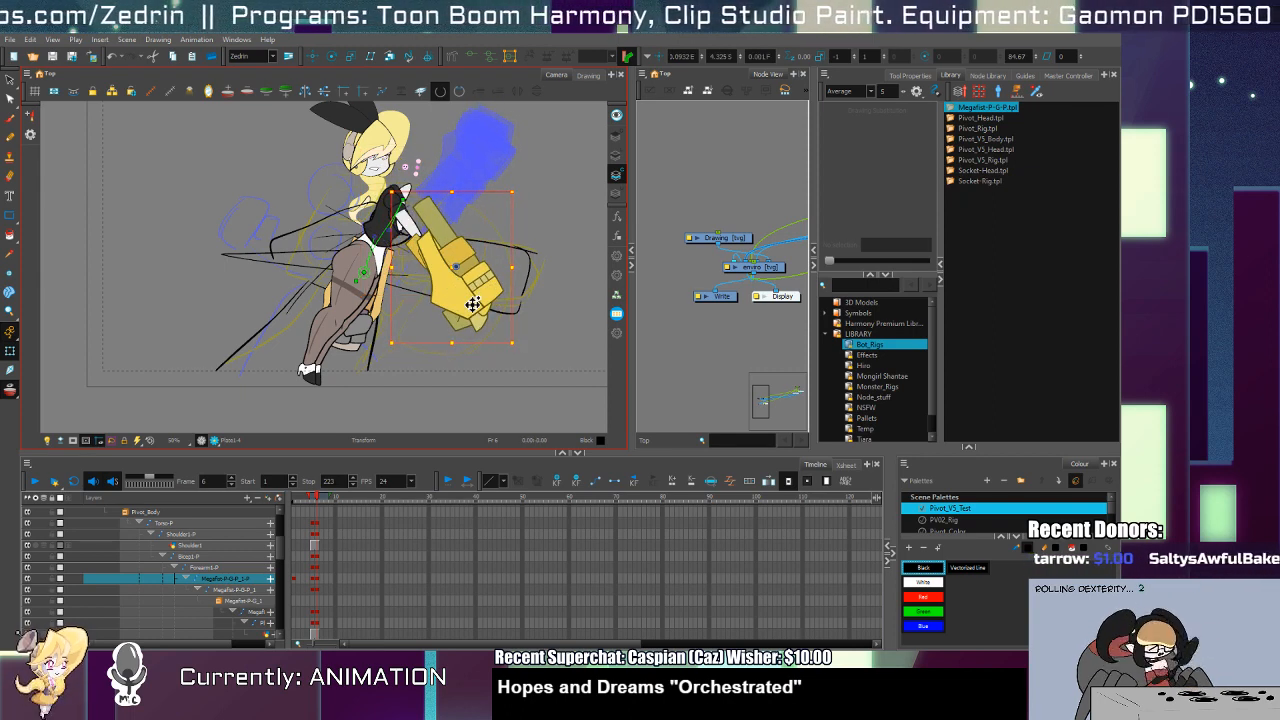
Step: Raise the near-side arm so its gauntlet extends forward, and lean the torso farther over the rough sketch
click(410, 228)
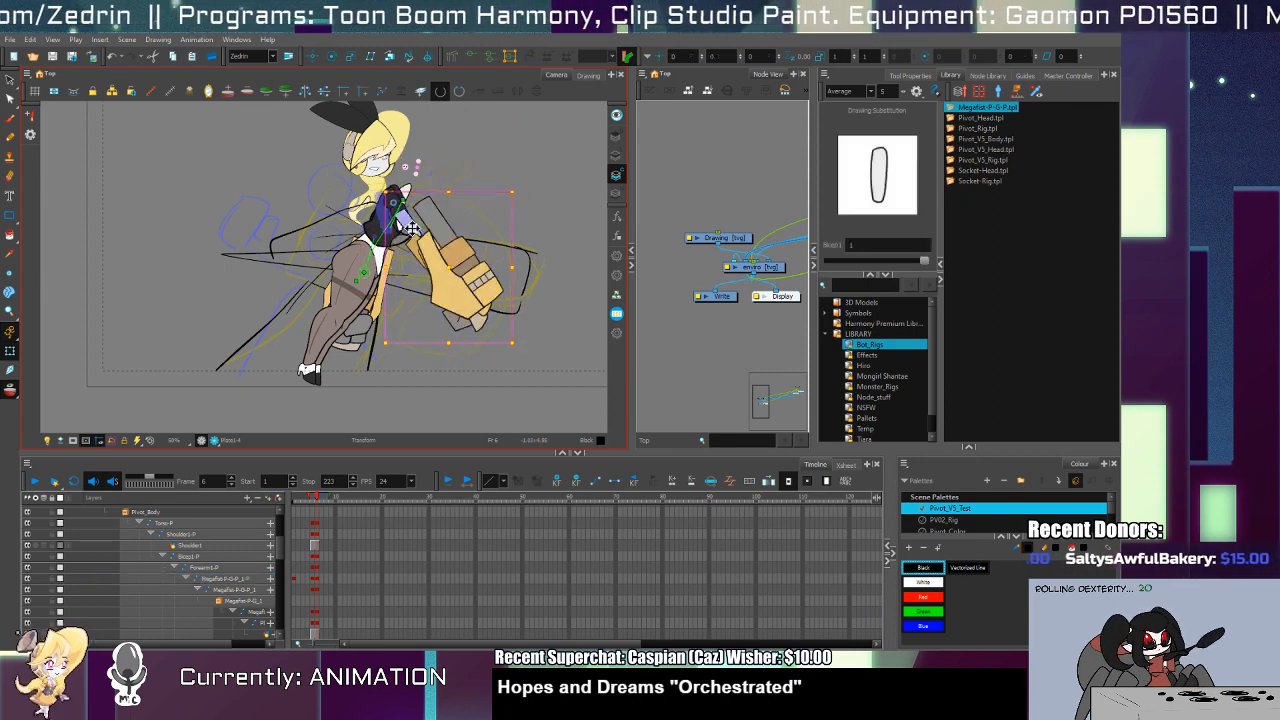
mouse_move(524, 352)
mouse_down()
mouse_move(552, 298)
mouse_move(533, 222)
mouse_up()
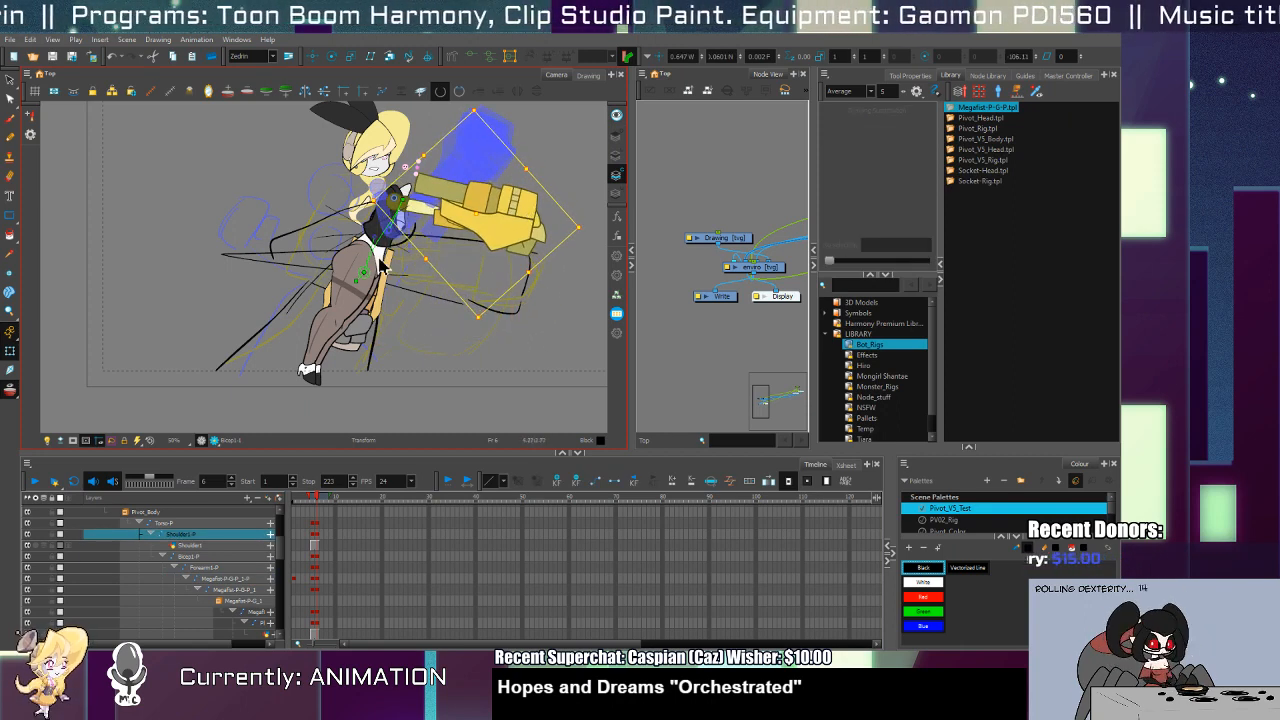
click(549, 284)
drag(566, 181, 580, 225)
drag(380, 266, 340, 278)
Step: Swing the rear leg backward at the hip to separate it from the other leg
click(321, 322)
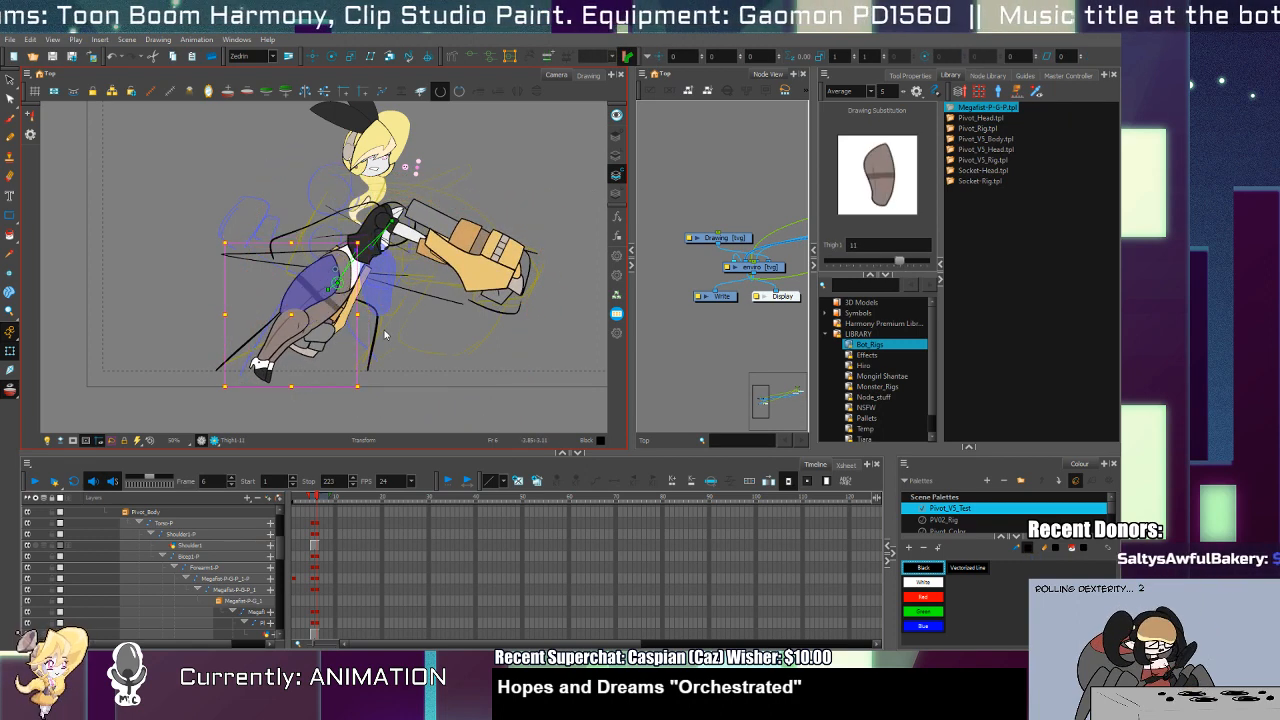
click(297, 360)
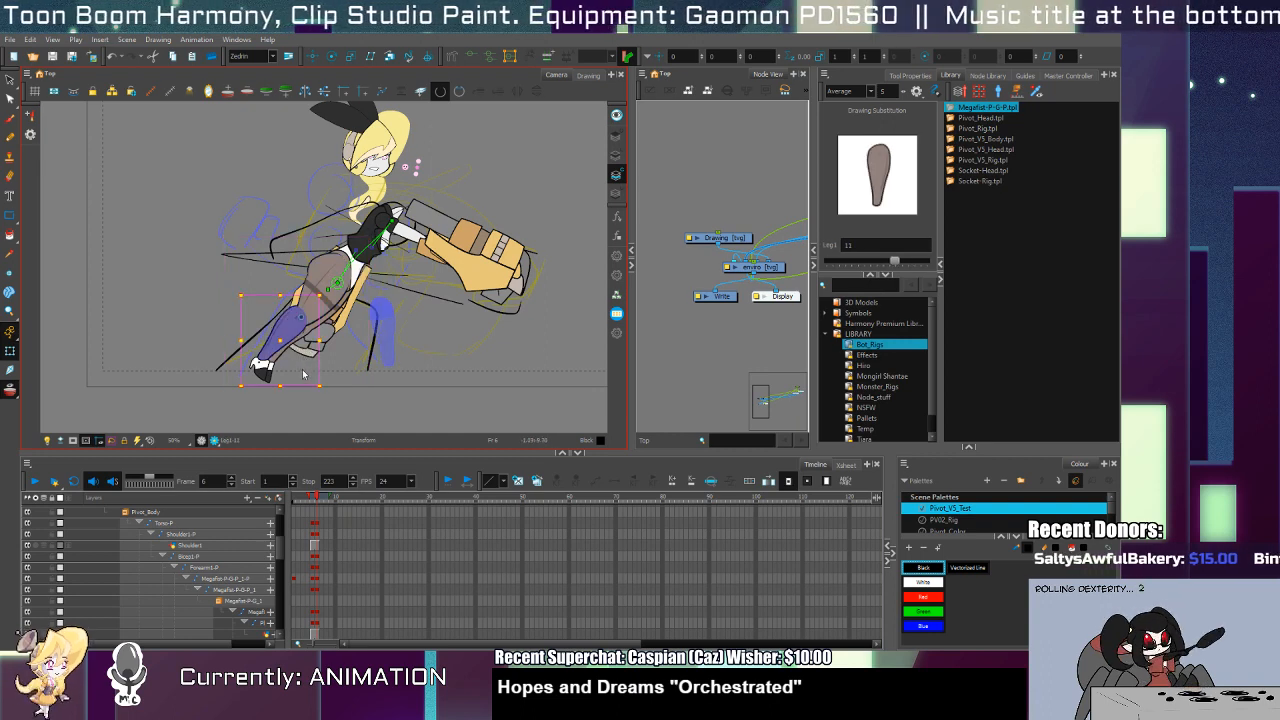
click(274, 374)
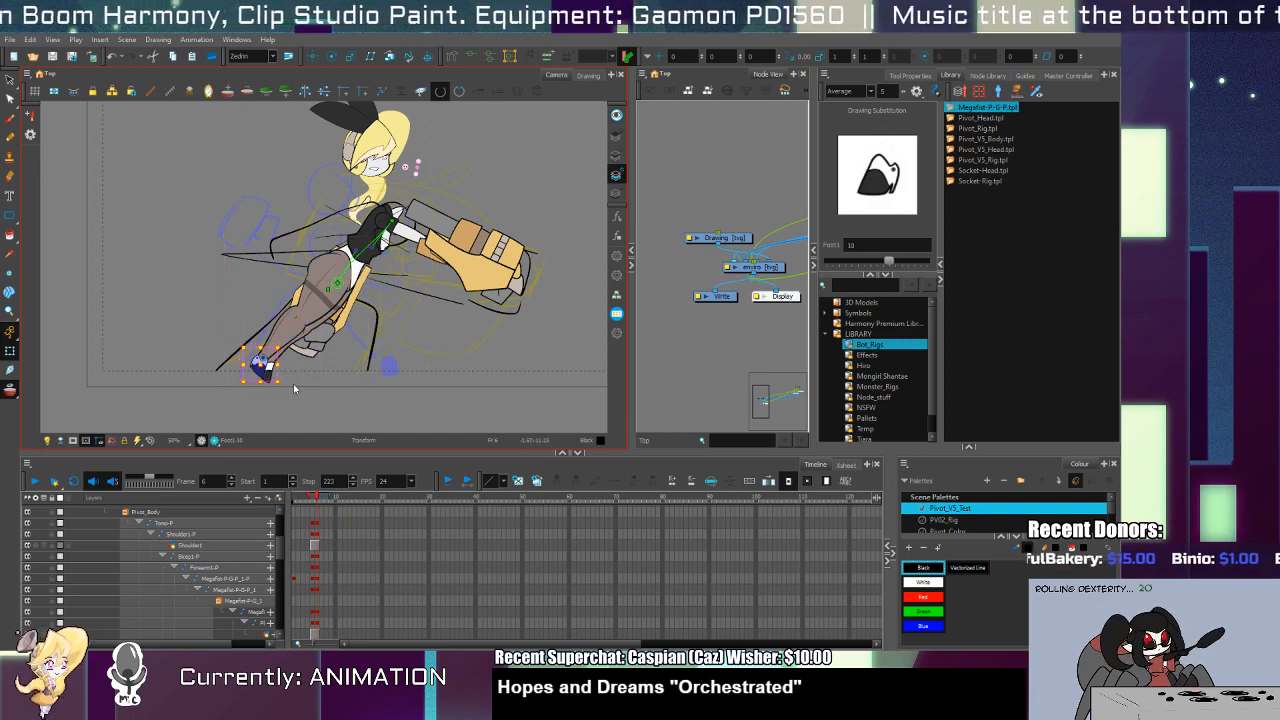
click(320, 318)
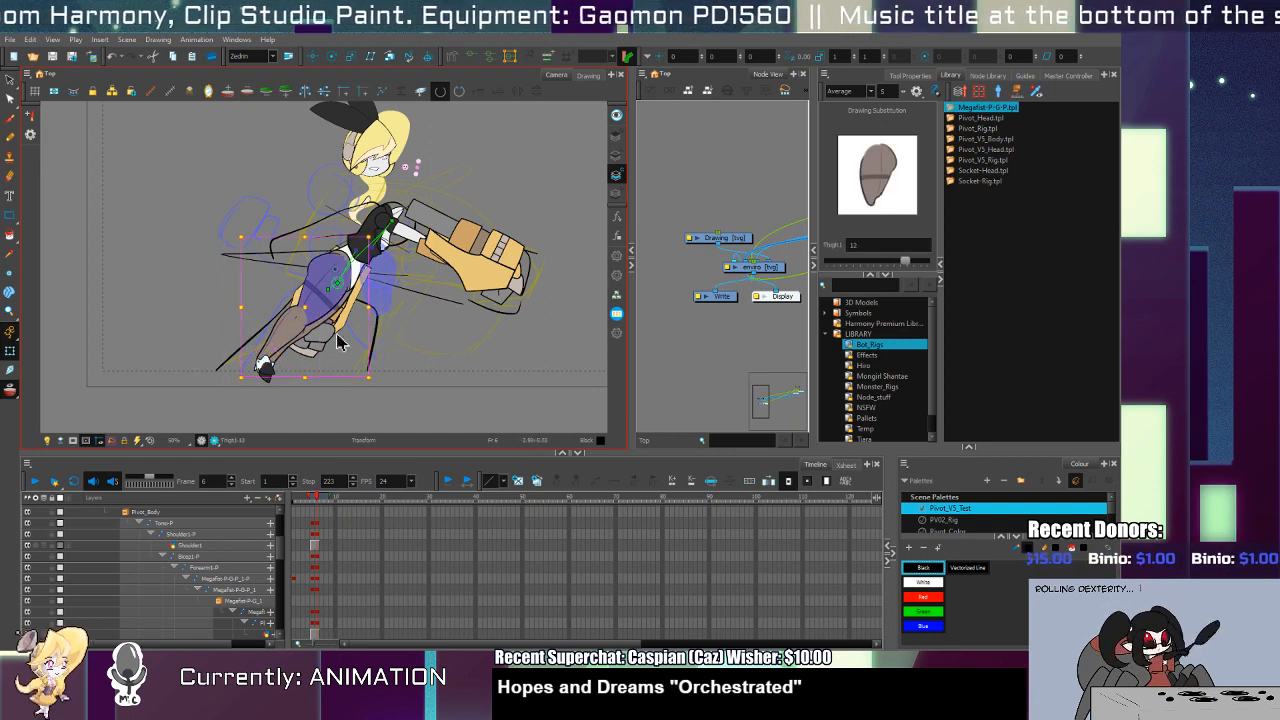
drag(372, 376, 336, 338)
Step: Align the rear thigh and lower leg with the sketched back leg and switch the foot to drawing 9
click(284, 330)
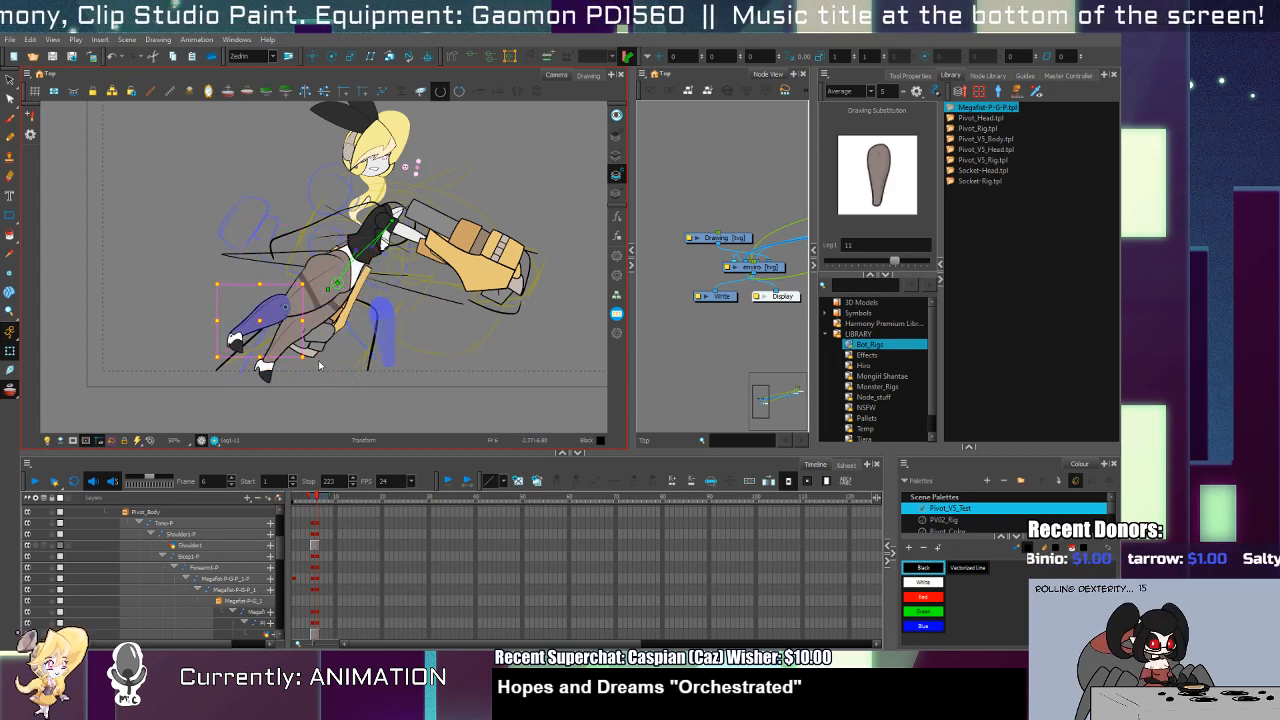
click(318, 299)
mouse_move(362, 366)
mouse_down()
mouse_move(373, 342)
mouse_move(307, 321)
mouse_move(320, 312)
mouse_up()
key([)
click(292, 340)
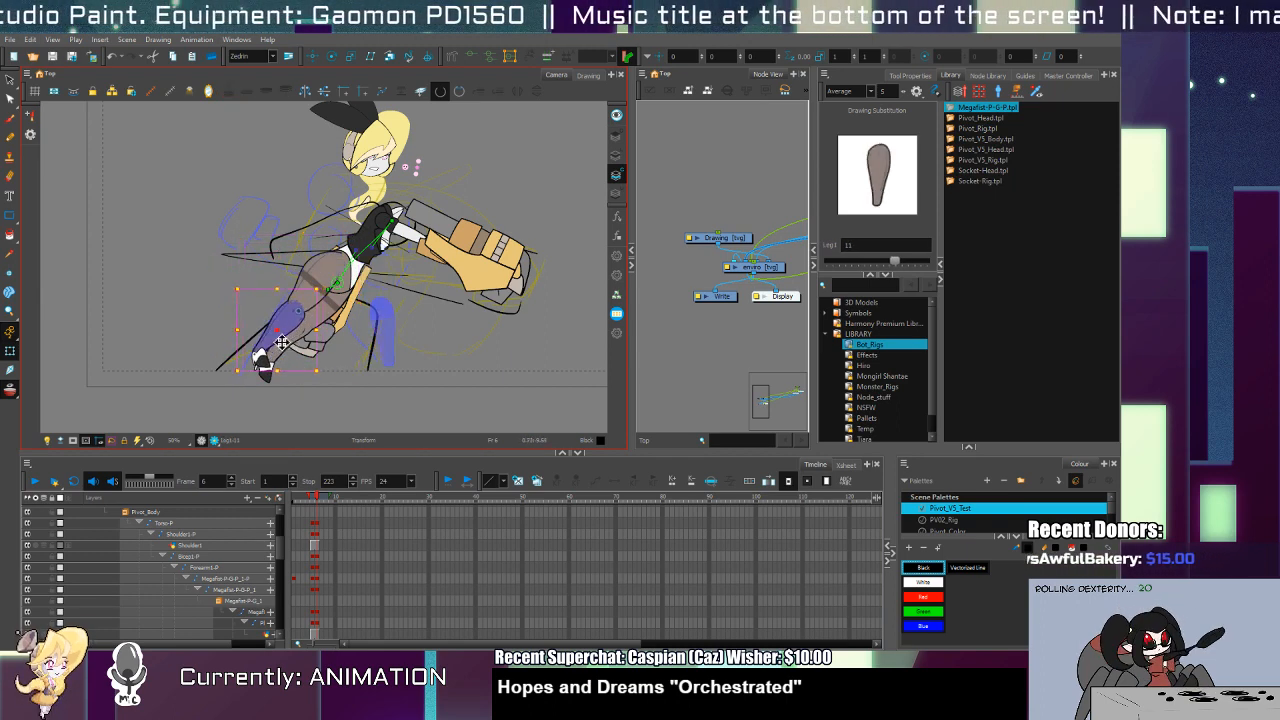
click(262, 358)
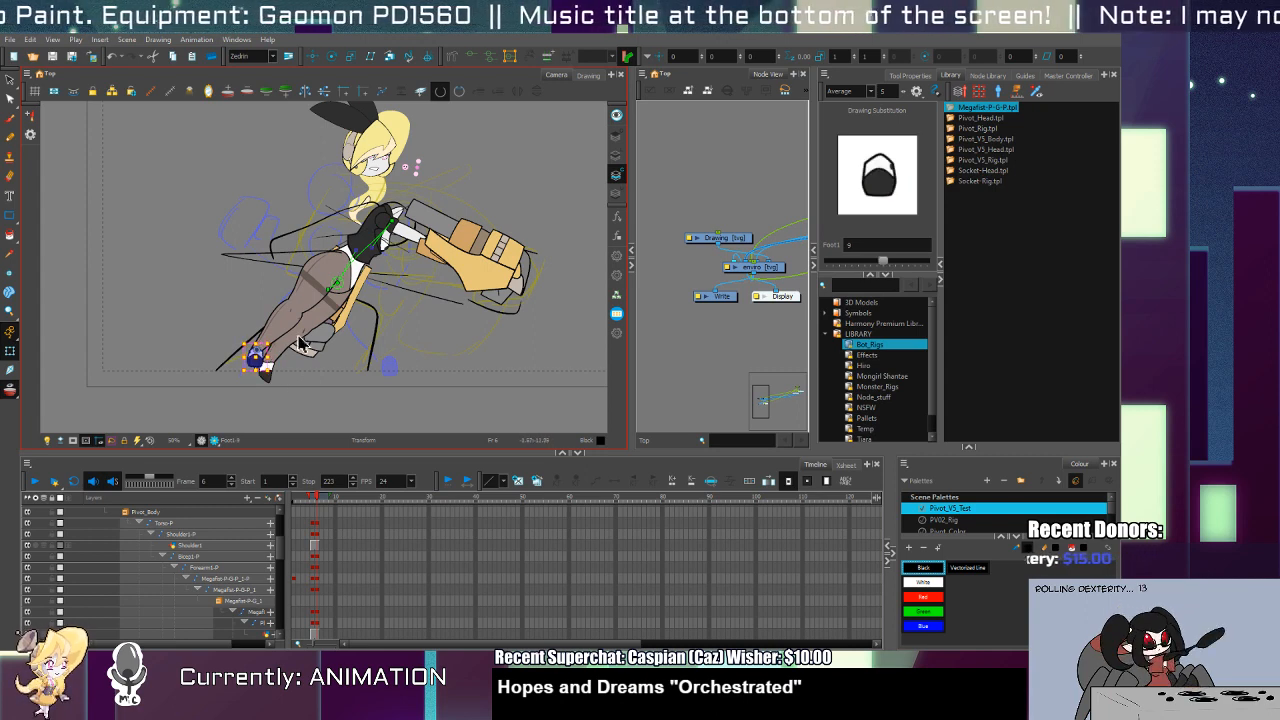
Step: Swing the other leg forward into a wide stance, adjust the rear thigh, and rotate the front foot to the ground
click(357, 345)
drag(400, 383, 392, 285)
click(351, 287)
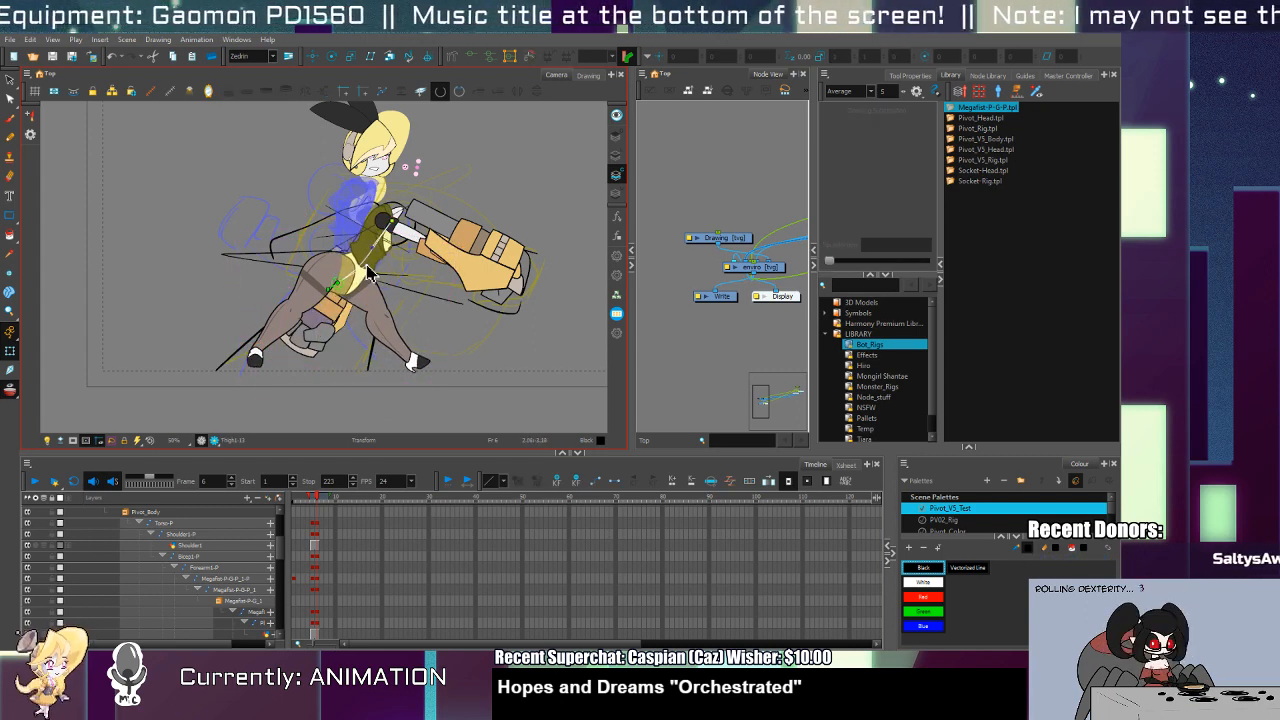
drag(313, 297, 322, 306)
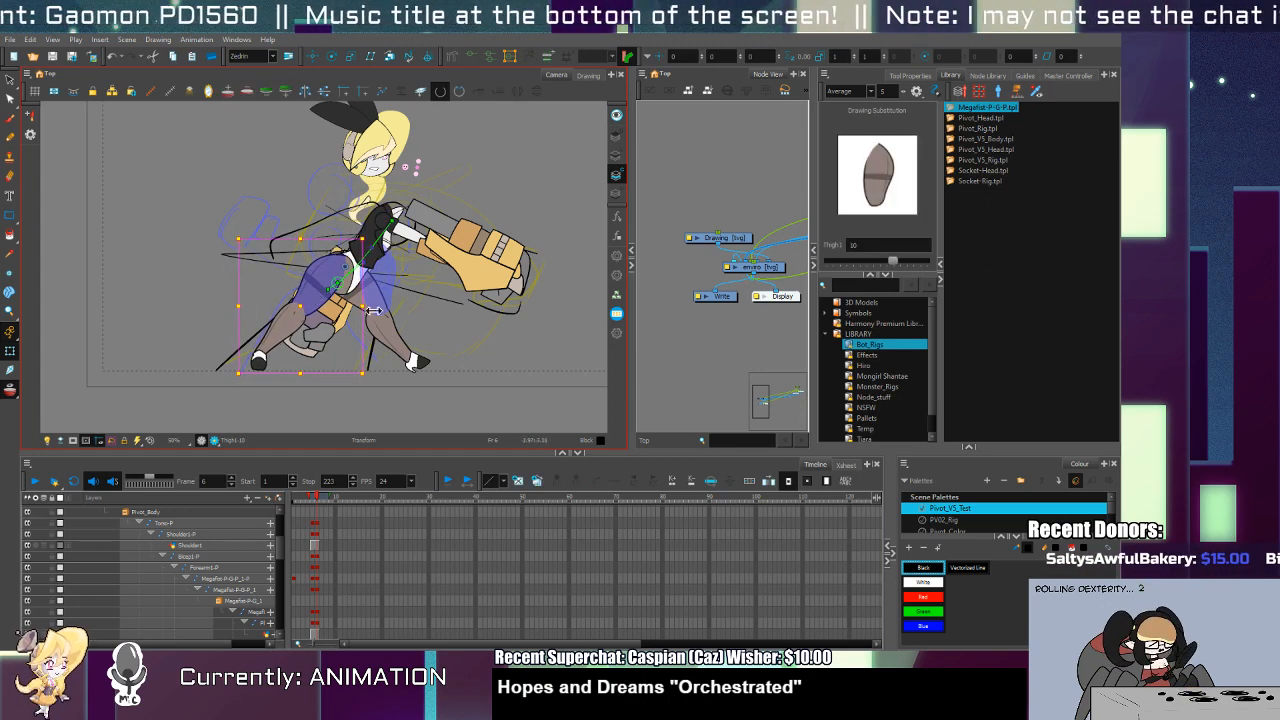
click(415, 368)
mouse_move(442, 388)
mouse_down()
mouse_move(425, 413)
mouse_move(420, 386)
mouse_up()
click(414, 370)
Step: Rotate the torso and its attached limbs slightly counter-clockwise over the rough sketch
click(362, 287)
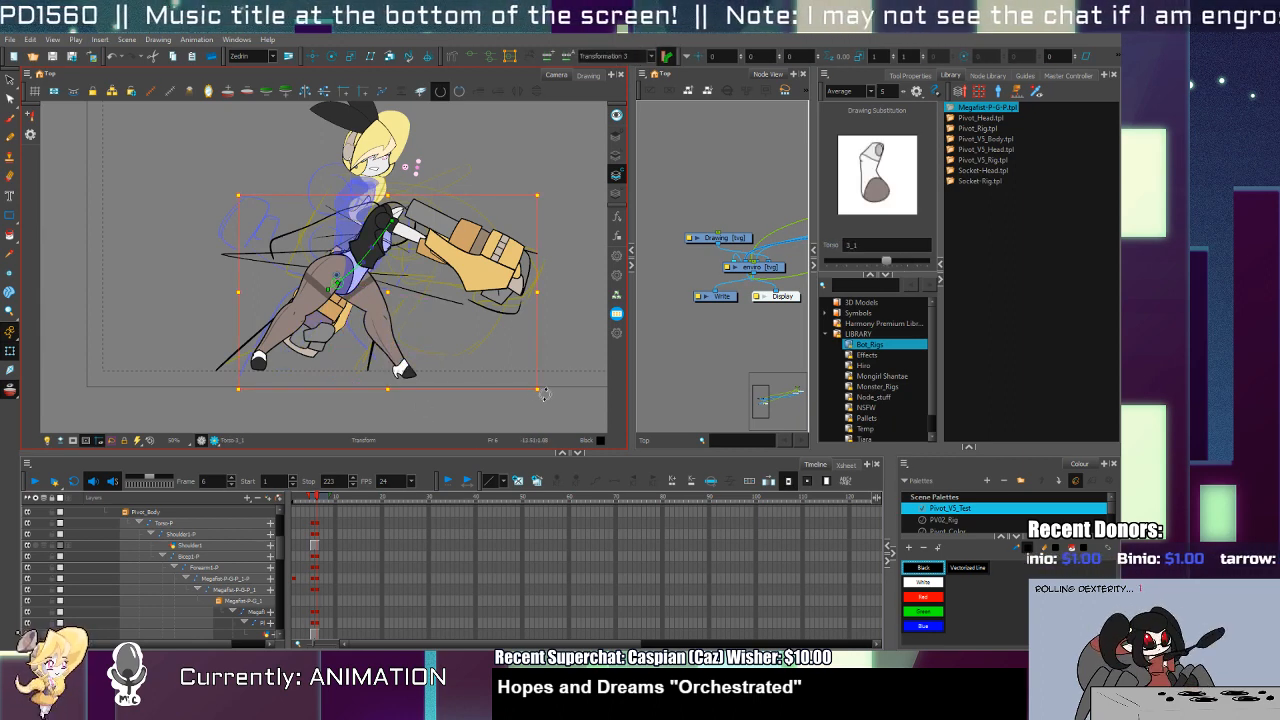
drag(544, 394, 545, 379)
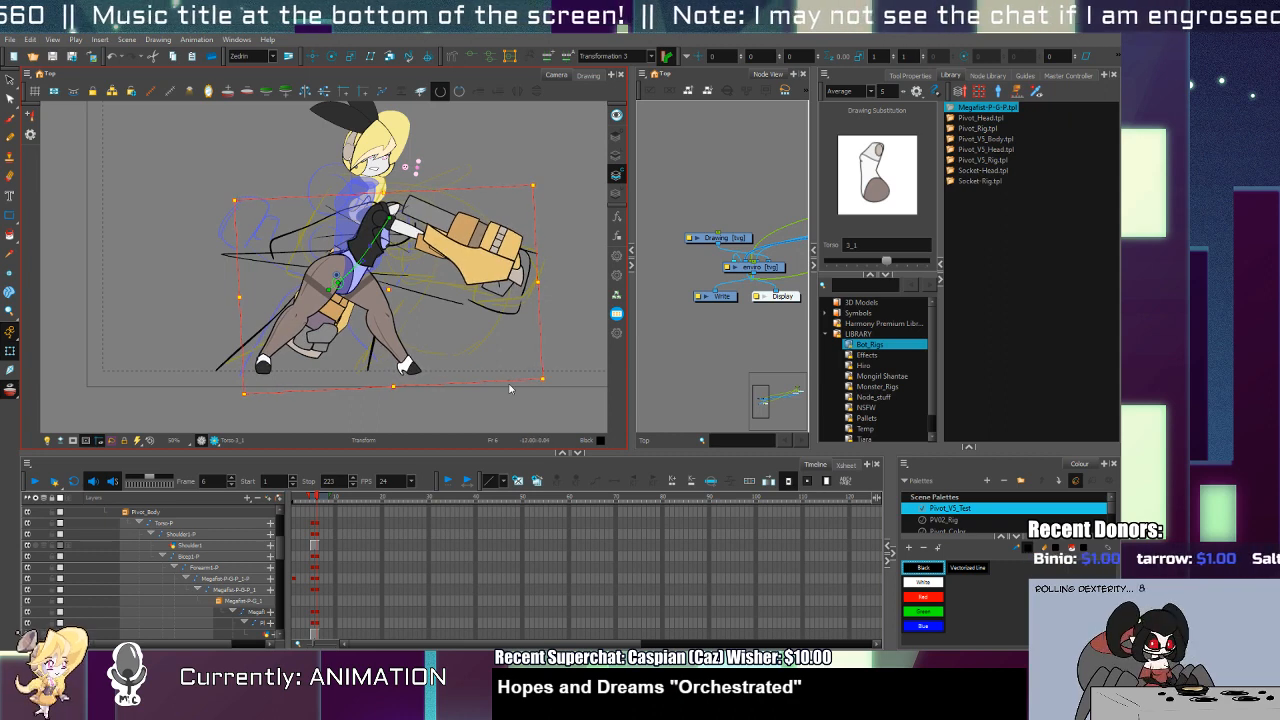
click(330, 322)
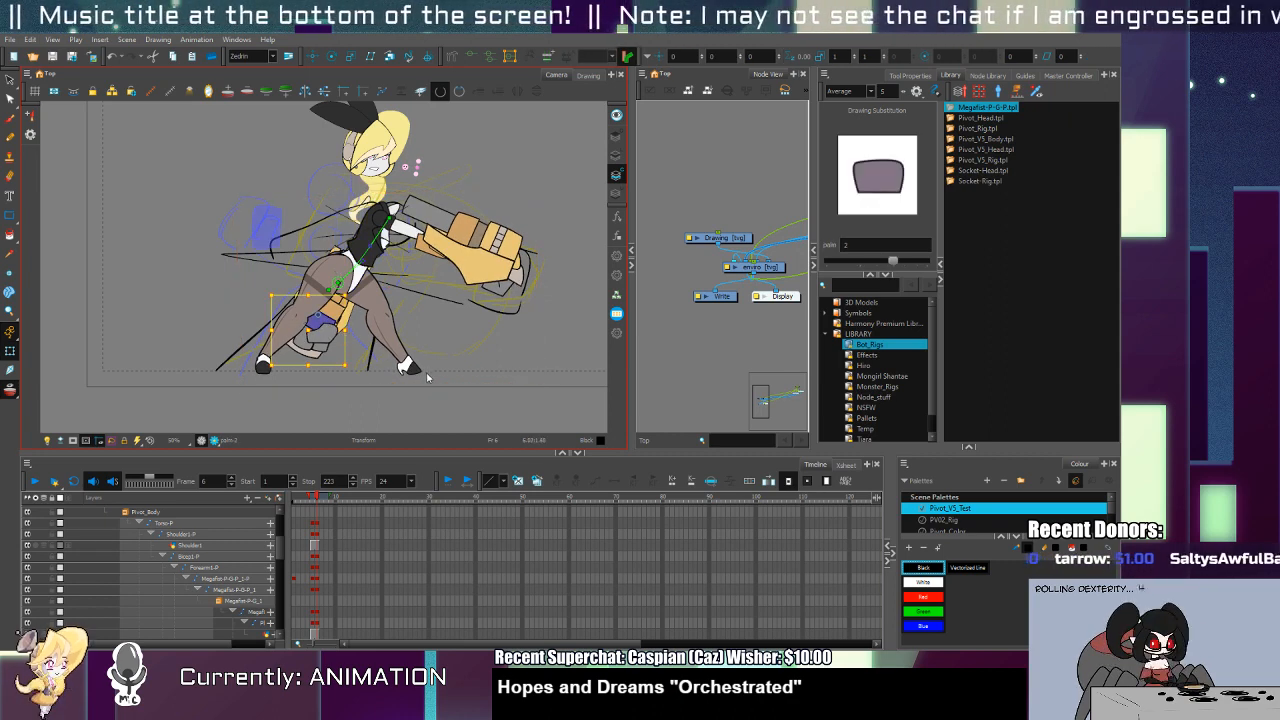
Step: Nudge the near-side shoulder into place and rotate the forearm slightly upward with its gauntlet
click(388, 218)
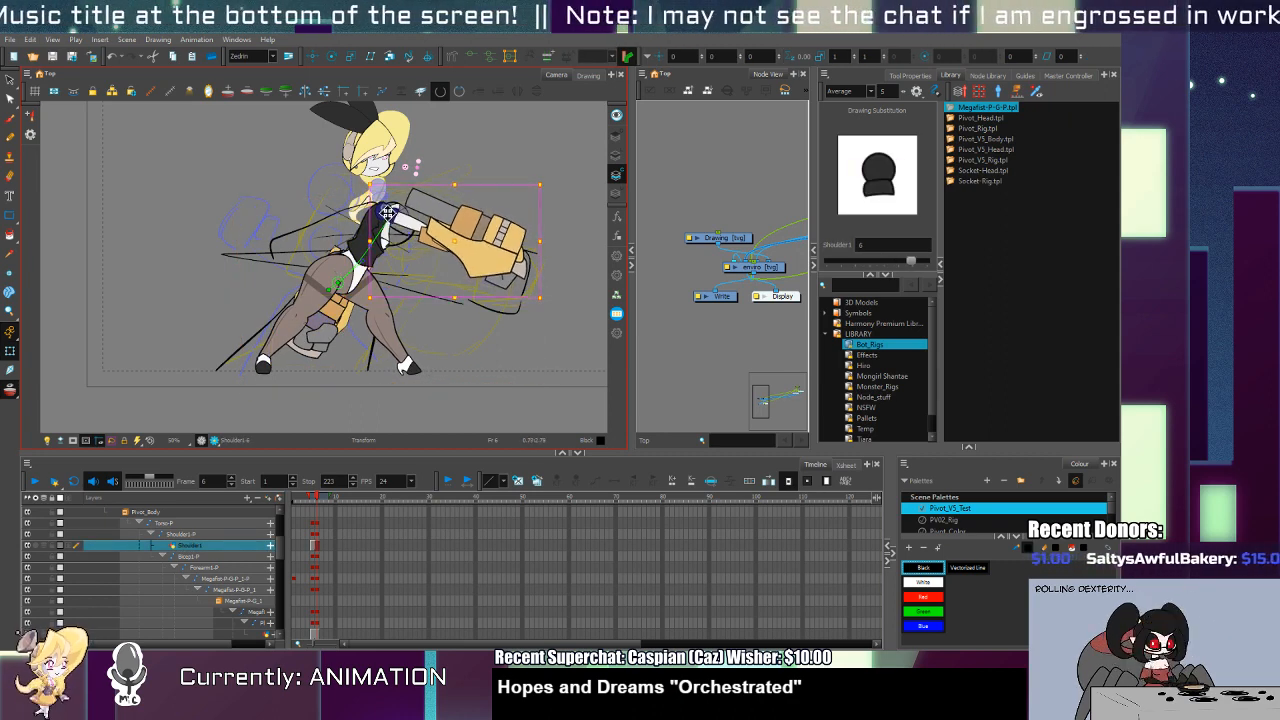
drag(388, 213, 462, 257)
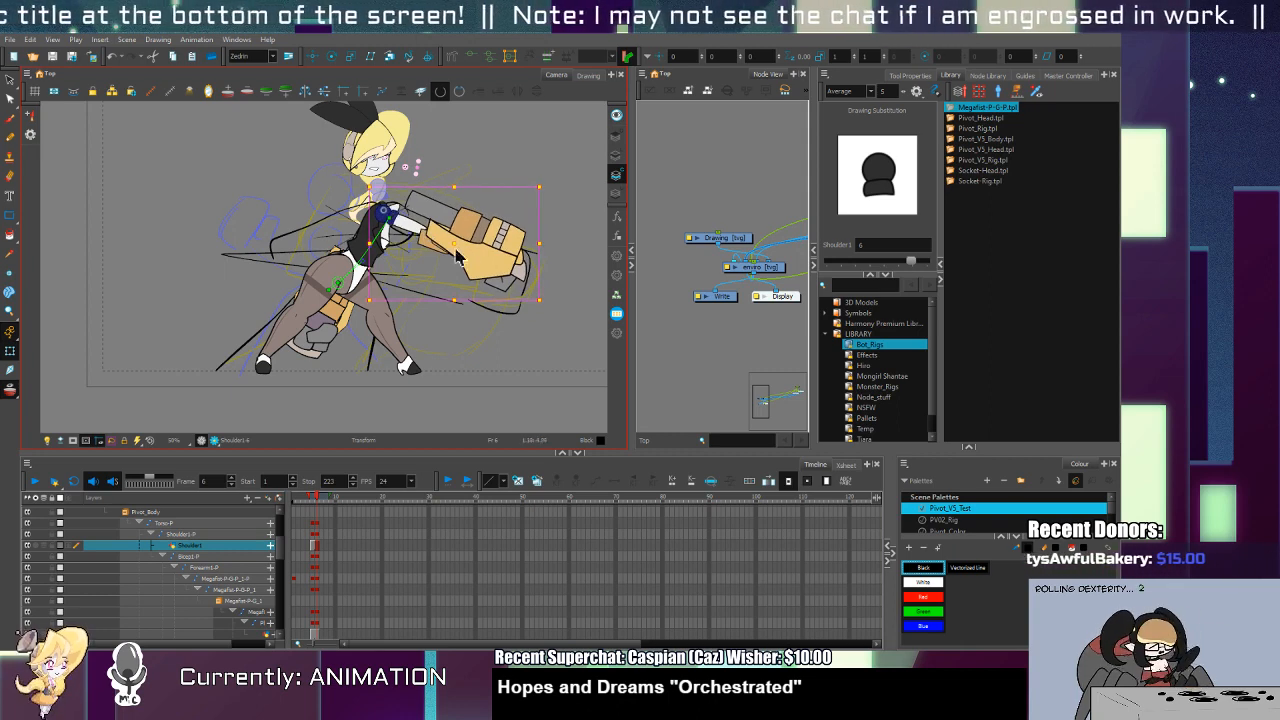
click(456, 257)
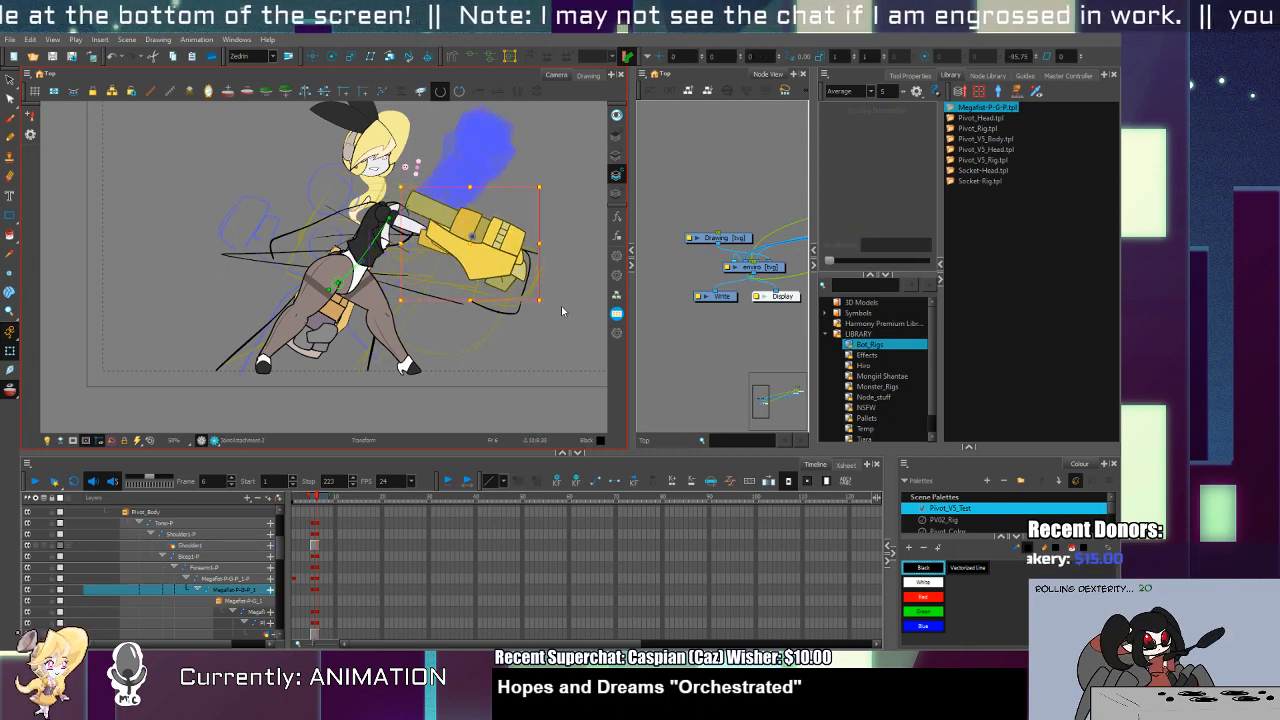
key(b)
drag(557, 299, 538, 295)
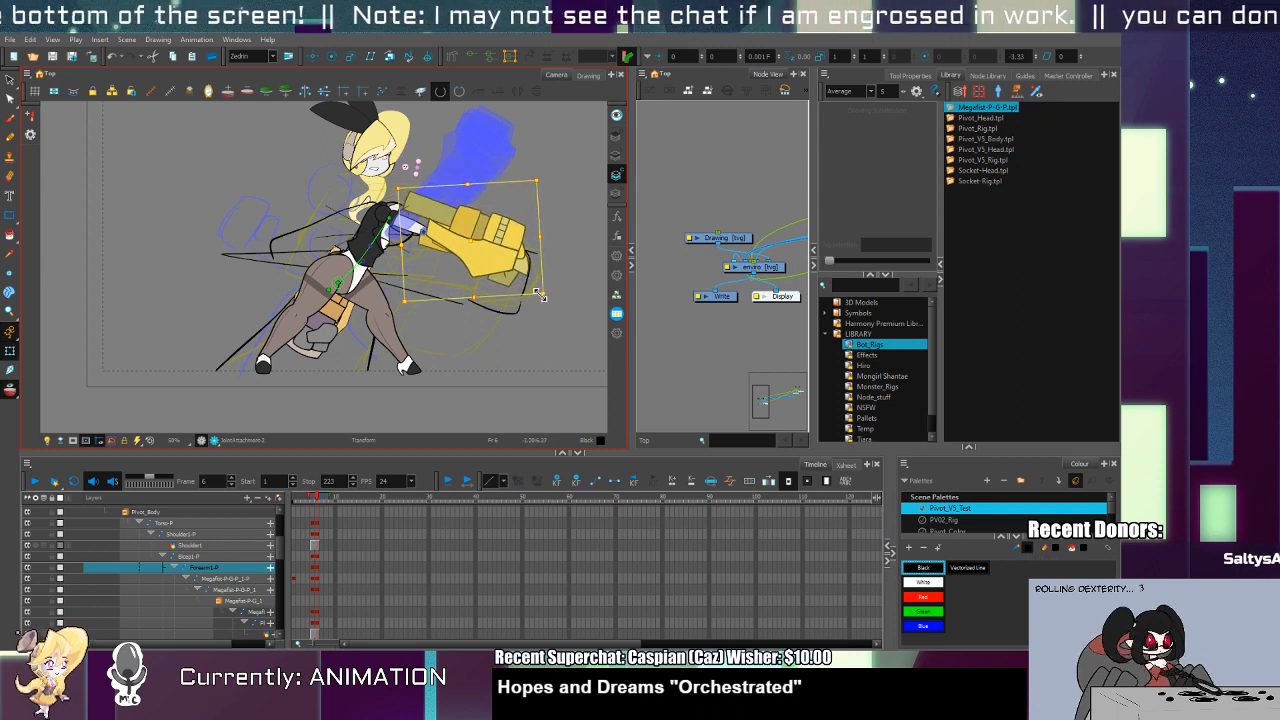
Step: Locate the far-side gauntlet under Forearm1-P_1 and change its Megafist-P-G-P pose so it sits raised behind the torso
click(416, 179)
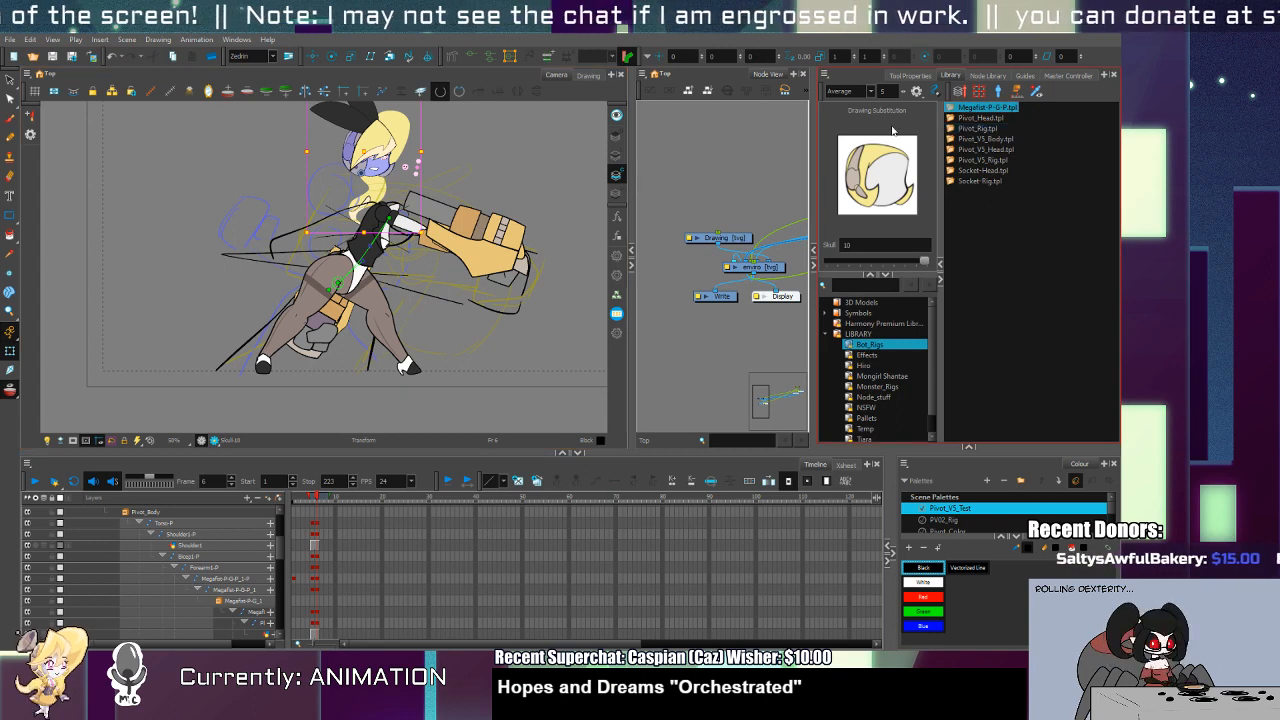
click(341, 319)
key(b)
key(b)
key(b)
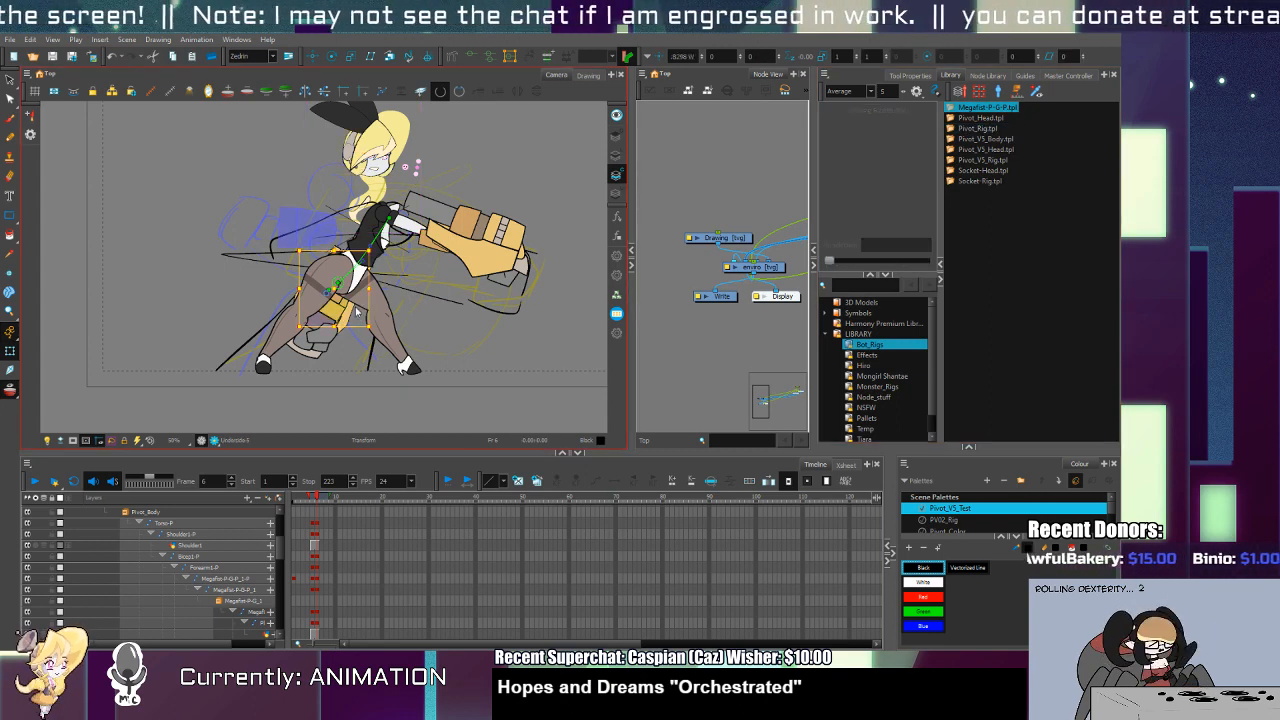
key(b)
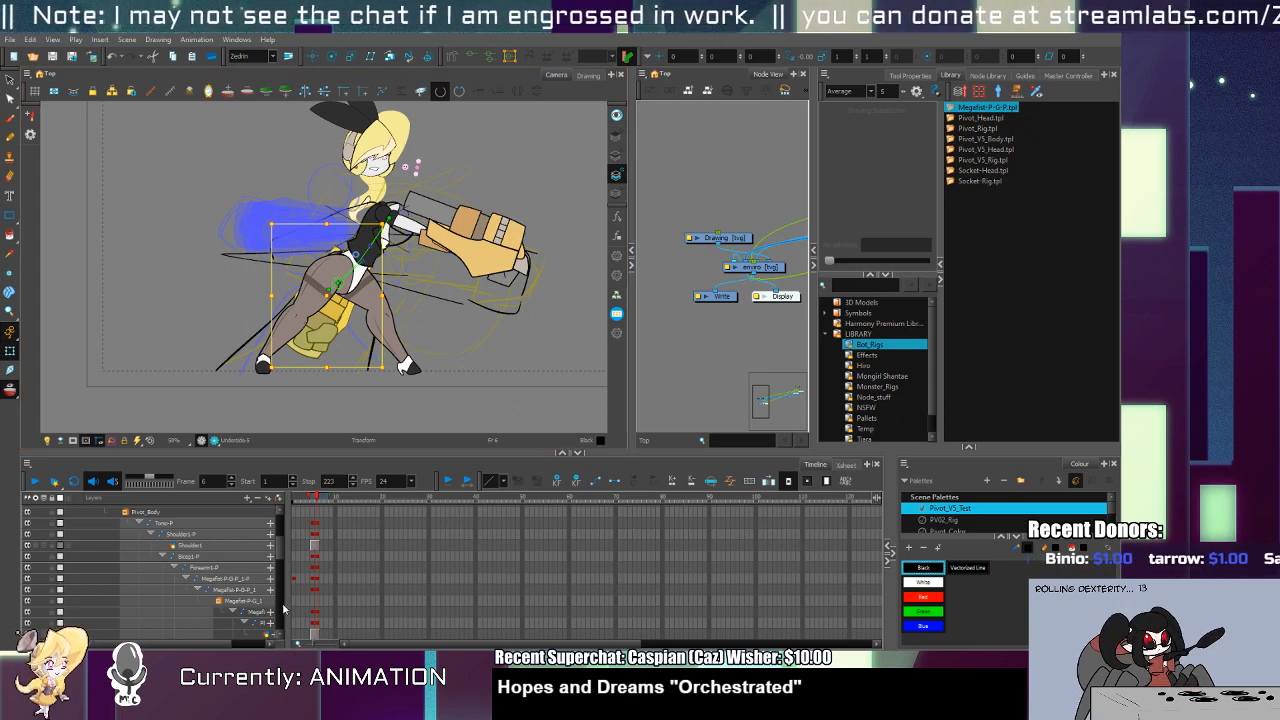
scroll(279, 563, down, 5)
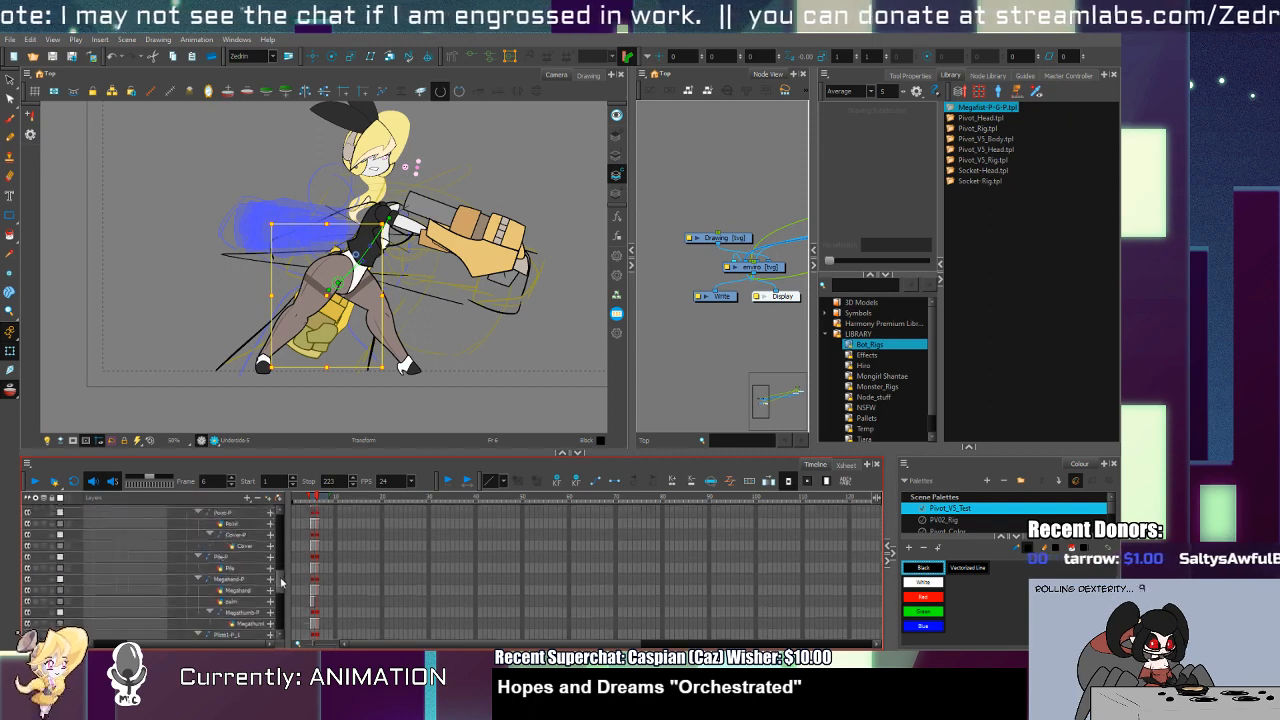
scroll(236, 601, down, 3)
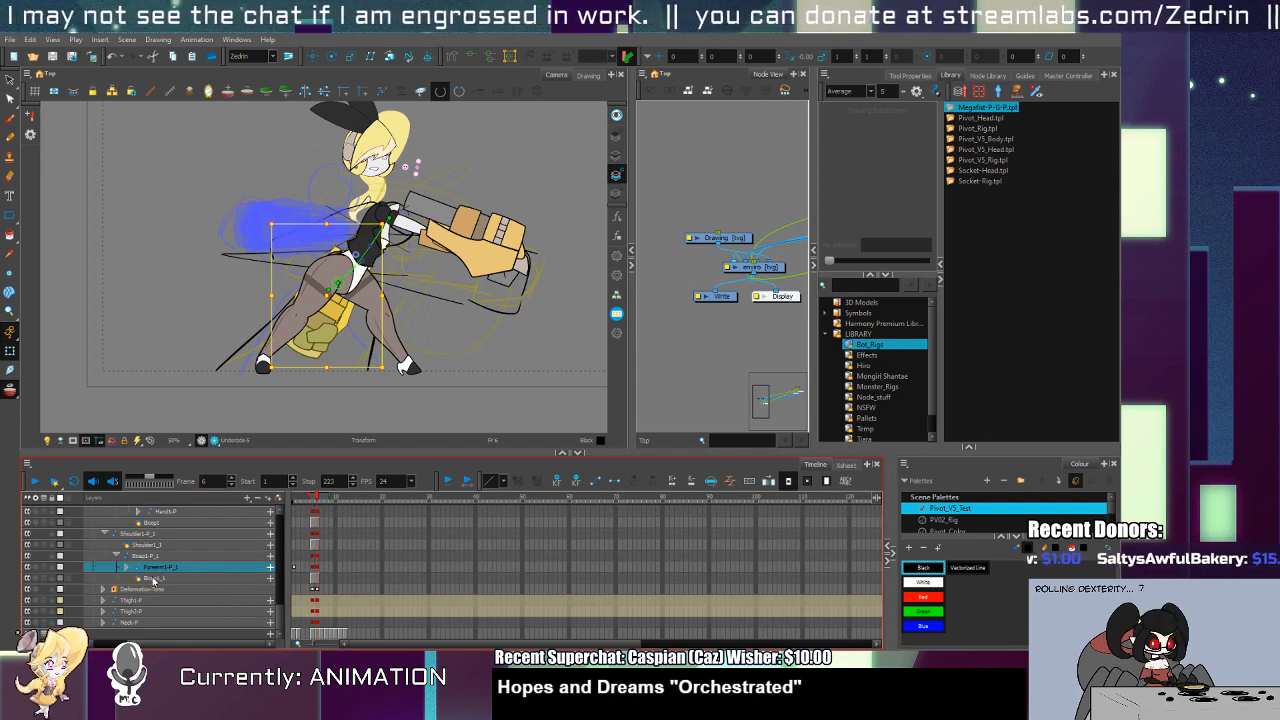
click(128, 568)
click(190, 578)
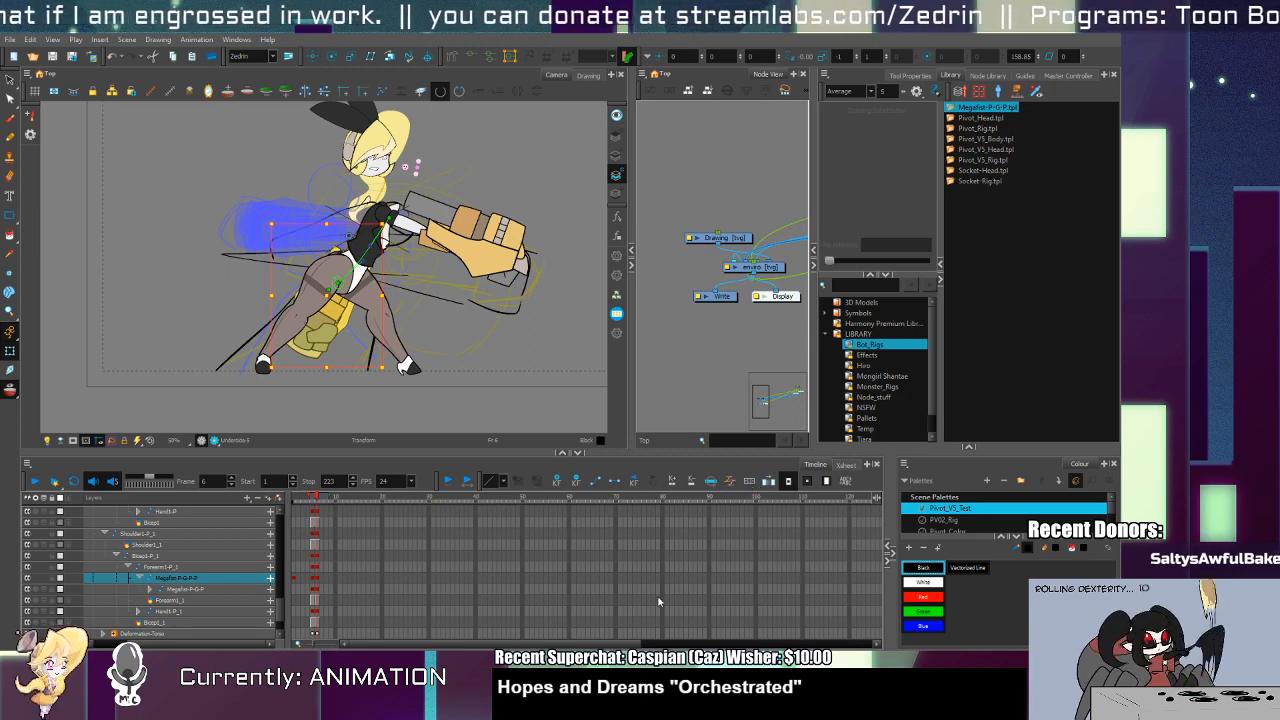
click(211, 588)
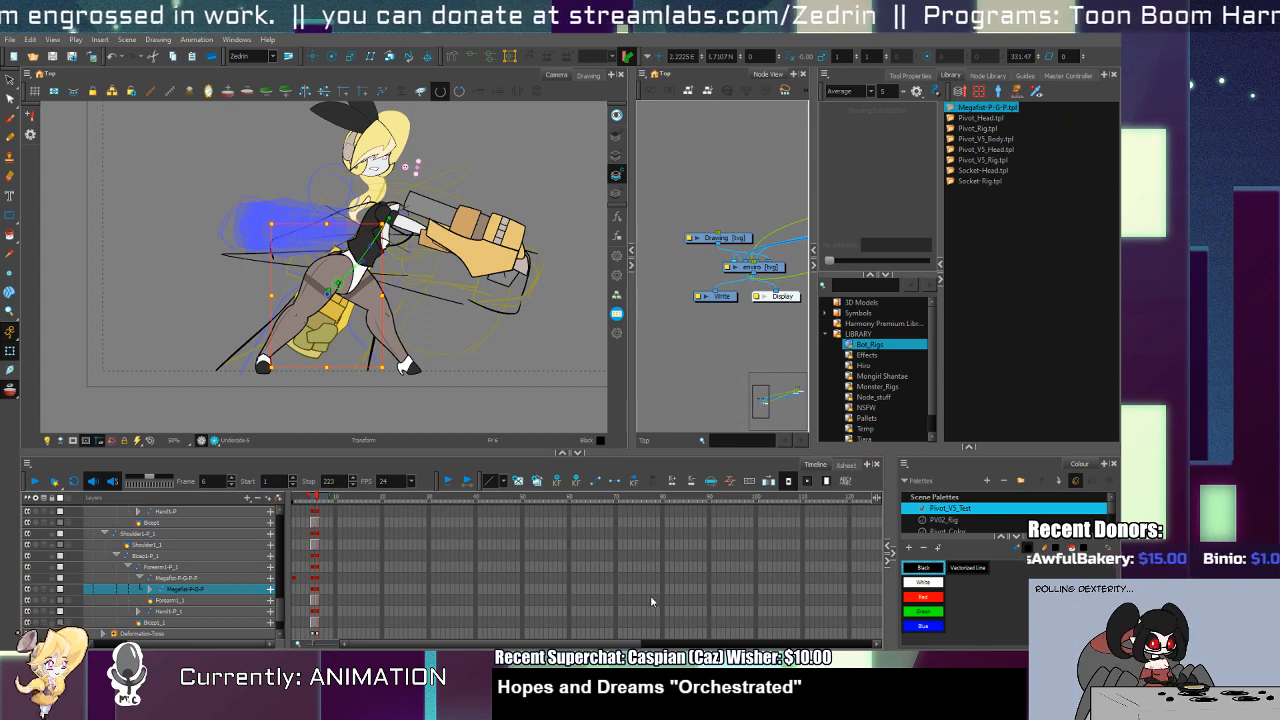
key(ctrl+z)
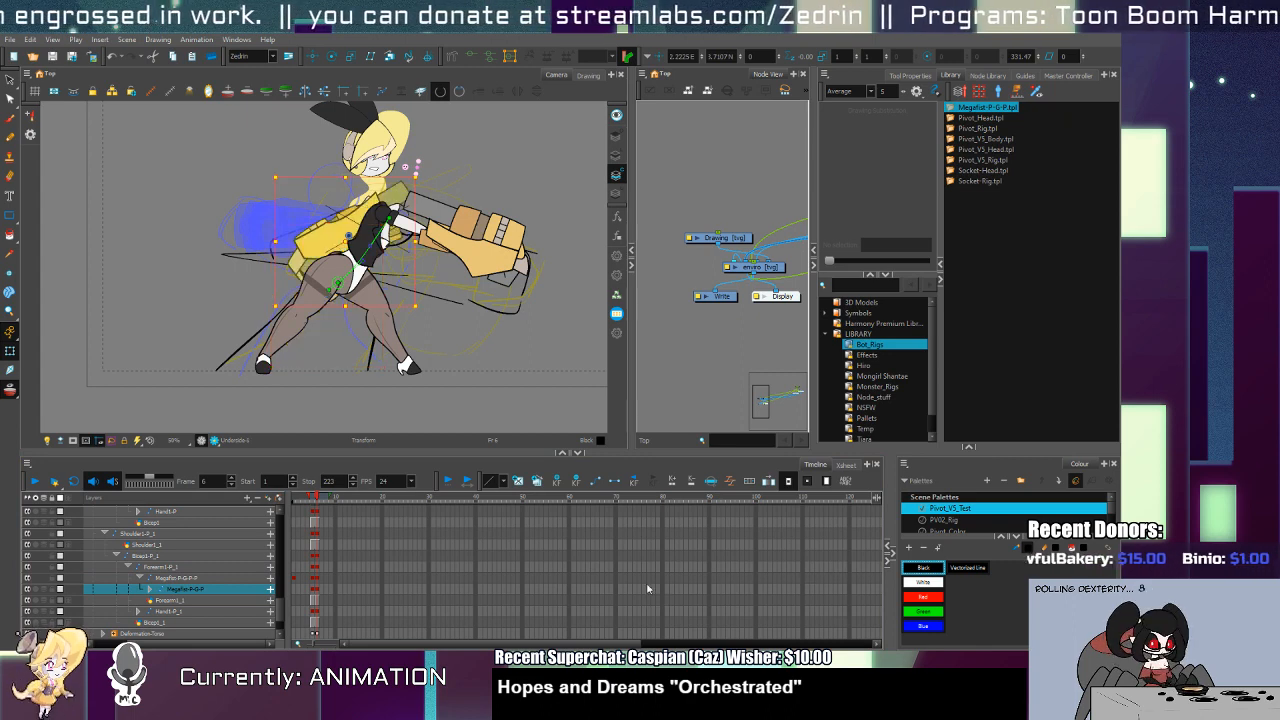
click(217, 578)
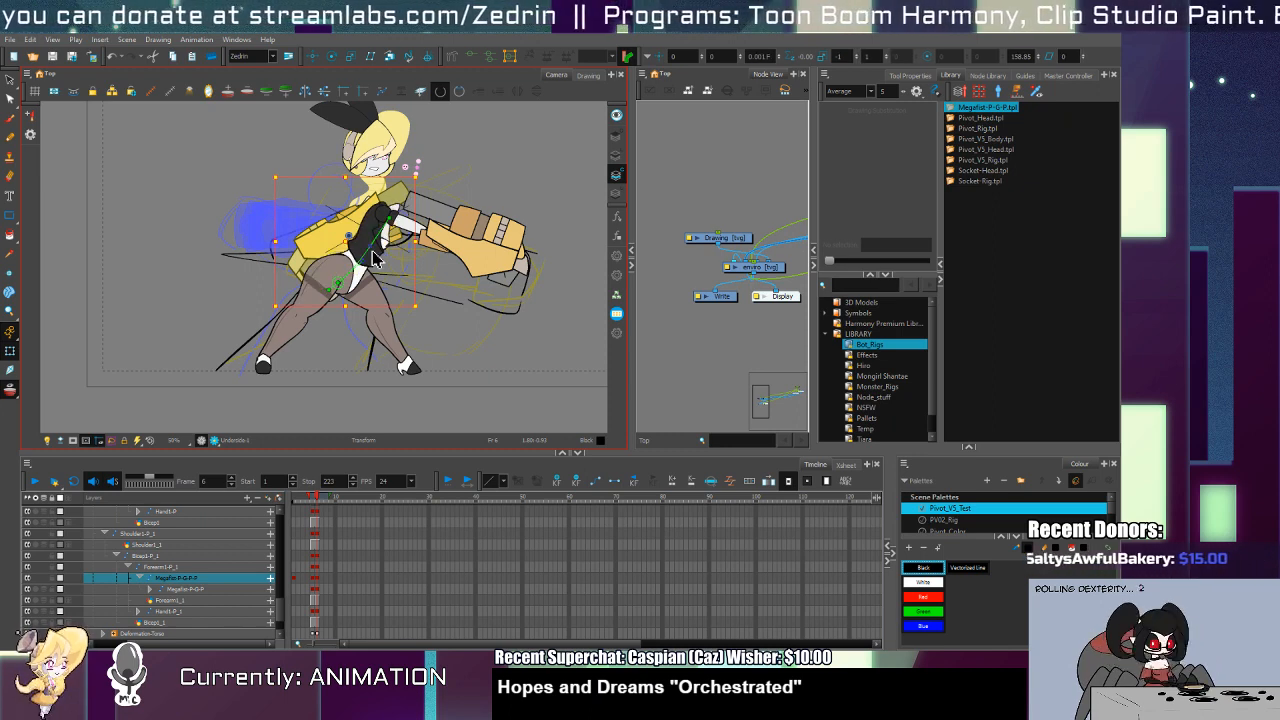
click(376, 306)
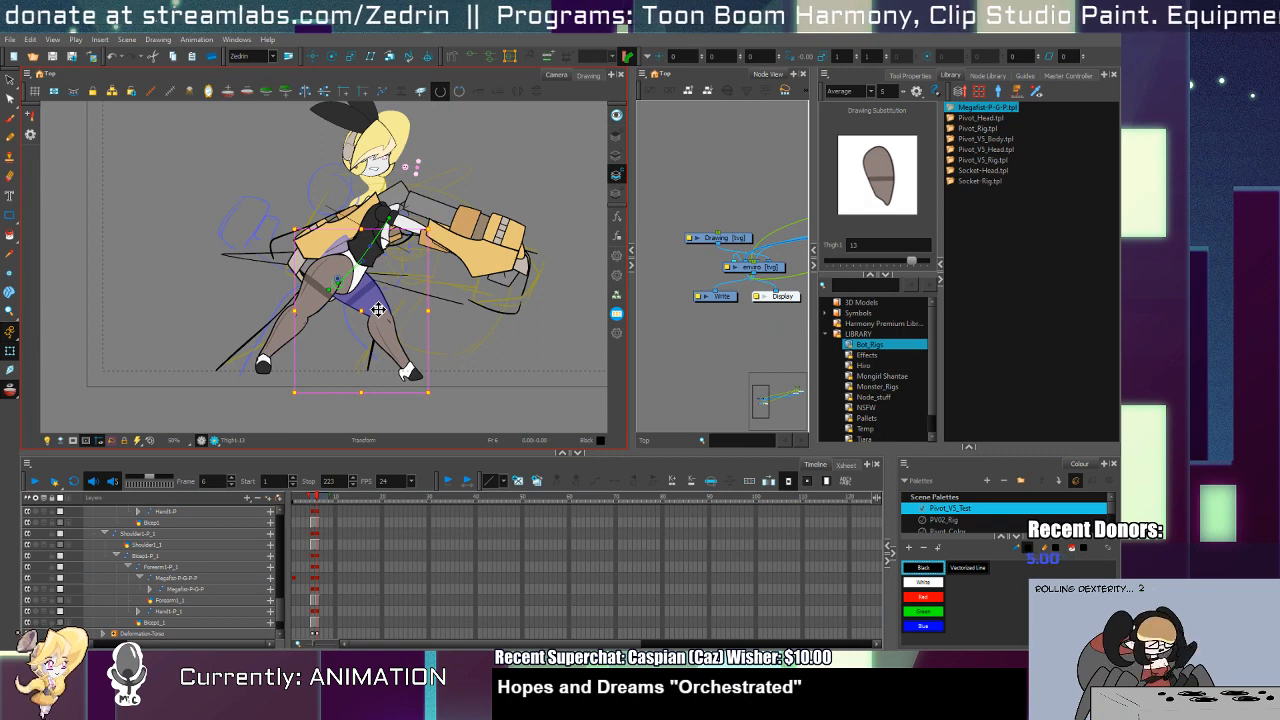
click(331, 241)
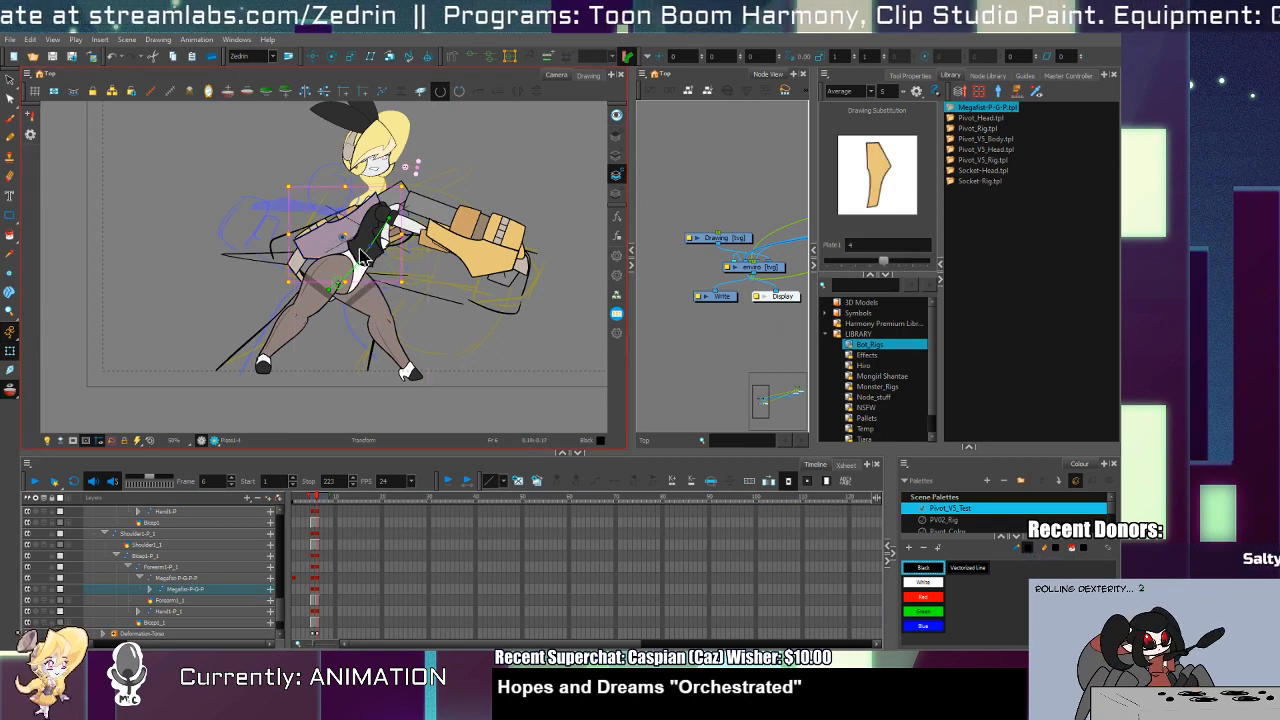
click(363, 260)
click(369, 280)
click(370, 286)
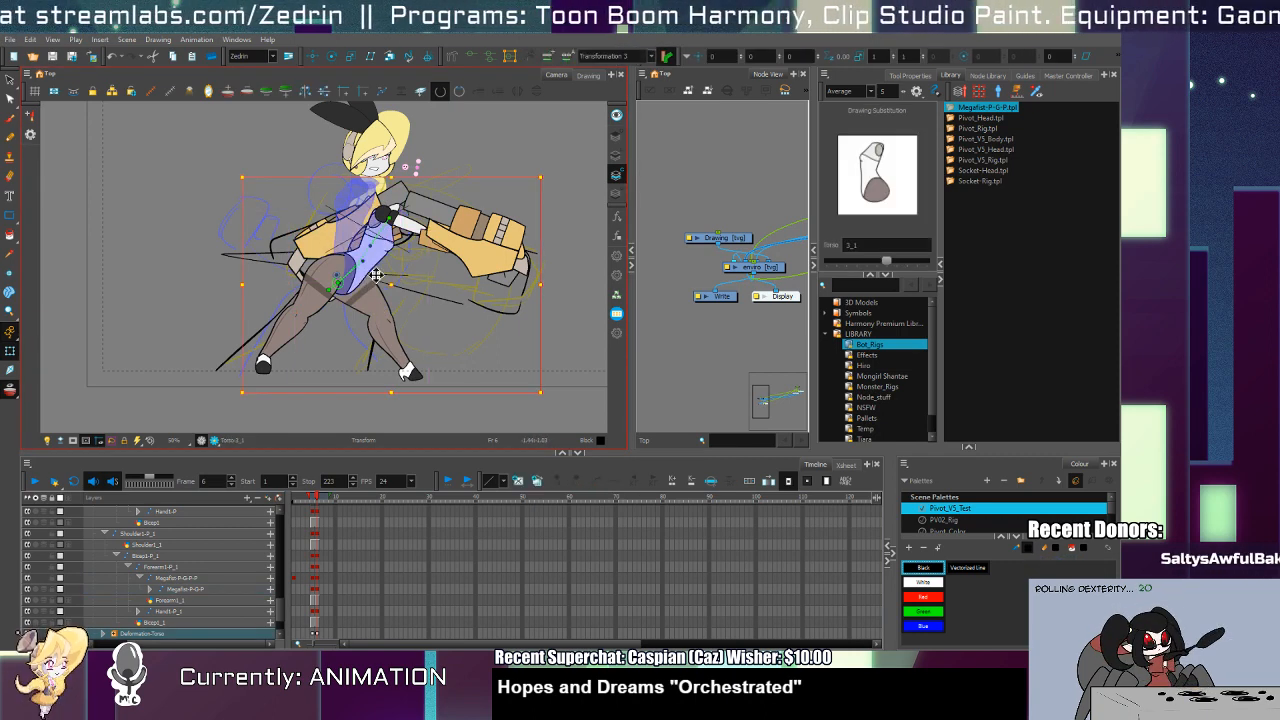
click(354, 249)
click(365, 250)
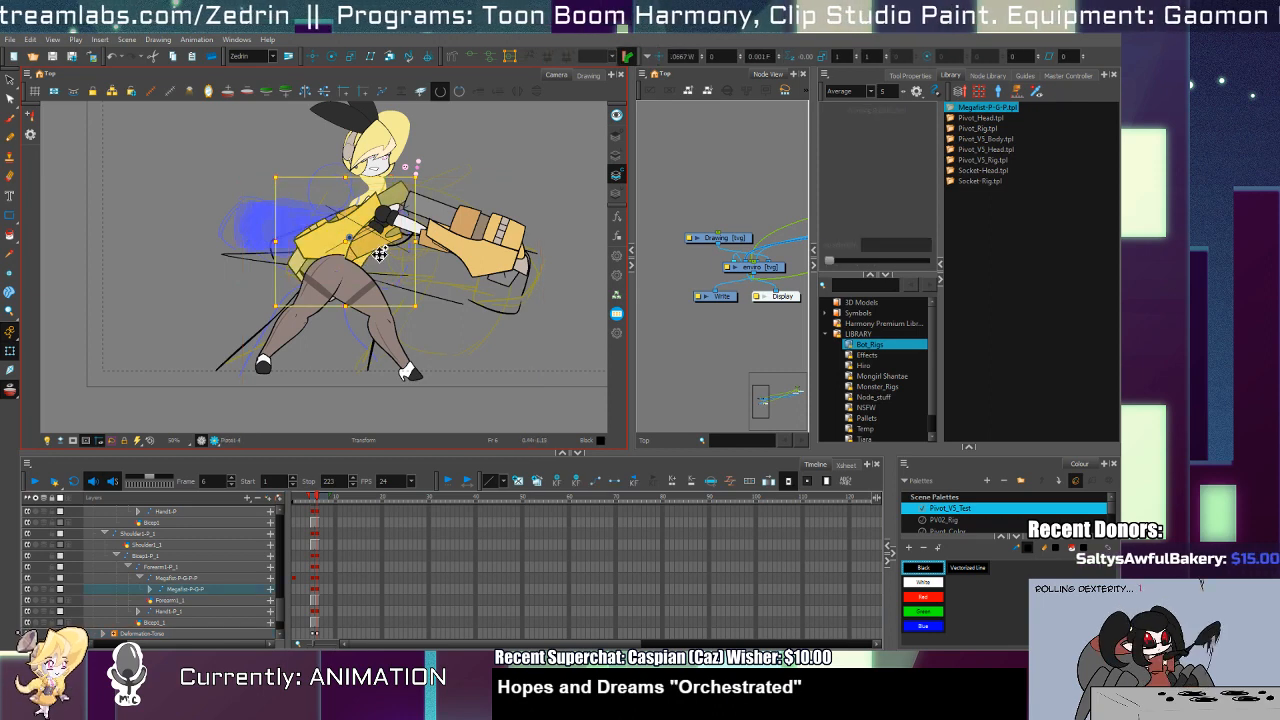
click(376, 251)
key(b)
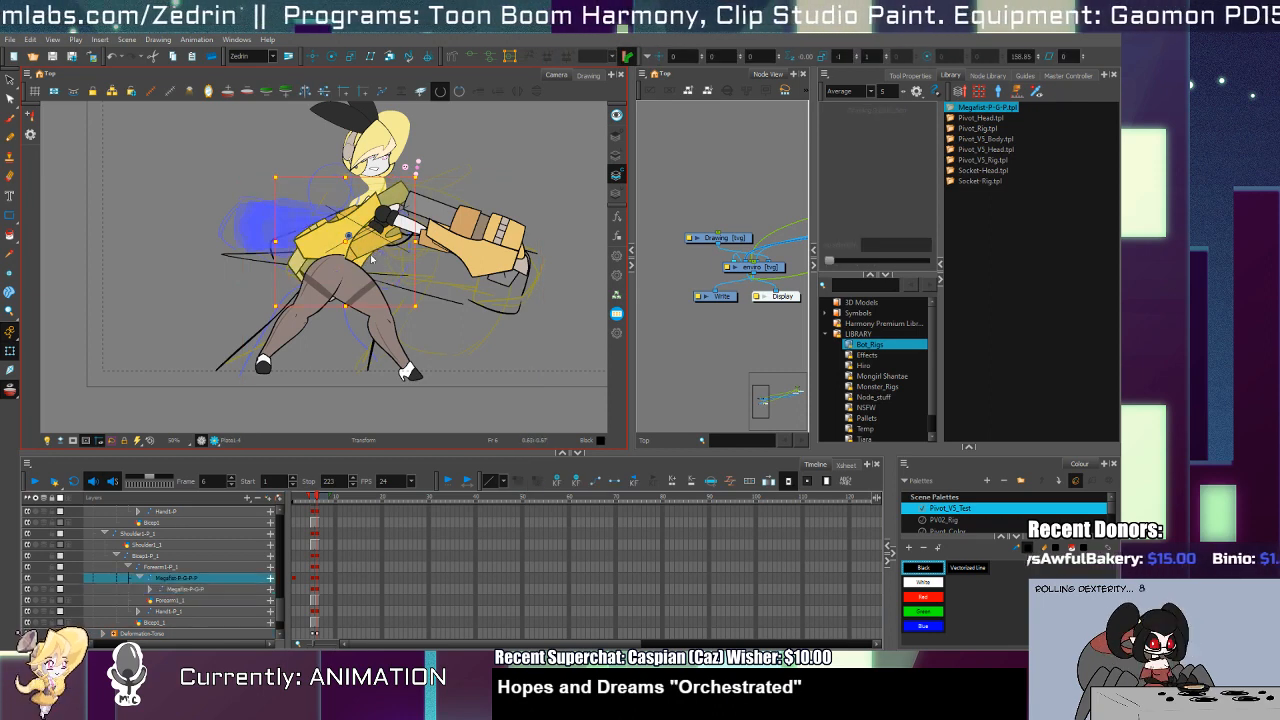
drag(364, 269, 238, 297)
key(ctrl+z)
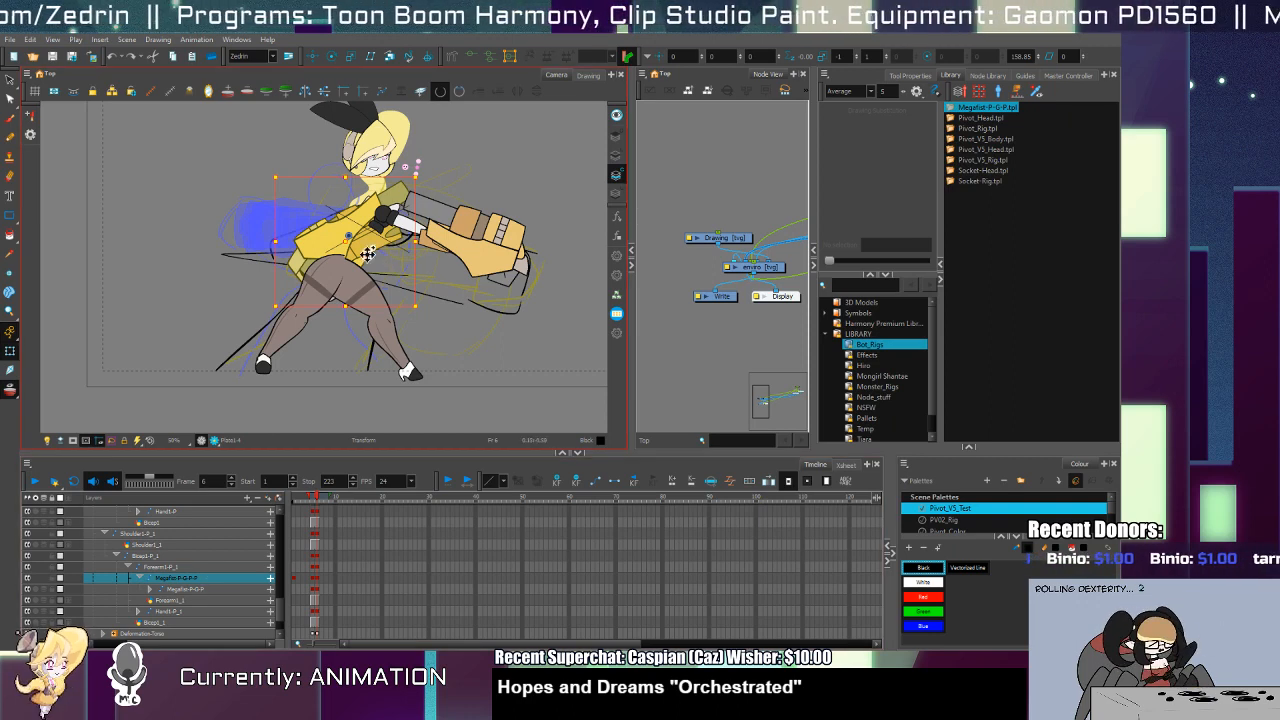
Step: Reposition the far-side gauntlet along its arm and swing the arm back to roughly horizontal behind the torso
drag(366, 254, 327, 288)
drag(386, 213, 356, 260)
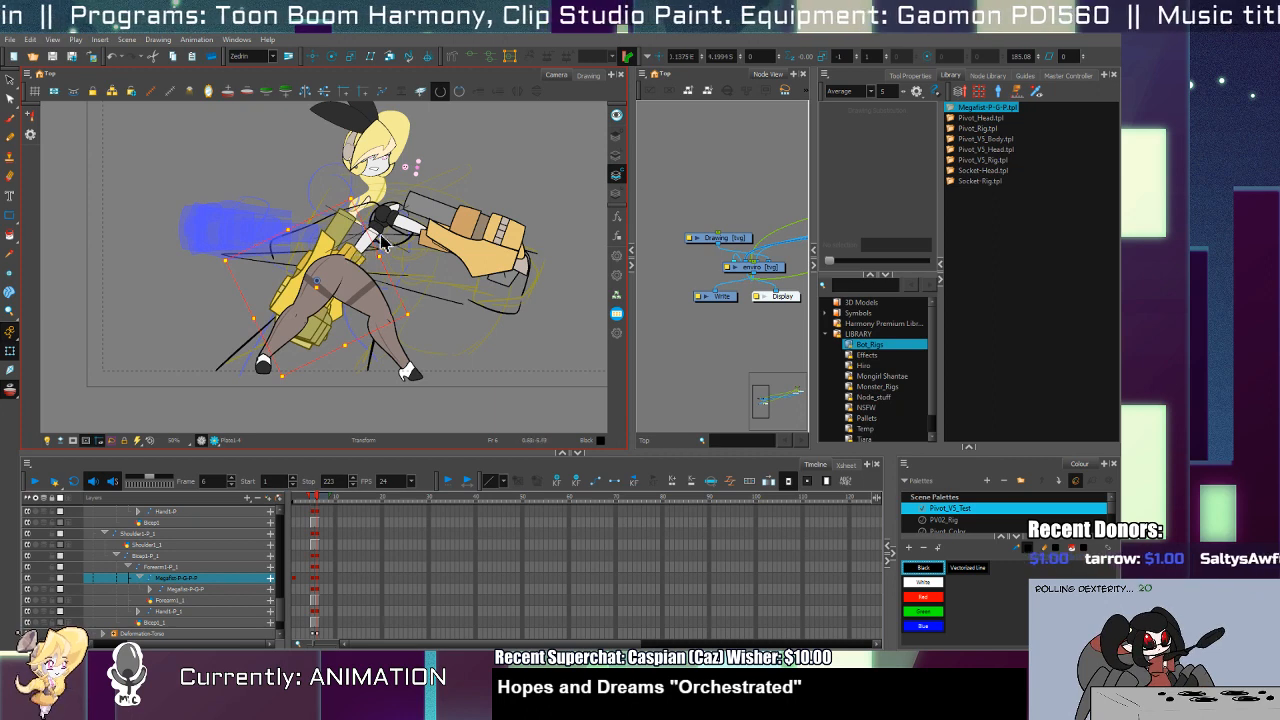
click(384, 221)
drag(401, 204, 405, 222)
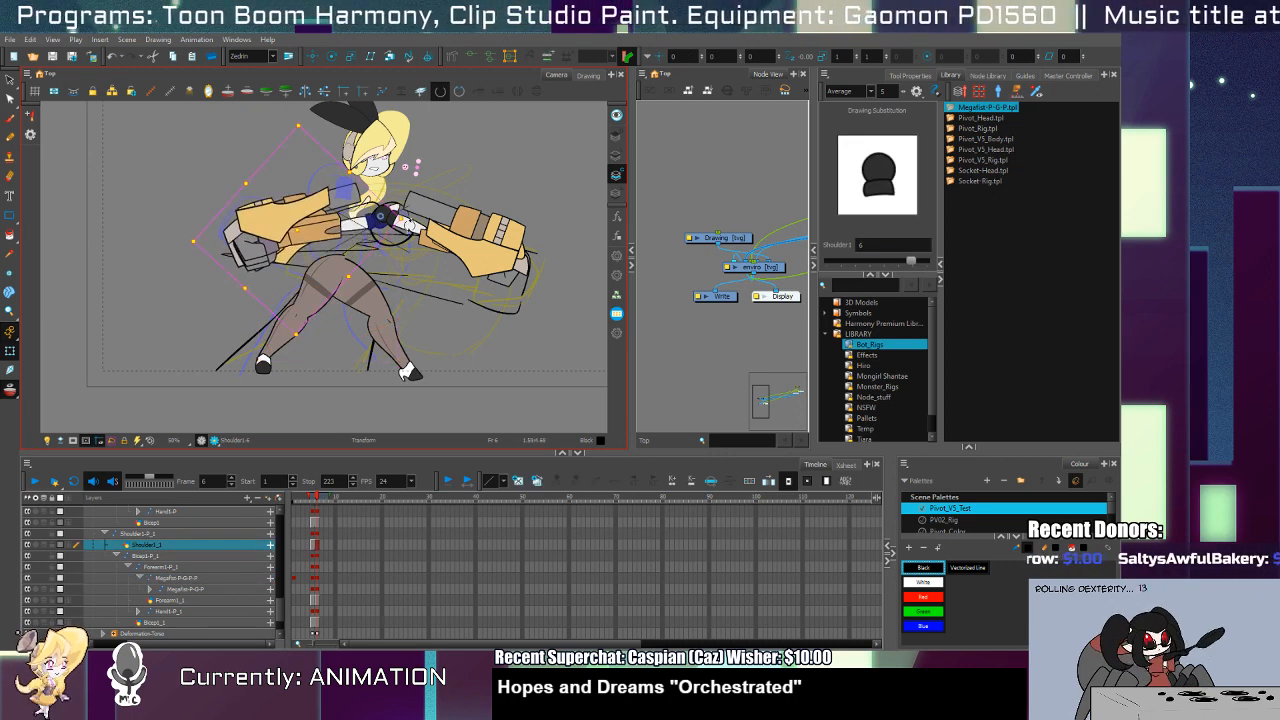
Step: Rotate Forearm1-P_1 around the elbow so the far-side gauntlet folds forward across the torso
click(332, 235)
click(179, 567)
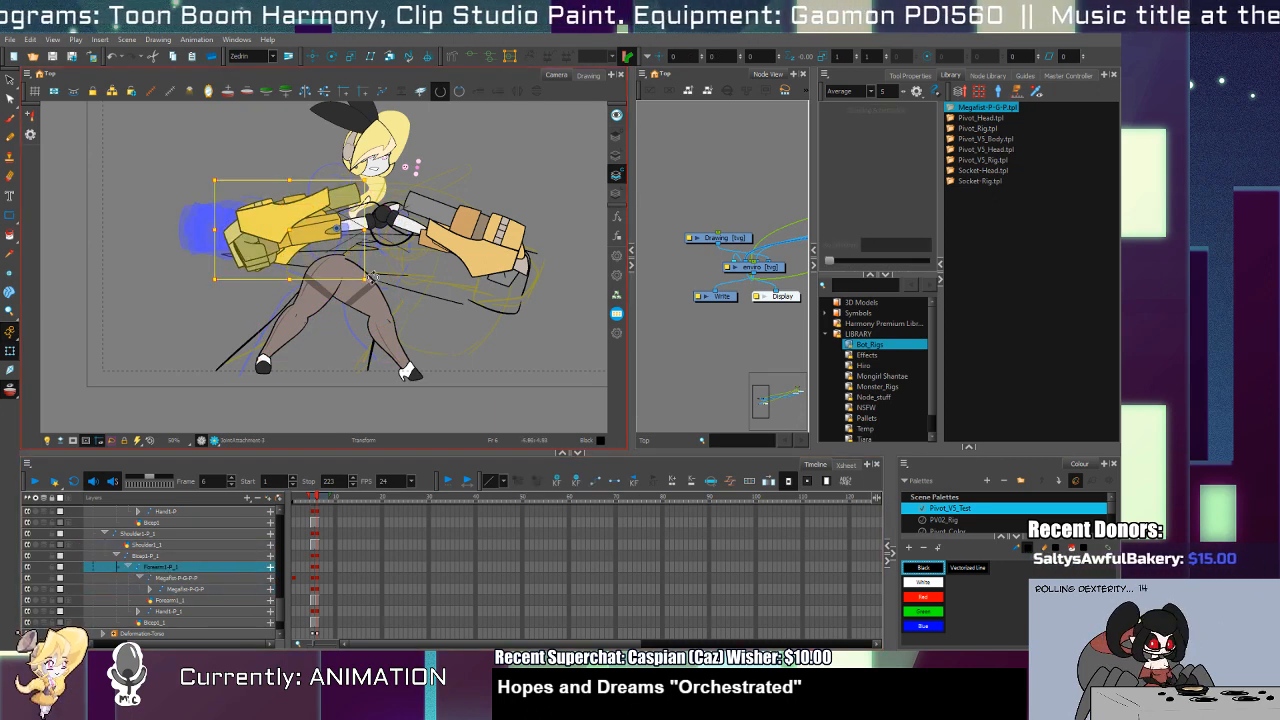
drag(373, 278, 309, 213)
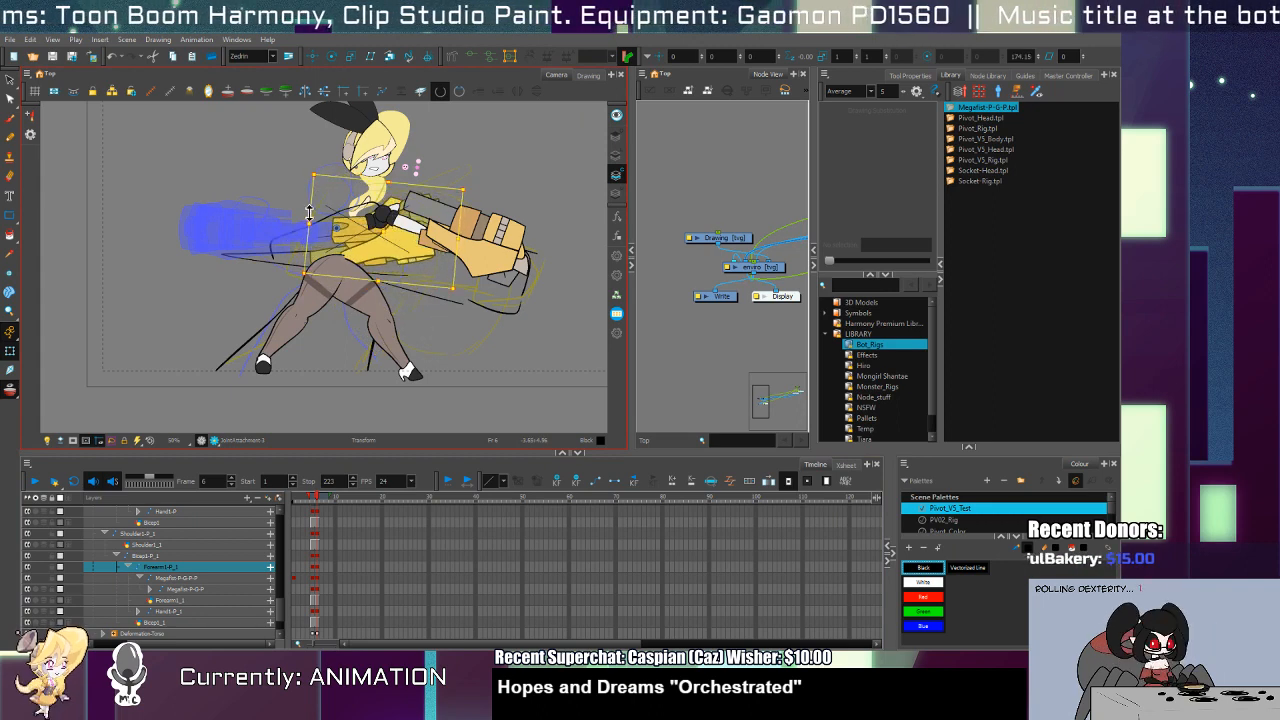
click(193, 579)
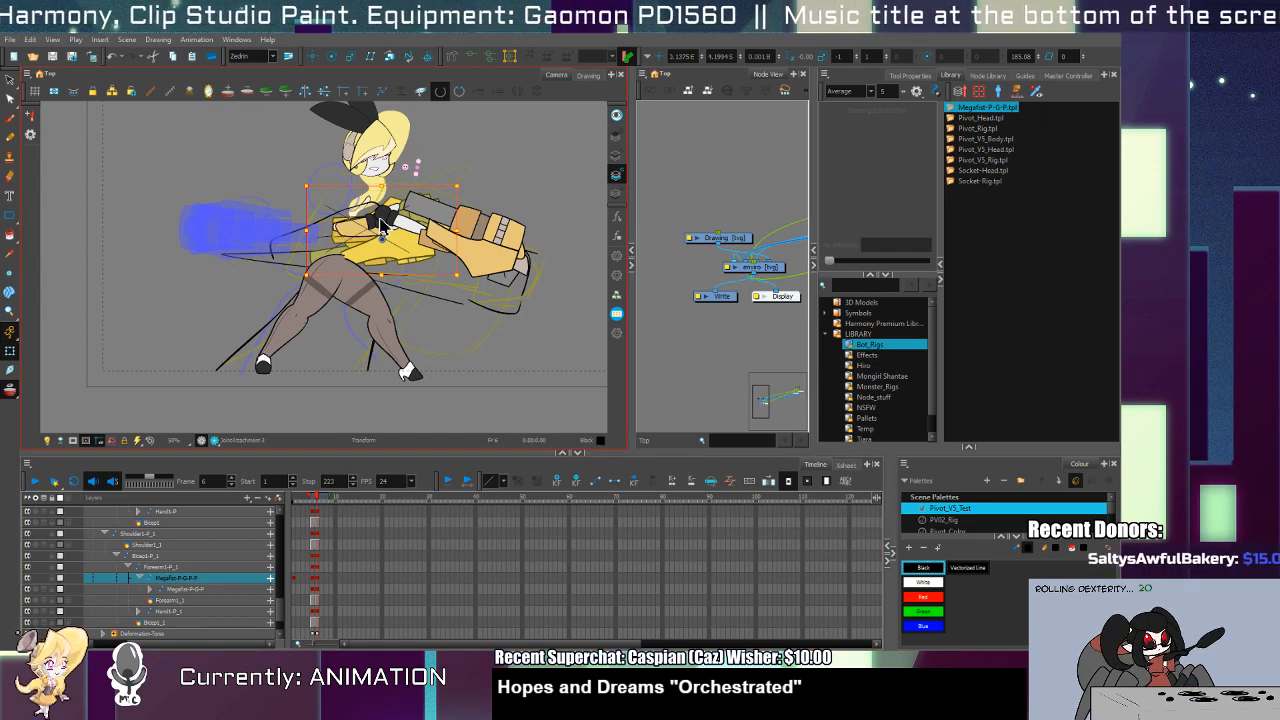
click(343, 235)
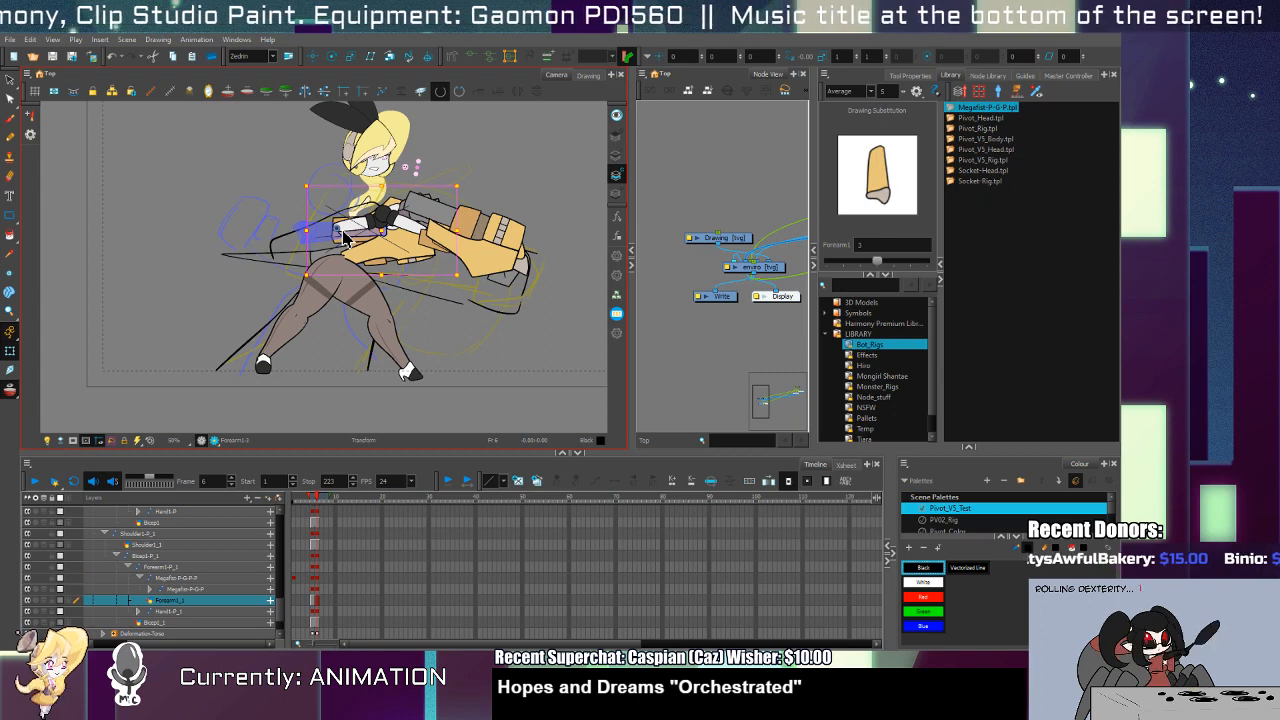
click(360, 268)
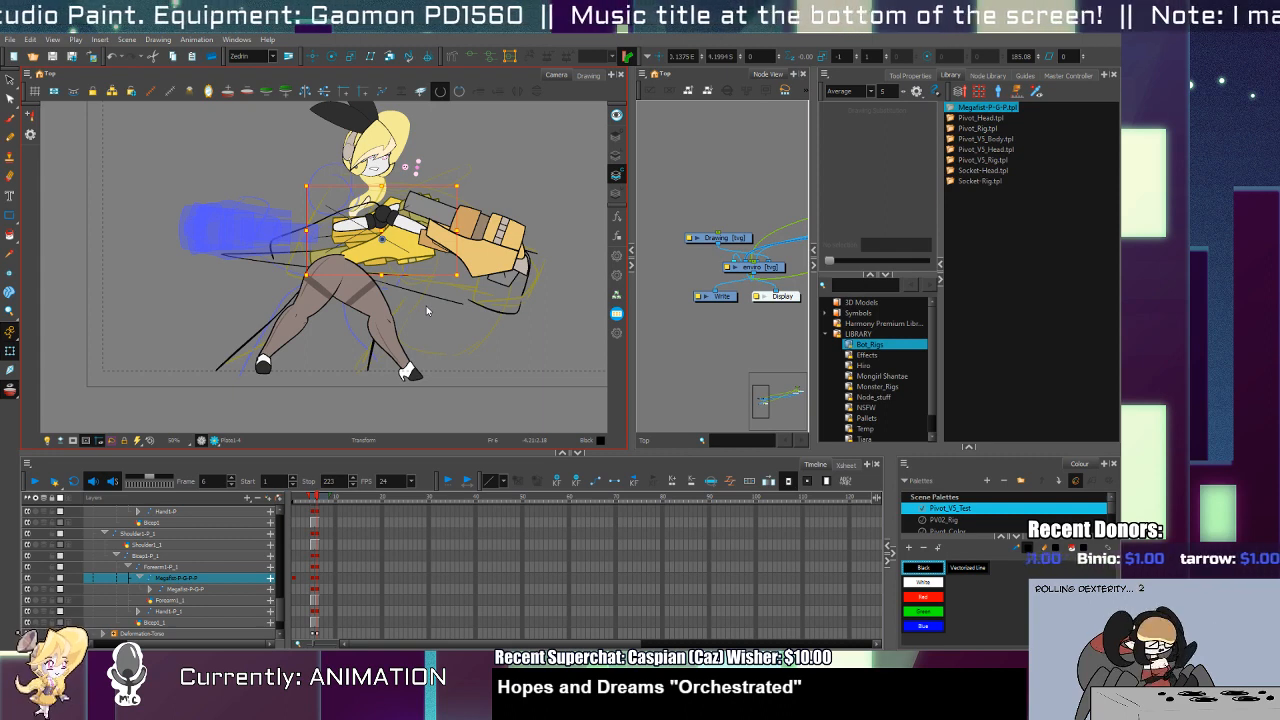
click(305, 92)
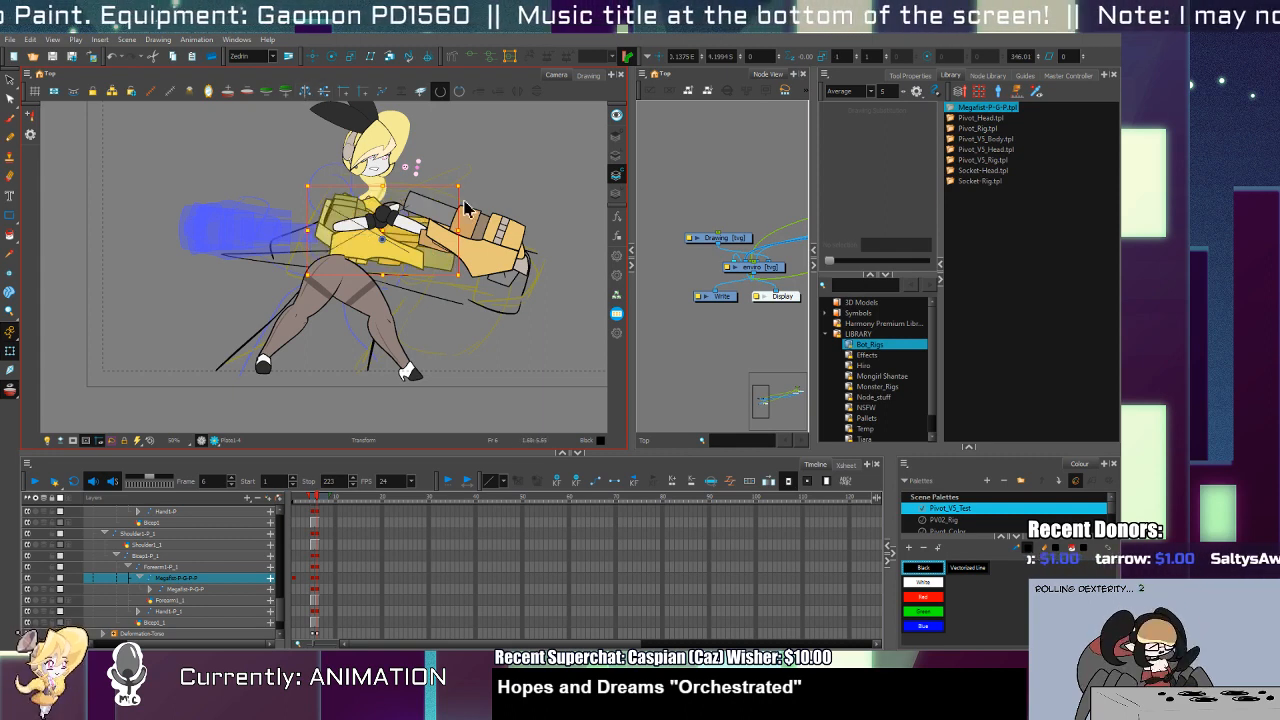
drag(466, 186, 370, 233)
key(ctrl+z)
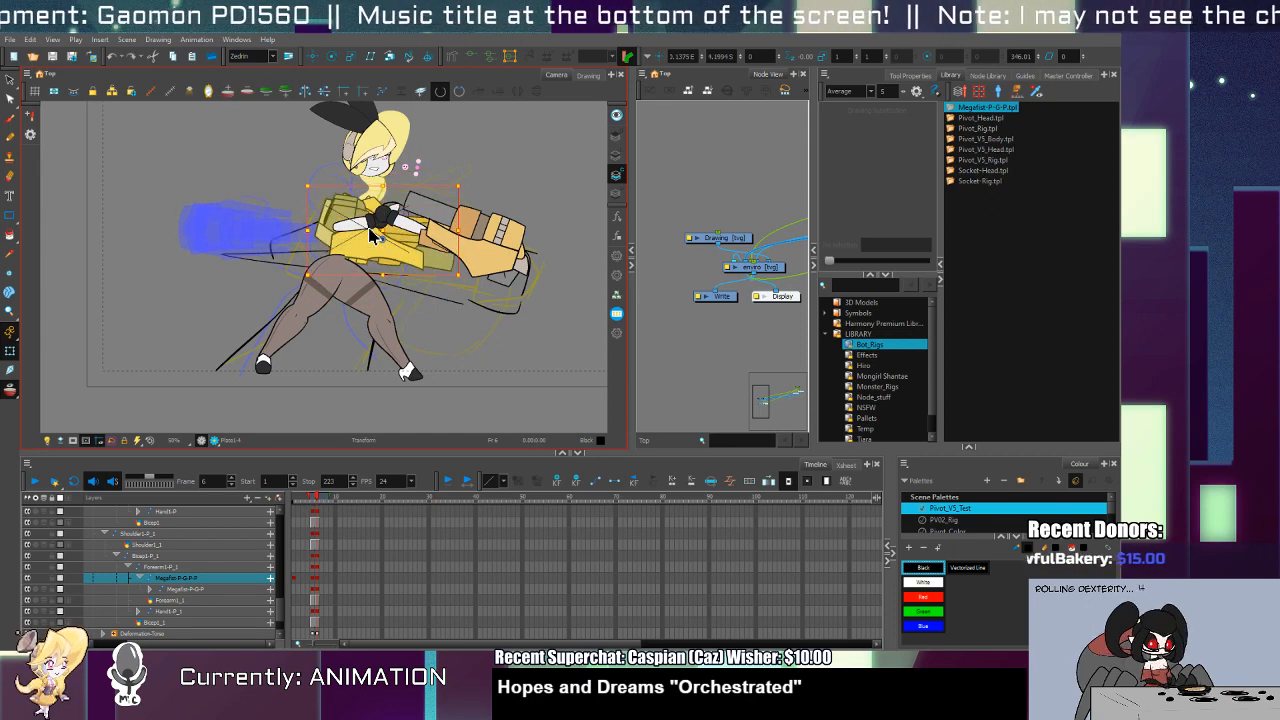
key(4)
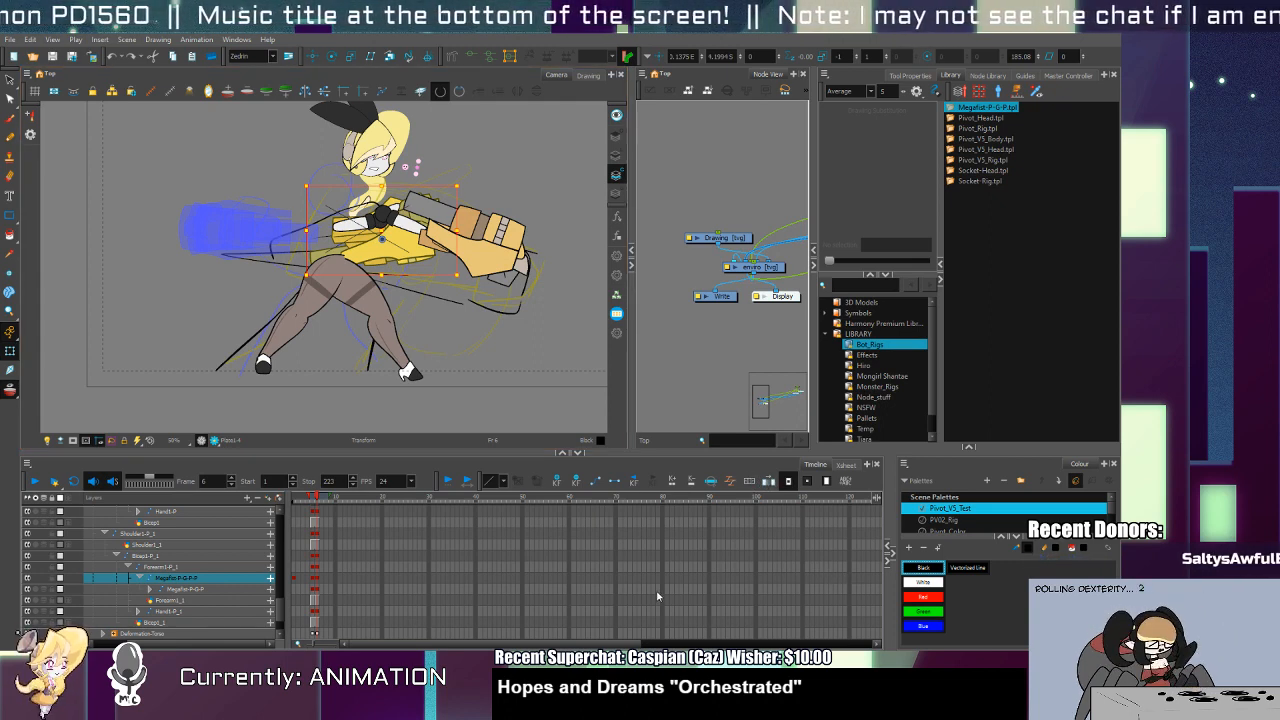
Step: Switch the far-side gauntlet to its next drawing and move it up over the chest and shoulder
key(])
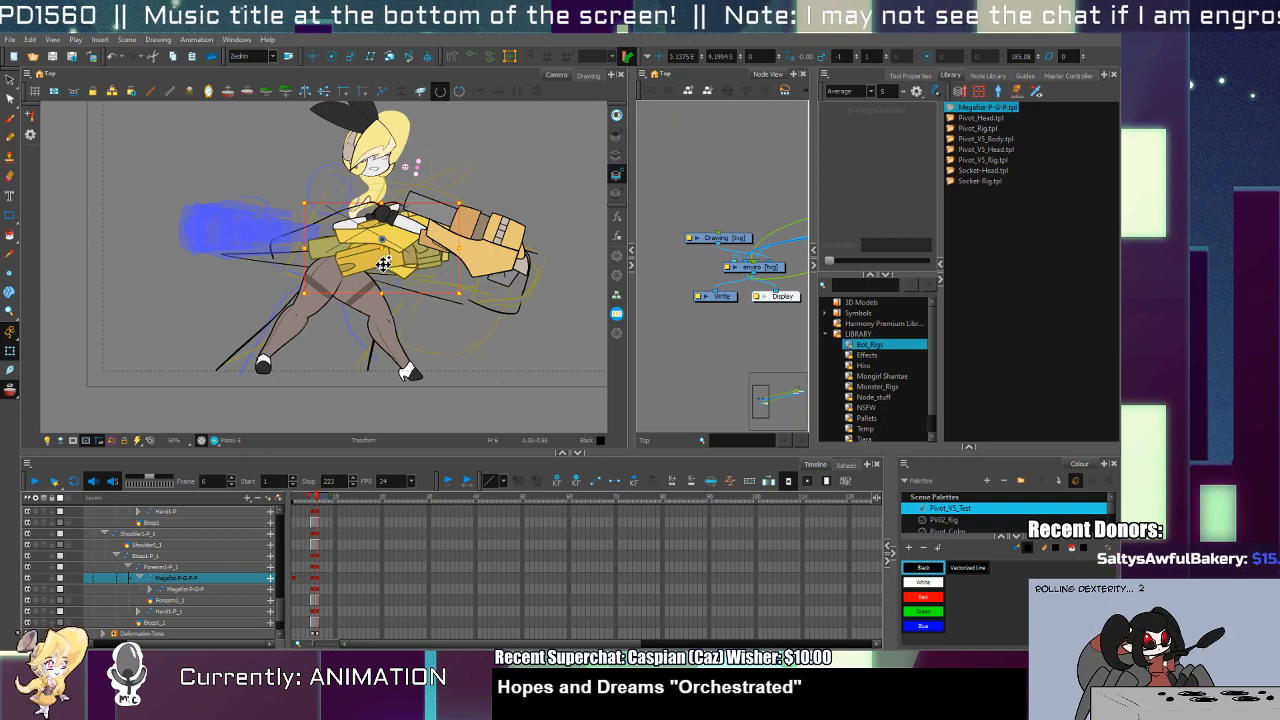
drag(392, 251, 382, 232)
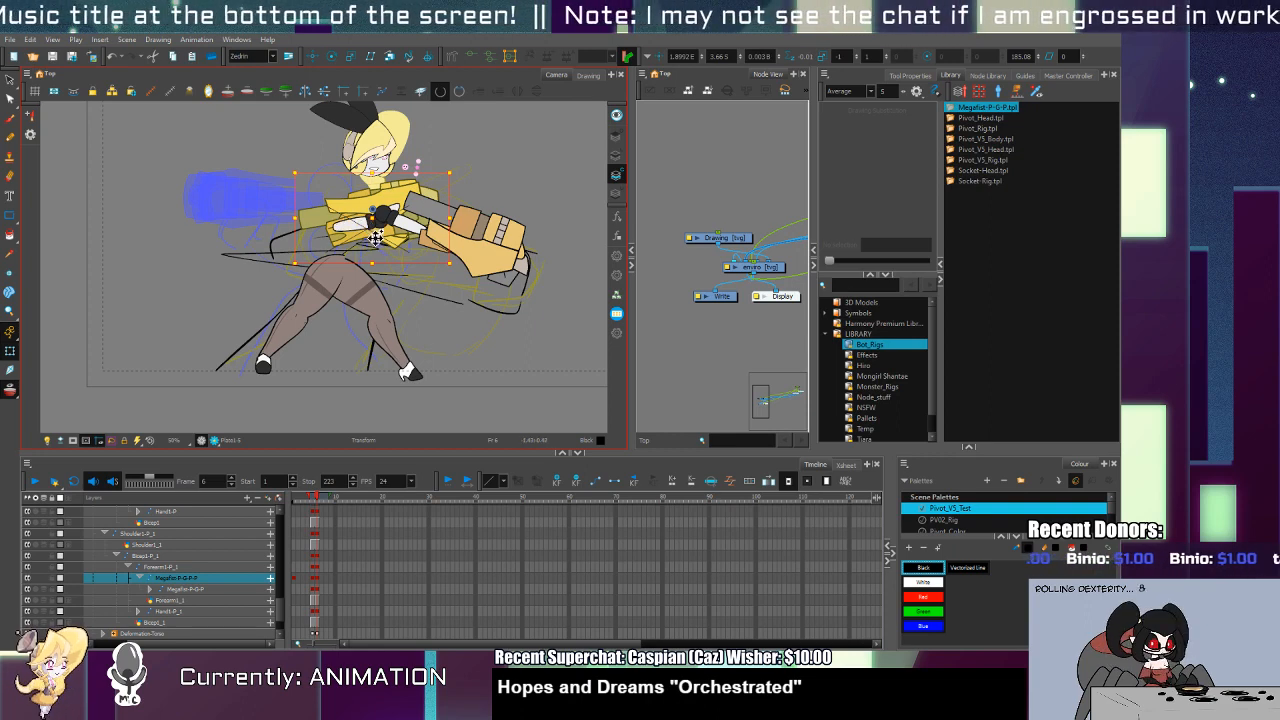
drag(376, 238, 378, 230)
Step: Shift Shoulder1-P_1 with the whole far-side arm slightly back and upward from the torso
click(379, 220)
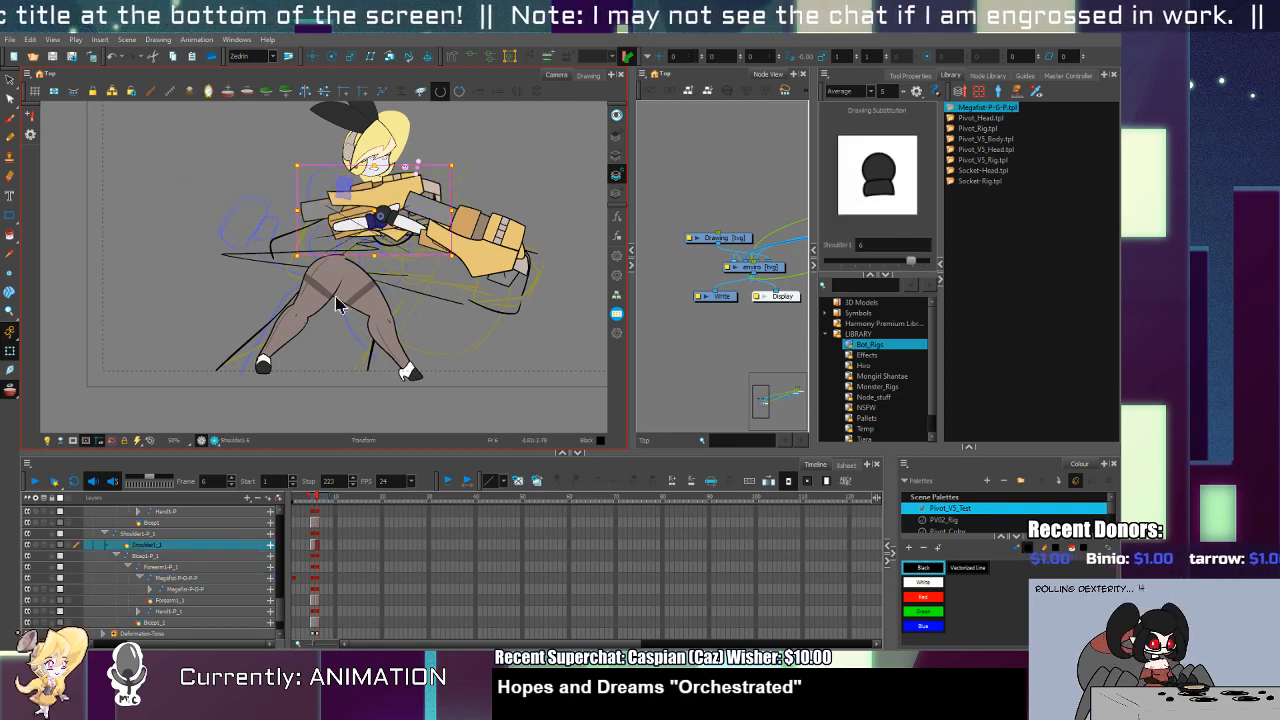
click(28, 498)
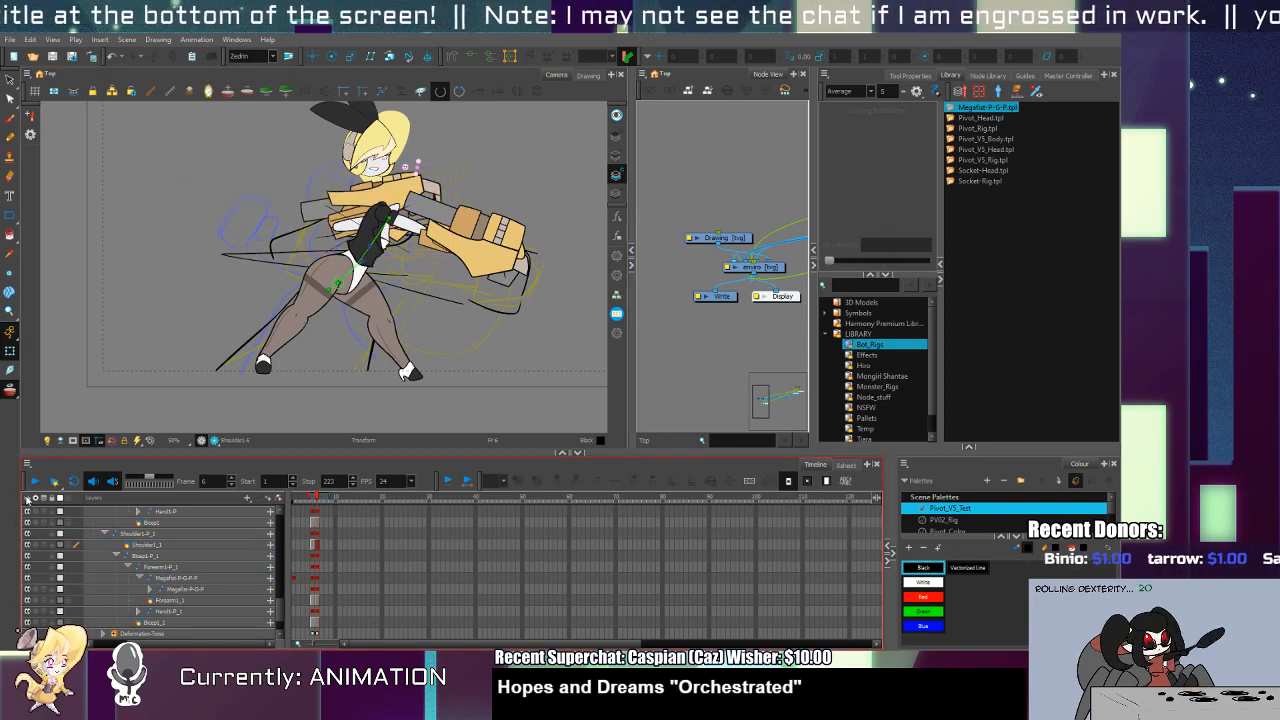
click(378, 232)
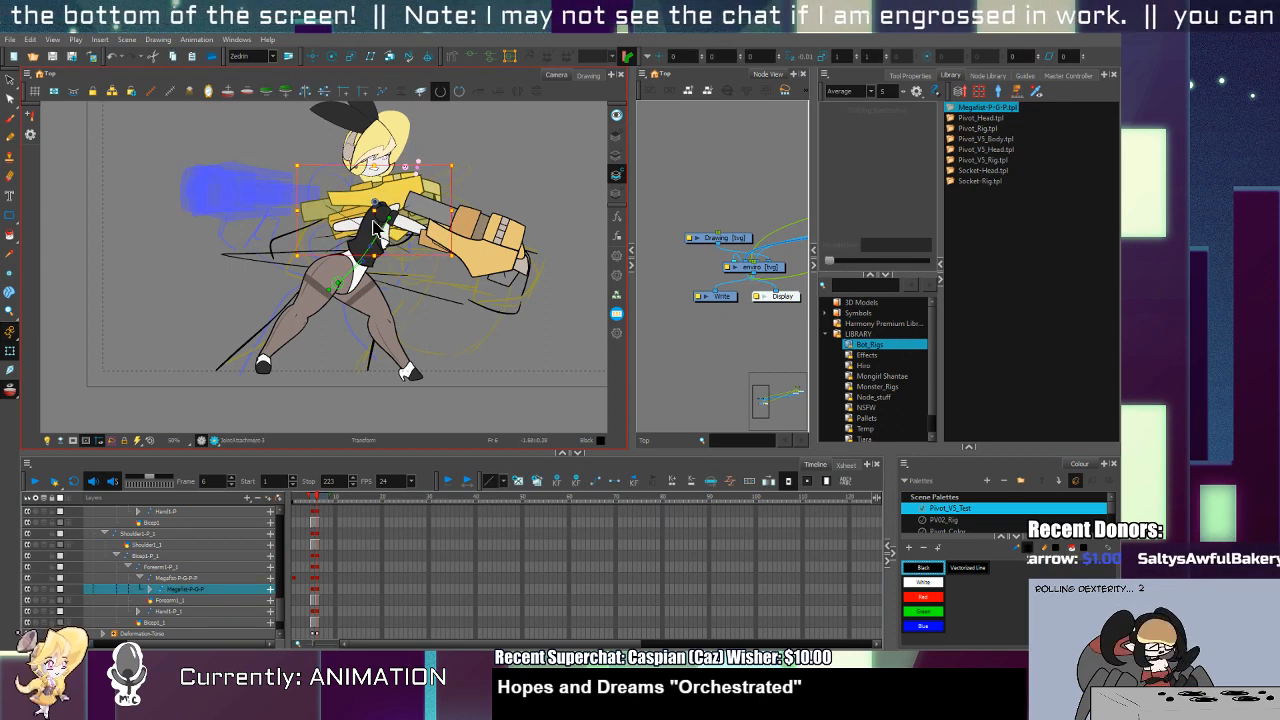
click(177, 556)
click(160, 535)
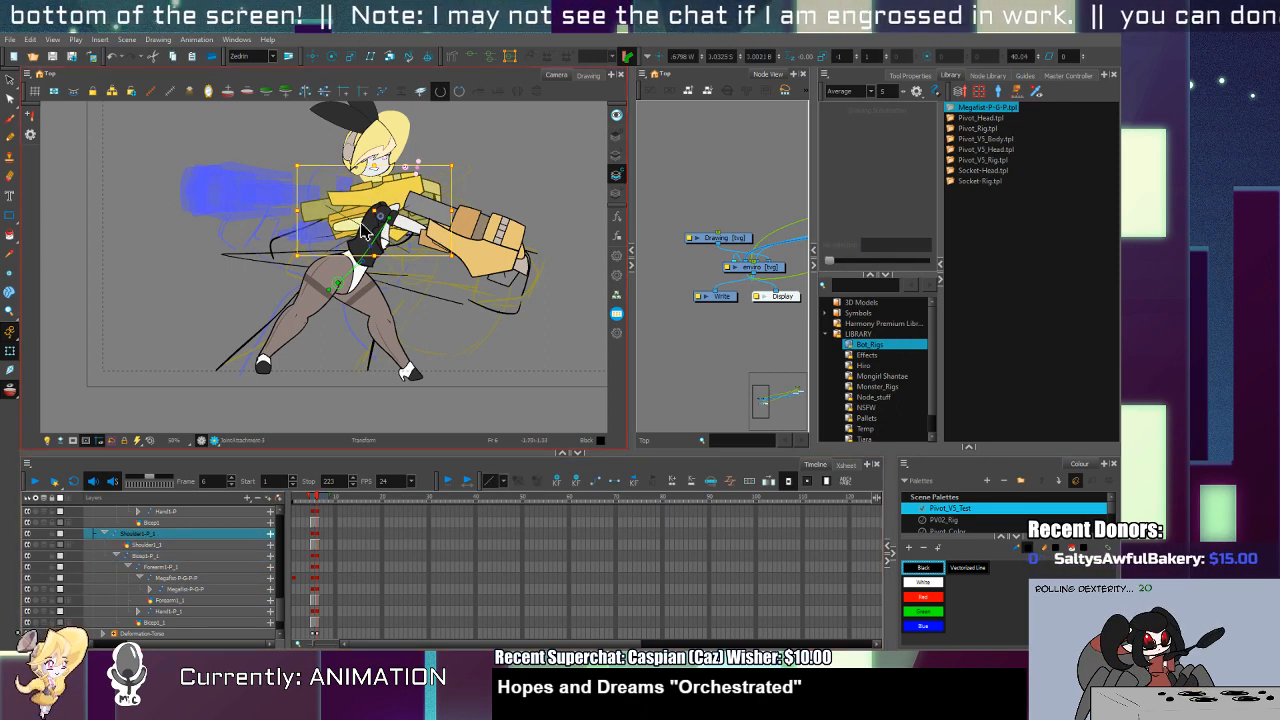
mouse_move(365, 232)
mouse_down()
mouse_move(323, 196)
mouse_move(346, 222)
mouse_up()
Step: Rotate Forearm1-P_1 counter-clockwise so the far-side gauntlet tilts up toward the face
click(437, 232)
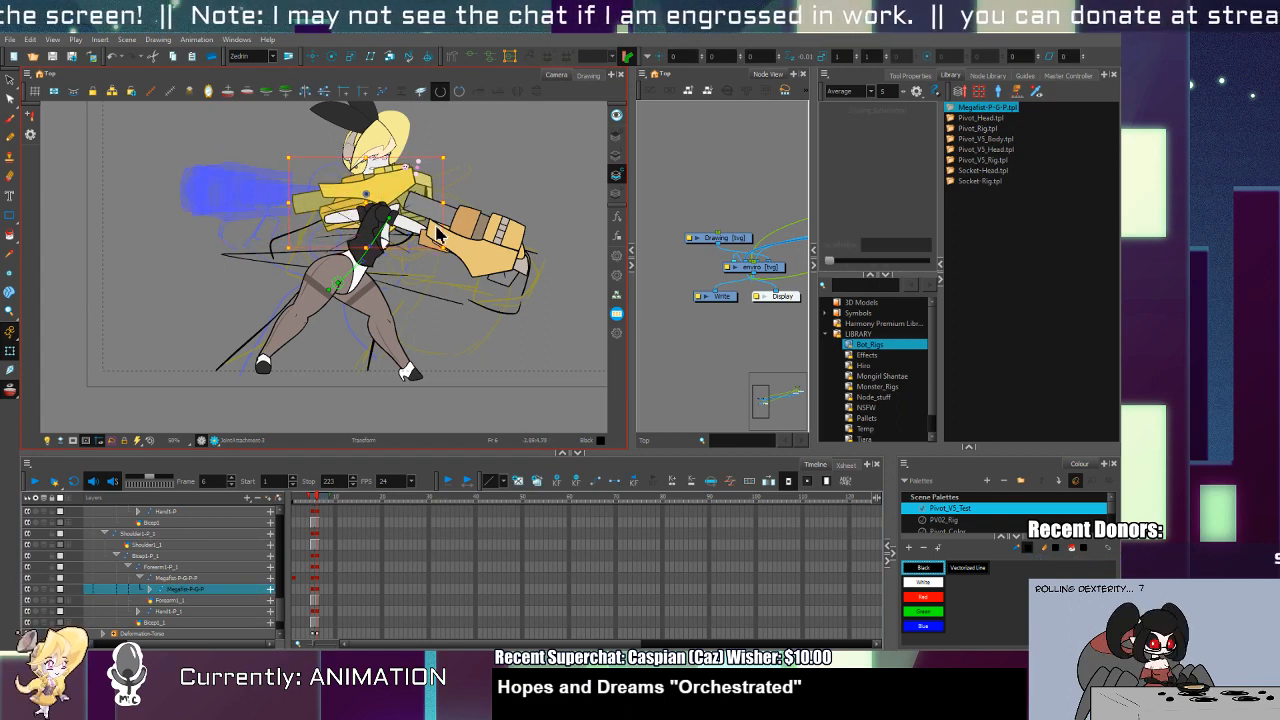
key(b)
key(b)
drag(451, 246, 434, 210)
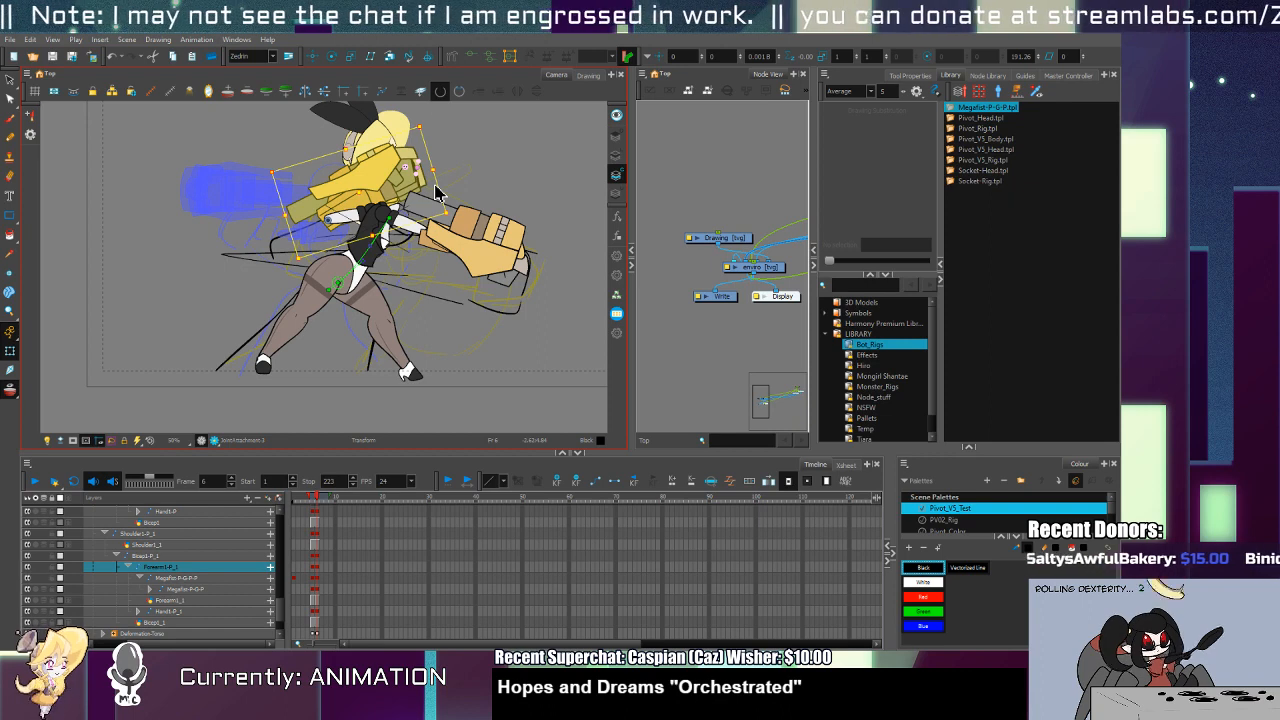
click(198, 580)
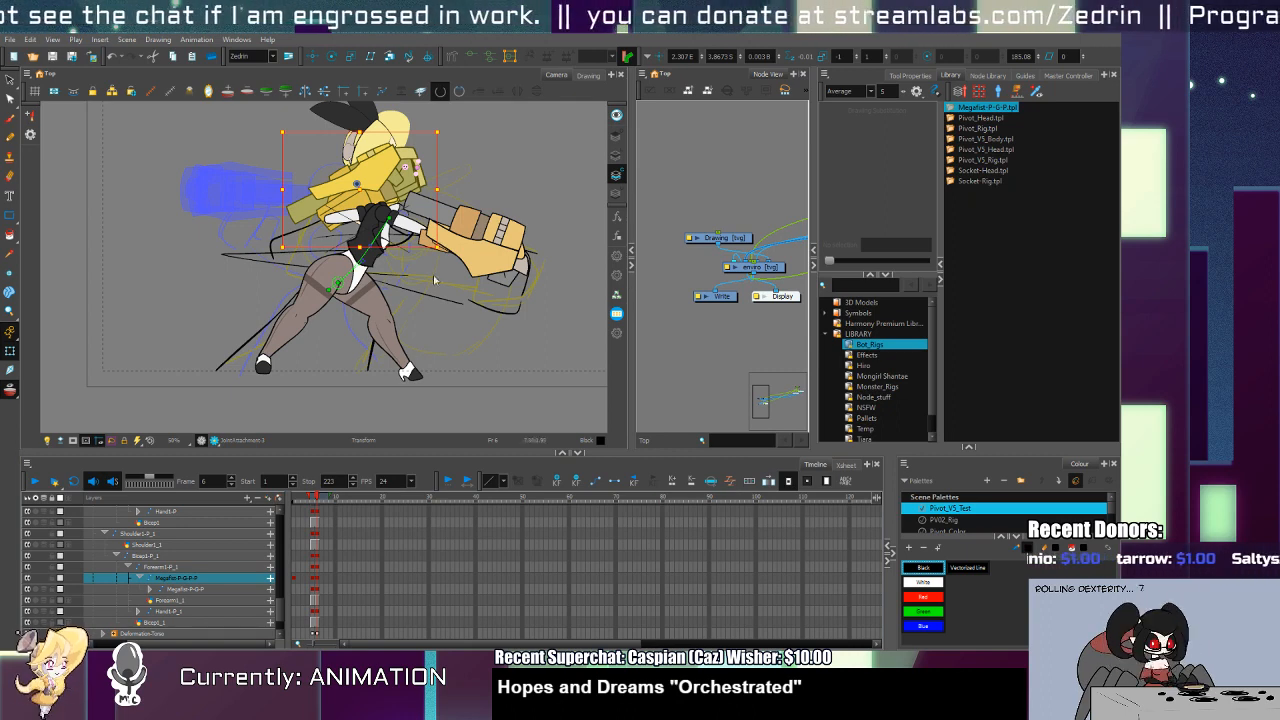
Step: Adjust the thighs so the front foot plants slightly farther forward in the wide stance
click(309, 312)
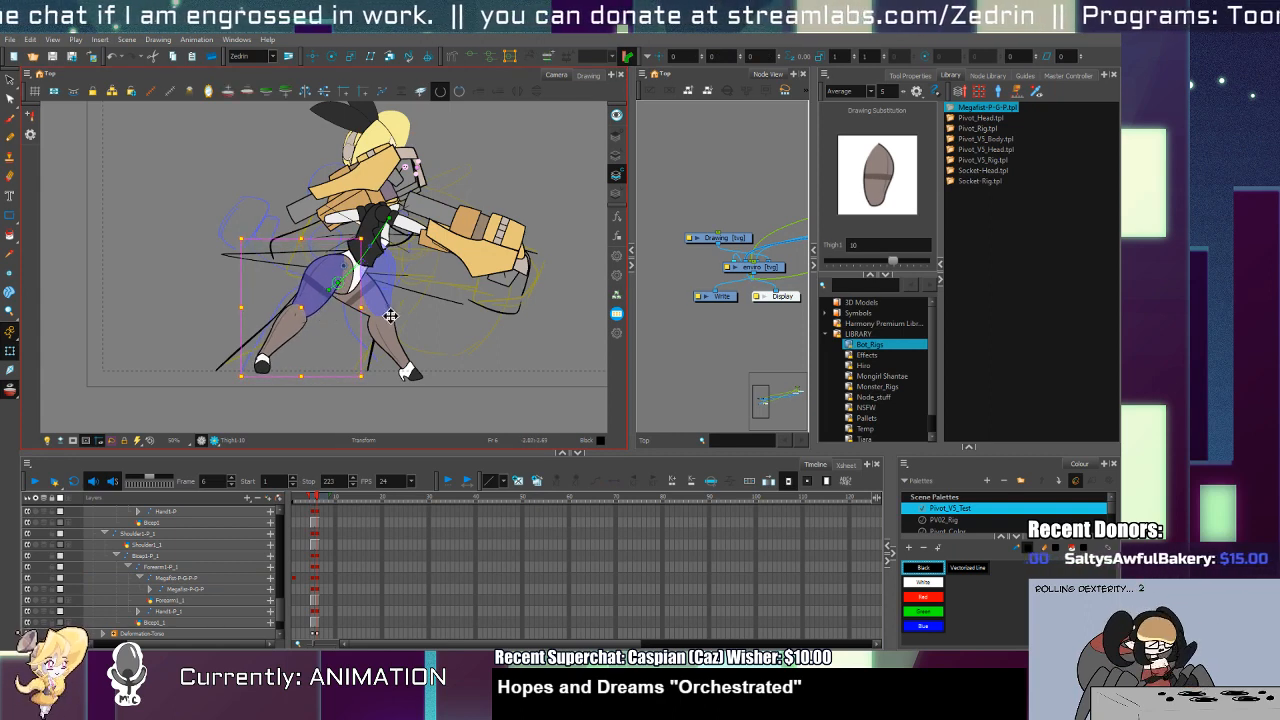
drag(392, 314, 364, 305)
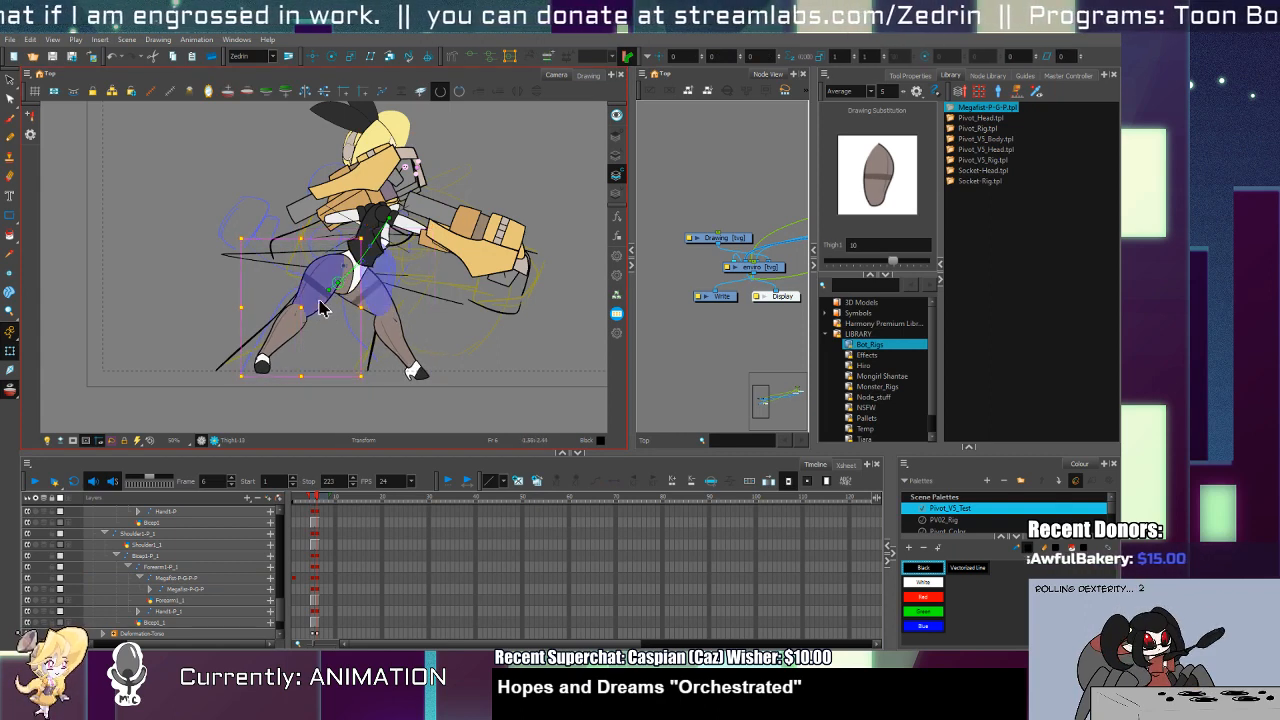
click(362, 264)
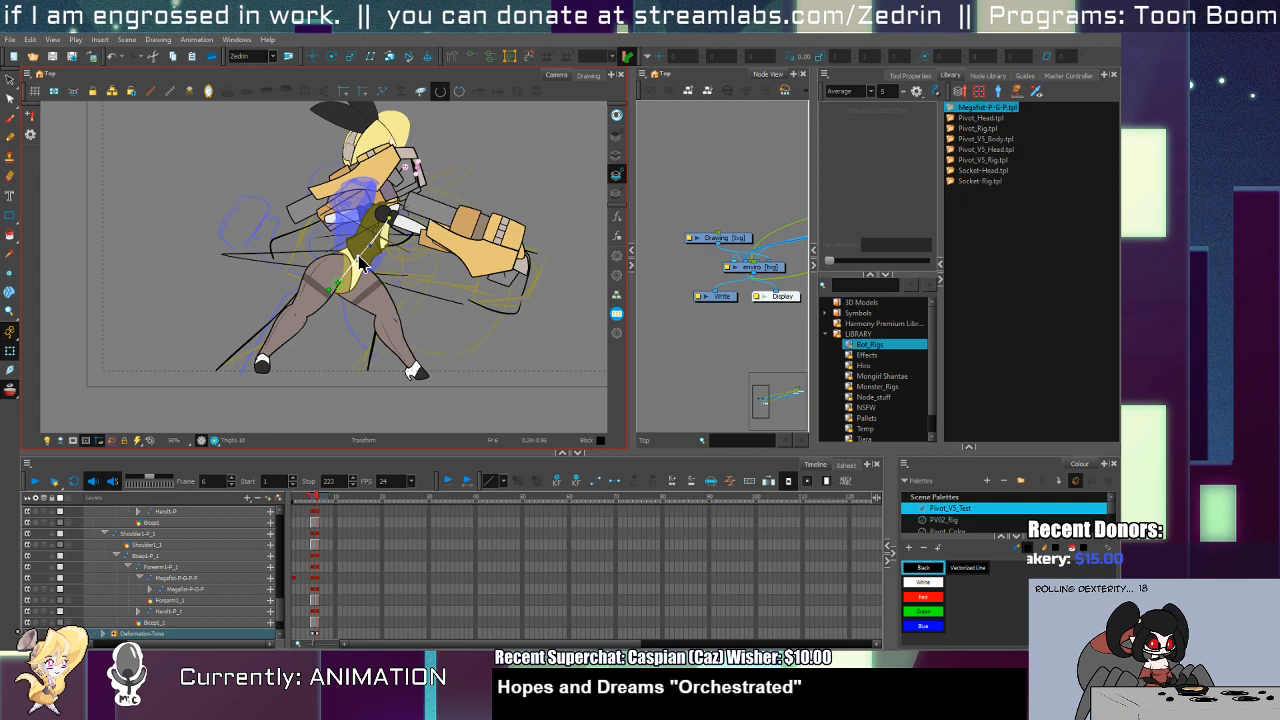
click(319, 307)
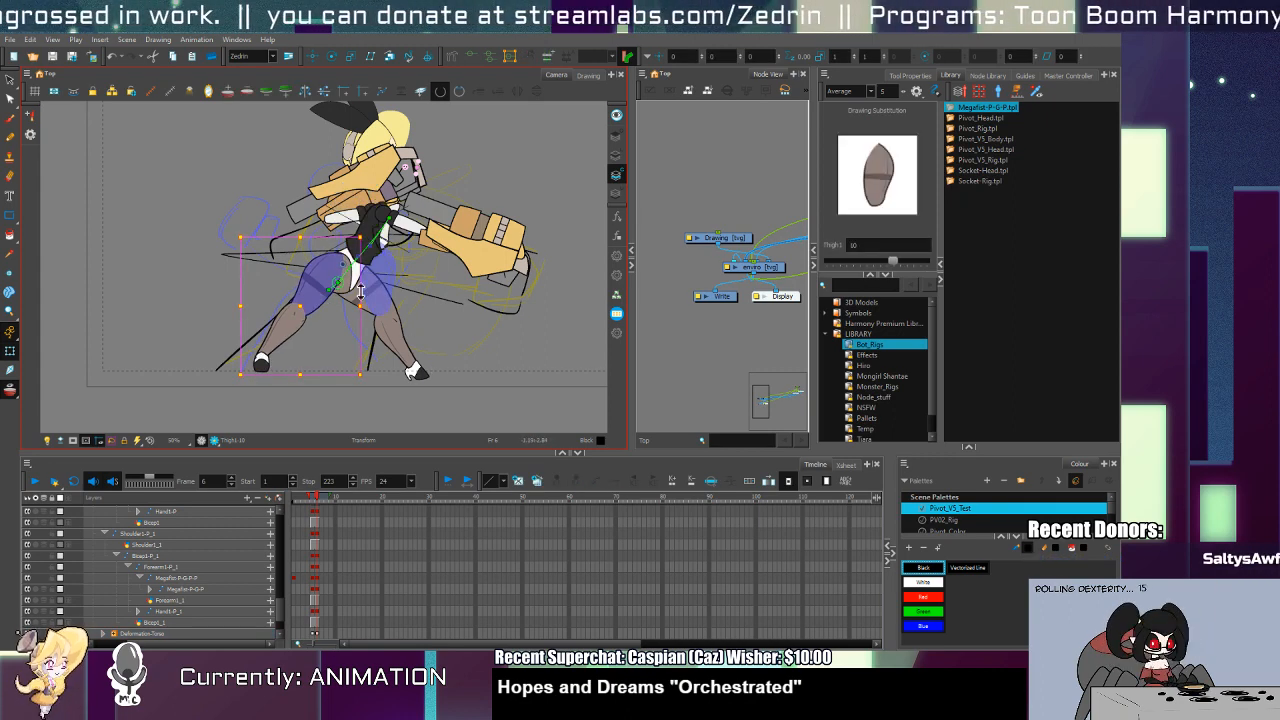
Step: Tilt the torso slightly counter-clockwise and rotate the near-side upper arm upward so its gauntlet points almost straight forward
click(422, 367)
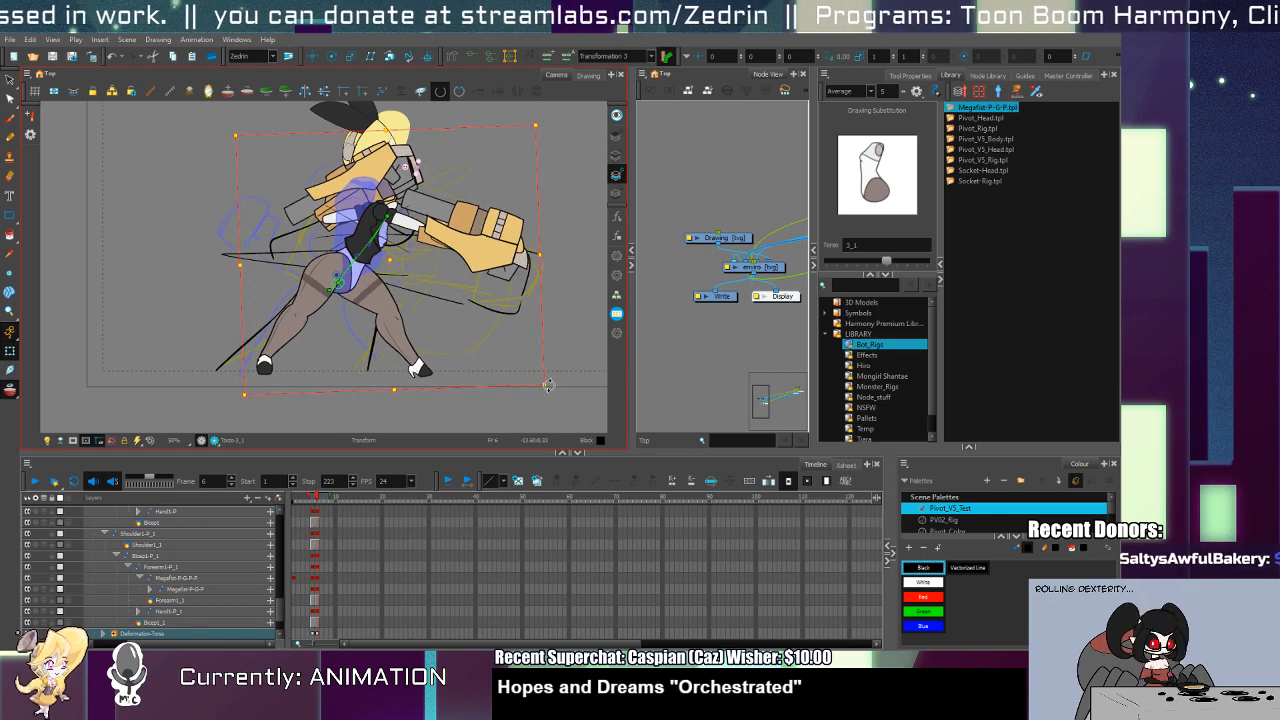
click(419, 232)
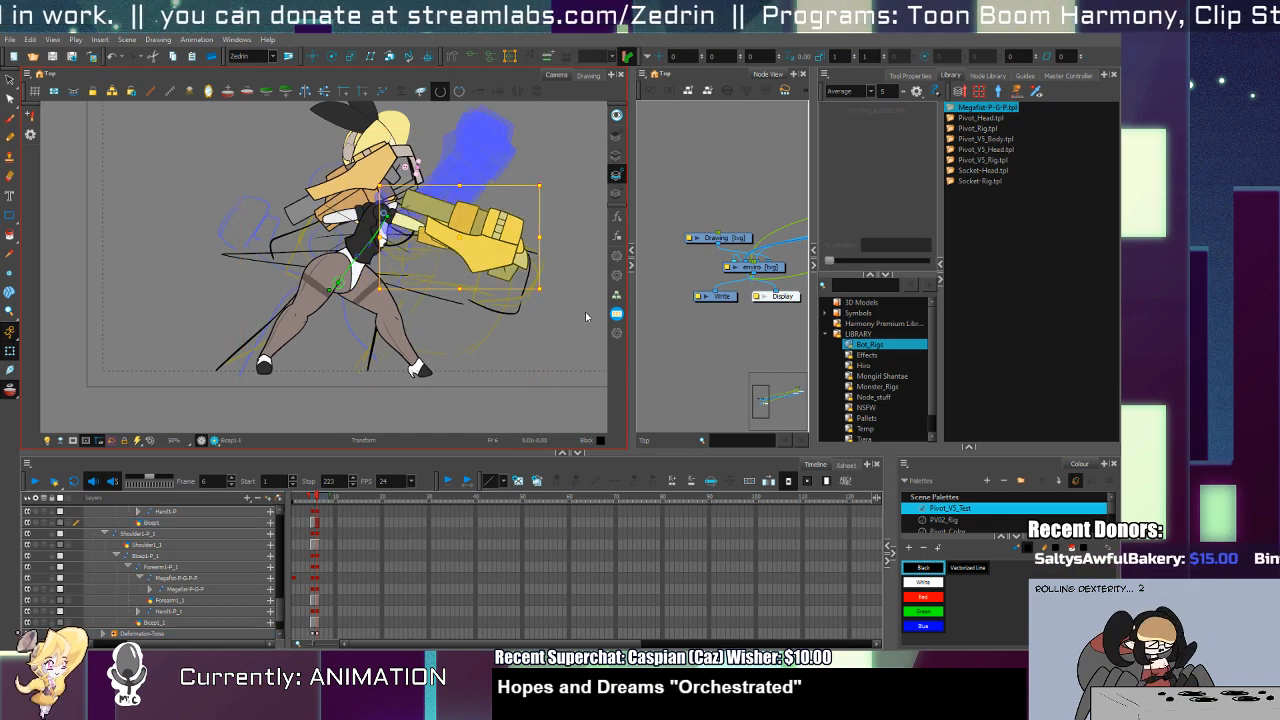
drag(552, 294, 548, 252)
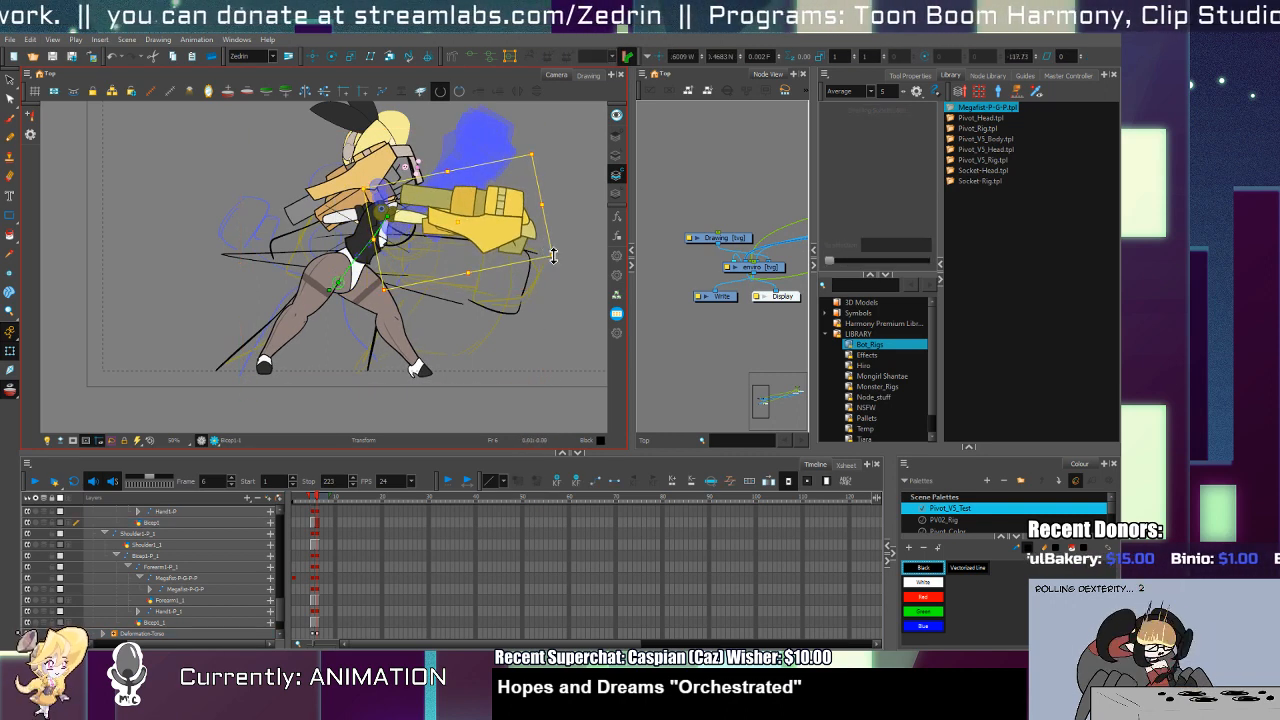
Step: Compare frames 5 and 6, and on frame 5 move the far-side gauntlet down and inward over the forearm and hand
key(comma)
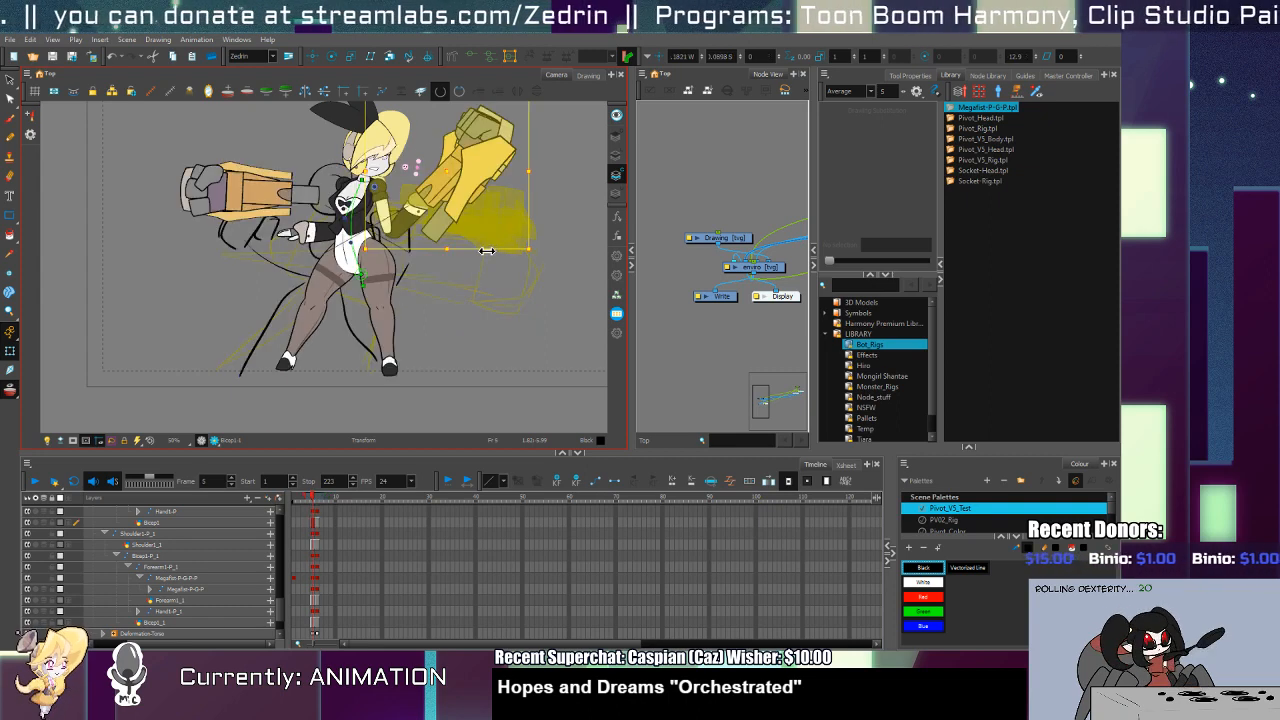
key(period)
key(comma)
key(period)
key(comma)
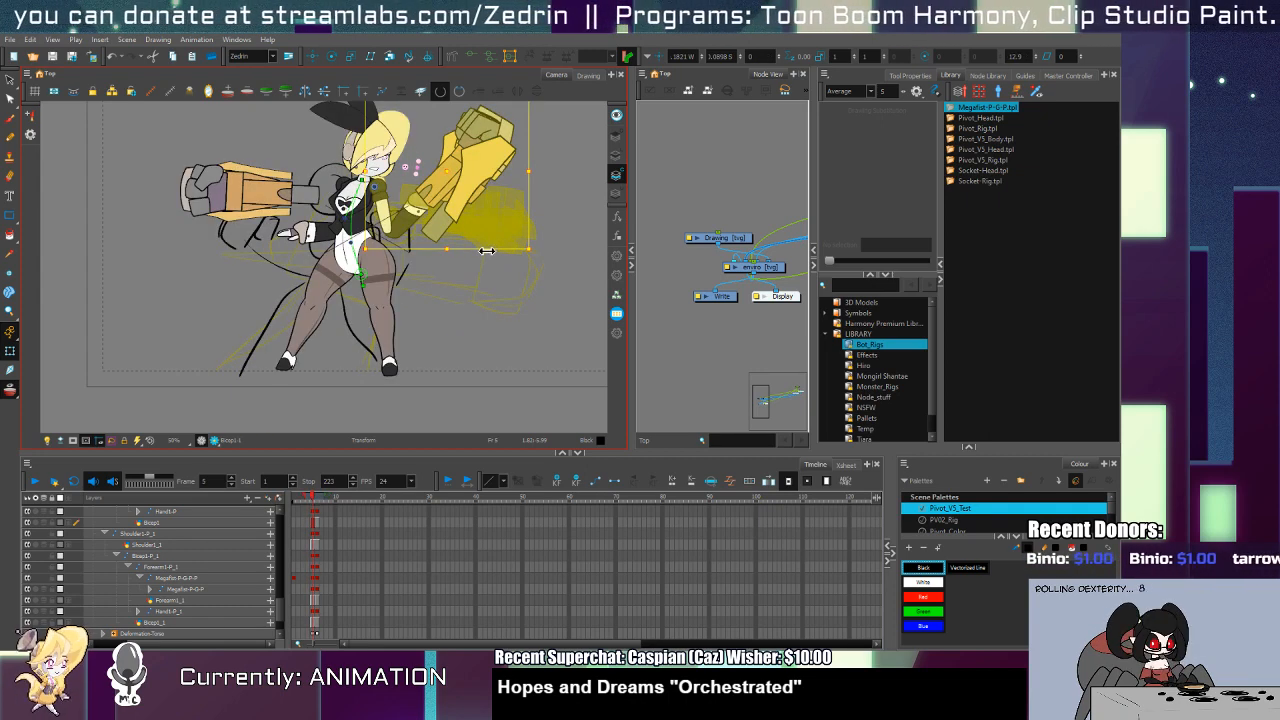
click(300, 216)
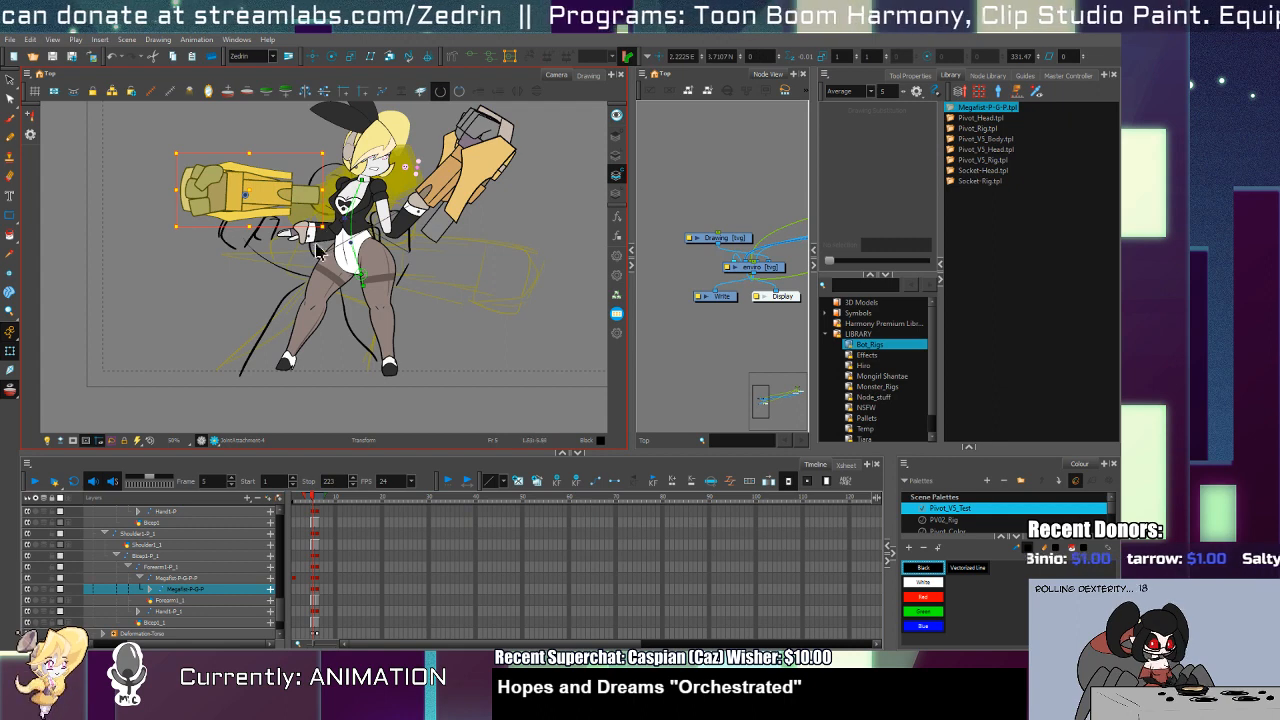
key(b)
drag(268, 206, 318, 252)
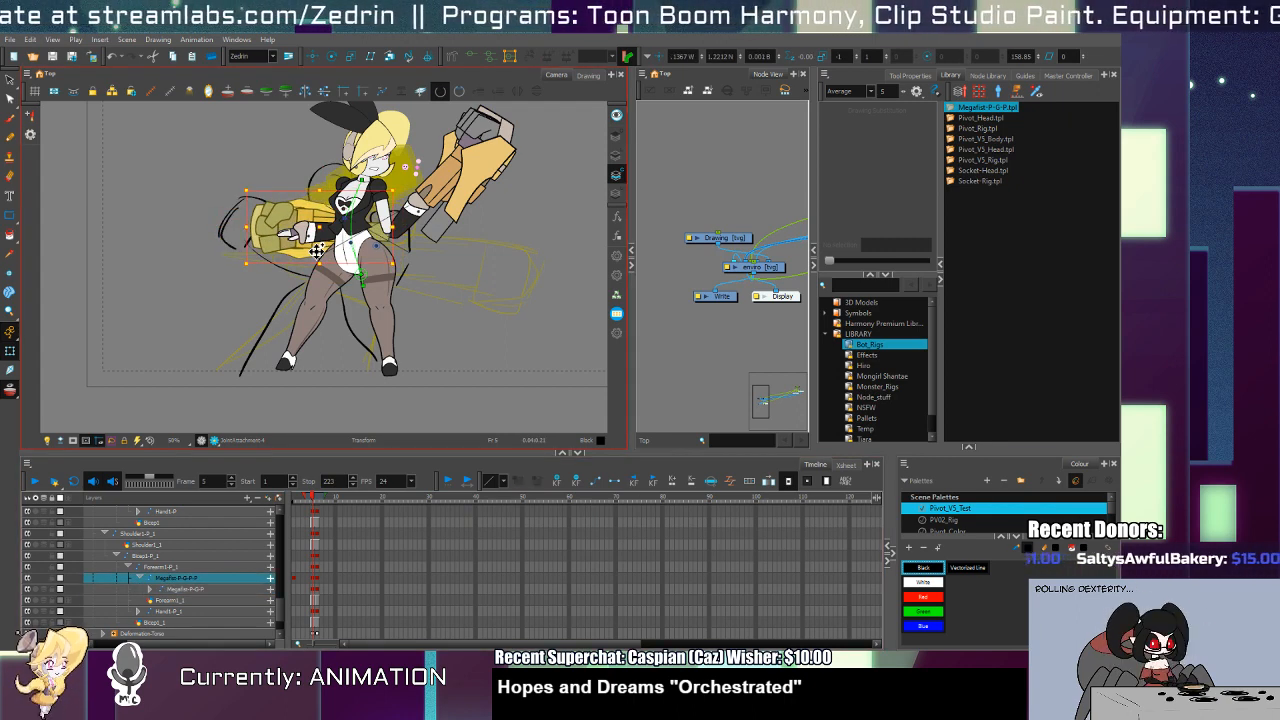
Step: On frame 5, rotate the gauntlet counter-clockwise, advance the torso's drawing substitution two steps, and nudge the gauntlet slightly outward
drag(402, 192, 390, 176)
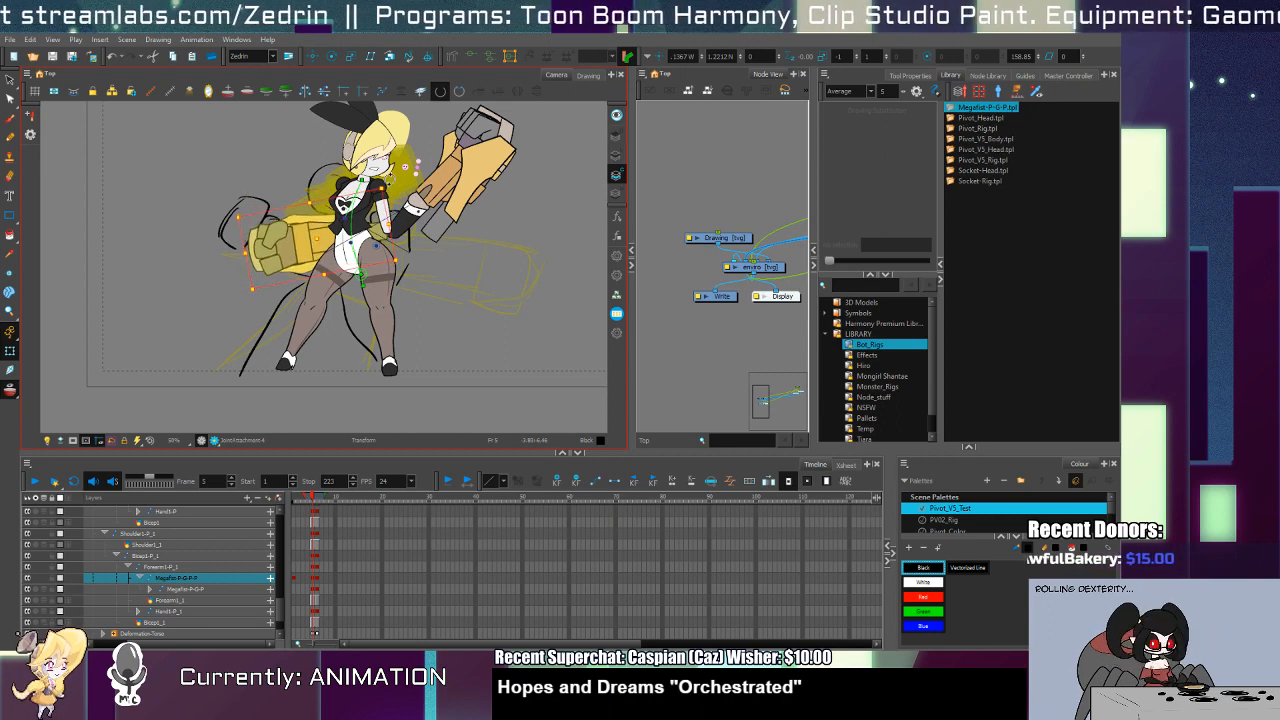
click(350, 228)
key(bracketright)
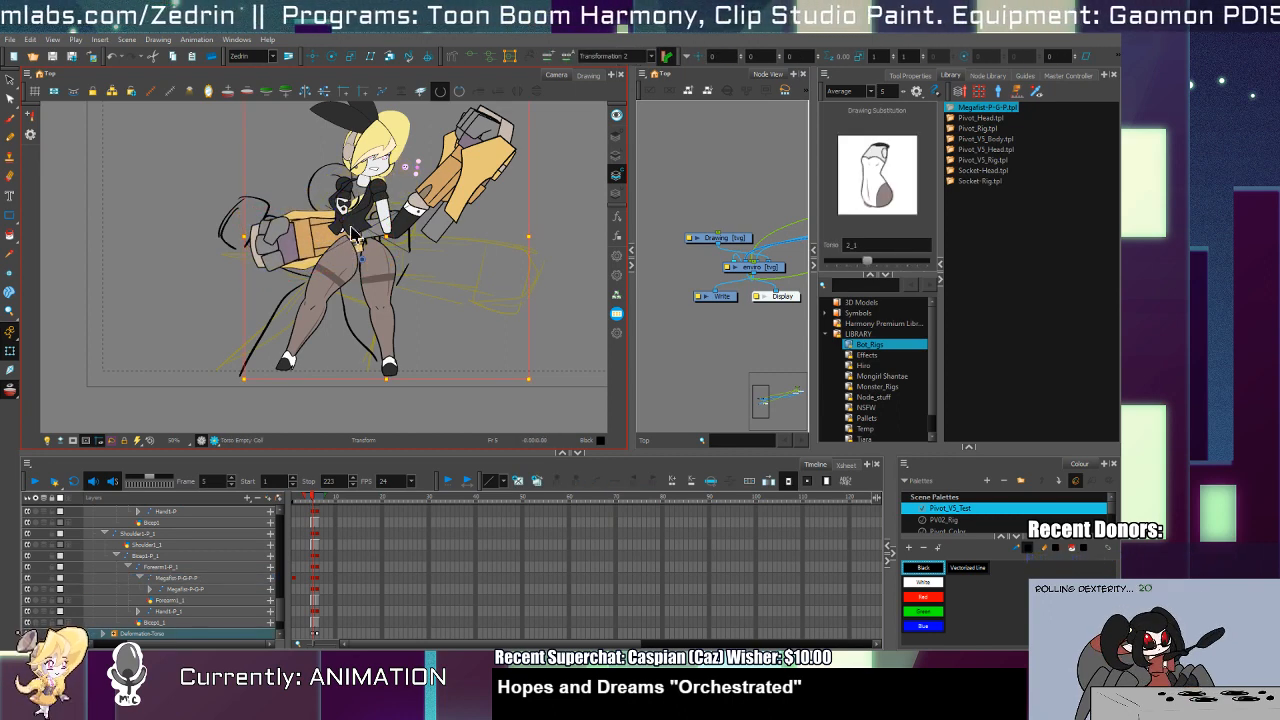
key(bracketright)
click(340, 256)
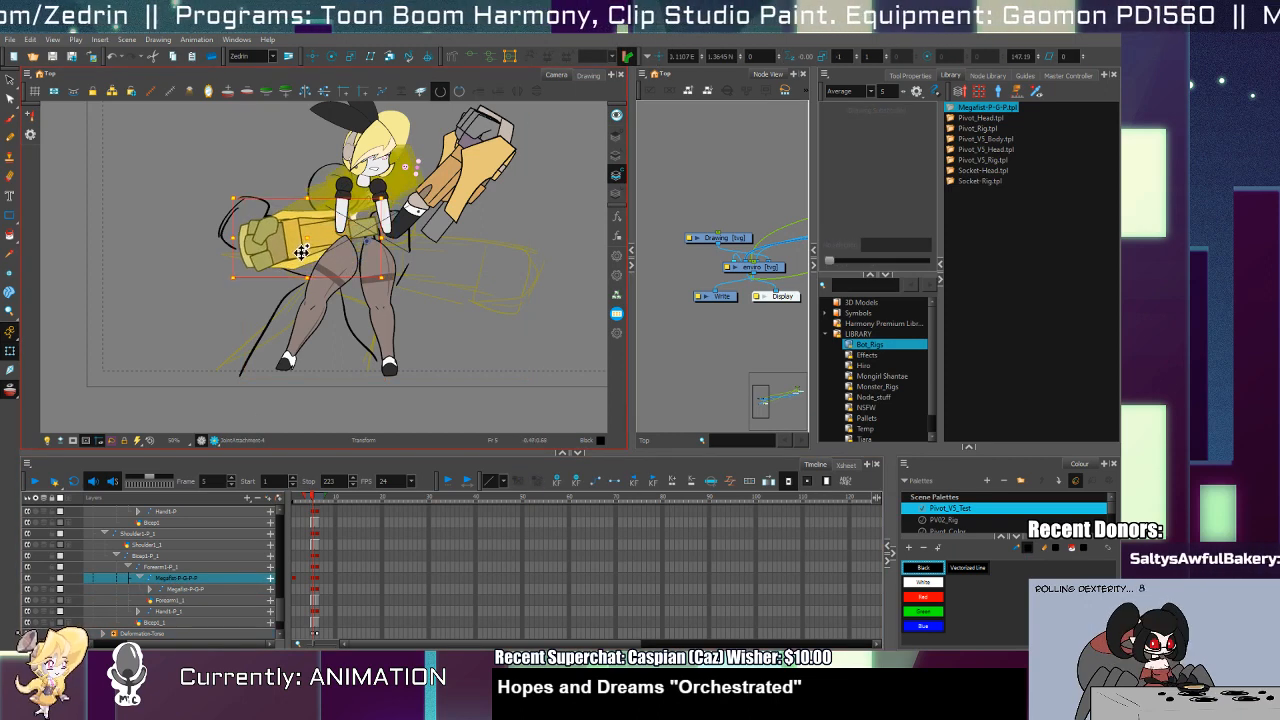
drag(326, 266, 313, 267)
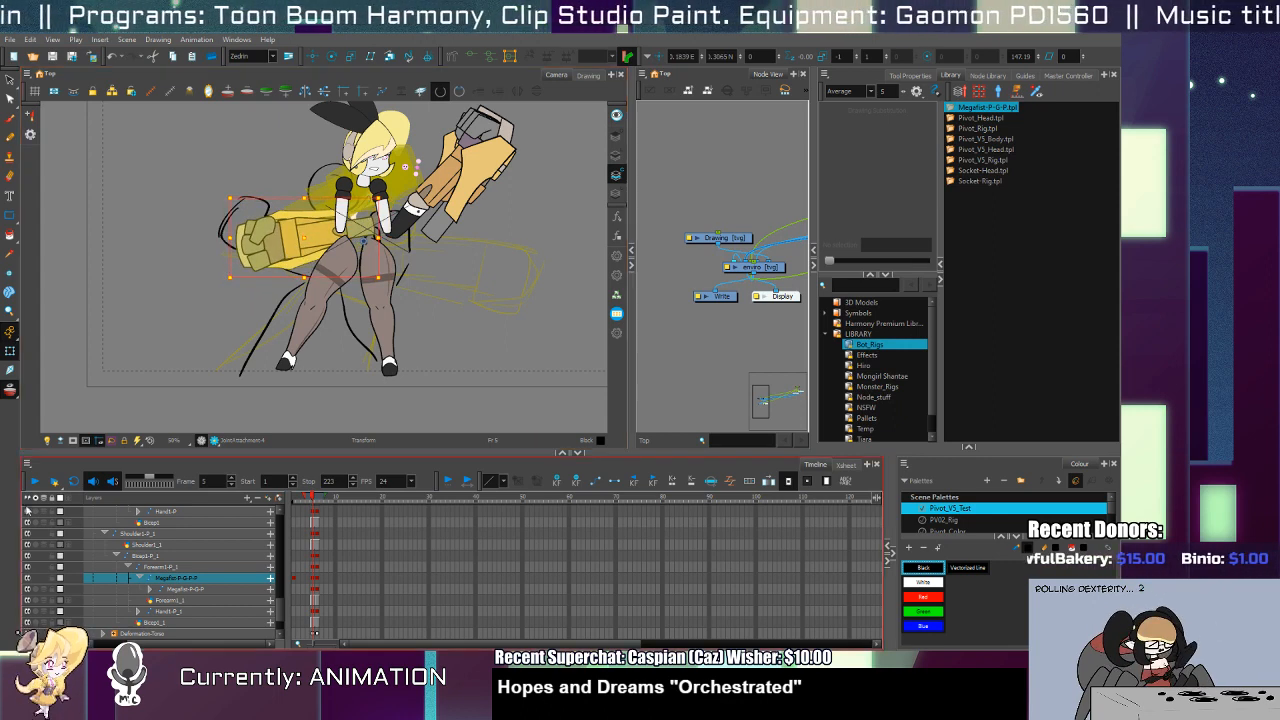
Step: Go to frame 6 and preview the Pivot_Rig.tpl and Pivot_V5_Head.tpl library templates
click(28, 500)
key(period)
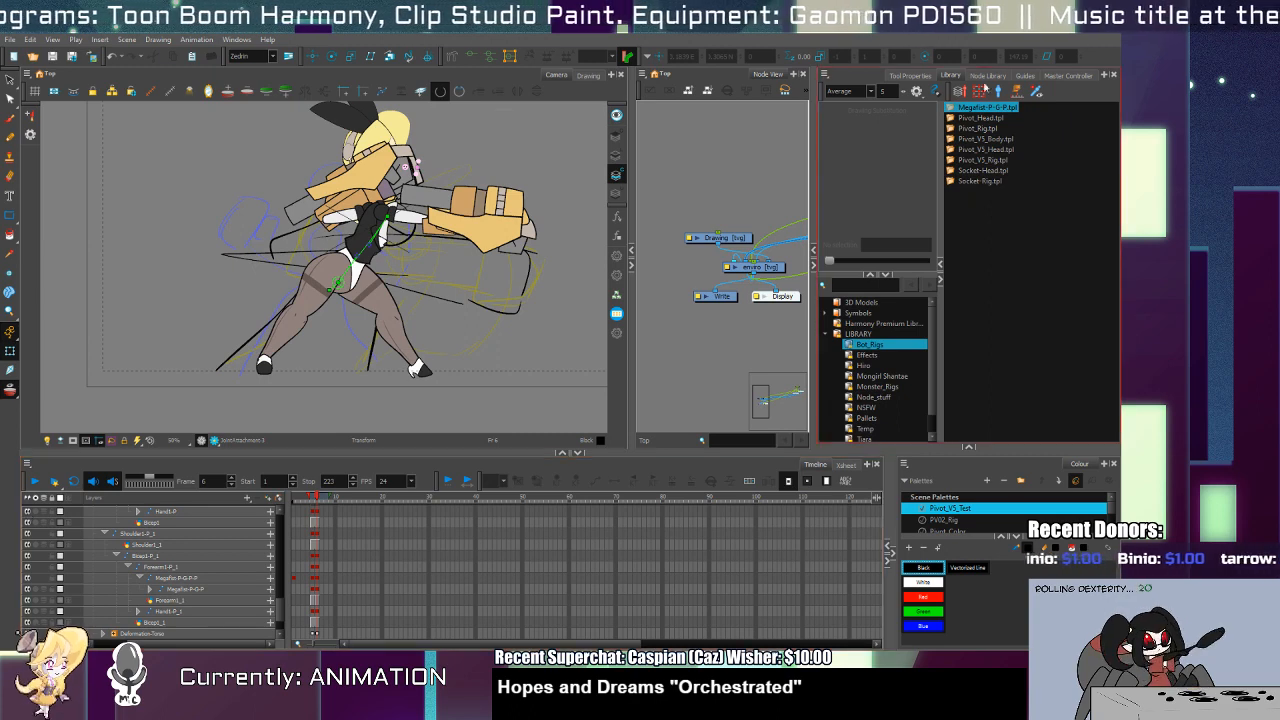
click(976, 128)
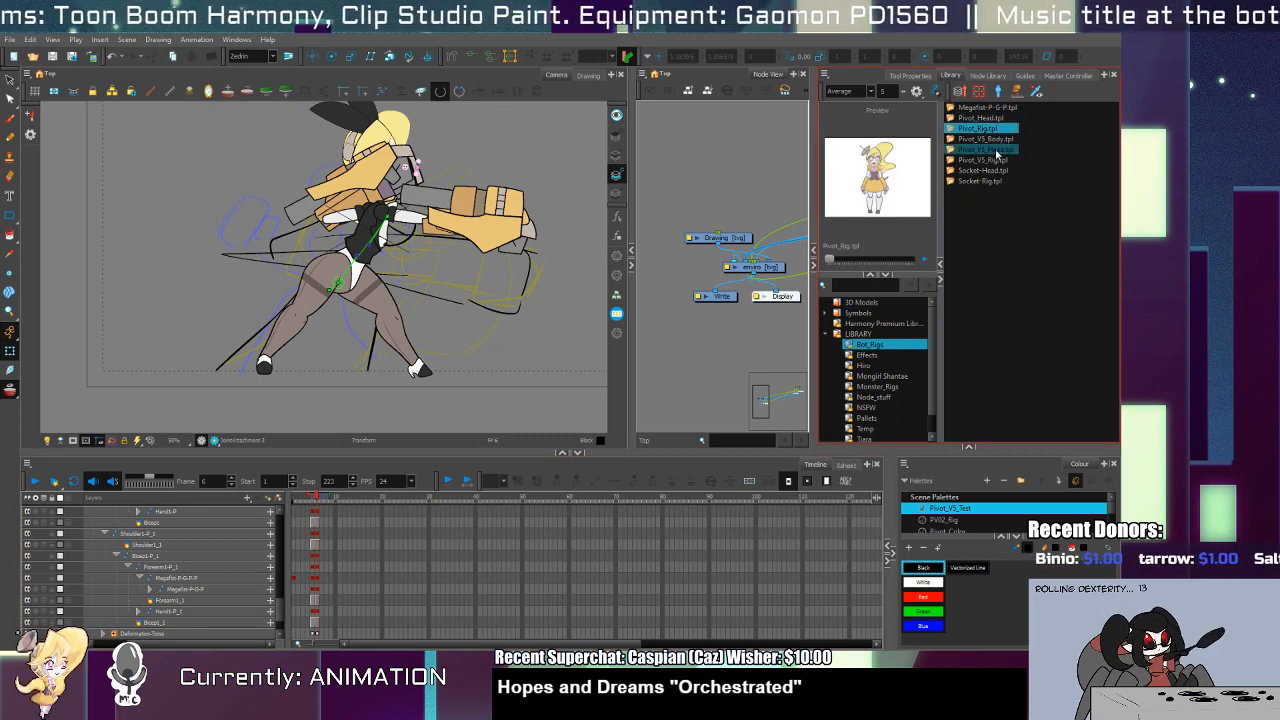
click(982, 149)
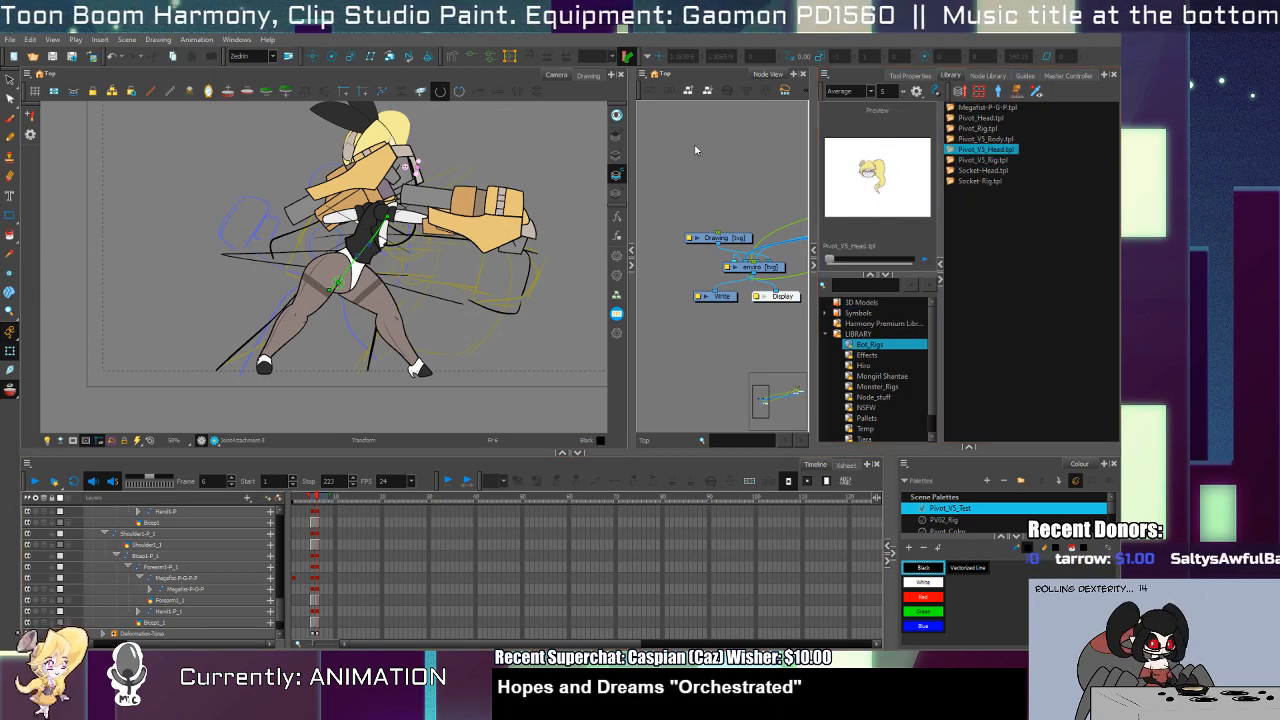
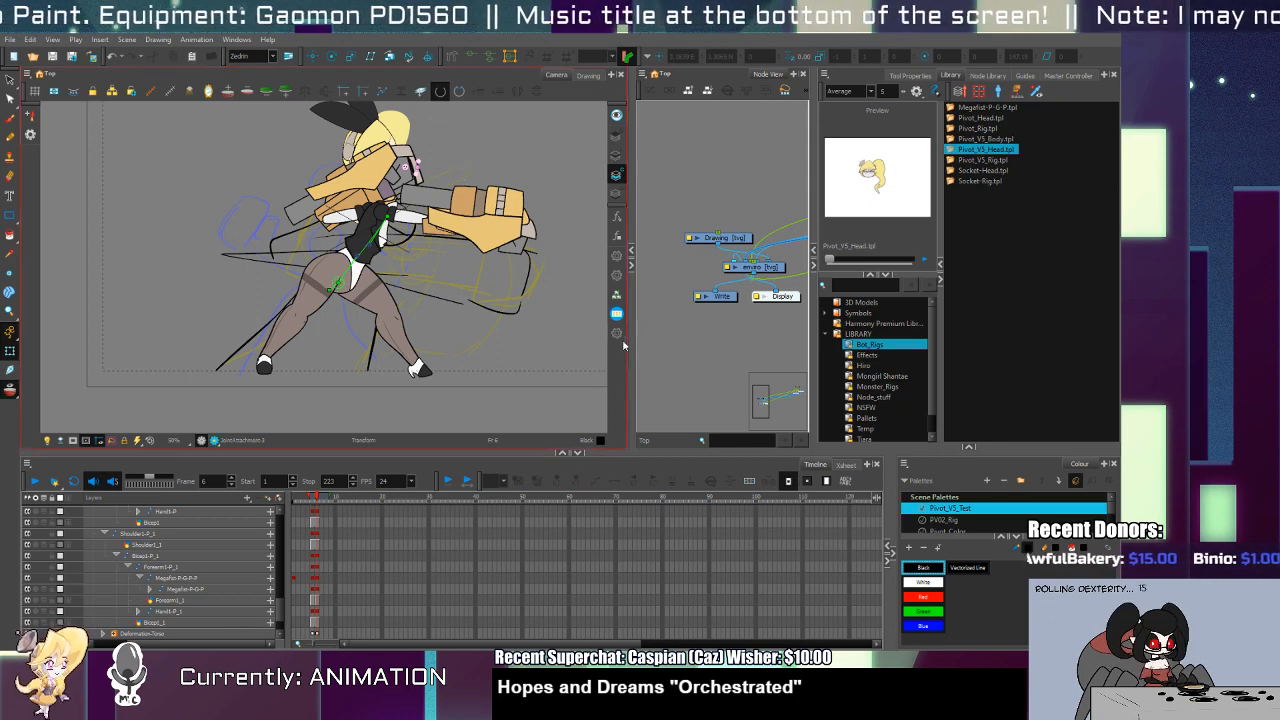
Step: Reset the pose of the whole Pivot_Head-P head on frame 6 and scale the head to 0.33
click(381, 131)
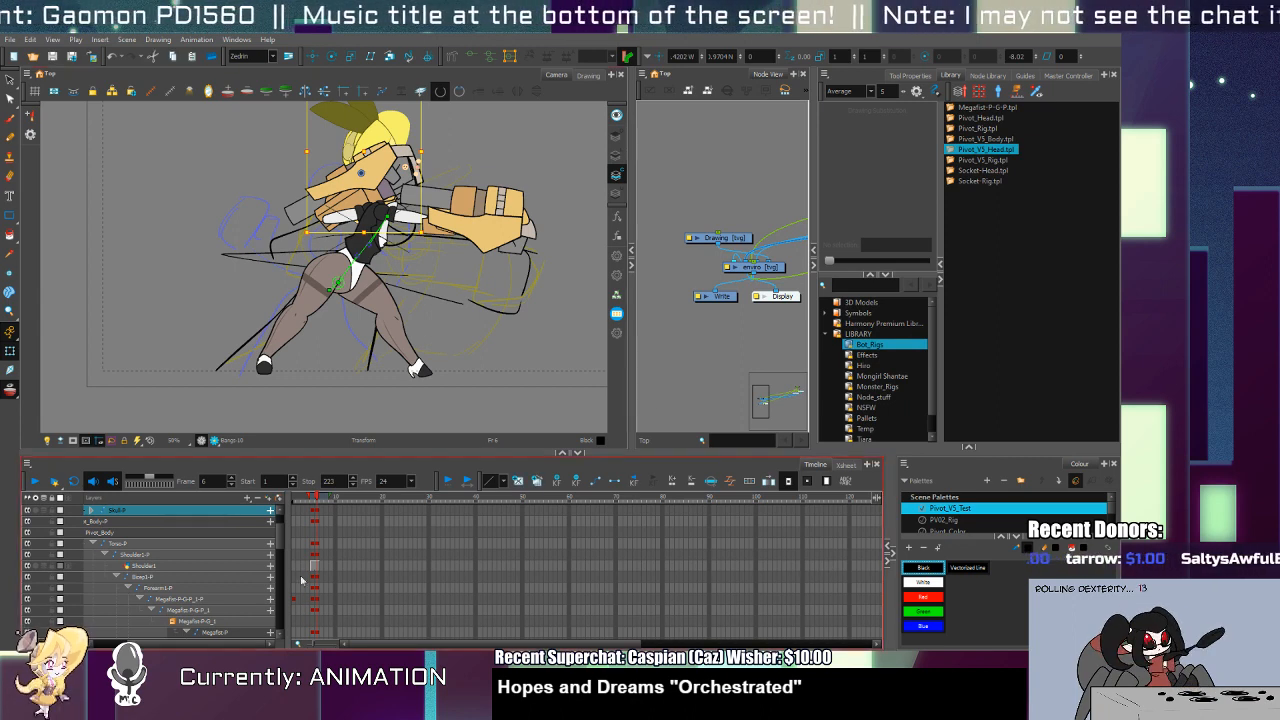
scroll(276, 578, up, 2)
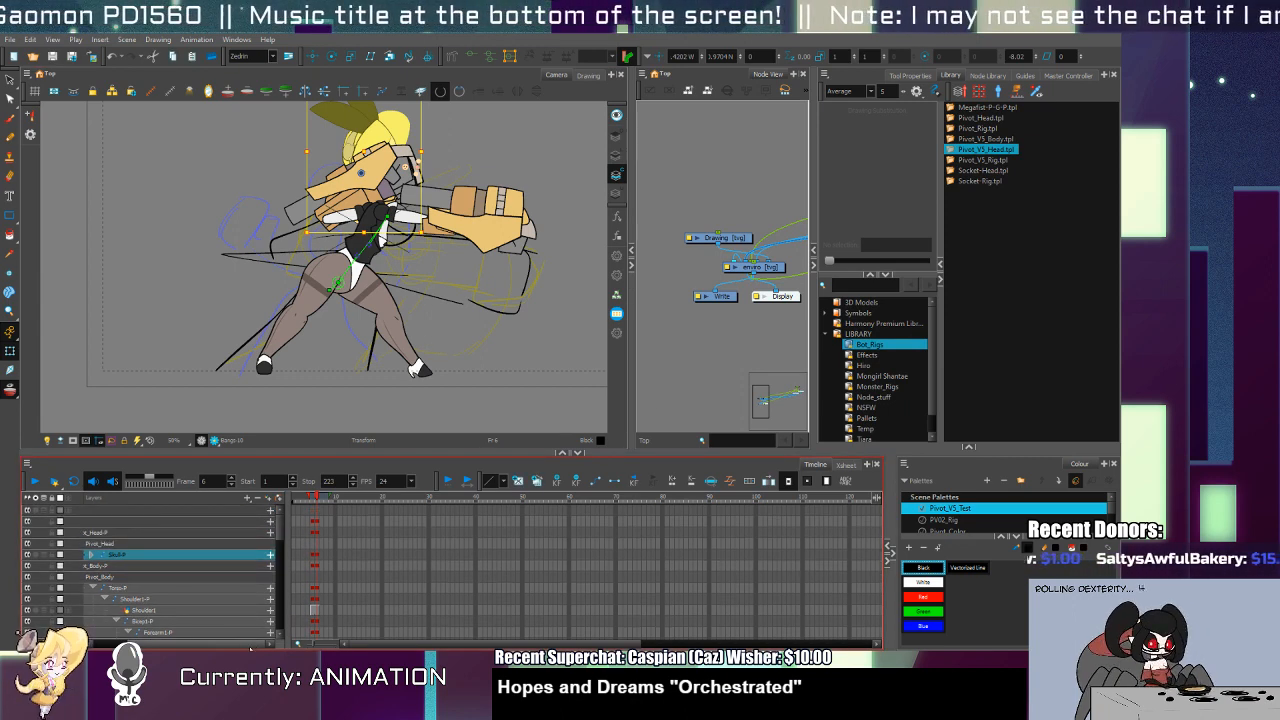
click(193, 533)
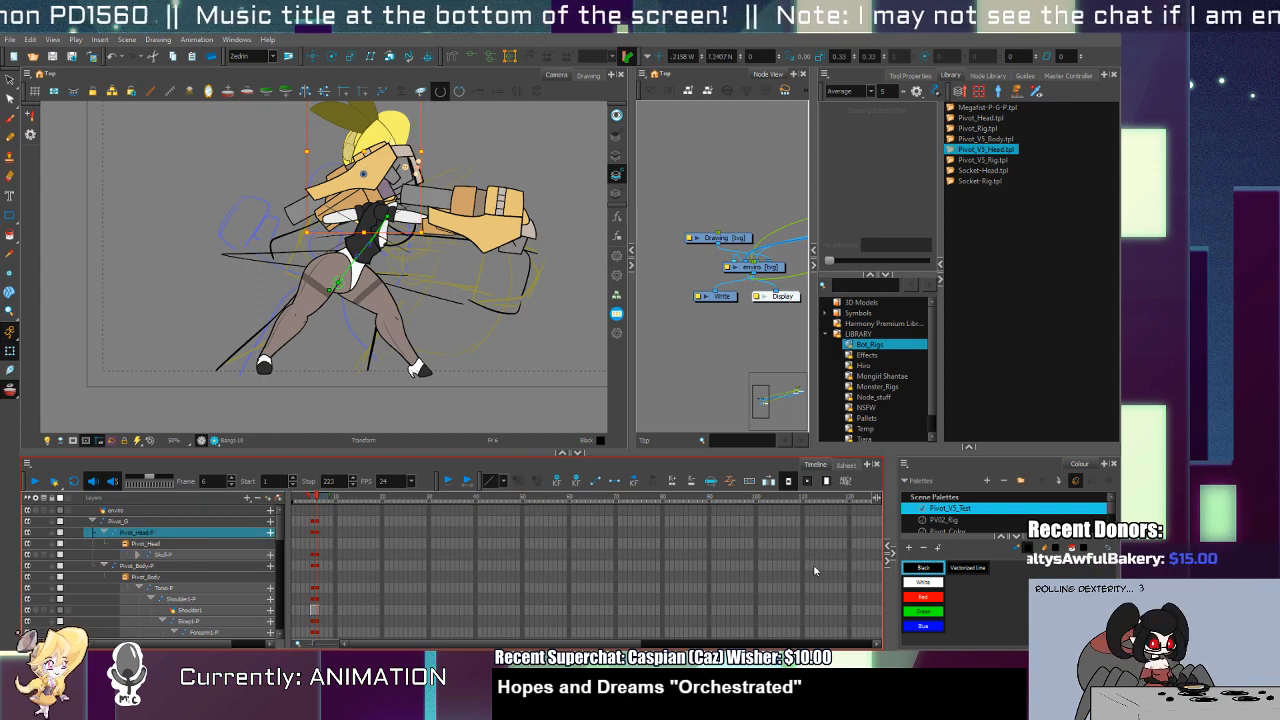
key(ctrl+z)
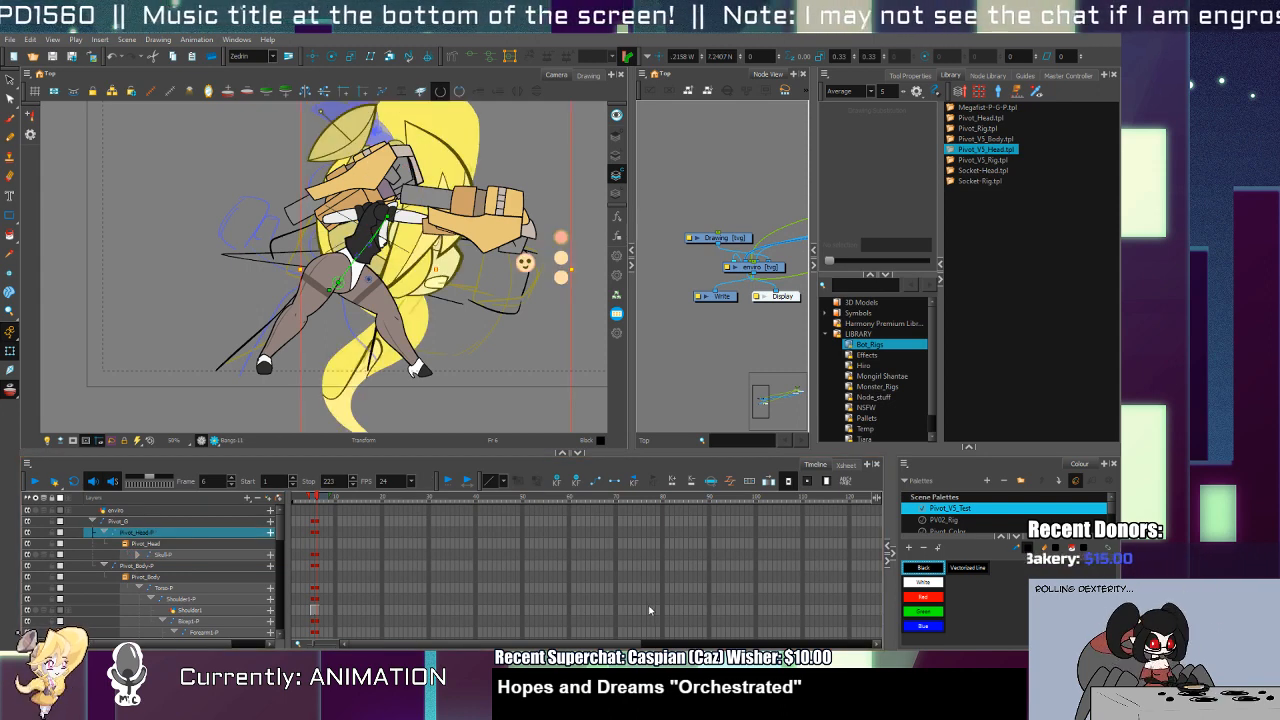
scroll(507, 188, down, 5)
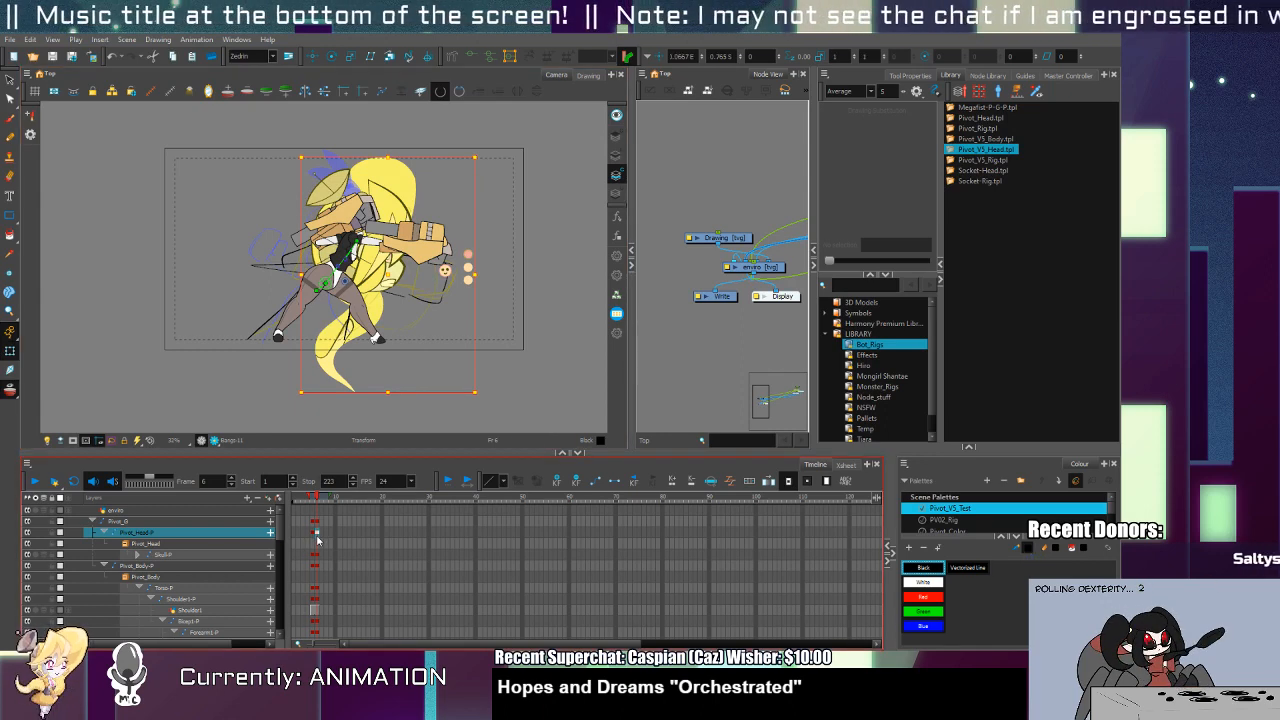
scroll(347, 170, up, 3)
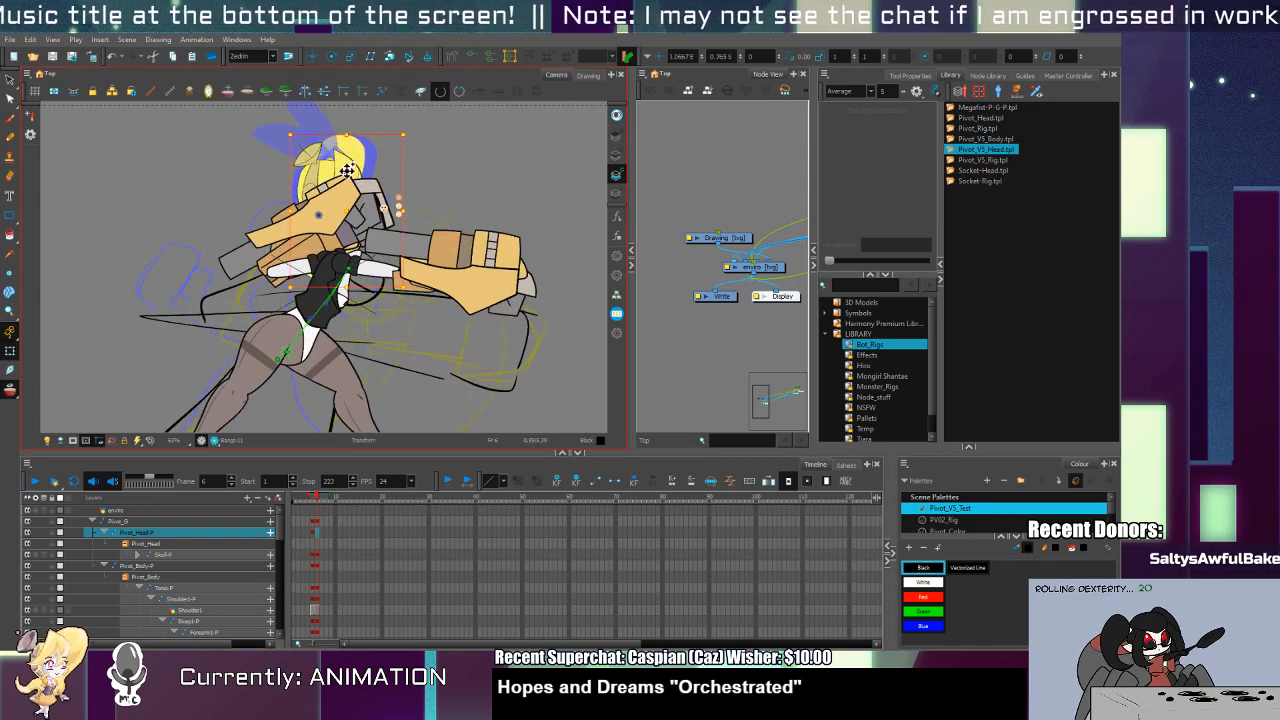
Step: Move the head down and forward onto the shoulders and nudge it in depth so it draws in front of the gauntlets
drag(347, 170, 378, 215)
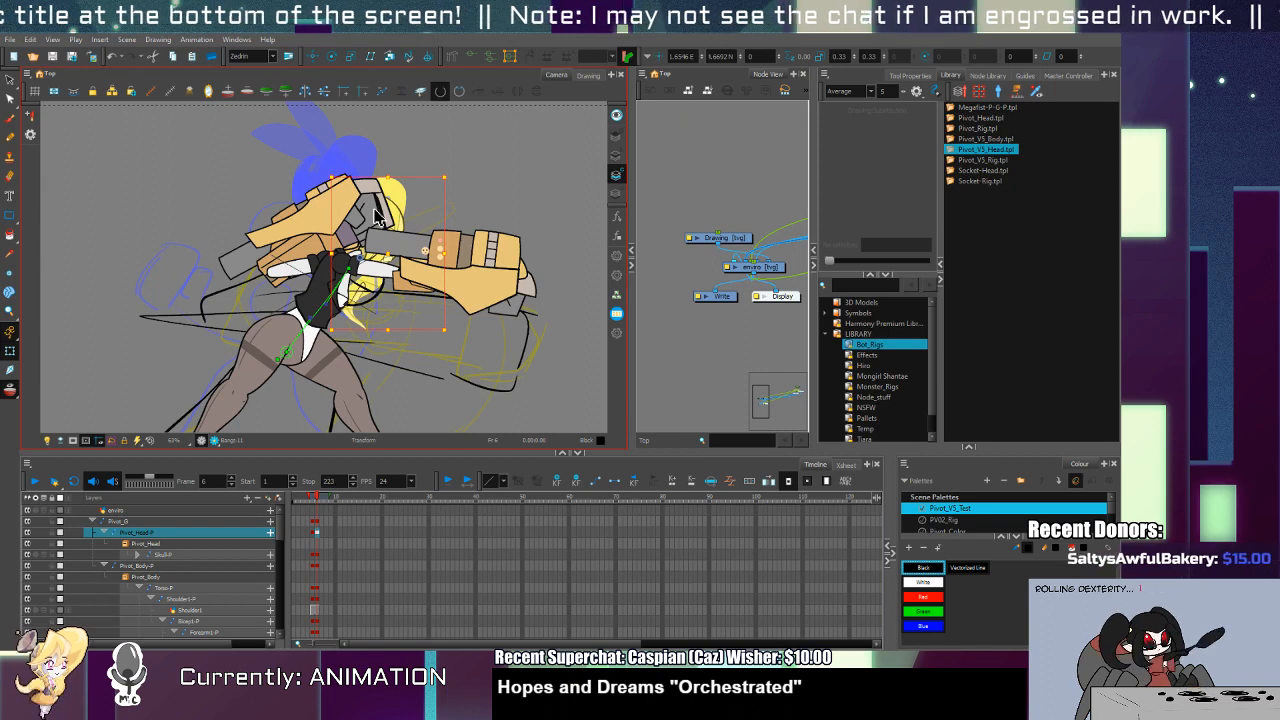
key(alt+Down)
key(alt+Down)
key(alt+Up)
key(alt+Up)
key(alt+Down)
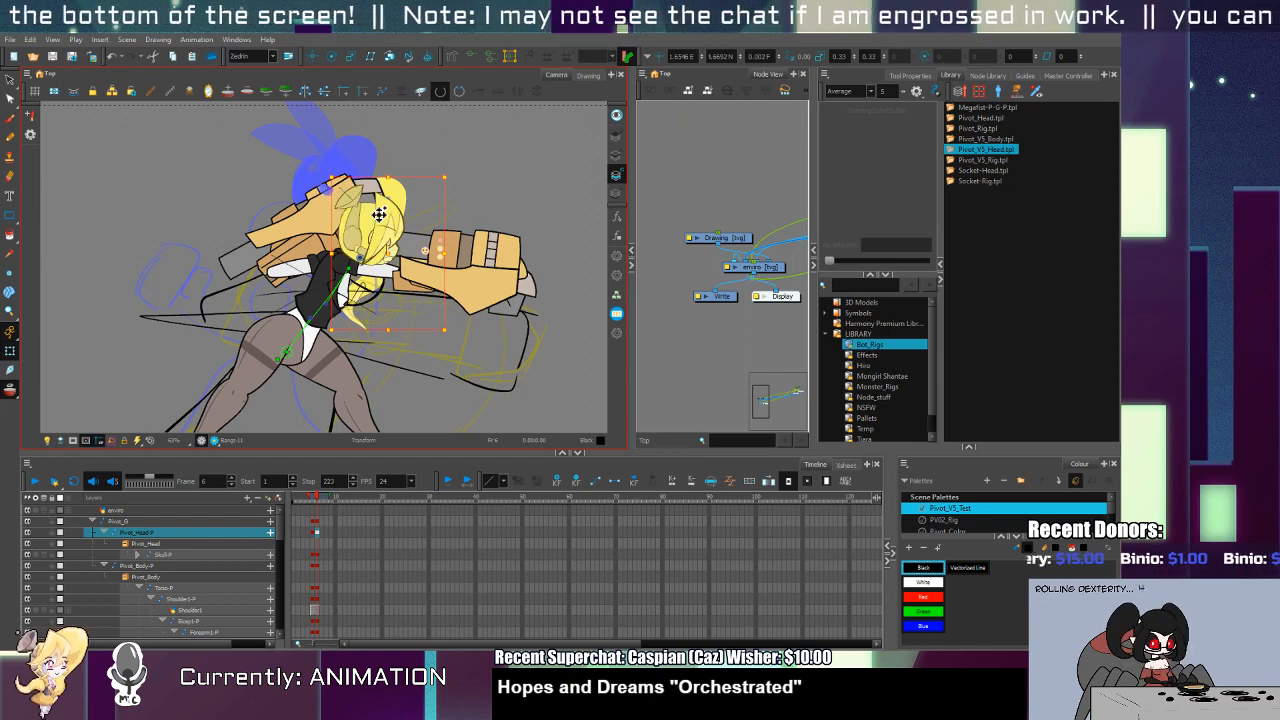
Step: Widen the node view and locate the forward-pointing gauntlet's nodes inside the Megafist-P-G_1 group
click(344, 268)
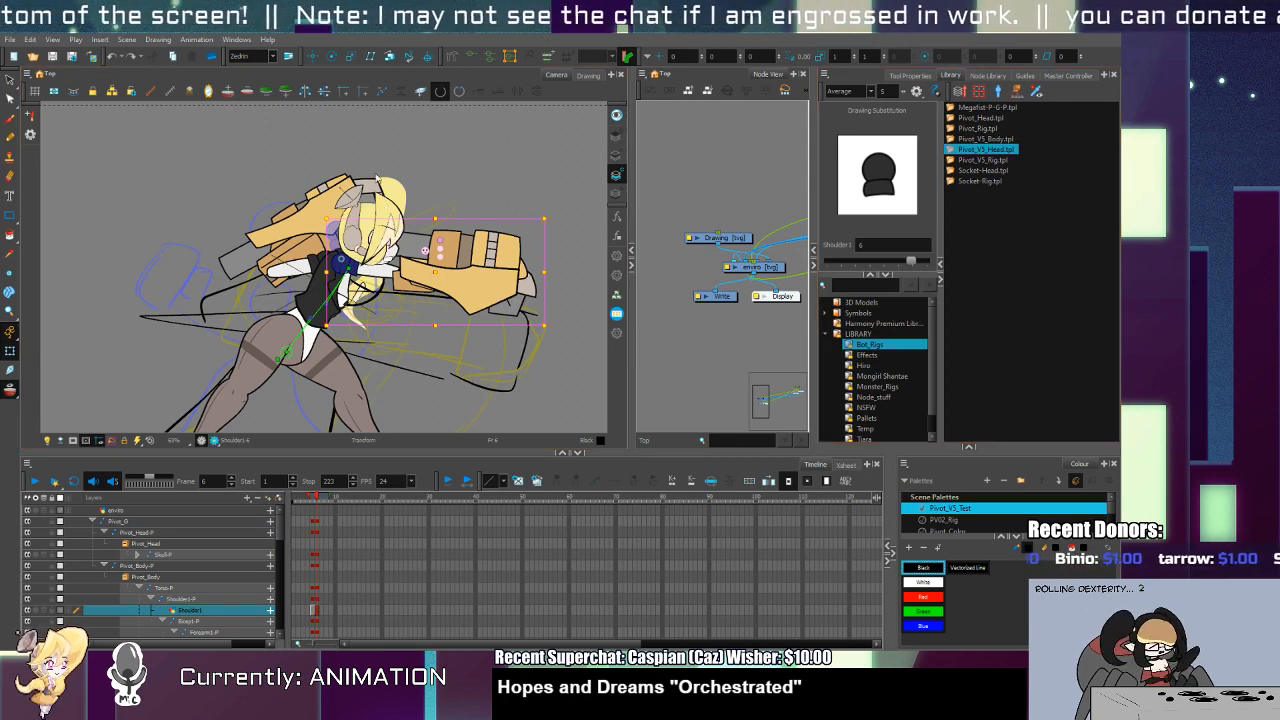
click(710, 364)
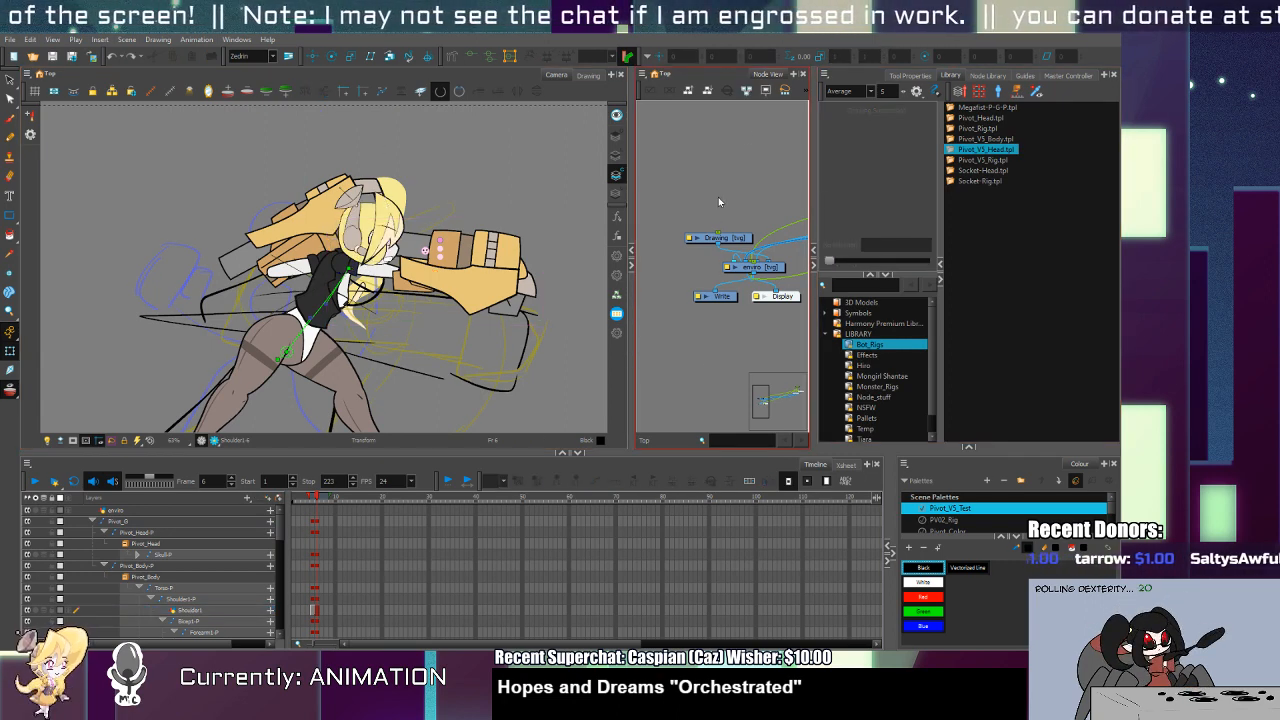
drag(631, 245, 530, 245)
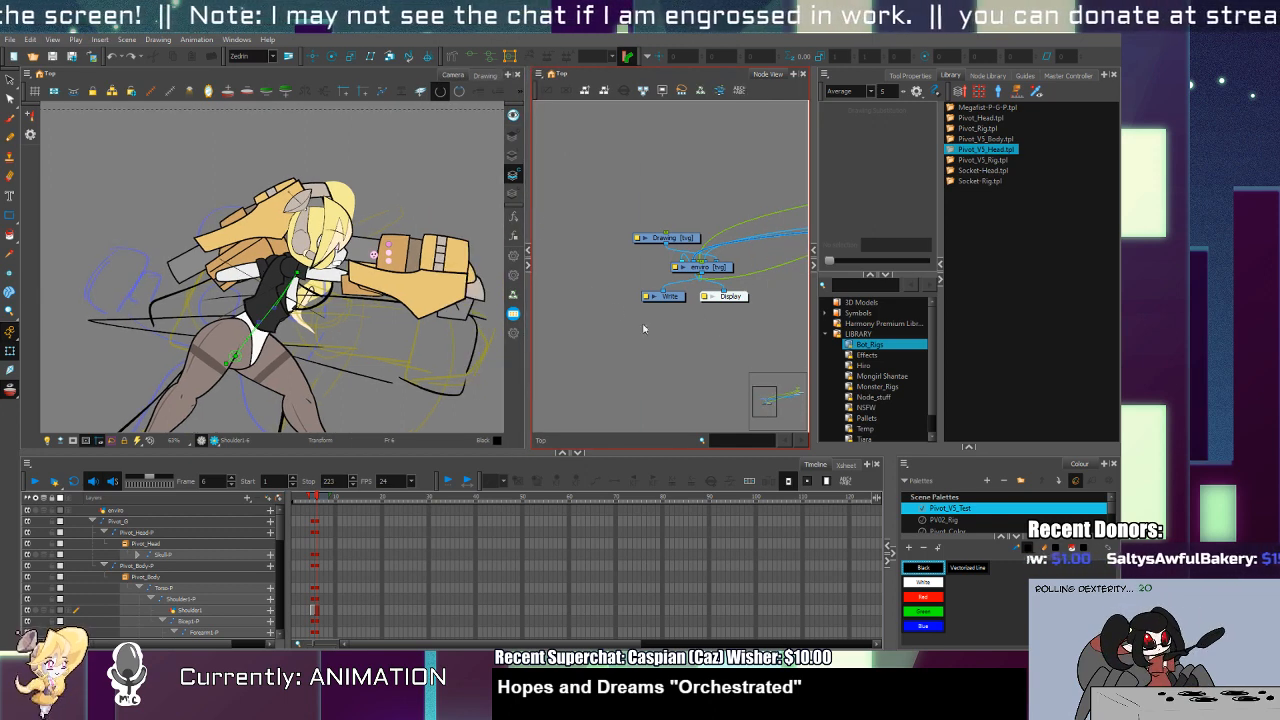
click(441, 278)
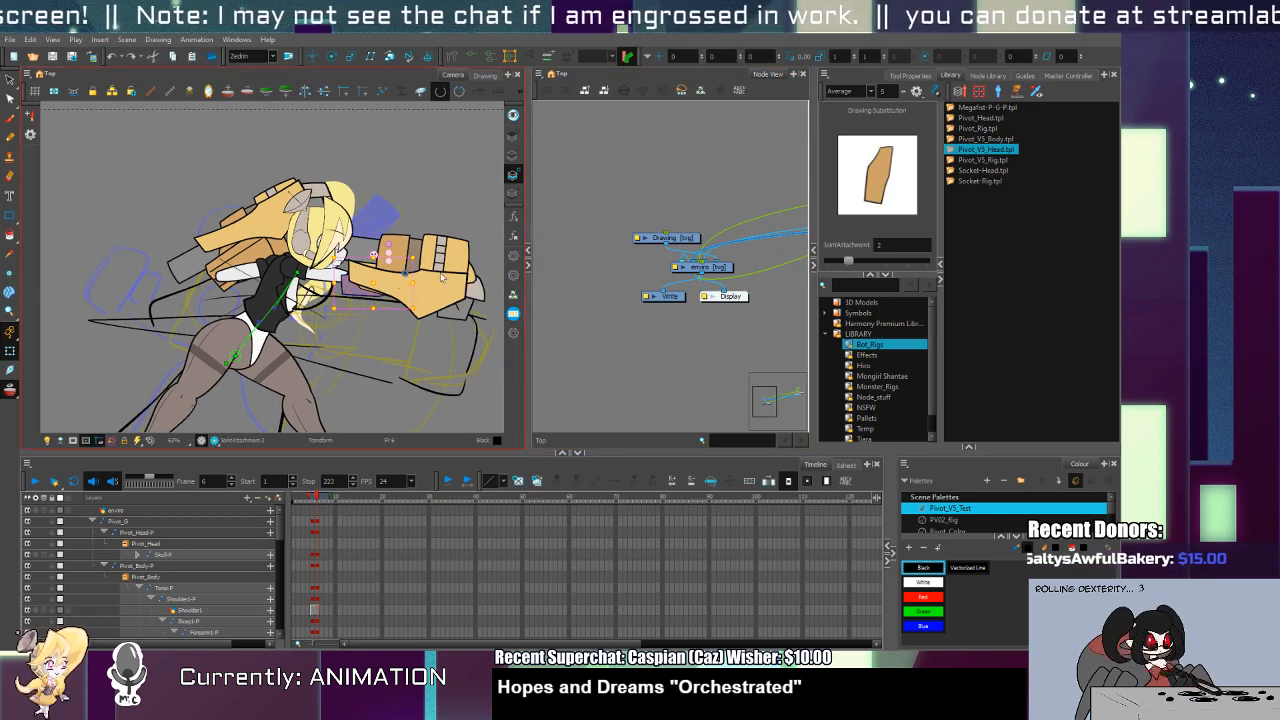
click(515, 176)
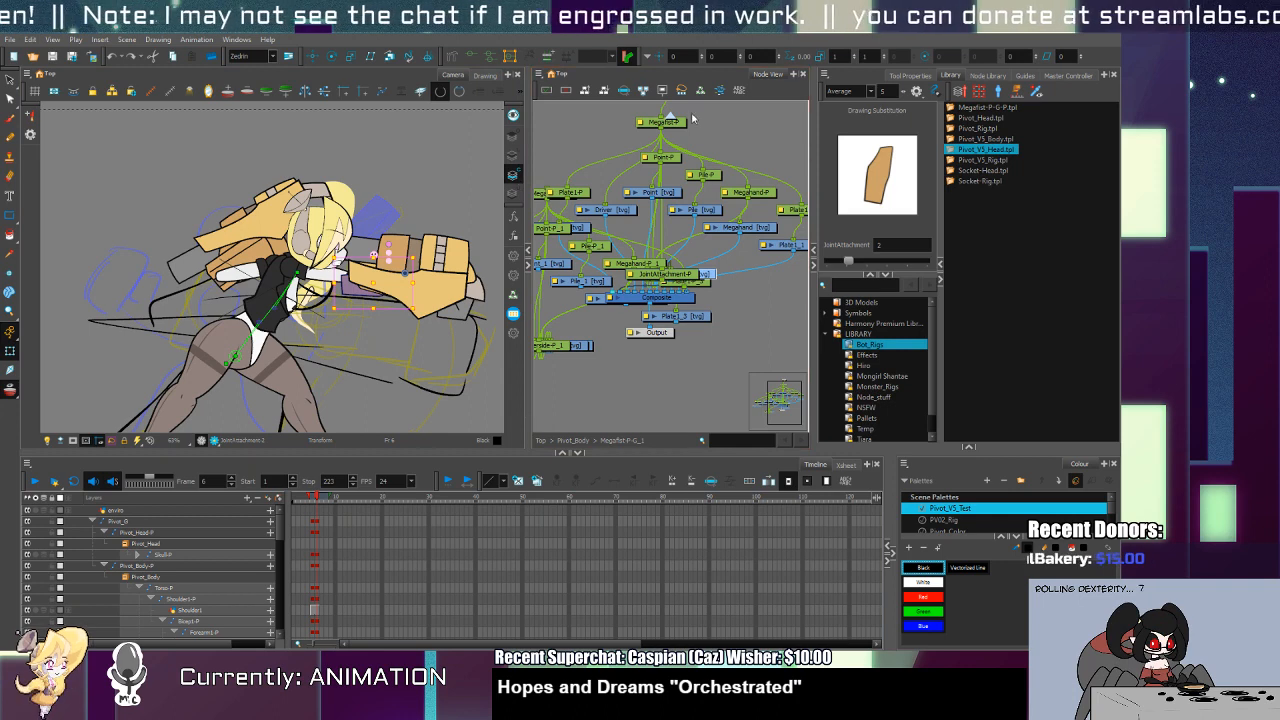
click(677, 383)
key(ctrl+a)
click(604, 91)
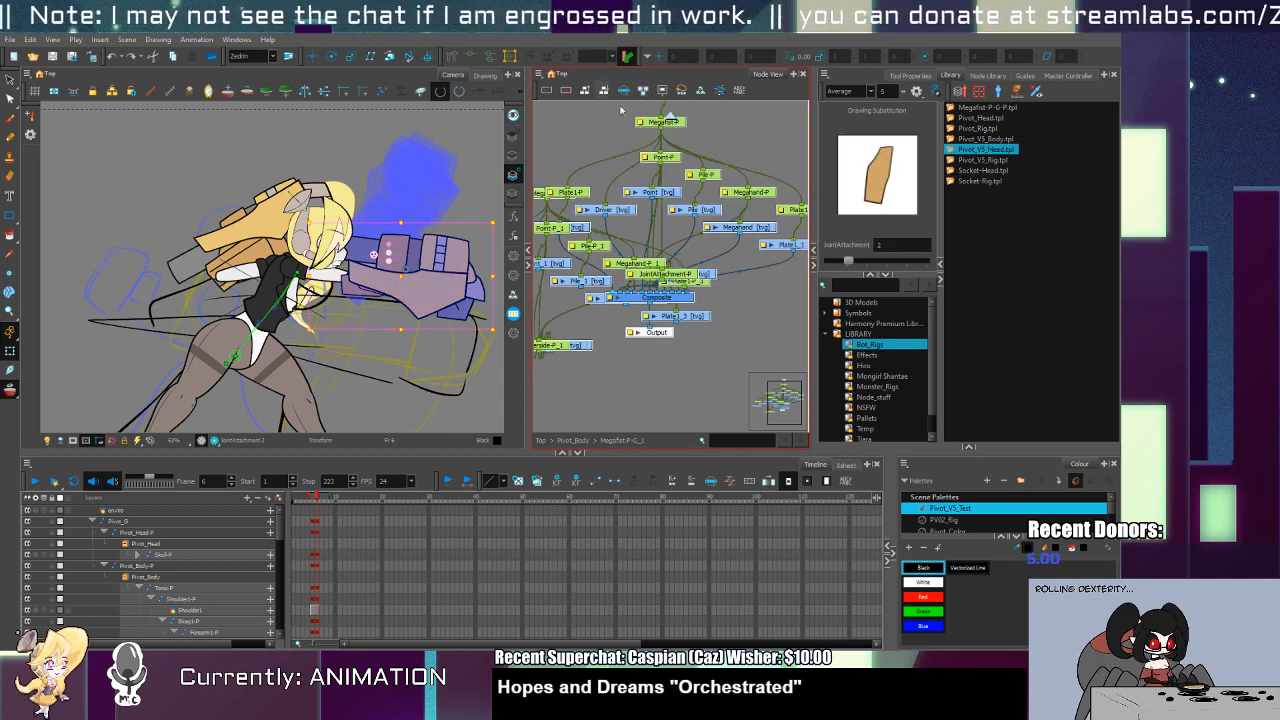
click(706, 342)
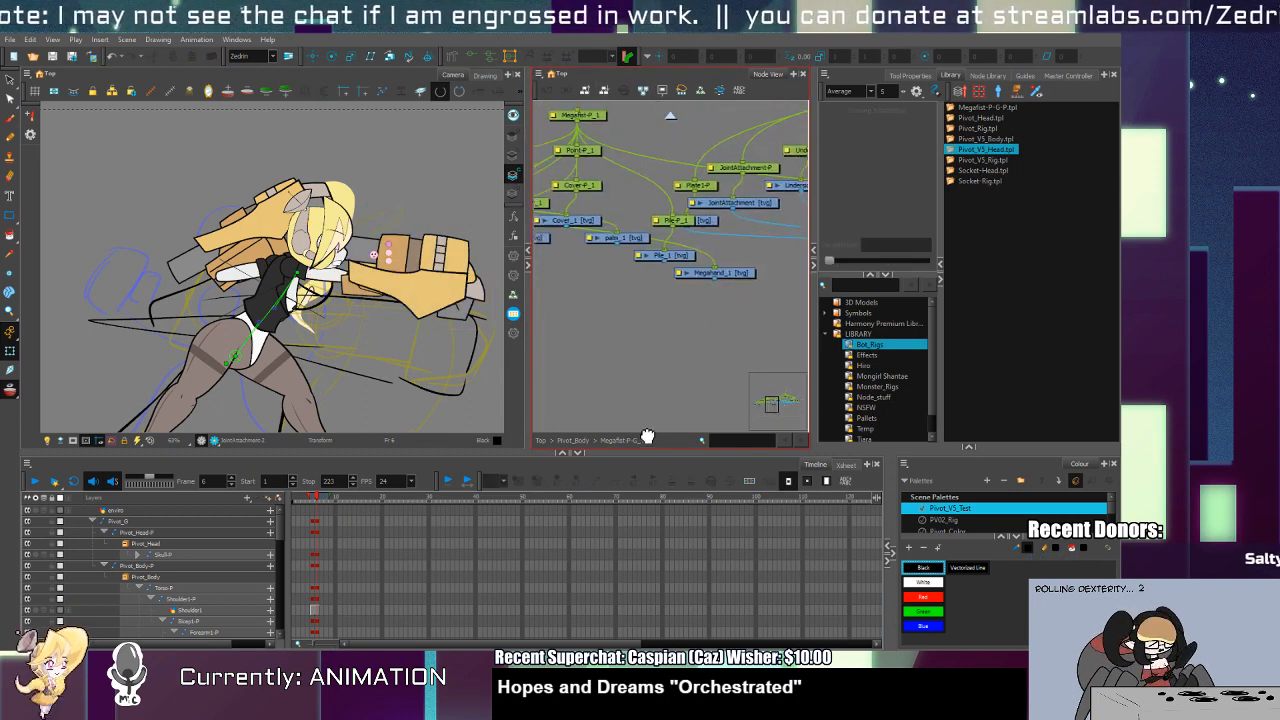
Step: Delete the disconnected Megafist-P_1 hierarchy of pegs and drawings from the Megafist-P-G_1 group
drag(669, 394, 745, 383)
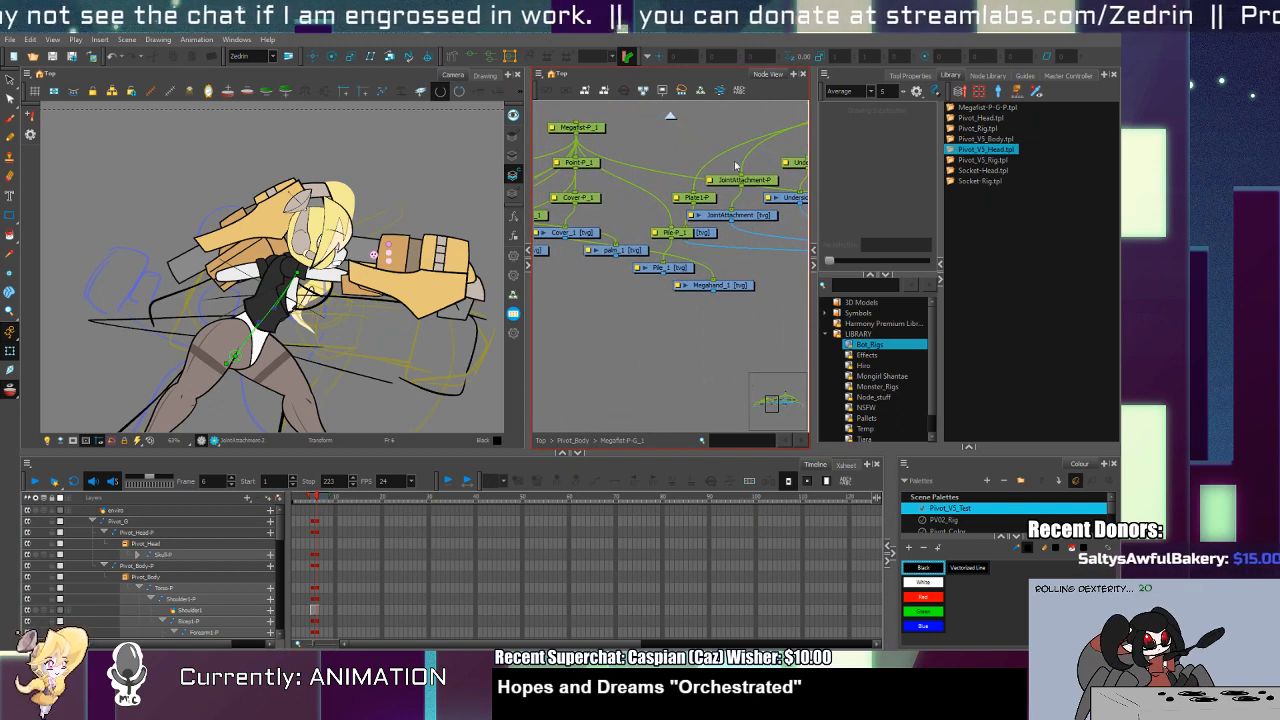
click(727, 286)
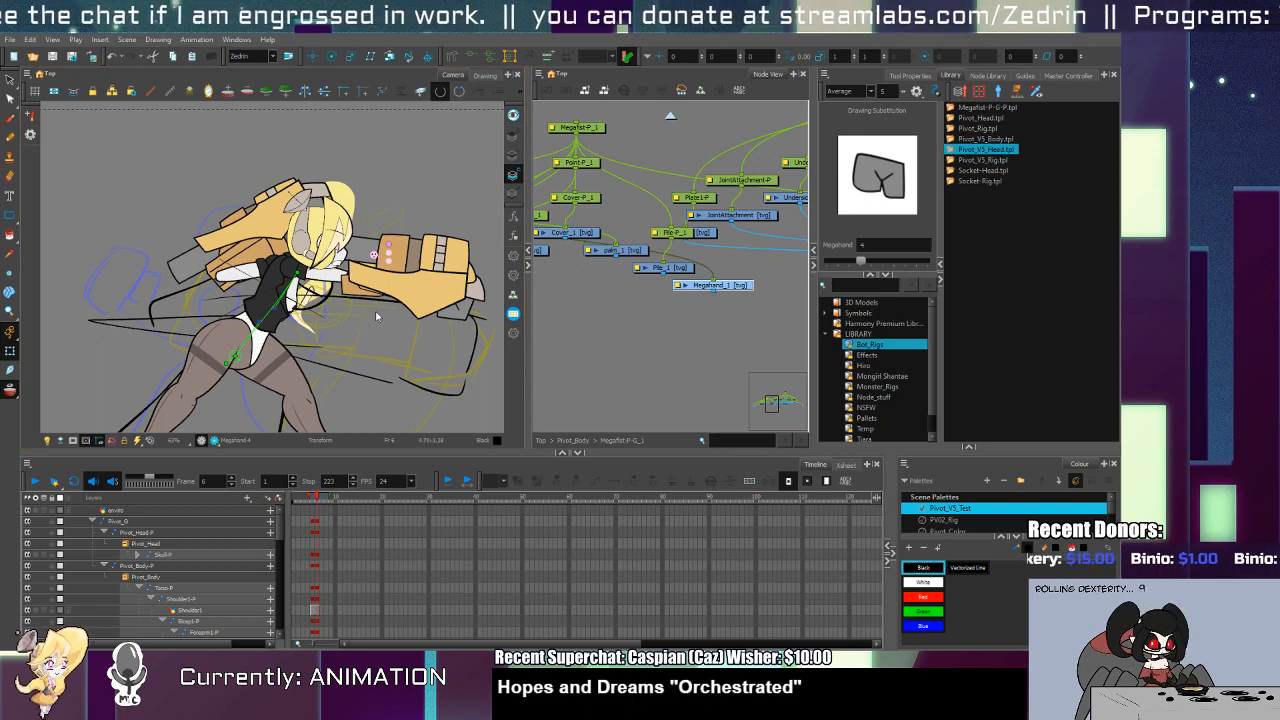
scroll(651, 257, down, 5)
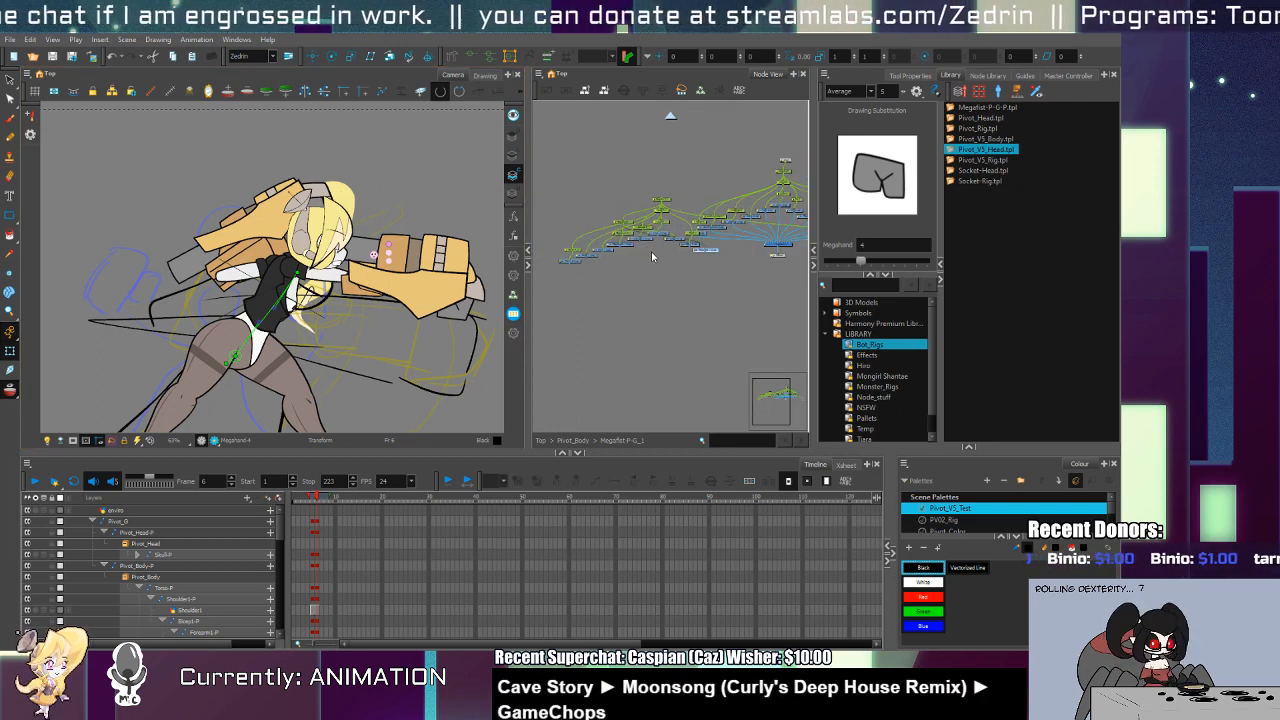
drag(651, 252, 686, 264)
scroll(671, 270, up, 2)
mouse_move(570, 165)
mouse_down()
mouse_move(662, 299)
mouse_move(714, 325)
mouse_up()
scroll(719, 289, up, 2)
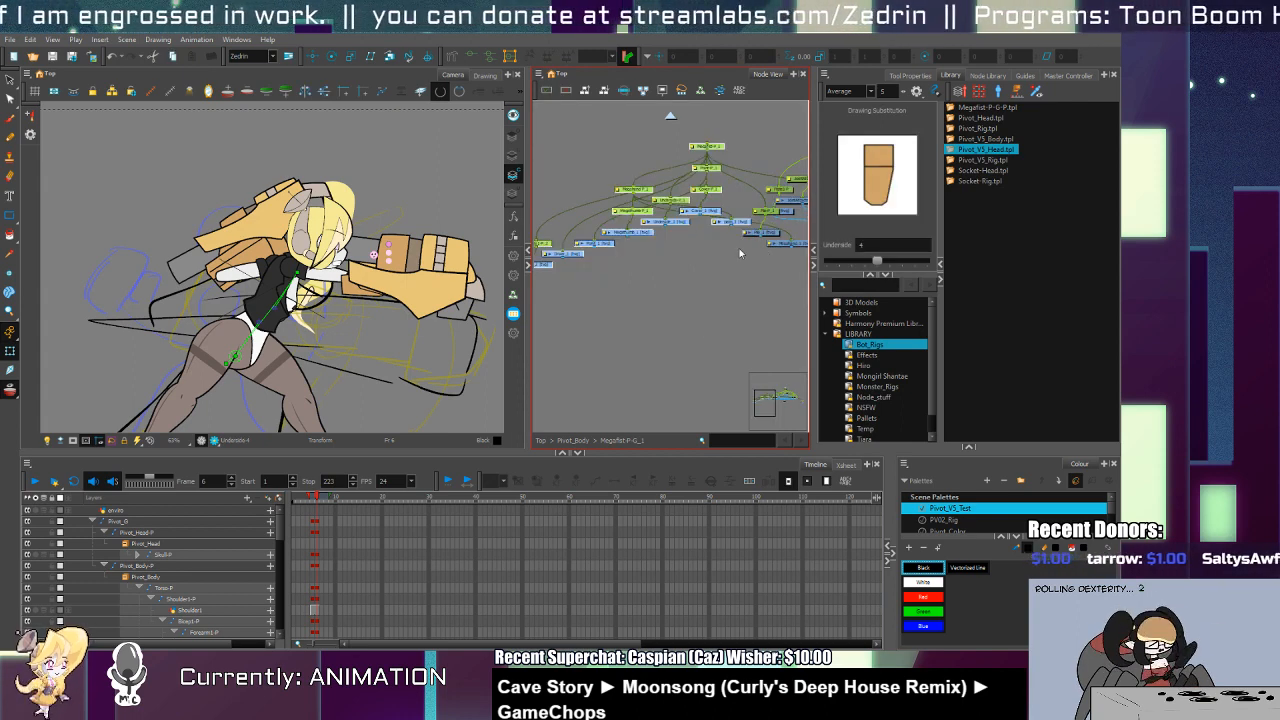
key(Delete)
Step: Delete the leftover stray drawing nodes beside the gauntlet's main node network
drag(763, 213, 716, 221)
key(Delete)
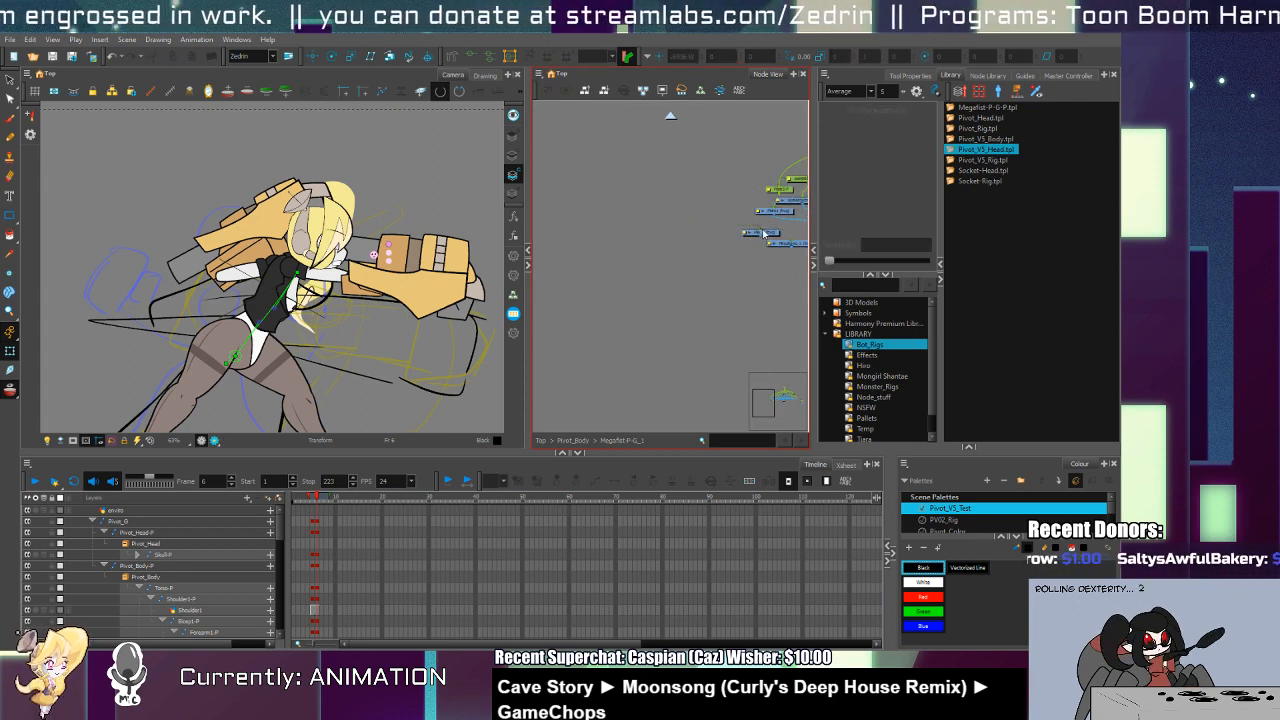
click(772, 241)
key(Delete)
click(790, 243)
key(Delete)
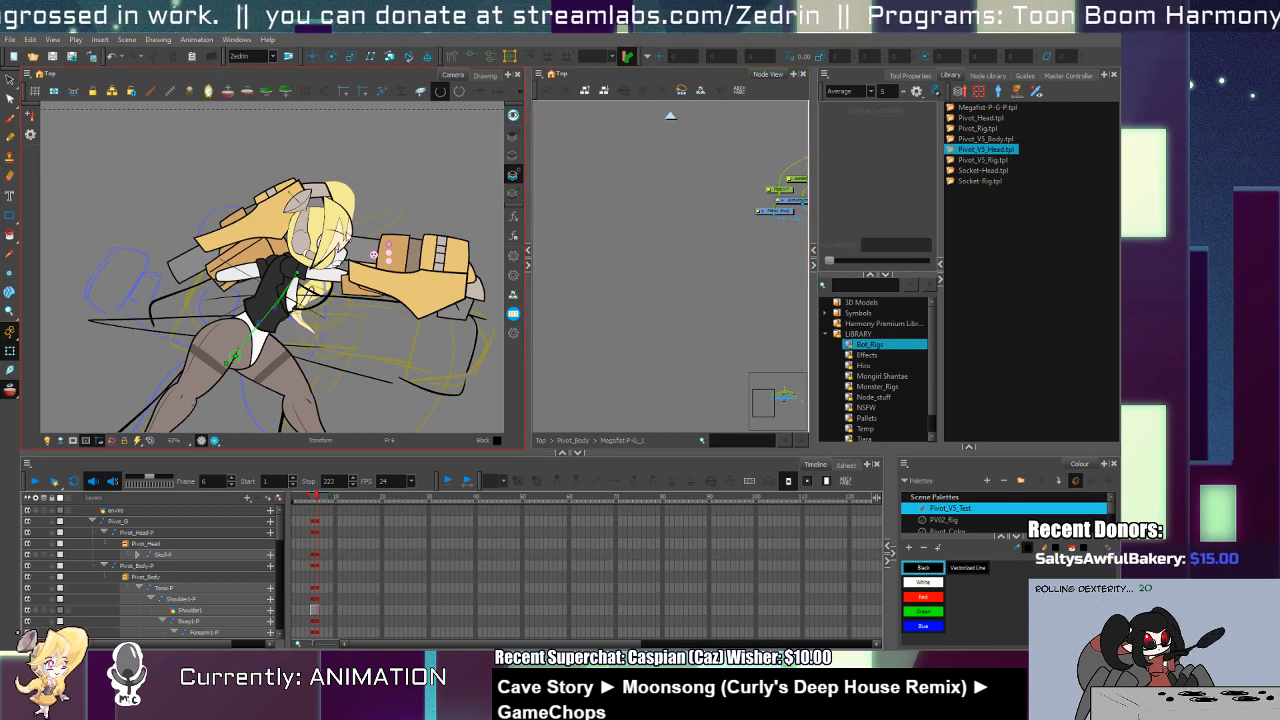
drag(643, 243, 716, 297)
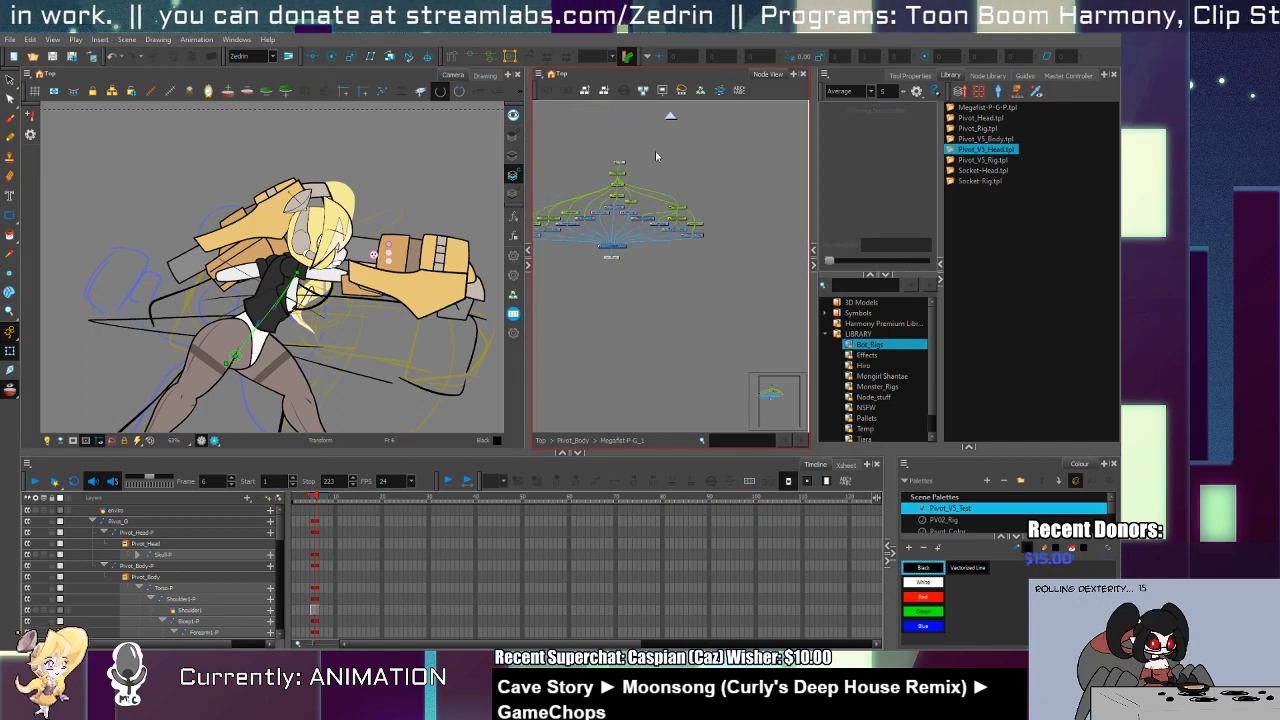
Step: Change the Composite node's mode in the Pivot_Body group so the forward arm draws in front of the head, and select the skull
click(670, 117)
scroll(663, 267, down, 3)
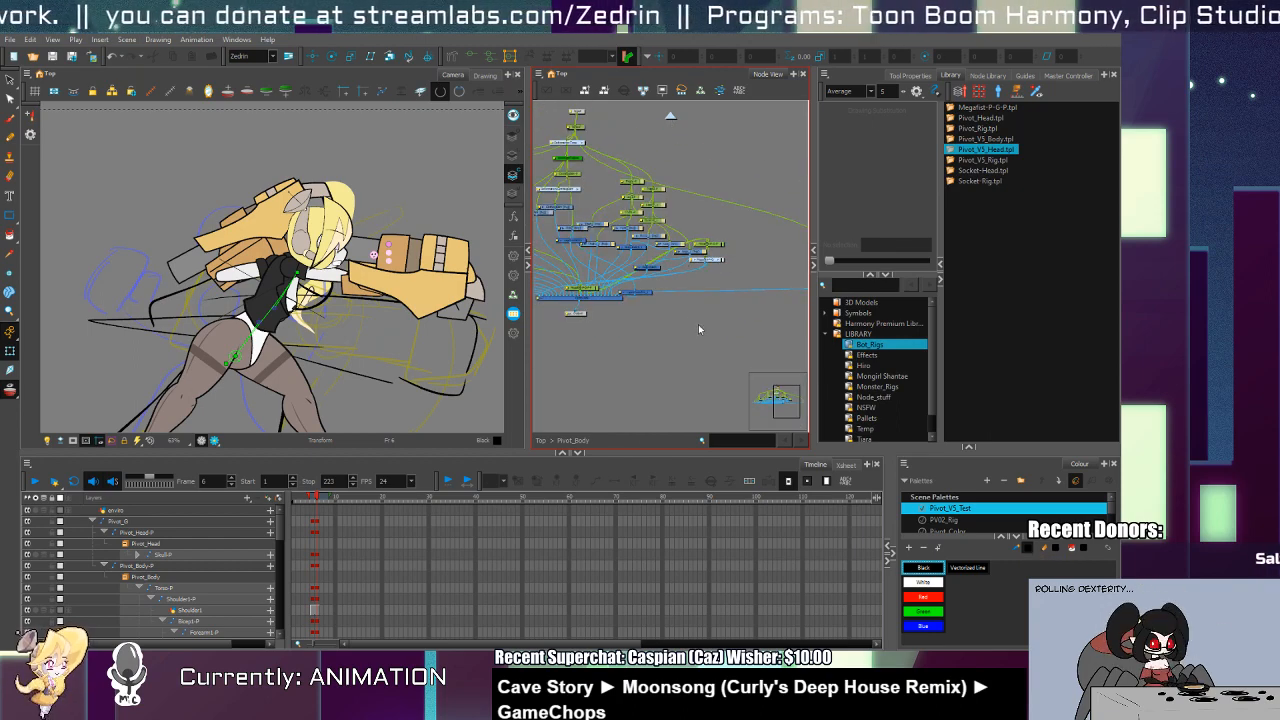
key(ctrl+a)
scroll(650, 305, up, 4)
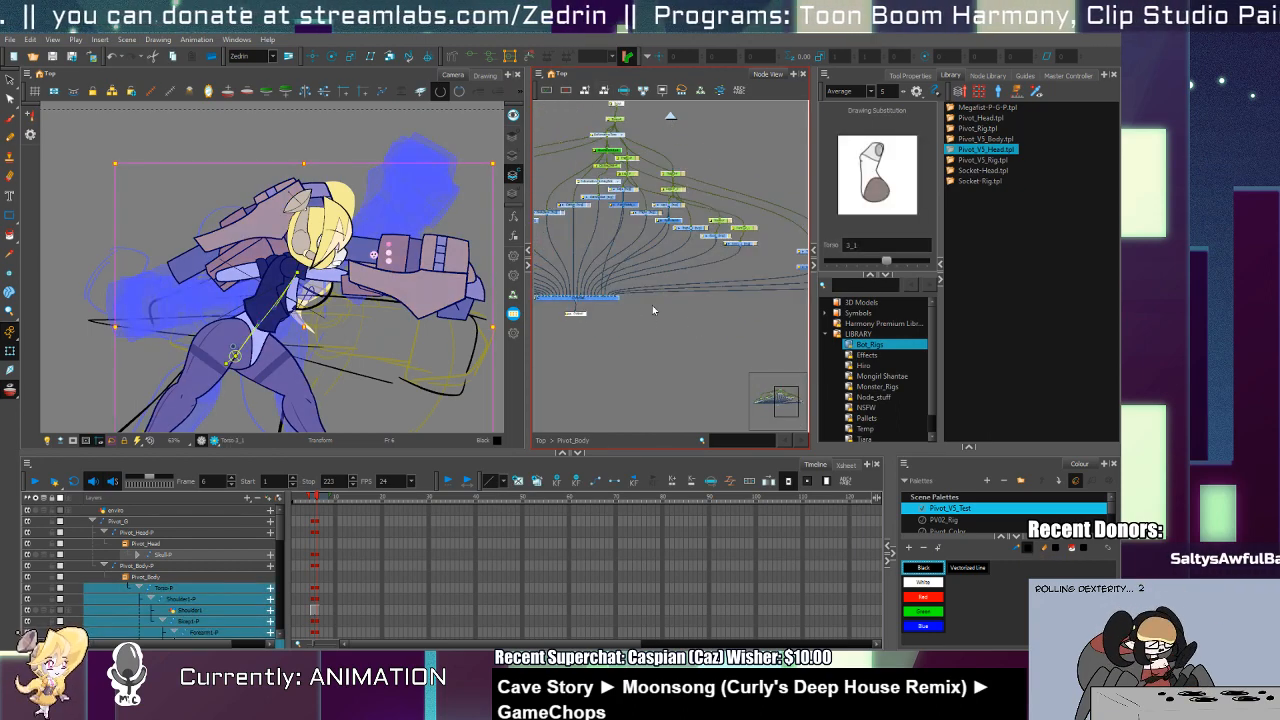
scroll(703, 313, up, 3)
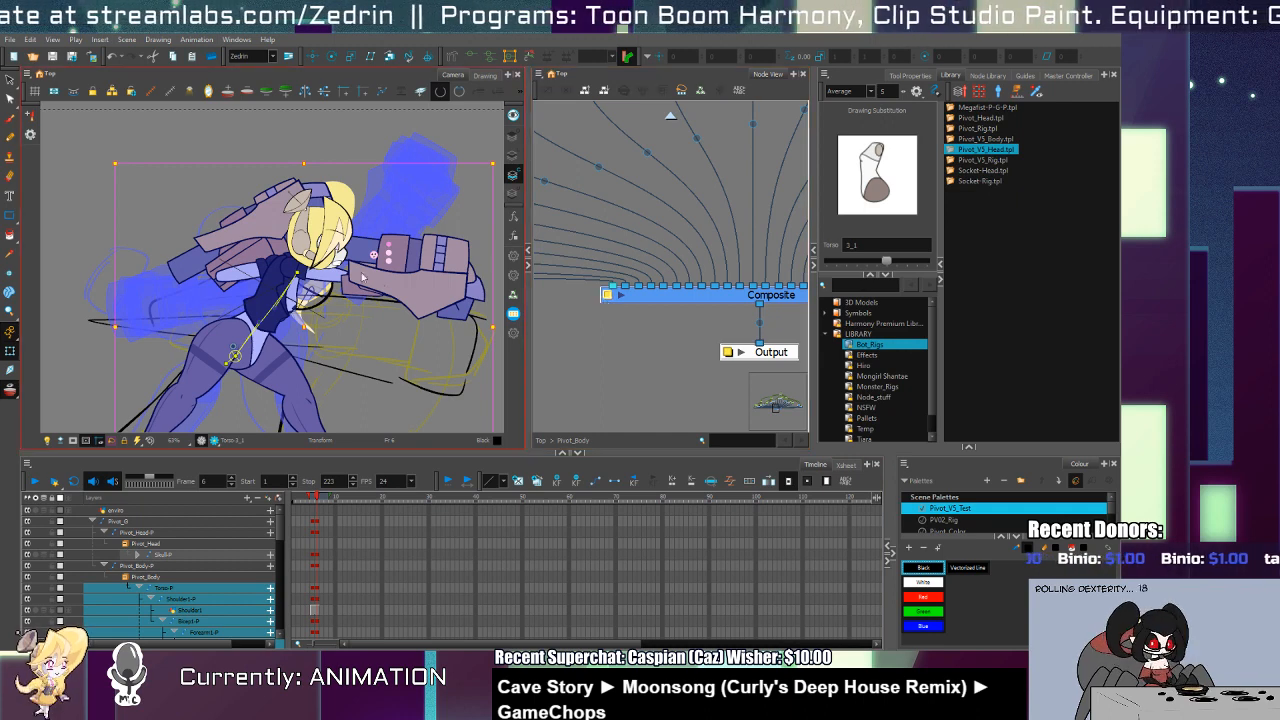
drag(277, 268, 309, 397)
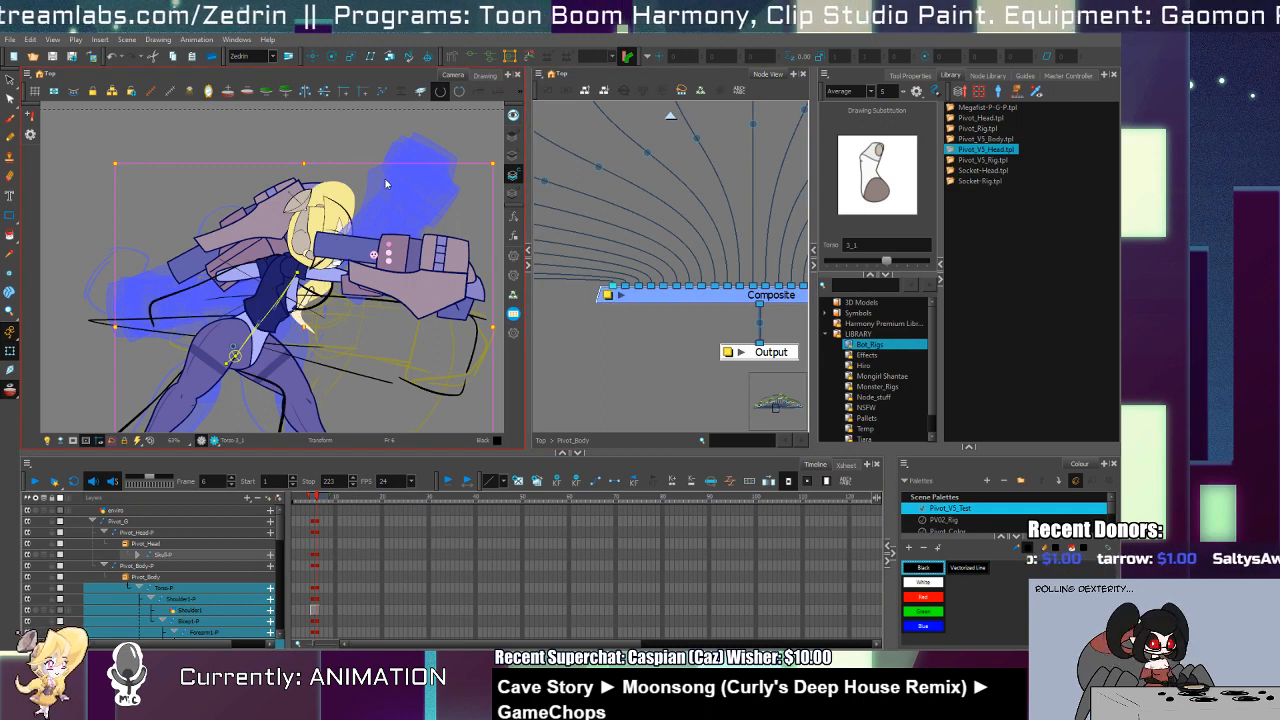
click(307, 263)
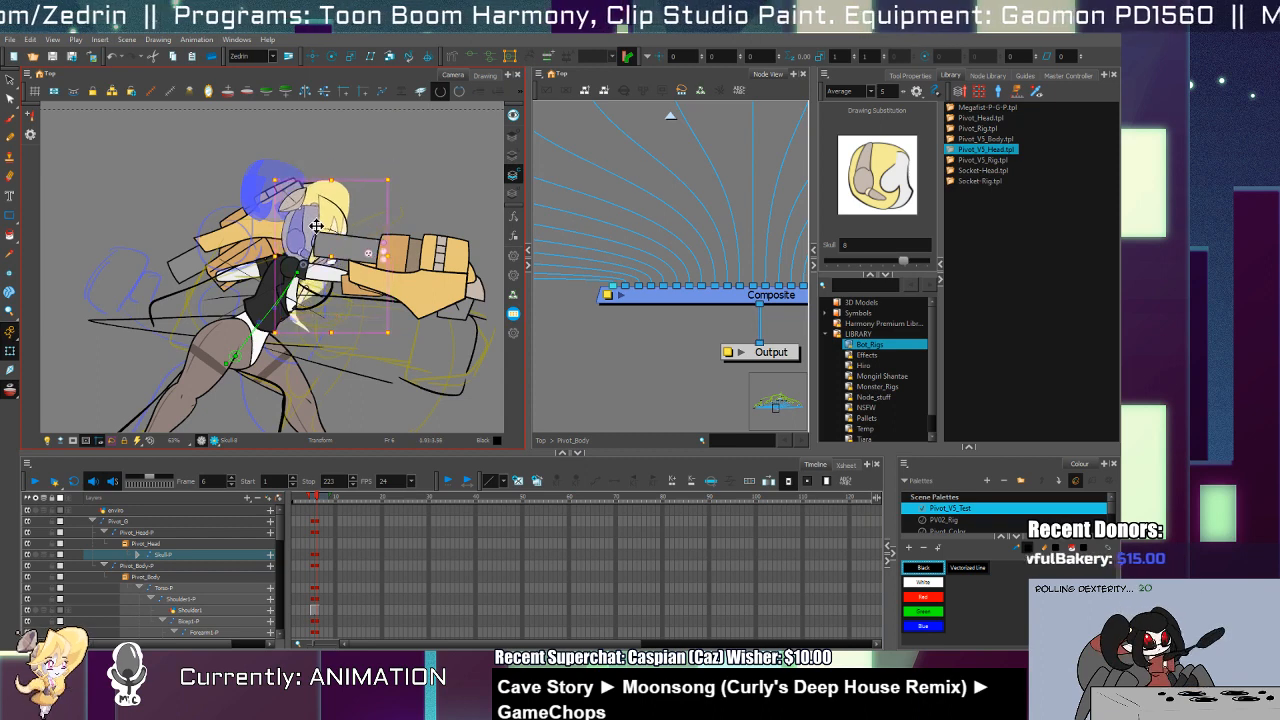
Step: Collapse the head, torso and shoulder hierarchies in the timeline and parent the Pivot_Head-P peg under the Neck-P peg
click(129, 551)
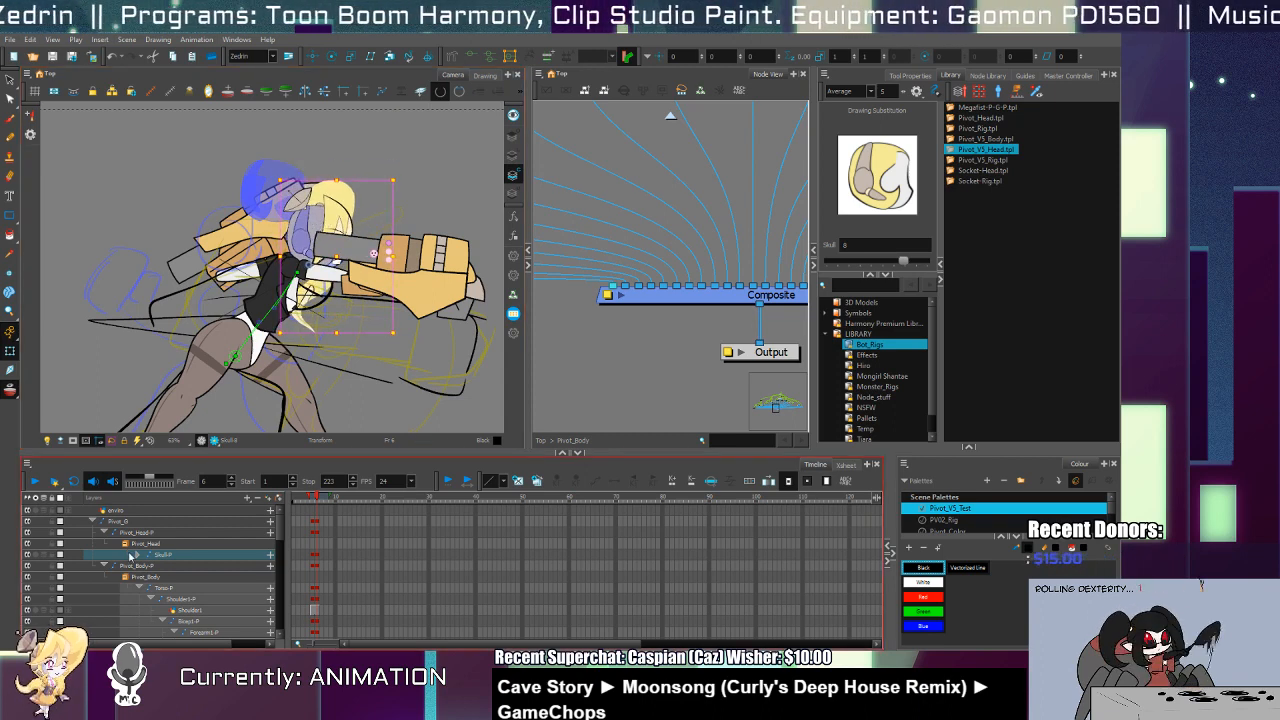
click(106, 533)
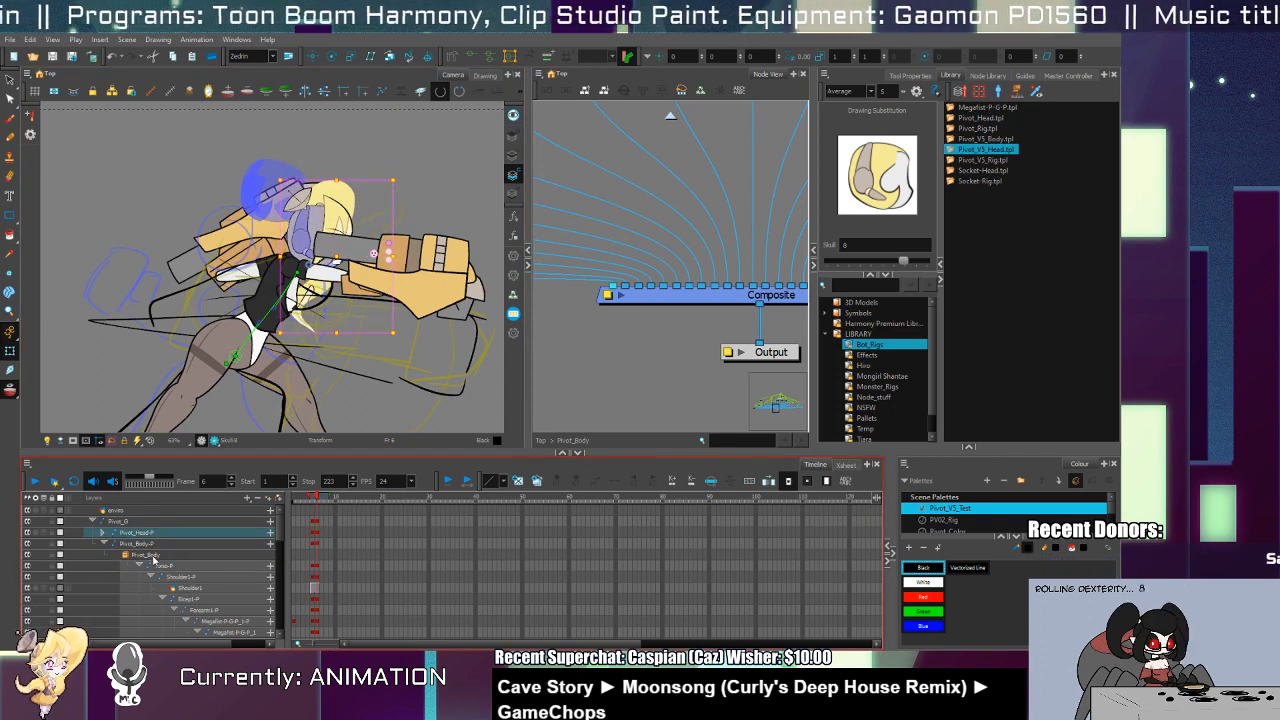
scroll(158, 568, down, 1)
click(140, 556)
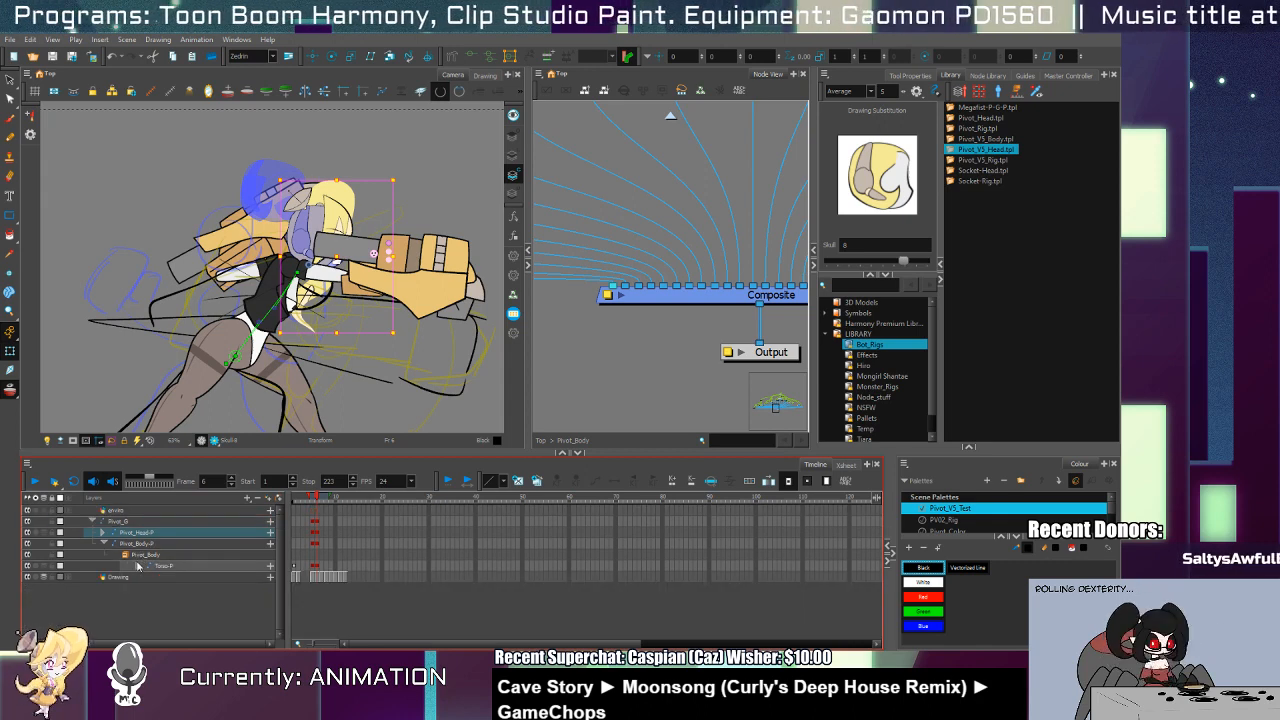
scroll(148, 575, up, 1)
click(180, 577)
click(151, 589)
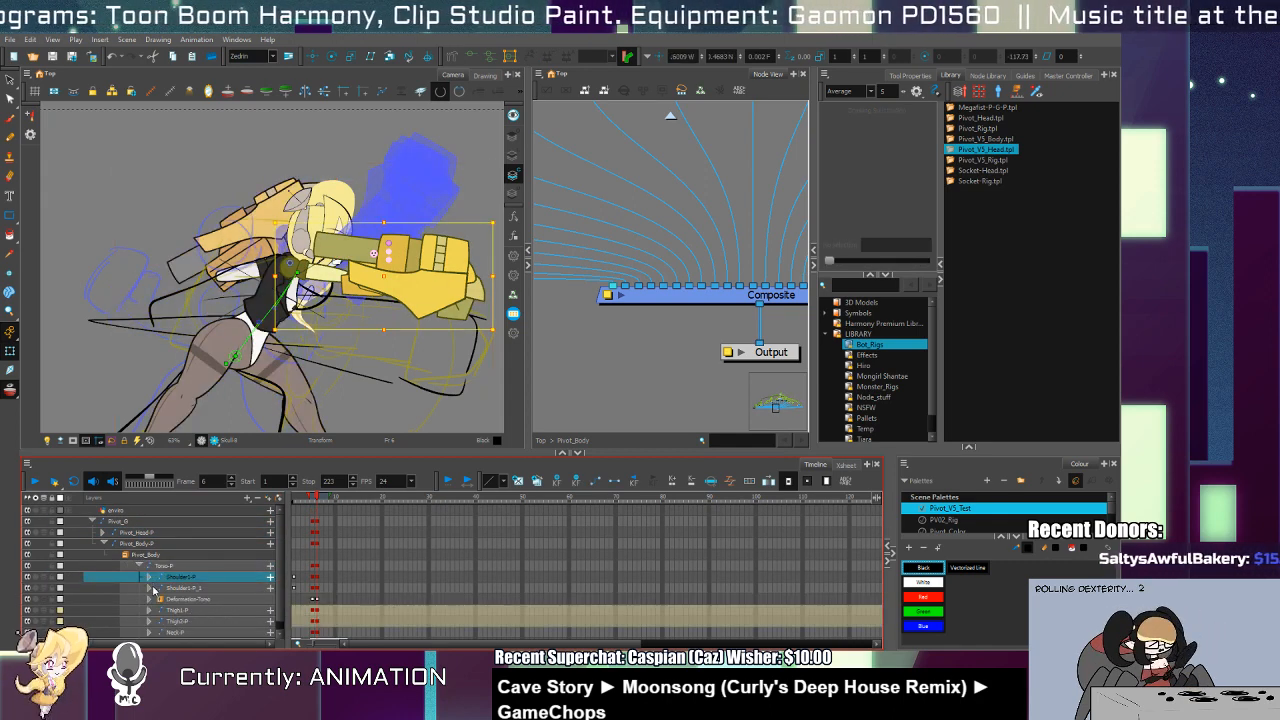
scroll(152, 610, down, 1)
click(151, 623)
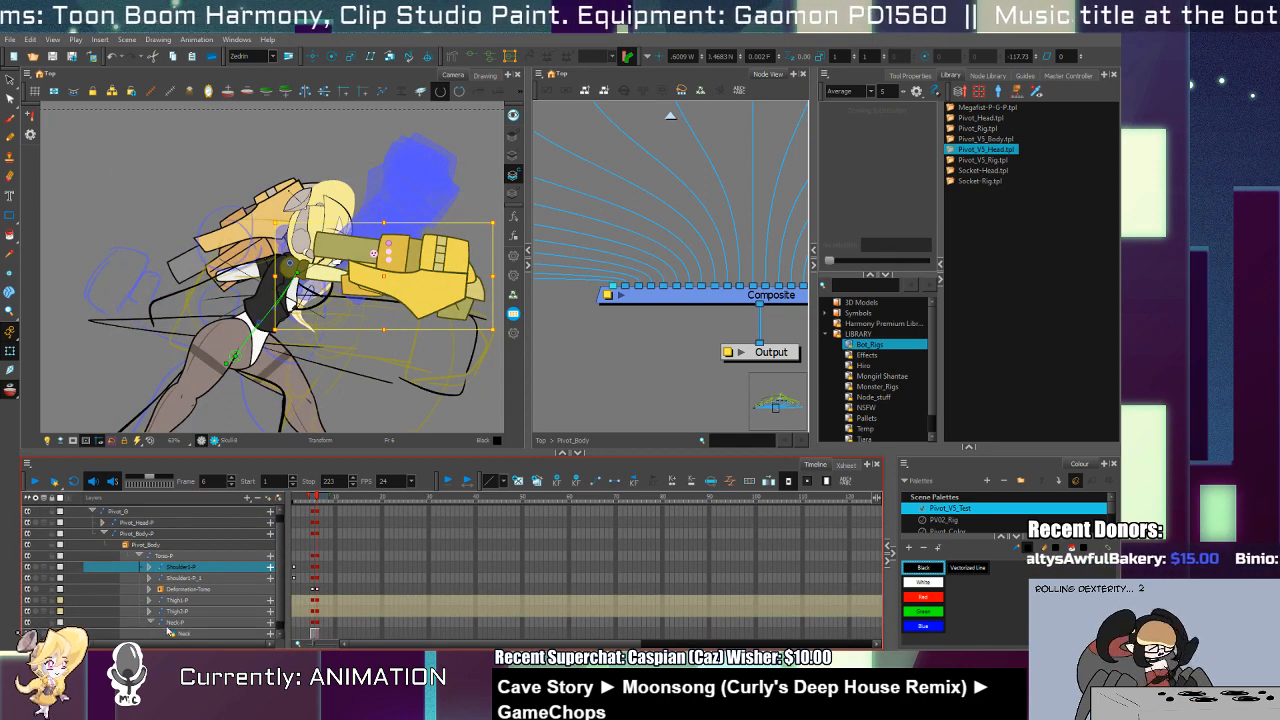
click(137, 523)
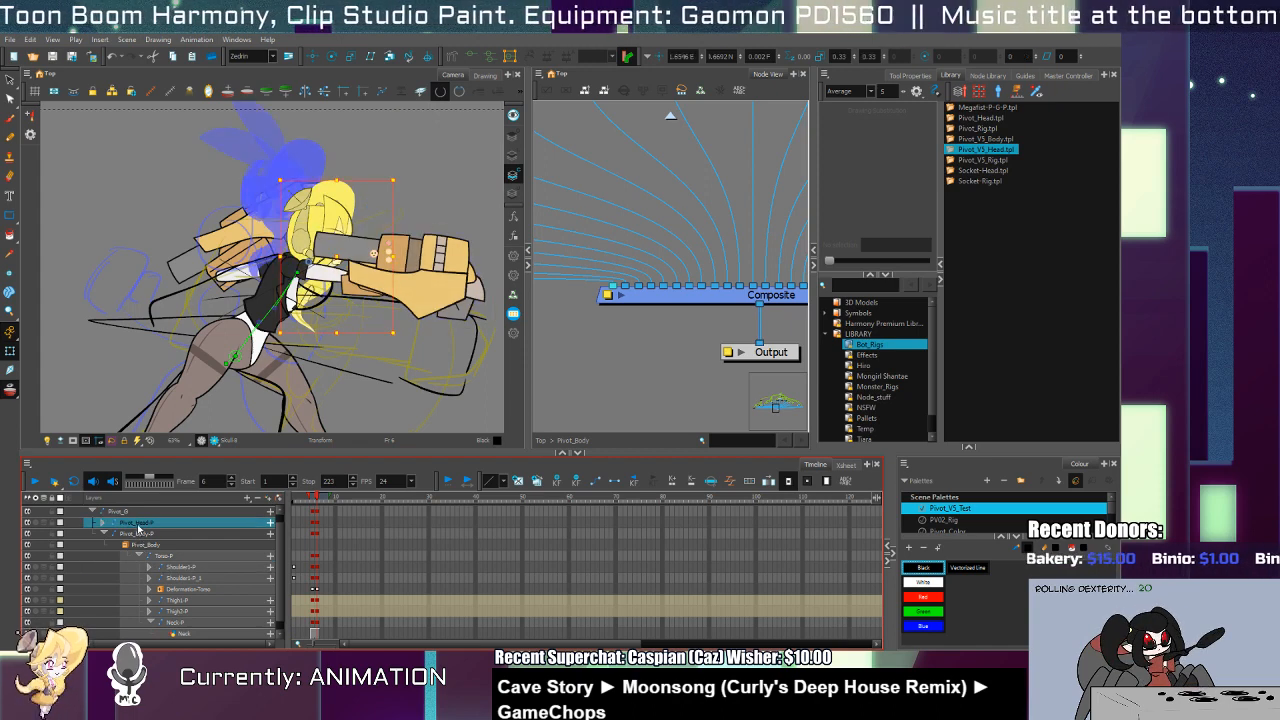
drag(185, 632, 185, 630)
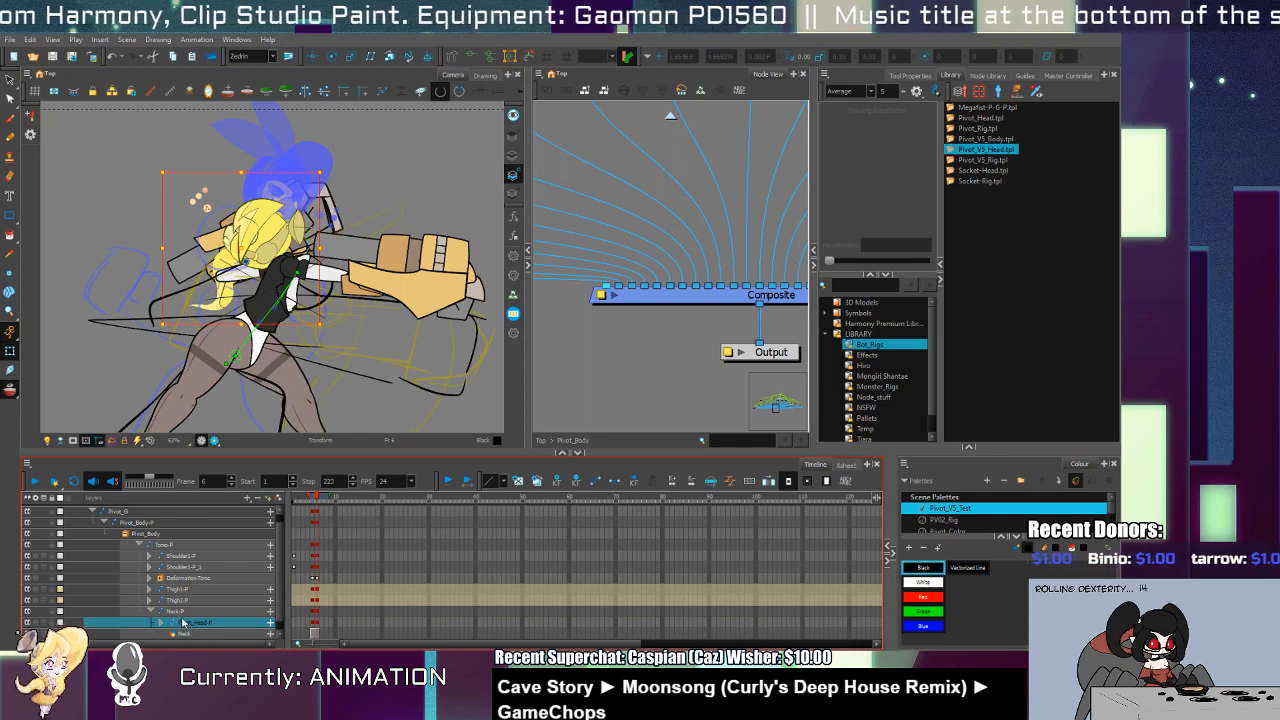
Step: Flip the head horizontally on frame 6, then rotate and move it back onto the neck facing the forward gauntlet
click(304, 91)
drag(335, 176, 358, 265)
drag(253, 245, 322, 240)
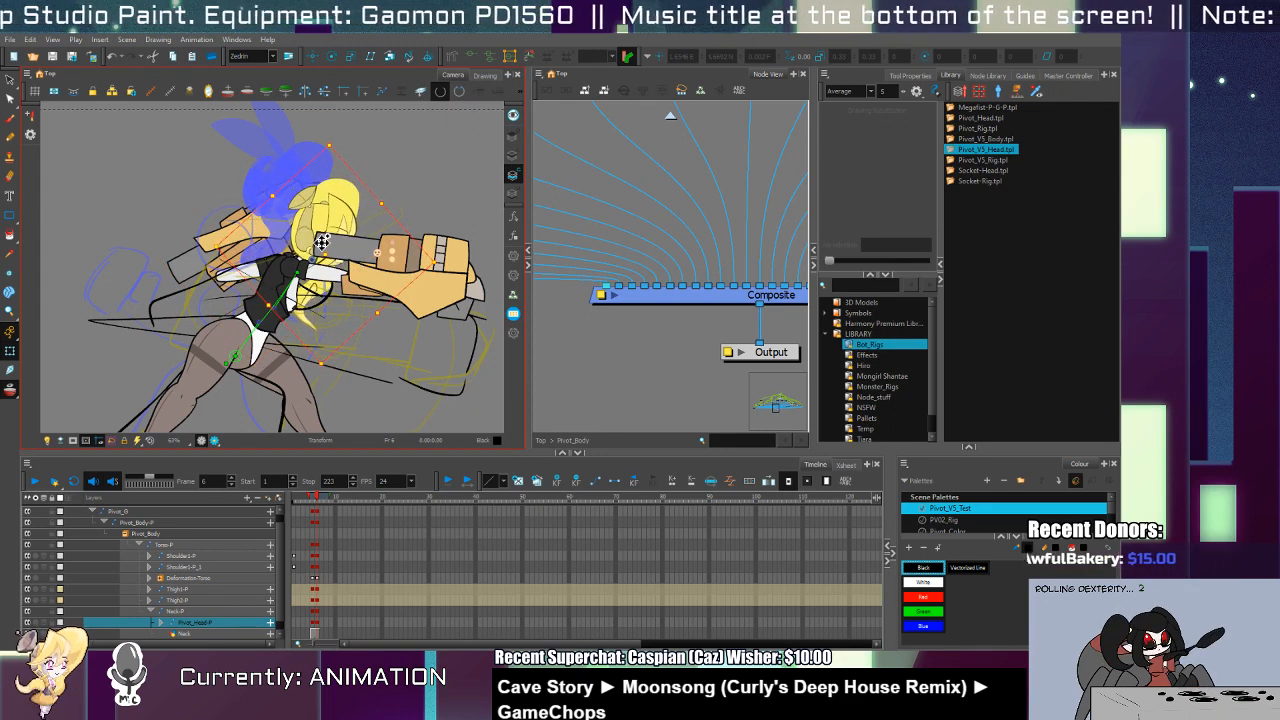
Step: Step back and forth between frames 5, 6 and 7 to compare the head's placement with the neighbouring poses
key(comma)
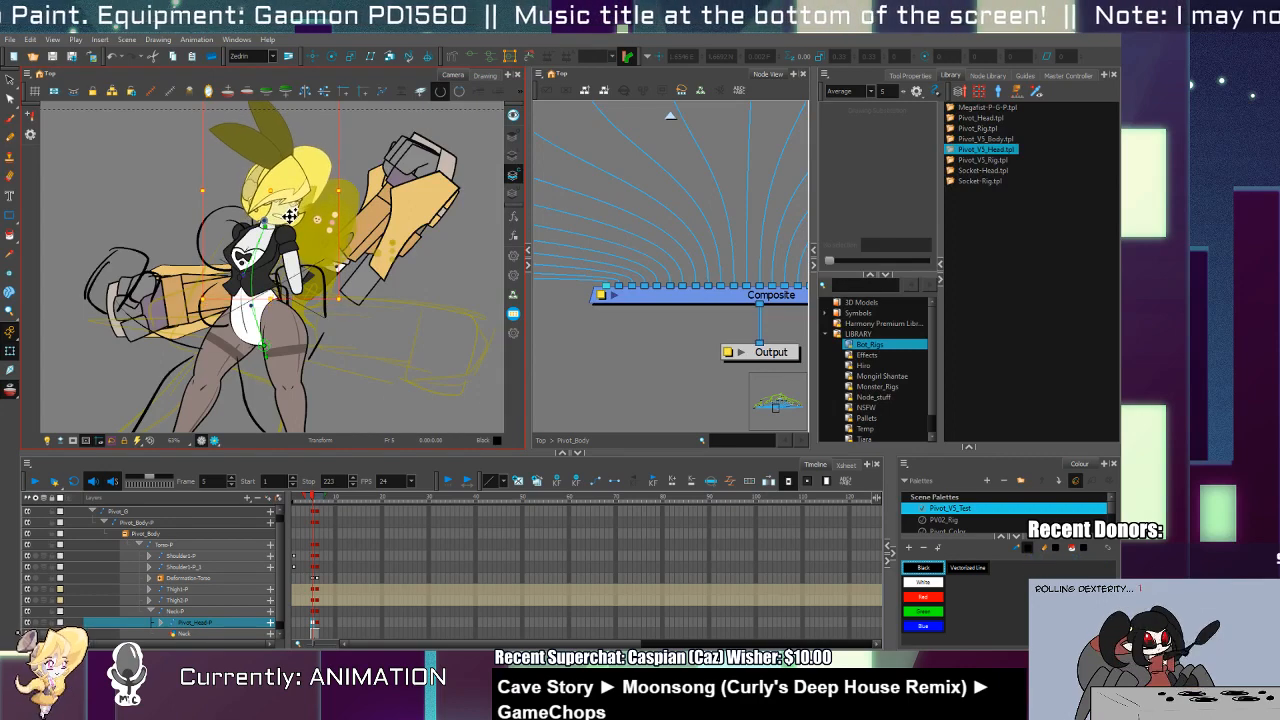
key(period)
key(period)
key(period)
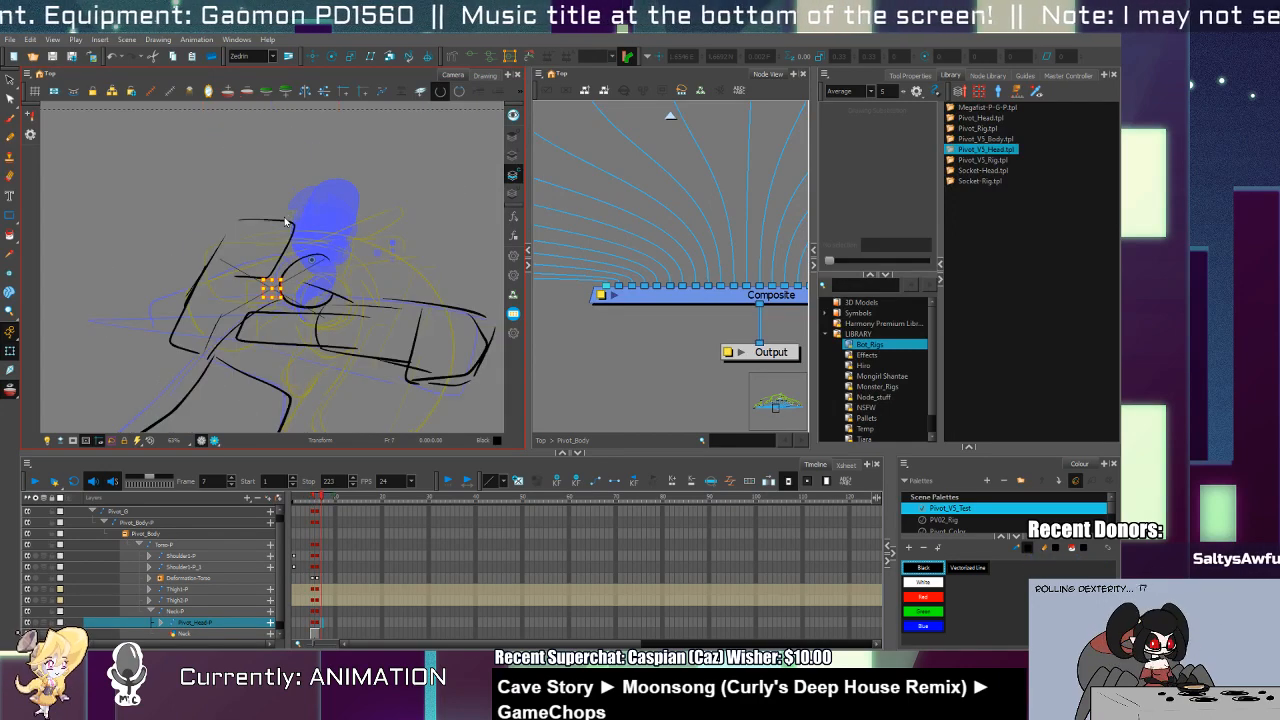
key(comma)
key(comma)
key(period)
key(period)
key(comma)
key(comma)
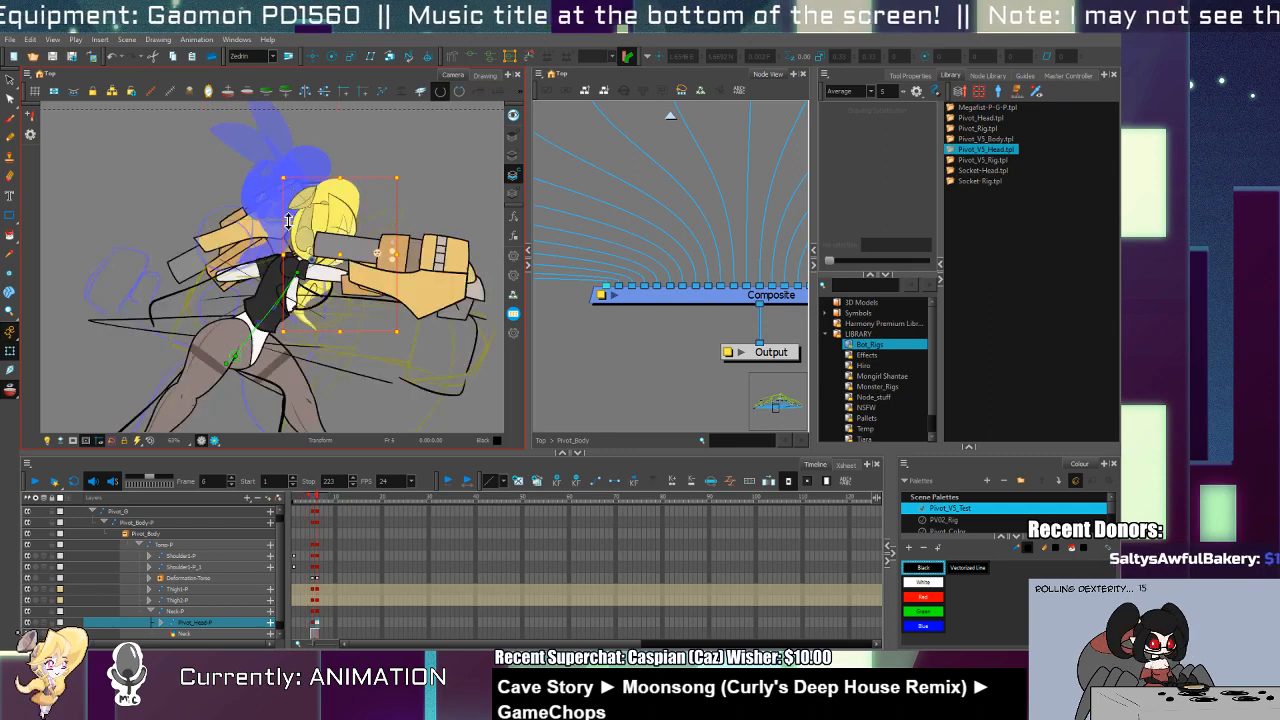
key(comma)
key(period)
key(period)
key(comma)
key(period)
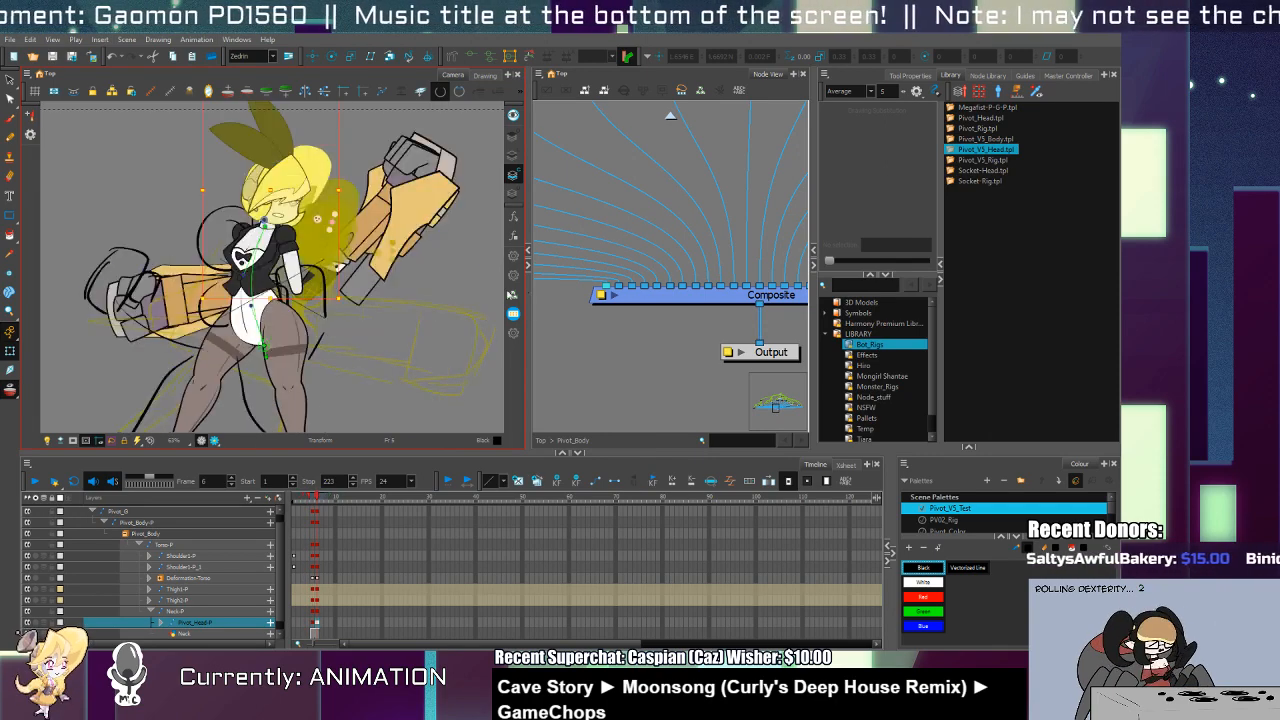
key(comma)
Step: Collapse the Pivot_Body-P hierarchy in the timeline and select its keyframe on frame 6
click(374, 258)
scroll(682, 313, down, 5)
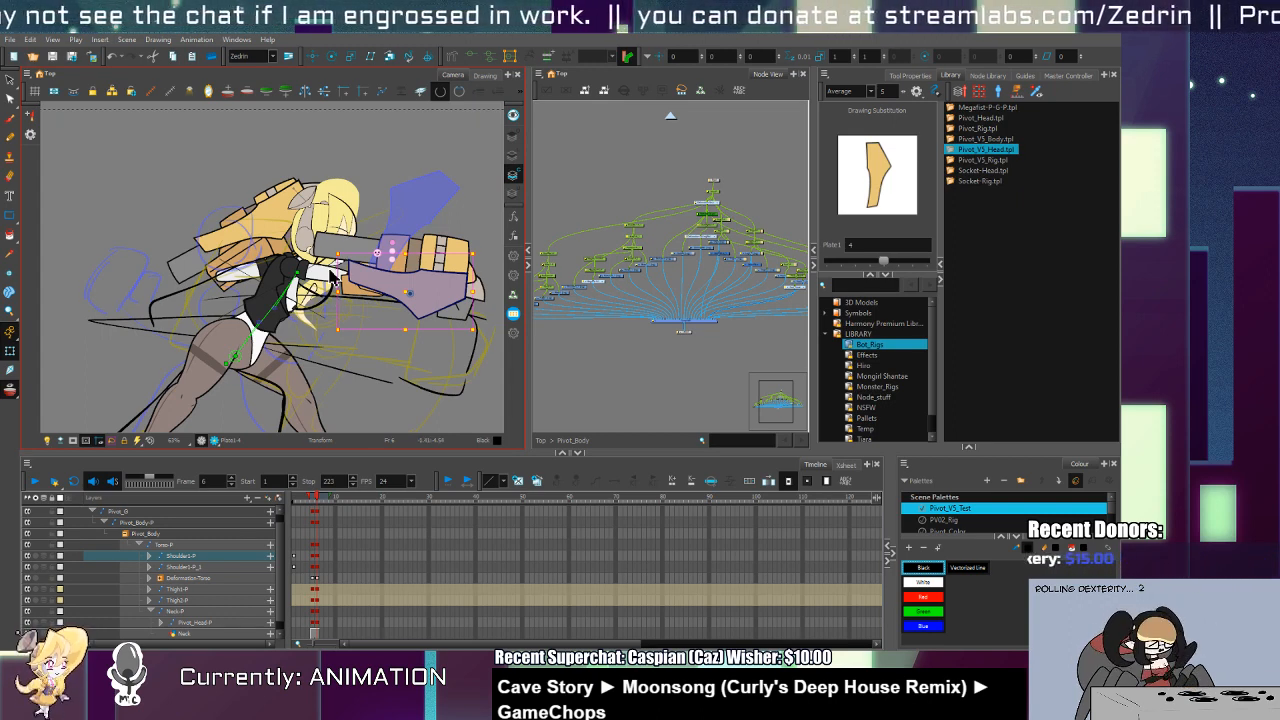
mouse_move(320, 503)
mouse_down()
mouse_move(310, 510)
mouse_move(328, 515)
mouse_move(307, 534)
mouse_move(322, 542)
mouse_up()
click(110, 520)
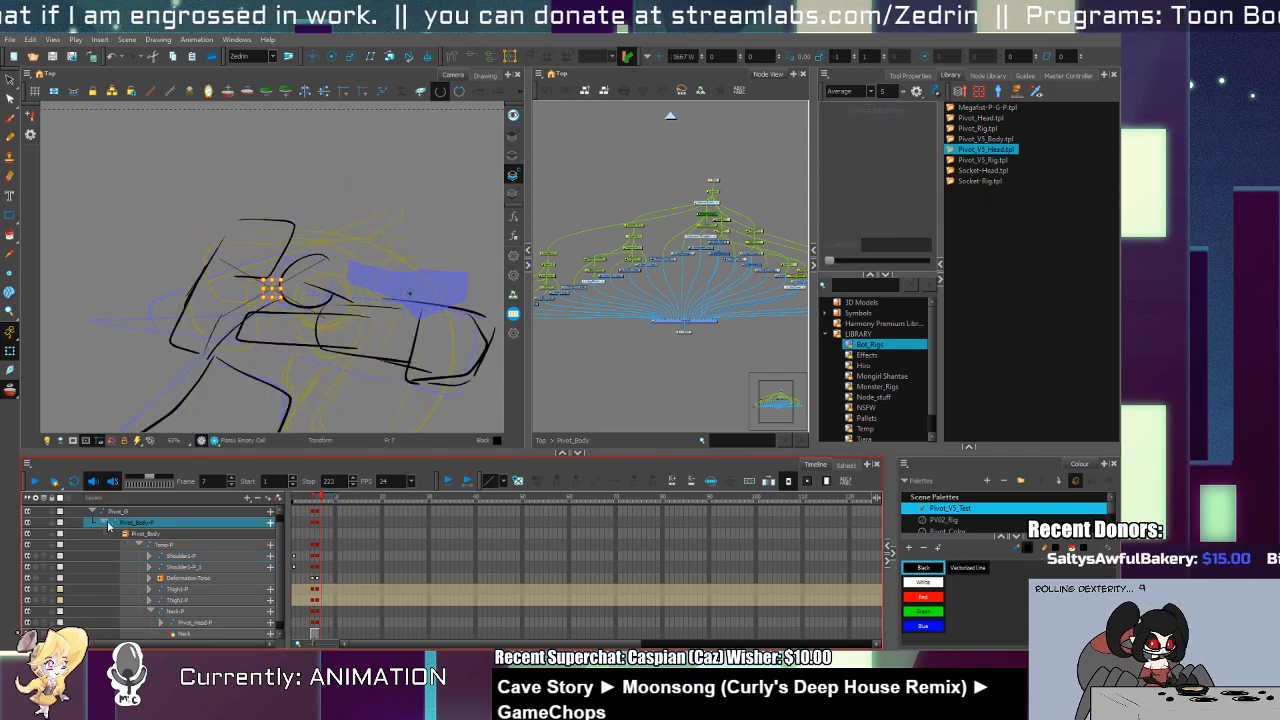
click(104, 522)
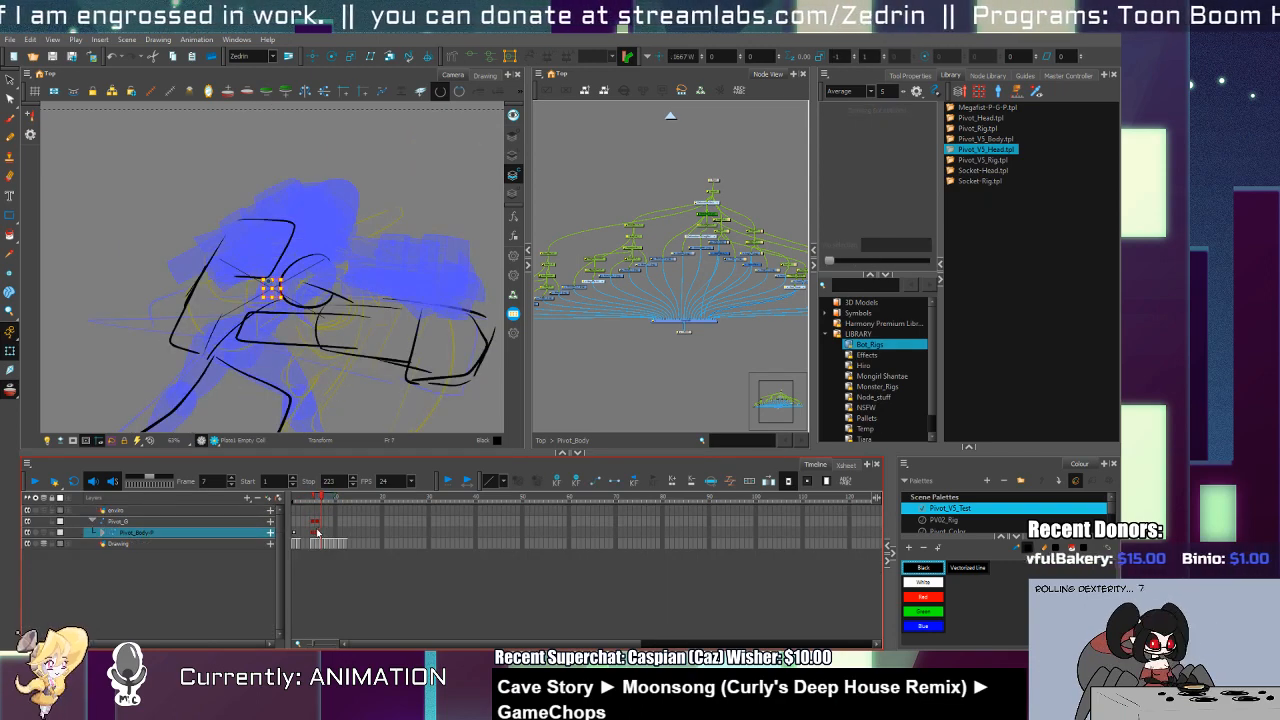
click(317, 535)
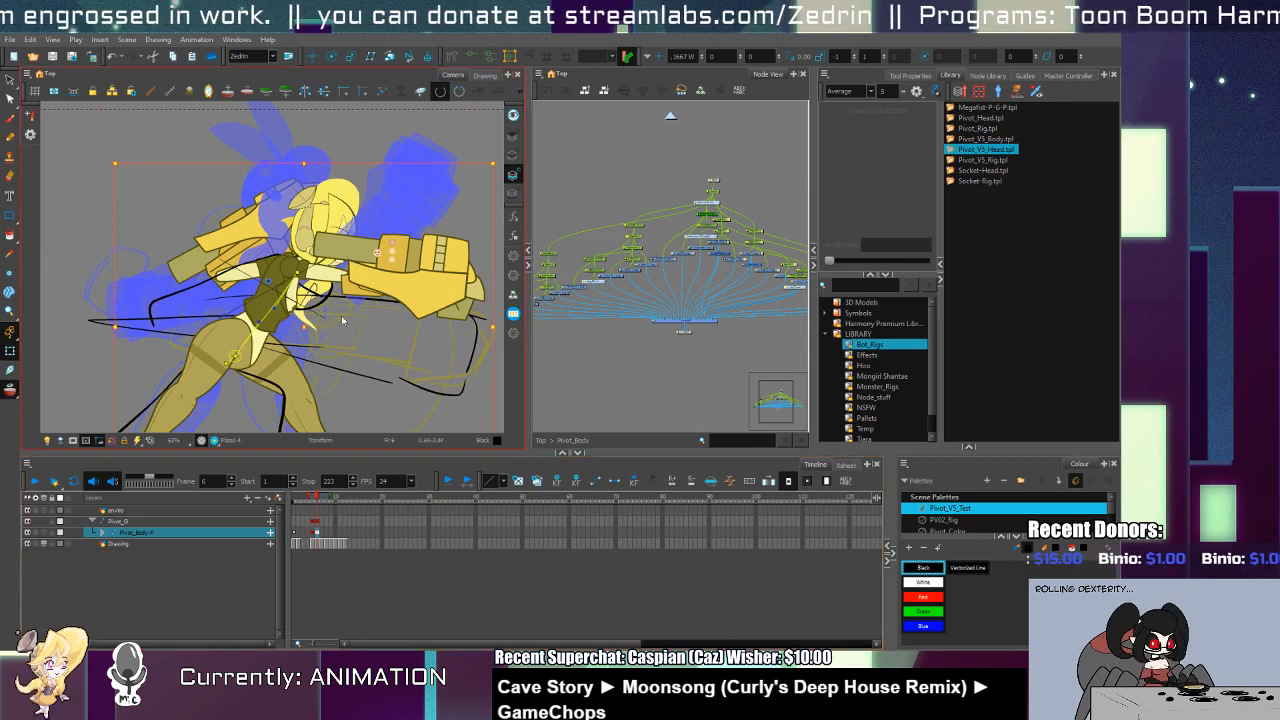
Step: Swap the black bow's drawing on frame 6 and reposition it on the back of the head
click(309, 208)
click(320, 200)
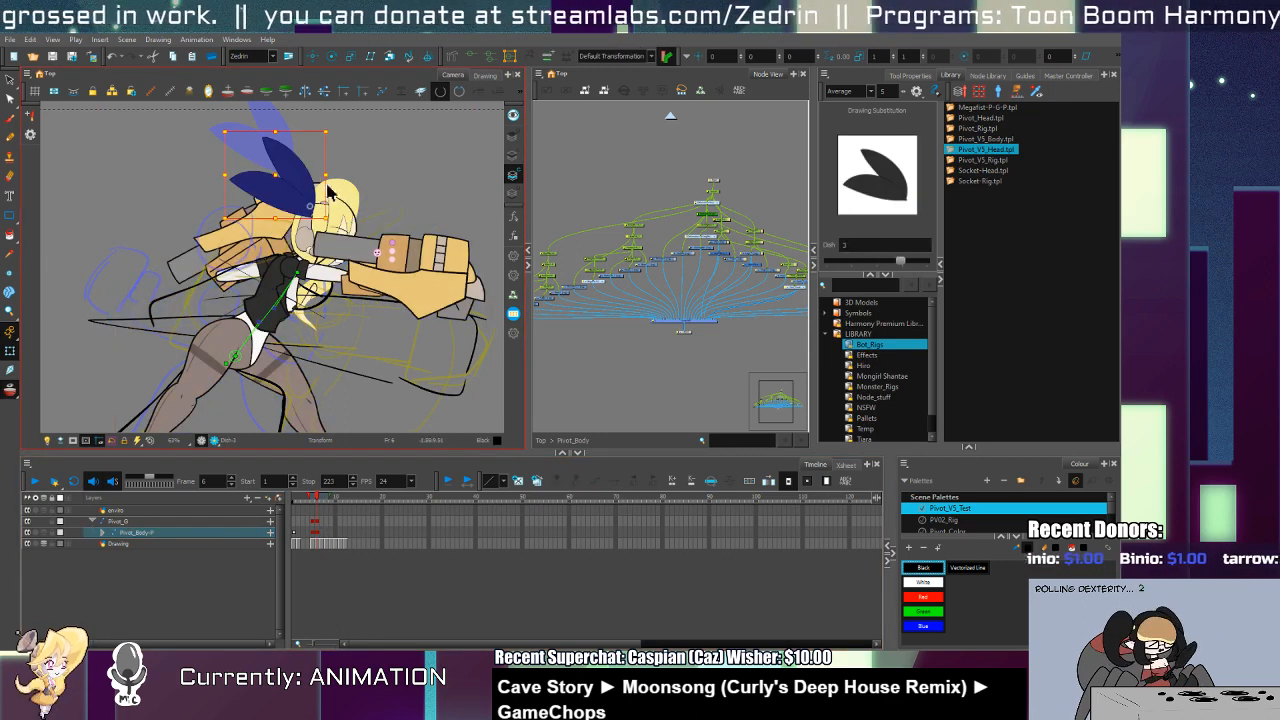
drag(341, 143, 338, 134)
drag(297, 195, 305, 190)
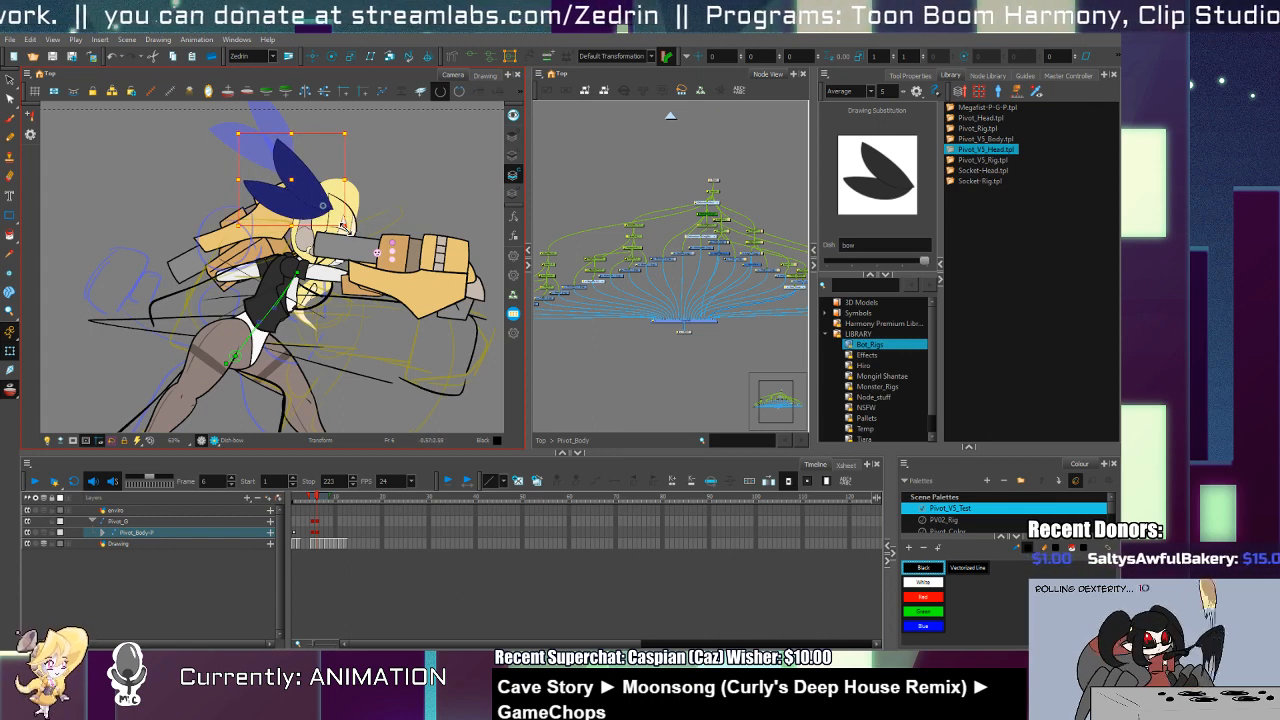
click(320, 228)
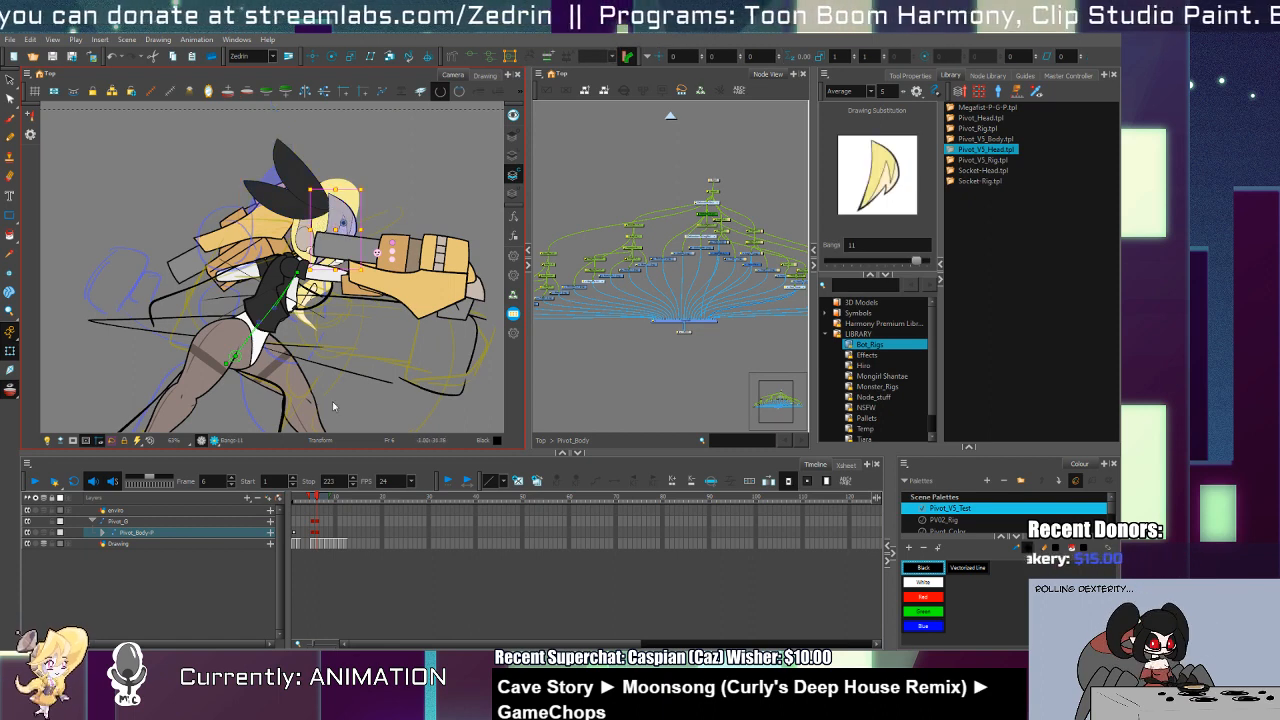
click(313, 497)
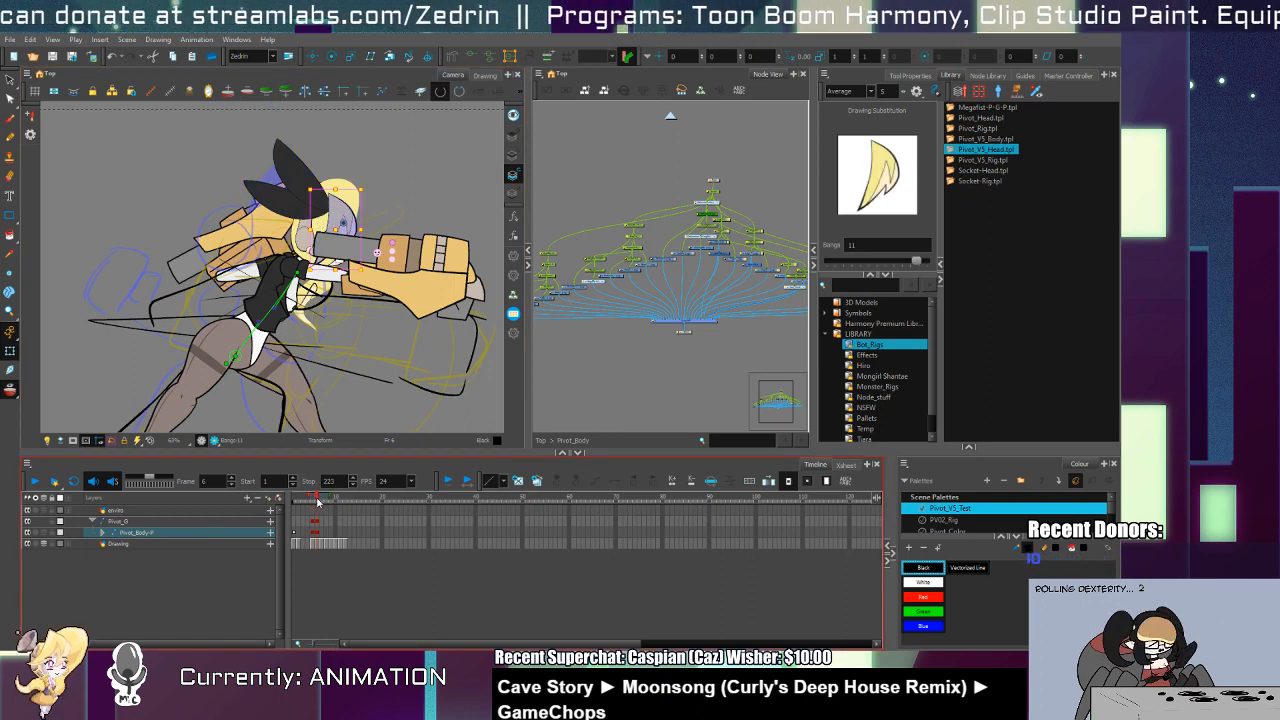
drag(317, 499, 315, 527)
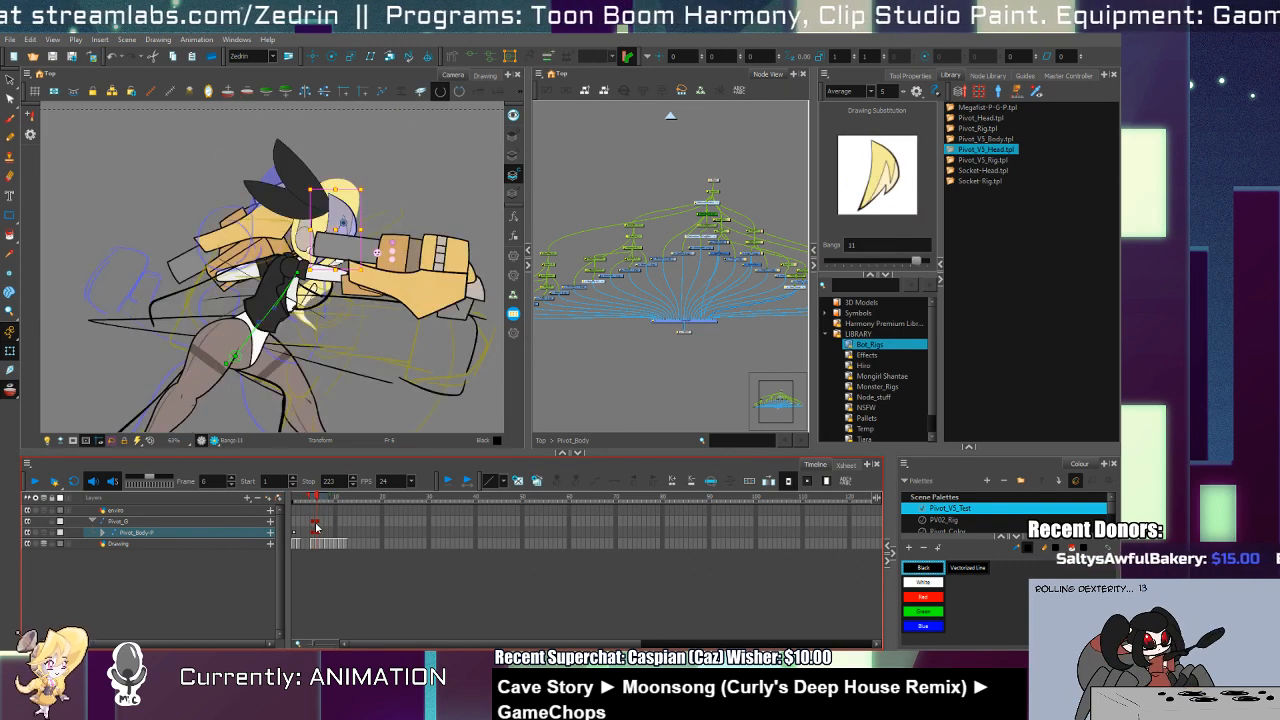
Step: Select the raised gauntlet's parent peg on frame 5 and move the whole gauntlet down and inward toward the hips
key(comma)
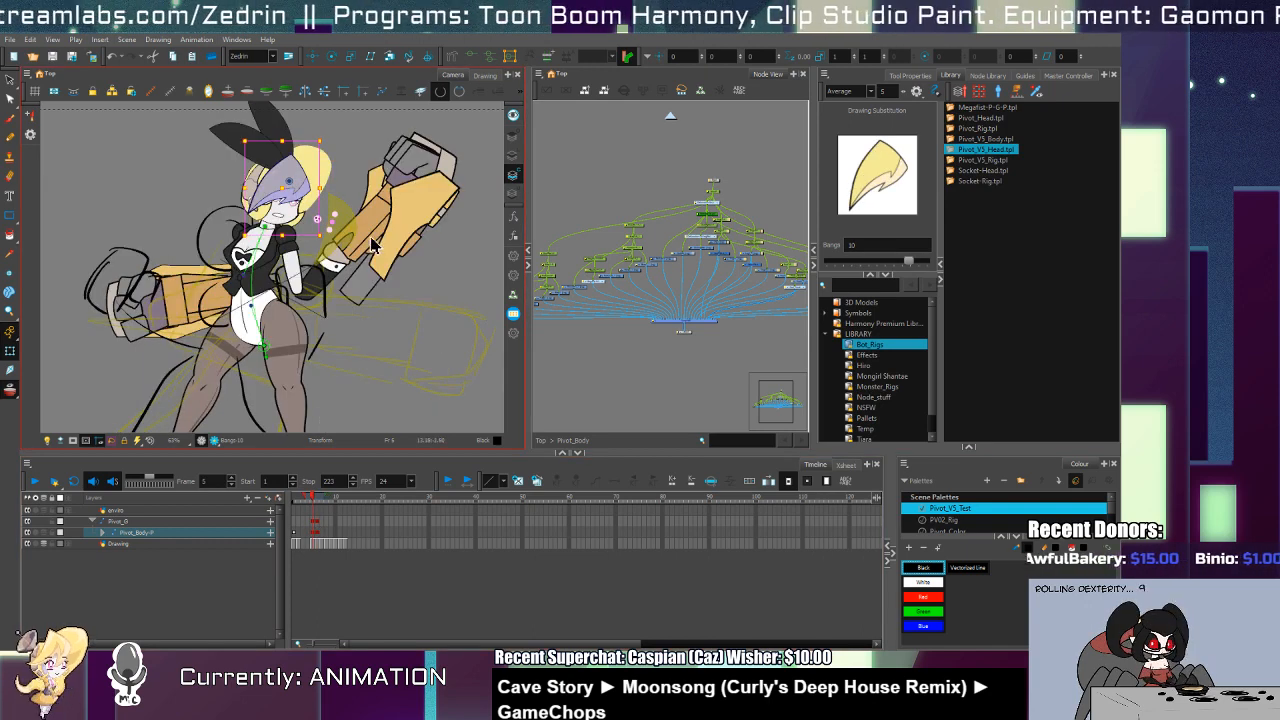
click(380, 245)
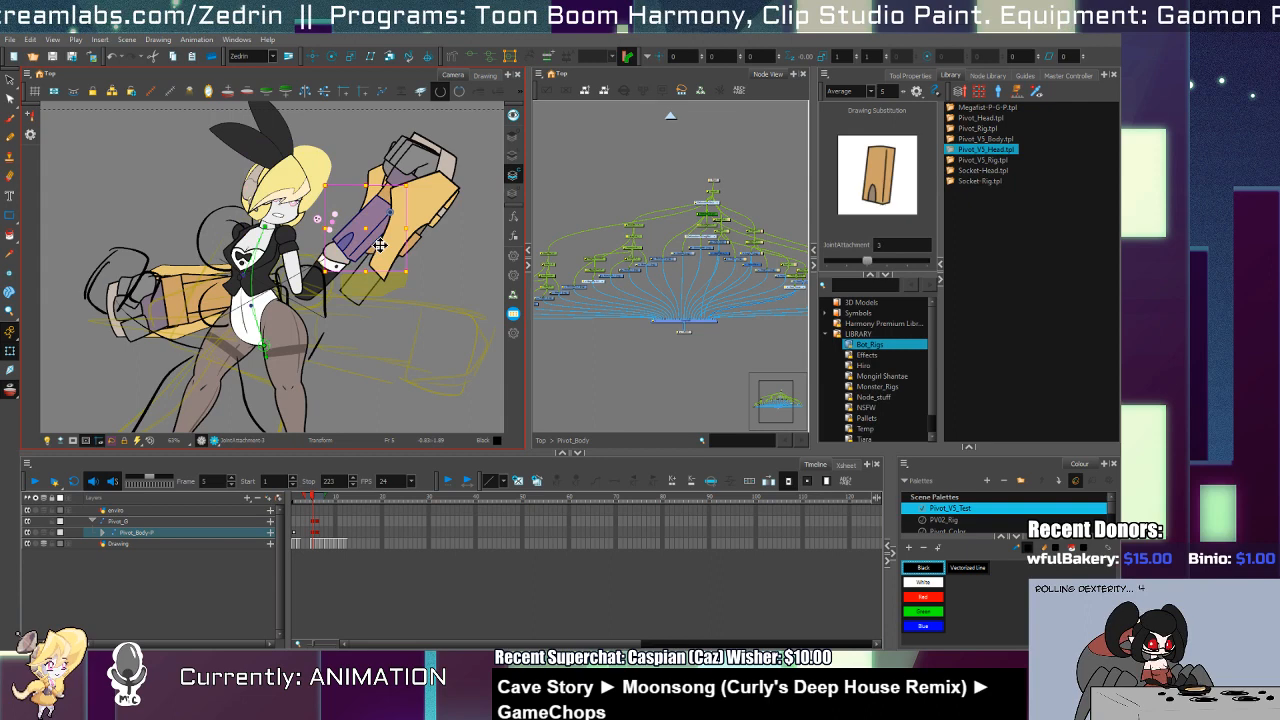
key(b)
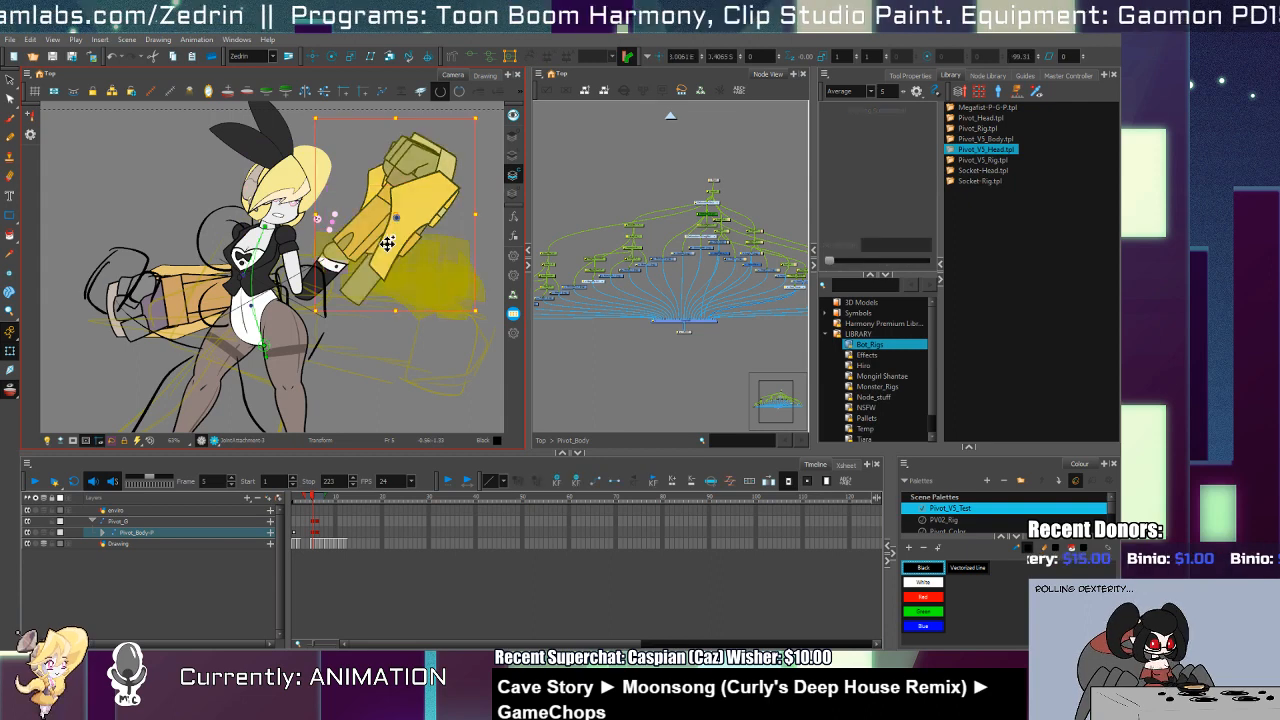
click(285, 578)
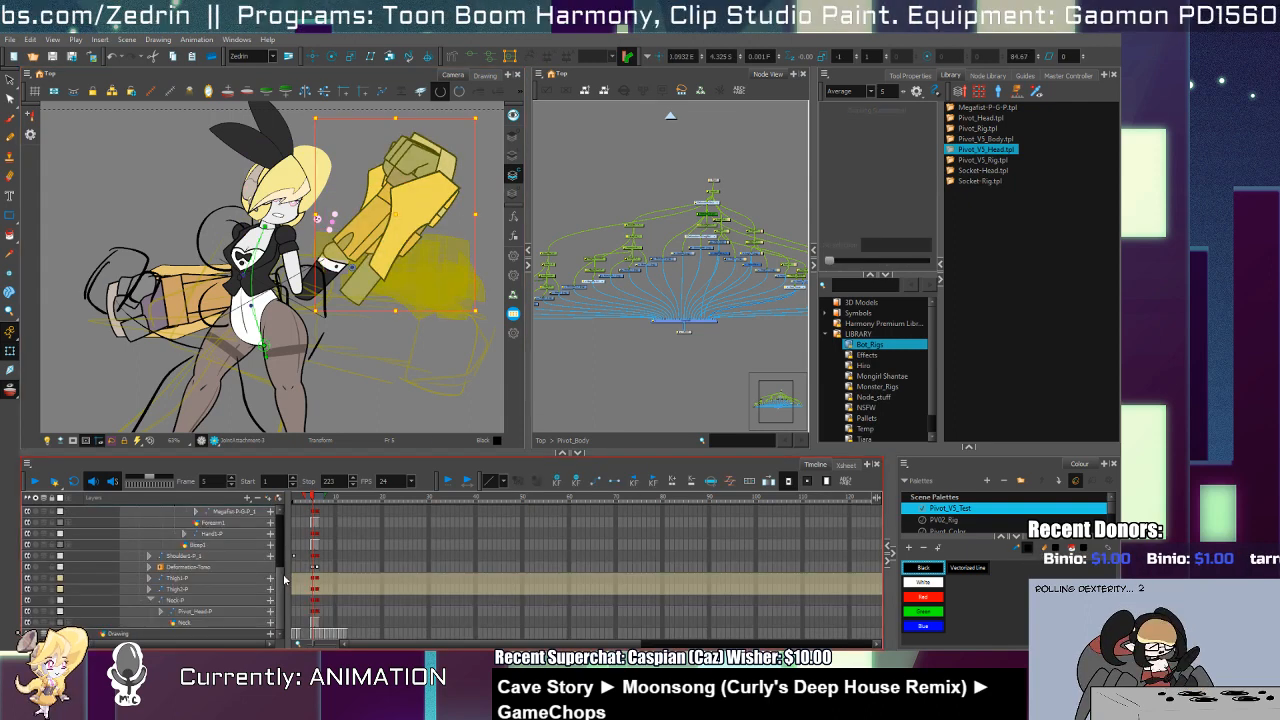
click(377, 267)
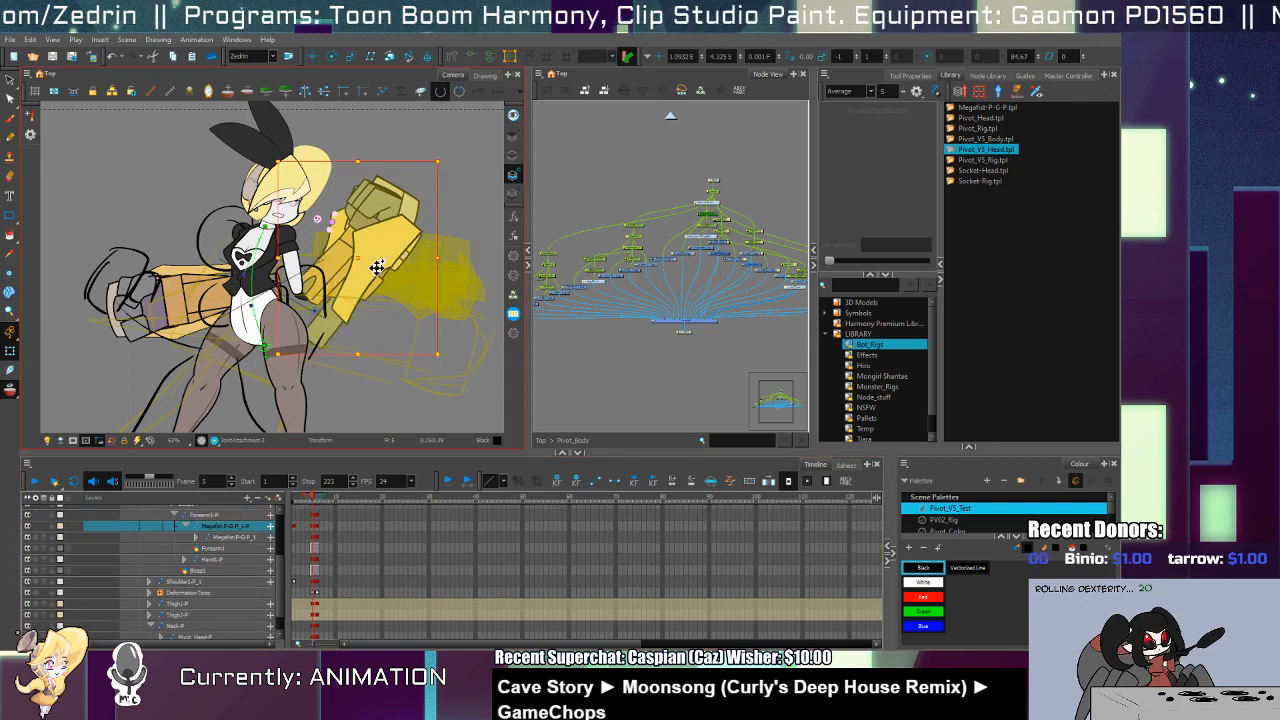
Step: Collapse the Pivot_G hierarchy and copy the rig's frame 5 pose to frame 8
key(period)
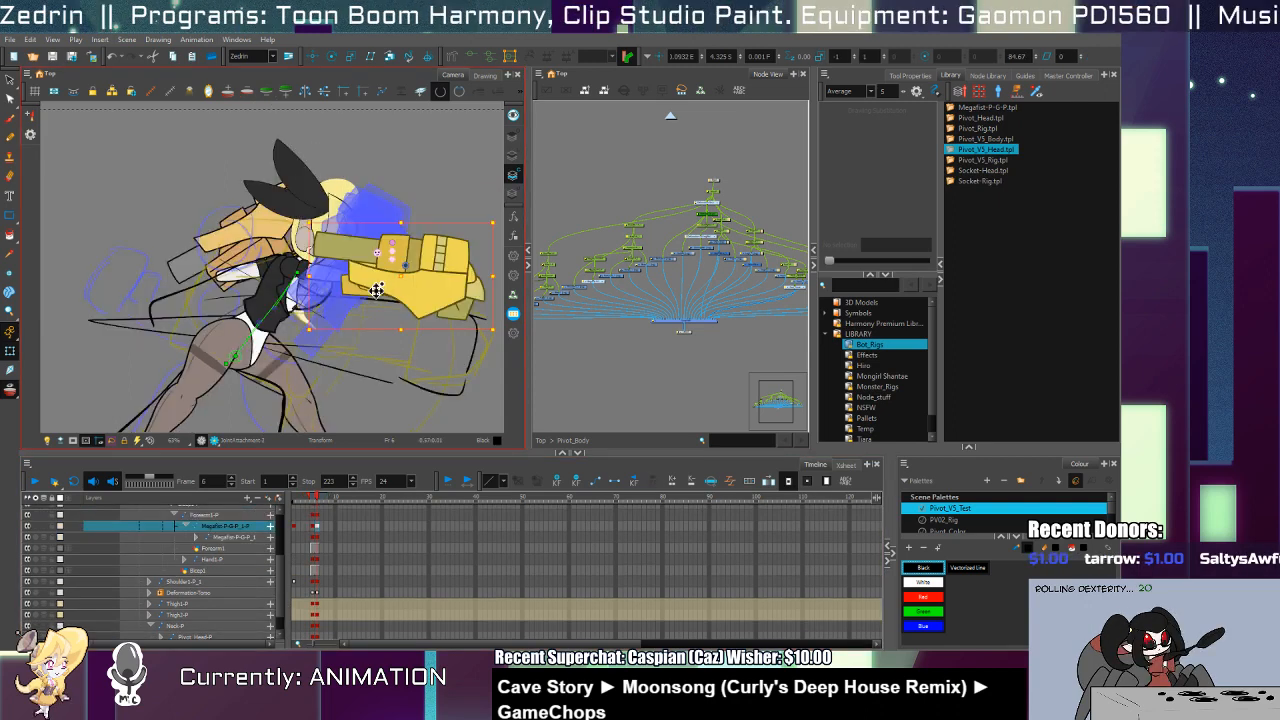
click(385, 411)
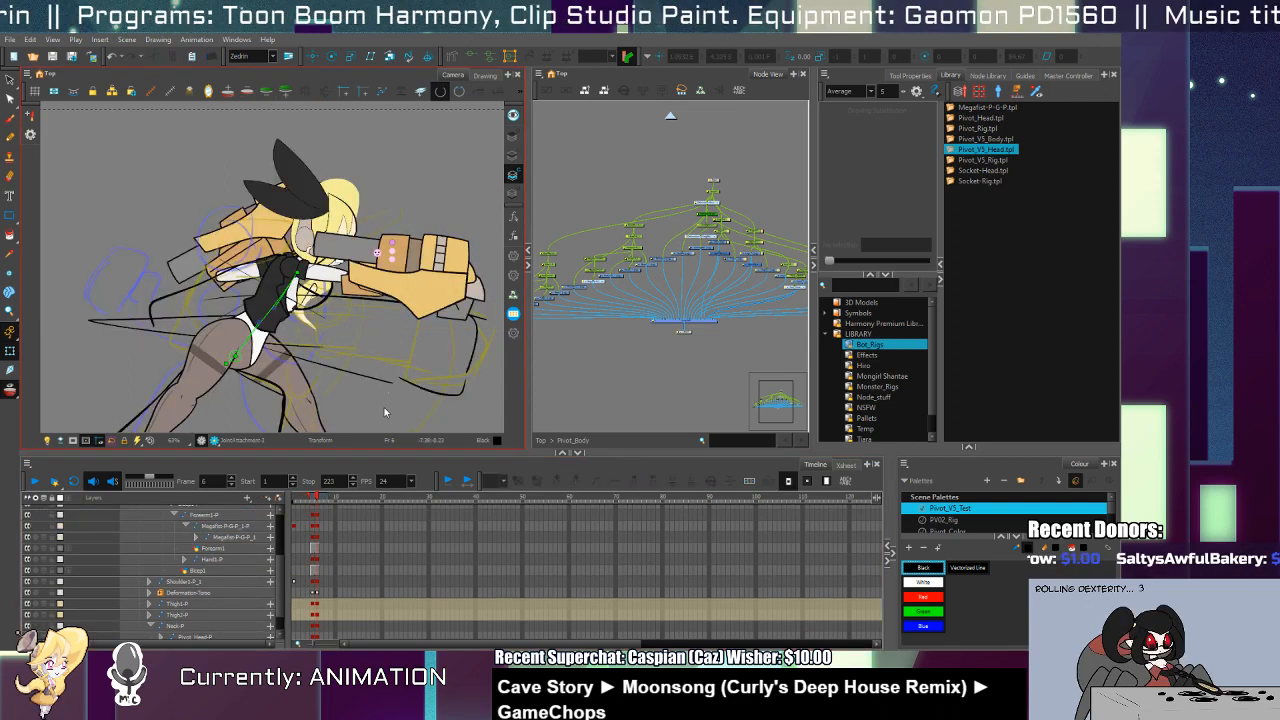
key(period)
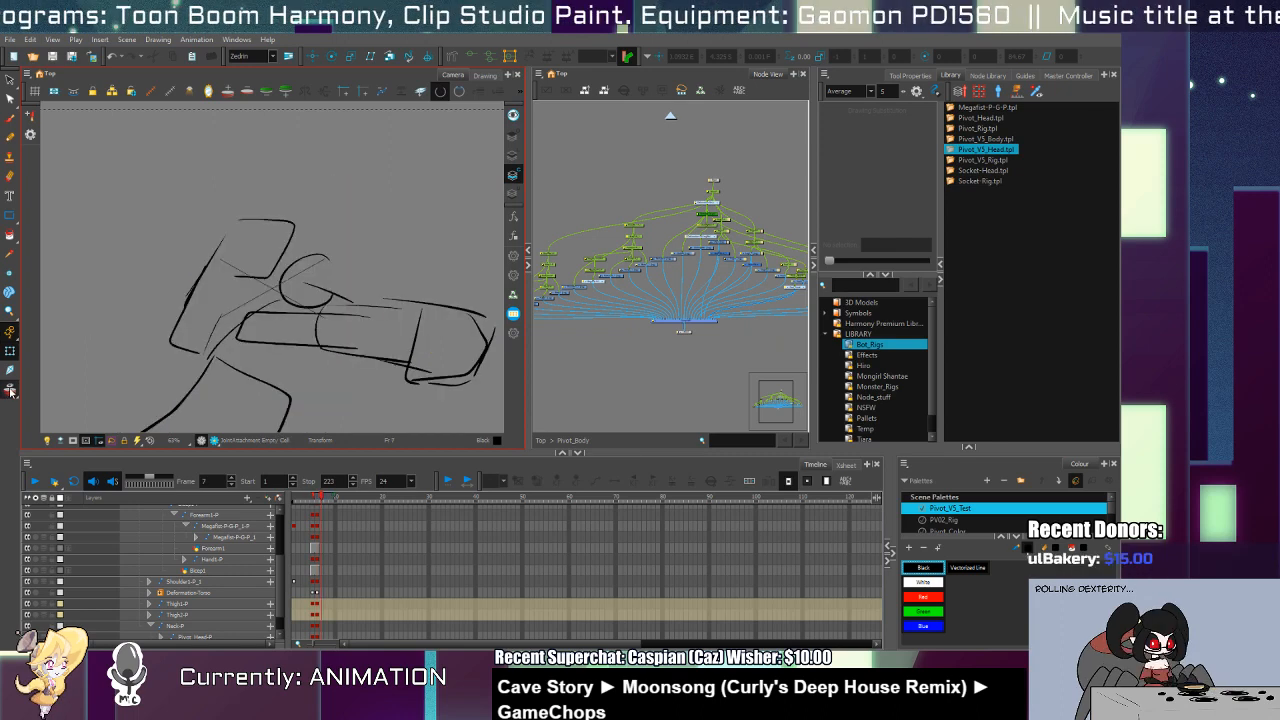
key(period)
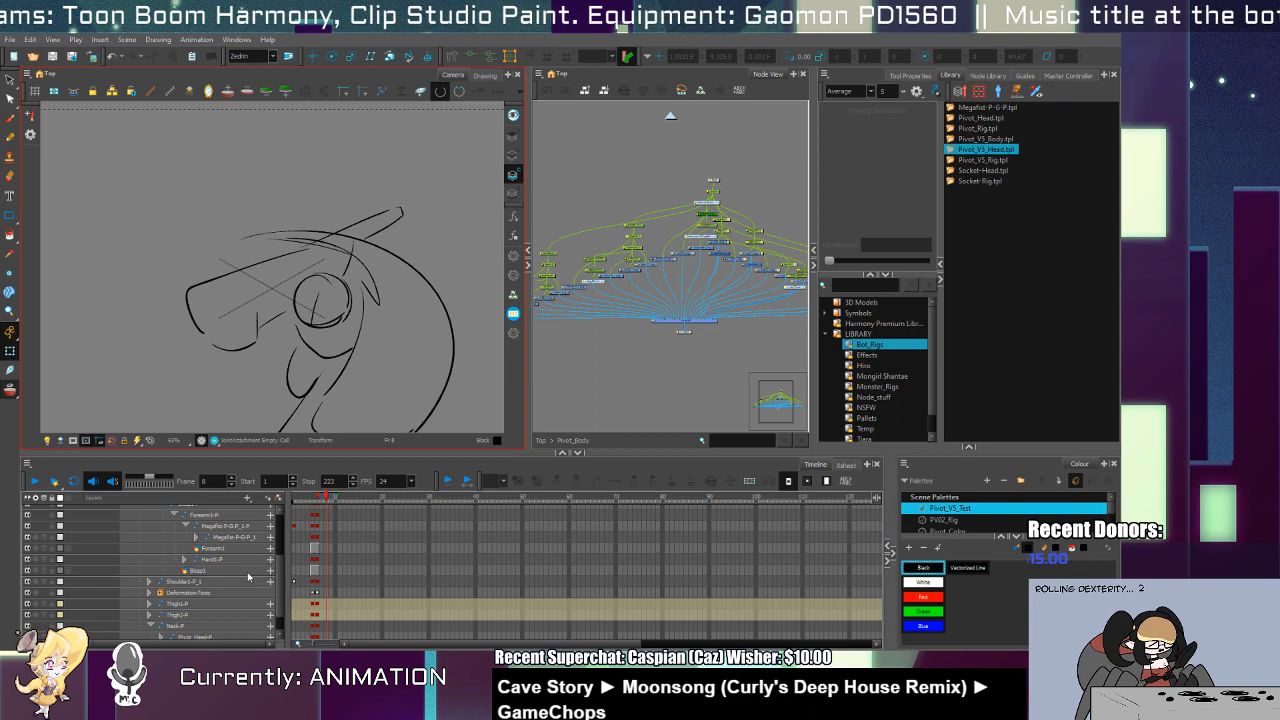
click(113, 506)
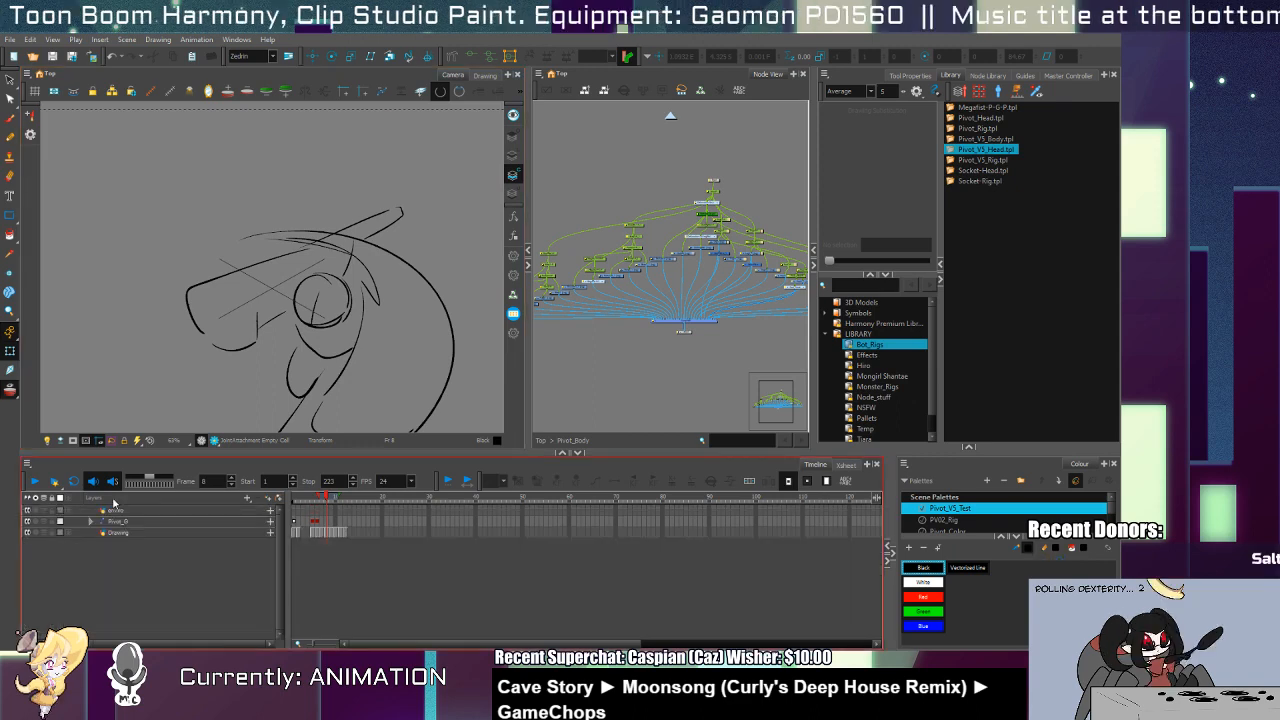
click(115, 521)
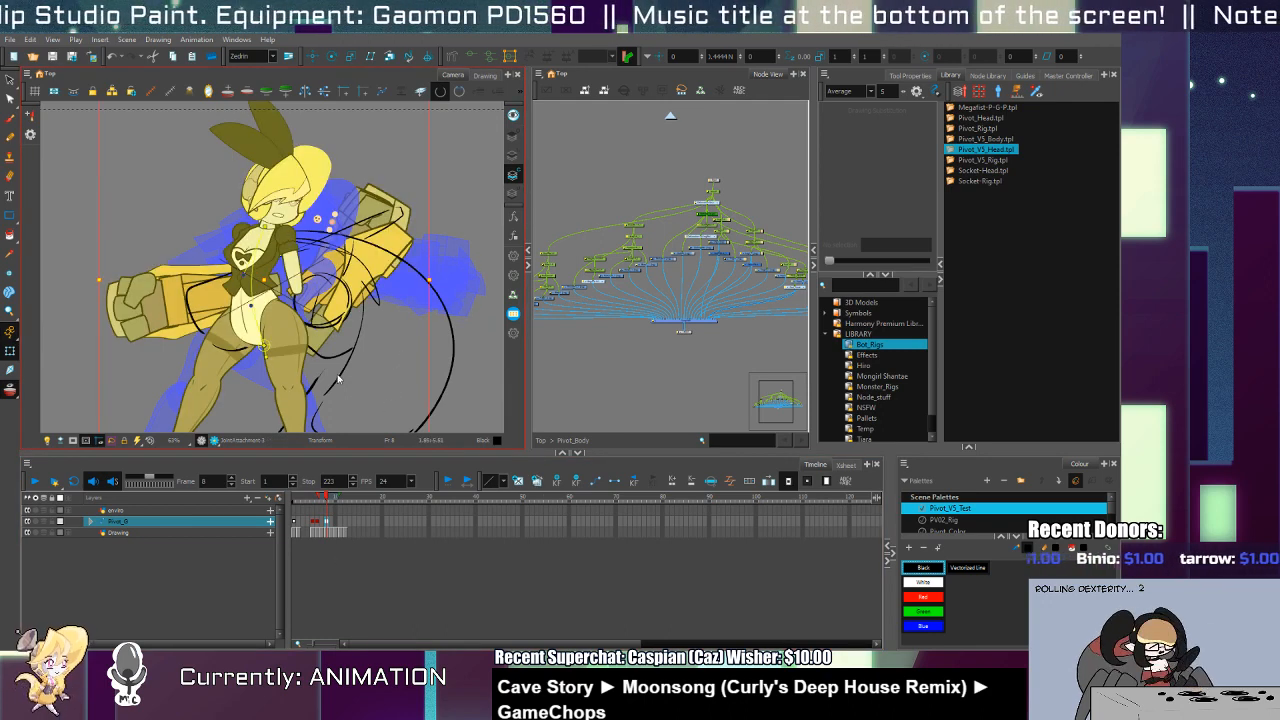
Step: Place the rough Drawing layer behind the character rig and select the Pivot_G layer on frame 8
click(295, 533)
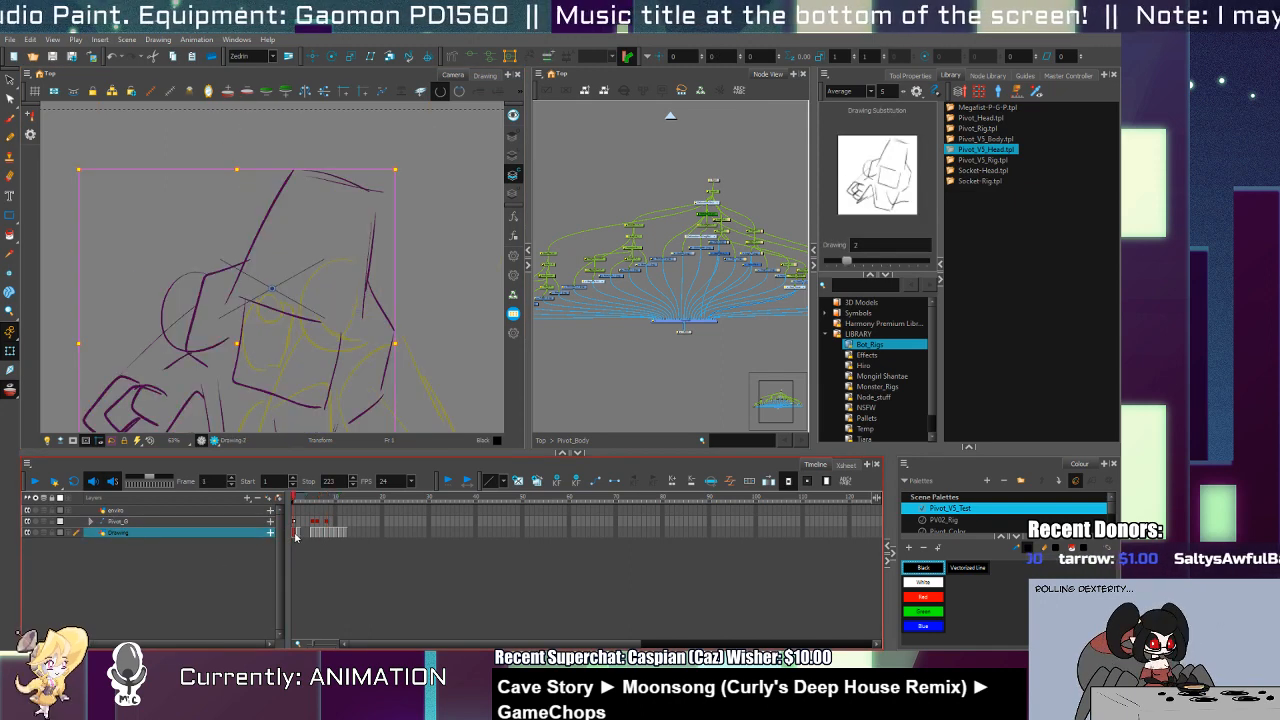
click(295, 534)
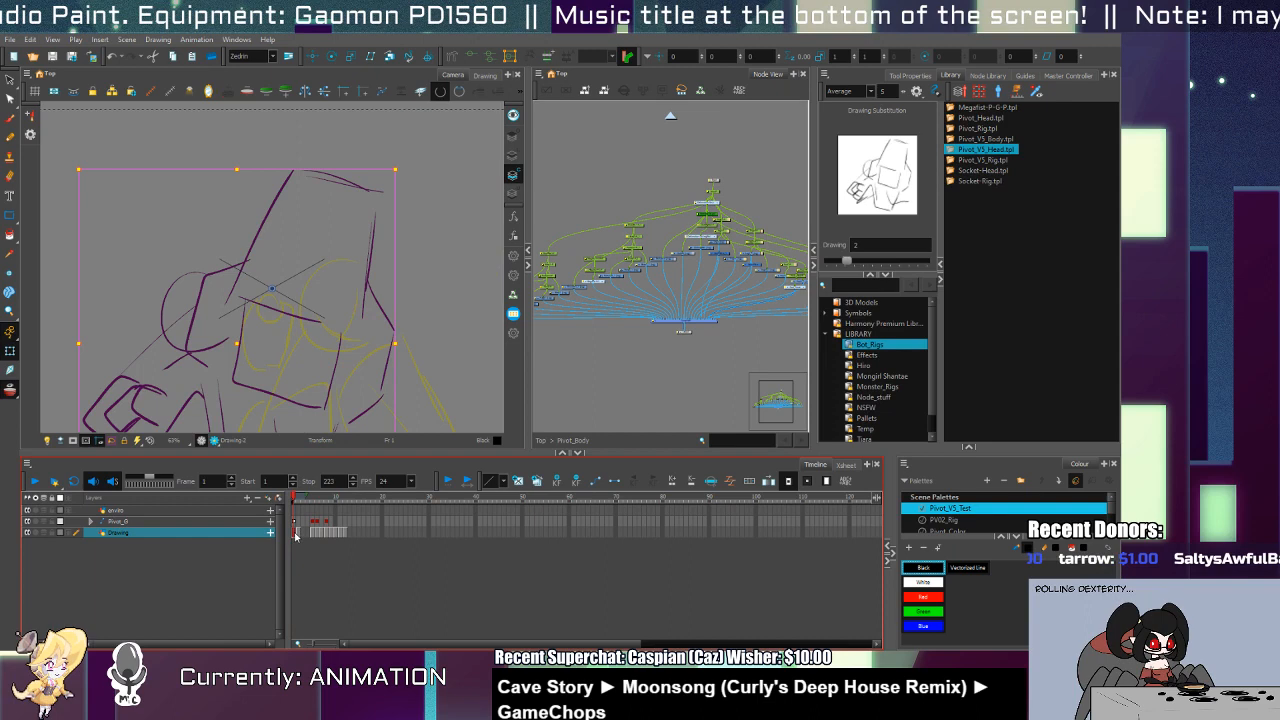
click(325, 521)
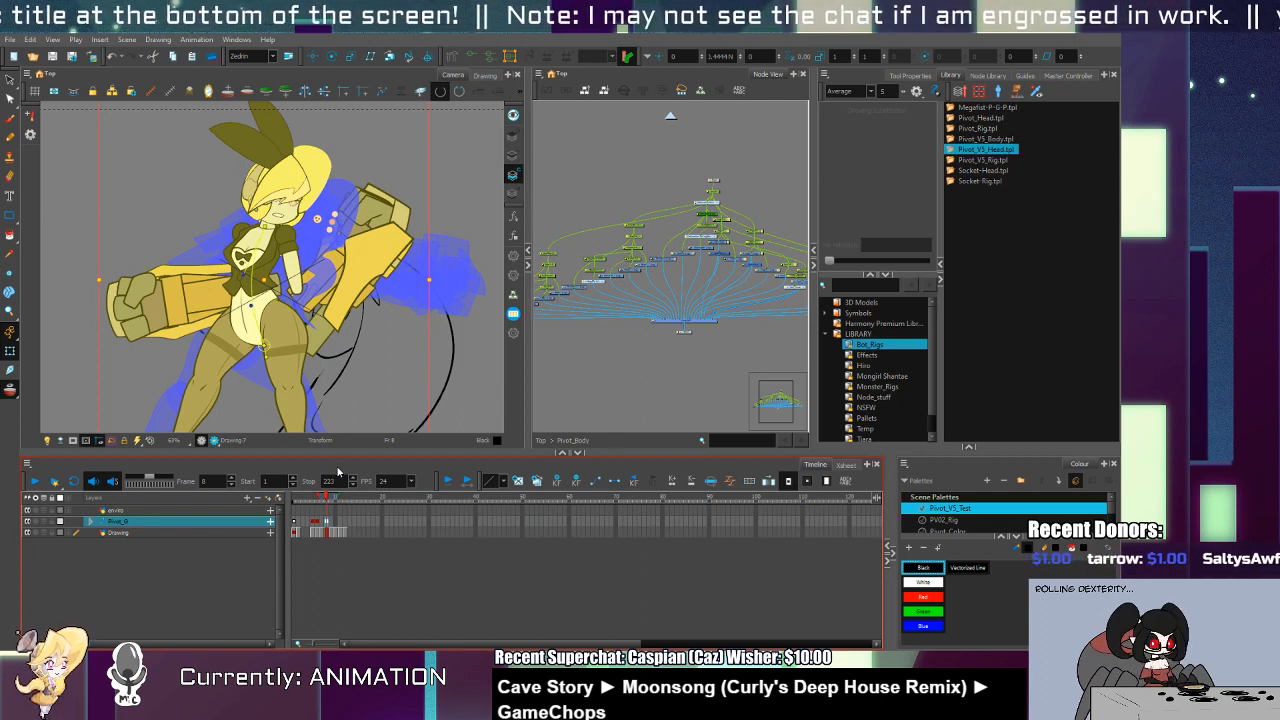
Step: Expand the Pivot_G hierarchy and duplicate the outstretched gauntlet's Megafist-P-G-P-P peg together with its child layers
click(90, 522)
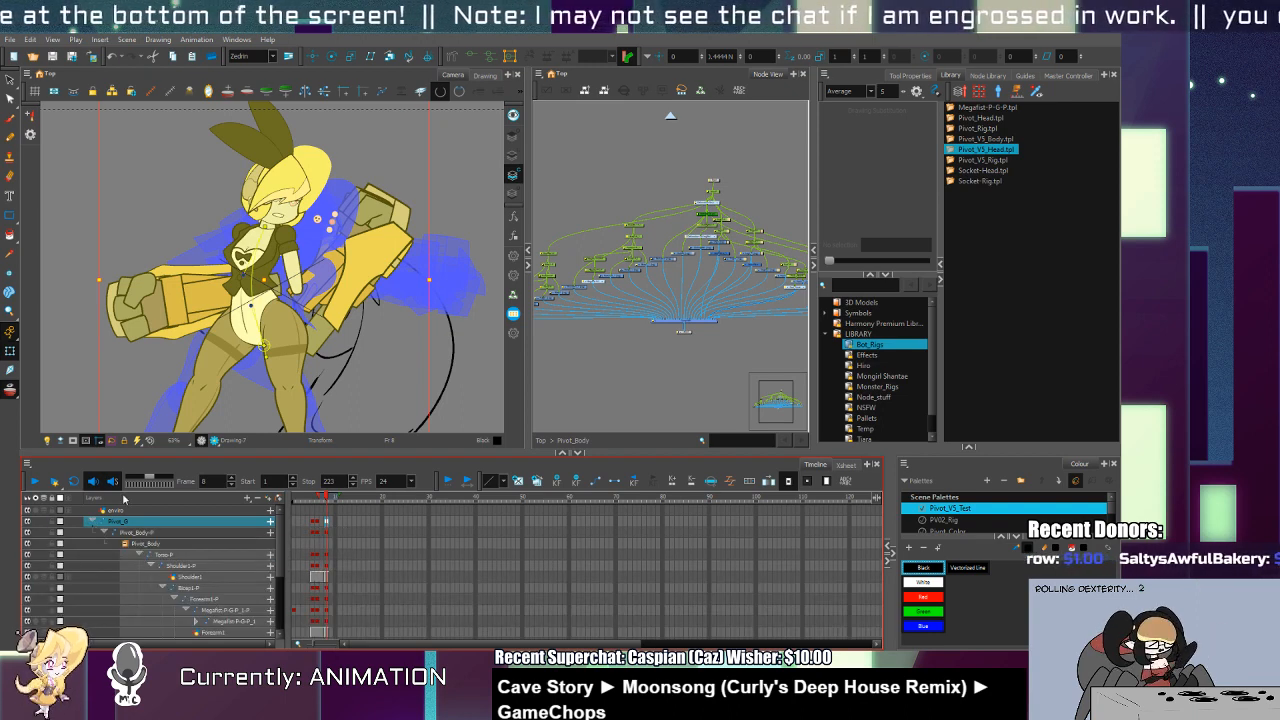
click(192, 319)
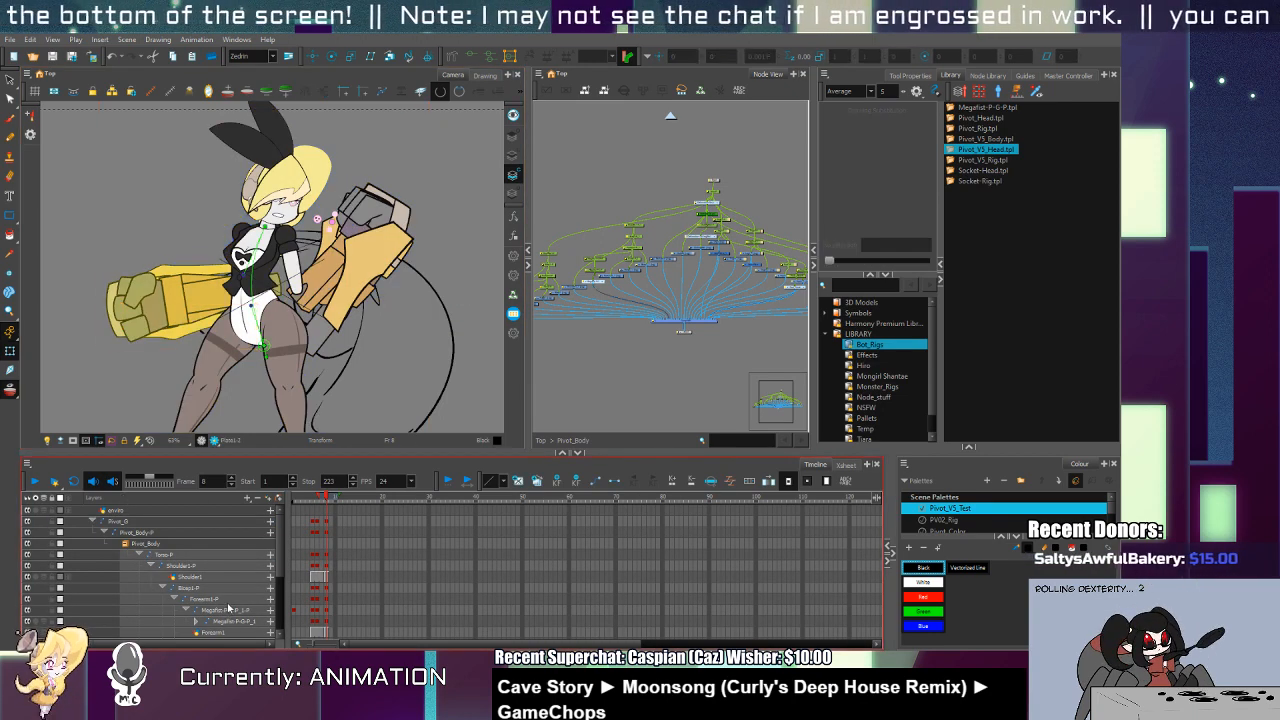
scroll(221, 591, down, 1)
scroll(219, 560, down, 5)
click(195, 553)
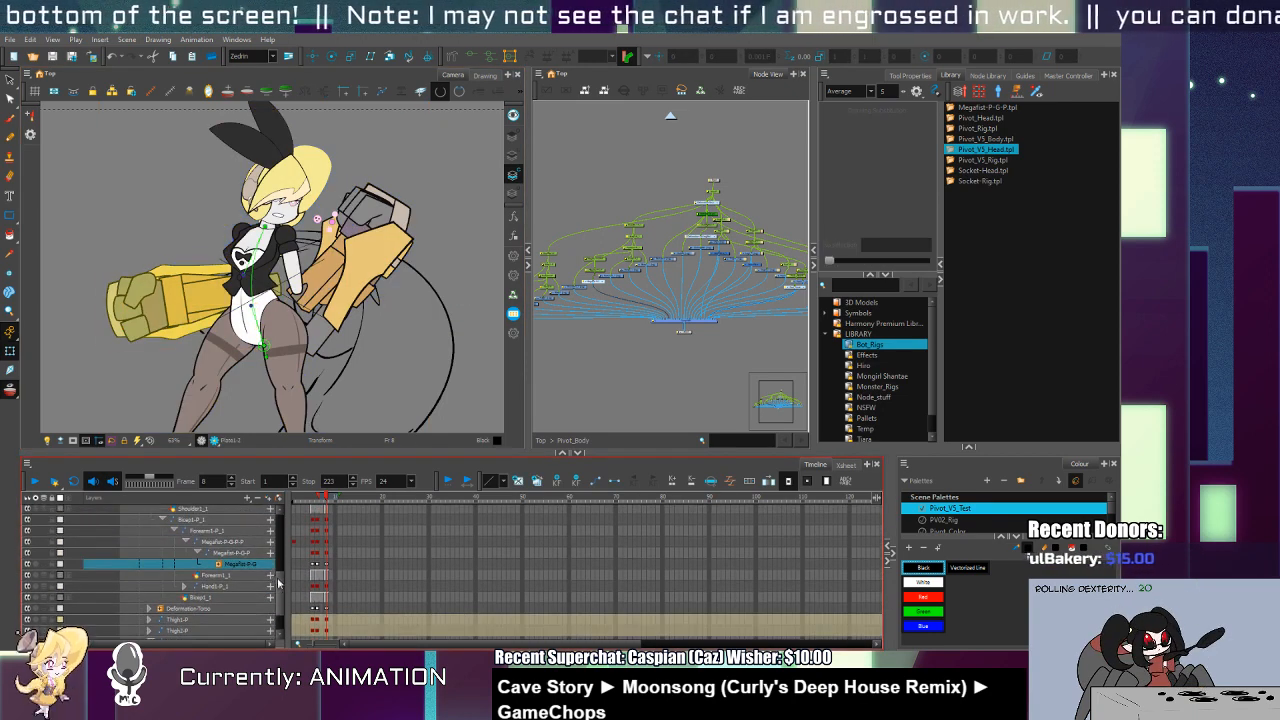
click(186, 541)
click(229, 541)
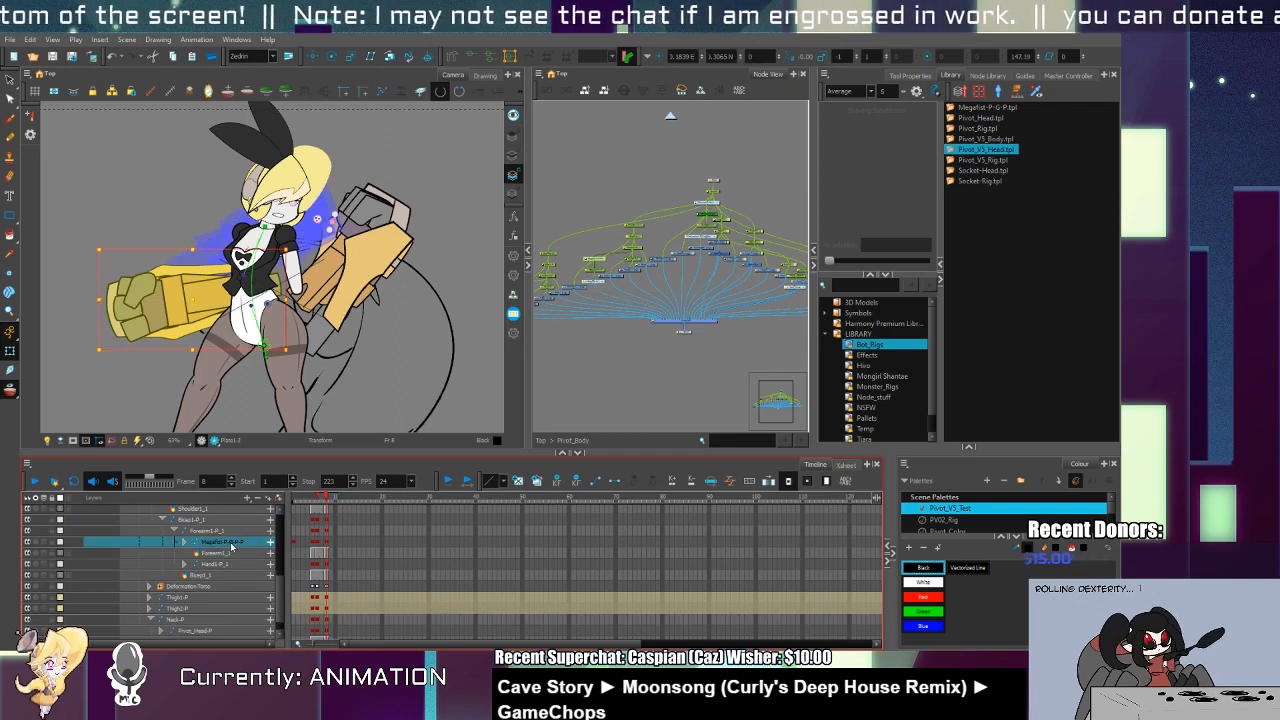
key(ctrl+d)
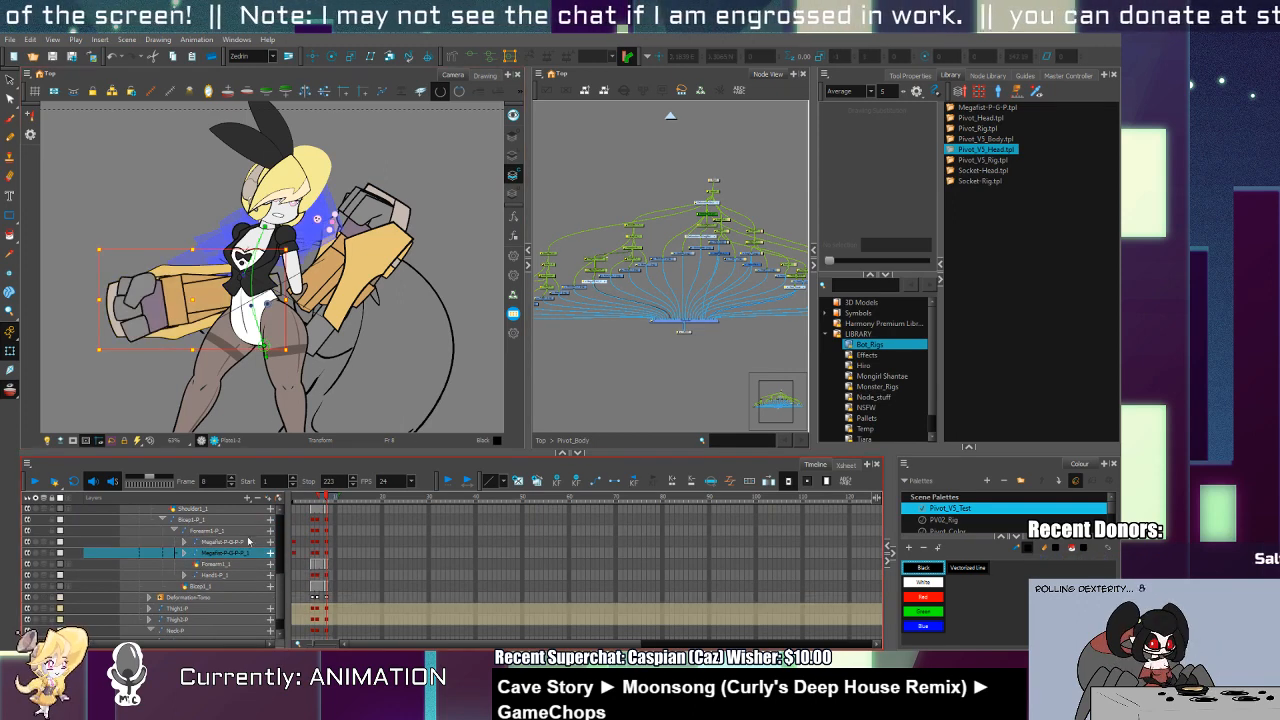
Step: Move the duplicated gauntlet hierarchy out of the rig, above all other layers, and expand it
scroll(241, 510, up, 3)
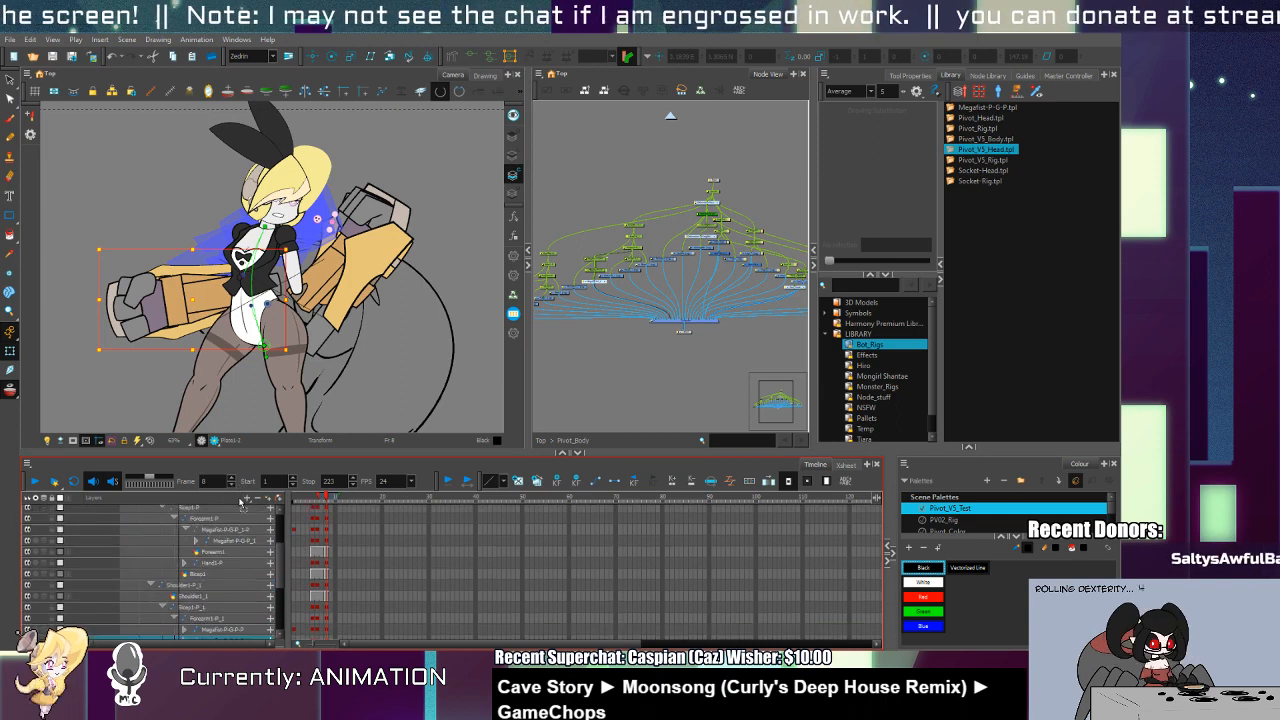
drag(240, 500, 235, 506)
drag(334, 256, 341, 392)
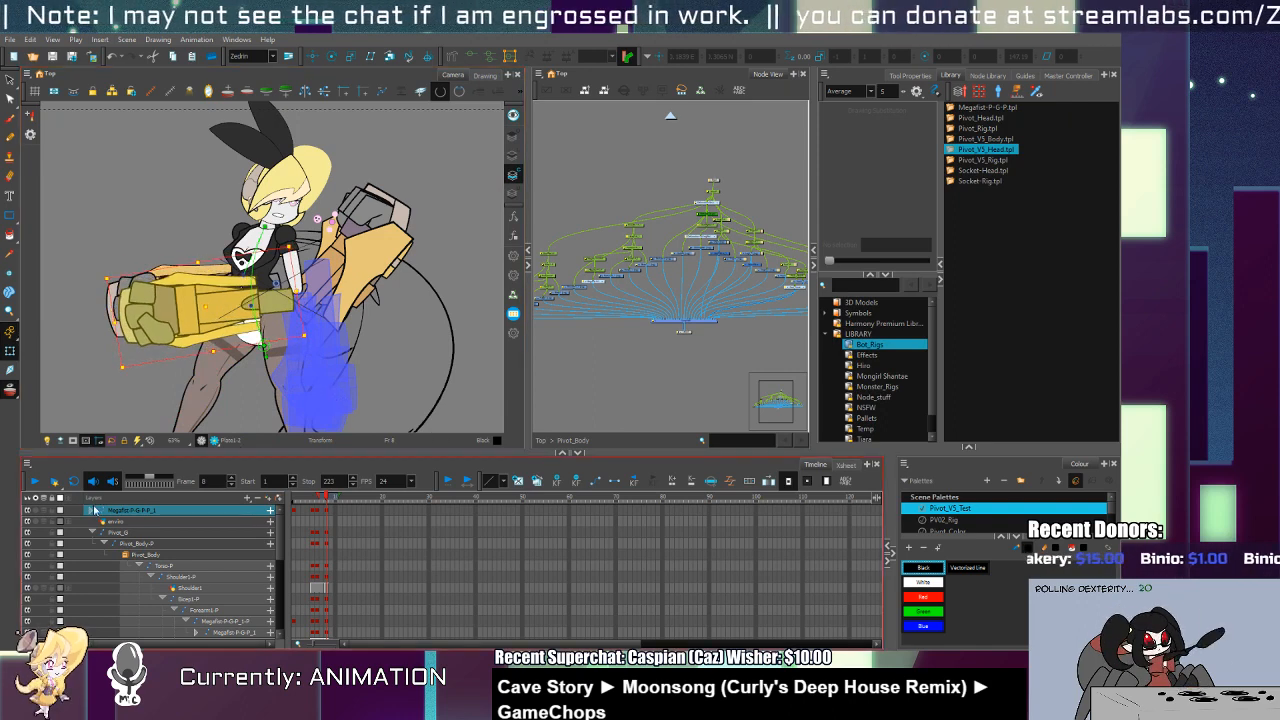
click(93, 510)
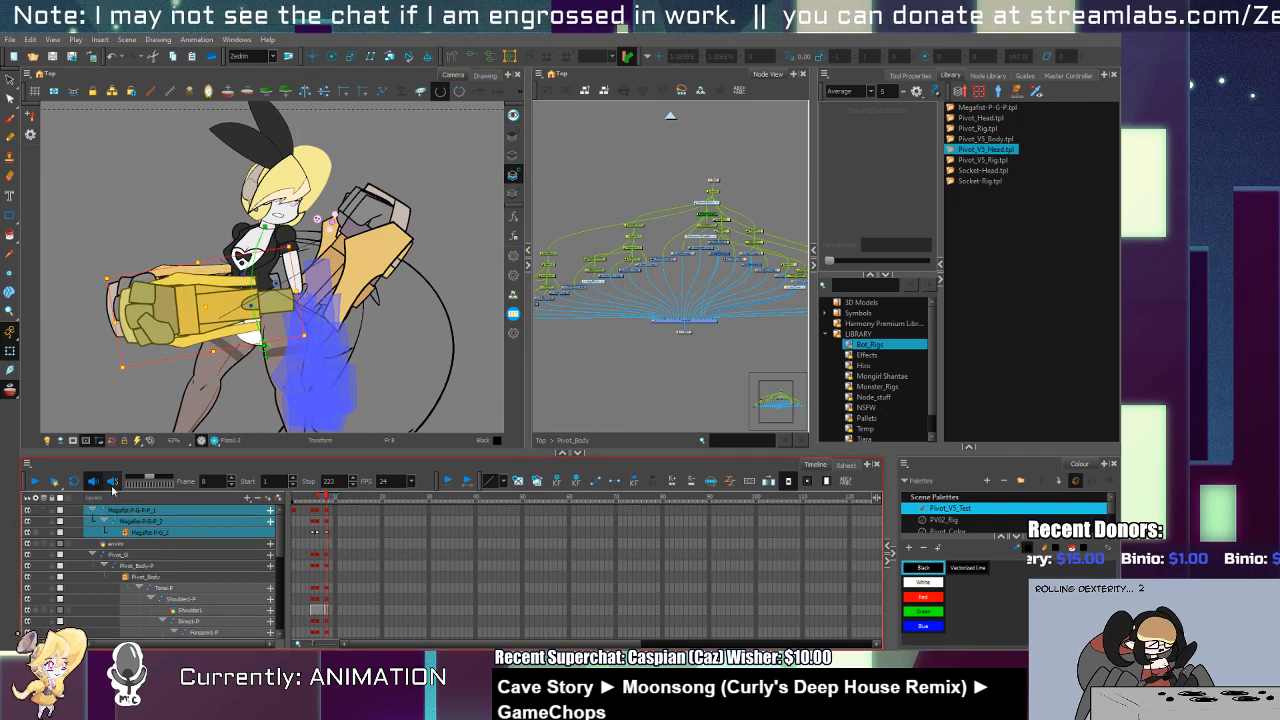
Step: Delete only the detached gauntlet's outermost peg, Megafist-P-G-P-P_1, from the node network on frame 5, keeping its child peg and drawing
click(313, 511)
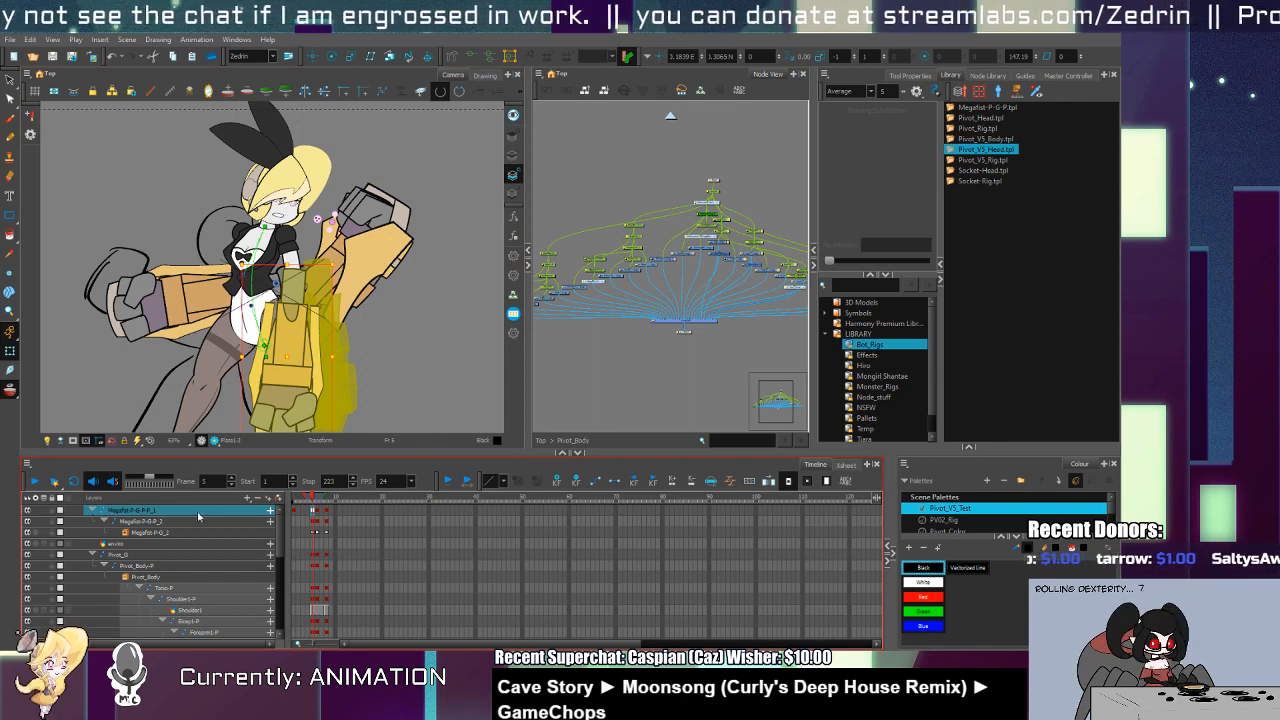
key(Delete)
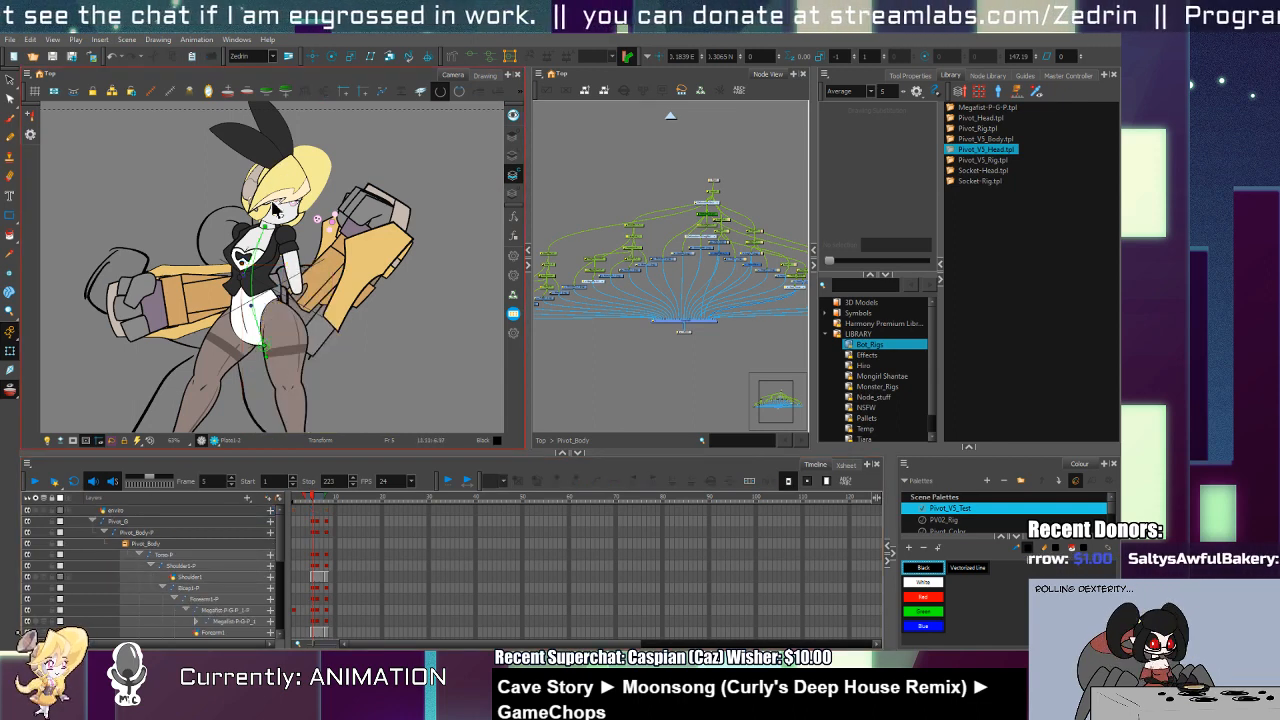
key(ctrl+z)
click(193, 512)
key(f)
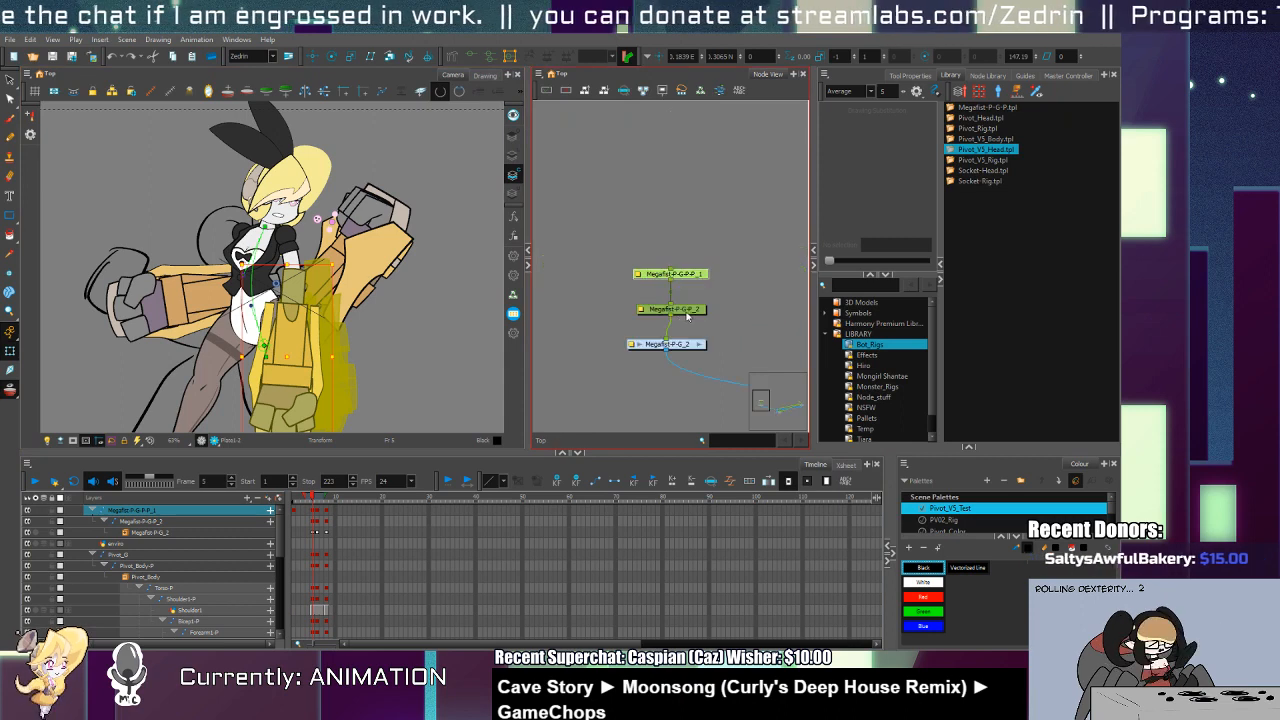
key(Delete)
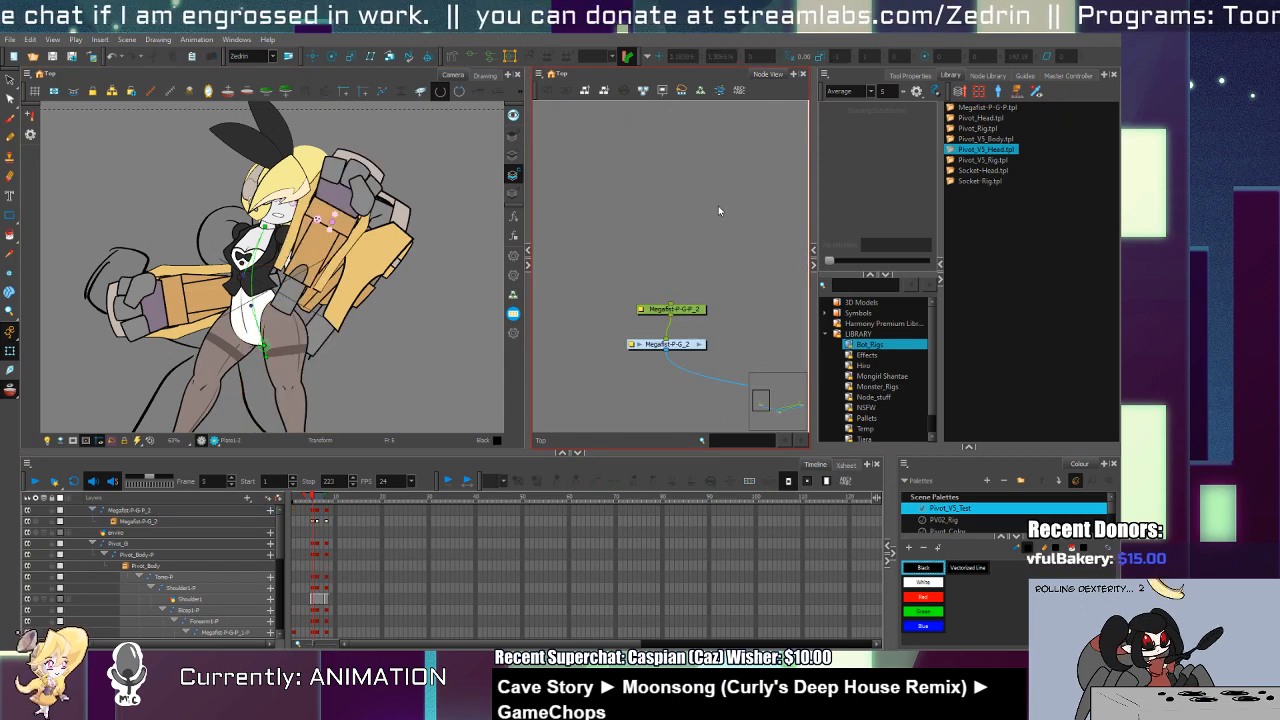
Step: Rotate the detached gauntlet on frame 5 and move it over the rig's outstretched gauntlet
click(313, 293)
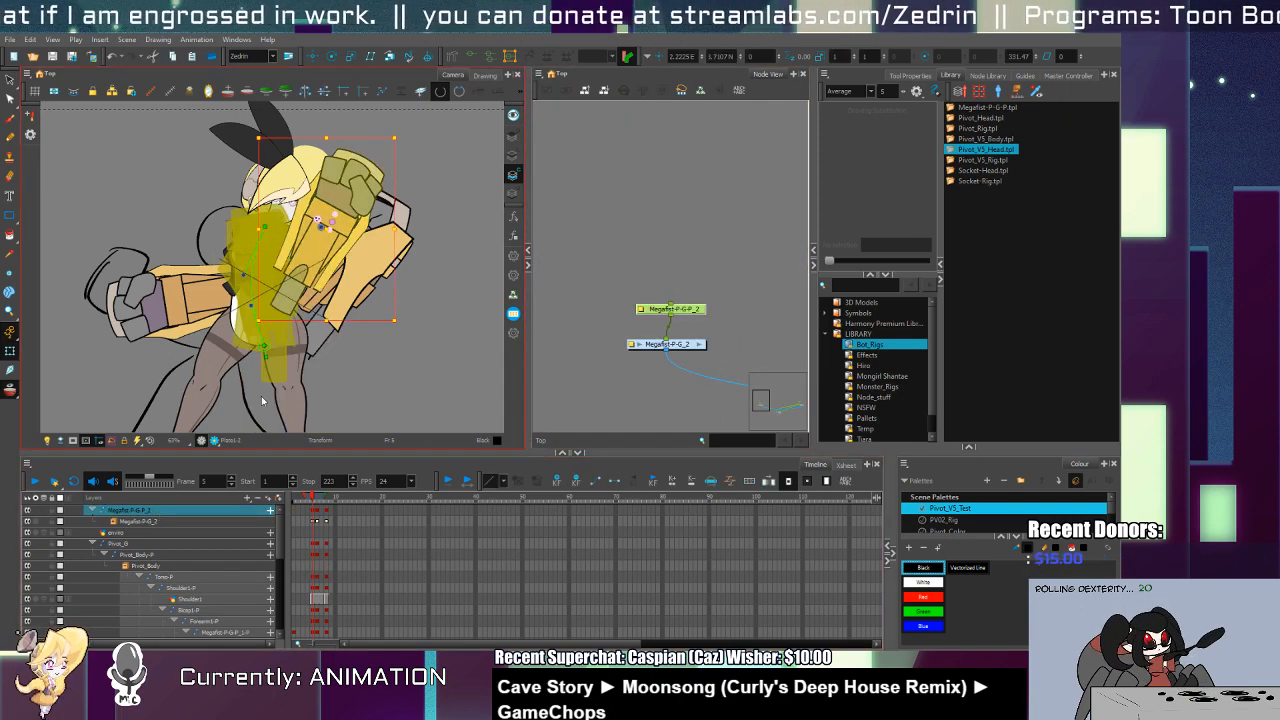
drag(404, 322, 372, 115)
click(332, 56)
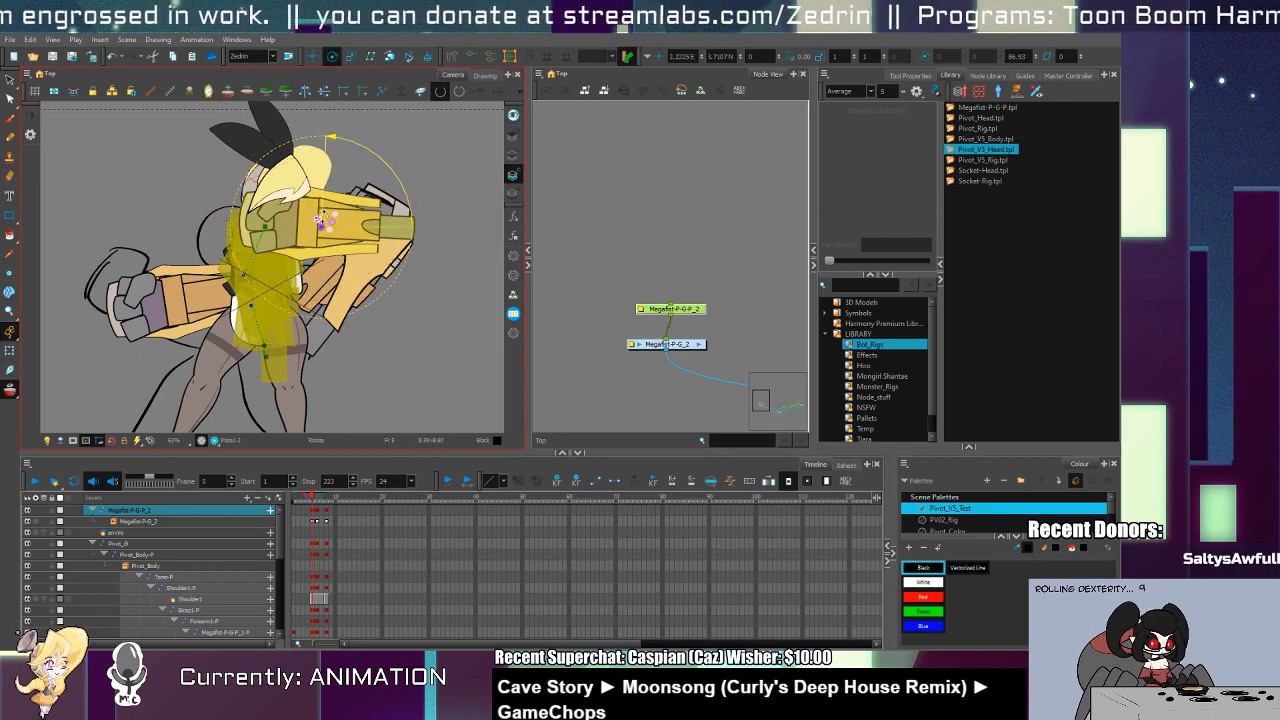
key(shift+t)
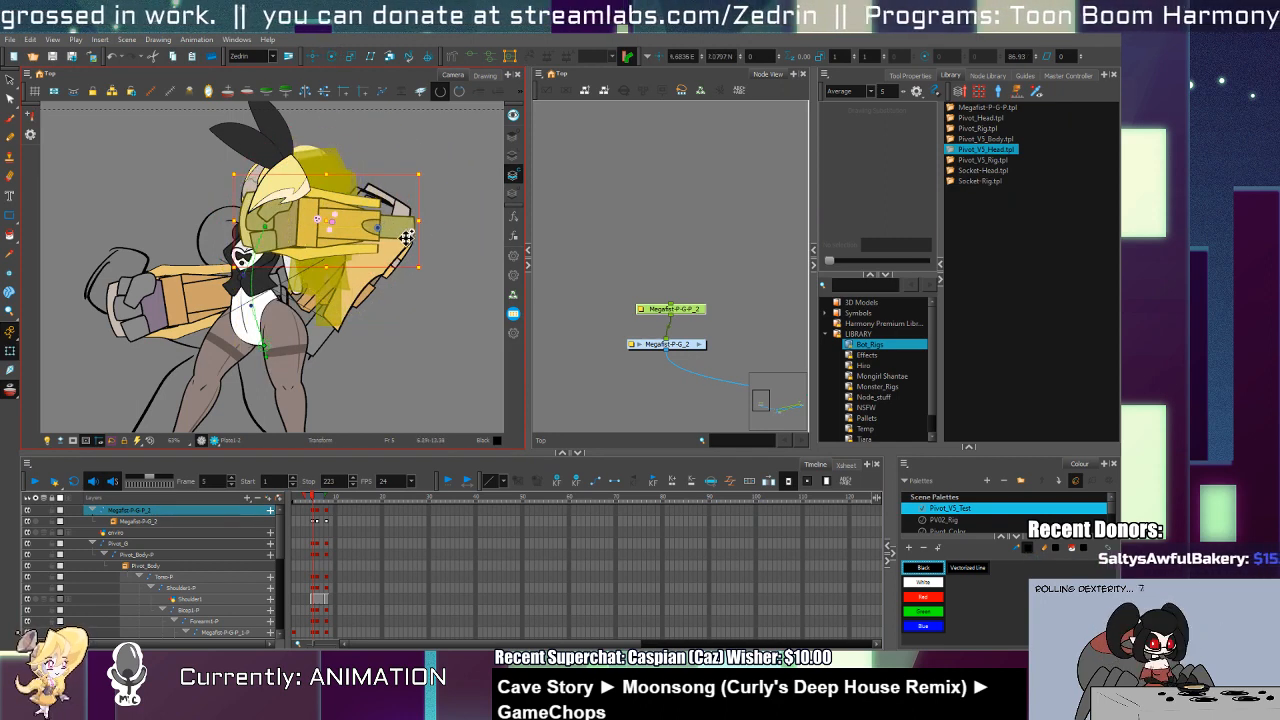
drag(397, 234, 268, 306)
drag(309, 252, 217, 296)
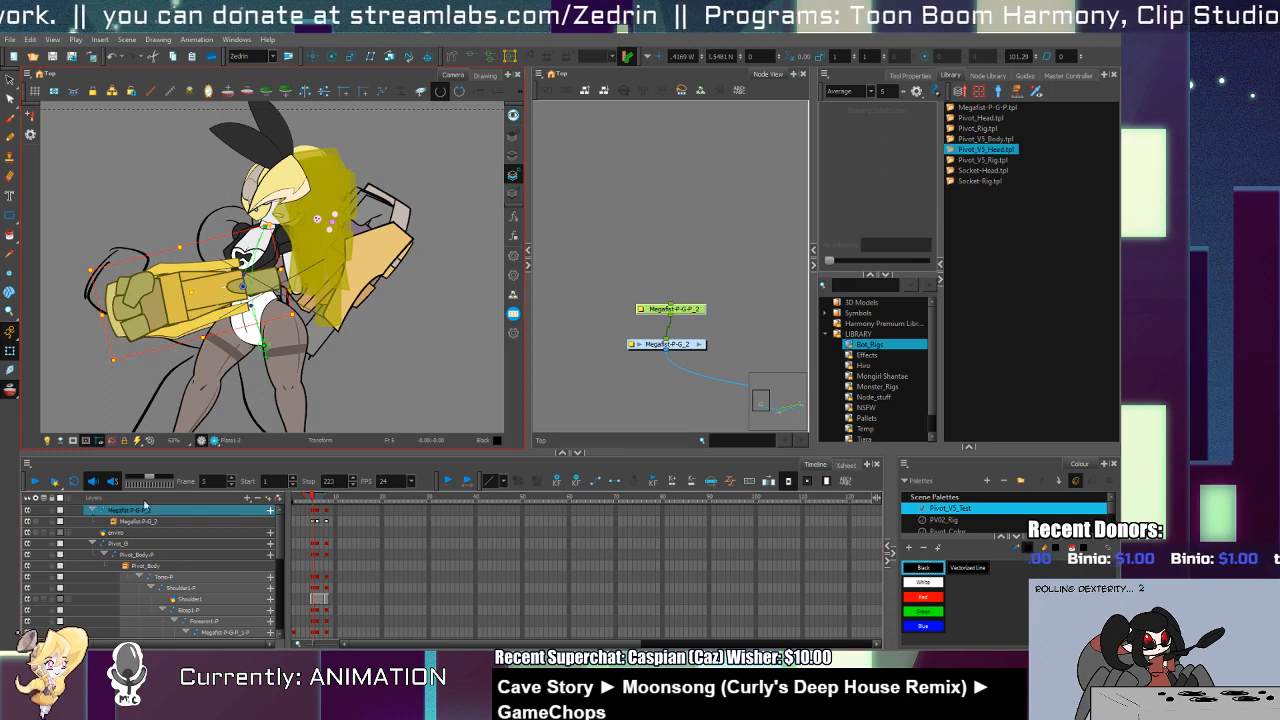
Step: Duplicate the detached gauntlet, rotate the copy out beside the raised gauntlet, and add a parent peg above it
click(101, 510)
click(92, 510)
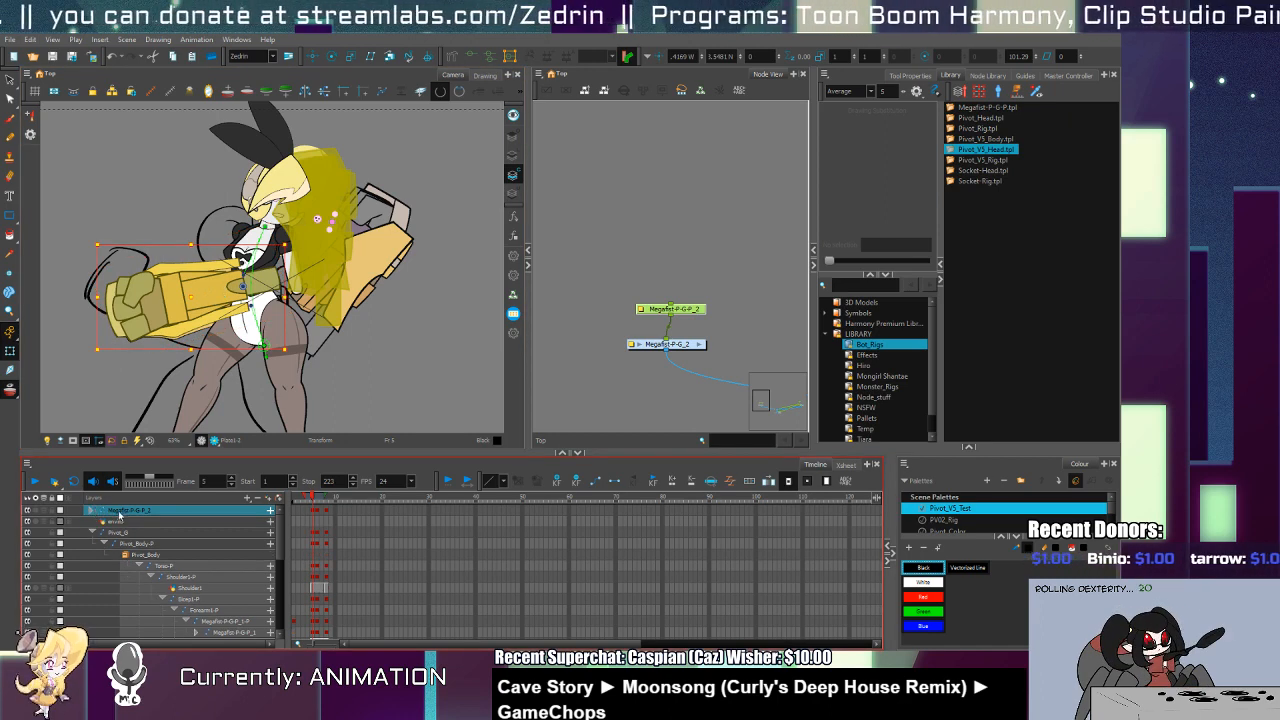
key(ctrl+v)
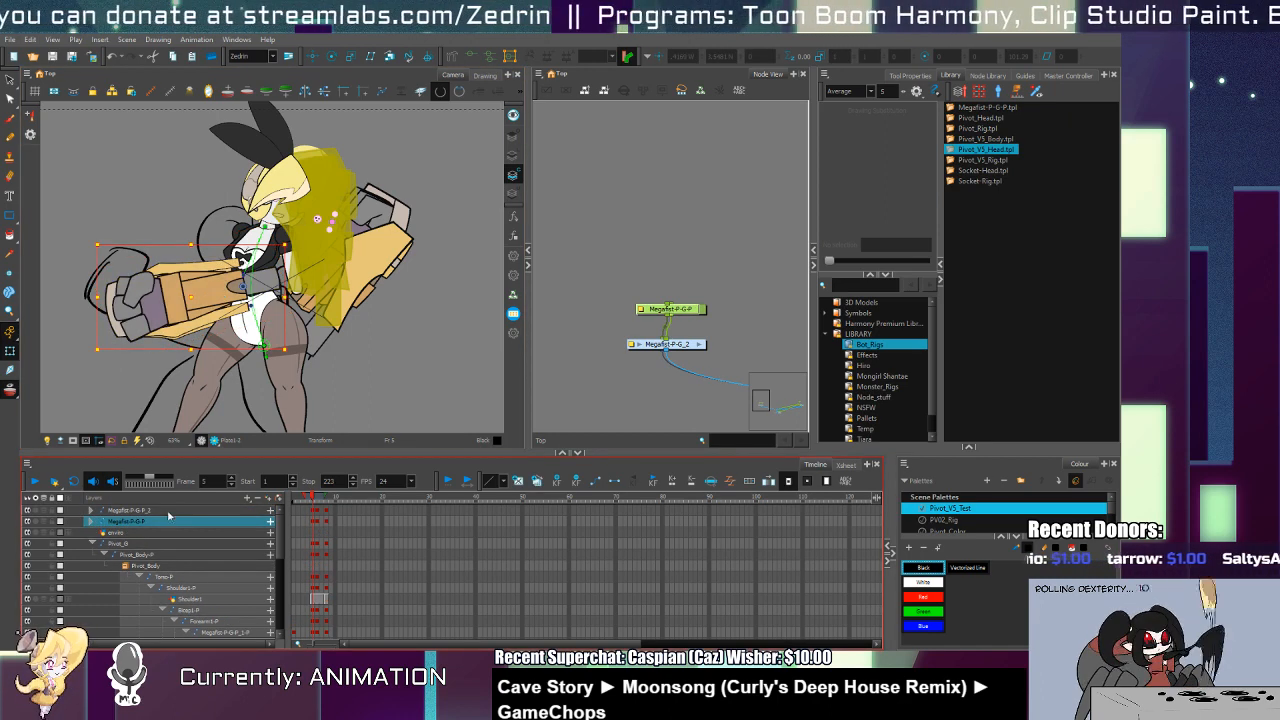
drag(196, 298, 421, 285)
drag(318, 346, 459, 120)
click(281, 498)
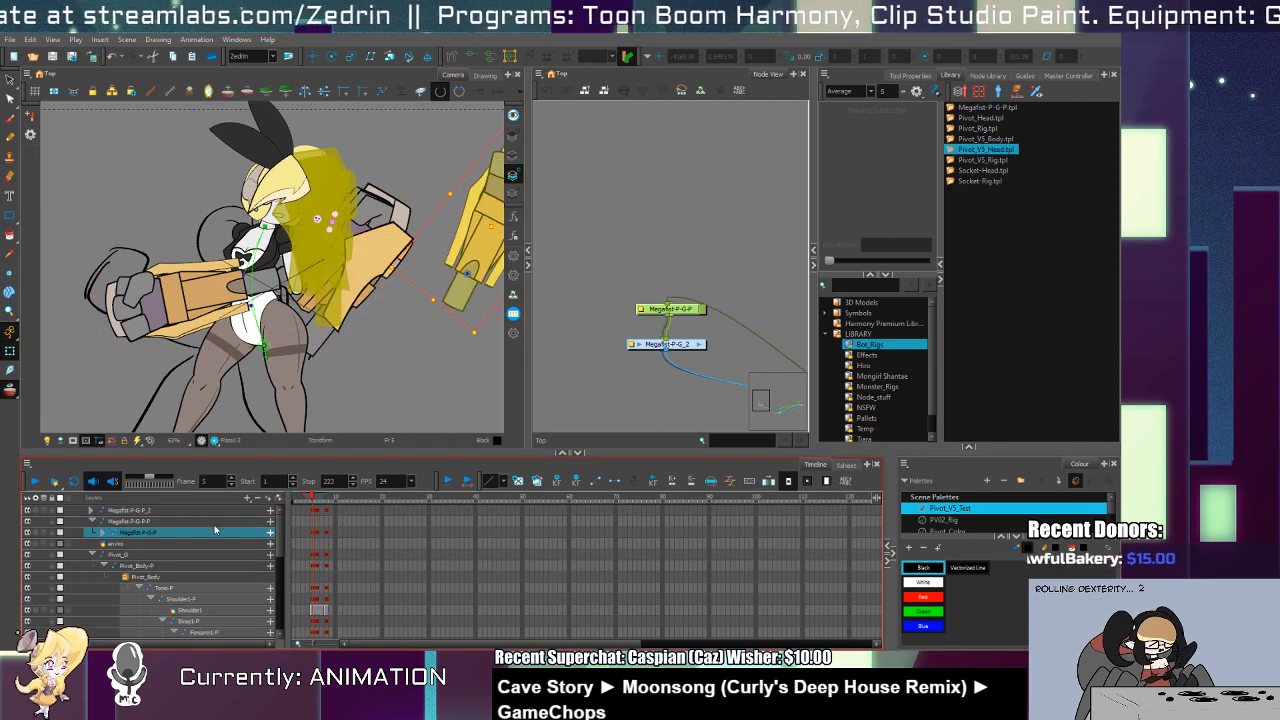
Step: Flip the copied gauntlet horizontally on its new parent peg, with the pivot placed on the gauntlet
click(213, 523)
click(307, 91)
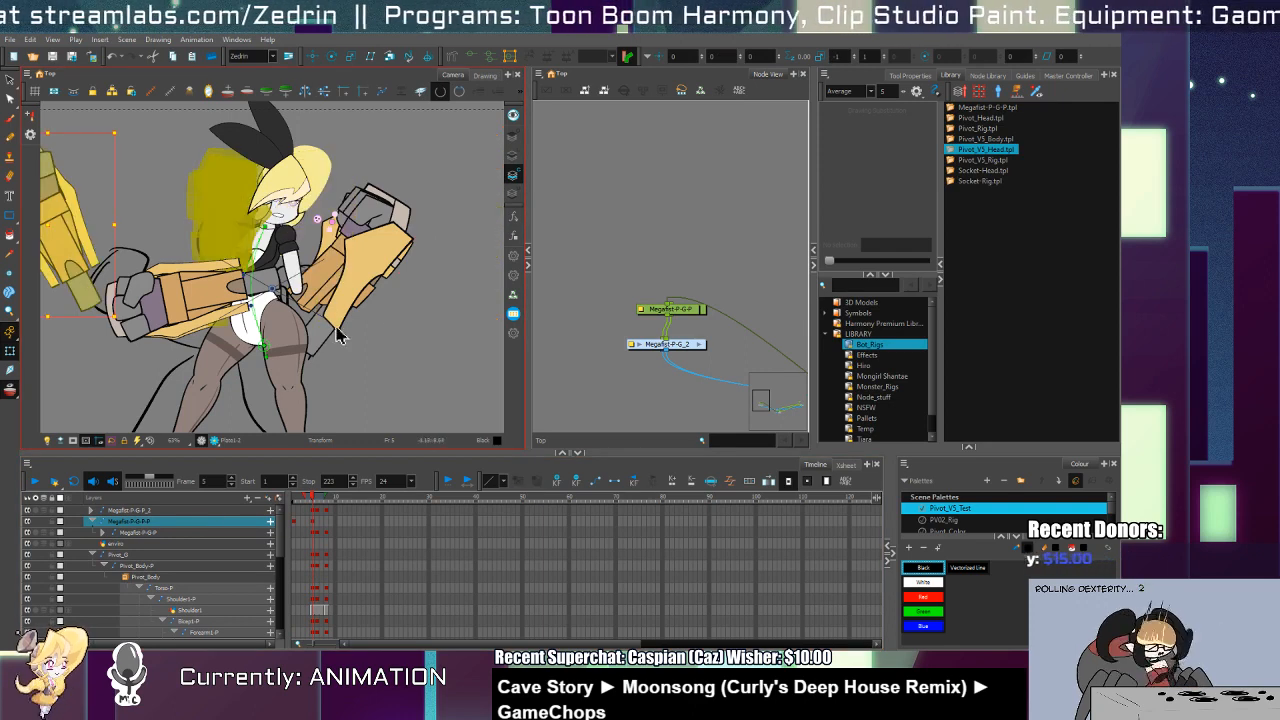
key(ctrl+z)
key(alt+3)
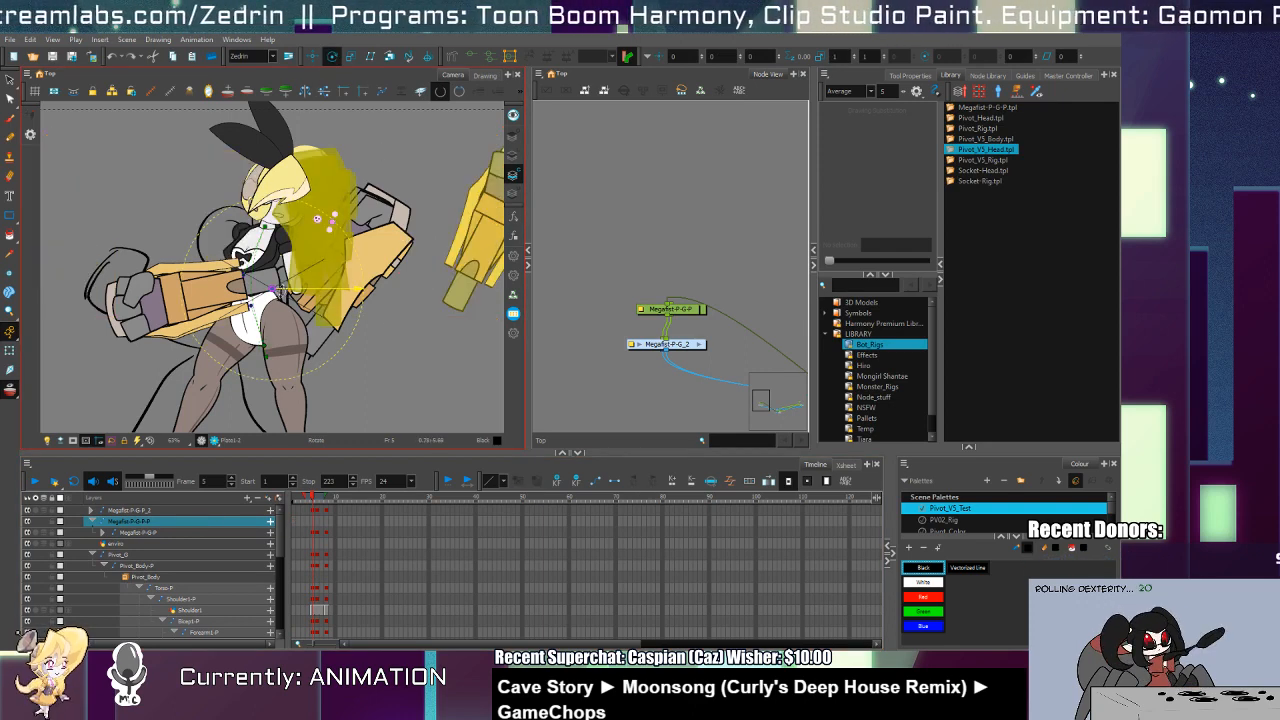
key(shift+t)
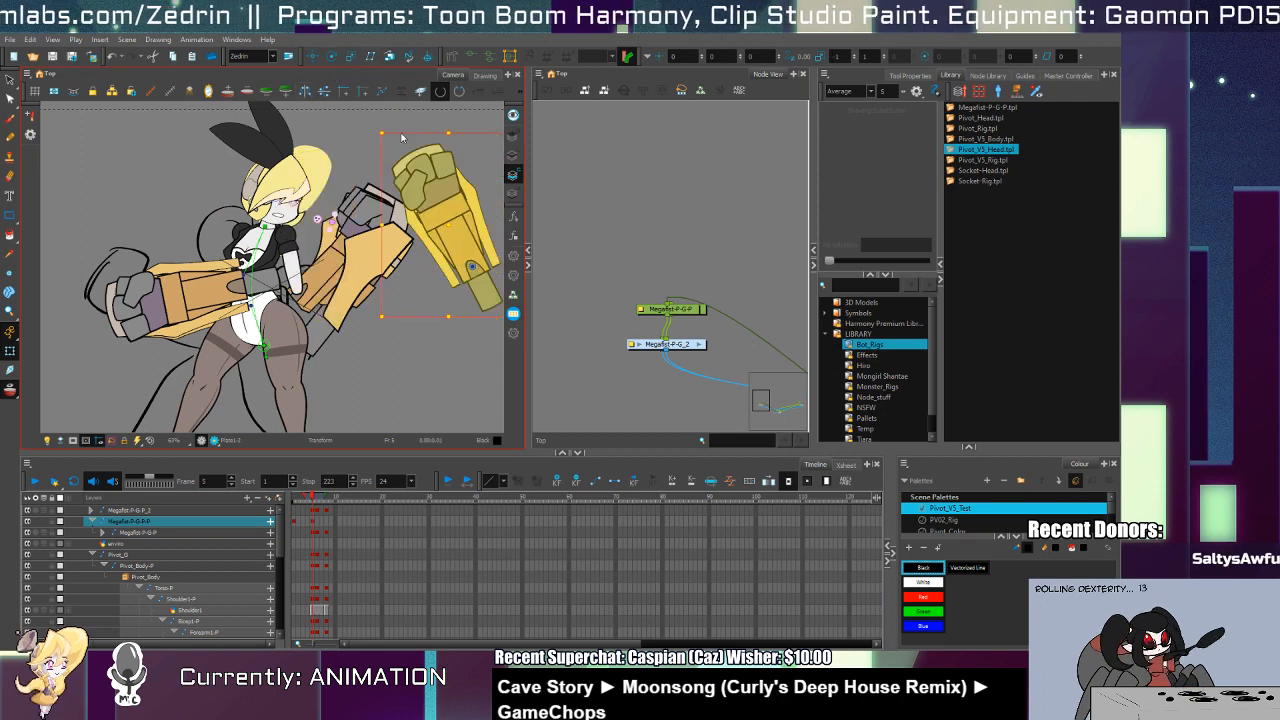
Step: Rotate the mirrored gauntlet copy through its child peg and move it over the raised gauntlet on frame 5
click(138, 542)
click(138, 532)
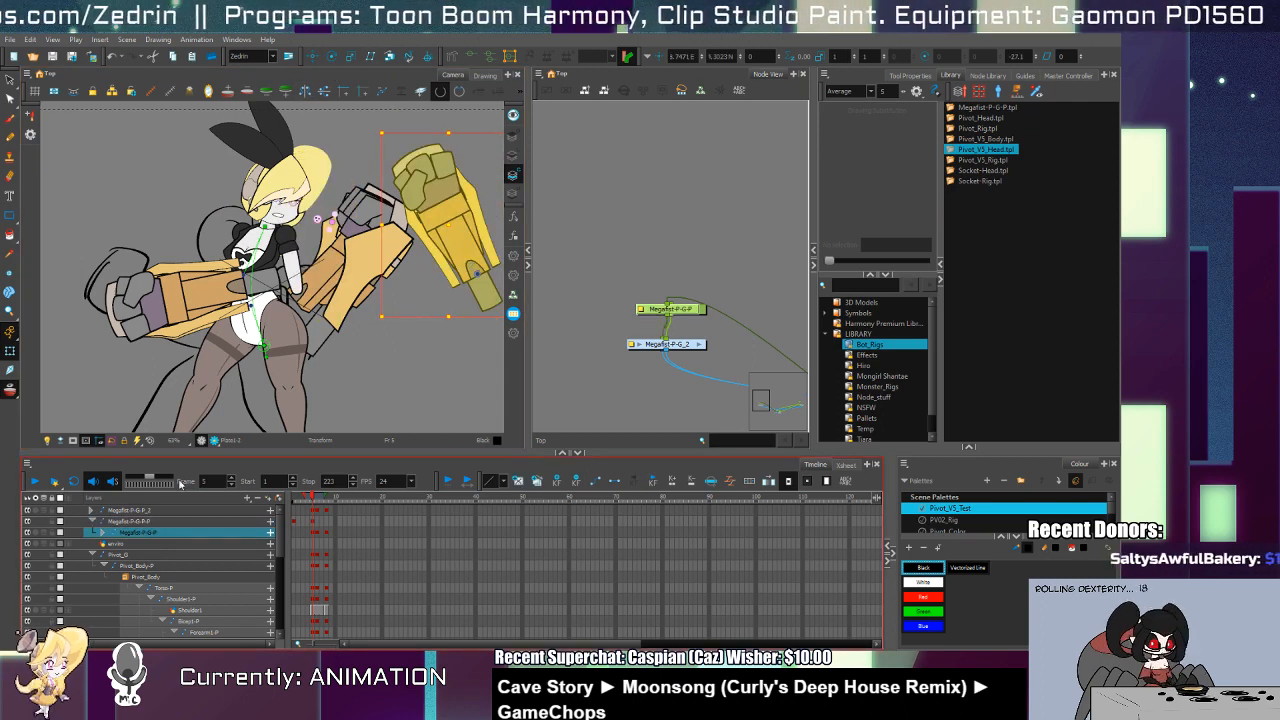
drag(381, 328, 423, 246)
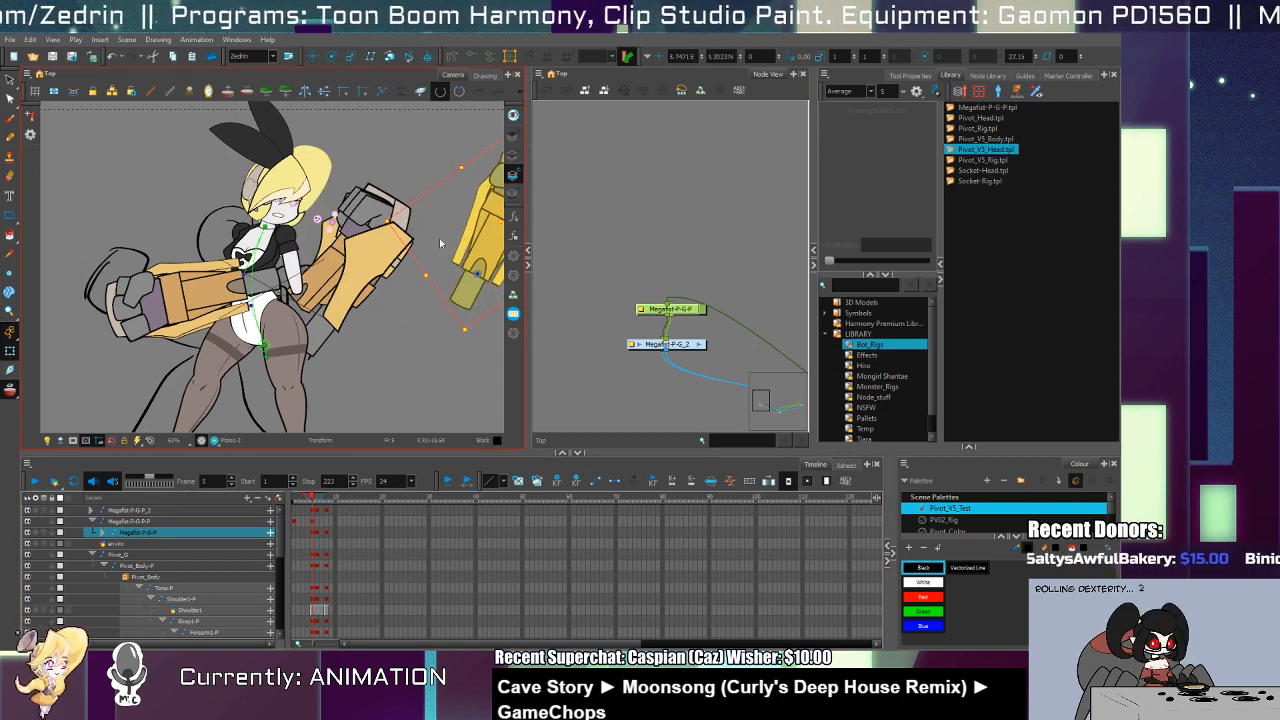
drag(495, 221, 350, 261)
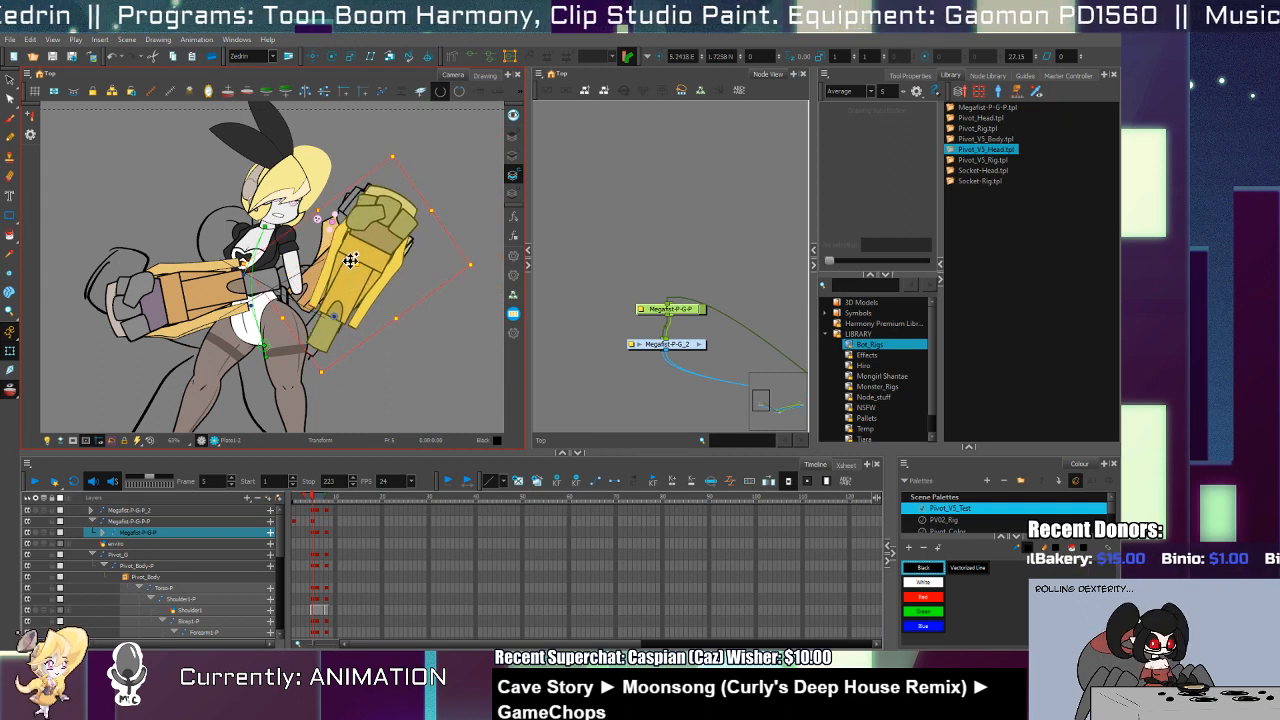
Step: Copy the first detached gauntlet's frame 5 pose to frame 6
click(316, 532)
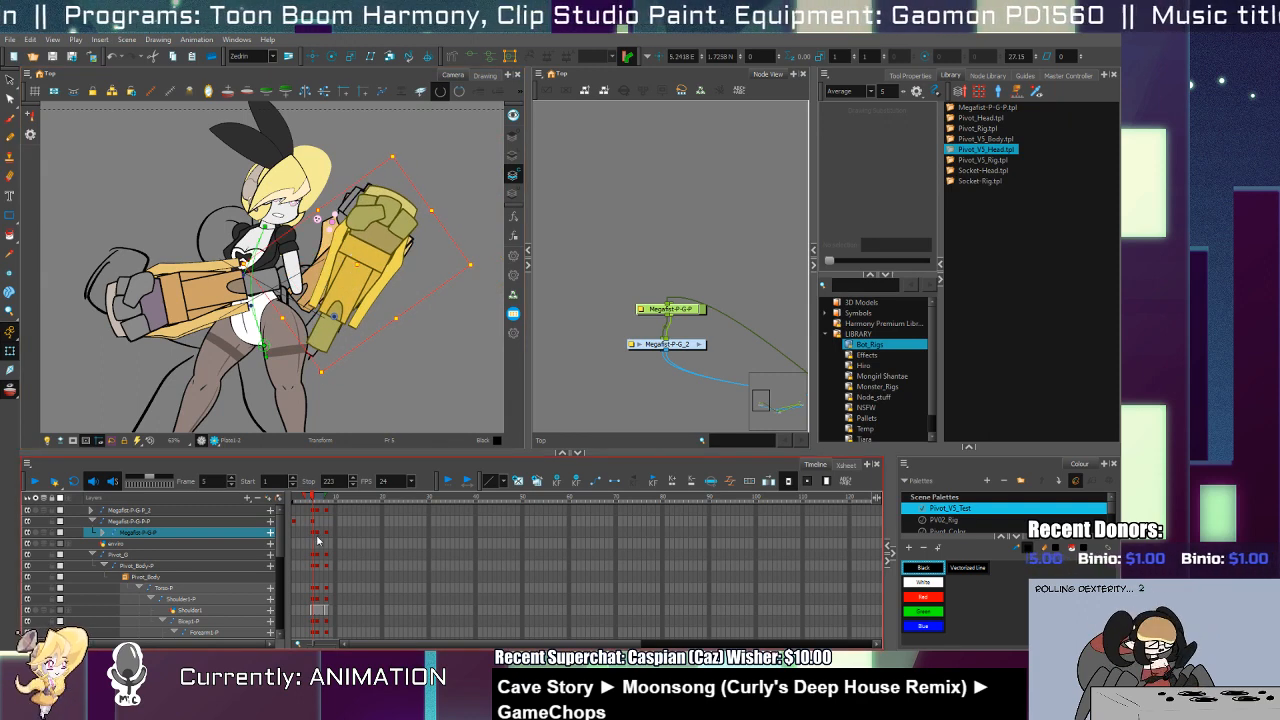
click(318, 532)
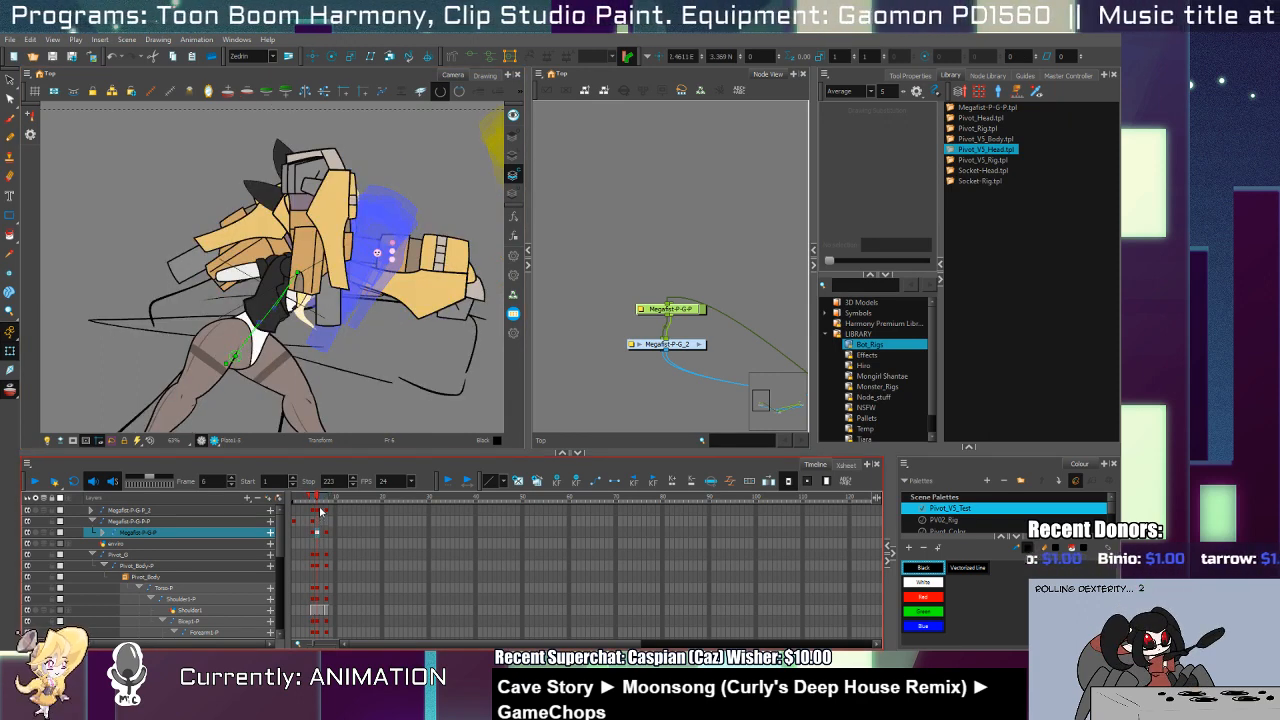
click(318, 510)
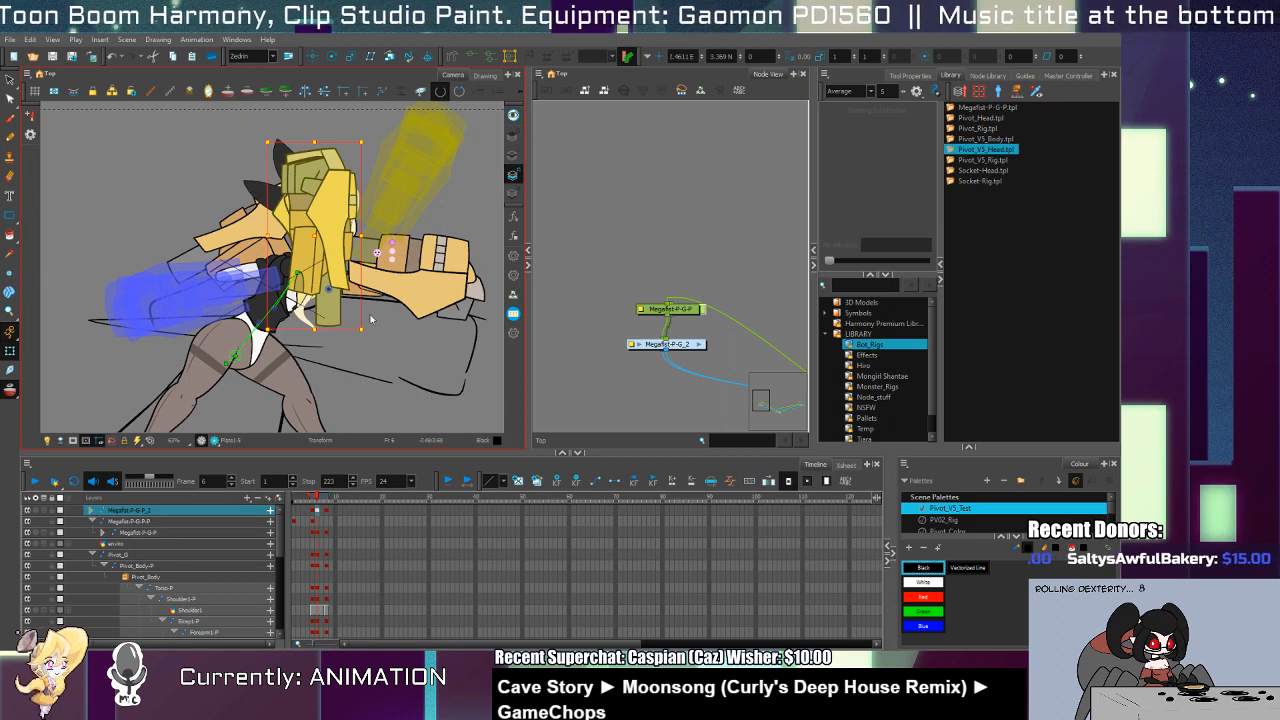
click(310, 511)
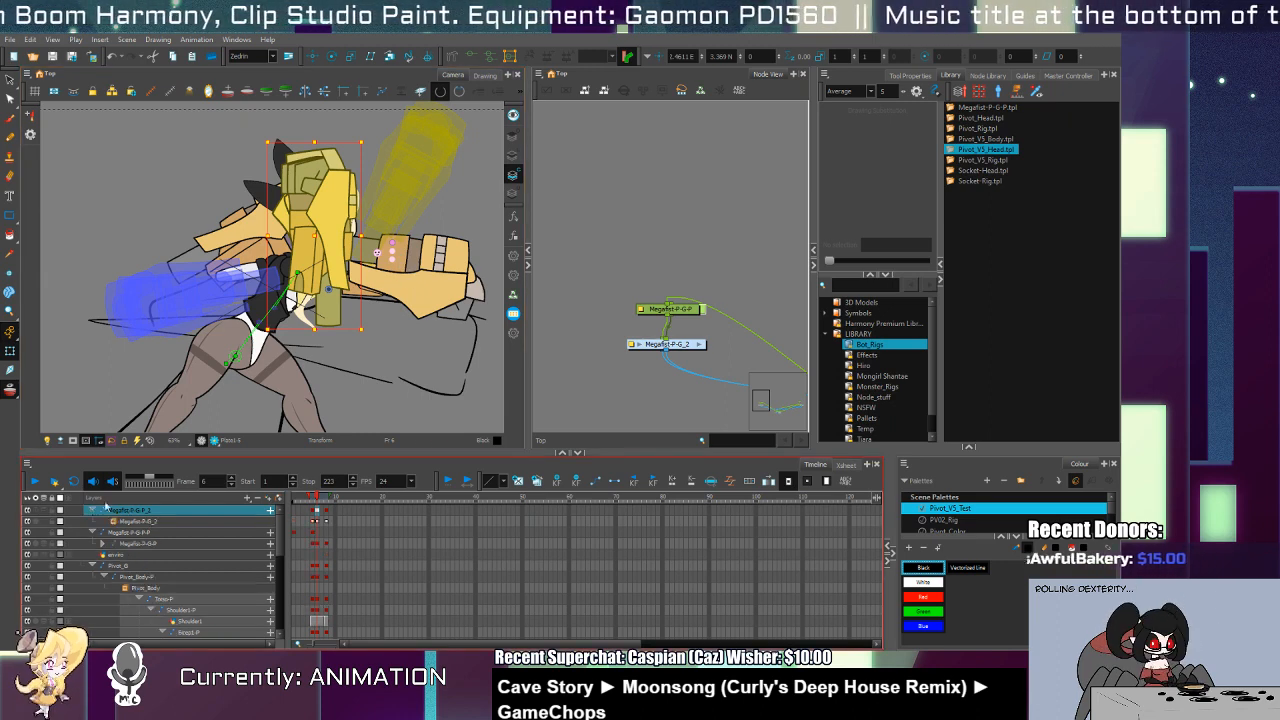
click(308, 512)
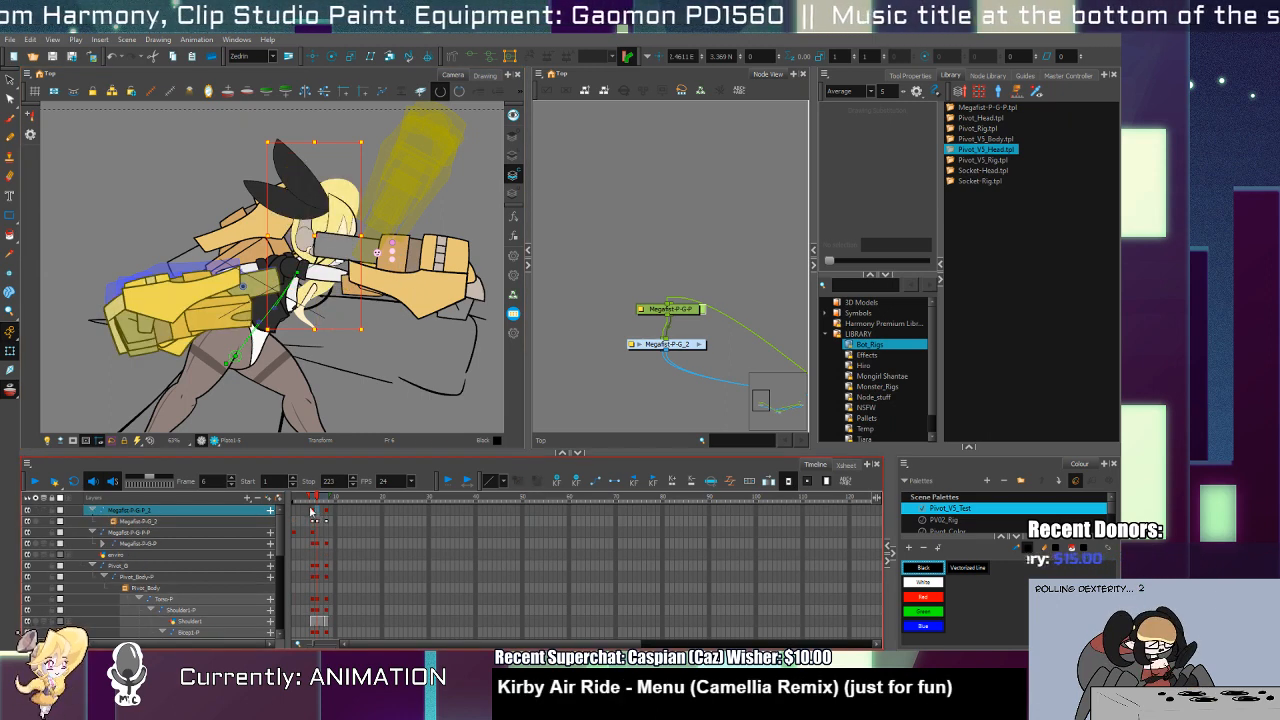
click(317, 518)
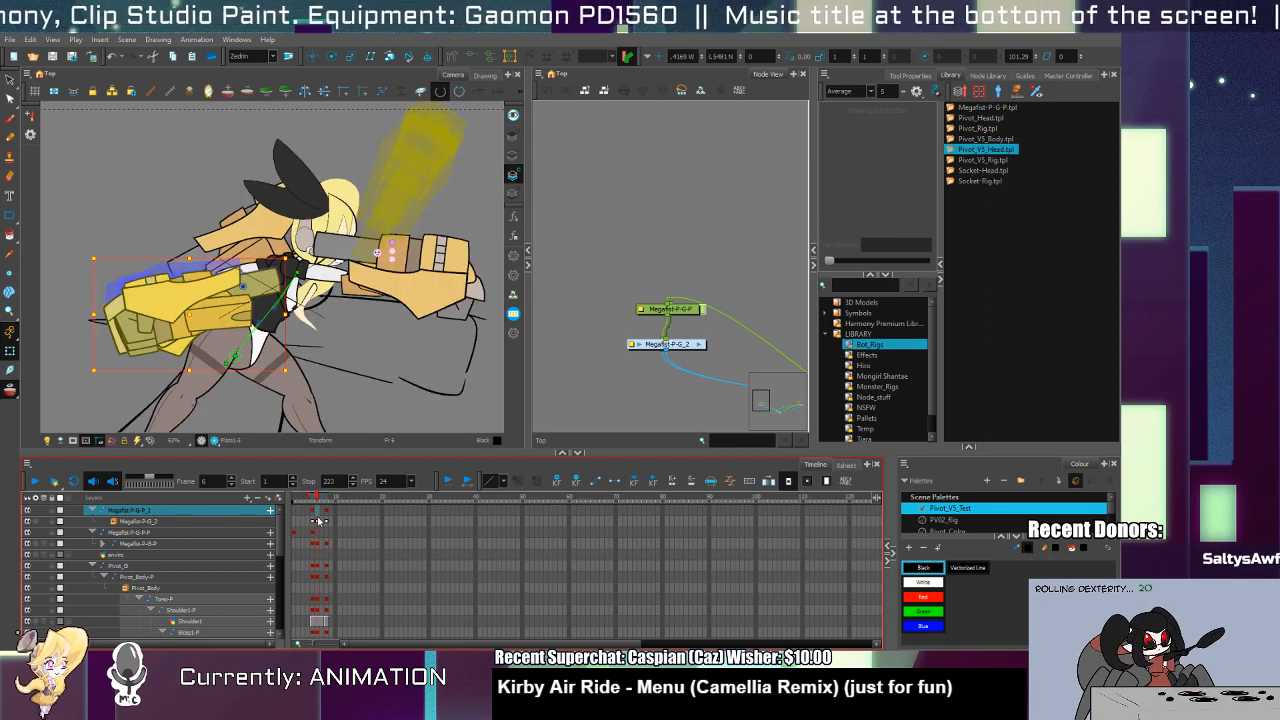
Step: Flip the first detached gauntlet on frame 6, then rotate and move it over the rear gauntlet beside the head
click(305, 440)
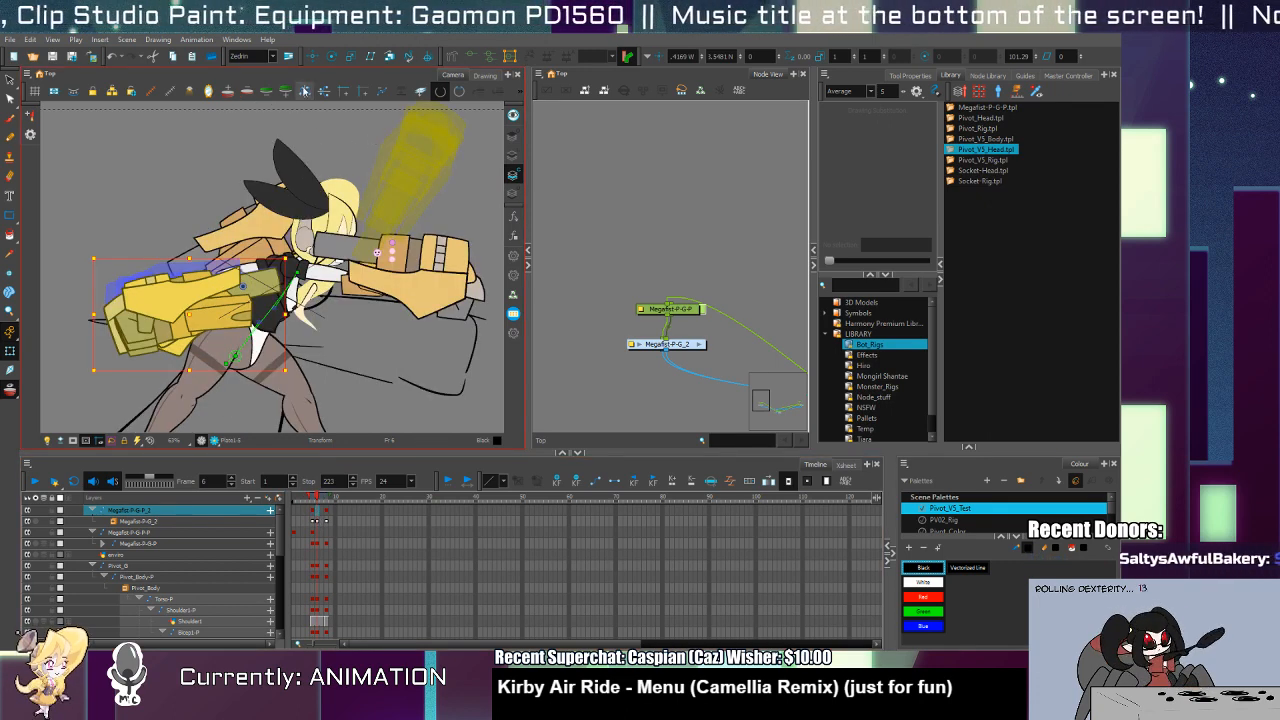
click(305, 91)
mouse_move(404, 272)
mouse_down()
mouse_move(352, 244)
mouse_move(281, 238)
mouse_move(278, 262)
mouse_up()
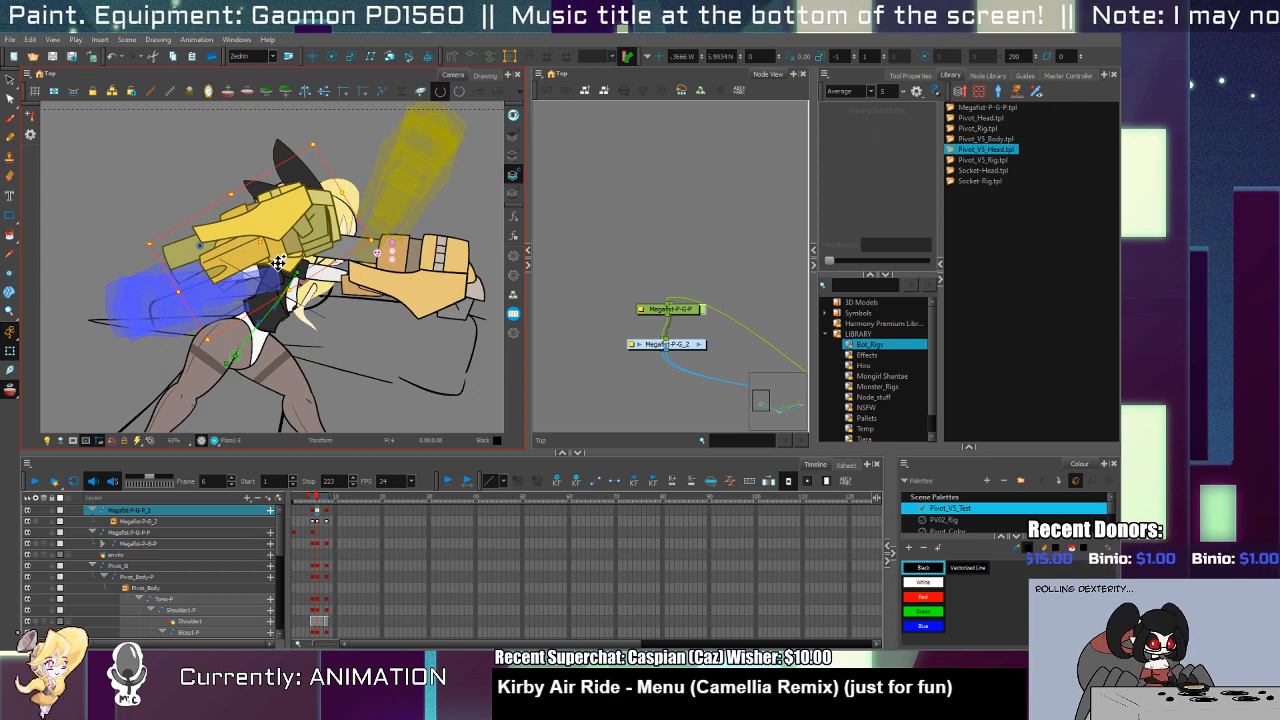
Step: Push the detached gauntlet back in depth behind the body on frame 6 and return to frame 5
key(alt+Up)
key(alt+Up)
key(alt+Up)
key(alt+Up)
key(alt+Up)
key(alt+Up)
key(alt+Up)
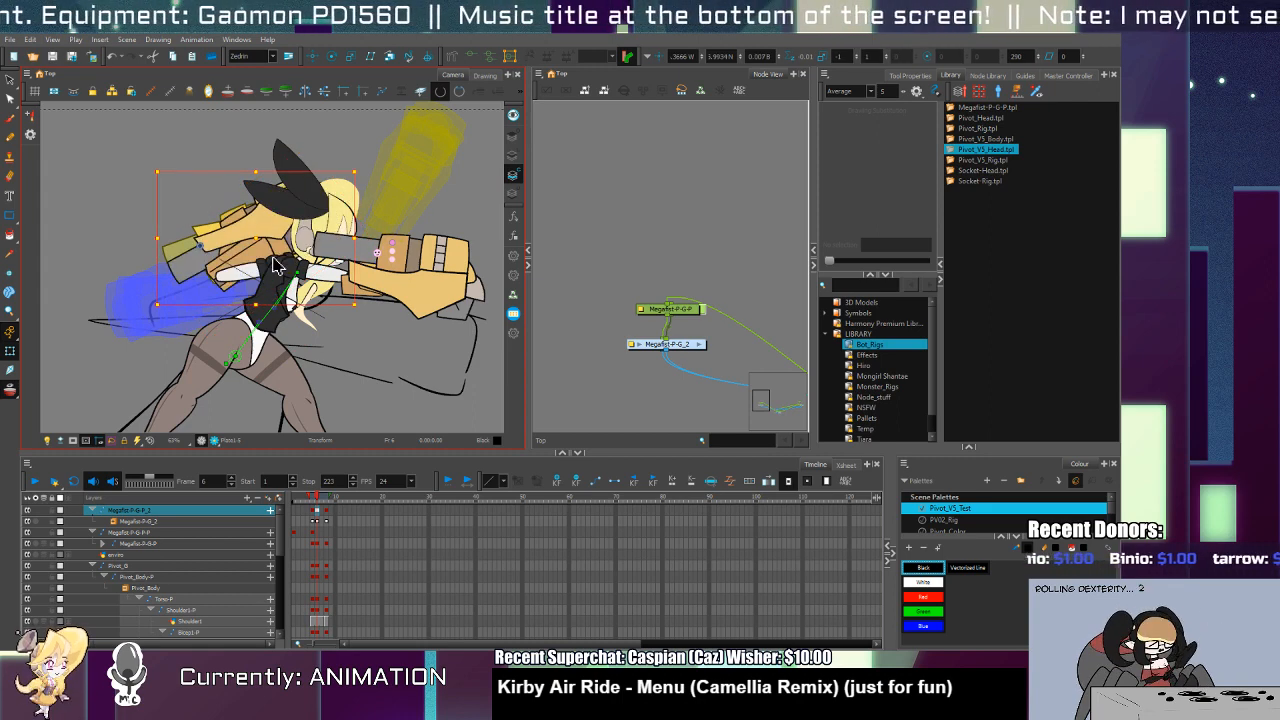
key(alt+Up)
key(comma)
key(comma)
key(comma)
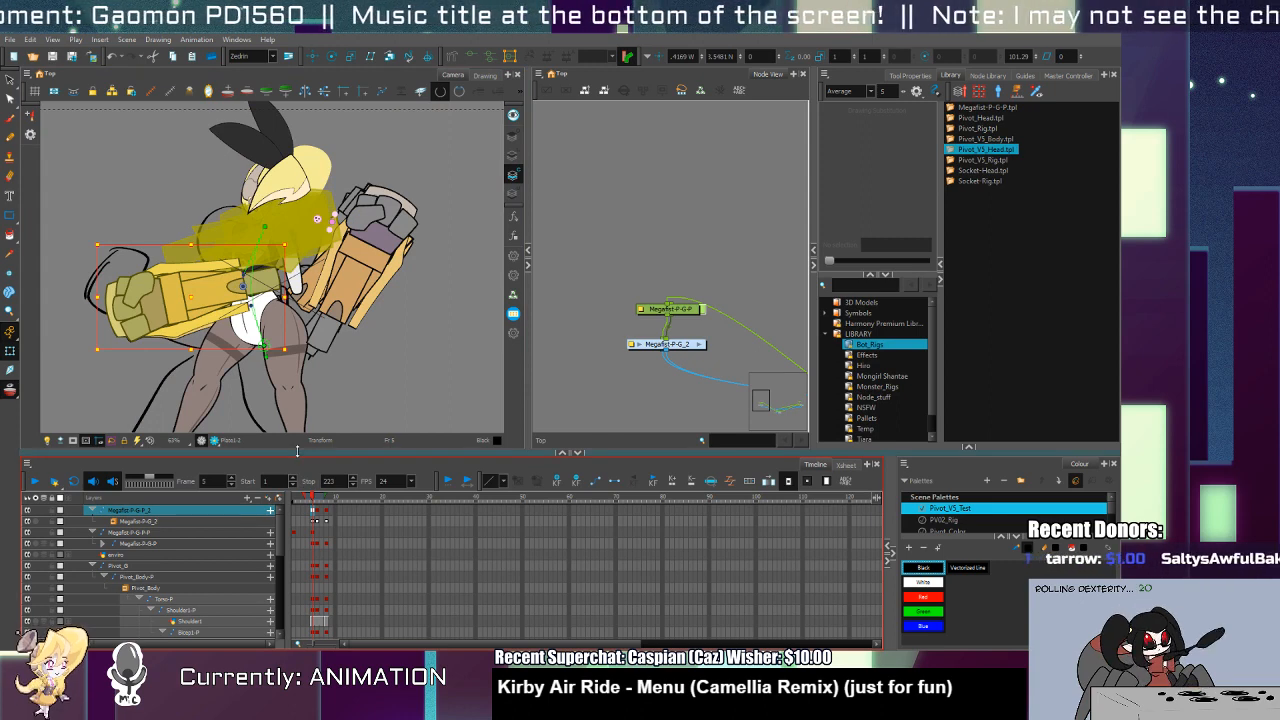
Step: Push the first detached gauntlet back in depth behind the body on frame 5 and hide the Pivot_G rig
key(alt+Up)
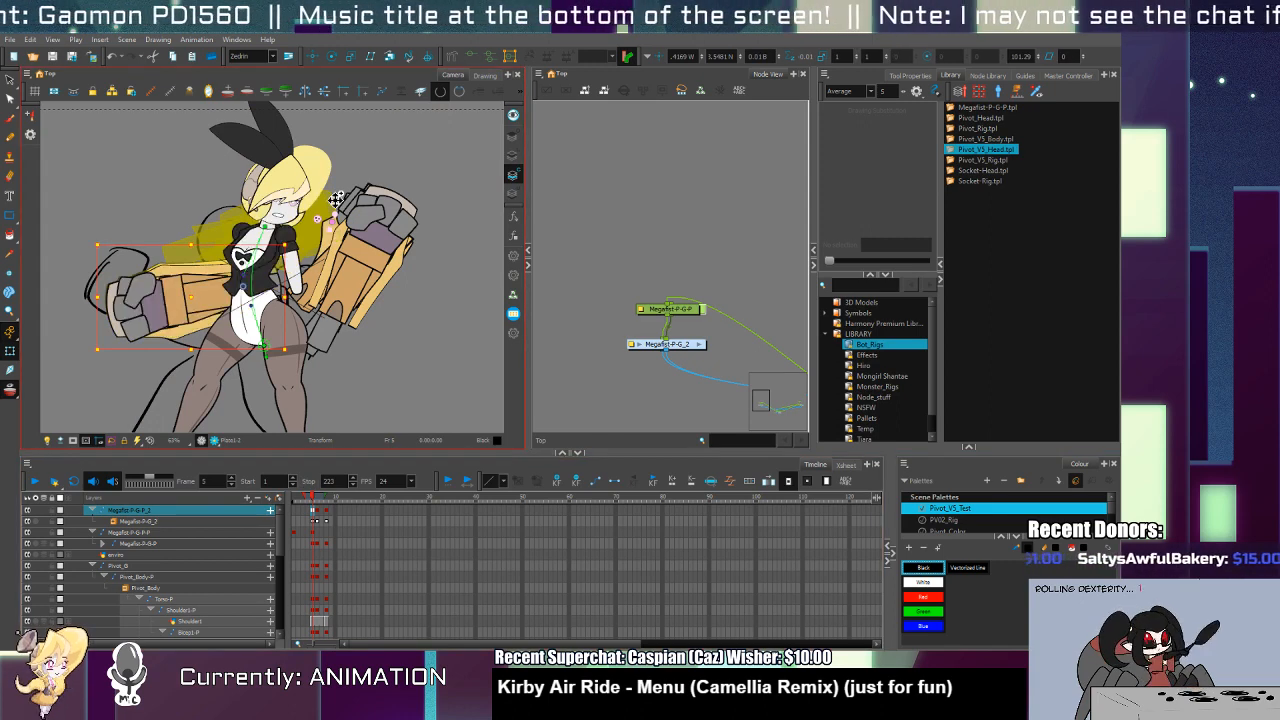
click(327, 512)
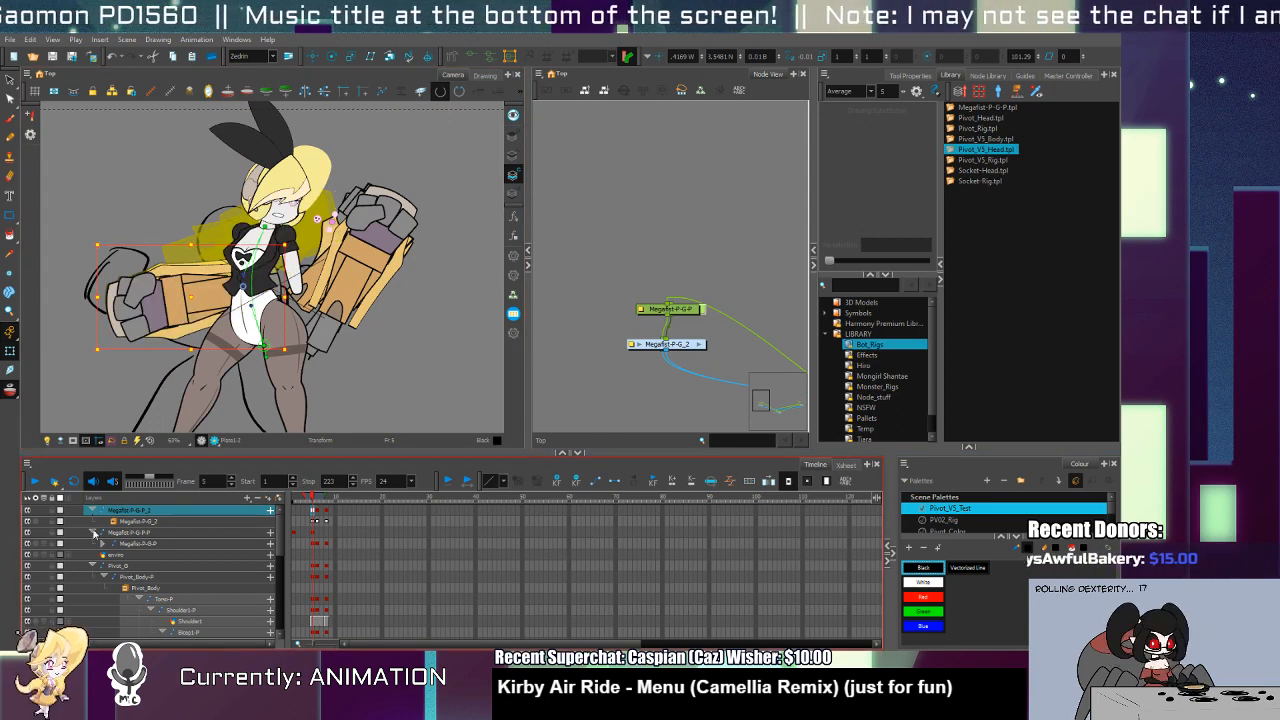
click(92, 565)
click(28, 566)
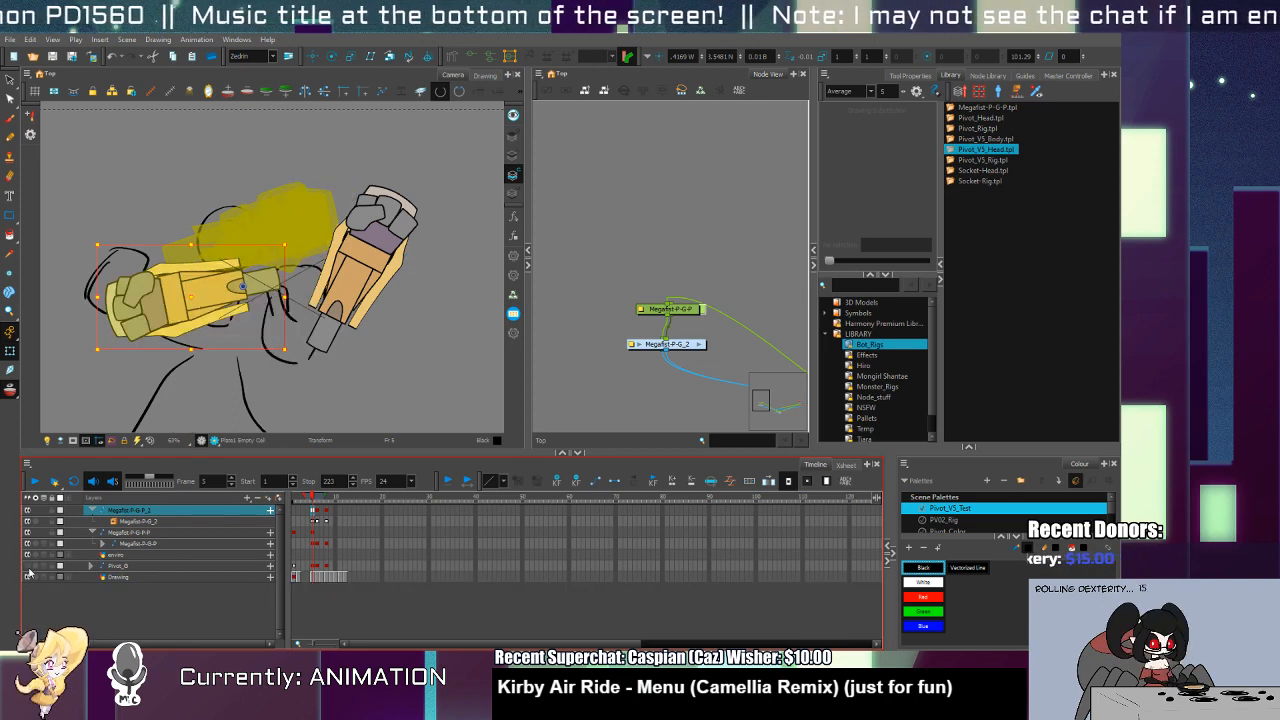
Step: Select the second detached gauntlet on frame 6 and replace its pose with the one from the Megafist-P-G-P library template
click(317, 511)
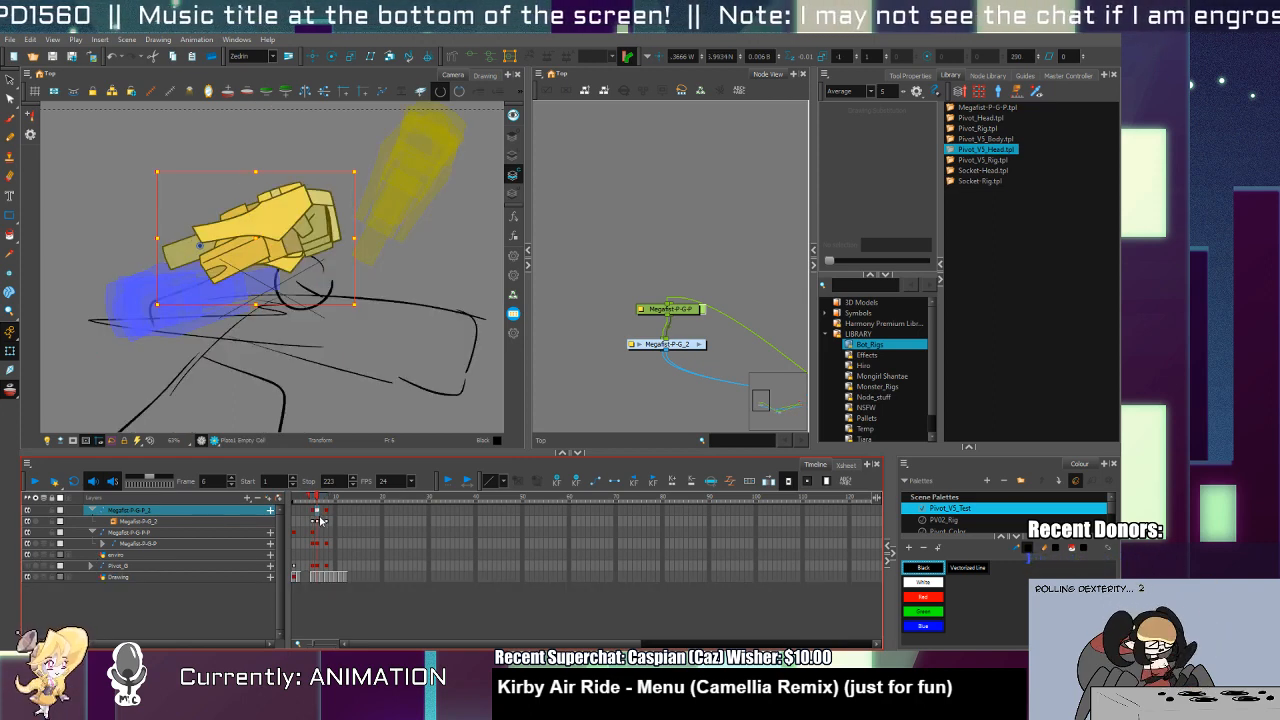
click(313, 511)
click(309, 511)
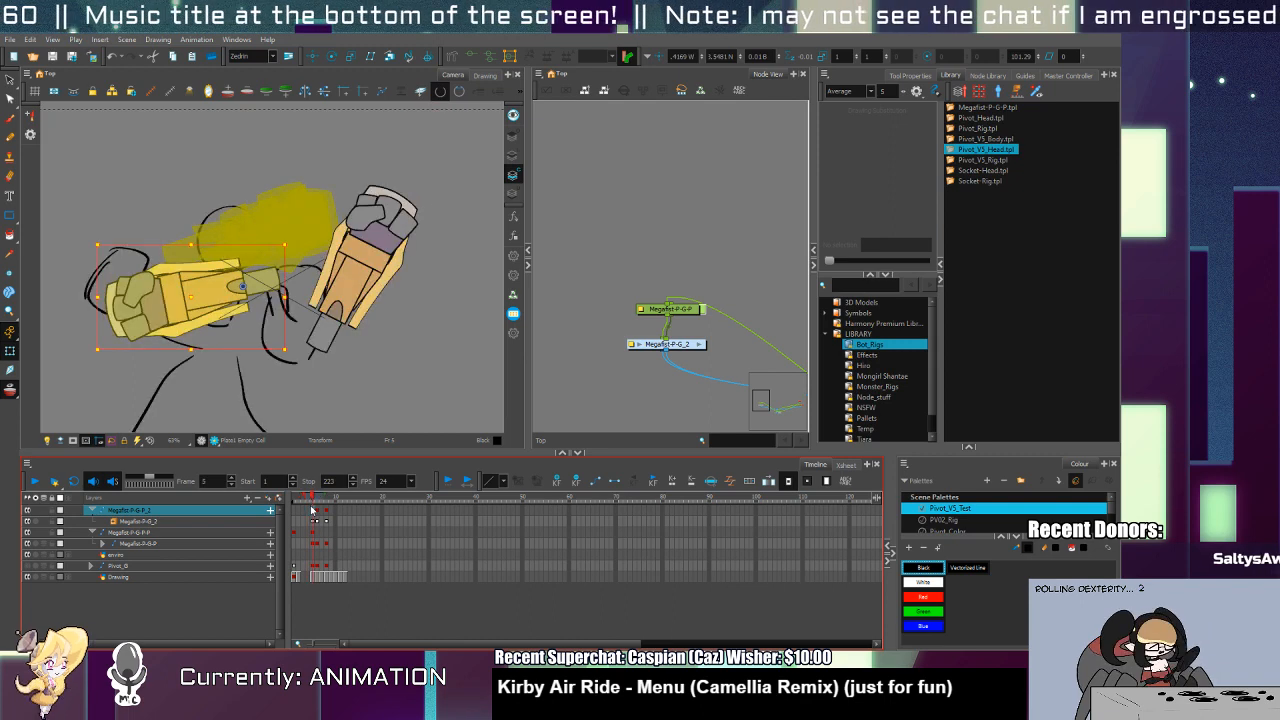
click(318, 512)
click(310, 511)
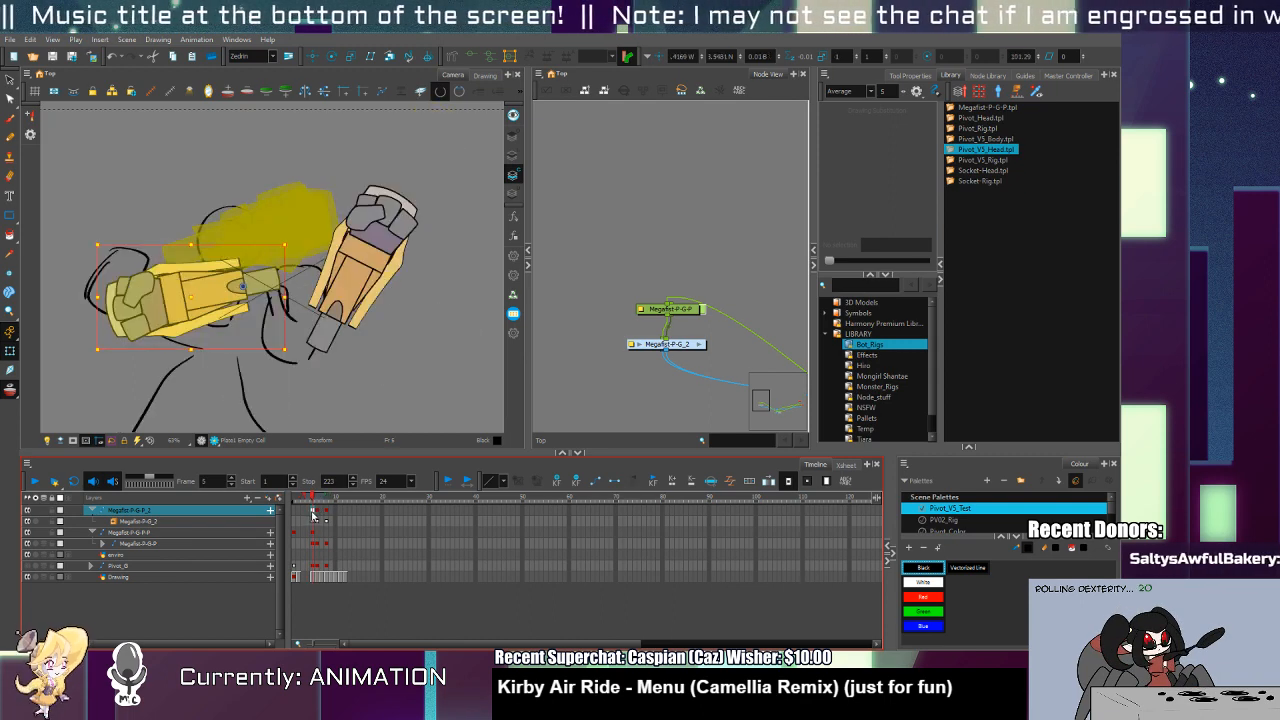
click(312, 543)
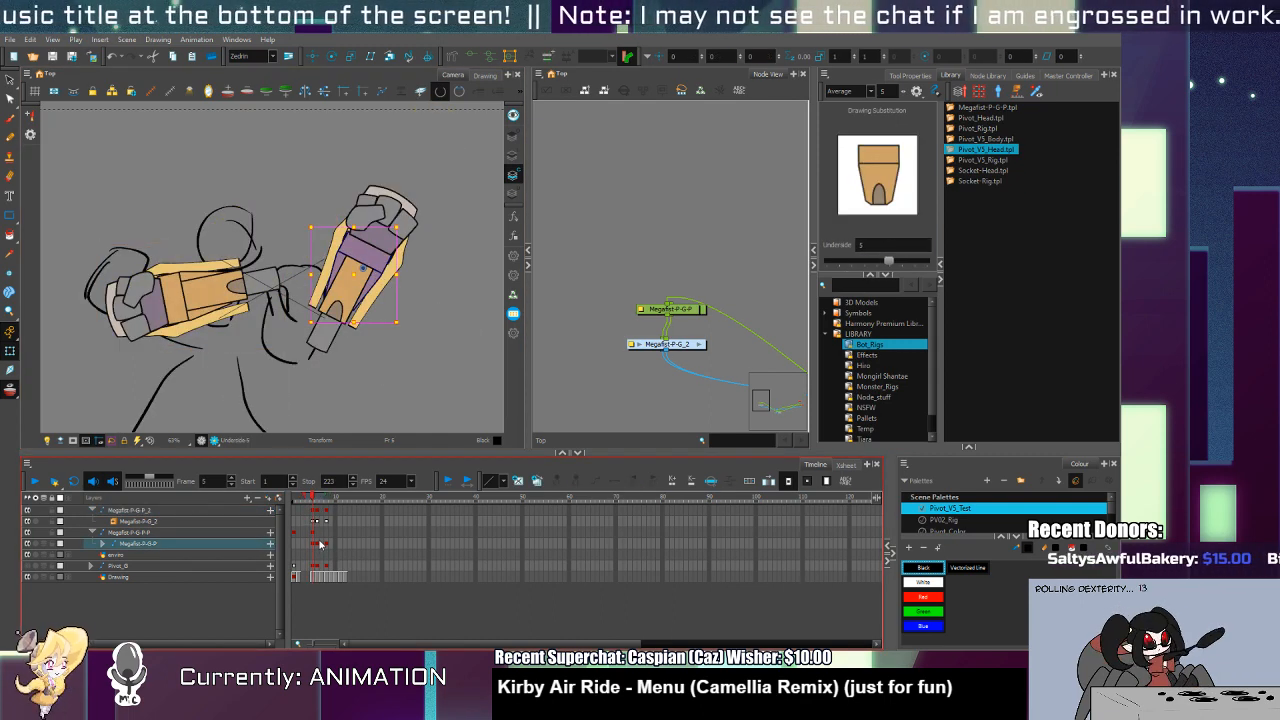
click(318, 544)
scroll(403, 314, down, 5)
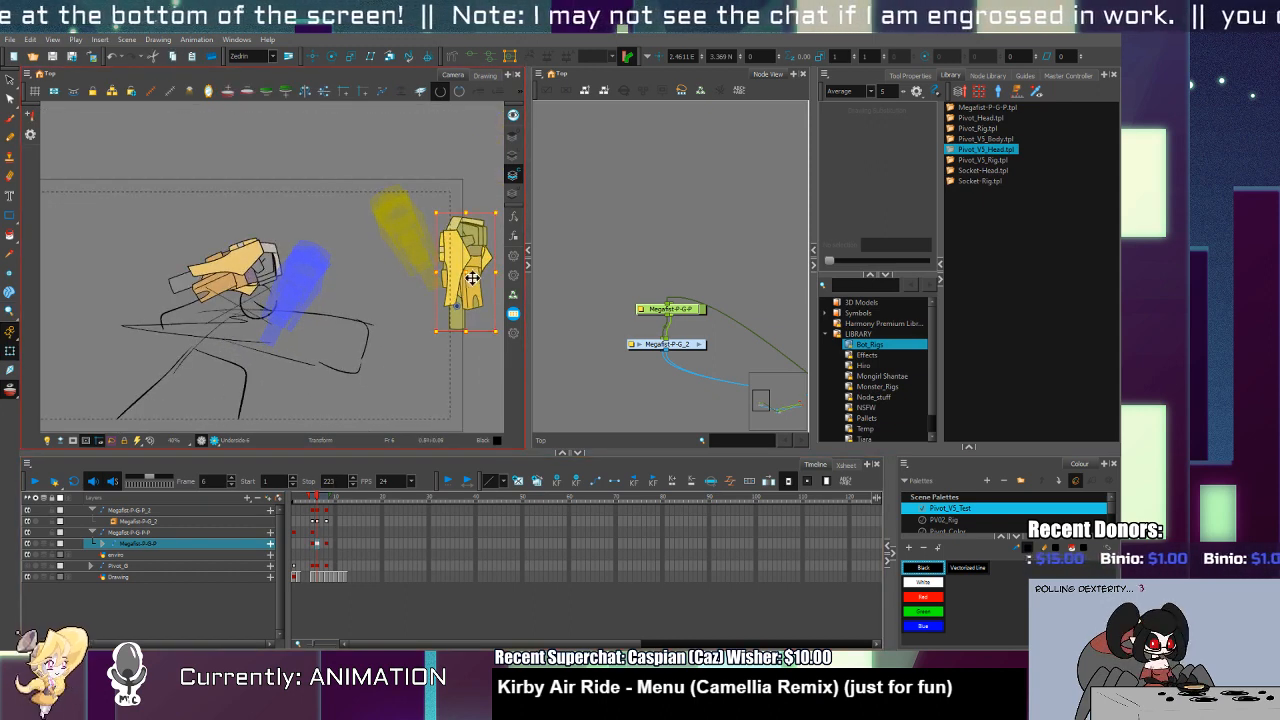
mouse_move(469, 278)
mouse_down()
mouse_move(333, 318)
mouse_move(289, 305)
mouse_up()
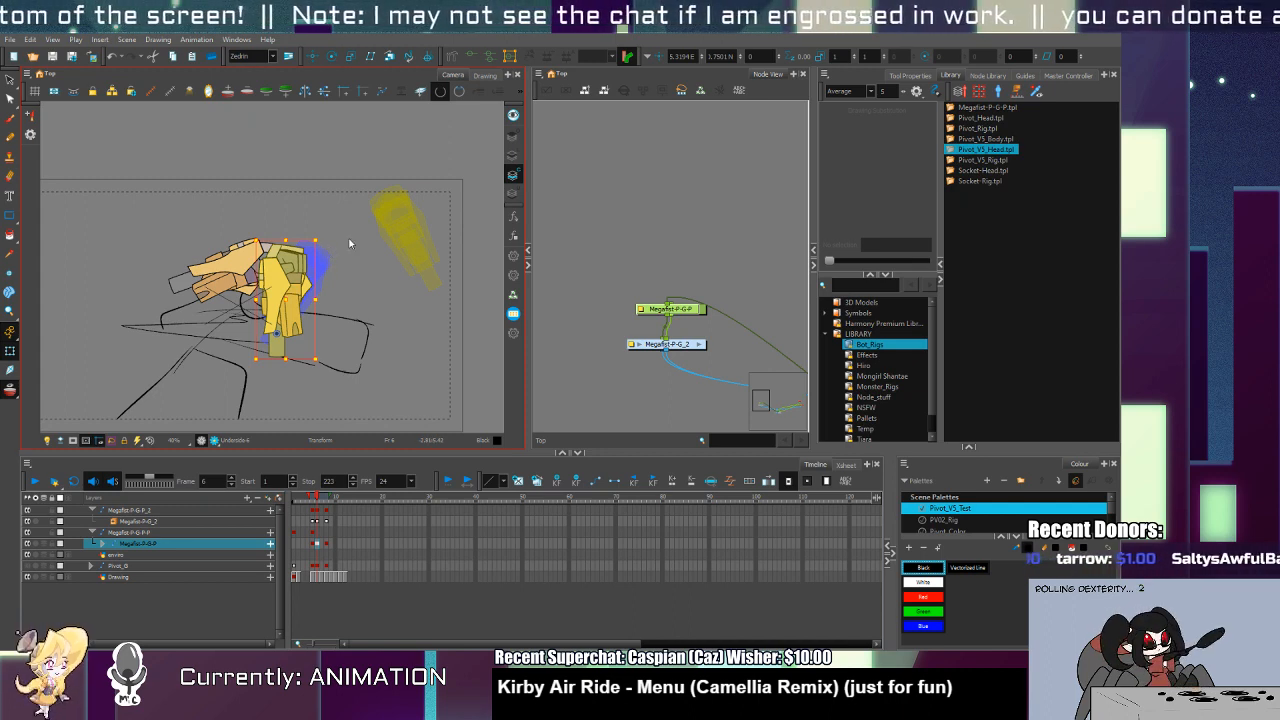
click(987, 107)
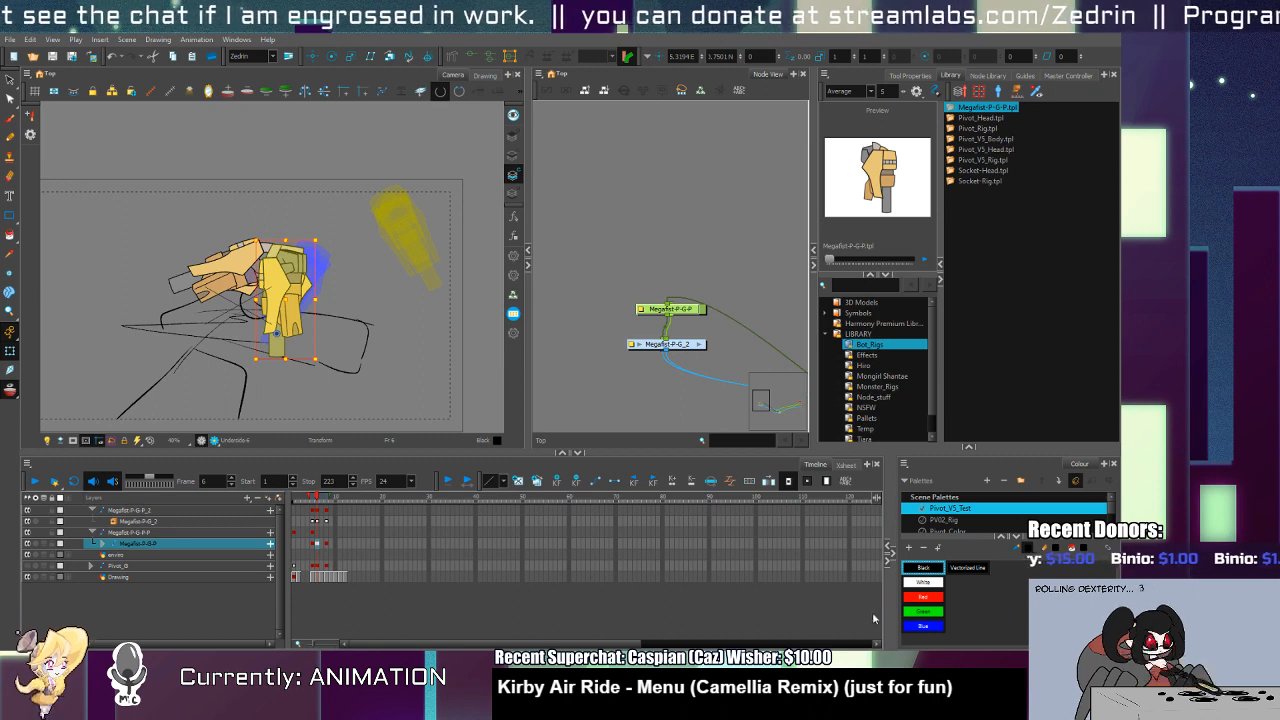
key(ctrl+z)
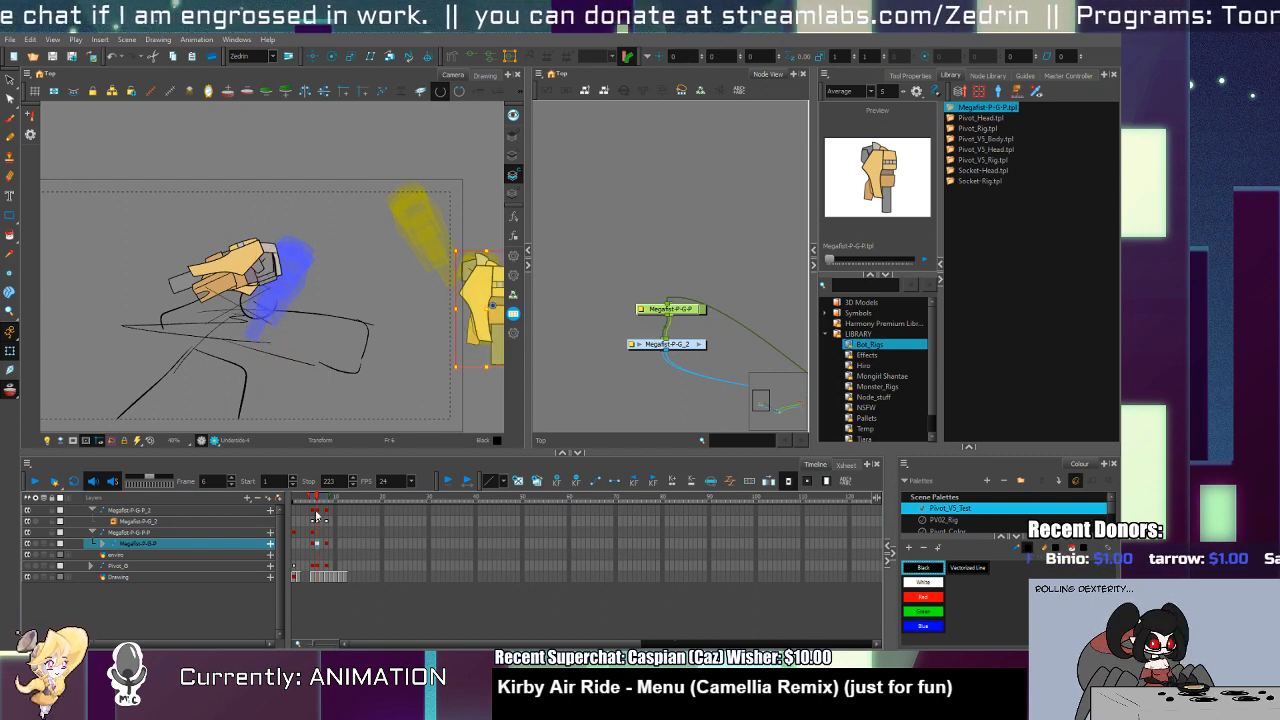
Step: Try to move the second gauntlet onto the rough drawing through its child peg on frame 6
click(317, 542)
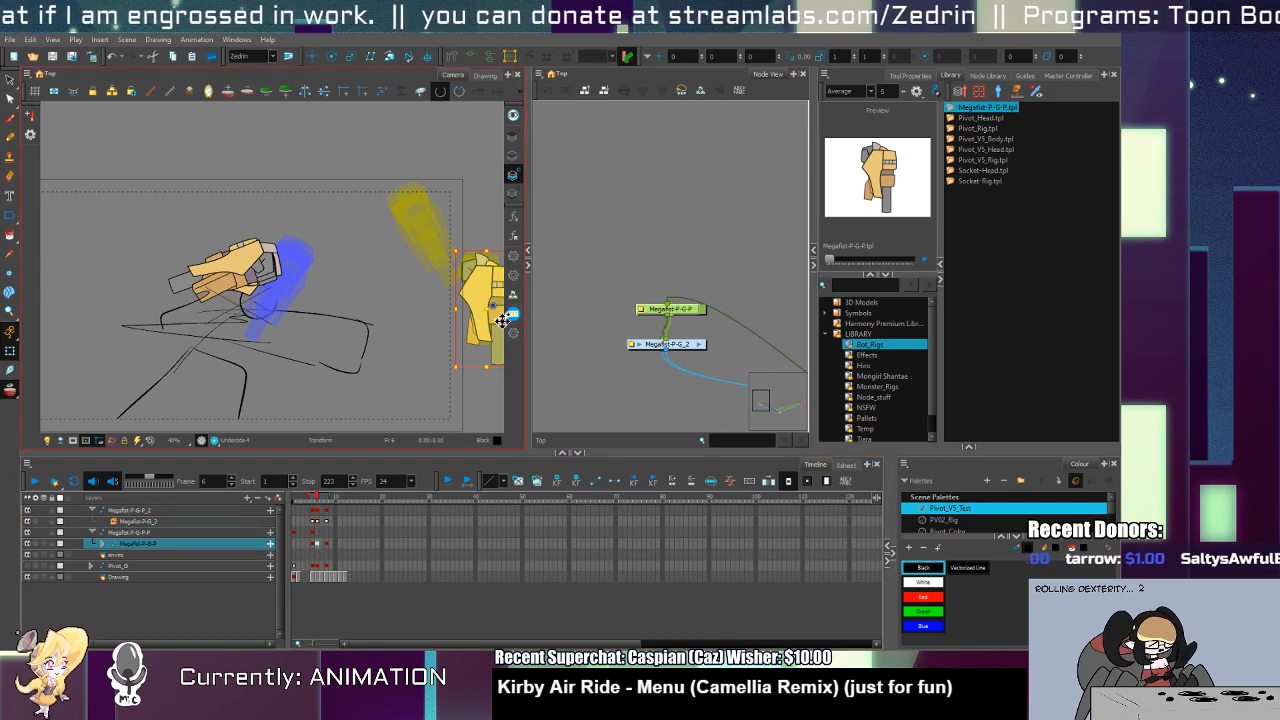
drag(495, 320, 295, 320)
click(300, 516)
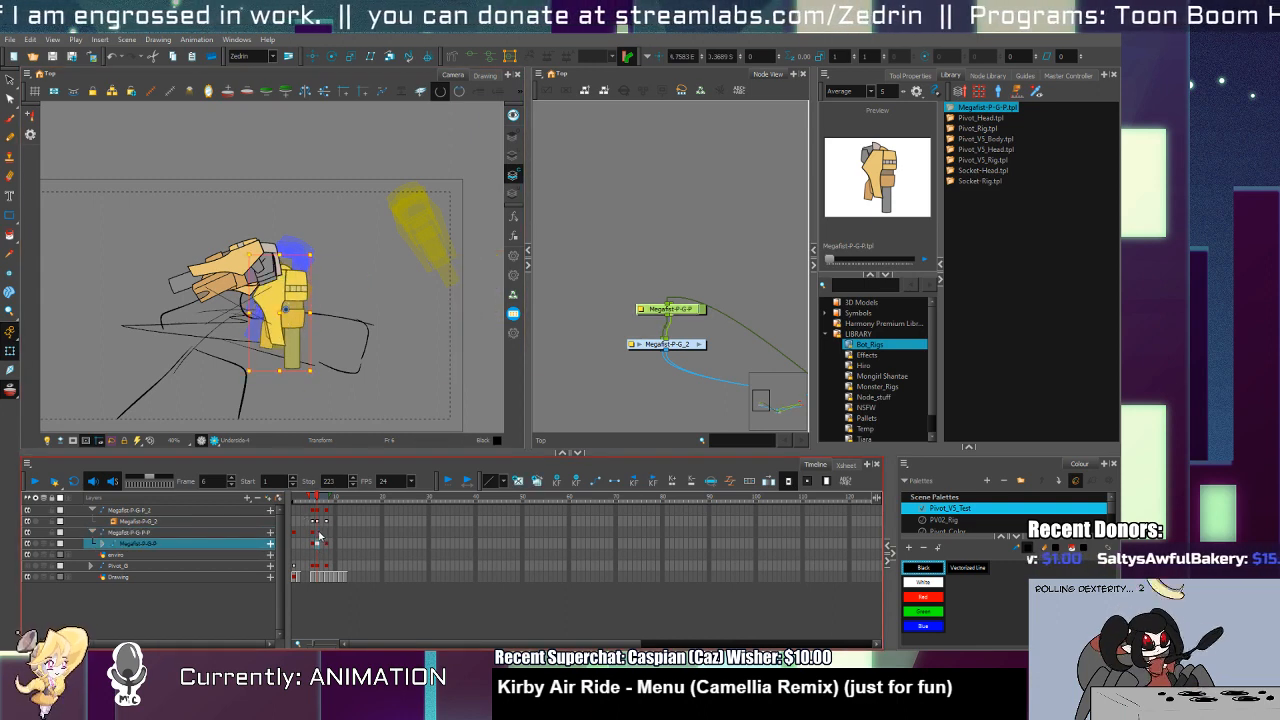
click(319, 533)
key(ctrl+z)
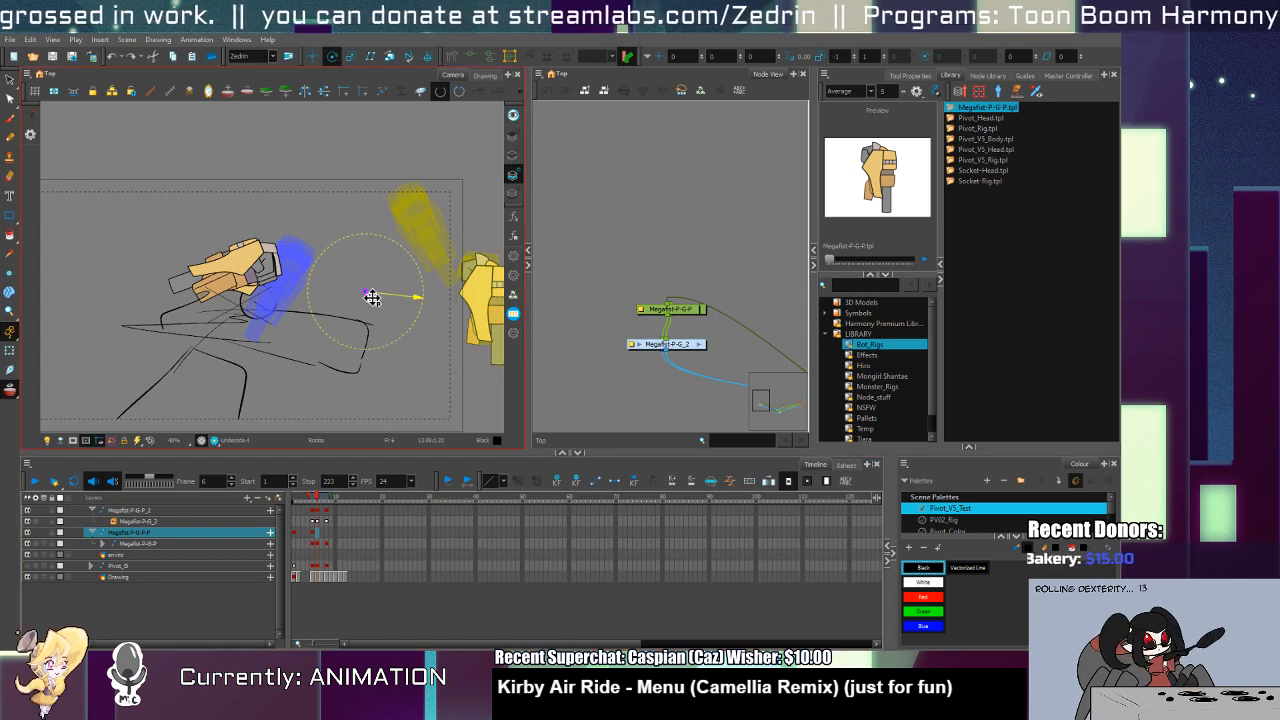
Step: Rotate the second gauntlet to about -96° through its parent peg and move it over the outstretched rough arm on frame 6
key(alt+3)
key(shift+t)
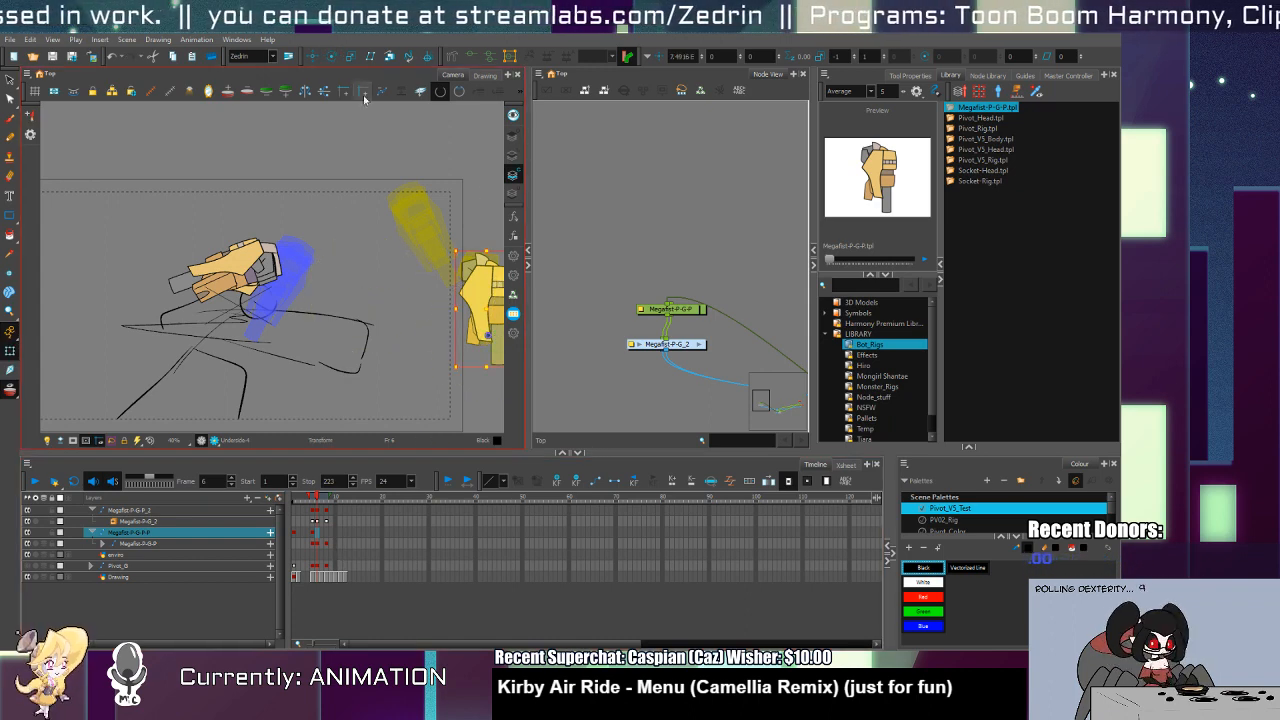
drag(486, 298, 252, 300)
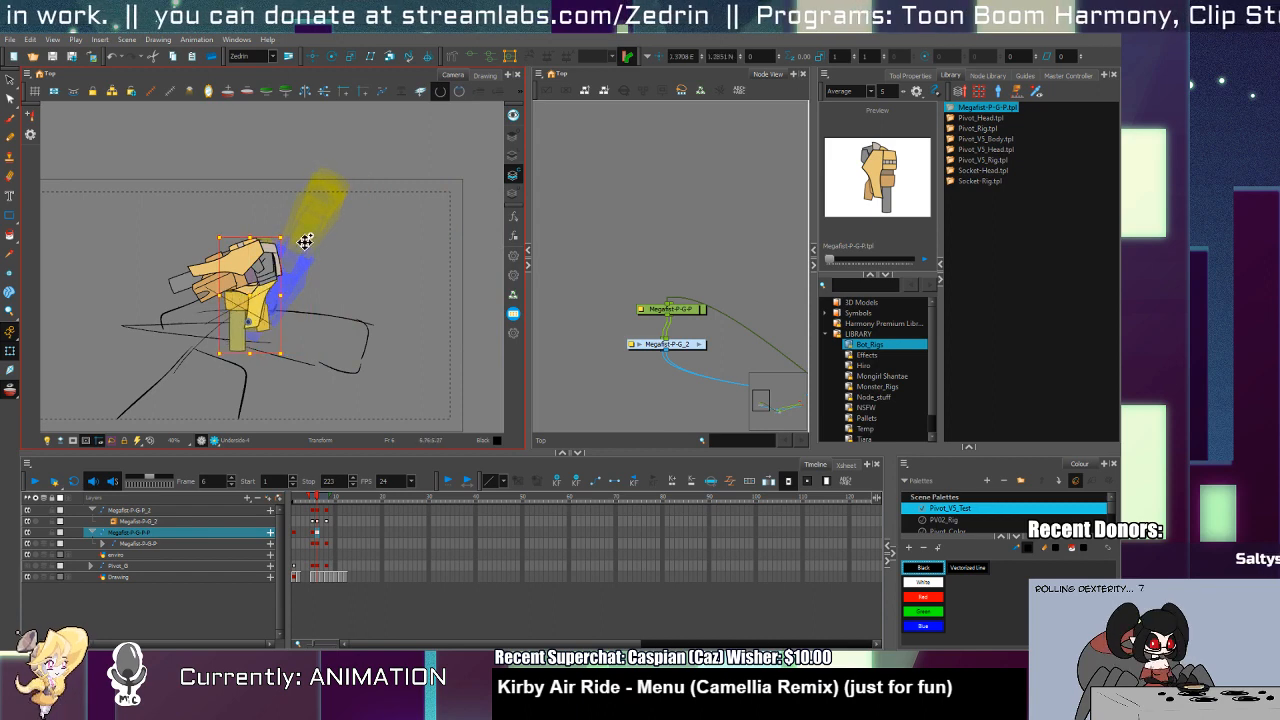
drag(290, 236, 343, 340)
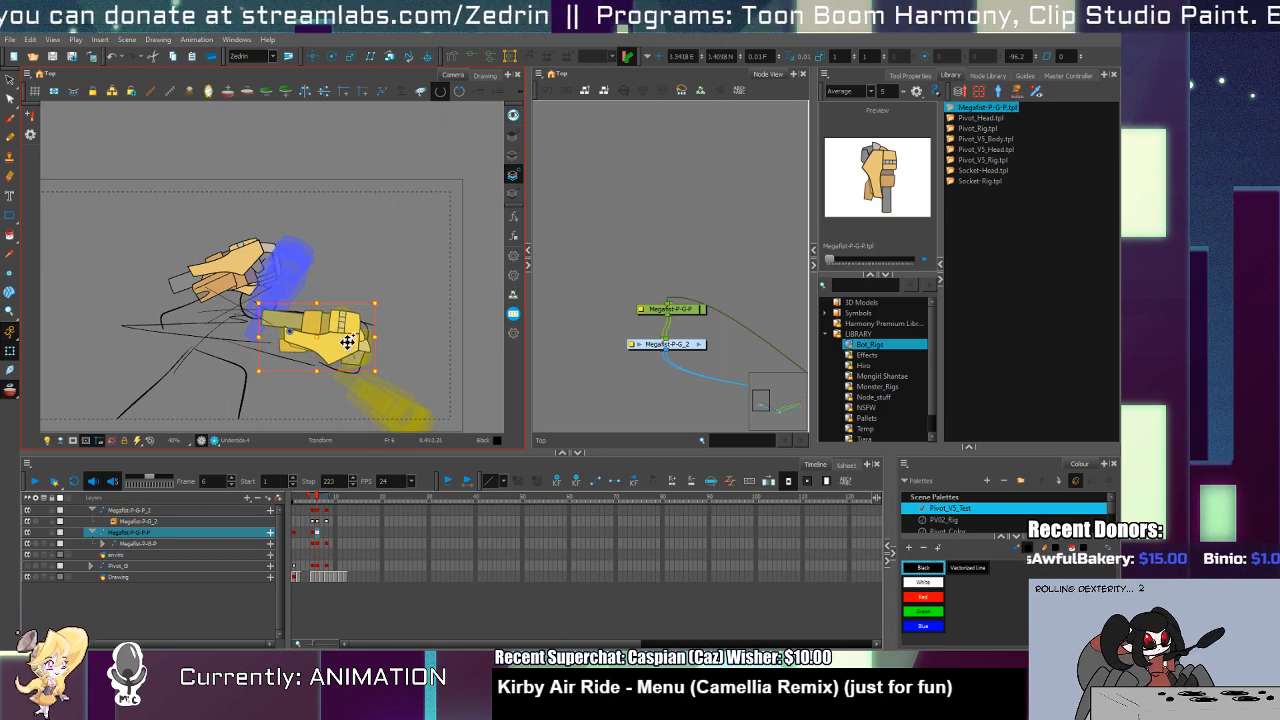
Step: Move the first detached gauntlet down over the rear rough arm on frame 6 and check it against the neighbouring frames
click(320, 511)
click(266, 266)
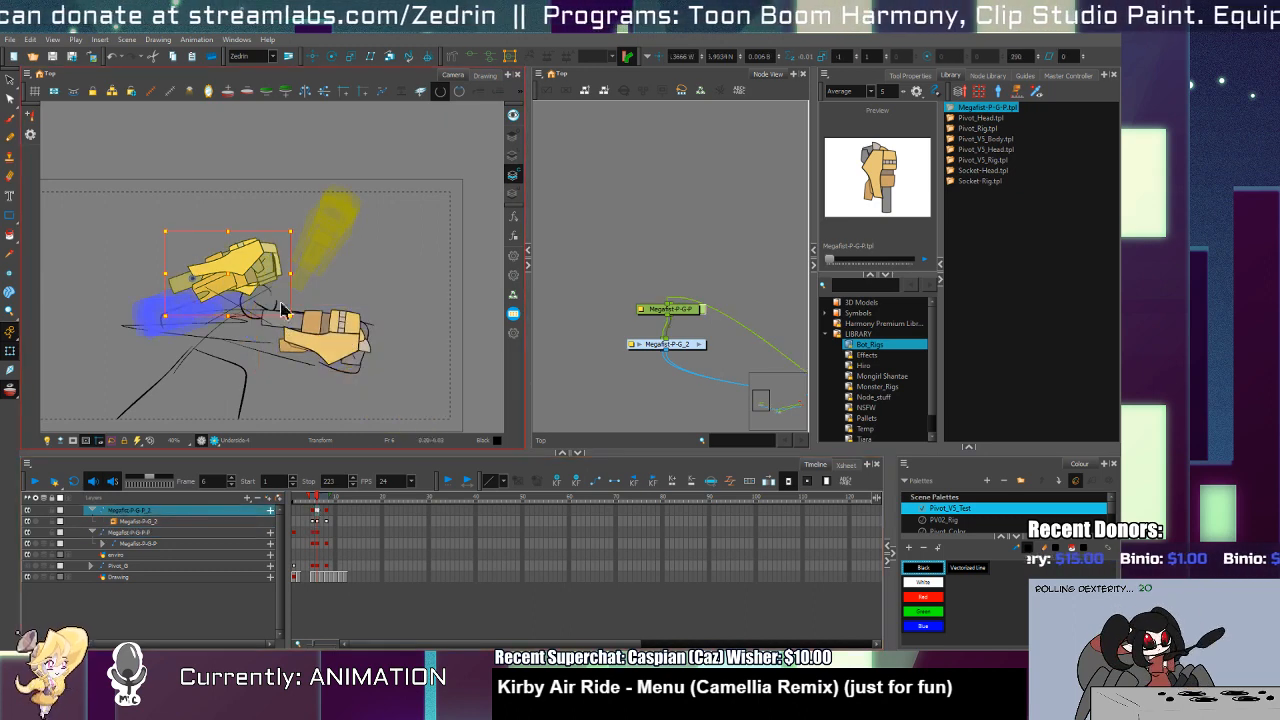
drag(266, 266, 233, 290)
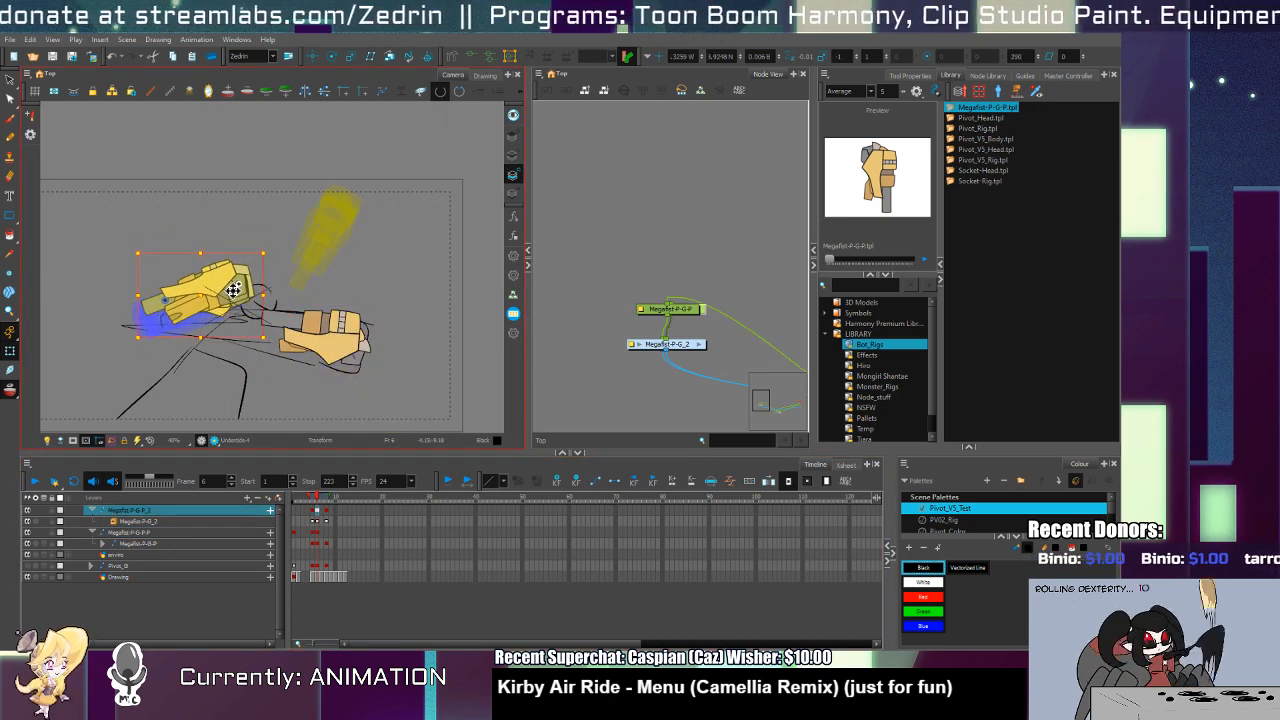
key(period)
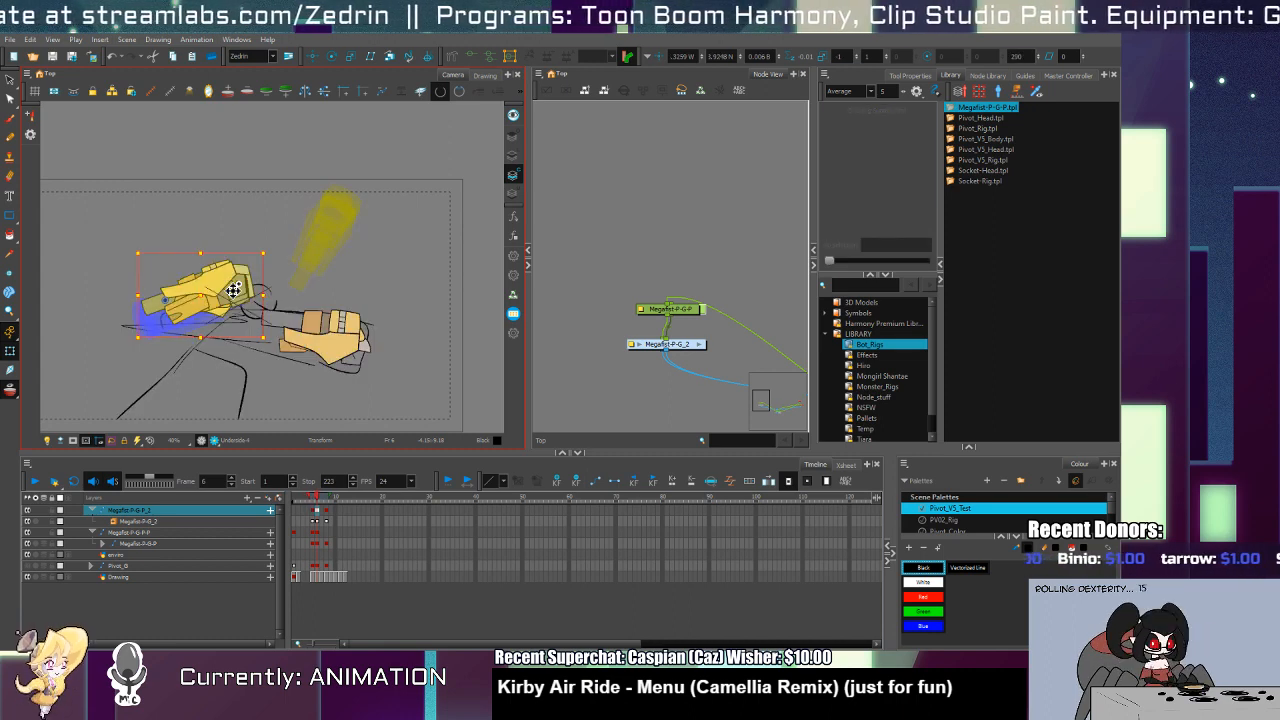
key(comma)
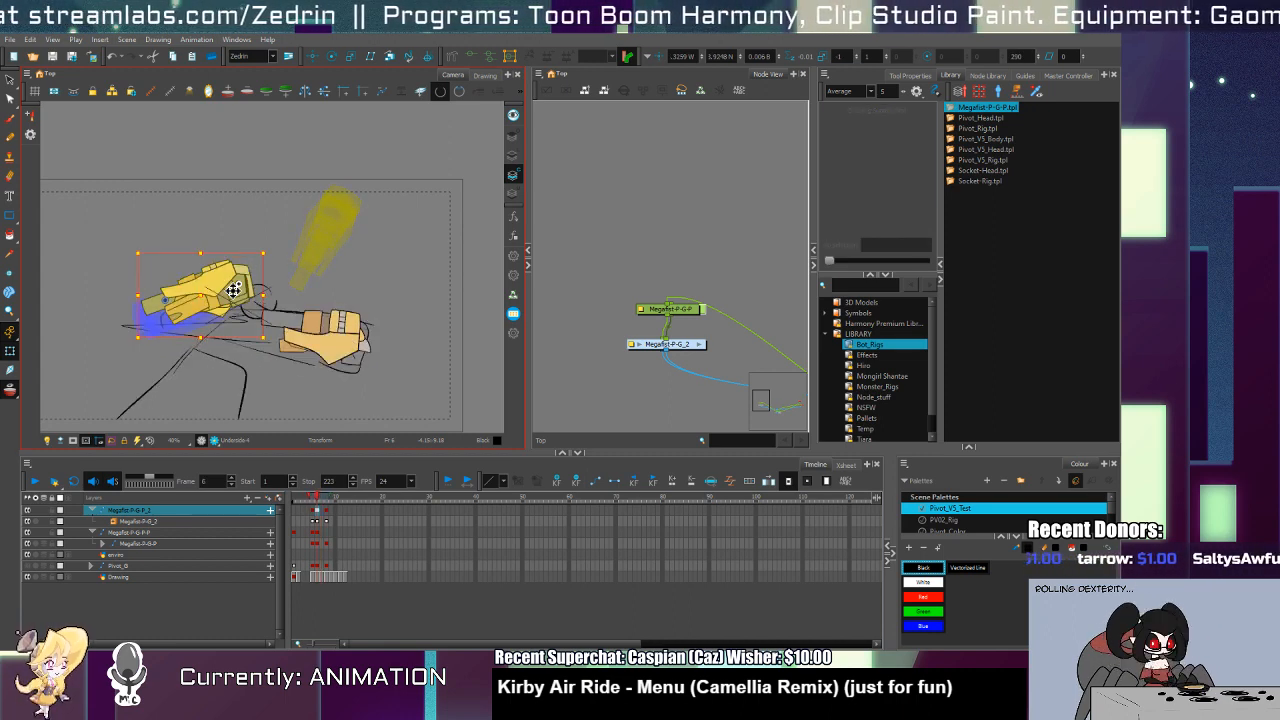
key(period)
key(period)
key(comma)
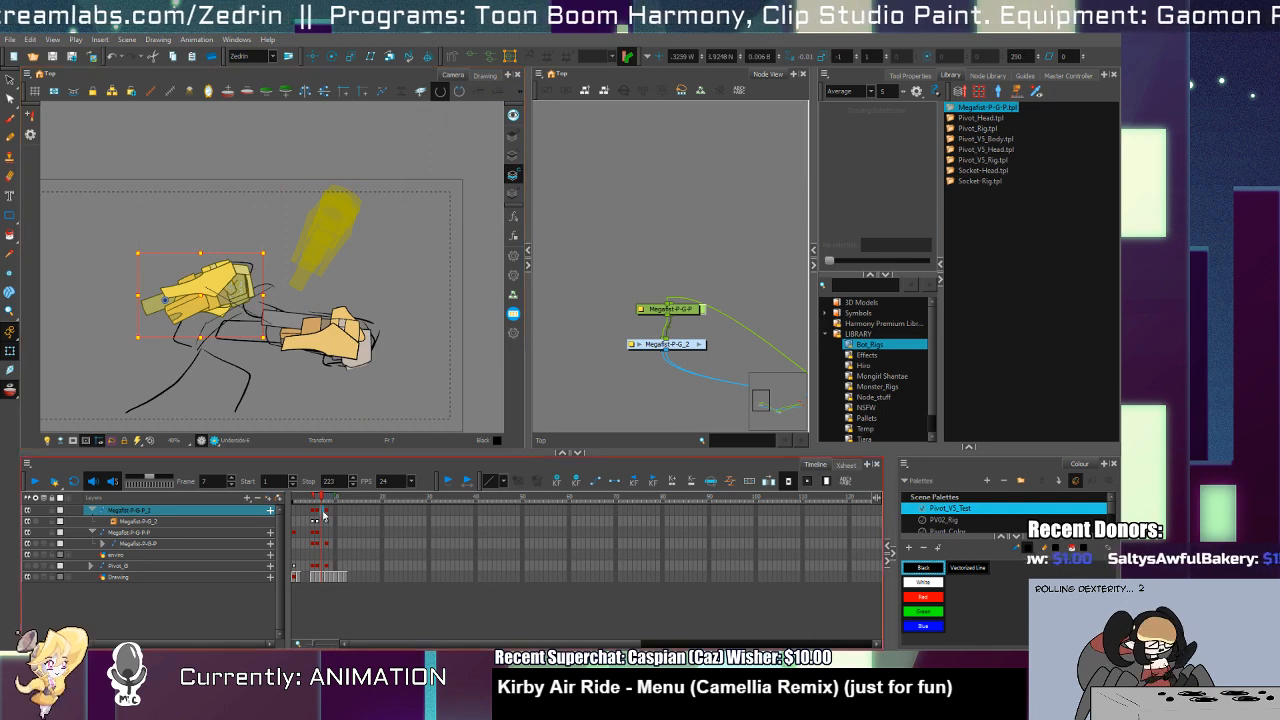
Step: Key the second gauntlet on frame 7 with its frame 6 pose
click(320, 544)
click(323, 545)
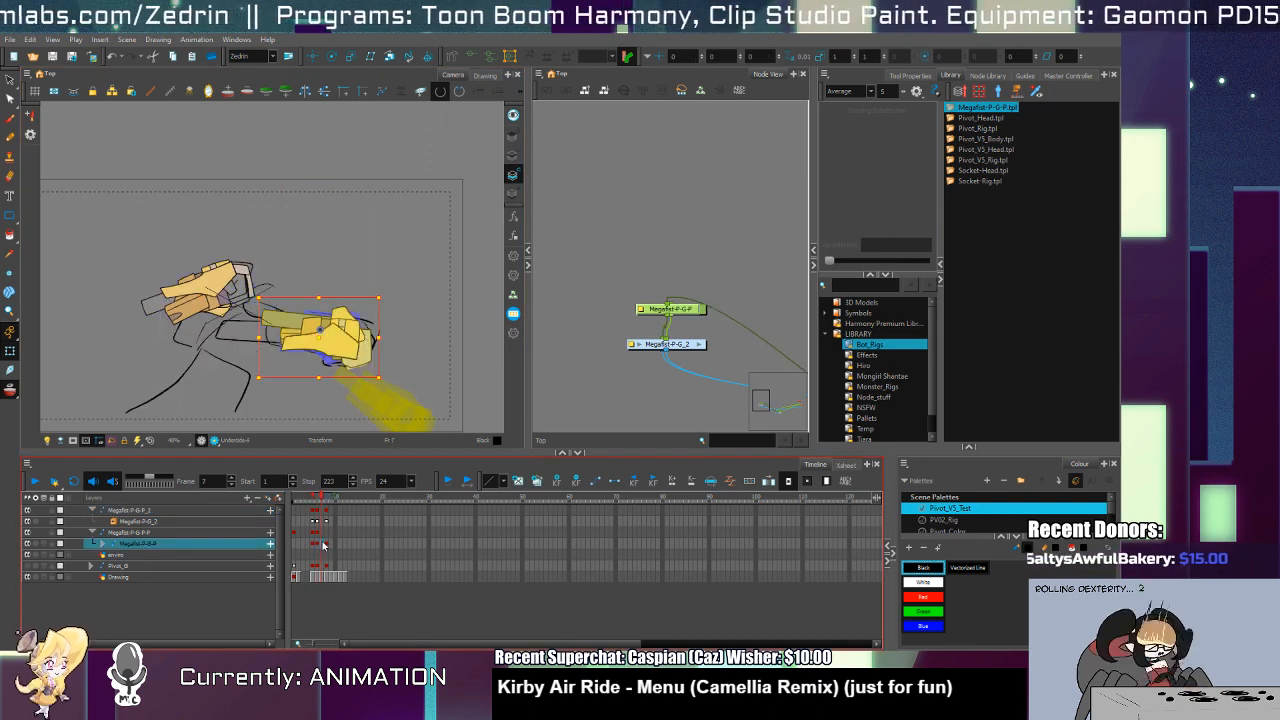
key(period)
key(comma)
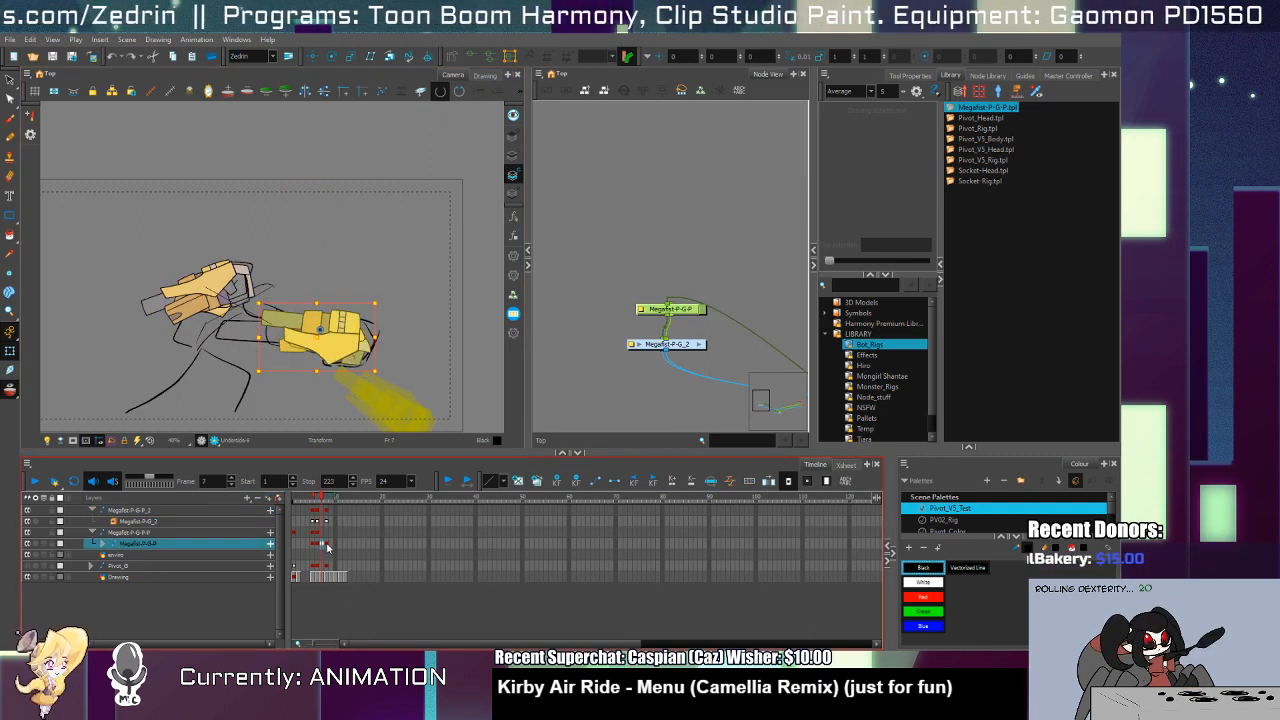
Step: Reset the first detached gauntlet to a side-view pose on frame 8, then rotate and place it over the rough fist beside the head
click(327, 545)
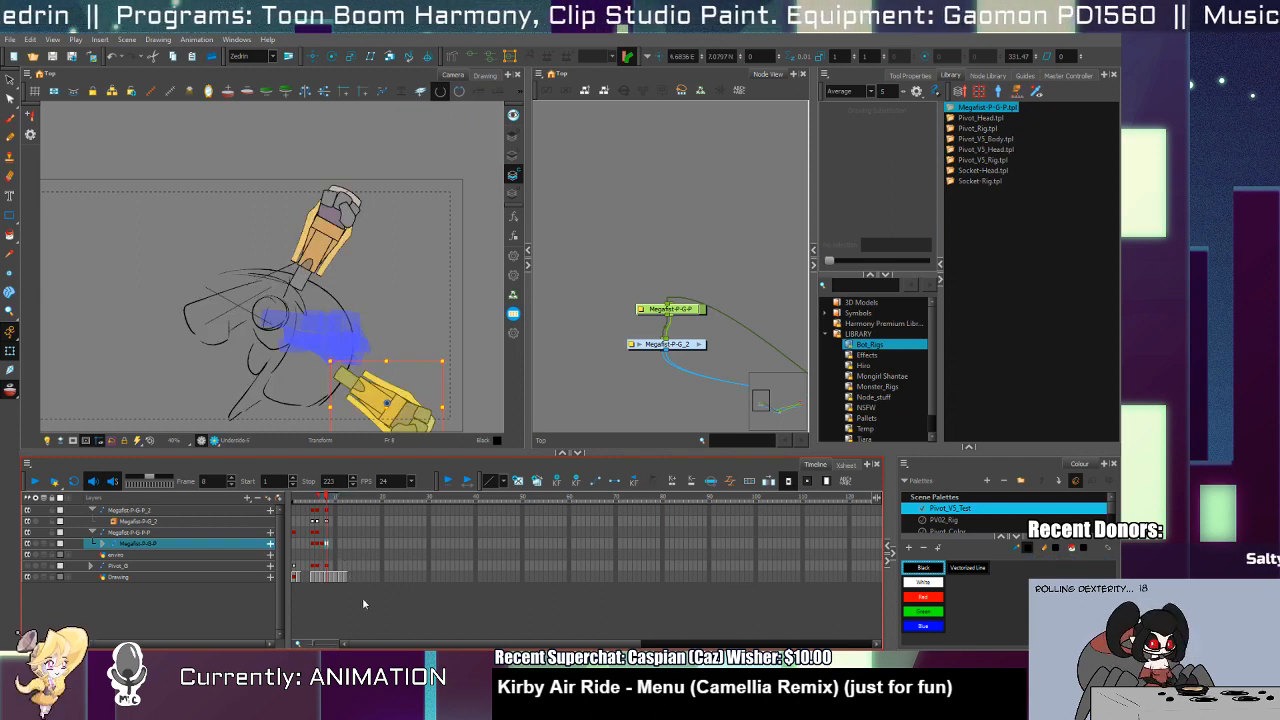
click(326, 512)
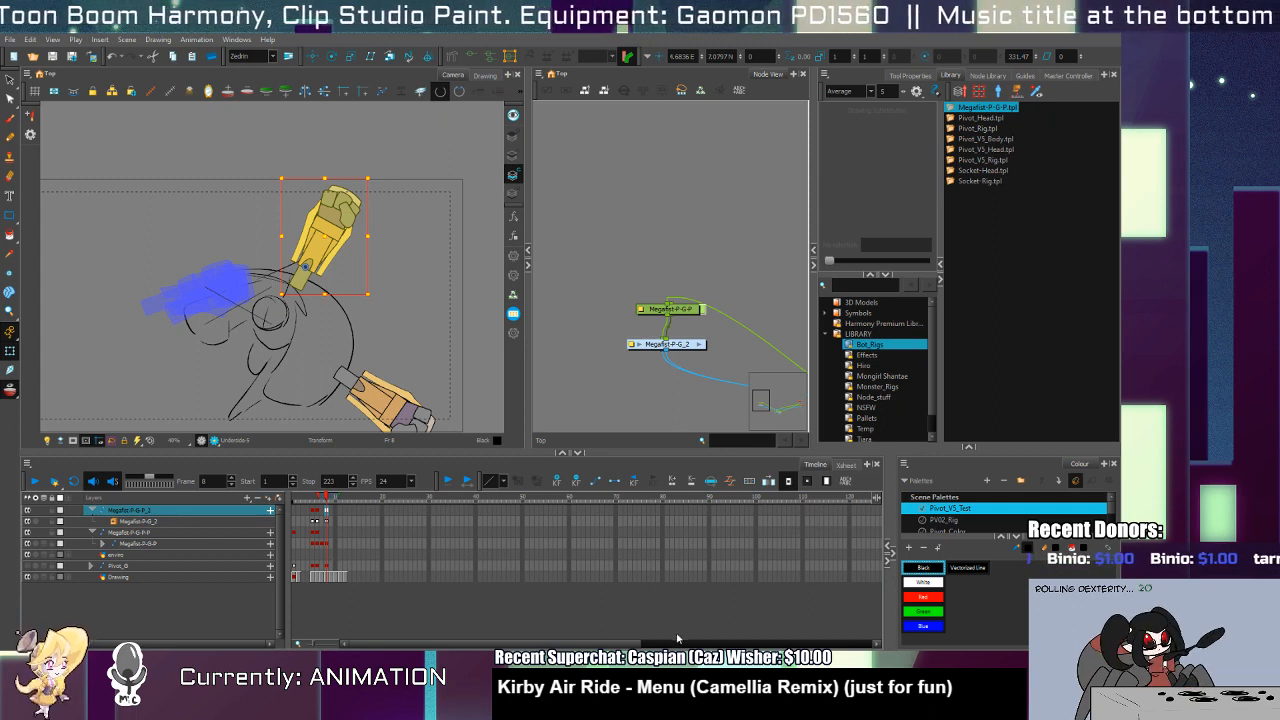
key(r)
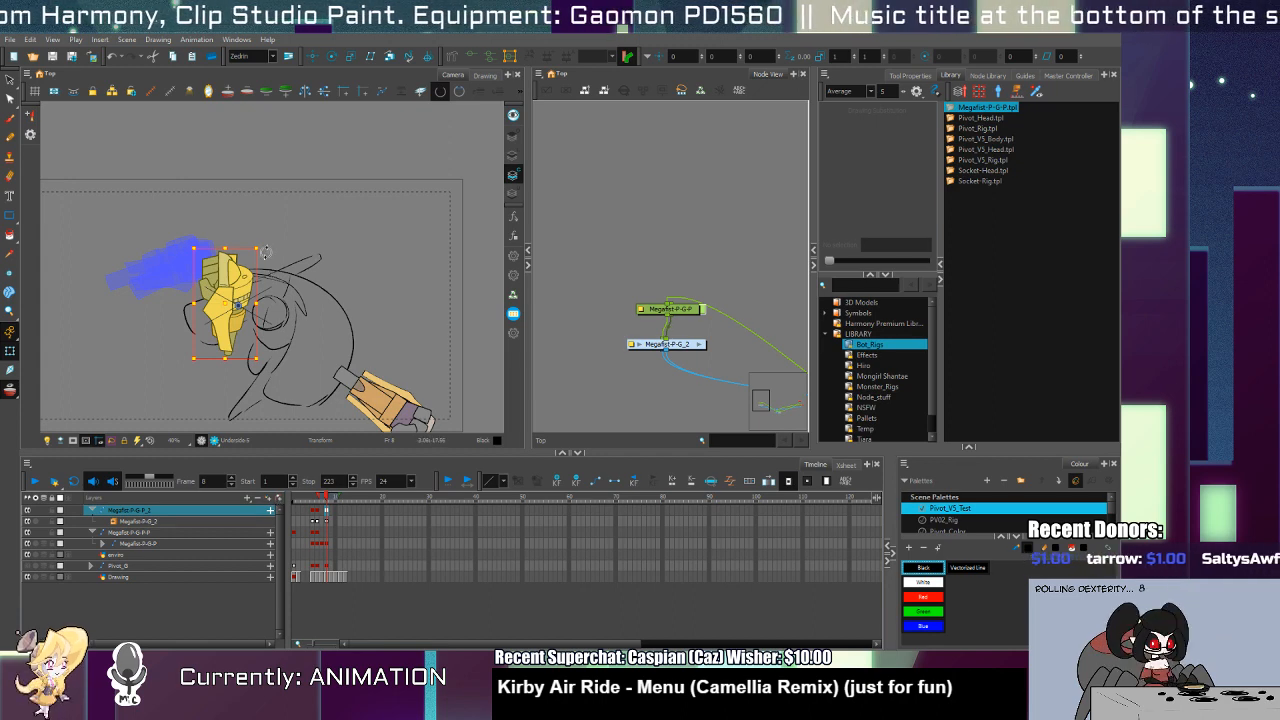
drag(265, 246, 268, 274)
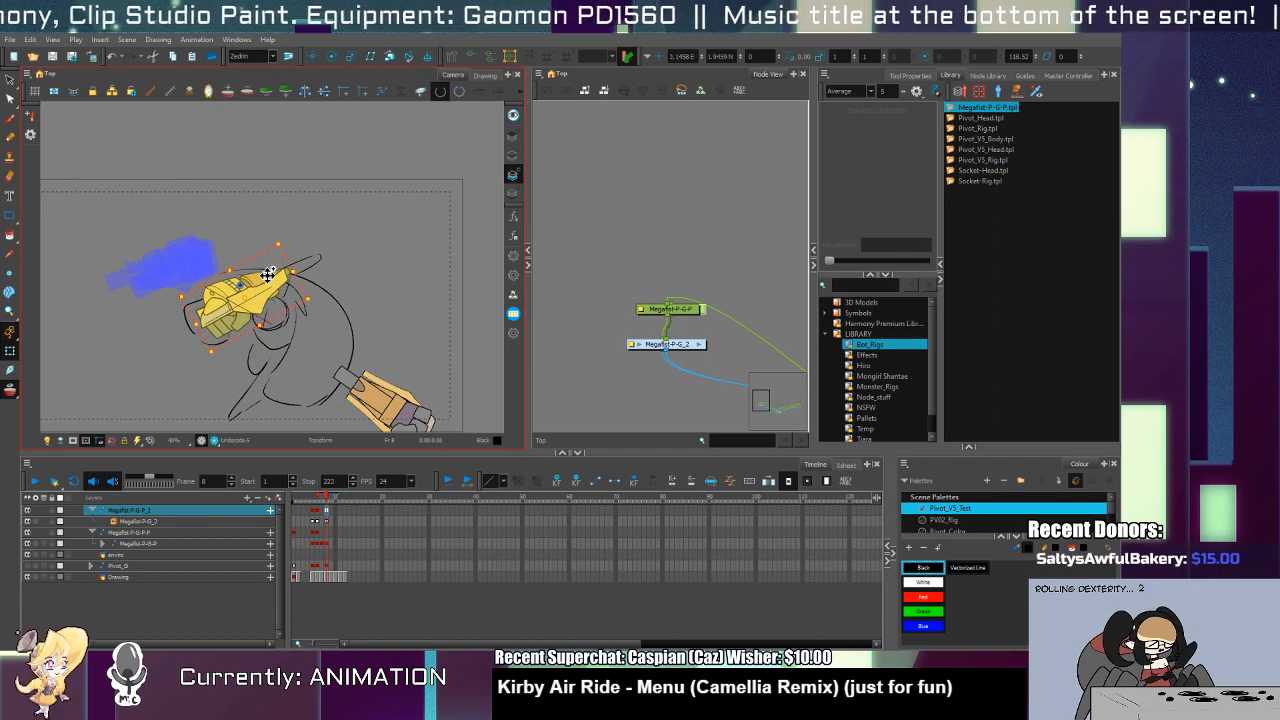
Step: Change the second gauntlet to a side-view pose on frame 8 and rotate it to point downward through its parent peg
click(324, 532)
click(328, 543)
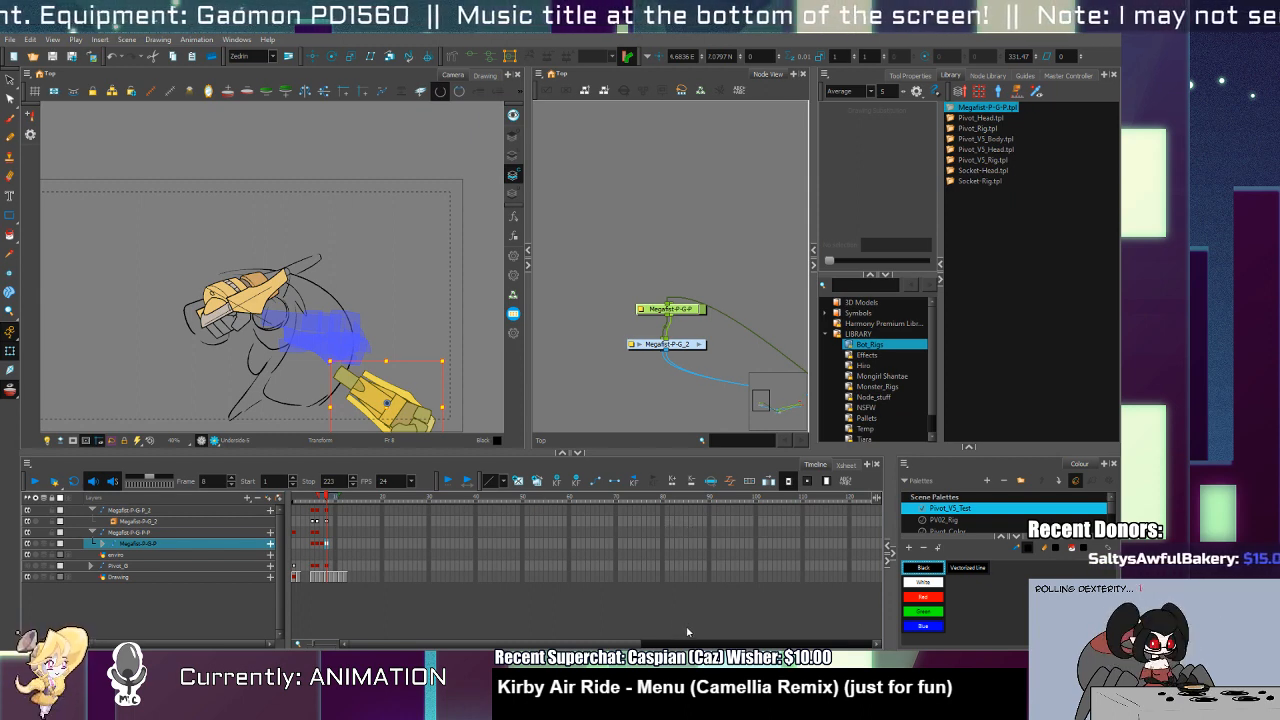
key(ctrl+z)
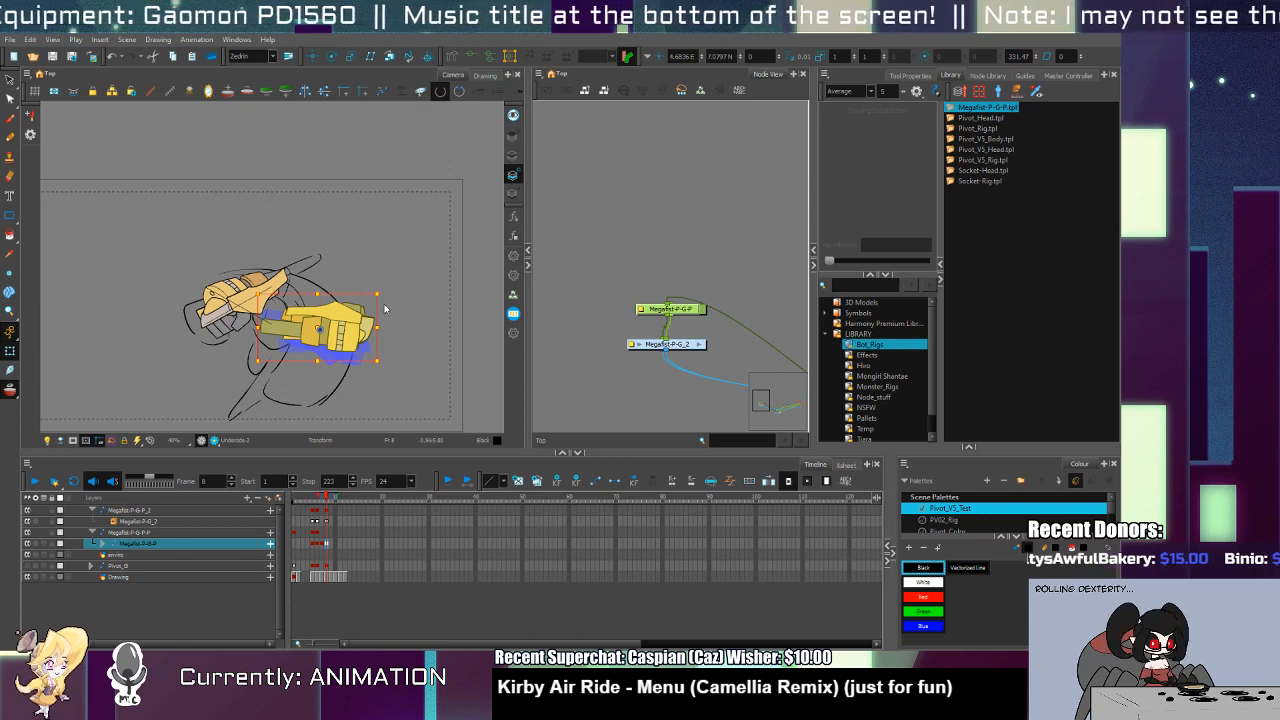
click(327, 533)
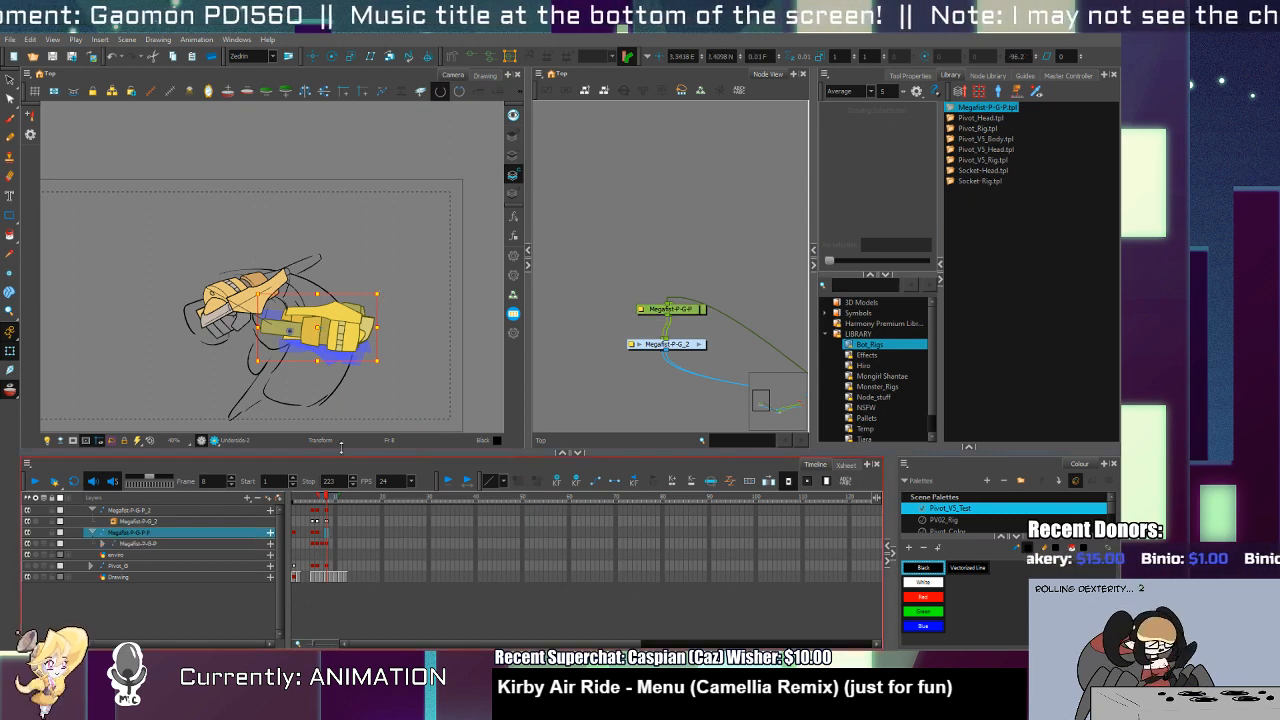
drag(384, 297, 311, 428)
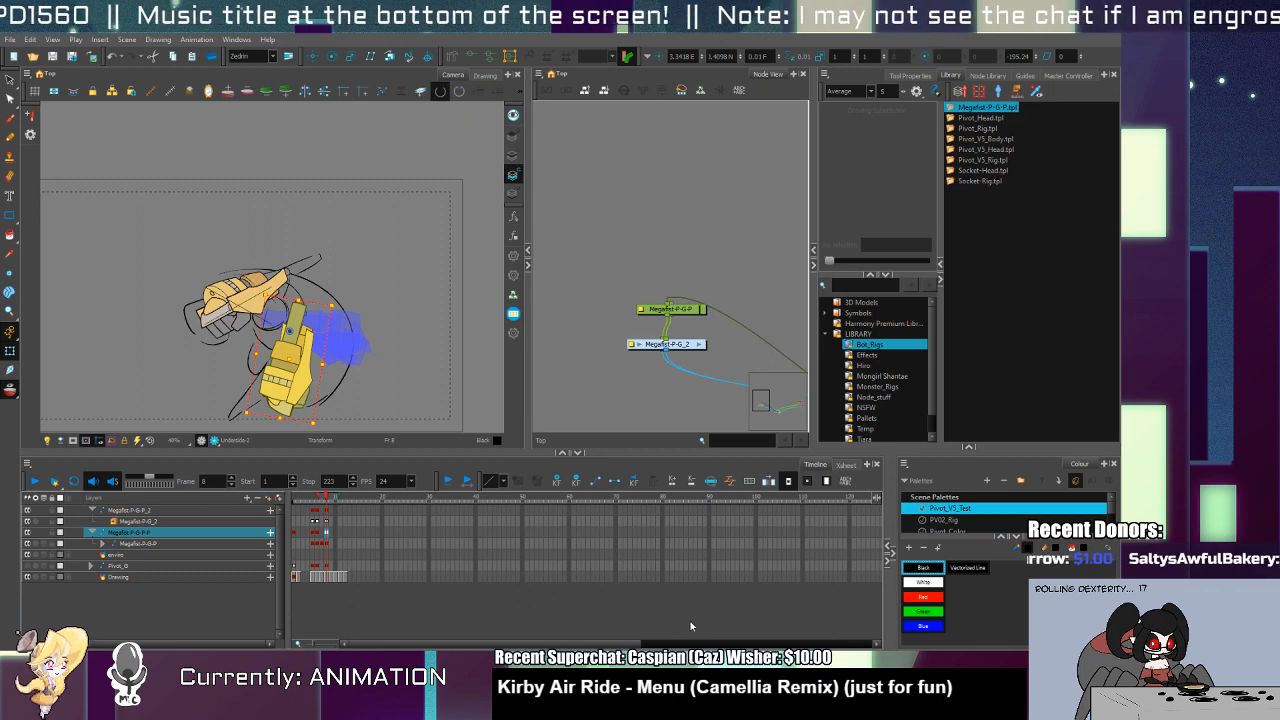
Step: Switch the second gauntlet to its opposite-facing view on frame 8 and shift it over the lowered rough arm
click(368, 538)
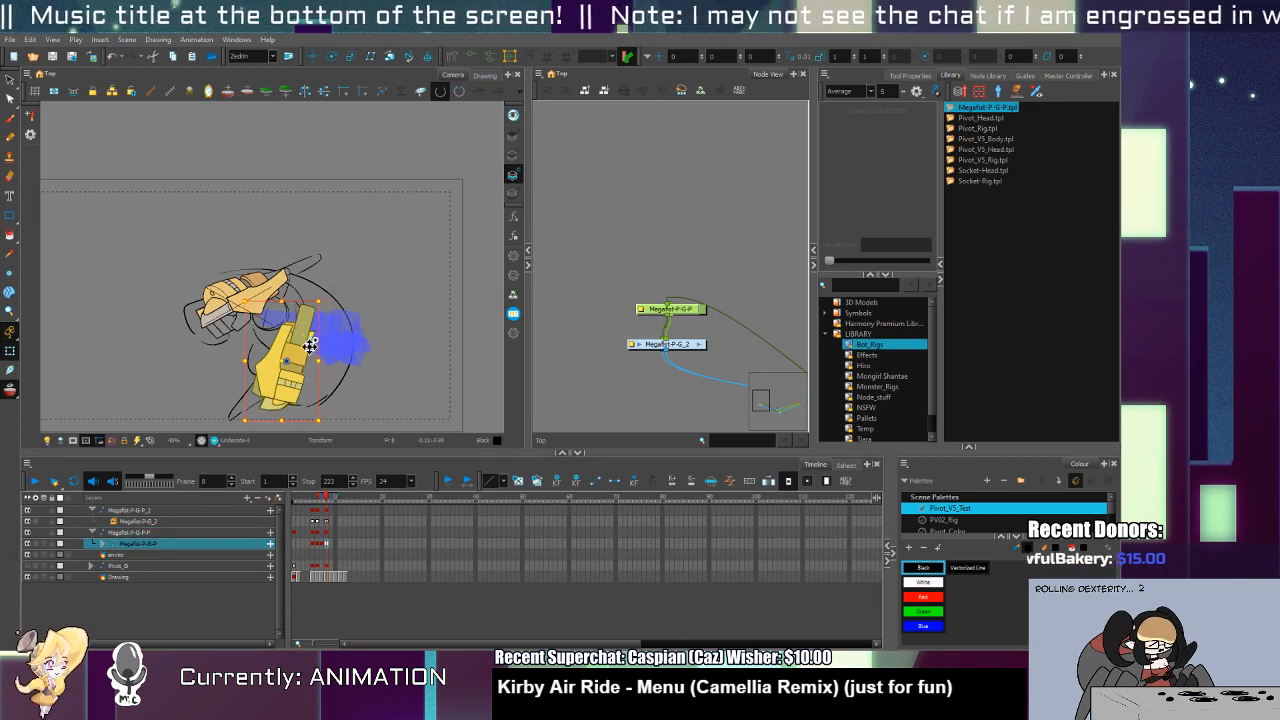
click(314, 390)
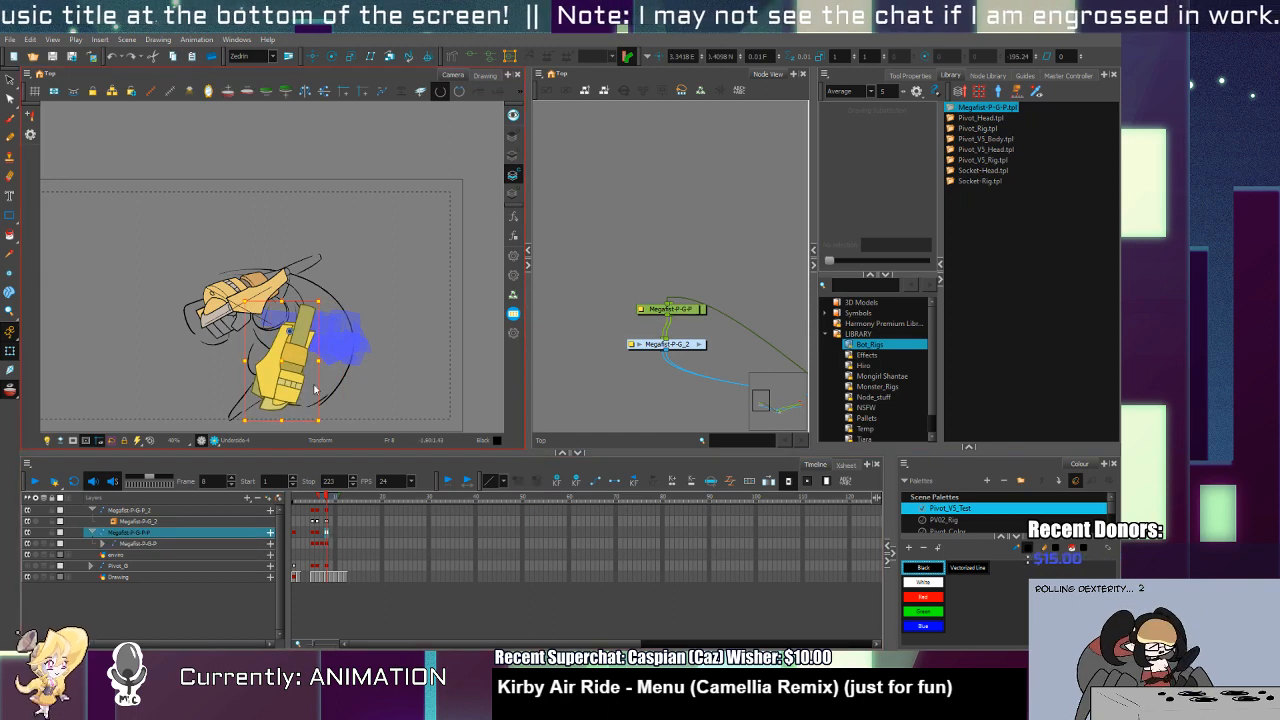
drag(314, 390, 334, 386)
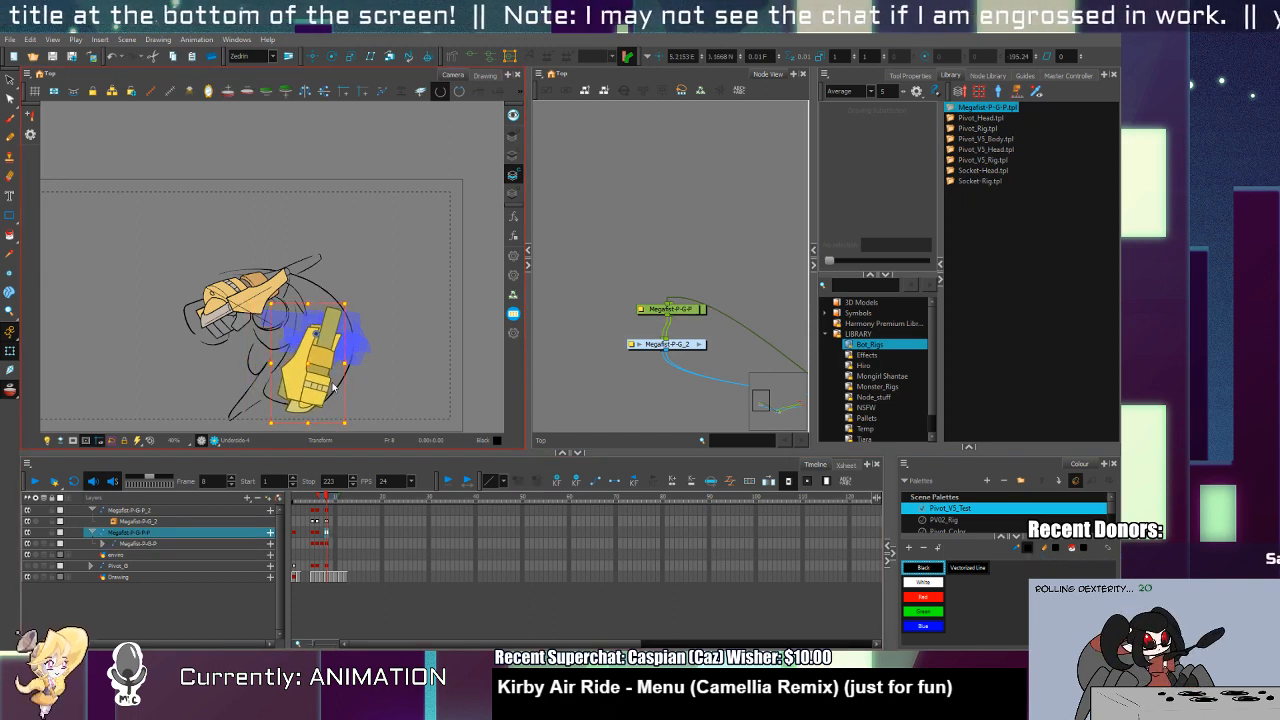
Step: Step back and forth through frames 4 to 8 to check both gauntlets' poses against the rough animation
key(comma)
key(comma)
key(comma)
key(comma)
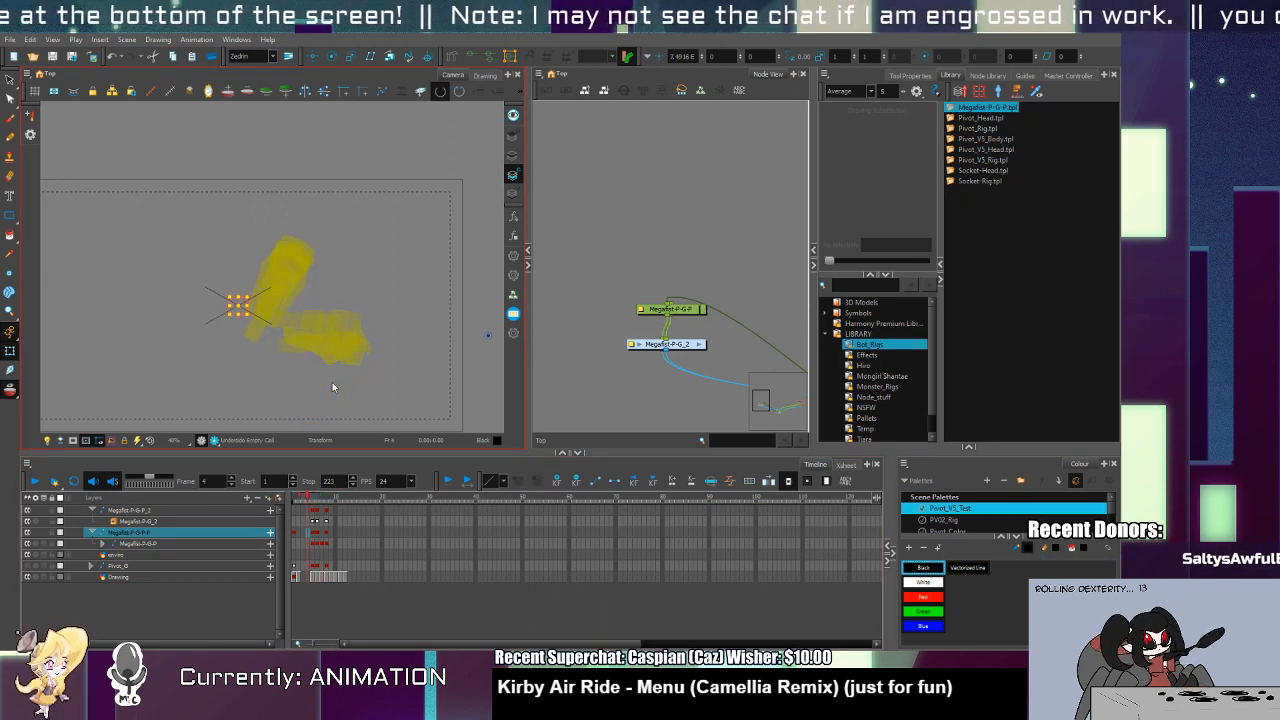
key(period)
key(period)
key(period)
key(period)
key(period)
key(comma)
key(comma)
key(comma)
key(comma)
key(comma)
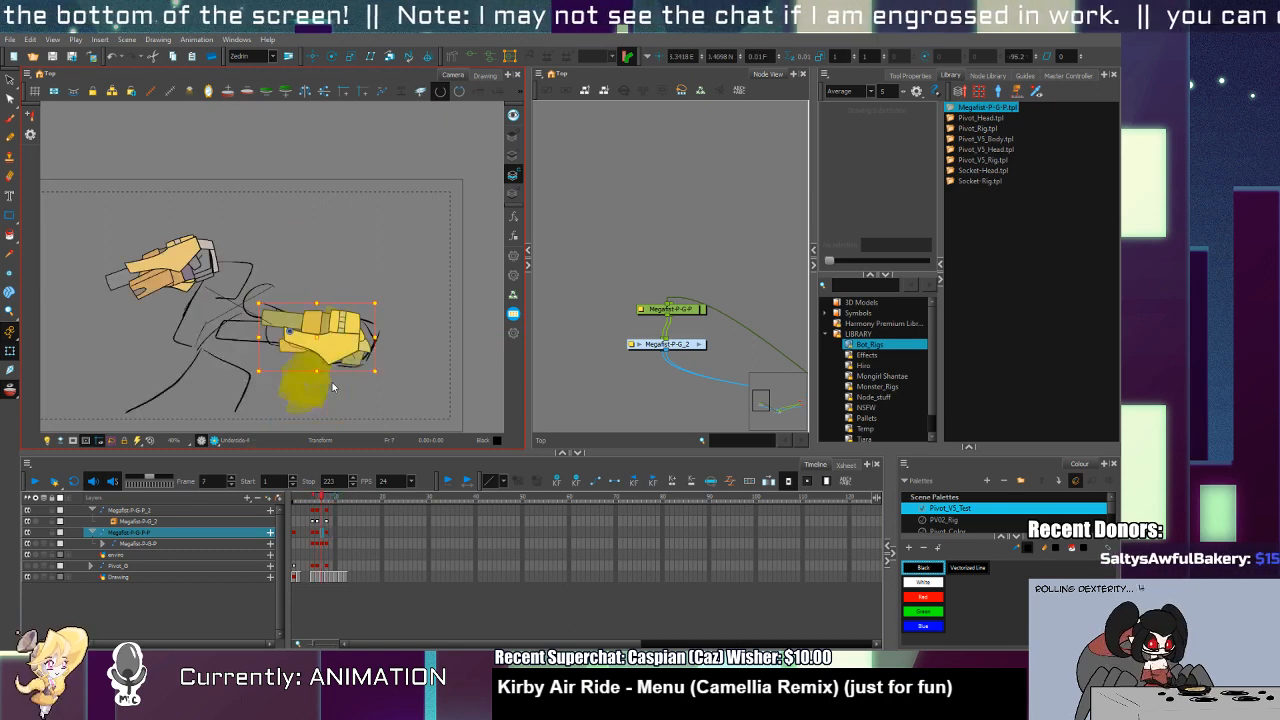
key(period)
key(period)
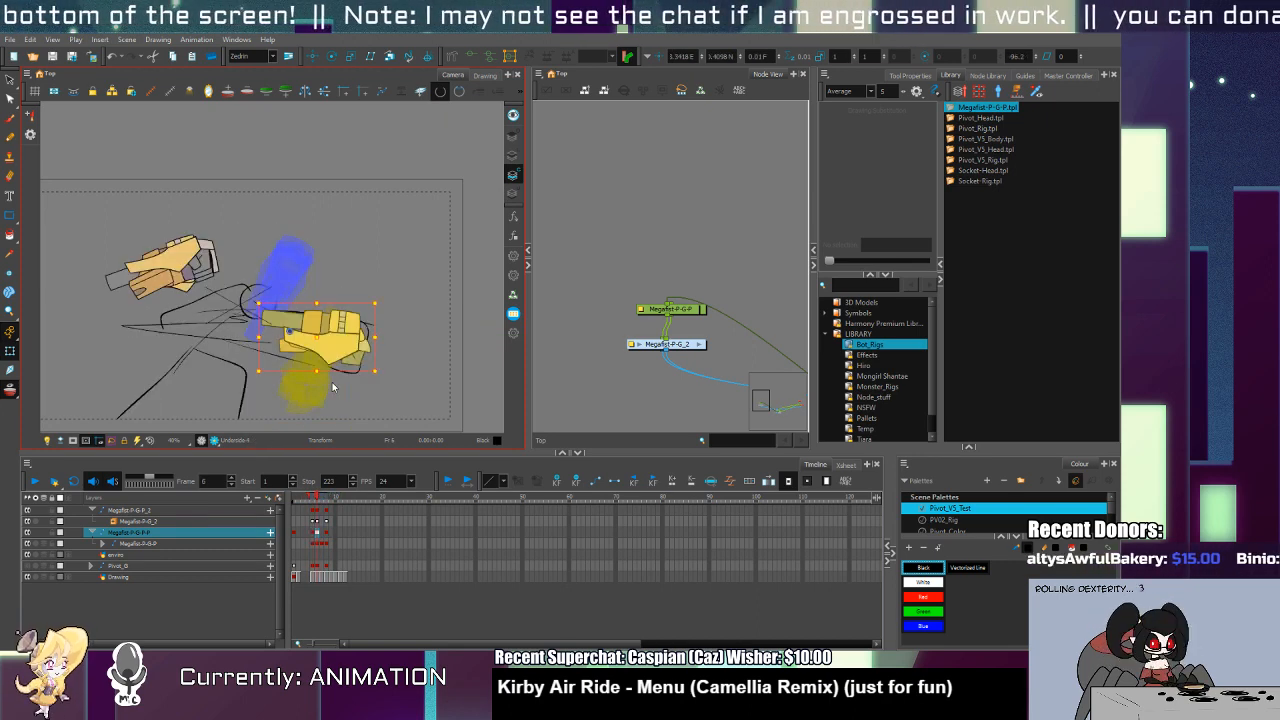
Step: Shift the first gauntlet on frame 6 down toward the rough arm and compare it with the adjacent frame
click(199, 271)
mouse_move(199, 271)
mouse_down()
mouse_move(249, 305)
mouse_move(236, 303)
mouse_up()
key(period)
key(comma)
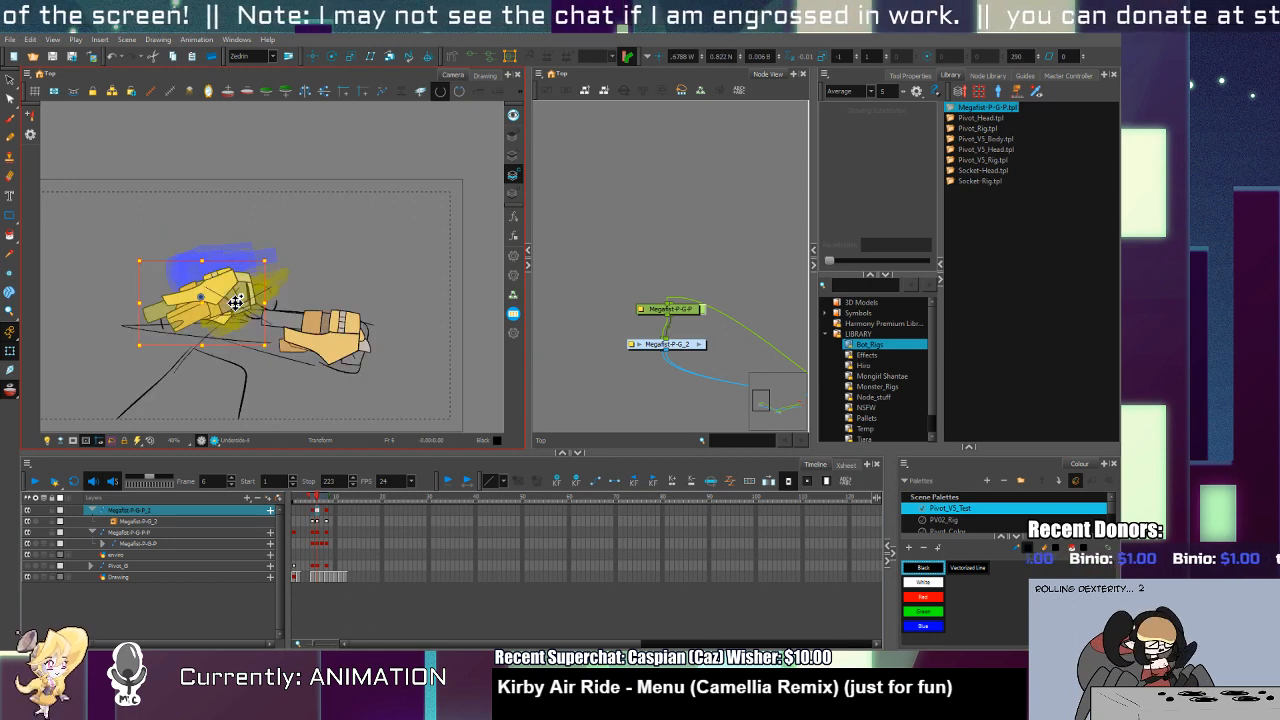
Step: Rotate the first gauntlet on frame 5 and place it over the rough fist on the far side of the body from the second gauntlet
key(comma)
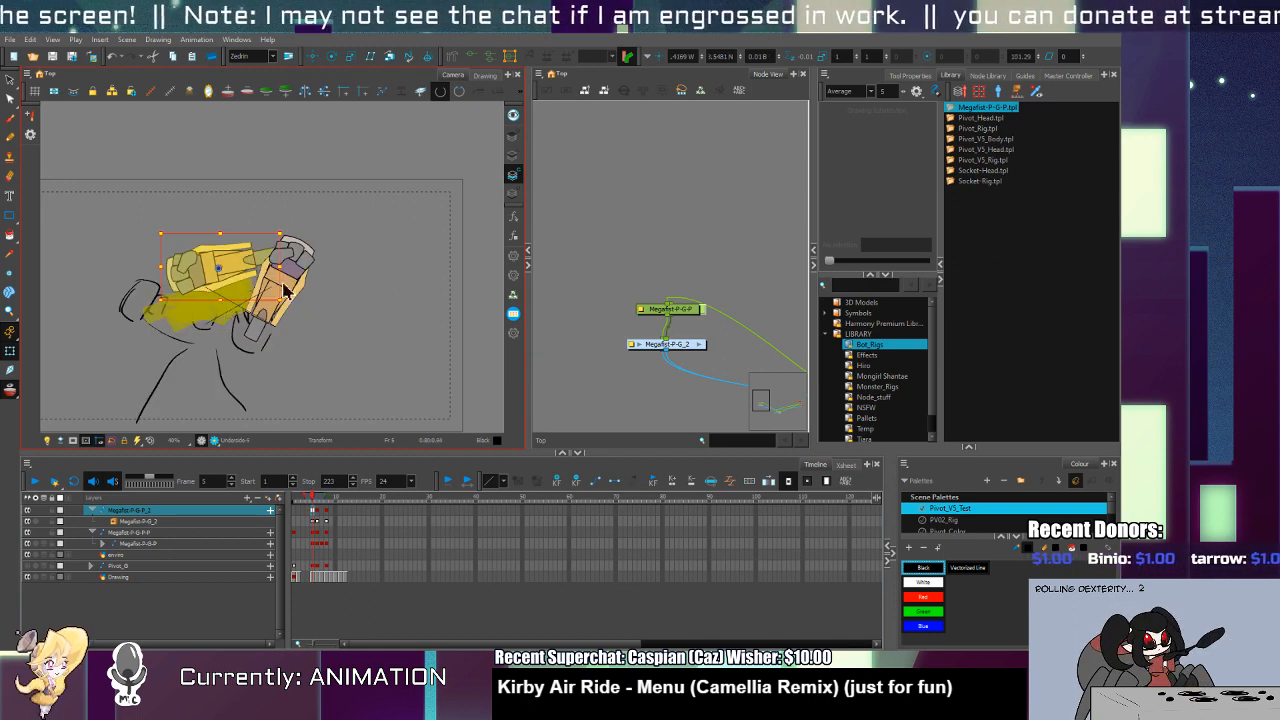
drag(288, 300, 250, 350)
drag(229, 270, 174, 320)
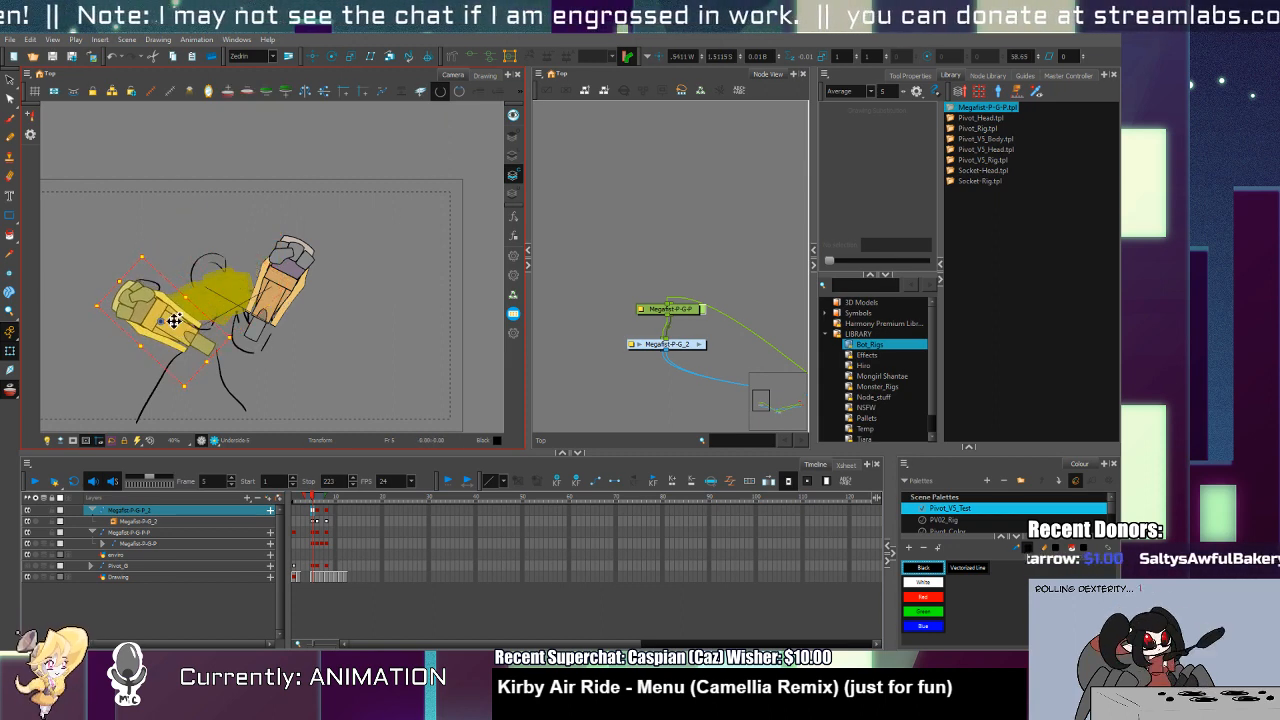
Step: Switch the second gauntlet on frame 5 to a foreshortened front view, then rotate and place it over the rough fist beside the torso
click(301, 533)
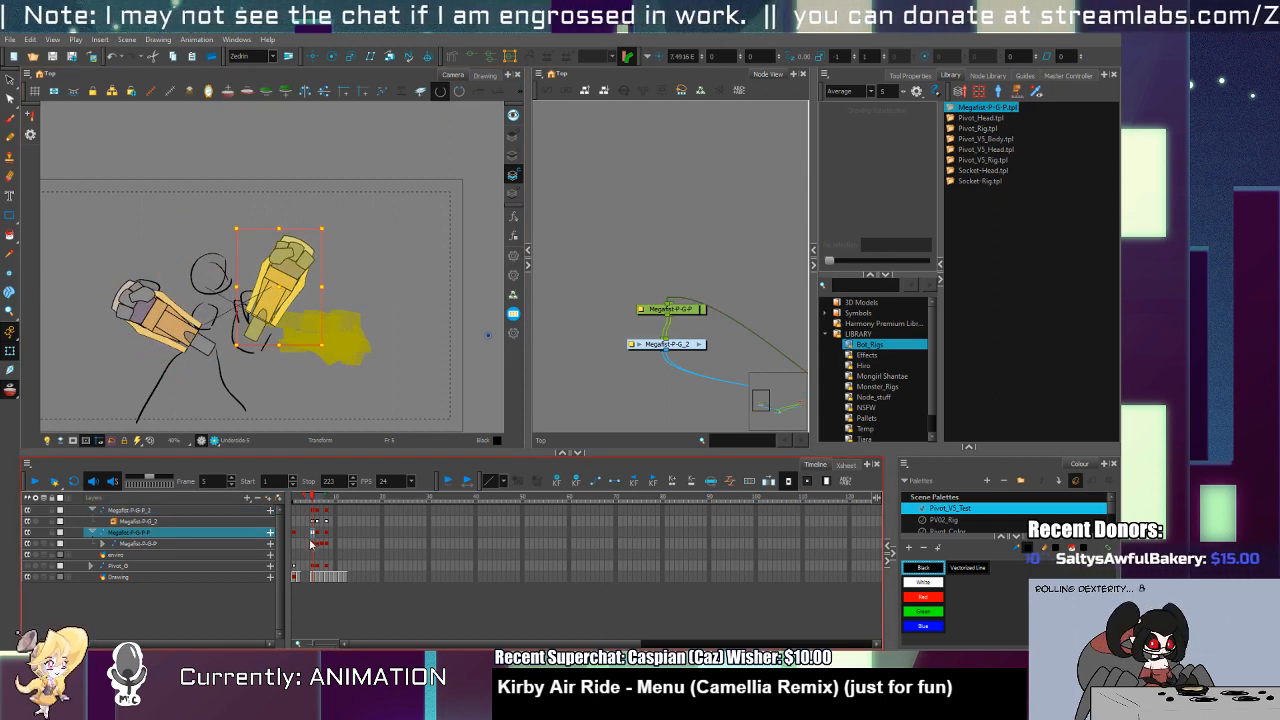
click(310, 543)
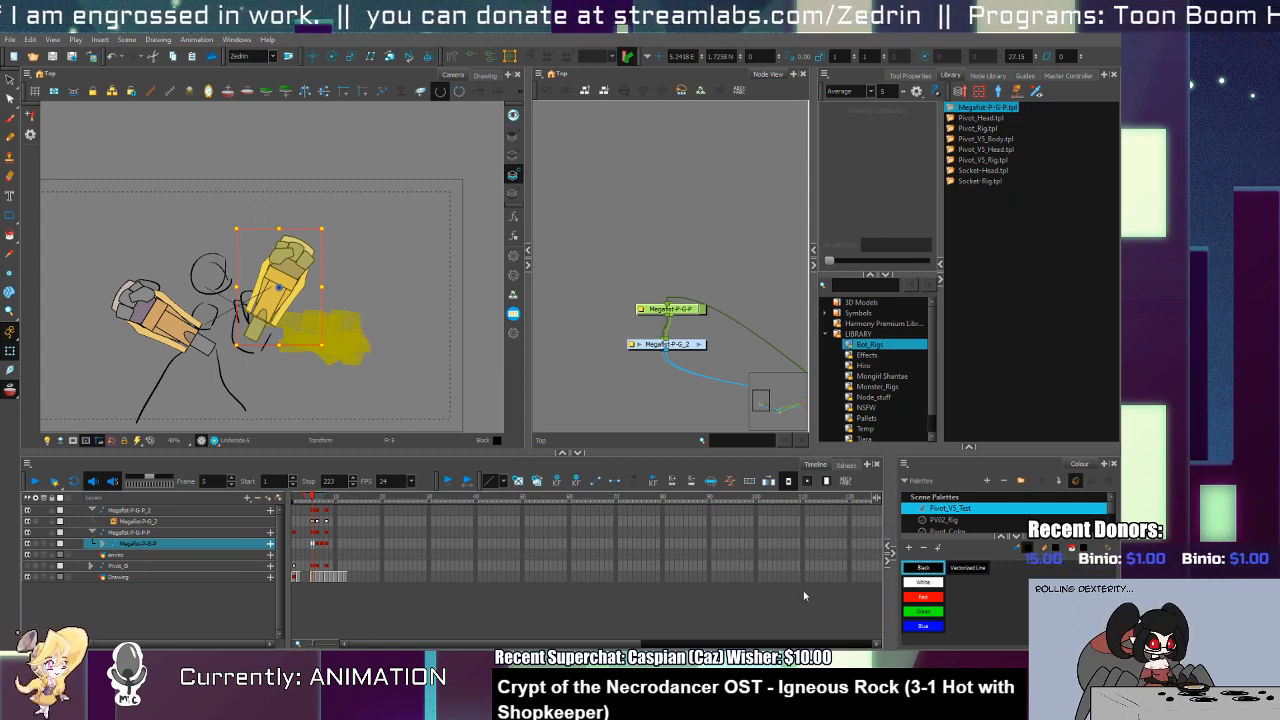
key(ctrl+z)
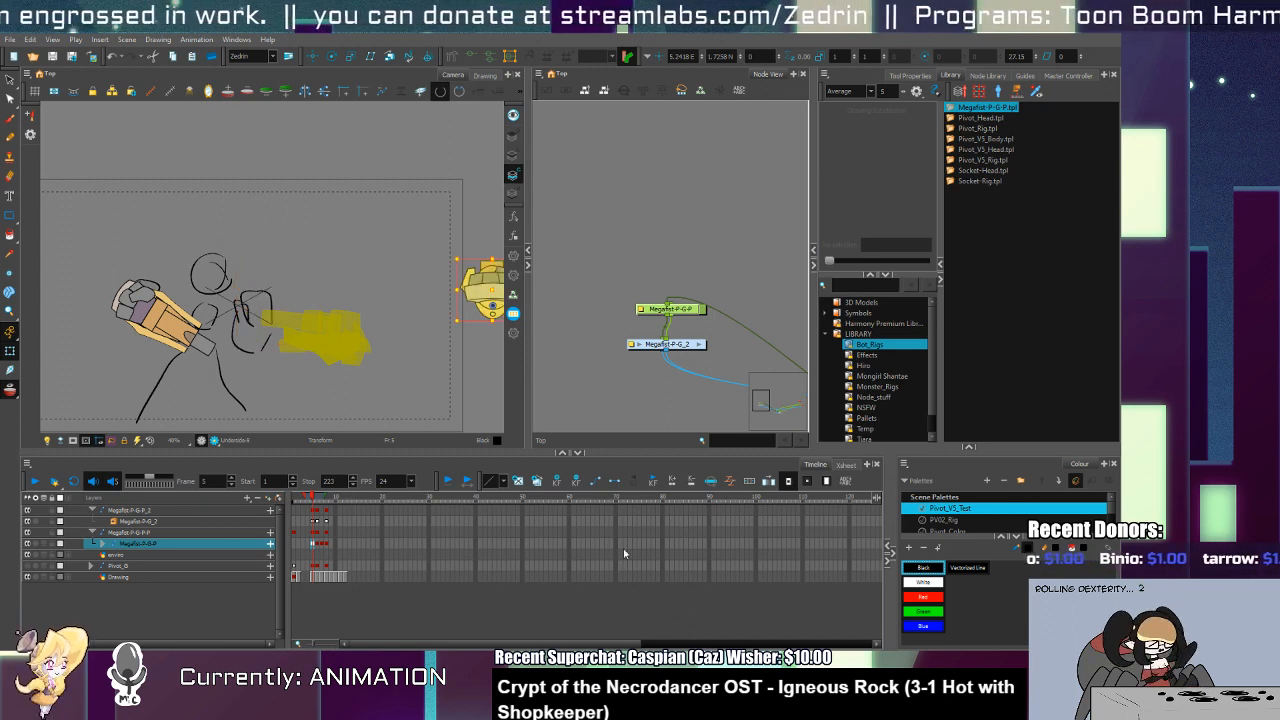
click(315, 532)
drag(480, 294, 264, 329)
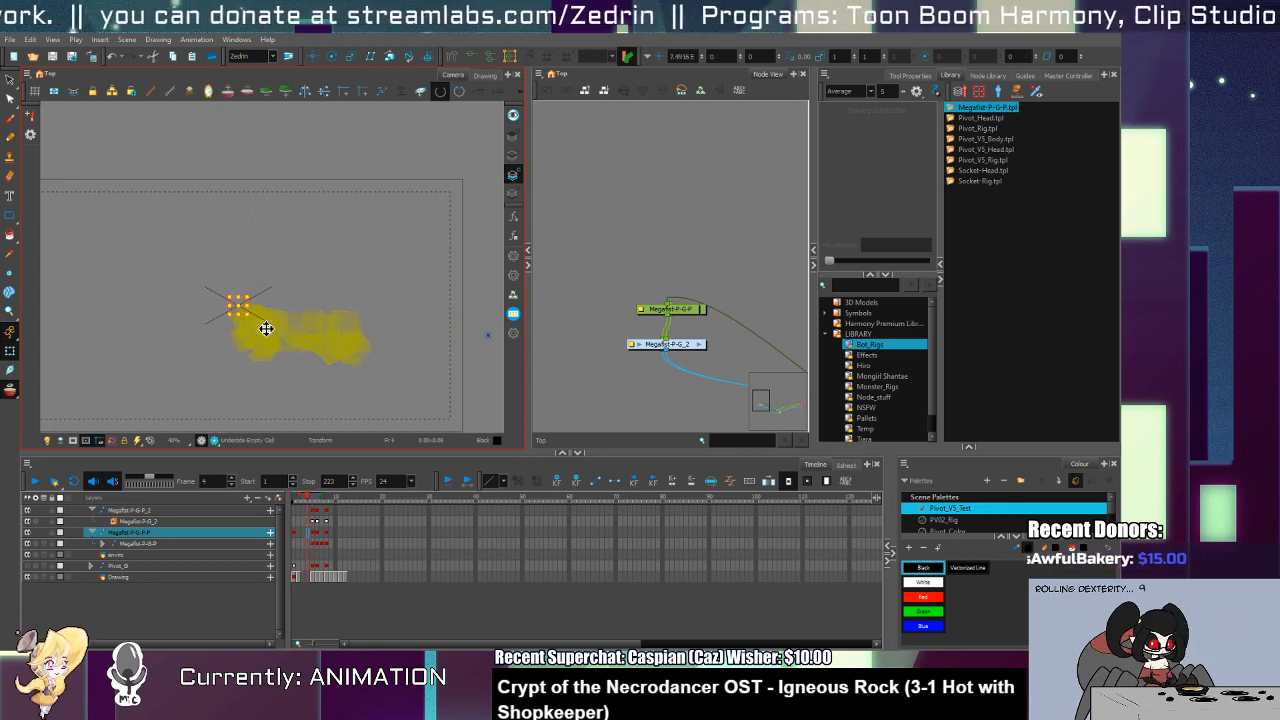
drag(308, 372, 296, 364)
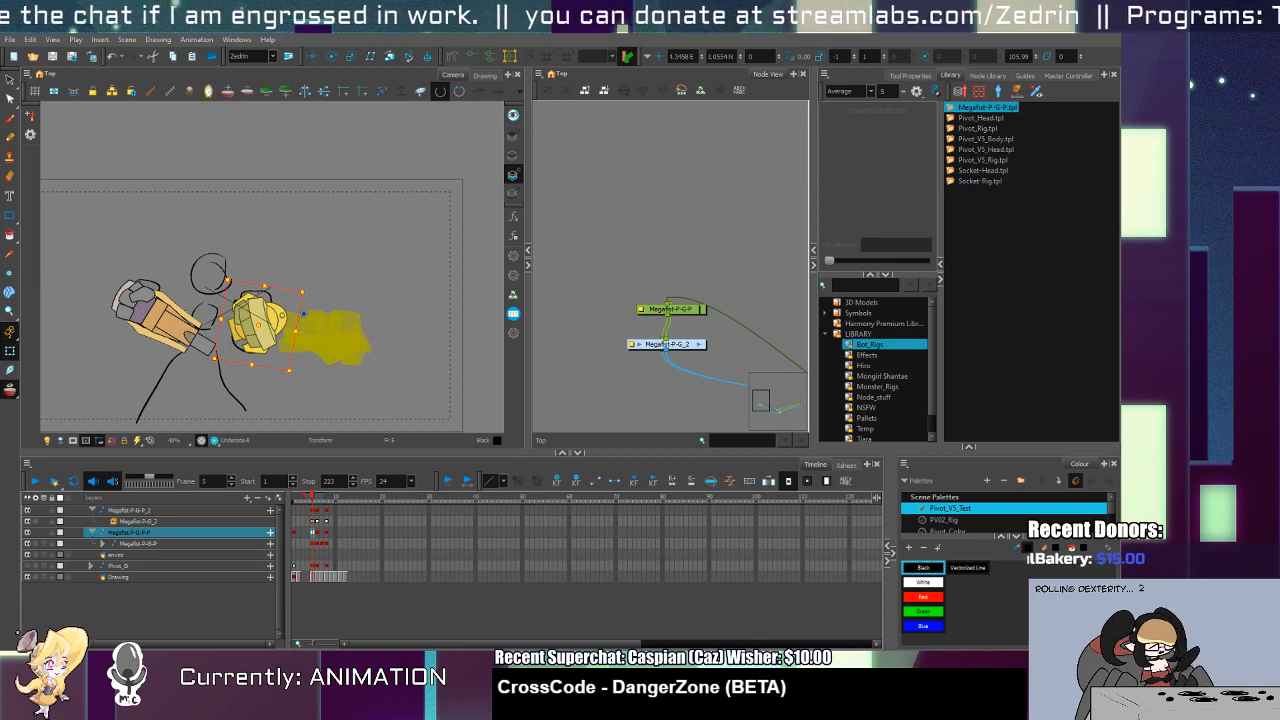
Step: Change the first gauntlet on frame 8 to a different side view, then rotate and place it over the lowered rough arm
mouse_move(313, 505)
mouse_down()
mouse_move(336, 510)
mouse_move(318, 526)
mouse_move(340, 527)
mouse_move(328, 522)
mouse_move(337, 542)
mouse_up()
click(338, 519)
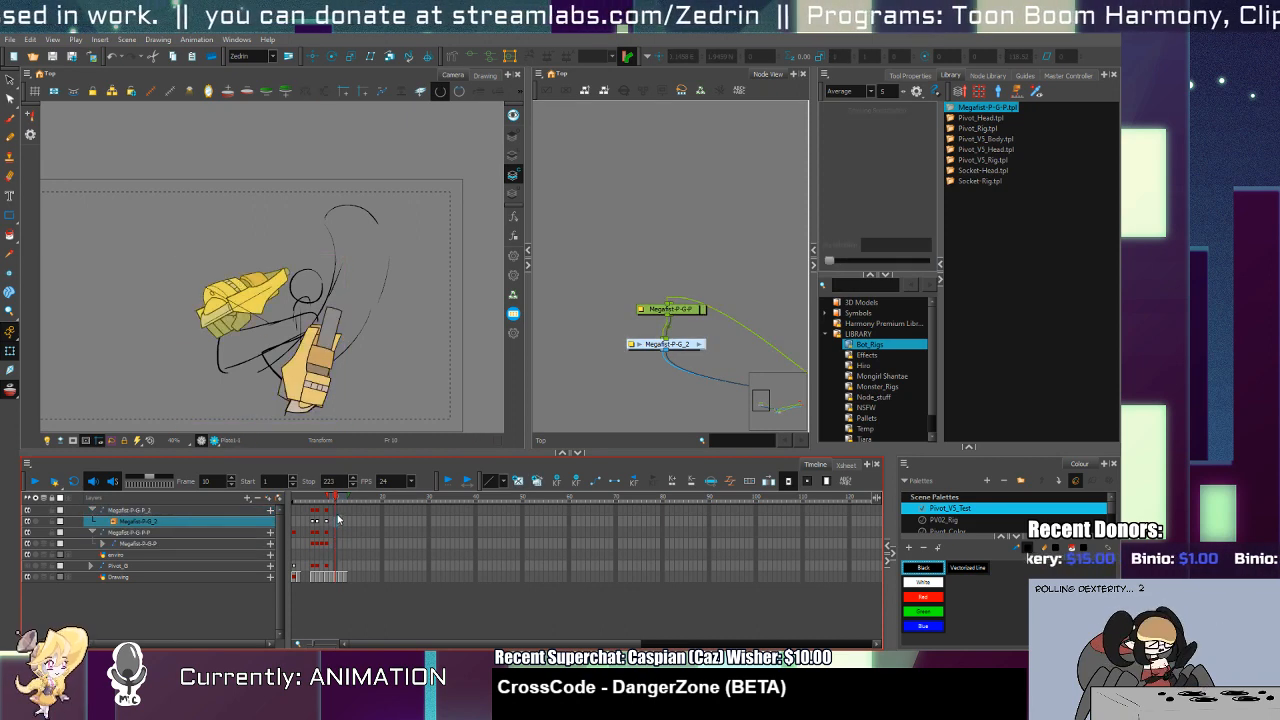
click(340, 511)
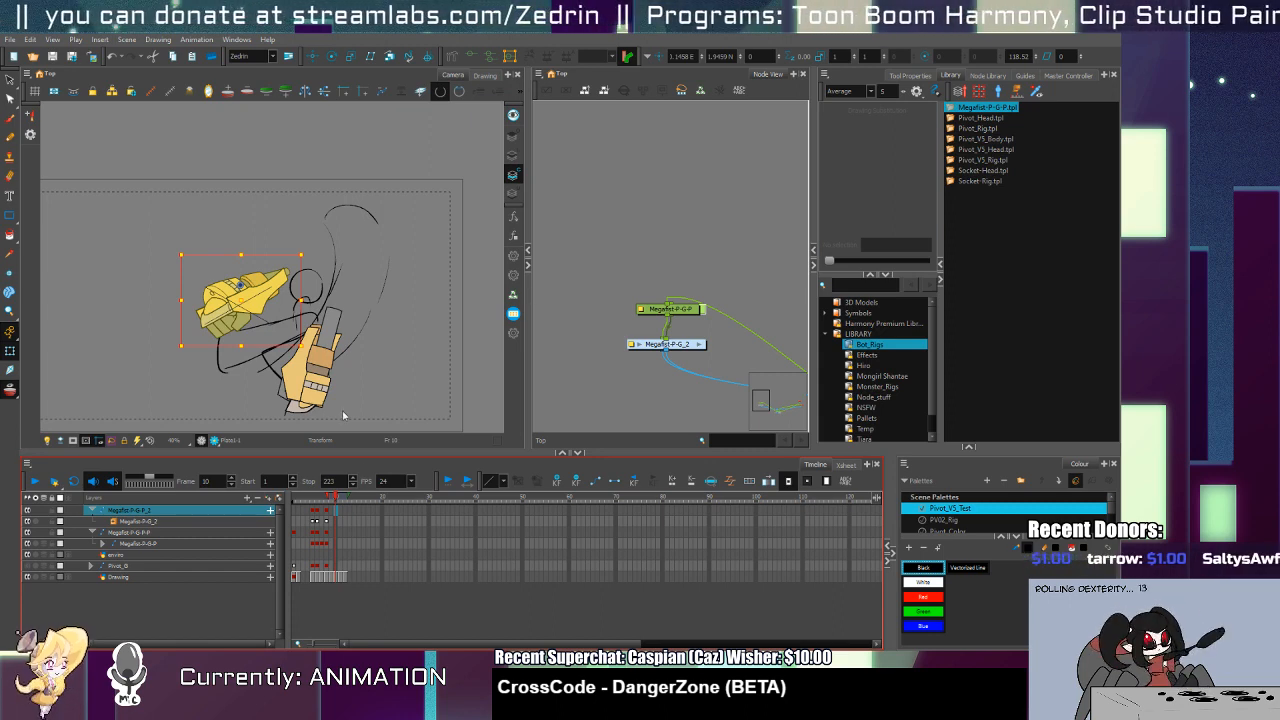
drag(336, 508, 327, 513)
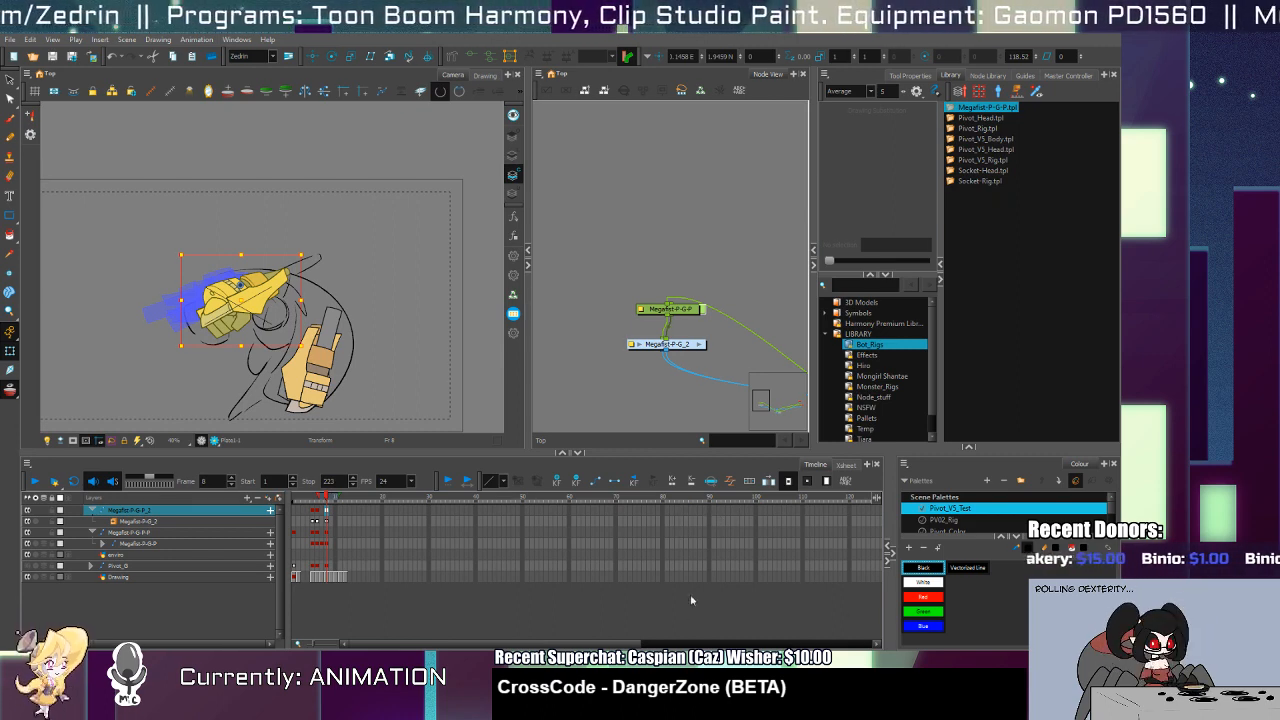
key(bracketright)
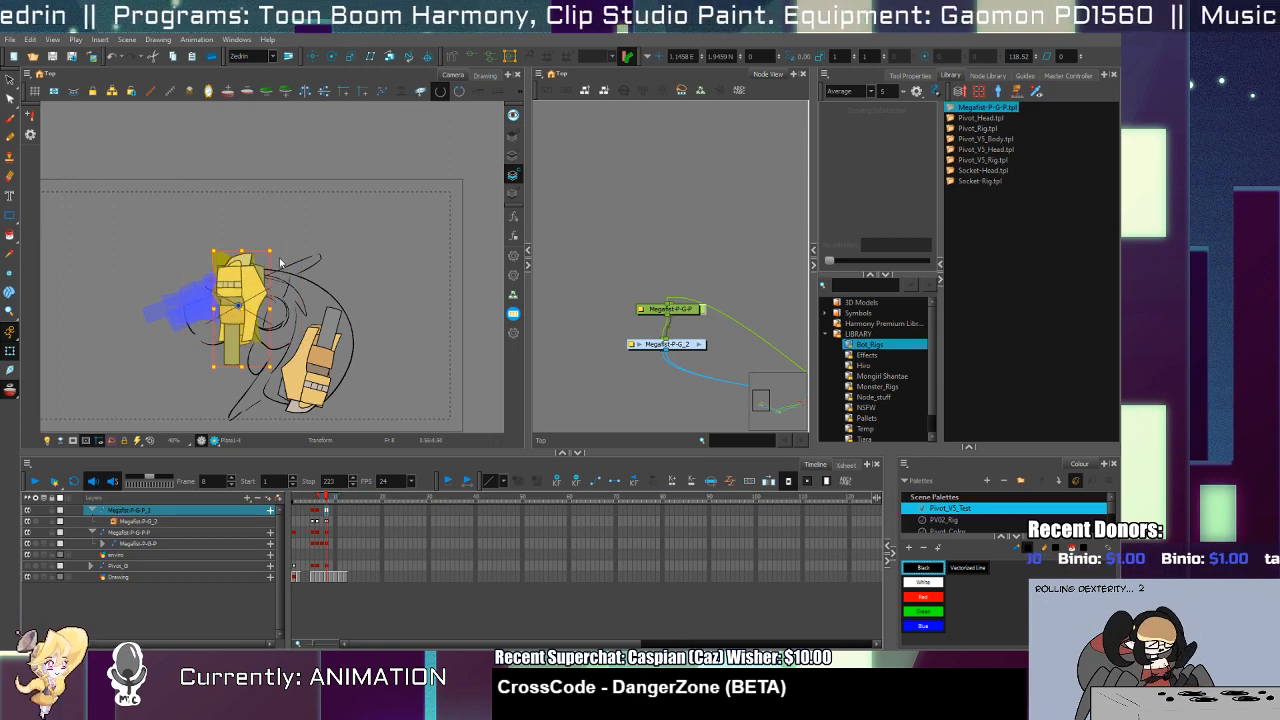
mouse_move(275, 248)
mouse_down()
mouse_move(255, 238)
mouse_move(225, 255)
mouse_move(208, 333)
mouse_move(325, 375)
mouse_move(275, 375)
mouse_move(305, 355)
mouse_move(318, 385)
mouse_up()
Step: Move the second gauntlet on frame 8 beside the head, switch it to the opposite-facing view and rotate it to fit the rough fist
click(326, 533)
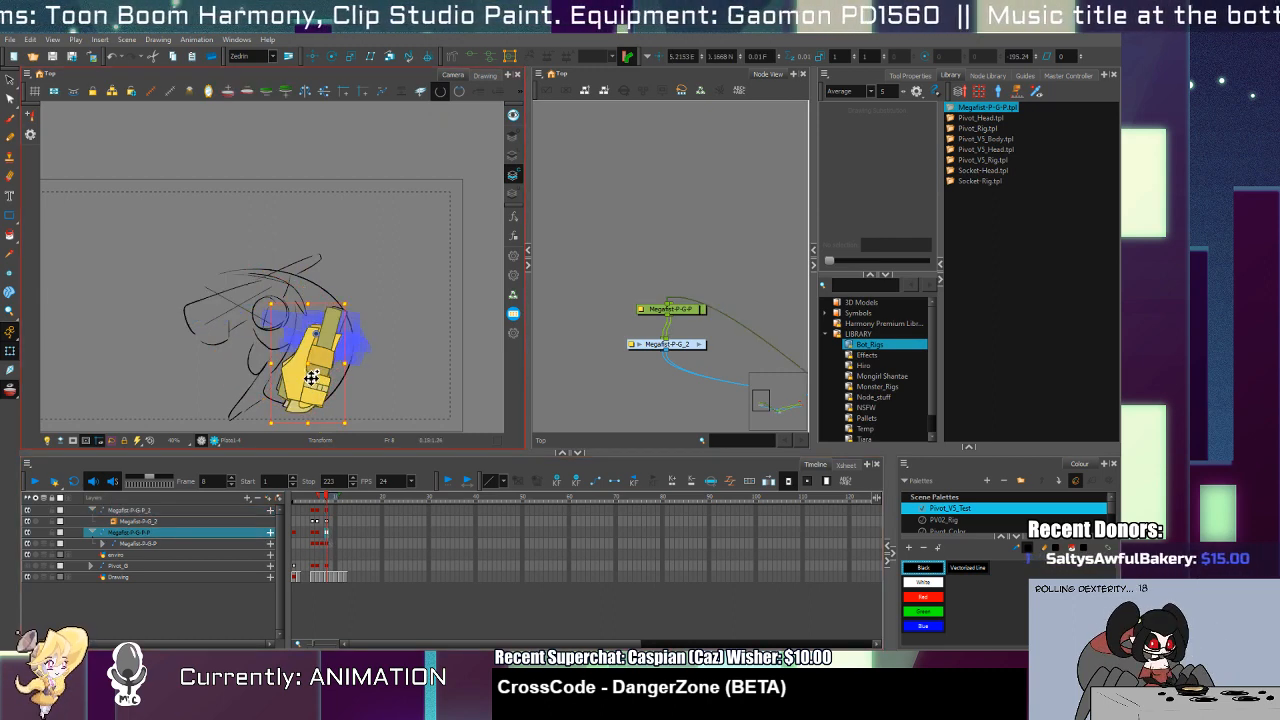
drag(322, 383, 243, 307)
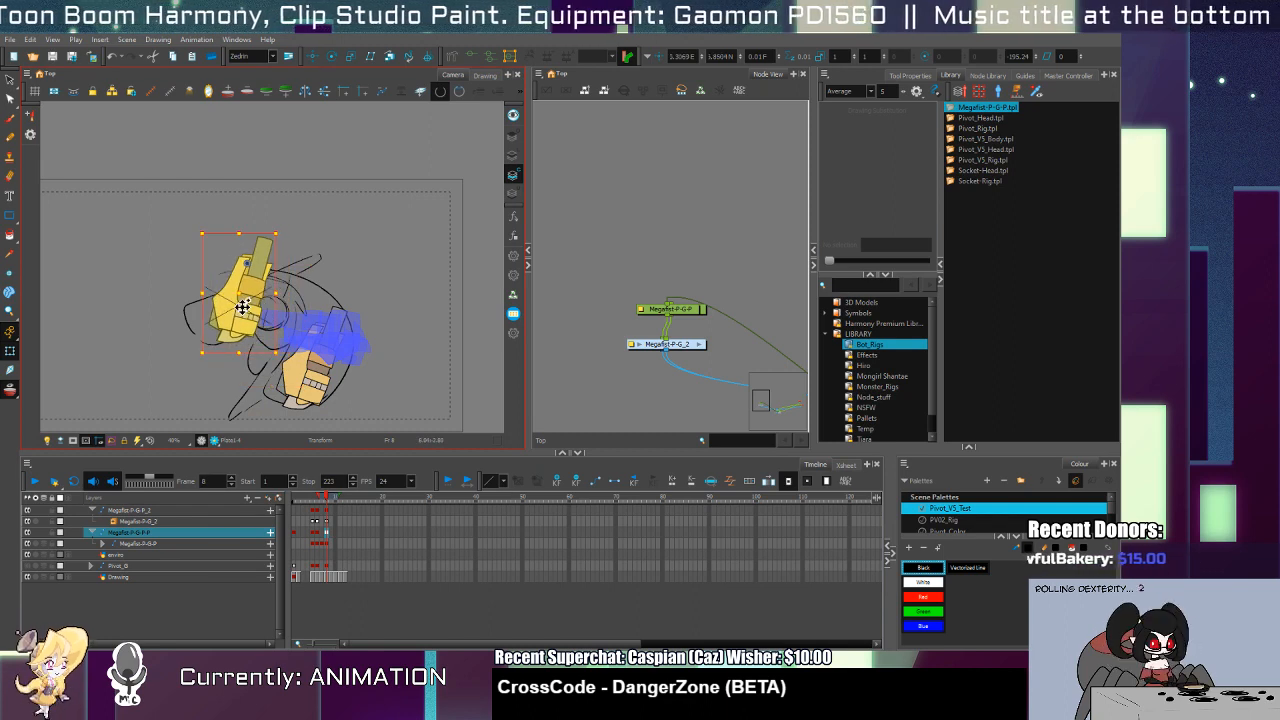
click(338, 542)
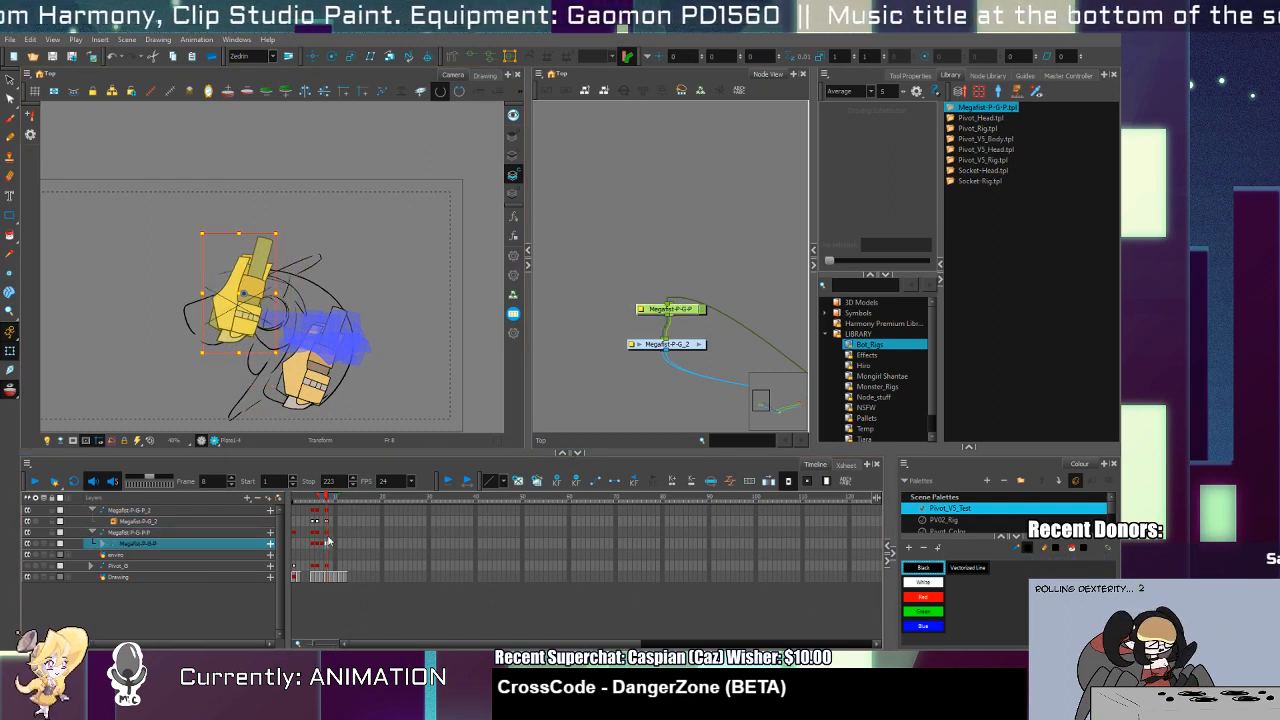
click(766, 530)
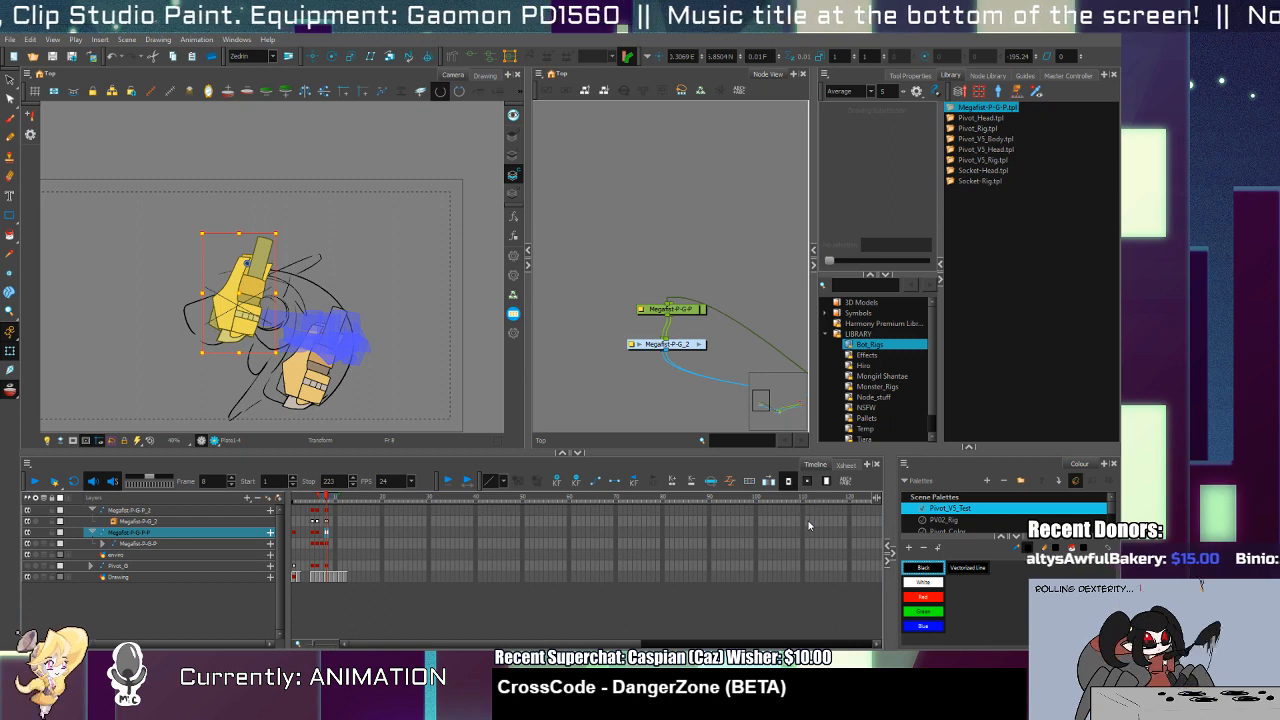
key(ctrl+z)
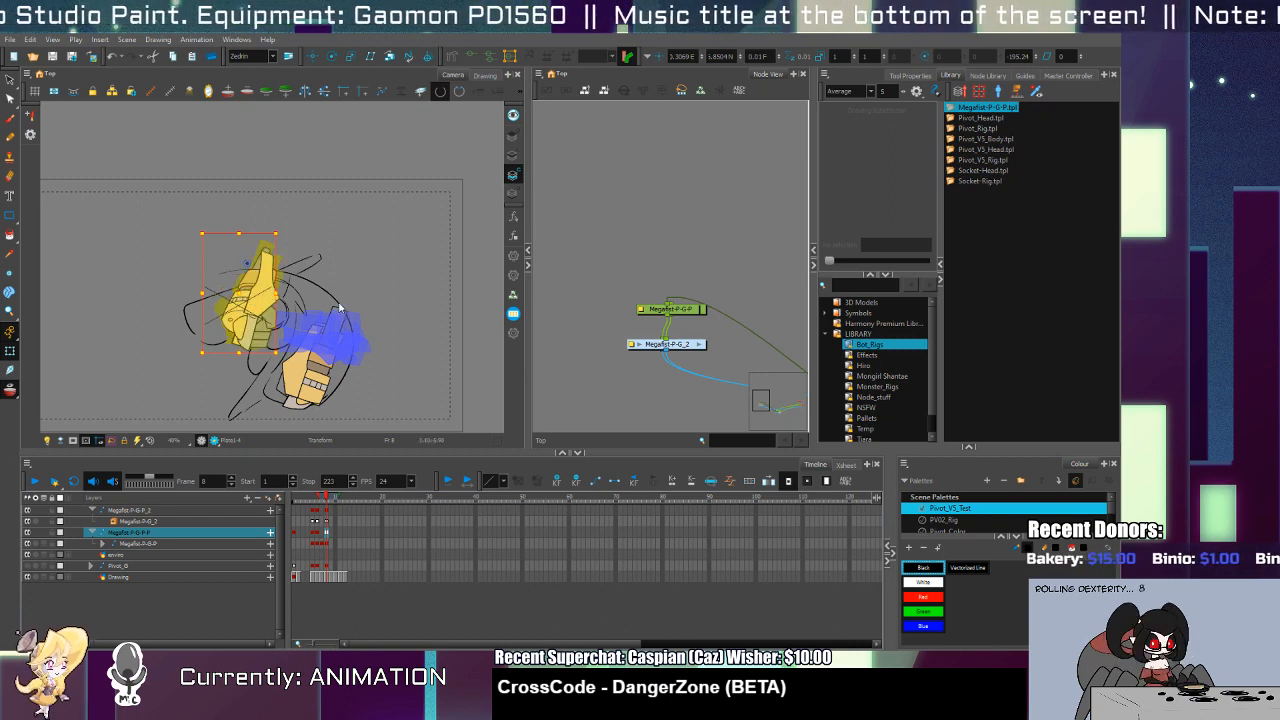
drag(283, 240, 248, 212)
drag(245, 291, 262, 301)
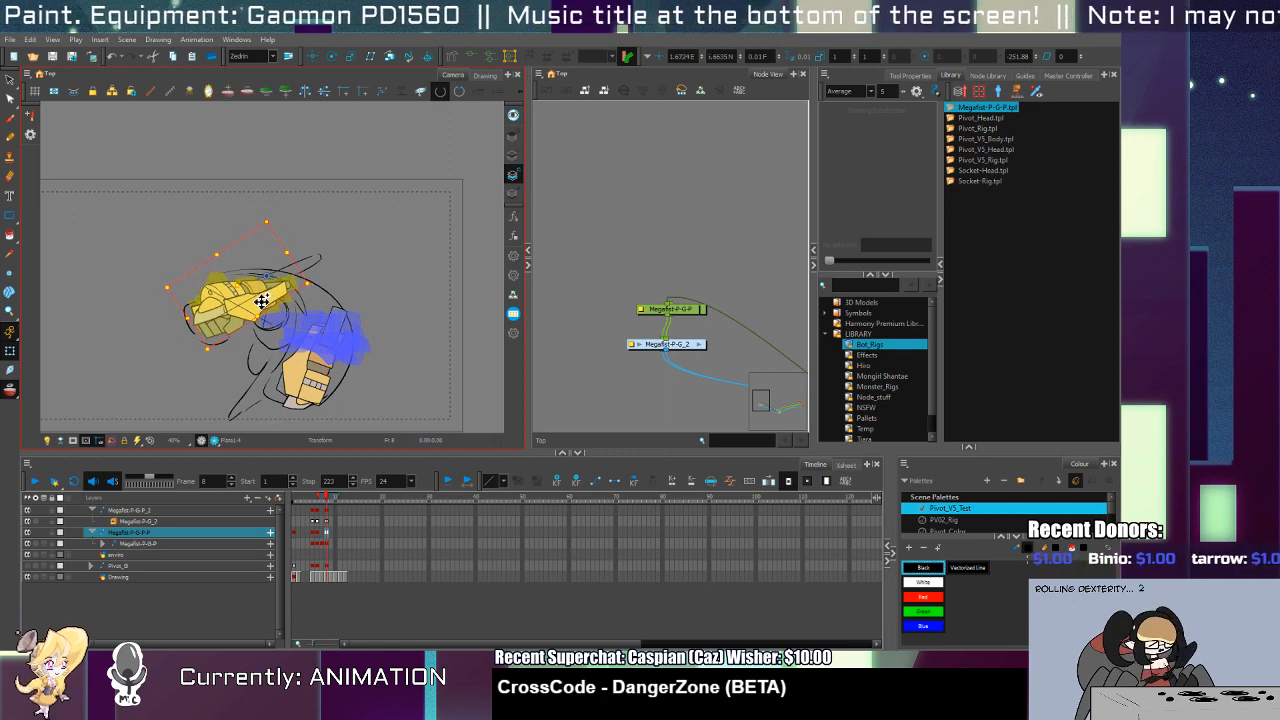
Step: Step through frames 4 to 10 to check how the swapped gauntlet poses play against the rough
key(comma)
key(comma)
key(comma)
key(comma)
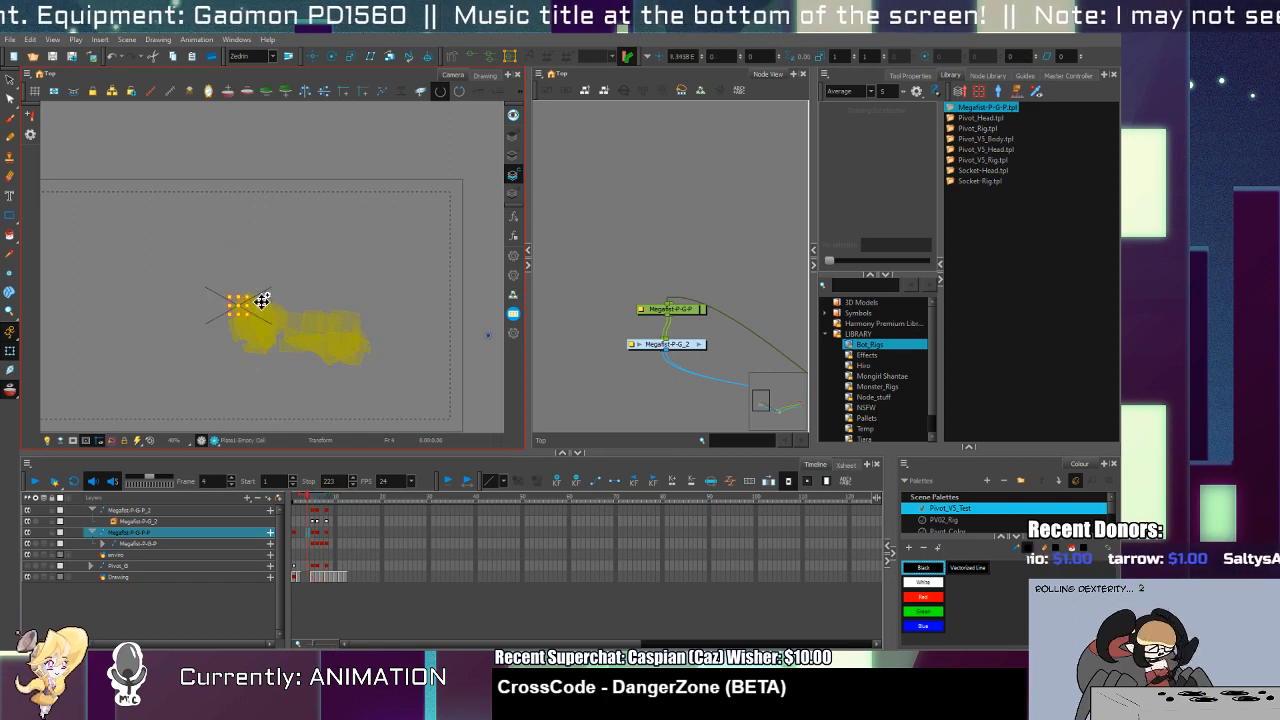
key(period)
key(period)
key(period)
key(period)
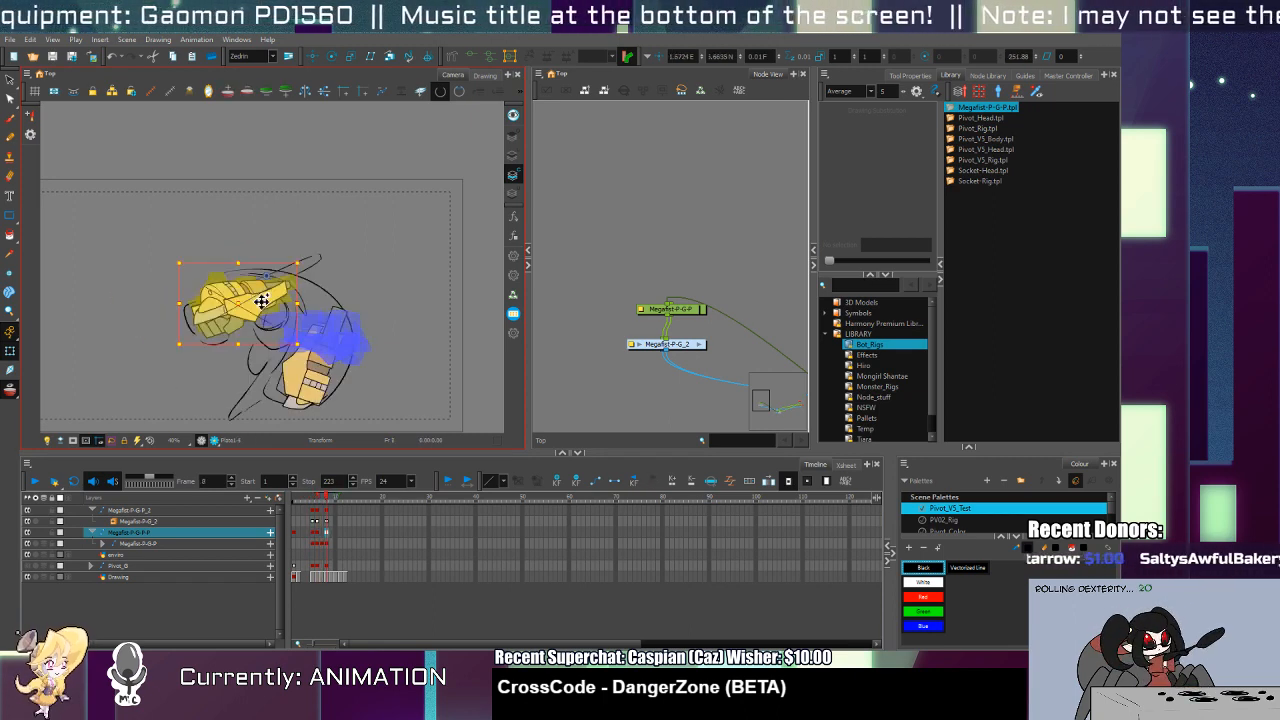
key(comma)
key(comma)
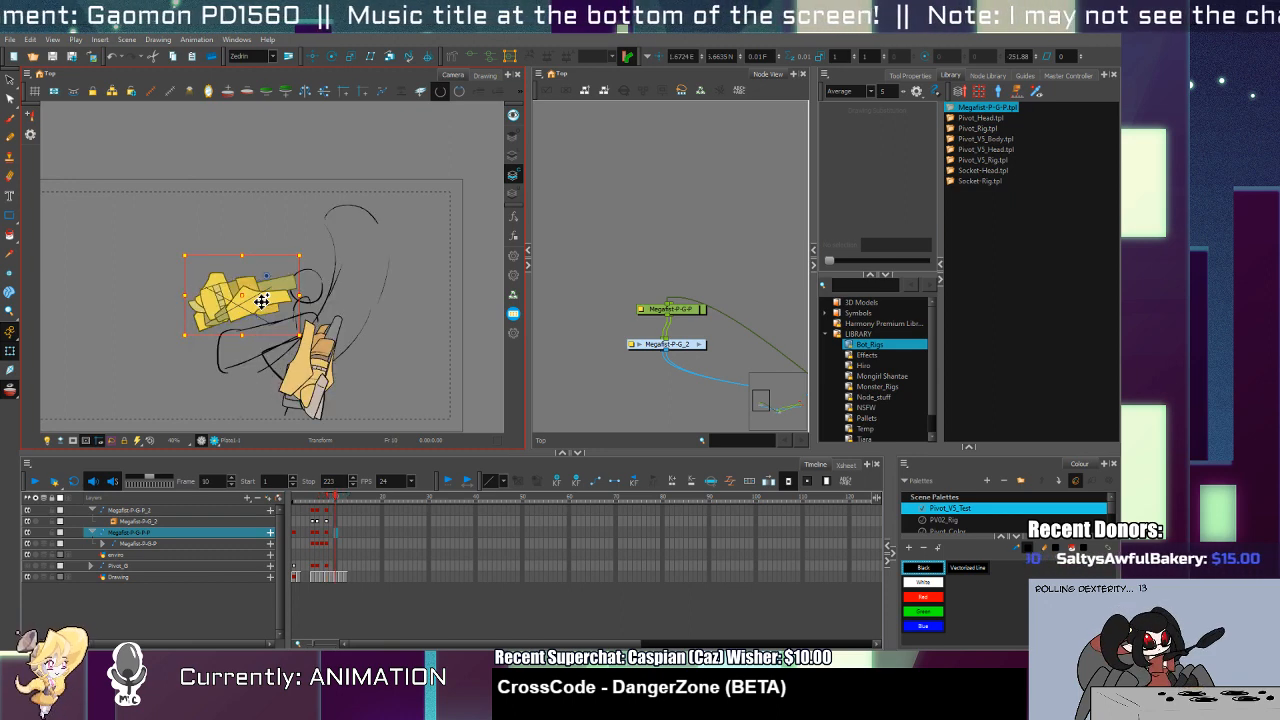
key(period)
key(period)
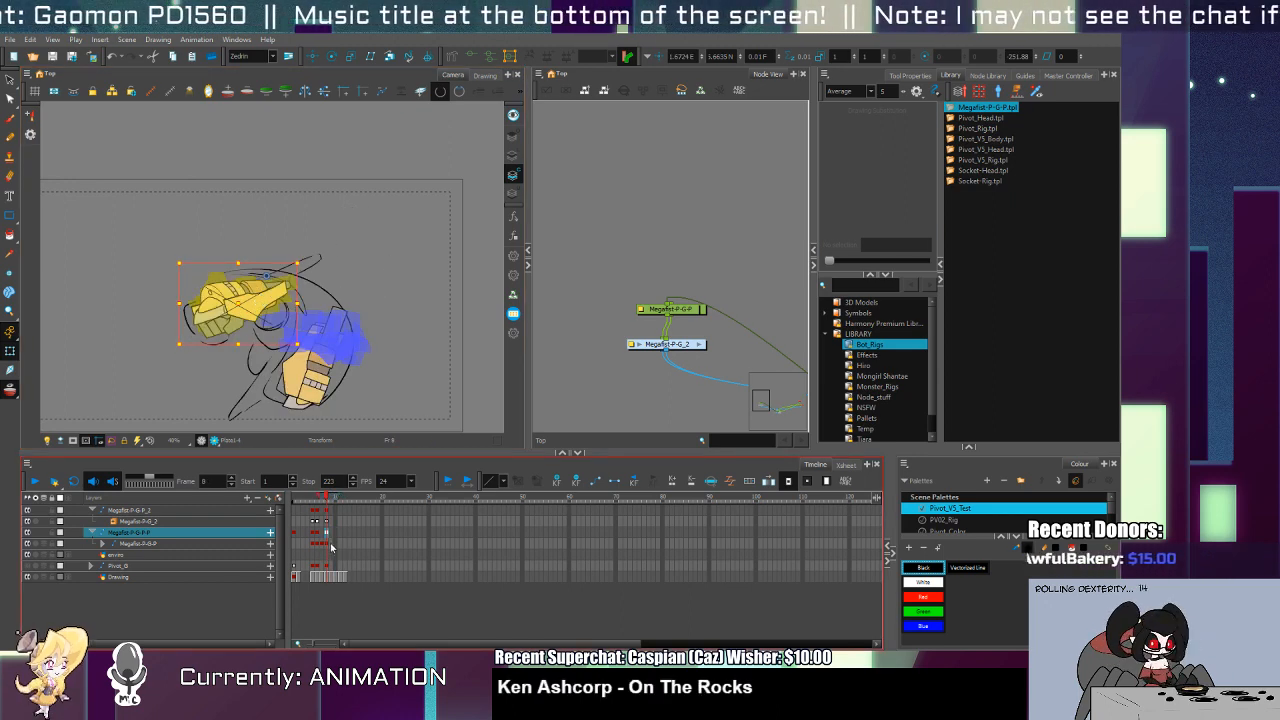
Step: Clear both gauntlets' exposures on frames 9 and 10, then extend their frame 8 drawings over frame 9
drag(338, 545, 340, 515)
key(Delete)
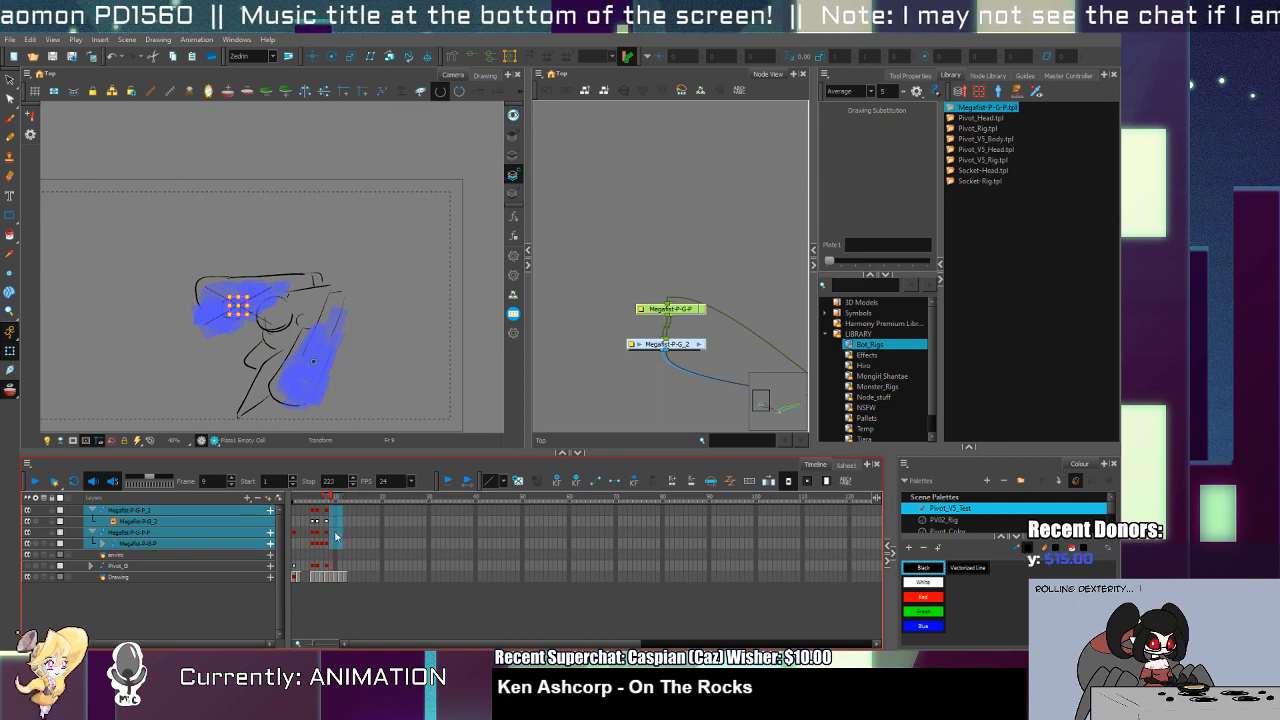
key(F5)
click(338, 546)
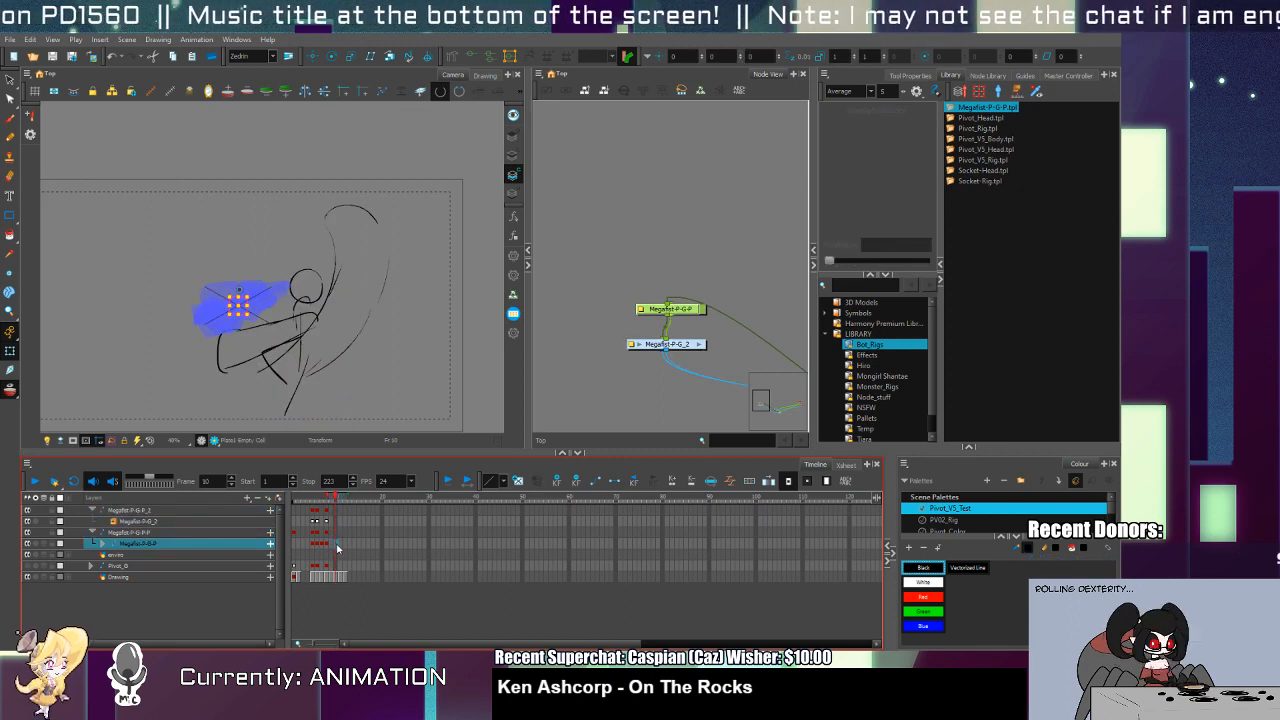
drag(337, 494, 326, 494)
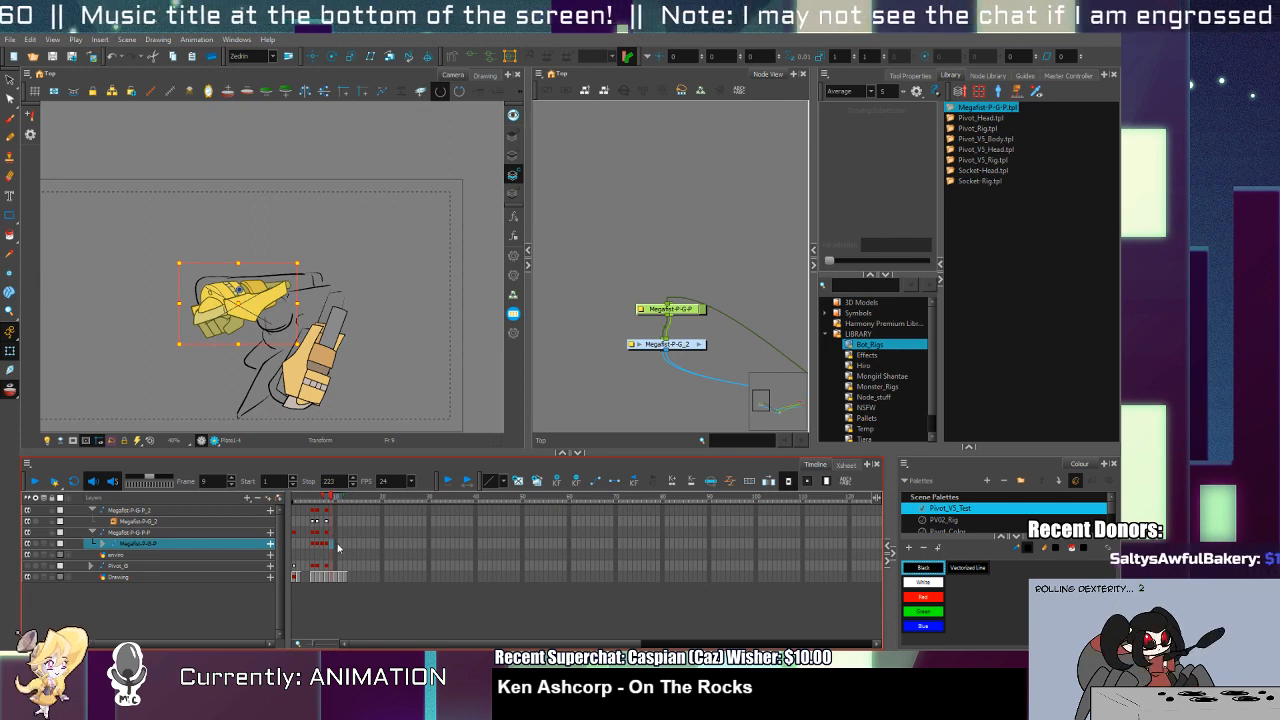
Step: Set both gauntlets to the top view on frame 10, then turn the second one upright over the raised rough arm
click(337, 544)
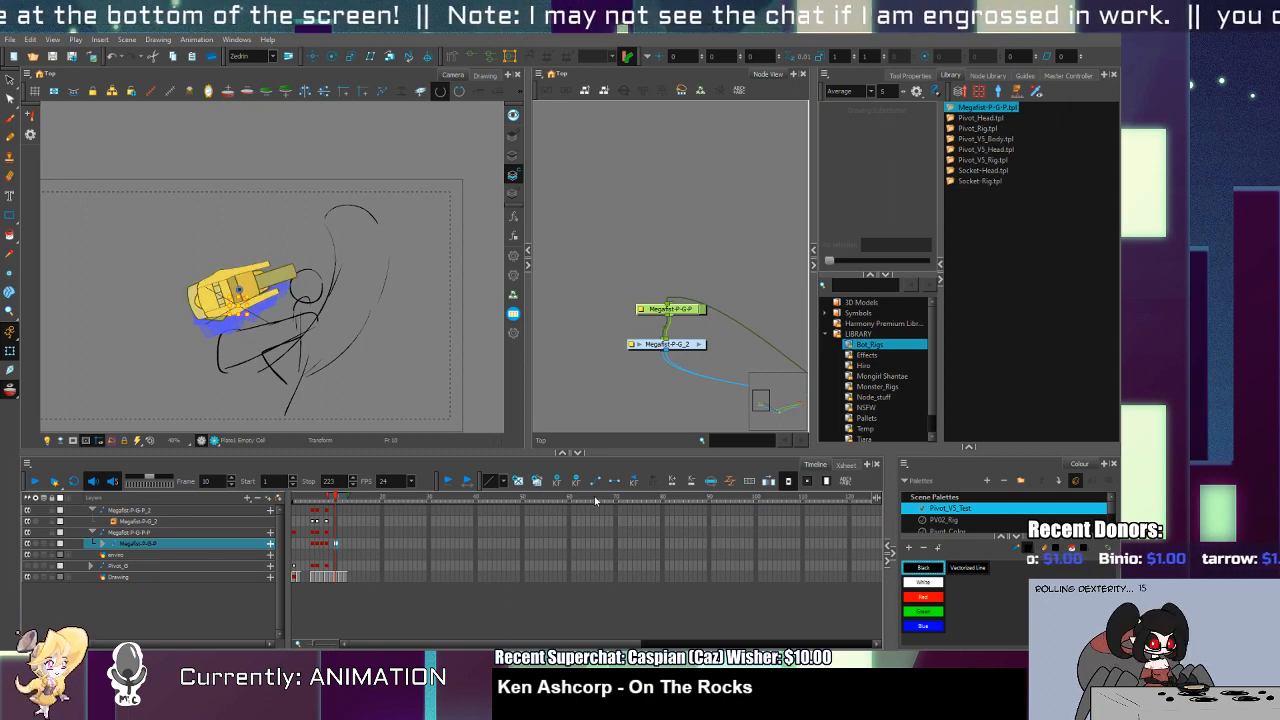
click(337, 532)
mouse_move(305, 252)
mouse_down()
mouse_move(240, 382)
mouse_move(291, 383)
mouse_up()
mouse_move(272, 264)
mouse_down()
mouse_move(318, 278)
mouse_move(360, 271)
mouse_up()
click(336, 512)
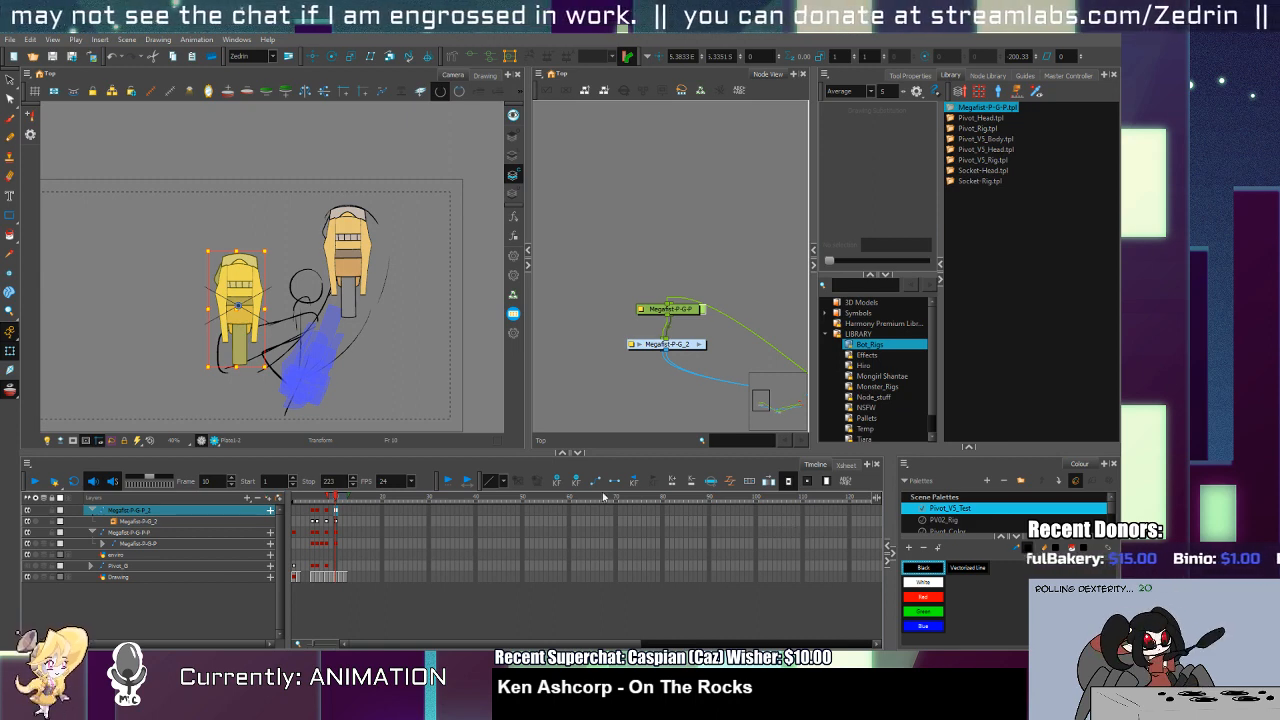
mouse_move(203, 245)
mouse_down()
mouse_move(295, 262)
mouse_move(271, 241)
mouse_up()
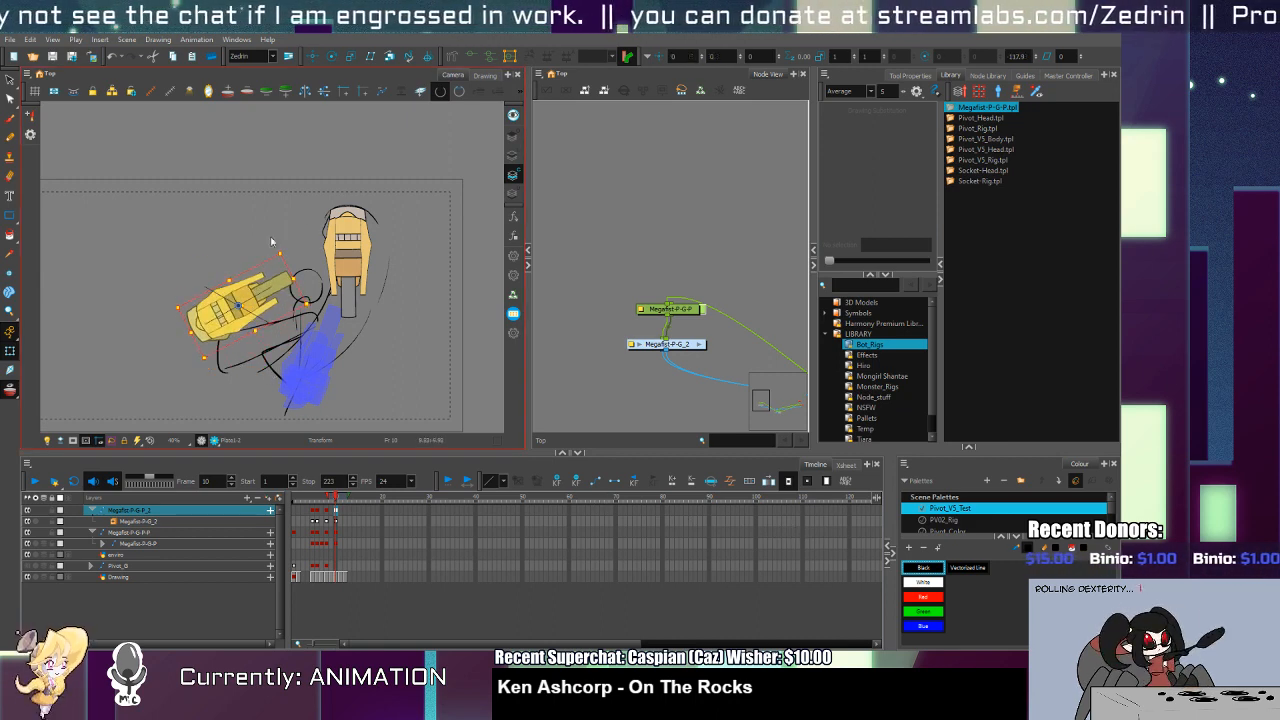
drag(261, 301, 291, 351)
key(ctrl+z)
key(ctrl+z)
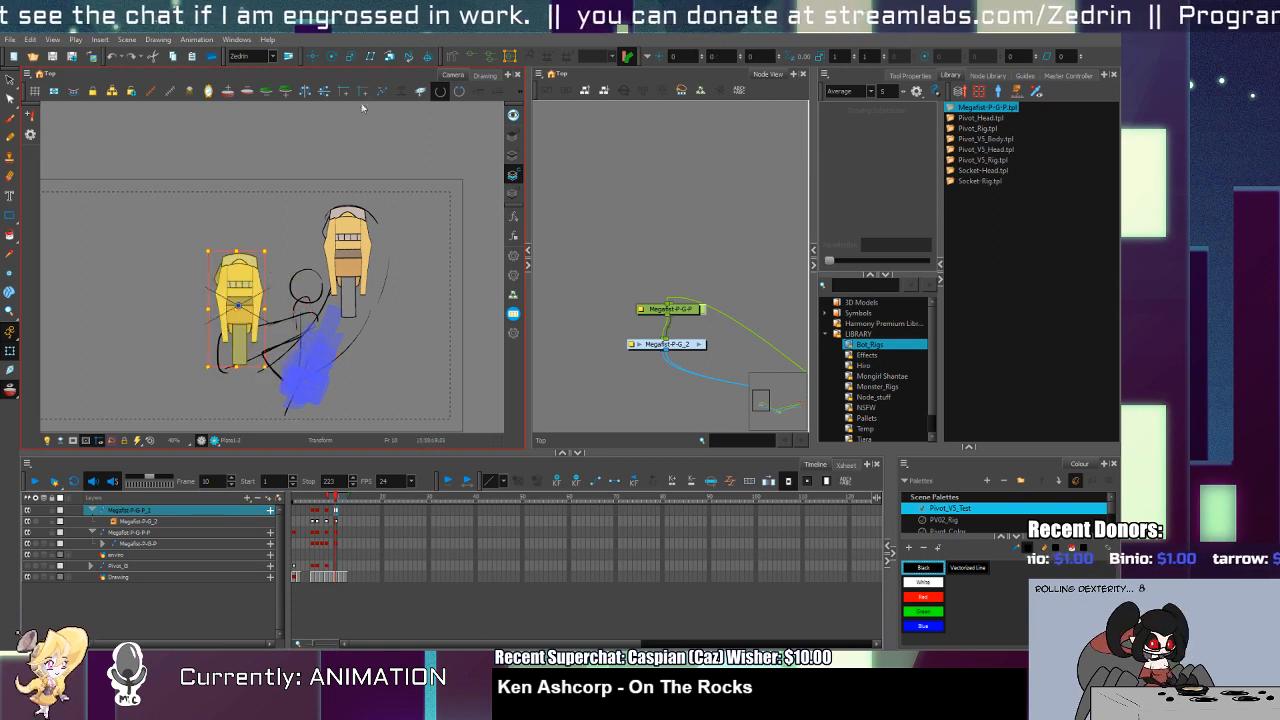
Step: Flip the first gauntlet horizontally on frame 10, then rotate and place it over the lower rough arm
mouse_move(276, 368)
mouse_down()
mouse_move(308, 272)
mouse_move(294, 226)
mouse_up()
drag(266, 298, 284, 346)
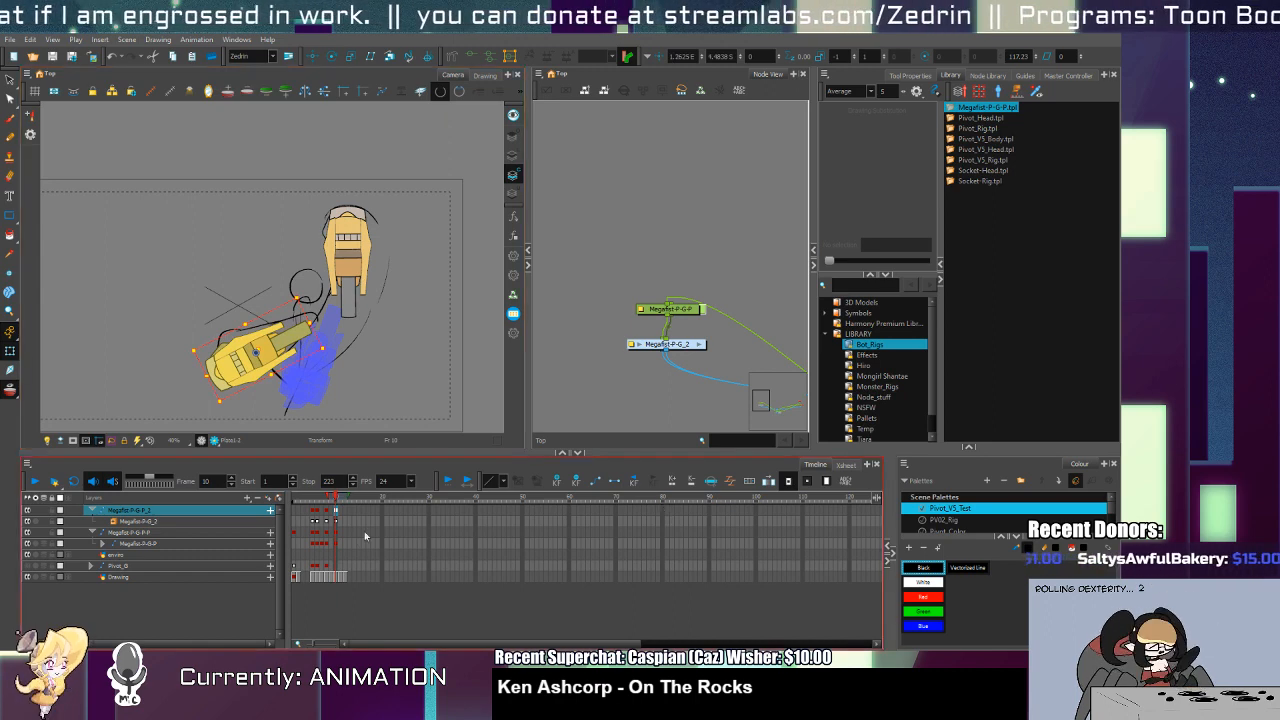
Step: Switch the second gauntlet's drawing on frame 10 to a turned three-quarter view
click(335, 544)
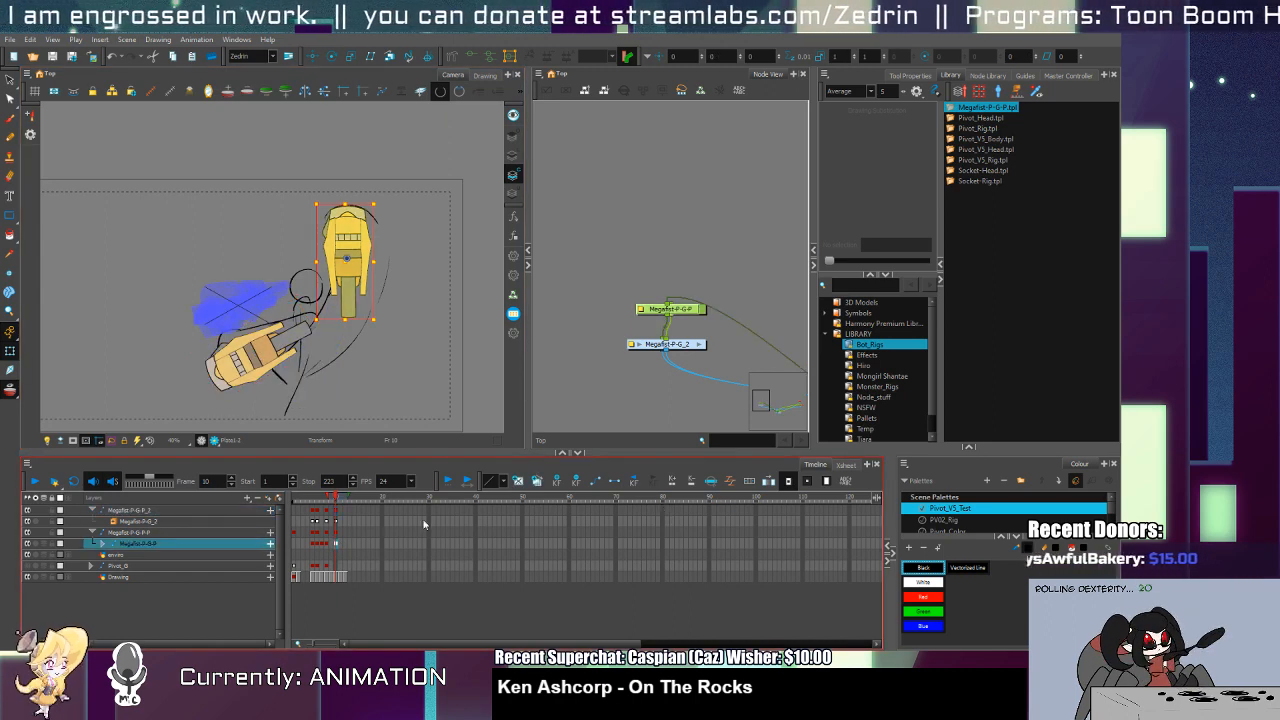
key(])
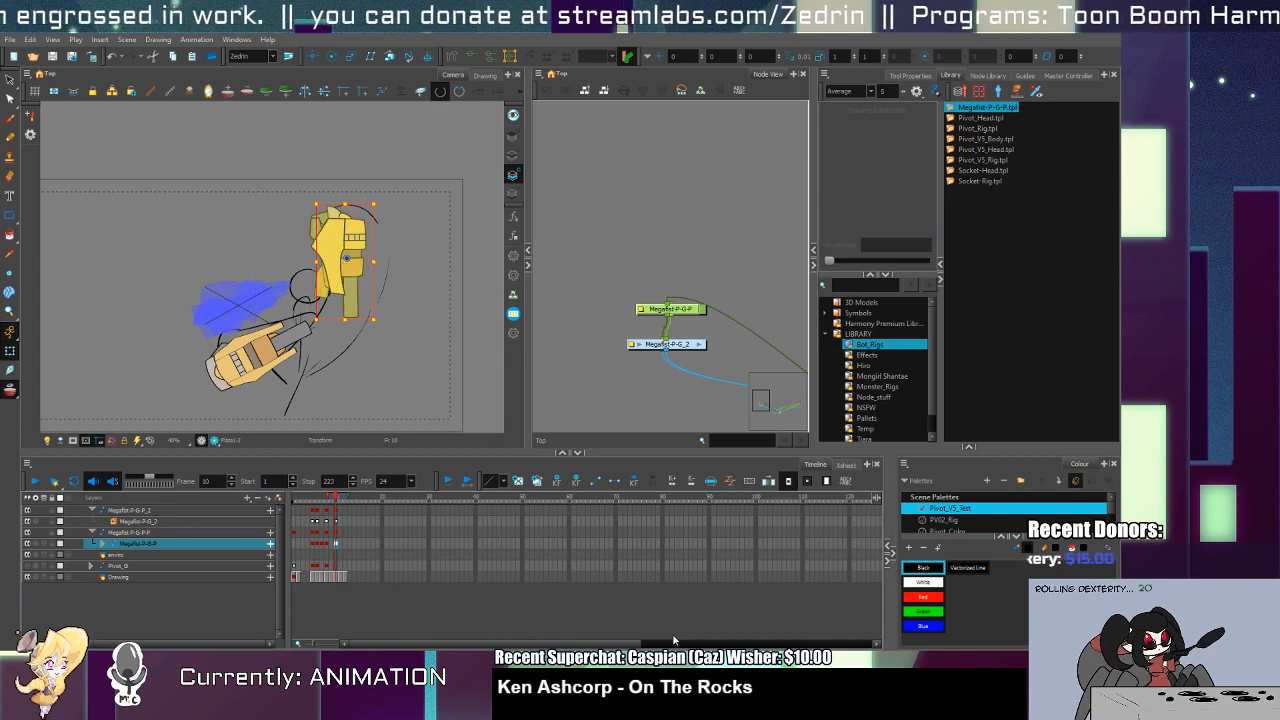
Step: Extend the frame 5 pose on all layers so the following pose starts on frame 9
drag(337, 498, 310, 600)
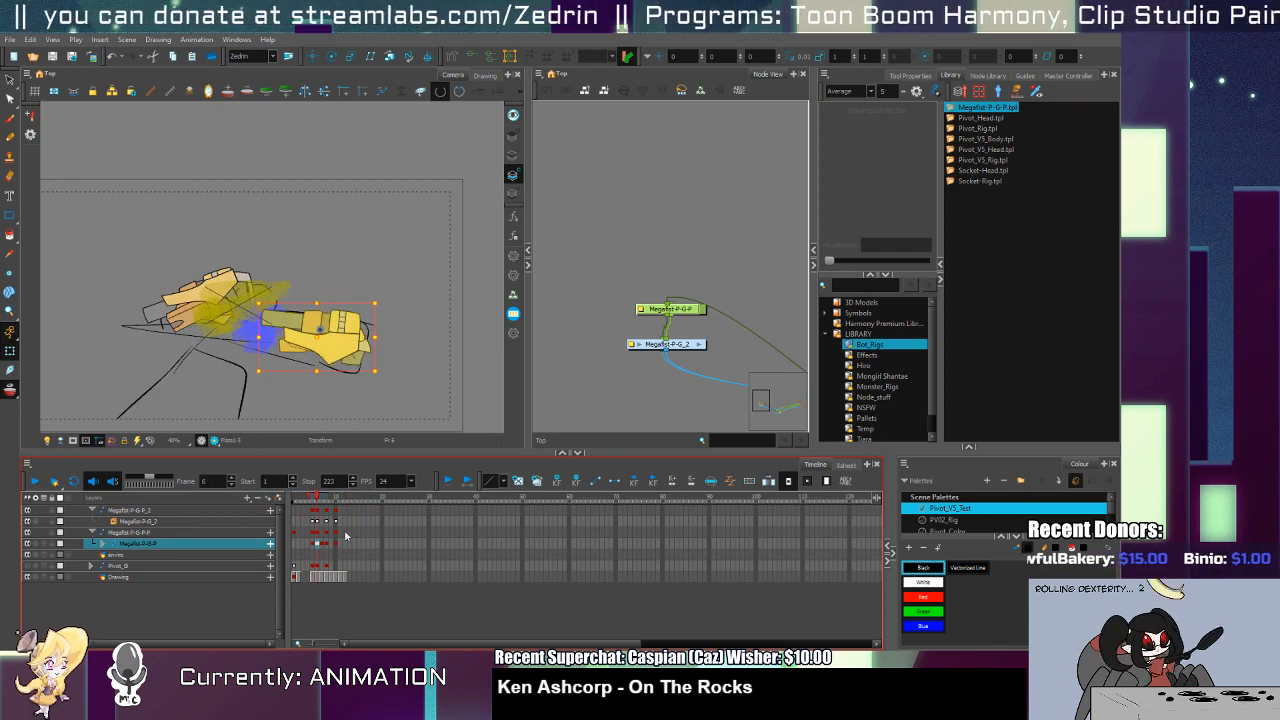
click(313, 536)
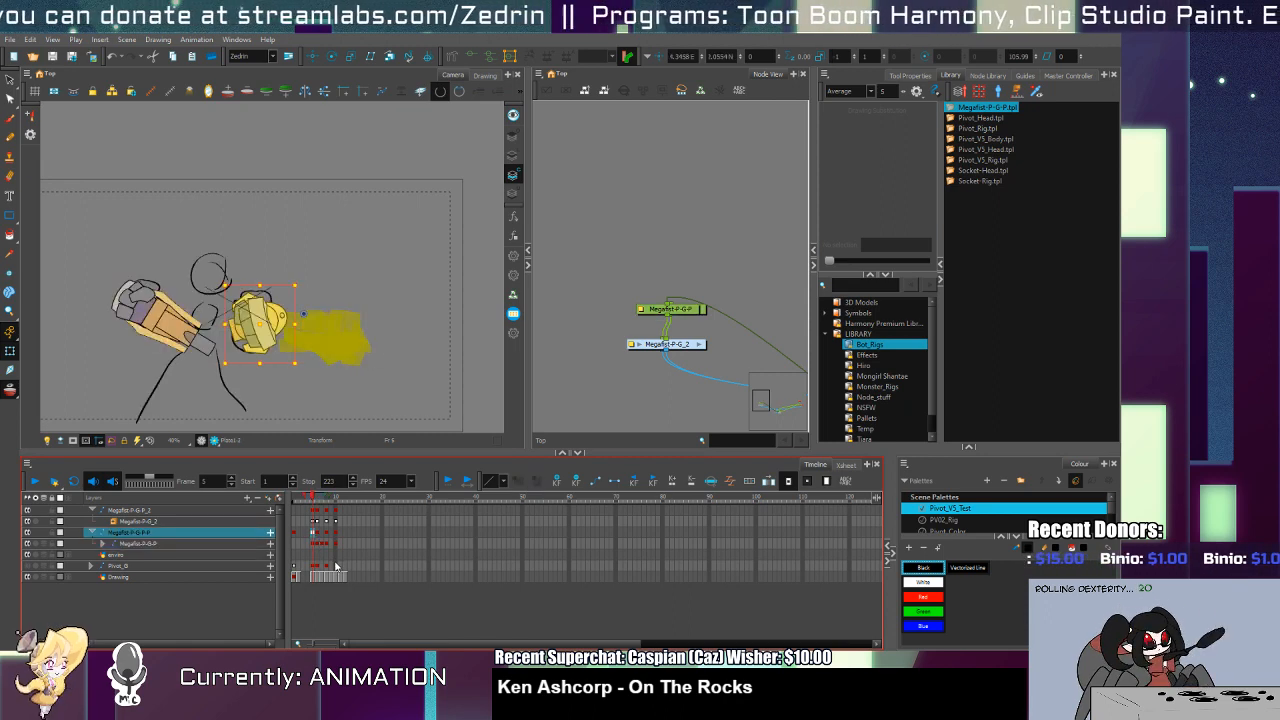
key(ctrl+a)
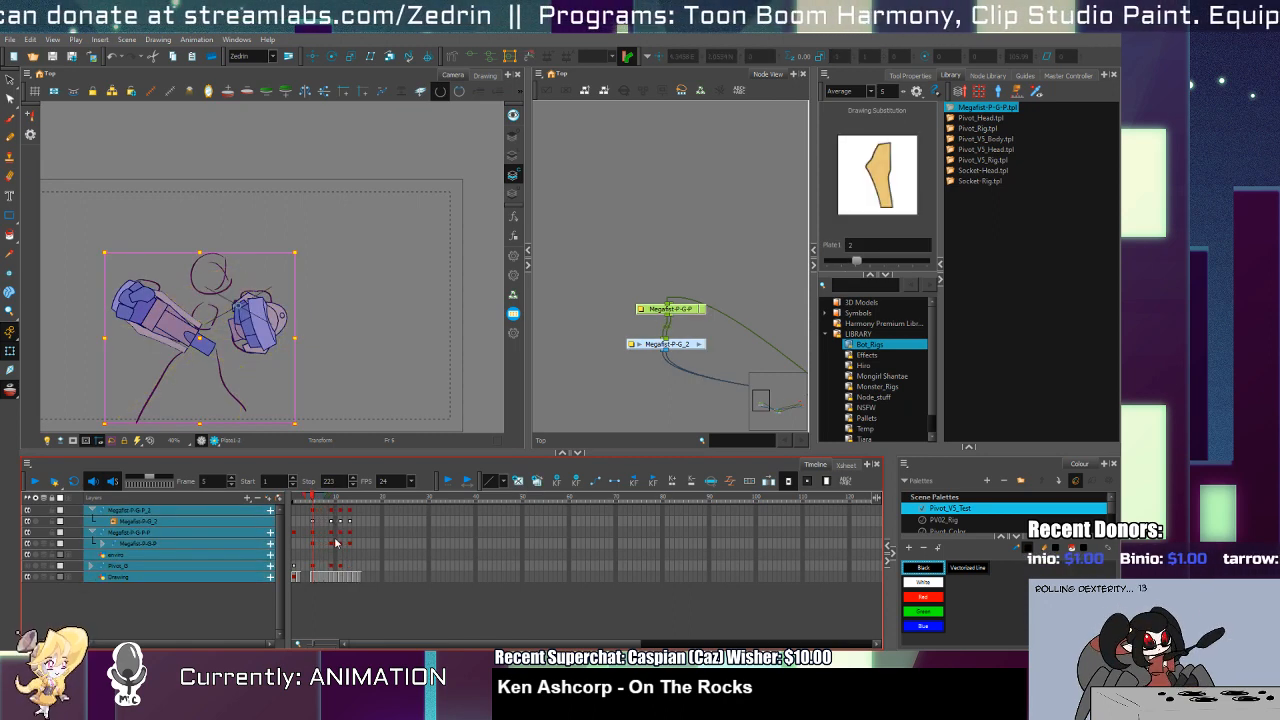
click(334, 546)
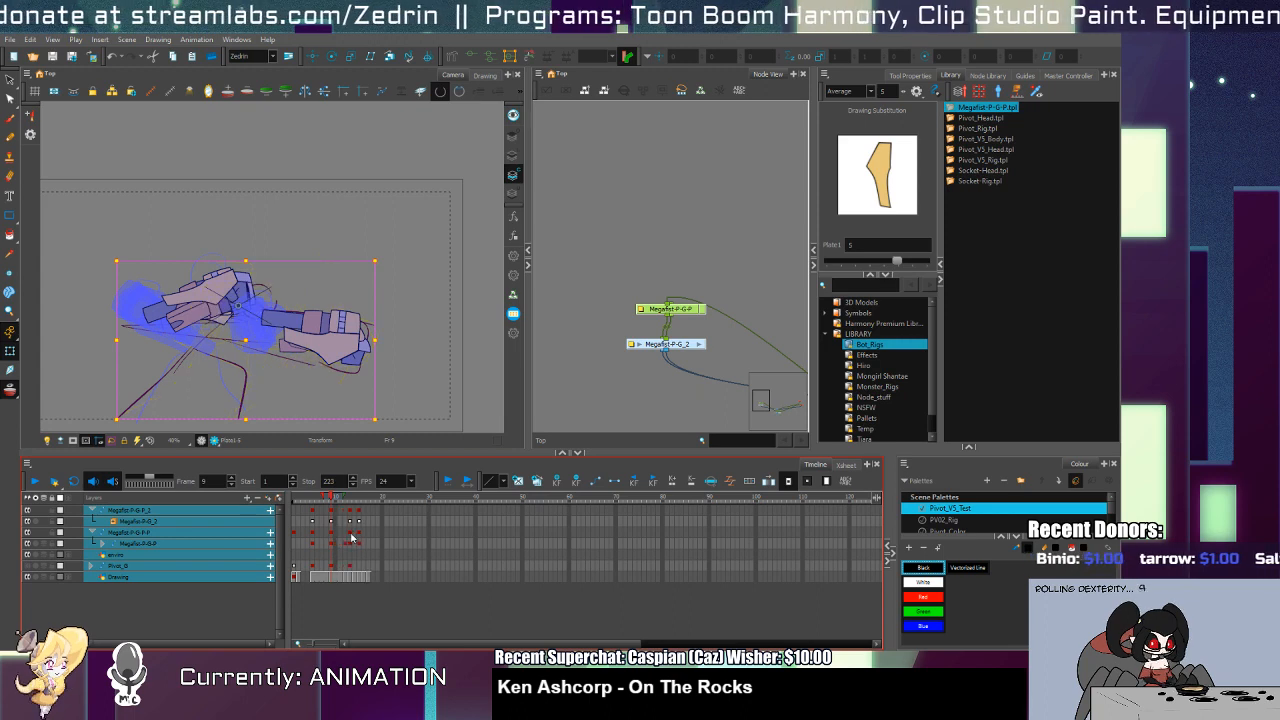
Step: Extend the frame 9 pose on all layers so the following pose starts on frame 15
click(353, 545)
click(355, 545)
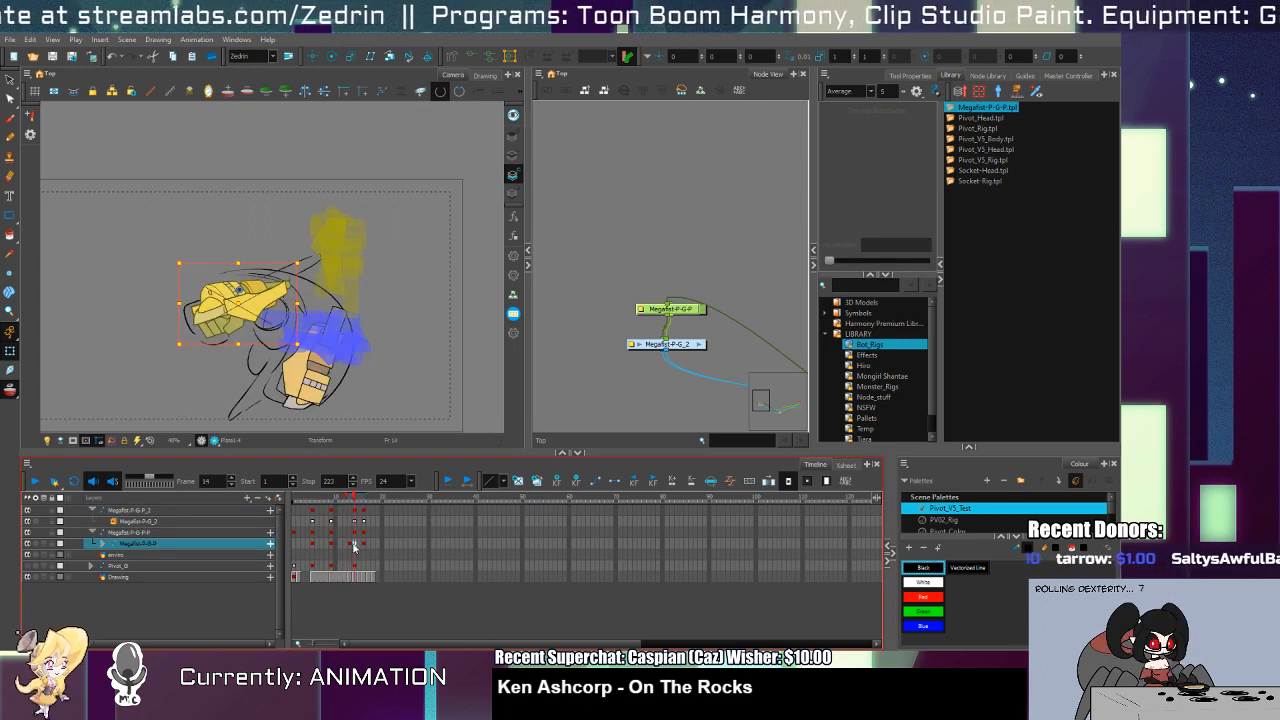
click(349, 545)
key(ctrl+a)
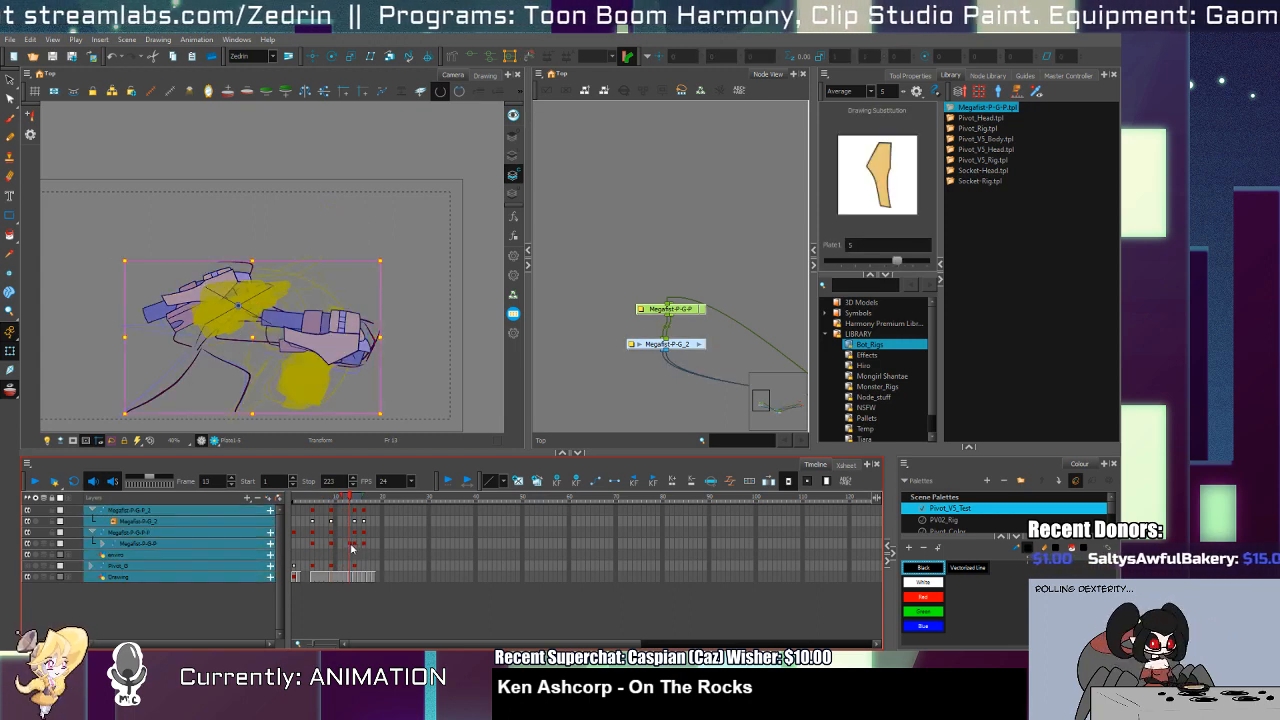
key(.)
key(.)
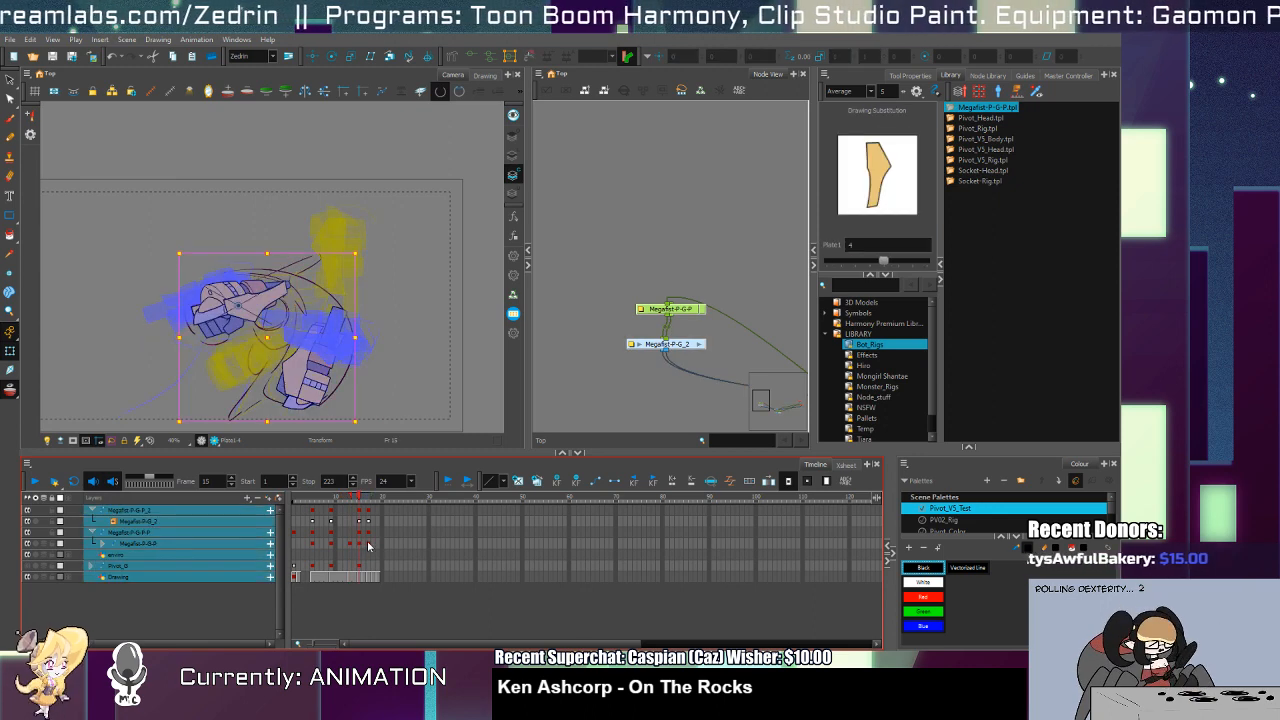
Step: Extend the frame 15 pose on all layers so the last gauntlet pose starts on frame 20
key(.)
key(.)
key(.)
key(.)
key(.)
click(383, 545)
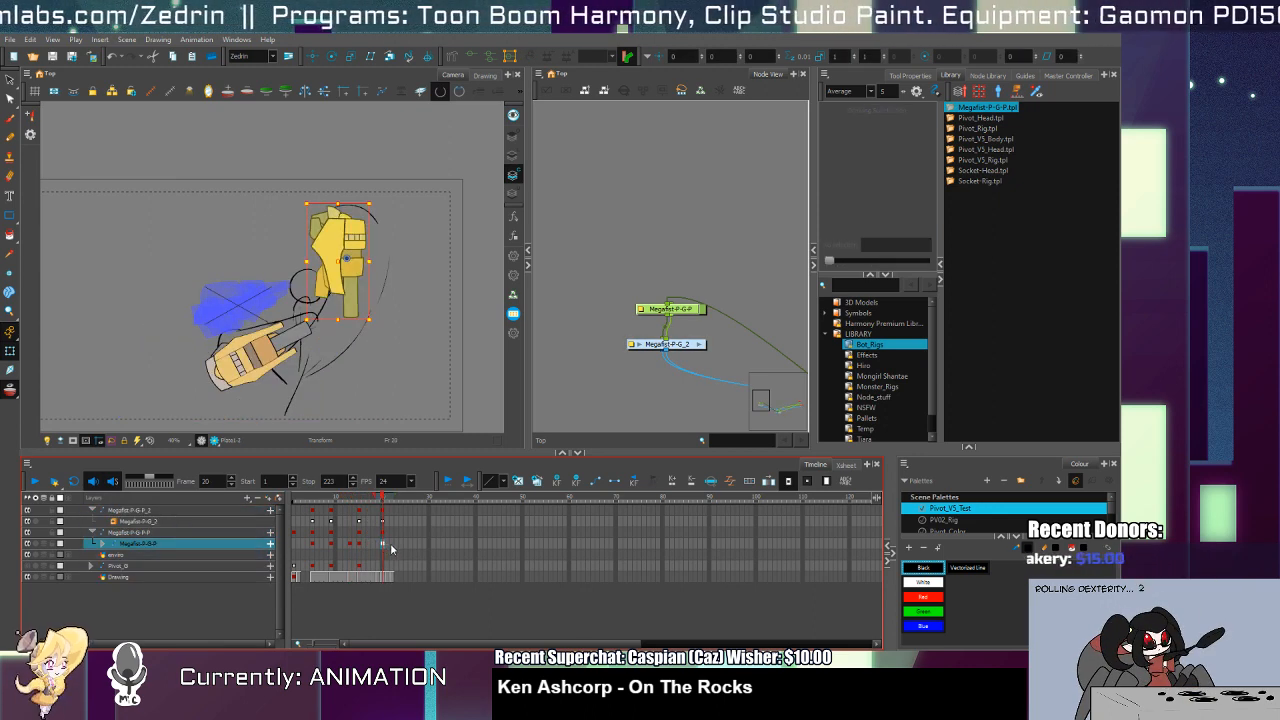
Step: Extend both gauntlets' frame 20 drawings to frame 22
key(.)
key(.)
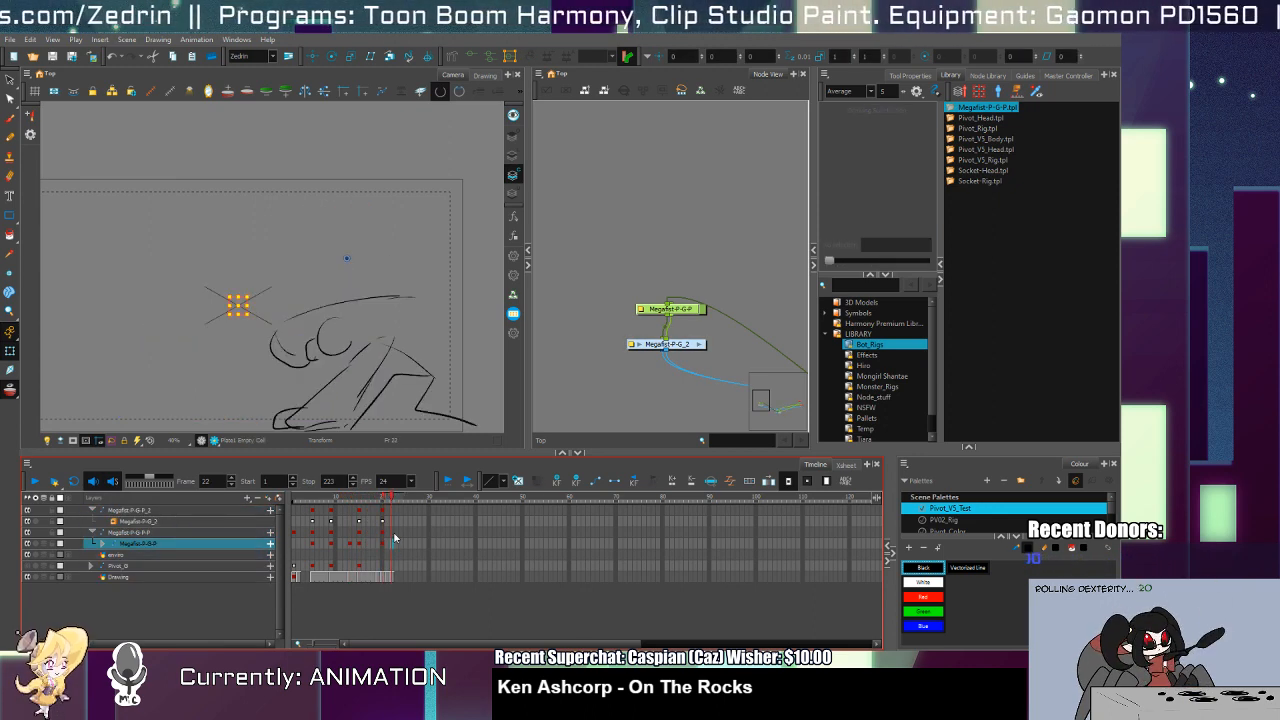
drag(394, 541, 394, 511)
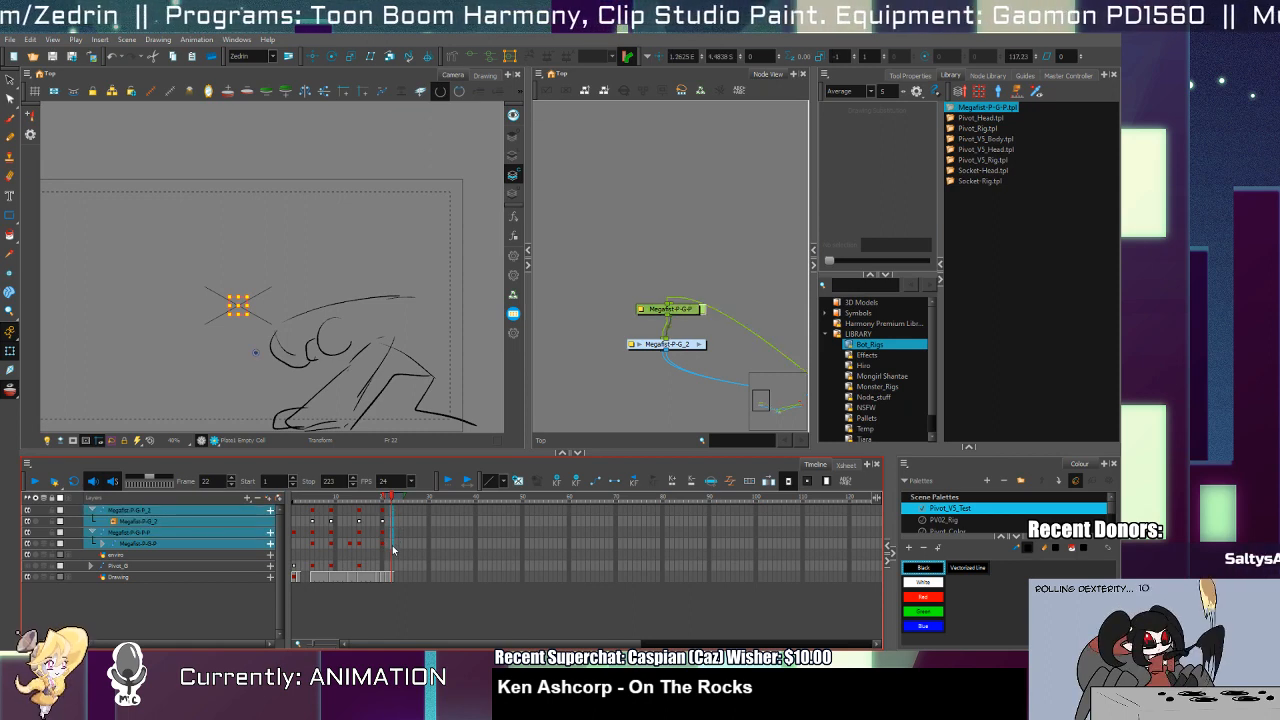
click(392, 544)
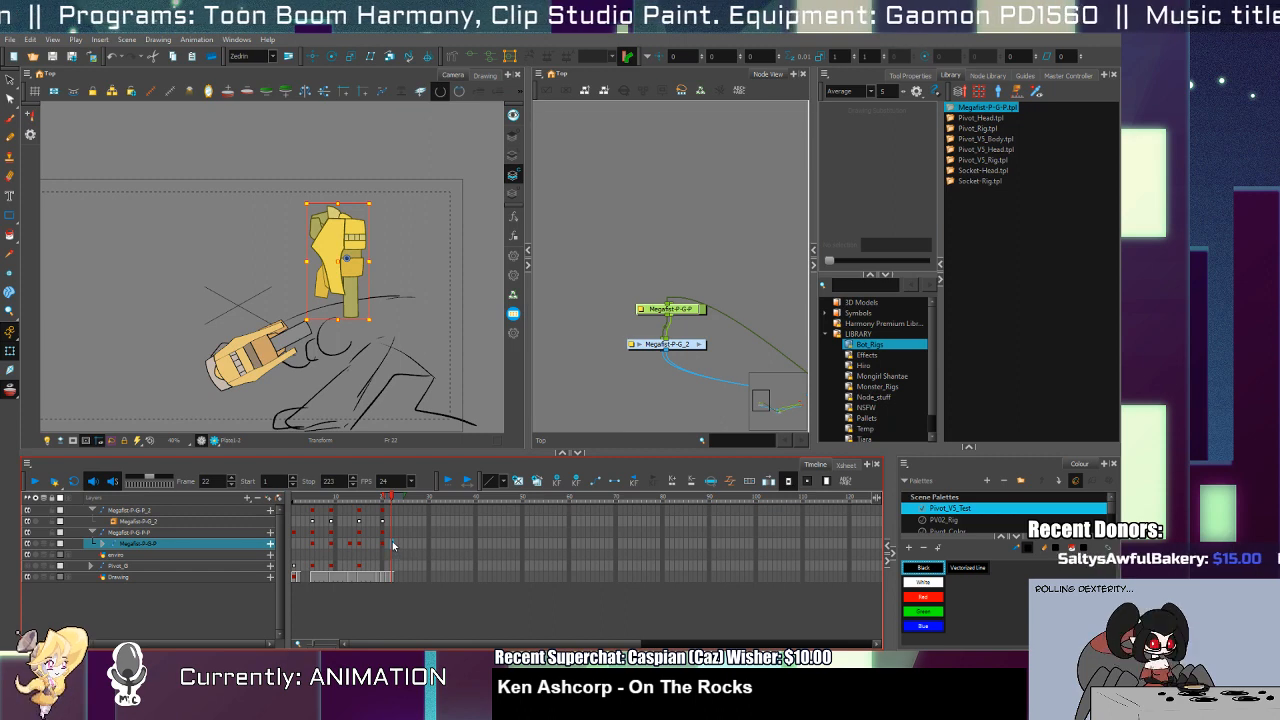
Step: Rotate the first gauntlet on frame 22 and place it over the crouching rough figure's upper arm
click(393, 534)
drag(381, 324, 374, 243)
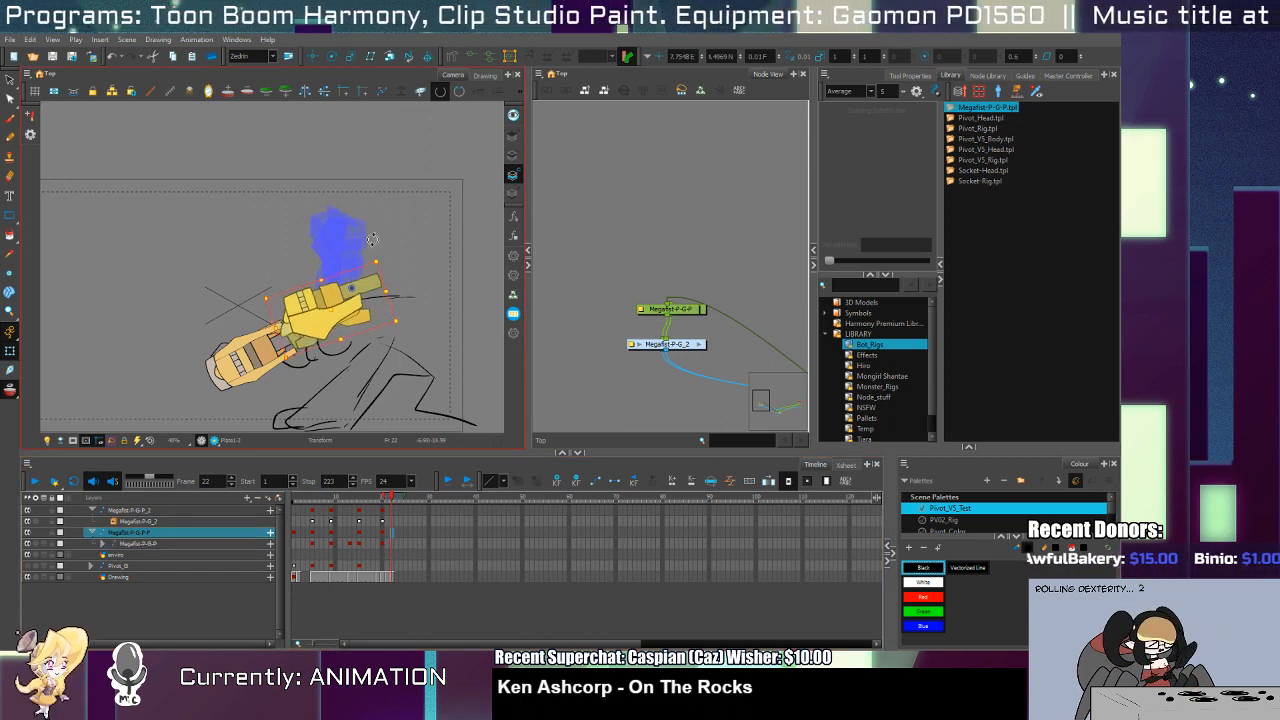
drag(337, 312, 322, 335)
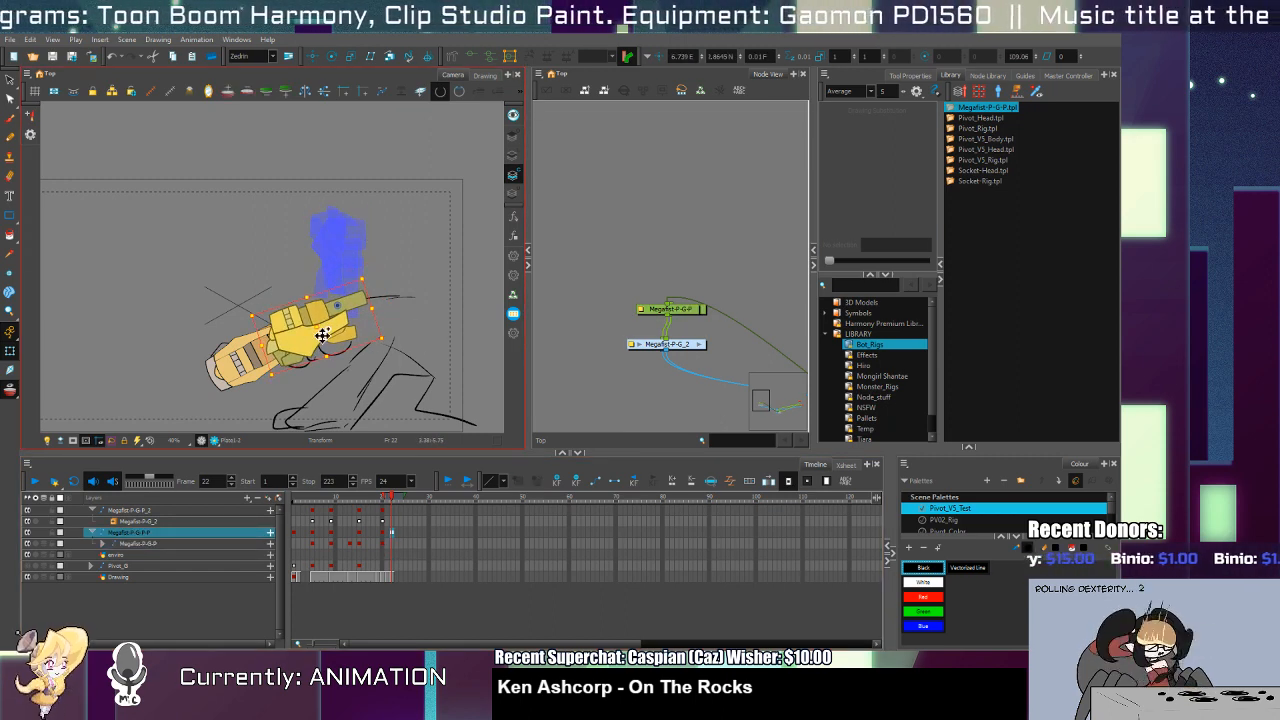
Step: Switch the second gauntlet to the three-quarter view on frame 22, then rotate and place it over the lower part of the crouching rough
click(392, 511)
drag(262, 377, 350, 406)
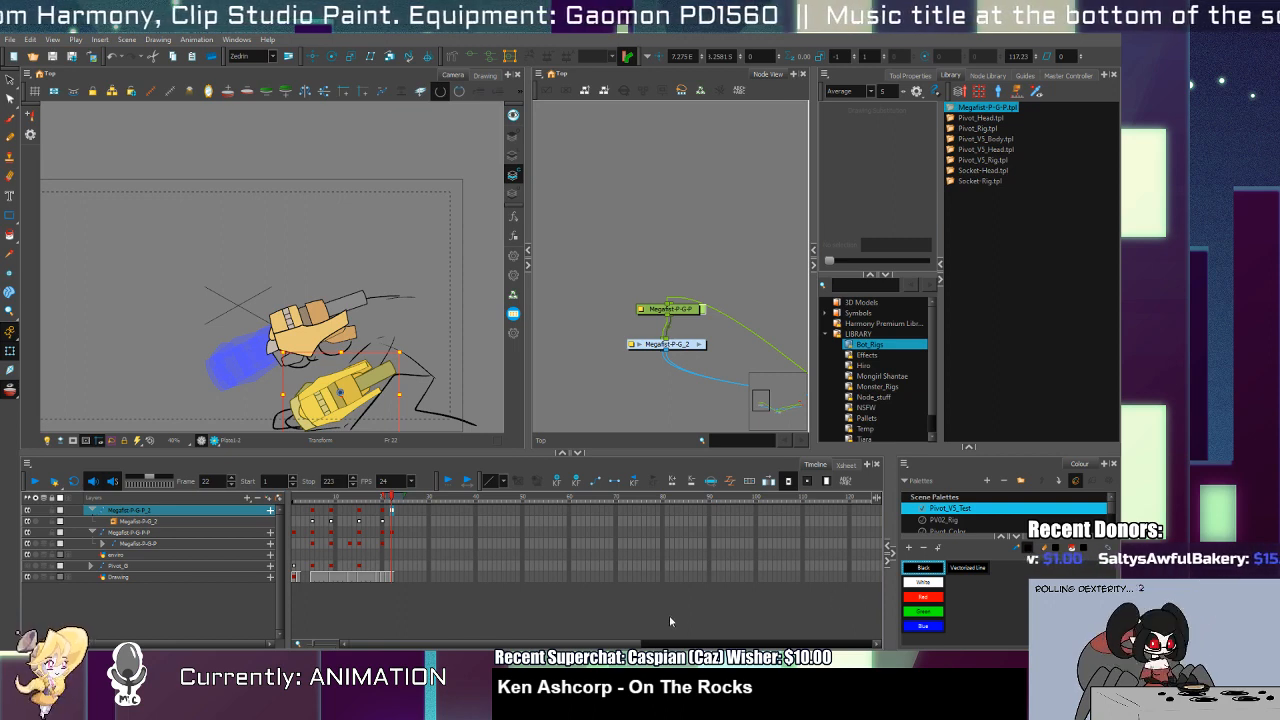
key(ctrl+z)
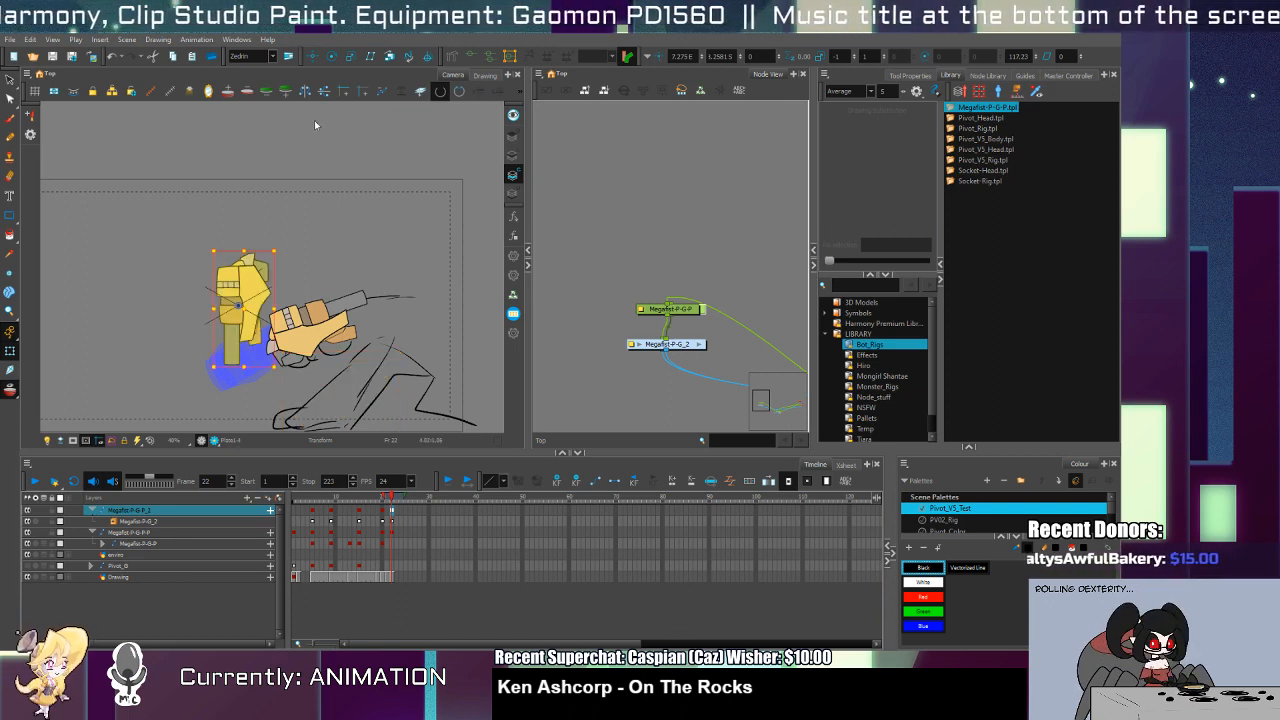
drag(311, 283, 303, 266)
drag(270, 370, 264, 261)
mouse_move(263, 302)
mouse_down()
mouse_move(387, 386)
mouse_move(393, 373)
mouse_up()
Step: Try alternative hand drawings on the second gauntlet at frame 22, returning to drawing 4
click(375, 430)
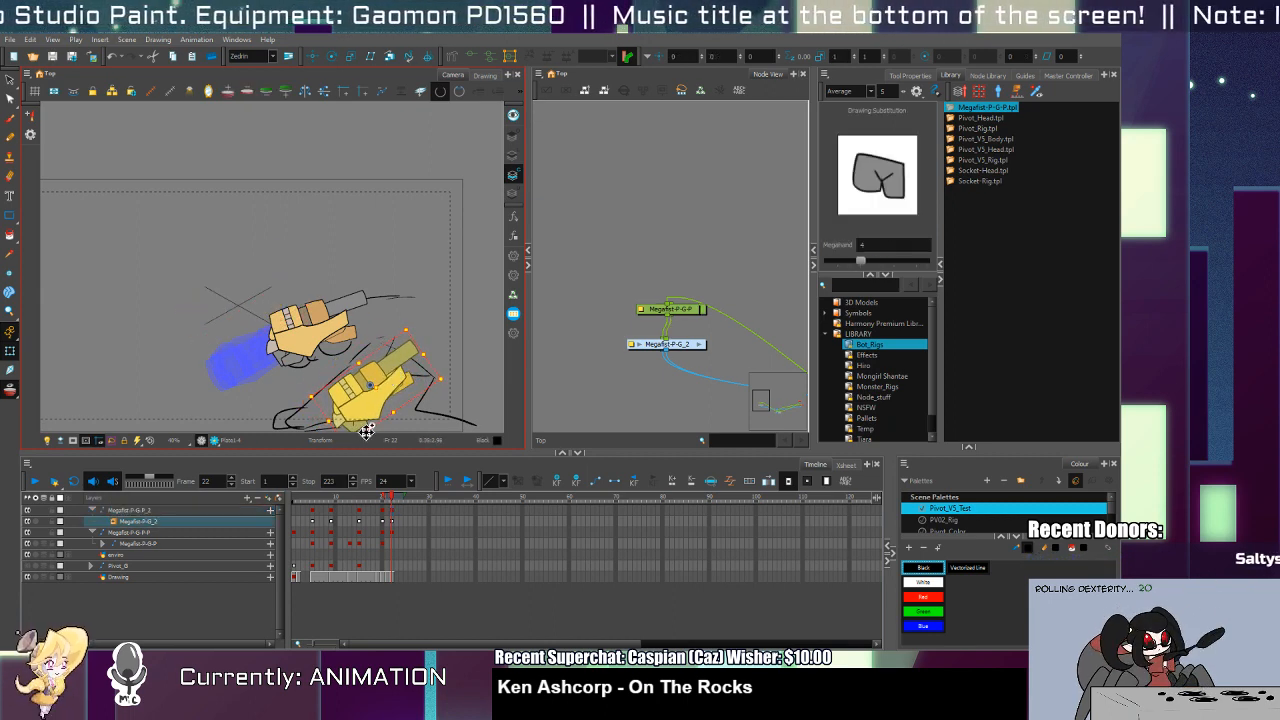
key(bracketright)
key(bracketright)
key(bracketright)
key(bracketleft)
key(bracketleft)
key(bracketleft)
key(bracketleft)
key(bracketleft)
key(bracketleft)
key(bracketleft)
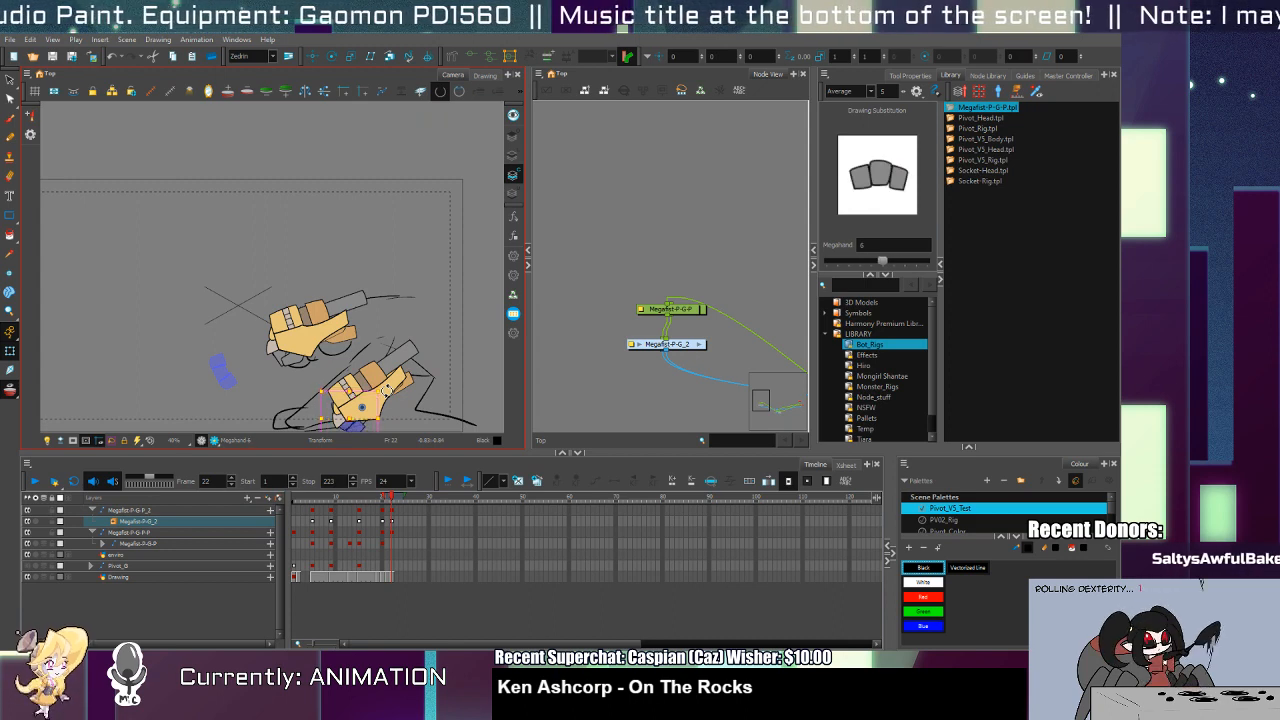
key(bracketright)
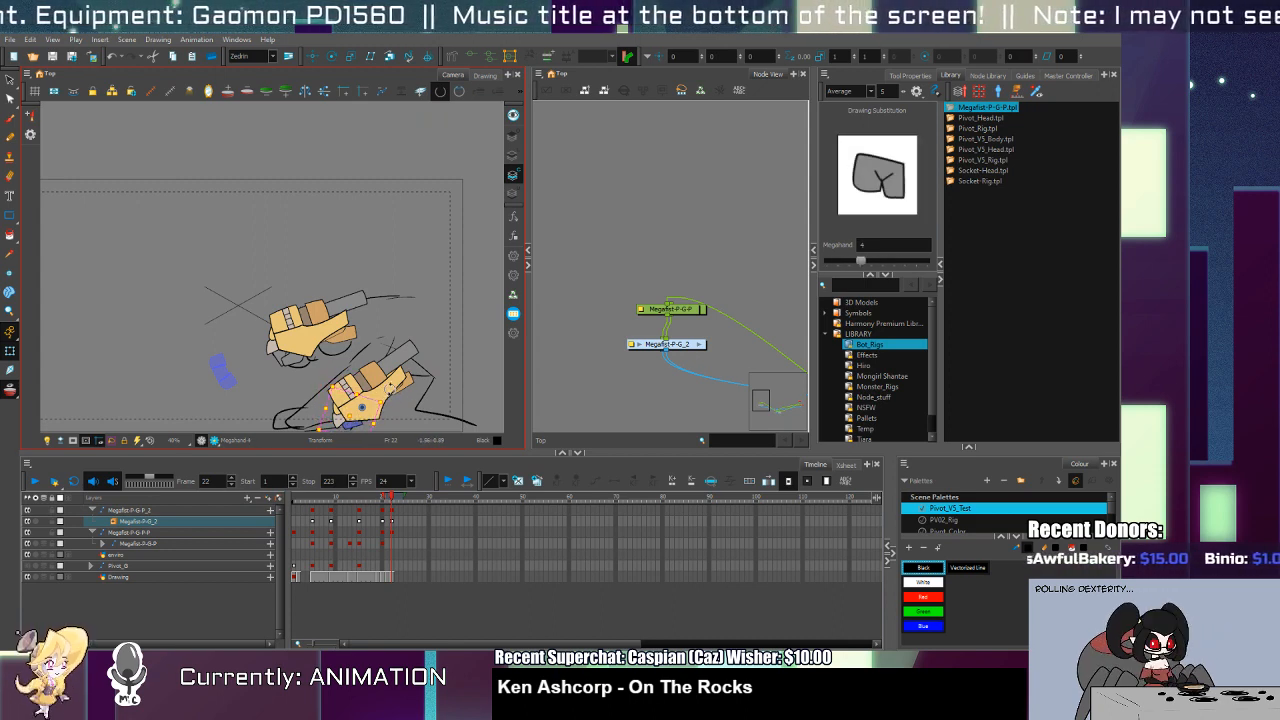
Step: Select the grey strut at the rear end of the second gauntlet on frame 22
click(398, 358)
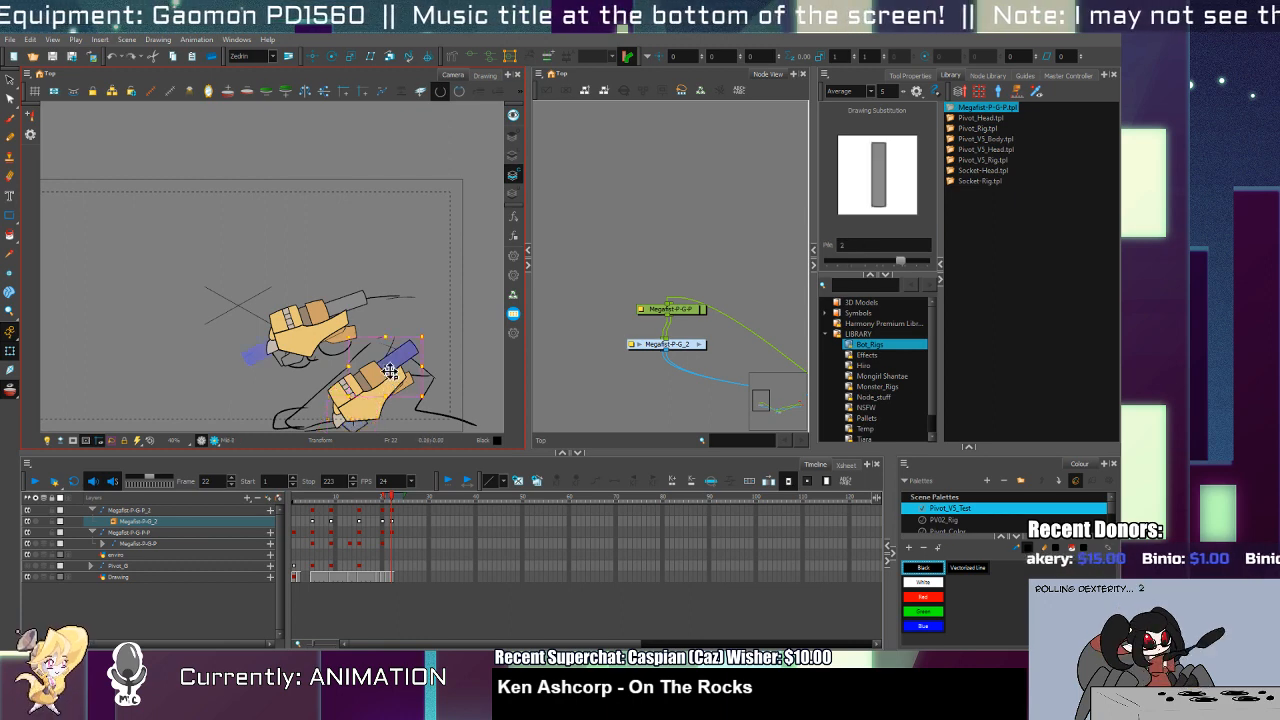
Step: Select the hand piece of the lower fist at frame 22 and switch it to an empty drawing
click(180, 510)
drag(394, 376, 394, 358)
scroll(364, 400, up, 4)
click(358, 385)
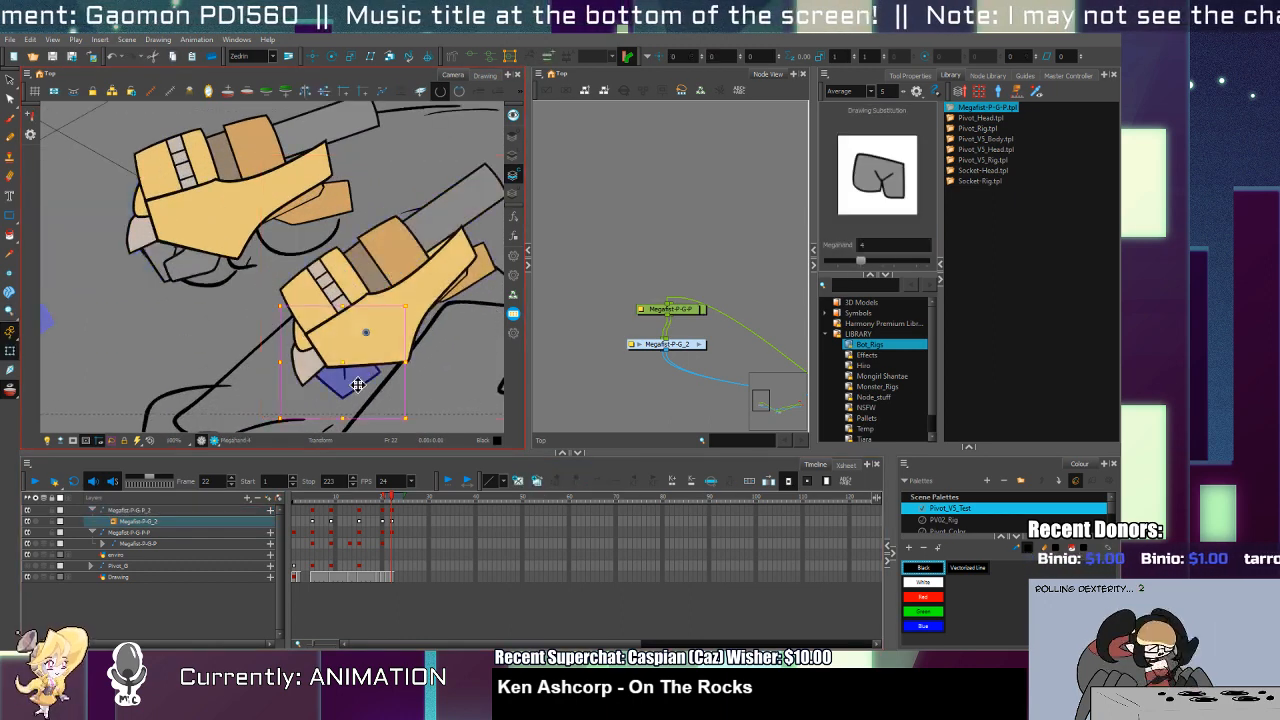
key(alt+s)
click(519, 483)
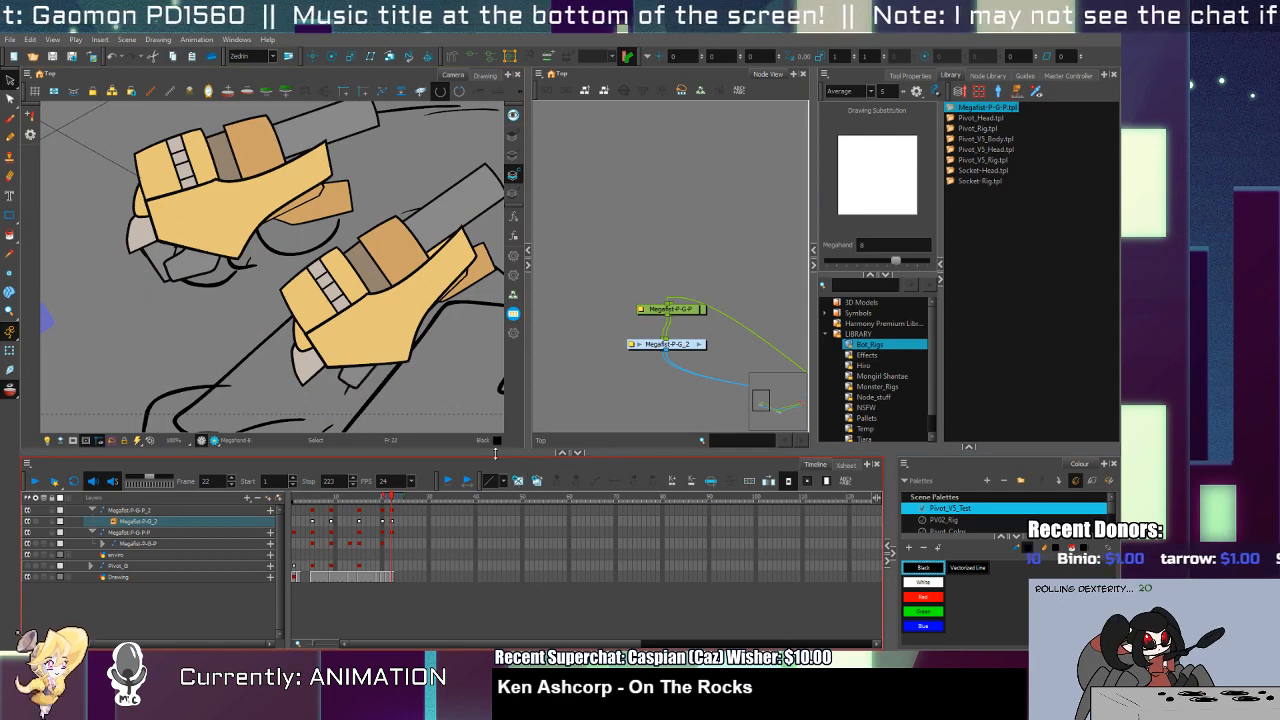
Step: Draw a new double-contoured hand shape beneath the lower fist with the Pencil in the Outline colour and clean up its lines
key(alt+slash)
mouse_move(316, 348)
mouse_down()
mouse_move(254, 376)
mouse_move(289, 404)
mouse_move(350, 392)
mouse_move(358, 368)
mouse_move(325, 348)
mouse_up()
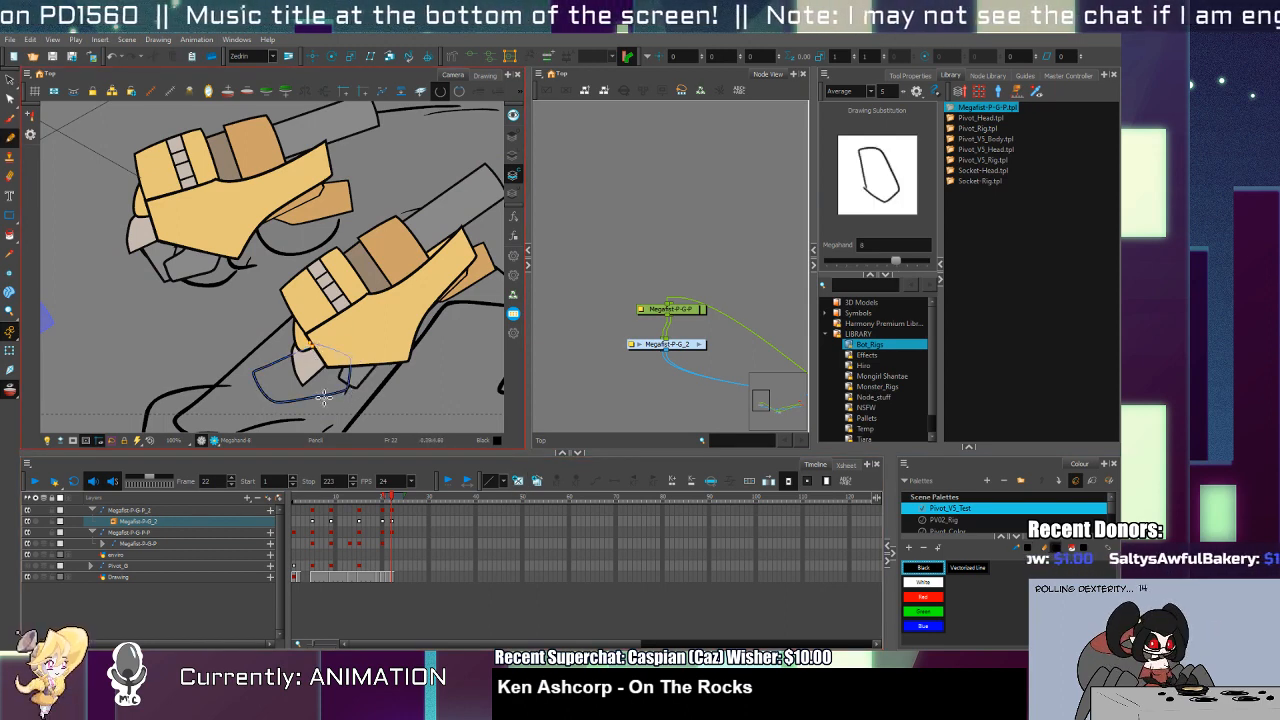
key(ctrl+z)
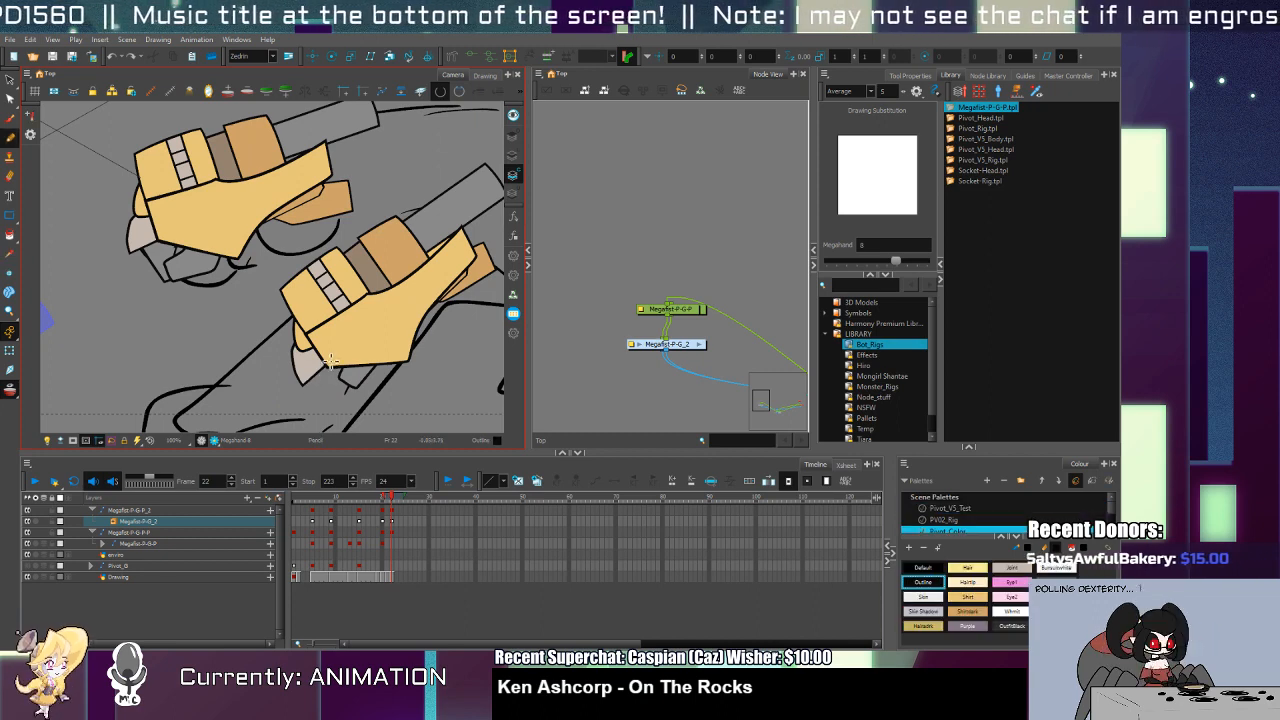
mouse_move(331, 360)
mouse_down()
mouse_move(264, 374)
mouse_move(284, 406)
mouse_move(355, 392)
mouse_move(323, 347)
mouse_move(255, 395)
mouse_move(311, 348)
mouse_up()
key(alt+t)
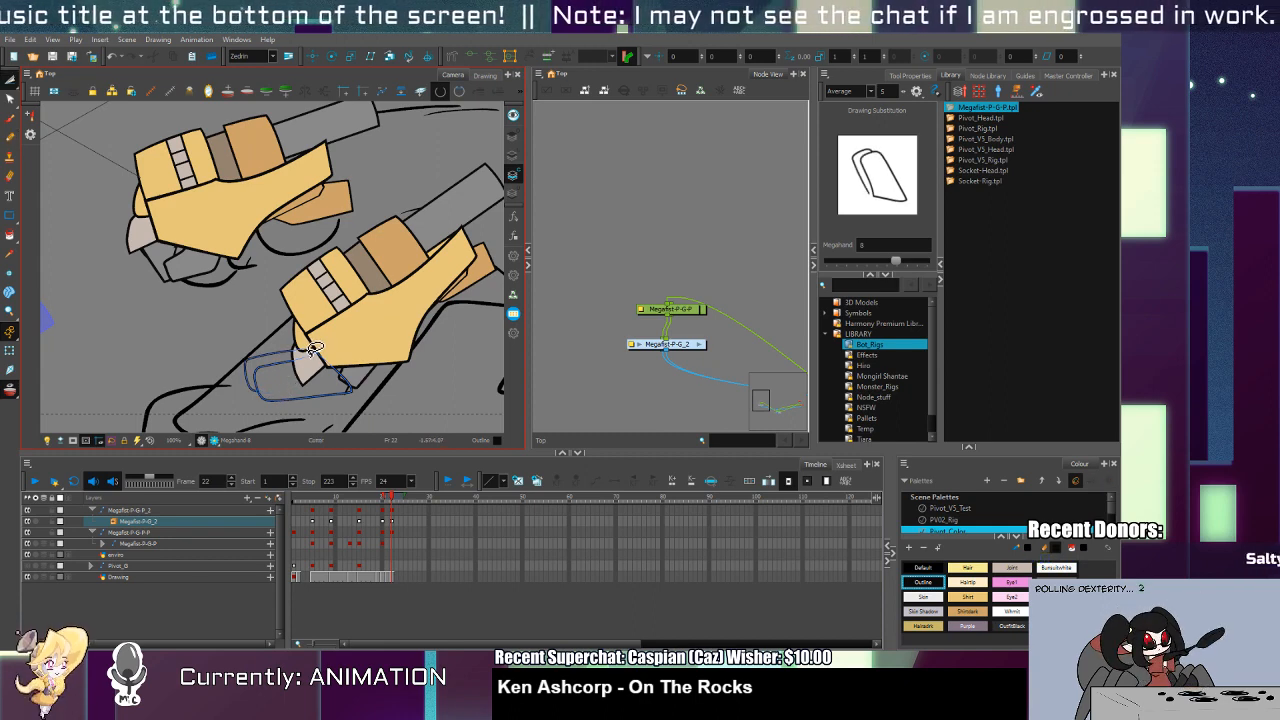
key(alt+q)
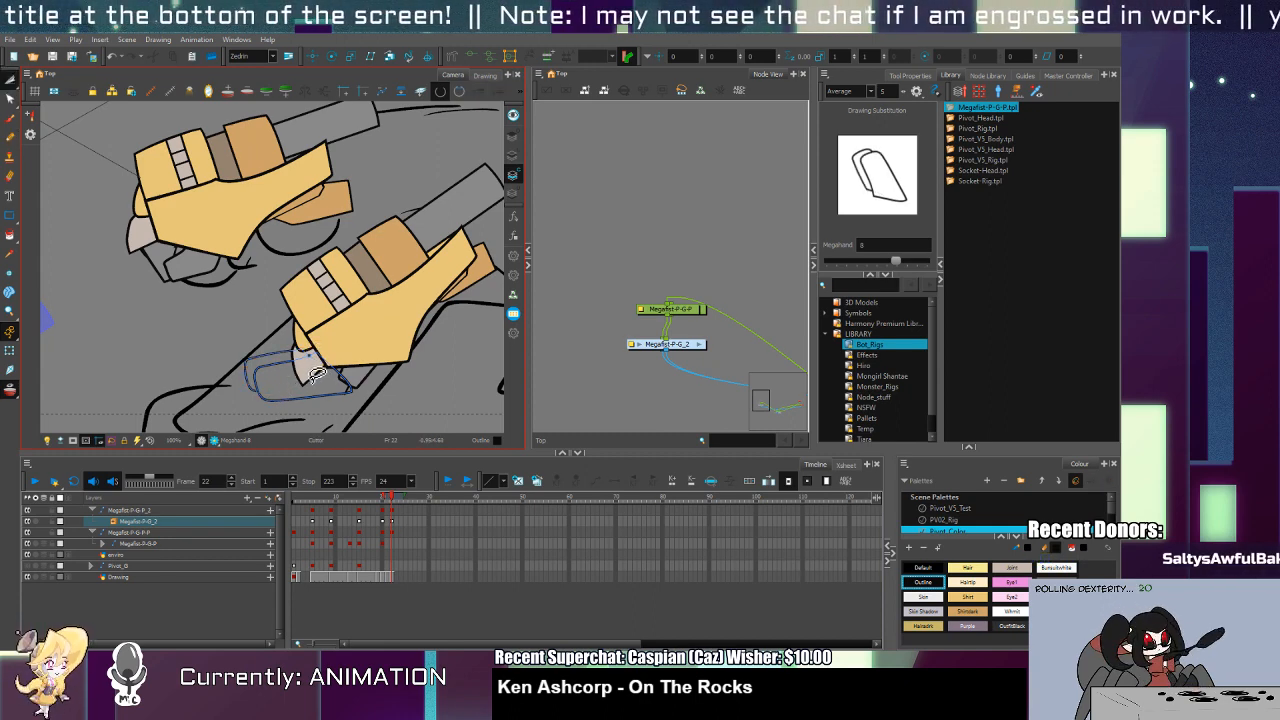
key(alt+/)
Step: Rotate the lower fist's thumb piece and shift it slightly away from the palm
key(shift+t)
click(368, 380)
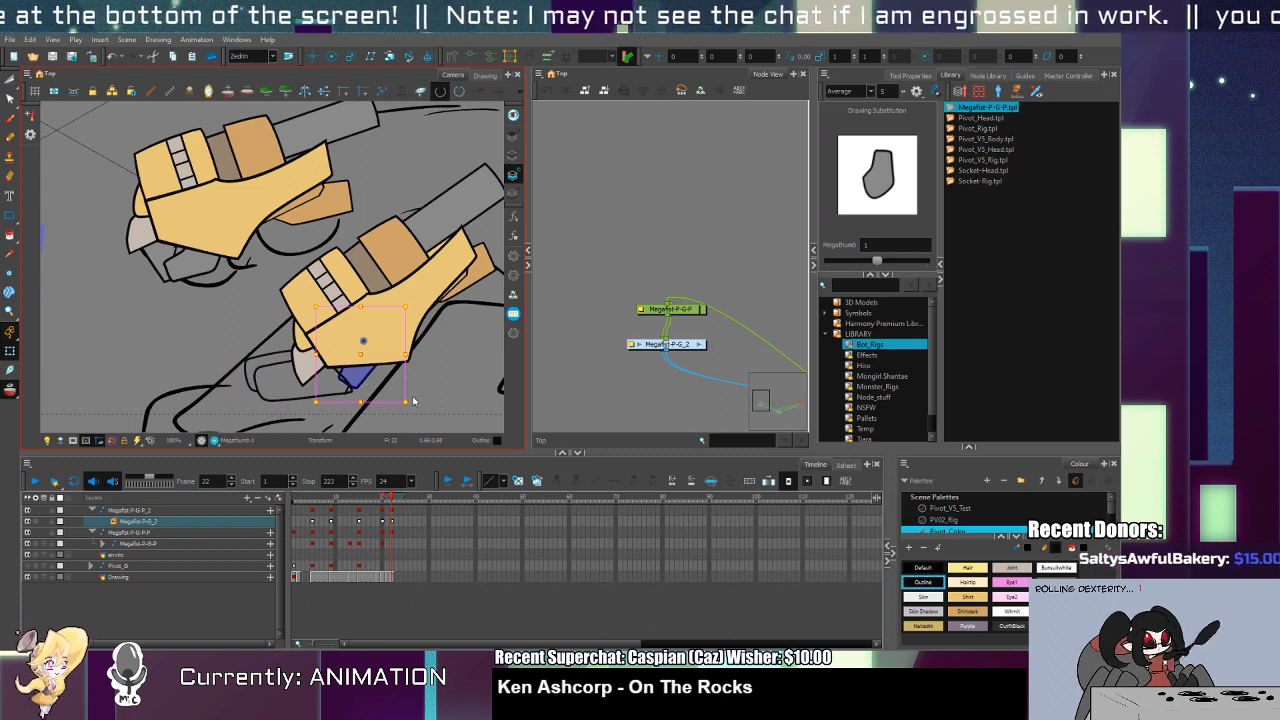
drag(412, 400, 440, 354)
drag(393, 380, 399, 391)
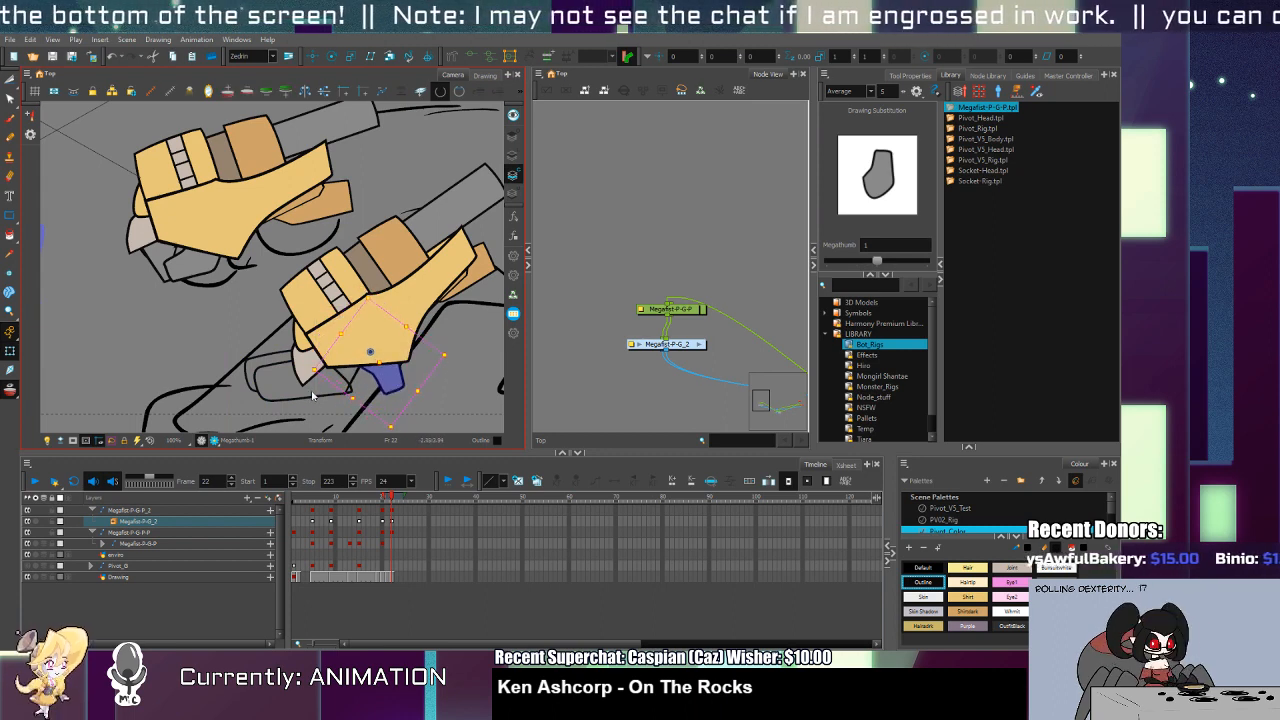
Step: Rotate the lower fist's cover piece so it lies over the newly drawn hand
click(312, 401)
click(307, 380)
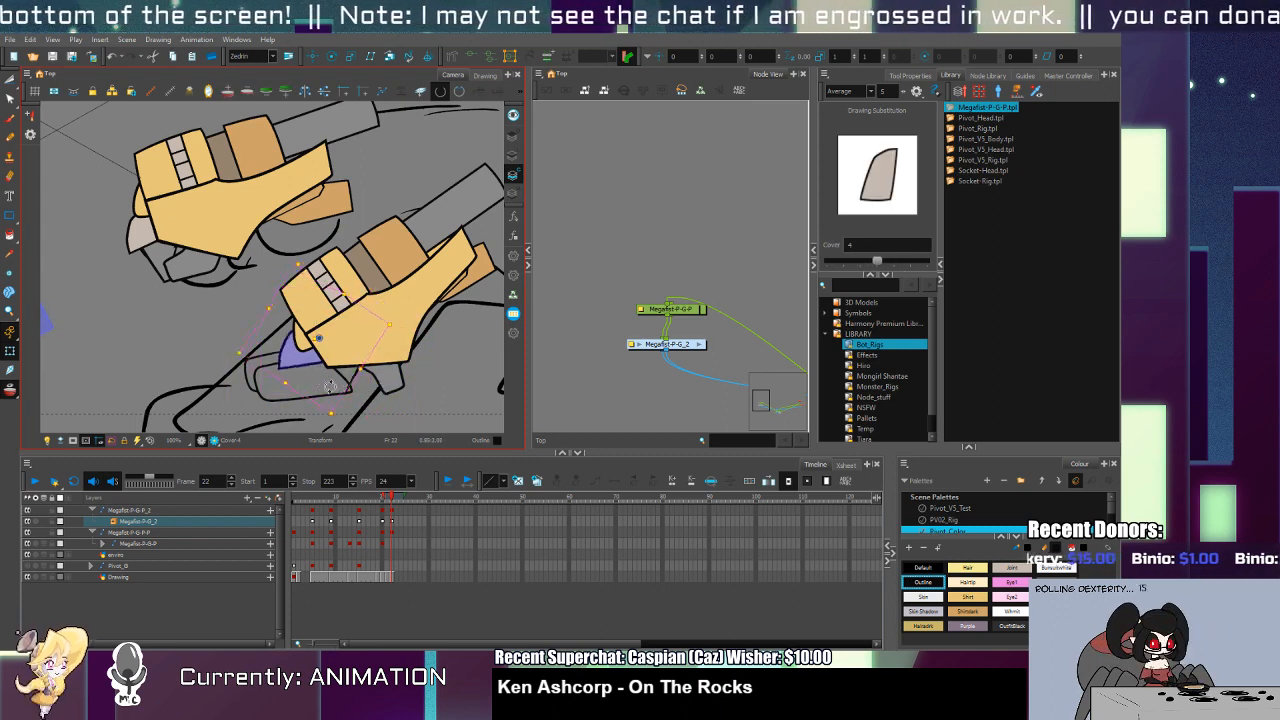
click(365, 362)
Step: Sample the grey of the thumb and fill both areas of the new hand drawing with it
key(alt+s)
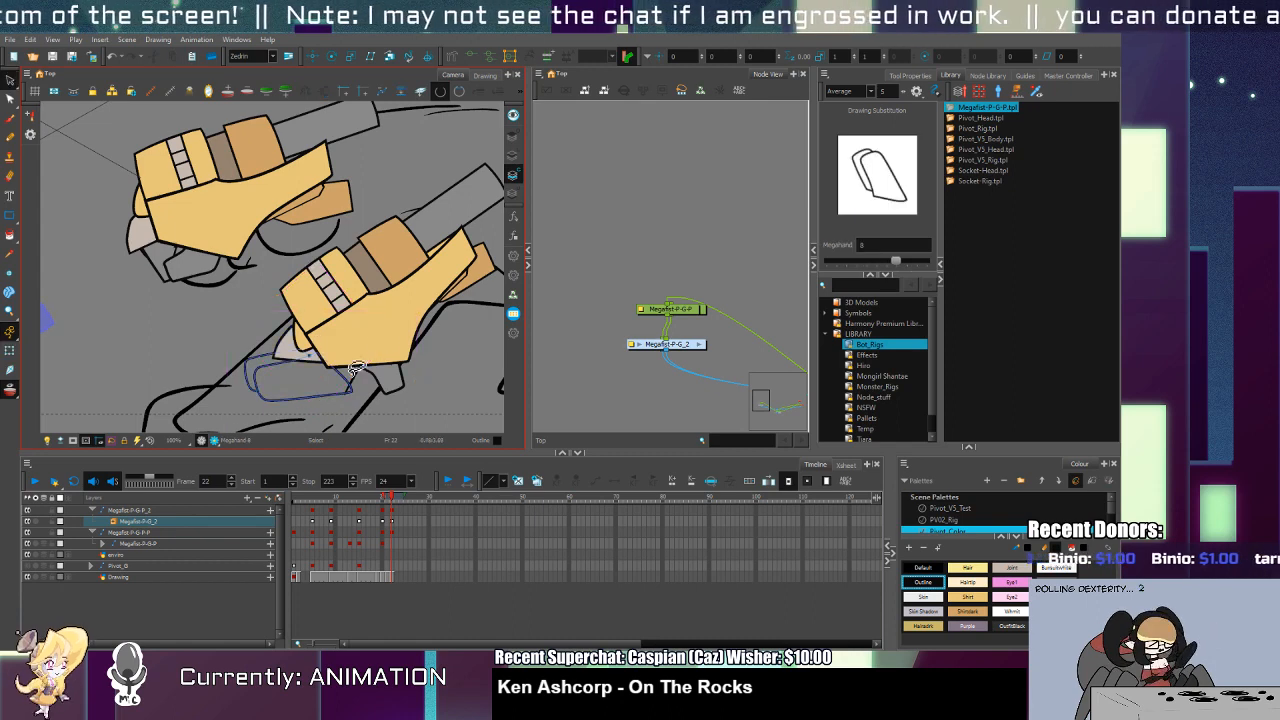
scroll(350, 337, down, 3)
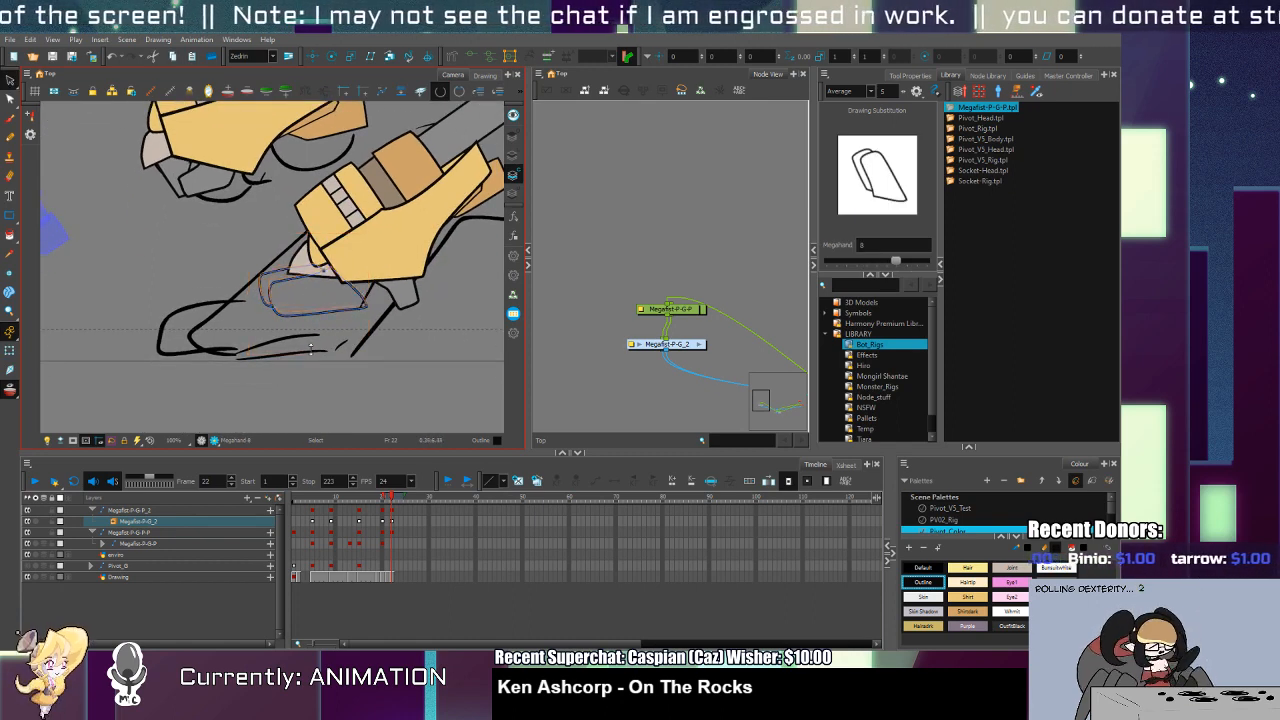
key(d)
click(410, 298)
click(402, 293)
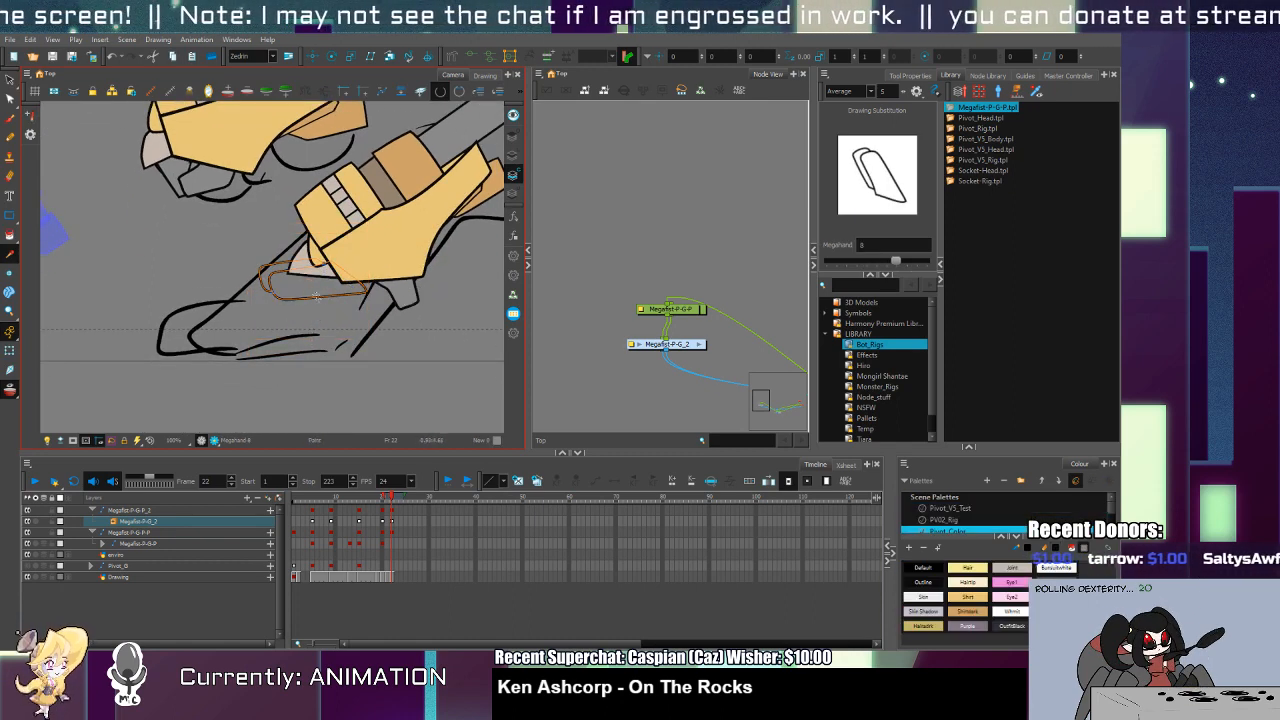
key(alt+i)
click(320, 284)
click(268, 275)
key(space)
drag(369, 312, 321, 422)
scroll(330, 410, down, 4)
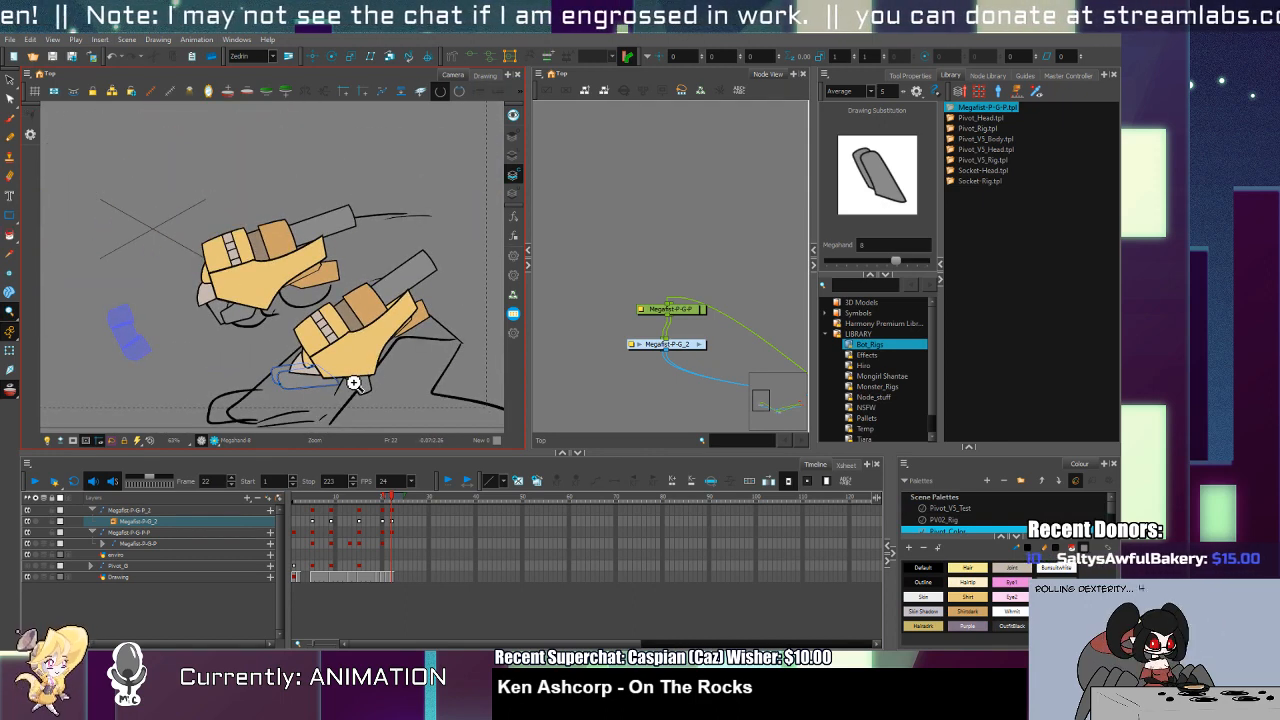
scroll(355, 385, up, 4)
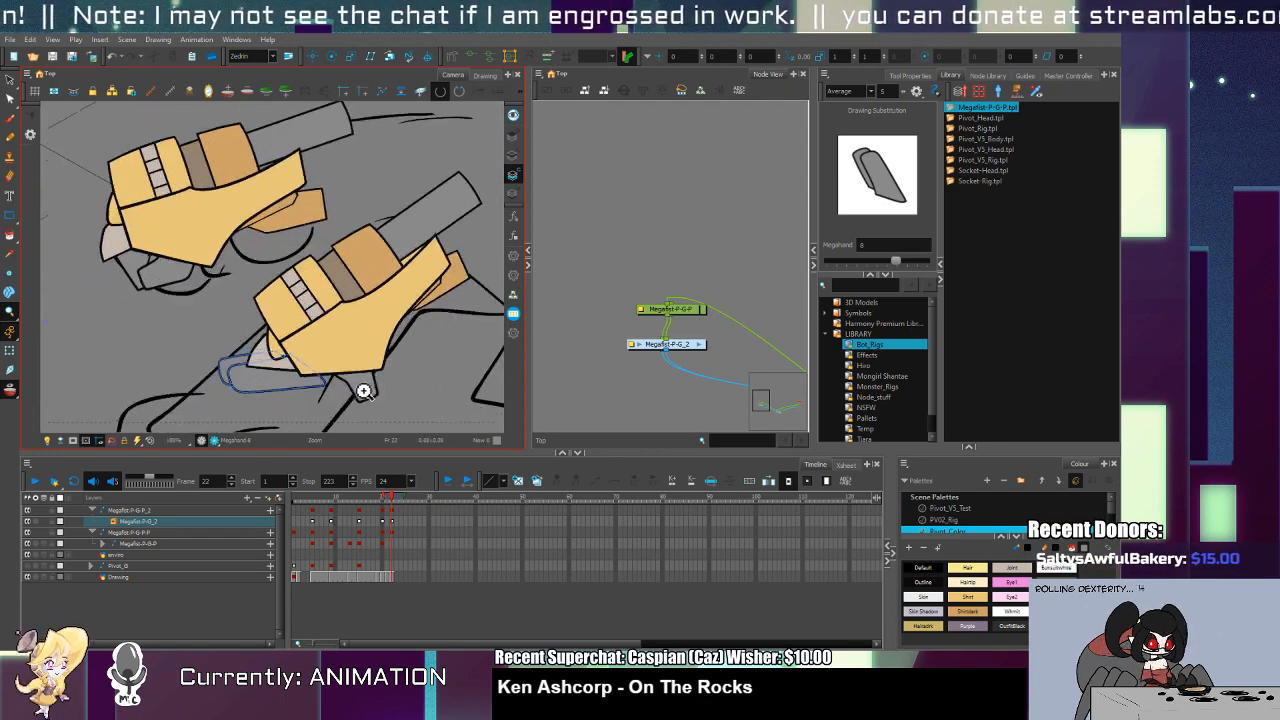
Step: Rotate the thumb piece slightly and tuck it under the palm of the lower fist
key(shift+t)
click(348, 386)
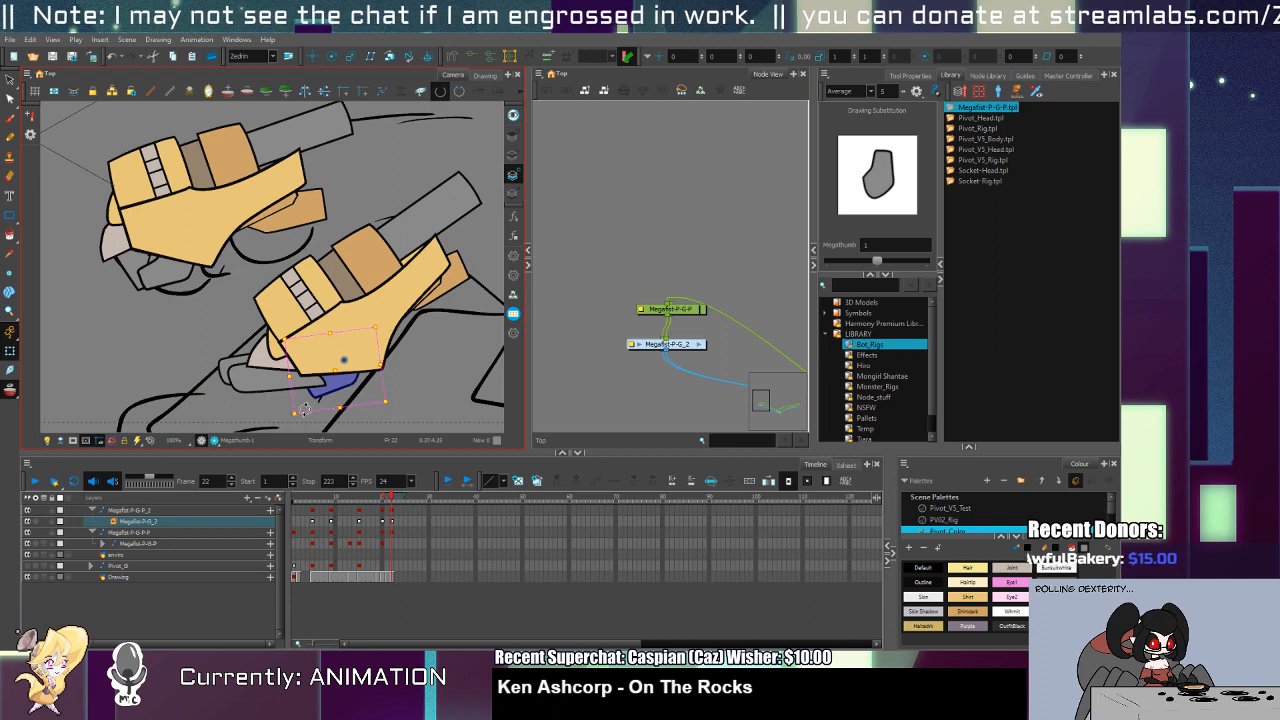
drag(305, 409, 303, 406)
mouse_move(345, 391)
mouse_down()
mouse_move(352, 370)
mouse_move(347, 381)
mouse_up()
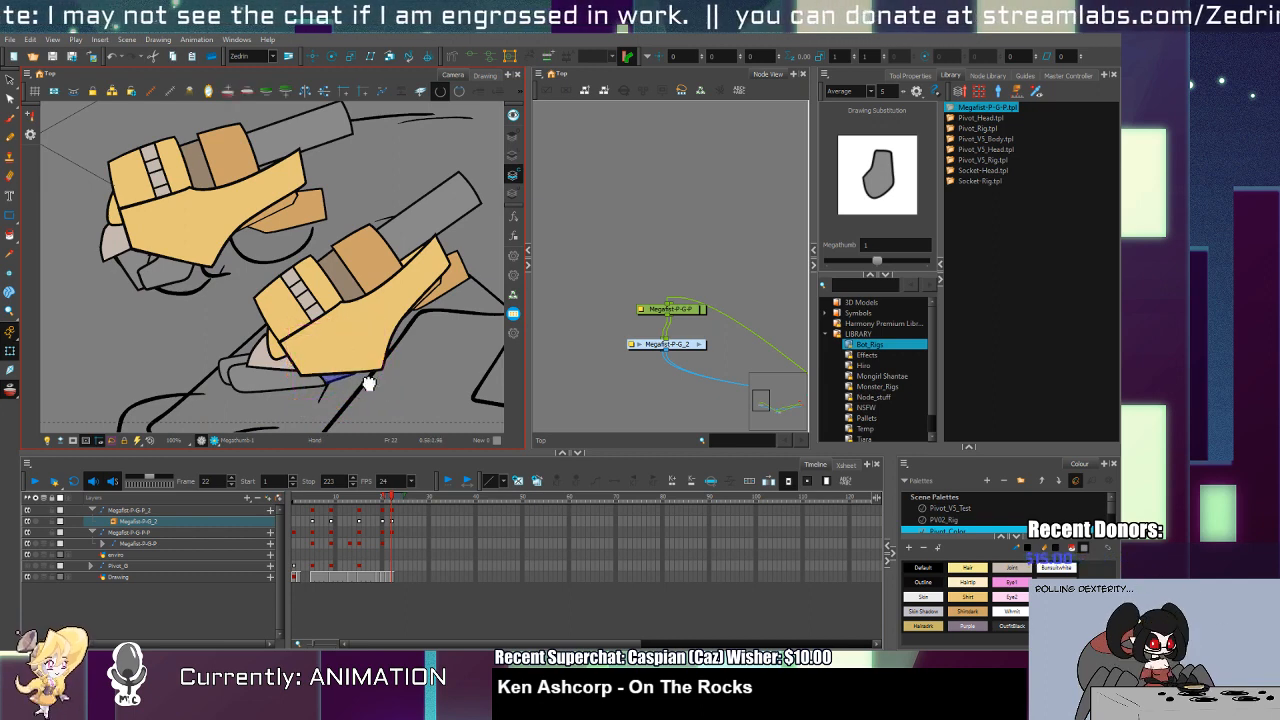
scroll(366, 374, down, 4)
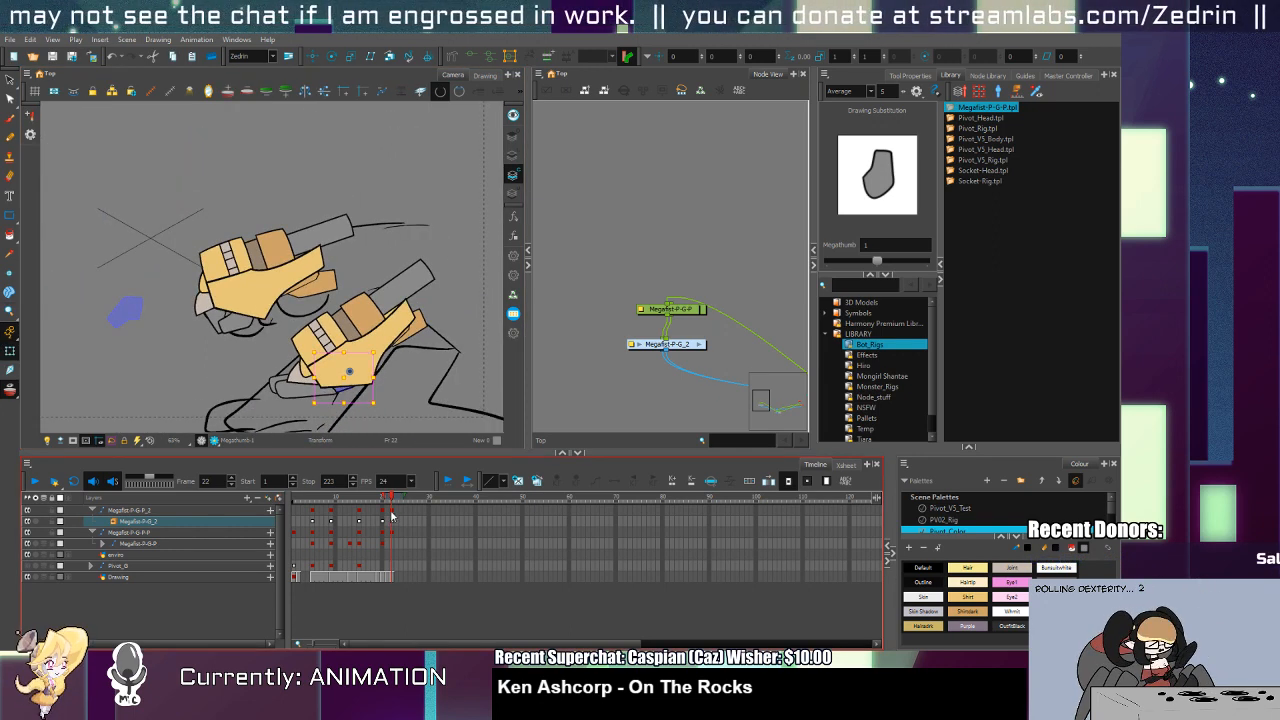
Step: Go back through the timeline from frame 22 and examine both fists' poses at their earlier keyframes
click(392, 511)
drag(414, 335, 426, 377)
key(comma)
key(comma)
key(comma)
key(comma)
key(comma)
key(comma)
key(comma)
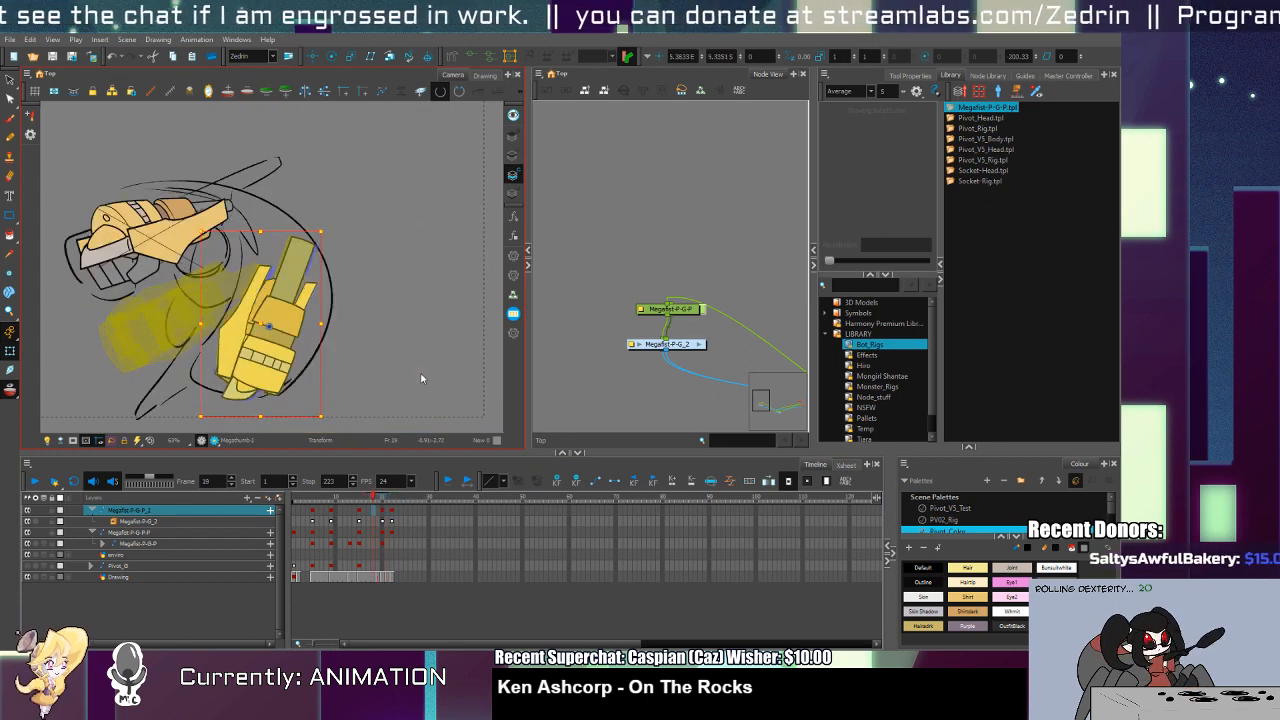
shift+click(359, 537)
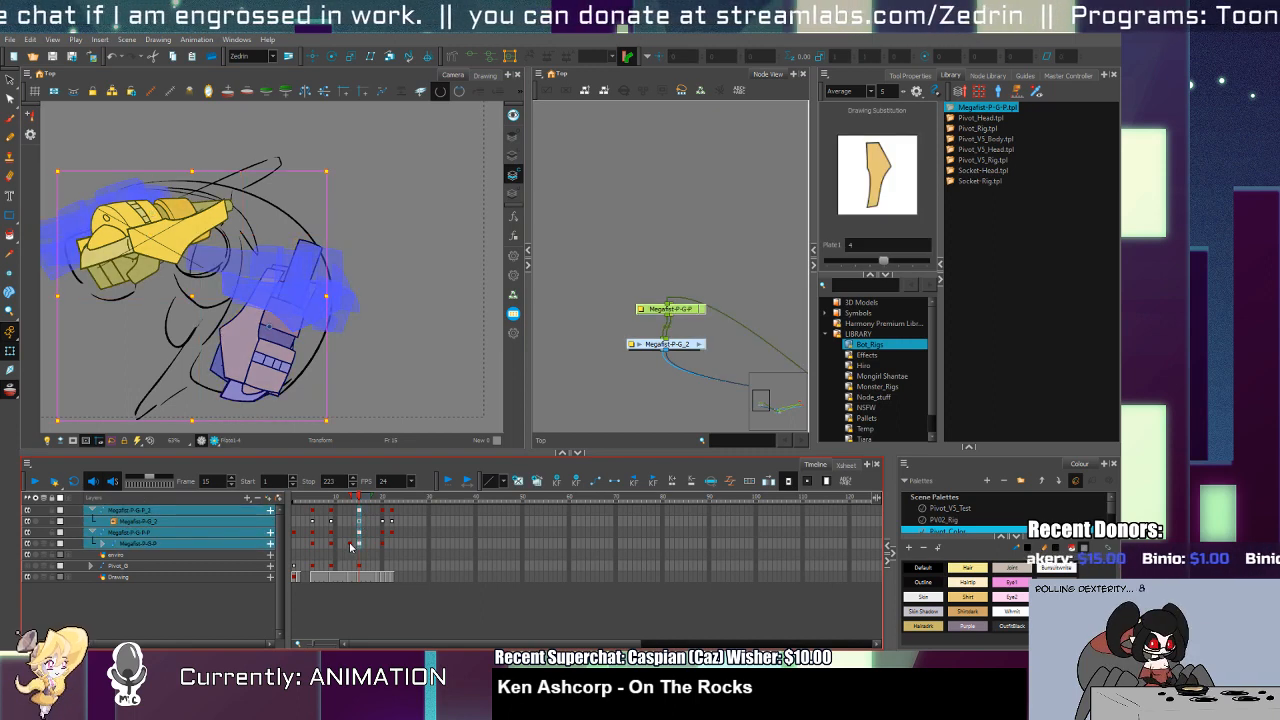
click(350, 545)
drag(353, 498, 358, 577)
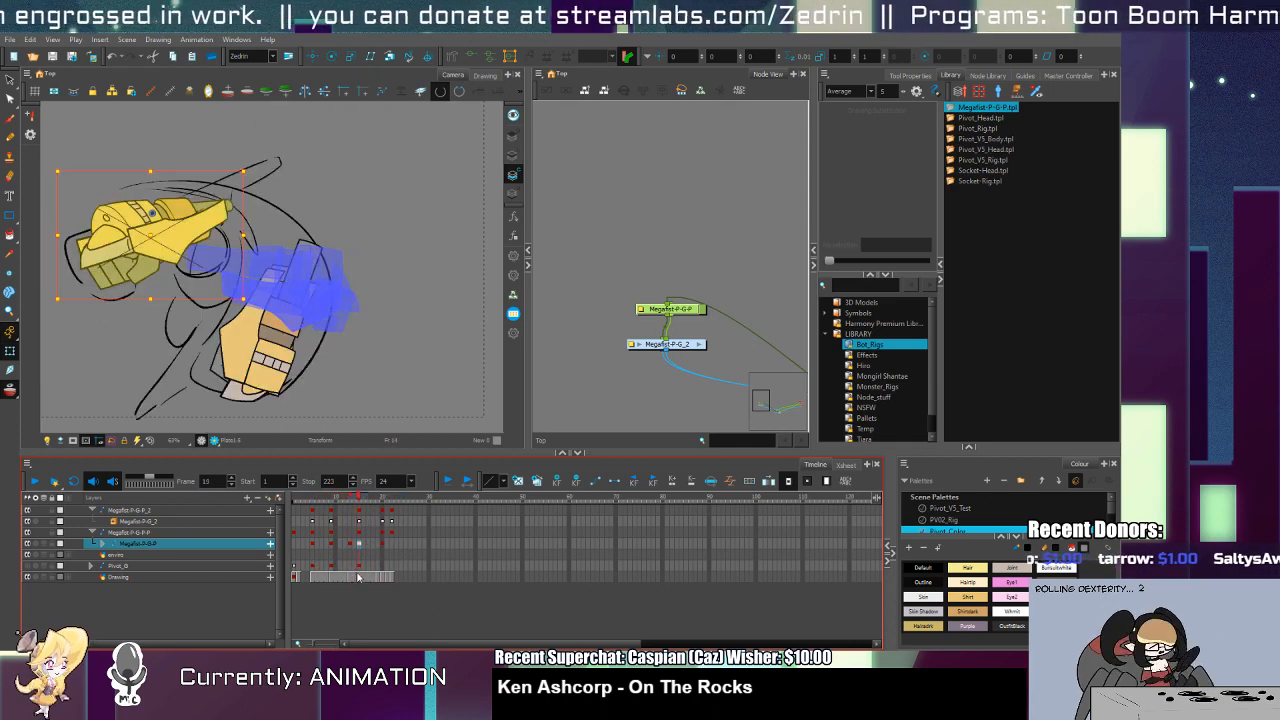
click(314, 533)
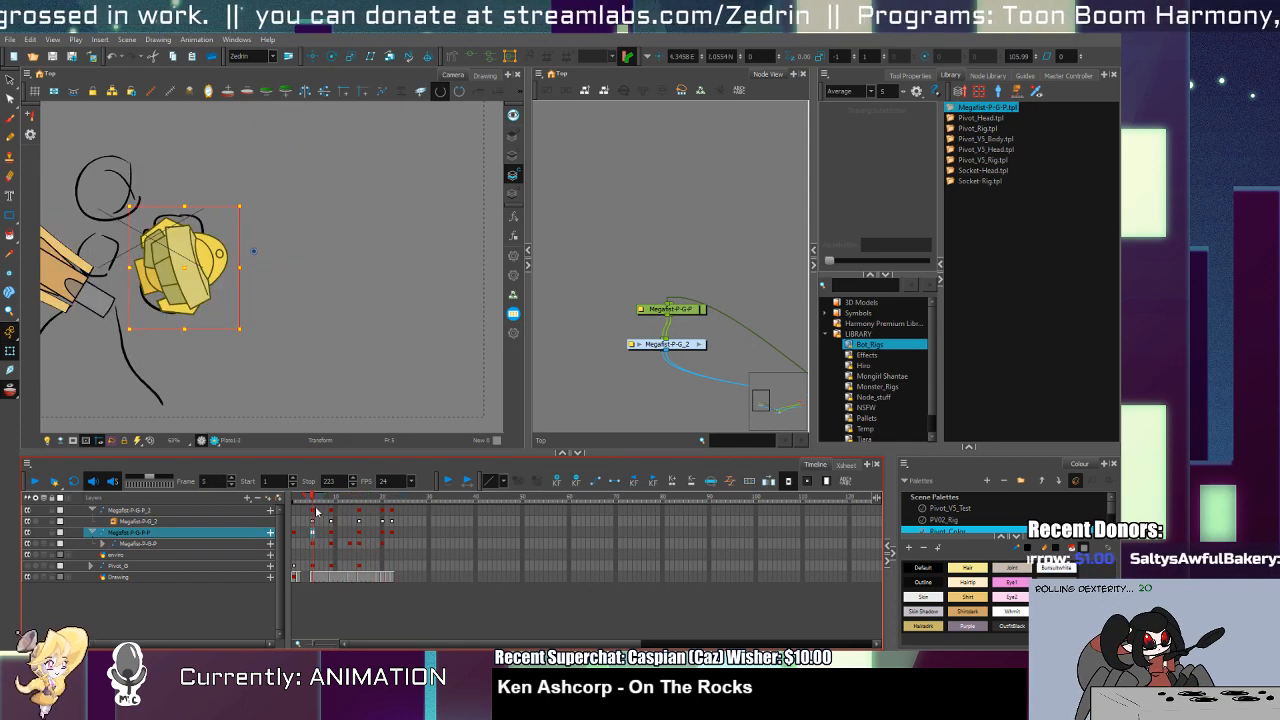
click(328, 518)
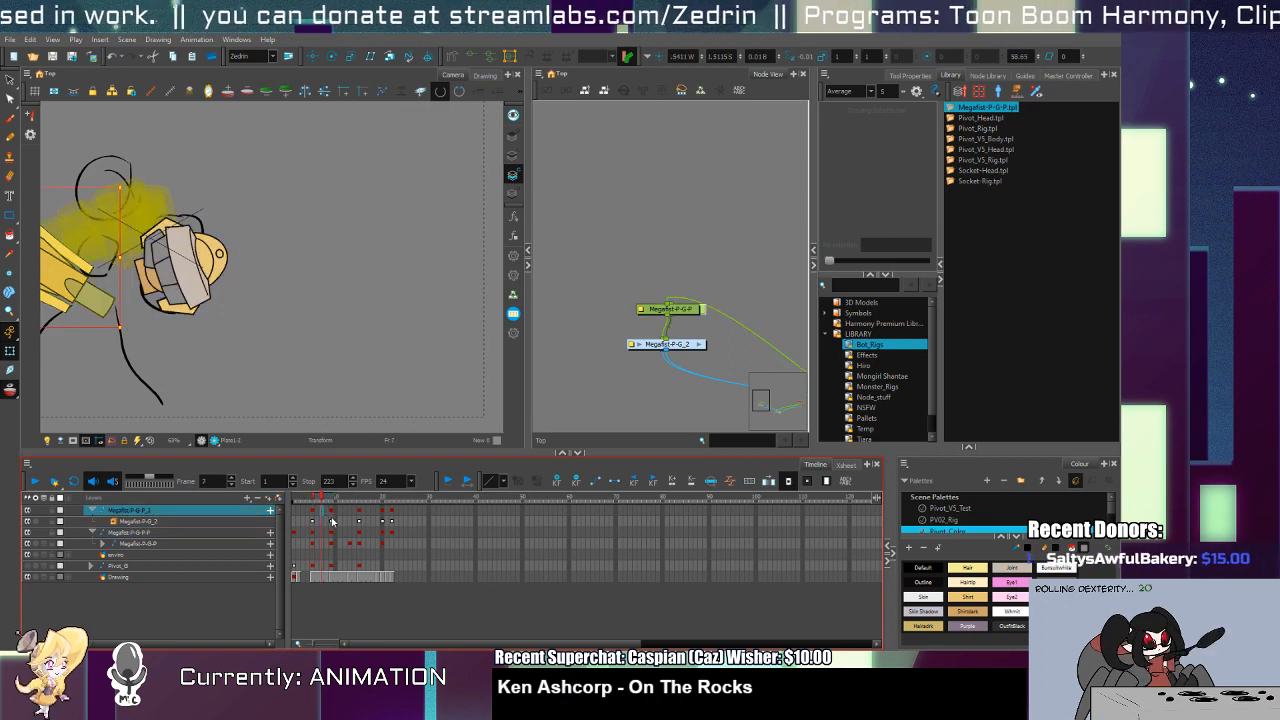
click(328, 516)
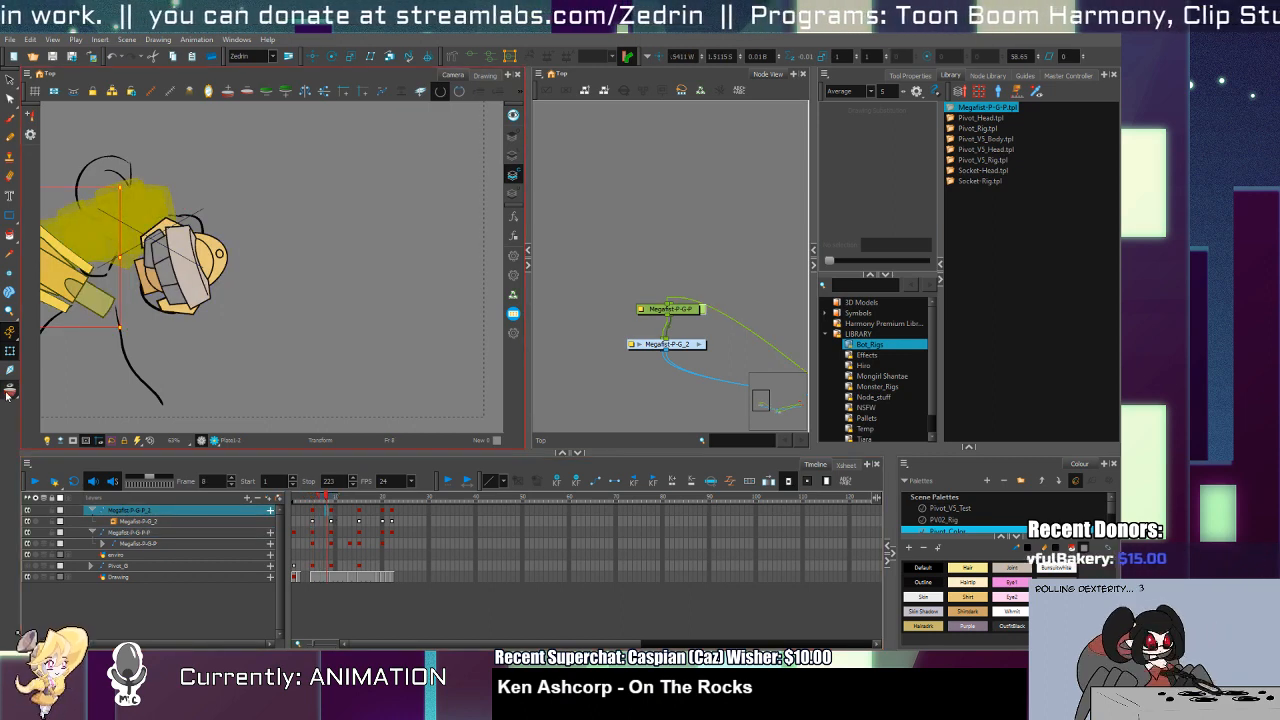
mouse_move(298, 345)
mouse_down()
mouse_move(334, 337)
mouse_move(440, 357)
mouse_up()
click(328, 516)
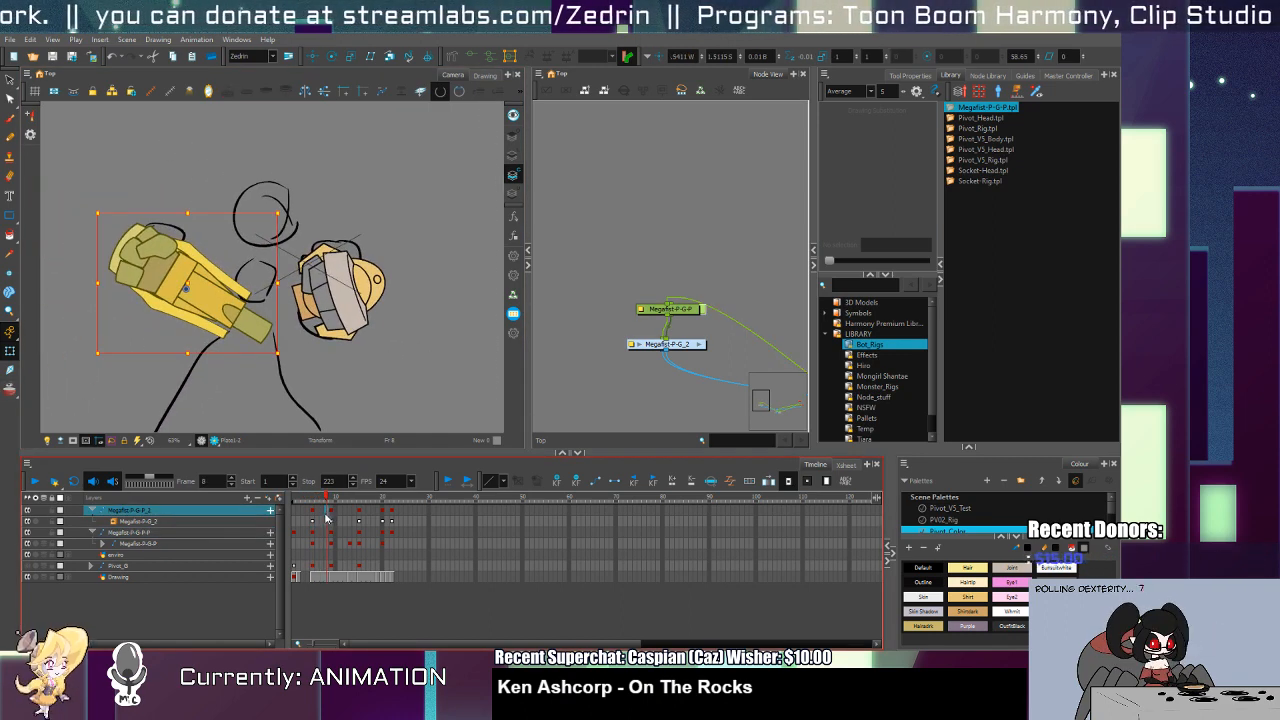
click(333, 516)
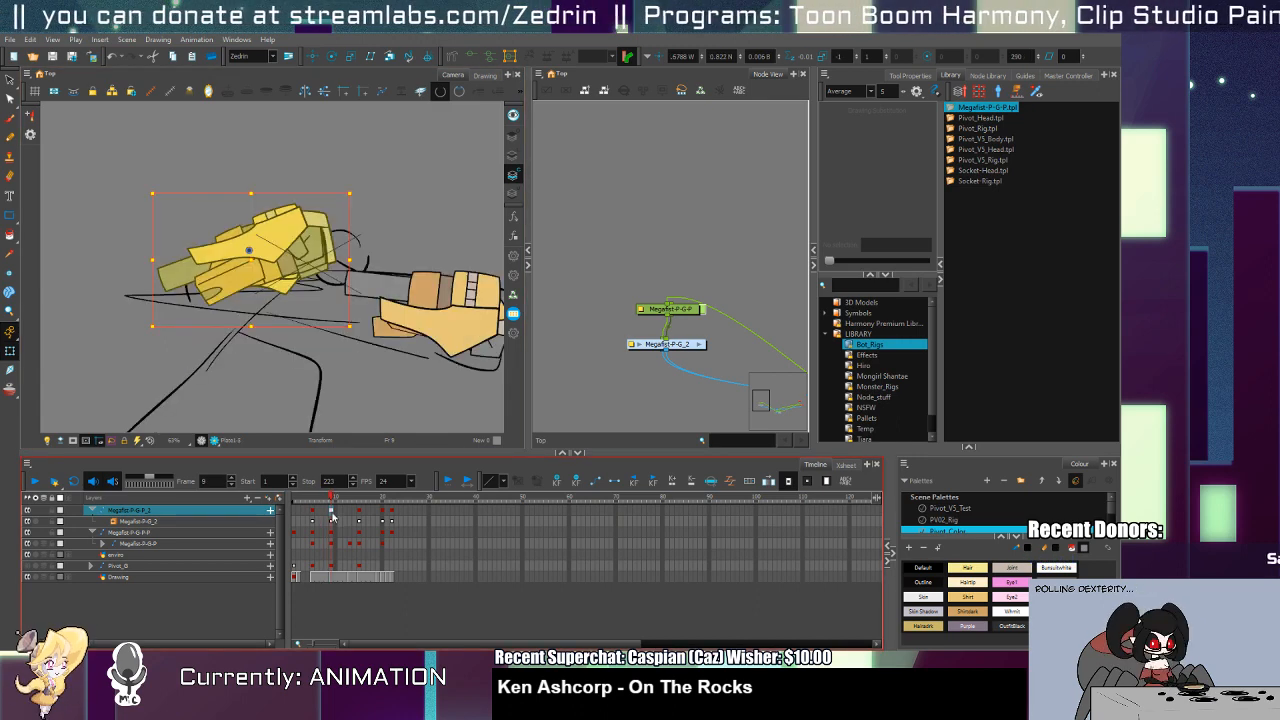
Step: Paste the Megafist-P-G-P group's frame 9 keyframe onto frame 13
click(409, 336)
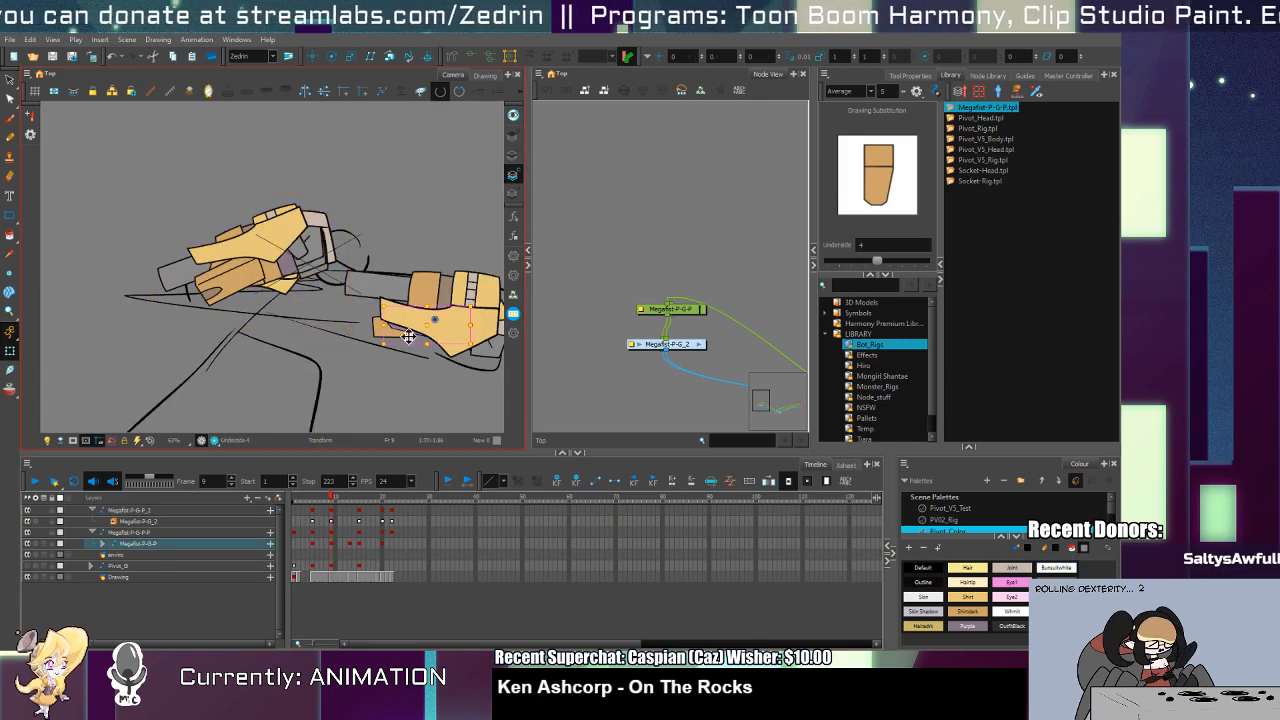
click(335, 543)
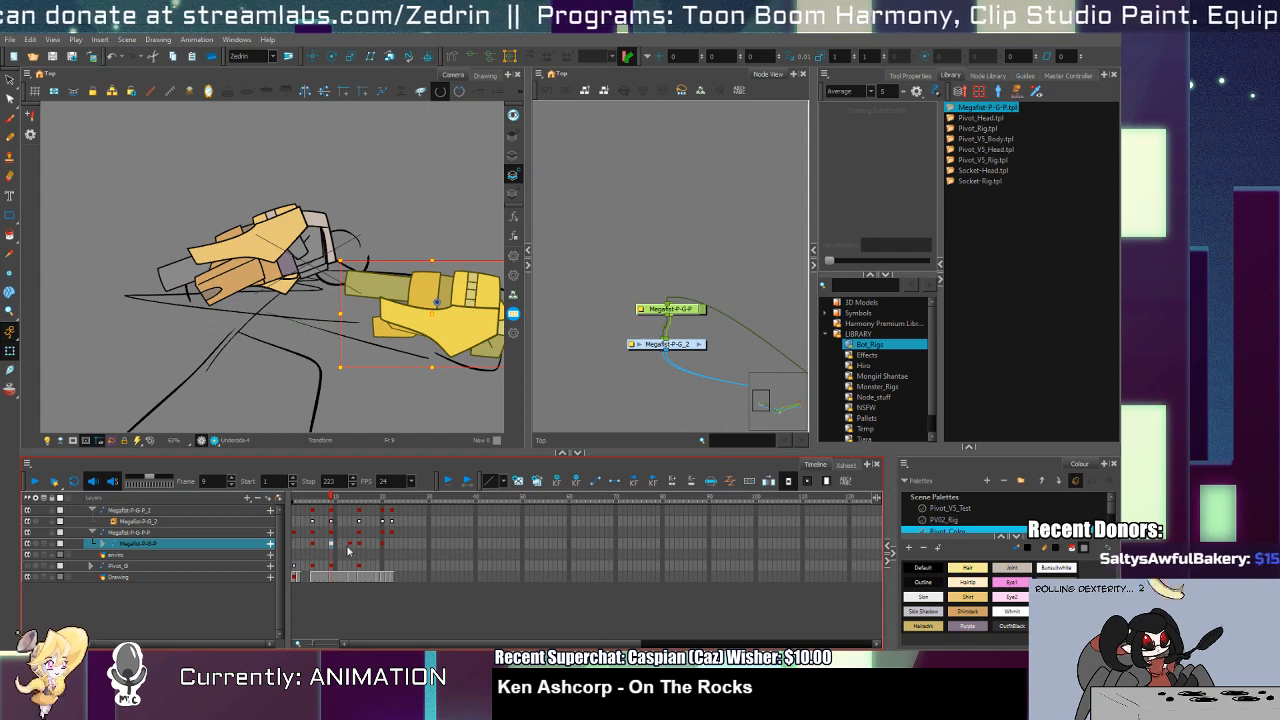
click(349, 545)
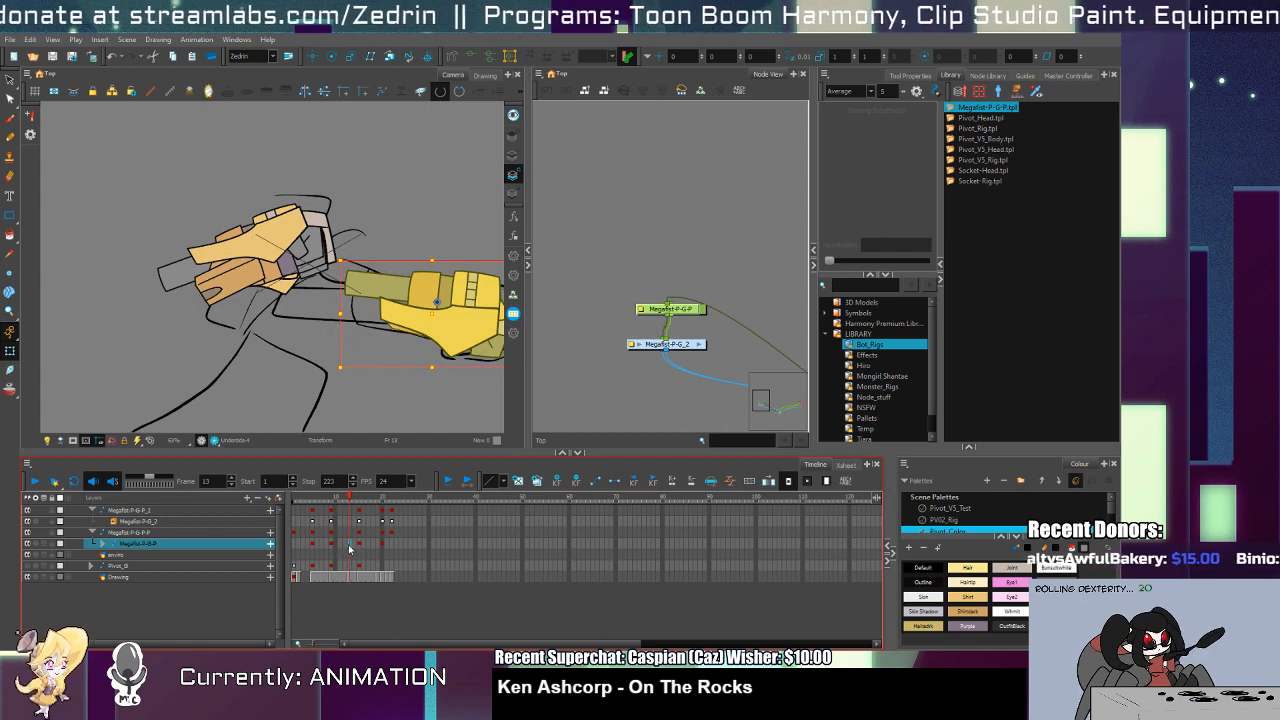
key(ctrl+v)
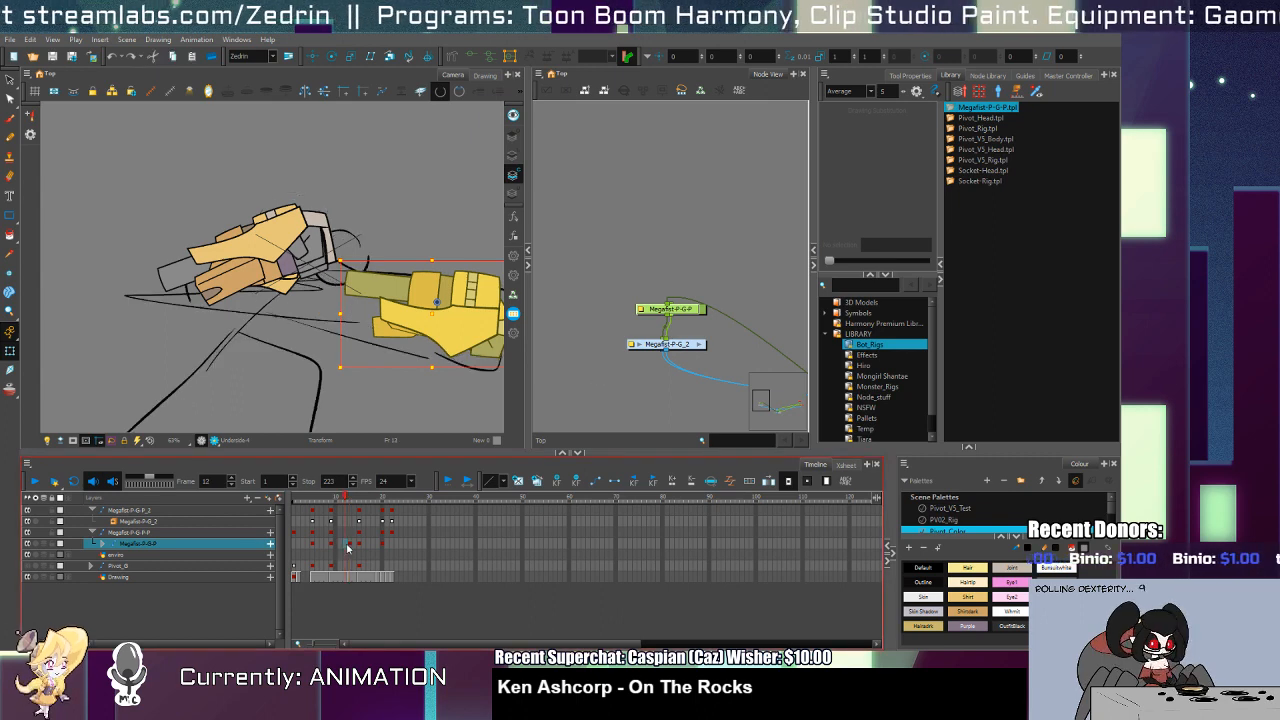
click(353, 546)
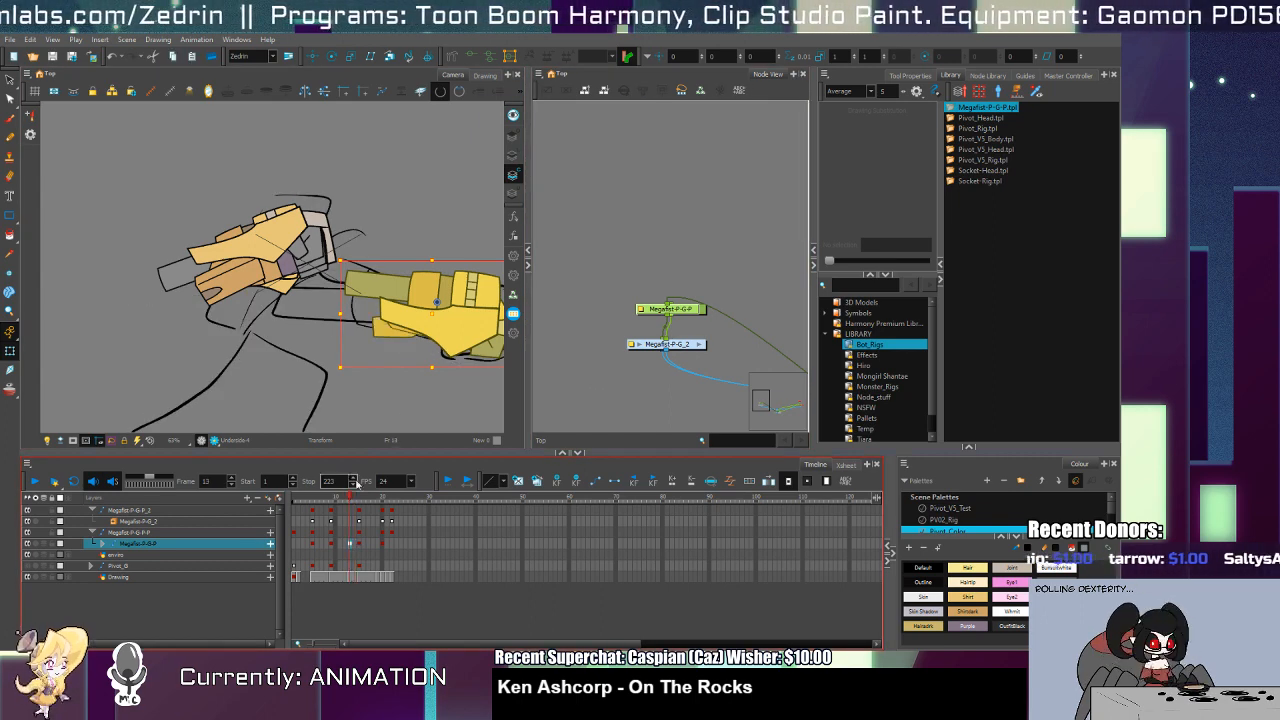
Step: Locate the JointAttachment piece's peg in the timeline and remove the interpolation between its keyframes at frames 9 and 13
click(386, 338)
click(386, 338)
key(o)
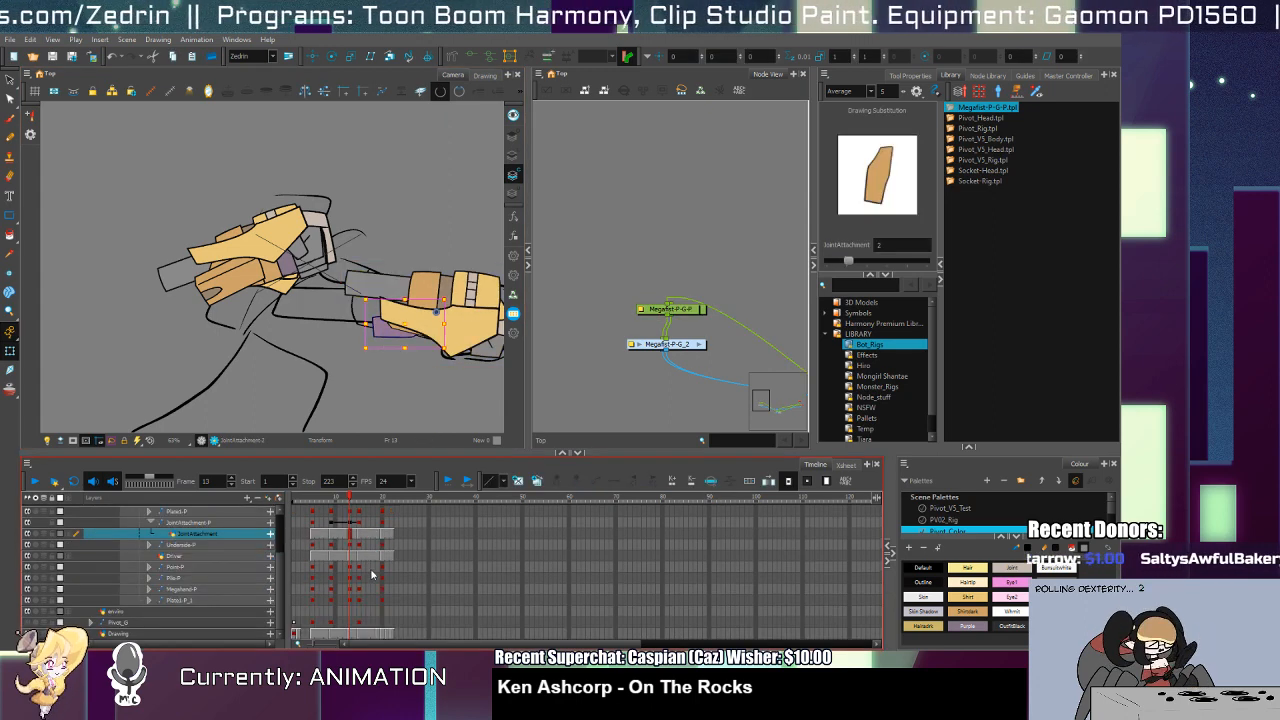
drag(349, 523, 323, 523)
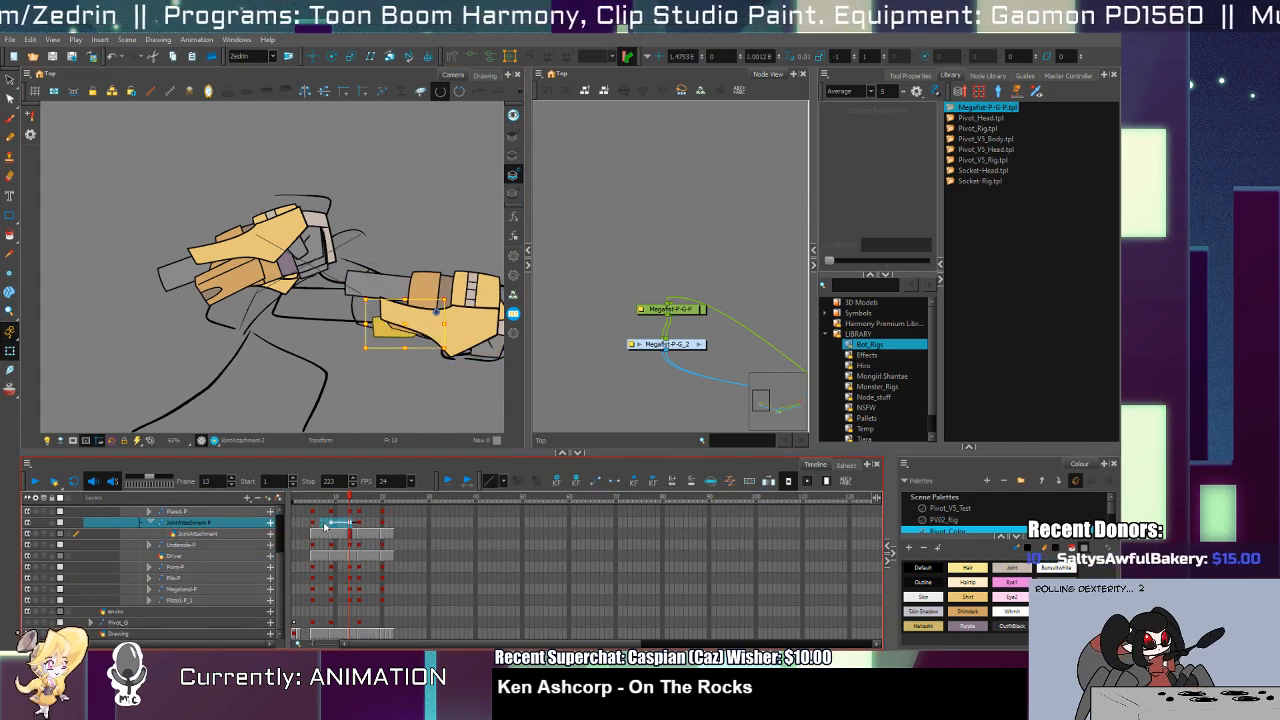
click(365, 534)
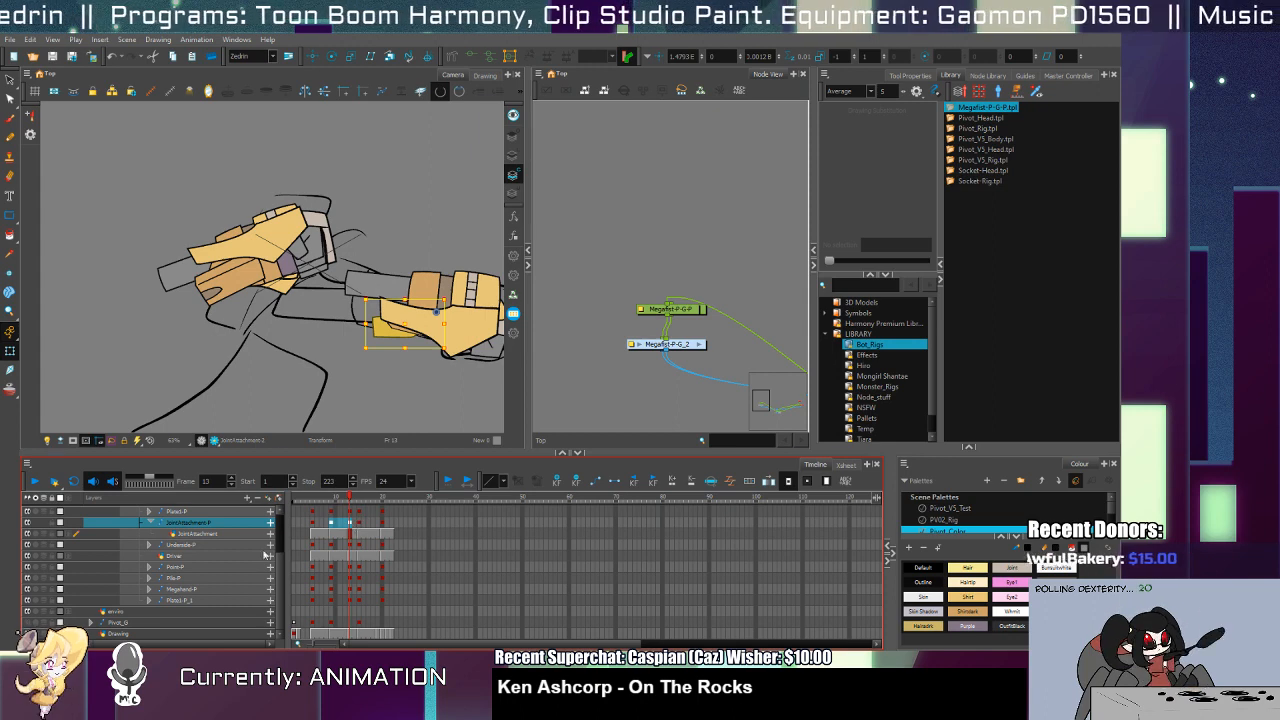
Step: Collapse the first fist's peg in the layer list and select its keyframe at frame 13
scroll(265, 554, up, 5)
click(98, 531)
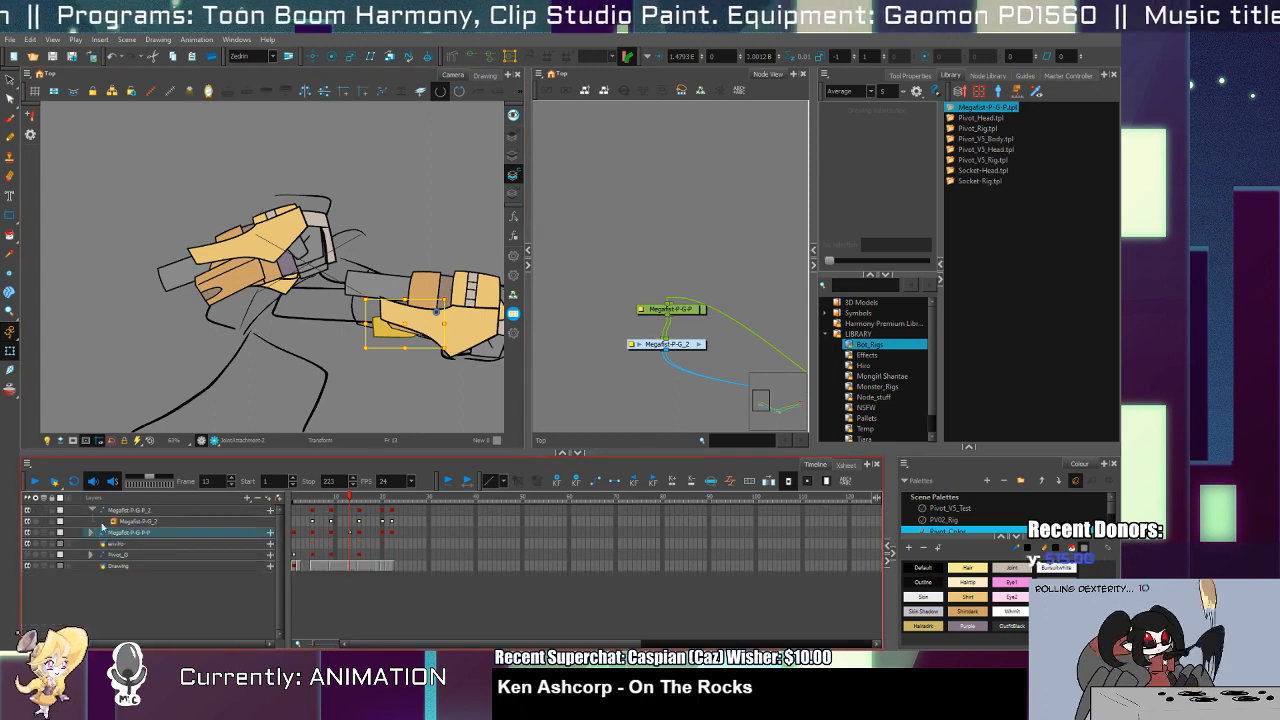
click(350, 533)
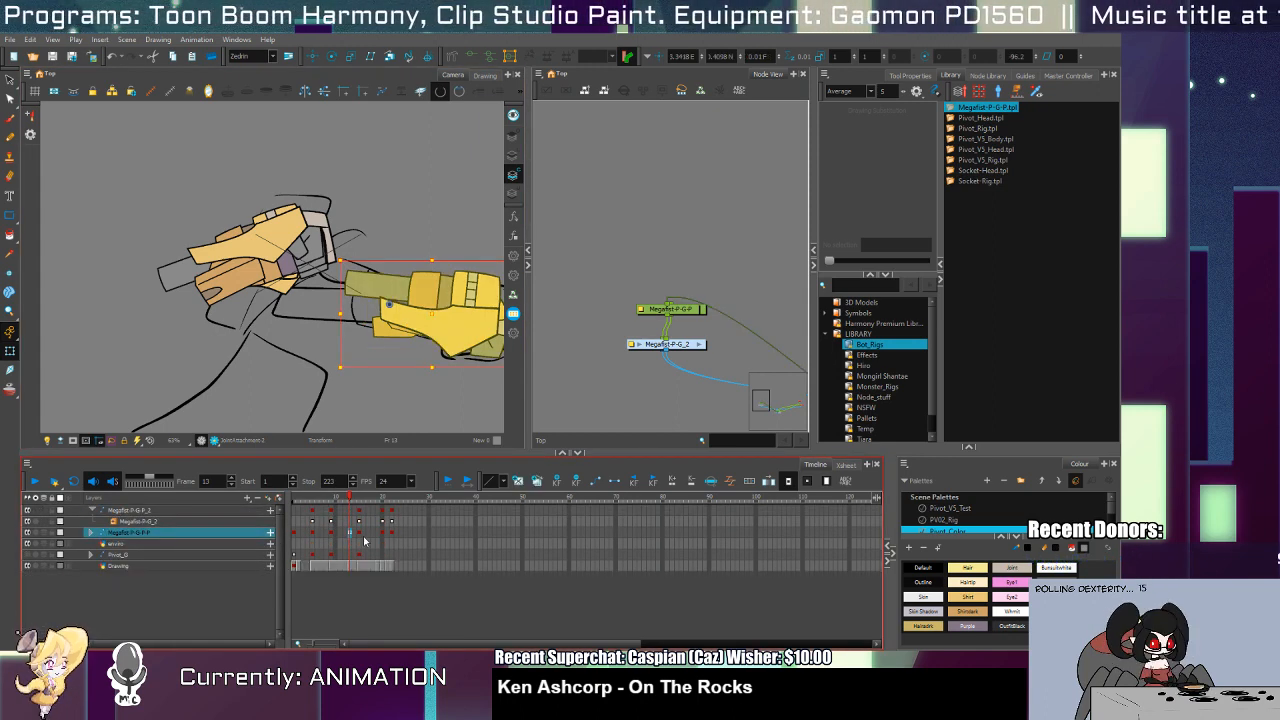
Step: Expand the Megafist-P-G-P peg and shift the first fist slightly to the right at its frame 9 keyframe
click(91, 532)
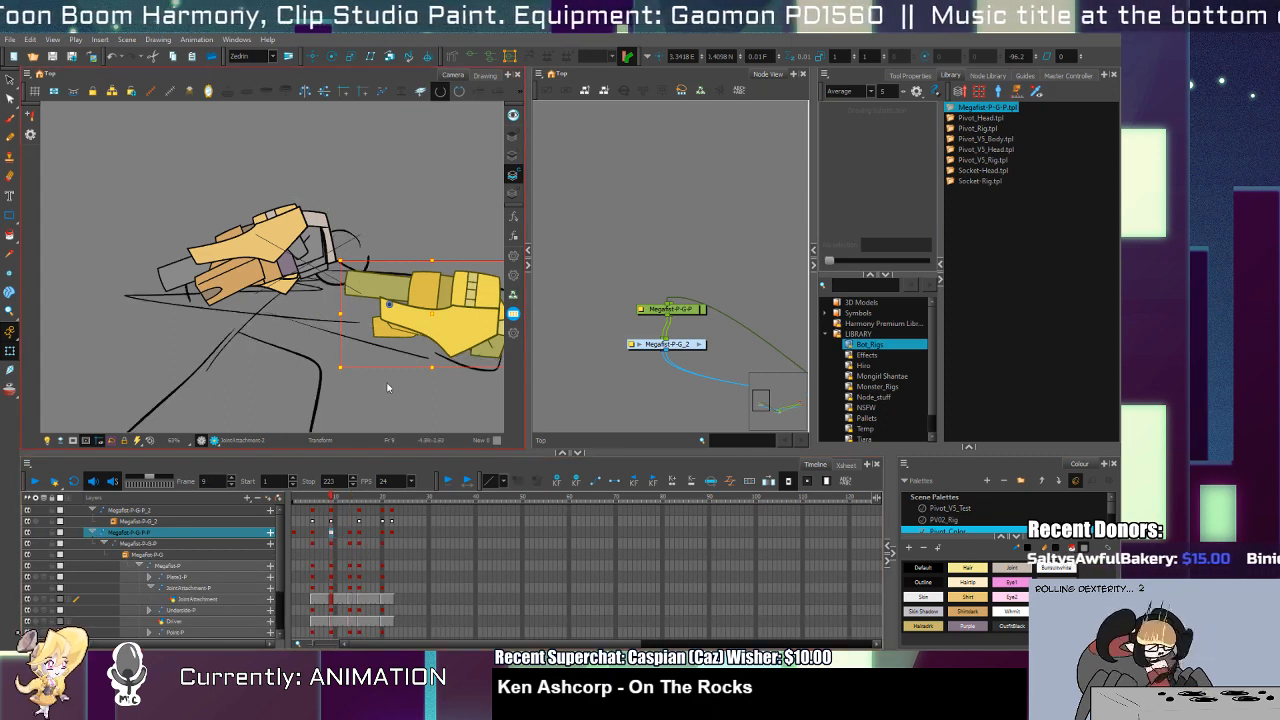
click(331, 533)
drag(378, 311, 406, 311)
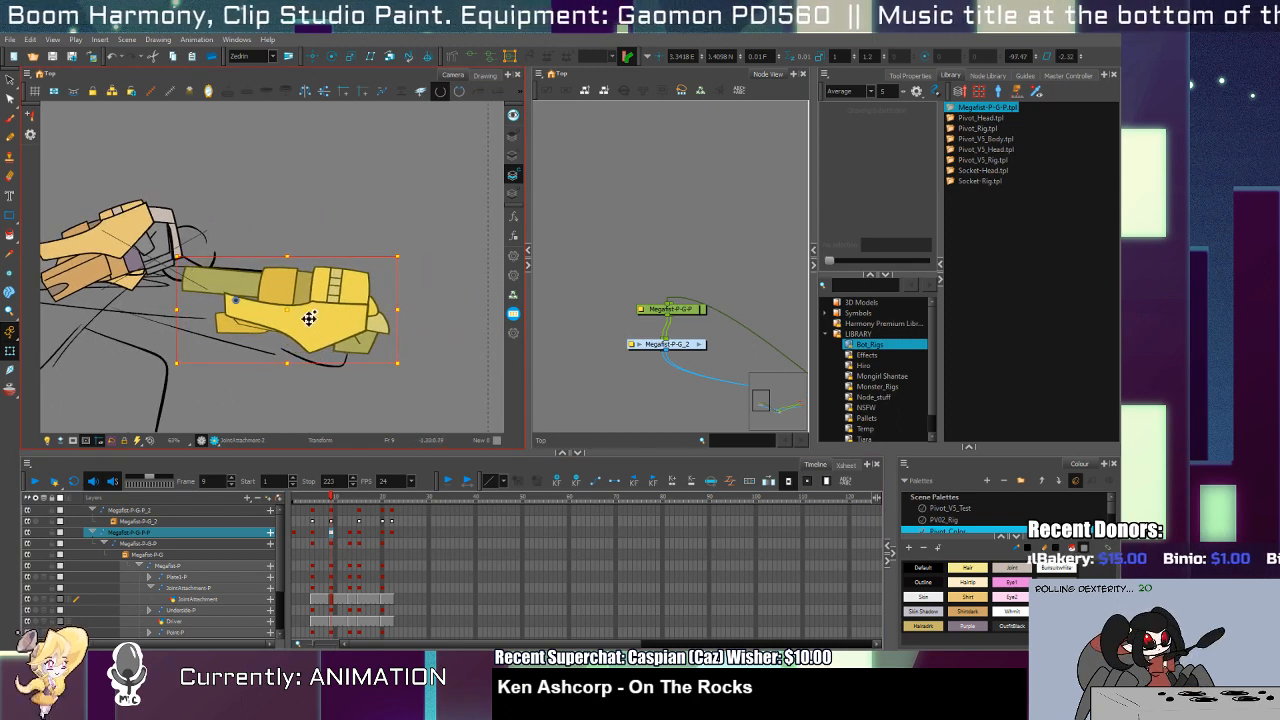
drag(301, 318, 312, 332)
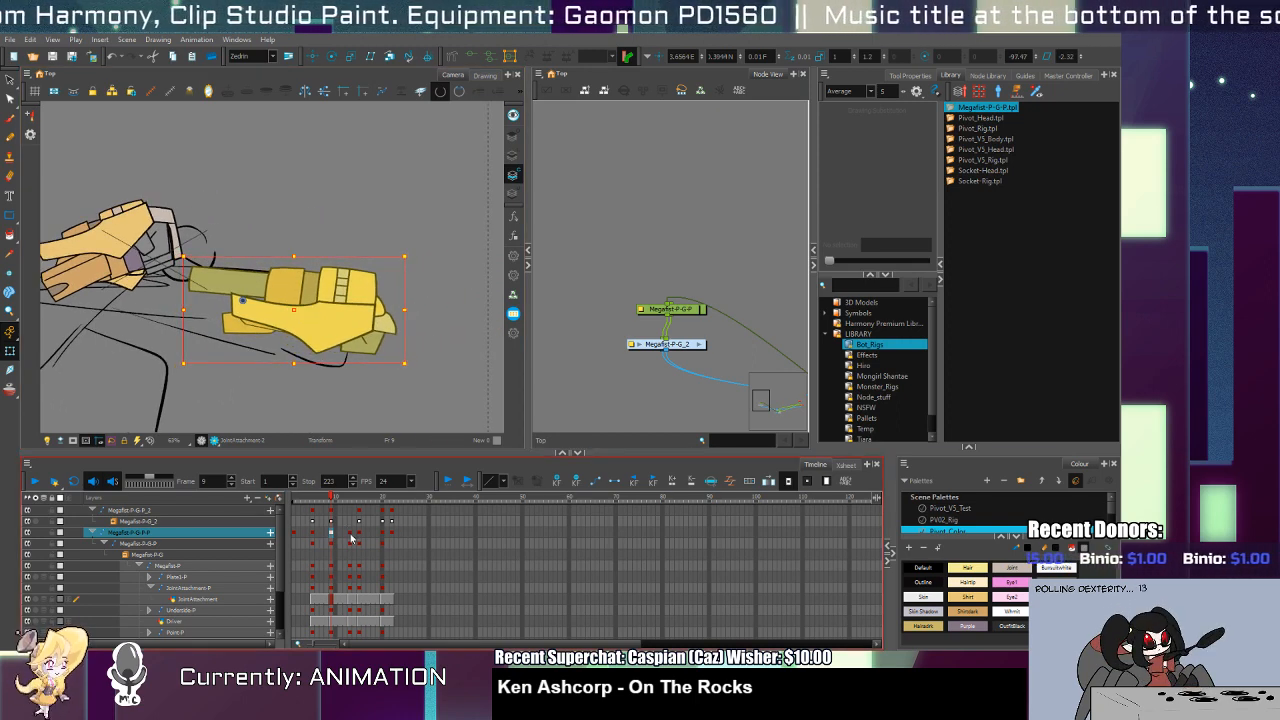
Step: Compare the fists at frames 9 and 13, and at frame 13 rotate the second fist to 308.64 degrees and reposition it
click(347, 534)
click(331, 536)
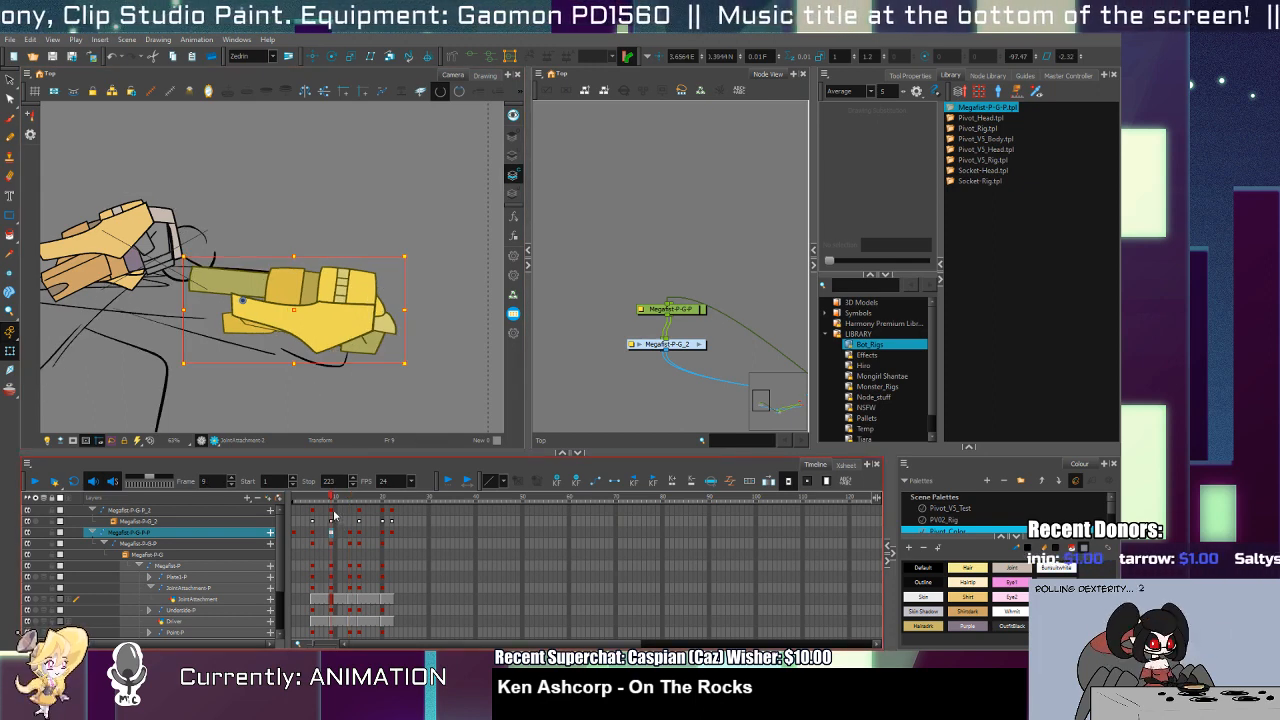
click(331, 511)
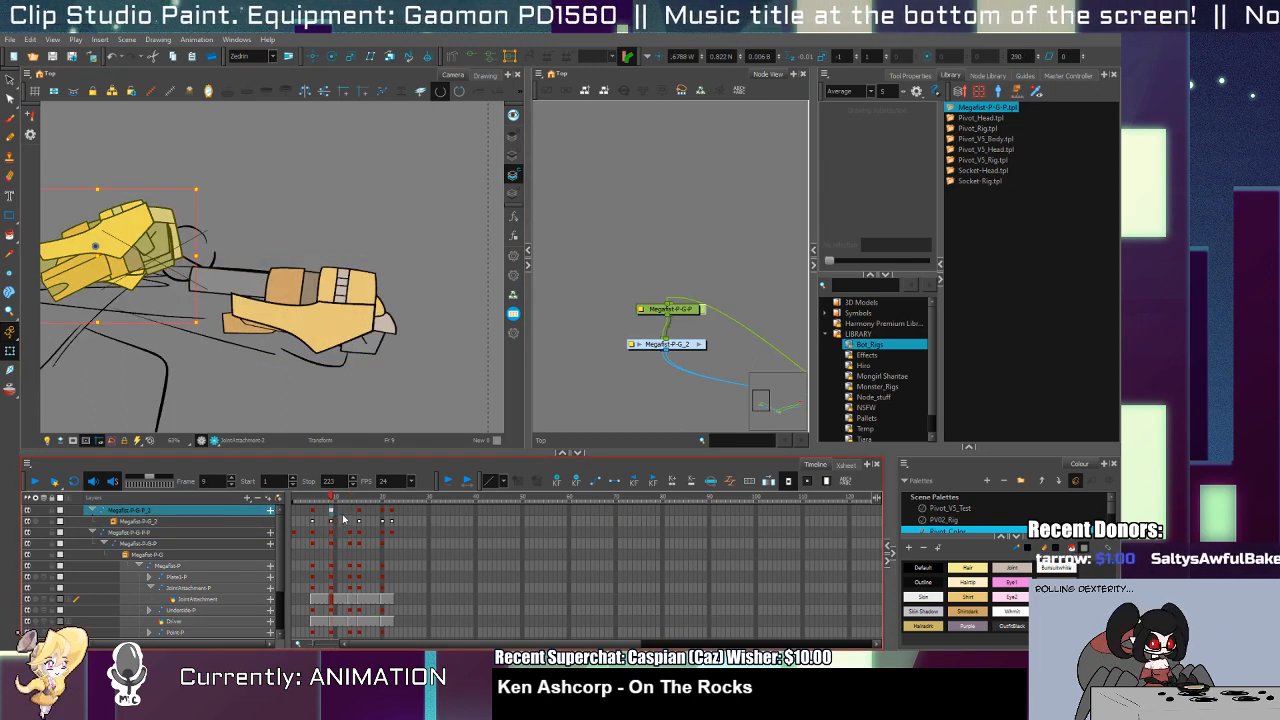
click(351, 512)
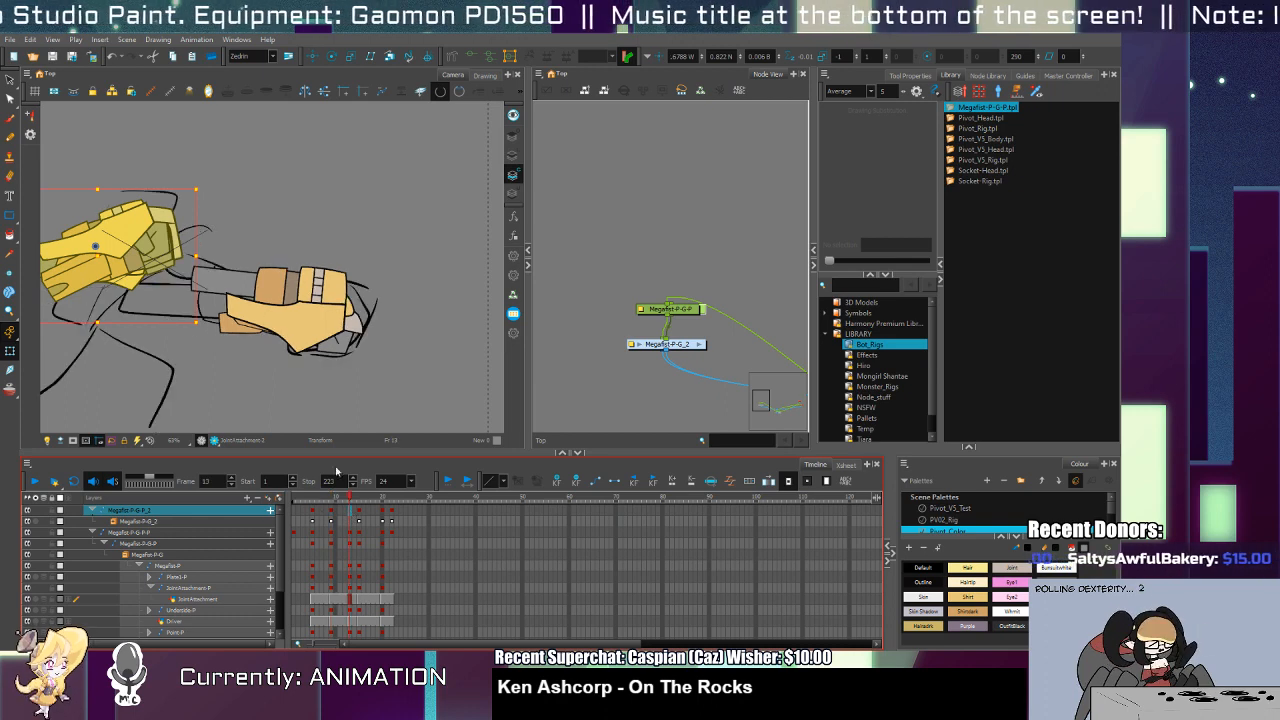
drag(211, 326, 96, 272)
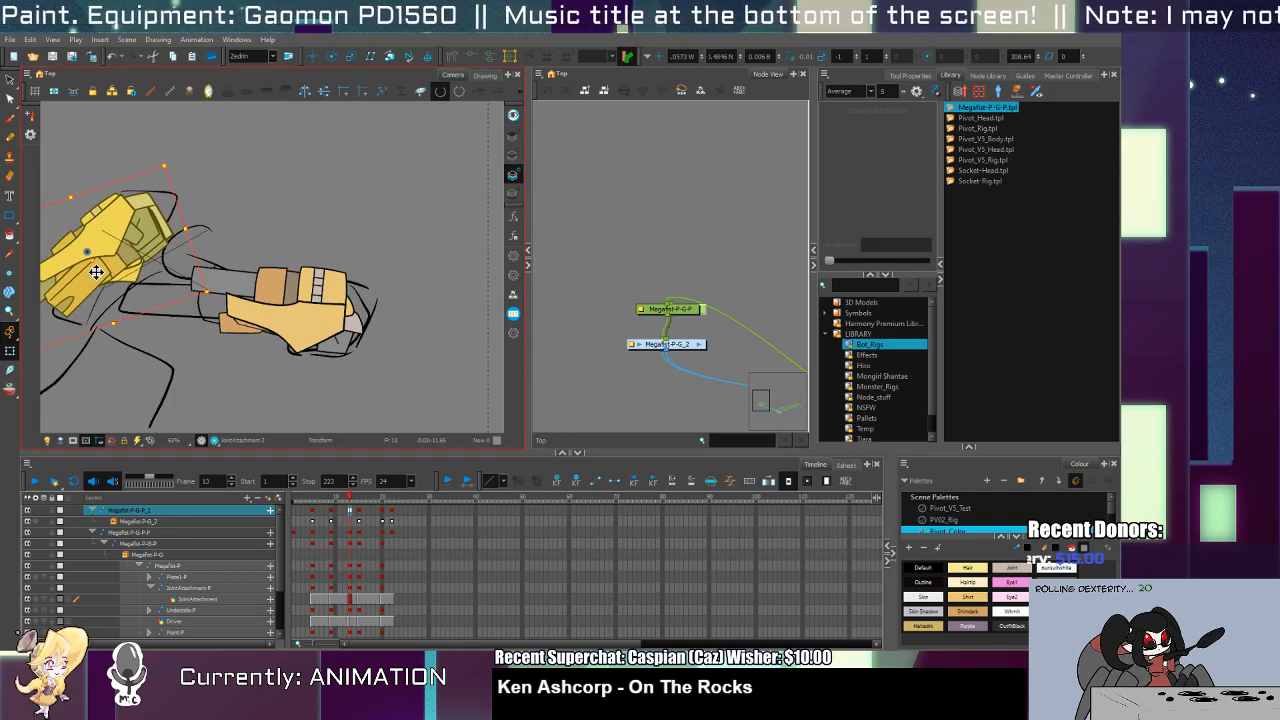
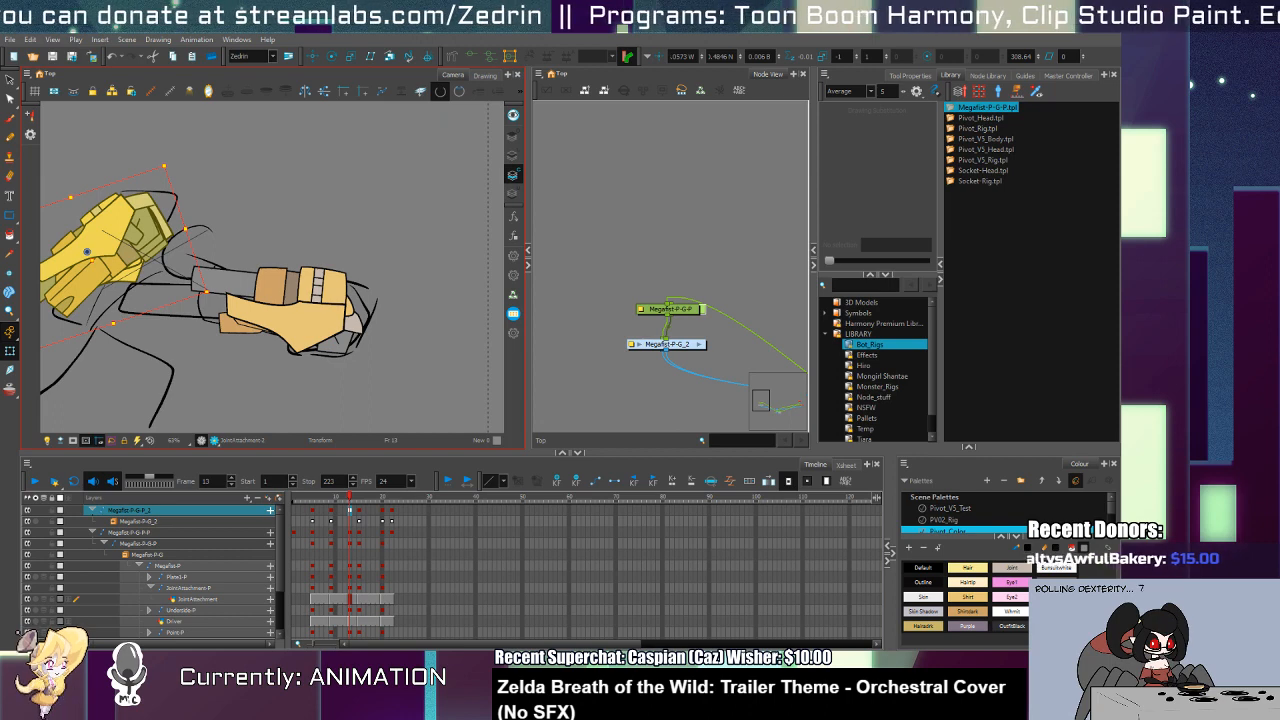
Step: Step the second fist's timeline through frames 13 and 15, then rotate and shift its Megafist-P-G-P_2 peg slightly at frame 18
click(338, 511)
click(350, 511)
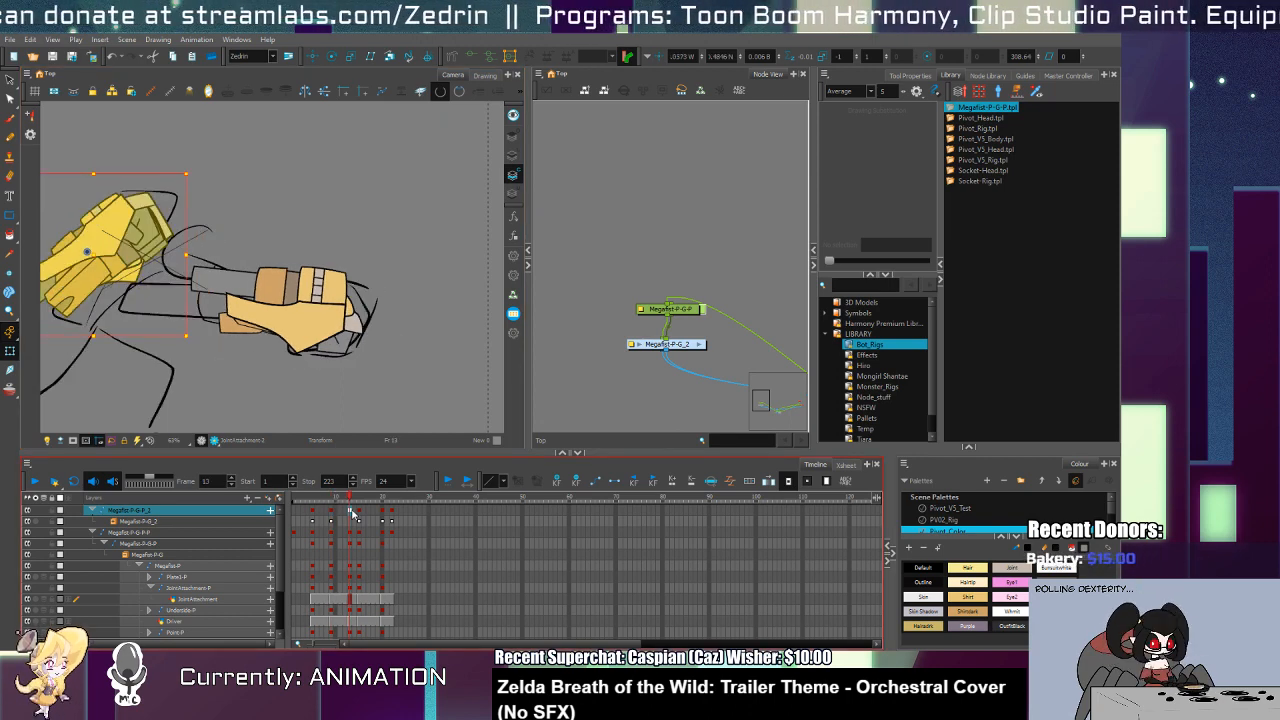
click(345, 511)
click(350, 512)
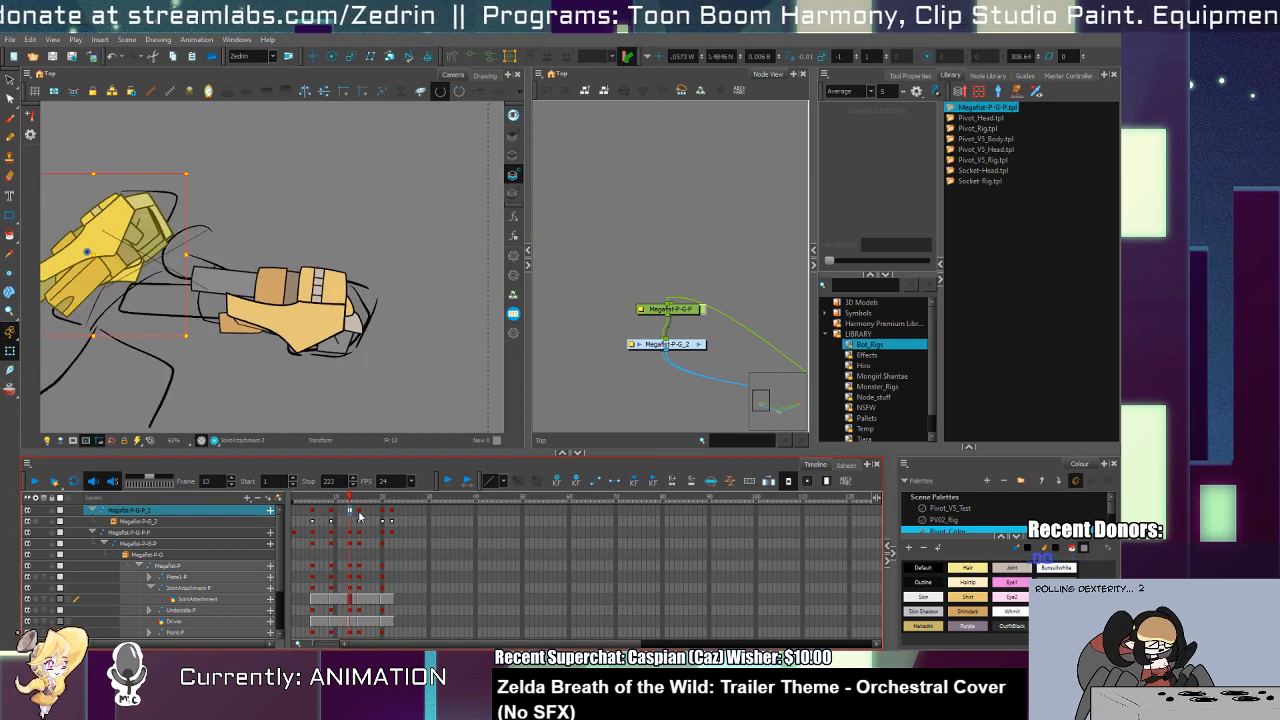
click(359, 512)
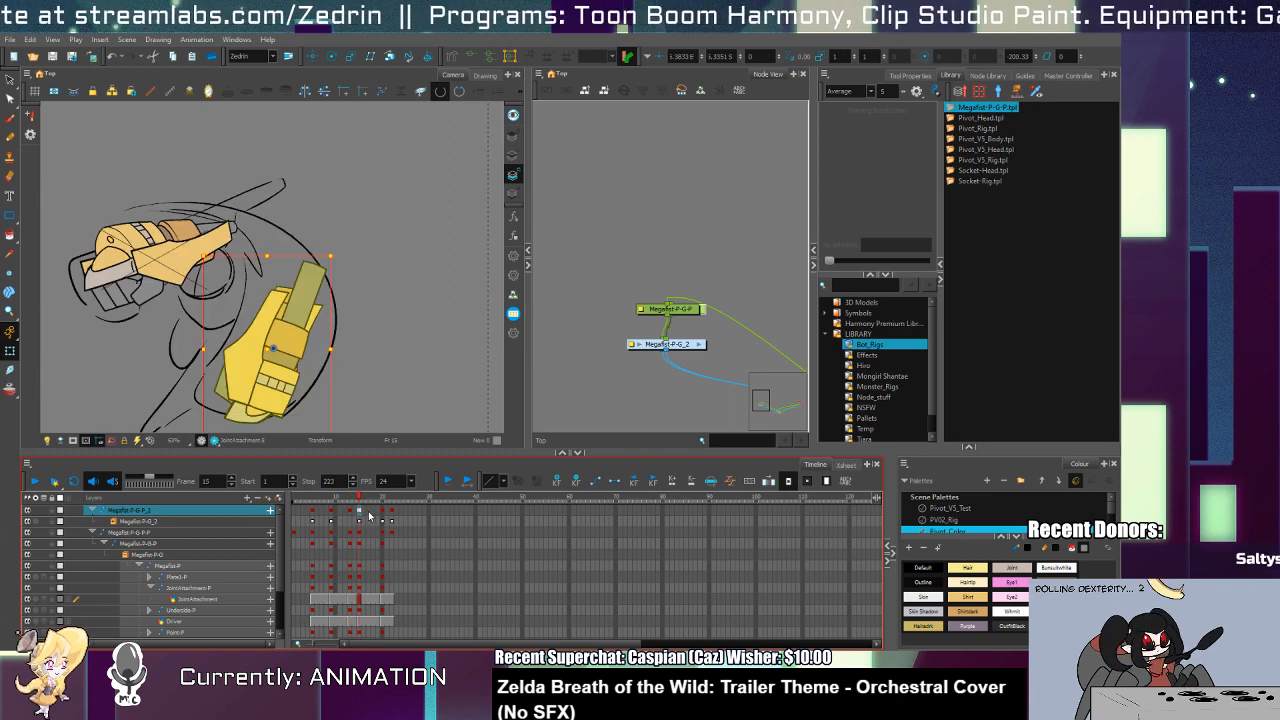
click(369, 512)
click(373, 512)
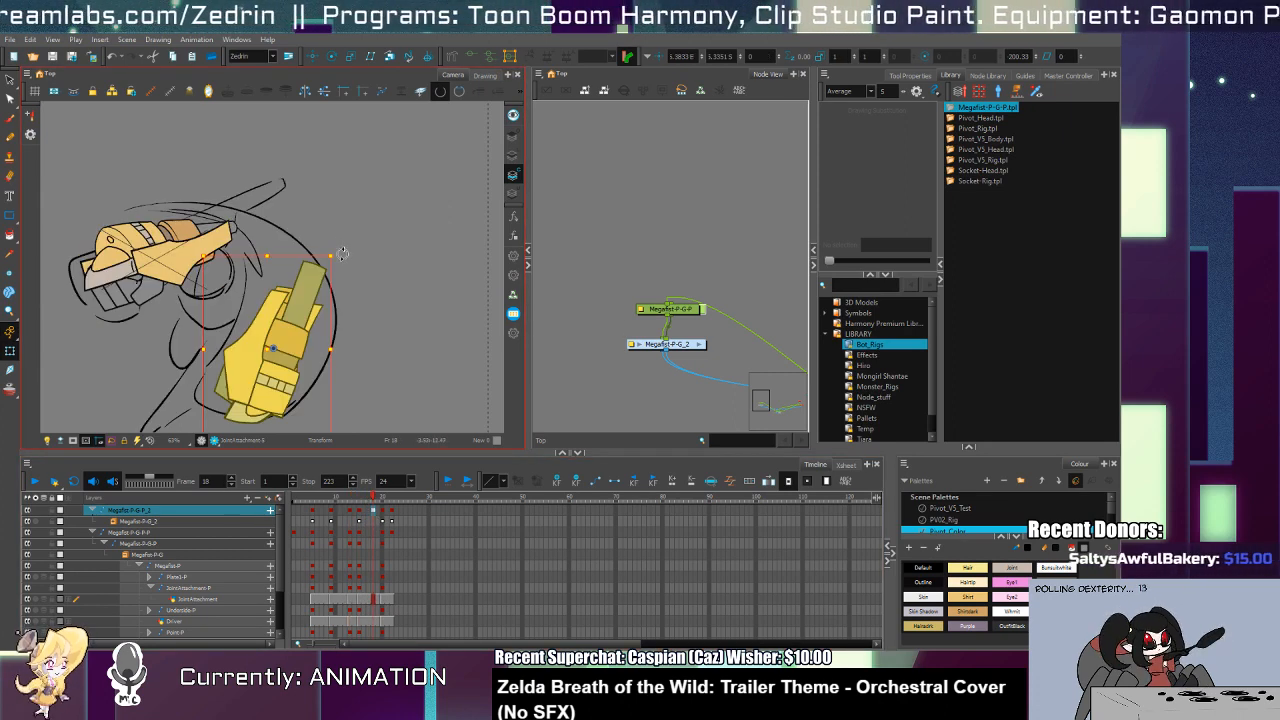
drag(343, 250, 347, 276)
drag(309, 336, 297, 352)
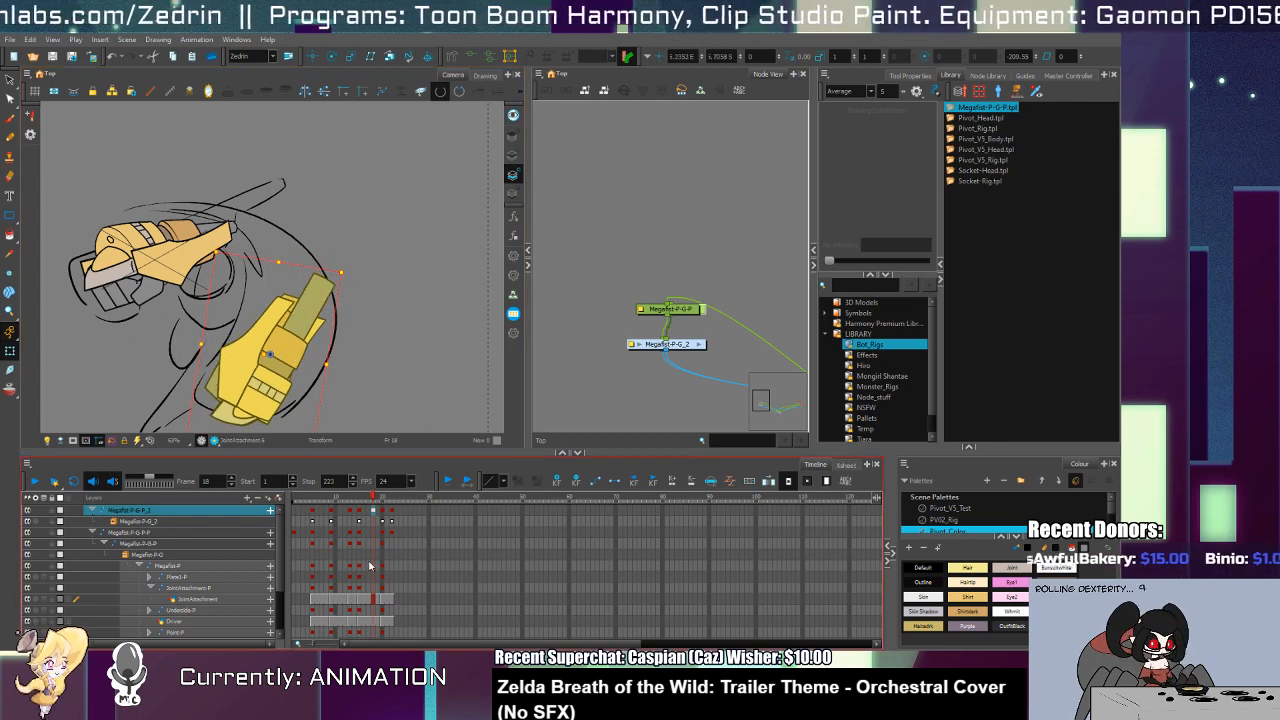
Step: Rotate the first fist's Megafist-P peg at frame 18
click(369, 566)
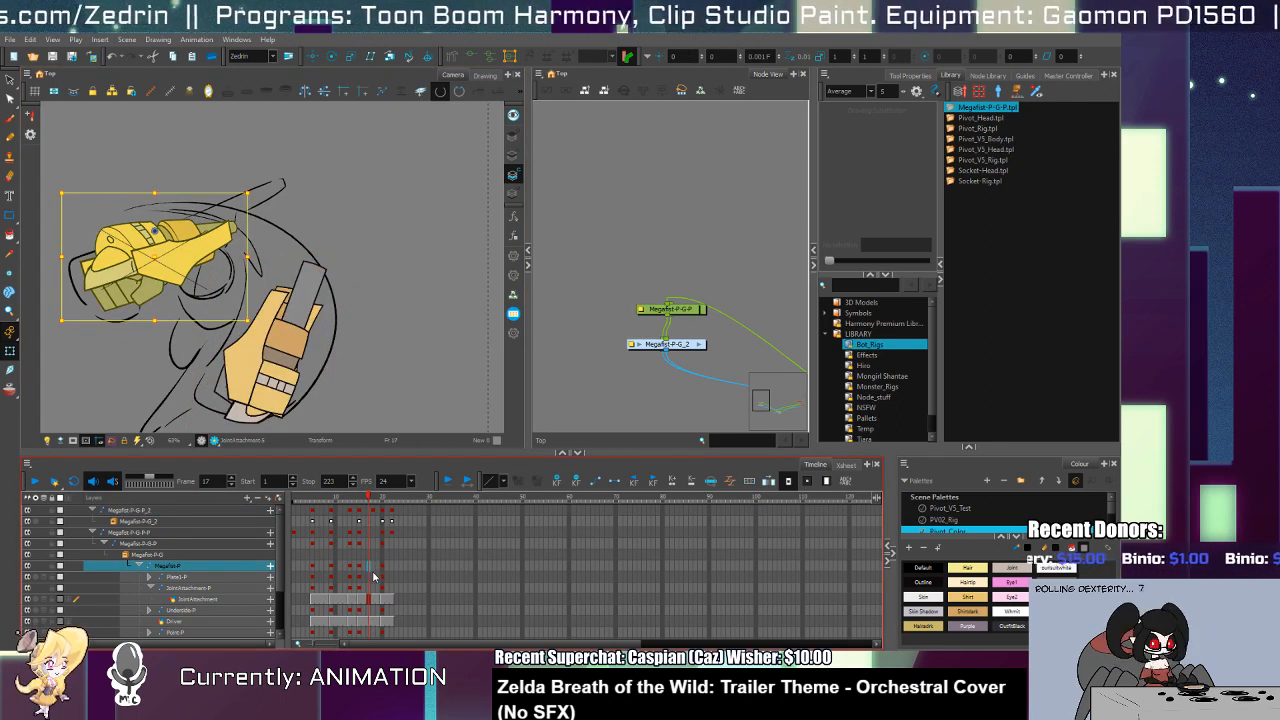
click(373, 566)
drag(264, 208, 213, 245)
Step: Move the frame 22 keyframes of both fists' top pegs and the second fist's symbol to frame 28
click(382, 566)
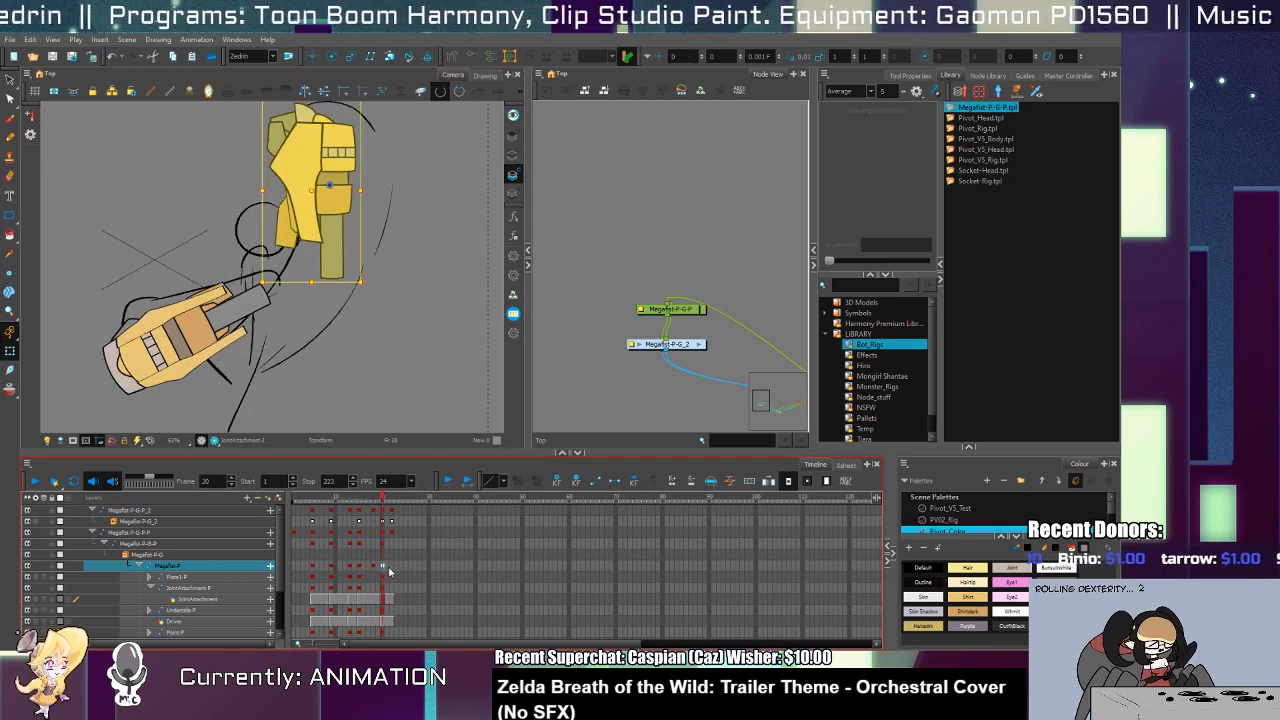
click(384, 531)
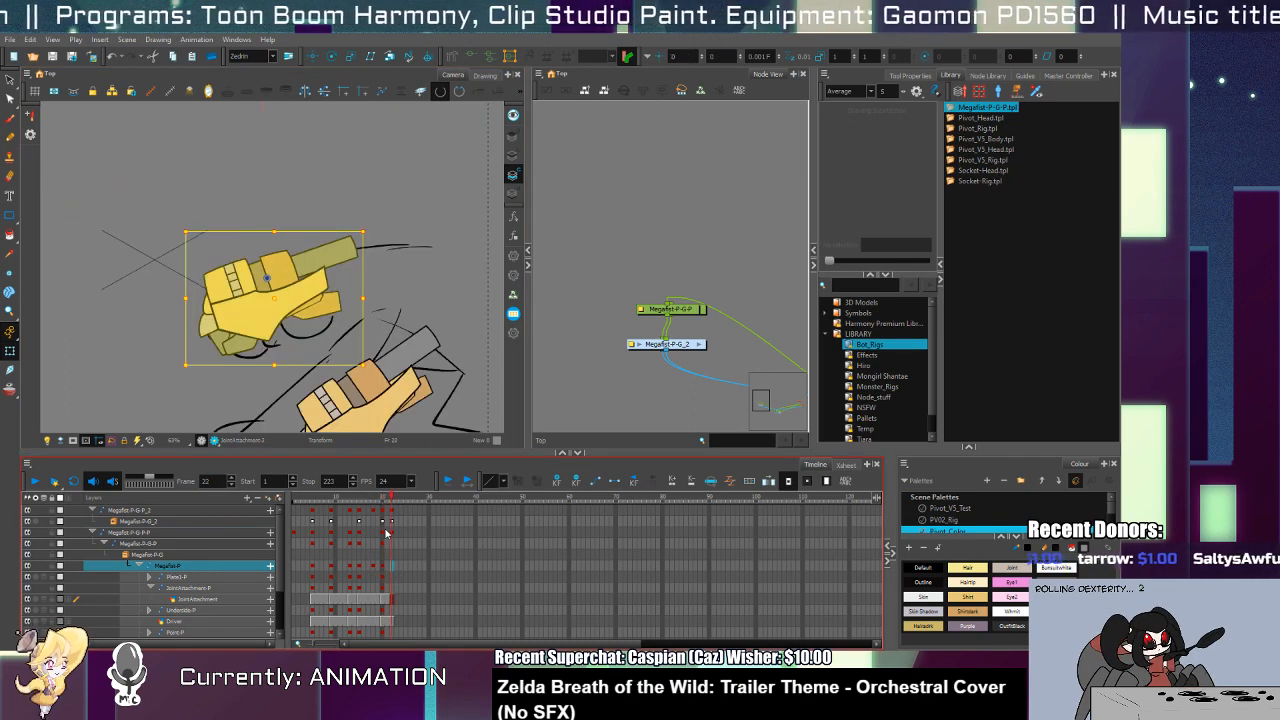
click(389, 522)
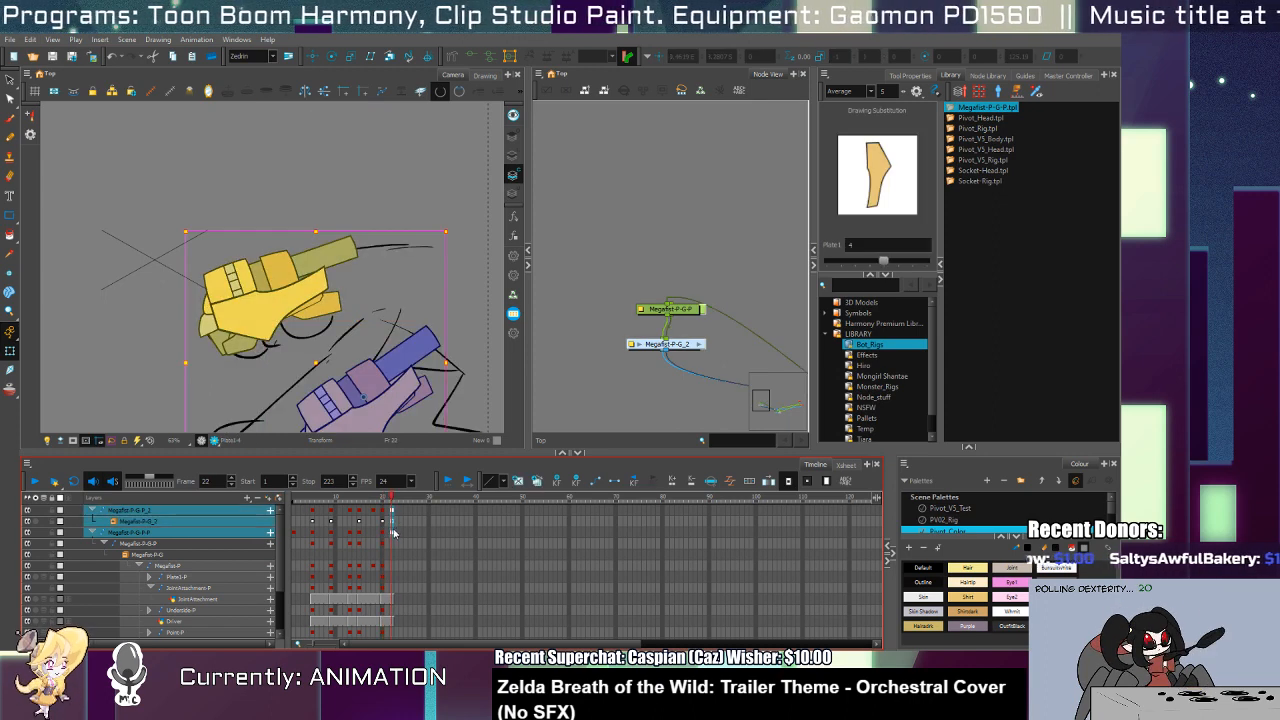
drag(389, 526, 419, 526)
click(419, 521)
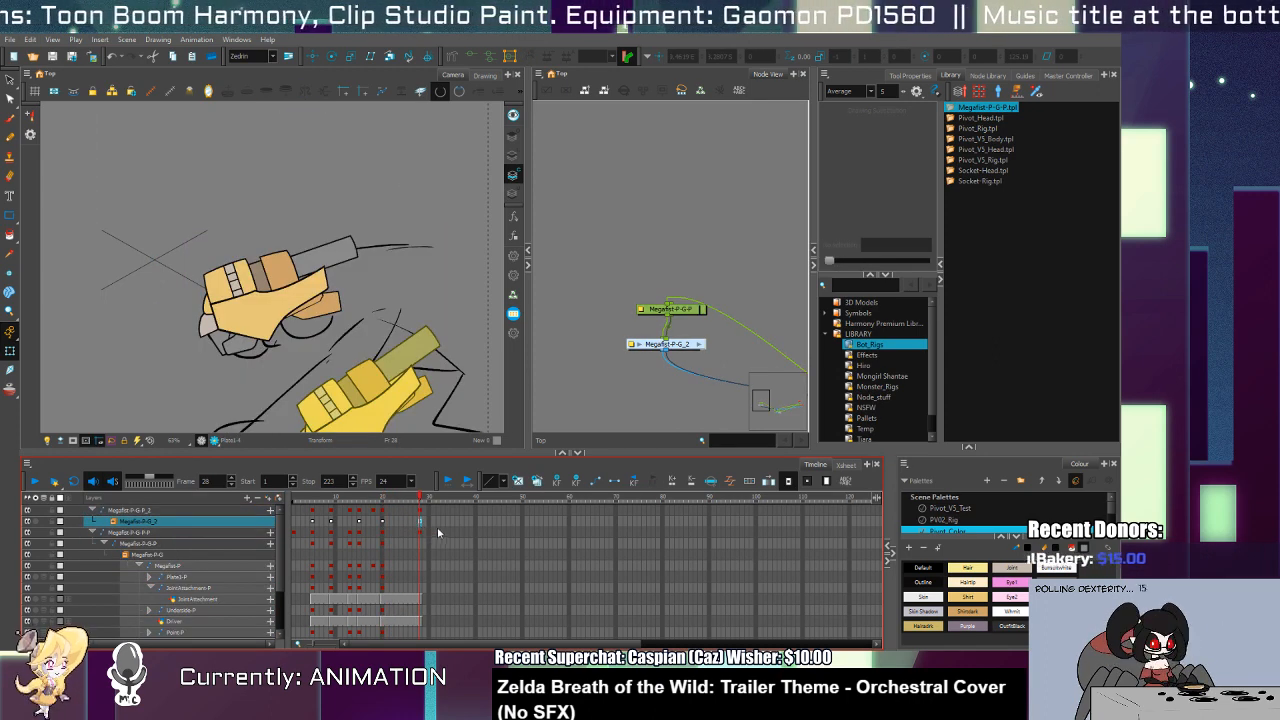
Step: Add keyframes to both fists' top pegs at frame 30 and extend the rigs' drawing exposures to that frame
click(433, 519)
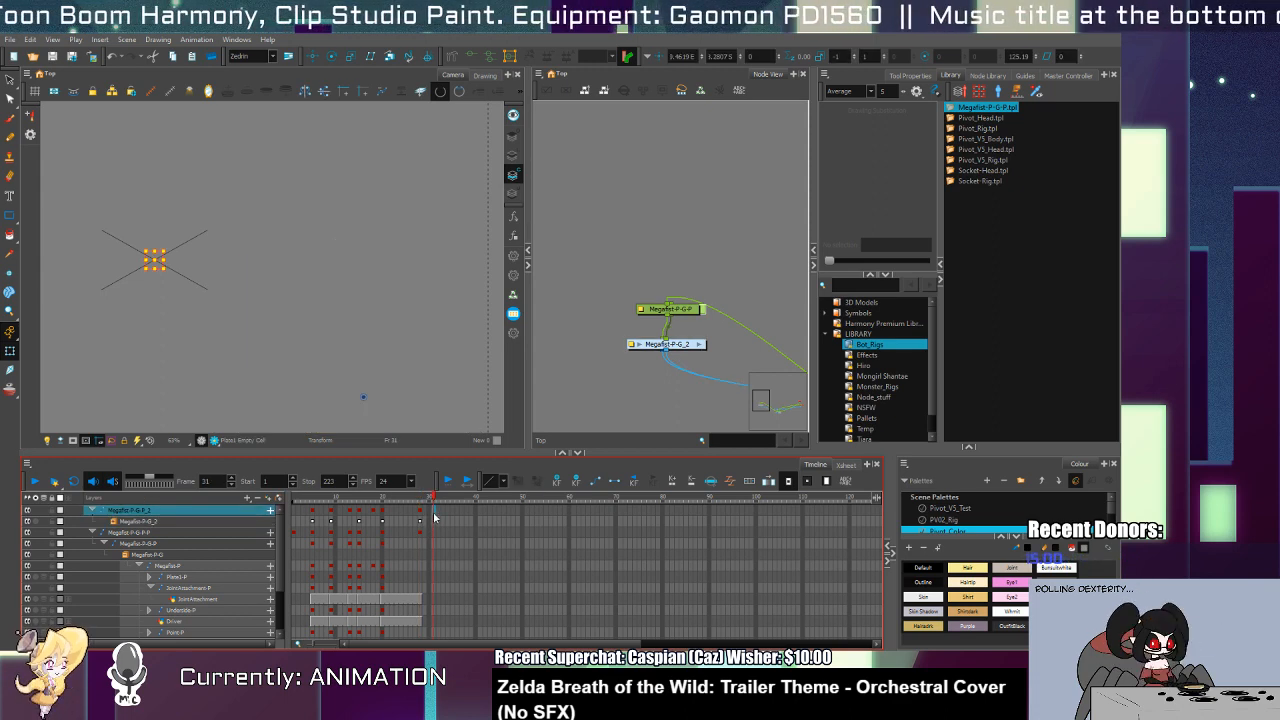
click(431, 520)
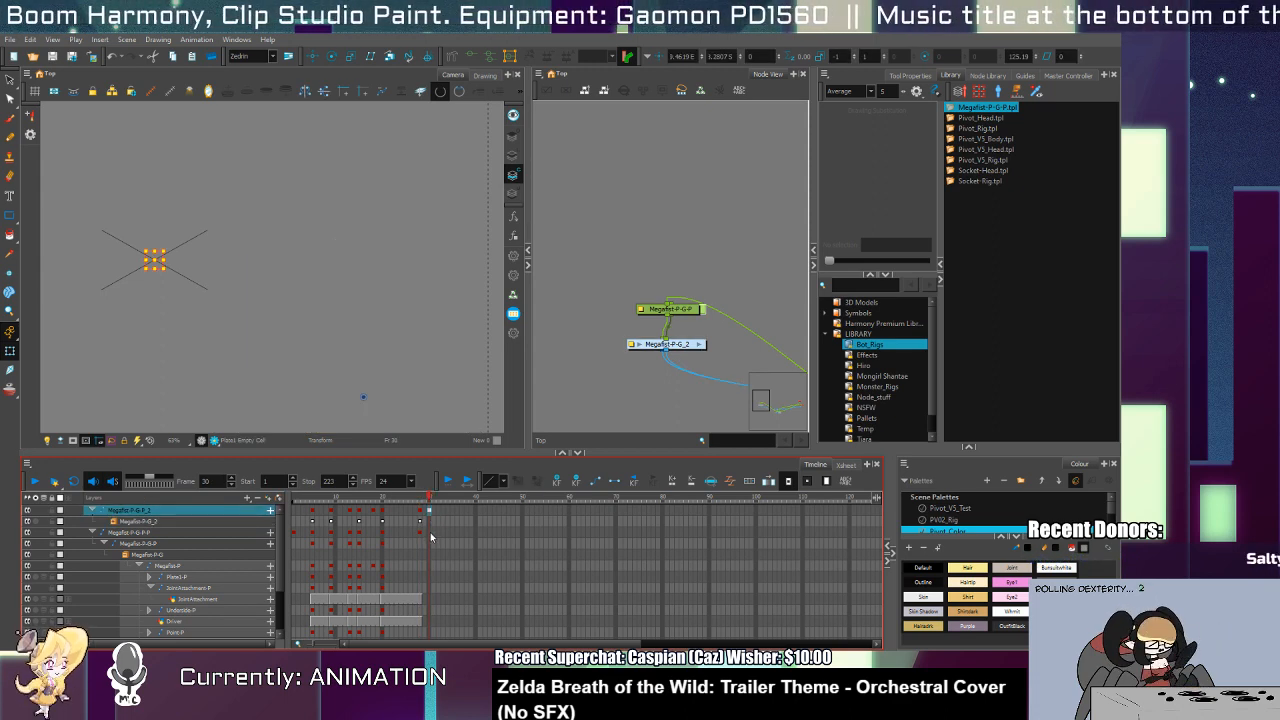
click(430, 533)
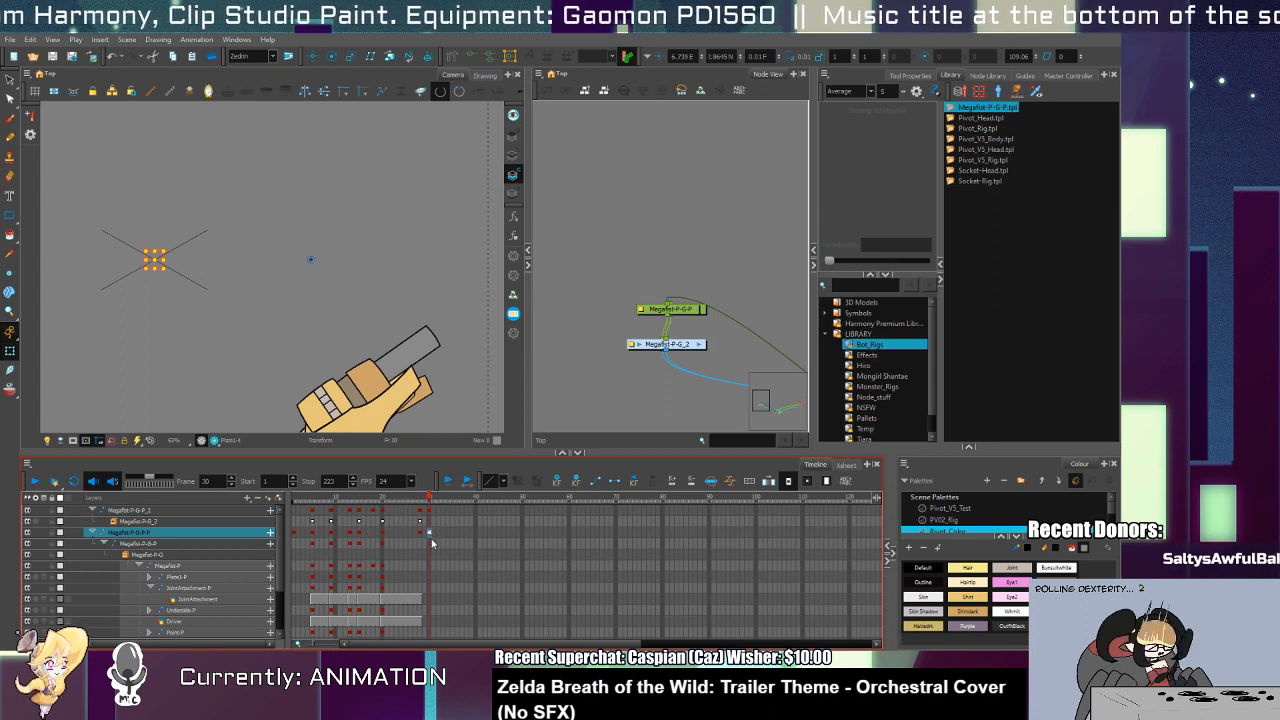
mouse_move(430, 541)
mouse_down()
mouse_move(427, 636)
mouse_move(429, 613)
mouse_up()
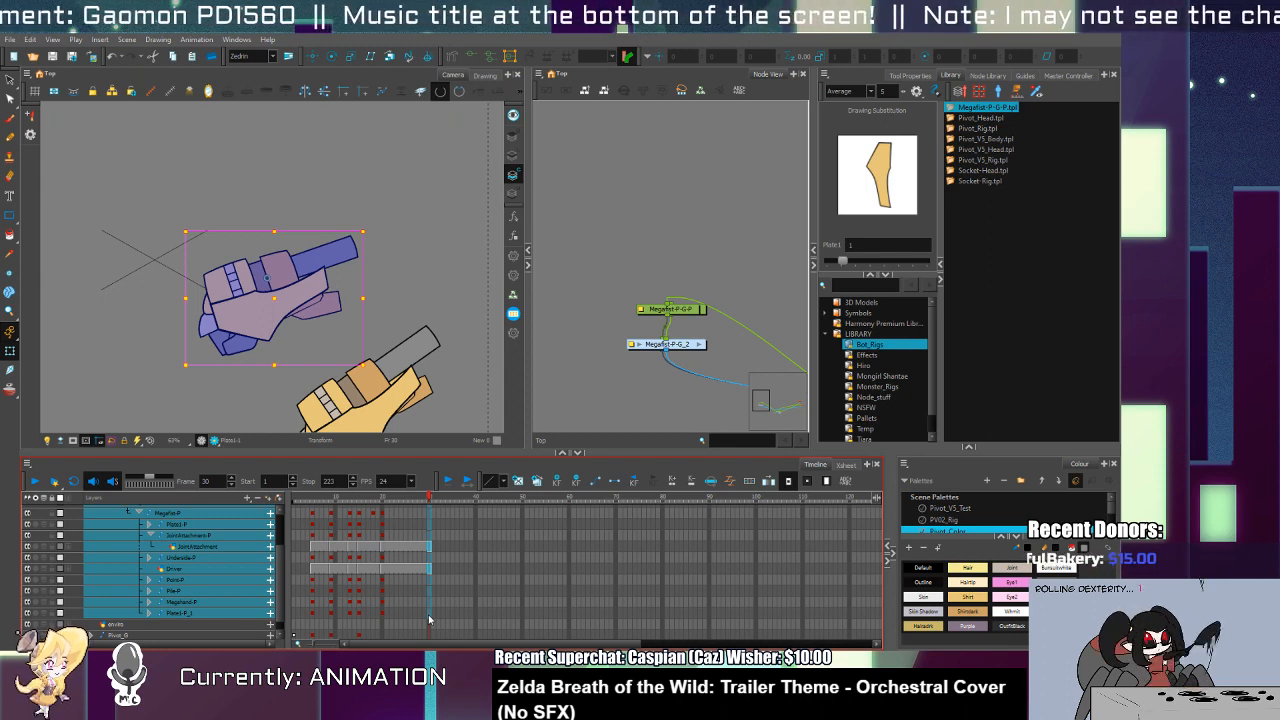
Step: Pose both fists at frame 25, rotating the second fist to 127.76 degrees and the first fist's Megafist-P peg to 15.87 degrees, and reposition them
click(364, 569)
mouse_move(363, 500)
mouse_down()
mouse_move(399, 513)
mouse_move(304, 564)
mouse_move(358, 584)
mouse_move(400, 572)
mouse_move(376, 568)
mouse_move(406, 574)
mouse_up()
scroll(282, 562, up, 1)
scroll(282, 562, up, 1)
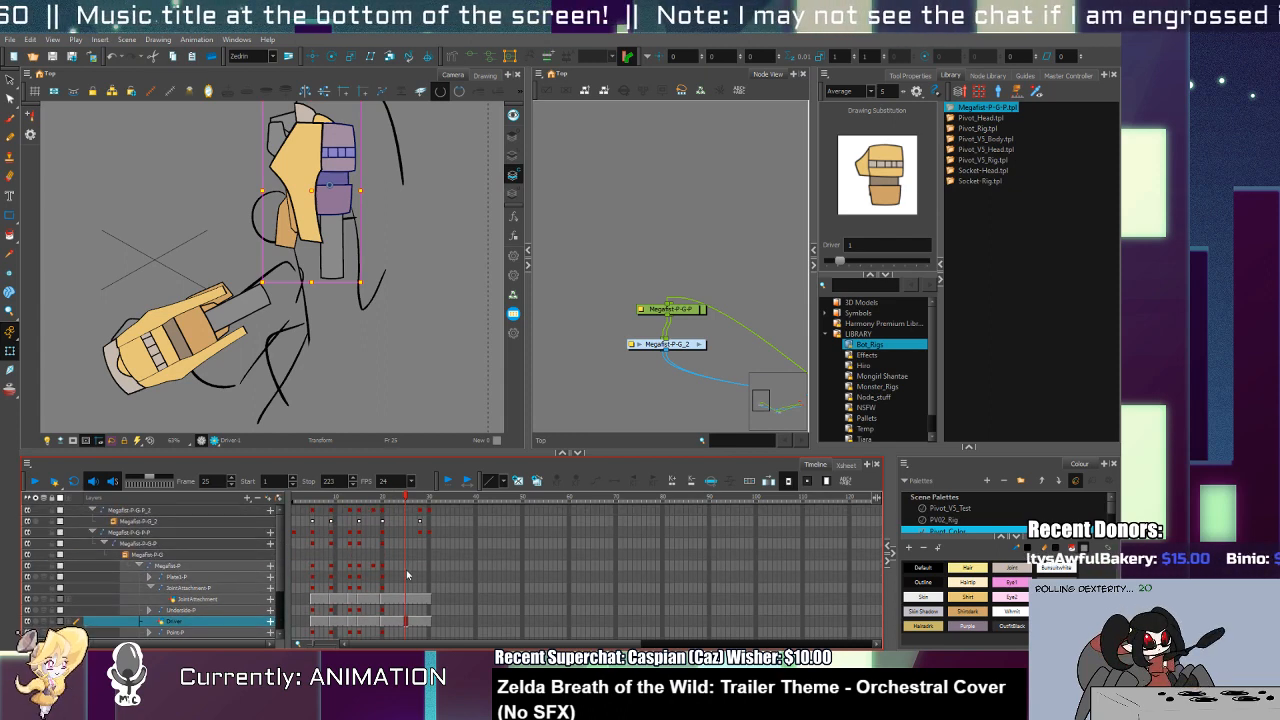
click(408, 567)
click(408, 512)
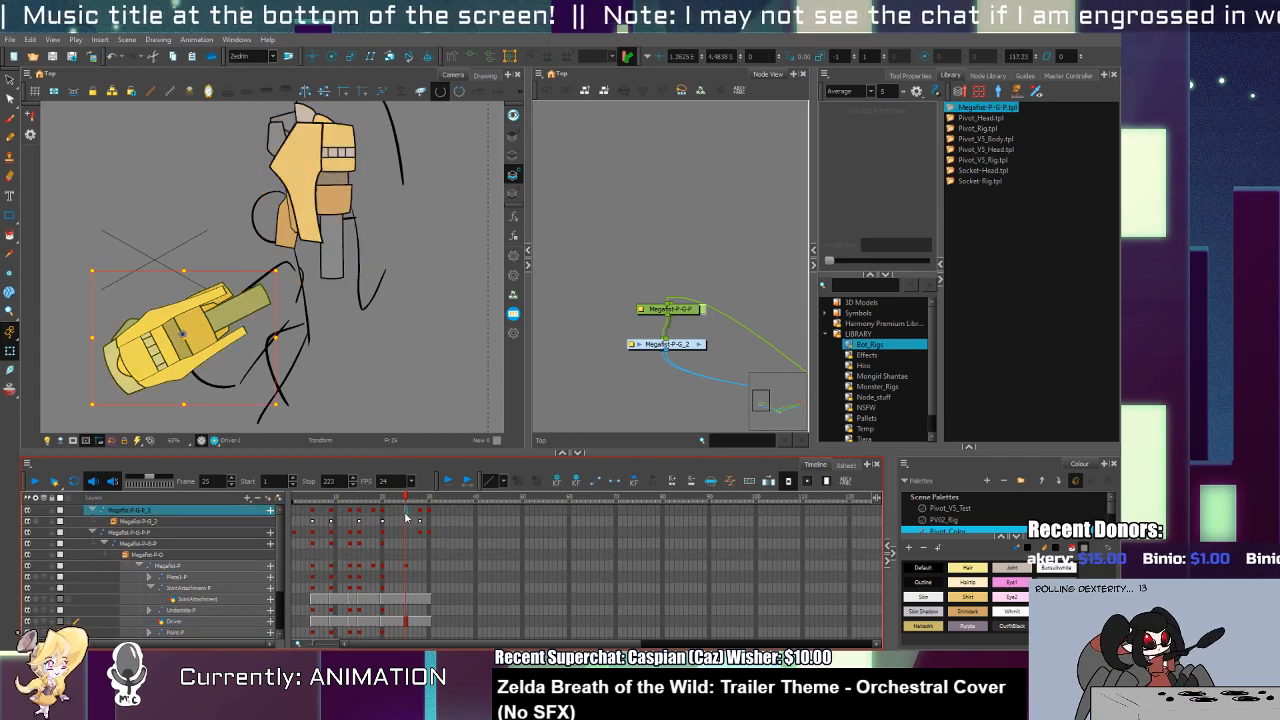
drag(288, 271, 274, 253)
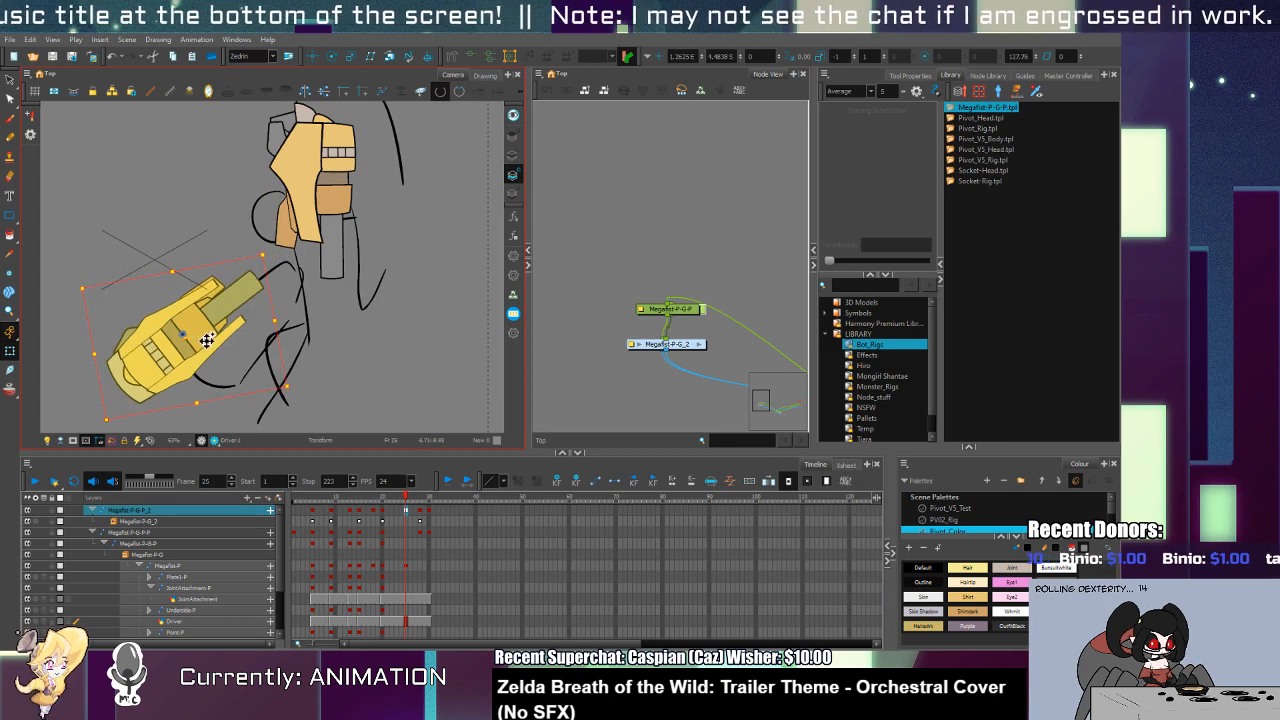
drag(206, 340, 230, 347)
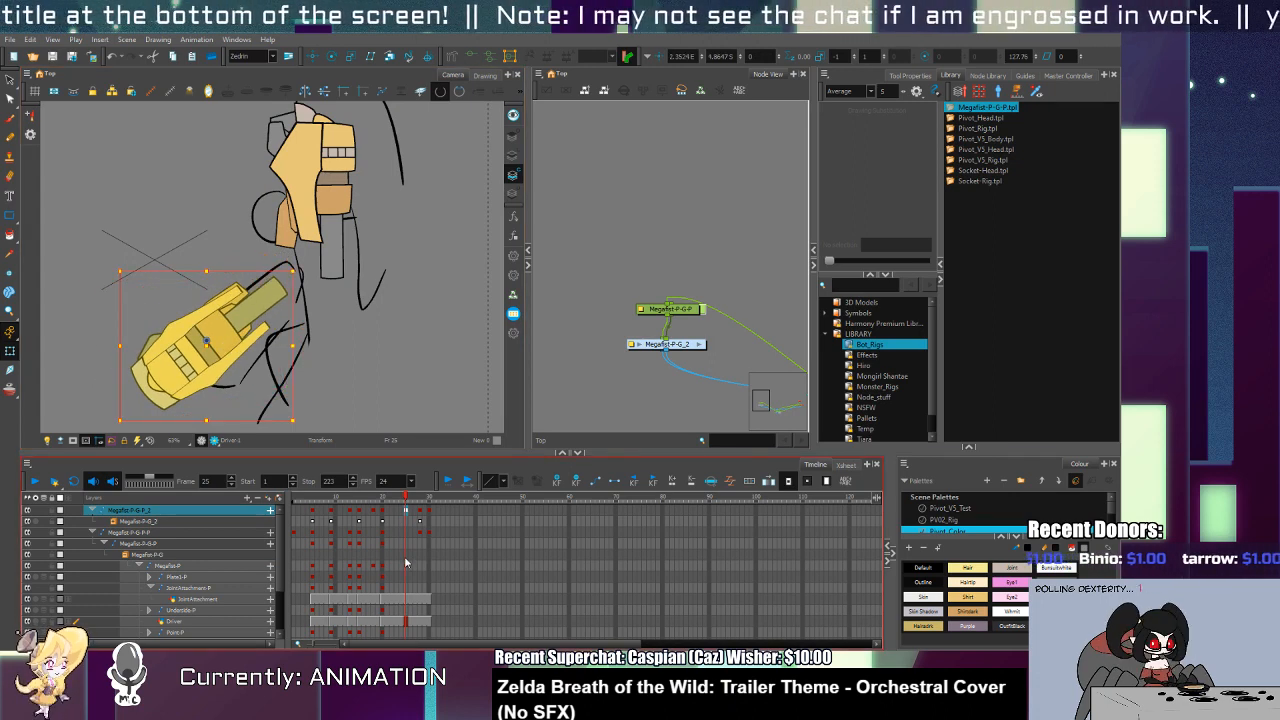
click(405, 566)
drag(370, 285, 378, 240)
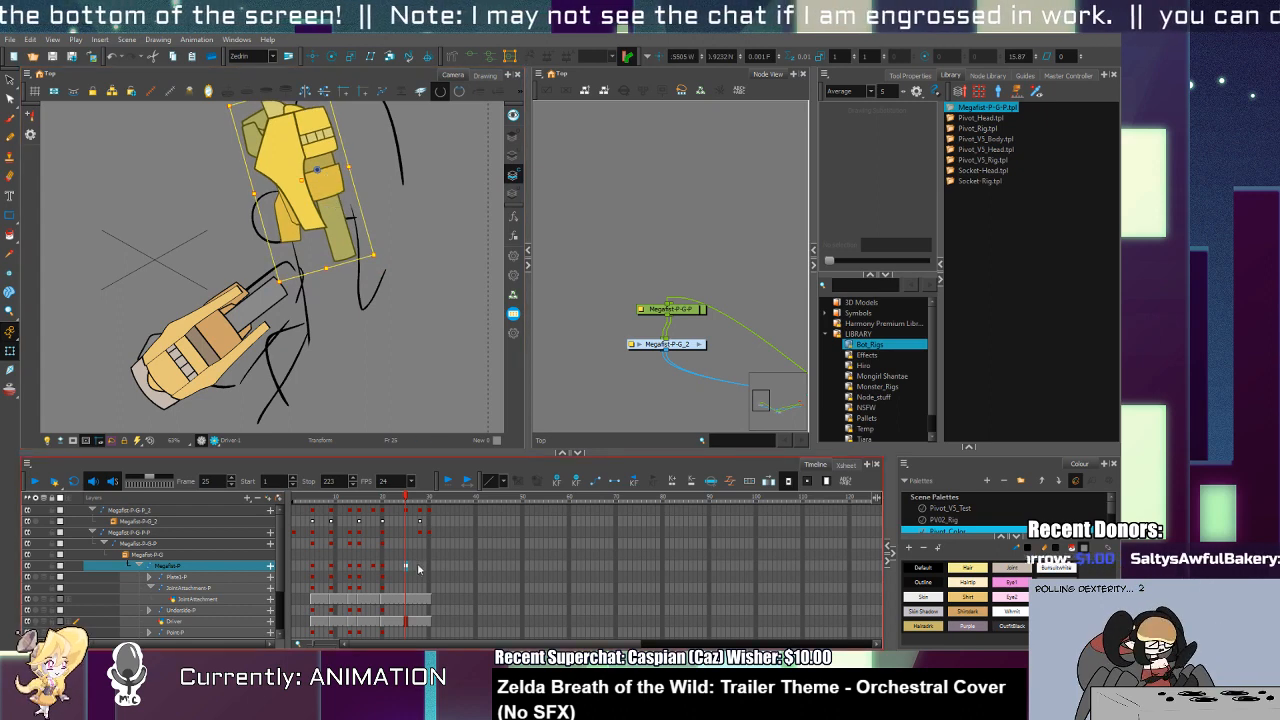
Step: Rotate the first fist's Megafist-P peg to 37.8 degrees at frame 27 and move it down along the sketched arm
click(415, 567)
click(421, 568)
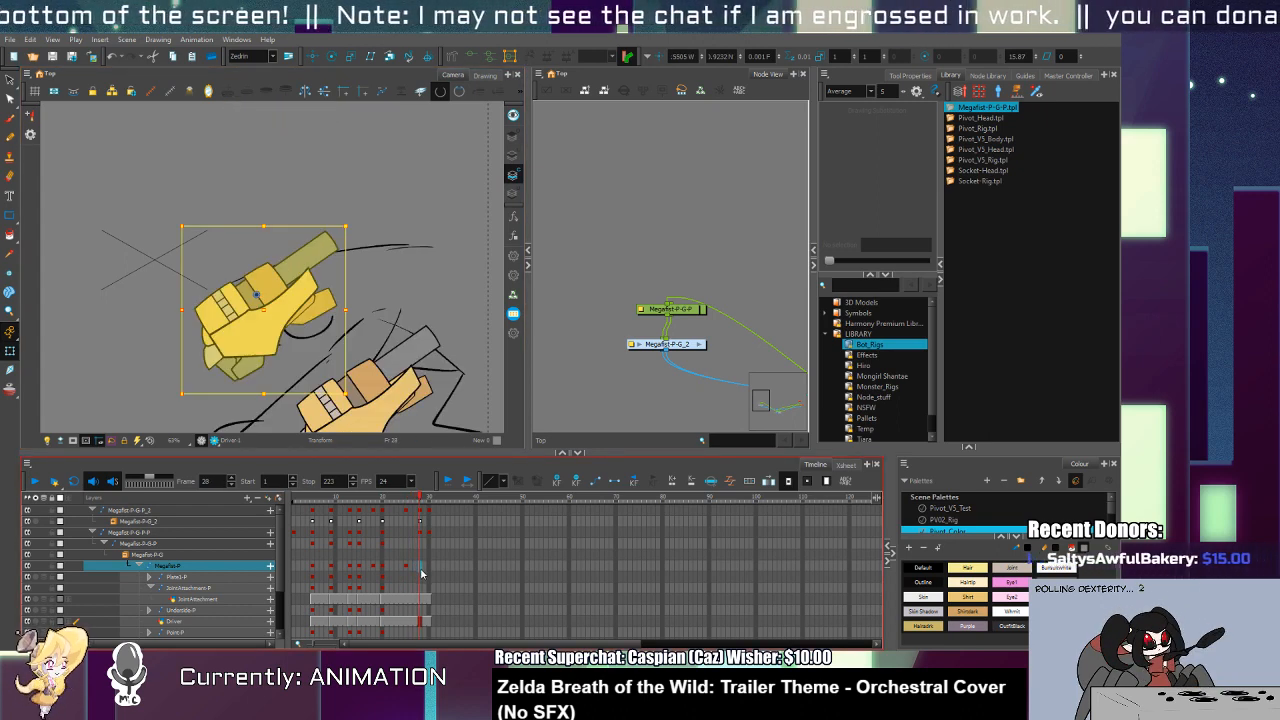
click(416, 567)
drag(378, 293, 261, 272)
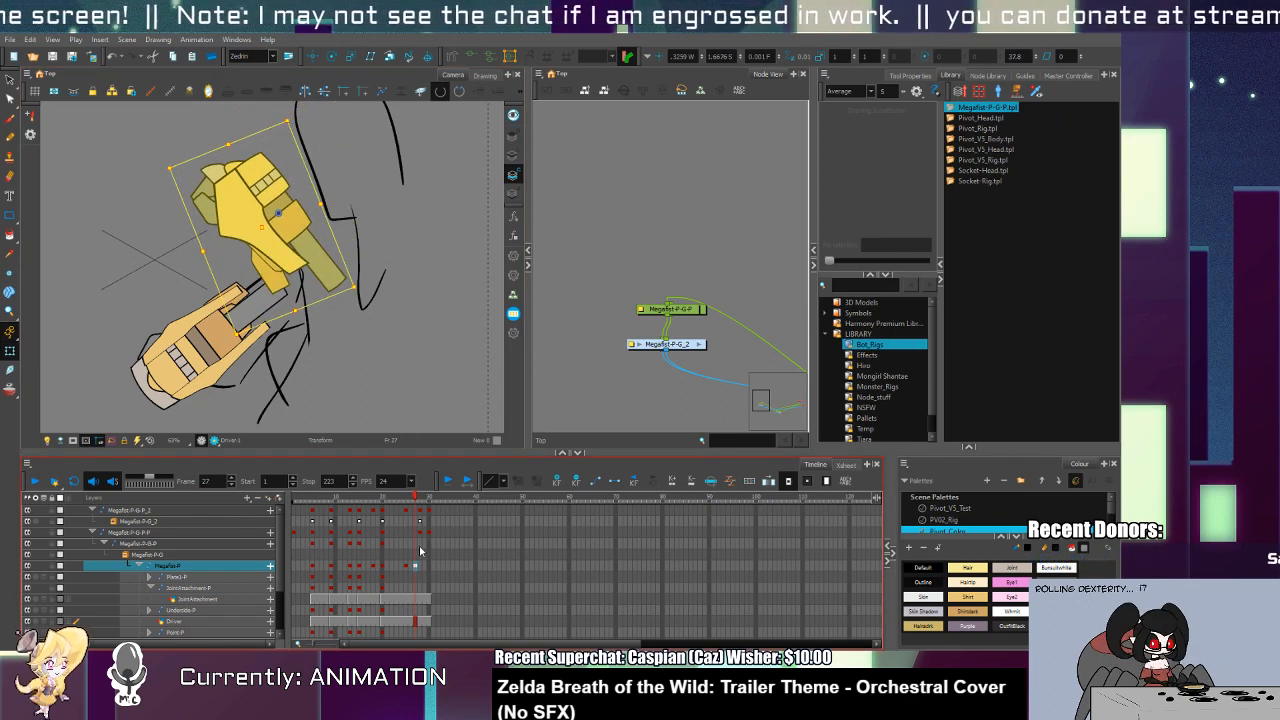
Step: Nudge the first fist's Megafist-P peg ten times along the depth axis at frame 27
key(alt+Up)
key(alt+Up)
key(alt+Up)
key(alt+Up)
key(alt+Up)
key(alt+Up)
key(alt+Up)
key(alt+Up)
key(alt+Up)
key(alt+Up)
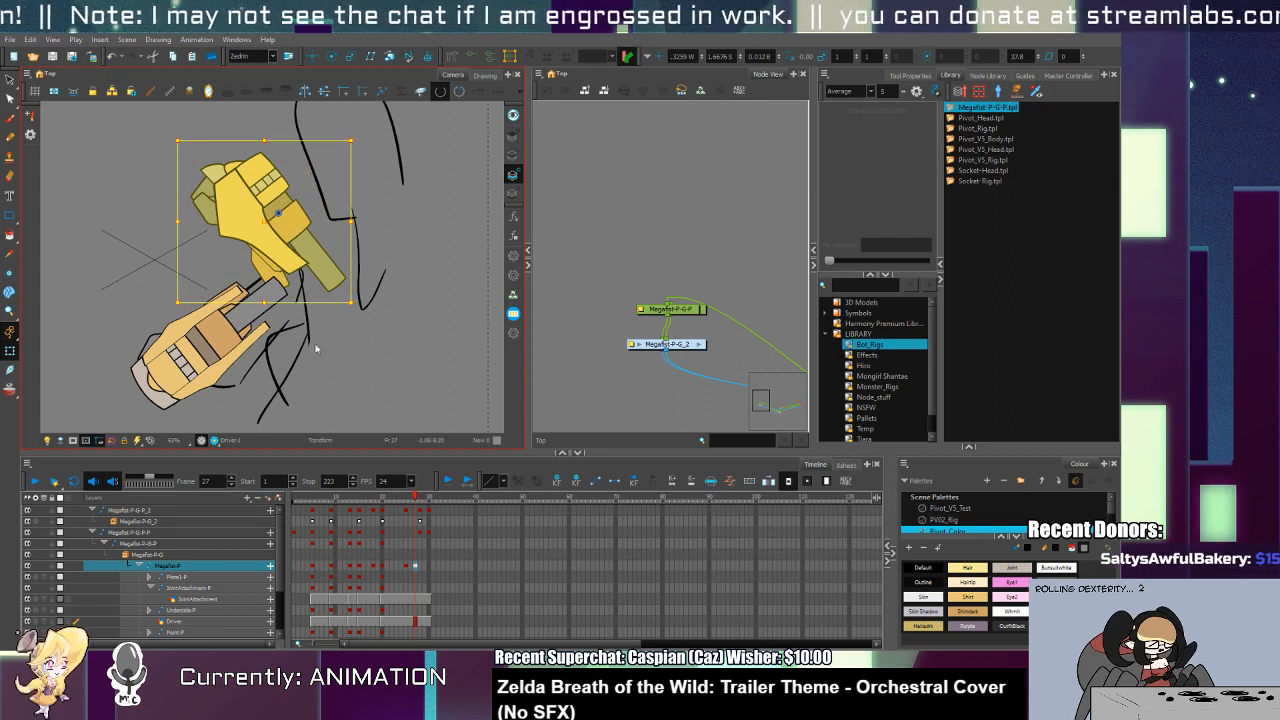
Step: Move the second fist to the right onto the sketched forearm at frame 27 and compare the pose with the adjacent frames
click(419, 513)
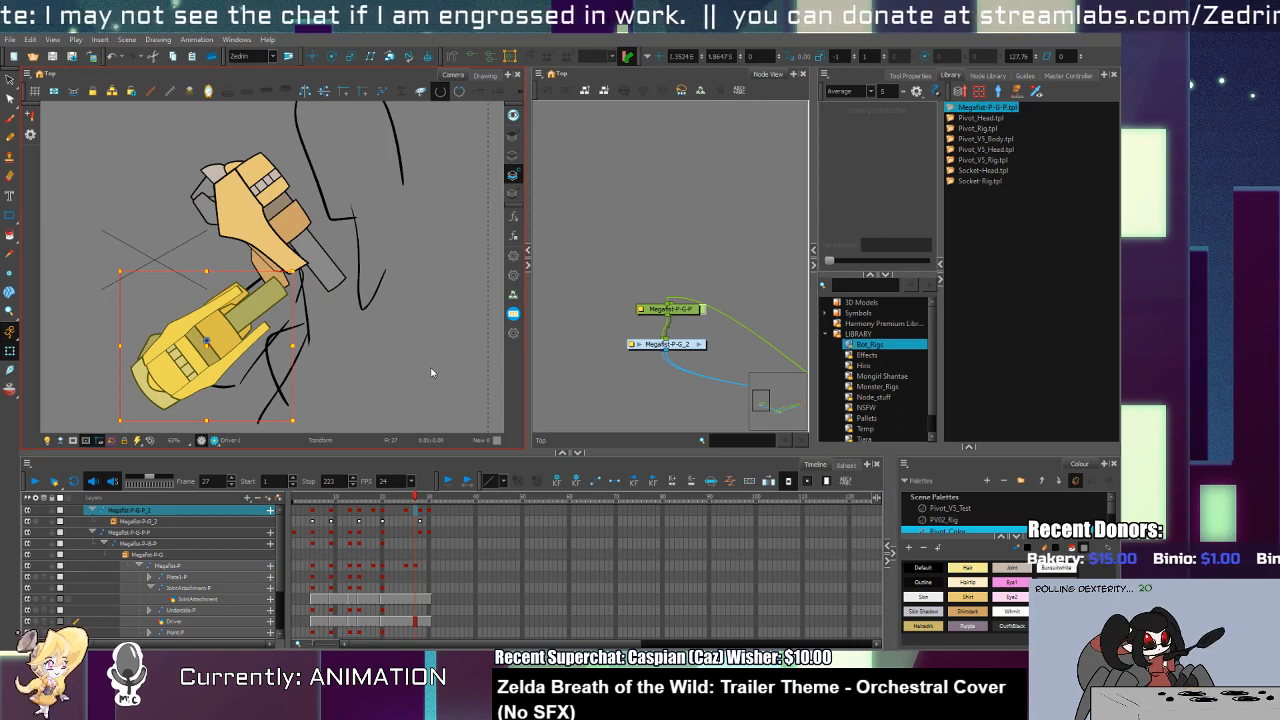
drag(216, 345, 314, 363)
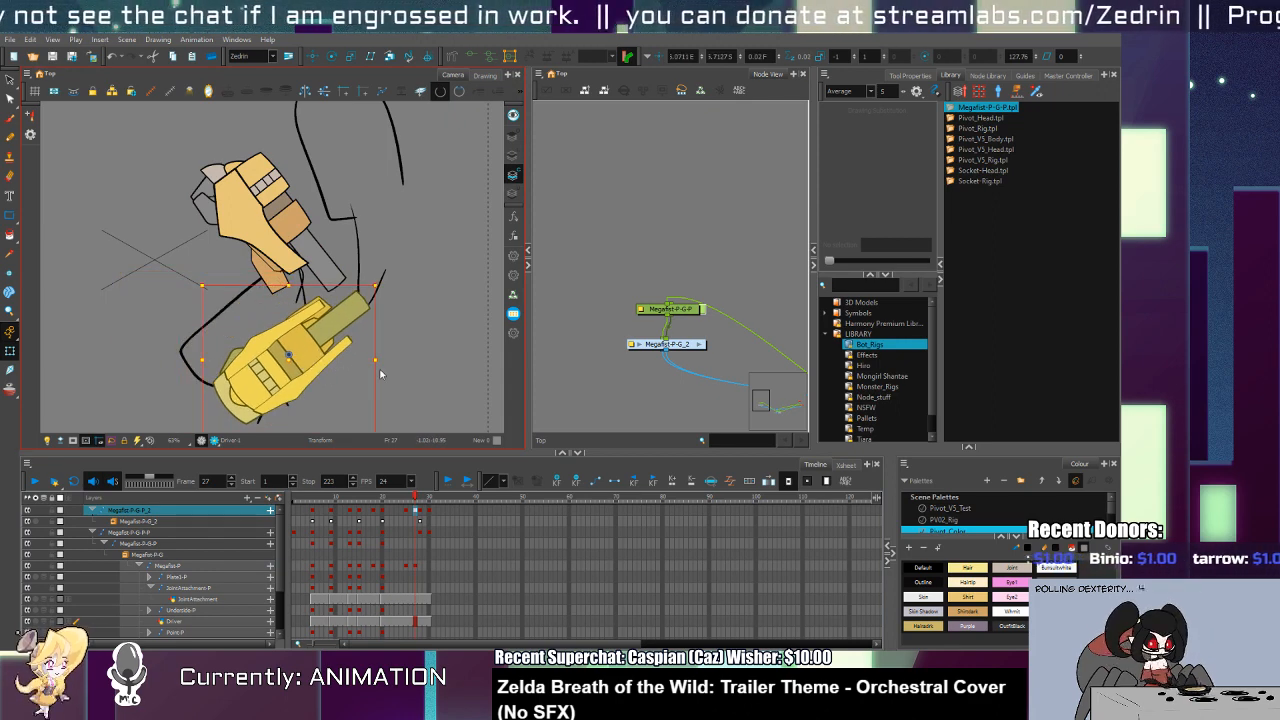
key(period)
key(period)
key(comma)
key(comma)
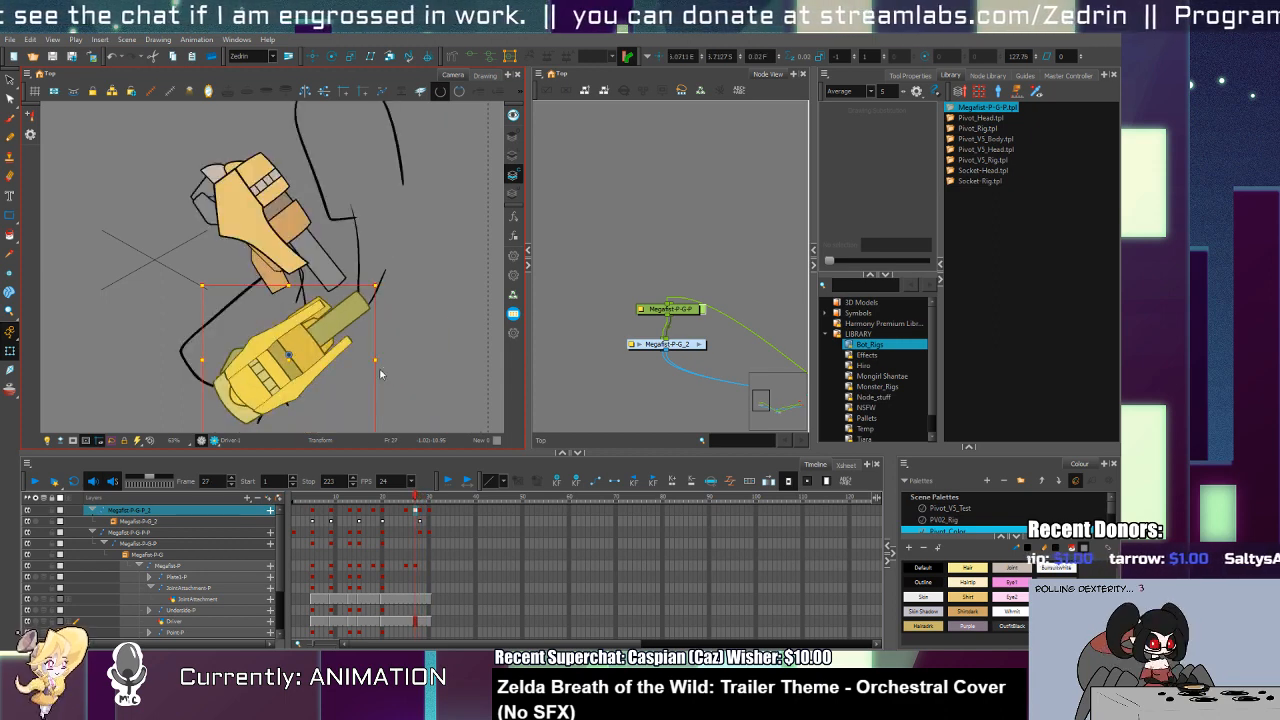
key(period)
Step: Pose the first fist at frame 30, rotating it to 72.95 degrees and moving it up and left of the second fist
click(421, 520)
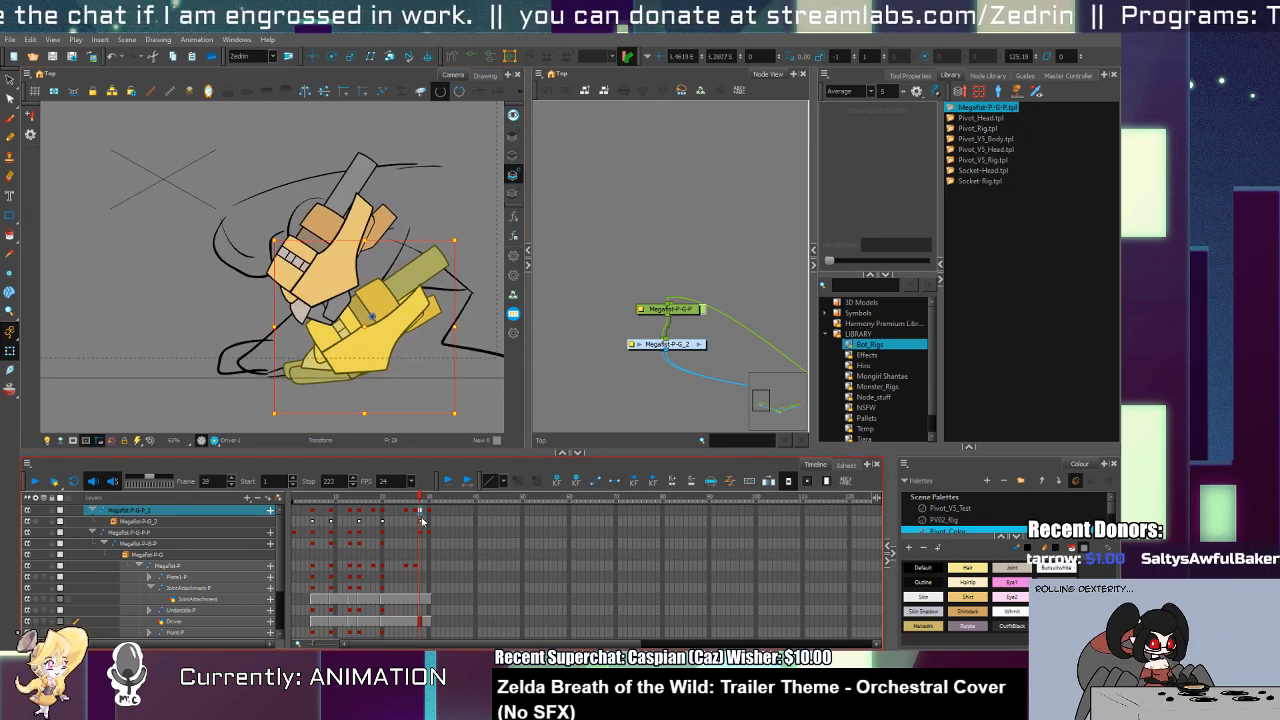
click(421, 531)
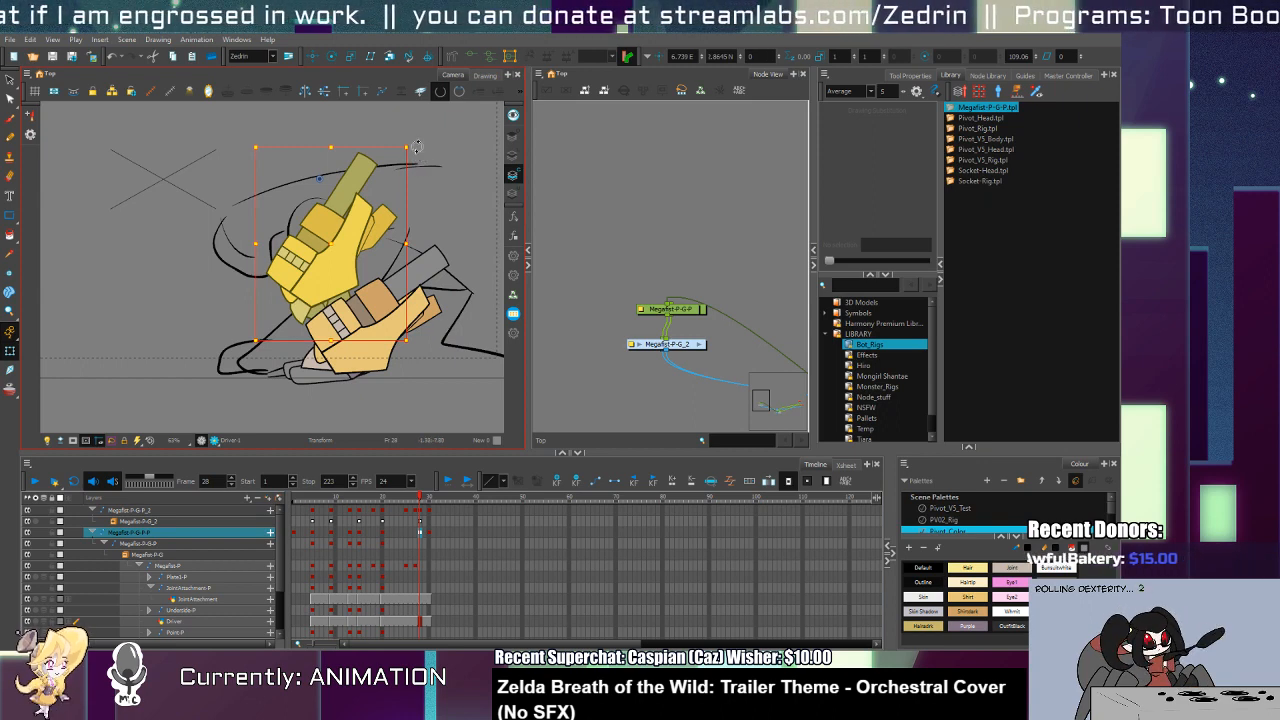
drag(412, 147, 416, 214)
click(429, 535)
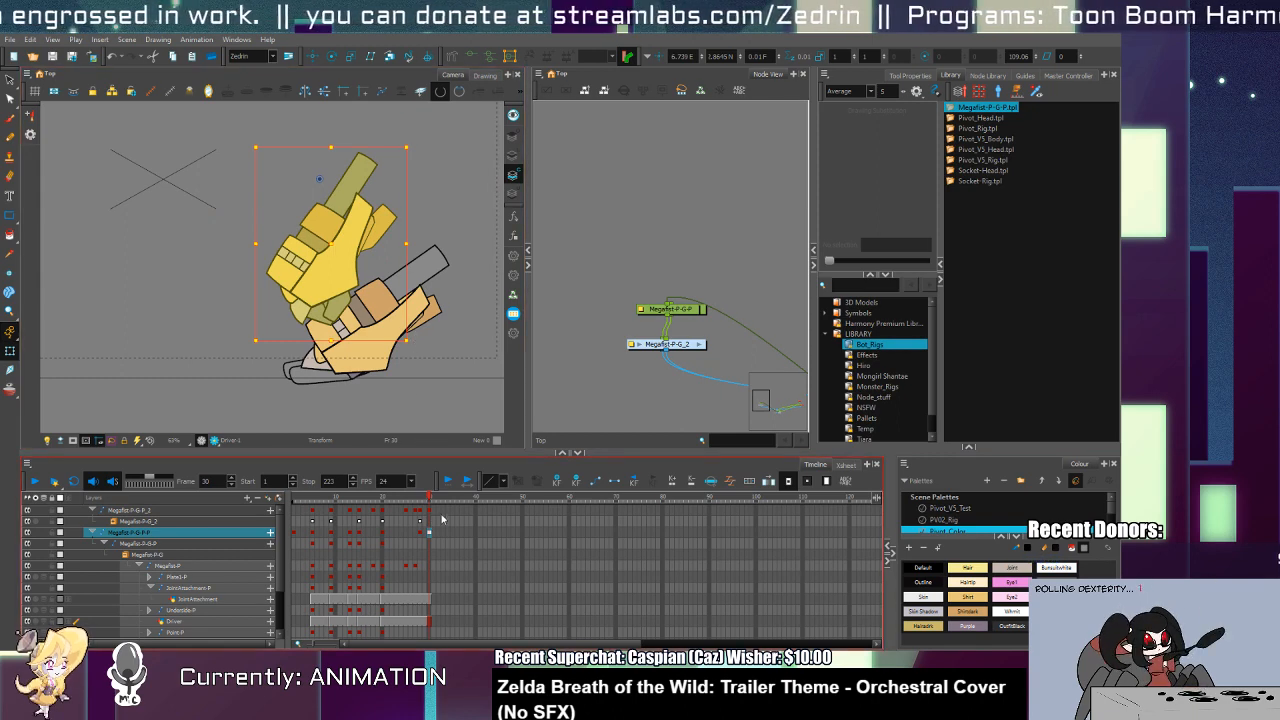
key(Delete)
key(F6)
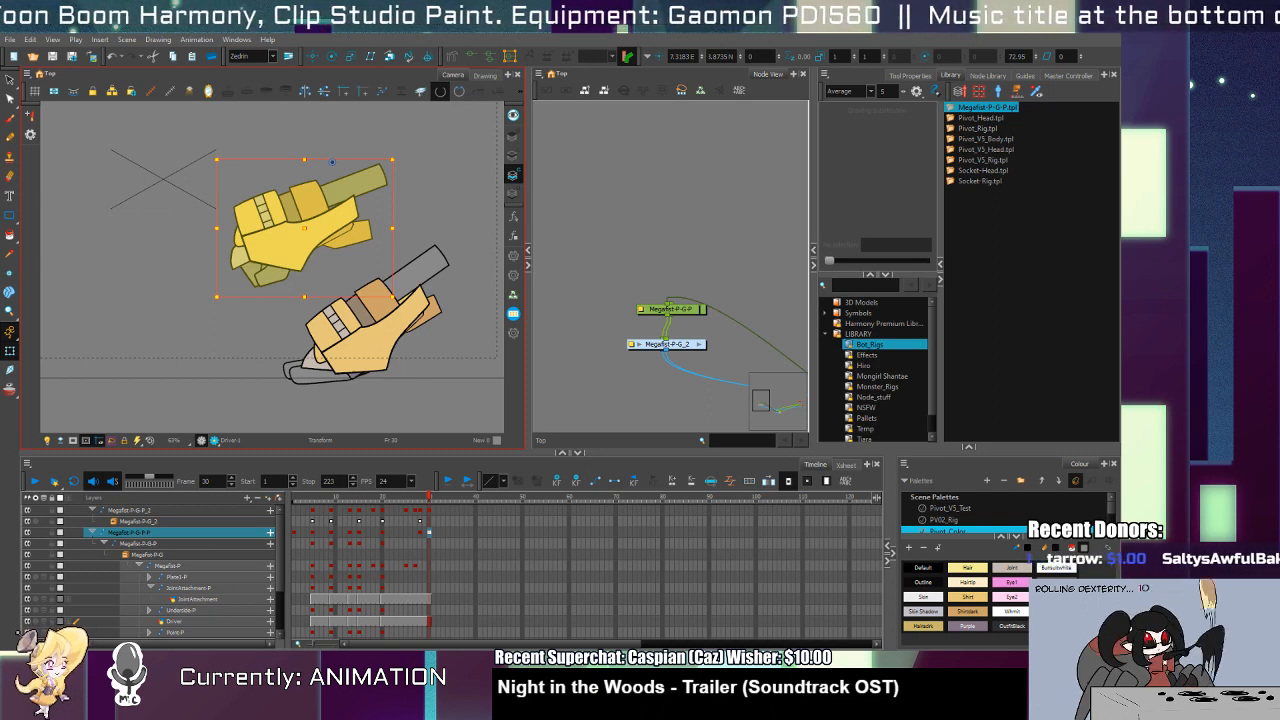
Step: Rotate the first fist to 98.09 degrees at frame 8 and shift it slightly up and right
drag(422, 500, 337, 600)
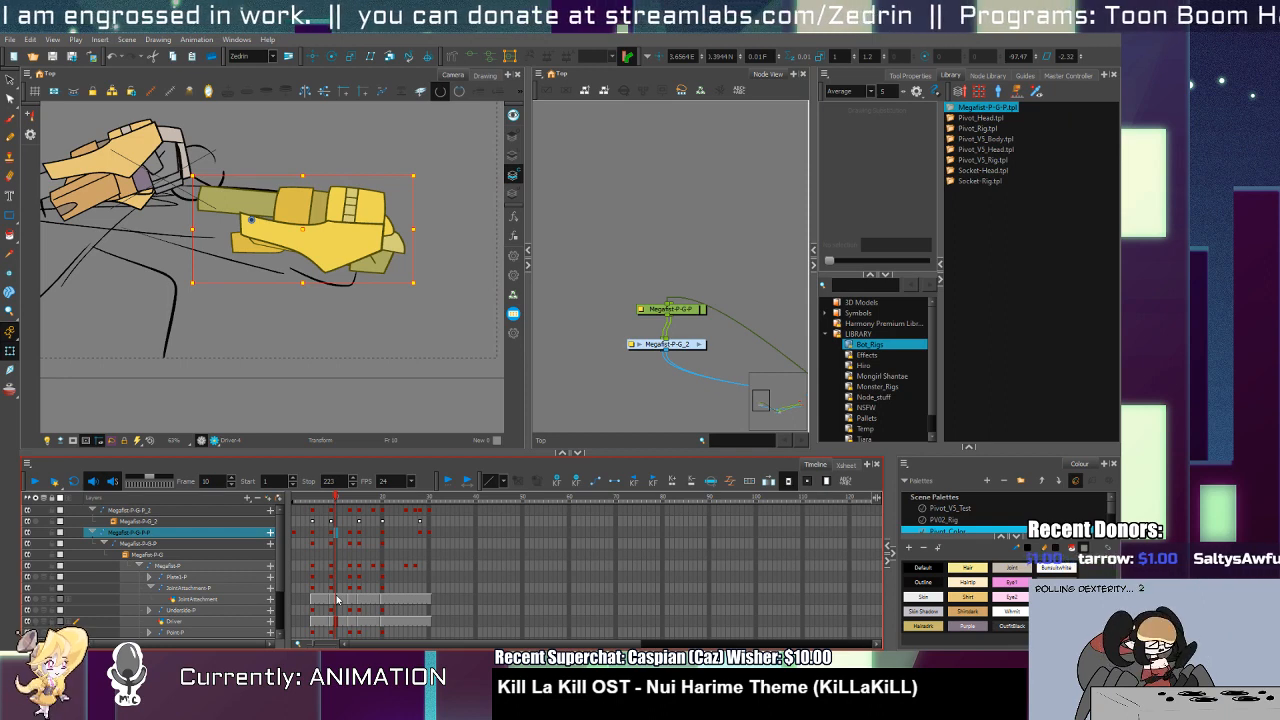
drag(342, 498, 320, 499)
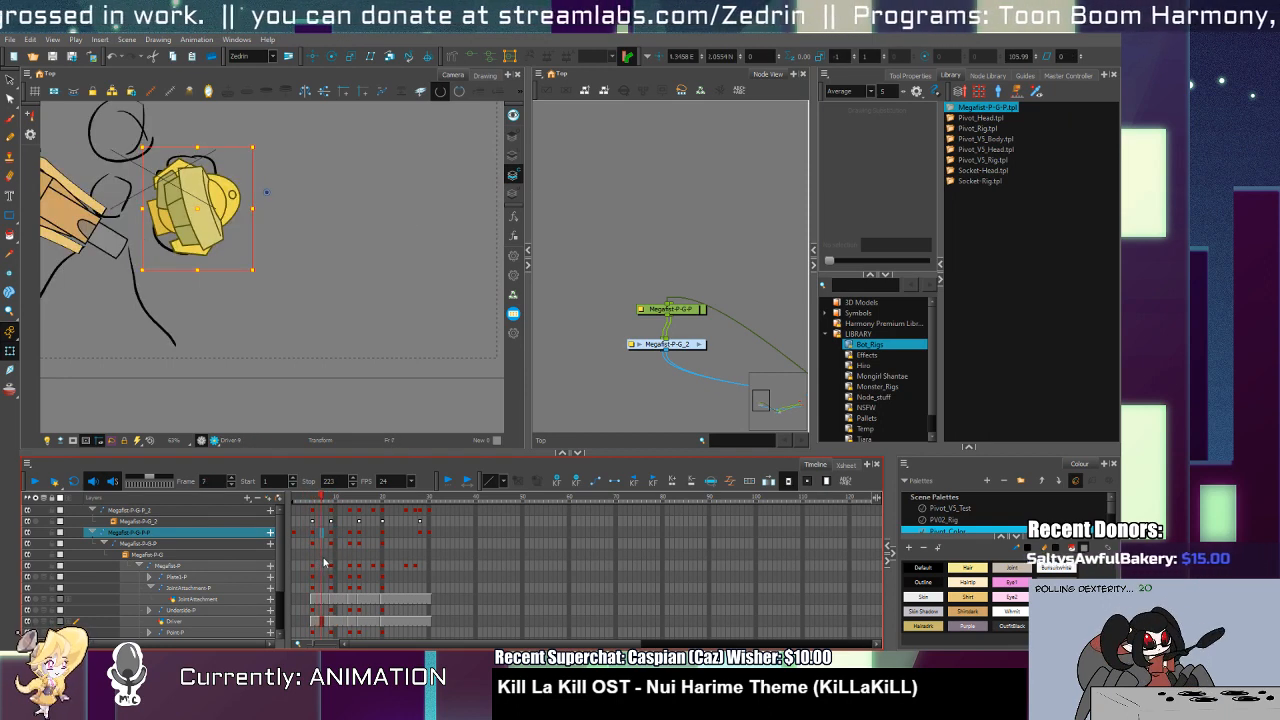
key(period)
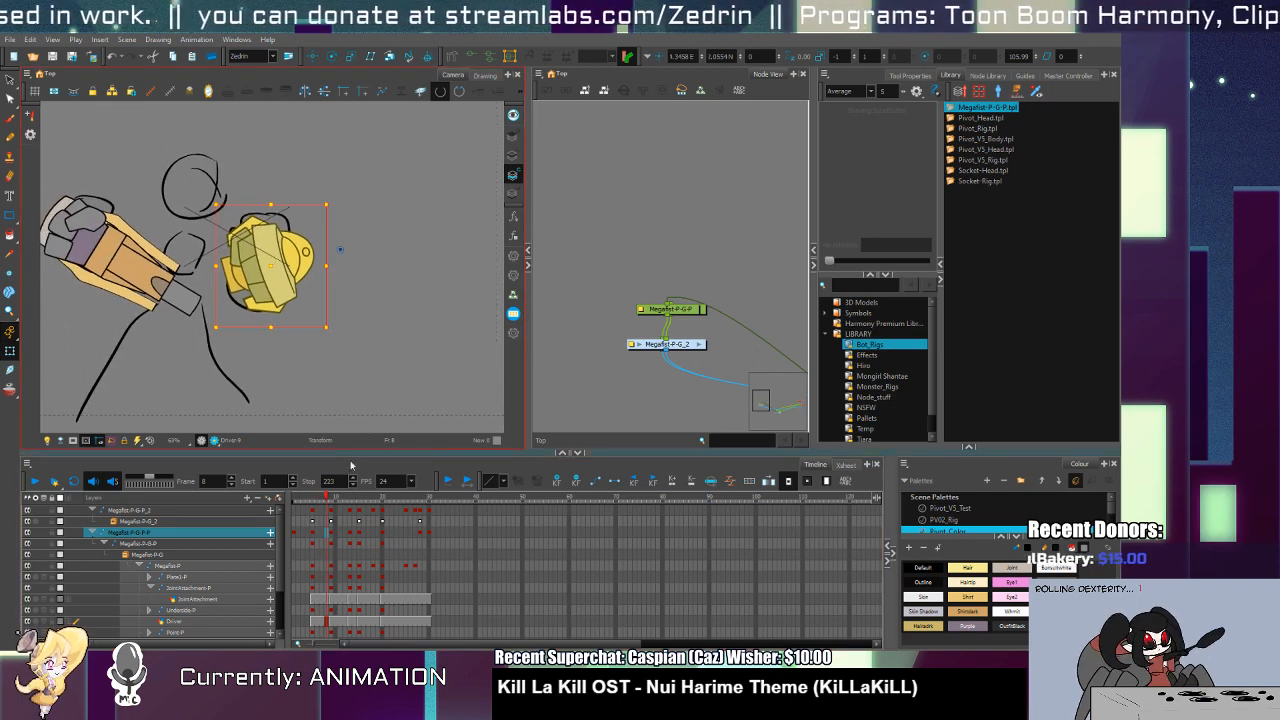
drag(333, 331, 321, 334)
drag(284, 266, 294, 264)
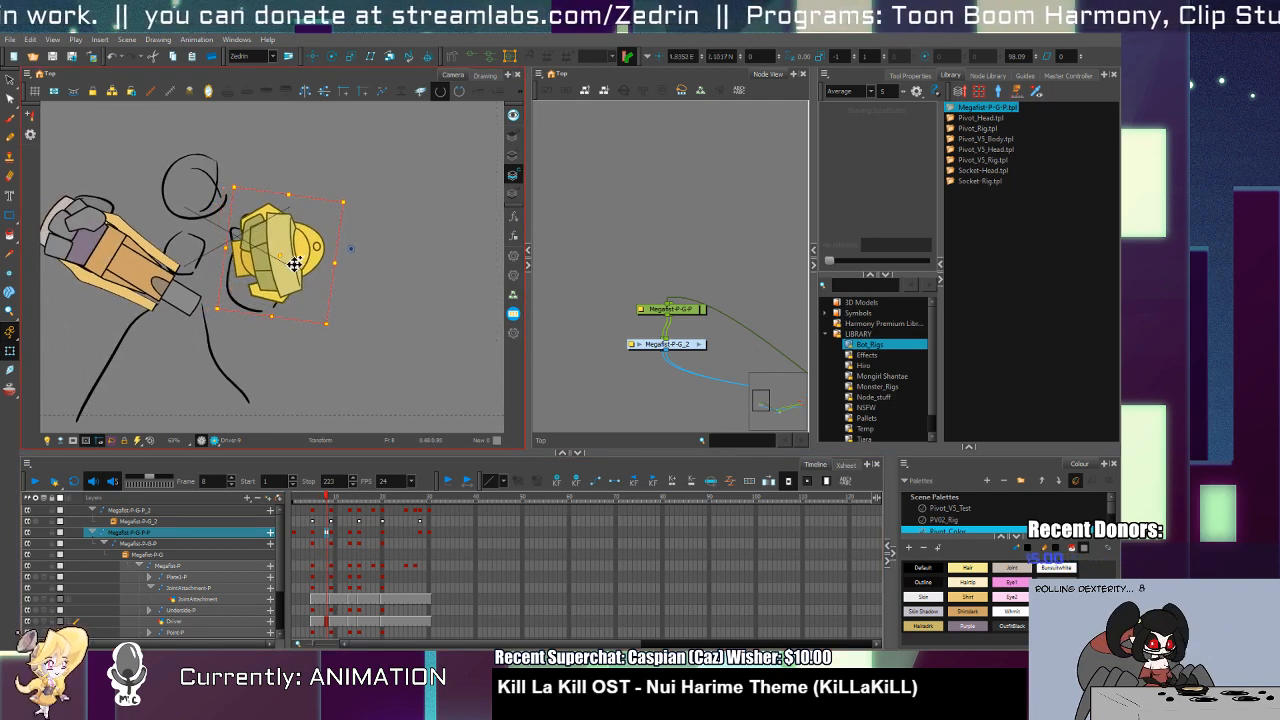
Step: Rotate the second fist to 63.31 degrees at frame 8 and reposition it over the sketched arm
drag(272, 316, 325, 380)
click(328, 511)
drag(261, 345, 245, 343)
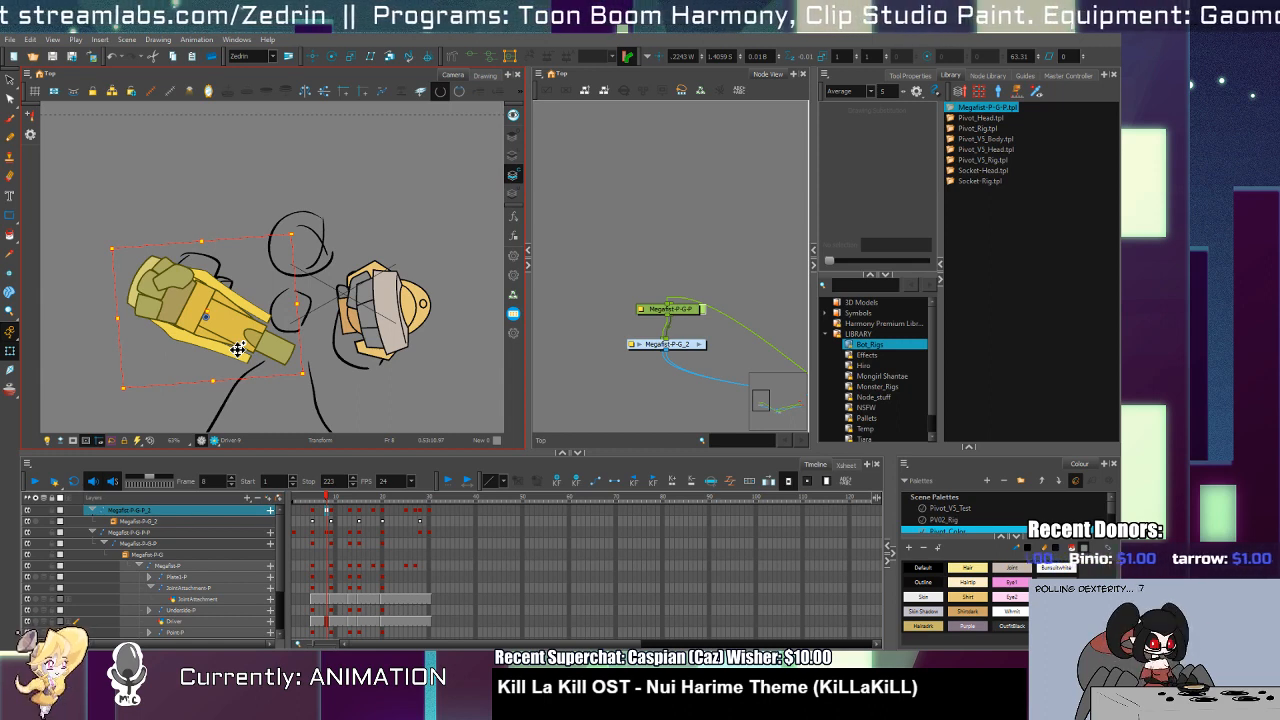
Step: Step forward and backward through the animation to check how both fists move relative to the rough sketch
key(period)
key(period)
key(period)
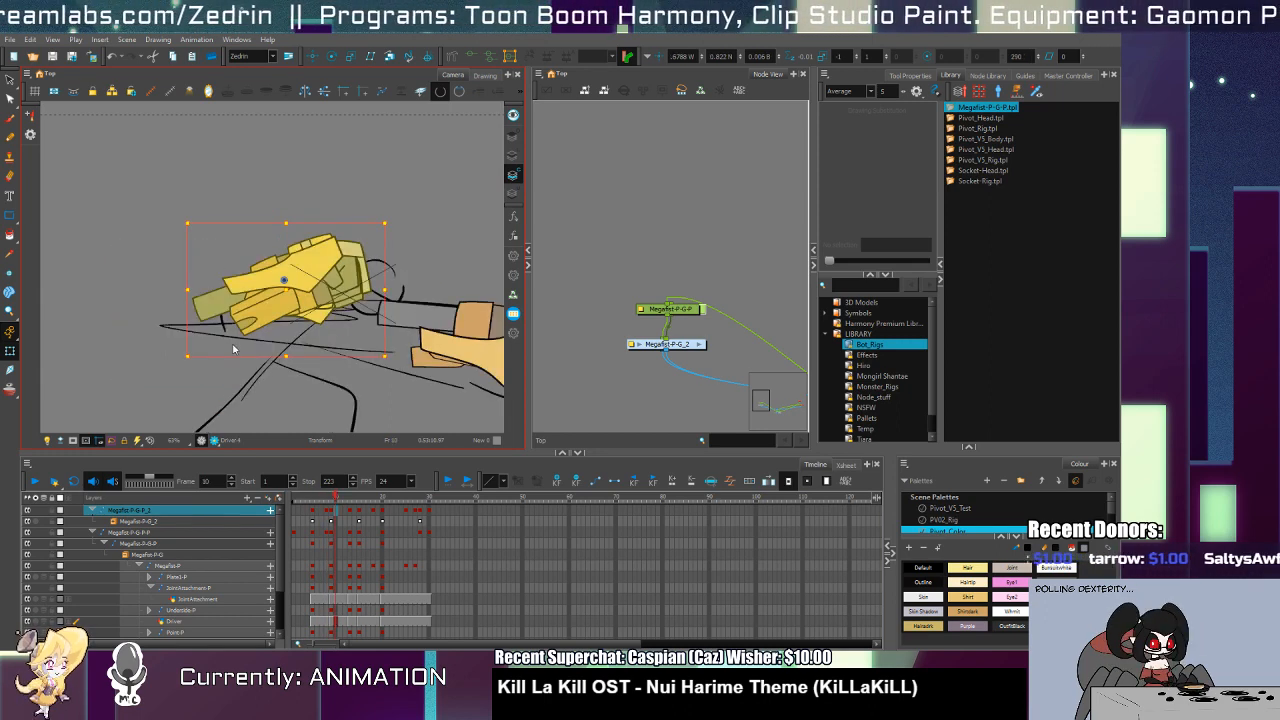
key(period)
key(period)
key(period)
key(period)
key(period)
key(period)
key(period)
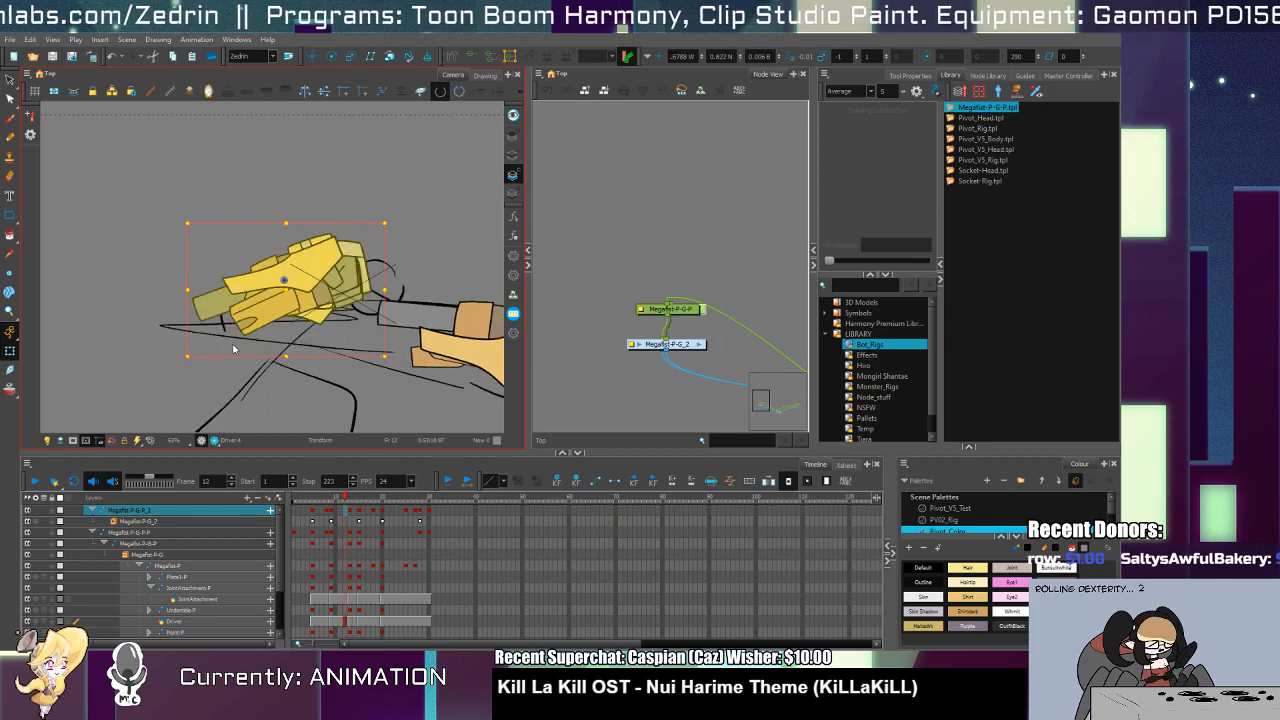
key(comma)
key(comma)
key(comma)
key(comma)
key(comma)
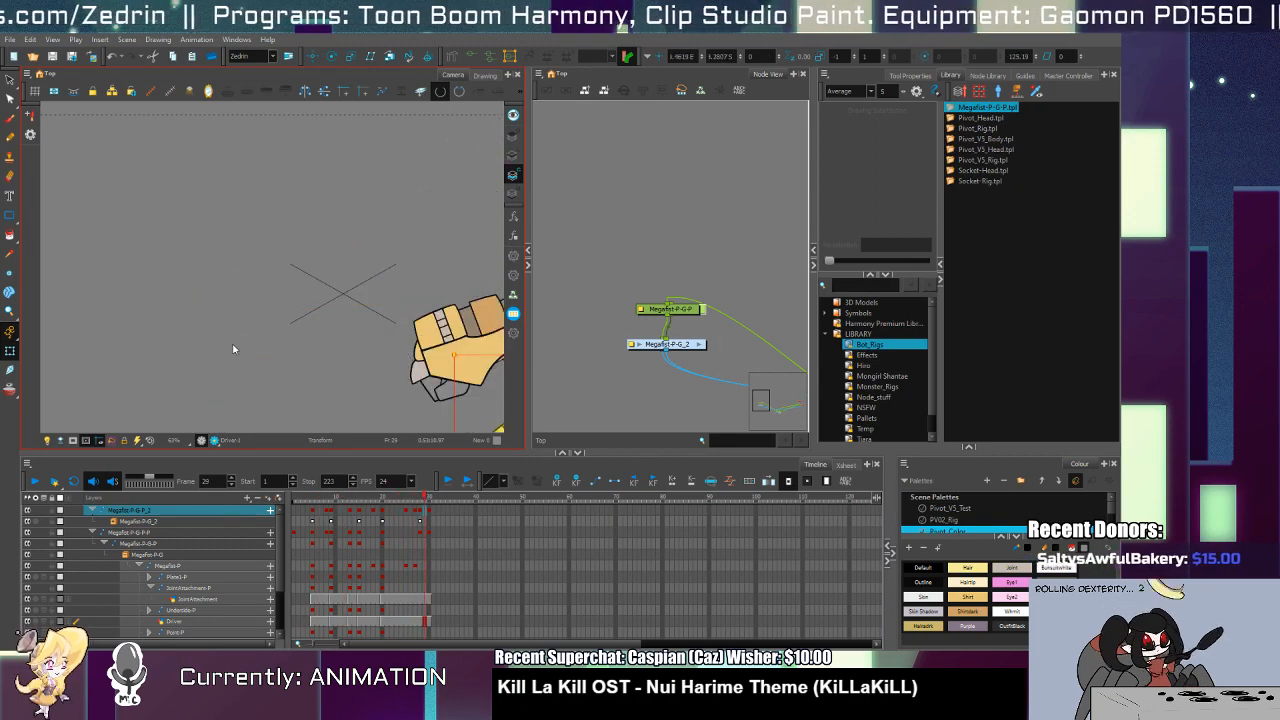
key(period)
key(period)
key(period)
key(period)
key(period)
key(period)
key(period)
key(period)
key(period)
key(period)
key(period)
key(period)
key(period)
key(period)
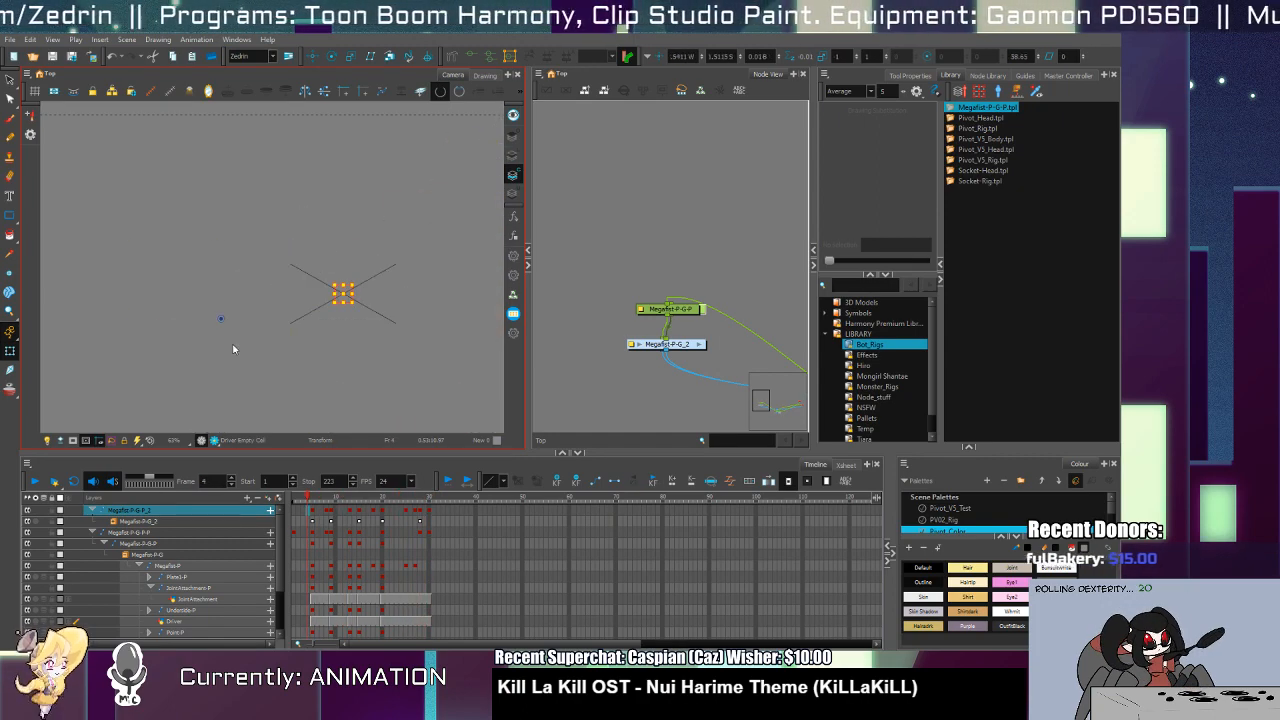
key(comma)
key(comma)
key(comma)
key(comma)
key(comma)
key(comma)
key(comma)
key(comma)
key(comma)
key(comma)
key(comma)
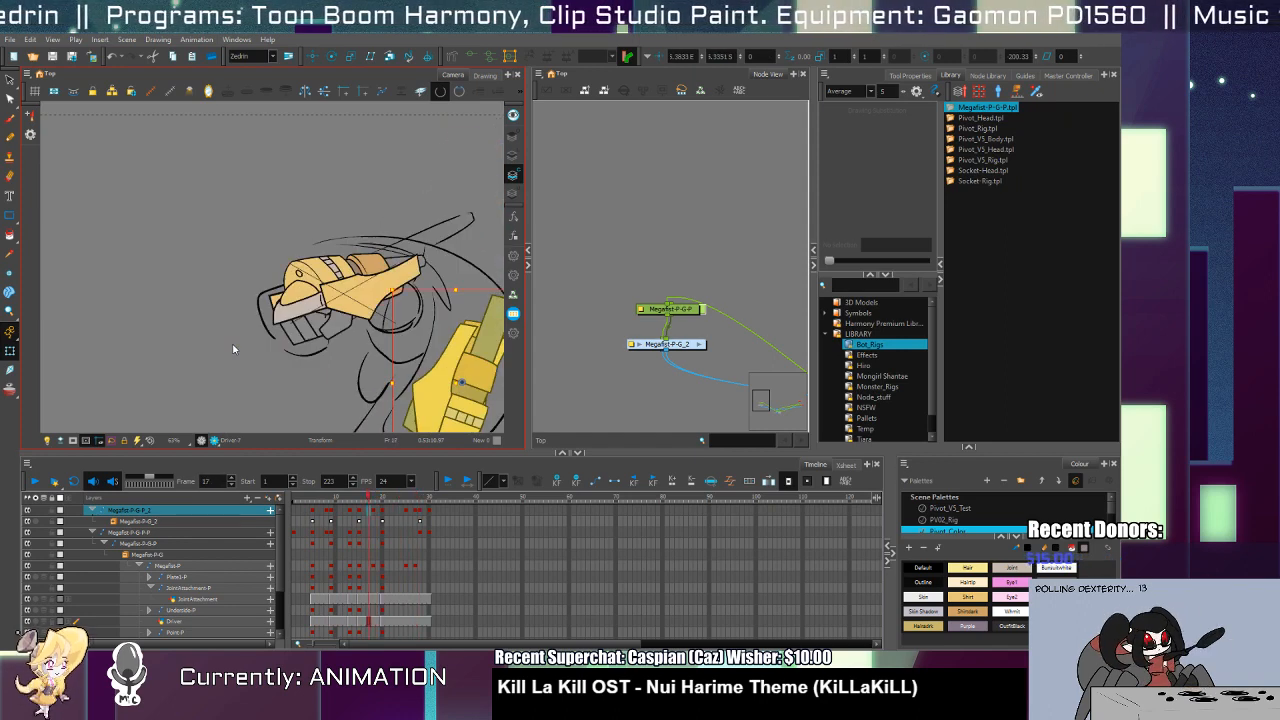
click(511, 597)
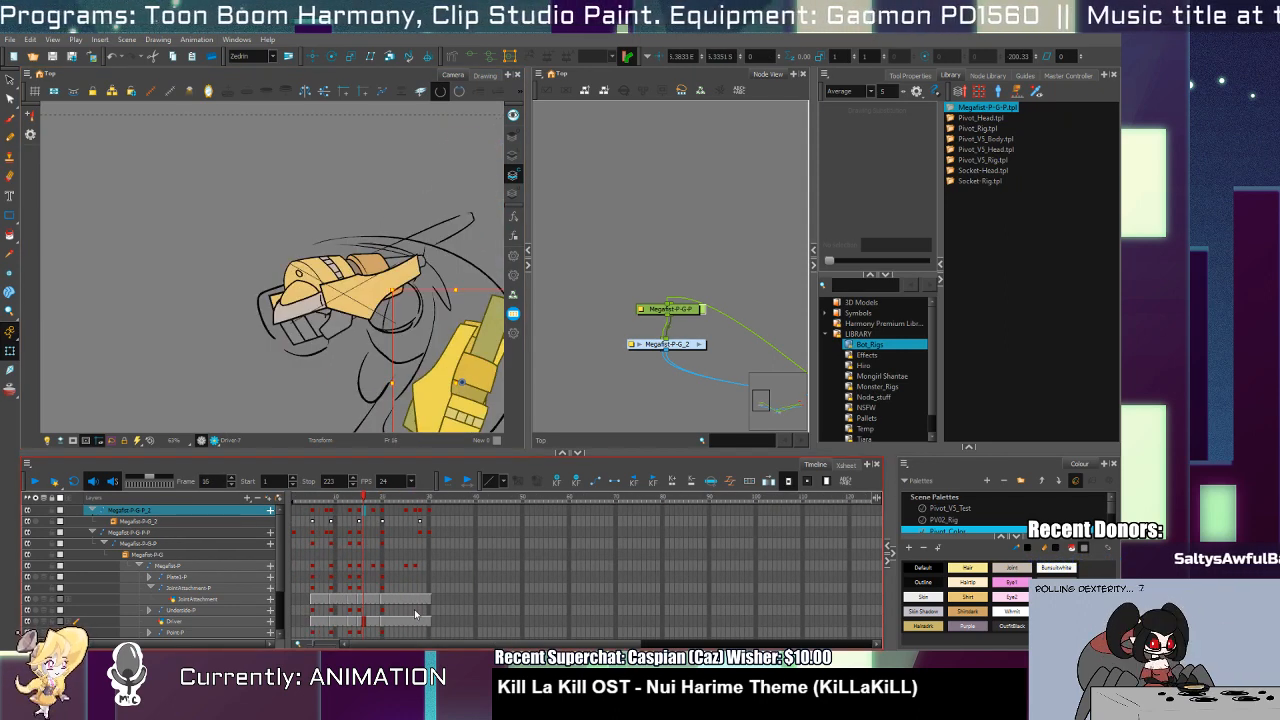
Step: Collapse both Megafist layers, extend their exposure to frame 35 and set keyframes for both fists at frame 33
click(383, 519)
drag(383, 519, 453, 518)
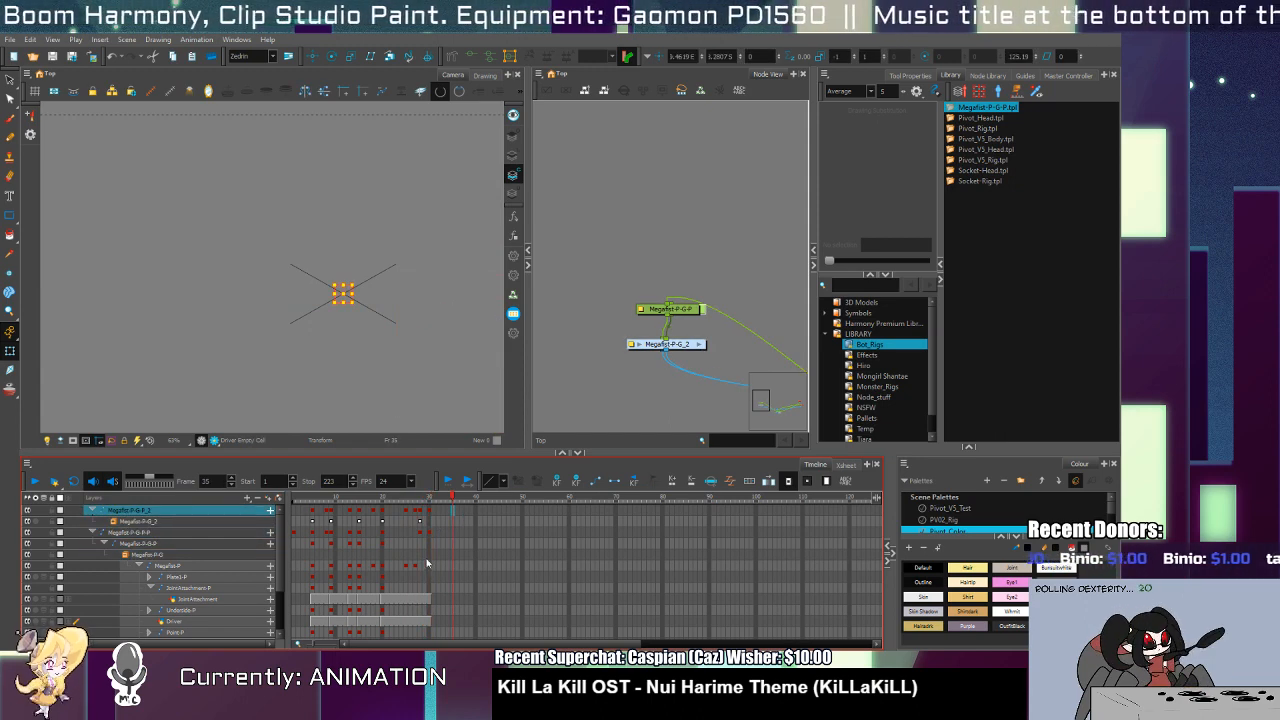
click(92, 532)
click(92, 511)
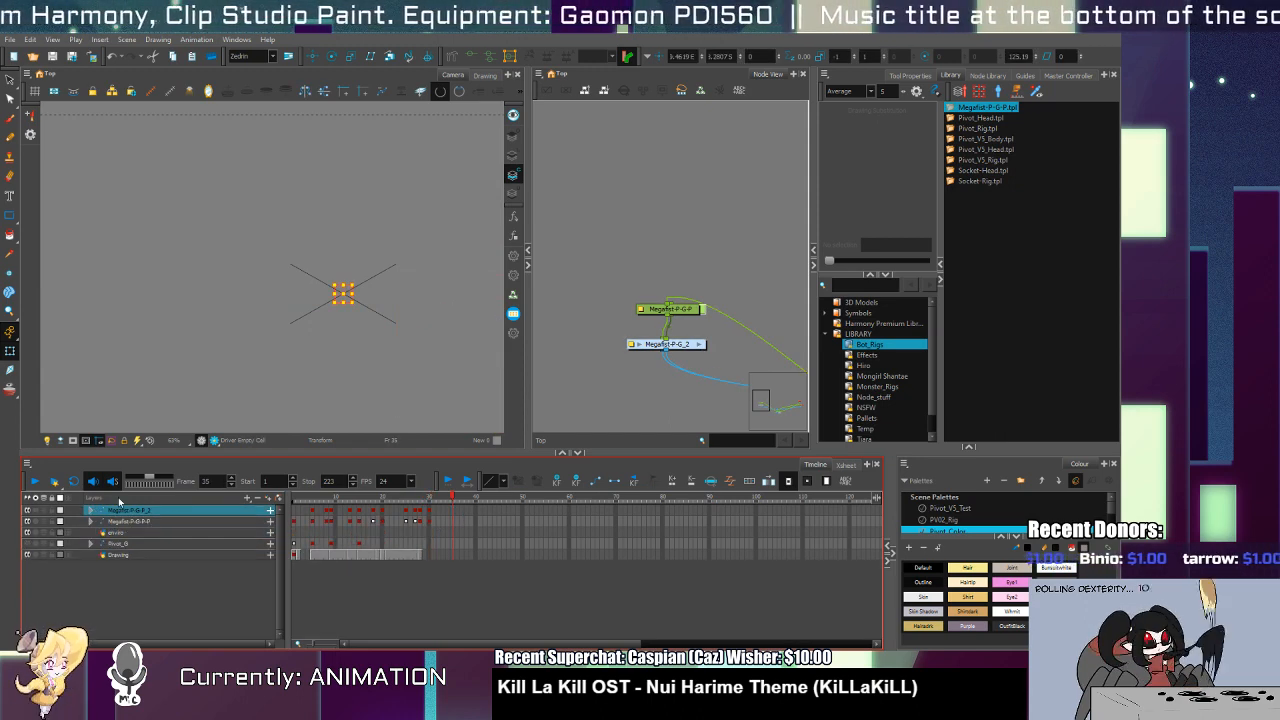
click(454, 520)
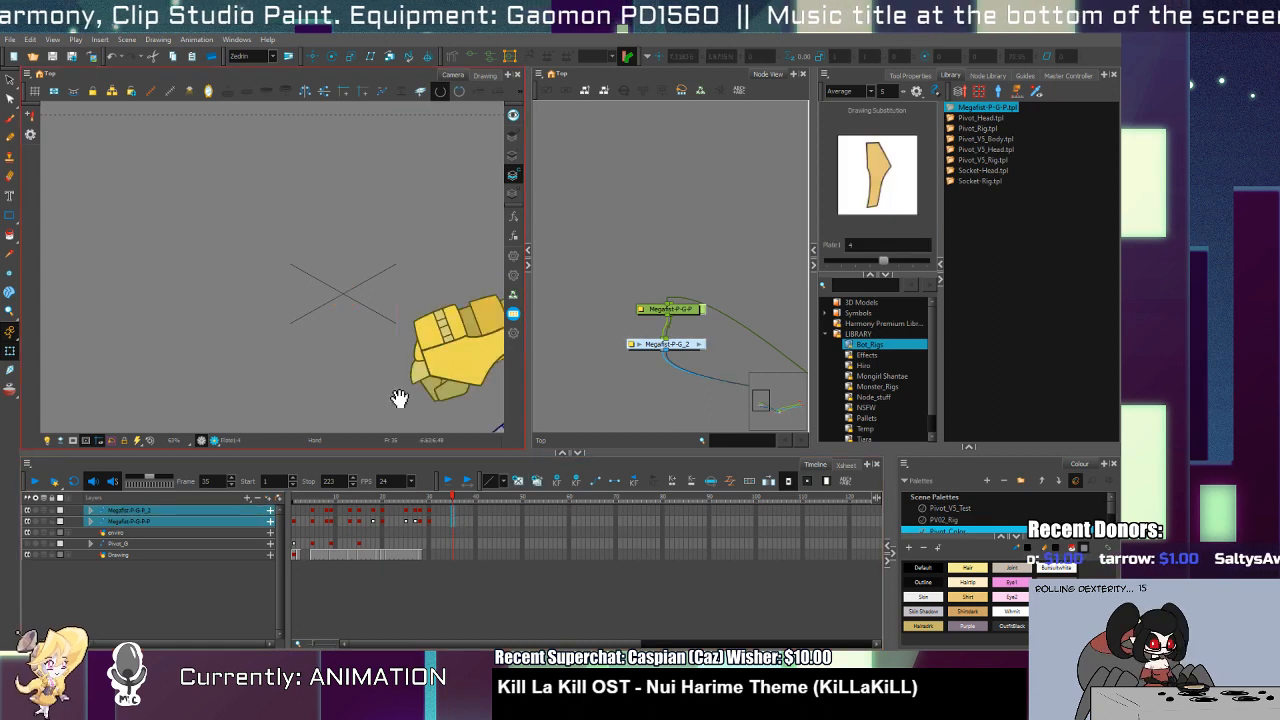
click(431, 511)
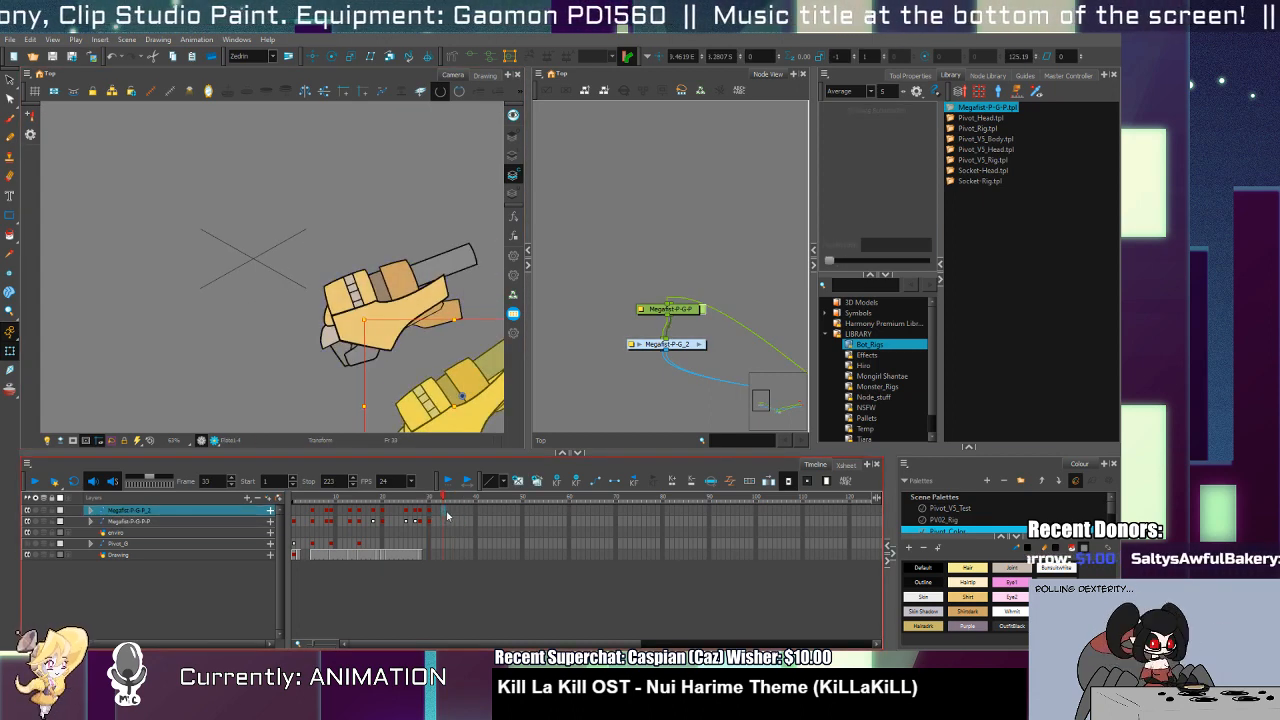
click(444, 521)
Step: Move the second fist's pivot to its lower edge at frame 31 and squash the fist slightly downward
click(431, 511)
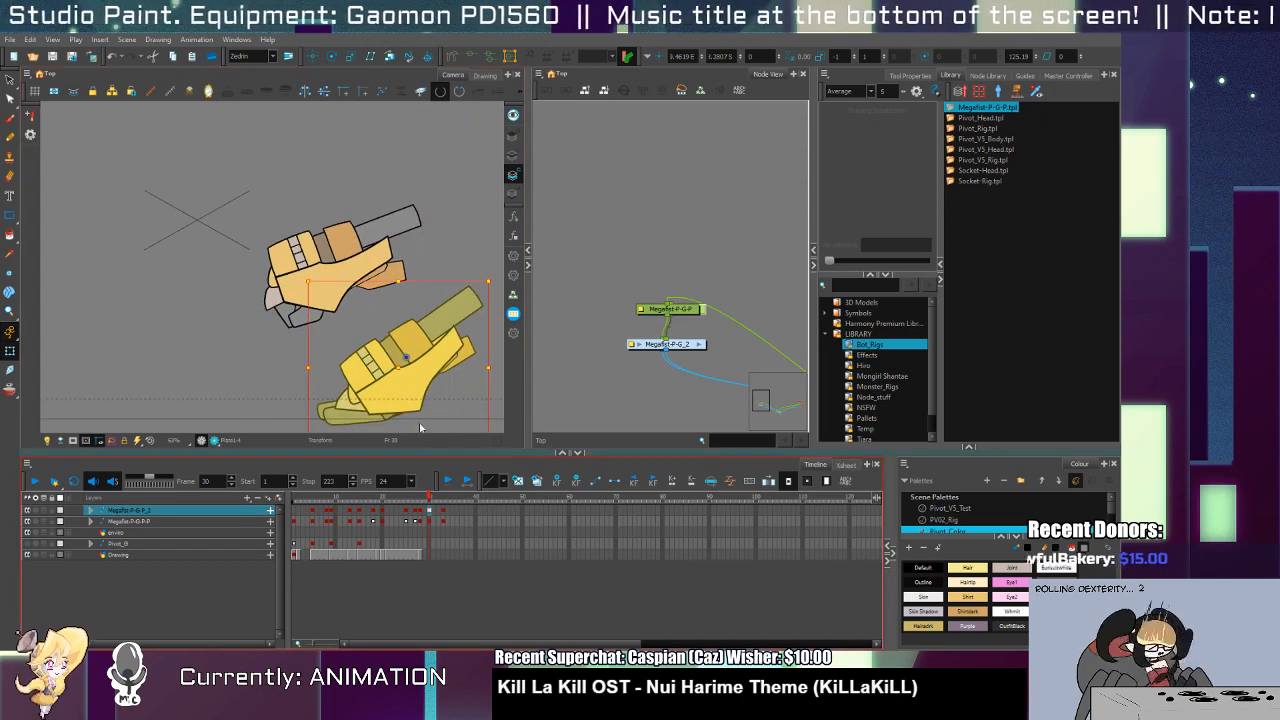
key(Escape)
click(409, 395)
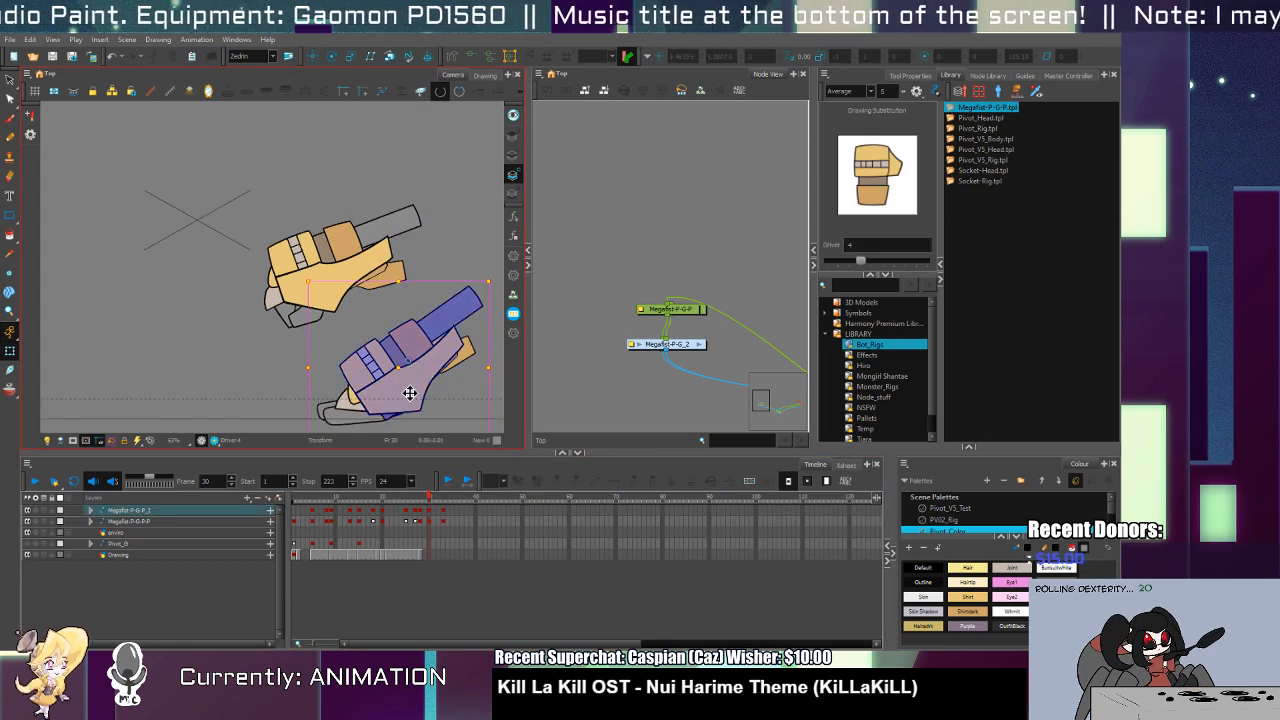
click(433, 512)
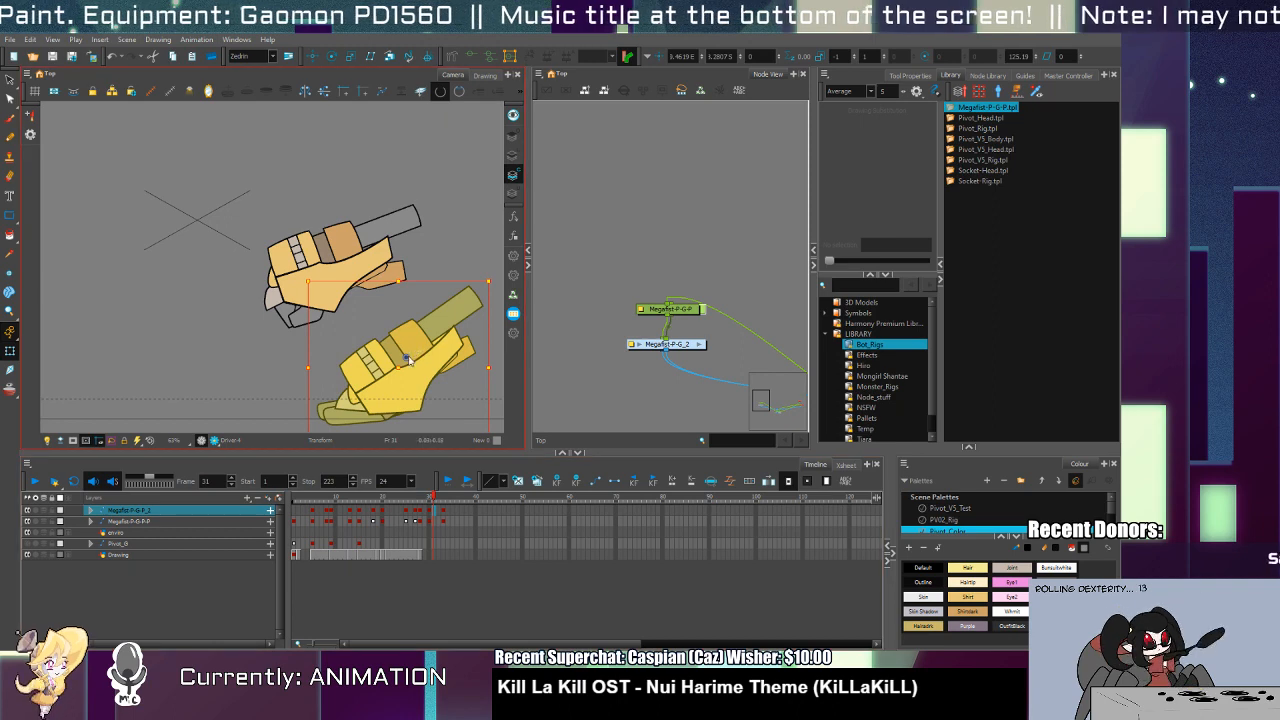
drag(406, 358, 398, 414)
drag(401, 289, 400, 298)
Step: Expand the first fist's layer, rotate the fist to 77.02 degrees at frame 30 and compare with the end pose
click(93, 521)
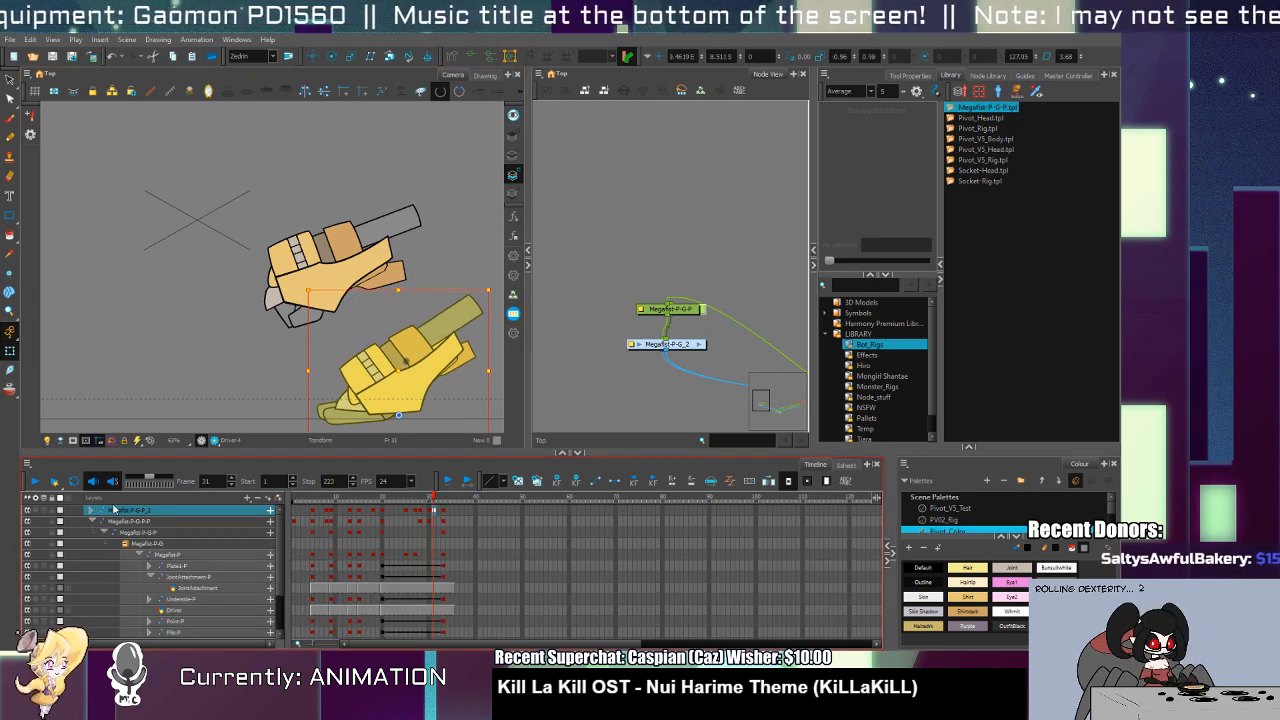
click(431, 521)
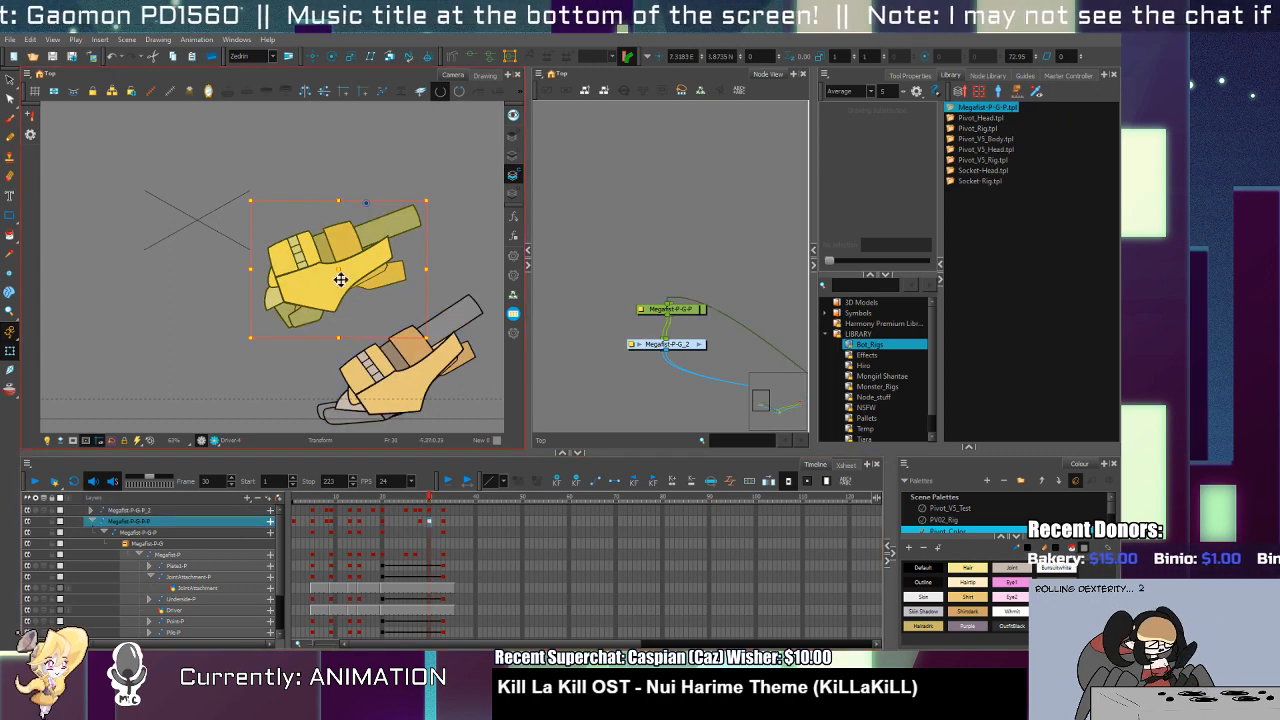
drag(435, 344, 438, 330)
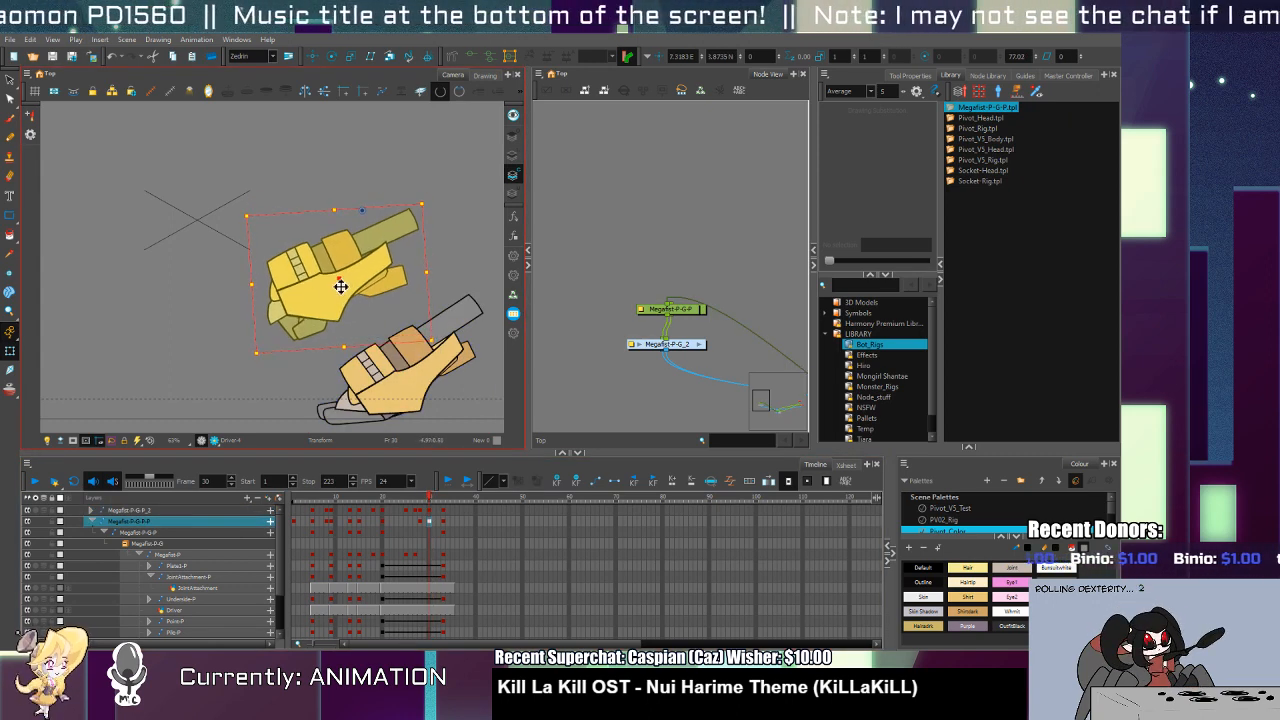
click(447, 505)
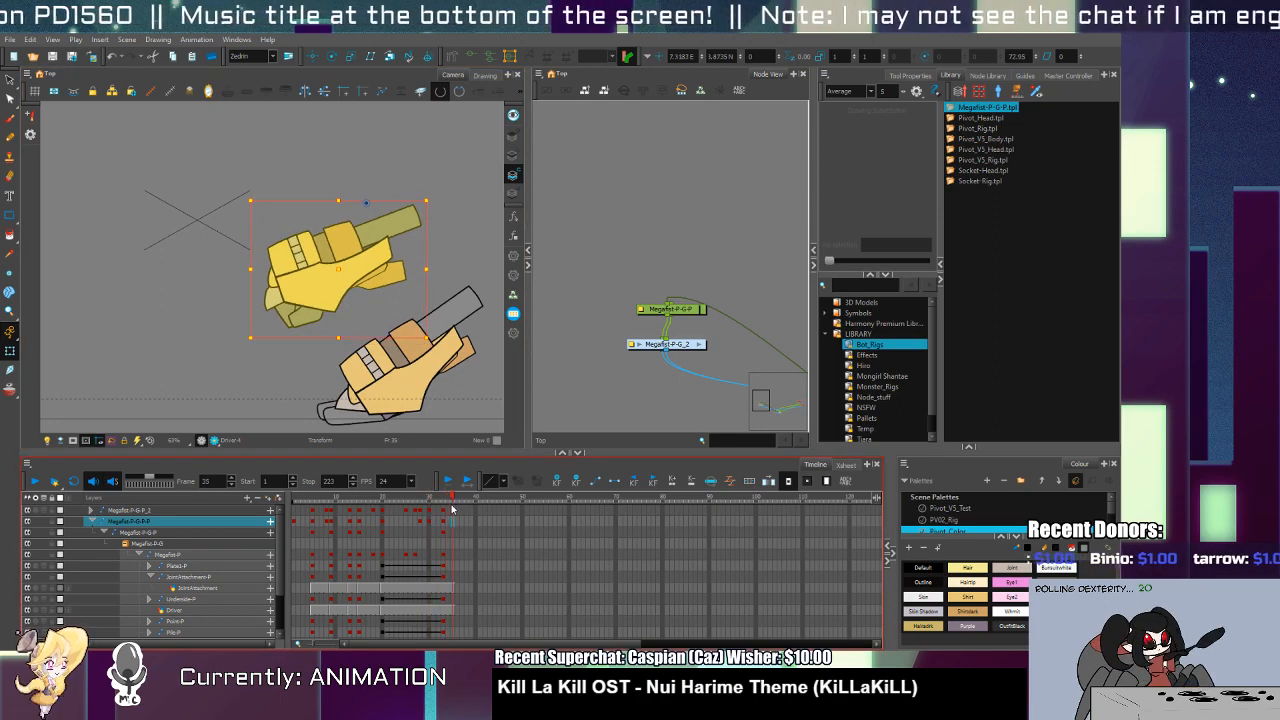
Step: Select the frame 13 keyframes of both fists and collapse the first fist's layer
drag(447, 505, 327, 593)
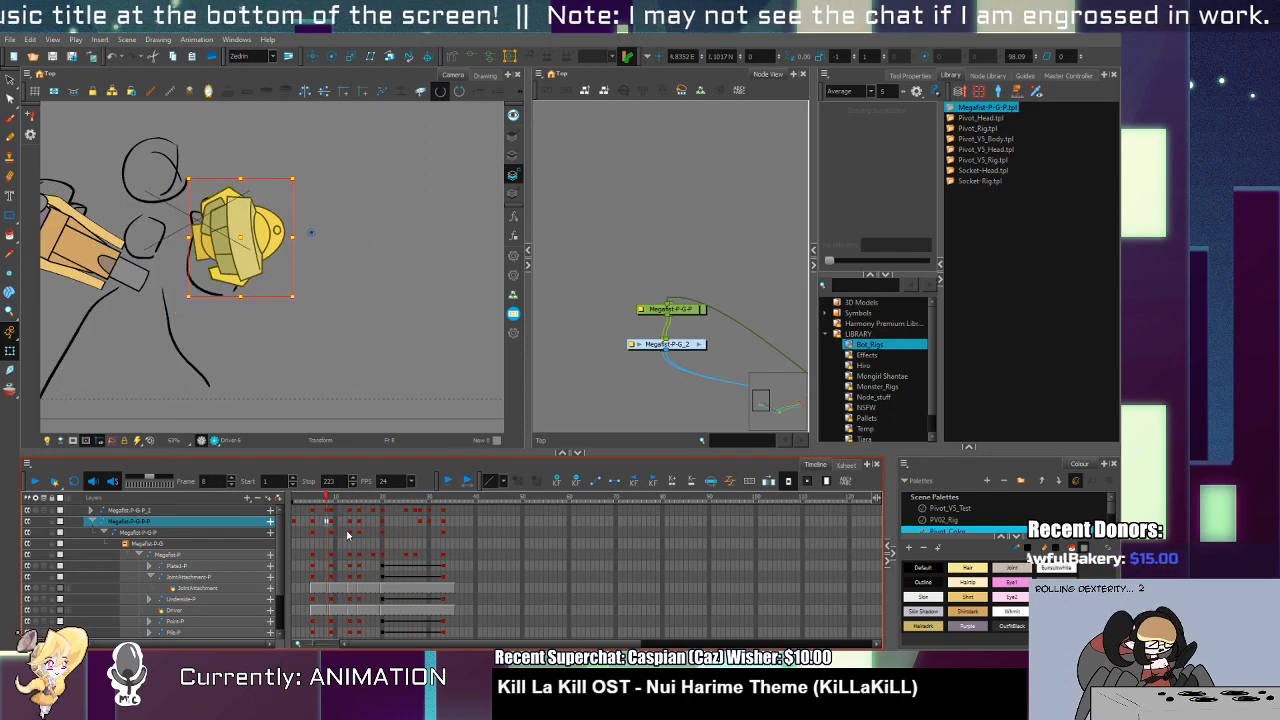
click(351, 522)
ctrl+click(350, 531)
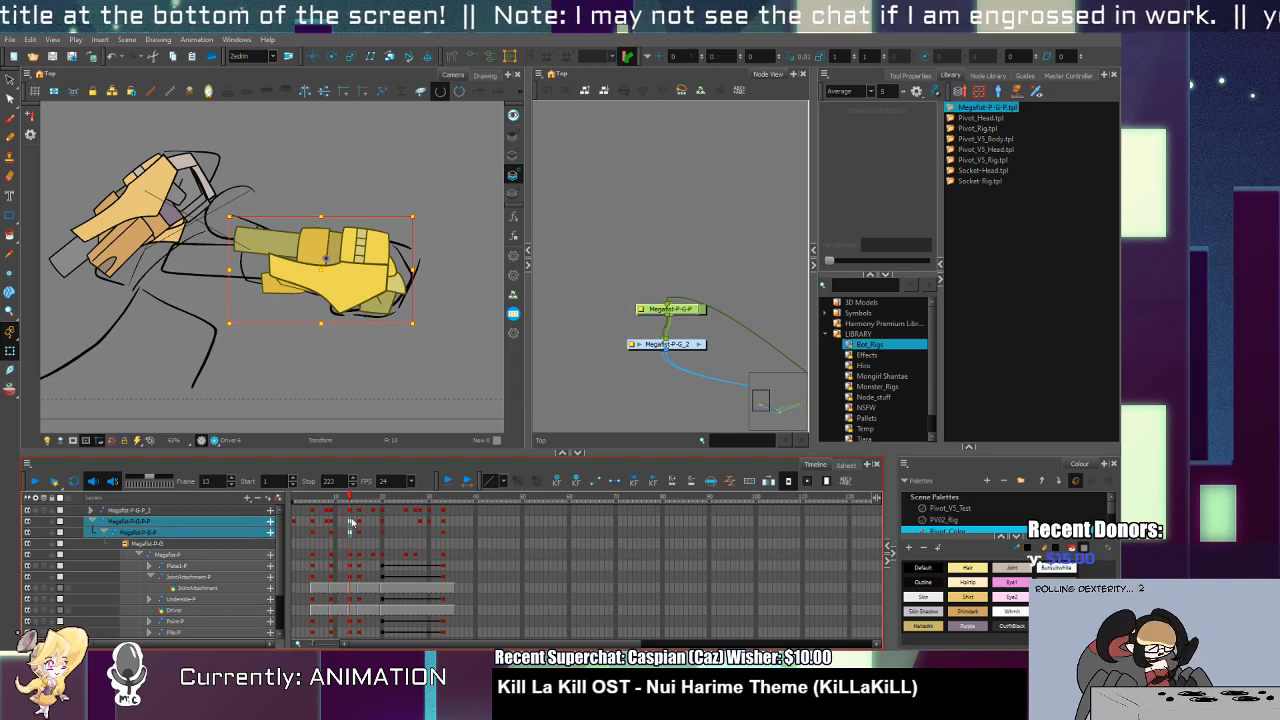
ctrl+click(348, 511)
click(93, 521)
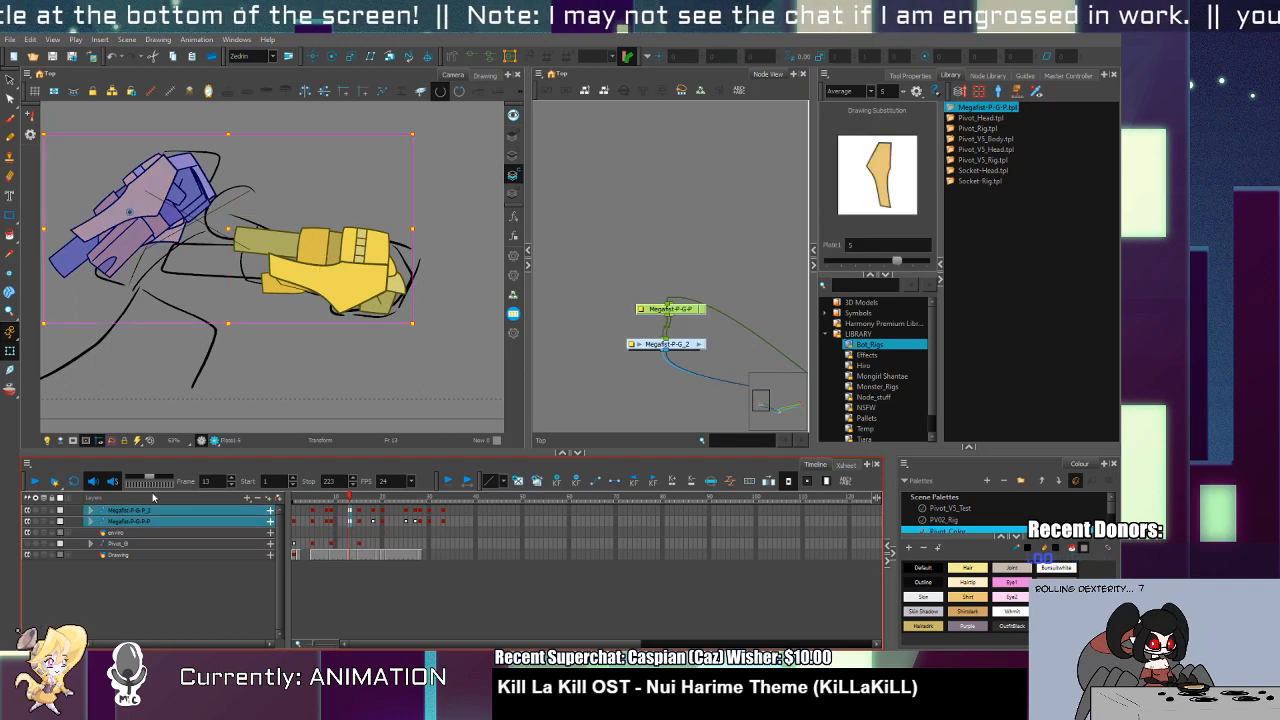
click(345, 510)
Step: Step back and forth through frames 20 to 30 to check the poses of both fists against the sketched arms
mouse_move(348, 500)
mouse_down()
mouse_move(338, 523)
mouse_move(388, 547)
mouse_up()
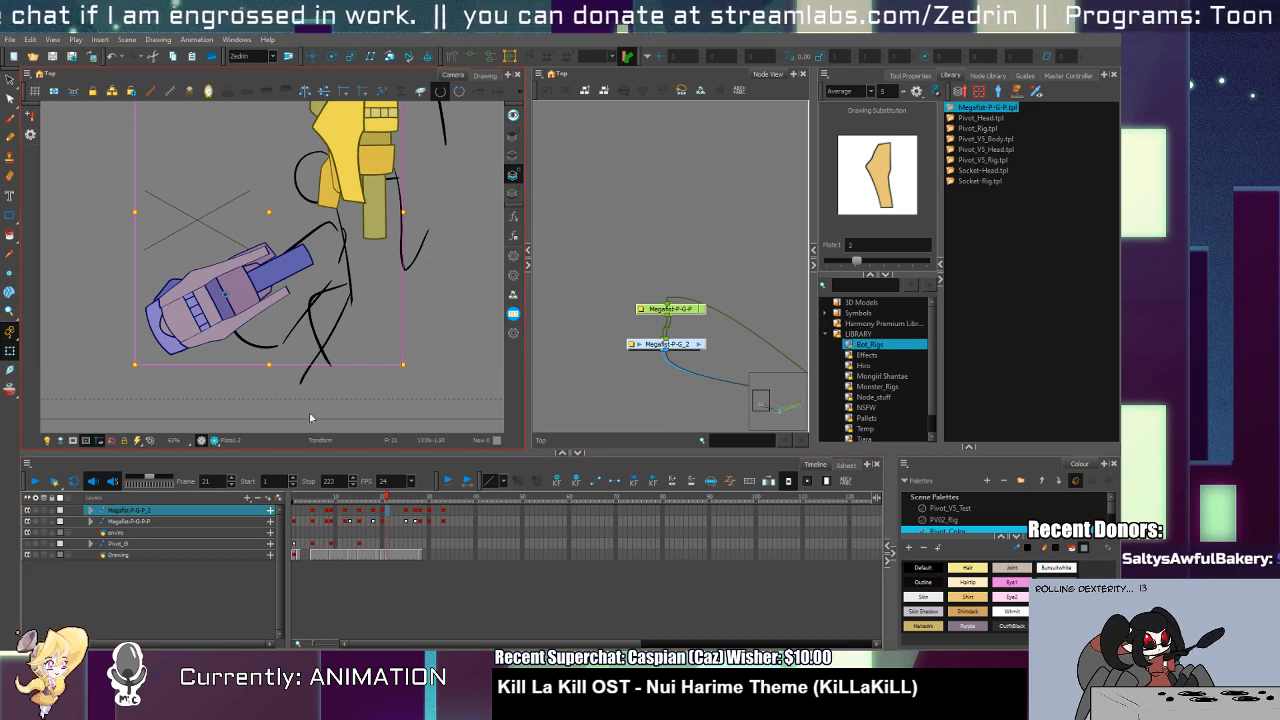
key(comma)
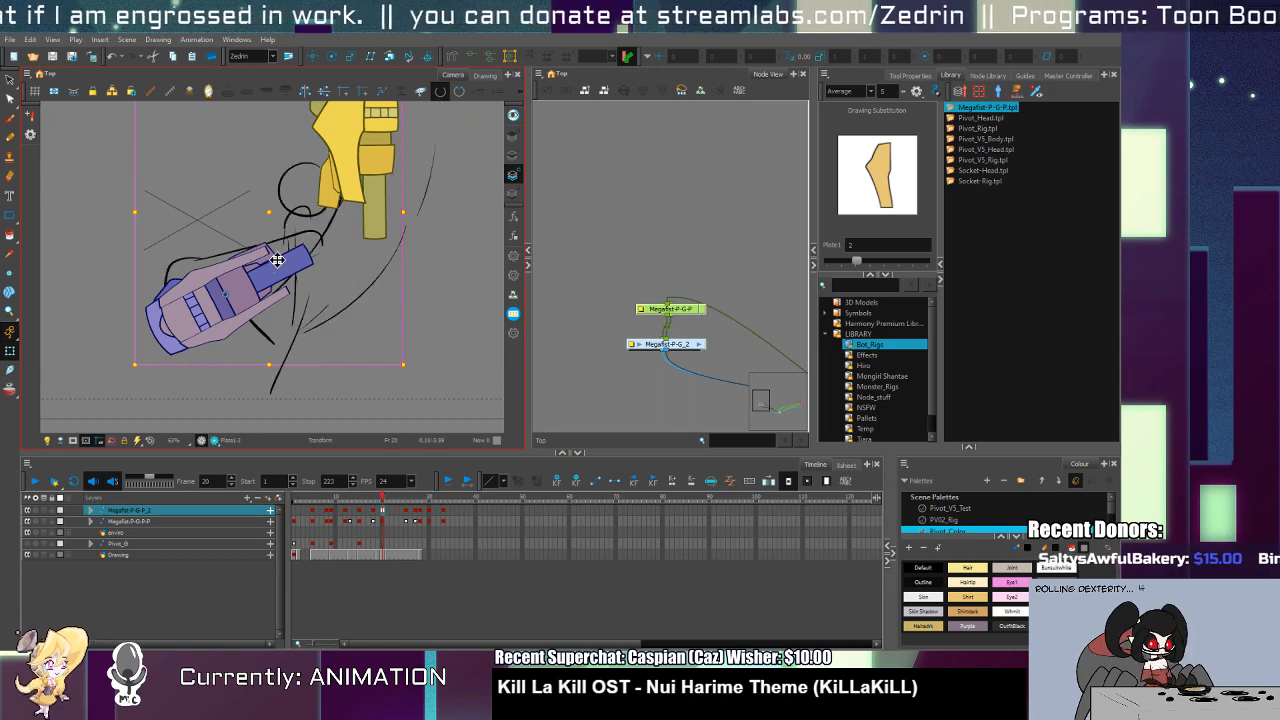
click(277, 258)
click(277, 258)
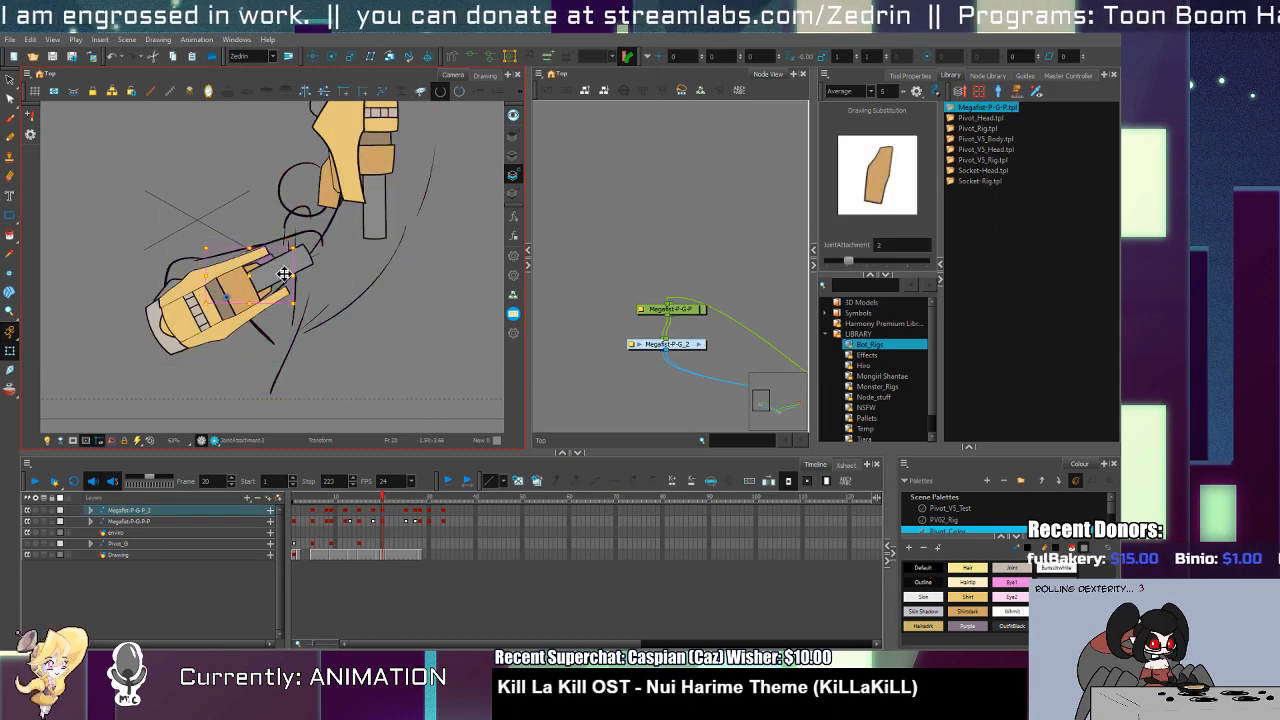
key(comma)
key(period)
key(period)
key(period)
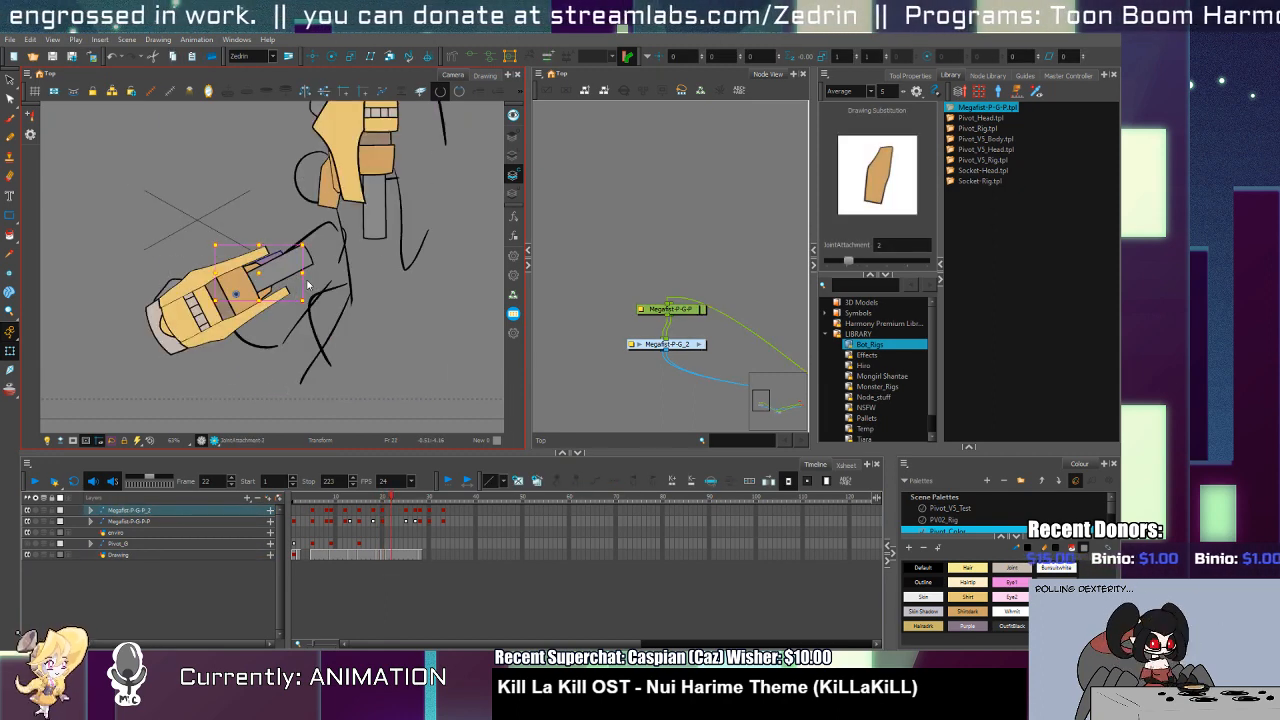
key(period)
key(period)
key(period)
key(period)
key(period)
key(period)
key(period)
key(period)
key(period)
key(period)
key(period)
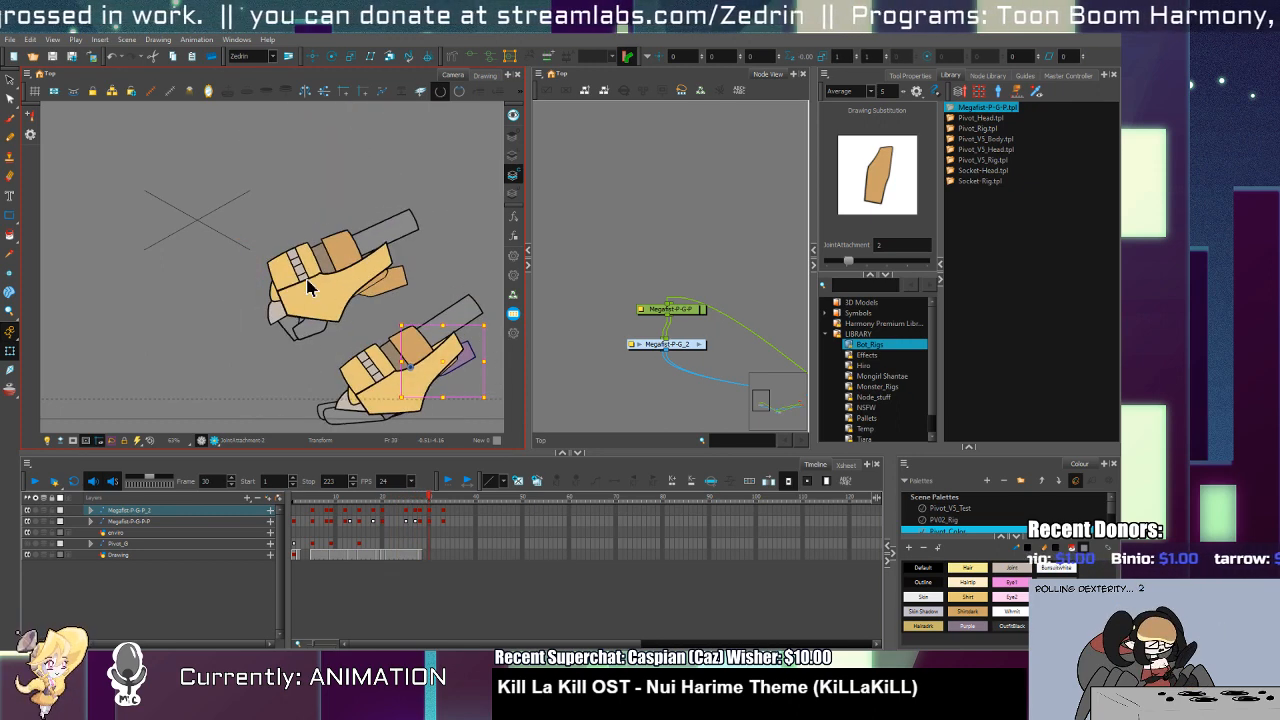
key(comma)
key(comma)
key(comma)
key(comma)
key(comma)
key(comma)
key(comma)
key(comma)
key(comma)
key(comma)
key(period)
key(period)
key(period)
key(period)
key(period)
key(period)
key(period)
key(period)
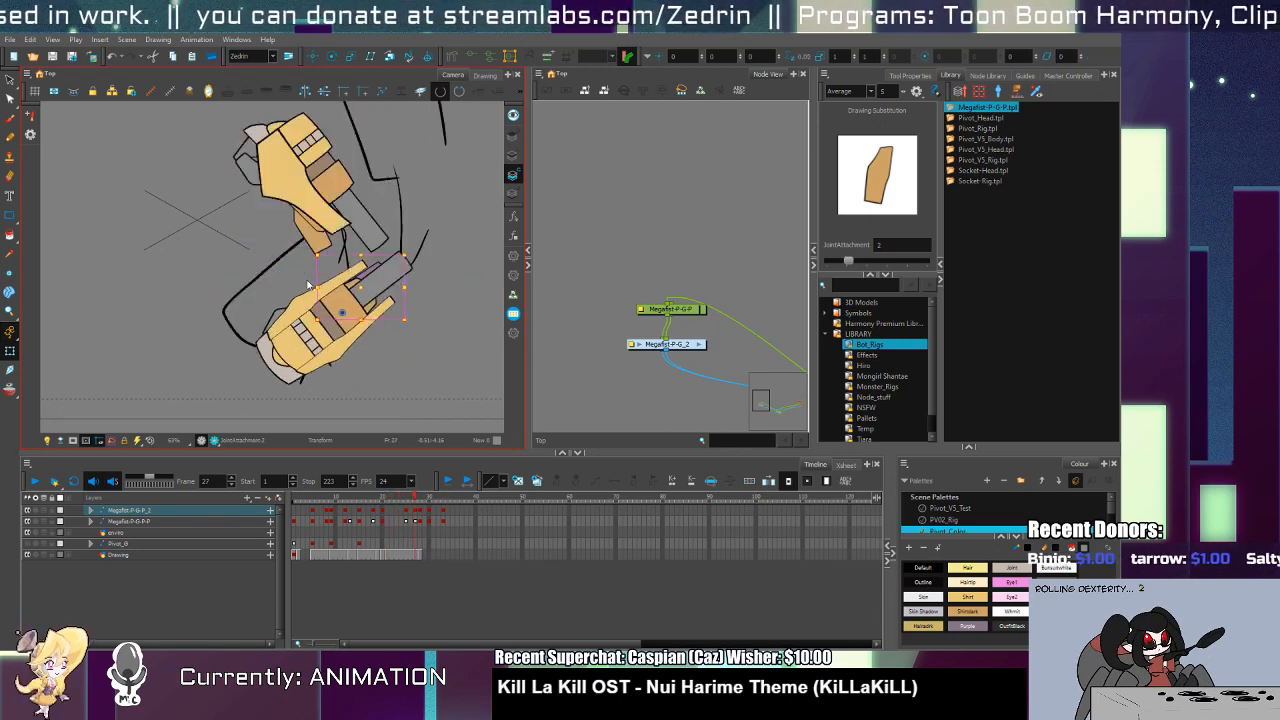
Step: Step through frames 24 to 31 to review how both fists settle into the end pose
key(comma)
key(comma)
key(comma)
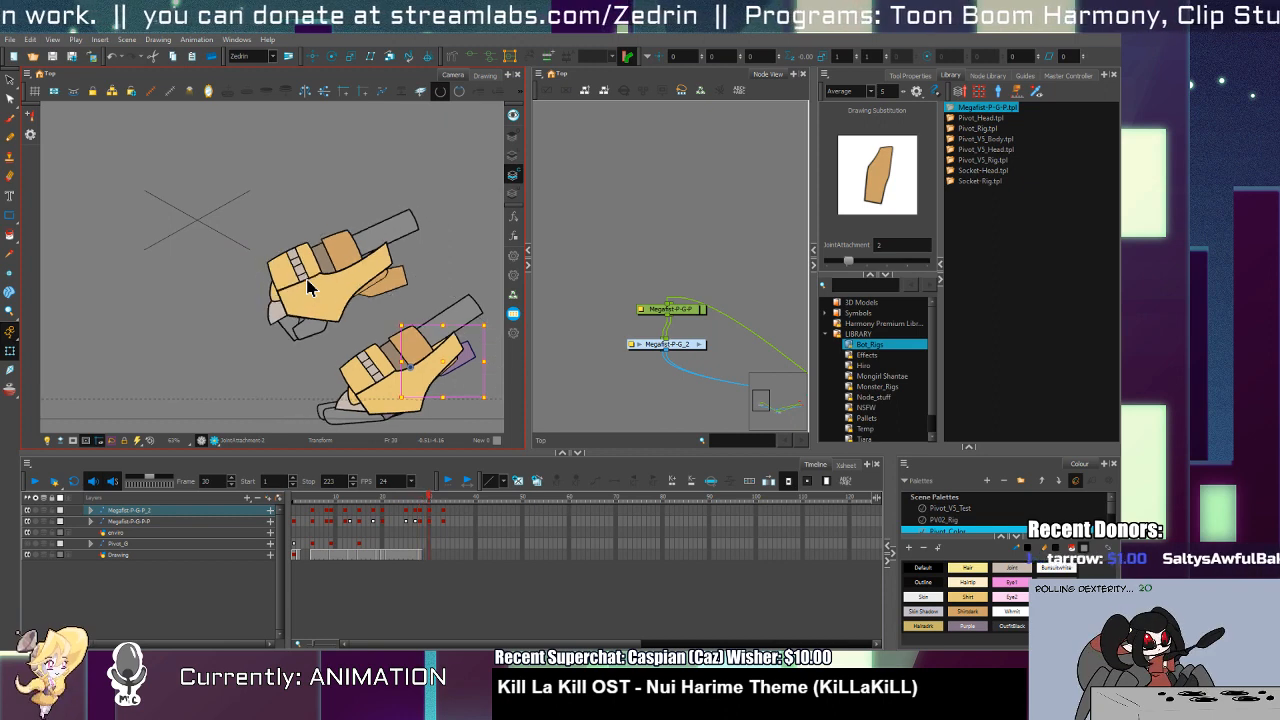
key(period)
key(period)
key(comma)
key(comma)
key(comma)
key(comma)
key(comma)
key(comma)
key(comma)
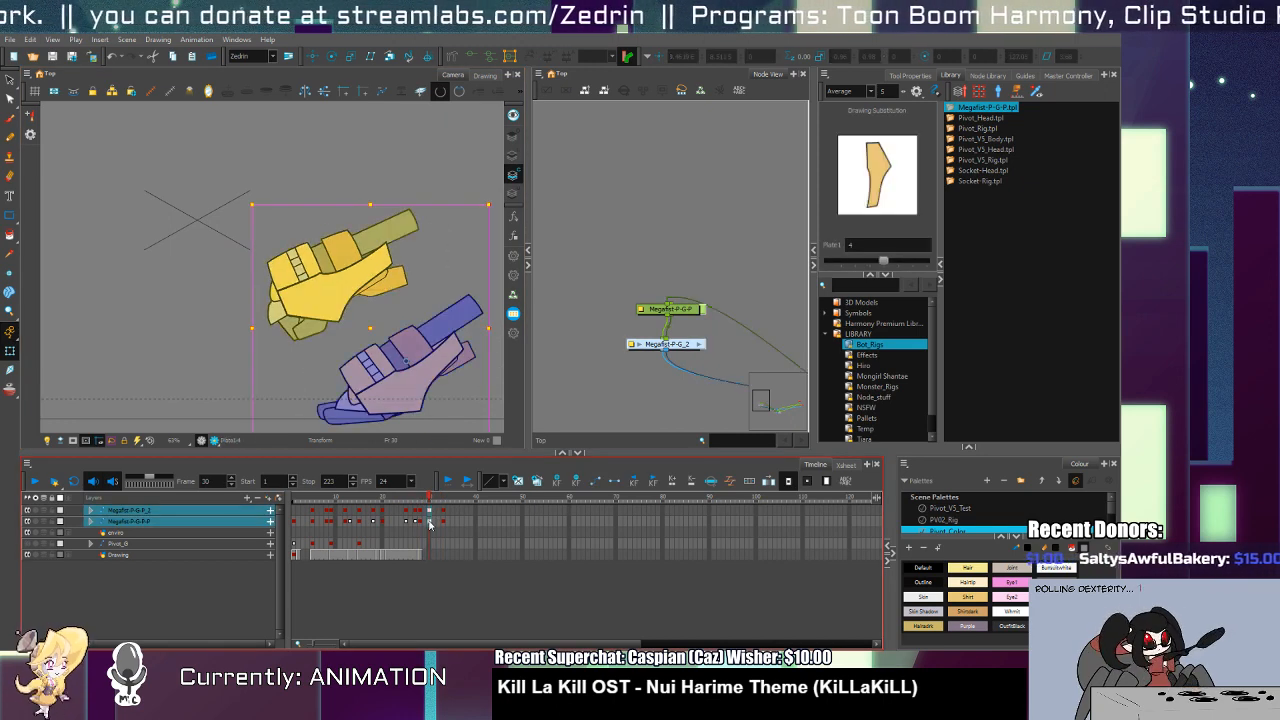
key(comma)
key(comma)
key(comma)
key(comma)
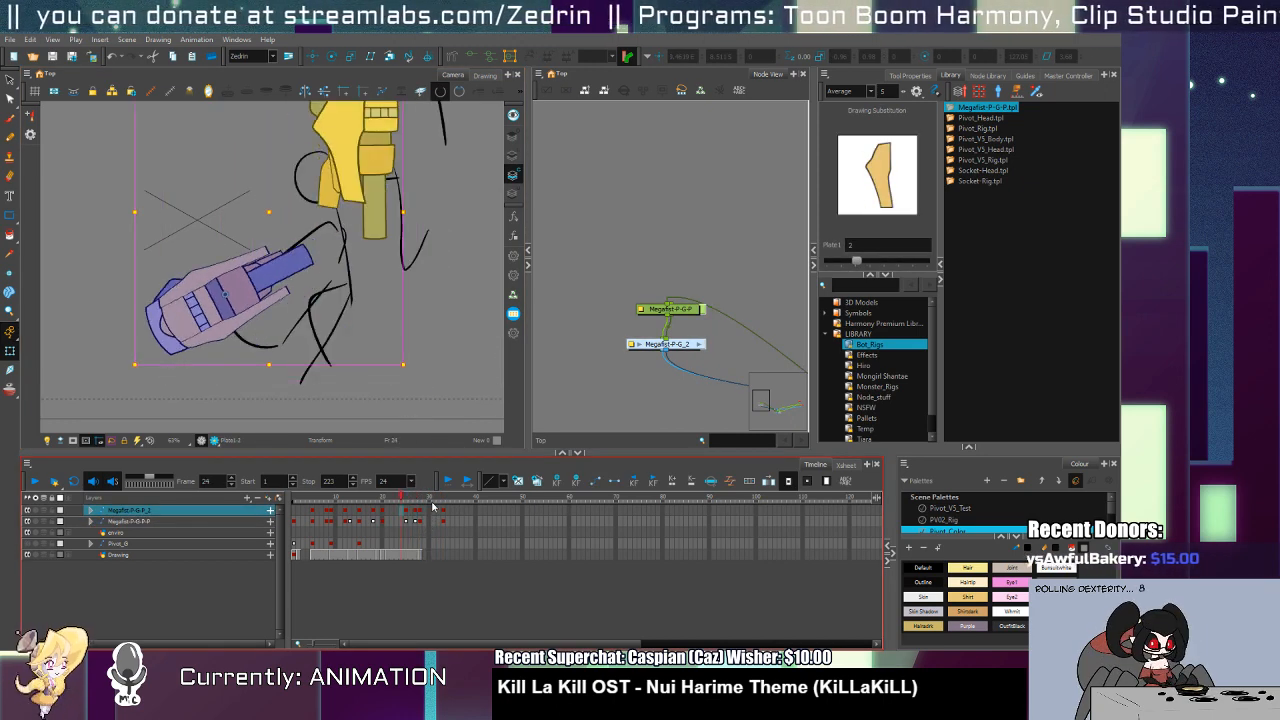
key(comma)
key(comma)
key(comma)
key(comma)
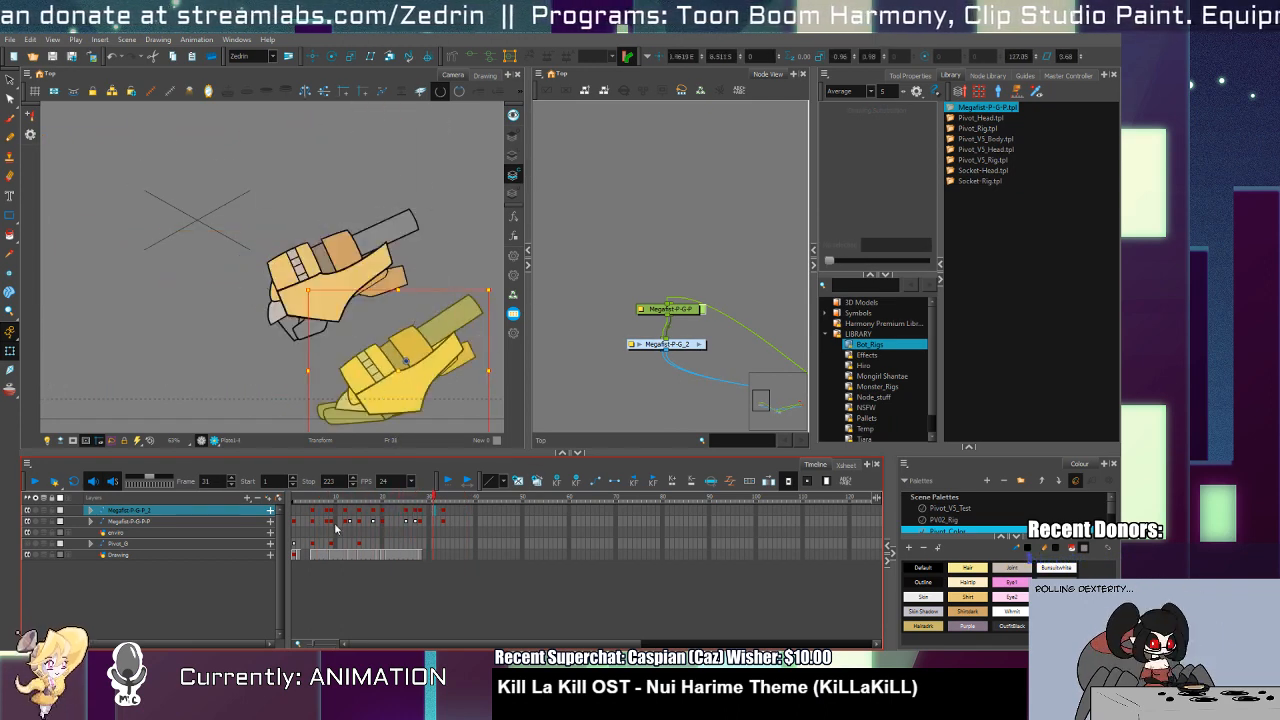
Step: Set the playback range to frames 4 through 36 and play the animation in a loop
click(331, 521)
click(457, 511)
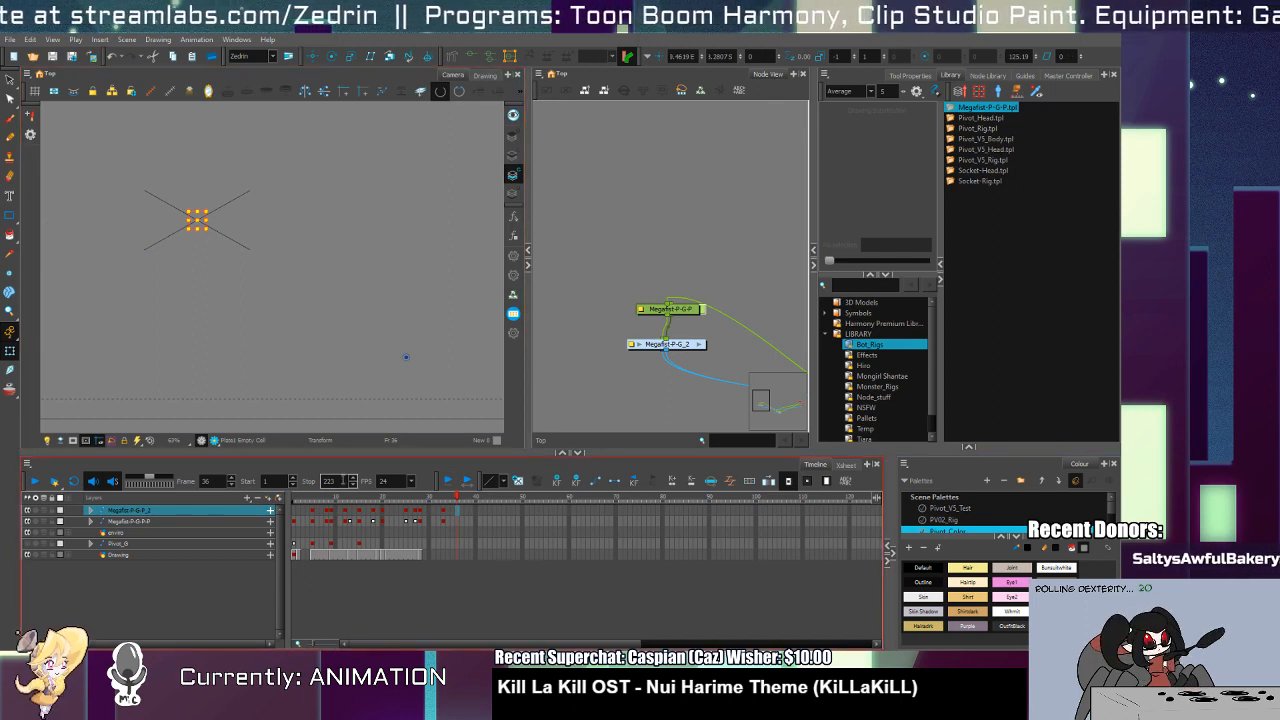
drag(344, 481, 318, 479)
text(33)
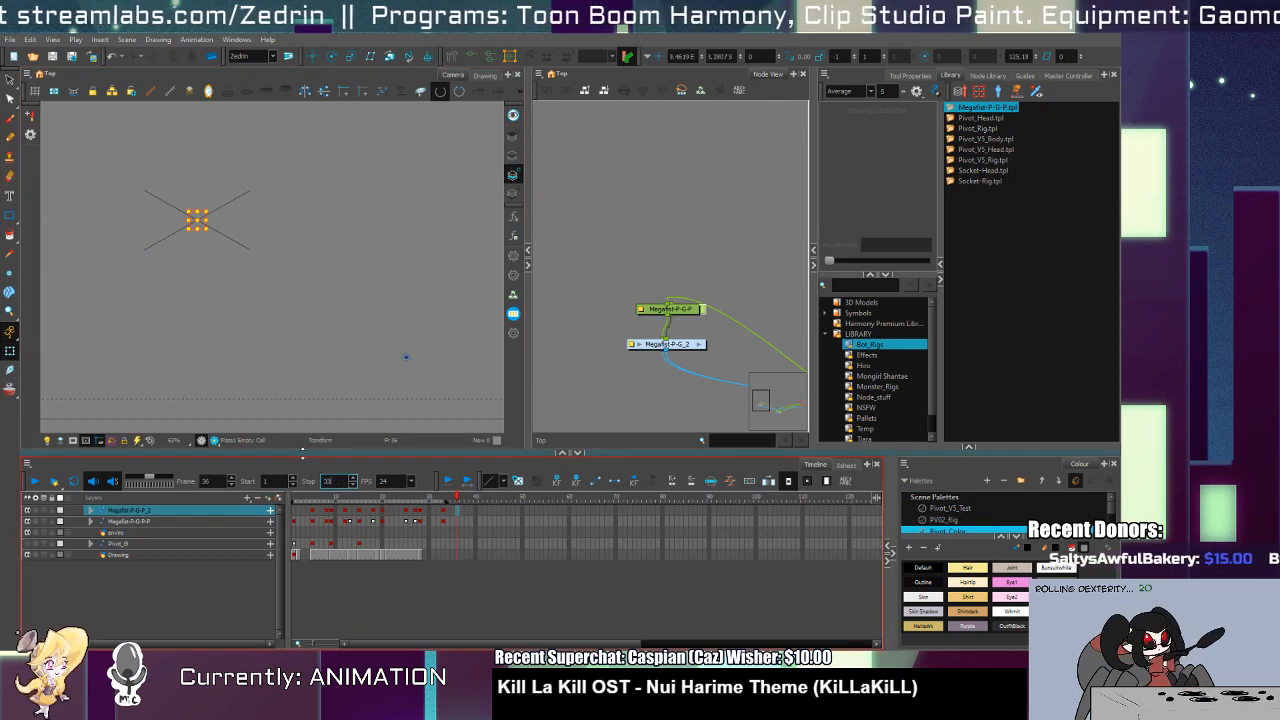
click(353, 478)
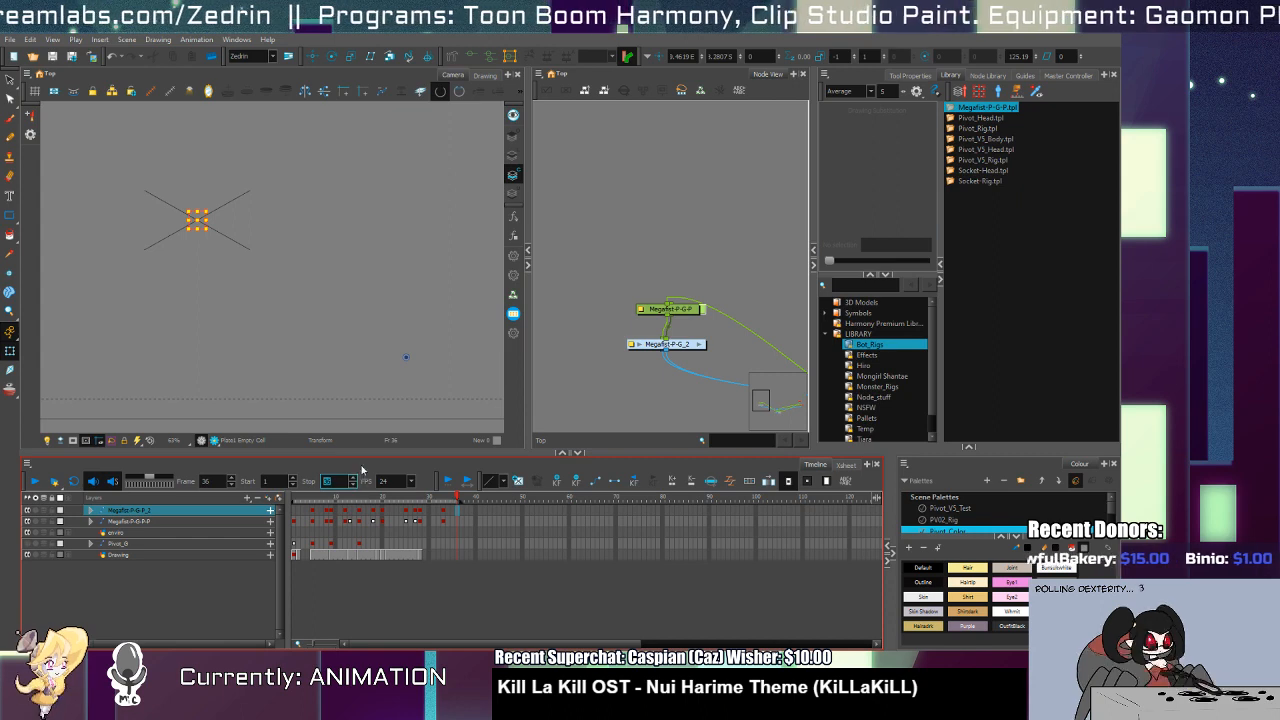
click(296, 482)
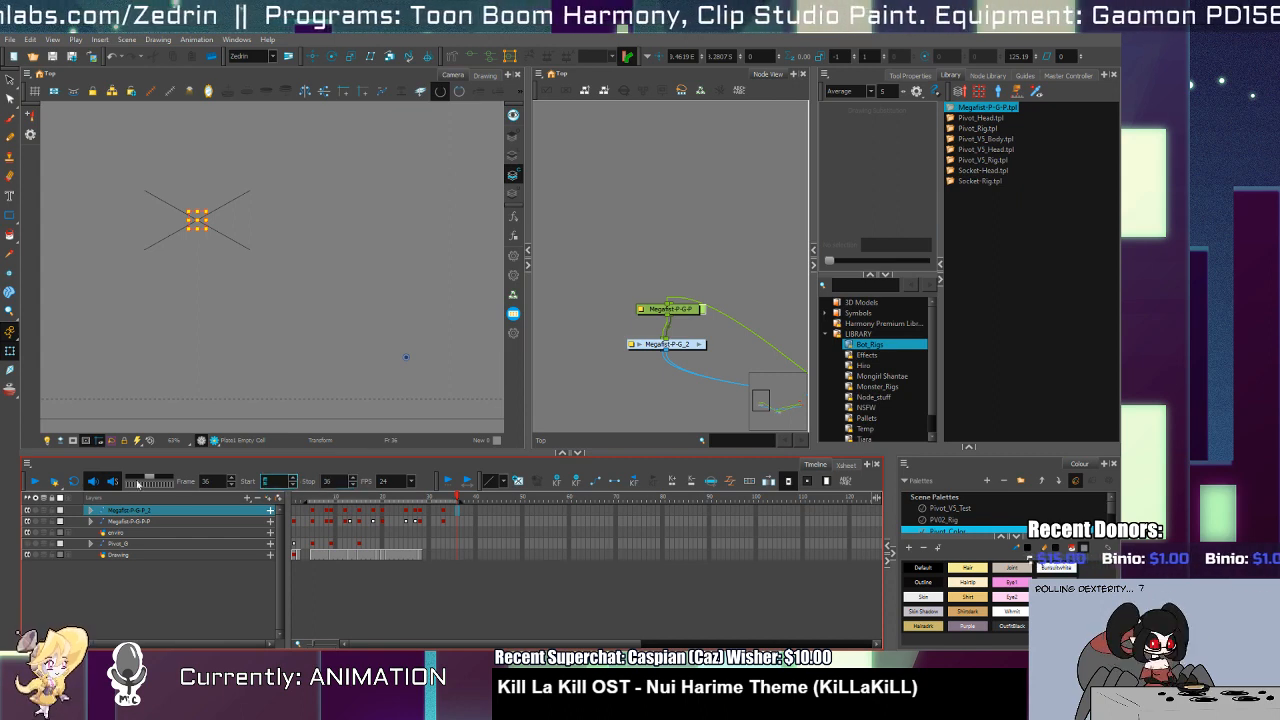
text(4)
click(36, 482)
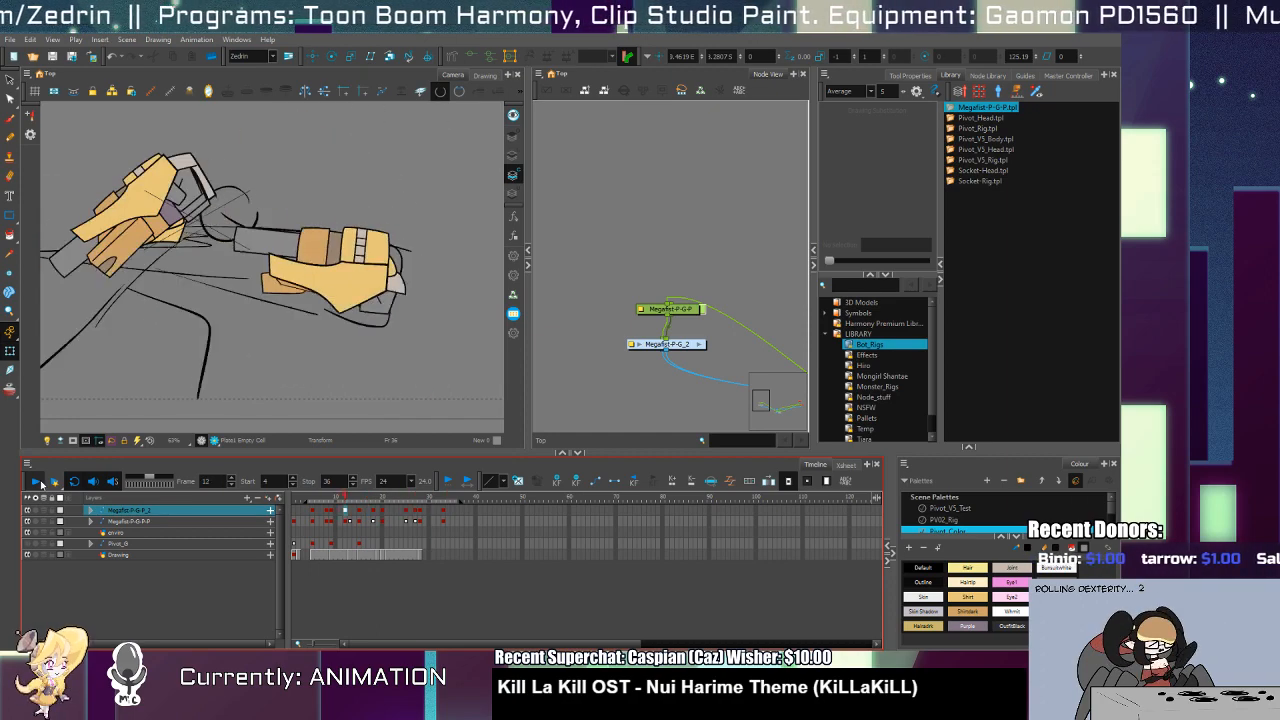
key(Return)
Step: Nudge the first fist slightly back toward the sketched shoulder at frame 12
click(349, 509)
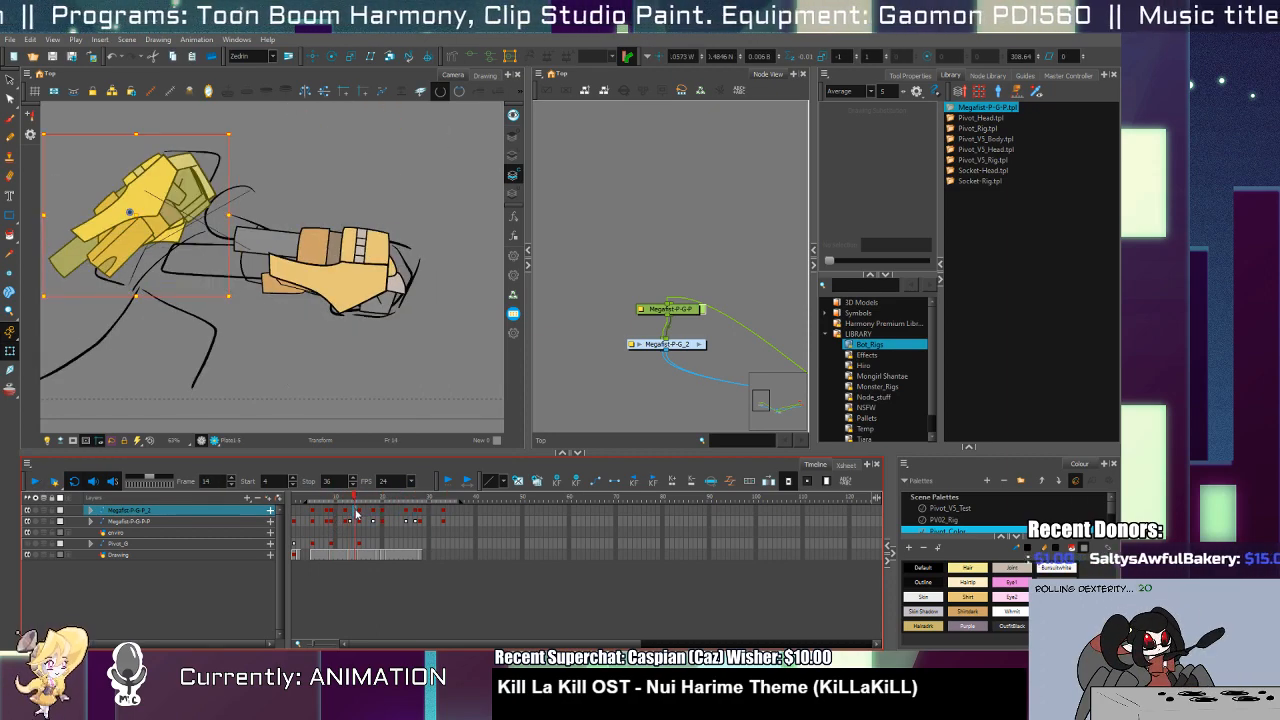
mouse_move(357, 513)
mouse_down()
mouse_move(368, 516)
mouse_move(341, 535)
mouse_move(348, 522)
mouse_up()
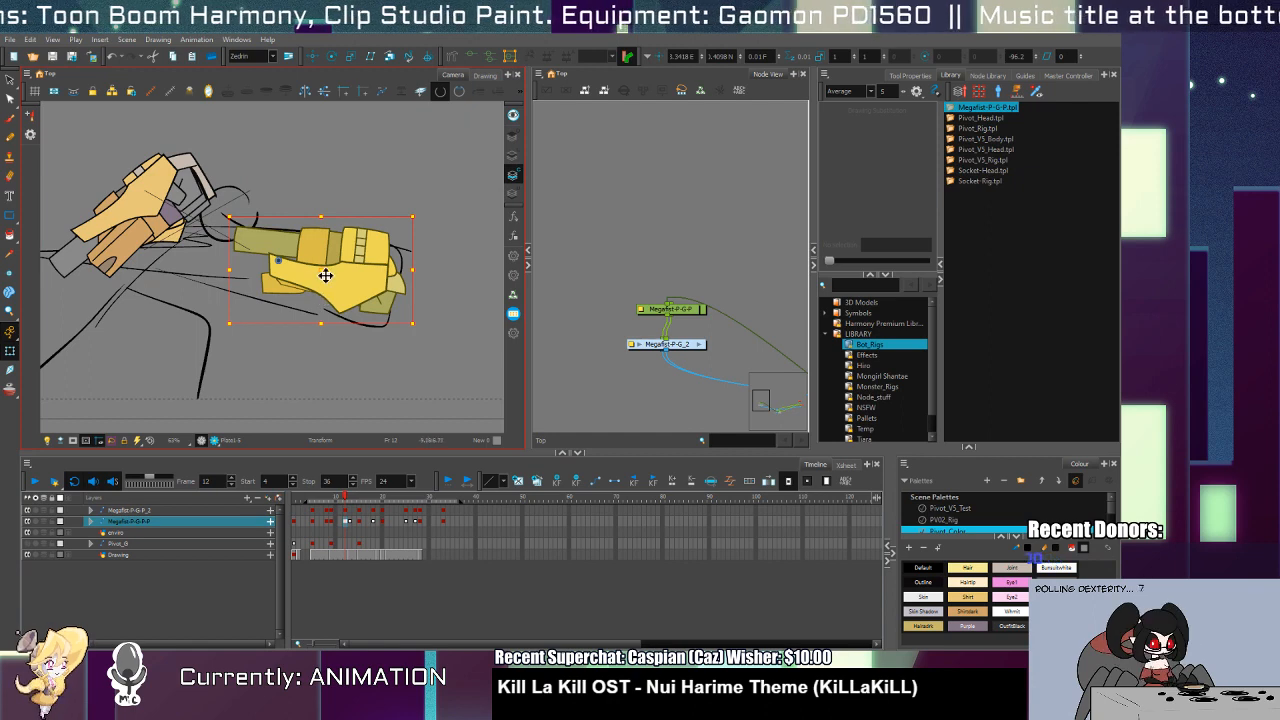
click(347, 512)
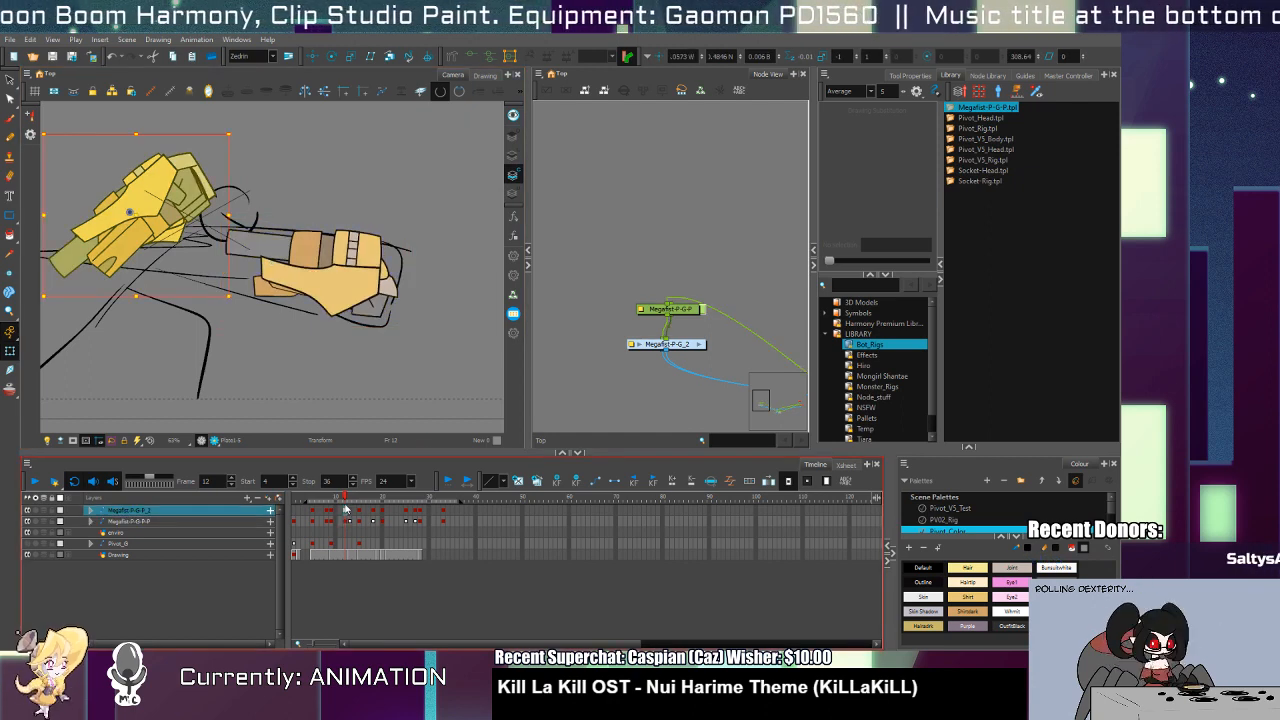
Step: Step back and forth through frames 11 to 18, comparing both fists' poses between frames 14 and 15
key(comma)
key(period)
key(period)
key(period)
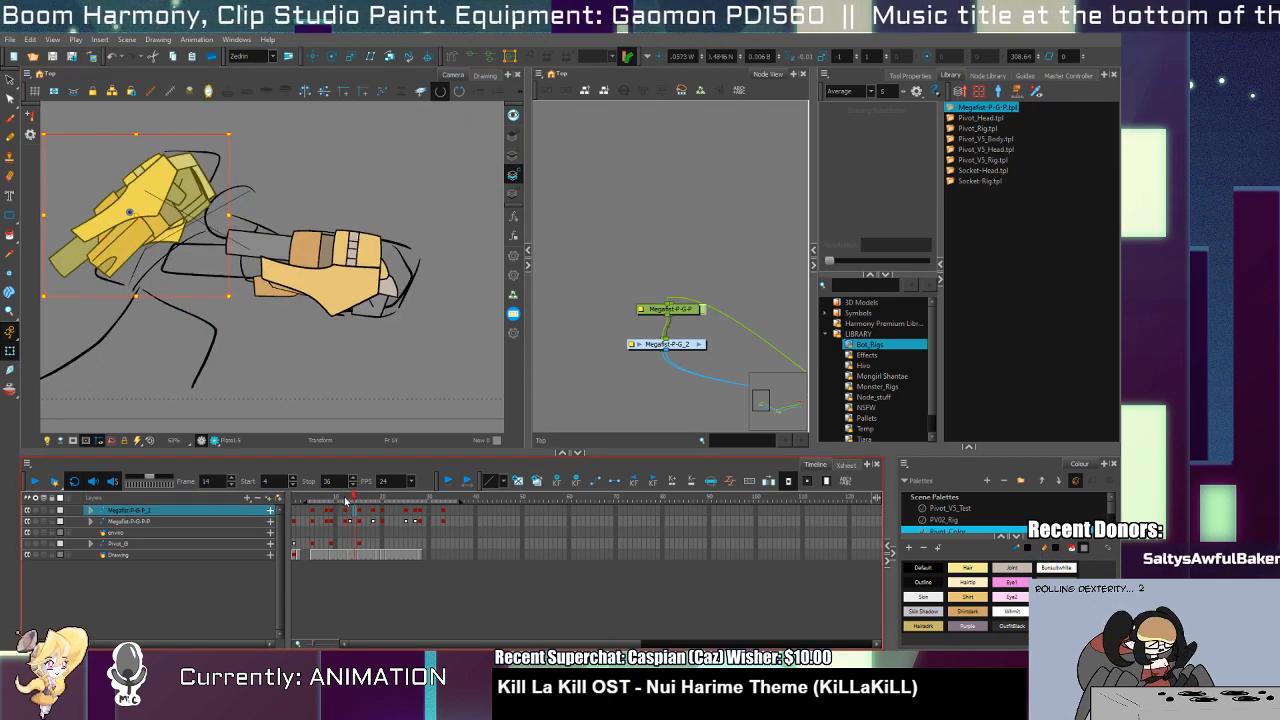
key(period)
key(period)
key(period)
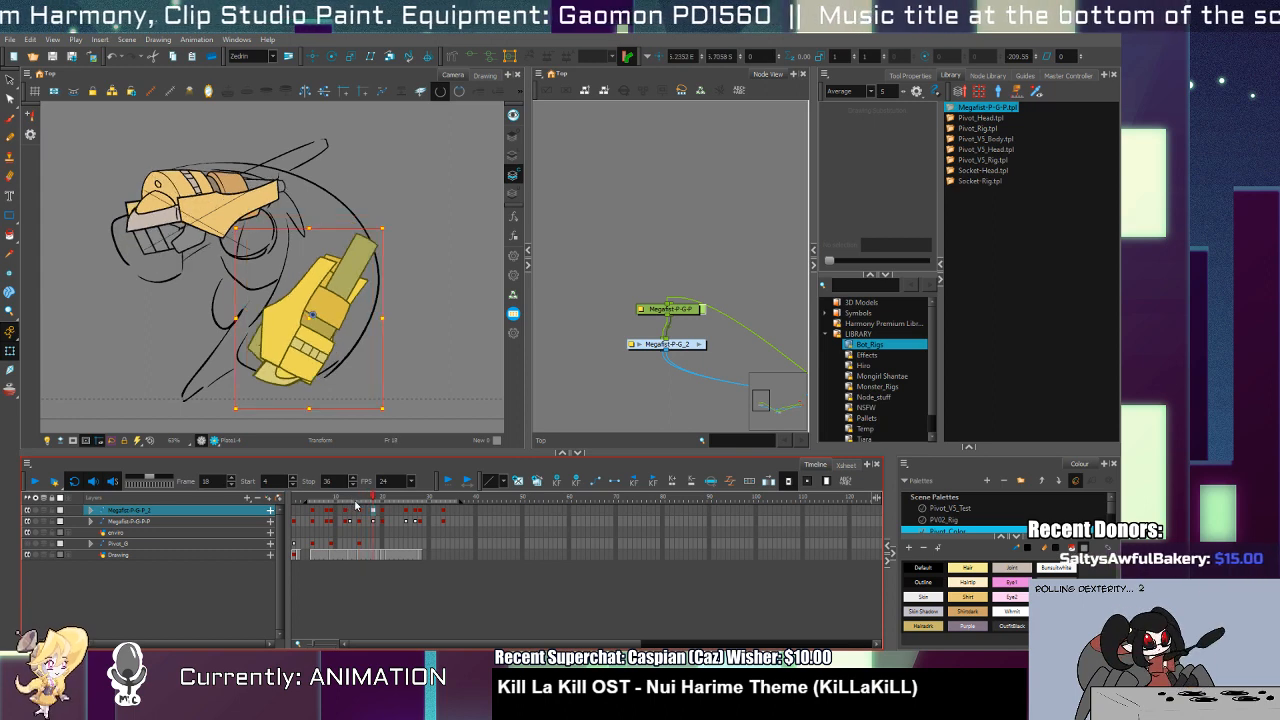
key(comma)
key(comma)
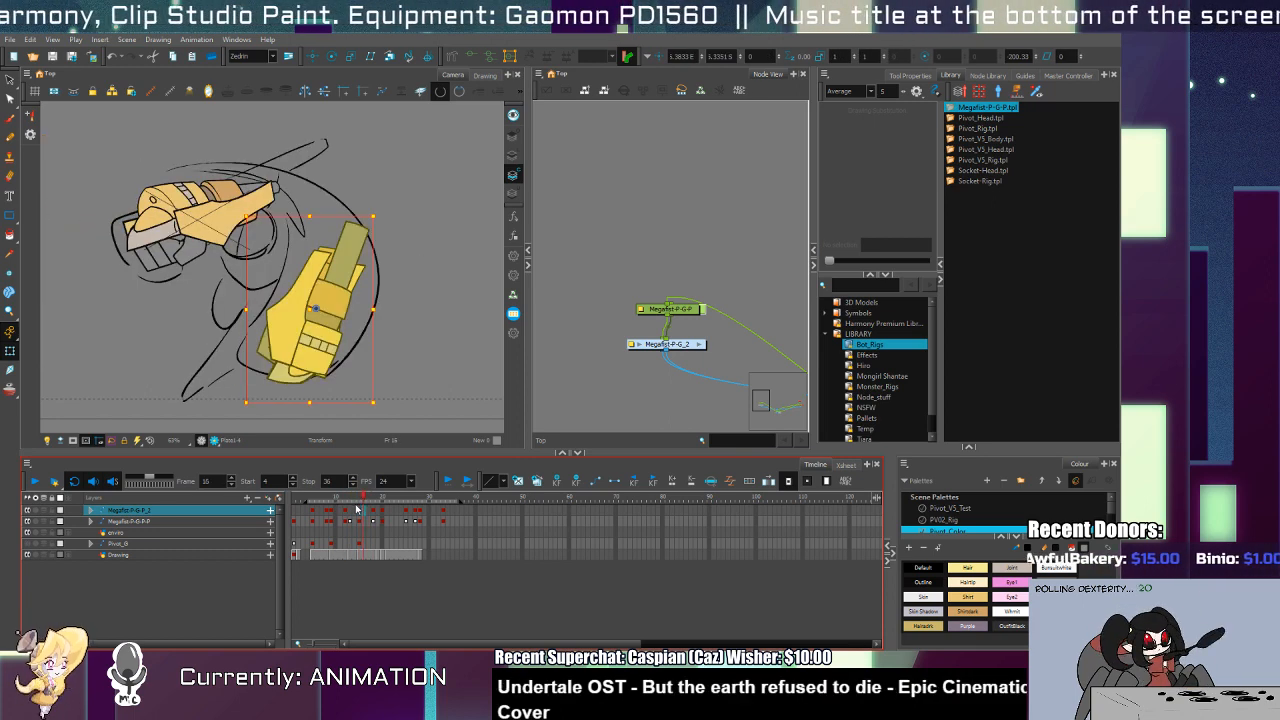
key(semicolon)
key(period)
key(period)
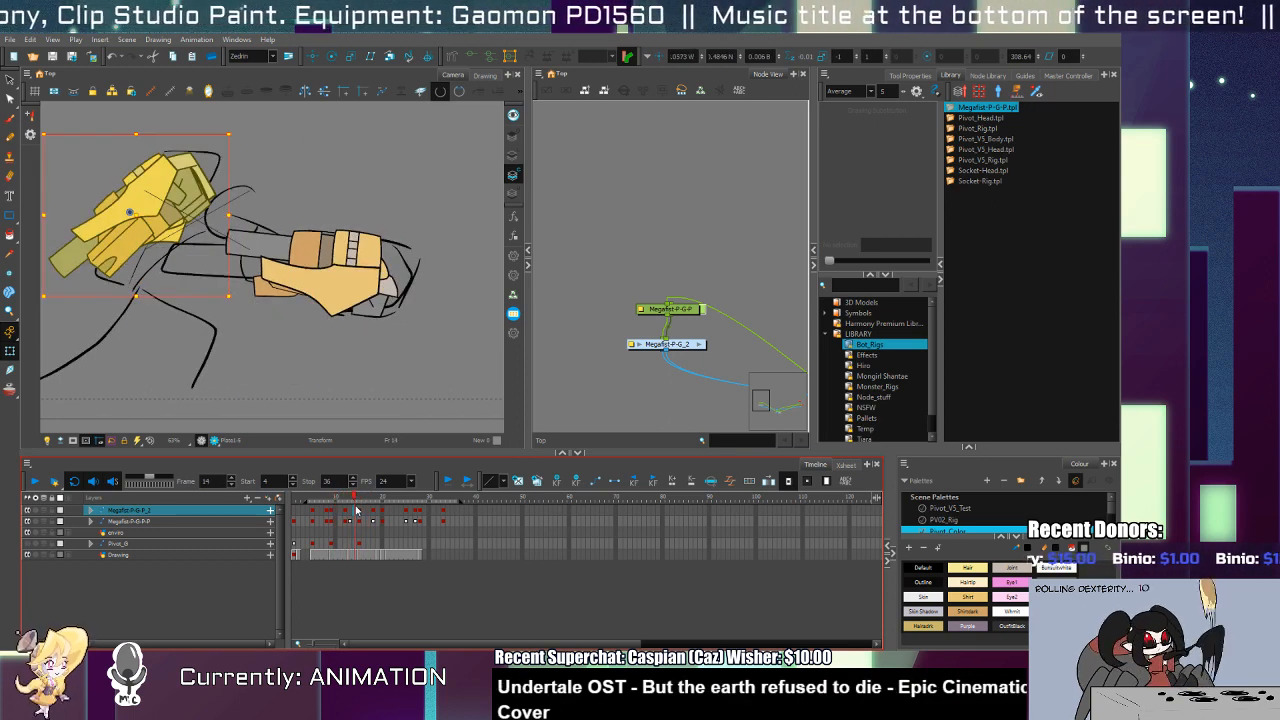
key(period)
key(comma)
key(period)
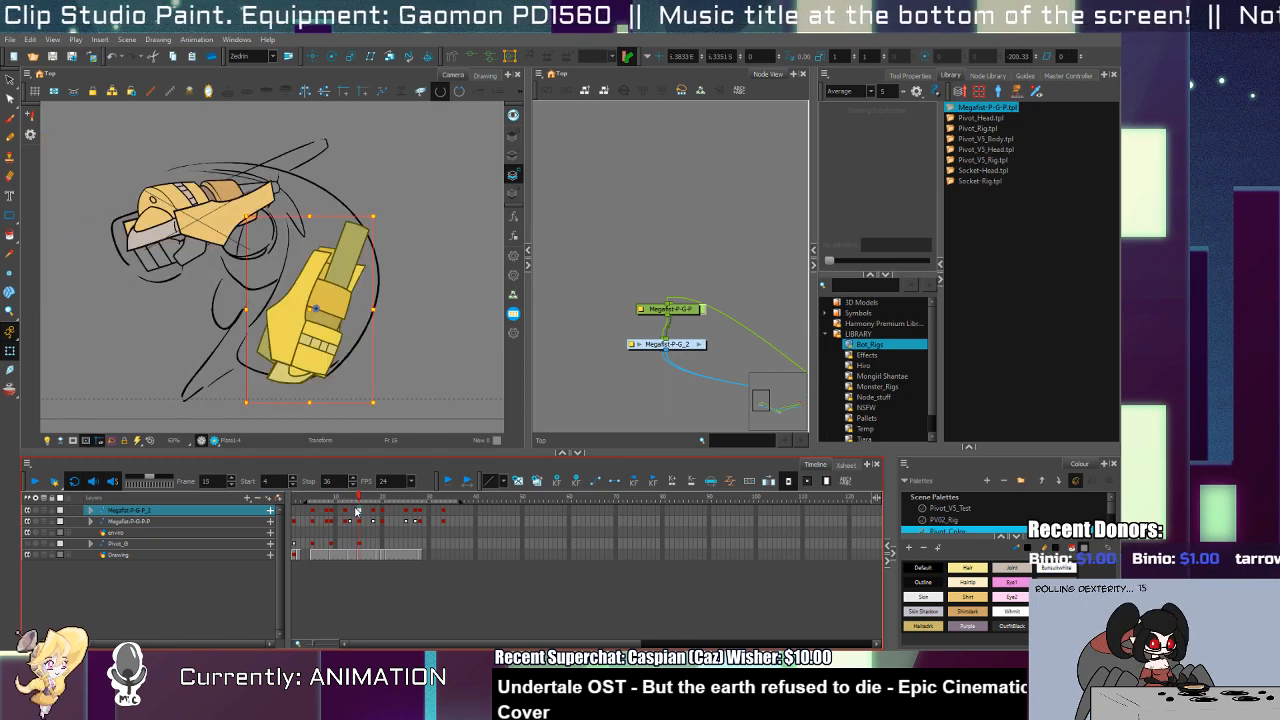
key(comma)
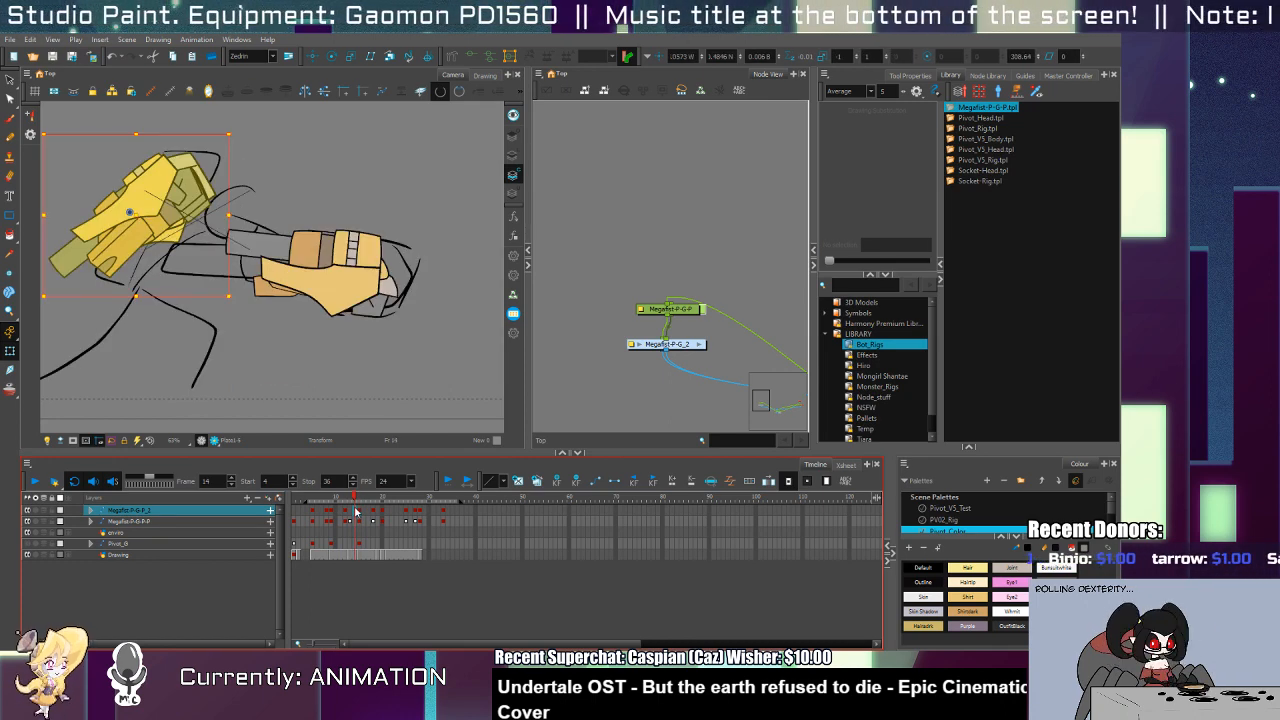
key(period)
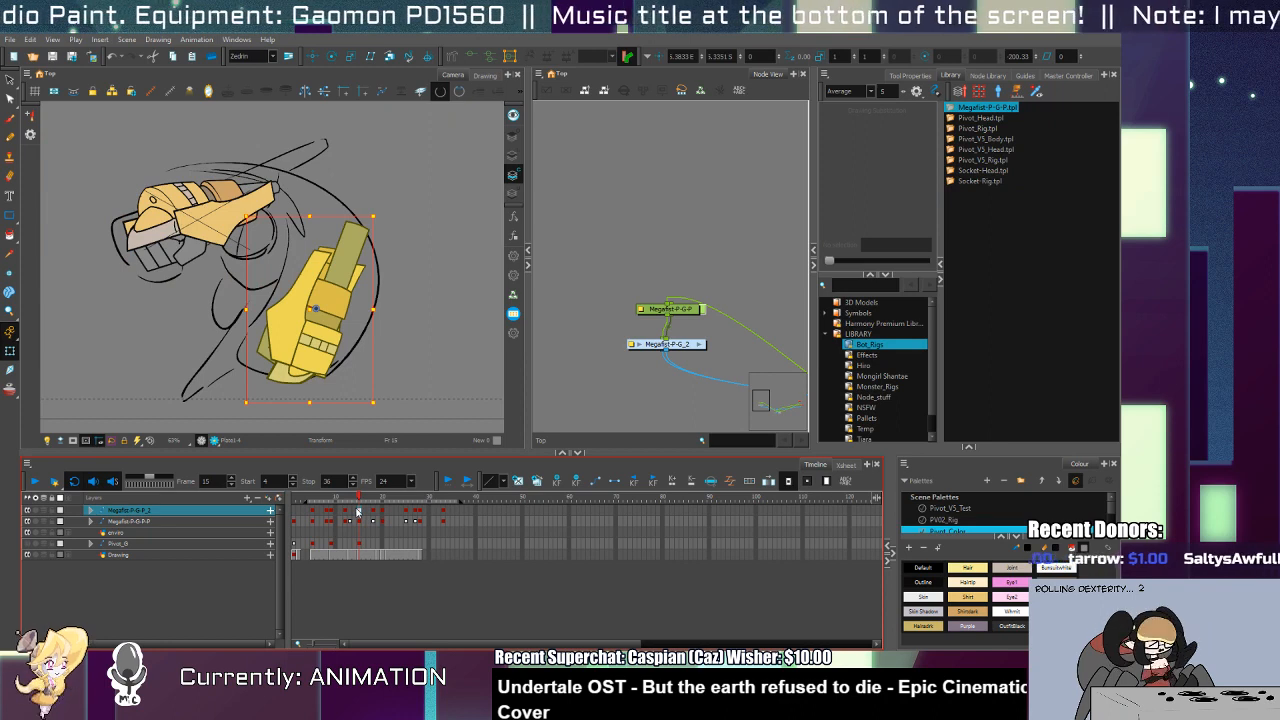
Step: Try deleting the first fist's keyframe at frame 16
click(359, 521)
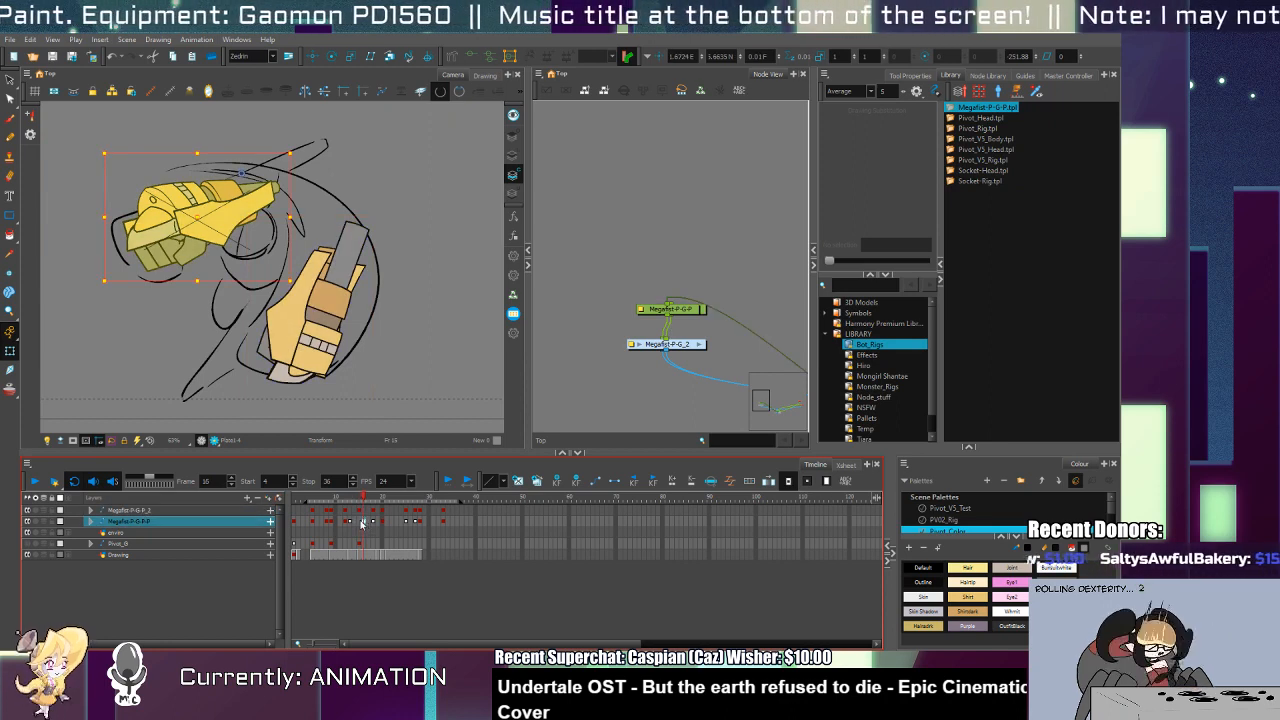
key(Delete)
key(ctrl+z)
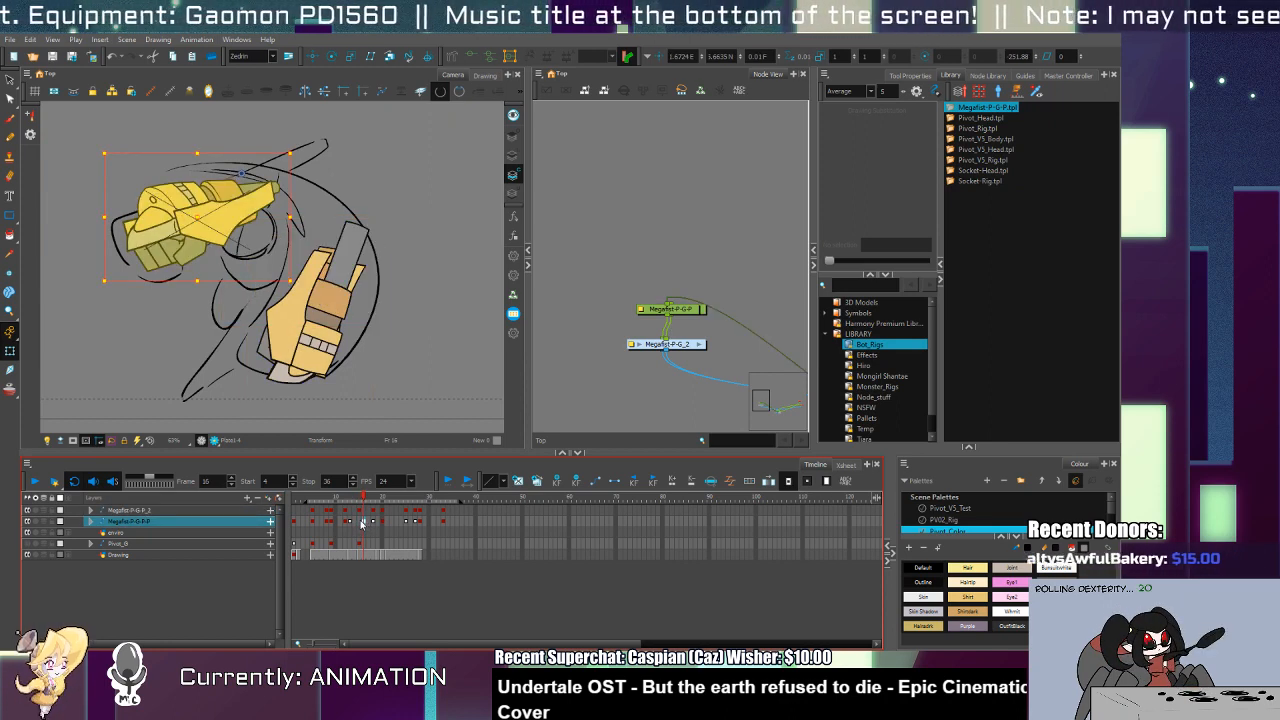
key(ctrl+shift+z)
key(ctrl+z)
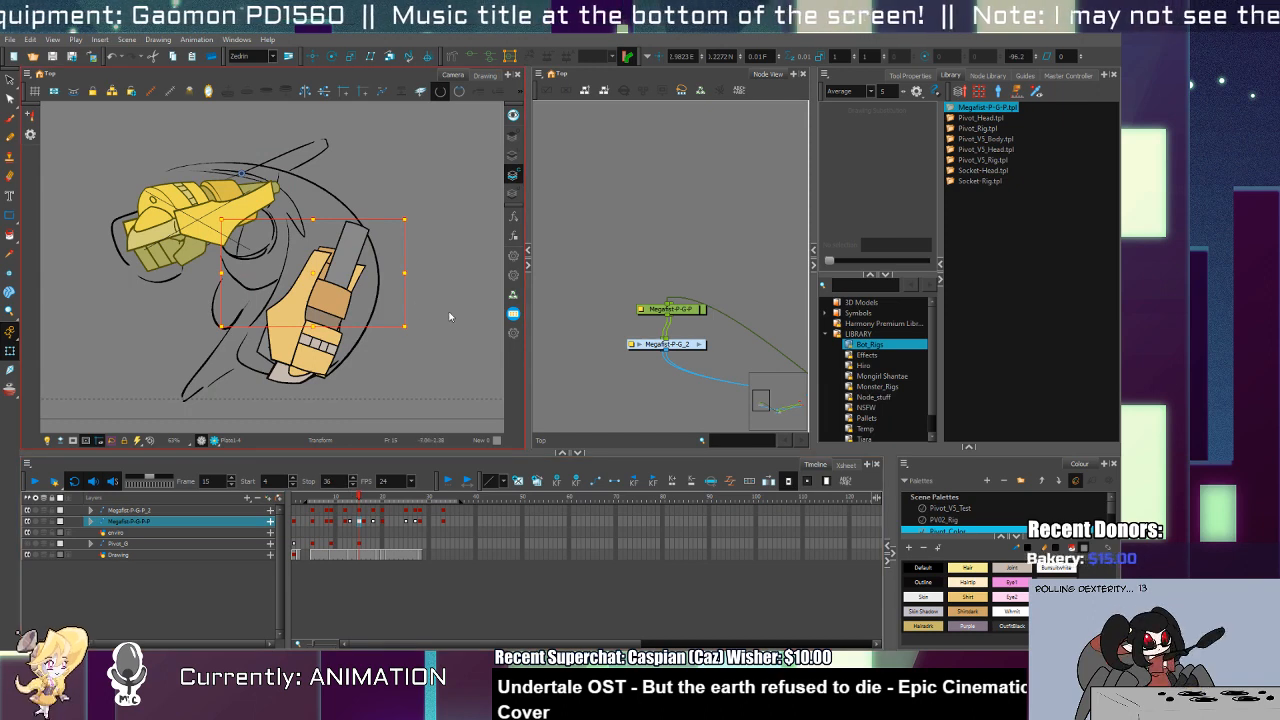
Step: Expand the first fist's layer, select its inner Megafist-P-G-P peg, and at frame 15 move it, rotate it 60.07 degrees and scale it to 0.87
click(92, 521)
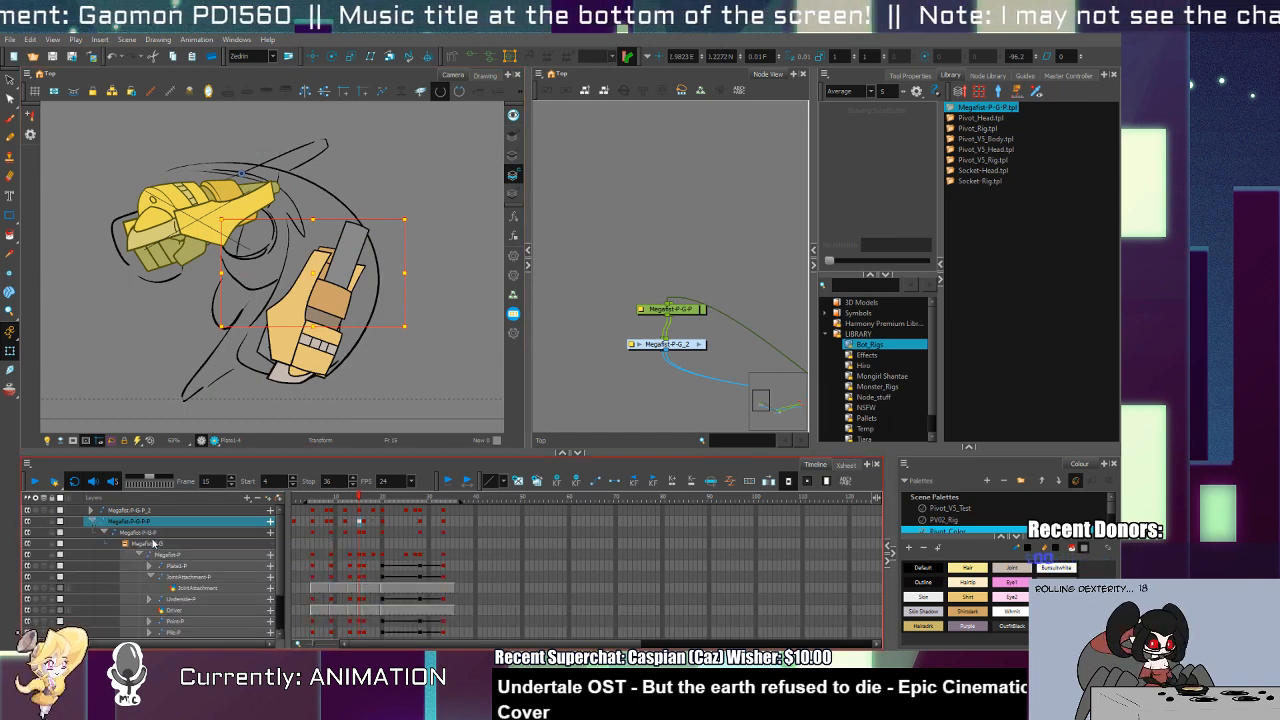
click(156, 544)
click(180, 532)
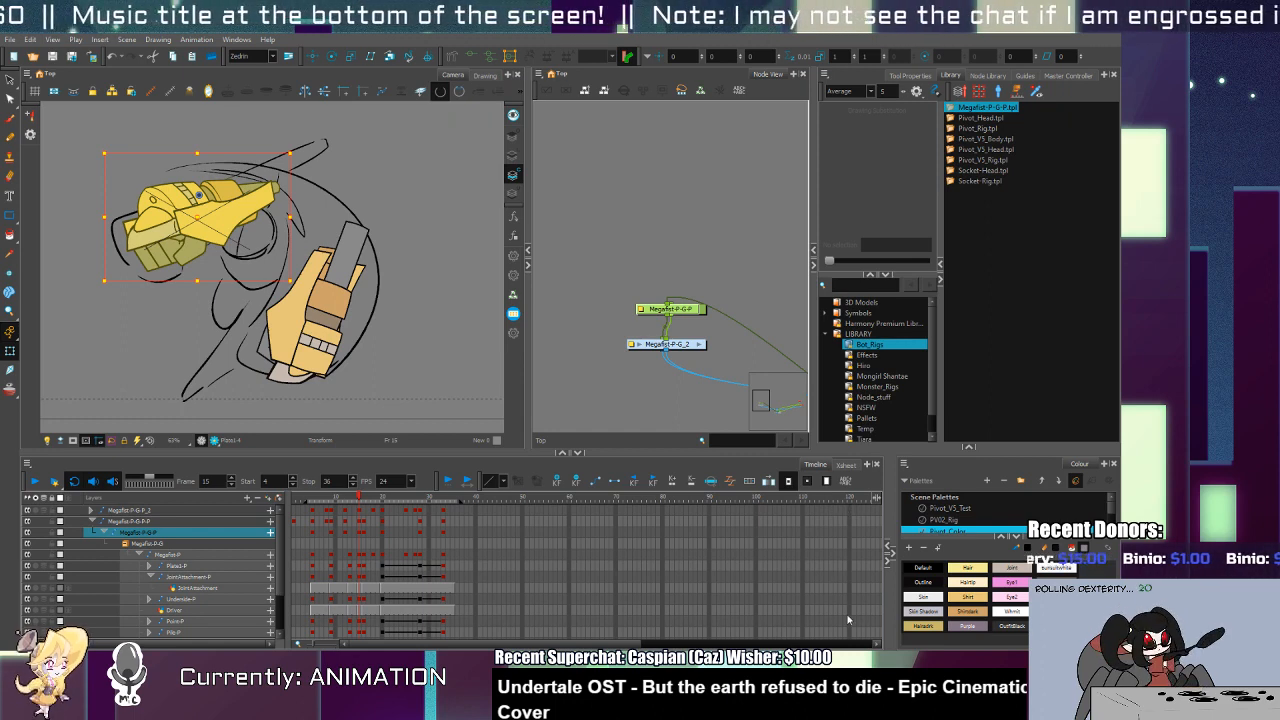
key(ctrl+z)
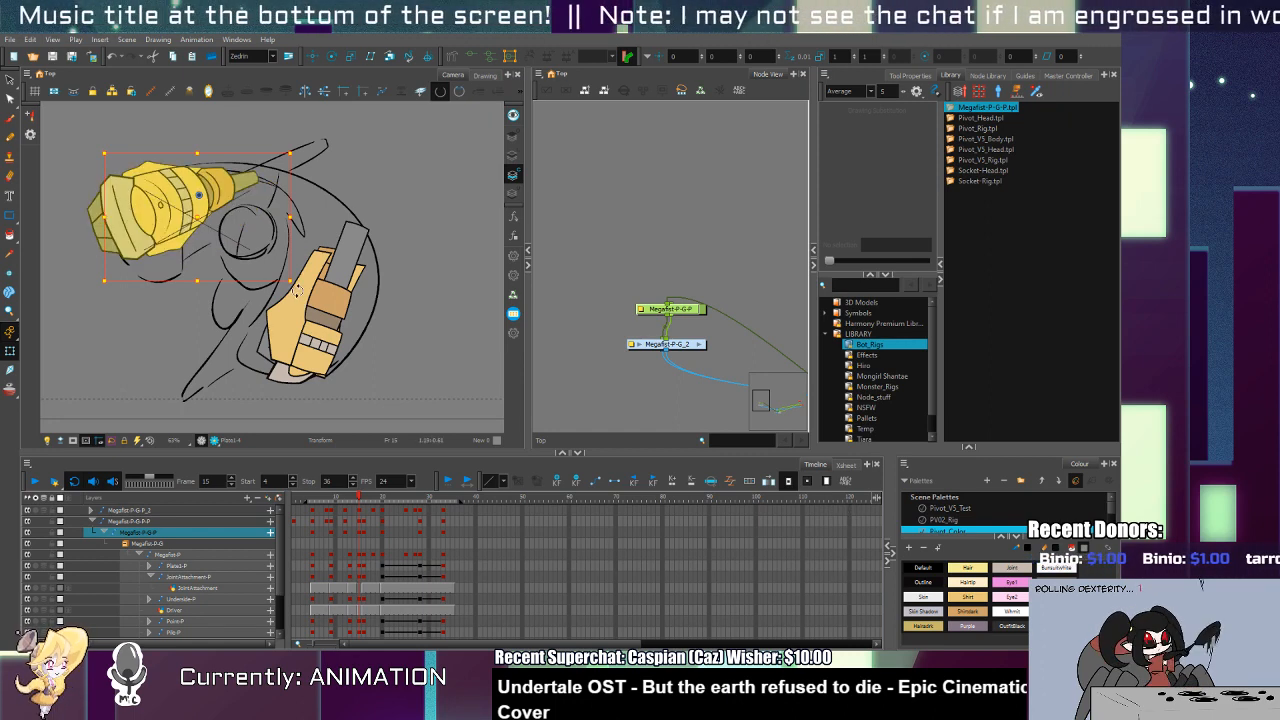
drag(296, 284, 307, 232)
drag(260, 390, 257, 355)
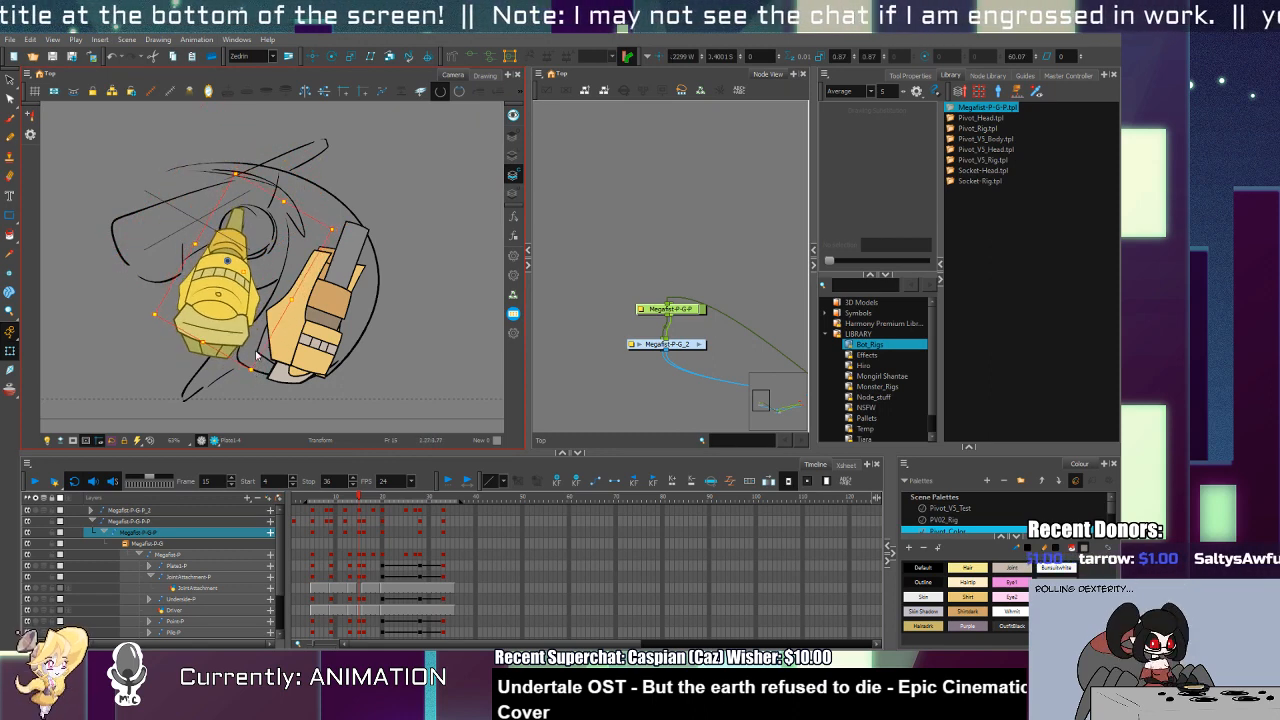
Step: Step through the frames around the first fist's new frame 15 pose and play the loop to review the motion
key(comma)
key(comma)
key(comma)
key(comma)
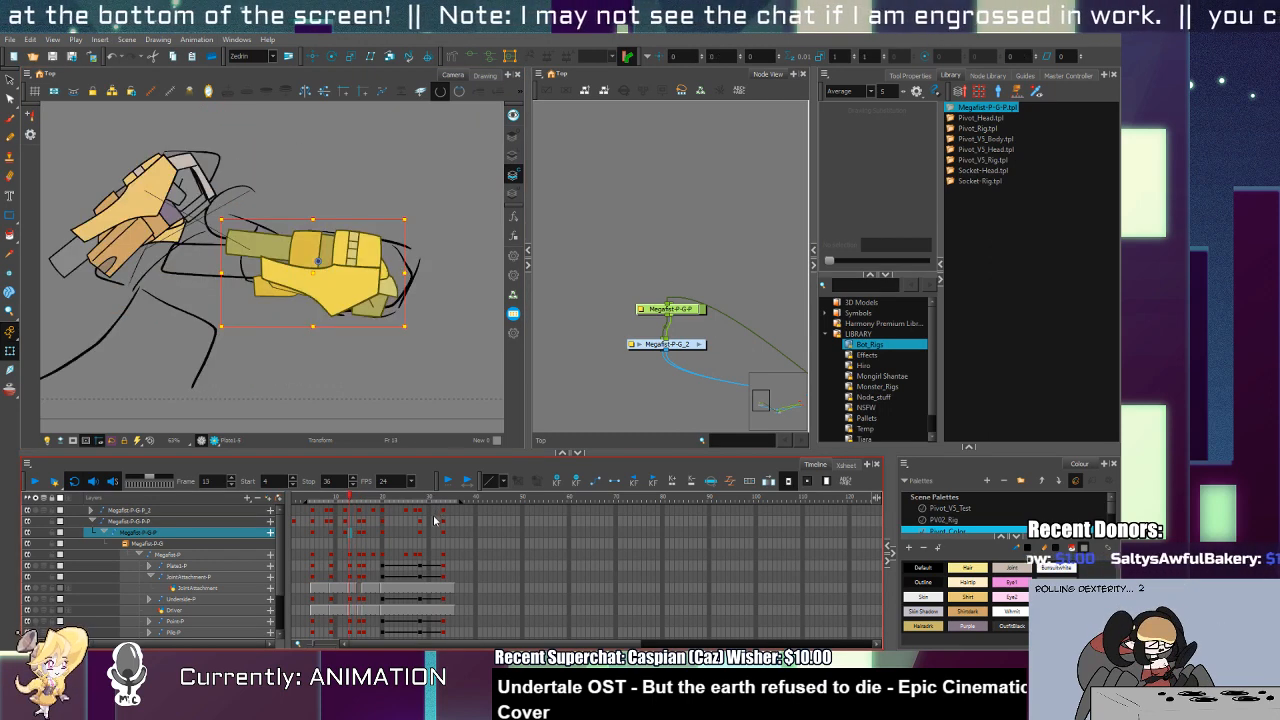
key(period)
key(period)
key(period)
key(period)
key(period)
key(period)
key(period)
key(period)
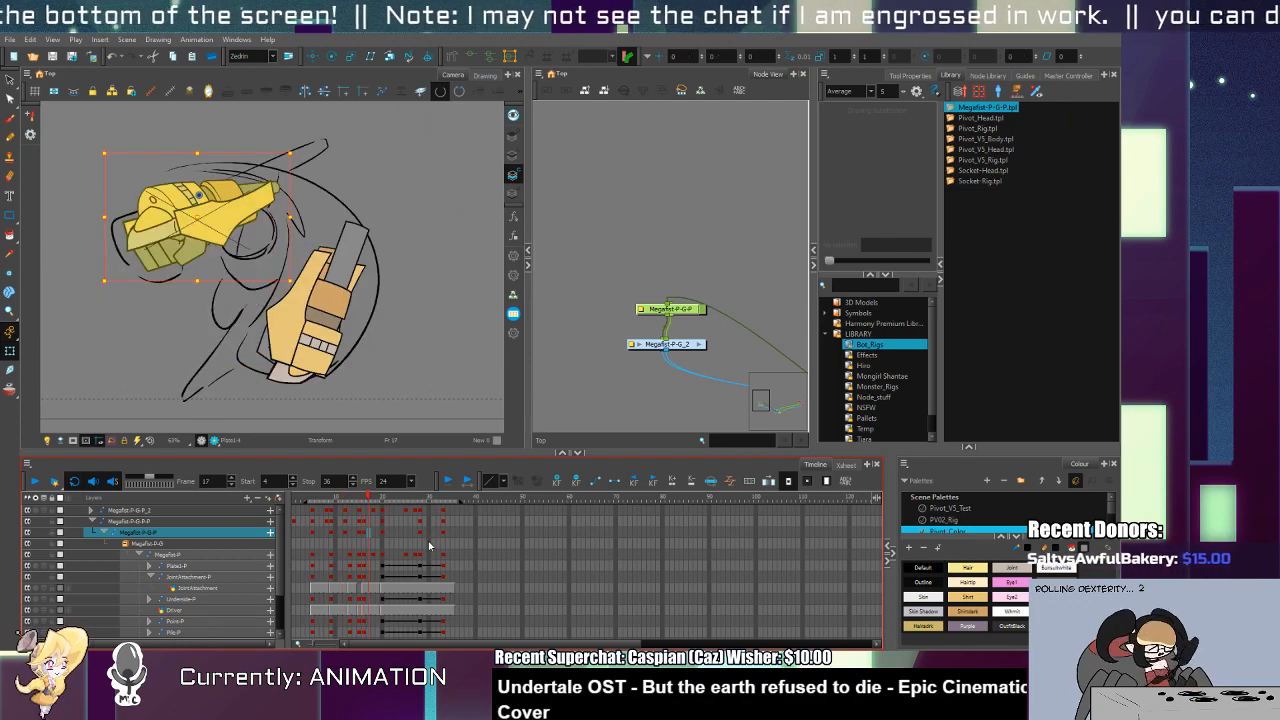
key(period)
key(period)
key(period)
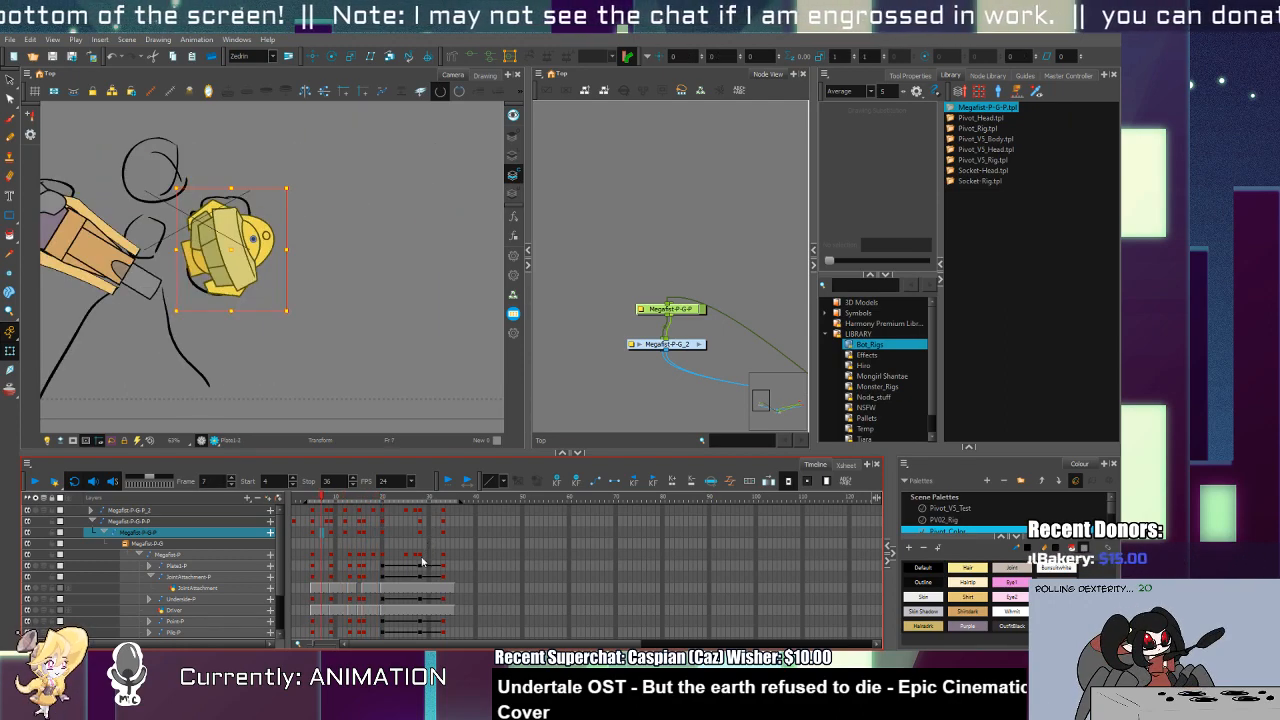
key(period)
key(period)
key(period)
key(period)
key(period)
key(period)
key(period)
key(period)
key(period)
click(35, 482)
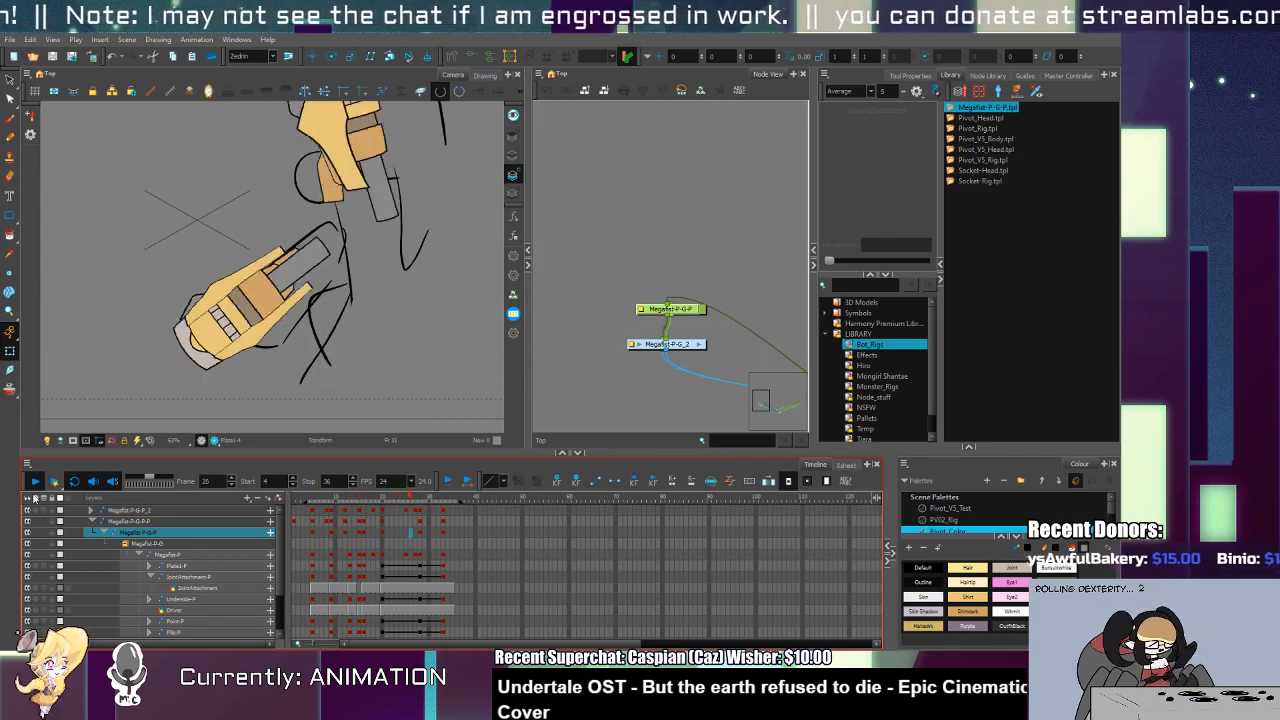
click(316, 513)
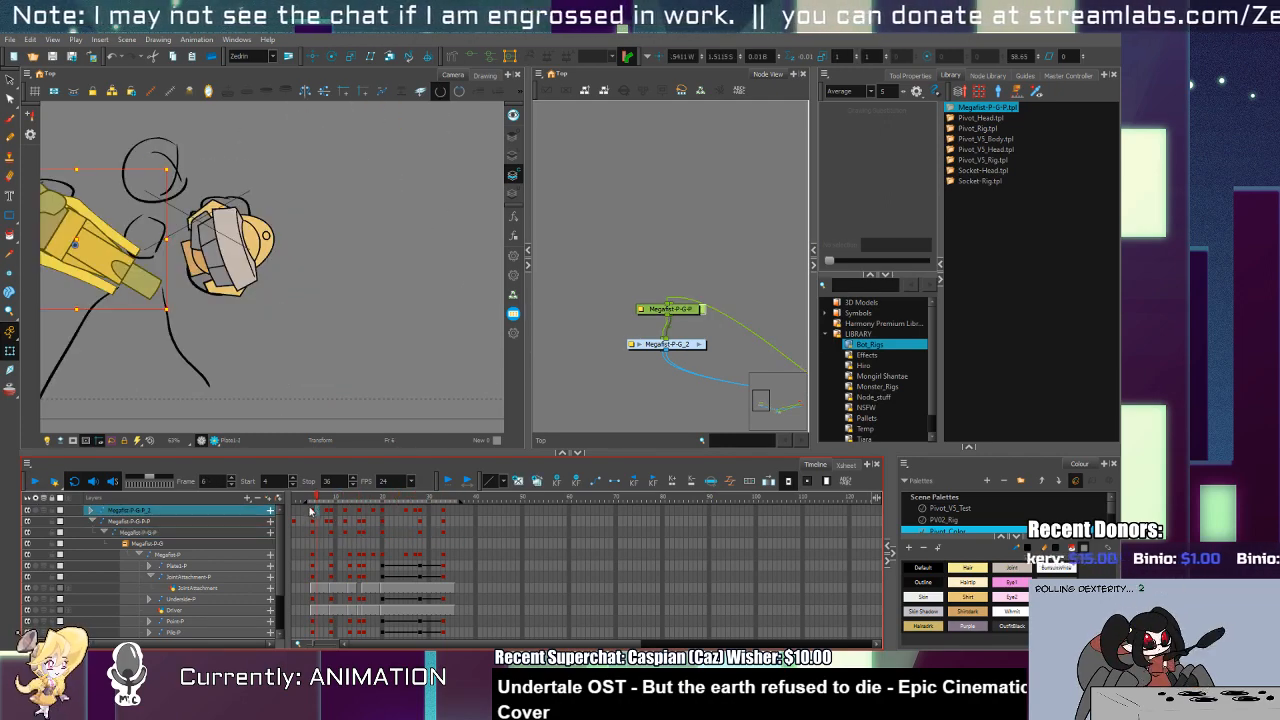
click(312, 511)
click(268, 498)
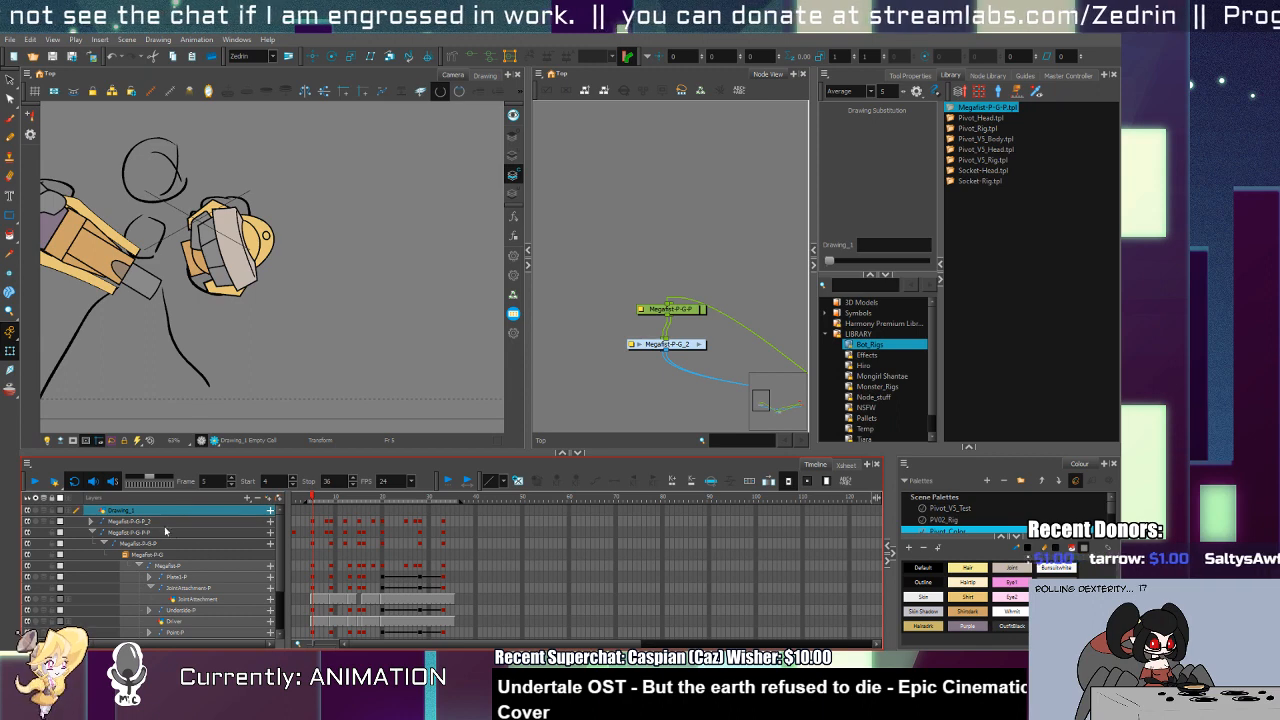
key(Delete)
Step: Expand the second fist's layer and add a drawing layer named smear1 above its Megafist-P-G_2 group
click(93, 511)
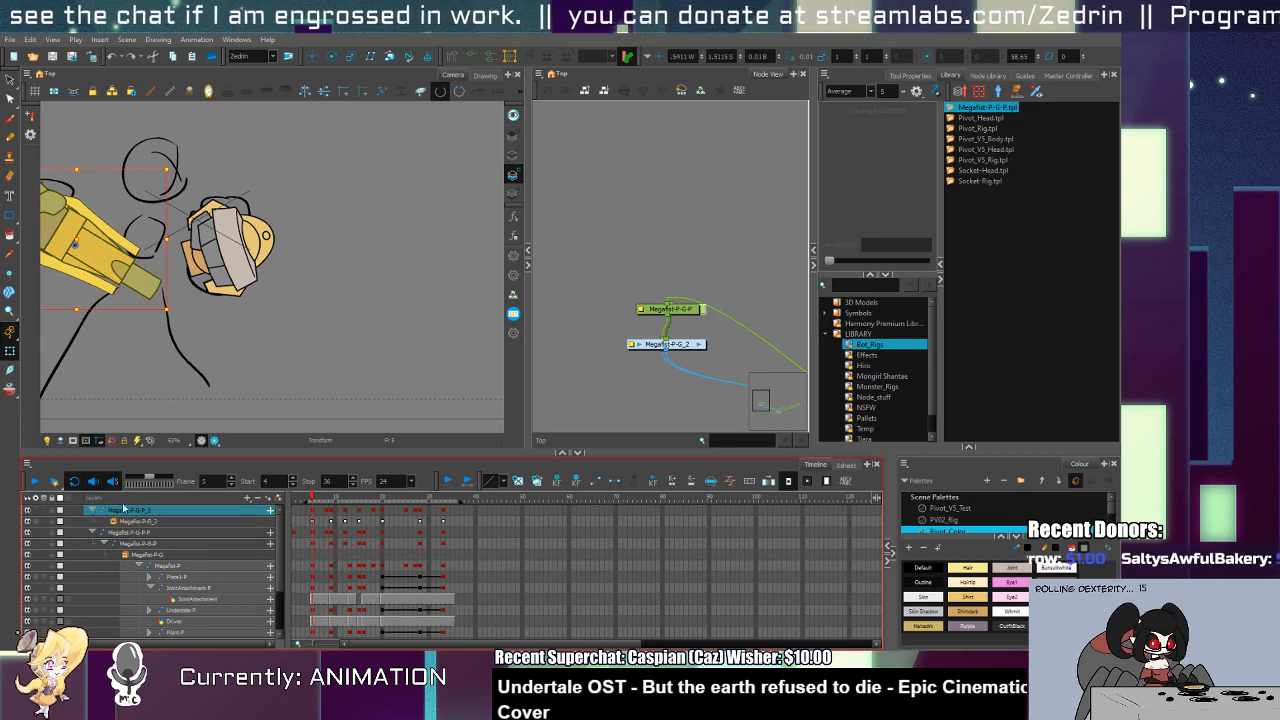
click(121, 521)
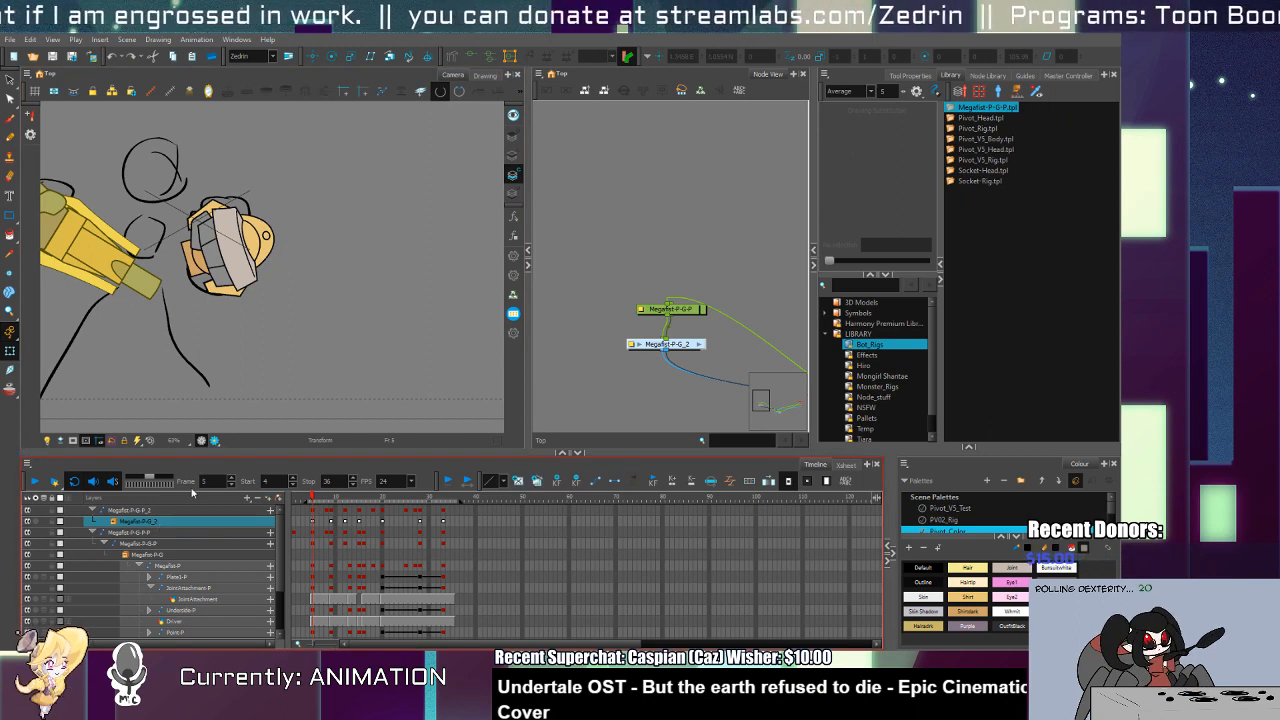
click(263, 525)
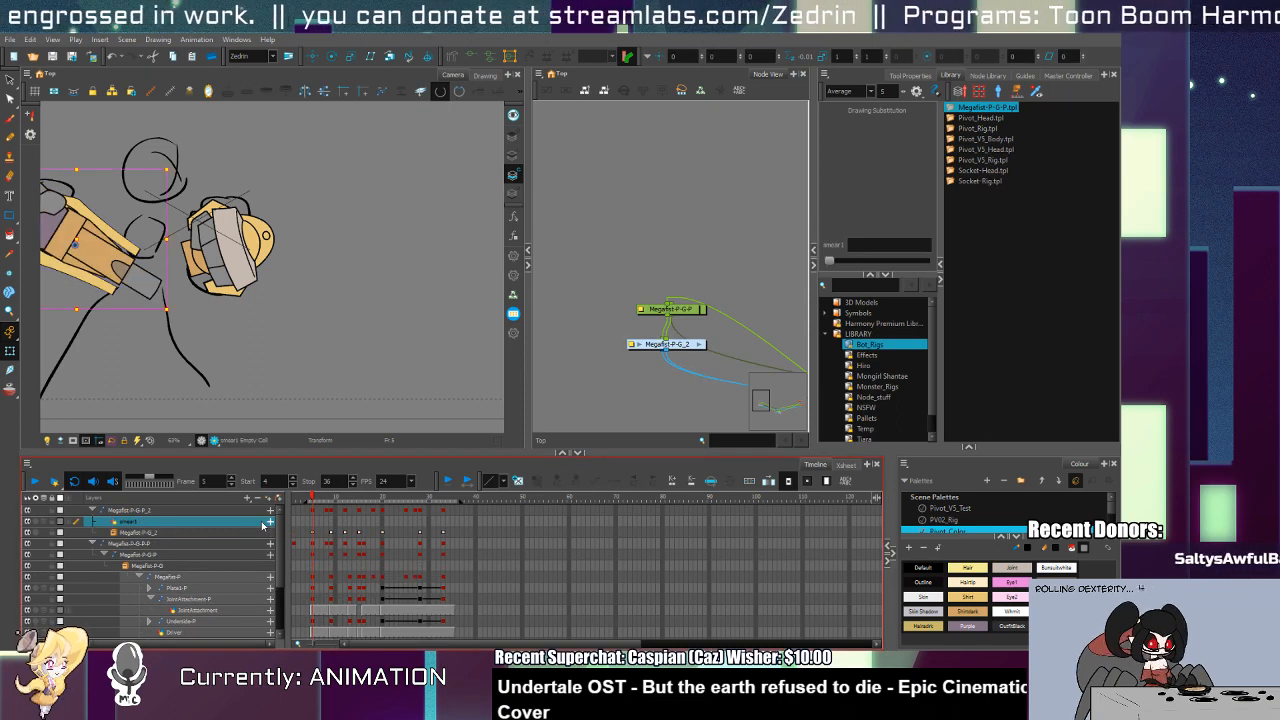
Step: At frame 9, sample the fist's Shirt colour, outline a long tapered smear trailing behind the punching fist with the Brush, and fill it
drag(313, 500, 331, 500)
drag(350, 329, 404, 367)
key(alt+d)
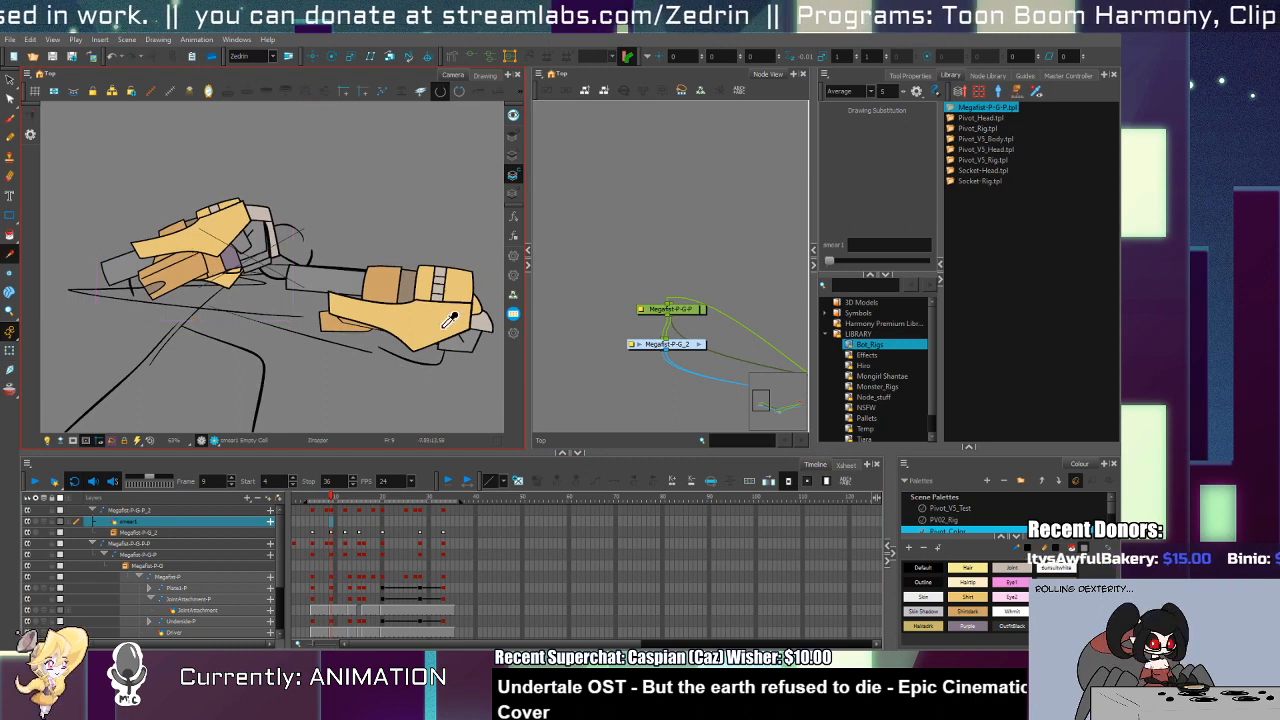
key(alt+b)
key(alt+d)
click(428, 333)
key(alt+b)
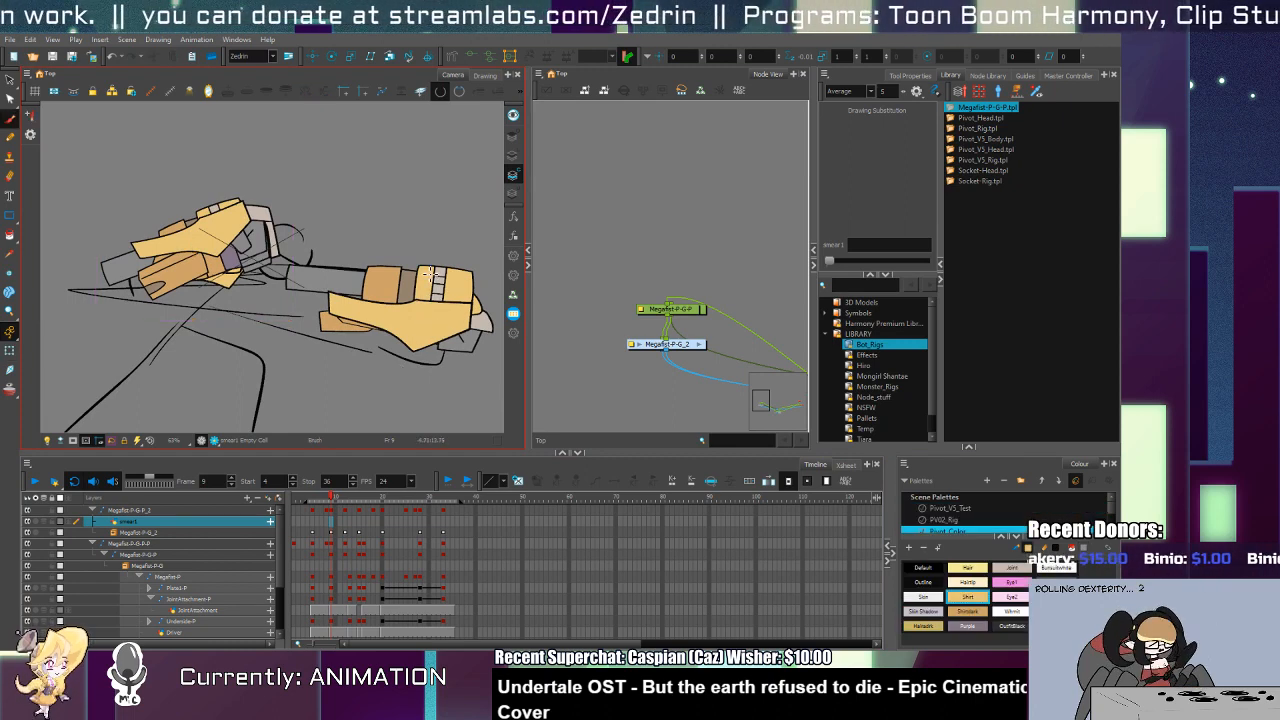
mouse_move(432, 272)
mouse_down()
mouse_move(140, 260)
mouse_move(370, 280)
mouse_move(88, 285)
mouse_move(341, 317)
mouse_move(236, 319)
mouse_move(423, 331)
mouse_move(431, 274)
mouse_up()
key(alt+i)
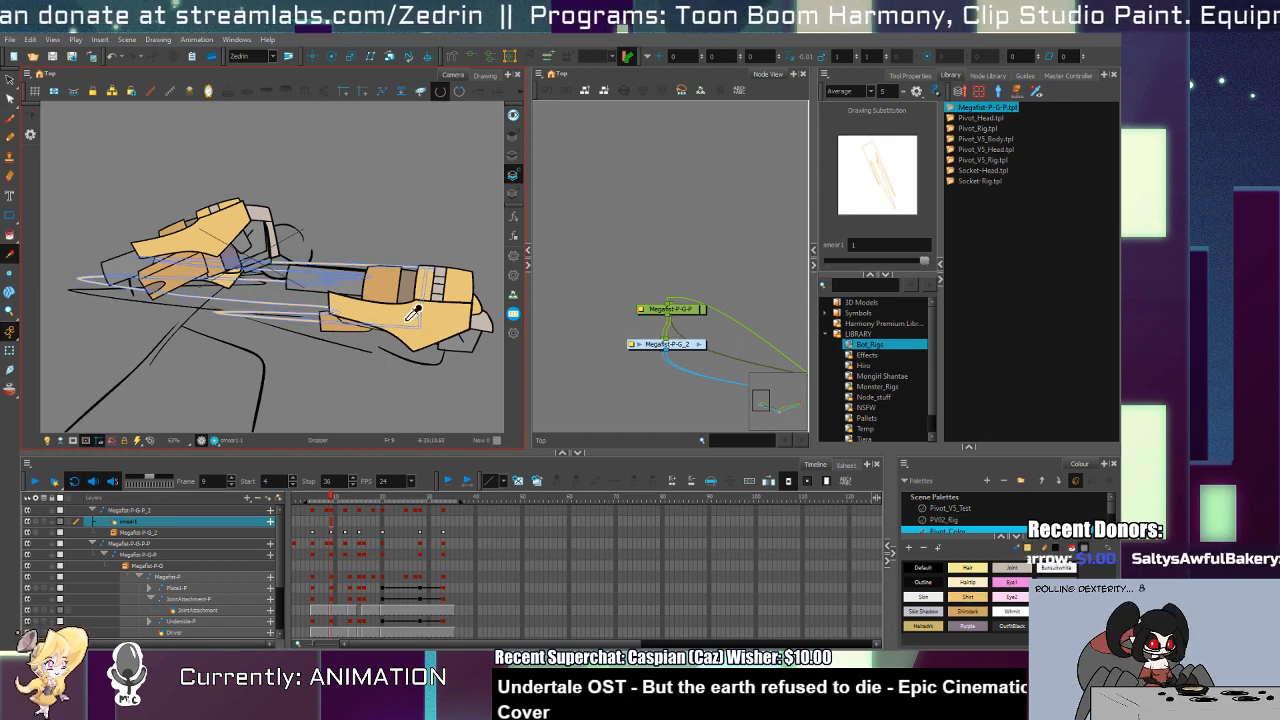
click(381, 316)
Step: Nudge the frame 9 smear drawing forward so it sits in front of the punching fist, and deselect it
click(10, 350)
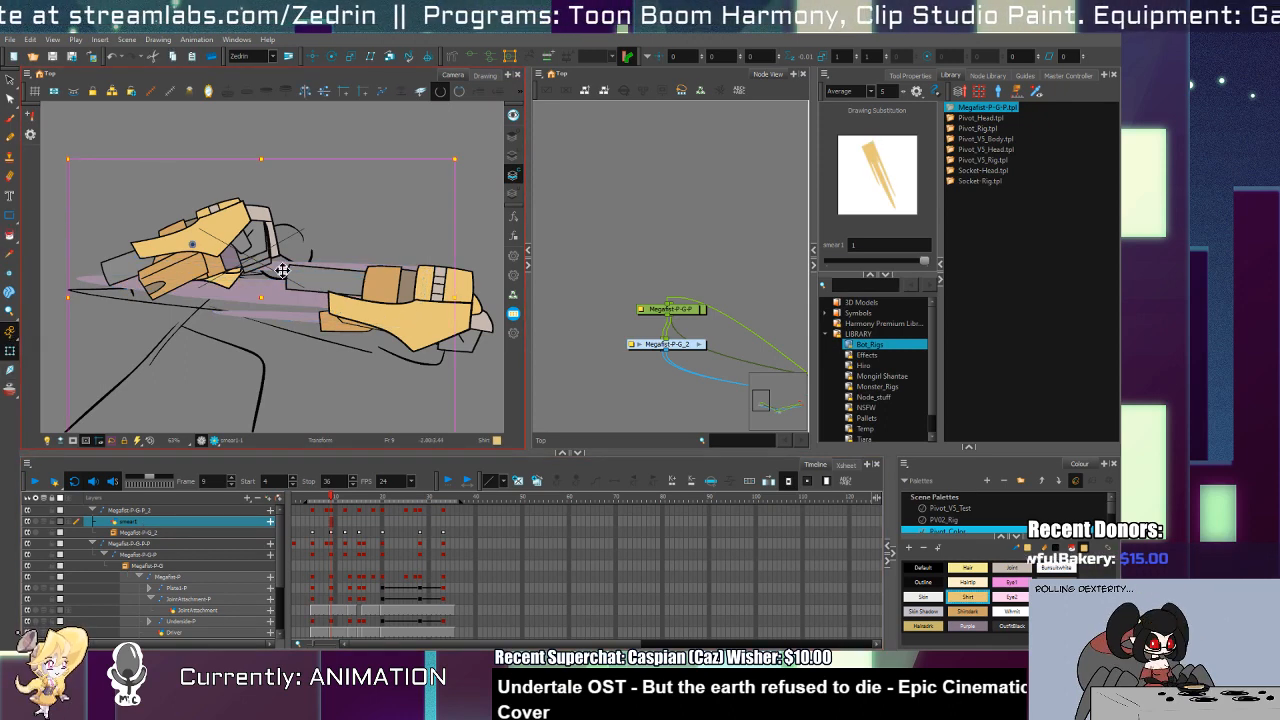
key(alt+Down)
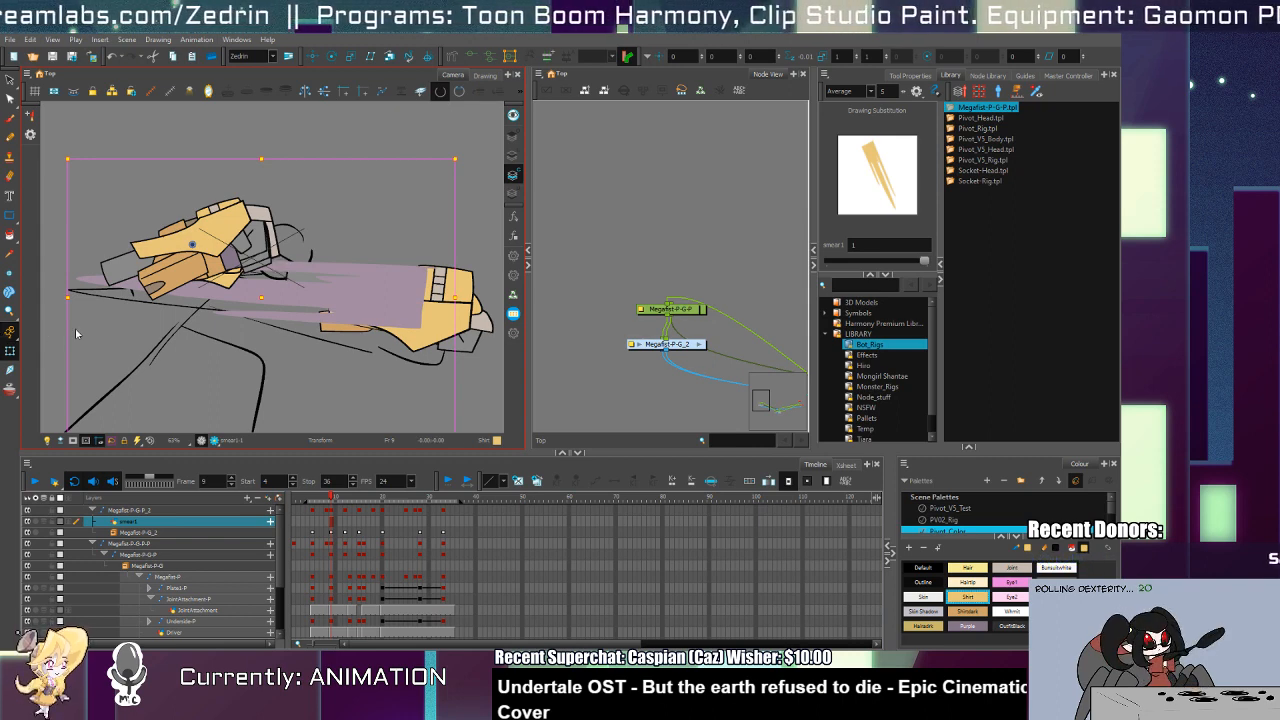
click(385, 404)
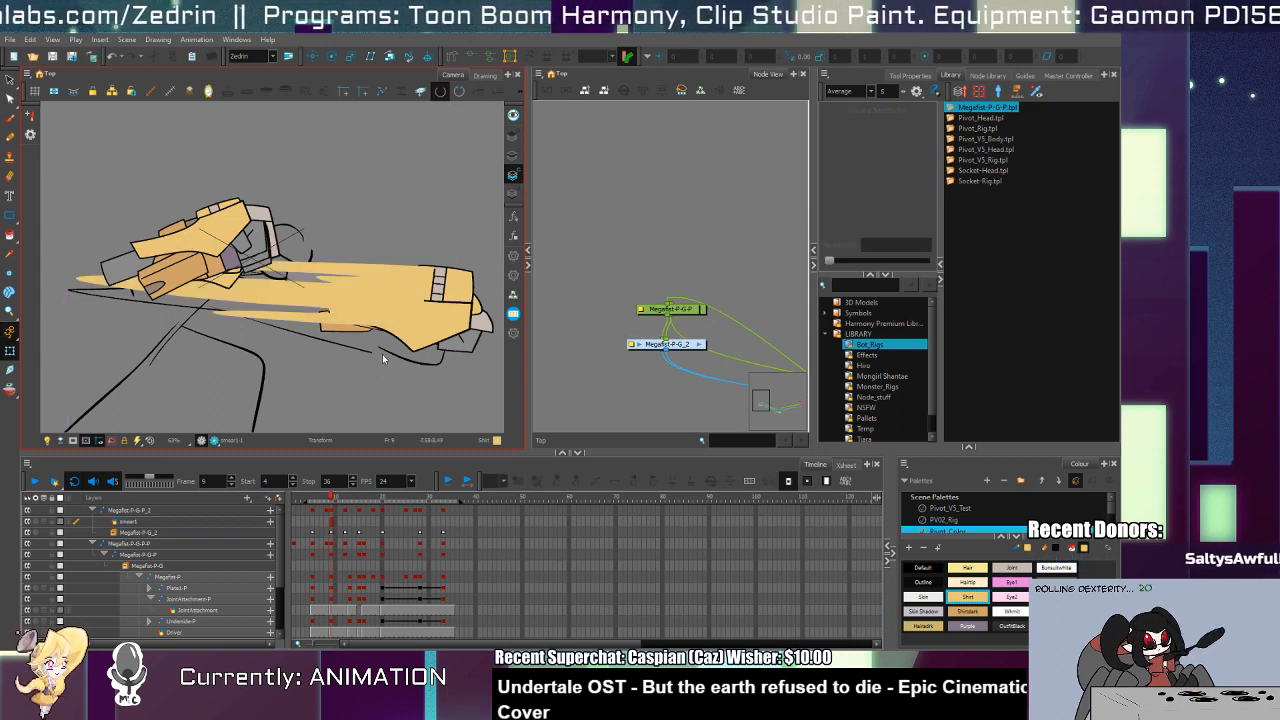
Step: Move the smear1 layer out of the second fist's hierarchy and parent it under the first fist's Megafist-P-G-P-P peg
click(334, 512)
click(336, 518)
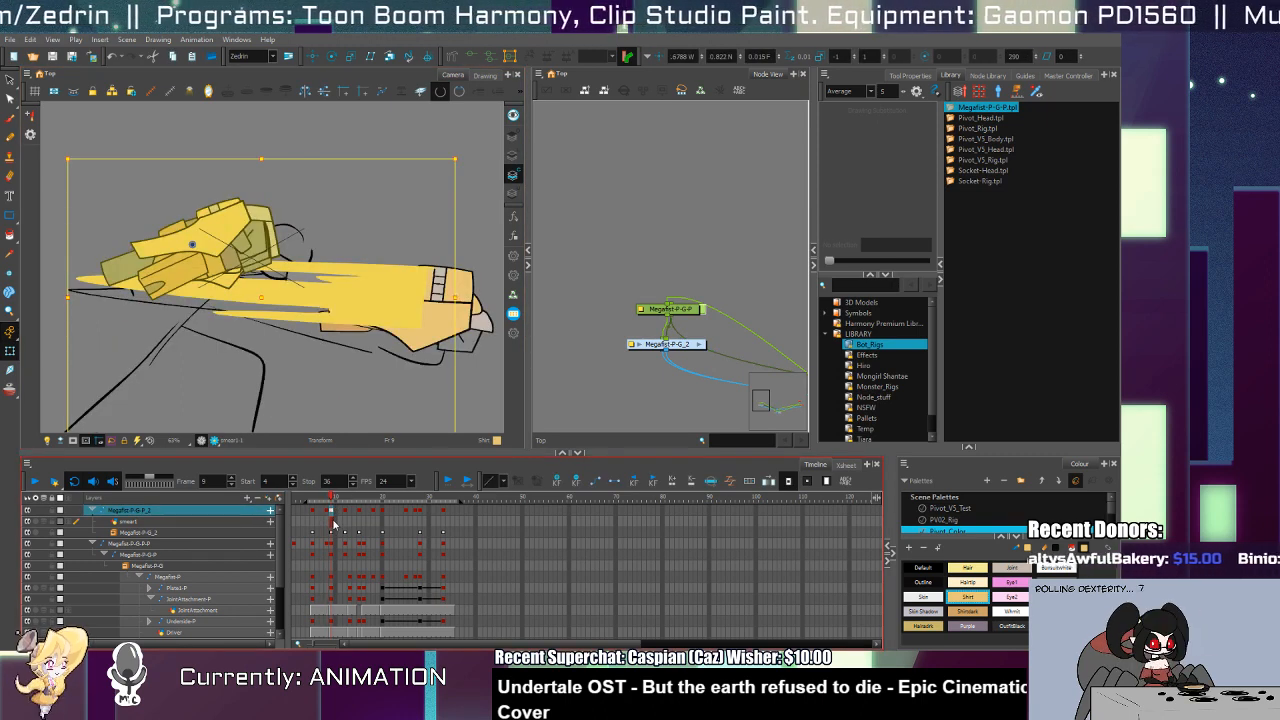
click(334, 523)
click(332, 512)
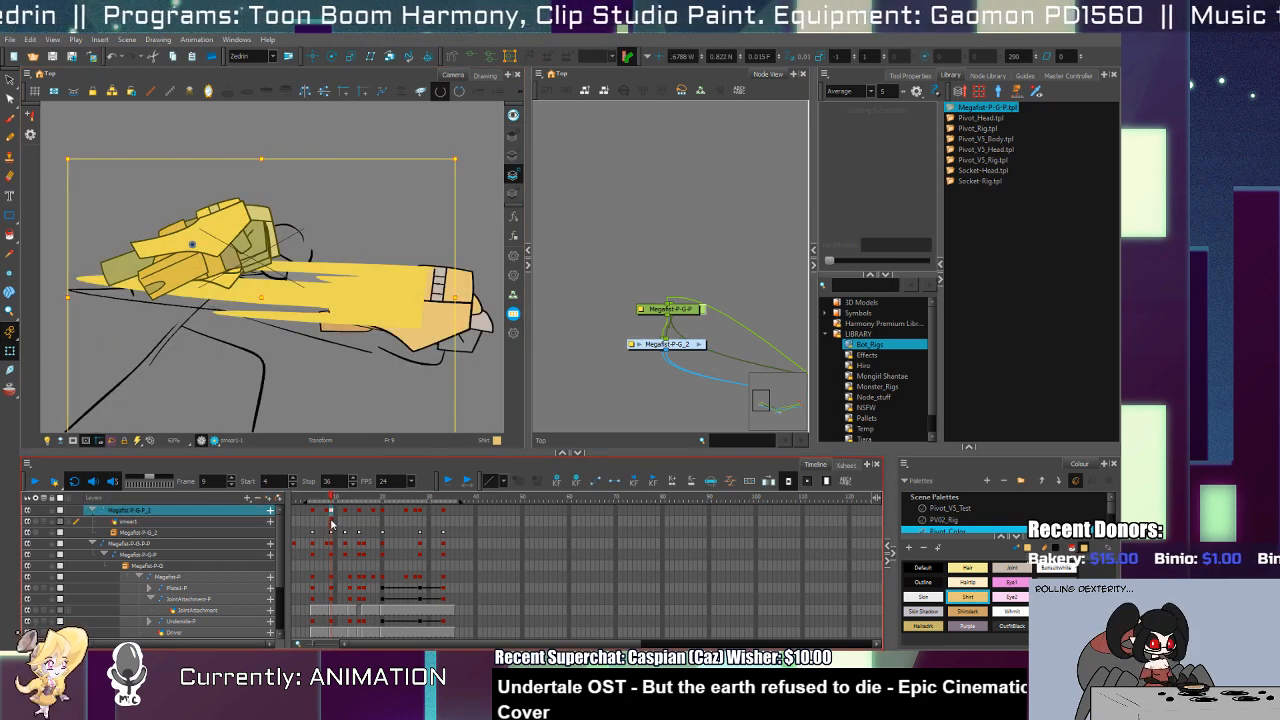
click(333, 522)
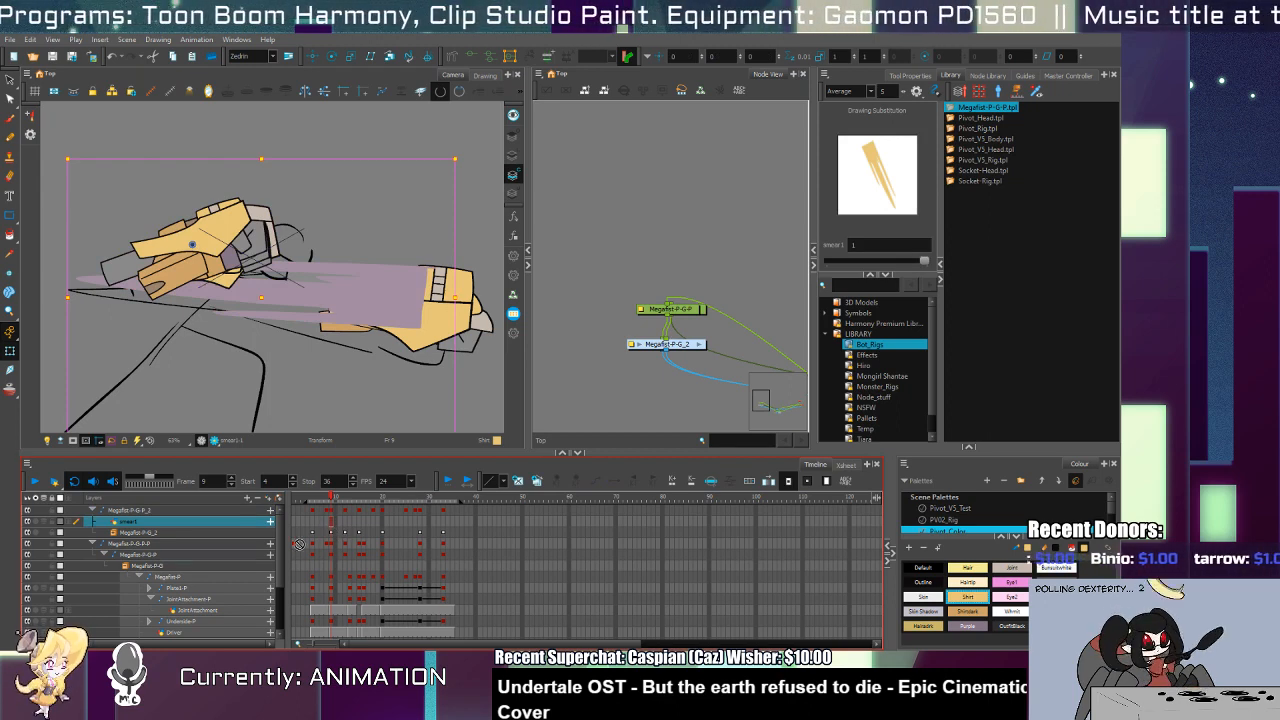
mouse_move(299, 543)
mouse_down()
mouse_move(195, 566)
mouse_move(134, 525)
mouse_move(139, 556)
mouse_up()
key(ctrl+z)
Step: Rotate the displaced smear artwork to nearly horizontal and move it back over the punching fist at frame 9
key(alt+s)
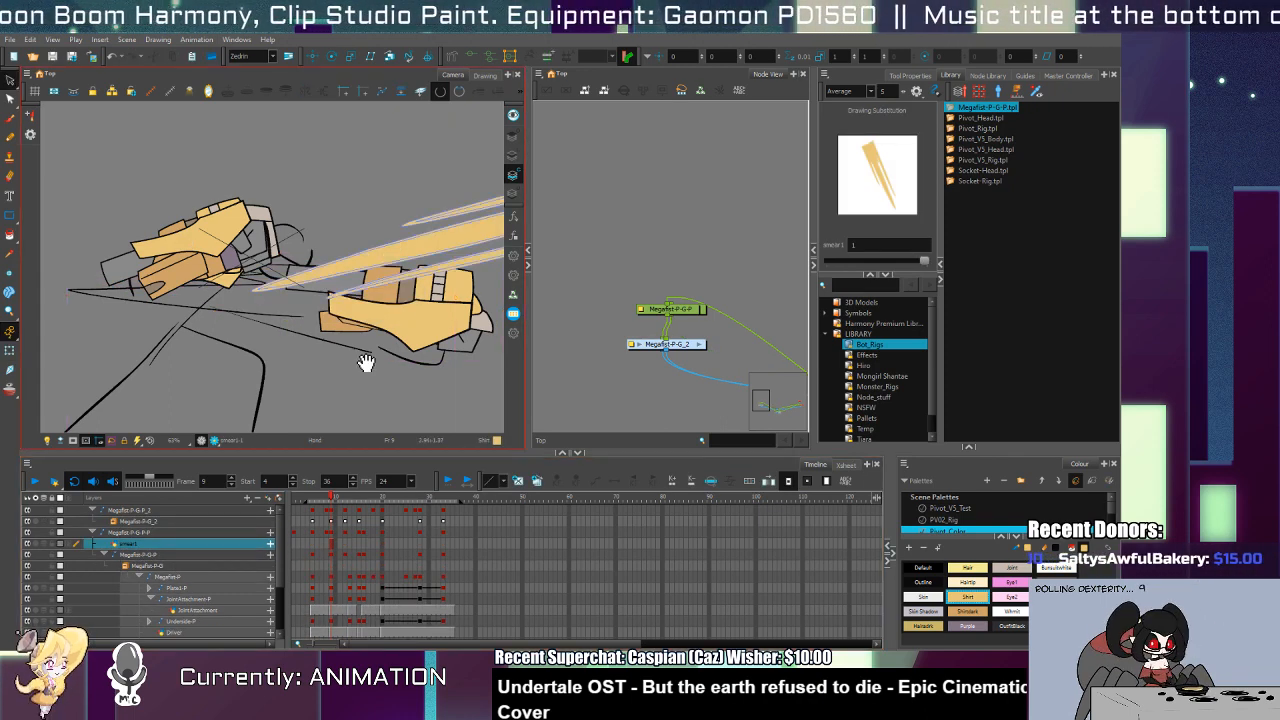
scroll(274, 406, down, 3)
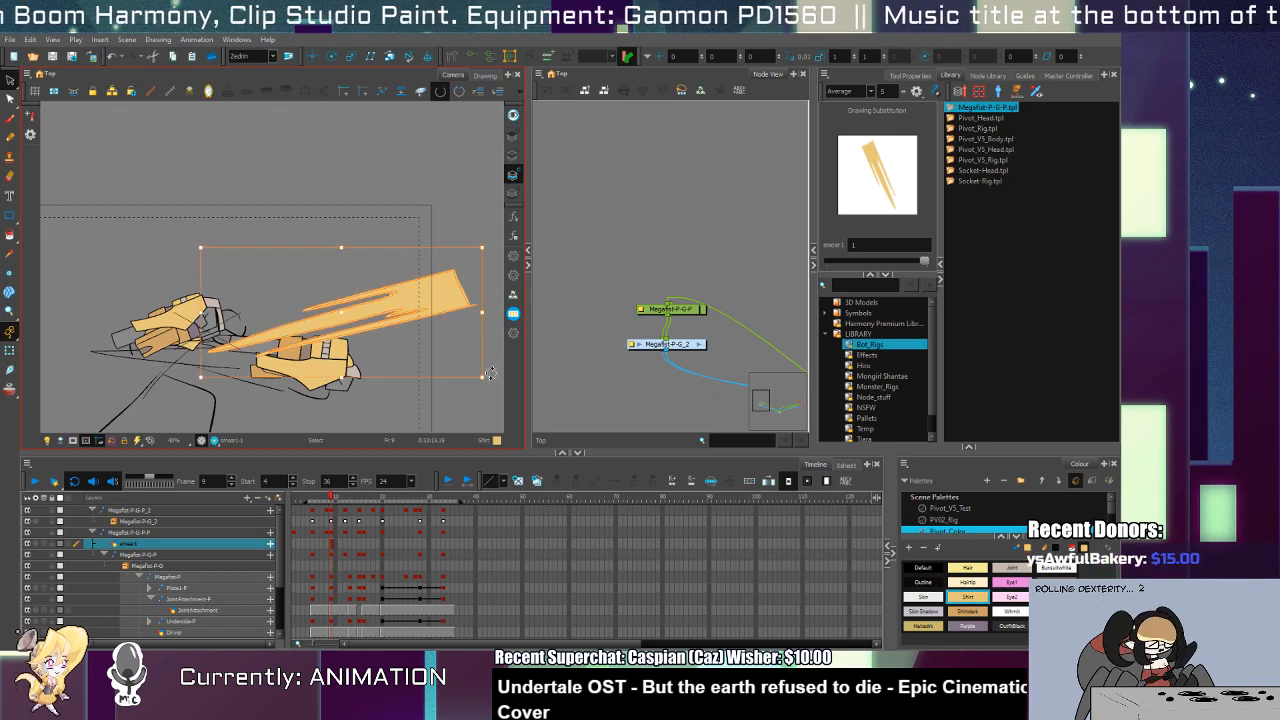
drag(491, 374, 451, 423)
drag(456, 331, 298, 366)
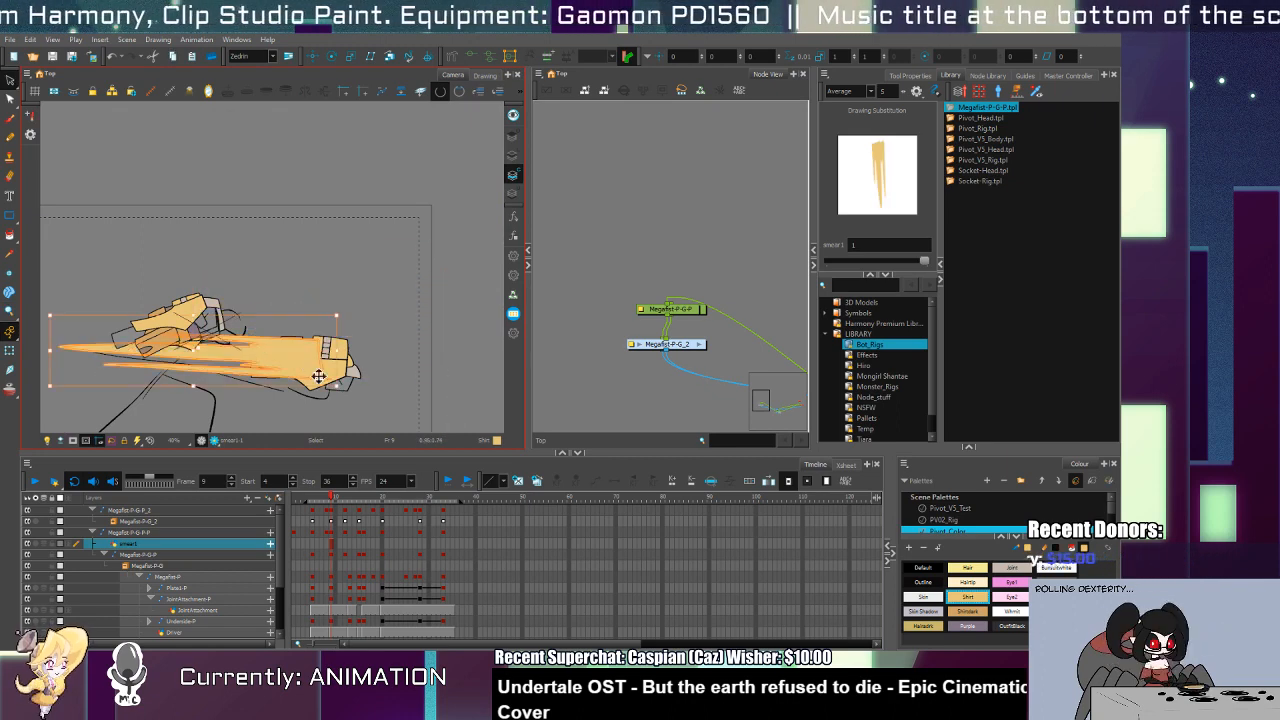
key(shift+t)
Step: Step through the frames just after frame 9 to check the smear's timing against the fist poses
click(343, 532)
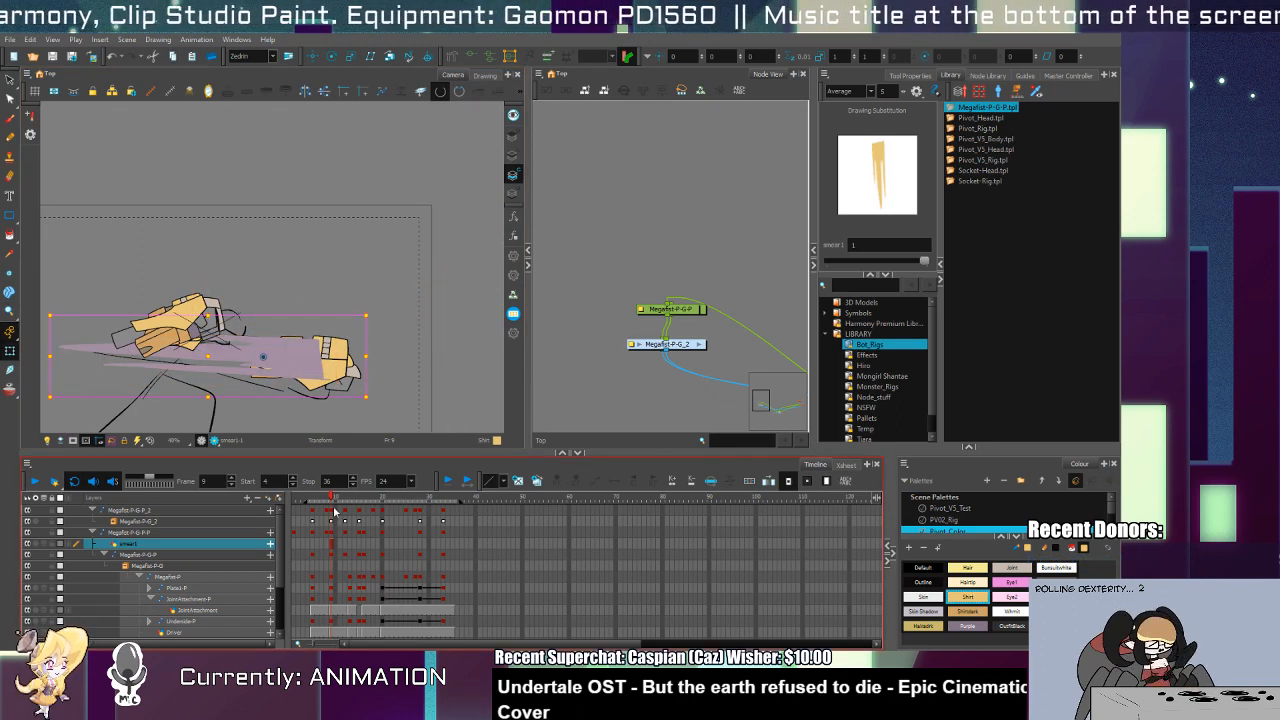
click(335, 512)
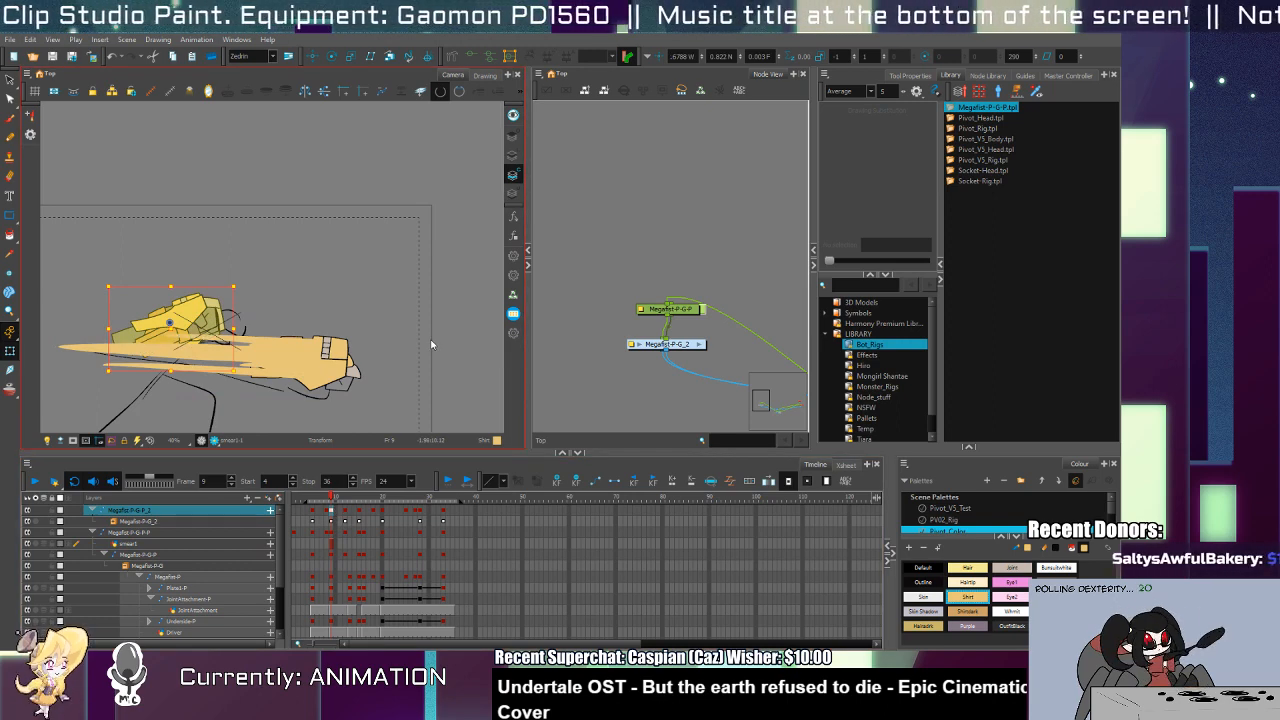
key(period)
key(period)
key(period)
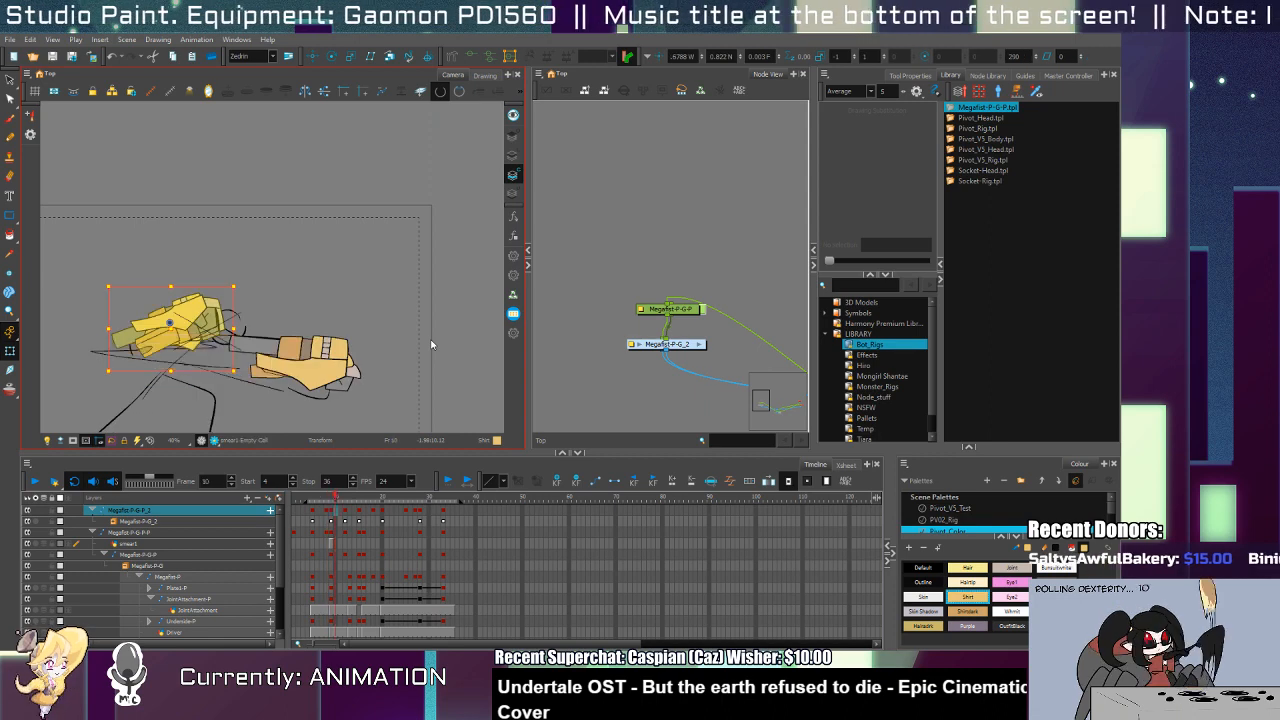
key(comma)
key(comma)
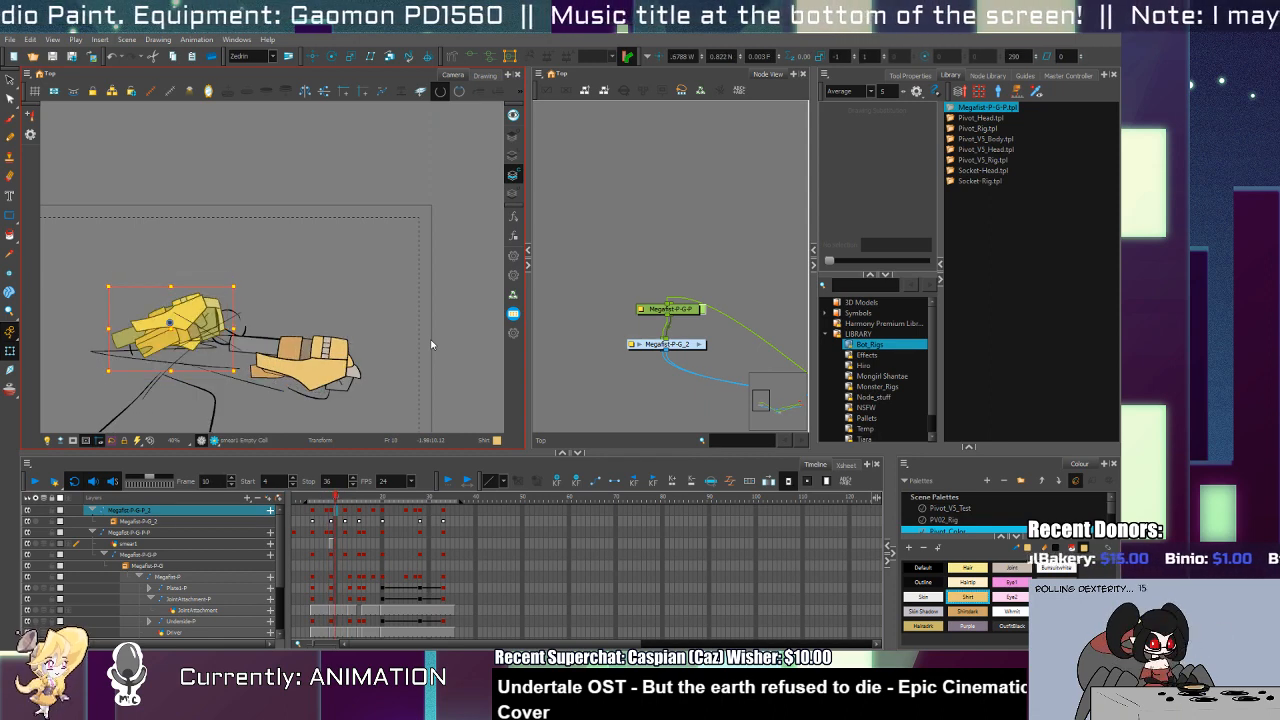
Step: Remove one frame at frame 10 across all layers and check the JointAttachment drawings at frames 14 and 15
click(338, 527)
key(ctrl+a)
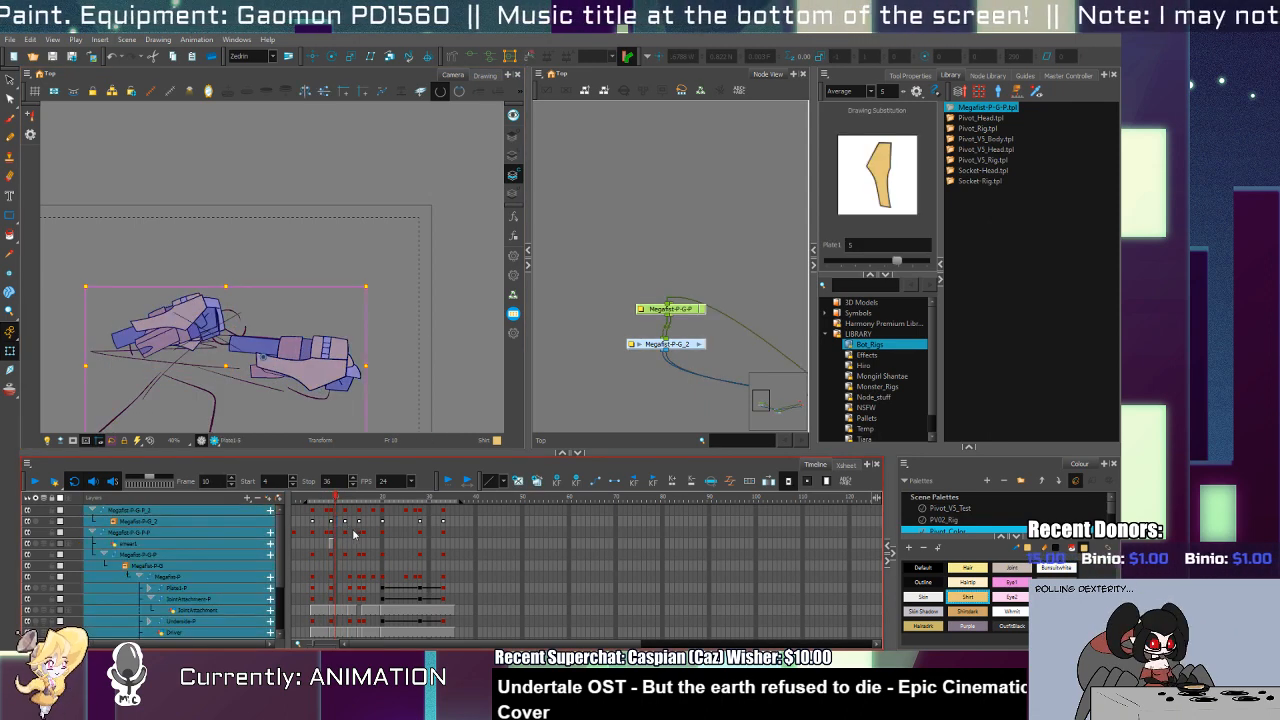
click(354, 611)
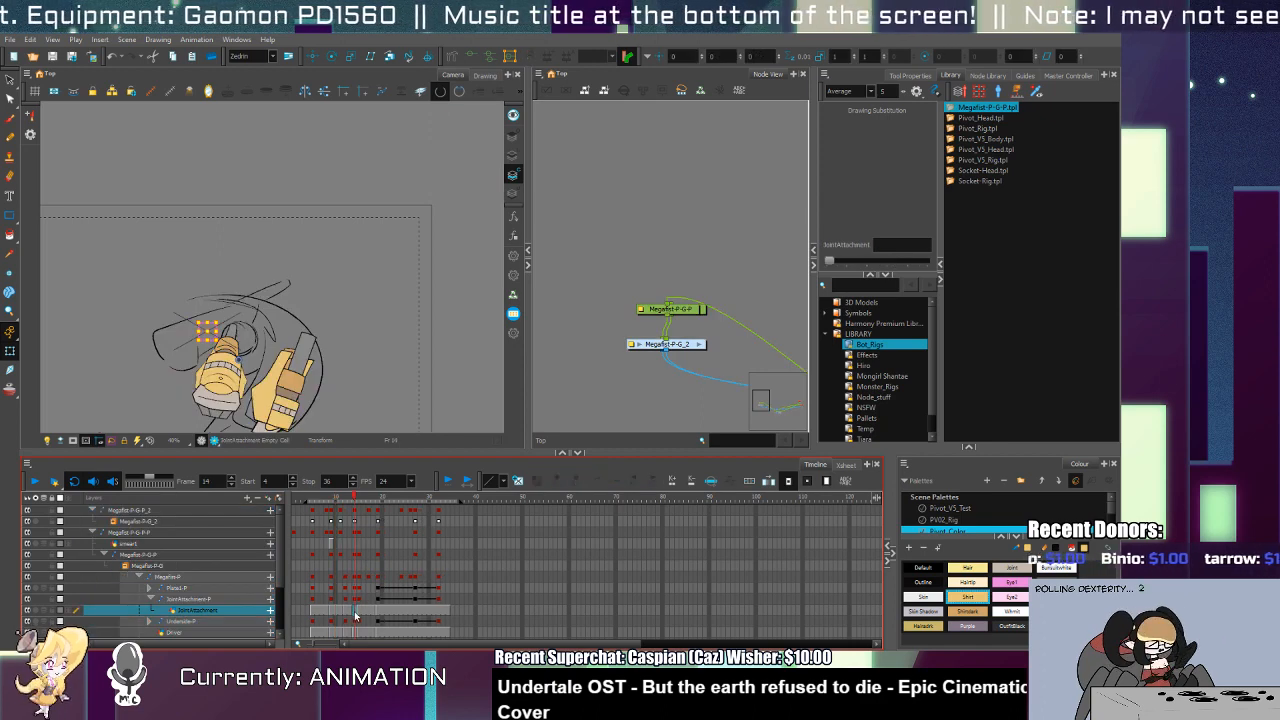
click(354, 609)
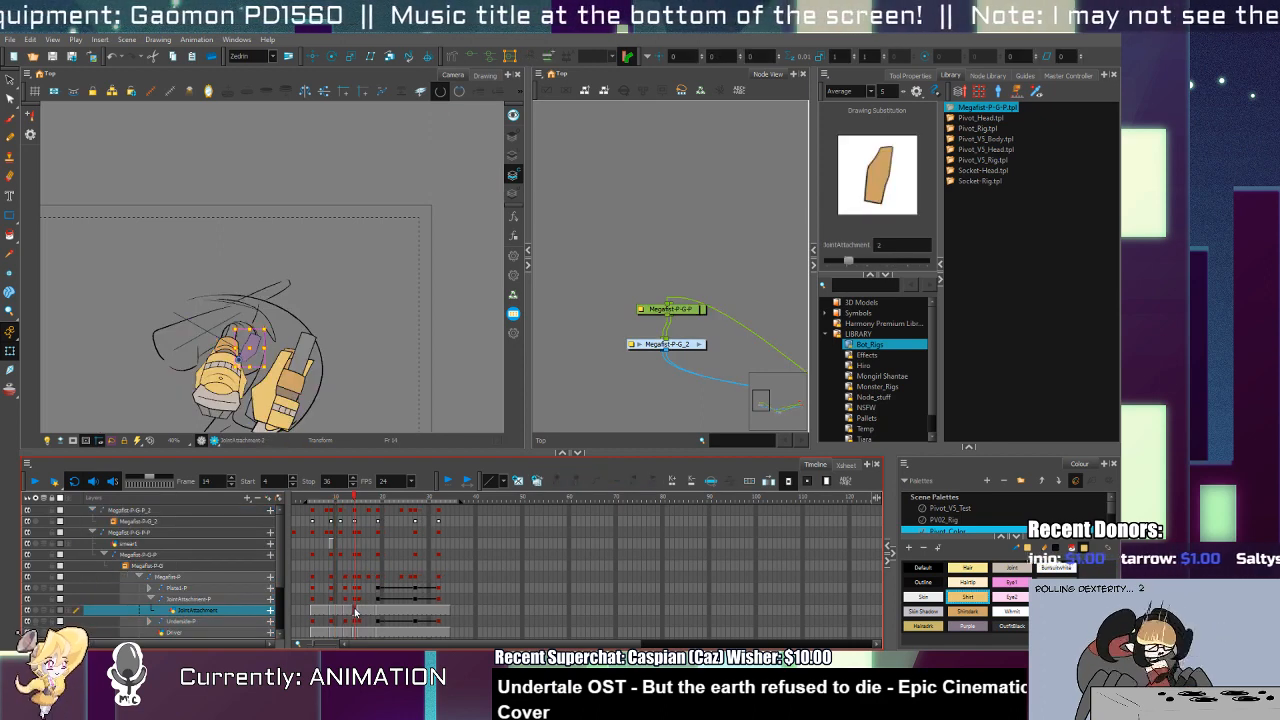
click(359, 612)
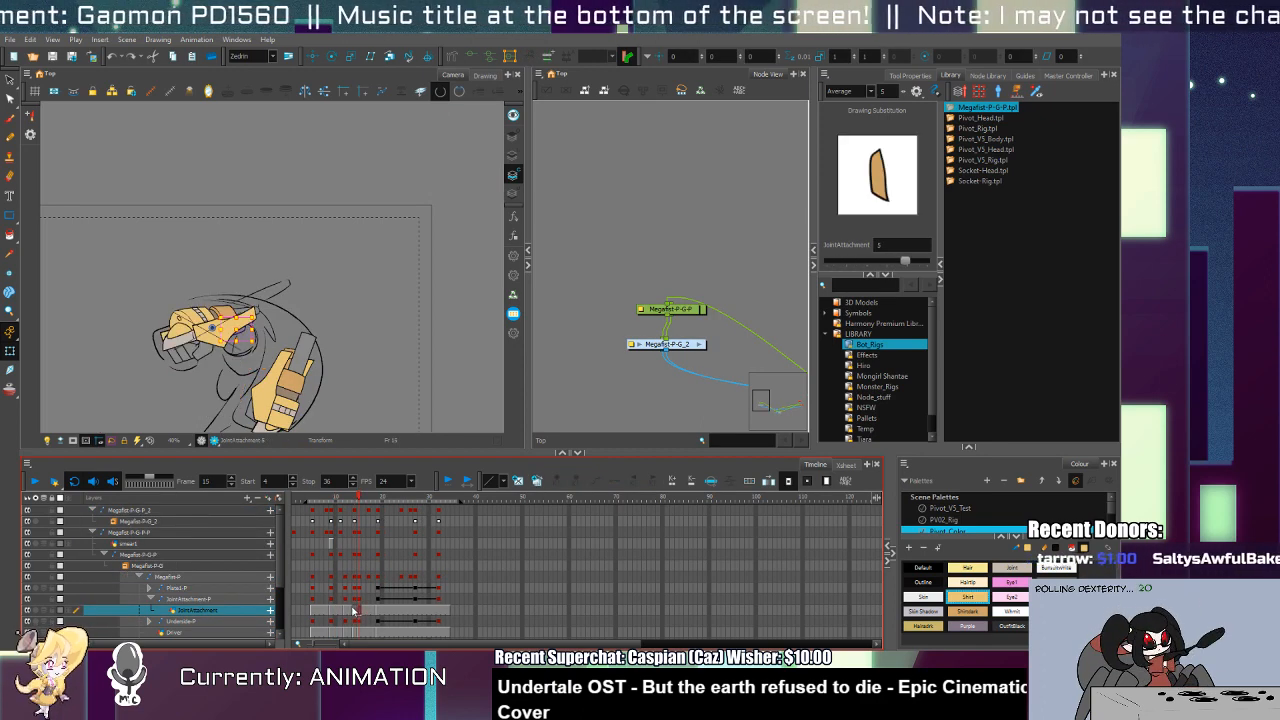
Step: Shorten the stretched first fist at frame 10 with its Megafist-P-G-P-P peg, to a length scale of 1.11
click(332, 545)
click(337, 535)
click(345, 534)
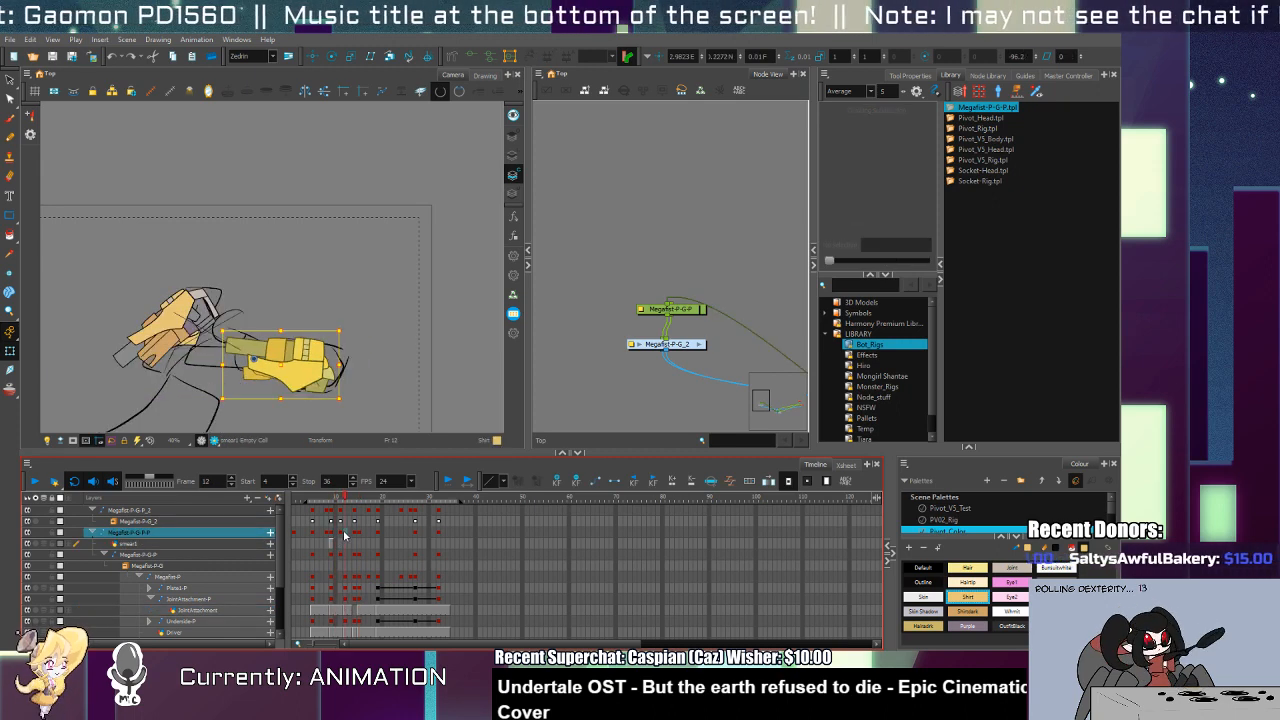
click(334, 544)
click(337, 548)
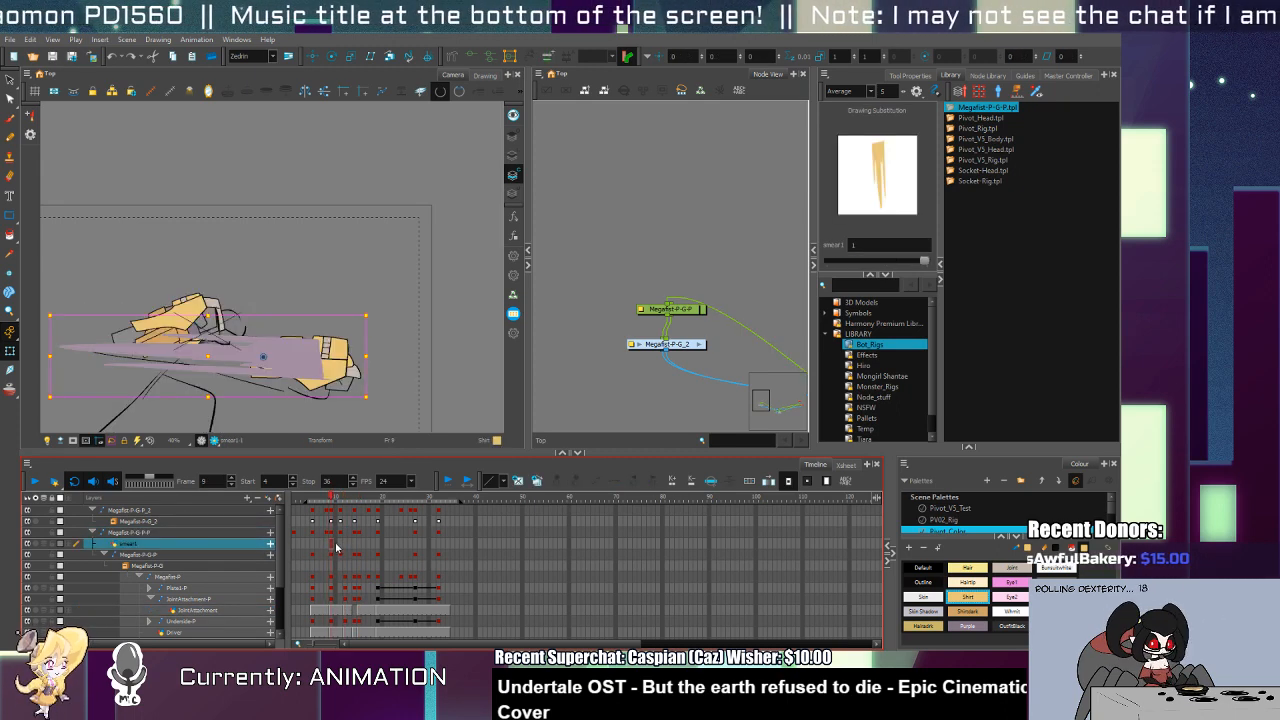
click(338, 548)
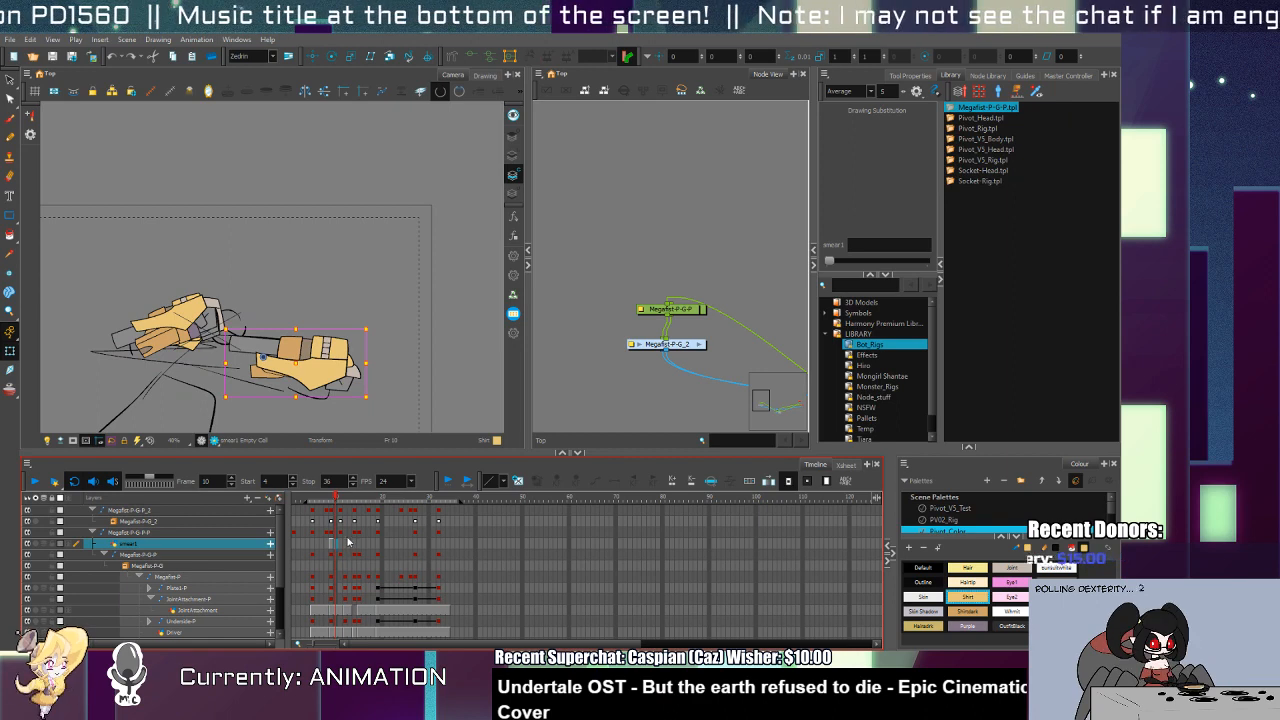
click(341, 534)
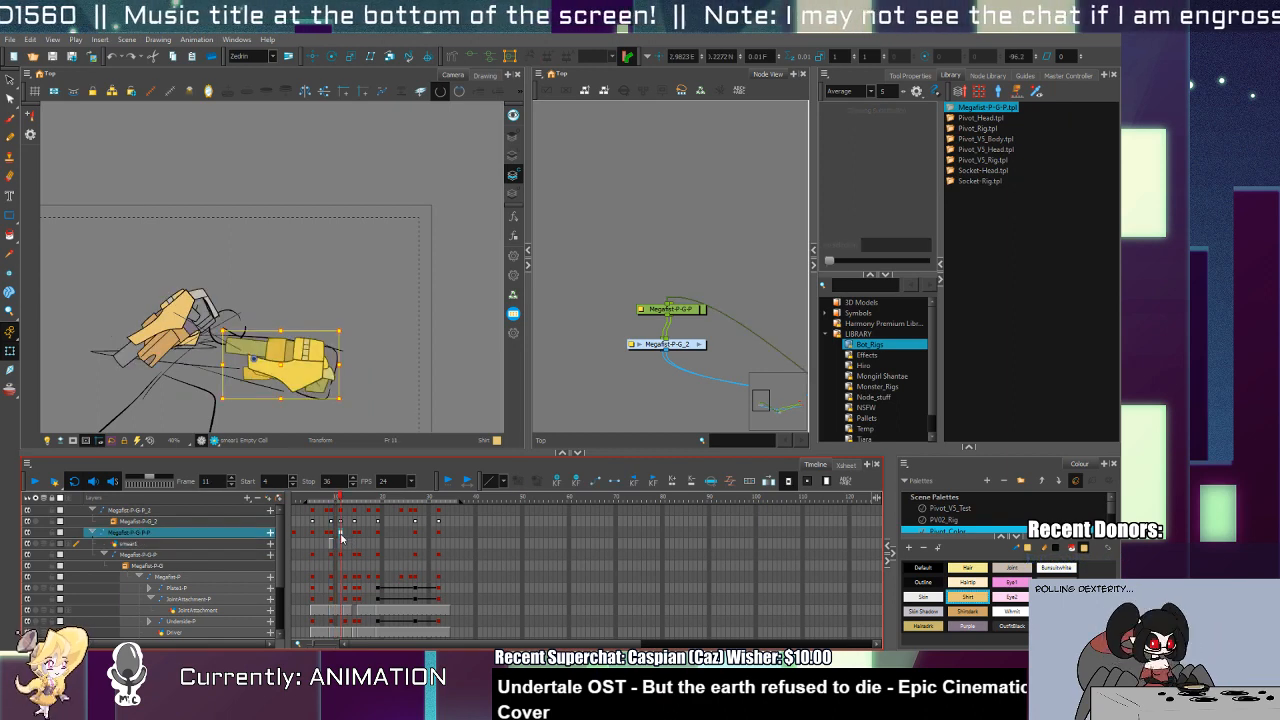
click(336, 534)
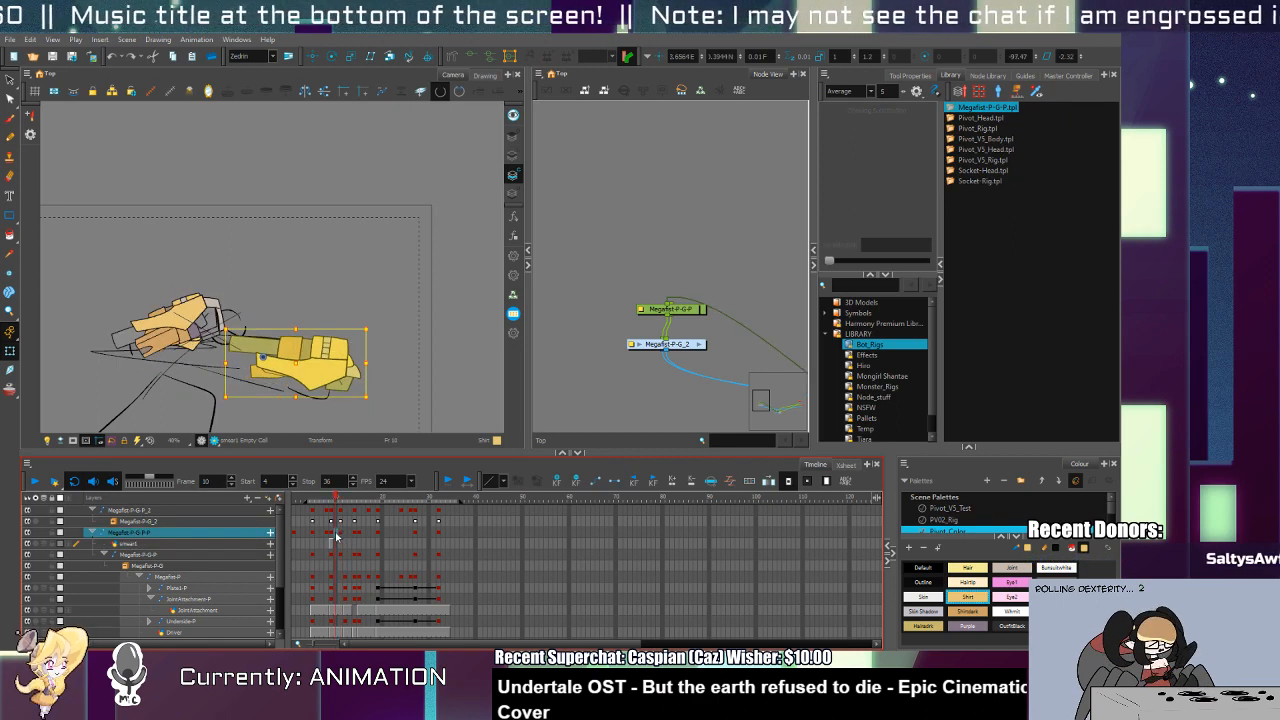
drag(365, 366, 356, 367)
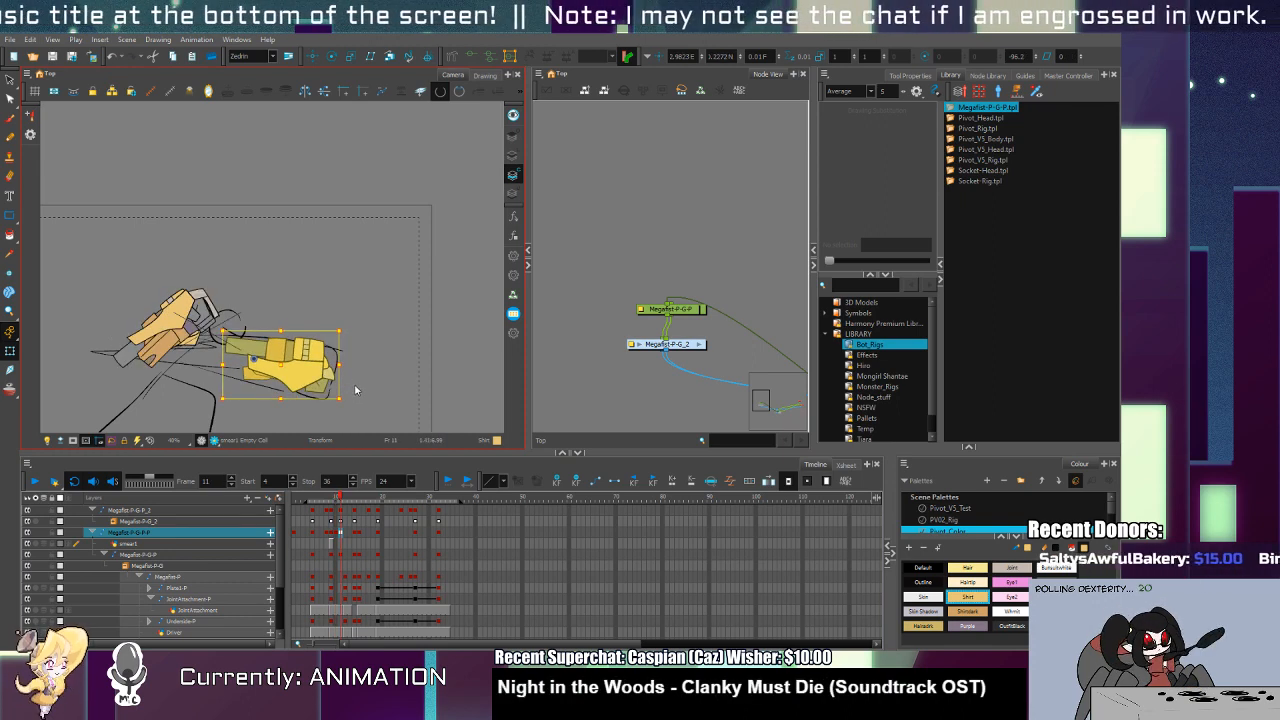
Step: Step back and forth through the frames around frame 10 to review the punch's squash and timing
key(comma)
key(comma)
key(comma)
key(comma)
key(period)
key(period)
key(period)
key(period)
key(period)
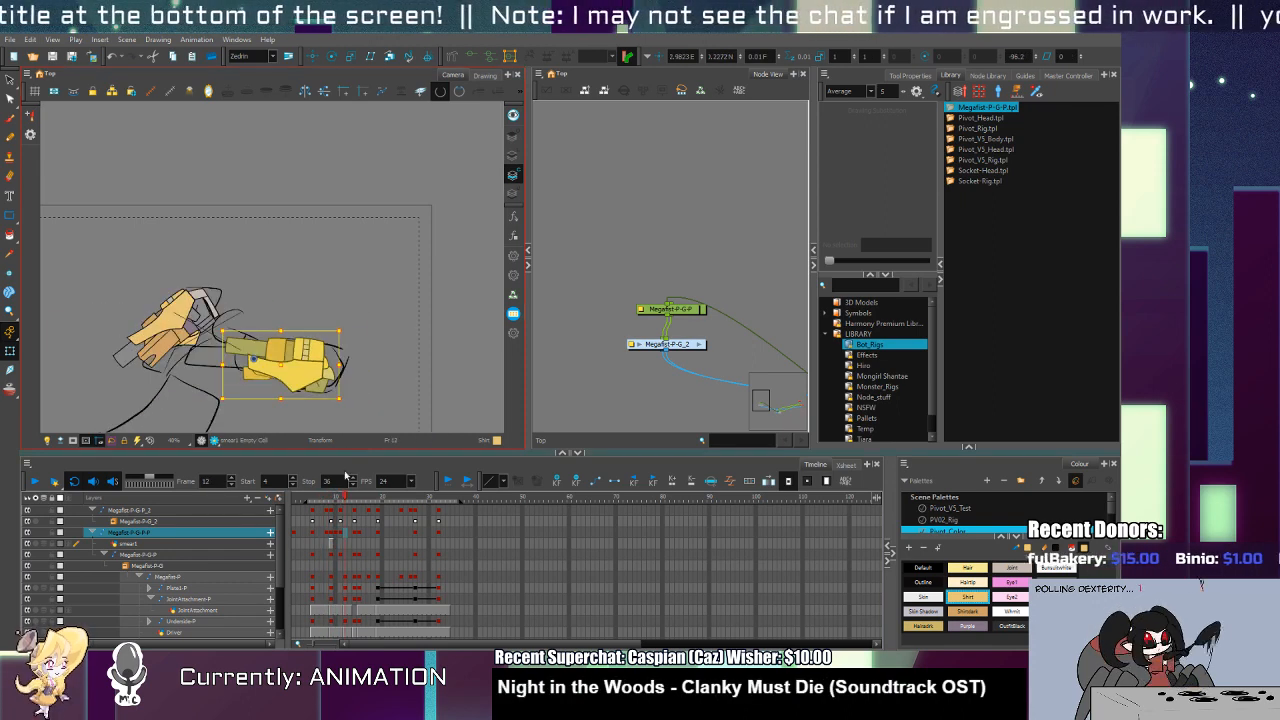
Step: On smear1 at frame 10, use onion skin to draw a second, thinner smear behind the fist and fill it with the Shirt colour
click(331, 543)
click(336, 544)
key(alt+b)
mouse_move(384, 363)
mouse_down()
mouse_move(436, 309)
mouse_move(115, 294)
mouse_up()
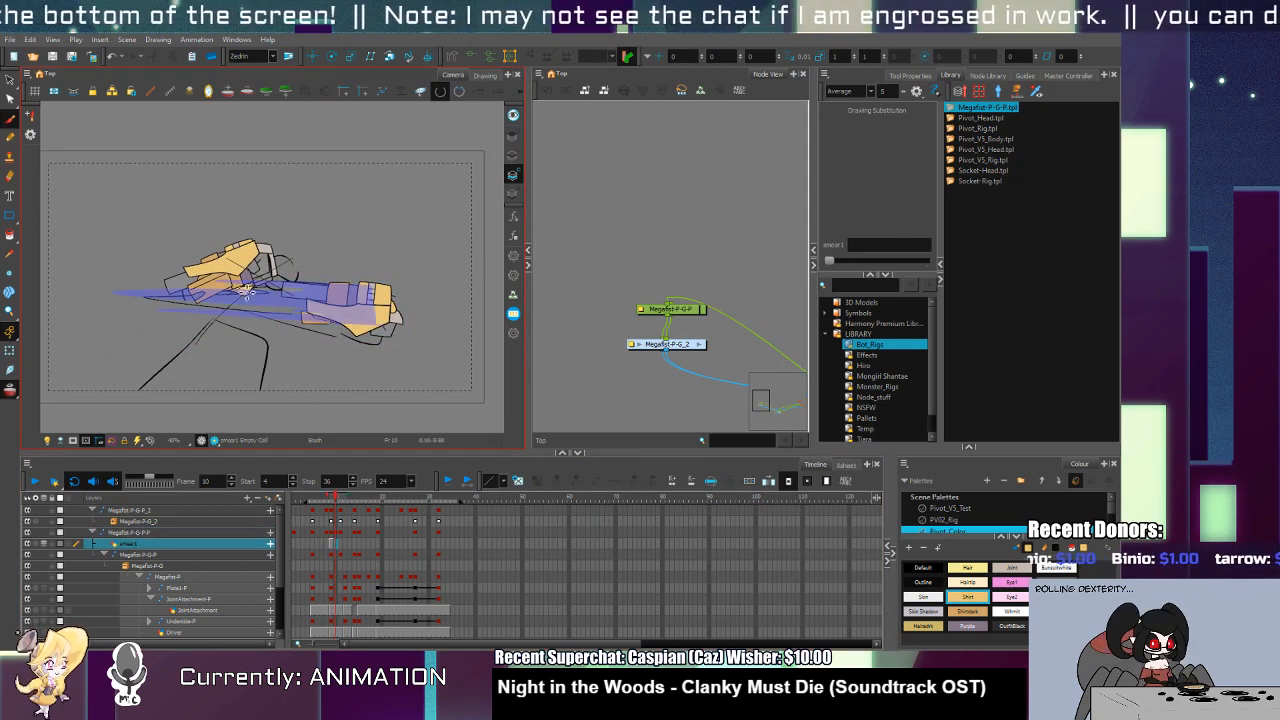
mouse_move(245, 287)
mouse_down()
mouse_move(355, 296)
mouse_move(215, 300)
mouse_move(361, 319)
mouse_move(288, 287)
mouse_move(246, 288)
mouse_up()
key(alt+i)
click(357, 309)
key(alt+s)
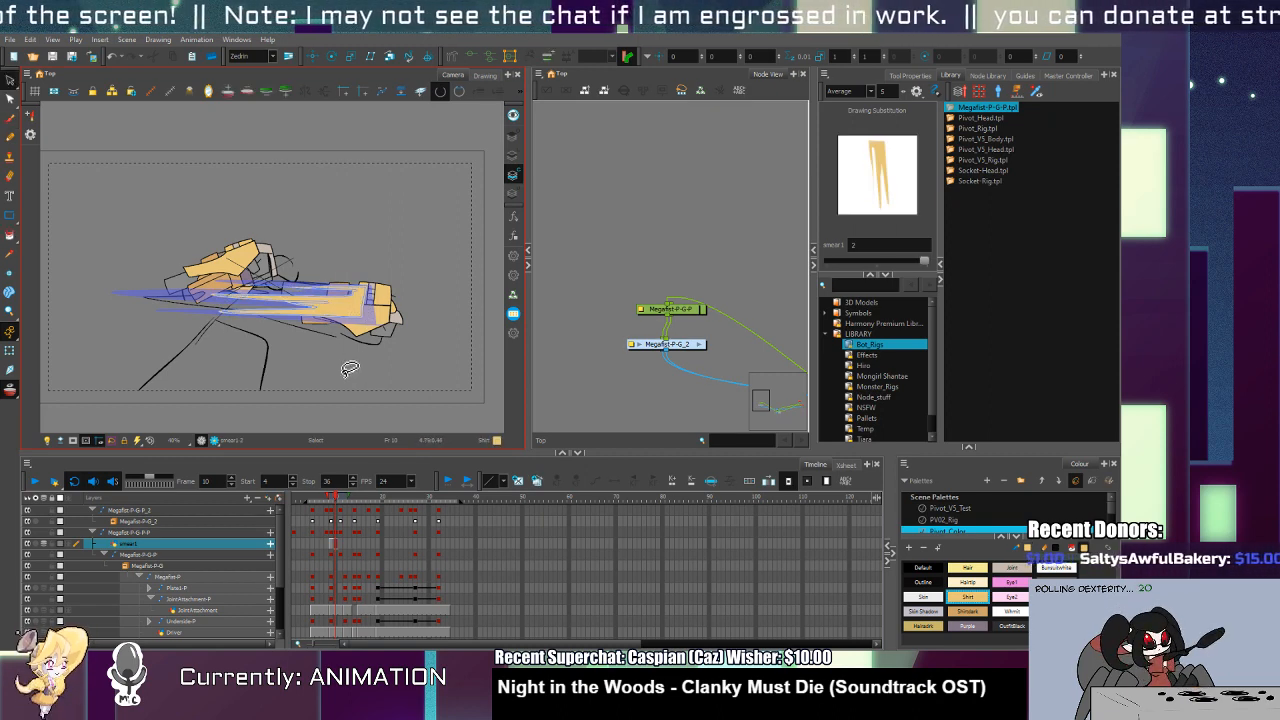
key(shift+t)
click(333, 397)
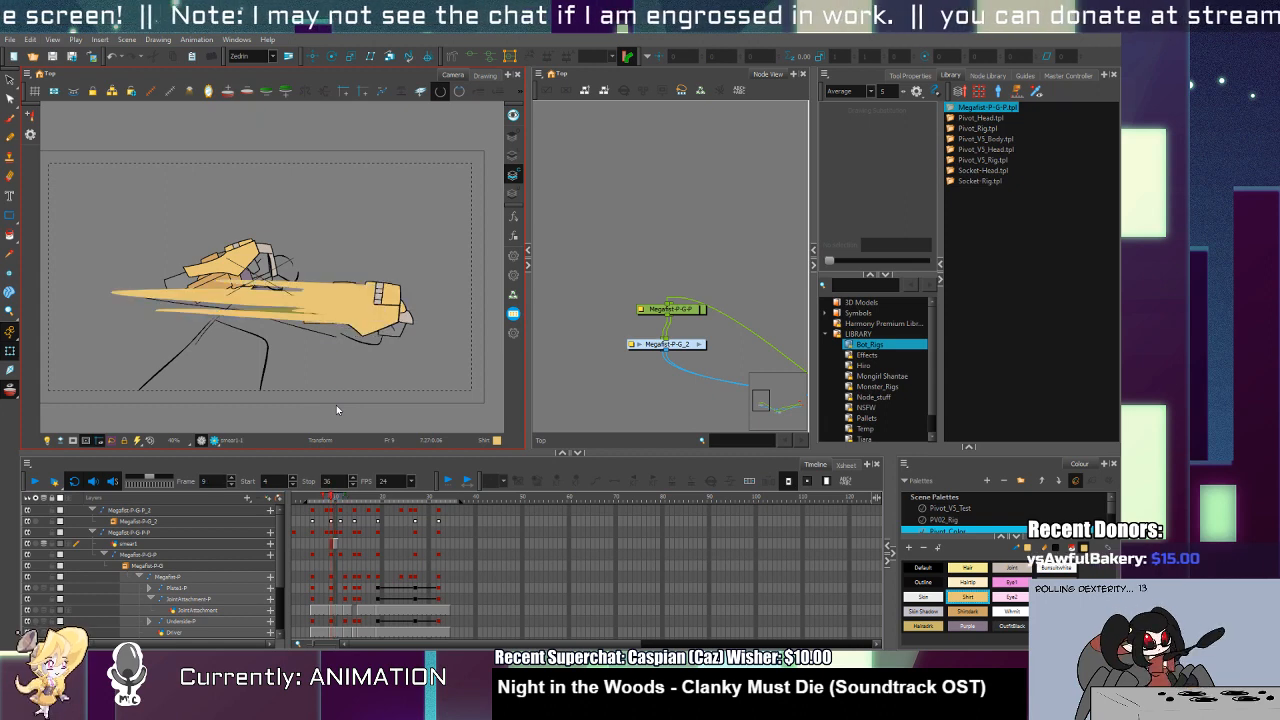
Step: Step back and forth through the punch frames to examine how the two smear drawings read in motion
key(period)
key(period)
key(period)
key(period)
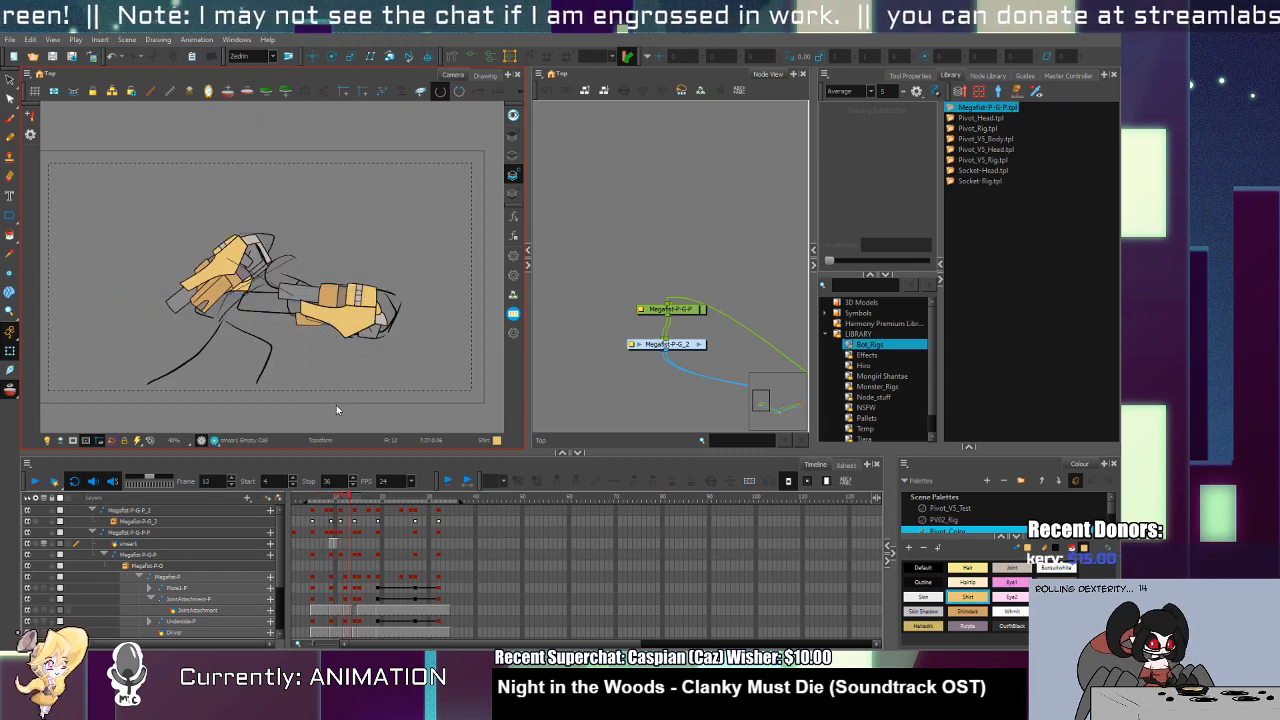
key(comma)
key(comma)
key(comma)
key(comma)
key(comma)
key(comma)
key(period)
key(period)
key(period)
key(comma)
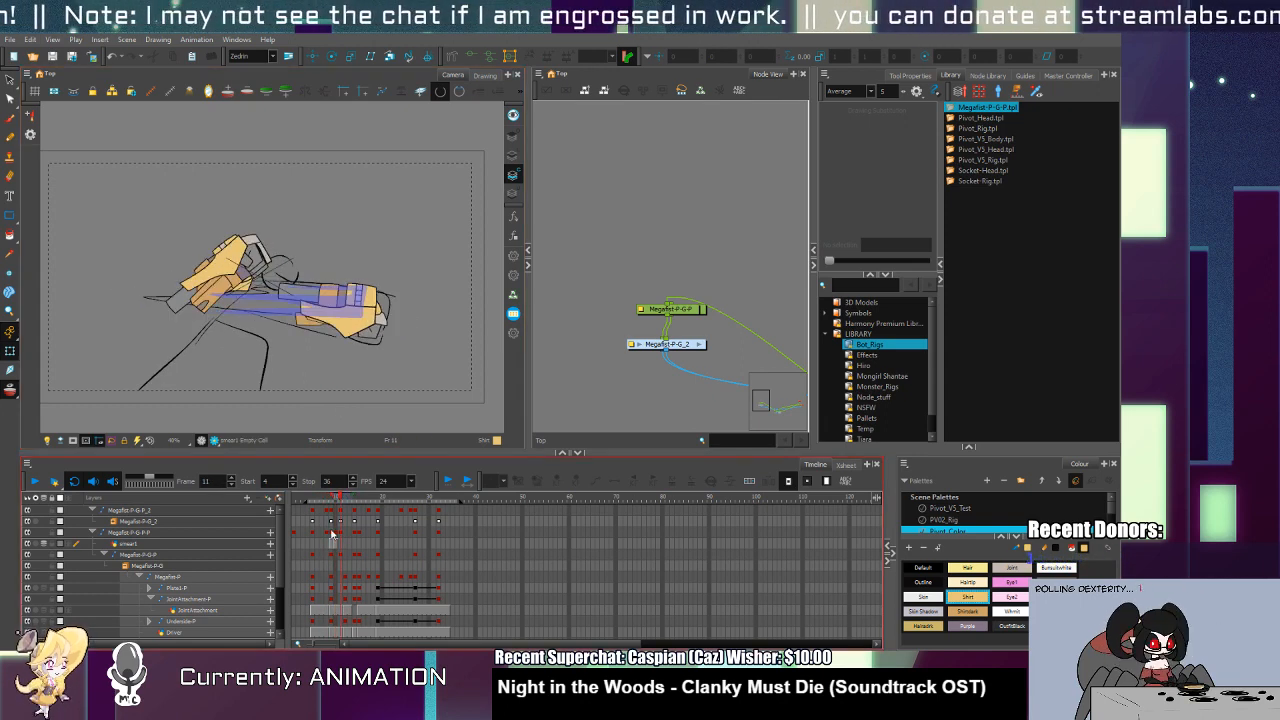
Step: Shift the first fist slightly forward in the punch direction at frames 10 and 11 with its Megafist-P-G-P-P peg
click(400, 337)
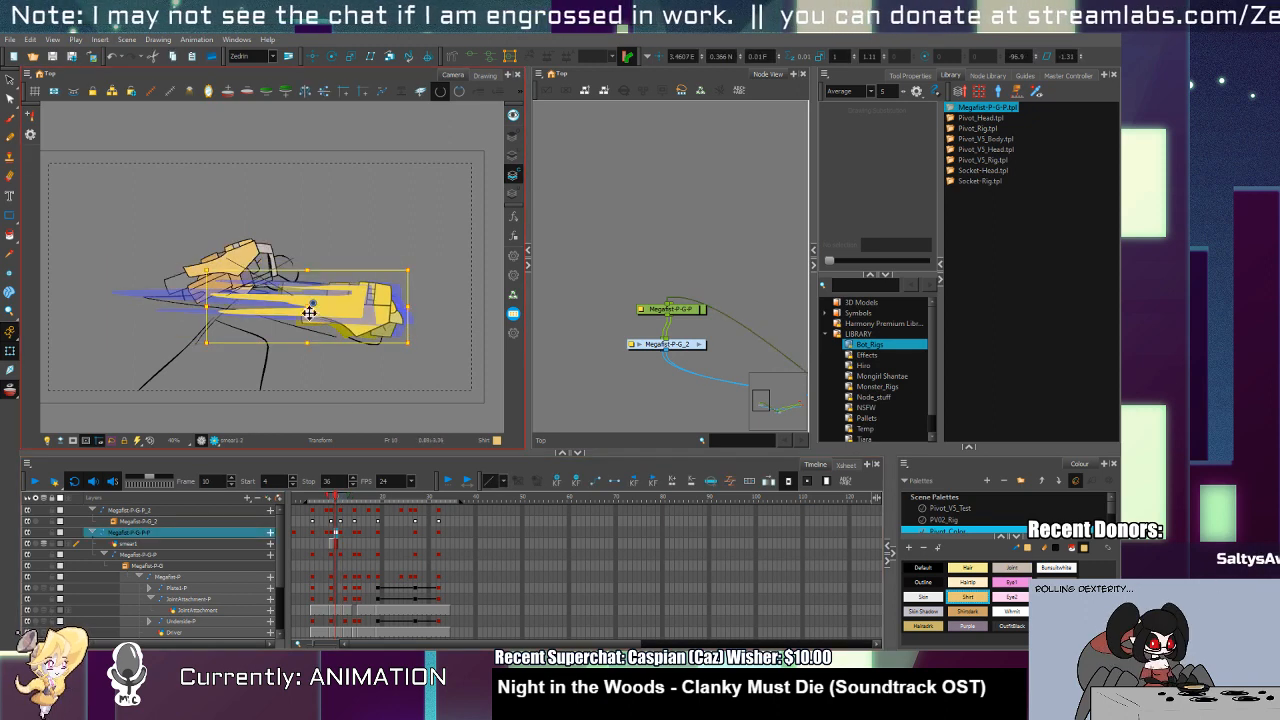
drag(321, 311, 326, 312)
key(period)
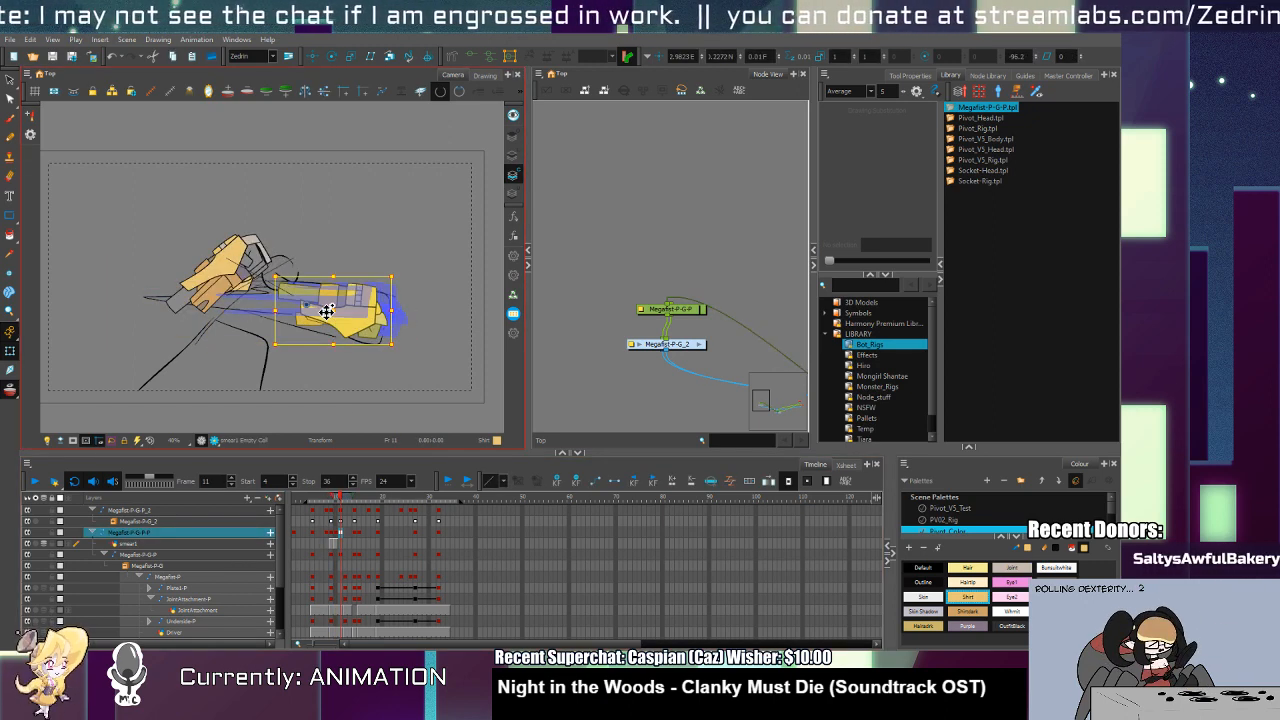
click(340, 313)
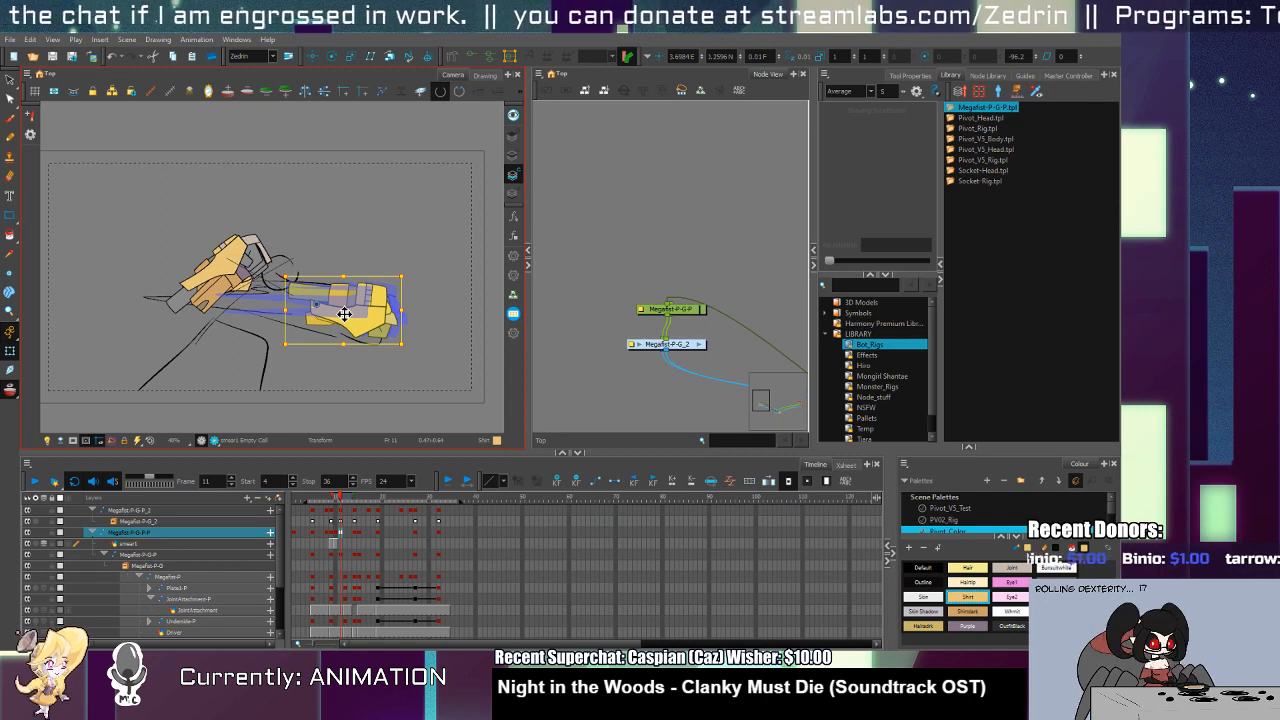
Step: Step through the opening frames and play back the animation to review the punch timing with the smears
key(comma)
key(comma)
key(comma)
key(comma)
key(comma)
key(comma)
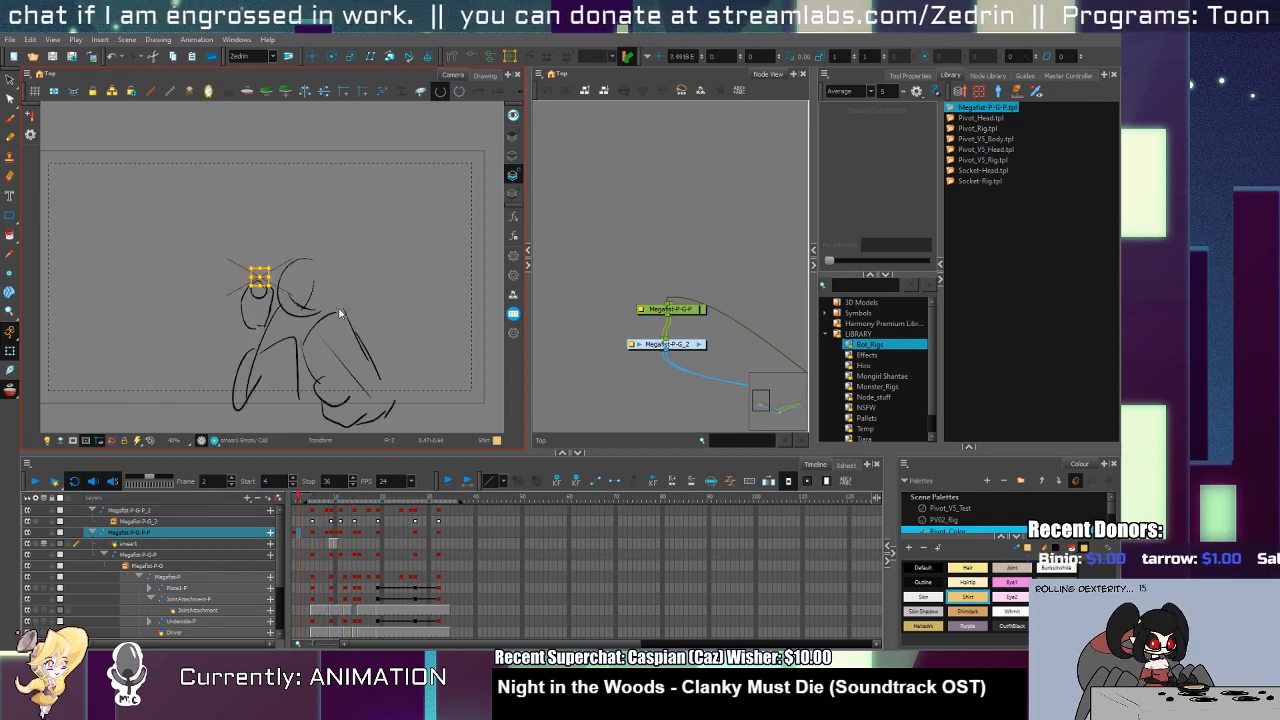
key(period)
key(period)
key(period)
key(period)
key(period)
key(period)
key(period)
key(period)
key(Return)
click(33, 481)
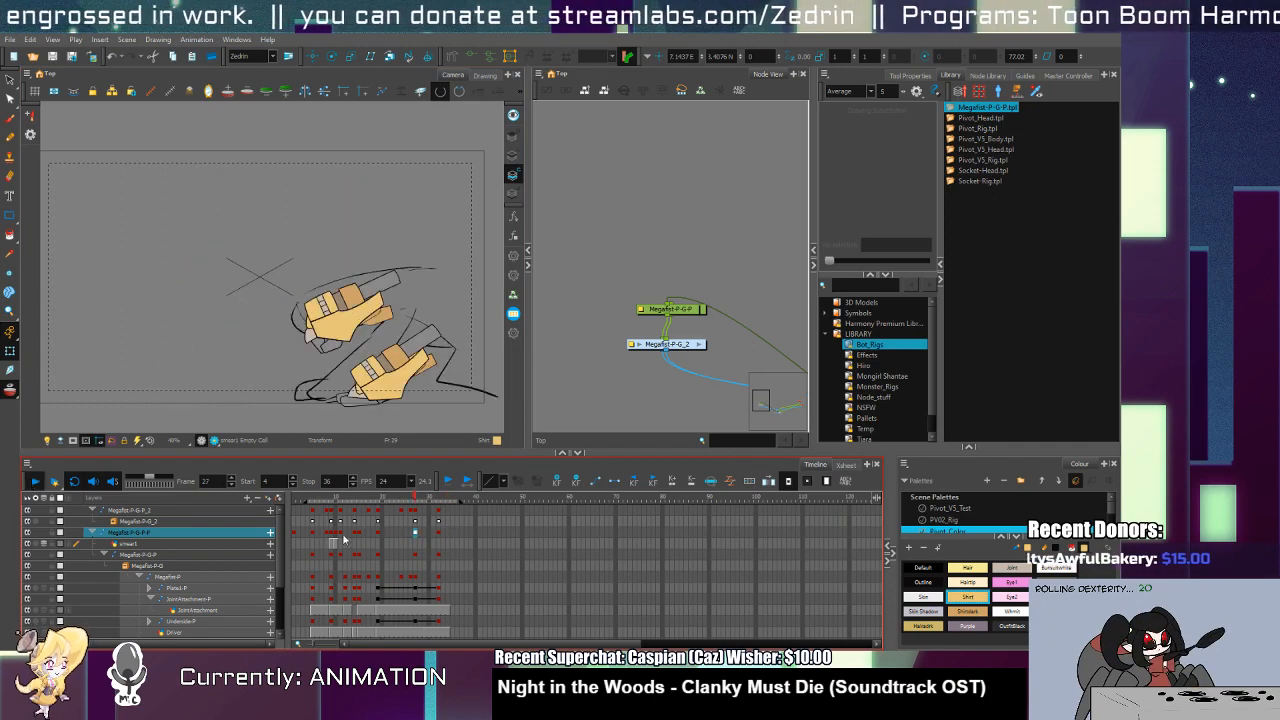
Step: At frame 18, lower and rotate the upper fist with its Megafist-P-G-P-P peg so it angles downward ahead of the swing
drag(338, 500, 347, 503)
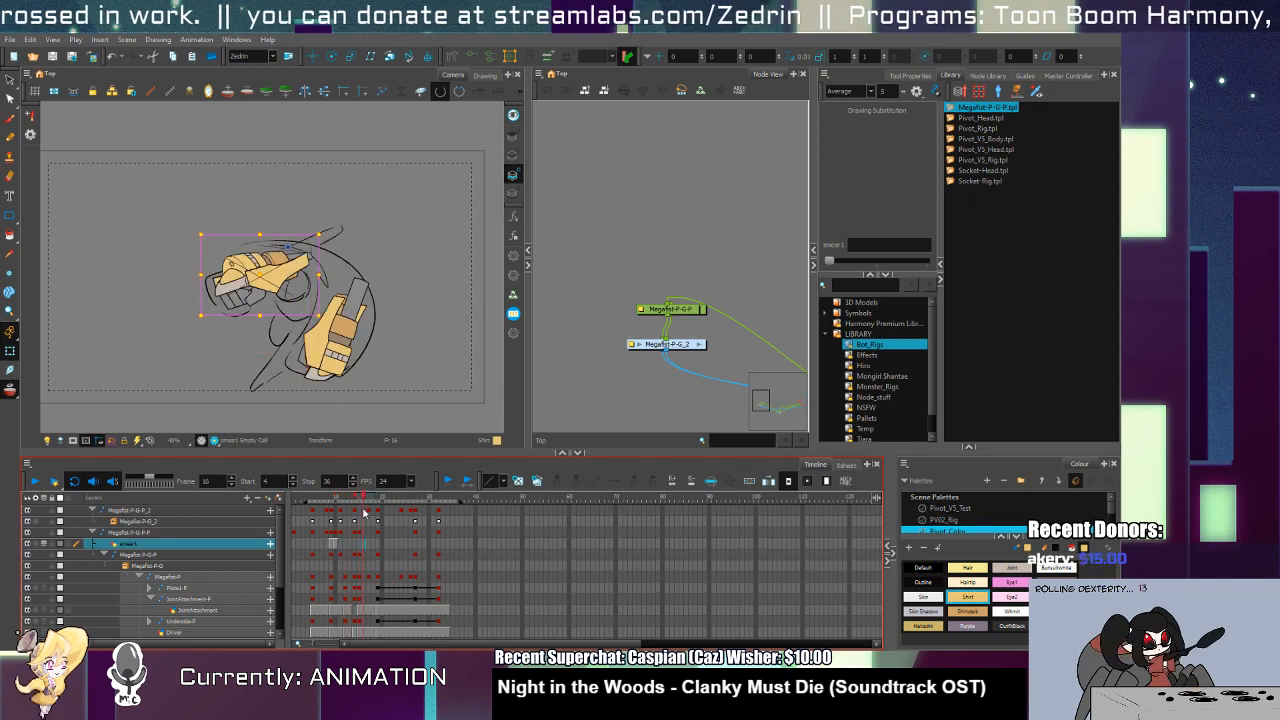
click(339, 548)
mouse_move(339, 550)
mouse_down()
mouse_move(390, 562)
mouse_move(352, 567)
mouse_move(372, 570)
mouse_up()
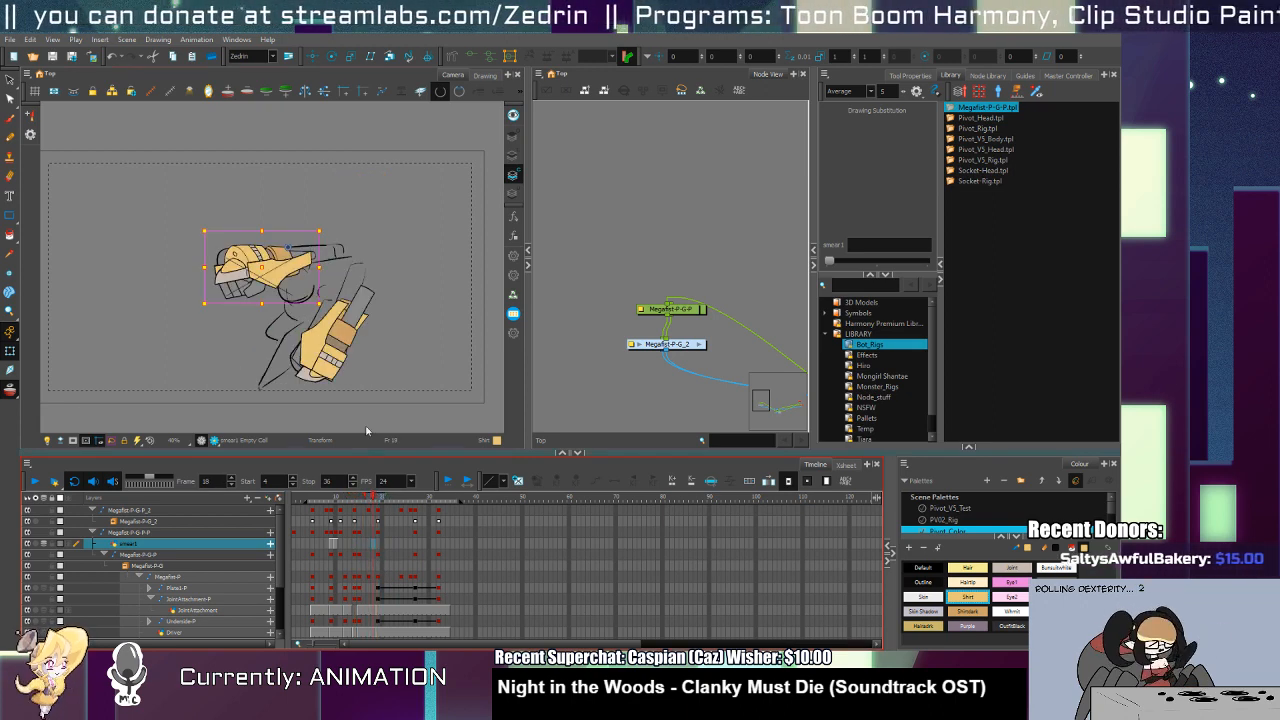
click(275, 275)
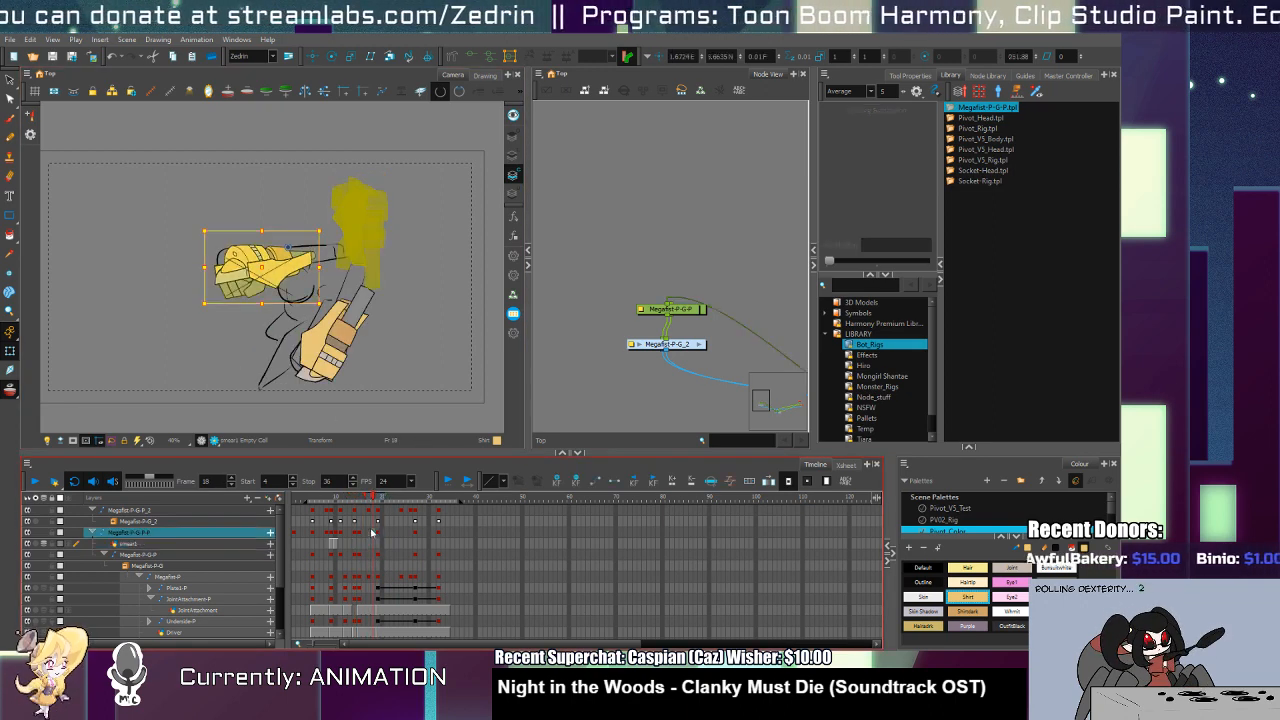
drag(345, 335, 280, 338)
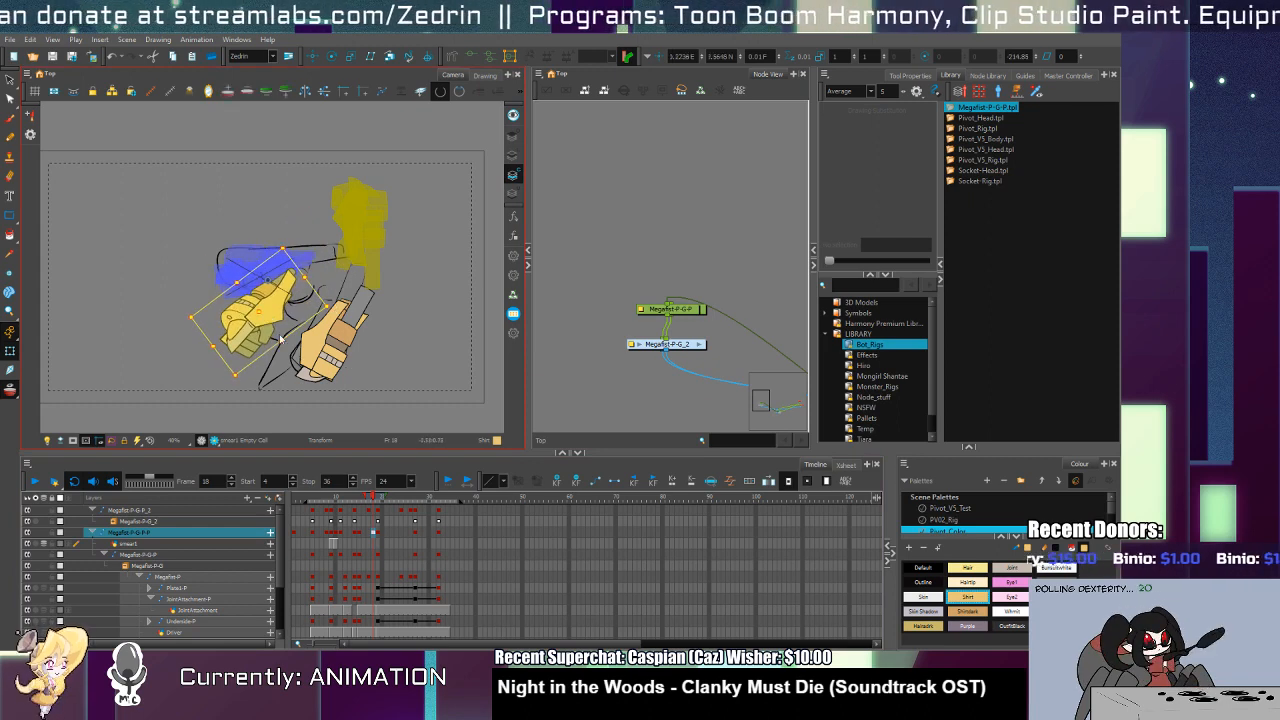
Step: On smear1 at frame 19, draw a large crescent smear trailing down from the raised fist and fill it with the Shirt colour
key(period)
key(period)
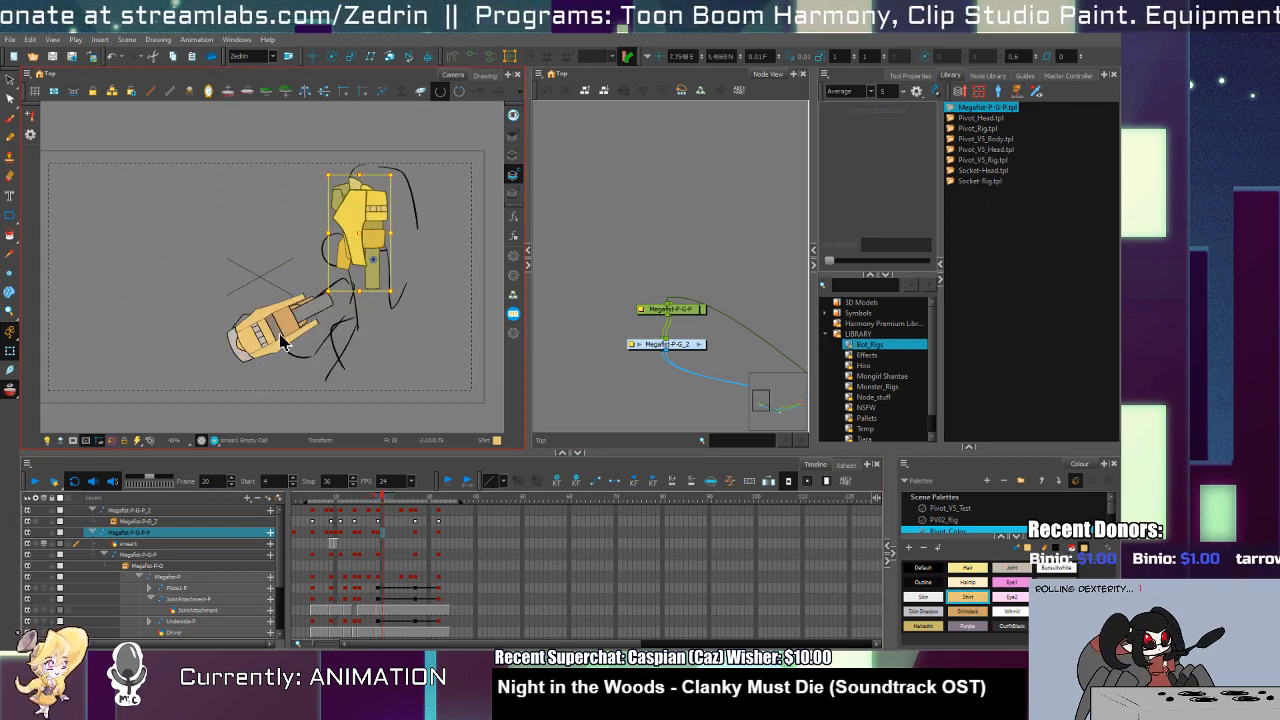
key(alt+o)
key(comma)
key(alt+b)
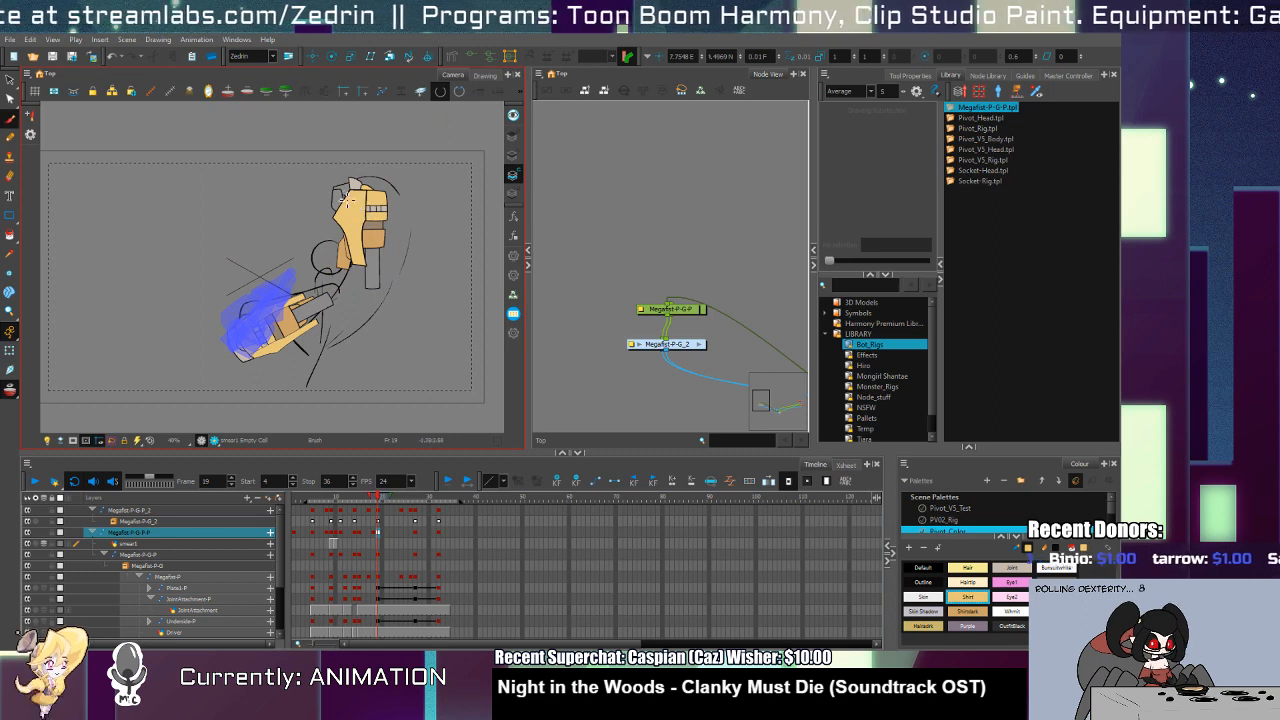
mouse_move(362, 262)
mouse_down()
mouse_move(295, 385)
mouse_move(375, 362)
mouse_move(410, 225)
mouse_move(352, 186)
mouse_up()
key(alt+i)
click(378, 252)
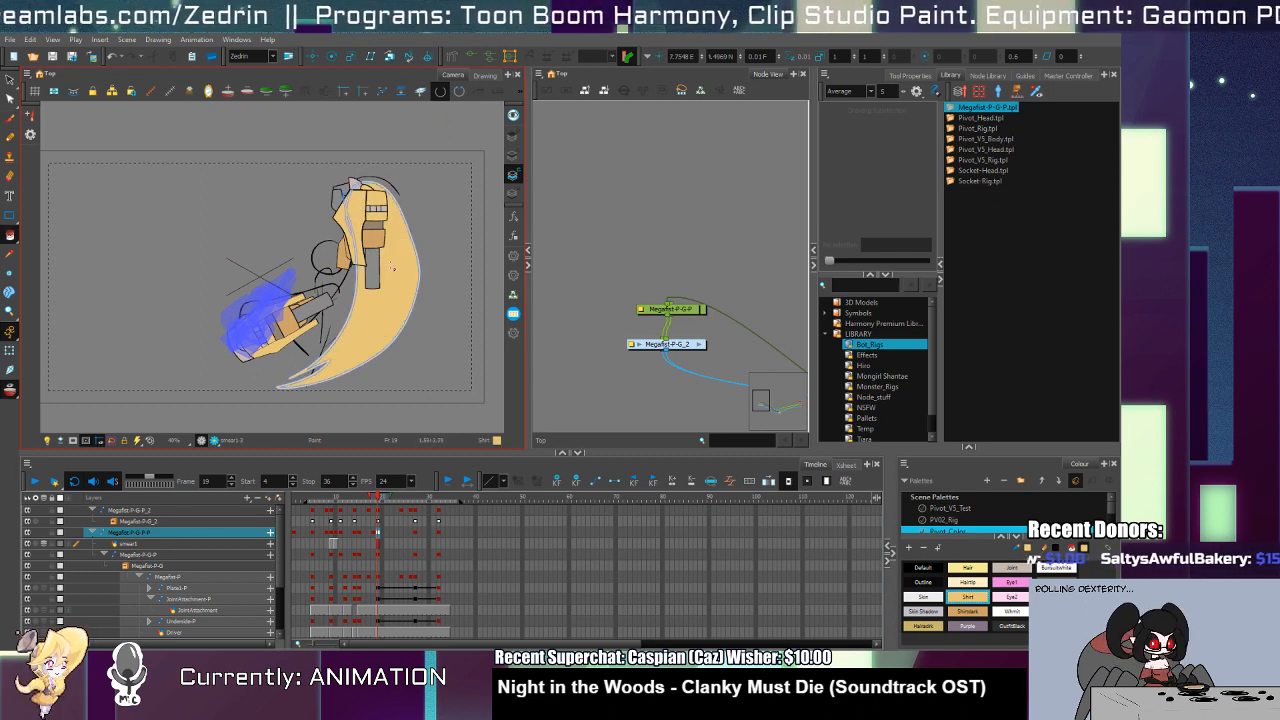
Step: Nudge the smear1 layer forward in front of the raised fist at frame 19 and shift the crescent artwork slightly left
key(shift+t)
click(151, 544)
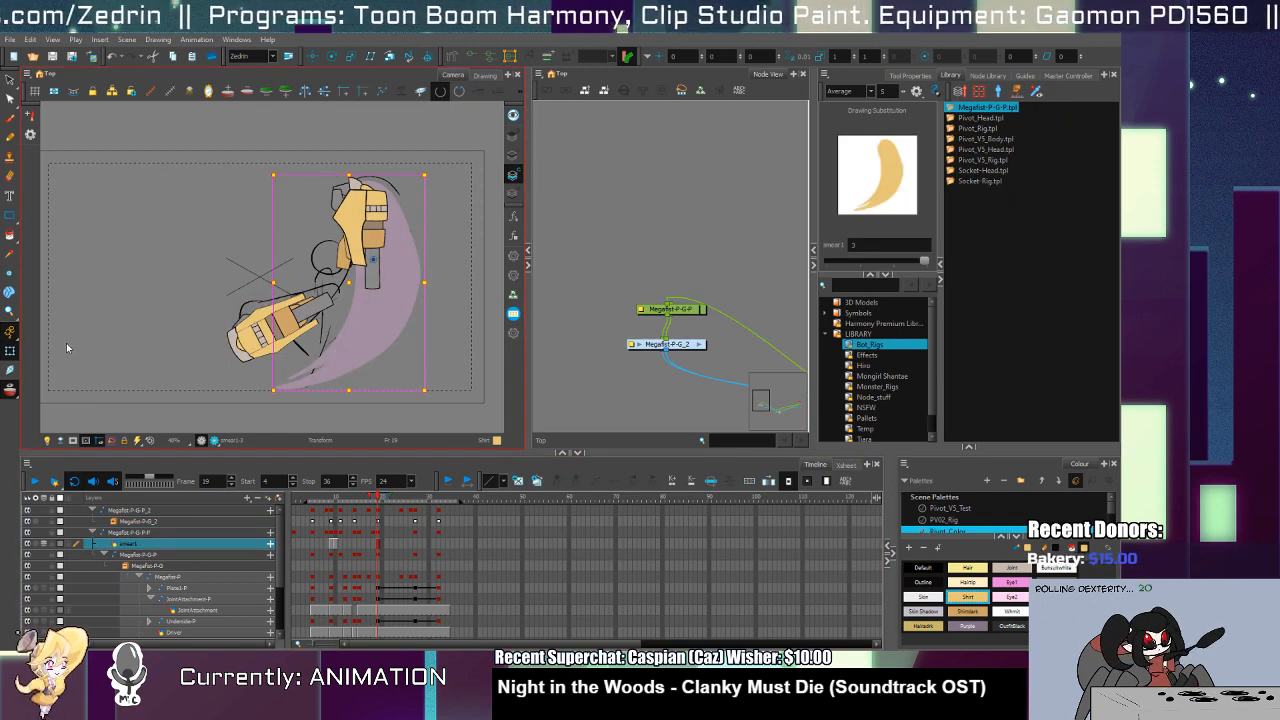
click(350, 307)
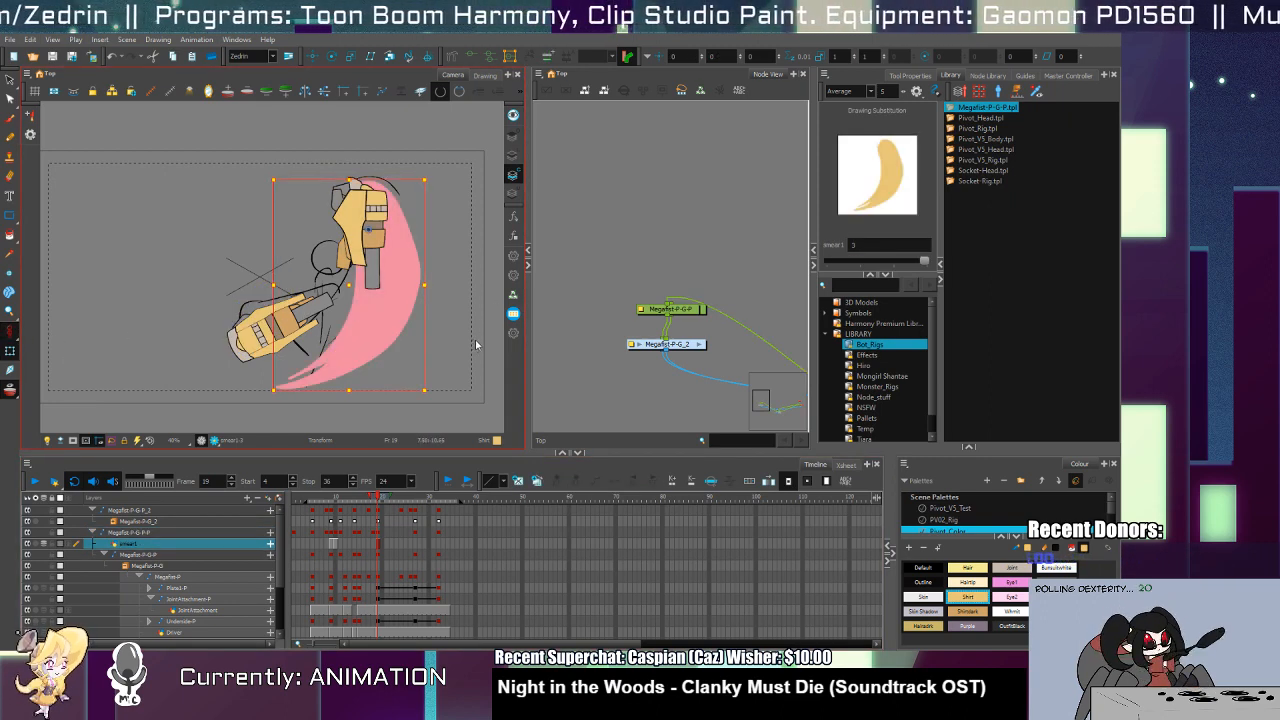
click(375, 293)
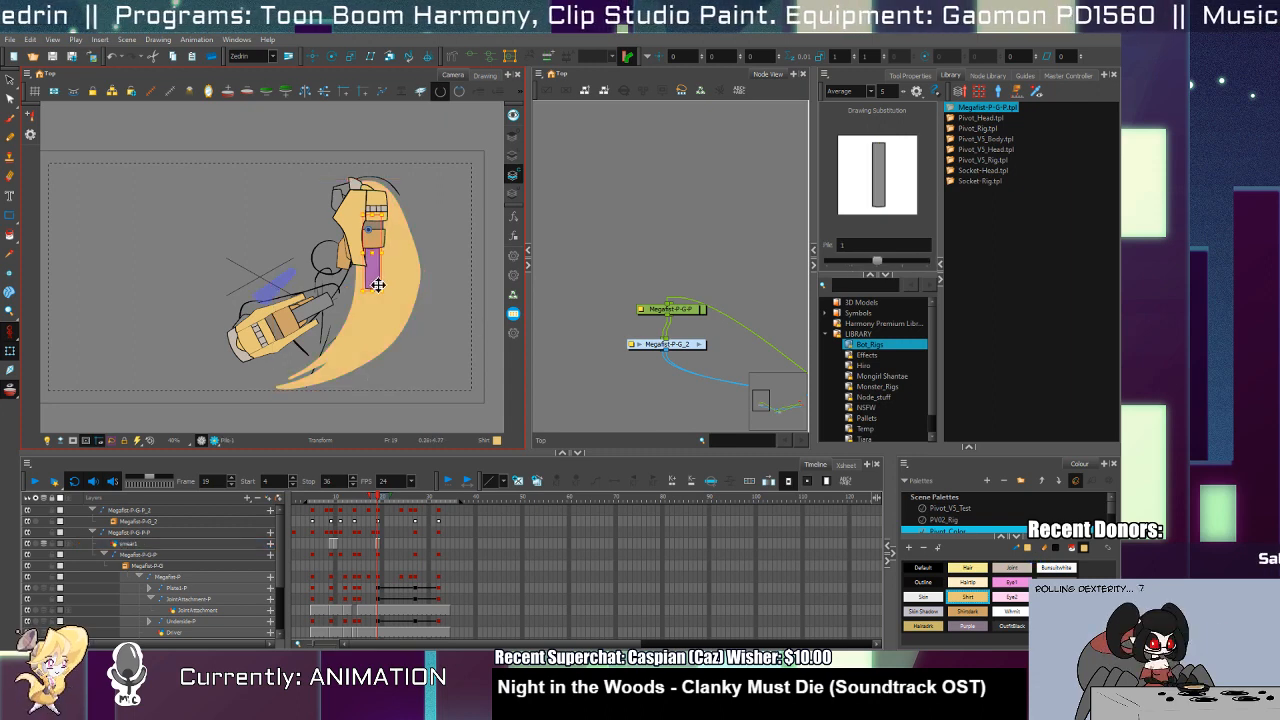
click(157, 535)
click(130, 543)
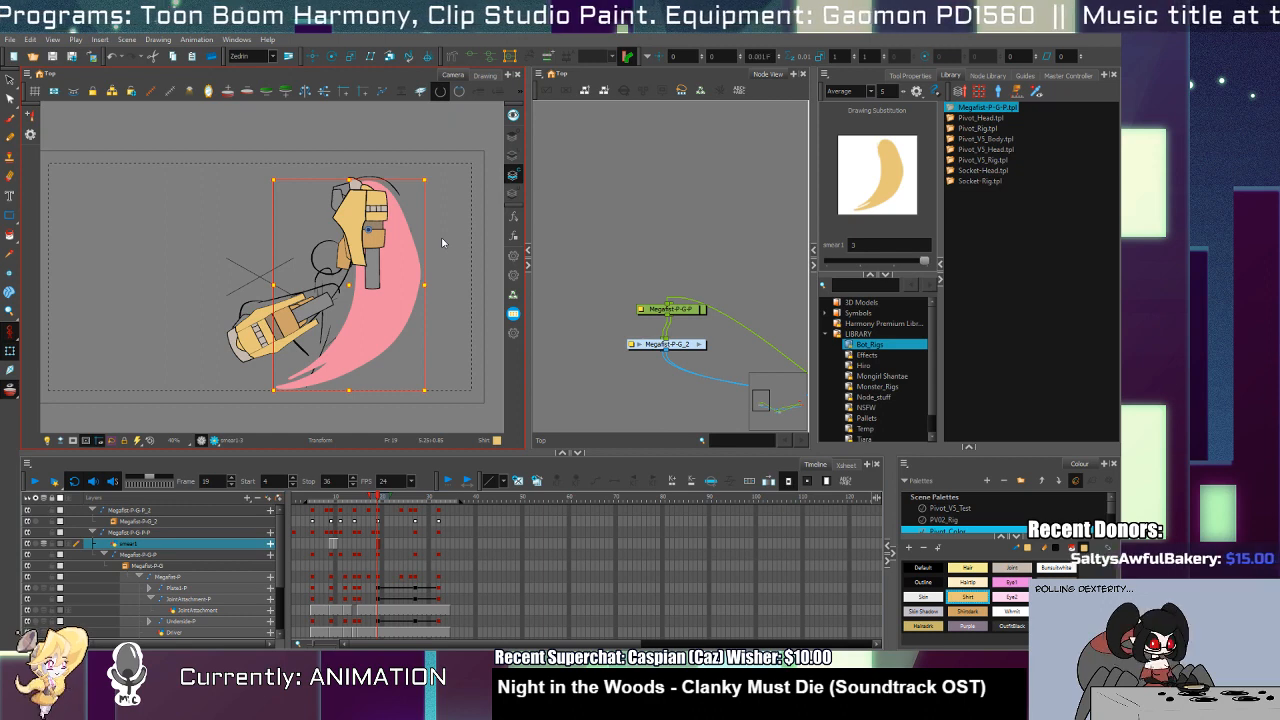
key(alt+Up)
key(alt+s)
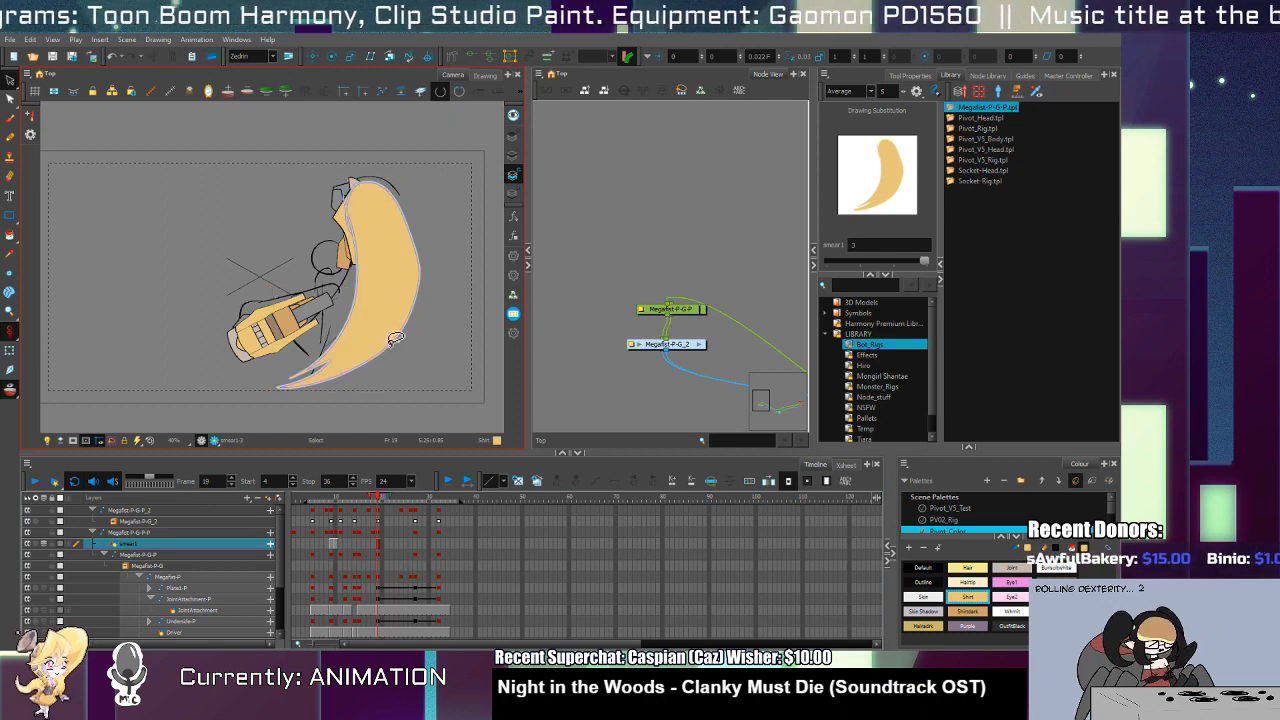
click(396, 336)
drag(392, 338, 388, 340)
key(Escape)
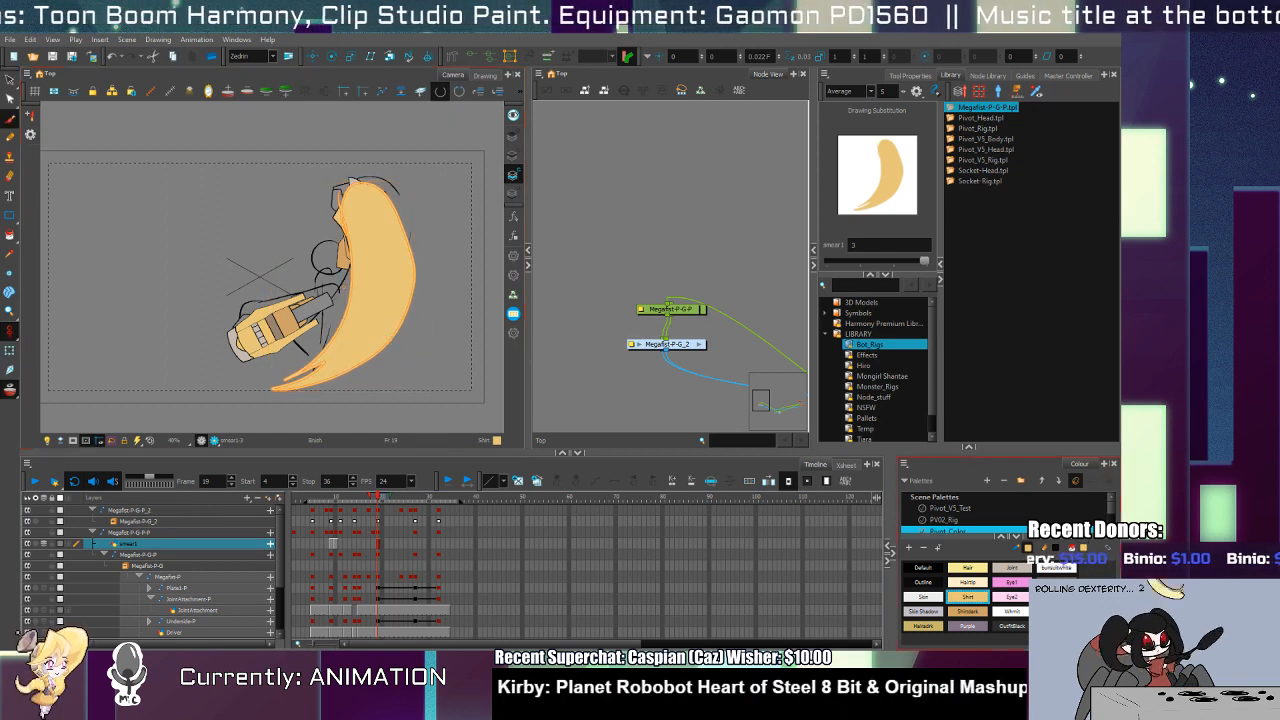
Step: Add a curved grey streak inside the lower half of the frame 19 smear, undoing the extra fill near its tip
key(alt+b)
mouse_move(396, 272)
mouse_down()
mouse_move(363, 353)
mouse_move(321, 389)
mouse_move(362, 365)
mouse_move(397, 293)
mouse_up()
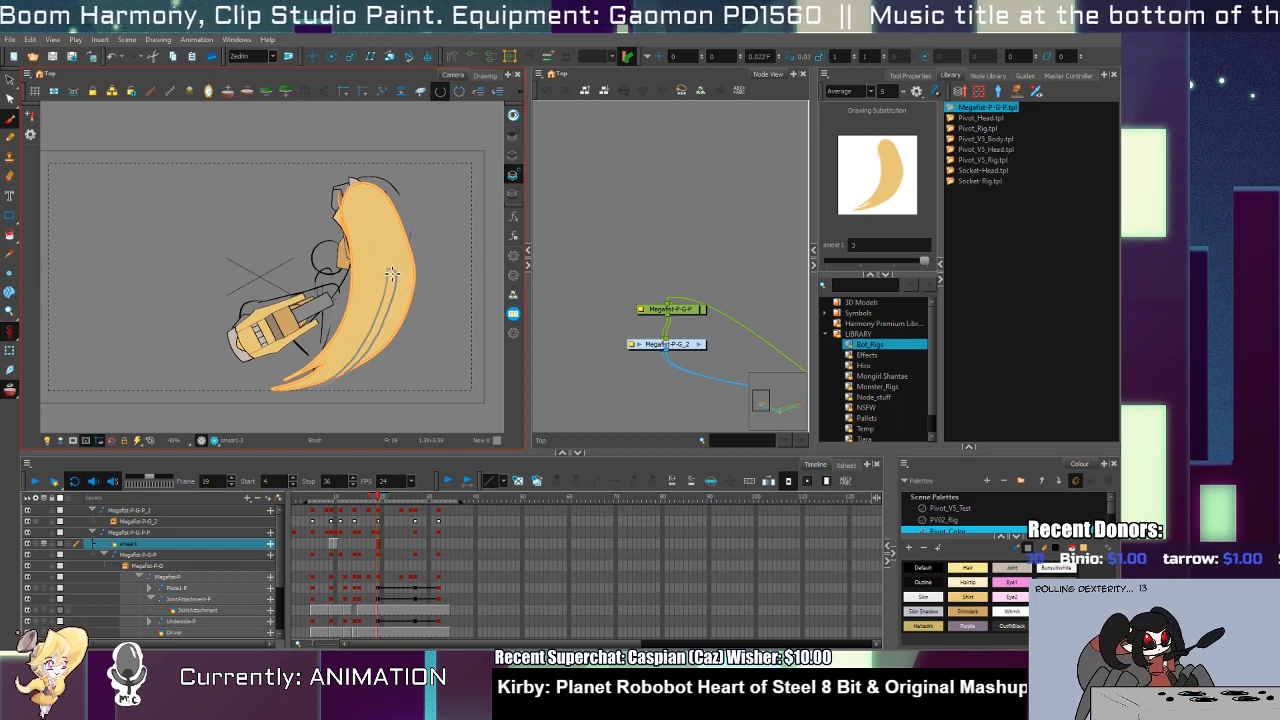
key(alt+i)
click(967, 597)
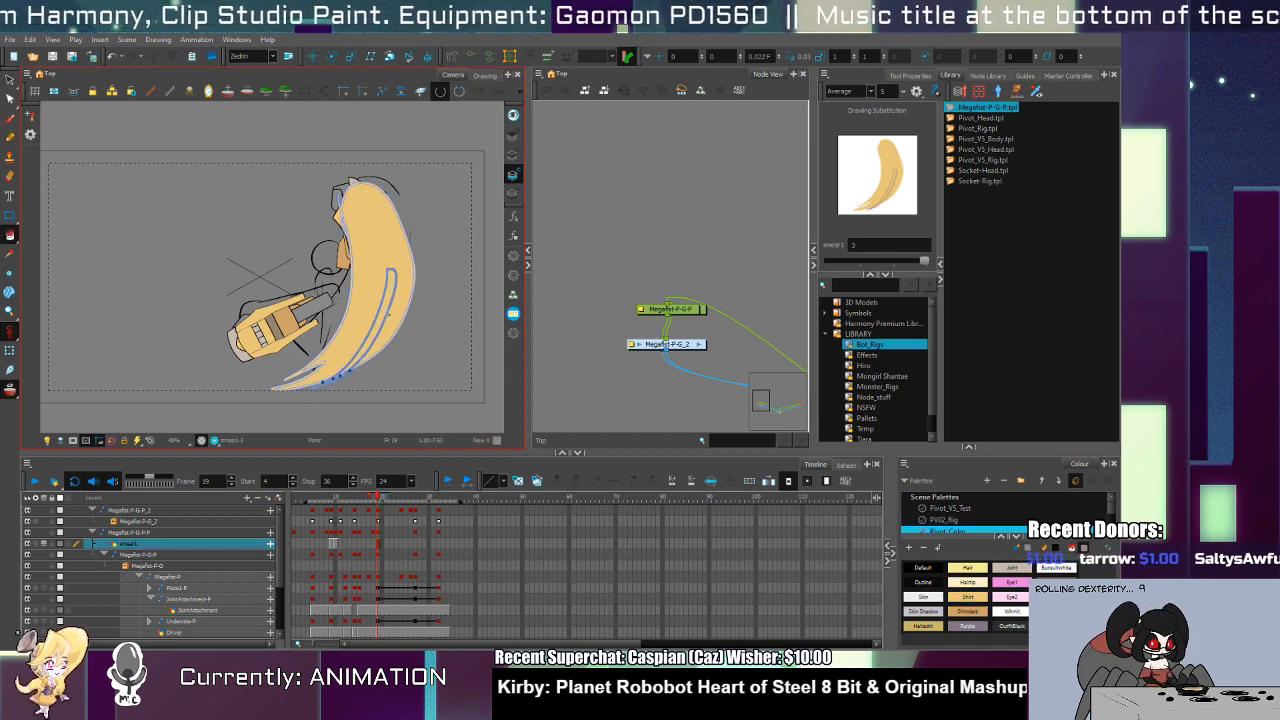
click(385, 312)
click(339, 383)
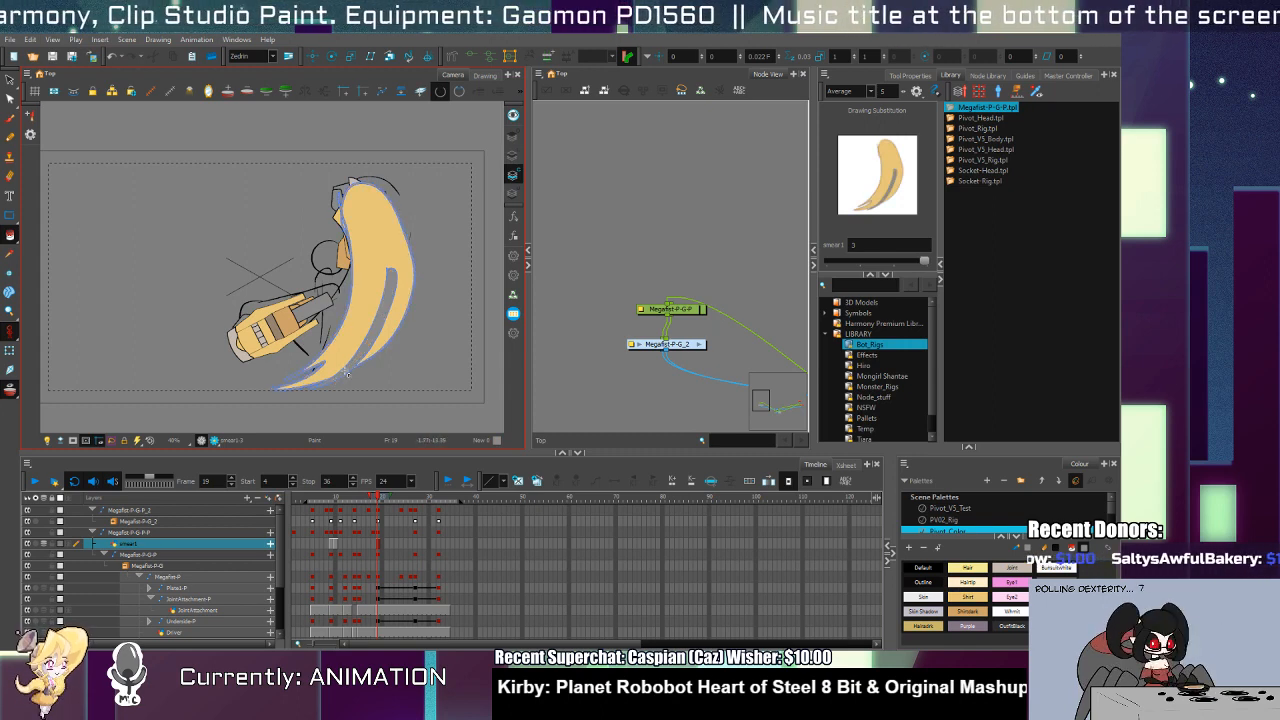
key(ctrl+z)
scroll(349, 370, up, 4)
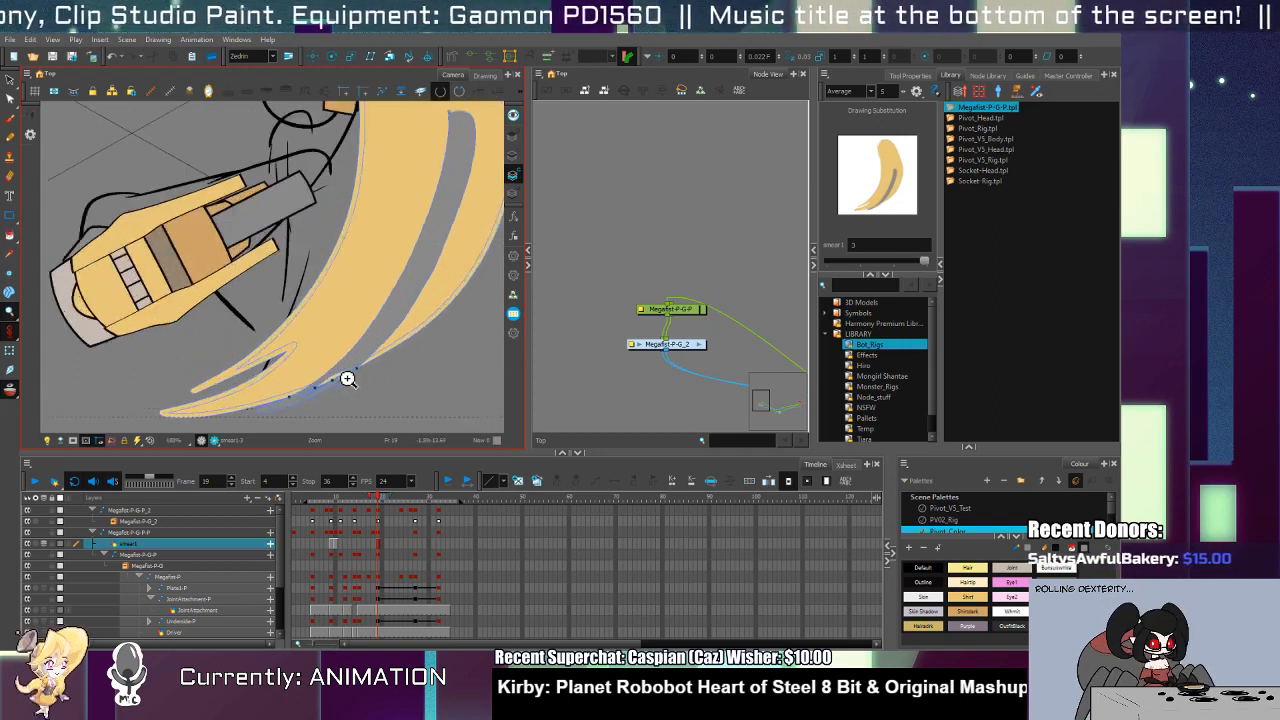
scroll(349, 370, down, 4)
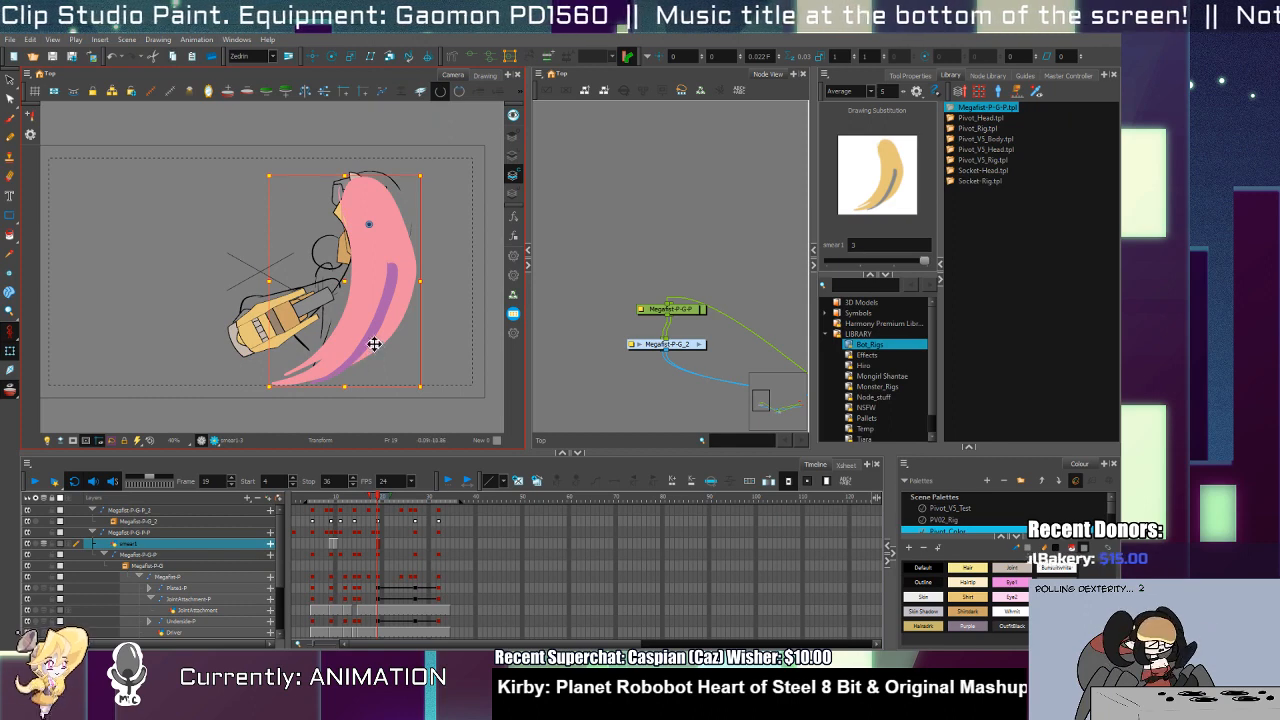
Step: Outline a patch around the top of the grey streak in the frame 19 smear and fill it with the fist's darker gold
click(302, 318)
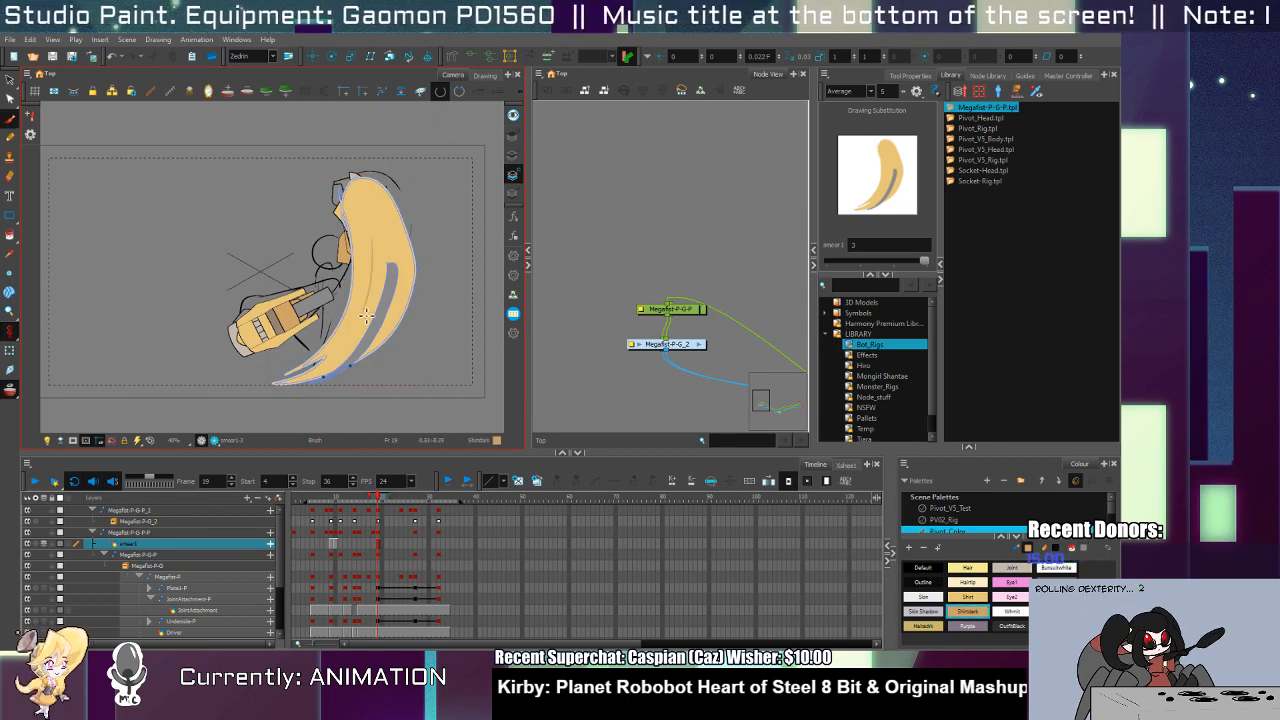
drag(385, 290, 398, 291)
key(alt+v)
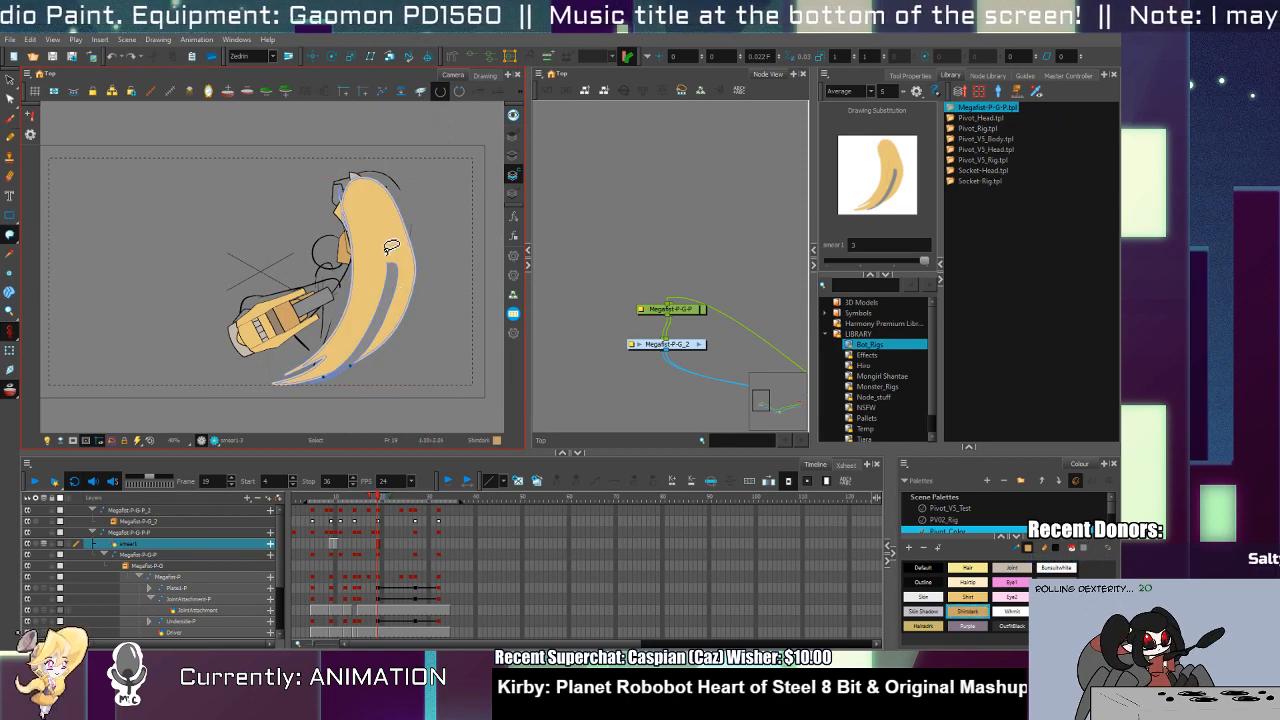
drag(373, 234, 365, 306)
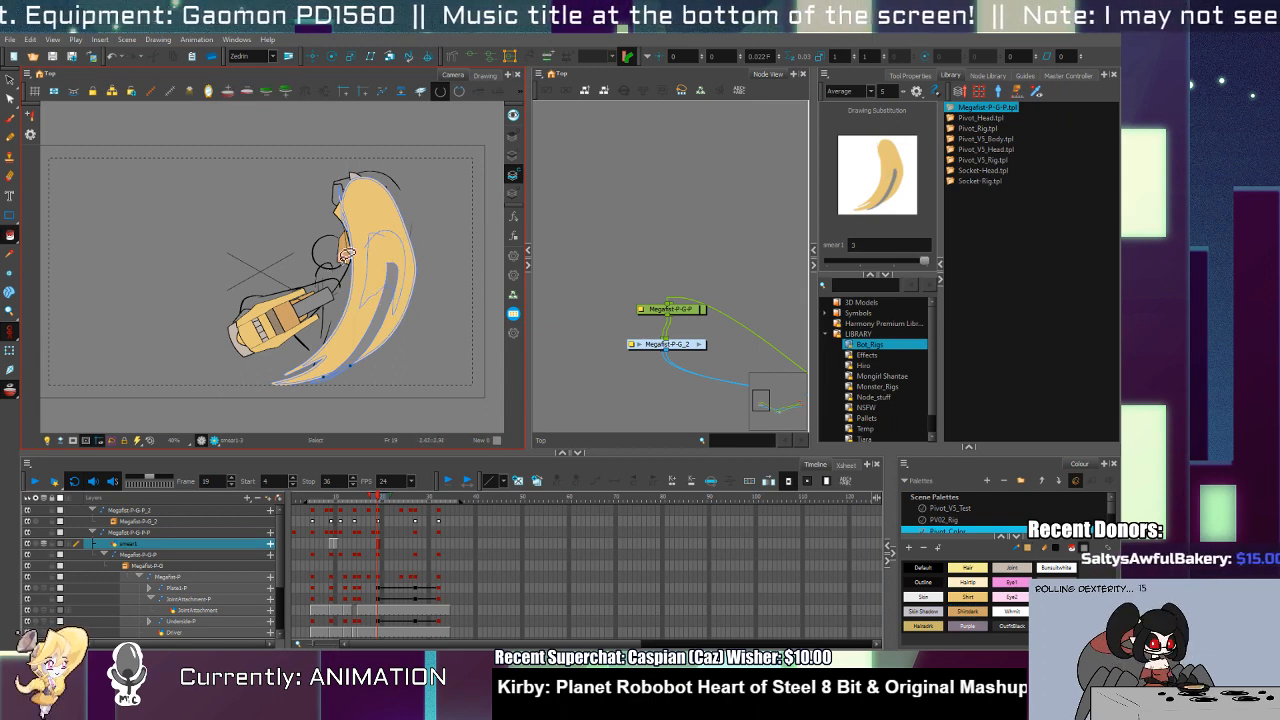
key(alt+d)
click(295, 313)
key(alt+i)
click(398, 262)
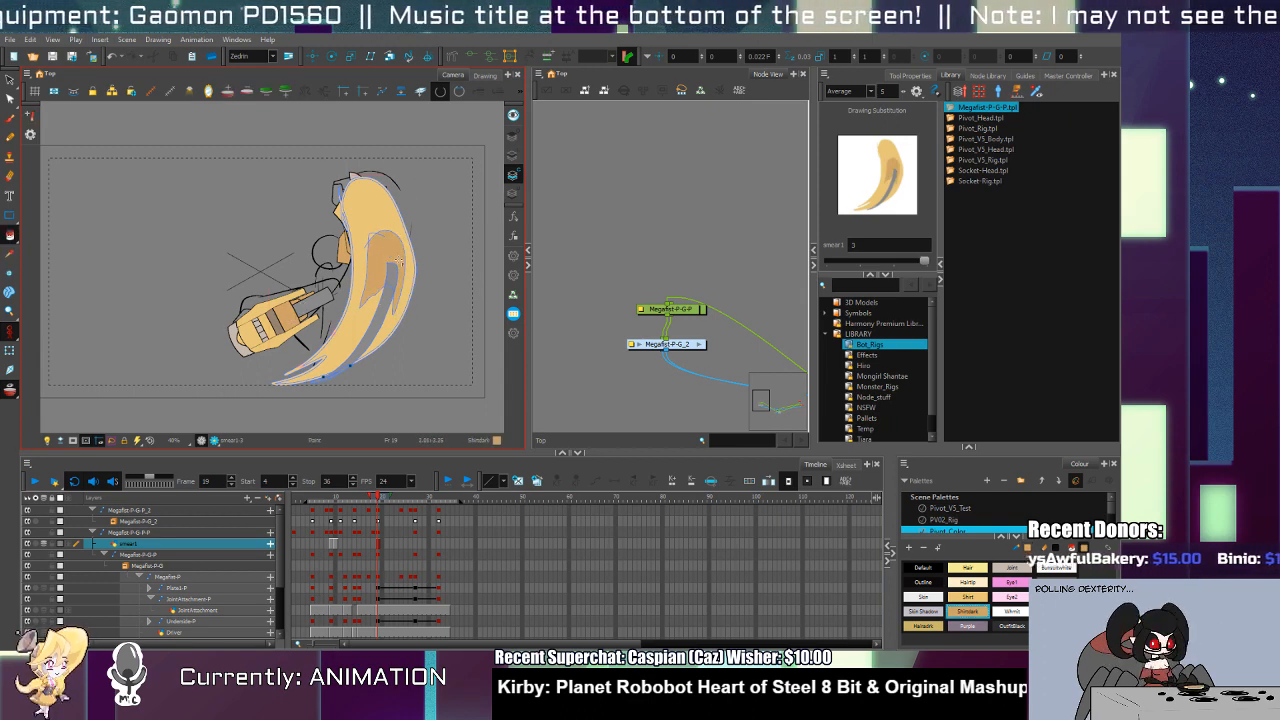
Step: Draw a jagged boundary across the upper end of the frame 19 smear and fill the tip with the grey Joint colour
key(alt+d)
click(361, 179)
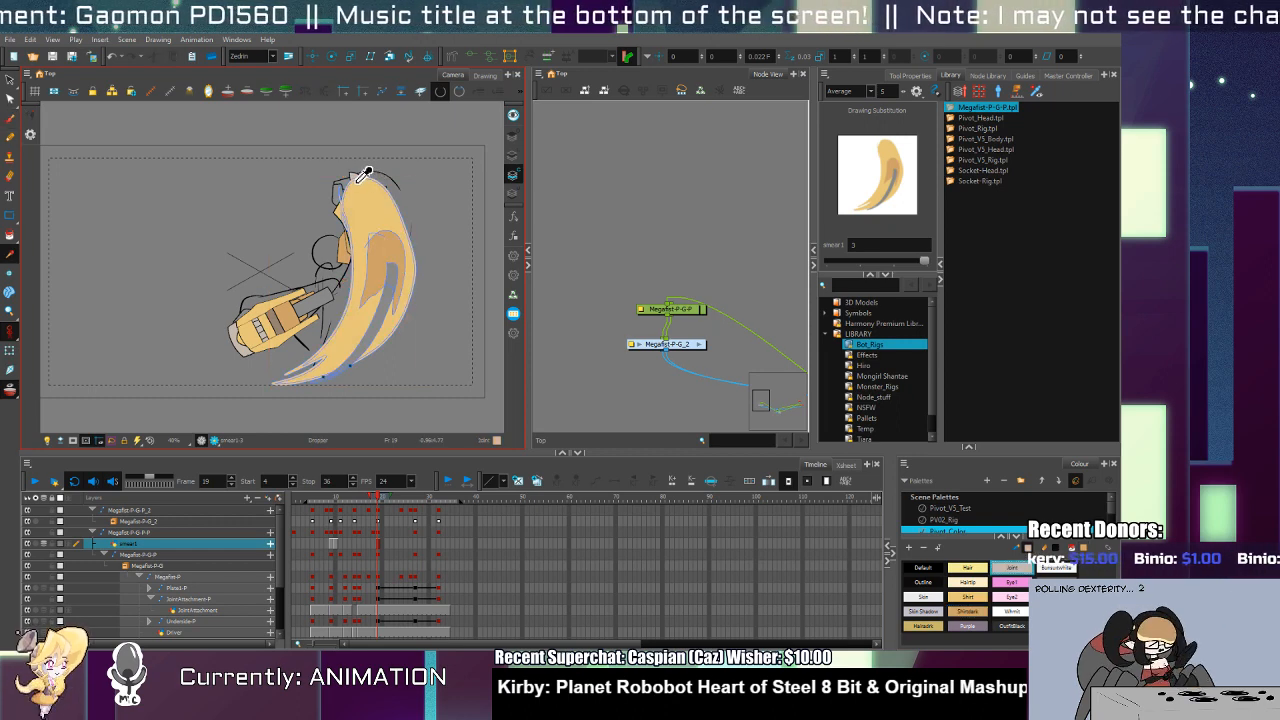
key(alt+b)
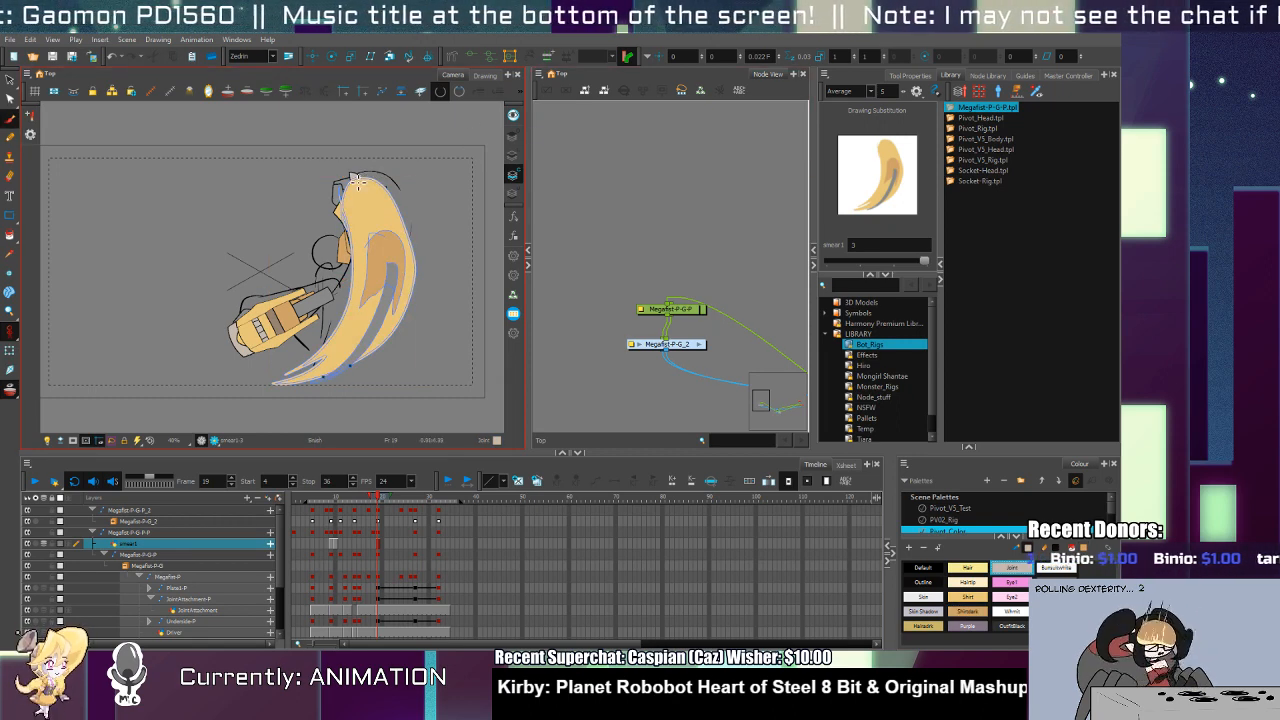
key(alt+k)
mouse_move(347, 208)
mouse_down()
mouse_move(367, 250)
mouse_move(371, 223)
mouse_move(386, 210)
mouse_move(401, 220)
mouse_move(395, 186)
mouse_move(352, 200)
mouse_up()
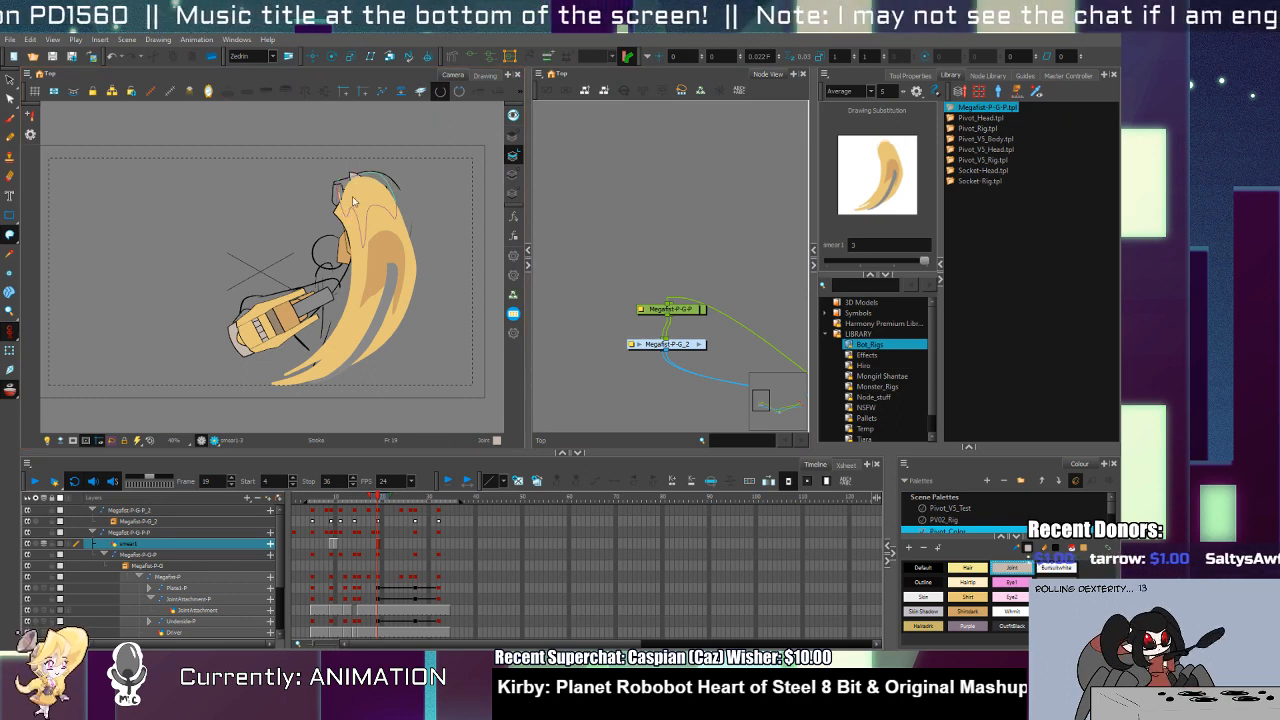
key(alt+i)
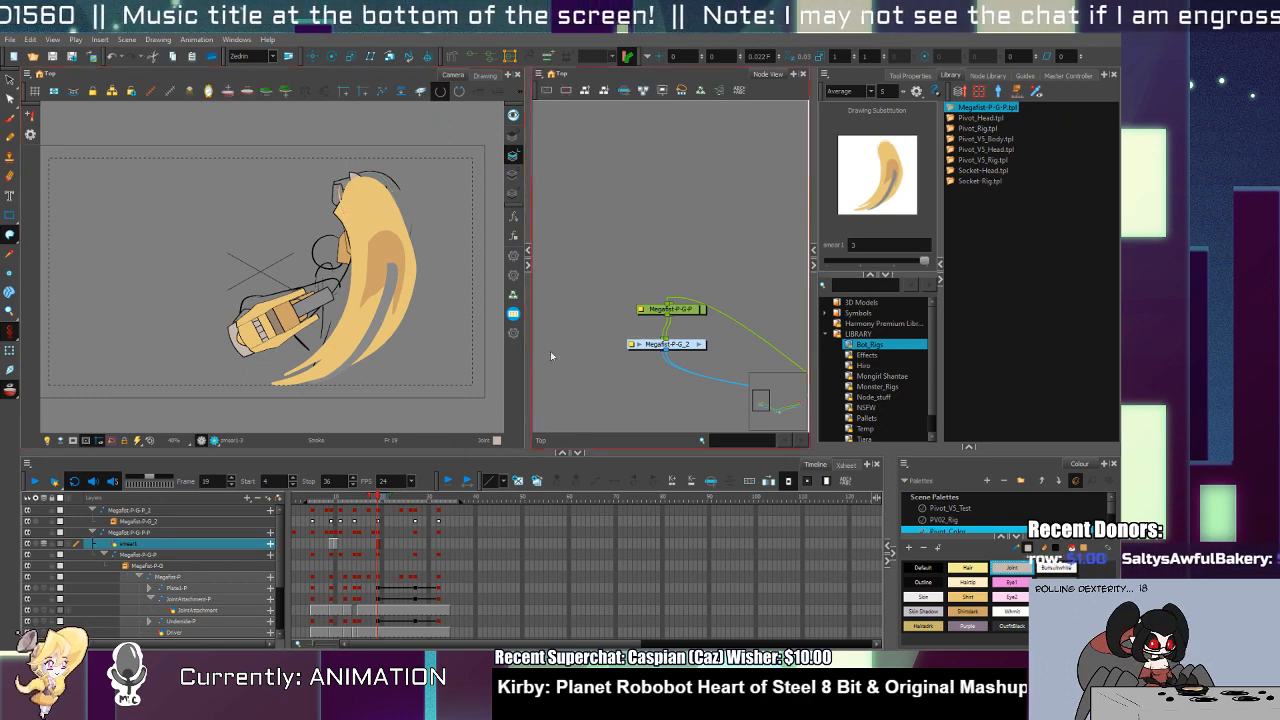
click(355, 211)
click(366, 197)
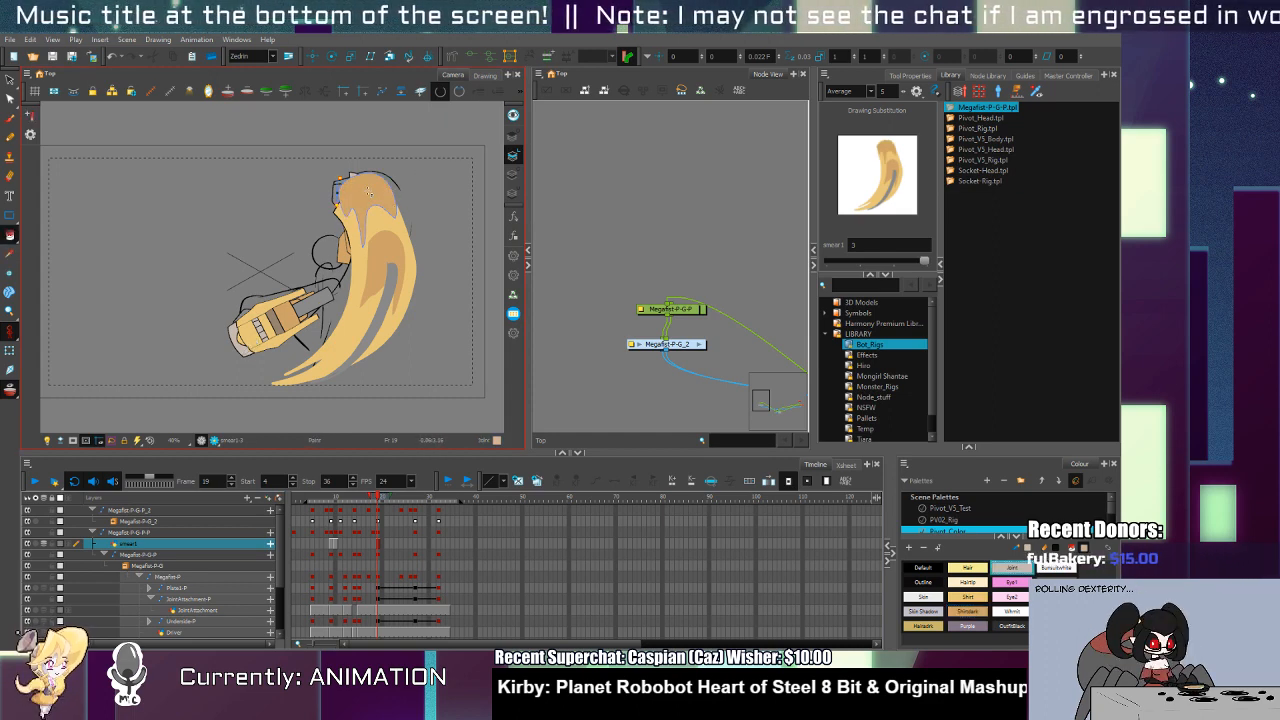
Step: Select the smear artwork at frame 19 and adjust its outer curve with the Contour Editor
key(shift+t)
click(383, 199)
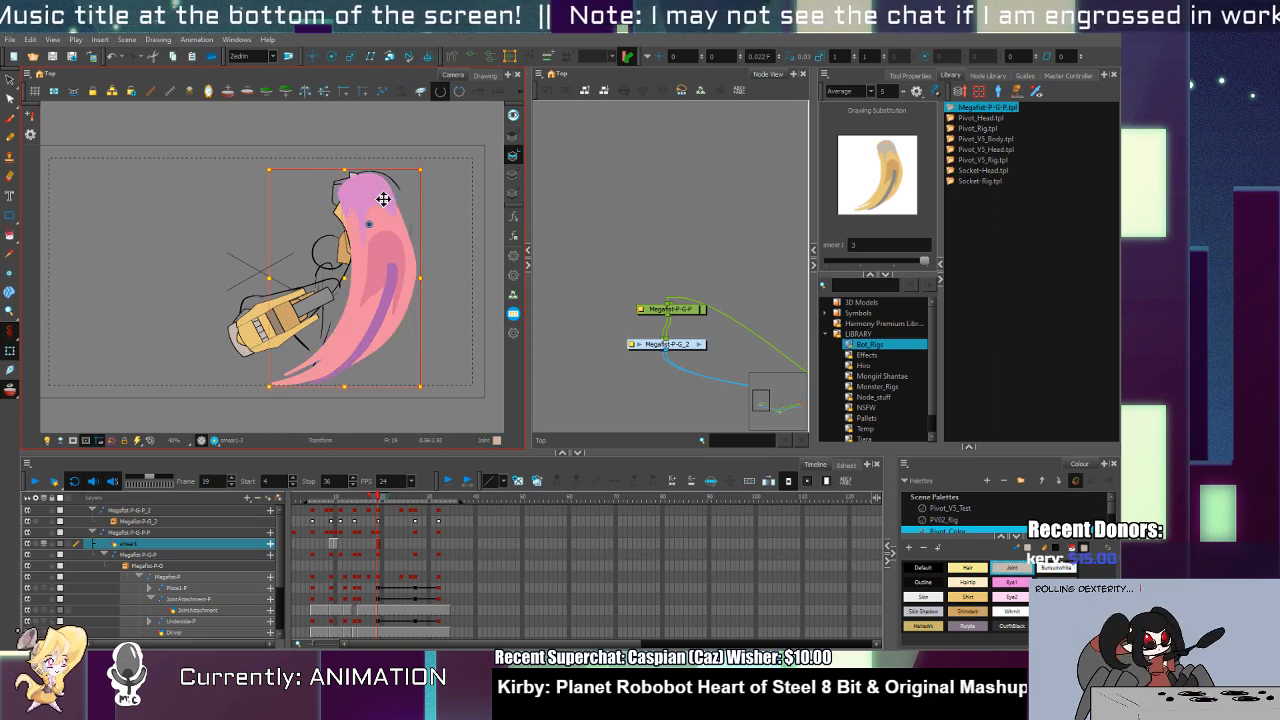
click(391, 364)
key(alt+q)
click(405, 322)
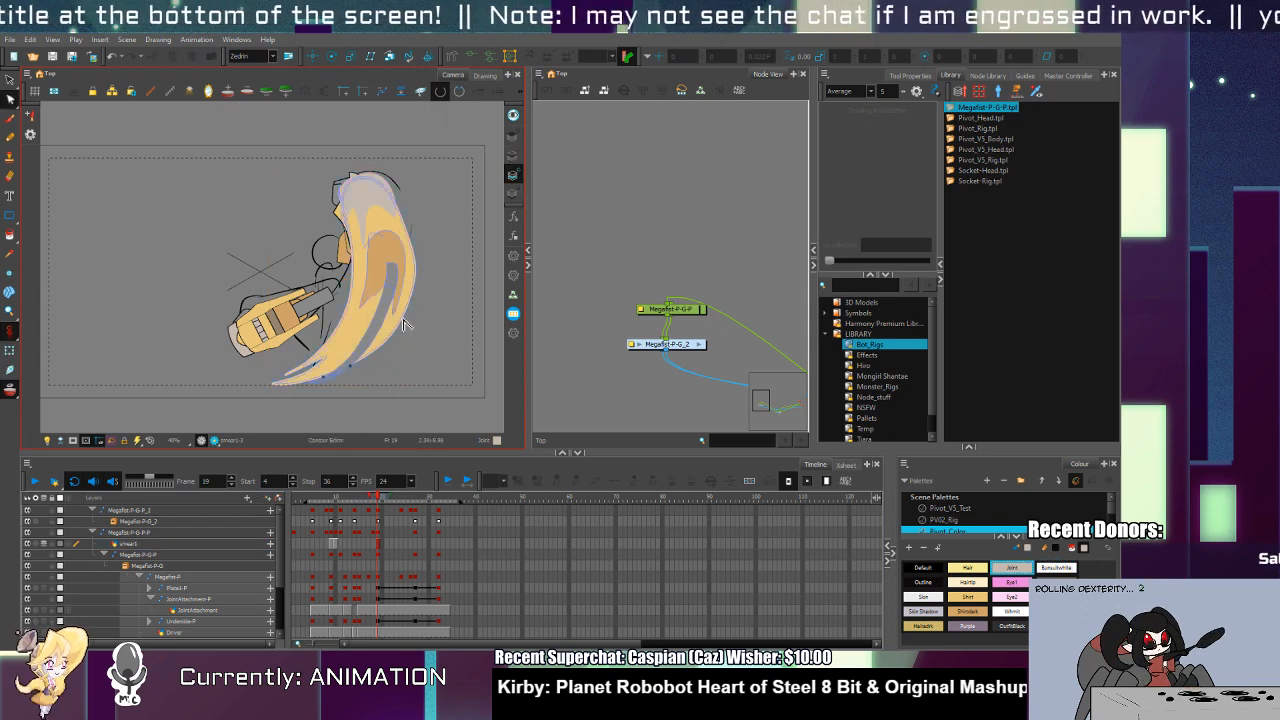
key(alt+s)
click(412, 315)
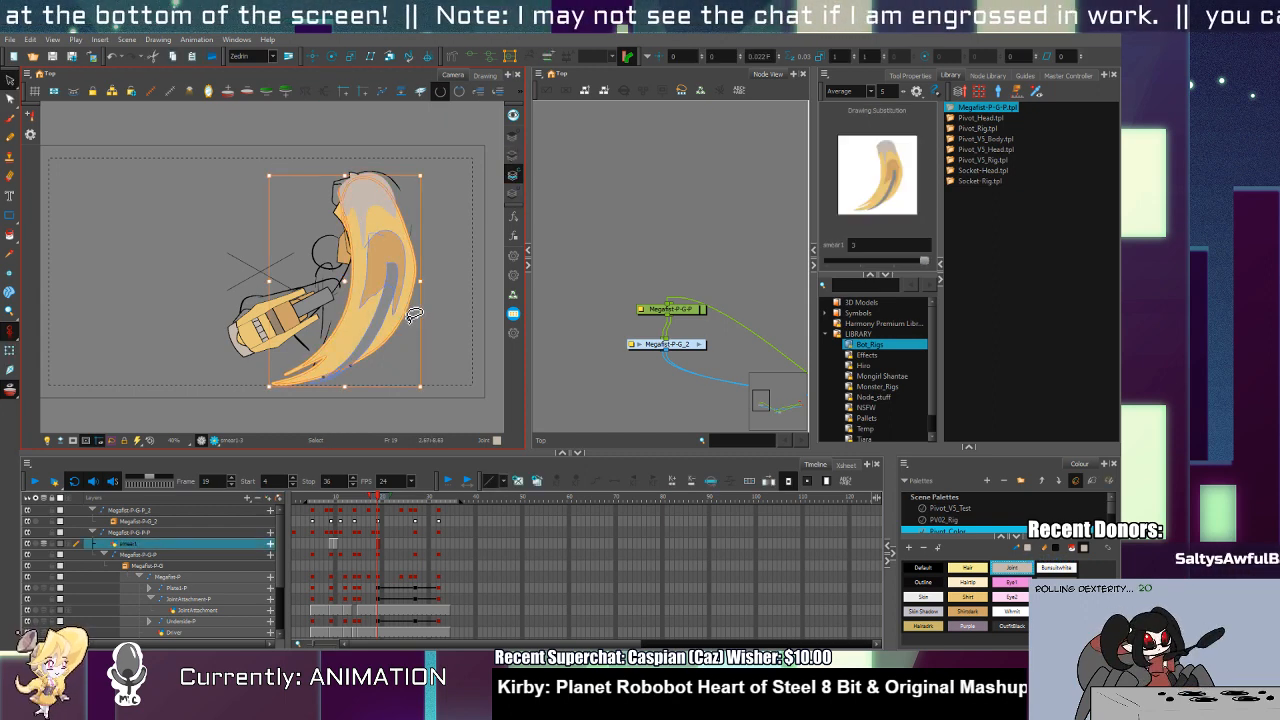
key(alt+q)
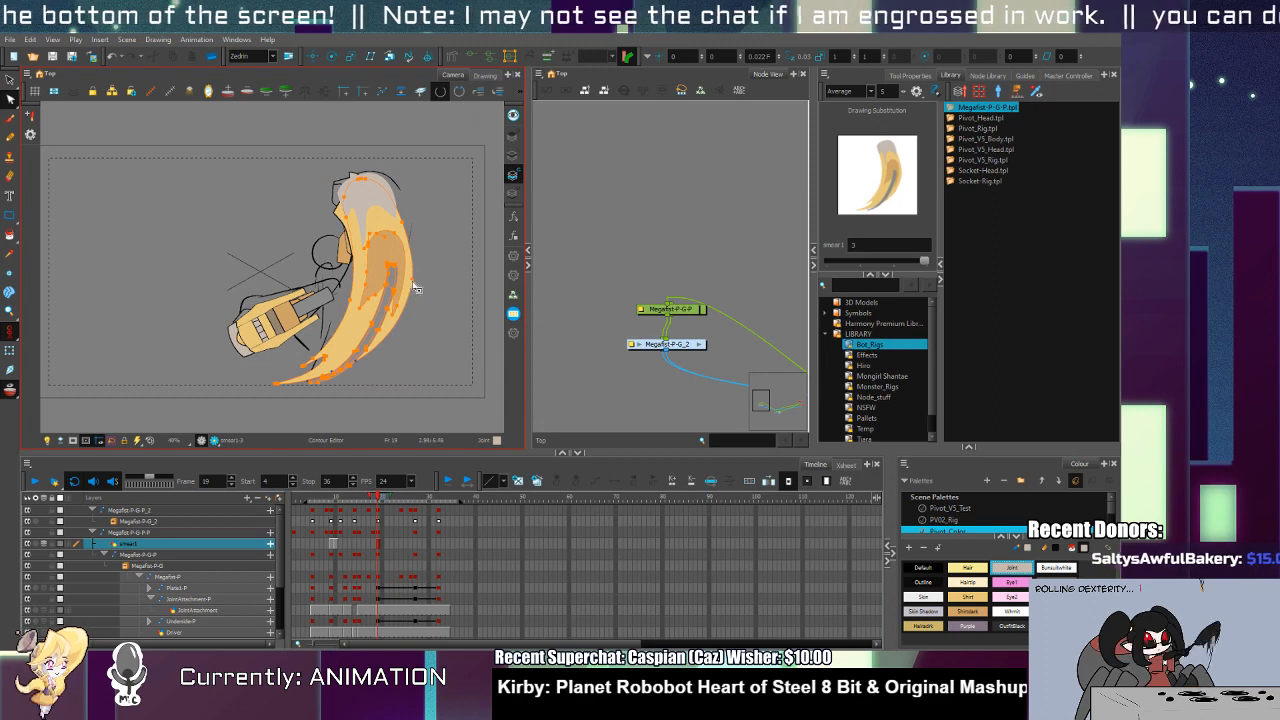
Step: Step back and forth through frames 18 to 22 to check how the frame 19 smear connects with the surrounding poses
key(period)
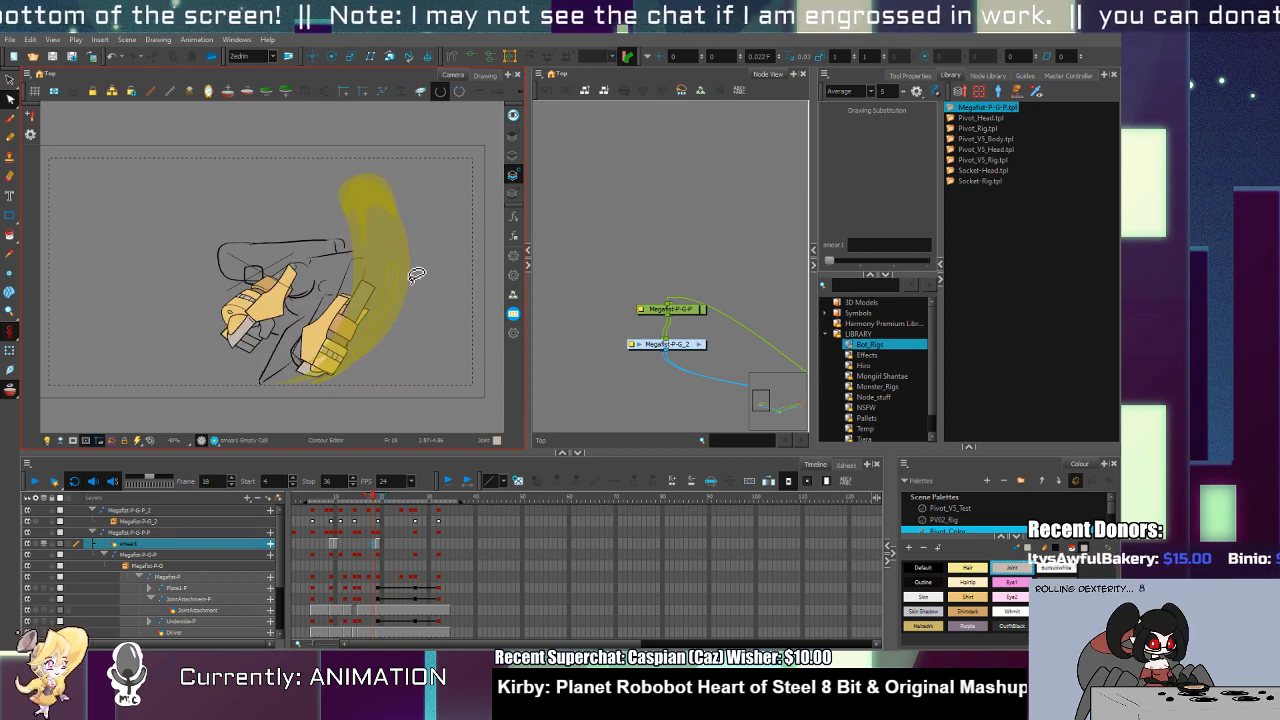
key(comma)
key(period)
key(period)
key(period)
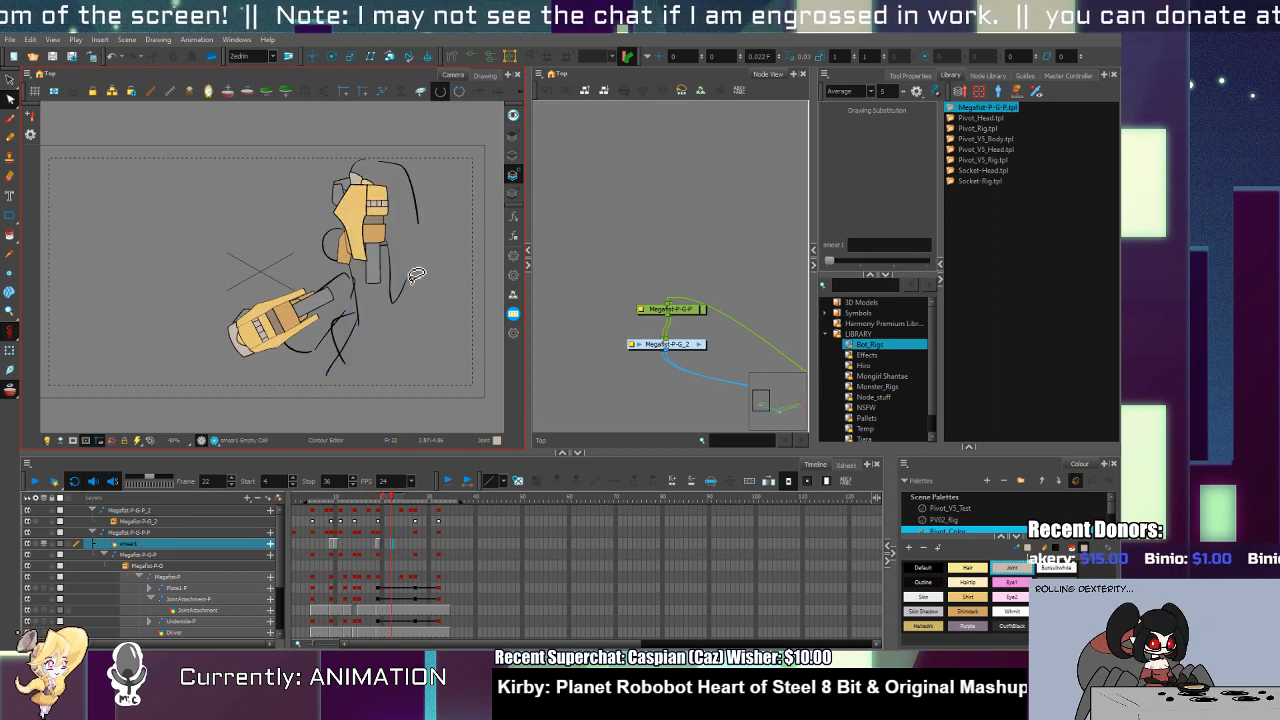
key(comma)
key(comma)
key(comma)
key(period)
key(period)
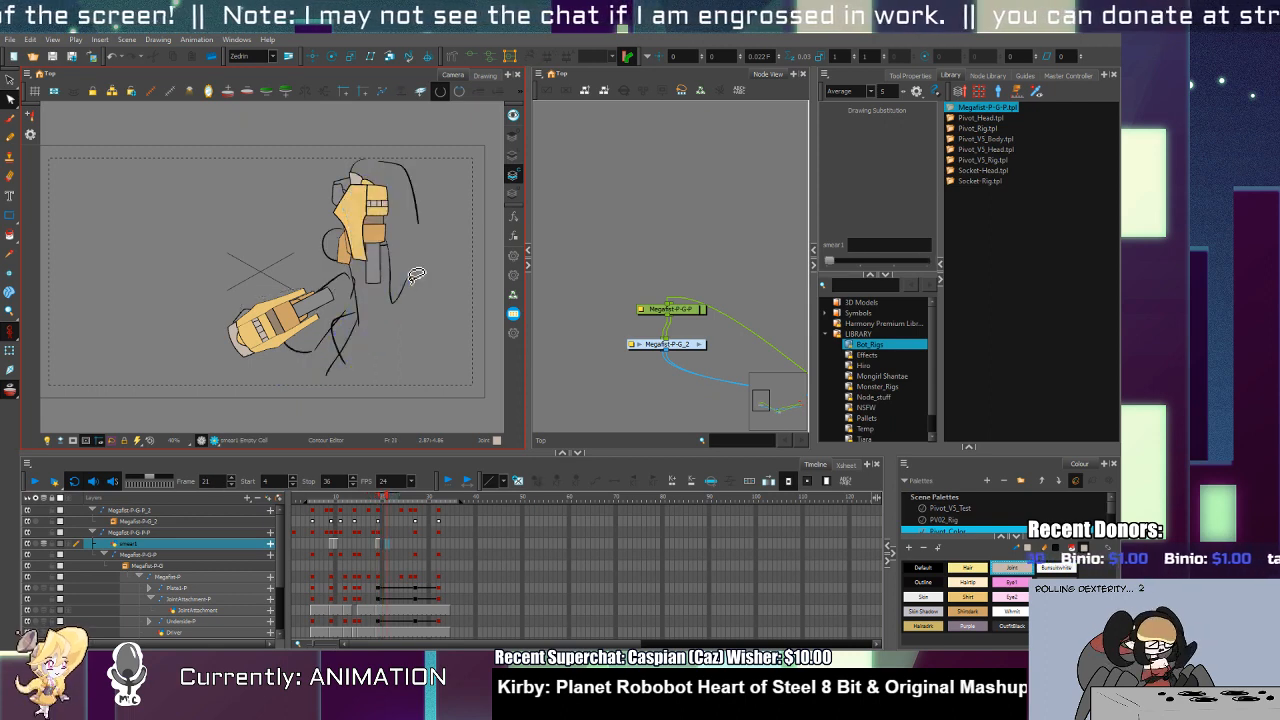
Step: At frame 21, rotate the upper fist about 11 degrees counter-clockwise through its Megafist-P-G-P peg and tilt the lower fist slightly, nudging it downward
key(shift+2)
click(343, 249)
key(b)
key(b)
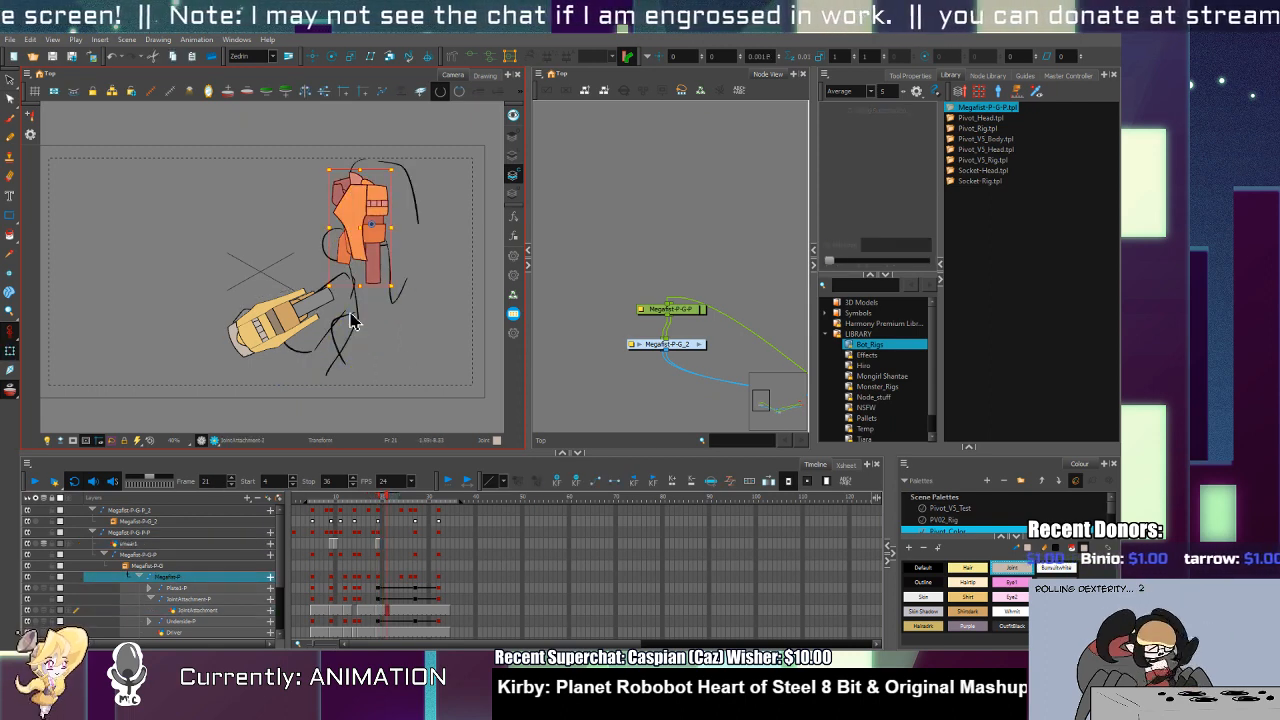
click(11, 337)
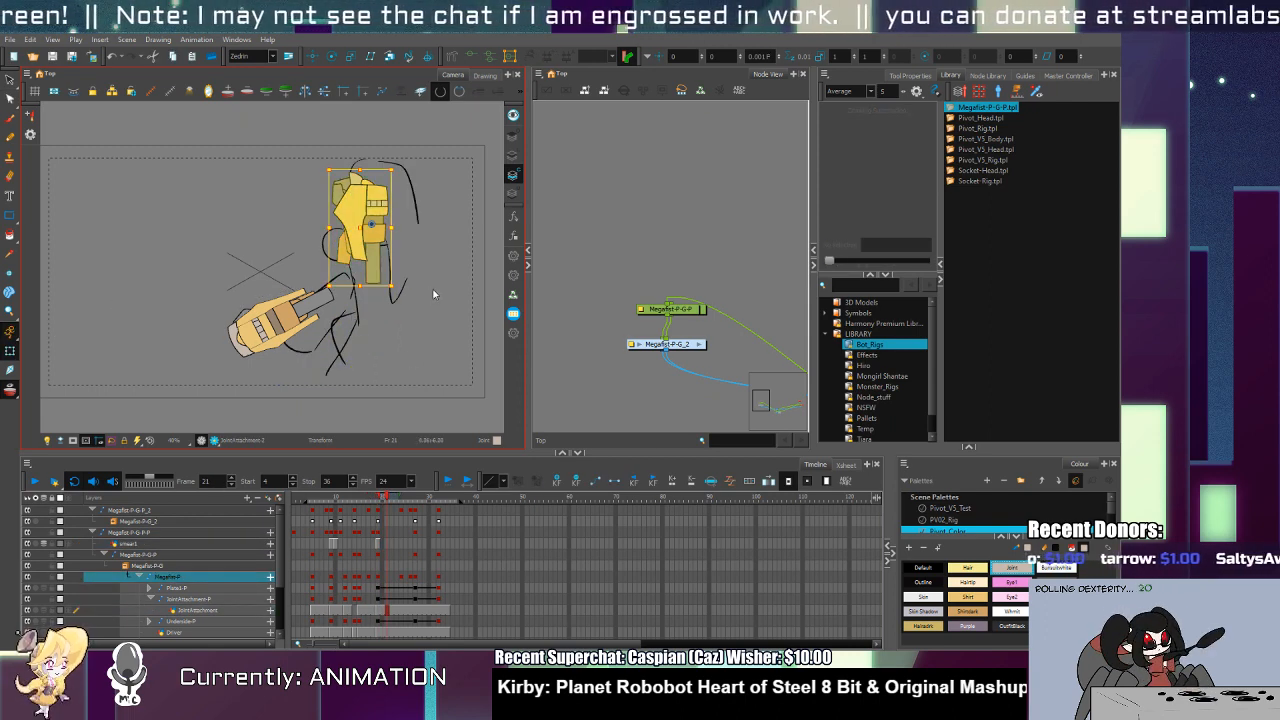
click(188, 555)
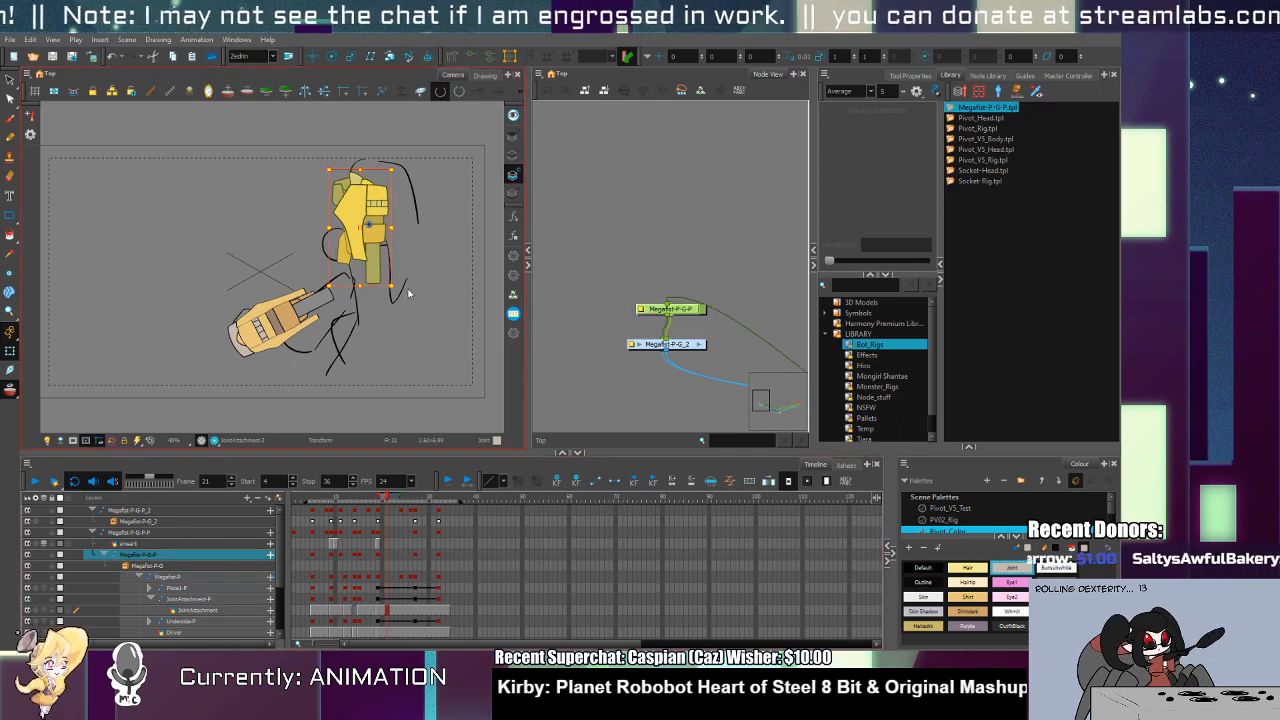
drag(401, 290, 376, 243)
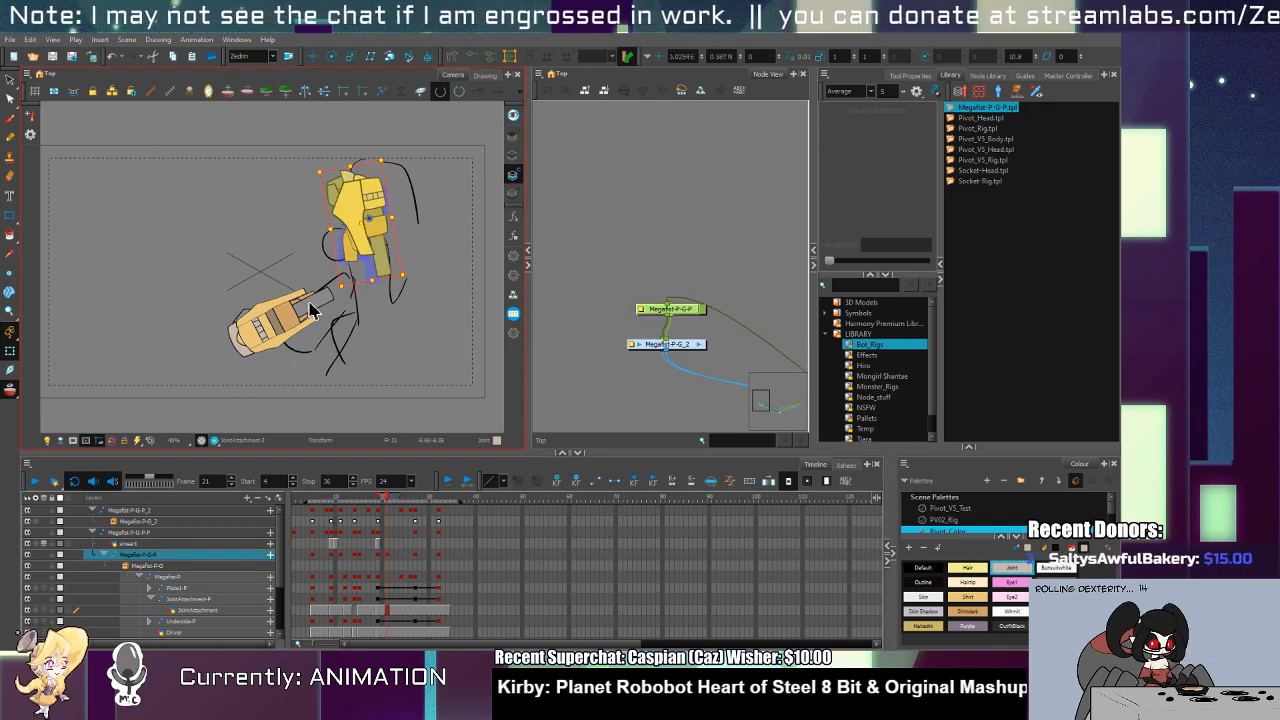
click(386, 511)
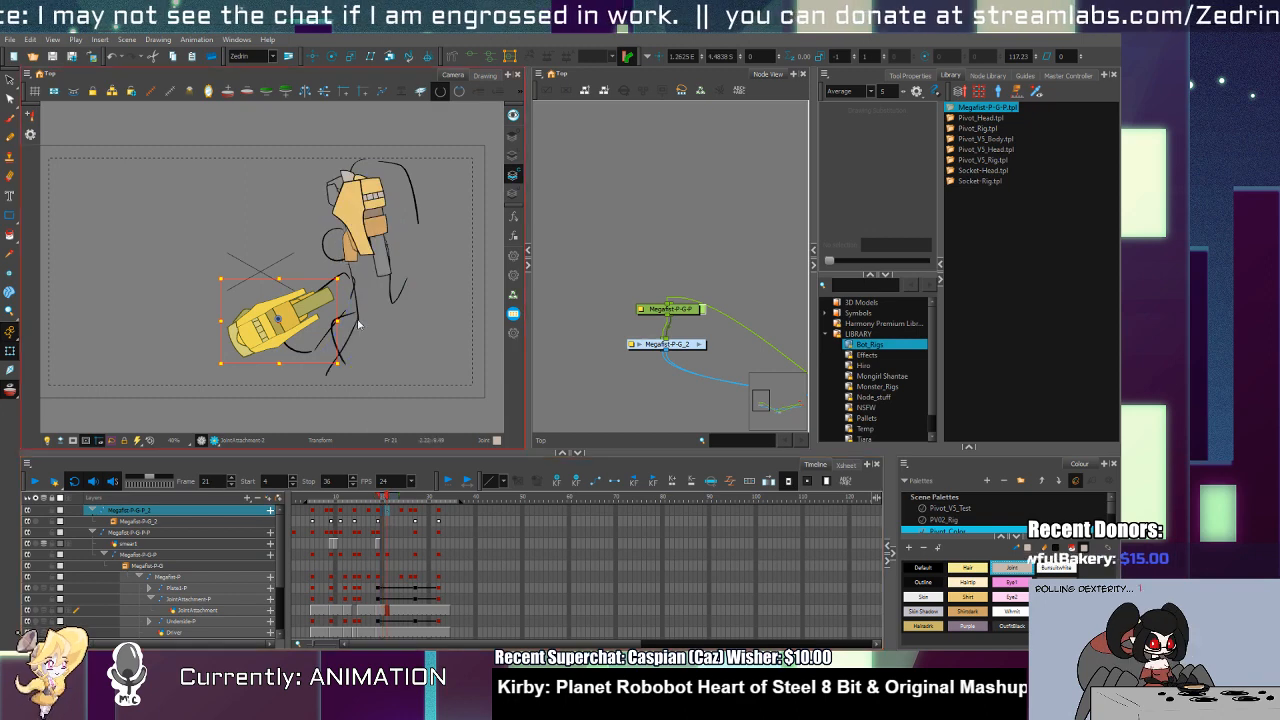
drag(302, 330, 300, 343)
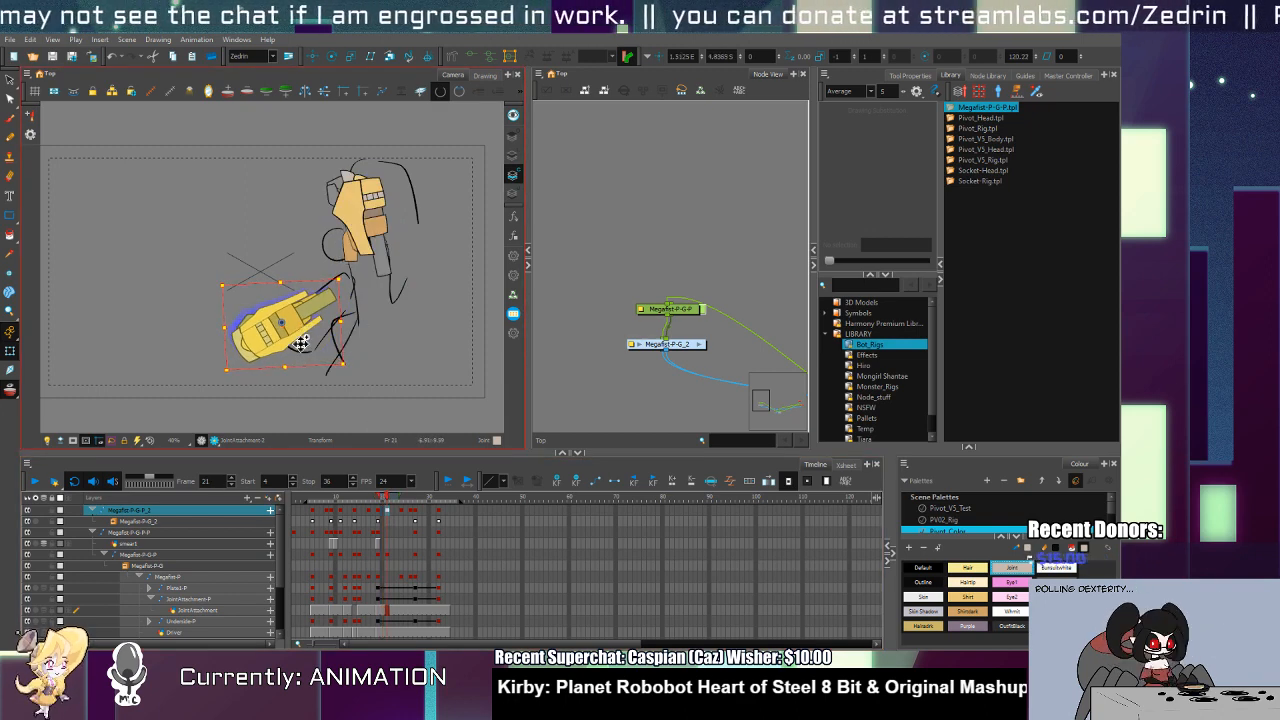
Step: Step forward from frame 21 and back to frame 27 to review both fists' movement into the landing pose
key(period)
key(period)
key(period)
key(period)
key(period)
key(period)
key(period)
key(period)
key(period)
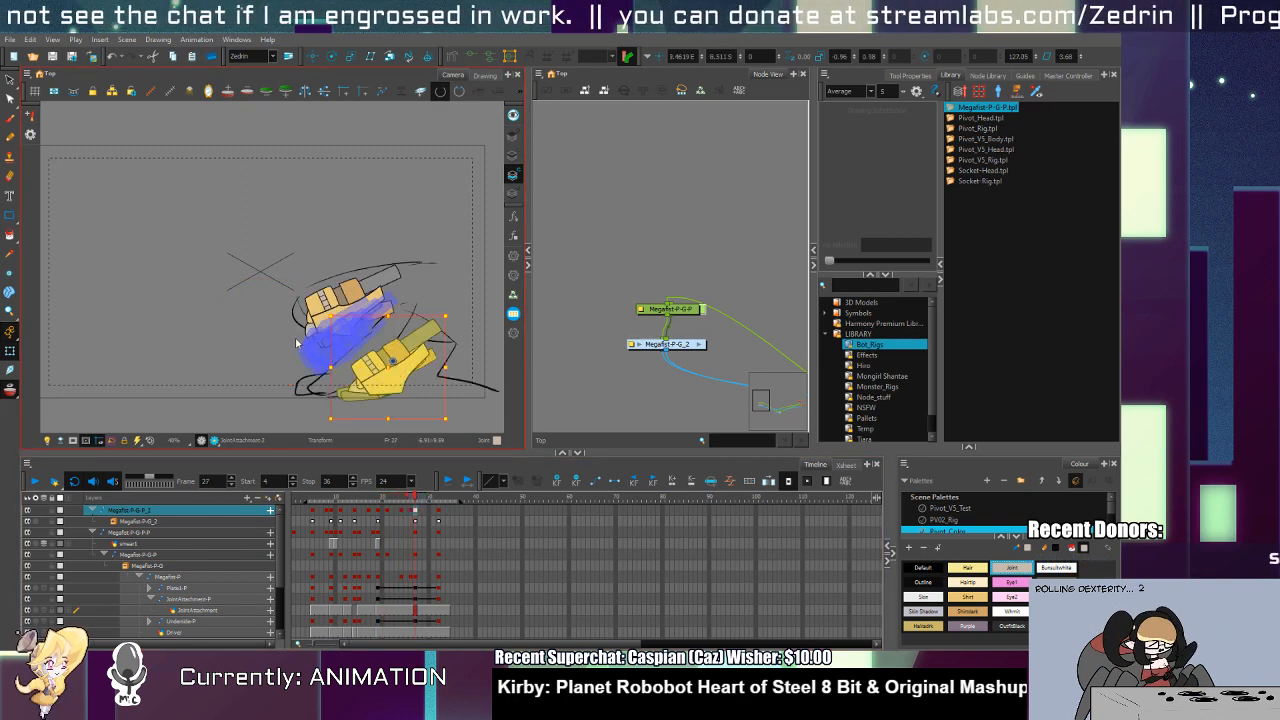
key(comma)
key(comma)
key(comma)
key(alt+o)
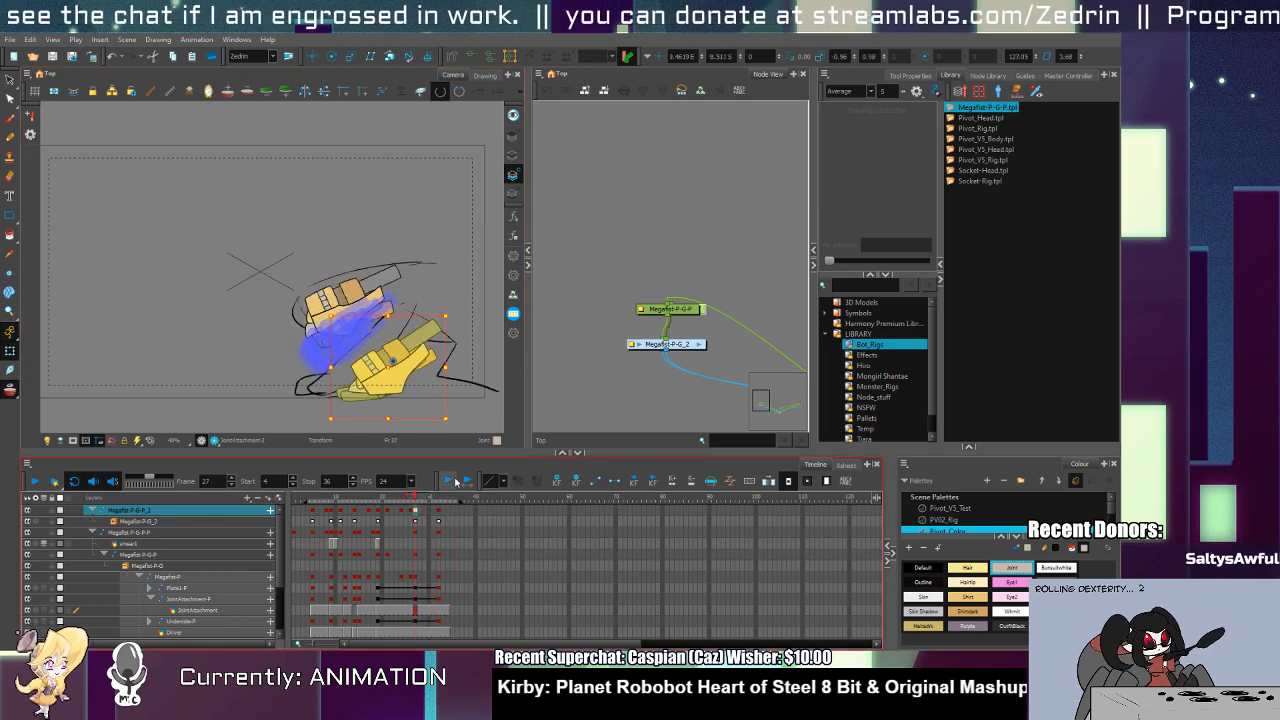
Step: Collapse the upper fist's part layers and move the last keyframes of both Megafist rigs to frame 30
drag(411, 592, 378, 624)
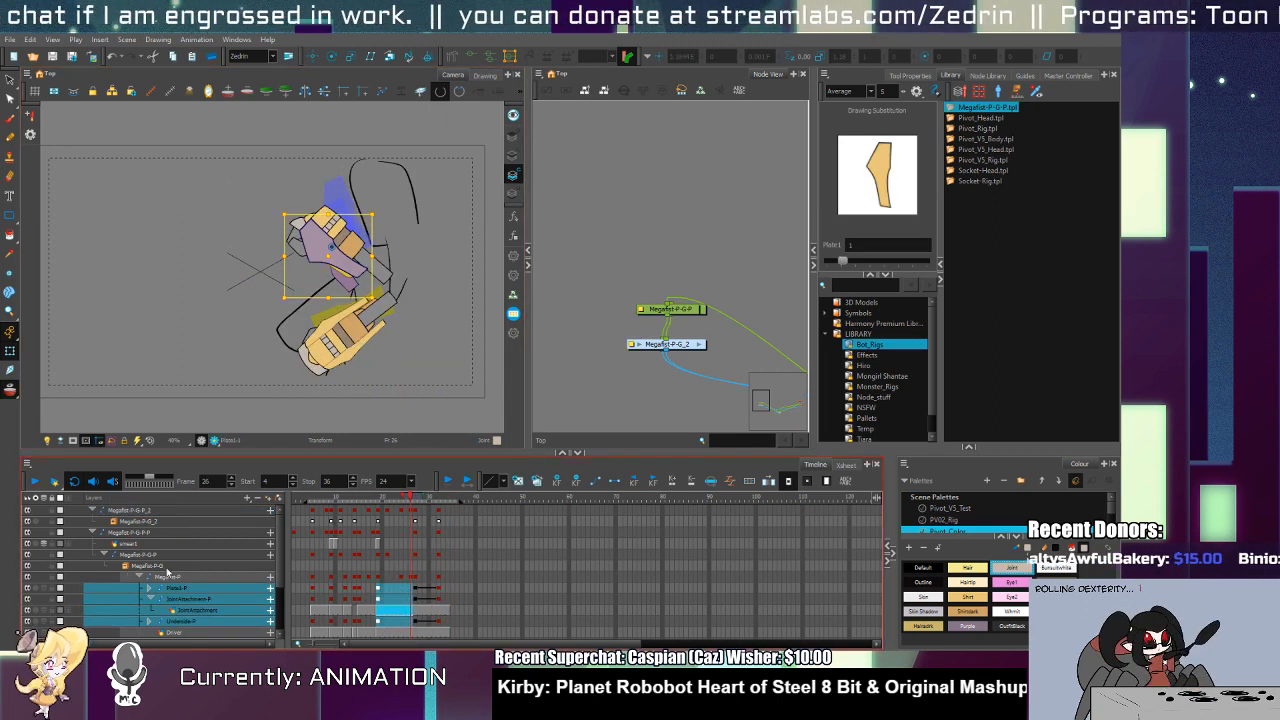
click(126, 566)
drag(399, 566, 437, 566)
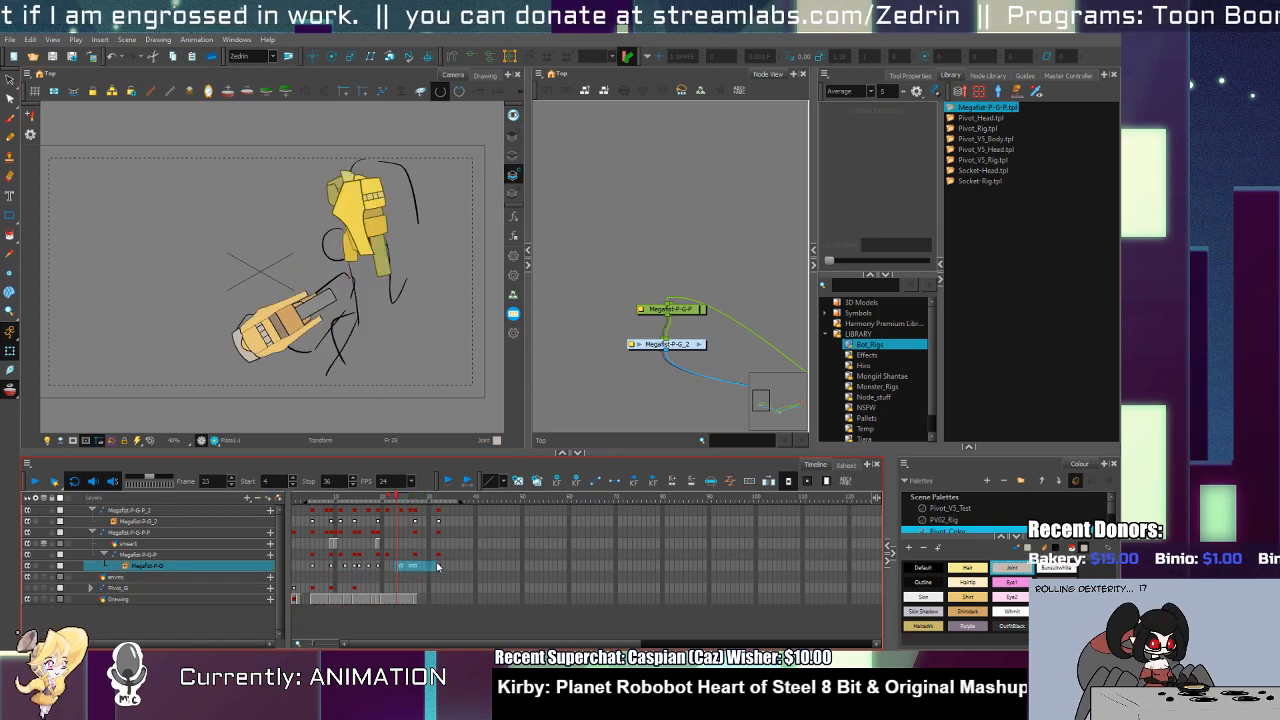
click(416, 522)
click(416, 532)
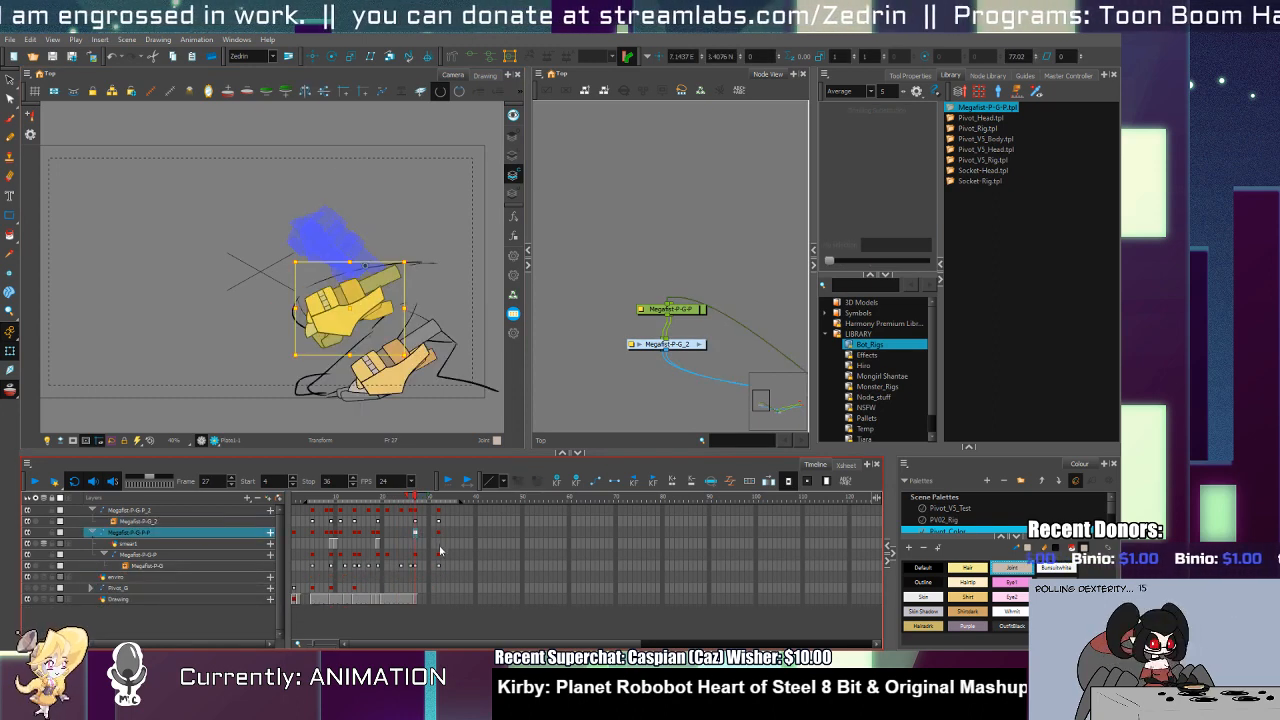
click(438, 565)
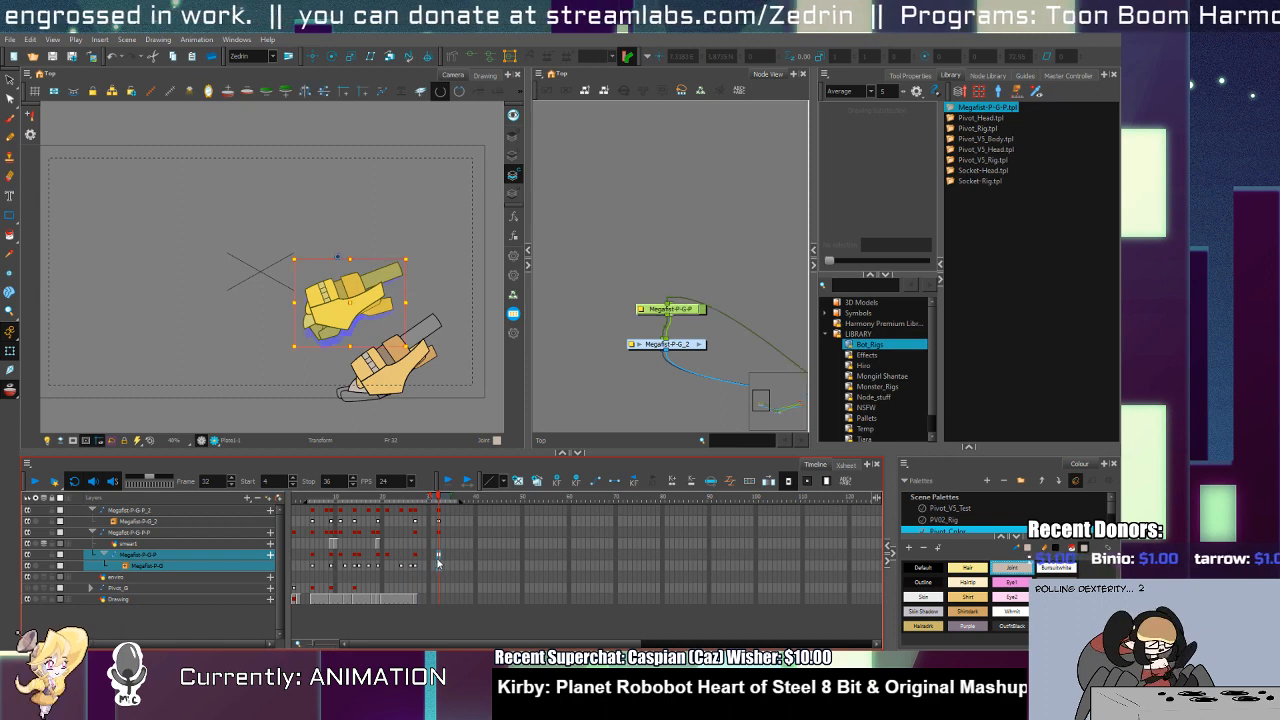
click(431, 564)
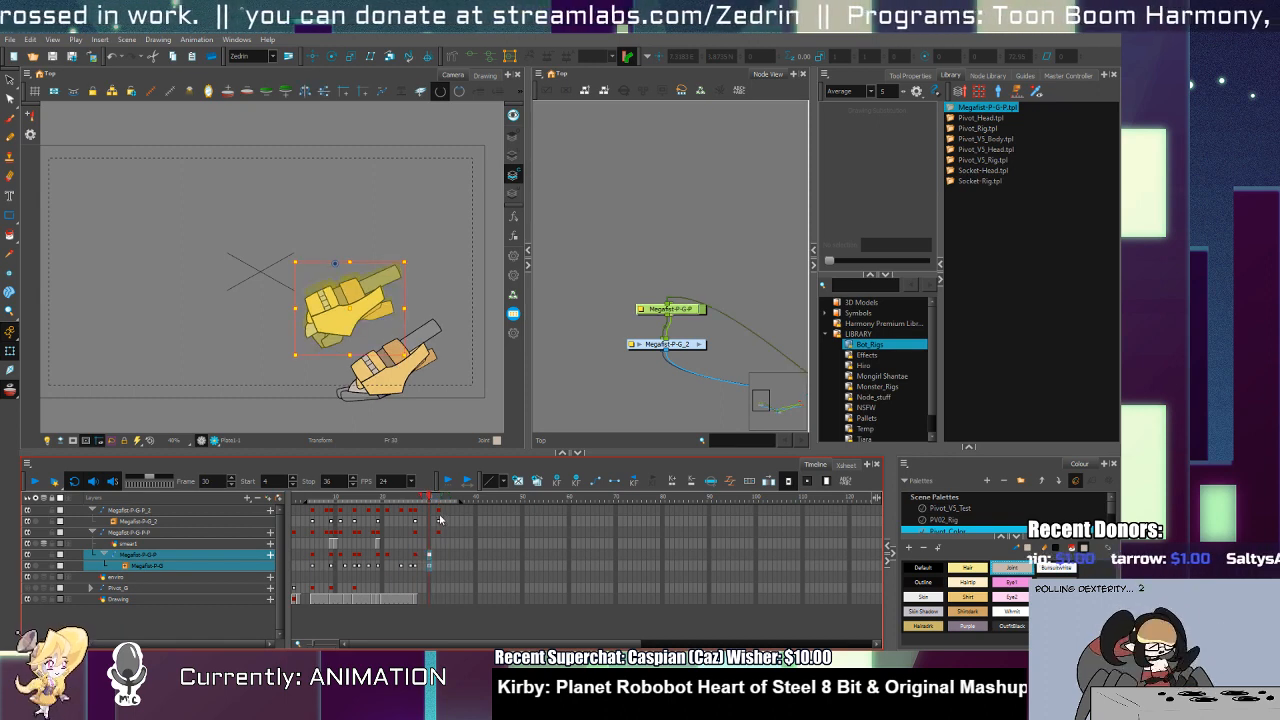
mouse_move(439, 519)
mouse_down()
mouse_move(439, 533)
mouse_move(424, 515)
mouse_move(303, 538)
mouse_move(378, 572)
mouse_move(393, 594)
mouse_move(339, 590)
mouse_move(362, 601)
mouse_up()
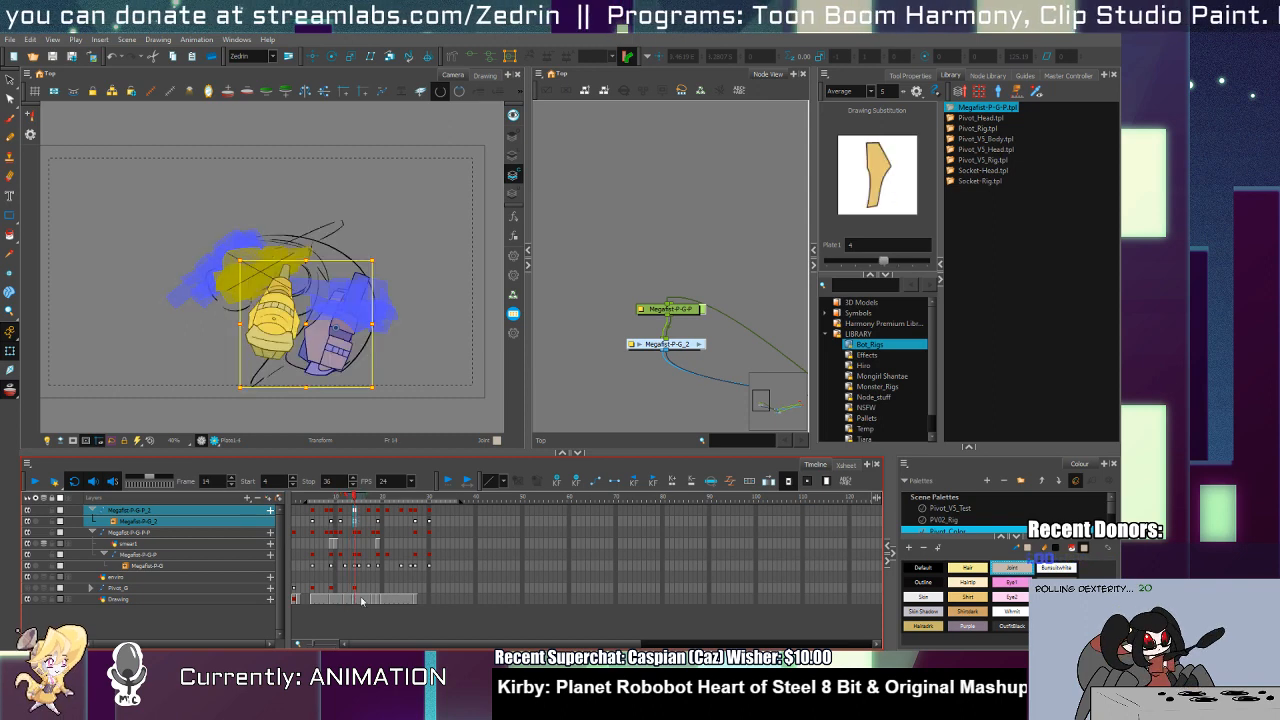
Step: Add a drawing layer named smear2 above the Megafist-P-G_2 rig at frame 14
click(352, 372)
click(270, 470)
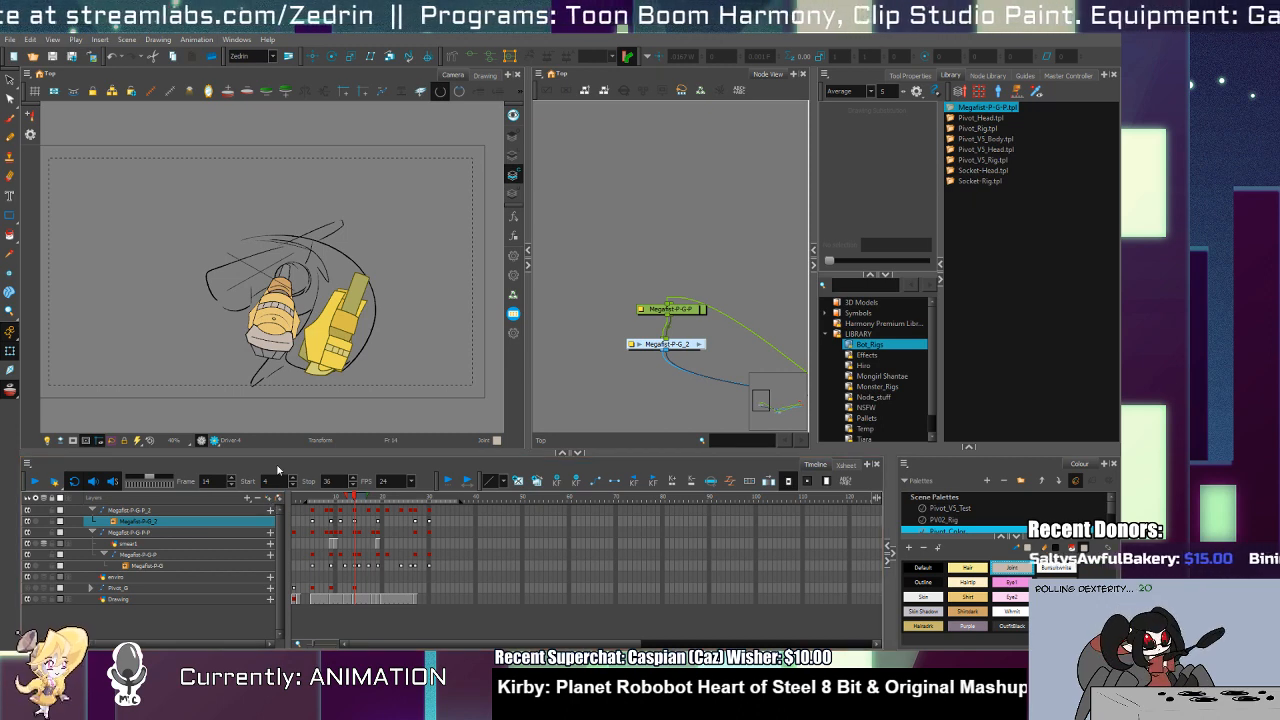
key(Return)
key(alt+b)
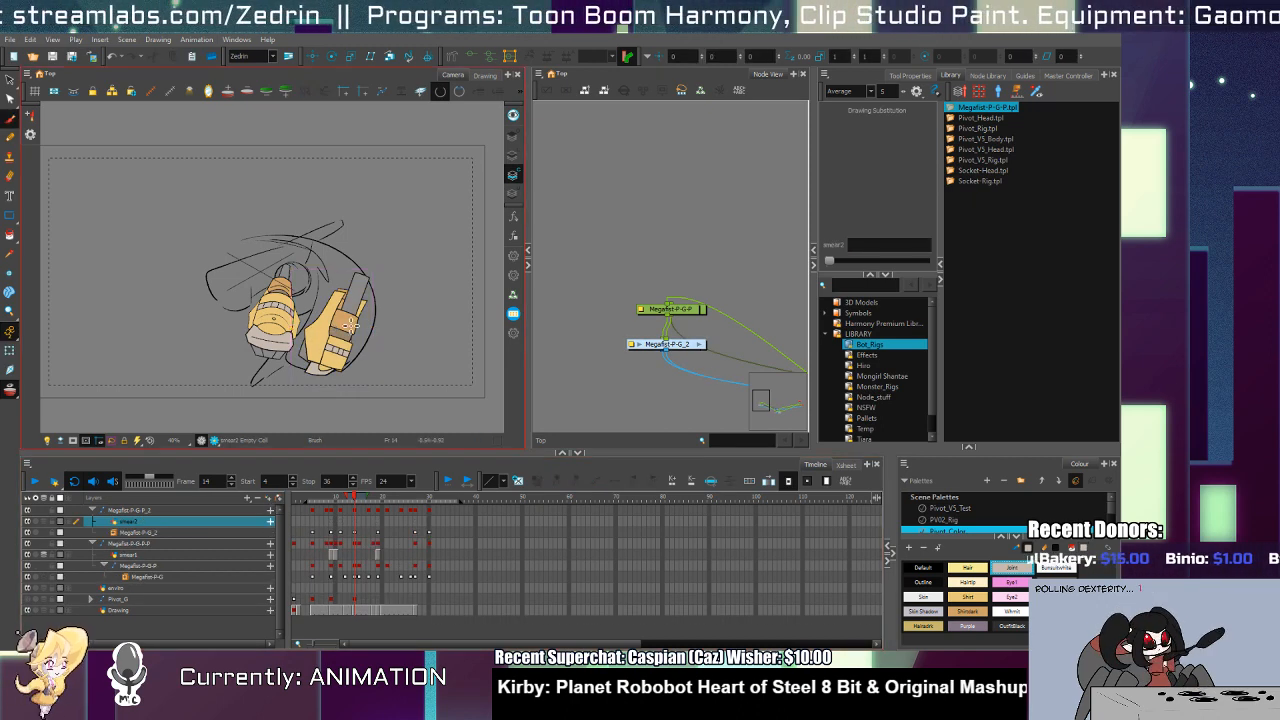
alt+click(330, 333)
key(comma)
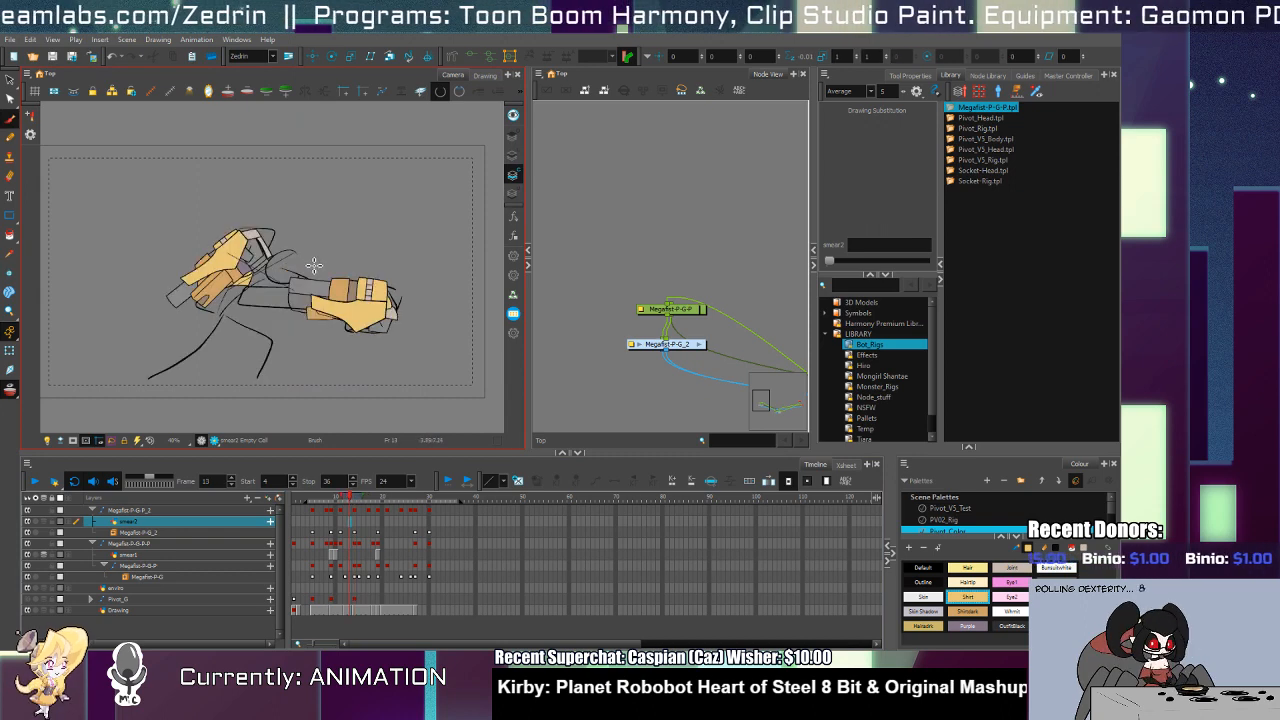
key(period)
mouse_move(224, 263)
mouse_down()
mouse_move(297, 257)
mouse_move(325, 315)
mouse_up()
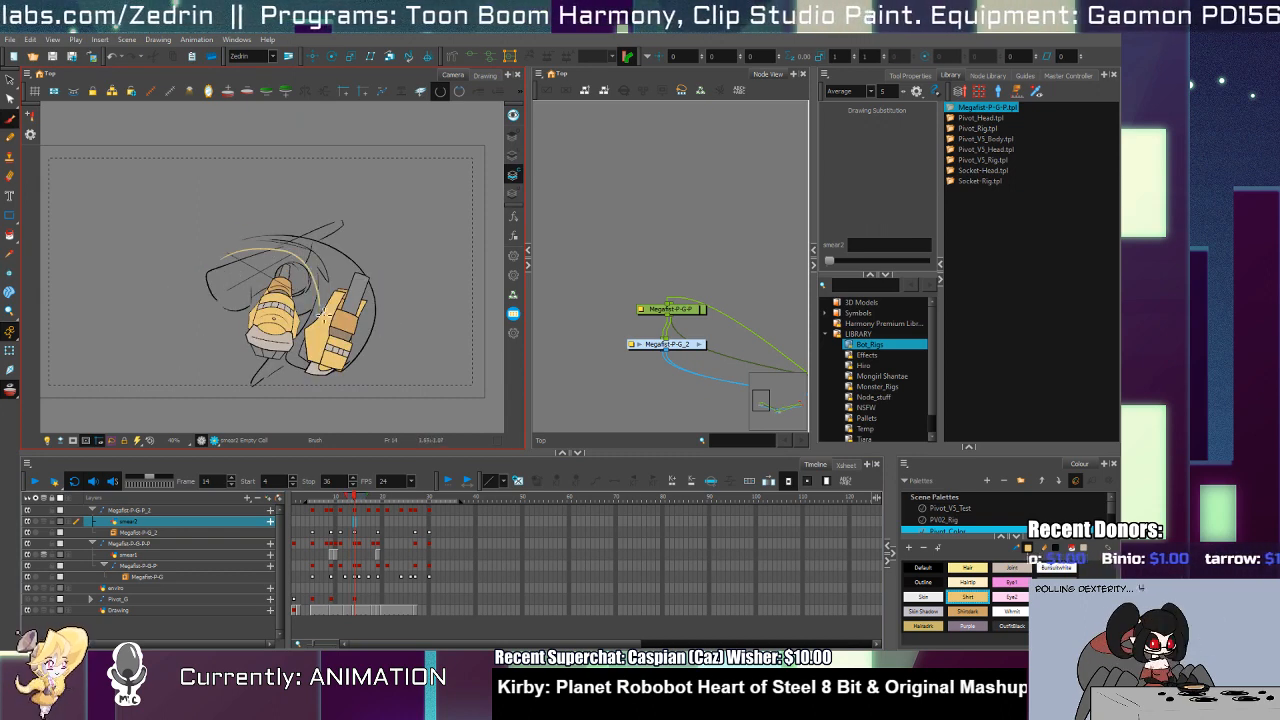
key(ctrl+z)
Step: Outline a crescent-shaped smear at frame 14 with the Stroke tool, sweeping from the sketch's left tip over to the right-hand fist
key(alt+v)
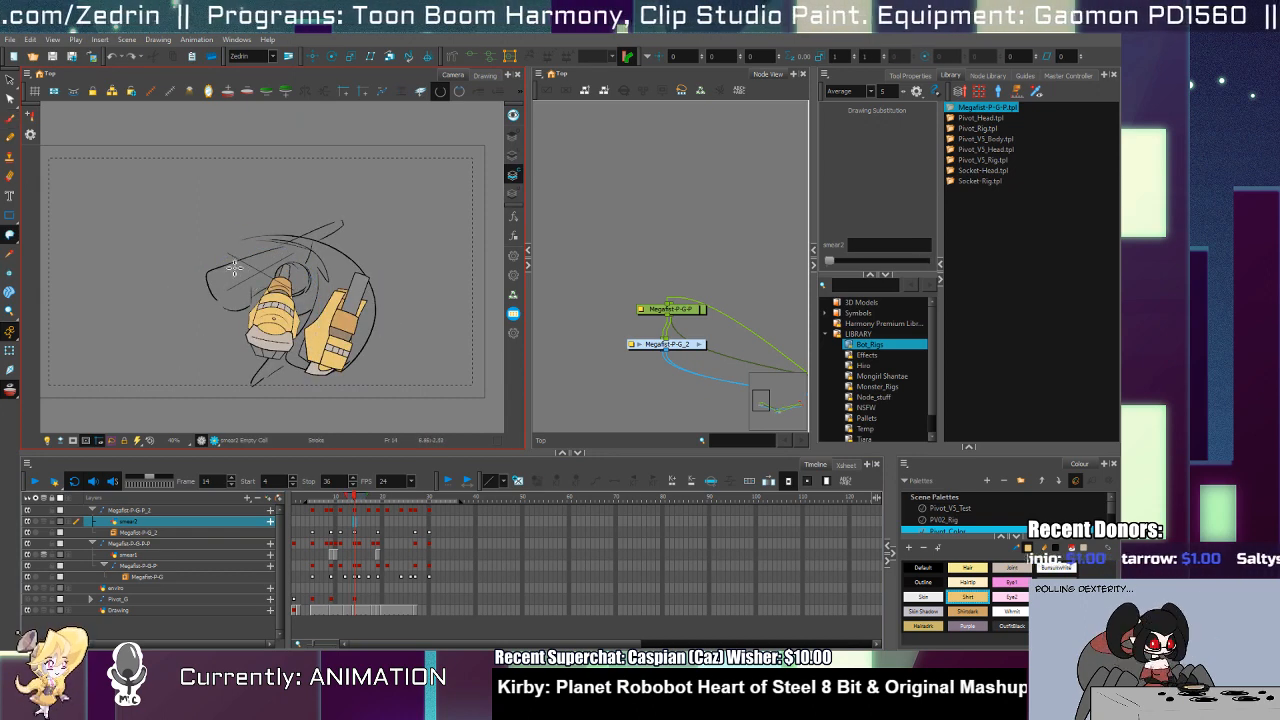
drag(207, 277, 305, 287)
drag(307, 360, 306, 363)
key(ctrl+z)
drag(208, 277, 319, 298)
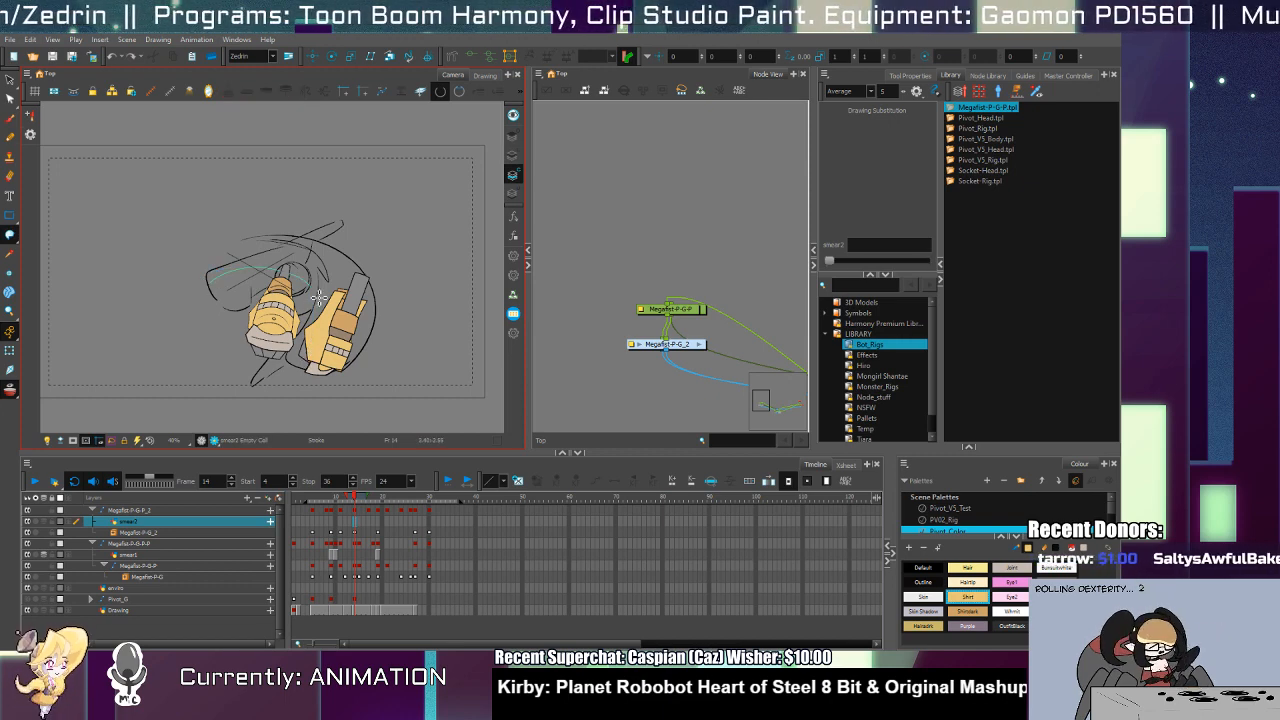
mouse_move(208, 277)
mouse_down()
mouse_move(251, 251)
mouse_move(348, 244)
mouse_move(376, 312)
mouse_move(337, 372)
mouse_up()
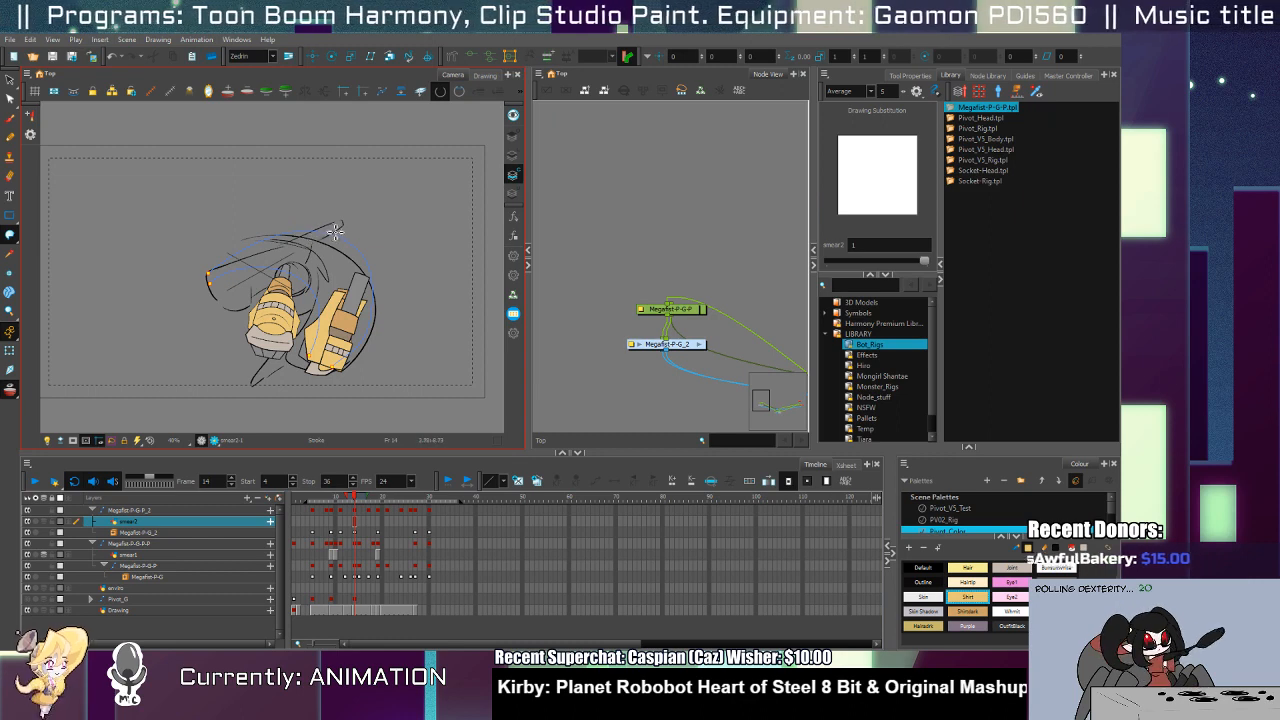
mouse_move(295, 222)
mouse_down()
mouse_move(344, 251)
mouse_move(256, 259)
mouse_move(275, 262)
mouse_move(186, 301)
mouse_up()
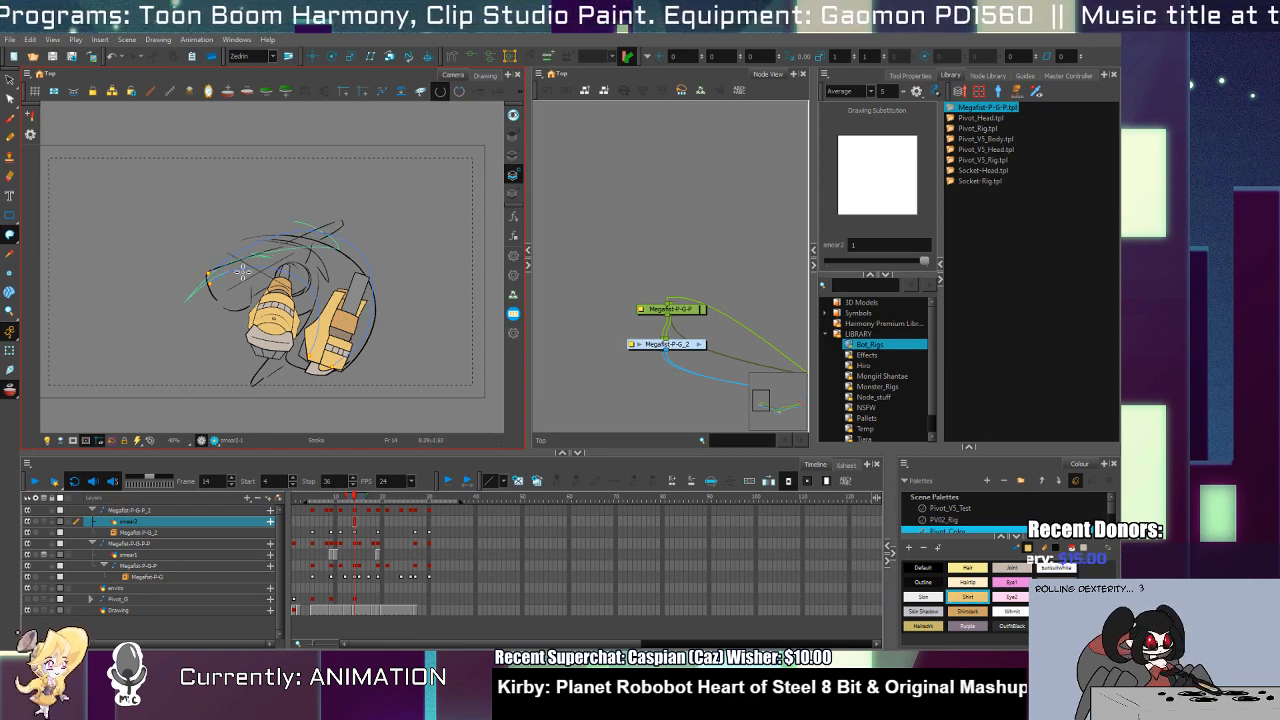
Step: Adjust the inner curve of the frame 14 smear outline near its left tip with the Contour Editor
click(1012, 568)
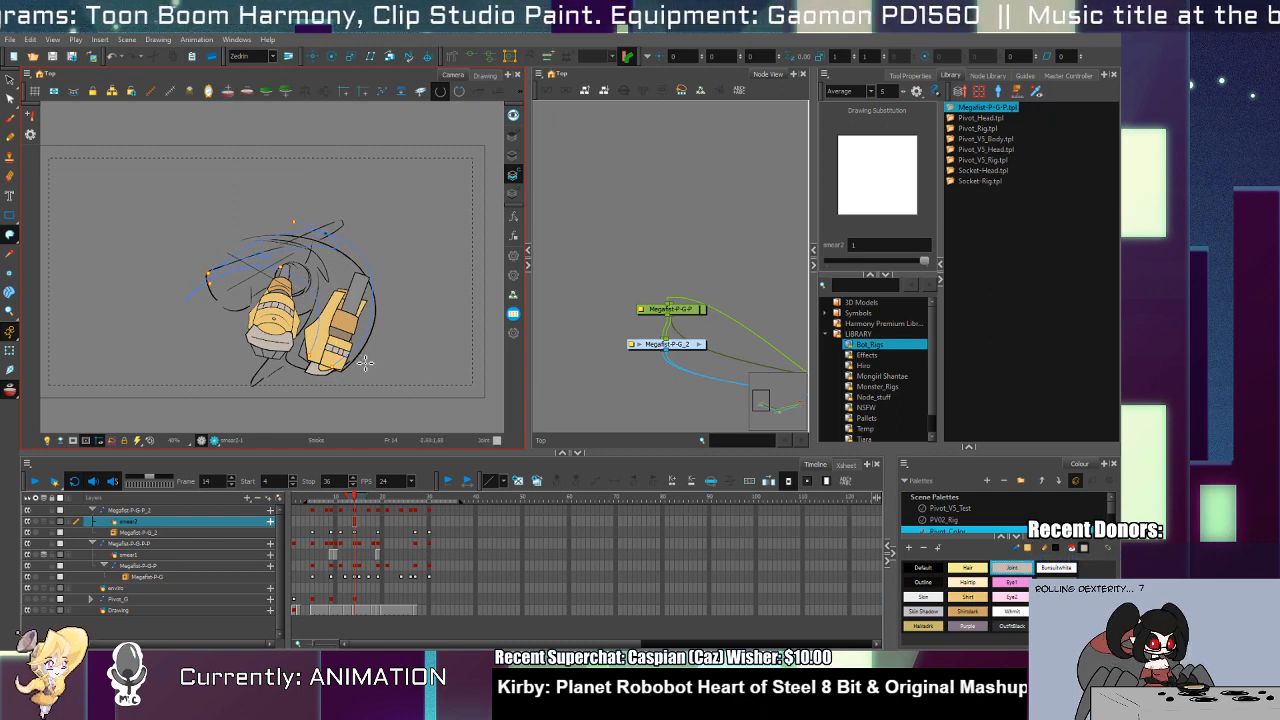
key(alt+q)
key(alt+i)
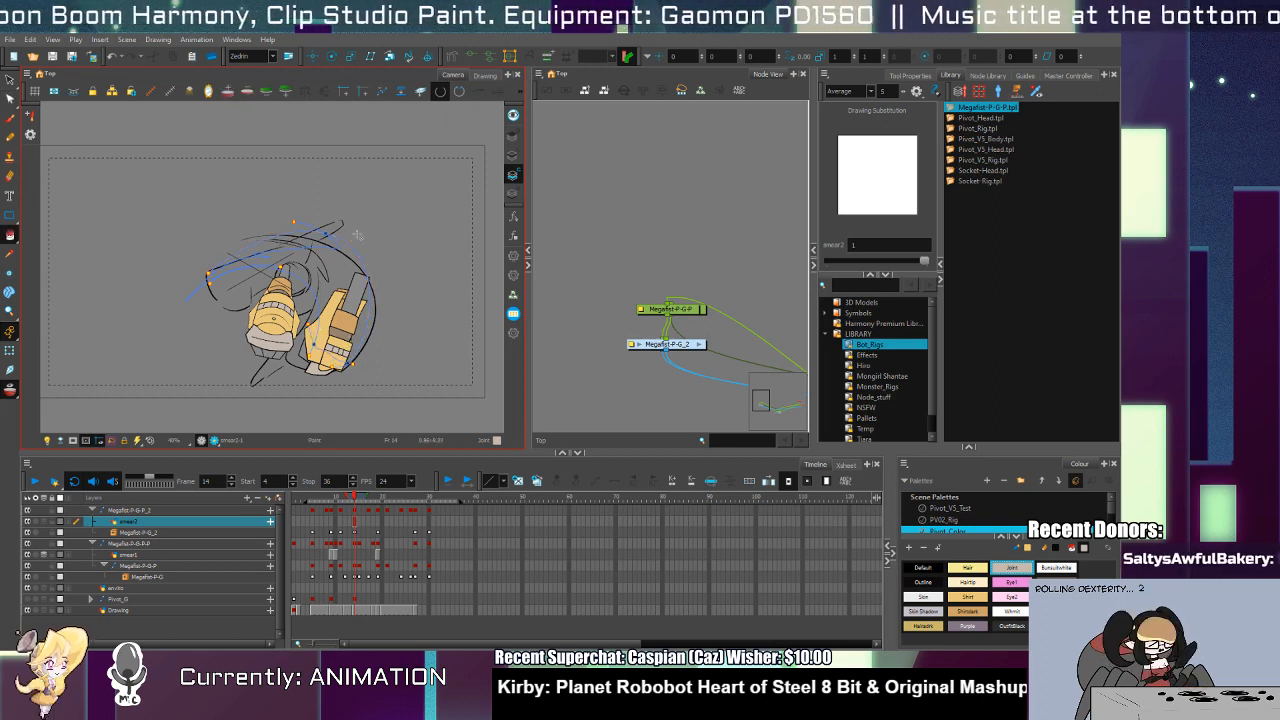
scroll(245, 275, up, 2)
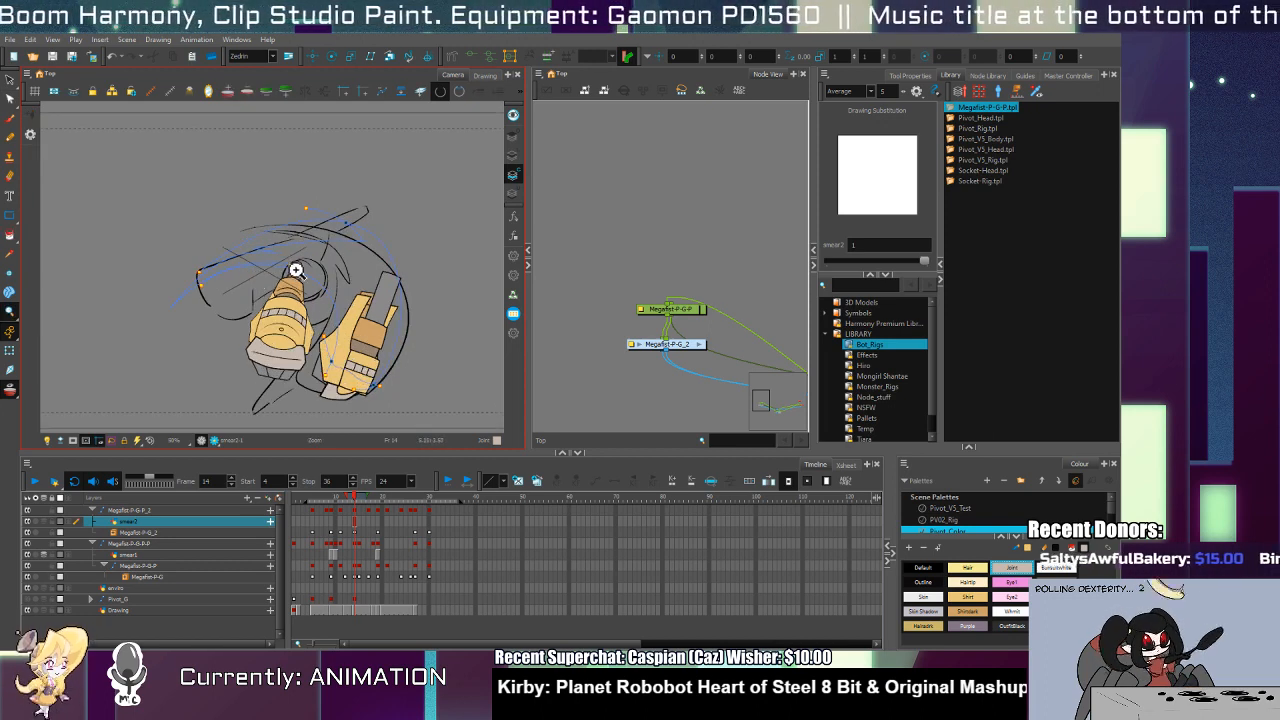
key(alt+q)
click(218, 281)
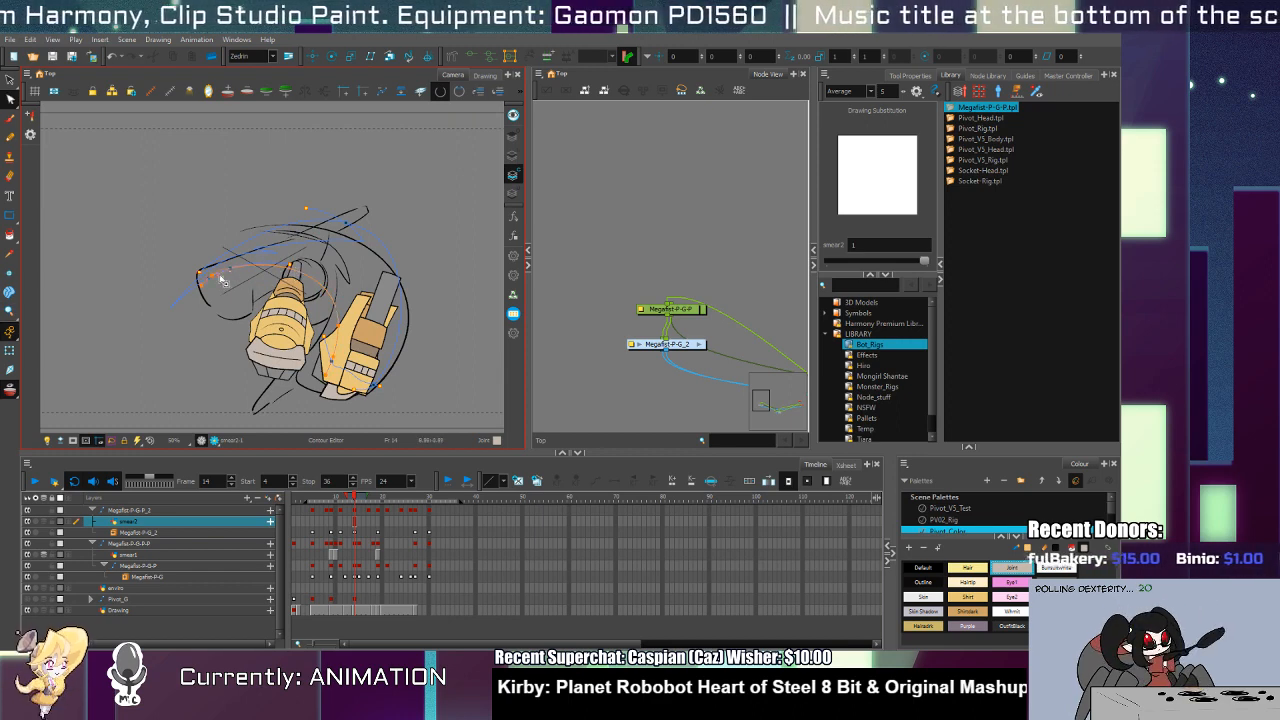
Step: Fill the frame 14 smear outline with the golden Shirt colour
key(alt+i)
click(345, 335)
click(967, 596)
click(364, 340)
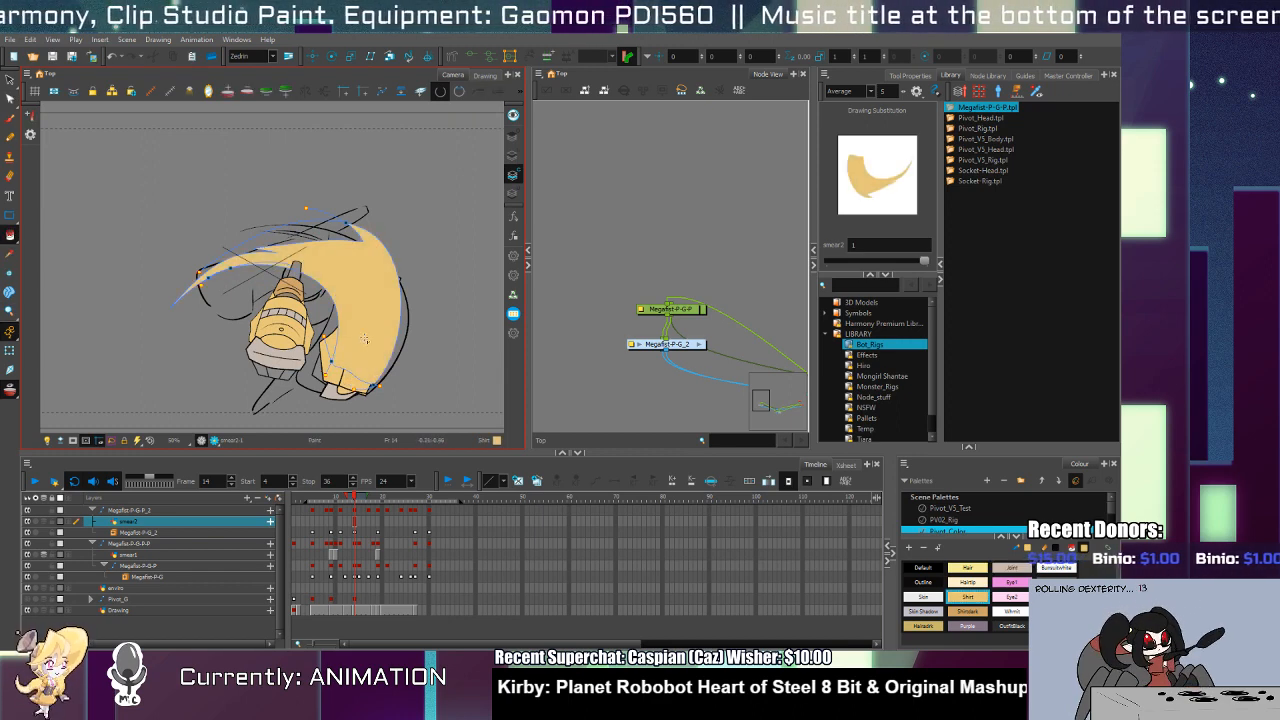
Step: Outline a tapering curved streak inside the frame 14 smear and fill it with the dark grey sampled from the left-hand fist's arm
click(302, 278)
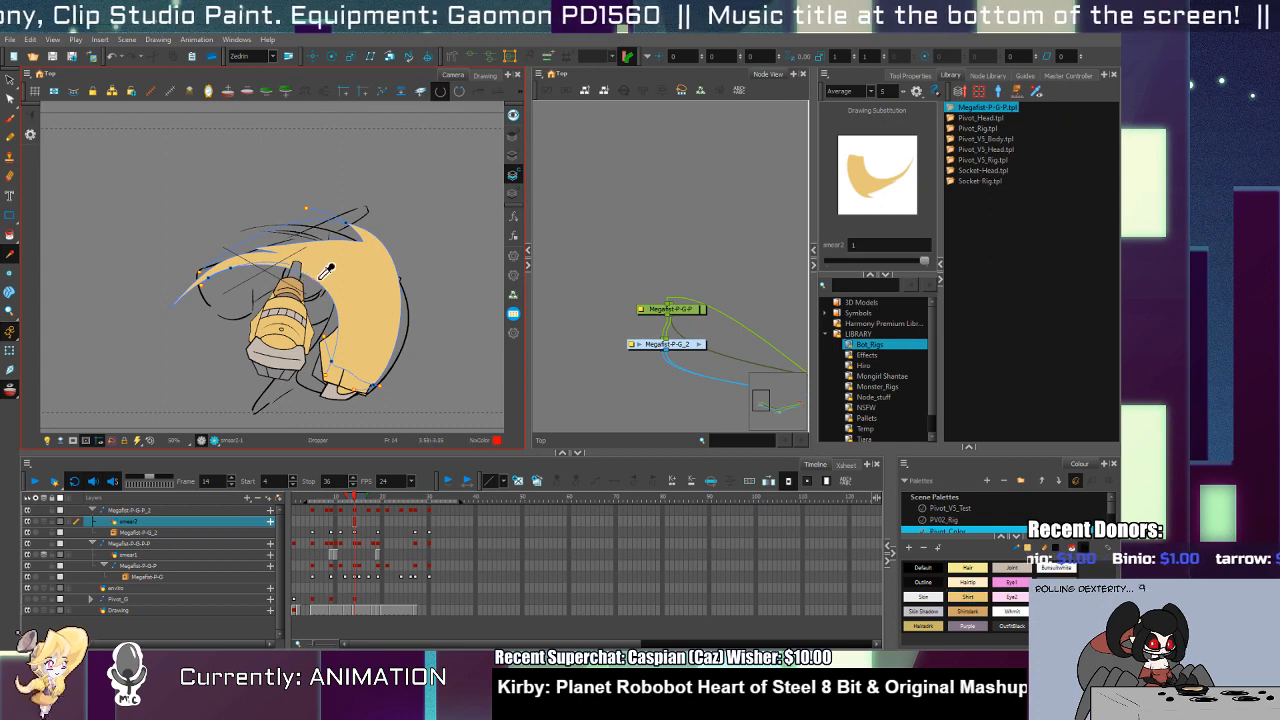
key(alt+b)
key(alt+v)
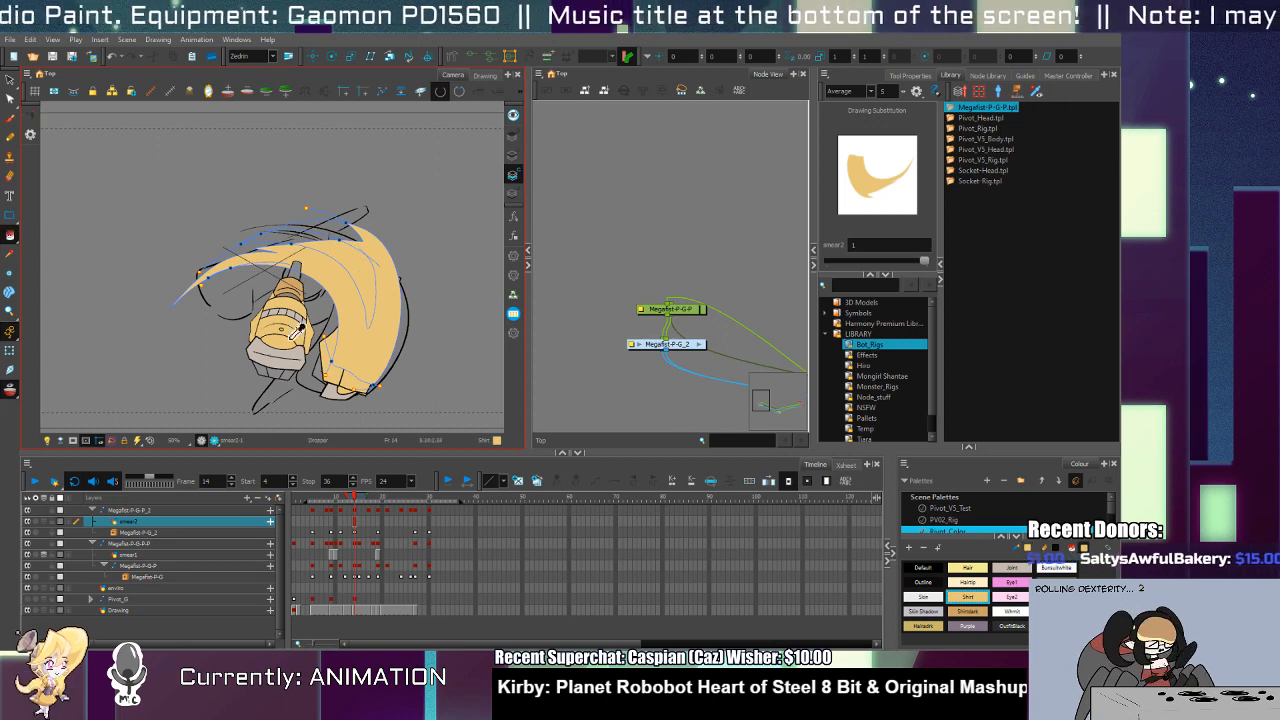
click(296, 281)
key(alt+i)
click(346, 258)
click(311, 239)
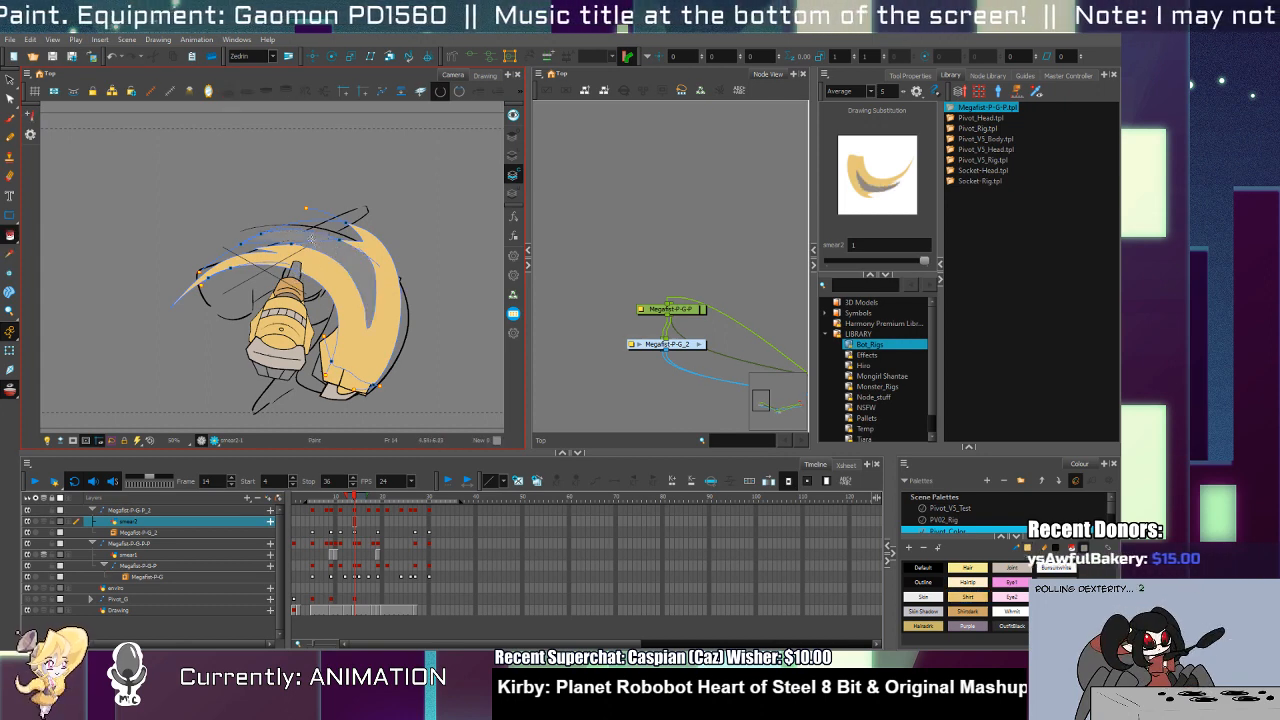
Step: Outline a jagged tip over the lower end of the frame 14 smear and fill it with the light grey Joint colour sampled from the left-hand fist
key(alt+q)
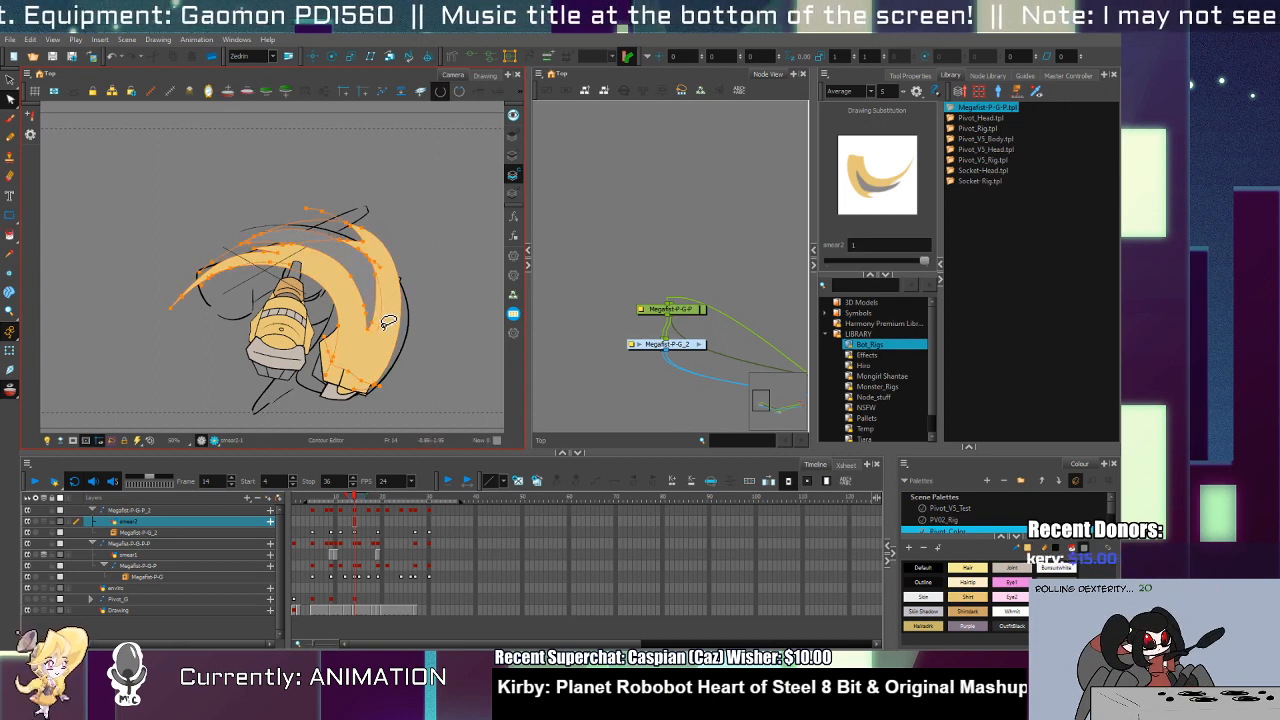
click(390, 322)
key(alt+d)
click(307, 350)
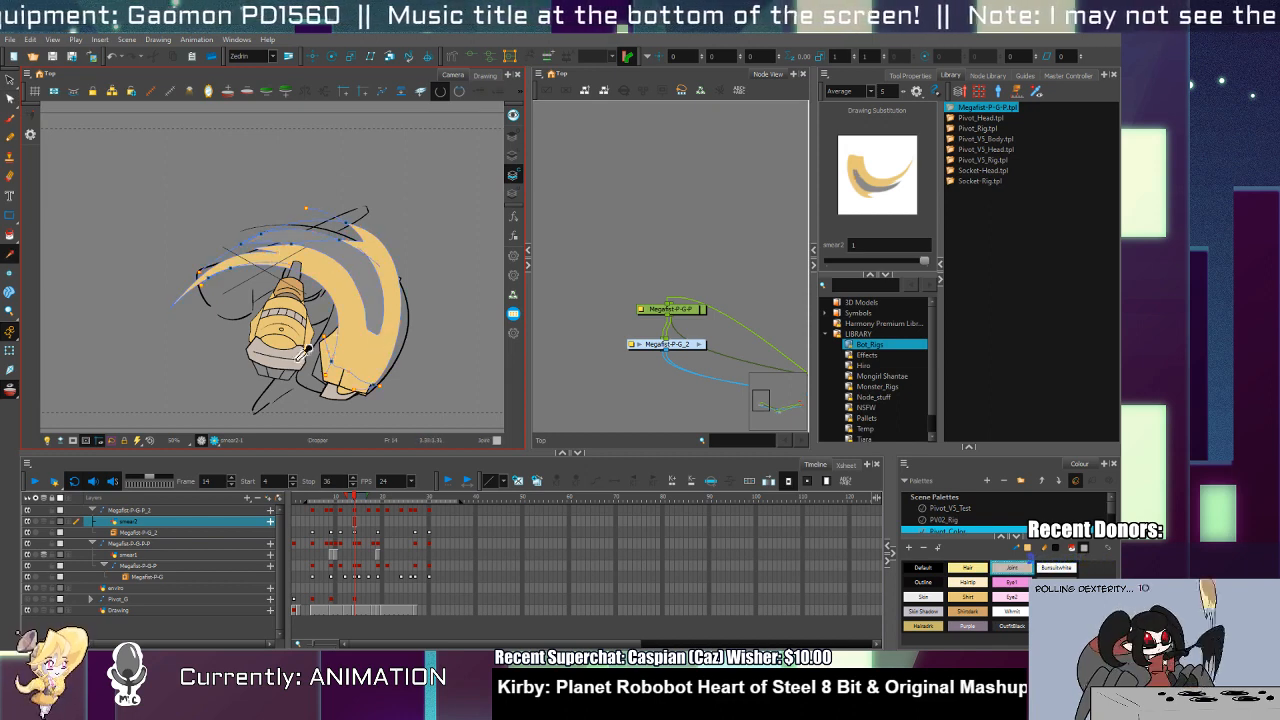
key(alt+v)
click(514, 156)
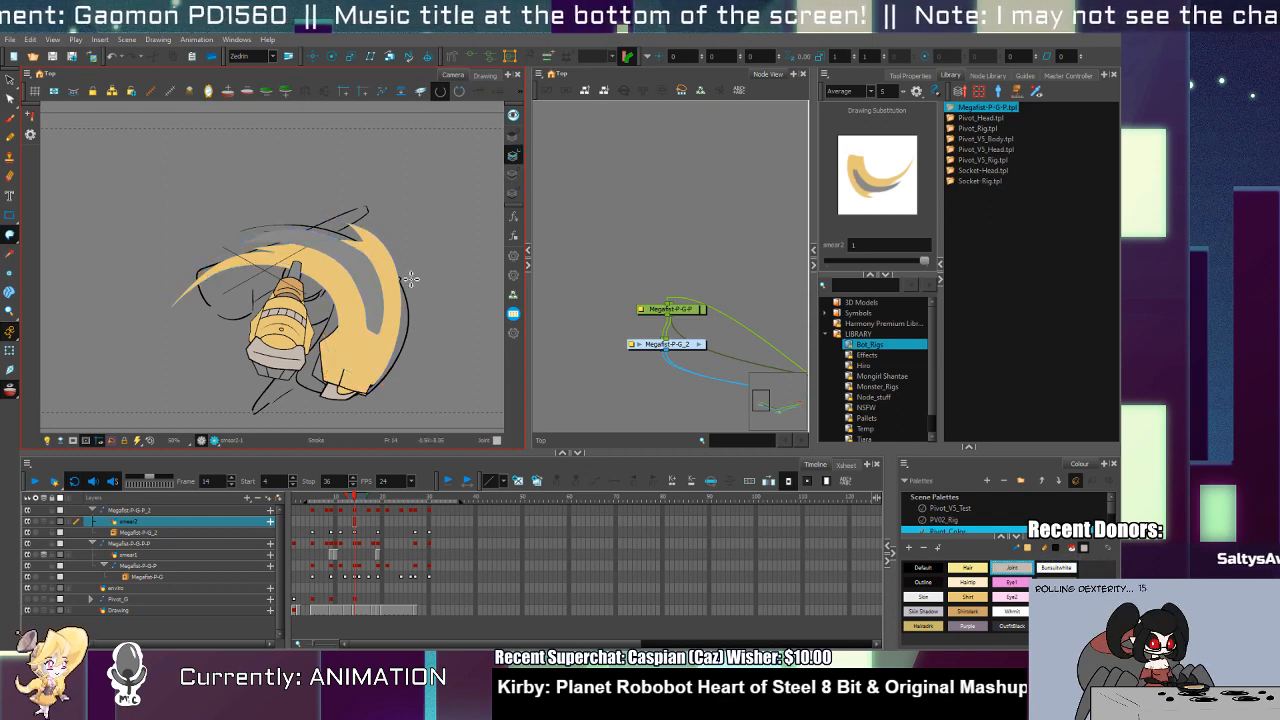
drag(325, 379, 355, 369)
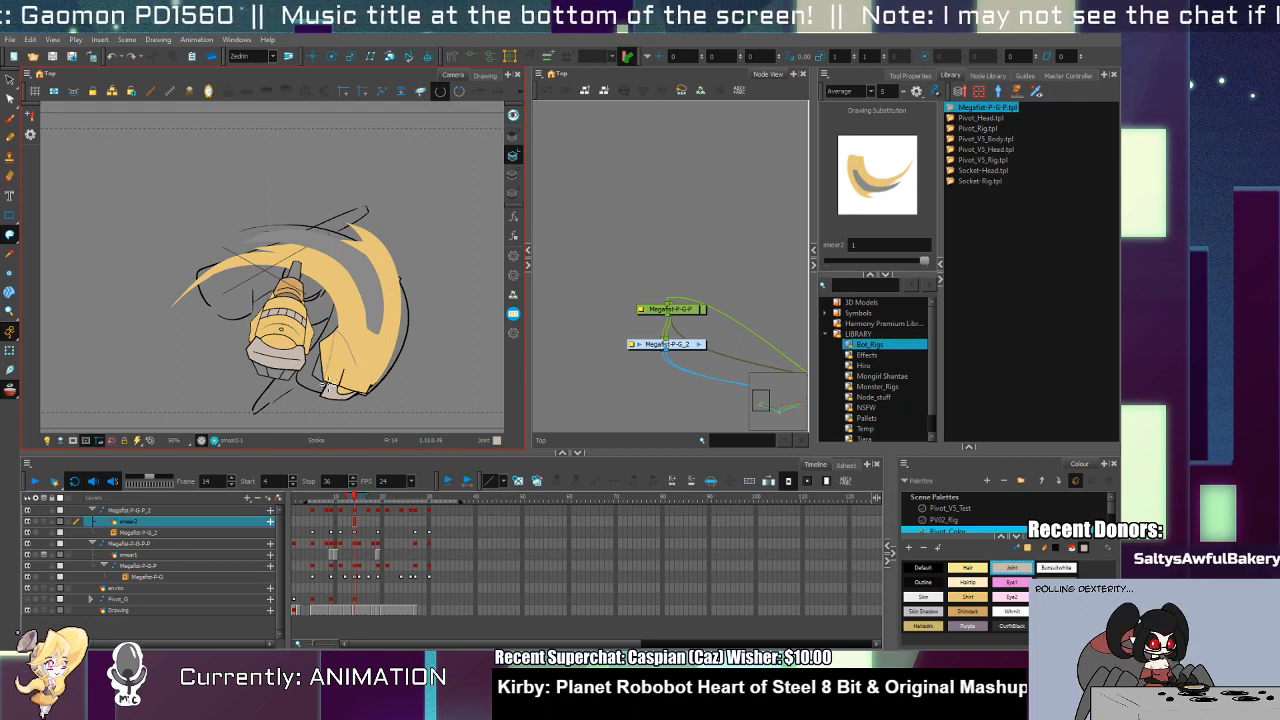
key(alt+i)
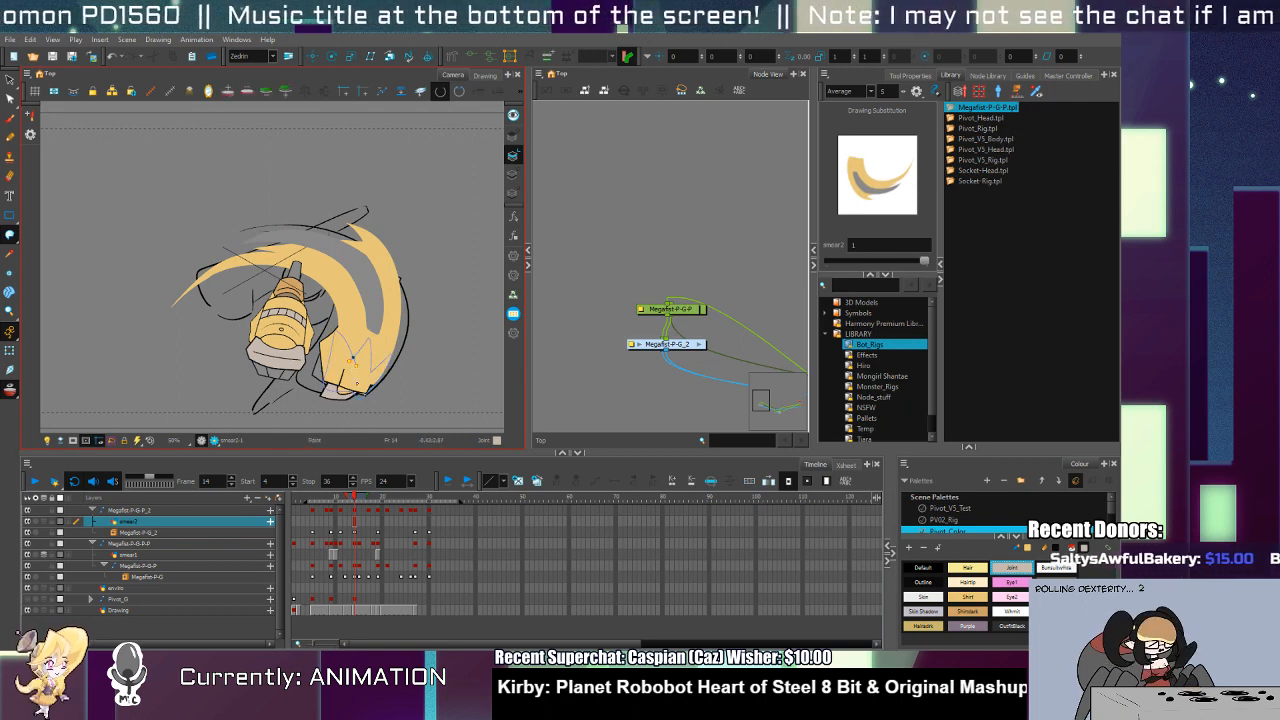
drag(355, 360, 378, 385)
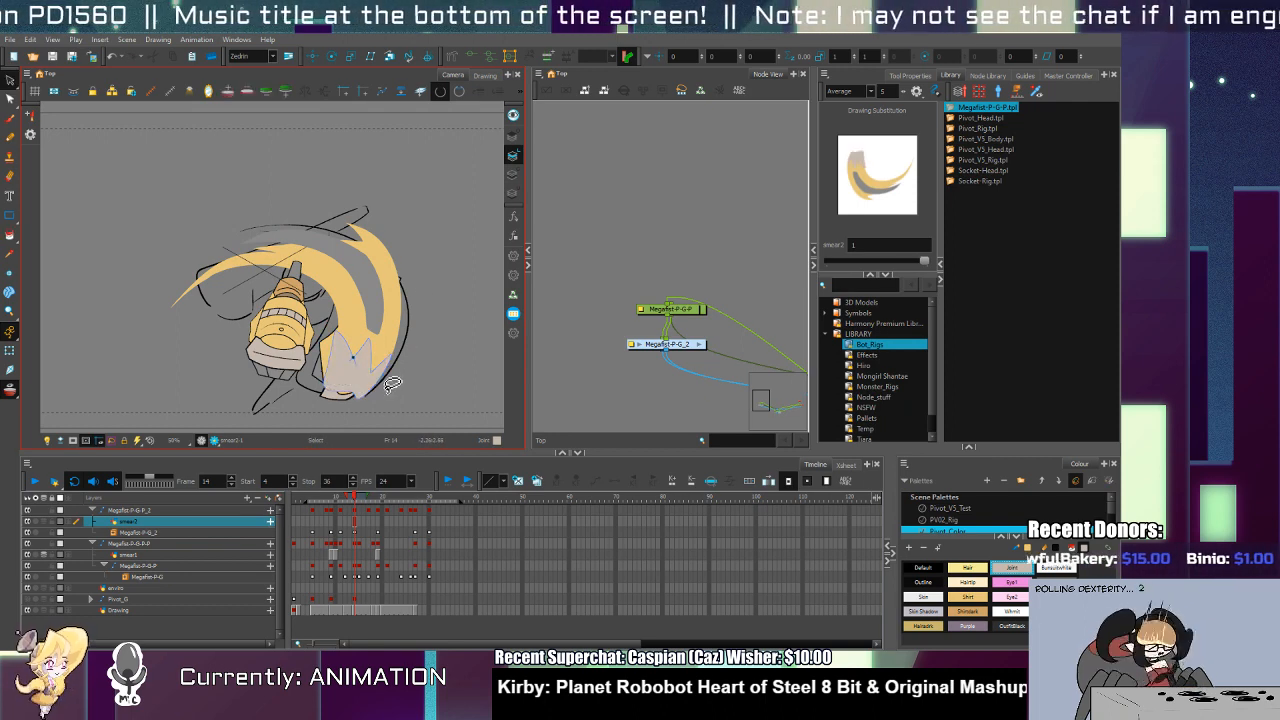
Step: Stretch the light grey tip's jagged points into long spikes and smooth its lower edge over the sketch's fist with the Contour Editor
scroll(345, 345, up, 3)
key(alt+e)
mouse_move(334, 307)
mouse_down()
mouse_move(326, 370)
mouse_move(363, 291)
mouse_move(336, 342)
mouse_move(345, 308)
mouse_move(346, 352)
mouse_up()
key(alt+q)
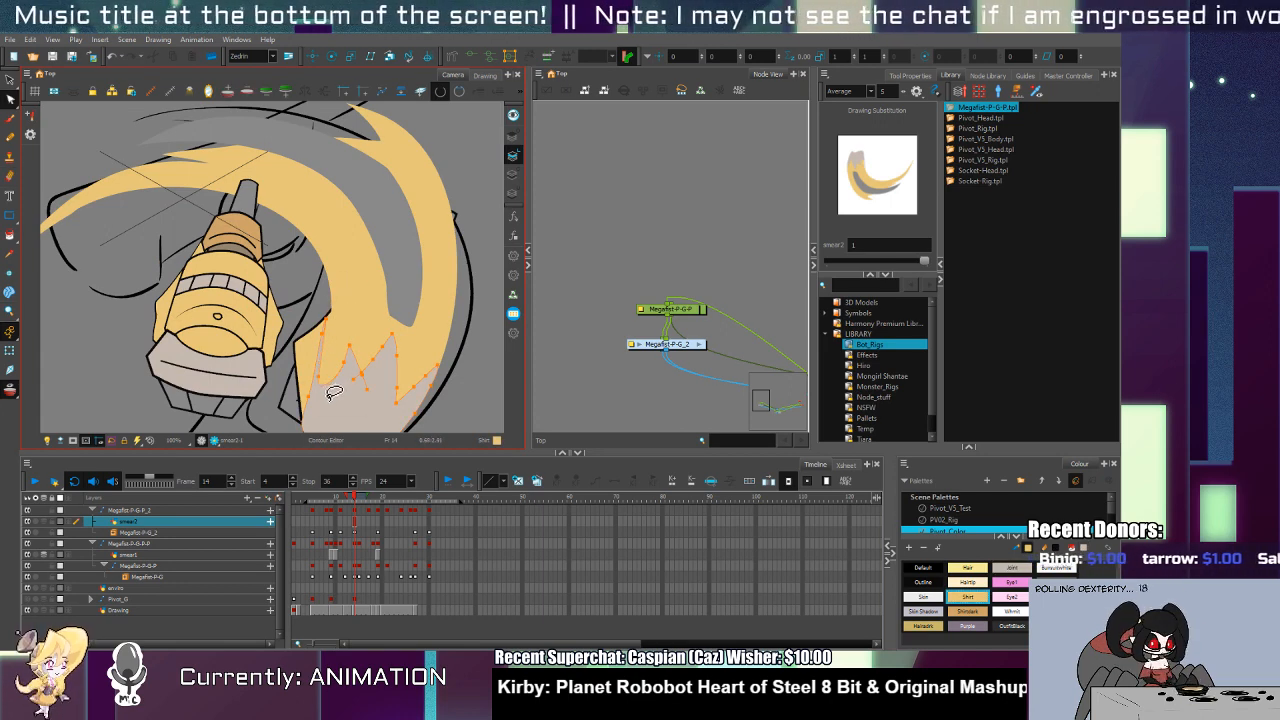
drag(410, 335, 406, 302)
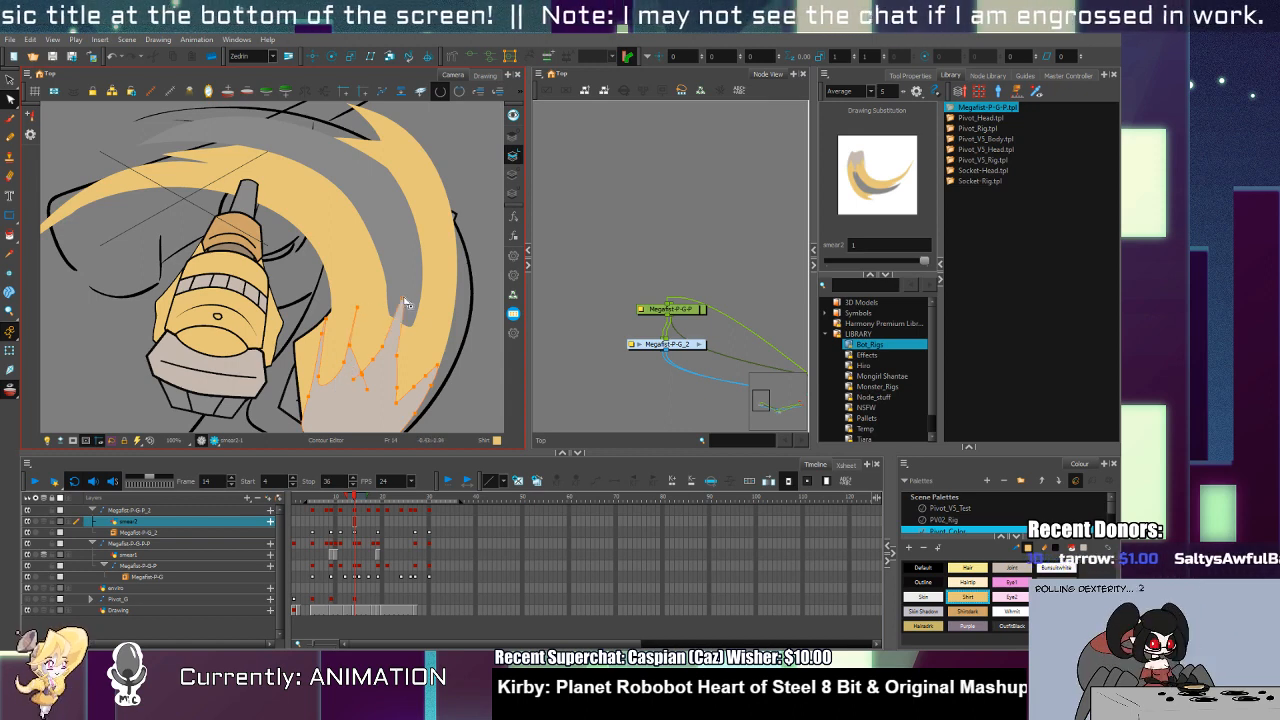
scroll(418, 336, down, 3)
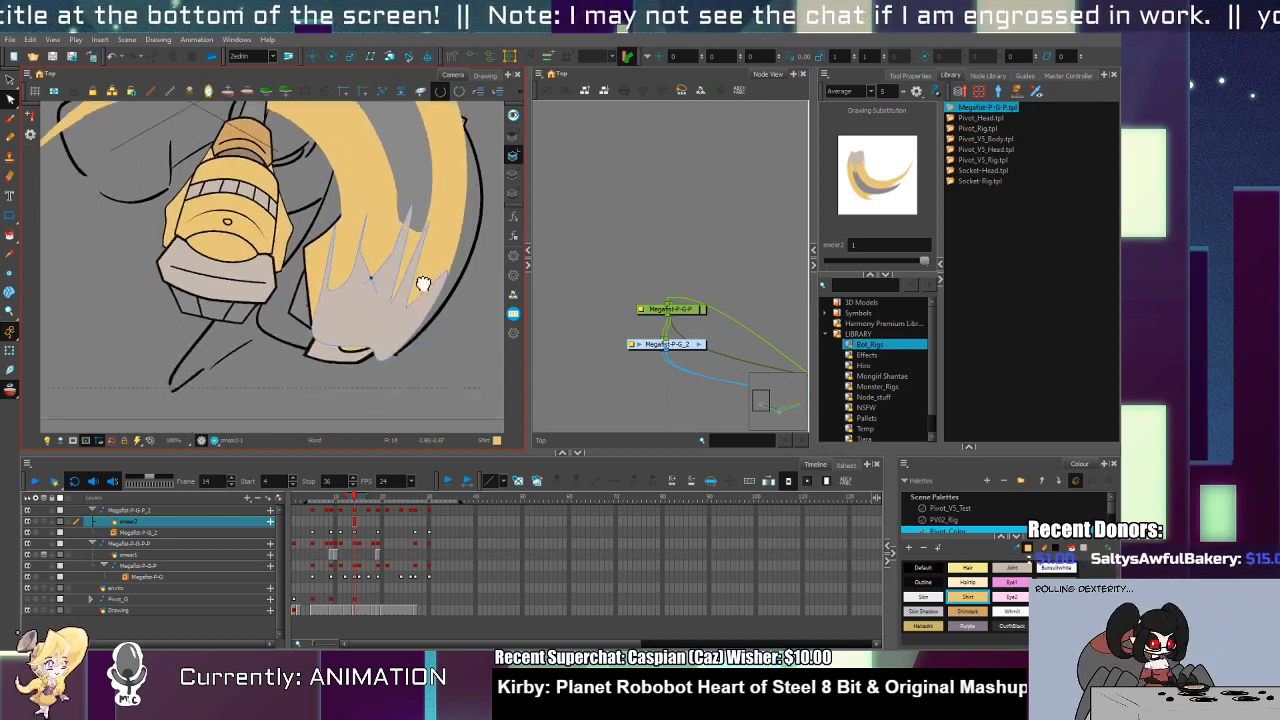
click(418, 342)
mouse_move(371, 345)
mouse_down()
mouse_move(389, 350)
mouse_move(380, 366)
mouse_up()
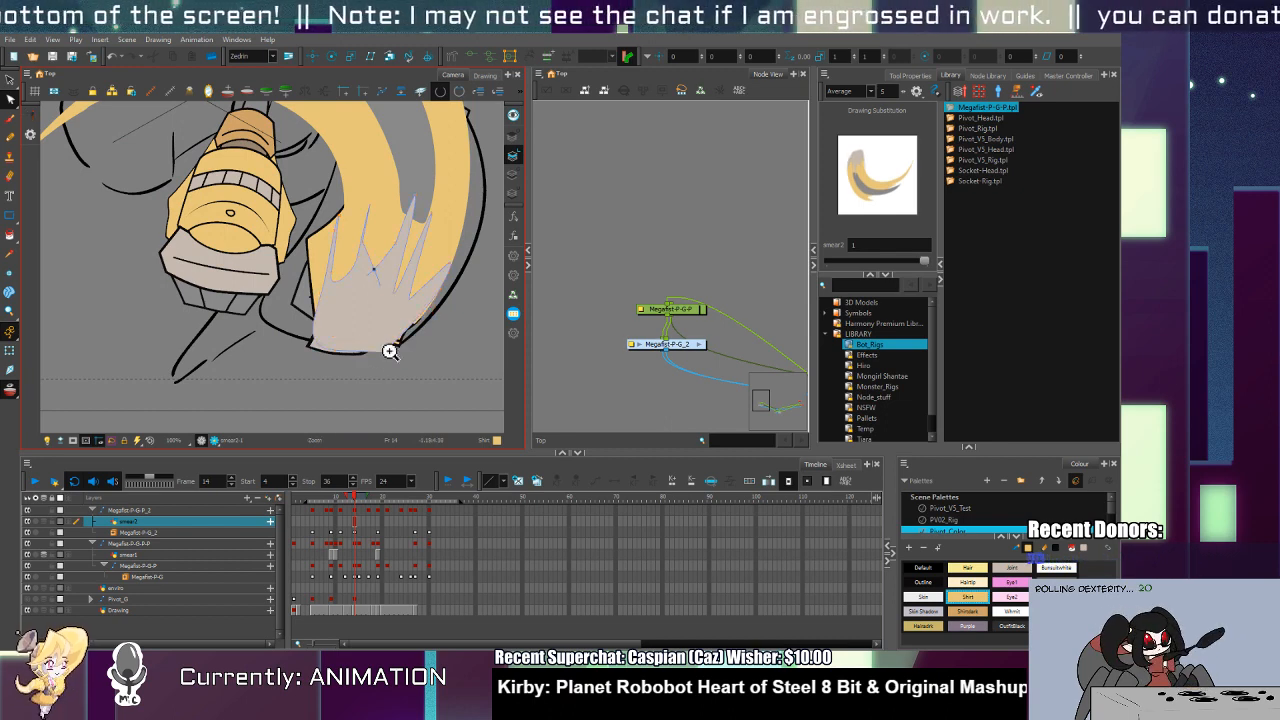
scroll(390, 330, down, 5)
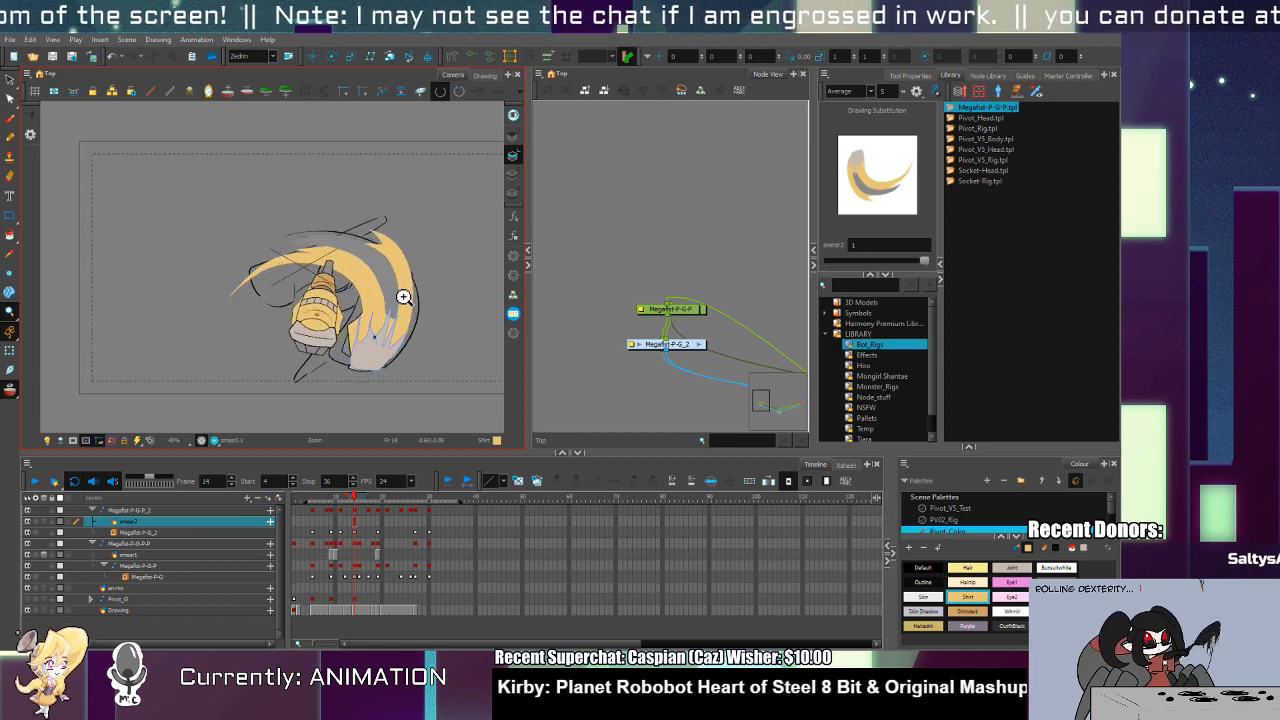
Step: Step back and forth through the frames around the frame 14 smear and play the loop to check how the smear reads in motion
key(shift+t)
key(period)
key(b)
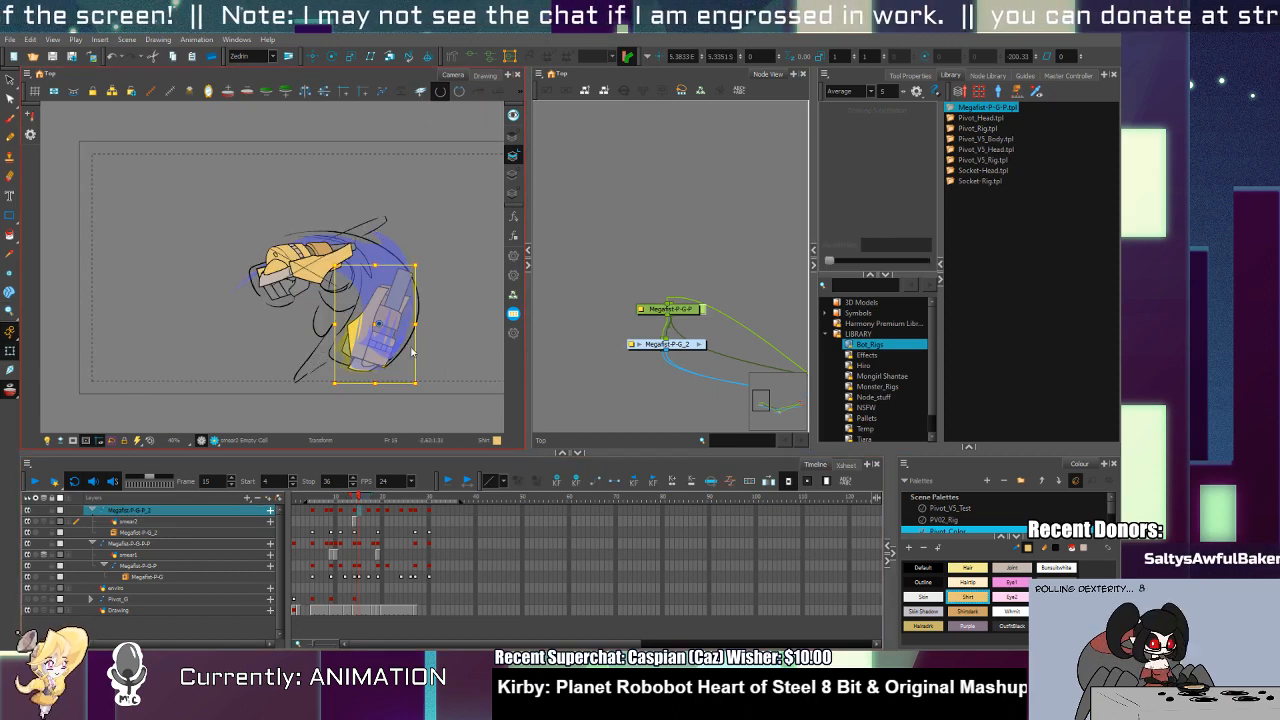
key(comma)
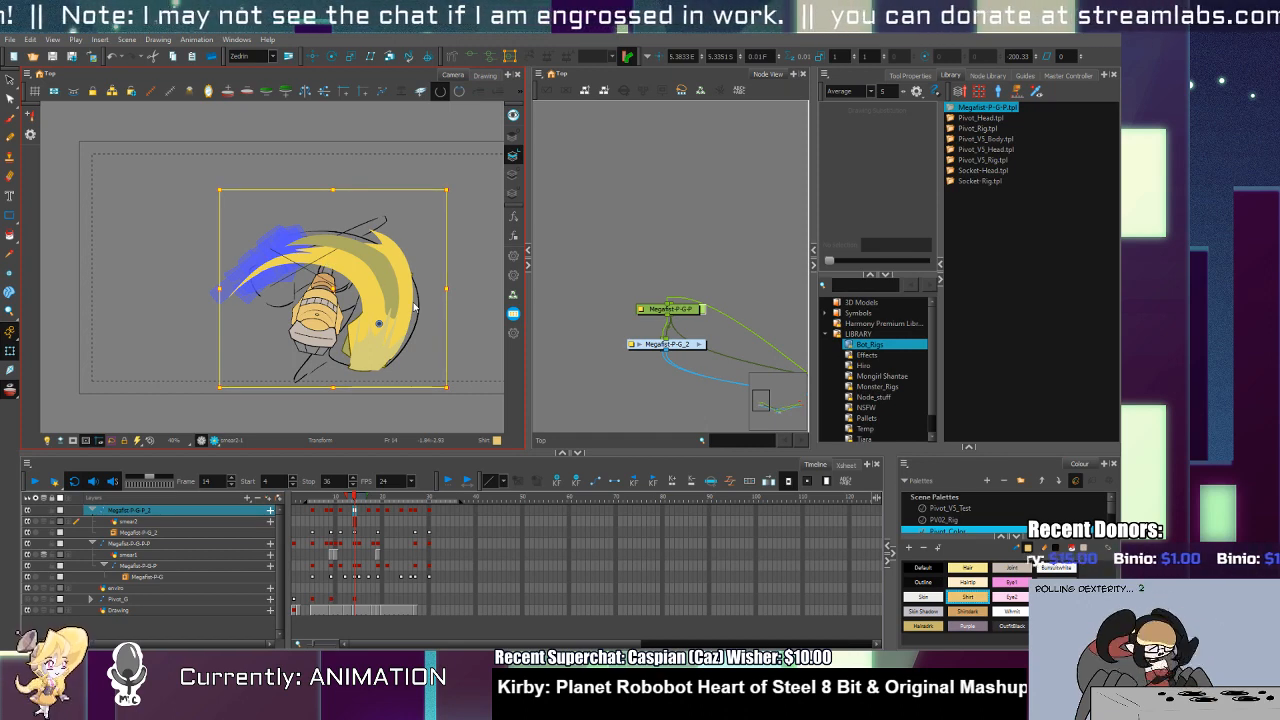
key(period)
key(period)
key(period)
key(period)
key(period)
key(period)
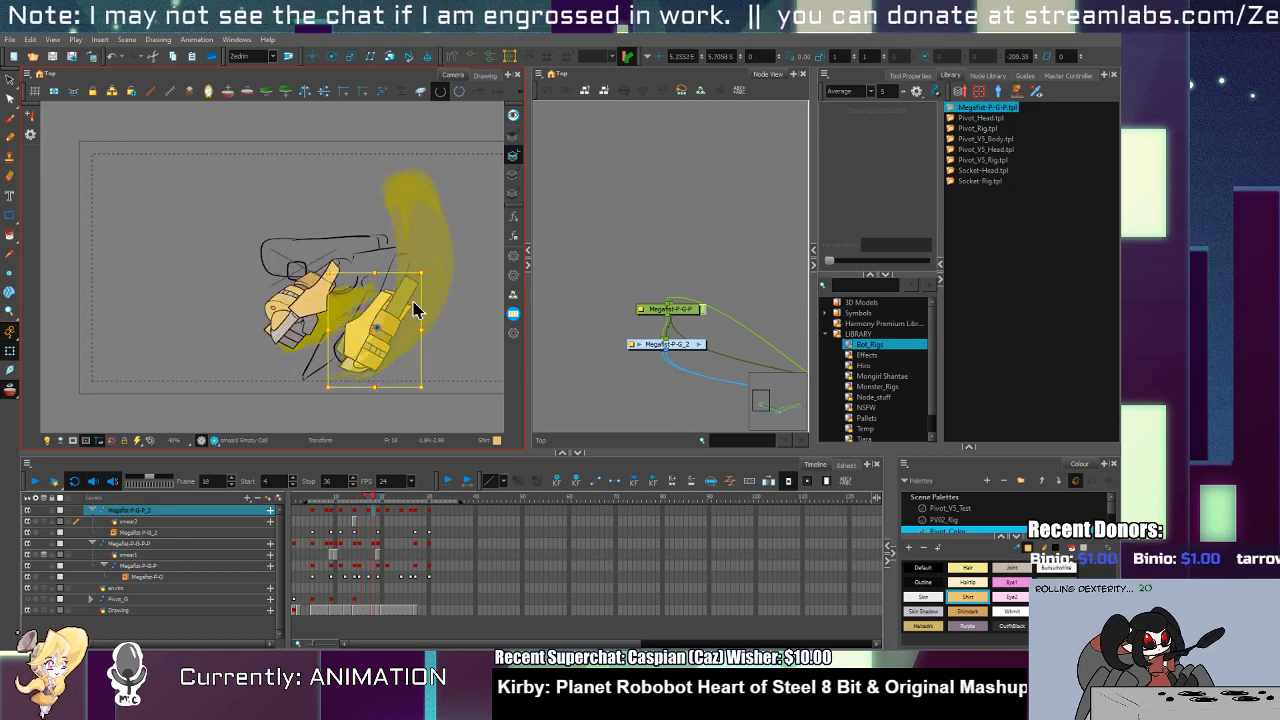
key(period)
key(comma)
key(comma)
key(comma)
key(comma)
key(comma)
key(comma)
key(comma)
key(comma)
key(comma)
key(comma)
key(comma)
key(comma)
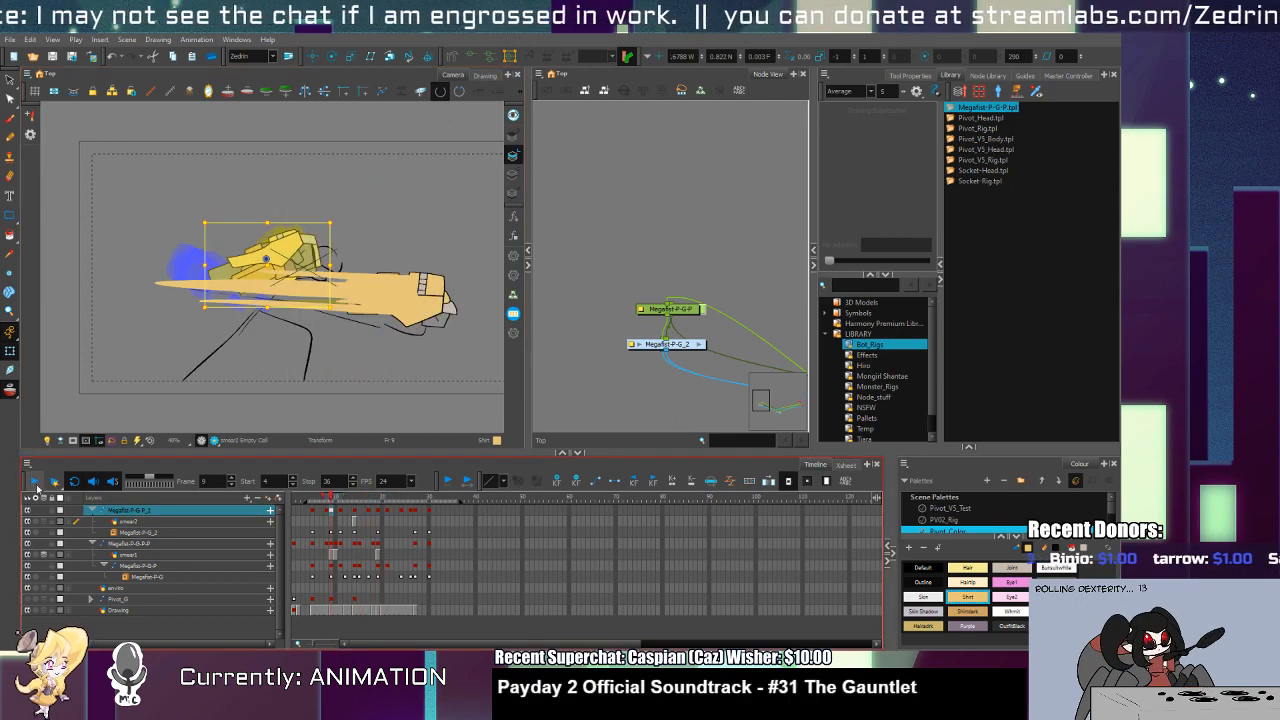
click(35, 483)
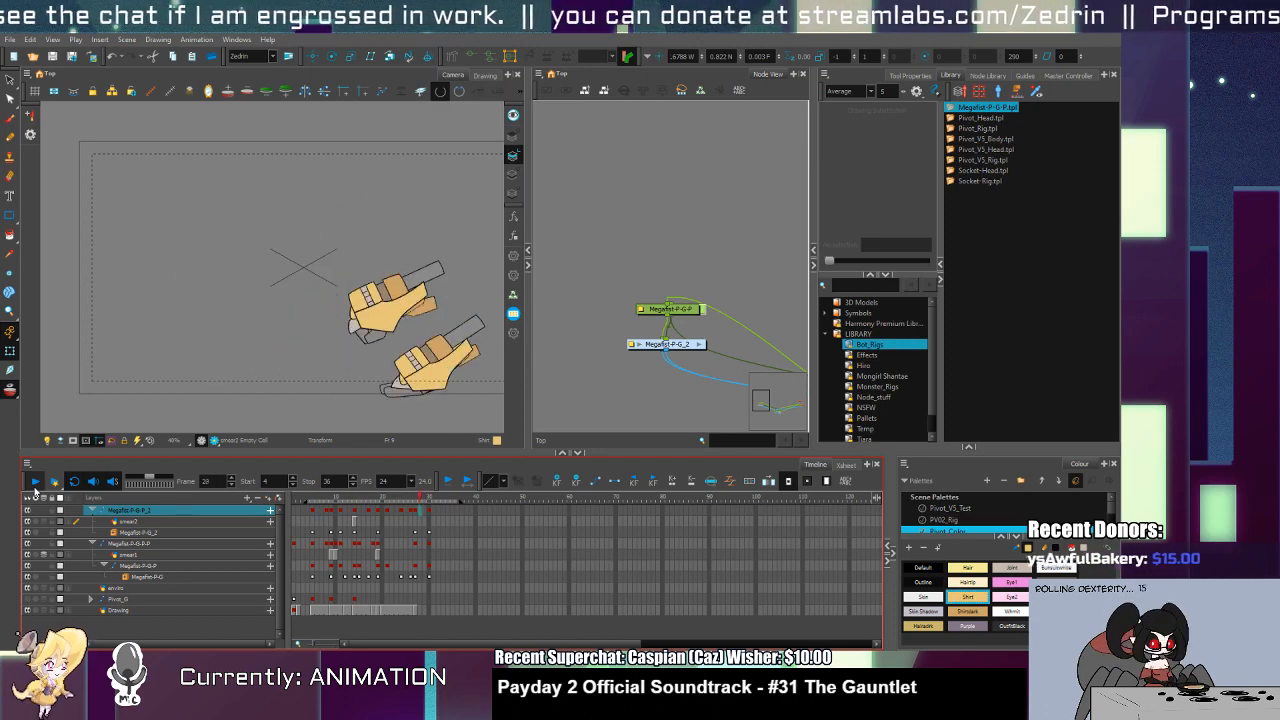
click(327, 520)
key(Escape)
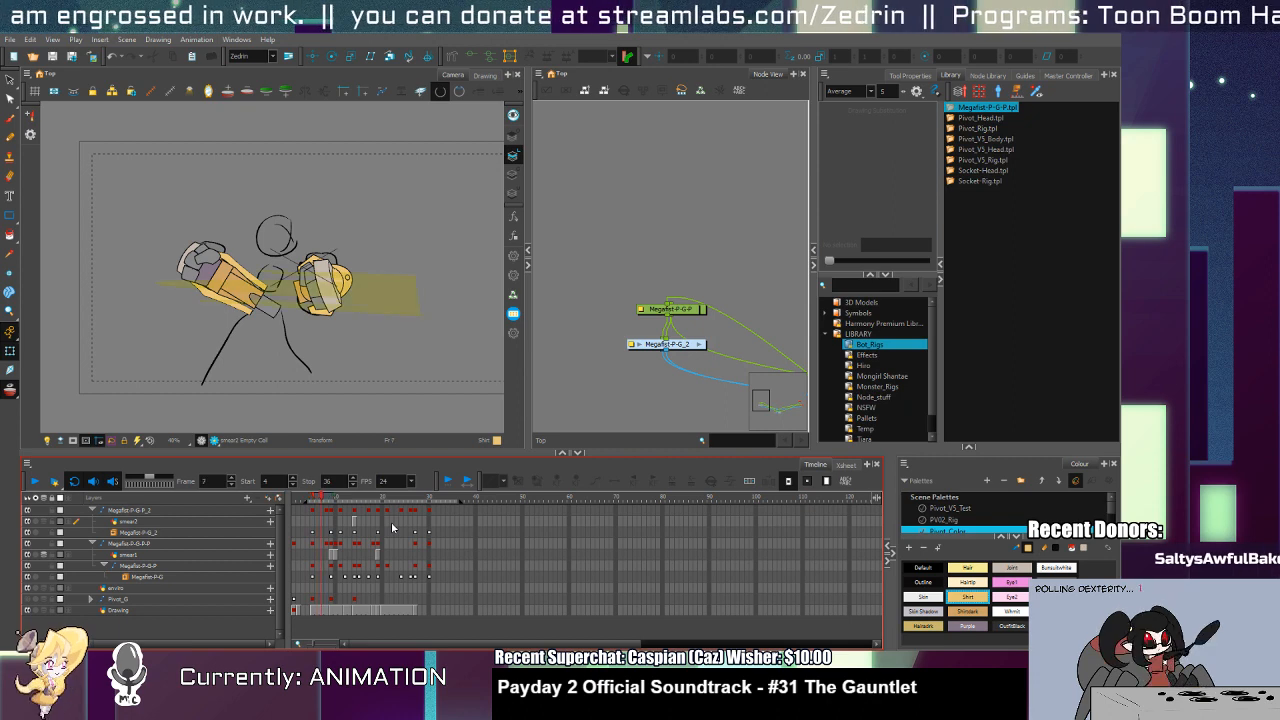
Step: Step frame by frame through the remaining action from frame 7 onward, examining both fists' poses, and replay the whole animation
key(period)
key(period)
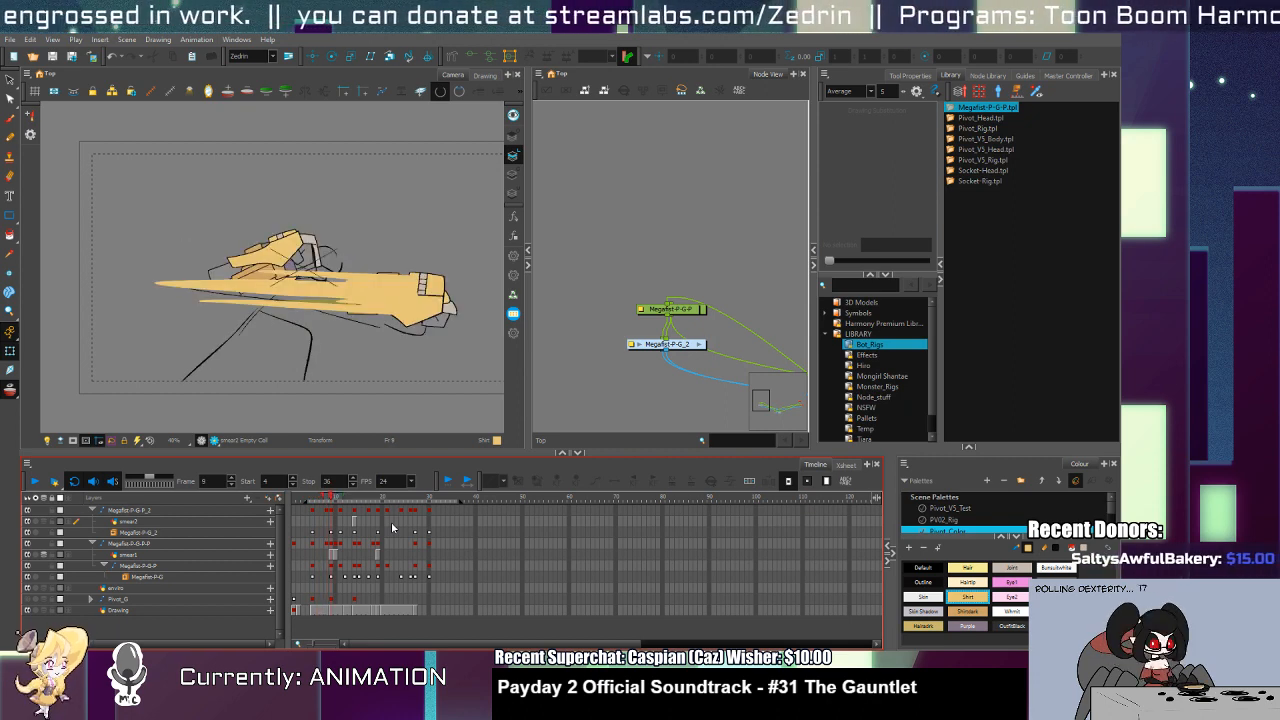
key(period)
key(period)
key(period)
key(period)
key(period)
key(period)
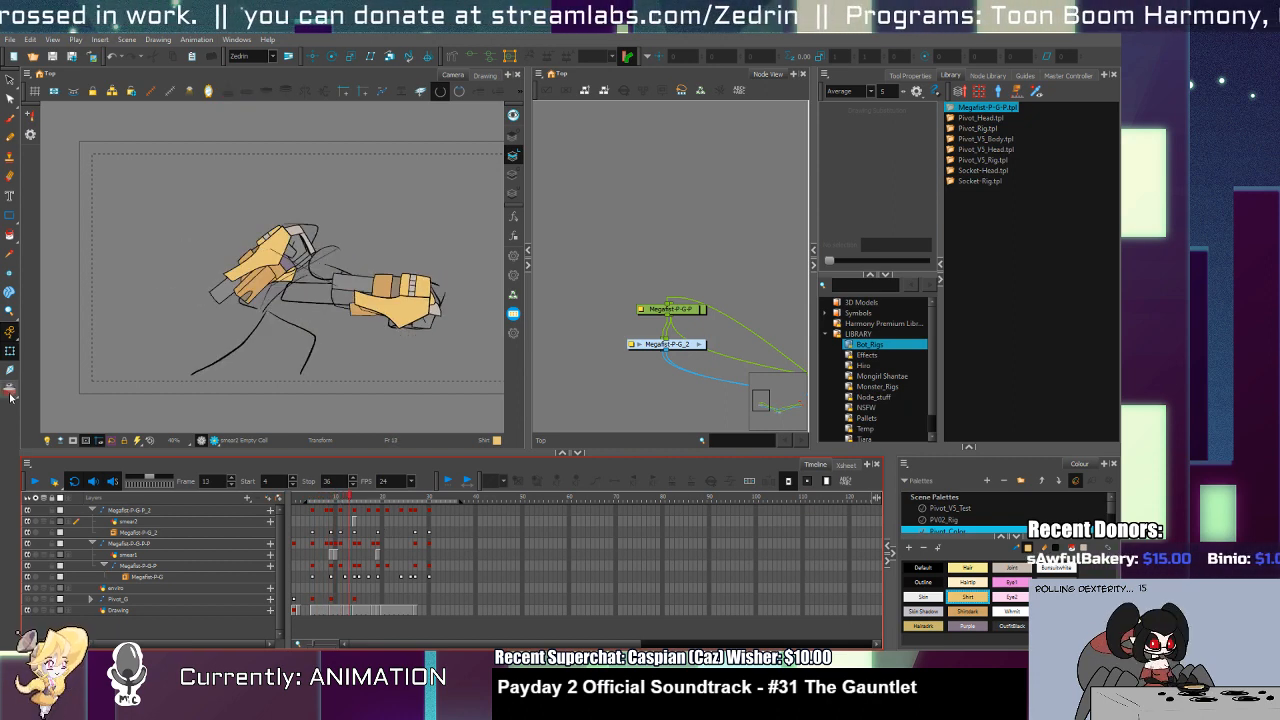
key(period)
key(period)
key(period)
key(period)
key(period)
key(period)
key(period)
key(period)
key(period)
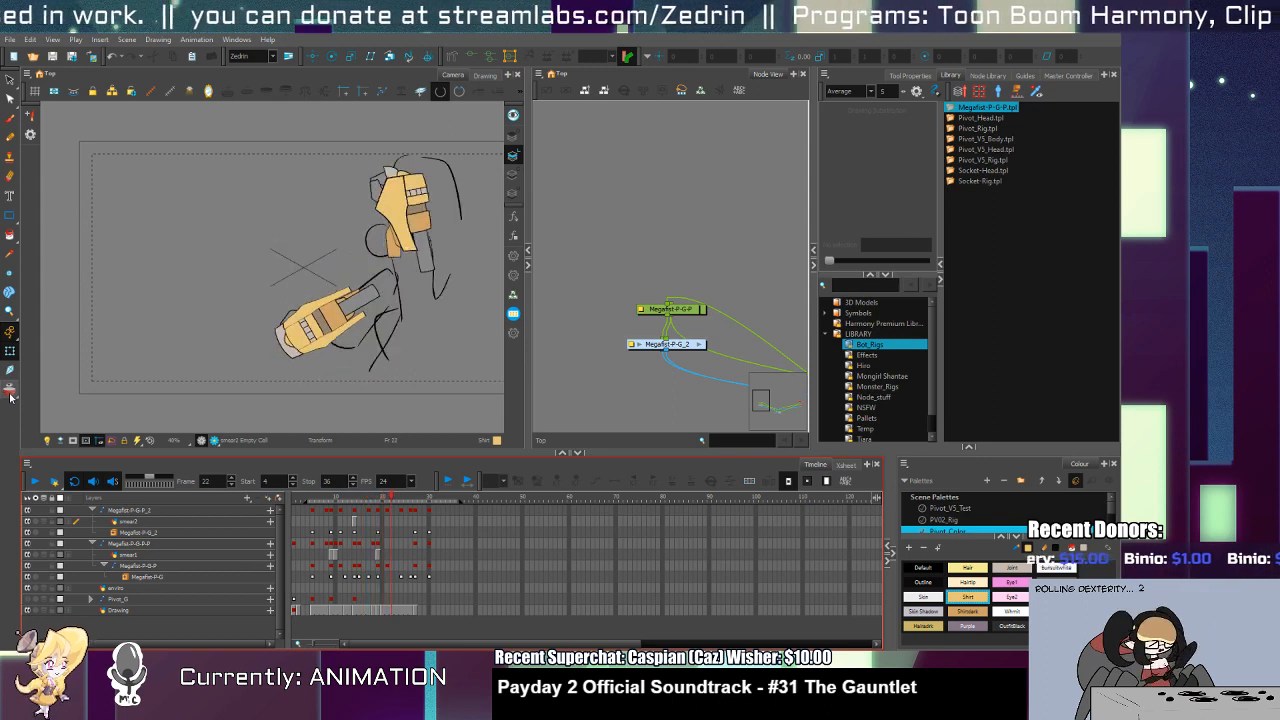
key(period)
key(period)
key(period)
key(period)
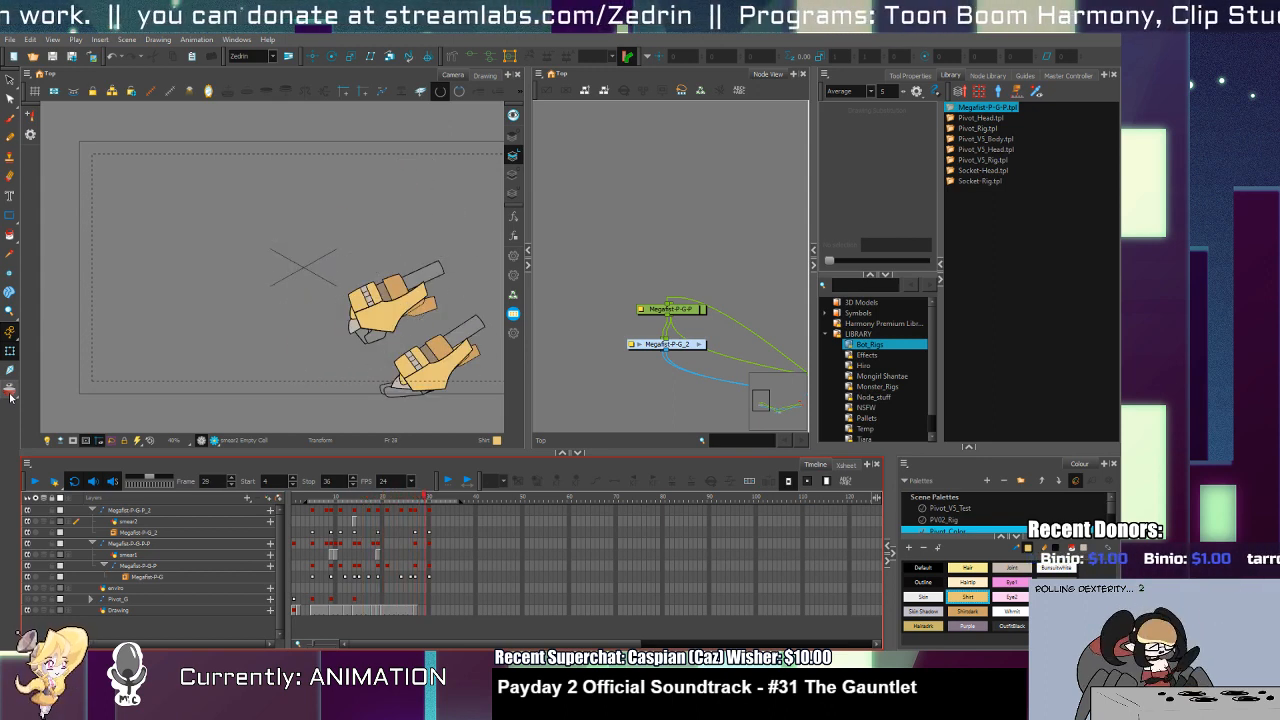
key(period)
click(33, 481)
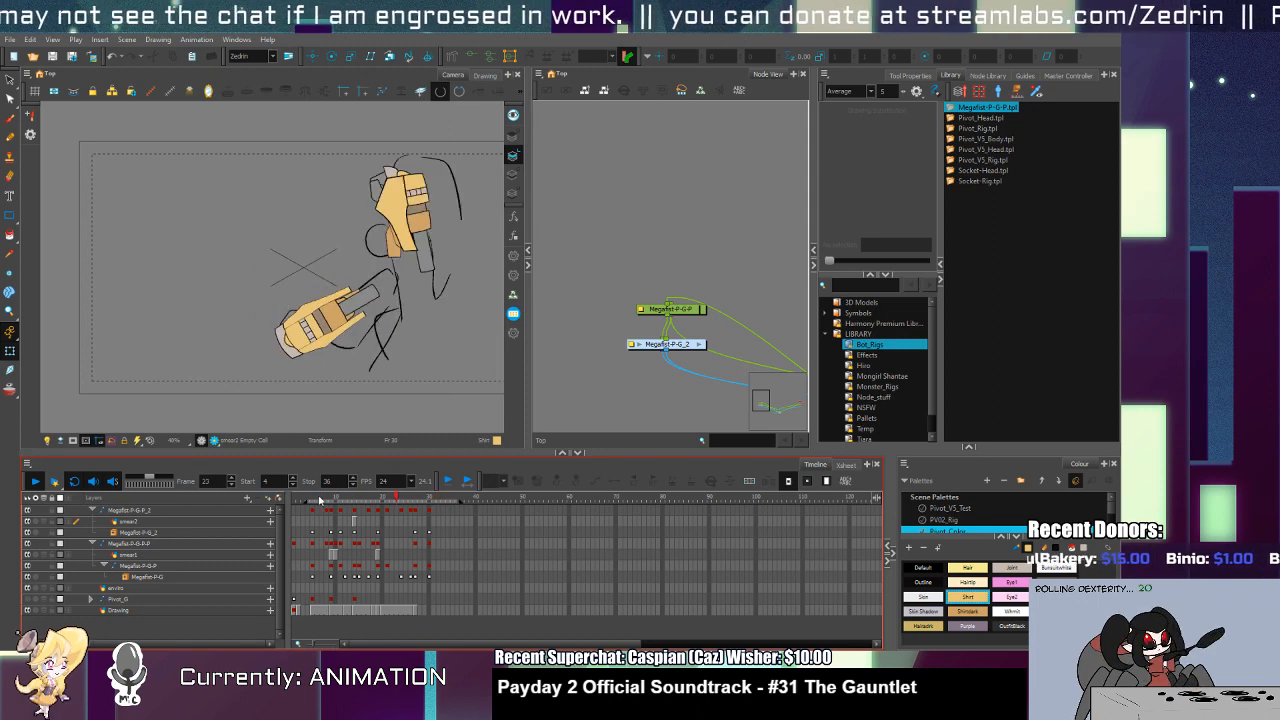
Step: At frame 18, slightly rotate and nudge the right-hand fist with the Transform tool
click(333, 500)
drag(333, 500, 367, 553)
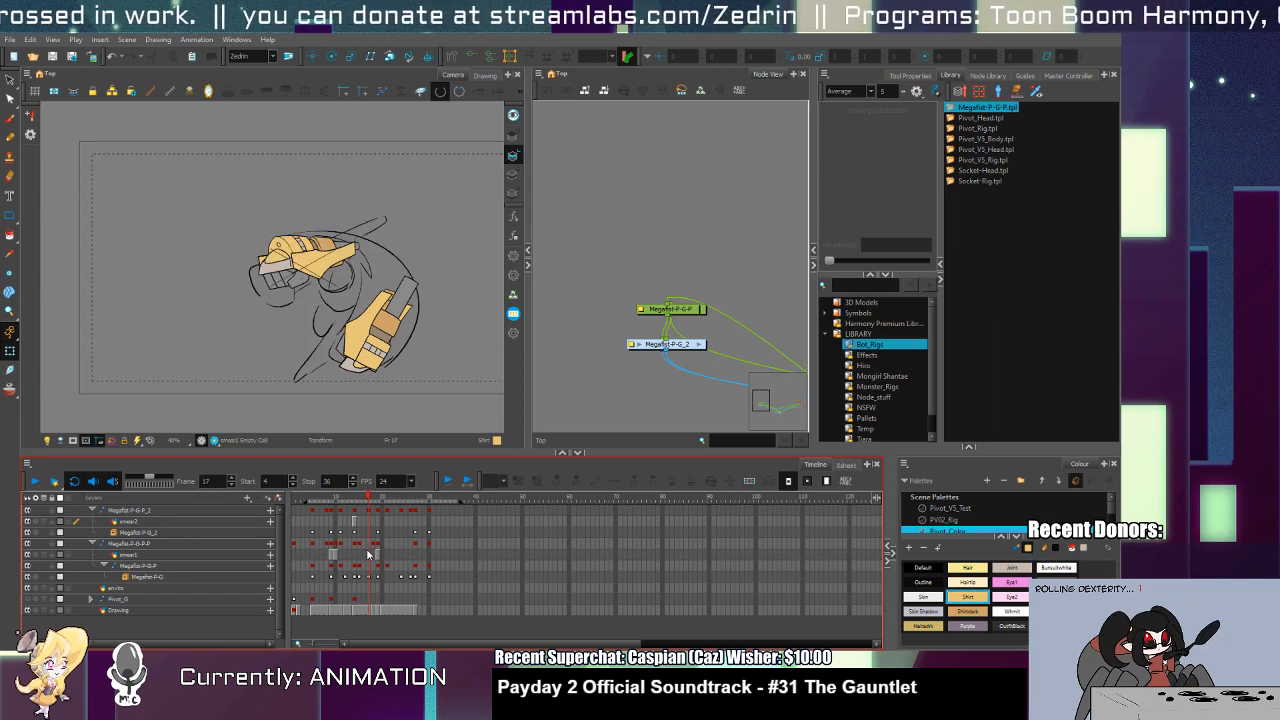
click(367, 502)
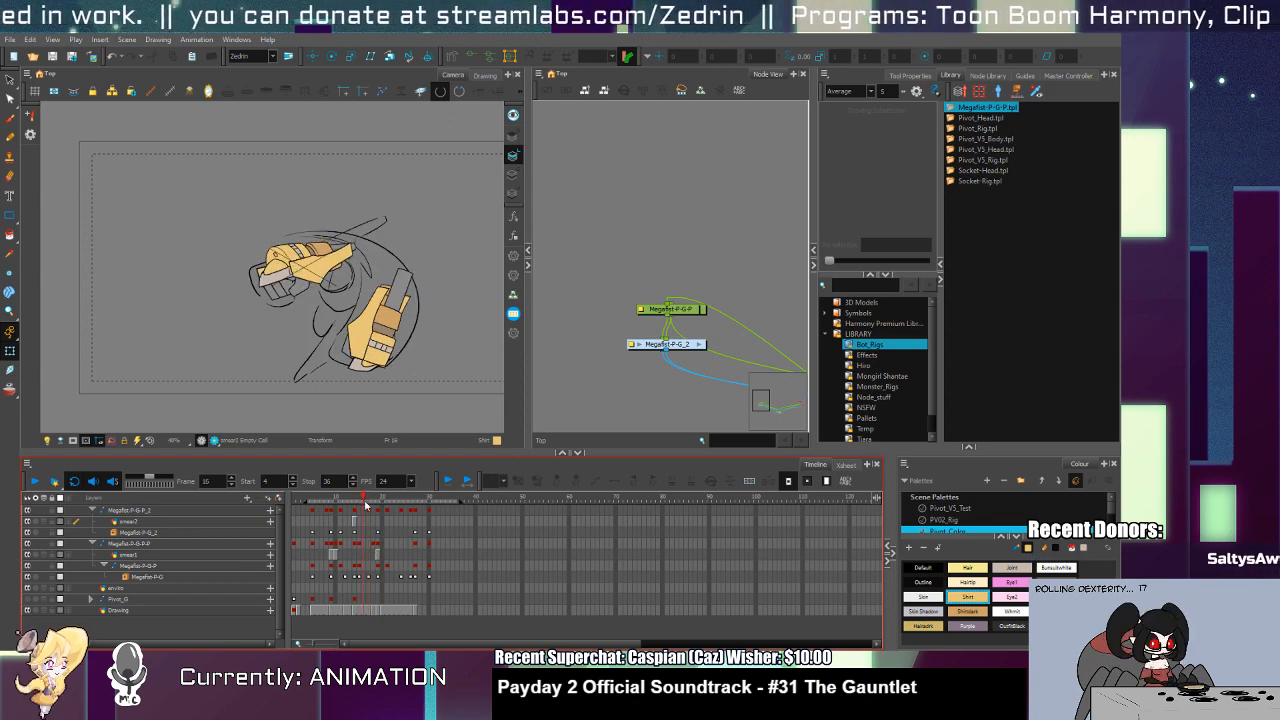
drag(366, 505, 373, 507)
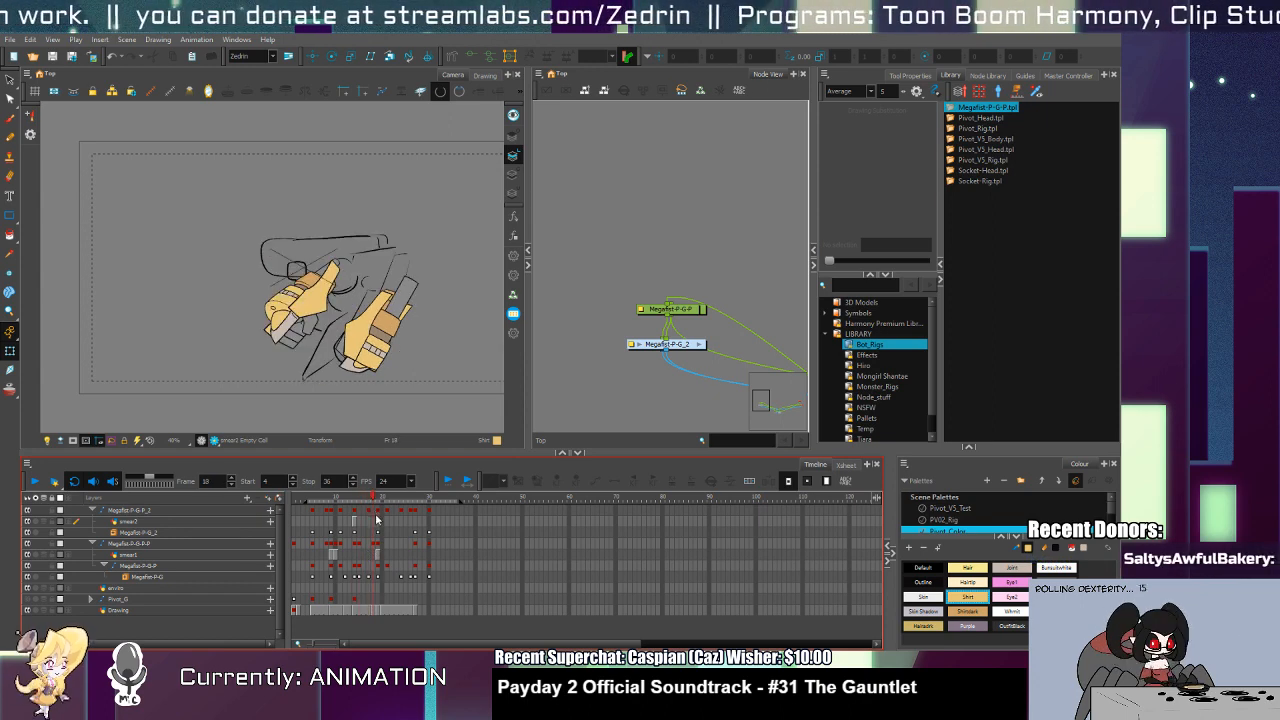
click(376, 517)
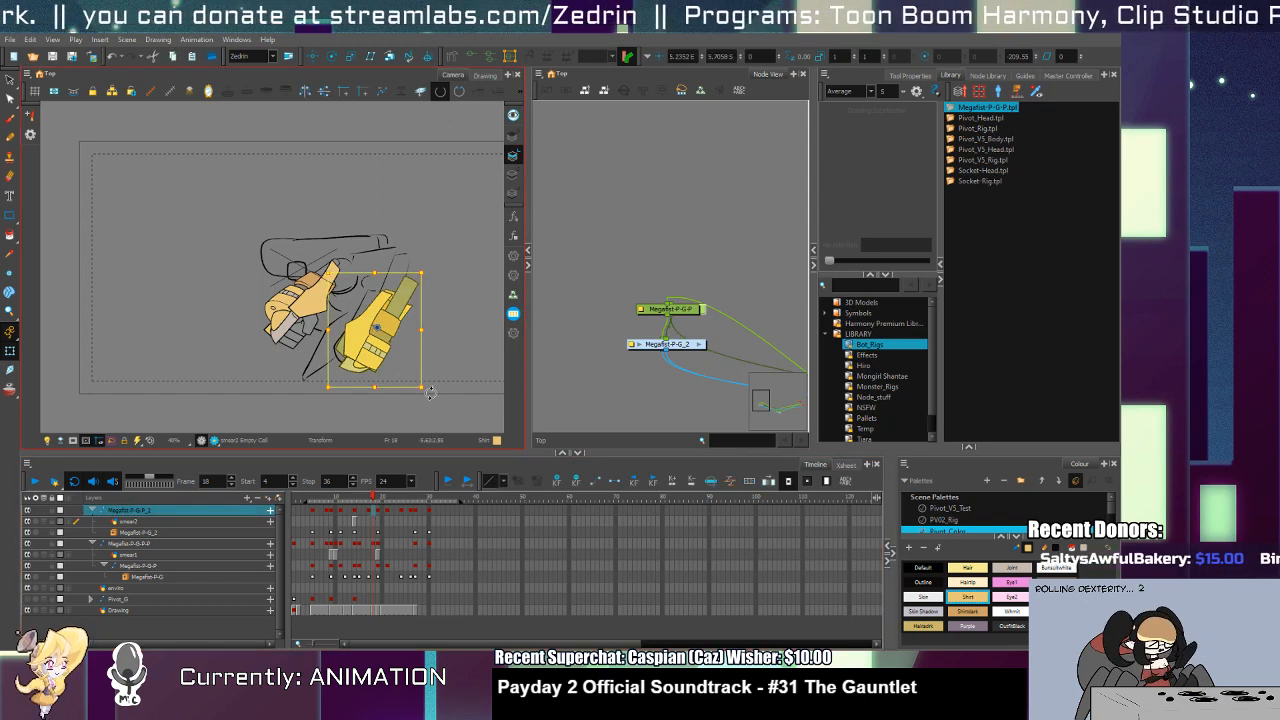
drag(430, 393, 417, 386)
drag(381, 343, 380, 338)
Step: At frame 19, rotate the lower fist to about 79 degrees and move it slightly up and to the right
mouse_move(375, 502)
mouse_down()
mouse_move(356, 503)
mouse_move(378, 521)
mouse_up()
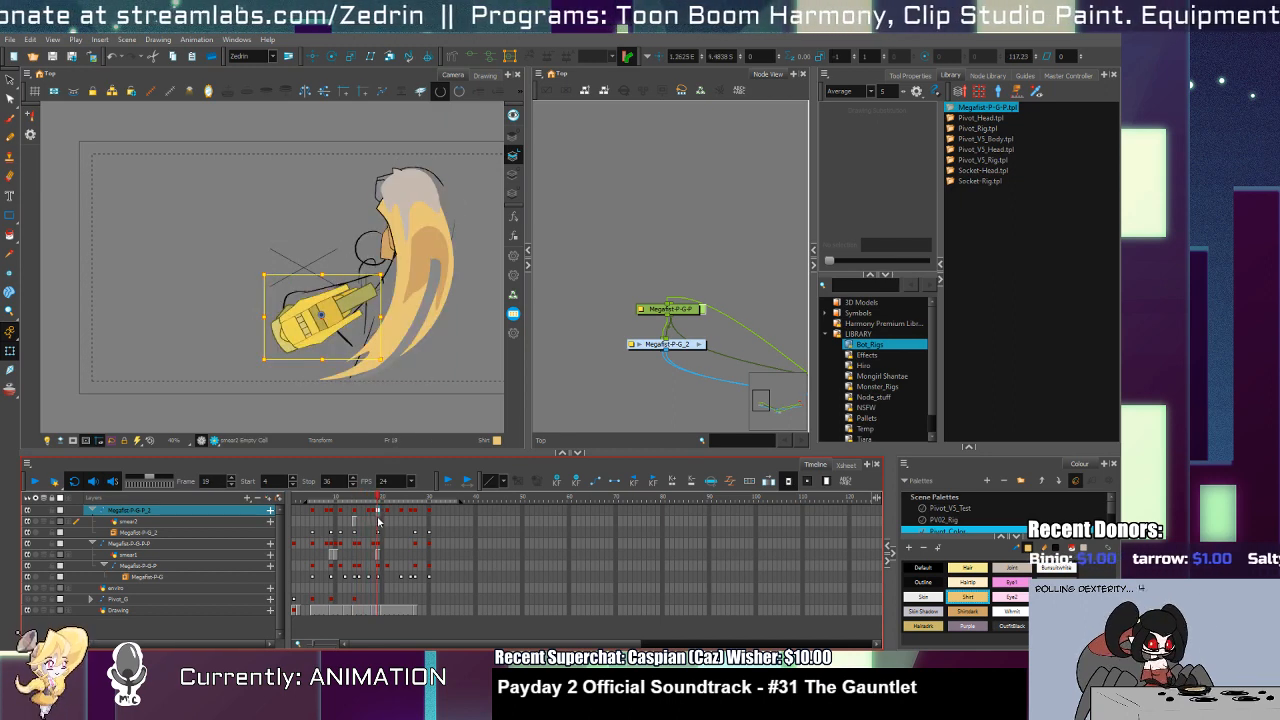
click(378, 524)
click(382, 511)
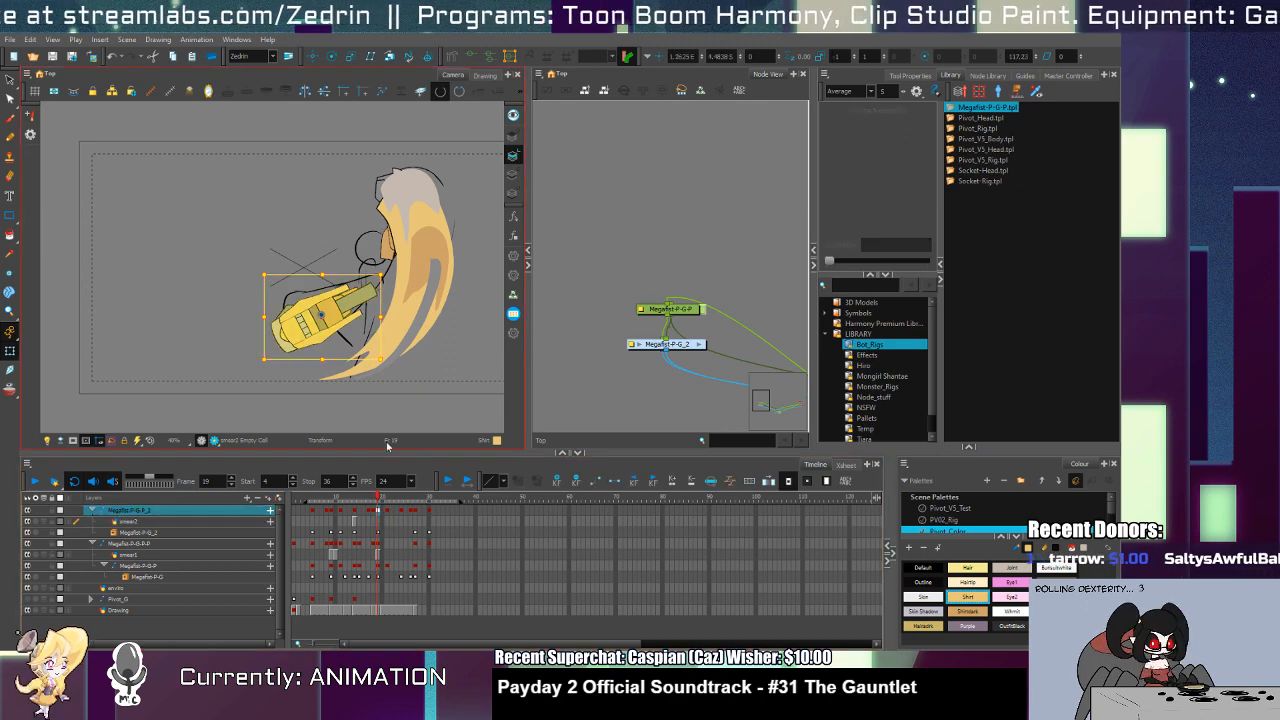
click(387, 511)
click(378, 511)
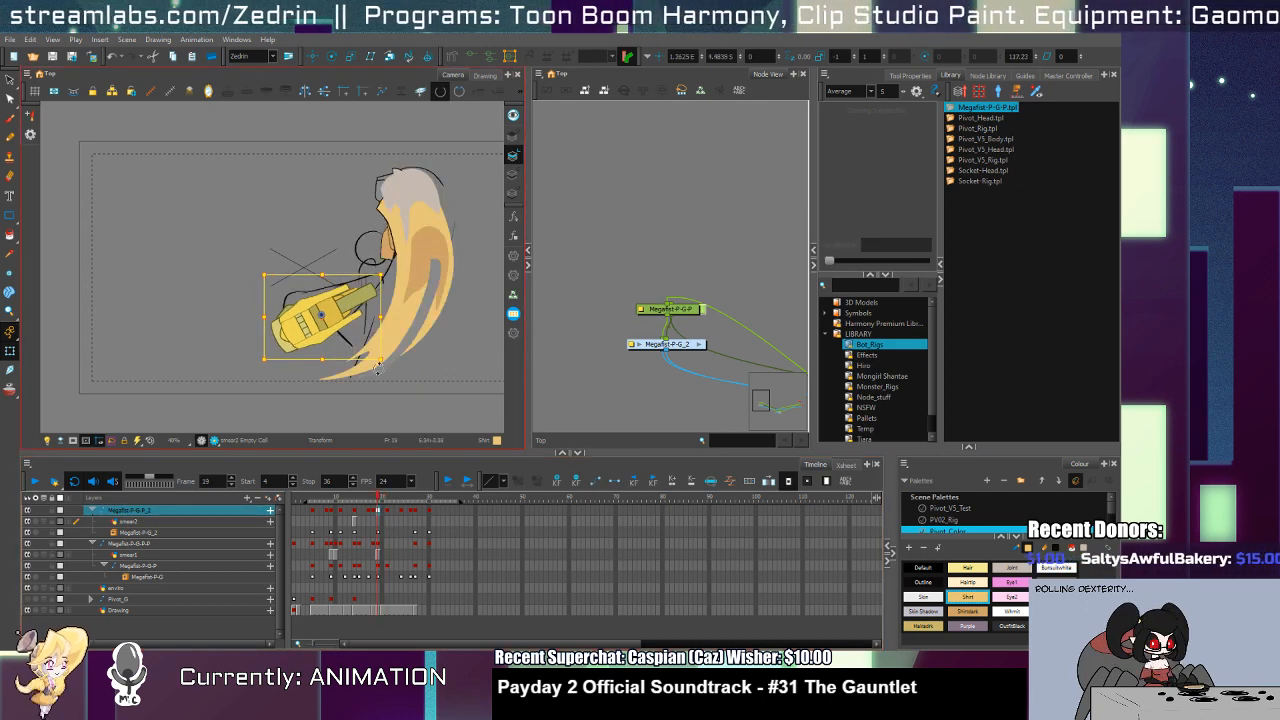
drag(384, 366, 342, 388)
drag(345, 329, 350, 316)
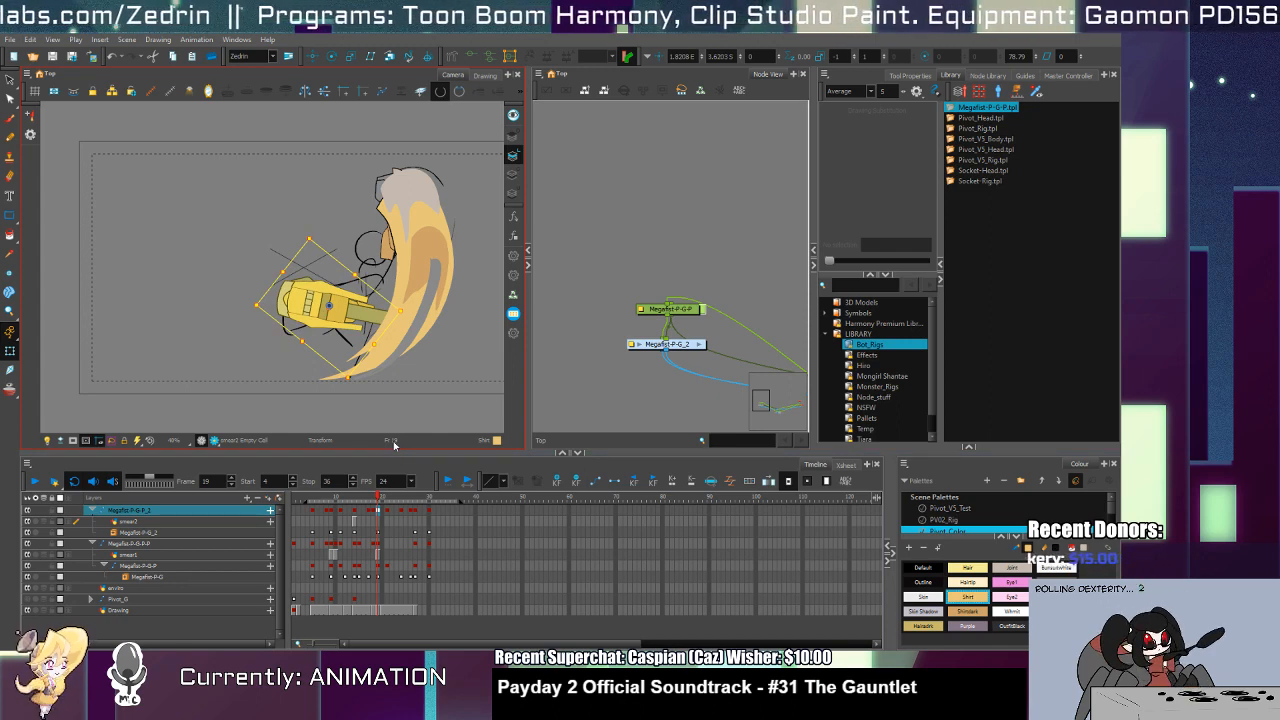
key(r)
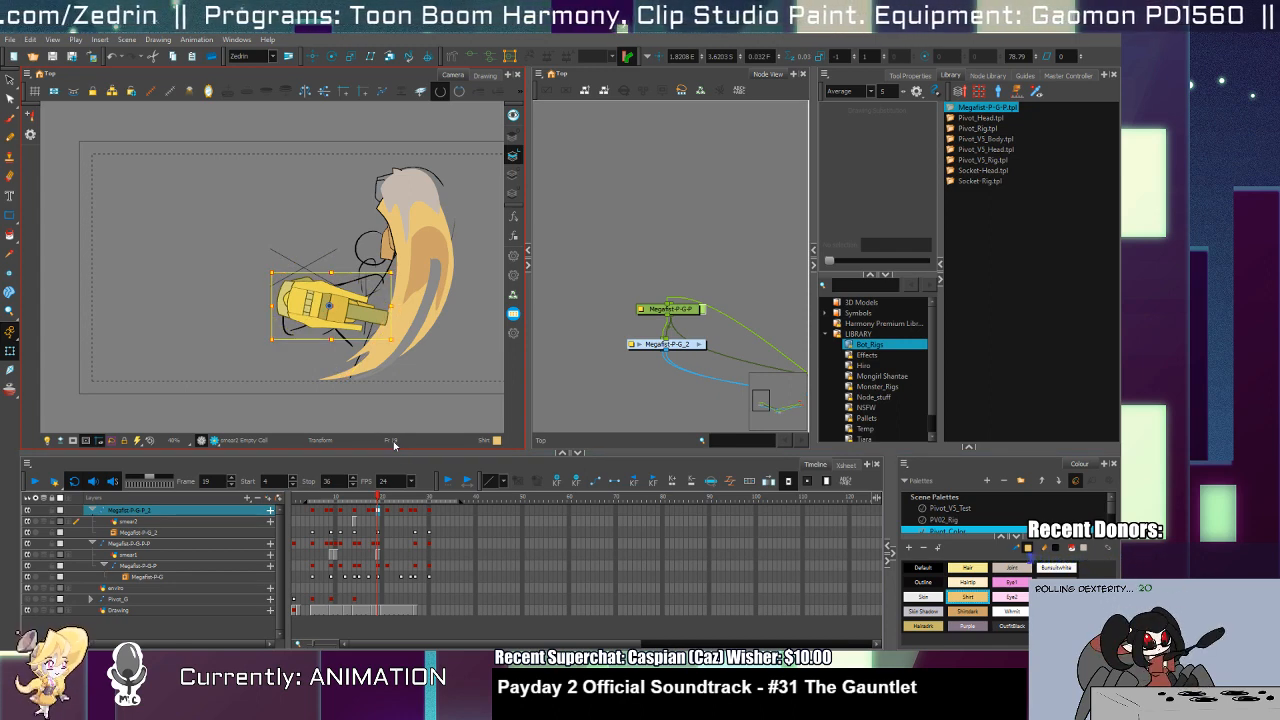
Step: At frame 20, rotate the lower fist to about 100 degrees and shift it slightly, checking it against the following frames
key(period)
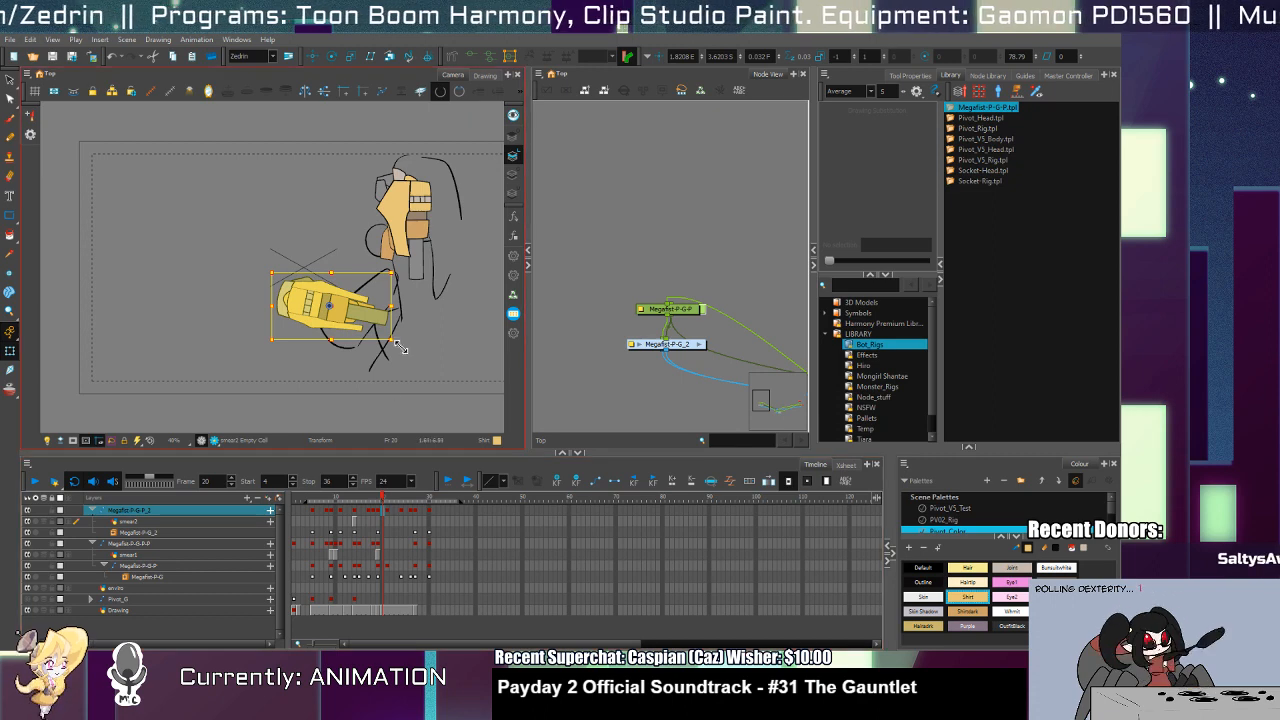
mouse_move(399, 346)
mouse_down()
mouse_move(385, 338)
mouse_move(397, 330)
mouse_up()
key(period)
key(comma)
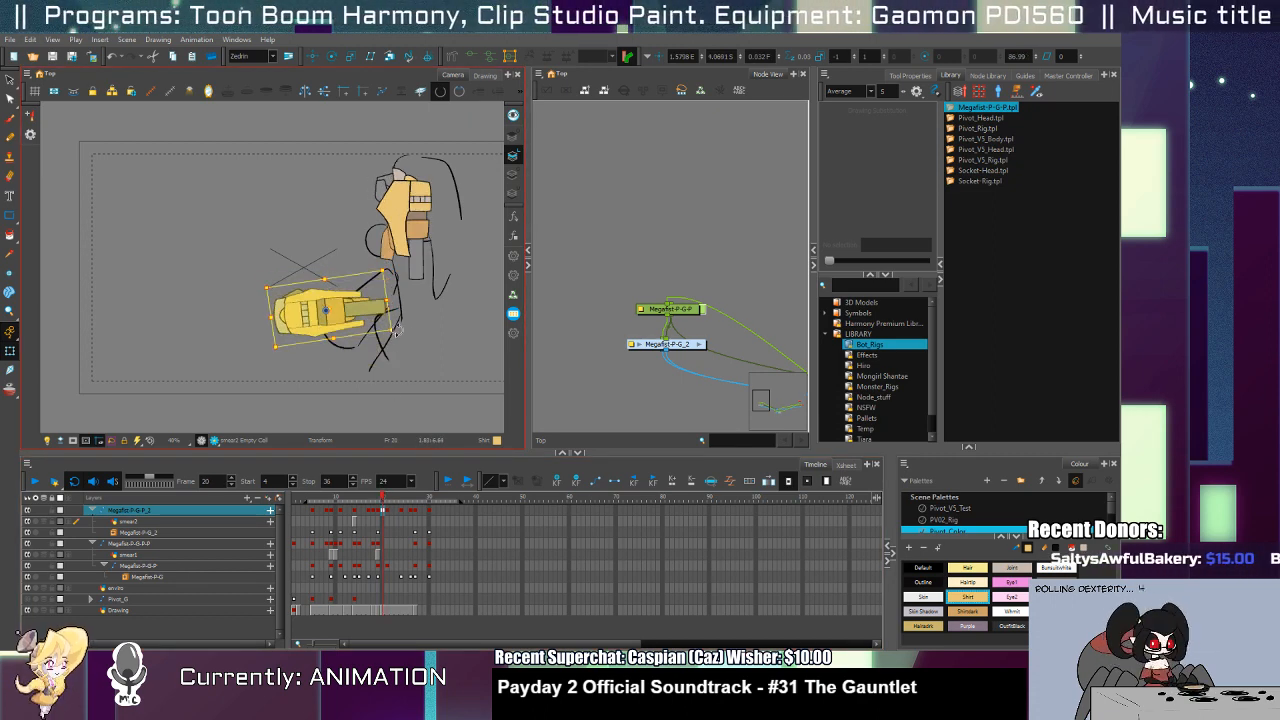
key(period)
key(comma)
click(360, 334)
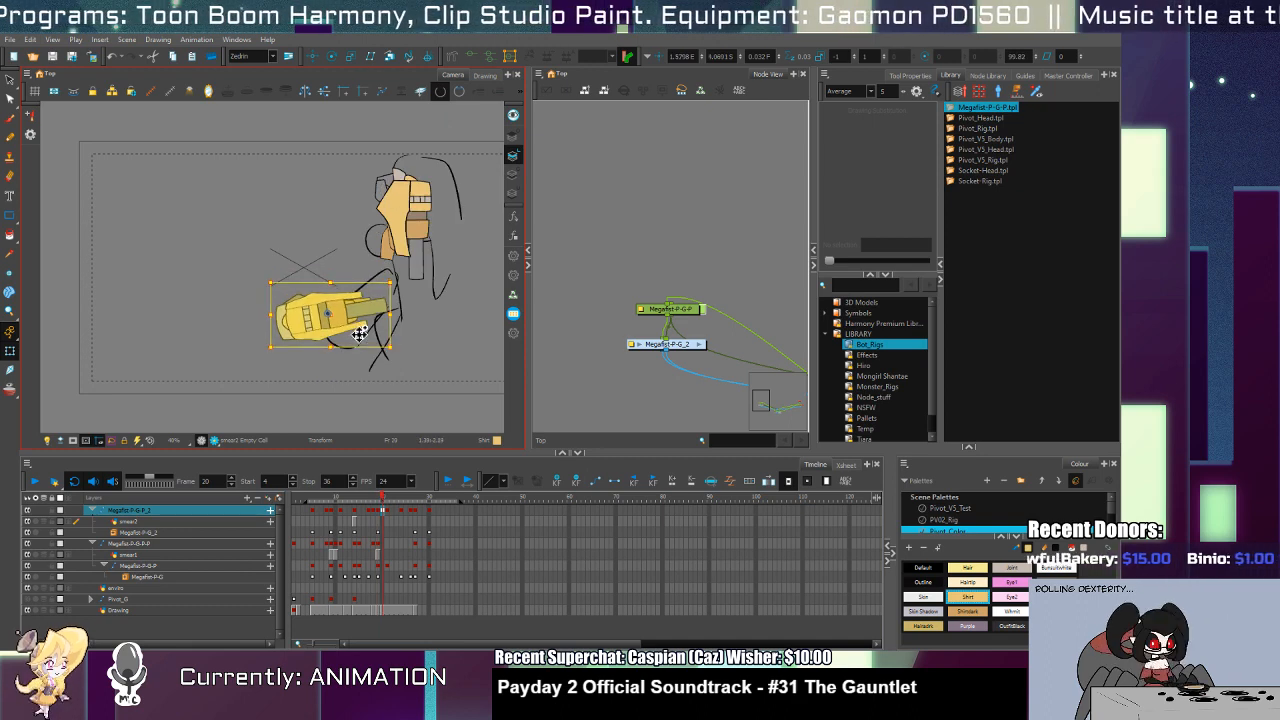
key(period)
key(period)
key(period)
key(period)
key(period)
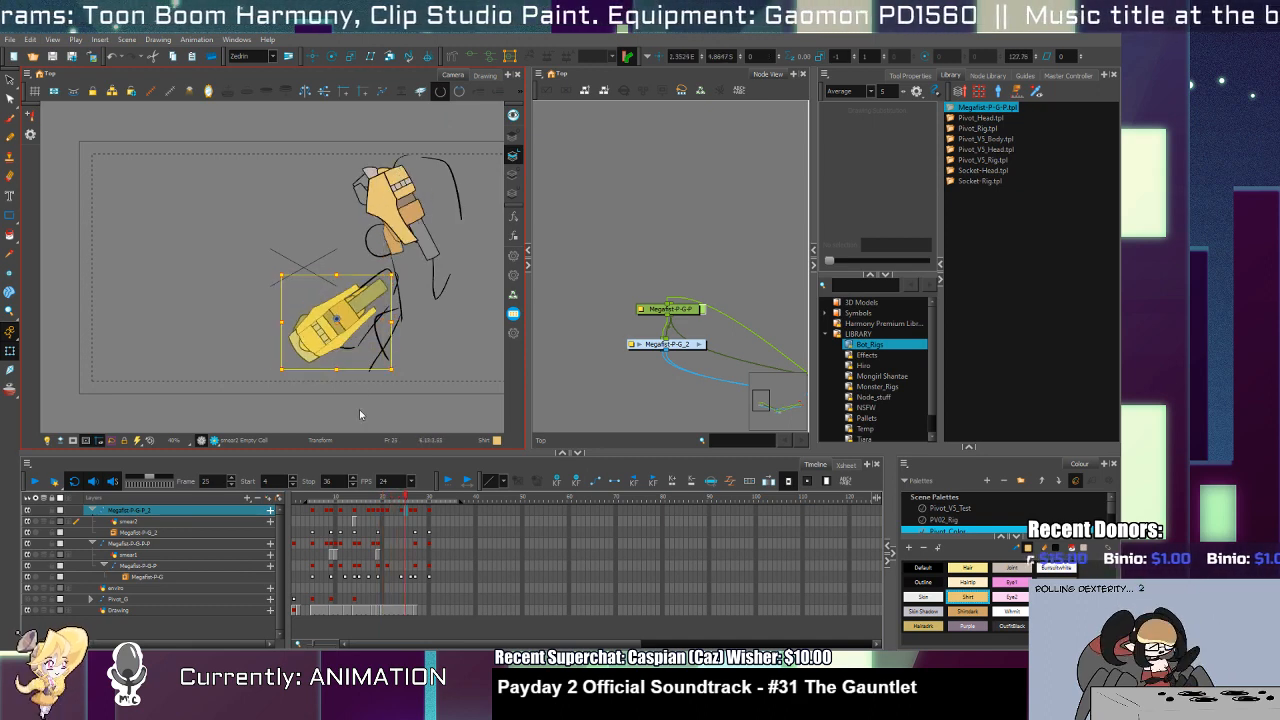
Step: At frame 24, shift the lower fist slightly right and up, comparing it with the neighbouring frames
key(comma)
key(comma)
key(period)
mouse_move(361, 340)
mouse_down()
mouse_move(367, 351)
mouse_move(368, 337)
mouse_up()
key(period)
key(period)
key(period)
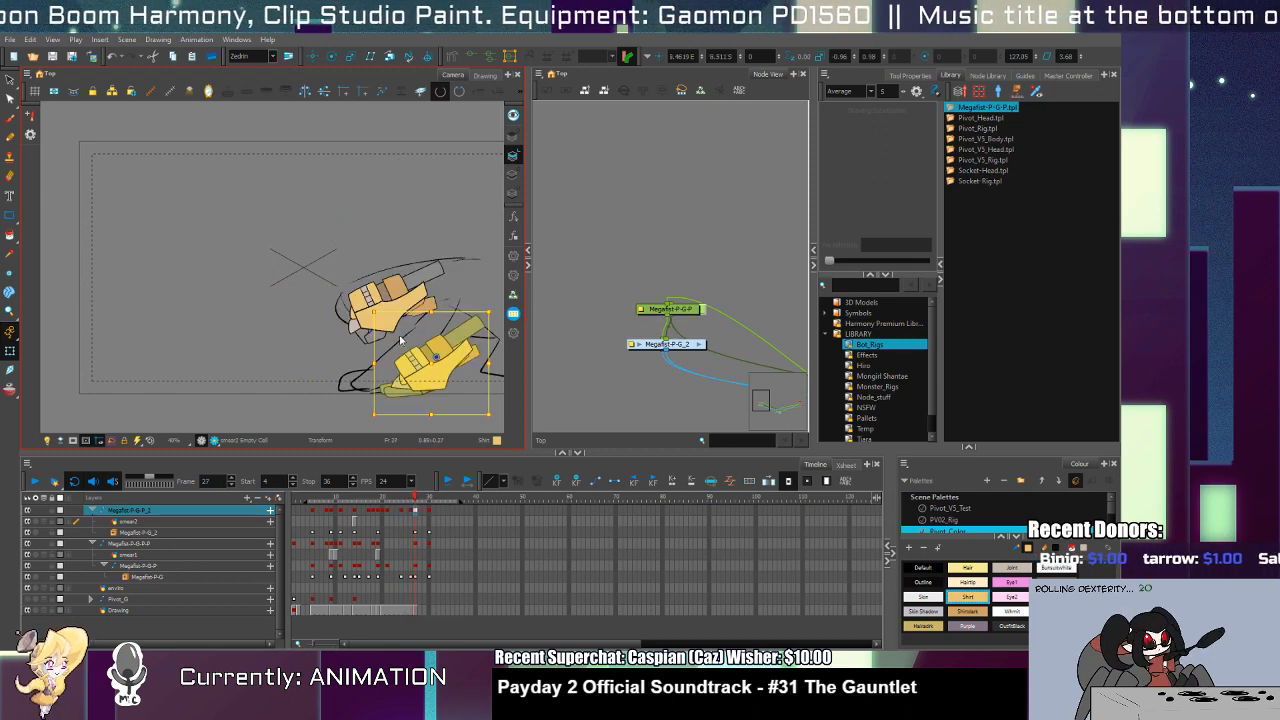
Step: Step forward and back through the frames to examine both fists' poses, and replay the whole animation
key(period)
key(period)
key(period)
key(period)
key(comma)
key(comma)
key(comma)
key(comma)
key(comma)
key(comma)
key(comma)
key(comma)
key(comma)
key(comma)
key(comma)
key(comma)
key(comma)
key(comma)
key(comma)
key(comma)
key(comma)
key(comma)
key(comma)
key(comma)
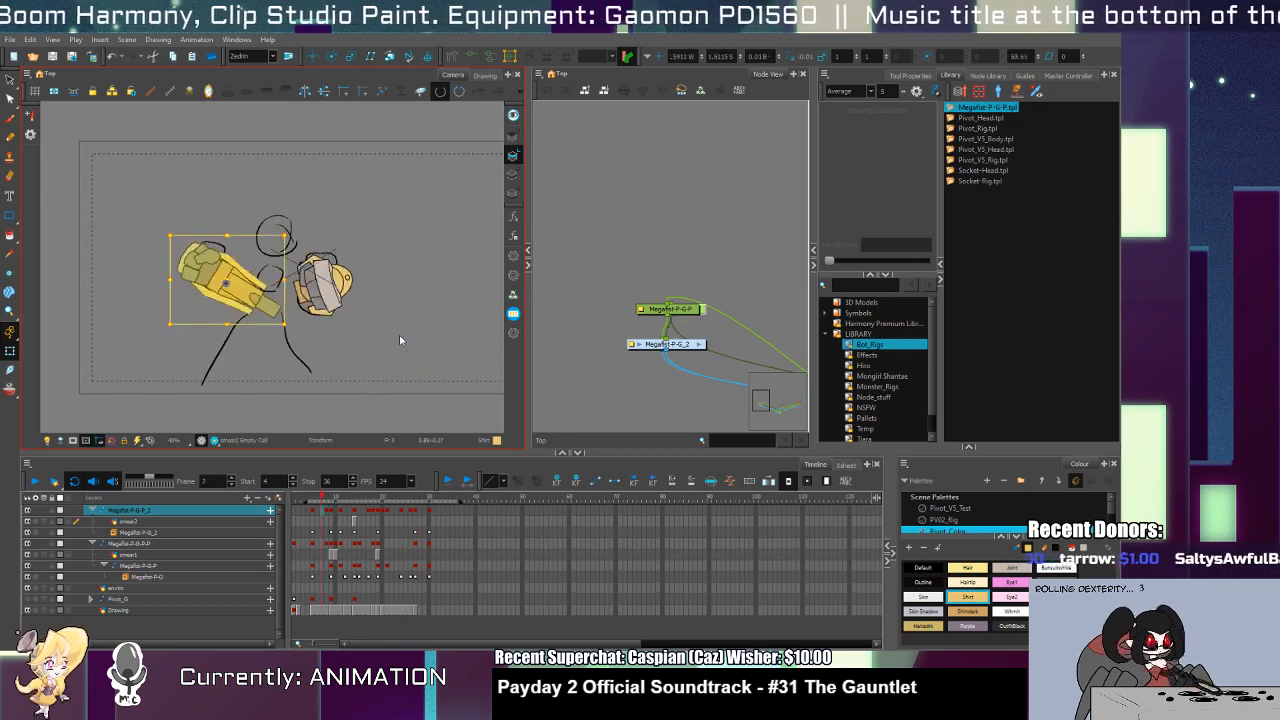
key(comma)
key(comma)
key(comma)
key(comma)
click(34, 482)
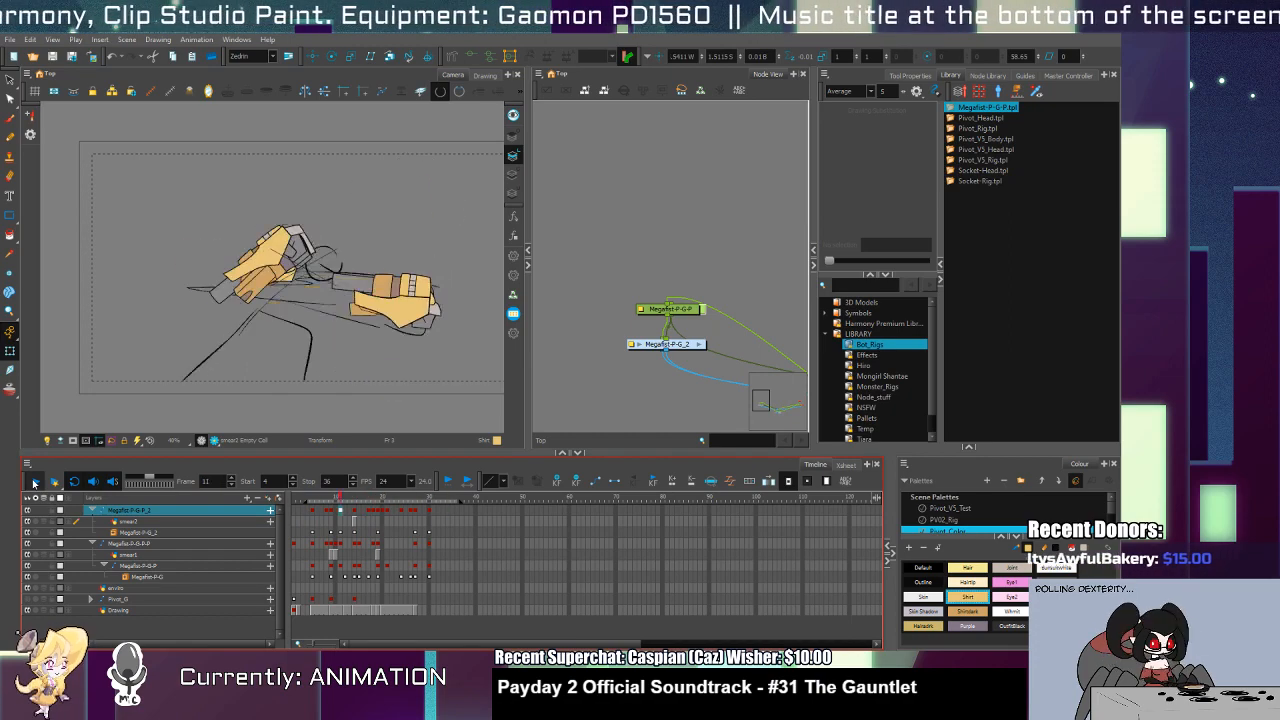
Step: At frame 17, move the lower fist slightly up and to the right
click(370, 512)
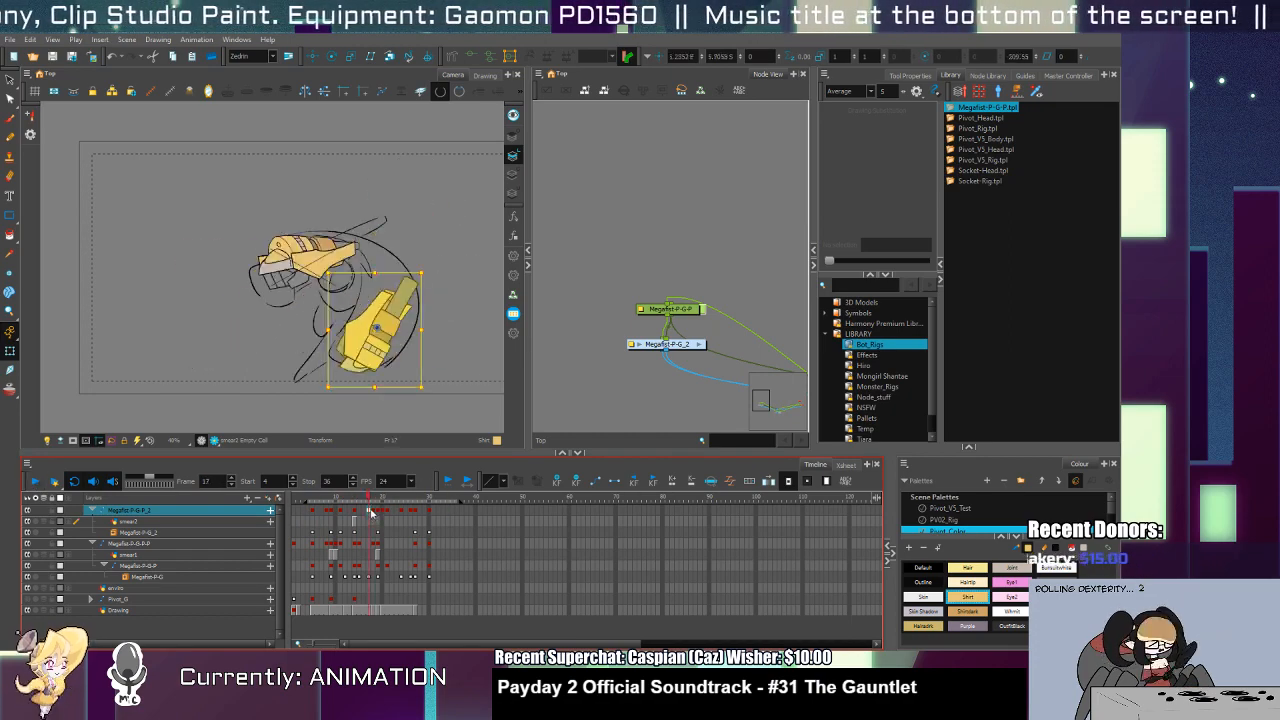
mouse_move(370, 512)
mouse_down()
mouse_move(382, 521)
mouse_move(354, 518)
mouse_move(371, 534)
mouse_move(369, 516)
mouse_up()
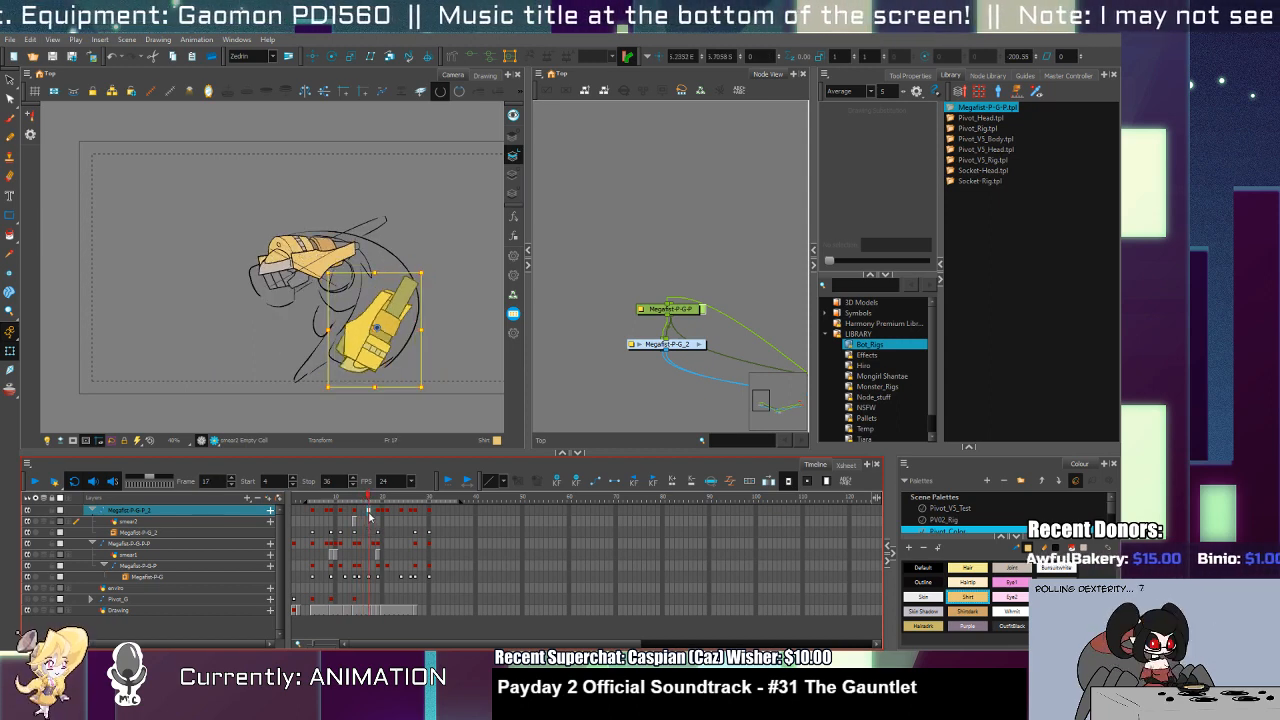
drag(394, 360, 397, 355)
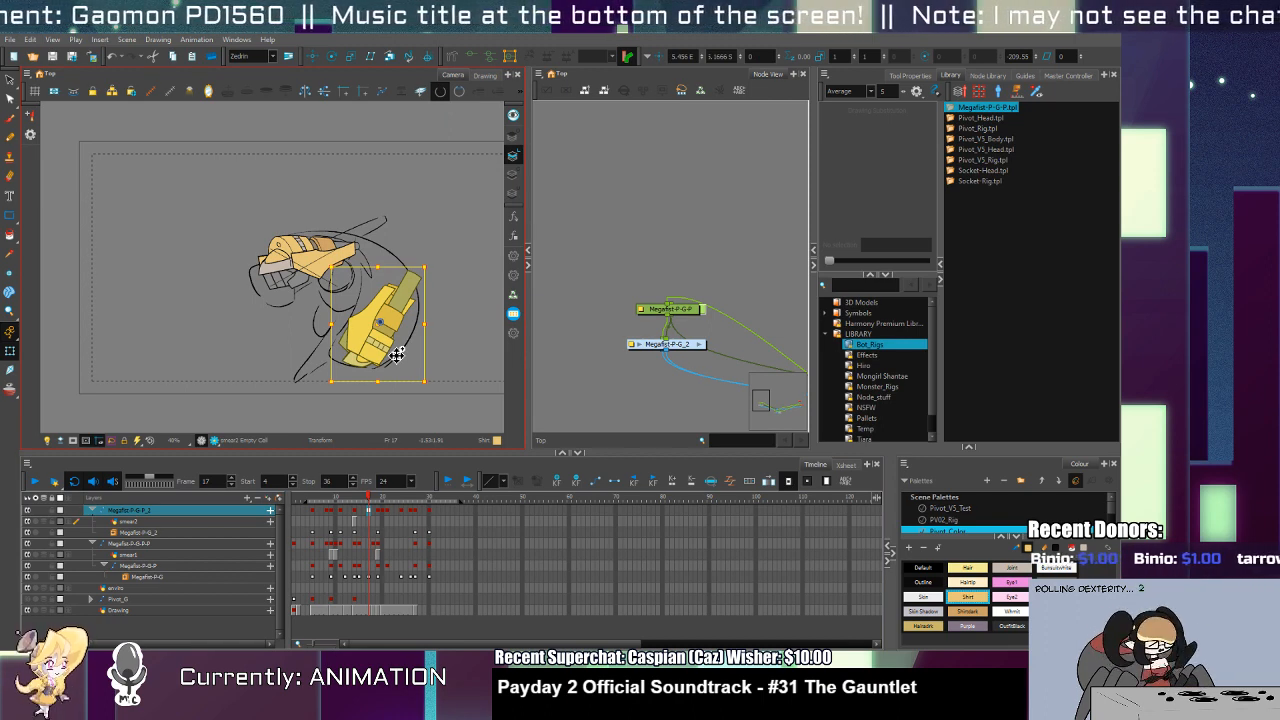
Step: At frame 17, select the lower fist's large side plate and reveal its layer in the timeline
click(384, 404)
click(362, 372)
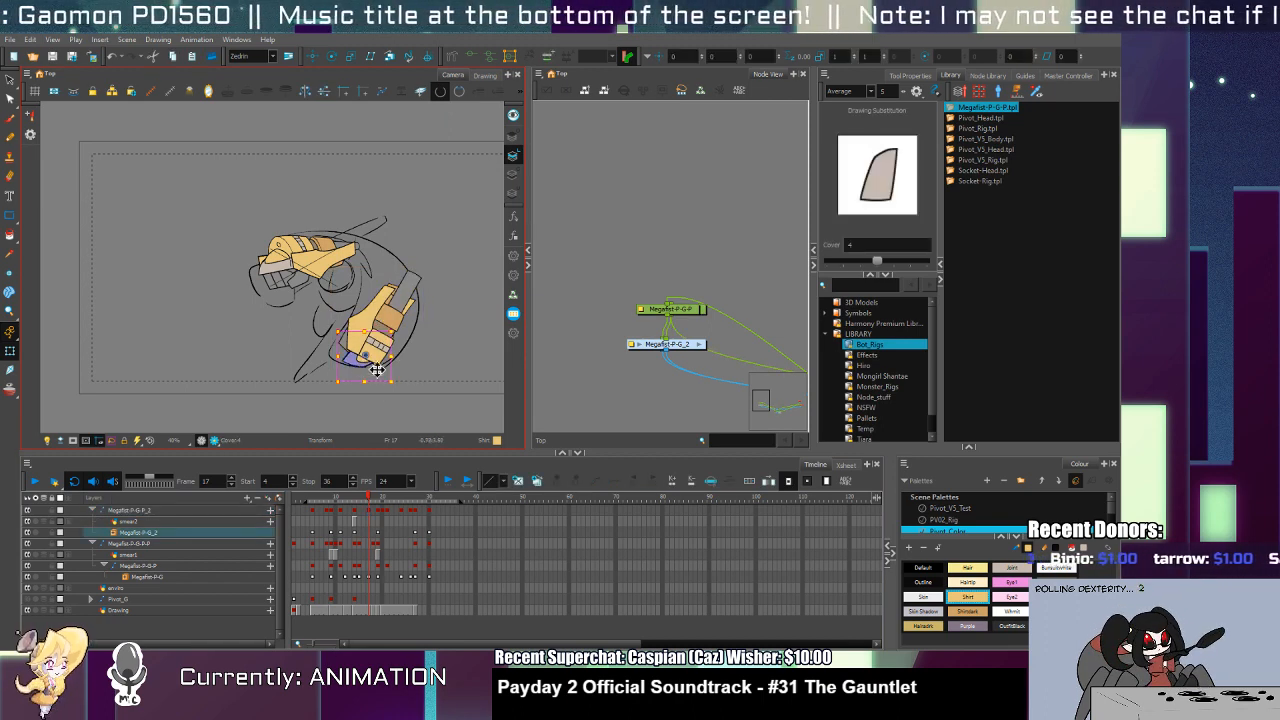
drag(396, 363, 395, 371)
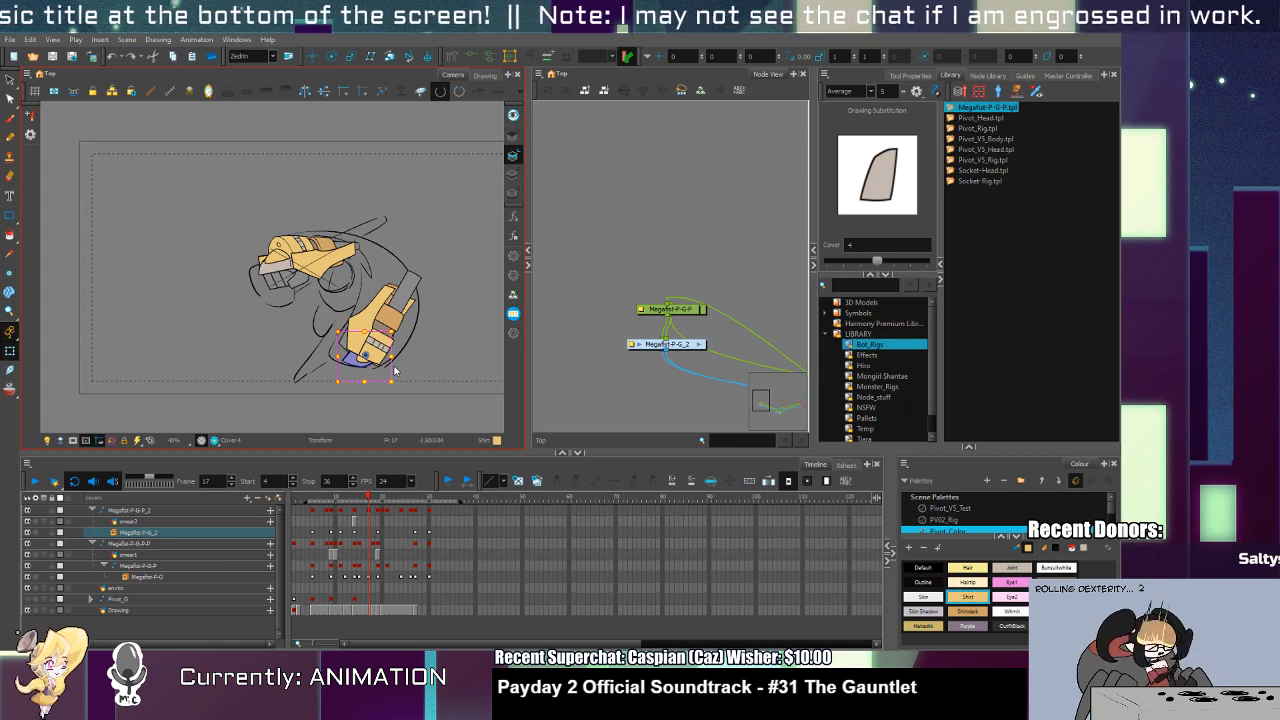
scroll(373, 378, up, 4)
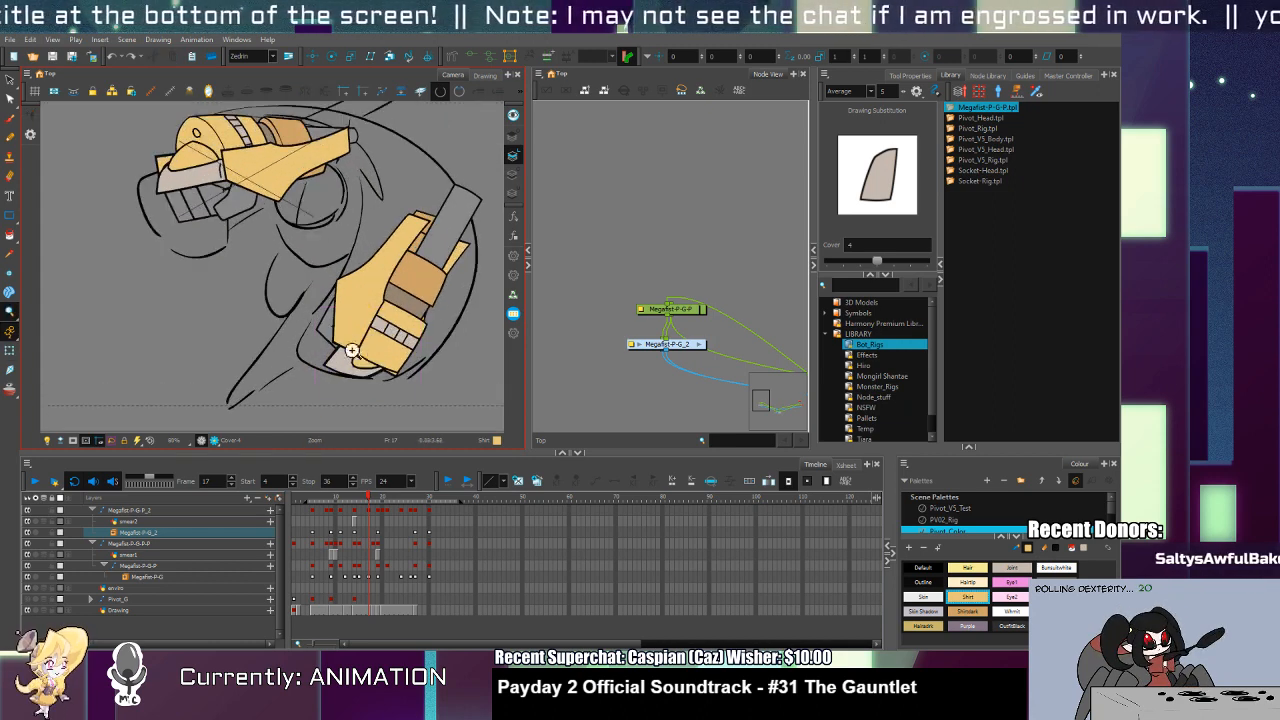
click(353, 330)
click(341, 367)
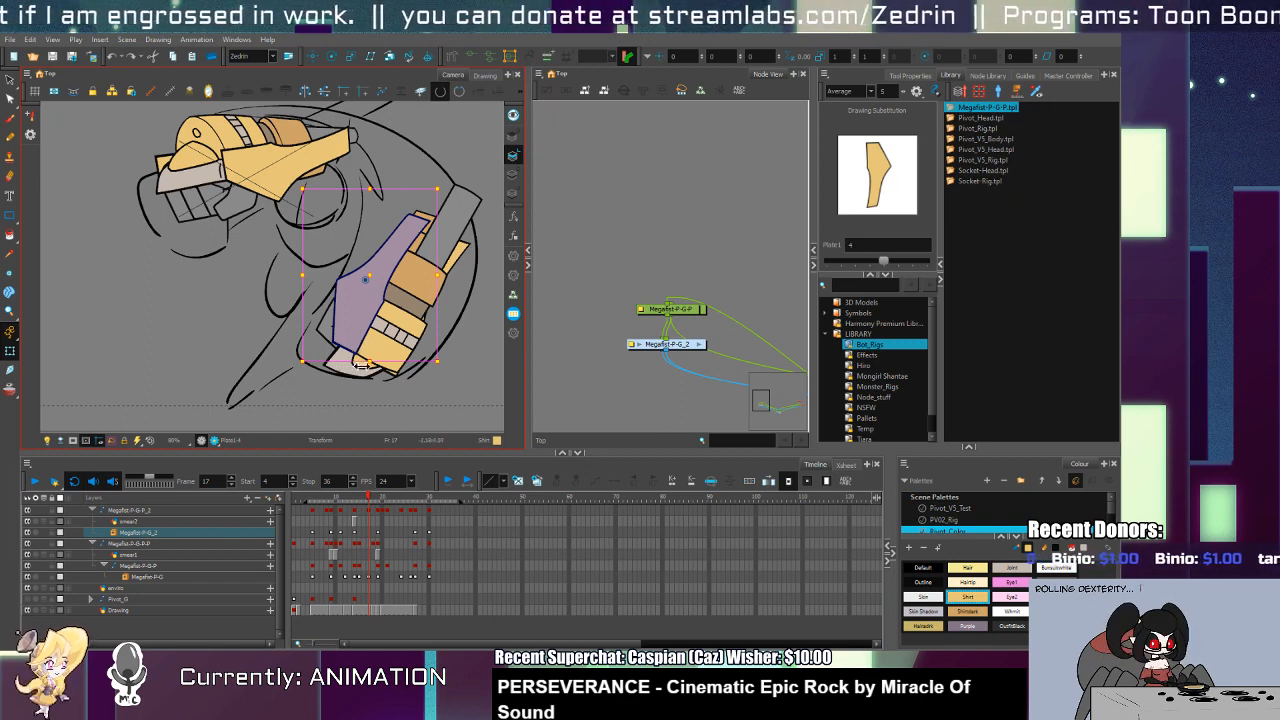
click(358, 372)
click(357, 320)
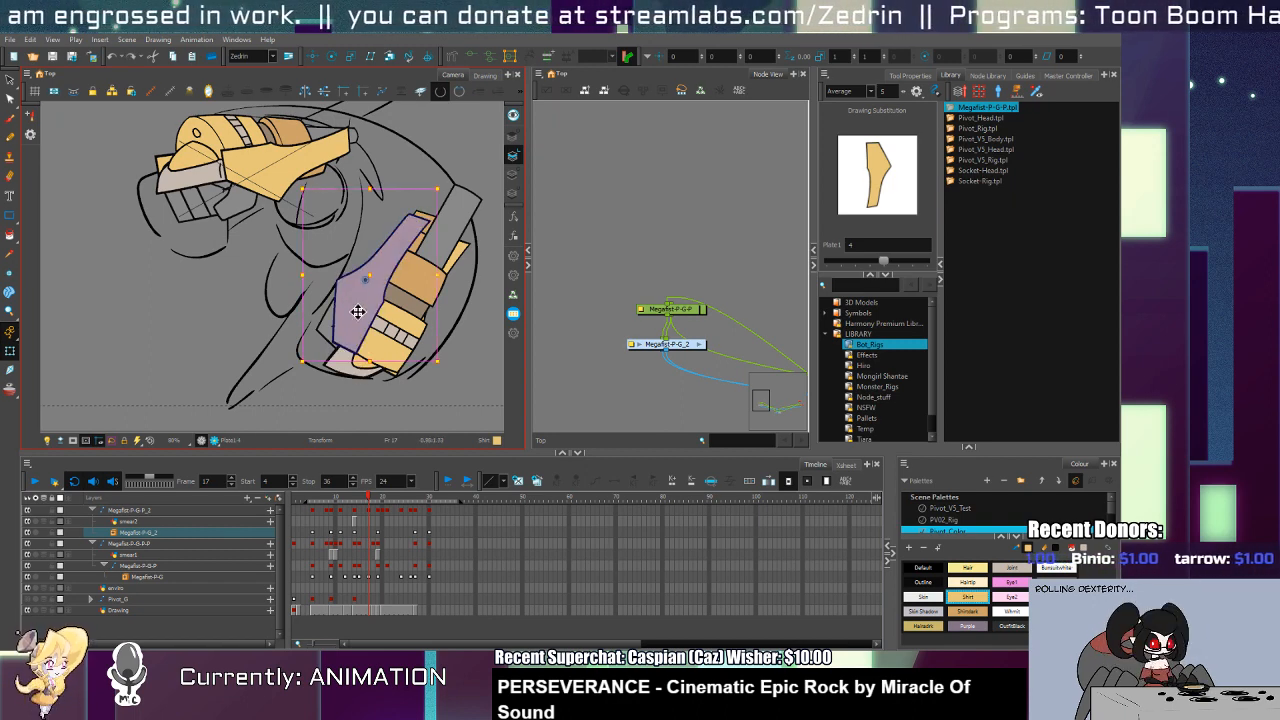
key(o)
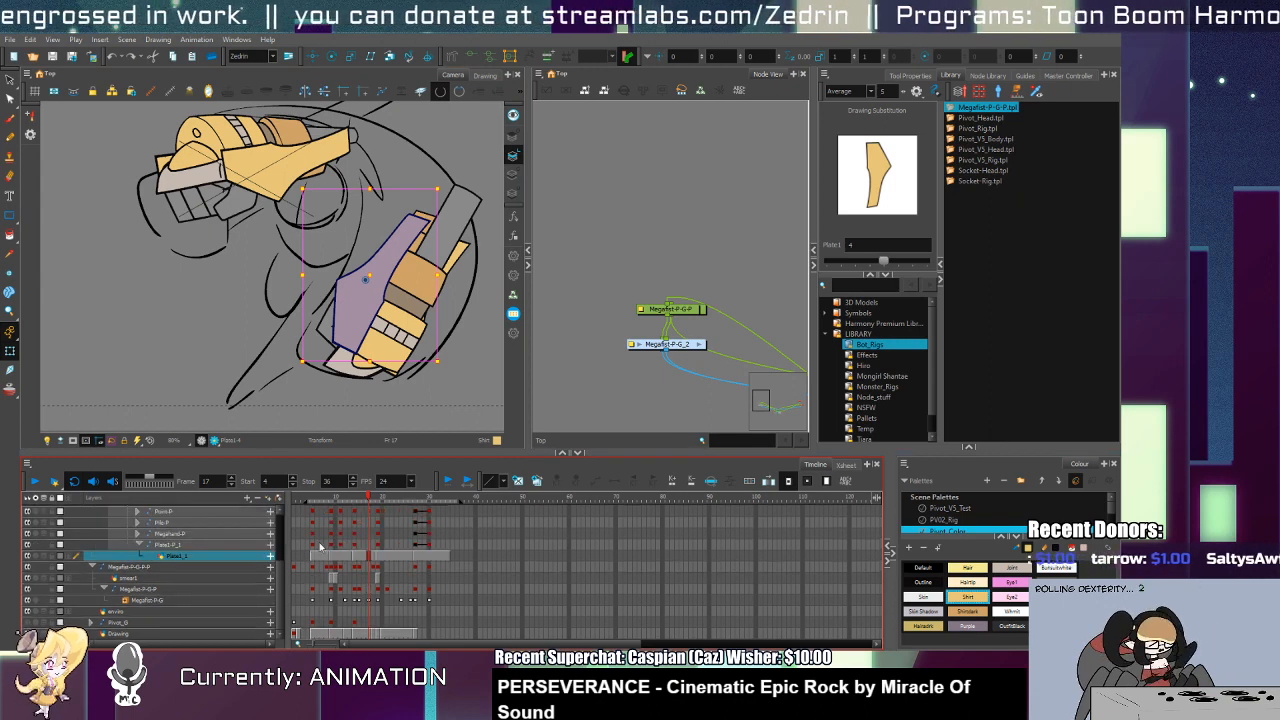
Step: Expand the lower fist's Megahand-P layer and adjust the Megathumb-P thumb upward at frame 17
scroll(230, 580, up, 3)
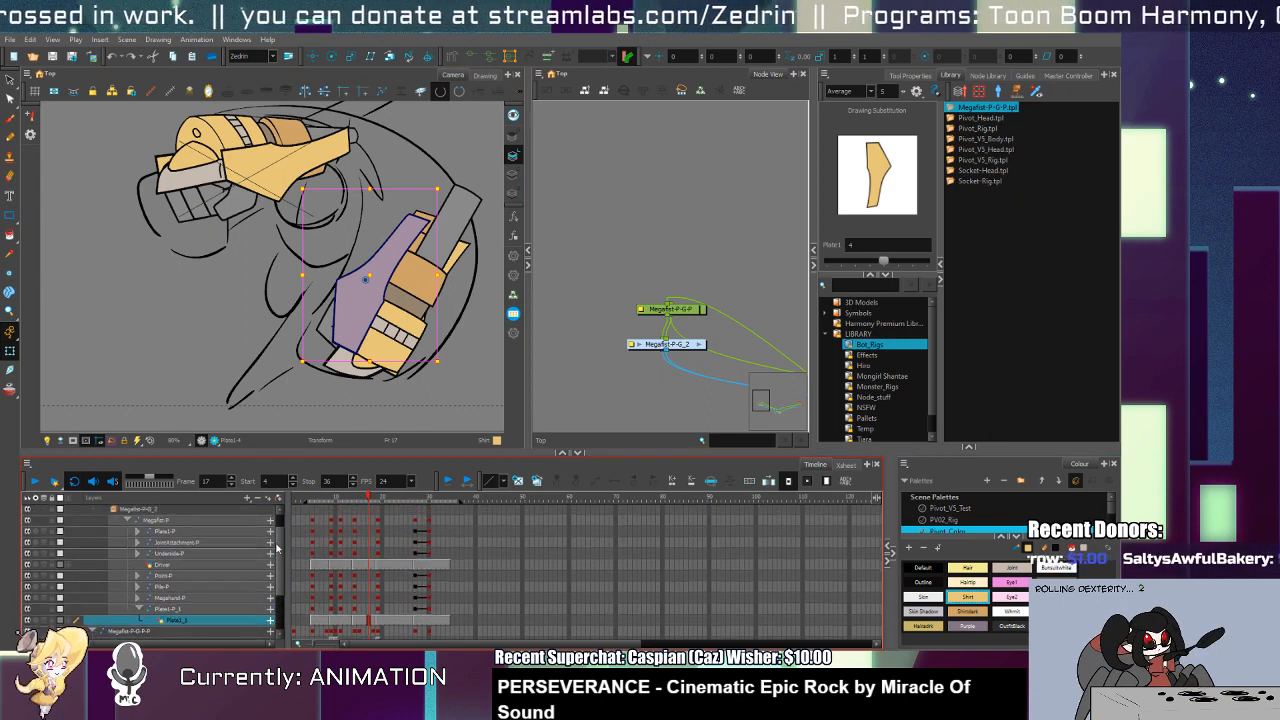
click(212, 552)
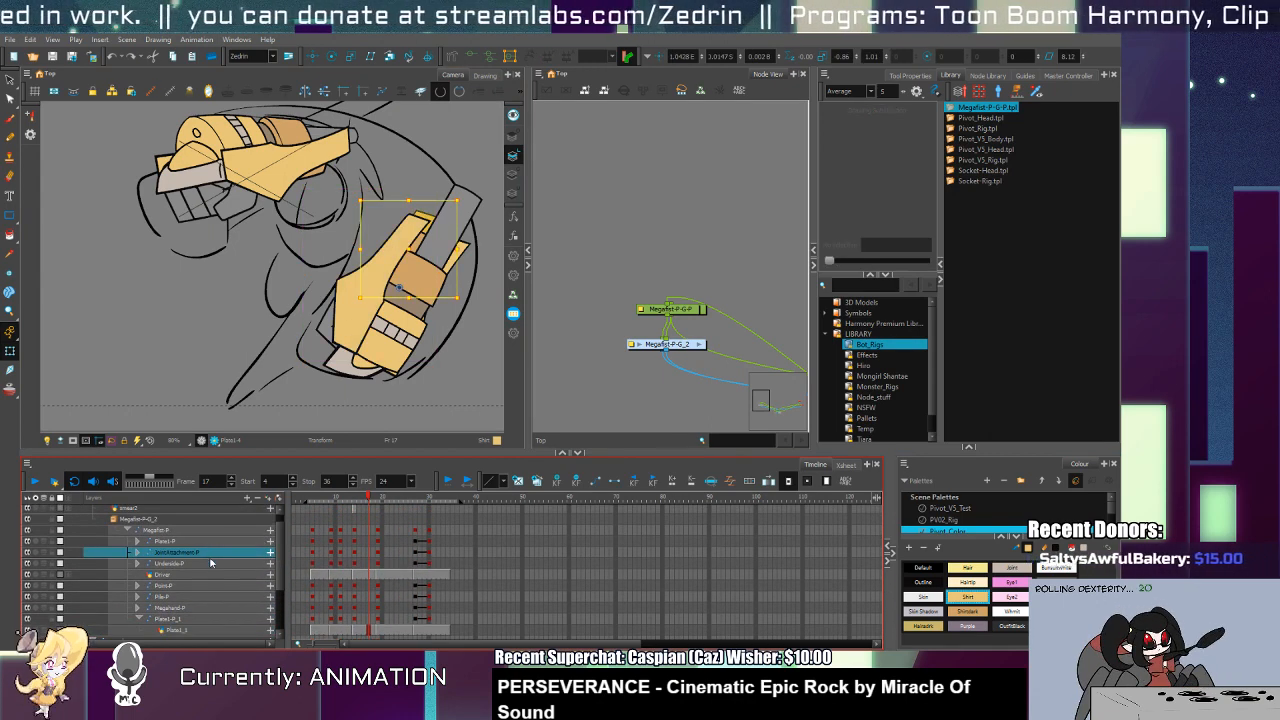
click(212, 563)
click(214, 607)
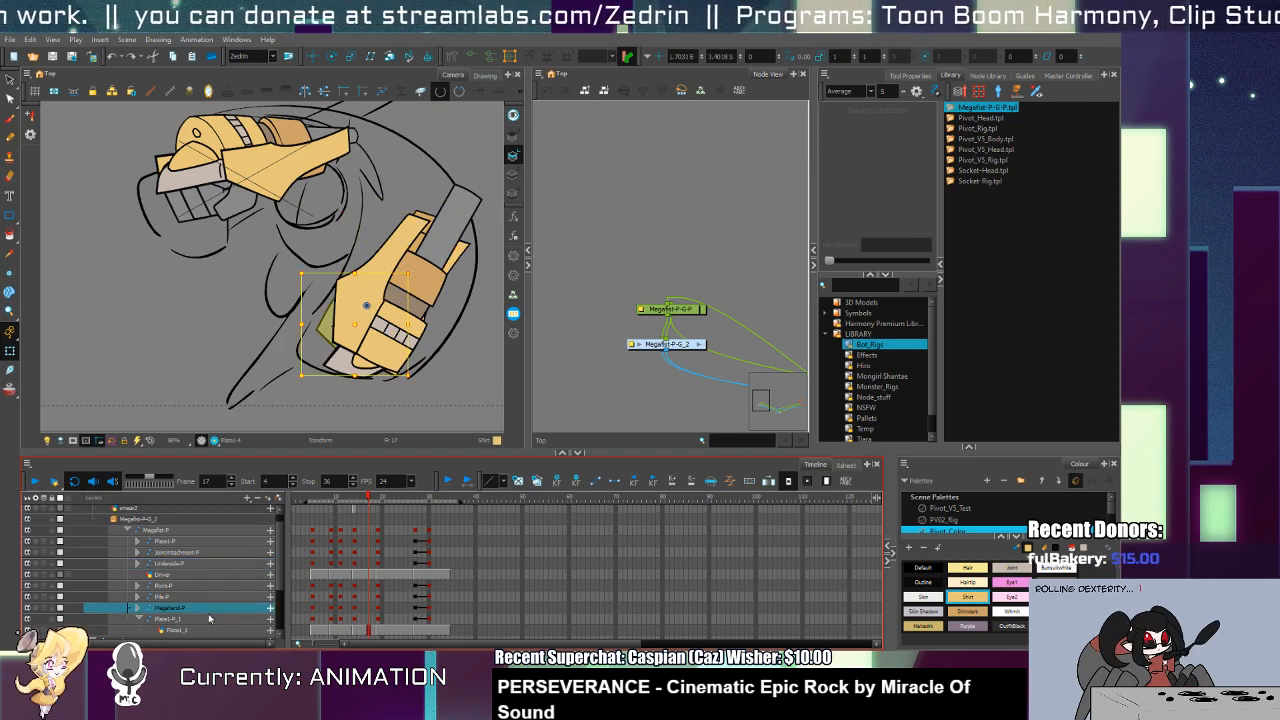
click(138, 607)
scroll(275, 578, down, 2)
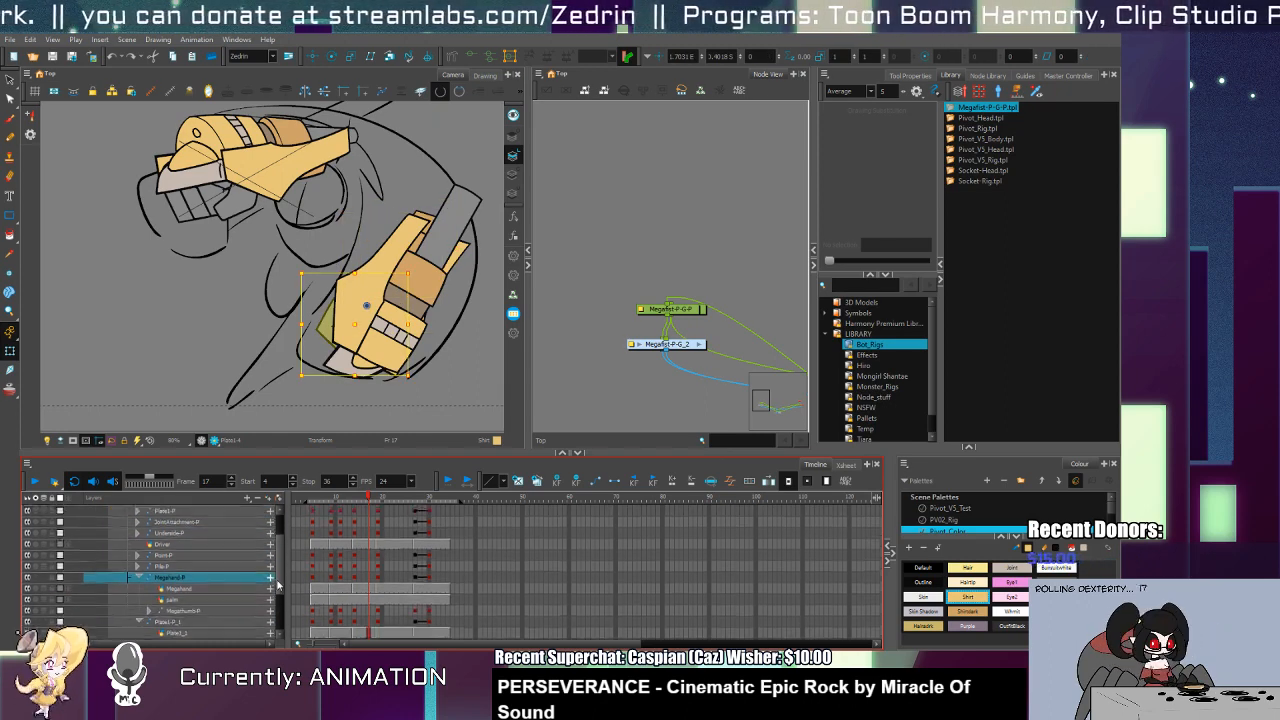
click(222, 598)
drag(320, 345, 328, 316)
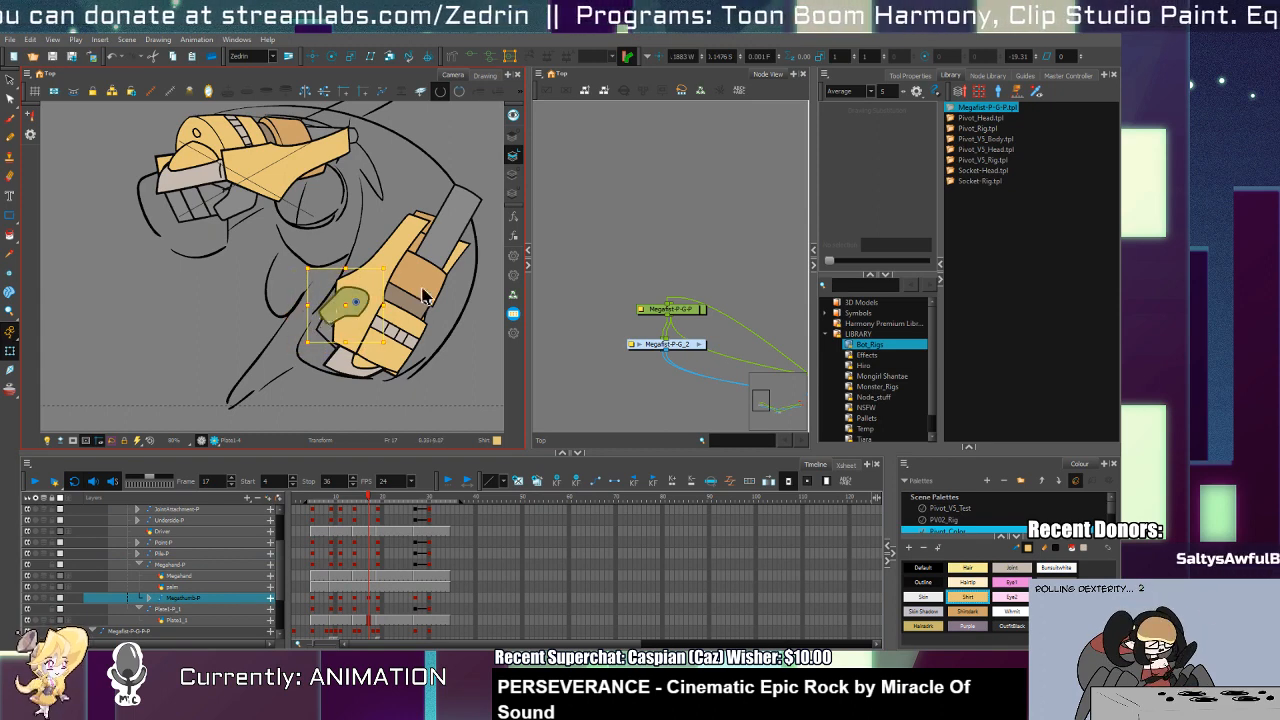
Step: Compare the lower fist's thumb and side plate at frames 14, 15 and 17
click(349, 345)
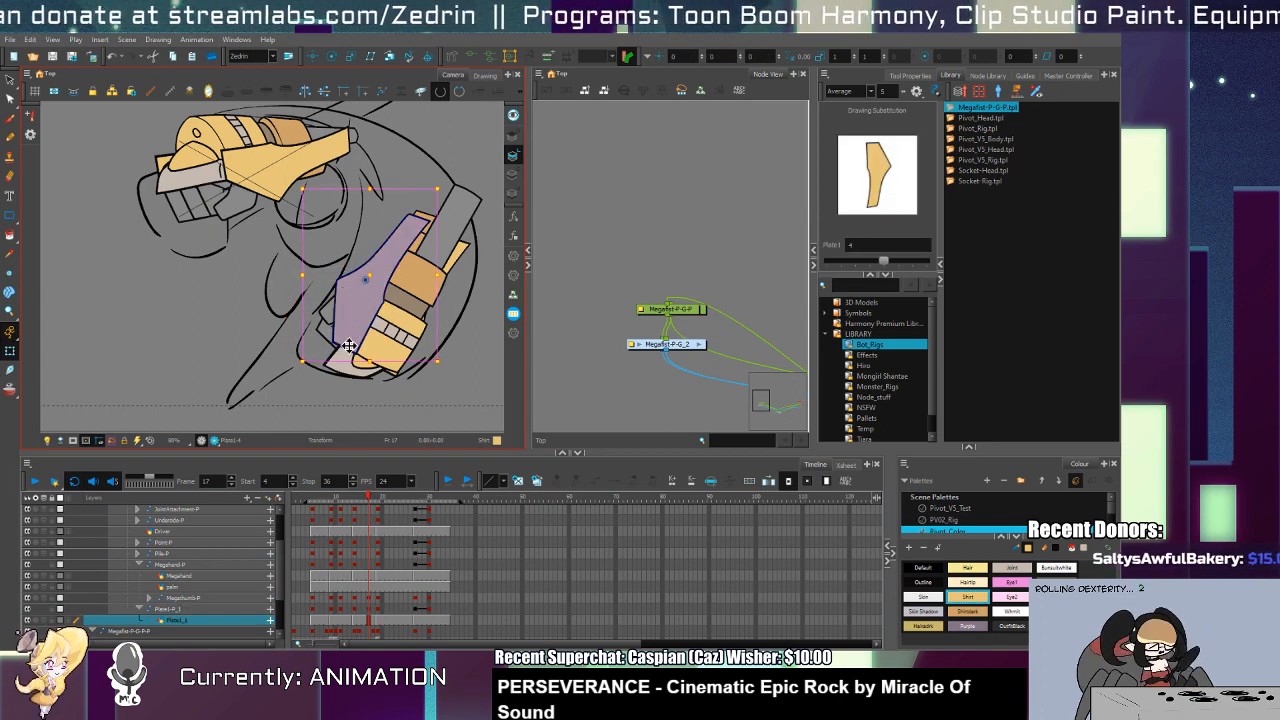
click(338, 316)
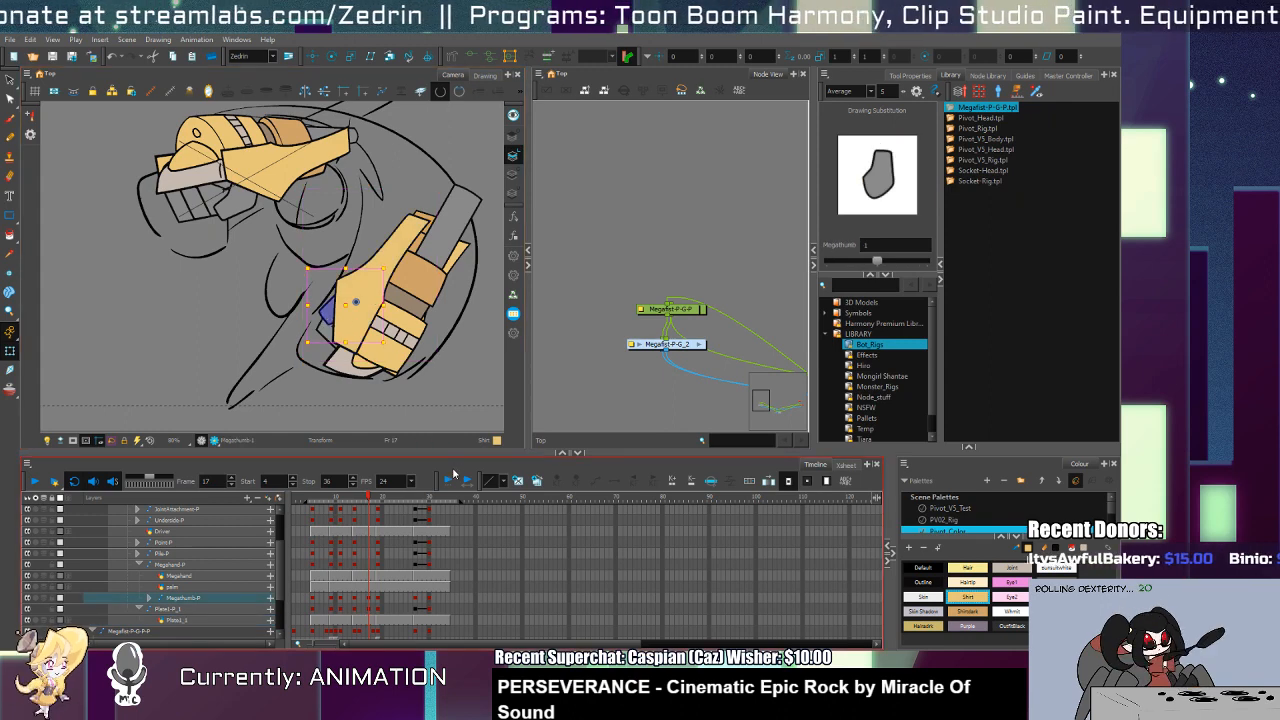
click(452, 479)
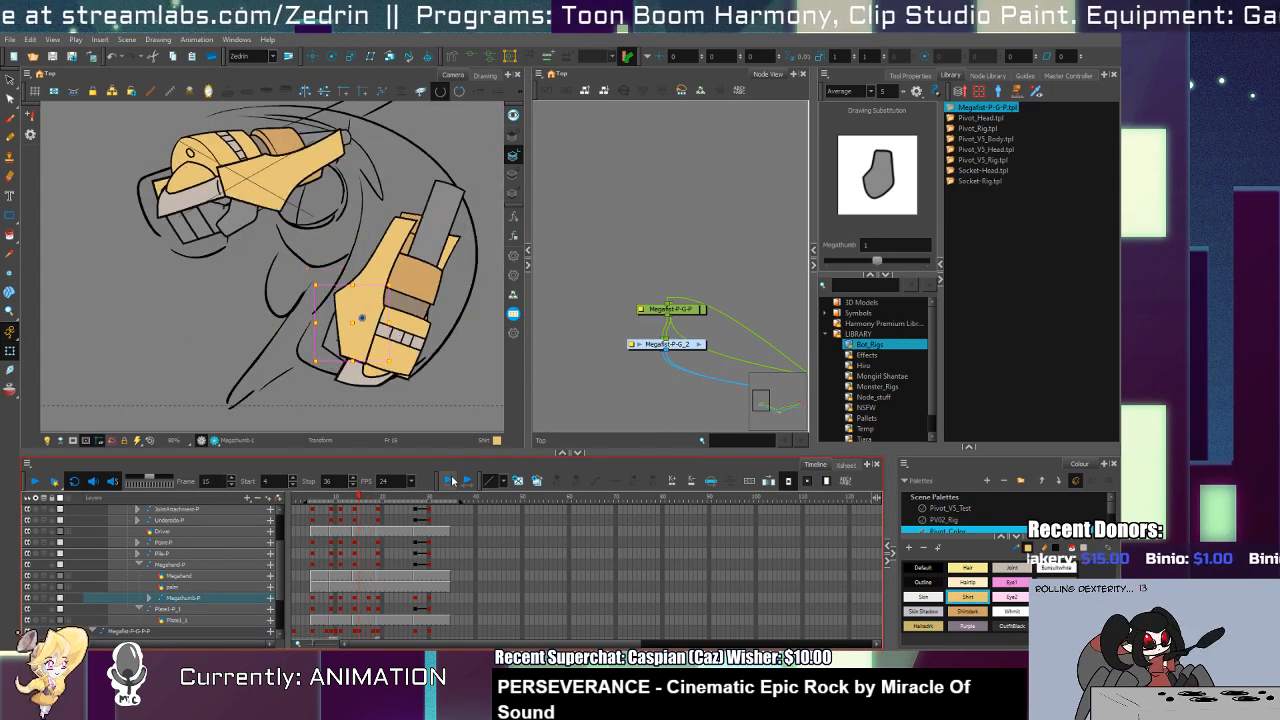
click(452, 479)
click(369, 598)
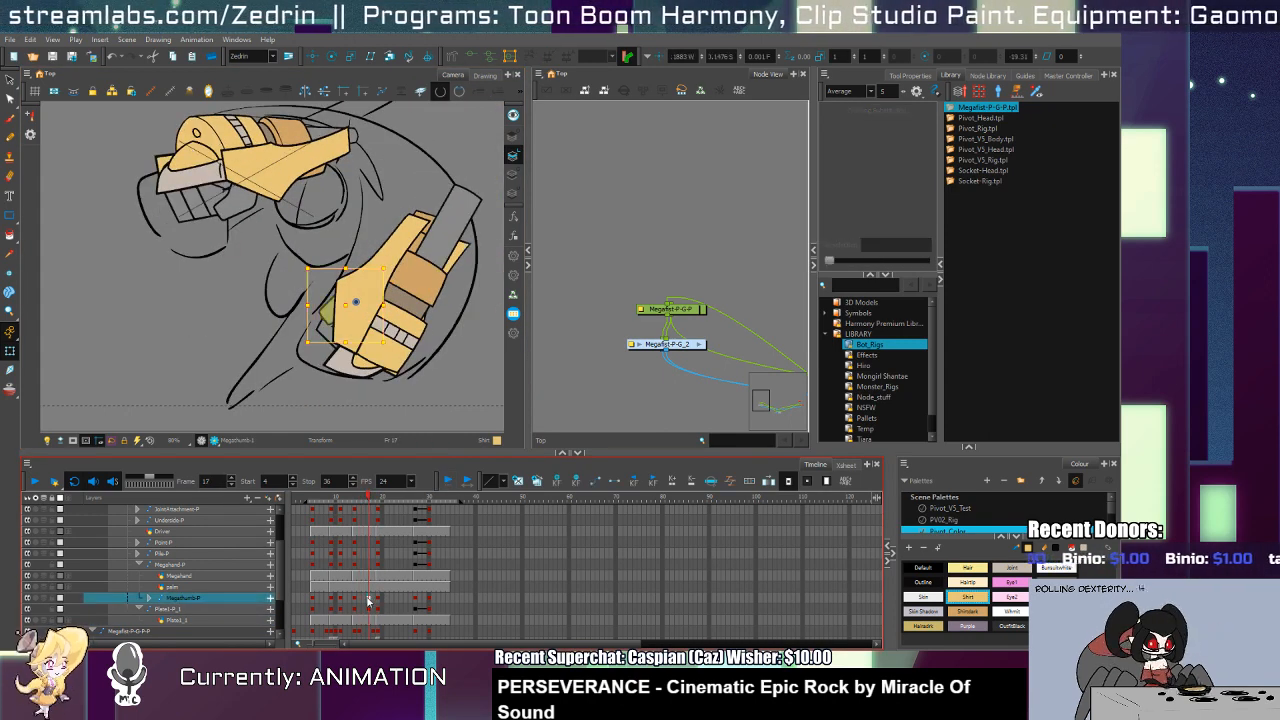
click(355, 599)
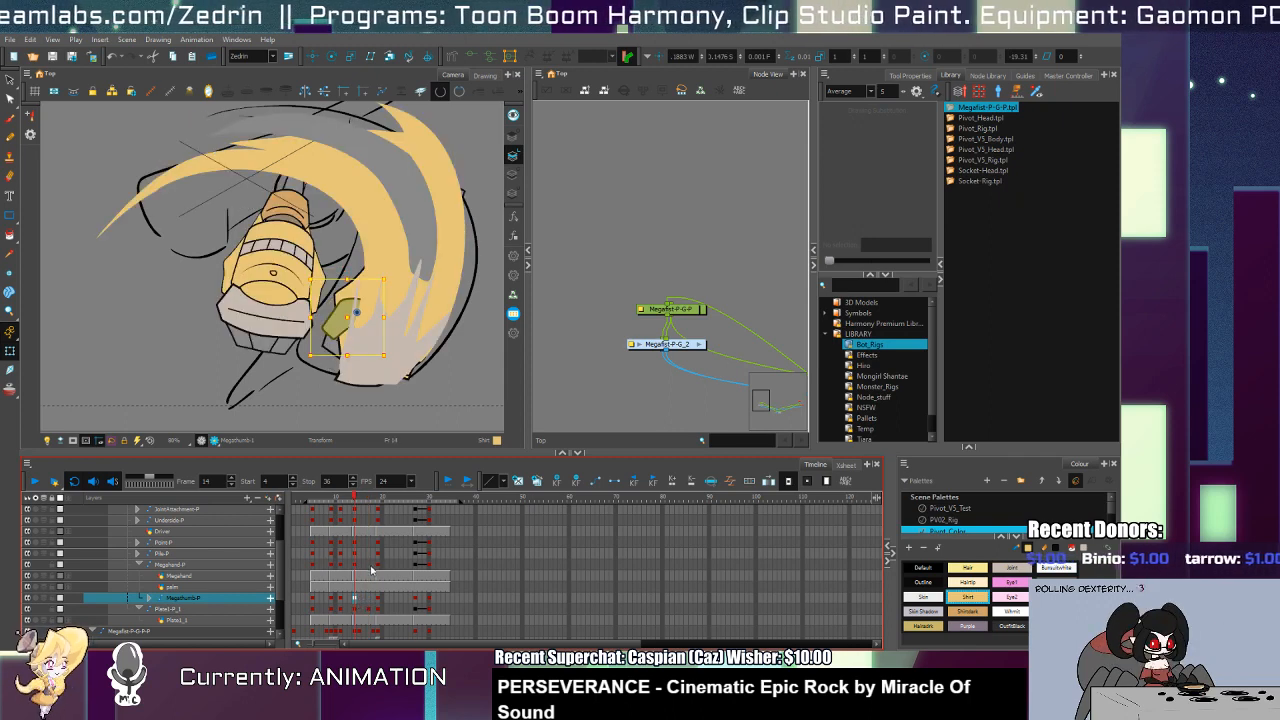
key(.)
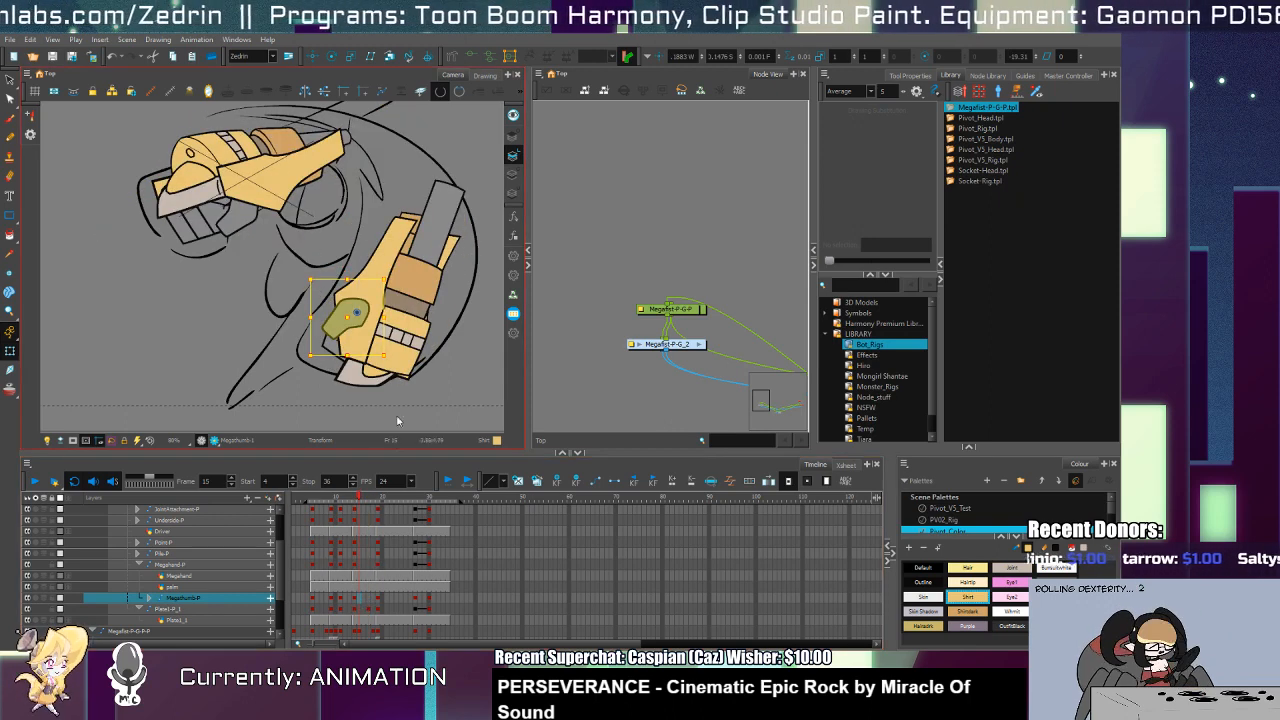
click(355, 349)
key(alt+Down)
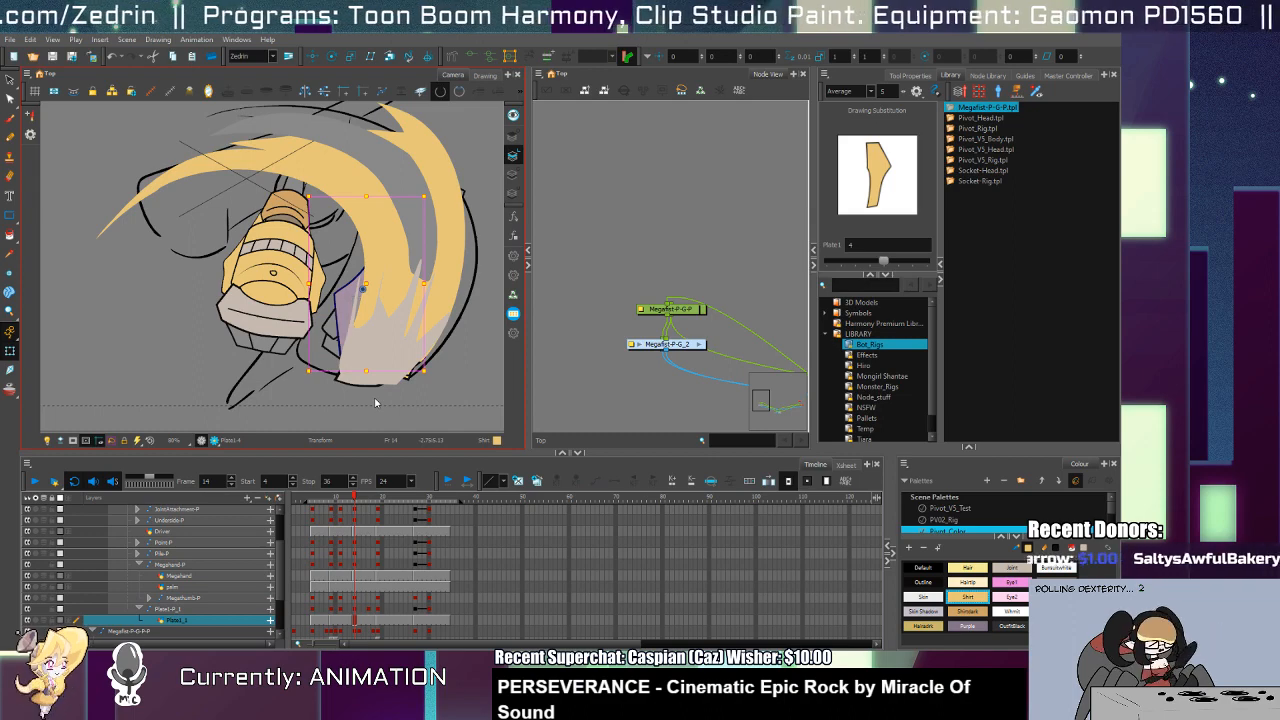
Step: Step frame by frame through the action up to frame 28, examining how the lower fist's parts hold together
key(.)
key(.)
key(.)
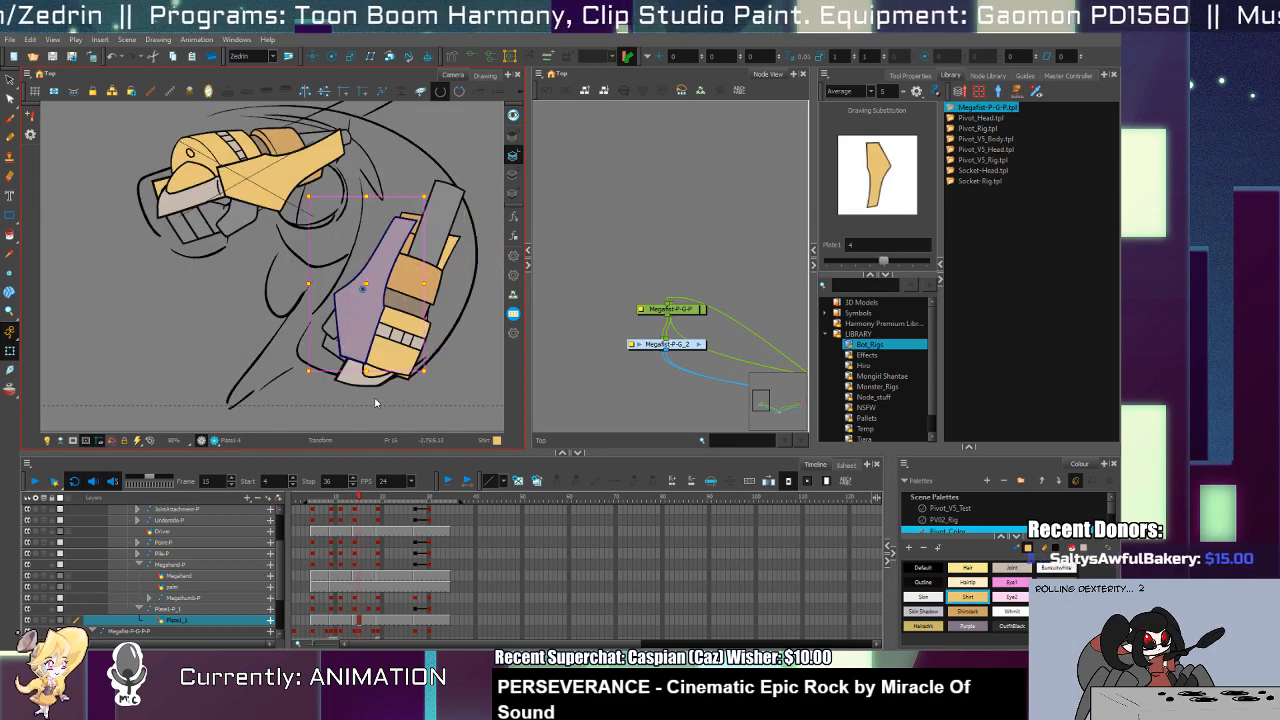
key(.)
key(.)
key(.)
key(.)
key(.)
key(.)
key(.)
key(.)
key(.)
key(.)
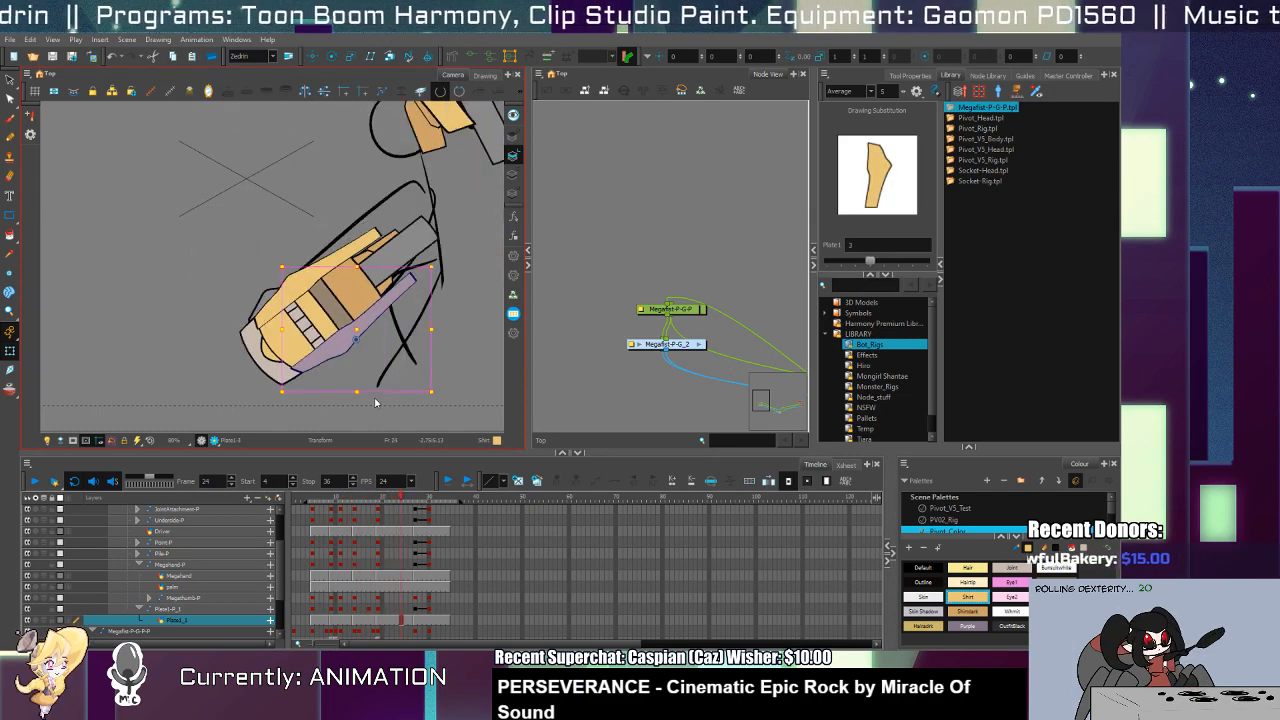
key(.)
key(.)
key(.)
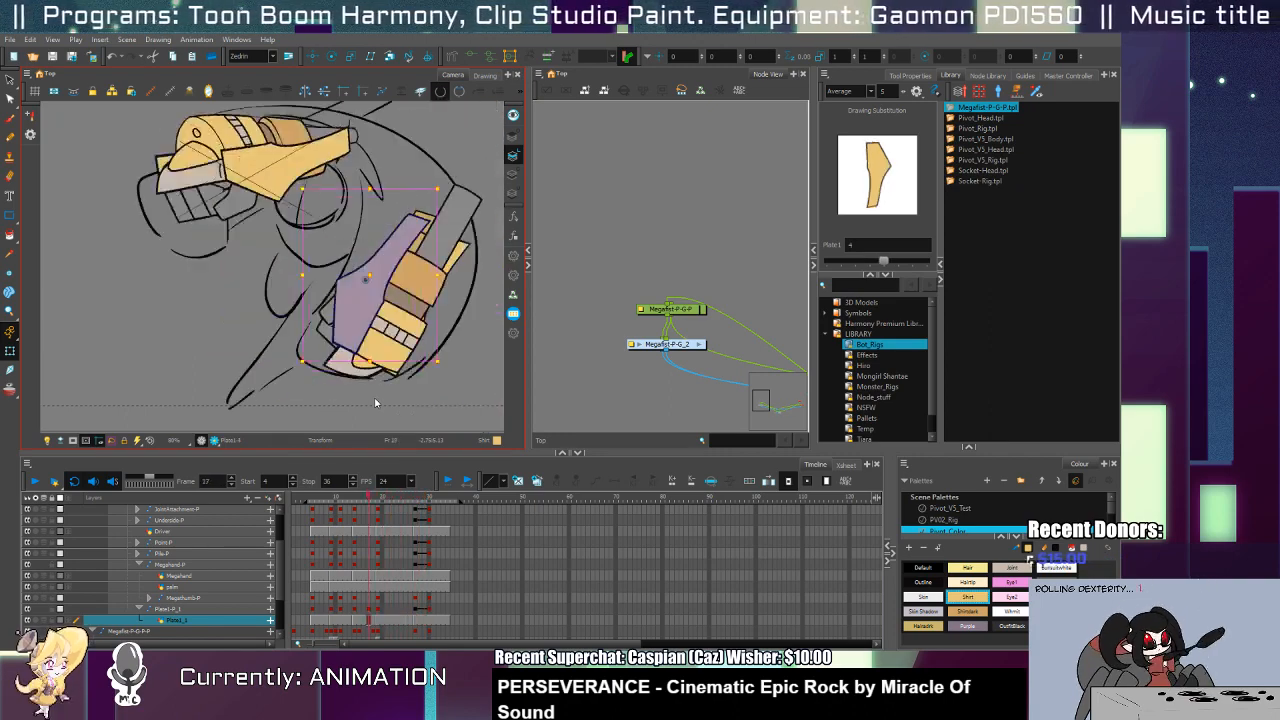
key(.)
key(.)
key(.)
key(.)
key(.)
key(.)
key(.)
key(.)
key(.)
key(.)
key(.)
key(.)
key(.)
key(.)
key(.)
key(.)
key(.)
key(.)
key(.)
key(.)
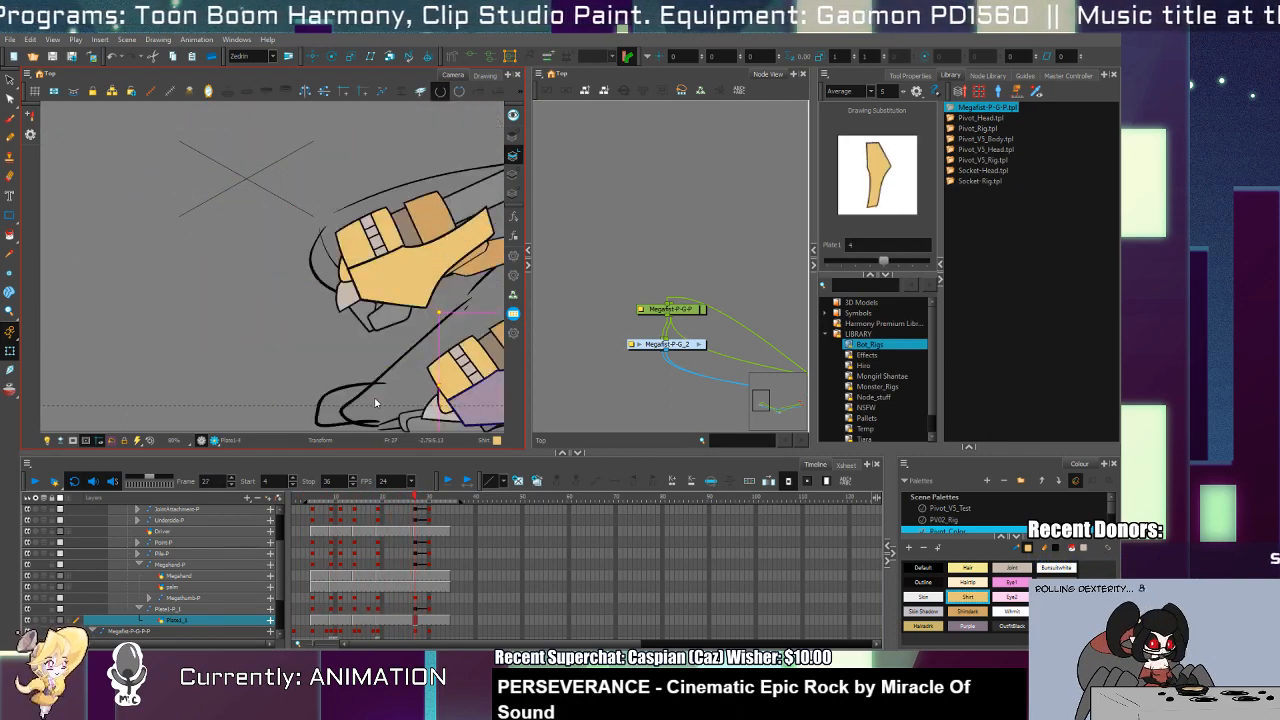
key(.)
key(.)
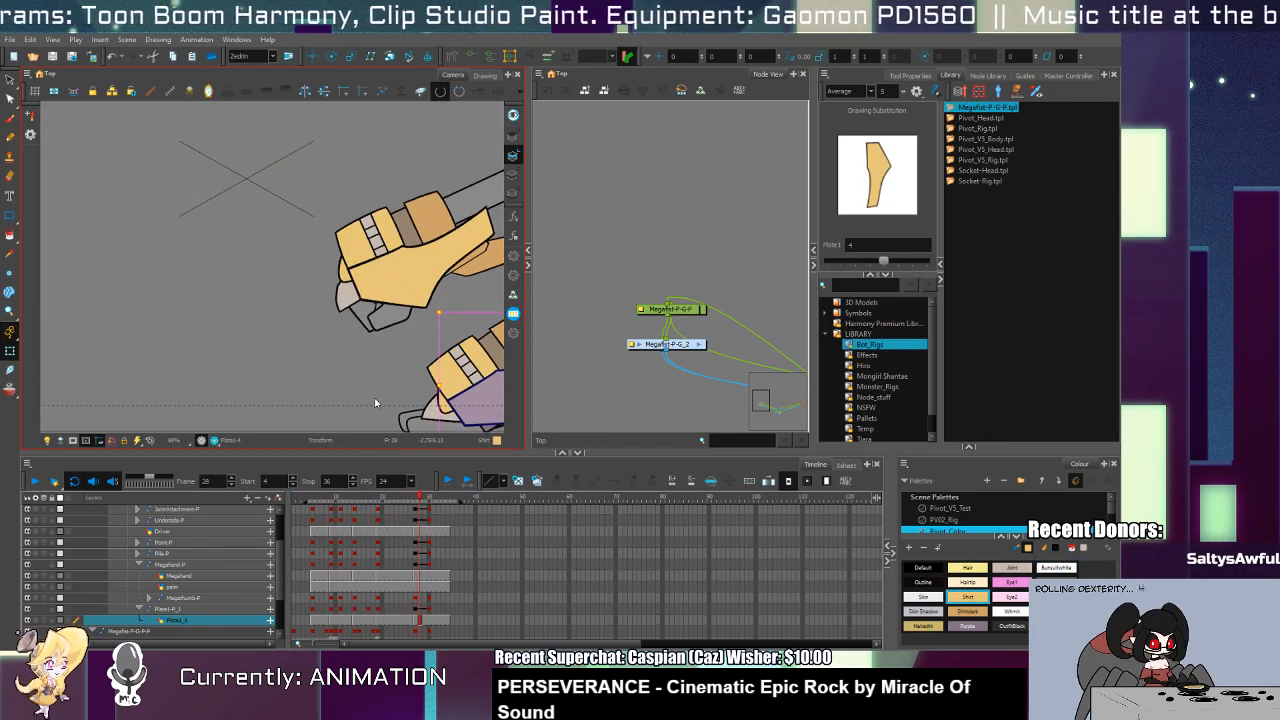
Step: Collapse the lower fist's rig layers and select the frame 27 cells across both Megafist rigs and their smear layers
click(415, 609)
click(271, 590)
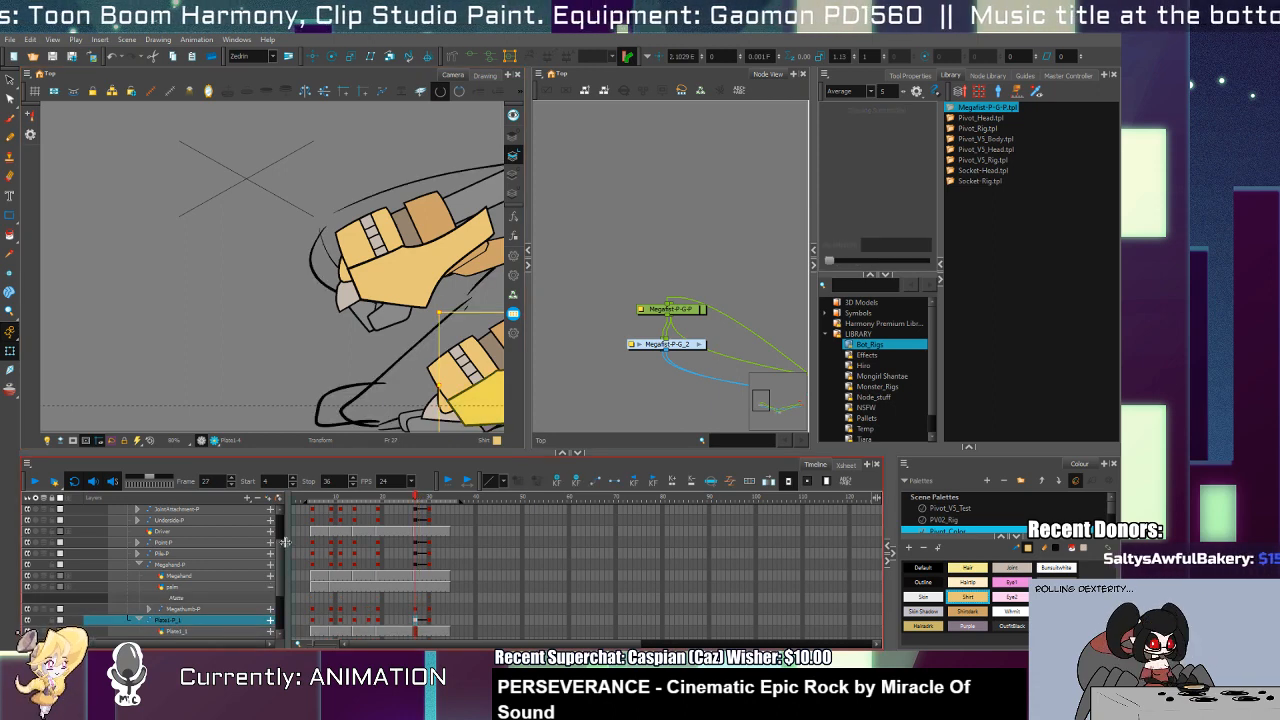
click(271, 588)
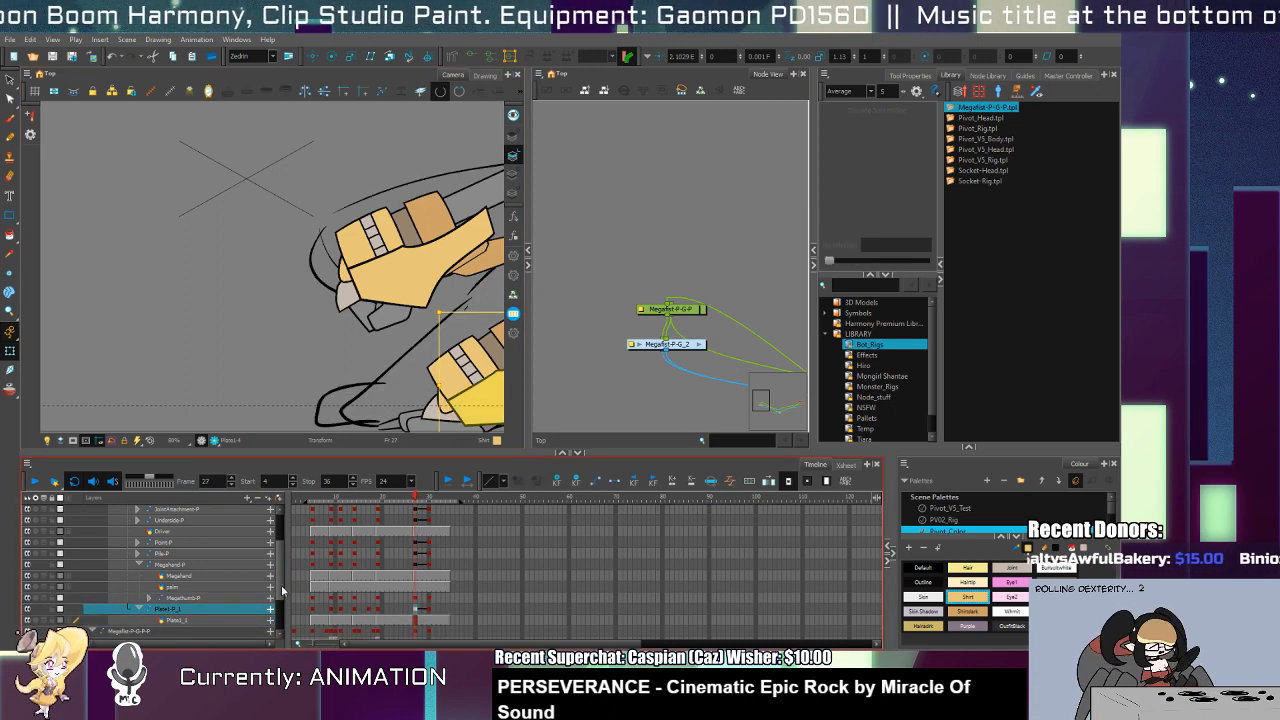
drag(281, 587, 281, 510)
click(113, 532)
click(416, 544)
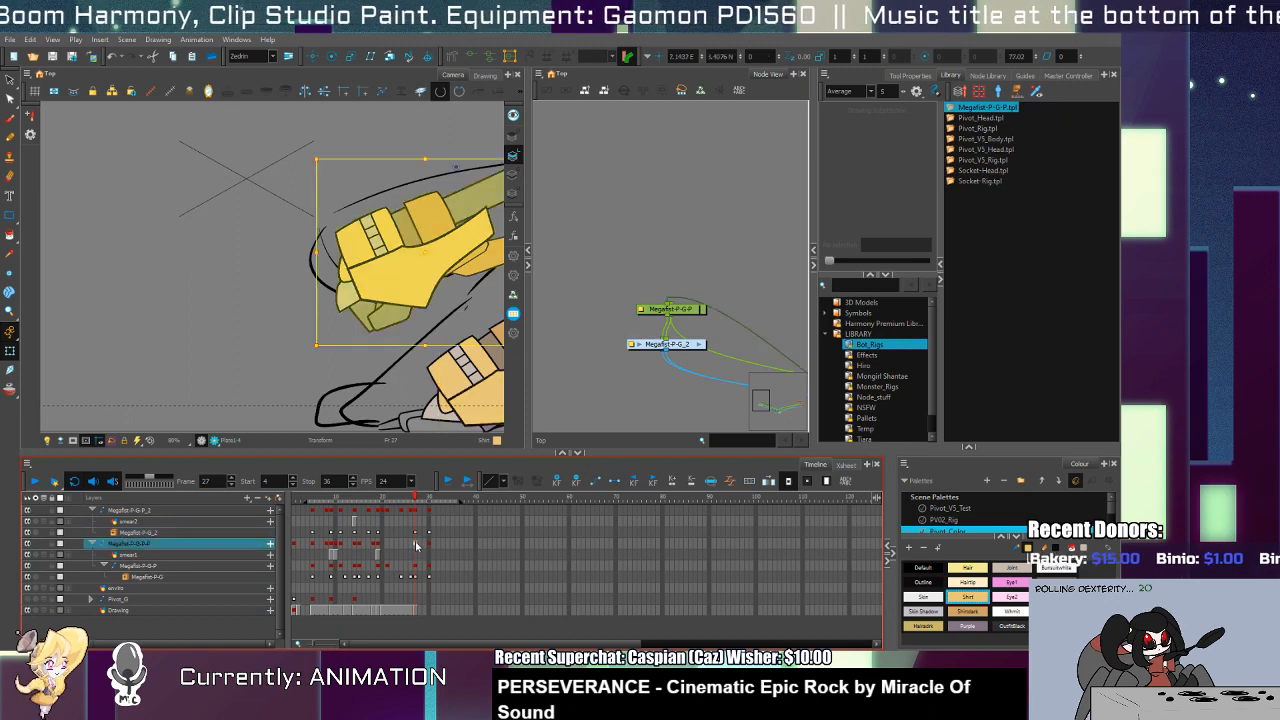
drag(418, 566, 420, 510)
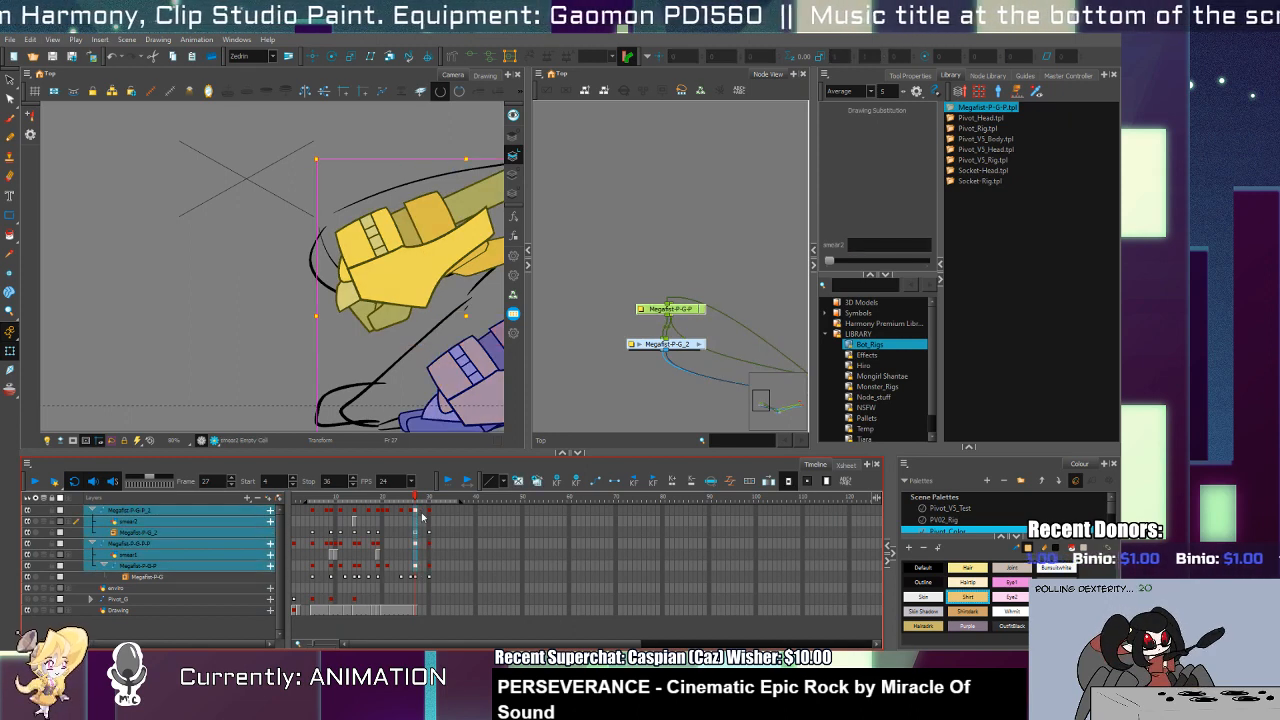
key(alt+z)
alt+click(352, 386)
alt+click(354, 388)
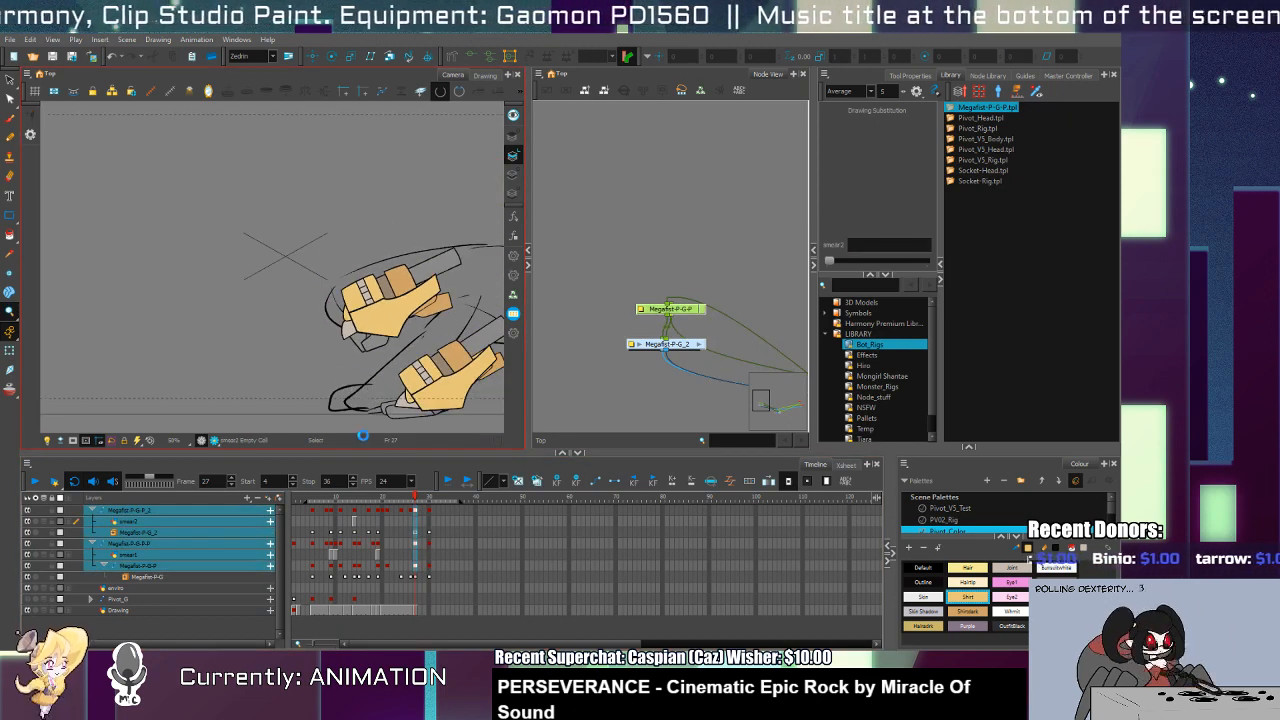
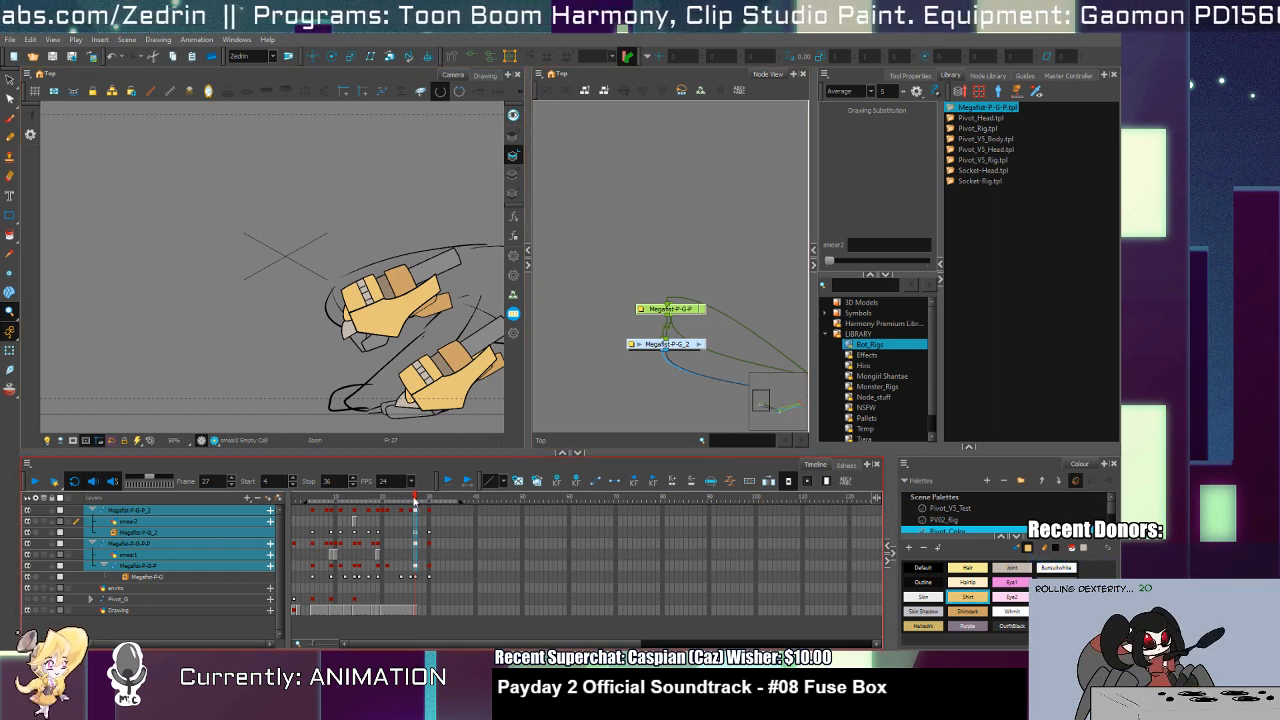
Step: Return to frame 5 and show the Pivot_G character rig together with the two Megafists
mouse_move(415, 503)
mouse_down()
mouse_move(328, 505)
mouse_move(320, 562)
mouse_move(390, 593)
mouse_move(340, 582)
mouse_move(437, 588)
mouse_move(326, 609)
mouse_move(369, 612)
mouse_move(442, 577)
mouse_move(321, 588)
mouse_move(440, 598)
mouse_move(412, 625)
mouse_move(438, 611)
mouse_move(316, 610)
mouse_move(383, 610)
mouse_move(414, 627)
mouse_up()
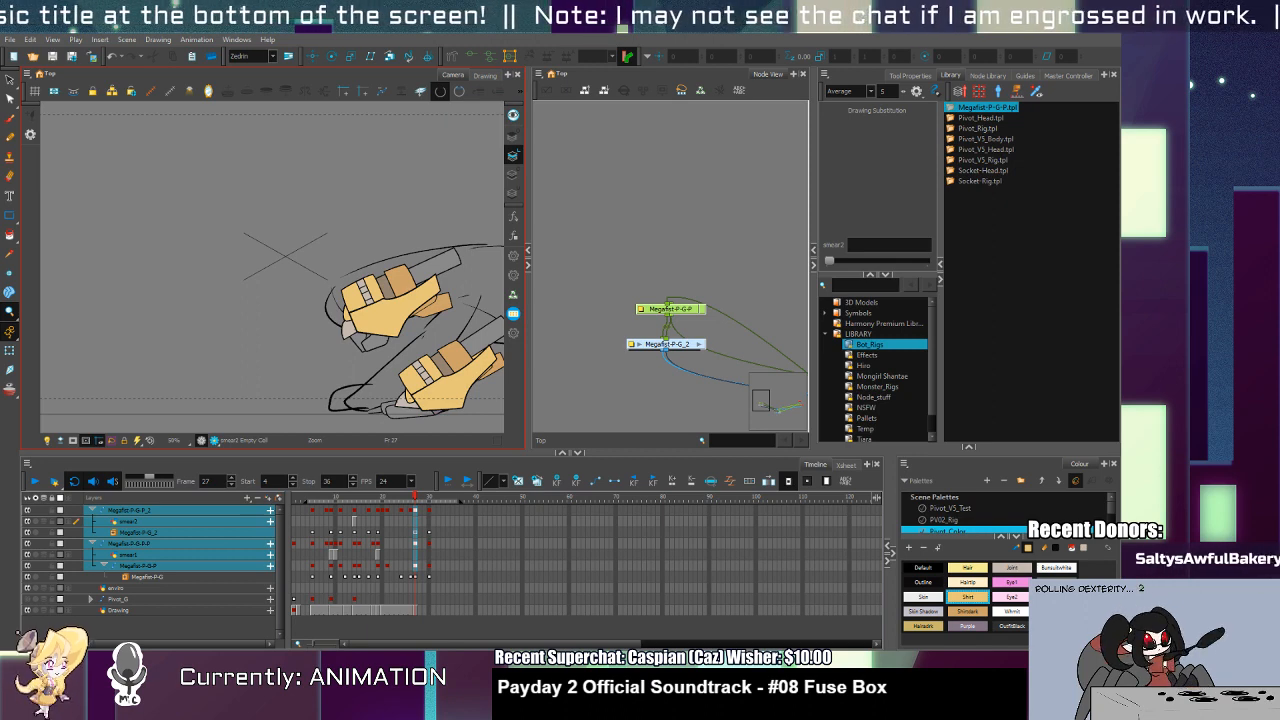
drag(395, 502, 350, 600)
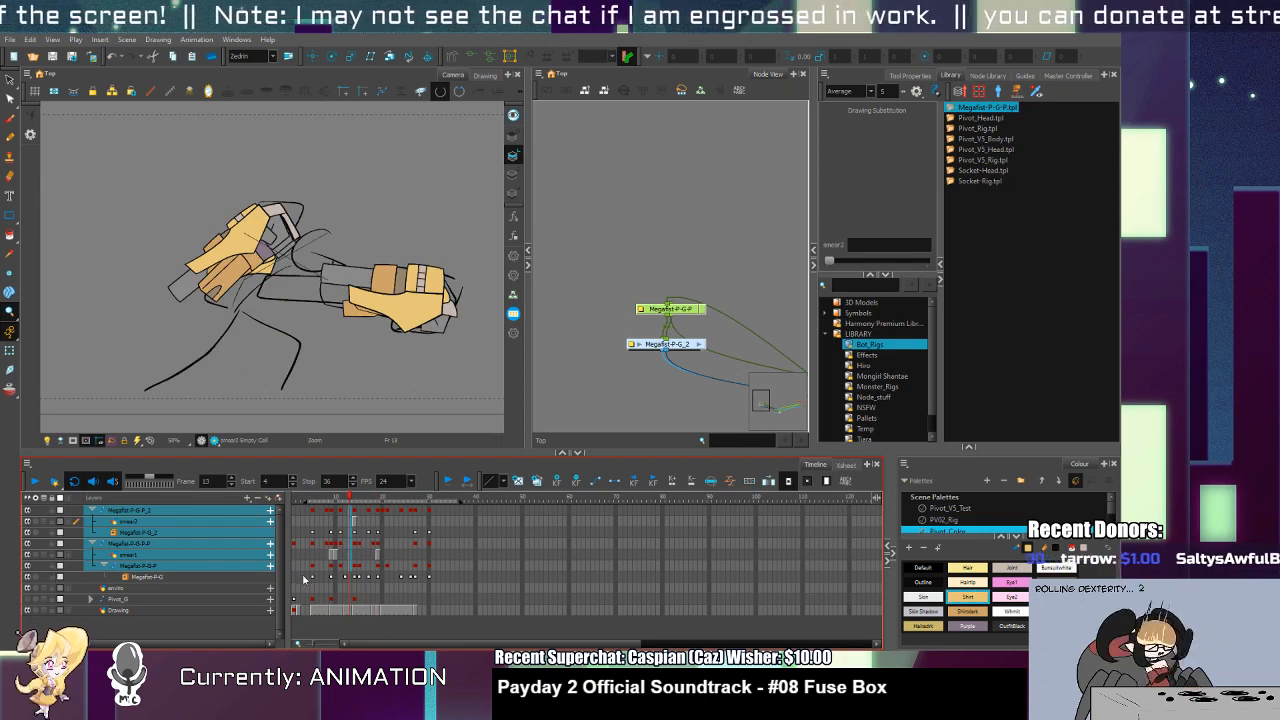
click(313, 577)
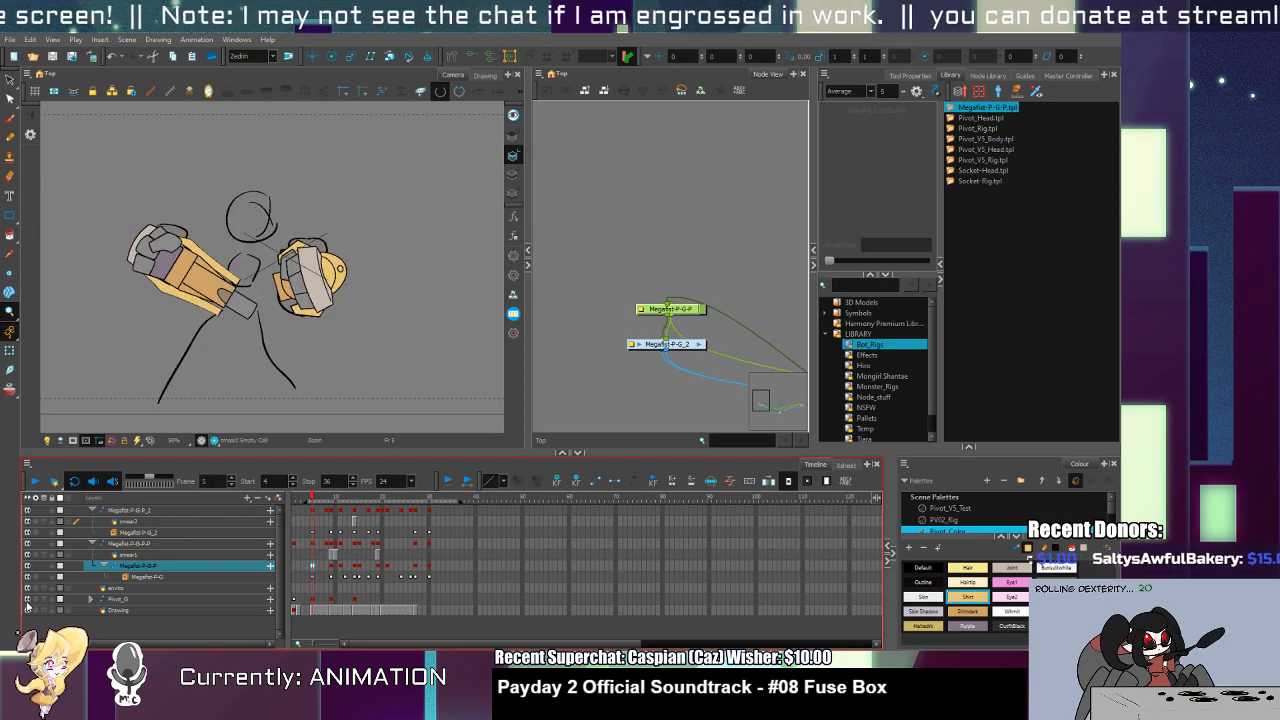
click(38, 599)
scroll(226, 288, up, 1)
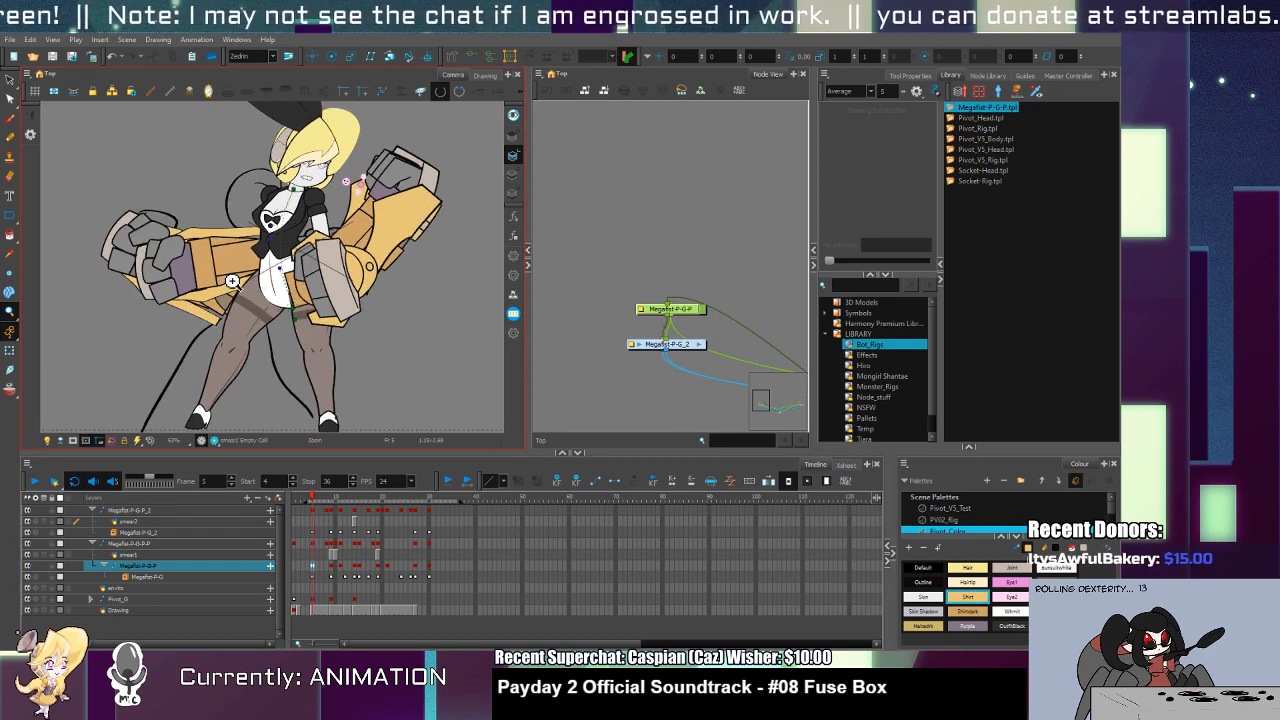
Step: Delete the attached Megafist-P-G-P rig nested under Forearm1-P_1 in the character's rig
key(shift+t)
click(233, 279)
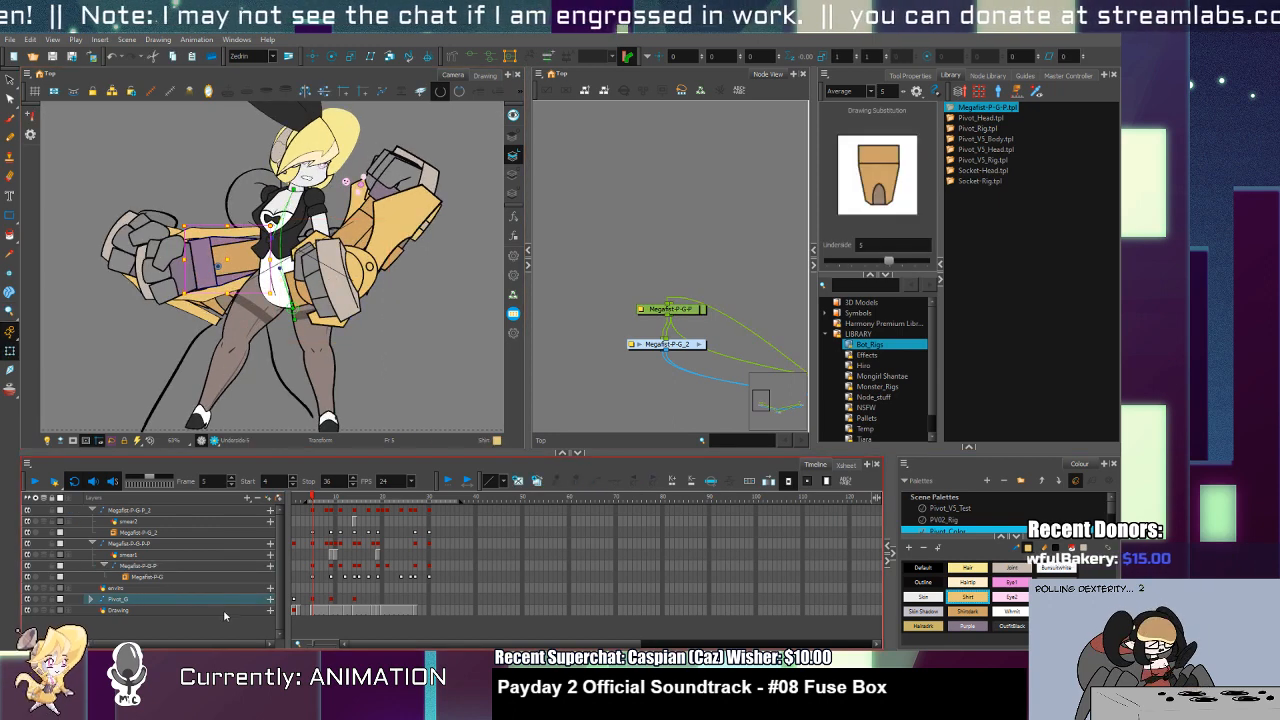
click(215, 598)
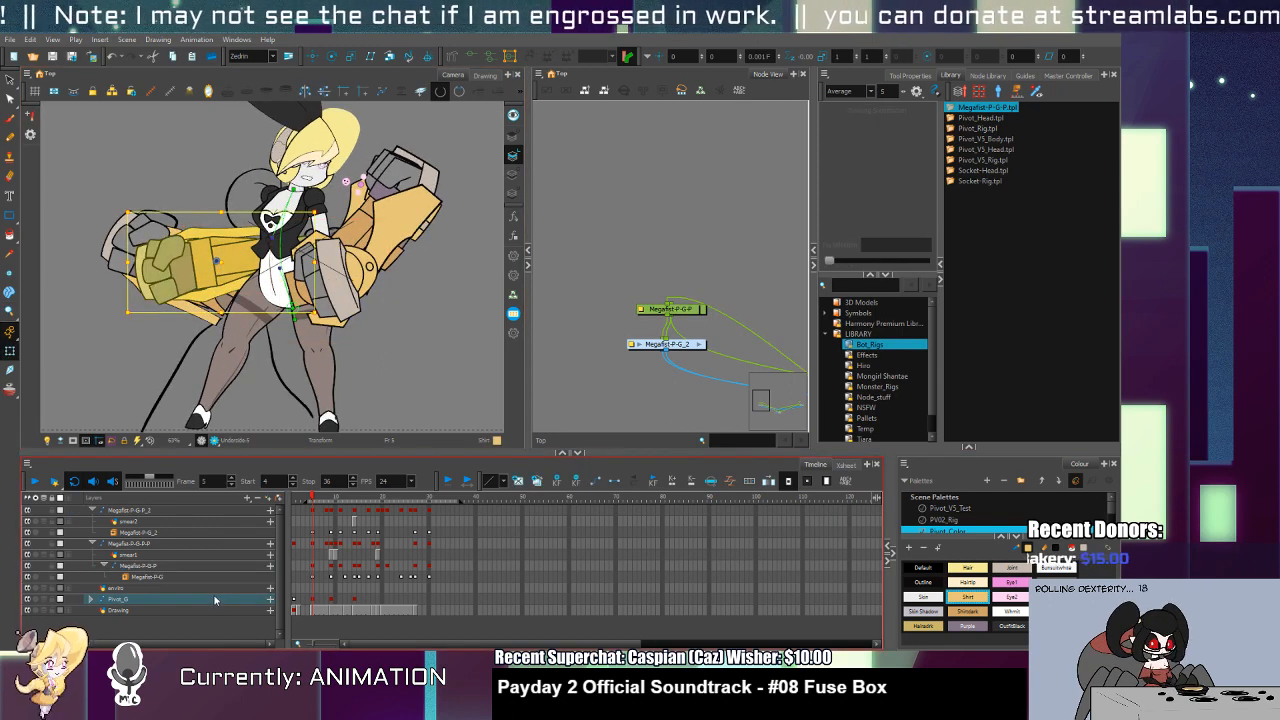
key(o)
drag(282, 591, 275, 579)
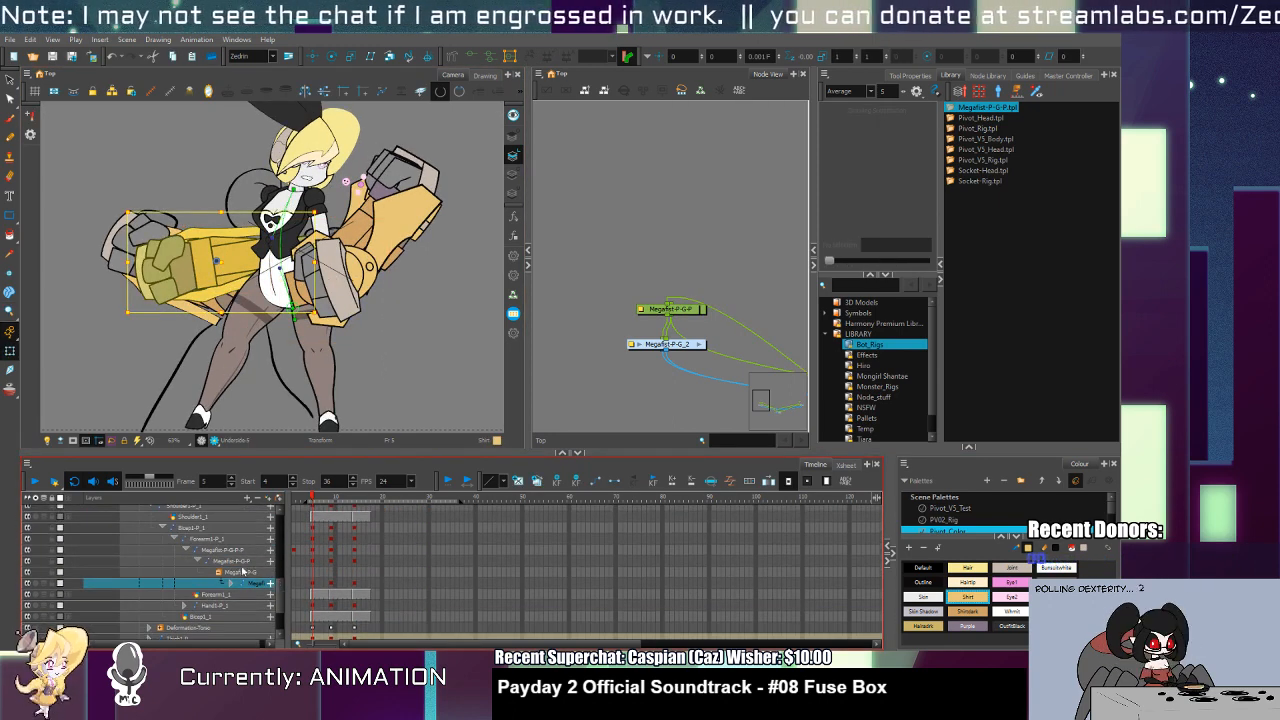
click(188, 551)
click(221, 550)
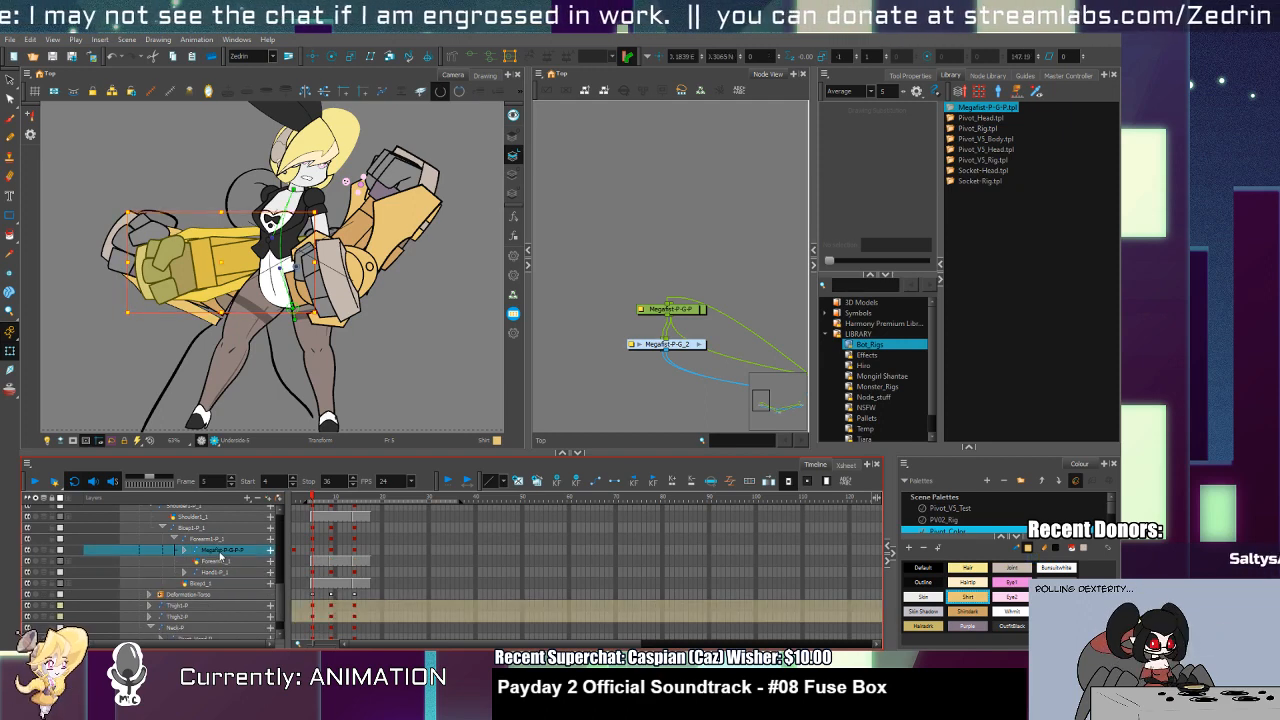
click(278, 268)
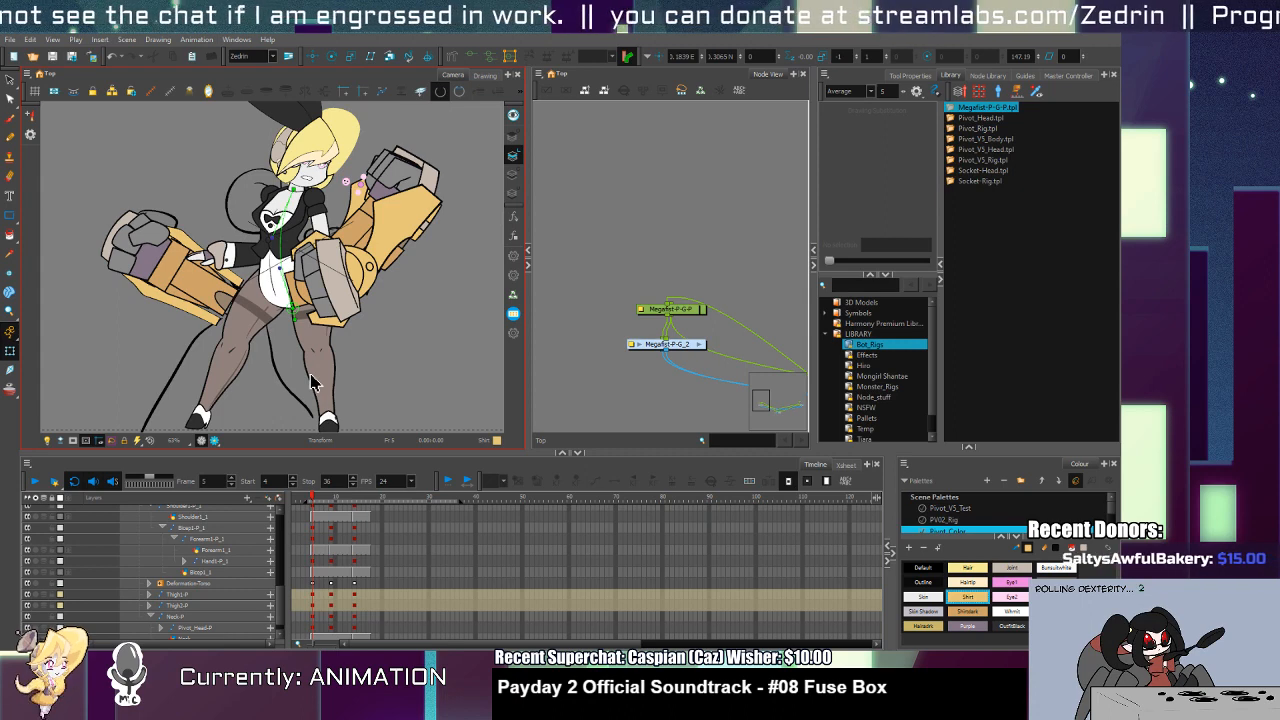
Step: Check which rig the fist beside the character's hip belongs to and collapse its Megafist-P-G-P layer
drag(283, 603, 283, 604)
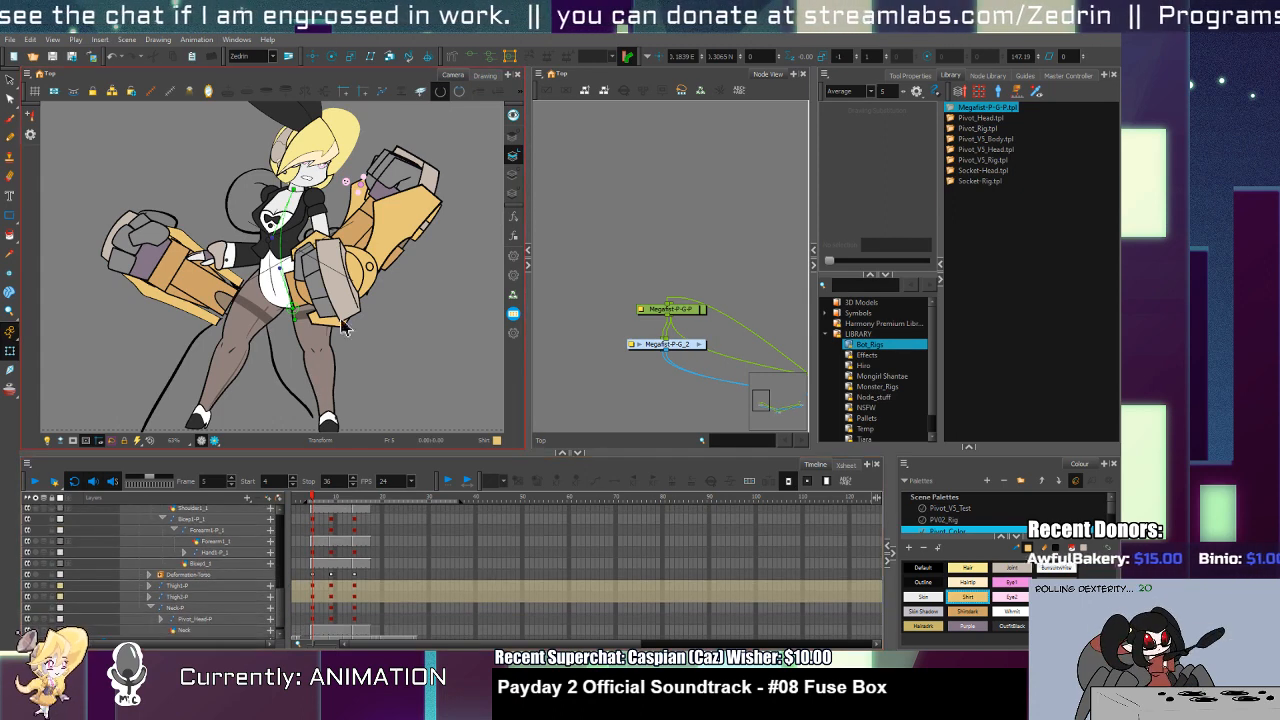
click(360, 292)
key(o)
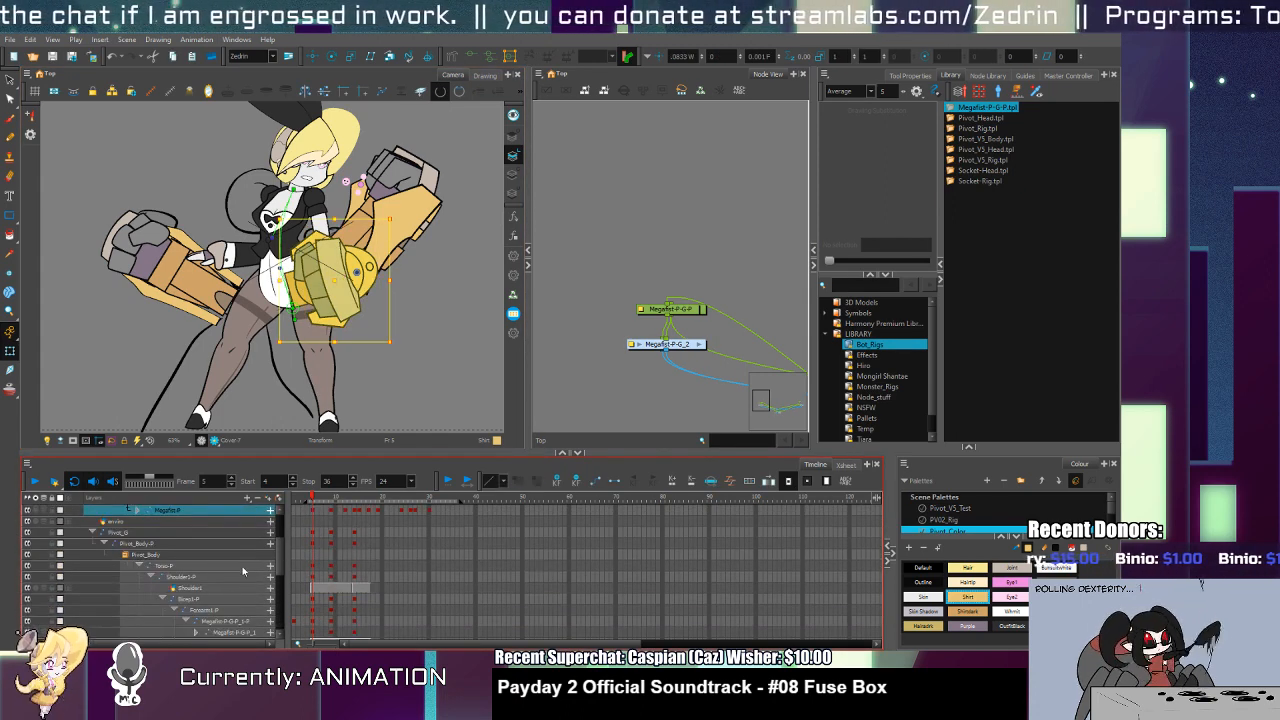
drag(281, 567, 281, 560)
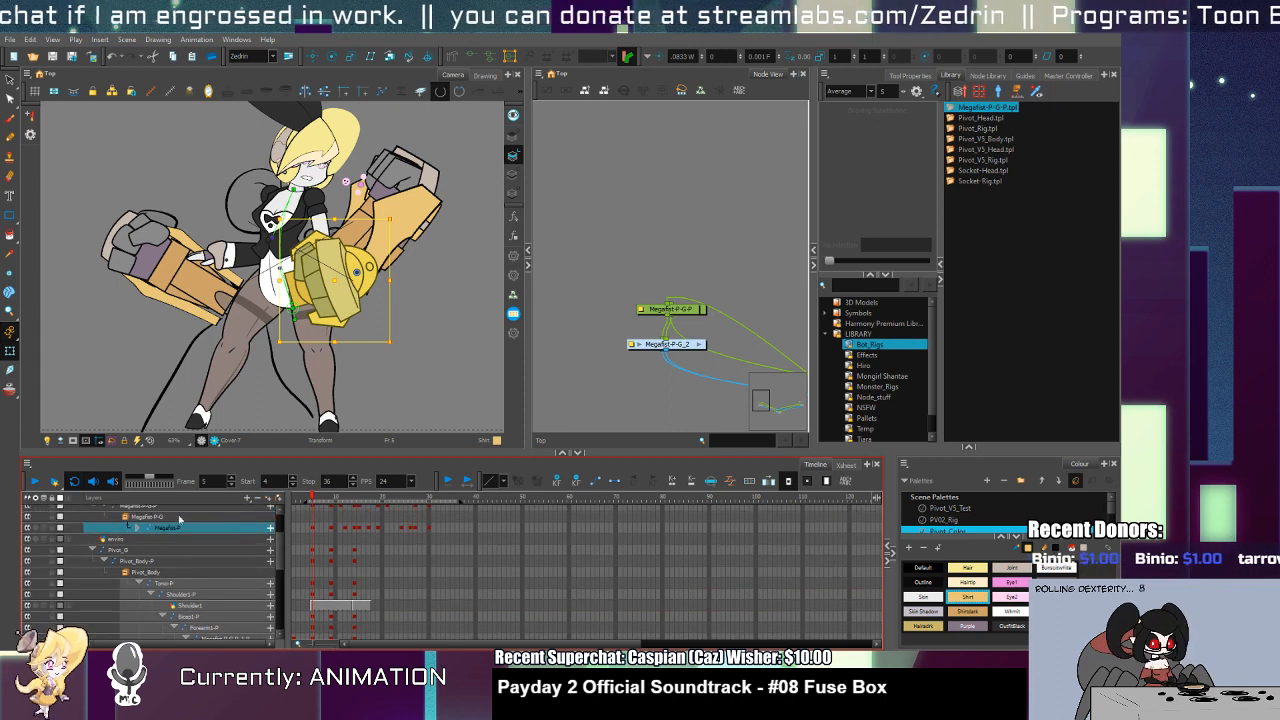
click(107, 511)
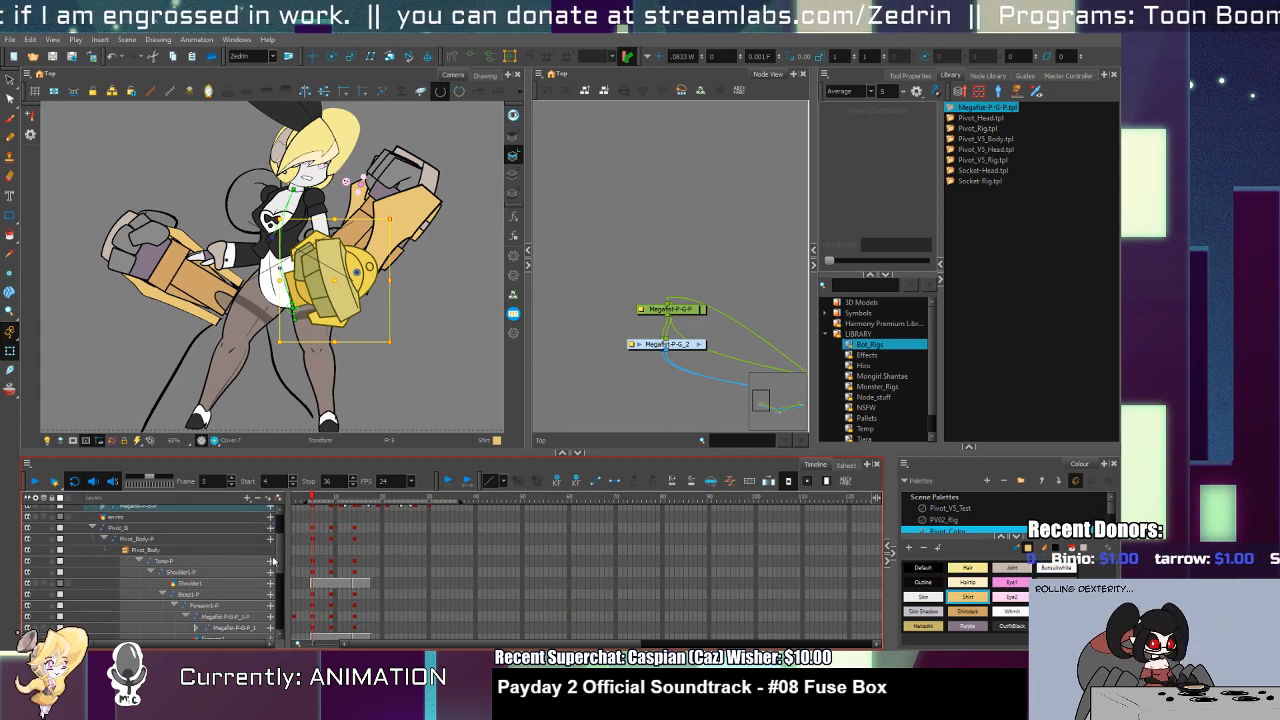
scroll(273, 562, up, 3)
click(190, 551)
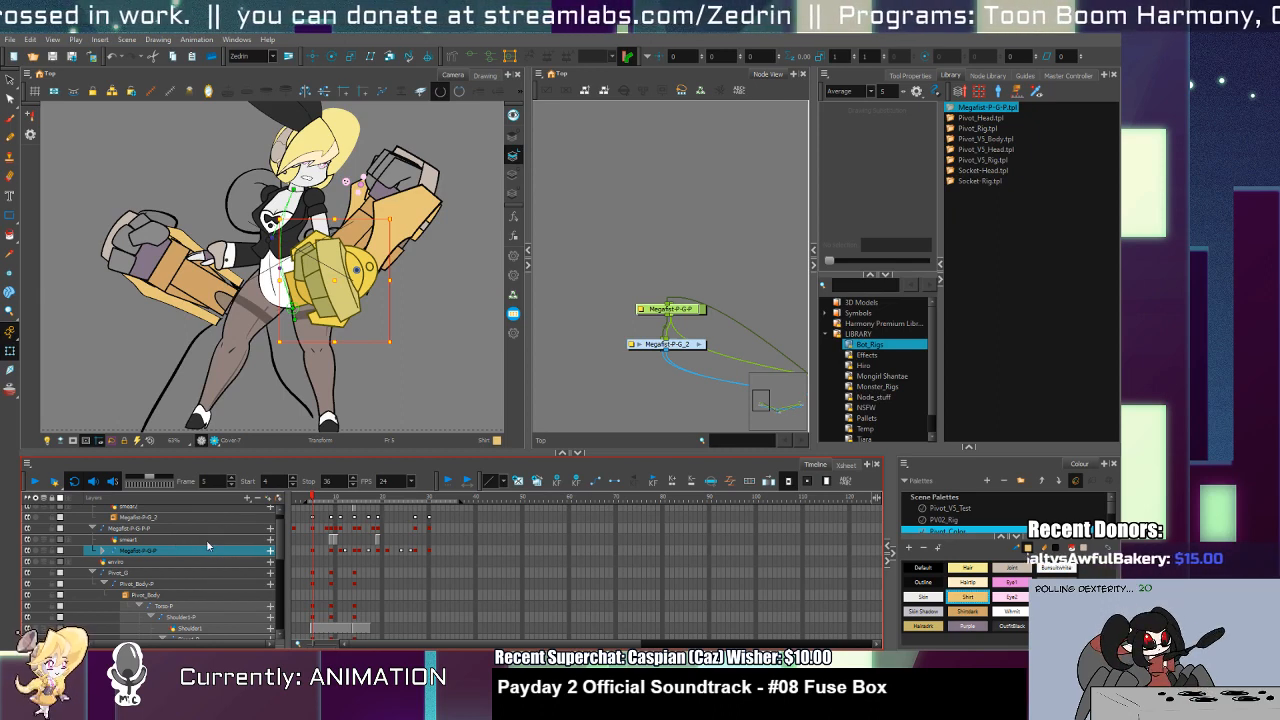
click(203, 530)
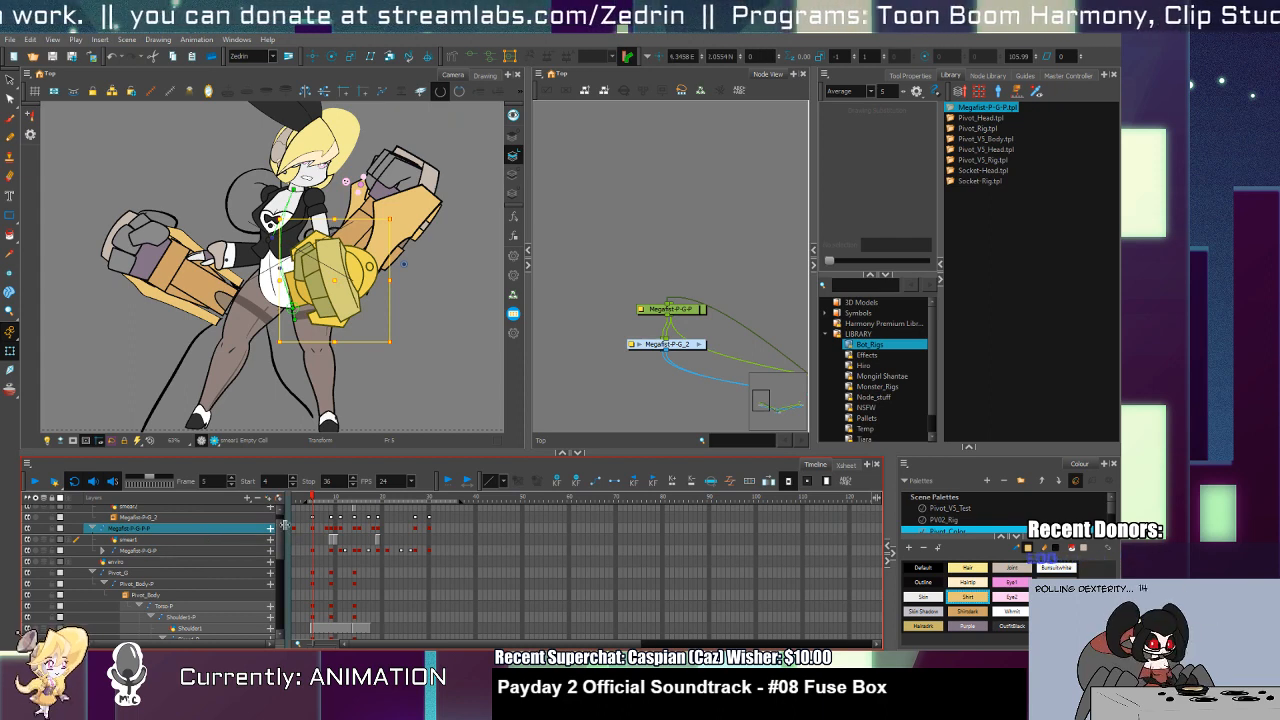
Step: Delete the other attached Megafist rig, nested under Forearm1-P on the character's raised arm
click(382, 248)
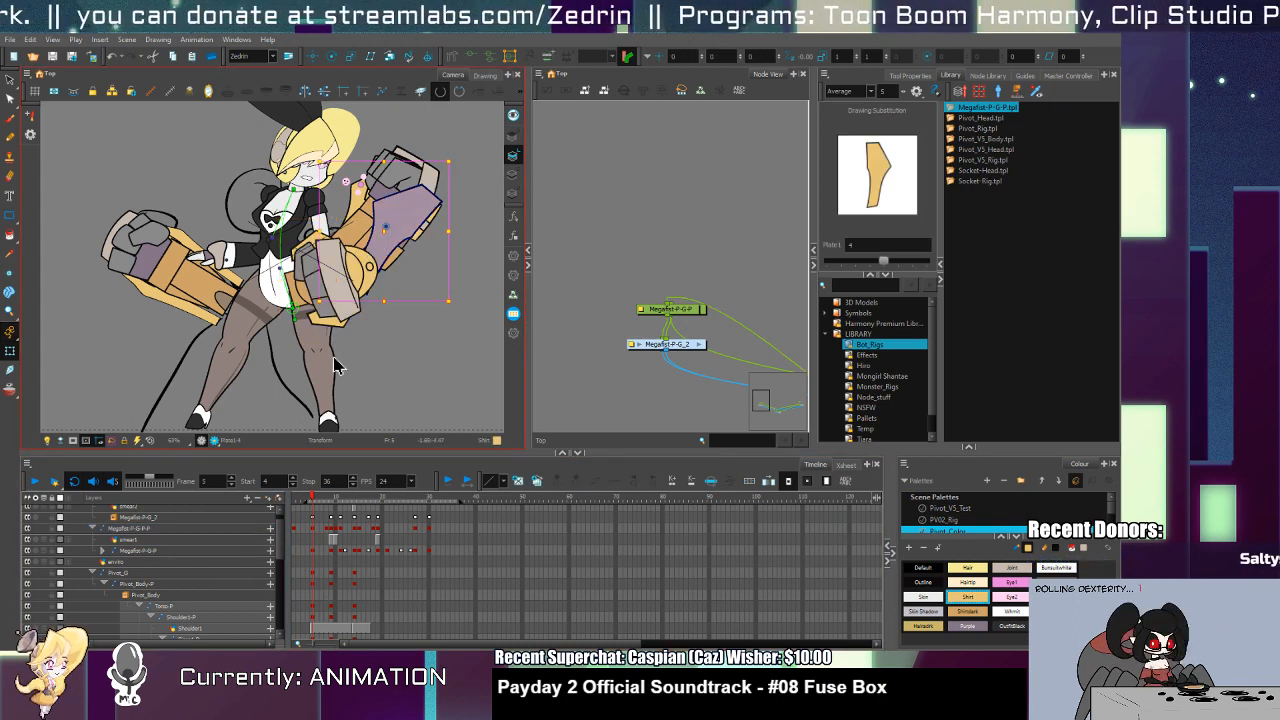
key(b)
scroll(248, 558, down, 4)
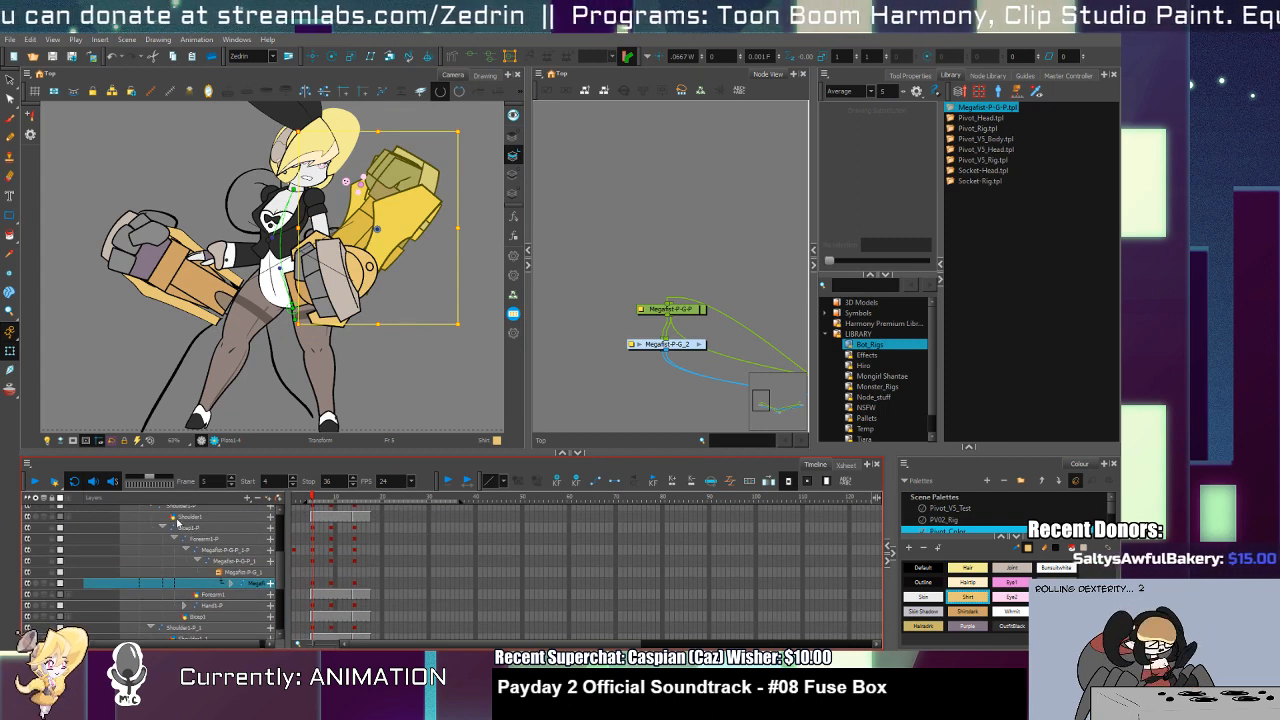
click(187, 551)
click(205, 551)
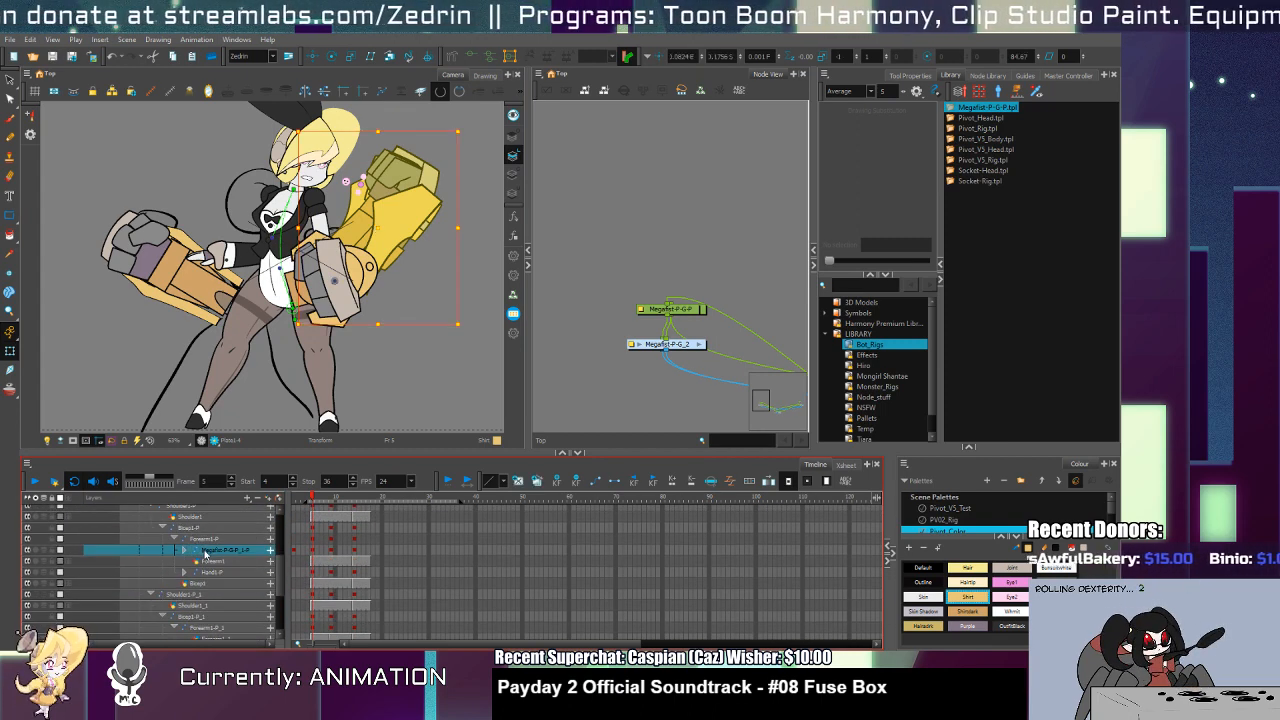
key(Delete)
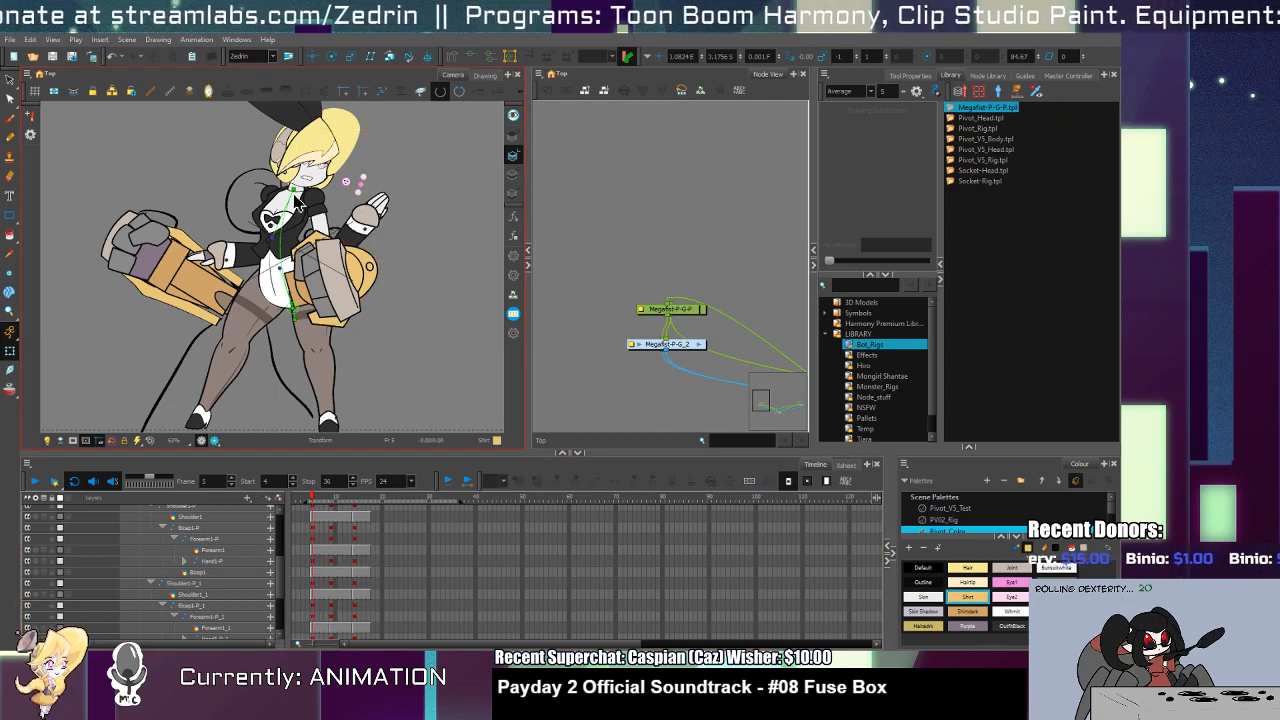
Step: Move the whole character down and to the left between the two fists at frame 5
click(283, 300)
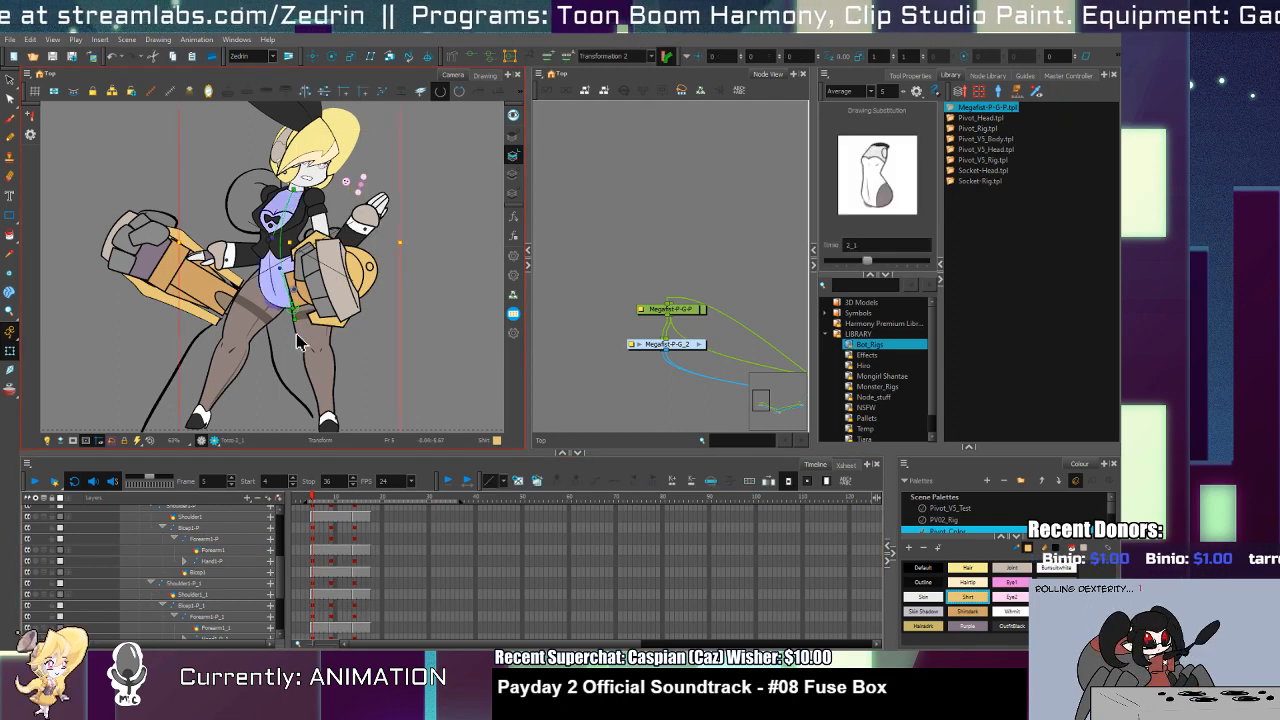
drag(302, 343, 262, 331)
key(space)
drag(291, 353, 287, 419)
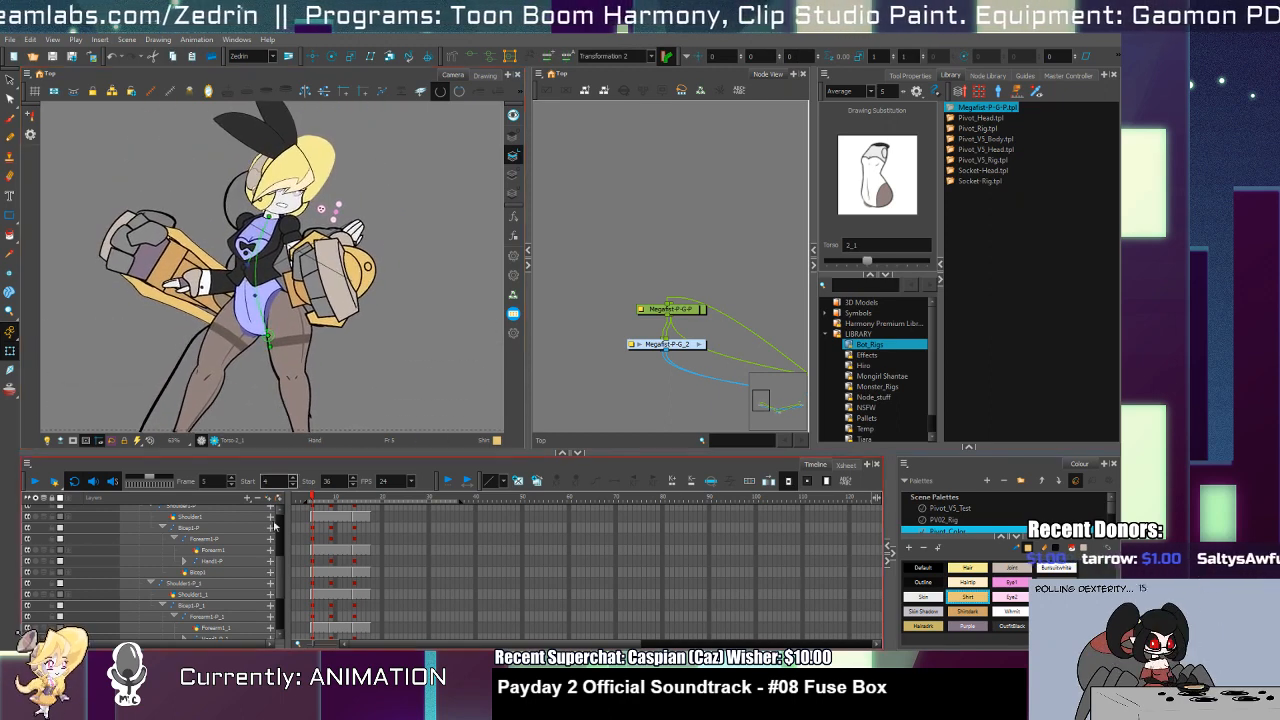
Step: Clear the Forearm1 and Hand1 drawings of the character's raised arm, starting at frame 5
click(358, 238)
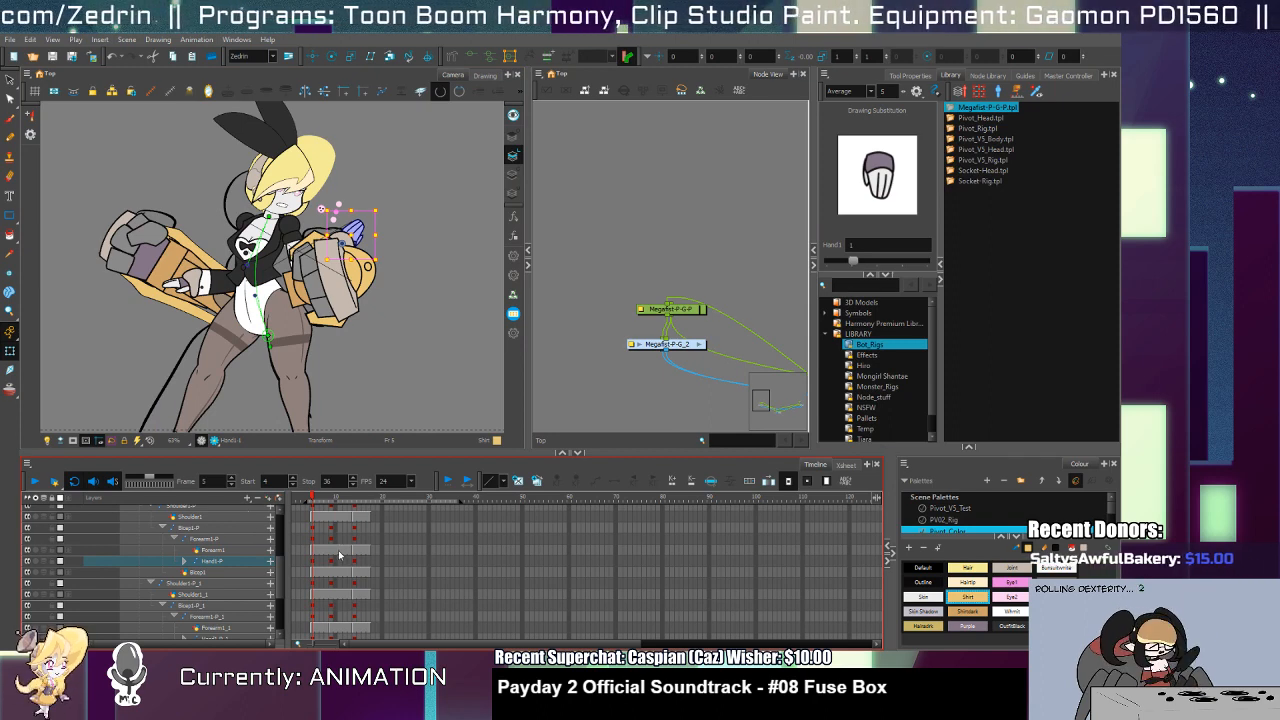
key(Delete)
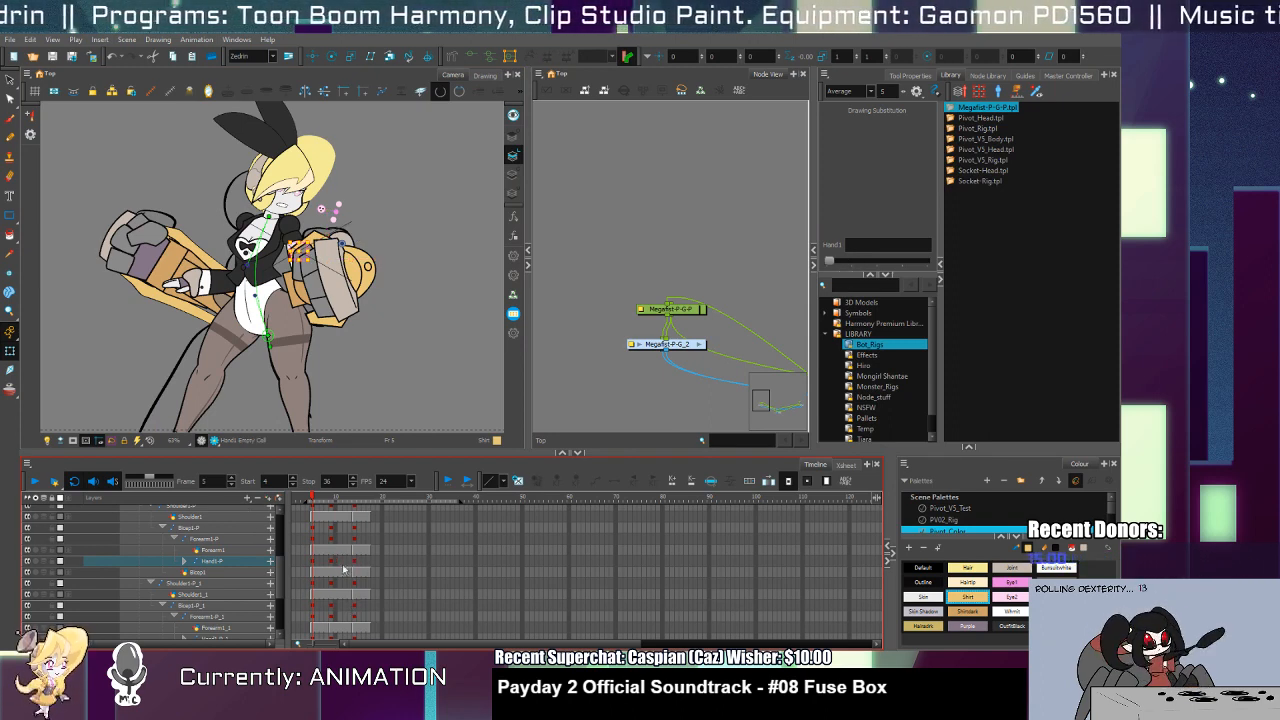
click(316, 550)
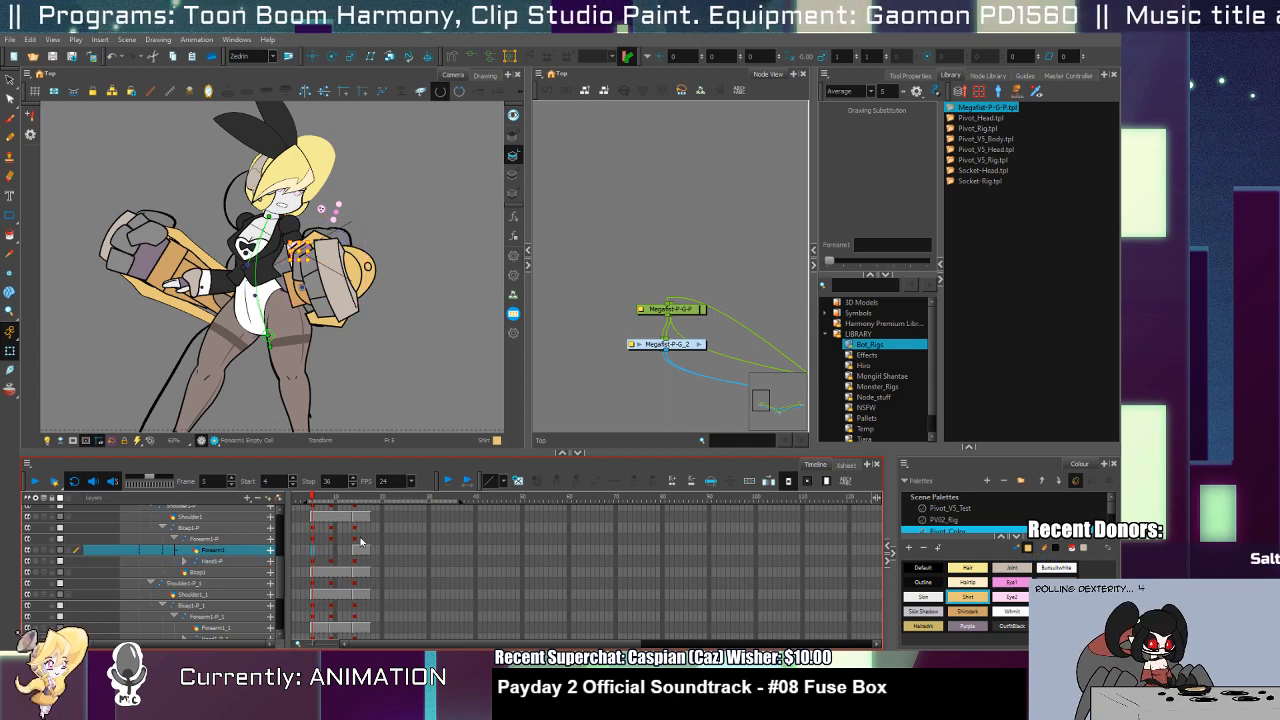
click(358, 548)
click(355, 573)
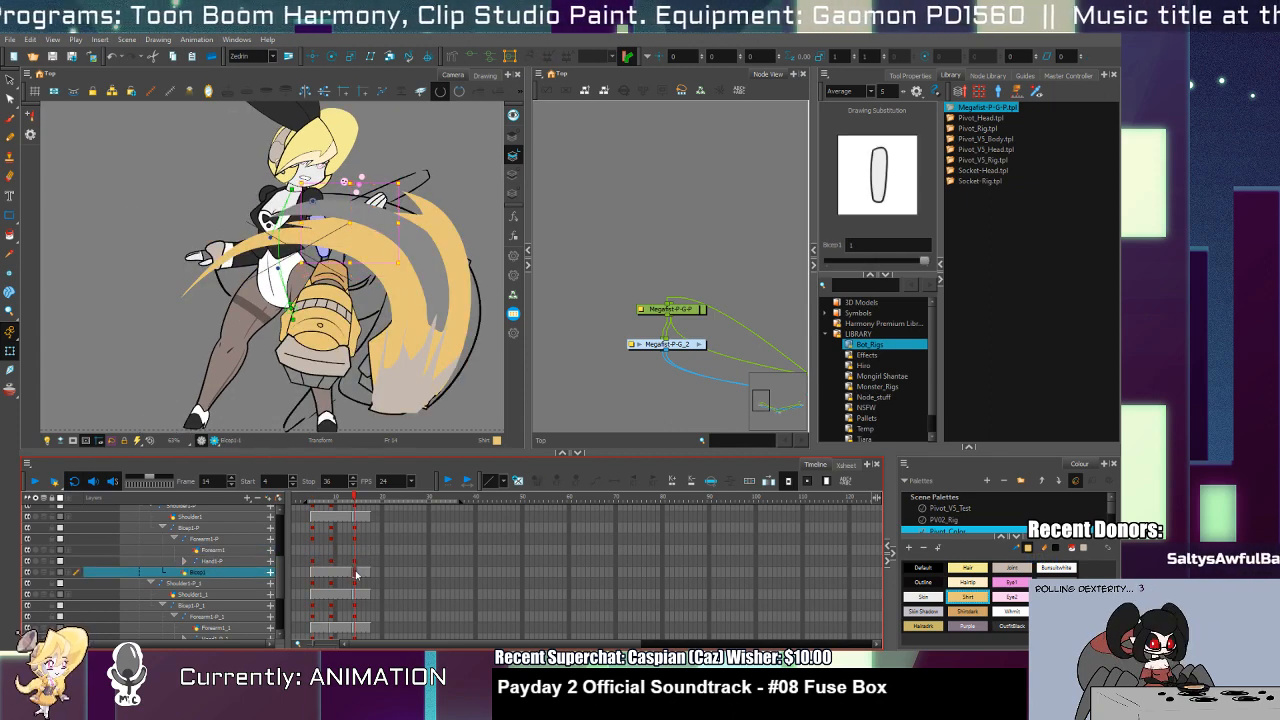
key(Delete)
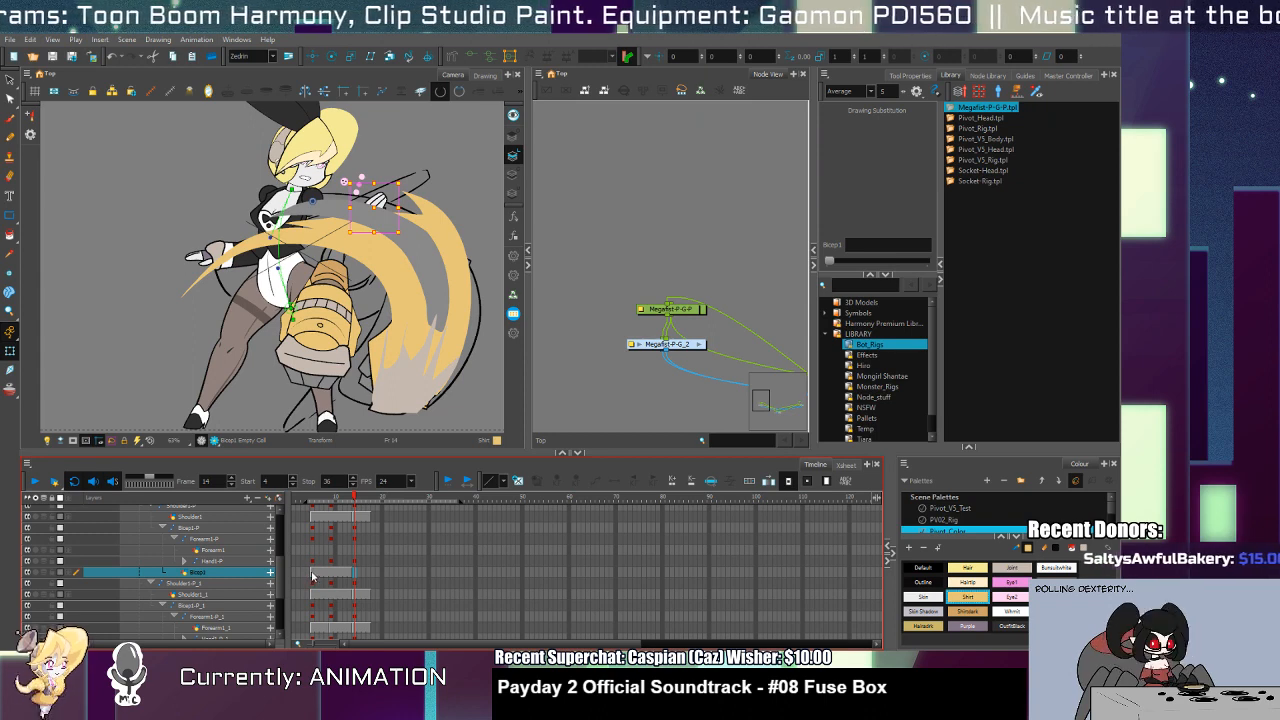
key(ctrl+z)
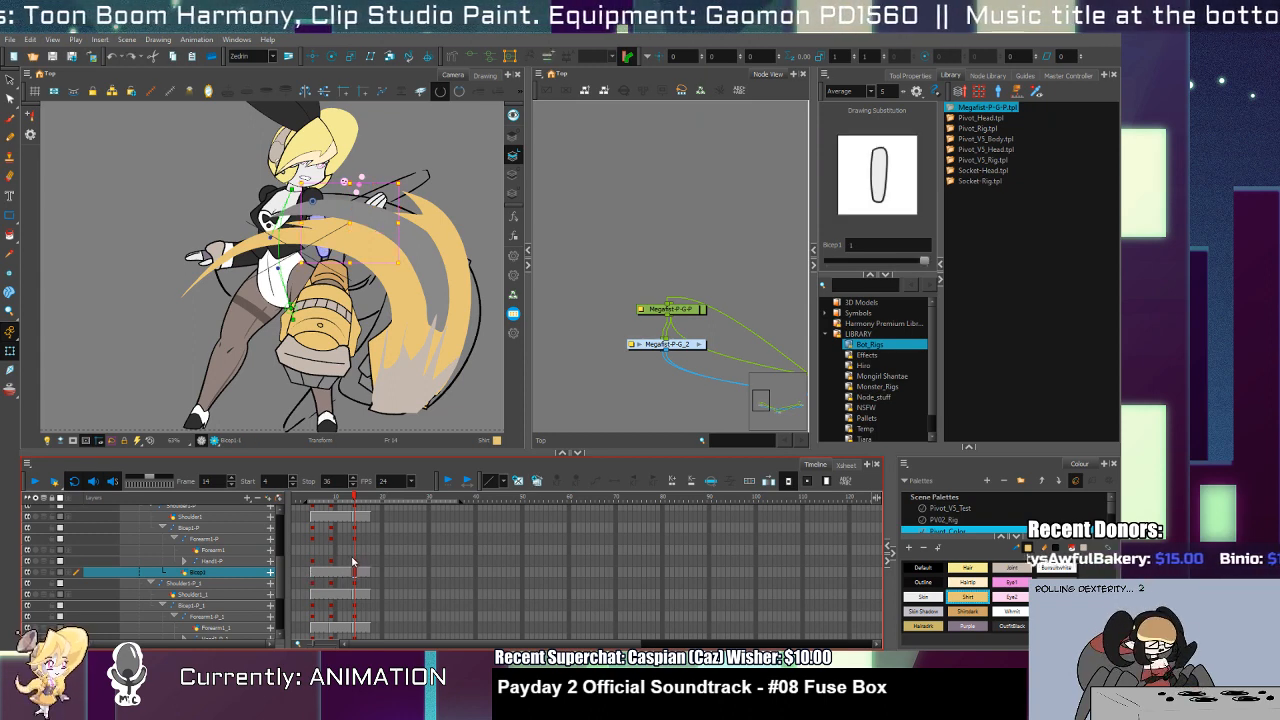
Step: Clear the Hand1 drawing of the raised arm at frame 14
click(353, 561)
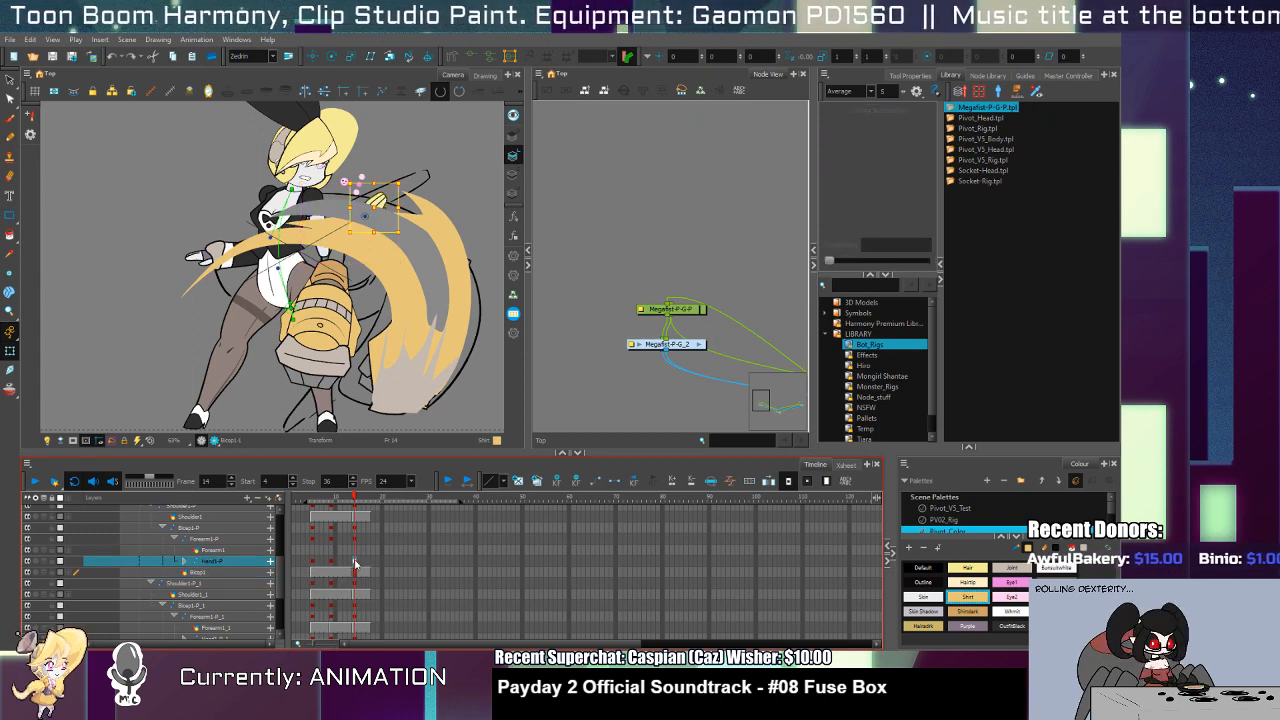
click(389, 205)
key(Delete)
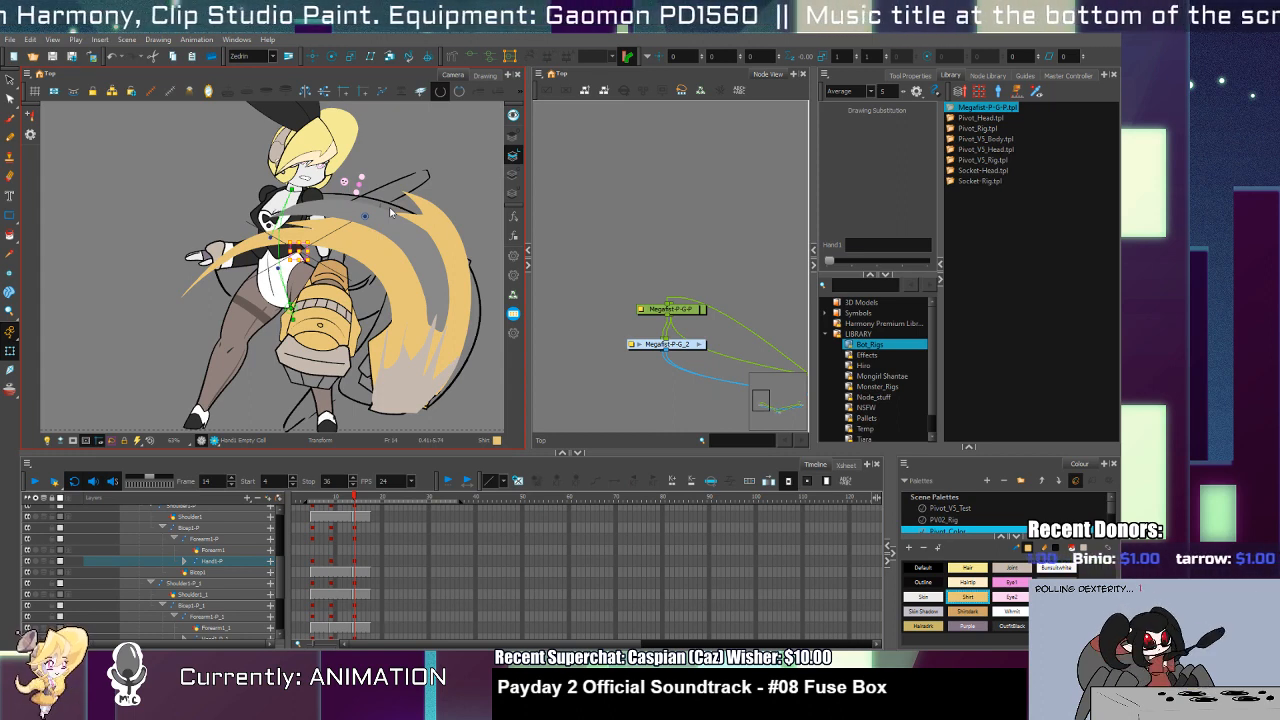
Step: At frame 5, clear the other arm's Forearm1_1 drawing and switch its hand to an empty drawing
click(313, 561)
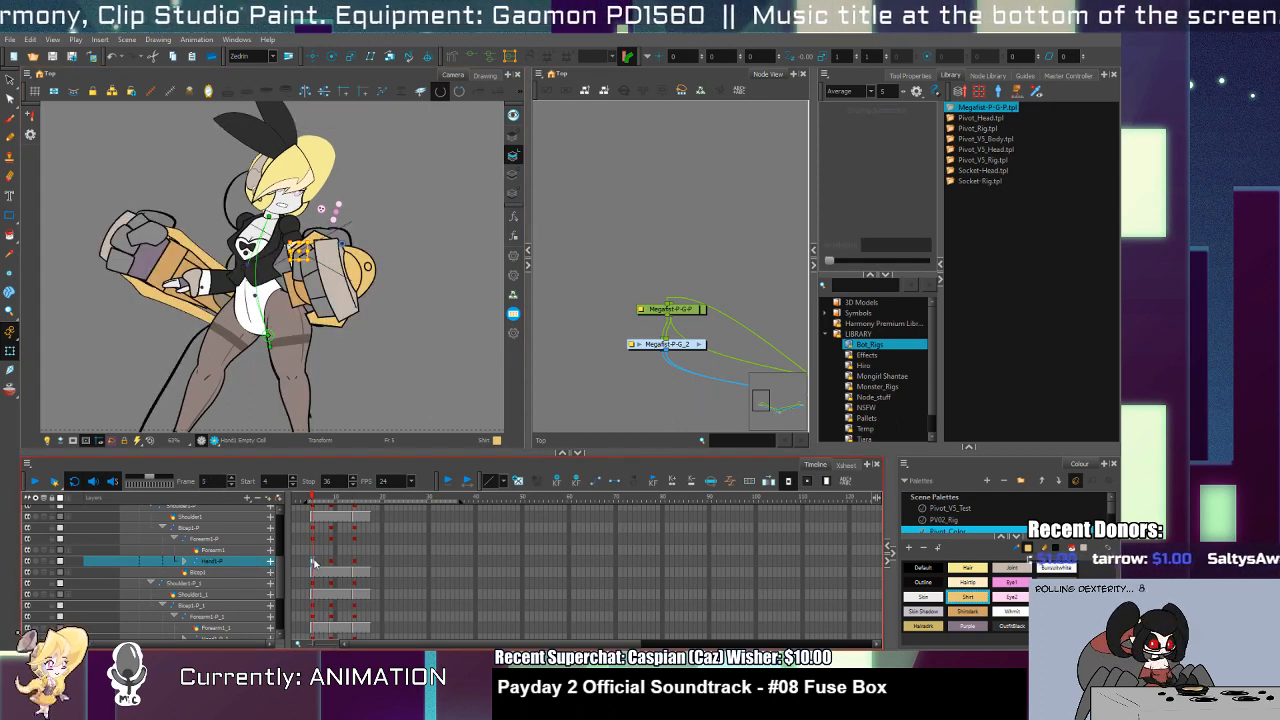
click(227, 286)
key(Delete)
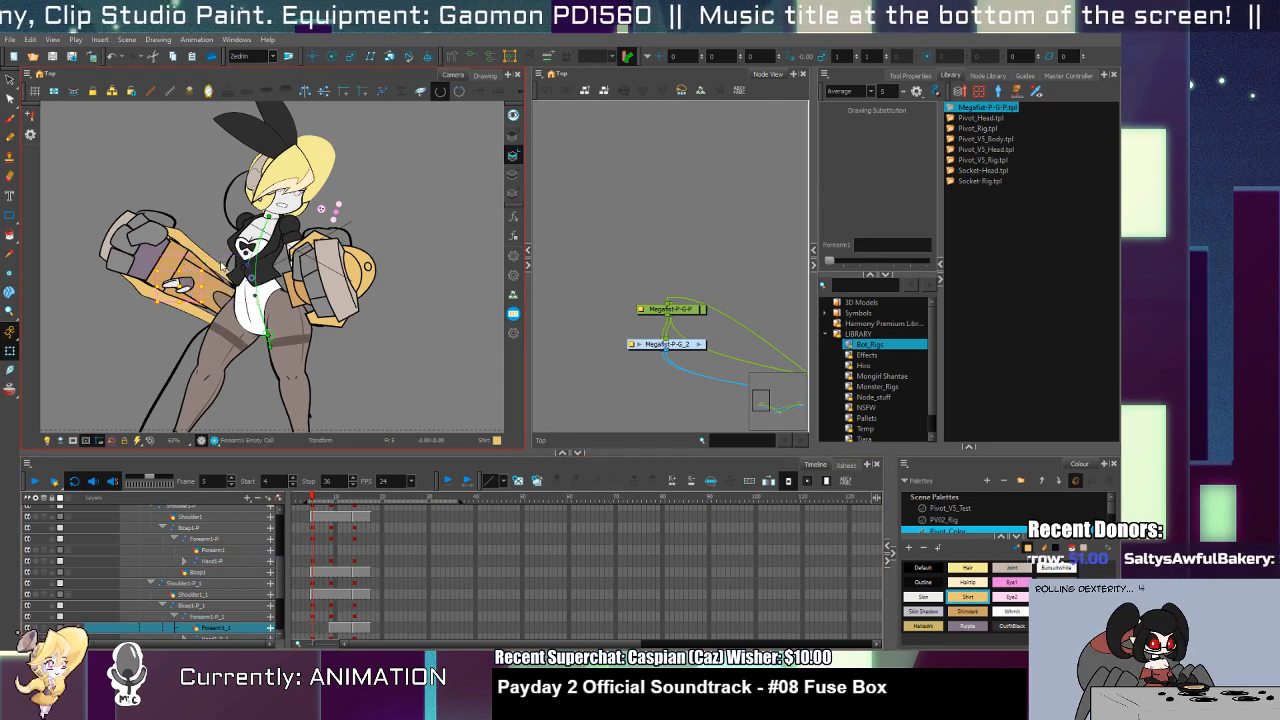
click(188, 289)
key(bracketleft)
key(bracketleft)
key(bracketleft)
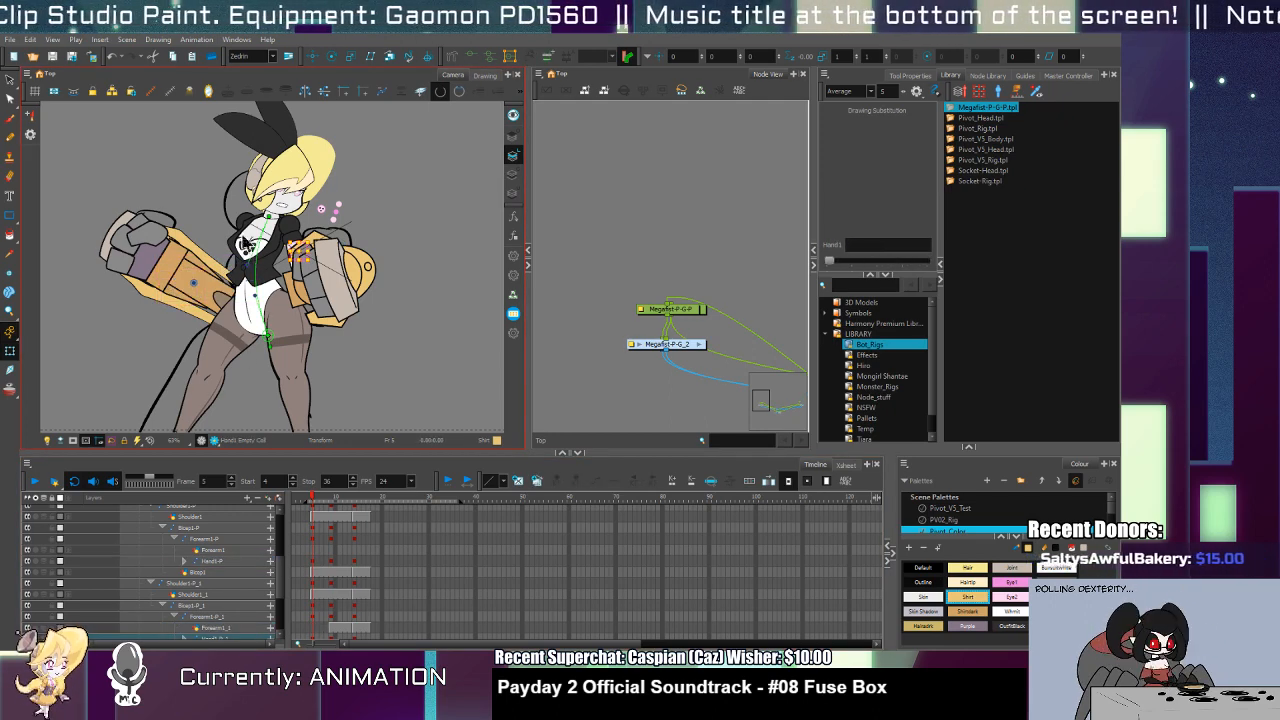
Step: Rotate the Shoulder1_1 part with its upper arm toward the adjoining Megafist forearm at frame 5
click(243, 231)
drag(266, 290, 243, 287)
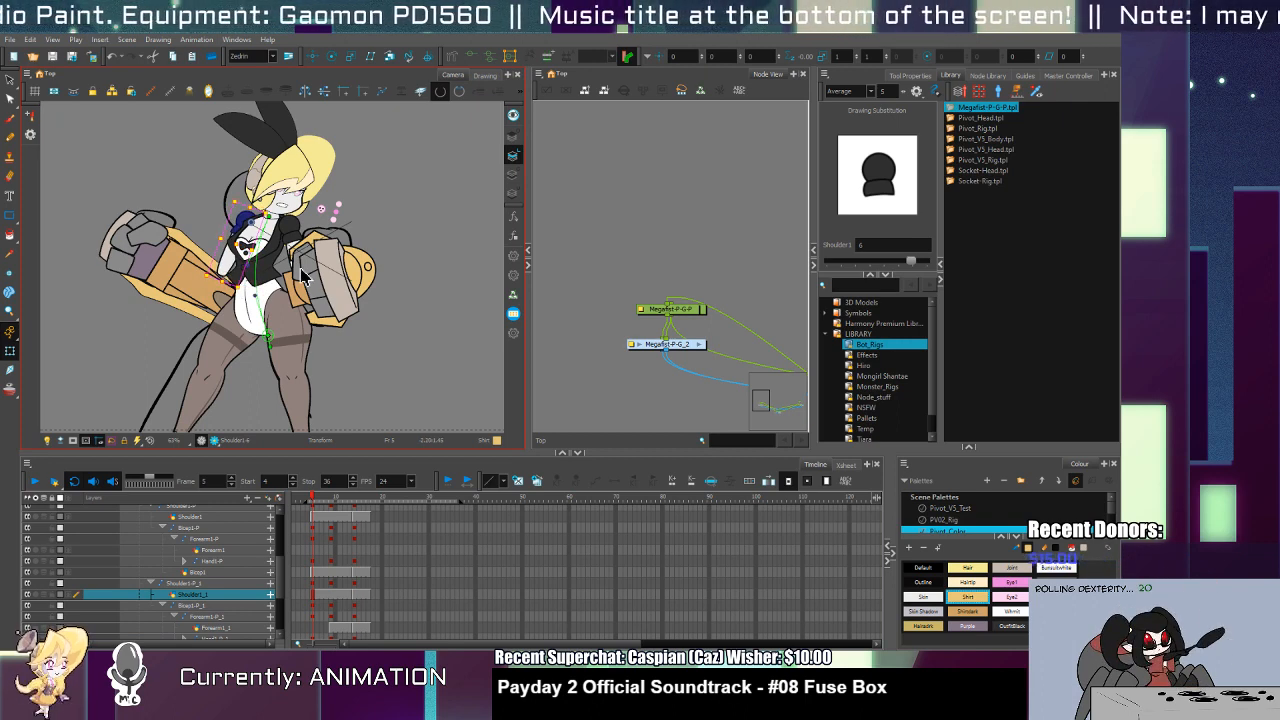
drag(258, 253, 302, 289)
Step: Move the character's whole body slightly down relative to the two fists at frame 5
scroll(345, 374, up, 1)
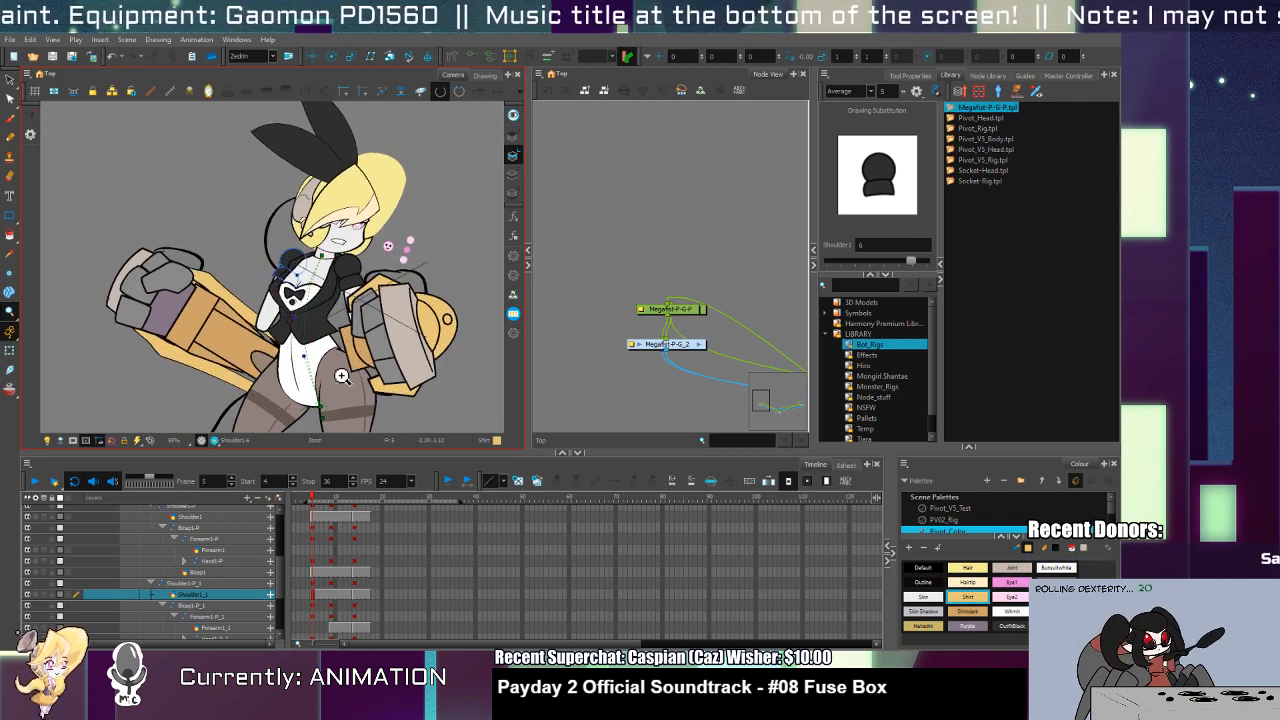
mouse_move(340, 376)
mouse_down()
mouse_move(372, 284)
mouse_move(348, 300)
mouse_move(380, 283)
mouse_move(345, 300)
mouse_up()
click(335, 288)
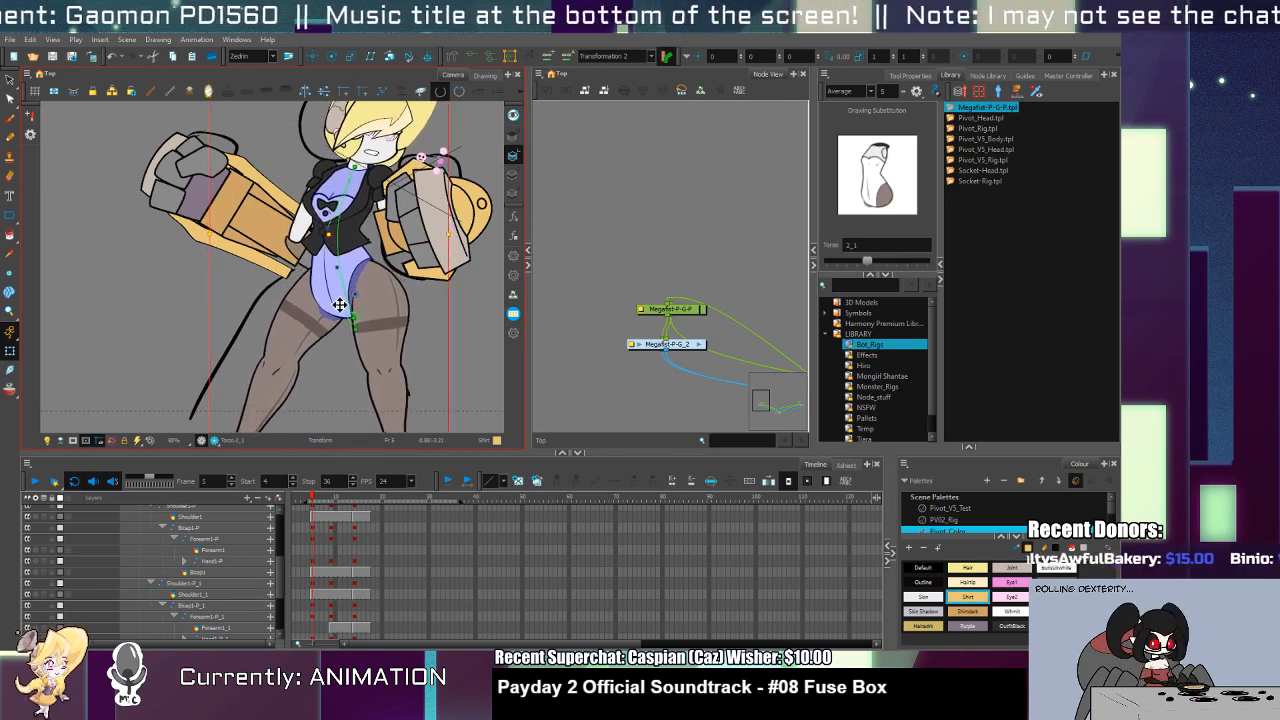
drag(380, 217, 323, 252)
drag(329, 373, 366, 277)
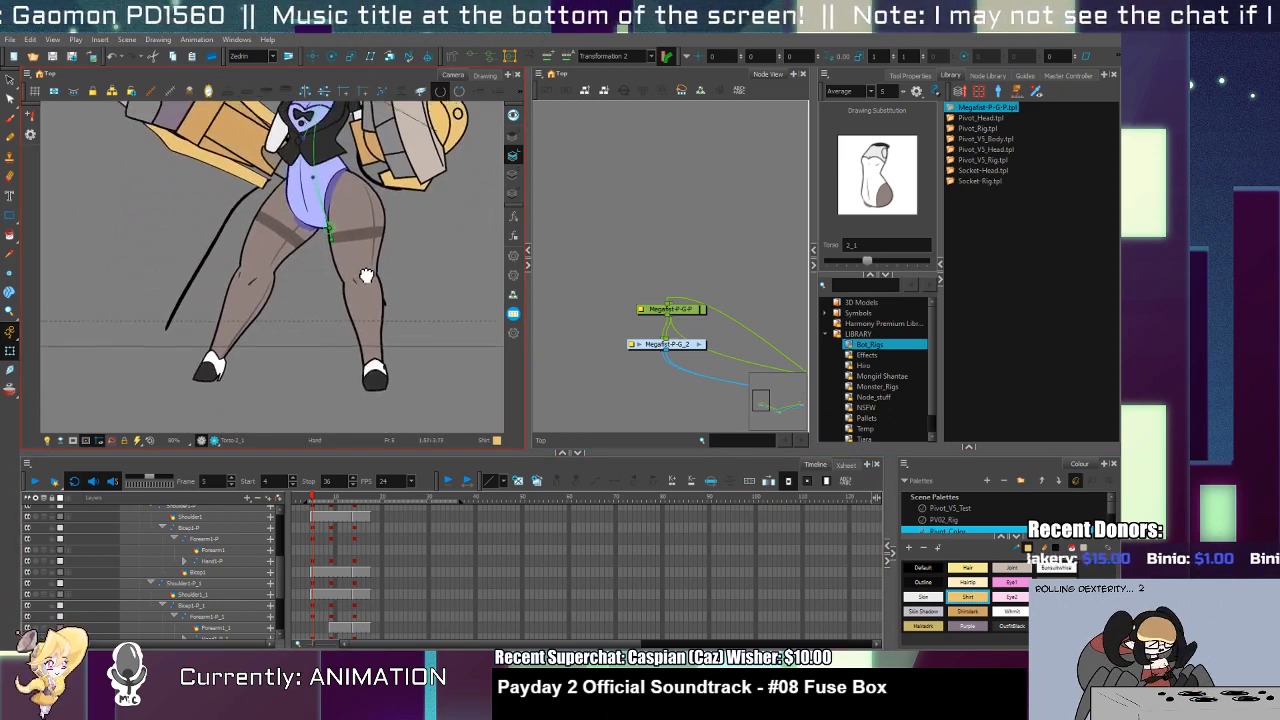
Step: Rotate the thigh and lower leg of the outstretched leg beneath the extended fist to widen the stance
click(273, 264)
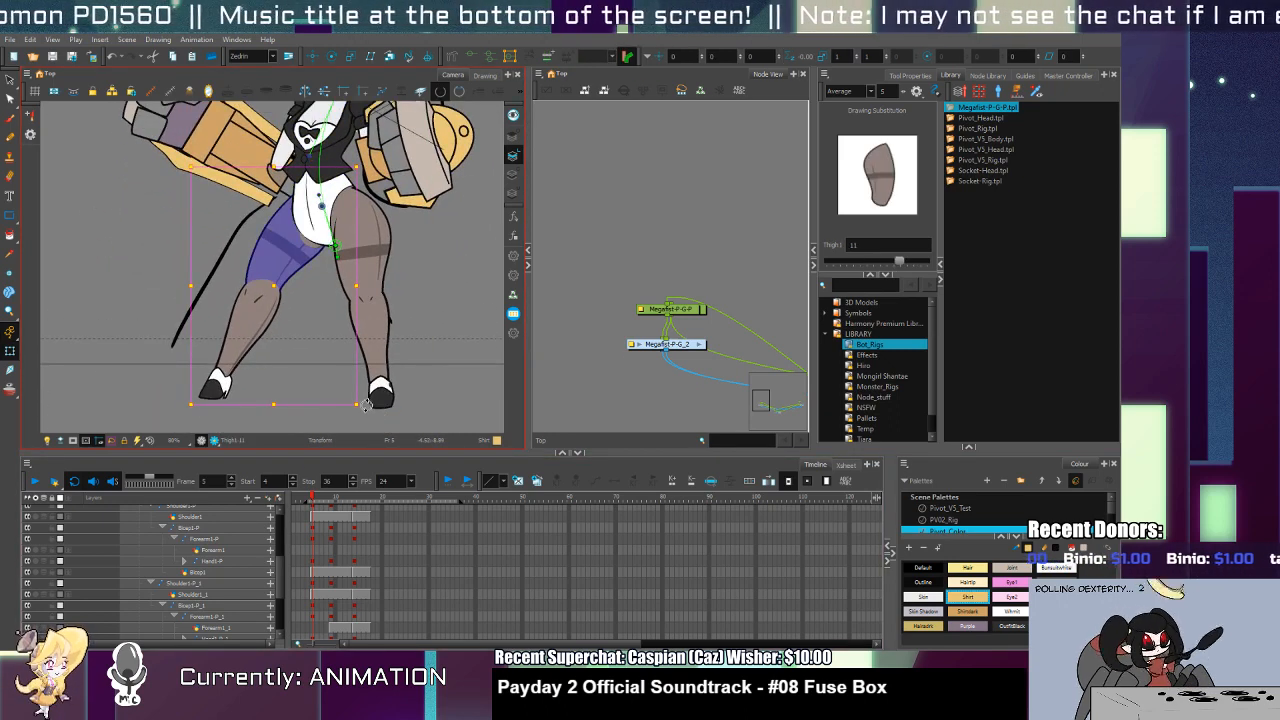
drag(366, 404, 310, 406)
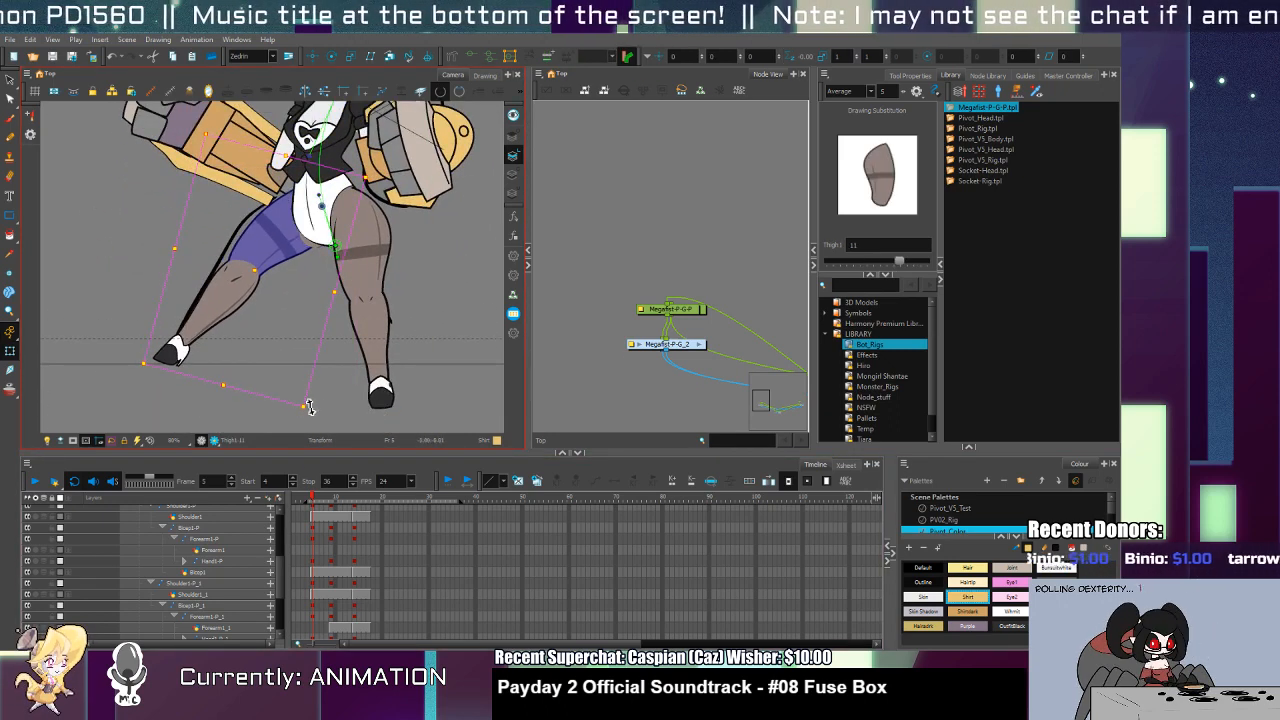
click(319, 252)
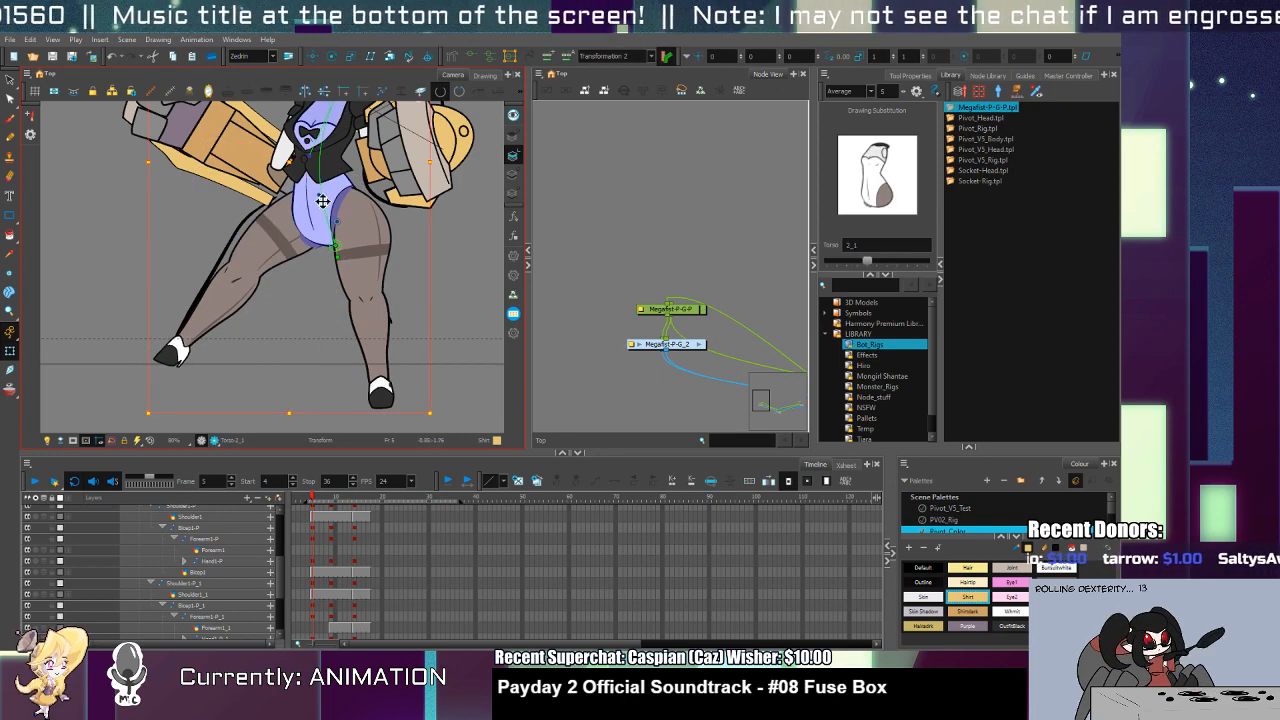
drag(319, 195, 334, 192)
click(293, 253)
click(222, 330)
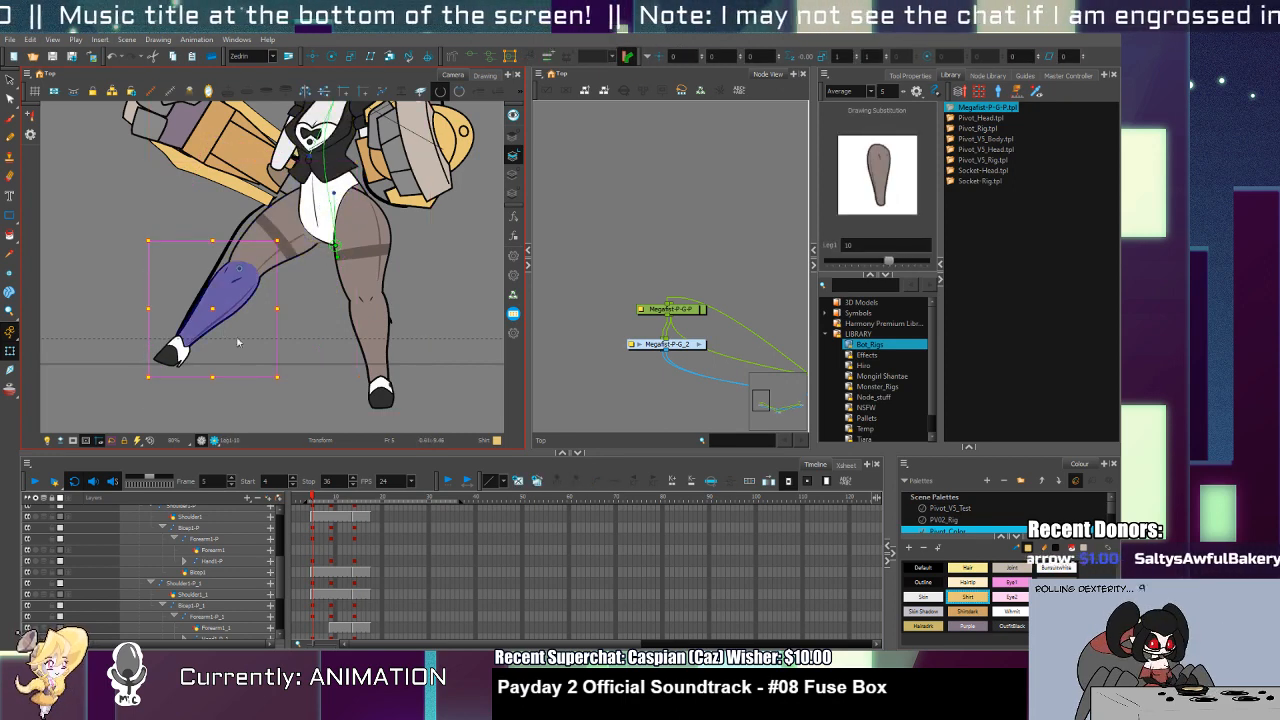
drag(288, 377, 305, 356)
Step: Try to rotate the straighter leg's thigh outward, then undo the rotation
click(370, 305)
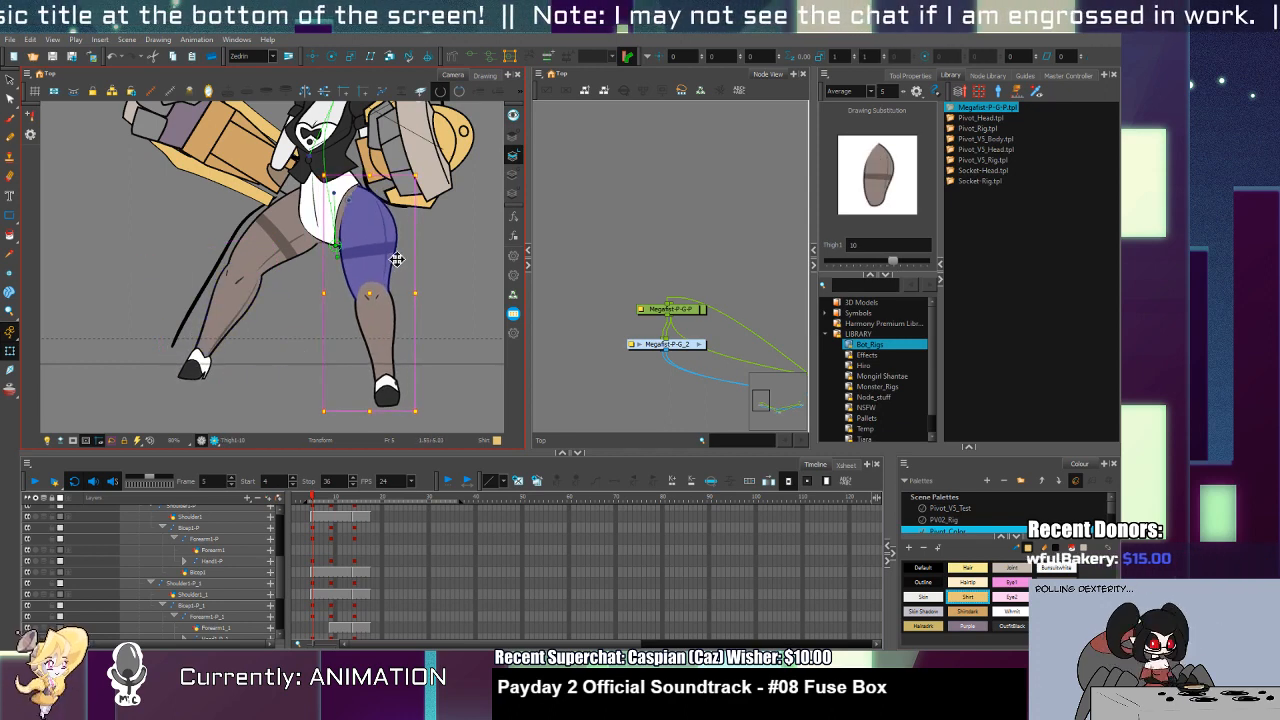
click(386, 352)
click(387, 256)
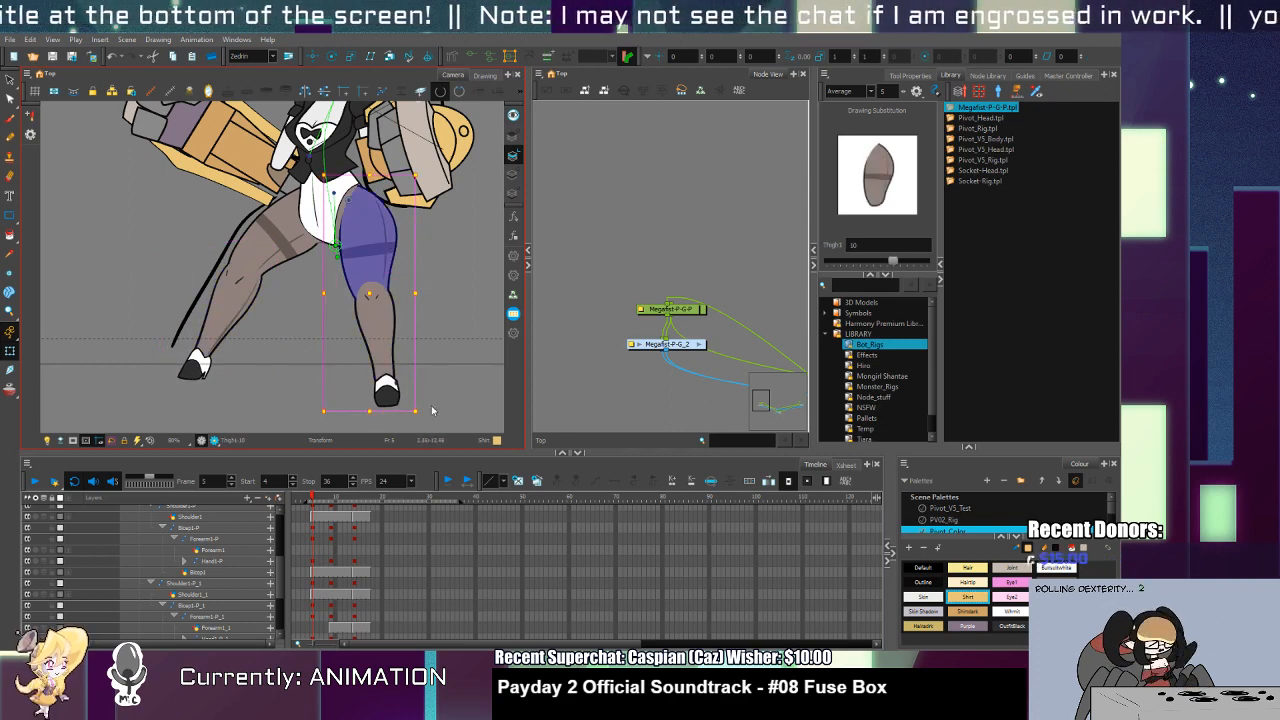
drag(430, 408, 451, 367)
drag(389, 262, 387, 264)
key(ctrl+z)
key(ctrl+z)
Step: Try to angle the straighter leg outward at the thigh and lower leg, then undo the changes
mouse_move(399, 410)
mouse_down()
mouse_move(418, 408)
mouse_move(400, 396)
mouse_up()
click(396, 348)
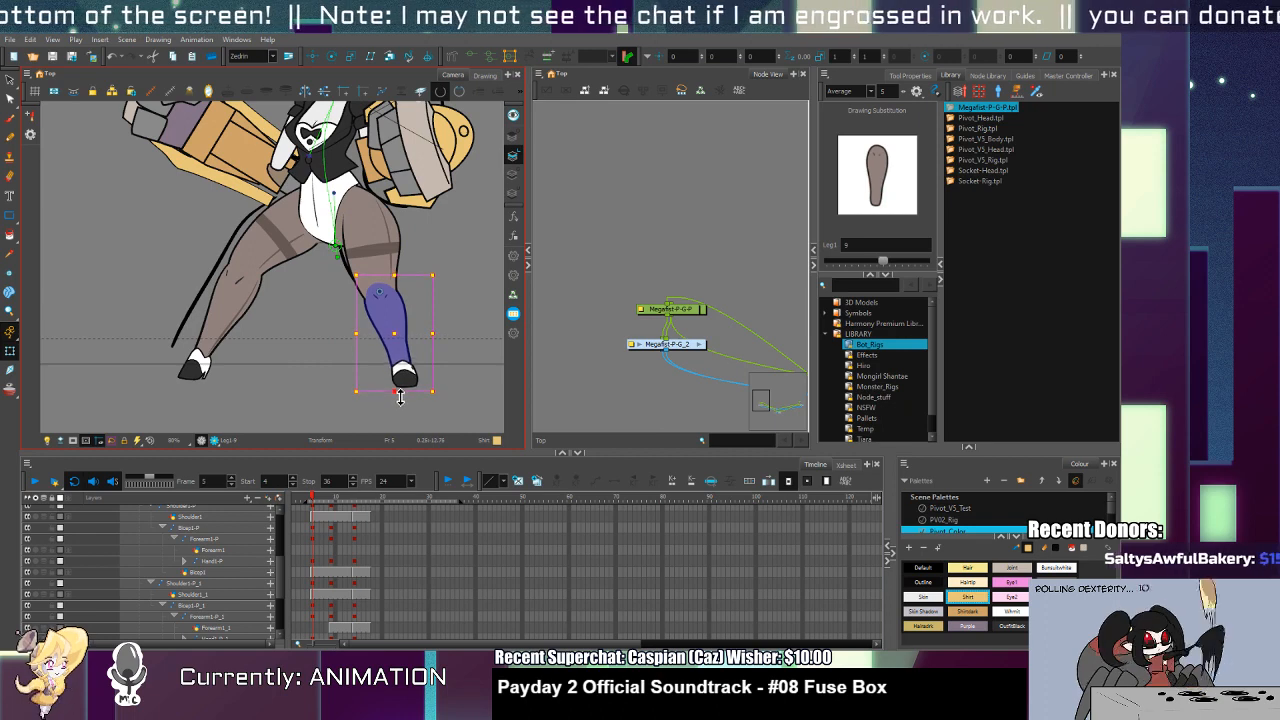
drag(398, 329, 386, 413)
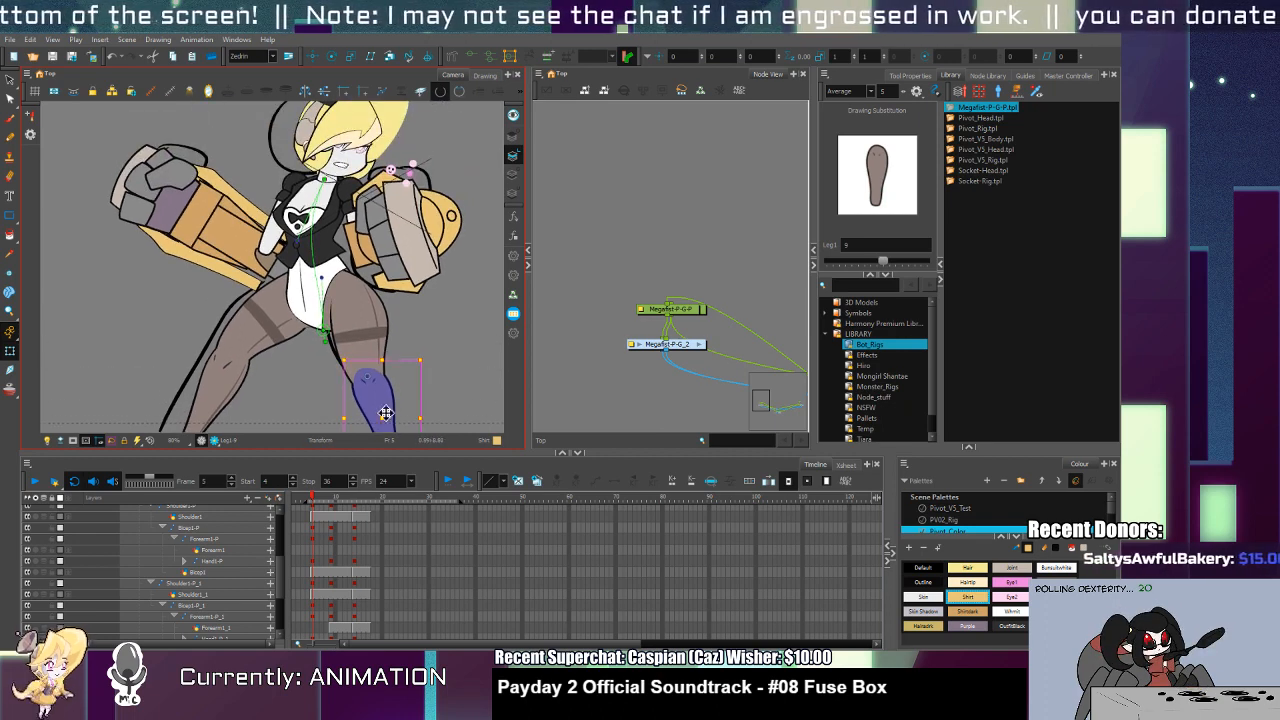
key(ctrl+space)
scroll(384, 346, down, 2)
drag(385, 341, 331, 311)
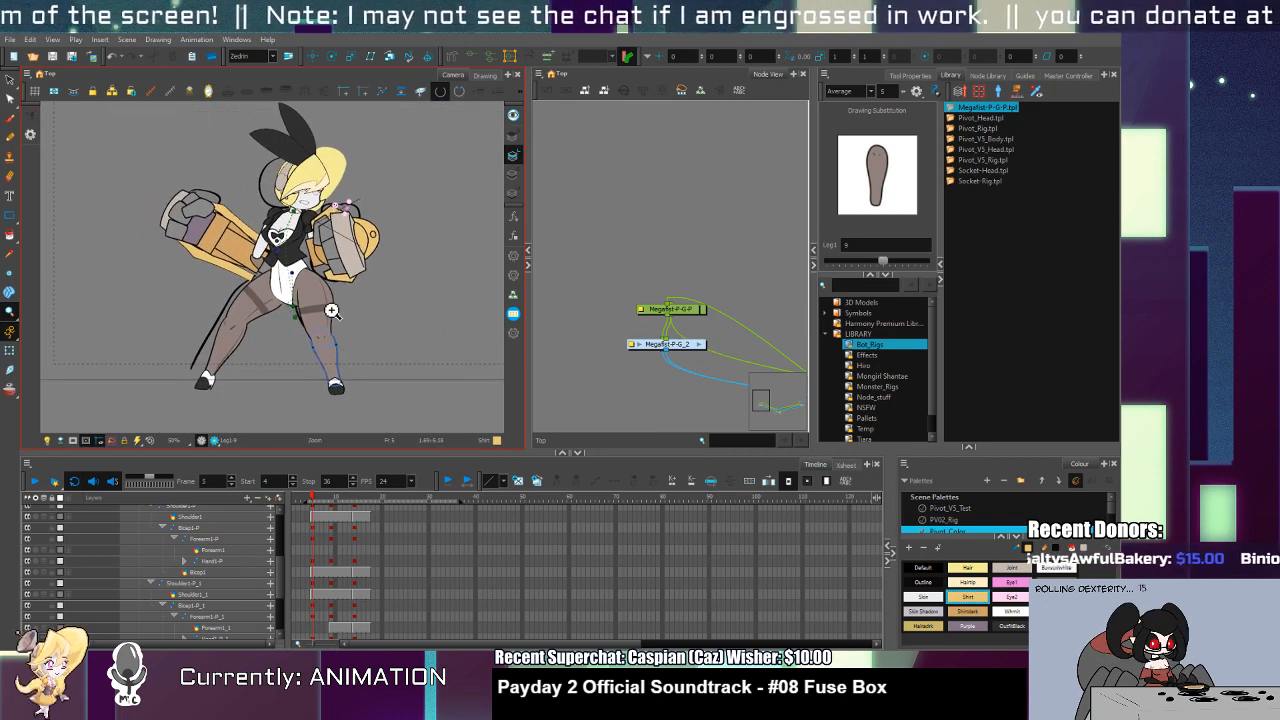
key(ctrl+z)
key(ctrl+z)
Step: Cycle through the drawing substitutions of the straighter leg's thigh and settle on drawing 10
scroll(327, 313, up, 1)
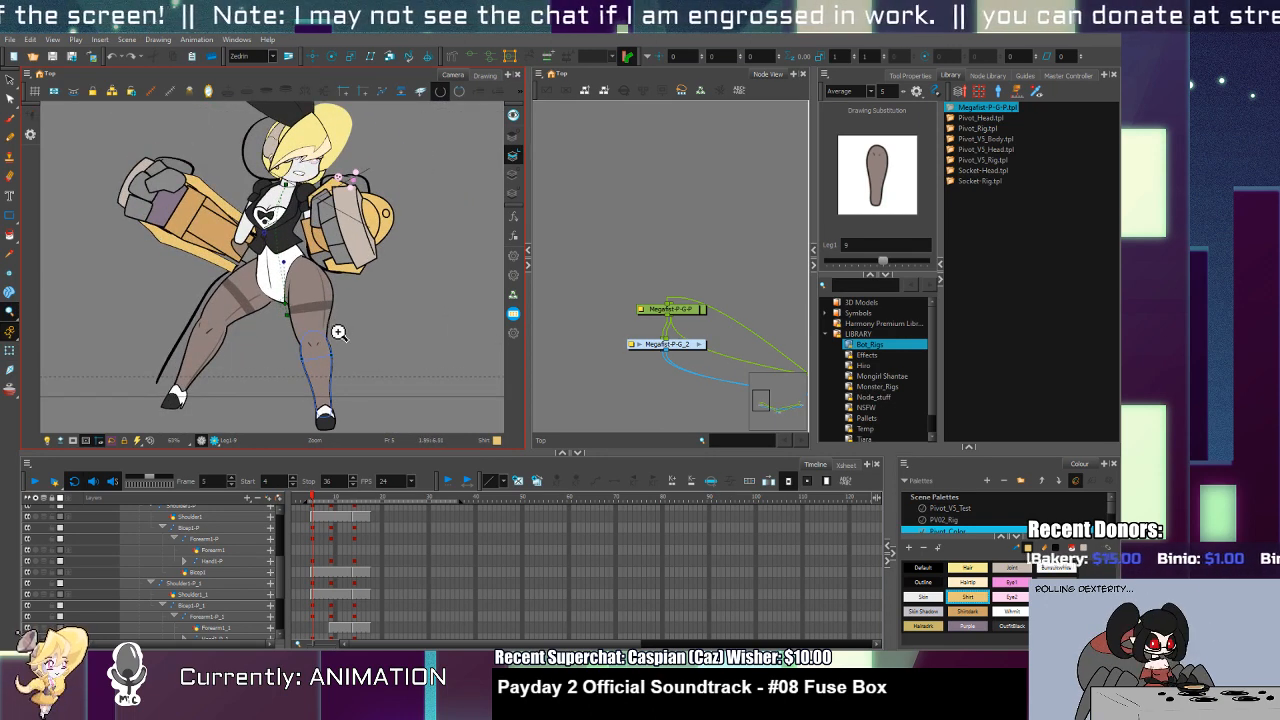
key(shift+t)
click(328, 314)
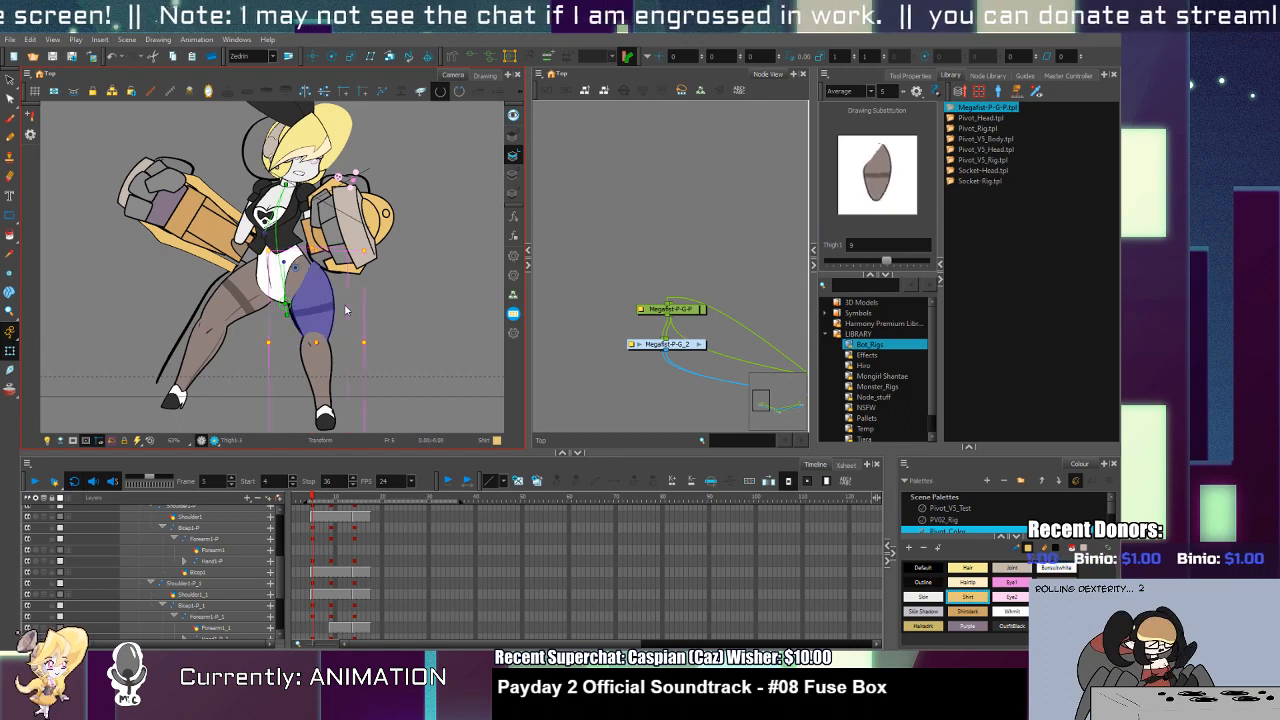
key(bracketleft)
key(bracketleft)
key(bracketleft)
key(bracketleft)
key(bracketleft)
key(bracketleft)
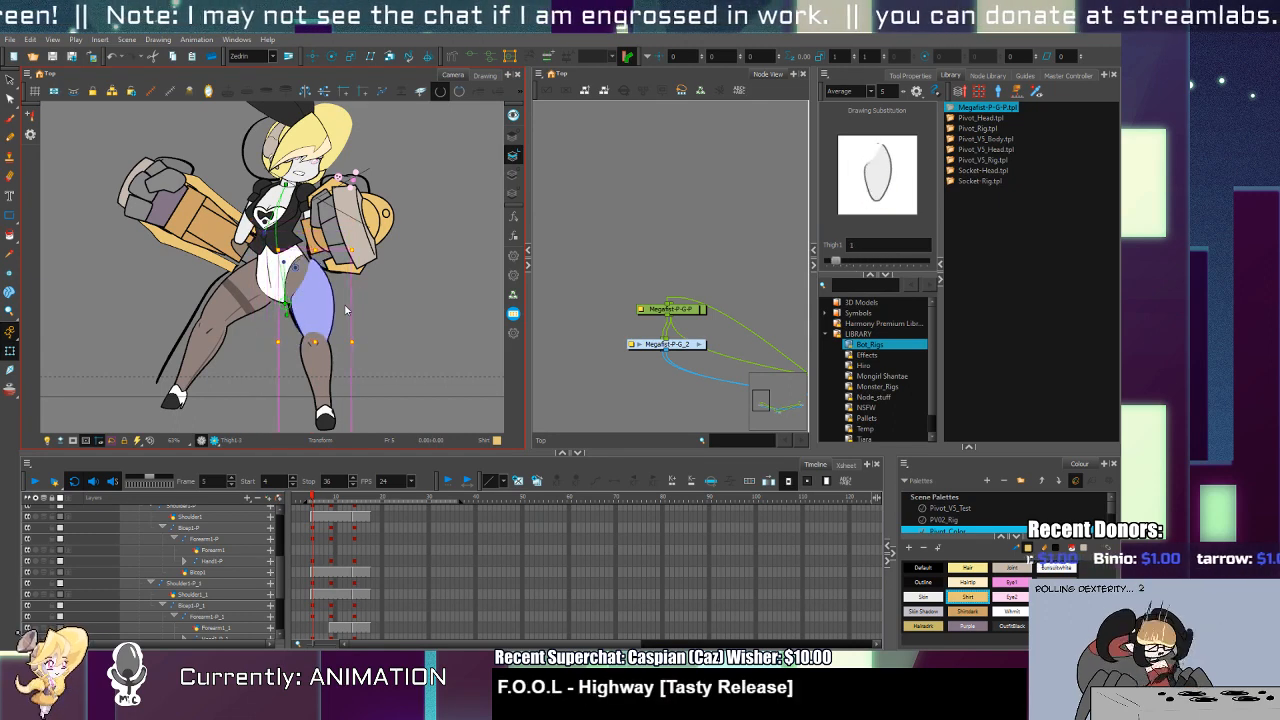
key(bracketright)
key(bracketright)
key(bracketright)
key(bracketright)
key(bracketright)
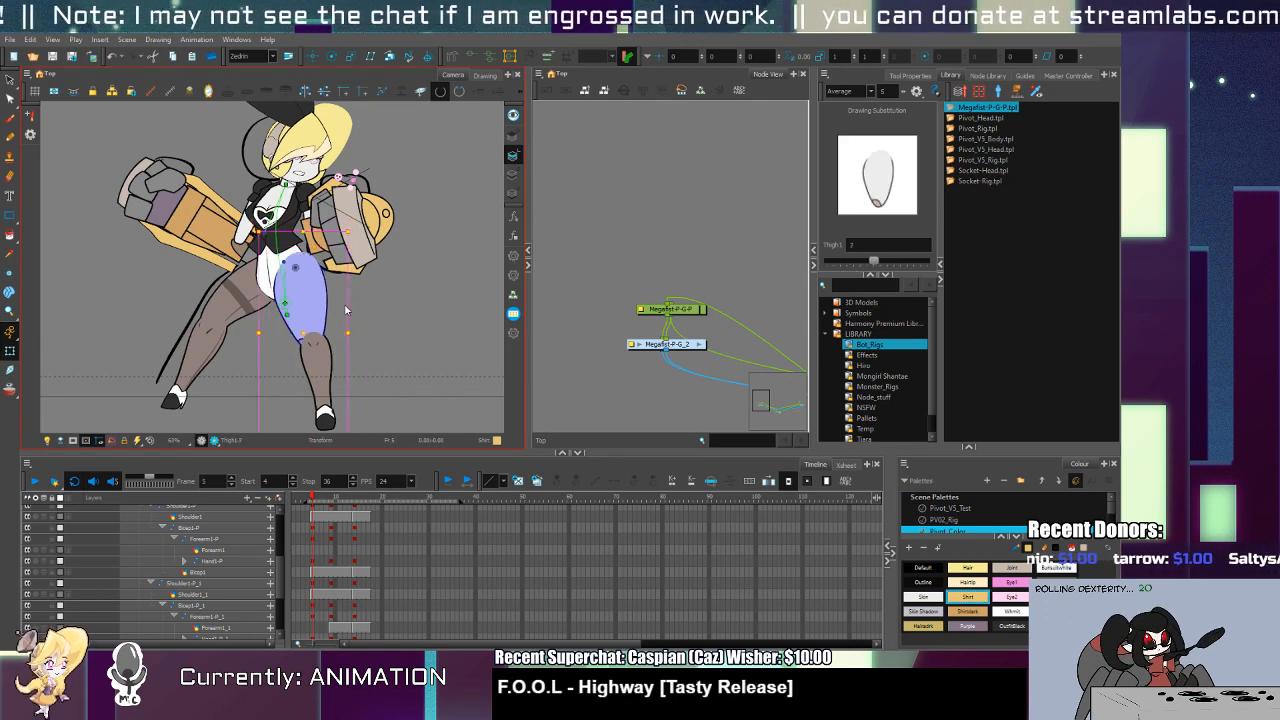
key(bracketright)
key(bracketright)
key(bracketright)
key(bracketright)
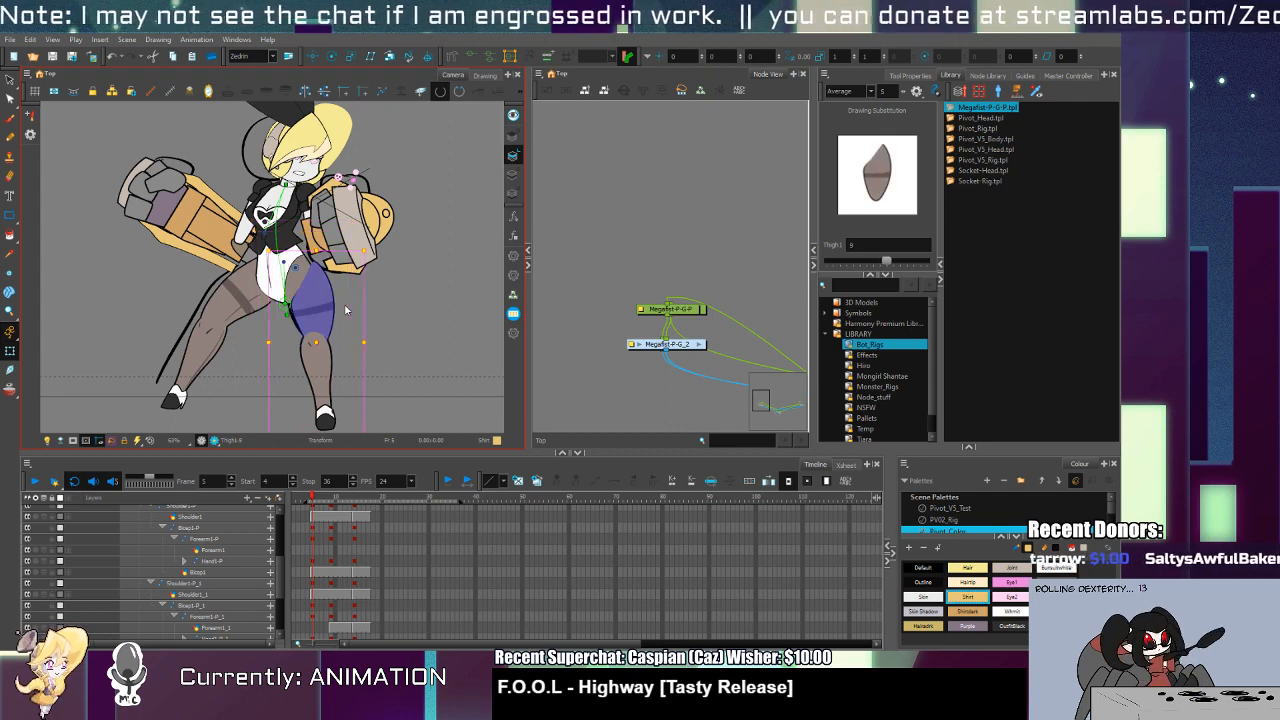
key(bracketright)
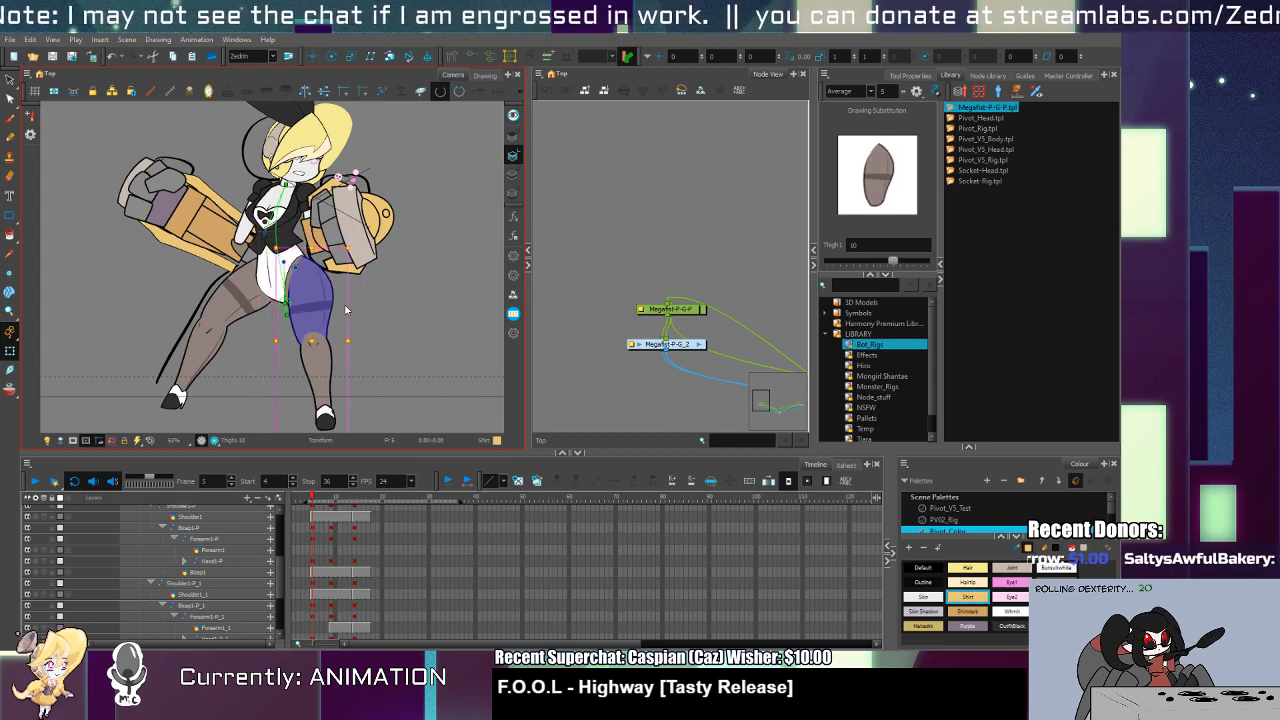
Step: Cycle through the drawing substitutions of the same leg's lower part and settle on drawing 9
click(322, 398)
key(bracketright)
key(bracketright)
key(bracketright)
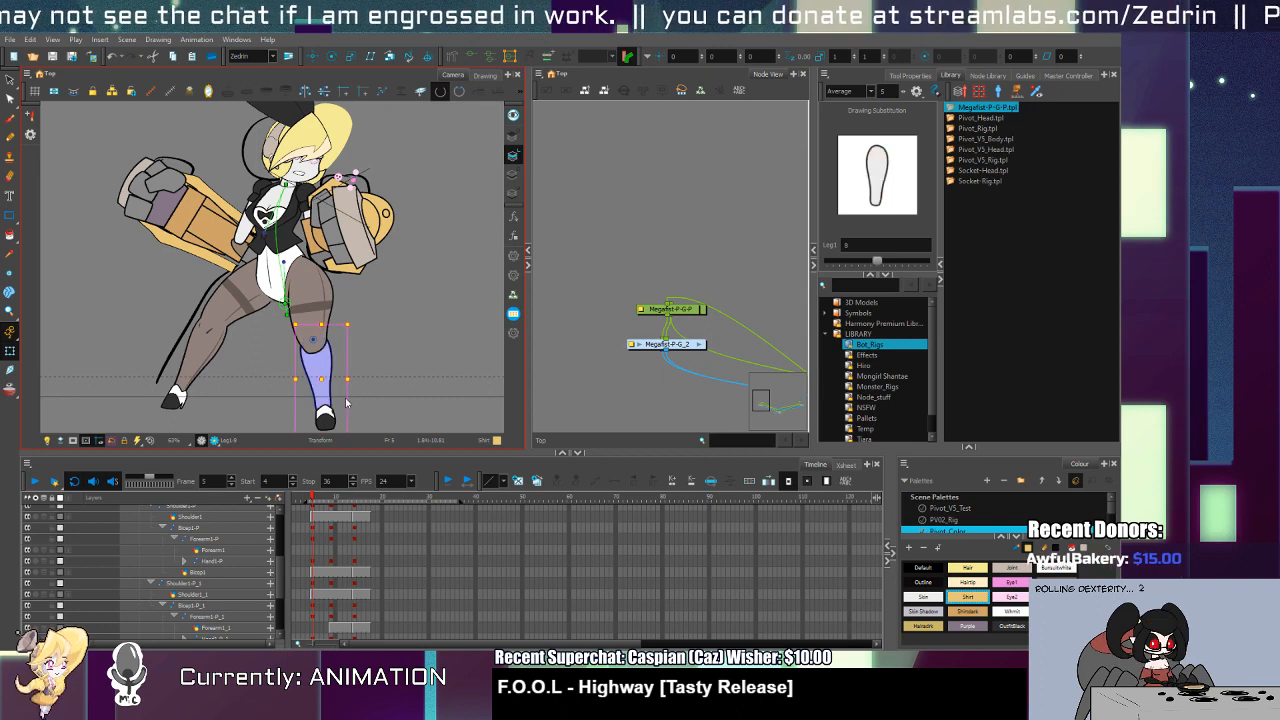
key(bracketright)
key(bracketright)
key(bracketright)
key(bracketright)
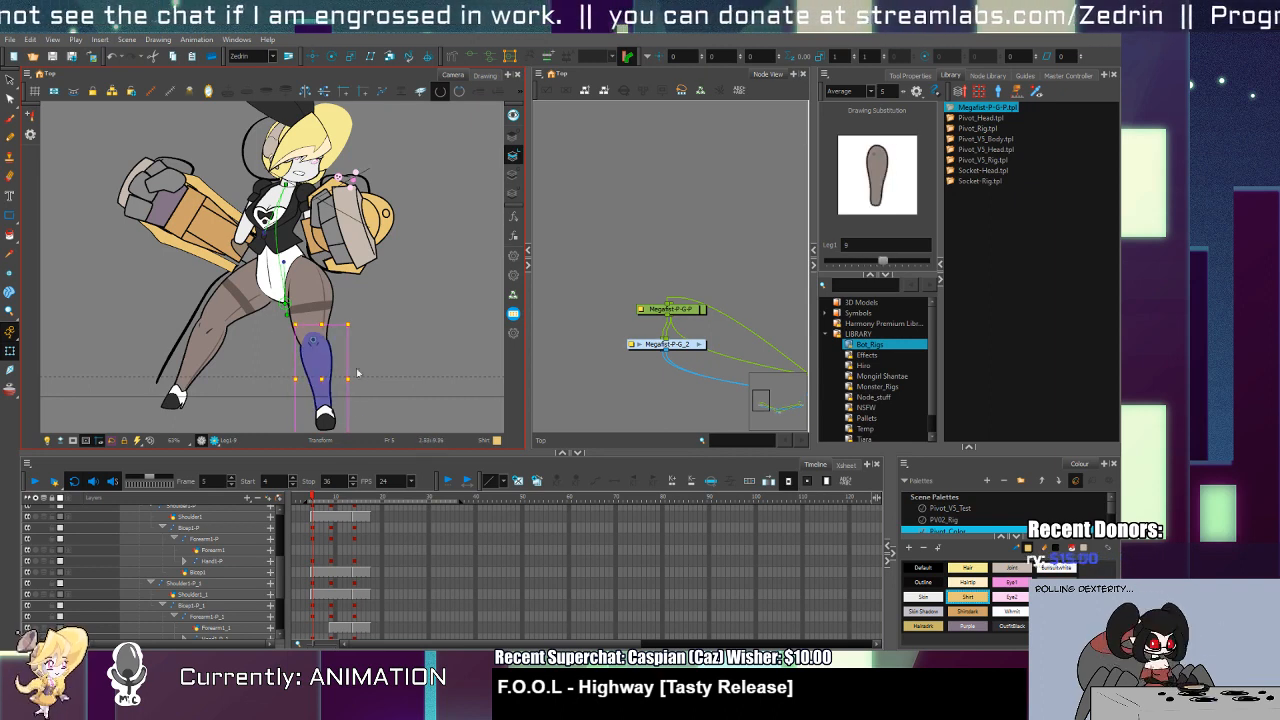
Step: Rotate the outstretched leg's thigh slightly inward and level its foot with the ground at frame 5
drag(365, 372, 387, 330)
click(270, 280)
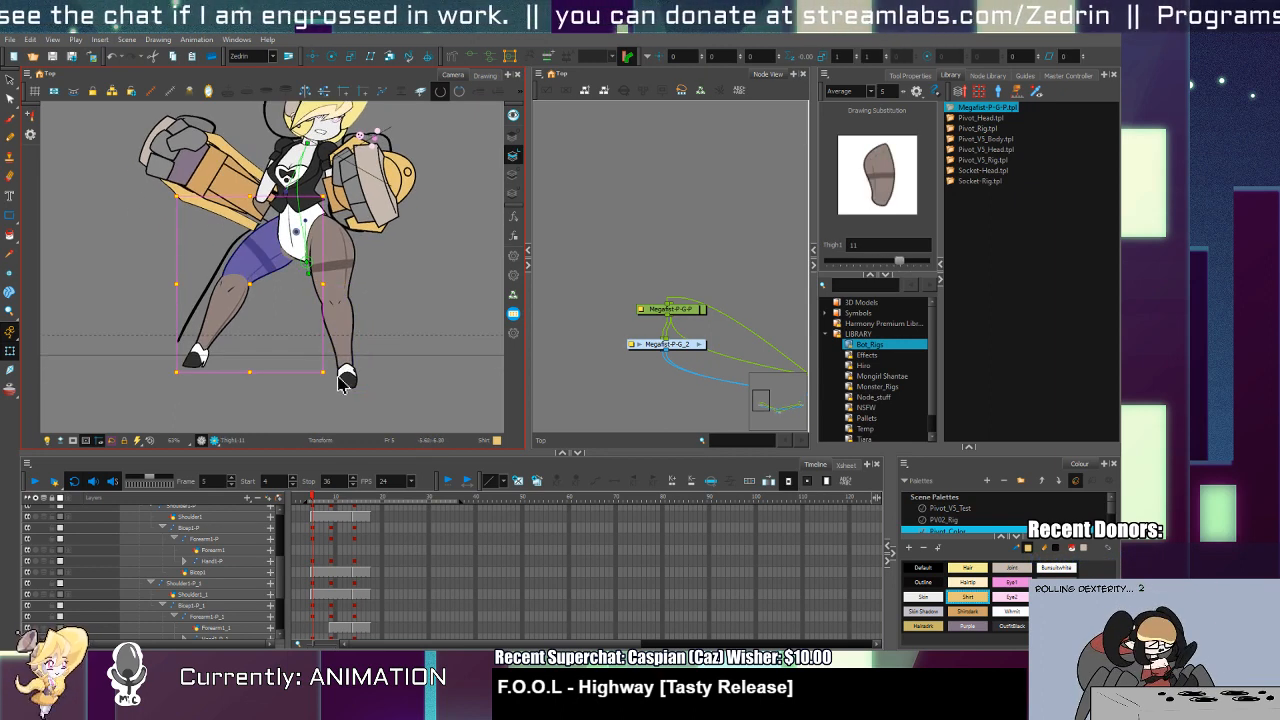
drag(331, 377, 354, 354)
click(233, 356)
drag(279, 391, 236, 380)
click(208, 376)
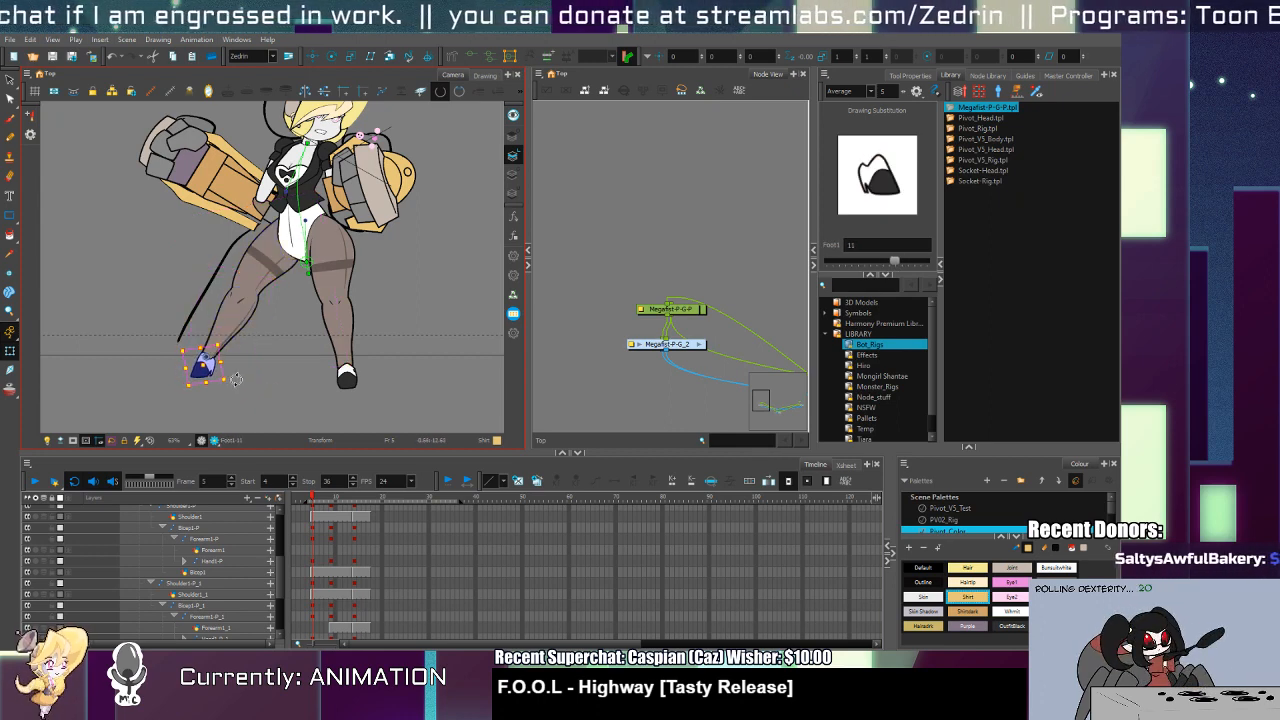
Step: Step forward to frame 9 to check the character's next pose against the fist smears
click(345, 290)
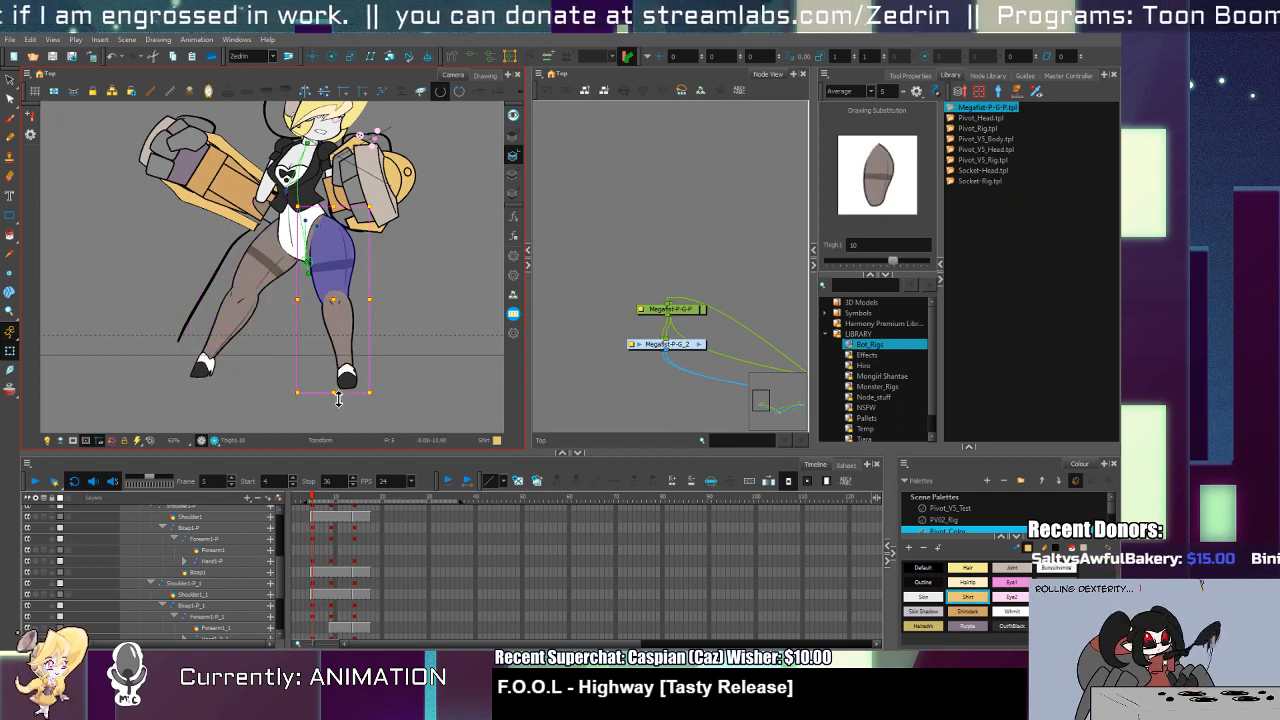
drag(334, 358, 281, 434)
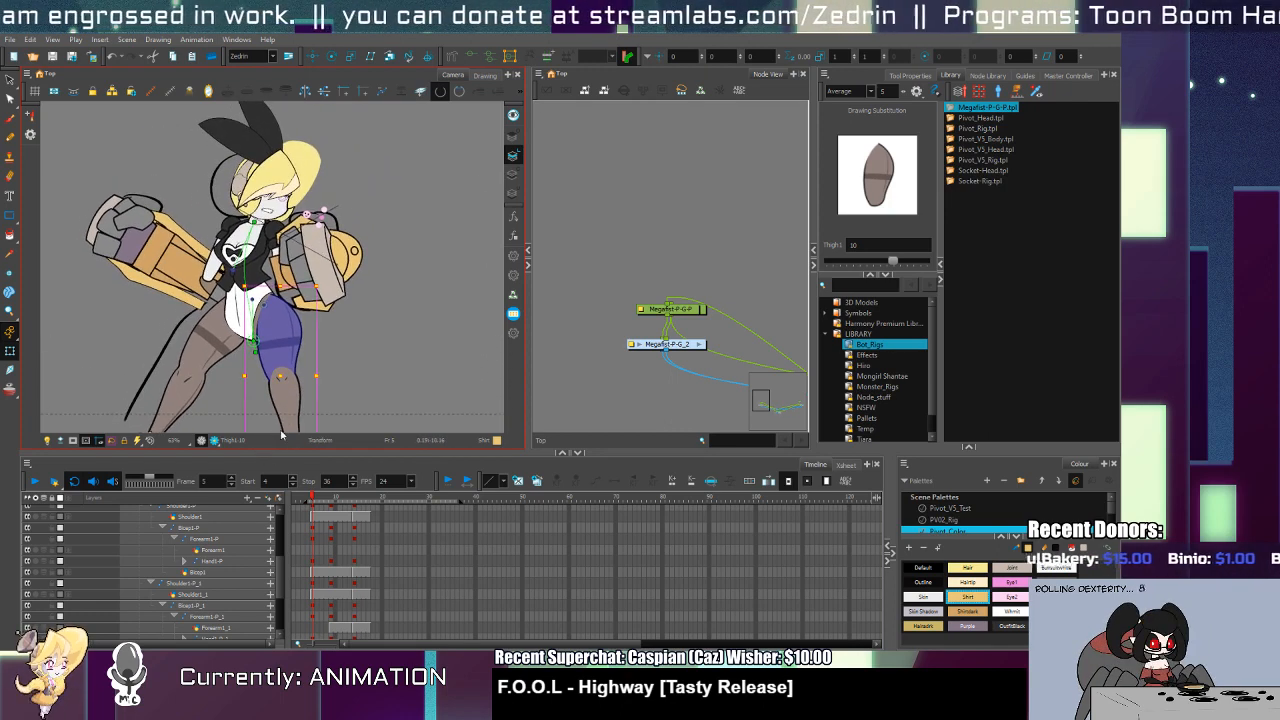
key(period)
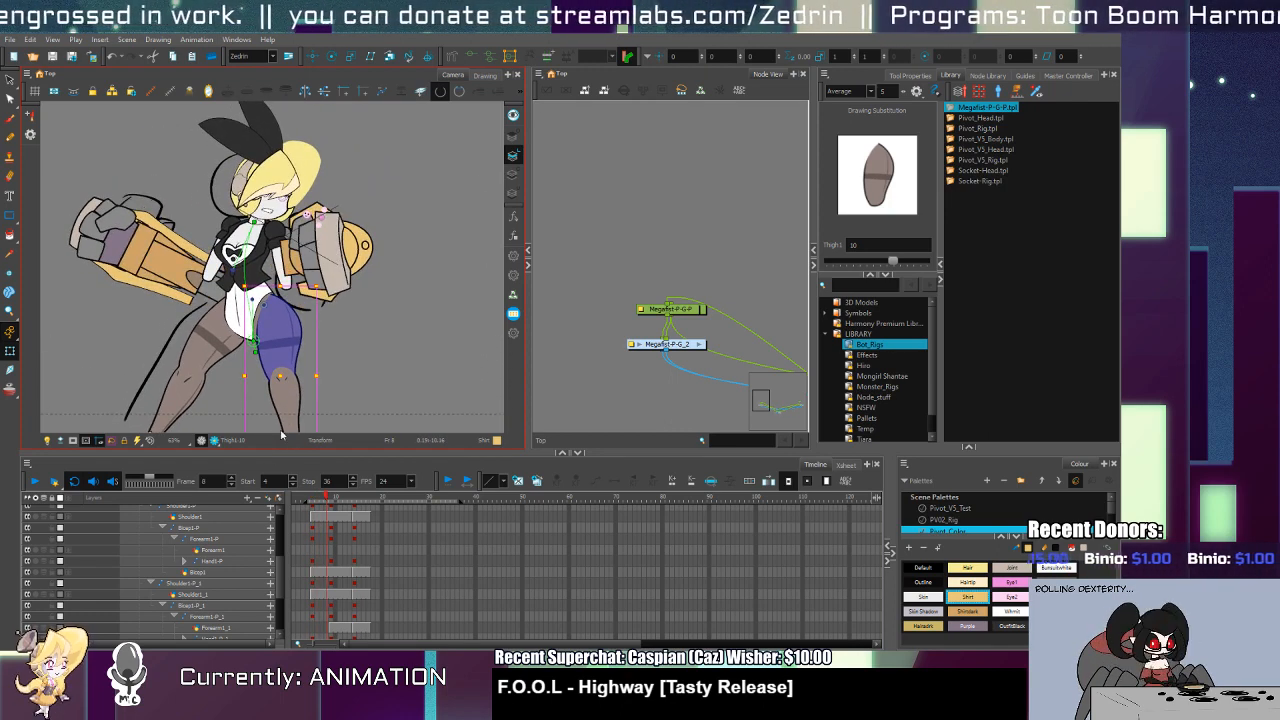
key(period)
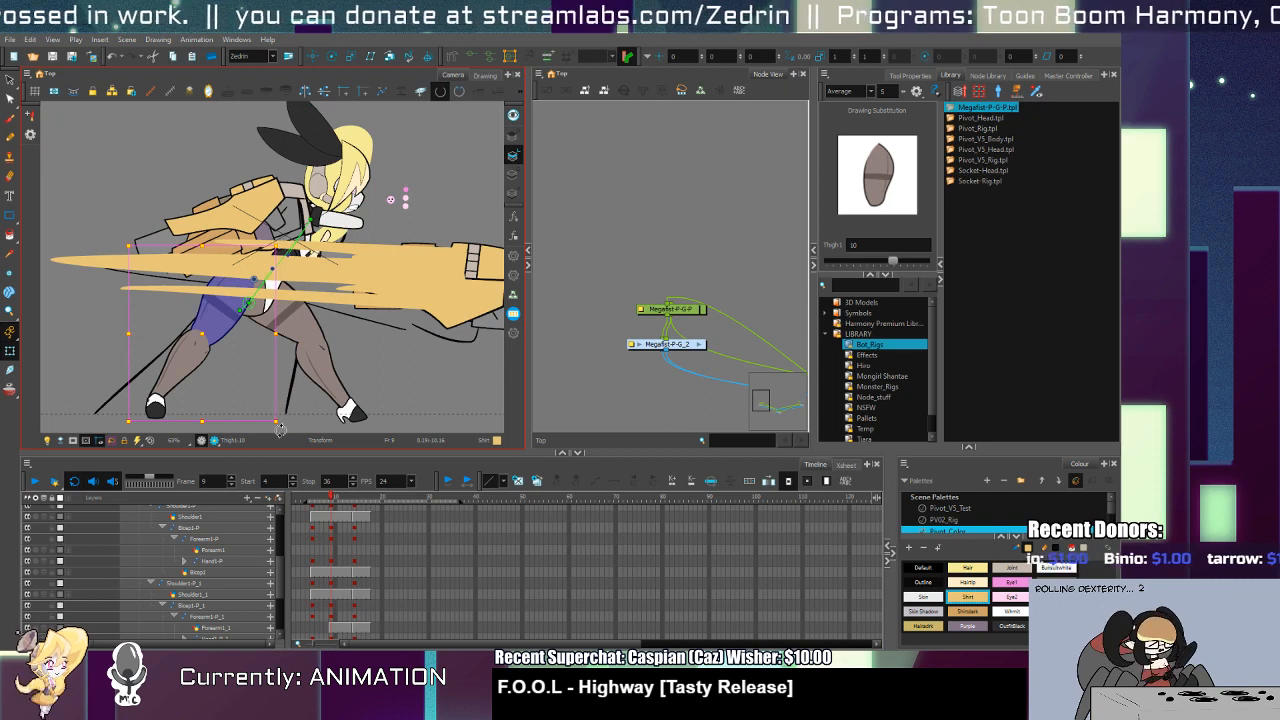
Step: Shift the character's body back and down on frame 9 and delete the orange smear drawing across the torso
drag(266, 316, 251, 344)
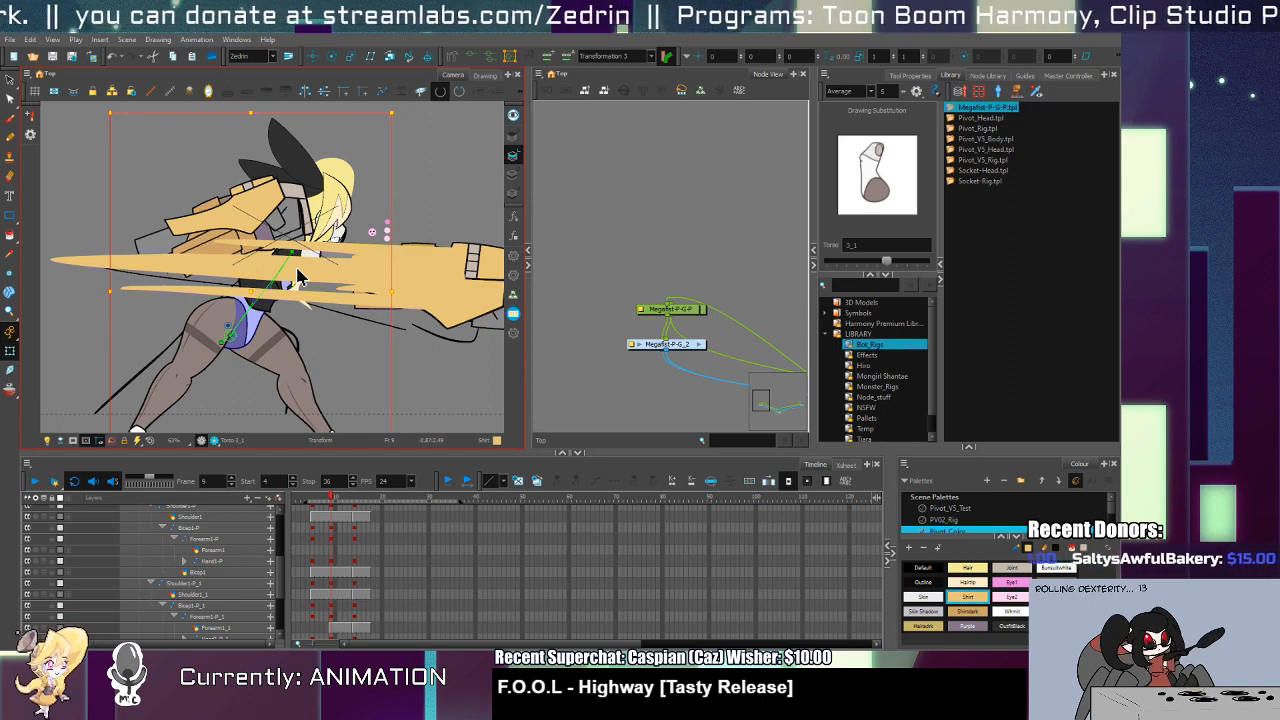
key(alt+Down)
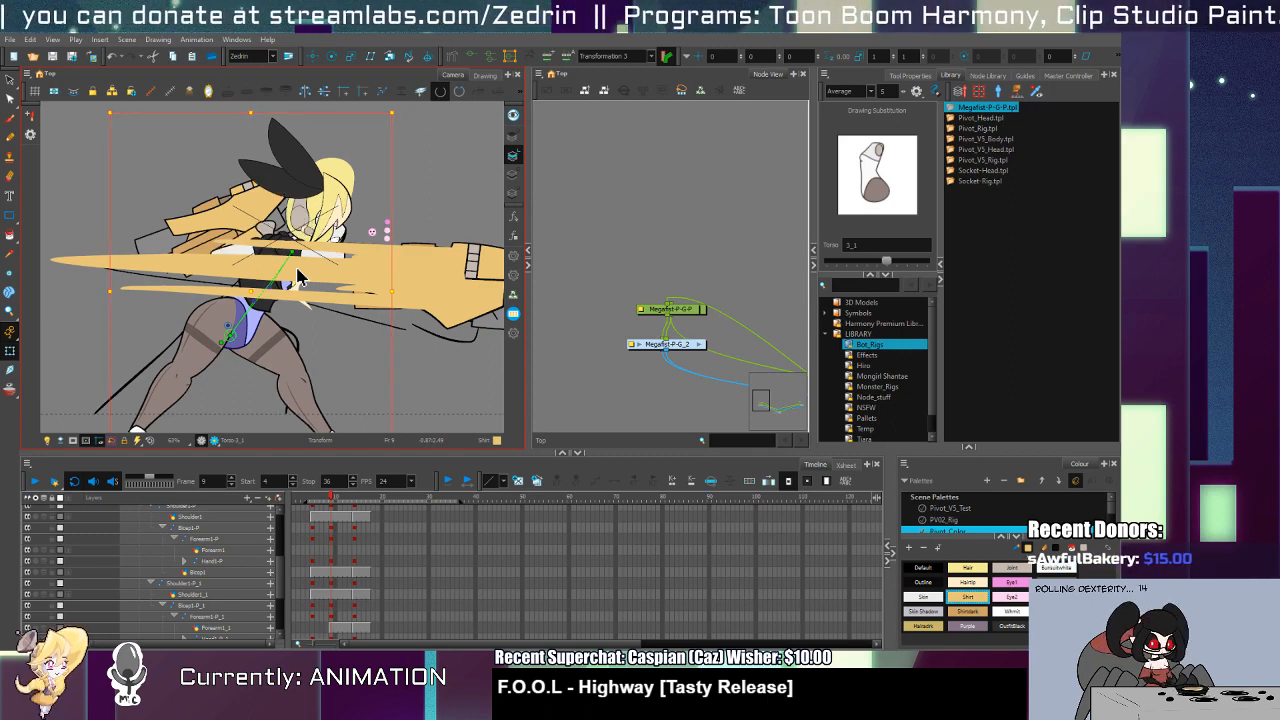
click(353, 276)
key(Delete)
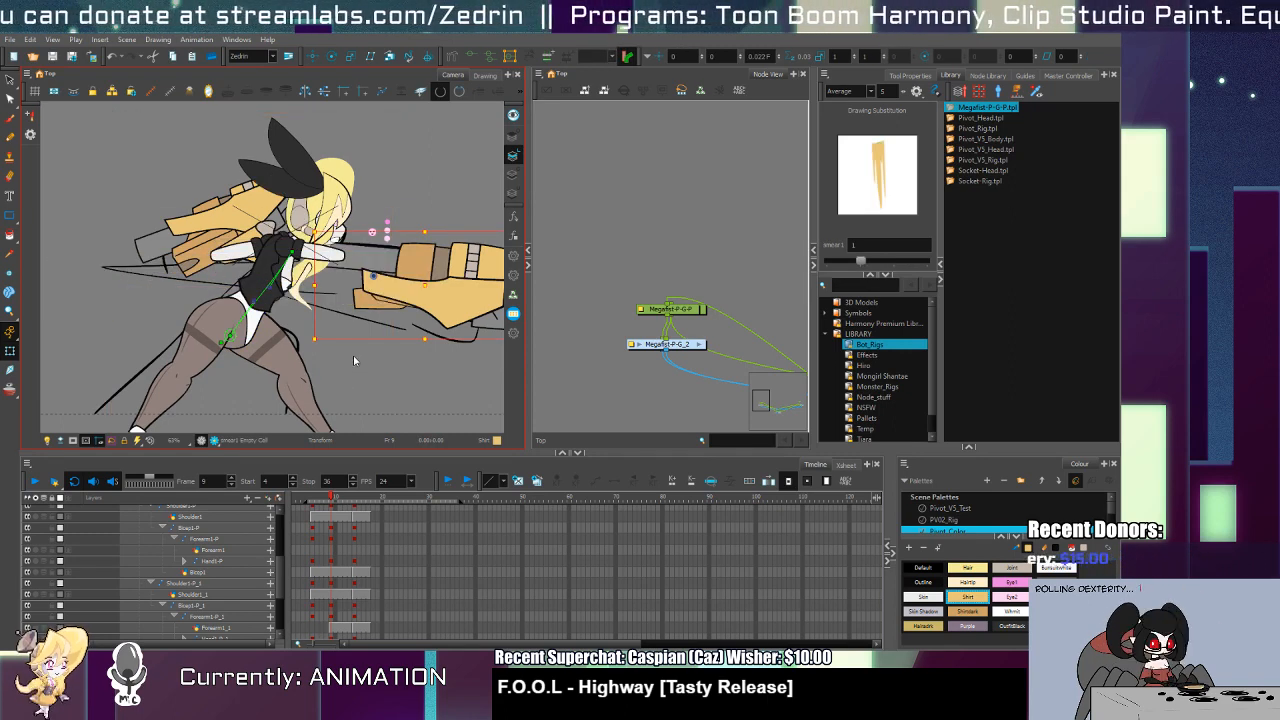
Step: Rotate the whole character forward at the hips on frame 9 so the torso leans into the punch
click(274, 293)
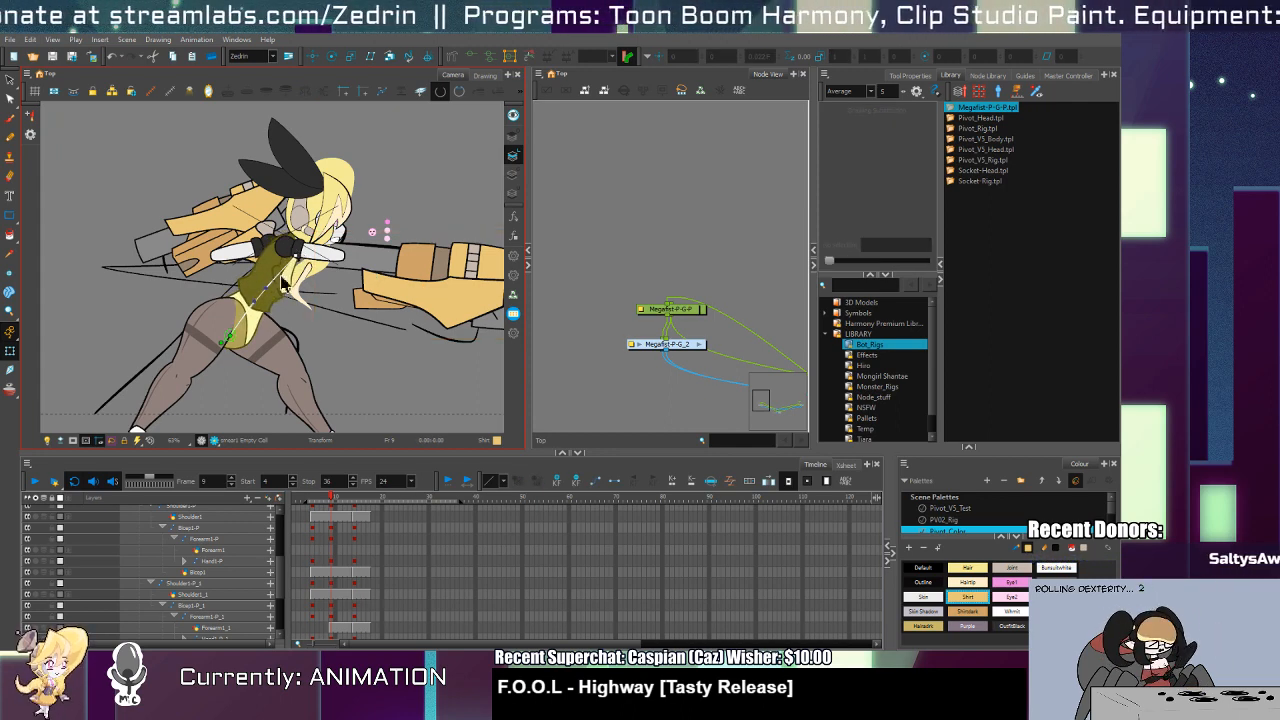
click(259, 323)
mouse_move(400, 120)
mouse_down()
mouse_move(437, 183)
mouse_move(428, 171)
mouse_up()
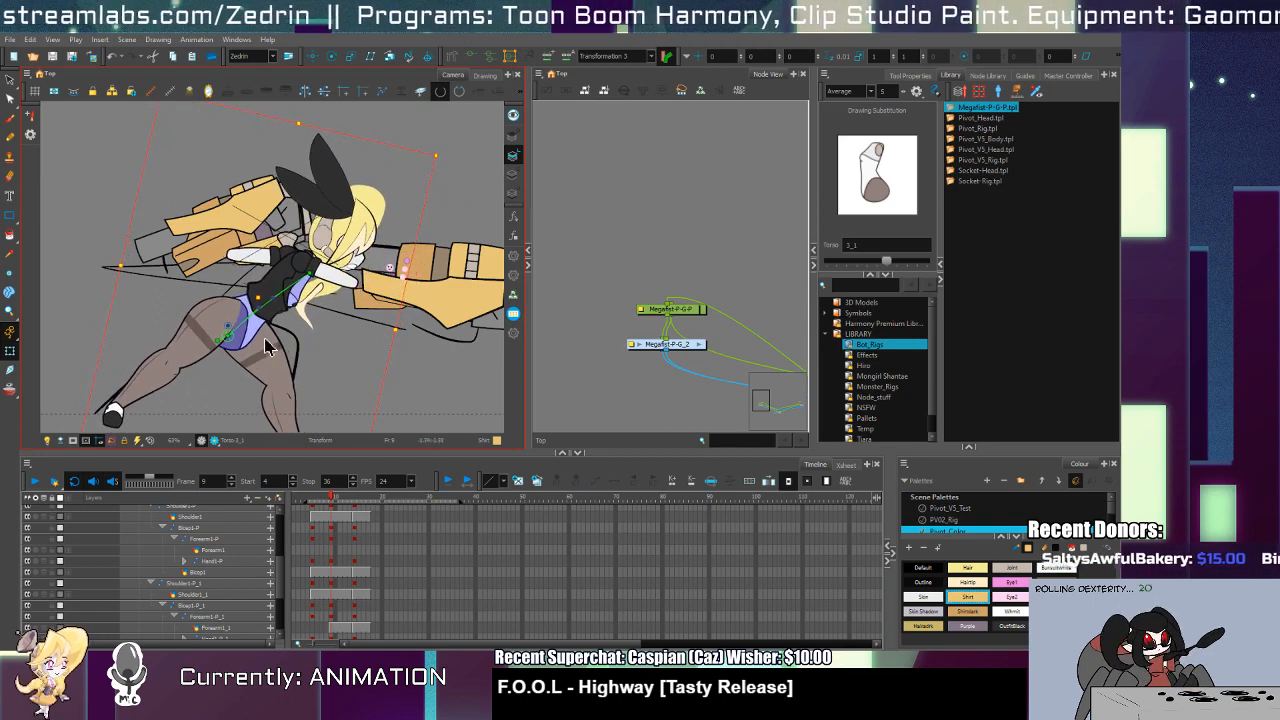
drag(253, 331, 258, 329)
Step: Nudge the front gauntlet's peg forward in depth to 0.02 F on frames 9, 10 and 11
click(359, 343)
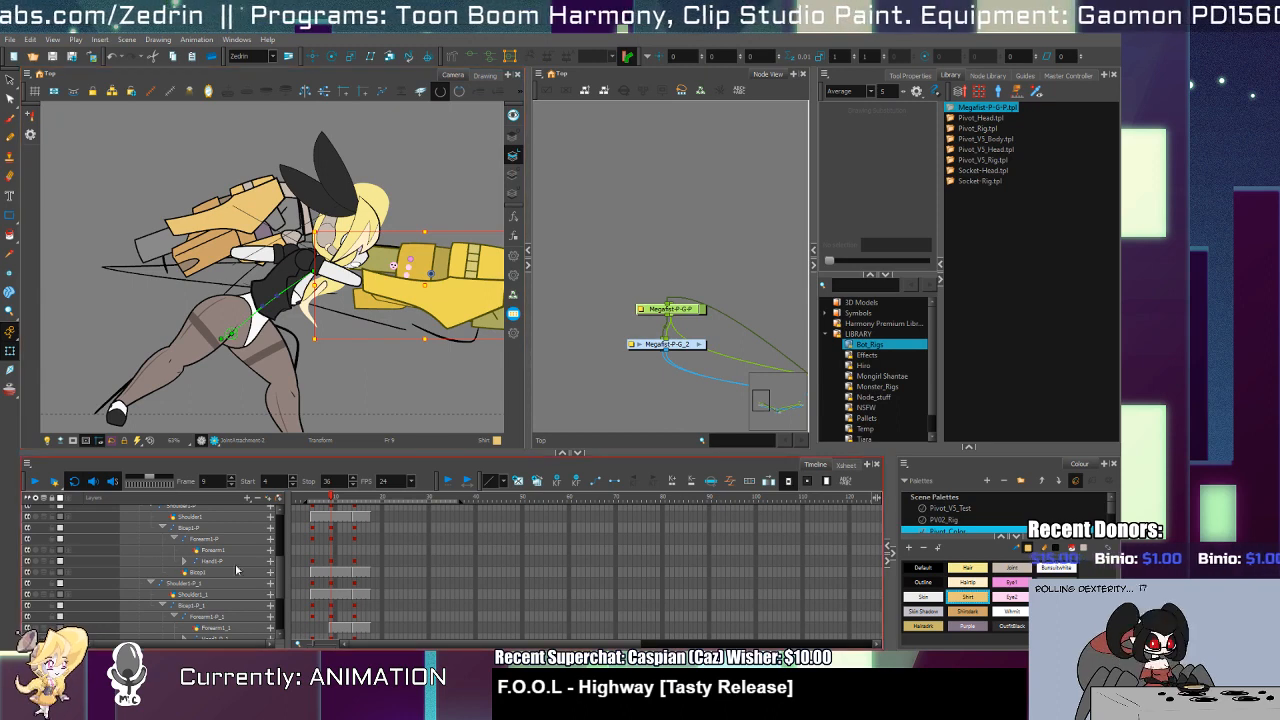
scroll(286, 540, up, 5)
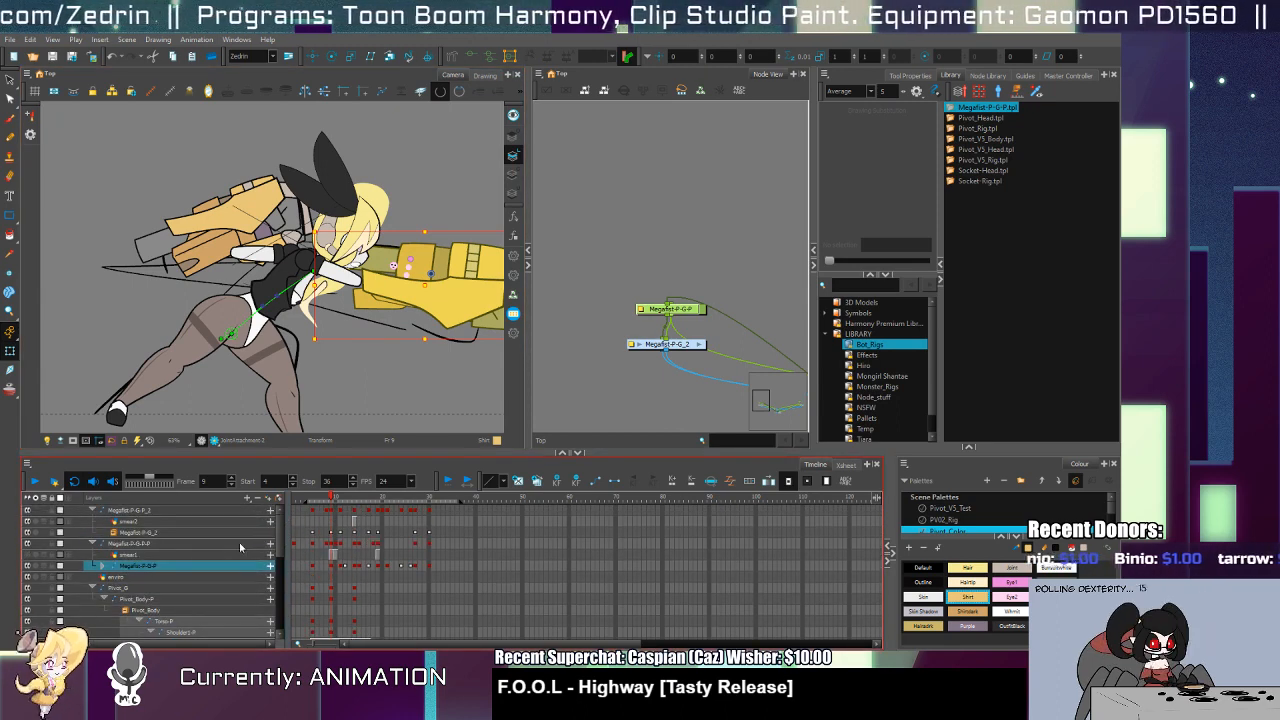
click(239, 541)
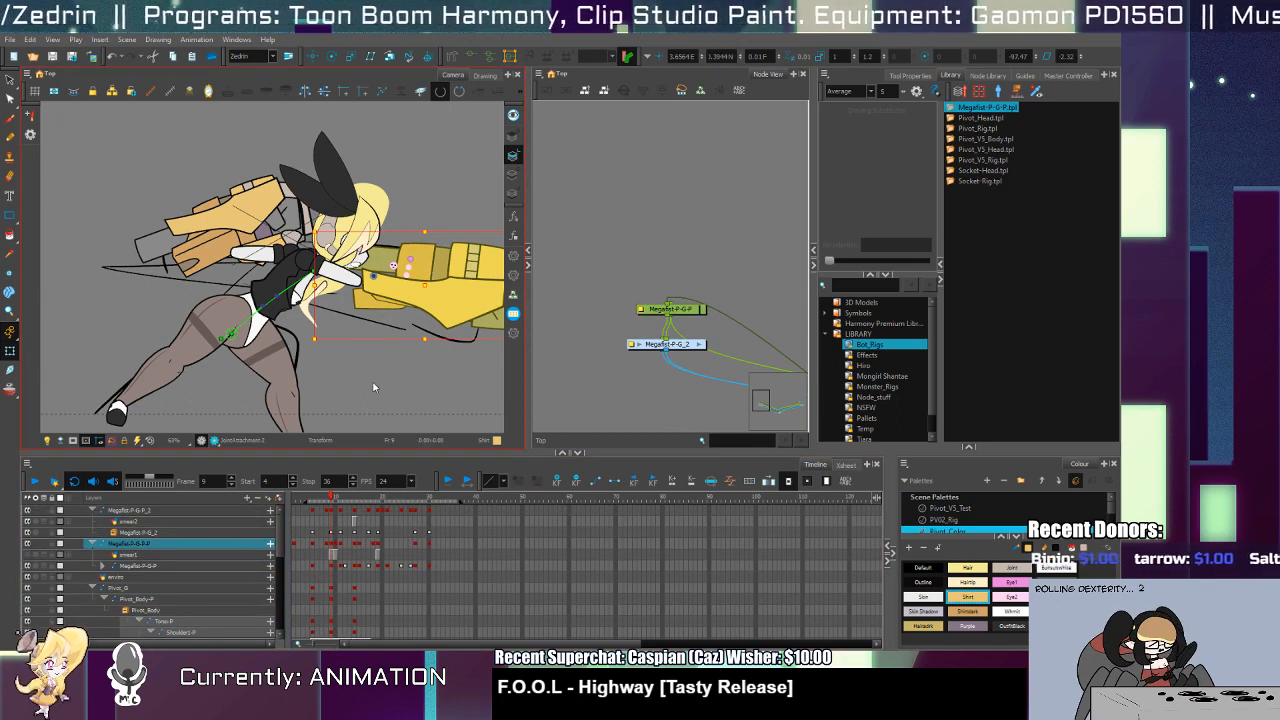
click(336, 549)
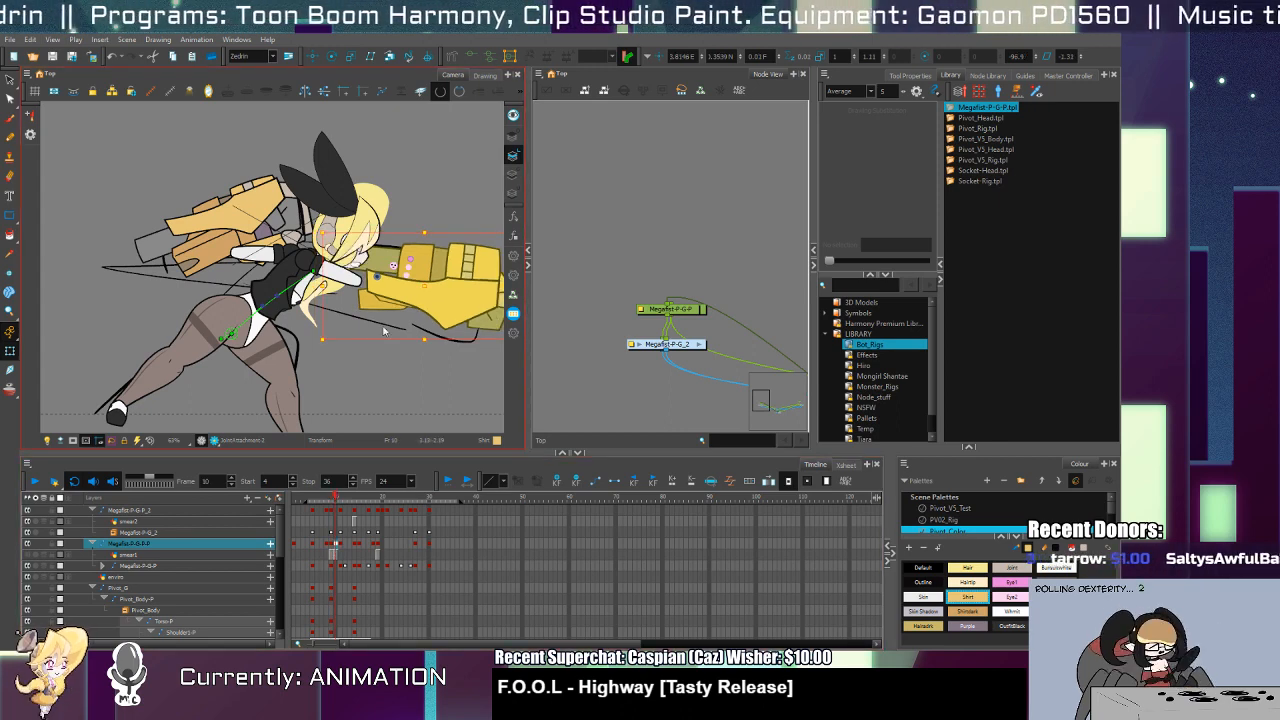
key(alt+Down)
key(period)
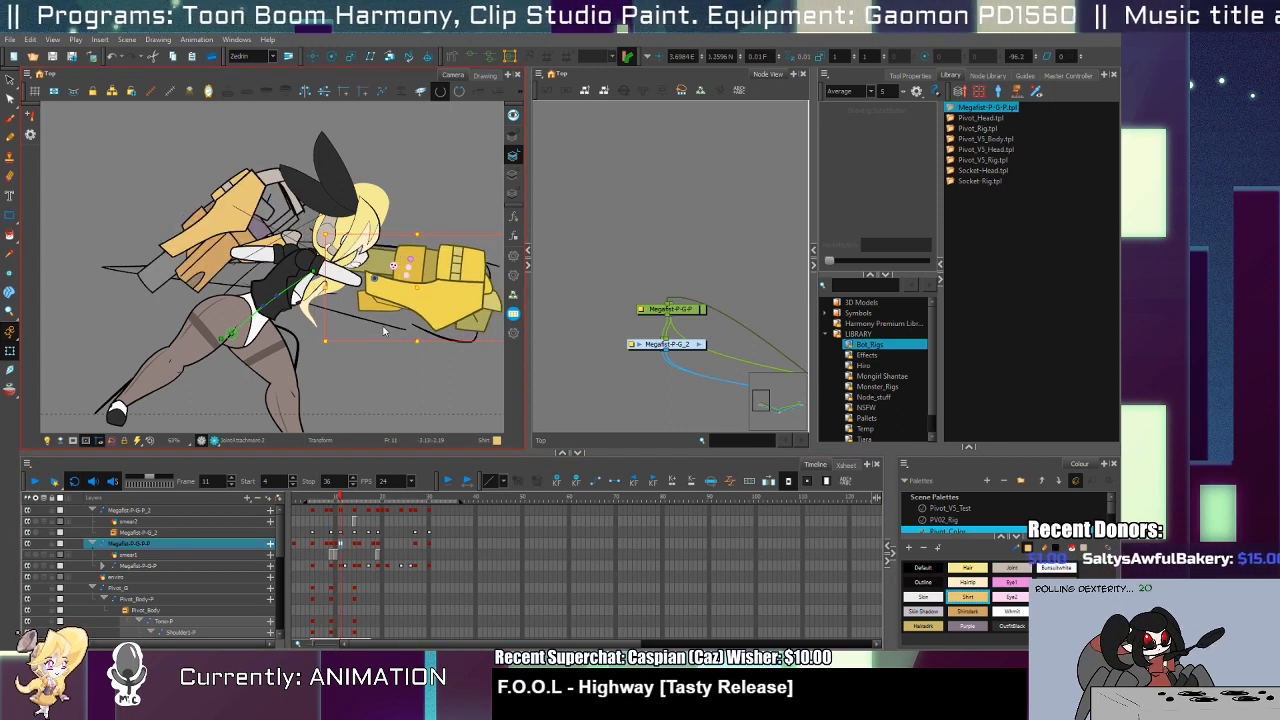
key(alt+Down)
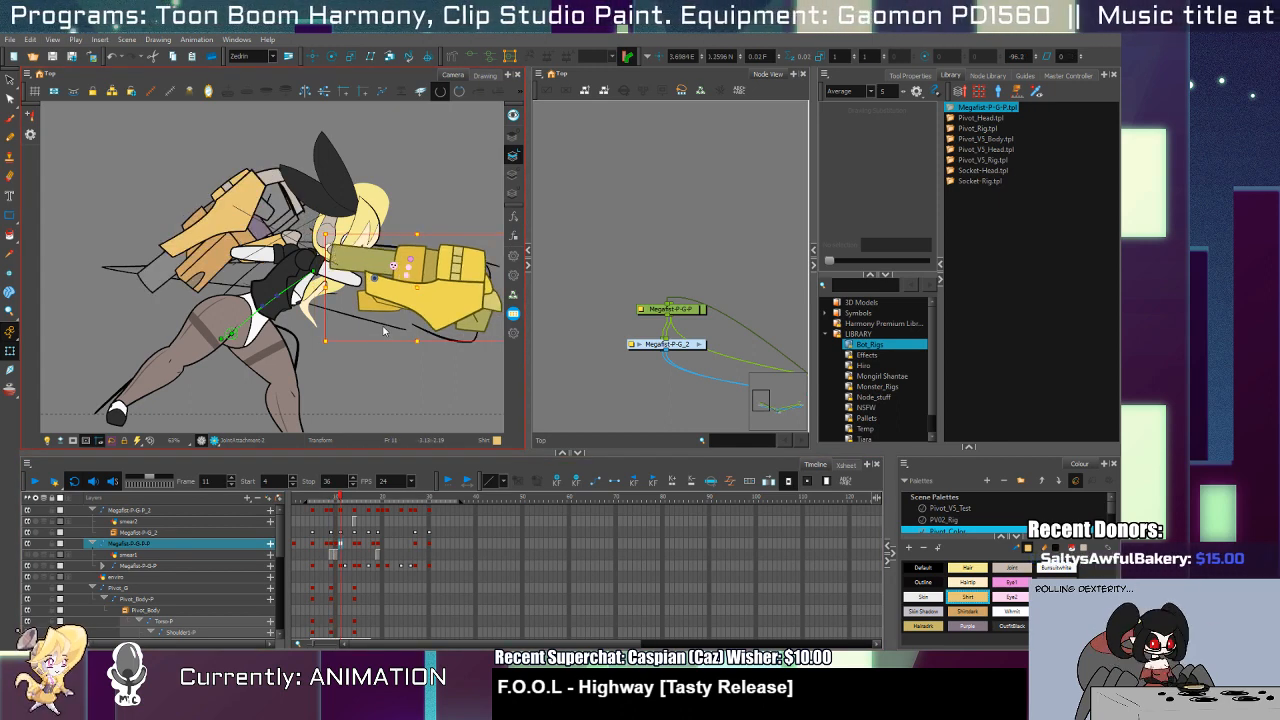
click(354, 547)
click(338, 547)
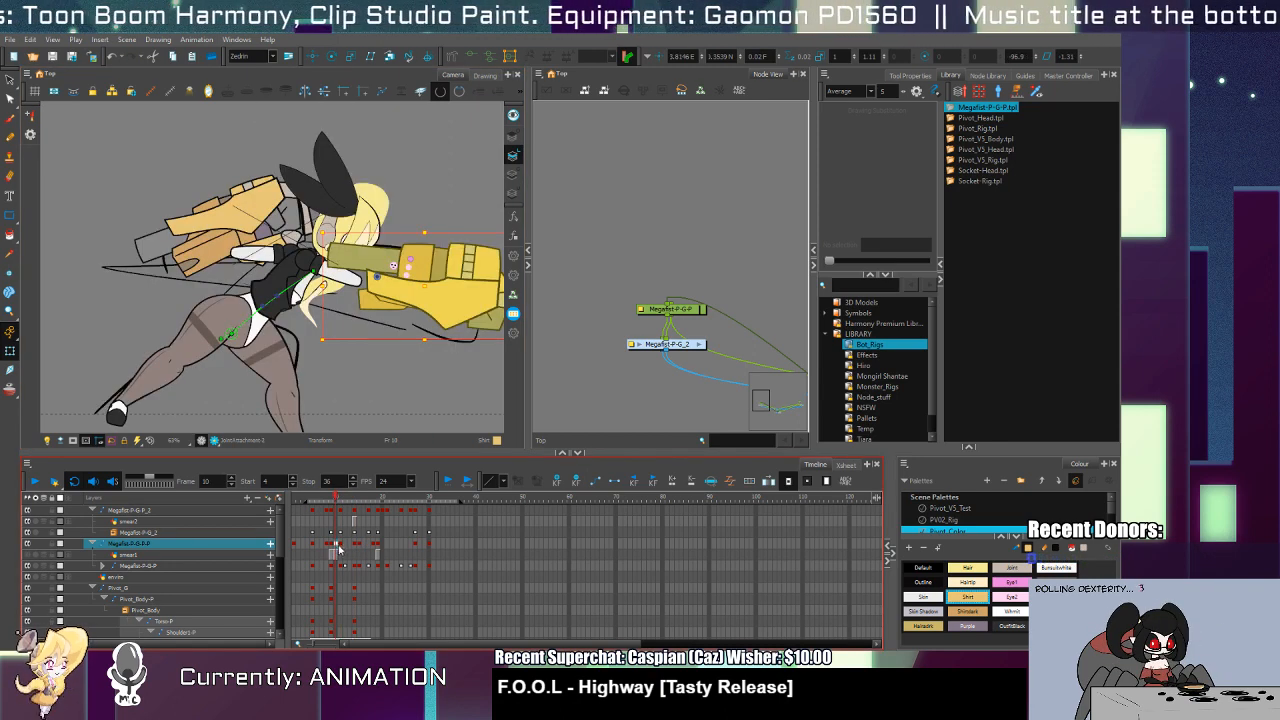
click(331, 550)
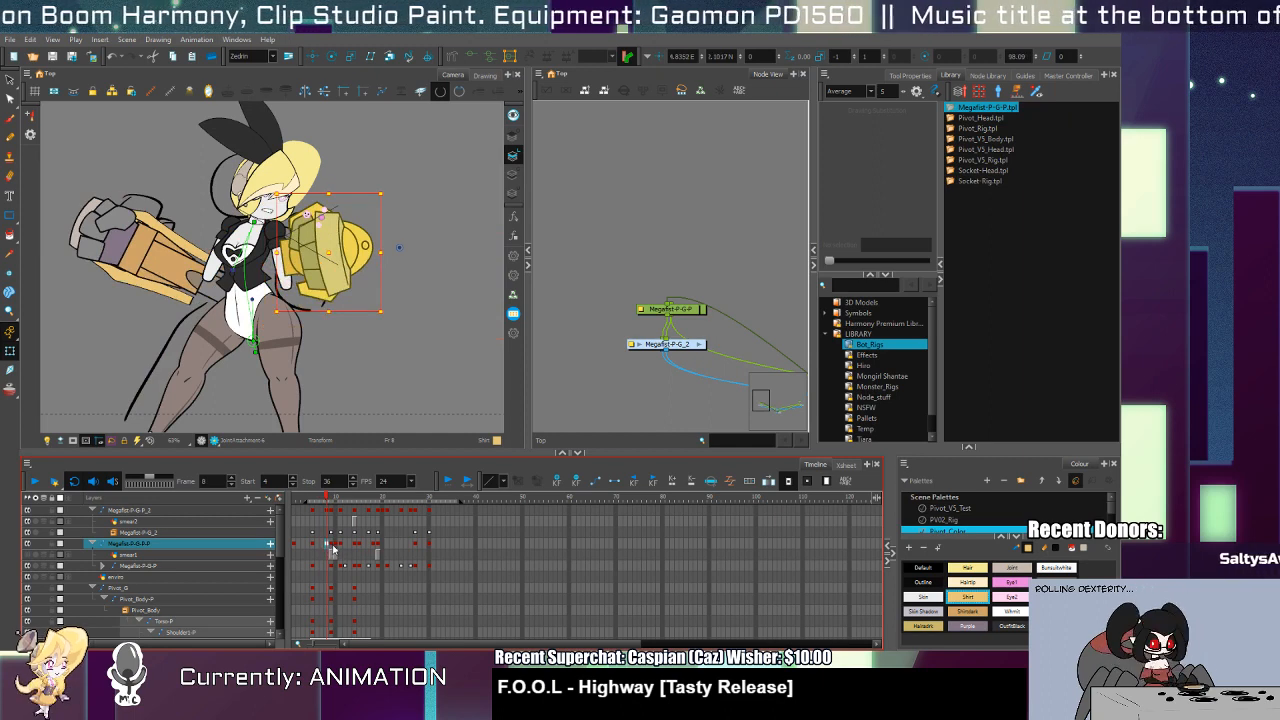
click(335, 548)
Step: Shift the front shoulder and rotate the attached arm toward the front gauntlet on frame 9
click(311, 271)
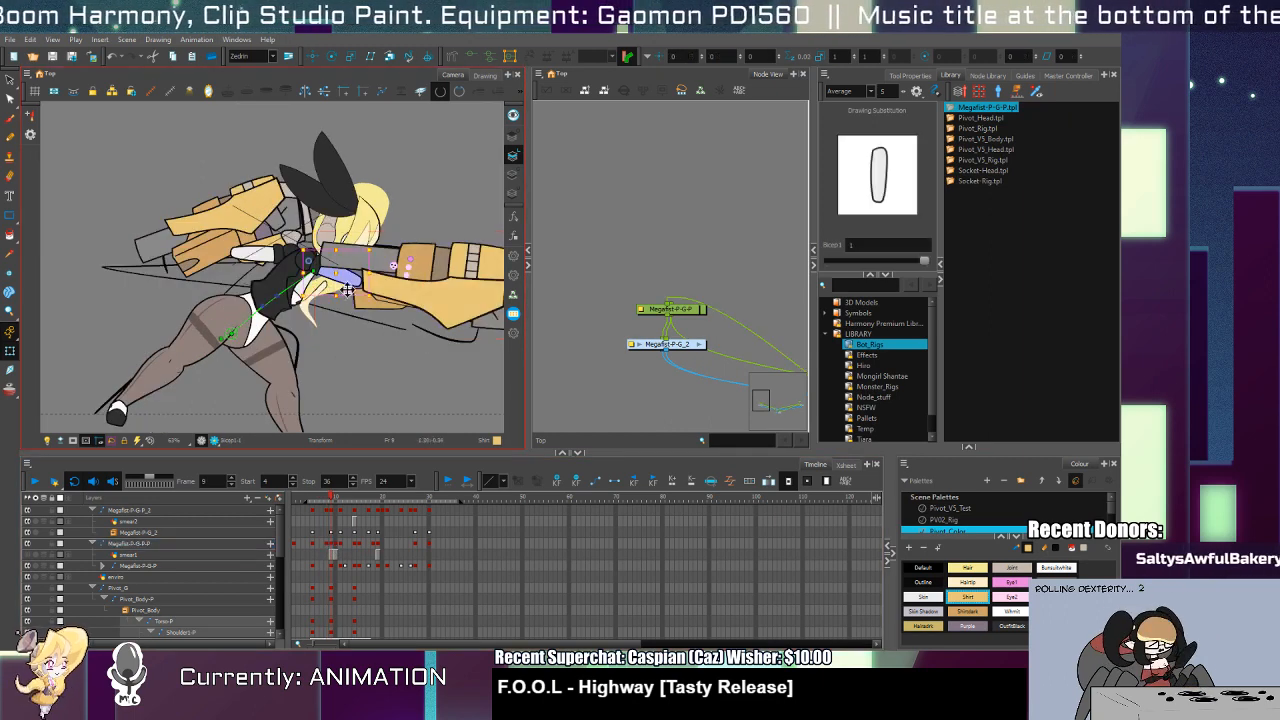
key(b)
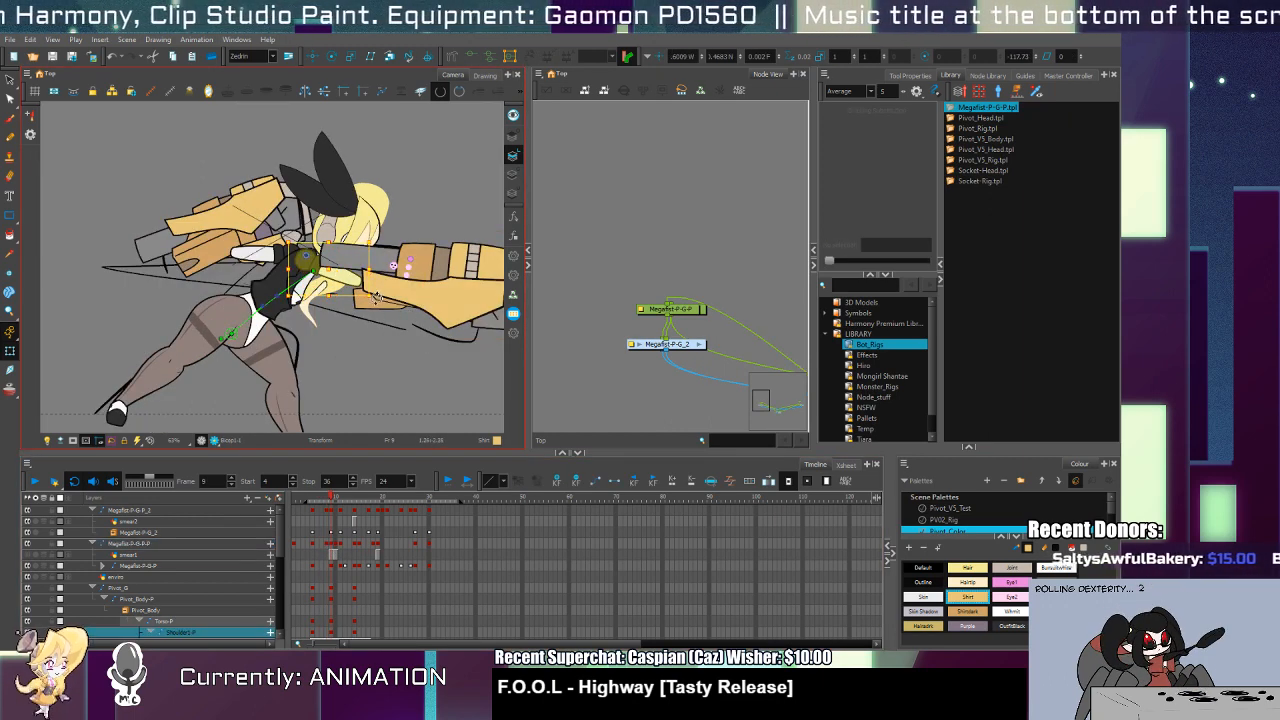
drag(345, 274, 393, 275)
click(398, 286)
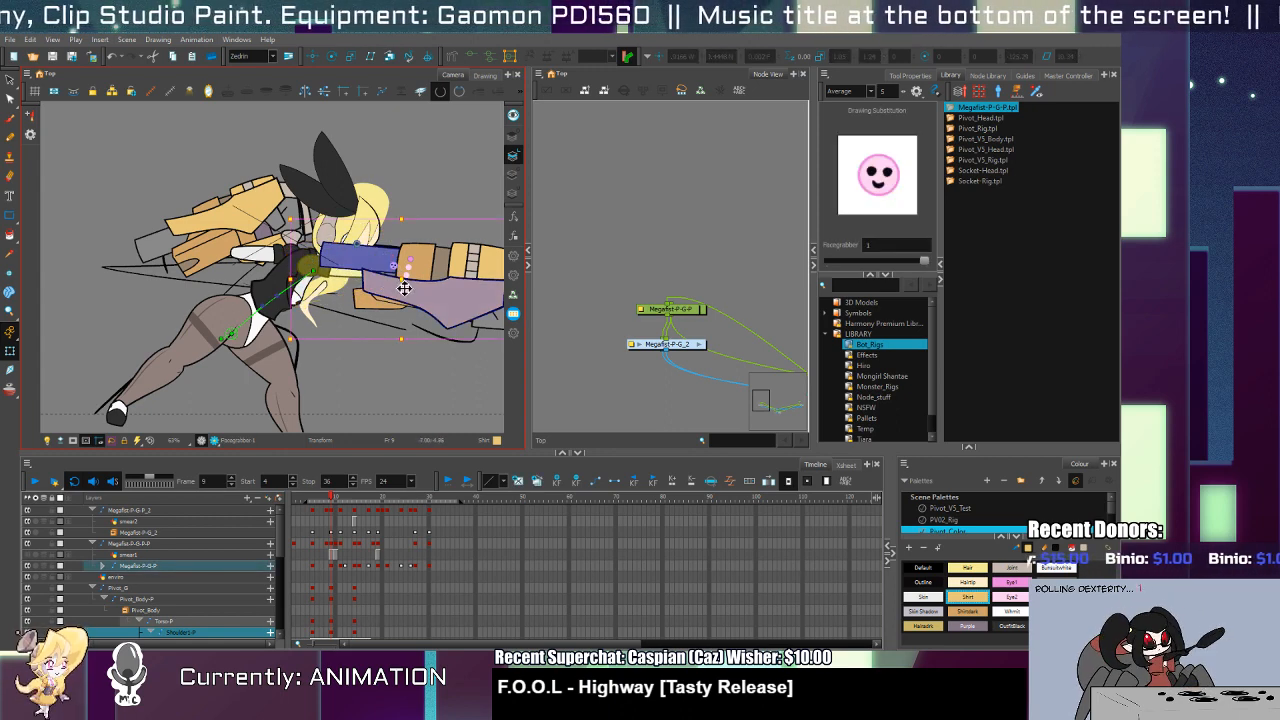
click(328, 277)
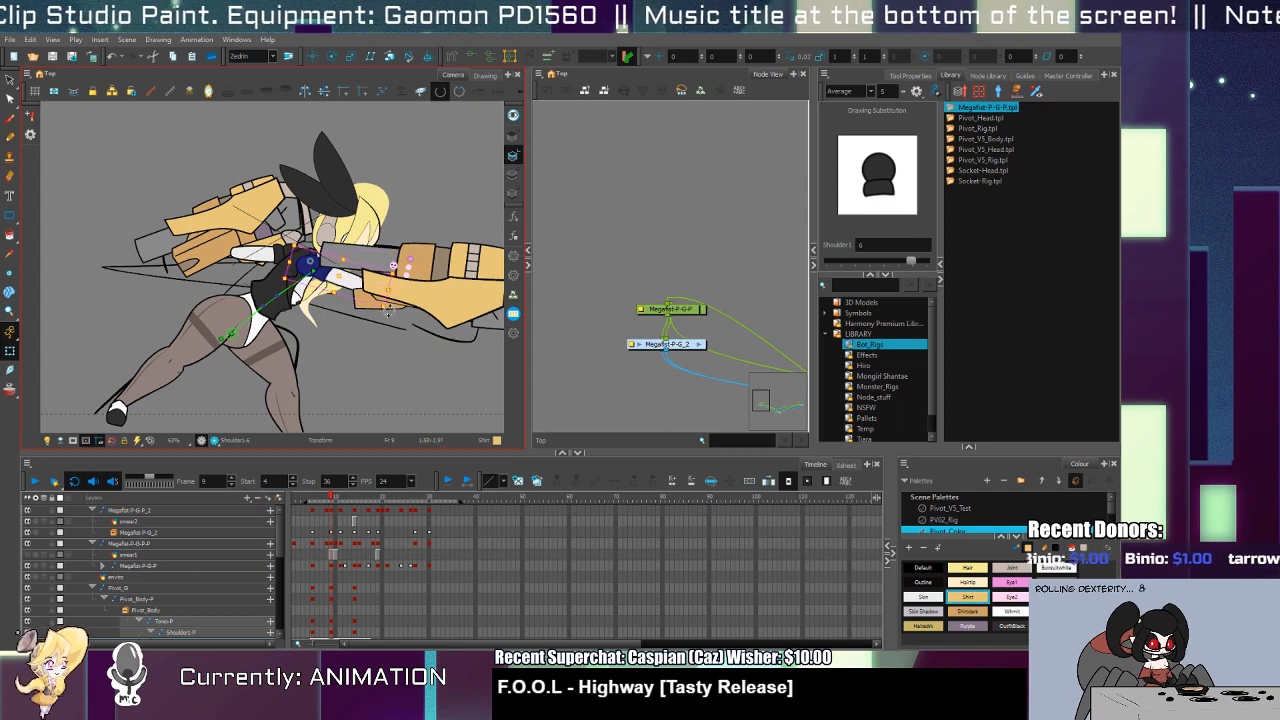
mouse_move(388, 284)
mouse_down()
mouse_move(358, 285)
mouse_move(377, 306)
mouse_up()
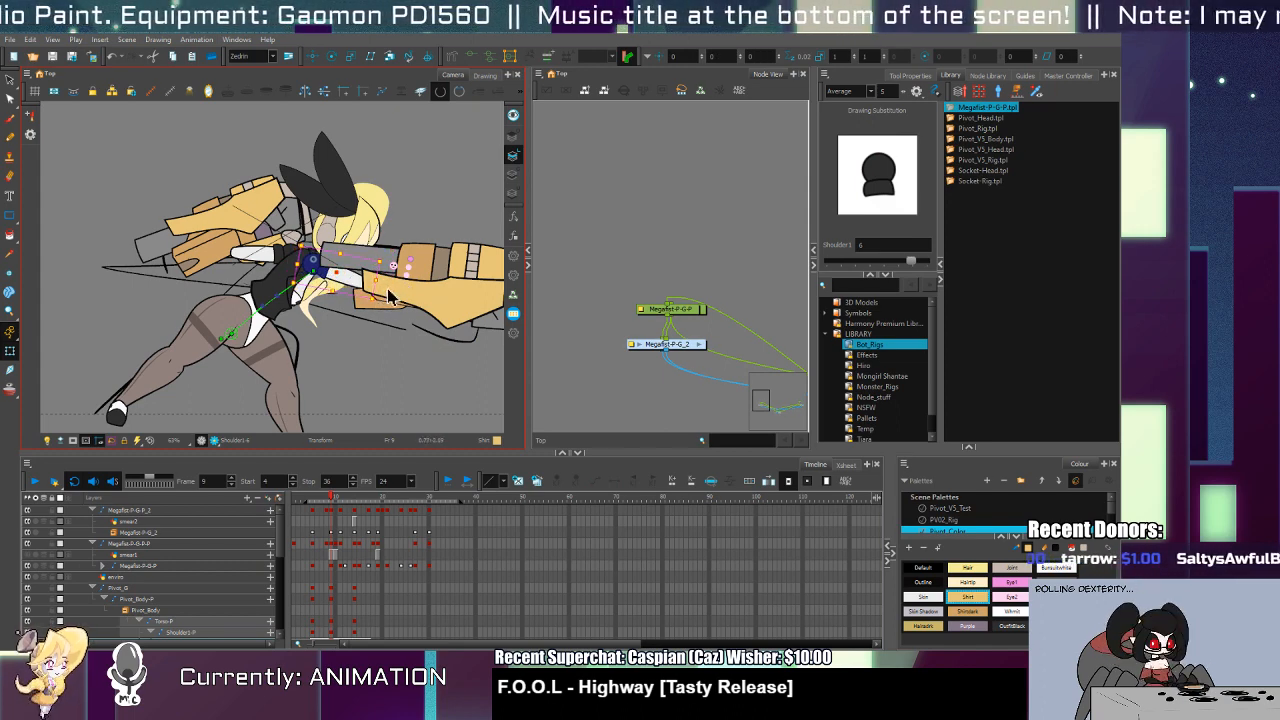
click(340, 283)
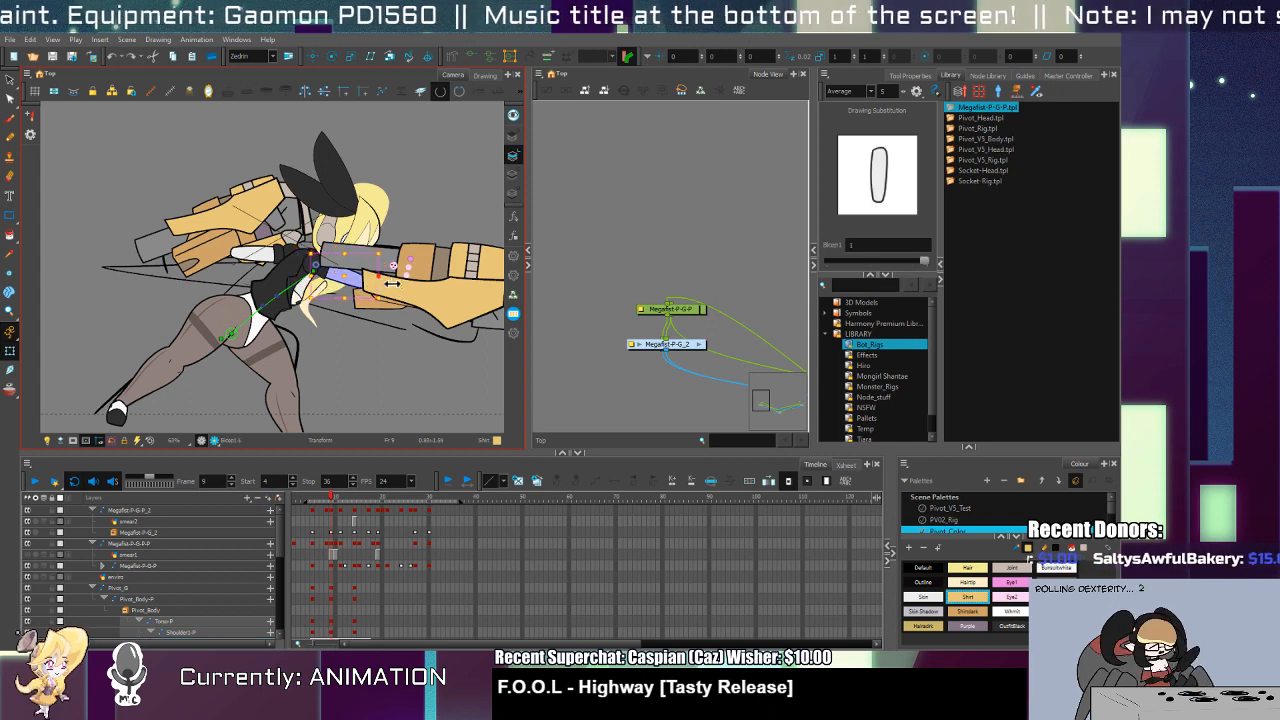
click(335, 283)
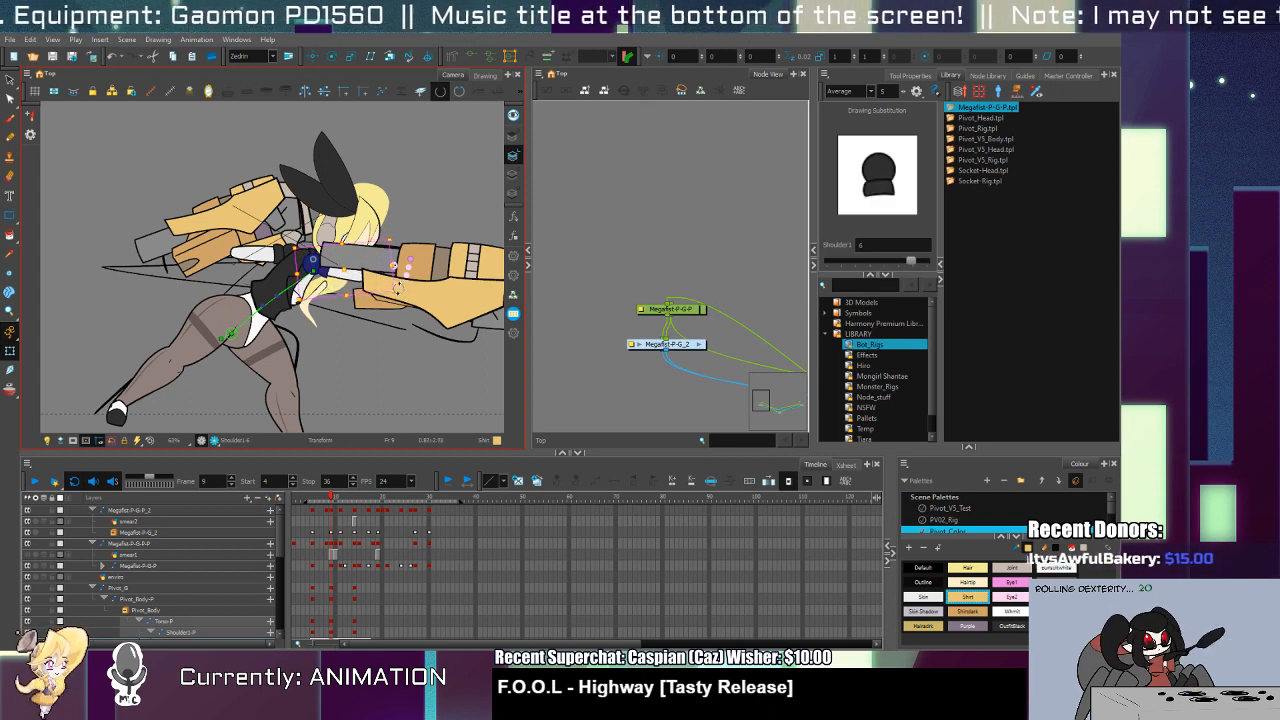
Step: Raise the front gauntlet and pull it back along the arm across frames 9 to 11, comparing adjacent frames
click(398, 290)
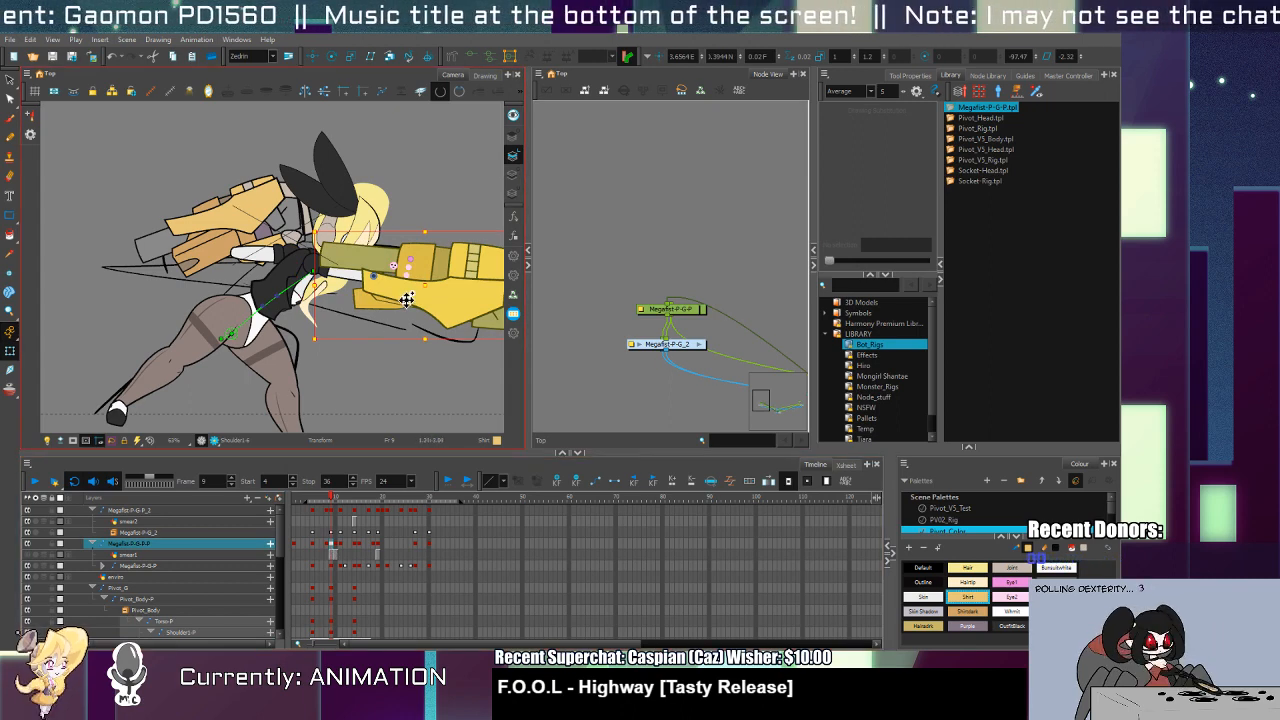
drag(400, 293, 399, 280)
key(period)
key(period)
key(comma)
key(comma)
key(comma)
key(period)
key(period)
key(period)
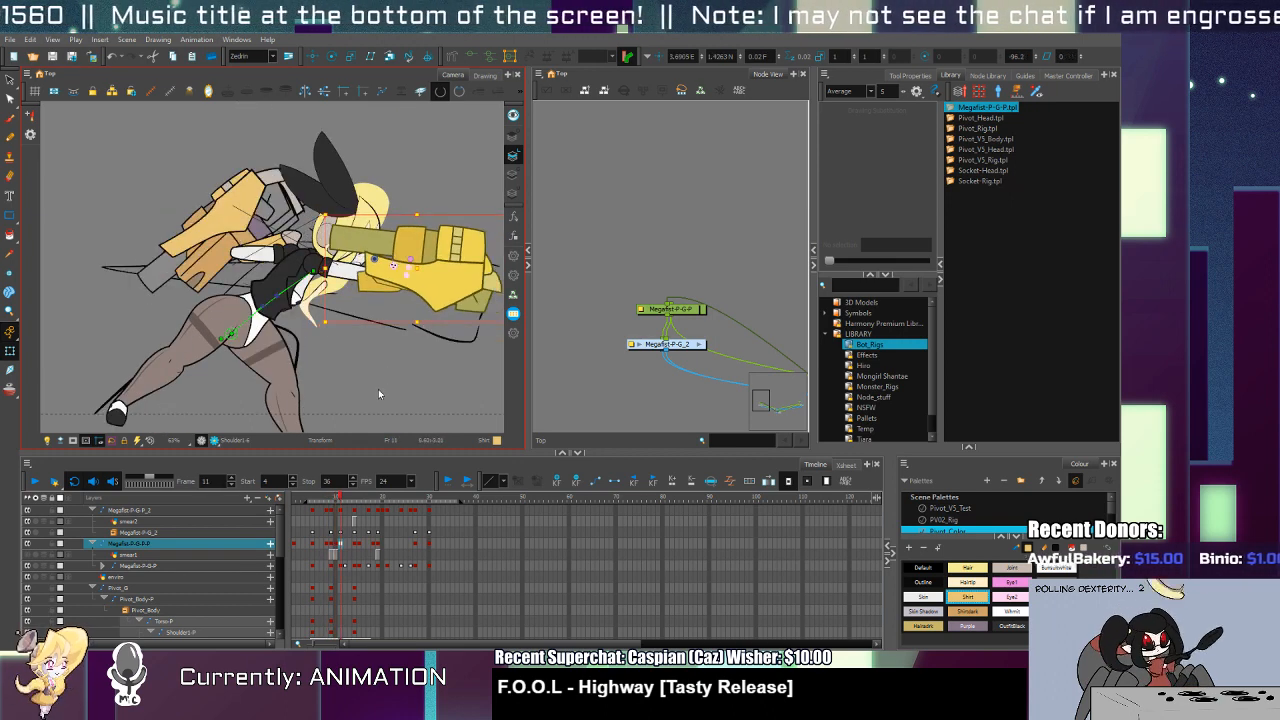
key(comma)
key(comma)
key(period)
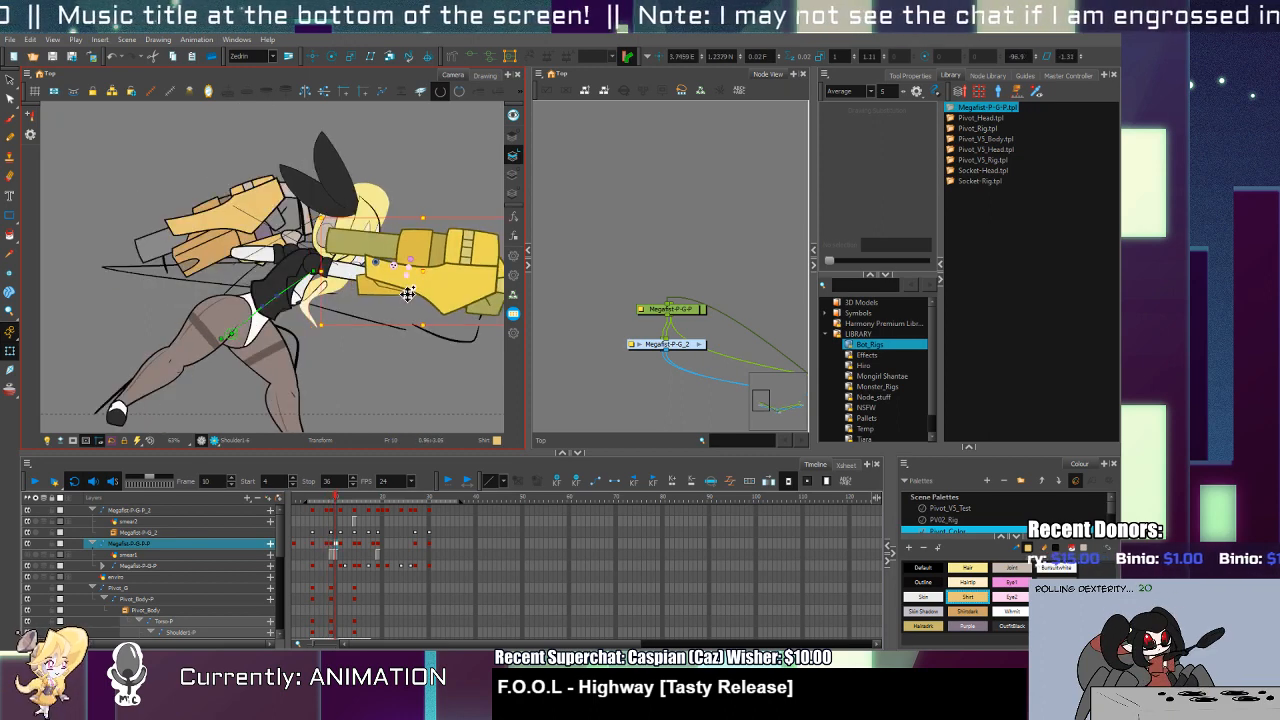
drag(404, 298, 391, 289)
Step: Play back and step through the punch frames to examine the front gauntlet's motion
key(period)
key(comma)
key(period)
key(comma)
key(comma)
key(comma)
key(comma)
key(comma)
key(comma)
key(comma)
key(comma)
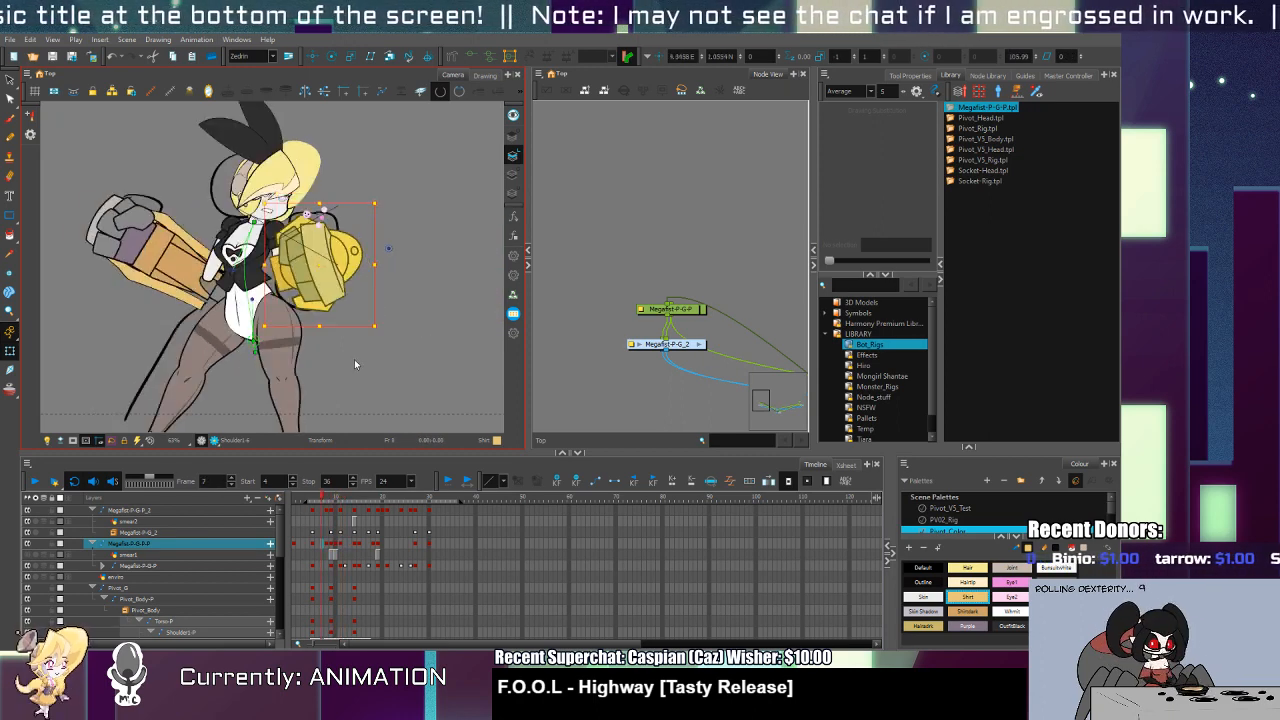
key(Return)
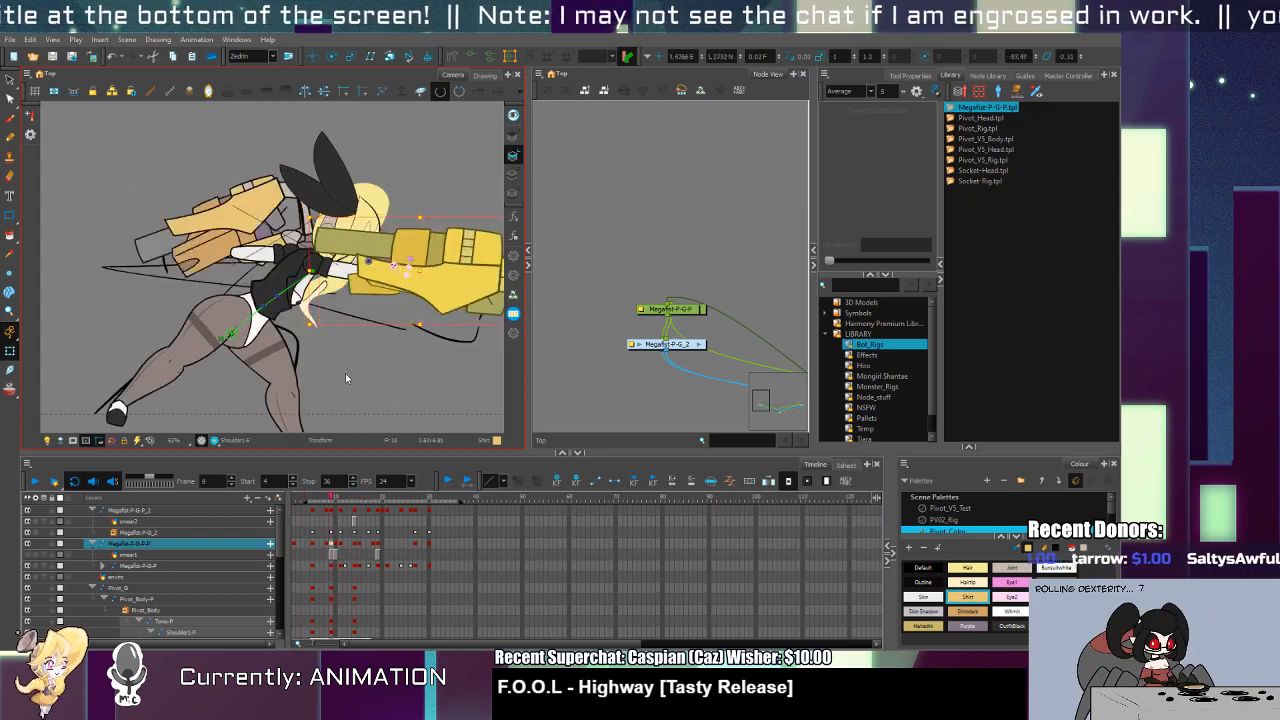
key(period)
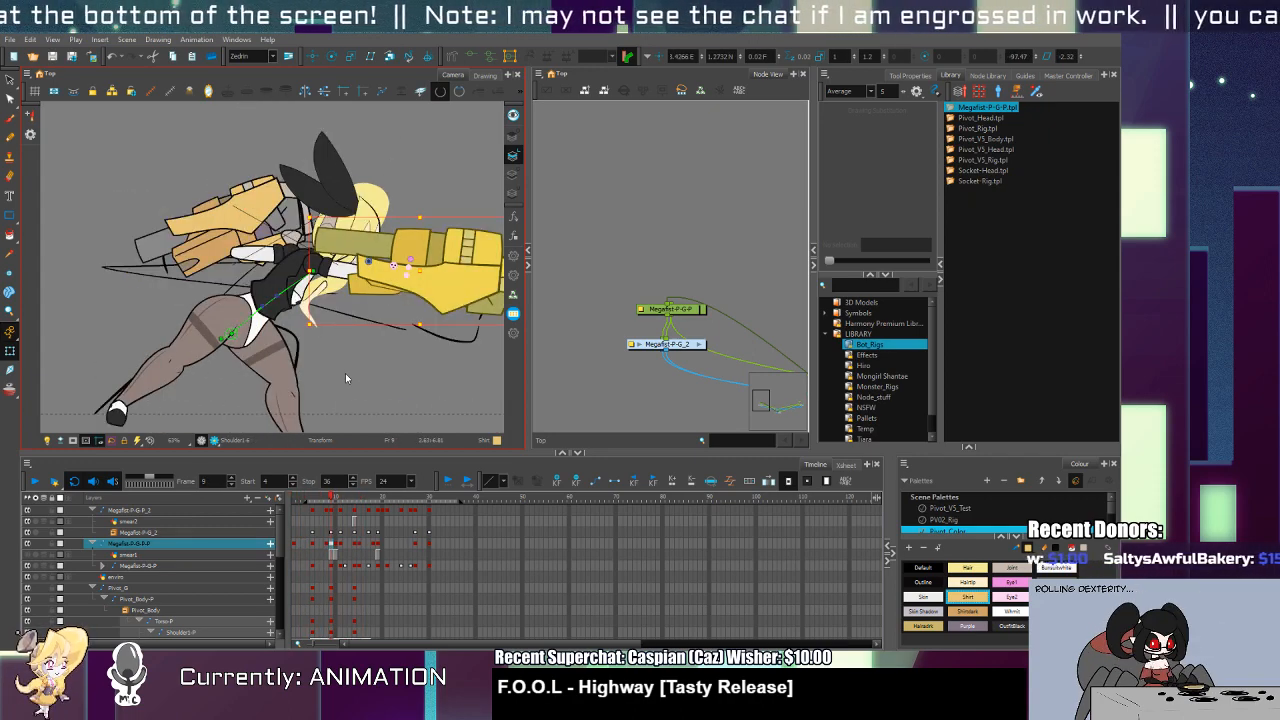
key(period)
key(comma)
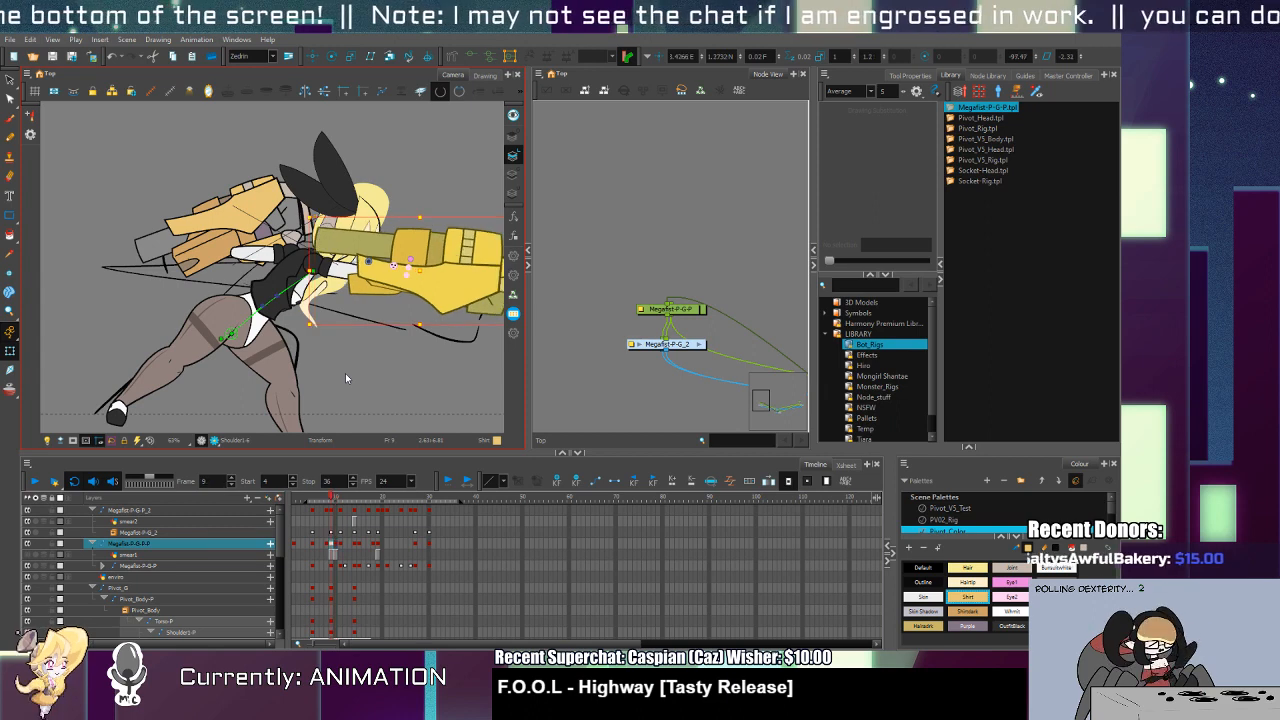
Step: Extend the rear upper arm toward the rear gauntlet on frame 9 and cycle the rear forearm's substitution drawing
click(253, 260)
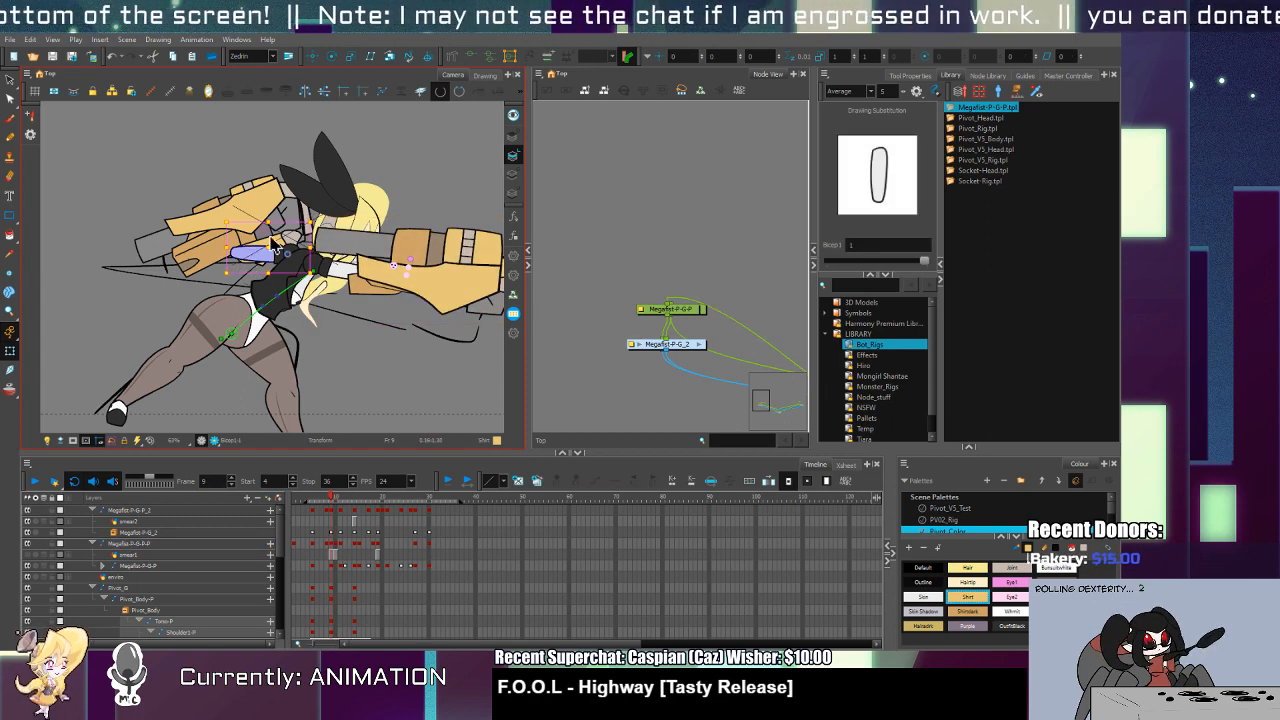
drag(232, 257, 215, 256)
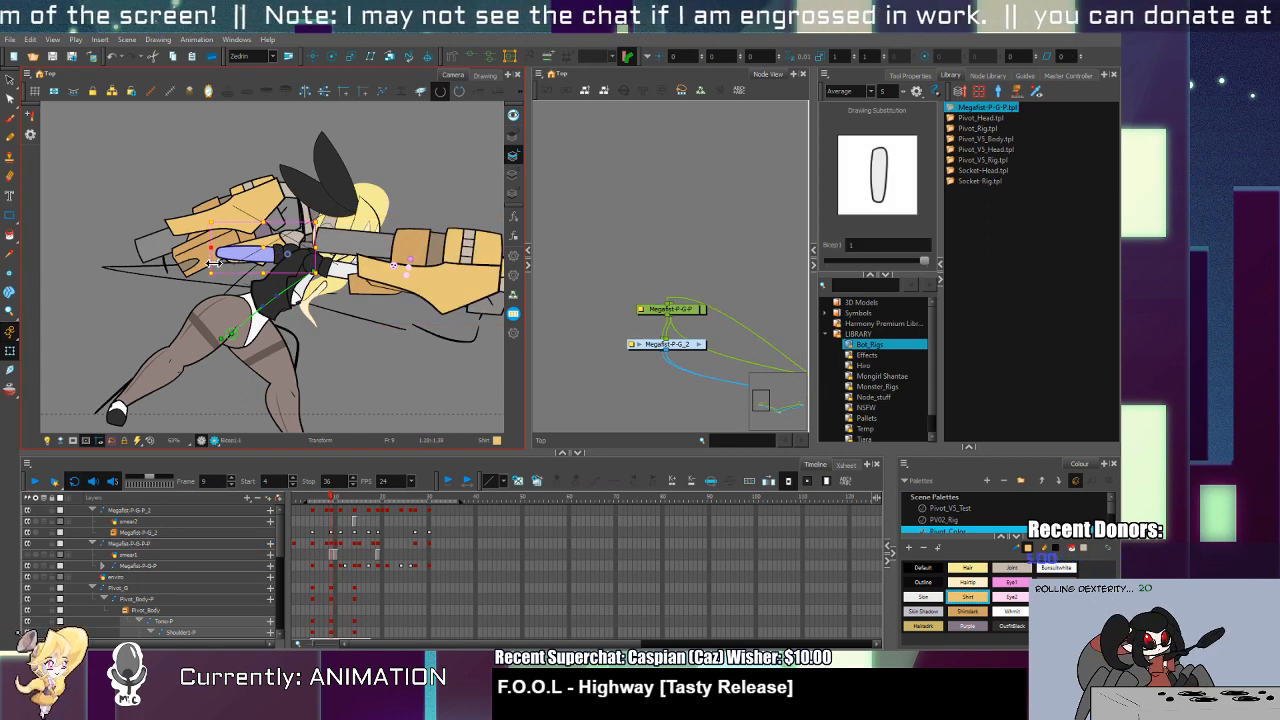
click(281, 241)
key(bracketleft)
key(bracketleft)
key(bracketleft)
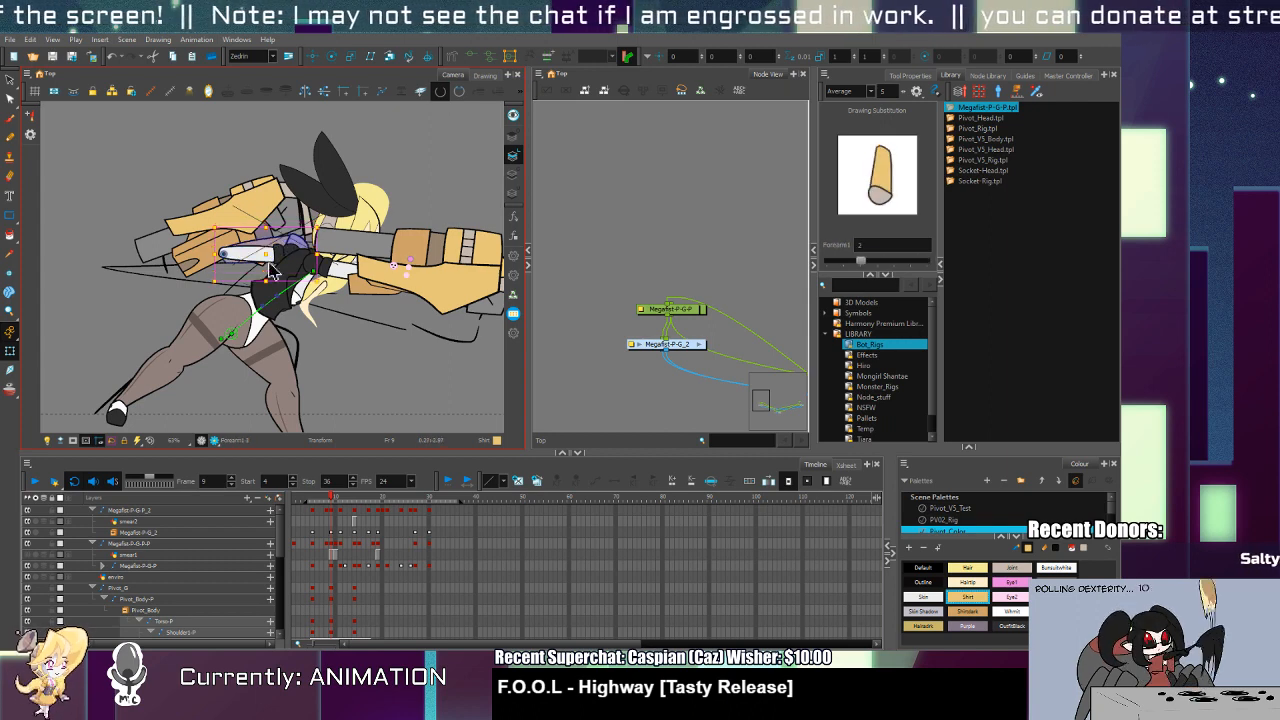
click(264, 264)
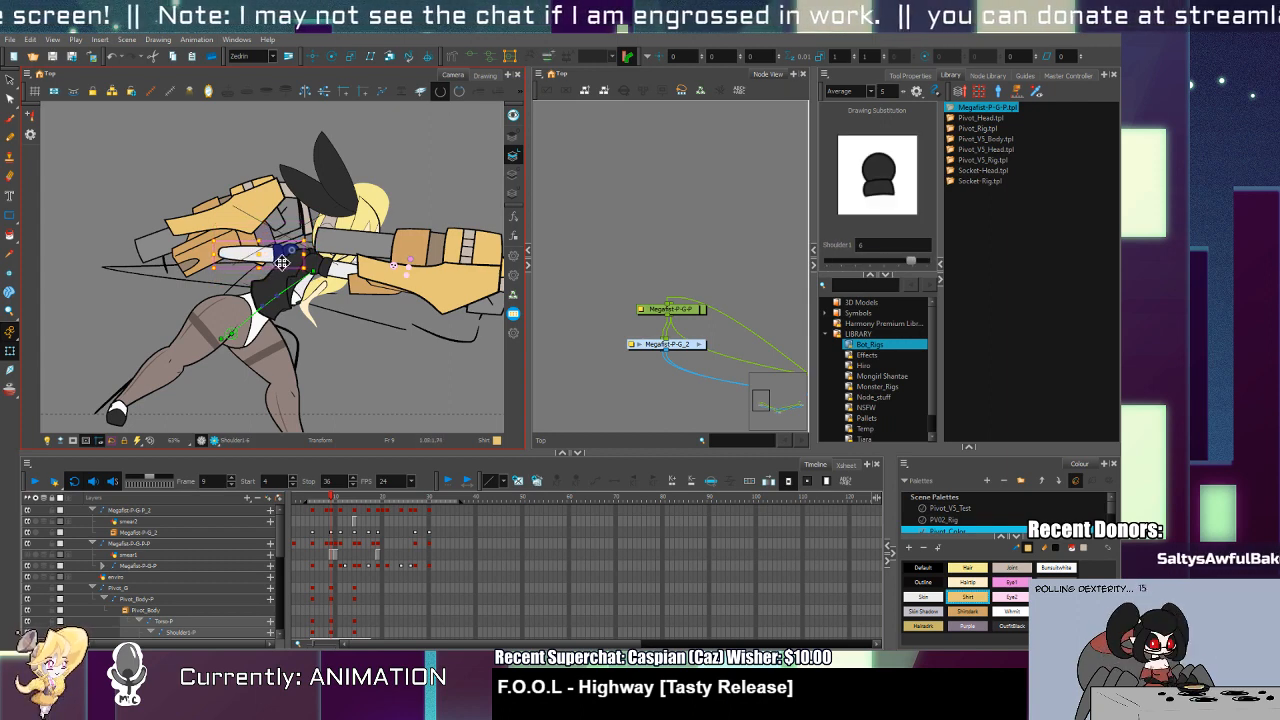
Step: Reposition the rear gauntlet against the rear arm on frame 9 and compare it with the neighbouring frames
click(192, 280)
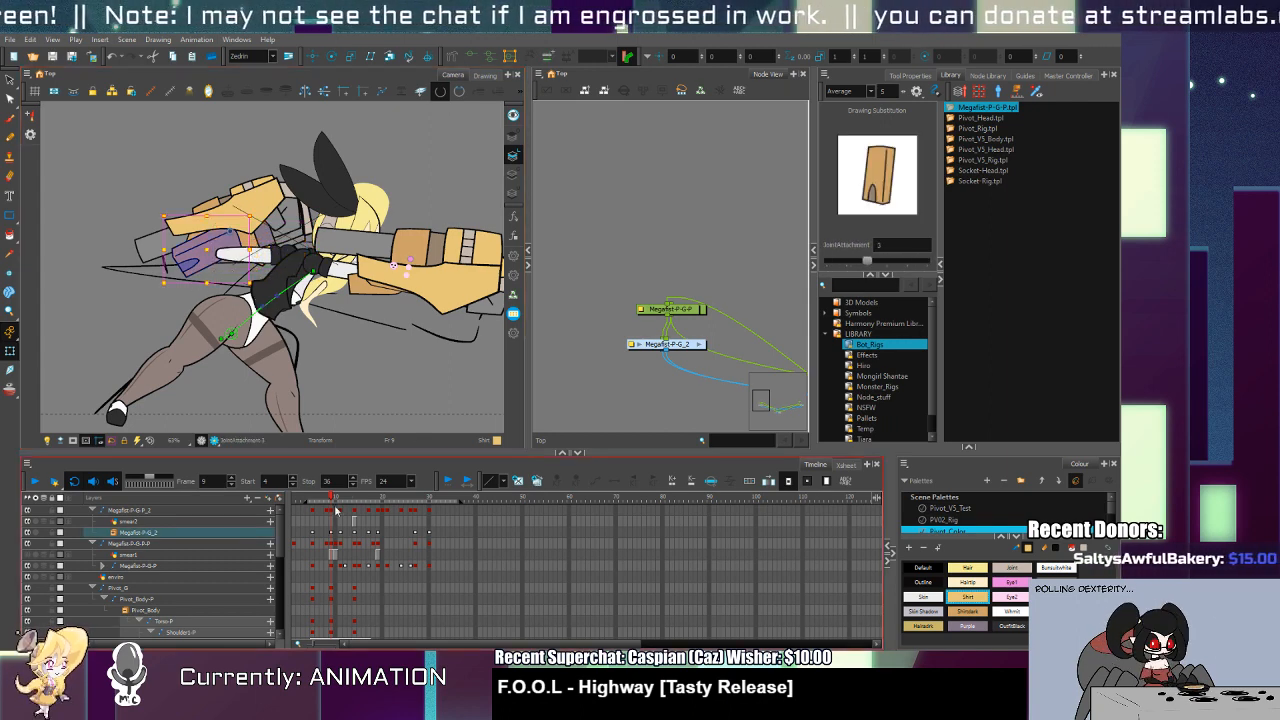
click(207, 268)
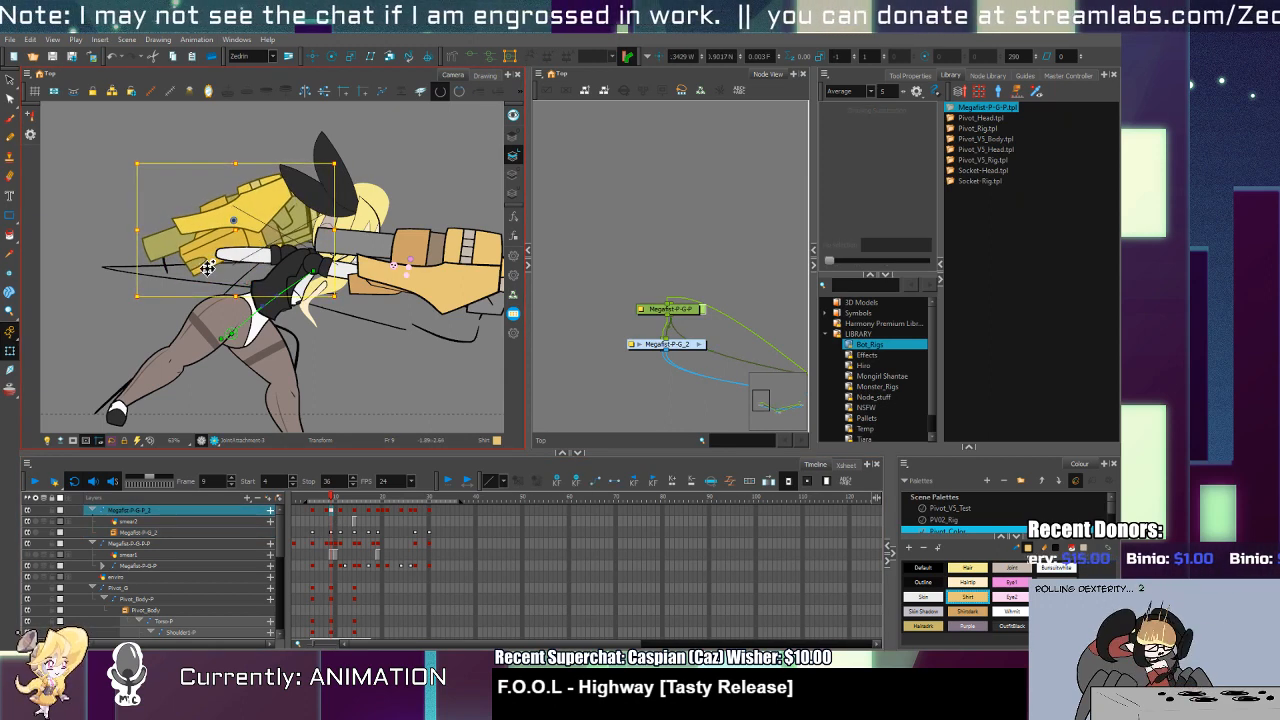
key(period)
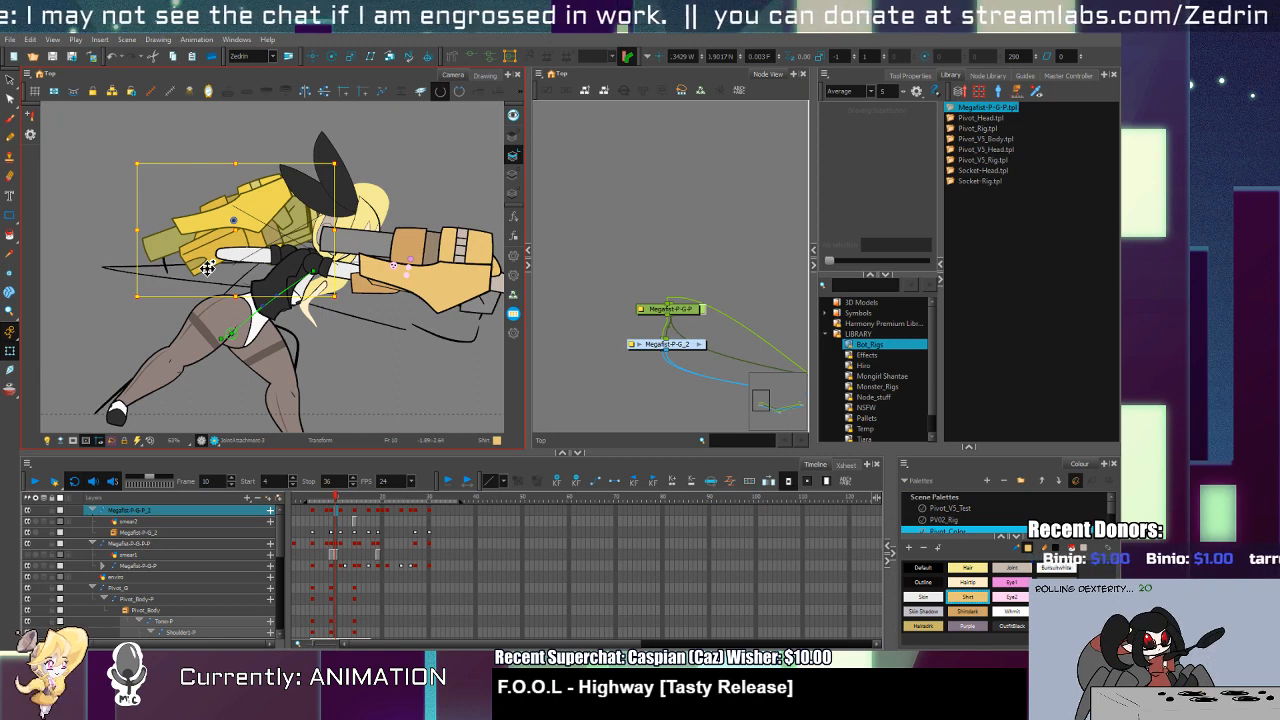
key(period)
key(comma)
key(comma)
key(comma)
key(period)
key(period)
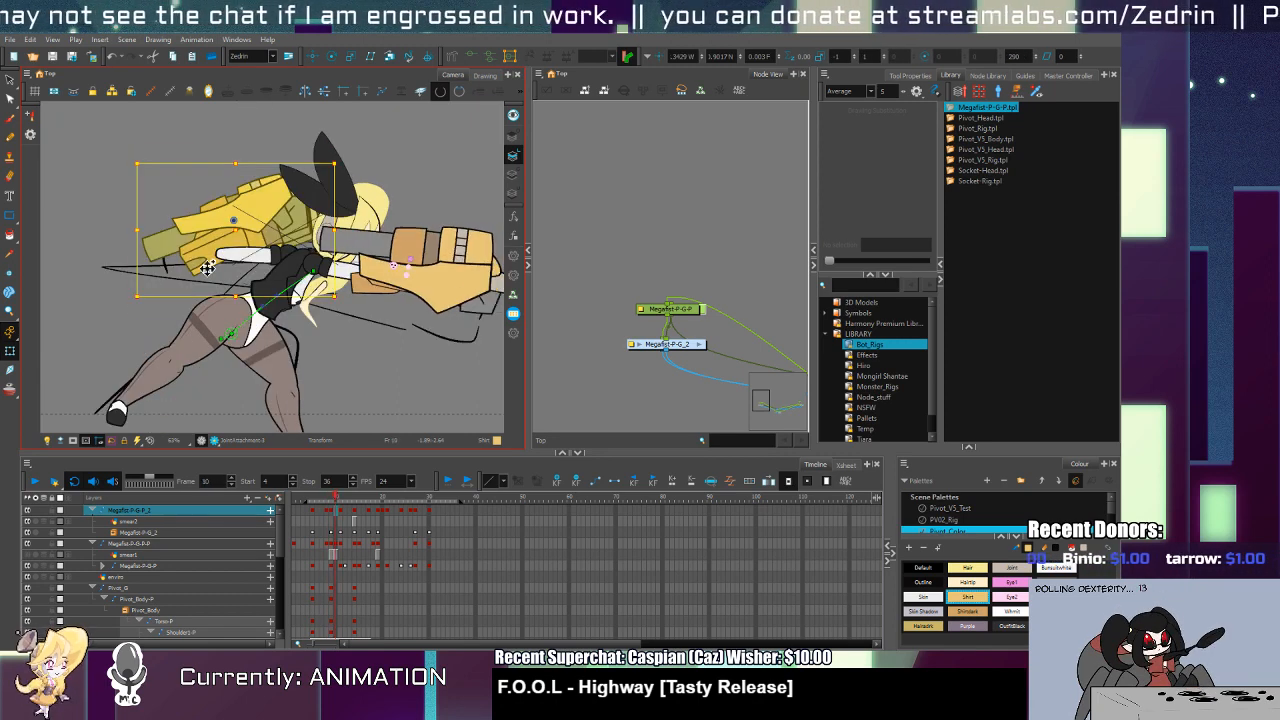
Step: Try tilting the rear arm downward at the shoulder on frame 11 and compare it with the neighbouring frames
key(period)
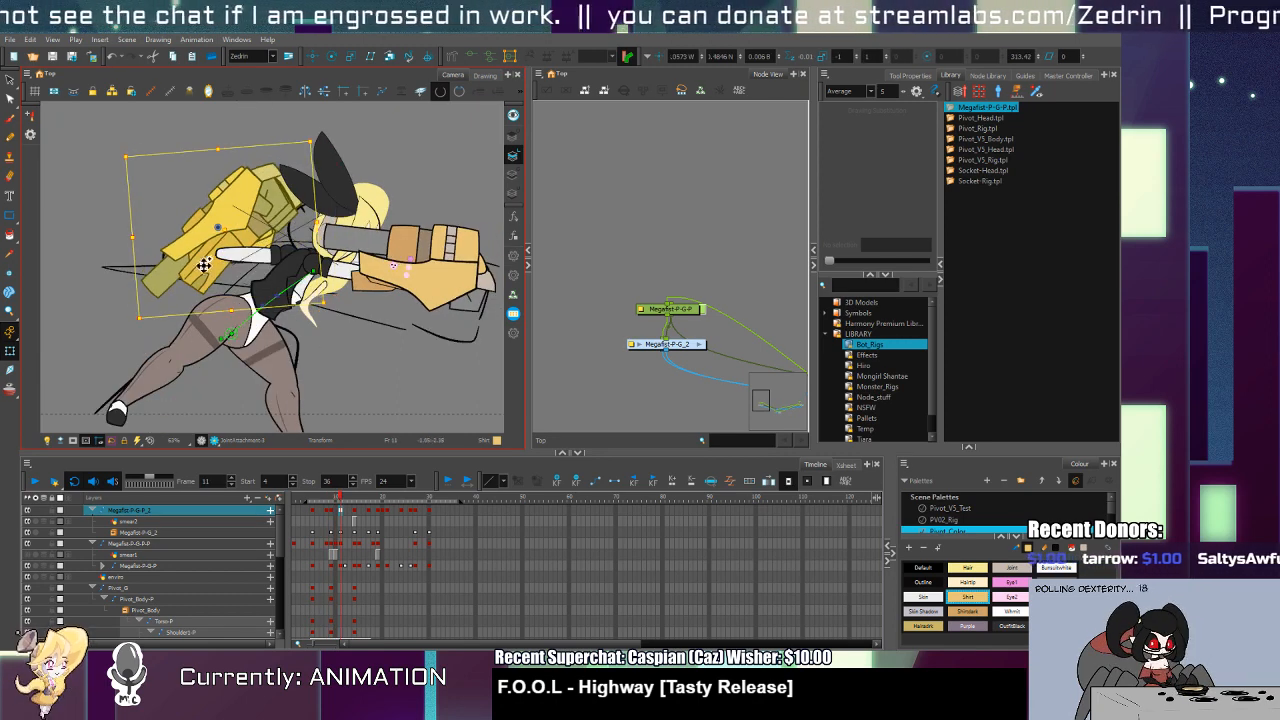
click(273, 262)
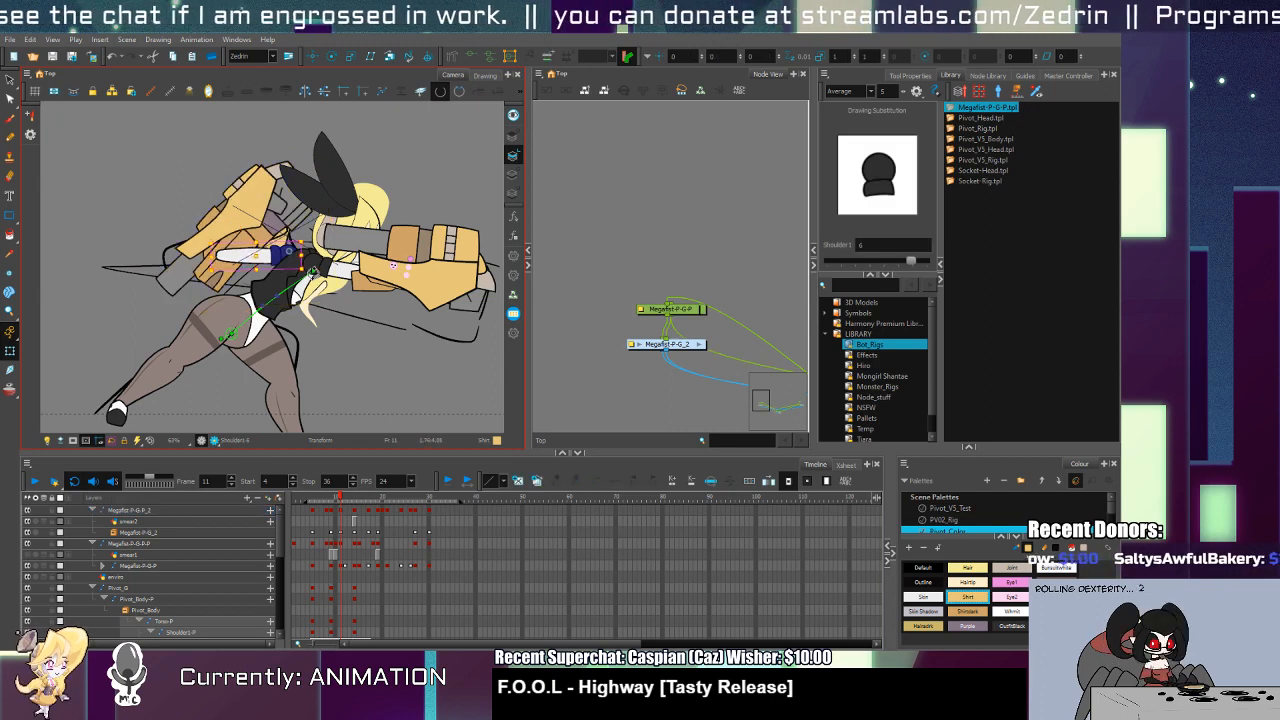
drag(305, 262, 292, 280)
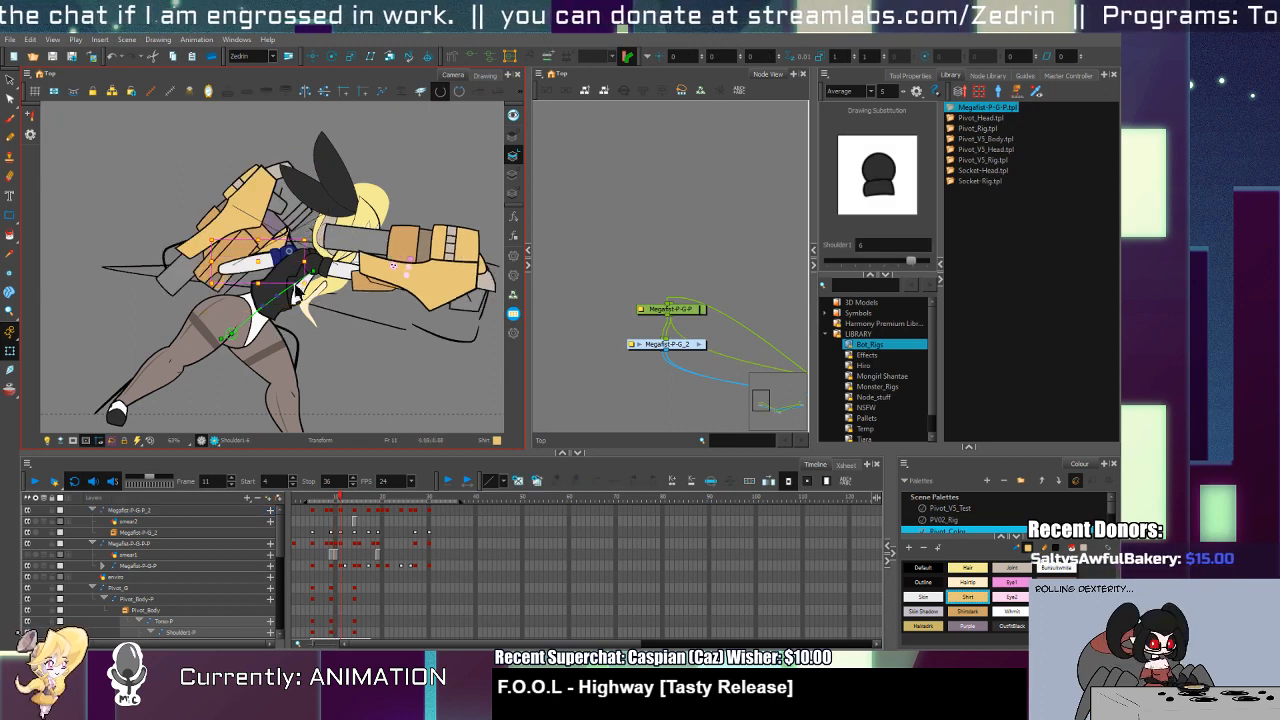
click(285, 308)
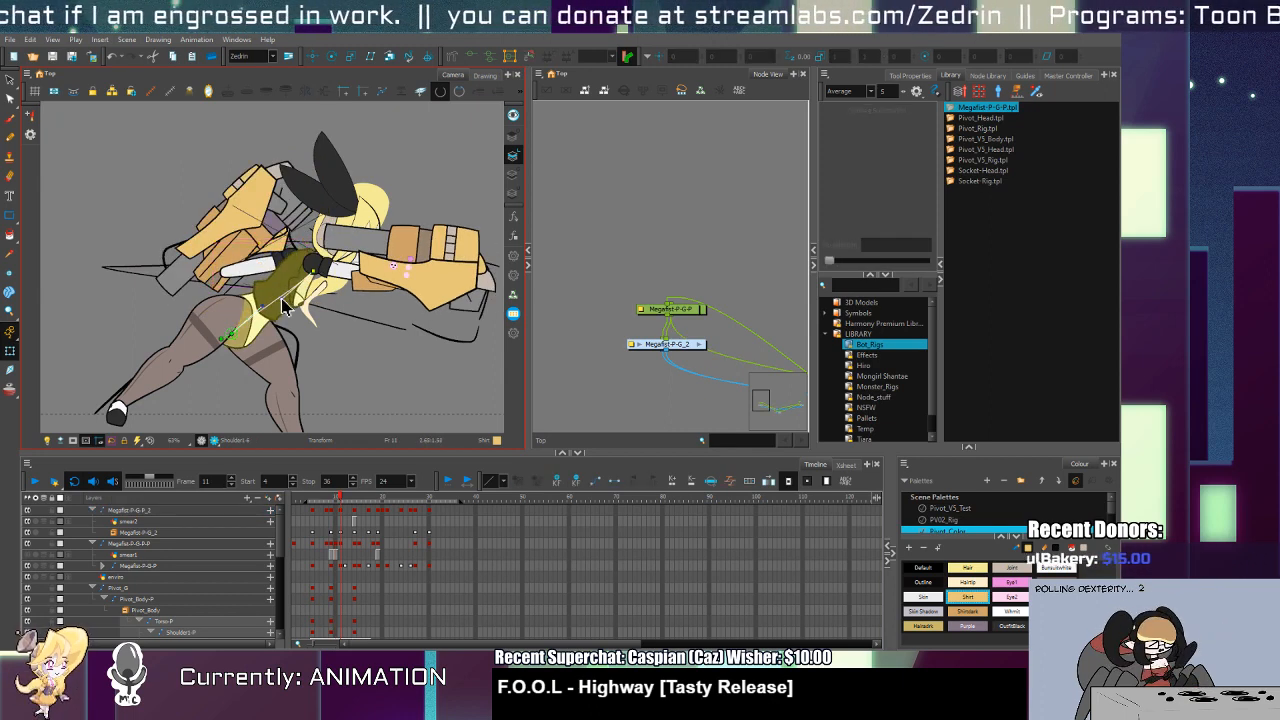
drag(285, 308, 250, 330)
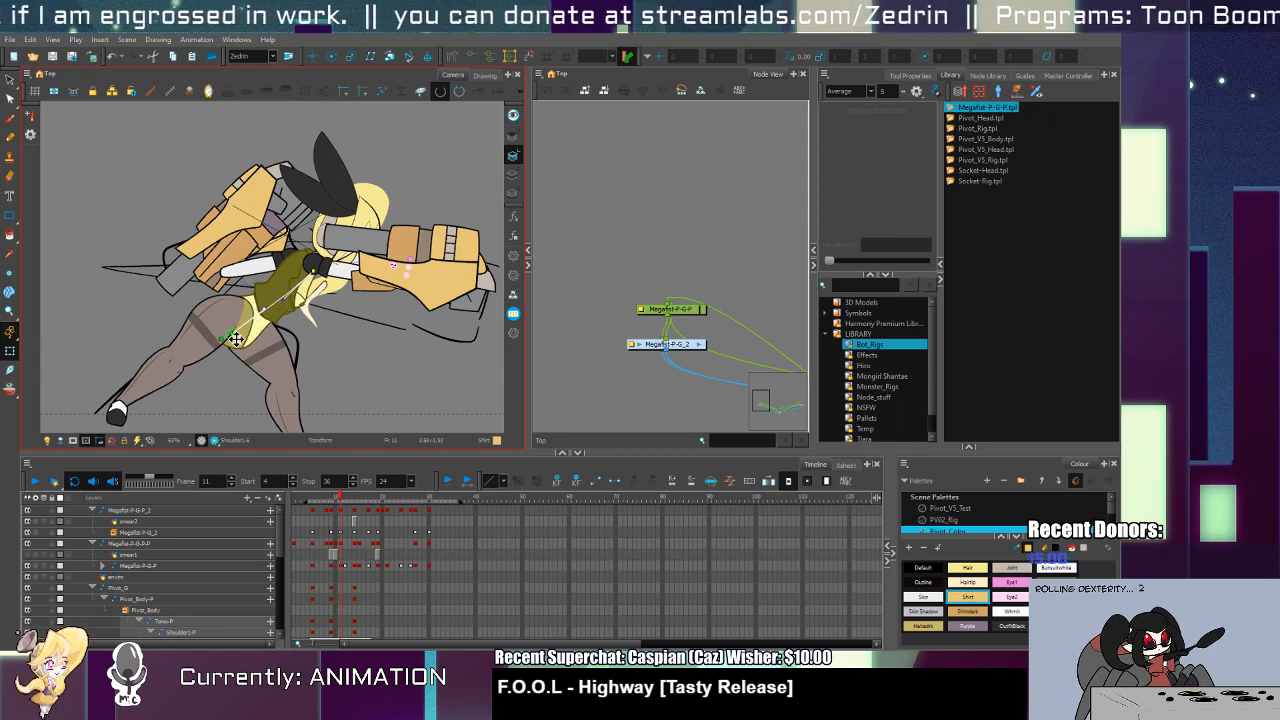
key(comma)
key(comma)
key(comma)
key(period)
key(period)
key(period)
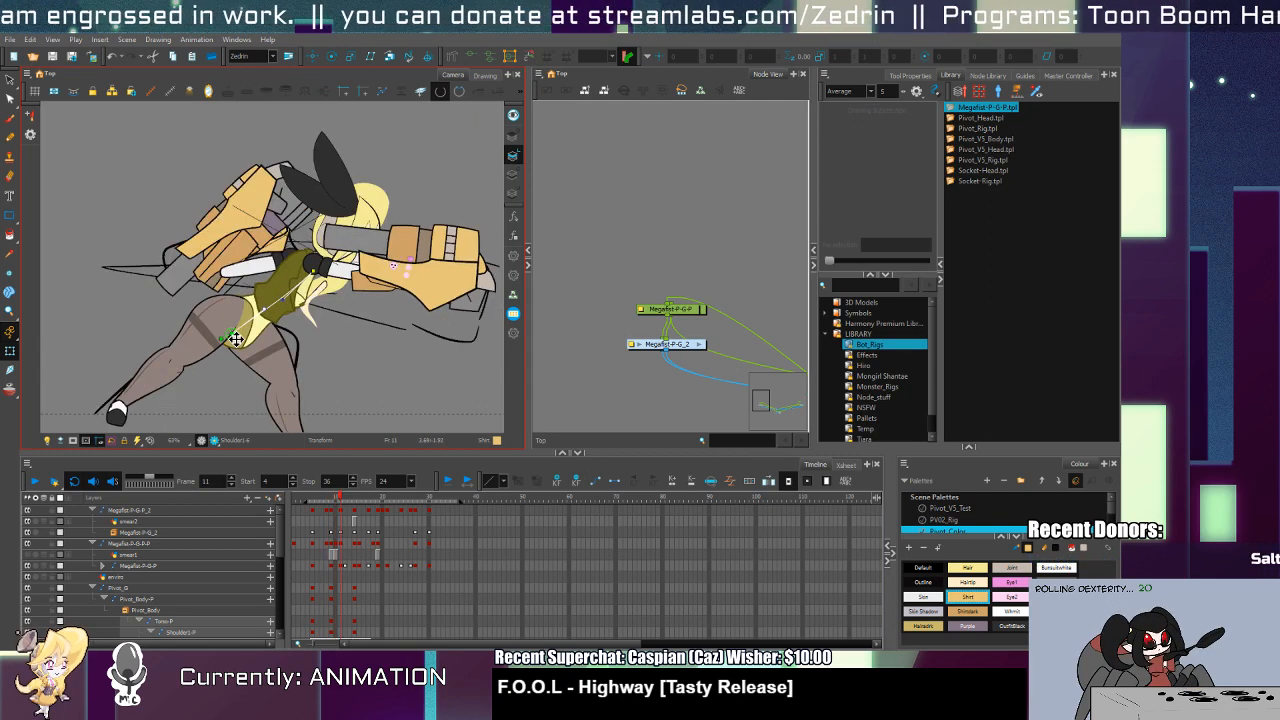
key(ctrl+z)
key(ctrl+z)
key(ctrl+z)
key(ctrl+z)
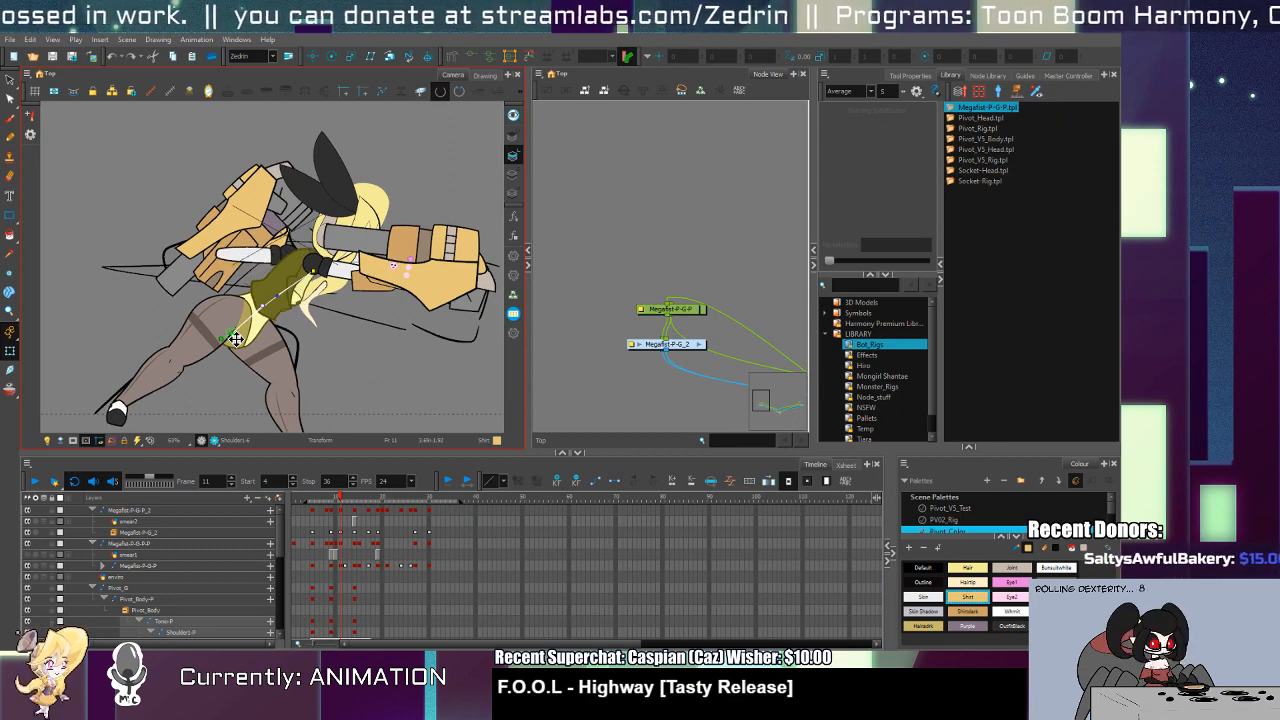
Step: Rotate the trailing thigh on frame 9 to swing that leg down and slightly inward beneath the body
key(period)
key(comma)
key(comma)
key(comma)
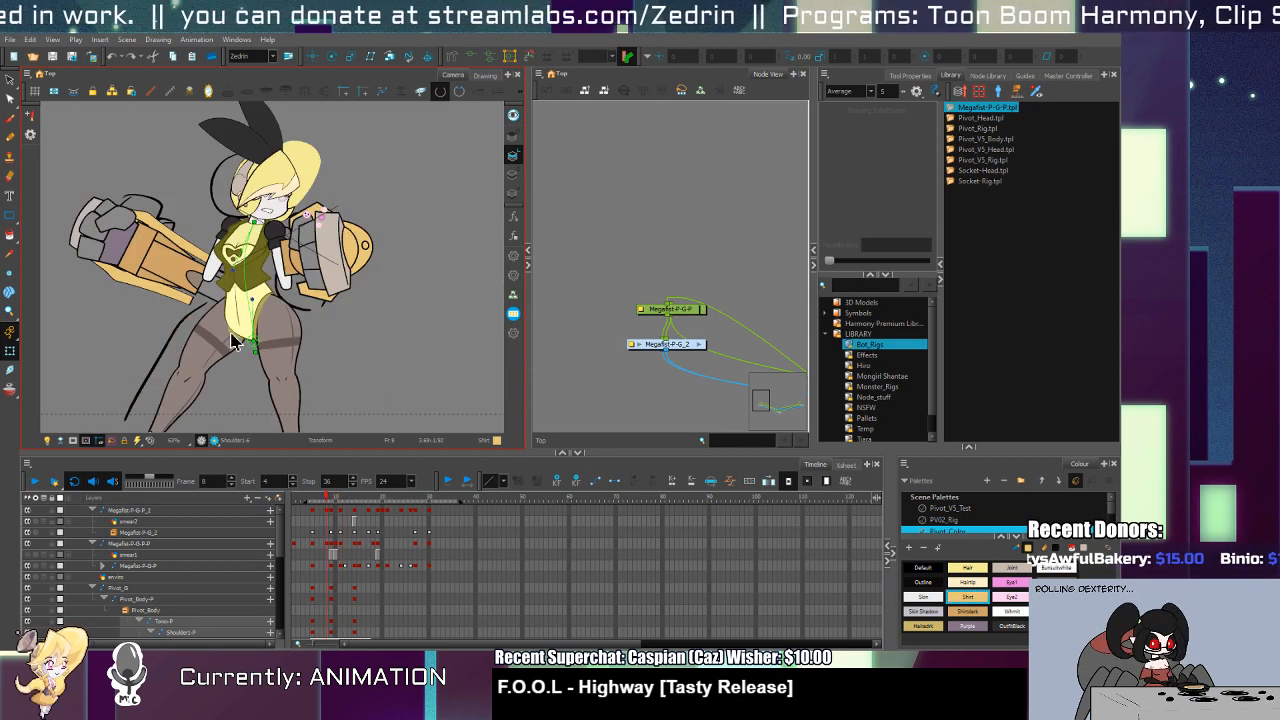
drag(253, 353, 318, 295)
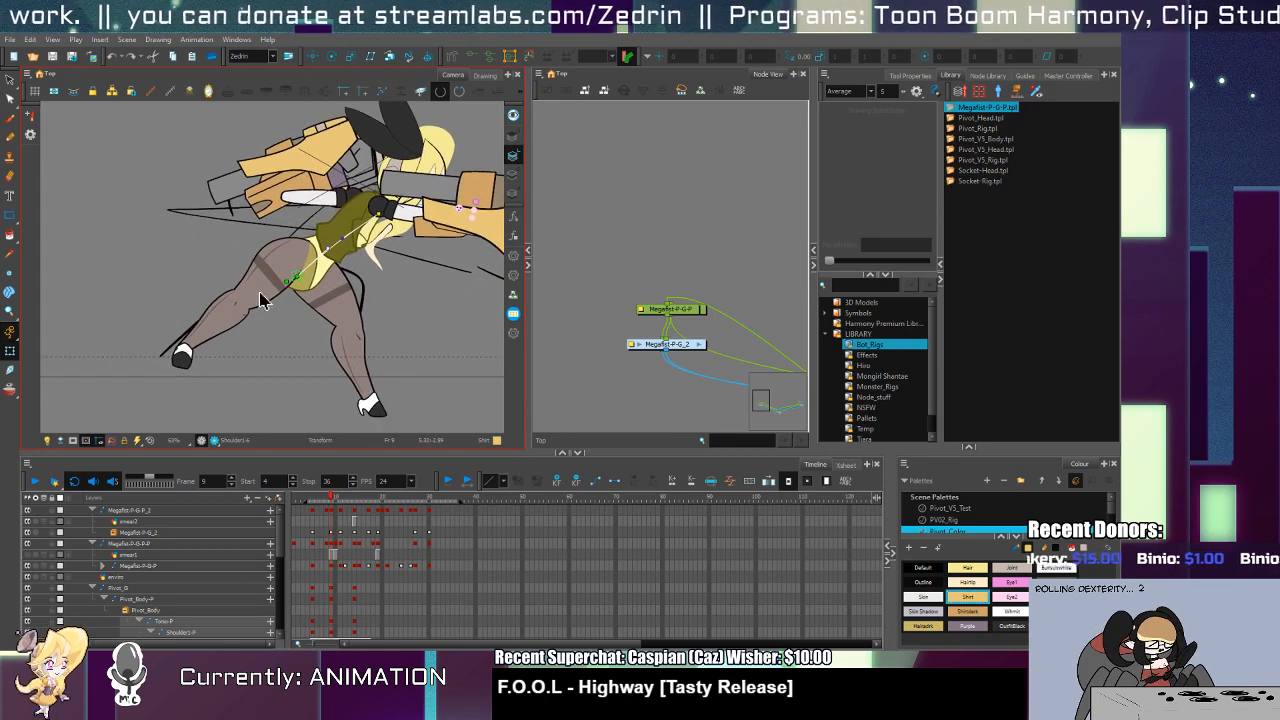
click(260, 295)
mouse_move(342, 382)
mouse_down()
mouse_move(385, 335)
mouse_move(354, 350)
mouse_move(348, 322)
mouse_up()
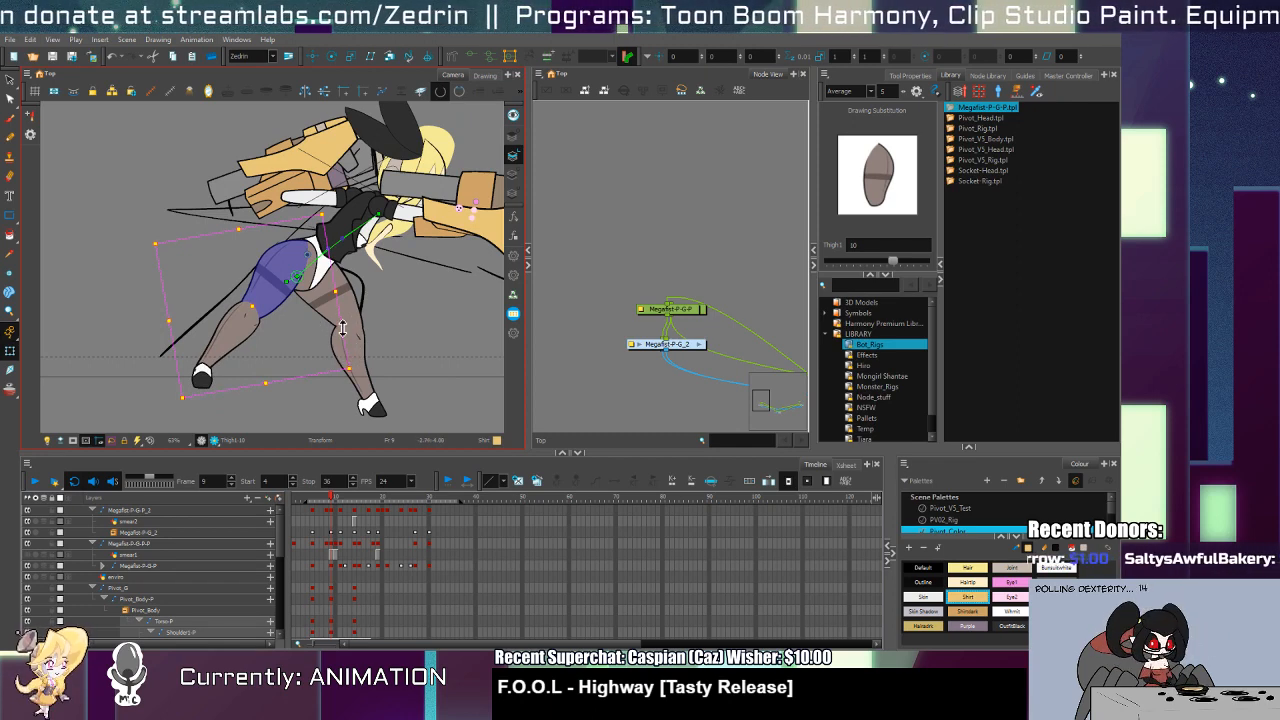
key(ctrl+z)
Step: Raise the leading thigh forward on frame 9, switch it to drawing 11 and fold its lower leg back under the body
drag(400, 427, 441, 327)
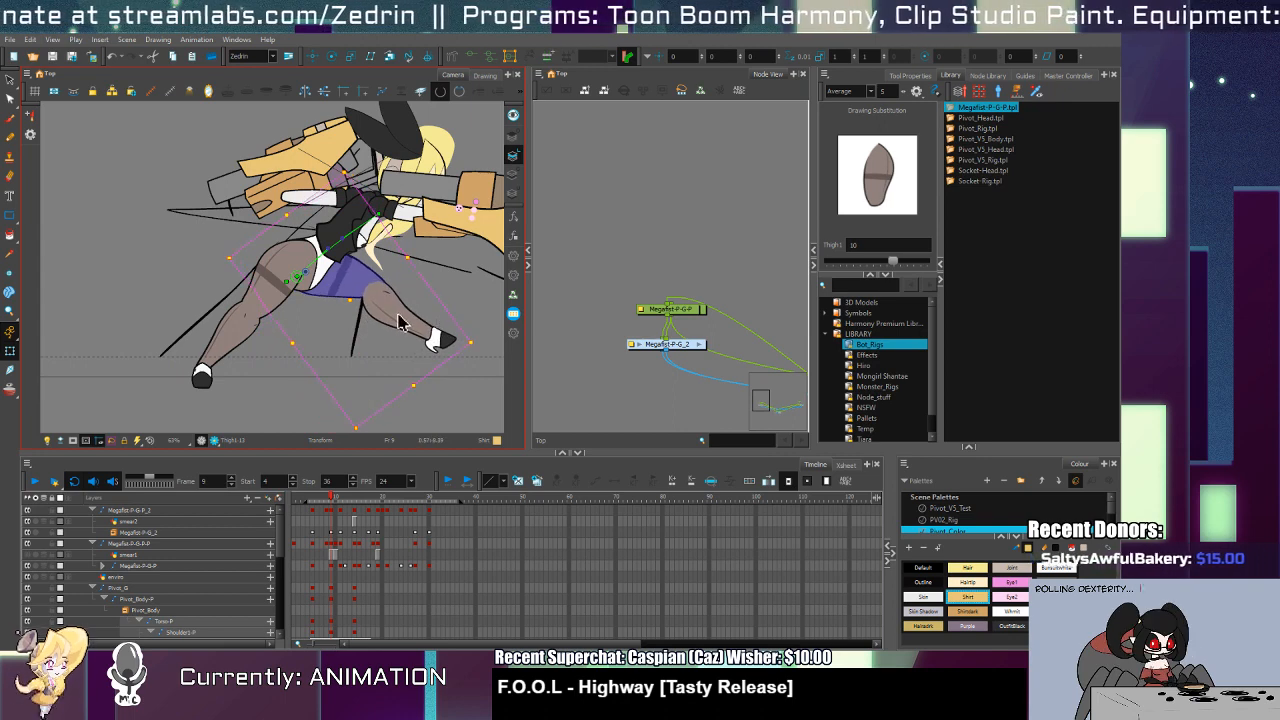
click(402, 322)
mouse_move(467, 376)
mouse_down()
mouse_move(410, 400)
mouse_move(321, 341)
mouse_move(353, 332)
mouse_up()
click(422, 329)
click(372, 298)
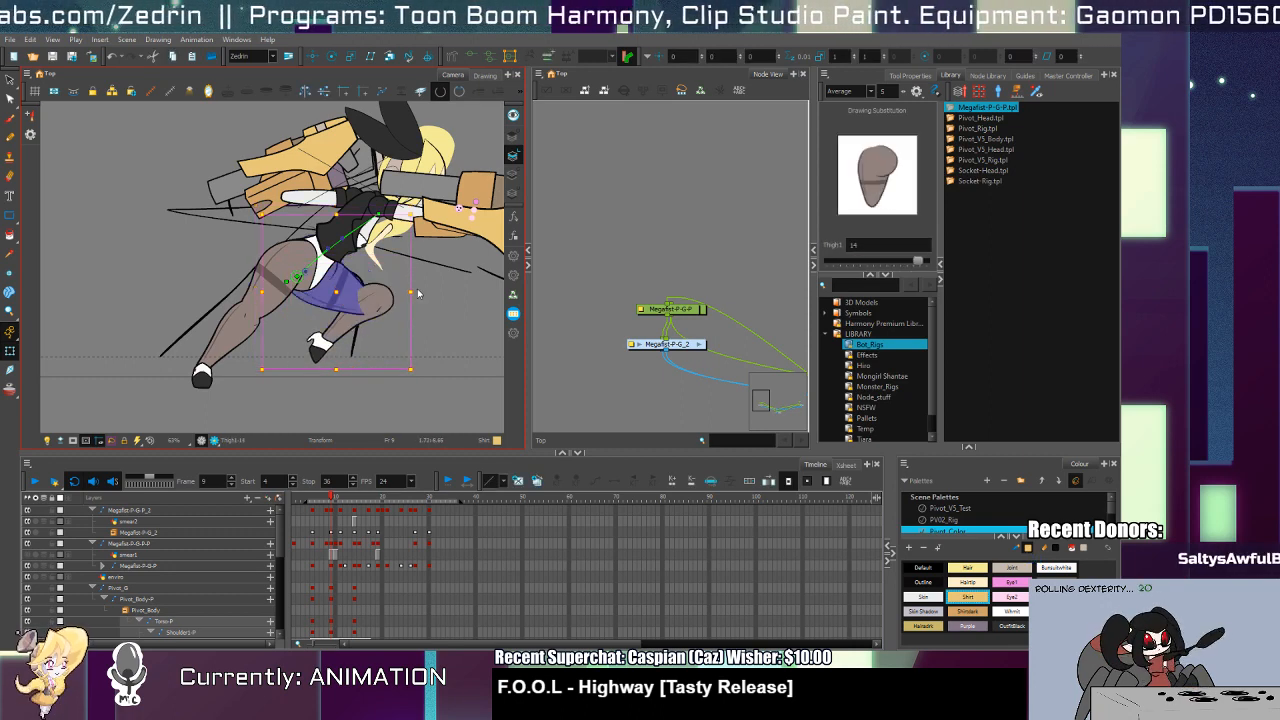
key(minus)
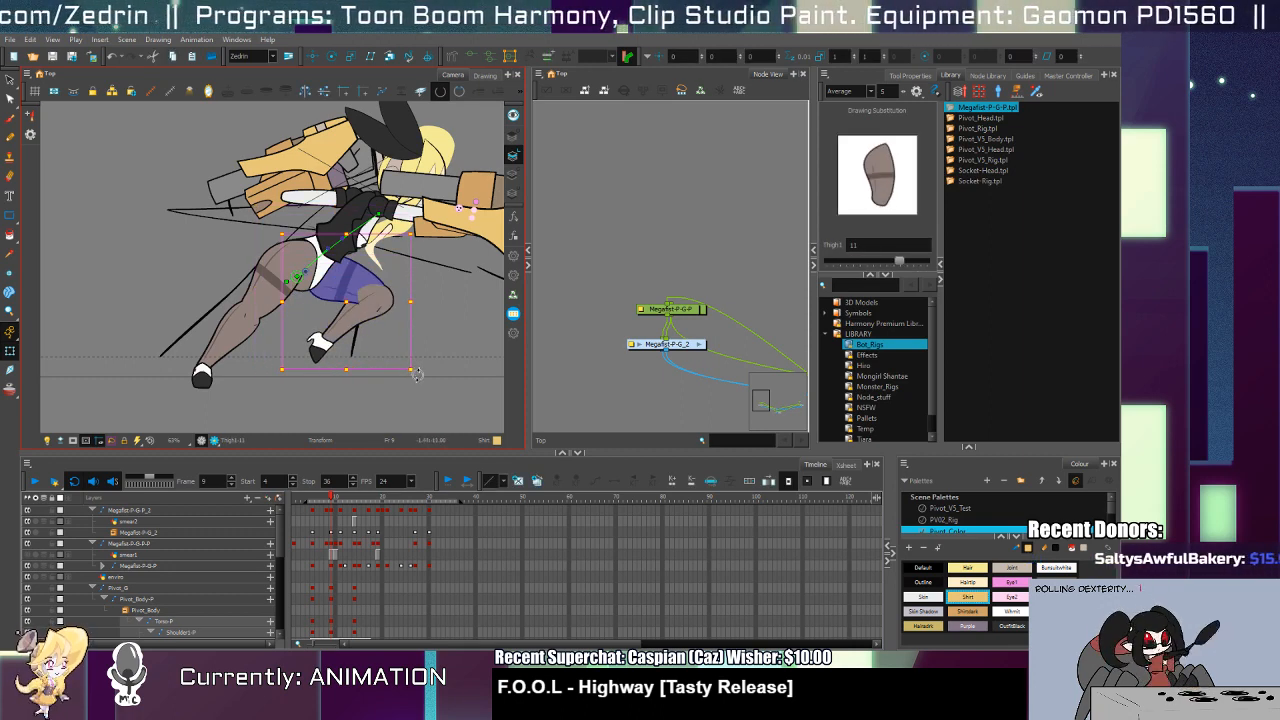
drag(419, 375, 356, 328)
key(Escape)
click(340, 325)
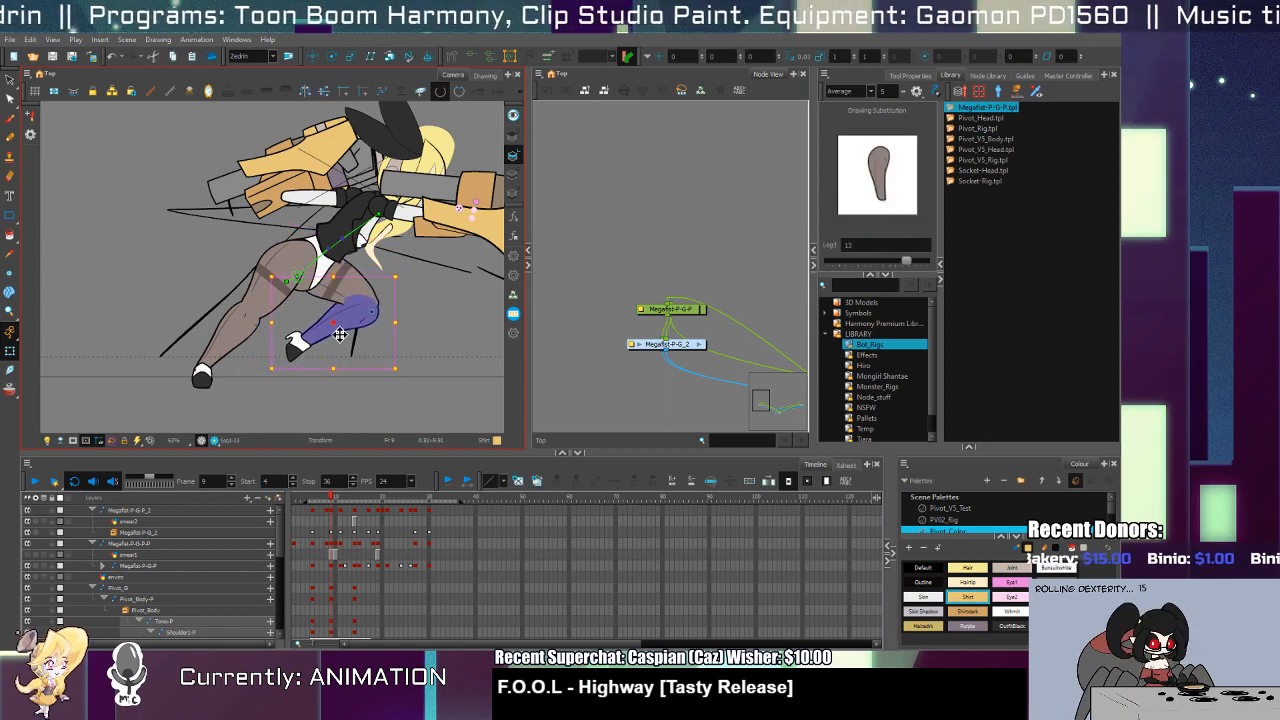
Step: Nudge the trailing lower leg upward on frame 9, set its foot to drawing 9 and compare with frame 8
click(205, 378)
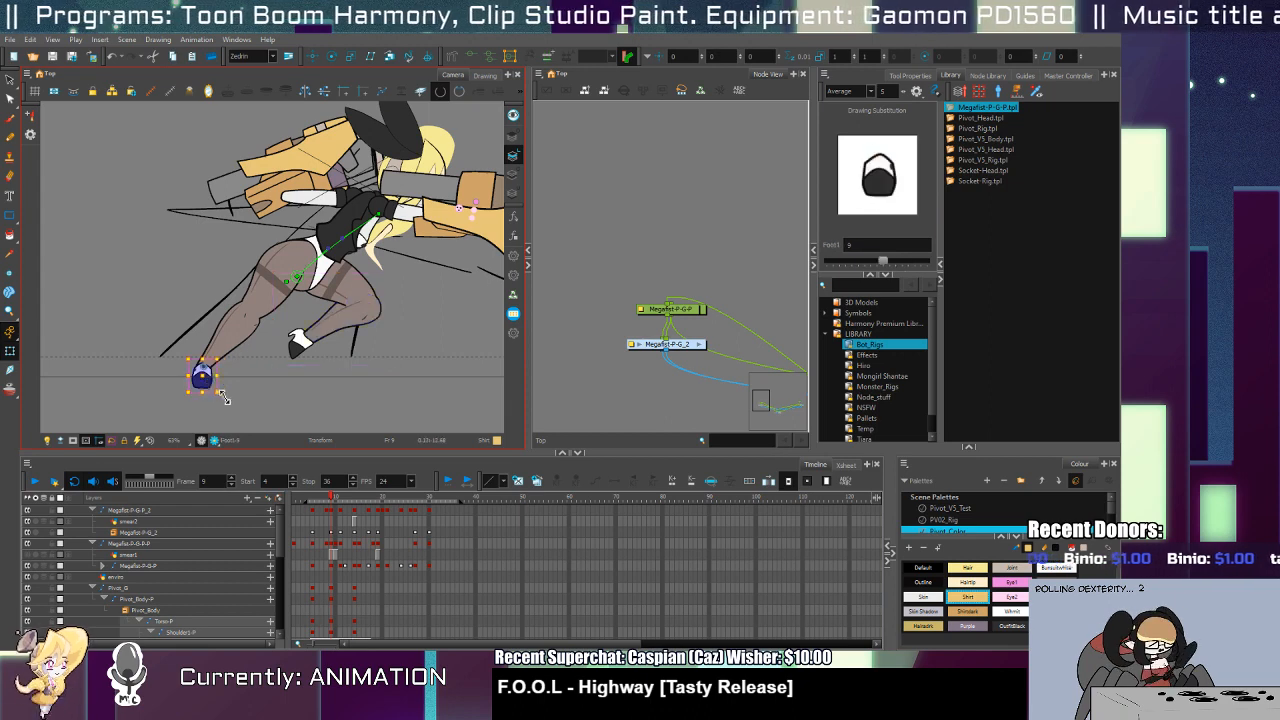
click(248, 342)
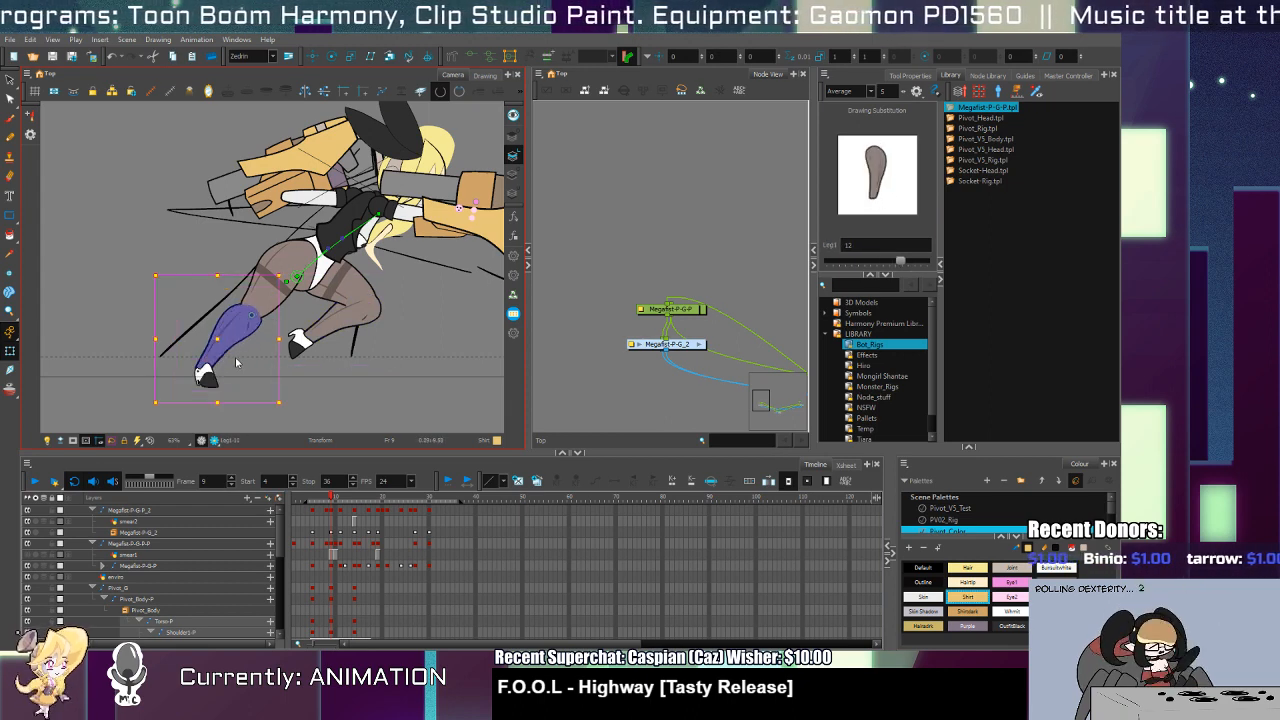
drag(232, 347, 231, 343)
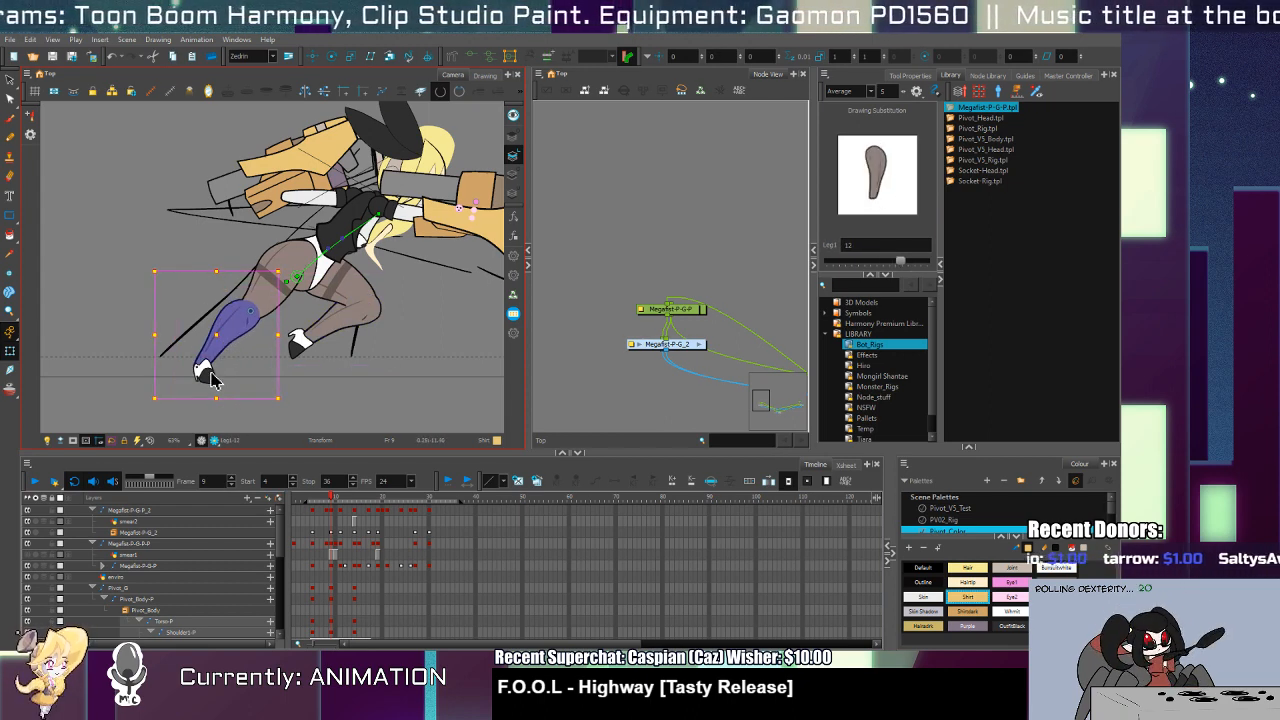
click(208, 378)
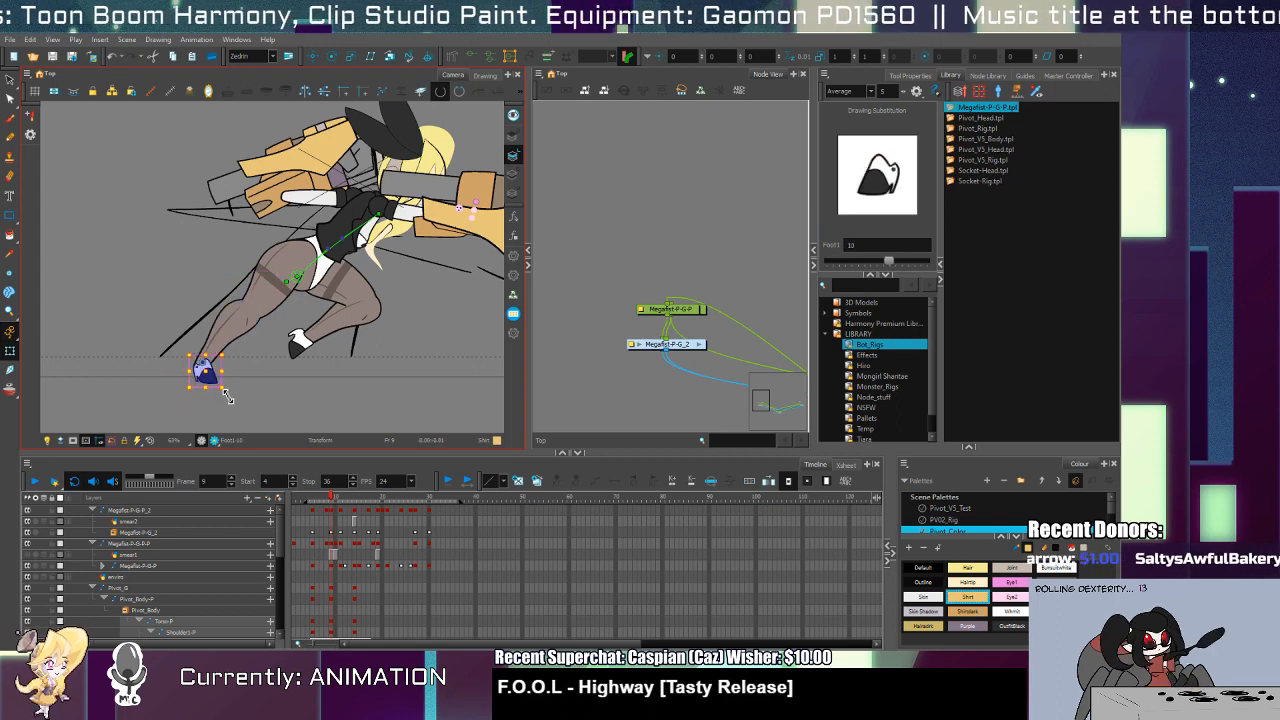
key(bracketleft)
key(bracketleft)
key(bracketright)
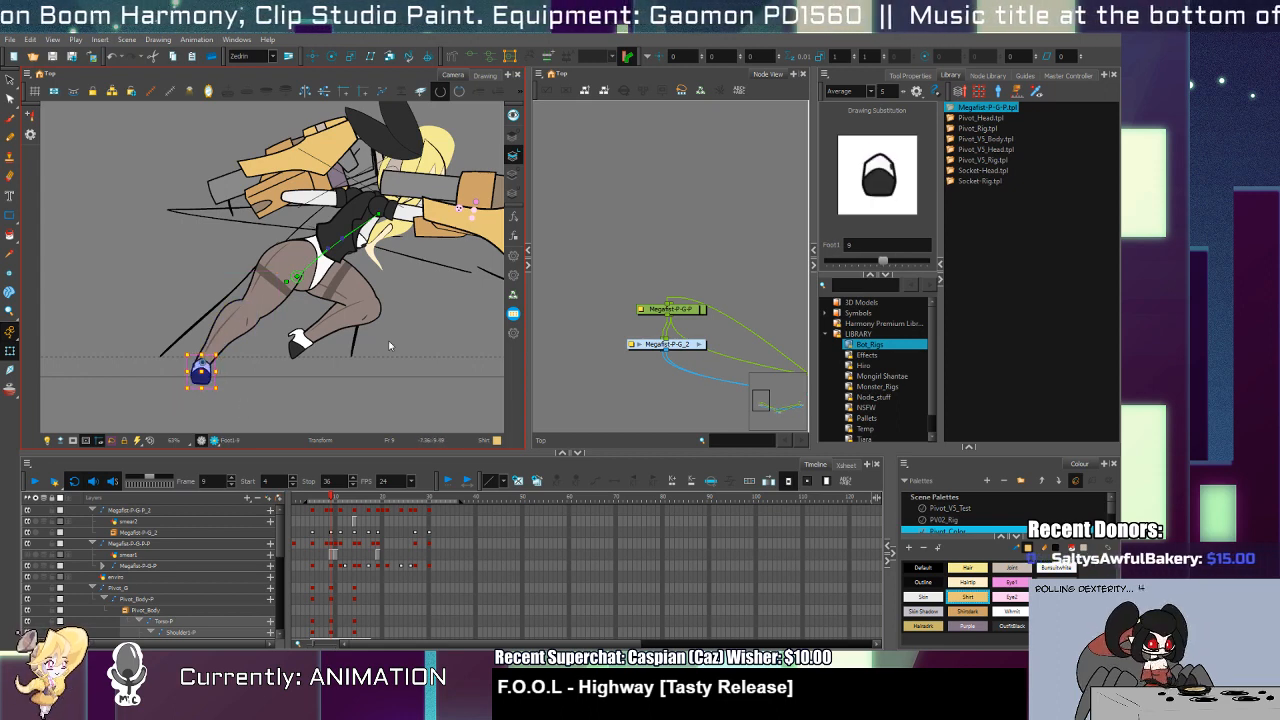
key(comma)
key(period)
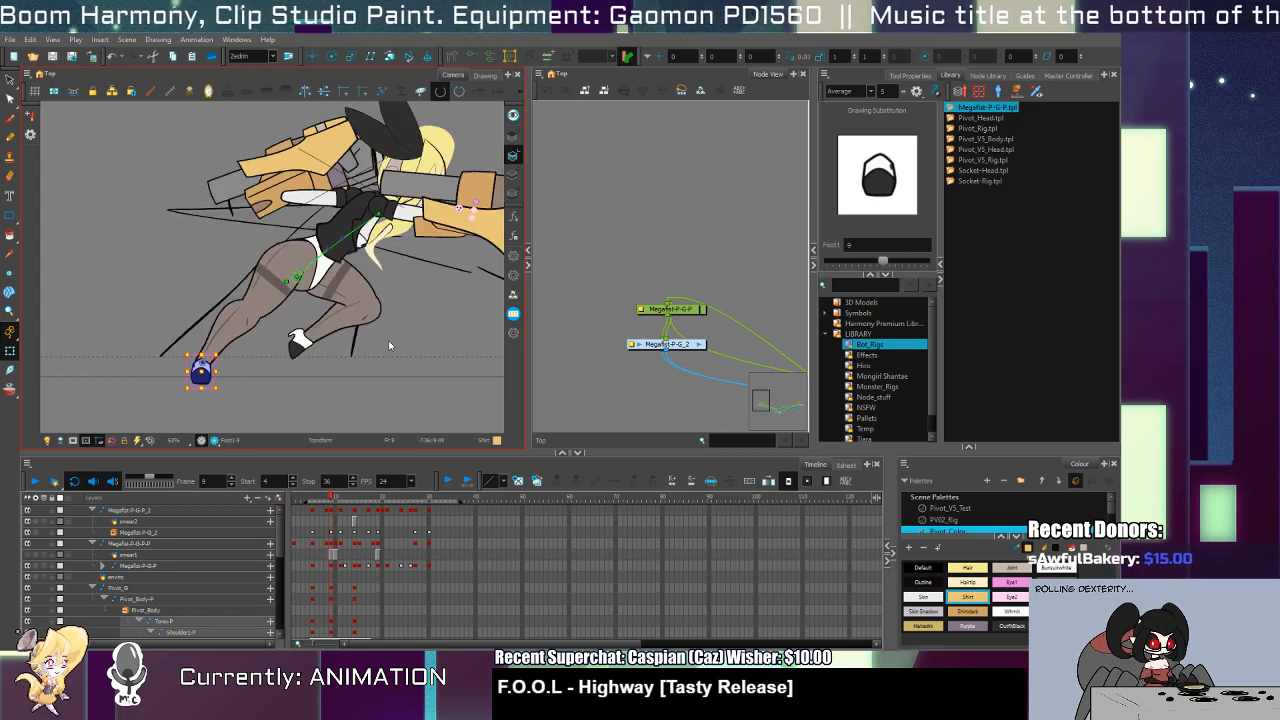
Step: Select the torso and step through frames 5 to 9 to examine the transition into the lunge
click(318, 291)
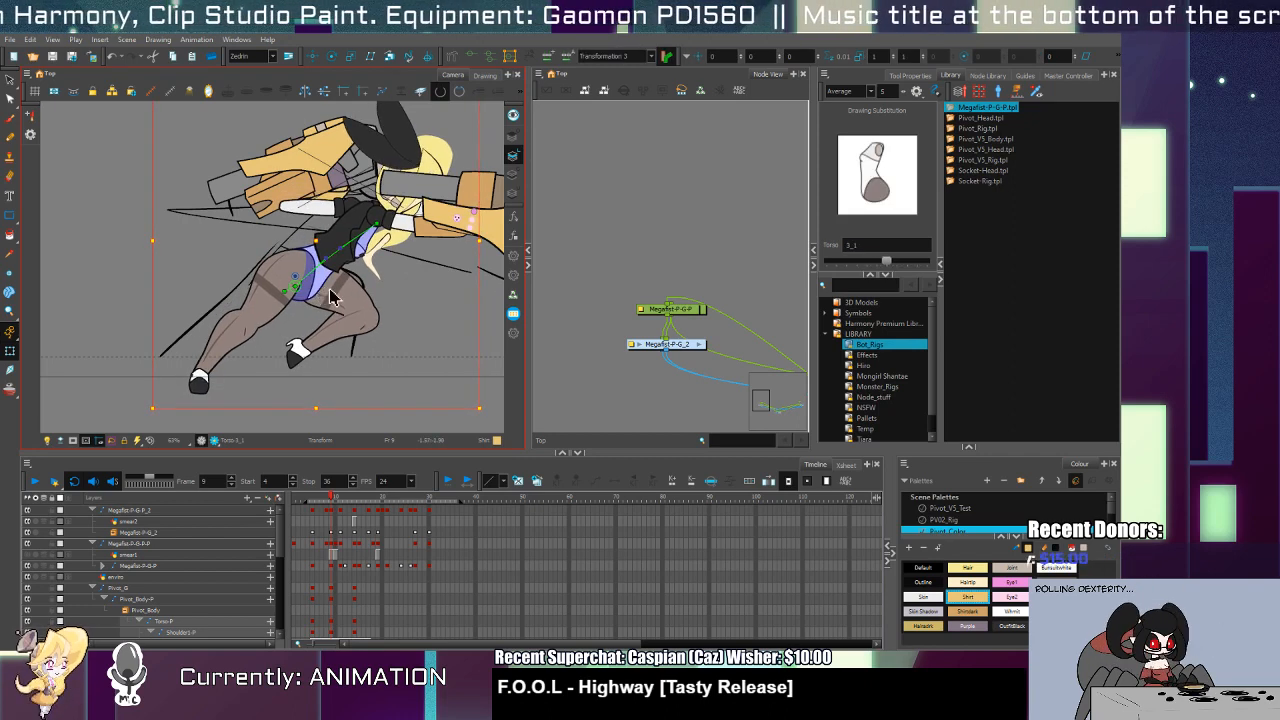
key(comma)
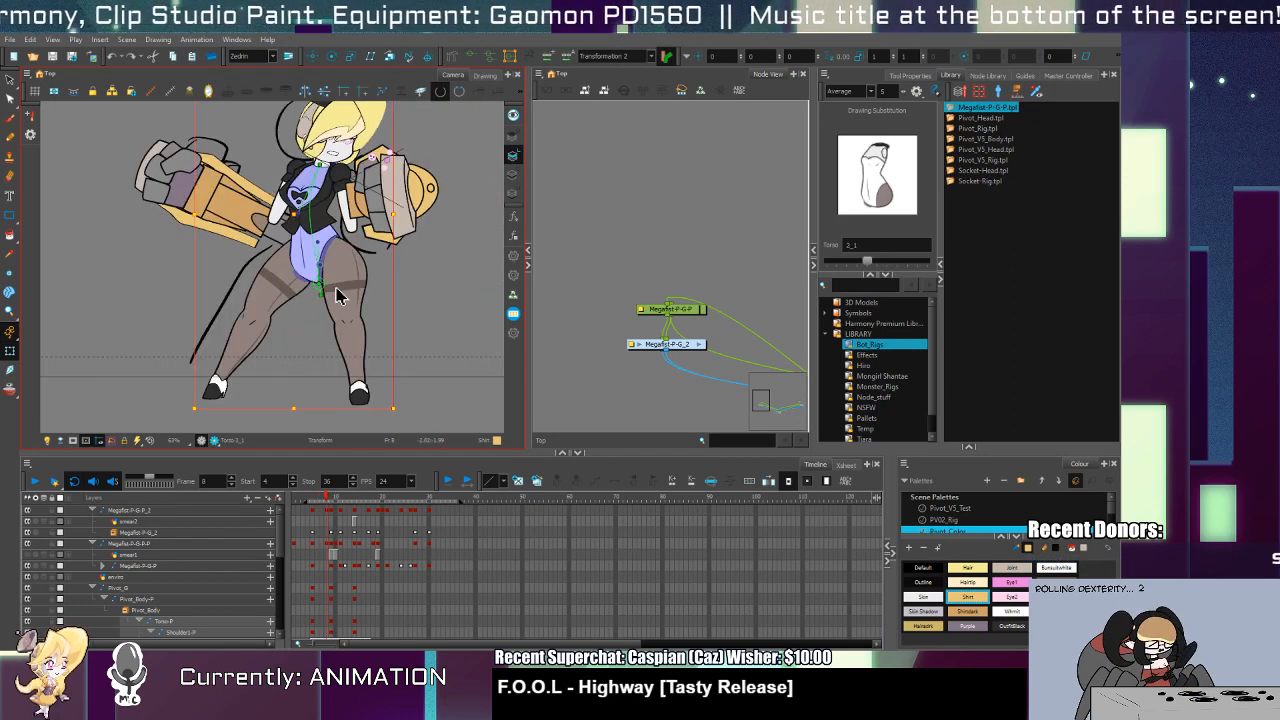
key(period)
key(period)
key(comma)
key(comma)
key(comma)
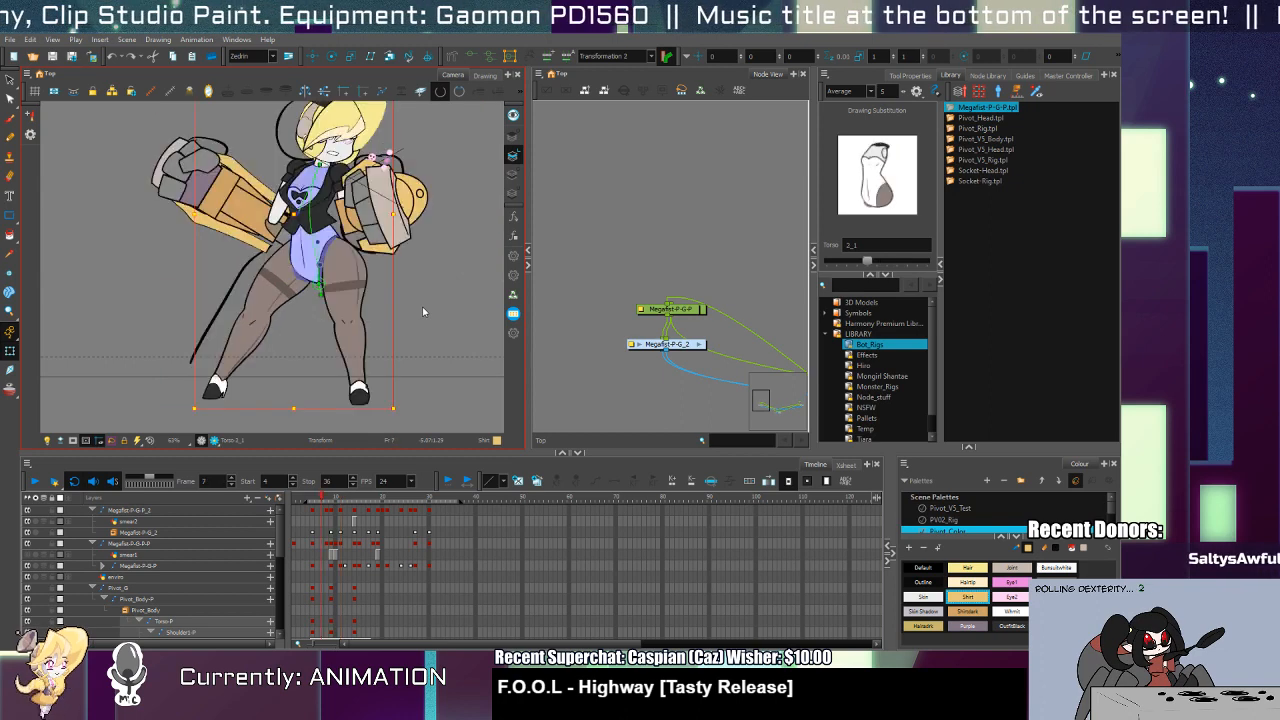
key(period)
key(comma)
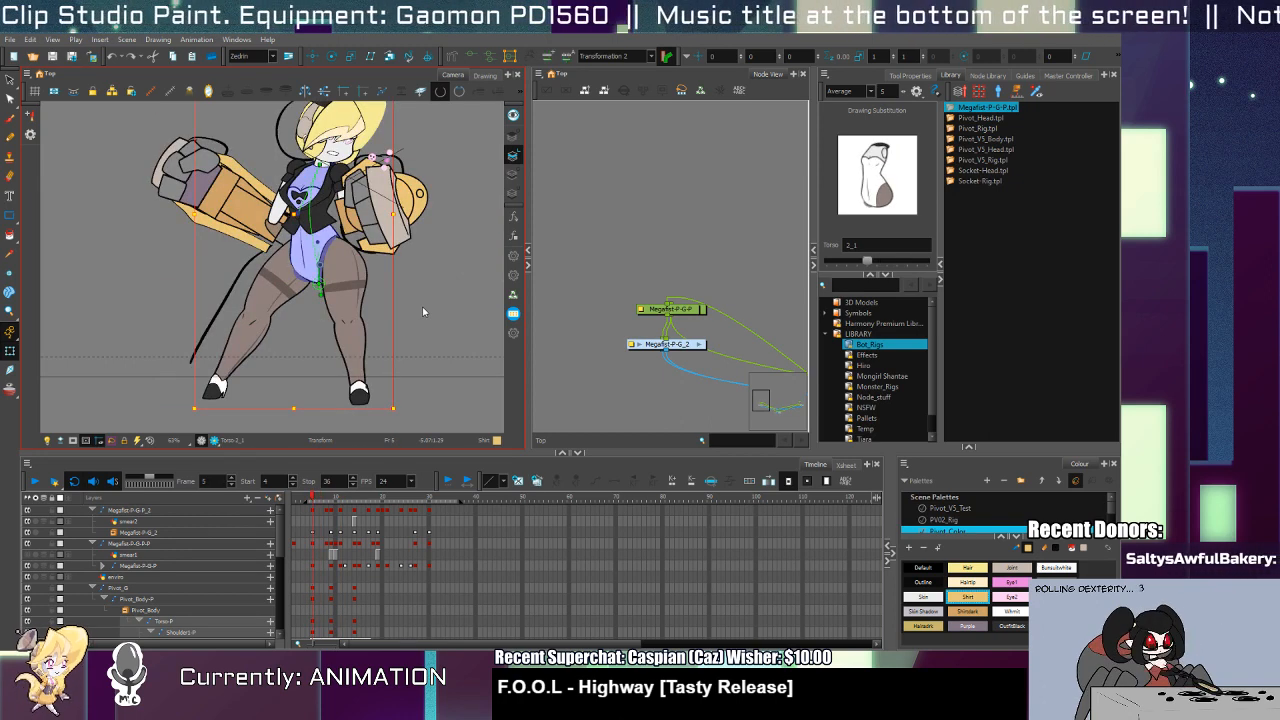
Step: Widen the stance on frame 5 by rotating both legs outward and selecting the foot nearer the raised gauntlet
click(280, 312)
mouse_move(346, 405)
mouse_down()
mouse_move(325, 414)
mouse_move(399, 405)
mouse_move(405, 392)
mouse_move(395, 411)
mouse_up()
click(357, 307)
click(380, 390)
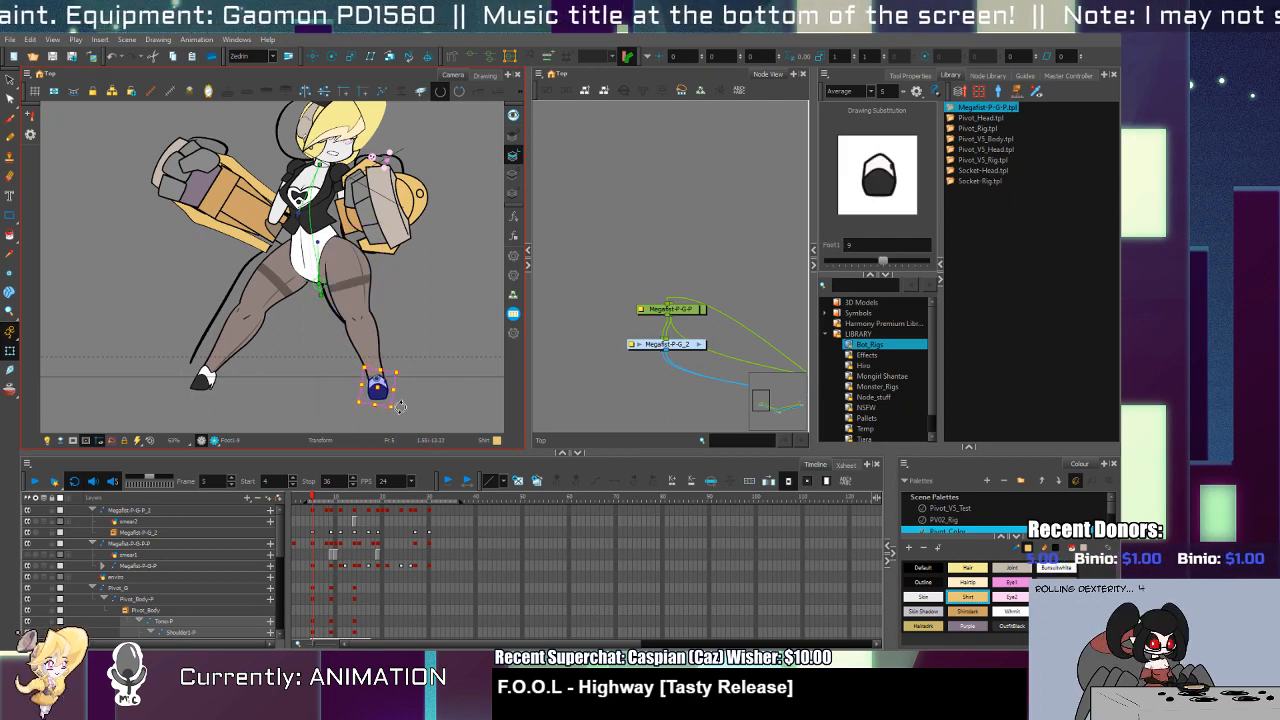
Step: Adjust the angle of the trailing lower leg and its foot on frame 9, comparing repeatedly with frame 8
key(period)
key(period)
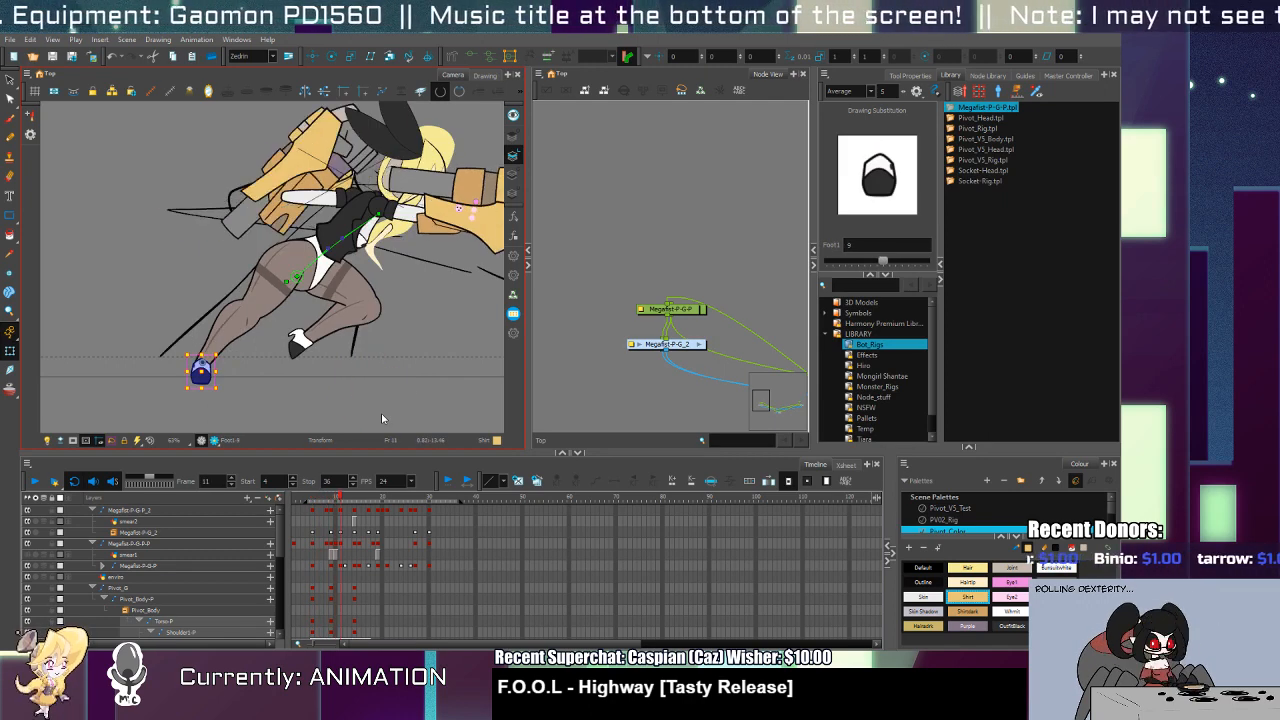
key(comma)
key(period)
click(236, 331)
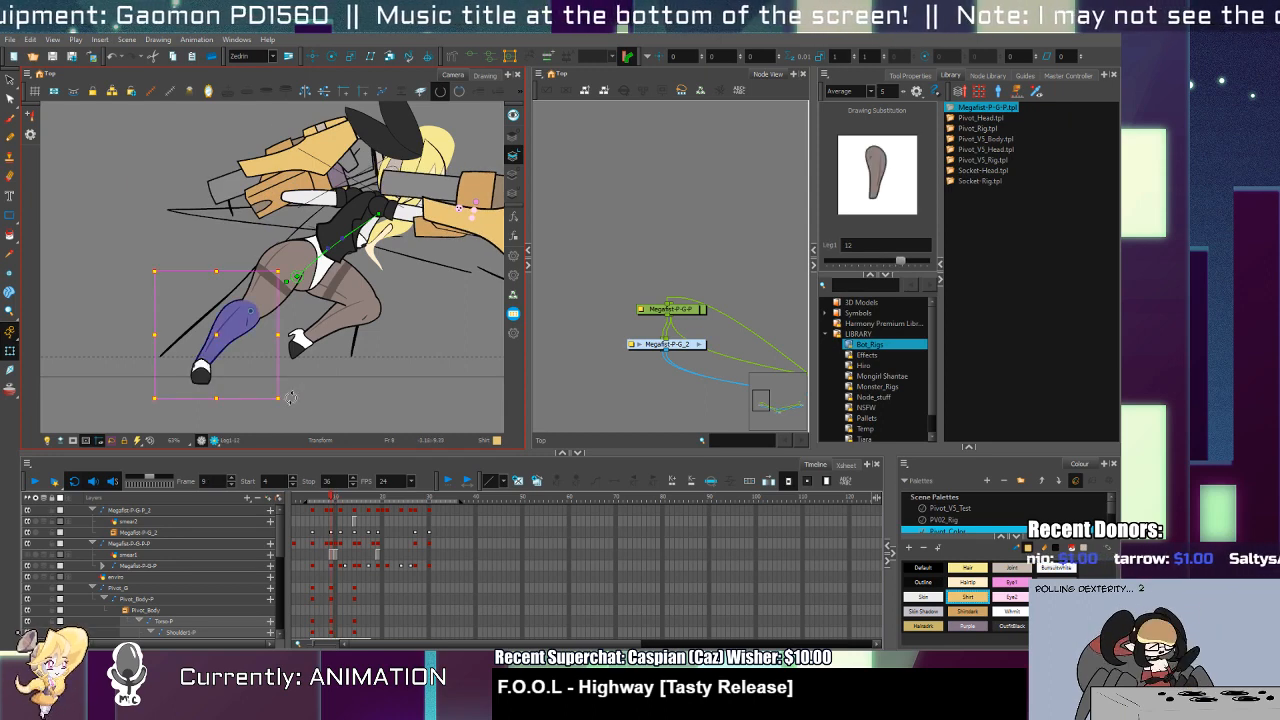
drag(290, 397, 226, 403)
click(222, 382)
key(comma)
key(period)
key(comma)
key(period)
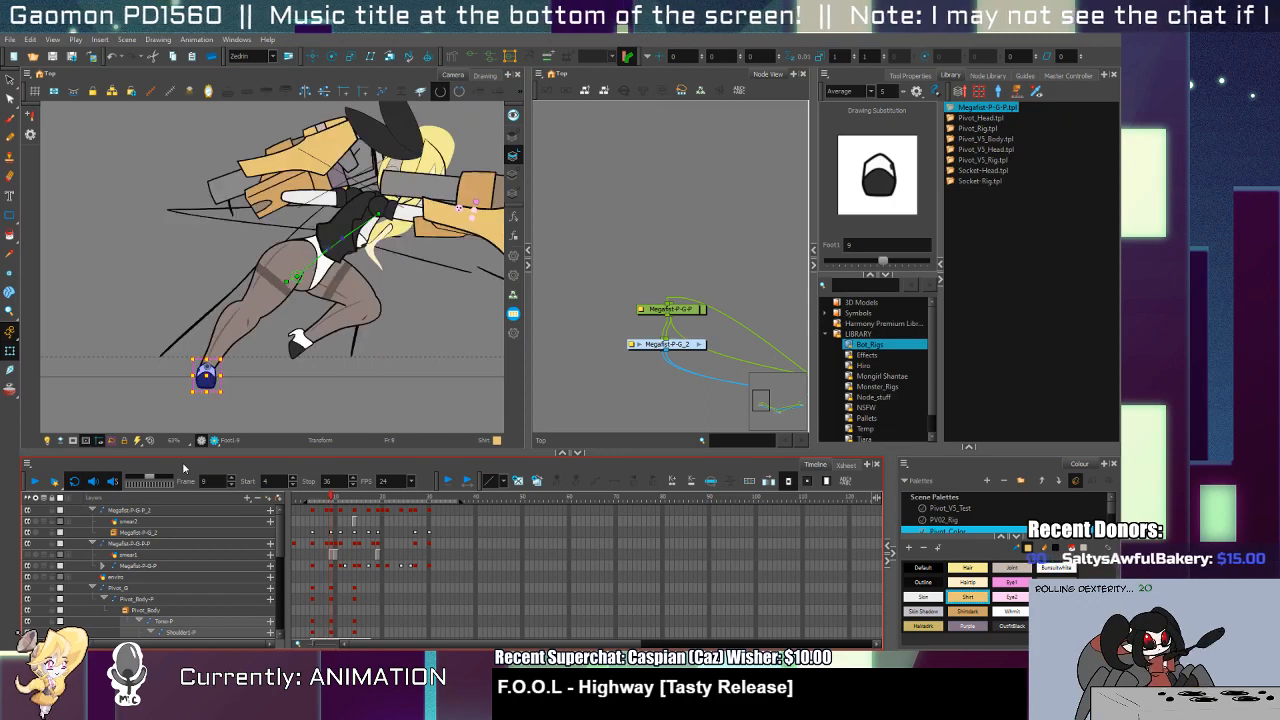
key(comma)
key(period)
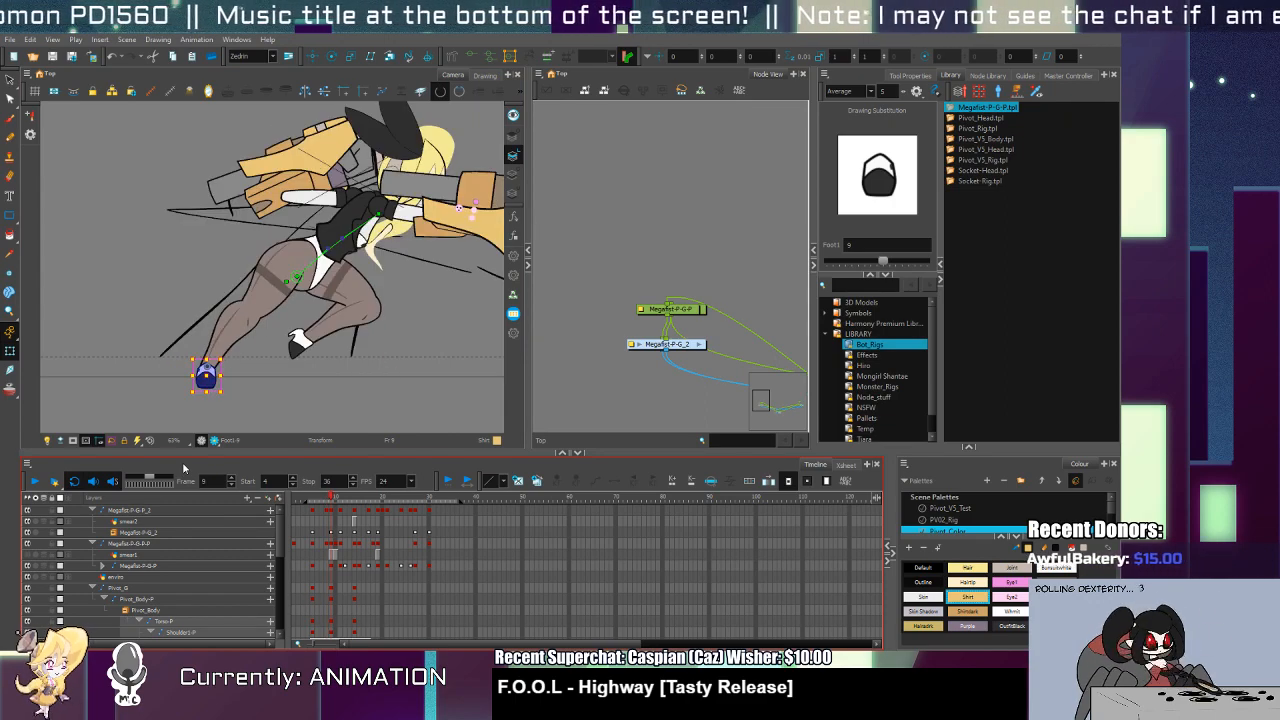
Step: Shift the whole body forward into the gauntlet smear on frame 14 and compare it with frame 15
key(period)
key(period)
key(period)
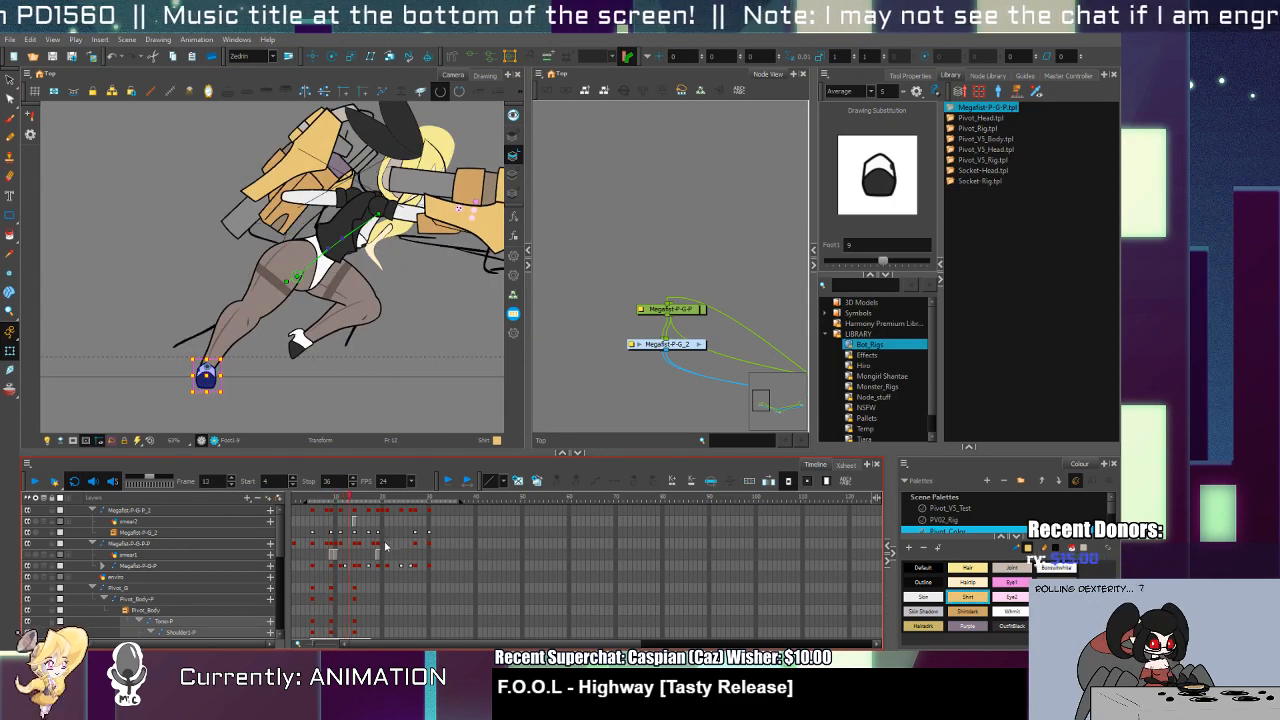
key(period)
key(period)
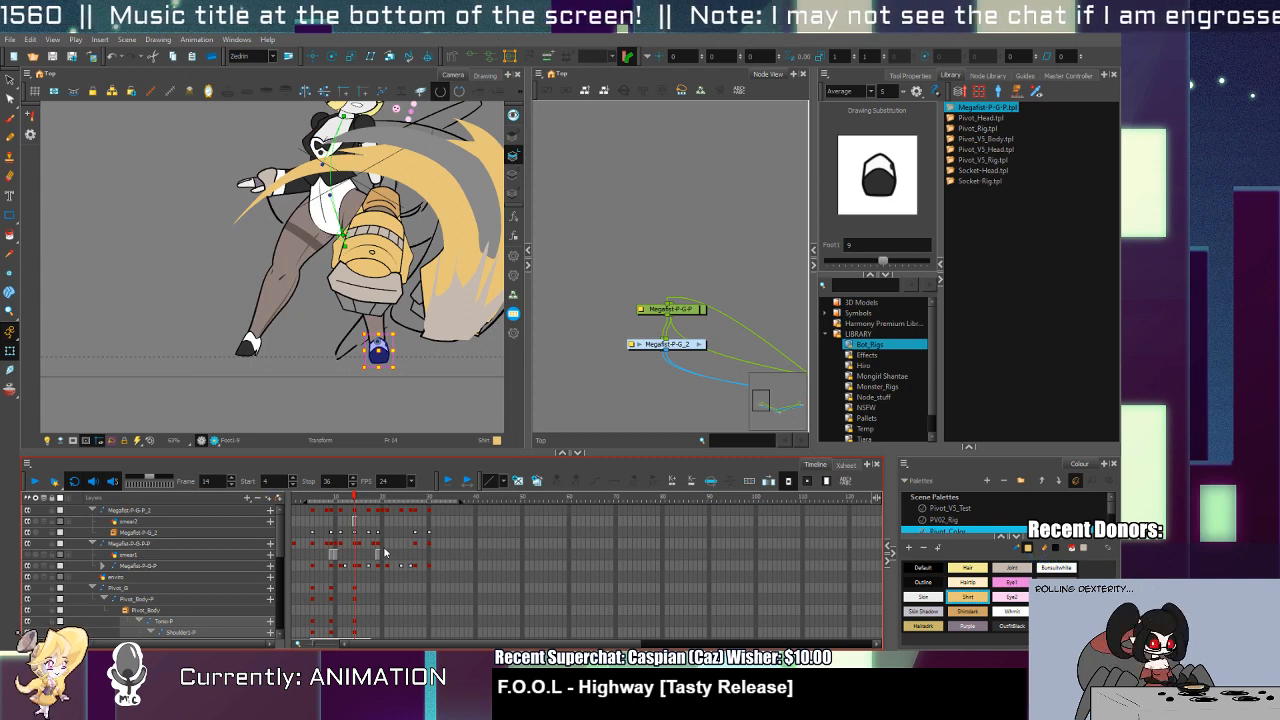
mouse_move(353, 269)
mouse_down()
mouse_move(346, 345)
mouse_move(309, 310)
mouse_up()
click(287, 268)
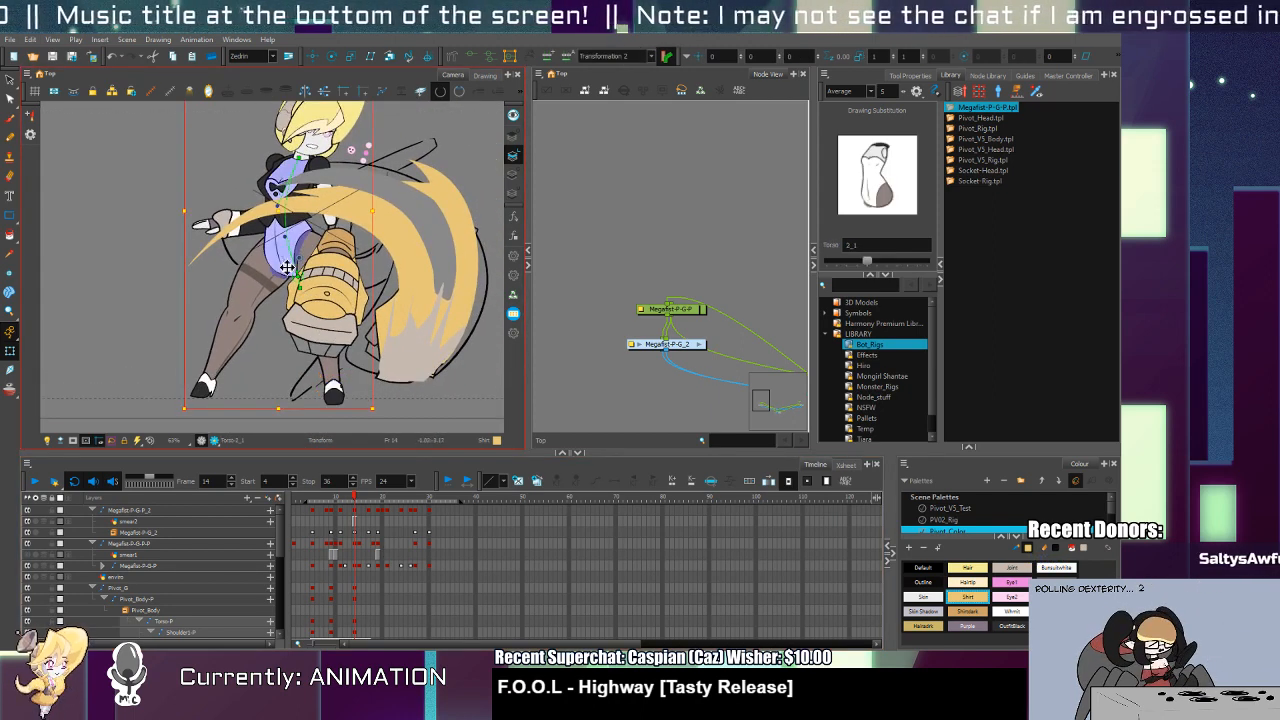
drag(287, 268, 369, 290)
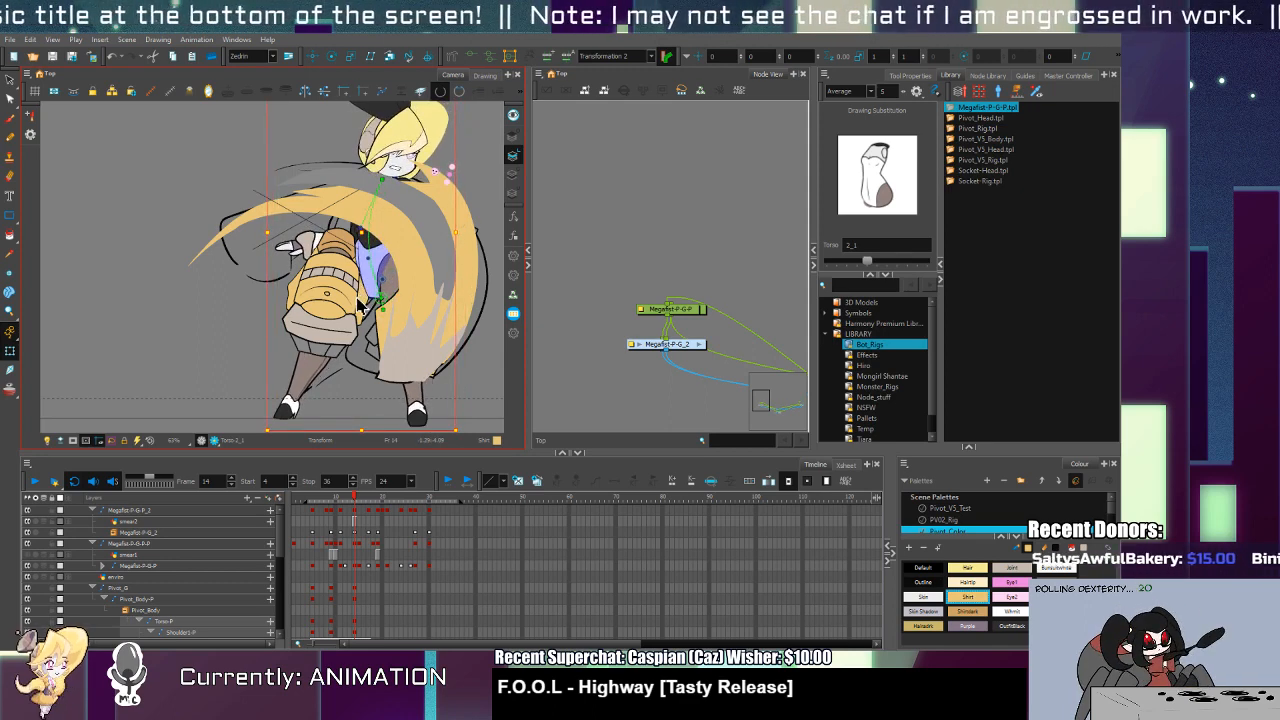
key(period)
key(comma)
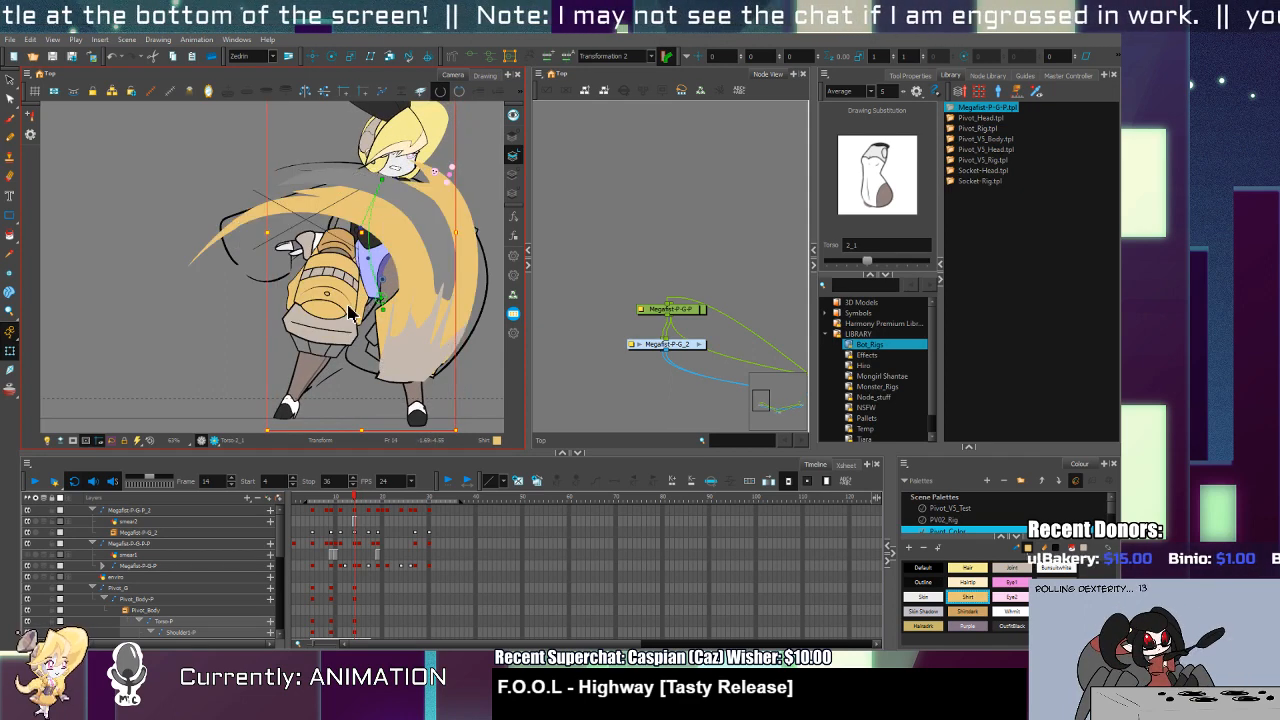
key(period)
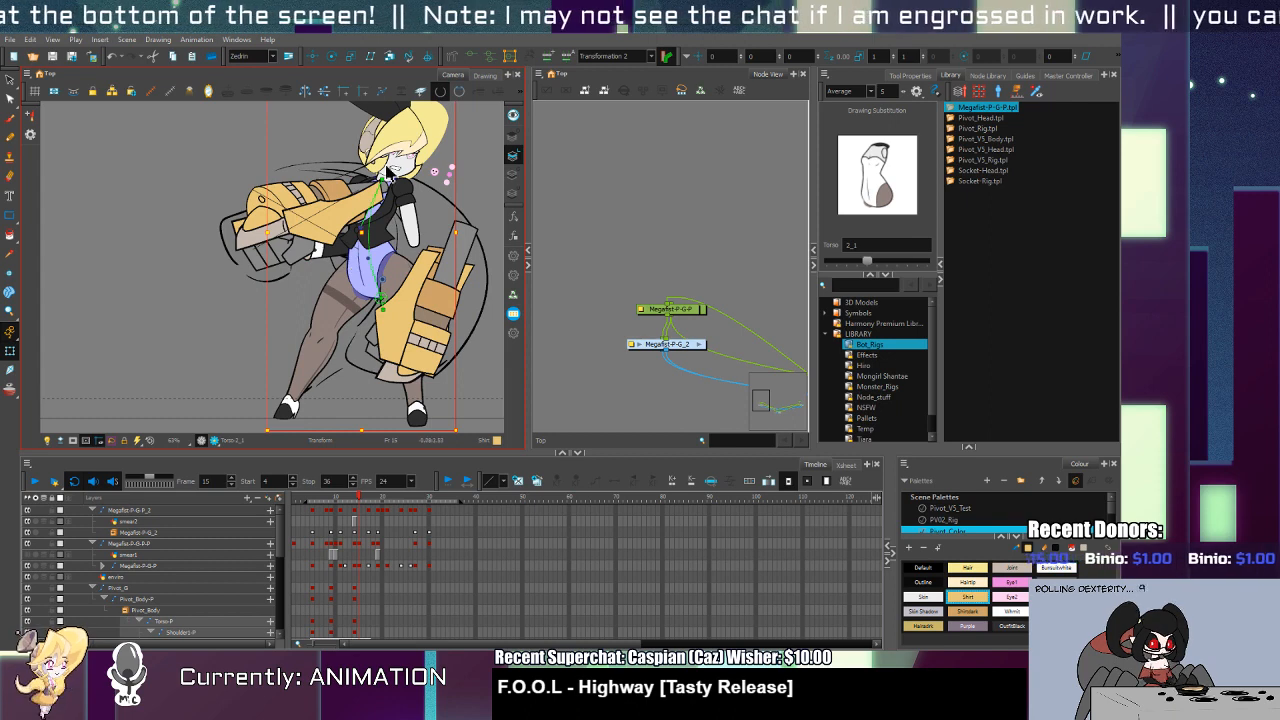
Step: Remove the forearm and hand drawings behind the raised gauntlet on frames 14 and 15
click(334, 258)
click(316, 260)
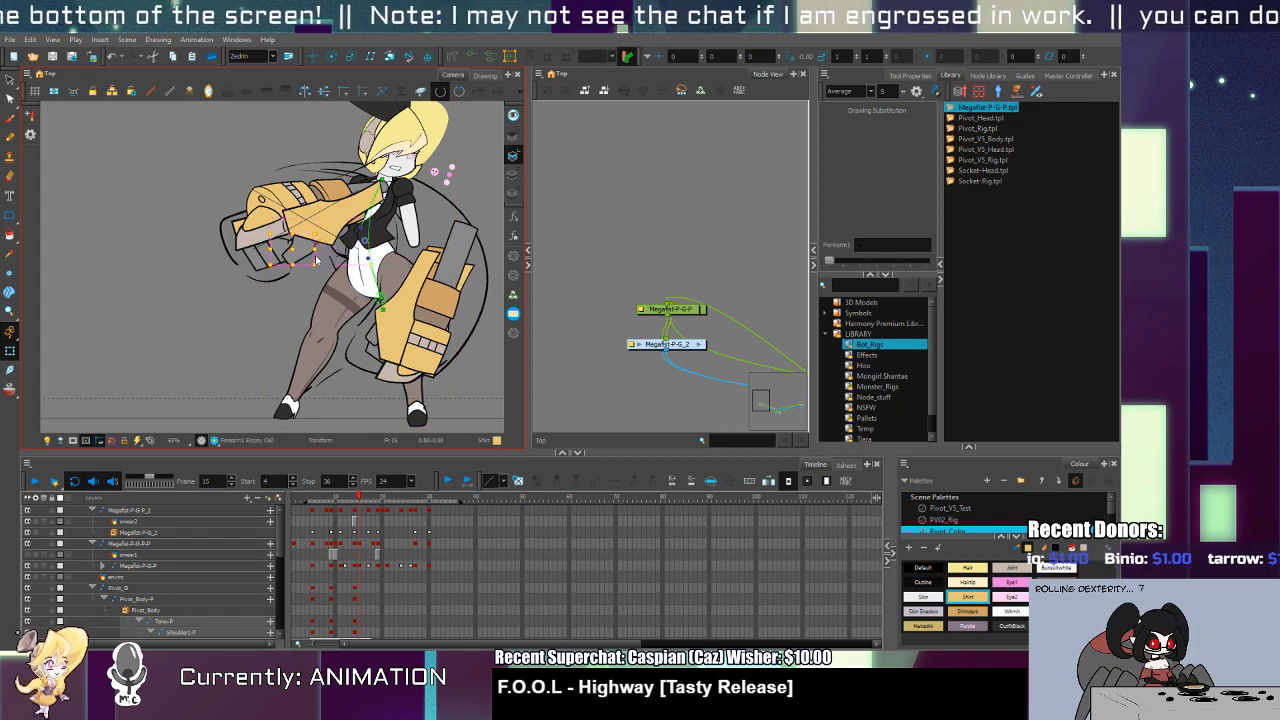
key(comma)
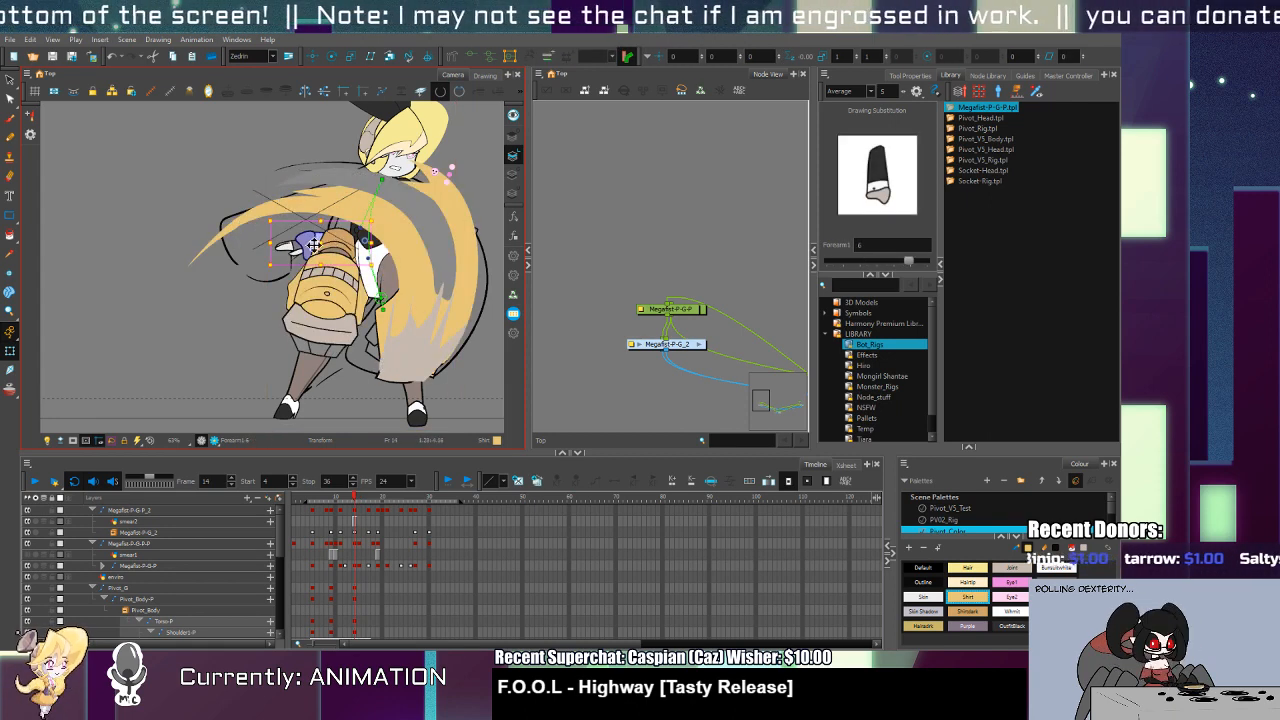
key(Delete)
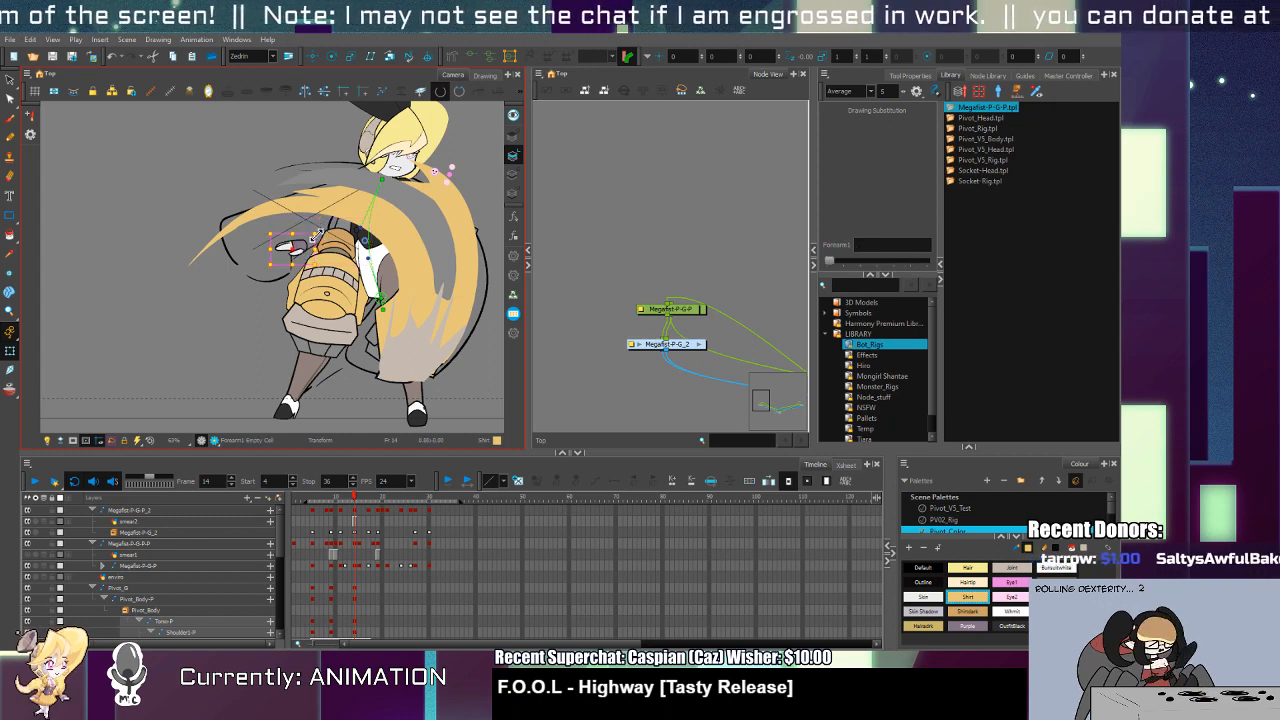
click(290, 248)
key(Delete)
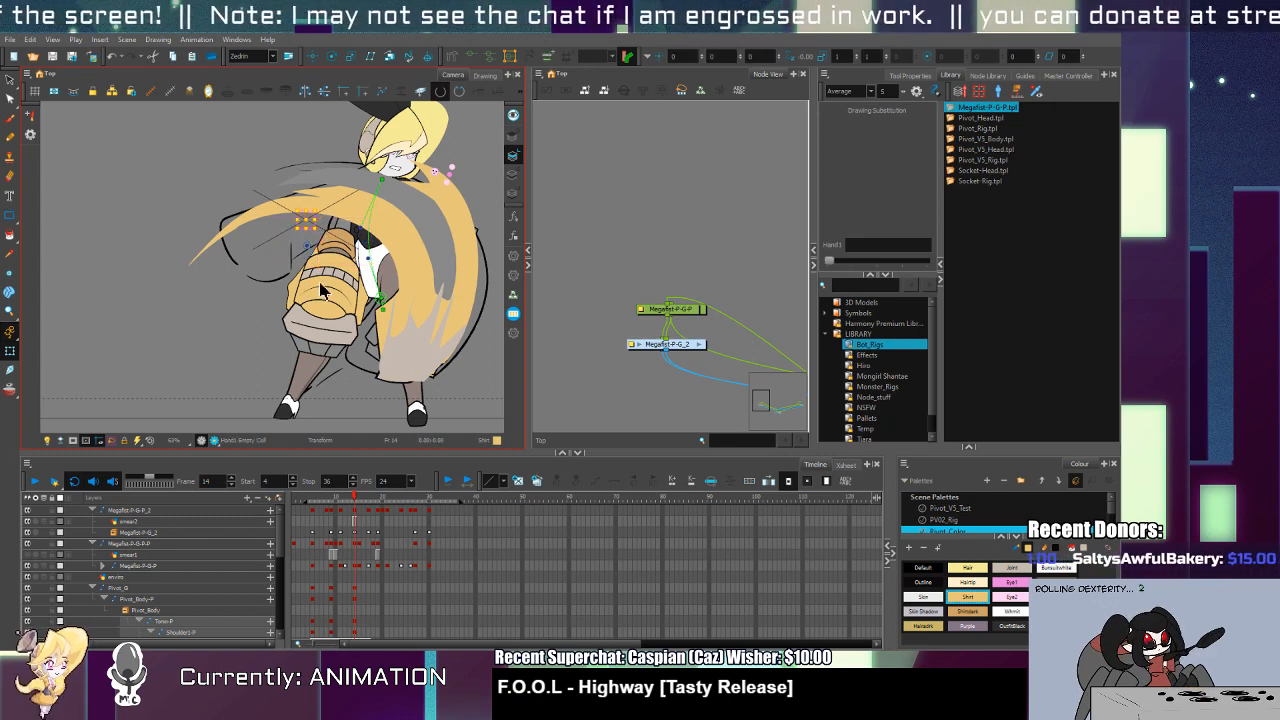
Step: Compare frames 13 to 15 and tilt the torso on frame 15 back, away from the raised gauntlet
key(period)
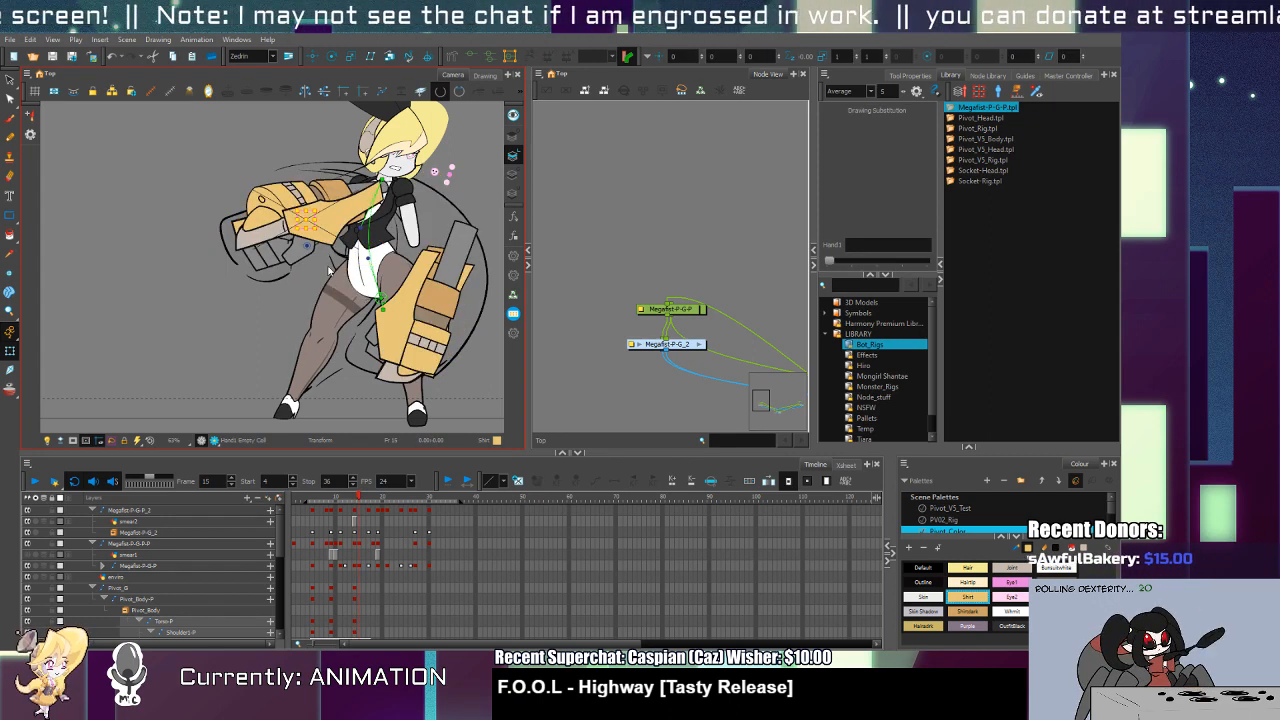
key(comma)
key(comma)
key(period)
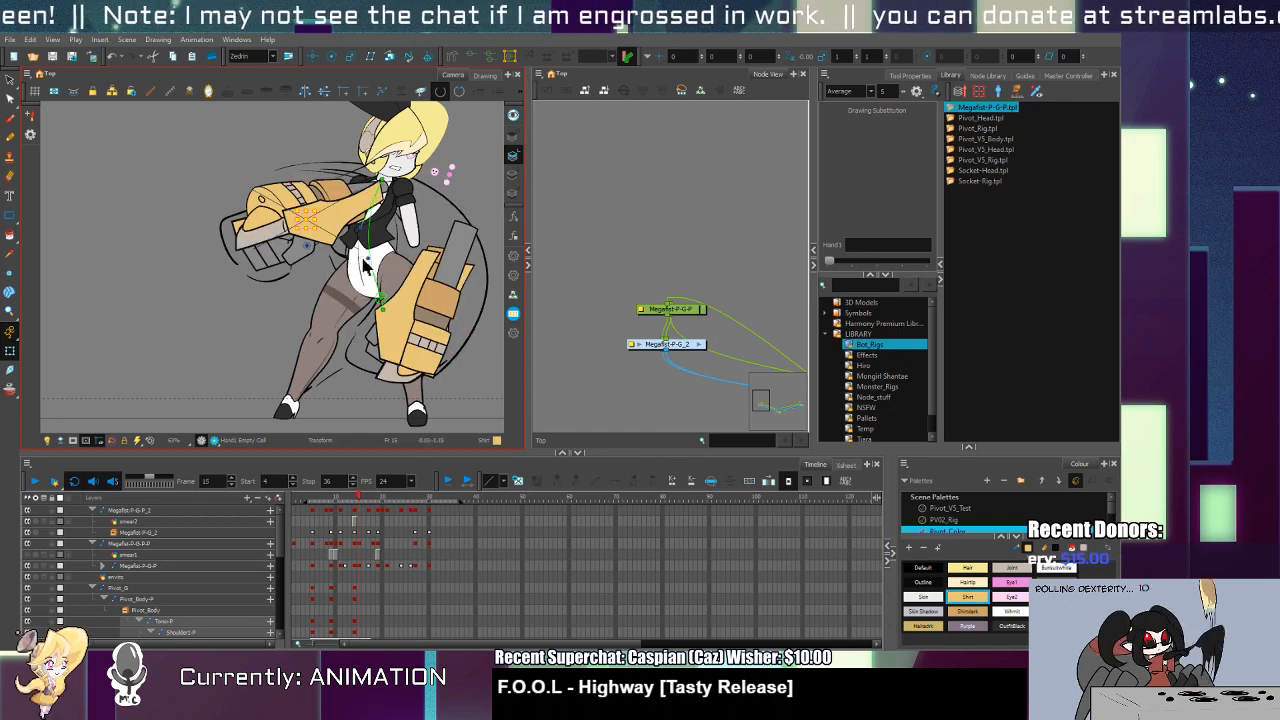
drag(368, 259, 397, 250)
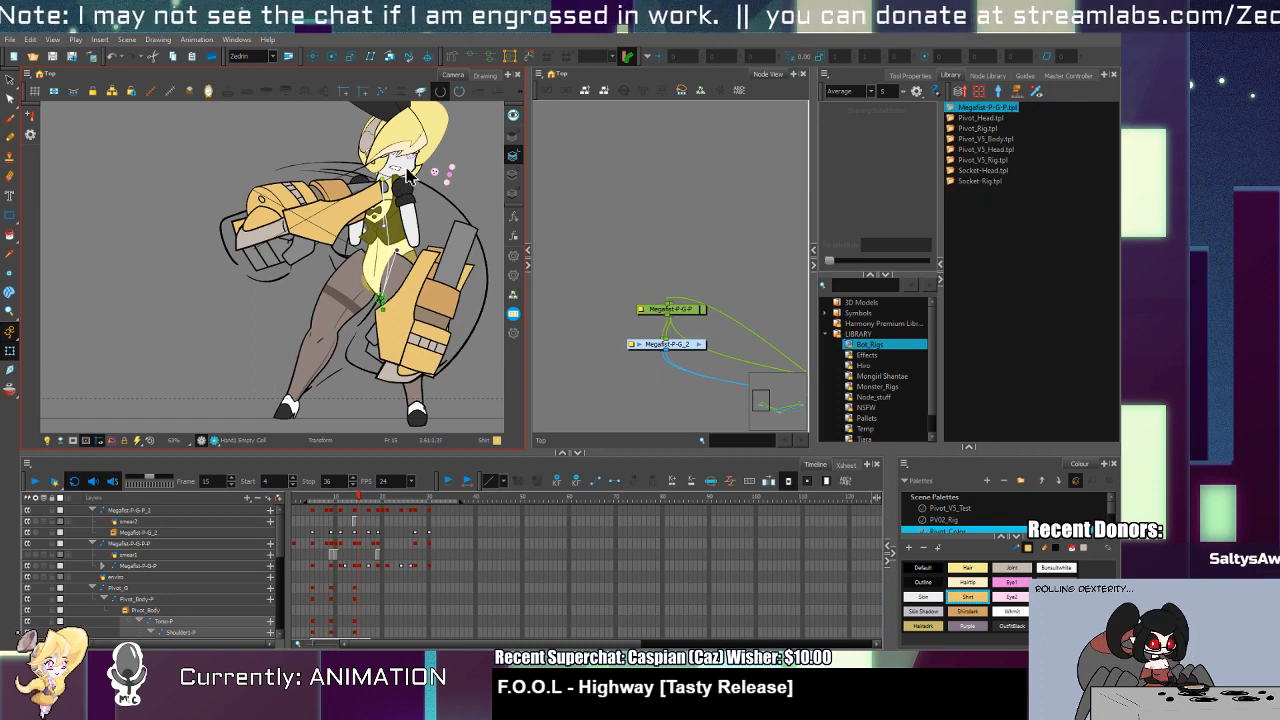
Step: Paste the head pose from the Pivot_V5_Head template onto Pivot_Head-P at frame 15, then rotate and move the head onto the neck
click(408, 175)
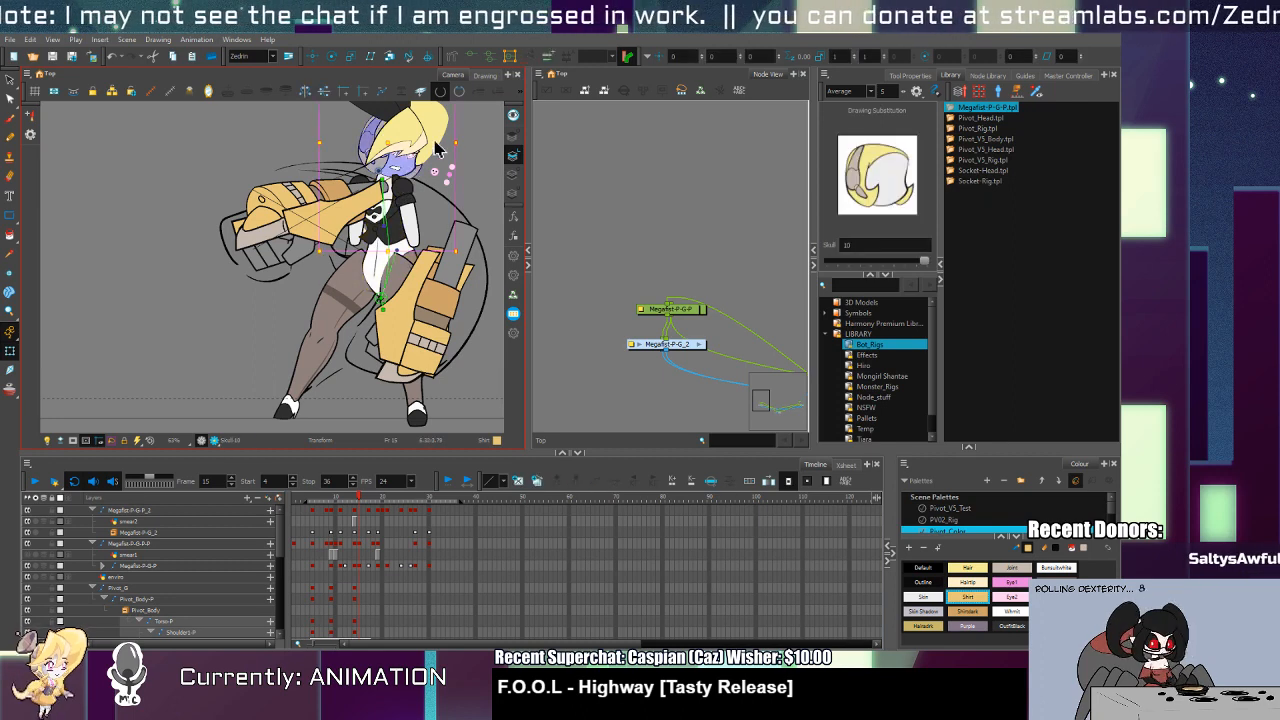
click(985, 128)
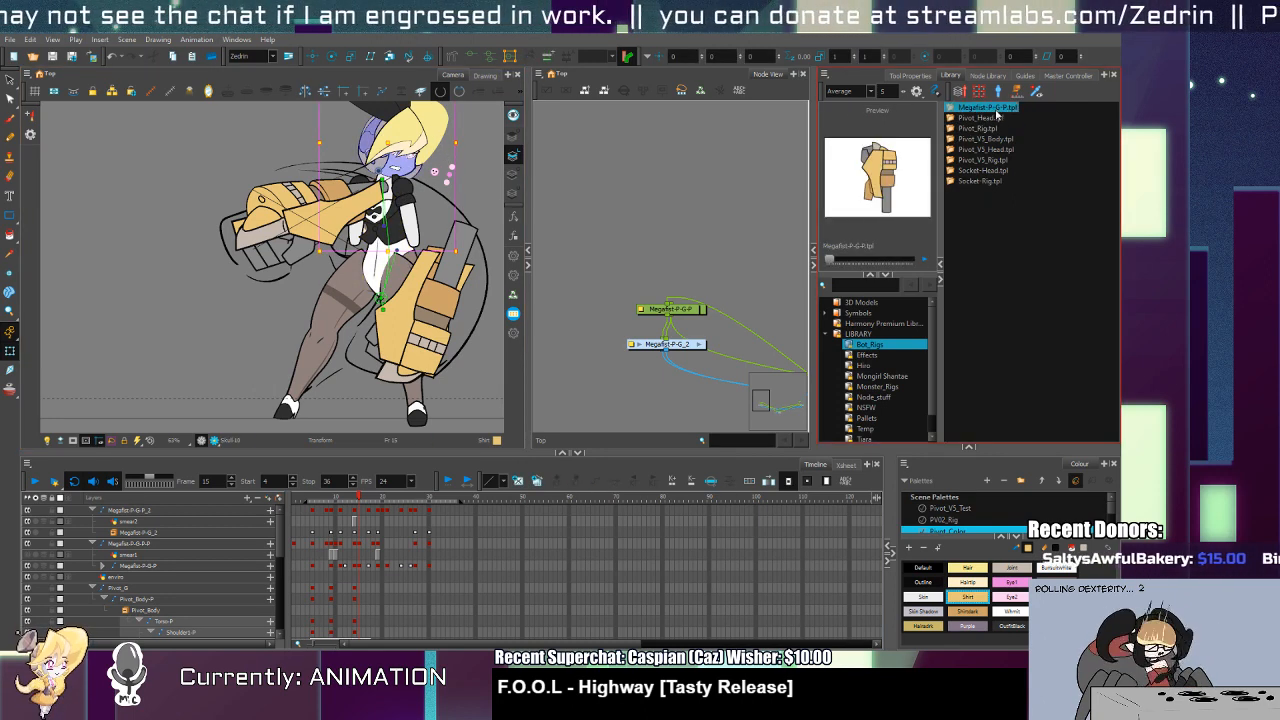
click(988, 140)
click(987, 150)
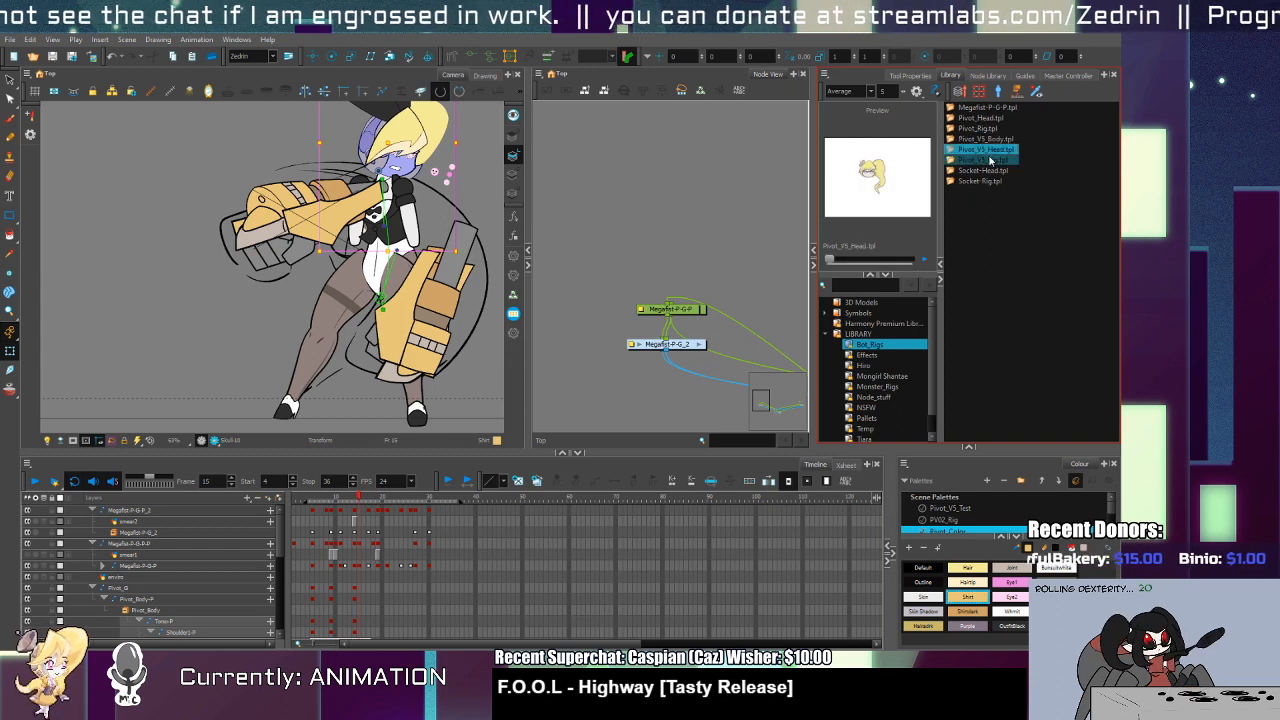
click(675, 227)
click(516, 216)
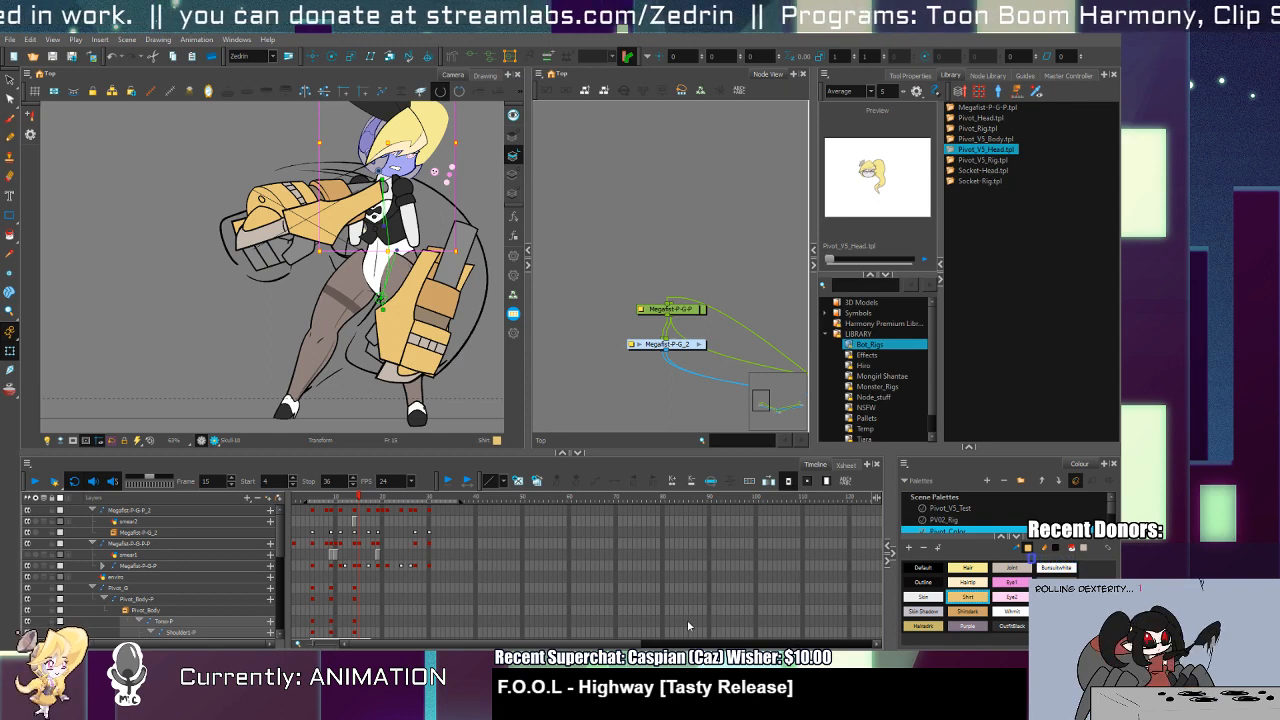
scroll(268, 560, down, 3)
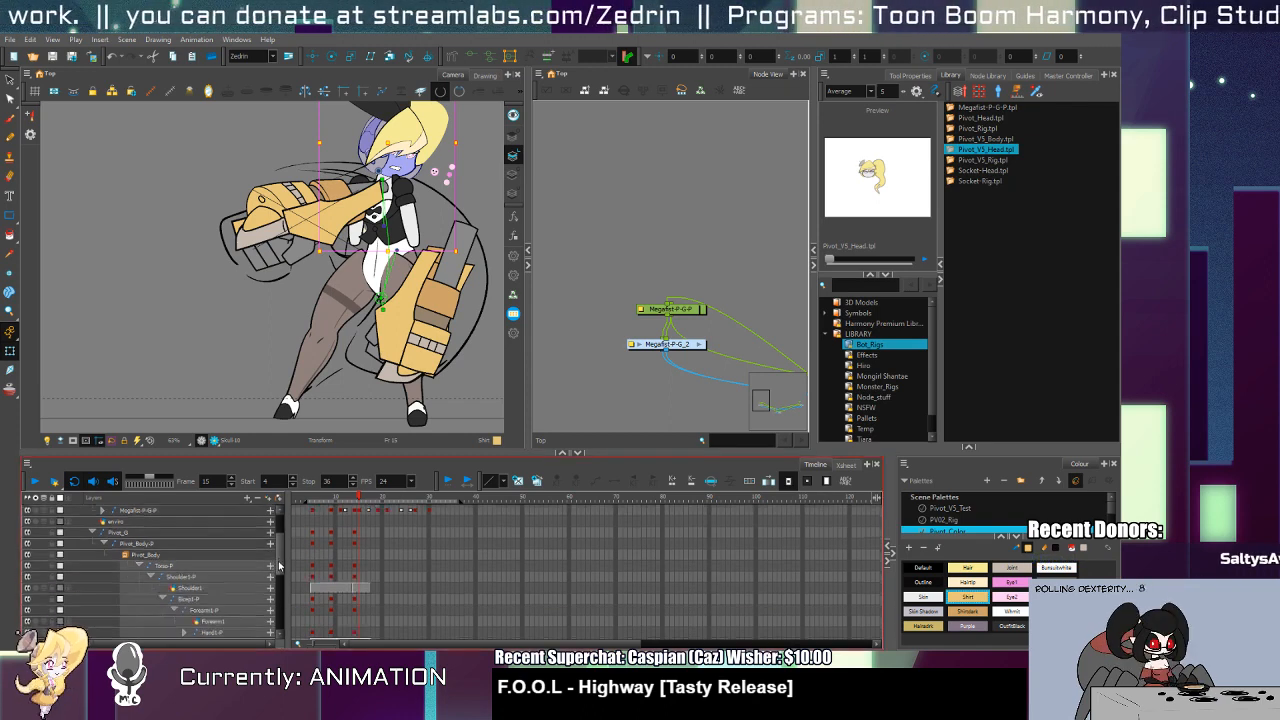
scroll(250, 599, down, 5)
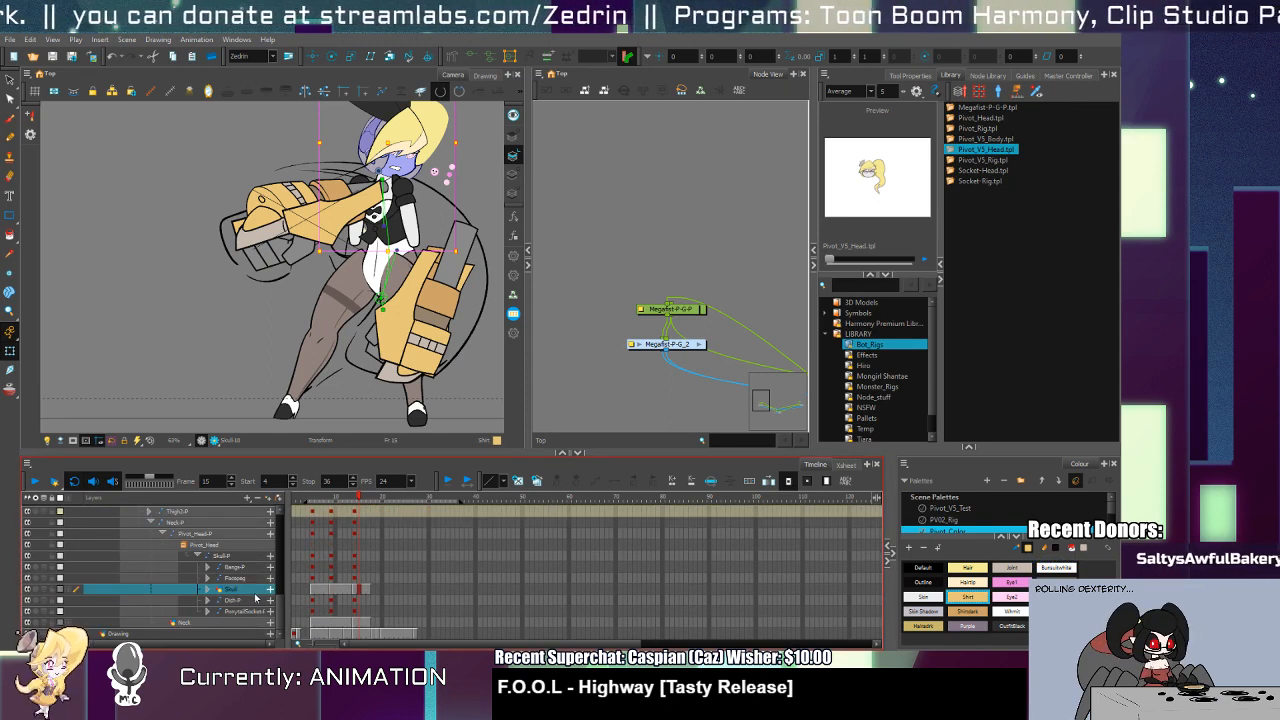
click(206, 535)
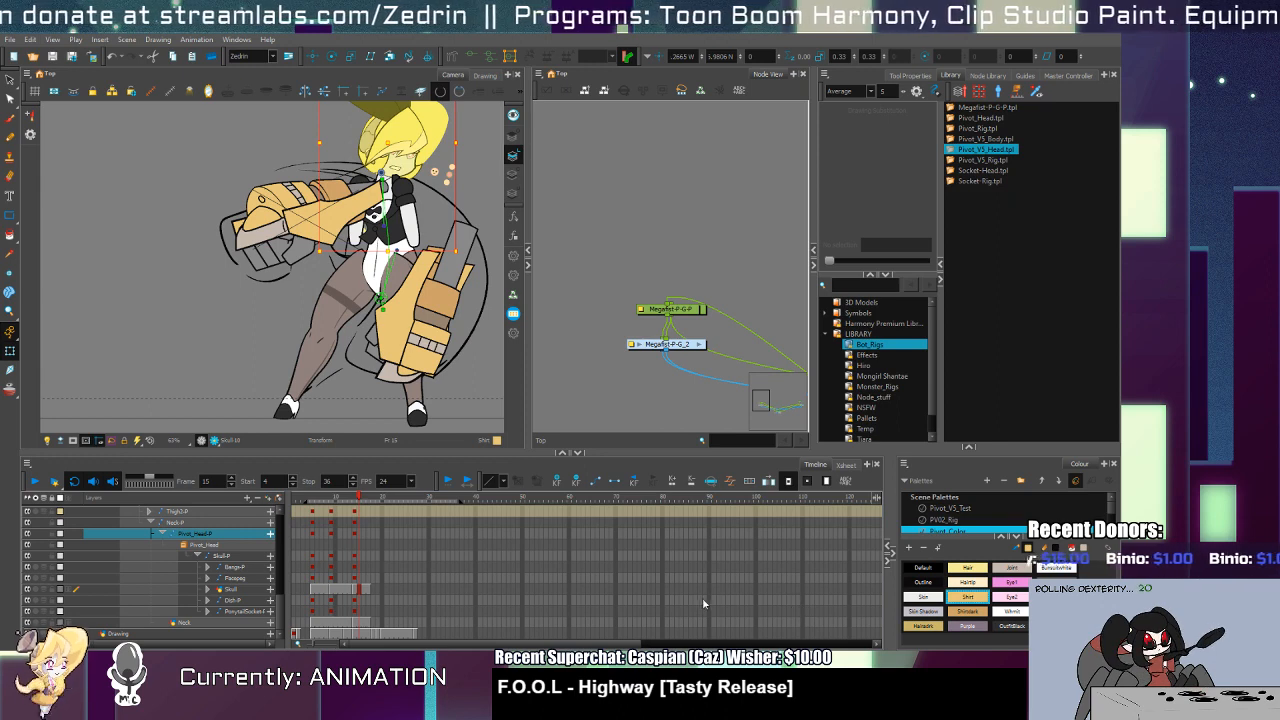
key(ctrl+v)
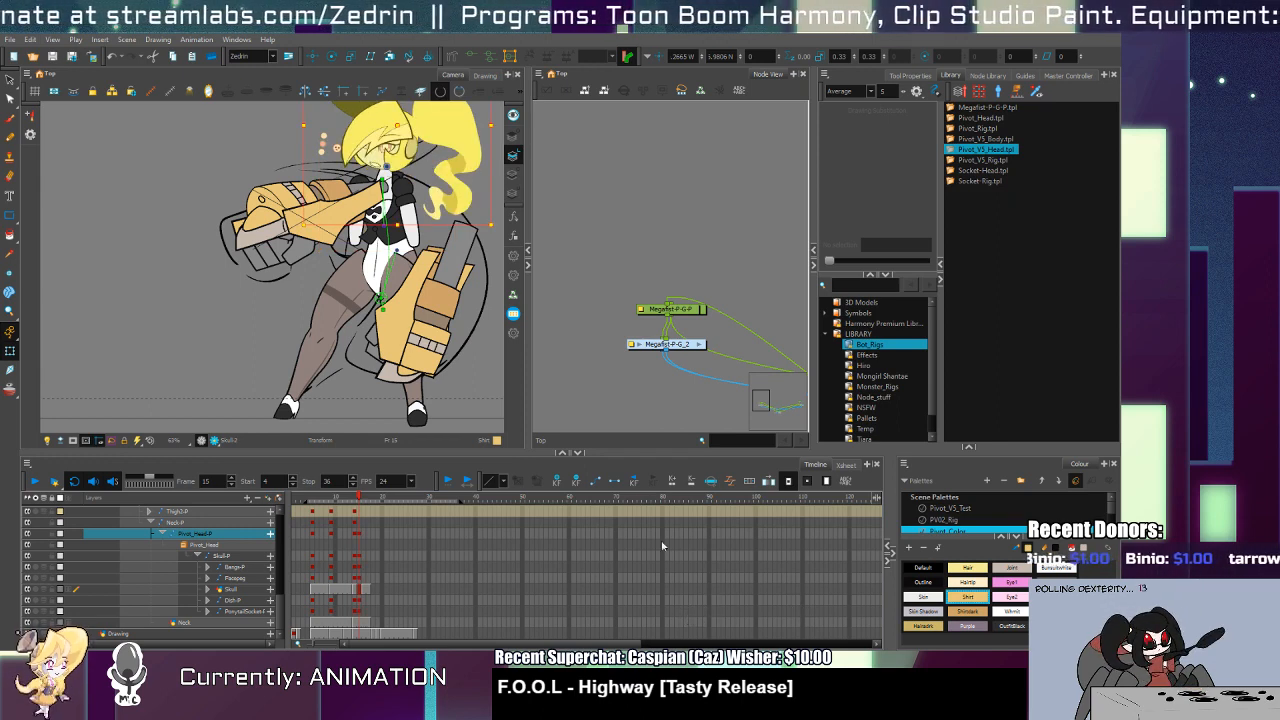
drag(495, 233, 492, 166)
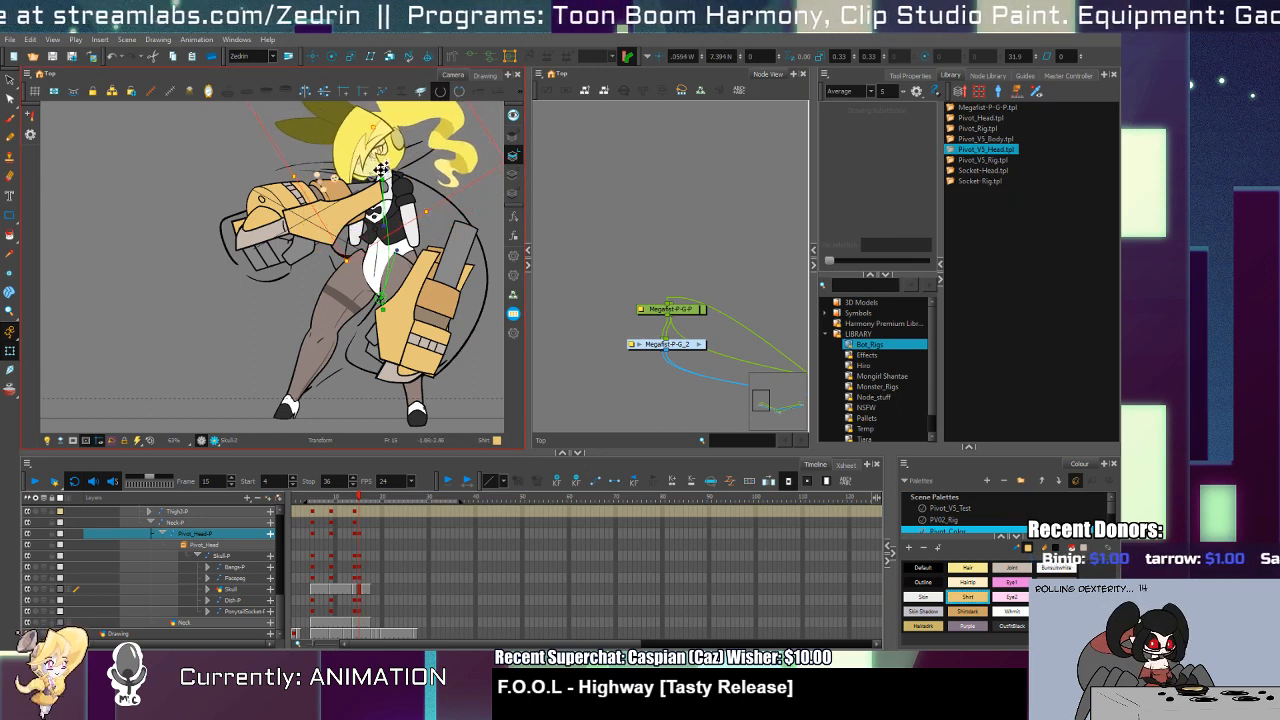
drag(380, 170, 401, 156)
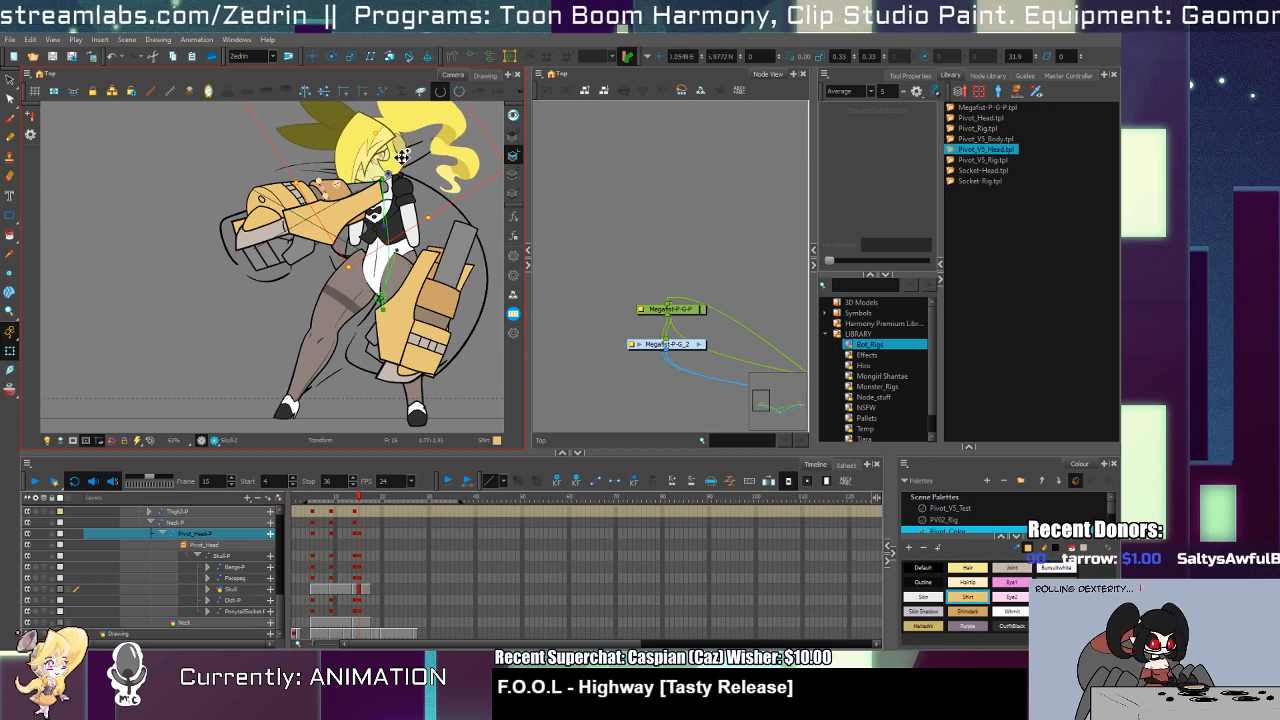
Step: Select the raised gauntlet's parent peg Megafist-P-G-P on frame 15 and send the gauntlet behind the torso
click(308, 255)
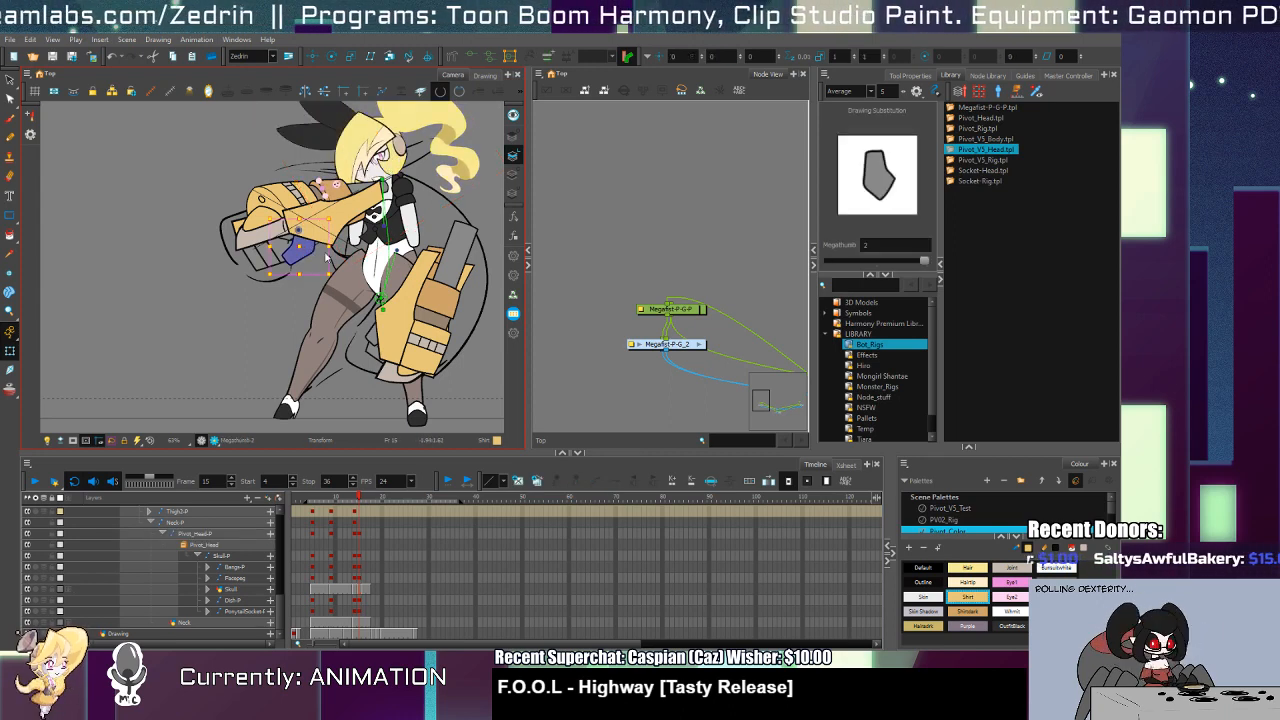
key(b)
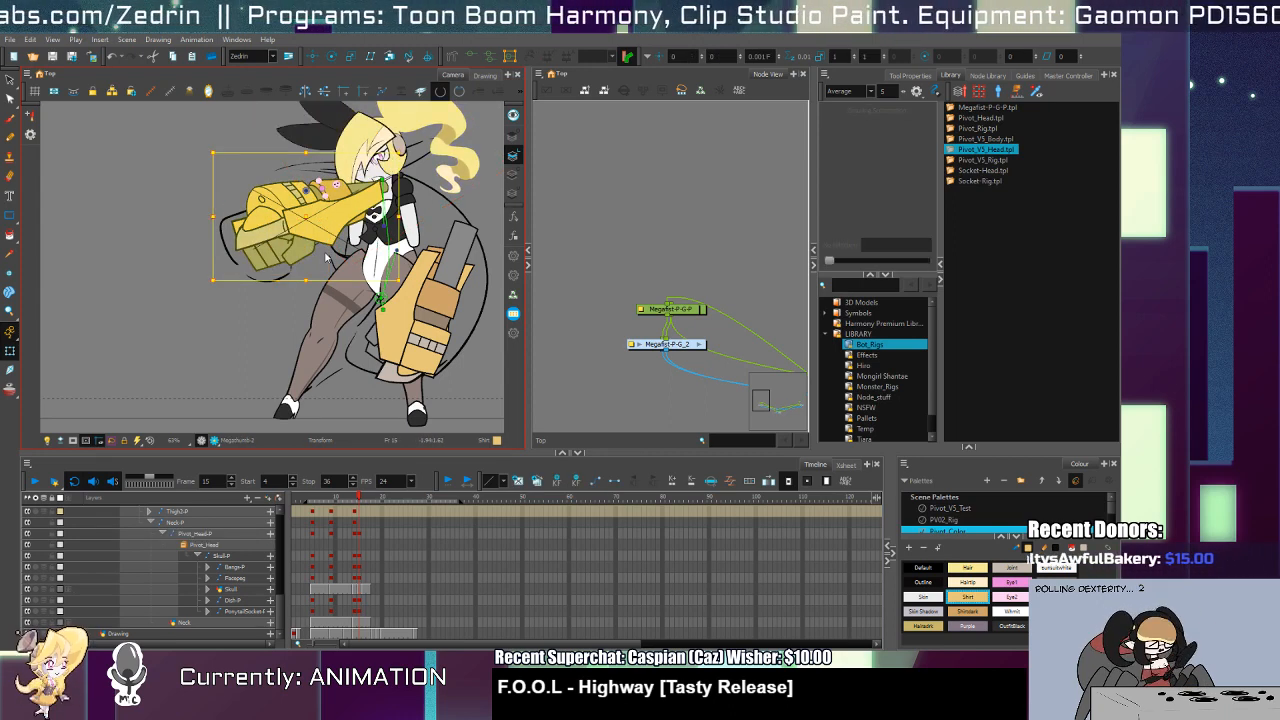
scroll(336, 570, up, 3)
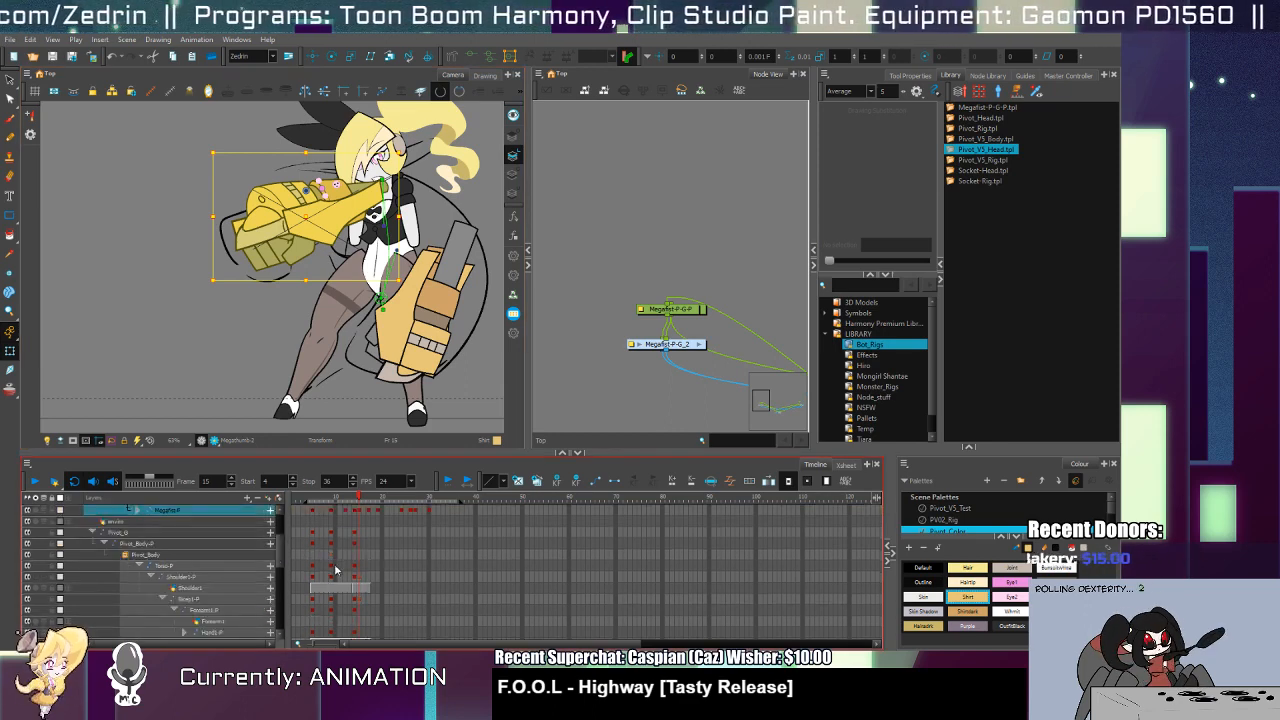
scroll(288, 567, up, 3)
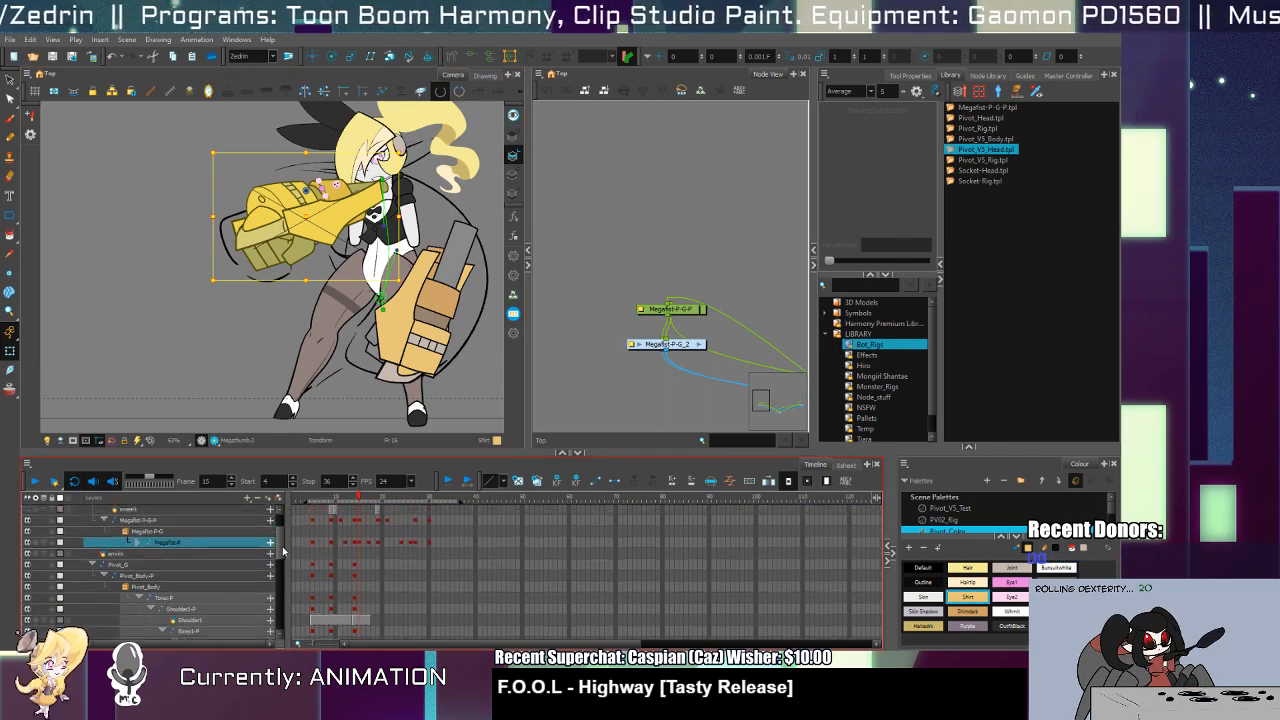
click(358, 545)
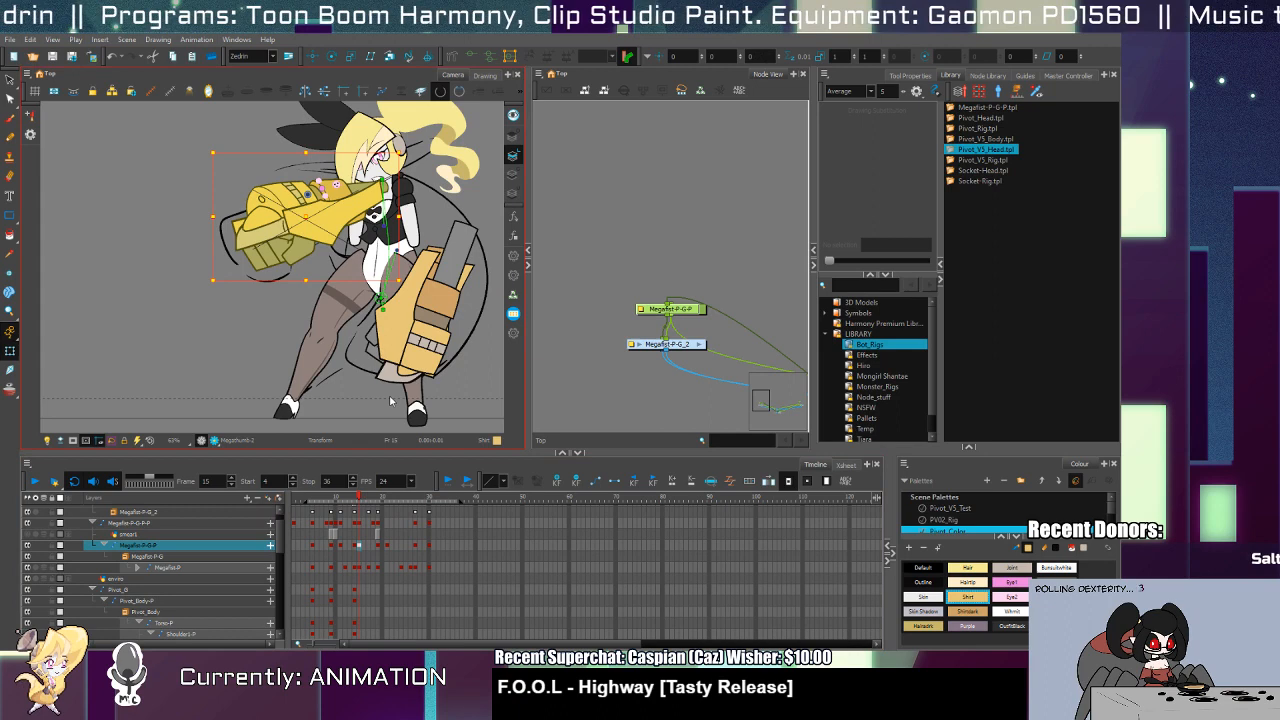
Step: Readjust the torso angle and lower the whole body on frame 15
click(391, 226)
drag(381, 180, 388, 187)
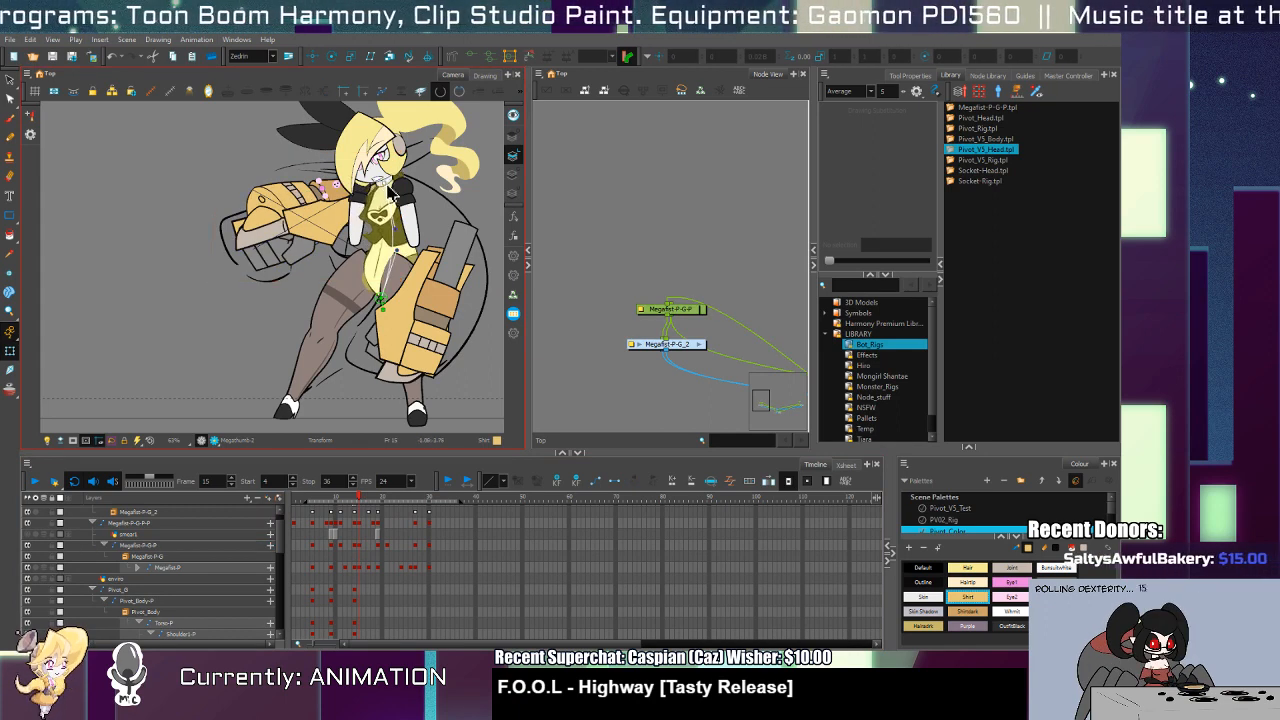
click(410, 202)
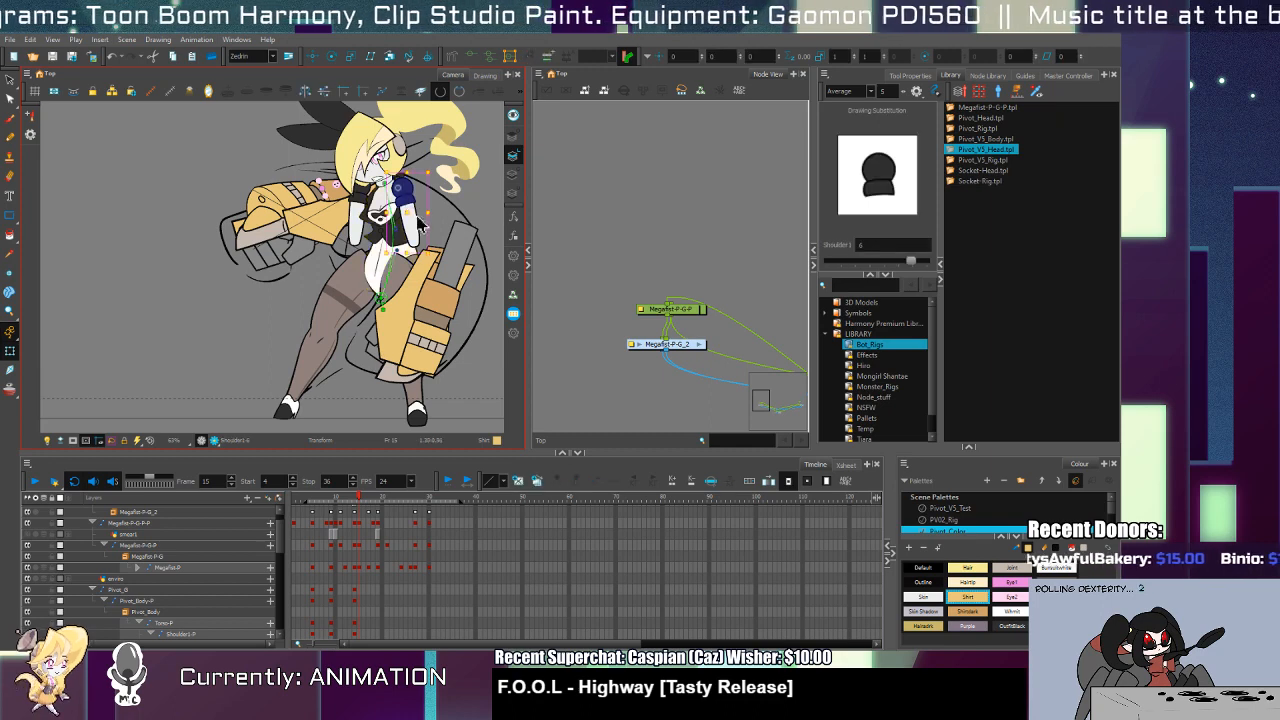
click(392, 280)
mouse_move(388, 280)
mouse_down()
mouse_move(373, 326)
mouse_move(378, 310)
mouse_up()
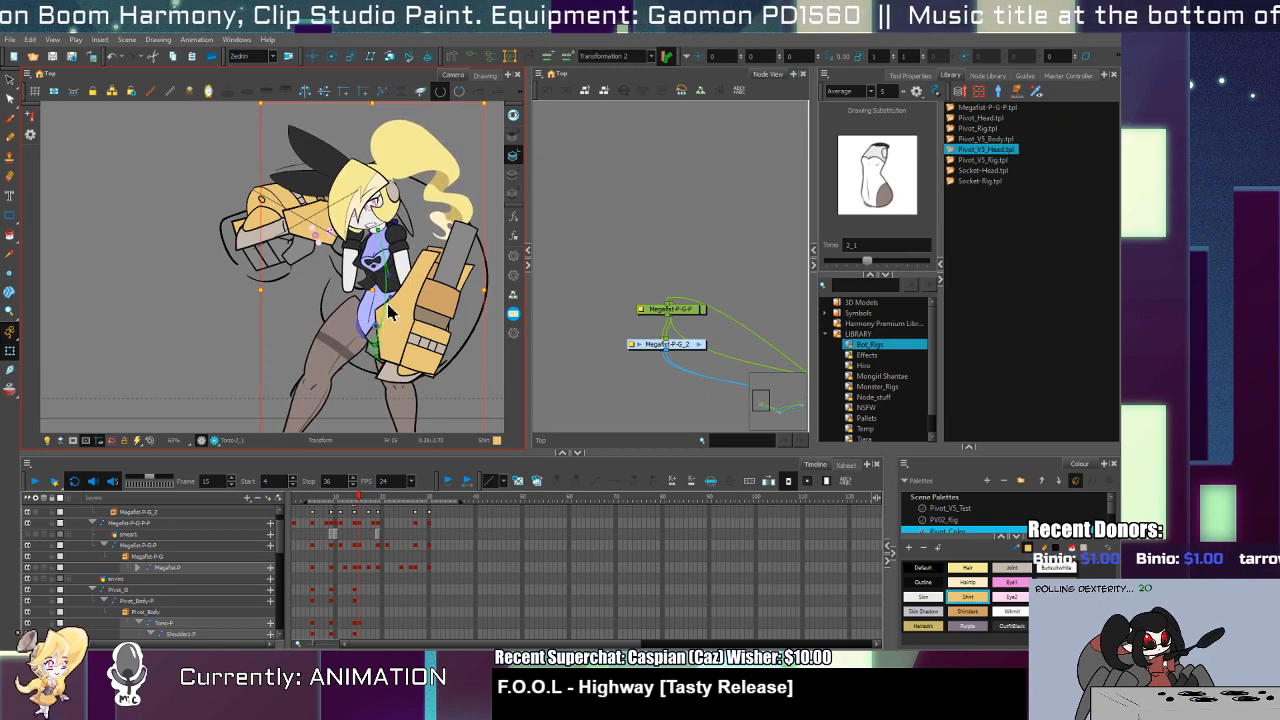
key(Escape)
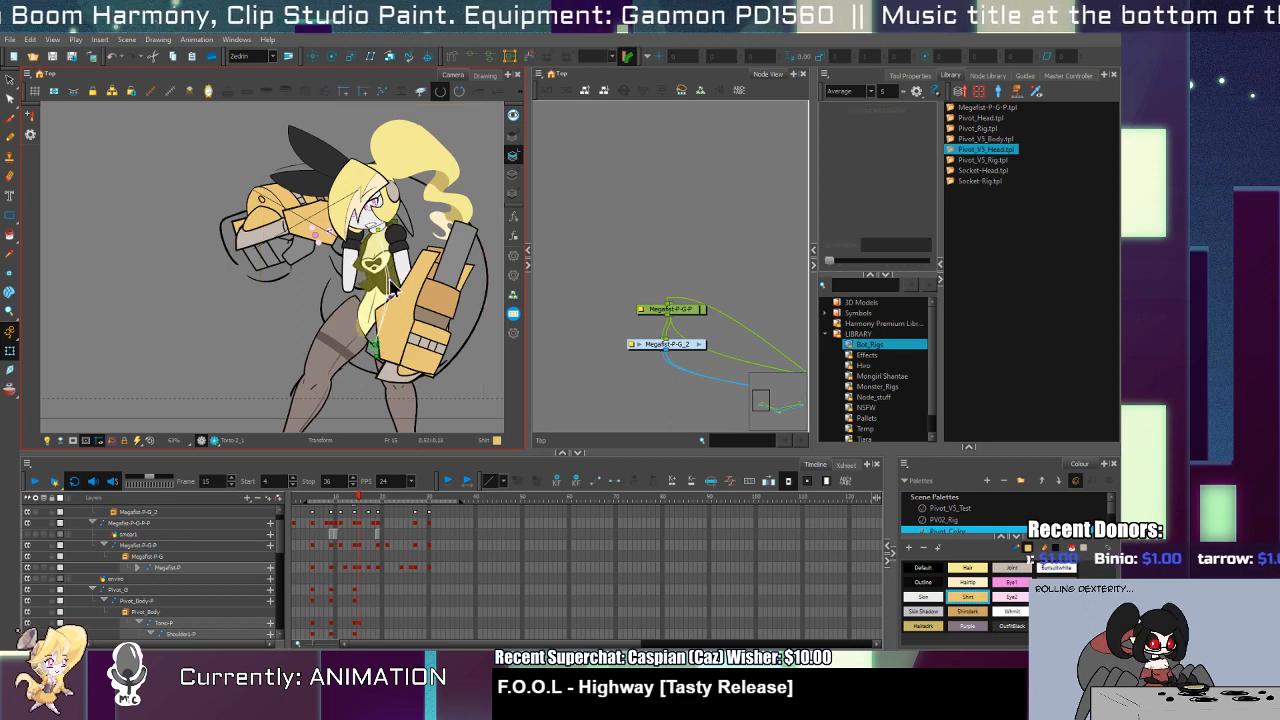
Step: Rotate the leading thigh upward on frame 15 and swing its lower leg down into a bent-knee step
click(380, 250)
scroll(395, 236, down, 2)
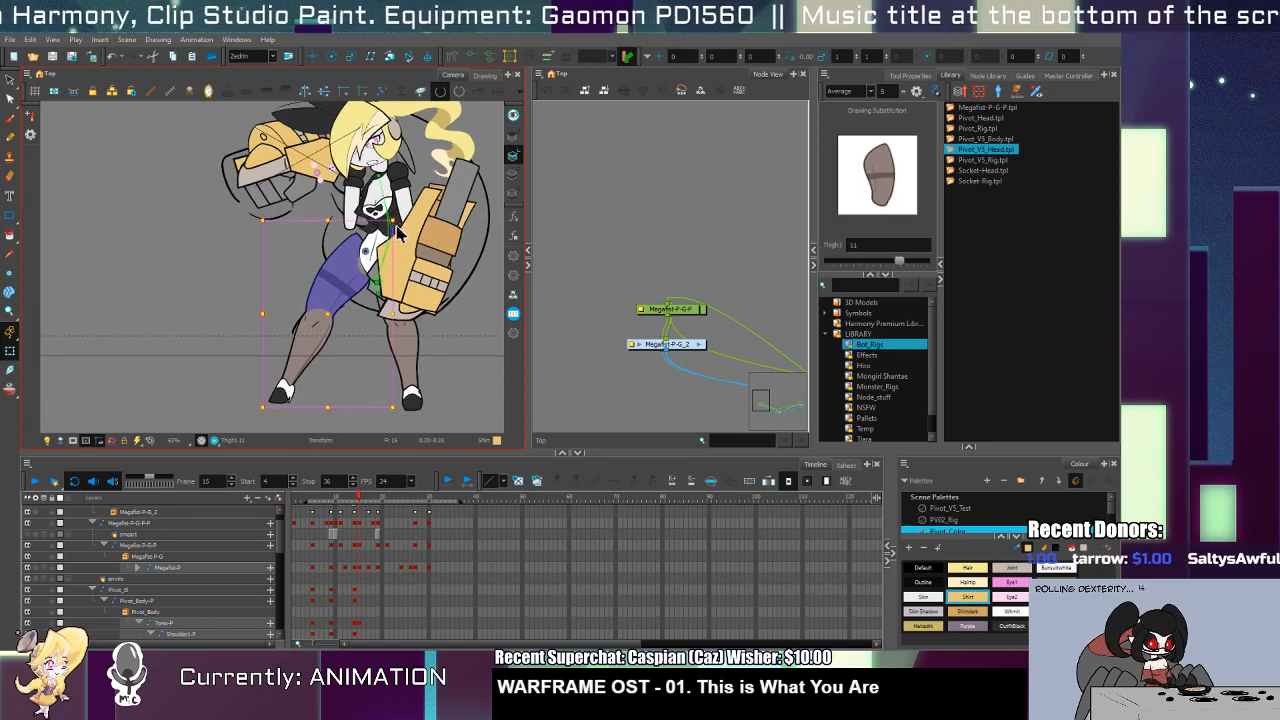
drag(402, 216, 358, 267)
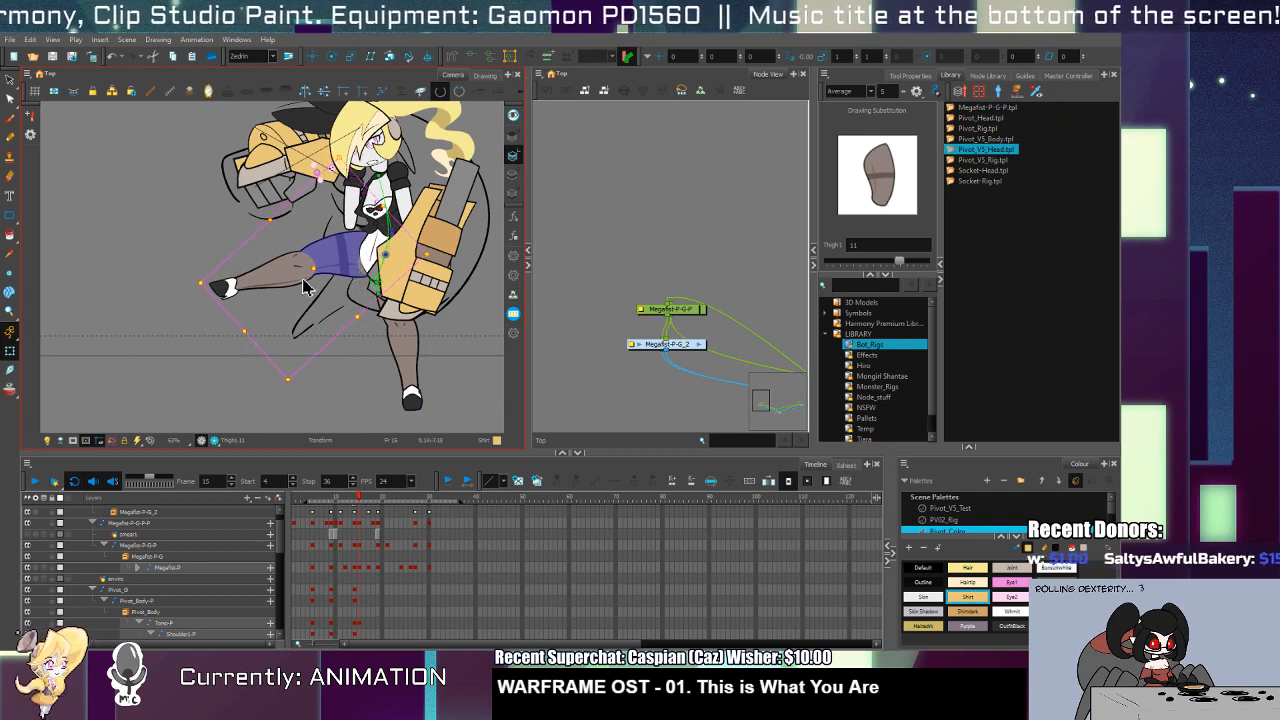
click(304, 283)
mouse_move(333, 315)
mouse_down()
mouse_move(367, 262)
mouse_move(301, 308)
mouse_move(320, 307)
mouse_up()
Step: Duplicate the lower-leg drawing beneath the lowered gauntlet and delete the copy's color fills and interior line, keeping only its outer outline
click(428, 376)
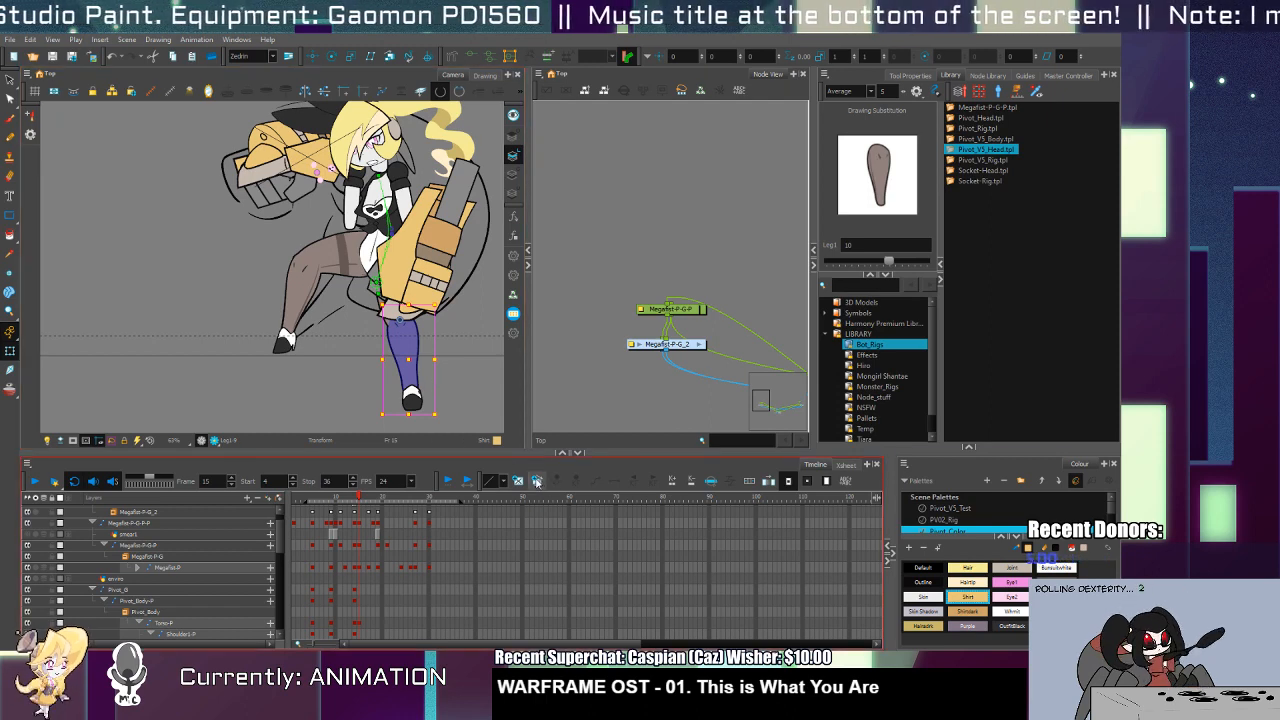
click(536, 482)
key(alt+s)
click(515, 175)
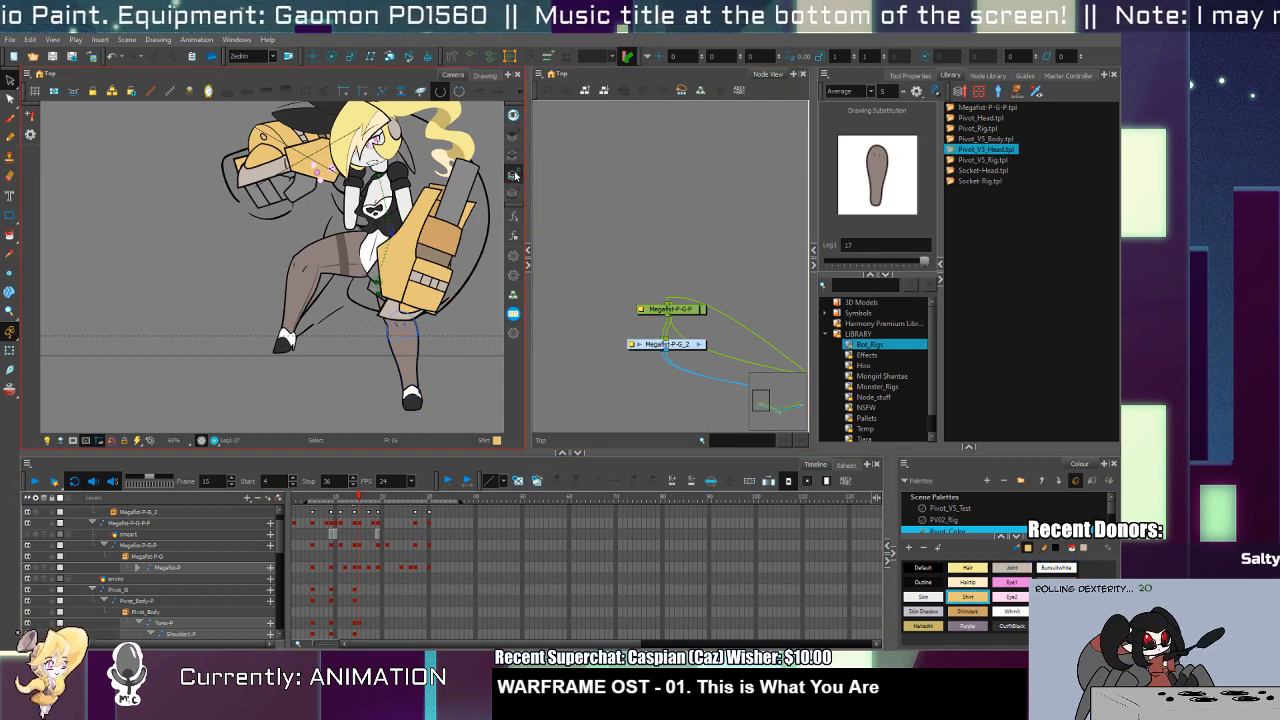
key(ctrl+a)
key(Delete)
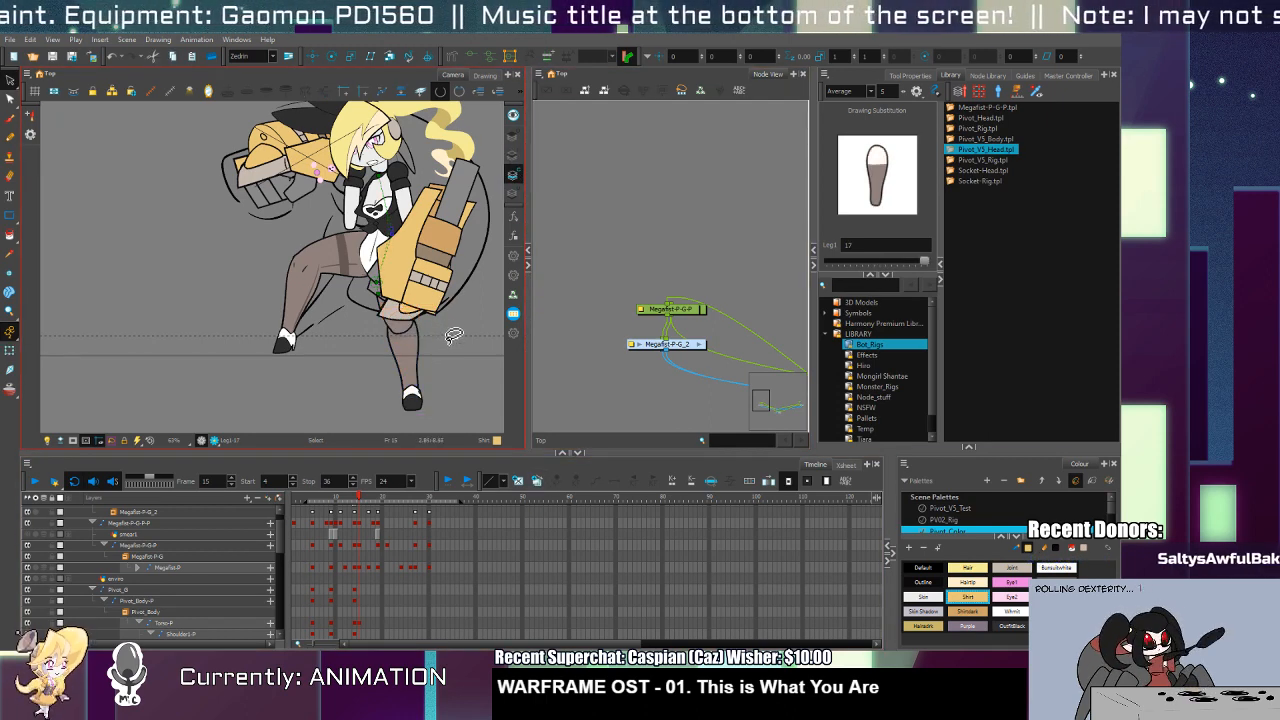
click(513, 158)
drag(412, 377, 400, 353)
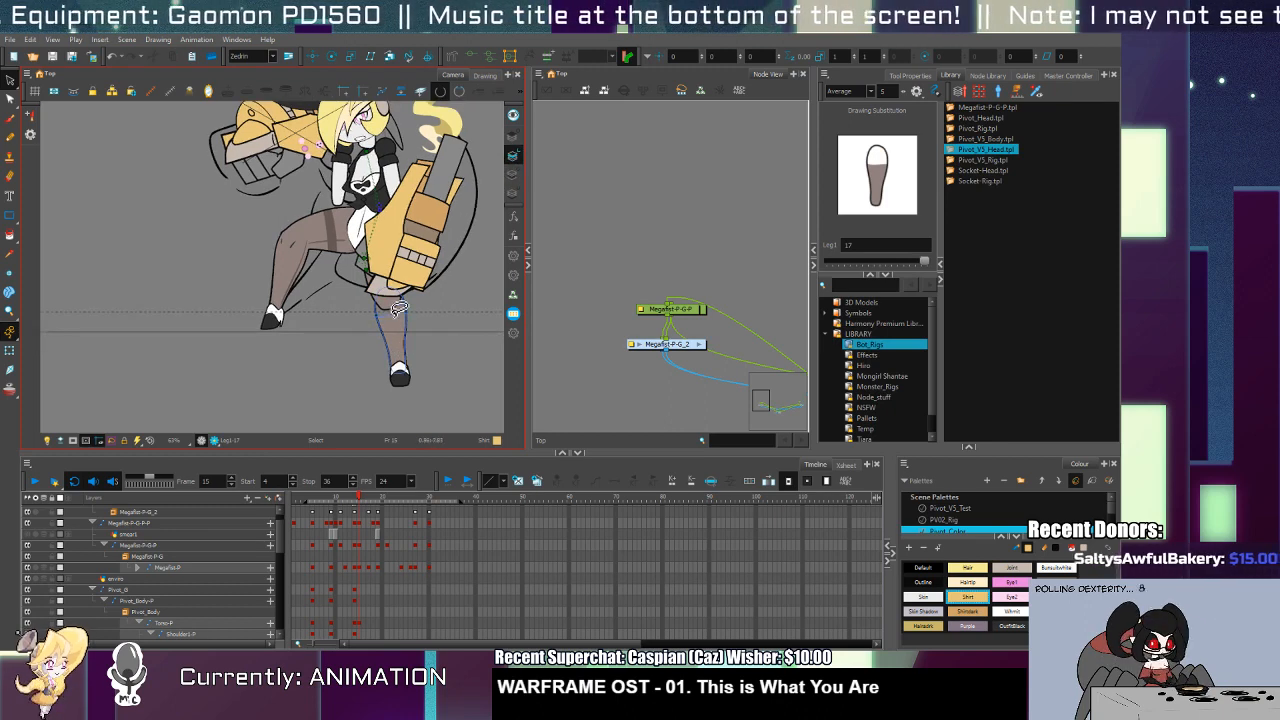
click(401, 311)
key(Delete)
Step: Draw a rounded knee curve across the upper part of the duplicated lower-leg outline with the Pencil tool
key(alt+z)
click(400, 355)
click(400, 355)
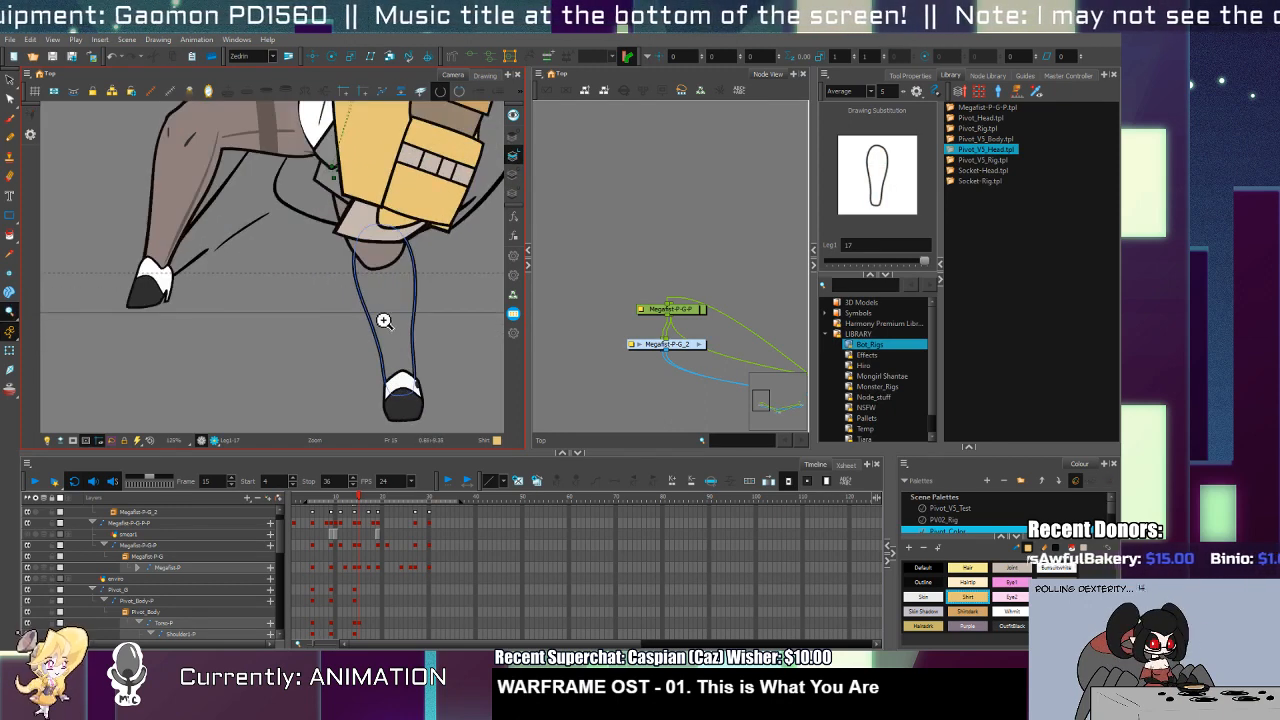
key(alt+slash)
mouse_move(355, 281)
mouse_down()
mouse_move(375, 318)
mouse_move(408, 317)
mouse_move(357, 261)
mouse_move(371, 302)
mouse_up()
key(ctrl+z)
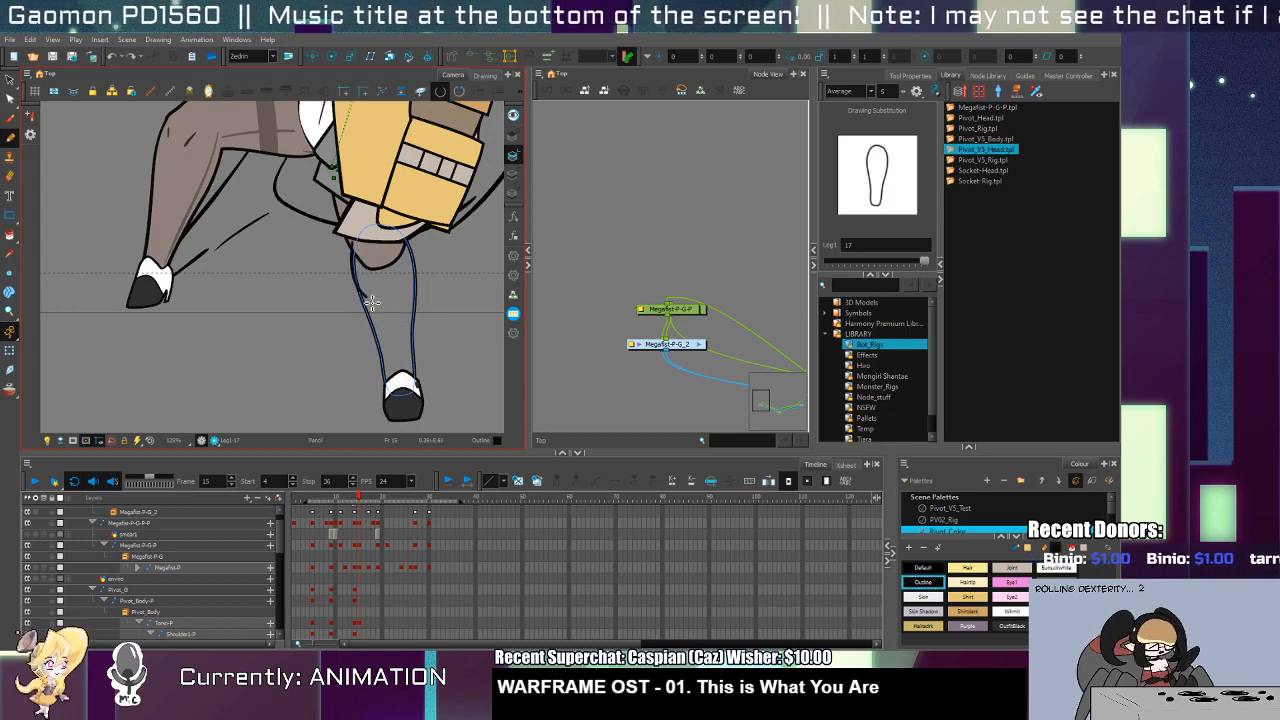
drag(415, 251, 402, 228)
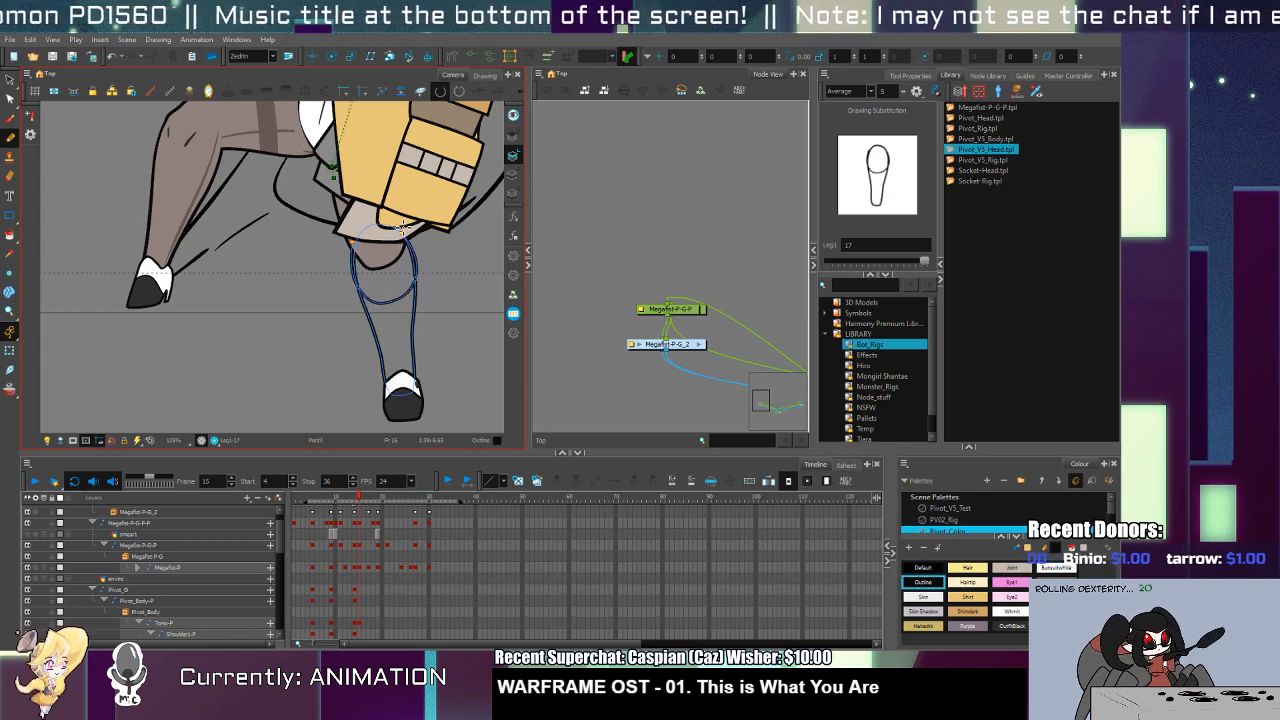
Step: Cut away the duplicated lower-leg outline below the knee curve and fill the remaining oval with the Leggings colour
key(alt+t)
drag(362, 306, 410, 377)
mouse_move(428, 302)
mouse_down()
mouse_move(425, 263)
mouse_move(416, 318)
mouse_up()
key(alt+s)
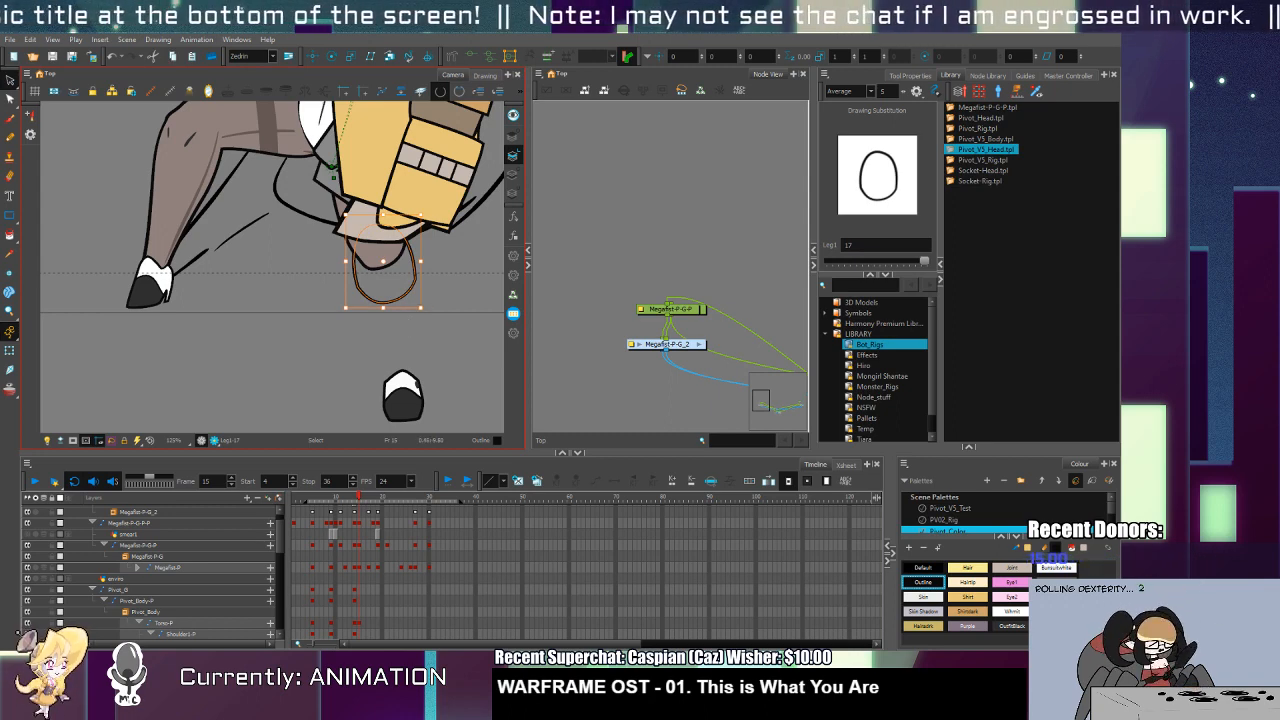
key(alt+i)
click(388, 280)
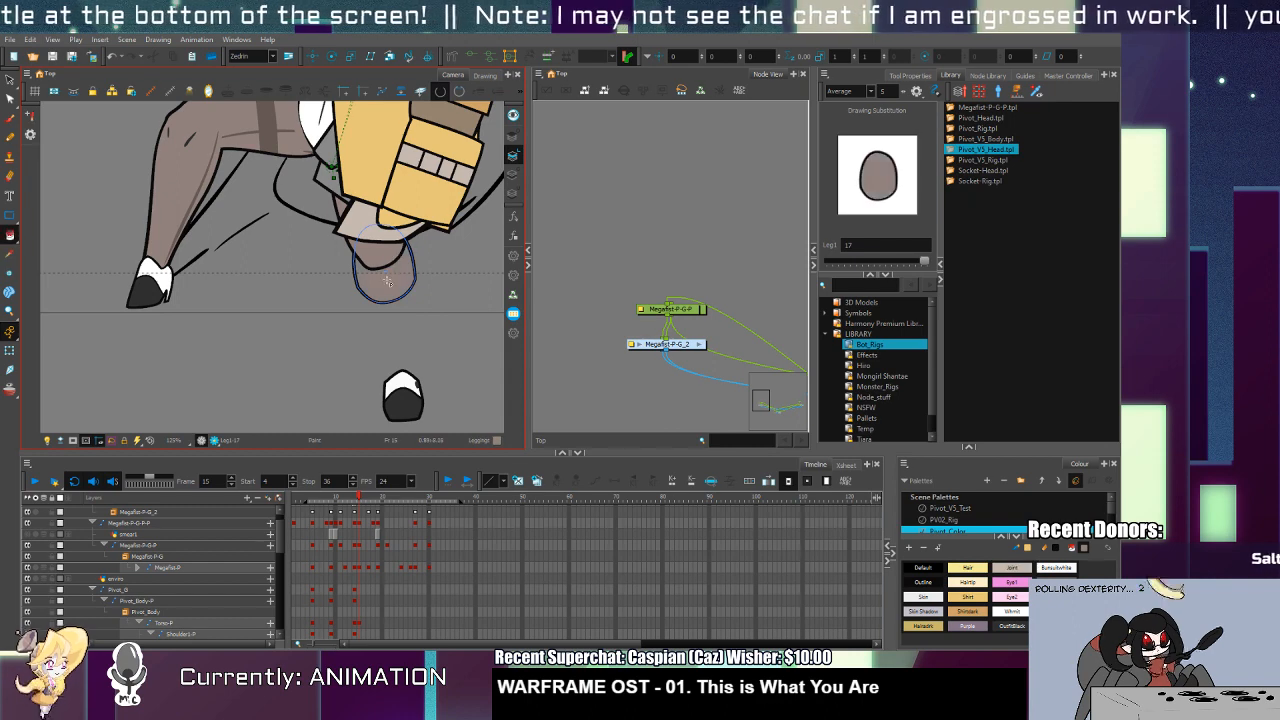
key(alt+s)
click(388, 280)
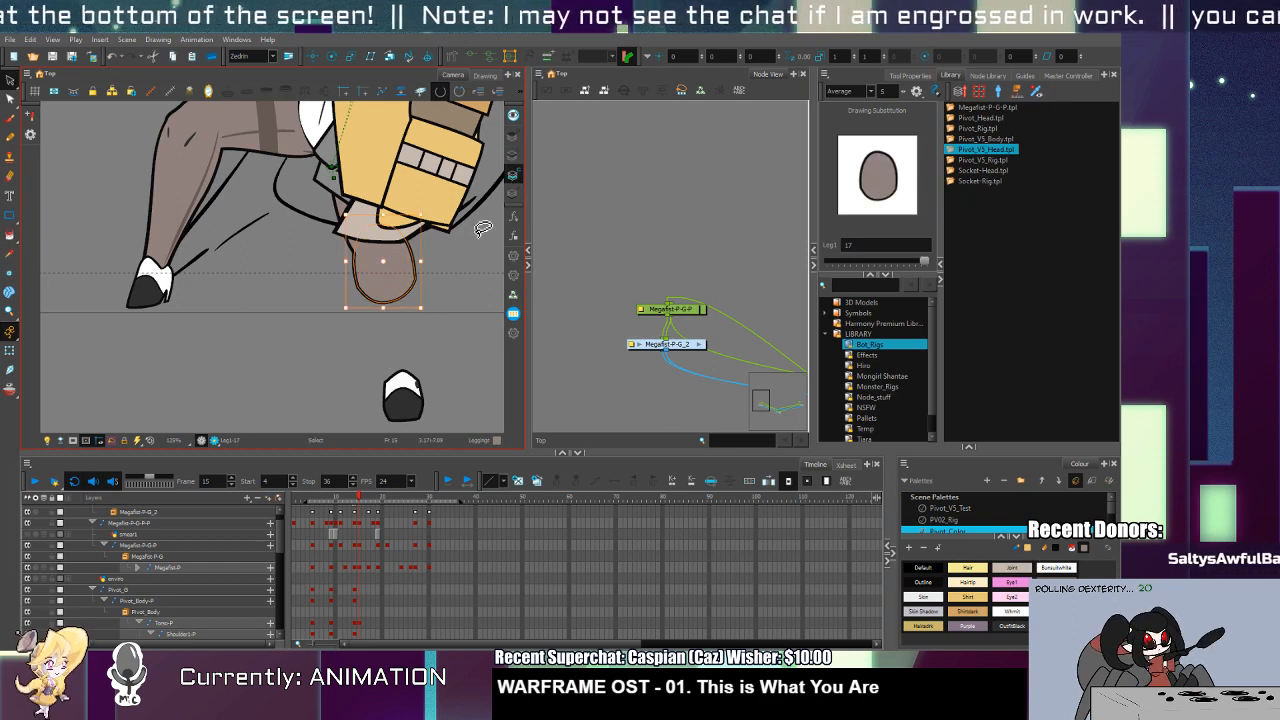
Step: Move the detached foot up so it tucks behind the bottom of the shortened, foreshortened lower leg
click(375, 344)
click(410, 400)
drag(412, 410, 397, 302)
click(394, 376)
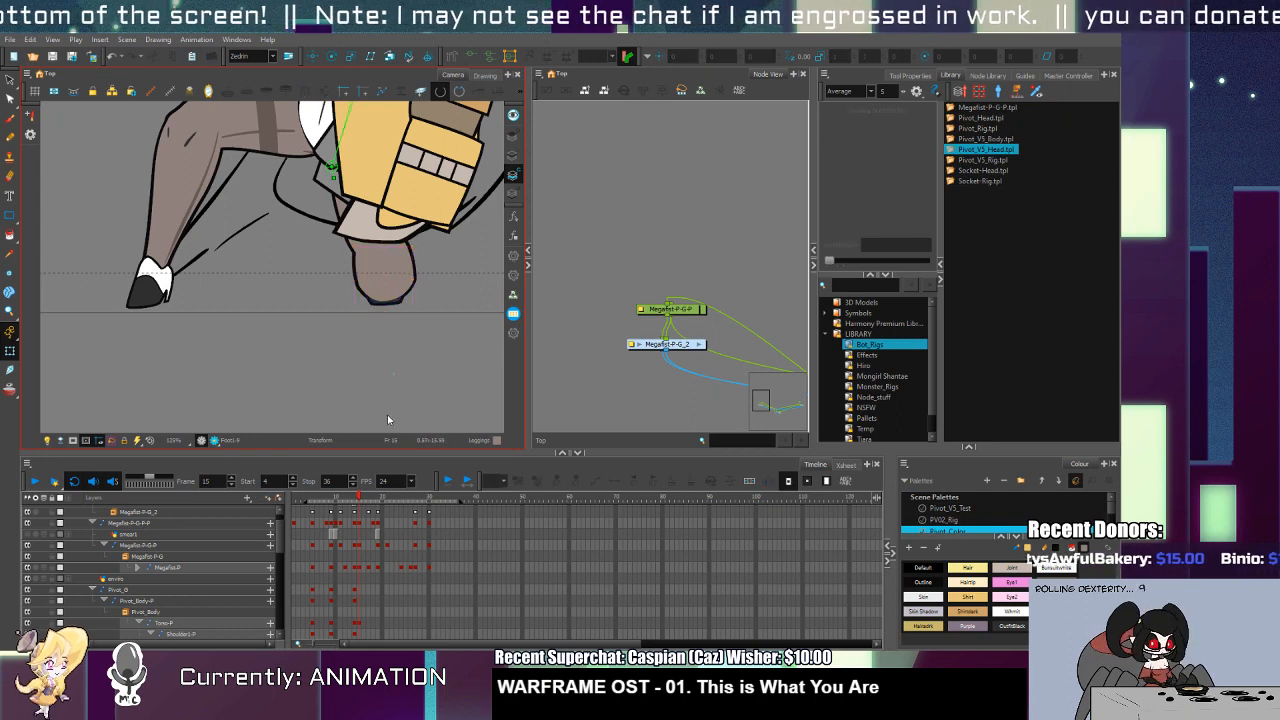
click(400, 304)
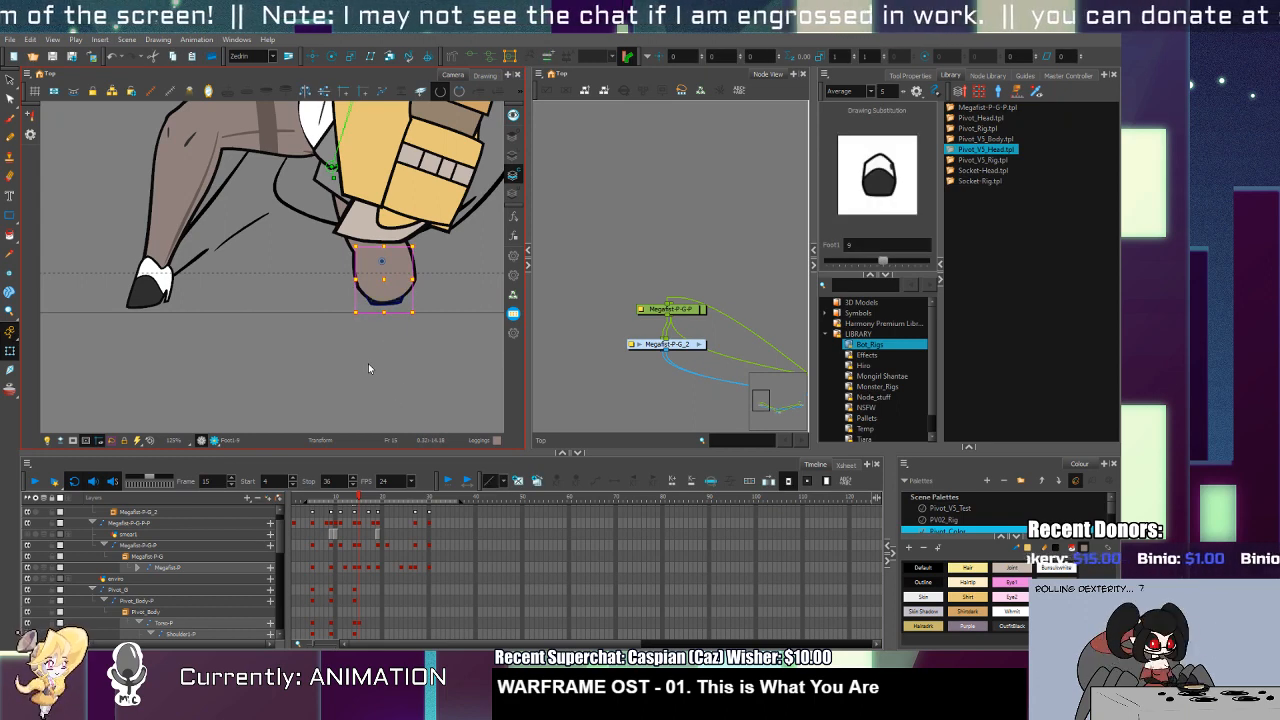
mouse_move(377, 337)
mouse_down()
mouse_move(331, 431)
mouse_move(347, 418)
mouse_up()
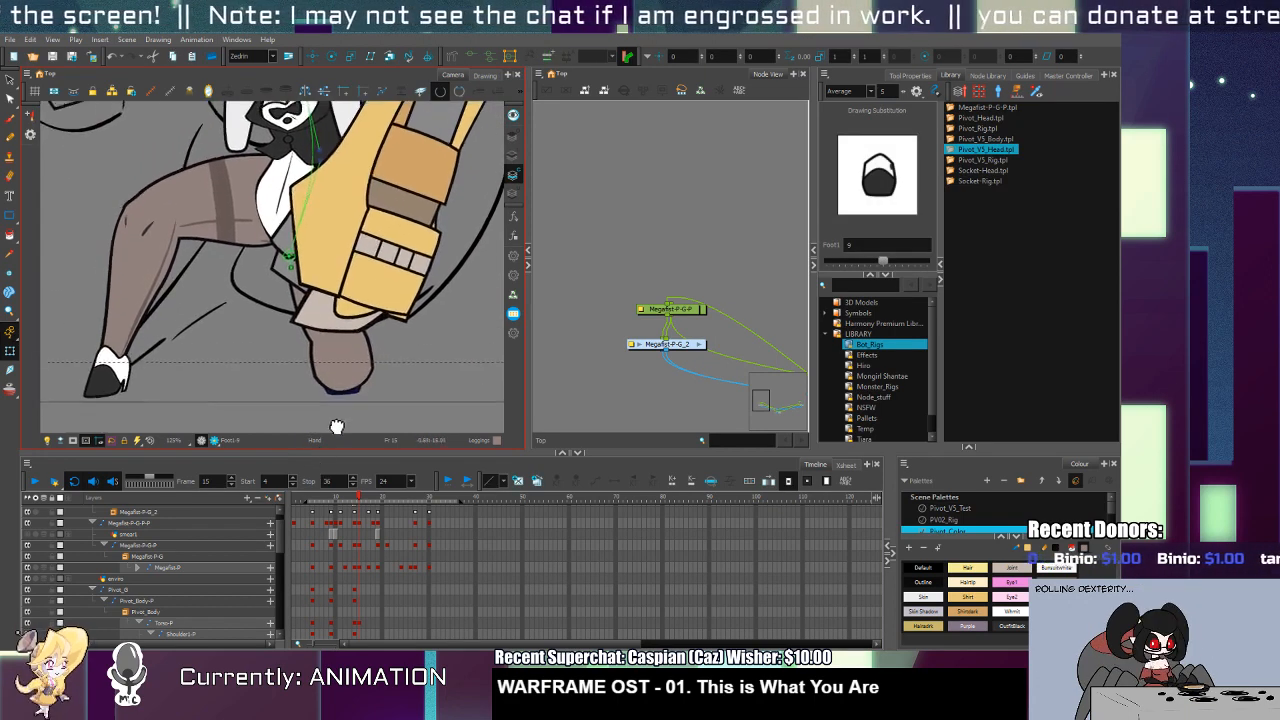
Step: Hide the Megafist-P-G_2 gauntlet layer and adjust the angle and position of the thigh above the foreshortened lower leg
click(337, 304)
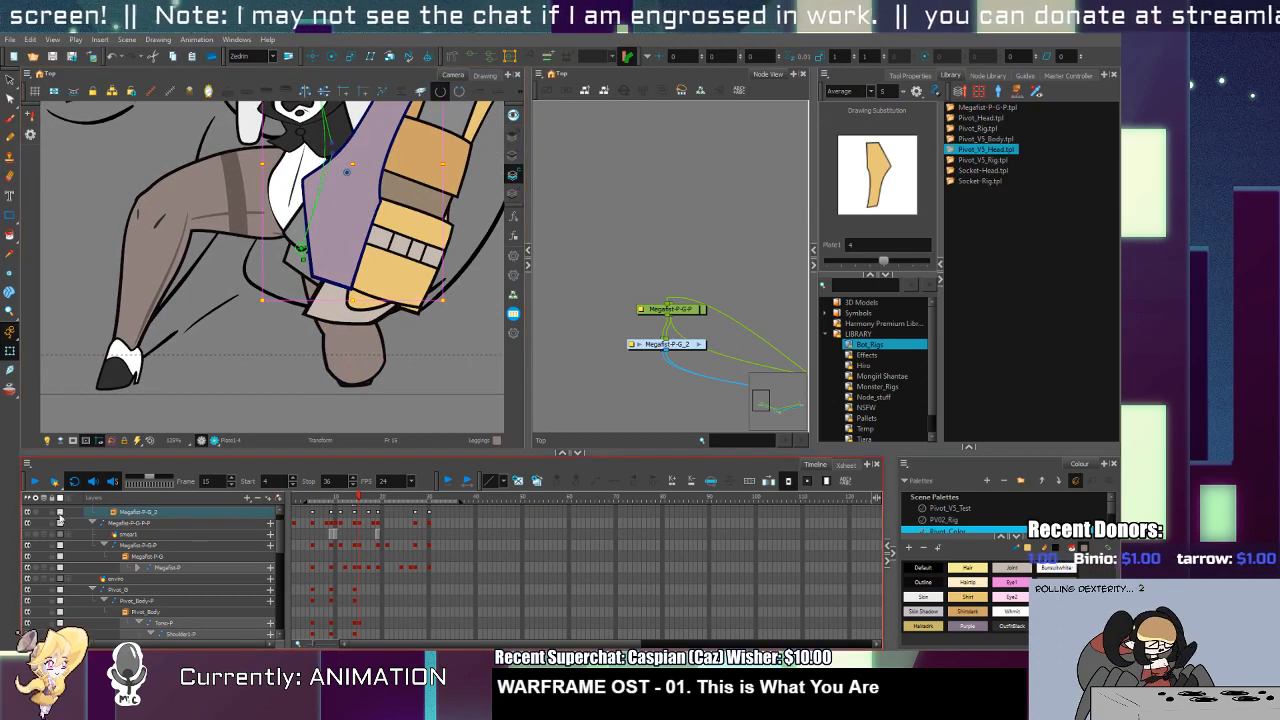
click(27, 513)
click(337, 286)
mouse_move(337, 286)
mouse_down()
mouse_move(386, 300)
mouse_move(388, 315)
mouse_up()
mouse_move(446, 406)
mouse_down()
mouse_move(408, 313)
mouse_move(374, 296)
mouse_up()
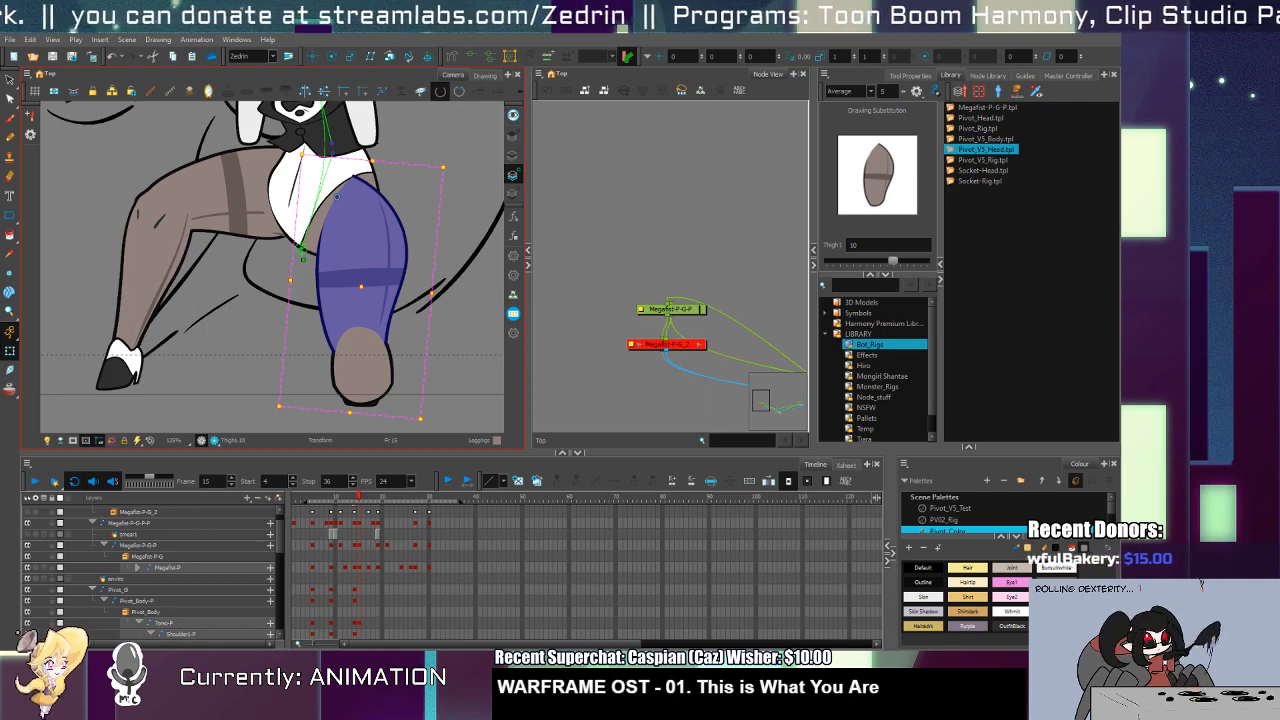
drag(446, 168, 454, 194)
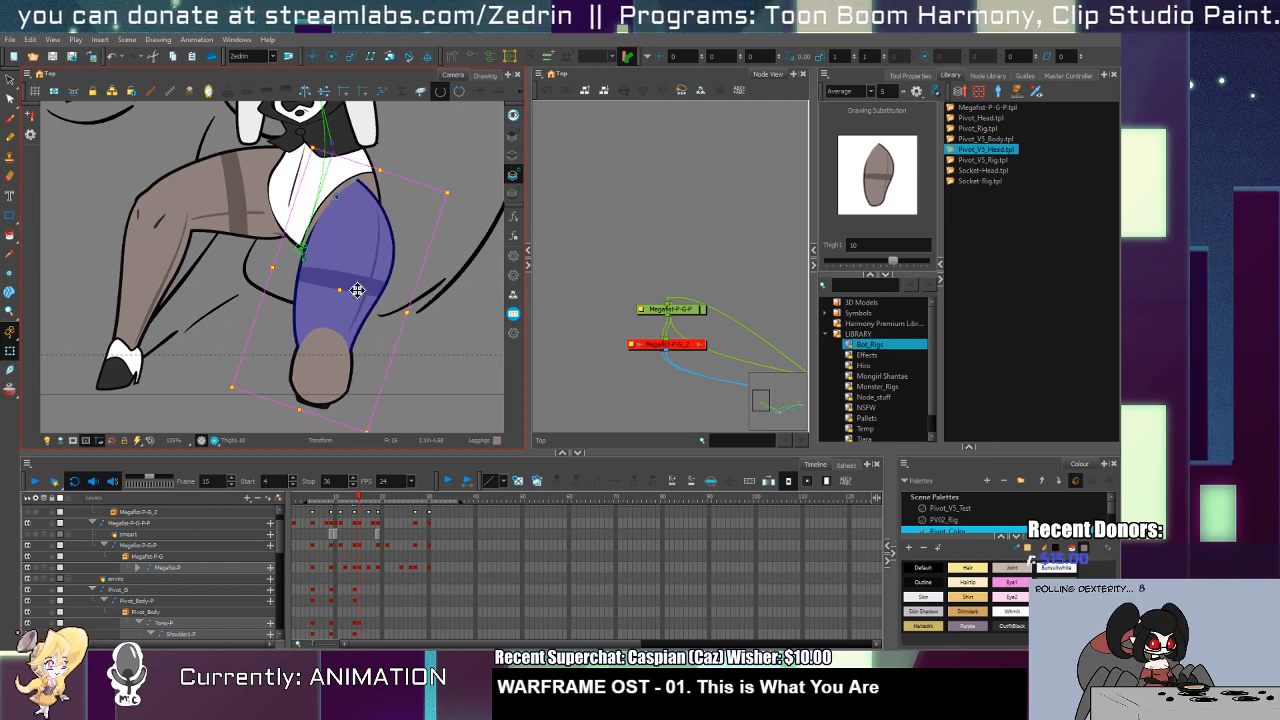
mouse_move(357, 290)
mouse_down()
mouse_move(380, 284)
mouse_move(357, 272)
mouse_up()
Step: Rotate the outstretched leg's thigh on frame 15 and swing its lower leg and foot inward to a steeper bent-knee stance
click(255, 232)
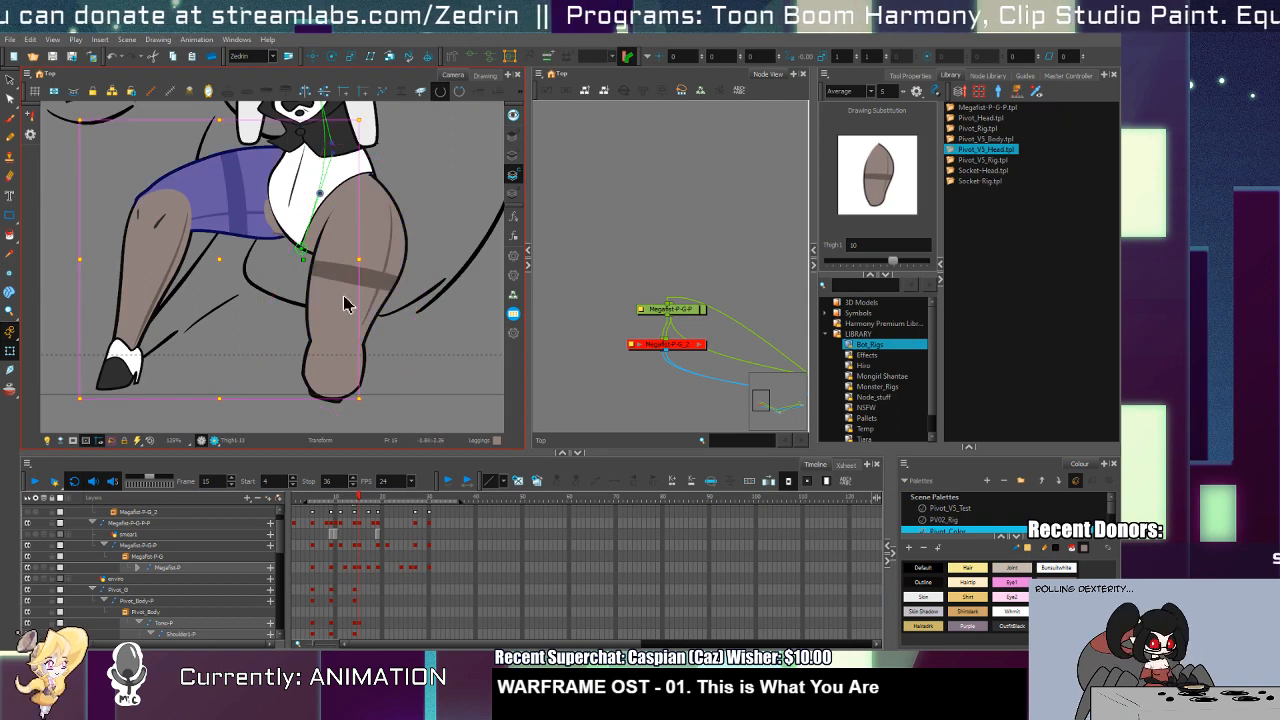
key(g)
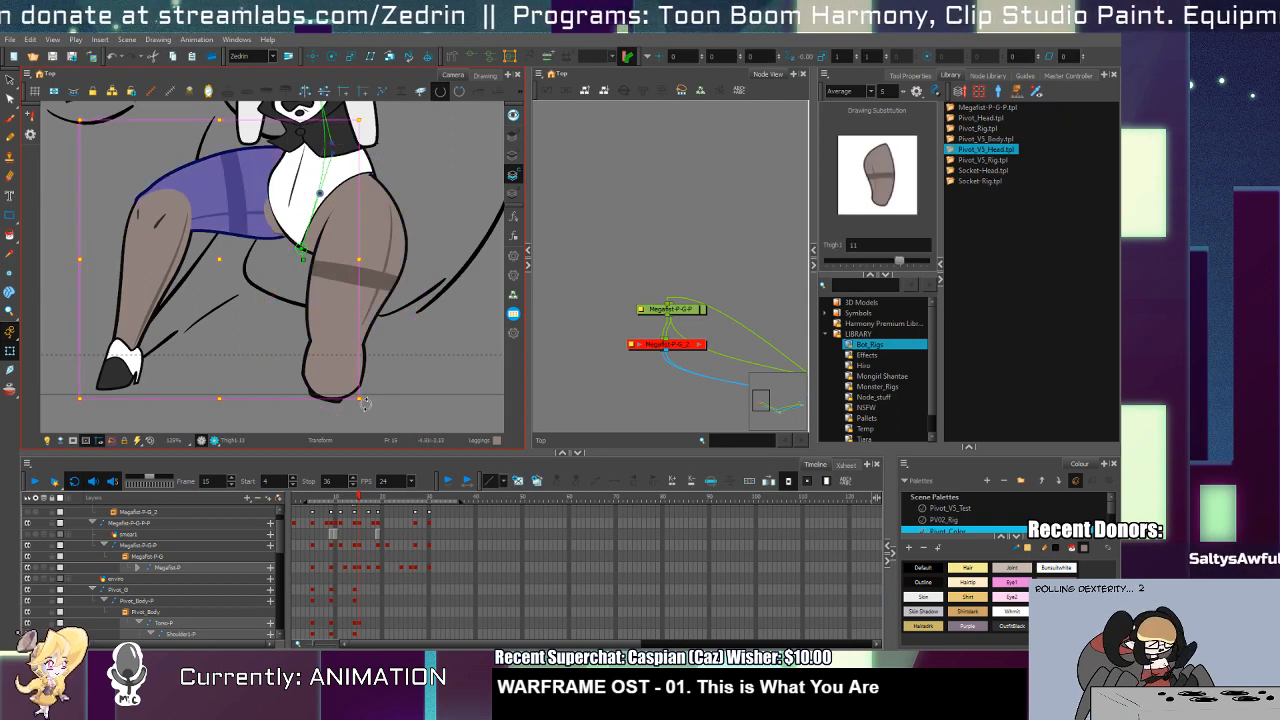
drag(366, 403, 306, 408)
drag(259, 217, 271, 243)
click(142, 293)
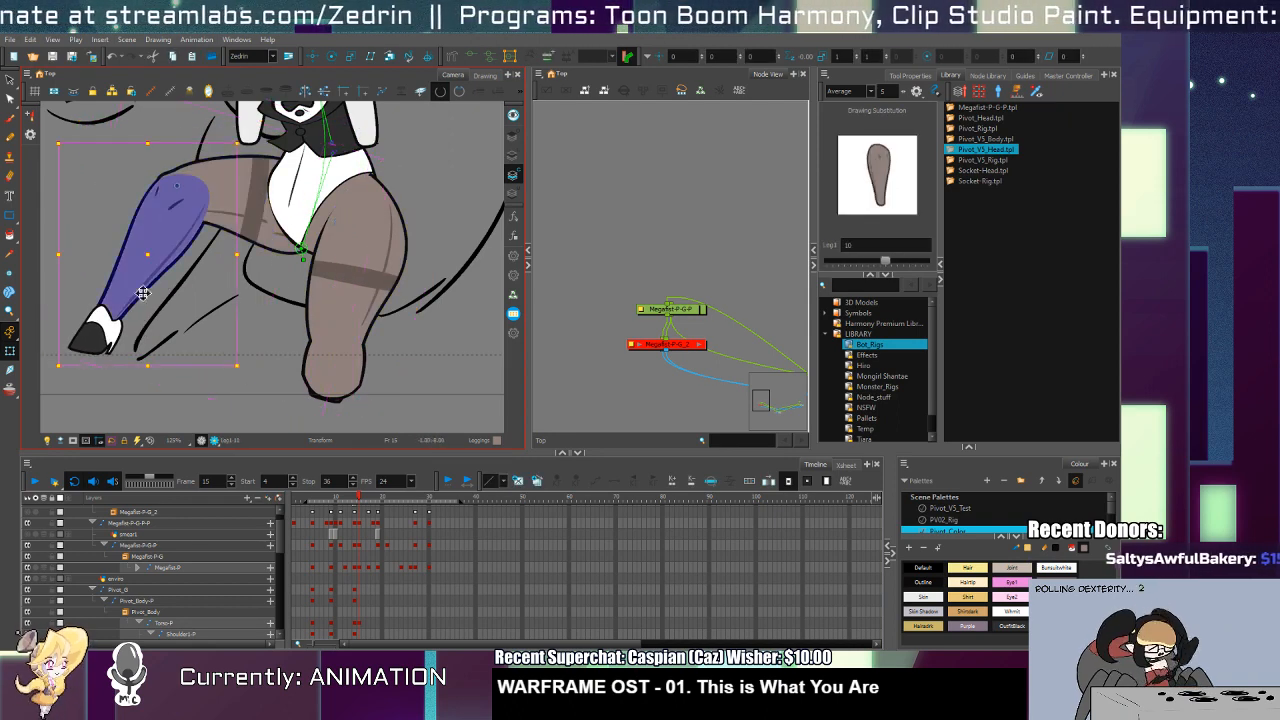
drag(235, 372, 200, 408)
click(183, 377)
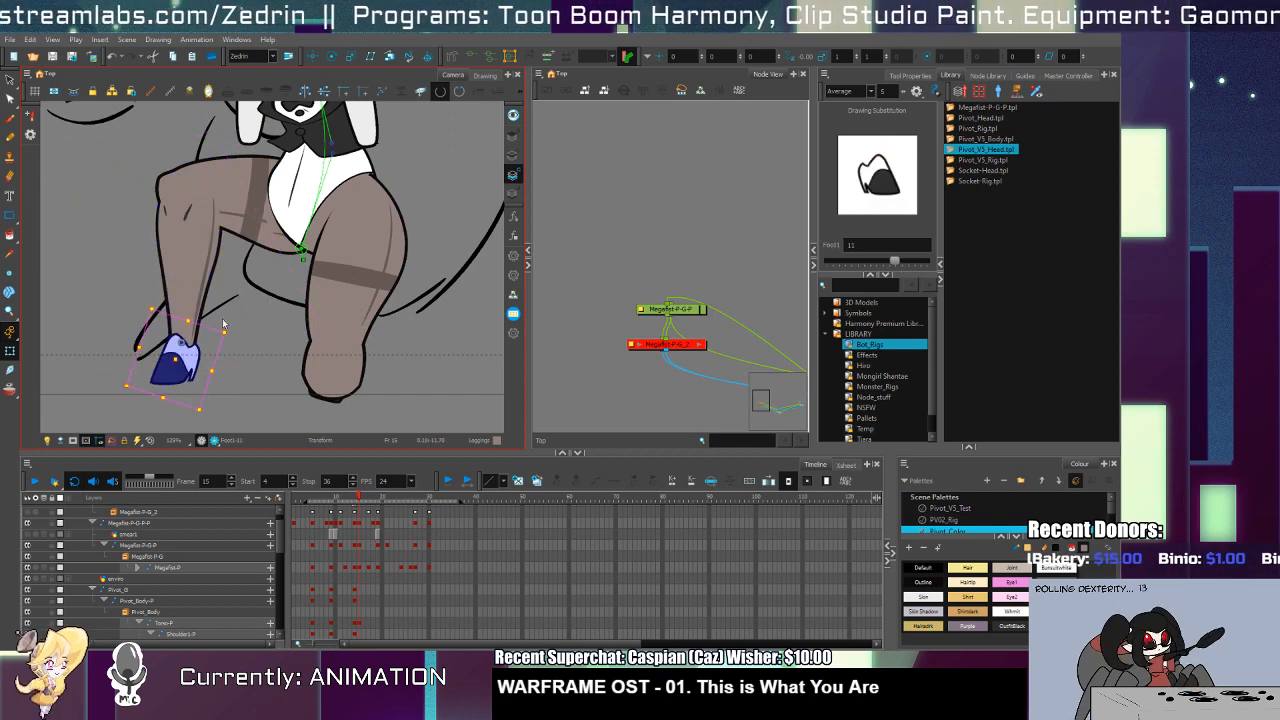
Step: Lower the body slightly on frame 15 and readjust the foreshortened thigh and the opposite lower leg to match
click(309, 209)
drag(309, 209, 303, 231)
click(351, 284)
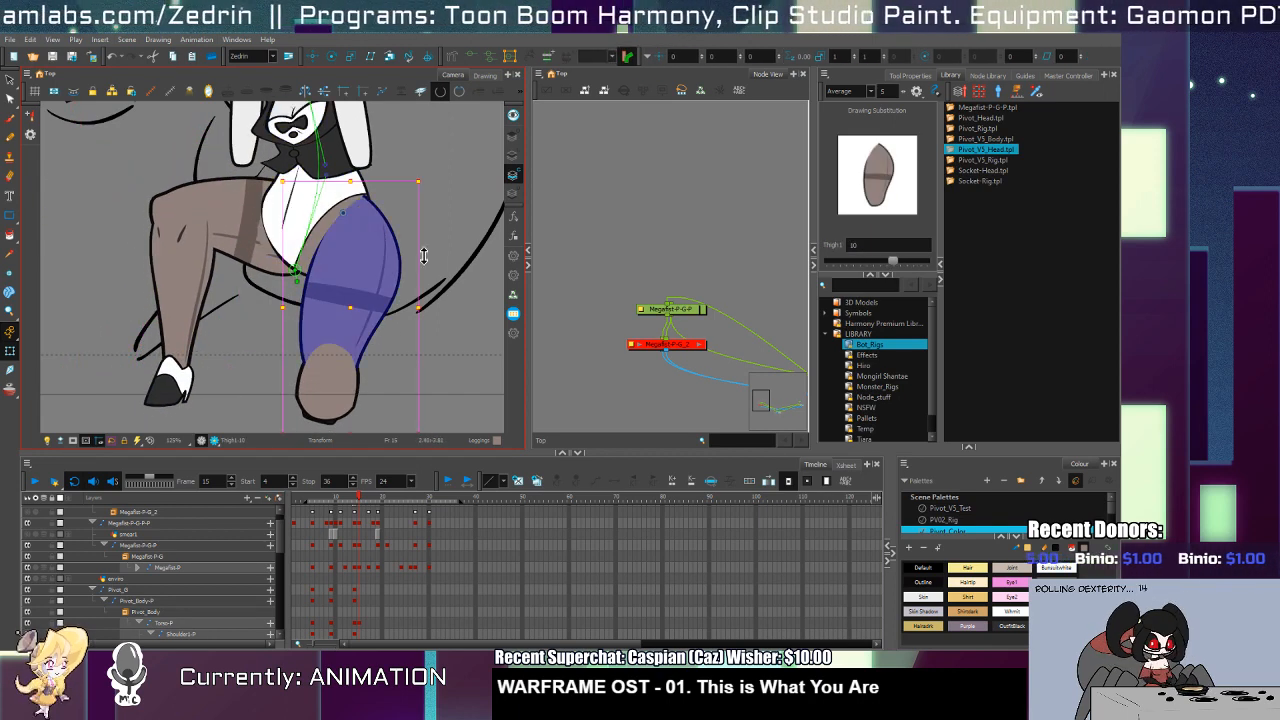
mouse_move(362, 413)
mouse_down()
mouse_move(358, 358)
mouse_move(345, 368)
mouse_move(372, 366)
mouse_up()
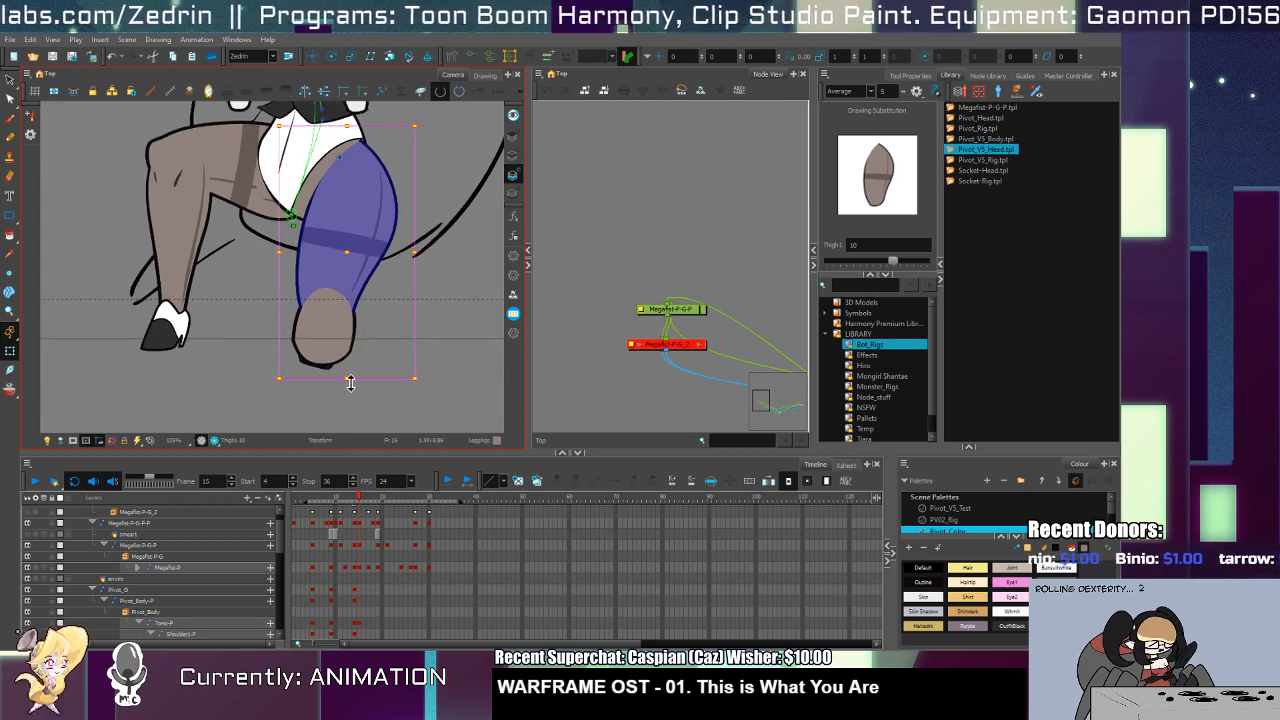
click(328, 366)
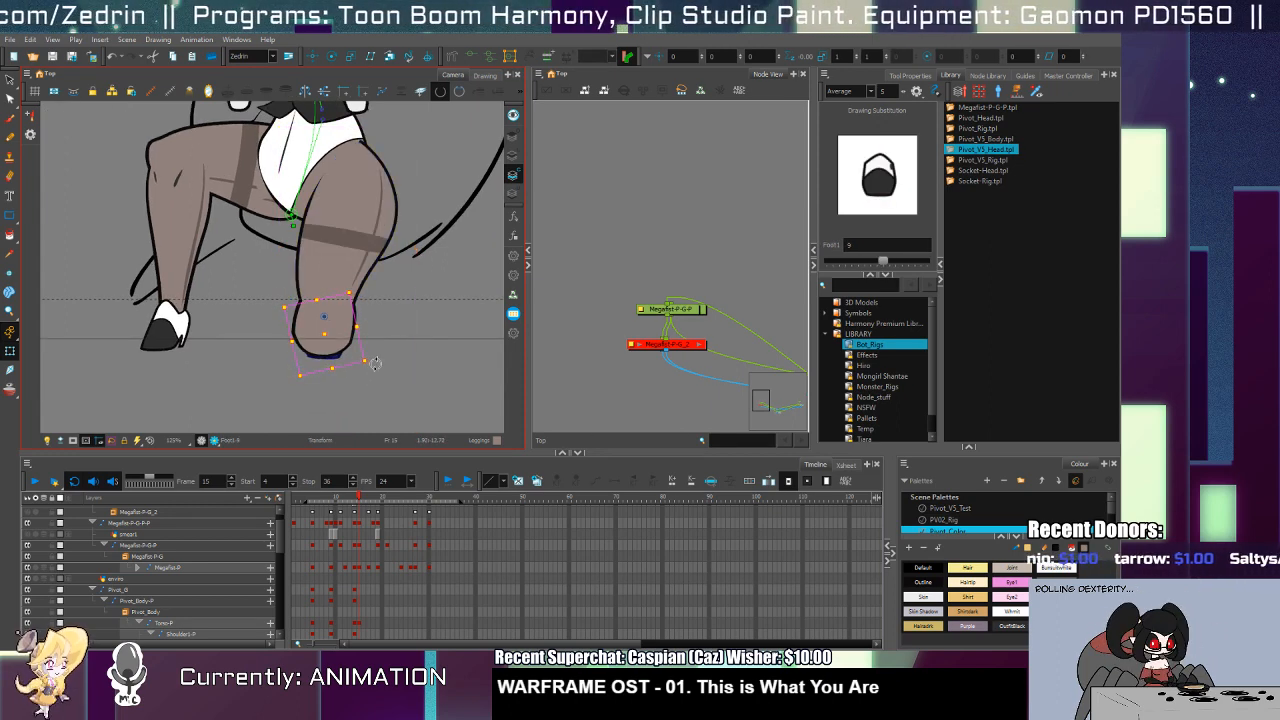
drag(370, 321, 411, 359)
drag(231, 293, 211, 289)
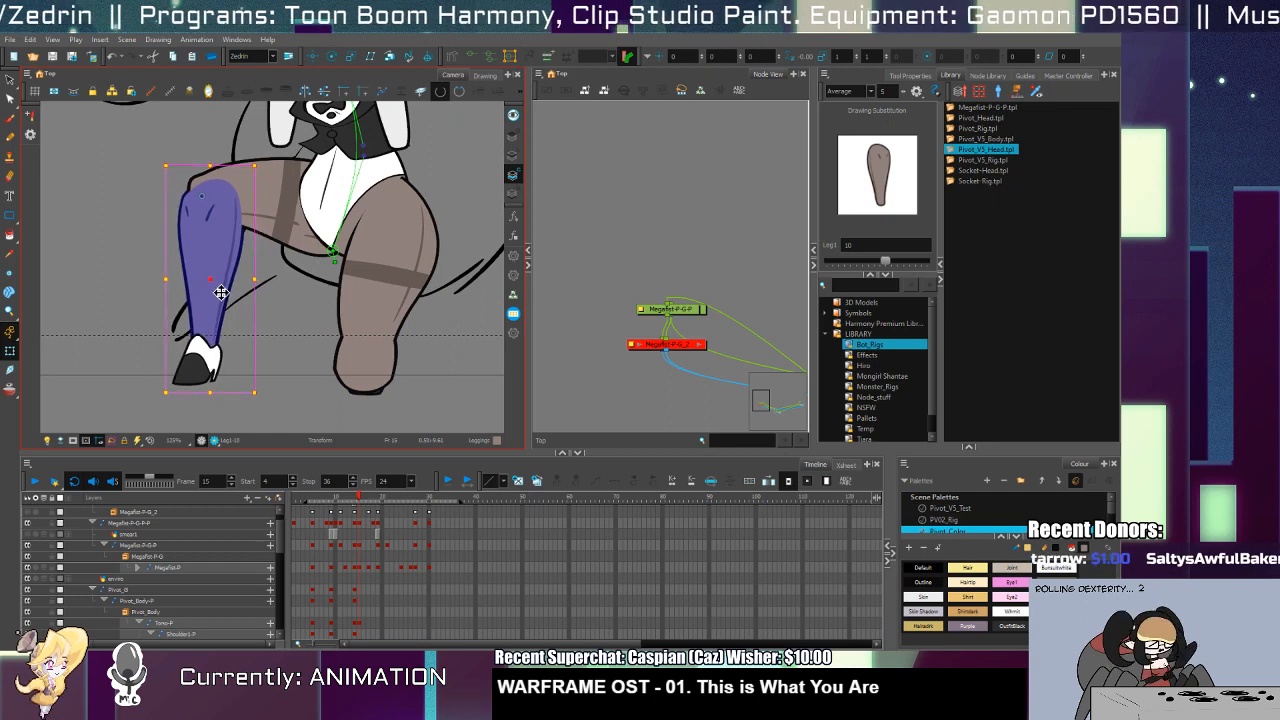
click(288, 328)
Step: Move the shoulder beneath the hair curl outward from the torso and rotate the neck to tilt the head on frame 15
mouse_move(319, 265)
mouse_down()
mouse_move(251, 366)
mouse_move(263, 455)
mouse_up()
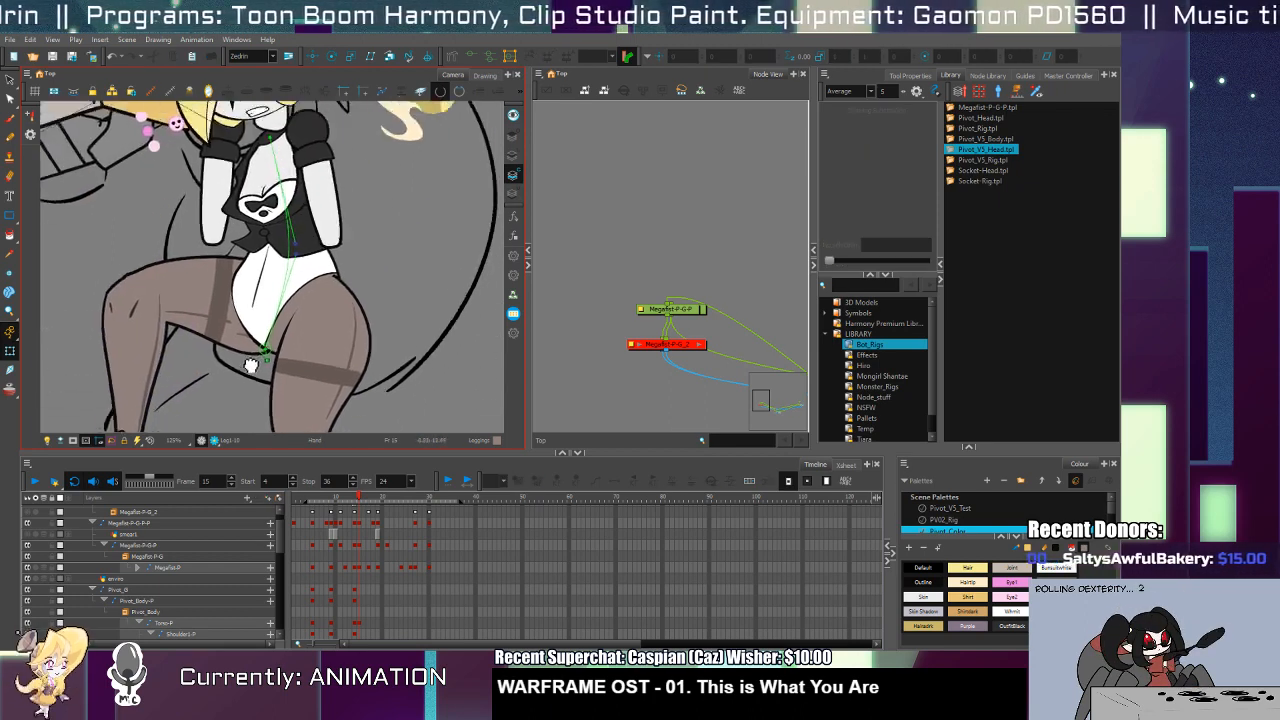
click(331, 228)
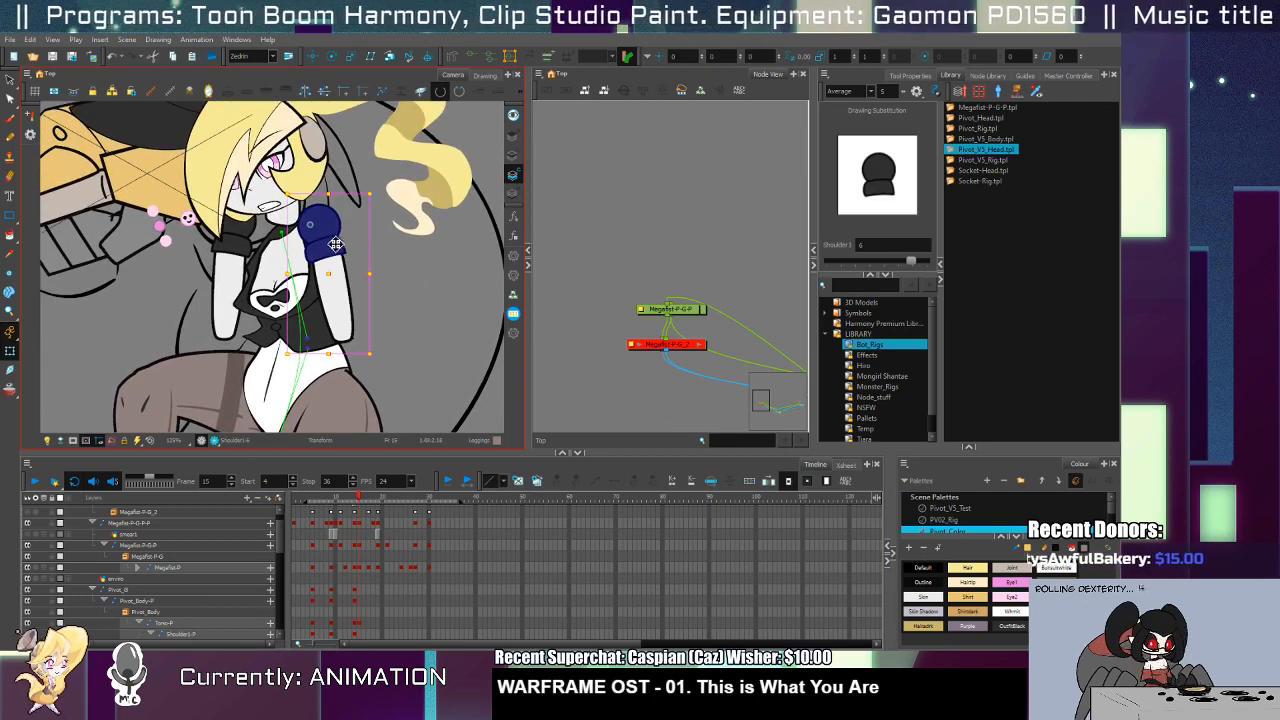
click(289, 217)
drag(292, 211, 294, 226)
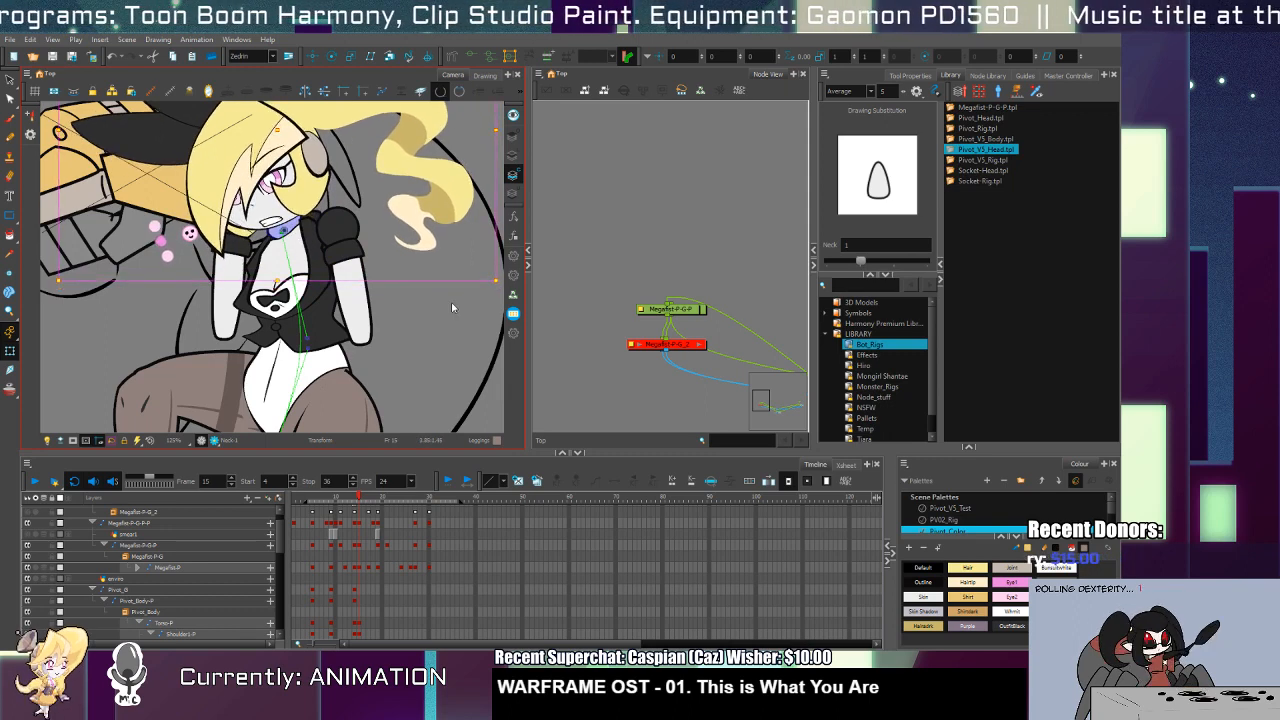
drag(490, 291, 332, 197)
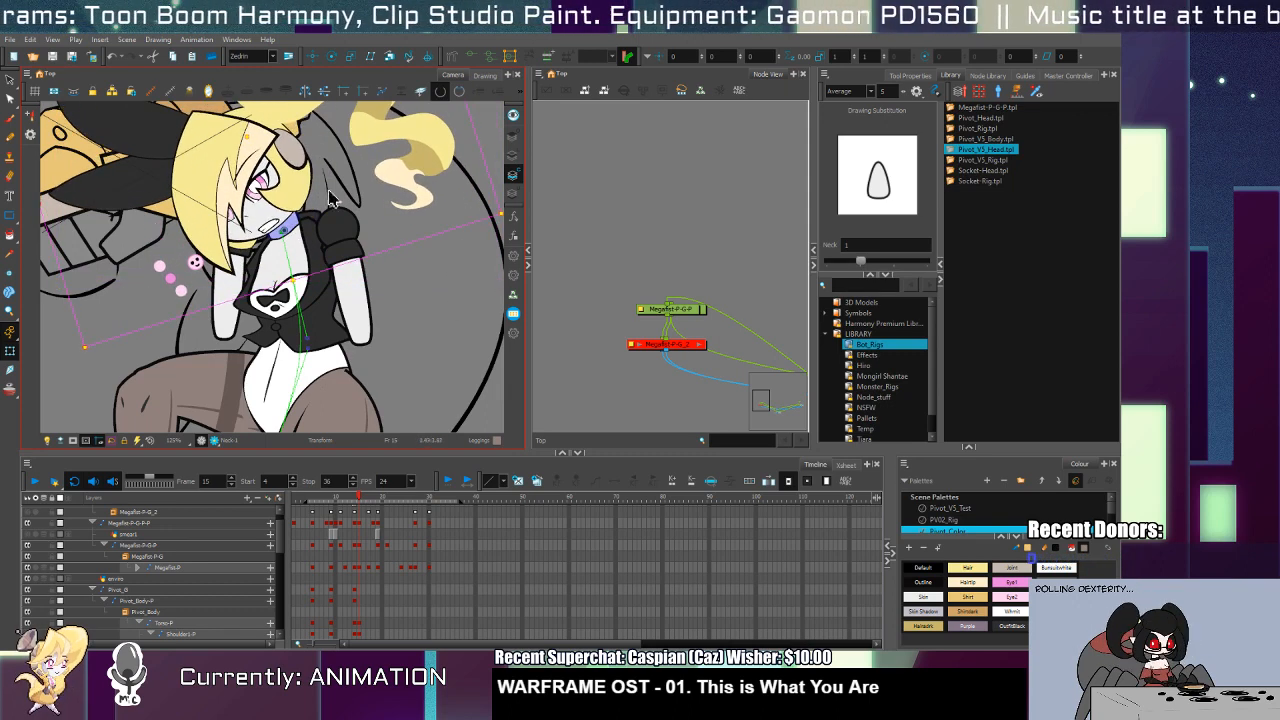
click(246, 179)
click(200, 264)
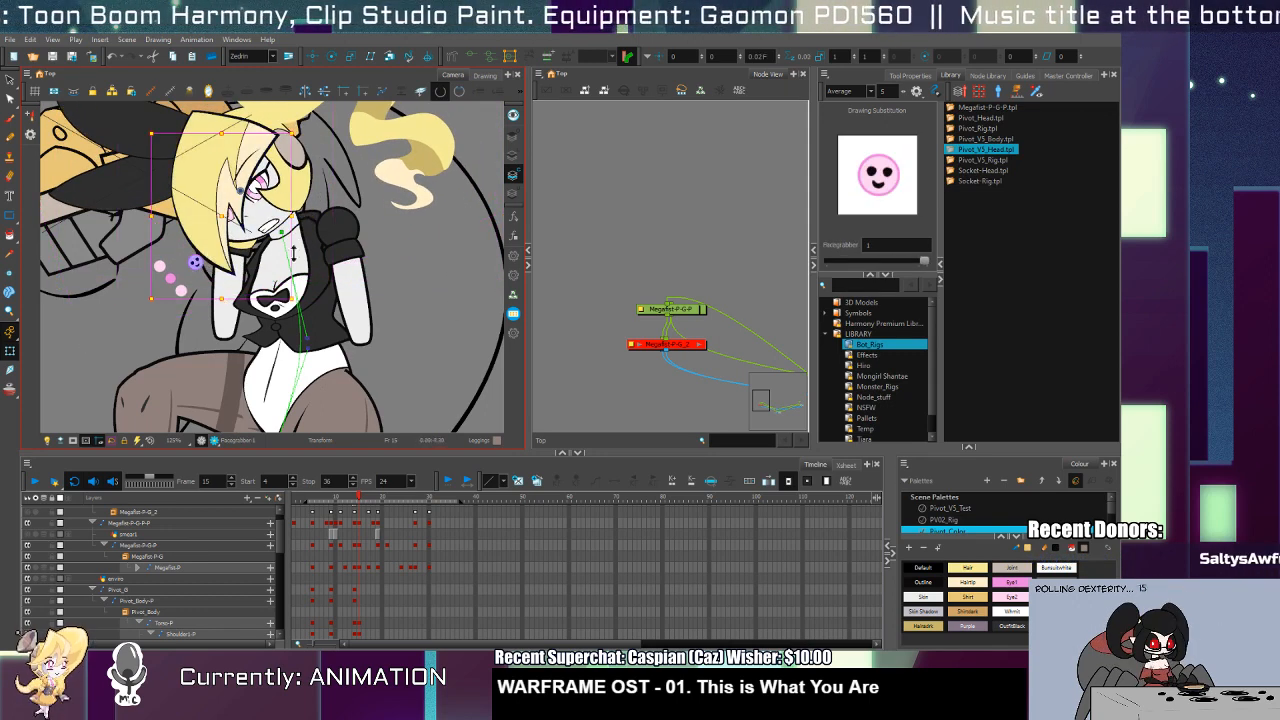
Step: Rotate the skull to readjust the head tilt and shift the head down toward the chest
click(333, 237)
drag(470, 314, 401, 390)
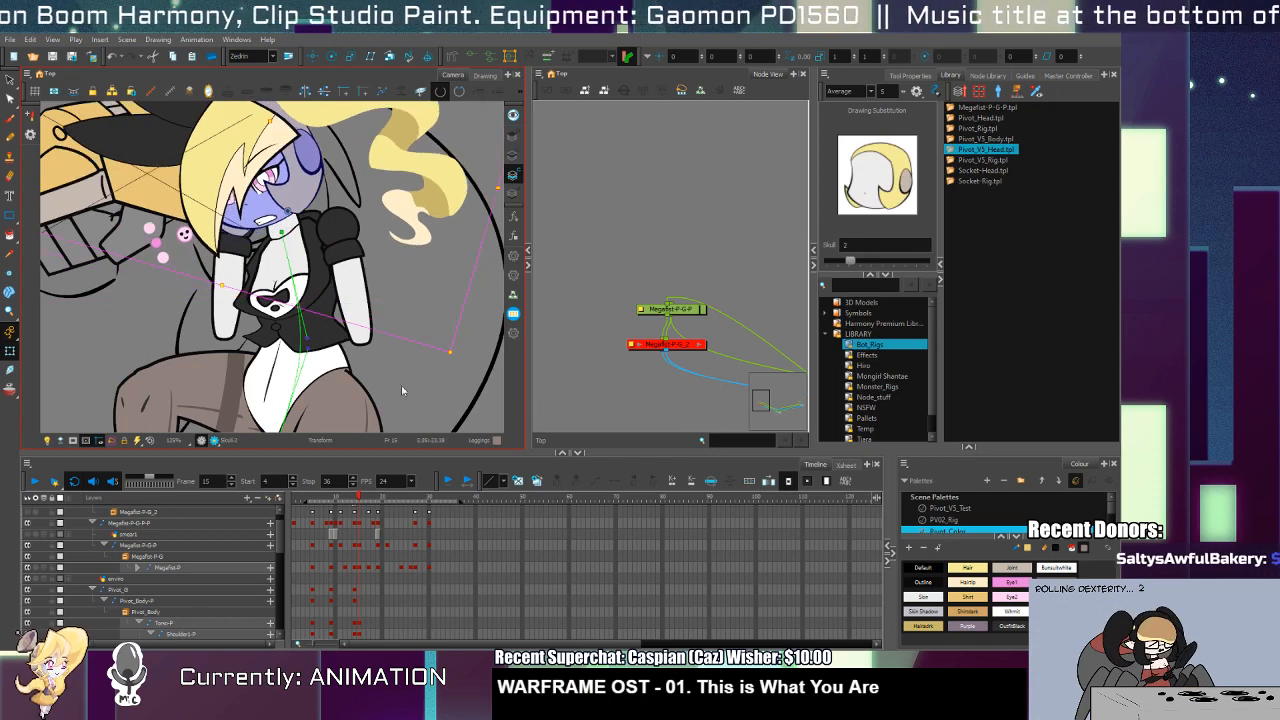
drag(303, 195, 293, 207)
drag(182, 255, 179, 267)
Step: Move the mouth up from the chin edge so it sits inside the face
key(alt+s)
click(252, 205)
scroll(265, 185, up, 3)
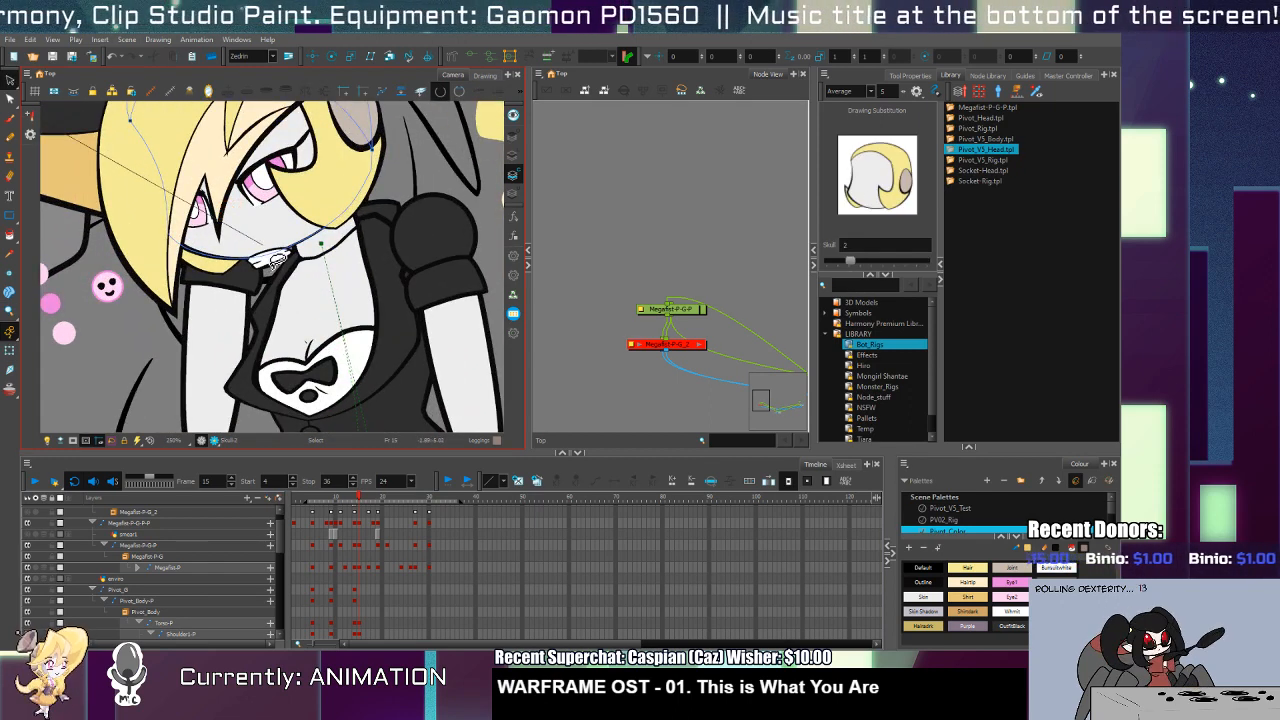
key(shift+t)
click(262, 242)
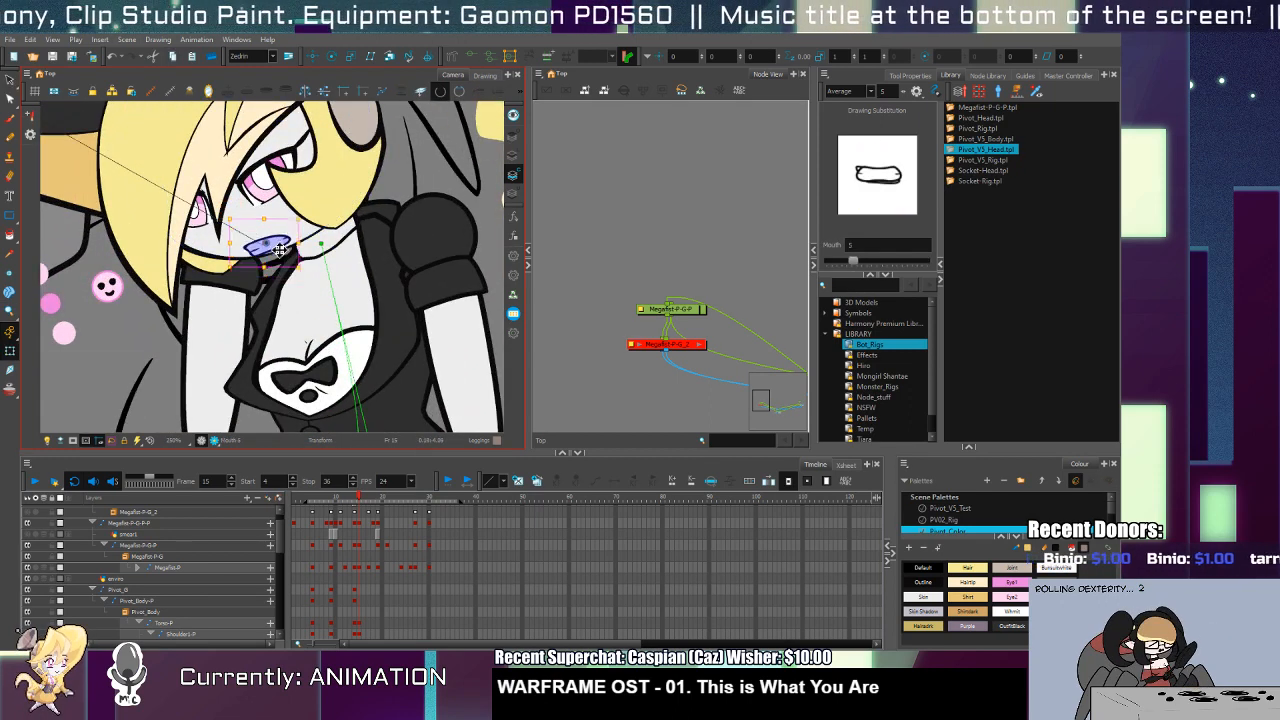
Step: Reposition both pupils and adjust the hair-covered eye and its lid on the lowered face
click(259, 172)
click(259, 175)
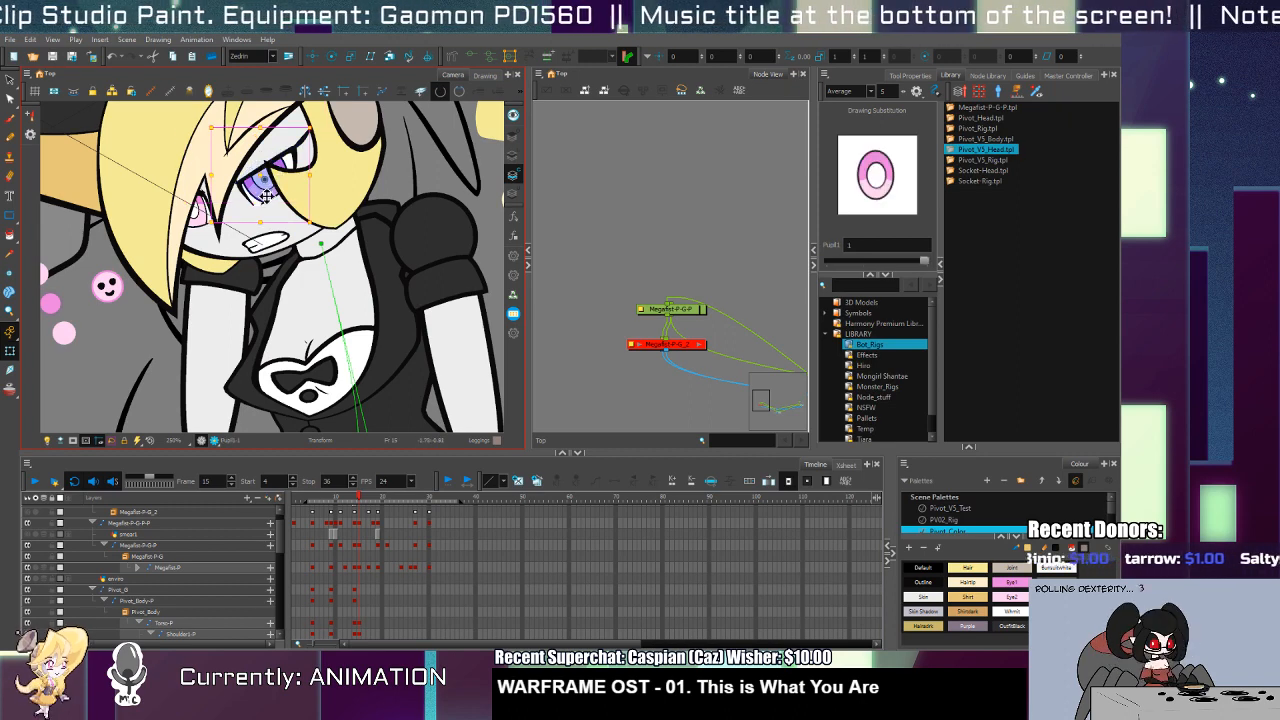
drag(257, 180, 218, 210)
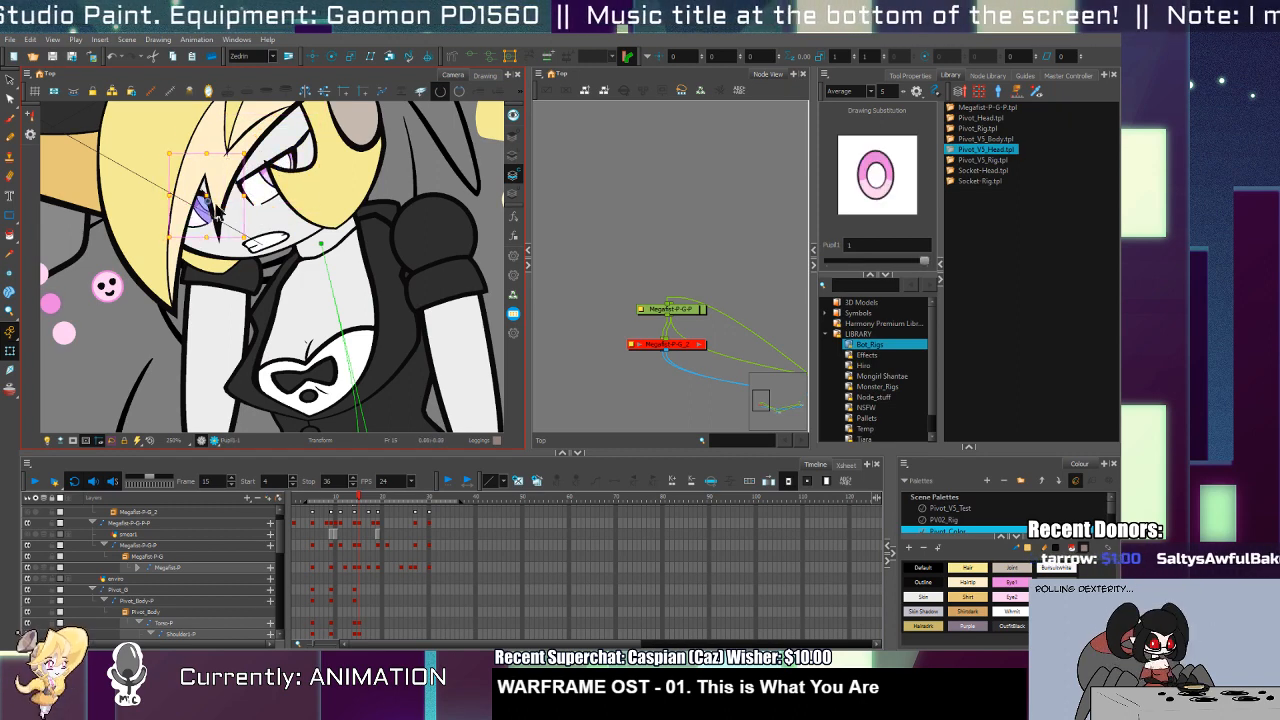
click(205, 226)
click(212, 218)
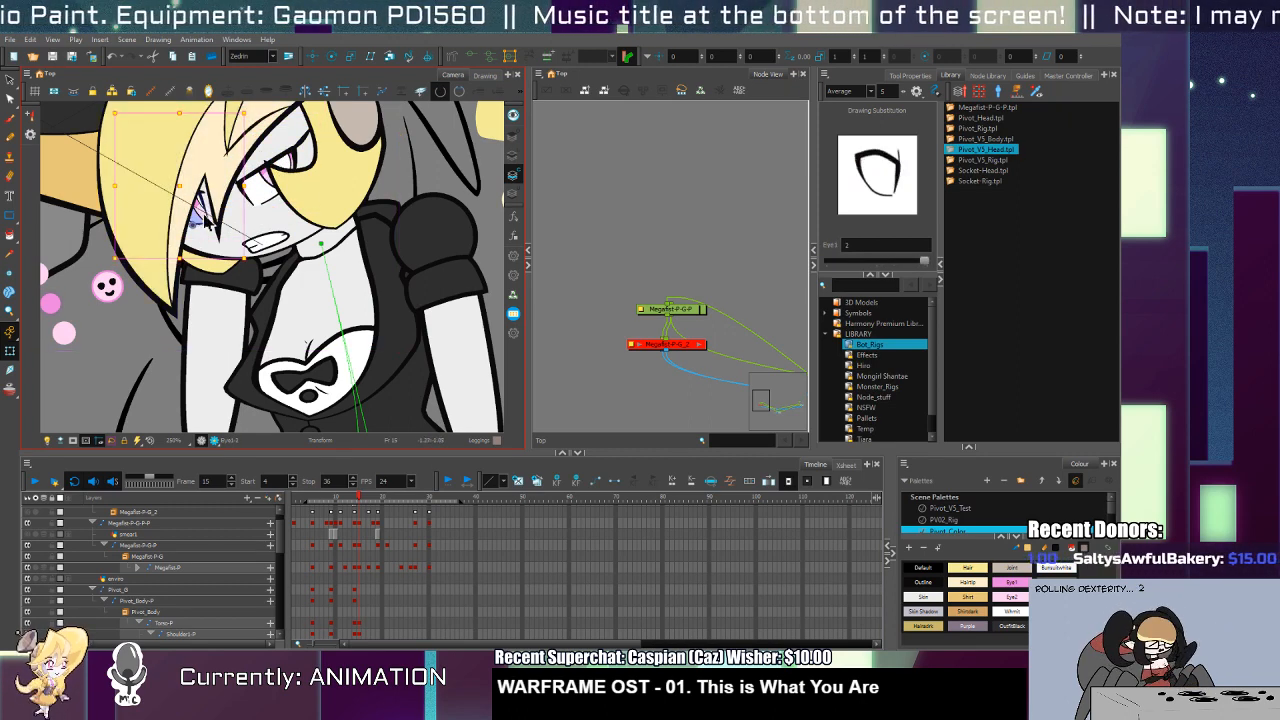
click(214, 218)
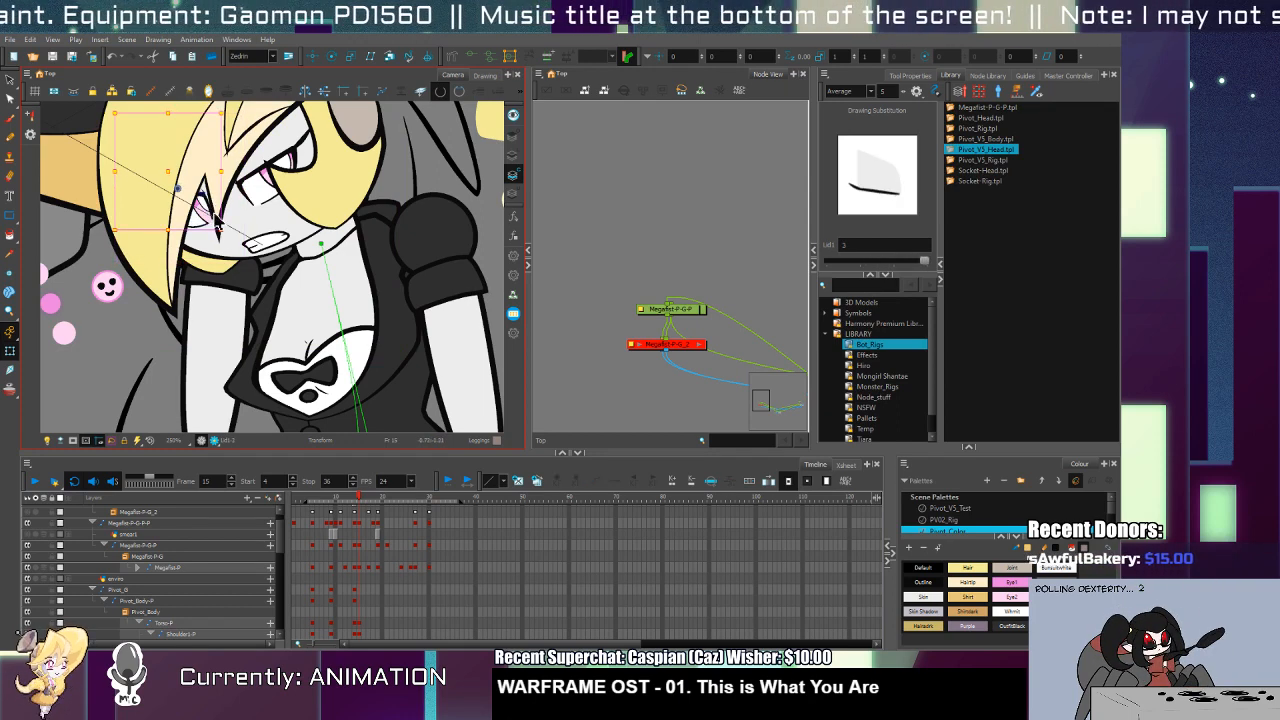
Step: Lower the bangs drawing over the face to match the downward head tilt on frame 15
click(176, 264)
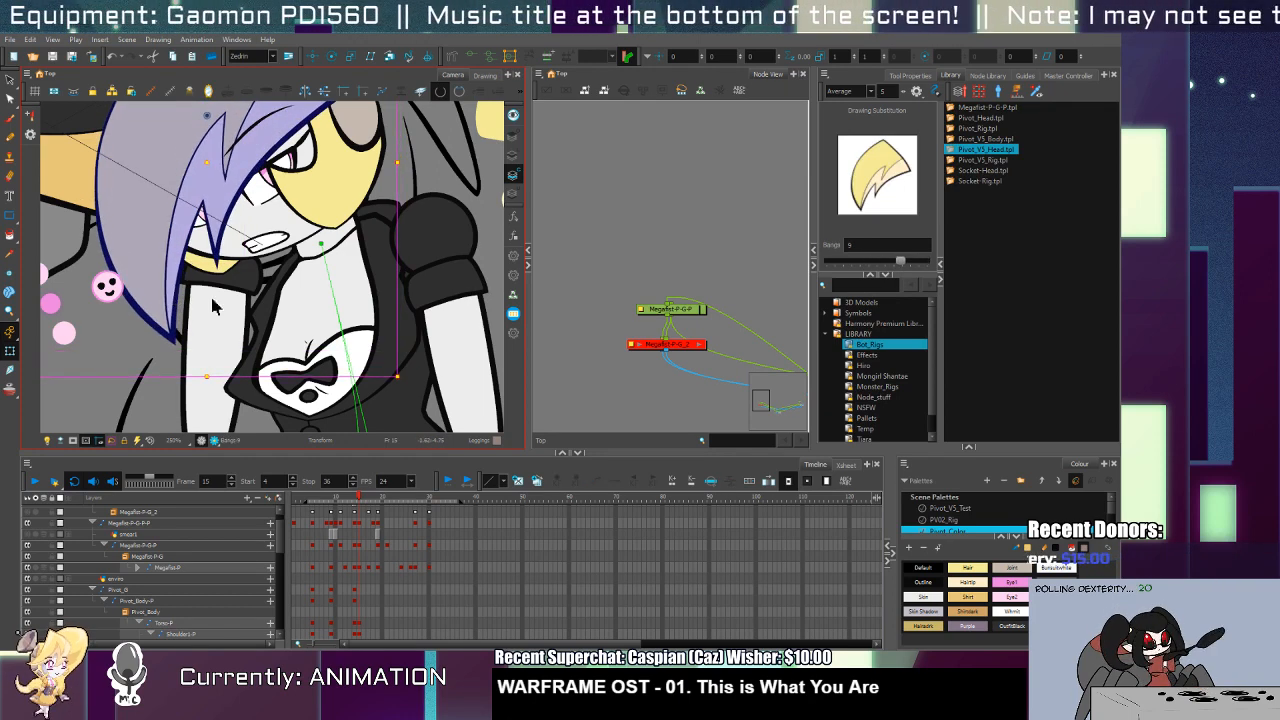
drag(308, 202, 290, 319)
scroll(290, 300, down, 2)
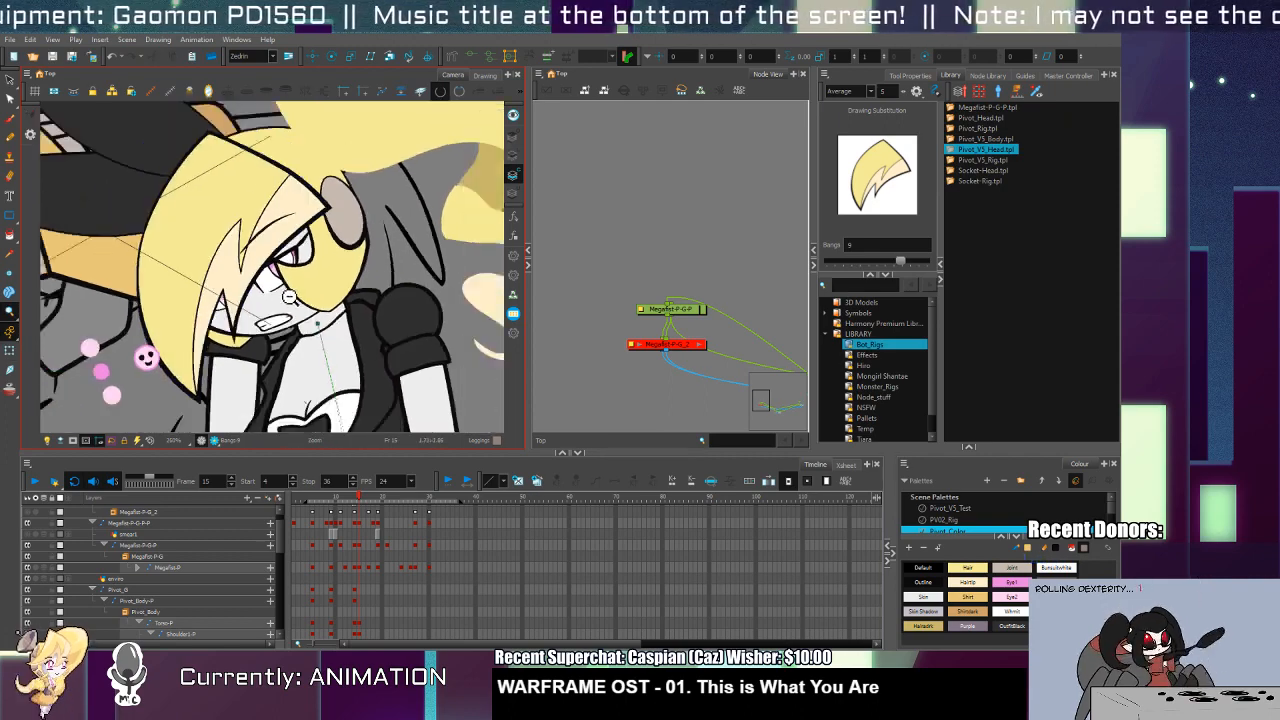
drag(190, 231, 280, 205)
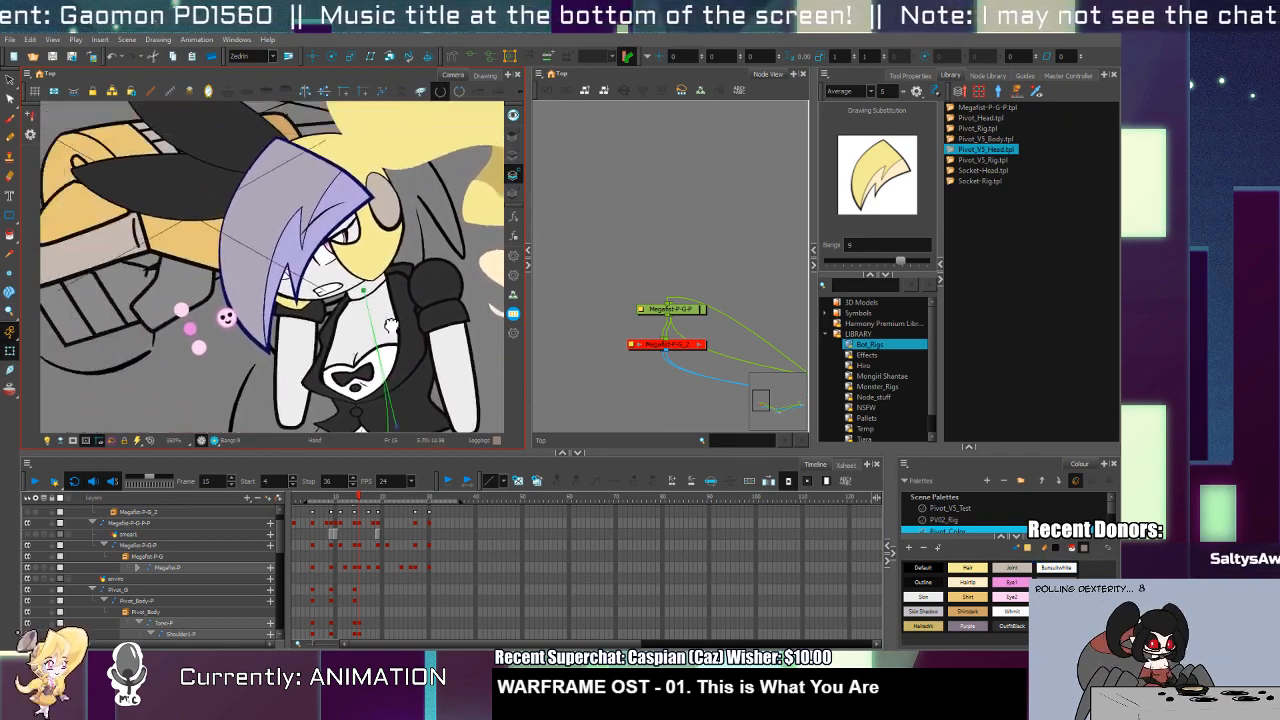
click(293, 202)
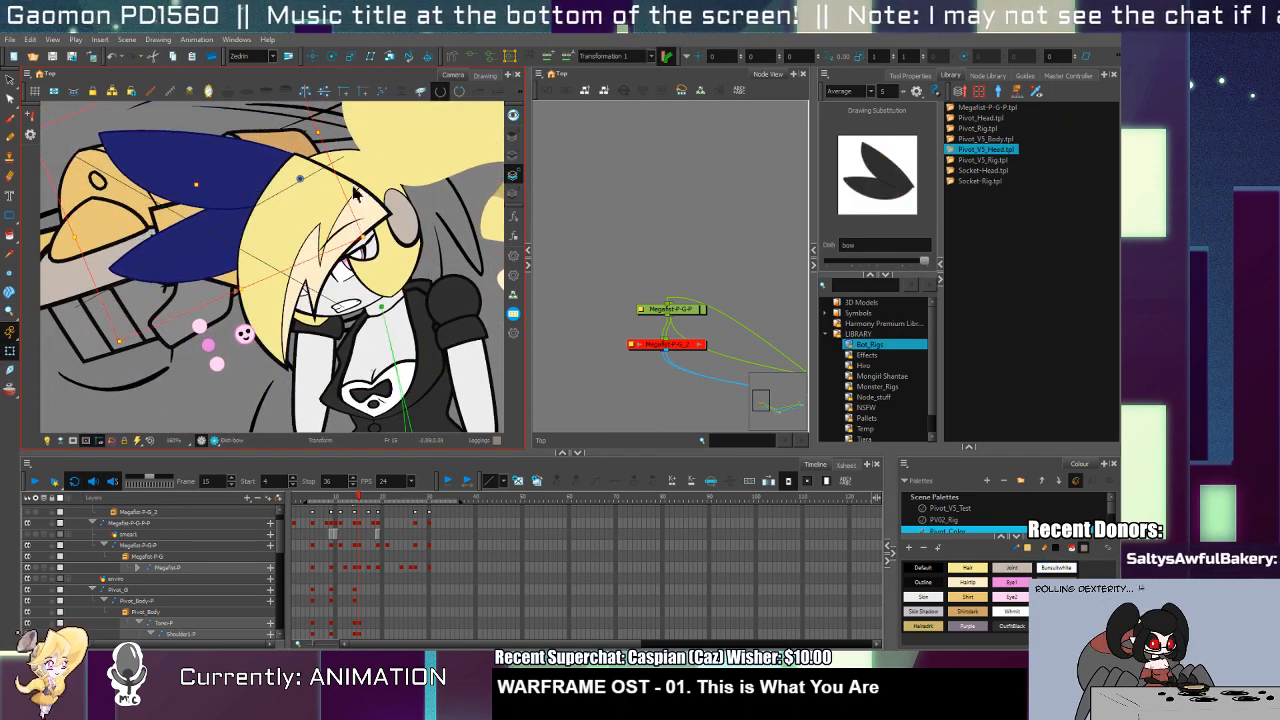
drag(325, 246, 310, 98)
click(228, 184)
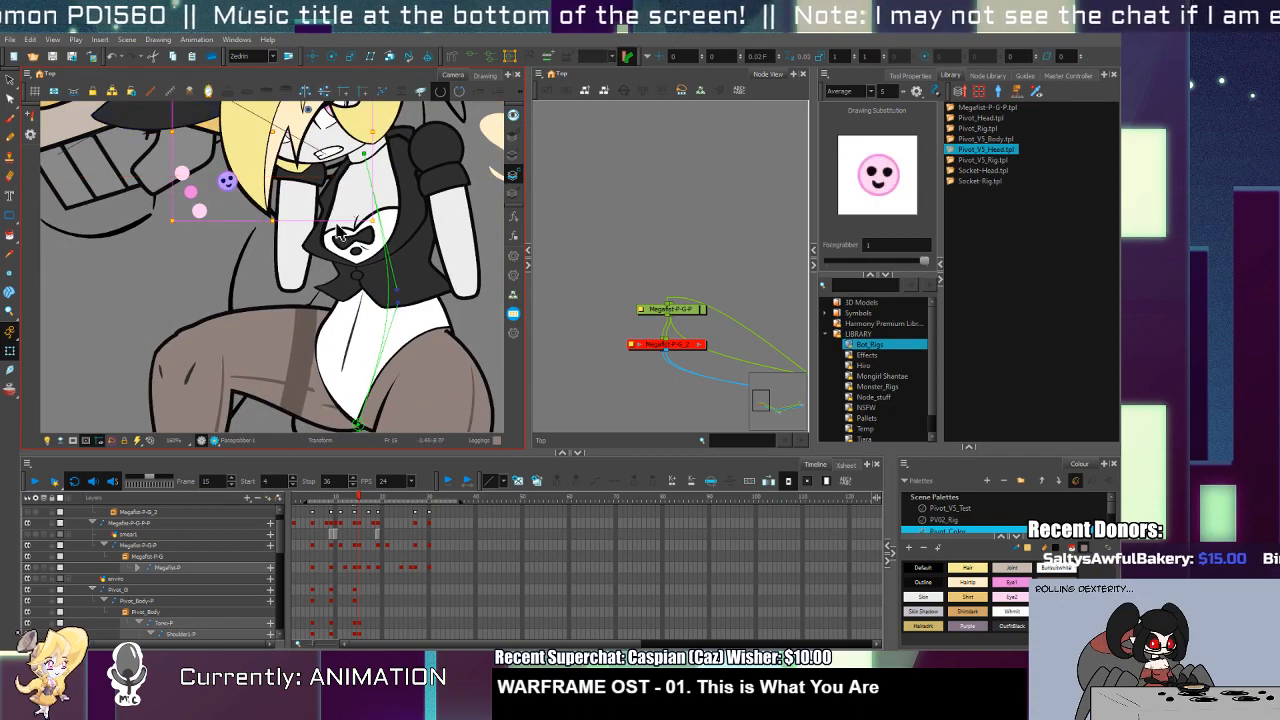
click(362, 170)
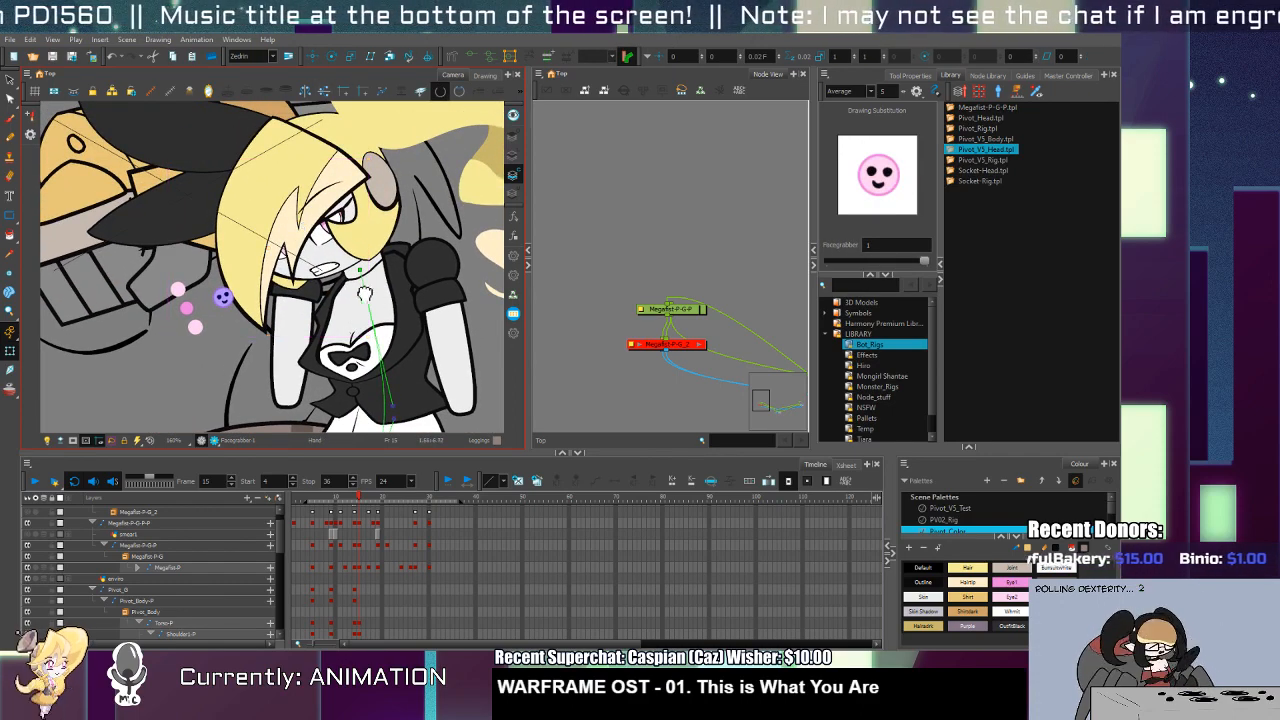
Step: Swing the character's rear arm up behind the lowered head on frame 15
click(365, 289)
alt+click(320, 236)
key(shift+t)
click(321, 176)
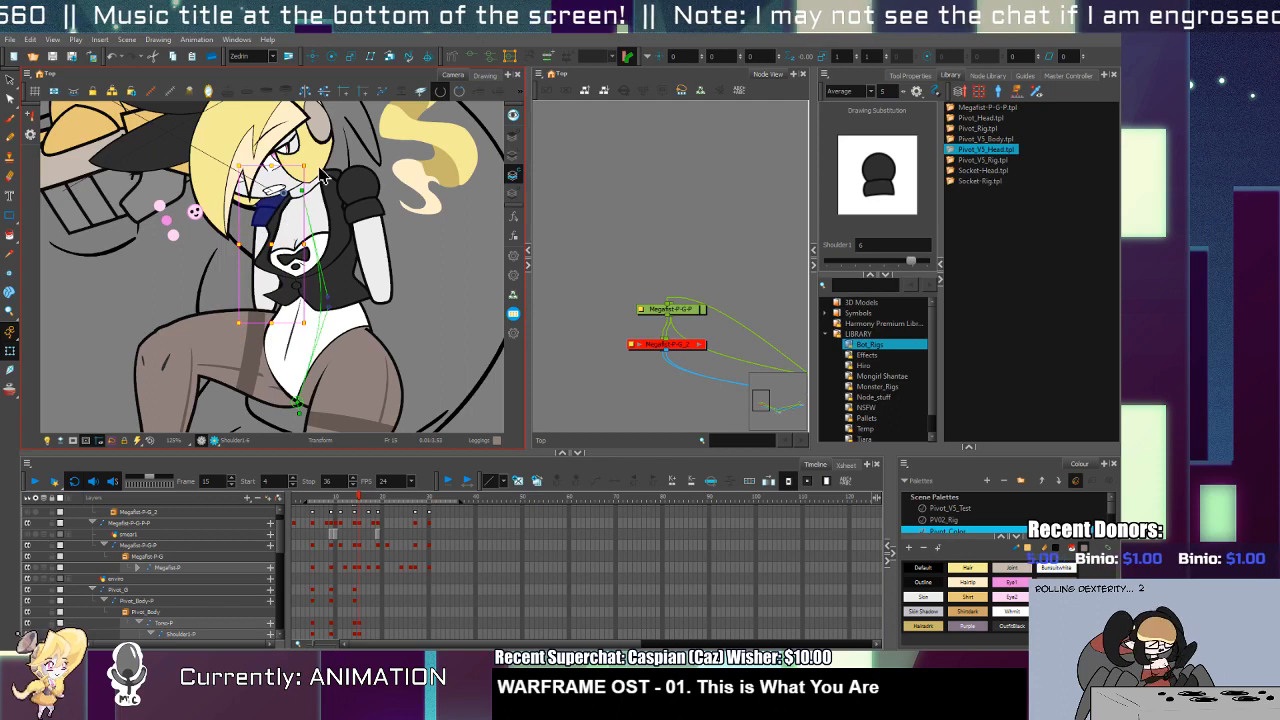
drag(321, 176, 372, 205)
key(ctrl+z)
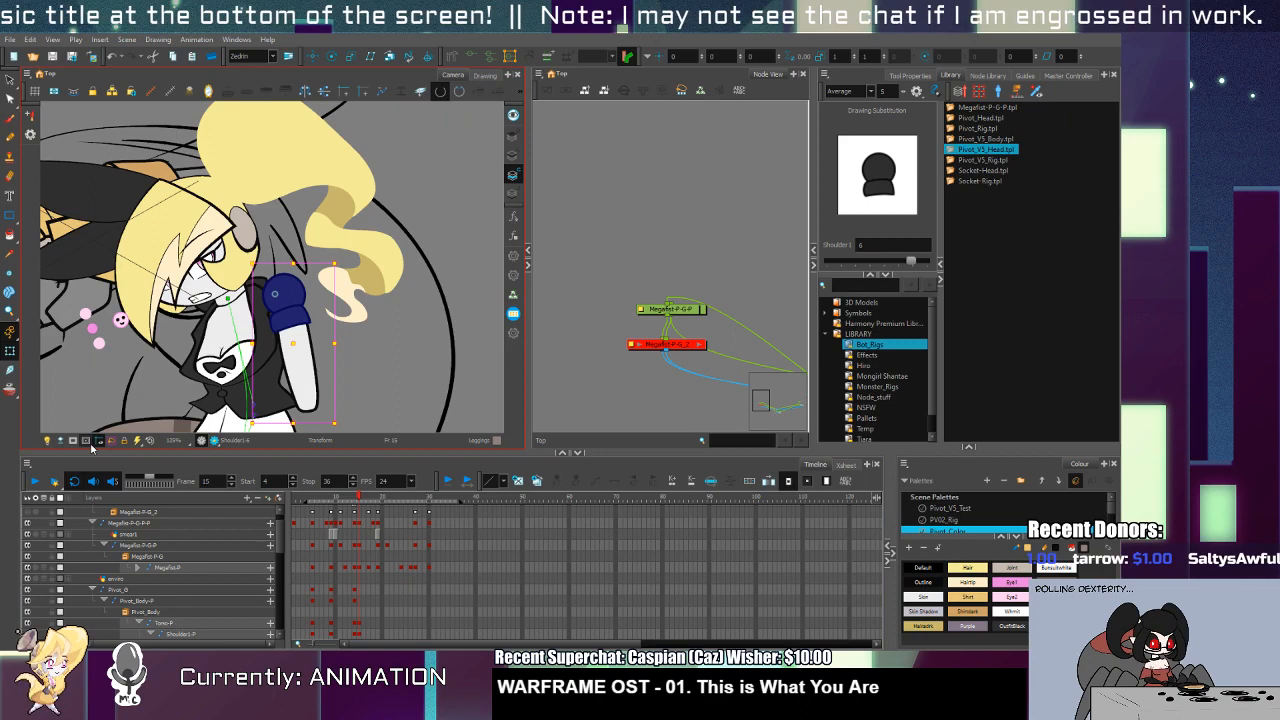
Step: Show the hidden front gauntlet and rotate the front arm so it reaches into the gauntlet
click(28, 512)
drag(307, 400, 350, 286)
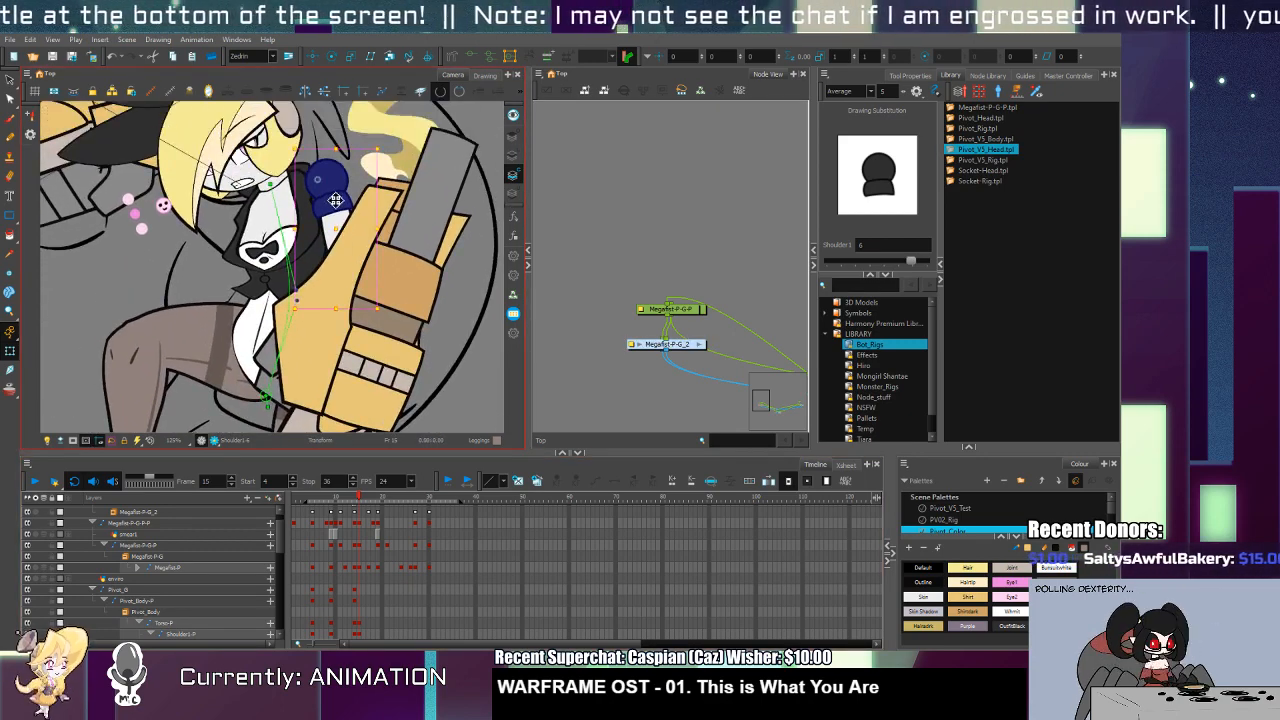
drag(335, 200, 342, 182)
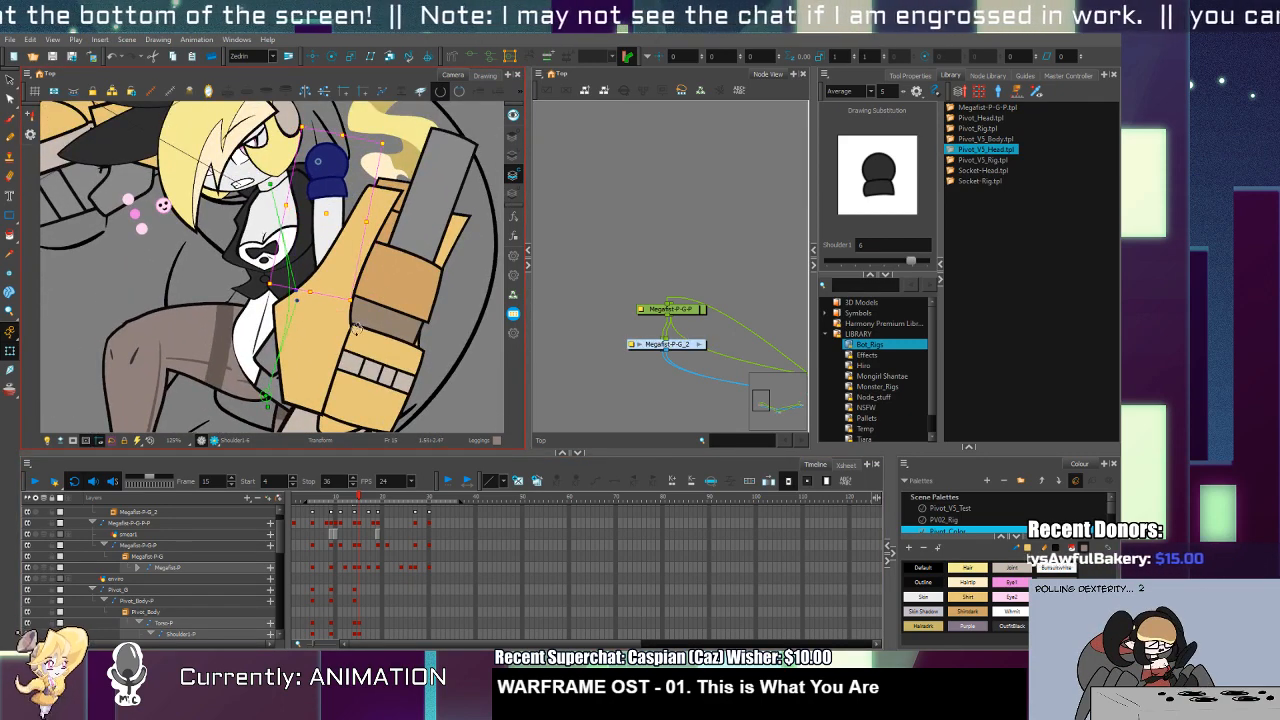
drag(376, 315, 493, 412)
Step: Rotate the rear arm from the shoulder to point further upward, hiding the head drawings during the adjustment
click(343, 287)
click(388, 297)
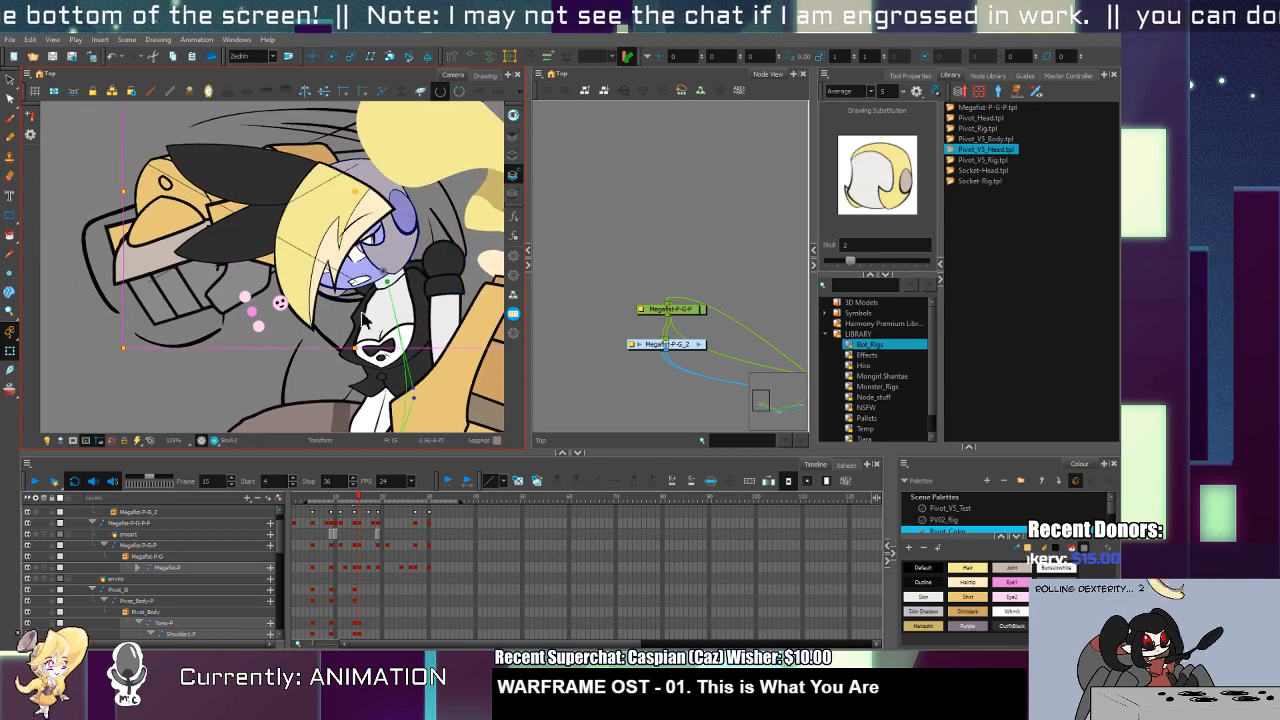
click(349, 243)
key(=)
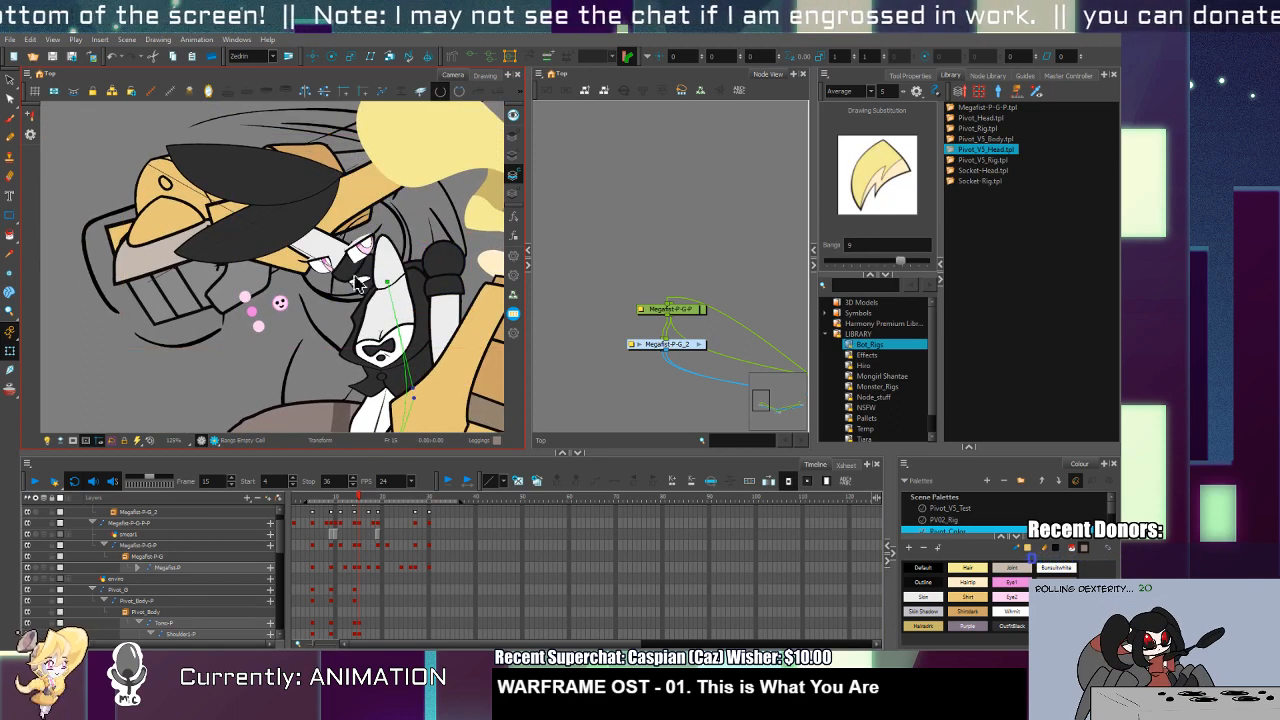
click(360, 283)
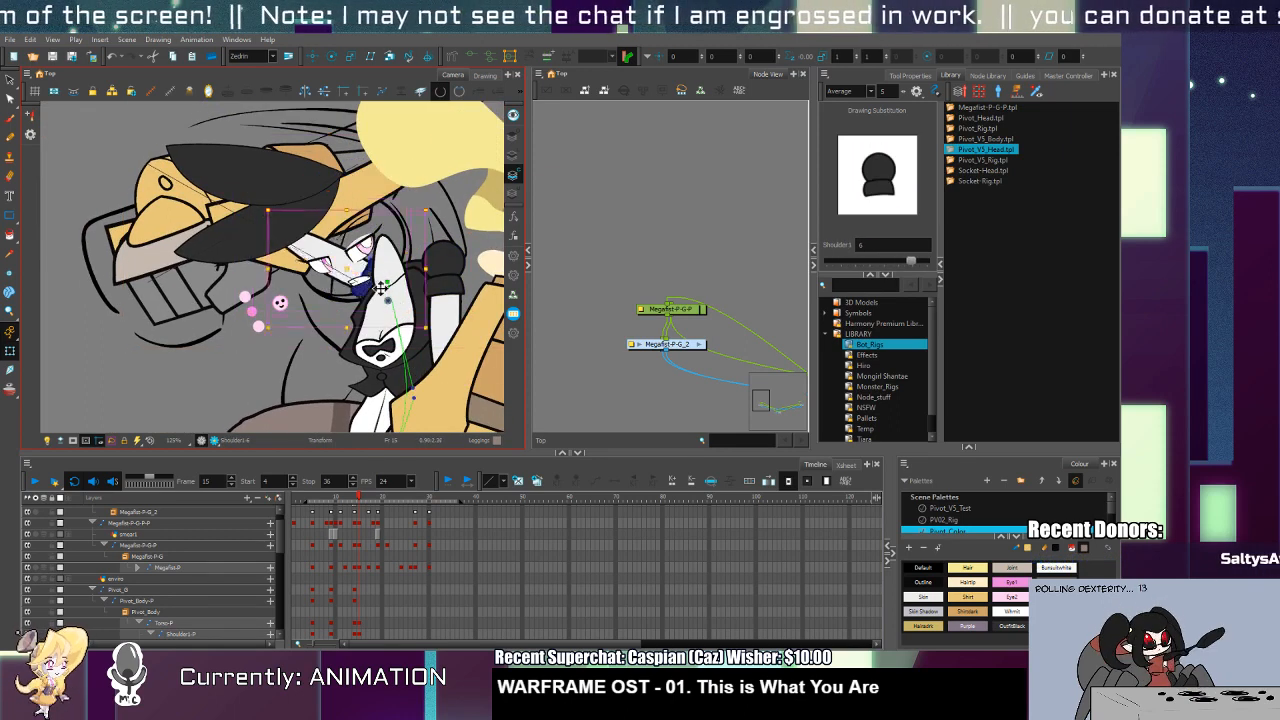
mouse_move(425, 198)
mouse_down()
mouse_move(452, 248)
mouse_move(444, 288)
mouse_up()
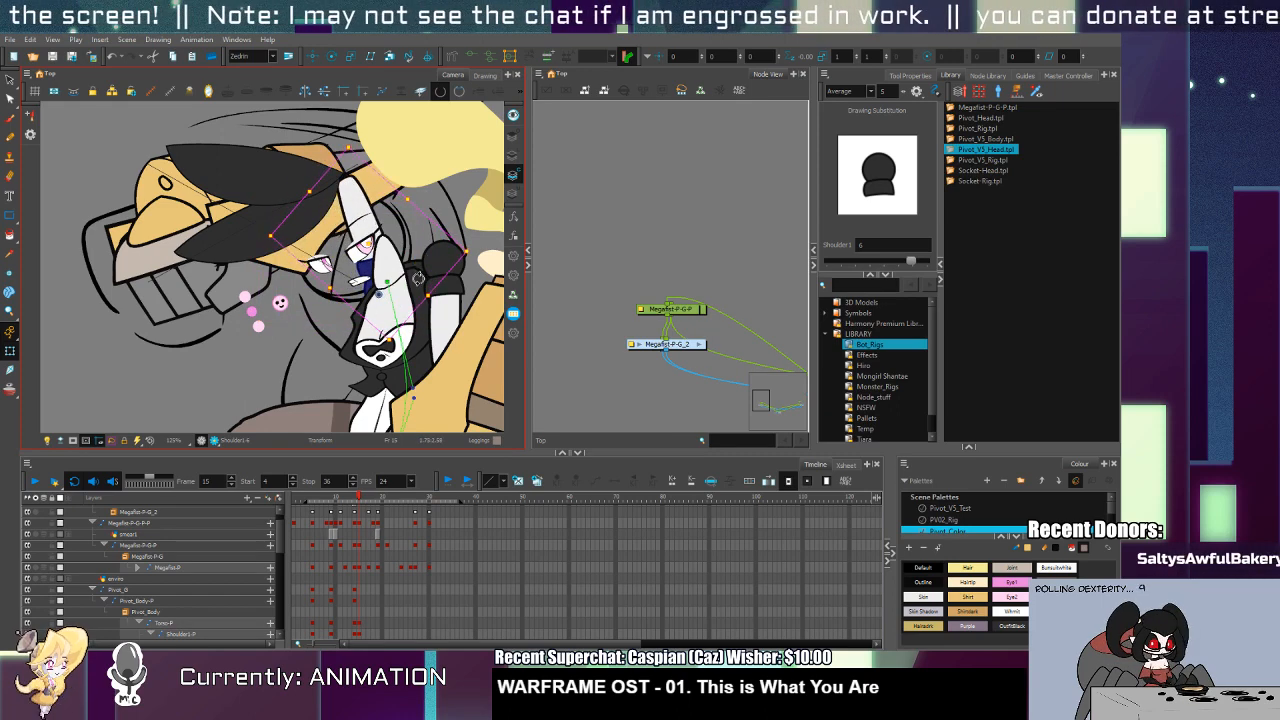
click(27, 499)
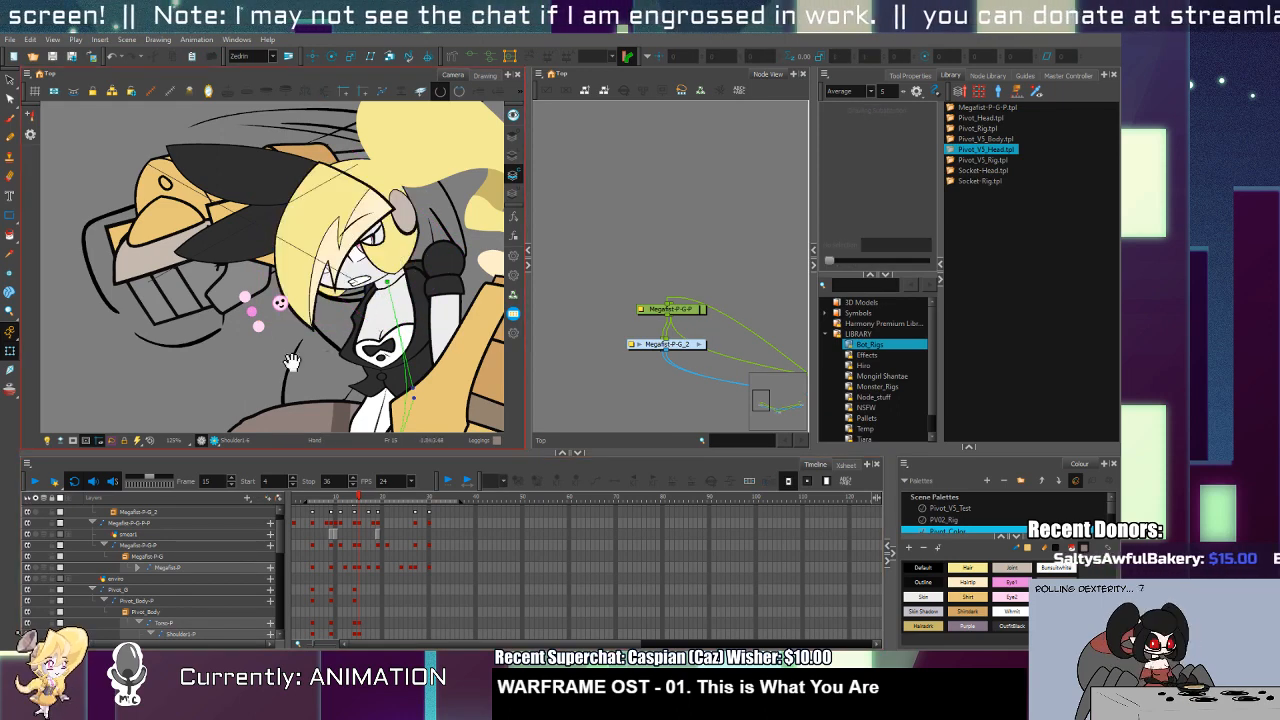
Step: Resize the bangs drawing slightly to fit the lowered head
drag(360, 261, 316, 278)
click(309, 256)
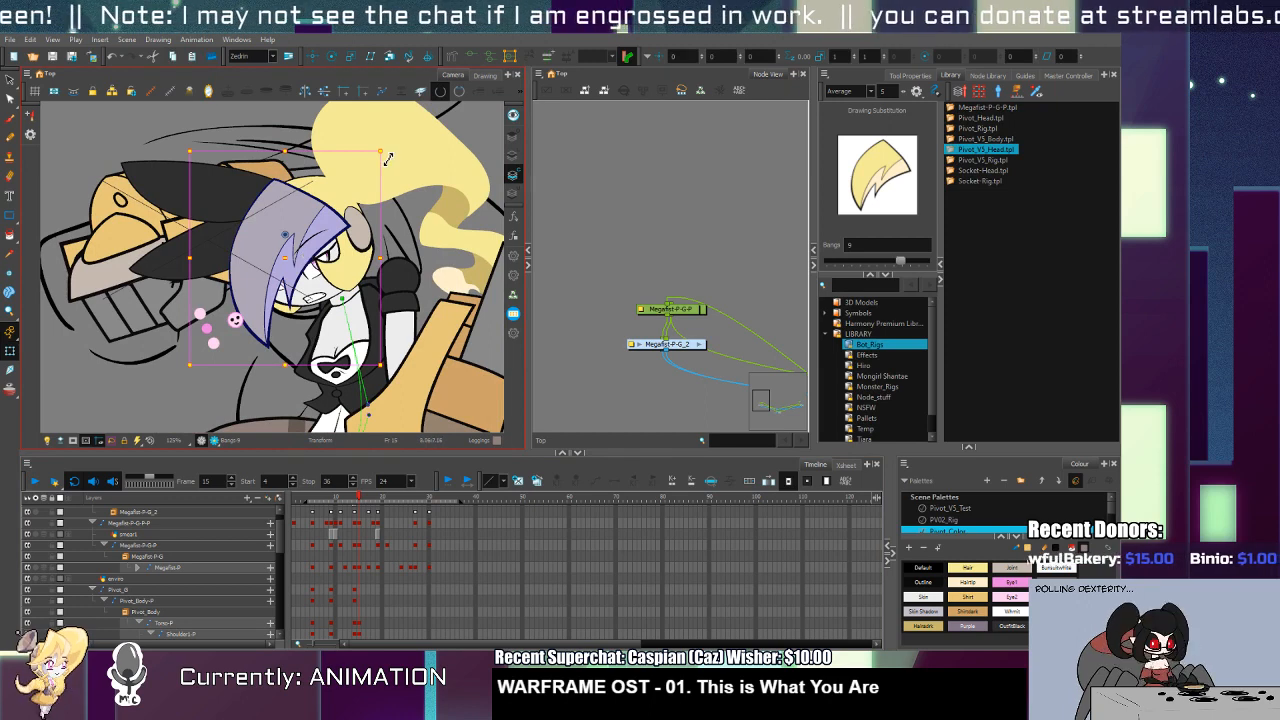
drag(388, 158, 374, 141)
drag(304, 258, 308, 172)
key(alt+z)
scroll(344, 286, down, 3)
key(shift+t)
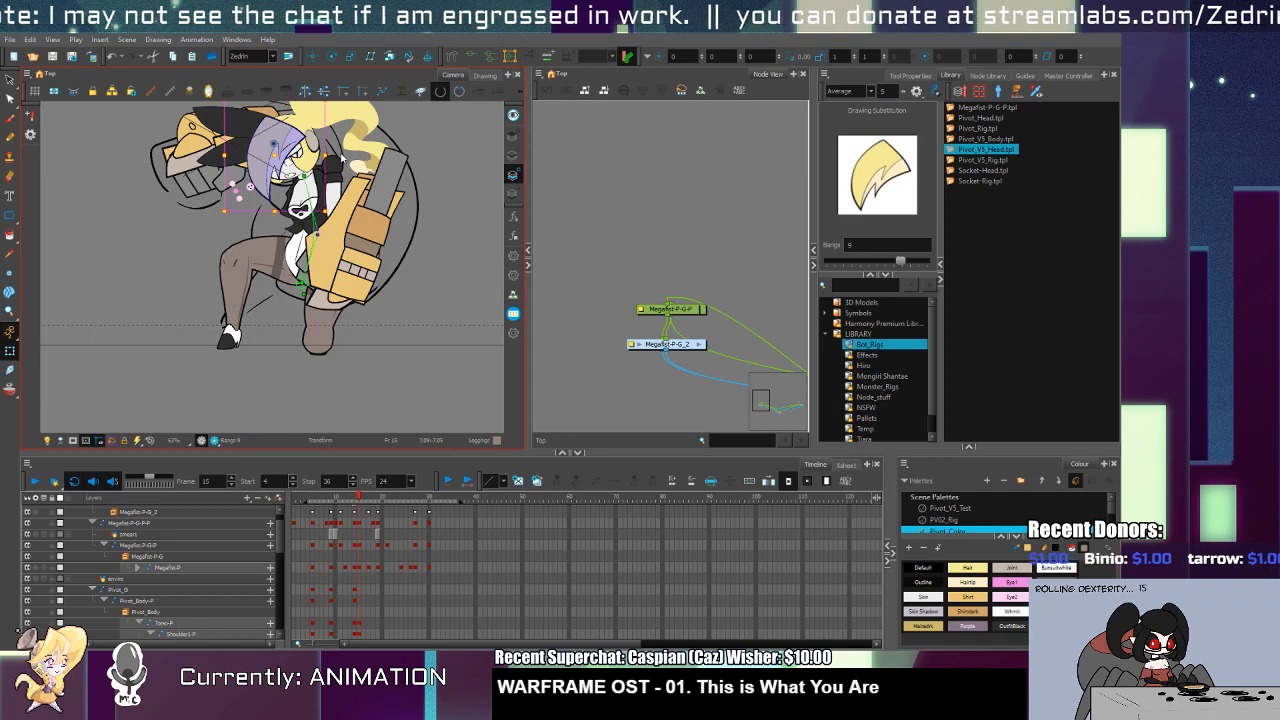
Step: Rotate the kneeling leg's thigh and lower leg slightly on frame 15
click(332, 320)
drag(368, 358, 401, 338)
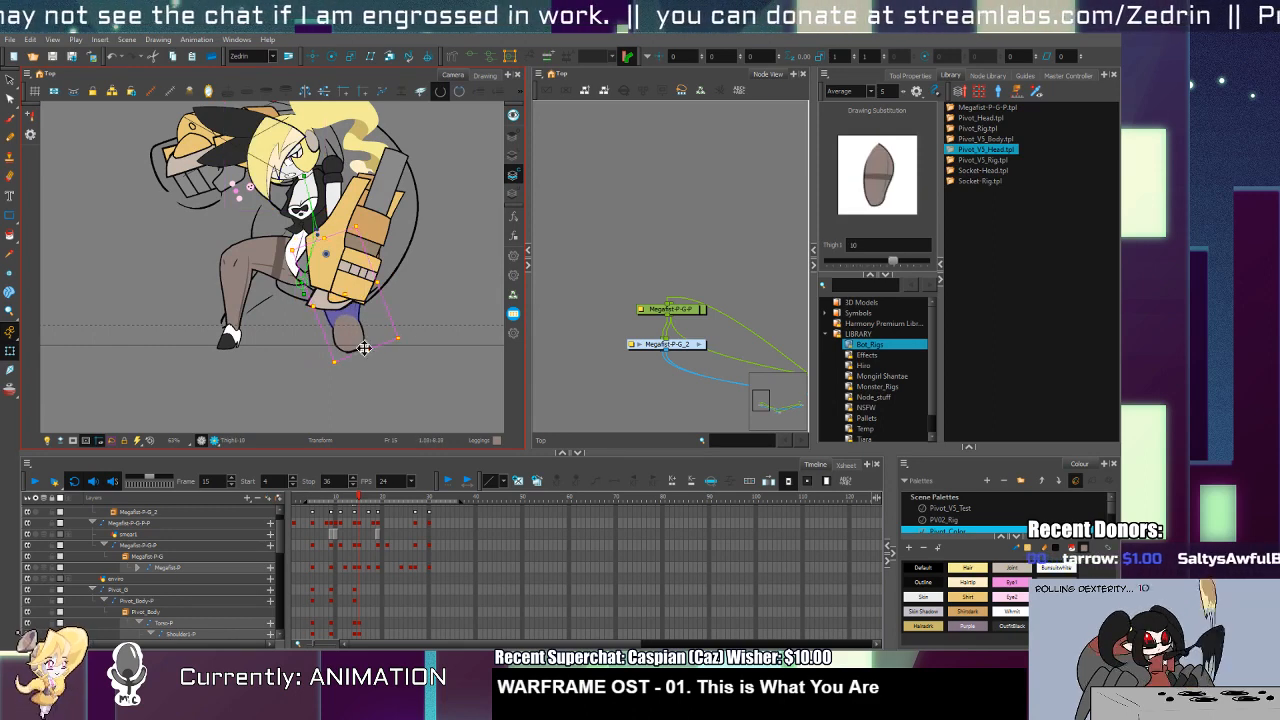
click(362, 346)
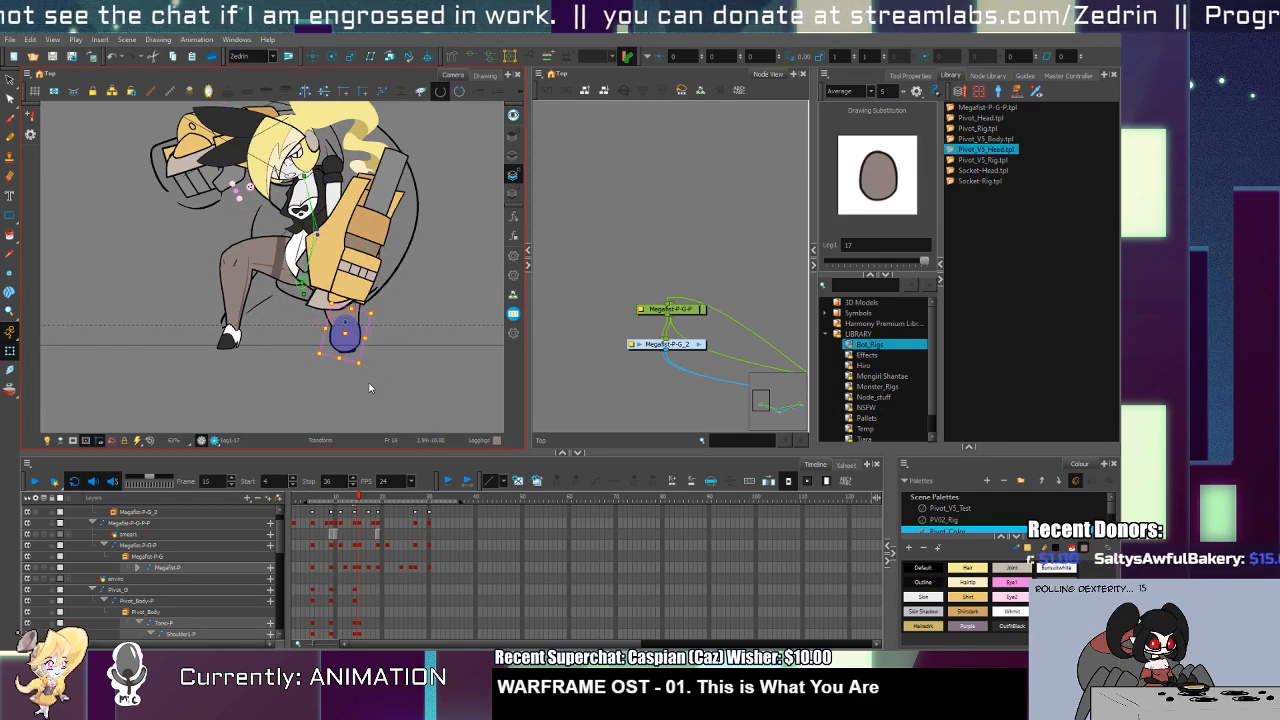
Step: Compare the kneeling leg on frame 15 with its pose on the preceding frames
key(comma)
key(comma)
key(comma)
key(period)
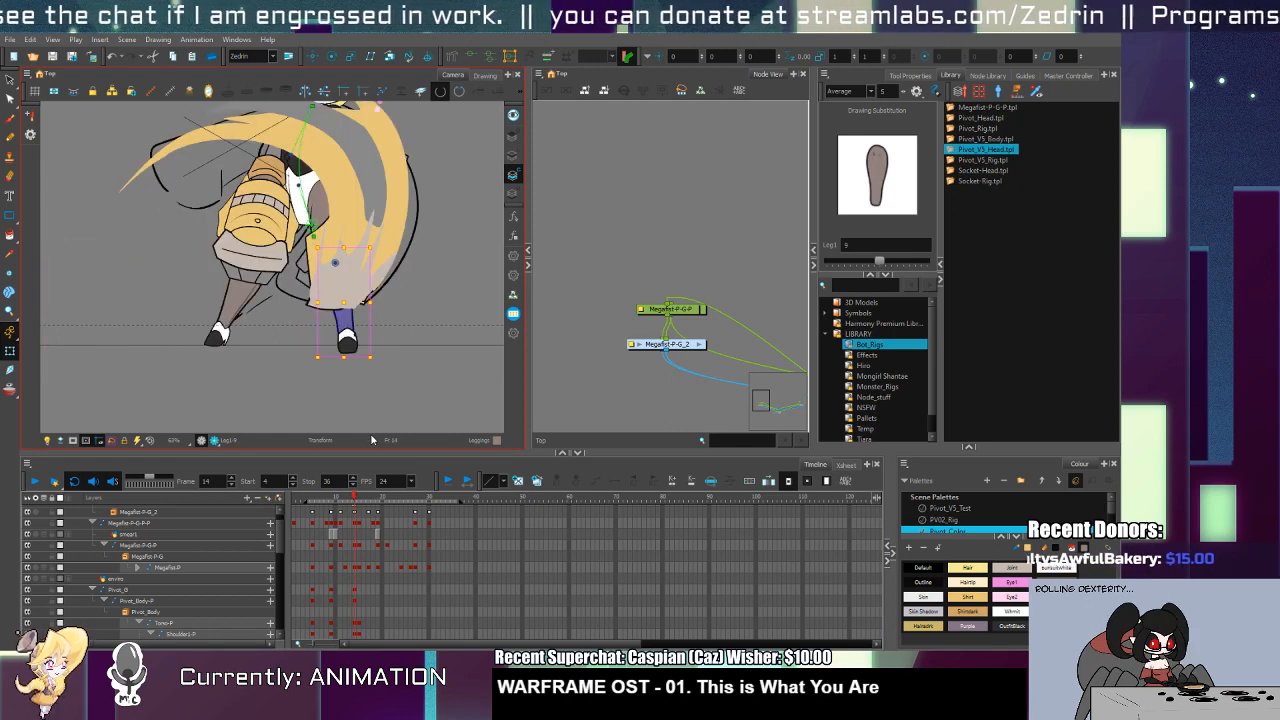
key(period)
key(comma)
key(comma)
key(period)
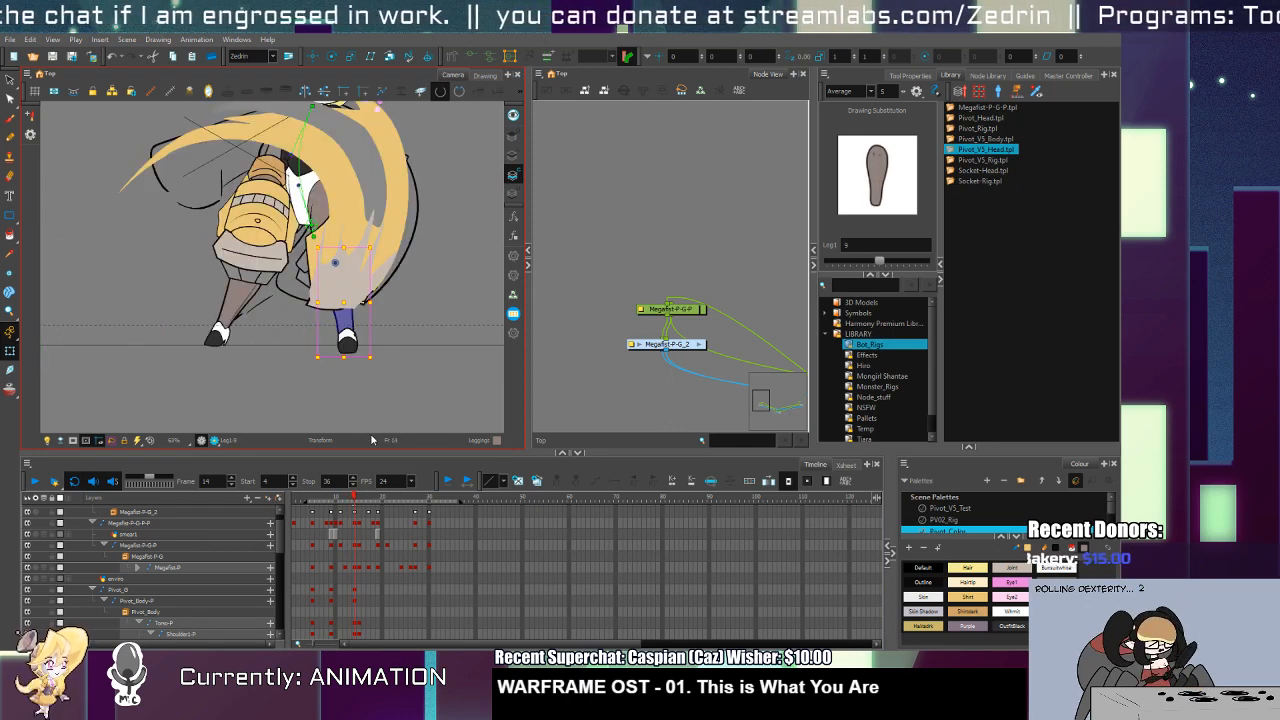
key(period)
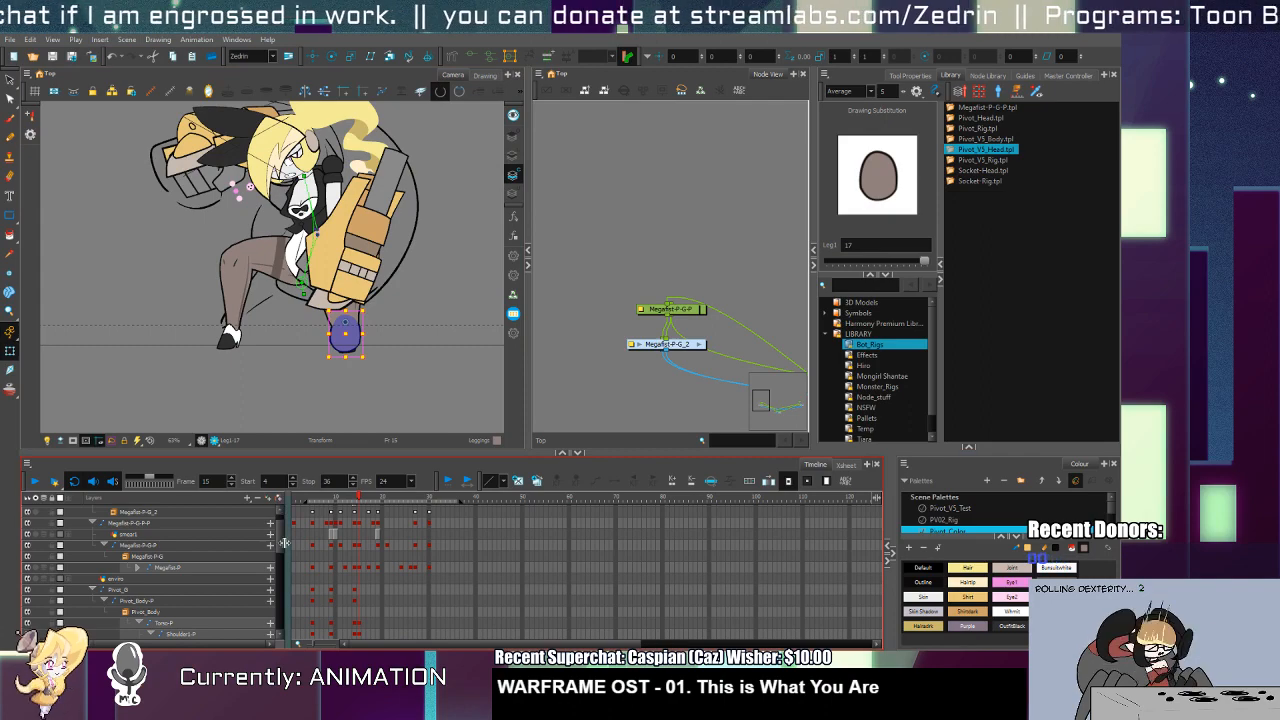
Step: Collapse the Pivot_G layer, copy its complete pose from frame 15 and paste it on frame 16
scroll(95, 612, up, 2)
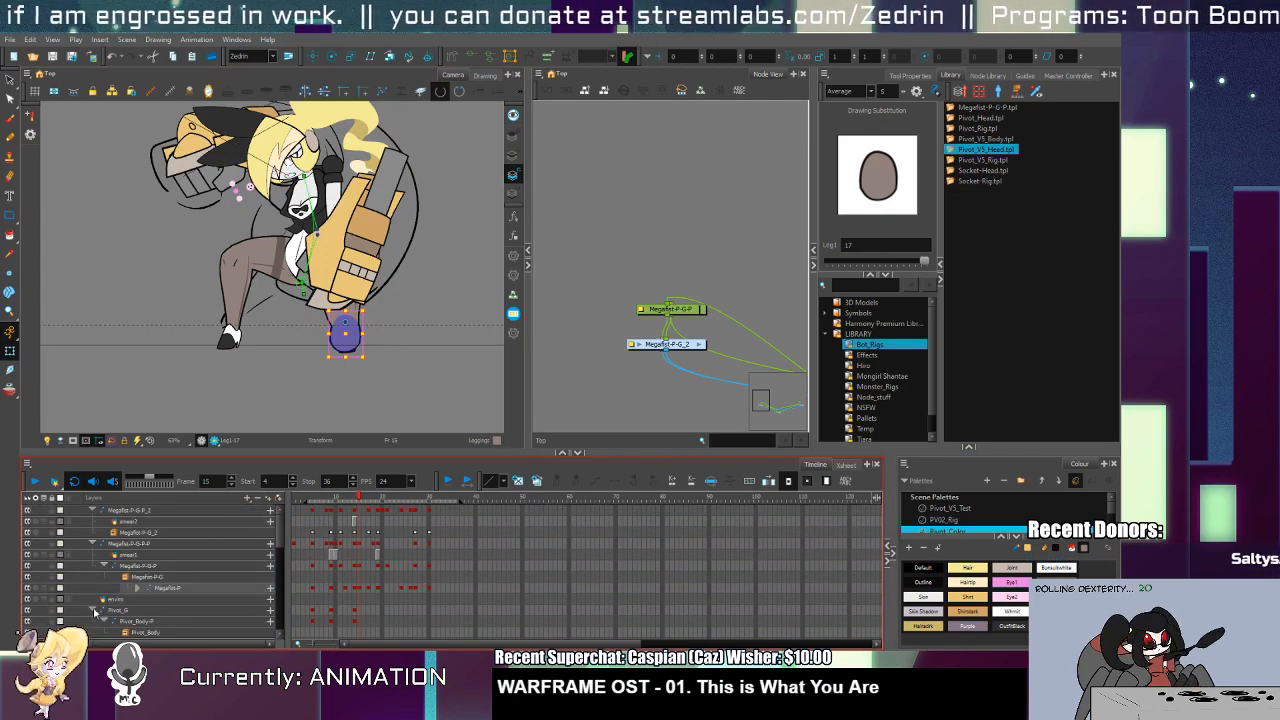
click(93, 610)
click(362, 611)
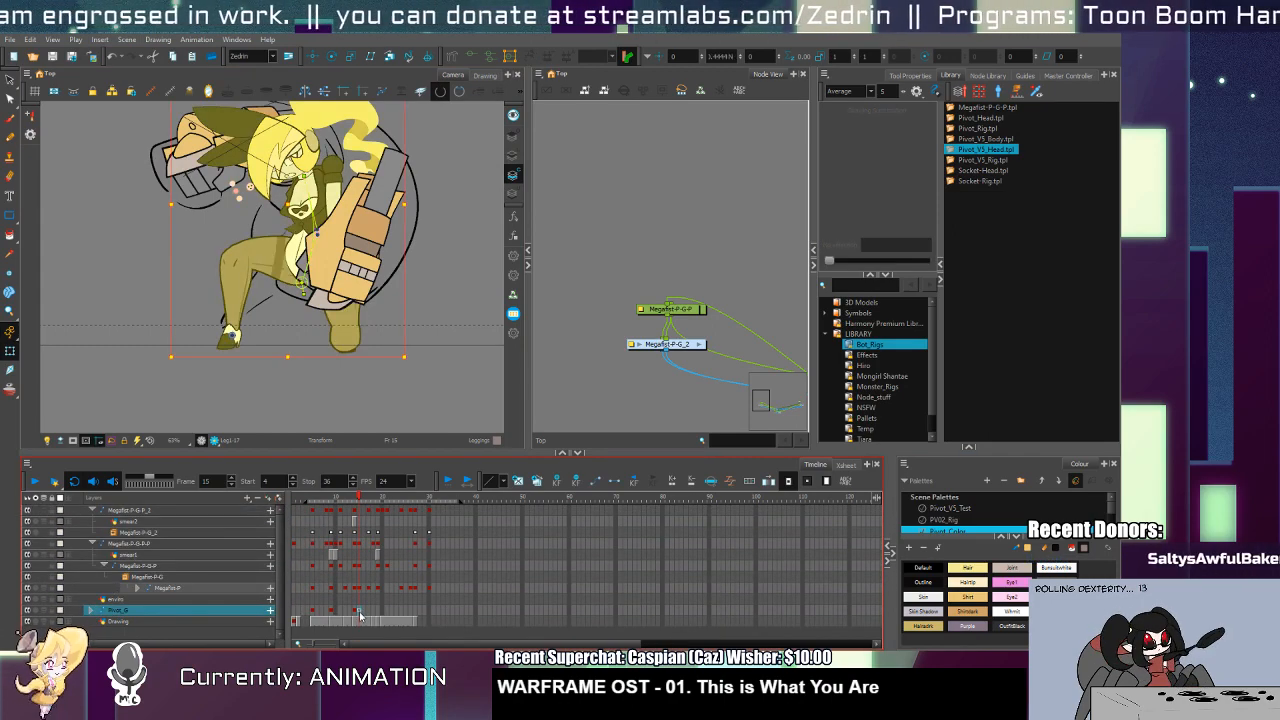
click(356, 612)
key(period)
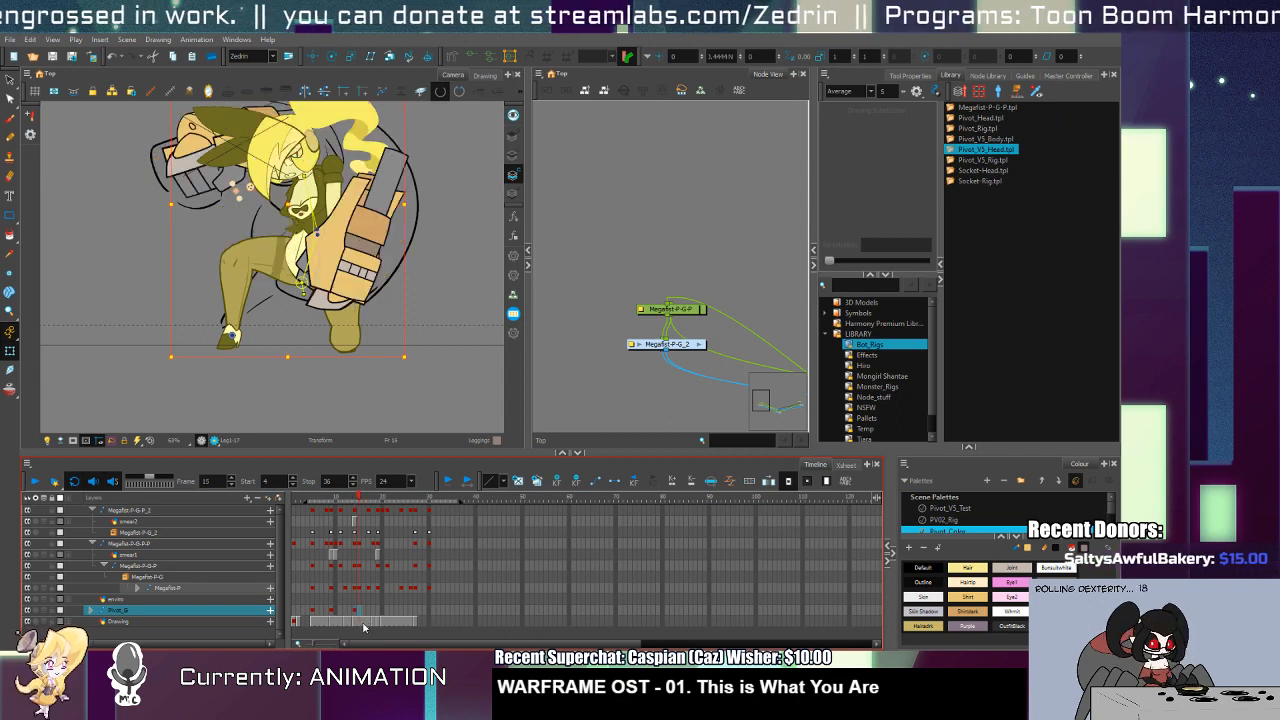
key(period)
key(period)
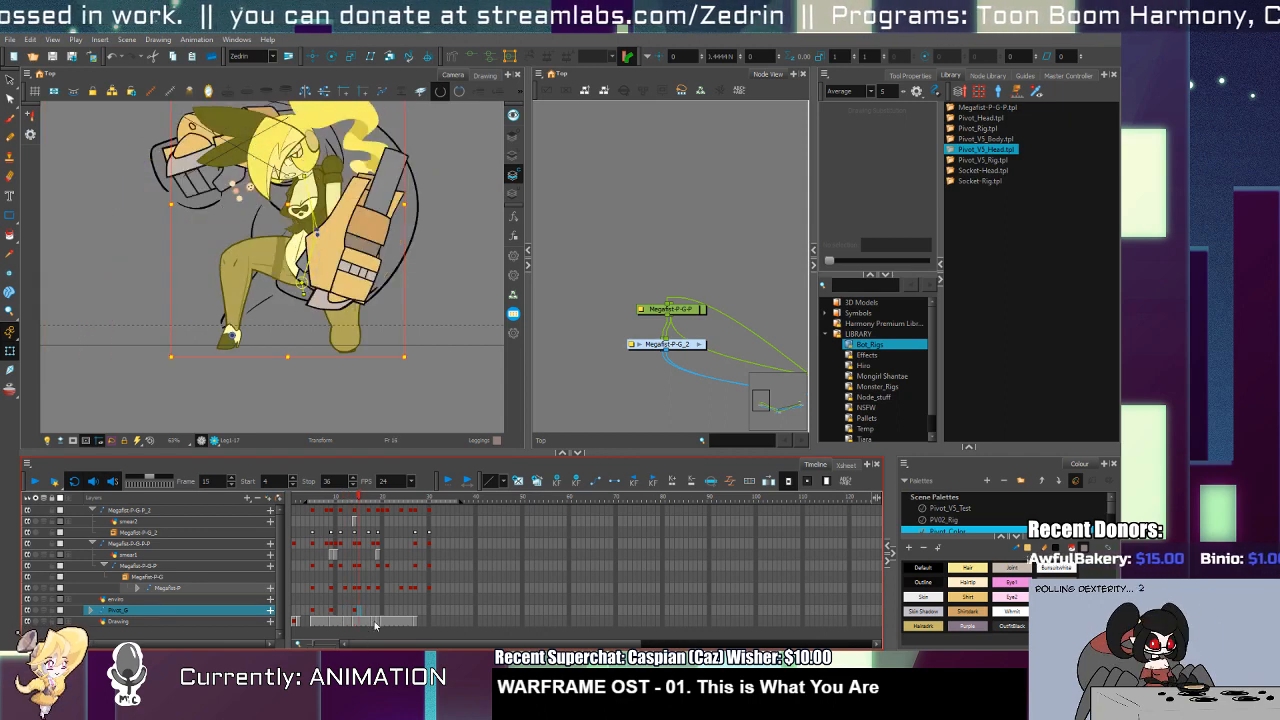
key(comma)
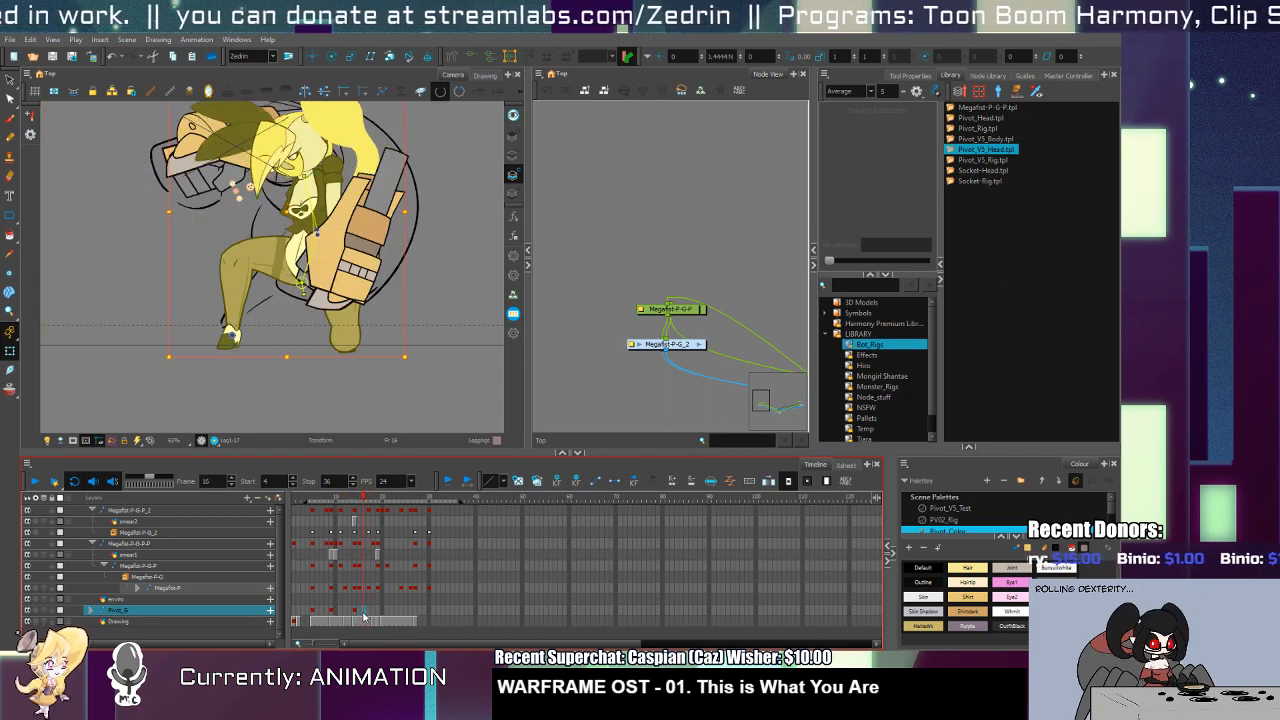
key(ctrl+v)
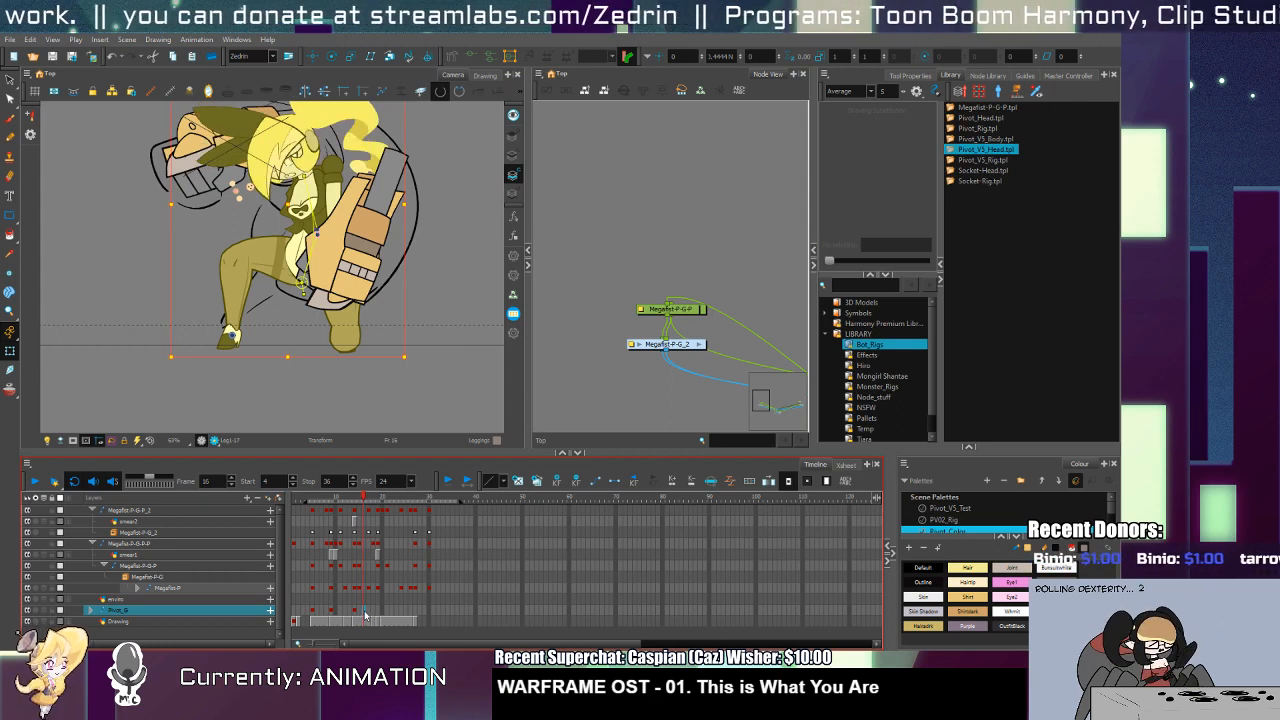
Step: Review the punch by stepping and scrubbing through its frames to examine the pose timing and the gauntlet motion
key(period)
key(period)
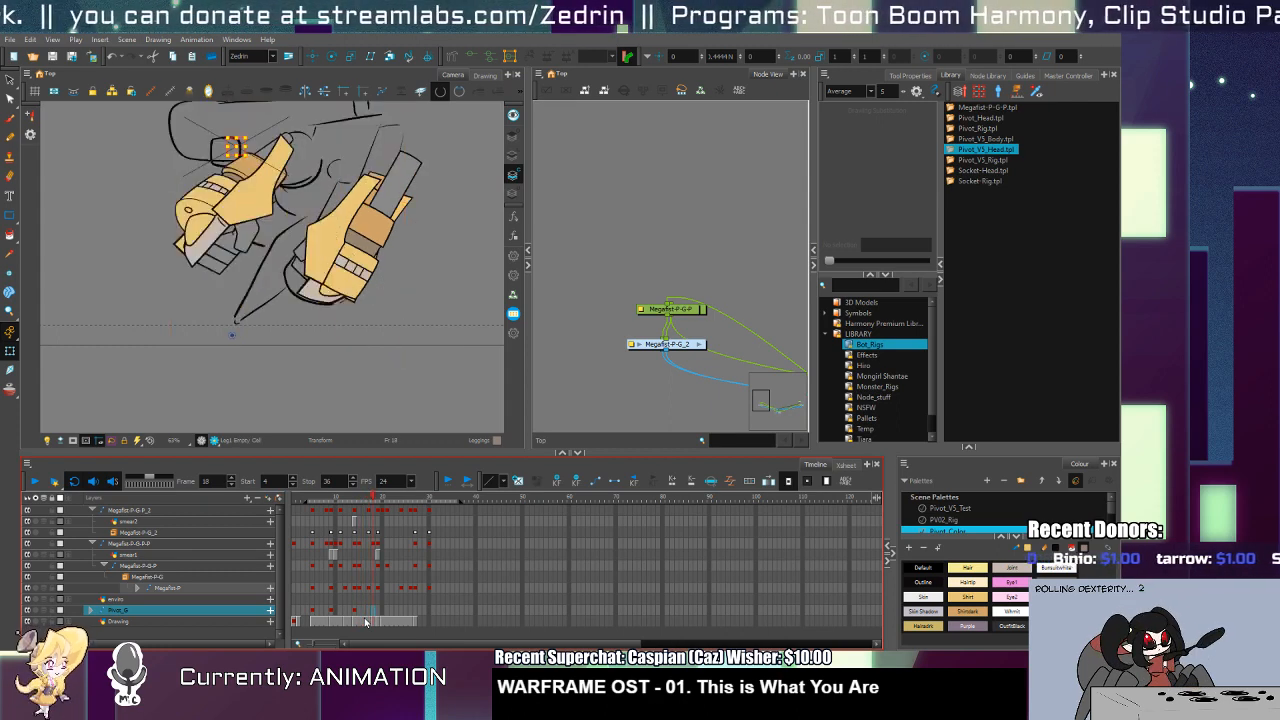
key(period)
key(period)
key(comma)
key(comma)
key(comma)
key(comma)
key(comma)
key(comma)
key(comma)
key(comma)
key(comma)
key(comma)
key(comma)
key(period)
key(period)
key(period)
key(period)
key(period)
key(period)
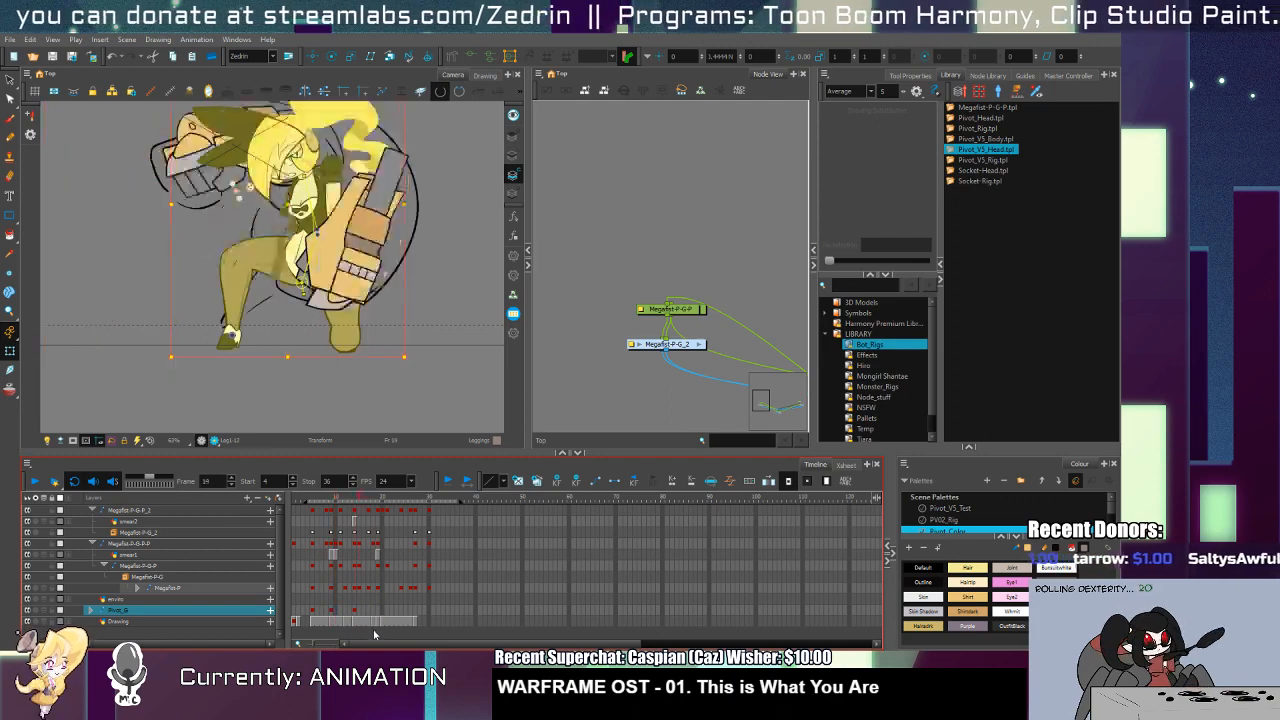
key(comma)
key(comma)
key(comma)
click(328, 502)
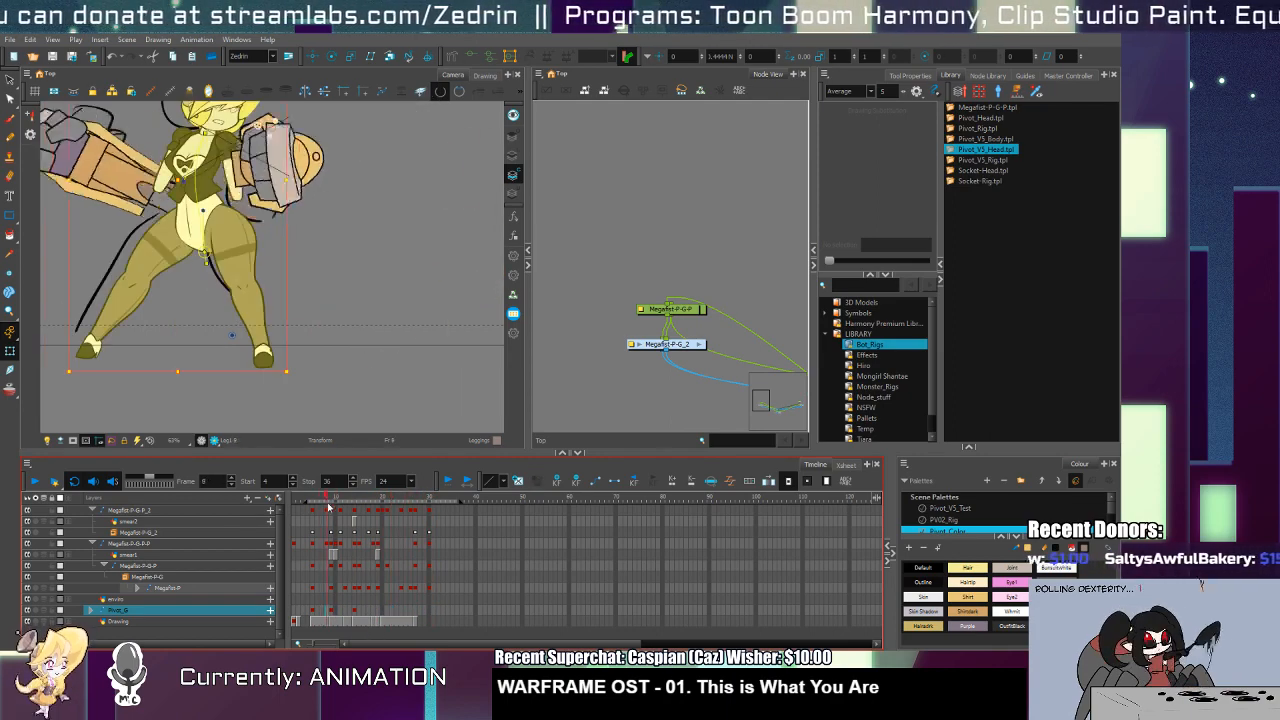
drag(328, 508, 422, 635)
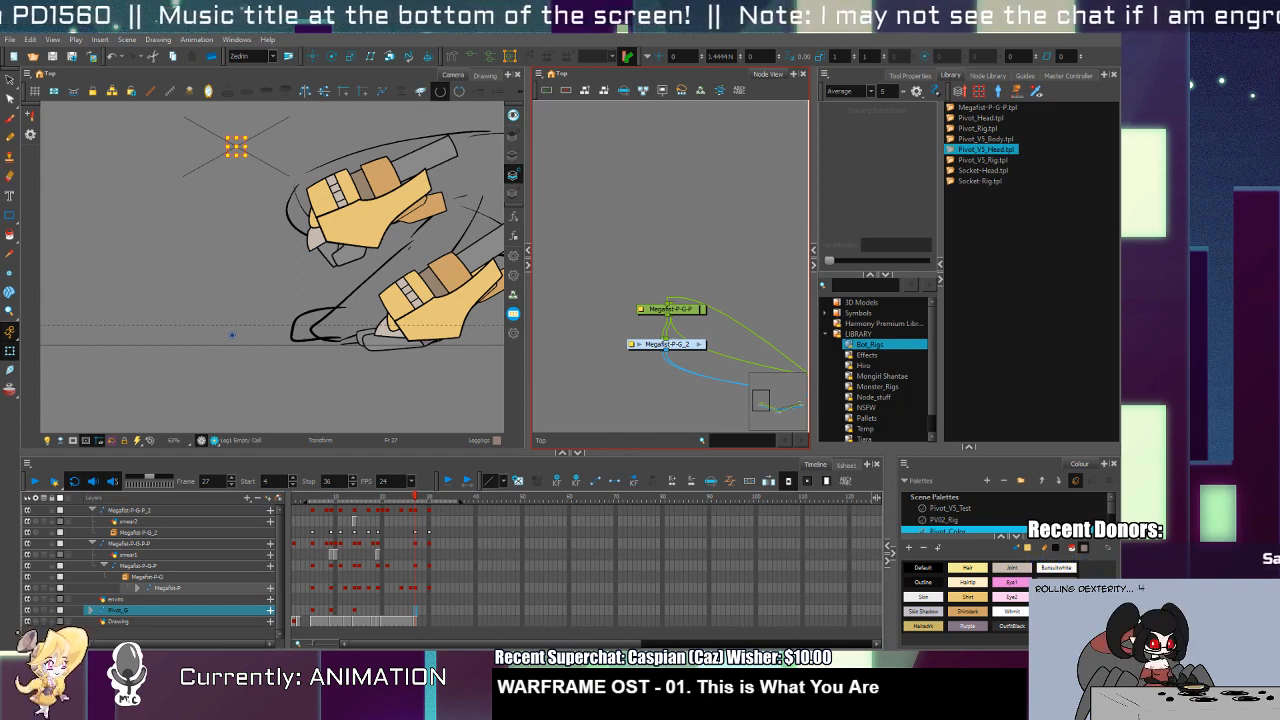
drag(417, 518, 352, 572)
click(454, 412)
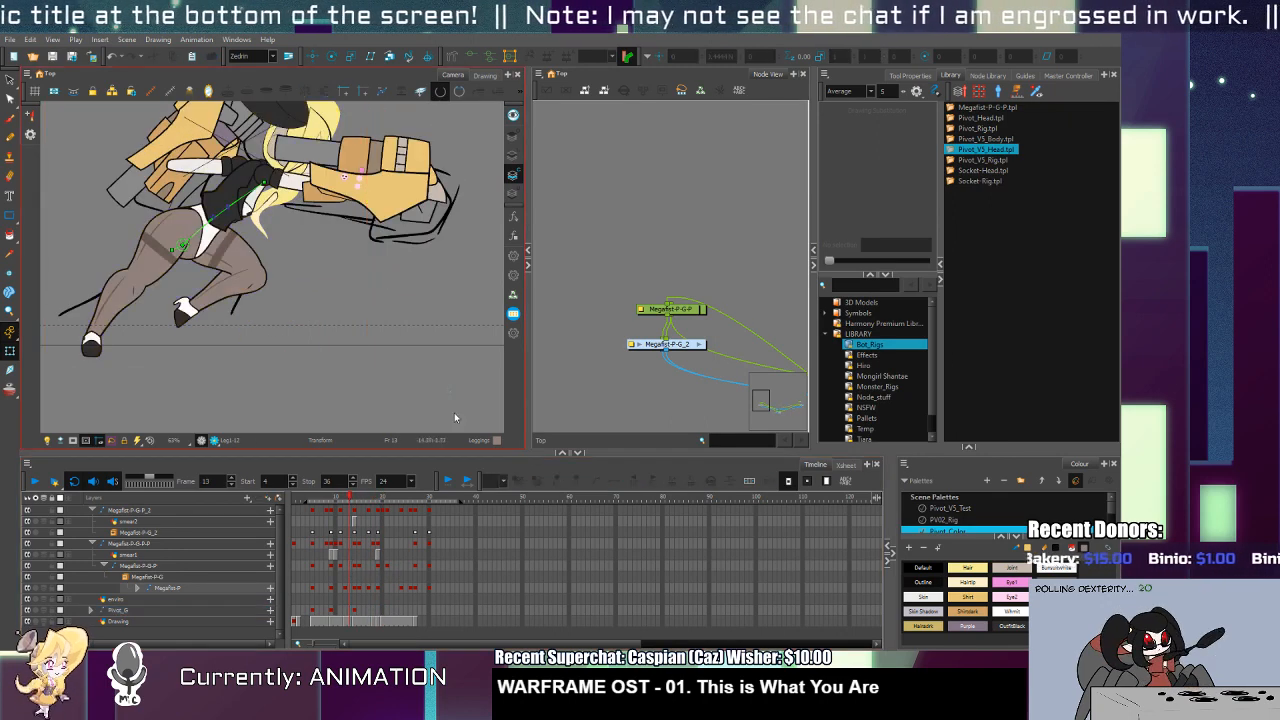
Step: Nudge the front gauntlet forward in depth on frame 17 so it sits in front of the leg, and check adjacent frames
mouse_move(350, 511)
mouse_down()
mouse_move(370, 512)
mouse_move(368, 528)
mouse_up()
click(369, 515)
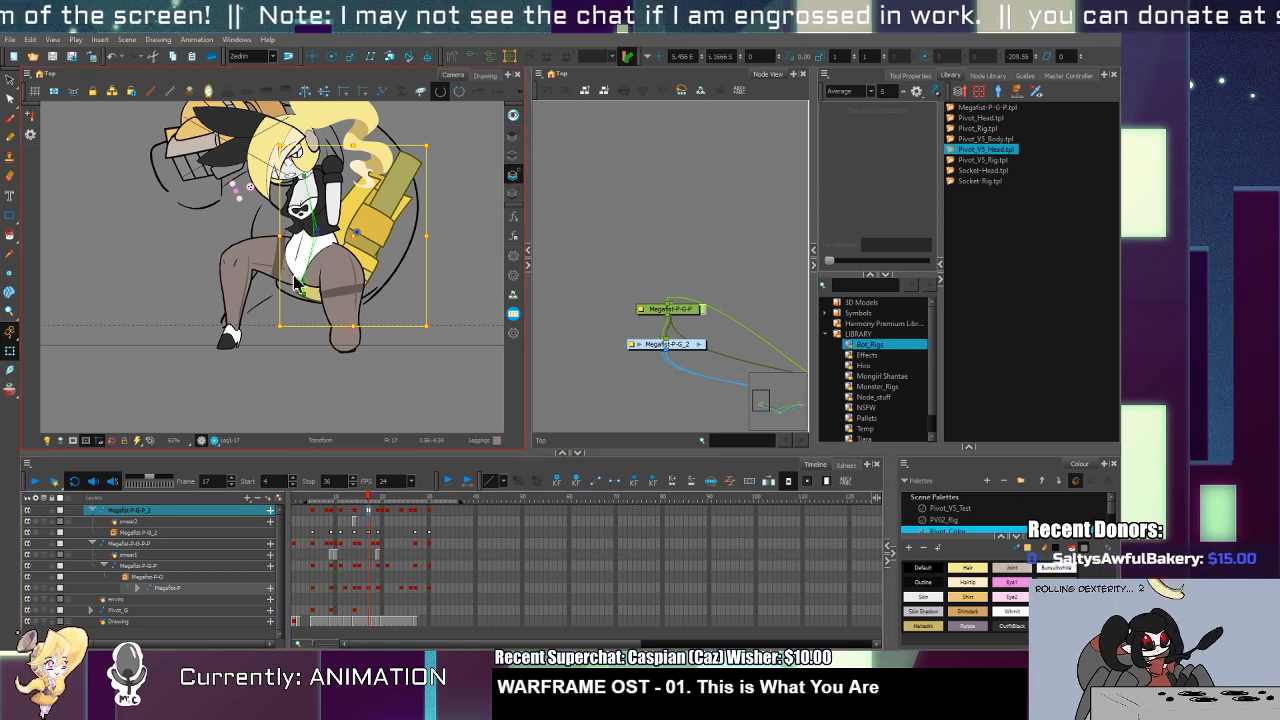
key(alt+Down)
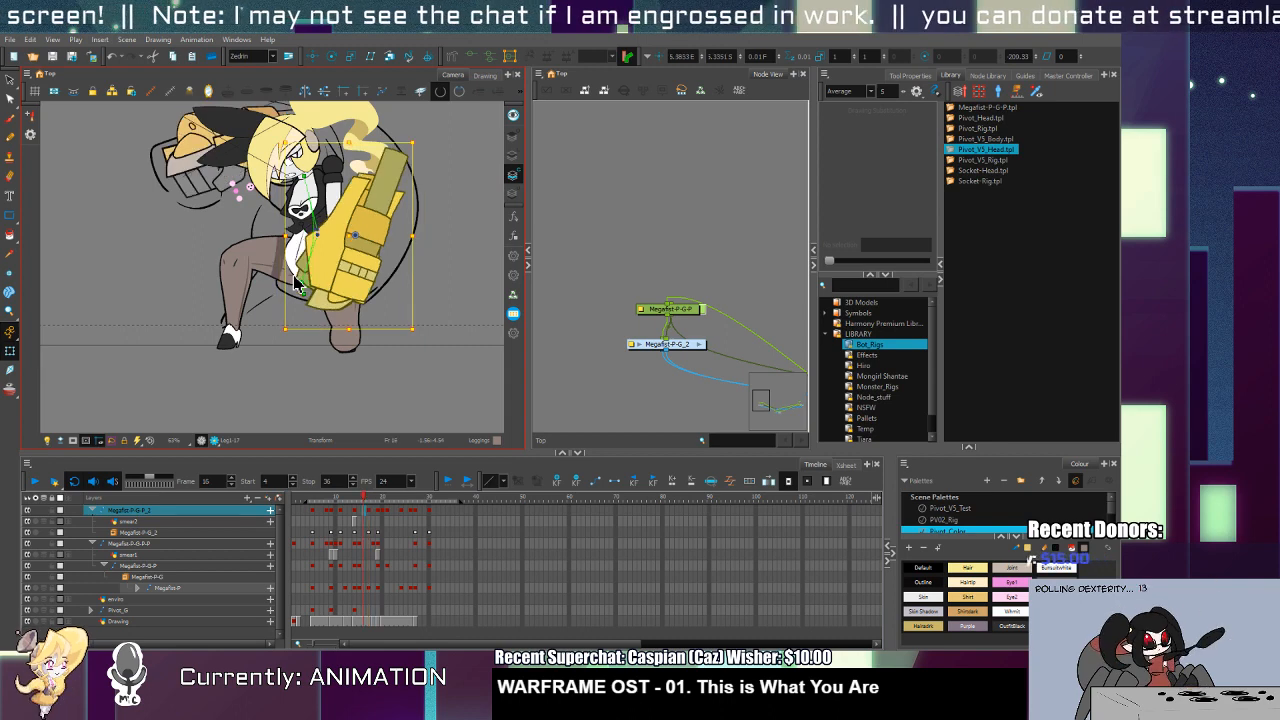
key(period)
key(period)
key(comma)
key(comma)
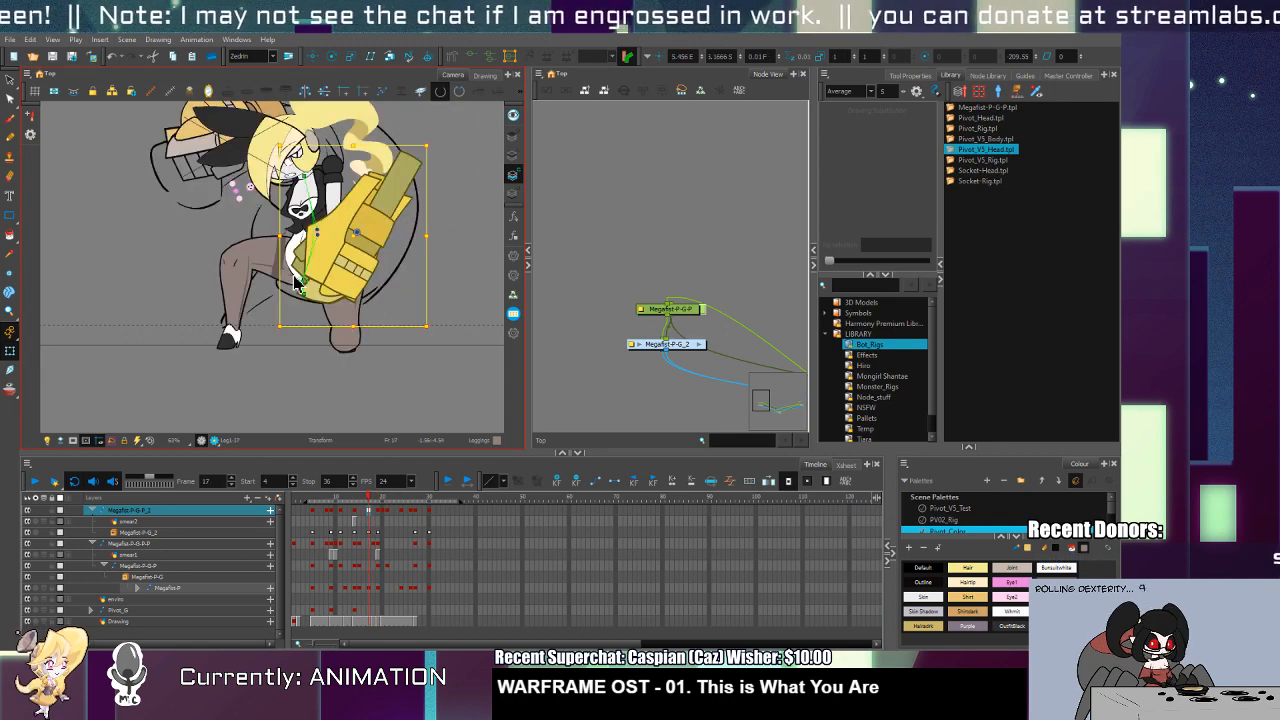
key(period)
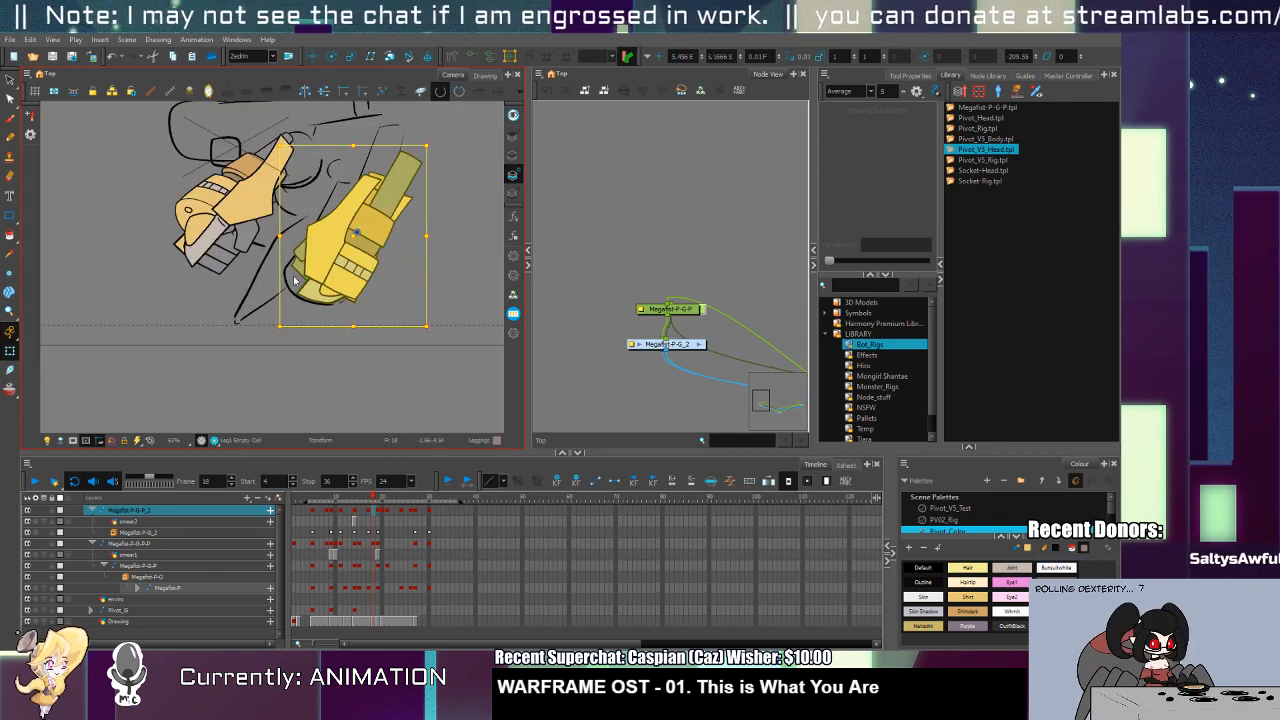
Step: Apply the Pivot_V5_Body.tpl template to the Pivot_G layer at frame 19
click(371, 613)
click(378, 614)
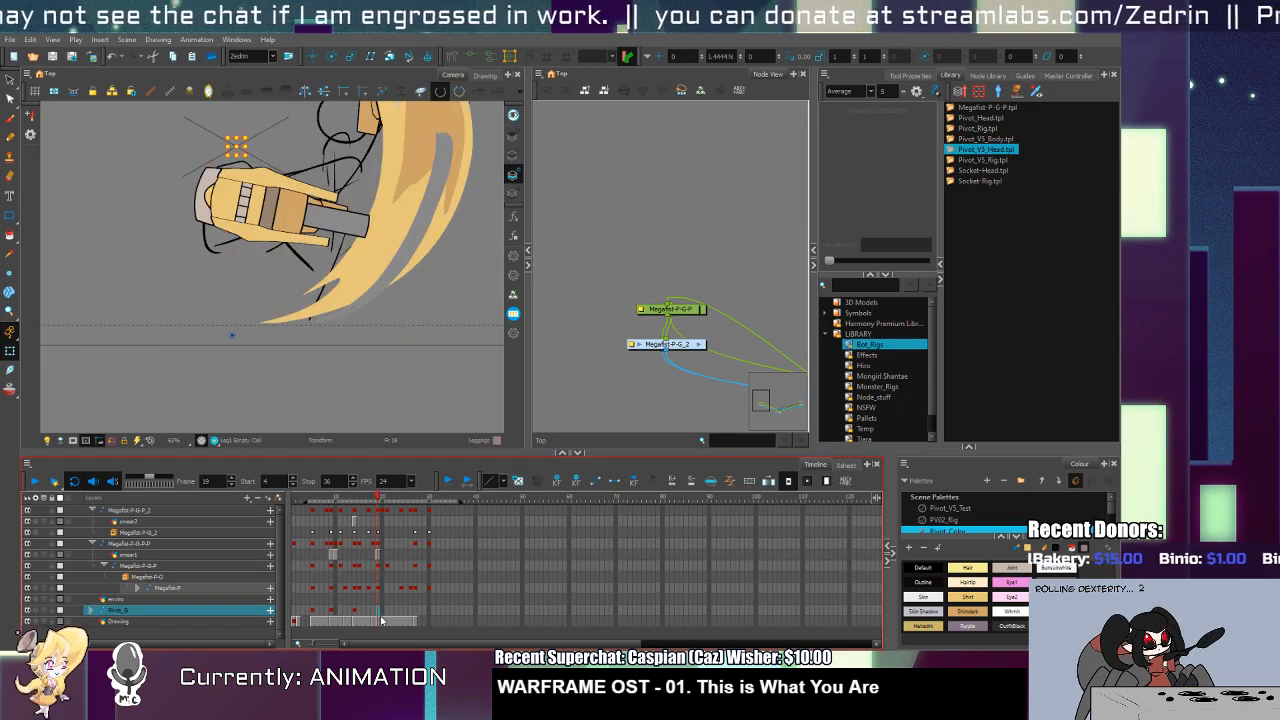
click(985, 139)
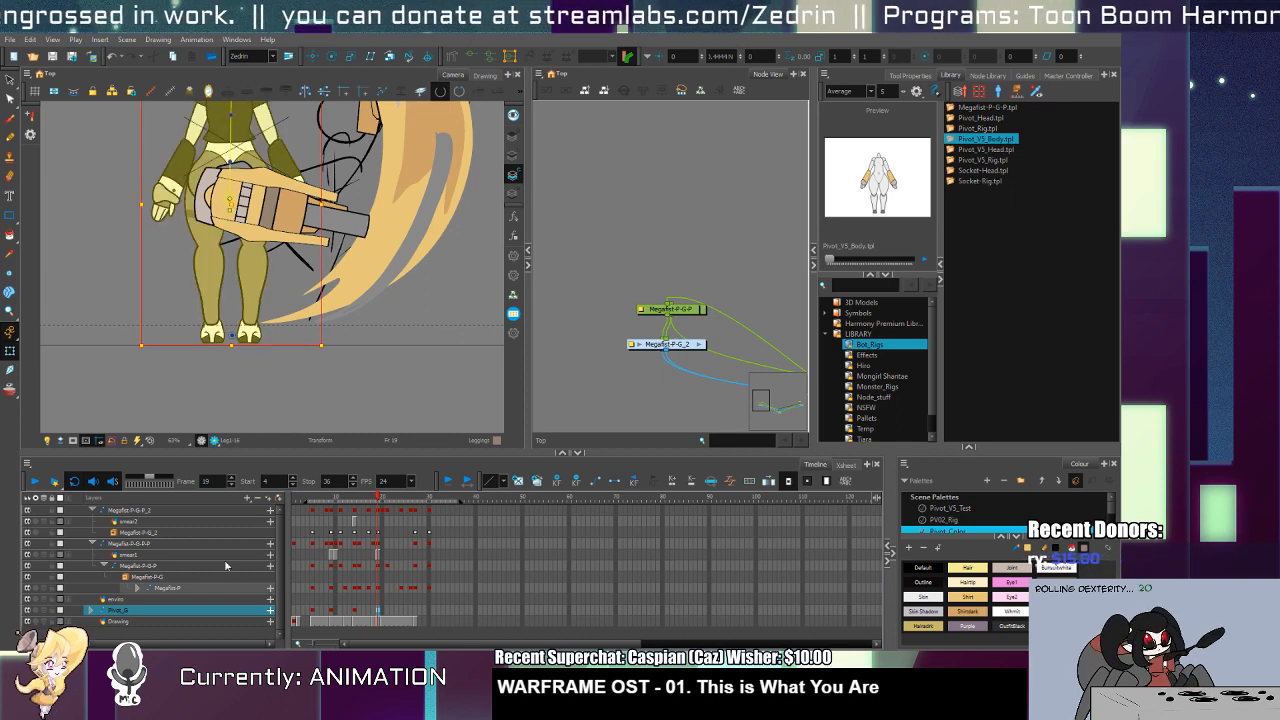
Step: Expand the Pivot_G layer and move the whole body from its torso toward the right and slightly down on frame 19
click(92, 613)
click(137, 621)
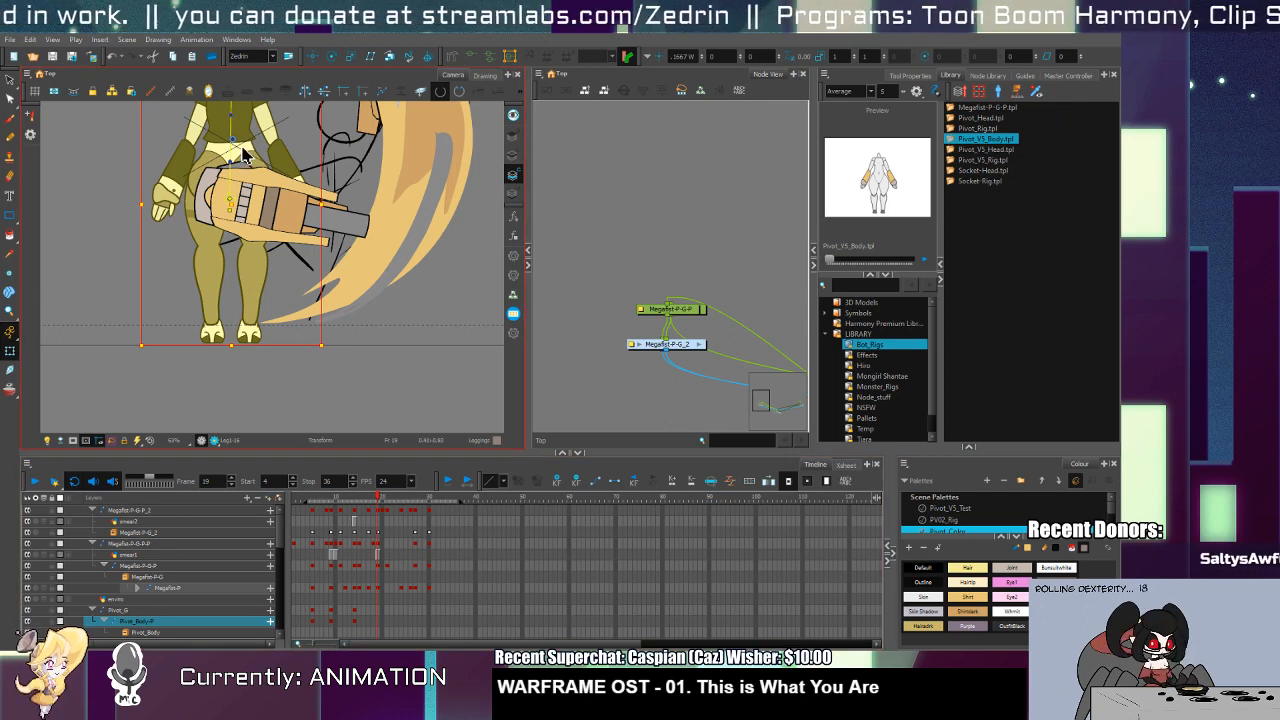
click(291, 172)
key(Escape)
click(244, 154)
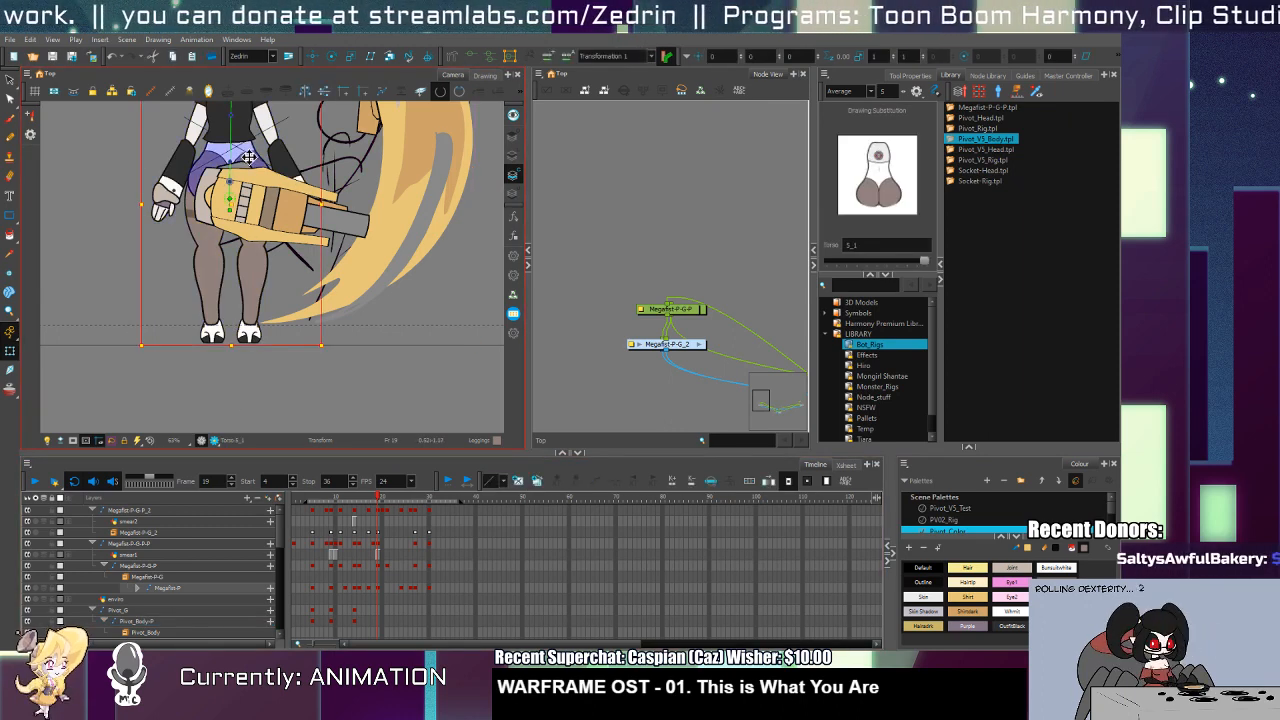
drag(248, 155, 375, 193)
scroll(280, 562, down, 3)
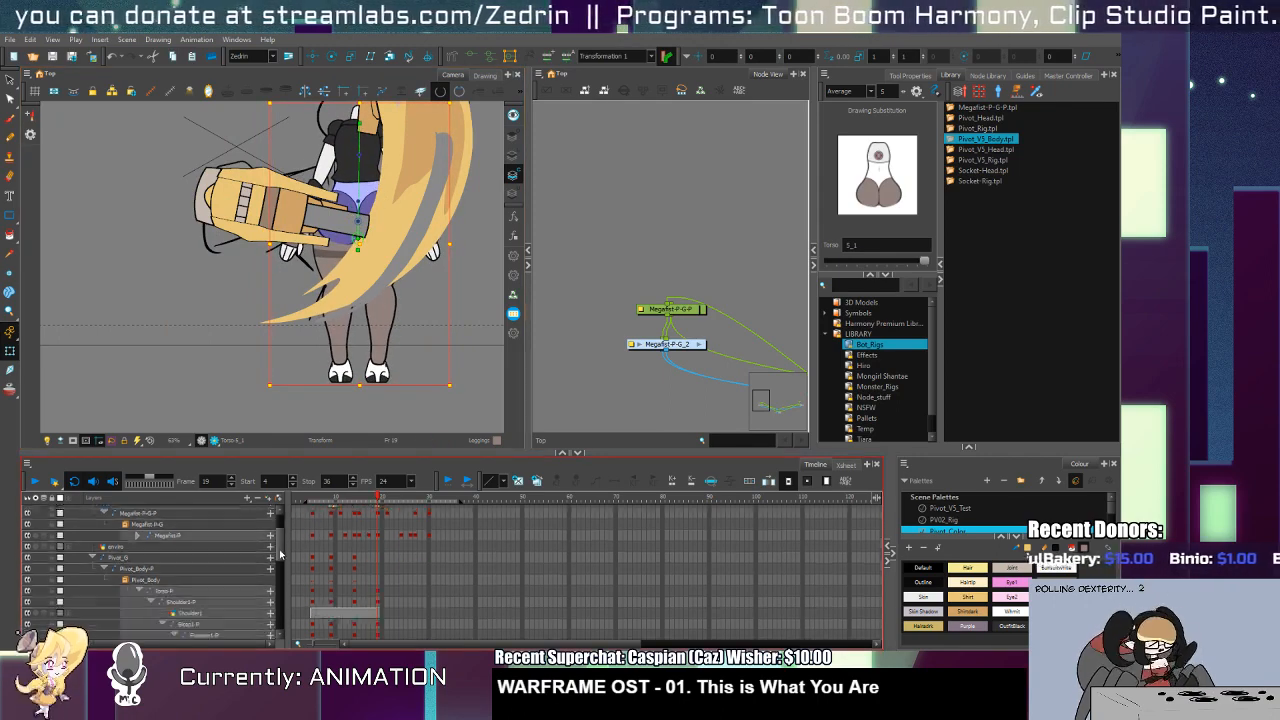
mouse_move(280, 562)
mouse_down()
mouse_move(280, 598)
mouse_move(280, 537)
mouse_move(275, 553)
mouse_up()
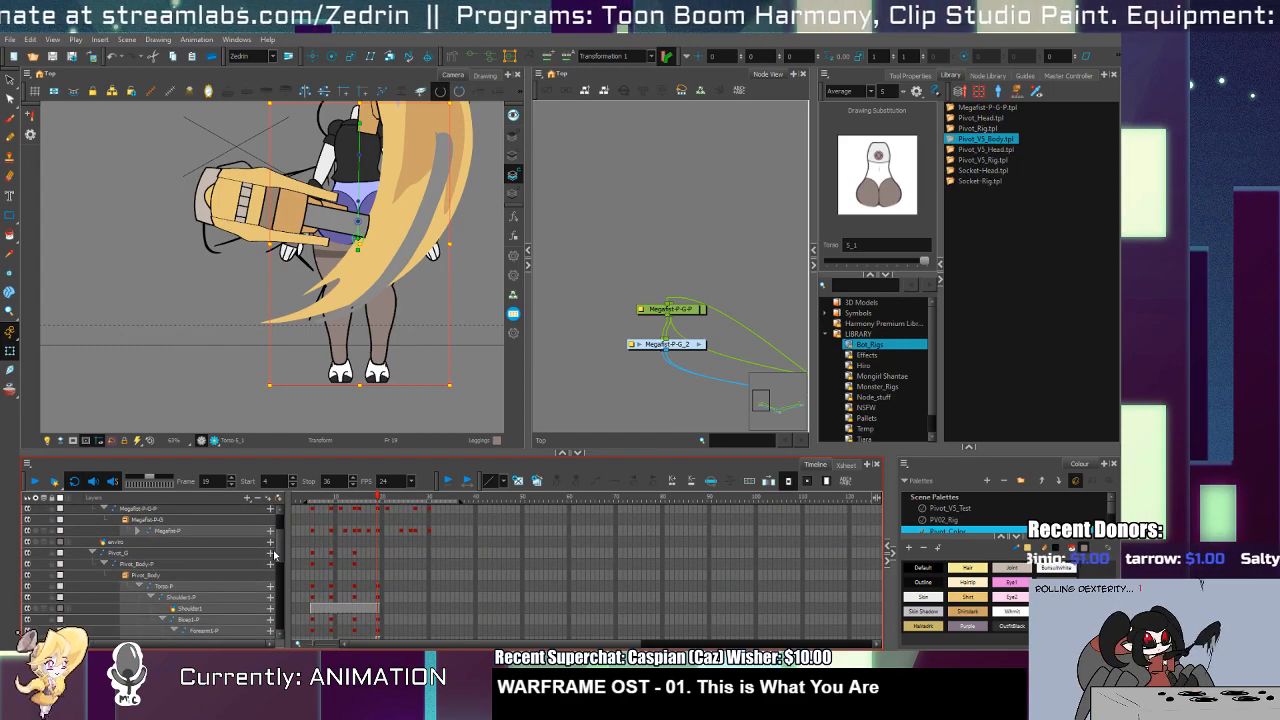
Step: Pull the leg on the picture's left clear of the body on frame 19 and duplicate its thigh drawing for editing
click(335, 268)
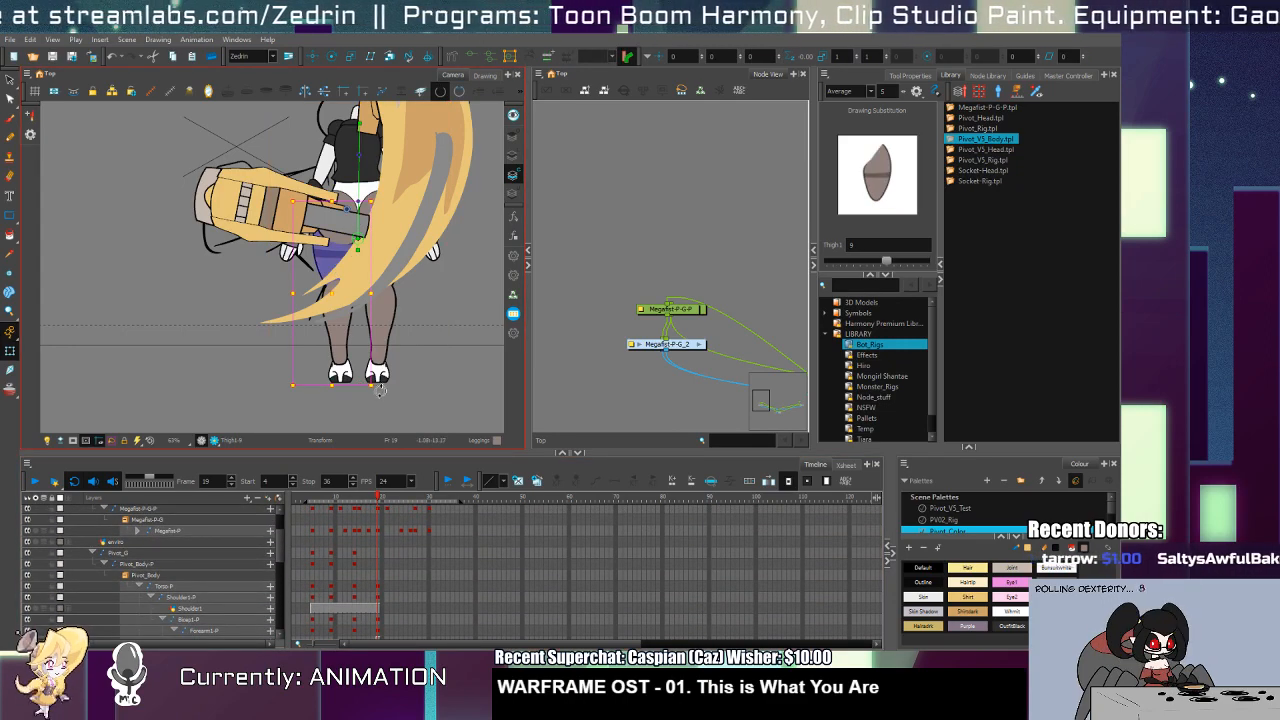
drag(383, 393, 294, 401)
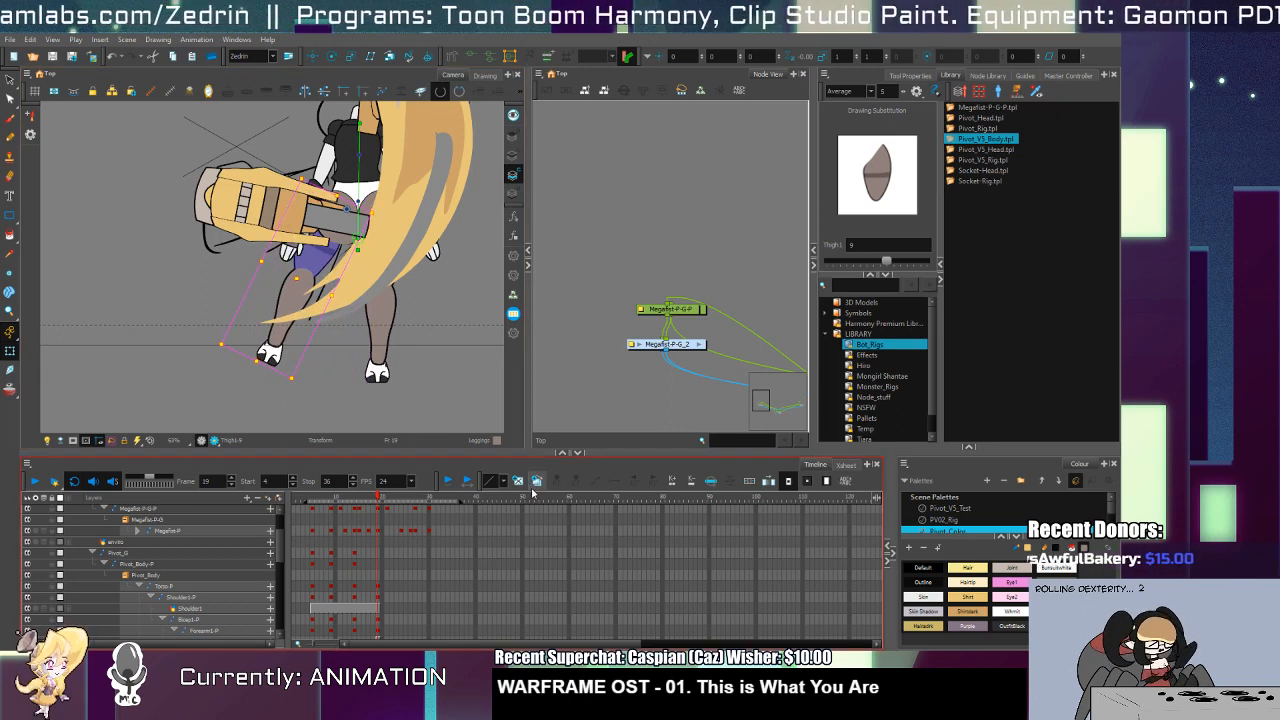
key(ctrl+z)
key(ctrl+shift+z)
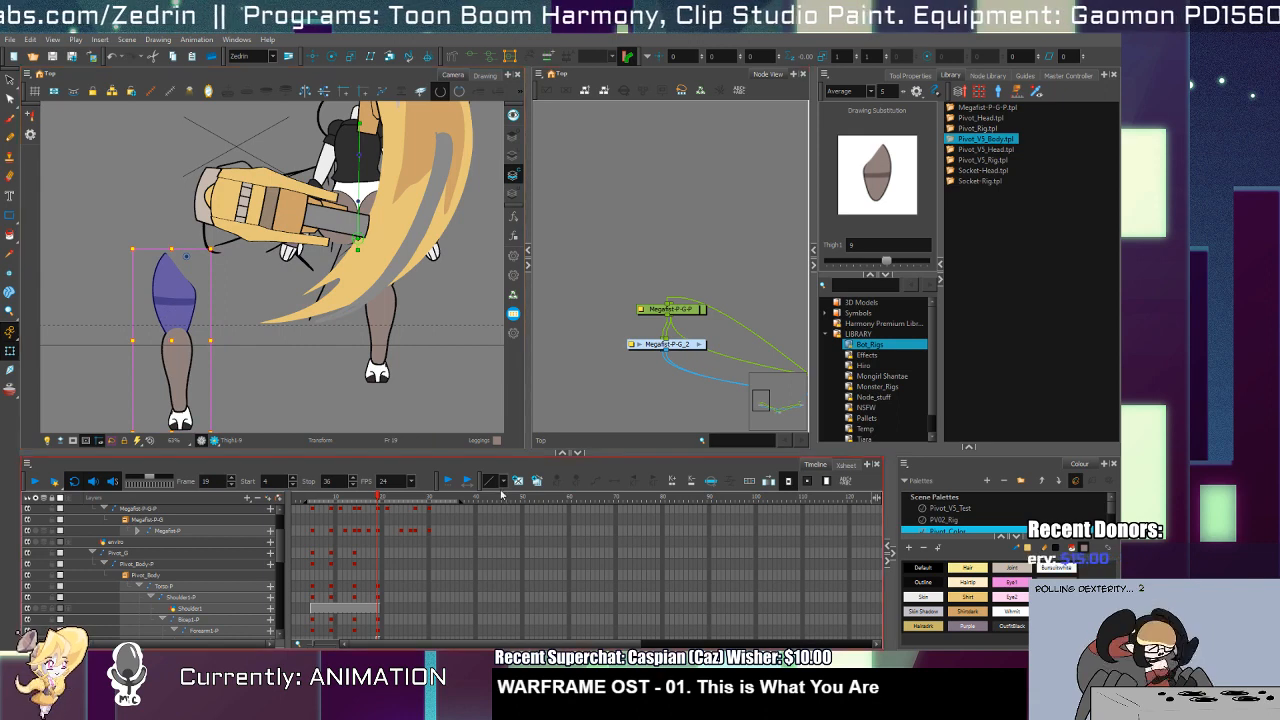
key(alt+s)
mouse_move(212, 320)
mouse_down()
mouse_move(248, 336)
mouse_move(217, 341)
mouse_up()
ctrl+click(237, 325)
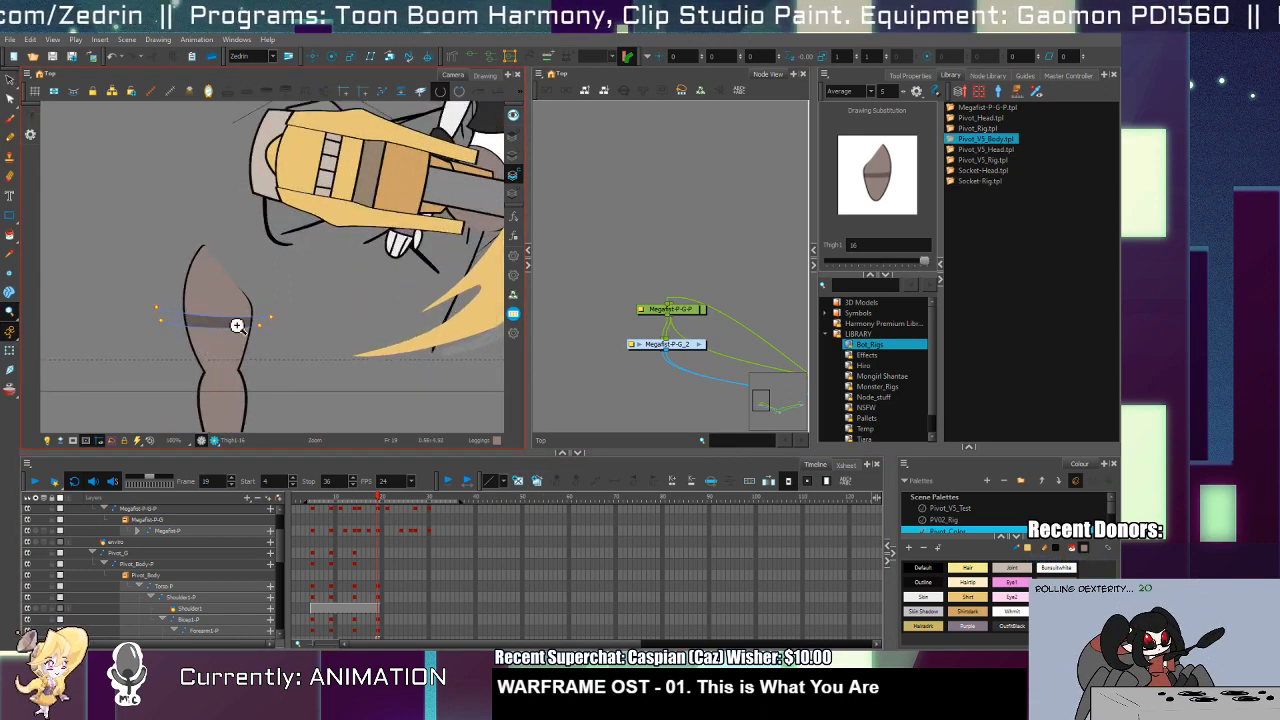
Step: Reshape both edges of the stocking band on the duplicated thigh into a smooth downward curve
click(513, 155)
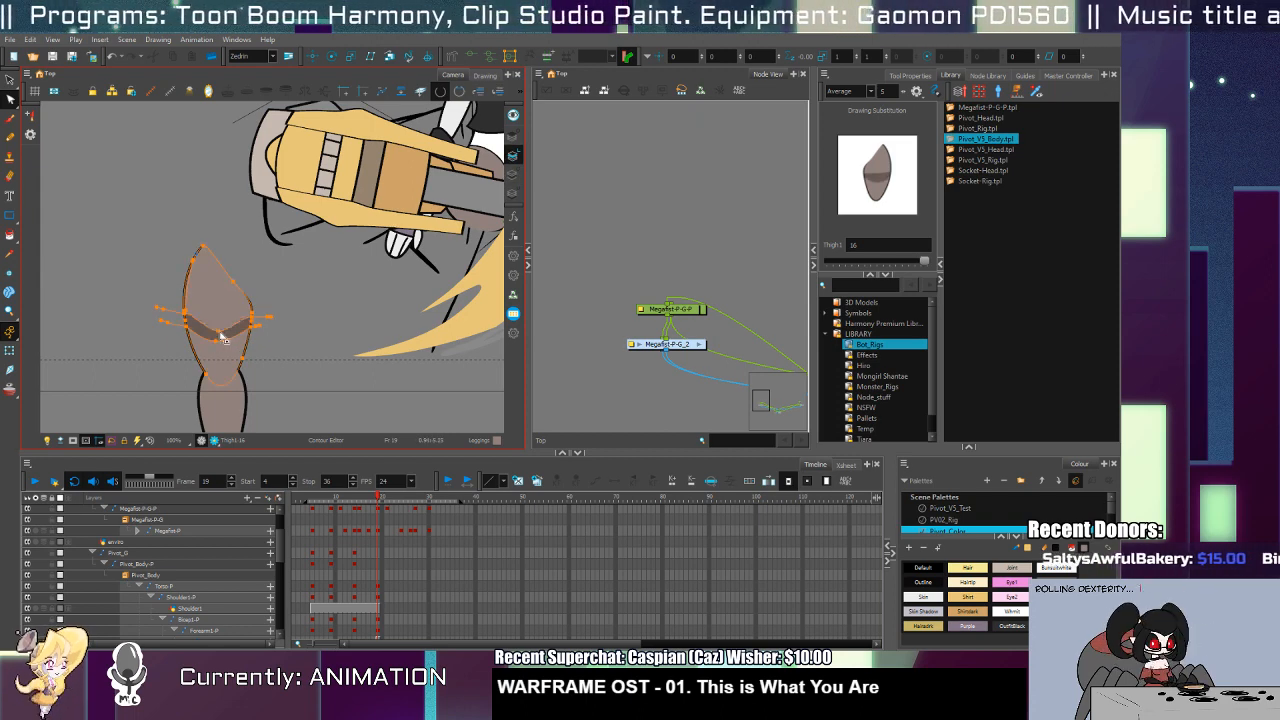
click(200, 318)
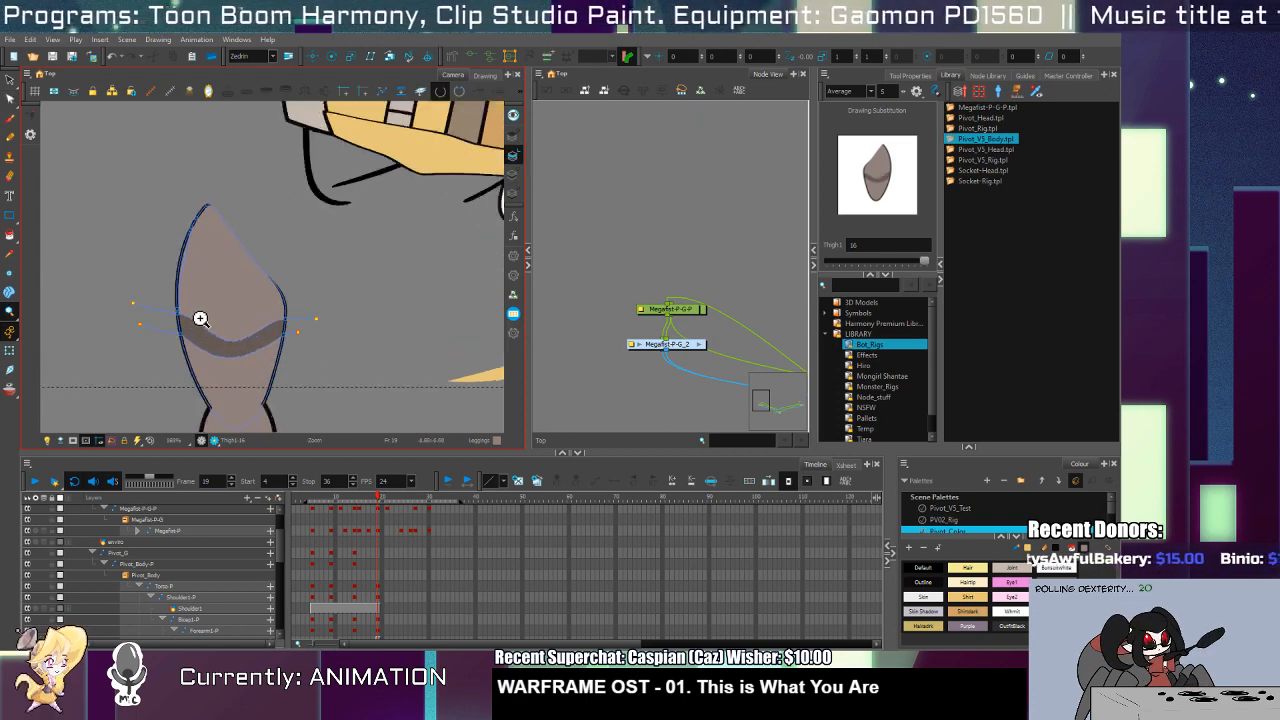
click(200, 318)
click(186, 322)
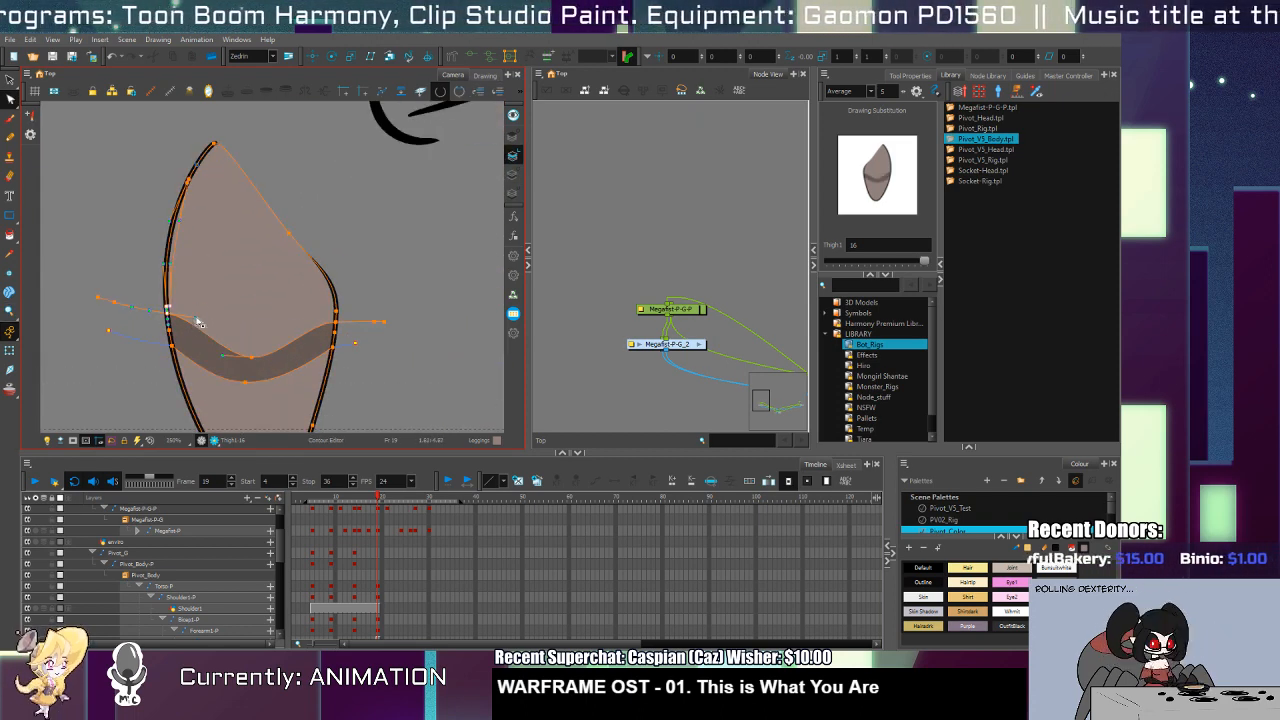
drag(195, 320, 189, 333)
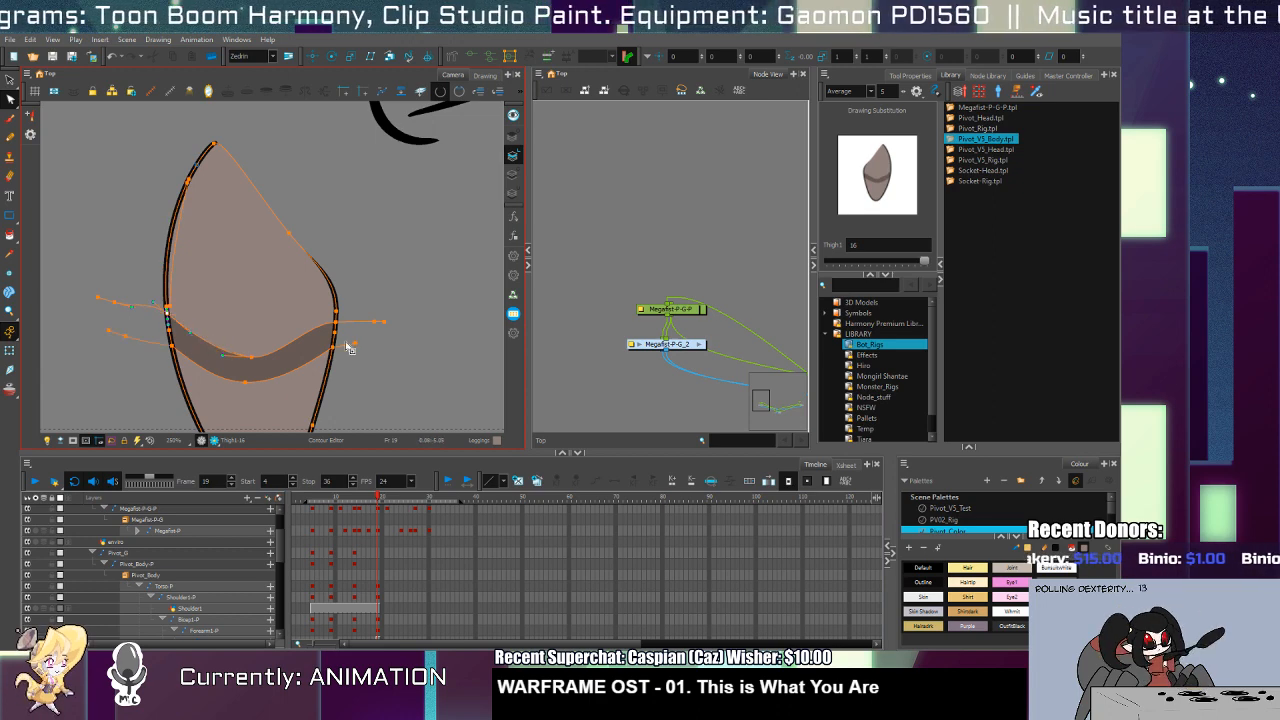
click(335, 313)
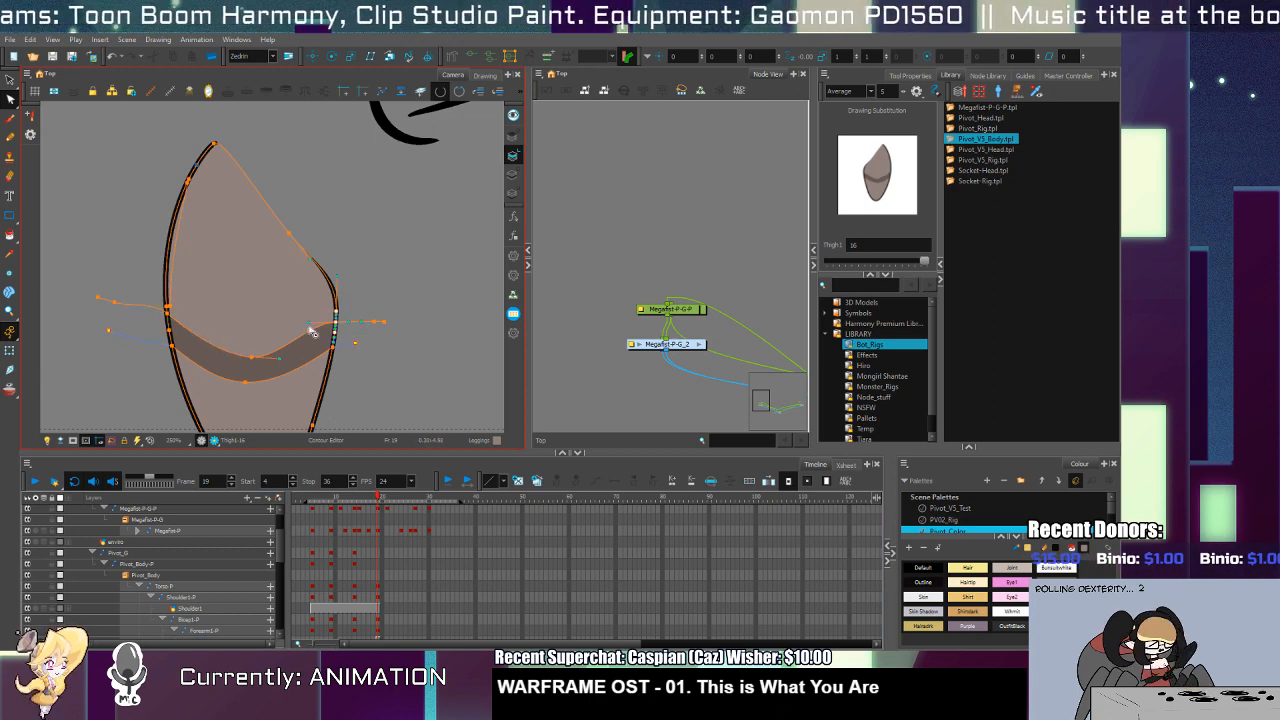
drag(308, 330, 309, 342)
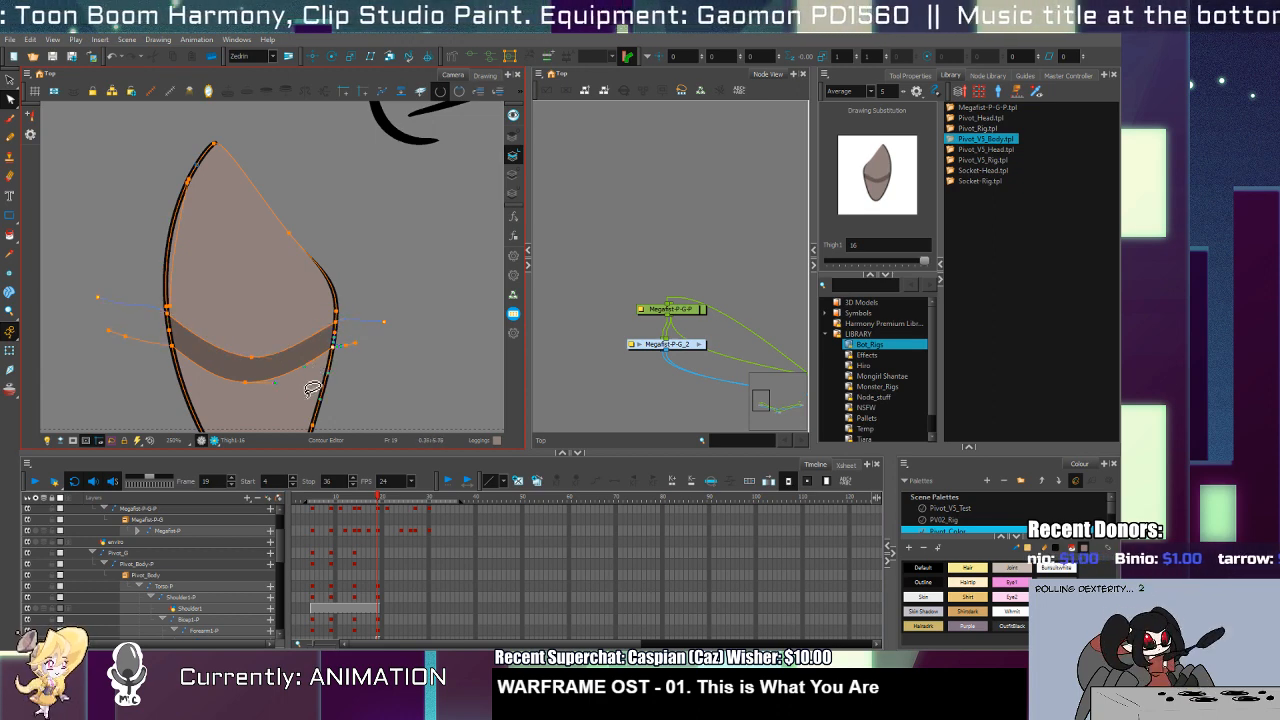
drag(292, 388, 285, 353)
key(alt+s)
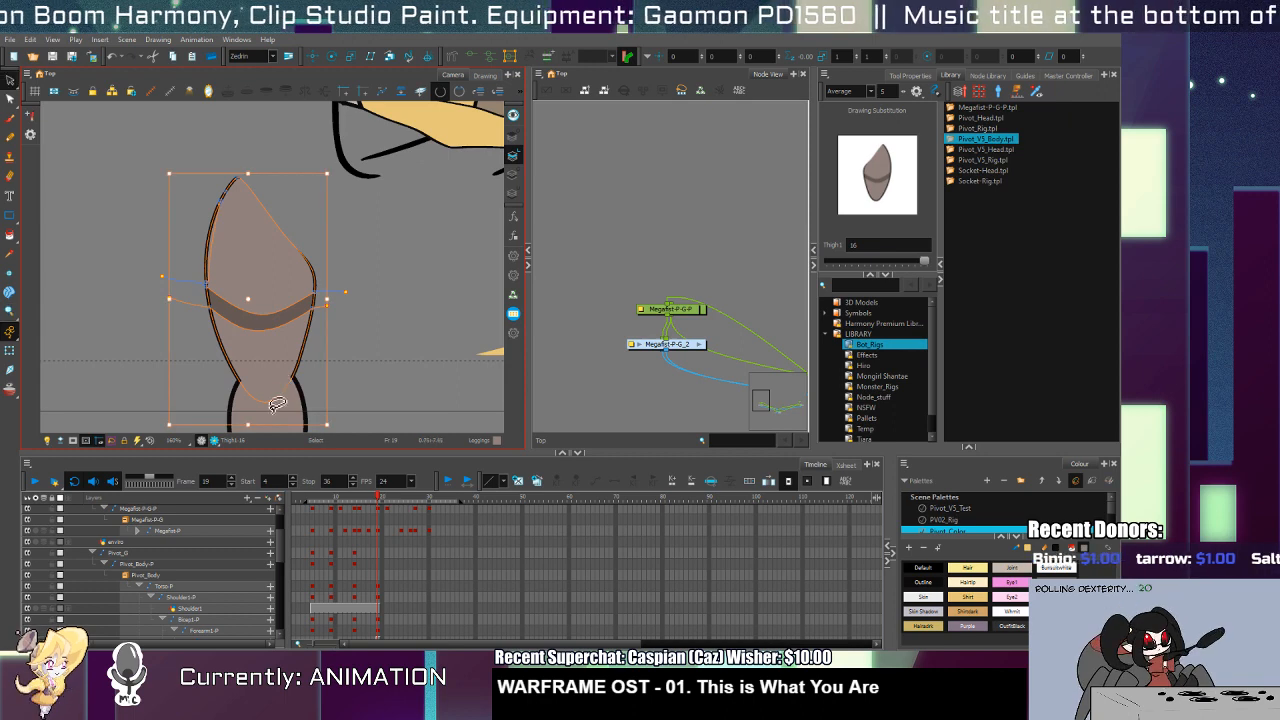
Step: Reattach the reshaped leg beneath the hips and pose its lower leg raised above the standing leg
drag(255, 421, 290, 328)
key(alt+q)
drag(290, 328, 382, 314)
key(shift+t)
key(alt+q)
key(shift+t)
mouse_move(419, 260)
mouse_down()
mouse_move(423, 282)
mouse_move(425, 263)
mouse_up()
drag(379, 321, 391, 318)
drag(370, 386, 363, 325)
click(360, 345)
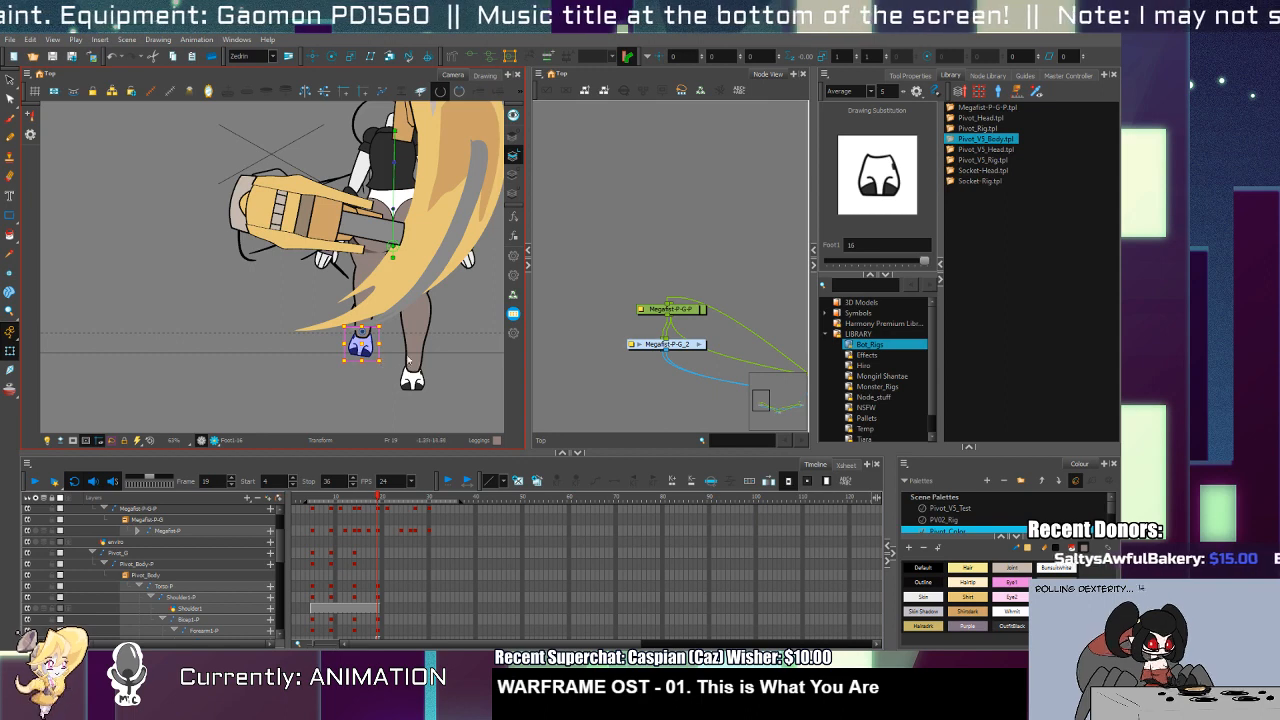
click(519, 482)
drag(431, 386, 371, 358)
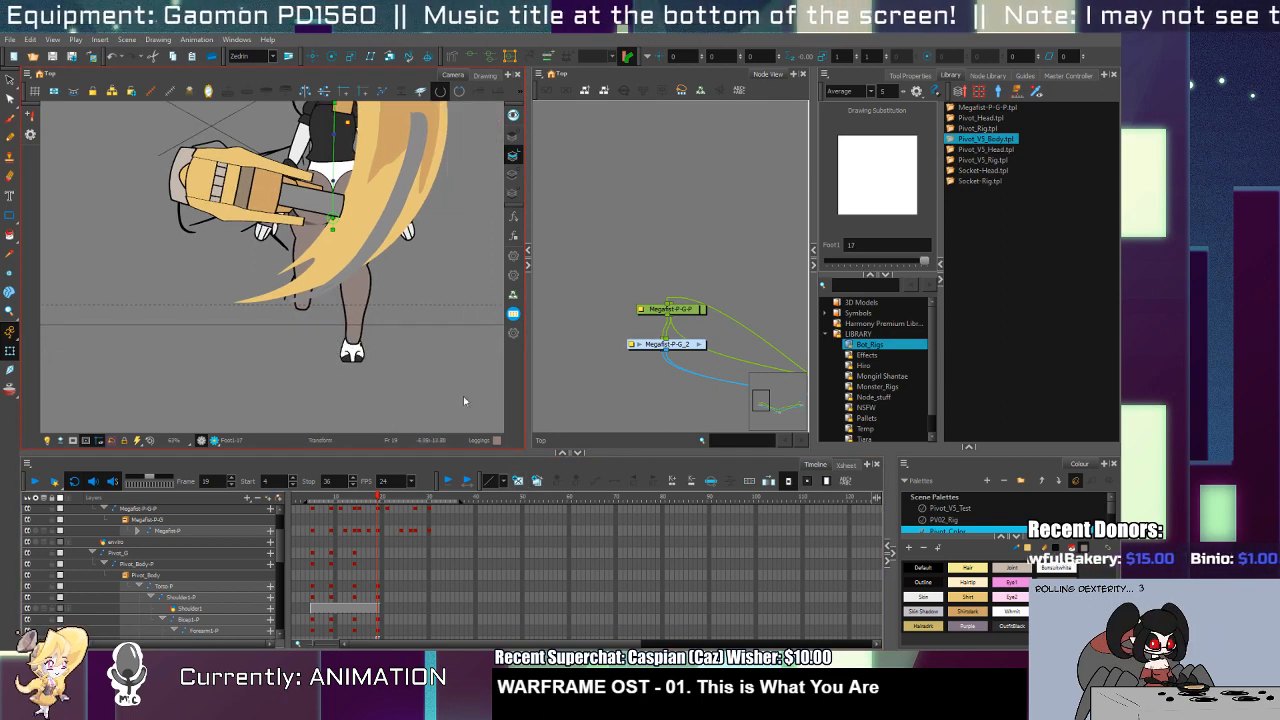
key(ctrl+z)
scroll(314, 354, up, 4)
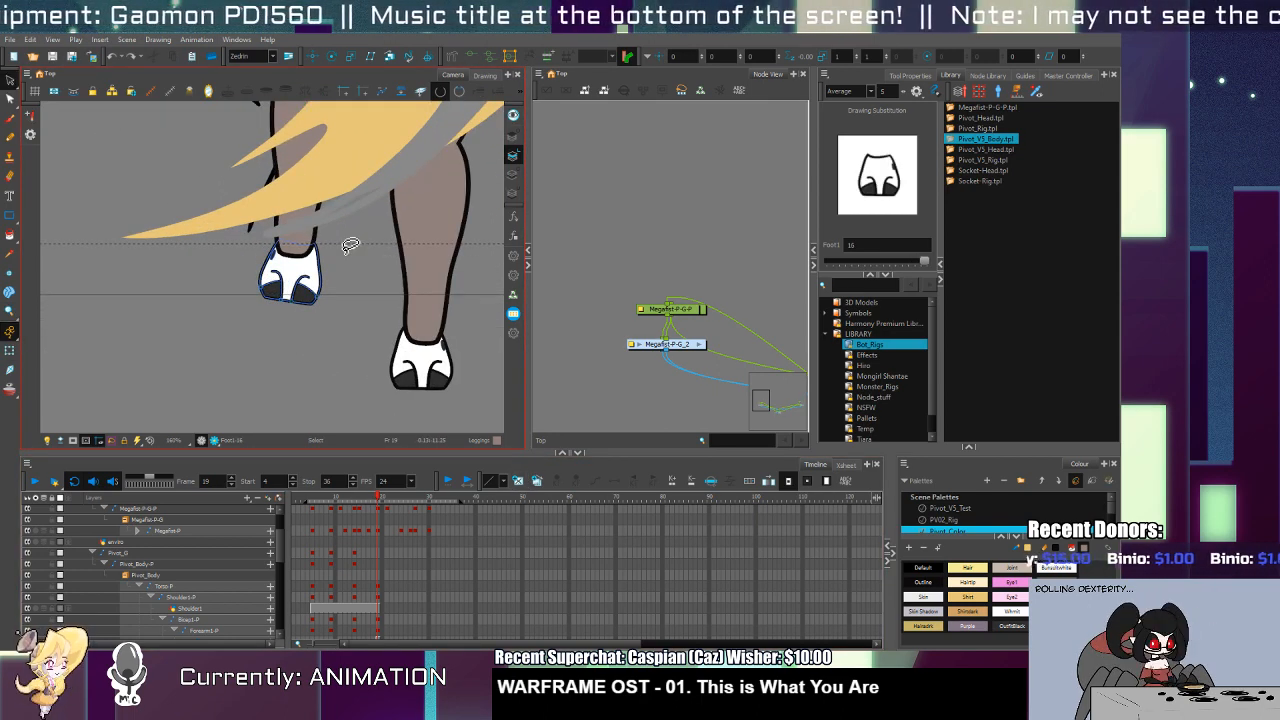
key(ctrl+a)
key(Delete)
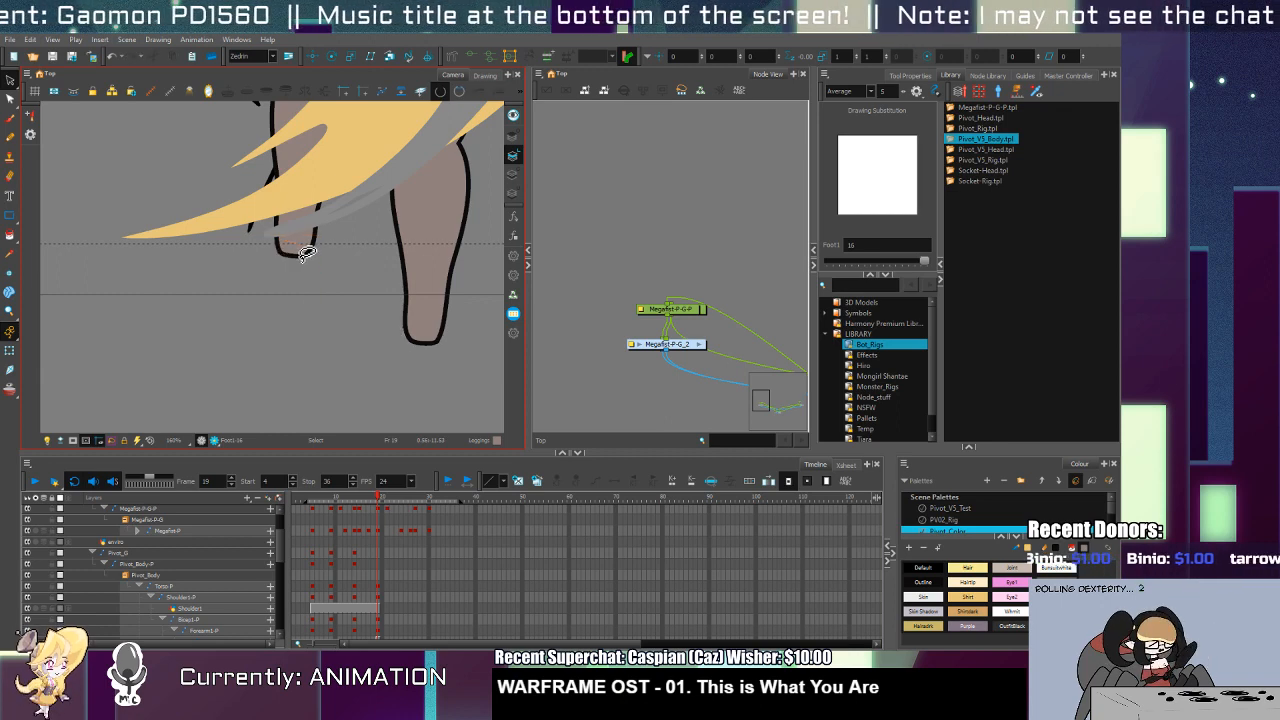
key(alt+slash)
mouse_move(306, 250)
mouse_down()
mouse_move(270, 297)
mouse_move(298, 328)
mouse_move(312, 244)
mouse_up()
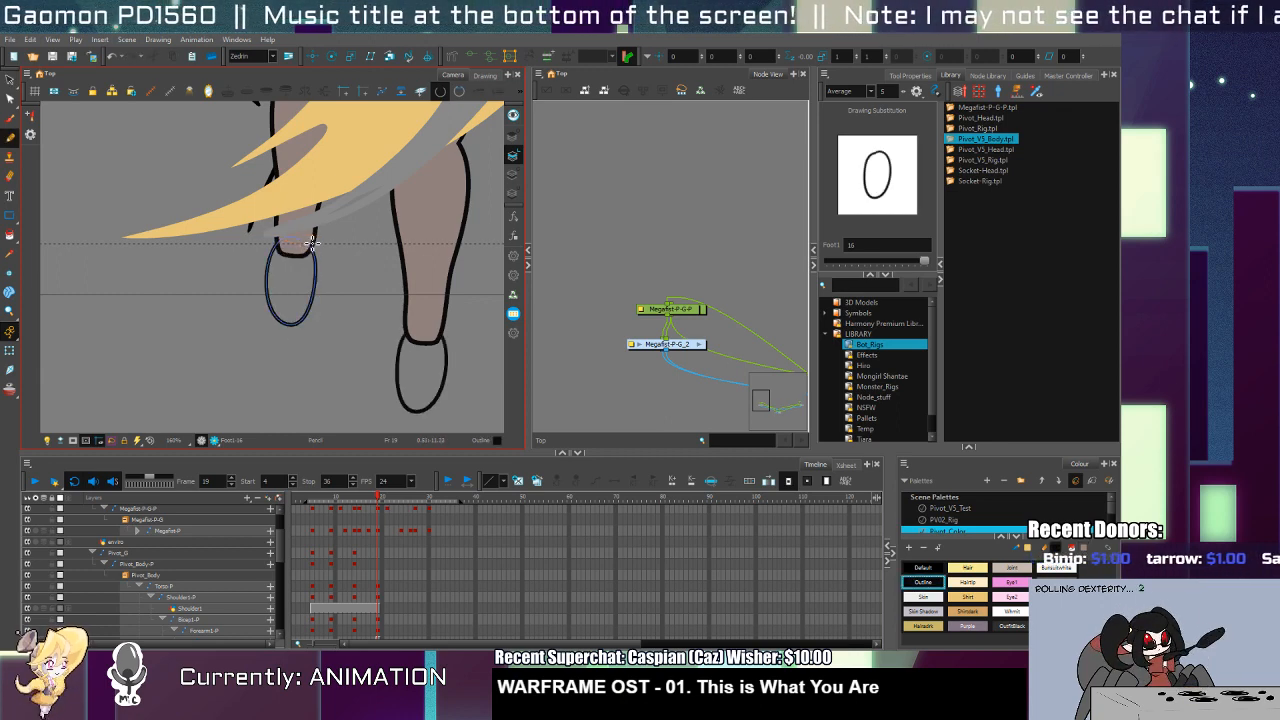
key(ctrl+z)
key(ctrl+z)
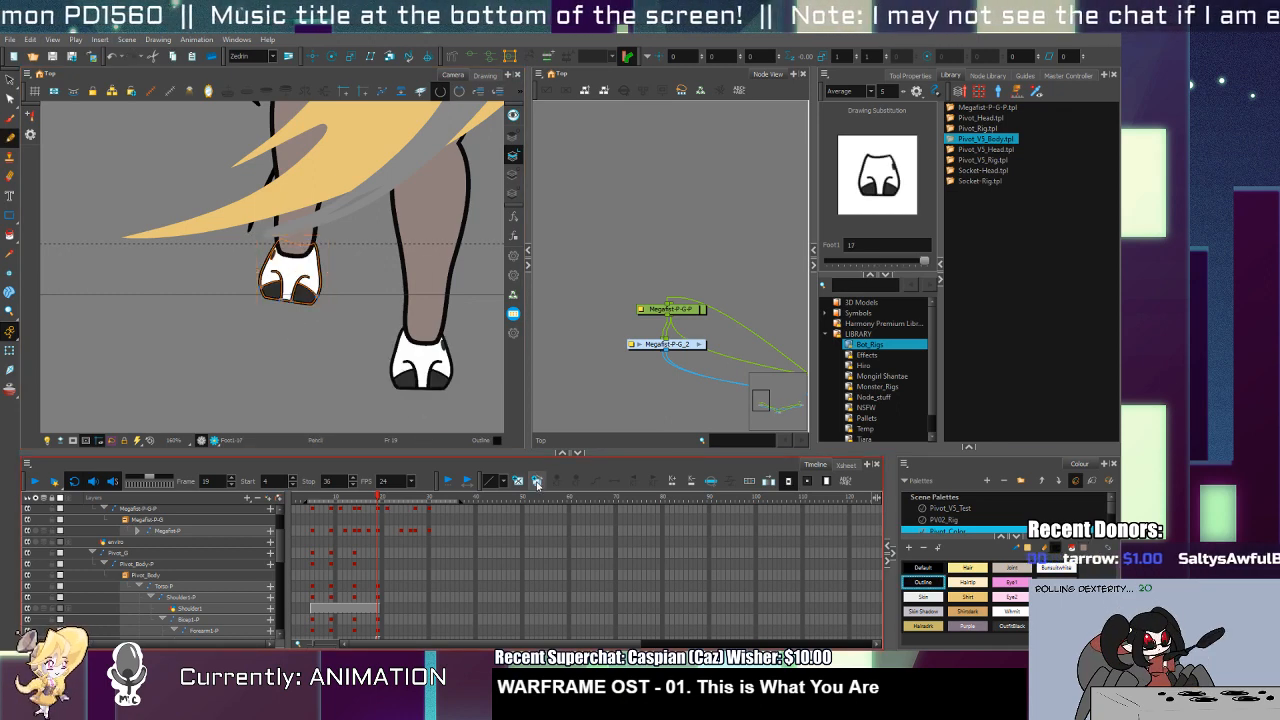
Step: Clear the duplicated foot drawing and draw an oval, toe-down shoe with a V-shaped collar and a curved toe-cap line
key(alt+s)
key(Delete)
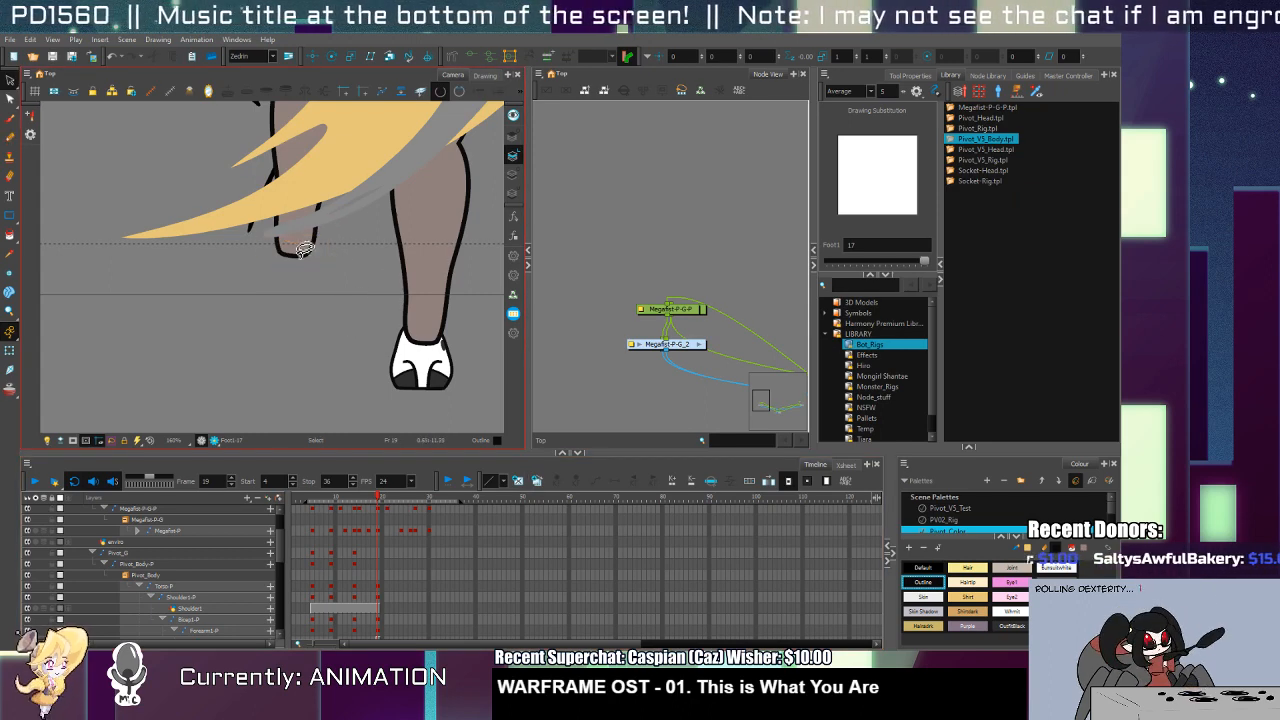
key(alt+slash)
mouse_move(303, 243)
mouse_down()
mouse_move(267, 300)
mouse_move(307, 323)
mouse_move(320, 283)
mouse_move(271, 268)
mouse_move(317, 292)
mouse_move(301, 273)
mouse_move(316, 258)
mouse_move(290, 307)
mouse_move(331, 279)
mouse_move(328, 295)
mouse_move(297, 255)
mouse_move(259, 294)
mouse_up()
key(ctrl+z)
key(ctrl+z)
key(alt+t)
key(alt+i)
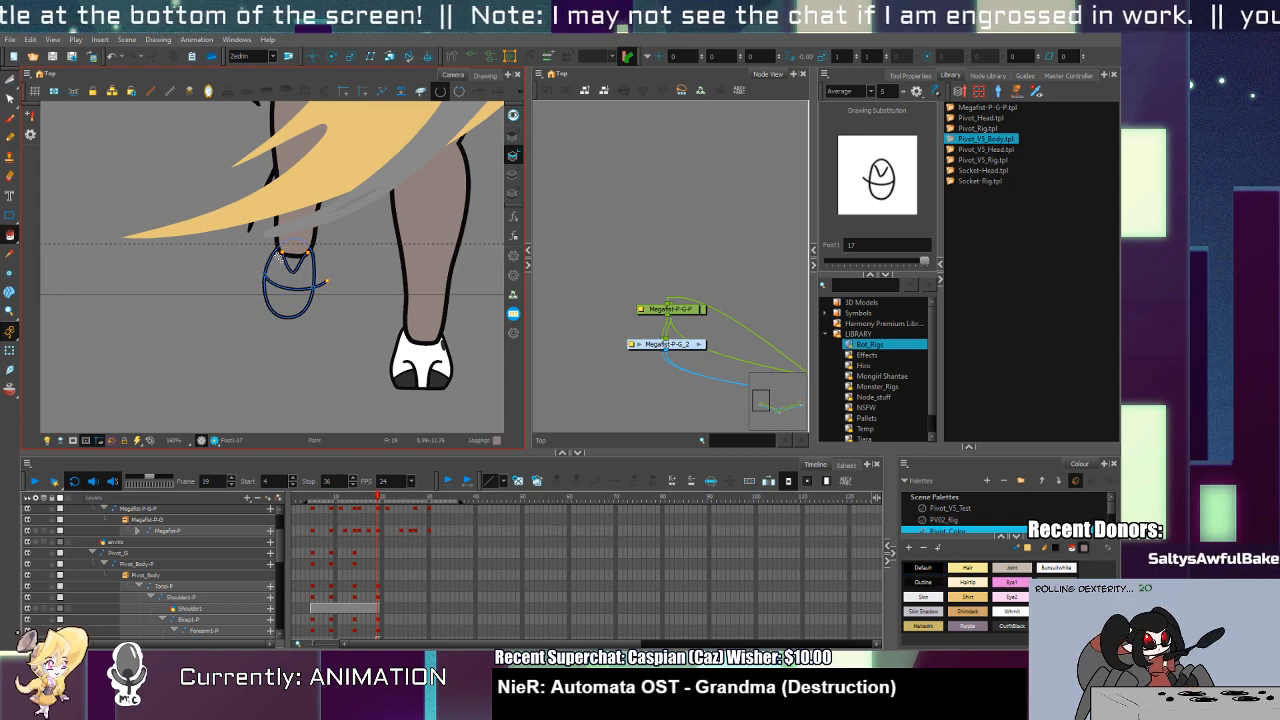
Step: Paint the new shoe's toe cap with the standing shoe's black and its upper part with the same shoe's white
key(alt+d)
click(437, 389)
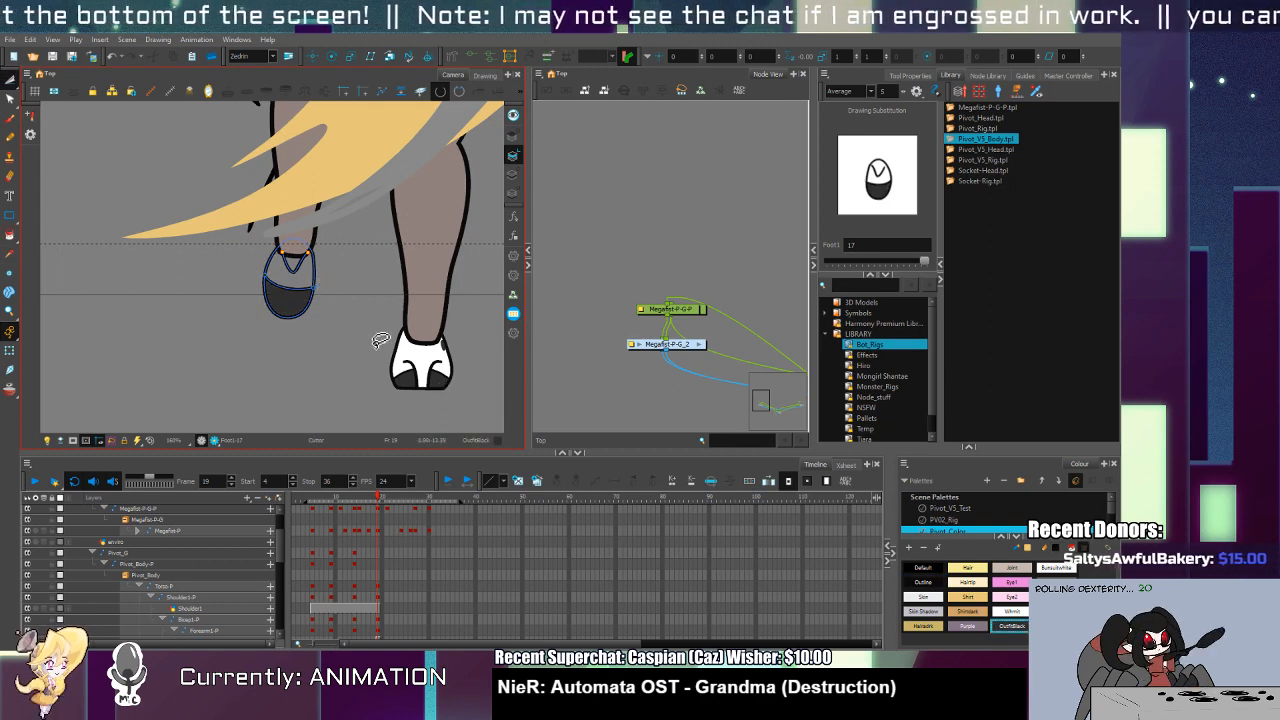
key(alt+d)
click(437, 364)
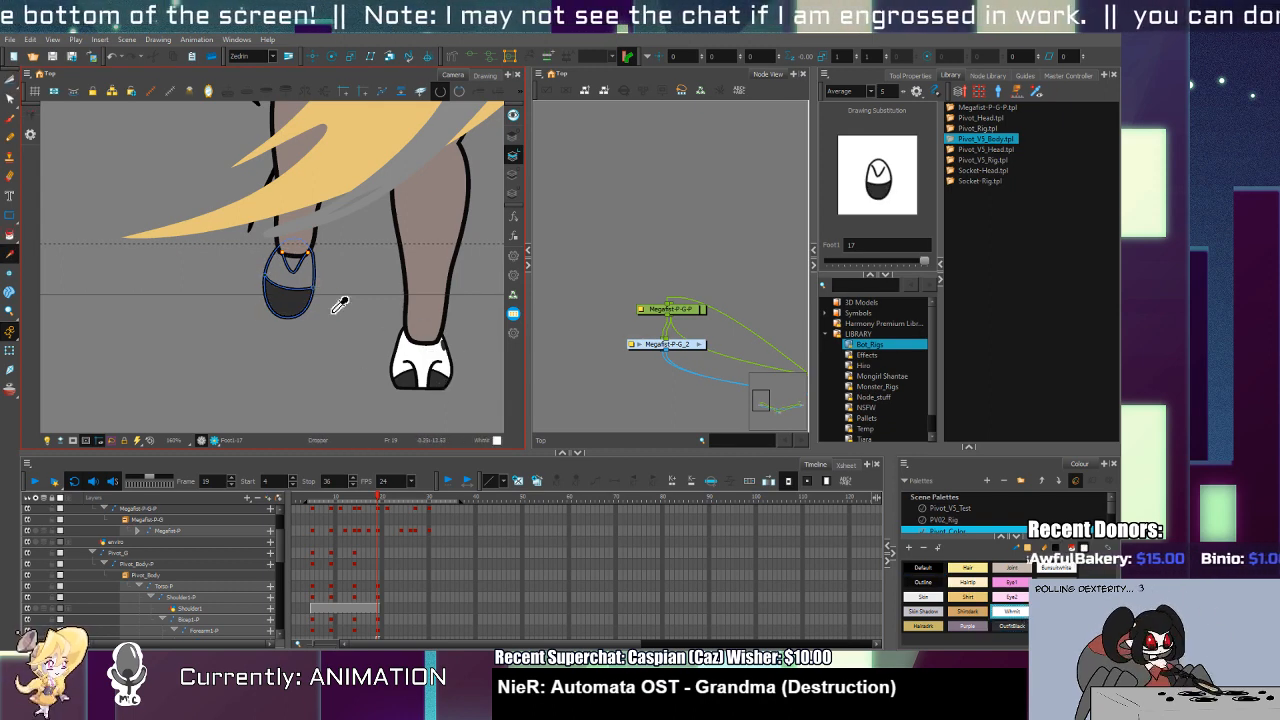
key(alt+i)
click(303, 275)
drag(308, 278, 270, 334)
Step: Nudge the redrawn shoe in depth relative to the lower leg and check it against the full figure
key(shift+t)
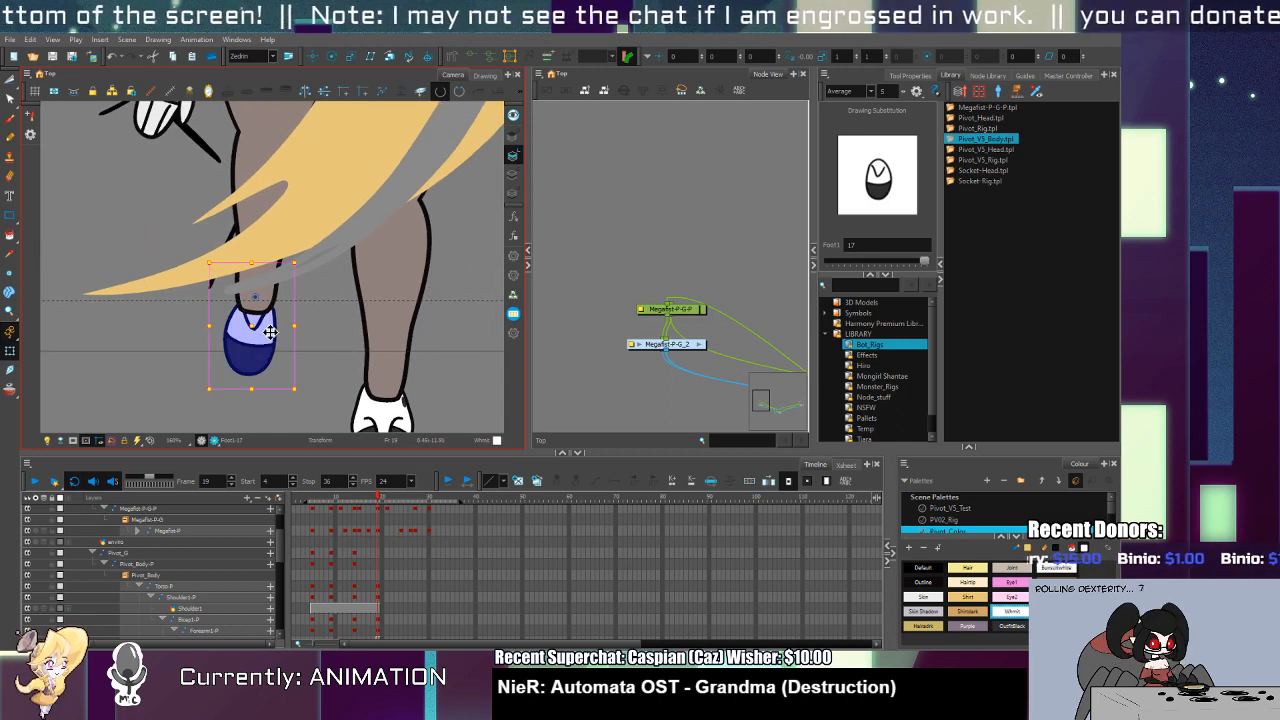
key(alt+Down)
key(alt+z)
scroll(332, 333, down, 5)
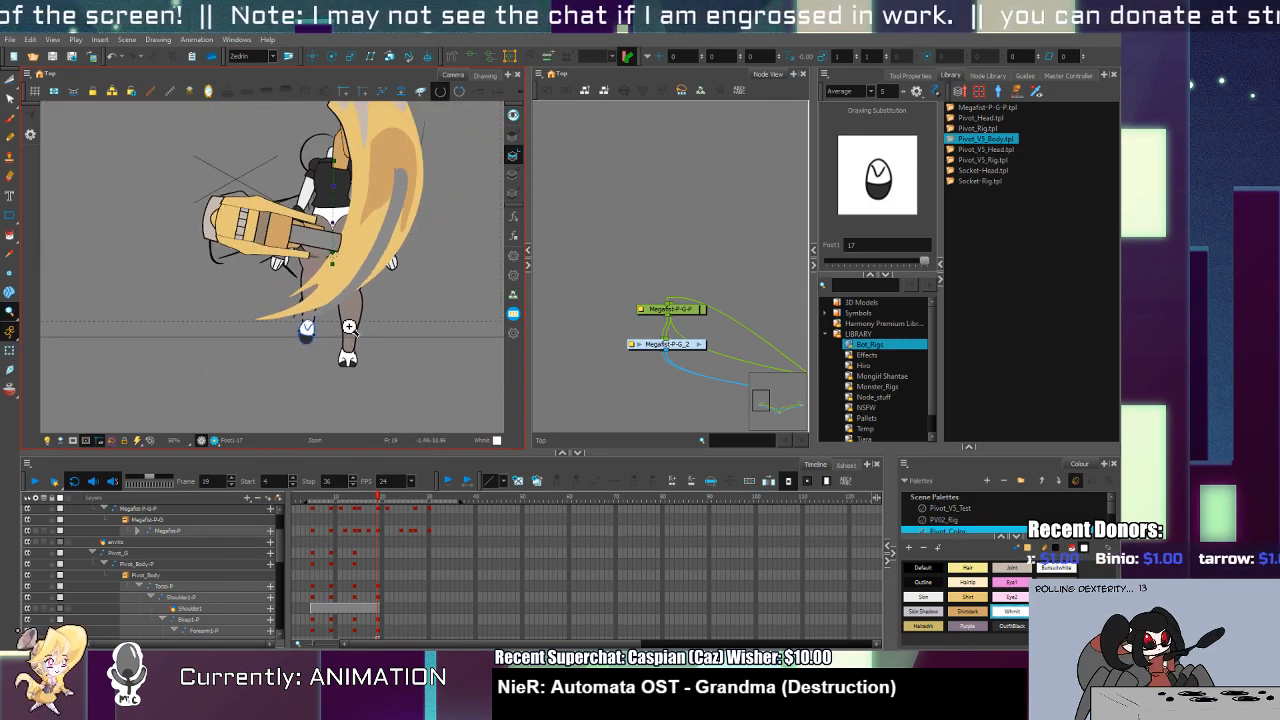
scroll(349, 327, down, 3)
key(shift+t)
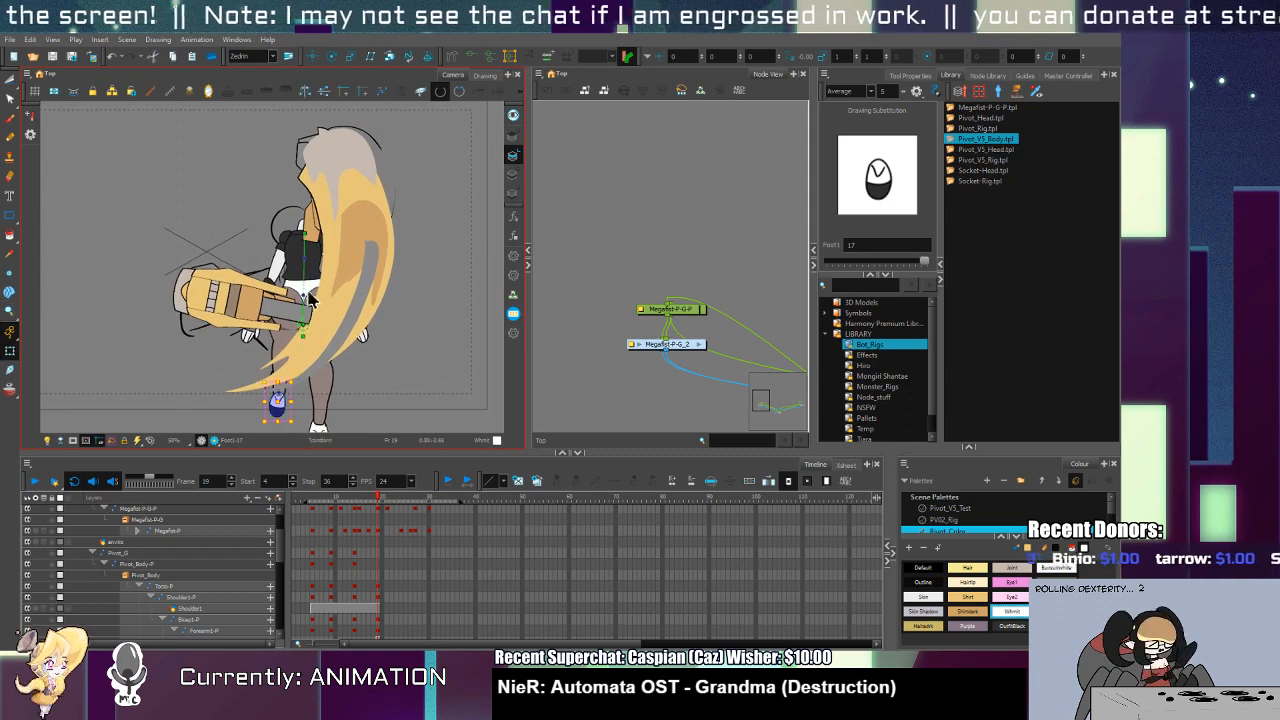
Step: Clear the hand and forearm drawings of the arm on the picture's left at frame 19, keeping its upper arm
click(310, 287)
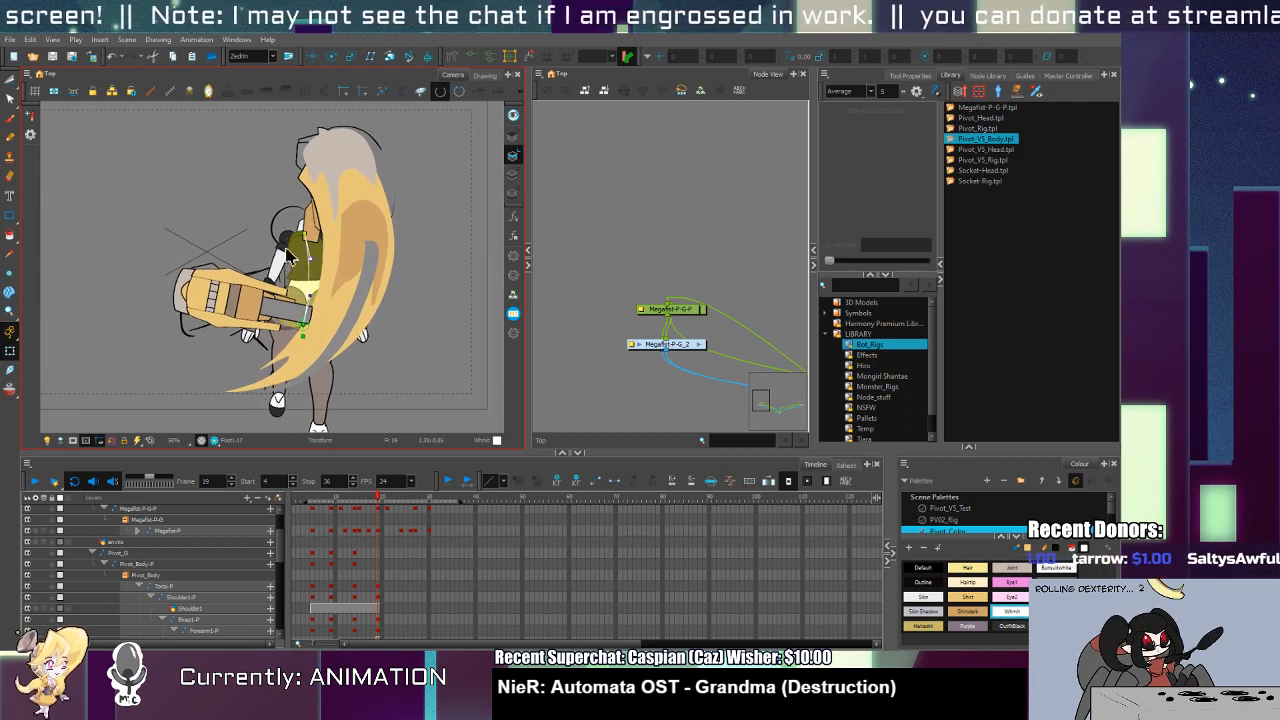
click(258, 333)
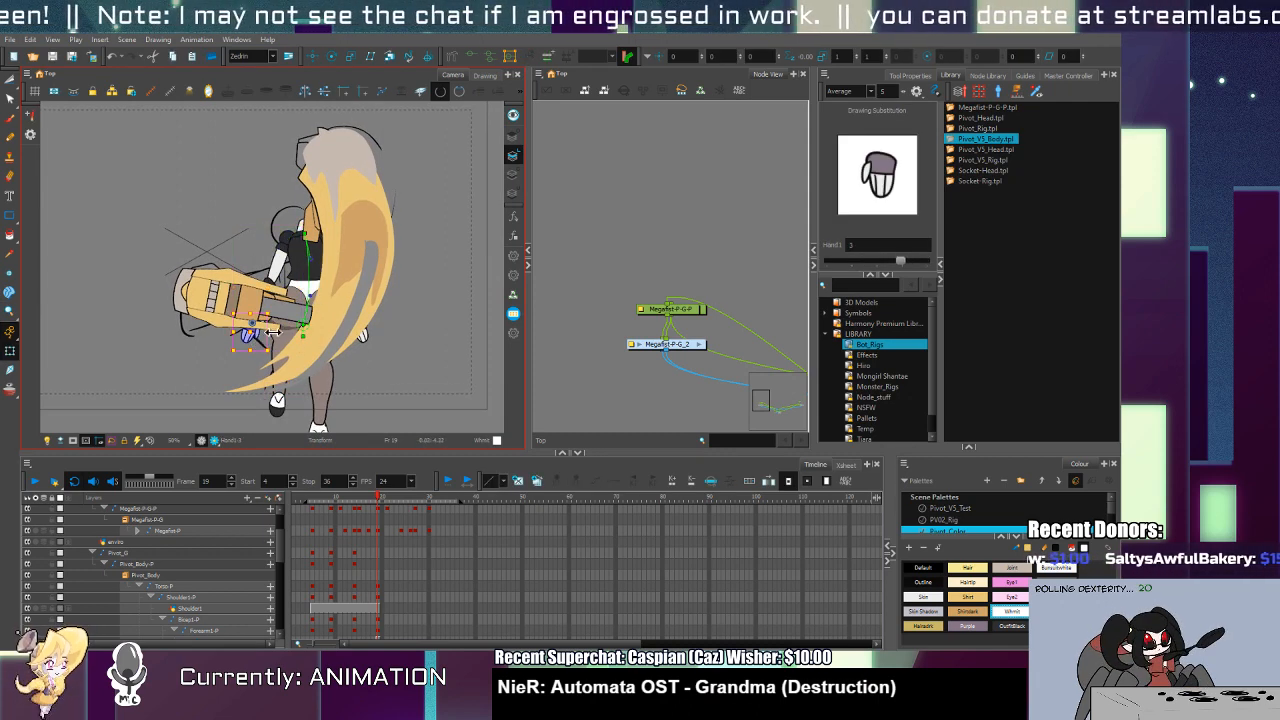
click(276, 286)
click(281, 289)
click(289, 277)
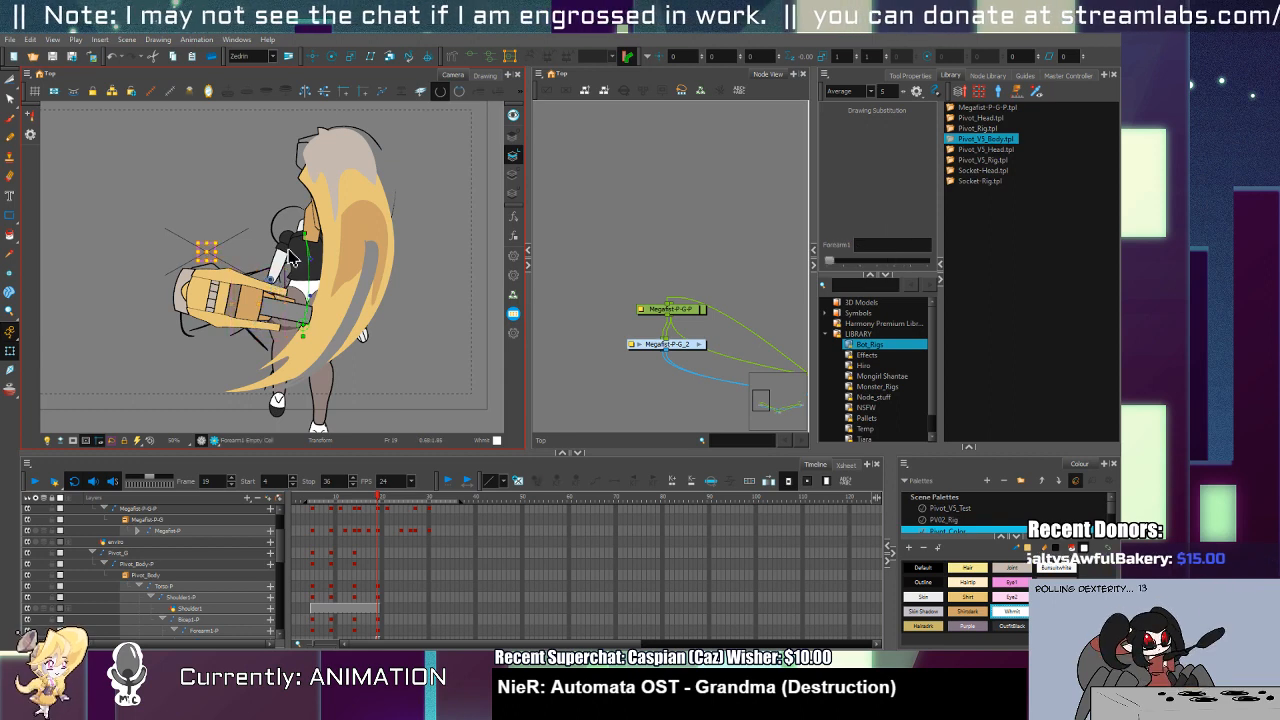
drag(293, 260, 286, 268)
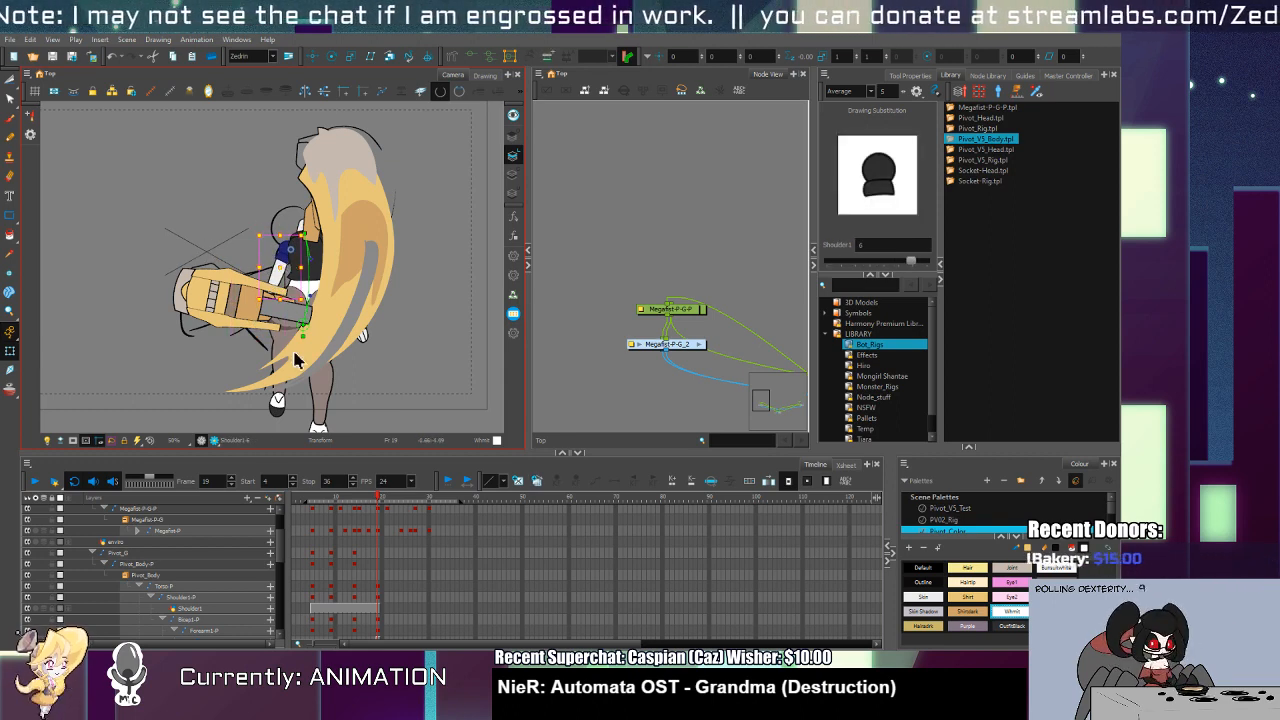
Step: Clear the yellow smear over the raised gauntlet, plus the forearm and hand drawings of the arm on the picture's right, at frame 19
click(358, 262)
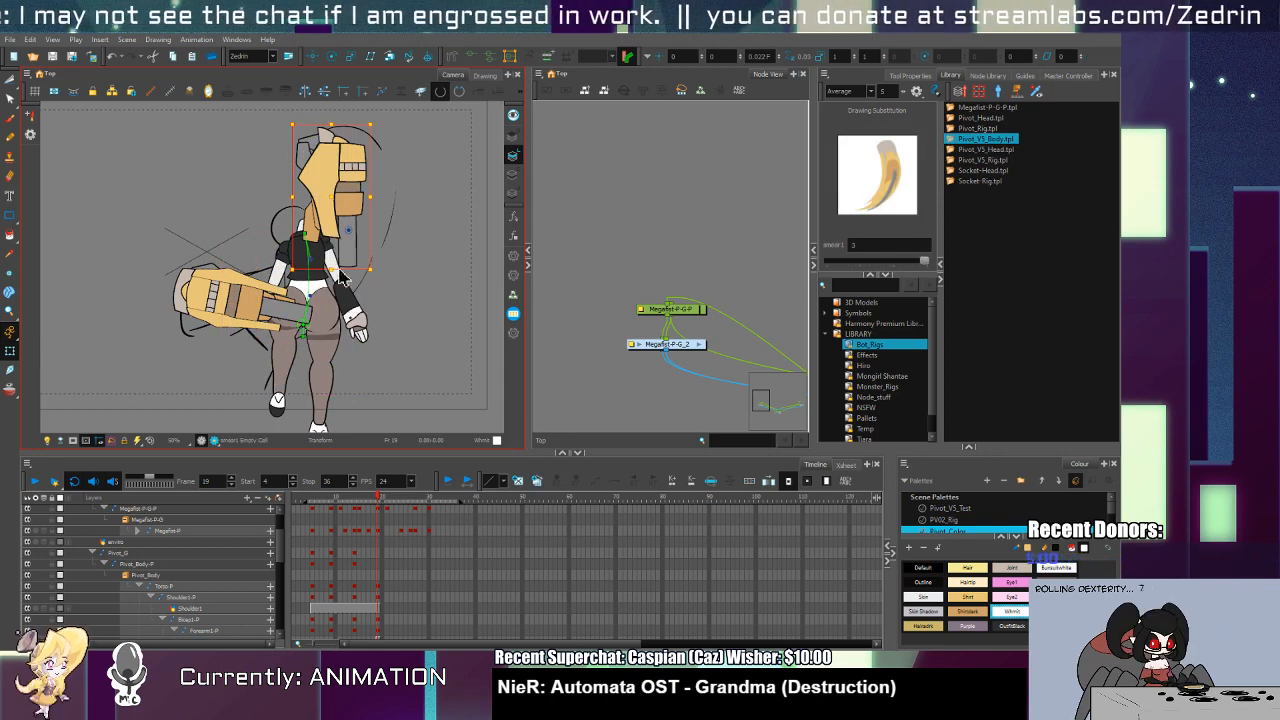
click(337, 255)
click(355, 305)
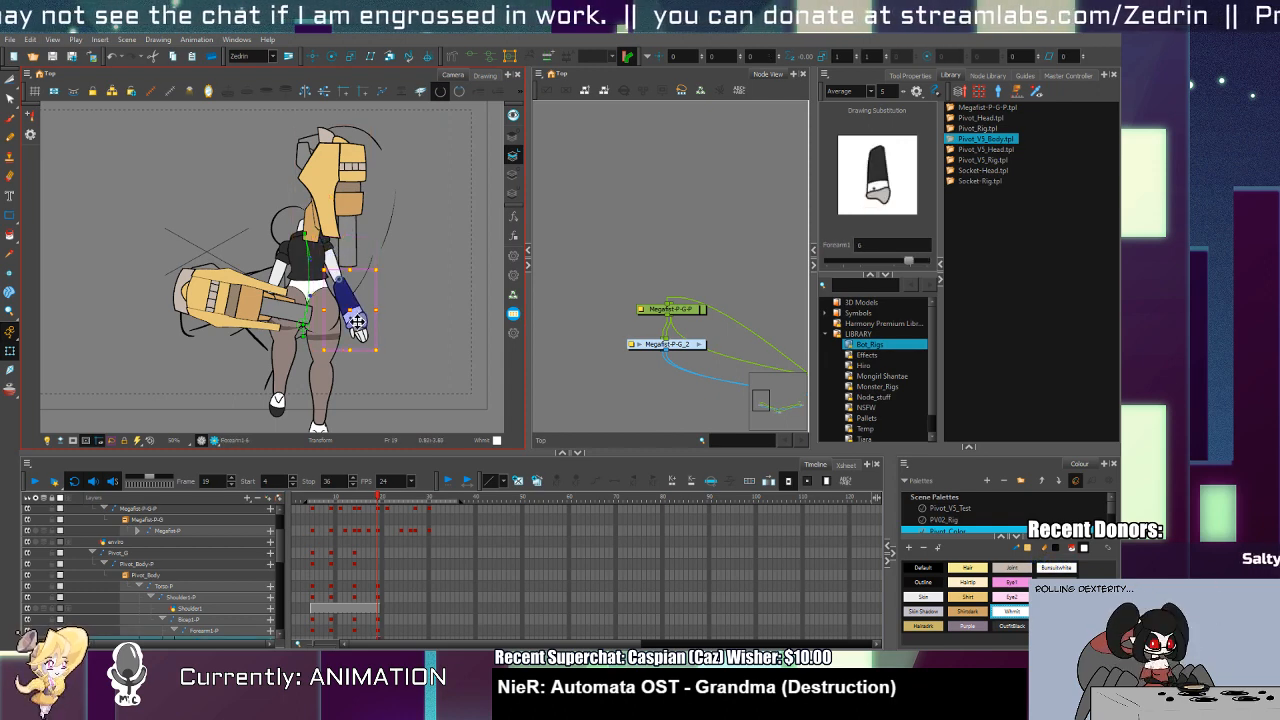
click(361, 336)
click(361, 340)
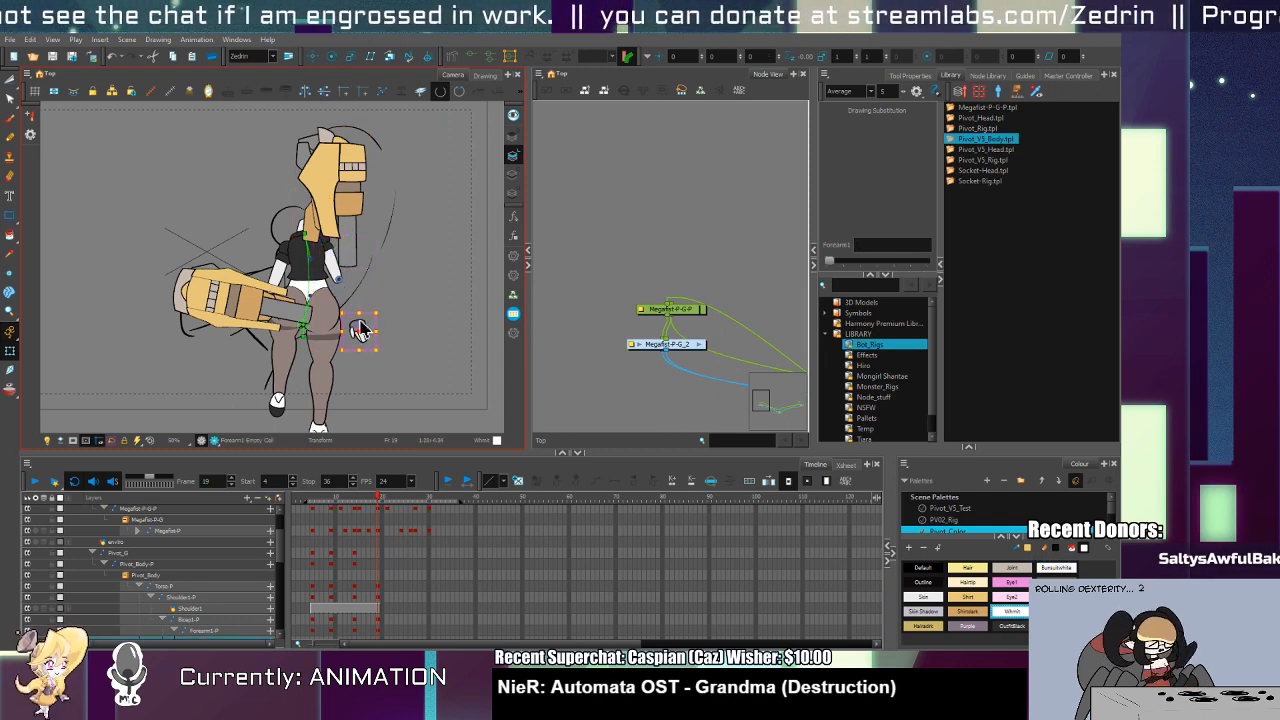
Step: Rotate the picture-right upper arm up toward the raised gauntlet and reposition the torso with the hips
click(338, 258)
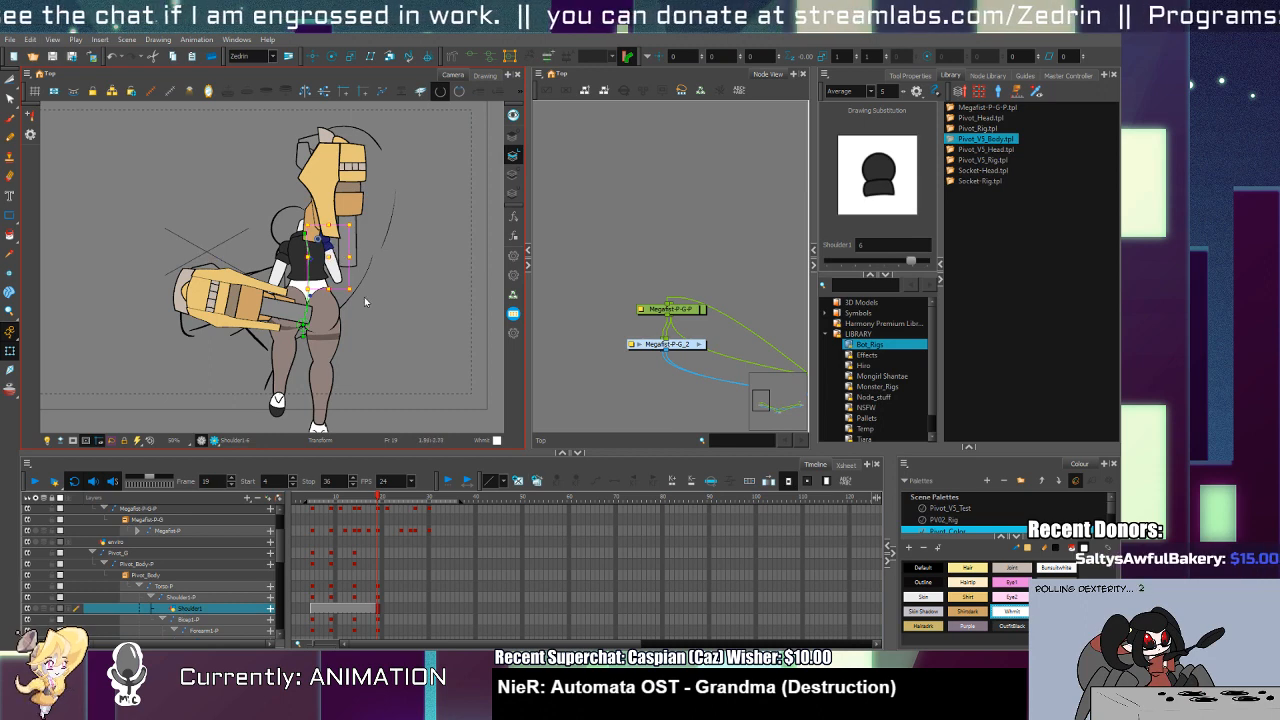
drag(371, 236, 316, 254)
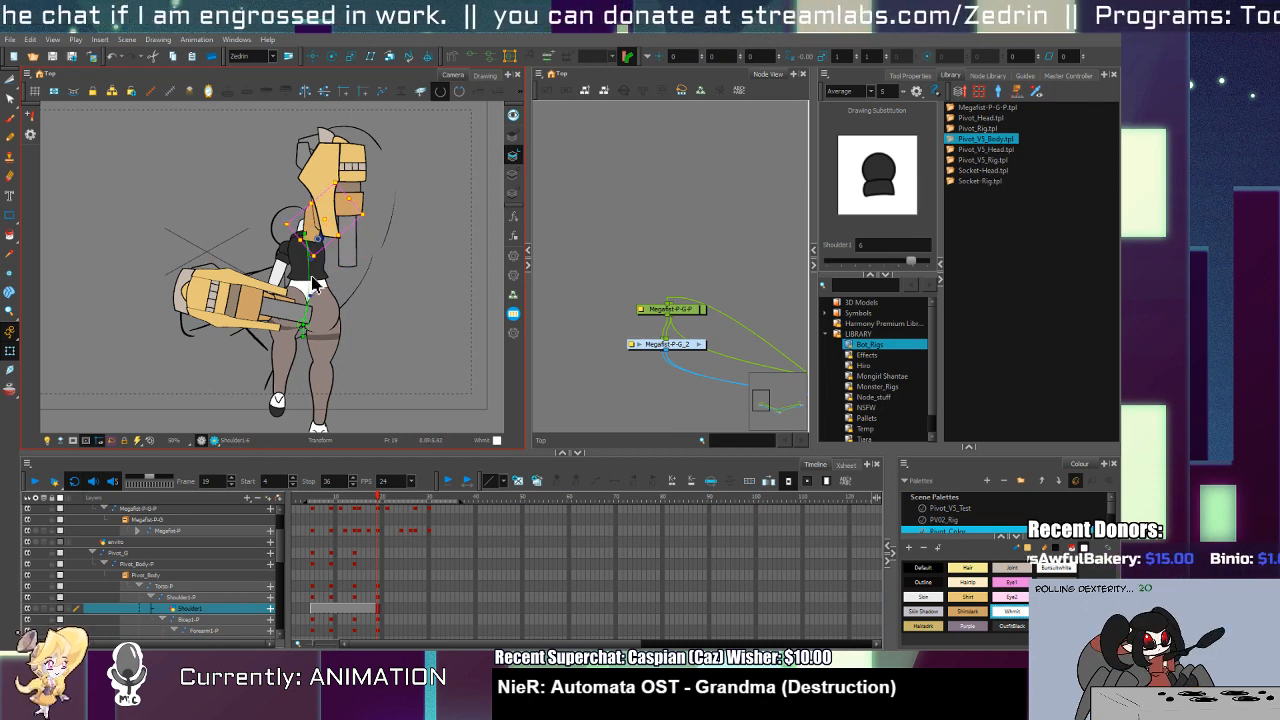
click(310, 272)
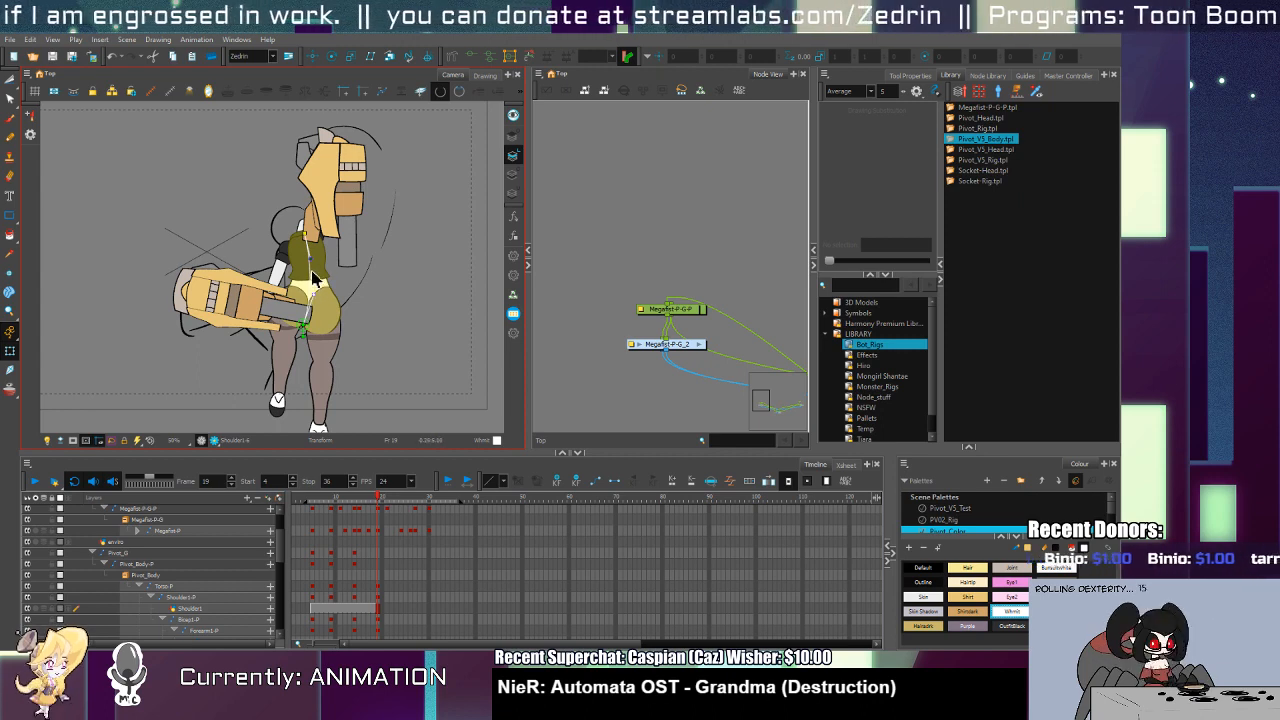
click(315, 280)
click(320, 290)
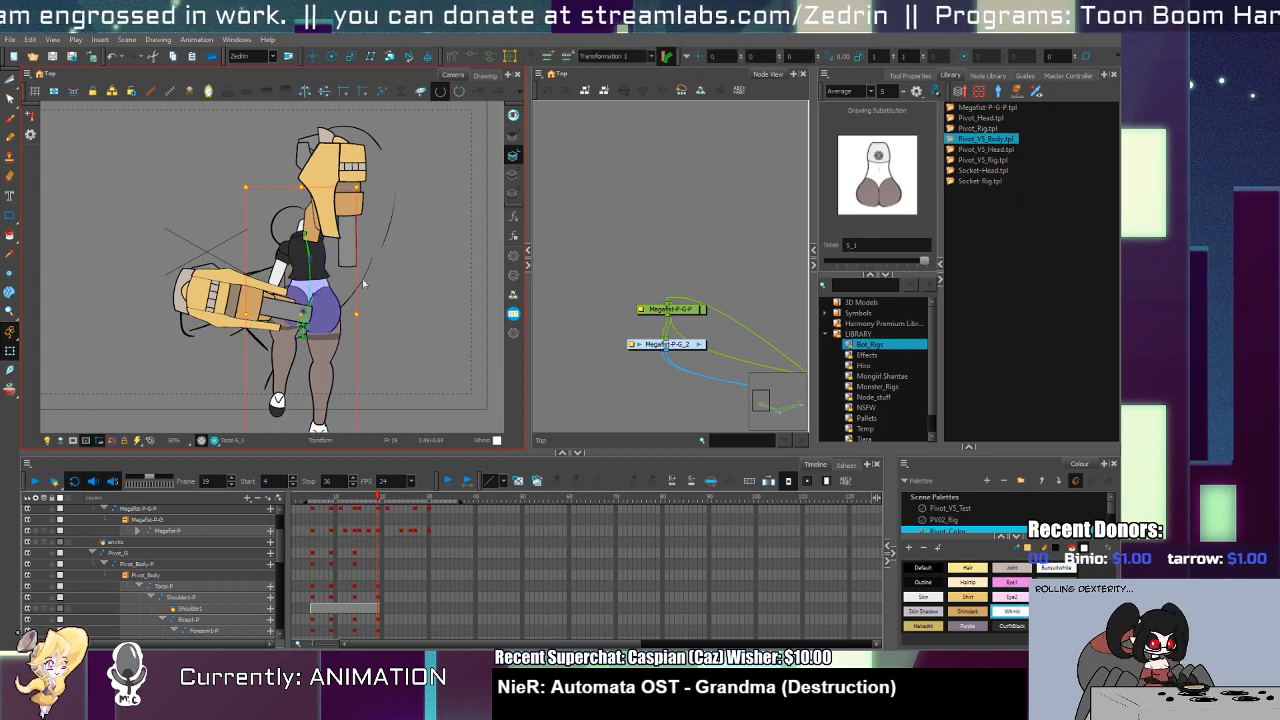
Step: Swing the lower leg on the picture's left inward and angle the thigh of the other leg
click(298, 344)
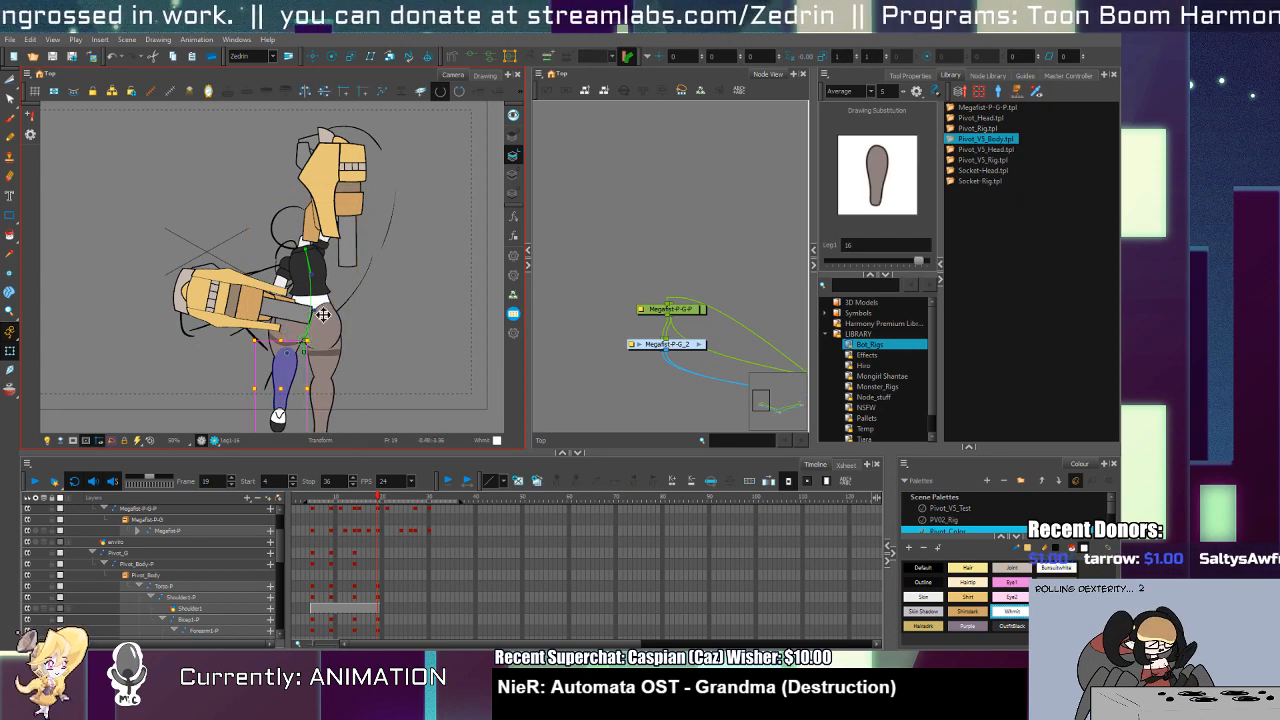
drag(310, 338, 352, 328)
click(282, 345)
click(288, 358)
click(338, 354)
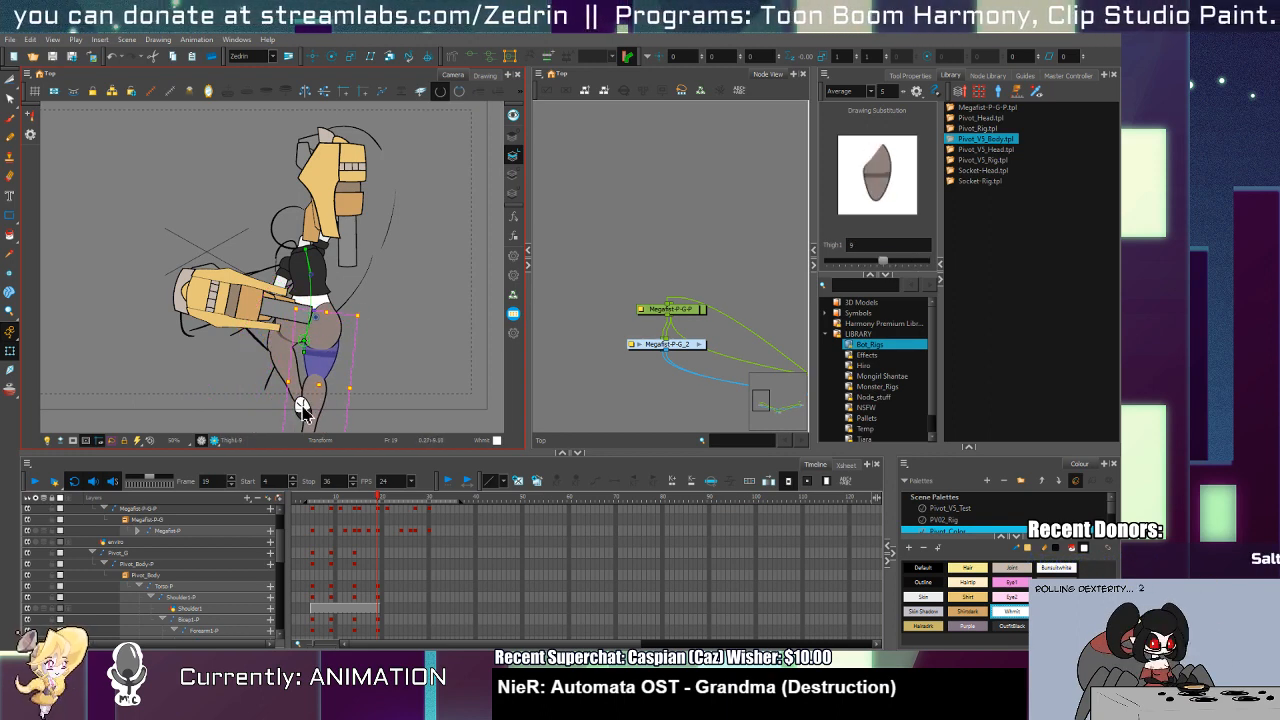
click(312, 400)
drag(312, 400, 320, 336)
Step: Rotate the picture-left lower leg back outward so its shoe hangs beside the other shin
click(290, 304)
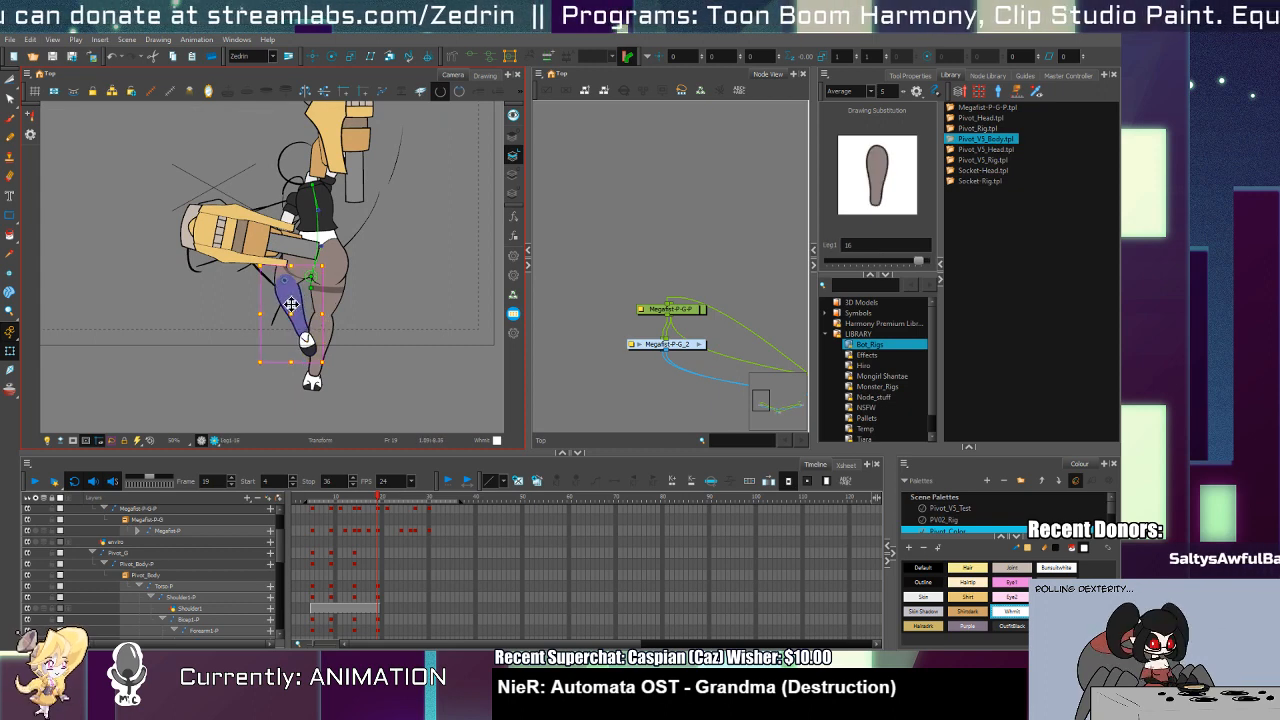
click(307, 338)
click(292, 305)
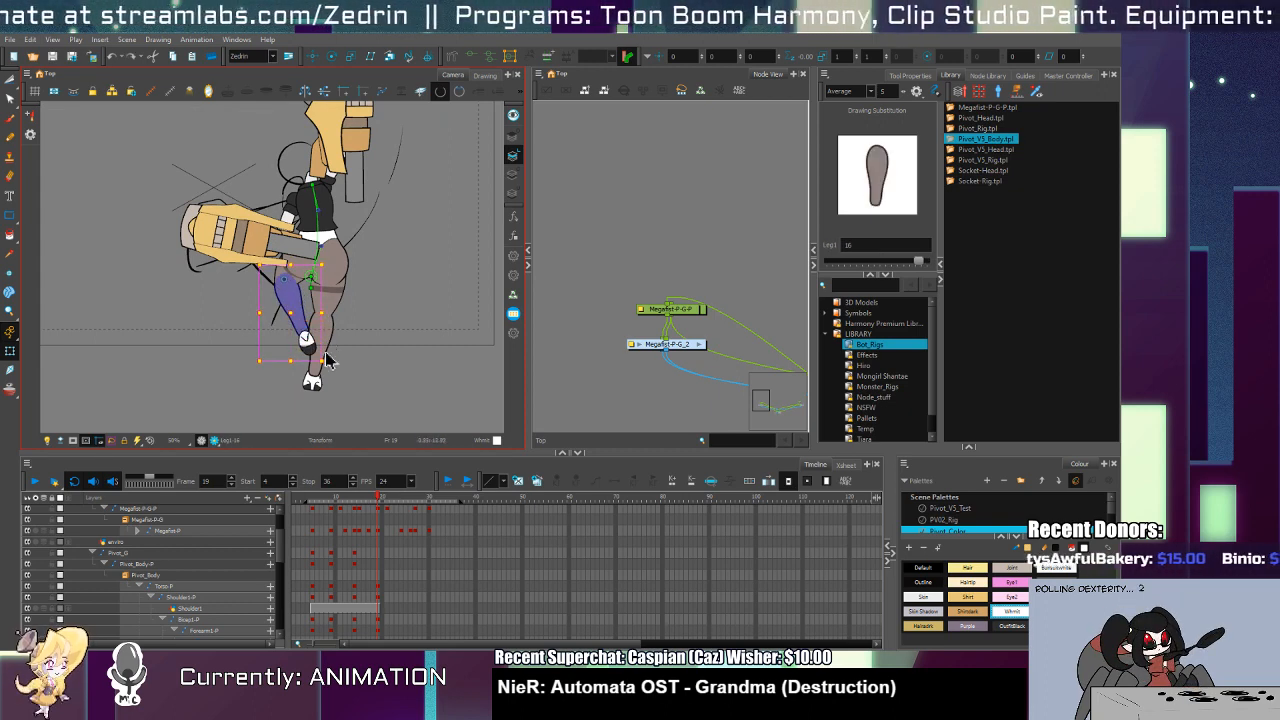
drag(330, 360, 318, 392)
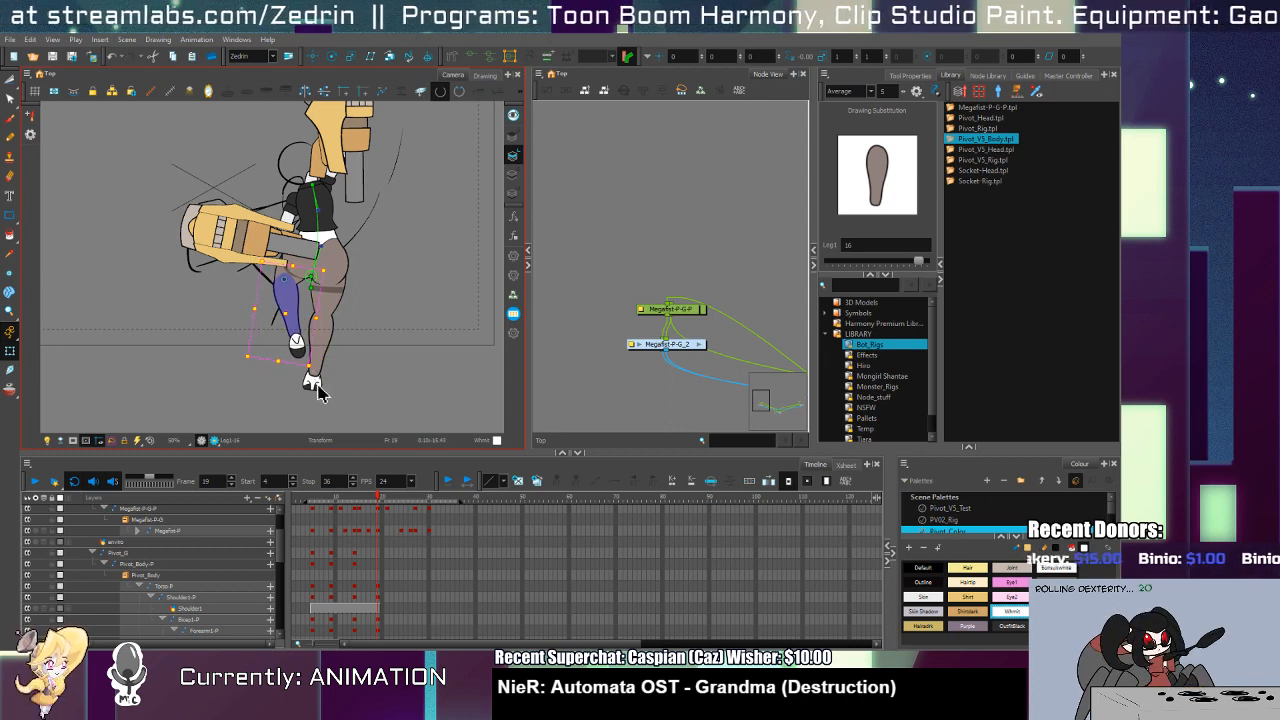
Step: Swap the picture-right shoe for toe-down drawing 17 and rotate that leg and shoe slightly inward
click(317, 390)
click(316, 390)
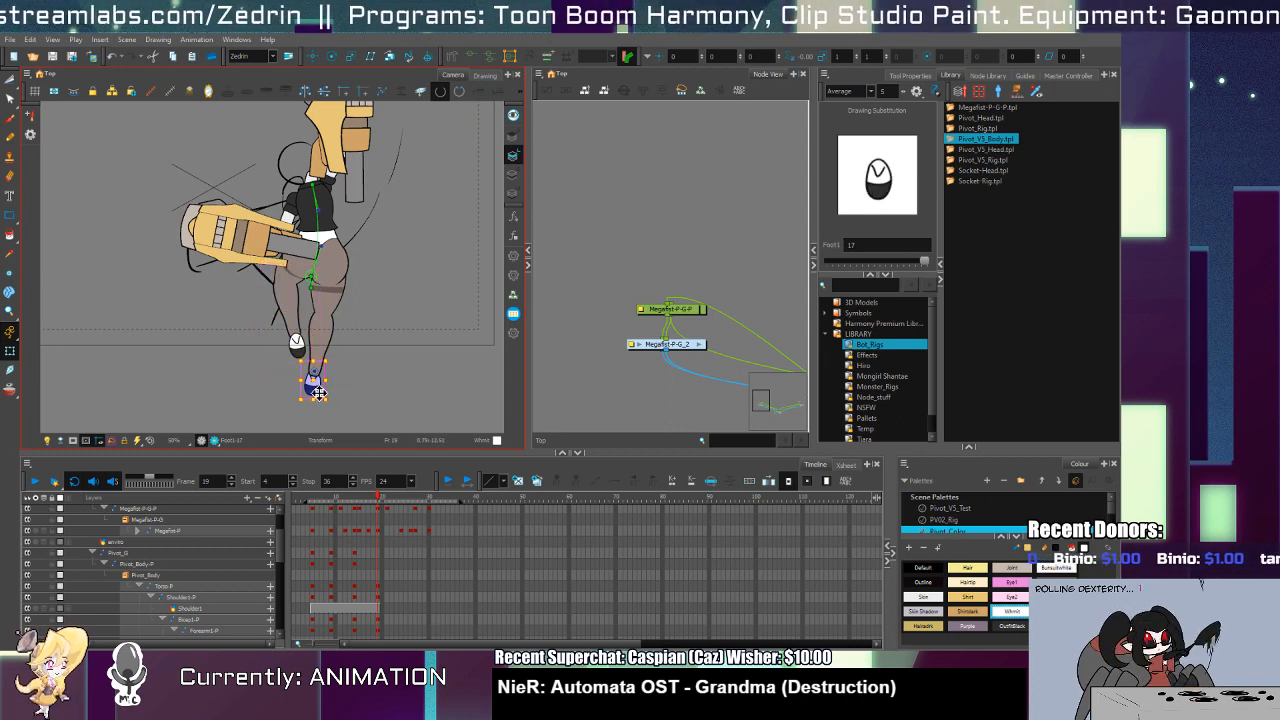
click(328, 312)
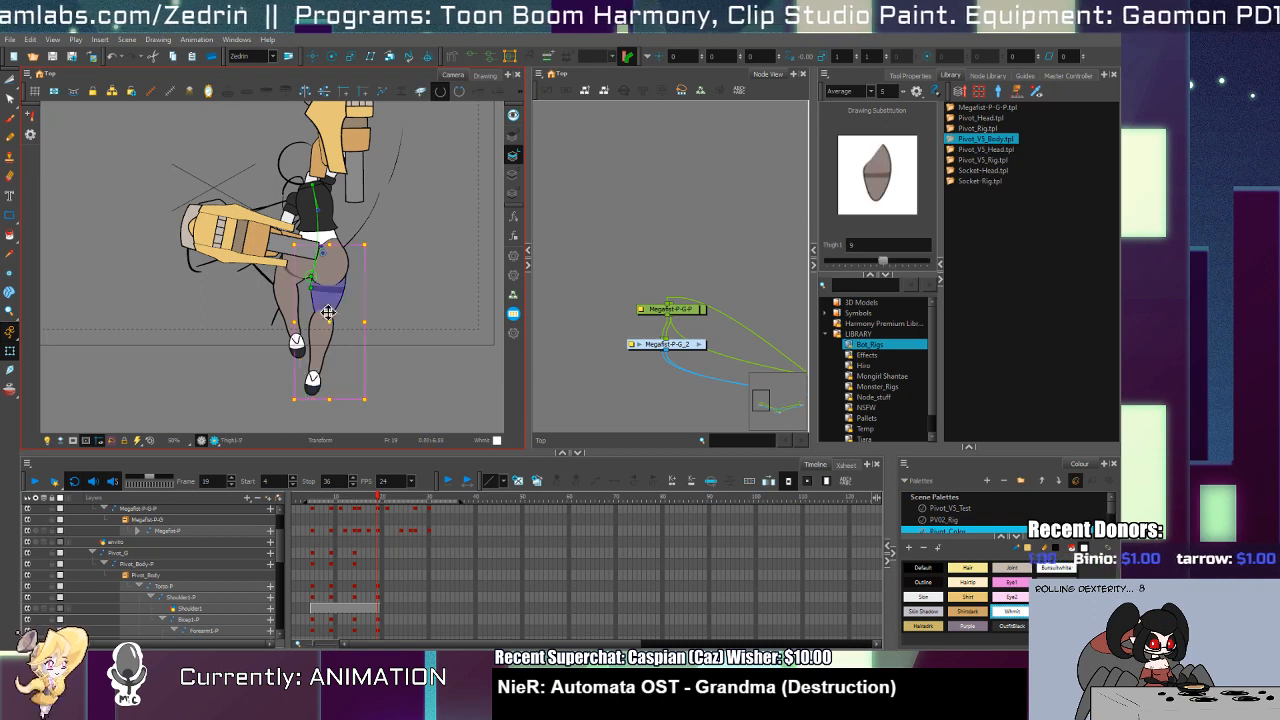
mouse_move(372, 408)
mouse_down()
mouse_move(356, 417)
mouse_move(357, 391)
mouse_move(337, 409)
mouse_move(329, 400)
mouse_up()
click(315, 358)
key(b)
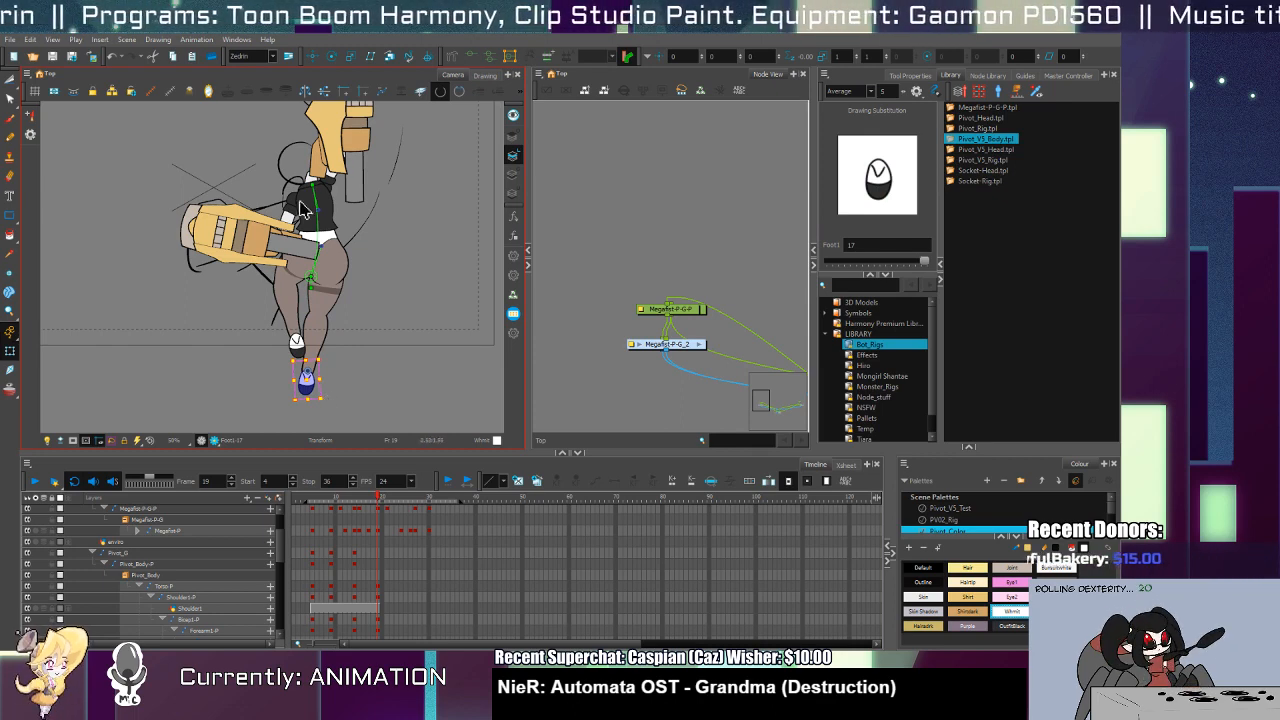
Step: Fine-tune the rotation of the picture-right upper arm so it points up into the raised gauntlet
click(298, 240)
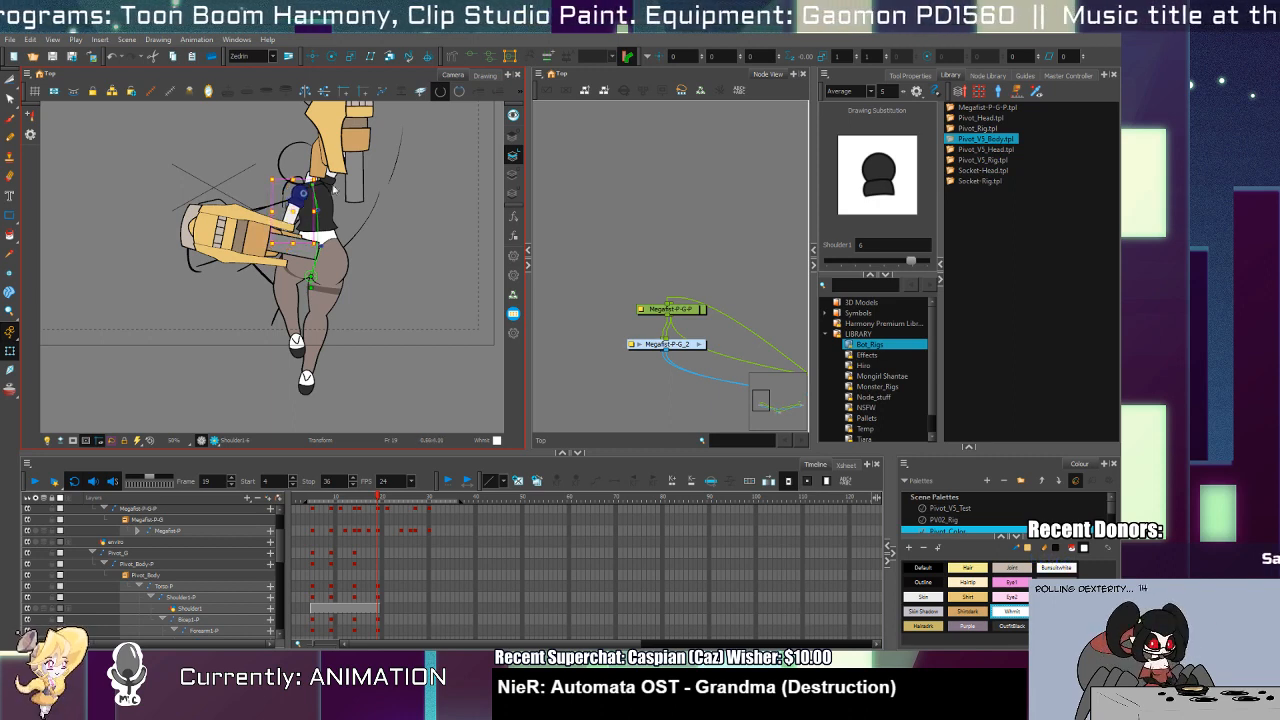
click(335, 192)
click(334, 191)
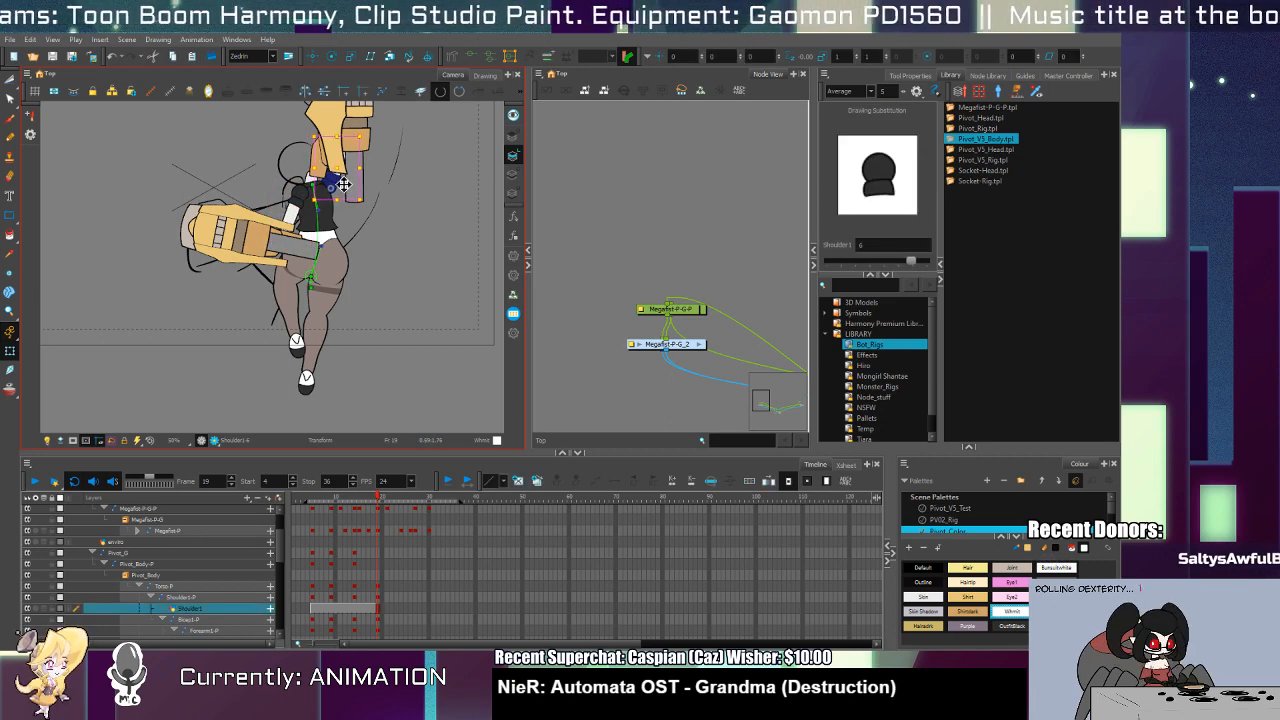
drag(370, 134, 352, 122)
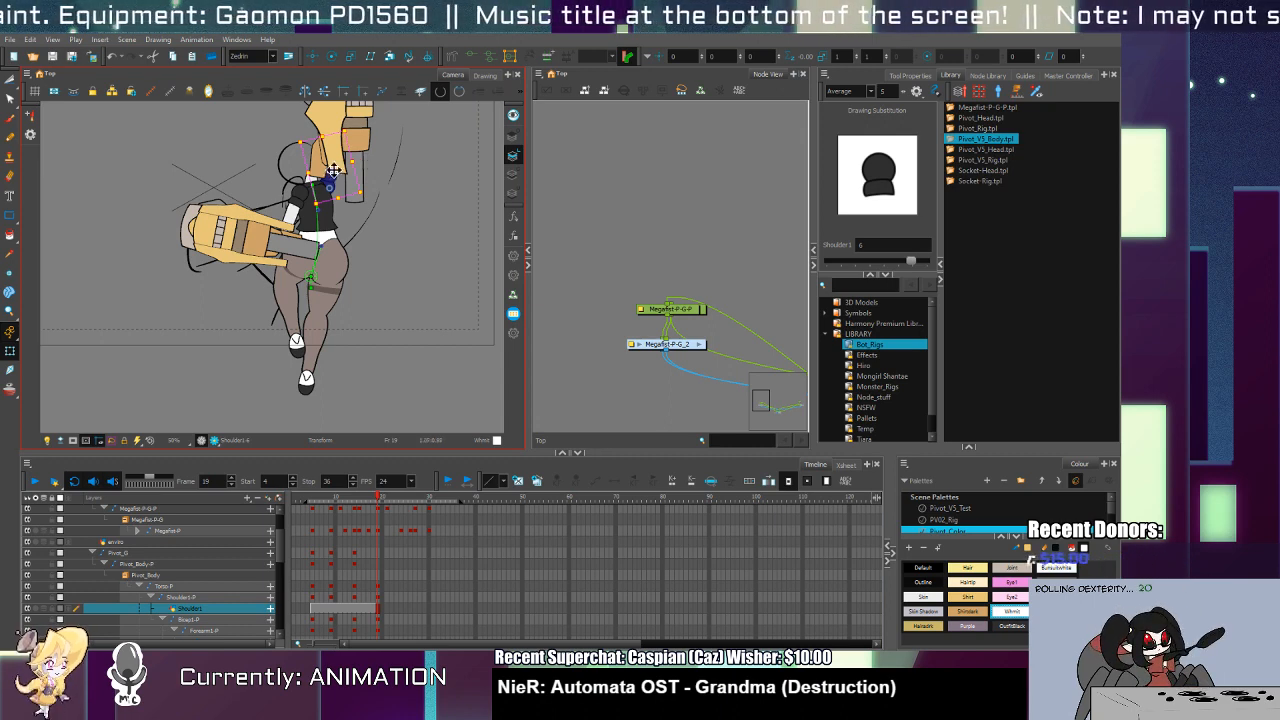
Step: Move the whole raised gauntlet by its parent peg onto the upper arm and rotate it to about 22.5 degrees
click(326, 172)
click(349, 227)
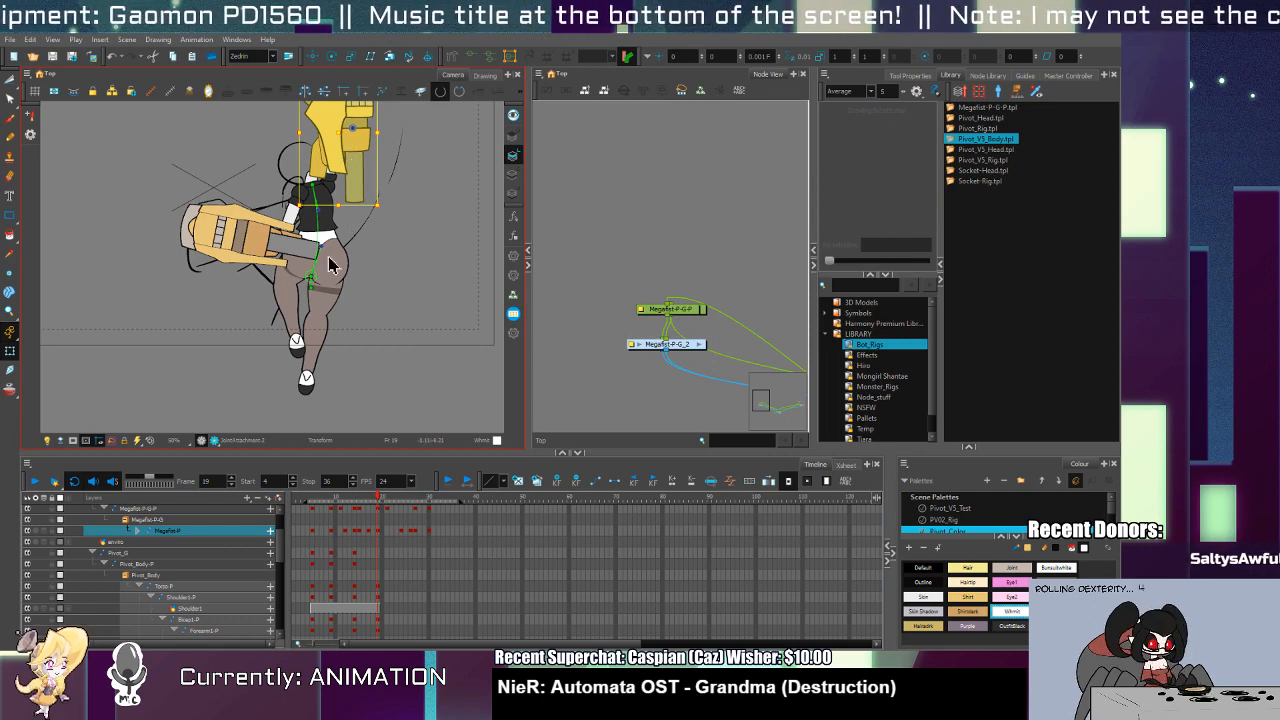
key(b)
drag(342, 160, 352, 152)
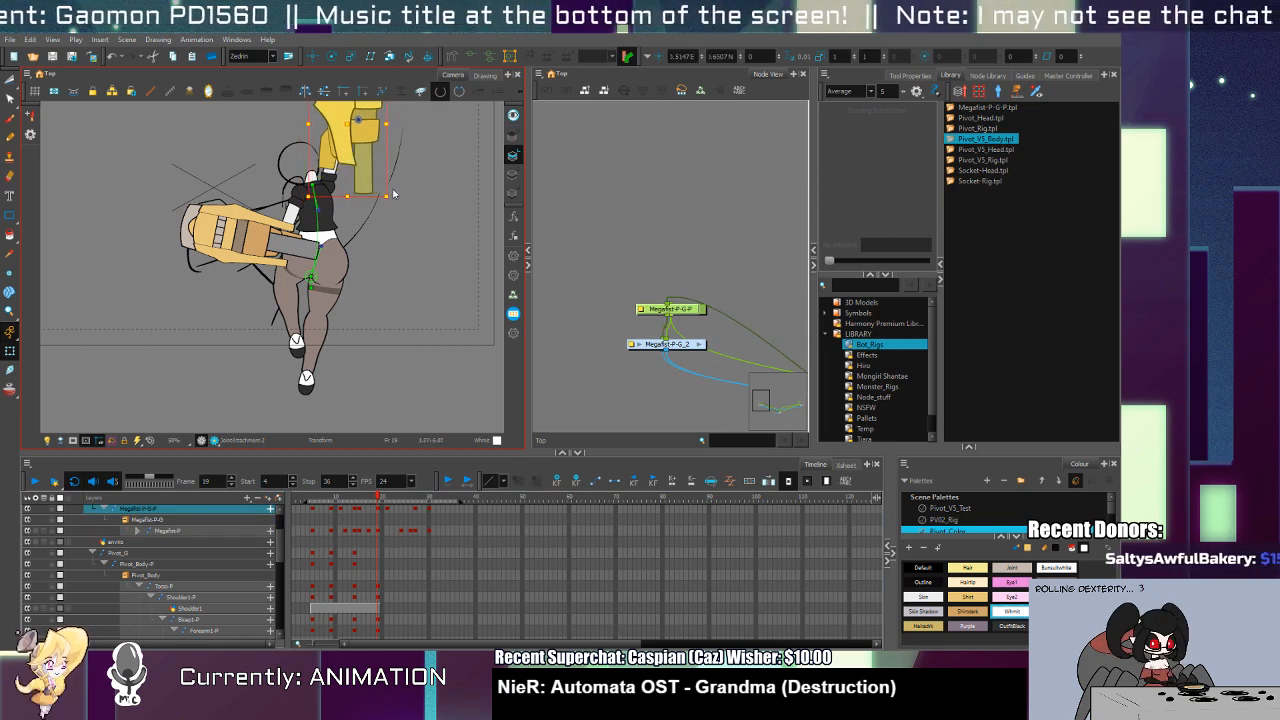
drag(394, 198, 348, 150)
drag(343, 240, 337, 339)
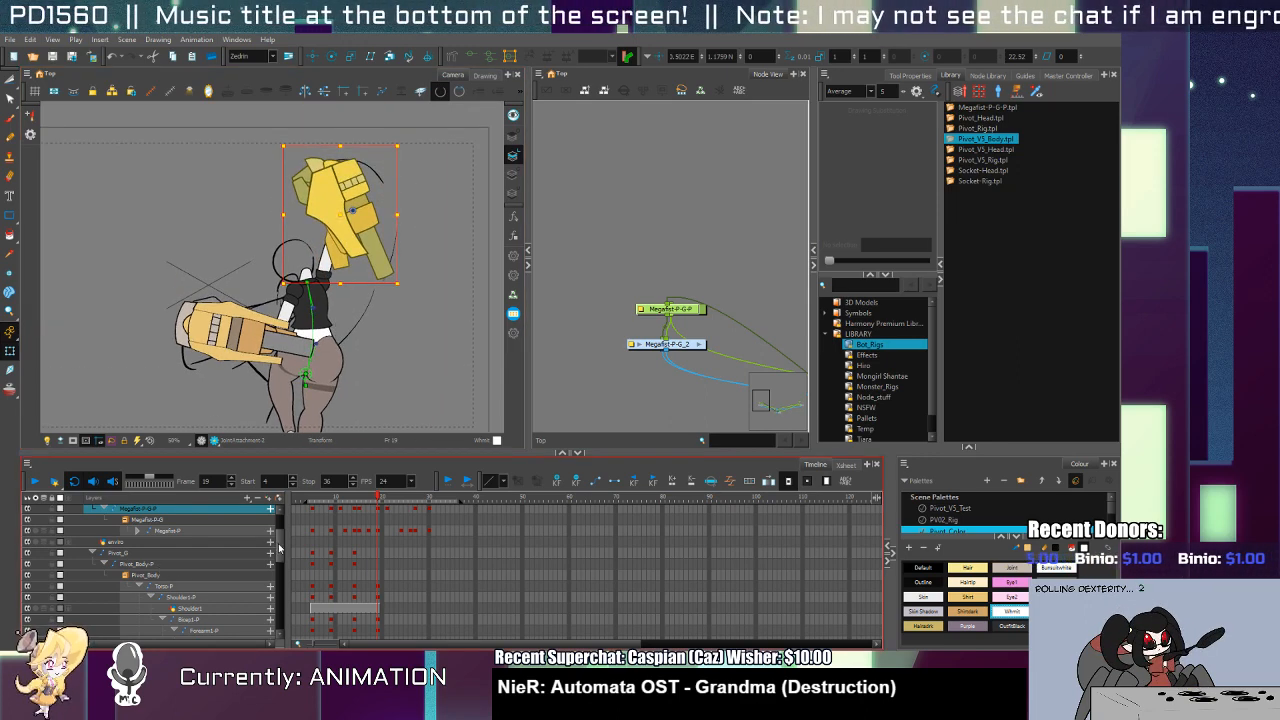
Step: Paste the Pivot_V5_Head.tpl library template onto the Pivot_Head-P layer at frame 19
mouse_move(279, 545)
mouse_down()
mouse_move(278, 626)
mouse_move(279, 538)
mouse_up()
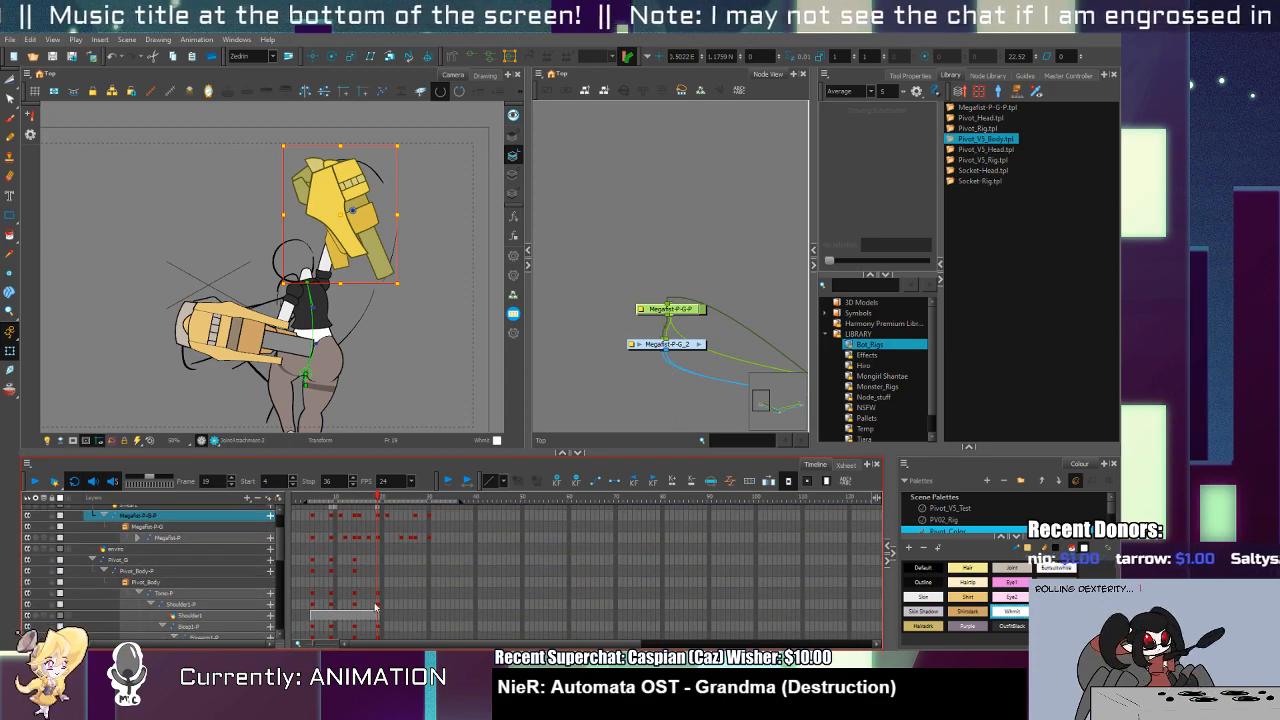
click(375, 607)
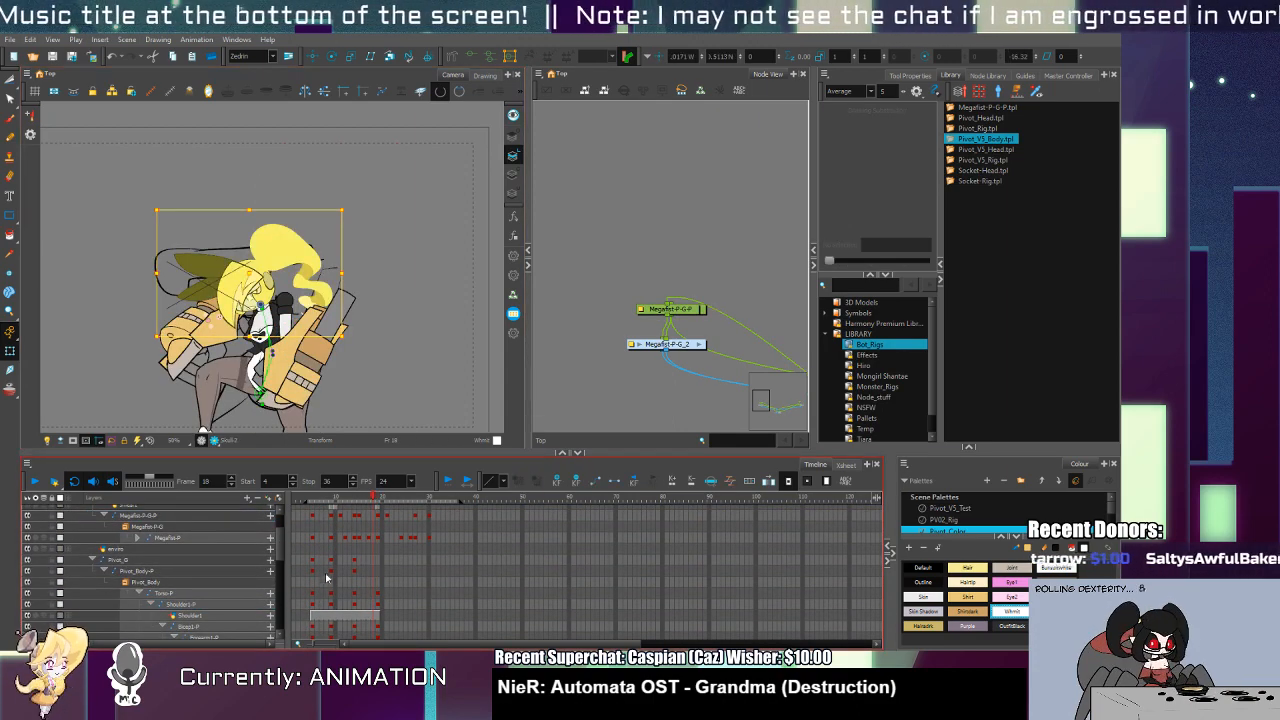
key(o)
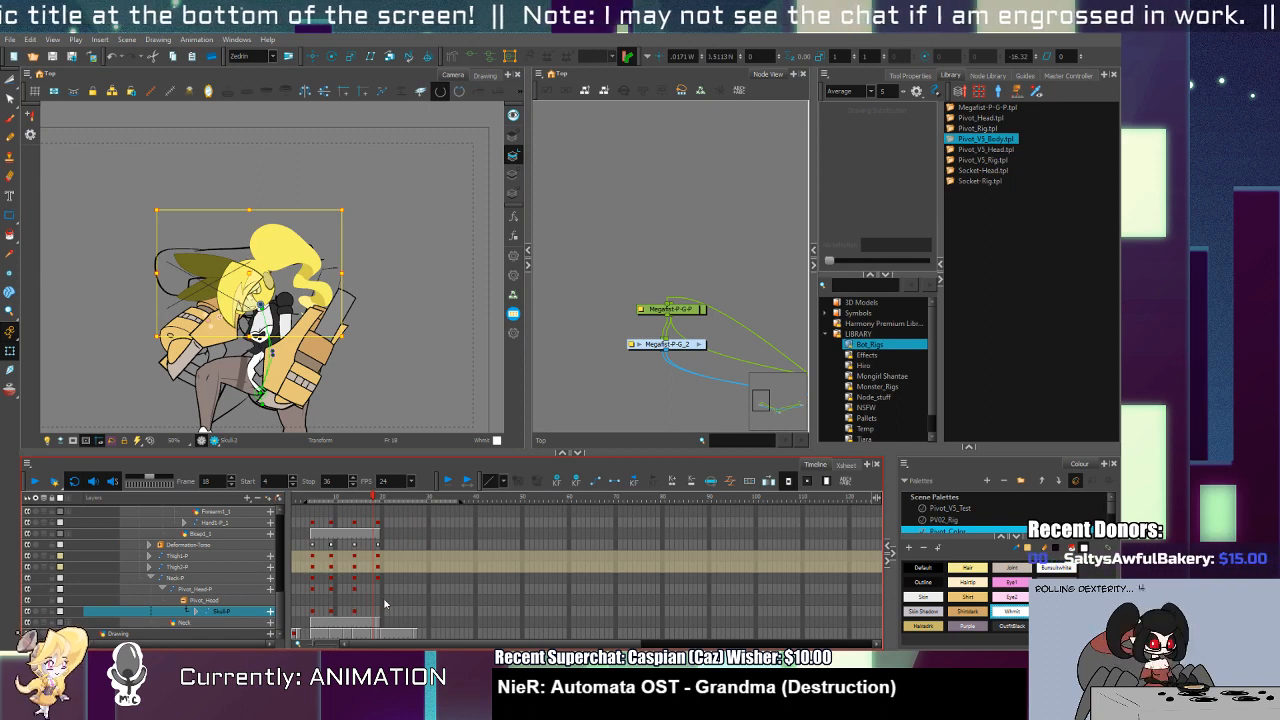
click(376, 591)
click(980, 117)
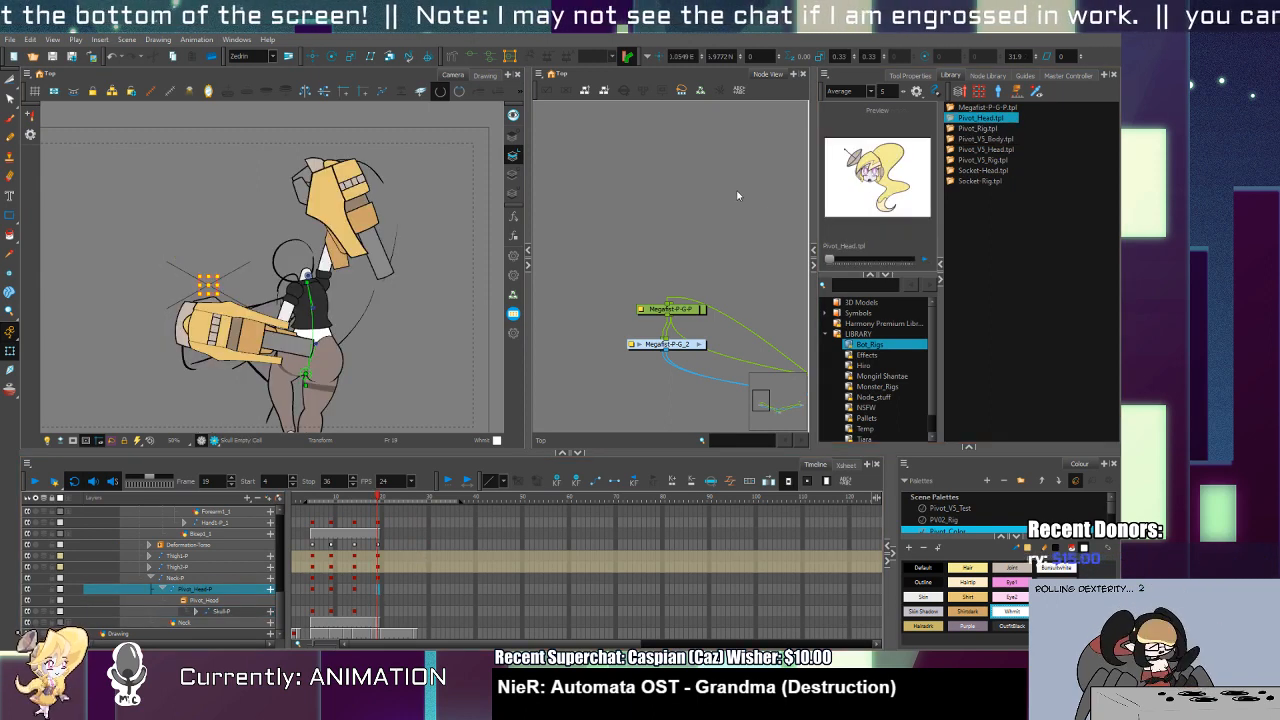
click(985, 138)
click(985, 149)
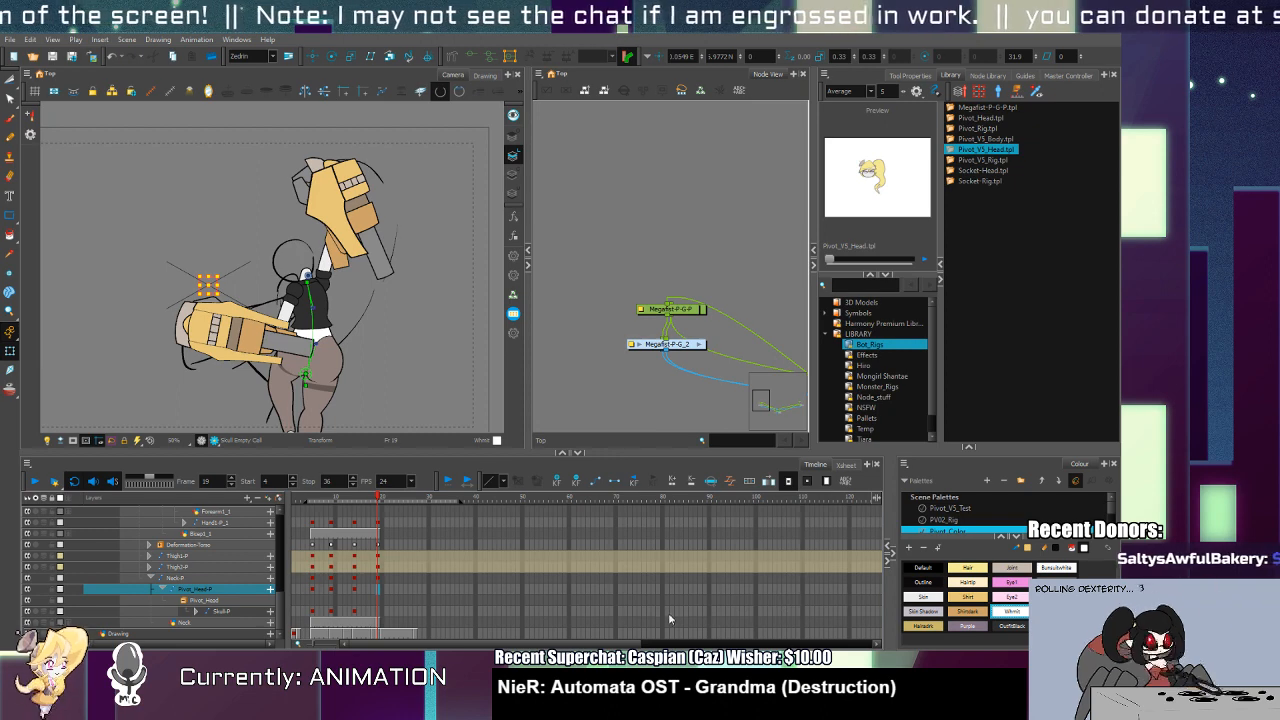
key(ctrl+v)
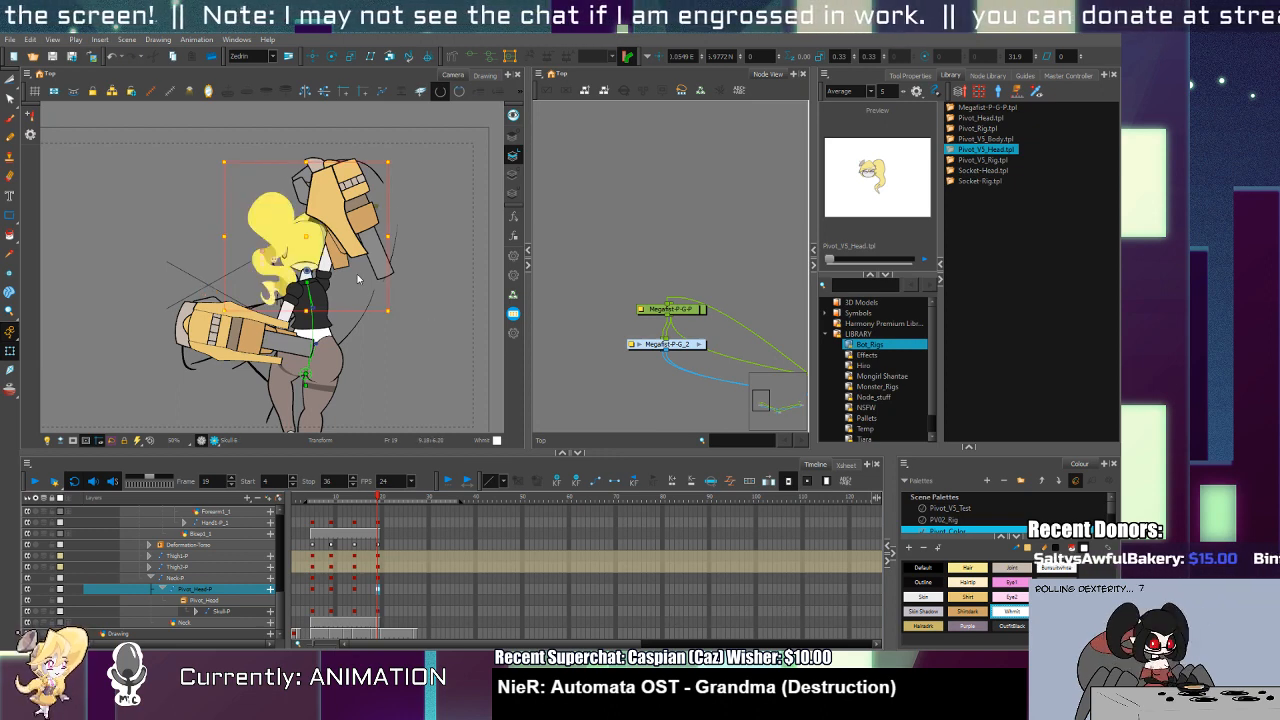
Step: Tilt the pasted head counter-clockwise, seat it on the neck, and rotate its dark dish piece more upright
drag(394, 310, 397, 280)
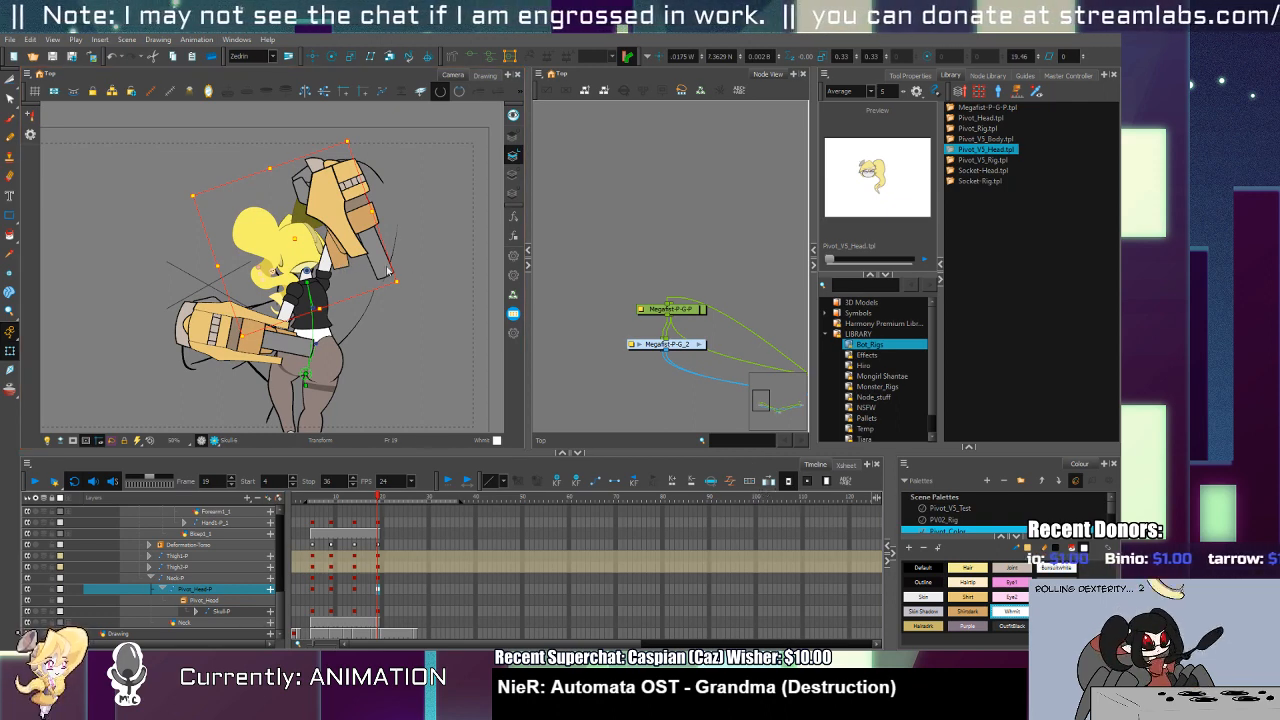
mouse_move(310, 236)
mouse_down()
mouse_move(327, 245)
mouse_move(318, 252)
mouse_up()
scroll(318, 252, up, 3)
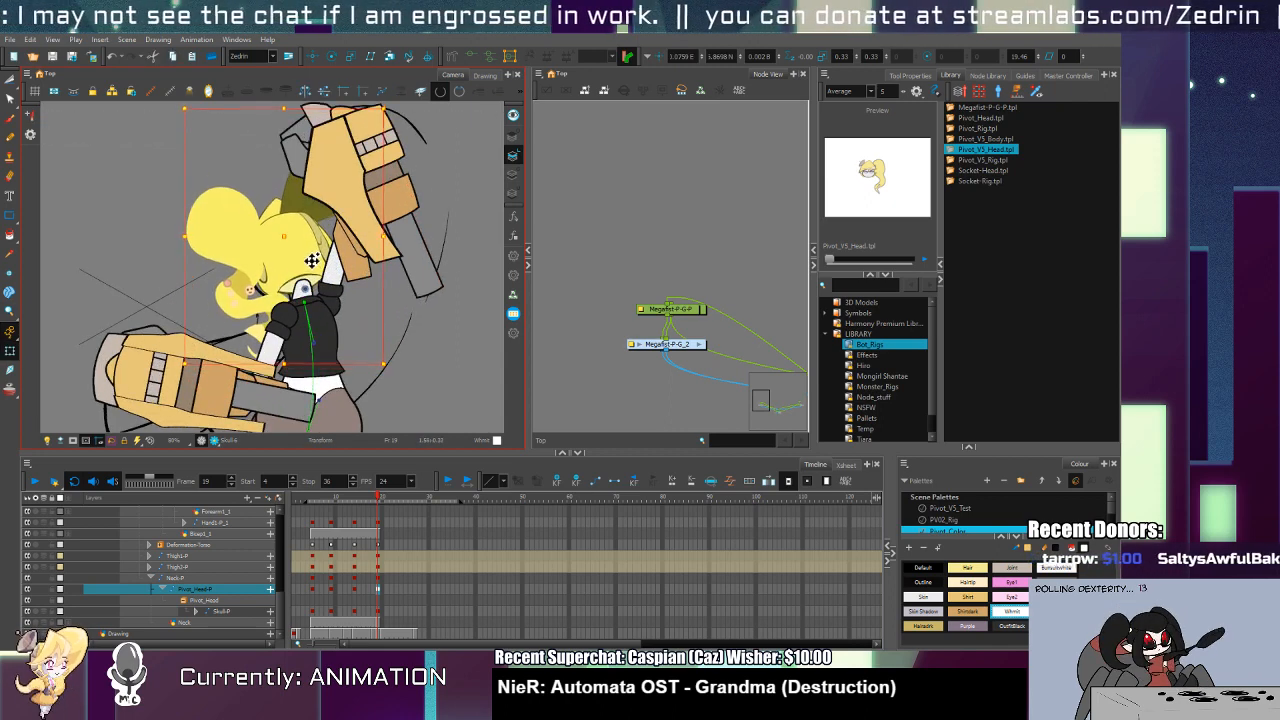
click(308, 208)
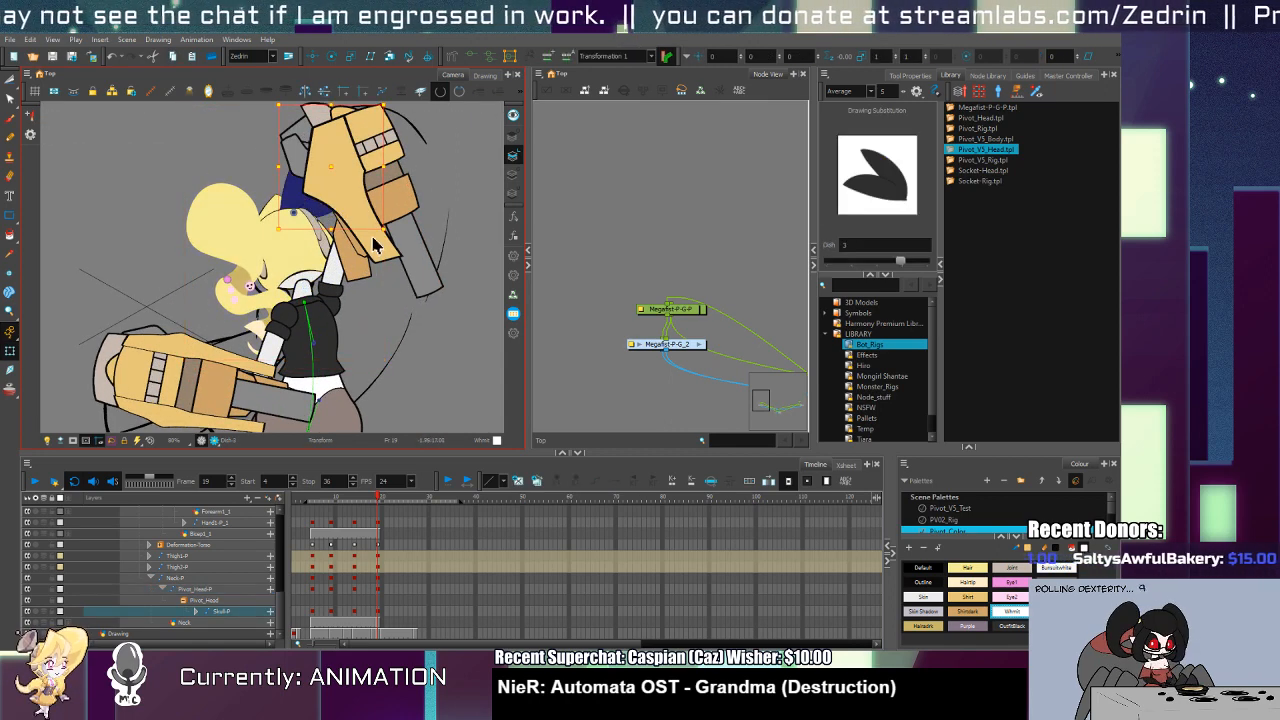
mouse_move(375, 243)
mouse_down()
mouse_move(385, 233)
mouse_move(349, 208)
mouse_move(360, 262)
mouse_up()
Step: Rotate the raised gauntlet's Megafist-P-G-P peg to about 12.5 degrees beside the head
click(360, 264)
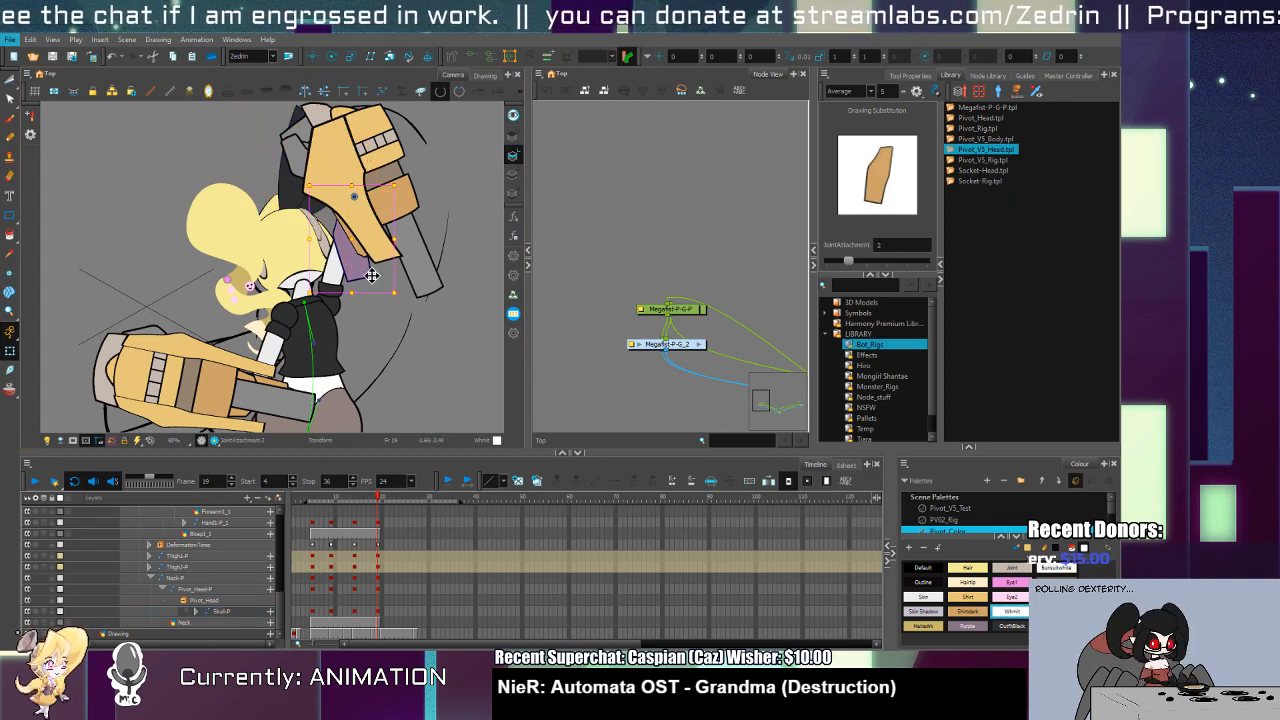
click(369, 273)
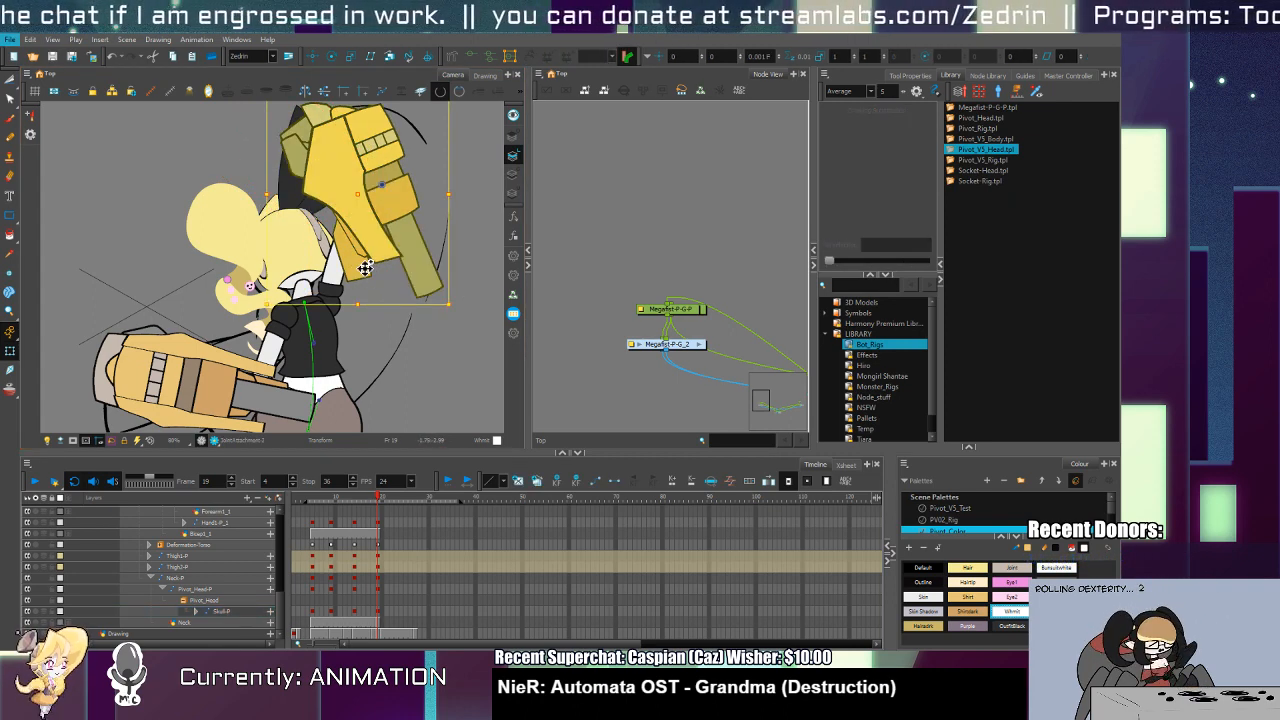
scroll(274, 580, down, 5)
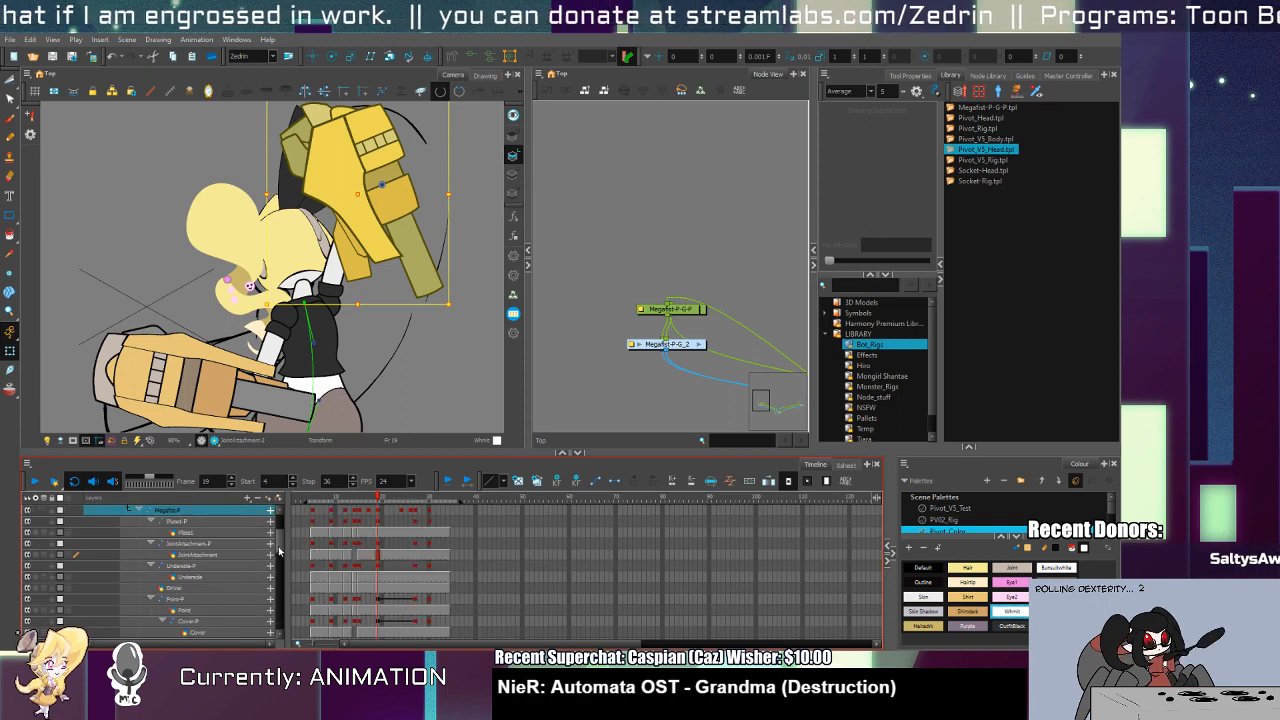
drag(279, 547, 280, 533)
click(161, 568)
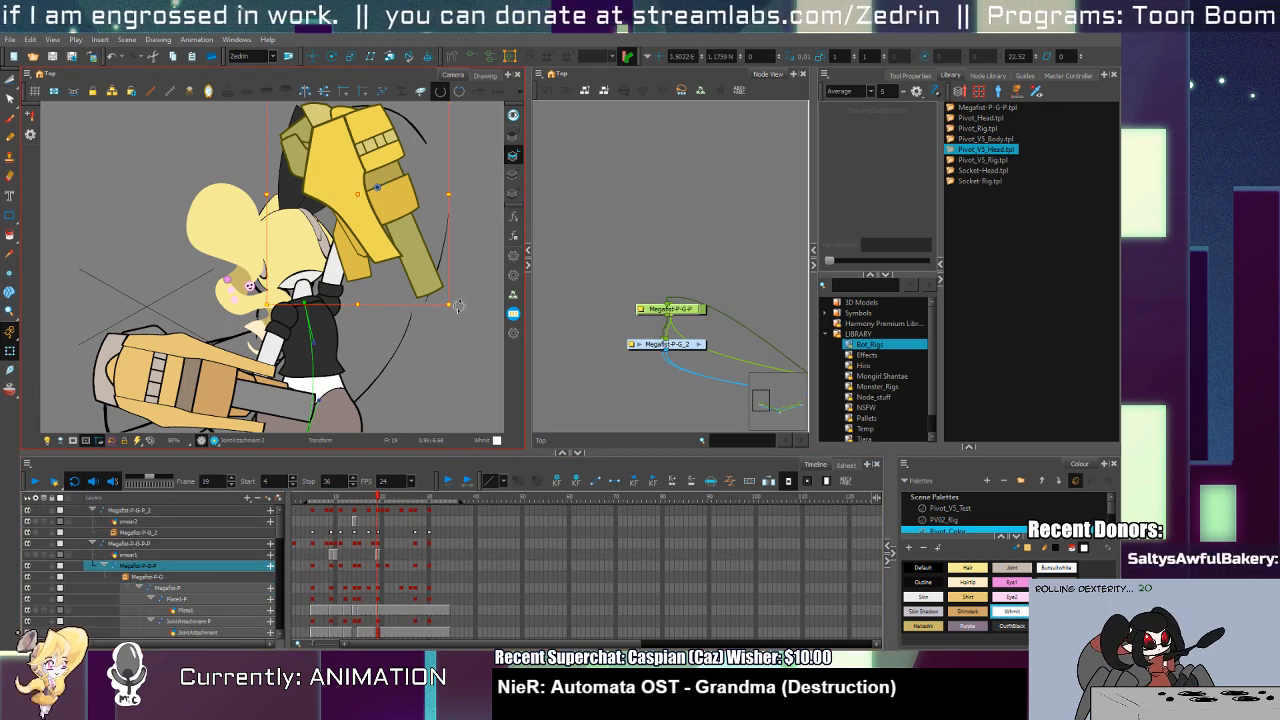
drag(458, 305, 376, 225)
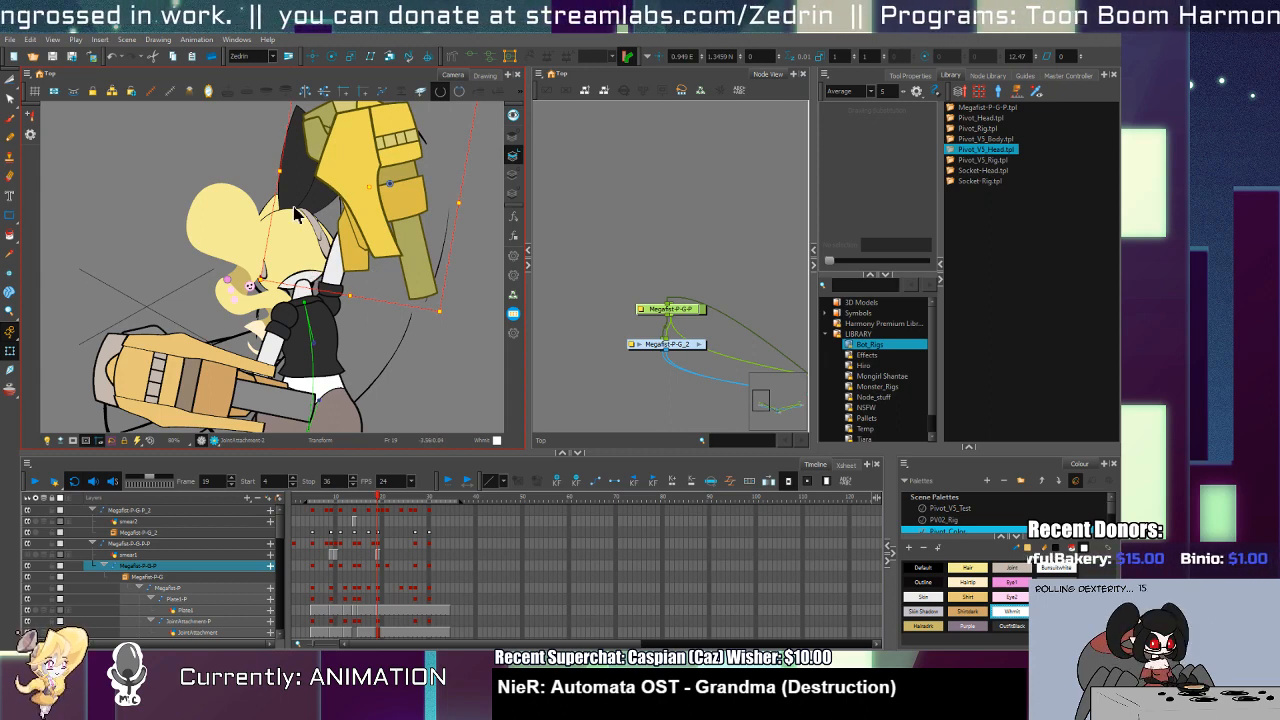
Step: Move the head's blonde ponytail slightly closer to the skull and rotate it clockwise so its tail hangs down the back
click(255, 235)
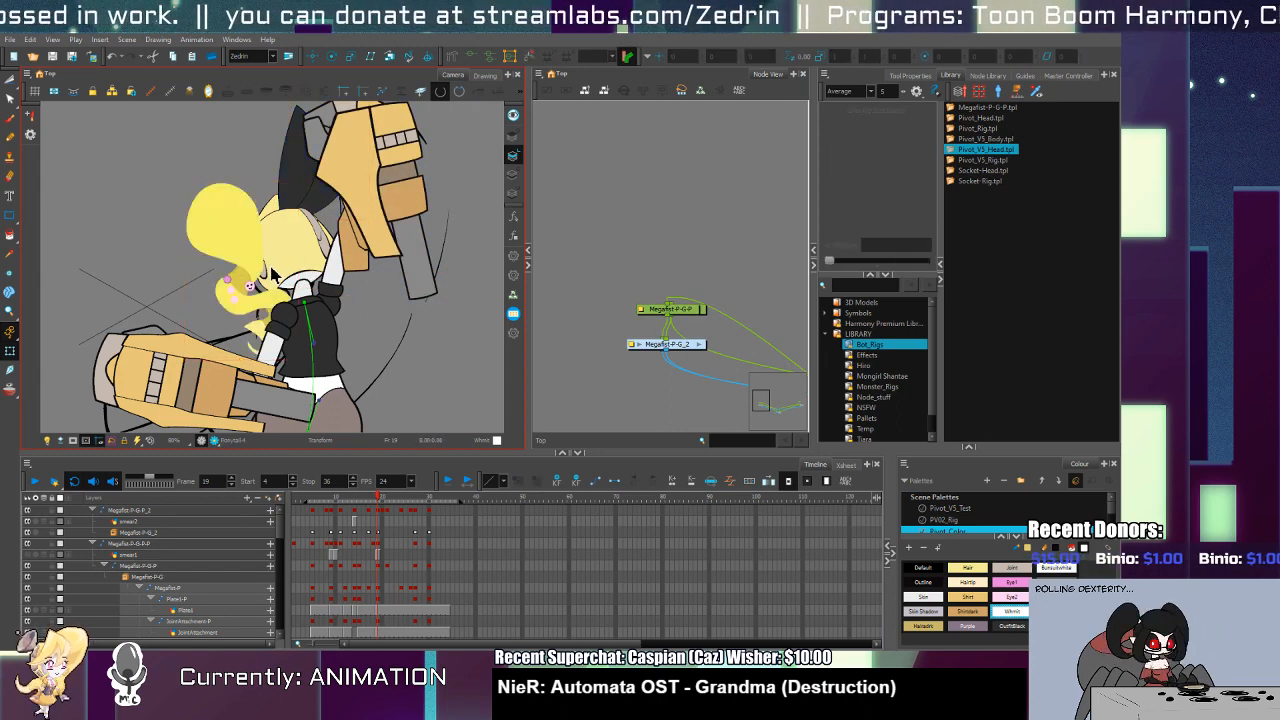
click(266, 272)
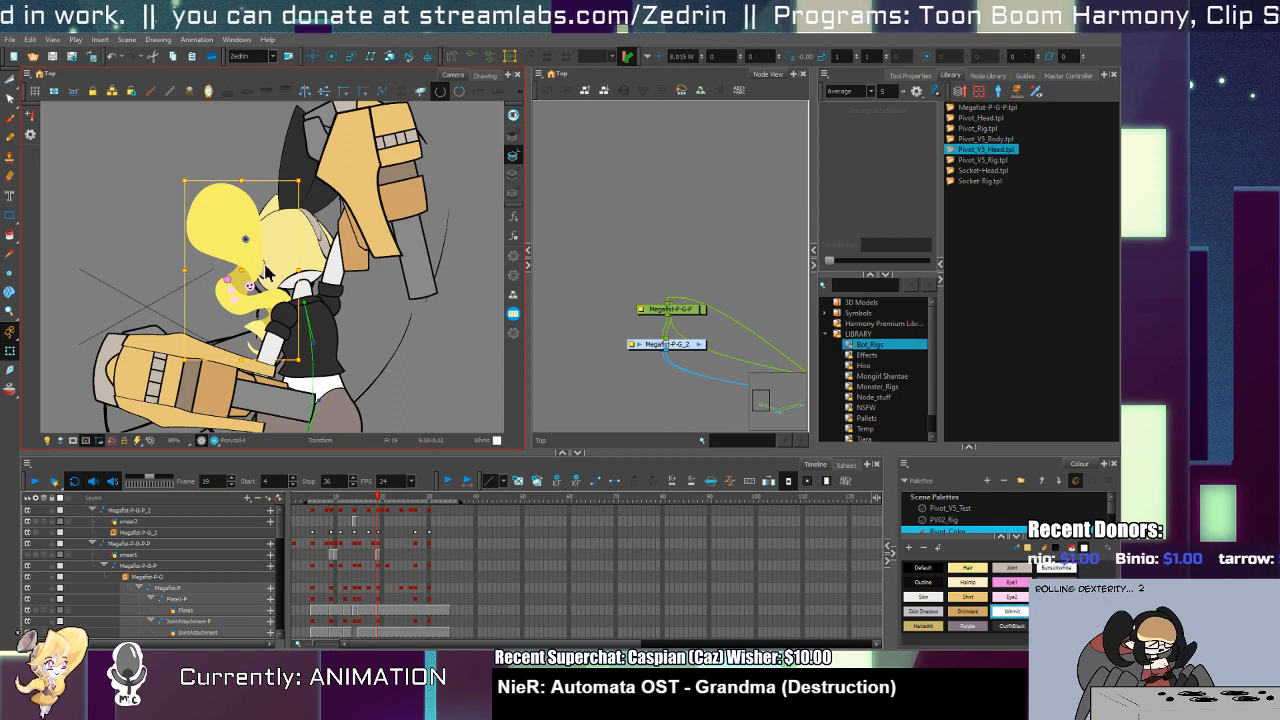
drag(264, 271, 275, 269)
click(277, 302)
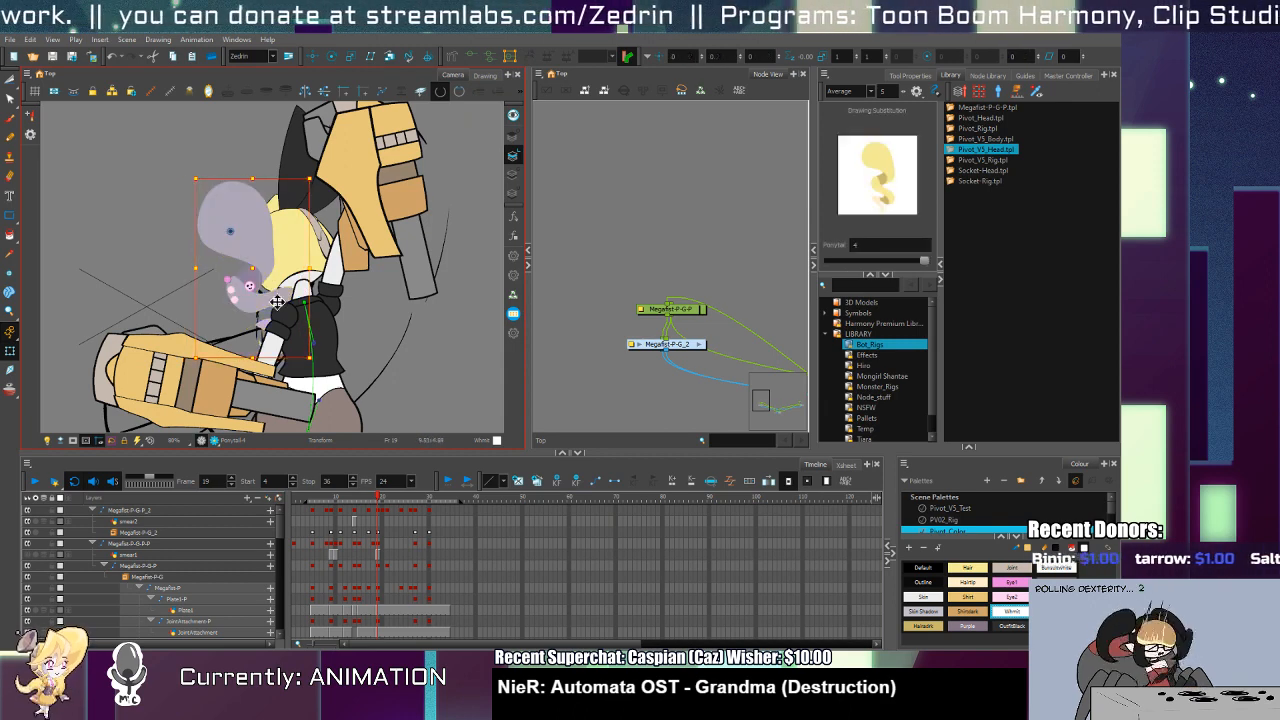
drag(318, 364, 257, 383)
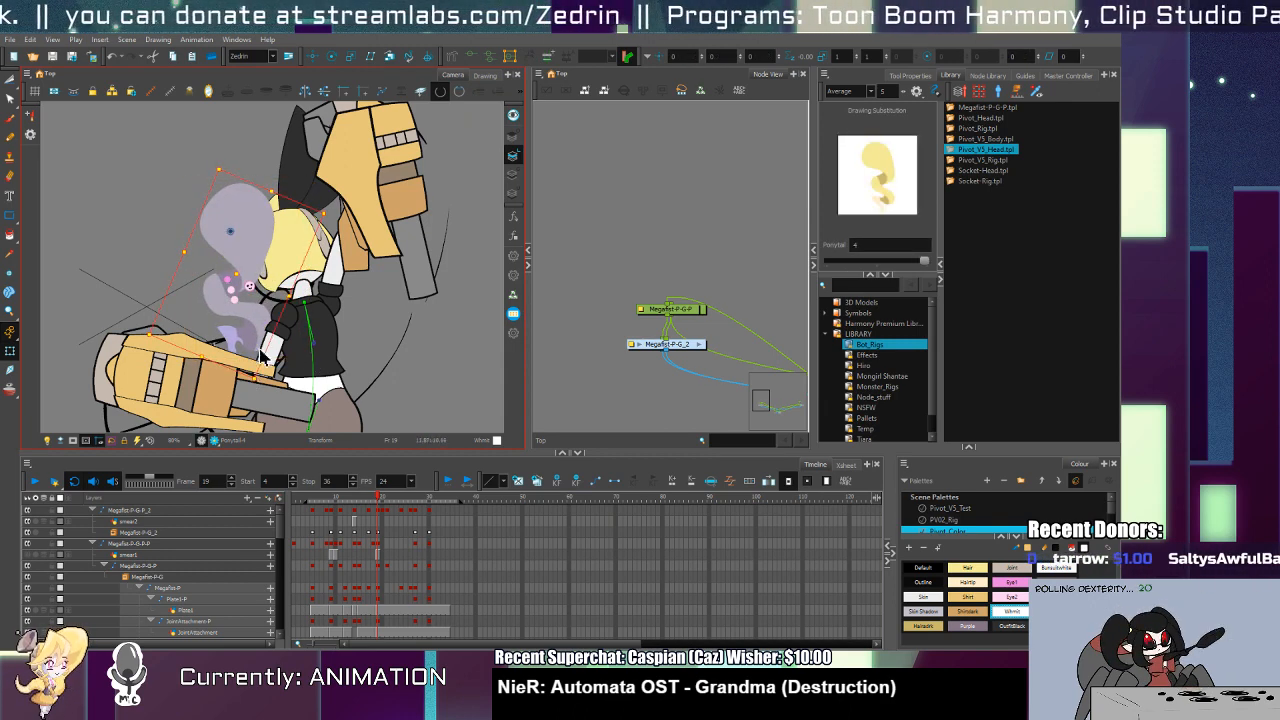
Step: Shift the whole head slightly toward the raised arm and rotate it slightly clockwise over the neck at frame 19
click(300, 274)
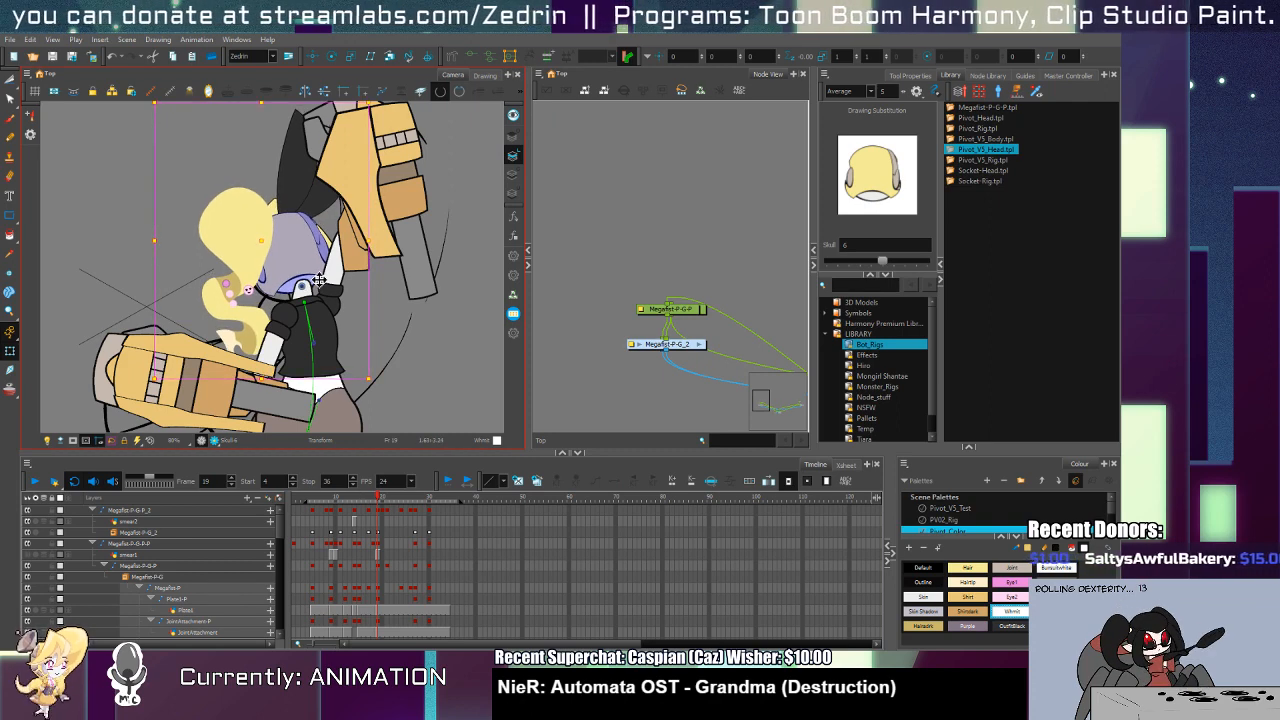
click(280, 207)
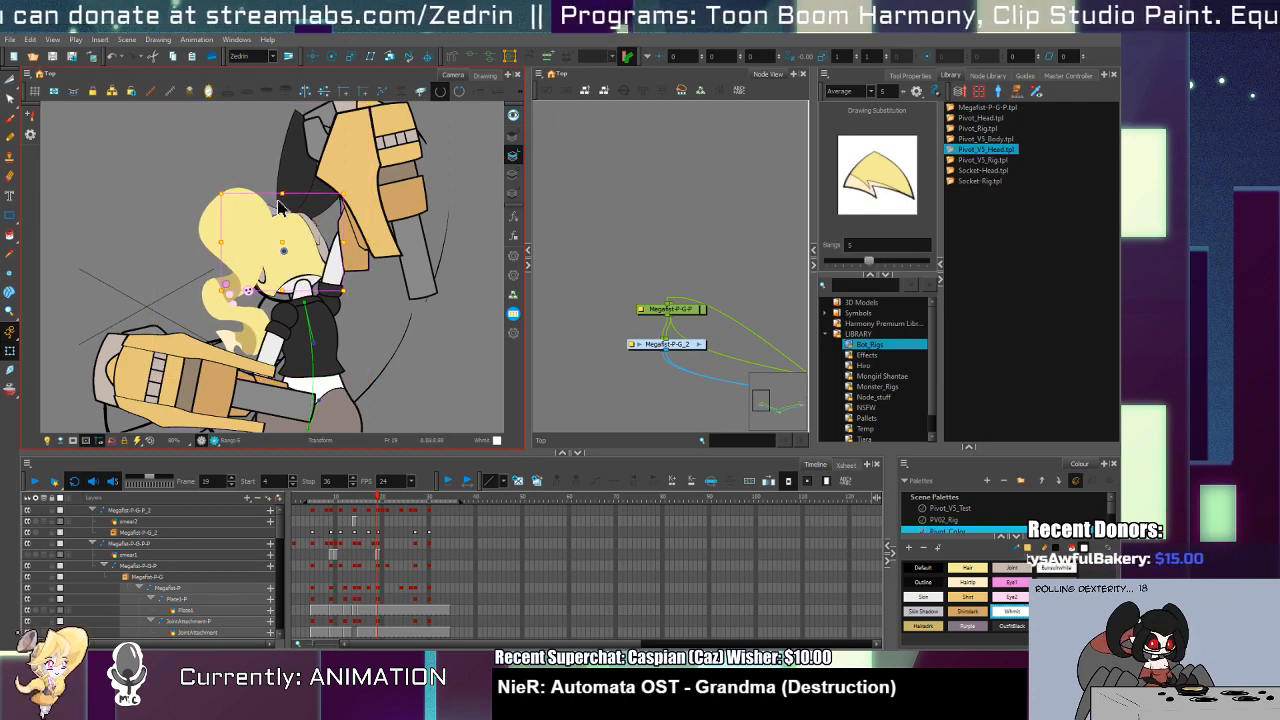
click(272, 283)
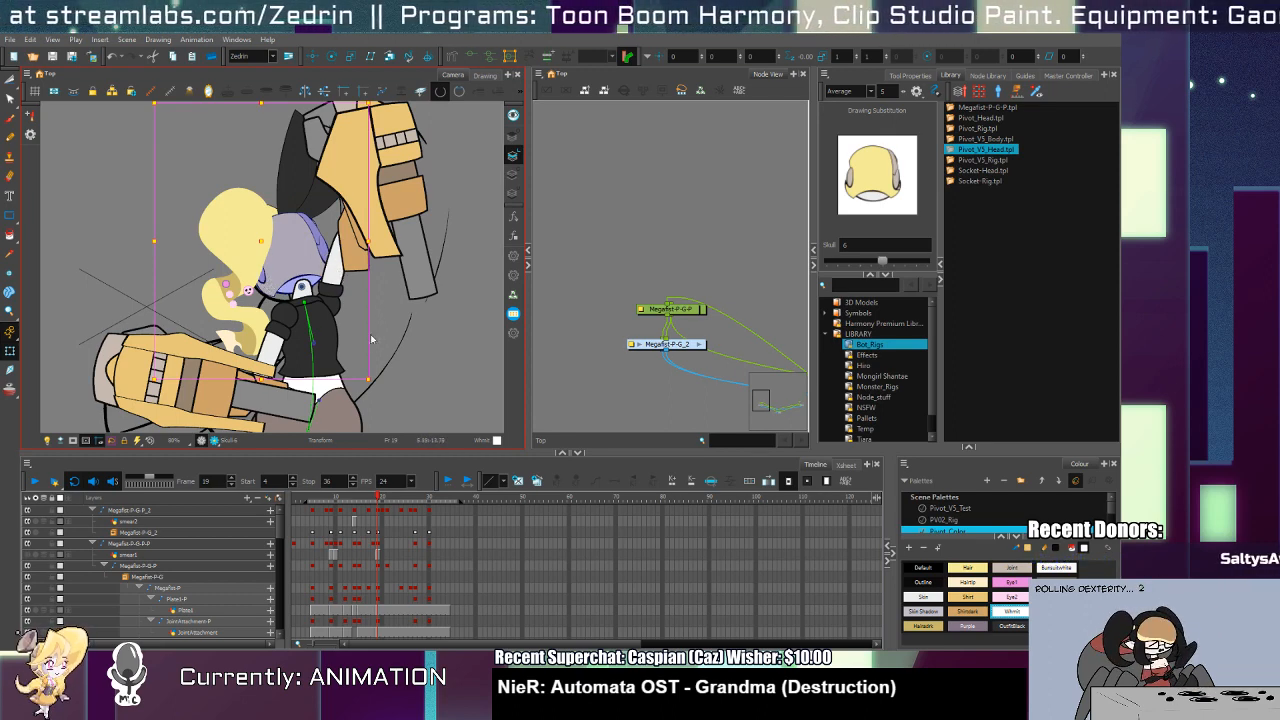
click(383, 498)
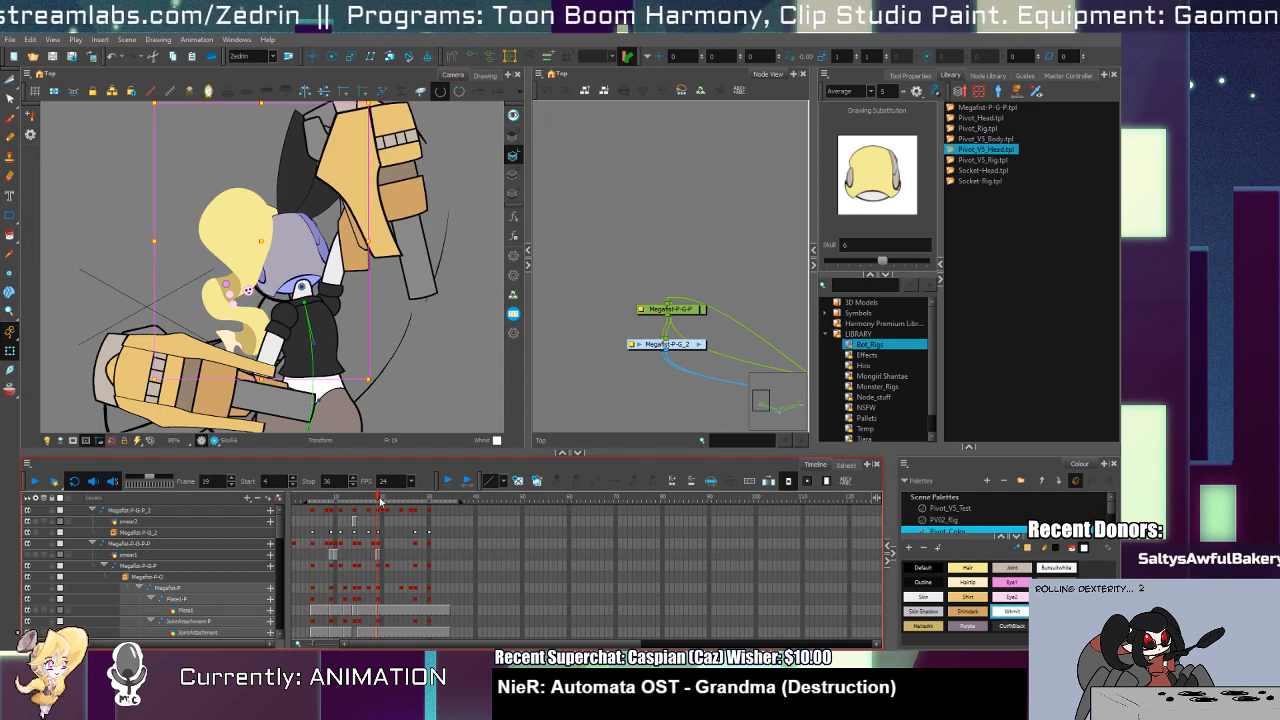
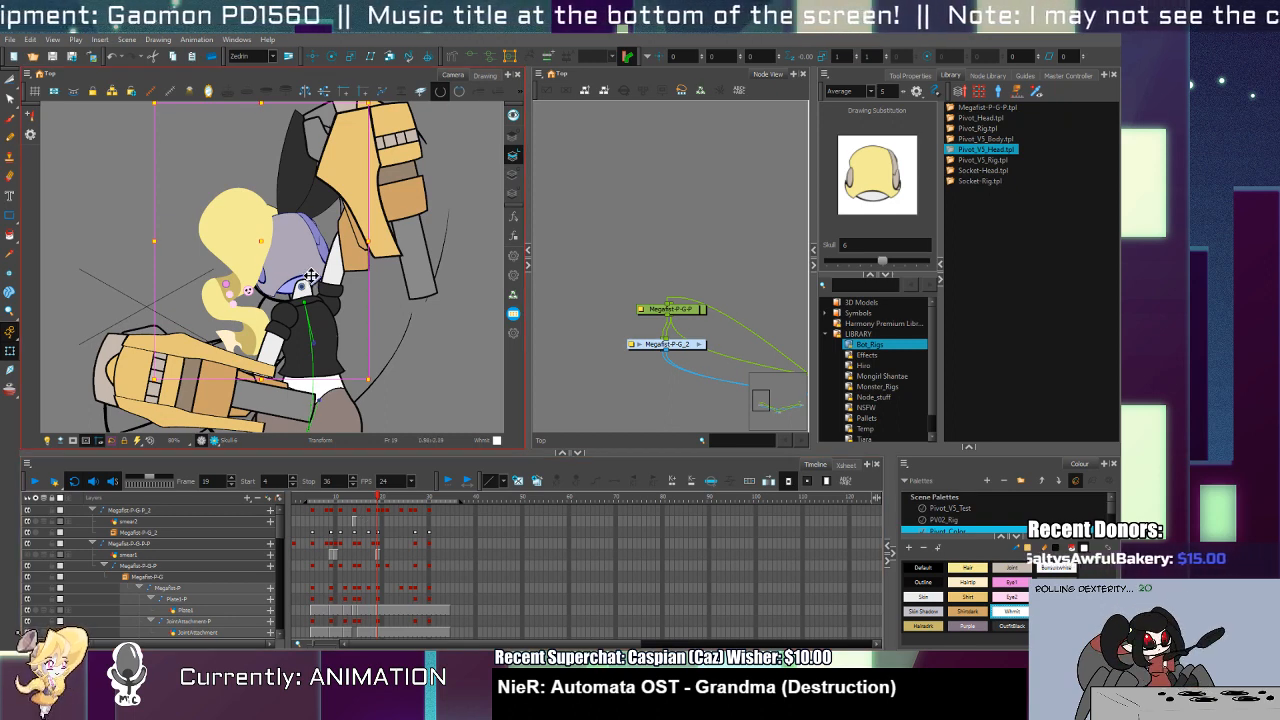
drag(318, 296, 322, 295)
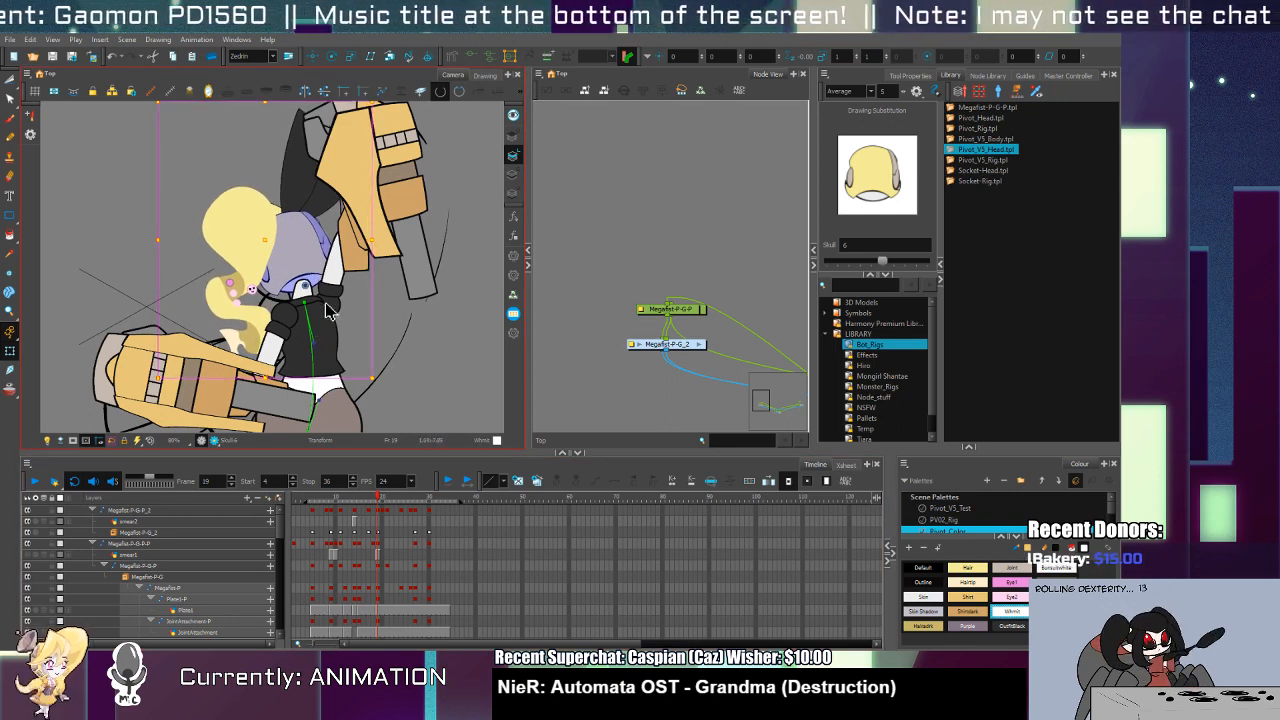
click(403, 369)
click(312, 282)
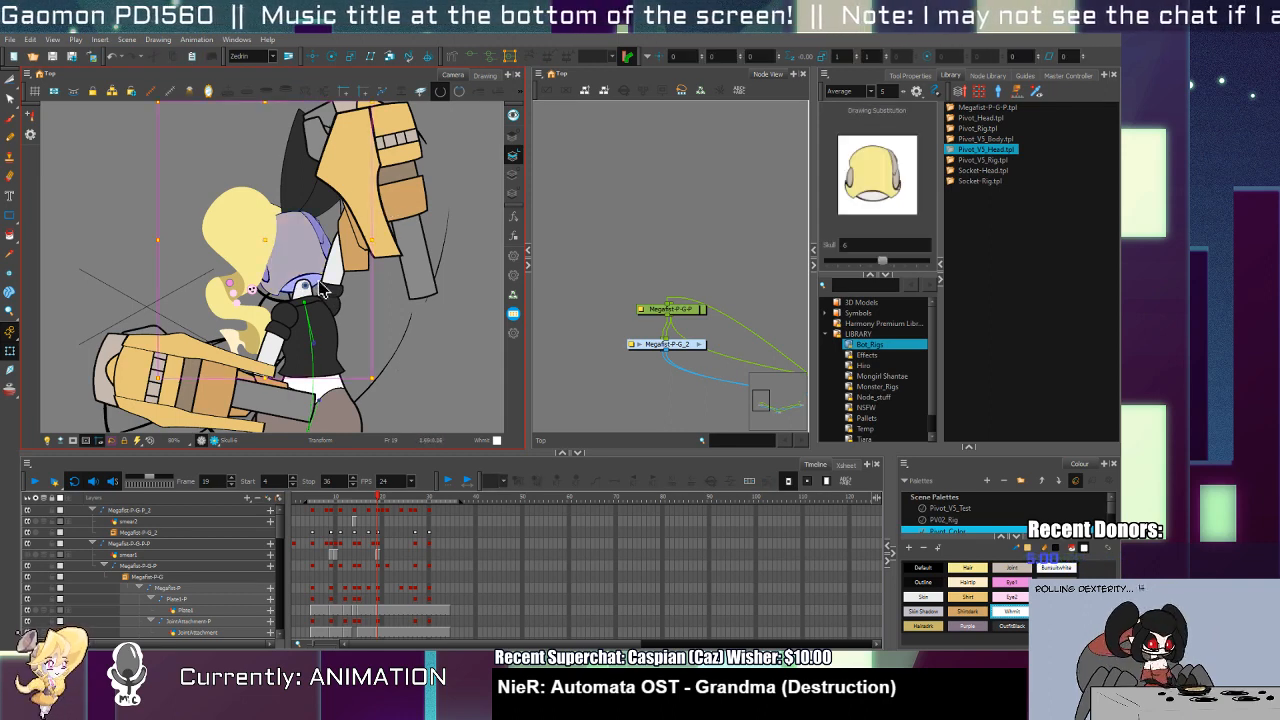
drag(378, 392, 367, 398)
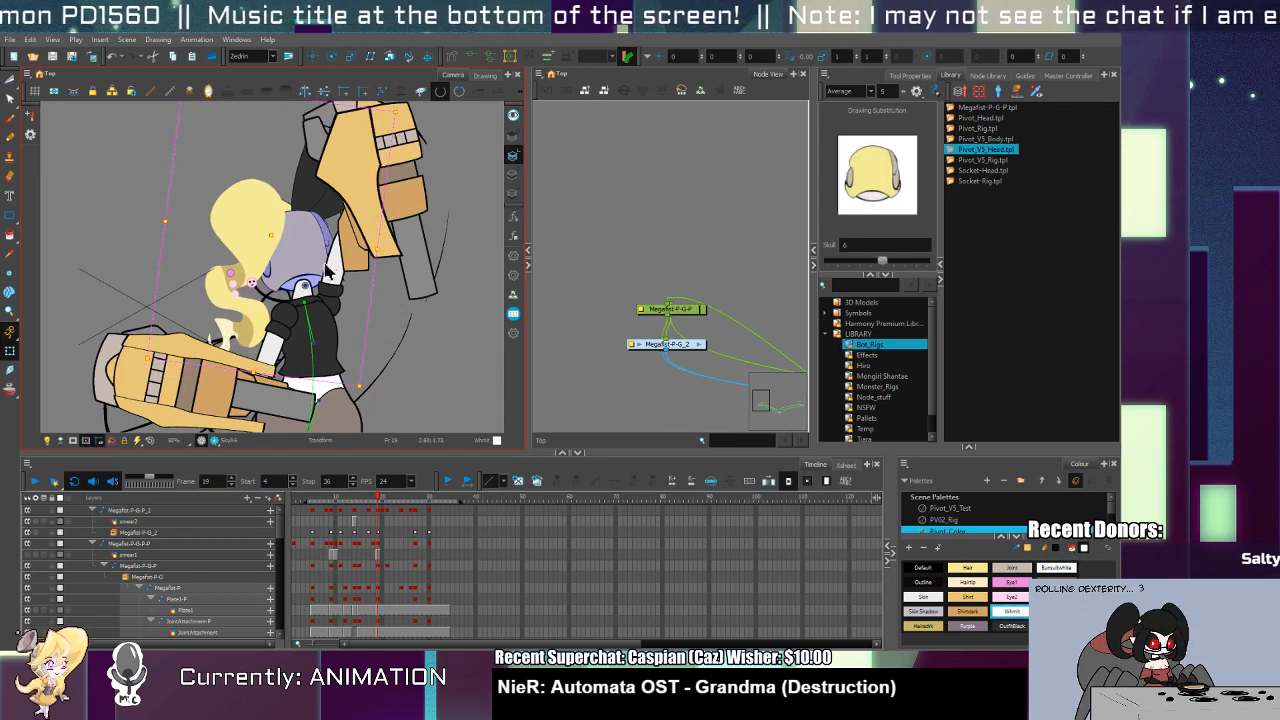
drag(323, 280, 321, 281)
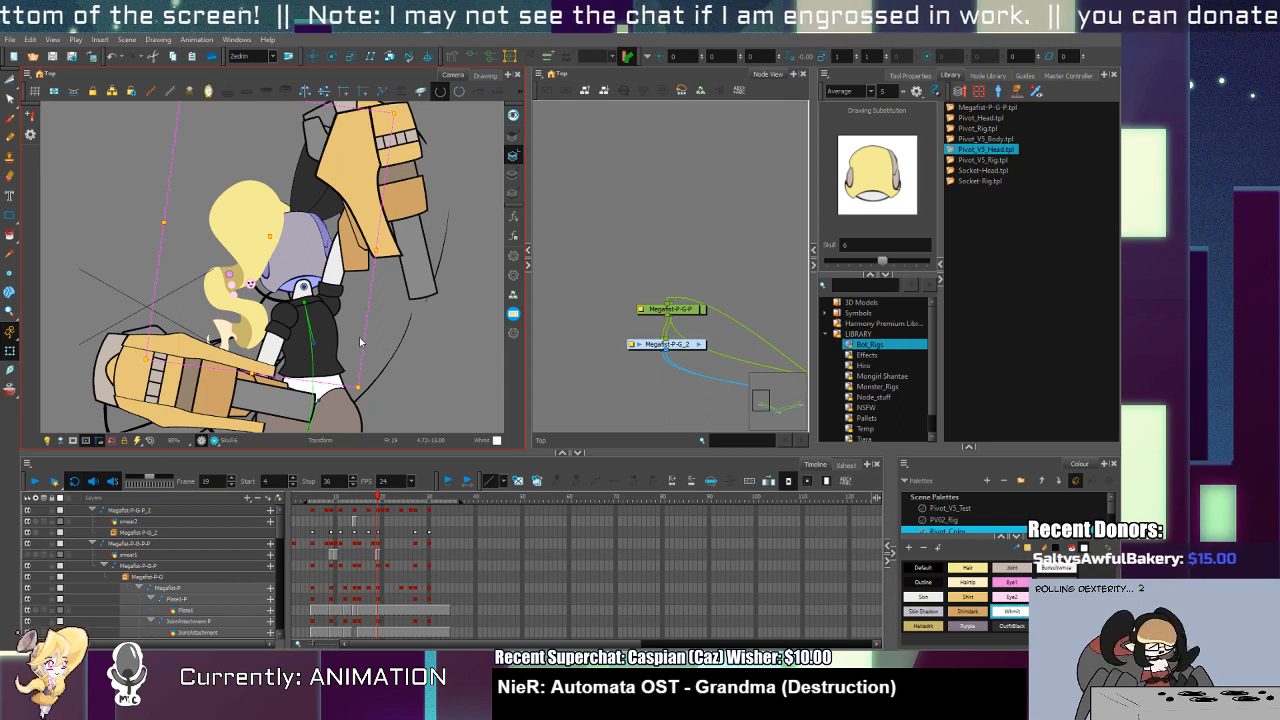
Step: Tilt the head counter-clockwise and lower it away from the raised arm, toward the collar
click(327, 294)
click(369, 219)
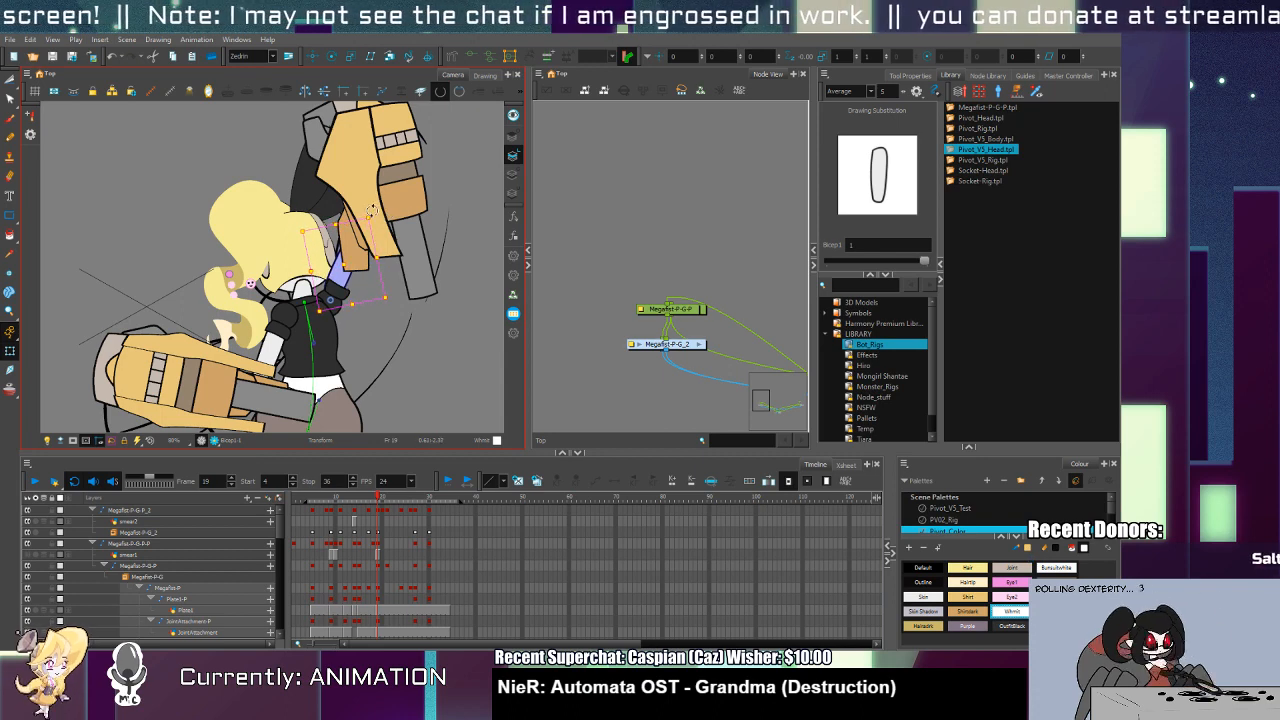
click(336, 294)
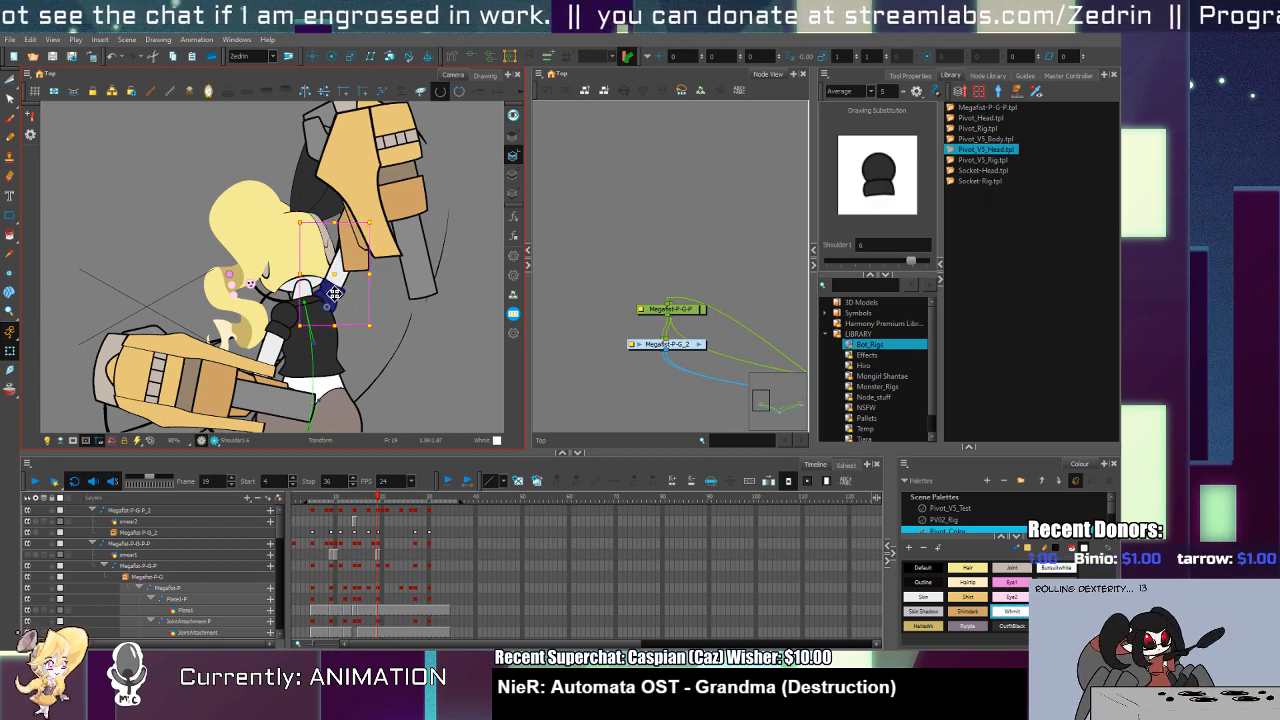
click(326, 283)
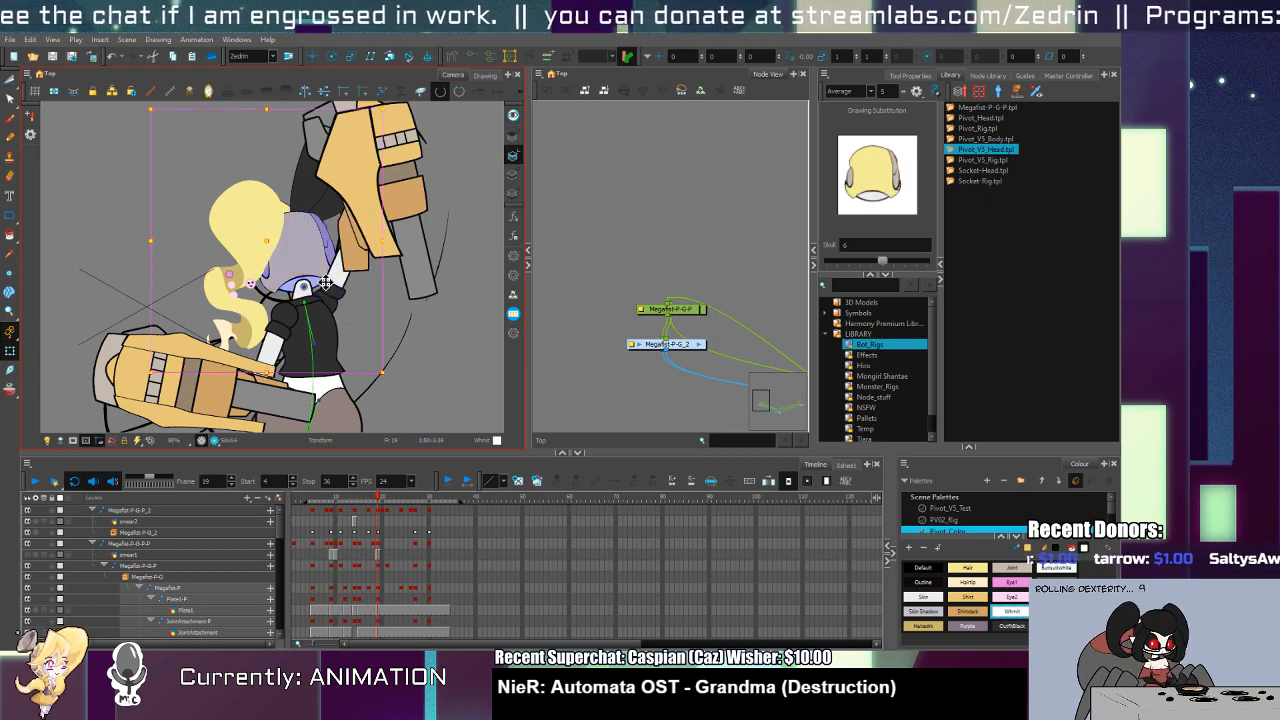
drag(325, 283, 302, 305)
click(308, 290)
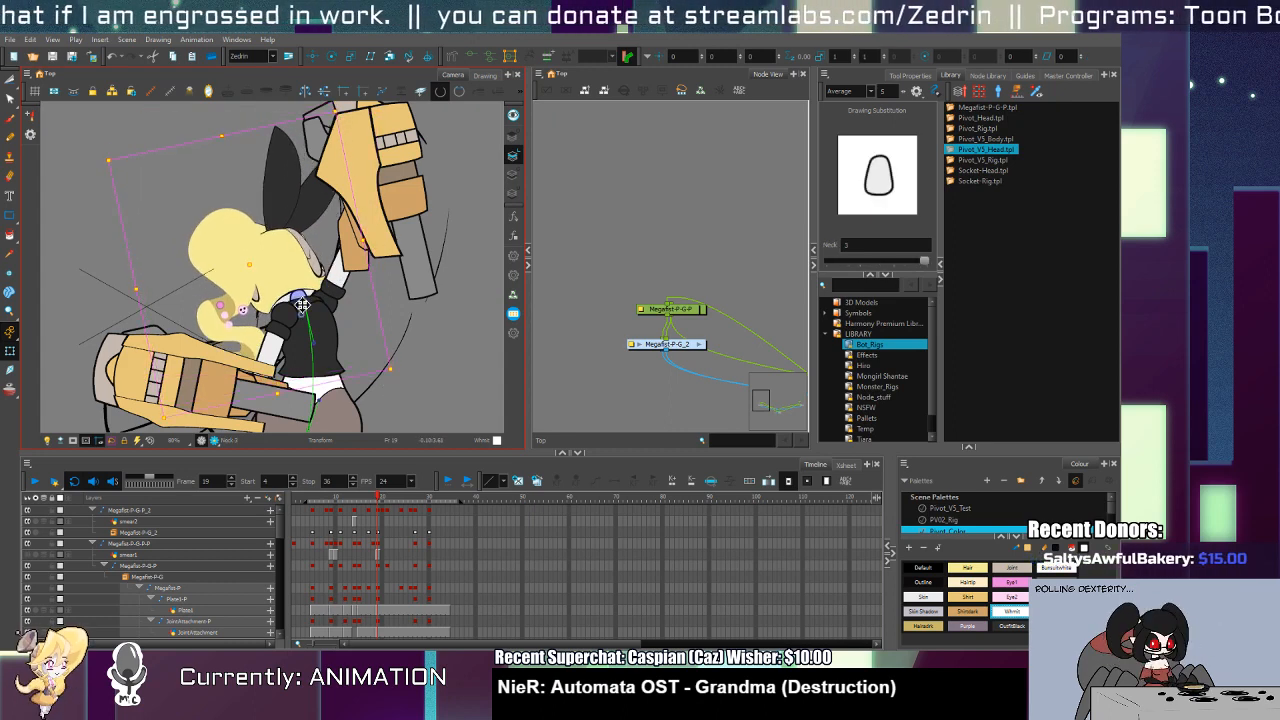
click(313, 222)
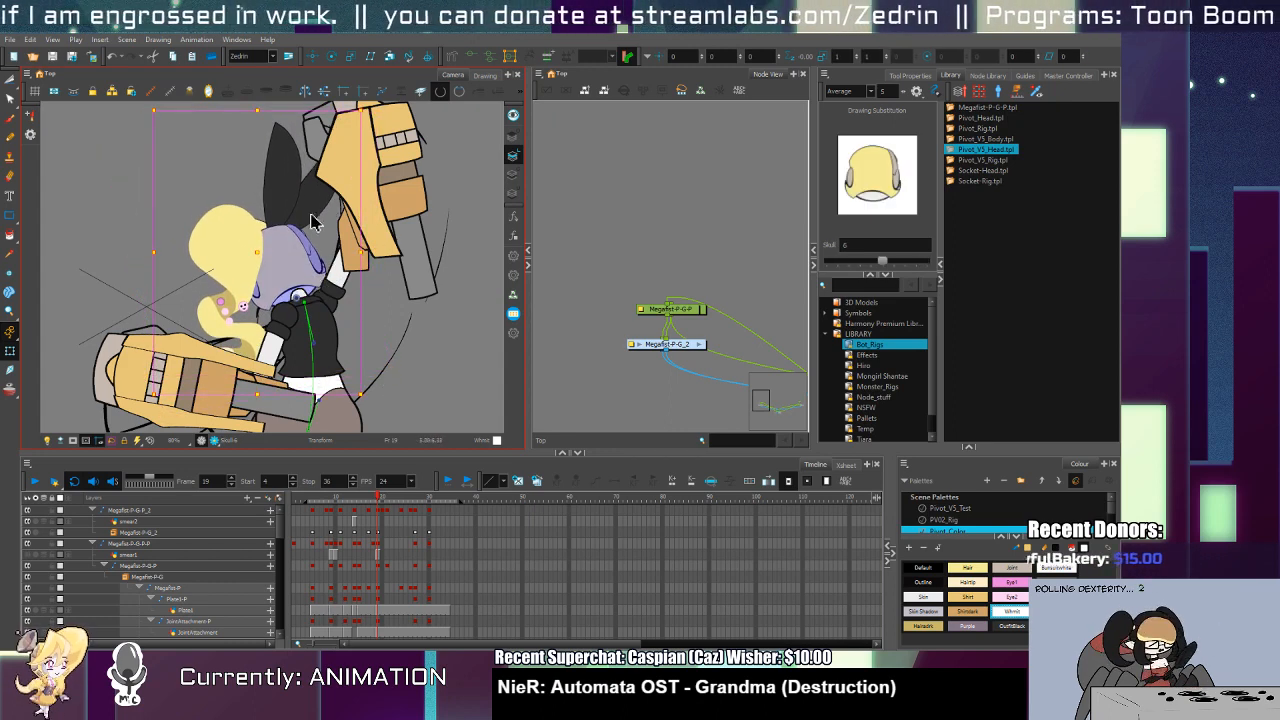
Step: Nudge the whole raised gauntlet slightly down by its Megafist-P-G-P peg so its joint attachment covers the forearm
click(357, 267)
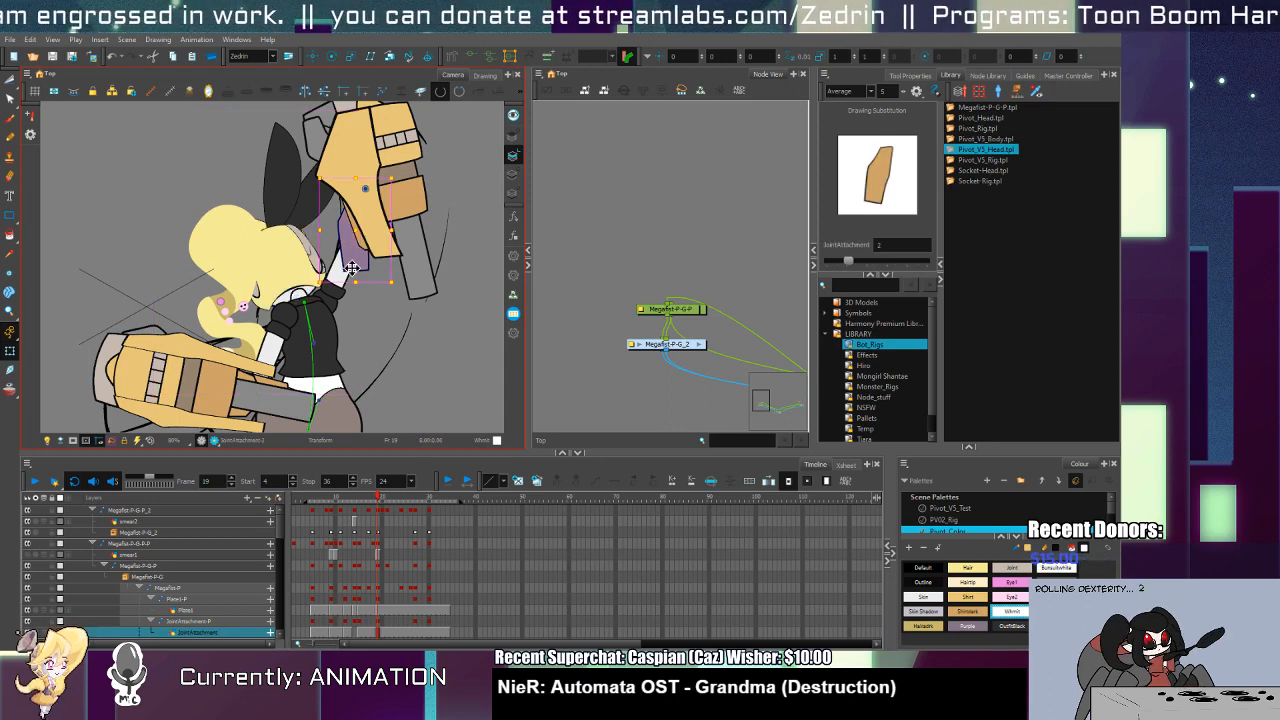
key(b)
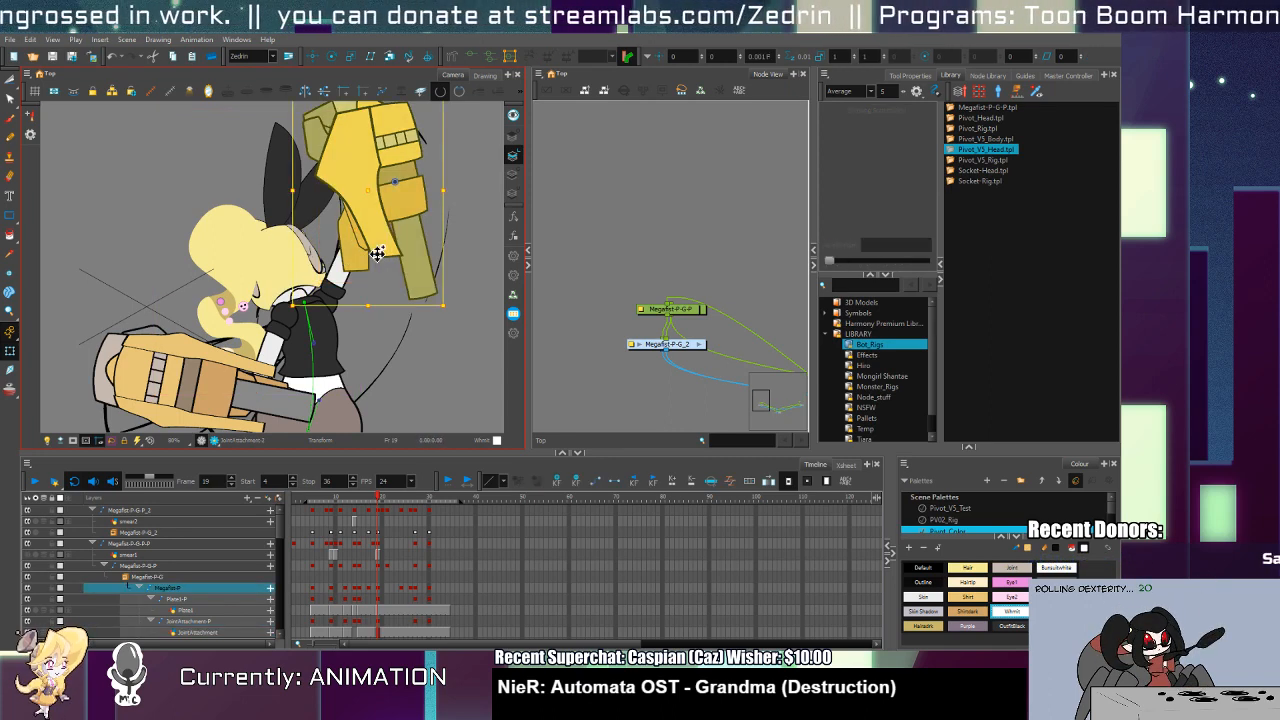
key(b)
key(b)
drag(367, 245, 370, 252)
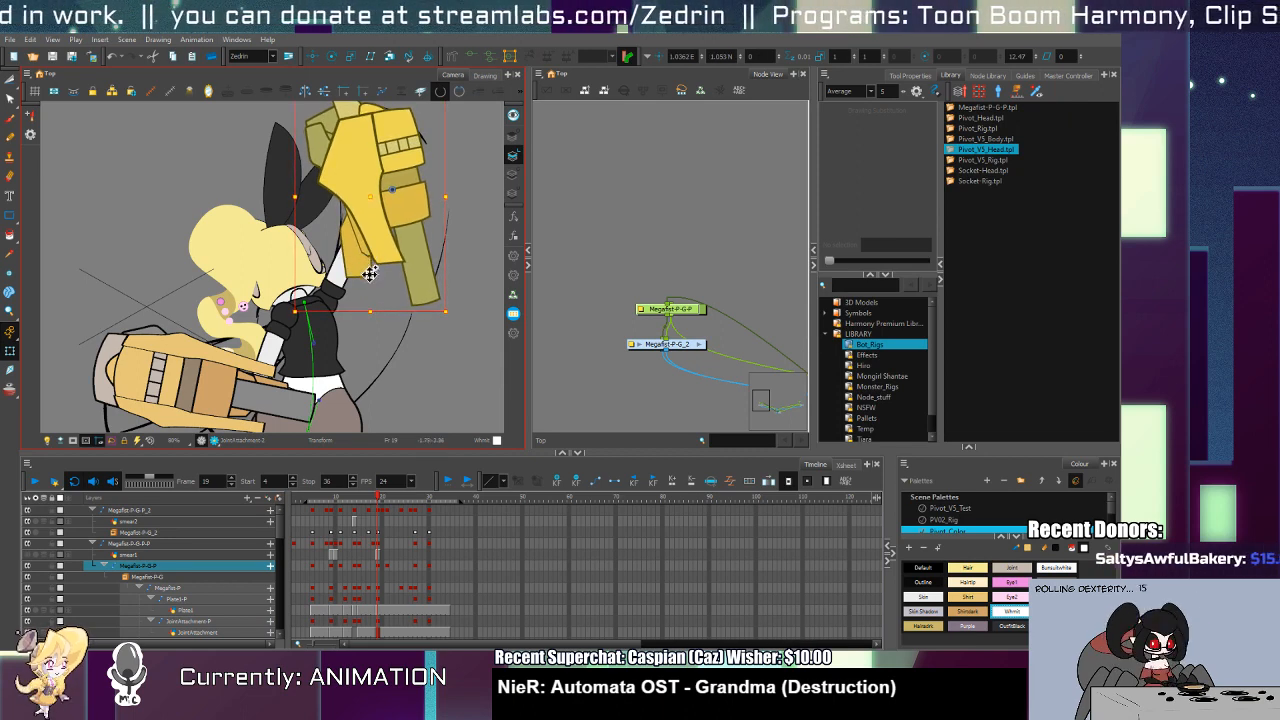
Step: Rotate the head back clockwise and settle it on the neck beside the raised arm
click(310, 290)
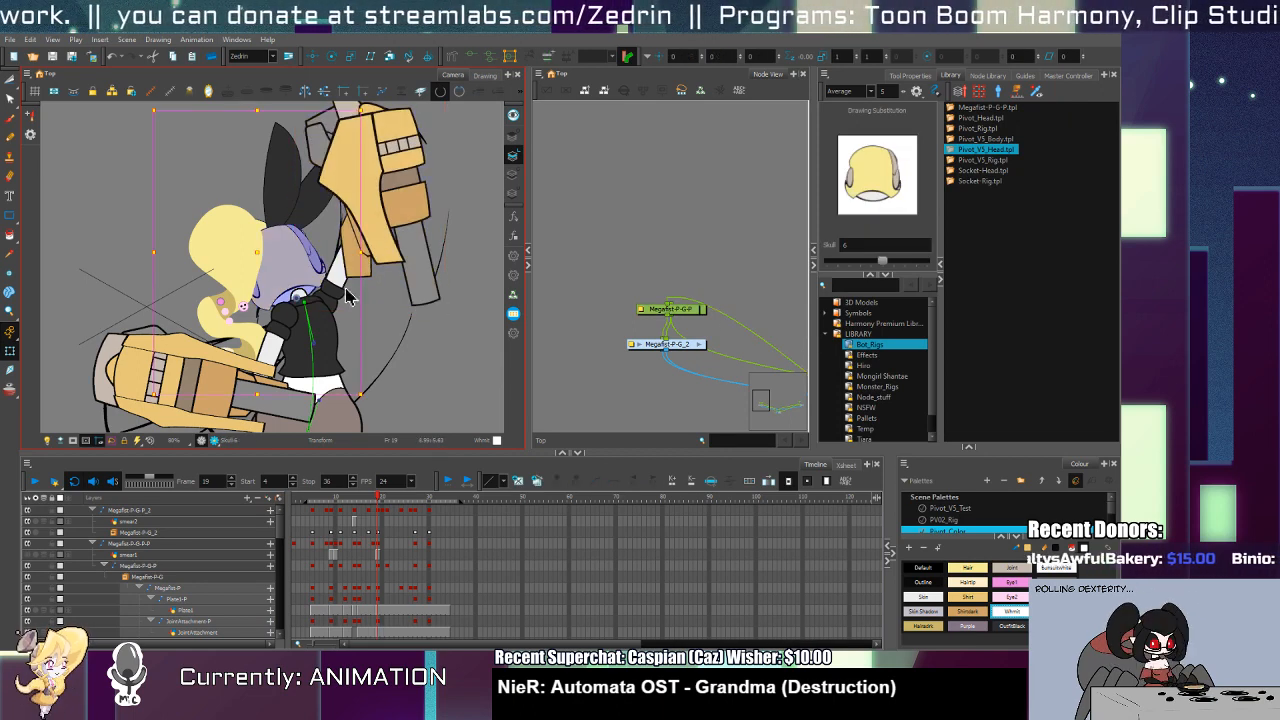
mouse_move(363, 400)
mouse_down()
mouse_move(357, 410)
mouse_move(345, 395)
mouse_up()
click(312, 287)
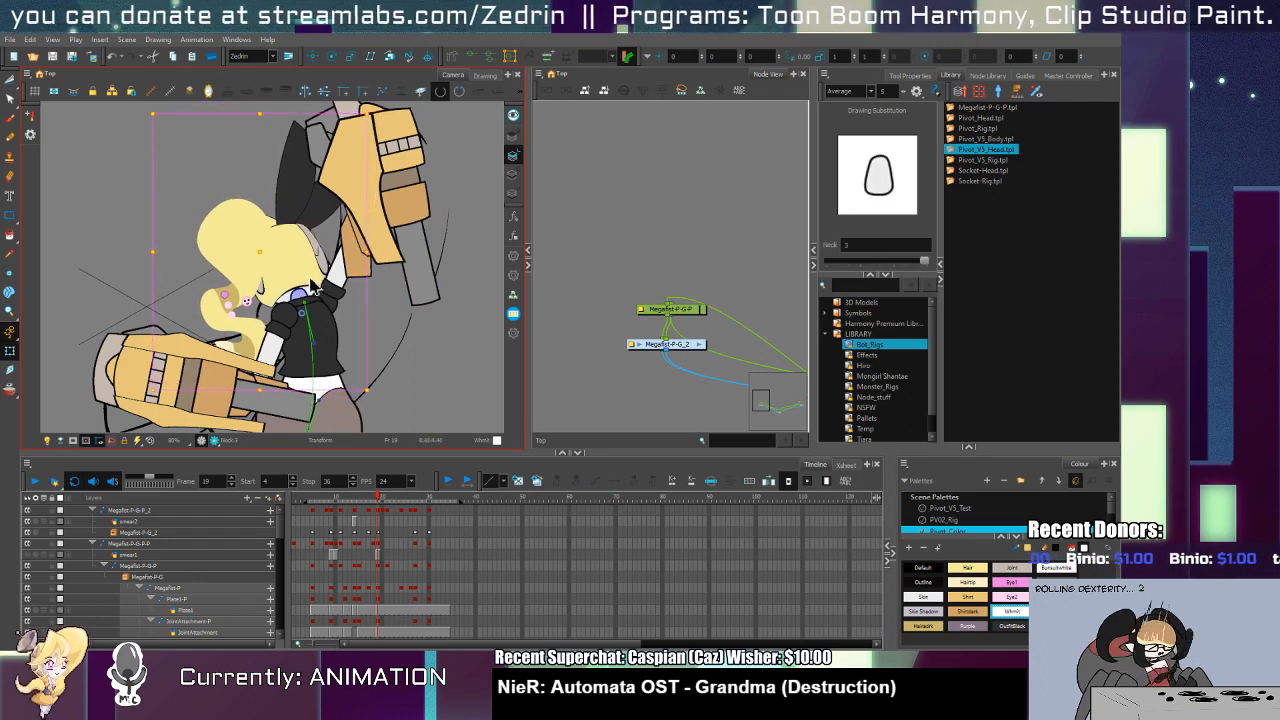
drag(372, 395, 357, 404)
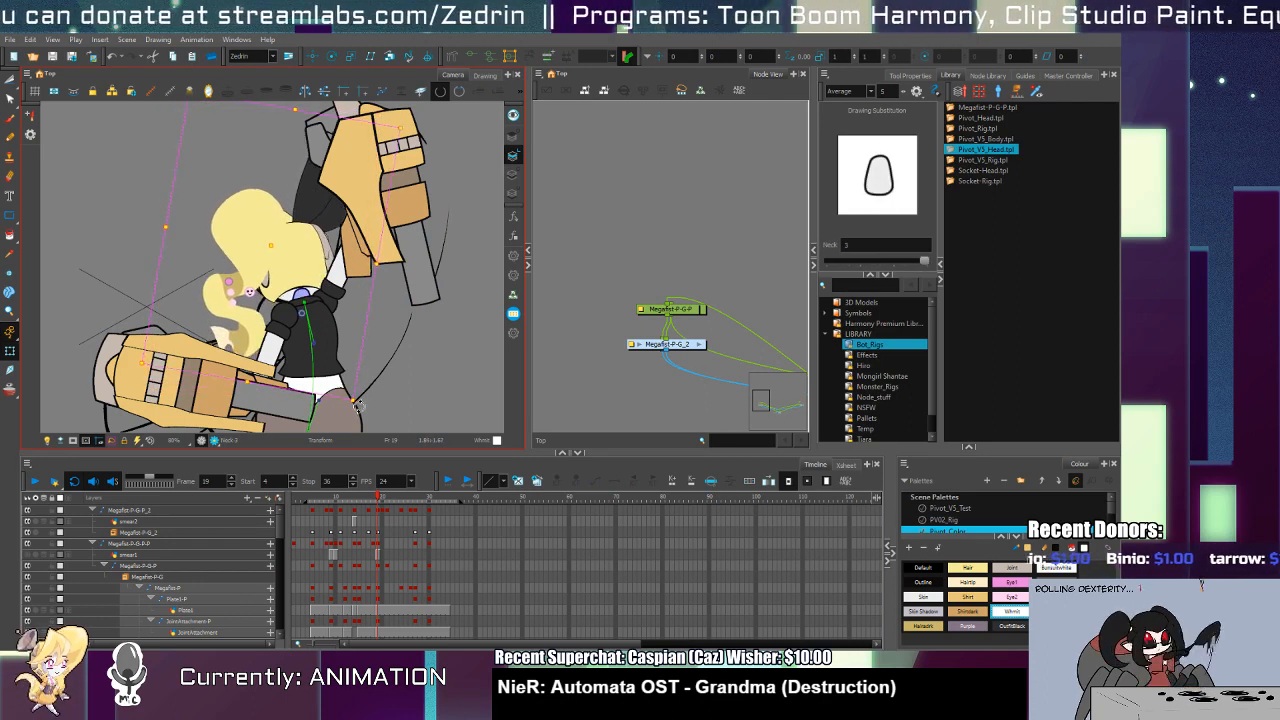
click(314, 292)
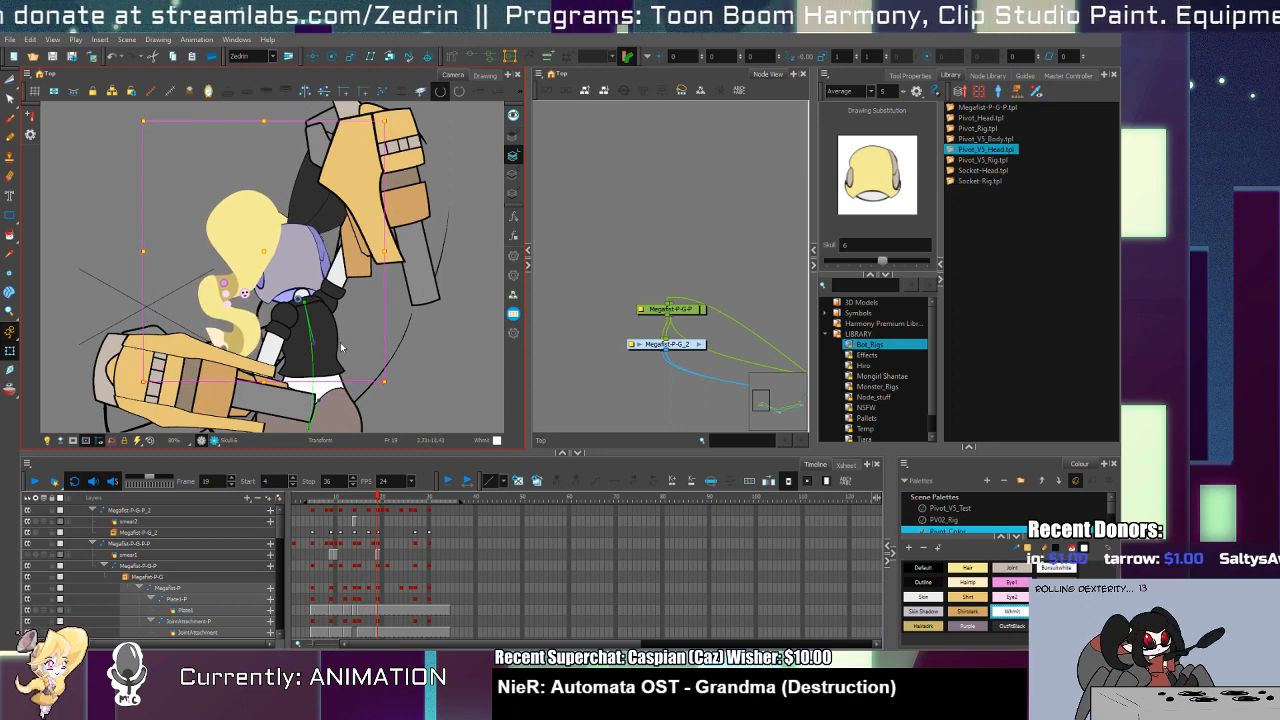
mouse_move(341, 347)
mouse_down()
mouse_move(352, 160)
mouse_move(325, 336)
mouse_up()
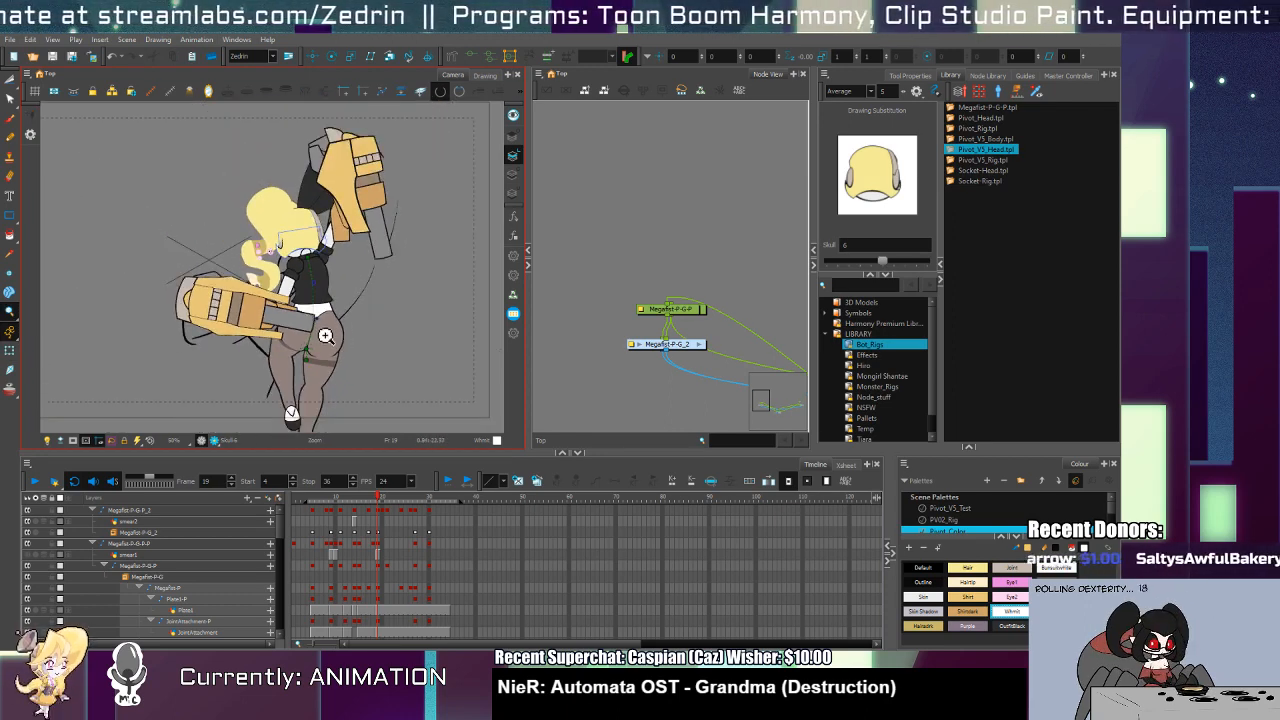
Step: Collapse the Megafist-P-G-P and Pivot_G layer hierarchies in the timeline after checking the frames around 19
click(381, 500)
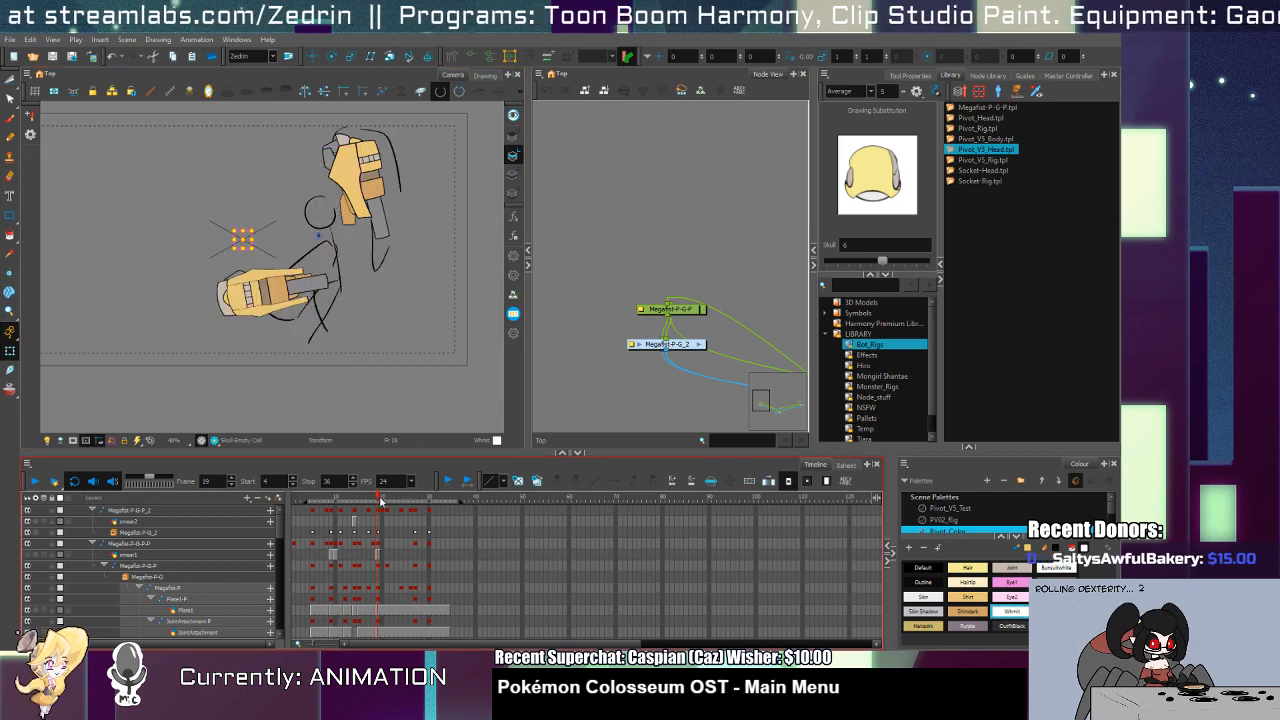
drag(381, 500, 378, 625)
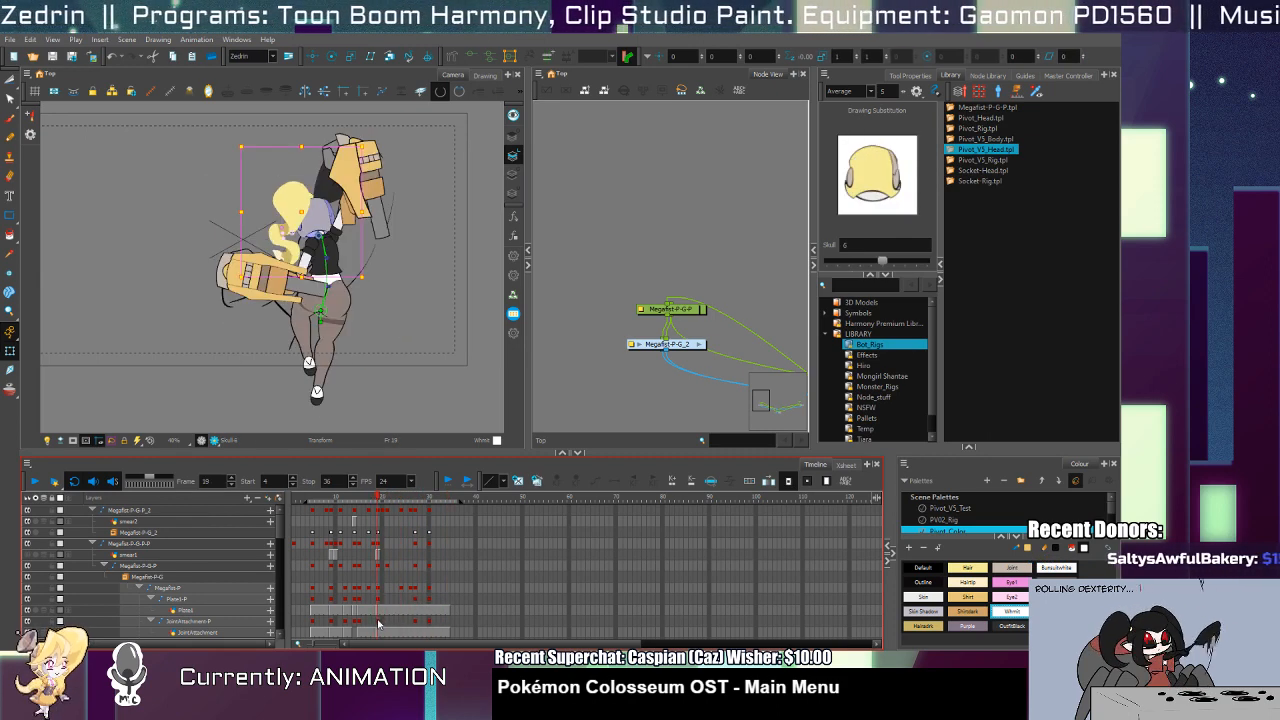
scroll(289, 545, down, 10)
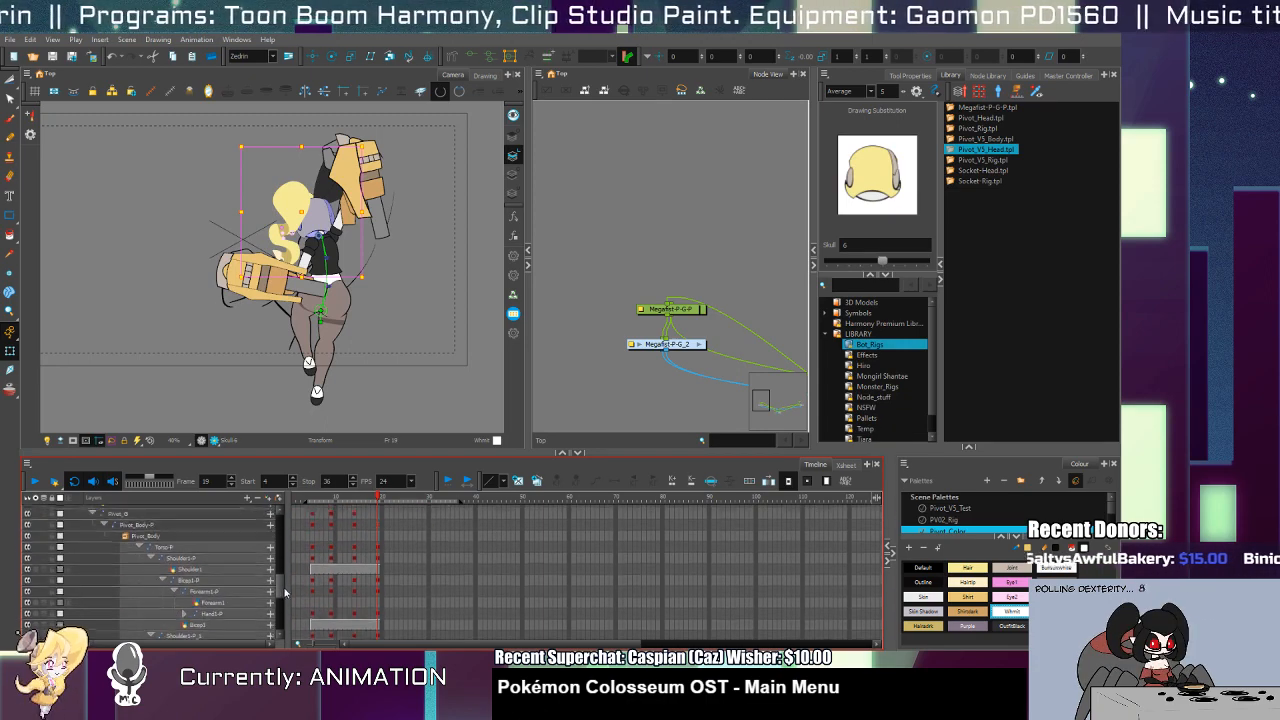
scroll(285, 540, up, 10)
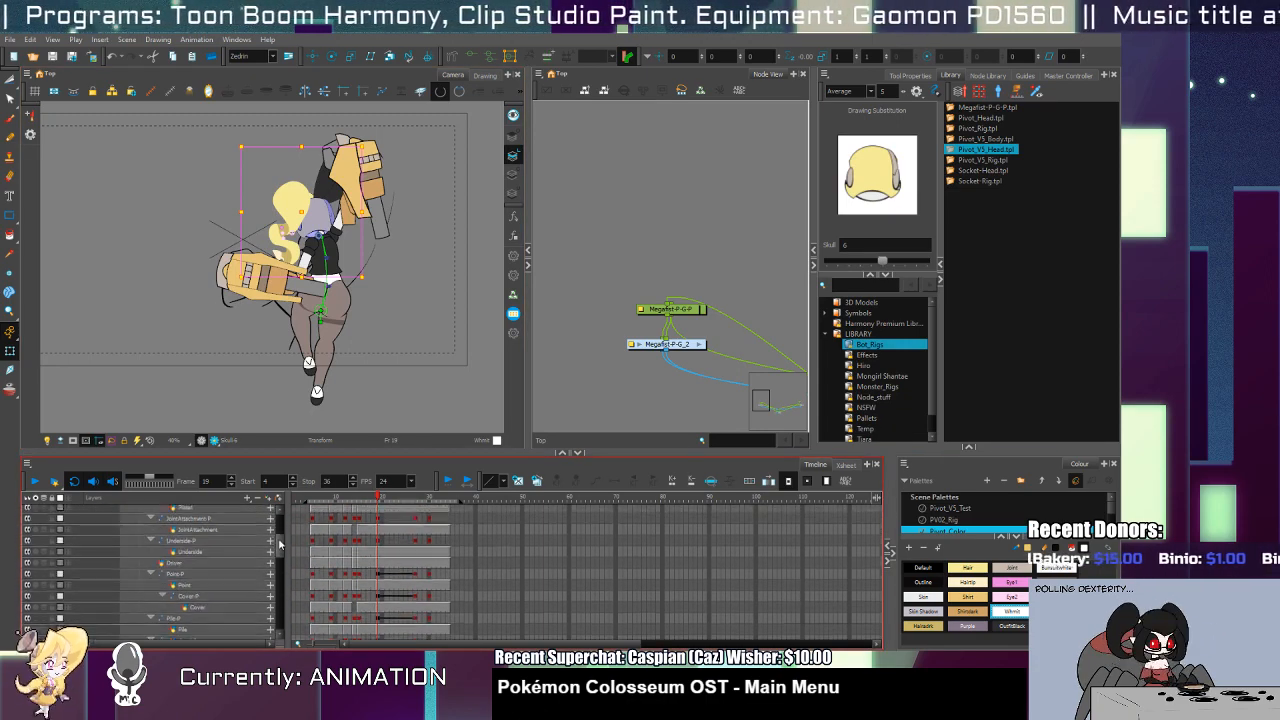
click(103, 566)
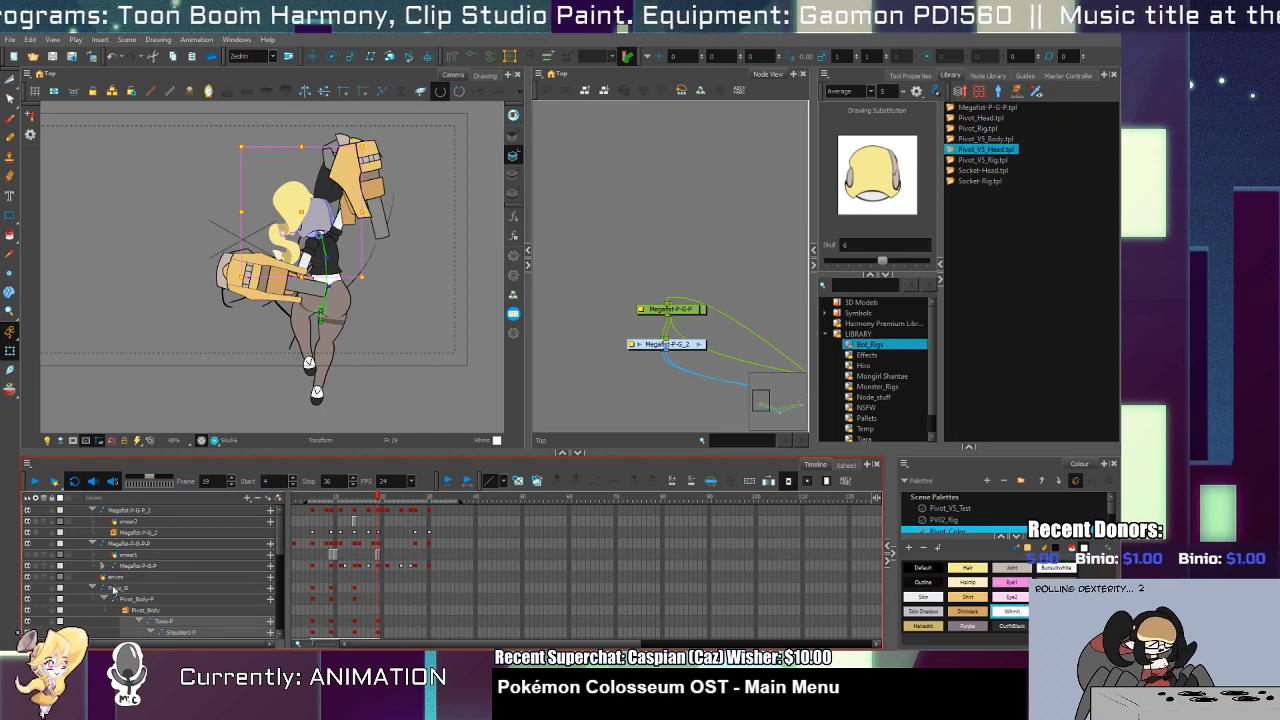
click(99, 589)
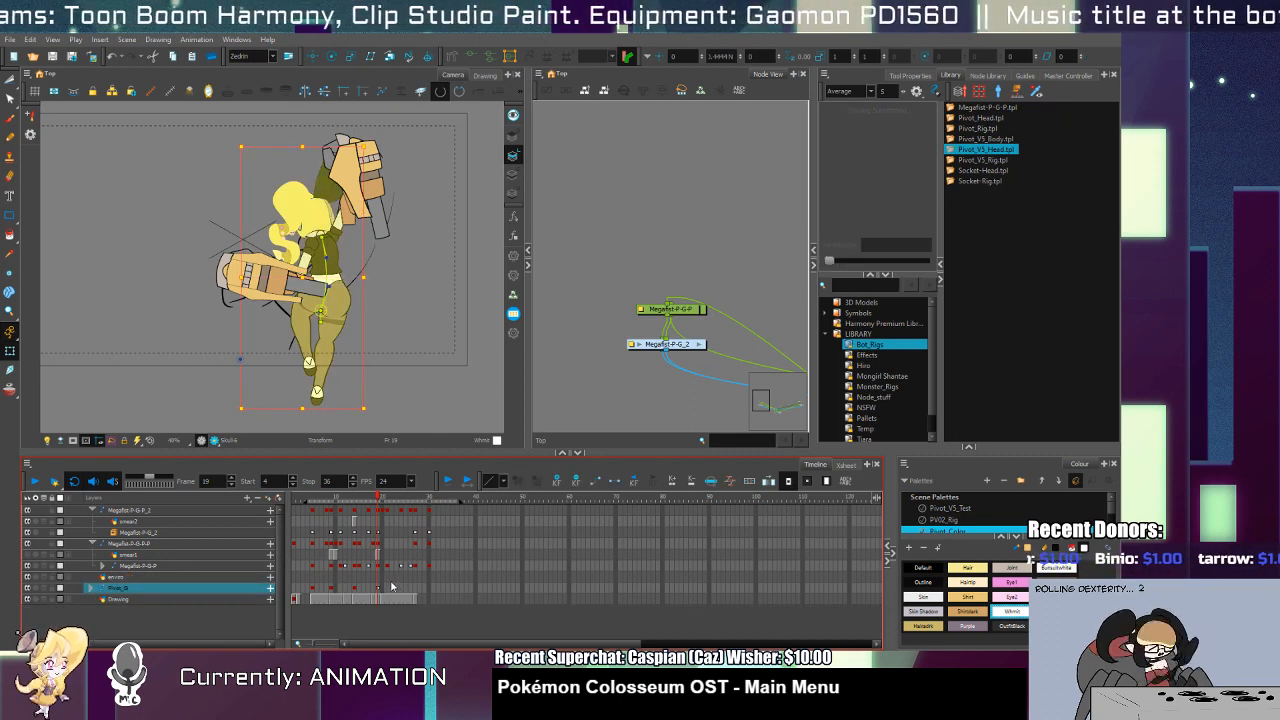
Step: Extend the exposure of the collapsed Pivot_G rig through frame 26 and check where it ends at frame 27
click(410, 590)
click(415, 590)
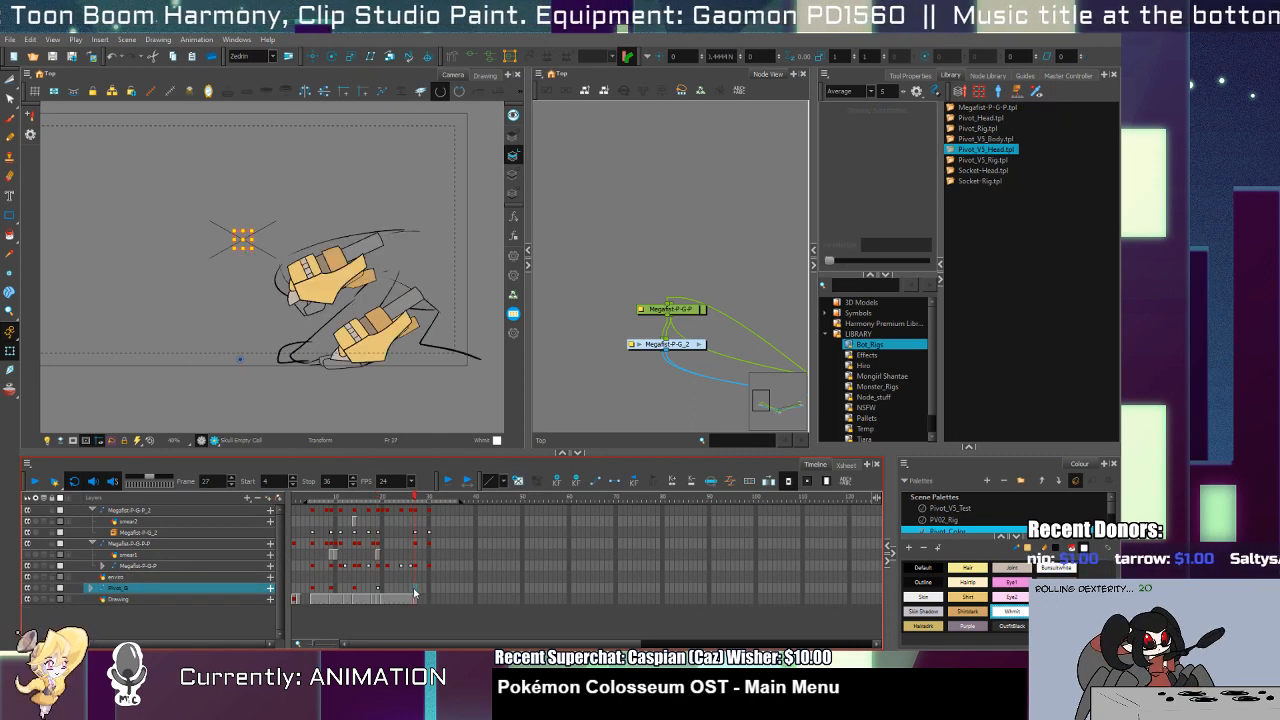
click(410, 590)
click(411, 595)
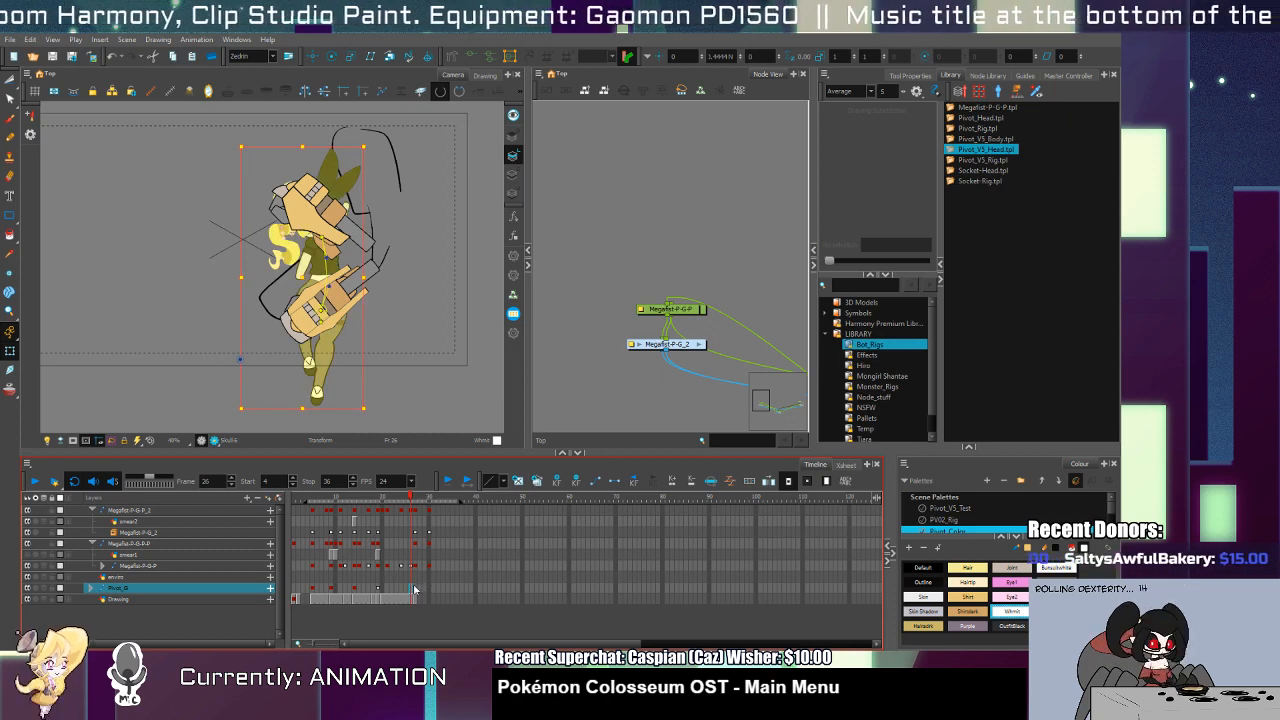
click(417, 592)
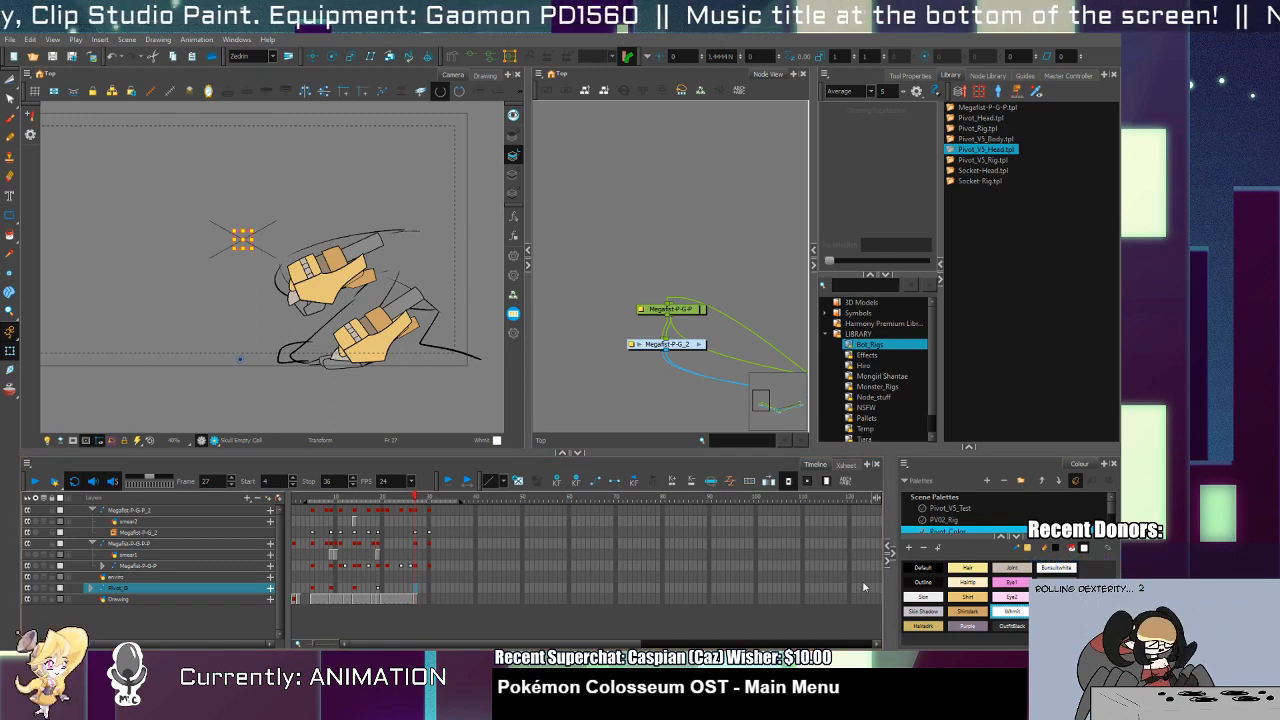
Step: Apply the Pivot_V5_Body.tpl pose to the rig at frame 27 and move the whole character over the gauntlets
click(990, 139)
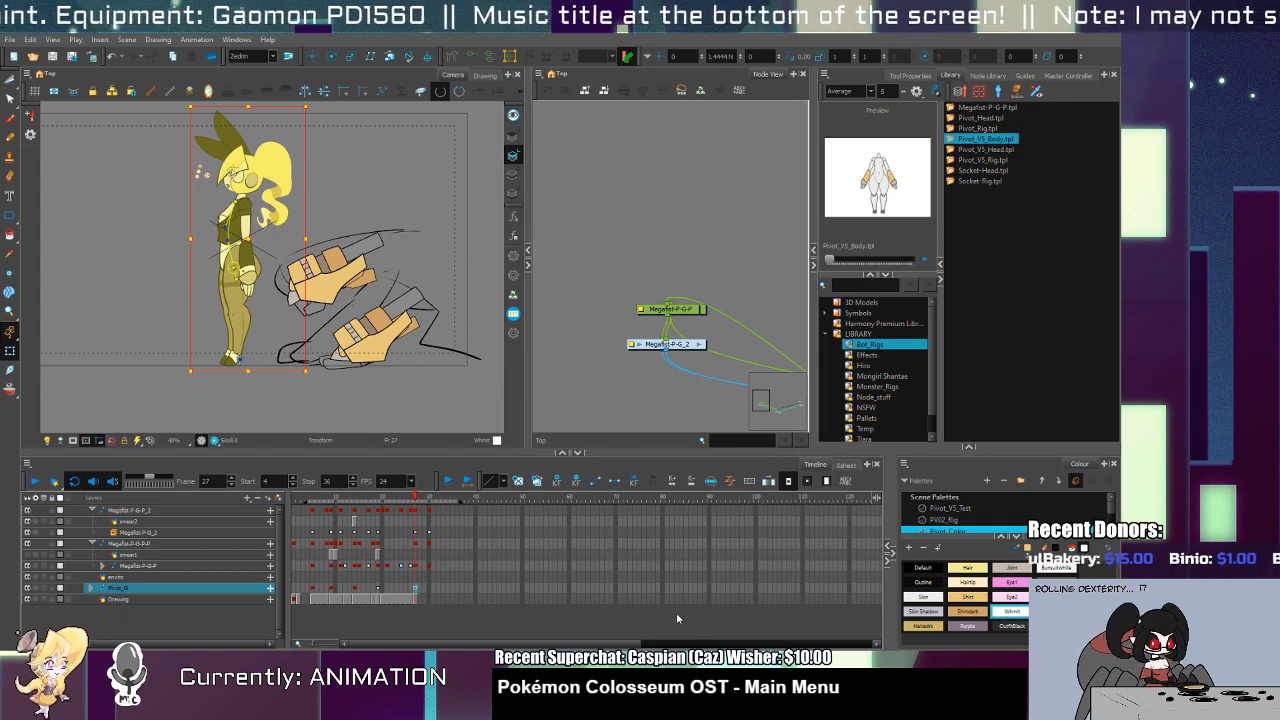
click(206, 397)
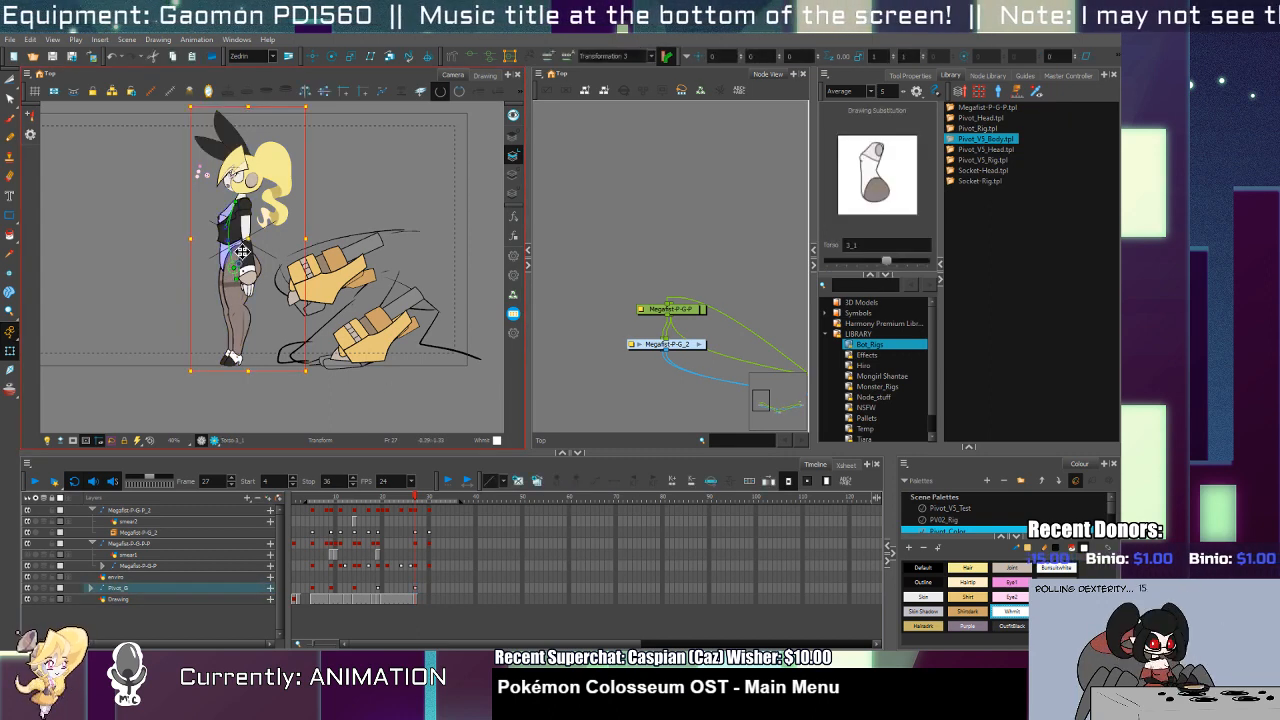
drag(232, 252, 402, 242)
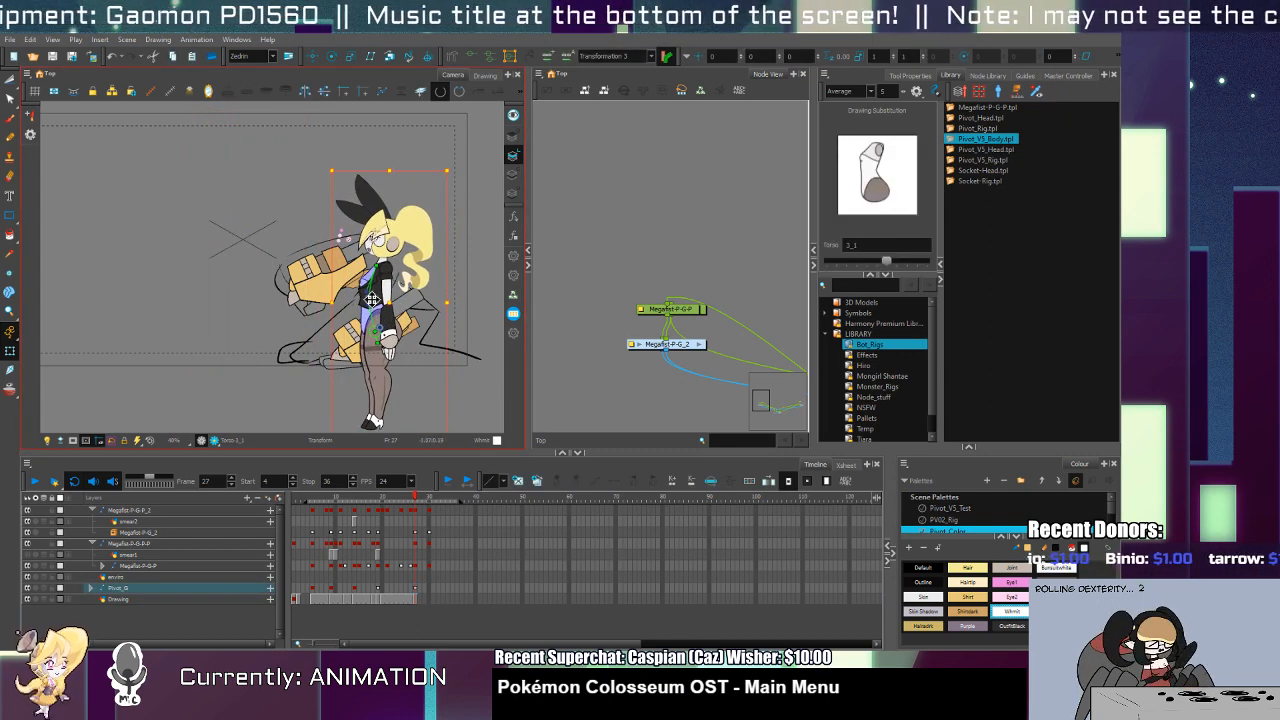
drag(367, 294, 386, 346)
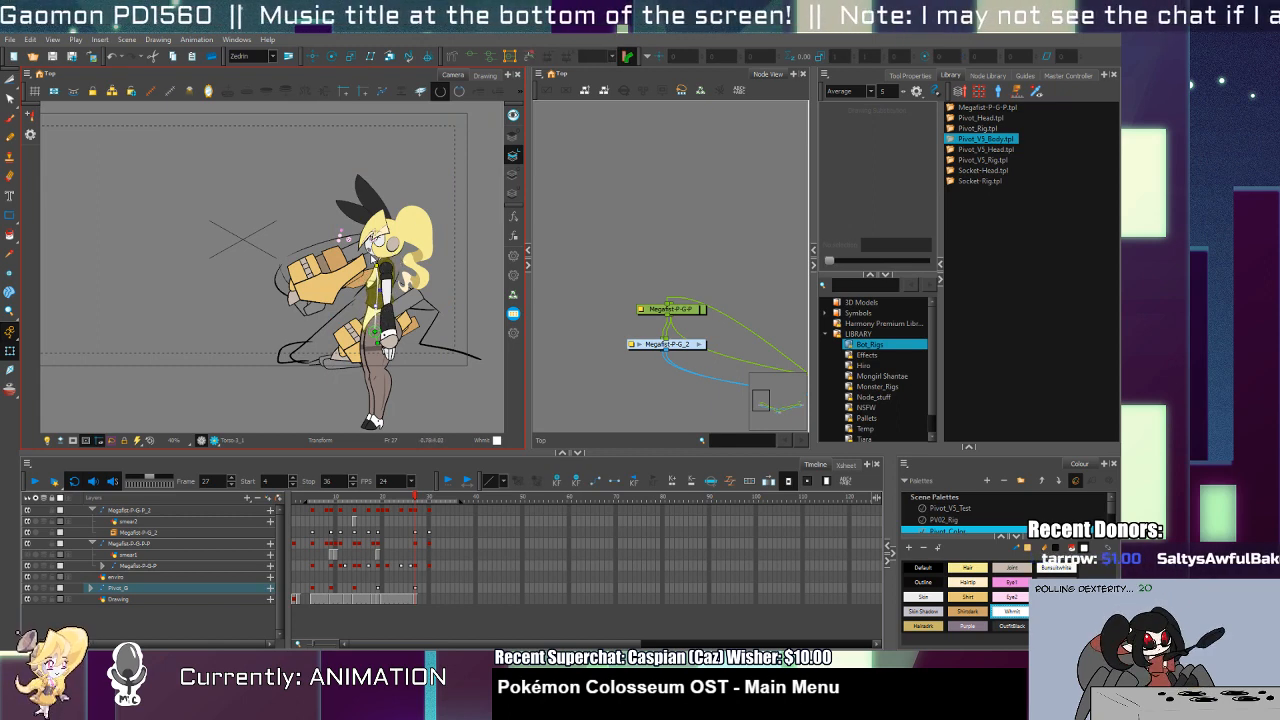
Step: Rotate the head counterclockwise to face down toward the upper gauntlet and settle it on the neck
click(386, 251)
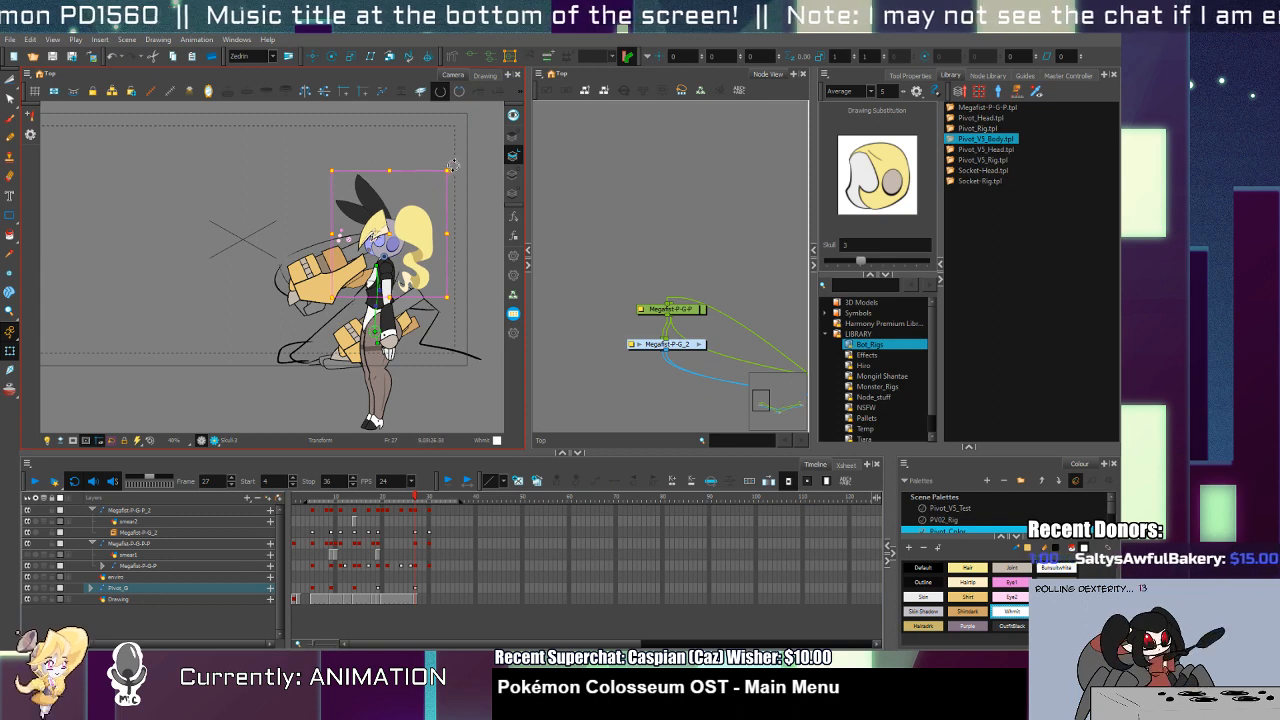
drag(453, 166, 401, 173)
drag(394, 243, 393, 268)
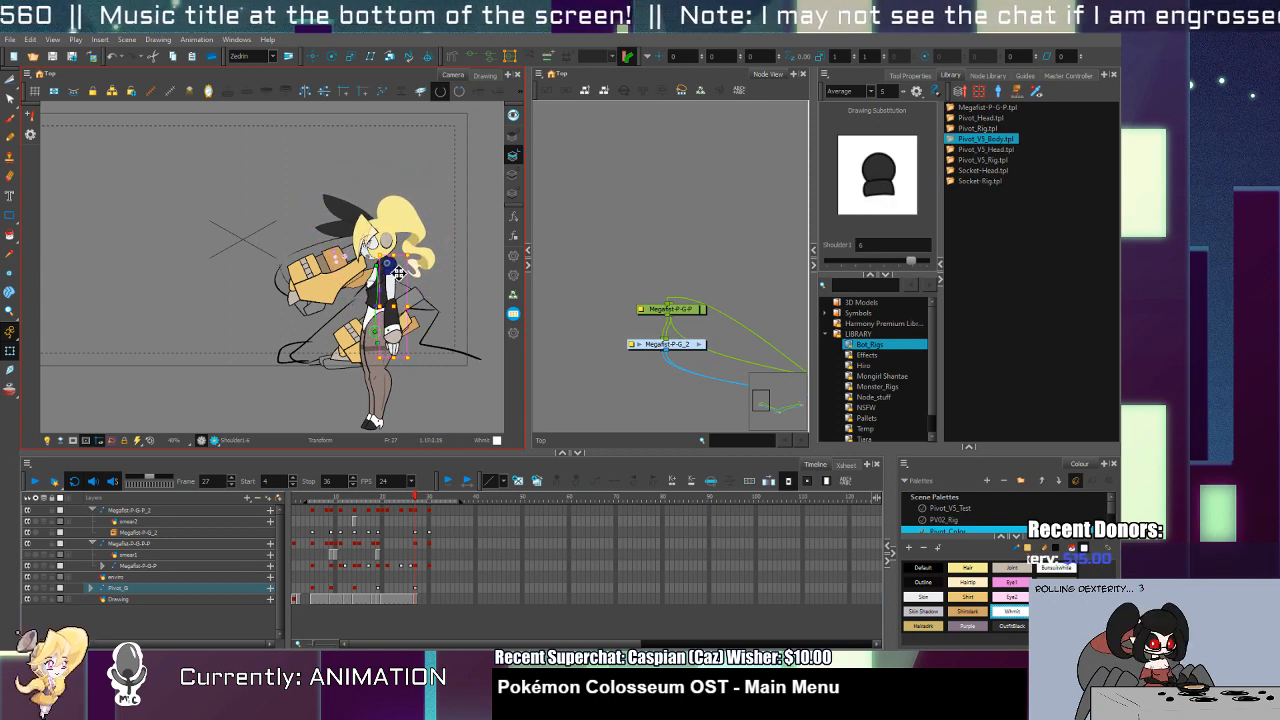
Step: Hide the near arm's forearm and hand by switching their drawings to empty cells
click(396, 337)
click(395, 339)
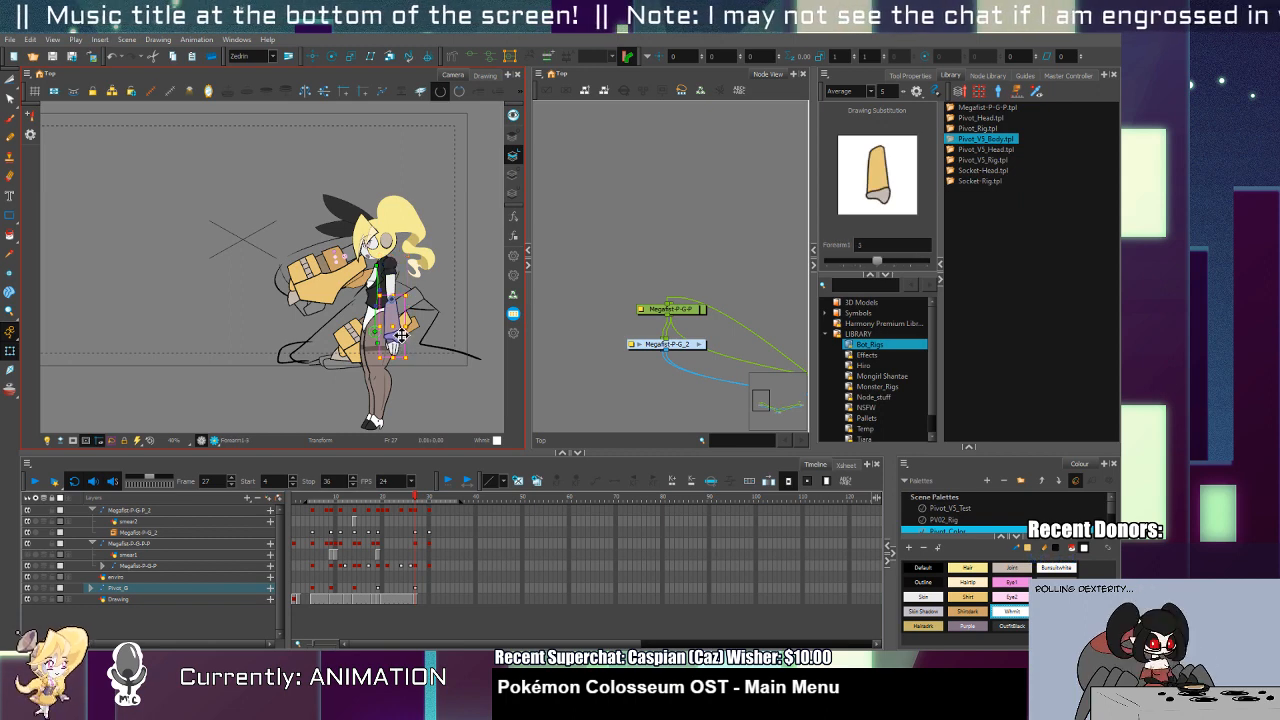
click(394, 343)
click(401, 350)
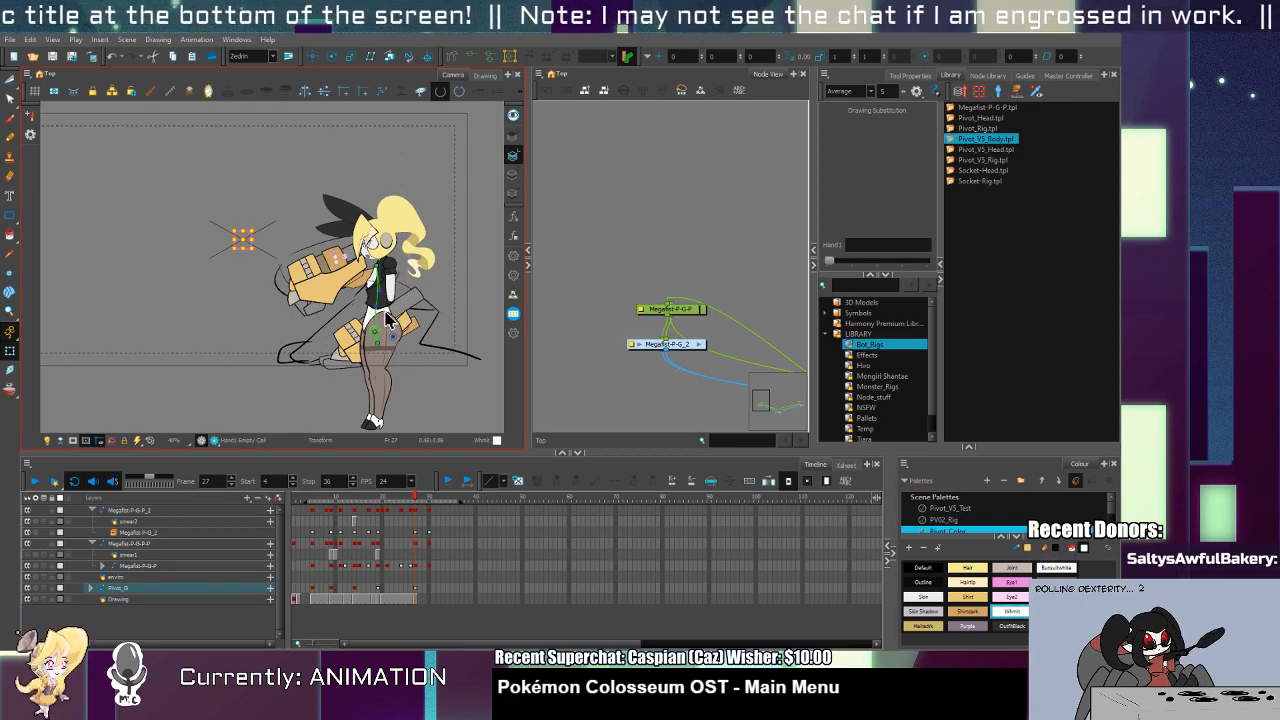
Step: Rotate the whole body counterclockwise into a deep forward lean over the gauntlets, with the legs trailing behind
click(390, 318)
click(393, 303)
drag(441, 197, 354, 178)
key(ctrl+z)
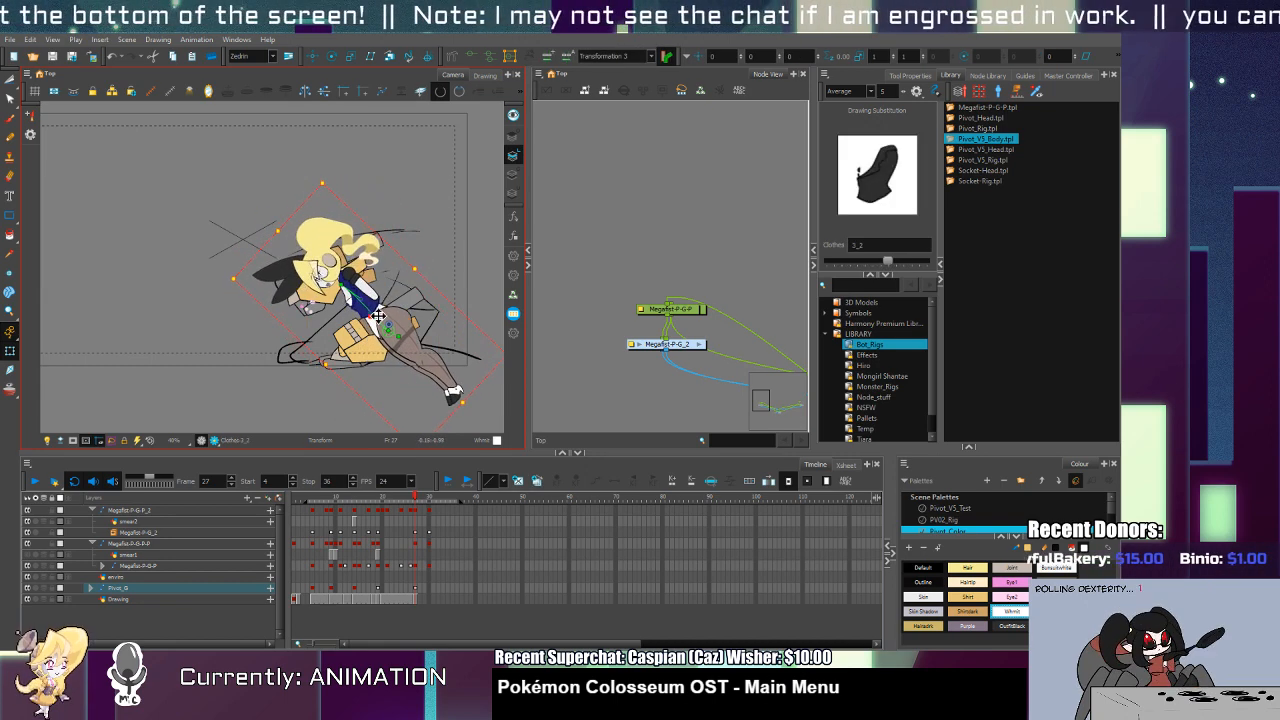
key(ctrl+z)
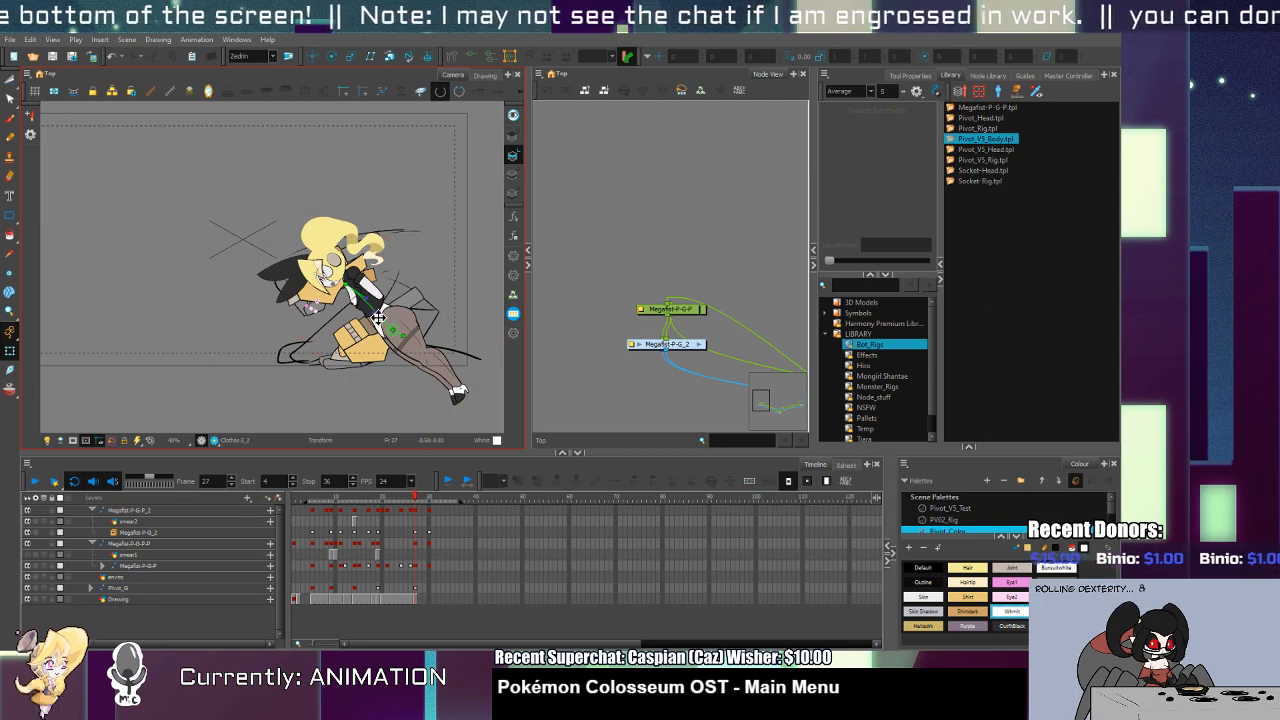
click(380, 318)
Step: Swing the front thigh forward and bend the lower leg down so the foot plants beside the lower gauntlet
click(436, 316)
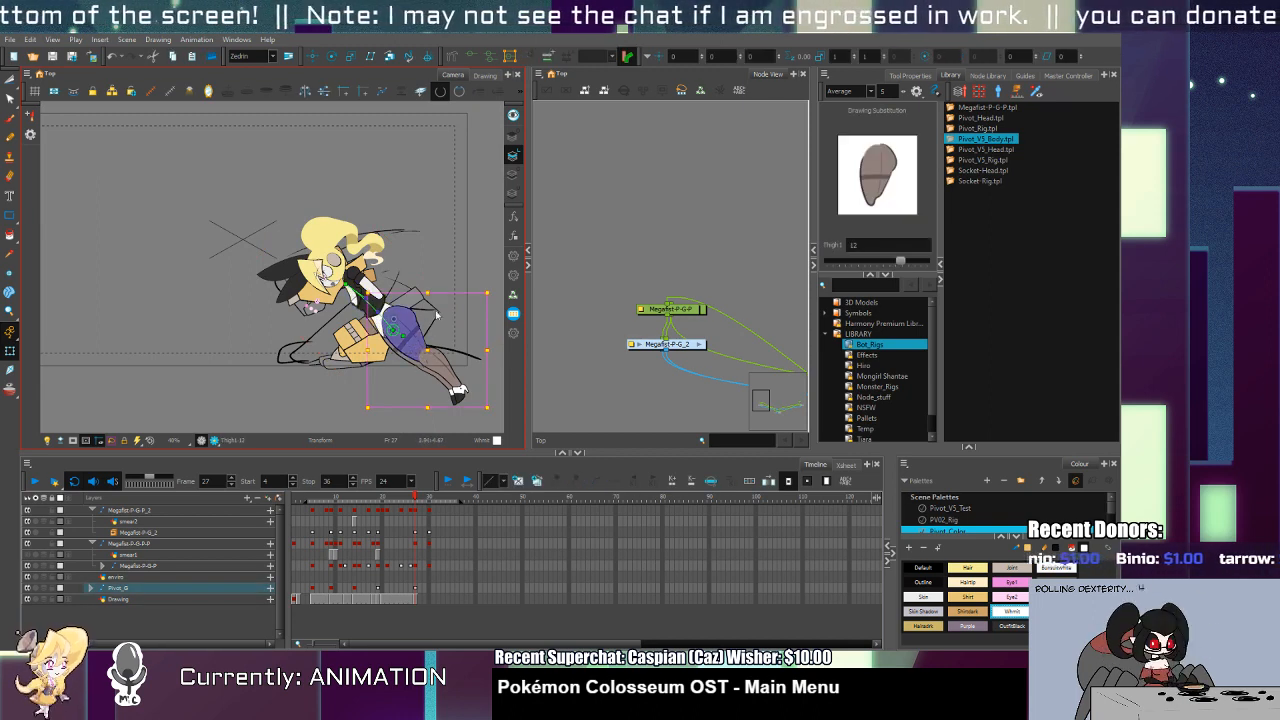
mouse_move(494, 292)
mouse_down()
mouse_move(462, 372)
mouse_move(425, 390)
mouse_move(383, 360)
mouse_up()
click(377, 369)
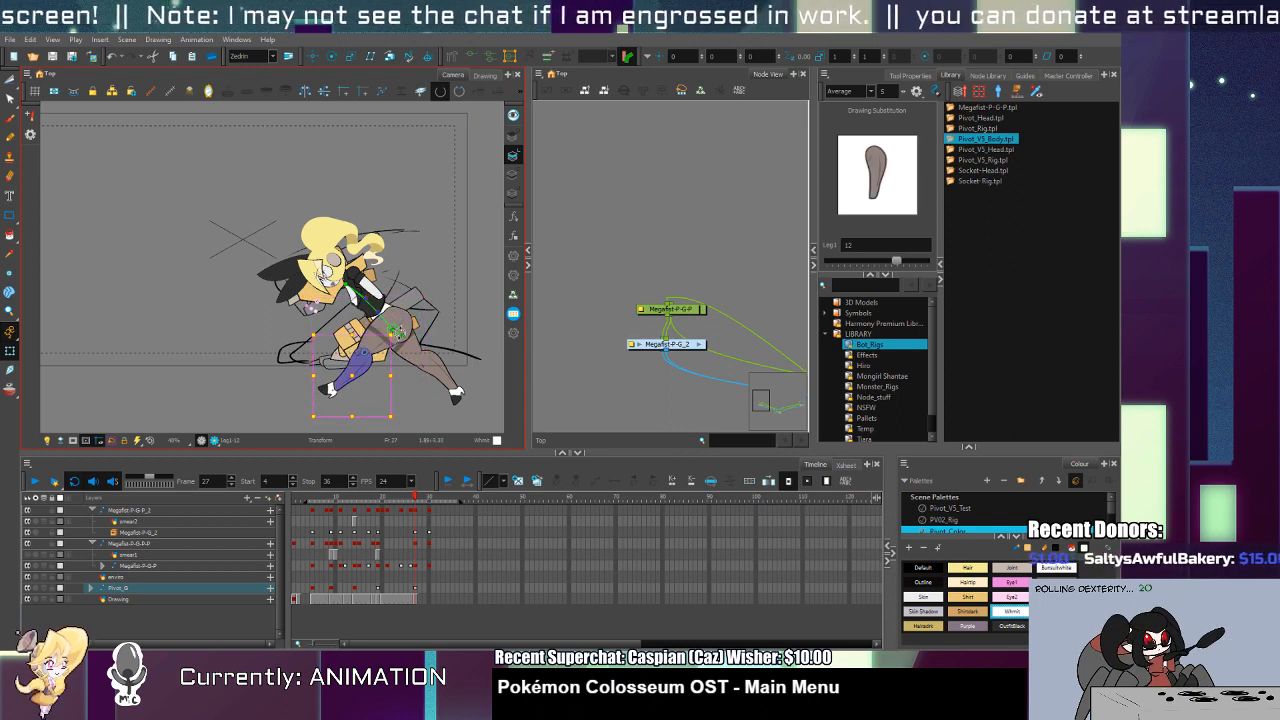
drag(362, 298, 320, 311)
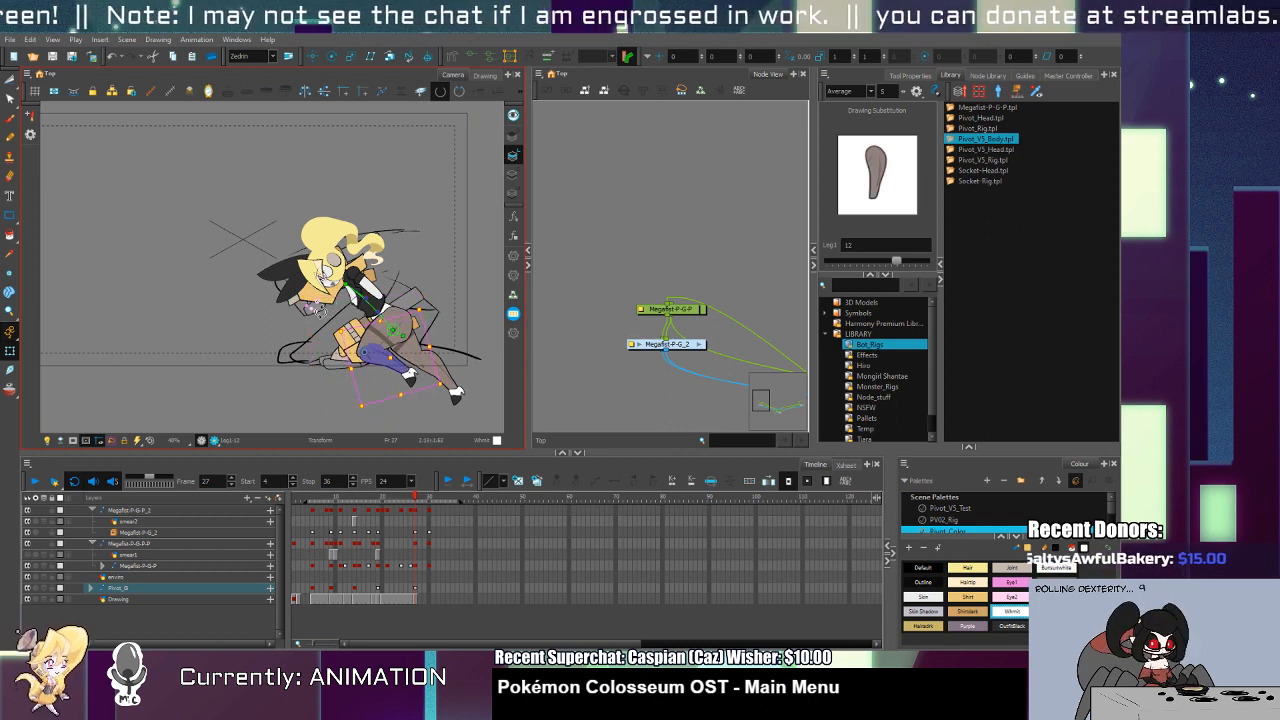
click(414, 384)
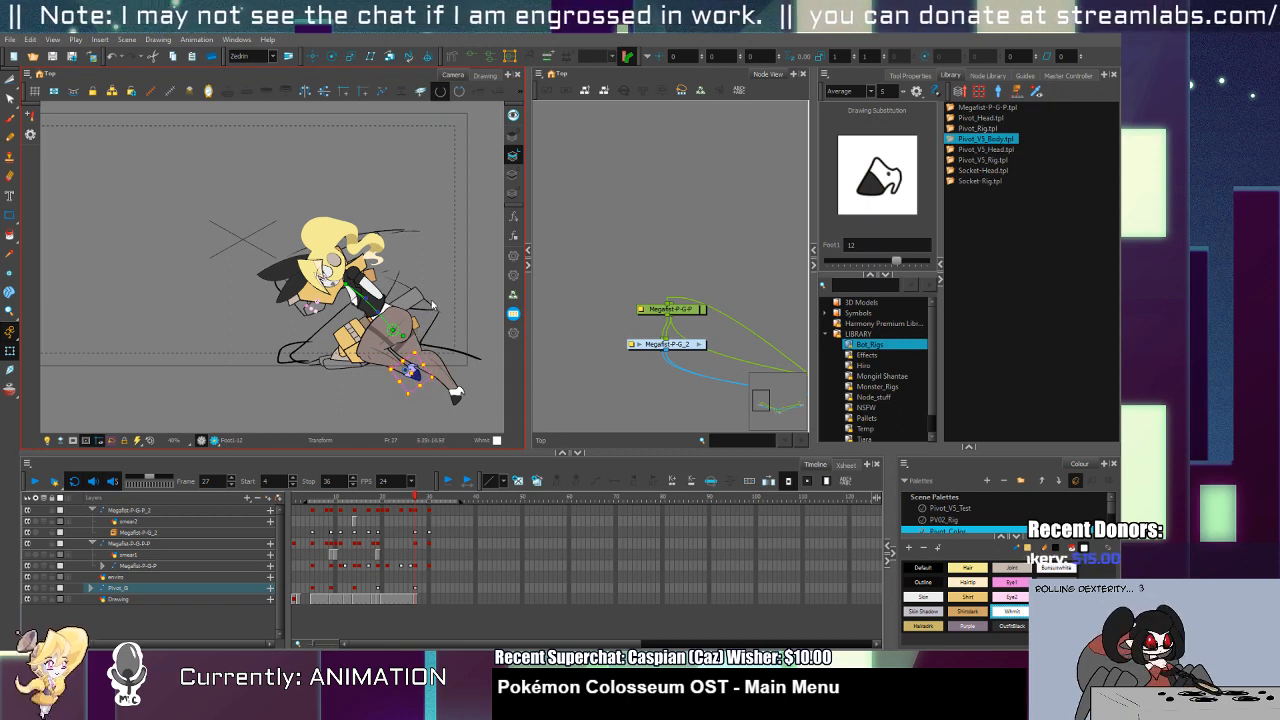
click(378, 364)
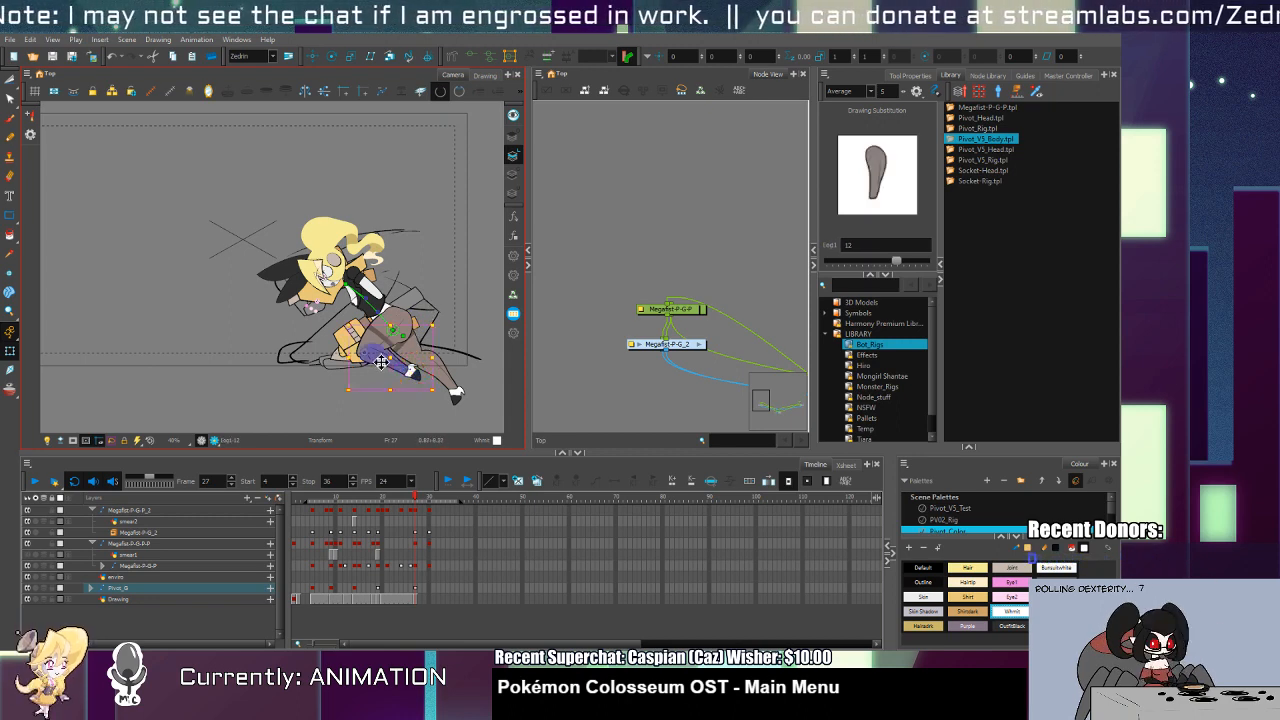
click(388, 345)
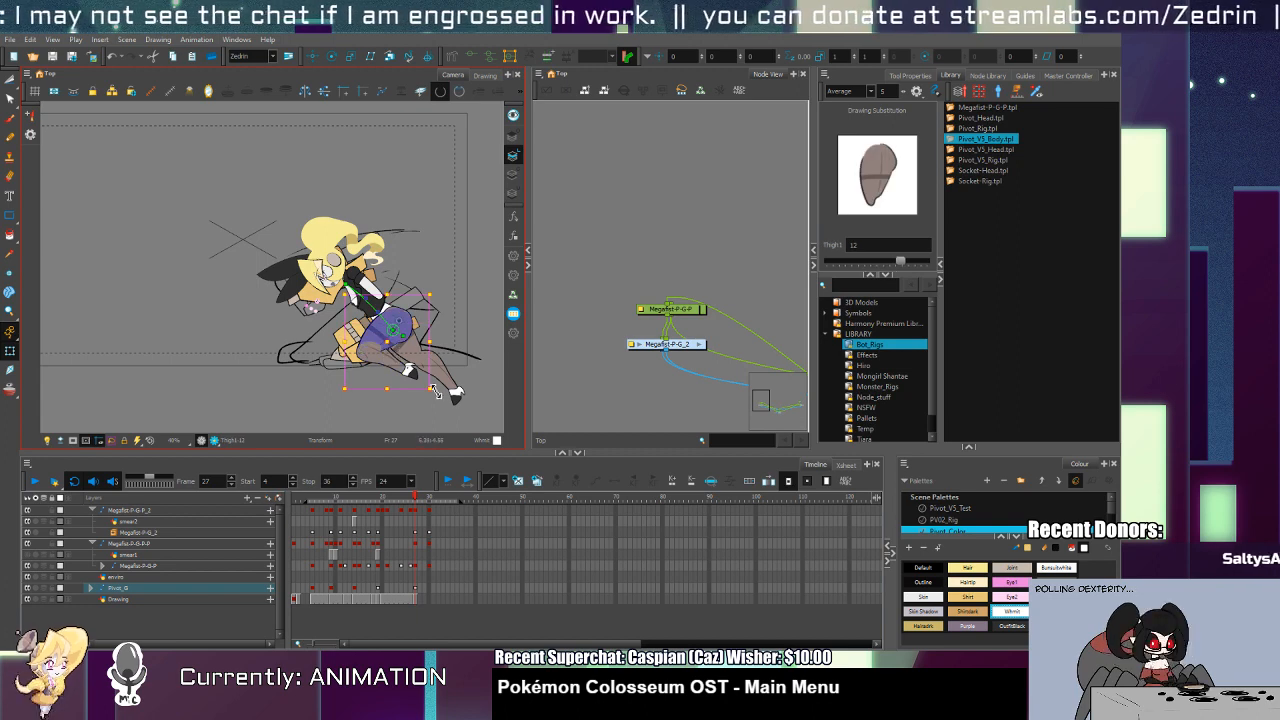
click(383, 331)
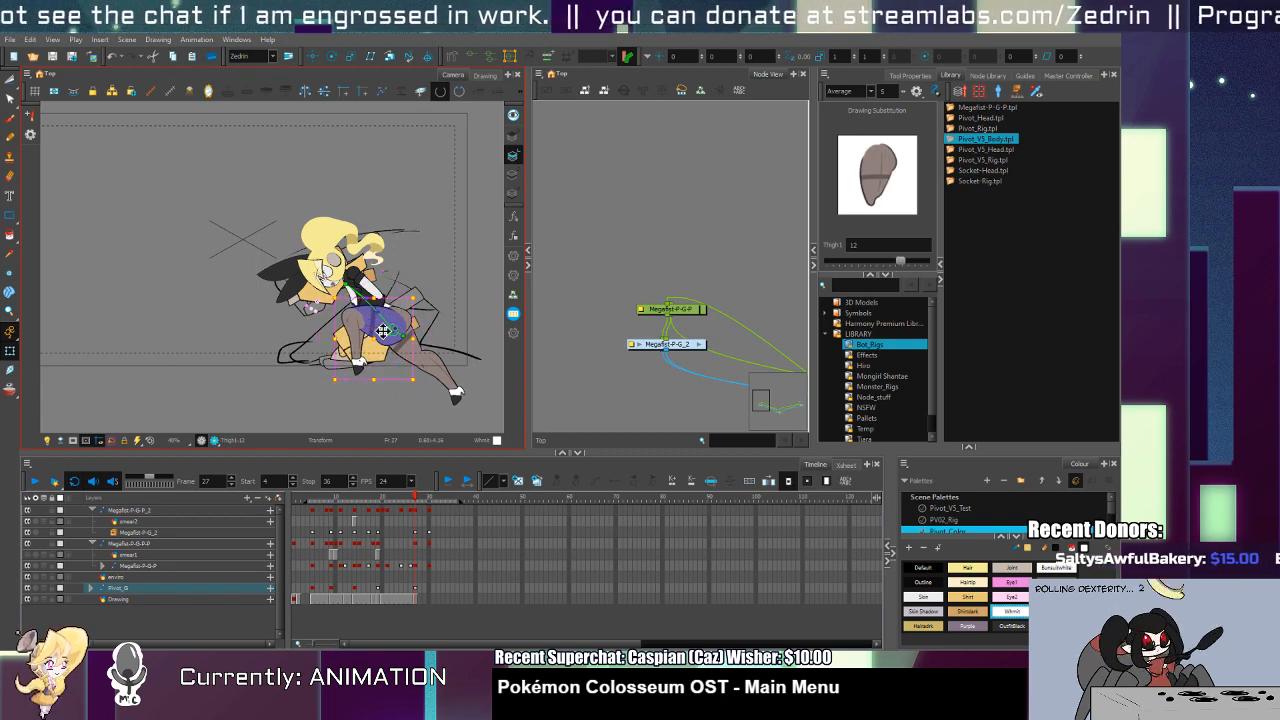
click(356, 376)
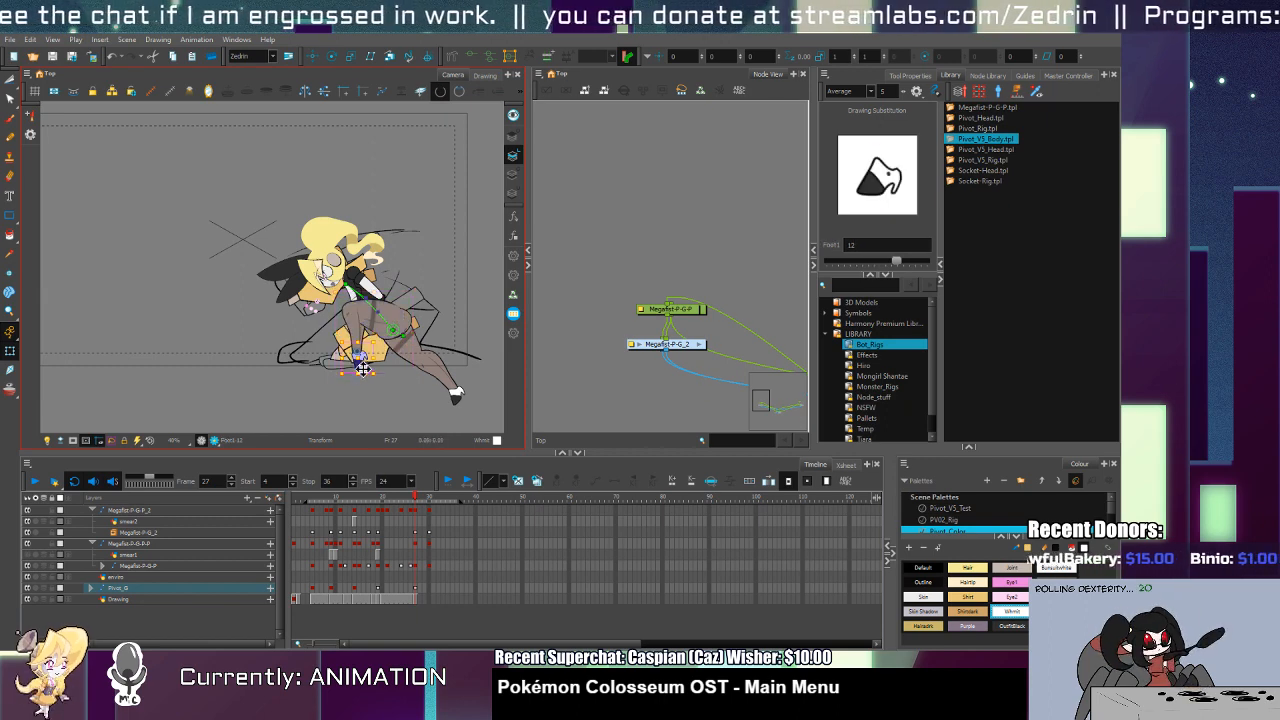
Step: Stretch the rear leg out behind the body with its lower leg nearly flat, comparing it against the neighbouring frame
click(418, 356)
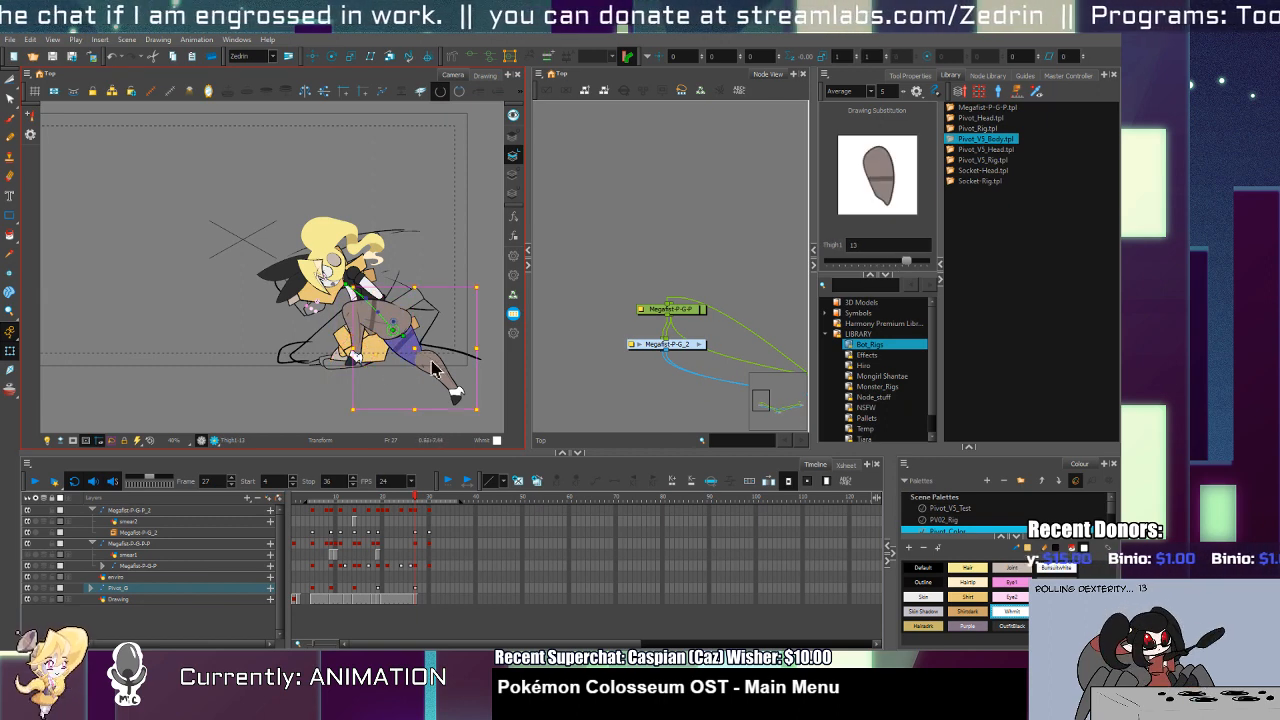
mouse_move(479, 341)
mouse_down()
mouse_move(450, 300)
mouse_move(454, 341)
mouse_up()
key(ctrl+z)
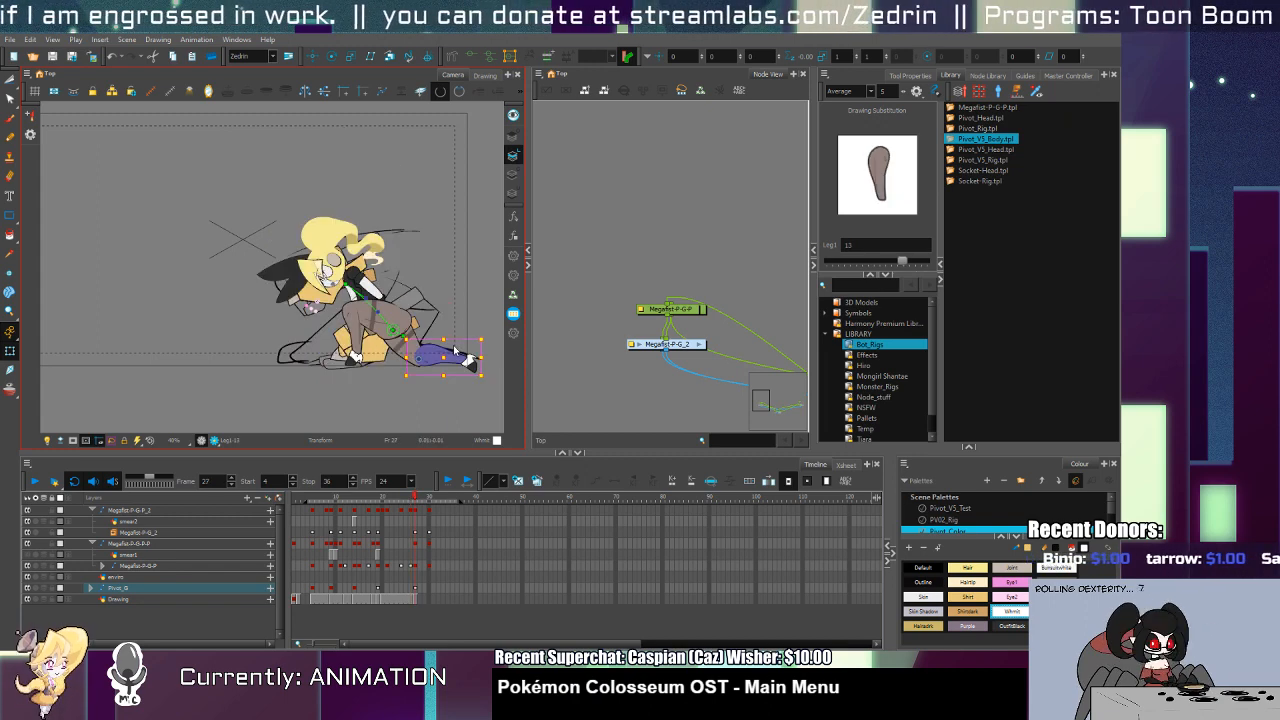
key(comma)
key(period)
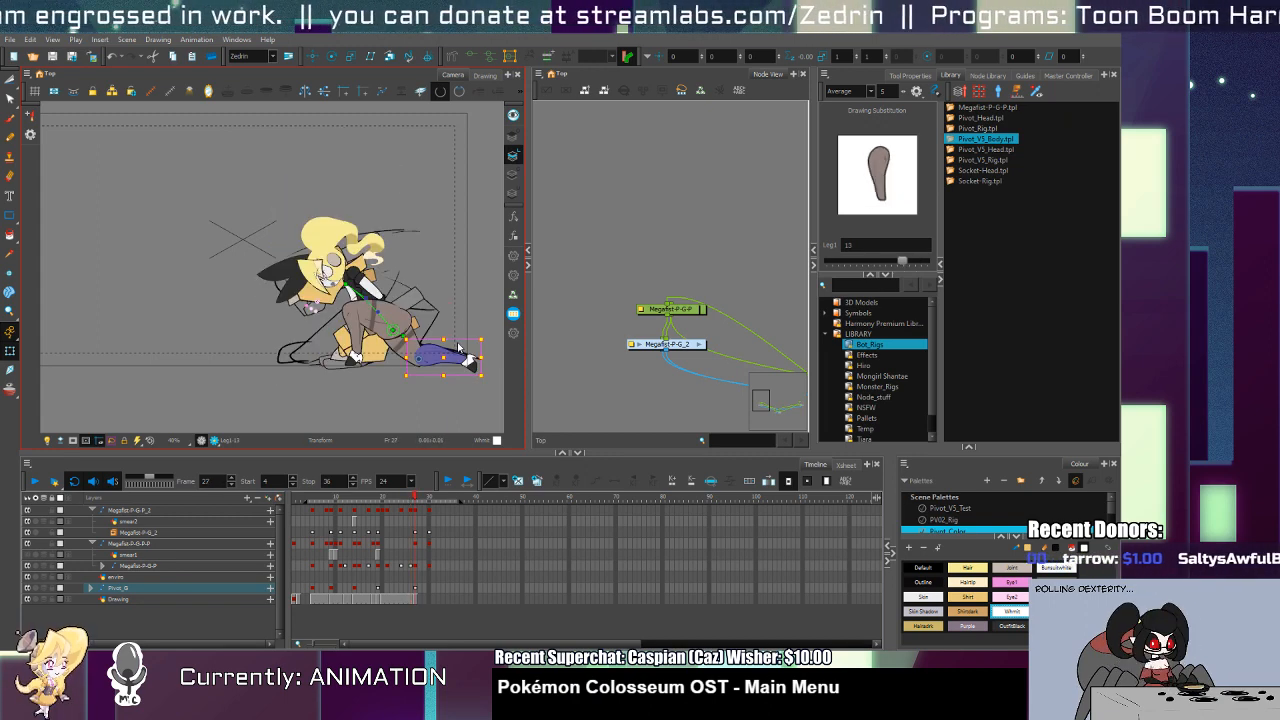
key(comma)
key(period)
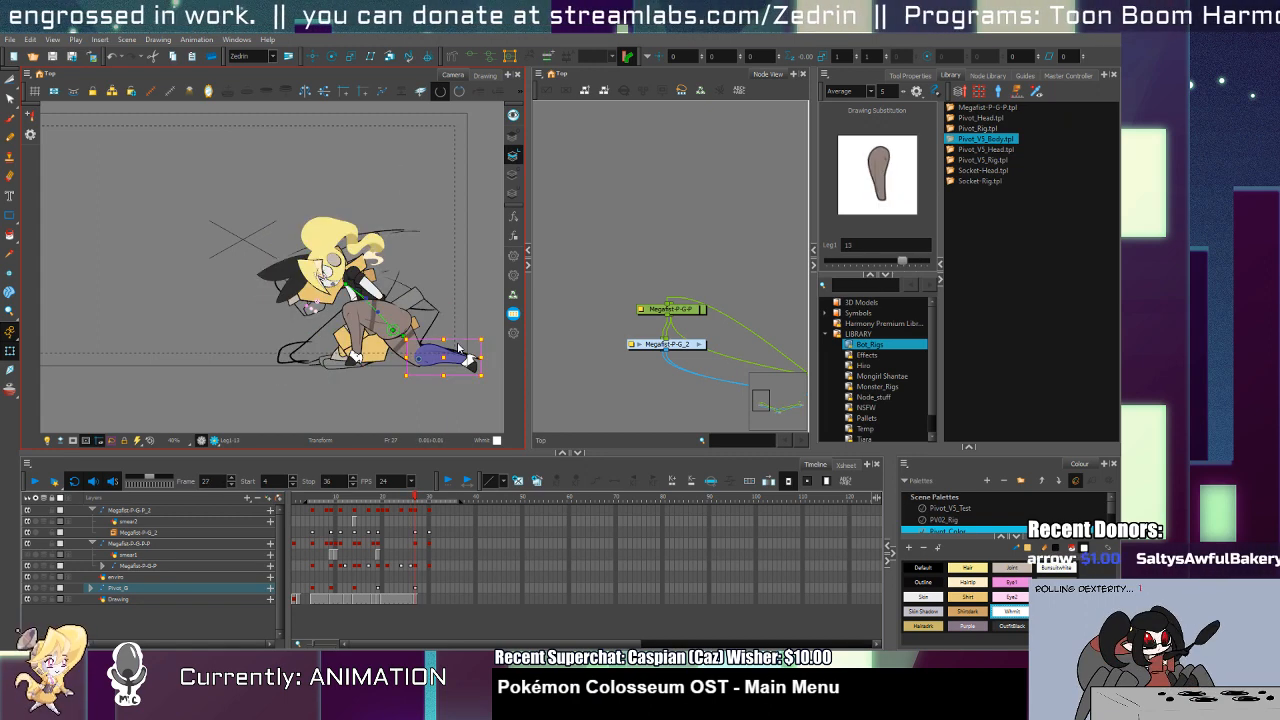
Step: Rotate the head clockwise so the face looks ahead over the upper gauntlet
click(336, 287)
click(343, 269)
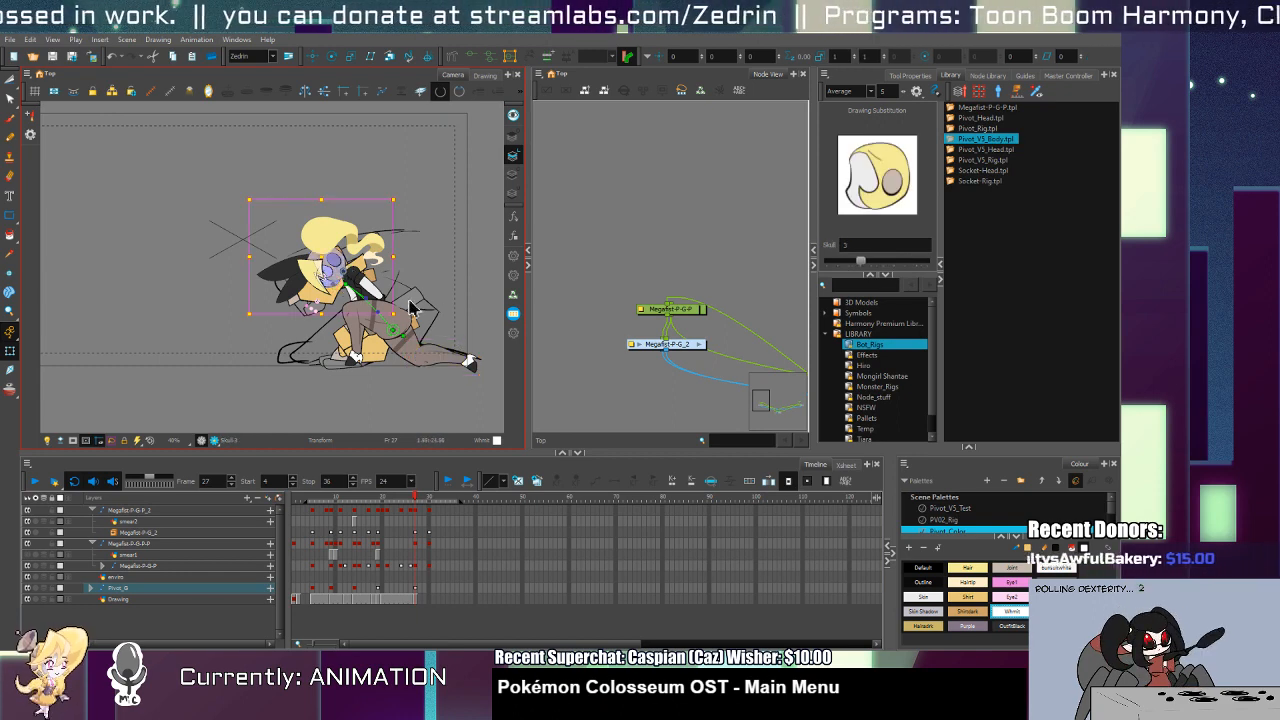
drag(404, 320, 358, 330)
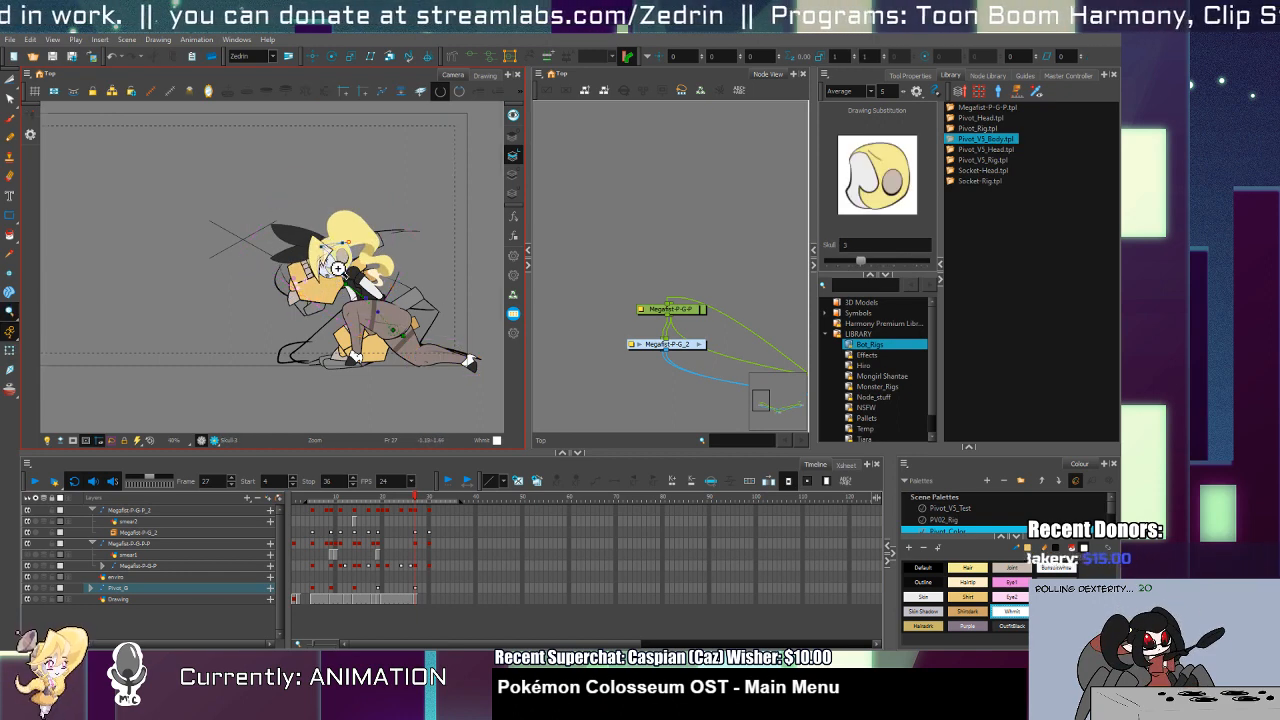
Step: Cycle through the mouth drawings and set the mouth to drawing 4
scroll(345, 263, up, 4)
click(336, 296)
key(bracketleft)
key(bracketleft)
key(bracketleft)
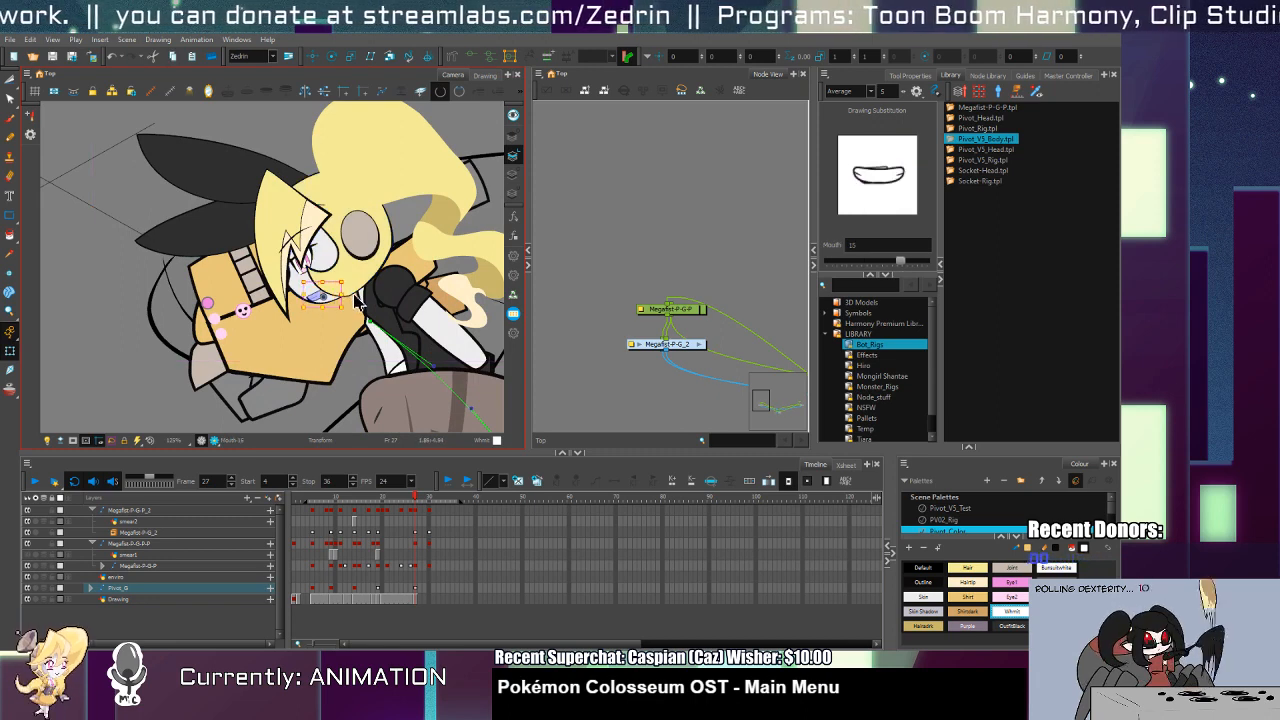
key(bracketright)
key(bracketright)
key(bracketright)
key(bracketright)
key(bracketleft)
key(bracketleft)
key(bracketleft)
key(bracketleft)
key(bracketleft)
key(bracketleft)
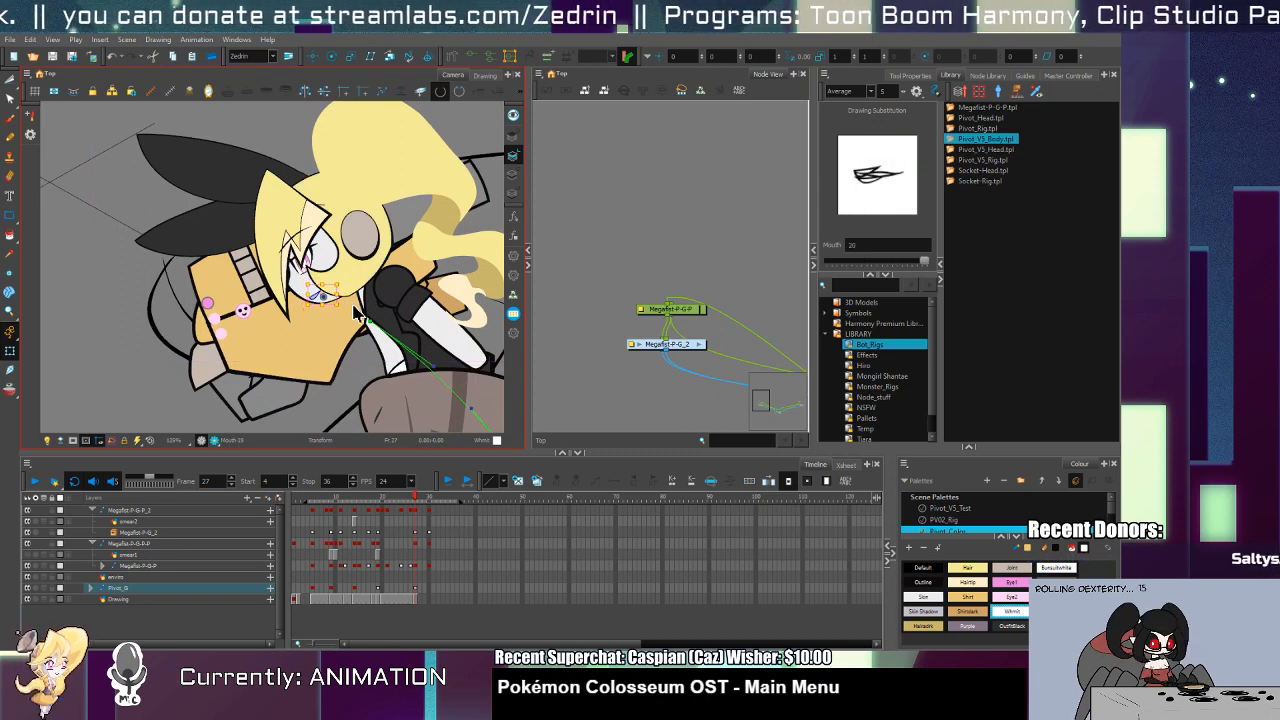
key(bracketleft)
key(bracketleft)
key(bracketleft)
key(bracketleft)
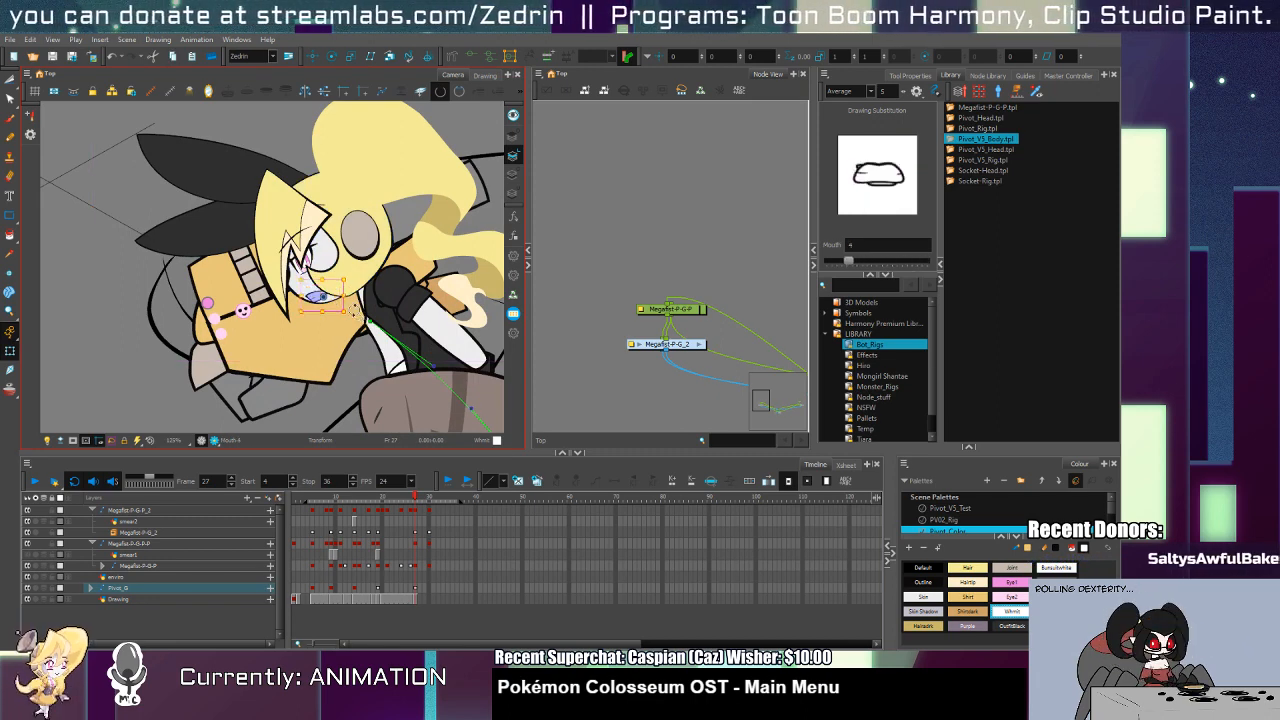
Step: Switch the lower eyelid to drawing 2 and rotate it under the eye for a determined glare
click(310, 266)
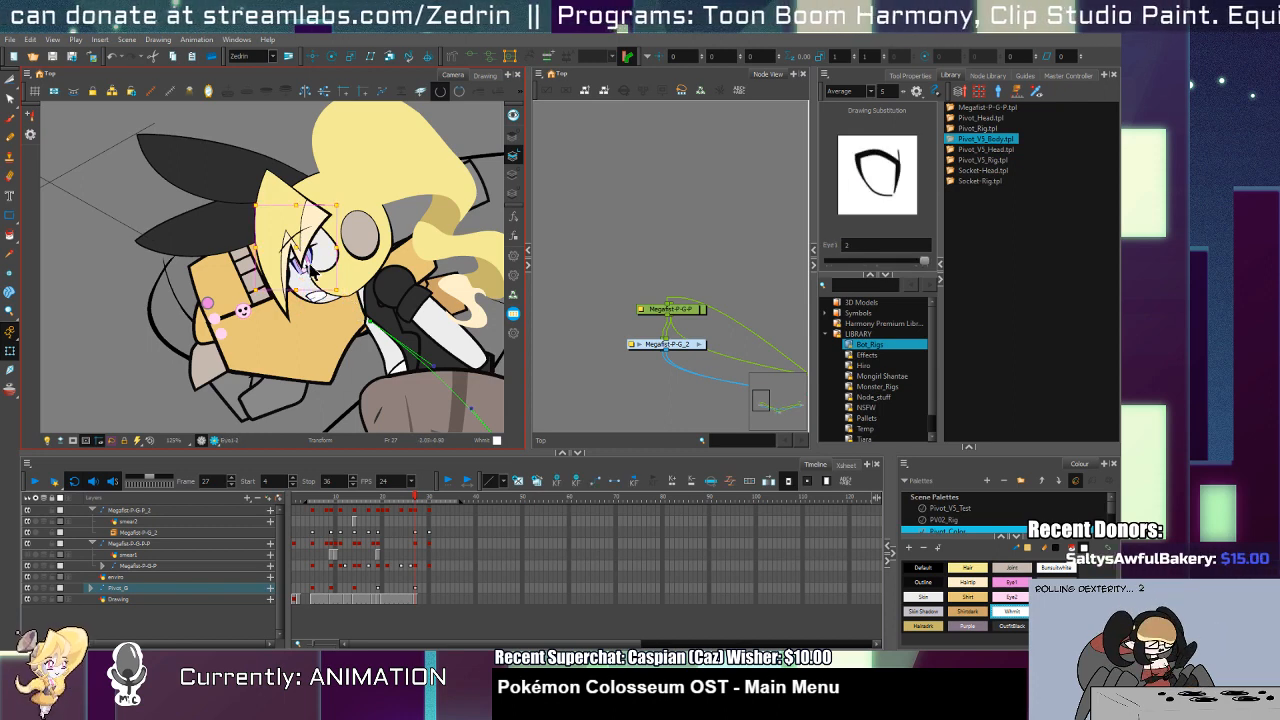
click(300, 263)
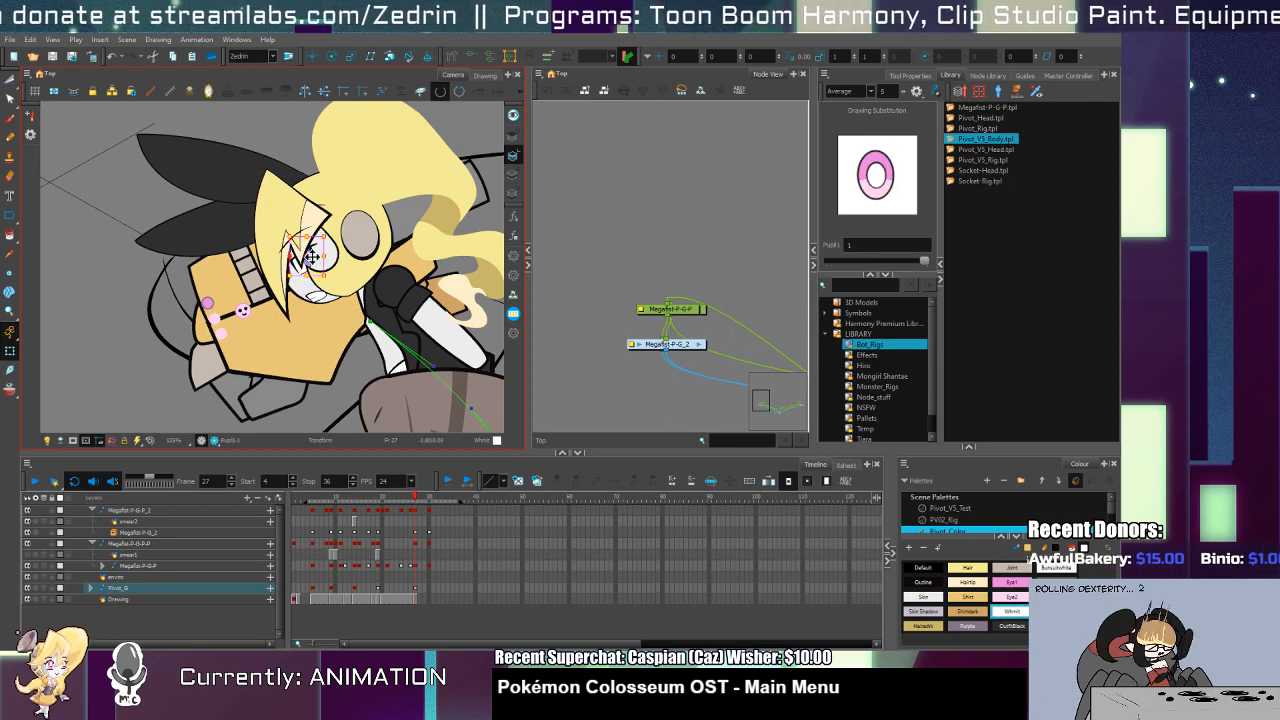
click(316, 254)
click(298, 262)
click(315, 276)
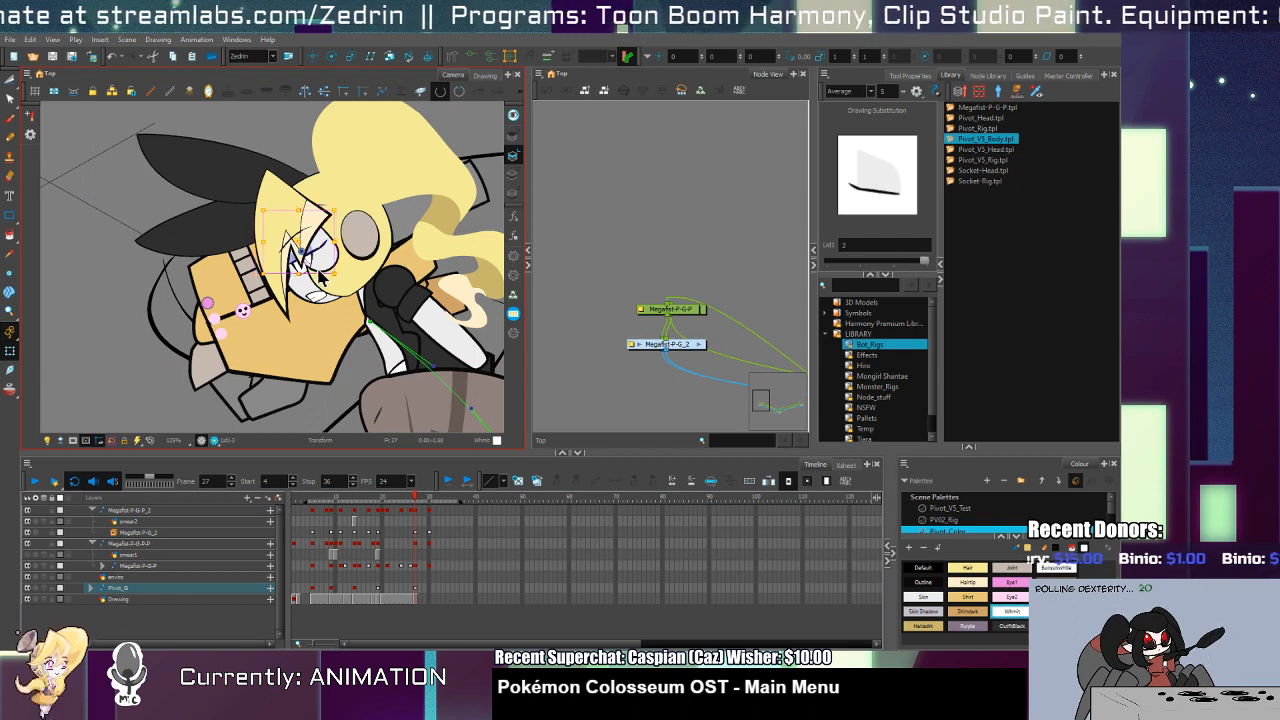
click(345, 272)
drag(345, 273, 300, 258)
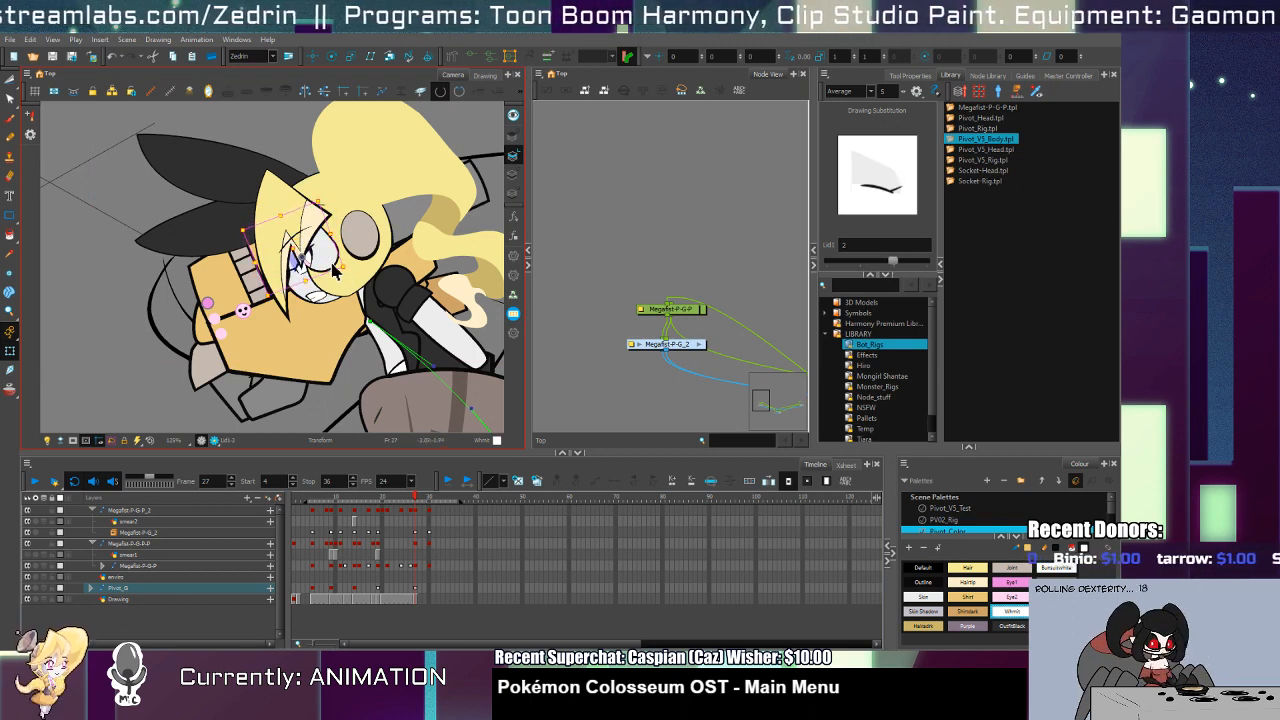
Step: Rotate the front lower leg so its foot reaches slightly farther forward over the lower gauntlet
drag(454, 414, 328, 364)
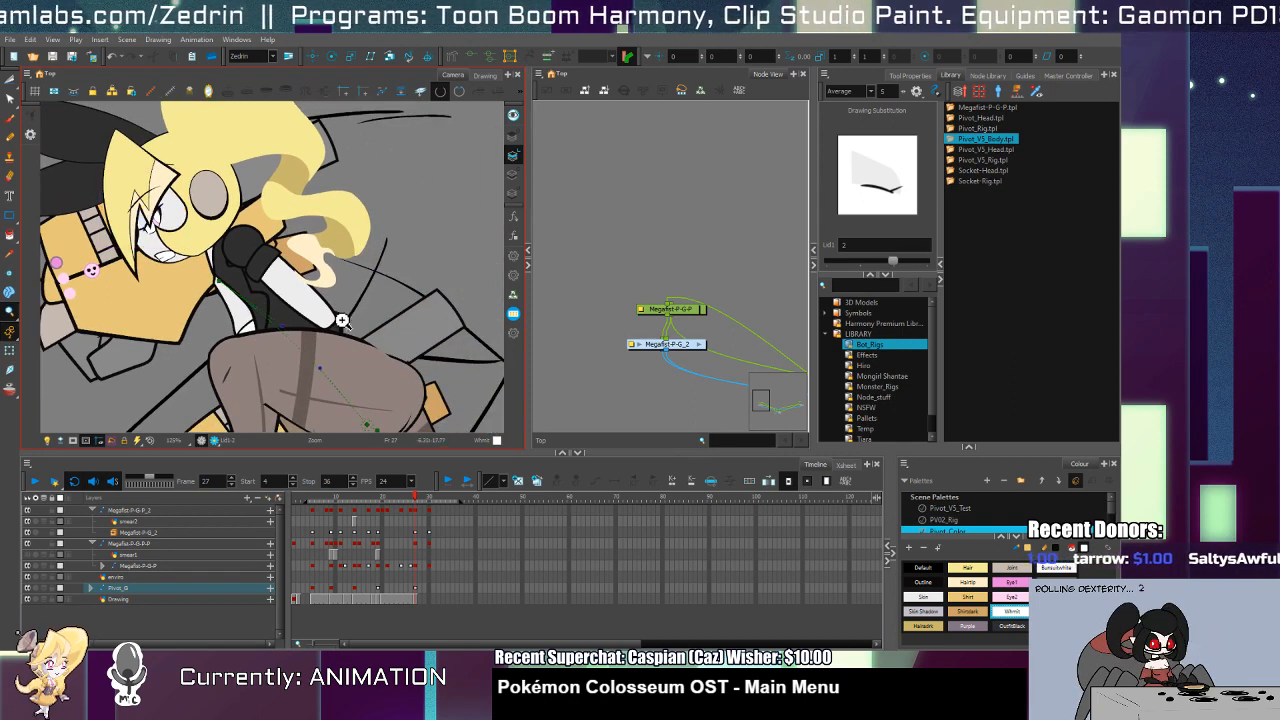
drag(340, 320, 364, 335)
scroll(365, 335, down, 3)
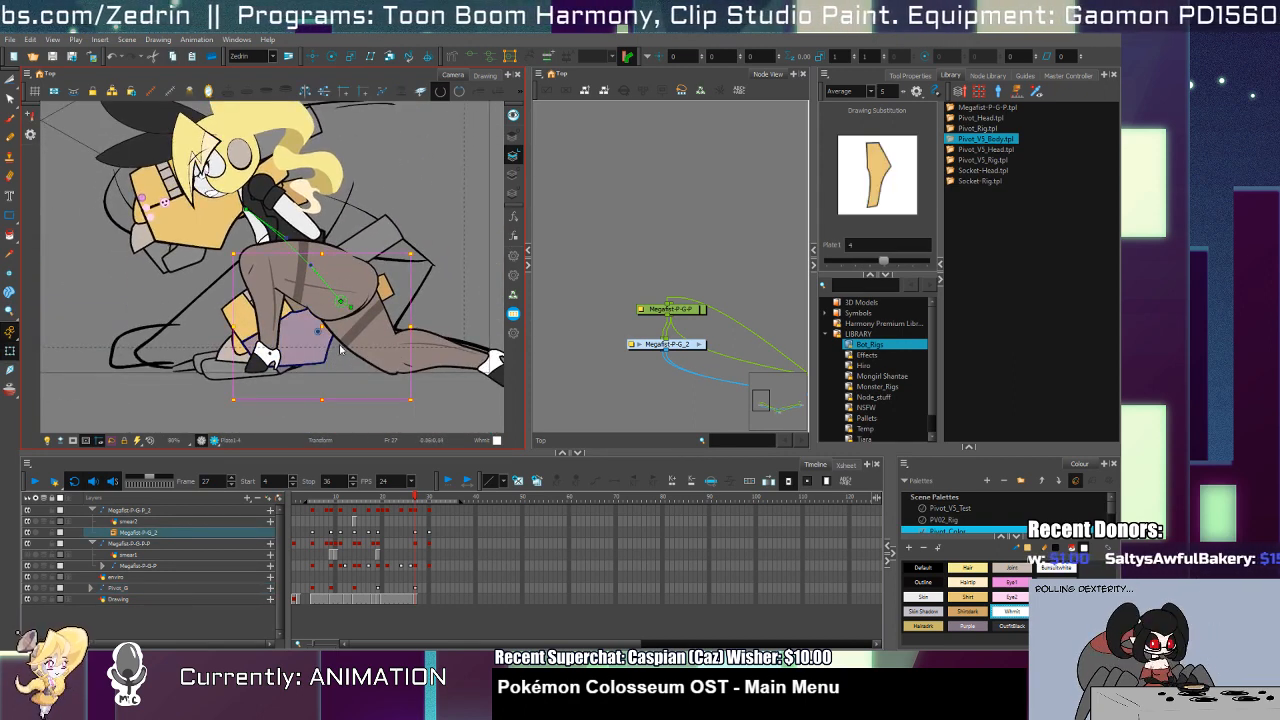
drag(352, 281, 346, 298)
click(263, 371)
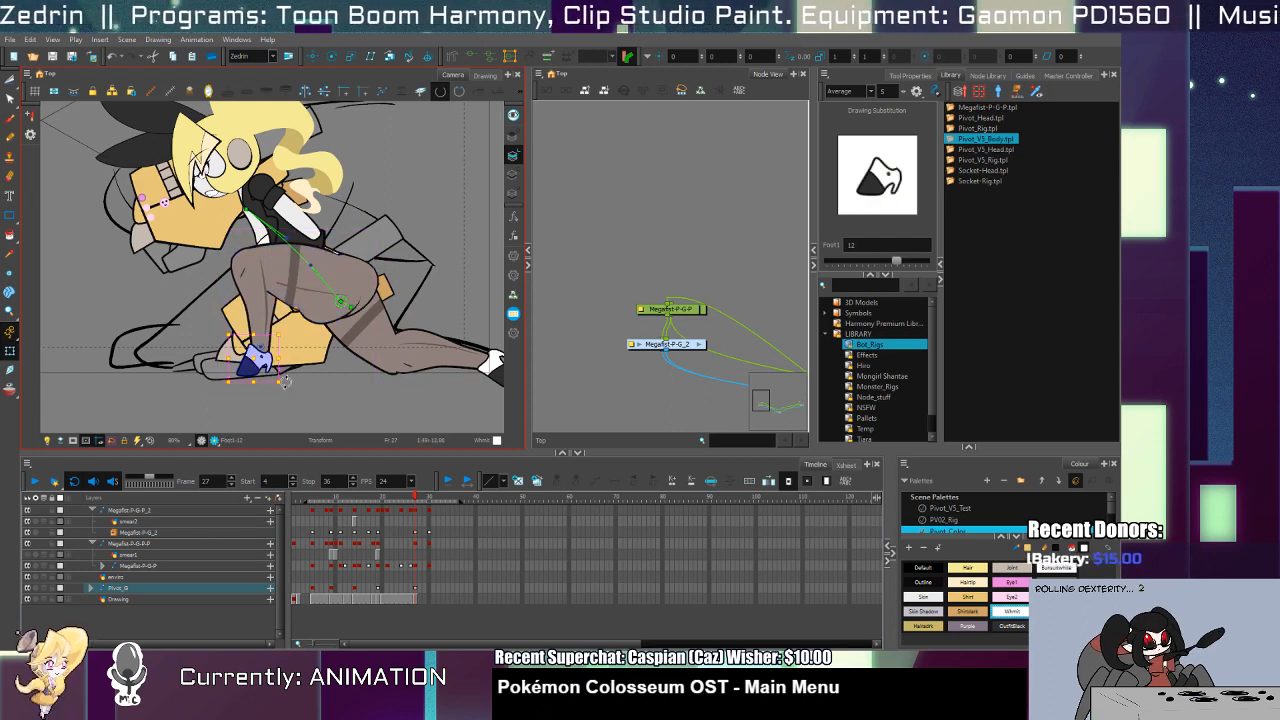
click(268, 322)
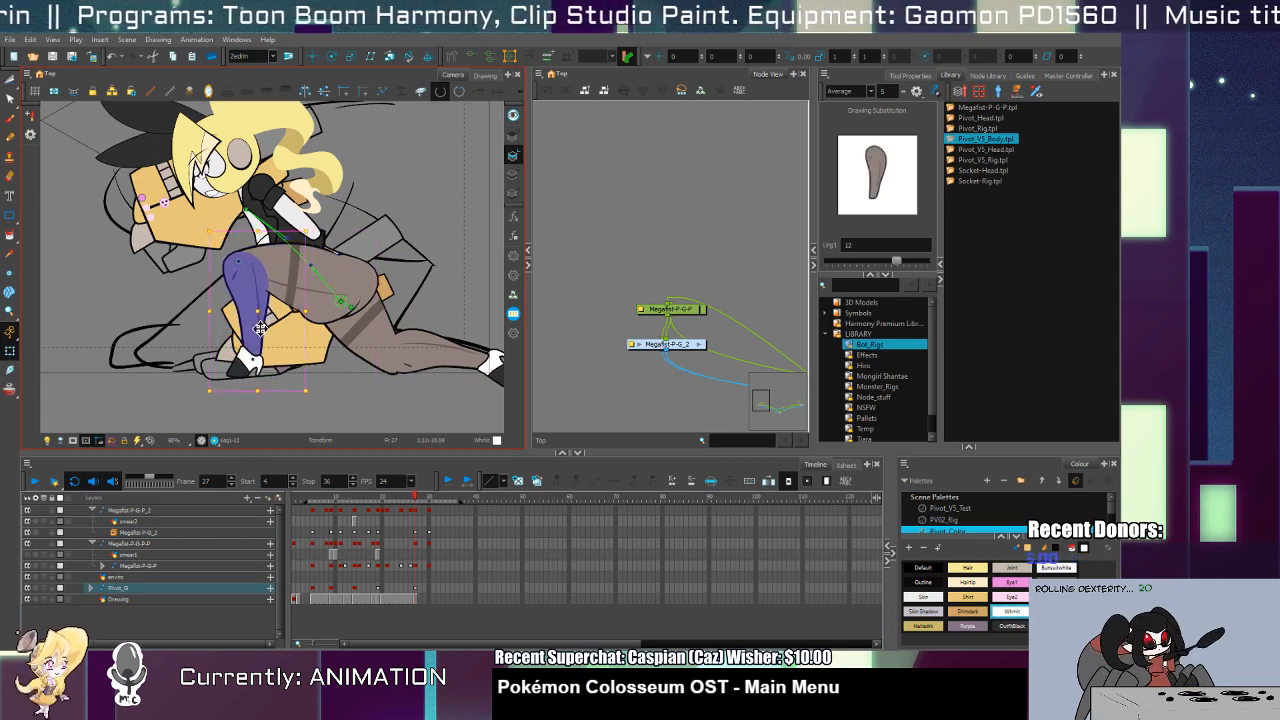
drag(290, 403, 281, 404)
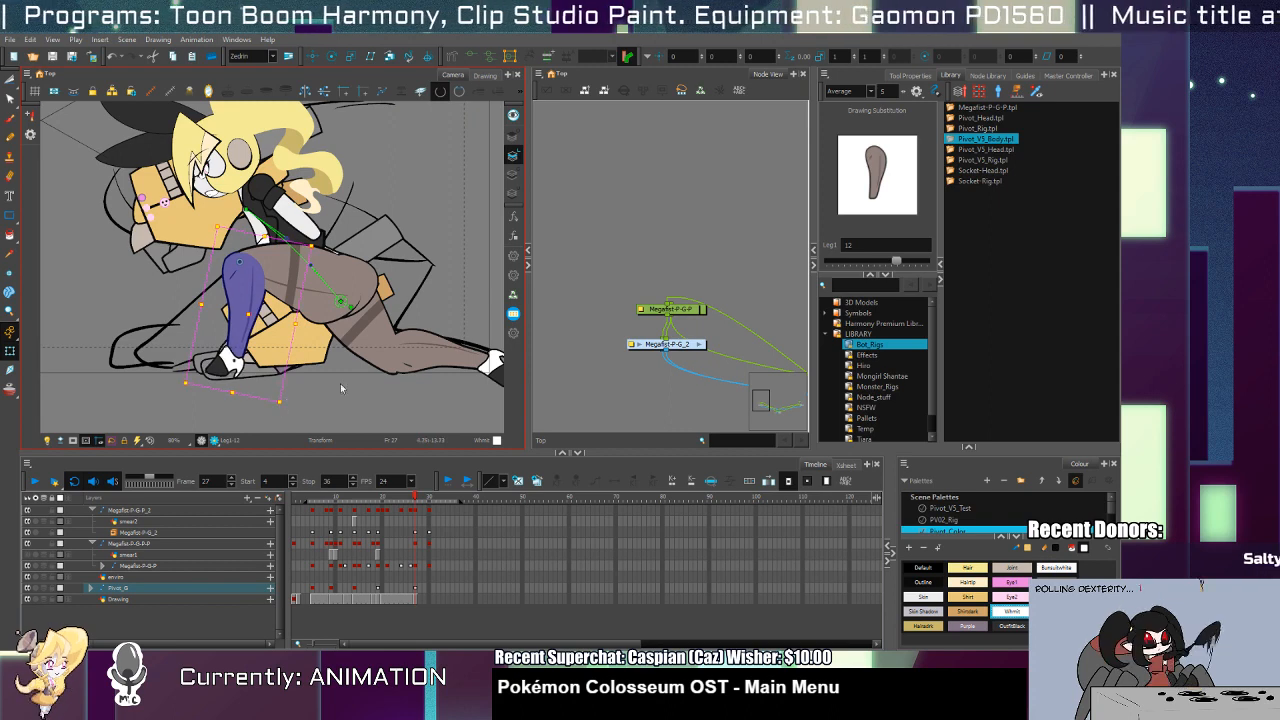
Step: Adjust the rear lower leg behind the body and rotate both feet to rest along the ground line
click(425, 361)
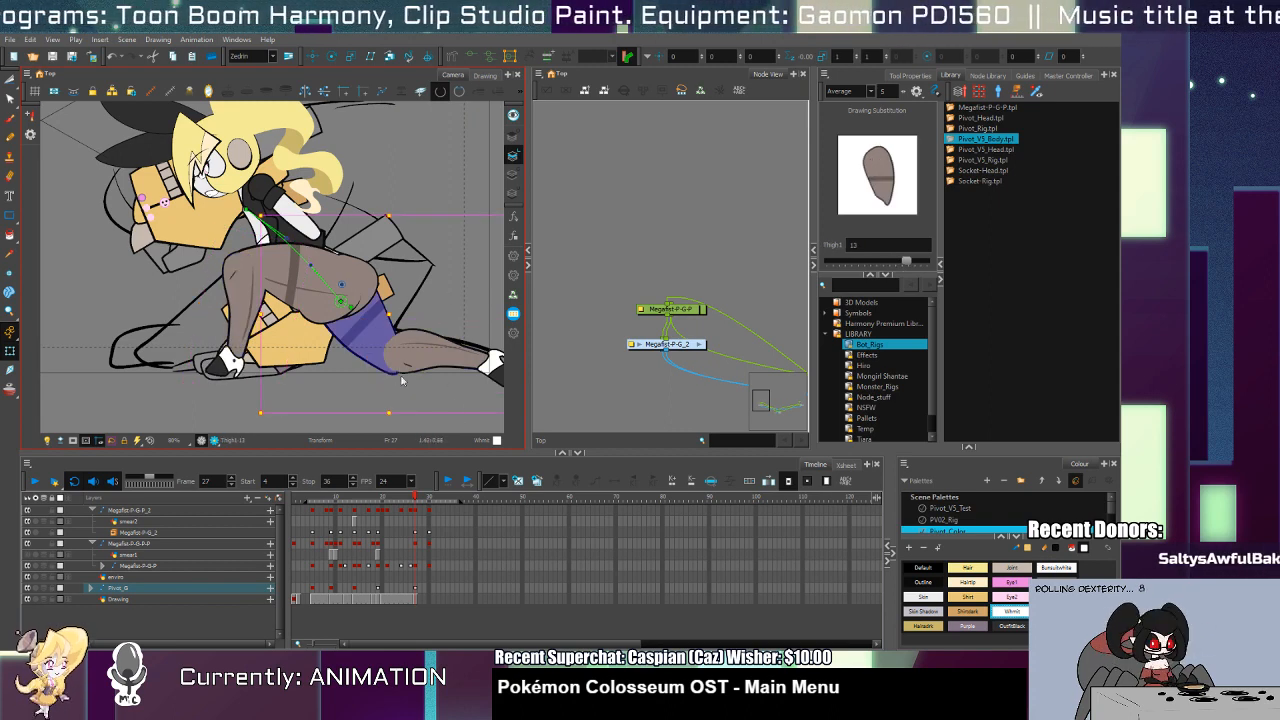
drag(333, 320, 350, 334)
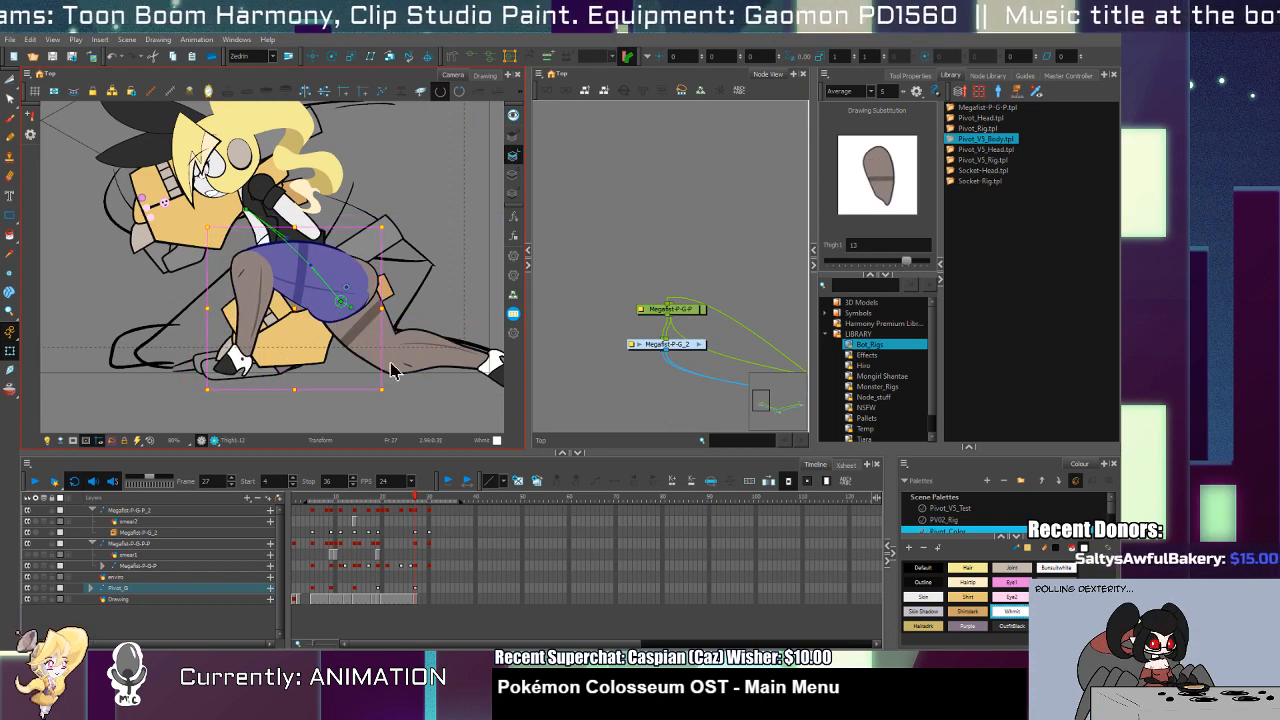
click(402, 368)
drag(450, 392, 400, 370)
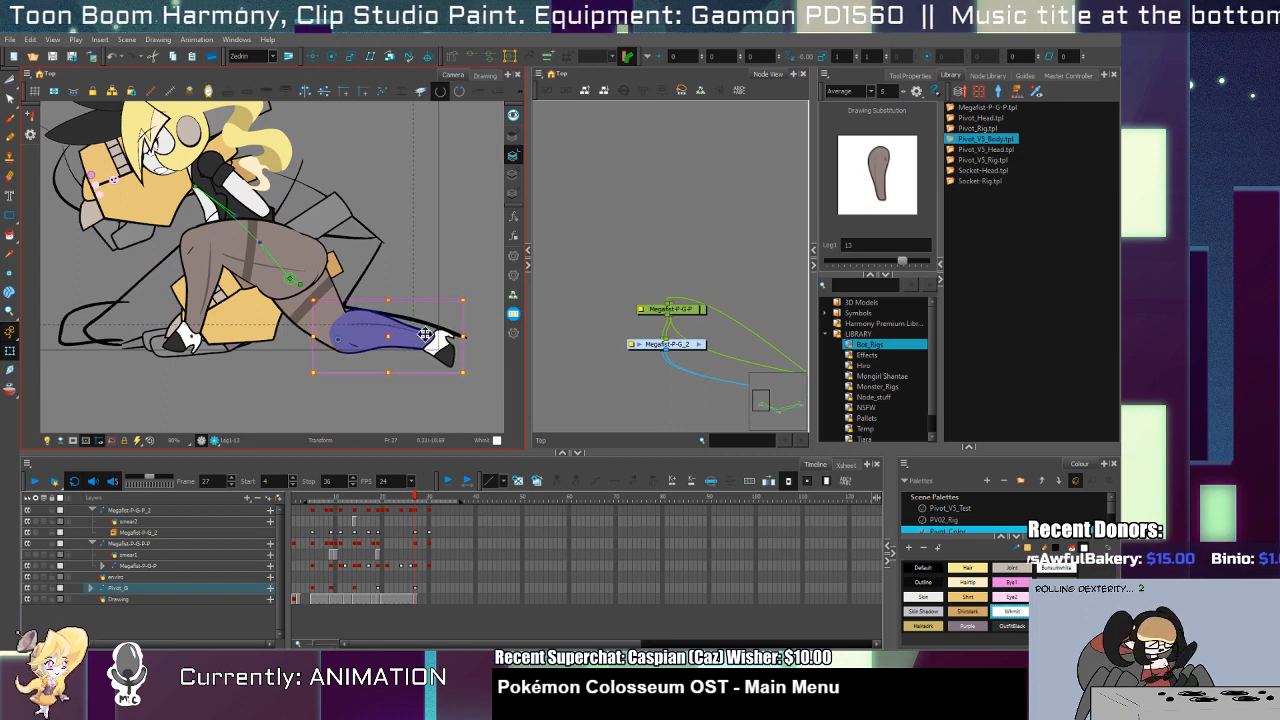
click(446, 356)
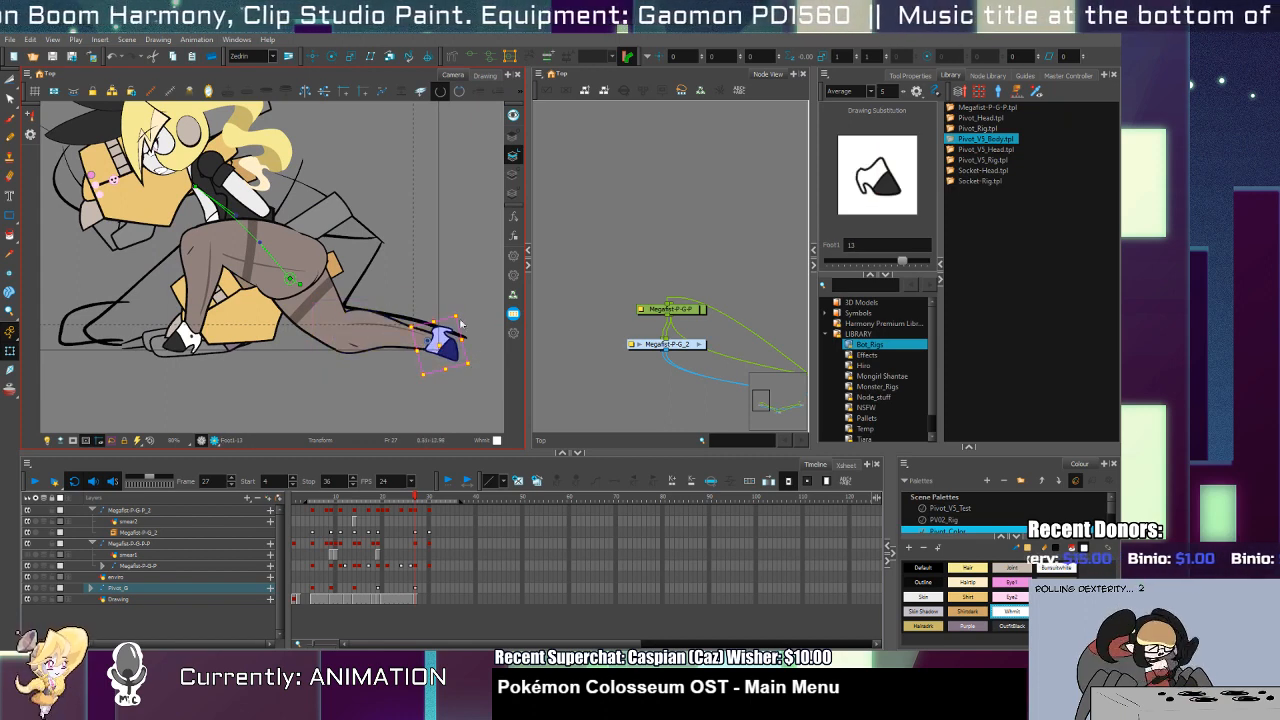
click(185, 344)
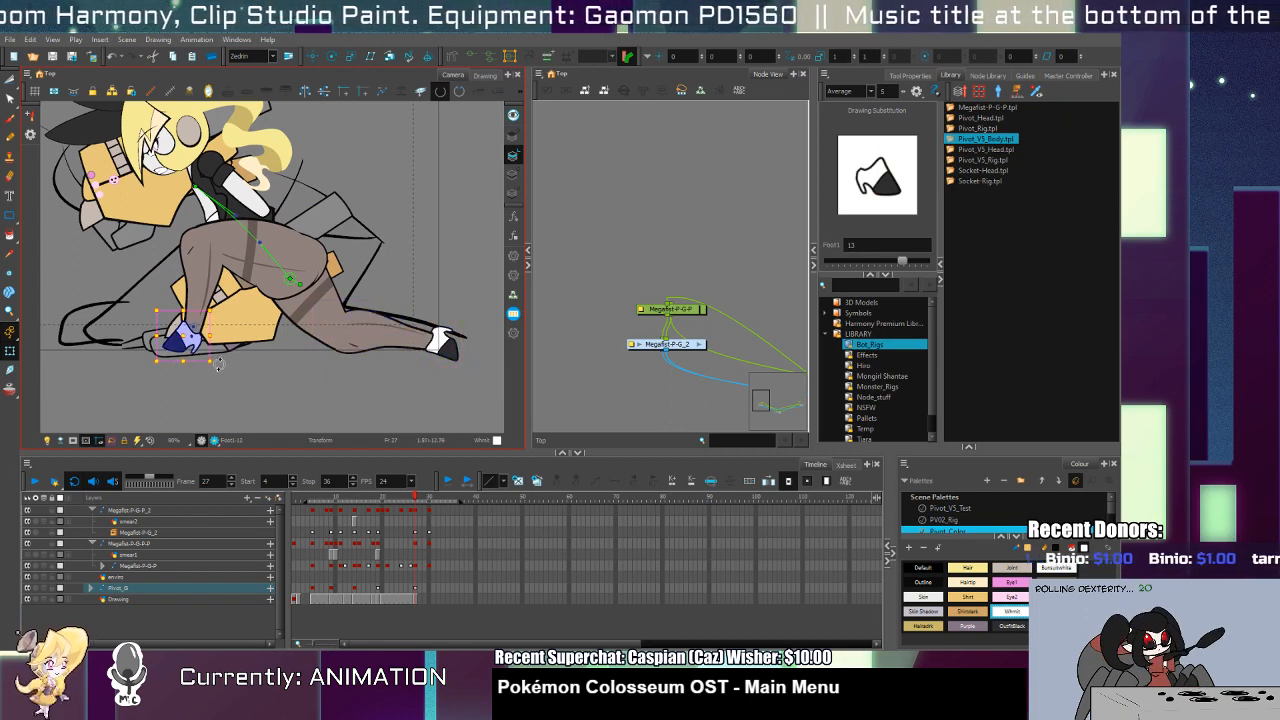
drag(218, 365, 222, 357)
Step: Nudge the whole lower gauntlet forward in depth to 0.02 F so it sits in front of the legs
click(251, 323)
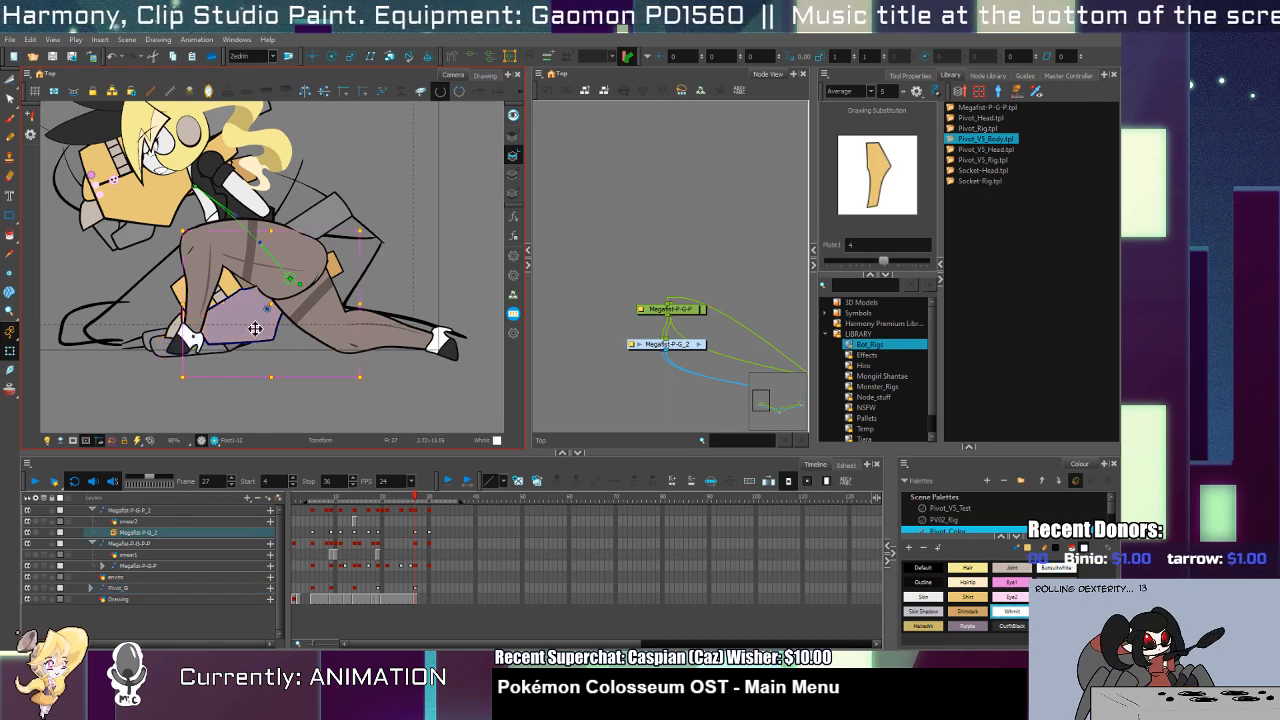
key(b)
key(b)
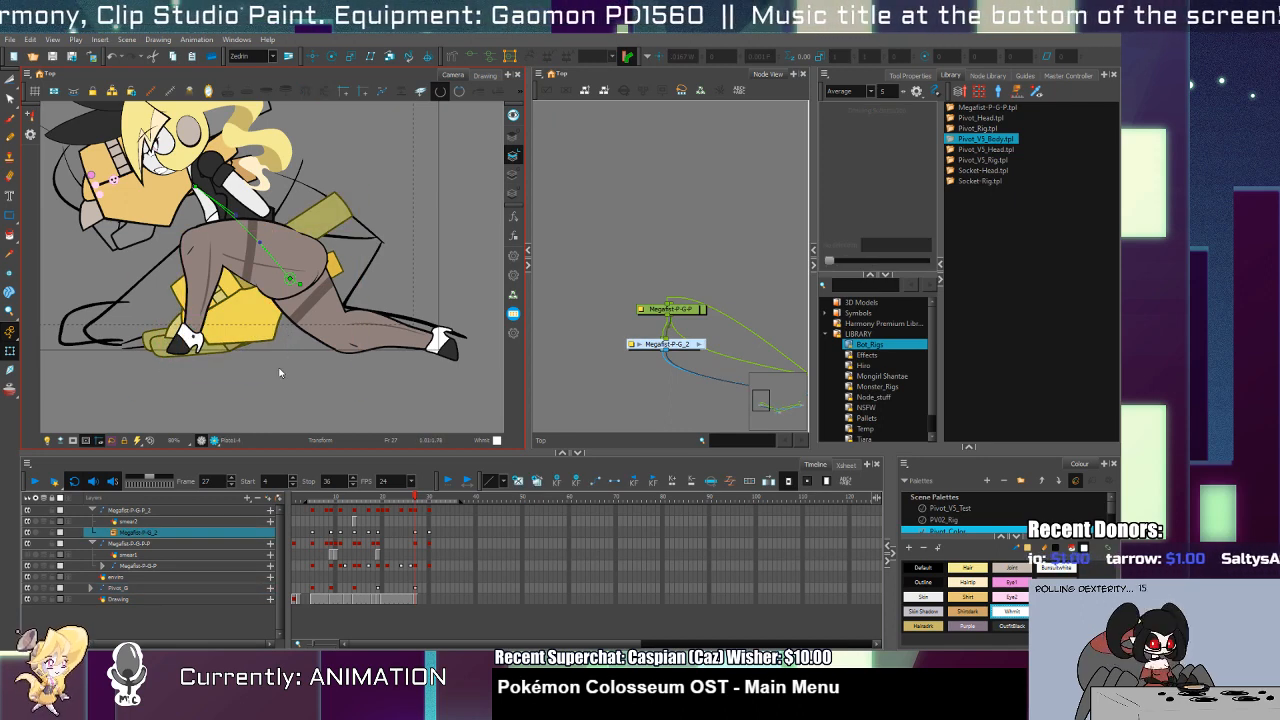
click(200, 517)
key(b)
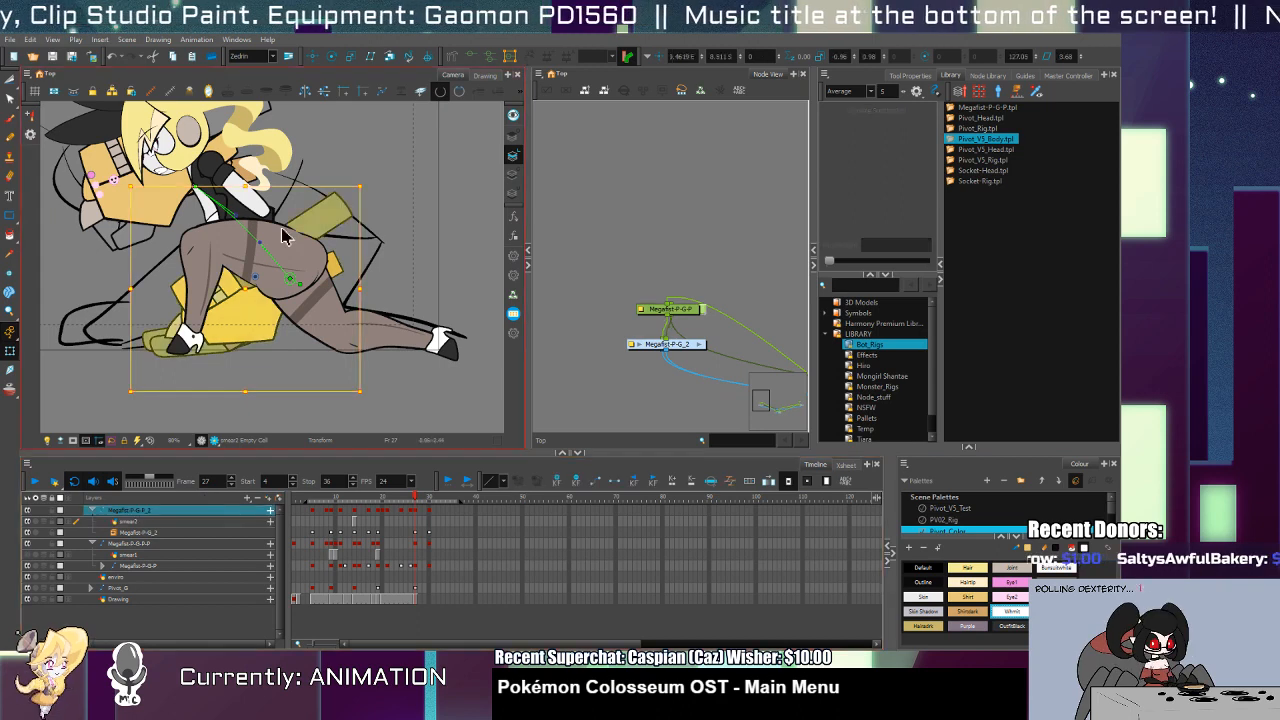
key(alt+Down)
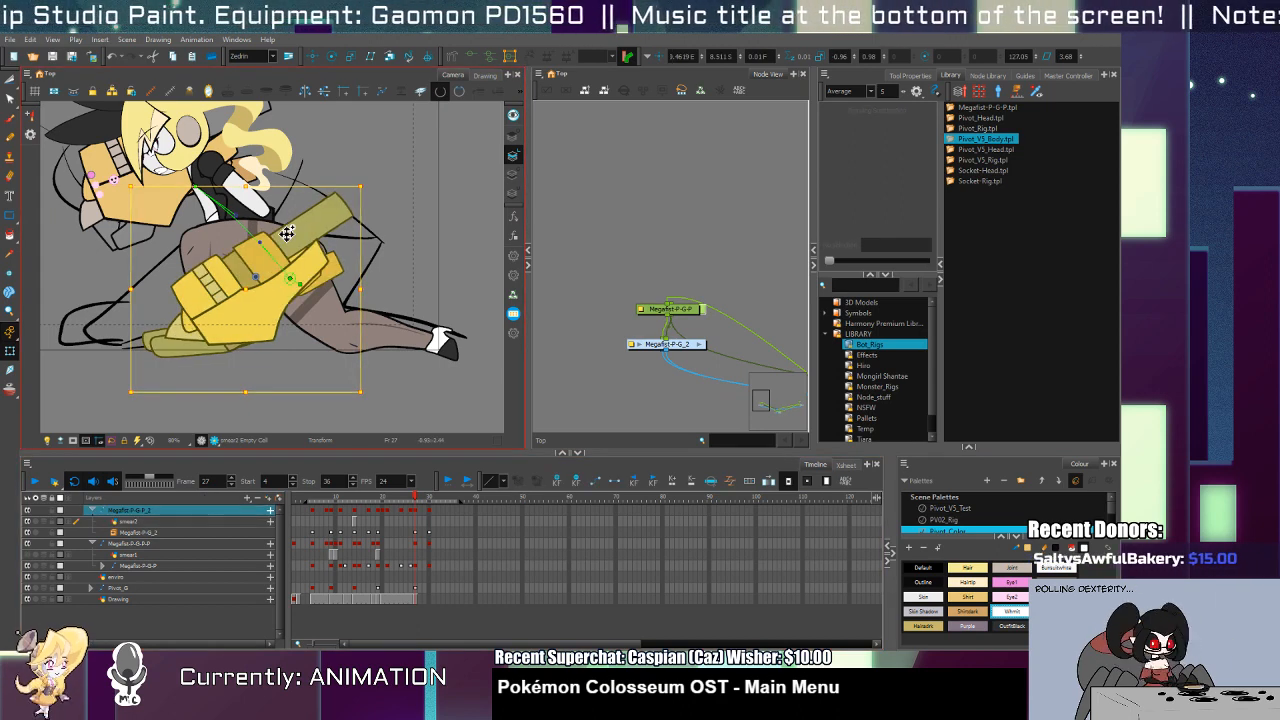
key(alt+Up)
key(alt+Up)
key(alt+Down)
key(alt+Down)
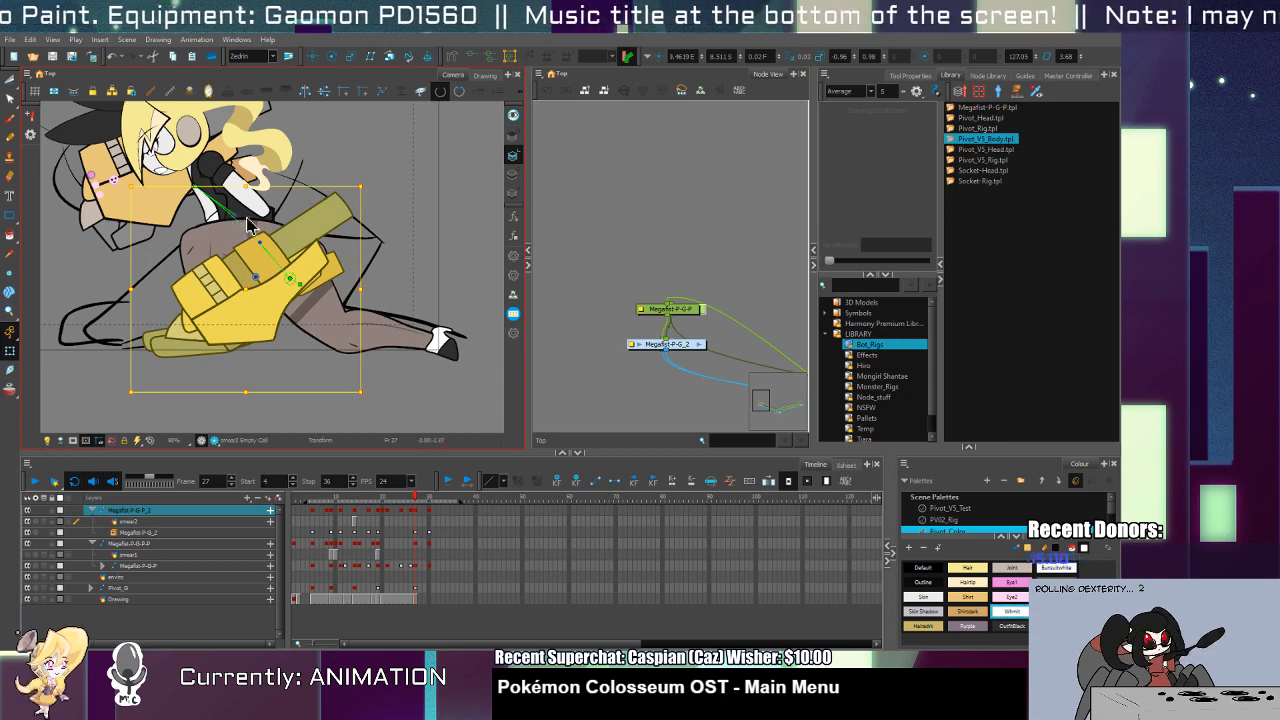
Step: Adjust the torso and shoulder, and rotate the near arm down so its forearm goes into the lower gauntlet
click(200, 192)
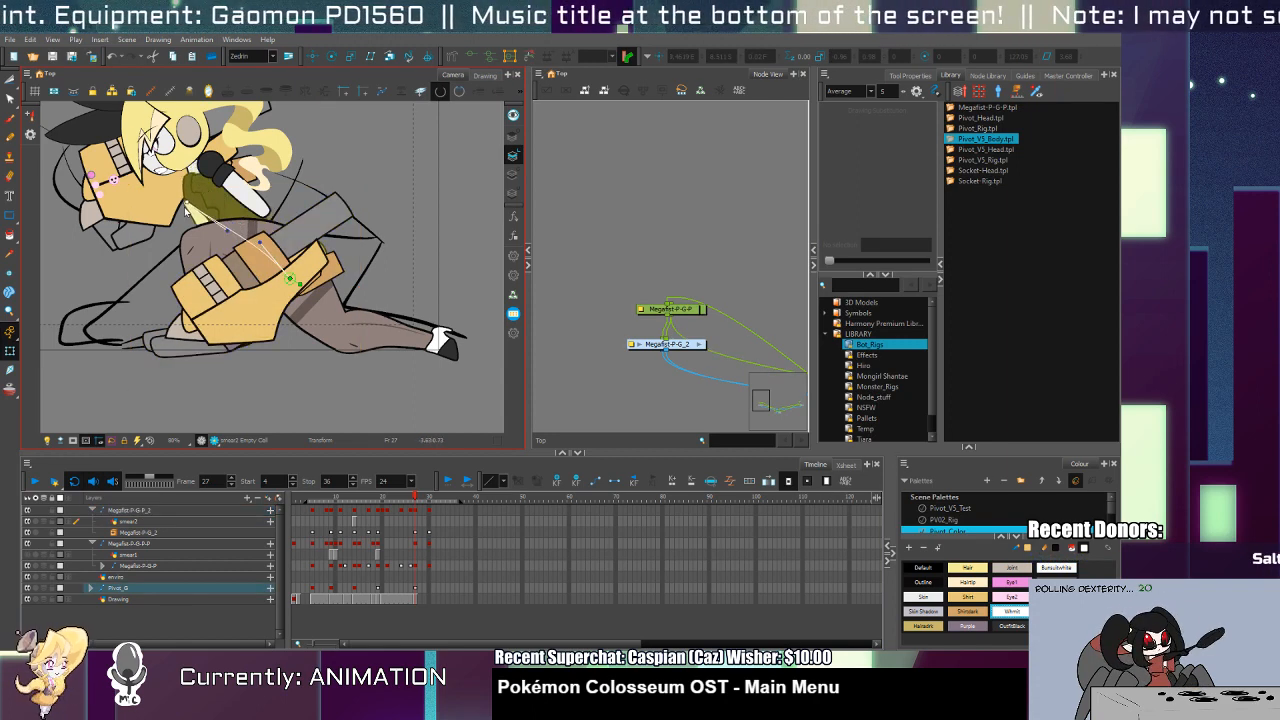
mouse_move(223, 175)
mouse_down()
mouse_move(216, 203)
mouse_move(286, 238)
mouse_move(325, 220)
mouse_move(337, 230)
mouse_up()
click(286, 238)
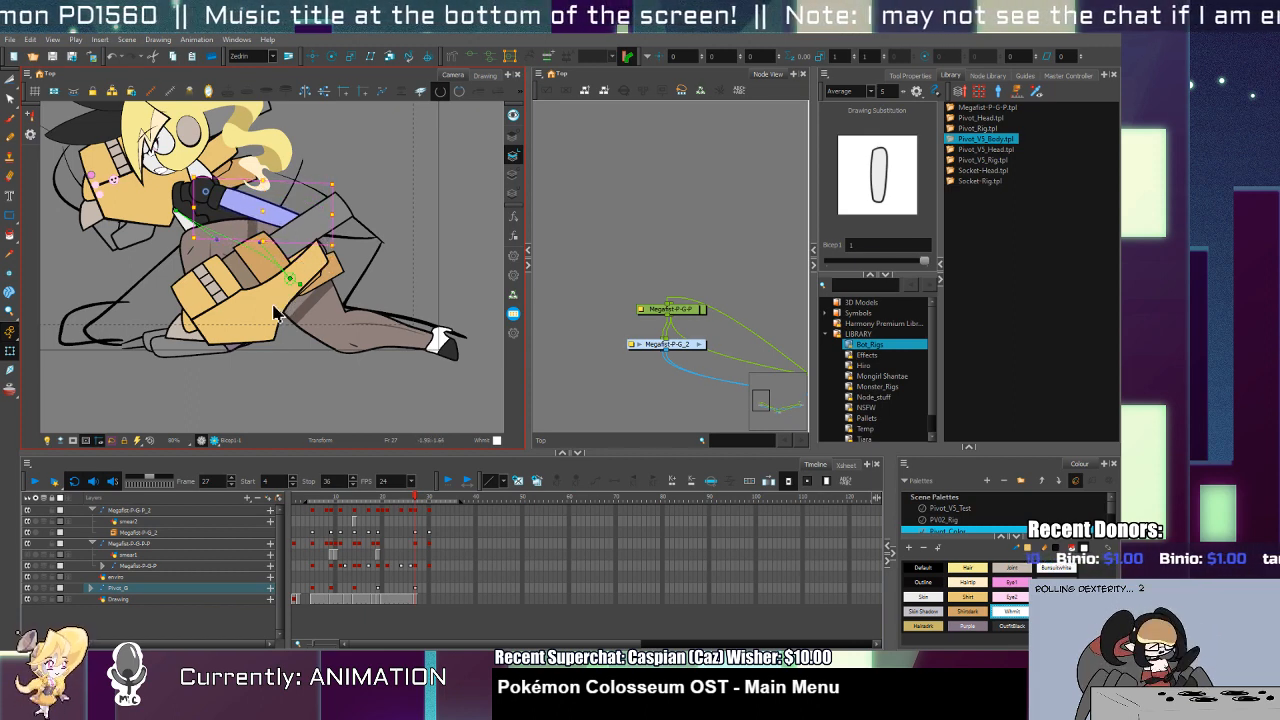
click(218, 204)
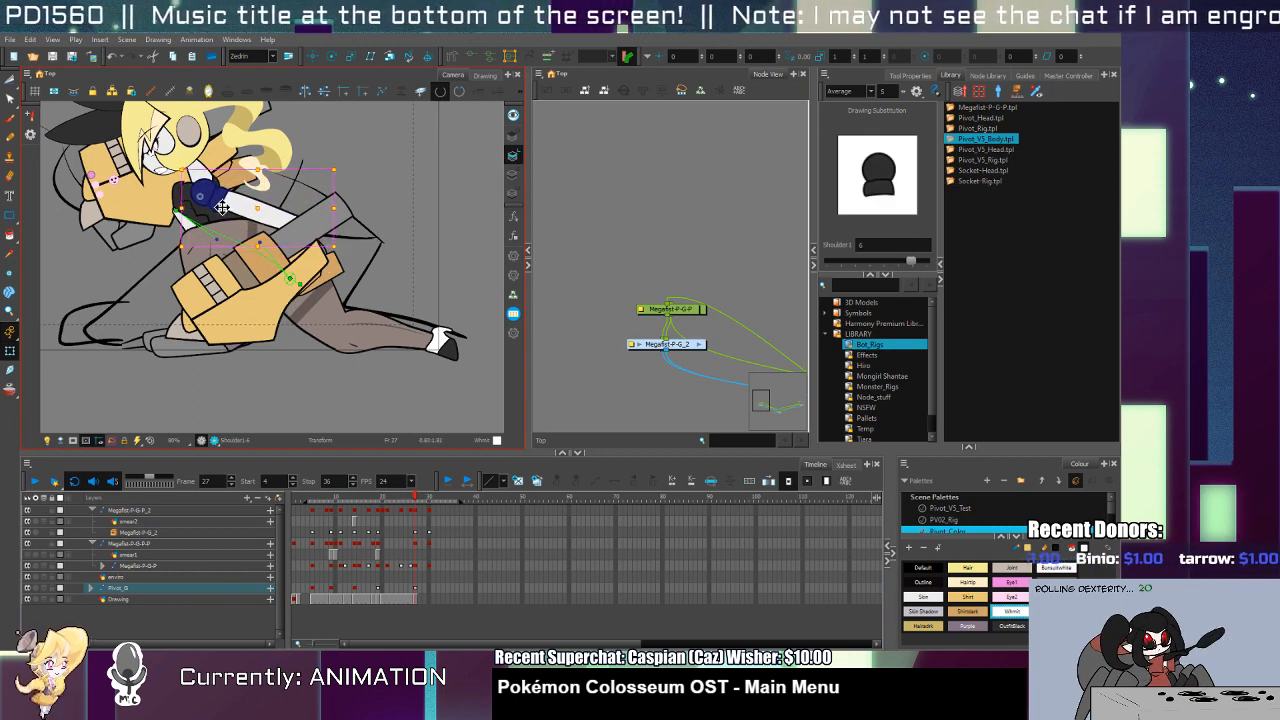
drag(190, 218, 252, 211)
drag(357, 258, 331, 308)
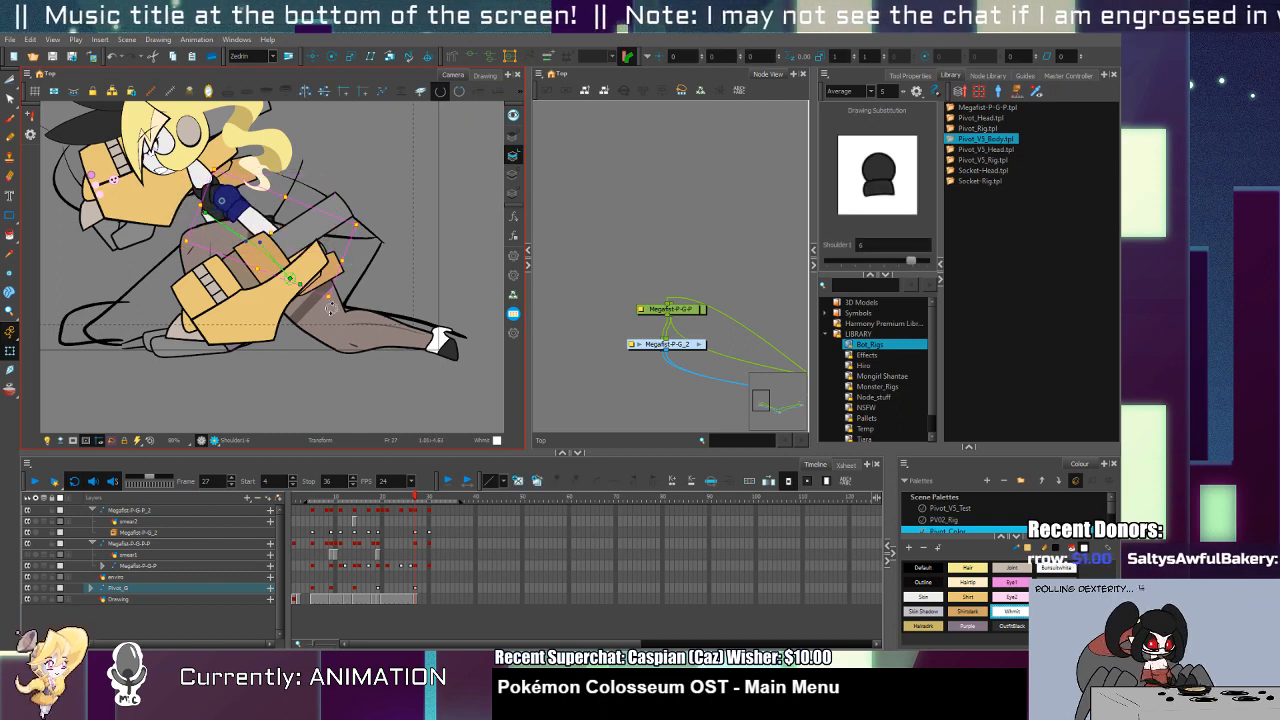
Step: Lower the head toward the shoulders and tilt the face down over the upper gauntlet
drag(197, 176, 268, 198)
drag(322, 245, 188, 224)
click(188, 224)
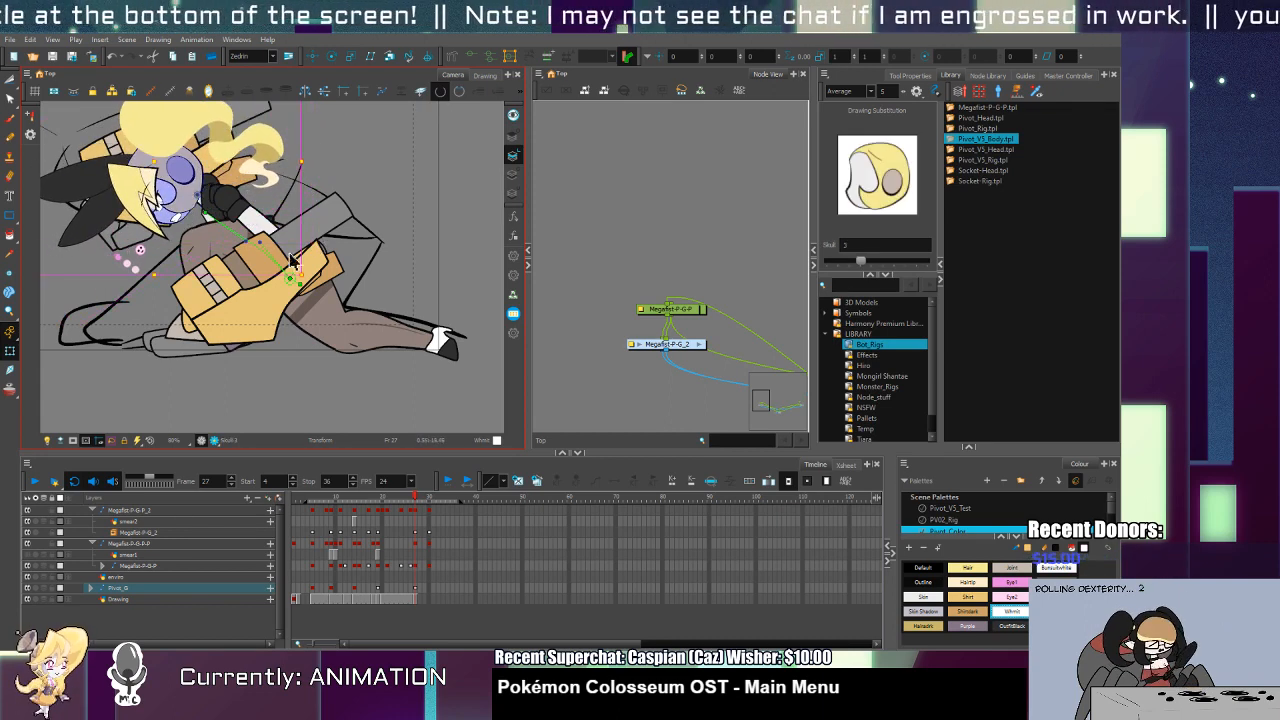
drag(307, 282, 196, 196)
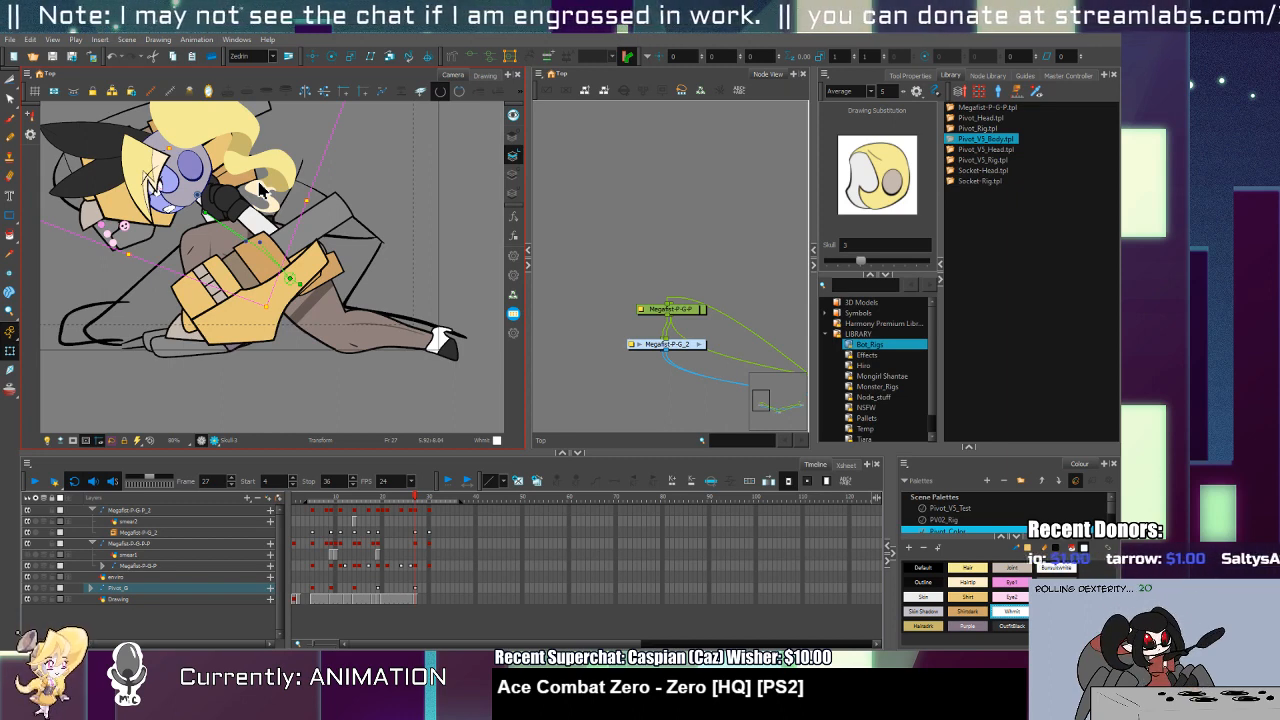
Step: At frame 30, nudge the lower gauntlet forward in depth so it overlaps the body
drag(415, 497, 444, 505)
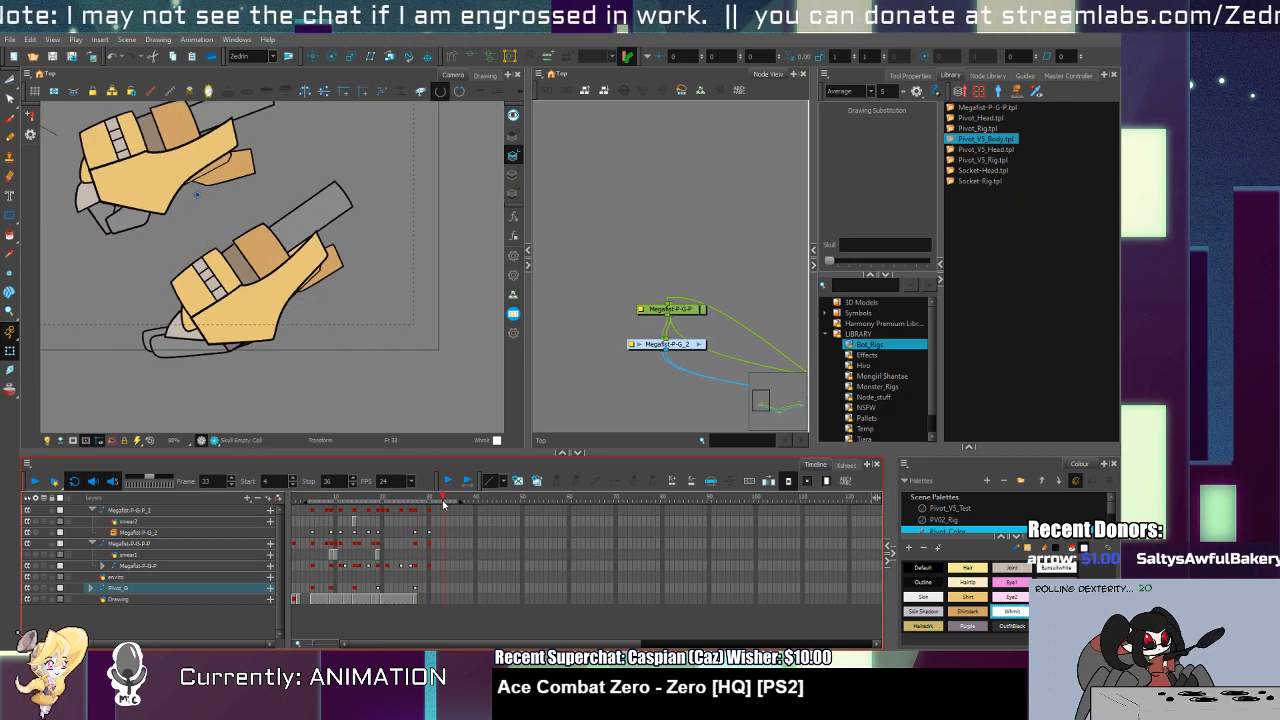
click(431, 589)
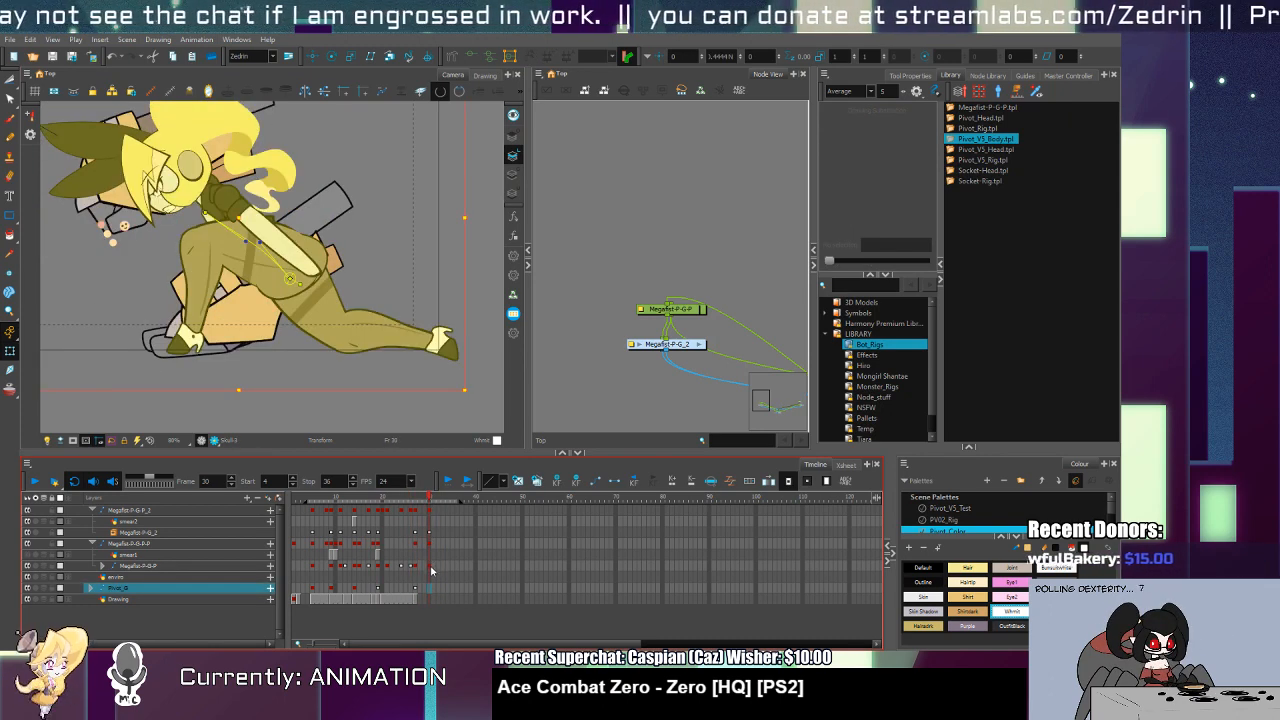
click(430, 565)
click(431, 513)
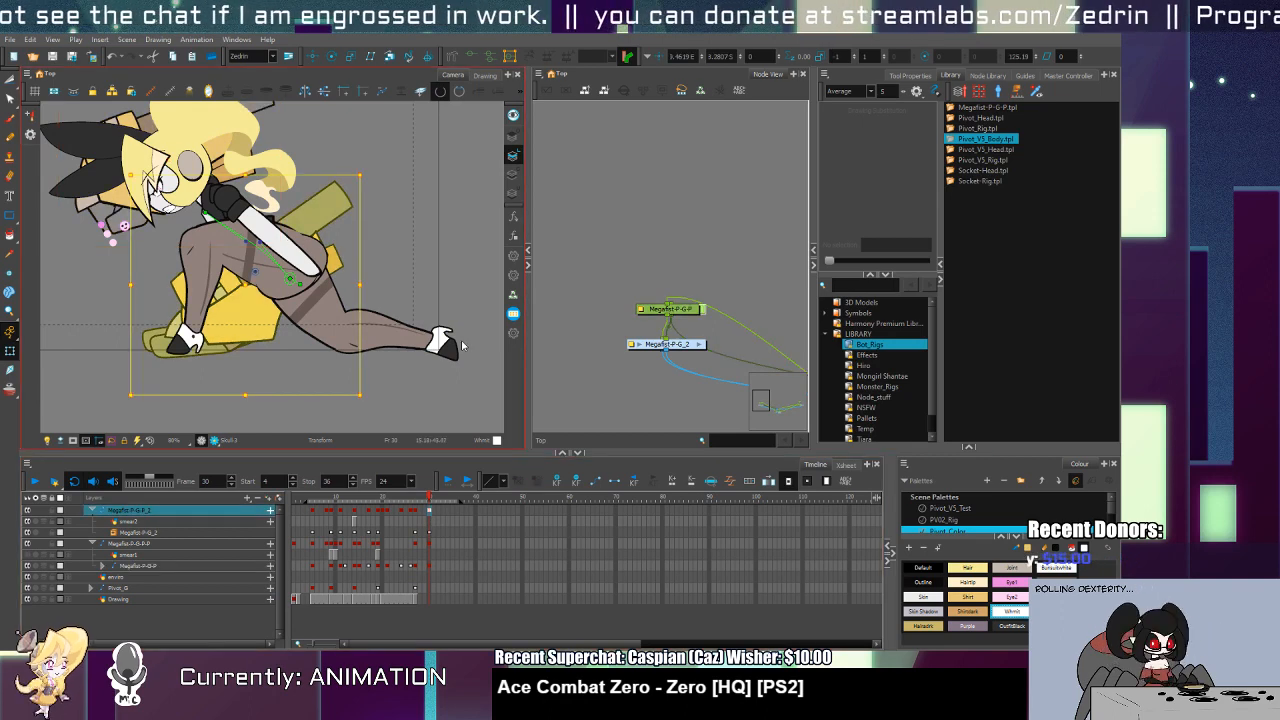
key(alt+Down)
Step: At frame 21, move the lower gauntlet slightly closer to the hips and compare it with the neighbouring frames
drag(431, 497, 338, 638)
drag(279, 352, 445, 362)
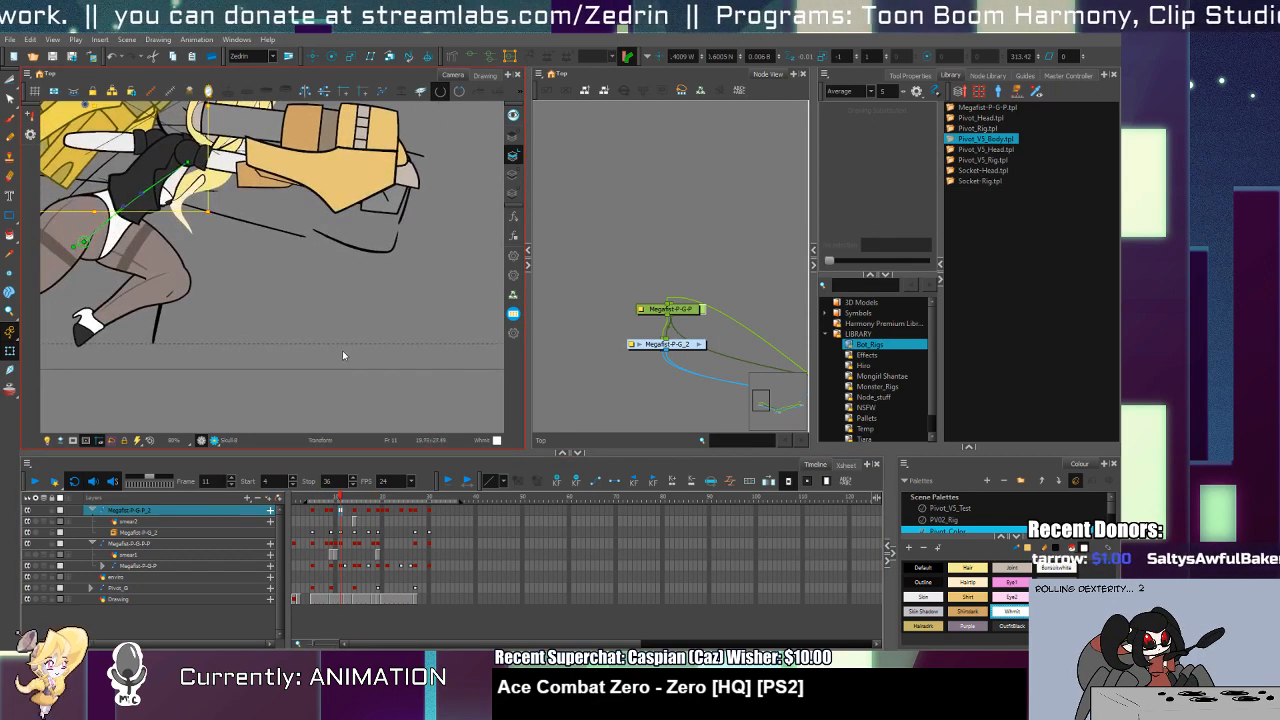
drag(326, 366, 330, 345)
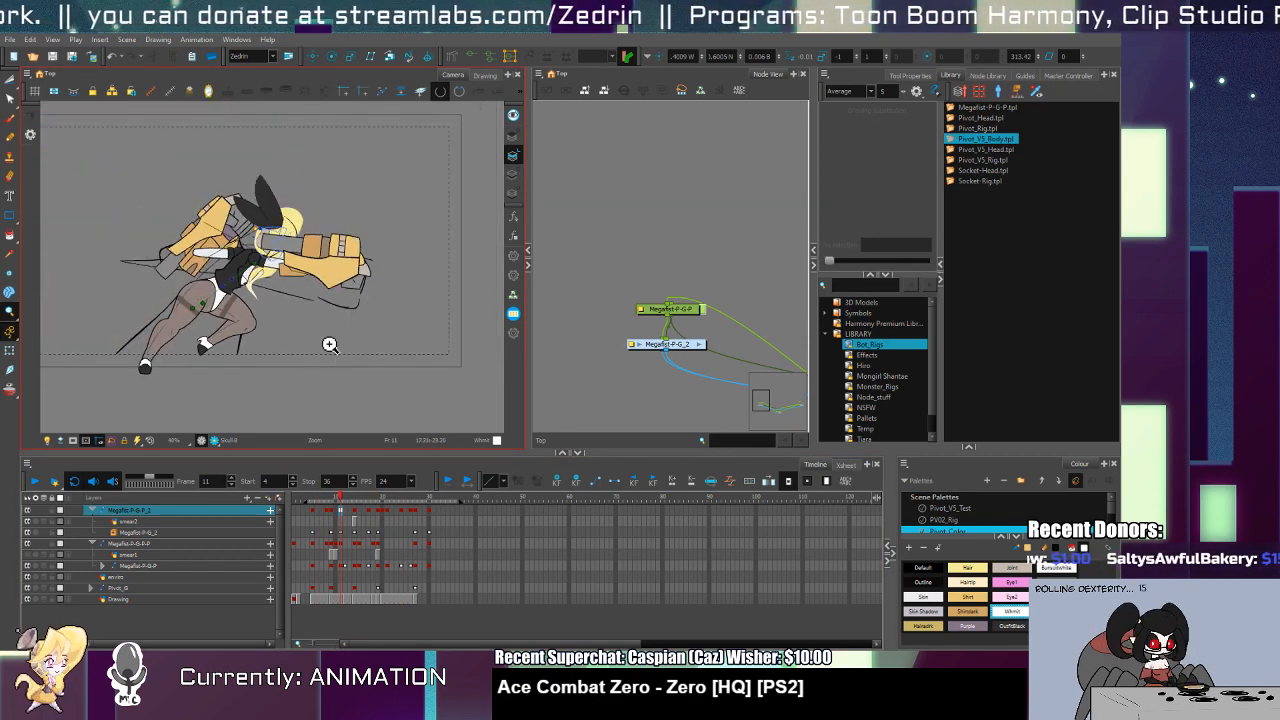
drag(350, 500, 386, 580)
click(388, 546)
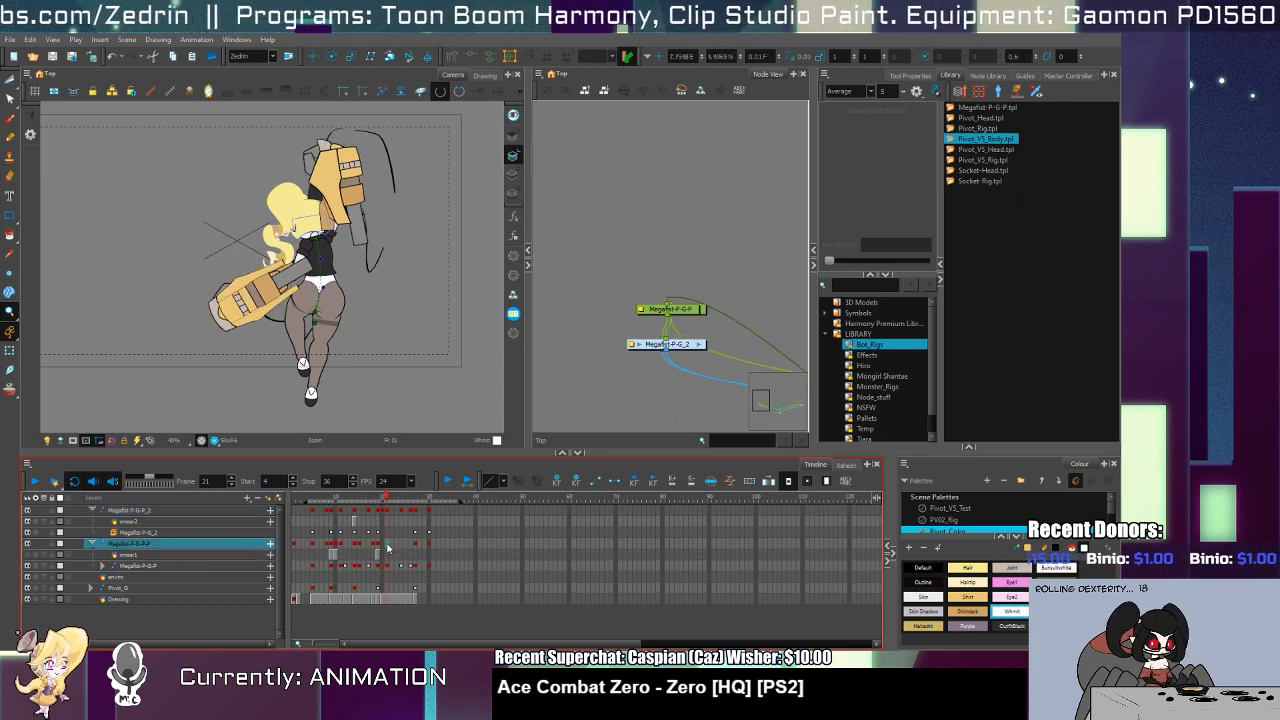
click(389, 567)
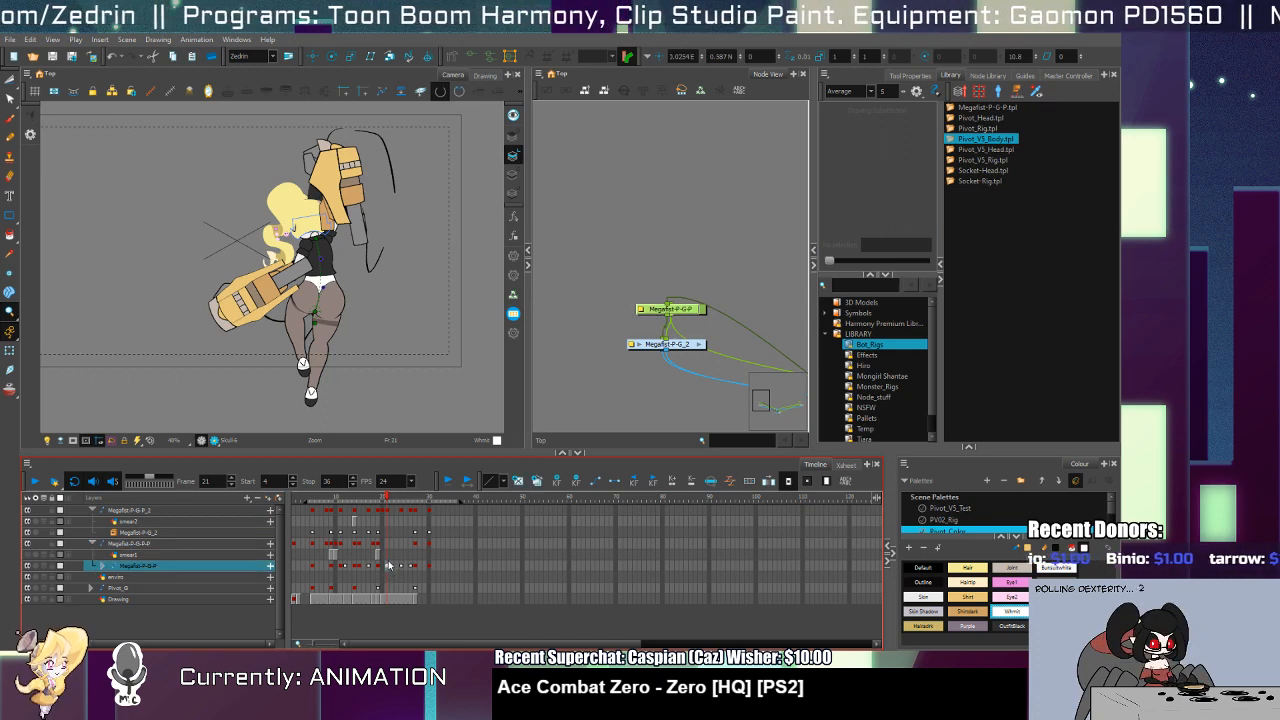
key(shift+t)
click(262, 298)
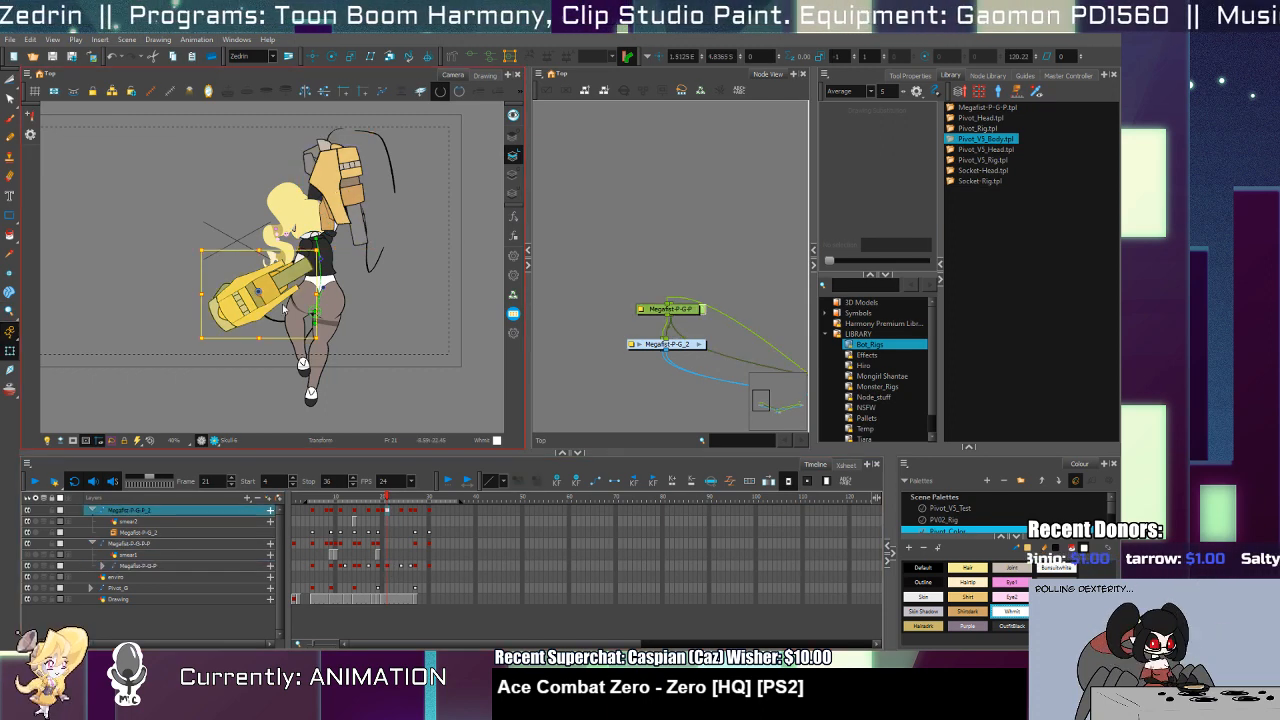
drag(262, 298, 283, 302)
mouse_move(386, 497)
mouse_down()
mouse_move(361, 497)
mouse_move(386, 497)
mouse_up()
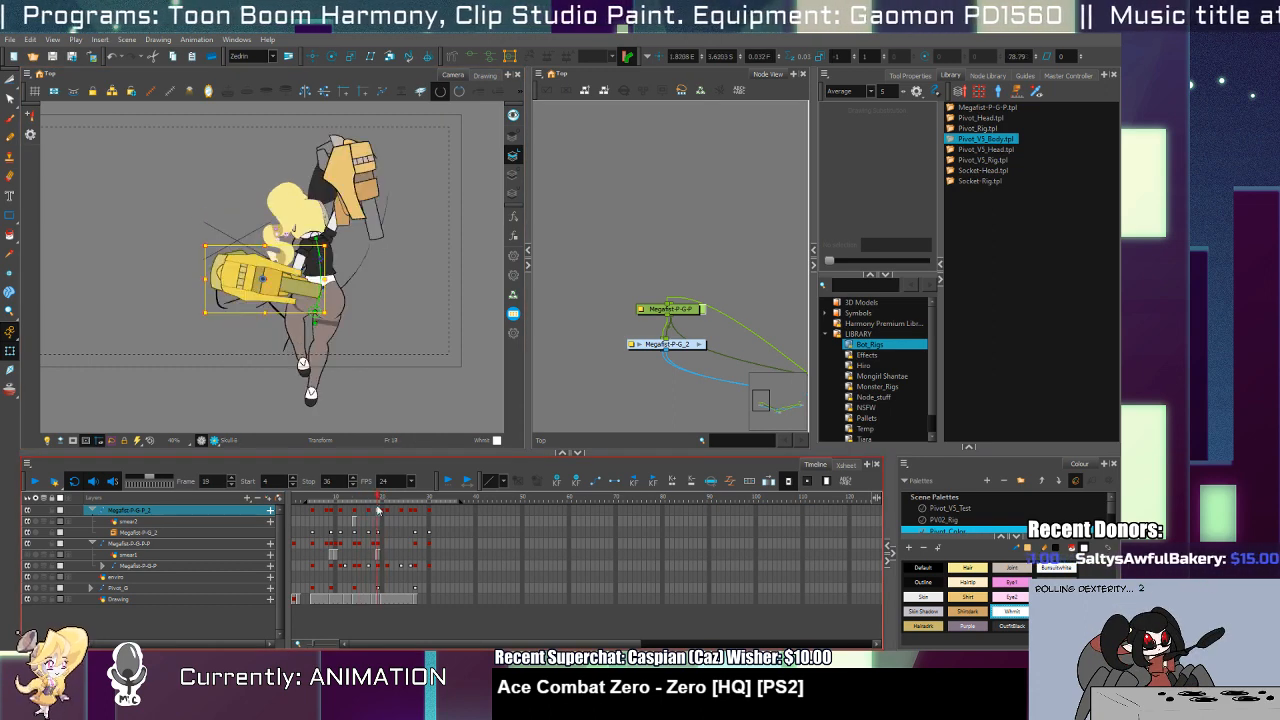
key(comma)
key(comma)
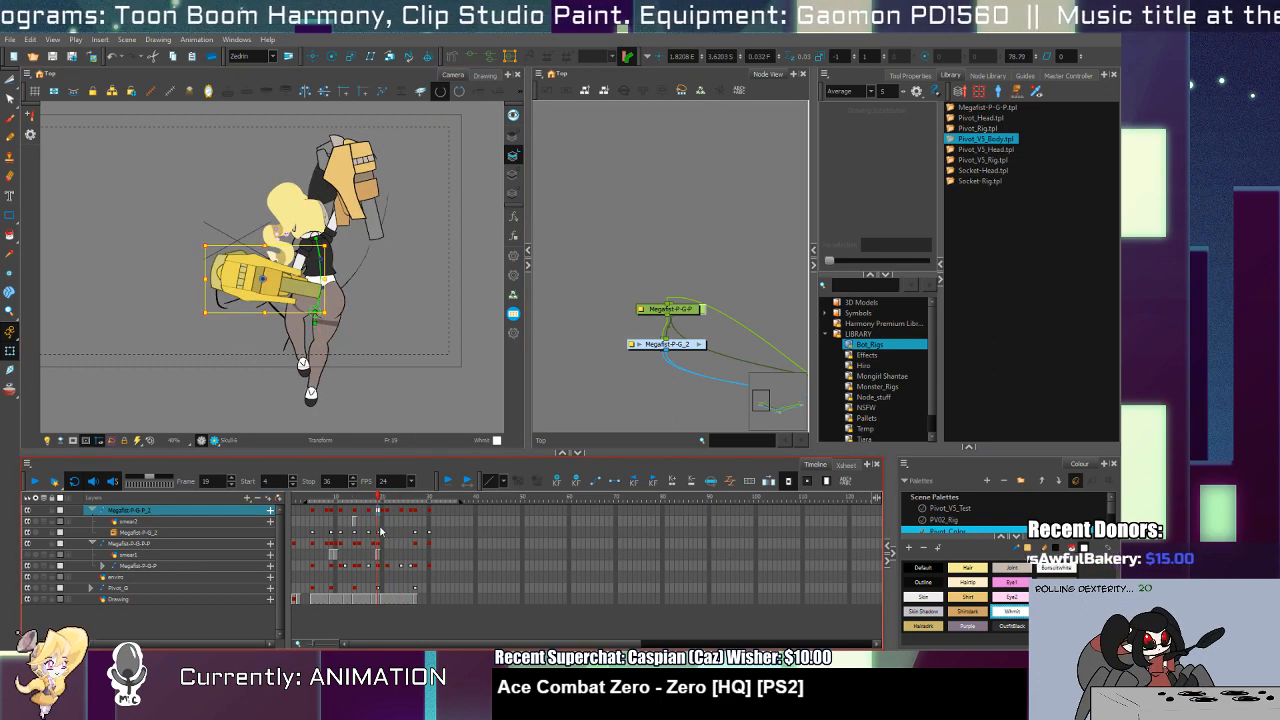
key(period)
key(period)
Step: At frame 21, shift the raised gauntlet slightly outward and up, check it against neighbouring frames, and play the animation
click(383, 563)
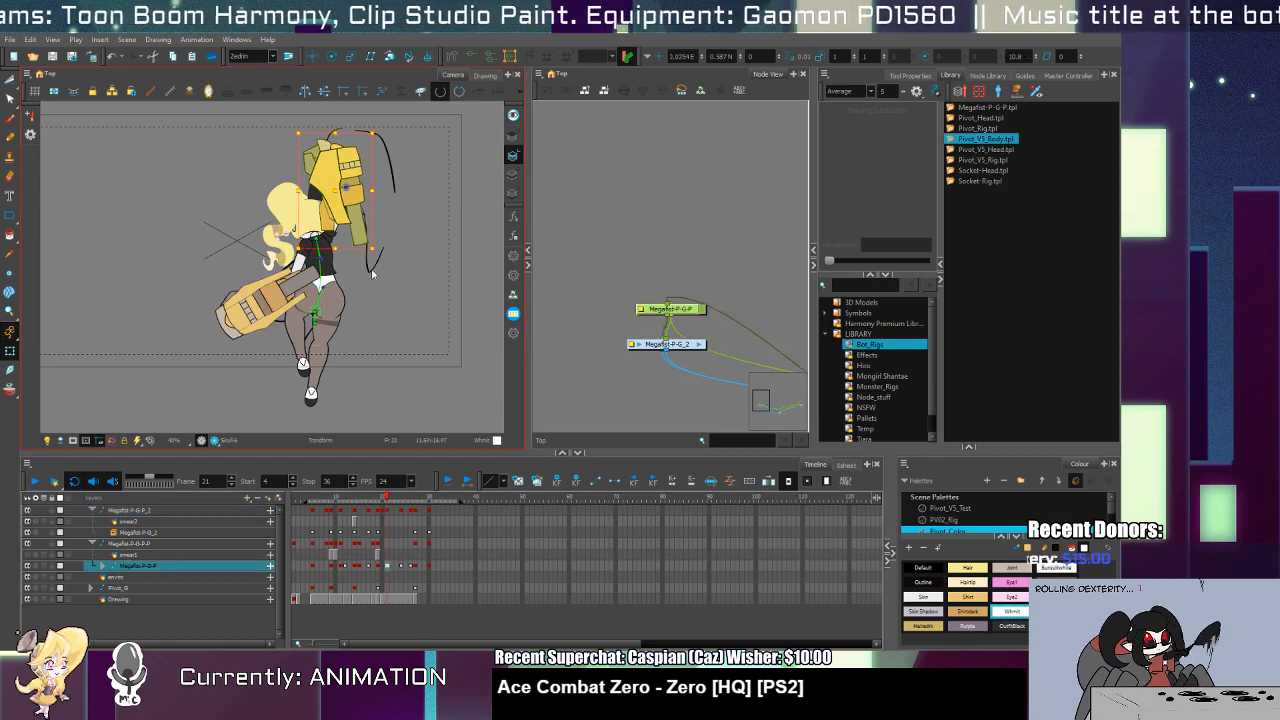
drag(342, 218, 353, 210)
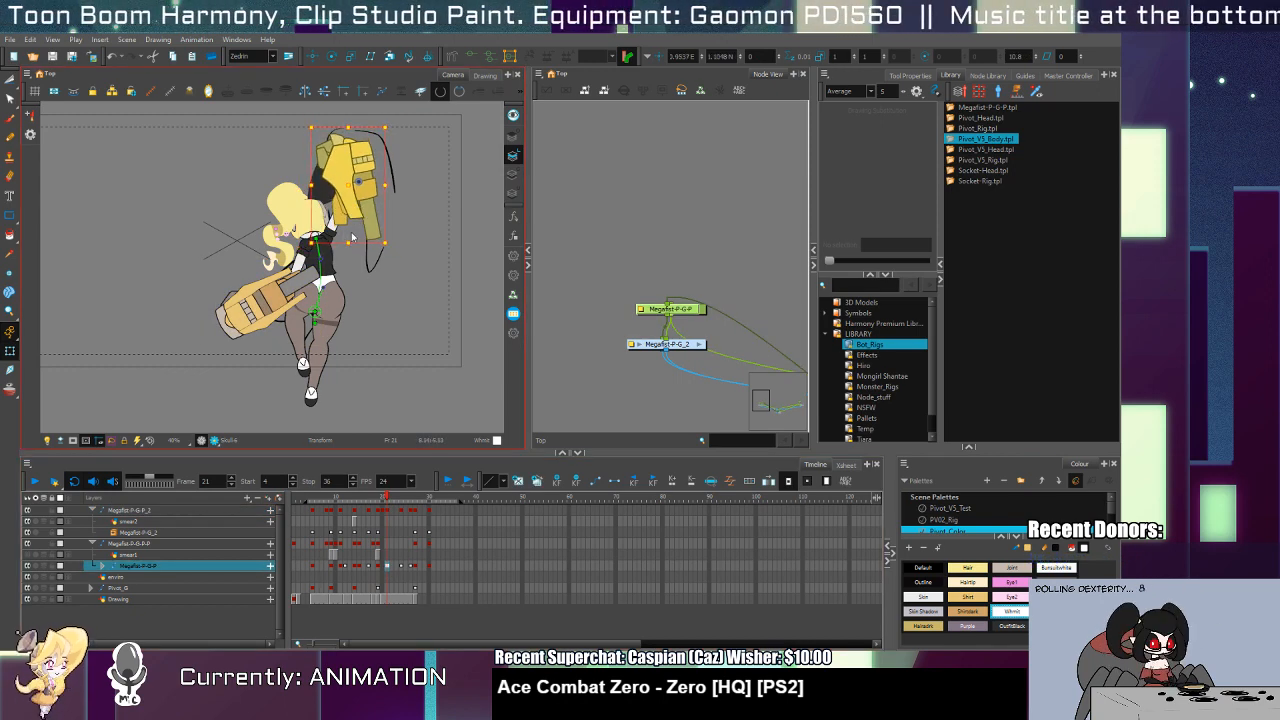
key(comma)
key(period)
key(period)
key(period)
key(period)
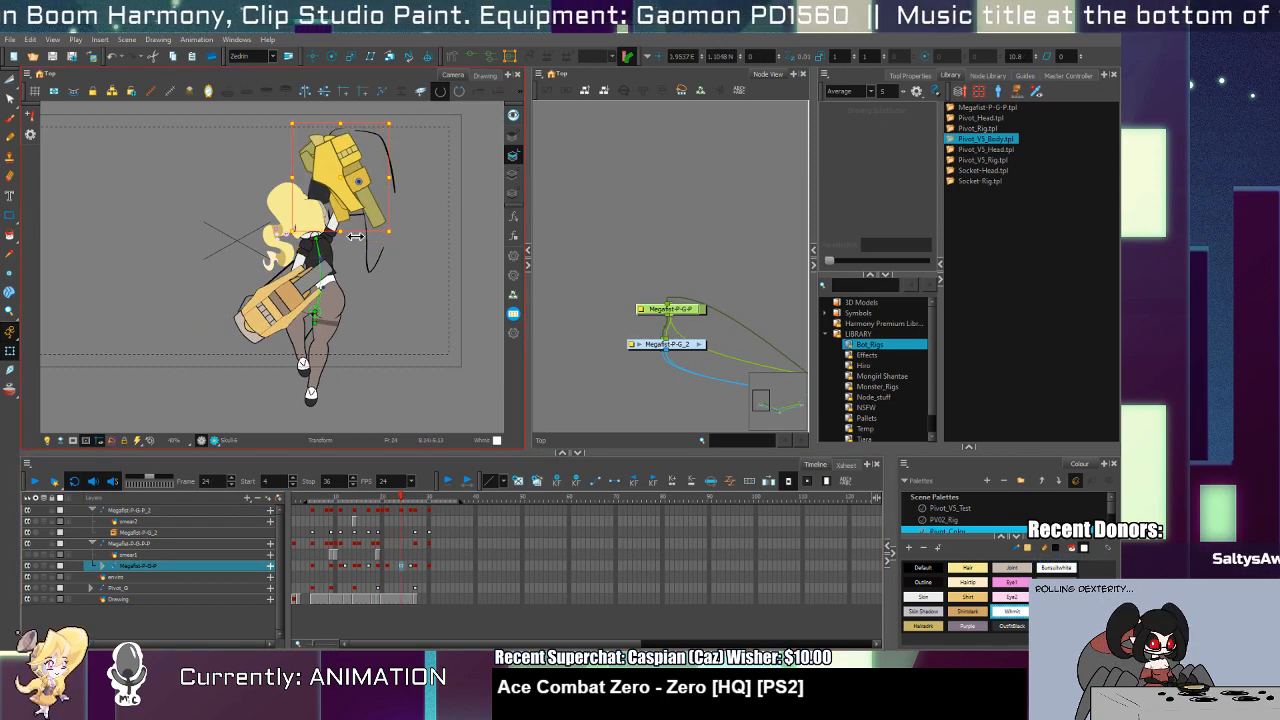
key(Return)
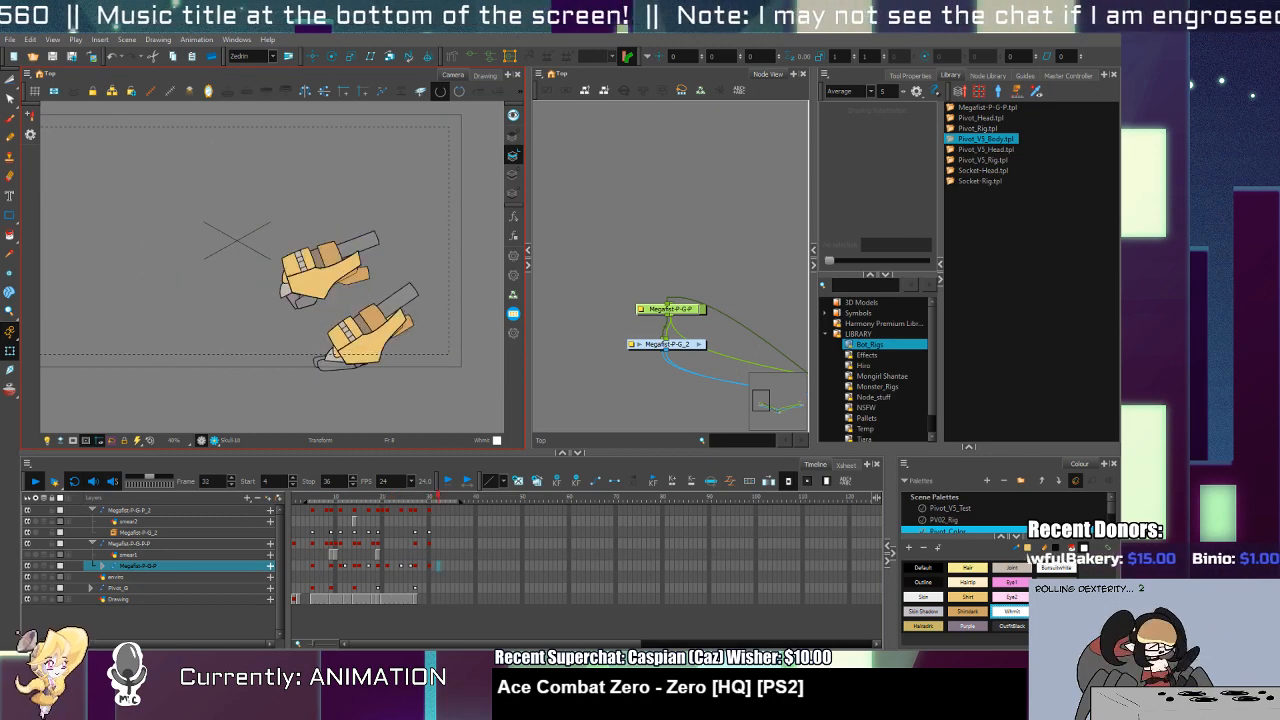
Step: At frame 8, rotate the character's arm outward so it points into the gauntlet beside it
click(328, 555)
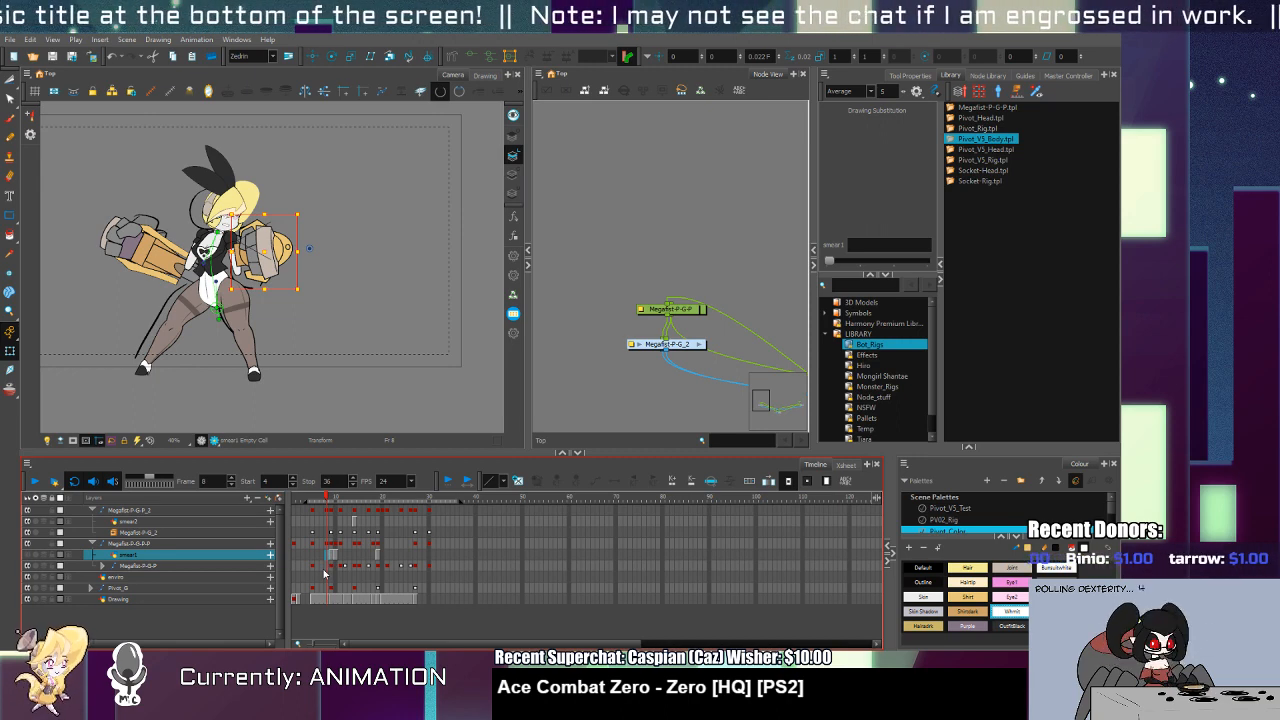
click(313, 500)
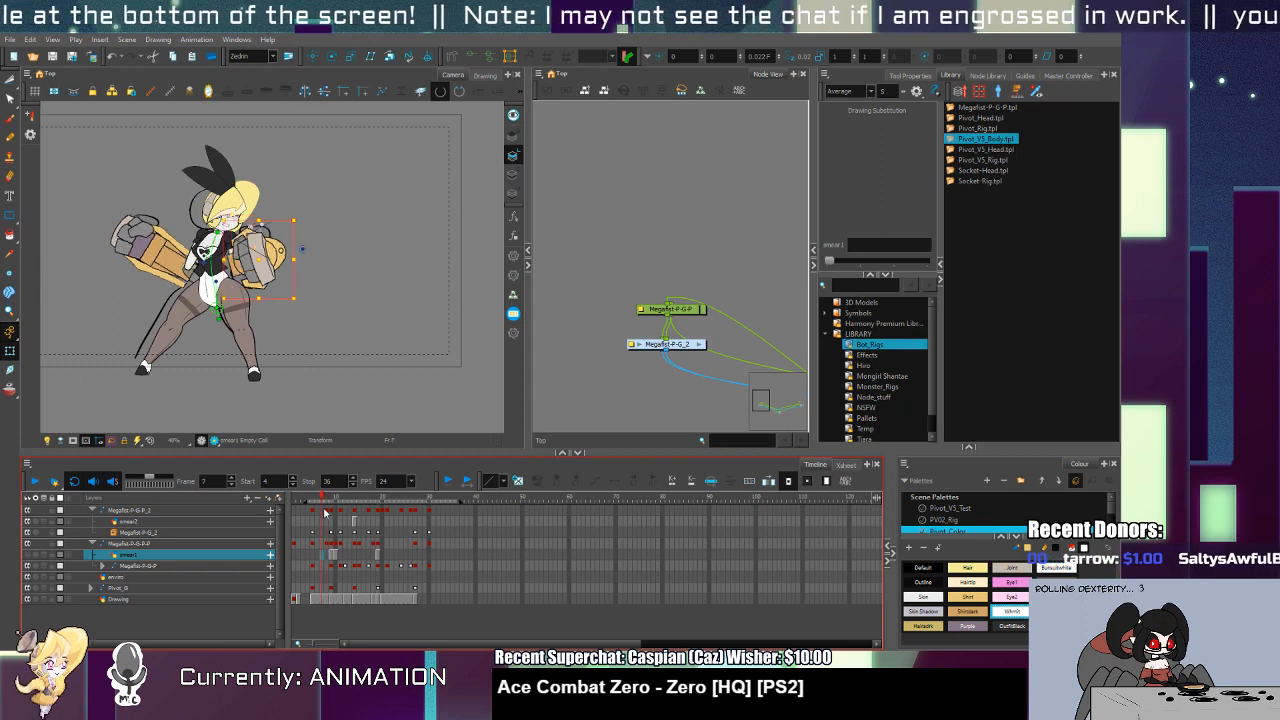
key(period)
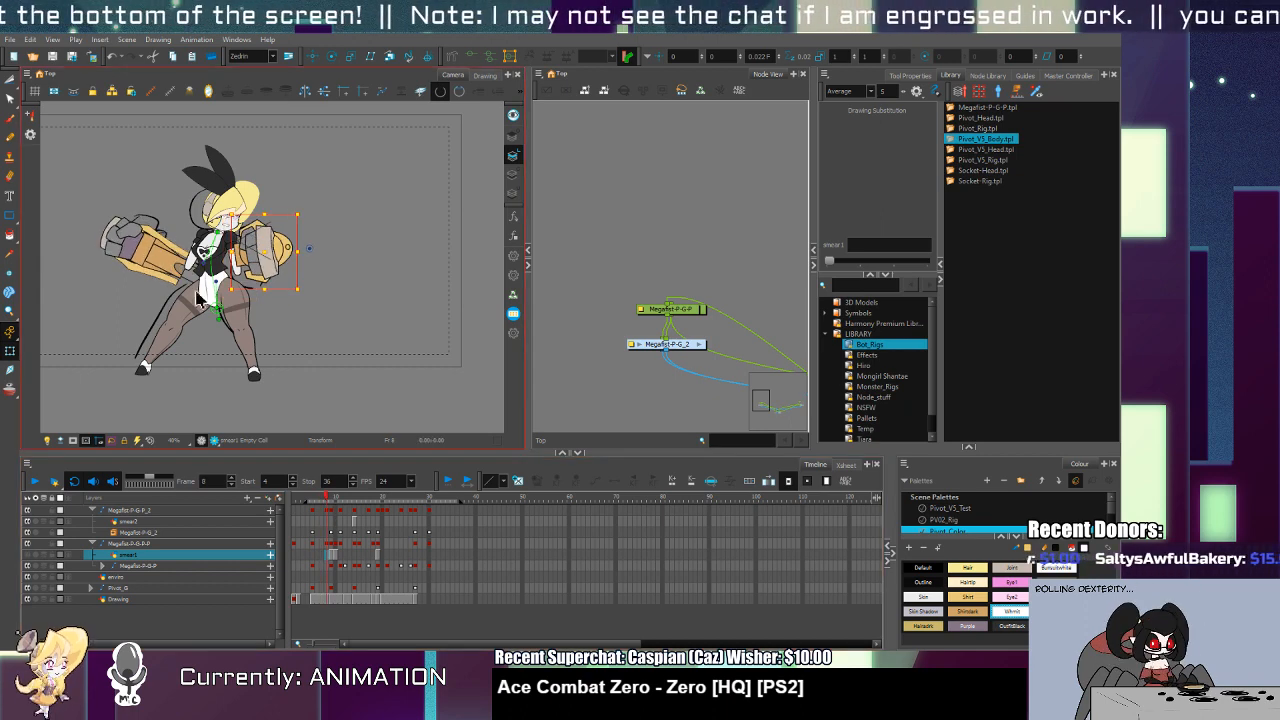
scroll(160, 232, up, 4)
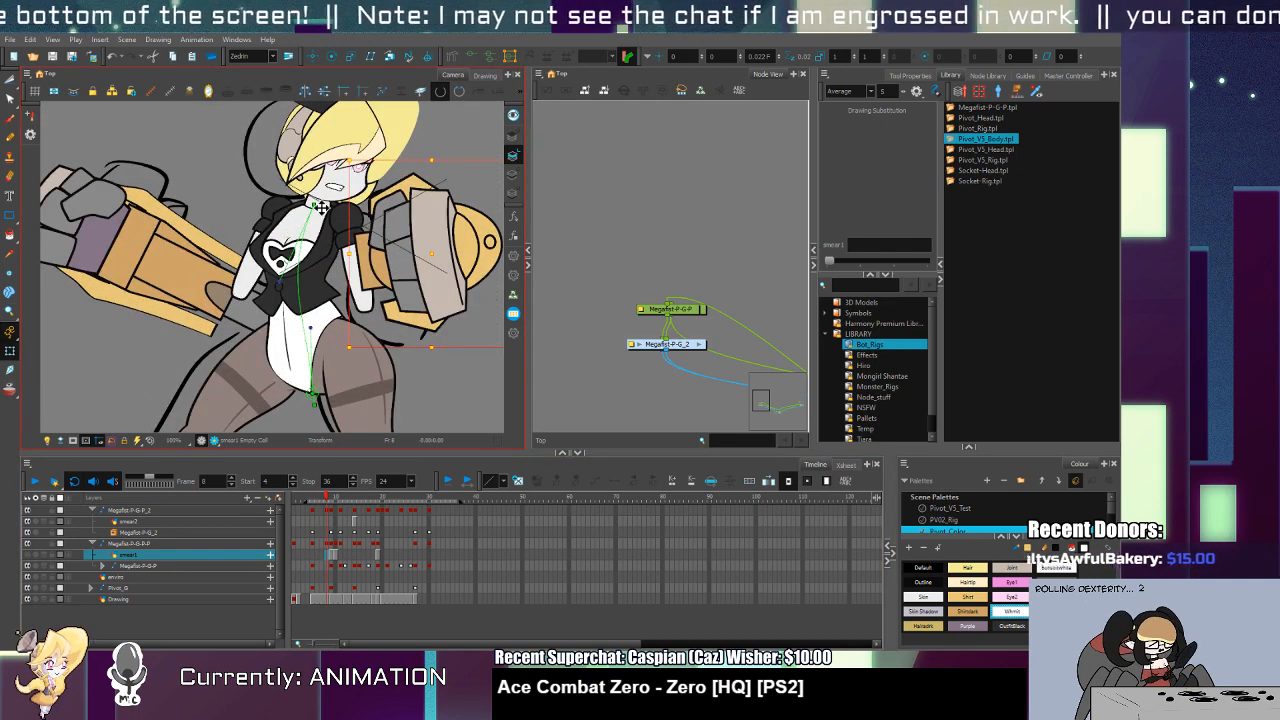
click(263, 225)
mouse_move(263, 225)
mouse_down()
mouse_move(308, 300)
mouse_move(405, 288)
mouse_up()
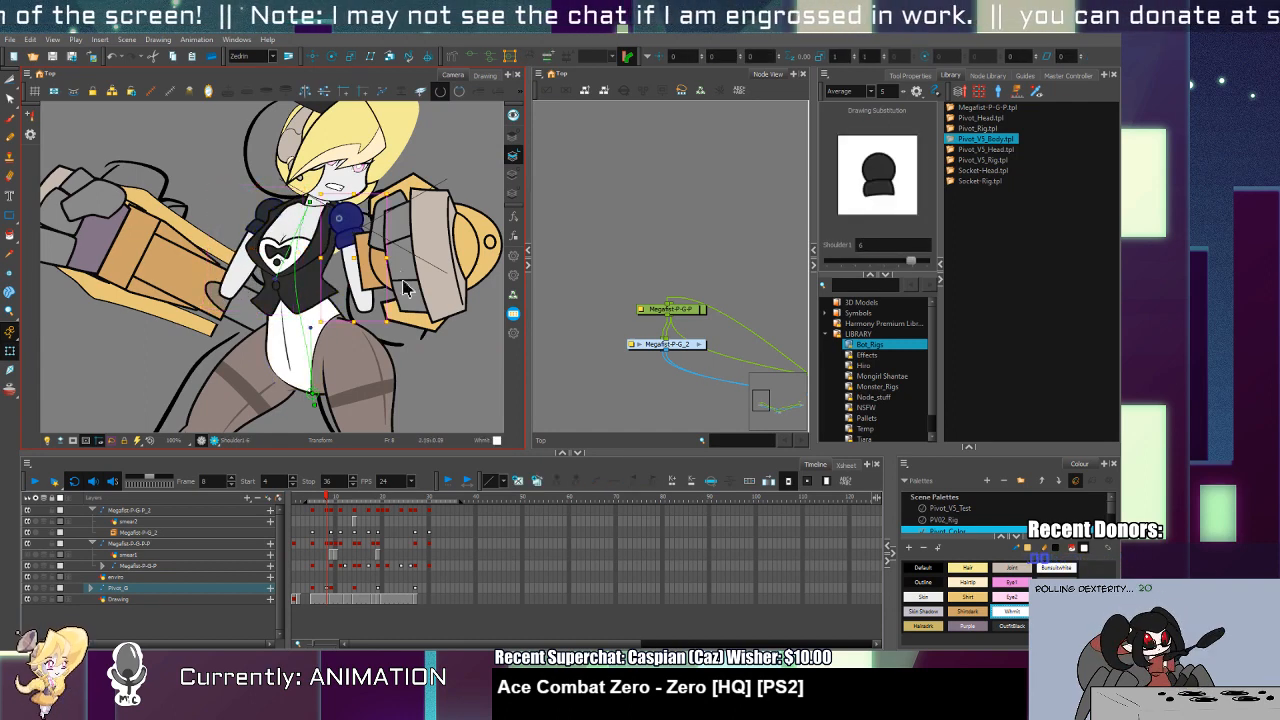
drag(395, 331, 410, 308)
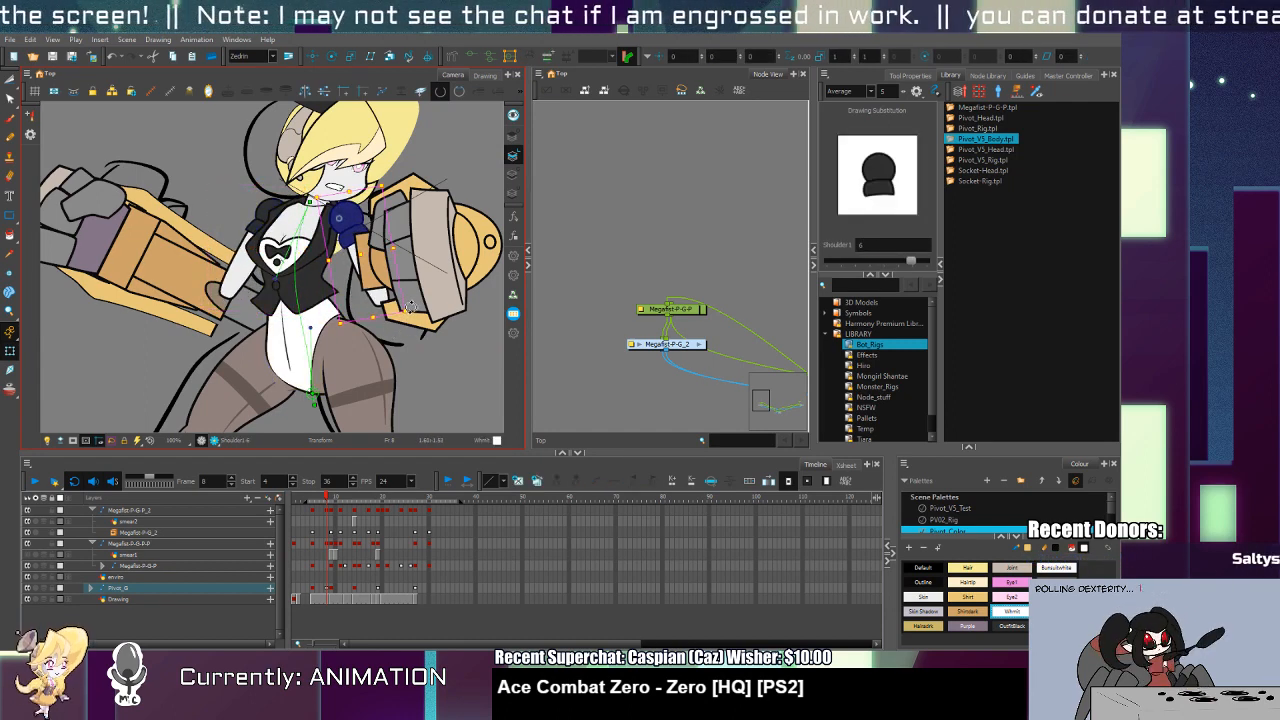
click(349, 189)
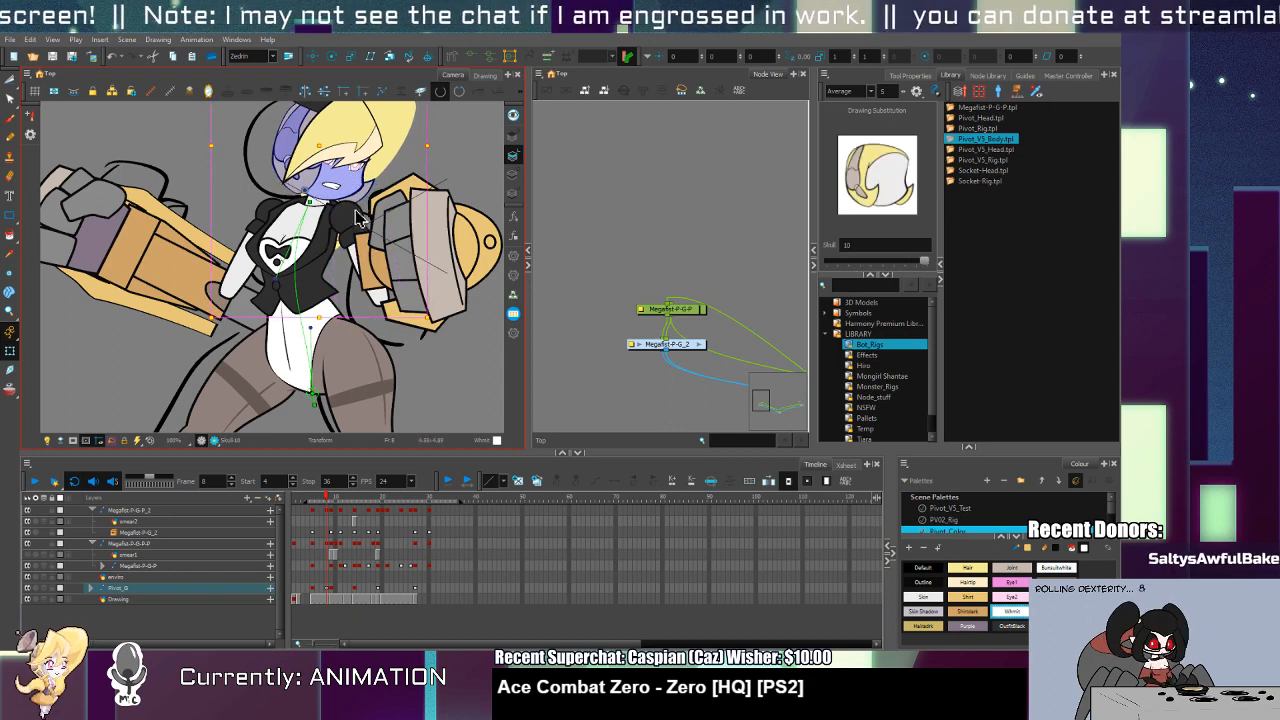
Step: Compare the arm and gauntlet poses across frames 6 to 12, from the wind-up into the lunge
key(period)
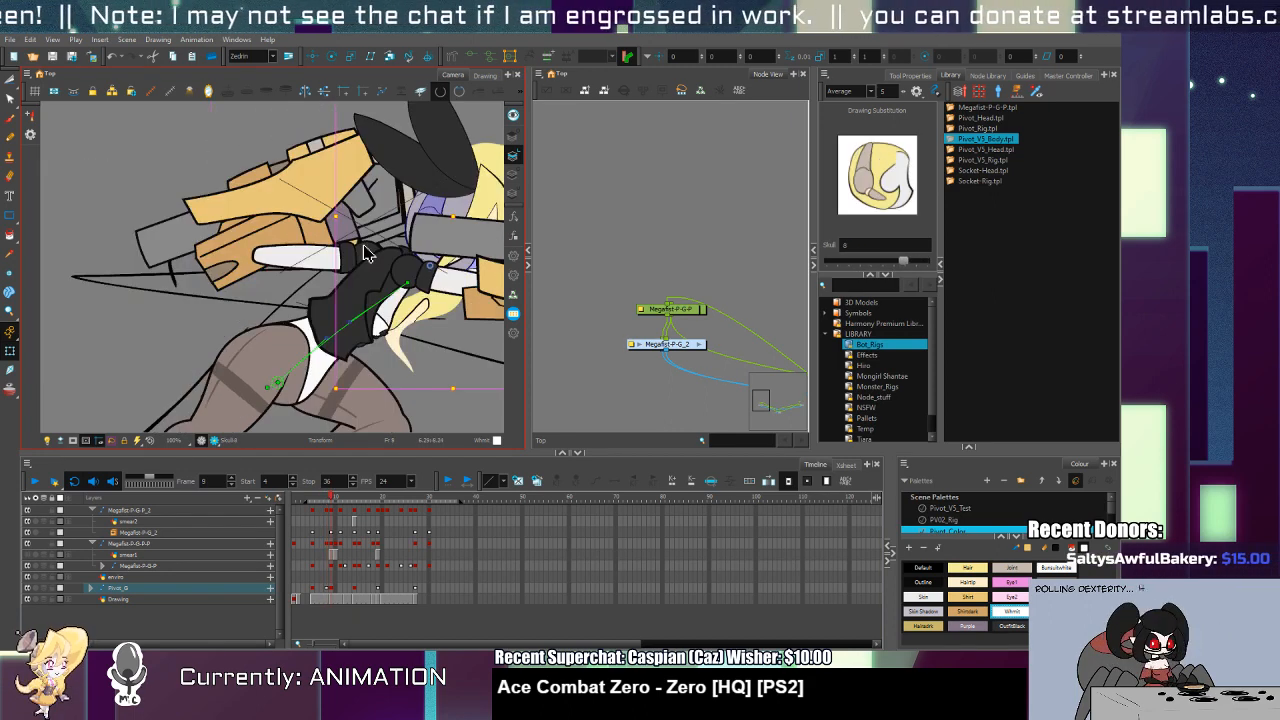
drag(378, 302, 268, 292)
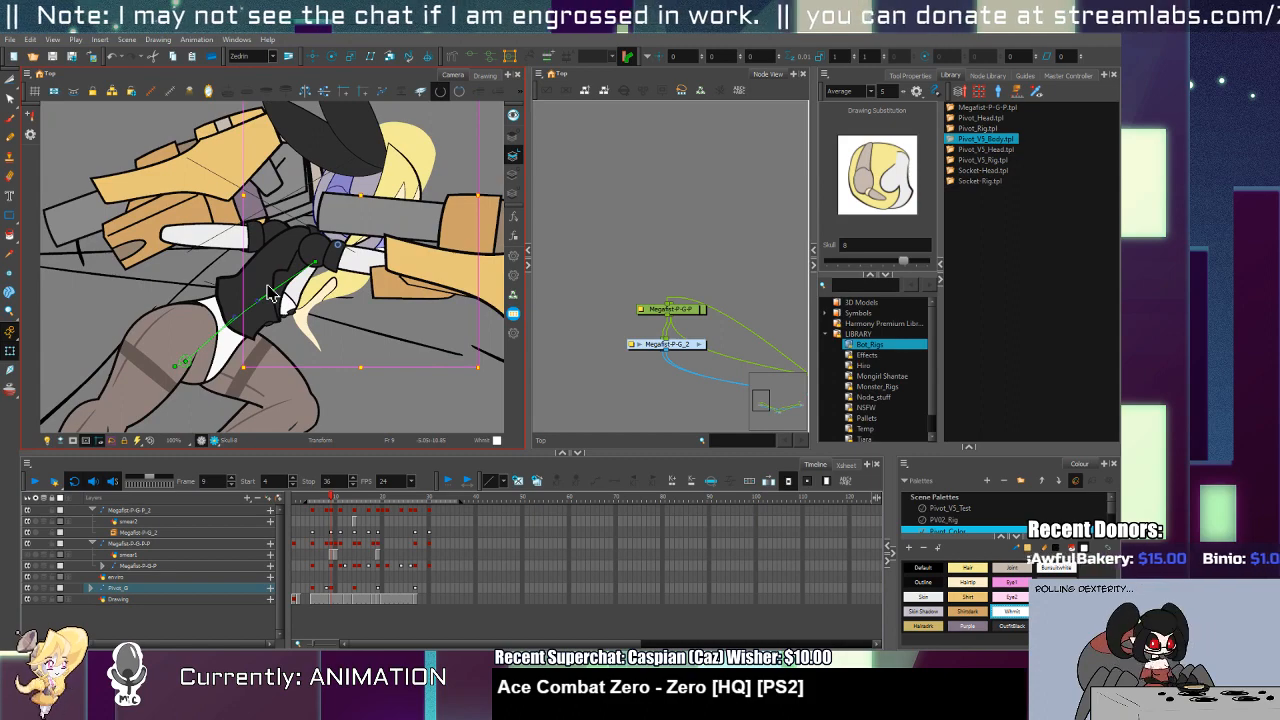
key(period)
key(period)
key(period)
key(comma)
key(comma)
key(comma)
key(comma)
key(comma)
key(comma)
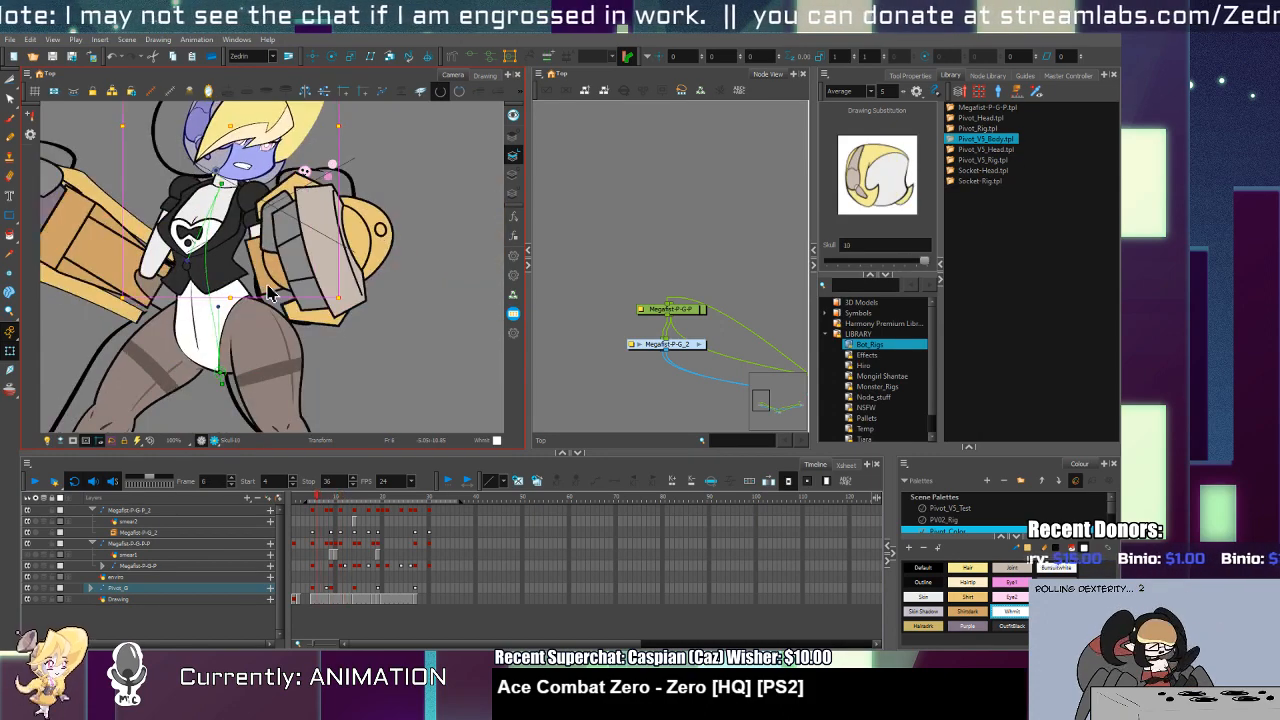
key(period)
key(period)
key(period)
key(period)
key(period)
key(period)
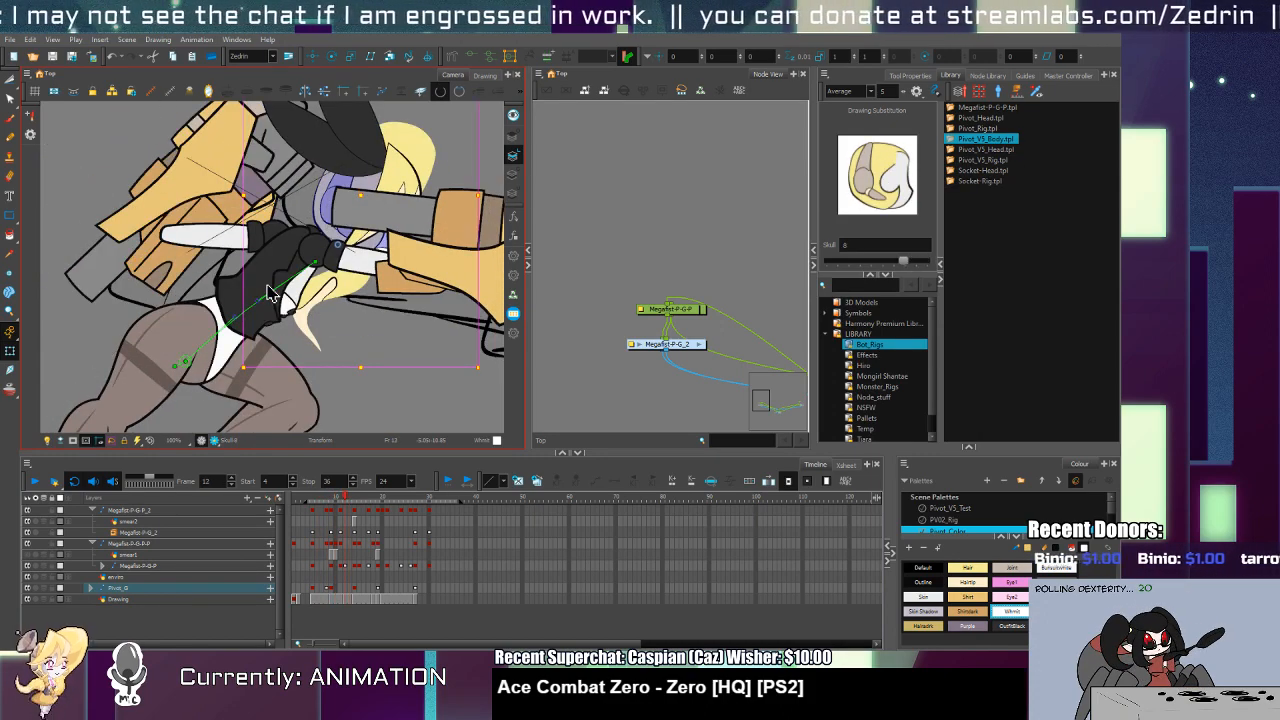
key(comma)
key(comma)
key(period)
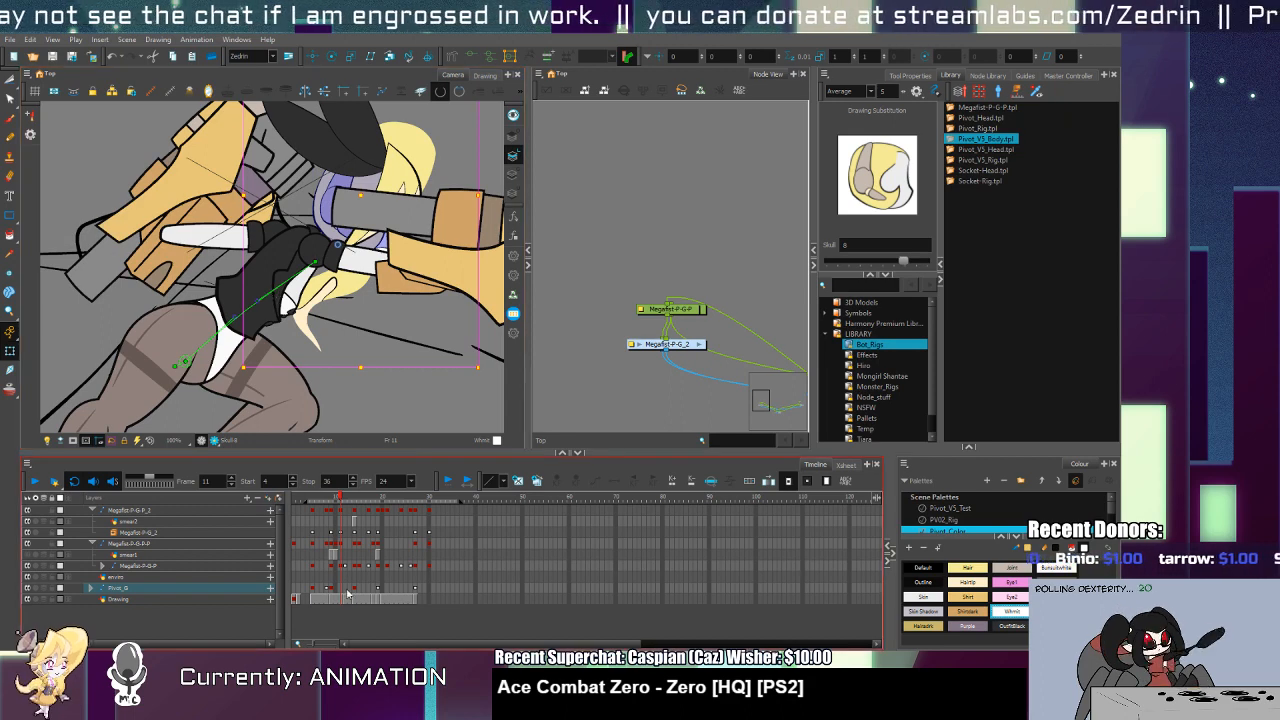
Step: At frame 11, shift the rear arm slightly toward the torso and compare it with the preceding frames
click(341, 594)
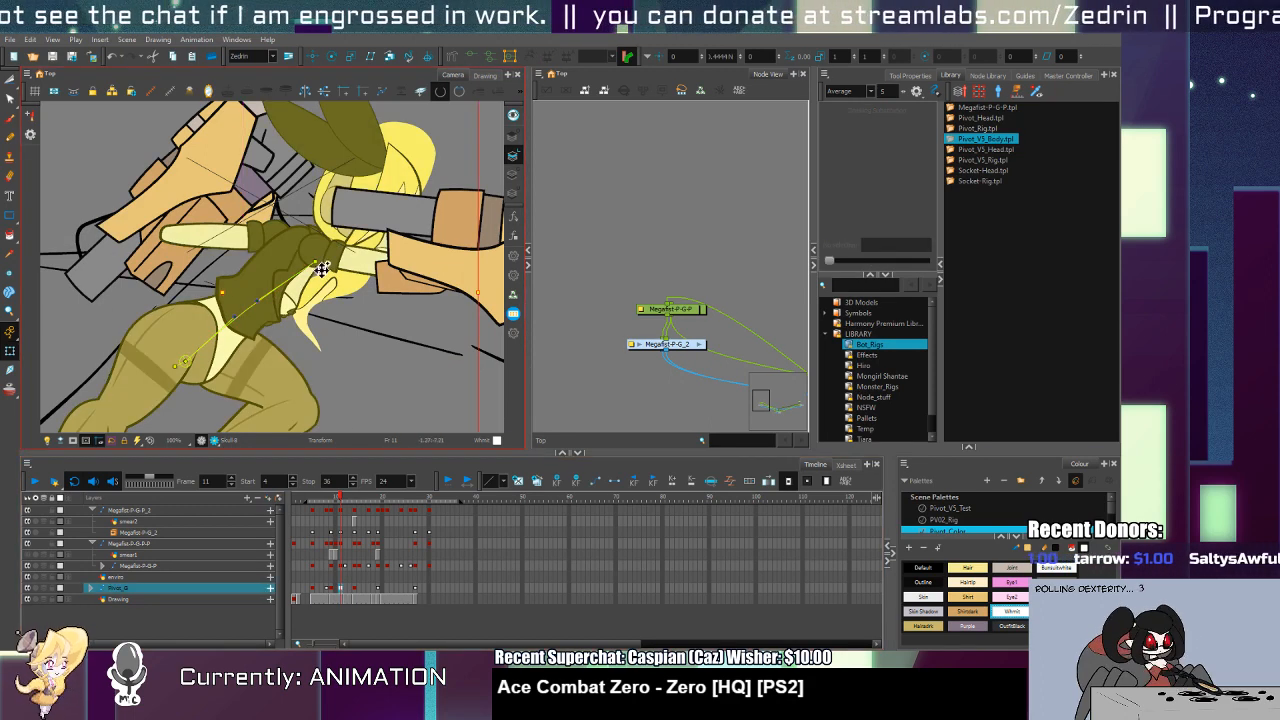
click(338, 258)
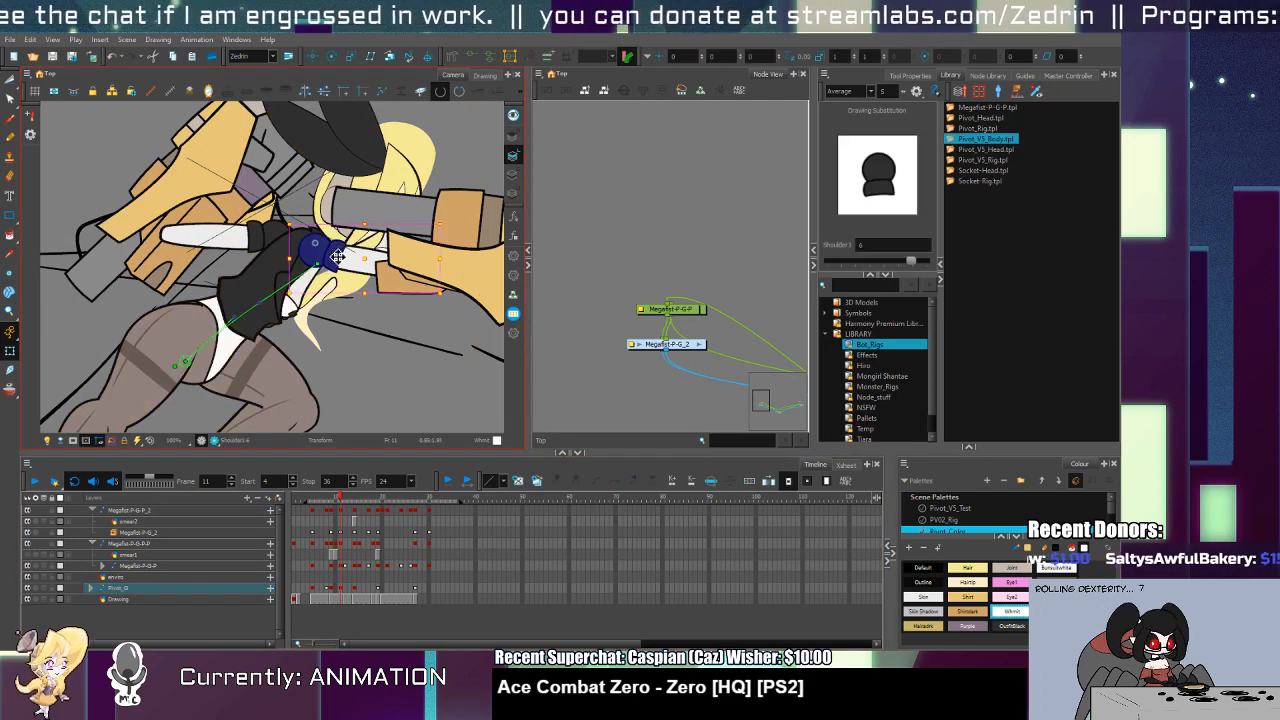
drag(345, 248, 260, 256)
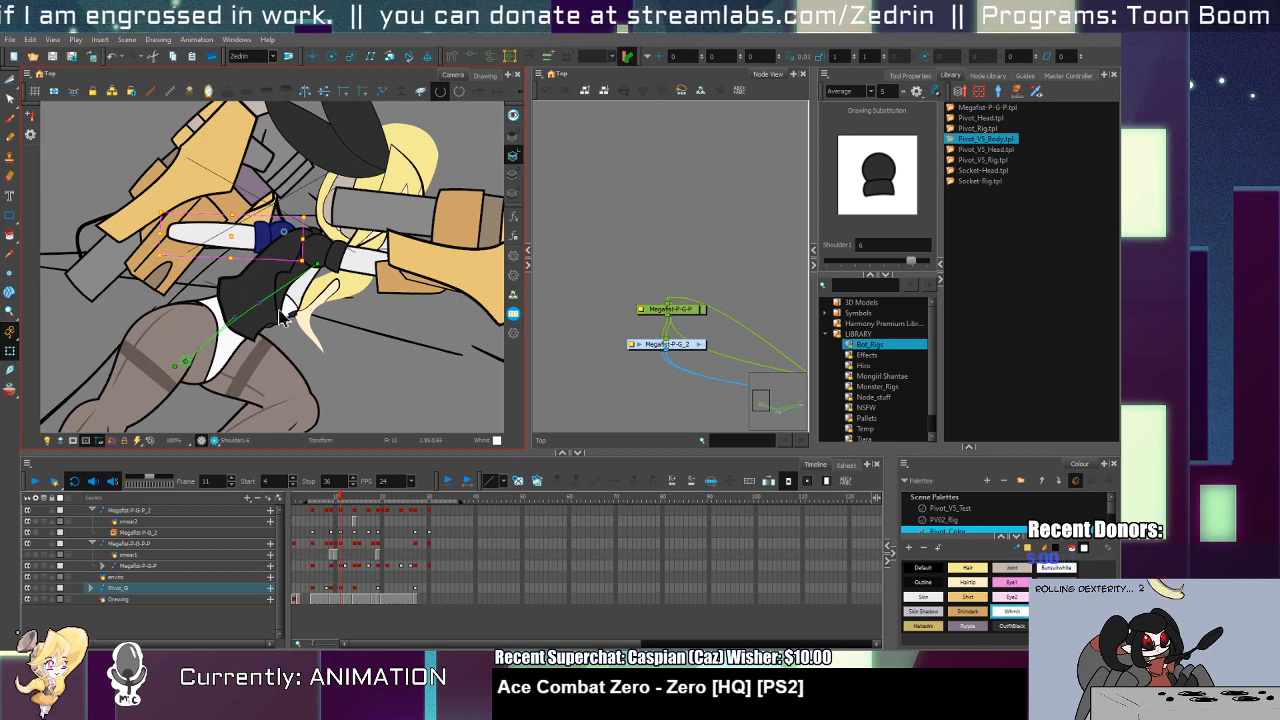
click(221, 245)
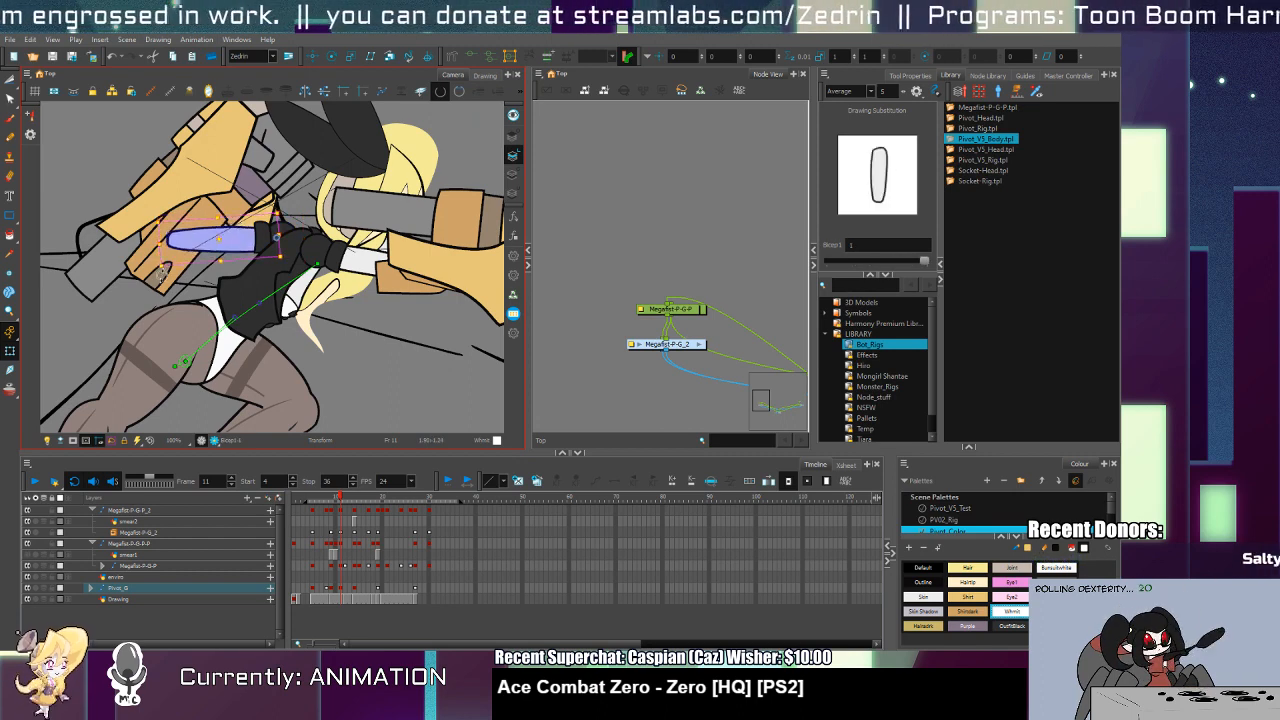
key(comma)
key(comma)
key(period)
key(period)
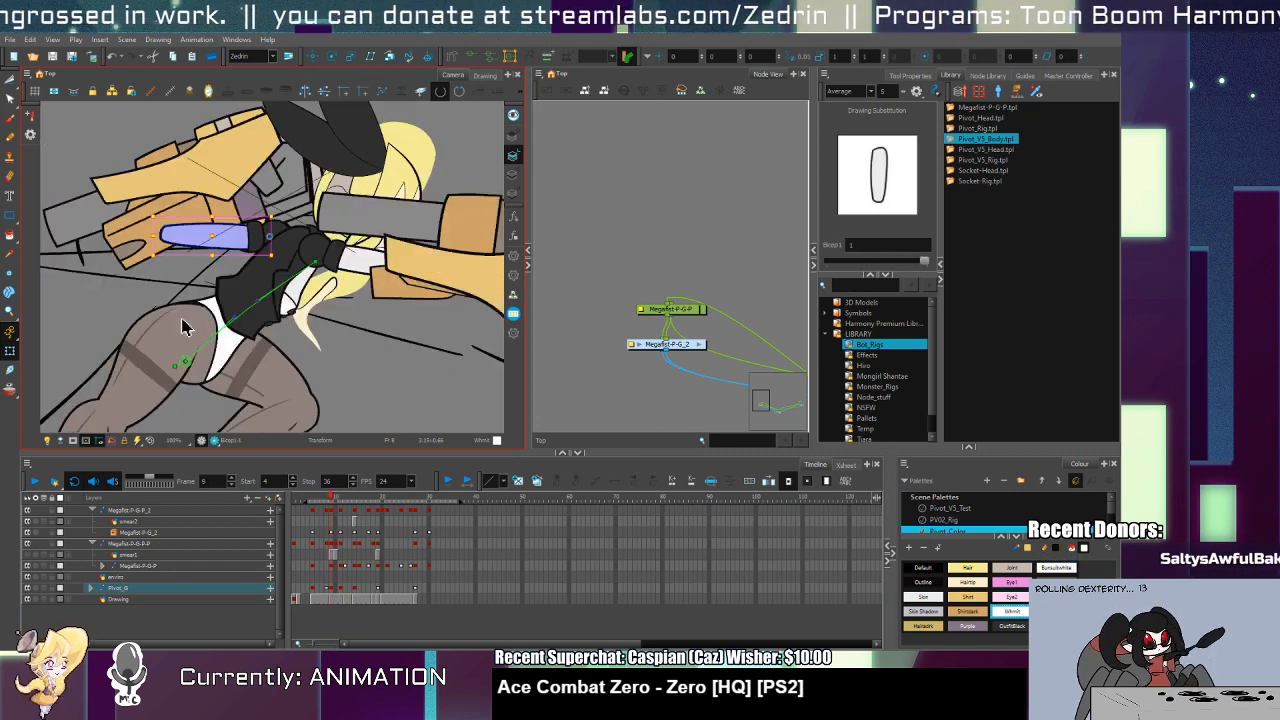
Step: Compare the rear shoulder and arm placement across the frames from 10 to 14
click(258, 237)
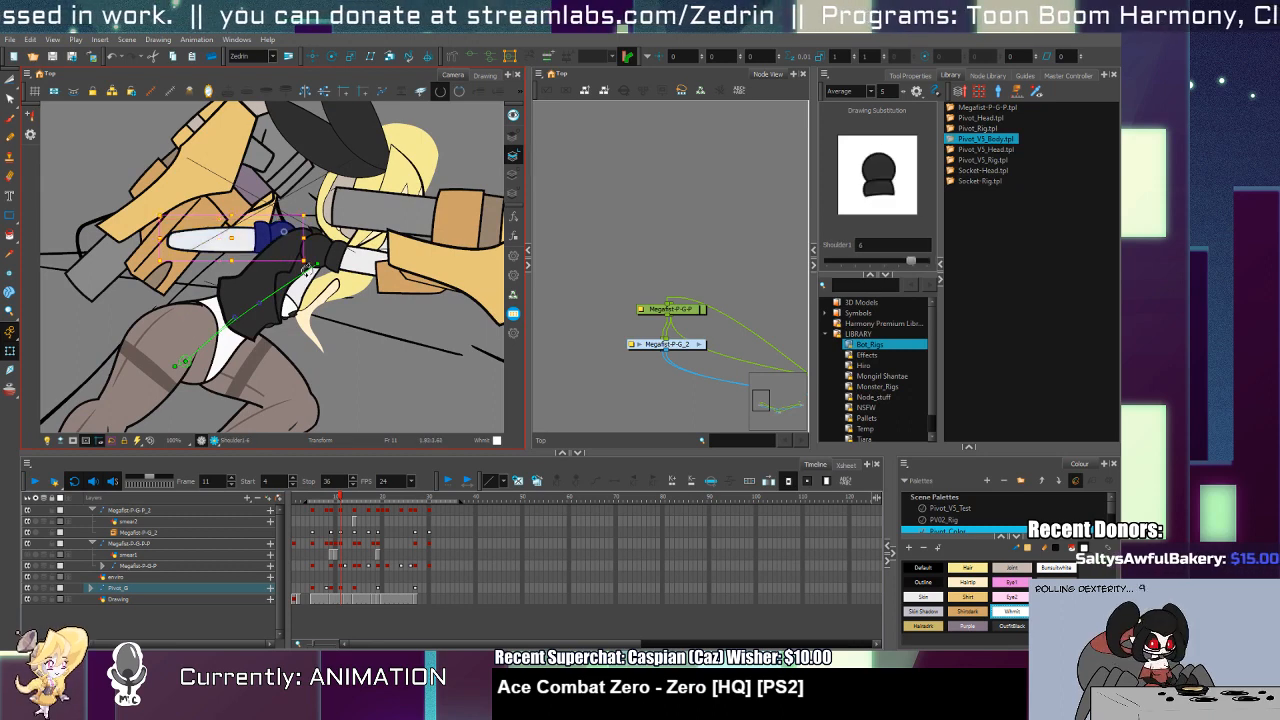
key(comma)
key(comma)
key(comma)
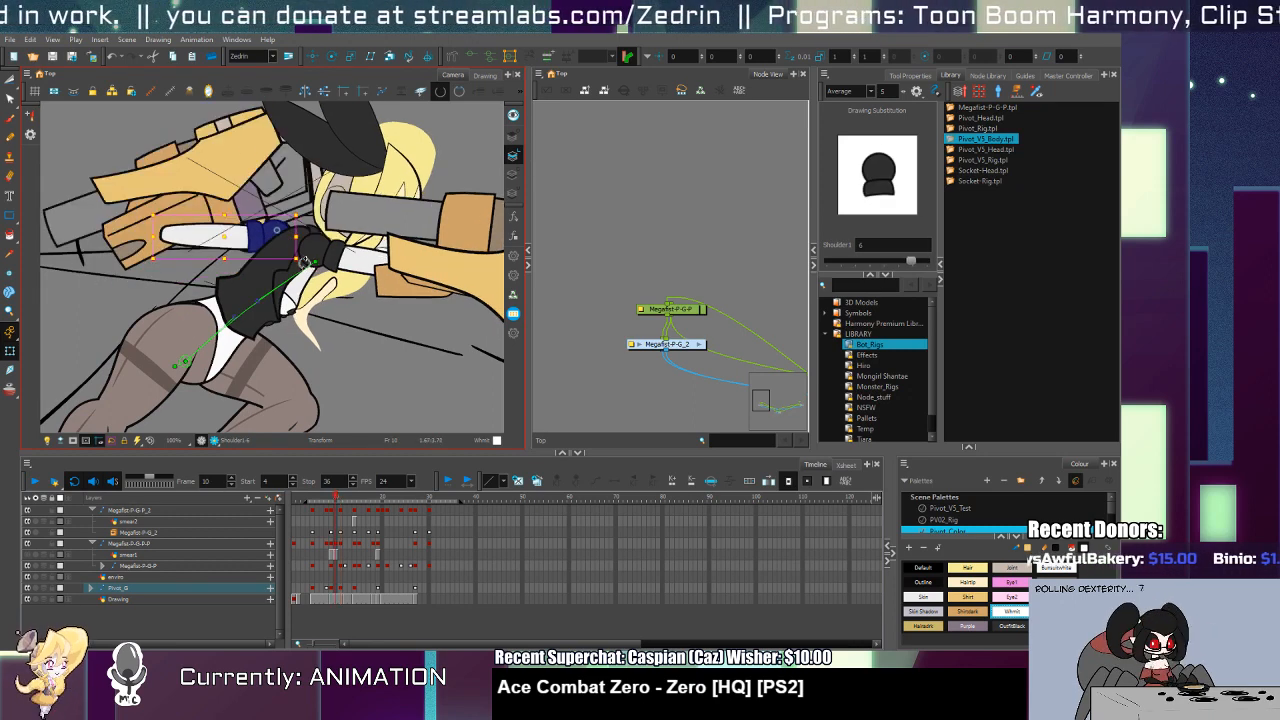
key(period)
key(period)
key(period)
key(period)
key(period)
key(period)
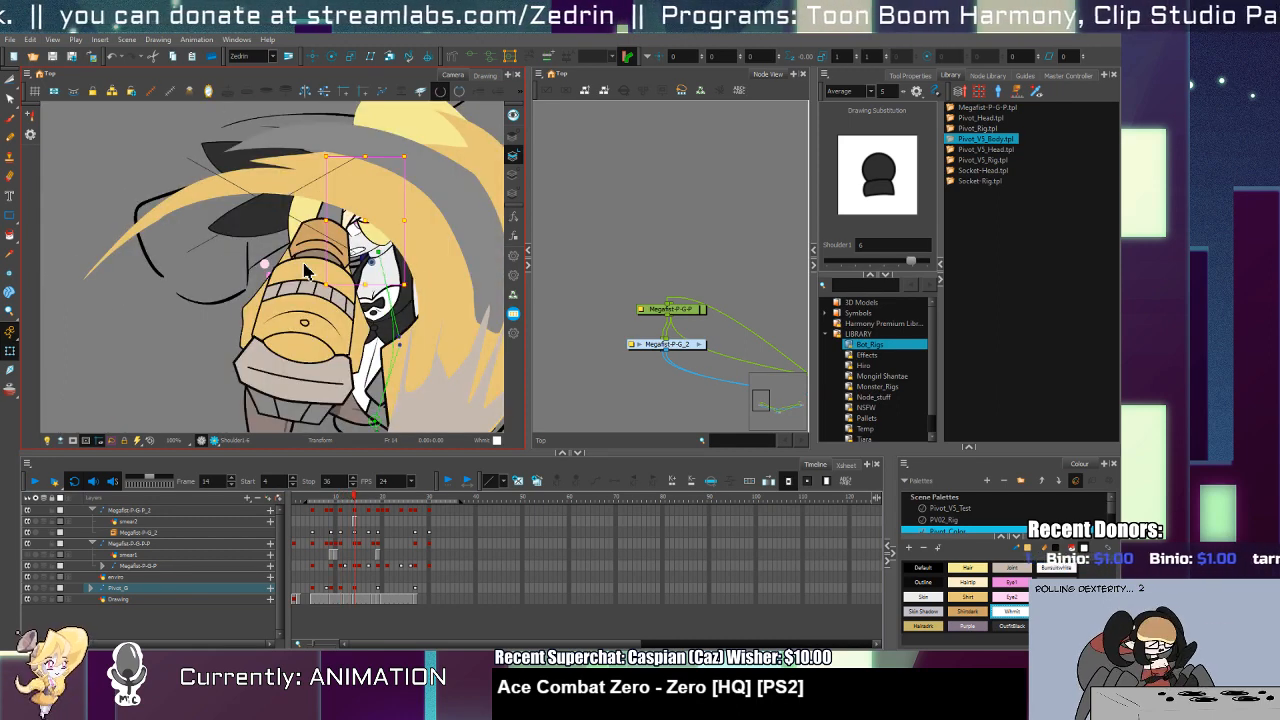
key(comma)
key(comma)
key(comma)
key(comma)
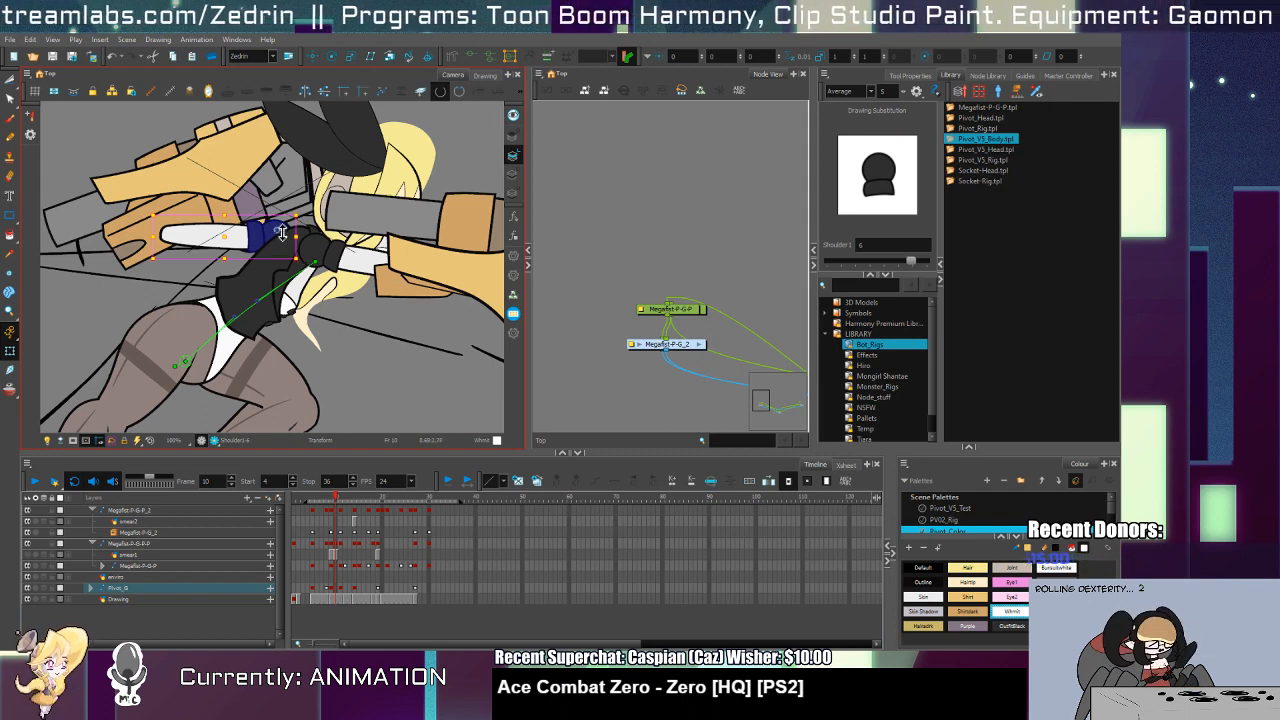
Step: At frame 9, shift the rear arm slightly forward toward the torso
key(comma)
key(period)
key(comma)
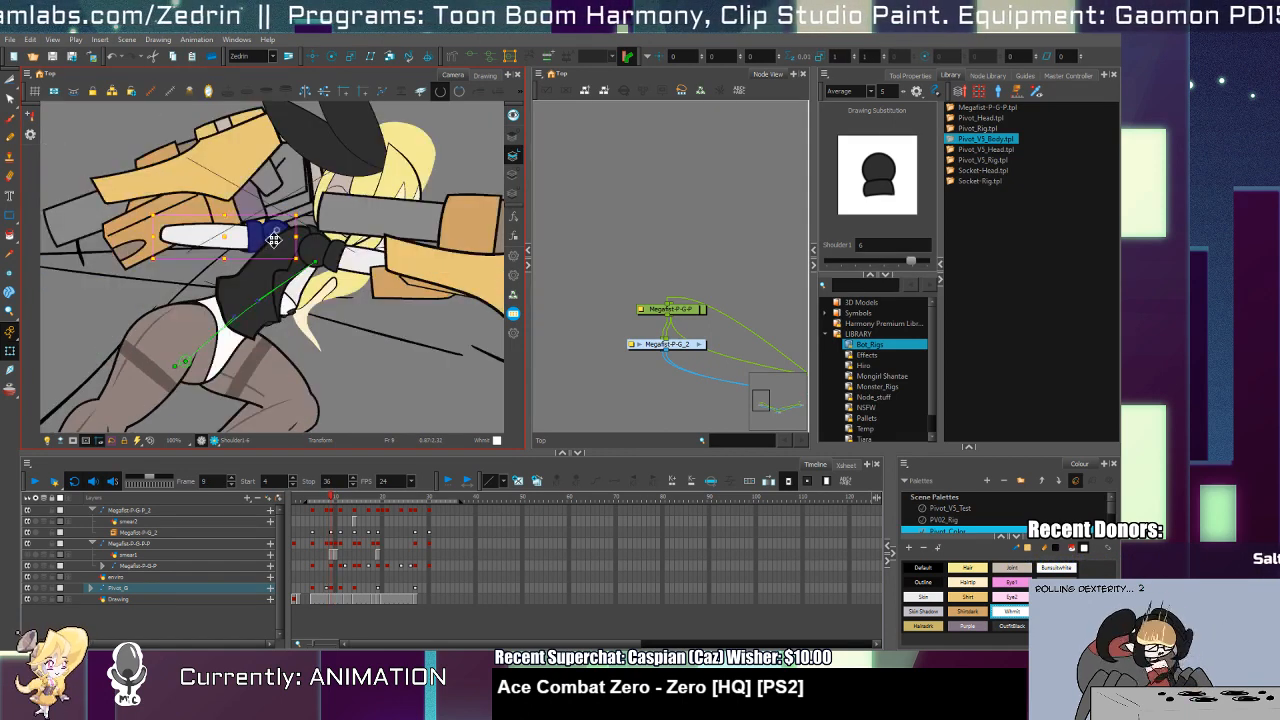
drag(268, 240, 278, 242)
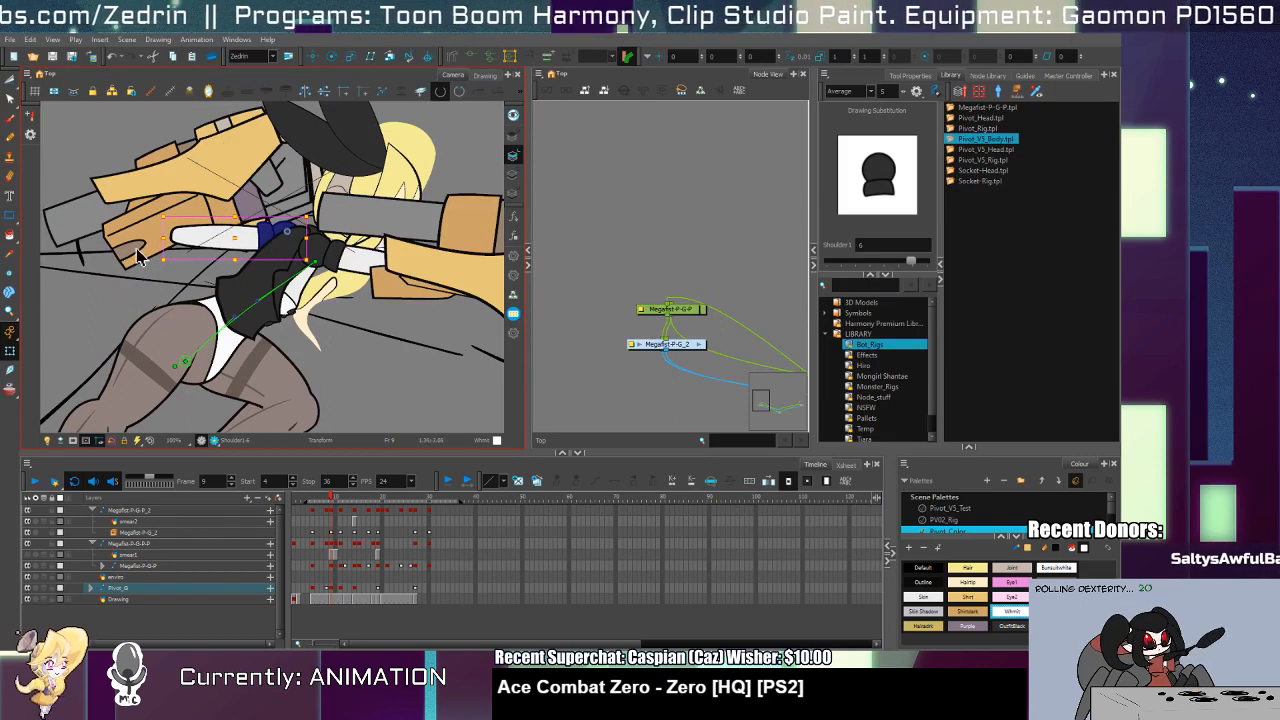
Step: At frame 9, move the whole rear gauntlet forward to follow the arm, and compare it with frame 11
click(169, 253)
key(b)
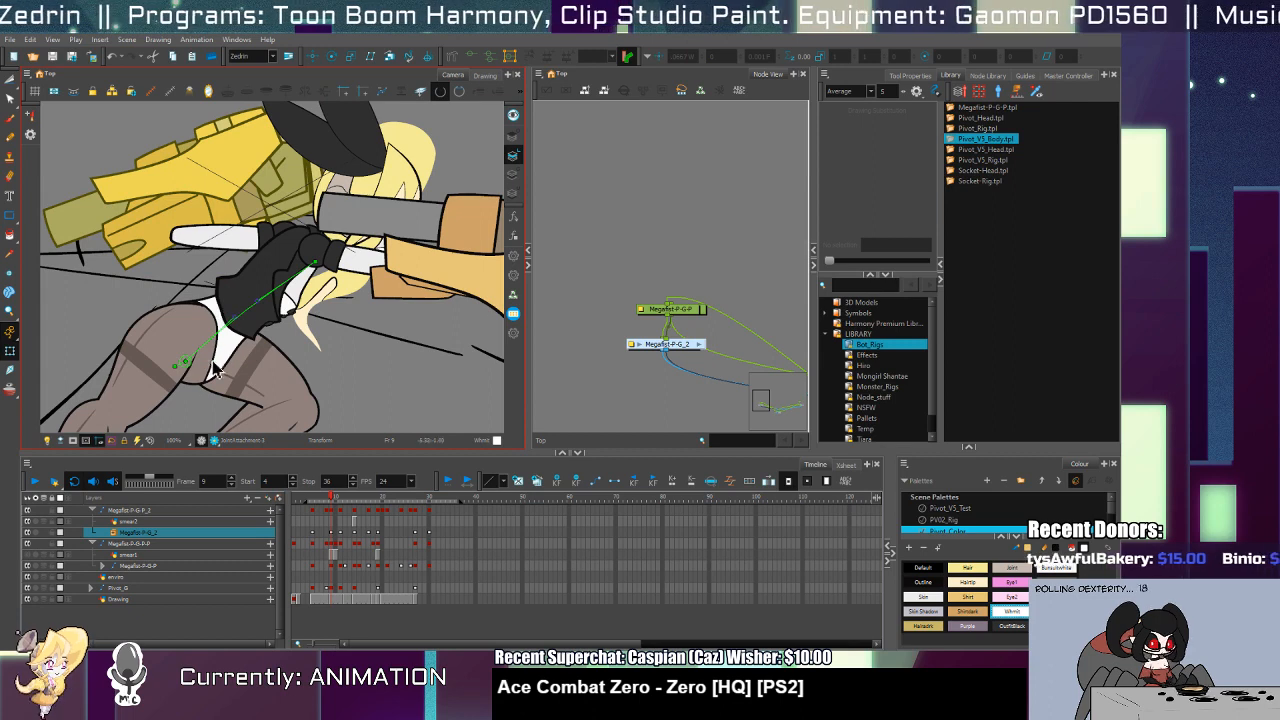
key(b)
drag(247, 206, 284, 204)
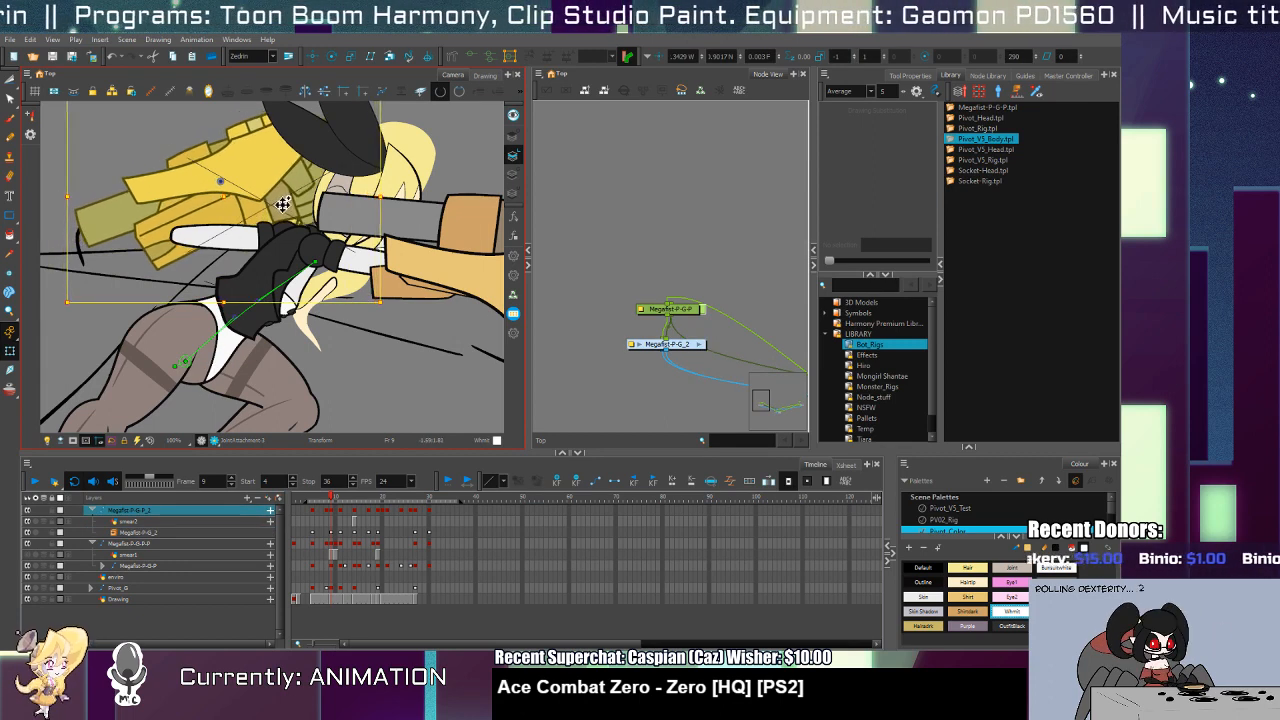
key(period)
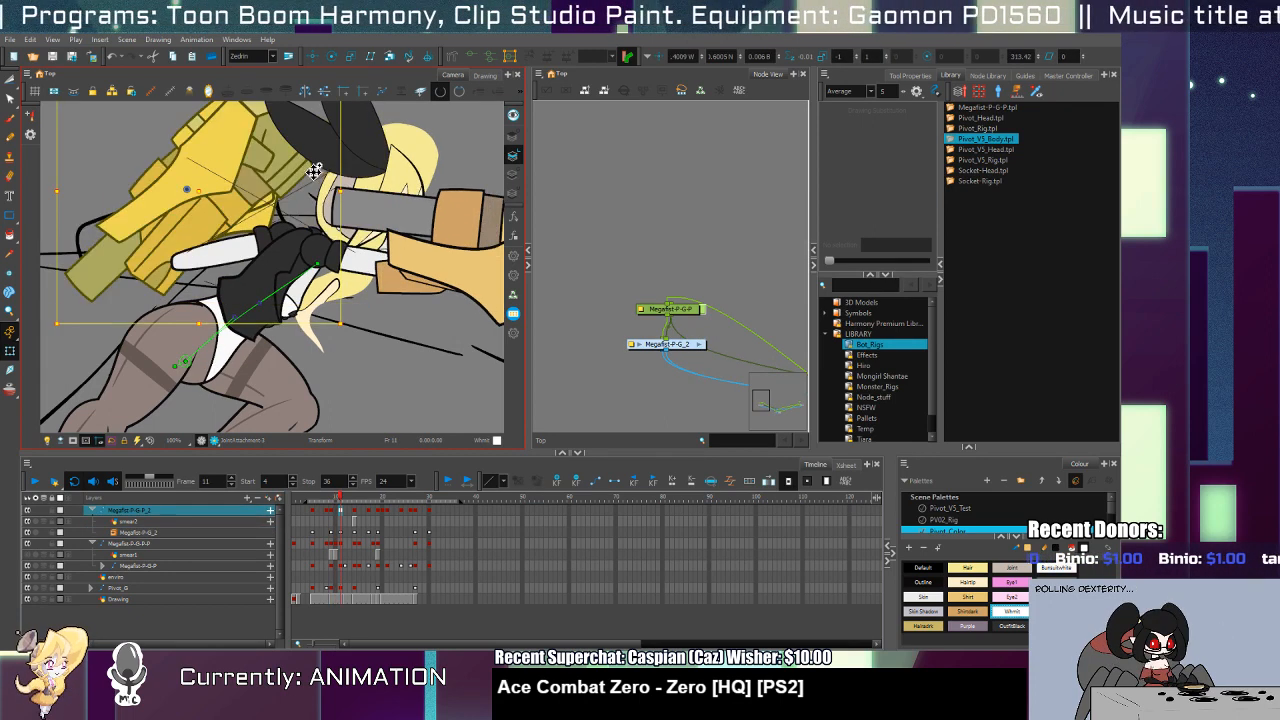
Step: Rotate the rear upper arm slightly downward on frame 11 and compare the pose with the neighbouring frames
key(period)
click(222, 258)
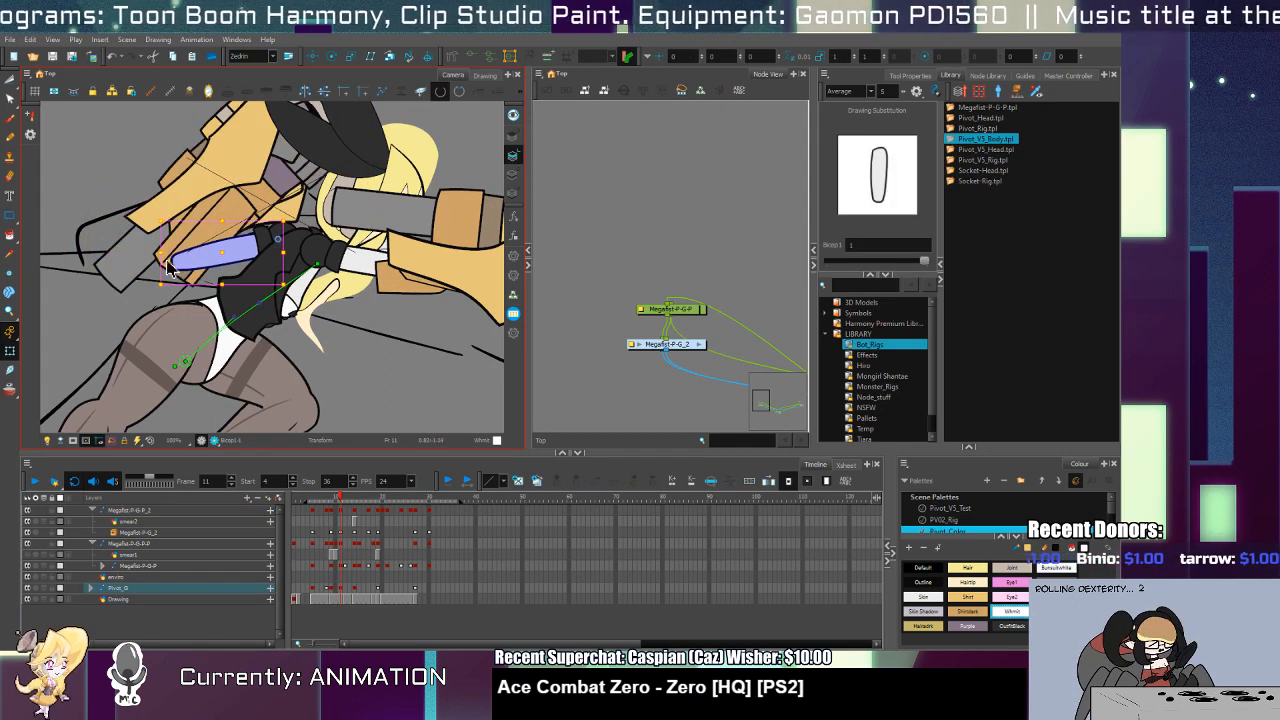
drag(177, 271, 171, 285)
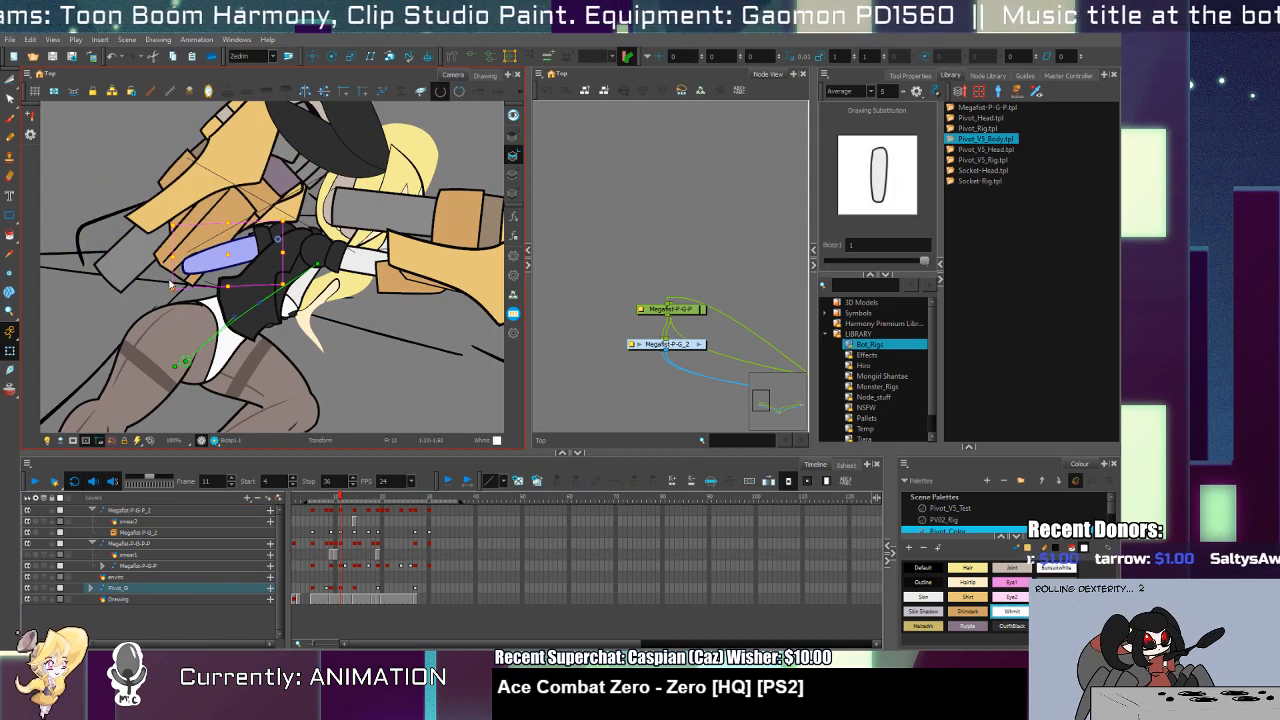
key(comma)
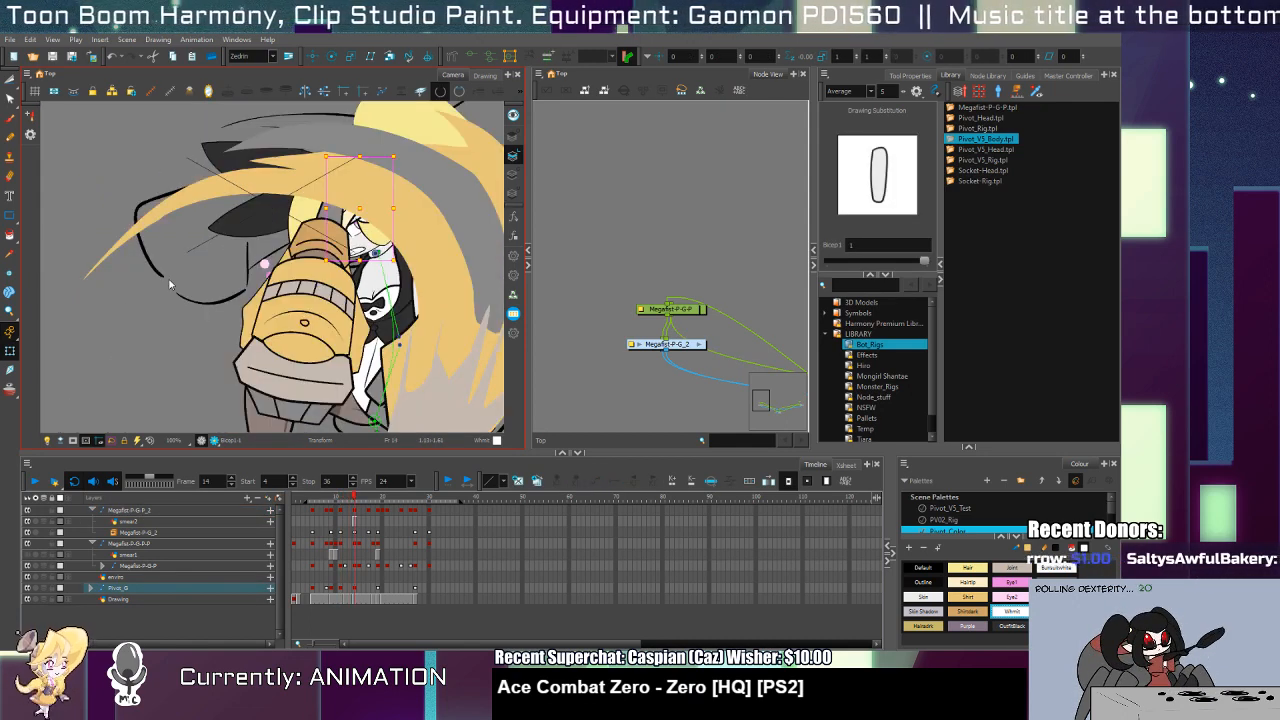
key(period)
key(comma)
key(period)
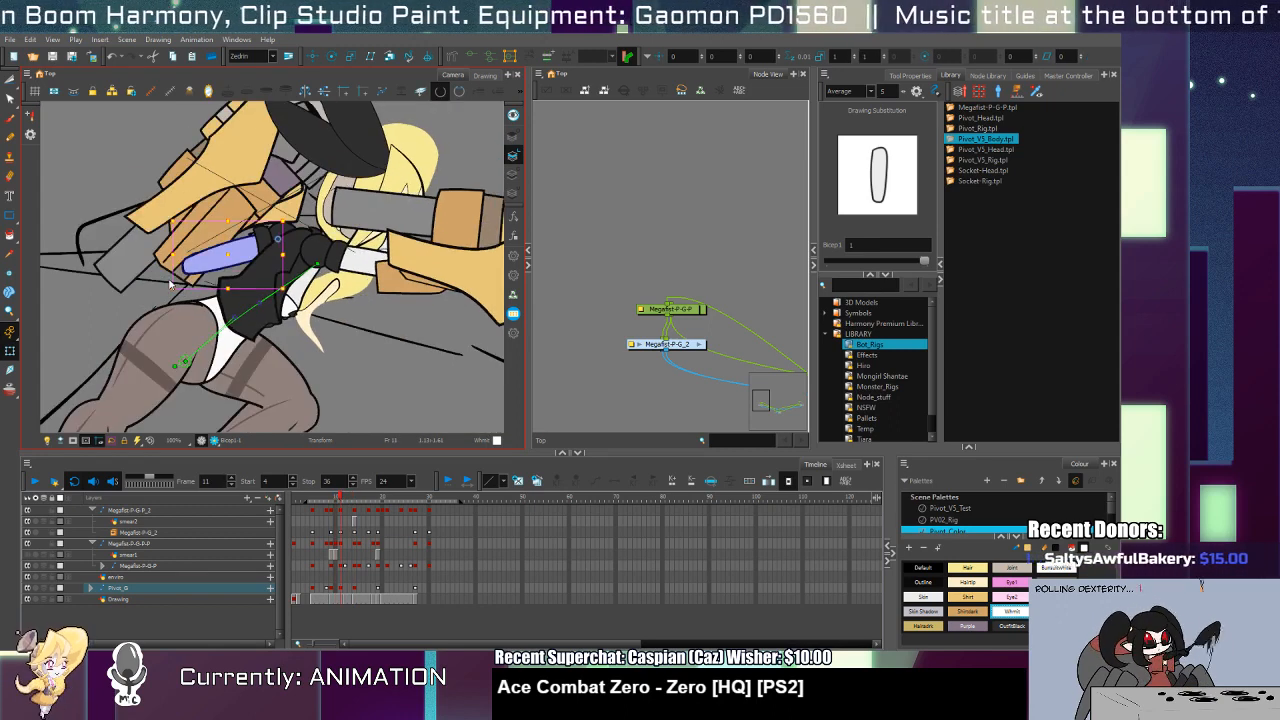
key(period)
key(period)
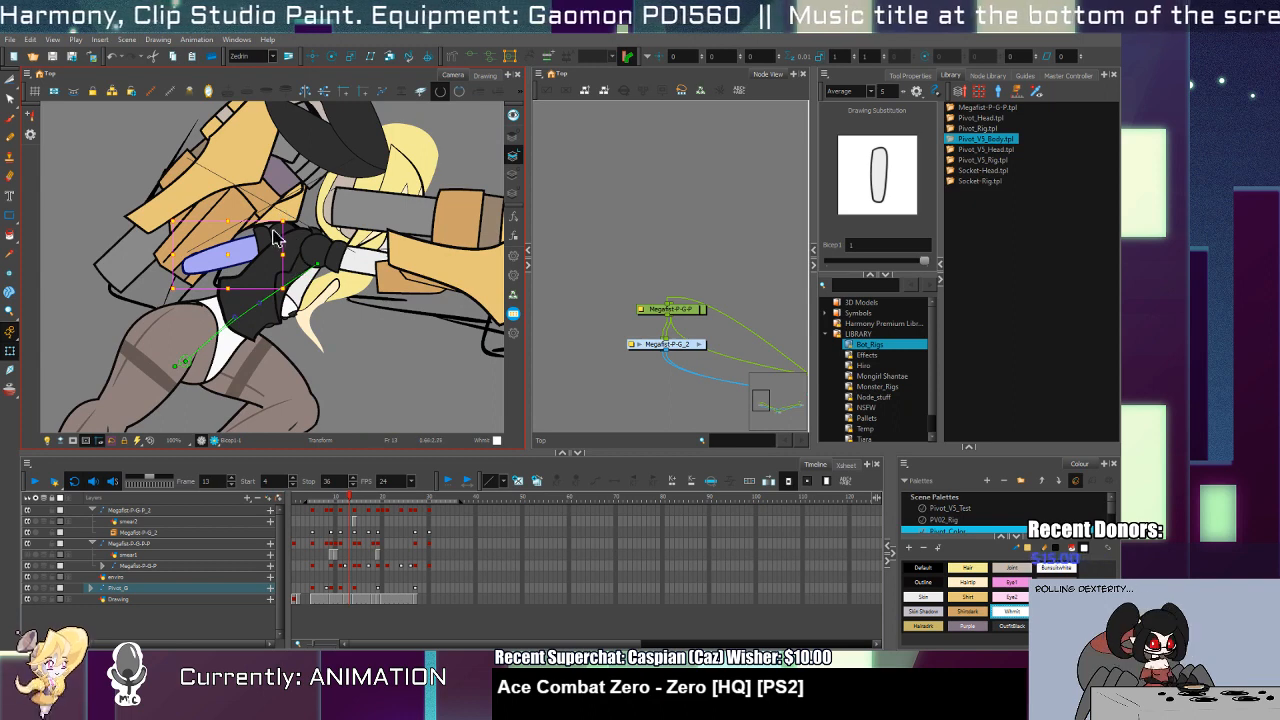
Step: Rotate the bent leg's thigh inward on frame 13 so the knee moves closer under the body
click(278, 249)
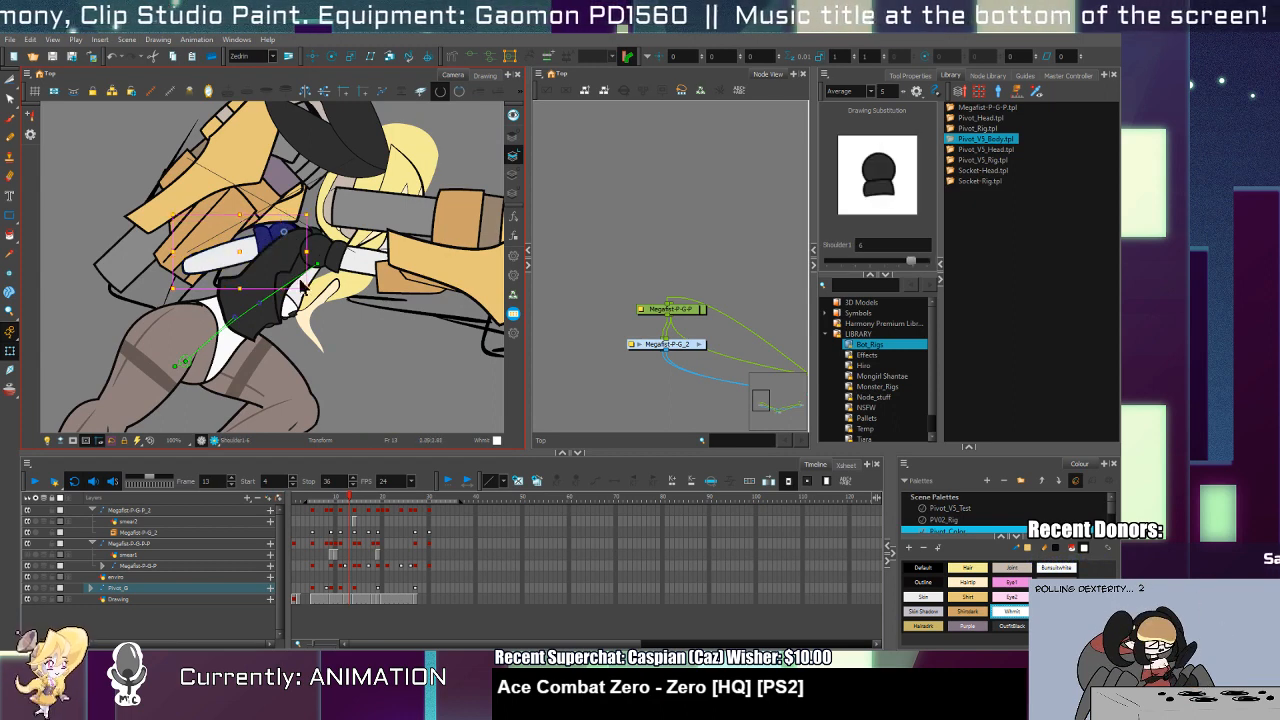
click(262, 315)
click(222, 358)
drag(222, 380, 295, 265)
click(120, 396)
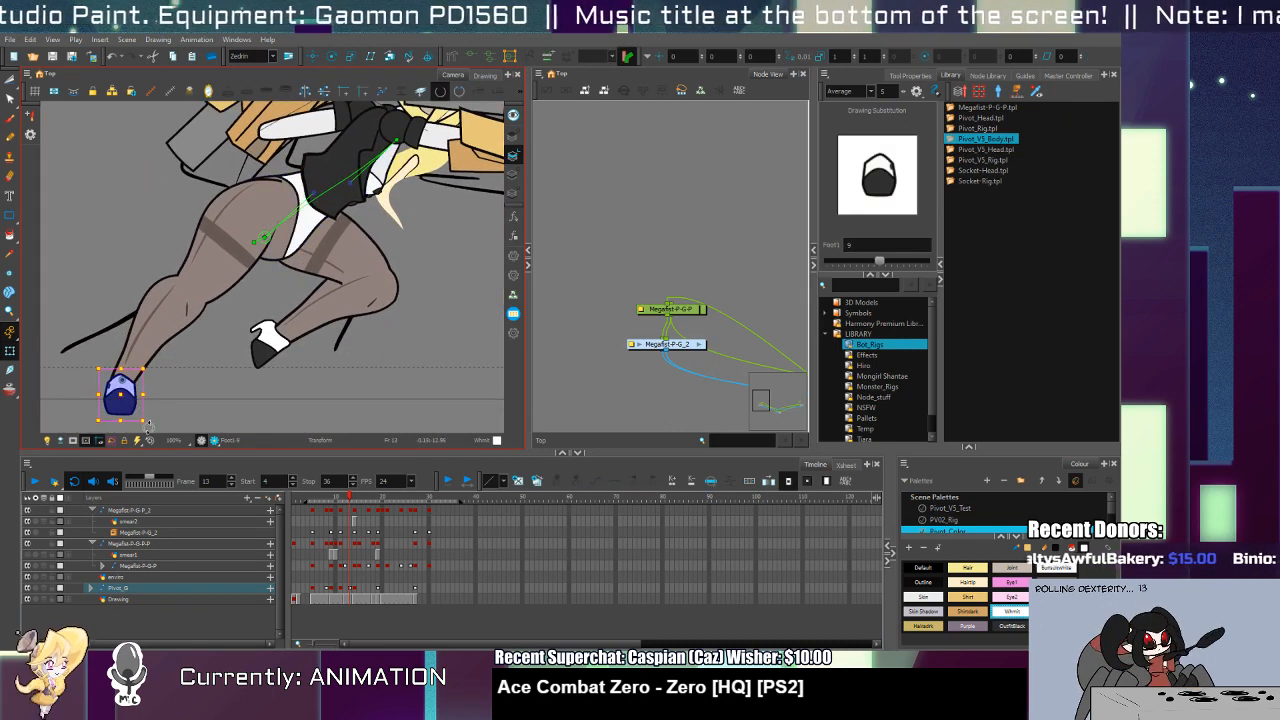
click(393, 305)
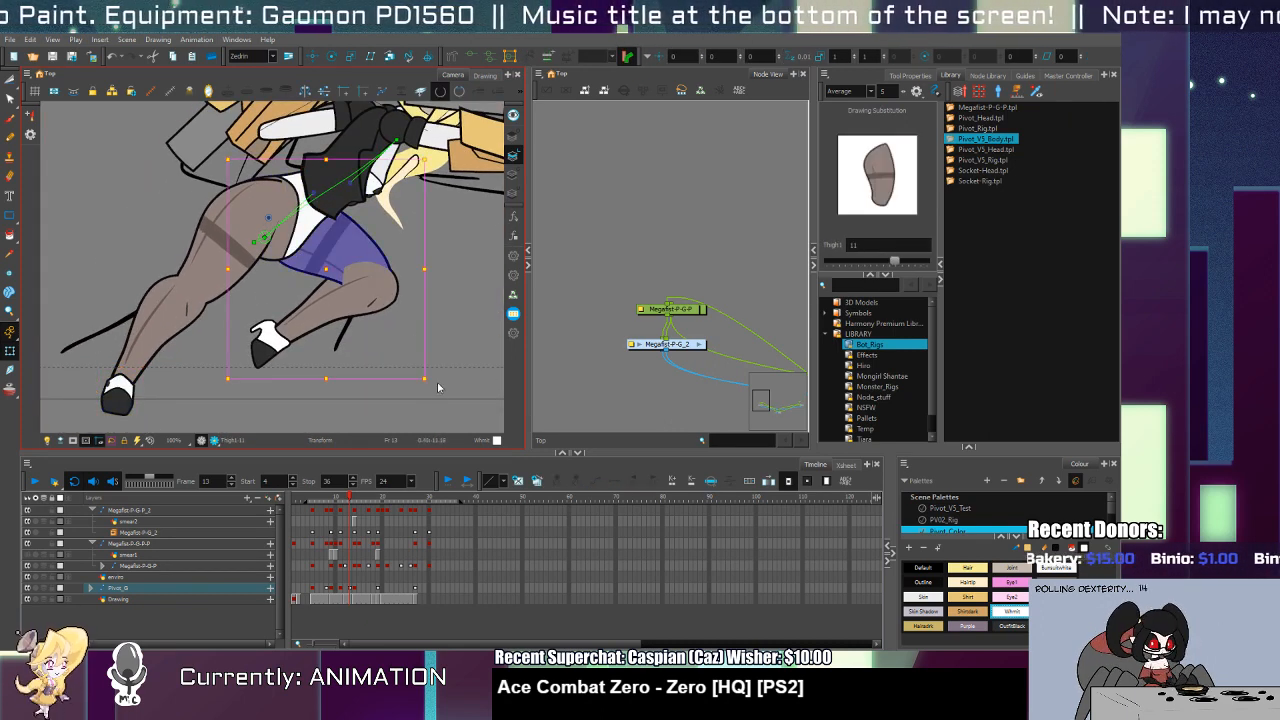
mouse_move(437, 387)
mouse_down()
mouse_move(381, 418)
mouse_move(337, 406)
mouse_up()
Step: Rotate the bent leg's lower leg on frame 13 so the foot drops toward the ground, comparing with frame 14
click(303, 334)
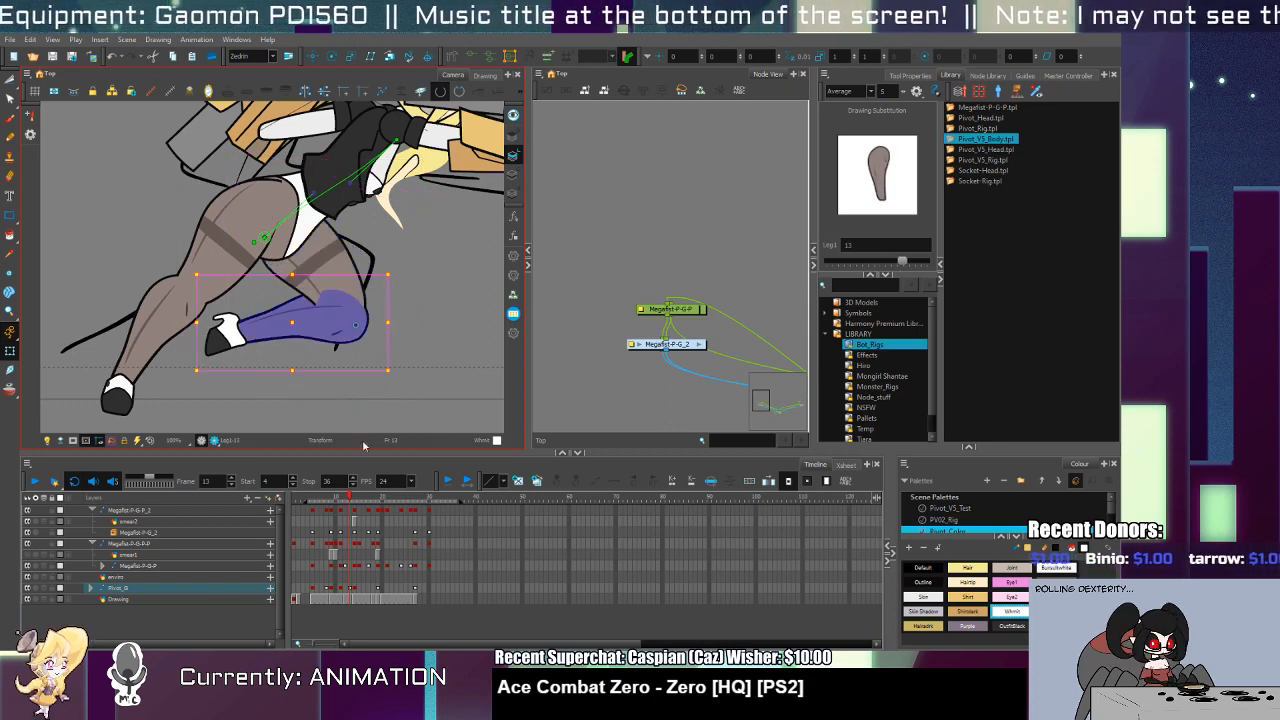
key(period)
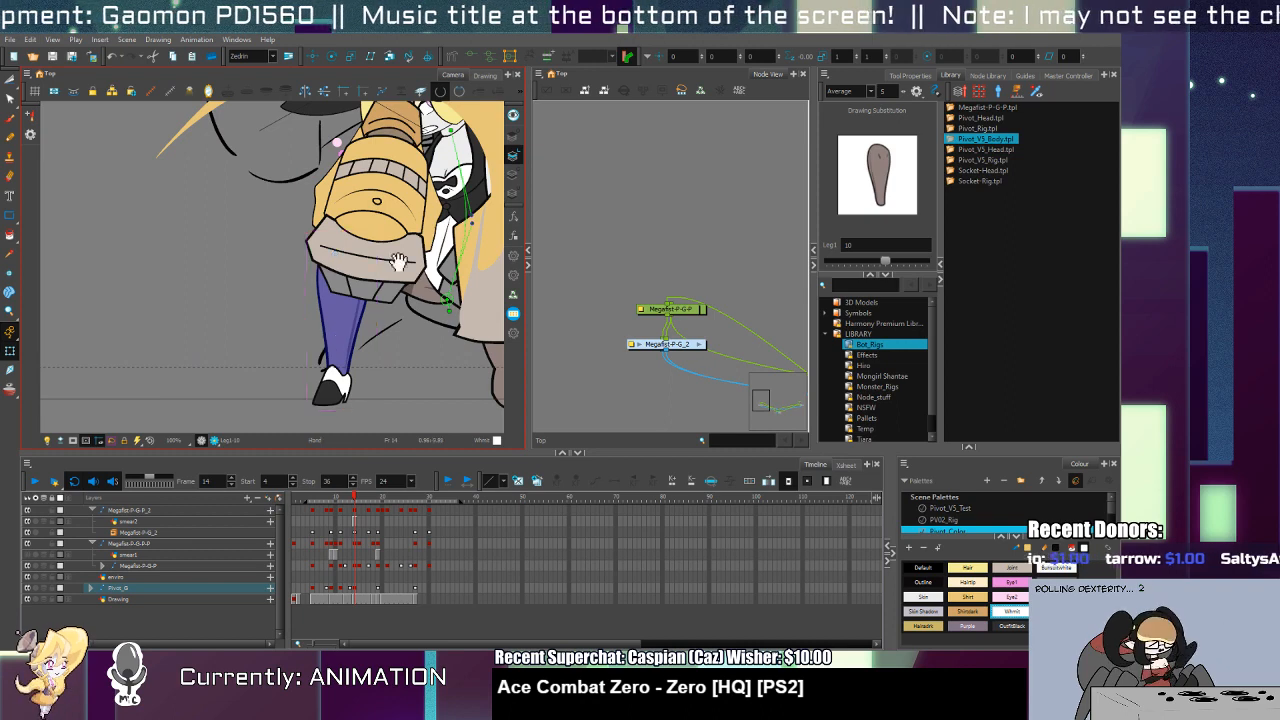
drag(398, 262, 244, 264)
drag(262, 324, 332, 320)
key(comma)
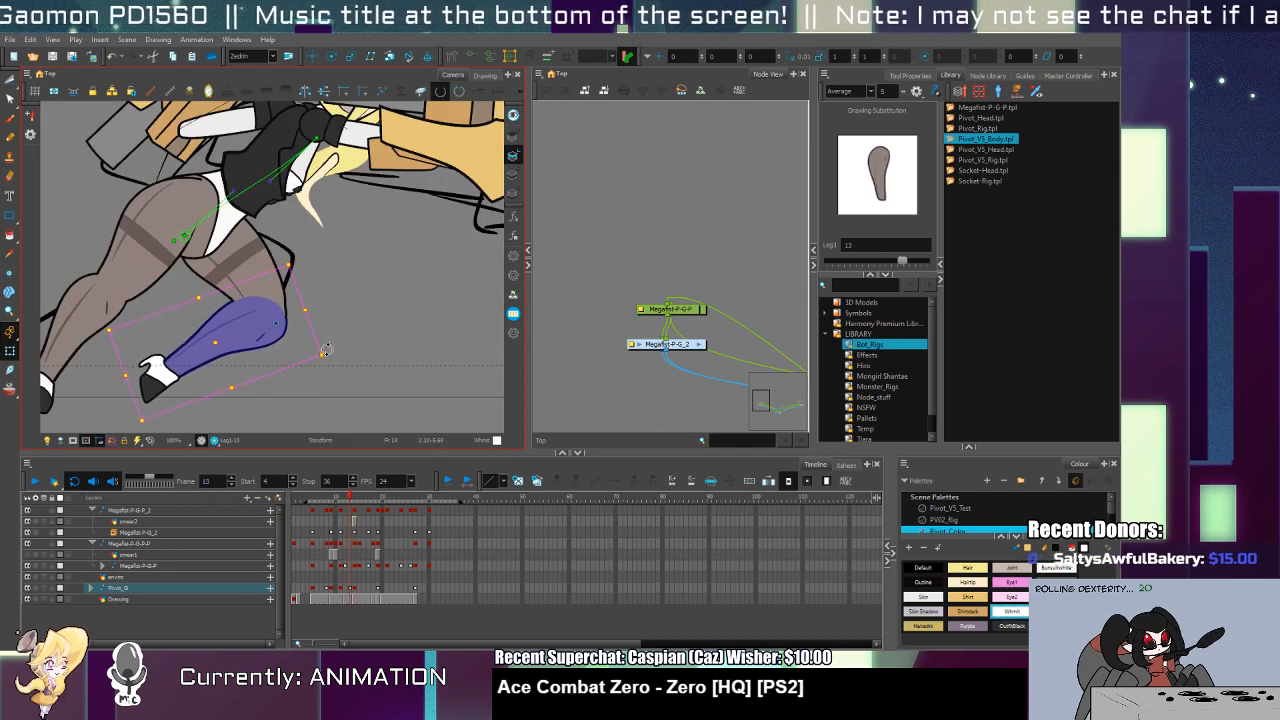
Step: Move the rear gauntlet, Megafist-P-G_2, farther back on frame 13 and rotate it to about 319 degrees
drag(316, 194, 326, 316)
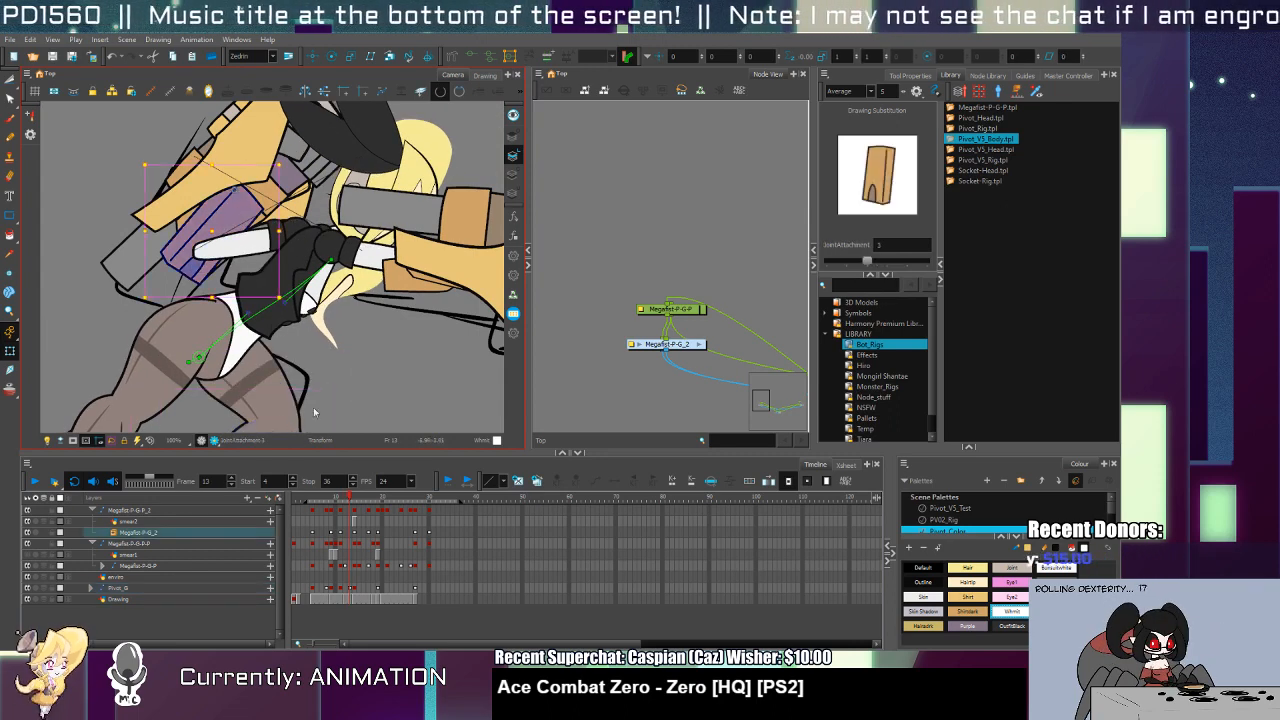
click(300, 290)
key(b)
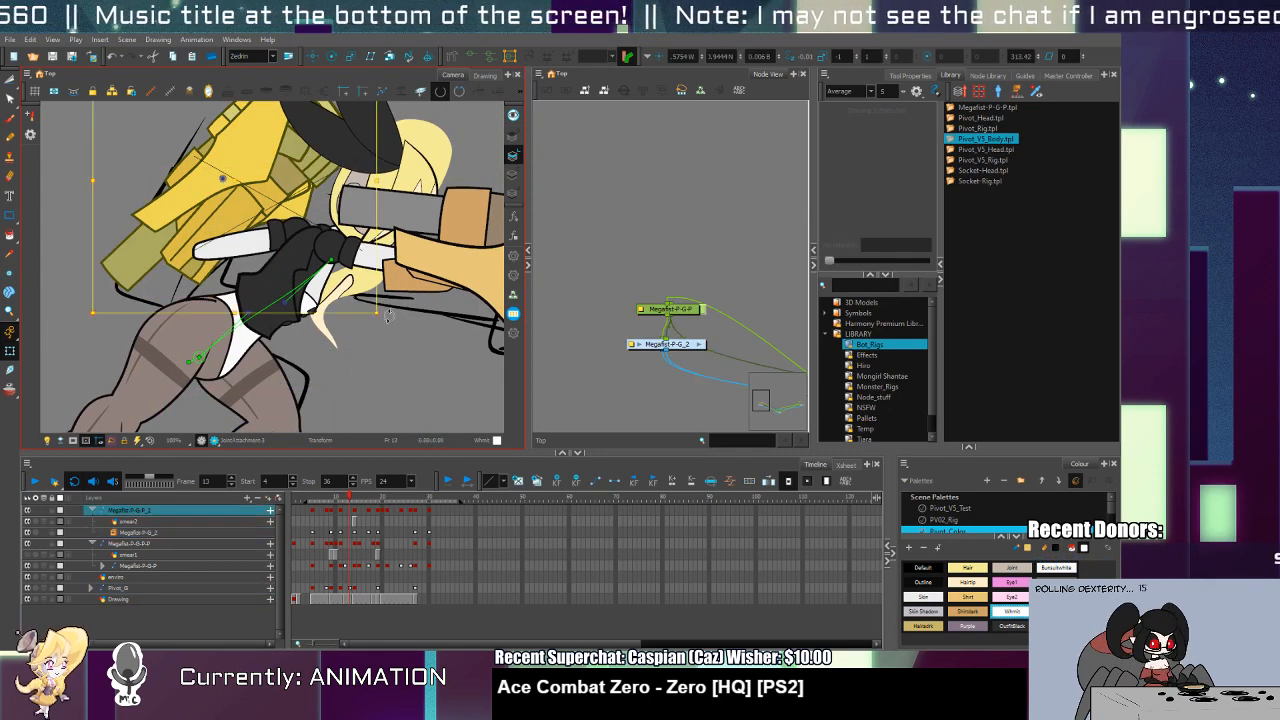
drag(391, 315, 264, 202)
key(period)
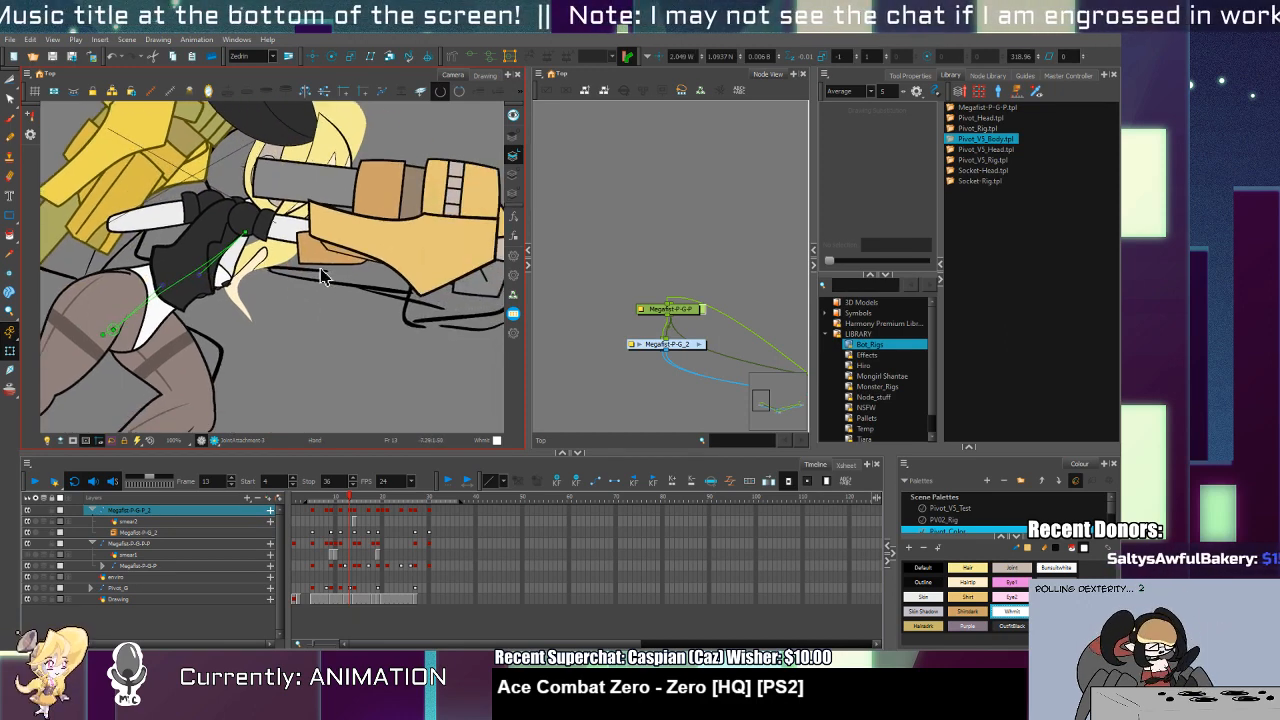
key(comma)
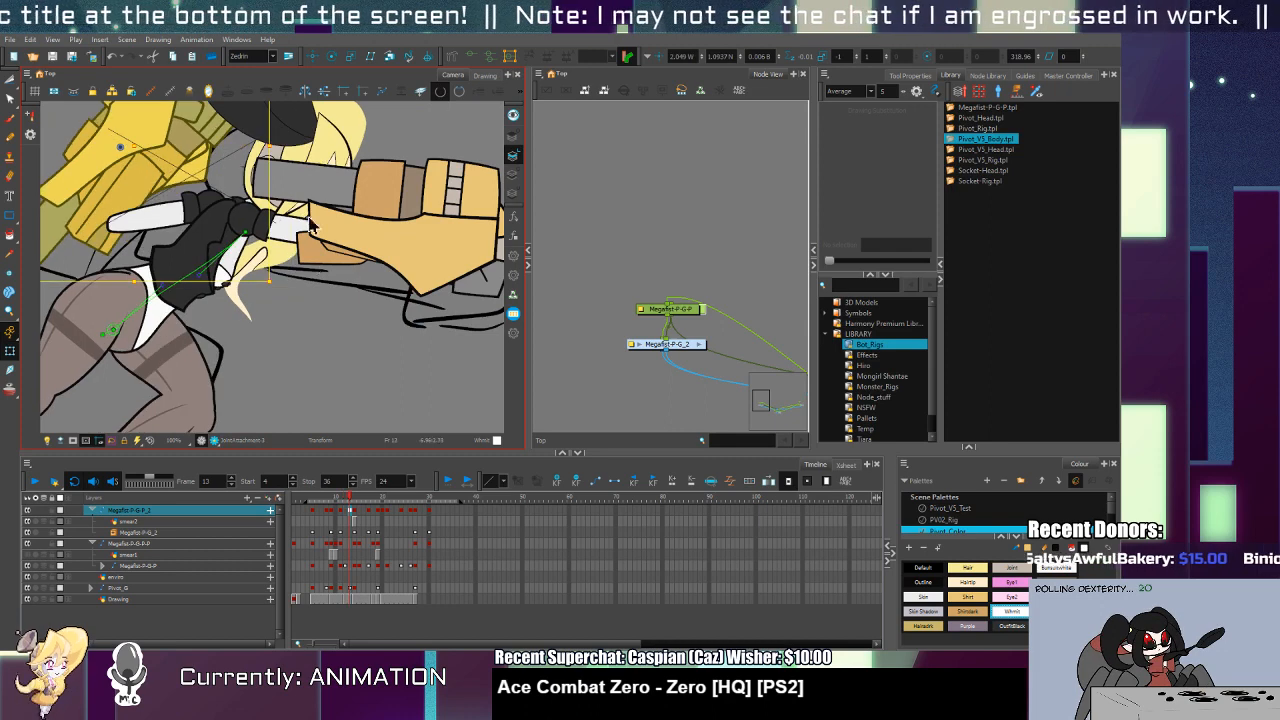
Step: Rotate the front shoulder slightly on frame 13 so the front arm angles downward
click(258, 233)
drag(258, 233, 255, 231)
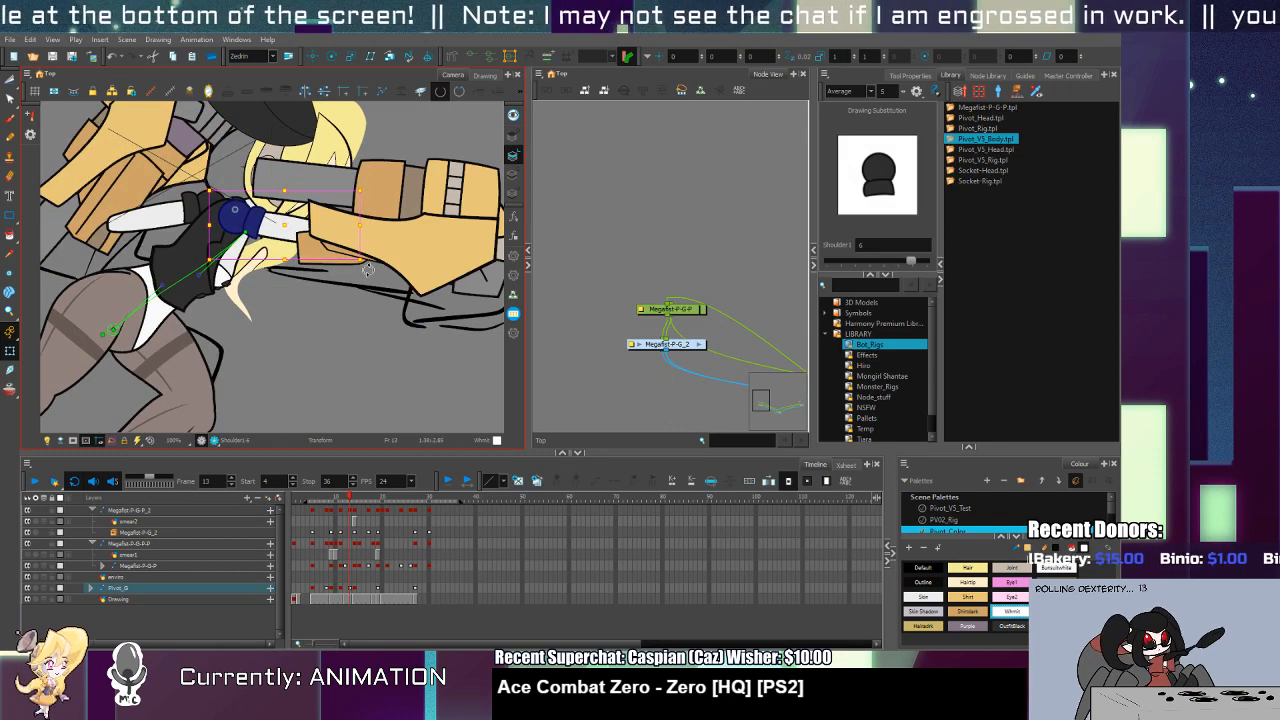
click(368, 268)
Step: Rotate the front gauntlet, Megafist-P-G-P, downward on frame 13 to about -115.4 degrees, lined up with the front arm
click(155, 546)
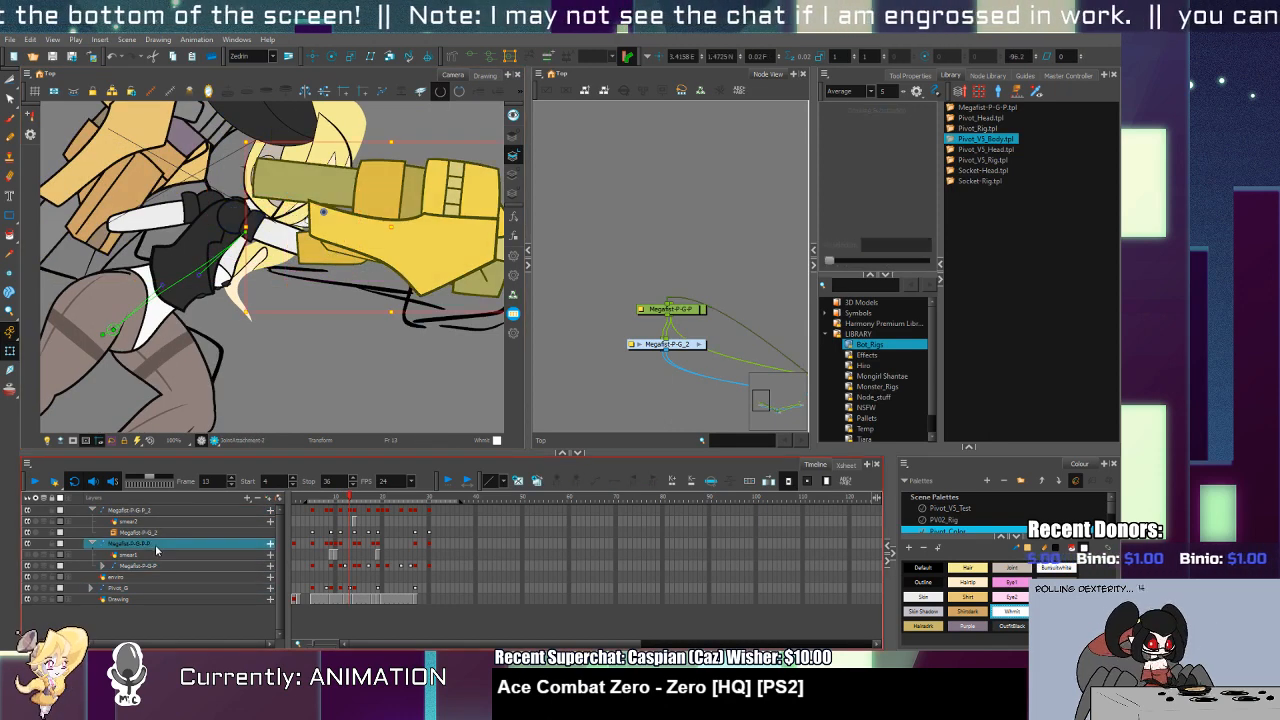
click(247, 321)
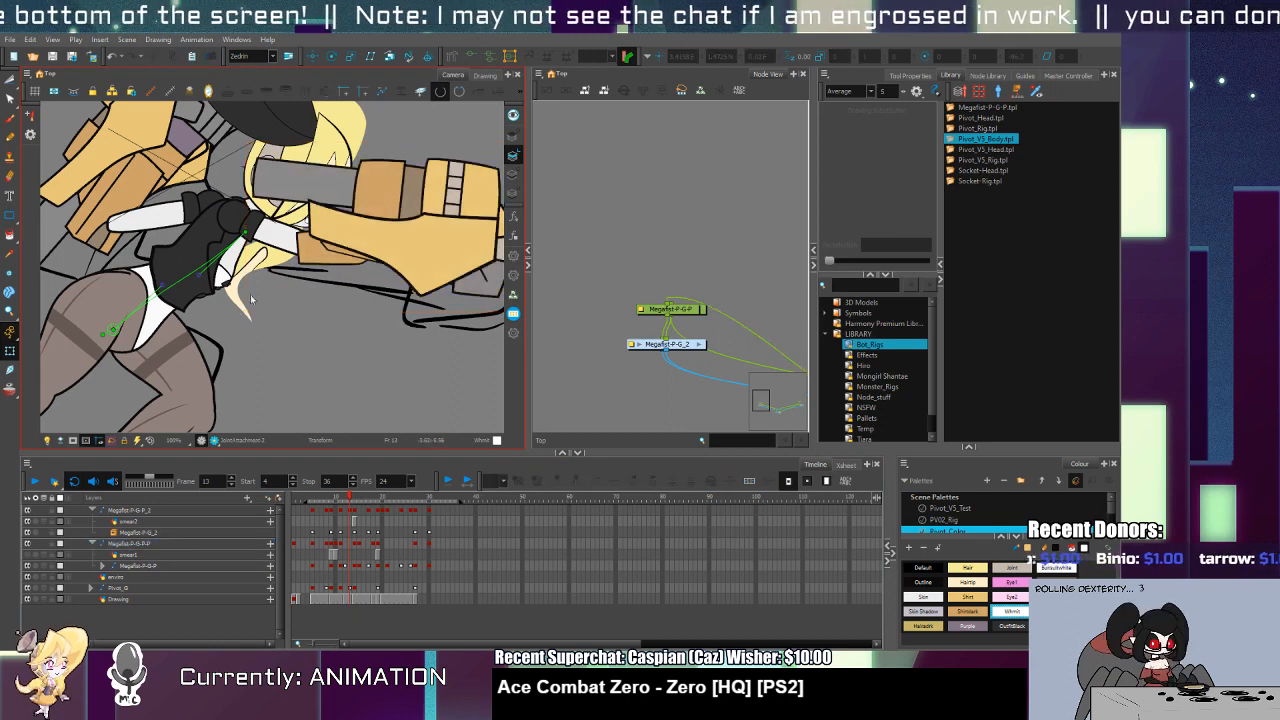
click(303, 262)
click(147, 546)
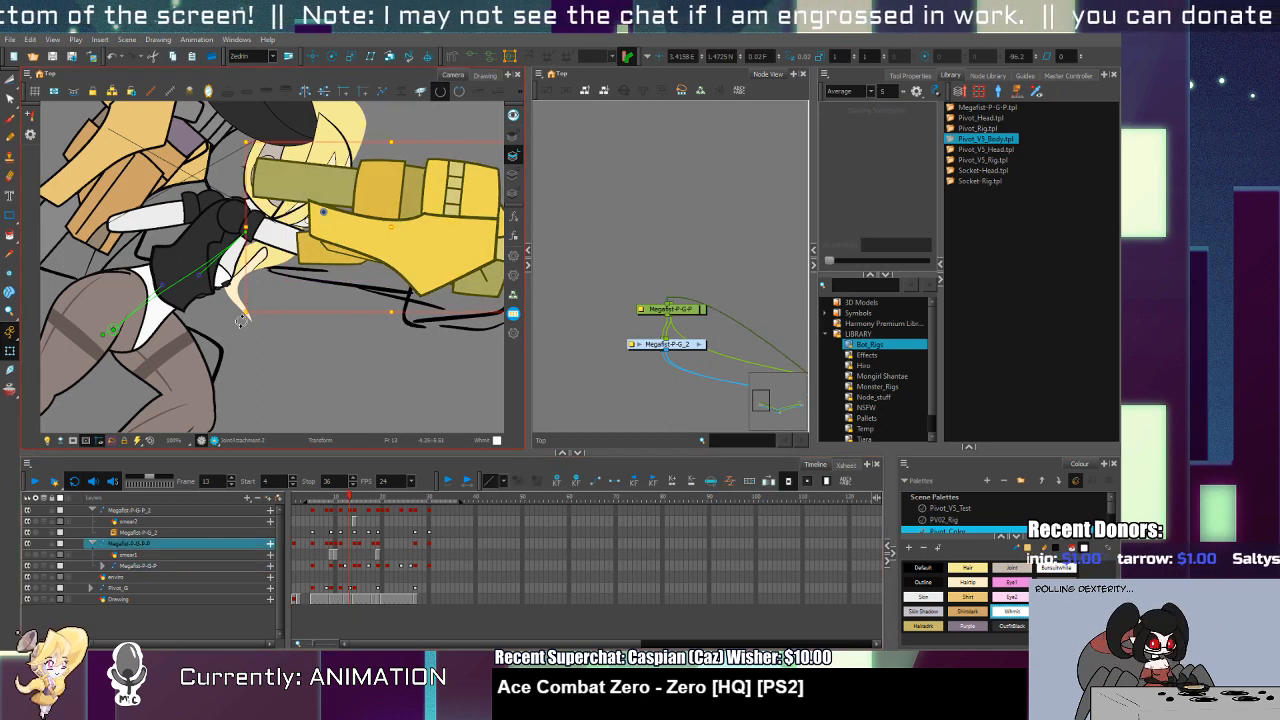
drag(241, 321, 234, 270)
drag(397, 286, 390, 292)
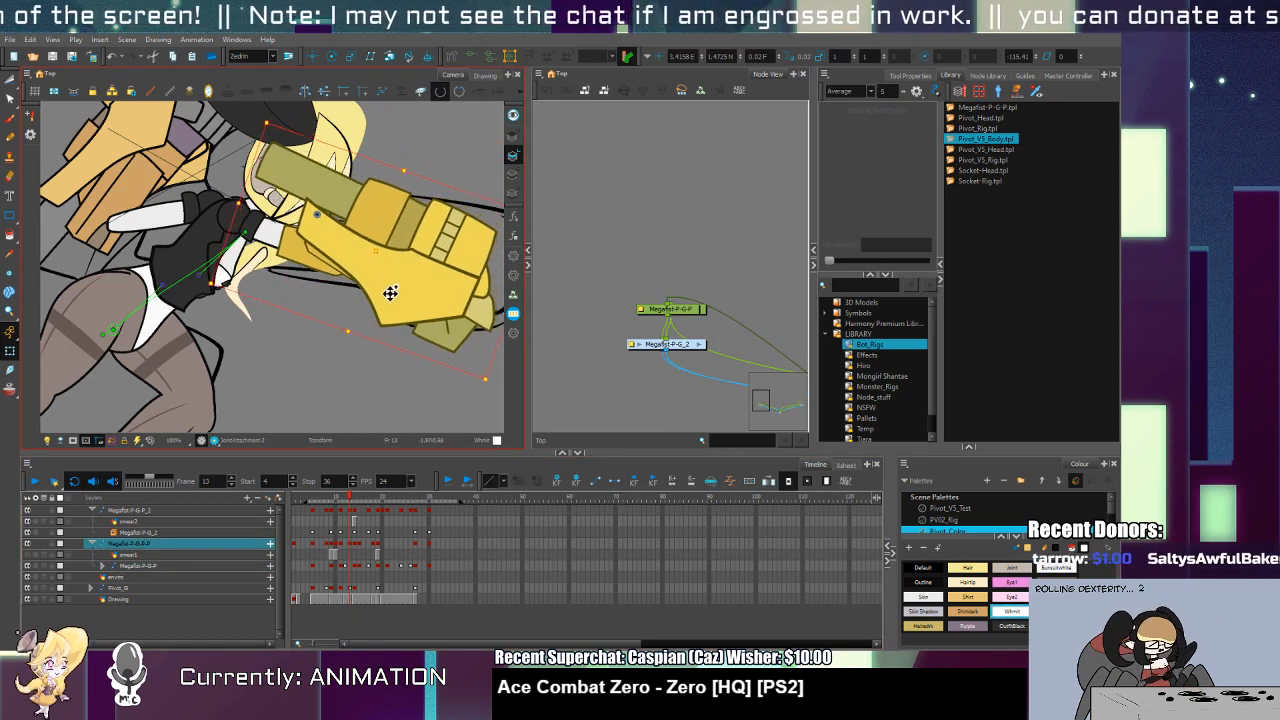
Step: Tilt the head slightly on frame 13, select the ponytail and compare the pose with frames 14 and 15
click(382, 296)
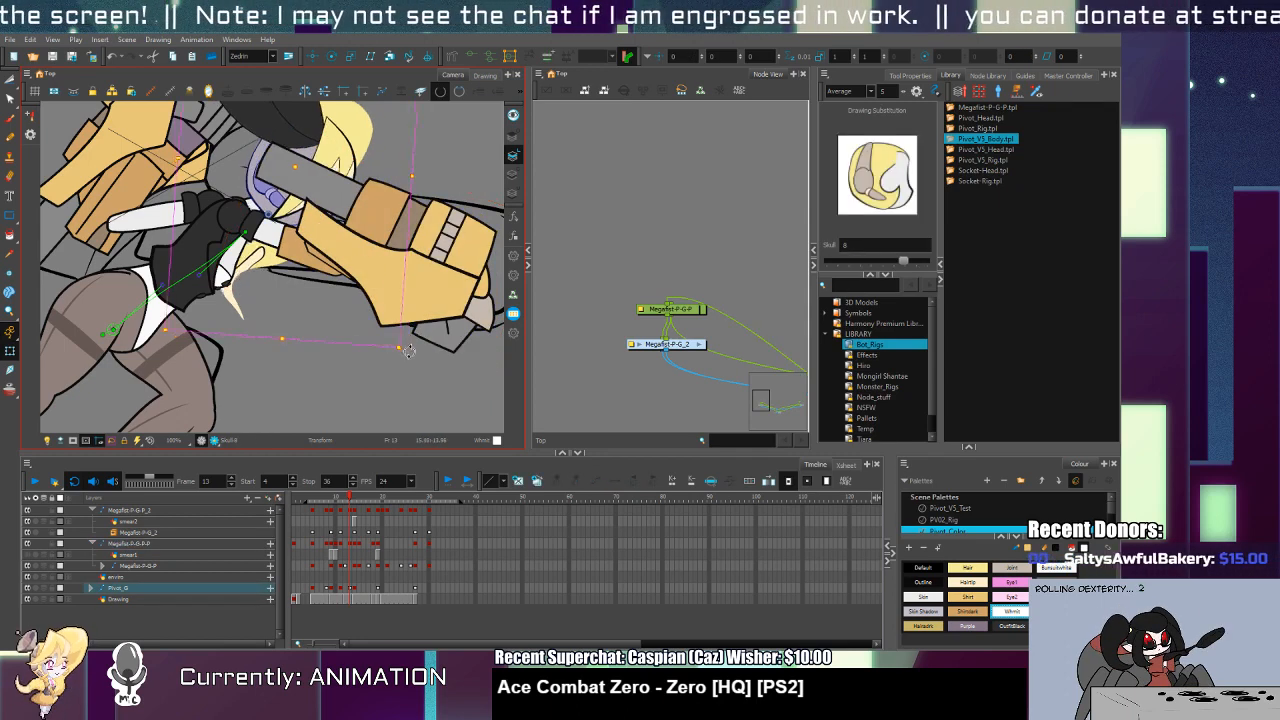
click(358, 336)
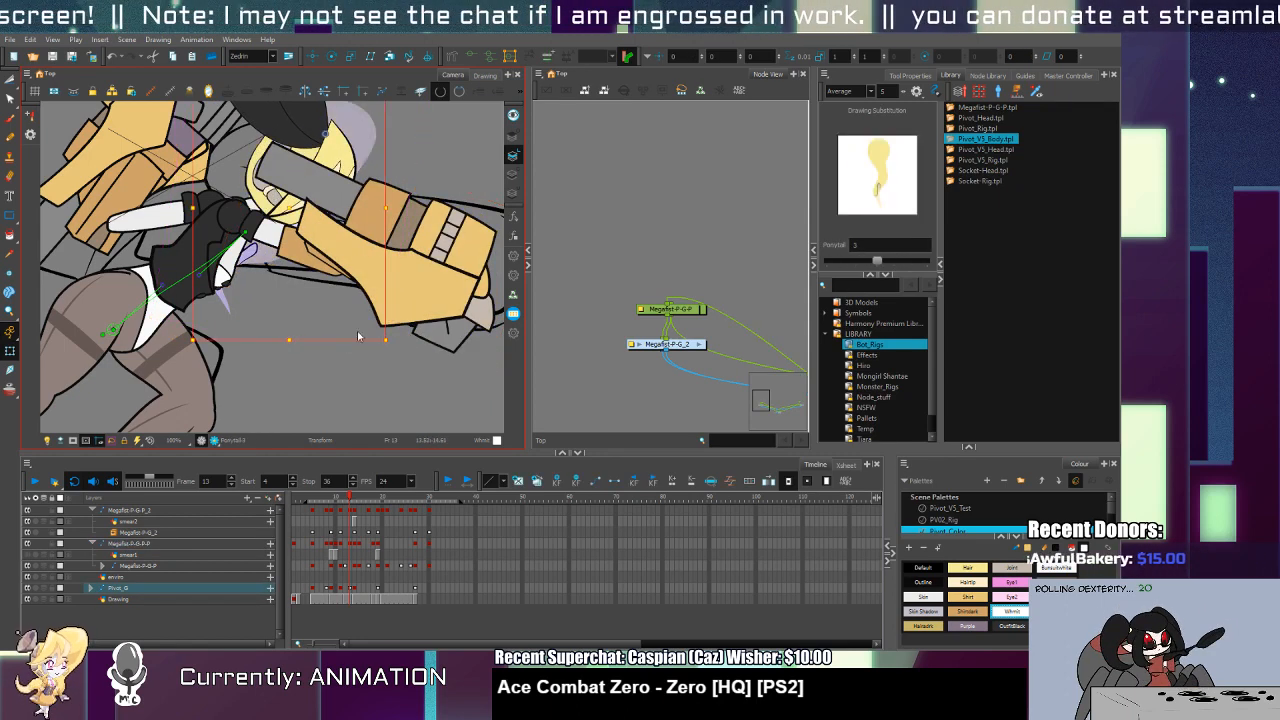
key(period)
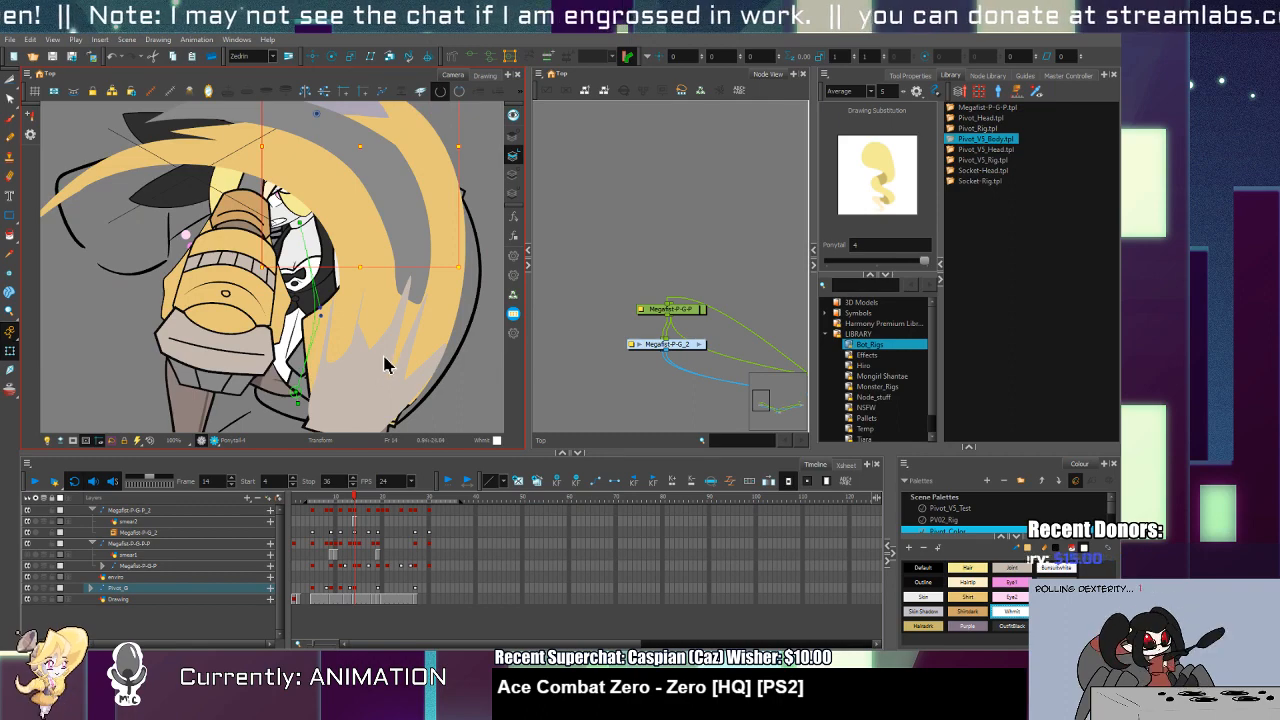
key(period)
key(comma)
key(comma)
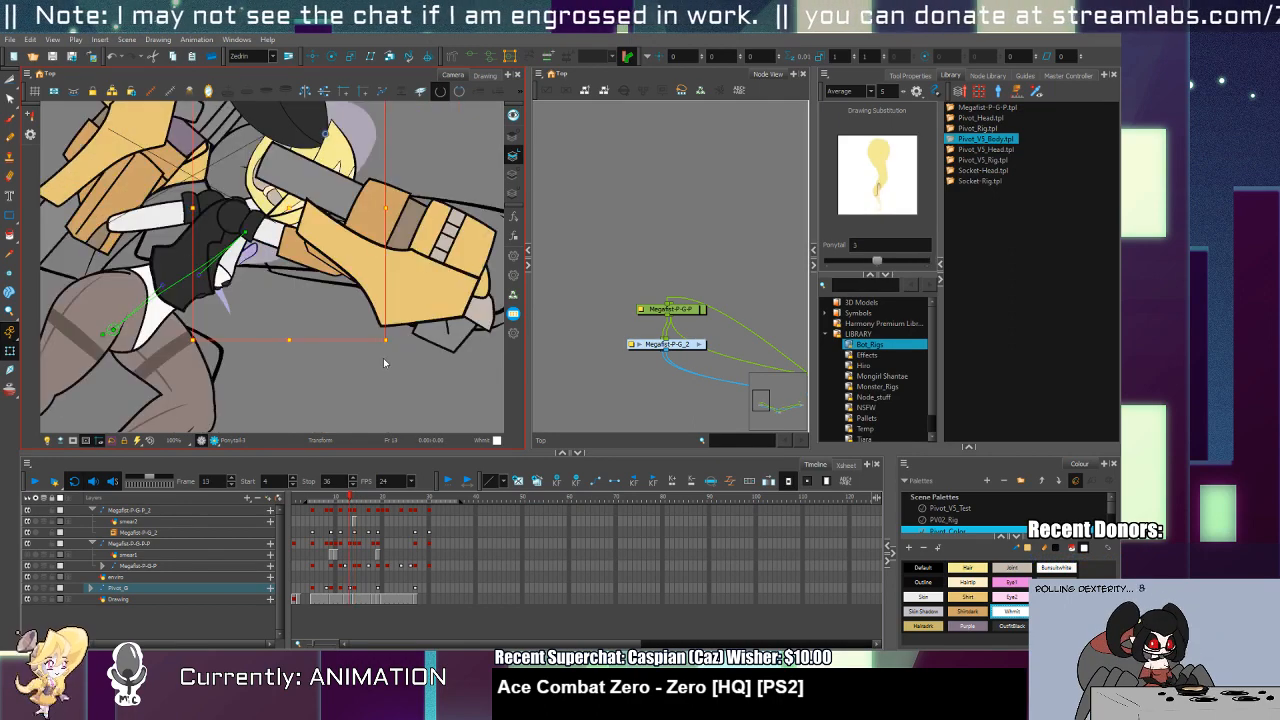
key(period)
key(period)
Step: Shift the torso's upper deformation point outward on frame 14 so the chest and neck lean toward the smear
click(360, 594)
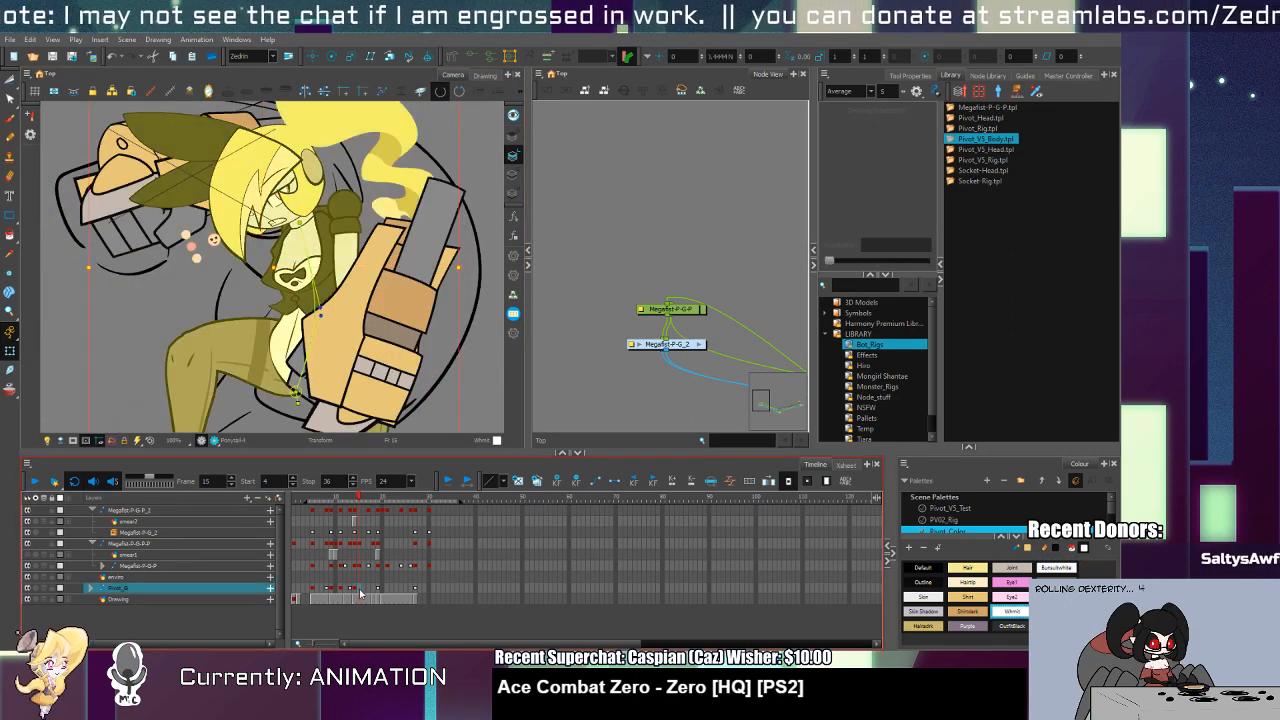
key(comma)
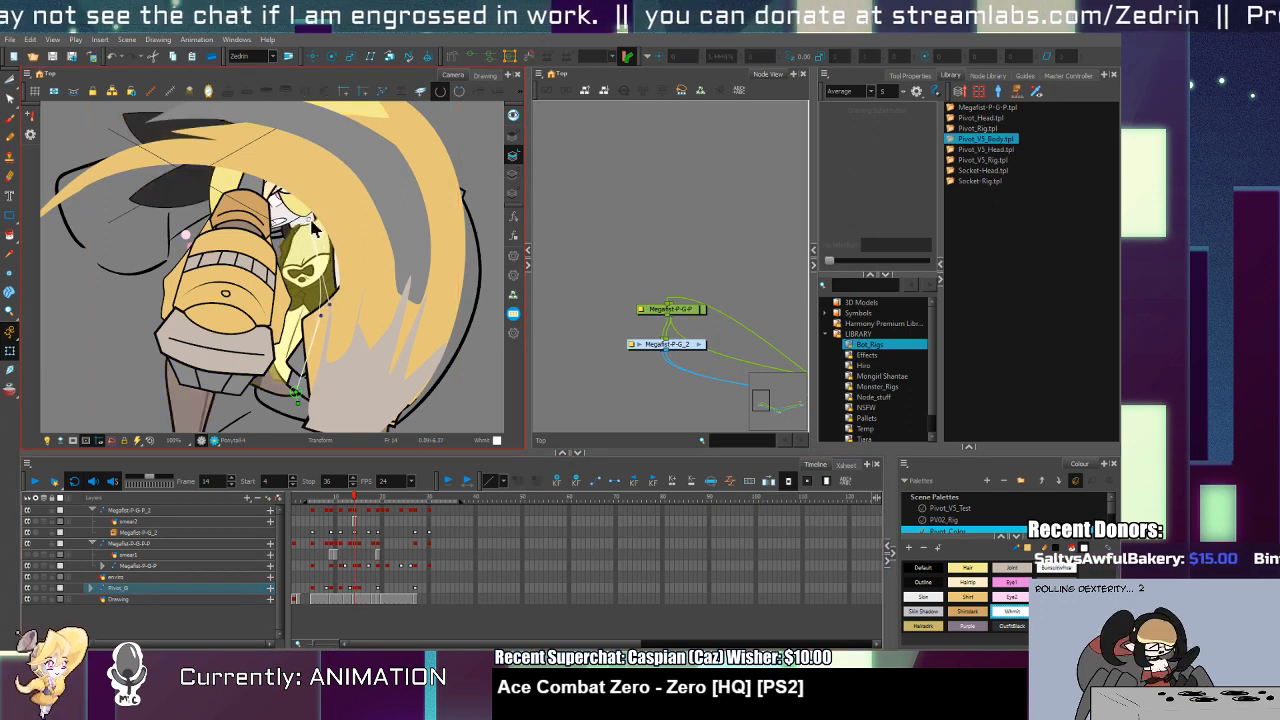
click(312, 230)
drag(312, 230, 333, 230)
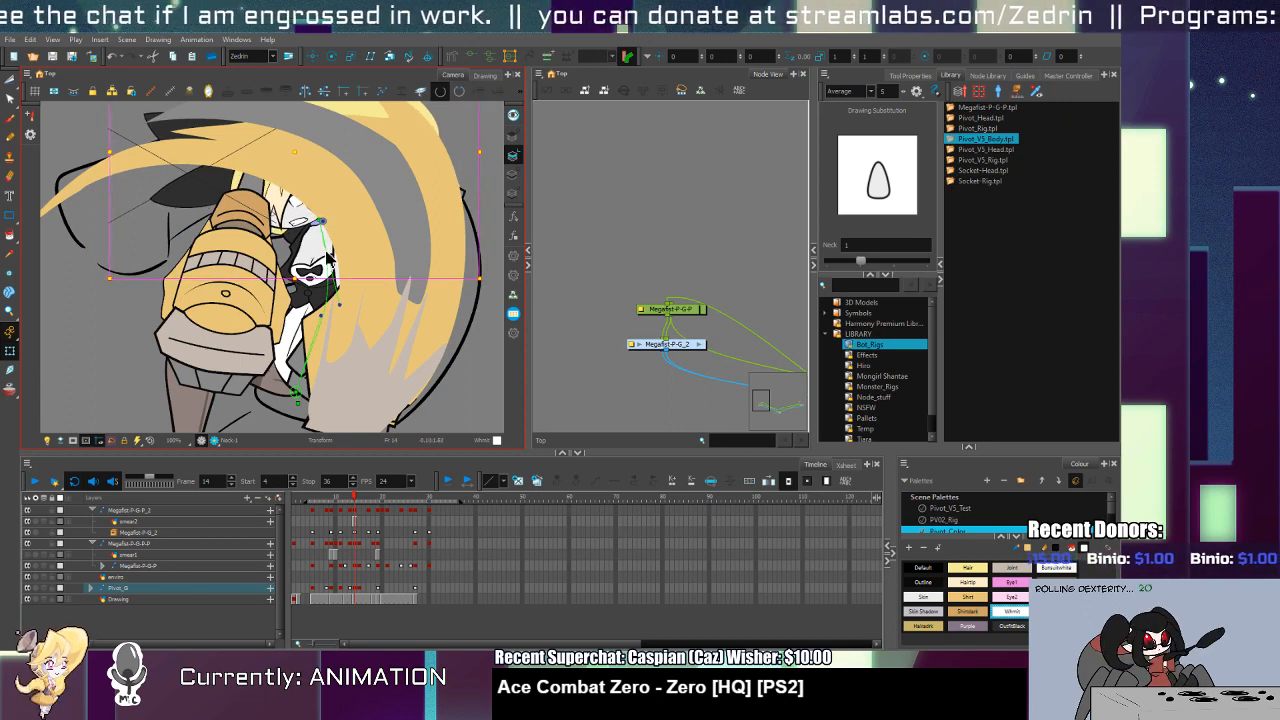
Step: Rotate the shoulder beside the large gauntlet downward on frame 14, undoing the unwanted attempts
click(297, 242)
click(293, 250)
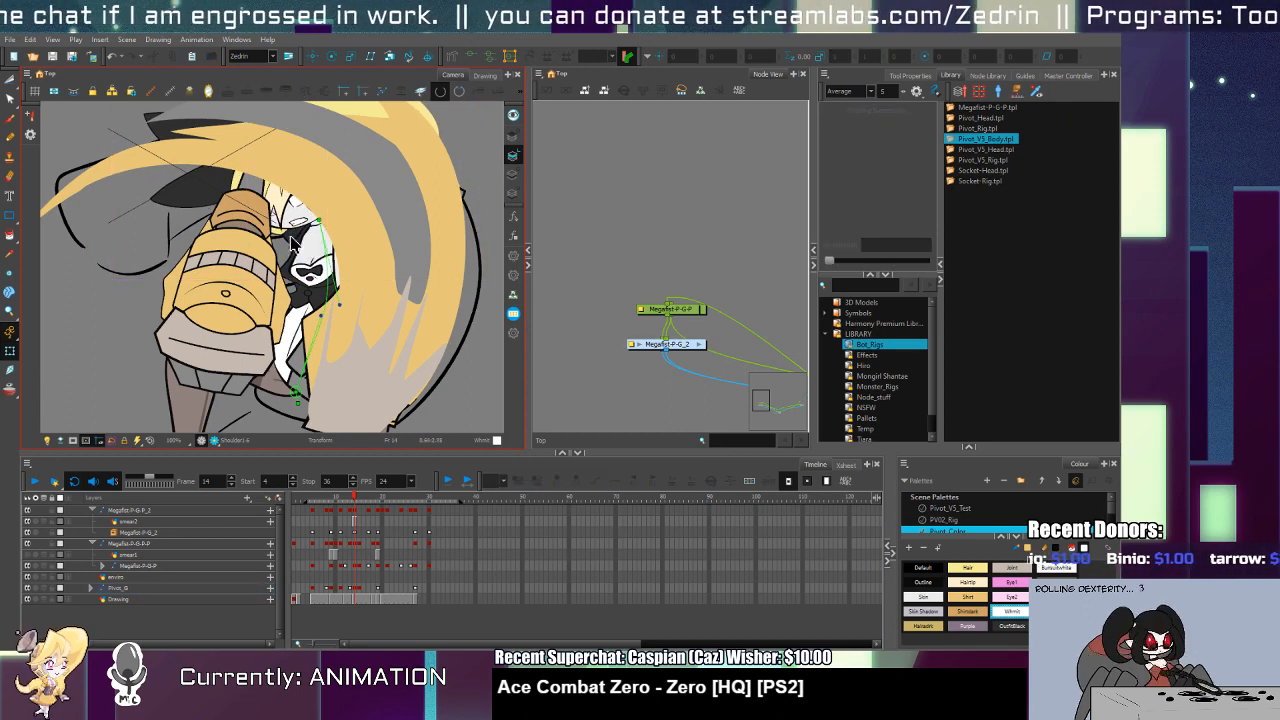
click(291, 245)
click(289, 238)
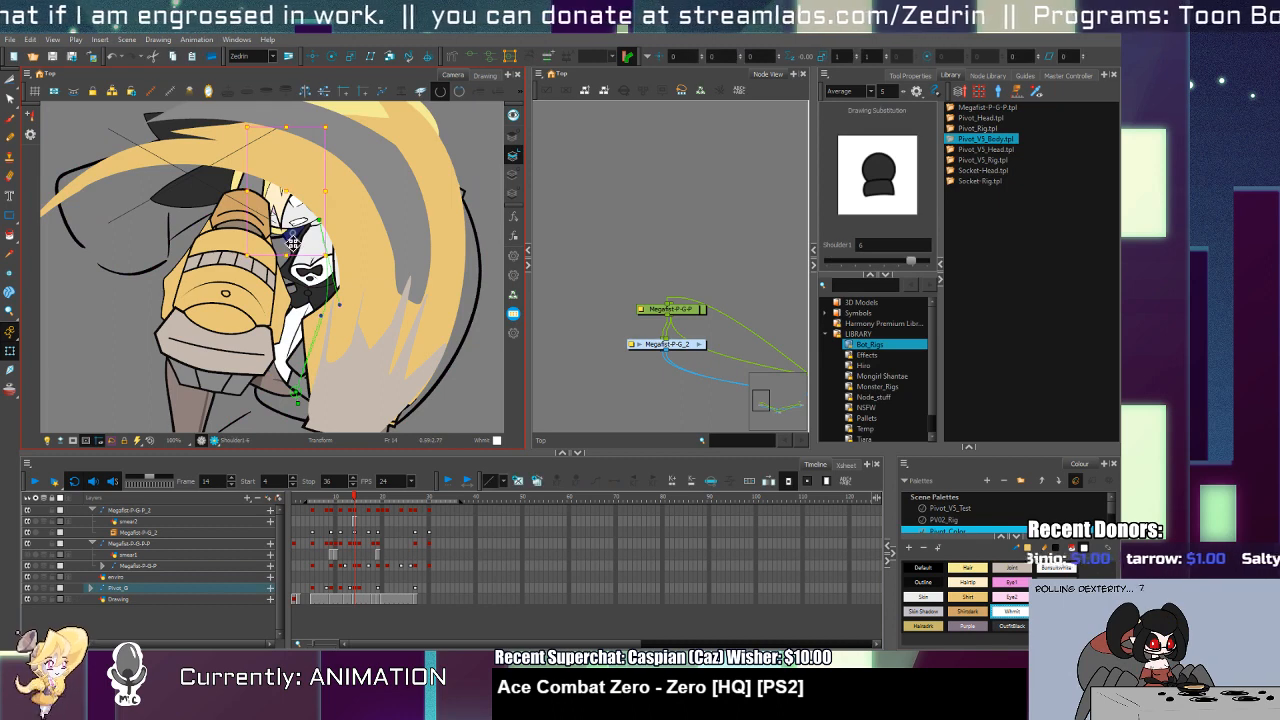
drag(289, 240, 267, 287)
key(ctrl+z)
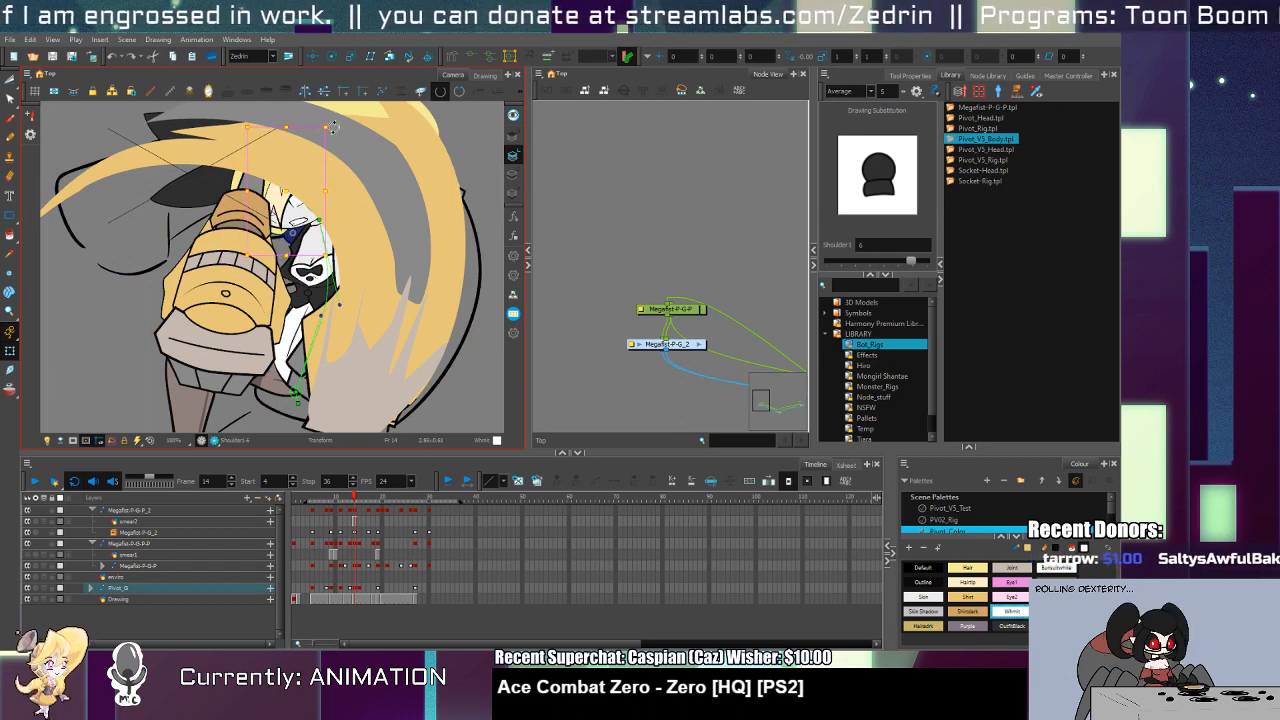
mouse_move(333, 122)
mouse_down()
mouse_move(205, 185)
mouse_move(266, 239)
mouse_up()
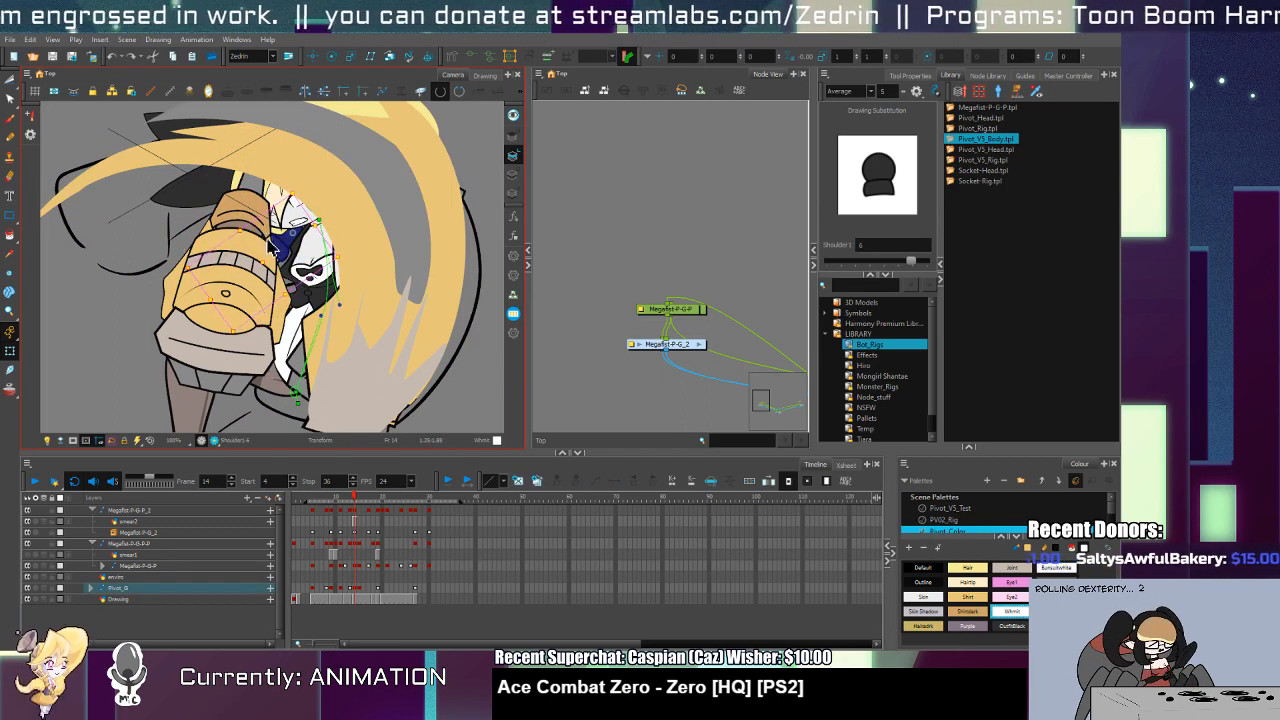
key(ctrl+z)
key(ctrl+z)
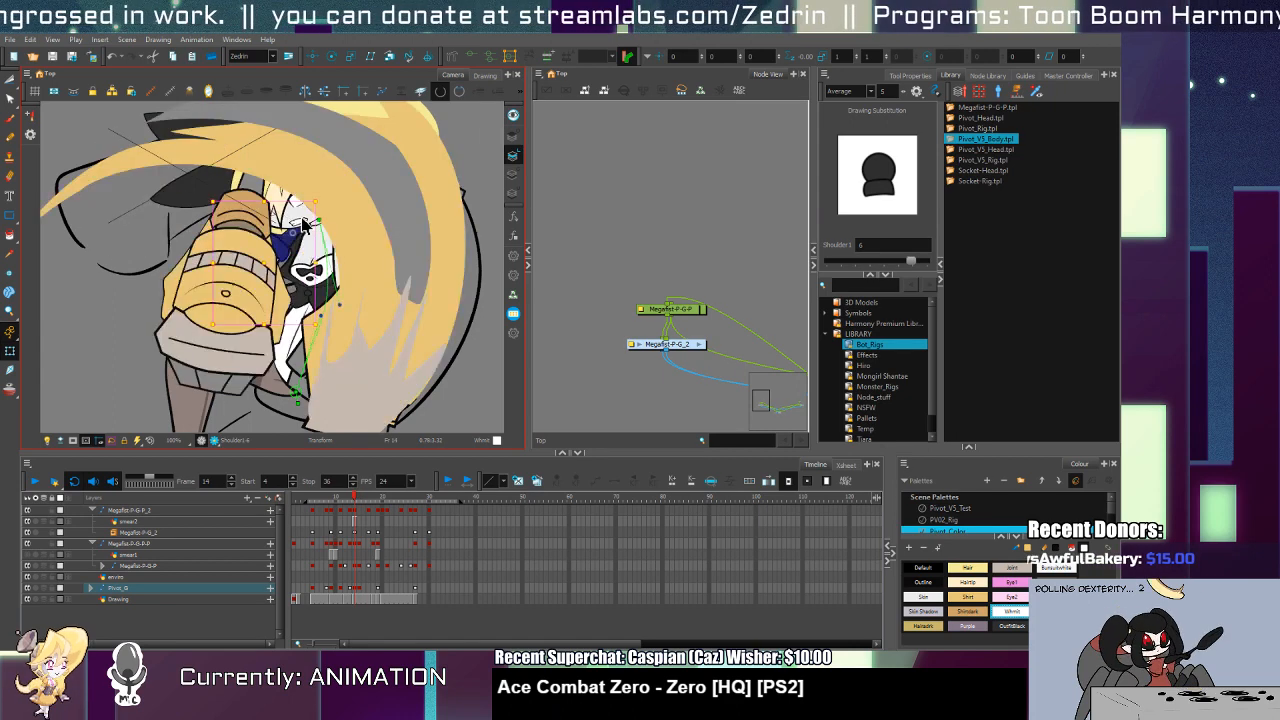
Step: Nudge the torso's middle deformation point outward and rotate the partly hidden thigh slightly on frame 14
drag(322, 317, 330, 319)
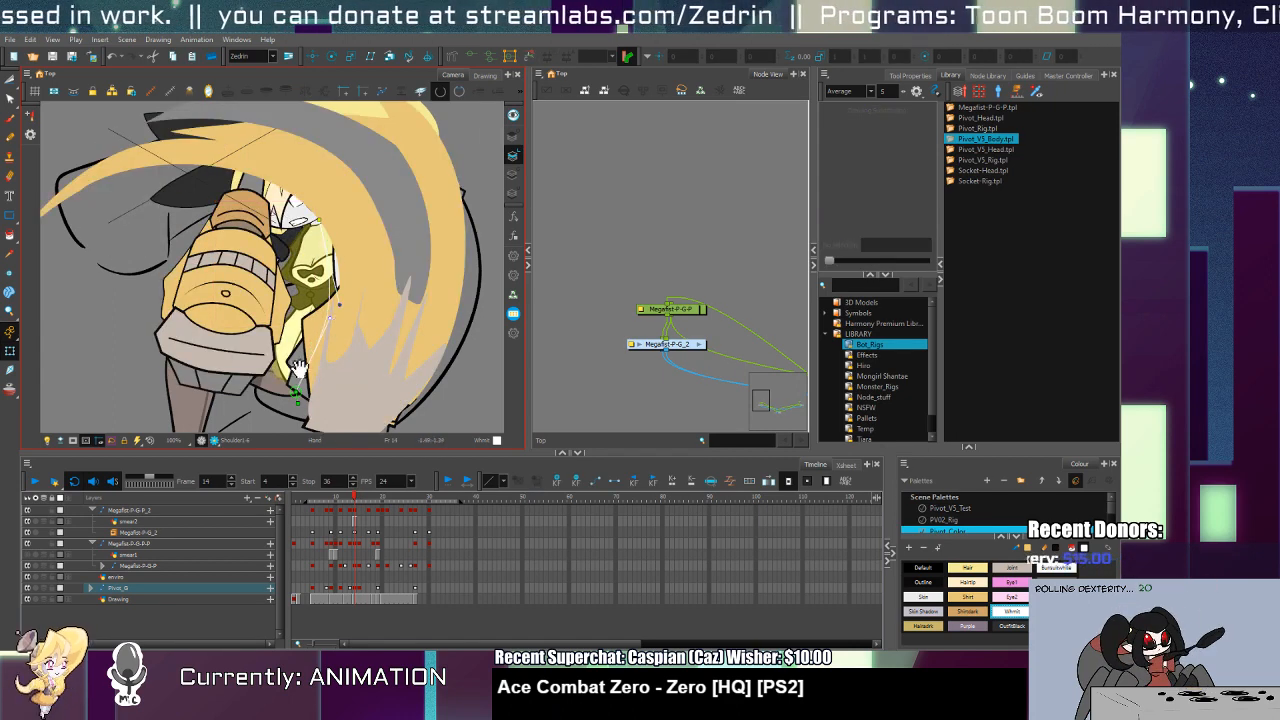
drag(297, 368, 333, 261)
click(316, 287)
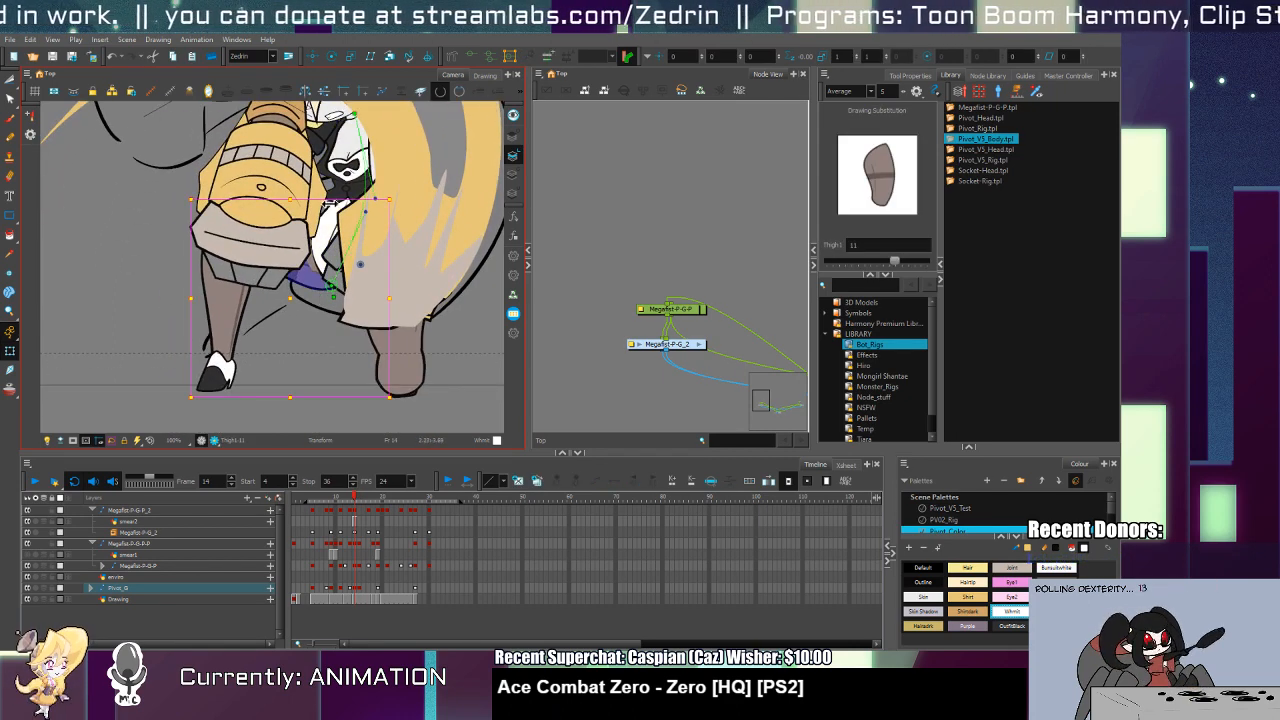
drag(334, 201, 339, 201)
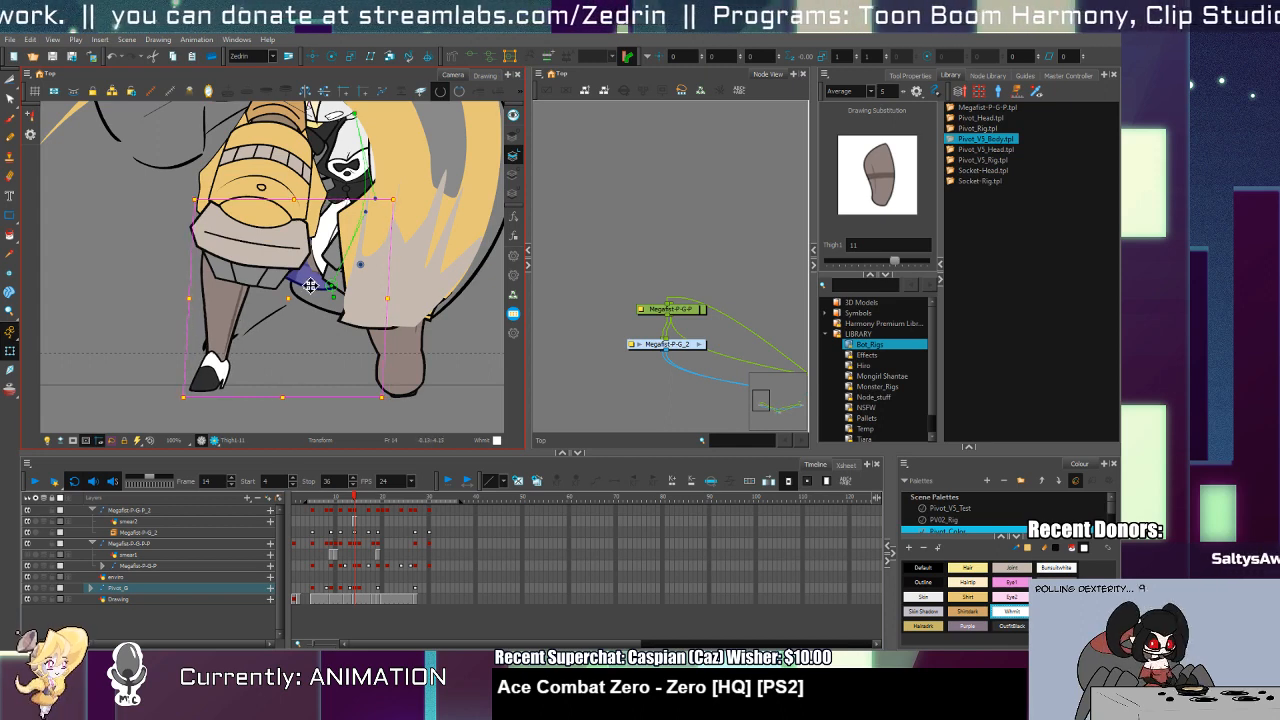
Step: Nudge the partly hidden thigh on frame 14 so the leg lines up with its pose on frame 15
drag(310, 286, 317, 284)
key(comma)
key(period)
key(period)
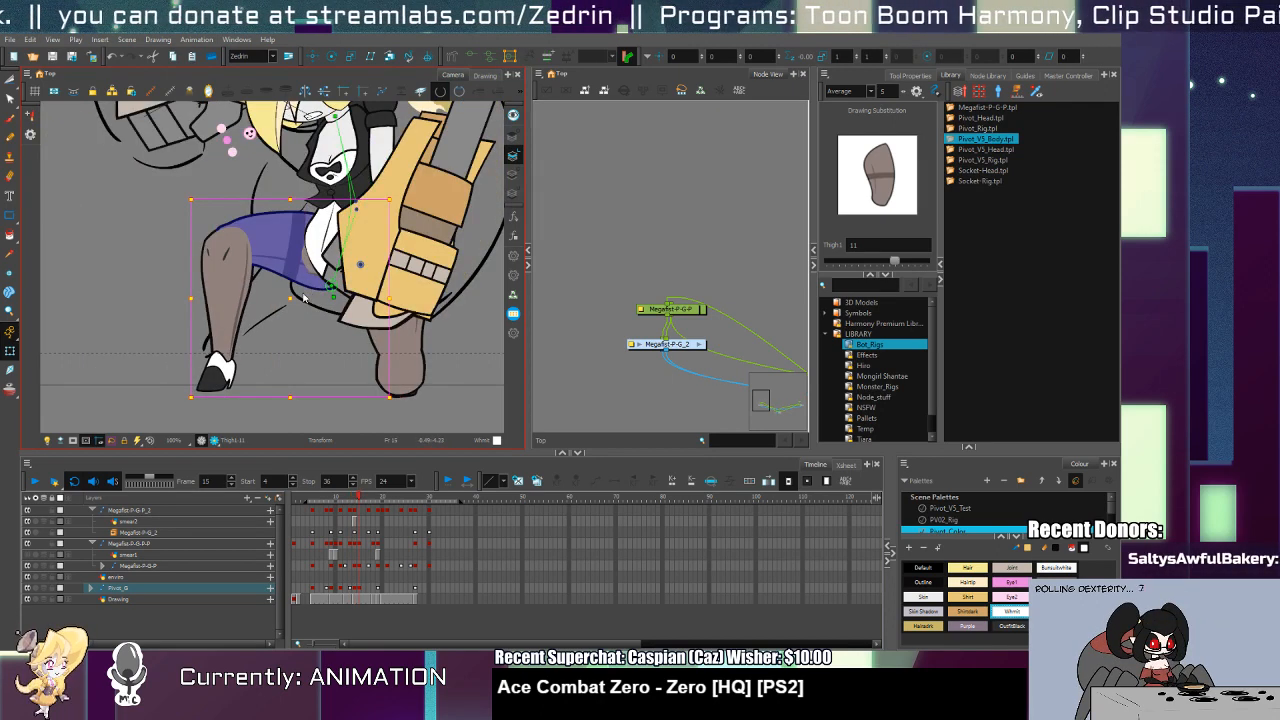
key(comma)
drag(297, 296, 297, 291)
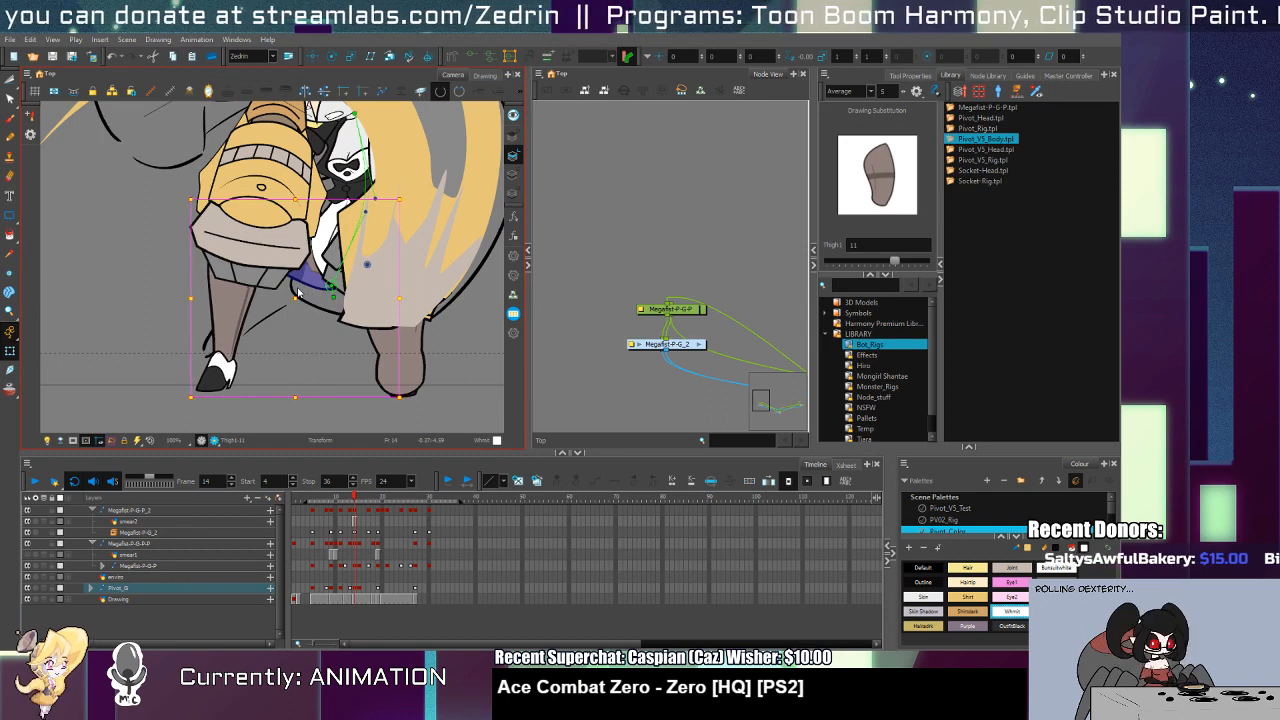
key(period)
key(comma)
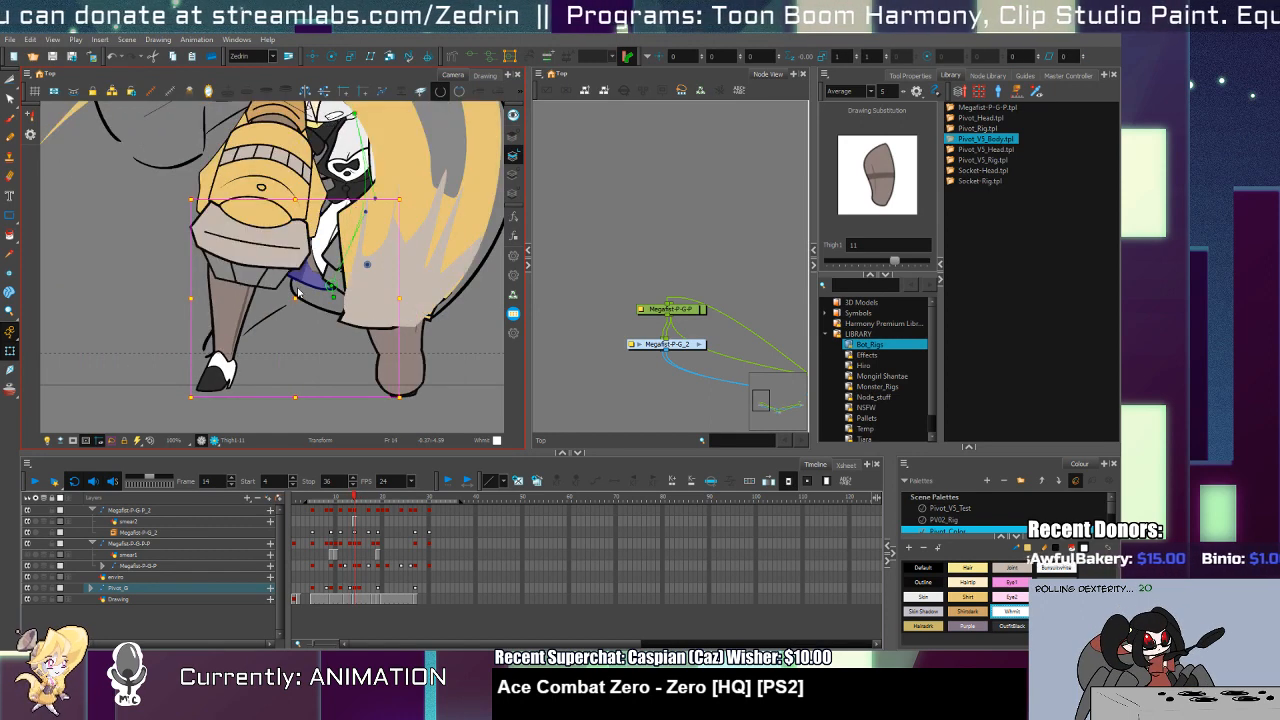
Step: Rotate the other leg's thigh slightly on frame 14 and adjust its lower leg and foot, checking against frame 15
click(407, 350)
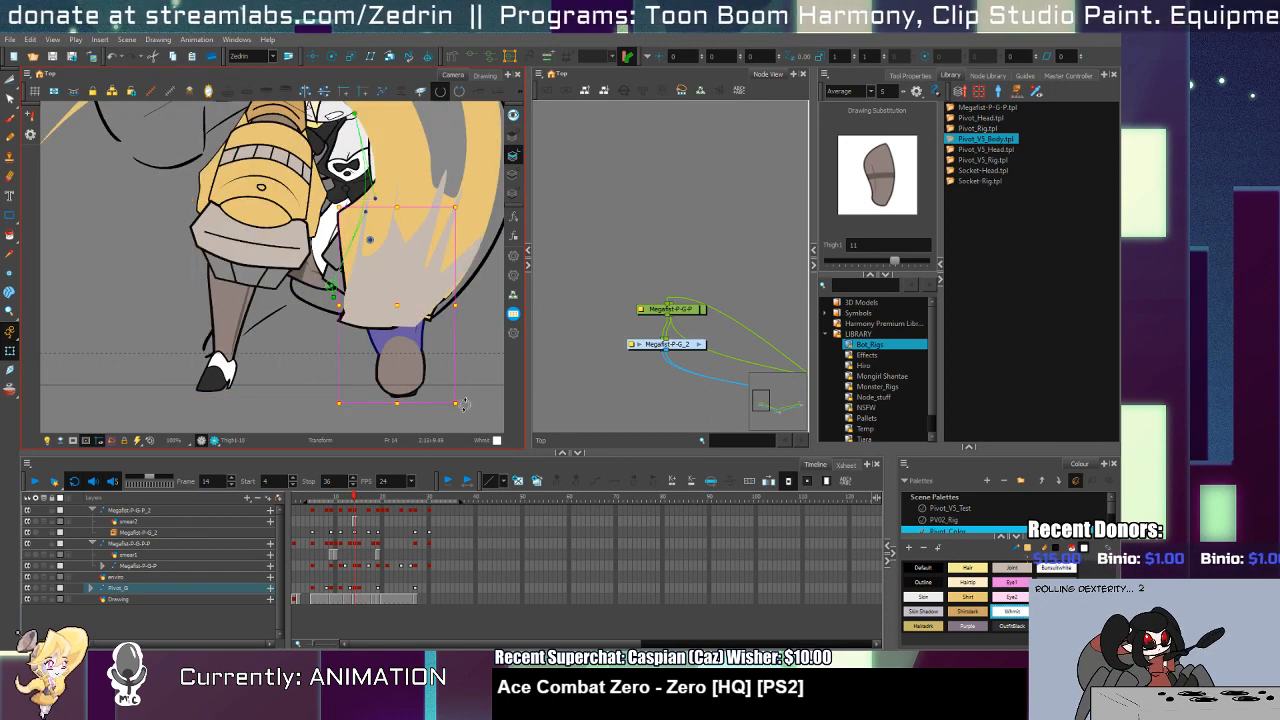
mouse_move(464, 404)
mouse_down()
mouse_move(475, 397)
mouse_move(431, 407)
mouse_up()
click(426, 380)
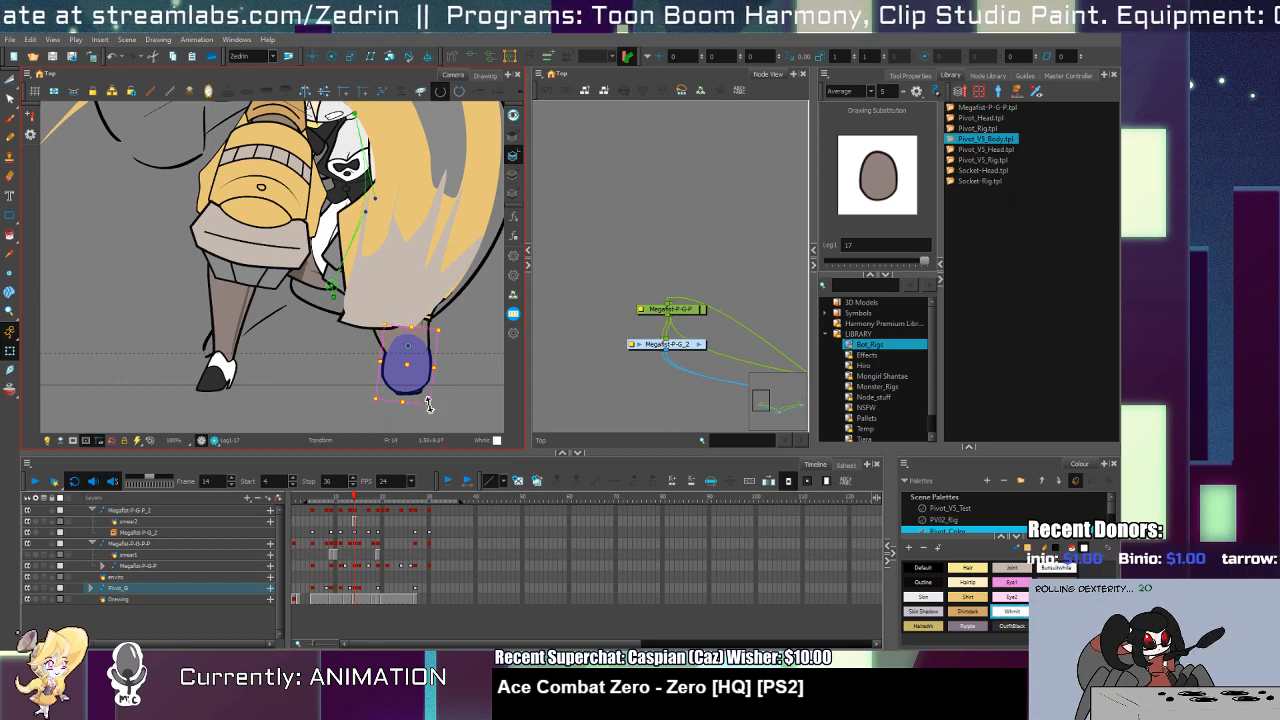
click(422, 398)
click(419, 393)
click(418, 398)
click(419, 401)
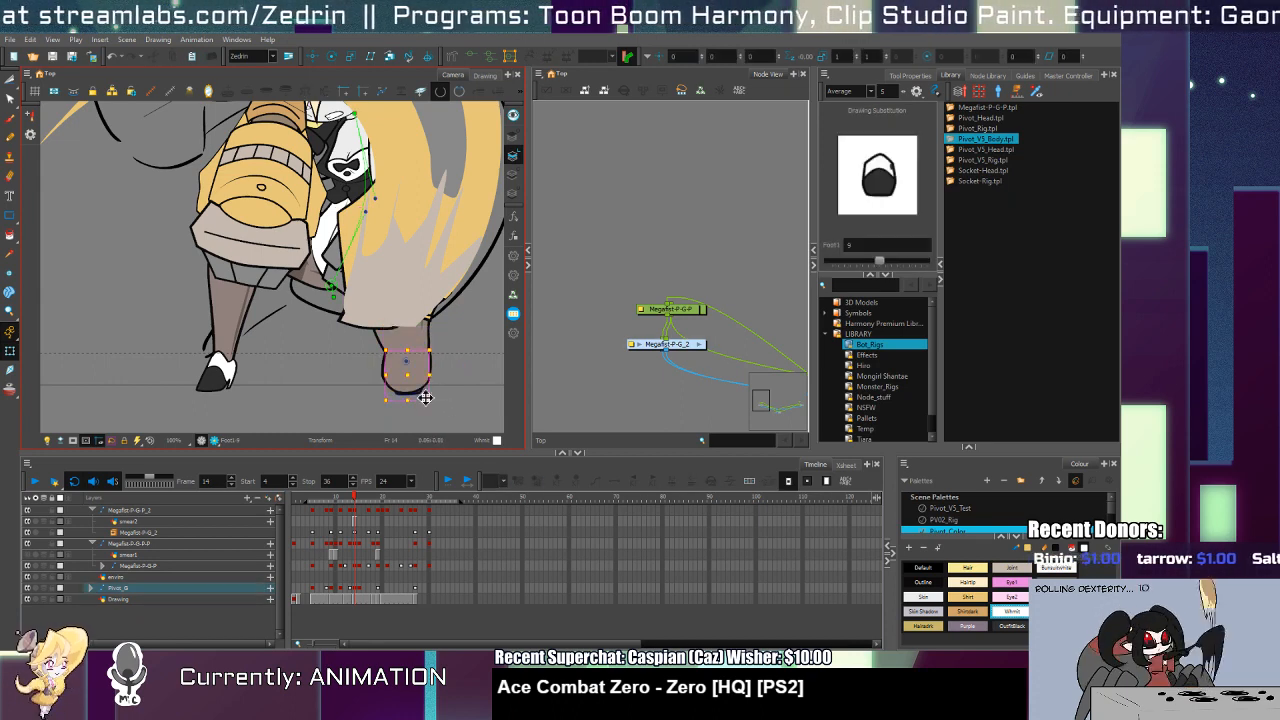
key(period)
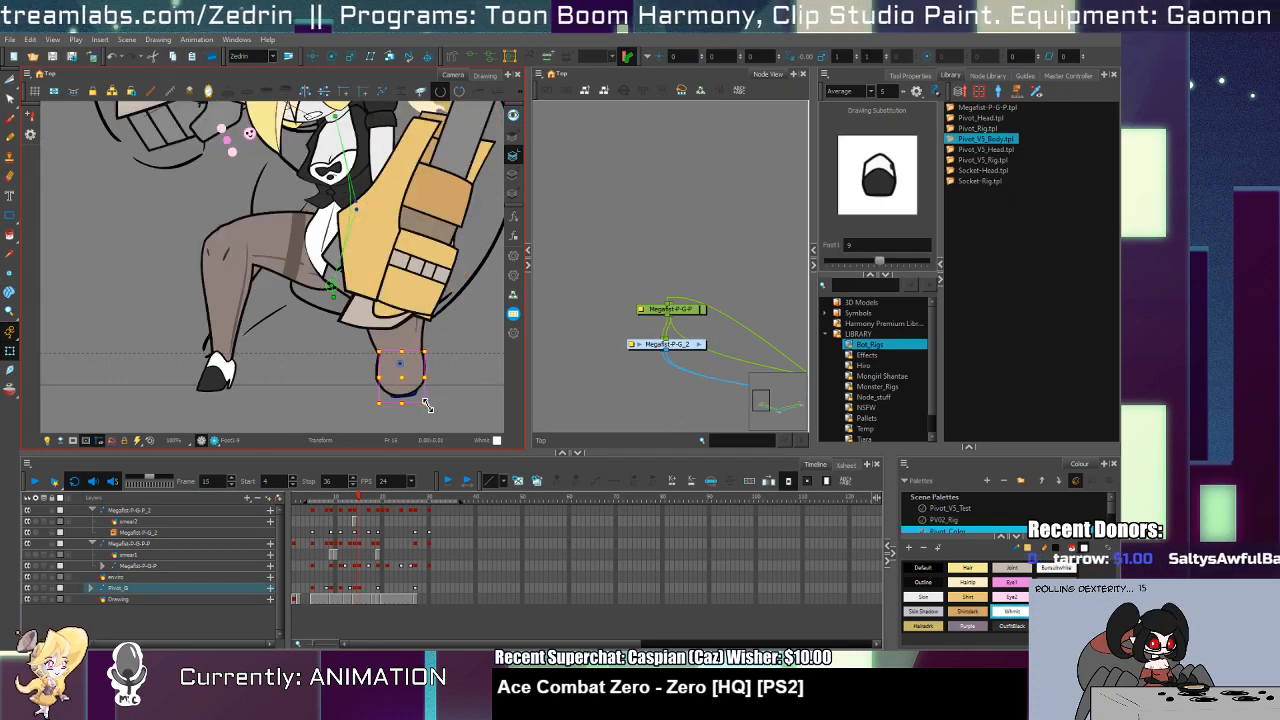
Step: Step back and forth through frames 7 to 17 to examine the flow of the attack poses
key(comma)
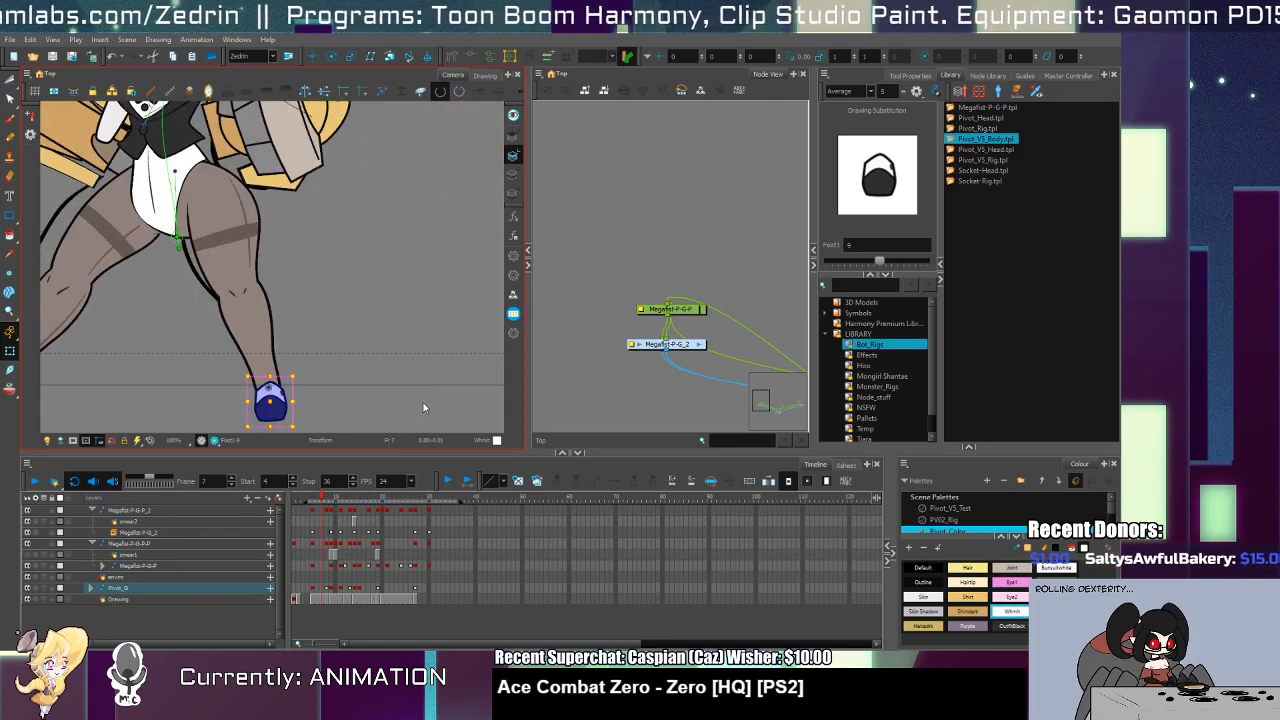
key(comma)
key(comma)
key(comma)
key(comma)
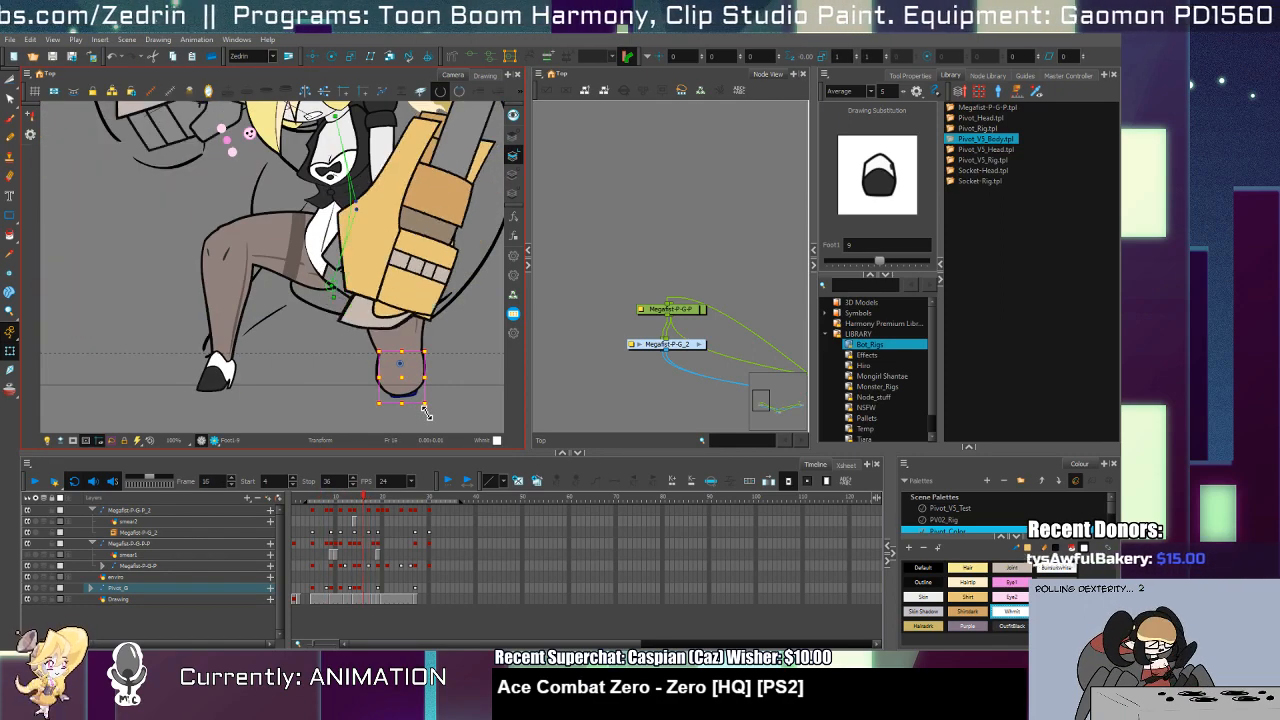
key(period)
key(period)
key(period)
key(period)
key(period)
key(period)
key(period)
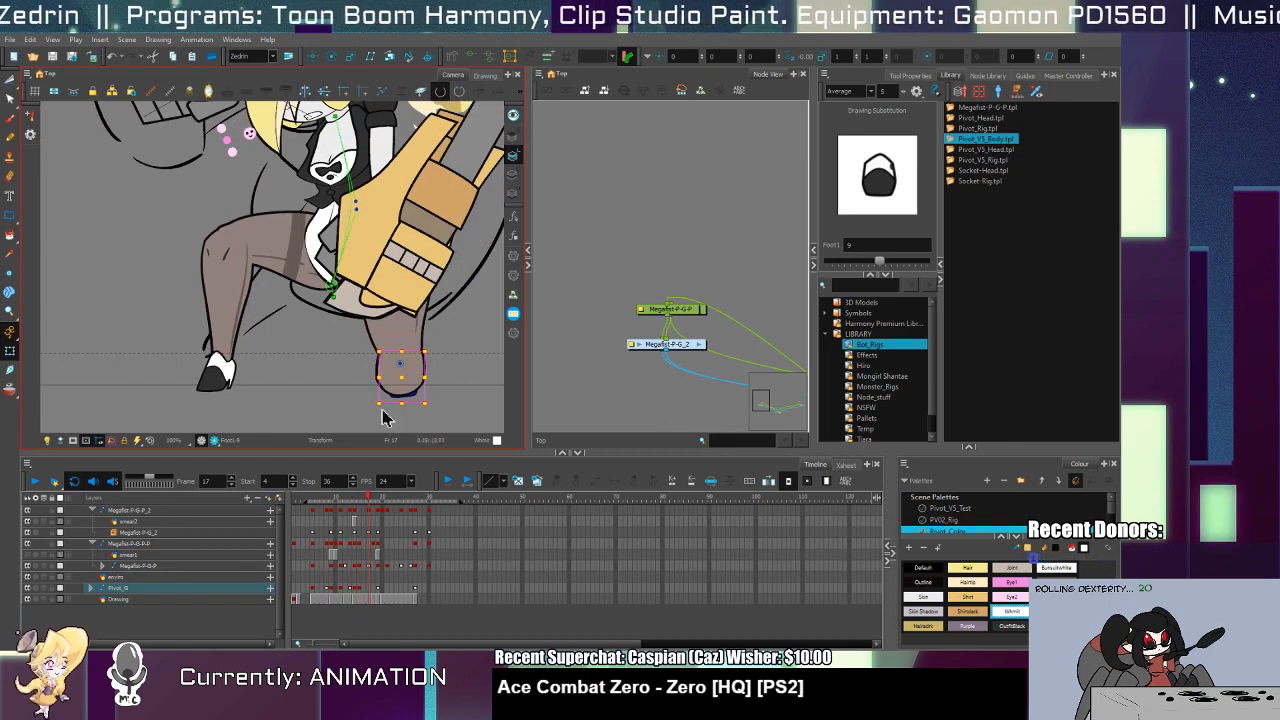
Step: Move the large gauntlet down and inward on frame 17, comparing its placement with frame 16
click(372, 540)
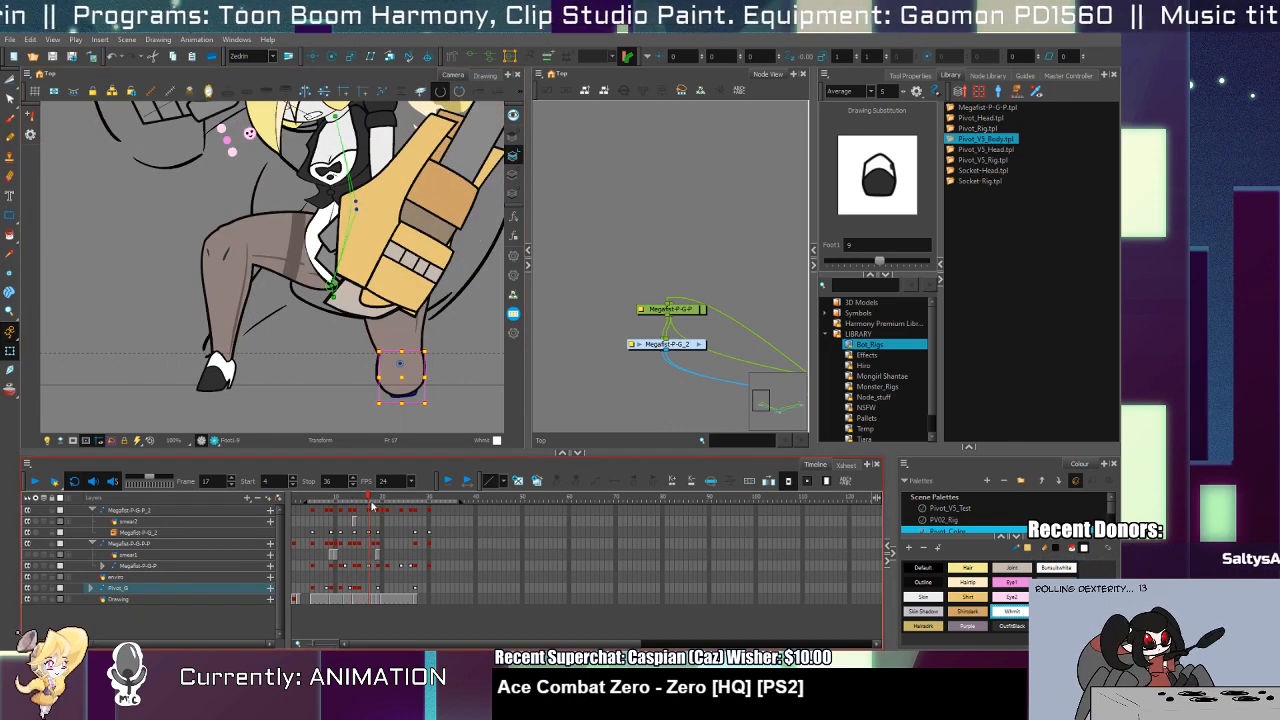
click(372, 511)
drag(405, 285, 382, 328)
key(comma)
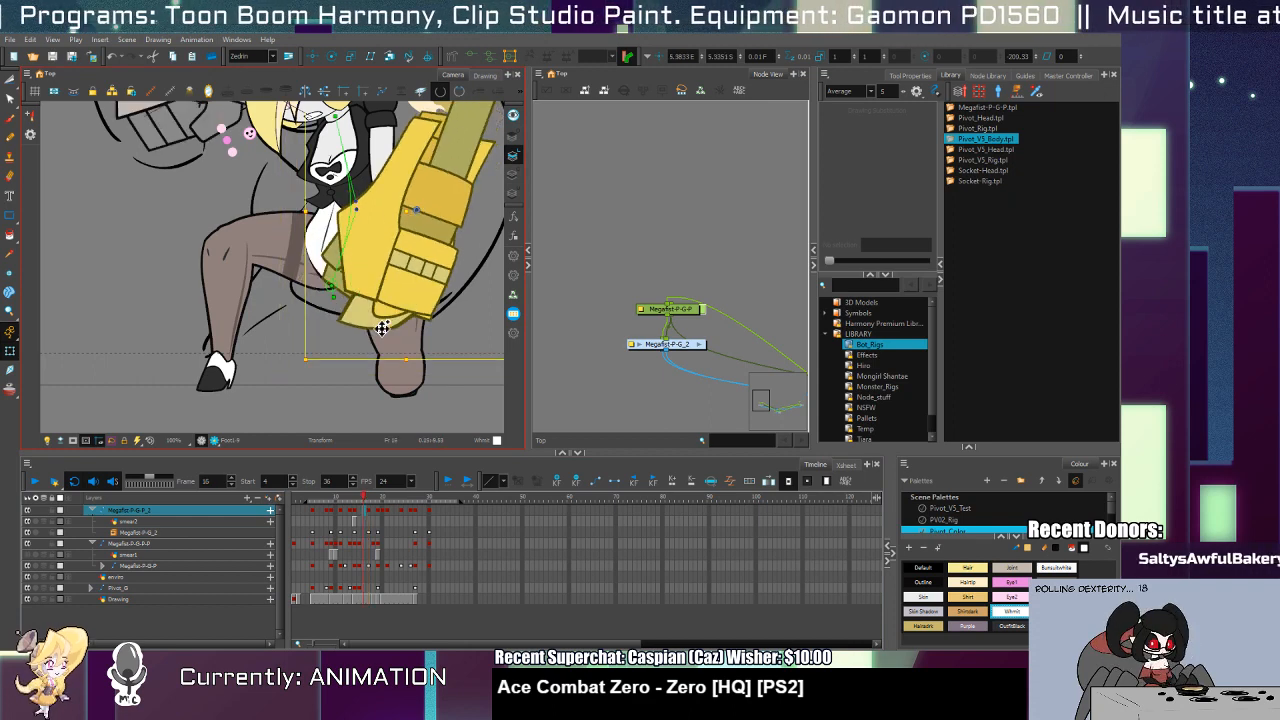
key(period)
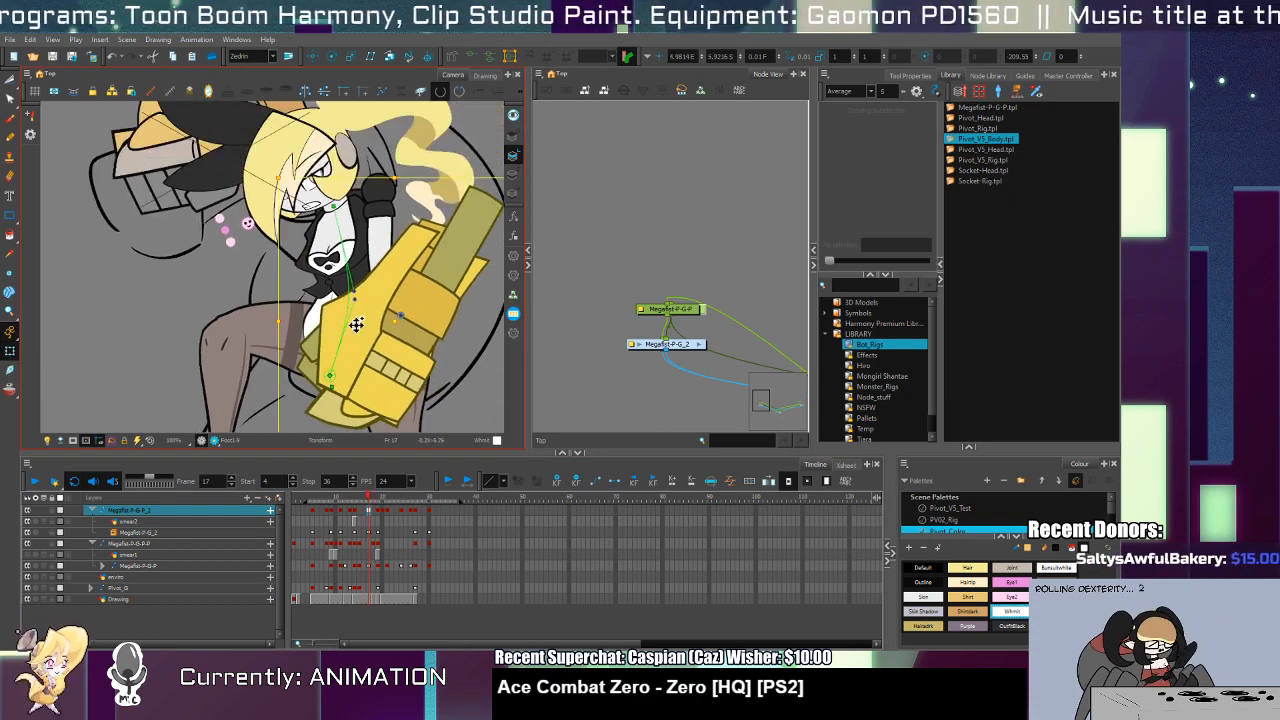
Step: Shift the torso's upper deformation point and the head toward the large gauntlet on frame 17, and rotate the adjoining shoulder
click(334, 213)
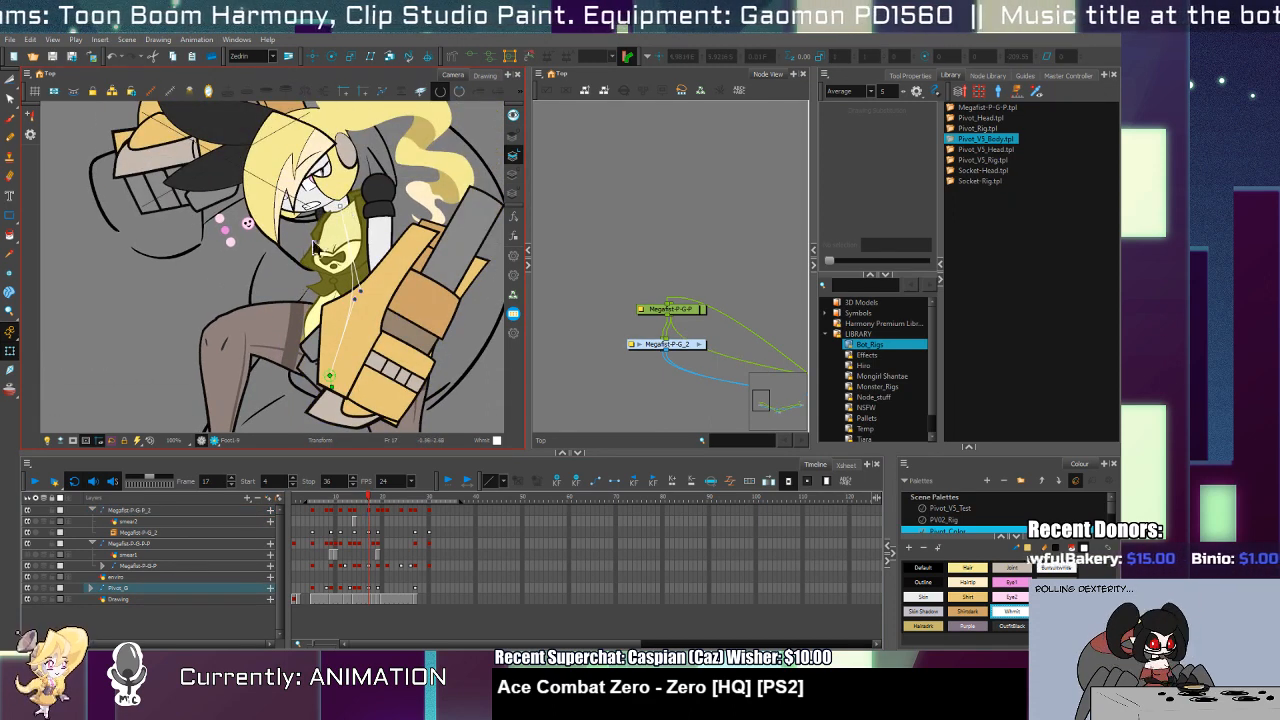
click(338, 222)
drag(340, 220, 351, 214)
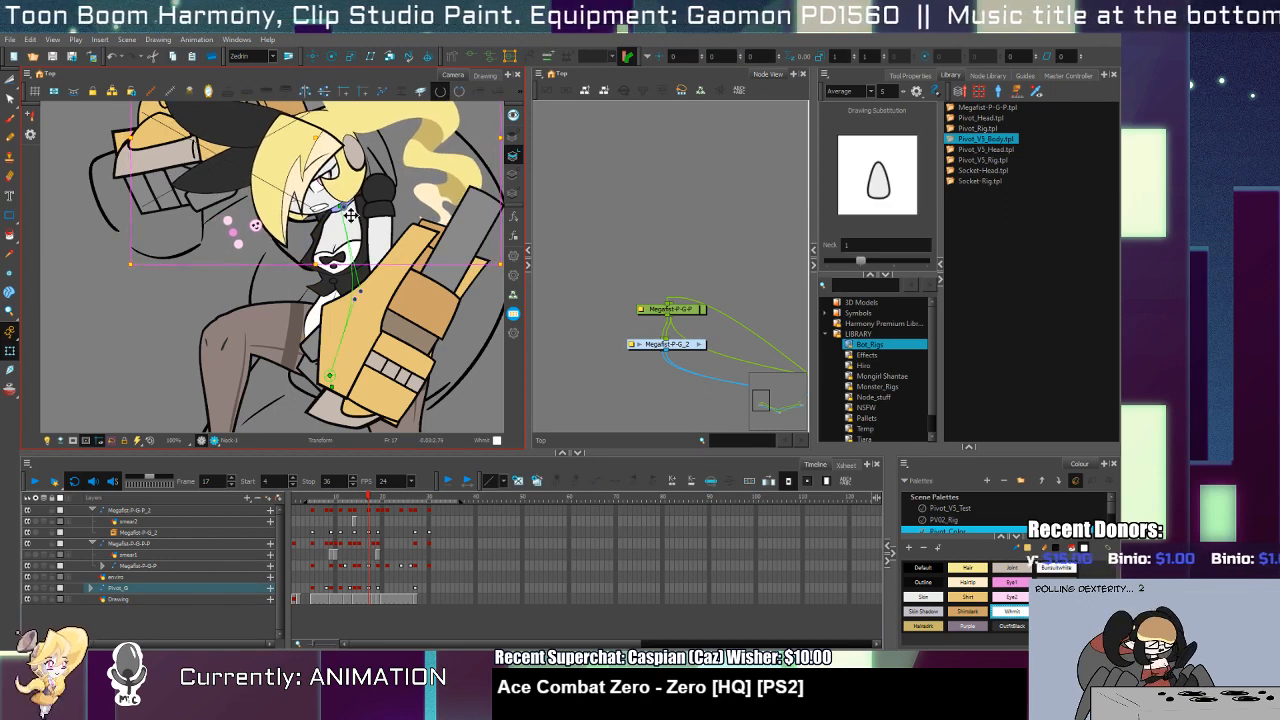
click(382, 208)
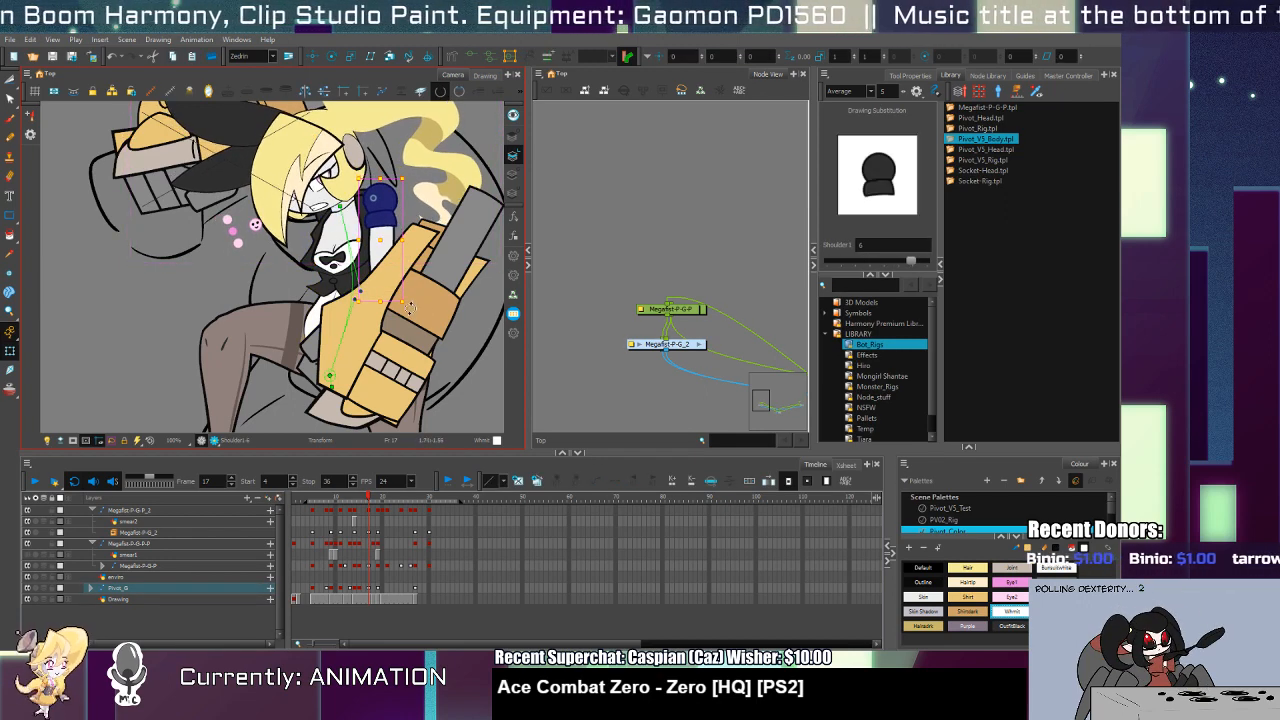
drag(410, 308, 398, 315)
click(320, 219)
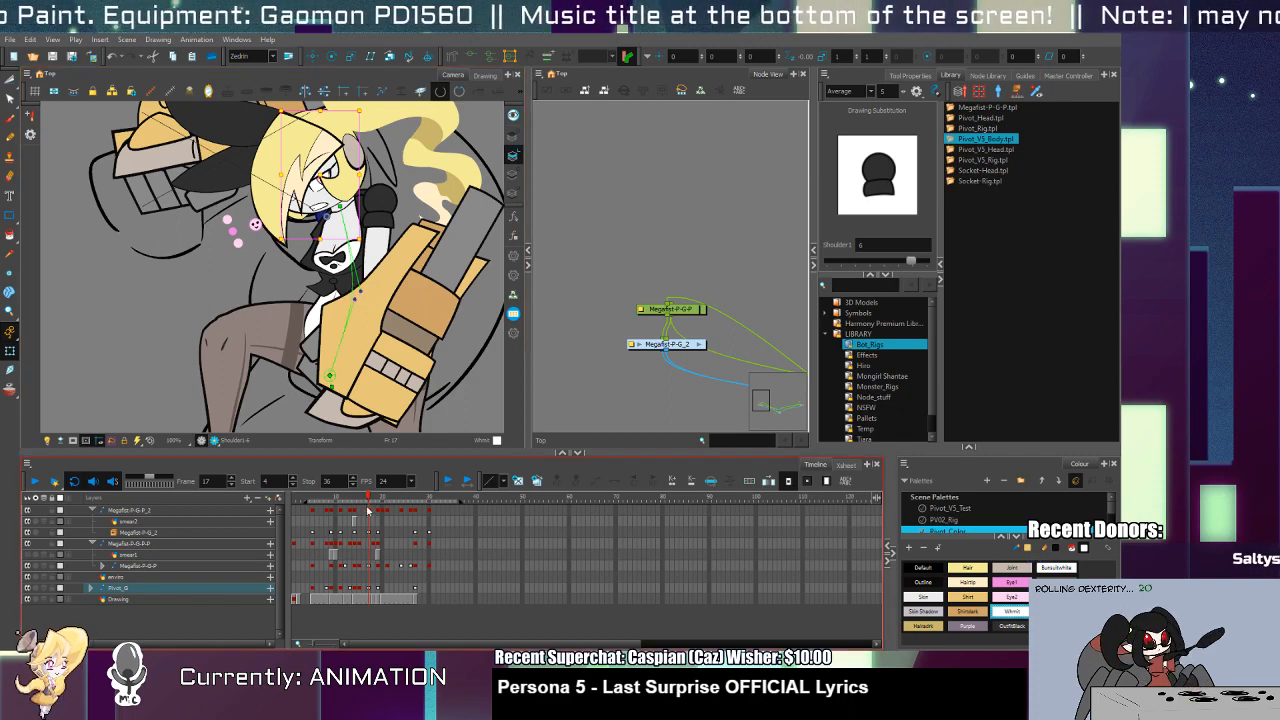
Step: Swing the far gauntlet down and outward on frame 18 and pose its shoulder and upper arm to reach it
mouse_move(370, 500)
mouse_down()
mouse_move(336, 520)
mouse_move(331, 552)
mouse_move(374, 576)
mouse_up()
click(374, 544)
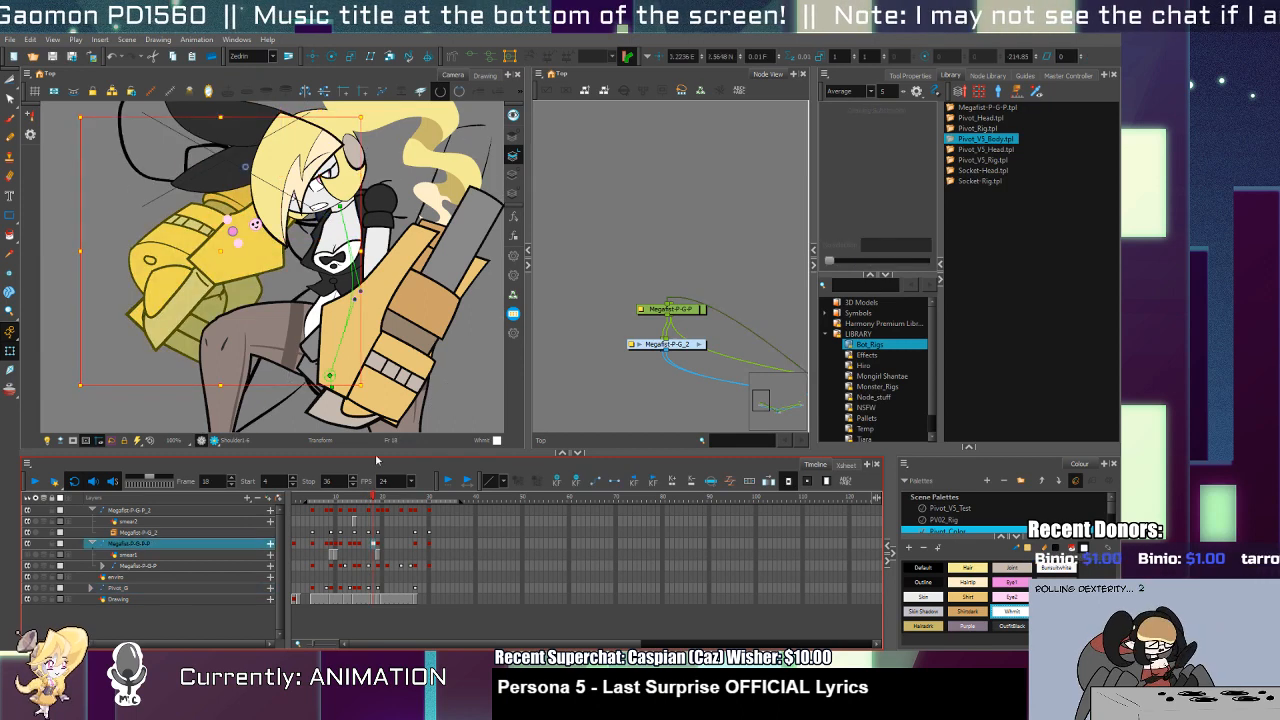
mouse_move(365, 383)
mouse_down()
mouse_move(333, 398)
mouse_move(350, 330)
mouse_move(338, 232)
mouse_move(373, 220)
mouse_move(358, 166)
mouse_move(357, 193)
mouse_up()
click(324, 218)
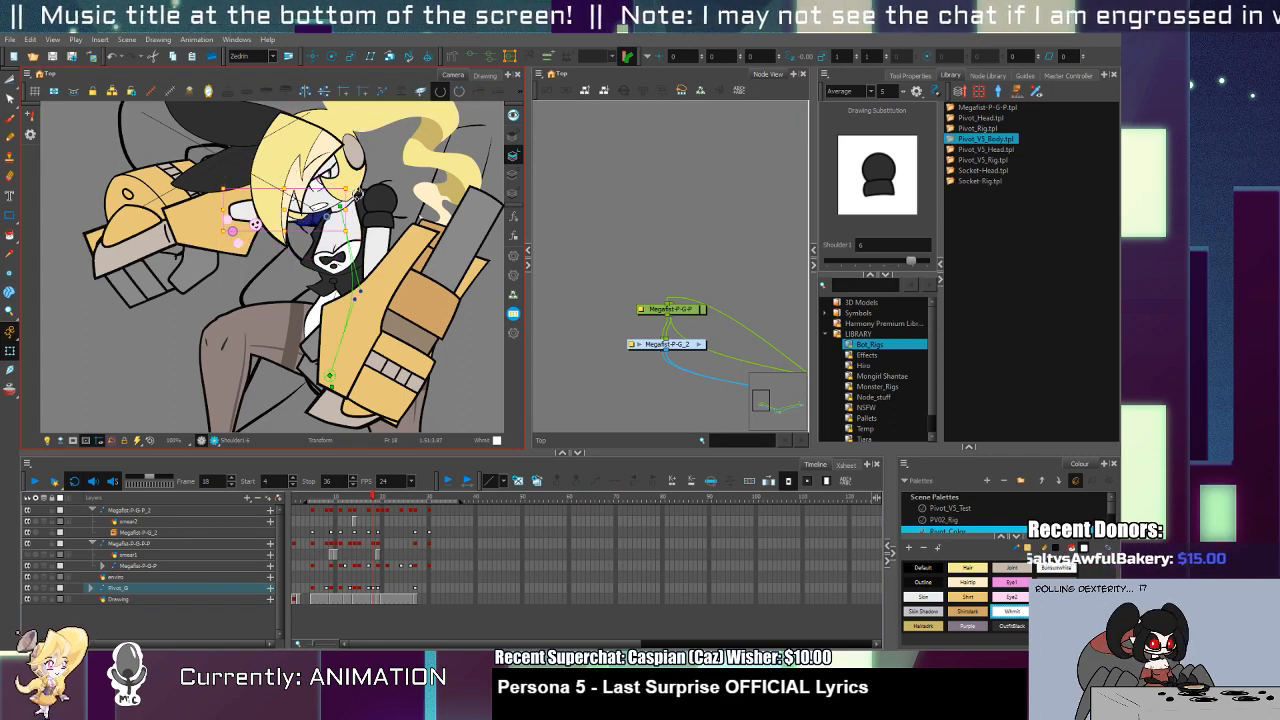
key(b)
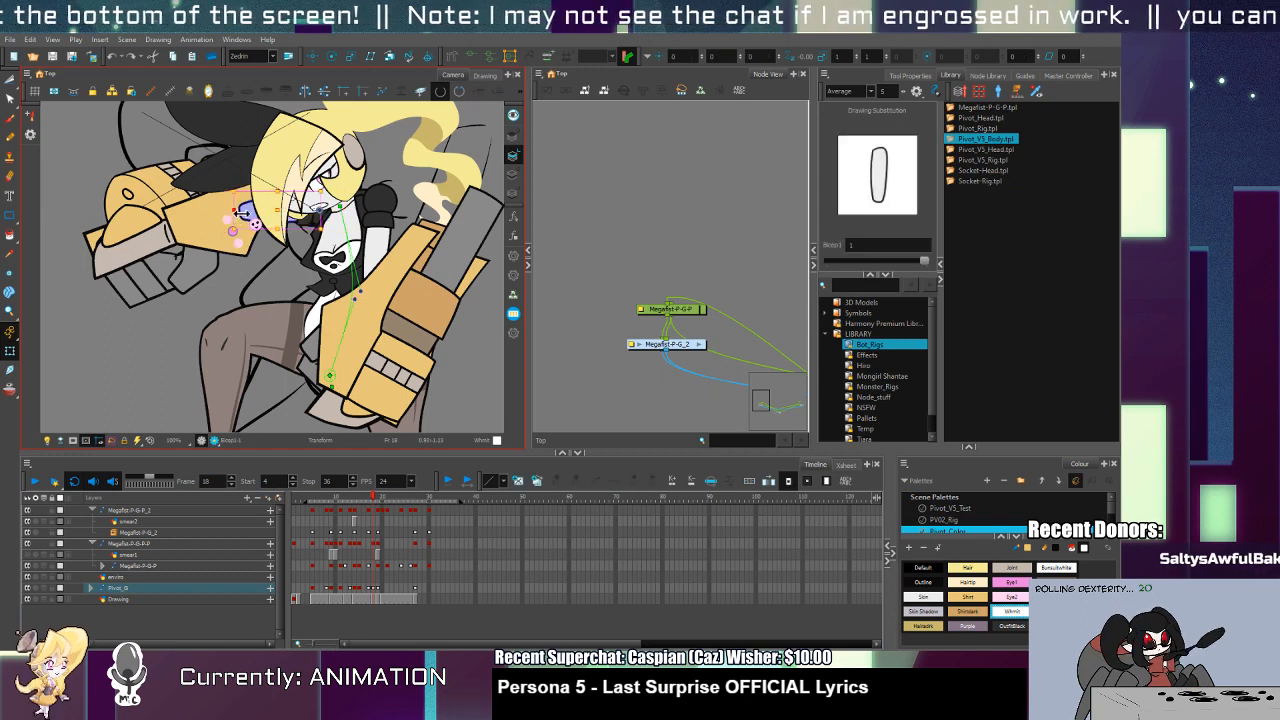
Step: Shift the far gauntlet slightly farther from the body on frame 18 and compare it with the preceding frames
click(213, 246)
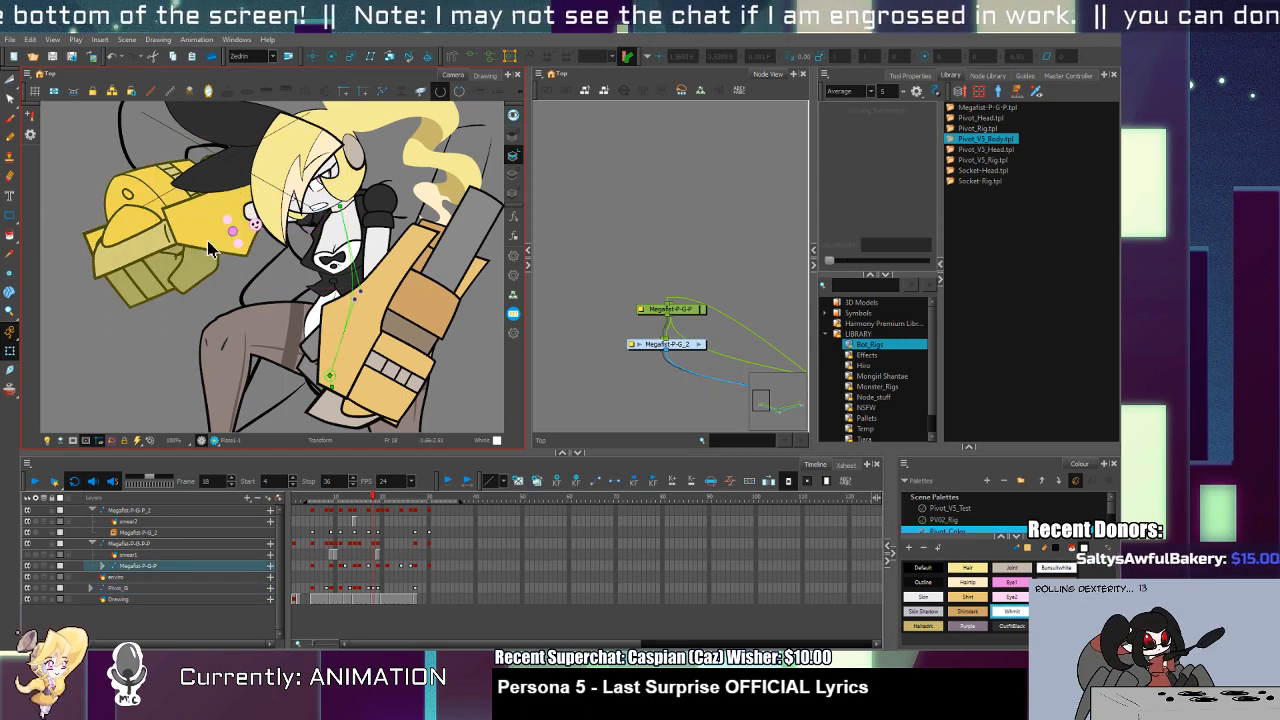
click(209, 244)
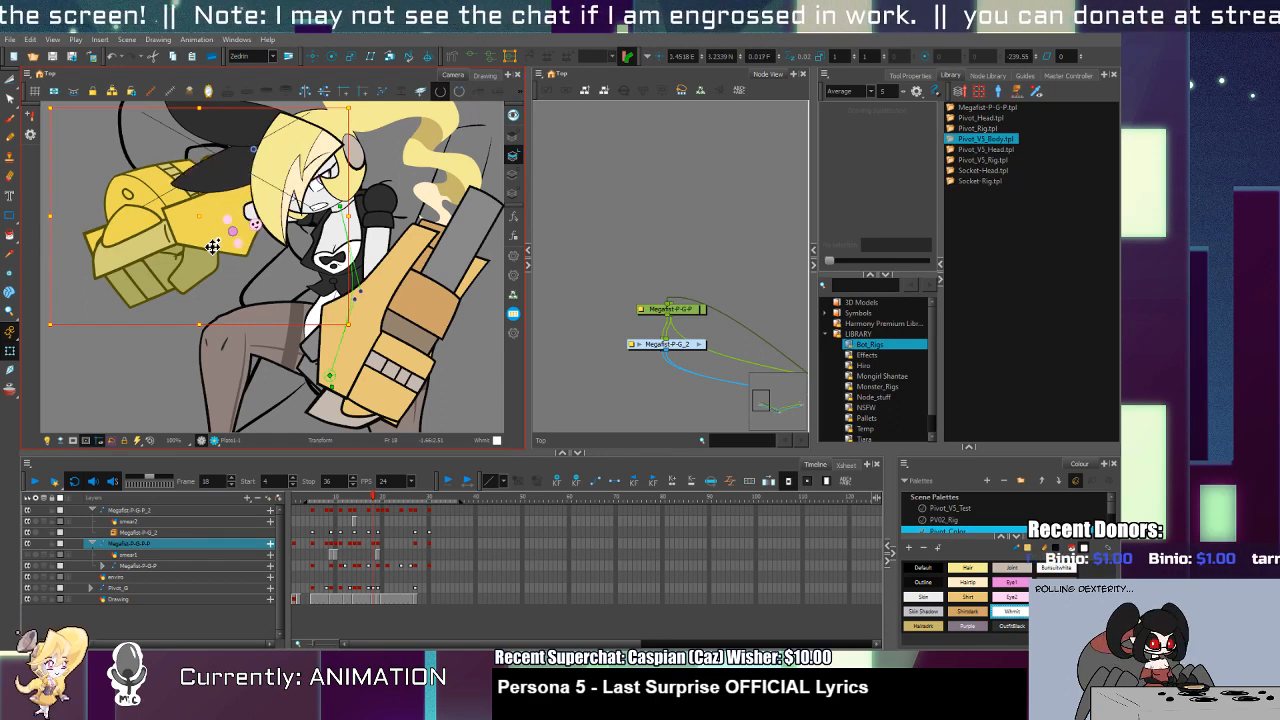
click(324, 228)
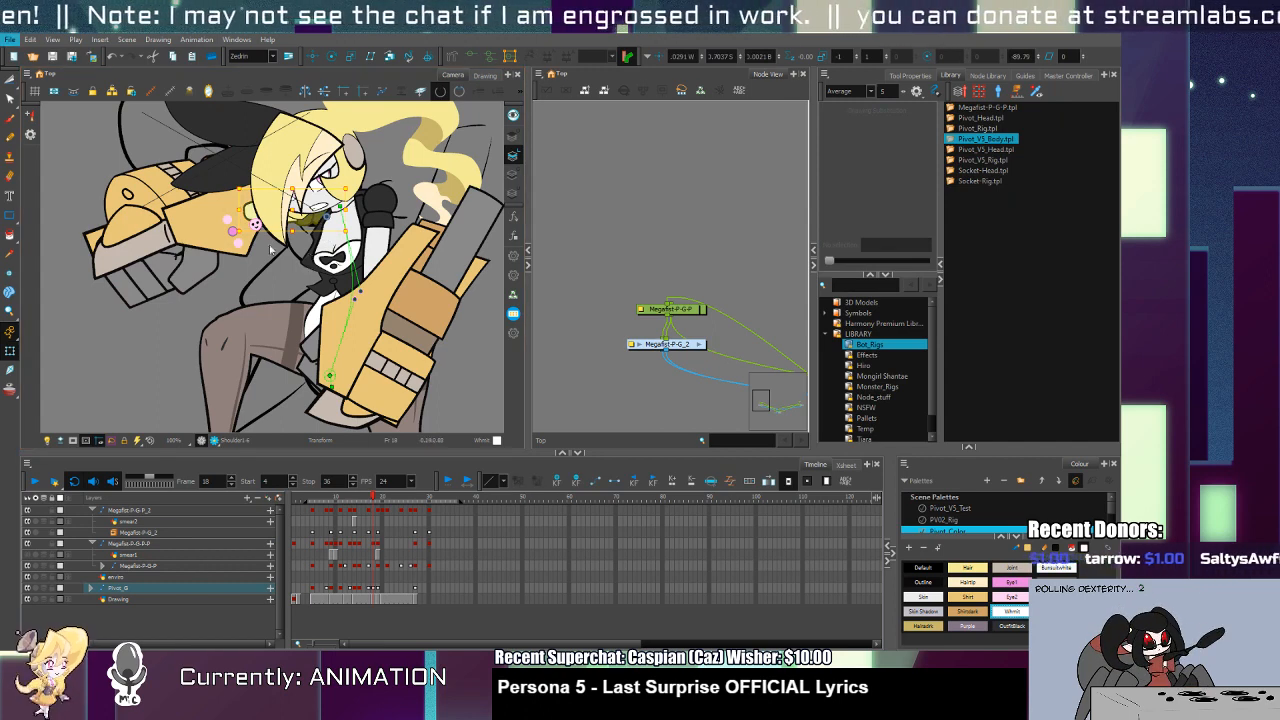
click(376, 545)
drag(202, 266, 183, 257)
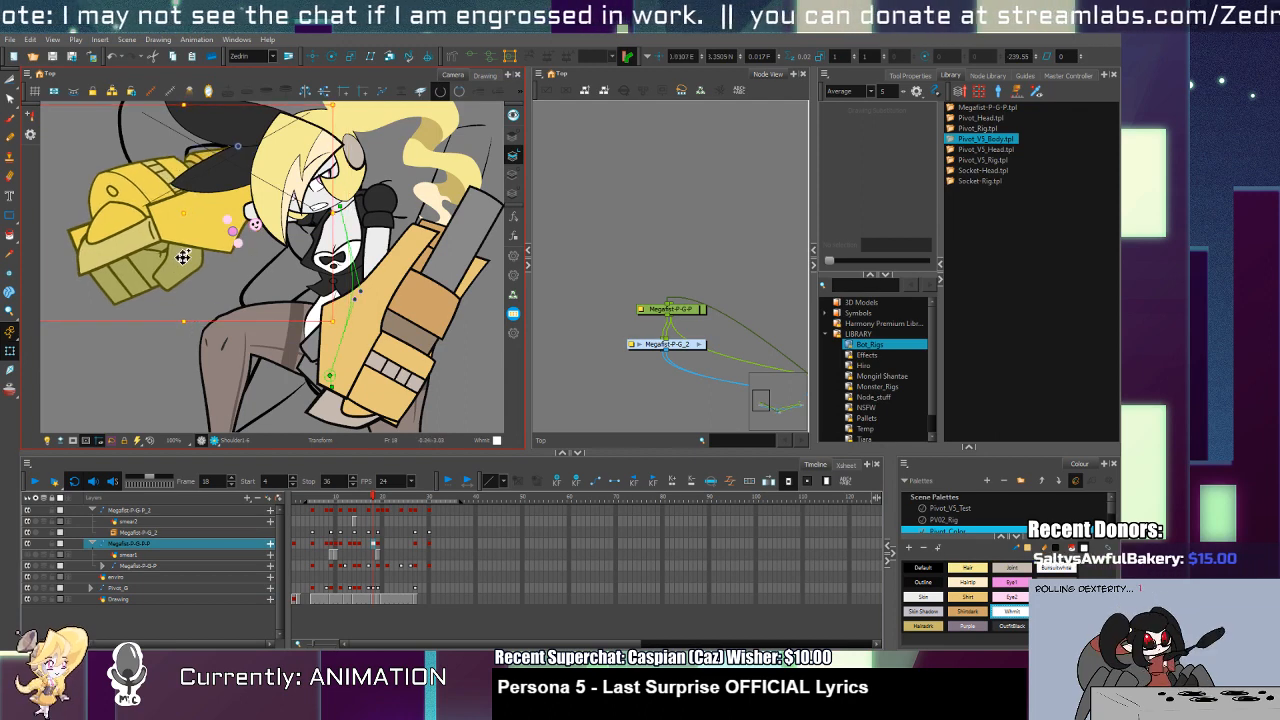
key(comma)
key(comma)
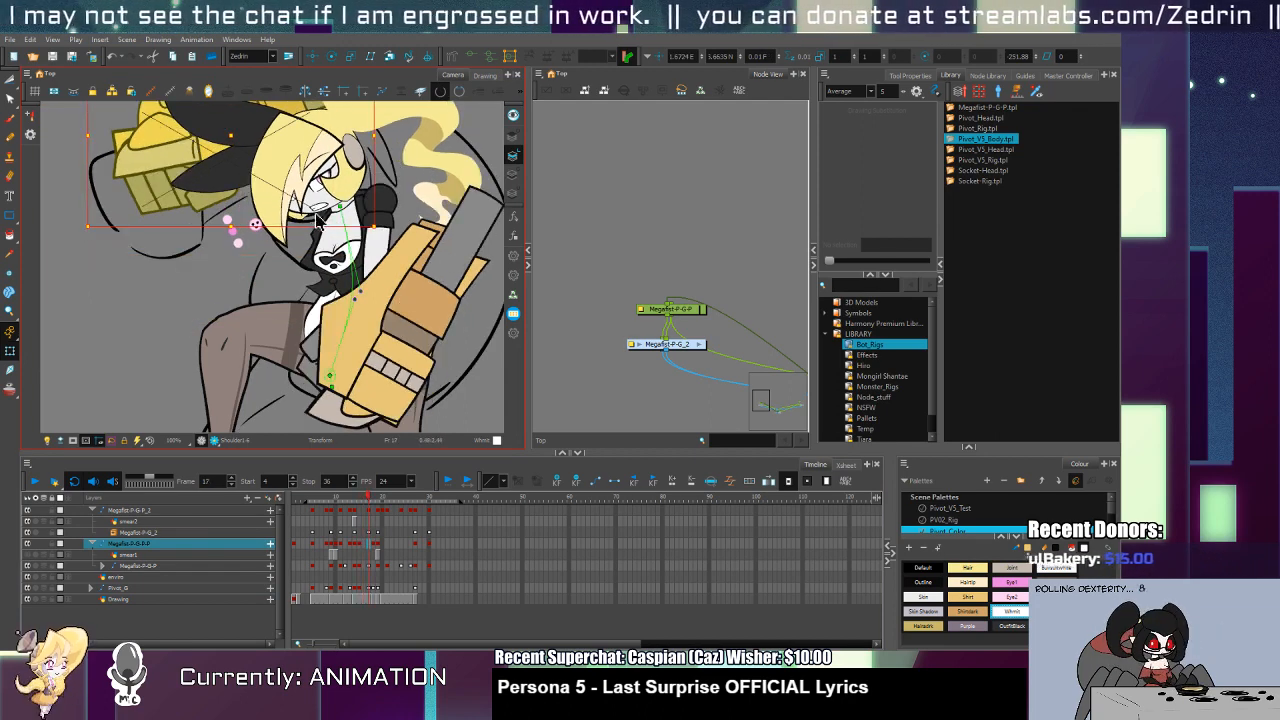
Step: Select the far arm's shoulder and rotate it slightly on frame 15, checking the neighbouring frames
click(322, 217)
key(period)
key(comma)
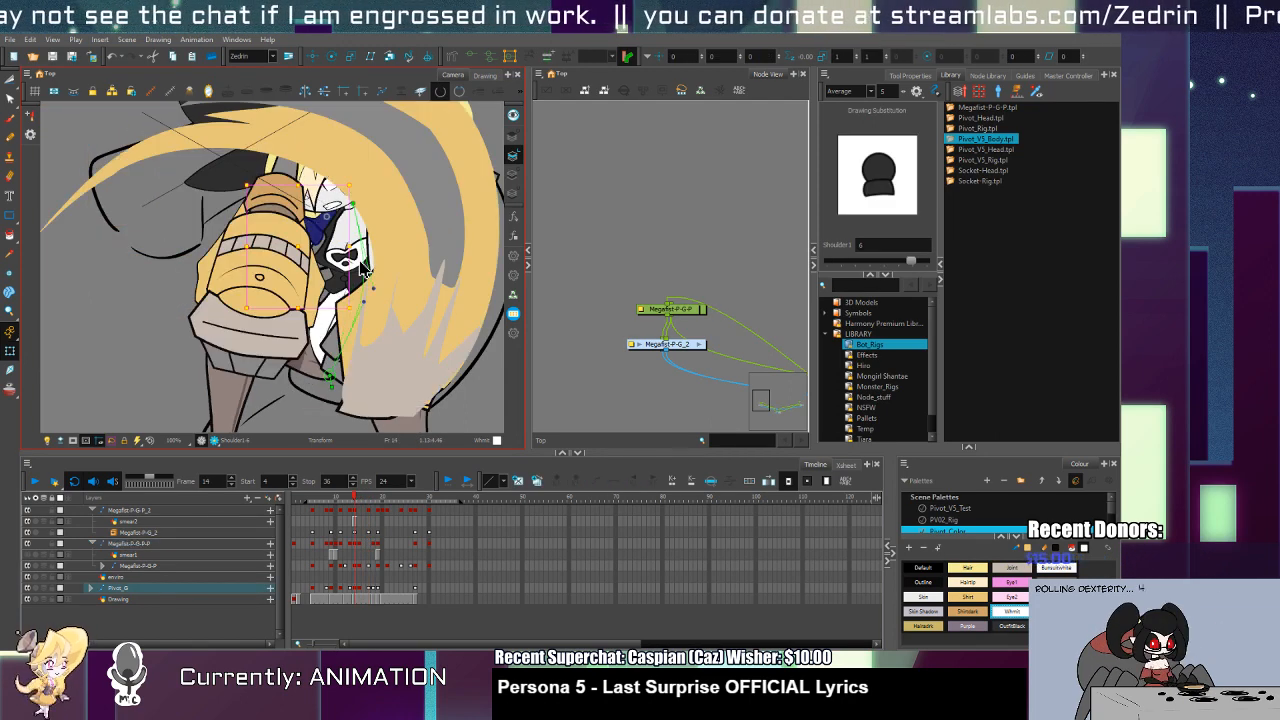
key(period)
drag(371, 246, 379, 233)
key(period)
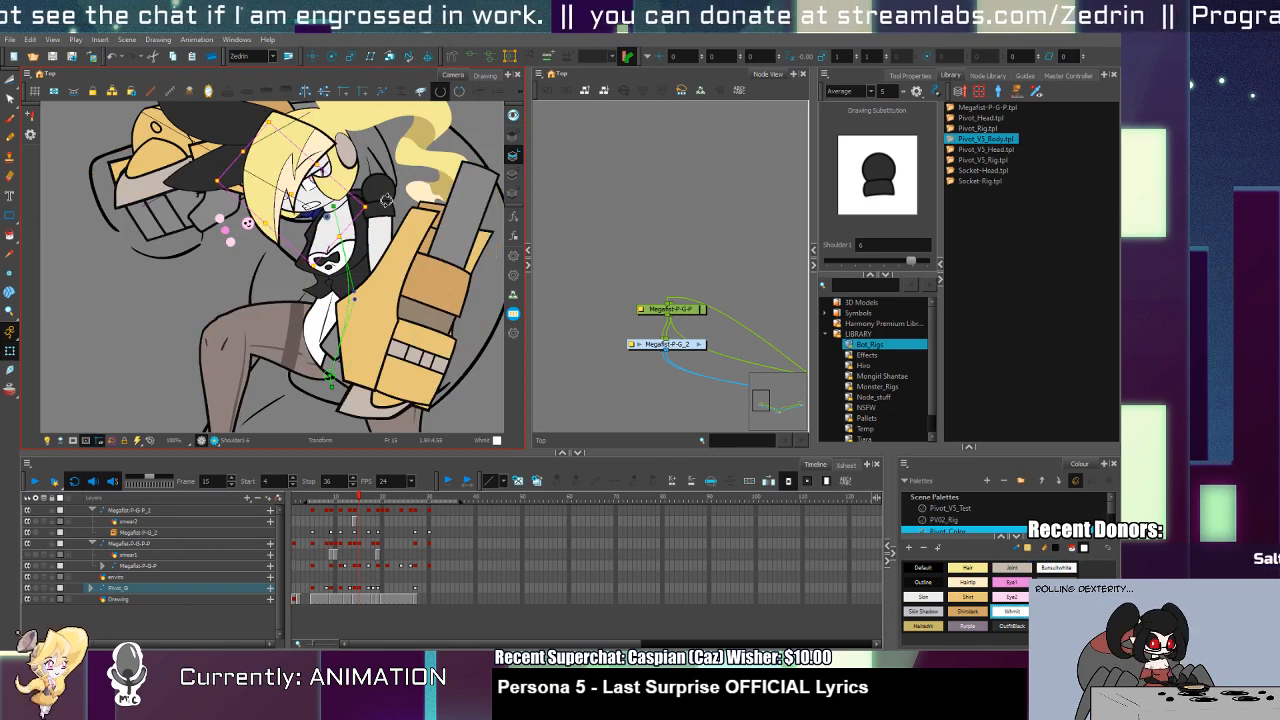
key(period)
key(period)
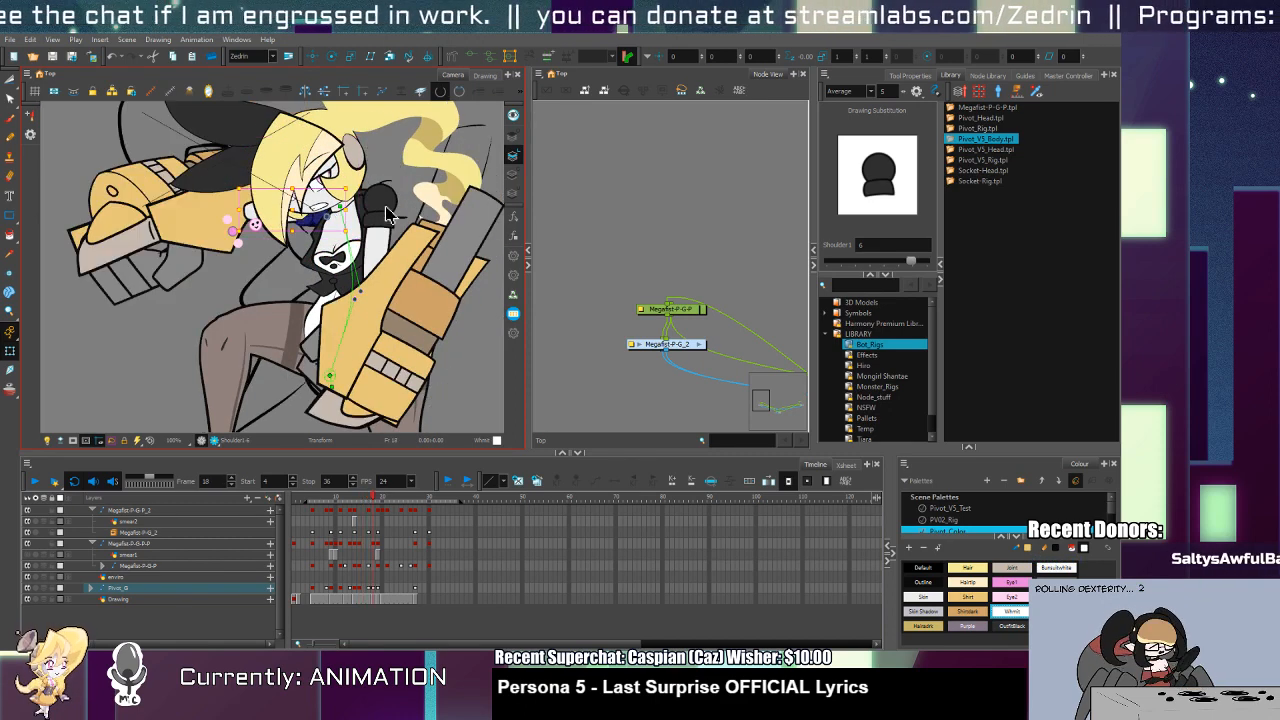
Step: Step between frames 15 and 18 to examine the movement of the far arm and gauntlet
key(comma)
key(comma)
key(period)
key(period)
key(period)
key(period)
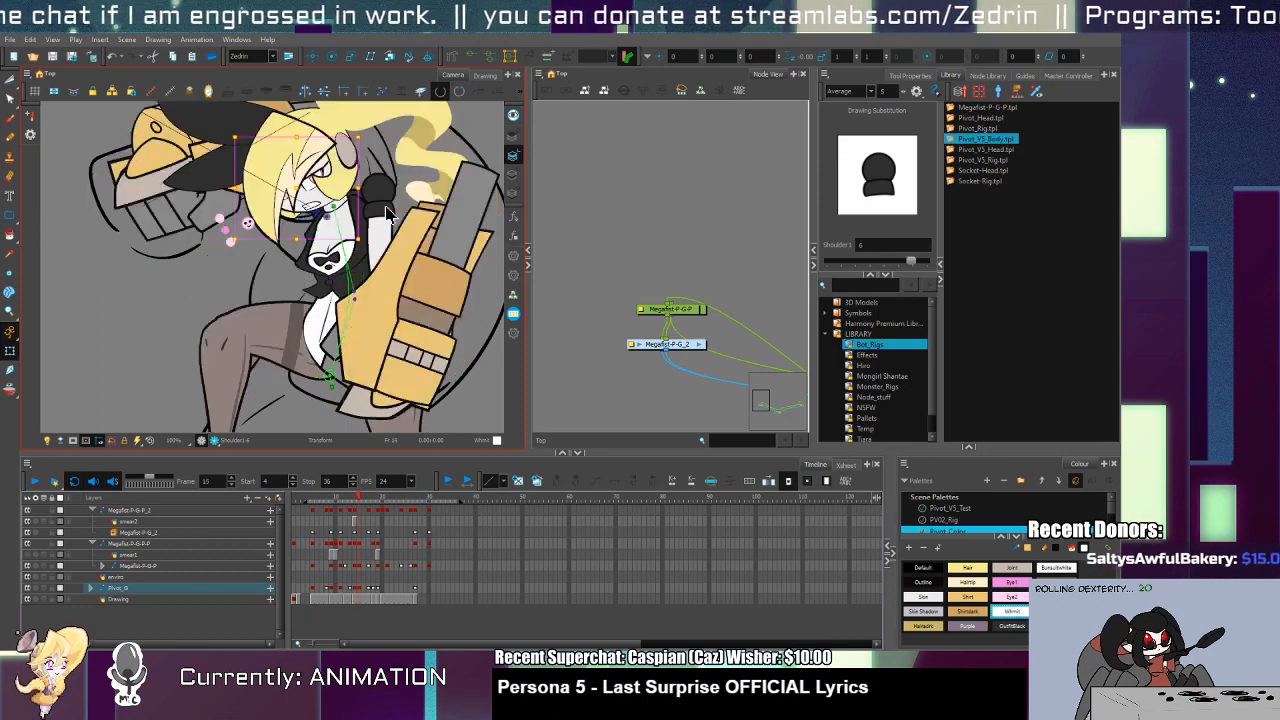
key(comma)
key(comma)
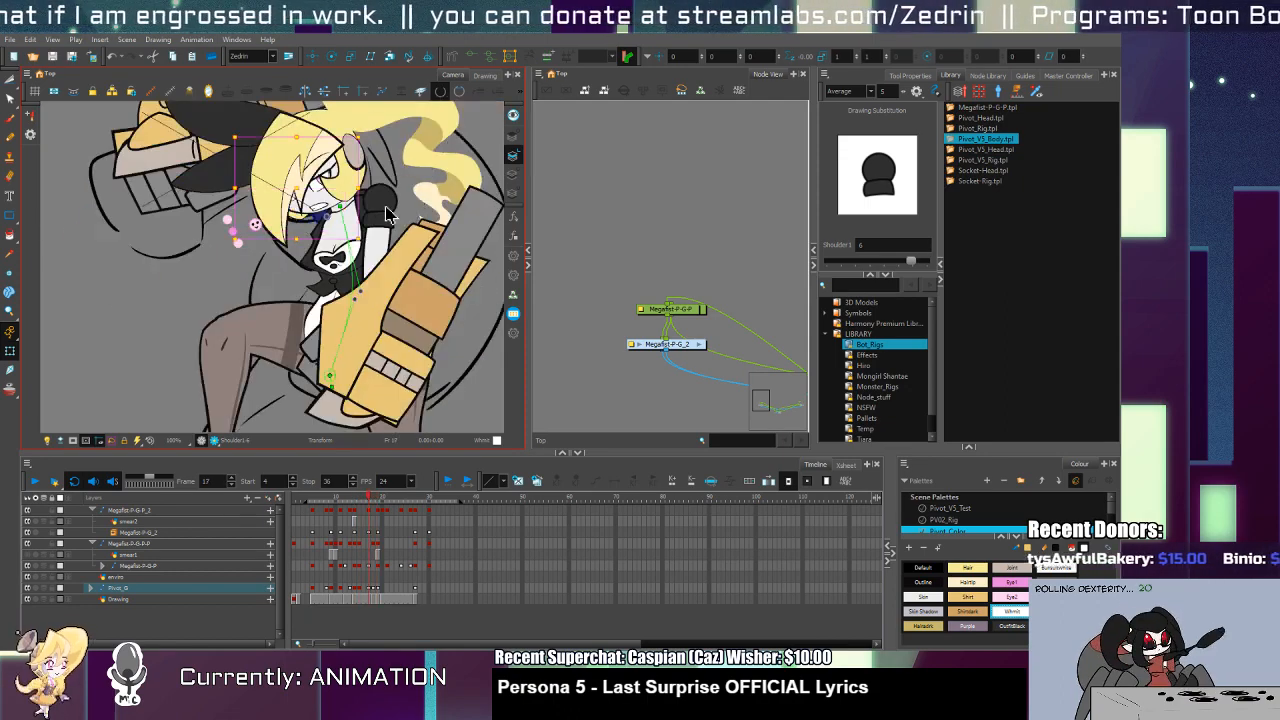
key(period)
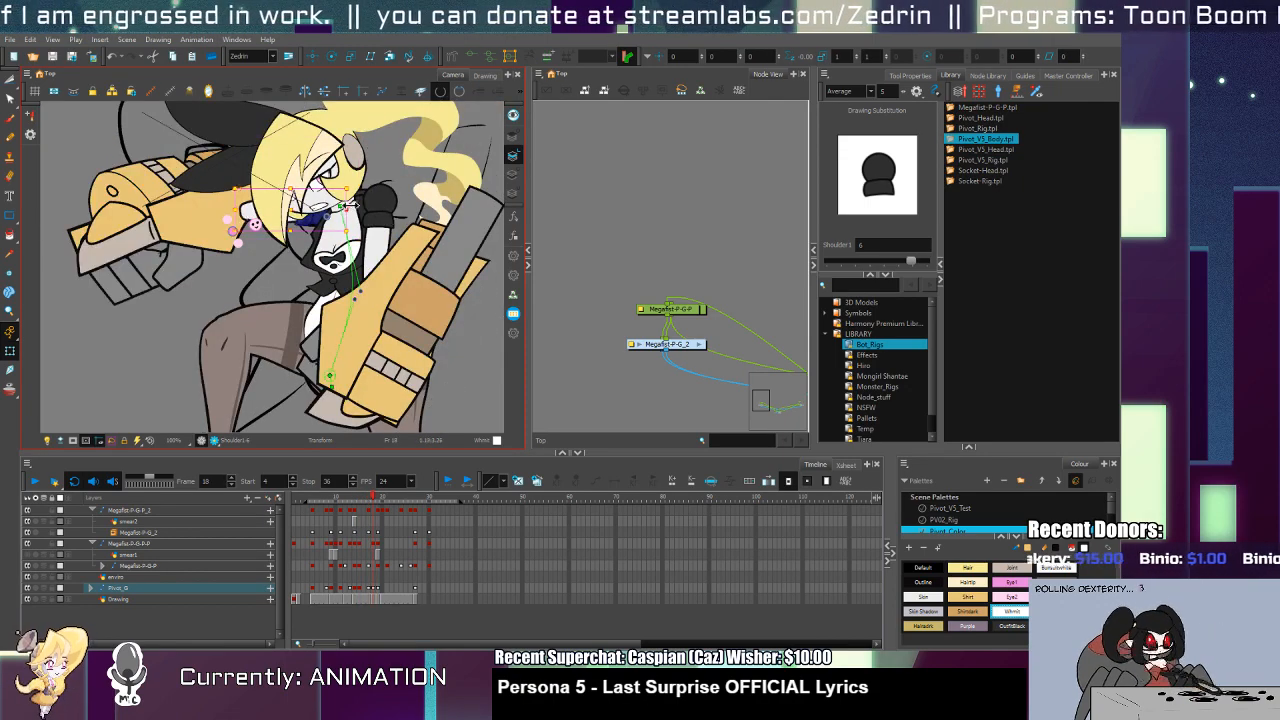
Step: Bend the torso with its deformation points on frame 18 and move the whole head toward the large gauntlet
click(345, 207)
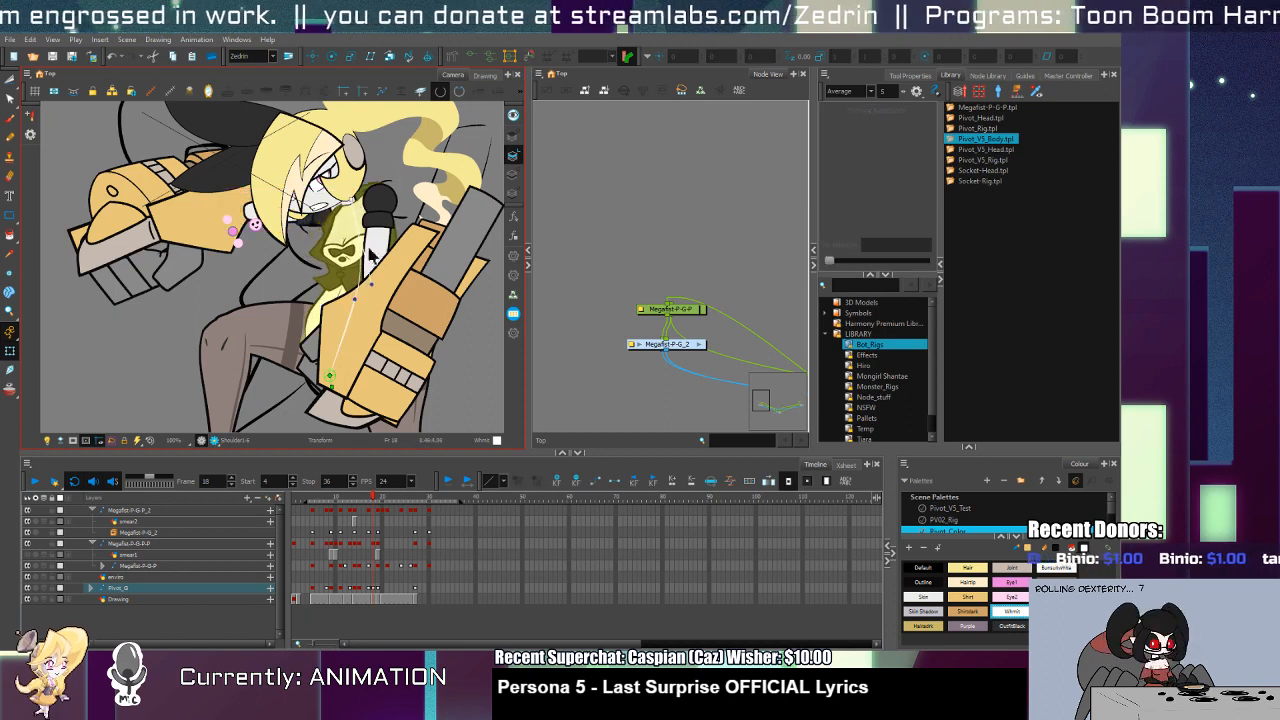
click(345, 206)
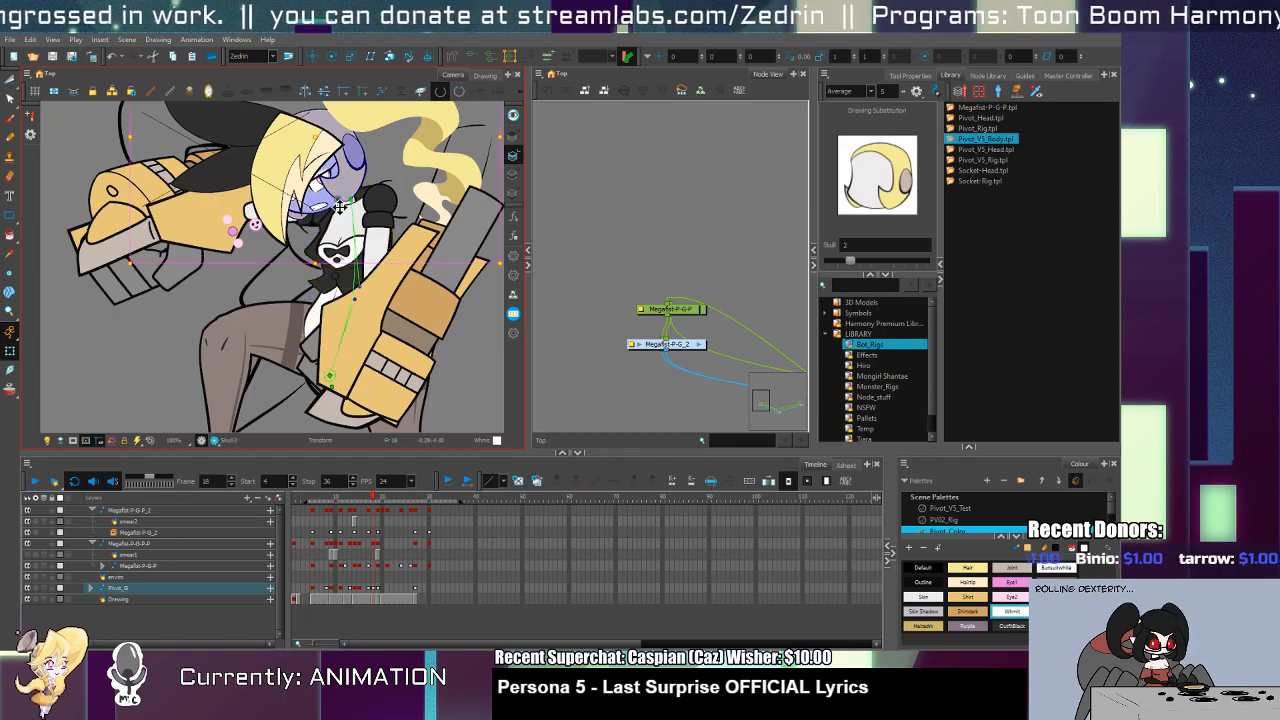
click(360, 205)
key(b)
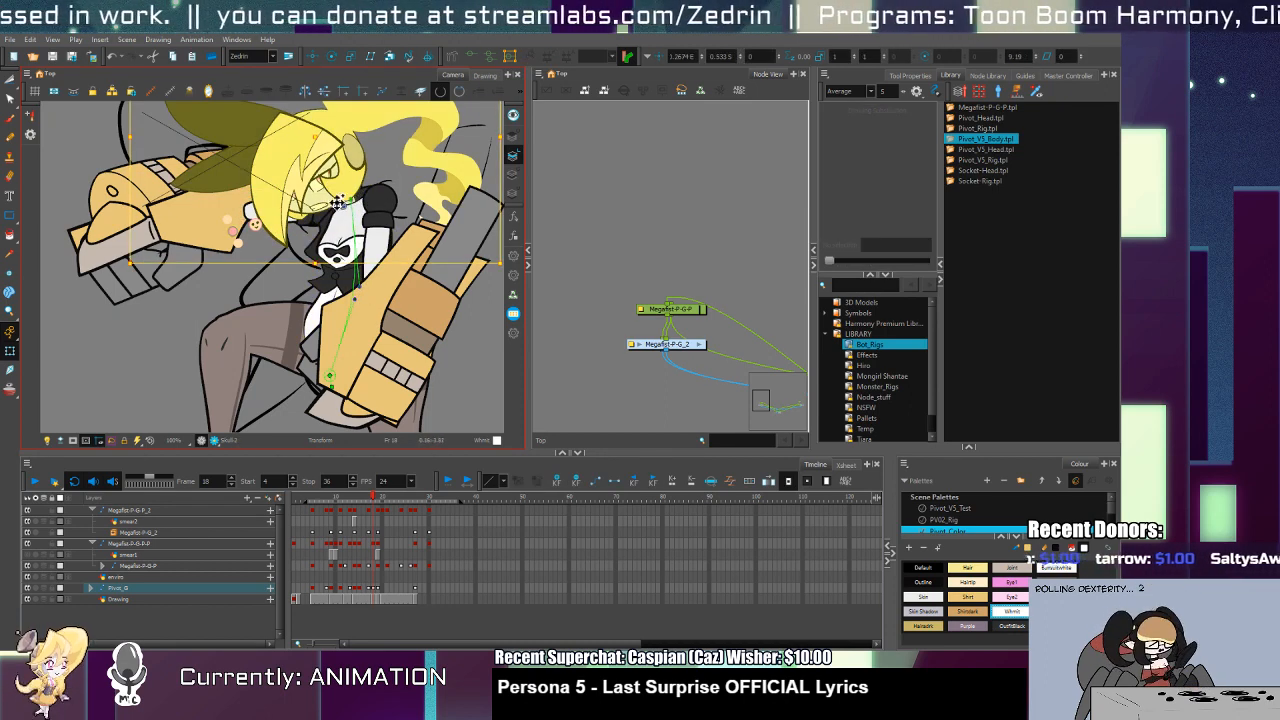
drag(340, 202, 385, 195)
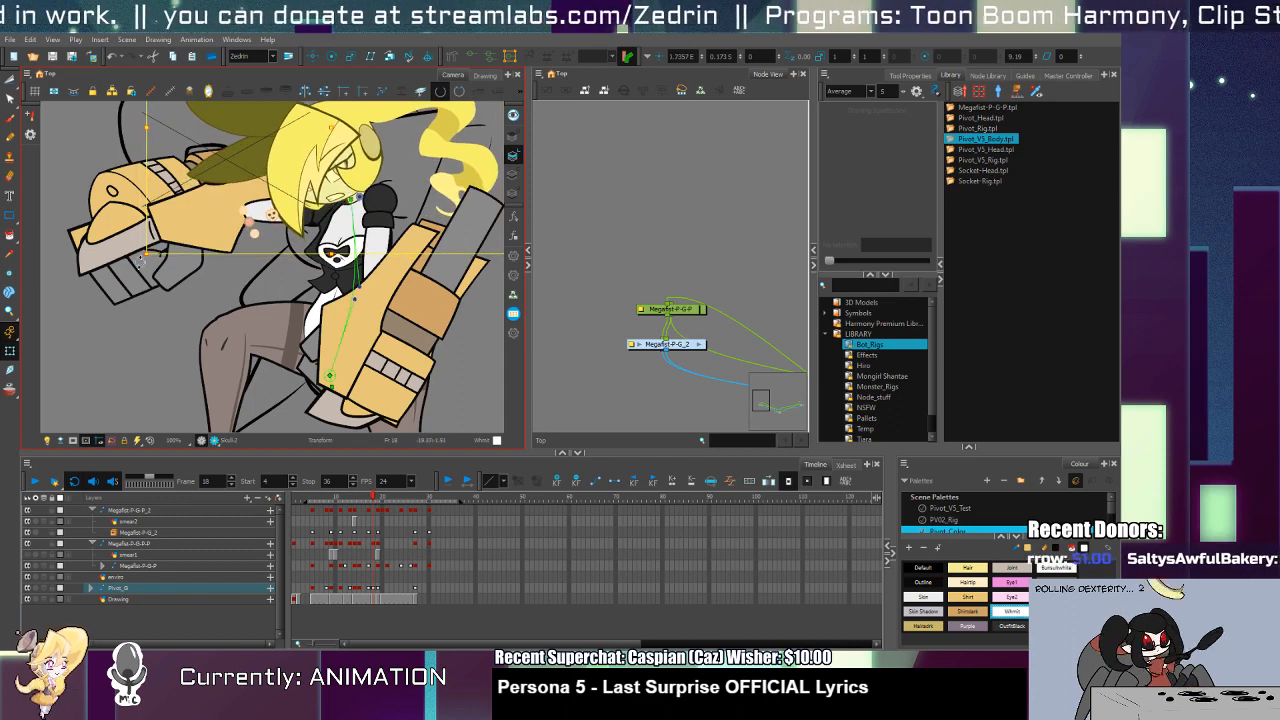
Step: Rotate the head slightly on frame 18 and check the pose against the frames up to 22
drag(140, 262, 152, 188)
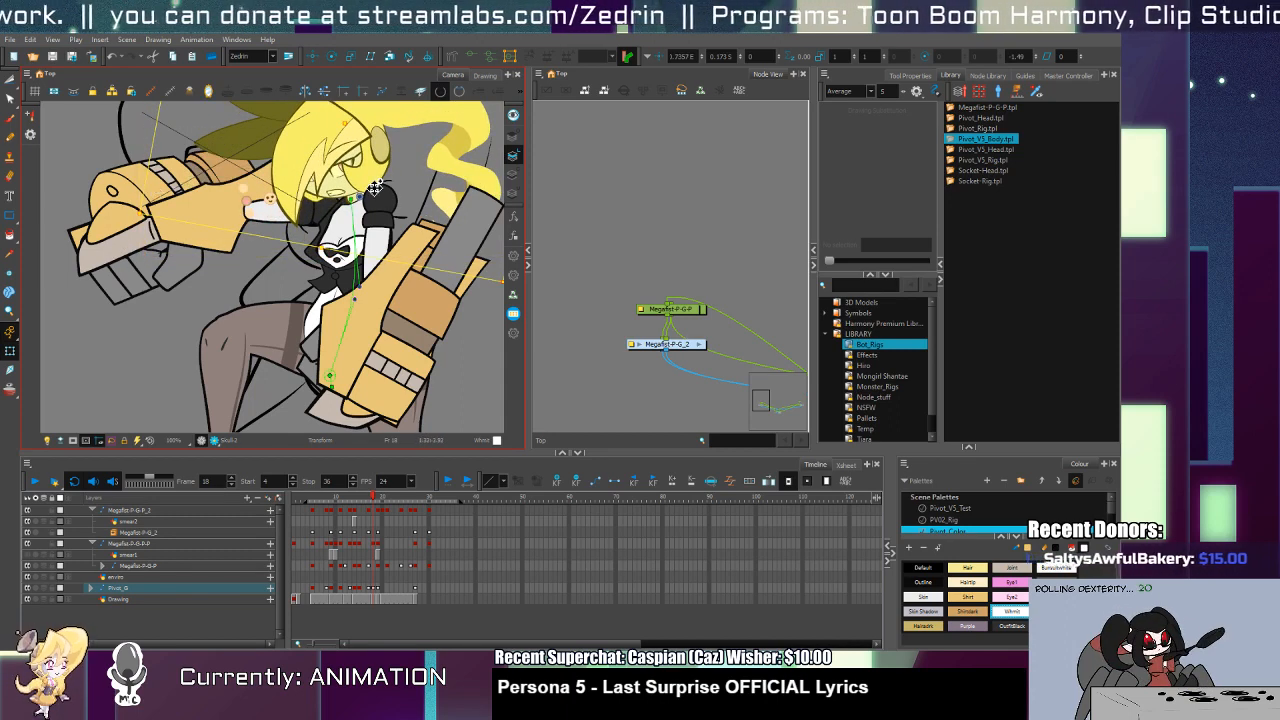
key(period)
key(period)
key(period)
key(period)
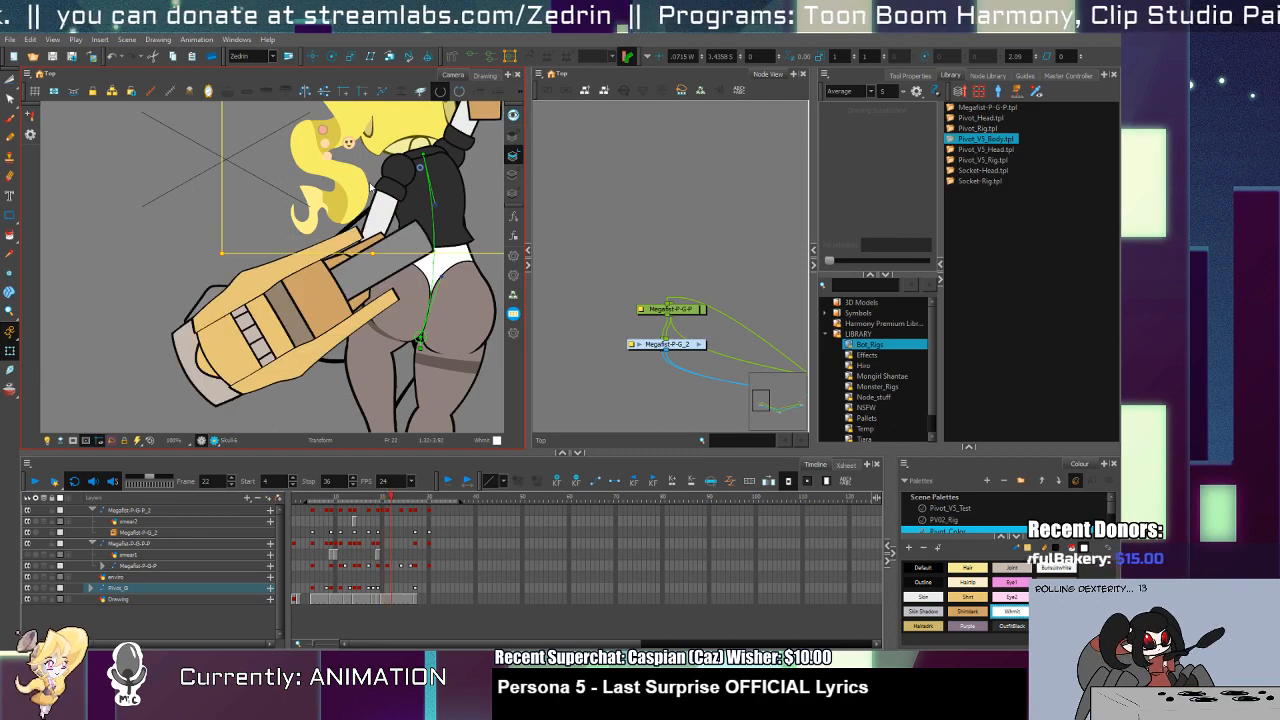
Step: Step back and forth between frames 18 and 22 to examine the transition into the turned-away pose
key(comma)
key(comma)
key(comma)
key(comma)
key(period)
key(period)
key(period)
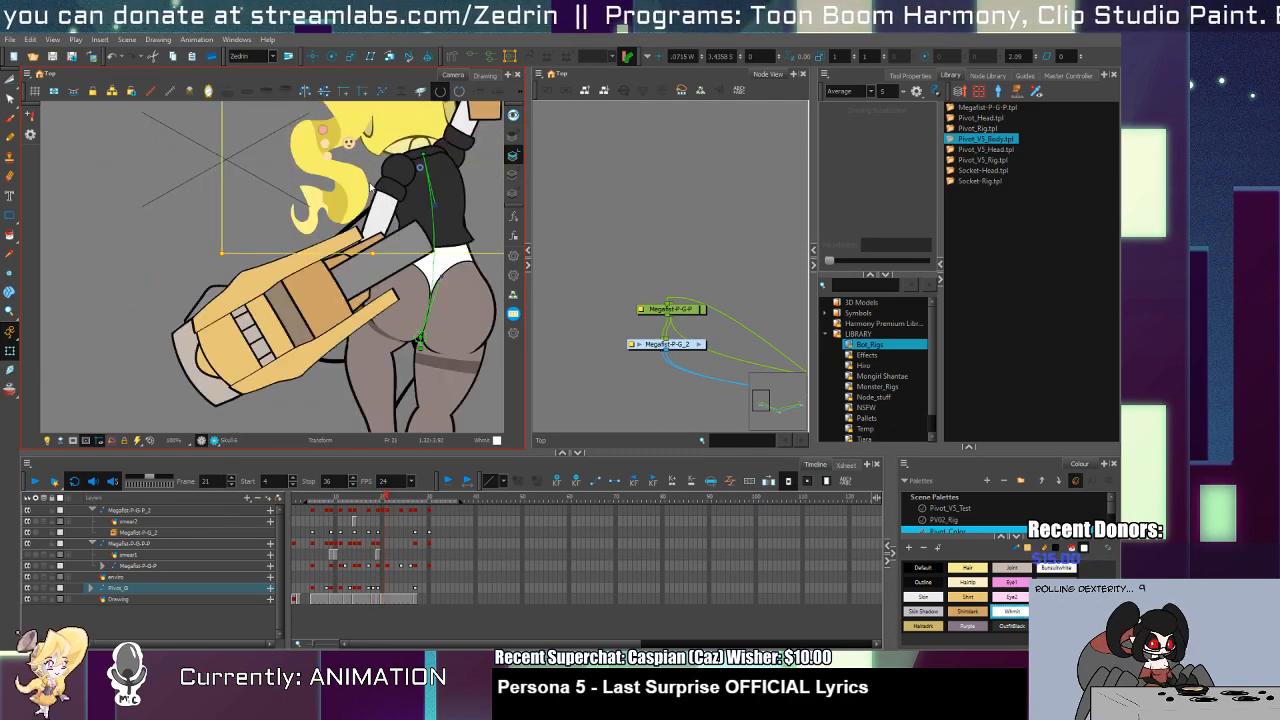
key(comma)
key(comma)
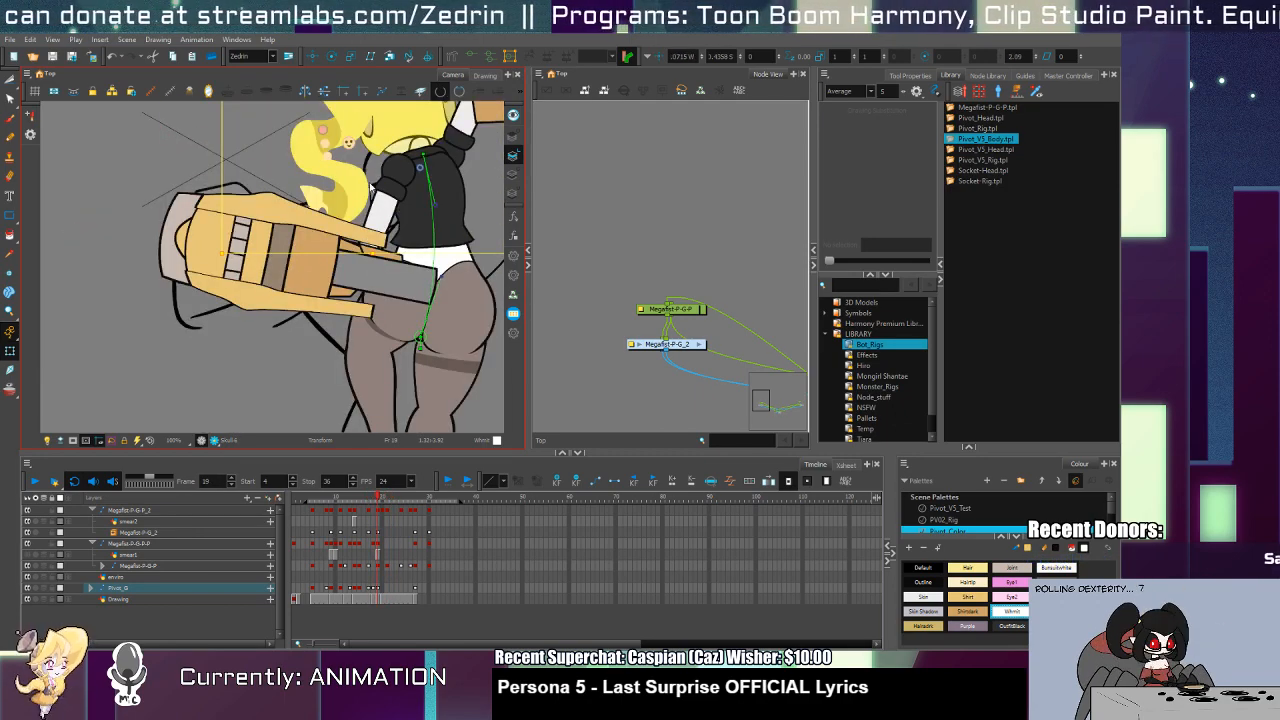
Step: Add a keyframe to the Pivot_G rig on frame 21 and rotate the head slightly there
click(379, 594)
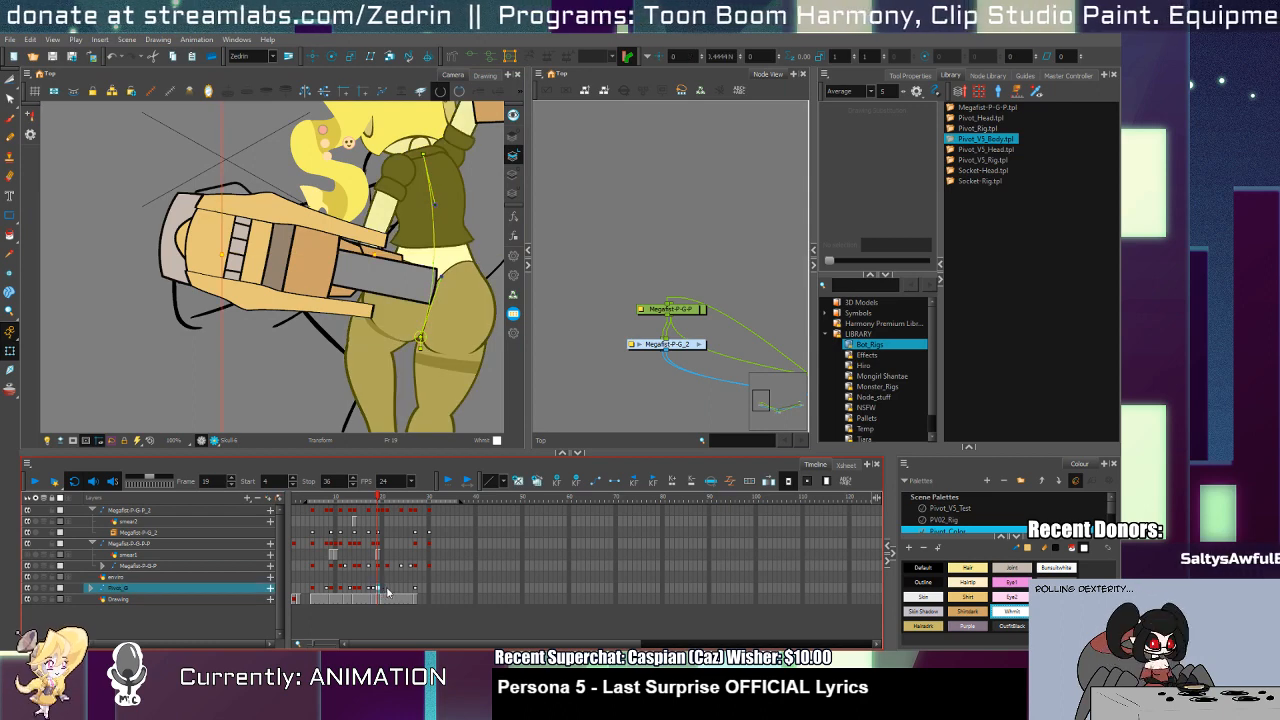
click(386, 595)
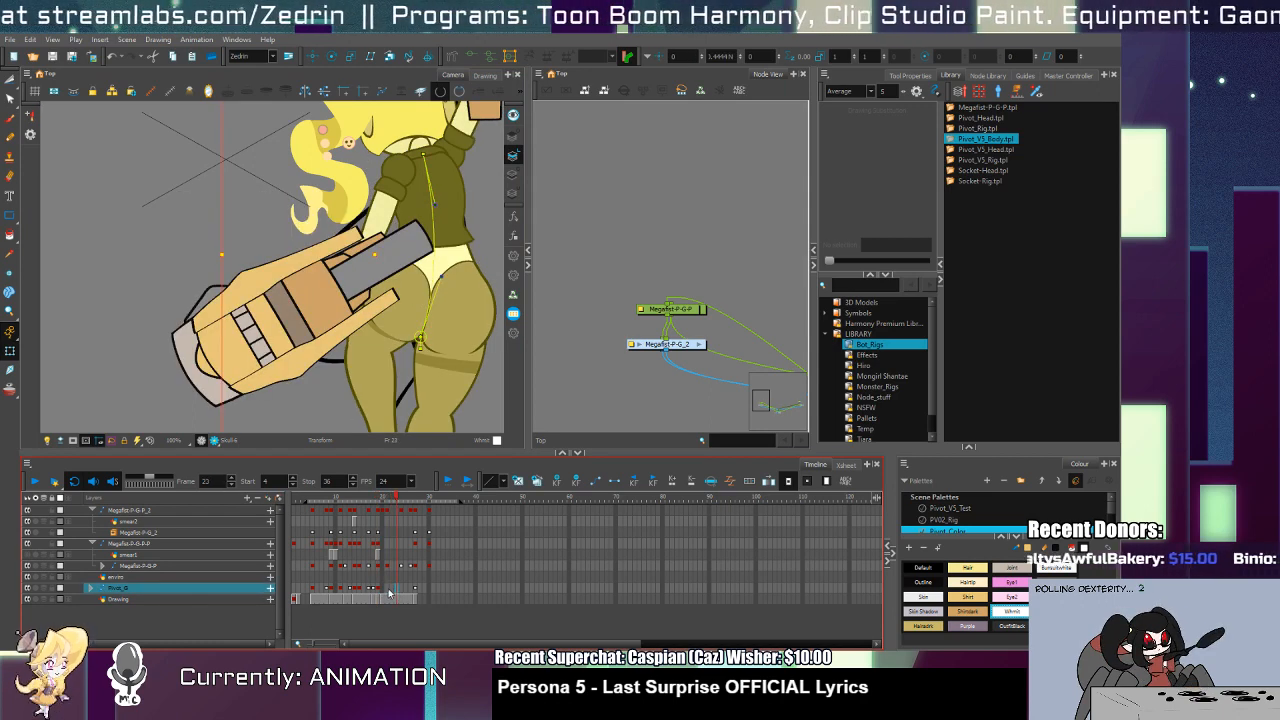
scroll(378, 290, up, 3)
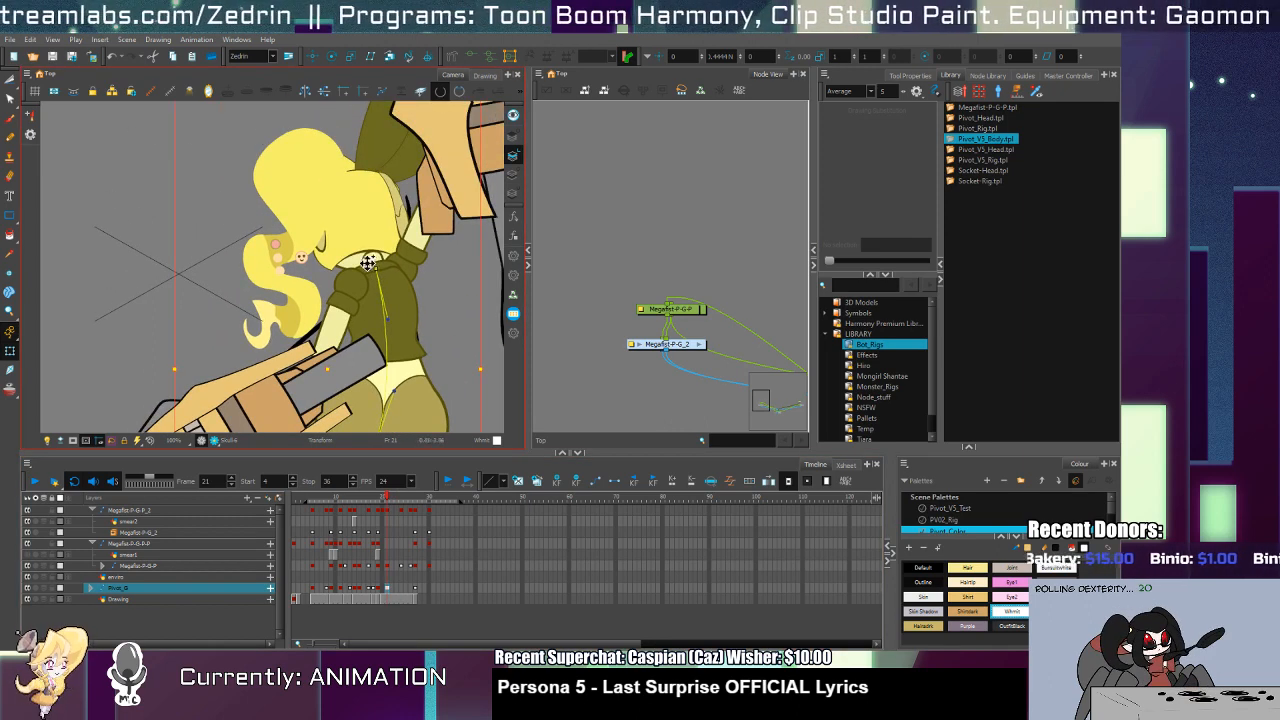
click(436, 324)
mouse_move(481, 373)
mouse_down()
mouse_move(395, 215)
mouse_move(412, 278)
mouse_move(363, 247)
mouse_up()
Step: Step between frames 18 and 24 to examine how the head and body settle after the turn
key(comma)
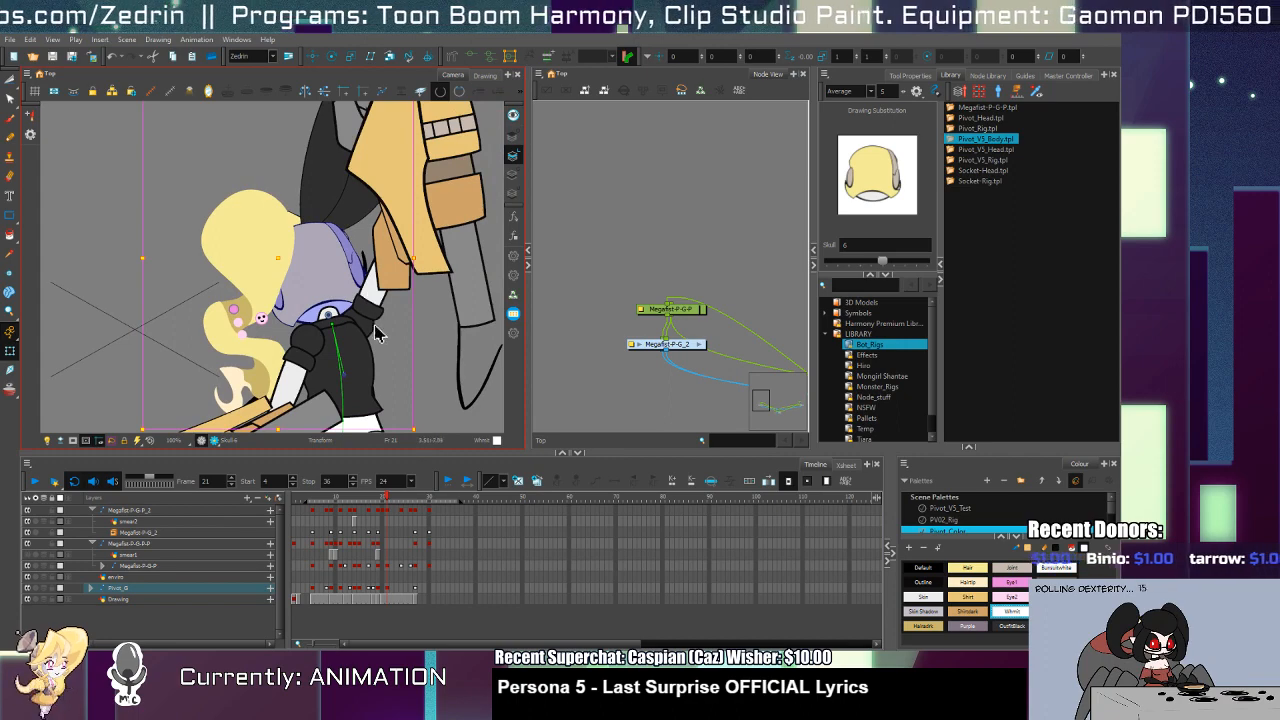
key(comma)
key(period)
key(period)
key(period)
key(period)
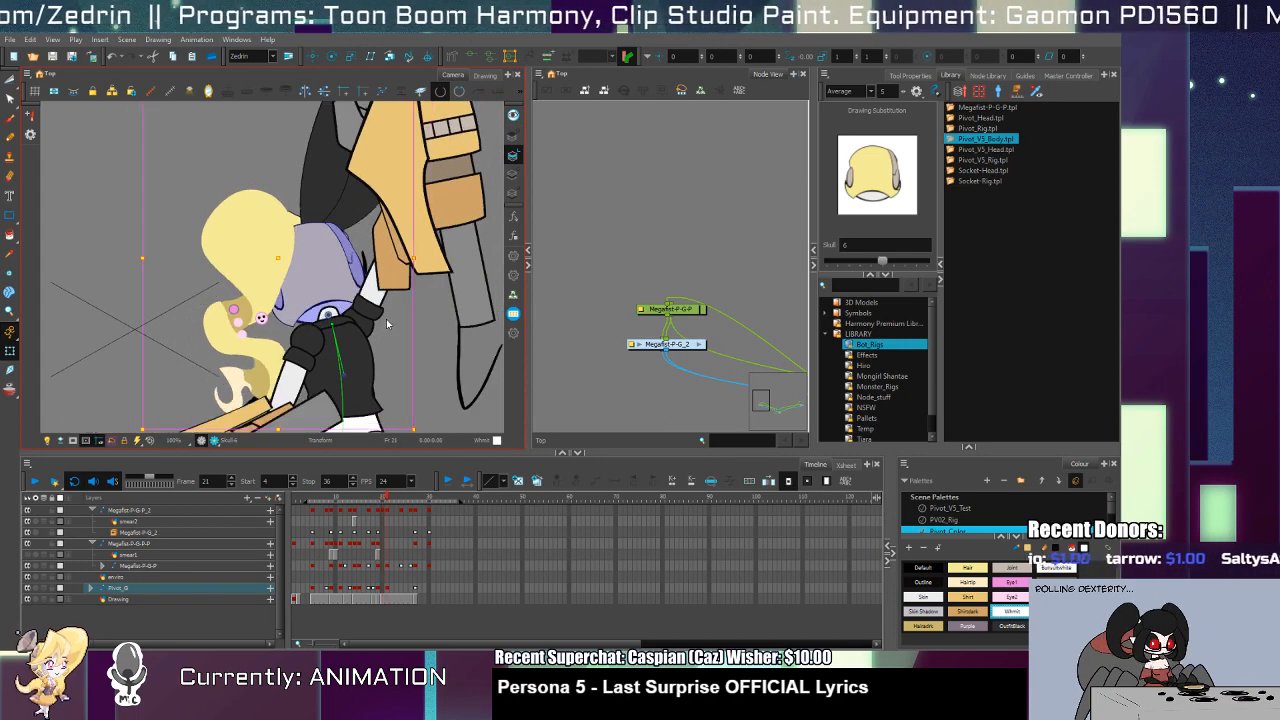
key(comma)
key(comma)
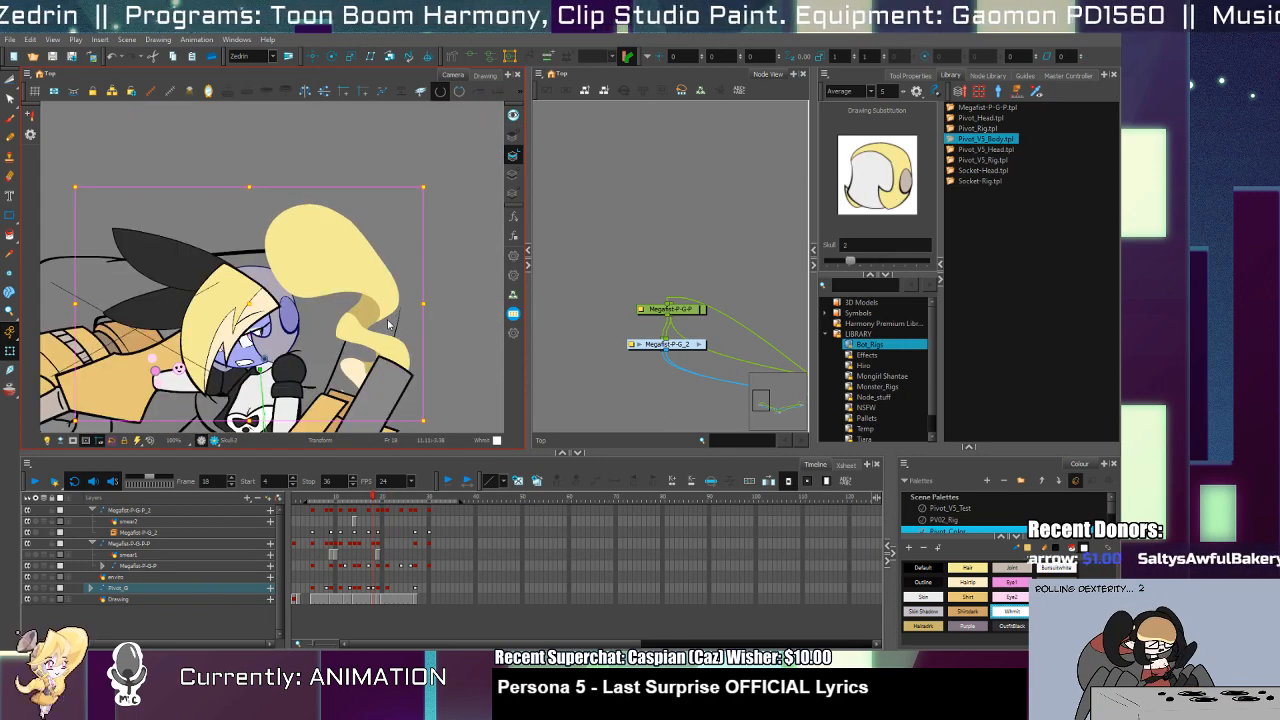
key(period)
key(period)
key(period)
key(period)
key(period)
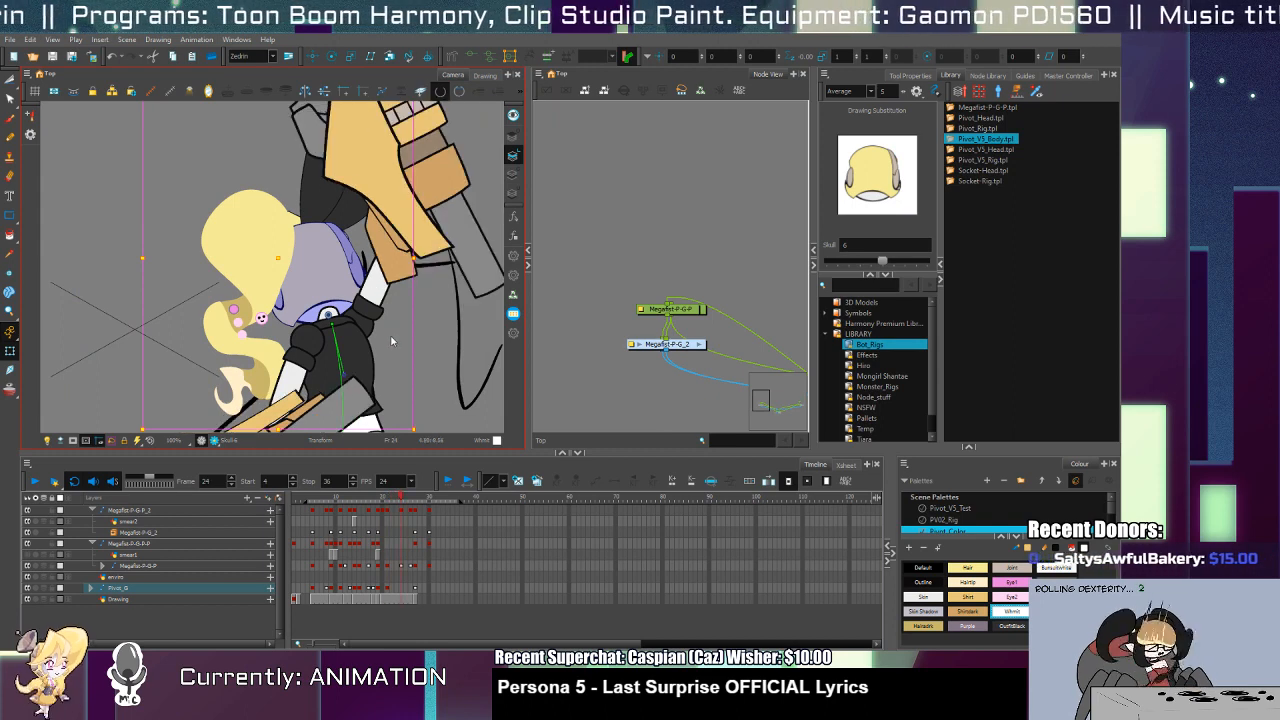
Step: Add a keyframe to the Pivot_G rig on frame 24 and rotate the torso slightly toward the ponytail side
click(382, 578)
click(388, 594)
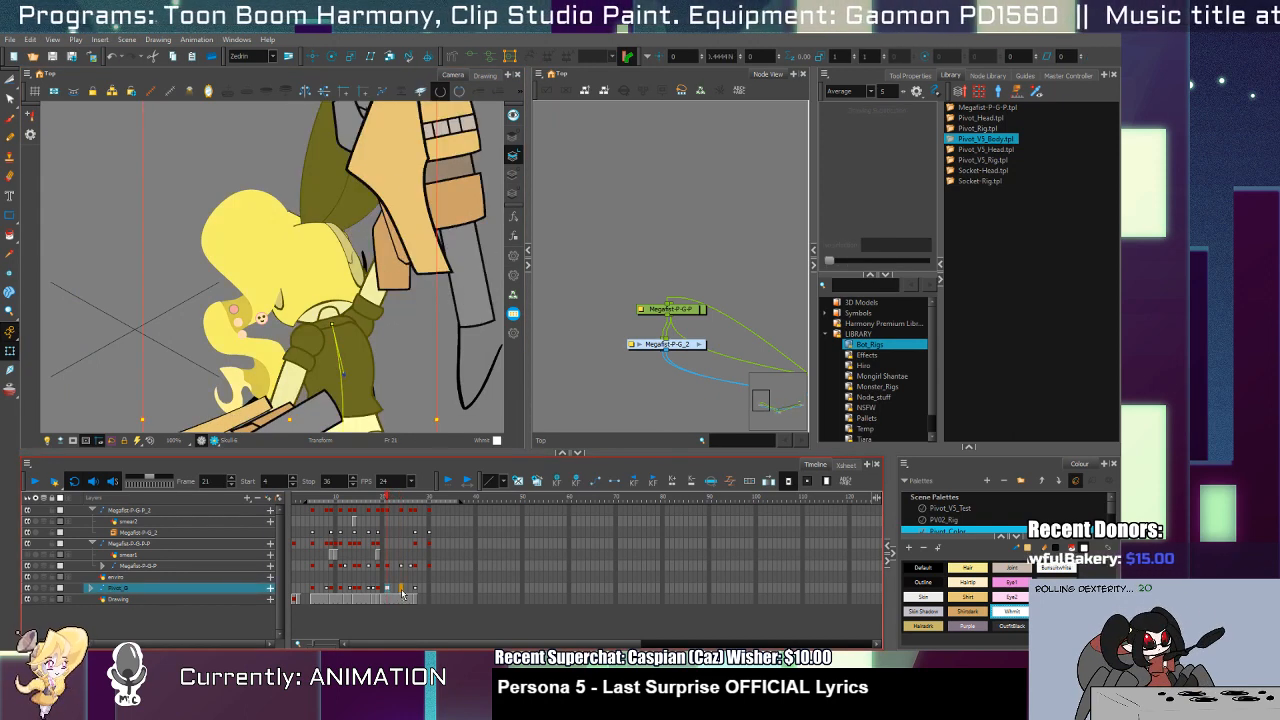
click(402, 594)
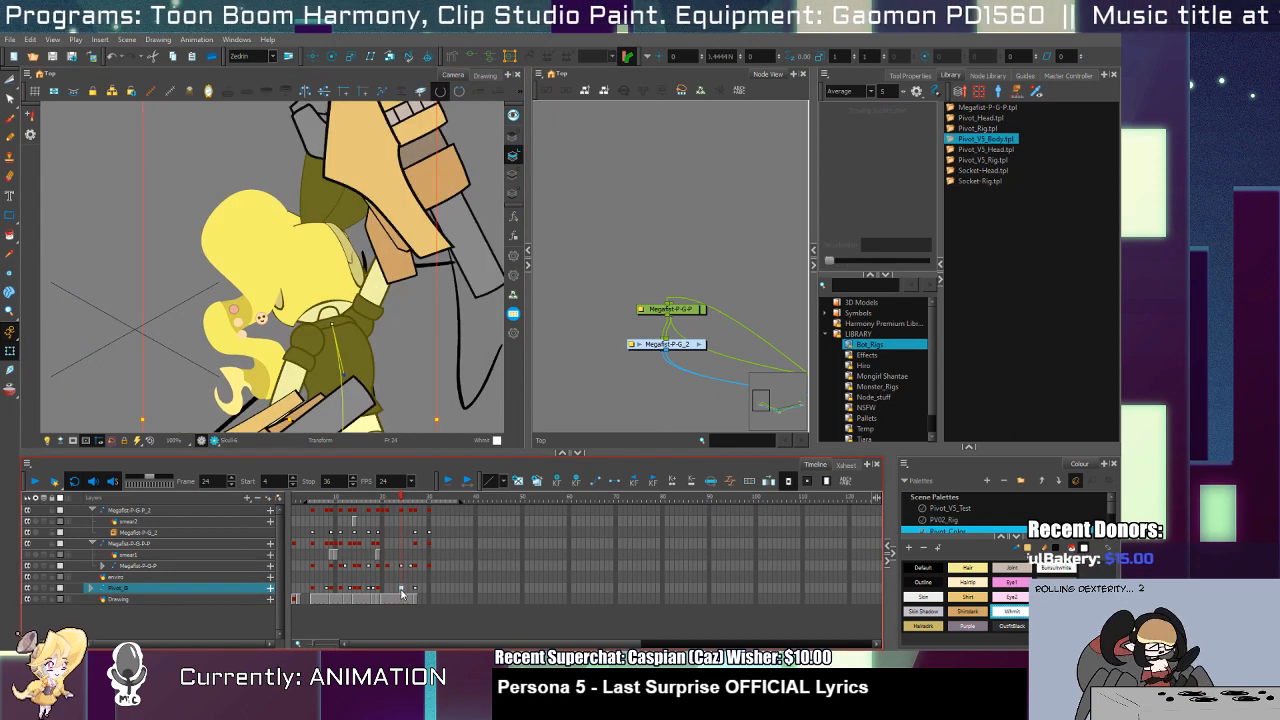
drag(348, 390, 342, 261)
key(ctrl+space)
alt+click(351, 347)
click(361, 322)
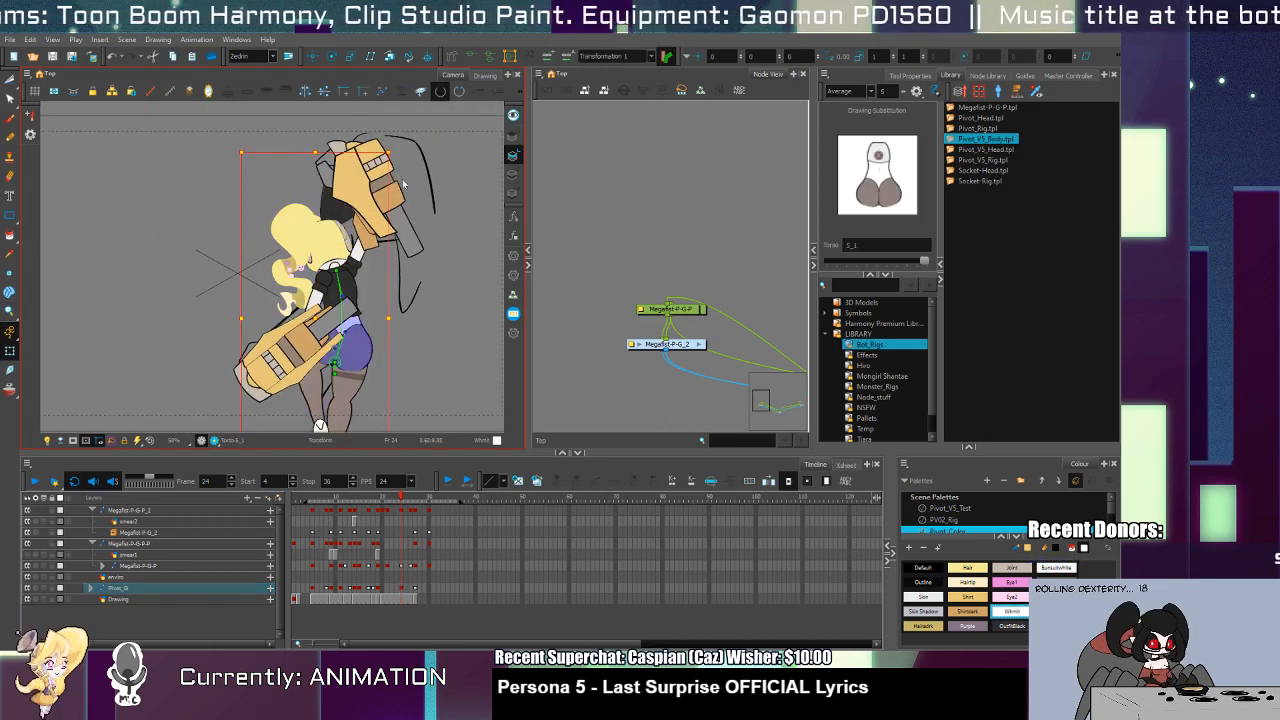
drag(401, 149, 375, 143)
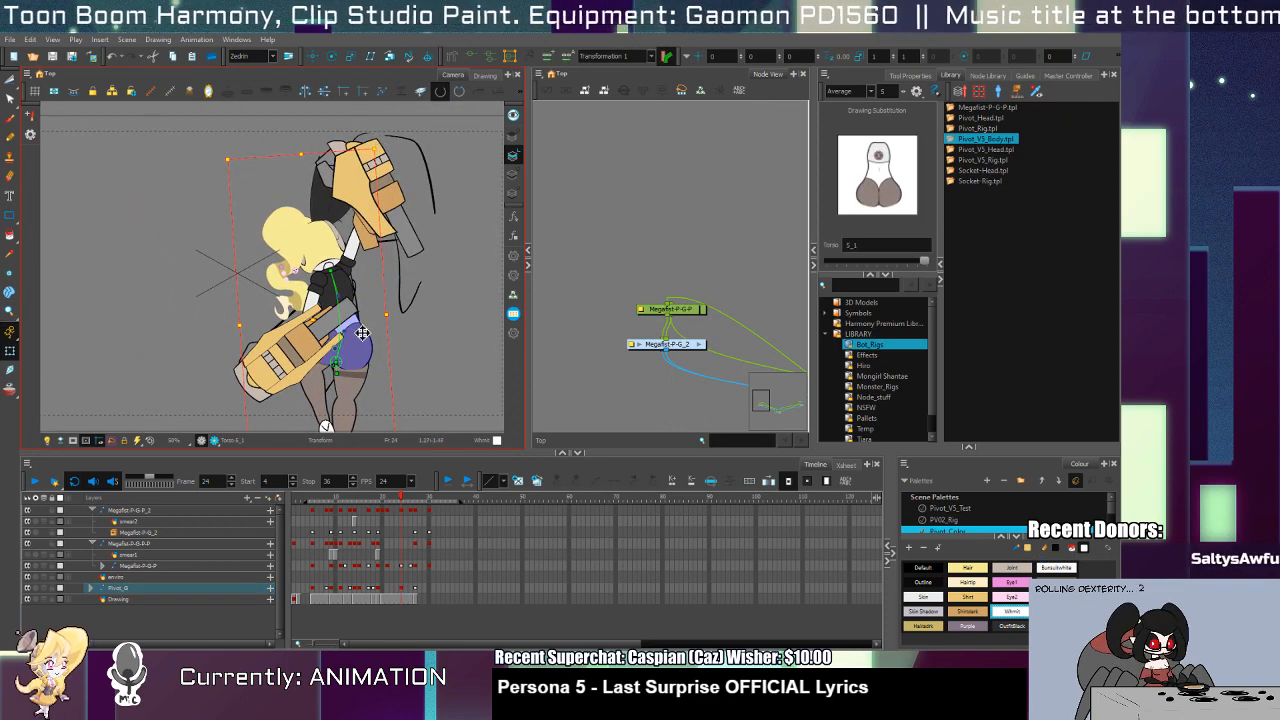
Step: Bend the waist outward on frame 24 and rotate the near thigh and the other lower leg to suit
click(350, 302)
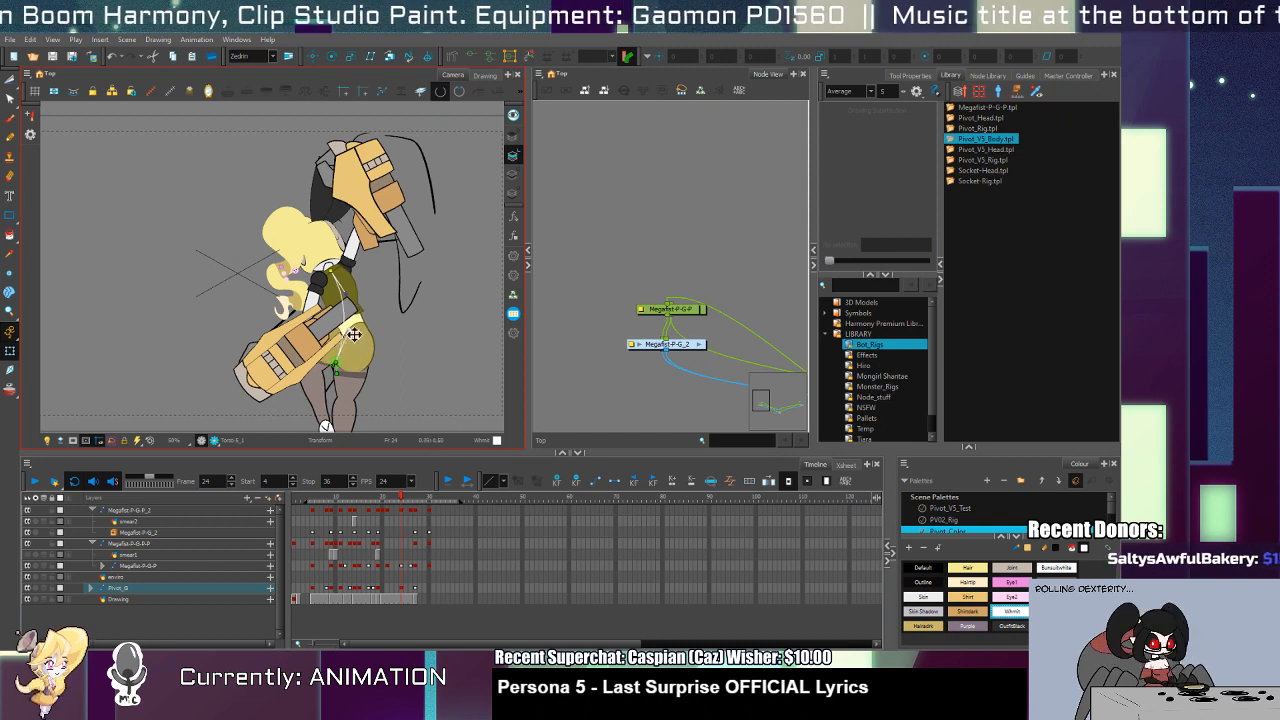
scroll(350, 330, down, 2)
click(350, 334)
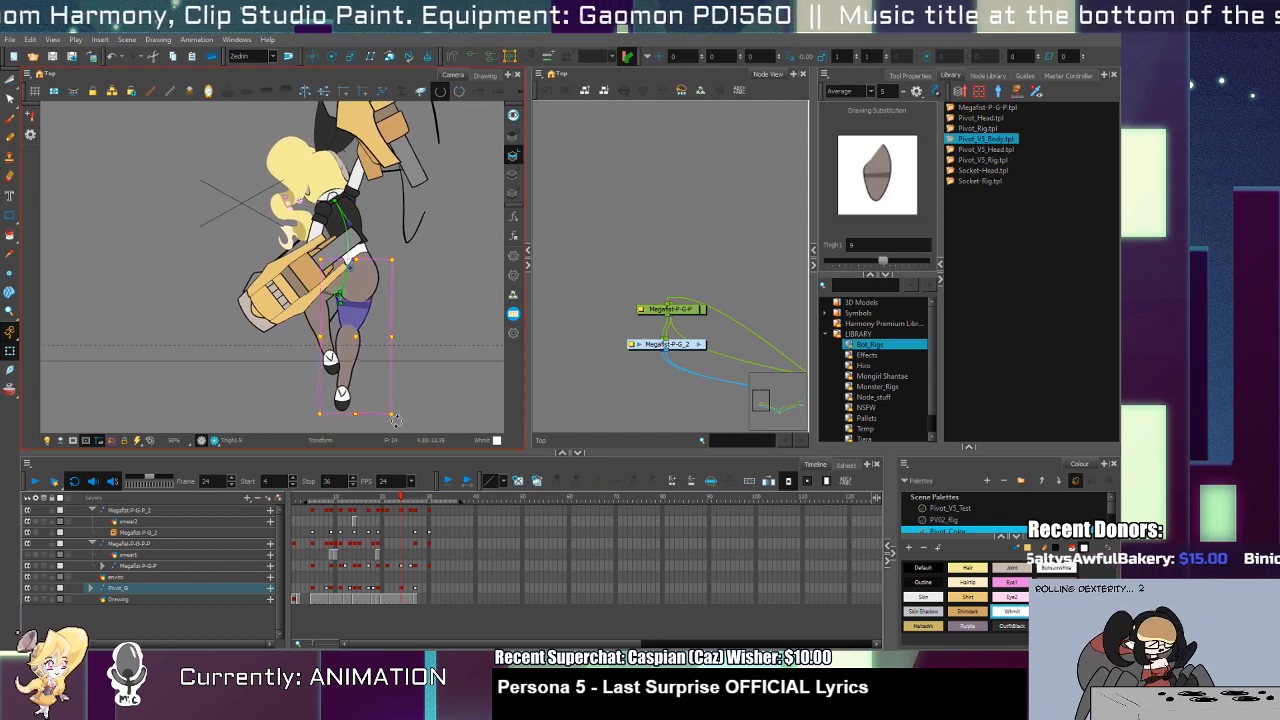
click(330, 356)
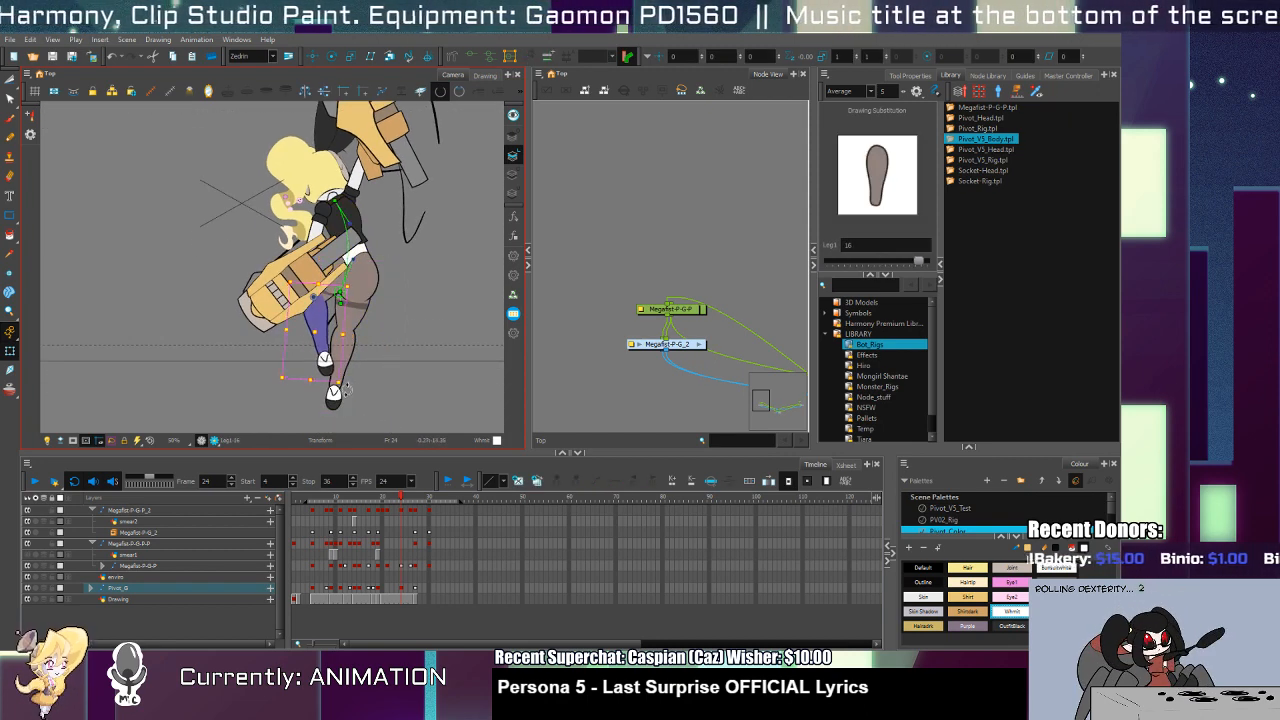
scroll(328, 380, up, 1)
Step: Adjust the angle of the head and ponytail on frame 24
click(326, 262)
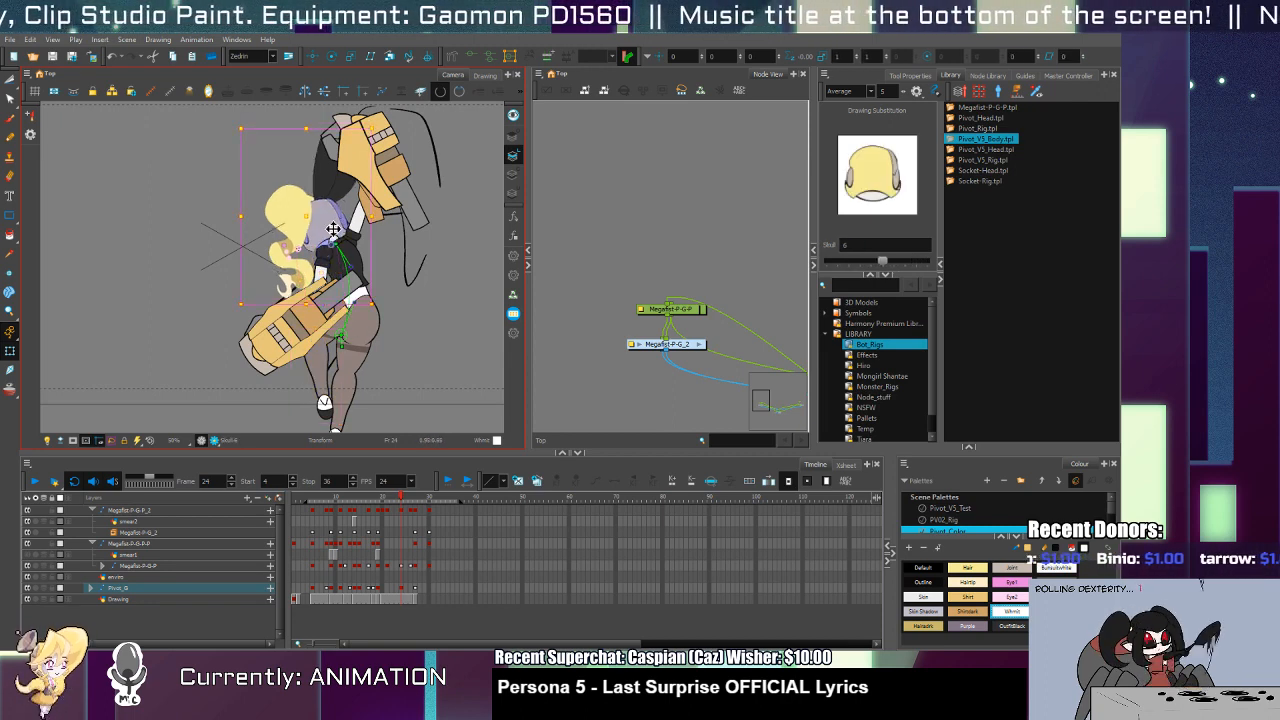
click(311, 268)
drag(346, 309, 331, 311)
Step: Return to the start of the animation around frame 5 and swap the ponytail for drawing 4
drag(403, 499, 311, 501)
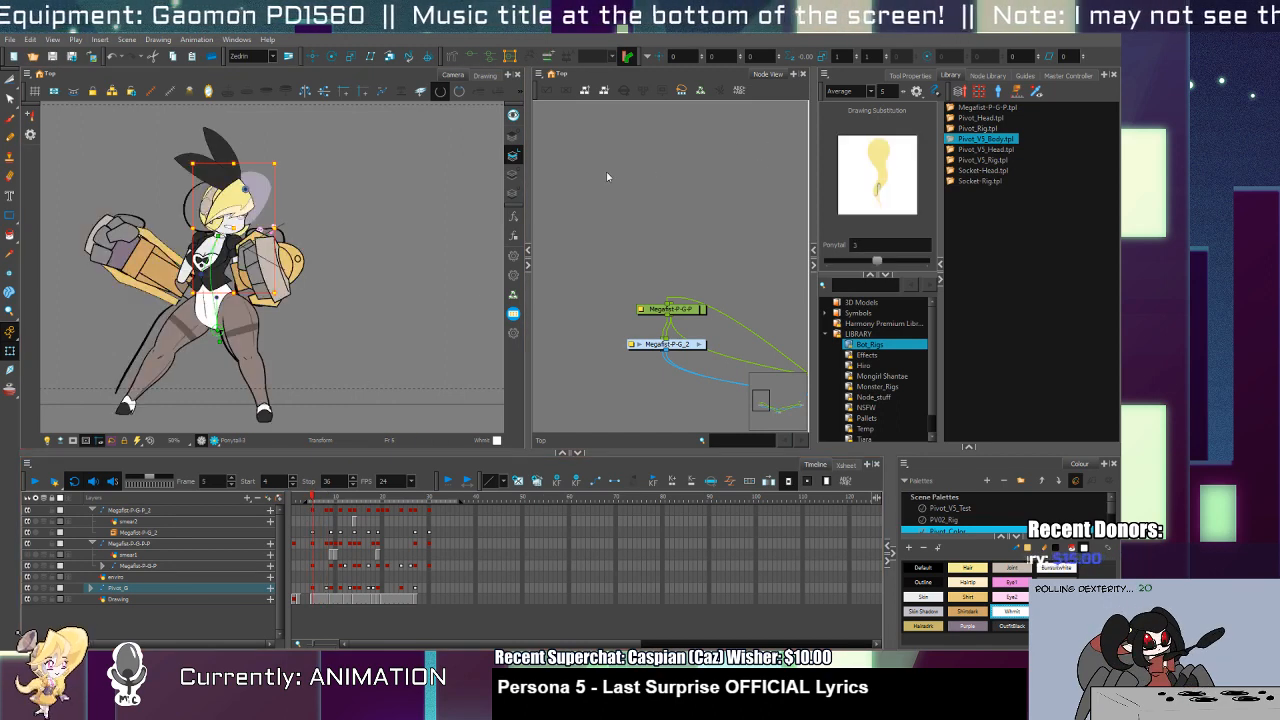
click(292, 136)
key(equal)
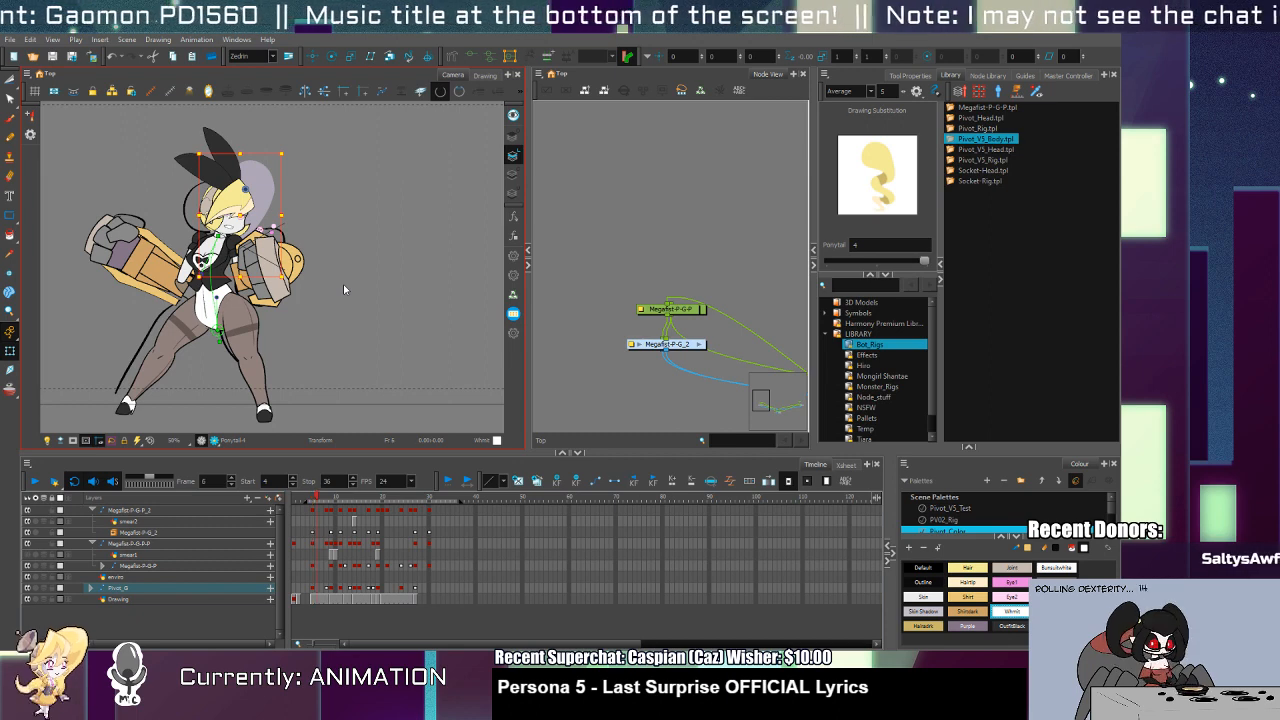
Step: Step through frames 6 to 14 and back to frame 10 to examine the ponytail drawing in each pose
key(period)
key(period)
key(period)
key(period)
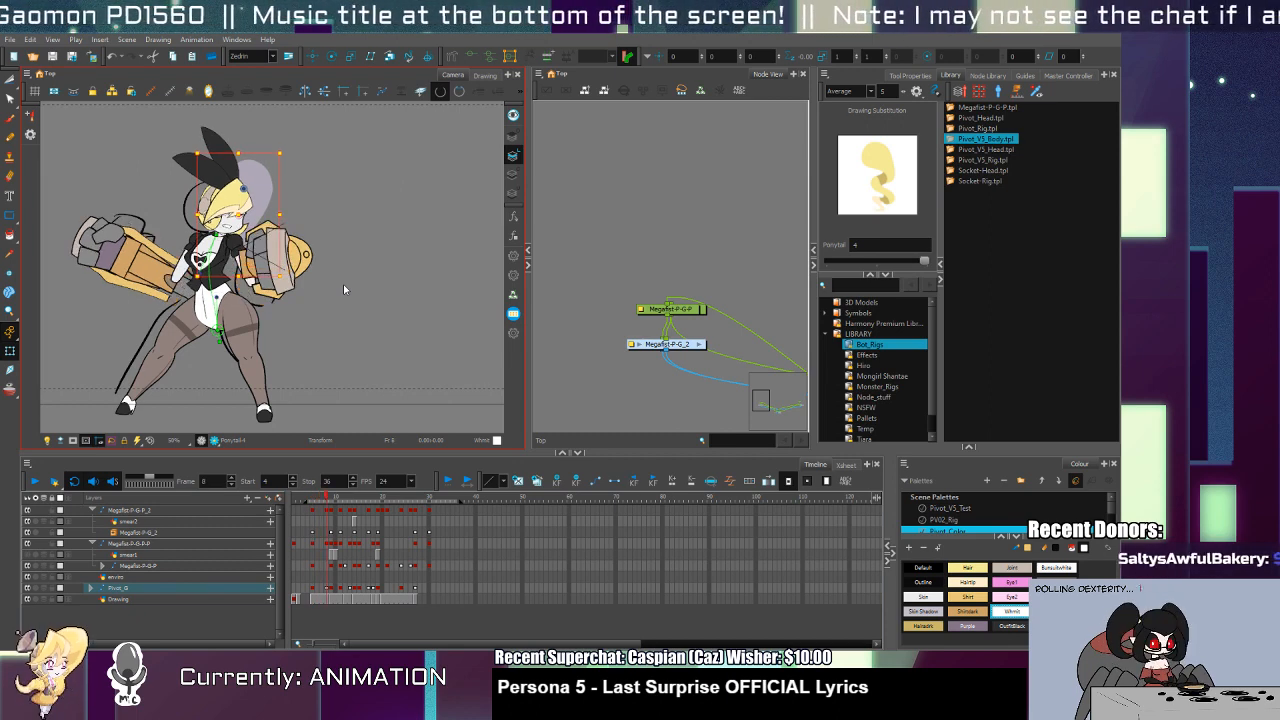
key(period)
key(period)
key(period)
key(period)
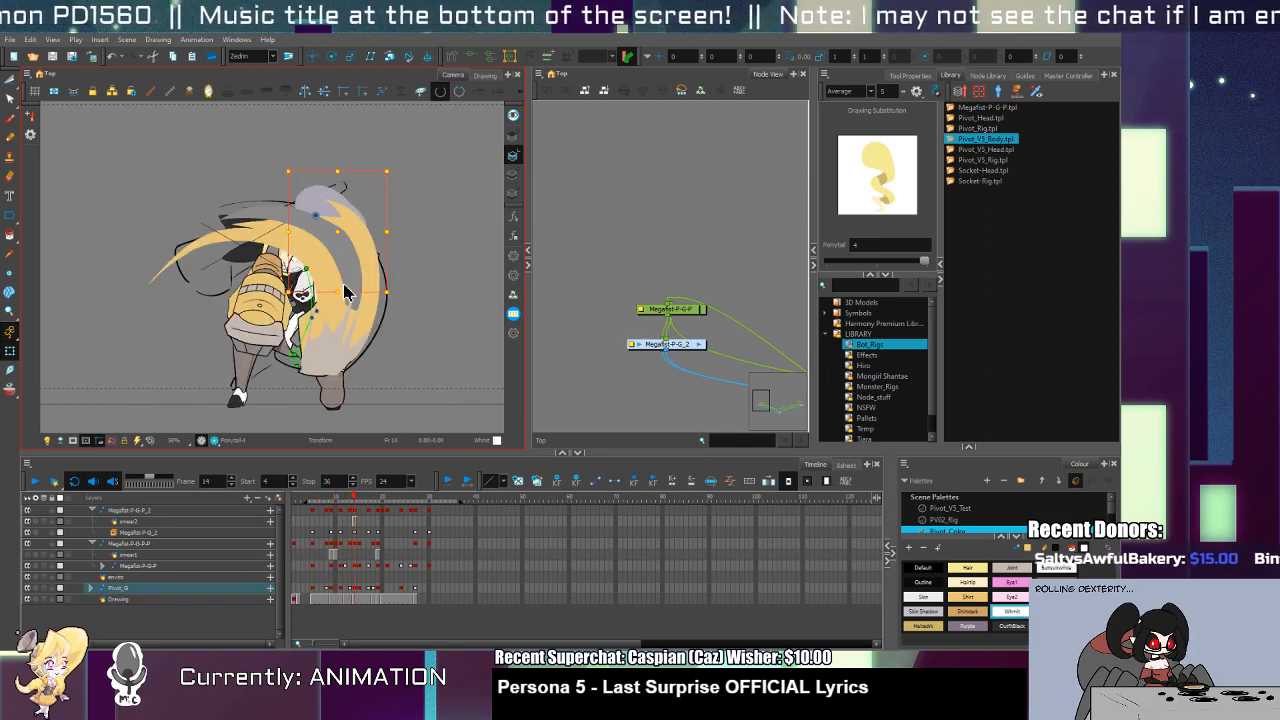
key(comma)
click(392, 369)
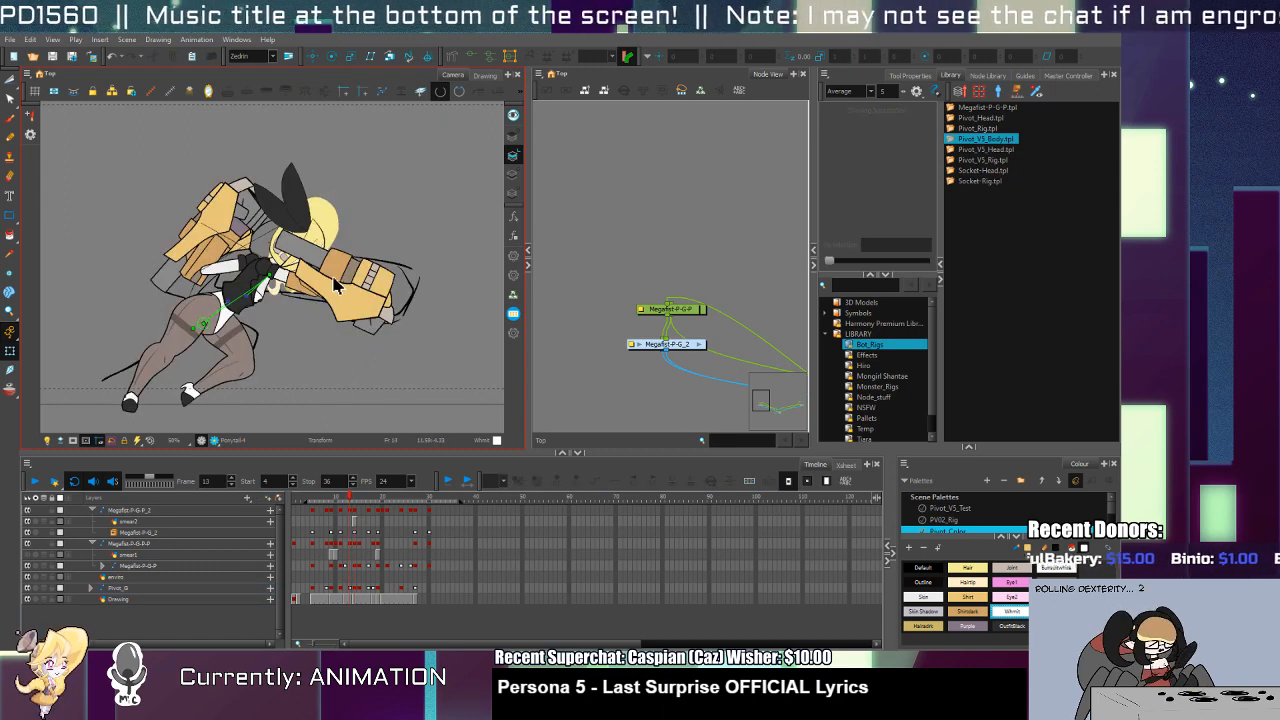
key(comma)
key(comma)
click(335, 232)
key(comma)
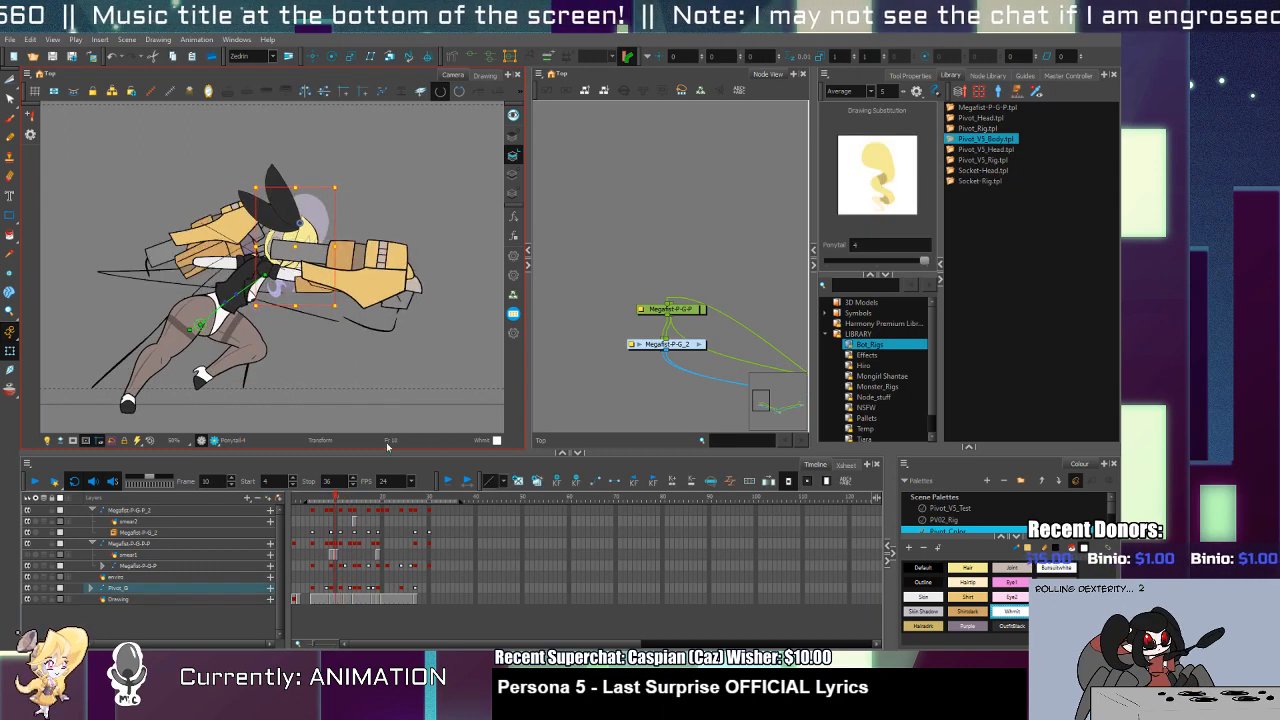
Step: Reveal the ponytail layer in the timeline, select its cells from frame 10 to 27 and scrub through to frame 26
key(o)
click(359, 613)
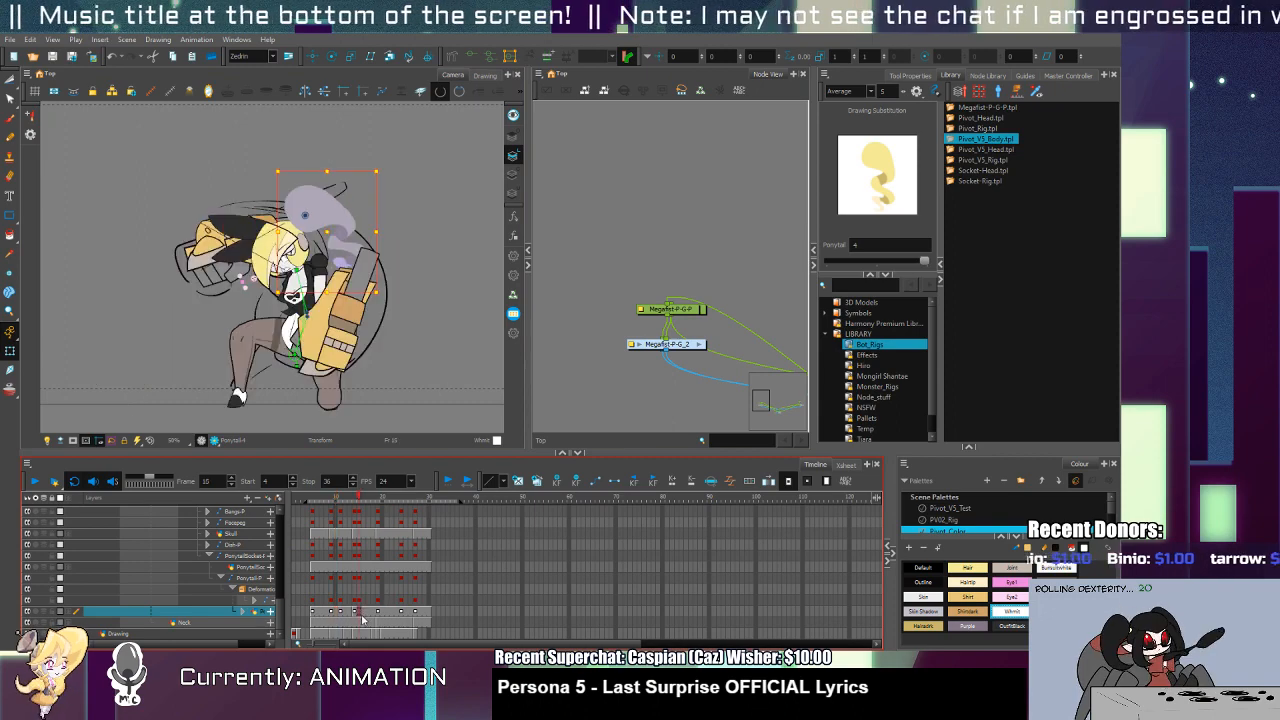
drag(338, 613, 415, 618)
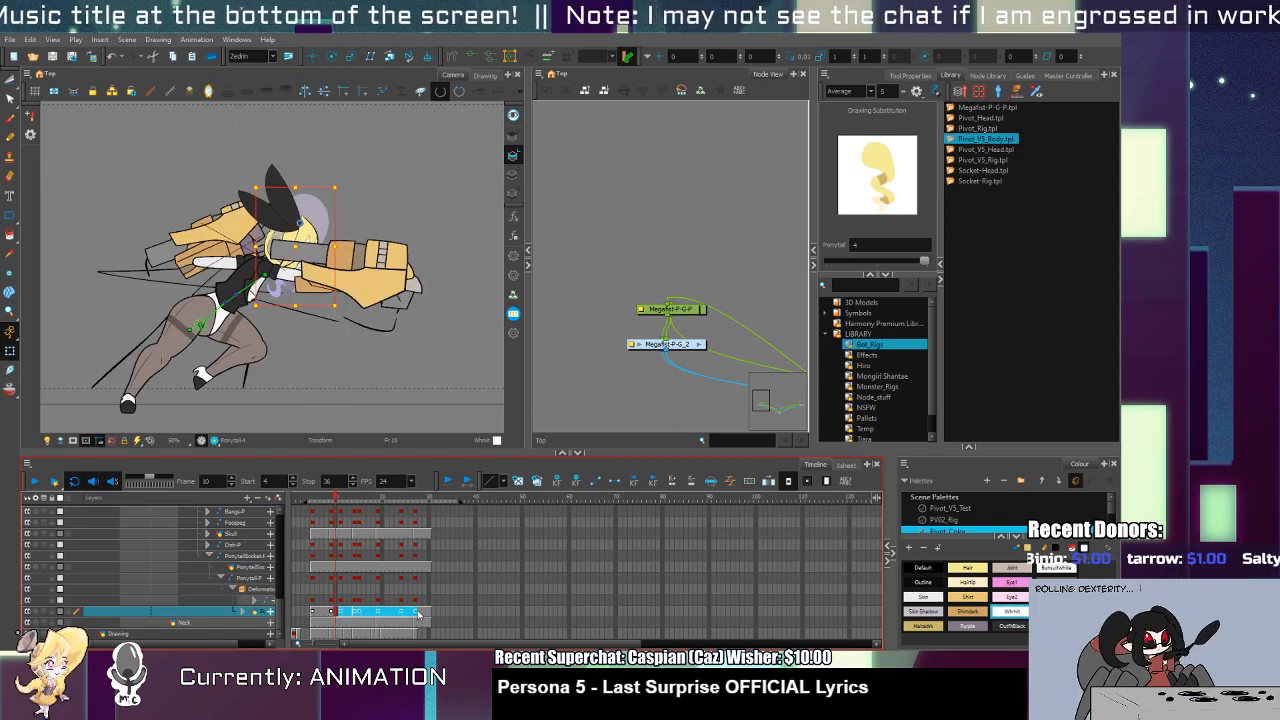
click(378, 530)
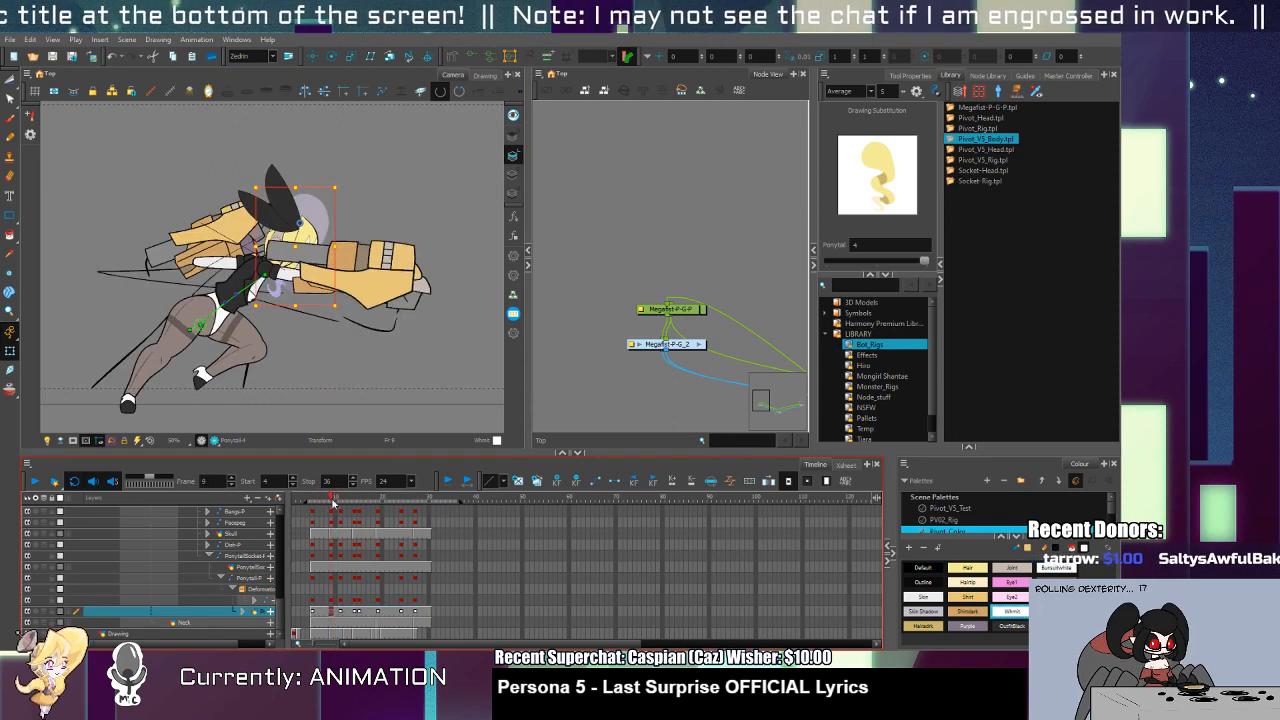
drag(378, 531, 411, 548)
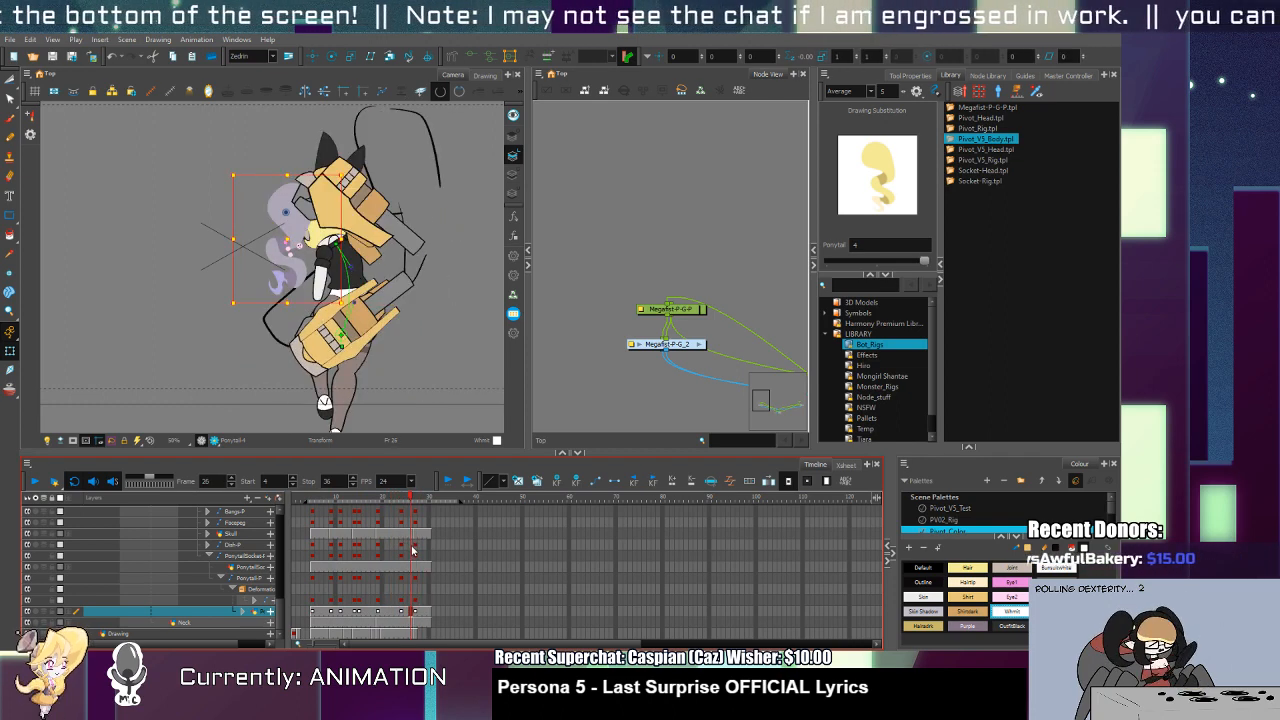
Step: Collapse the Pivot_G layer group and compare the rig's poses on frames 19, 21, 24 and 26
scroll(257, 517, up, 5)
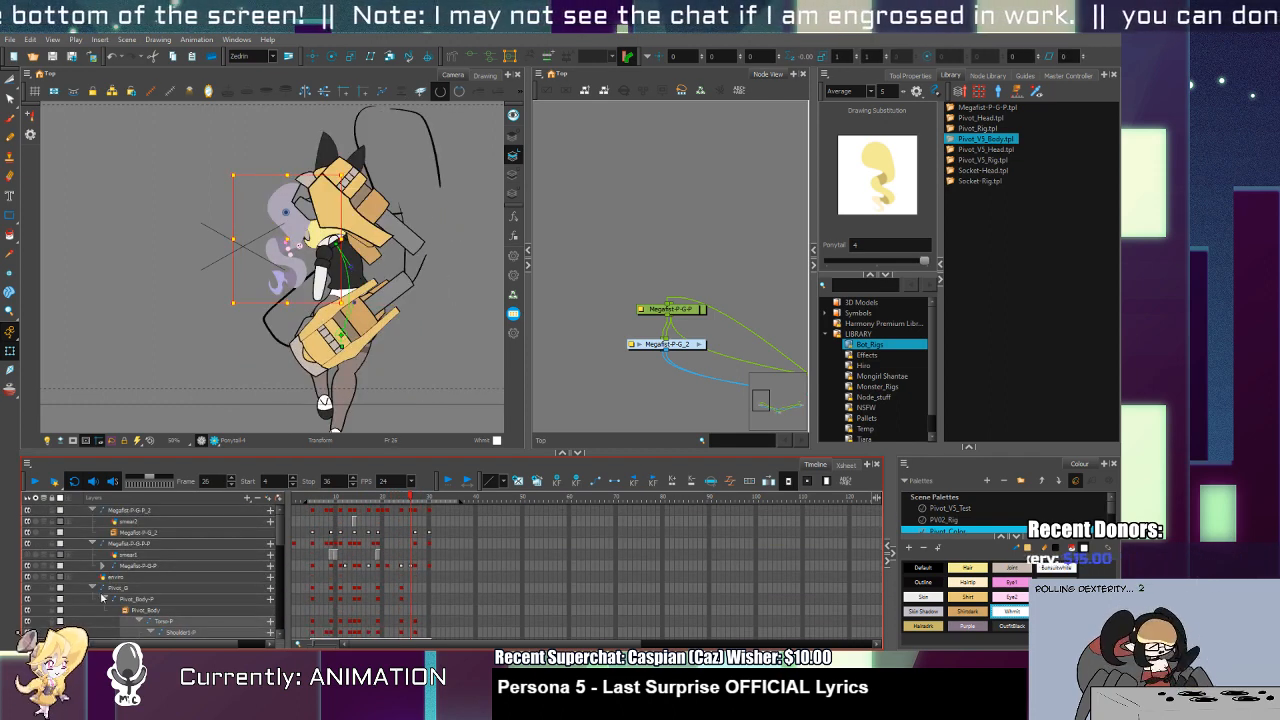
click(92, 587)
click(405, 592)
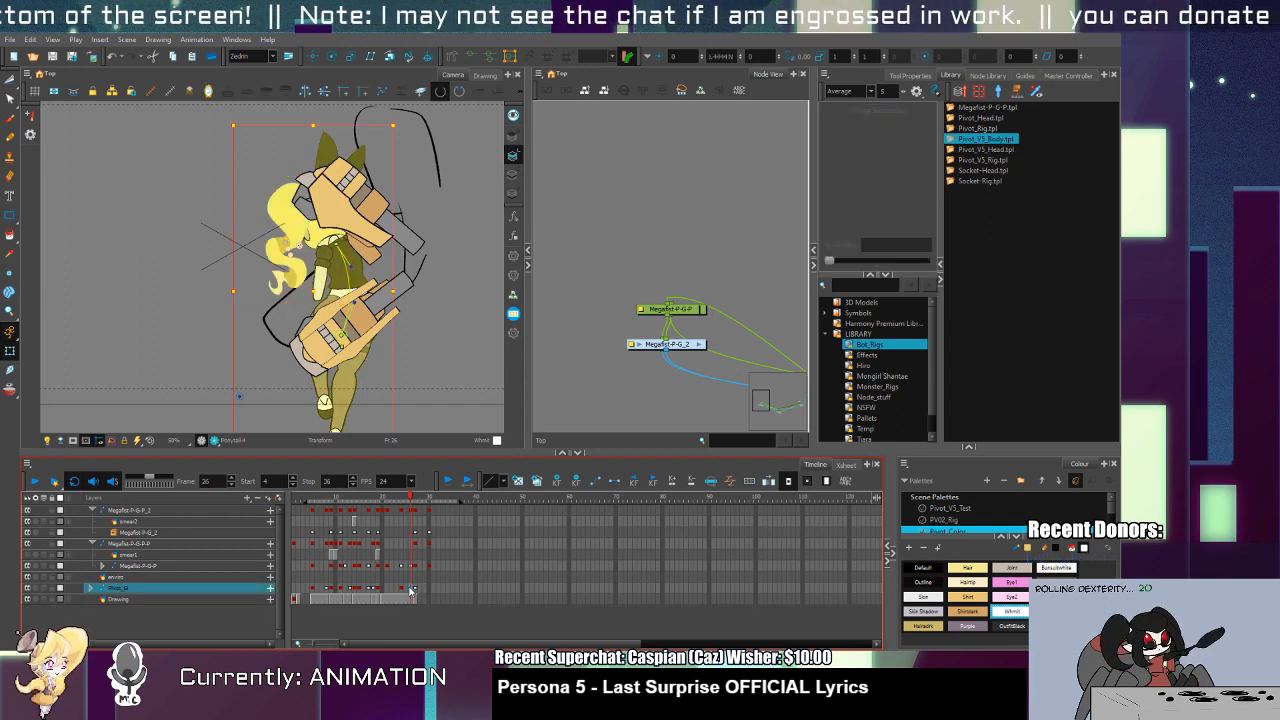
click(380, 592)
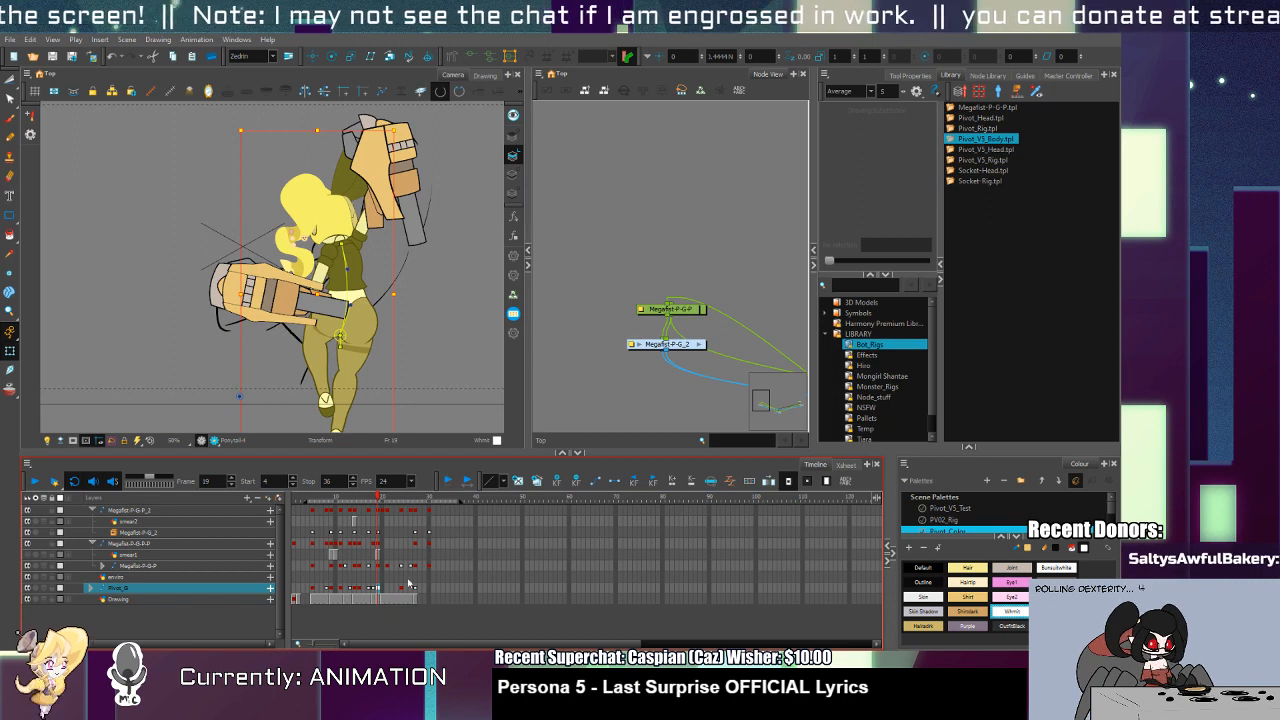
click(389, 596)
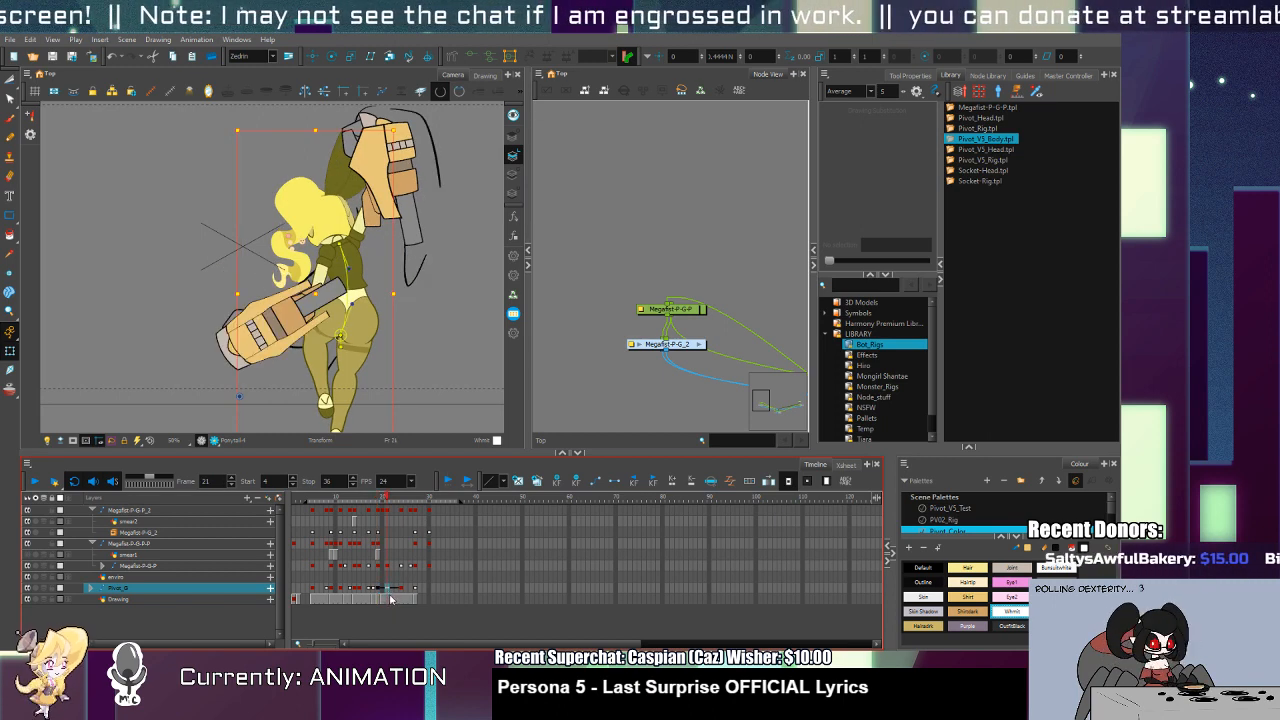
click(401, 591)
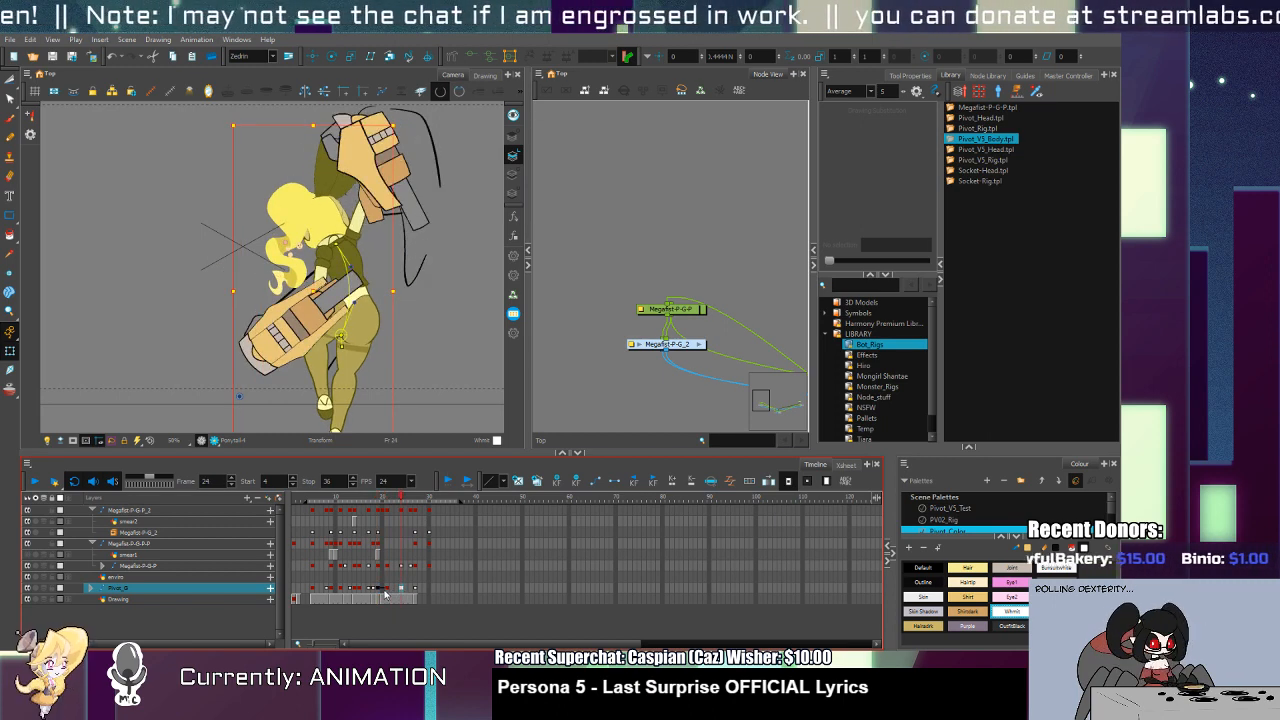
click(378, 592)
click(412, 593)
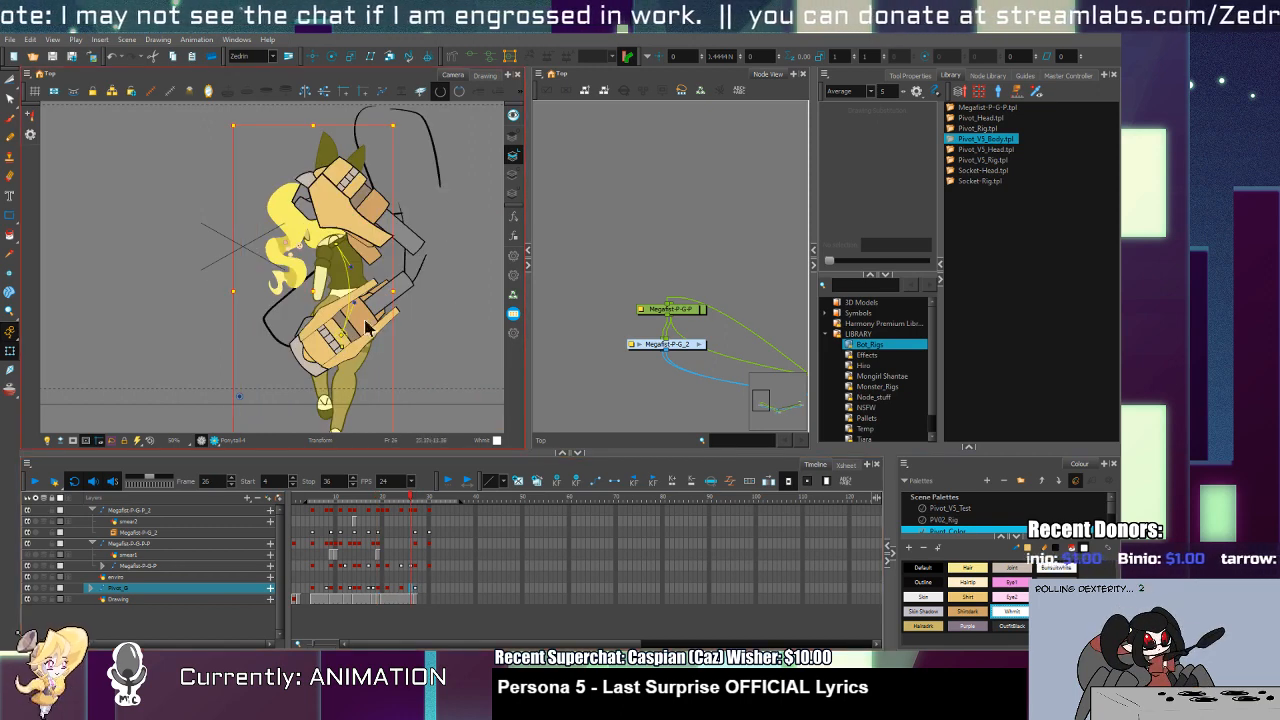
Step: Compare frames 26 and 27, and on frame 26 step the torso and clothes drawings, swapping the torso for drawing 4_1
click(417, 594)
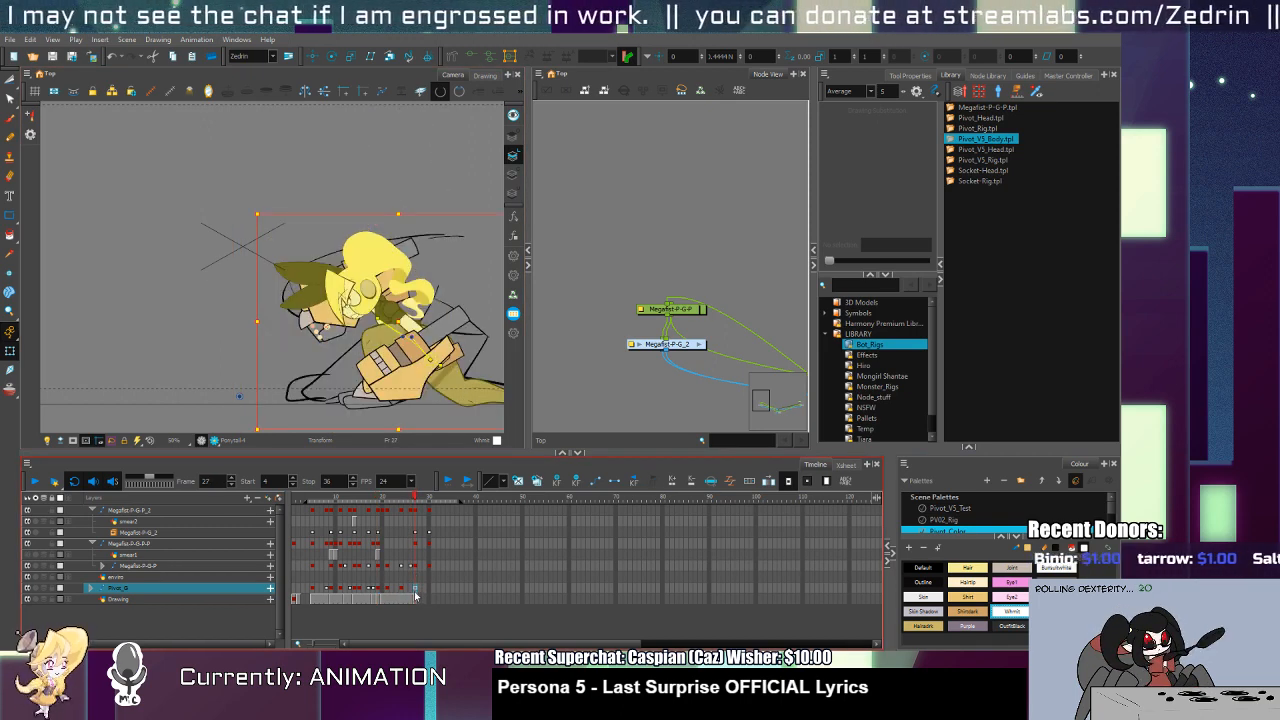
click(411, 594)
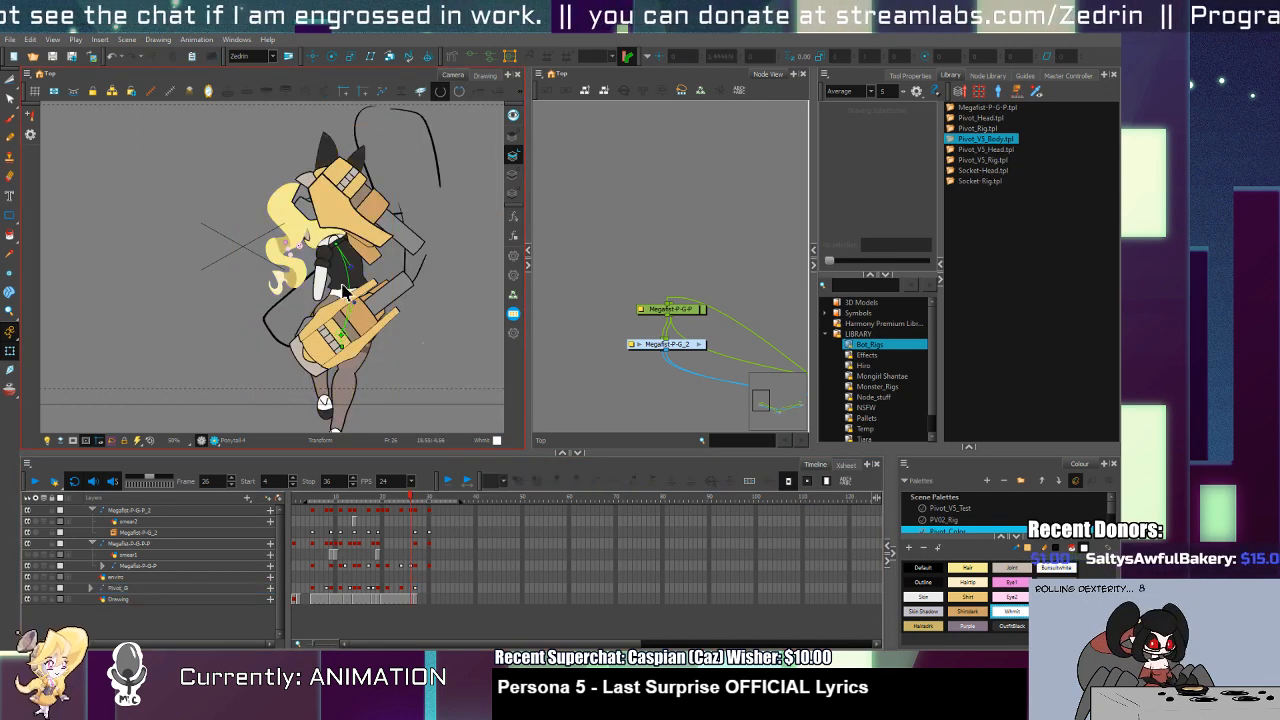
click(352, 326)
key(bracketleft)
key(bracketleft)
key(bracketleft)
key(bracketleft)
key(bracketleft)
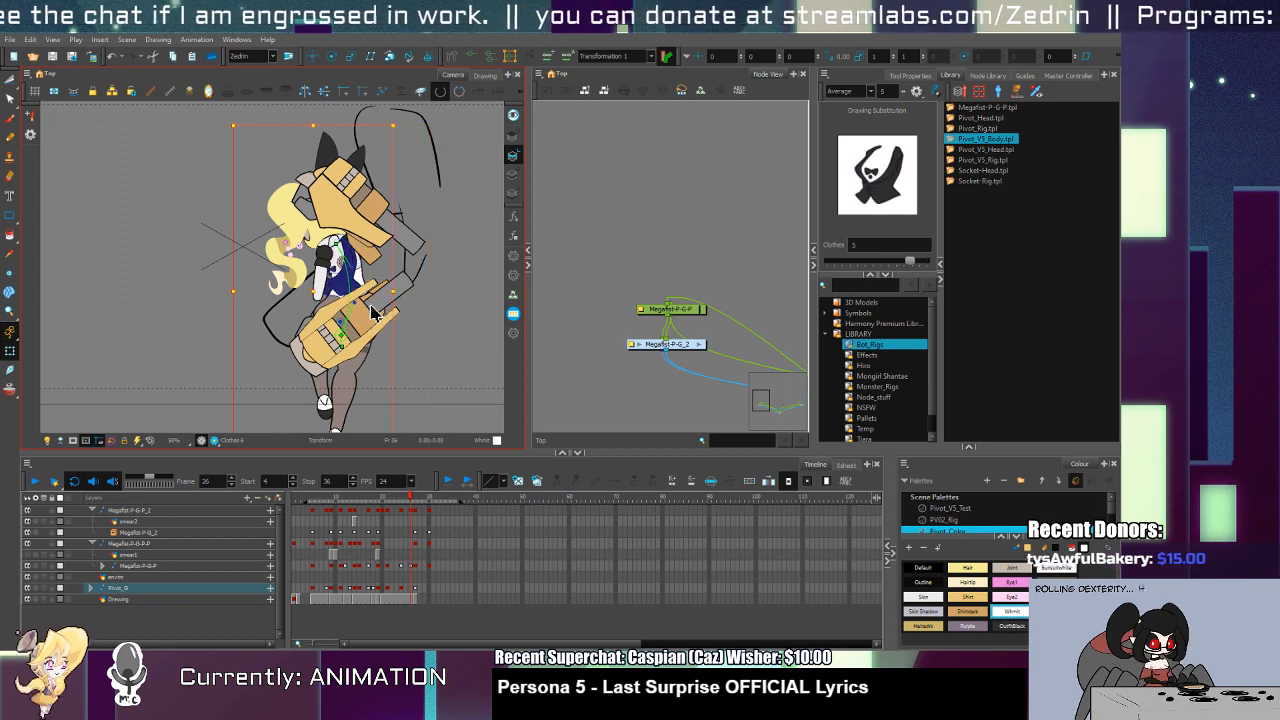
key(bracketright)
key(bracketleft)
key(bracketright)
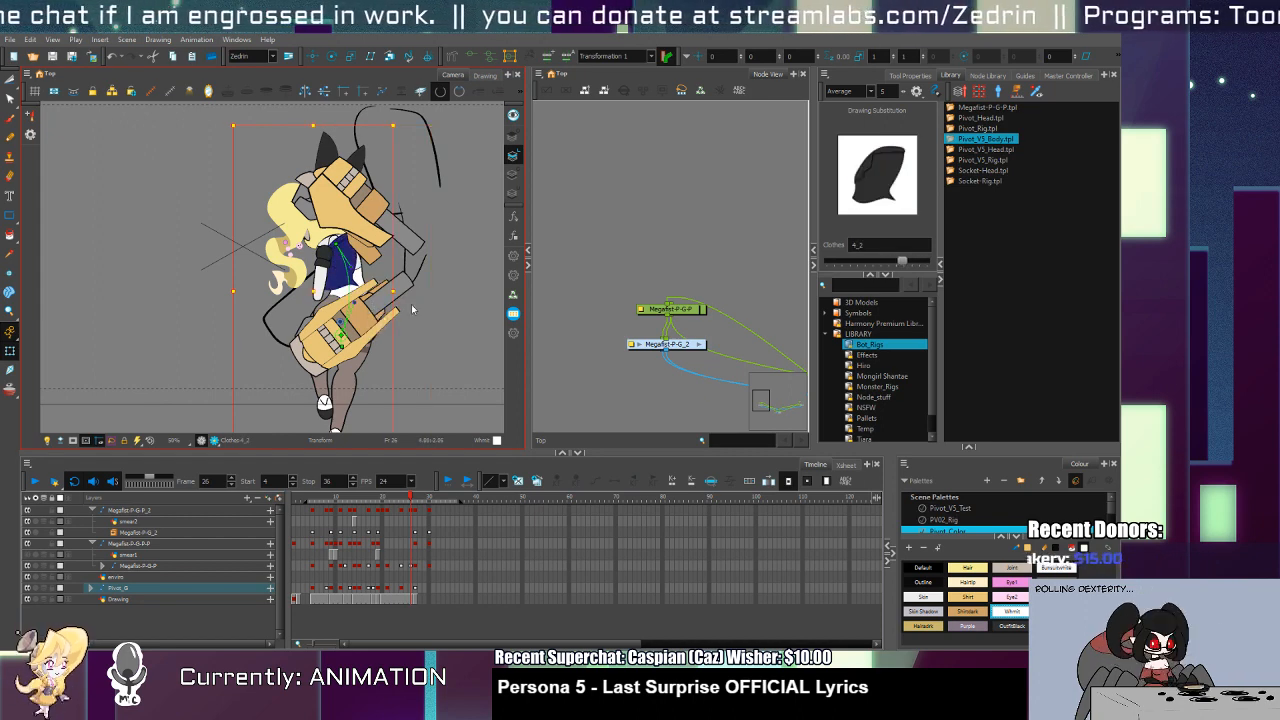
click(343, 336)
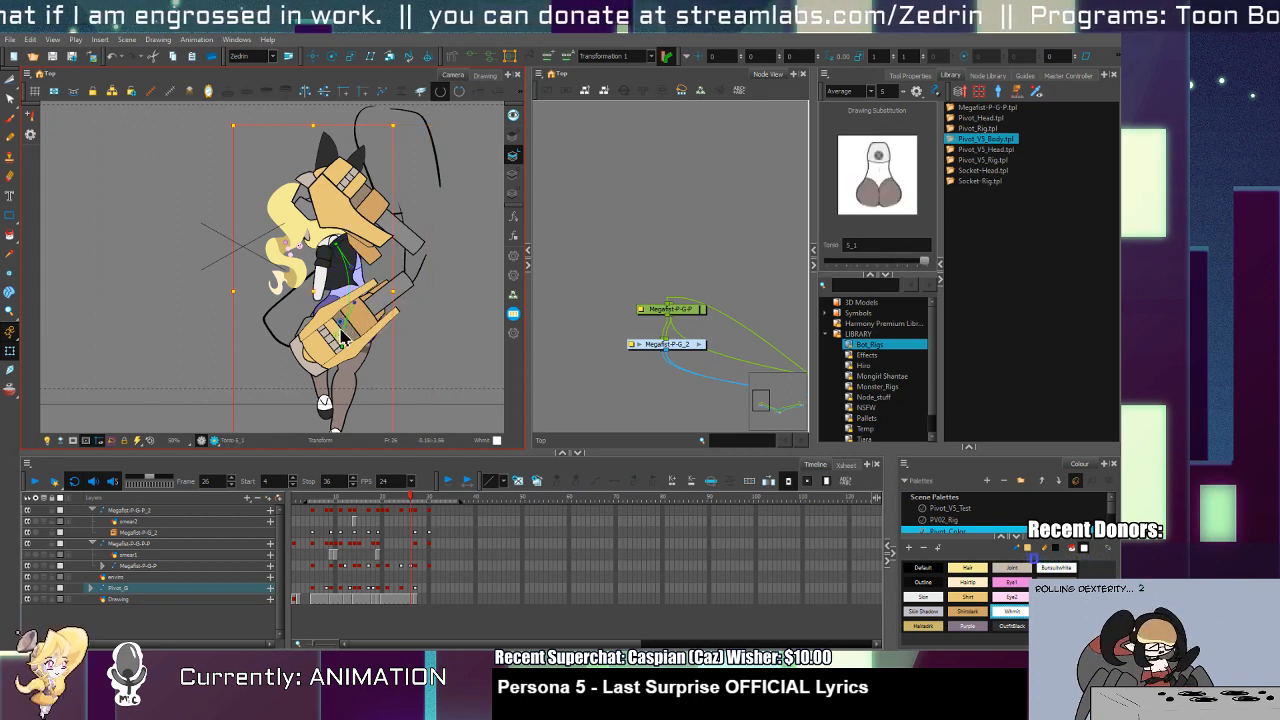
key(bracketleft)
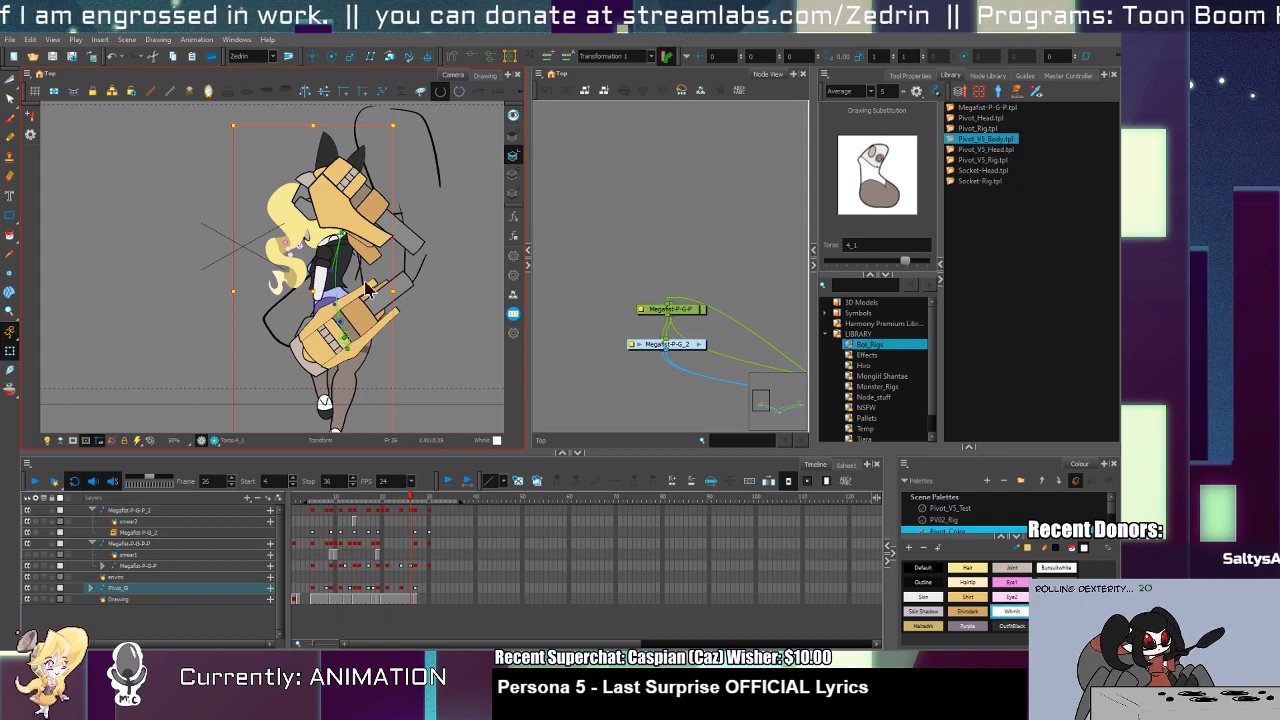
Step: Reposition the lower arm's shoulder to fit the turned torso on frame 26
click(336, 275)
click(341, 291)
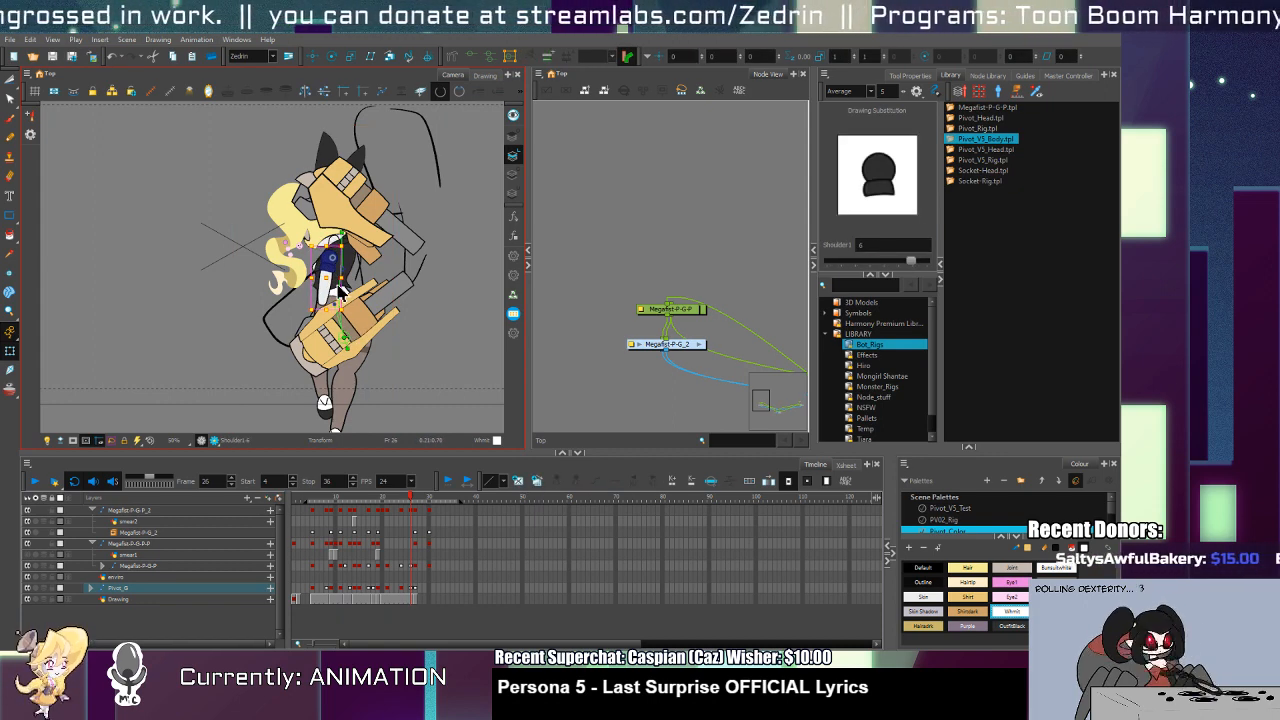
drag(348, 313, 373, 289)
Step: Push the entire upper gauntlet back in depth behind the head and raised arm, and fit it to the arm
click(381, 257)
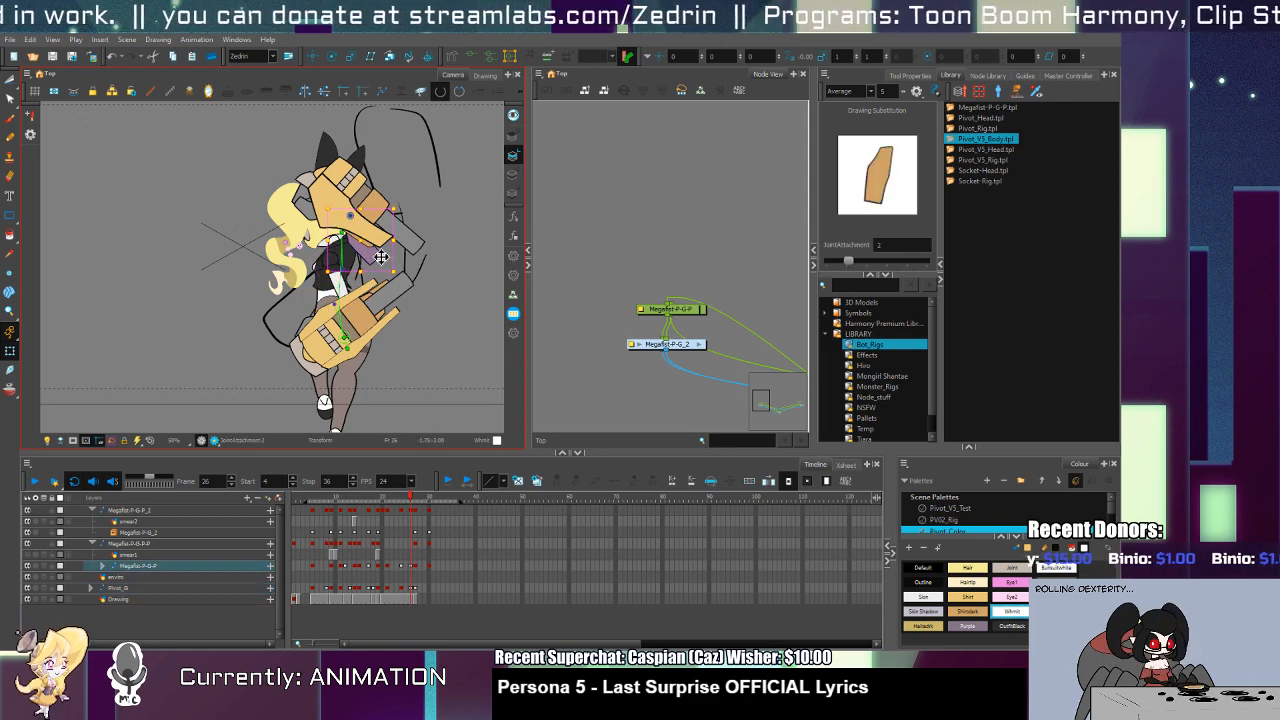
key(b)
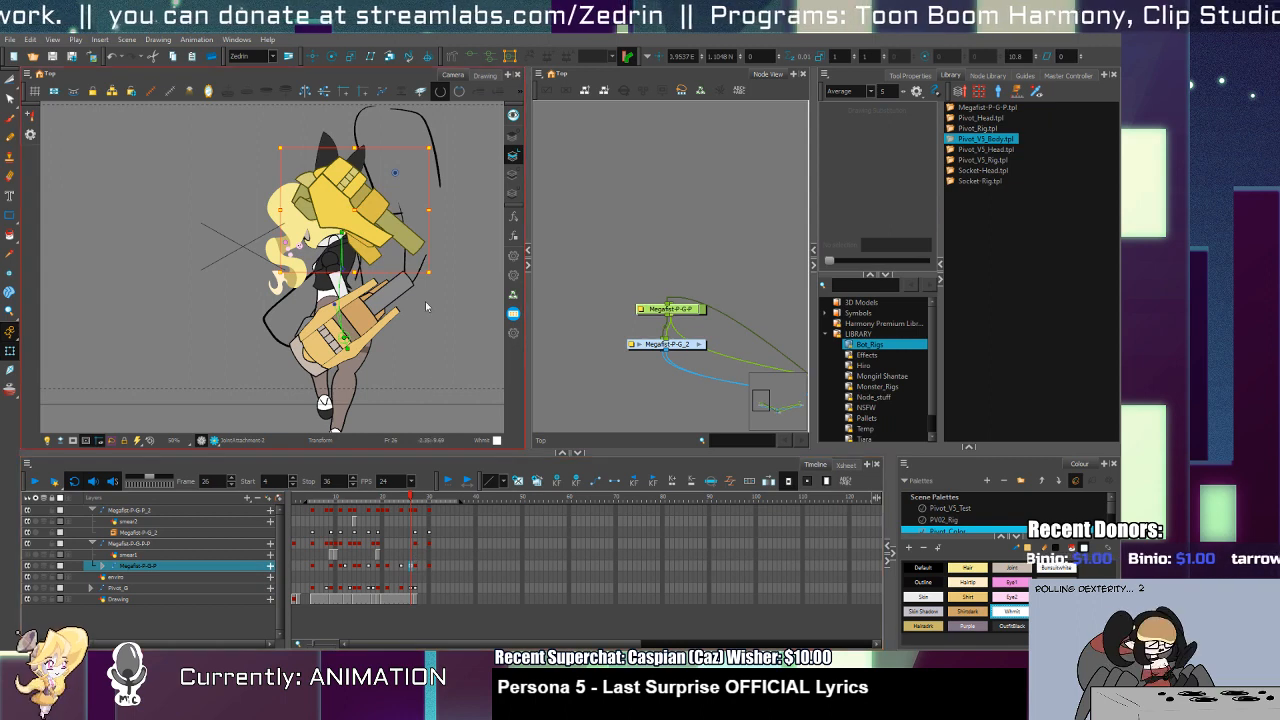
key(alt+Up)
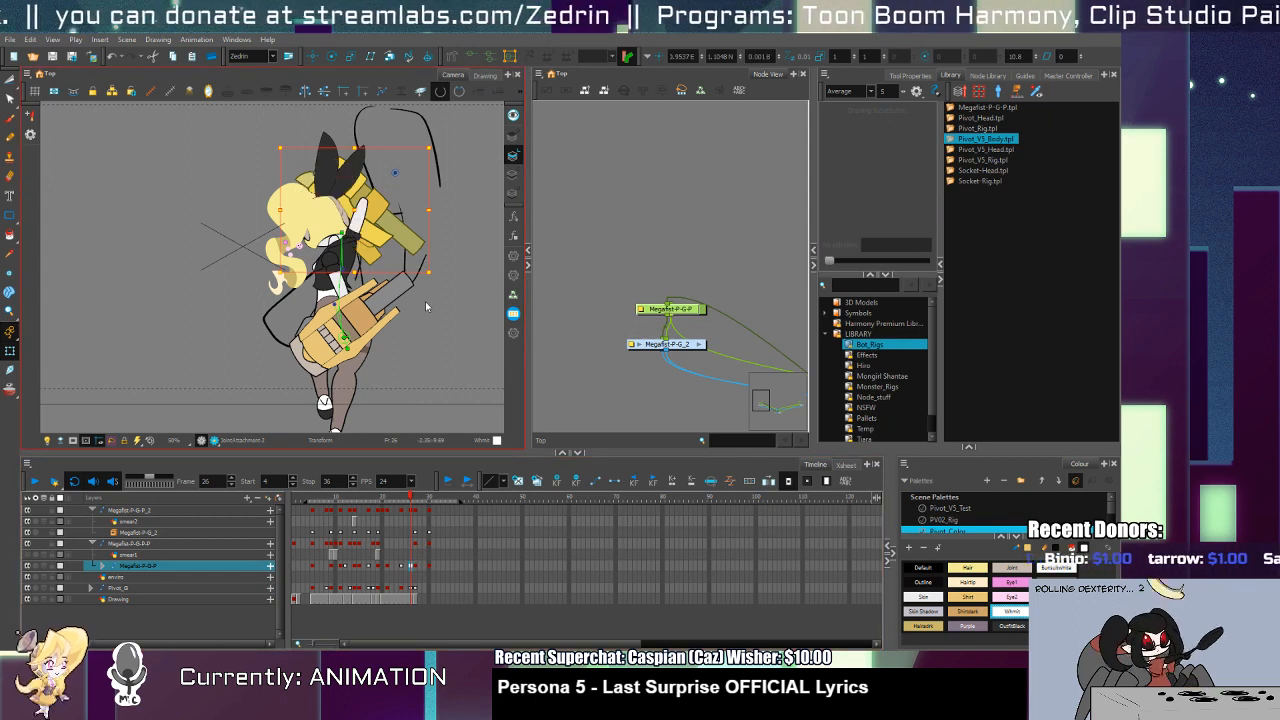
drag(376, 253, 375, 226)
Step: Swap the head on frame 26 for the side view with skull drawing 5, tilt it downward and check it against frames 25 and 27
click(340, 236)
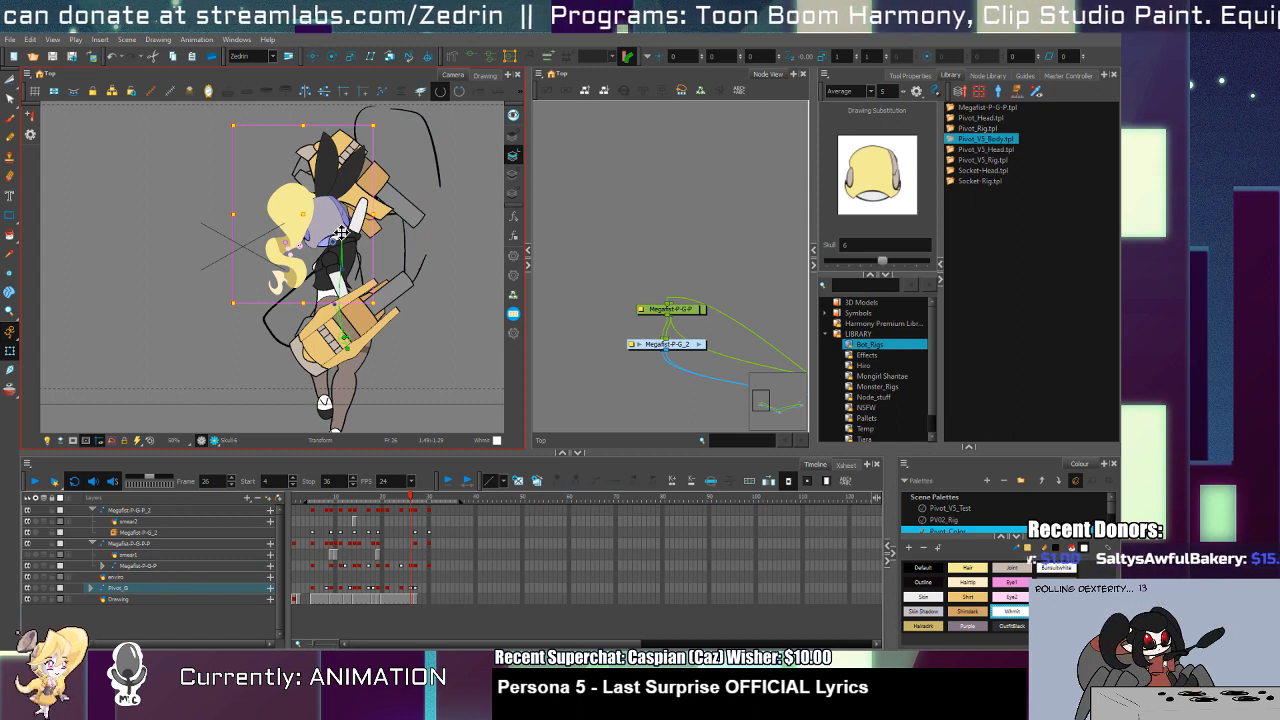
click(990, 150)
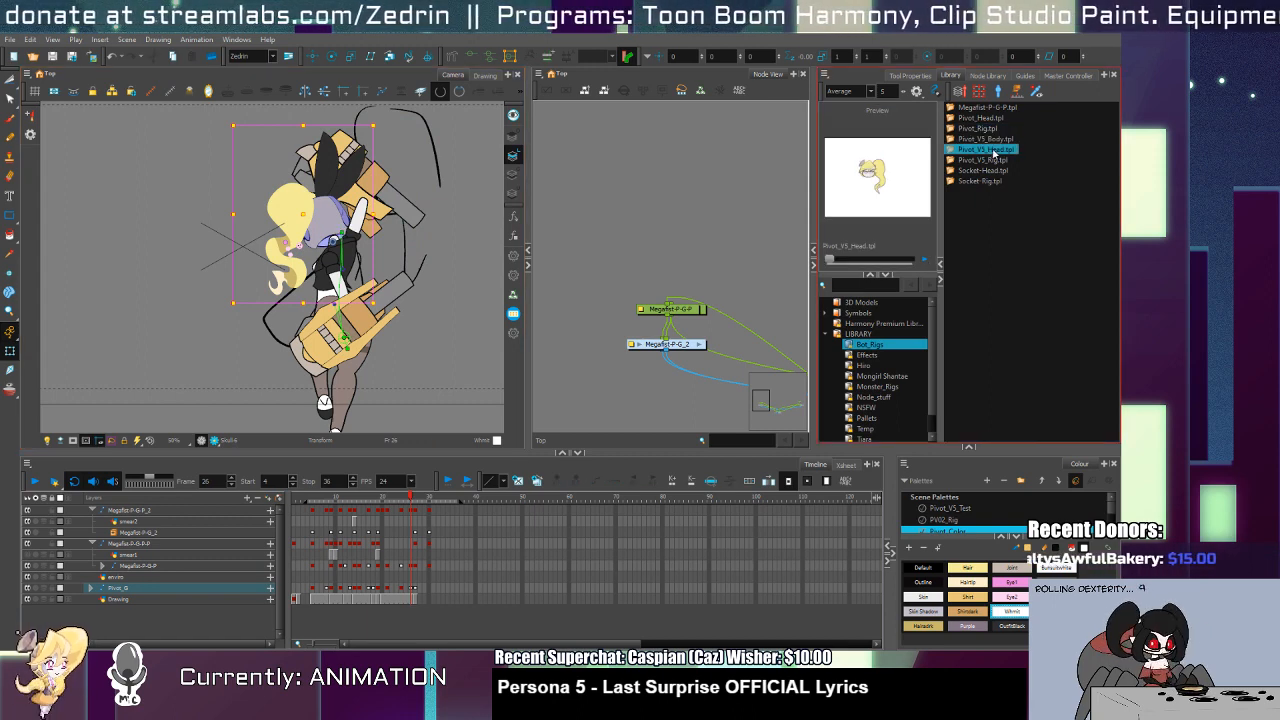
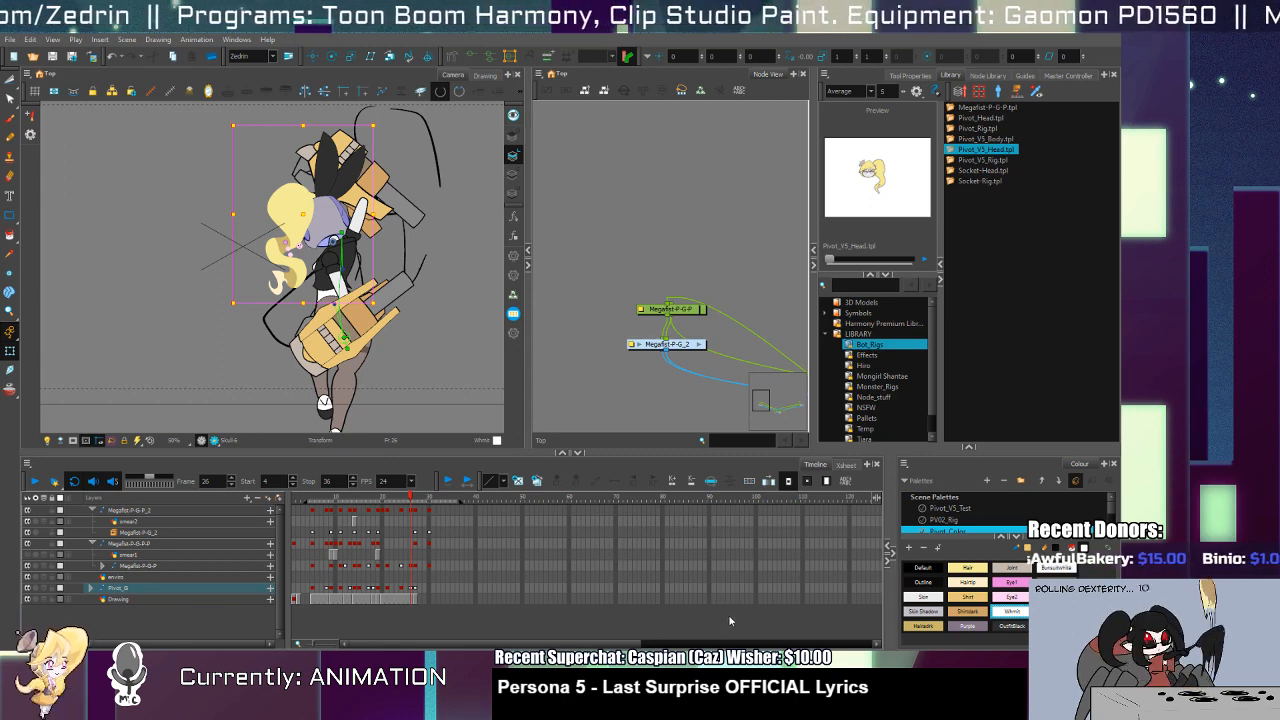
key(ctrl+z)
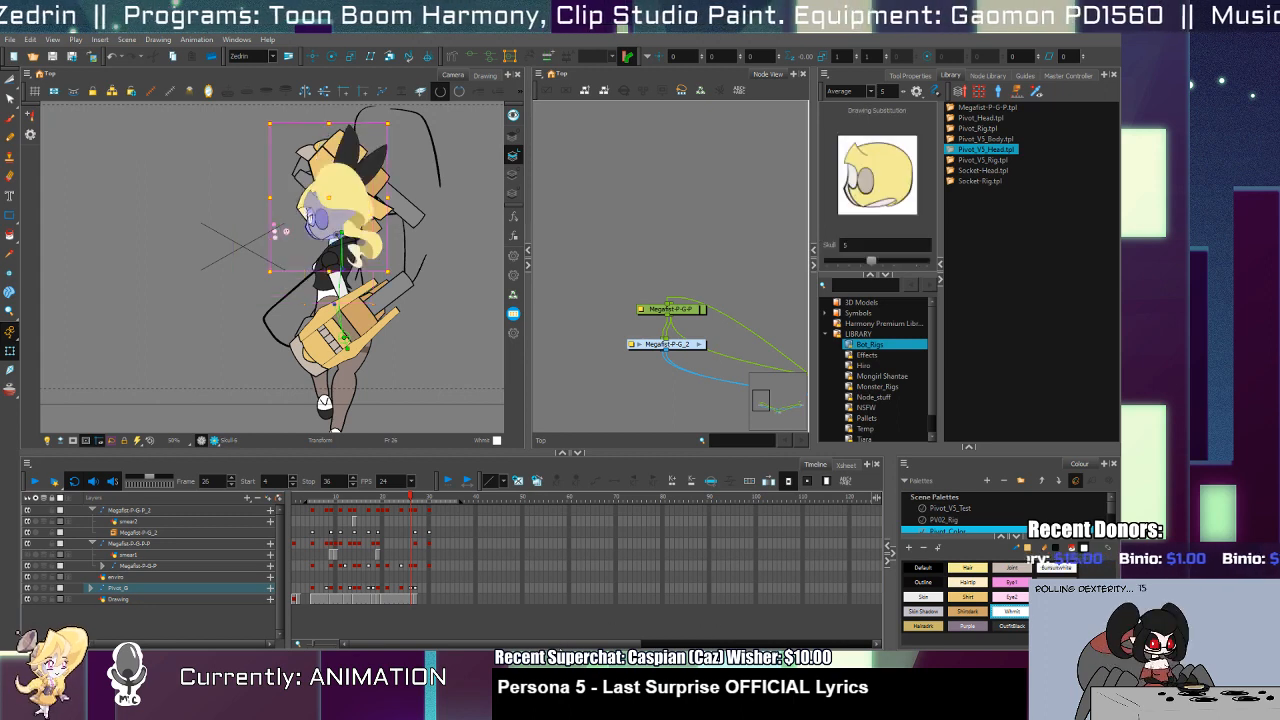
drag(397, 276, 324, 233)
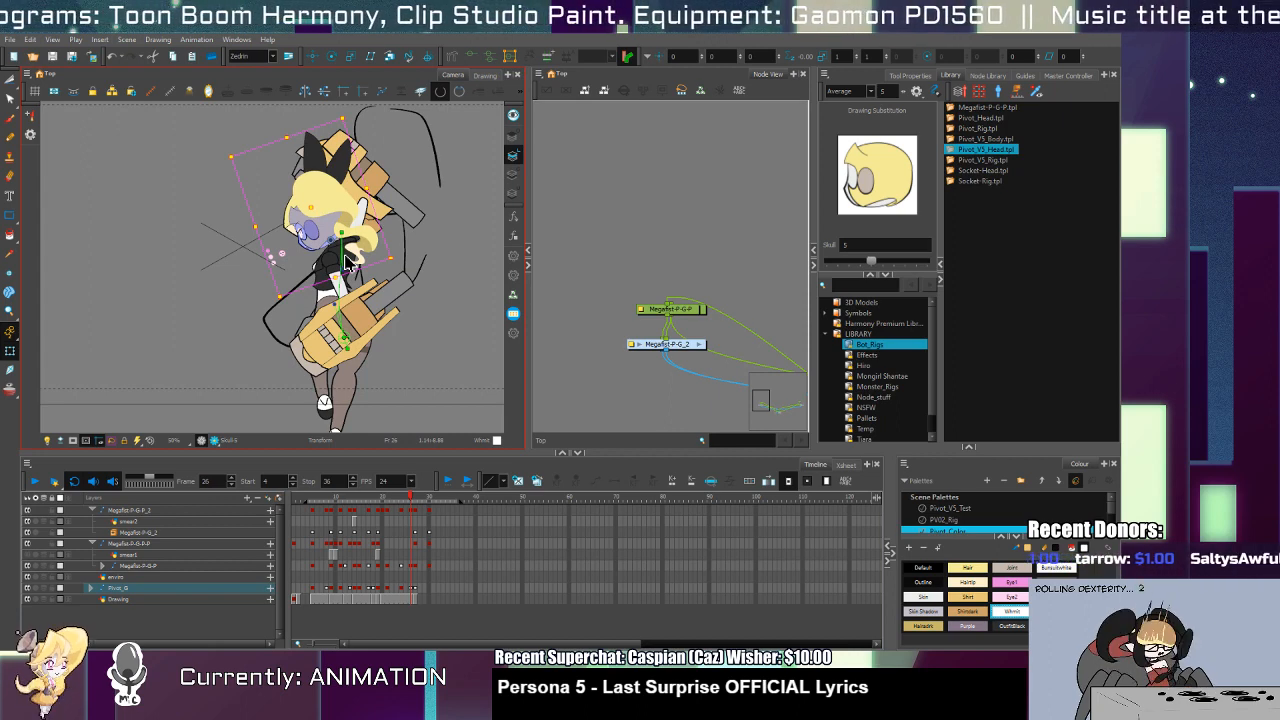
key(comma)
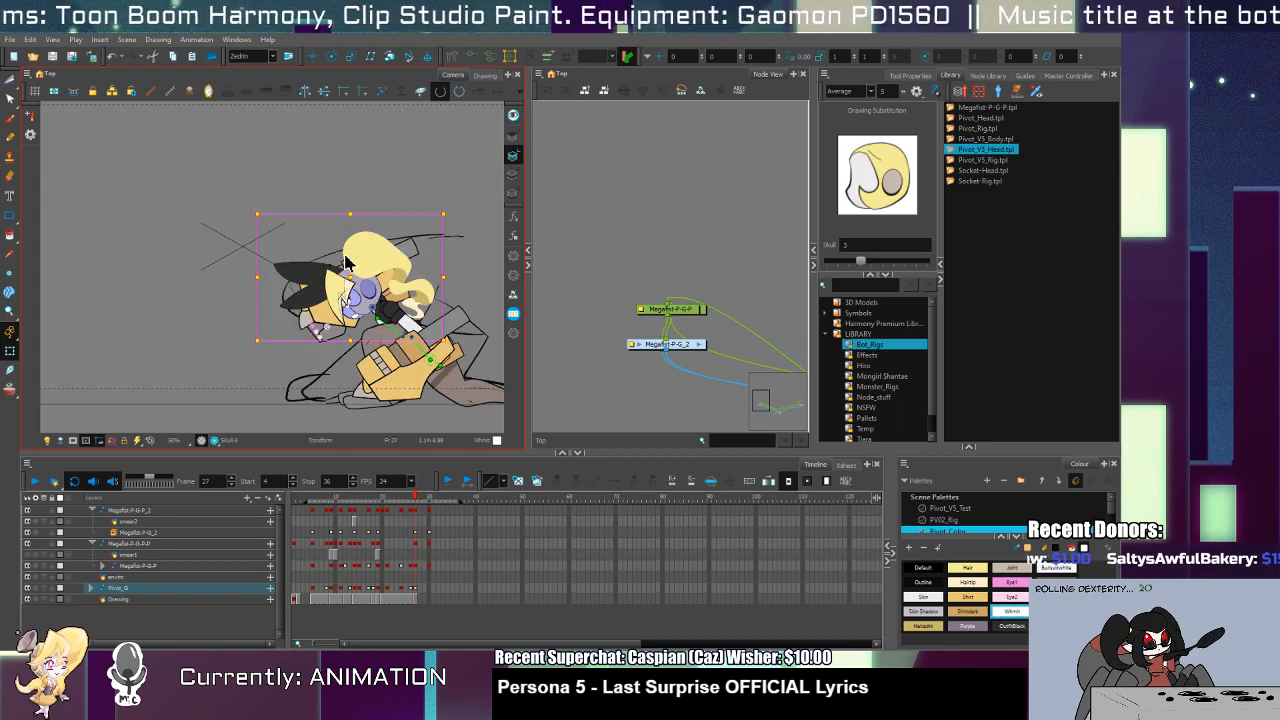
key(period)
key(comma)
key(period)
key(comma)
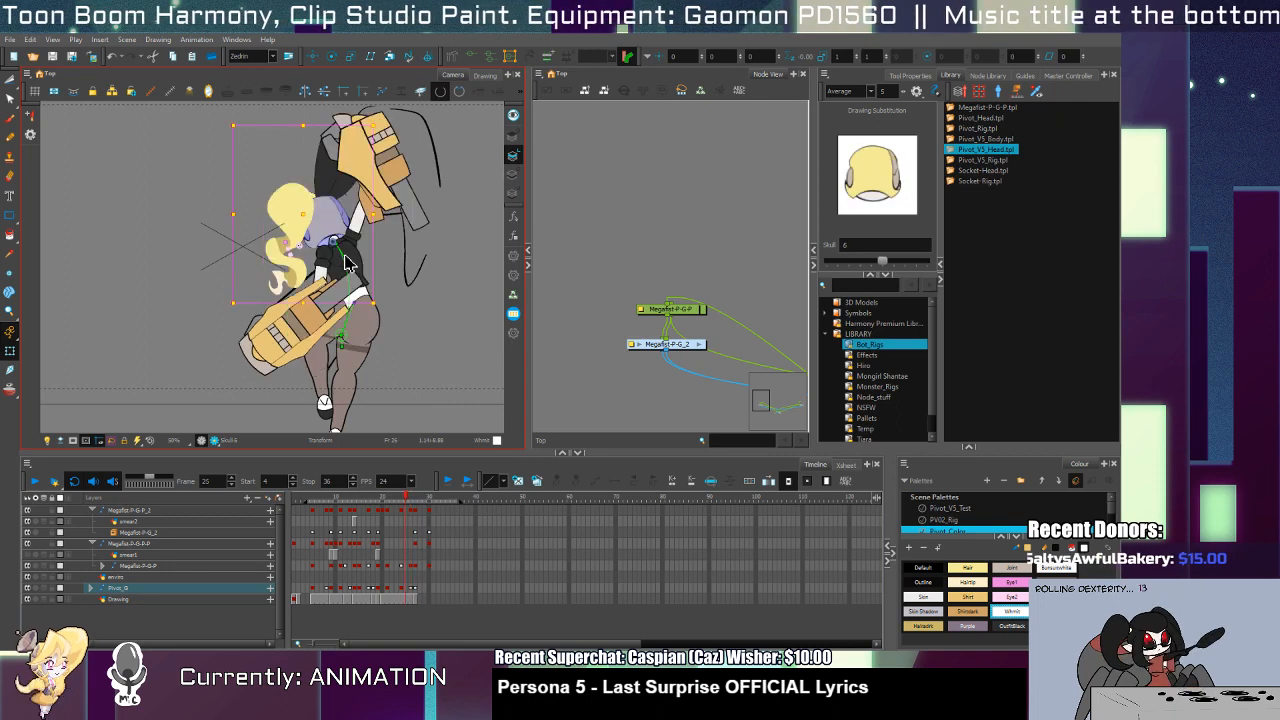
key(period)
Step: Scale the whole head to about 0.96, tilt it further forward and settle it lower on the neck, comparing it with frame 25
click(343, 240)
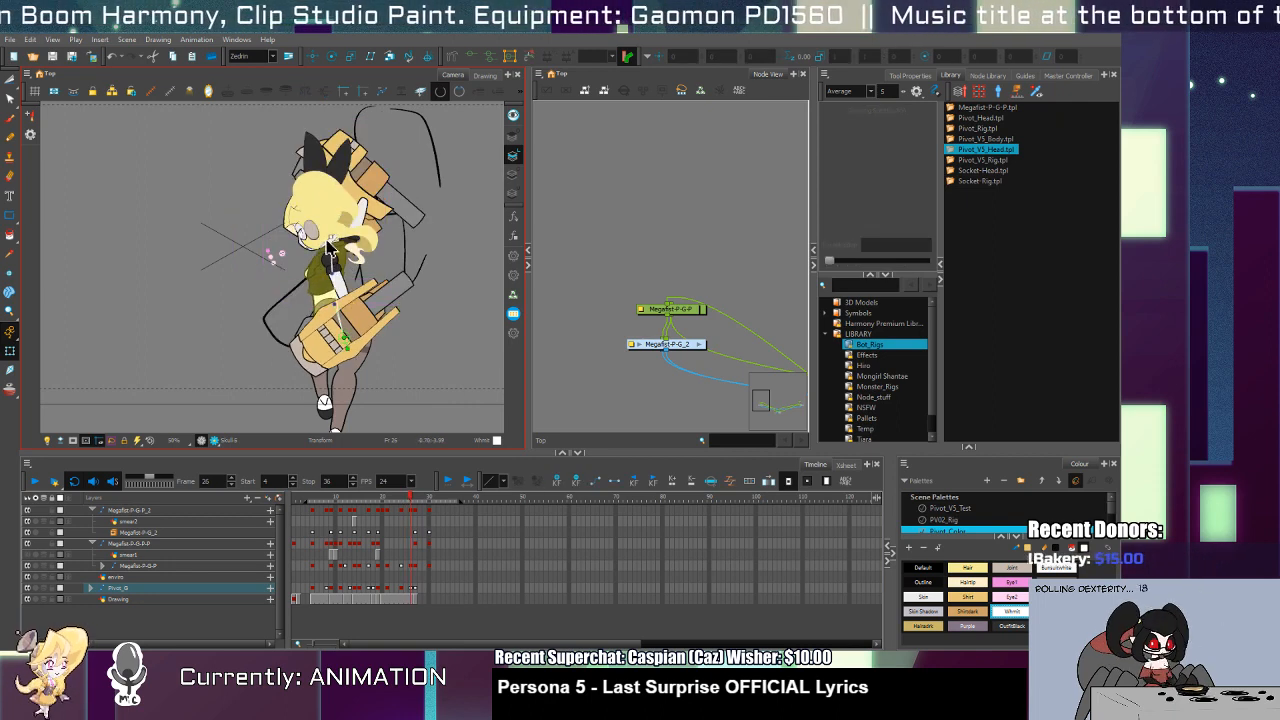
scroll(336, 242, up, 3)
click(330, 243)
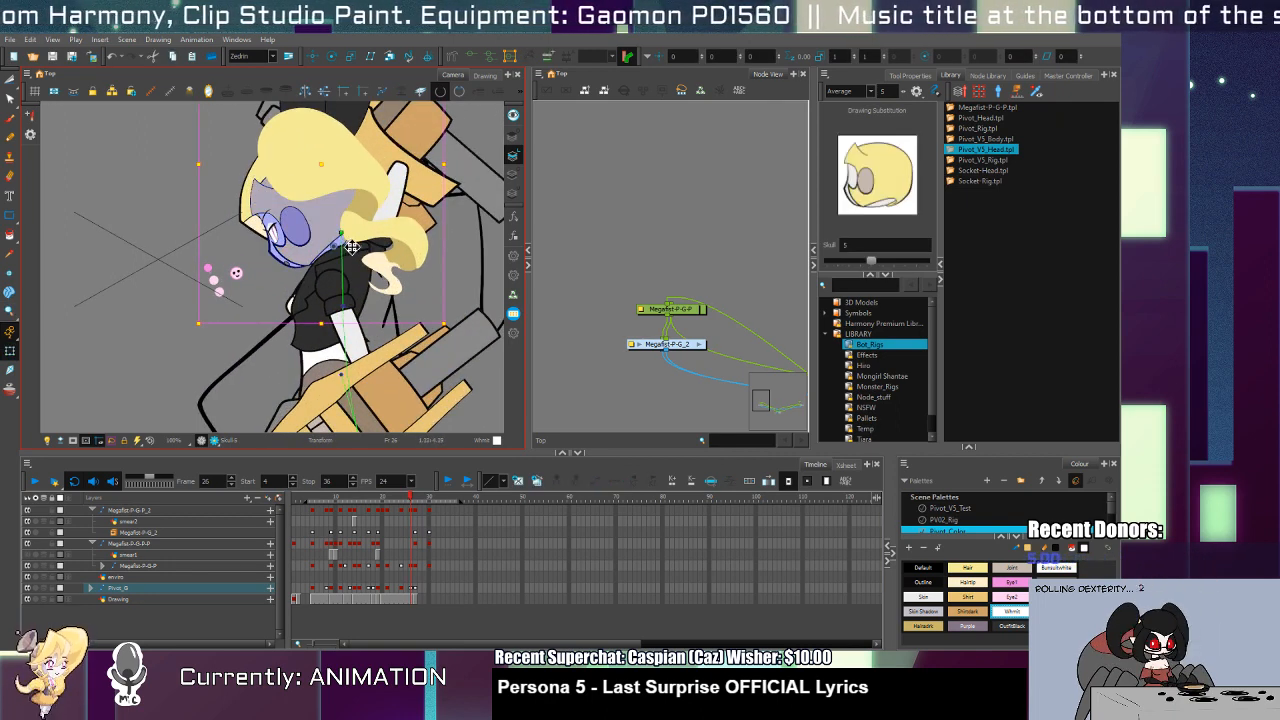
click(376, 238)
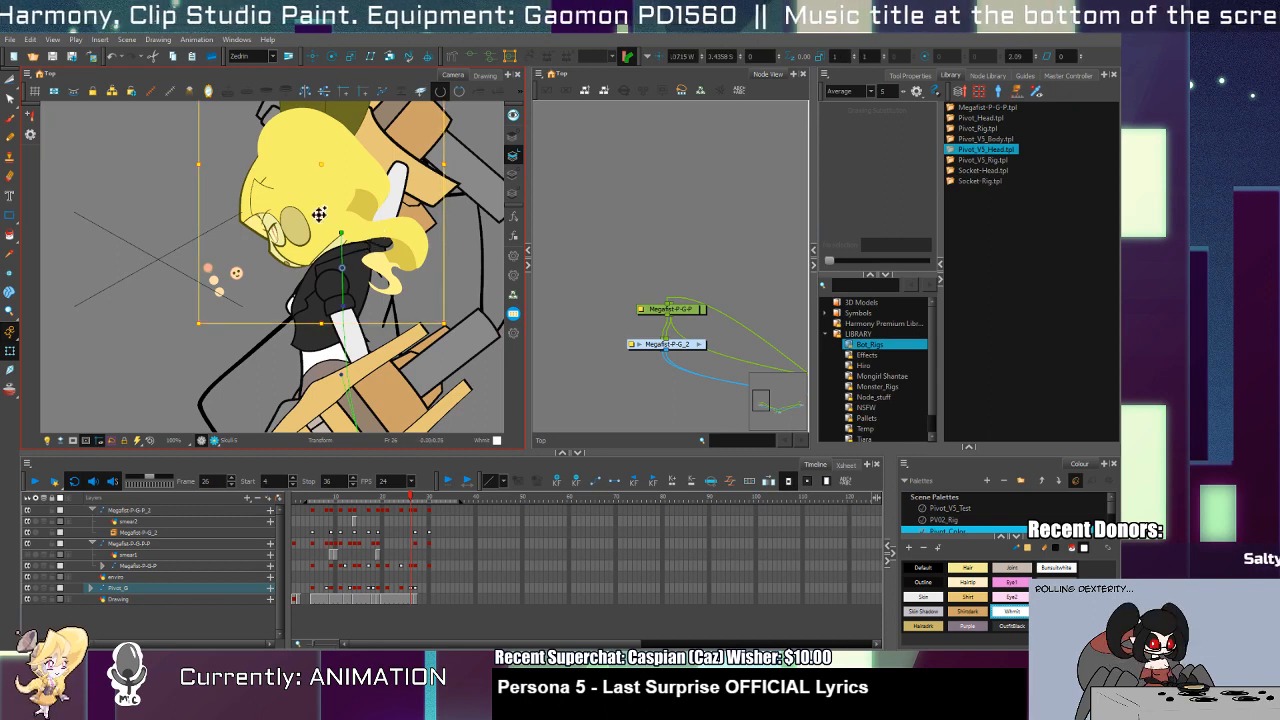
drag(320, 214, 304, 229)
drag(430, 340, 431, 318)
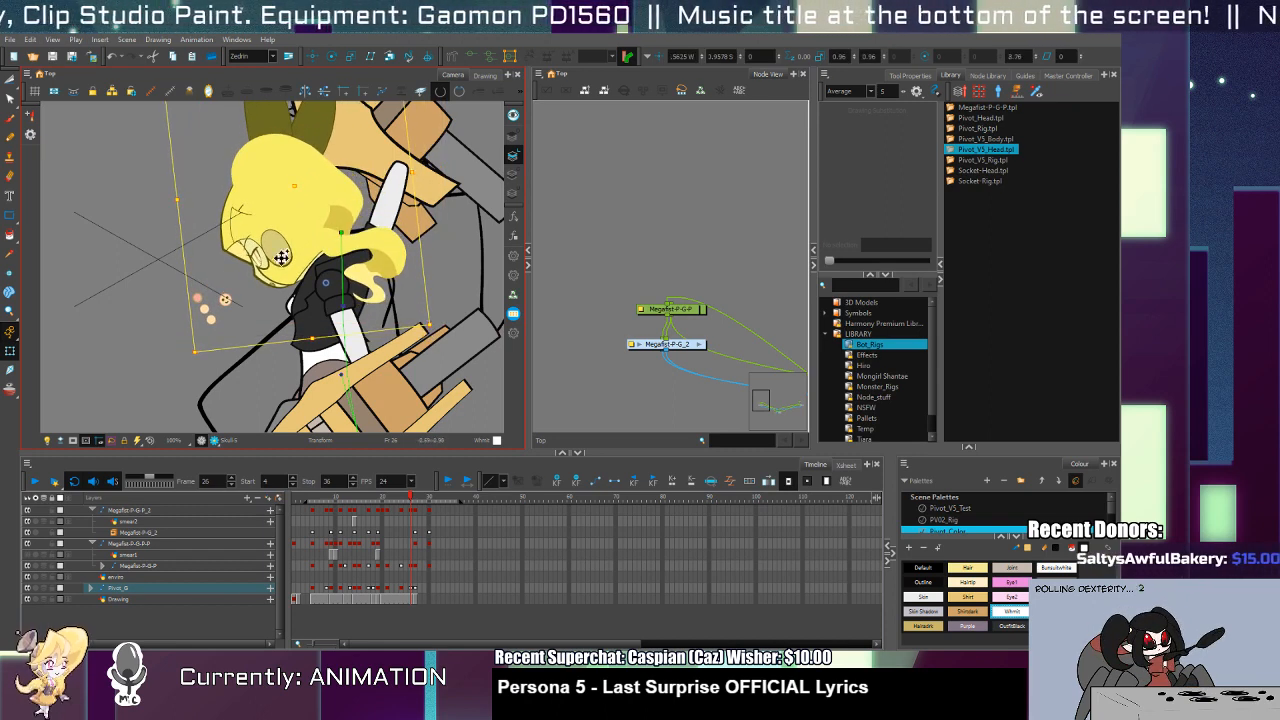
drag(281, 258, 286, 245)
key(comma)
key(period)
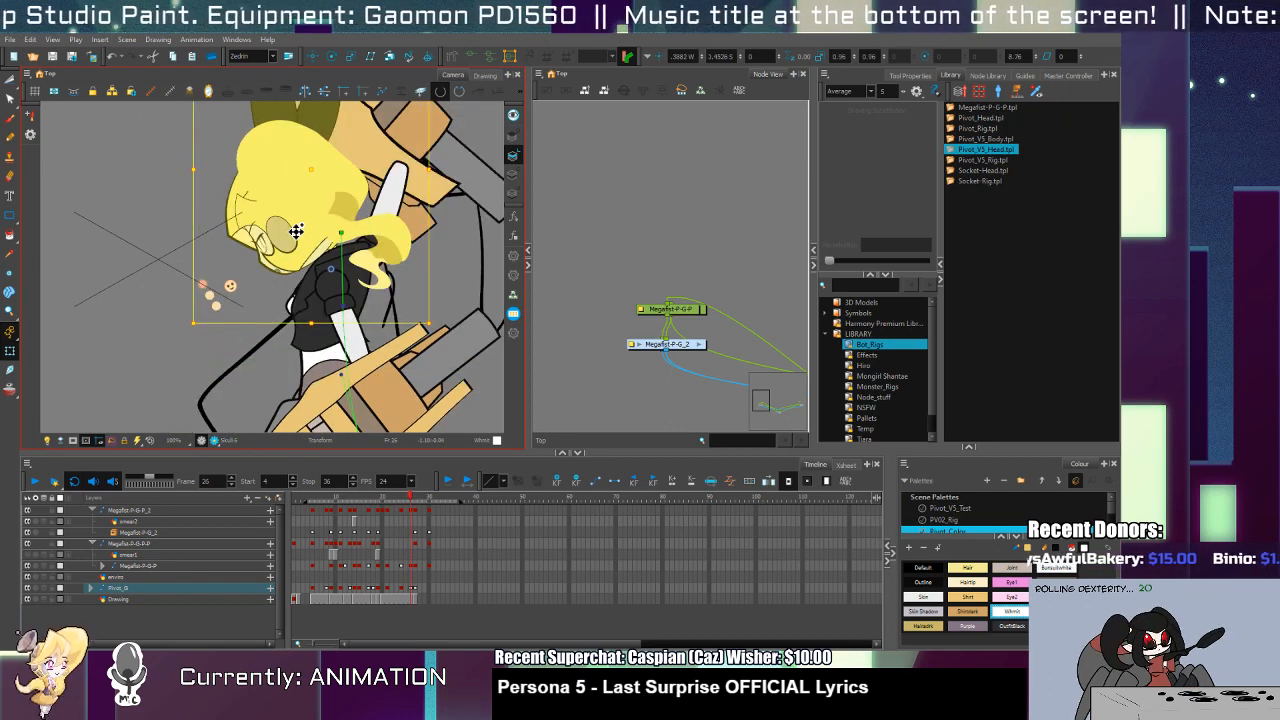
key(comma)
key(period)
key(comma)
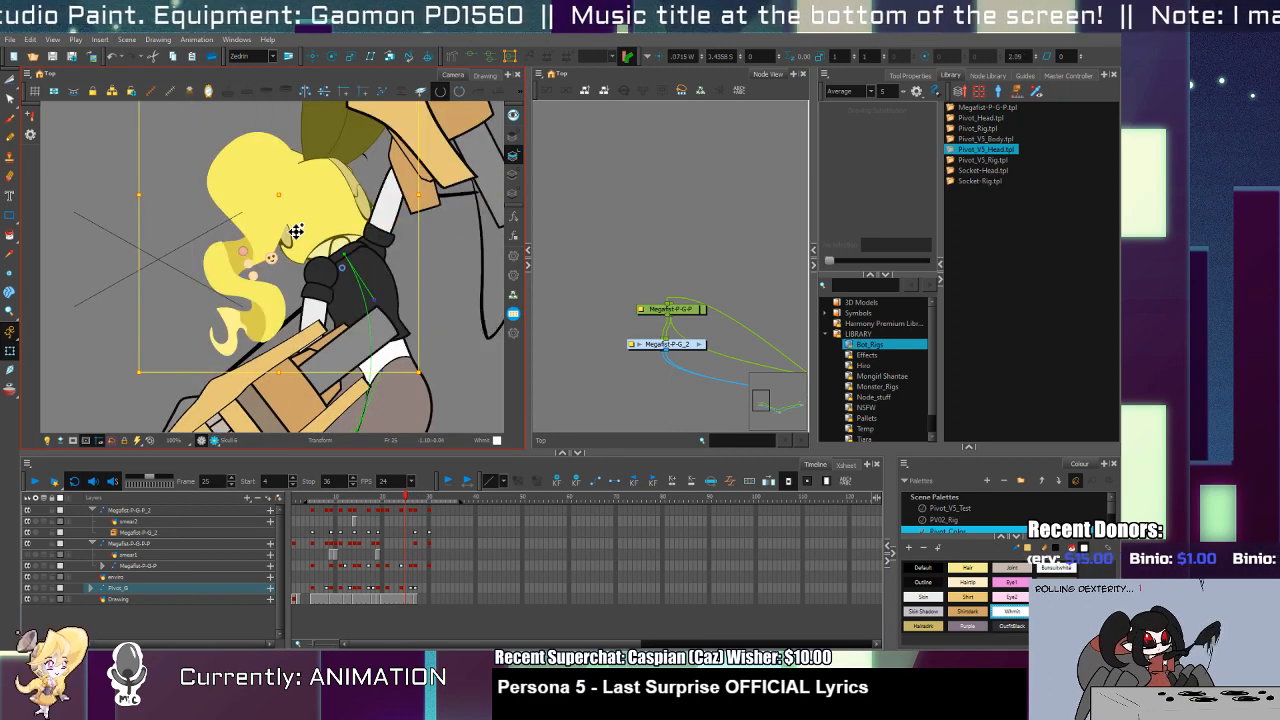
key(period)
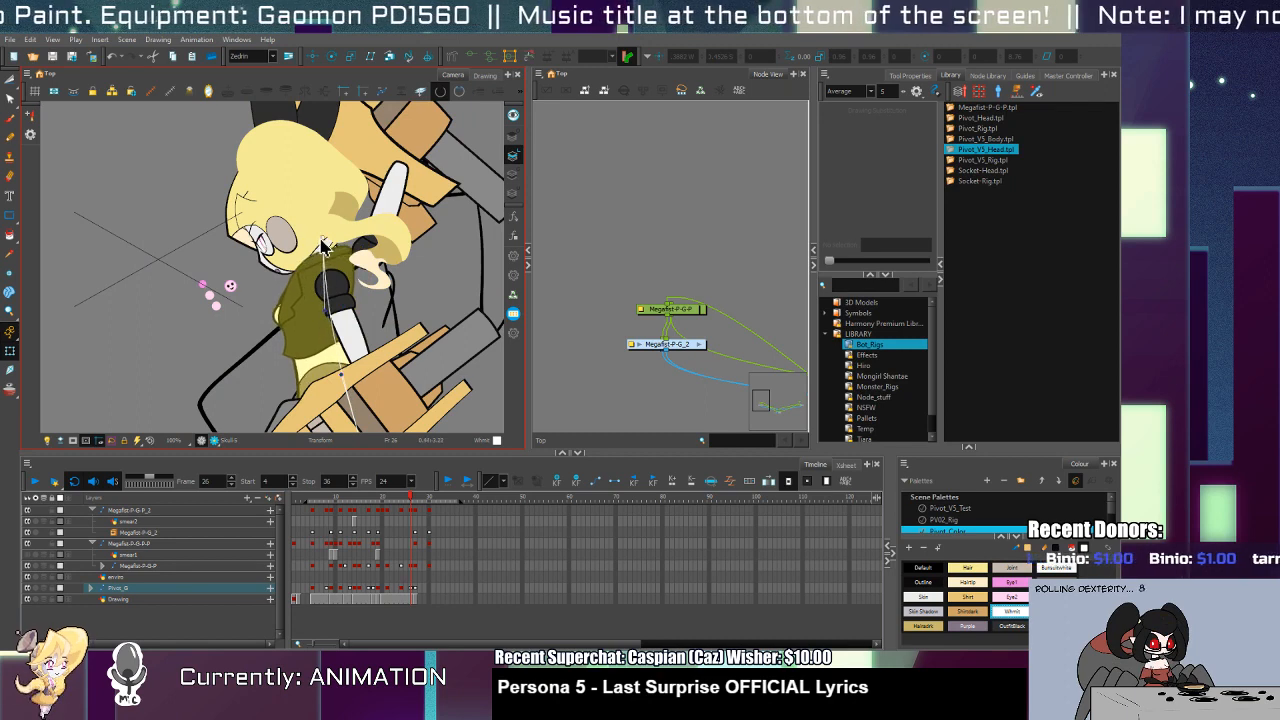
Step: Rotate the torso slightly on frame 26 to adjust the upper body's lean, and check the head against it
alt+click(336, 328)
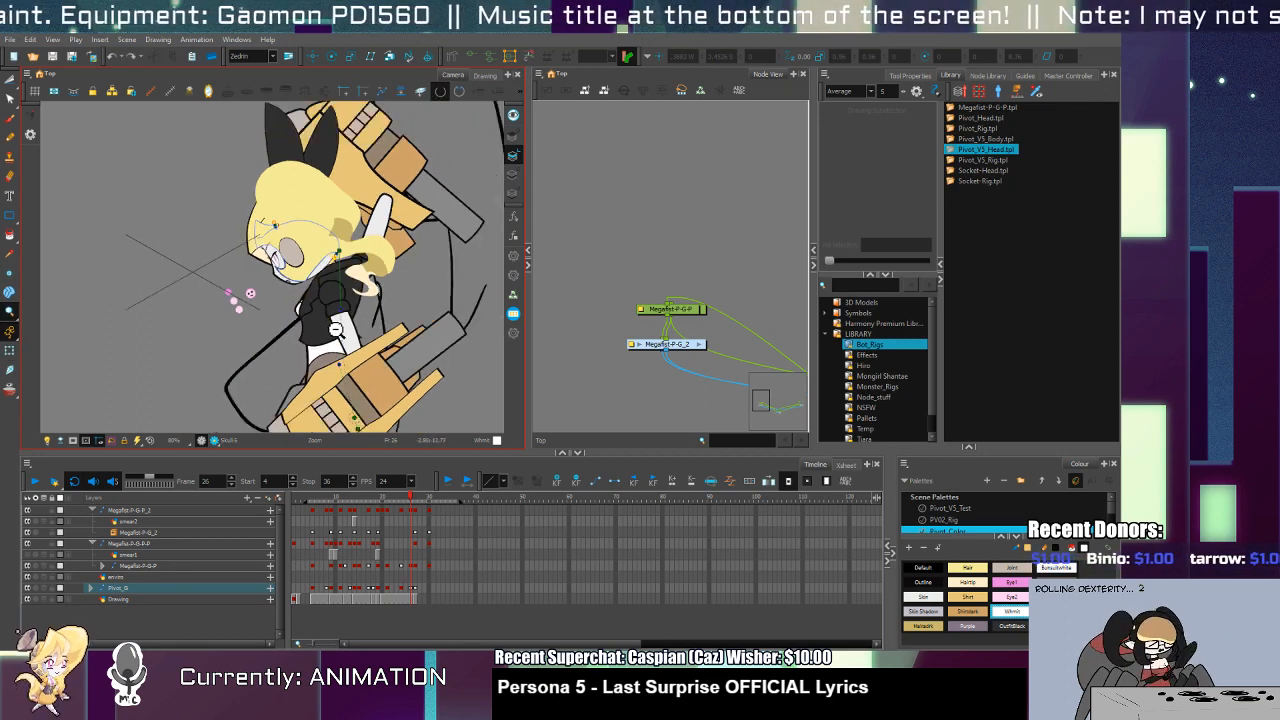
alt+click(336, 328)
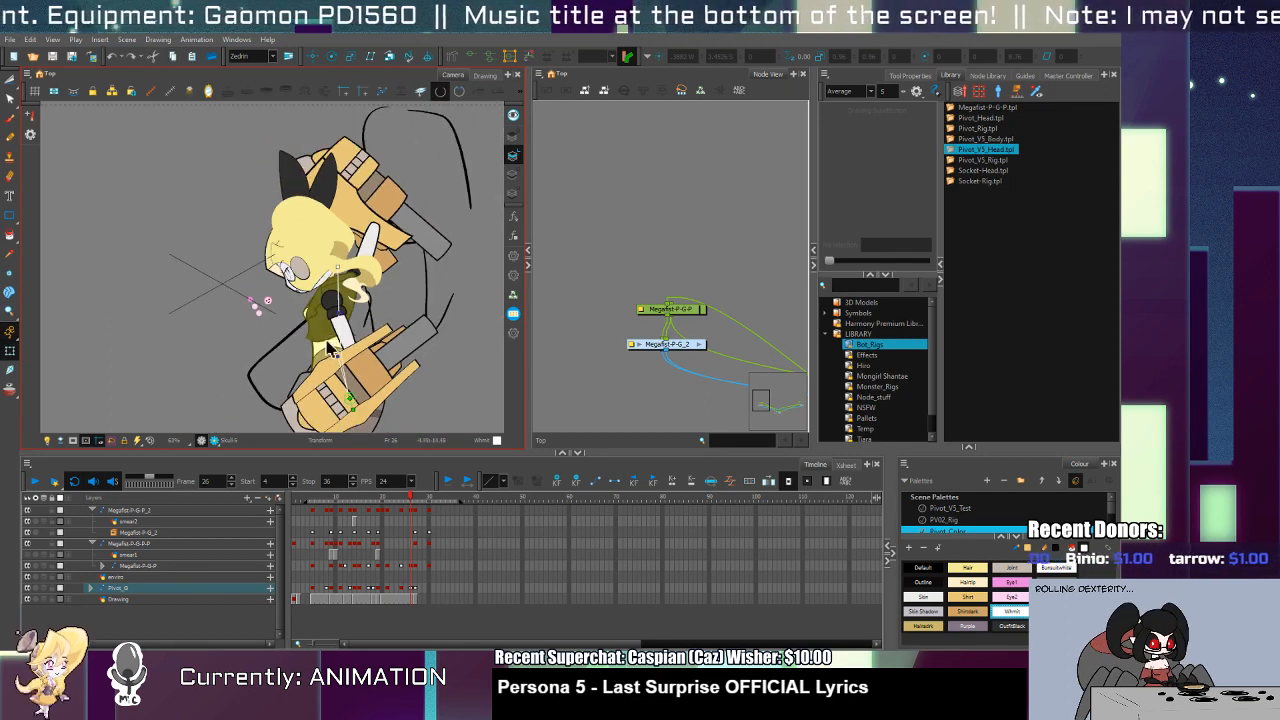
click(336, 328)
drag(421, 128, 400, 119)
drag(328, 327, 344, 247)
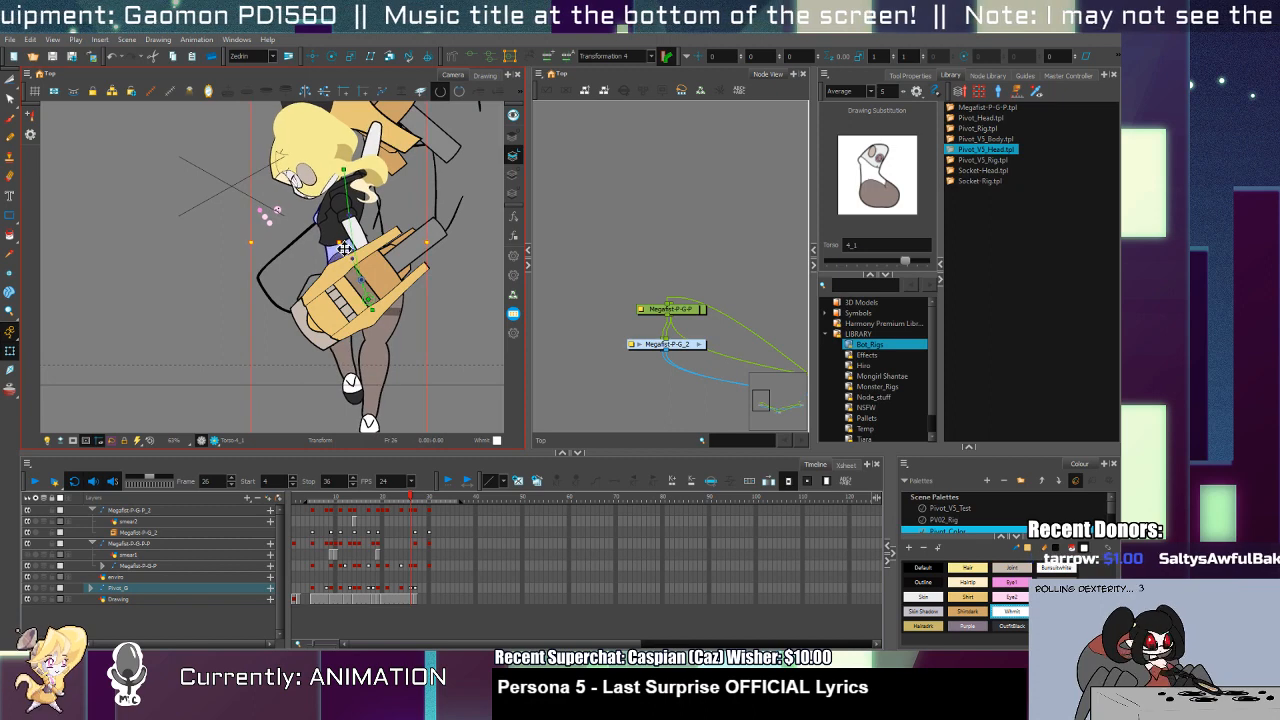
click(338, 185)
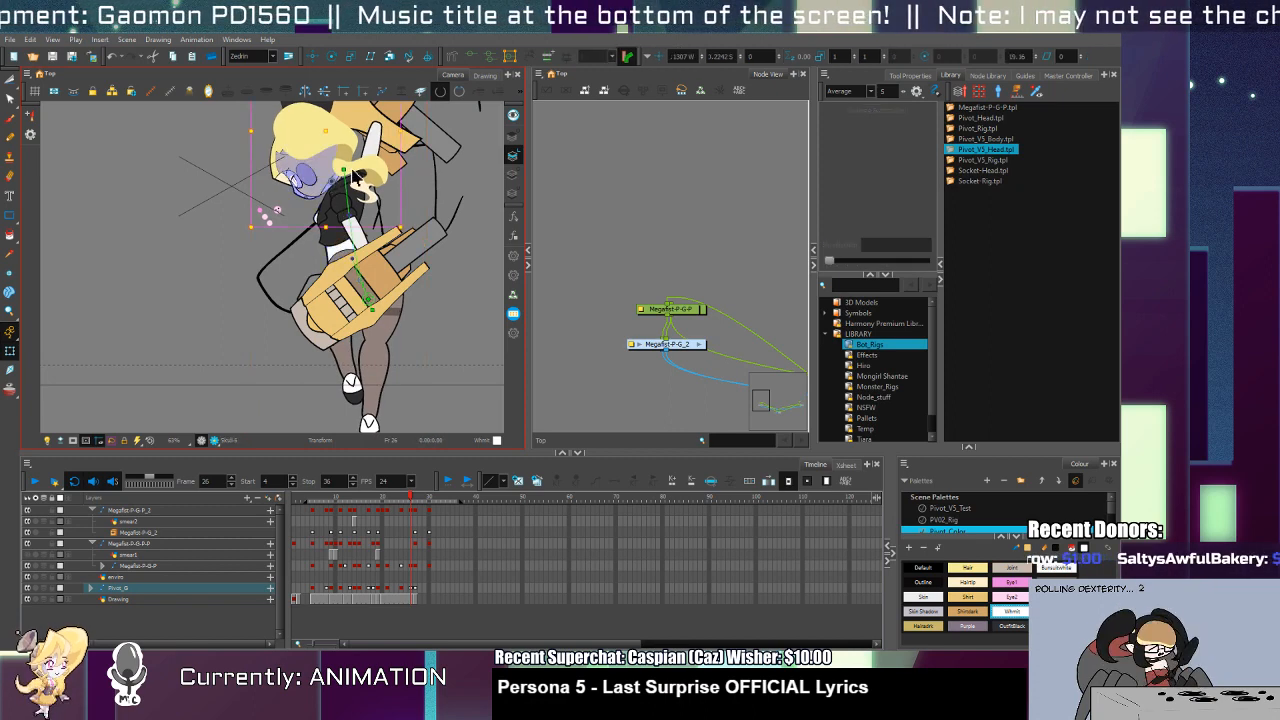
drag(328, 184, 373, 292)
key(space)
Step: Move the raised arm closer to the head, adjust its stacking depth and refit the upper gauntlet to it
click(384, 223)
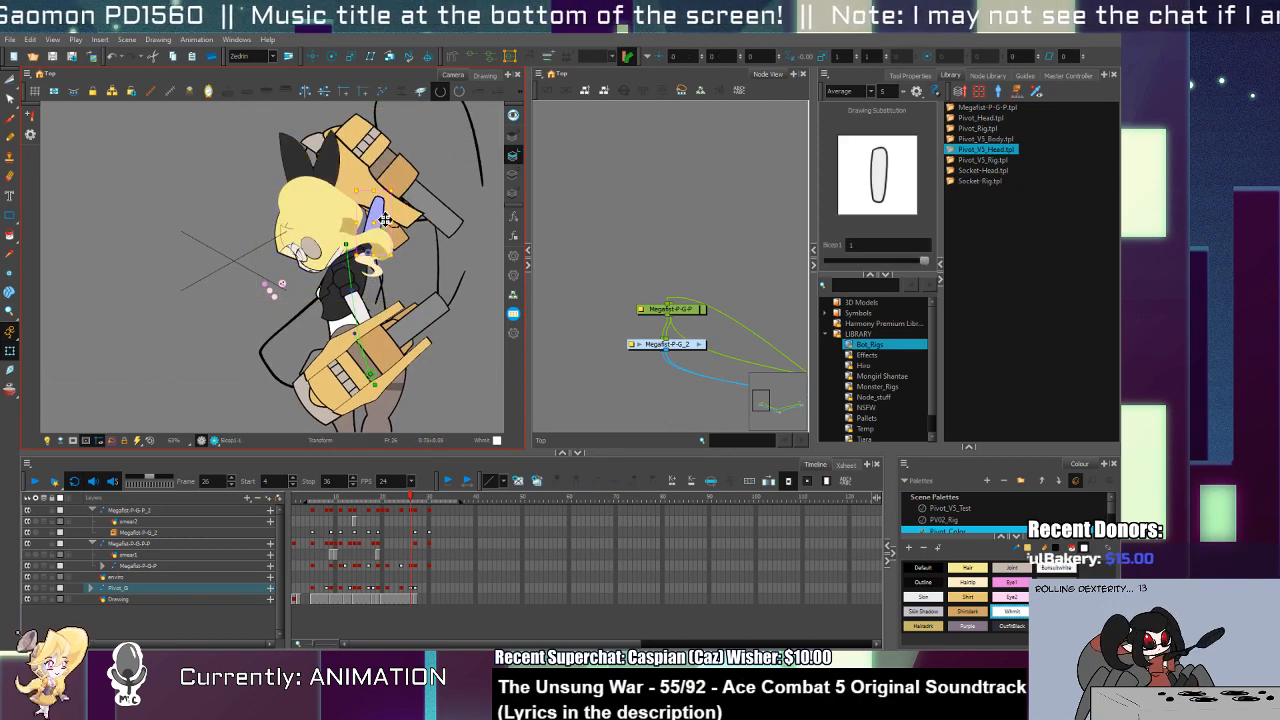
key(b)
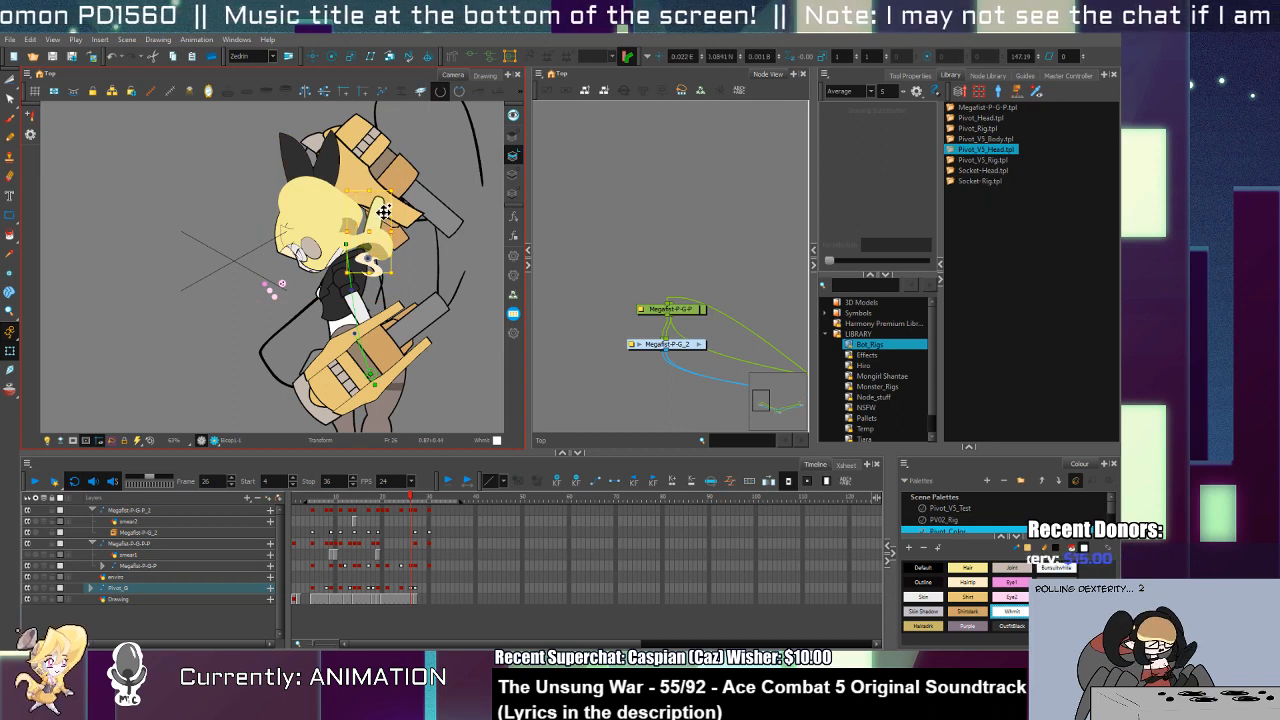
mouse_move(384, 212)
mouse_down()
mouse_move(393, 192)
mouse_move(373, 190)
mouse_up()
key(alt+Up)
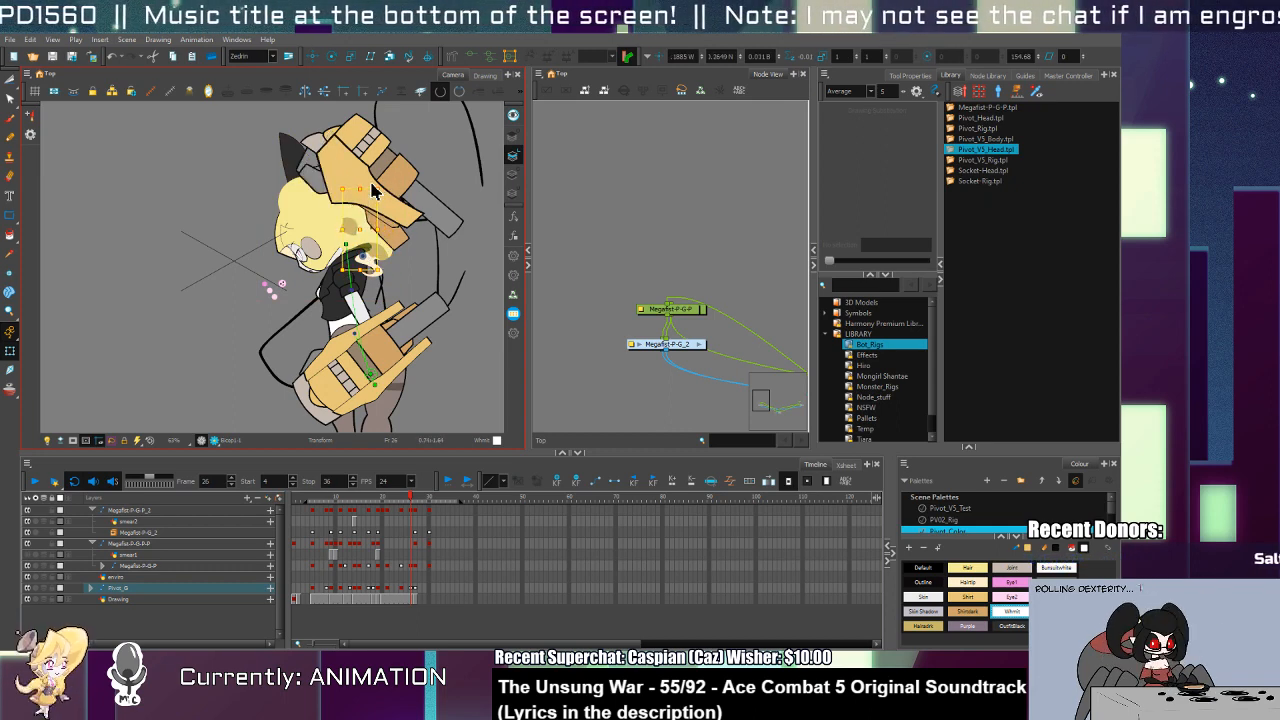
click(406, 238)
click(406, 238)
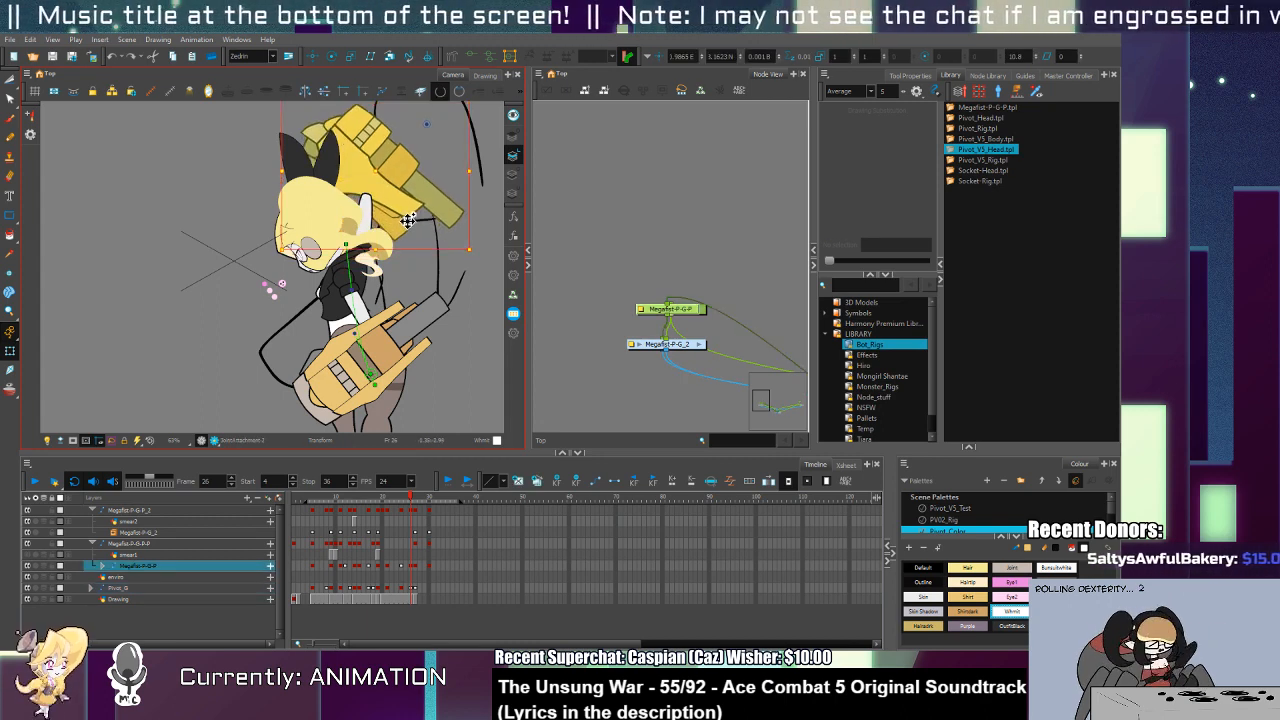
drag(406, 245, 404, 217)
Step: Swing the partly hidden shorter leg outward on frame 26, rotating it to about -61.6 degrees
click(392, 359)
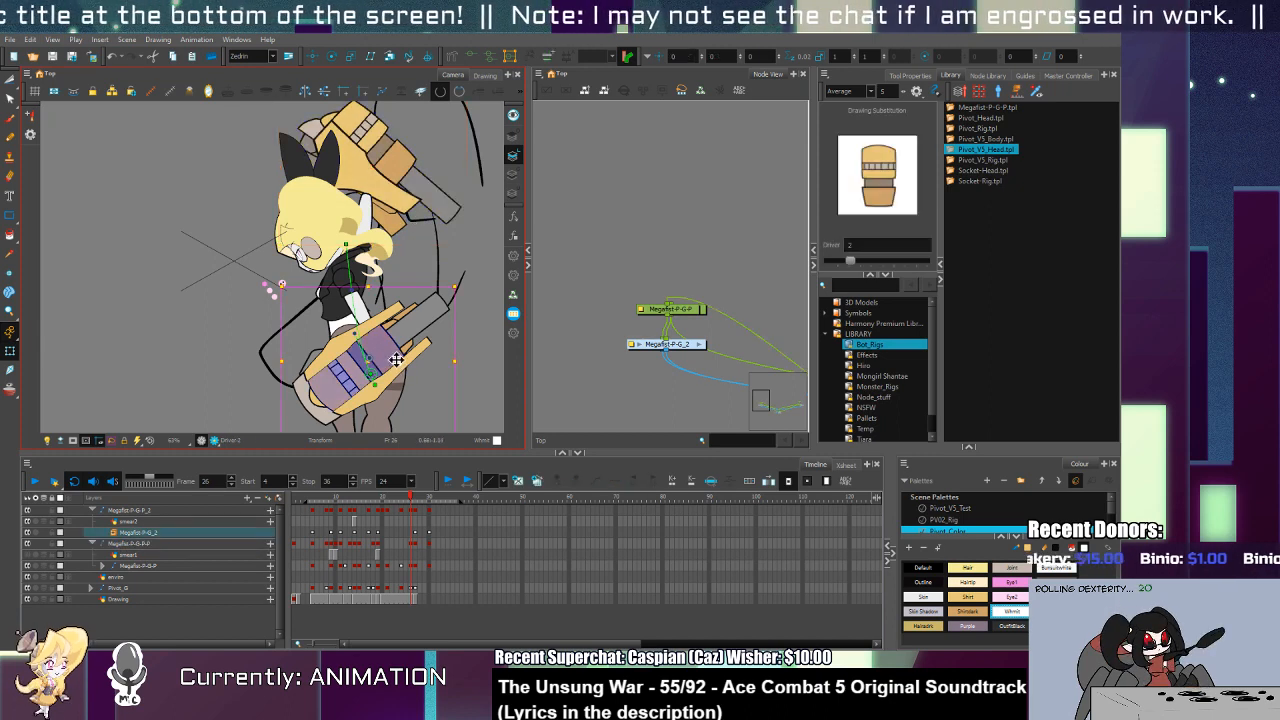
drag(389, 373, 408, 261)
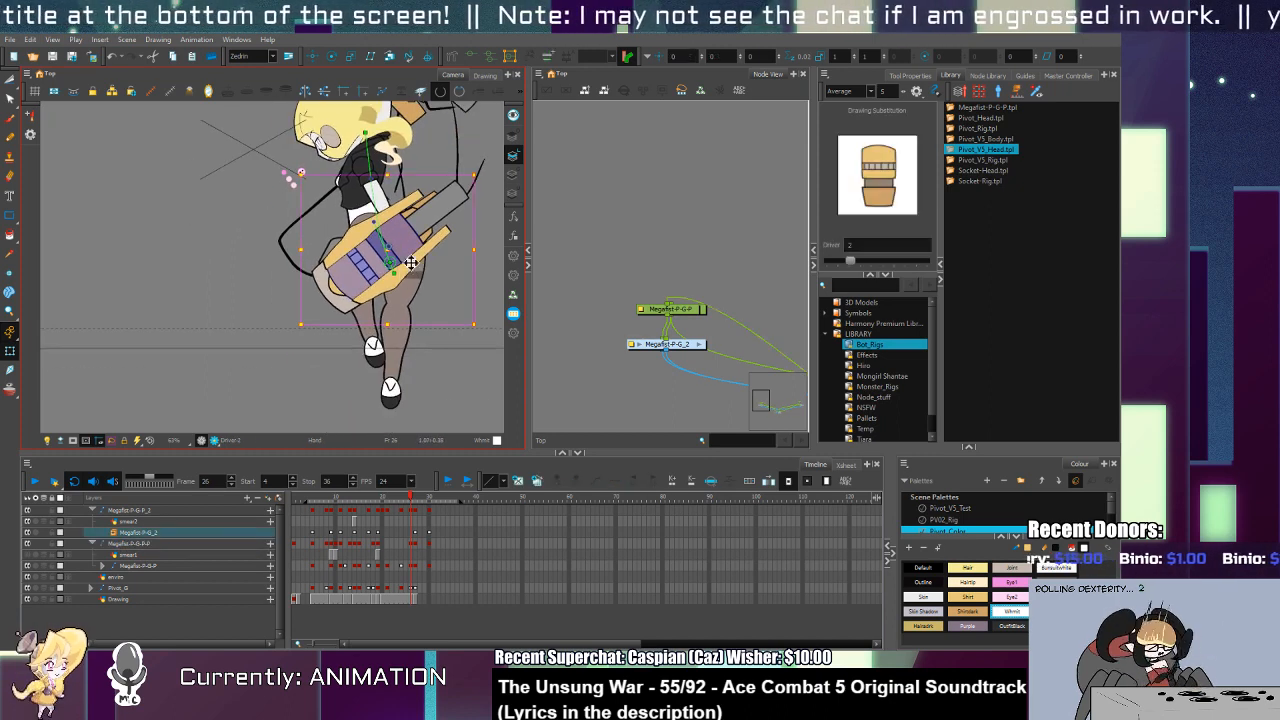
click(380, 330)
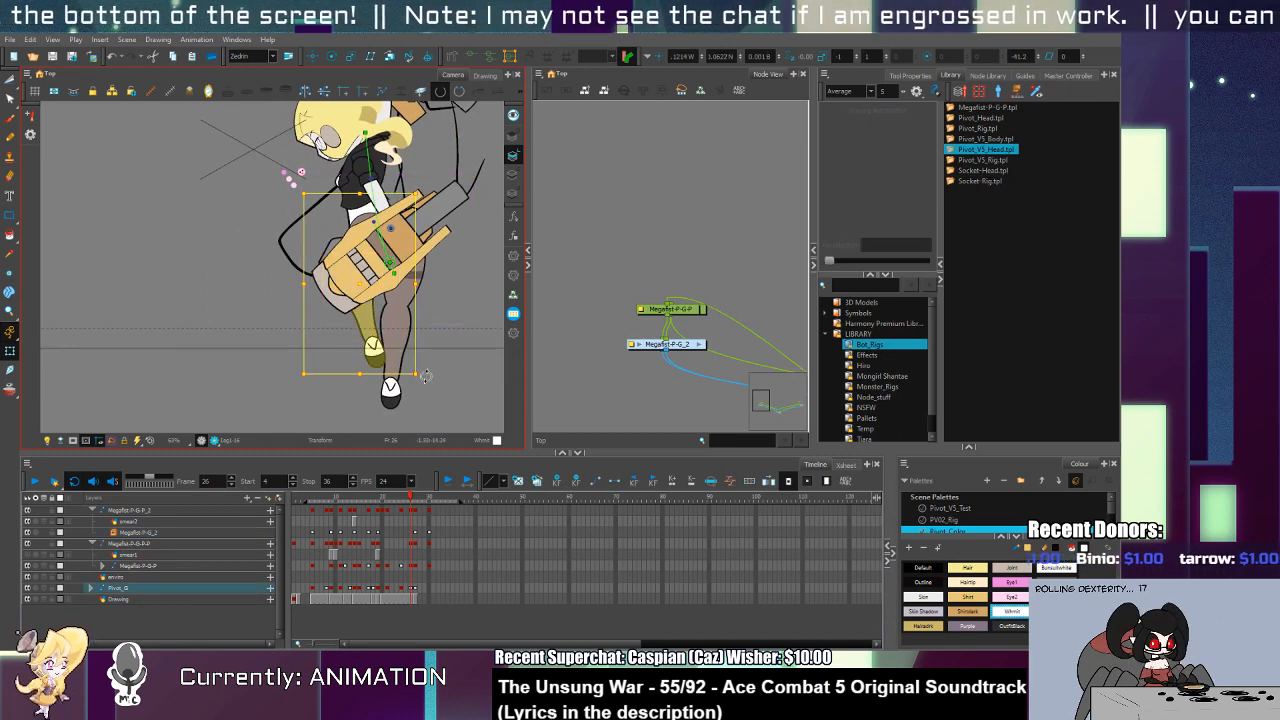
drag(425, 376, 345, 290)
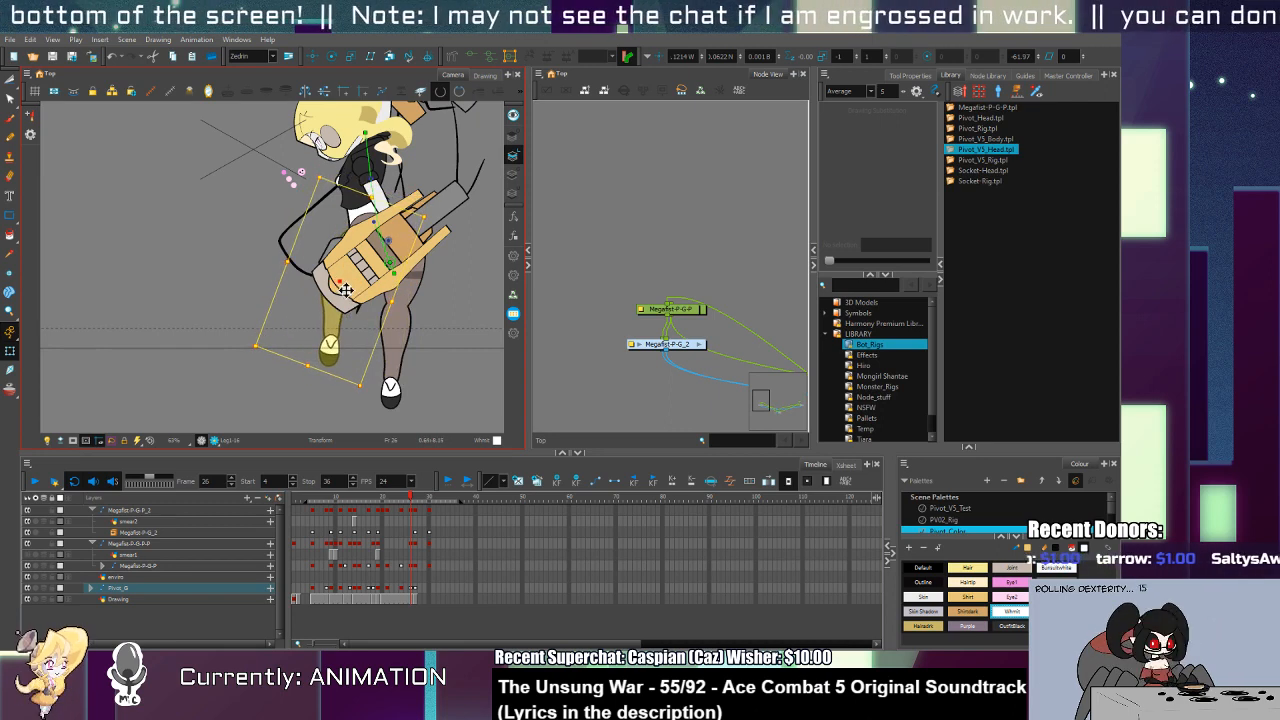
Step: Compare alternative drawings for the same leg's shin, keep drawing 15 and rotate the shin back under the body
click(345, 290)
key([)
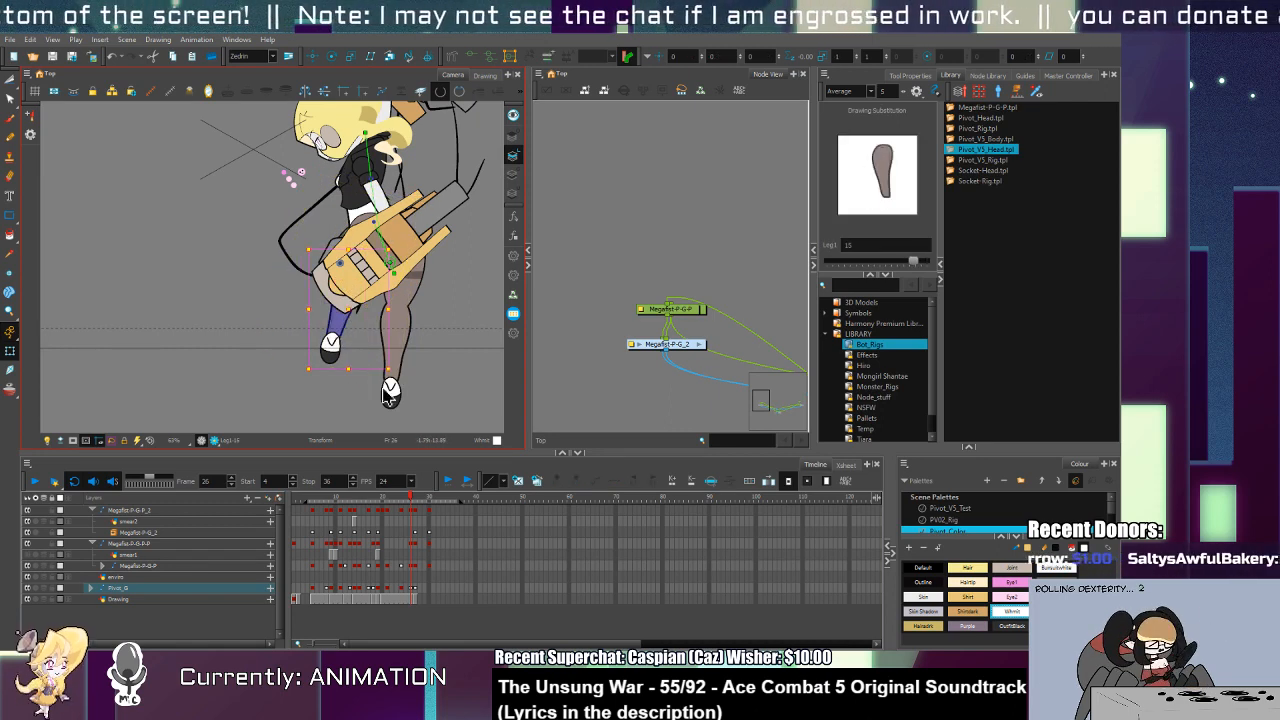
key(])
key(])
key([)
key([)
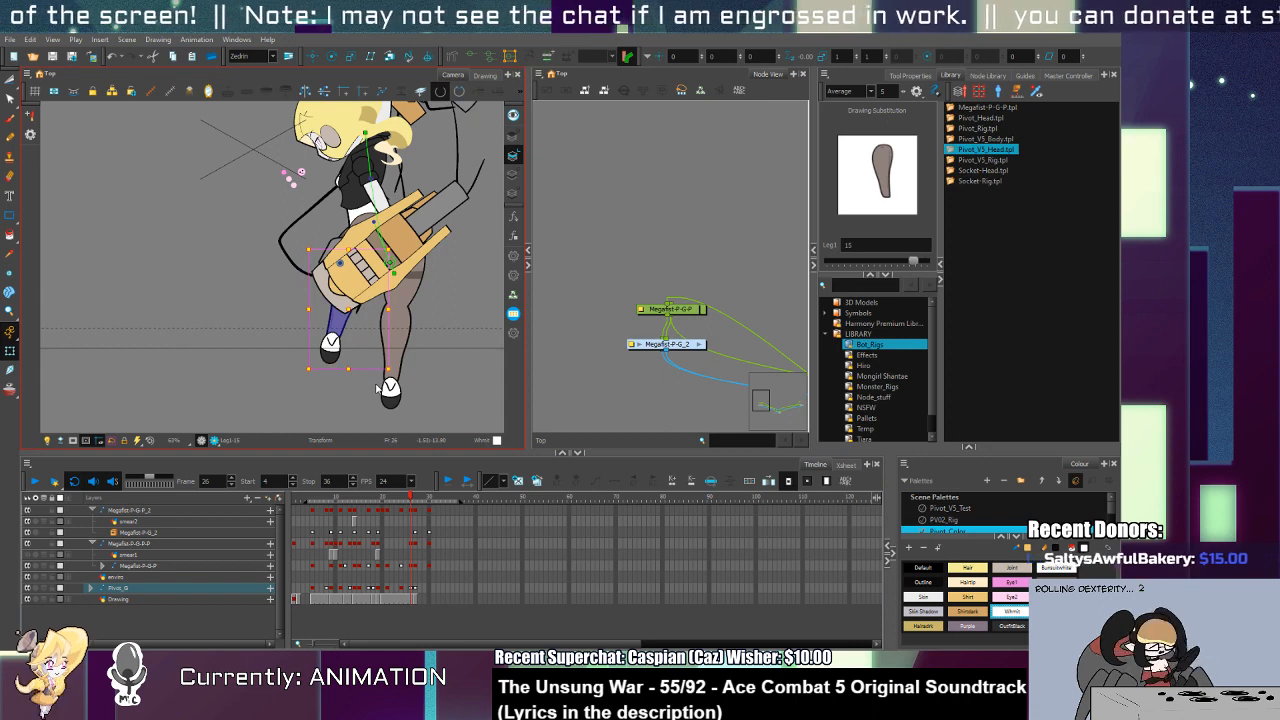
key(])
key([)
drag(395, 378, 405, 336)
Step: Rotate the longer leg inward from the thigh on frame 26 and swap its foot to drawing 16
click(409, 289)
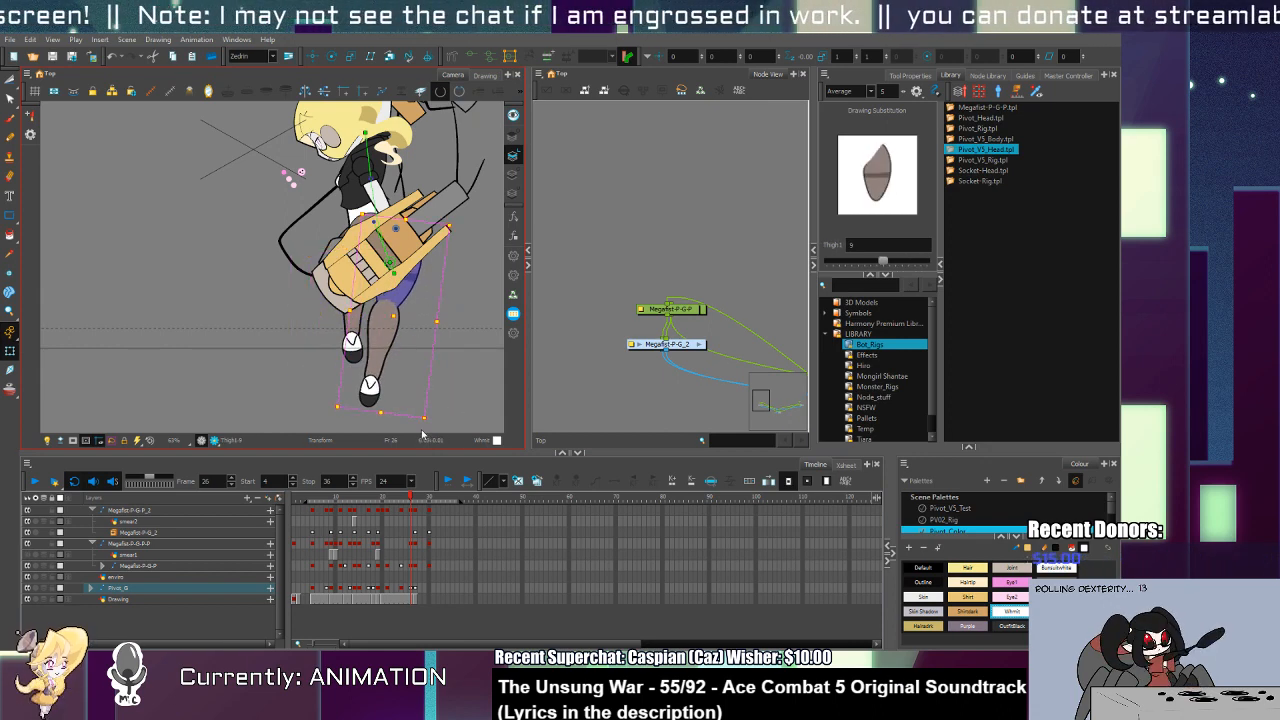
click(377, 370)
key([)
click(374, 396)
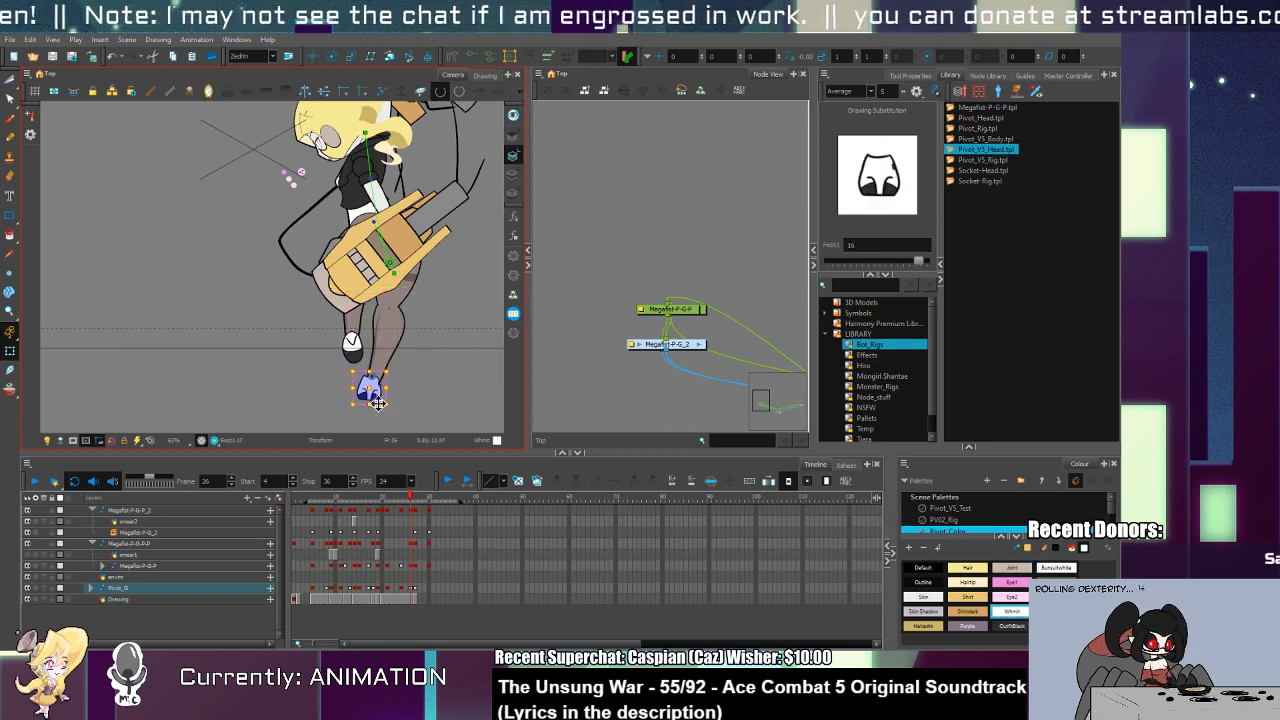
key(])
key([)
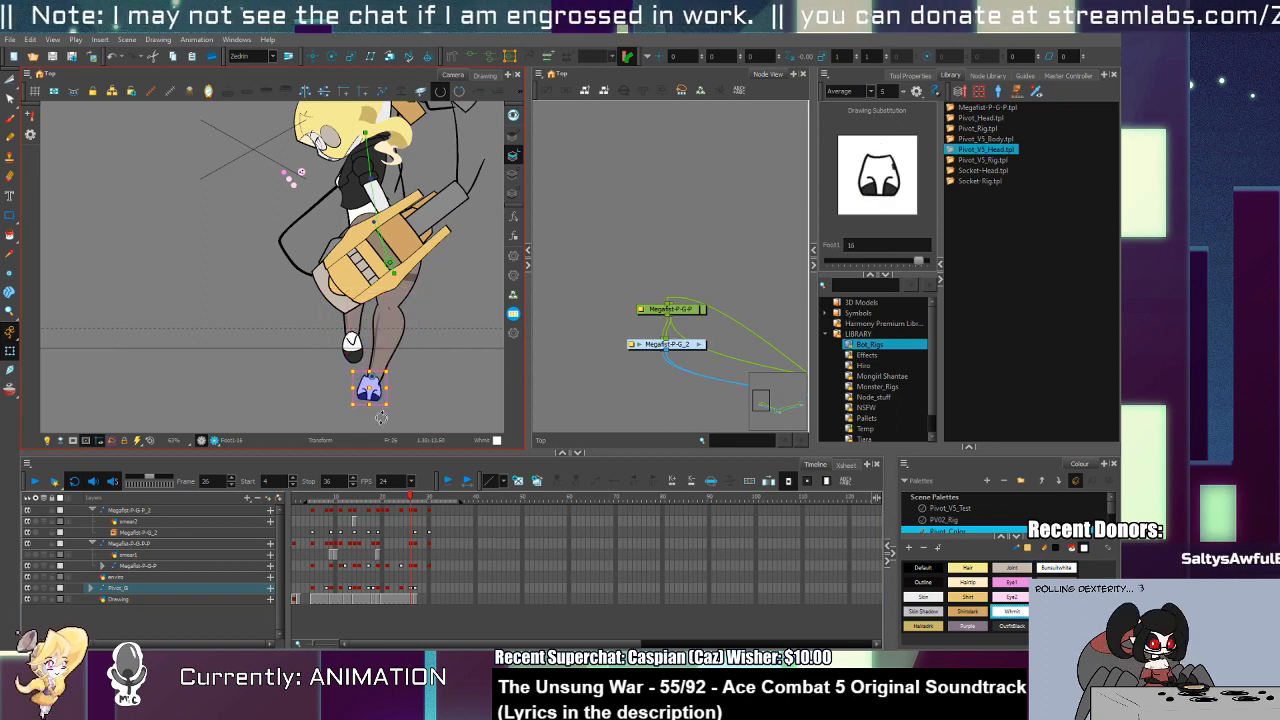
Step: Key the crouched landing pose at frame 30 on the Pivot_G layer and return to frame 27
key(period)
key(period)
key(period)
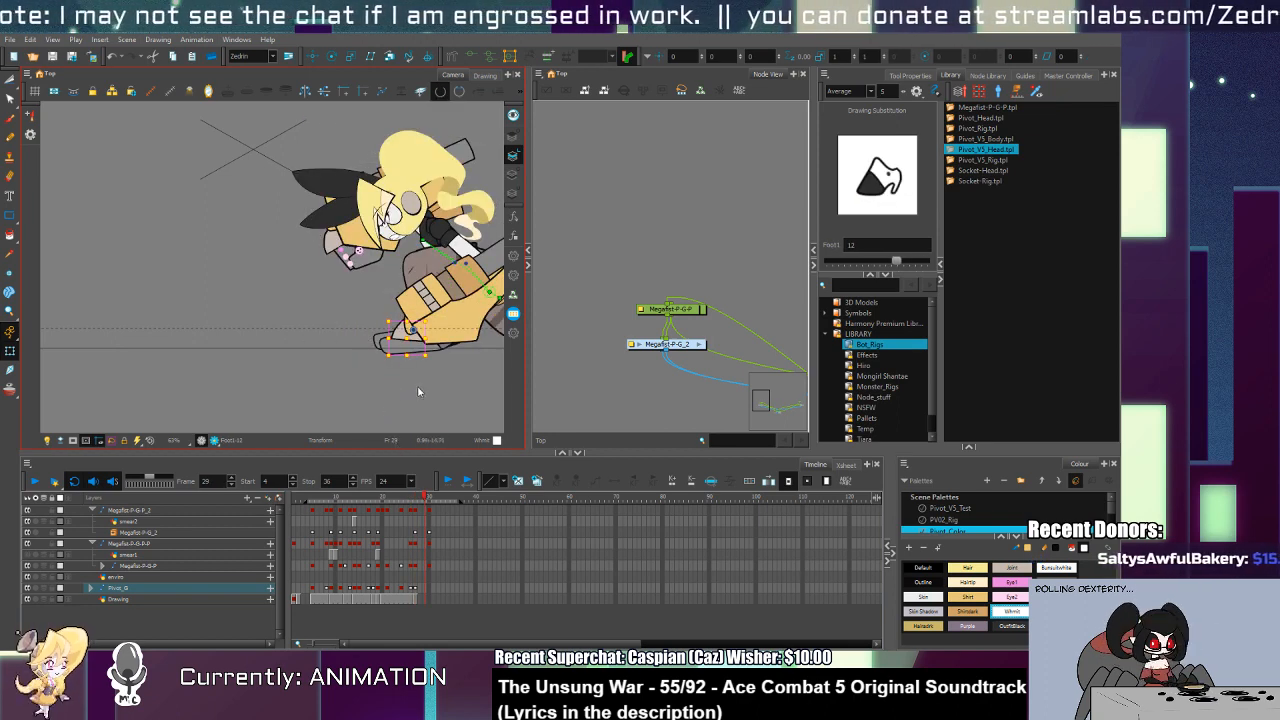
drag(418, 392, 273, 378)
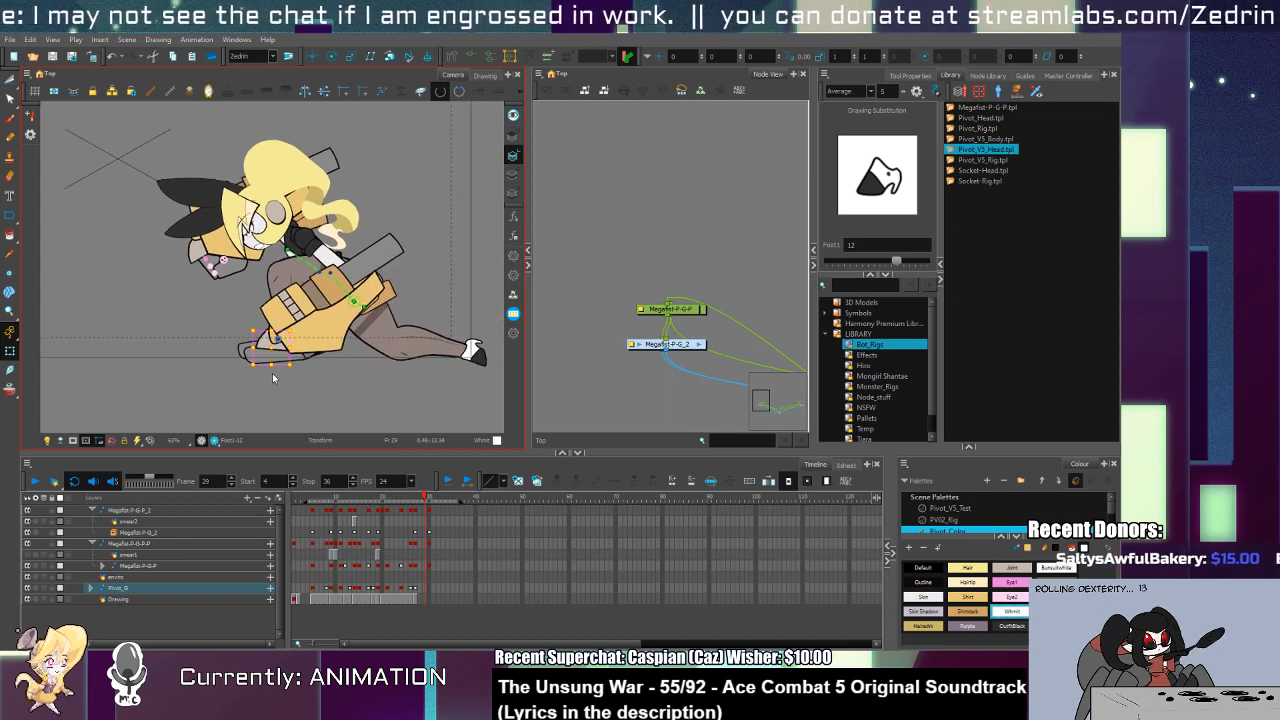
click(416, 589)
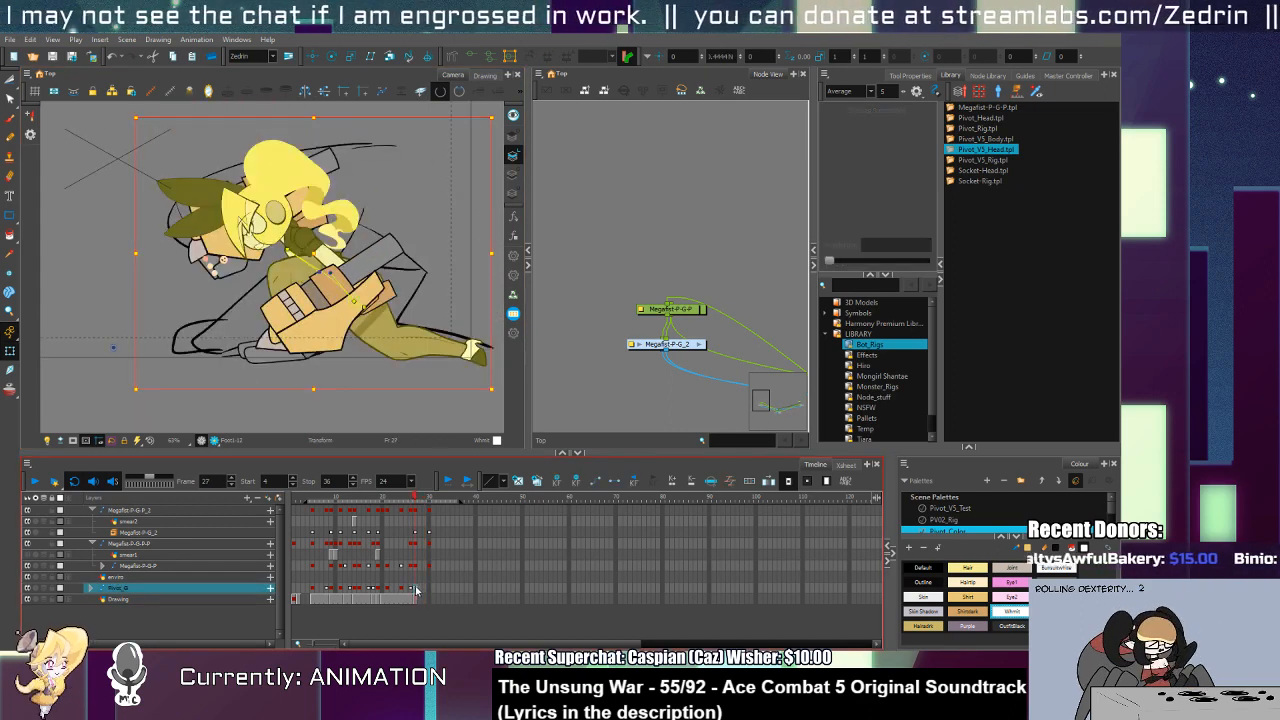
click(431, 590)
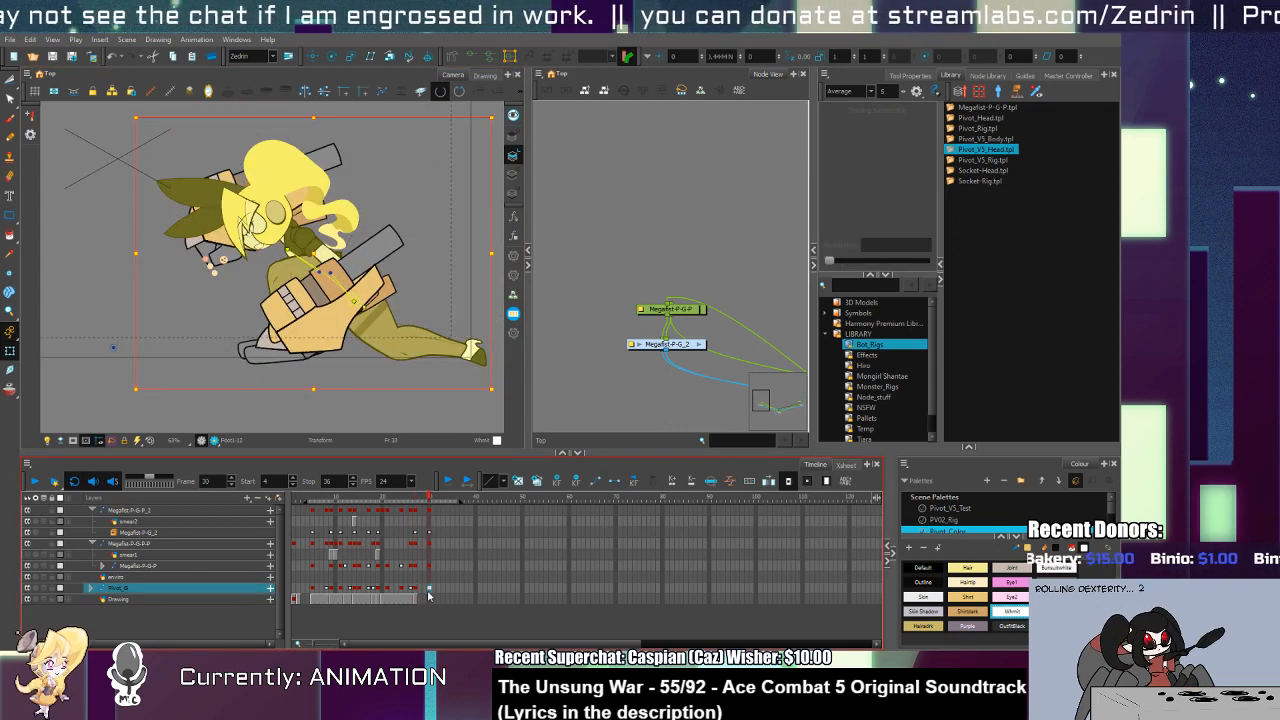
click(417, 590)
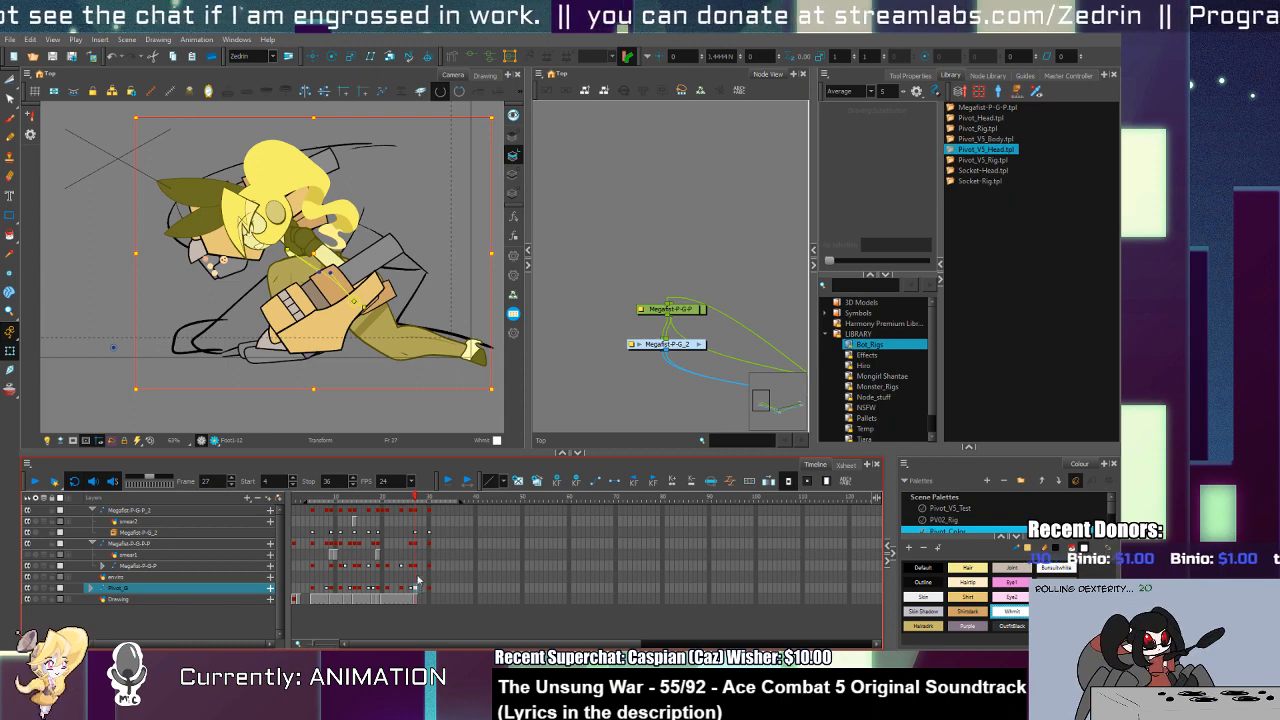
Step: Tilt the whole body slightly forward on frame 27 and rotate the extended back leg so its foot meets the ground
click(358, 257)
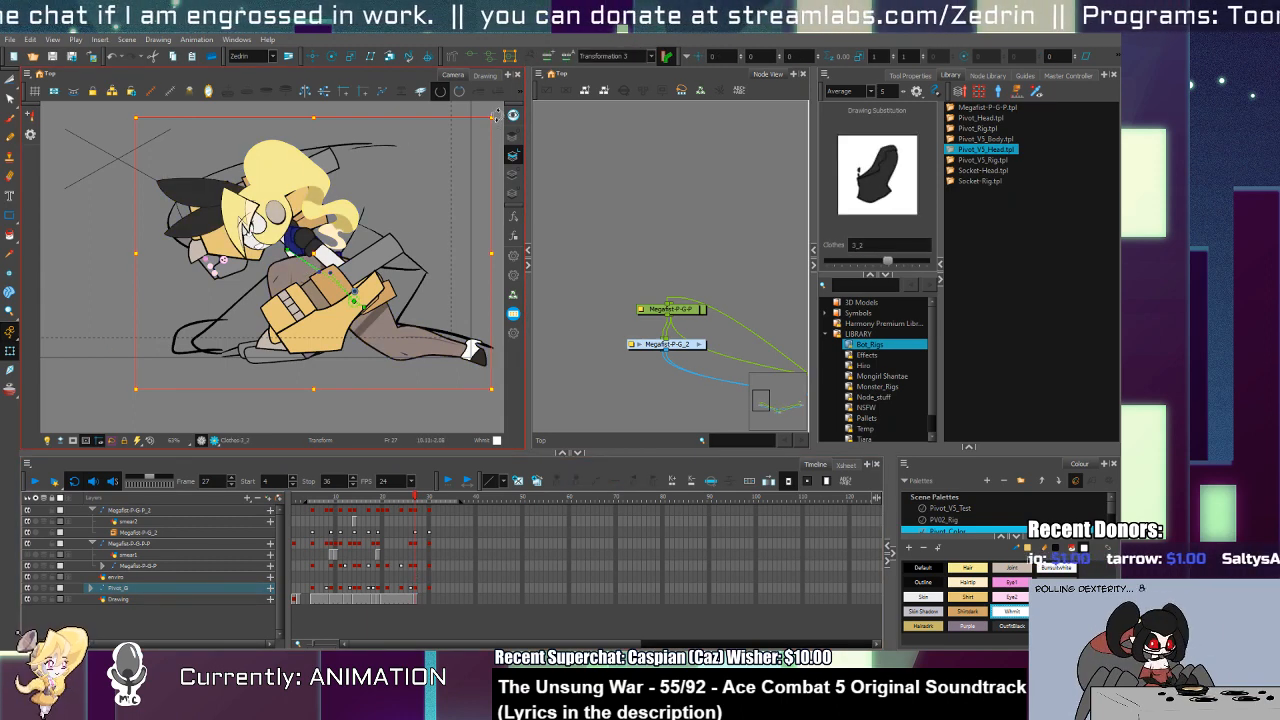
drag(495, 115, 472, 101)
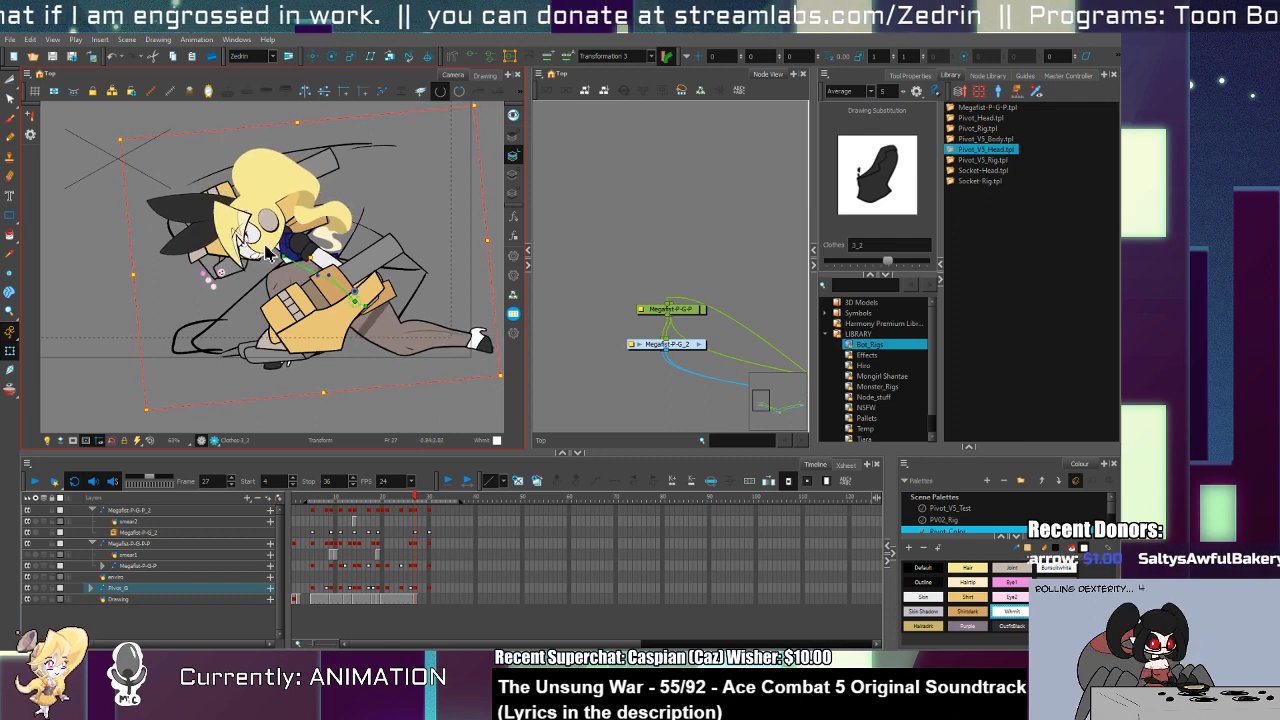
click(268, 253)
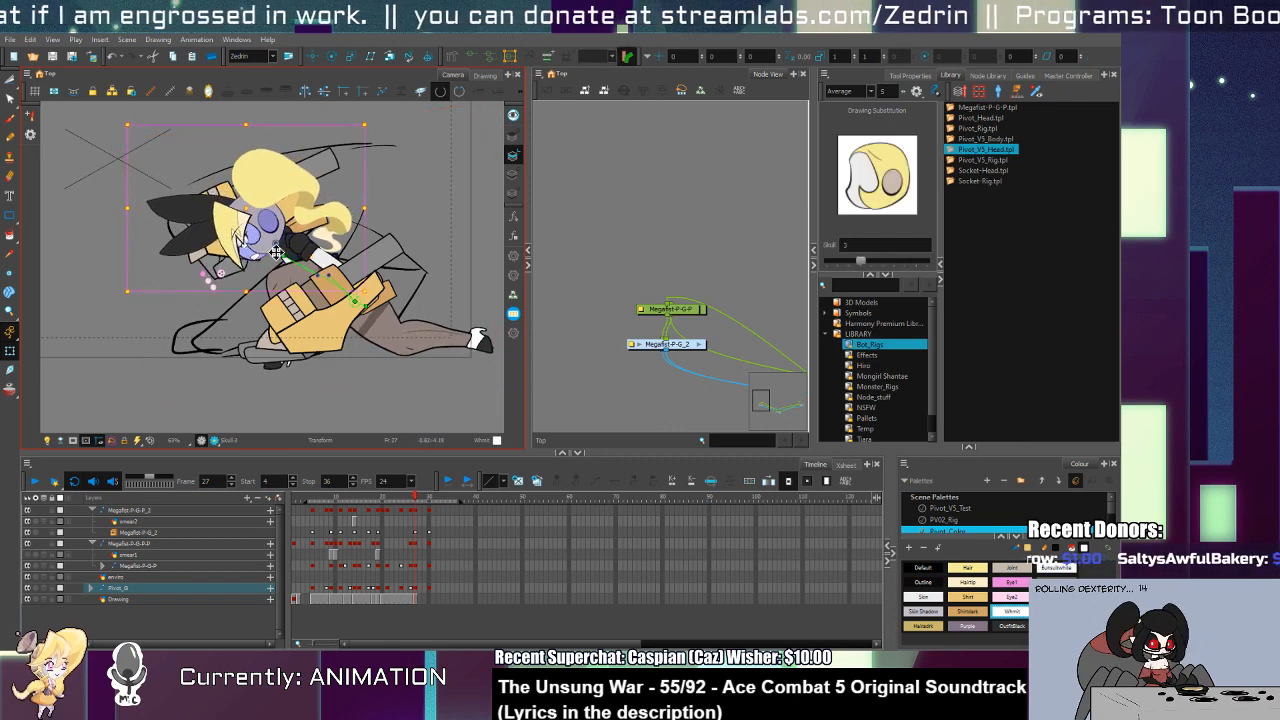
click(379, 344)
drag(498, 392, 486, 406)
Step: Rotate the bent front leg on frame 27 to replant its foot on the ground, comparing the pose with the following frames
click(277, 372)
key(b)
key(b)
key(b)
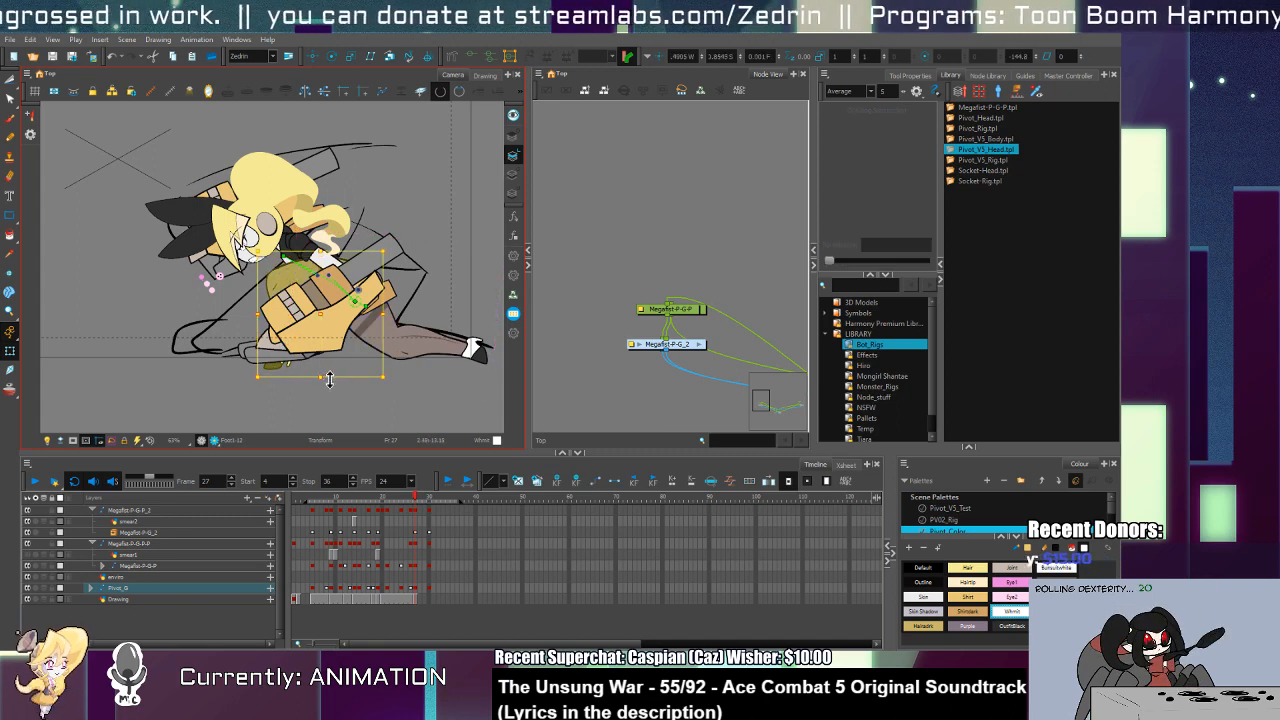
drag(390, 380, 387, 384)
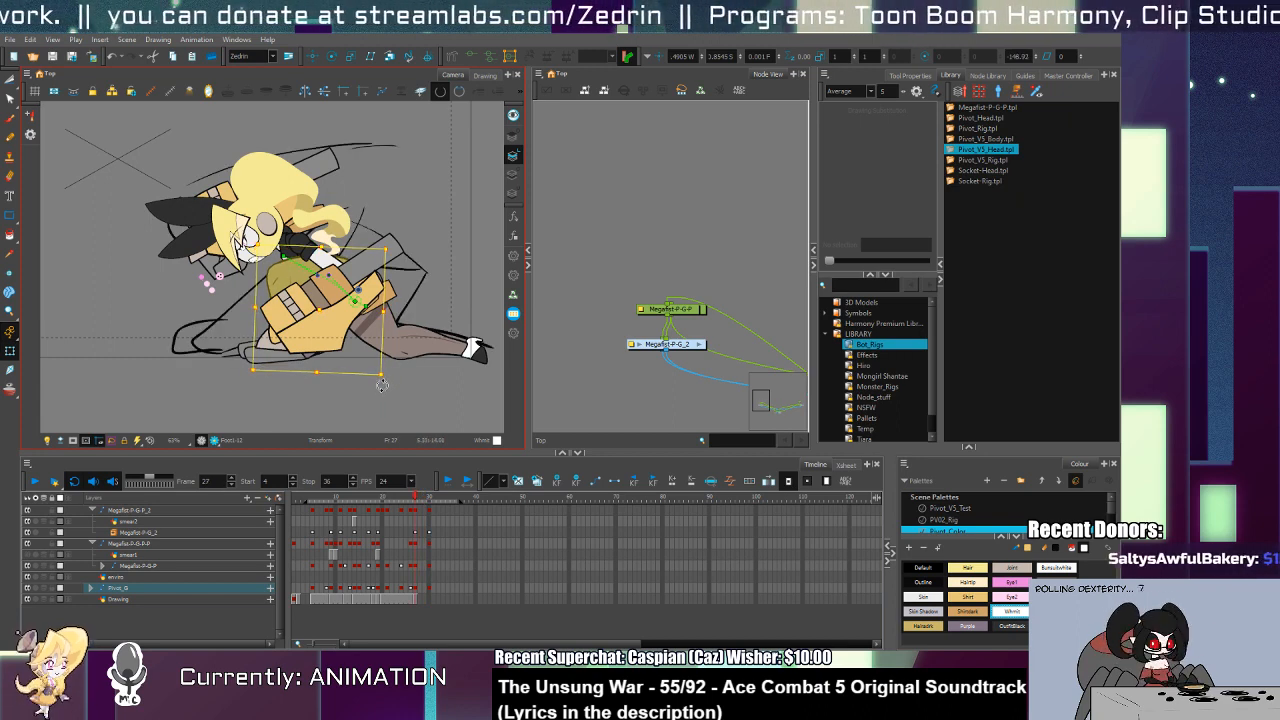
key(period)
key(period)
key(period)
key(comma)
key(comma)
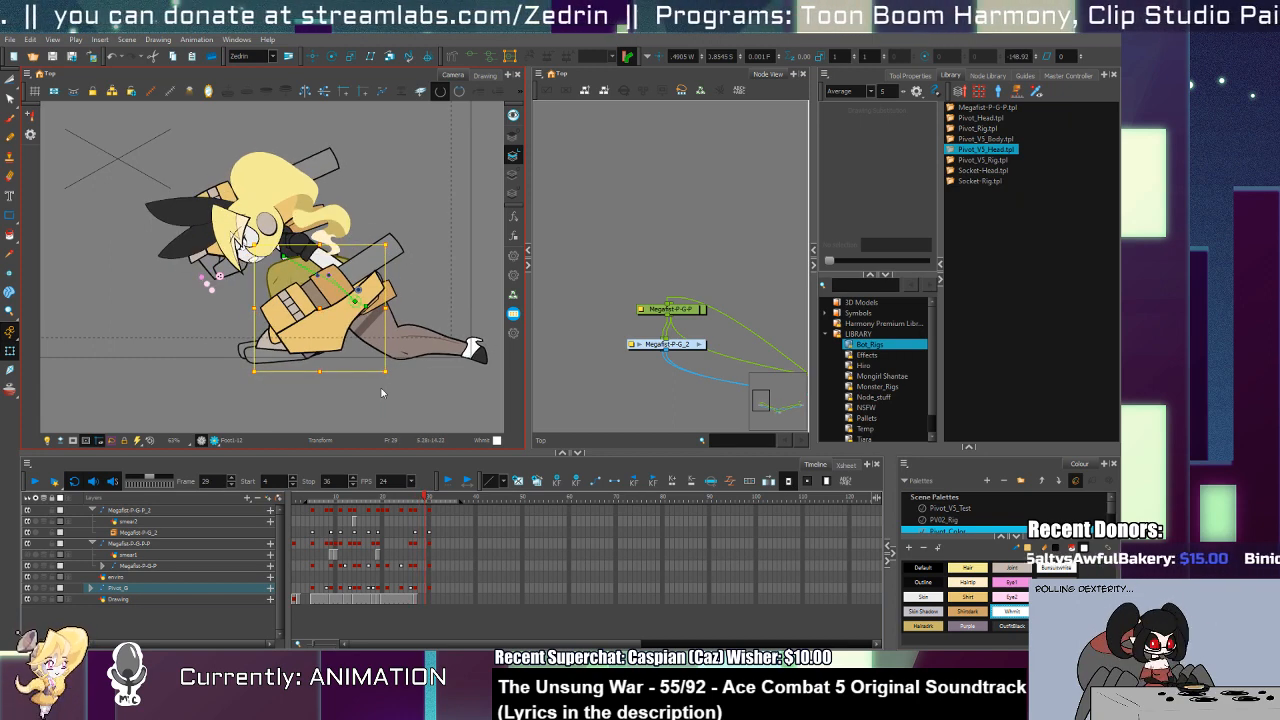
key(comma)
key(comma)
Step: Compare the head between frames 27 and 30, and rotate it slightly on frame 30 for the settled pose
click(355, 310)
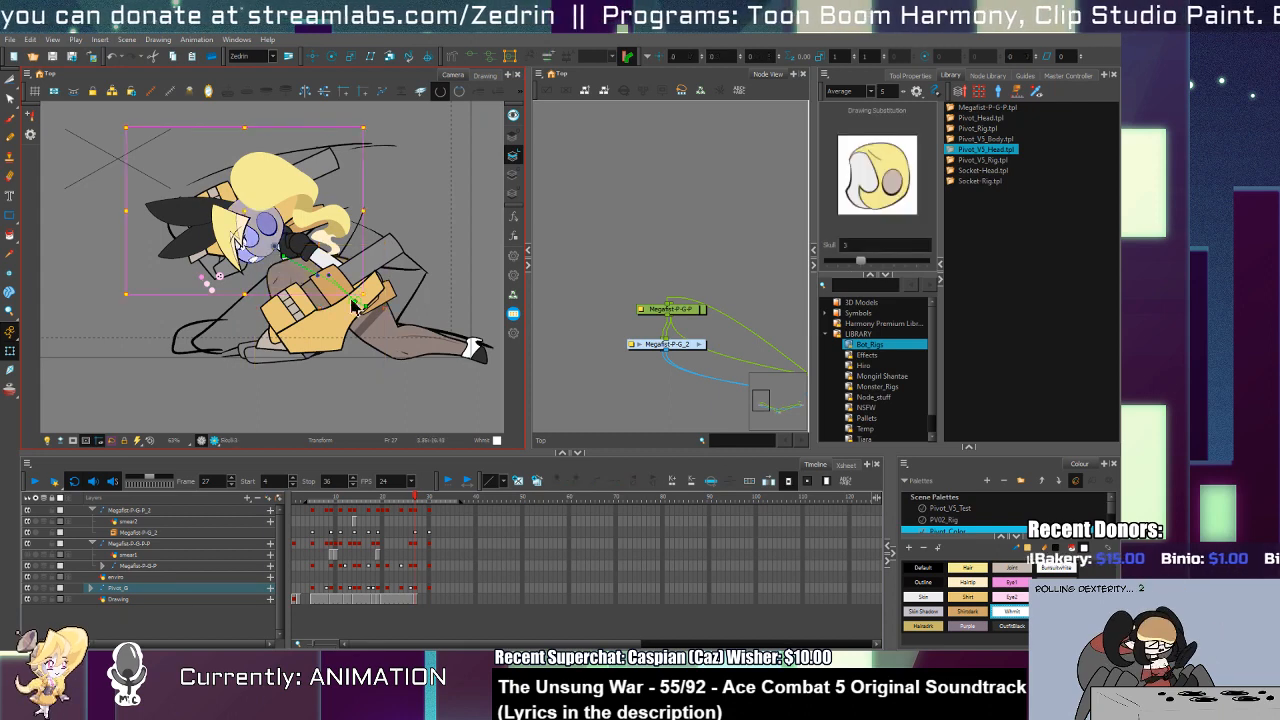
key(period)
key(period)
key(period)
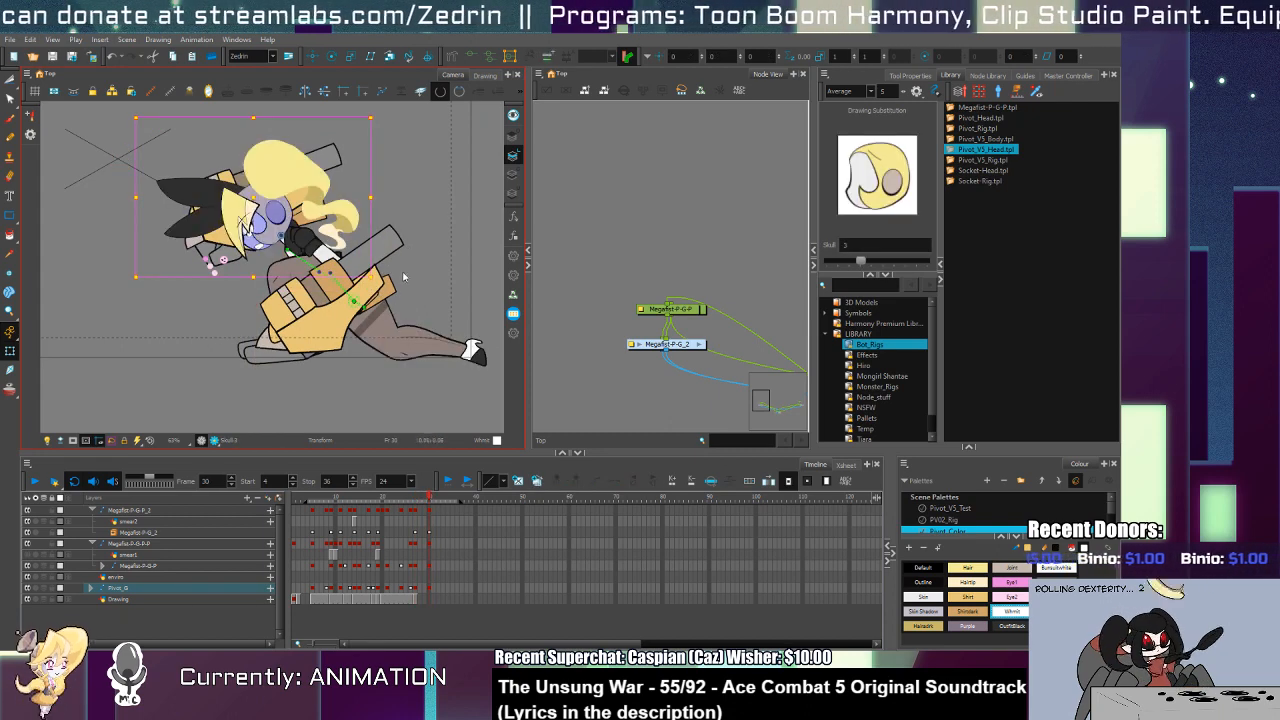
drag(376, 283, 374, 301)
Step: Step back through the frames to frame 1 and play the attack animation to review it
key(comma)
key(comma)
key(comma)
key(comma)
key(comma)
key(comma)
key(comma)
key(comma)
key(comma)
key(comma)
key(comma)
key(comma)
key(comma)
key(comma)
key(comma)
key(comma)
key(comma)
key(comma)
key(comma)
key(comma)
key(comma)
key(comma)
key(comma)
key(comma)
key(comma)
key(comma)
key(comma)
key(comma)
key(comma)
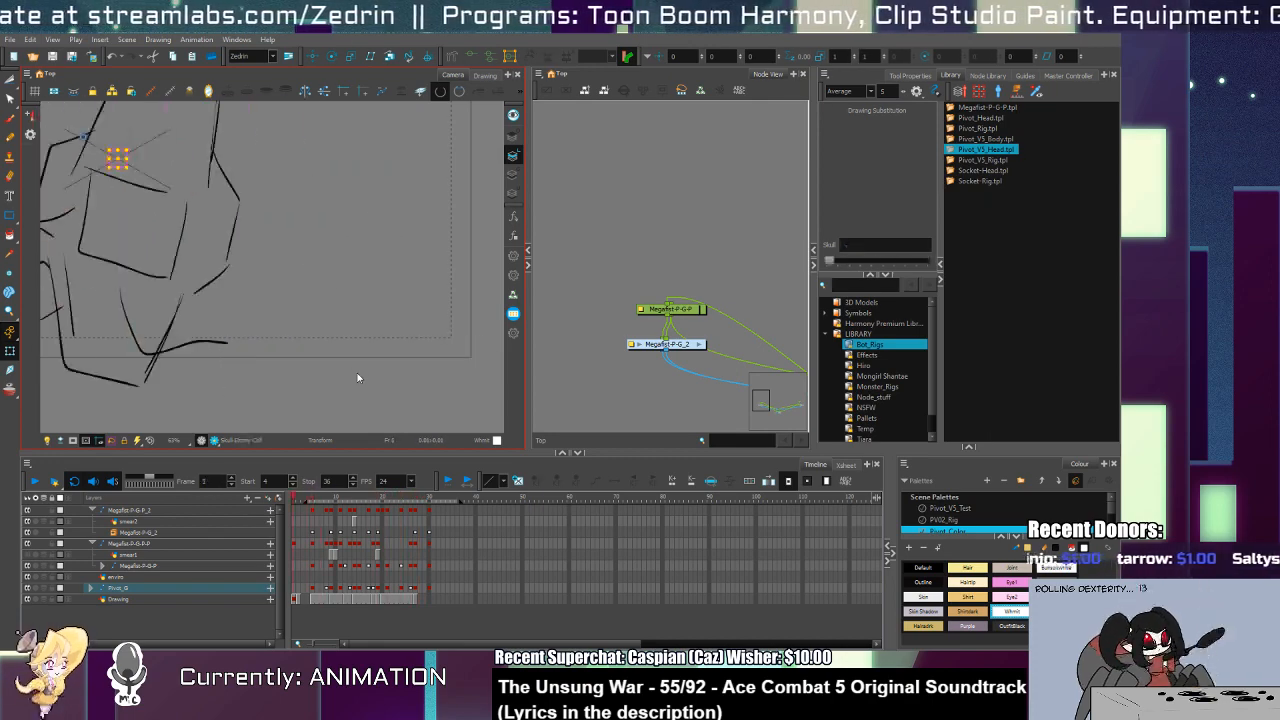
click(35, 481)
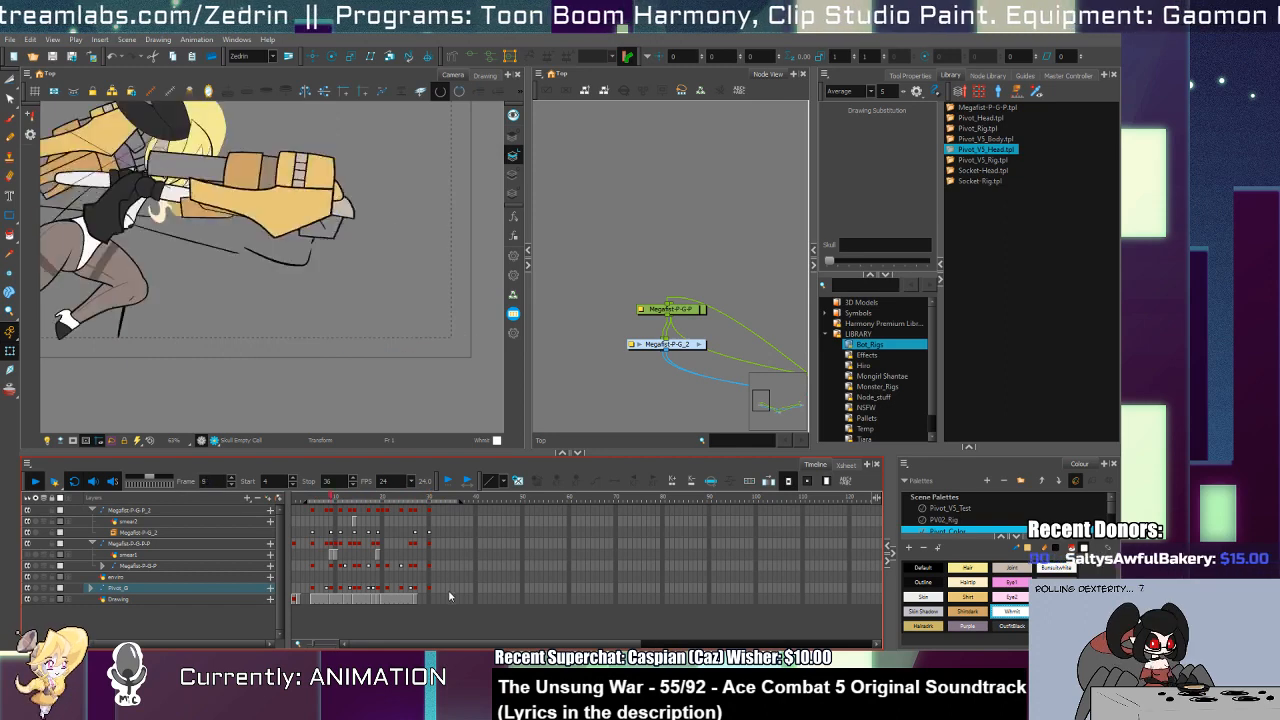
Step: Extend the exposure of the lower gauntlet drawing on the Megafist-P-G_2 layer through frame 36
click(453, 588)
click(456, 591)
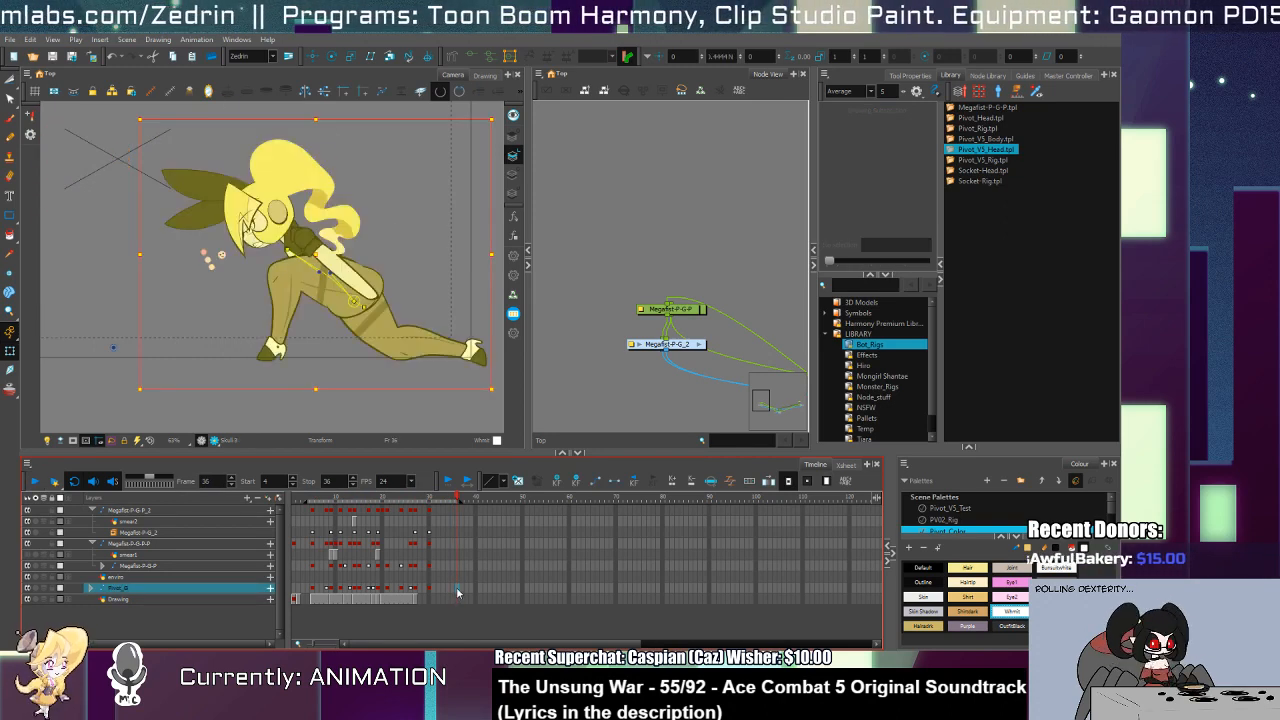
click(456, 566)
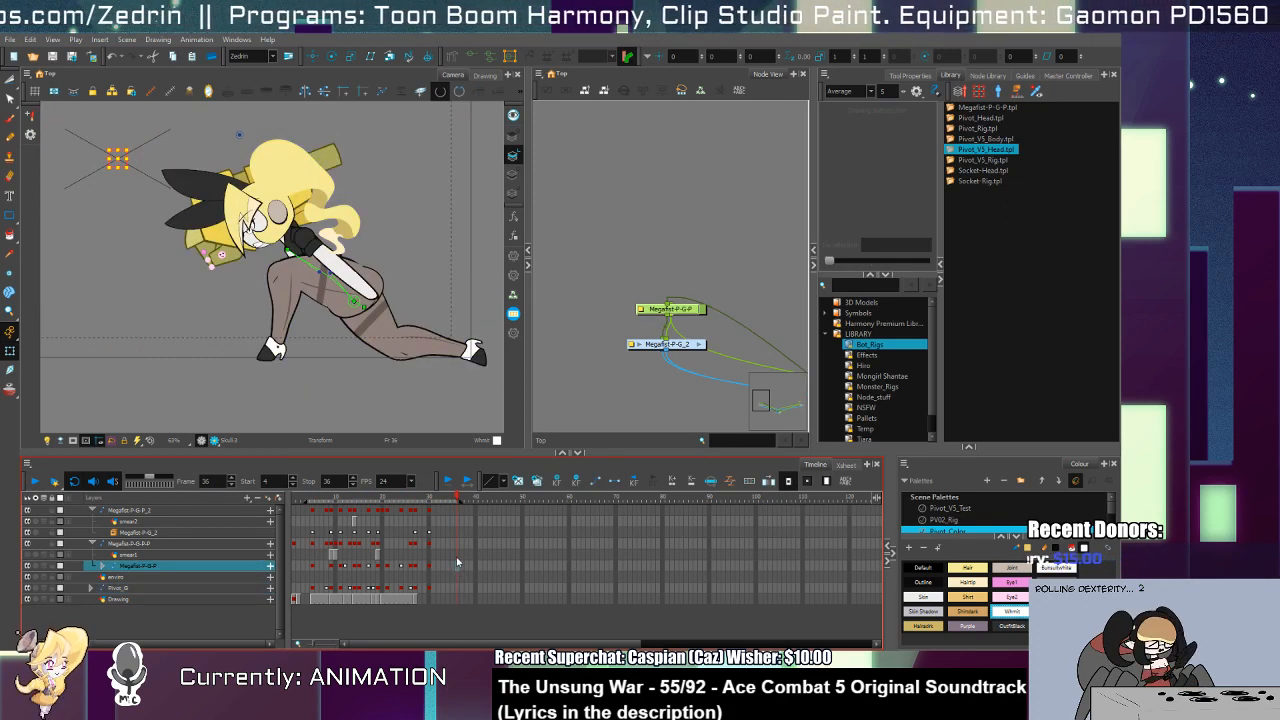
click(456, 543)
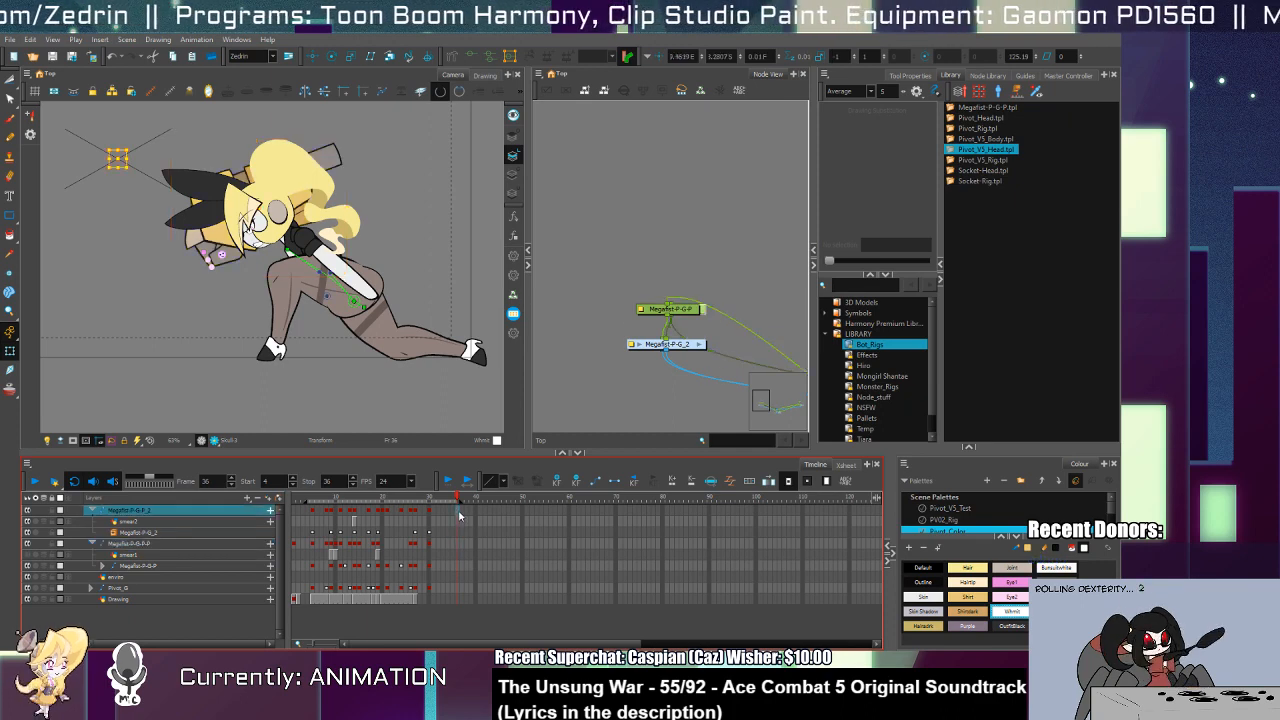
click(460, 521)
key(F5)
key(ctrl+z)
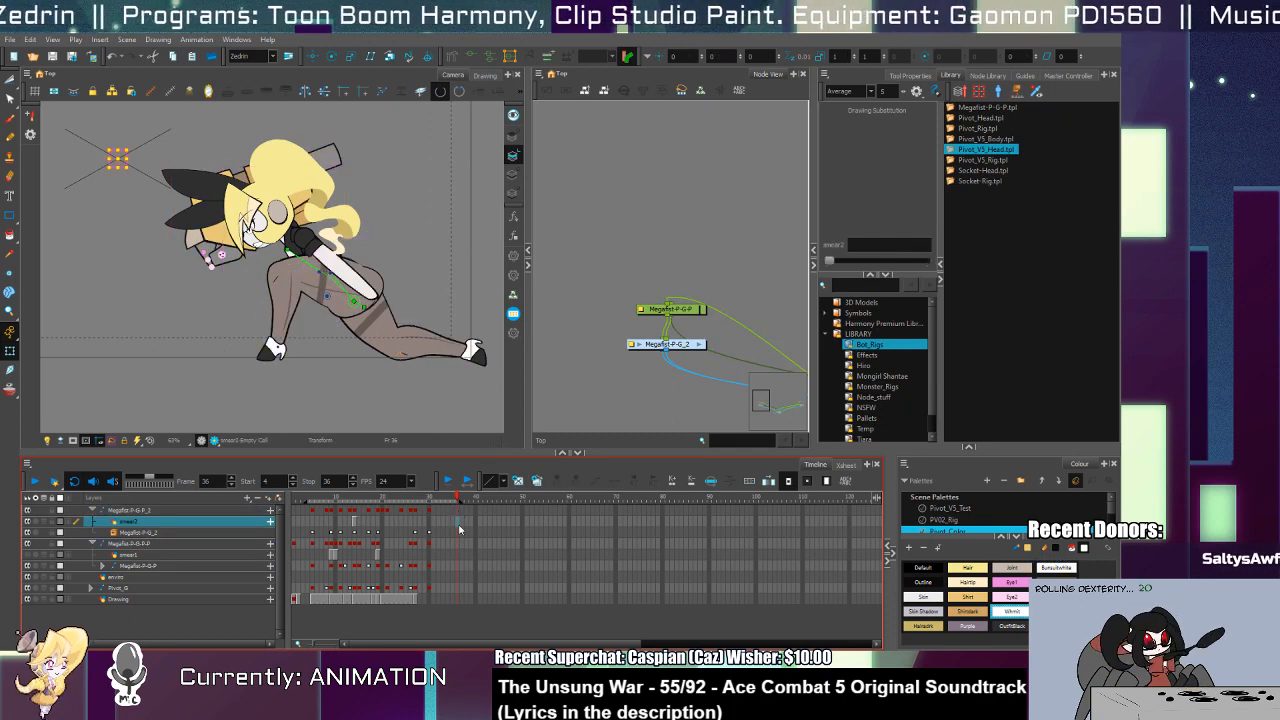
click(459, 532)
key(F5)
Step: Go to frame 21 on the smear1 layer and play the animation from there to check the motion
click(386, 555)
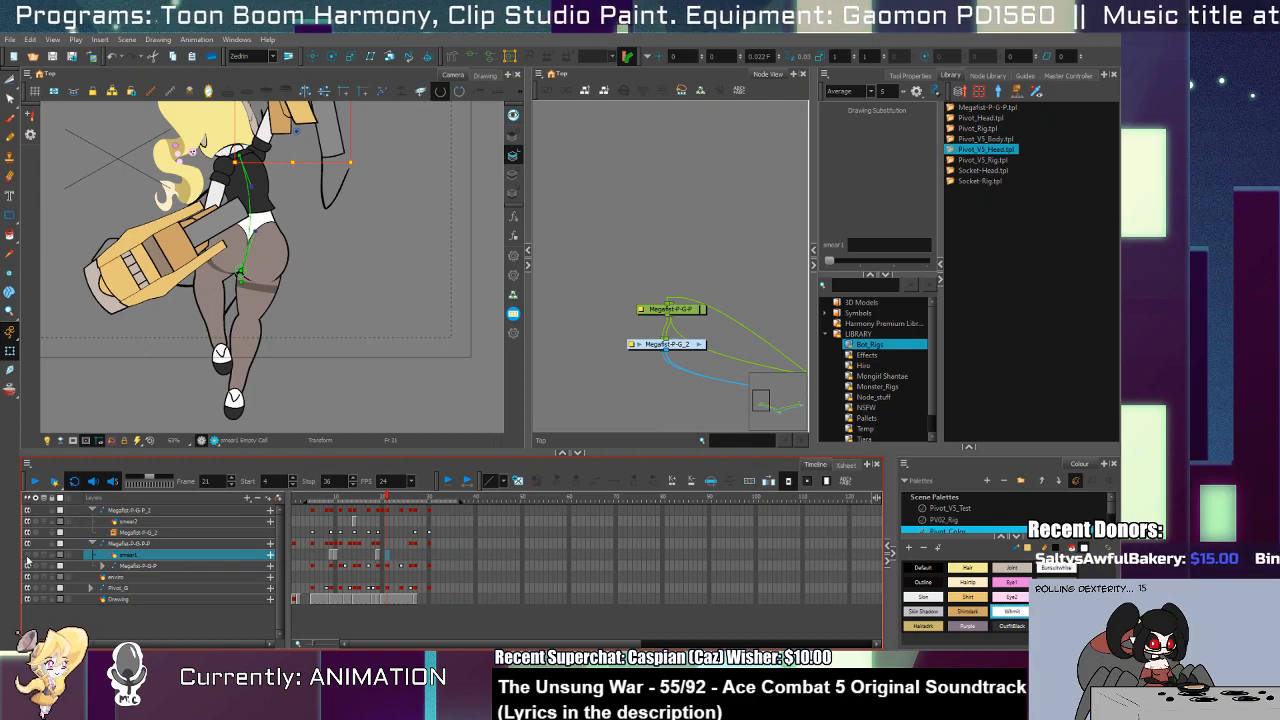
click(35, 481)
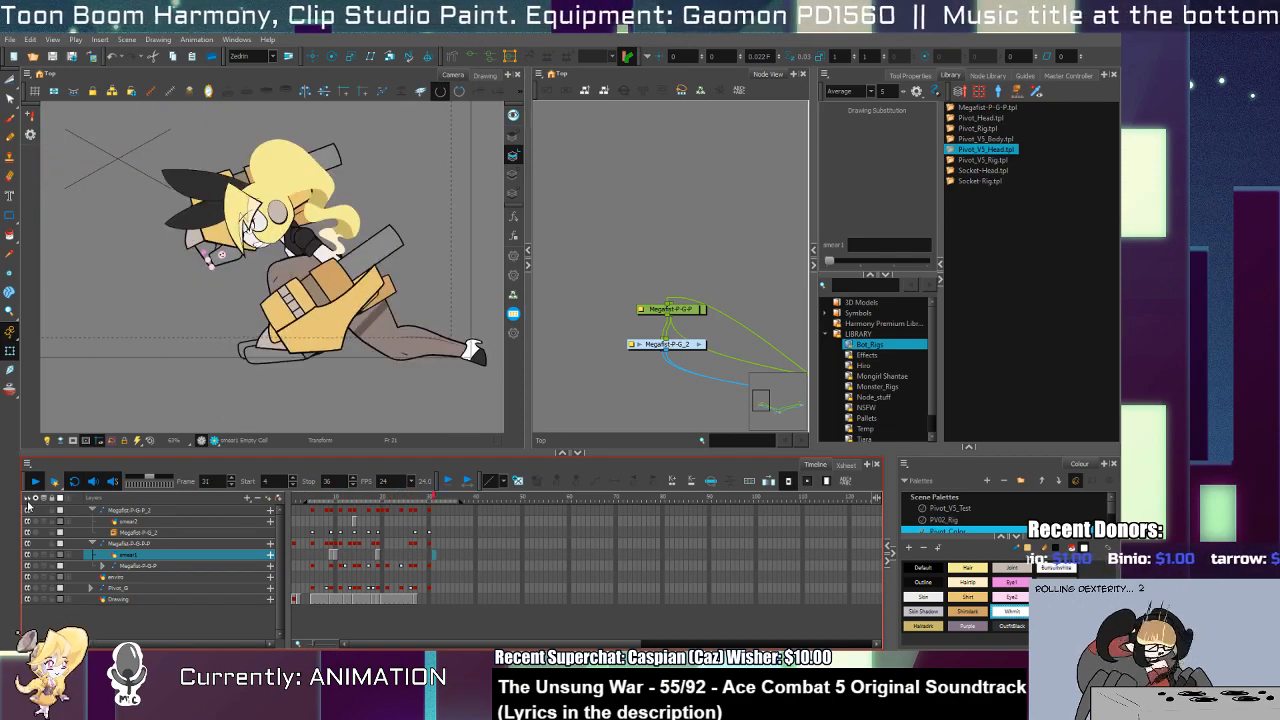
Step: Try to add a parent peg above the Pivot_G rig layer
click(158, 509)
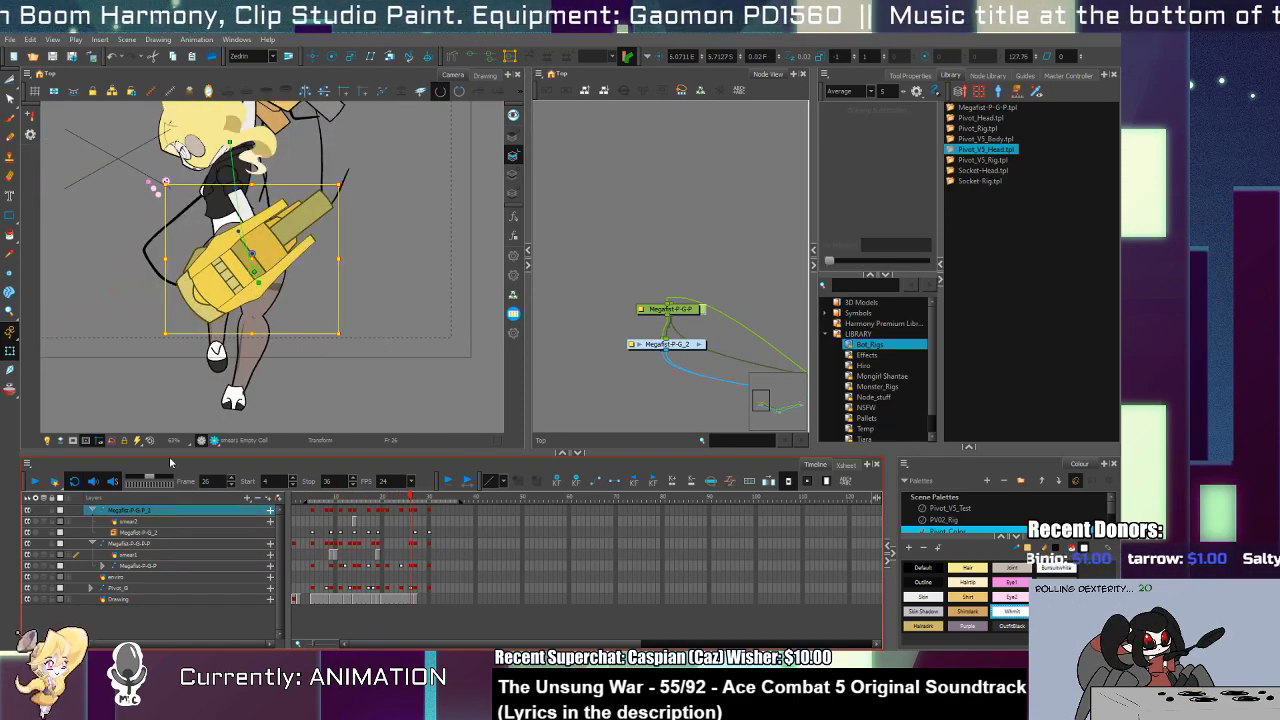
click(136, 592)
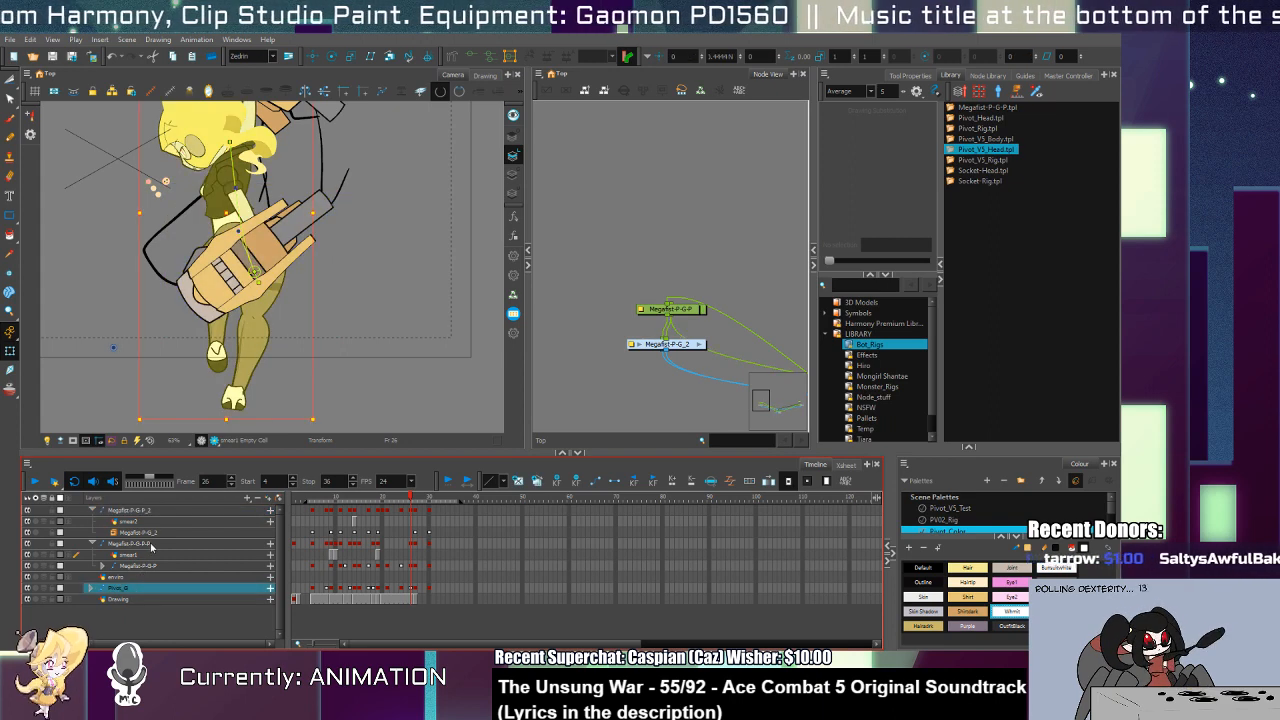
click(281, 499)
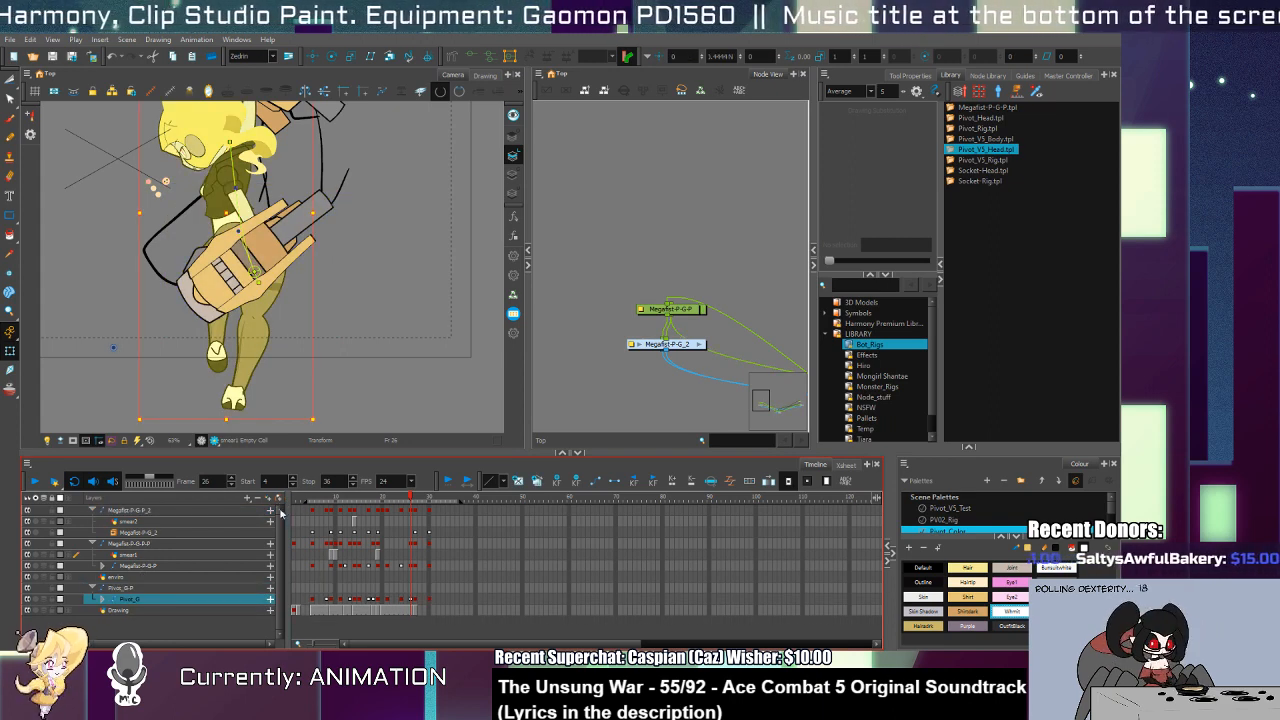
key(ctrl+z)
Step: Expand the Pivot_G rig's layers and collapse the two Megafist gauntlet groups in the timeline
click(98, 589)
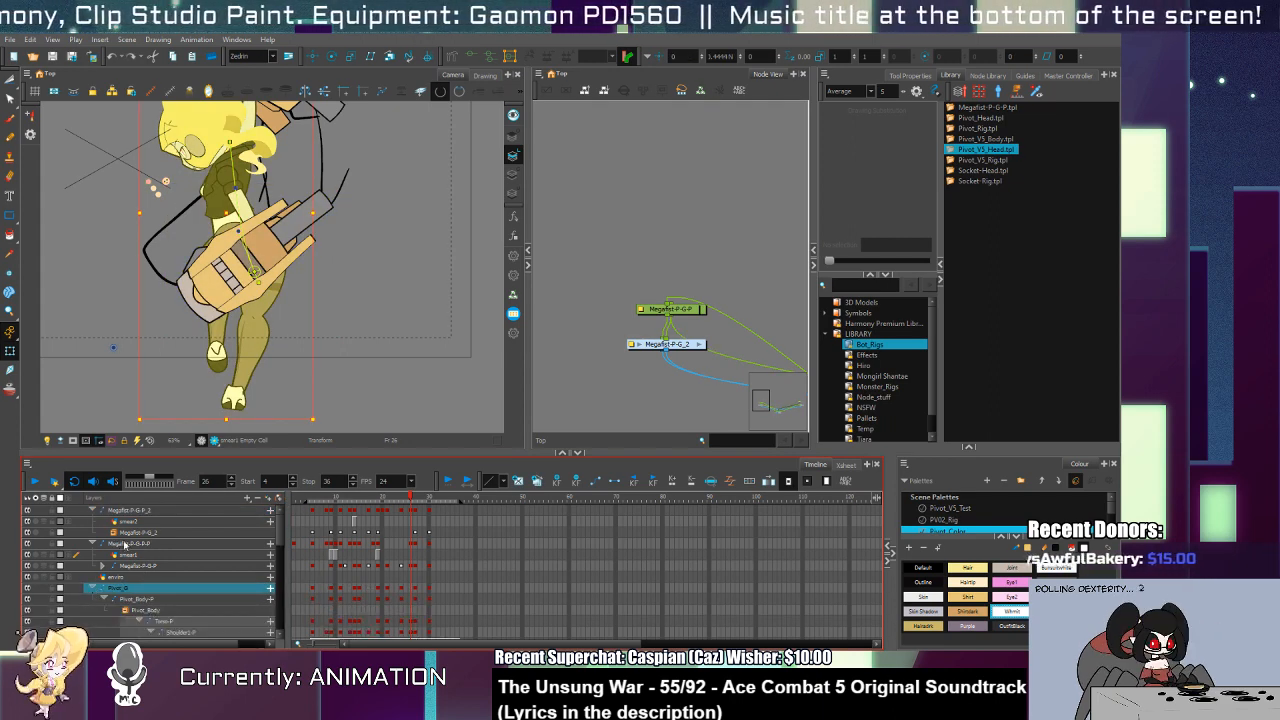
click(93, 543)
click(92, 510)
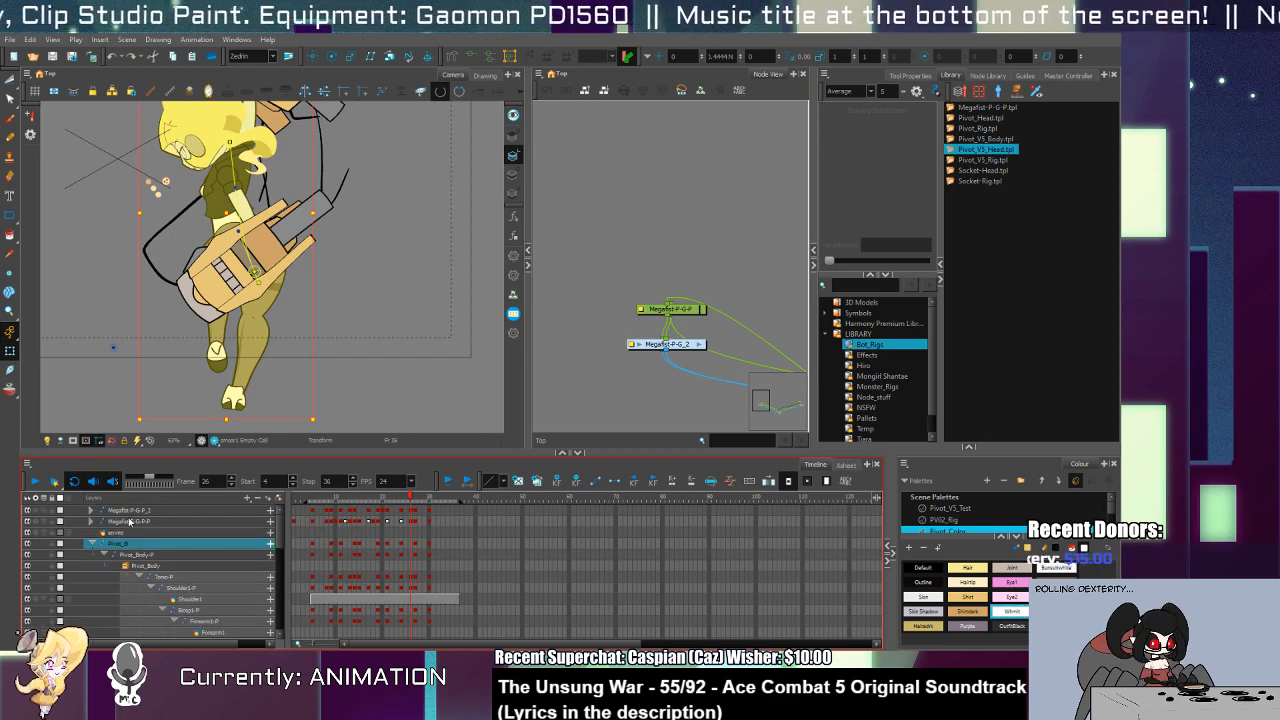
Step: Parent both Megafist gauntlet groups under the Pivot_G rig and delete Pivot_G's keyframes from frame 7 through frame 30
click(131, 521)
drag(137, 529, 138, 554)
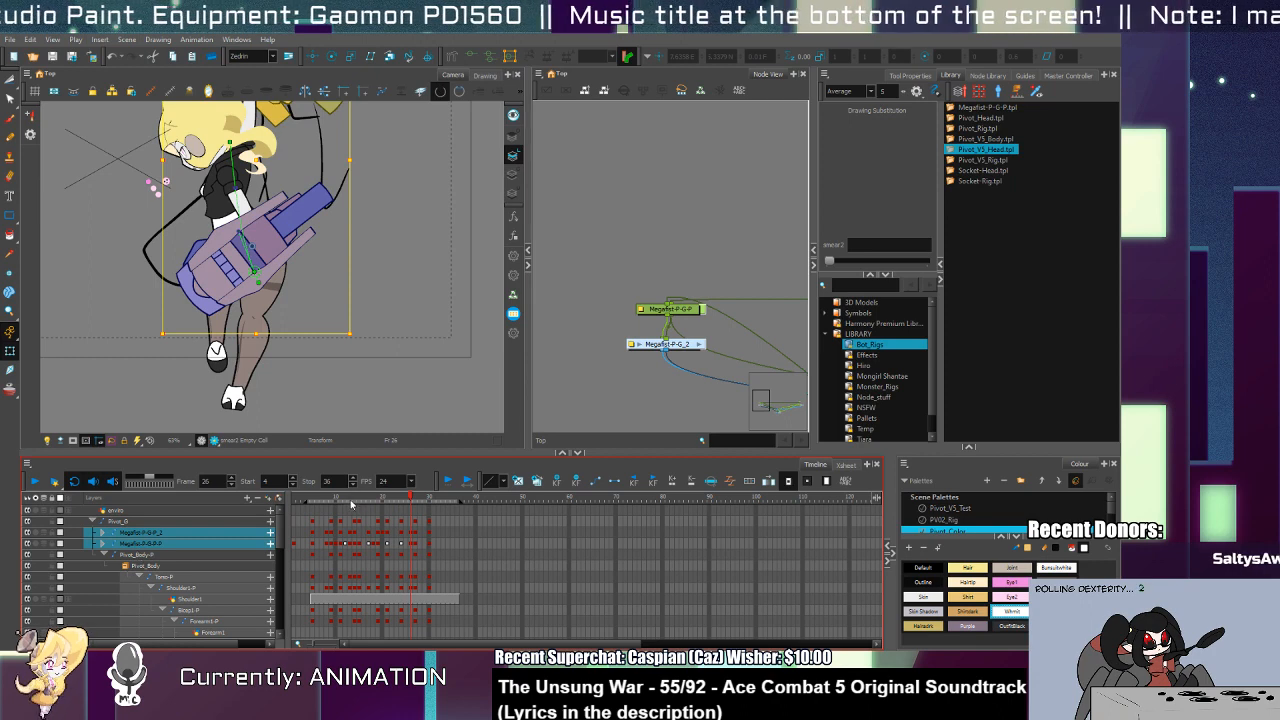
drag(324, 522, 438, 525)
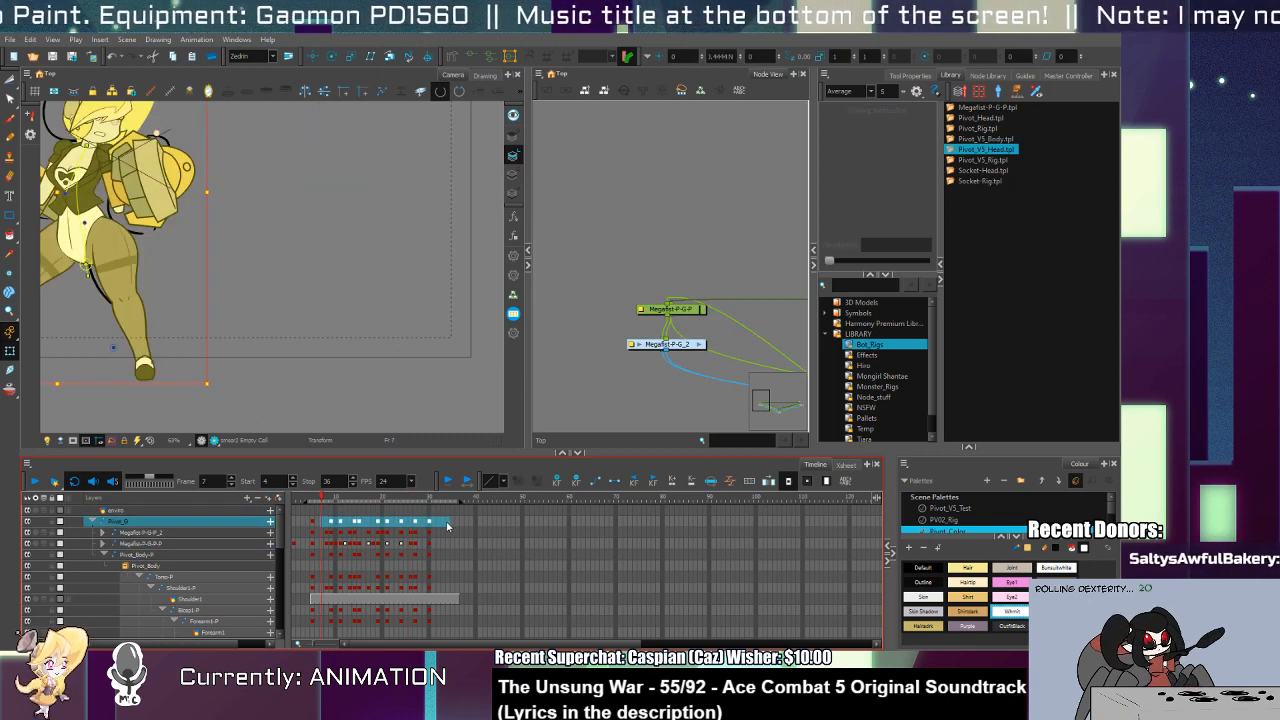
click(313, 522)
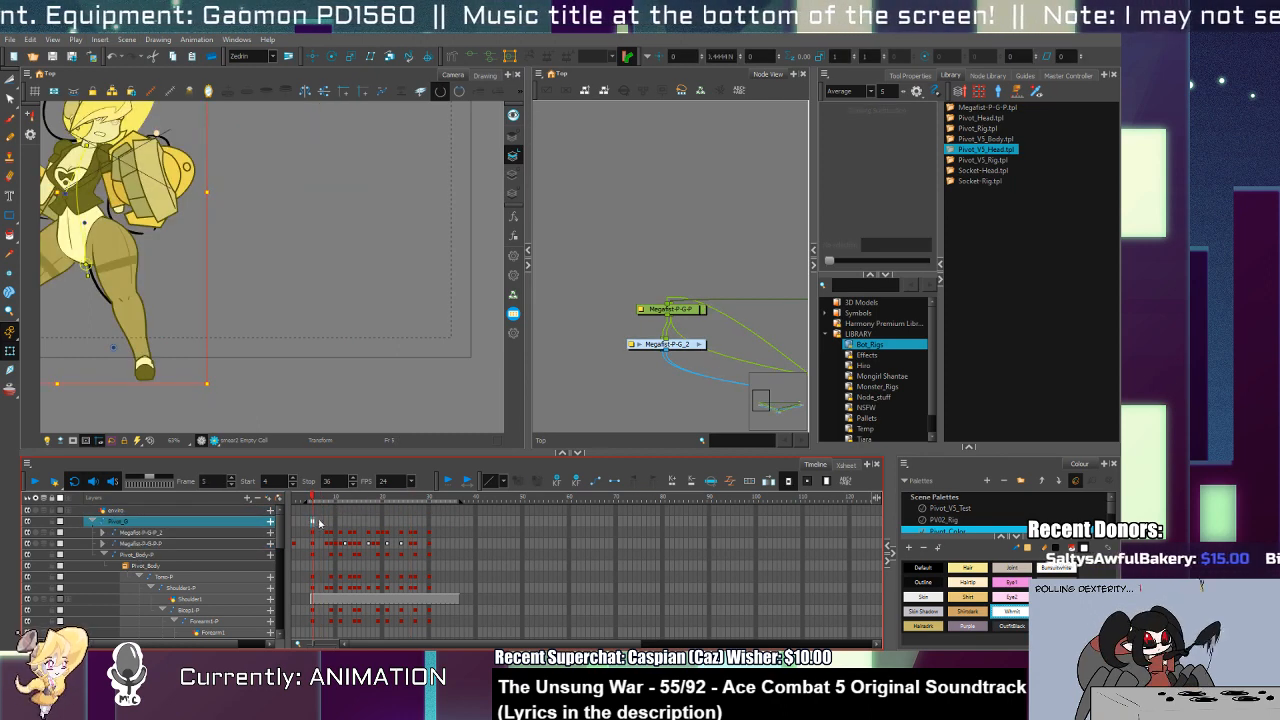
drag(325, 502, 429, 573)
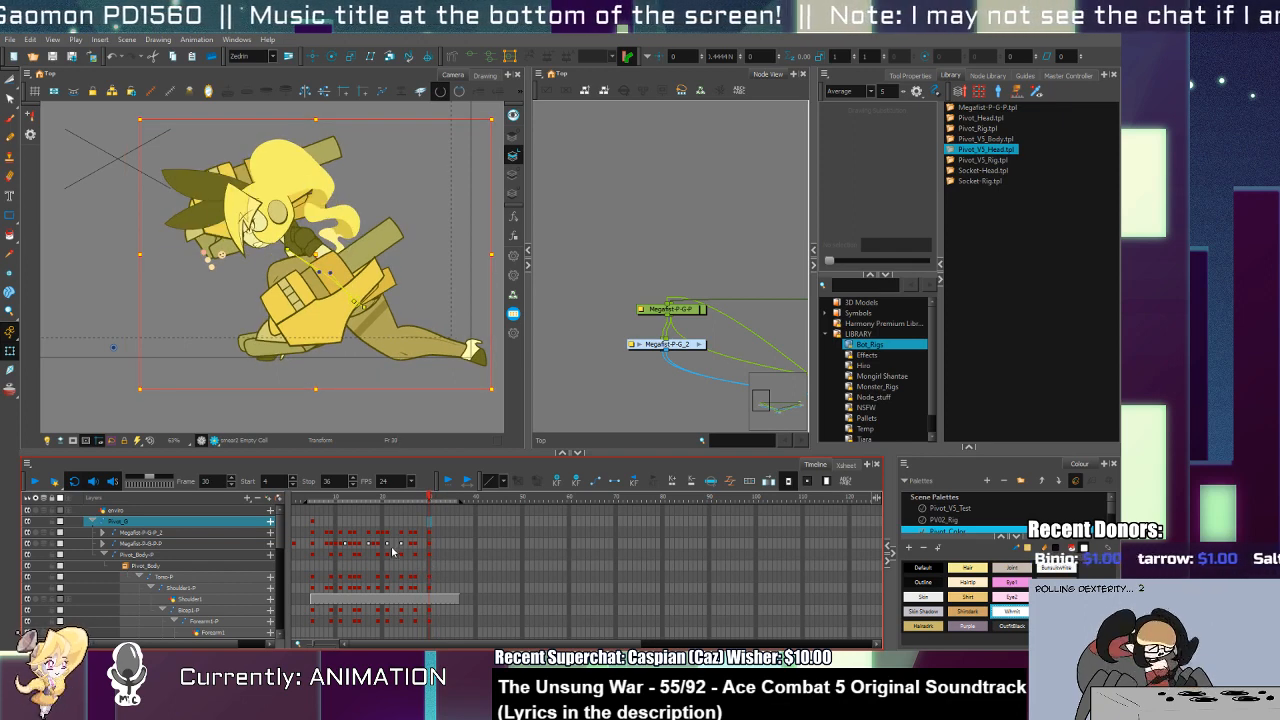
Step: With Animate mode off, nudge both Megafist gauntlet groups slightly downward from frame 5, restore Animate mode and scrub to frame 32
click(313, 537)
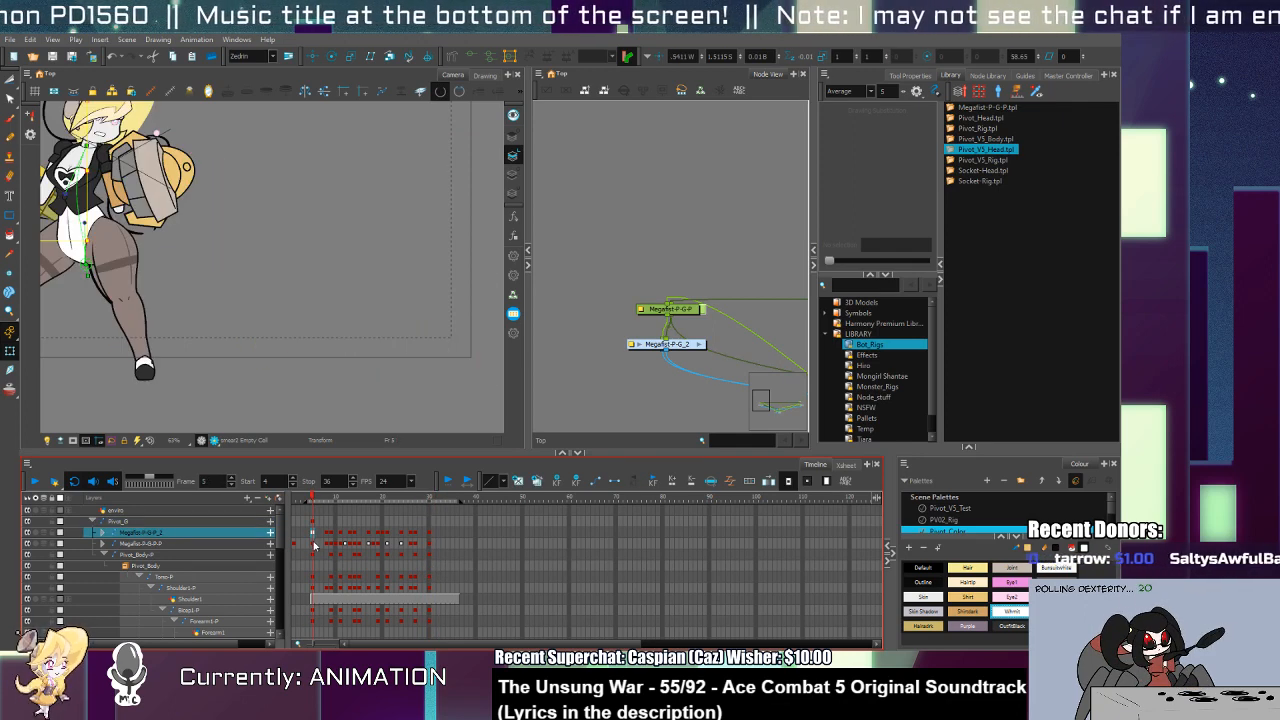
click(52, 359)
shift+click(313, 546)
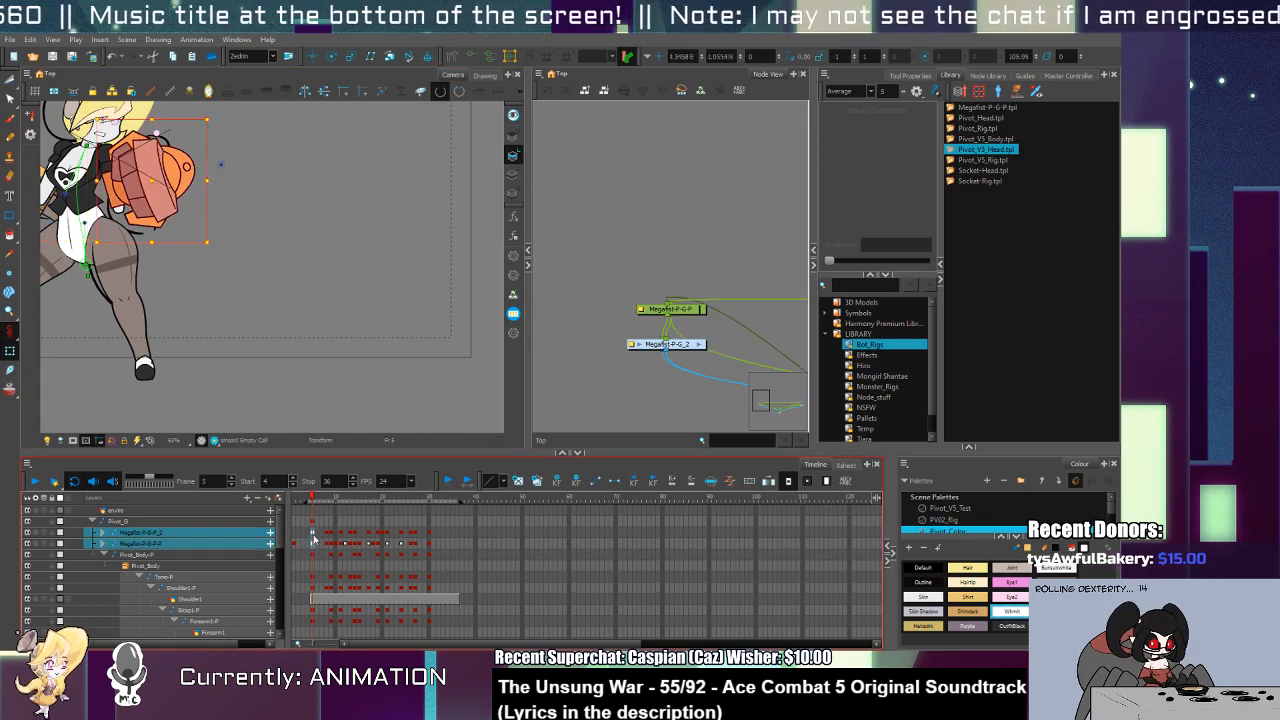
key(Down)
key(Down)
key(Down)
key(Down)
key(Down)
key(Down)
key(Down)
key(Down)
key(Down)
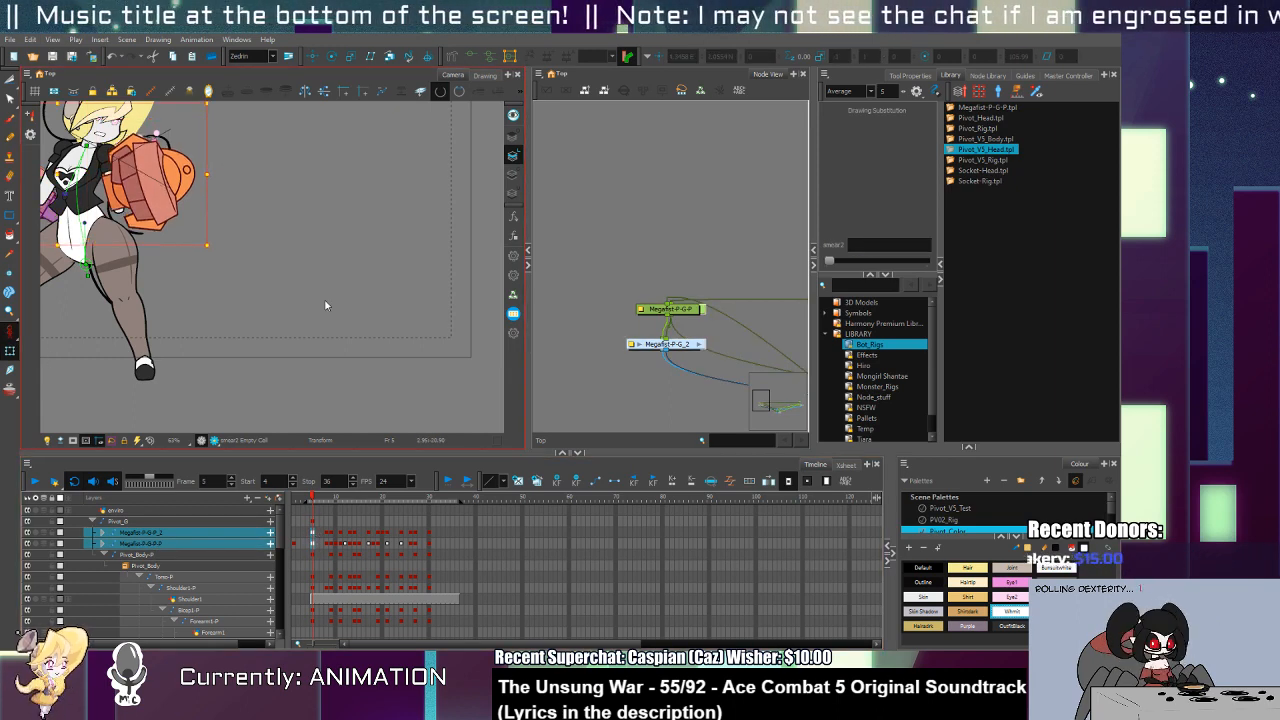
key(Down)
key(Down)
key(Down)
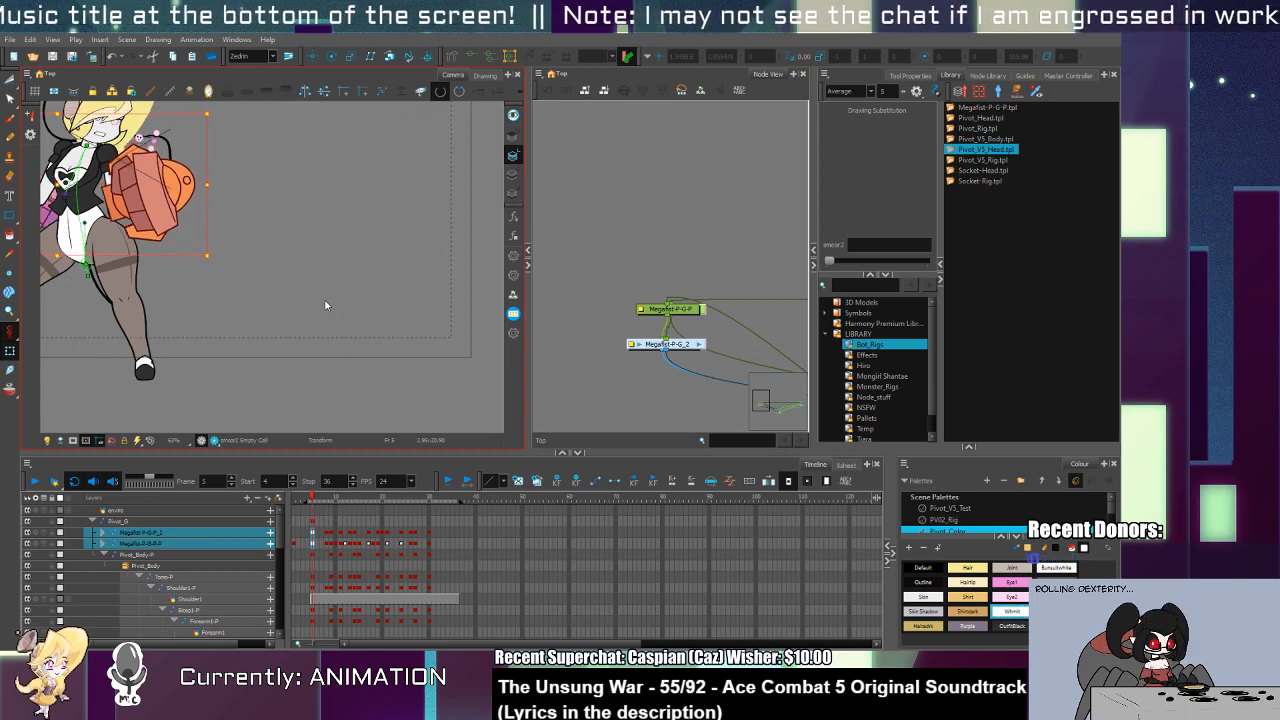
click(10, 331)
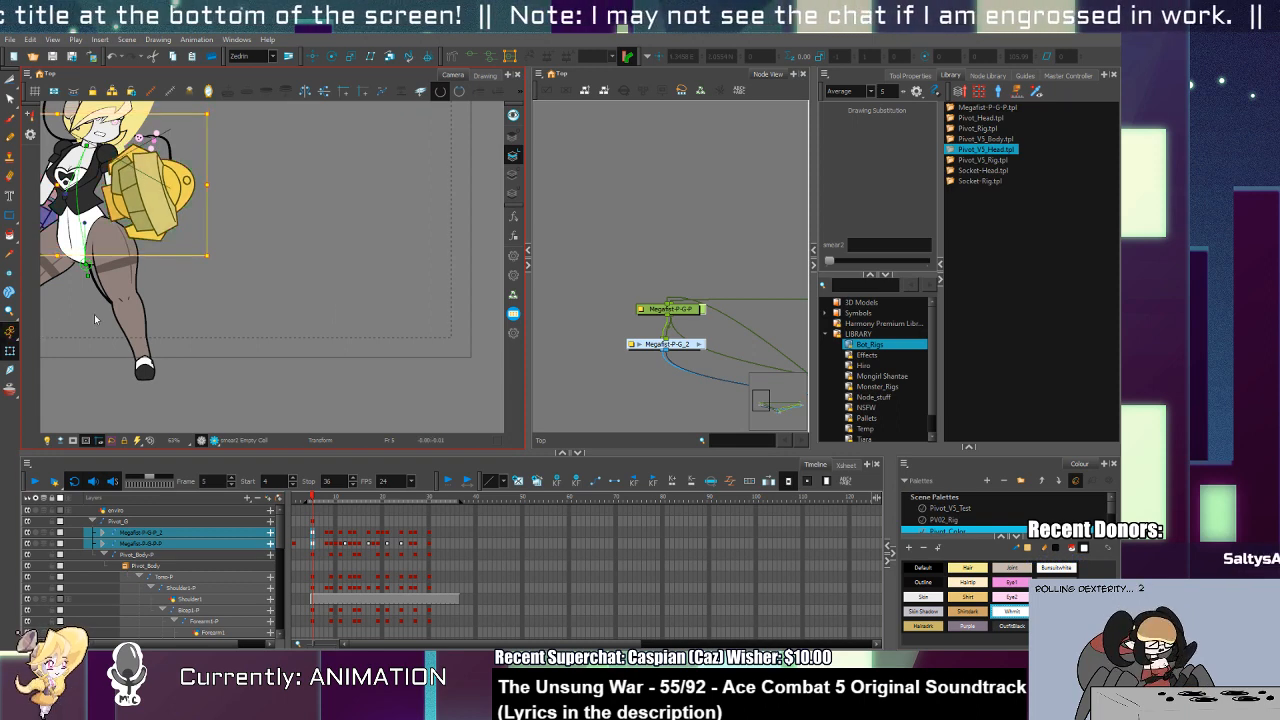
mouse_move(314, 500)
mouse_down()
mouse_move(390, 553)
mouse_move(437, 556)
mouse_up()
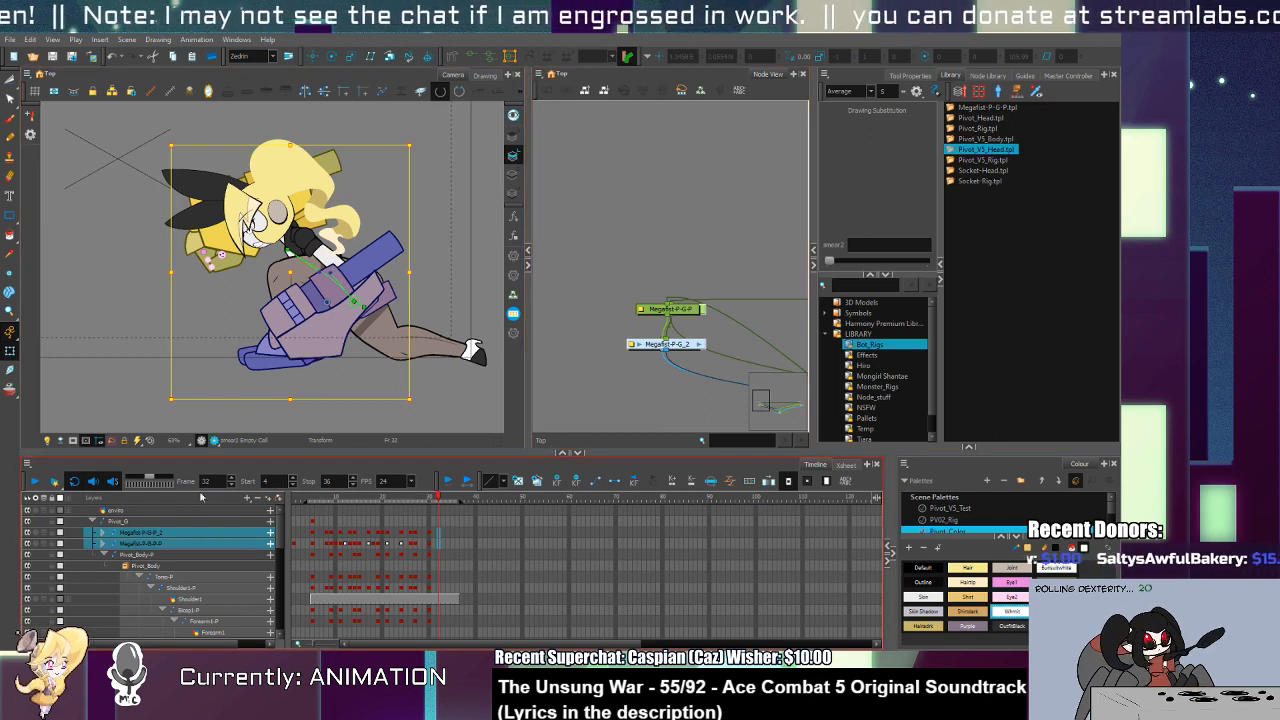
Step: On frame 5, move the Pivot_G rig to the left and slightly up, and rotate it by 2.06 degrees
scroll(290, 360, down, 5)
scroll(280, 350, up, 3)
scroll(265, 314, up, 2)
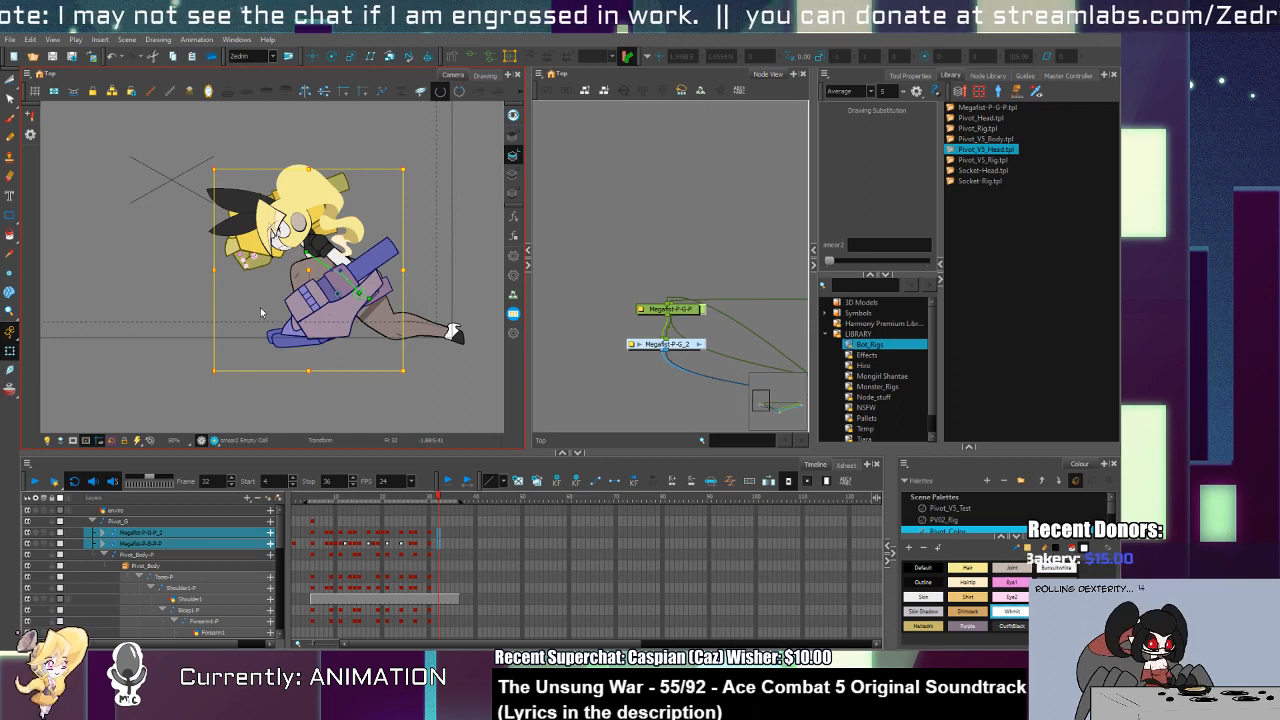
click(318, 521)
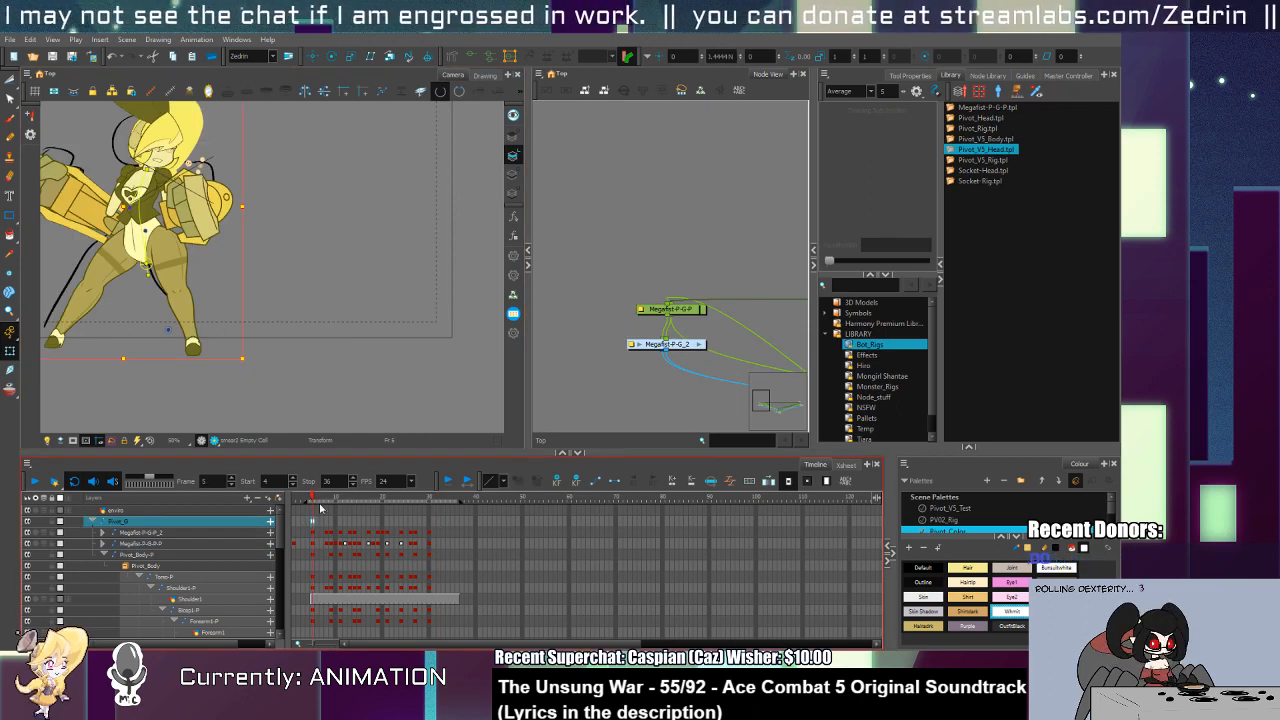
mouse_move(314, 500)
mouse_down()
mouse_move(331, 503)
mouse_move(314, 509)
mouse_up()
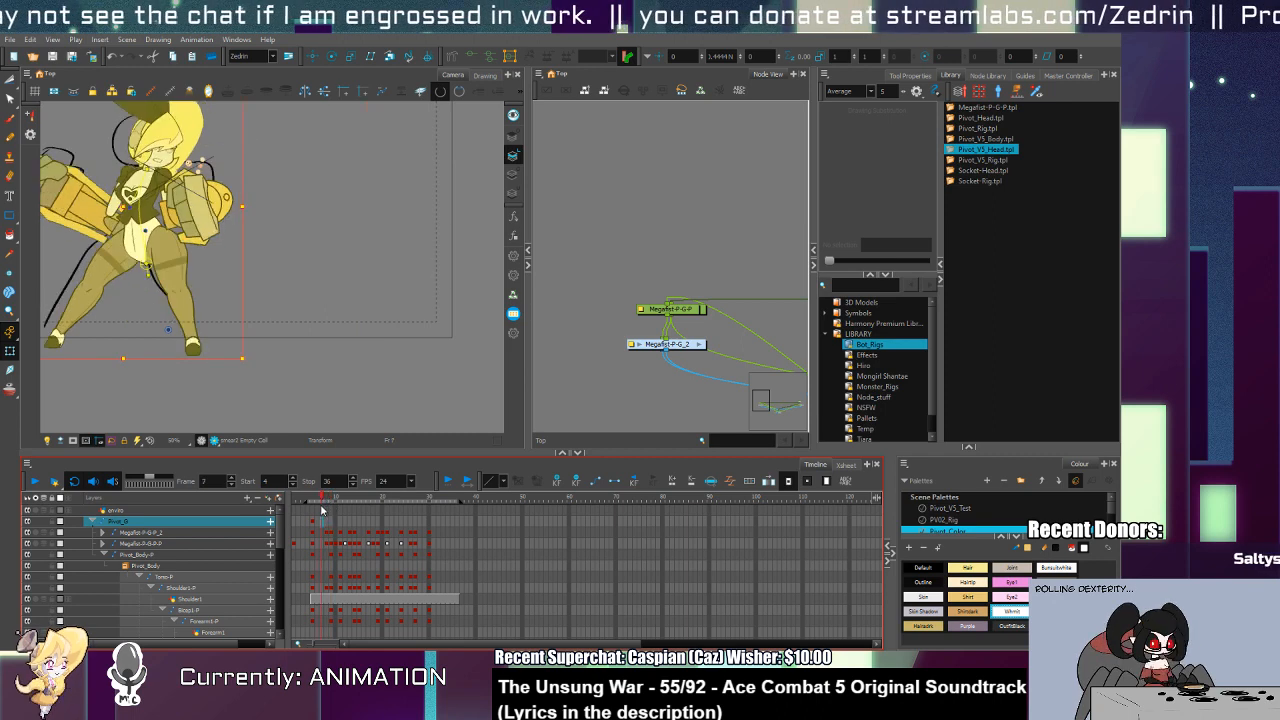
drag(258, 358, 377, 436)
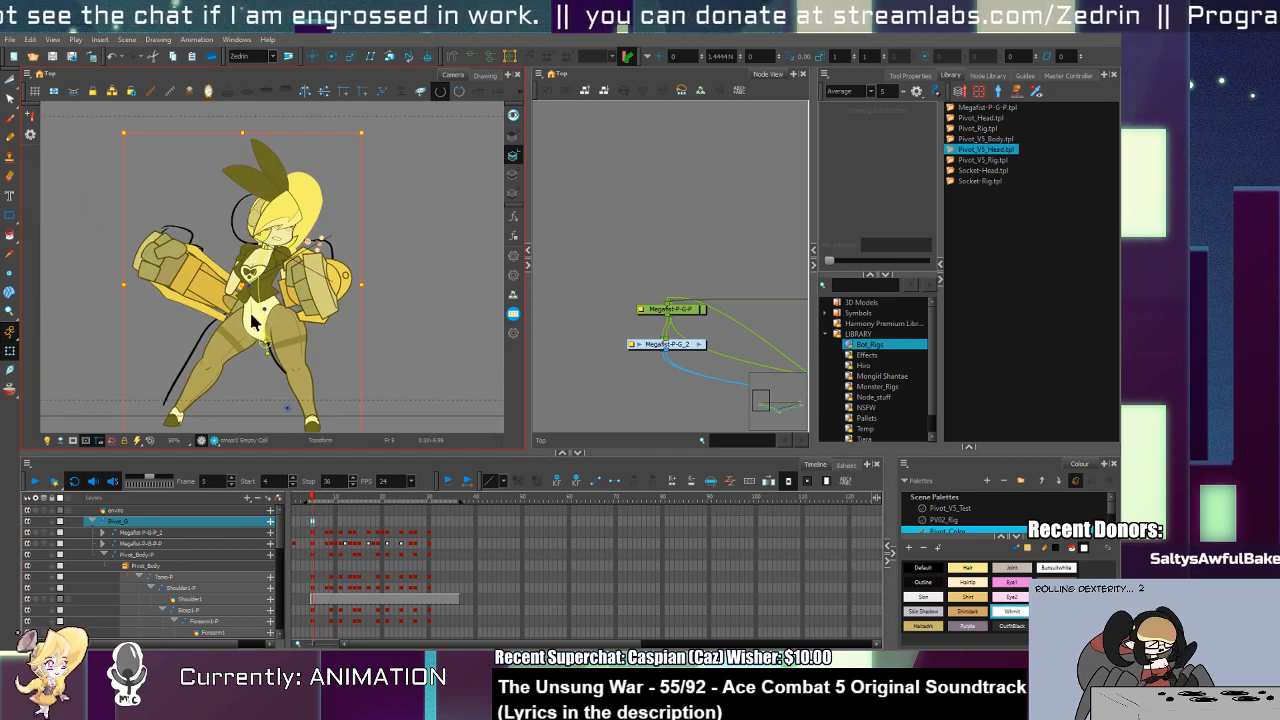
click(240, 335)
click(312, 512)
click(312, 521)
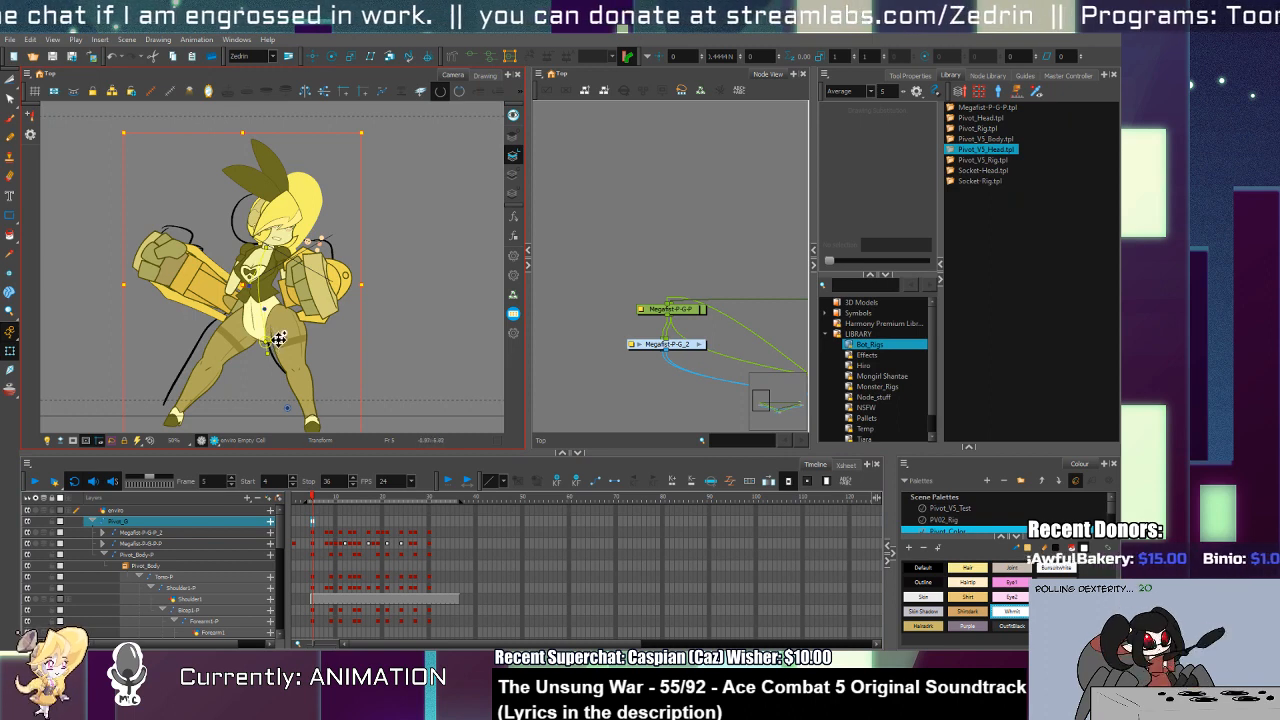
drag(280, 337, 244, 321)
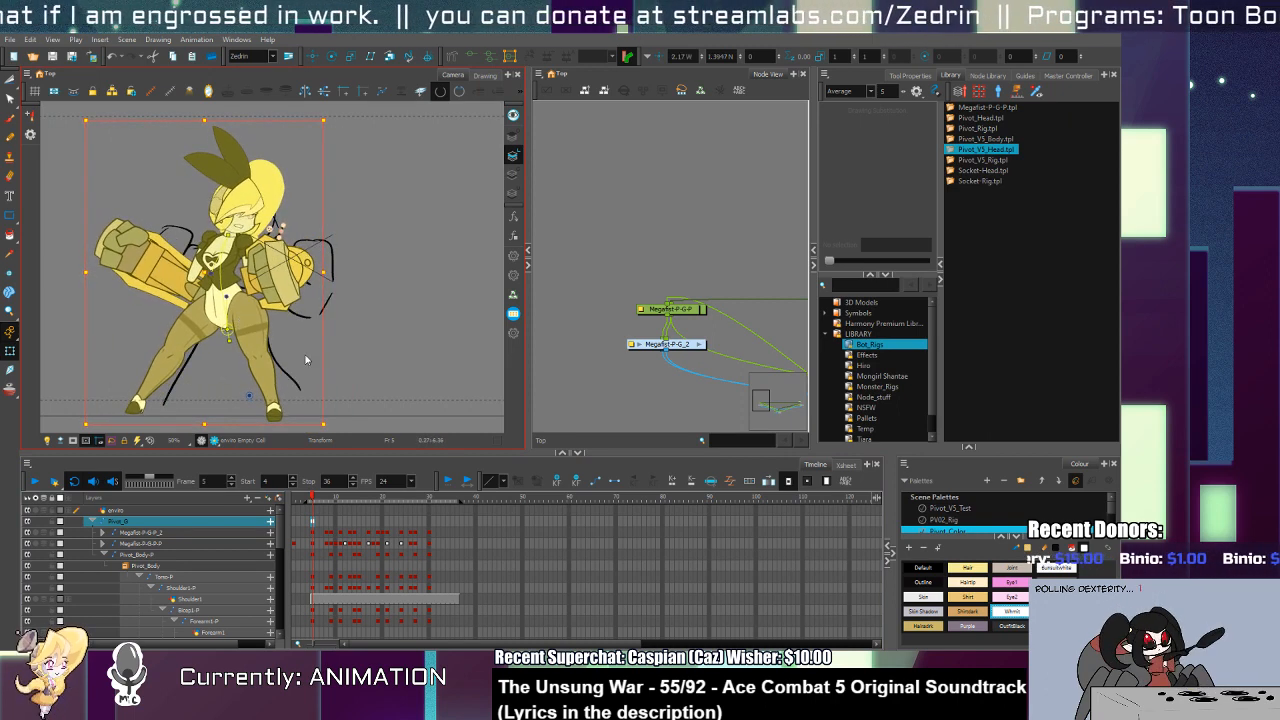
drag(334, 427, 335, 424)
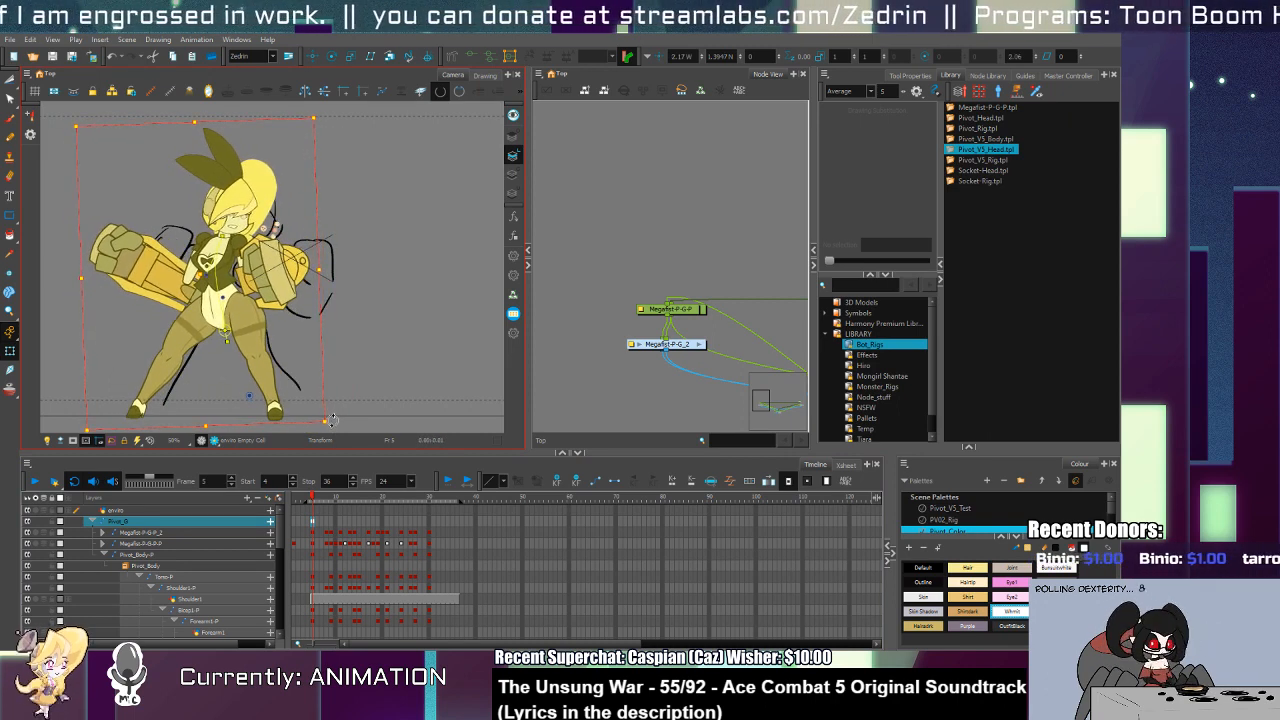
drag(260, 314, 254, 299)
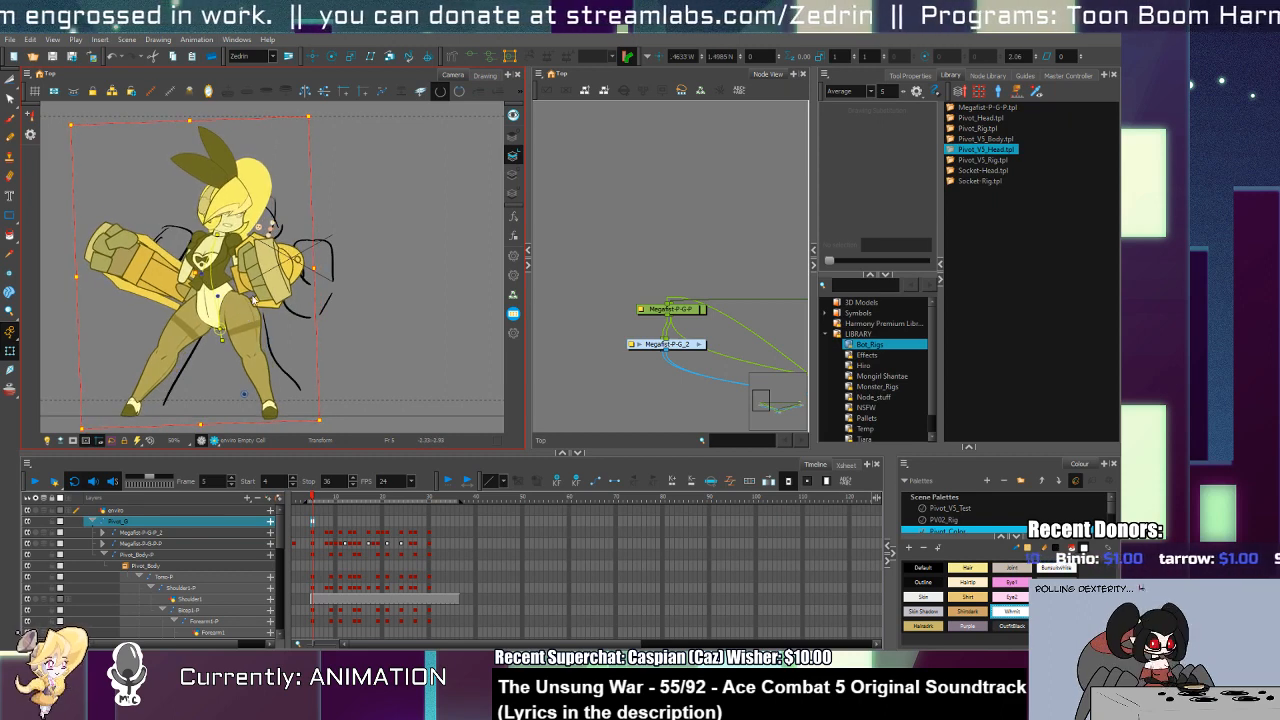
Step: On frame 9, shift the Pivot_G rig to the right and turn on onion skin to compare it with the previous pose
key(period)
key(period)
key(period)
key(period)
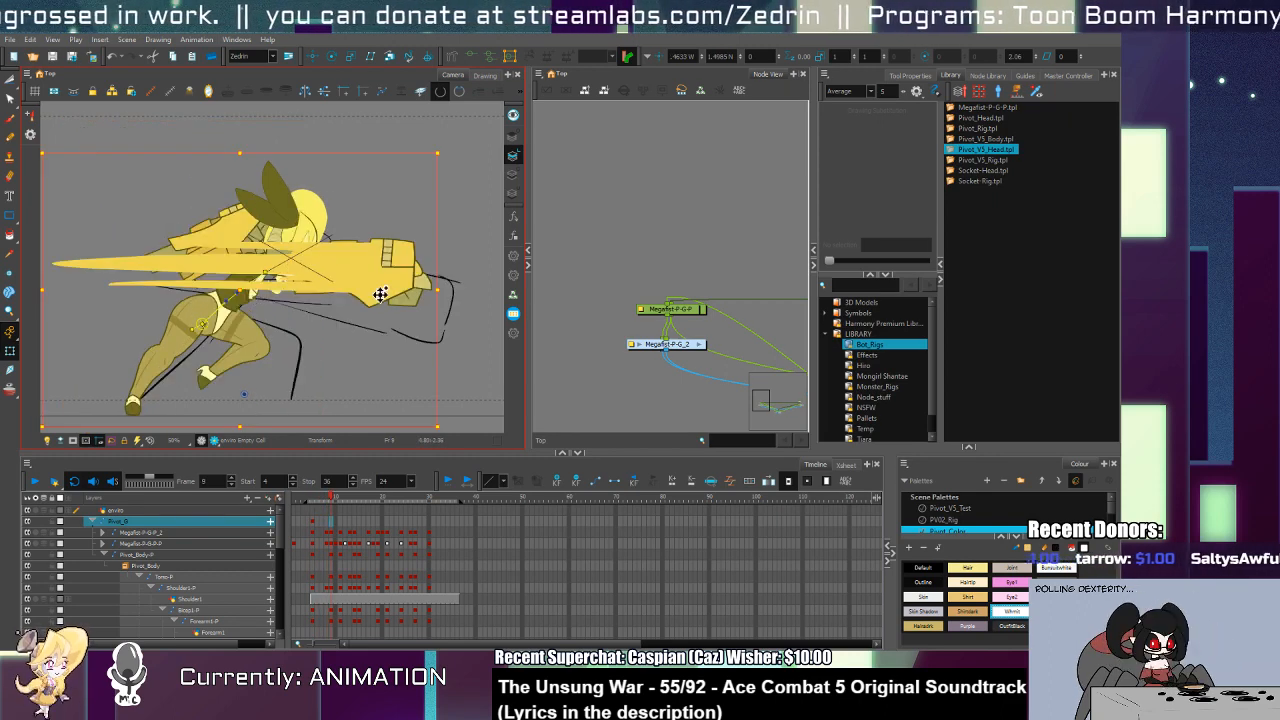
mouse_move(250, 344)
mouse_down()
mouse_move(315, 343)
mouse_move(262, 342)
mouse_up()
key(comma)
key(period)
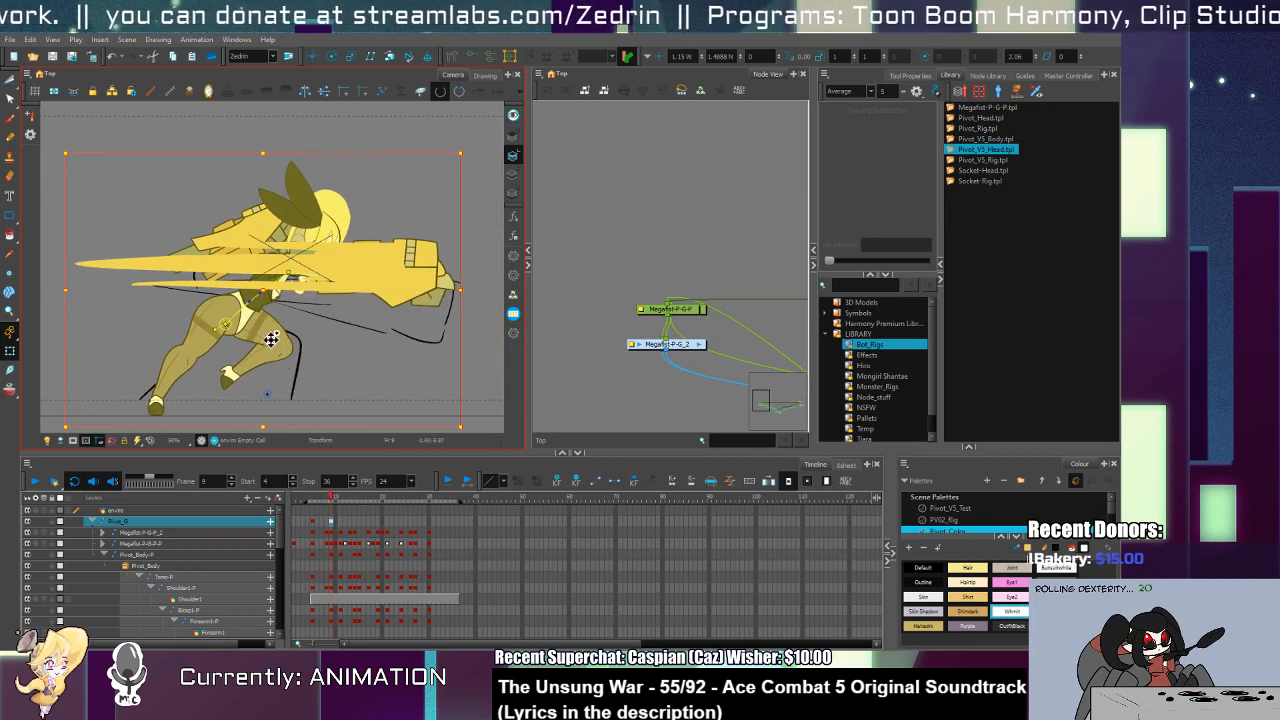
key(period)
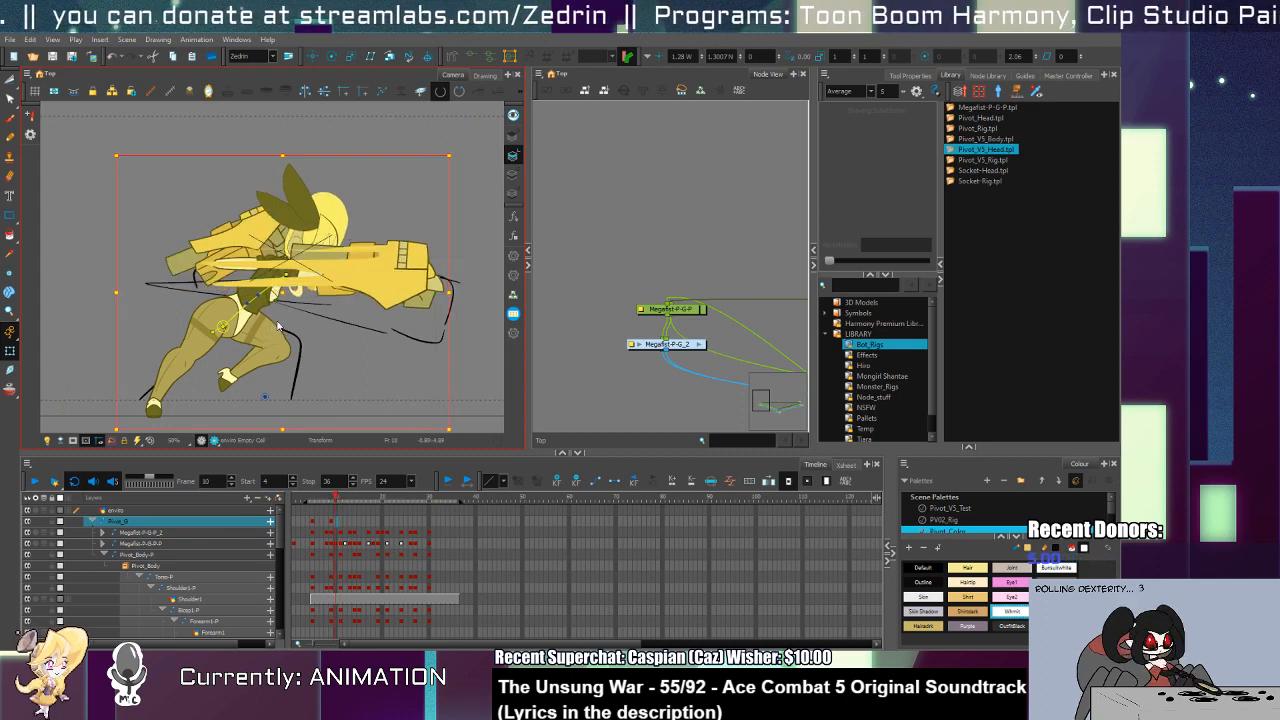
key(comma)
key(comma)
key(period)
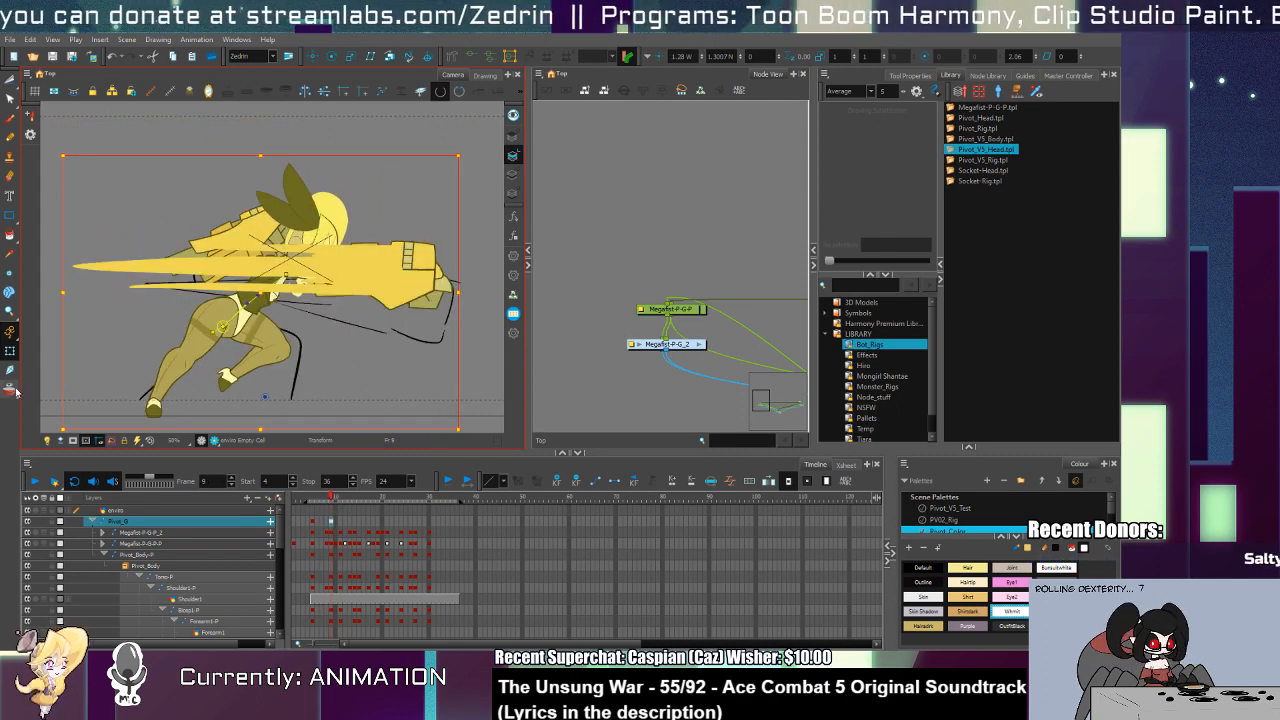
key(comma)
key(period)
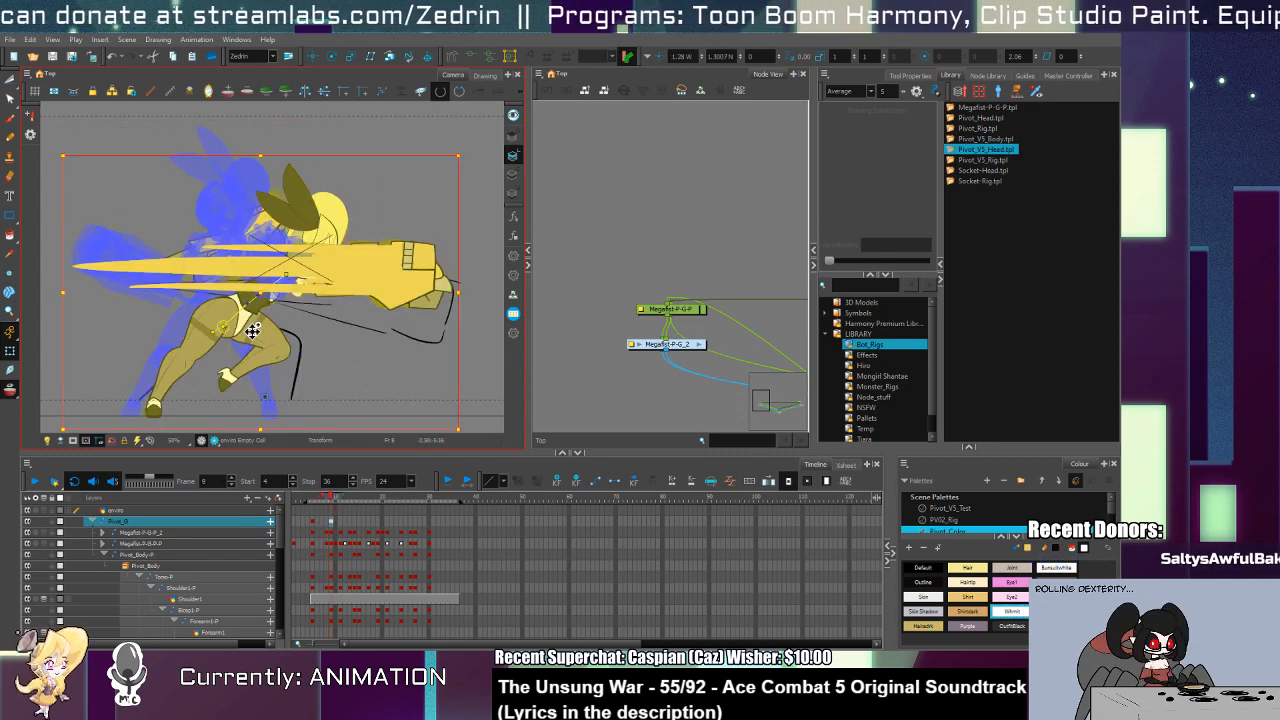
Step: On frame 9, align the rig's planted foot with the onion-skinned previous pose and skew the rig by 1.82 about that foot
drag(268, 340, 249, 340)
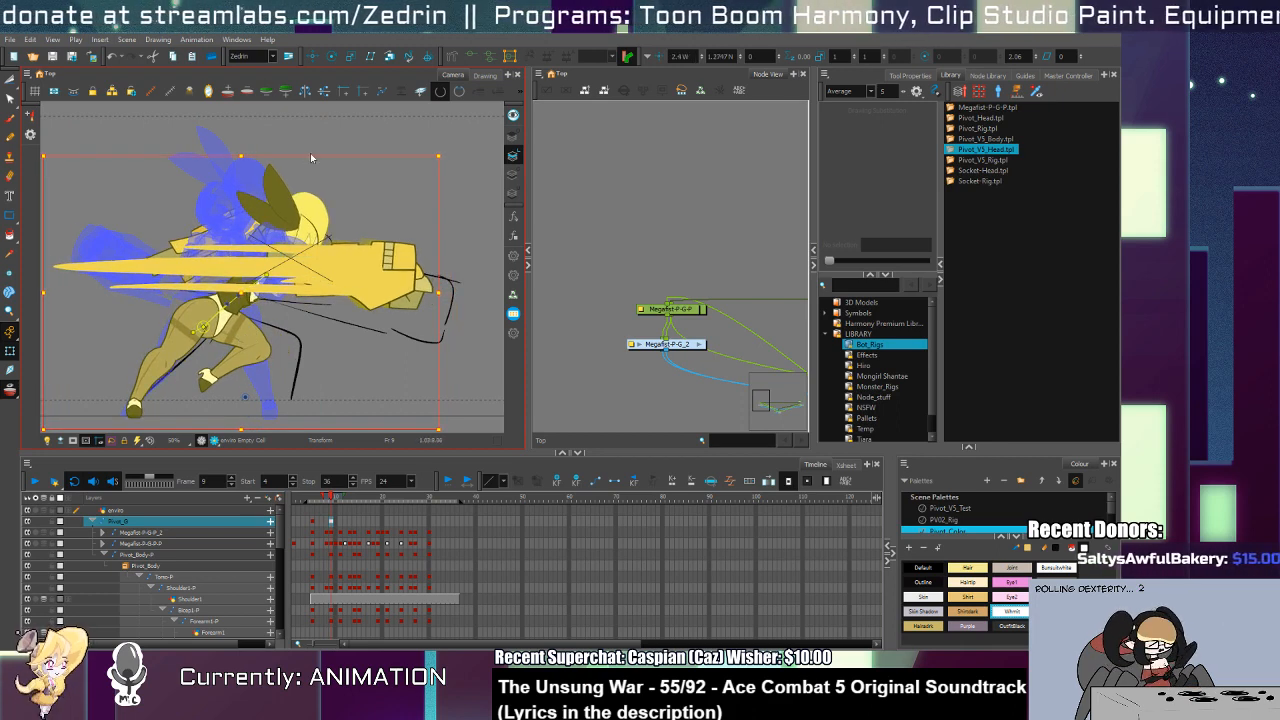
drag(245, 397, 134, 415)
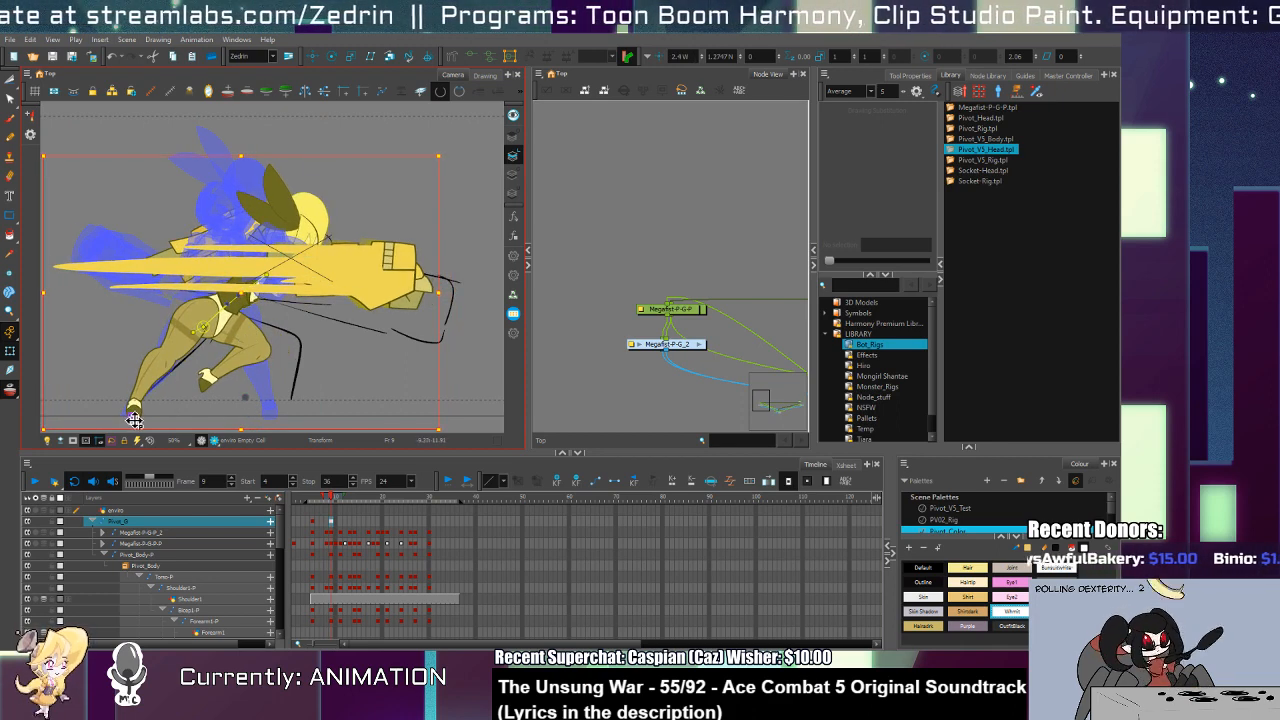
drag(353, 160, 361, 161)
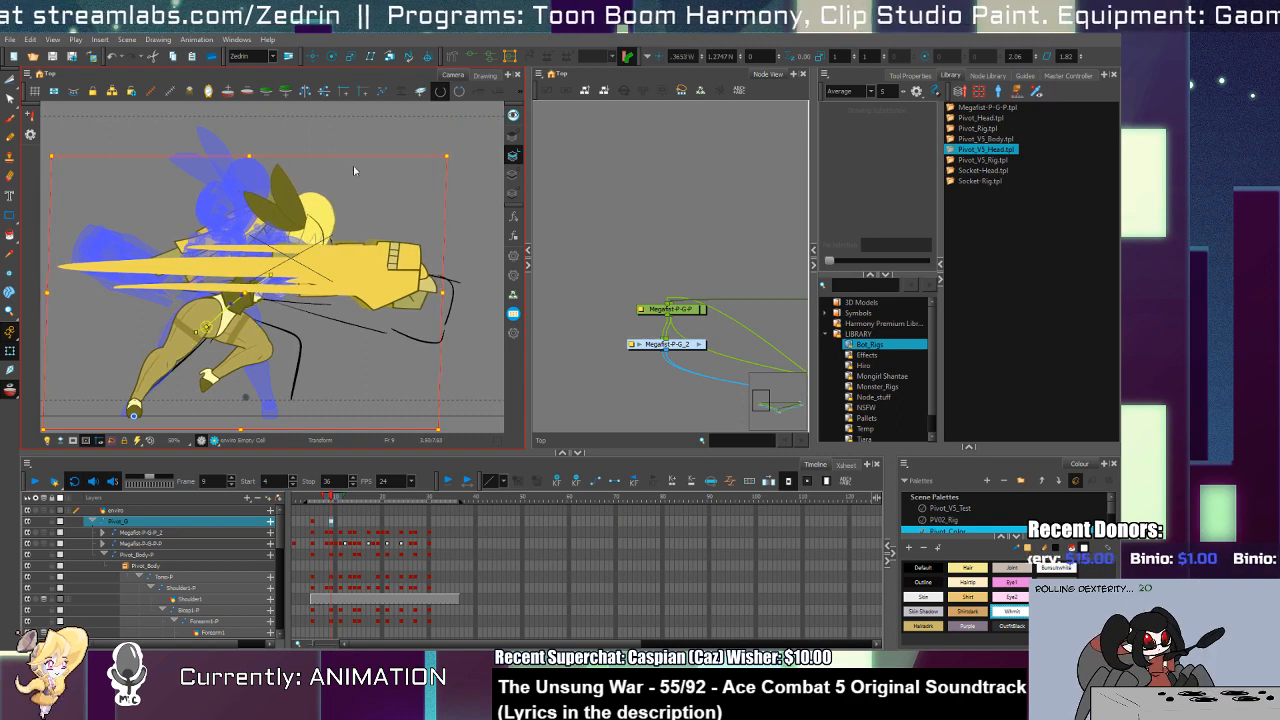
Step: On frame 10, reset the Pivot_G rig's transformation and move it so the planted foot lines up with frame 9
key(period)
key(shift+r)
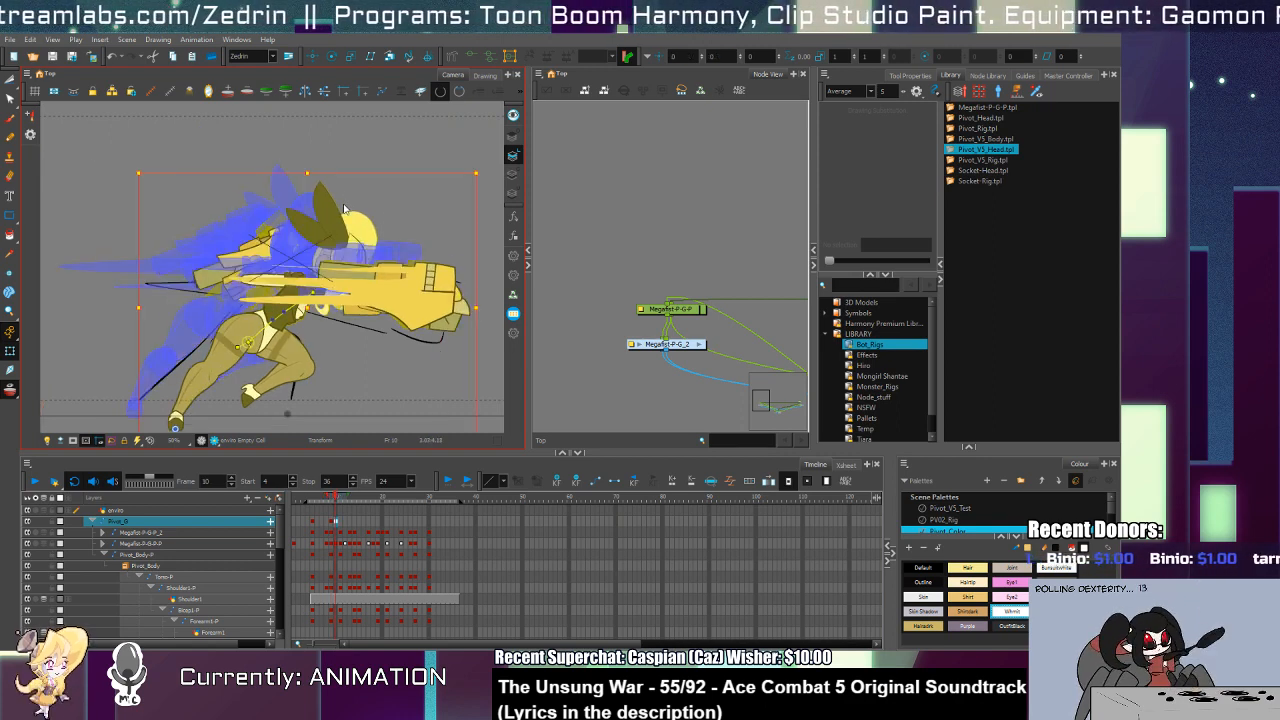
drag(295, 360, 251, 346)
click(340, 495)
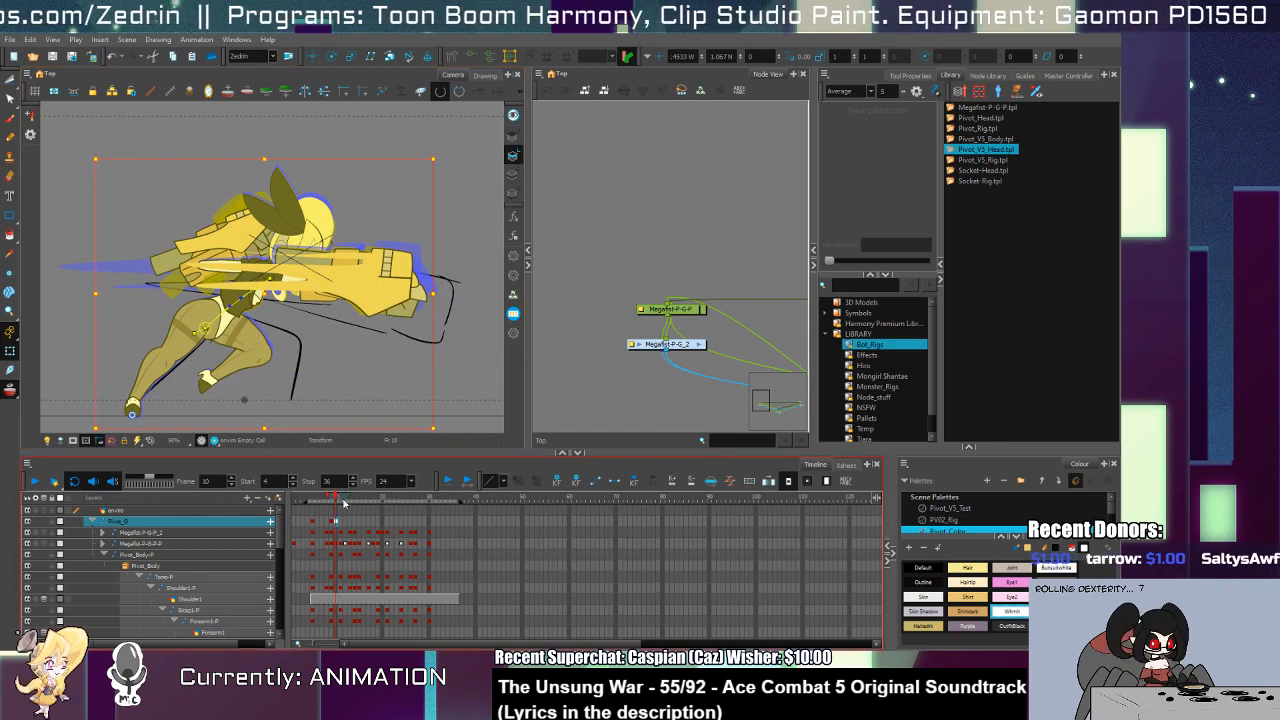
Step: Flip back and forth through the frames around frame 11 to compare the poses against the onion skin
click(340, 523)
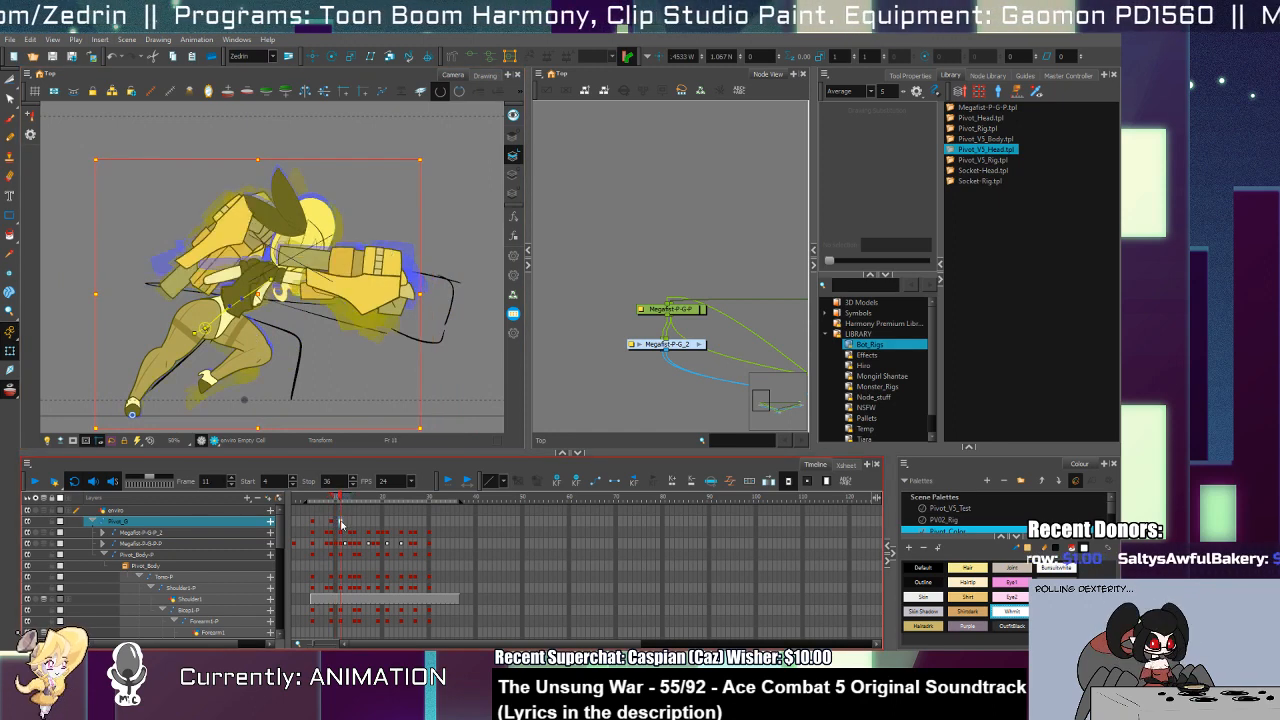
key(period)
key(period)
key(period)
key(period)
key(period)
key(period)
key(comma)
key(comma)
key(comma)
key(comma)
key(comma)
key(comma)
key(comma)
key(comma)
key(comma)
key(comma)
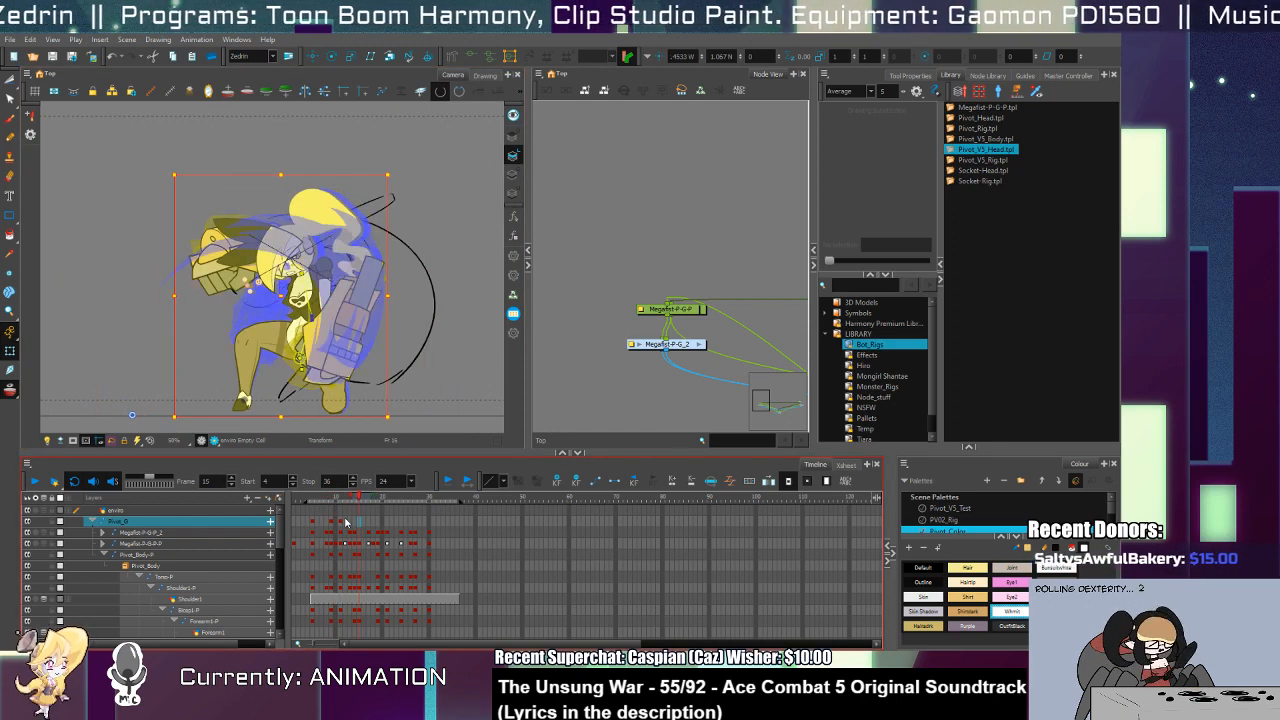
key(period)
key(period)
key(period)
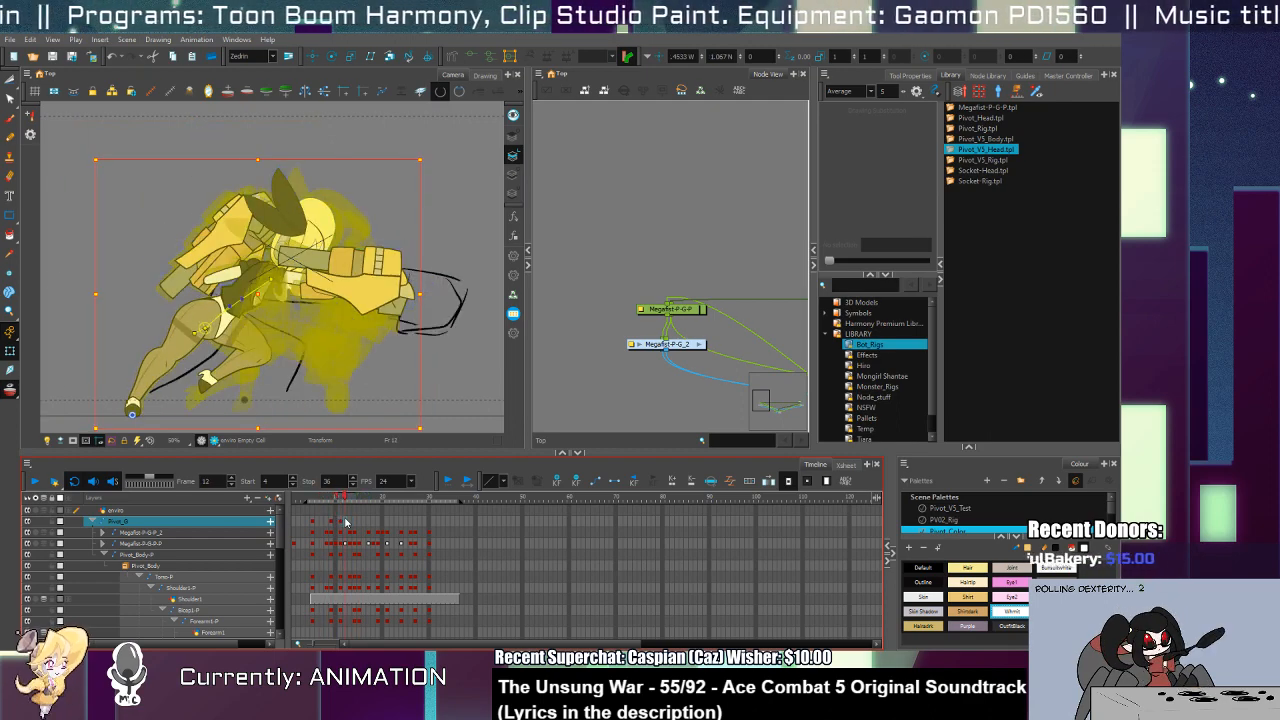
Step: Nudge the Pivot_G rig slightly down and to the right on frame 11, checking the motion against the neighbouring frames
key(period)
key(Down)
key(Right)
key(Right)
key(Right)
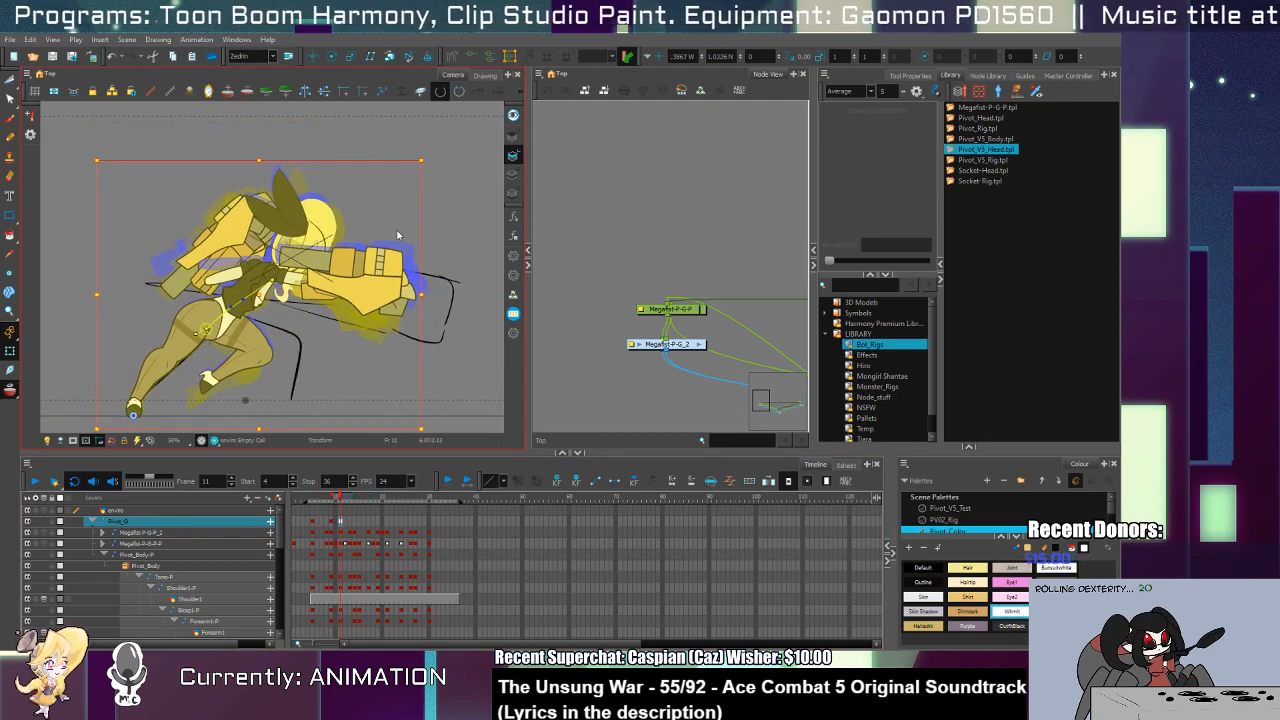
key(comma)
key(period)
key(period)
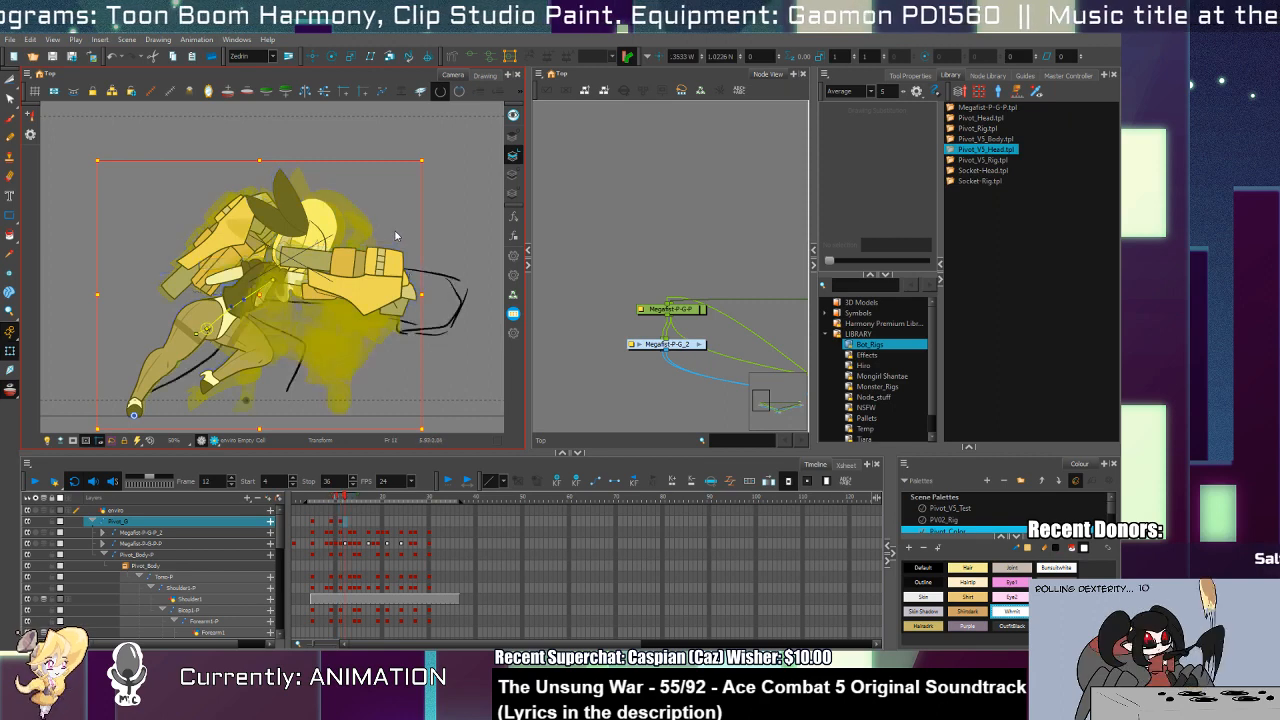
key(period)
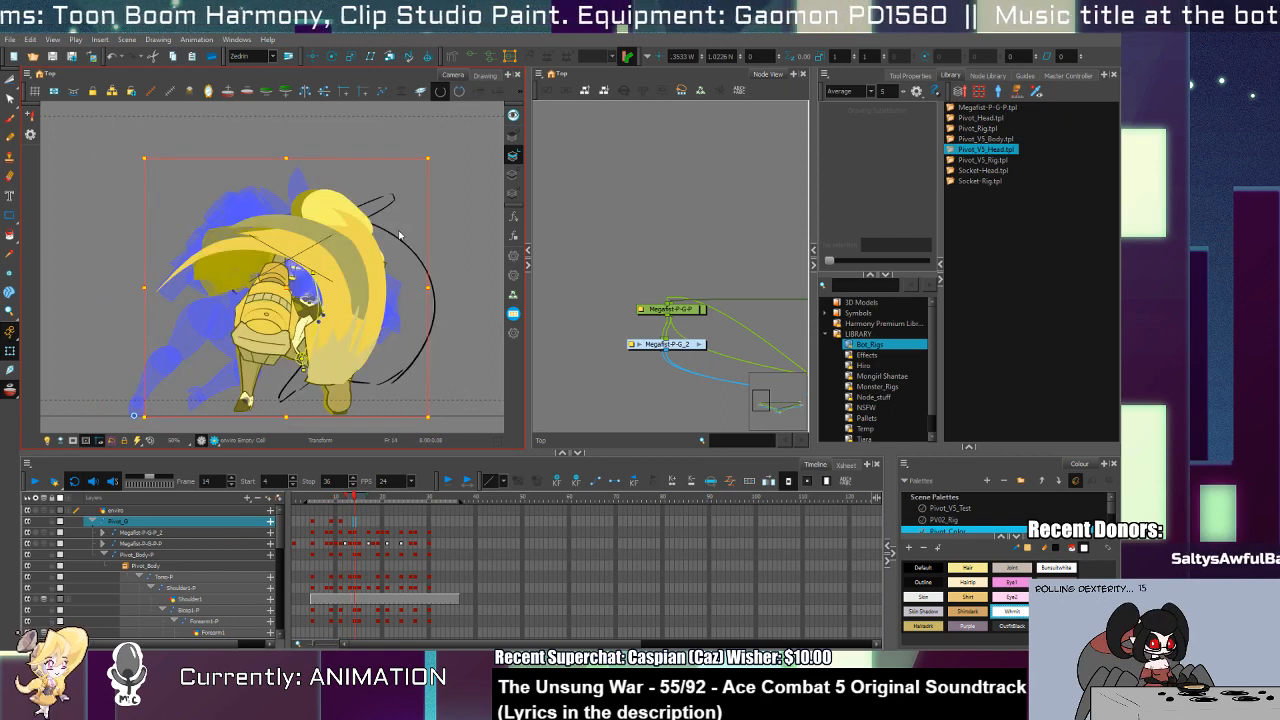
key(comma)
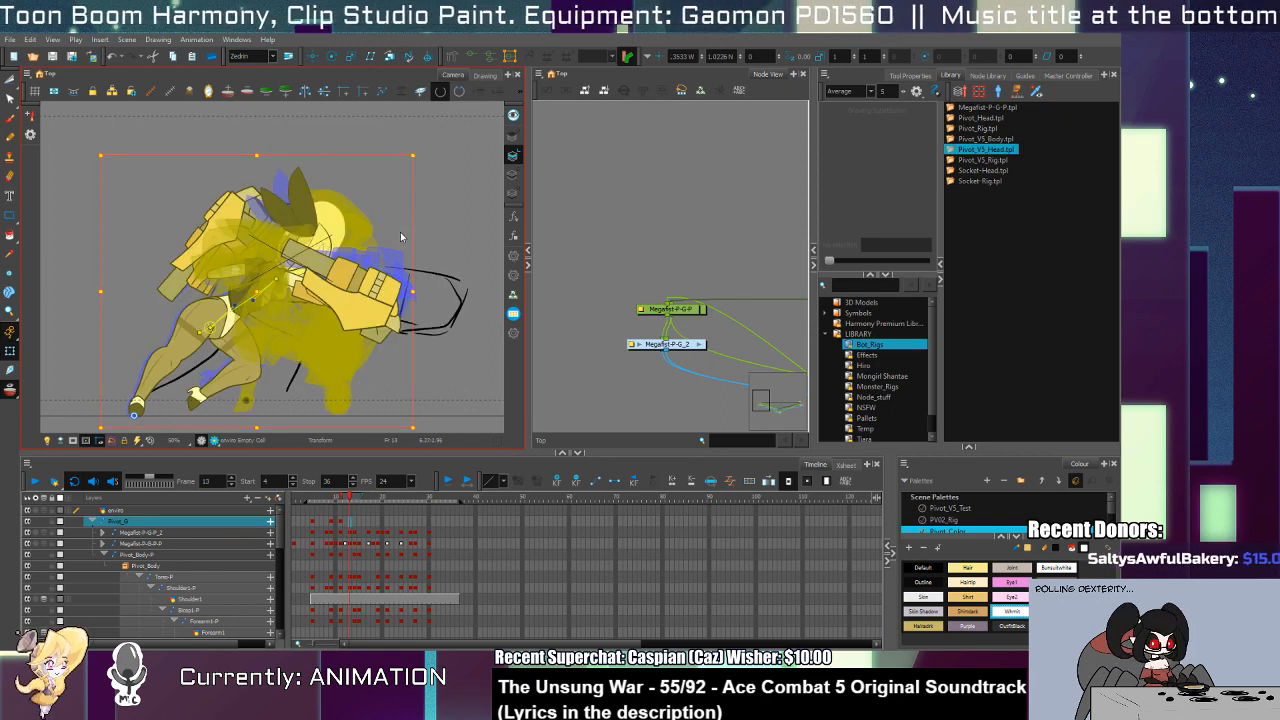
Step: On frame 14, move the Pivot_G rig left to plant its foot on the previous pose and rotate it to 5.83
key(period)
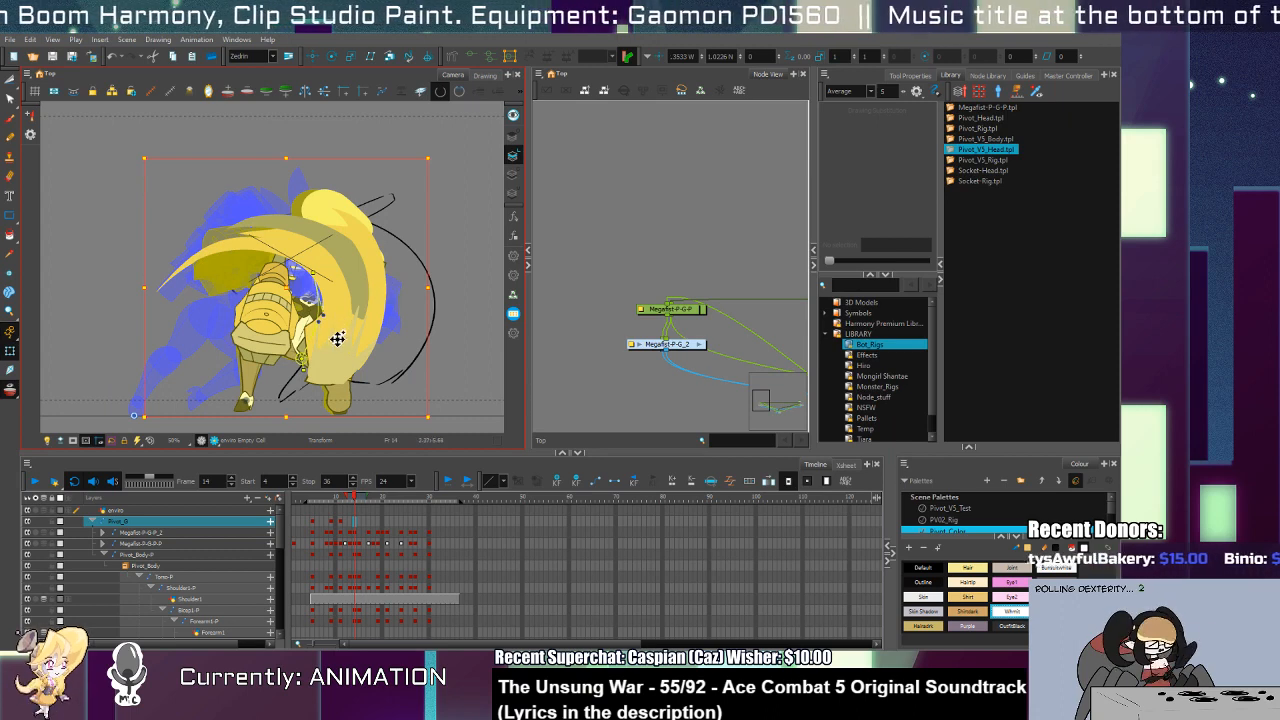
mouse_move(329, 346)
mouse_down()
mouse_move(251, 349)
mouse_move(262, 350)
mouse_move(186, 380)
mouse_up()
click(186, 380)
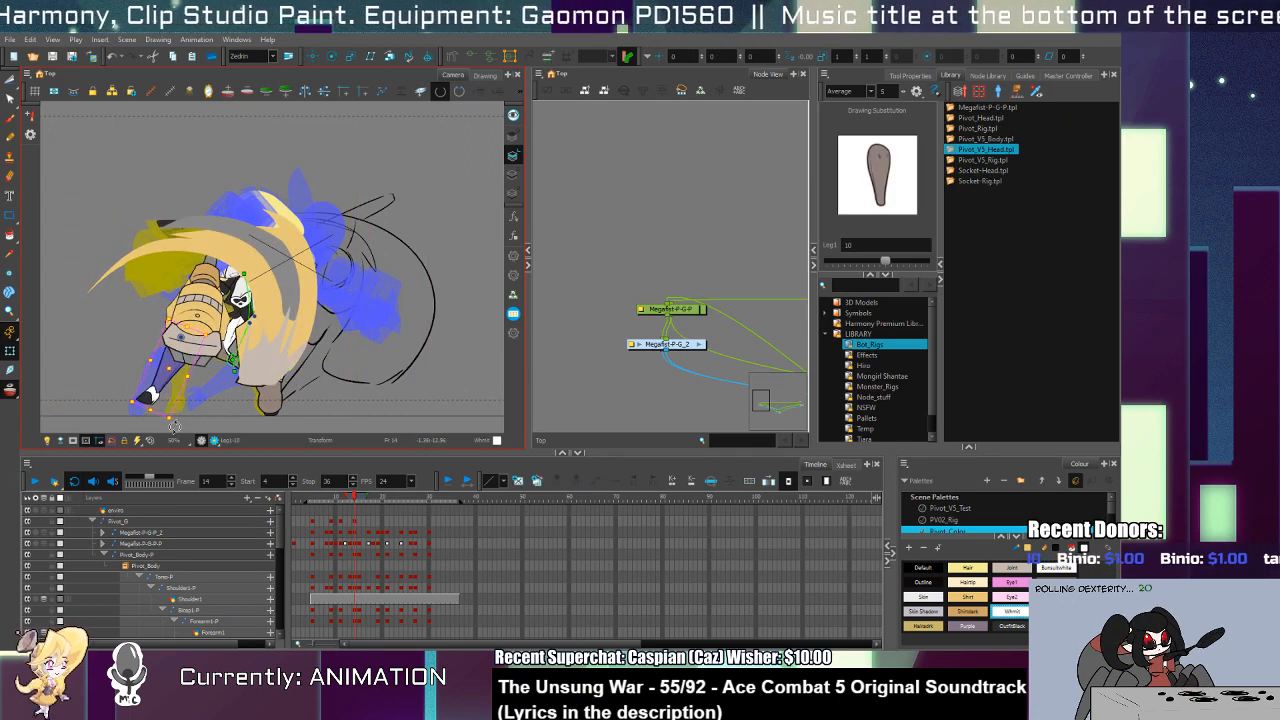
click(143, 398)
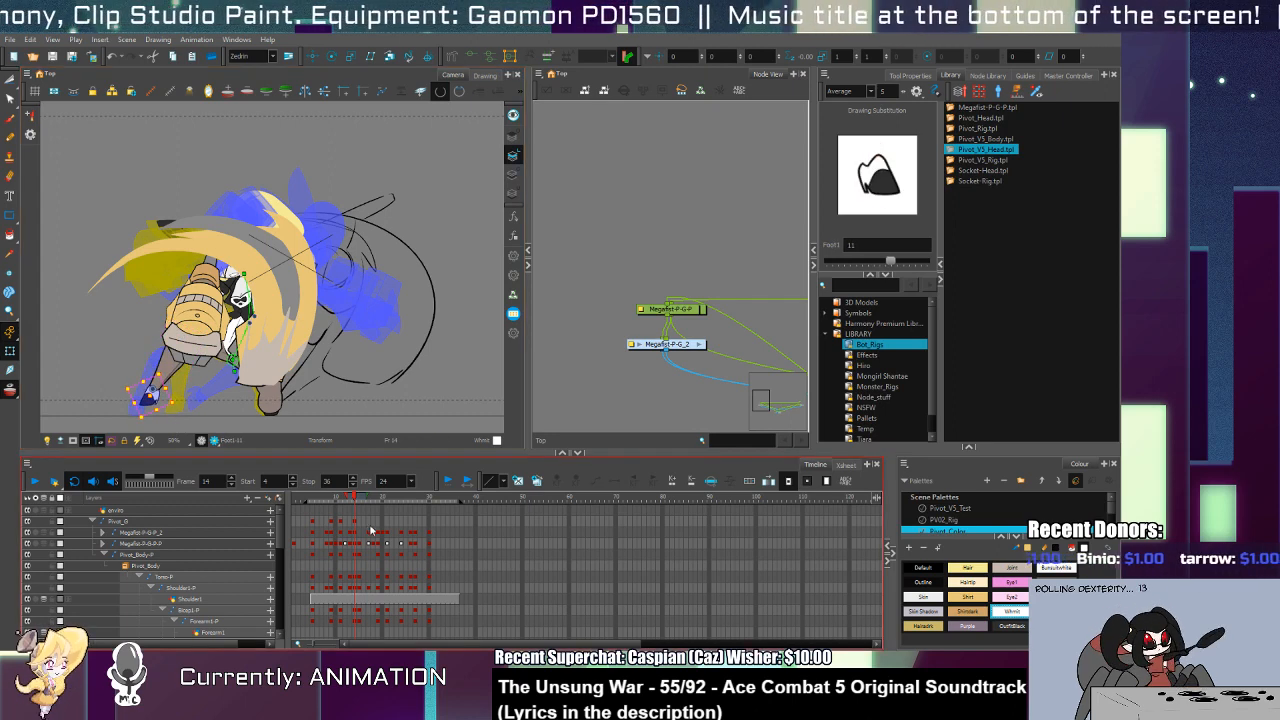
drag(324, 268, 318, 280)
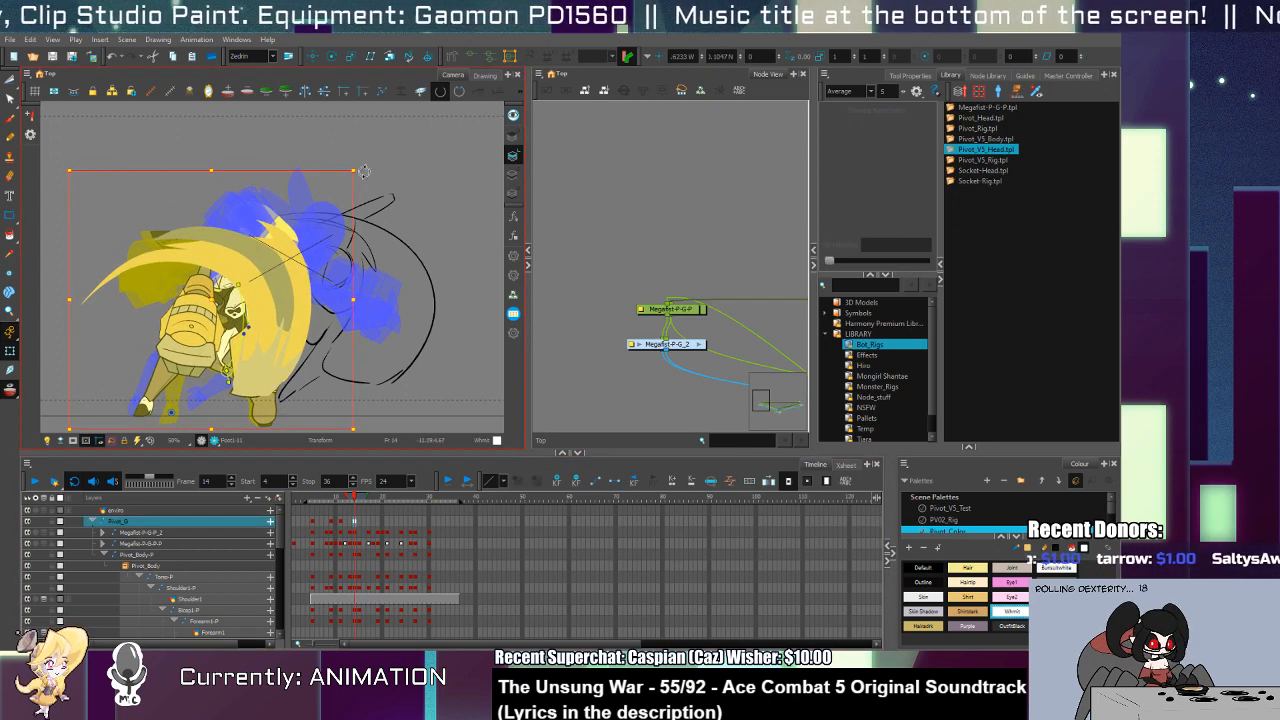
drag(364, 171, 338, 153)
drag(269, 355, 268, 349)
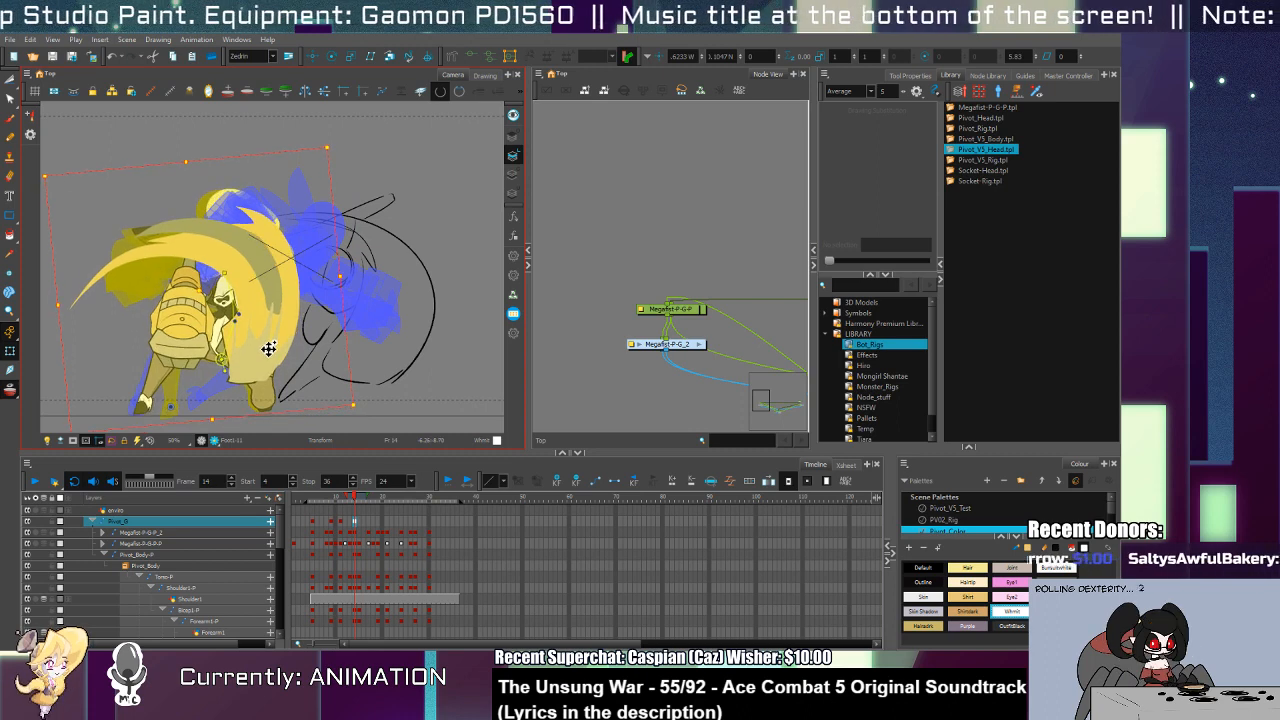
Step: On frame 15, rotate the Pivot_G rig clockwise to -1.23 and shift it left to match the onion-skinned frame 14 stance
key(period)
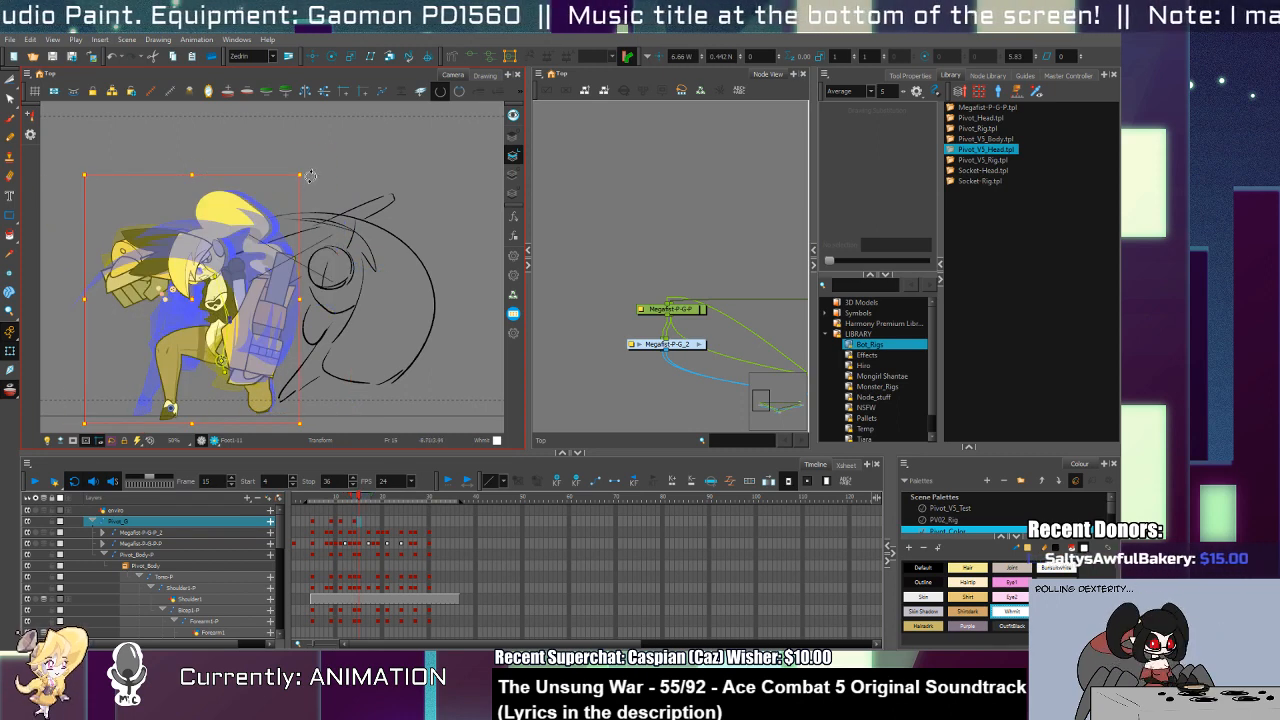
drag(311, 176, 332, 199)
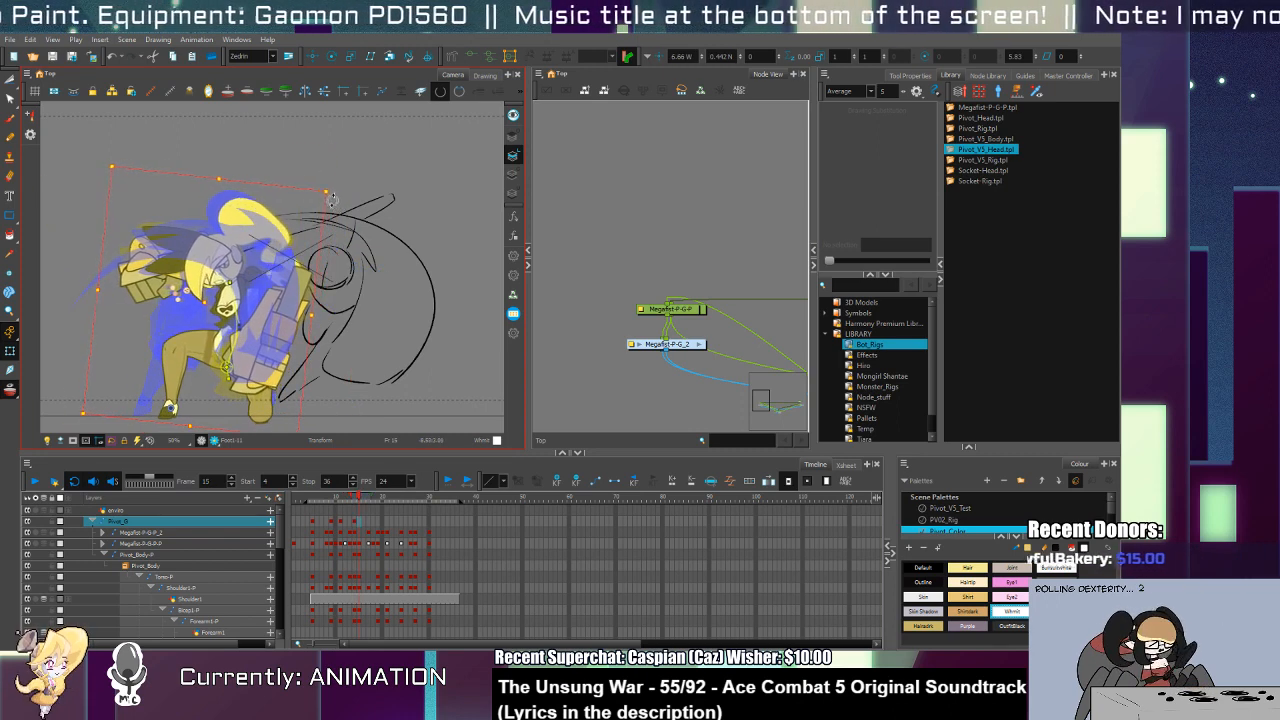
mouse_move(271, 364)
mouse_down()
mouse_move(251, 360)
mouse_move(262, 366)
mouse_up()
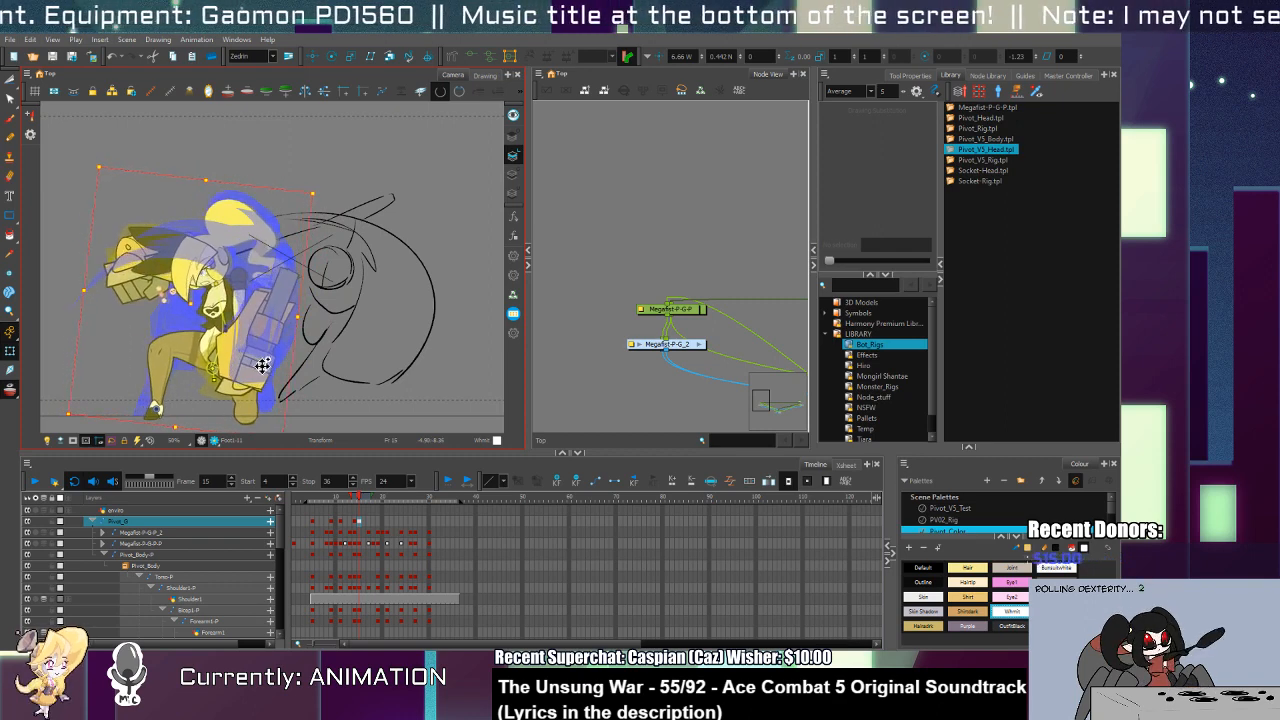
click(256, 410)
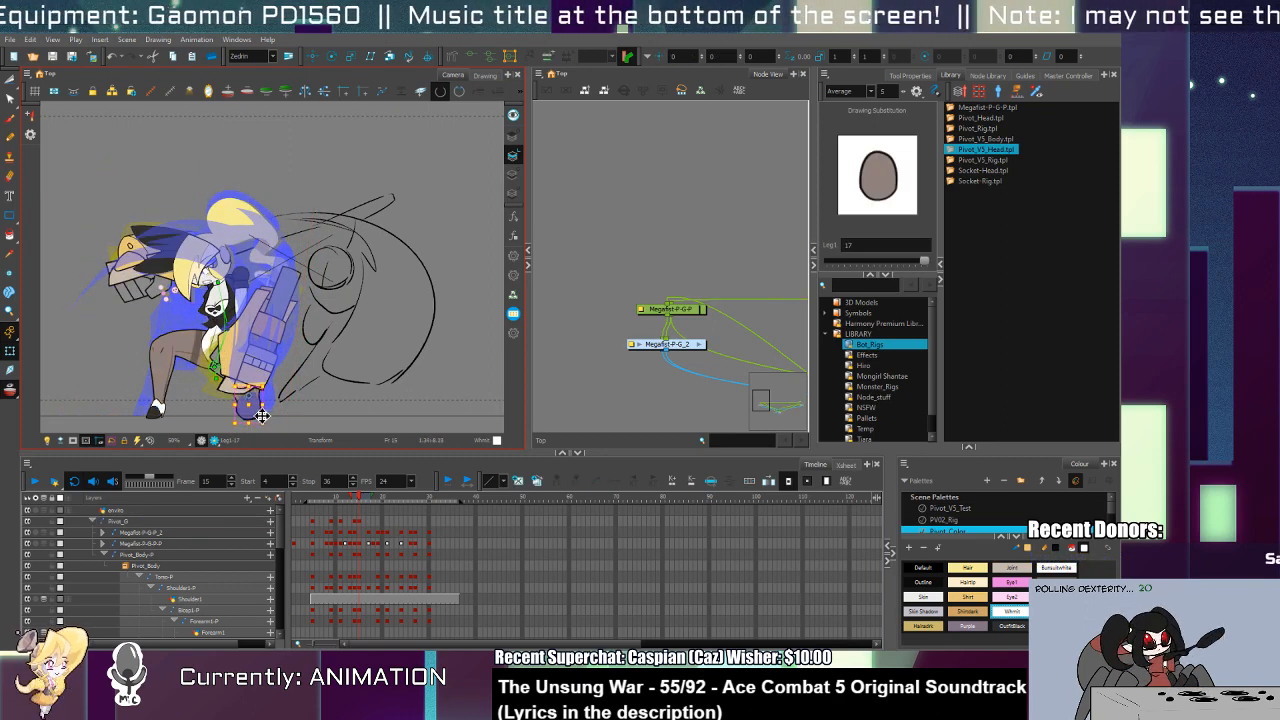
Step: Flip back to frame 12 and forward again through frame 15 to compare the planted leg positions
key(comma)
key(comma)
key(comma)
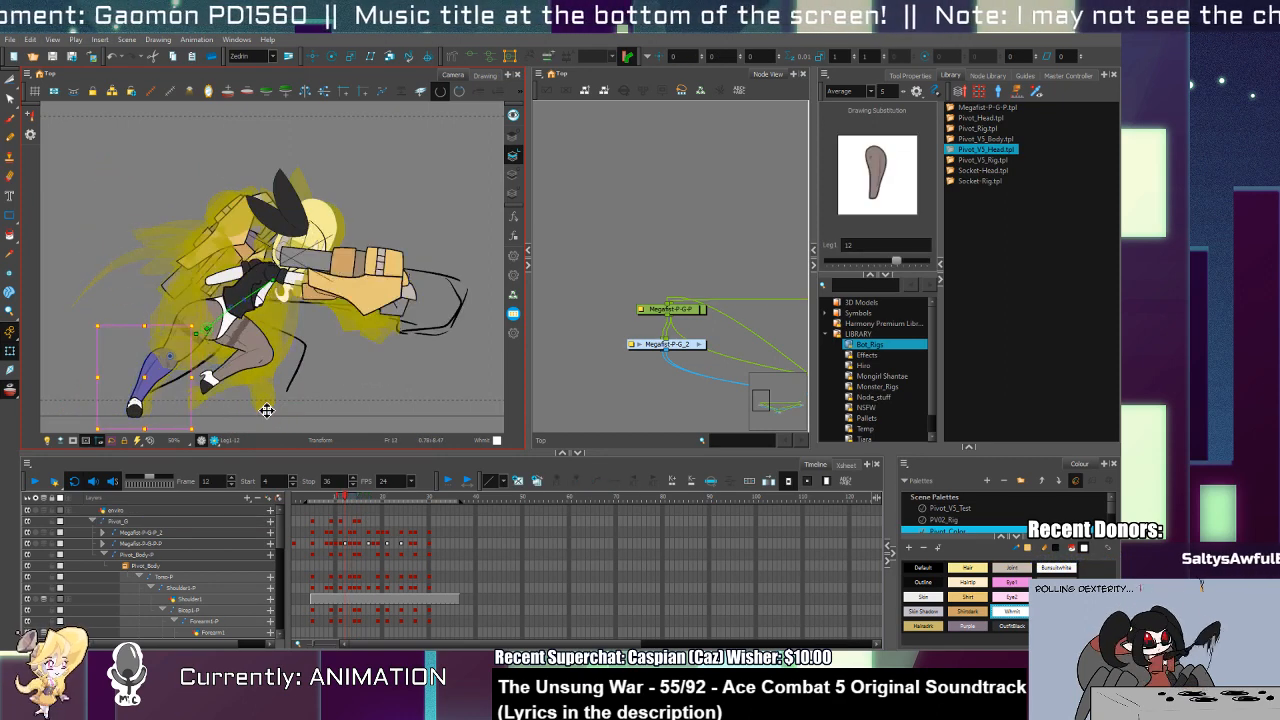
key(period)
key(period)
key(period)
key(comma)
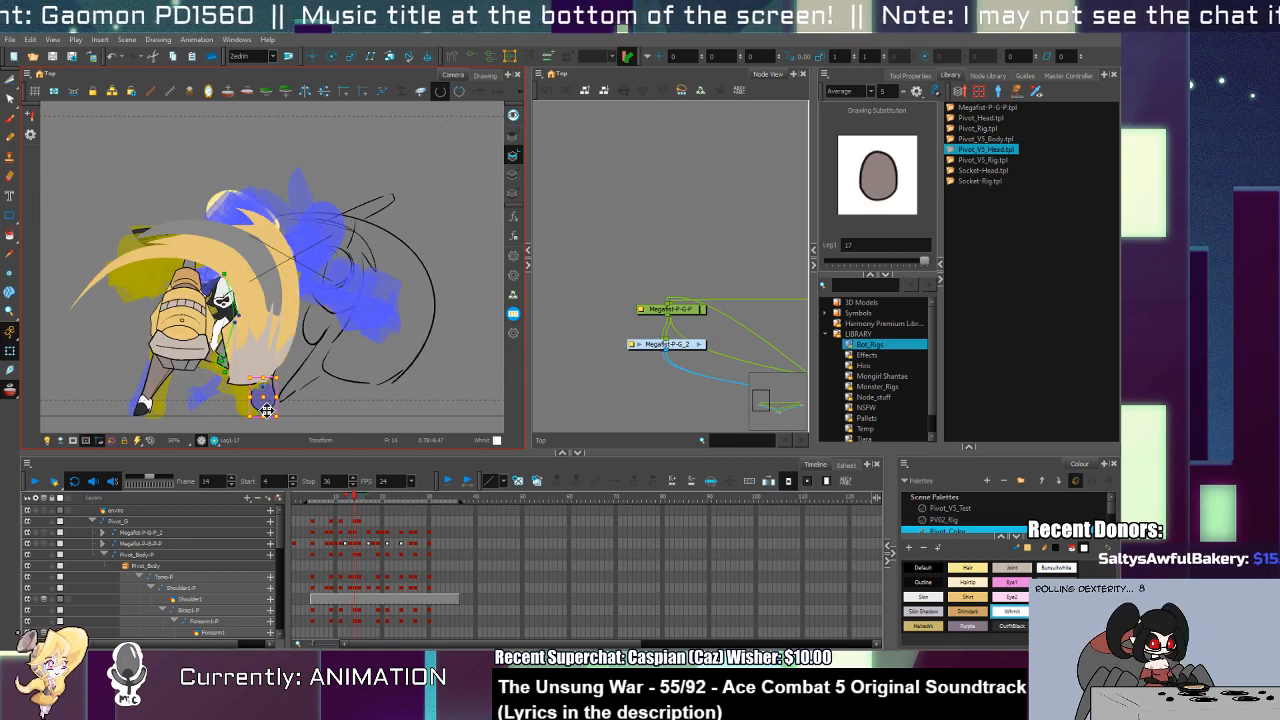
Step: On frame 14, move the second Megafist gauntlet with its smear to the right and swing the Shoulder1 arm toward it
click(250, 405)
click(230, 415)
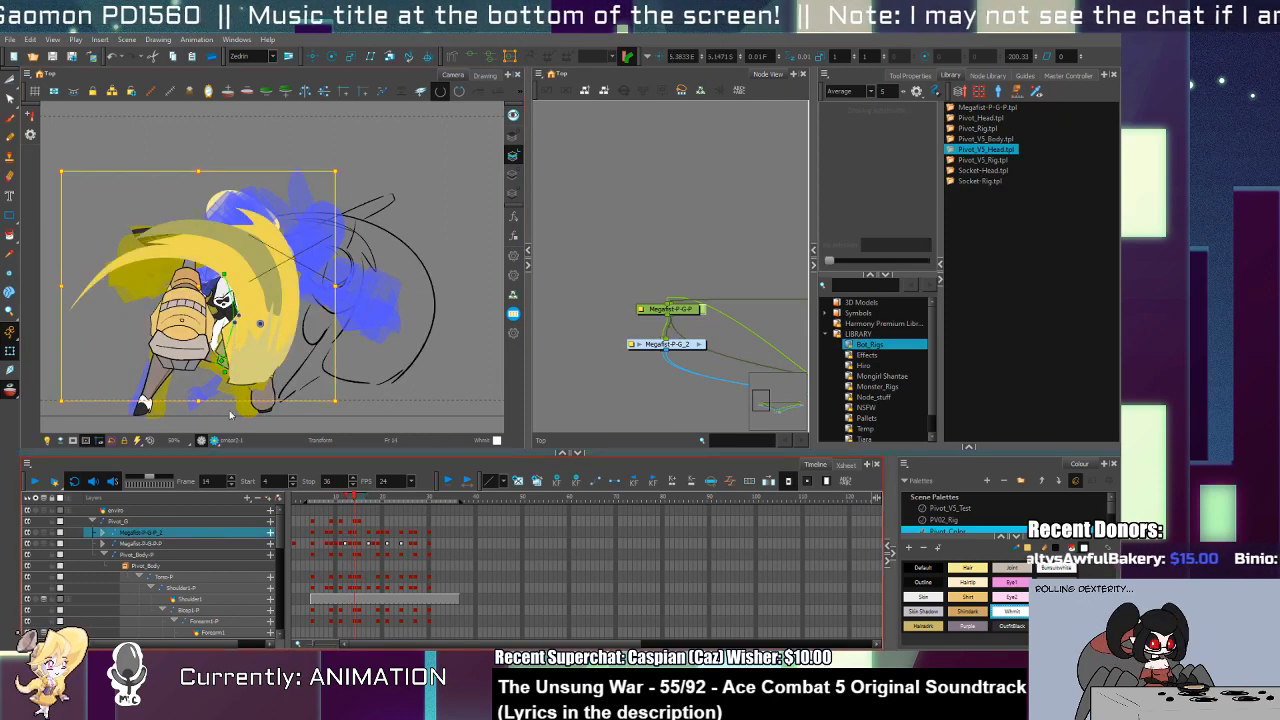
drag(278, 350, 313, 354)
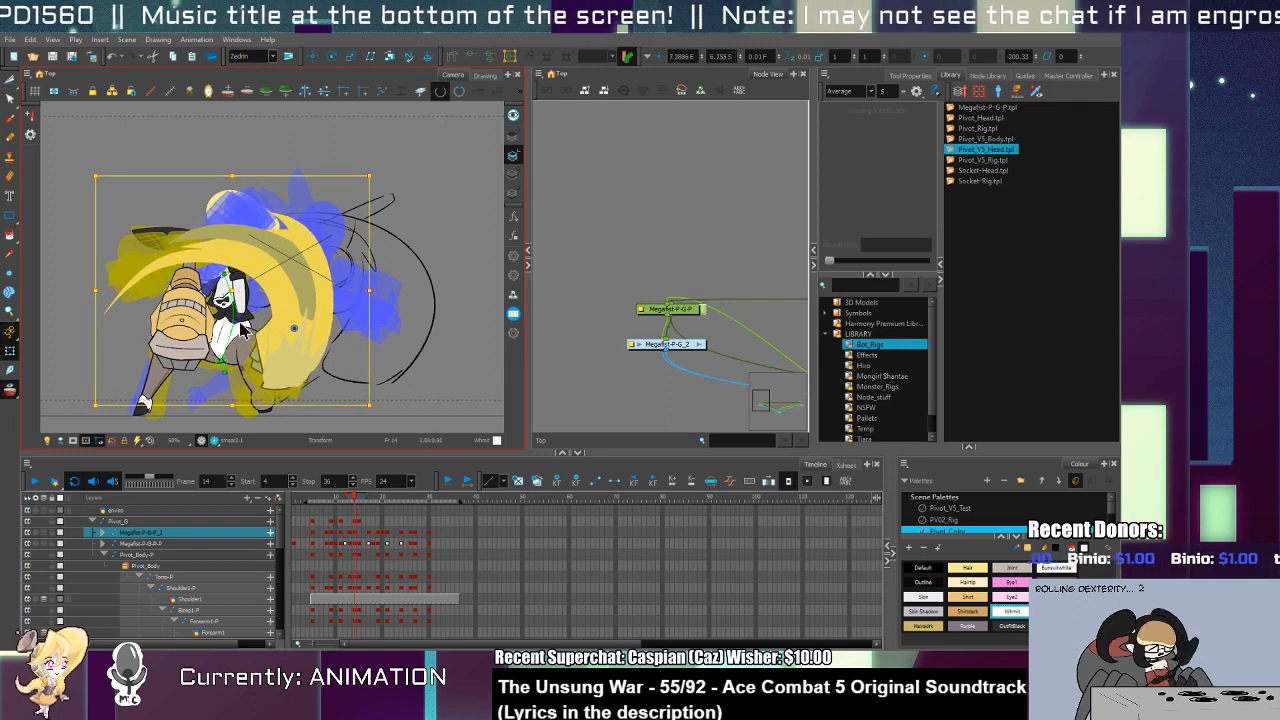
click(250, 281)
mouse_move(260, 288)
mouse_down()
mouse_move(276, 322)
mouse_move(297, 293)
mouse_up()
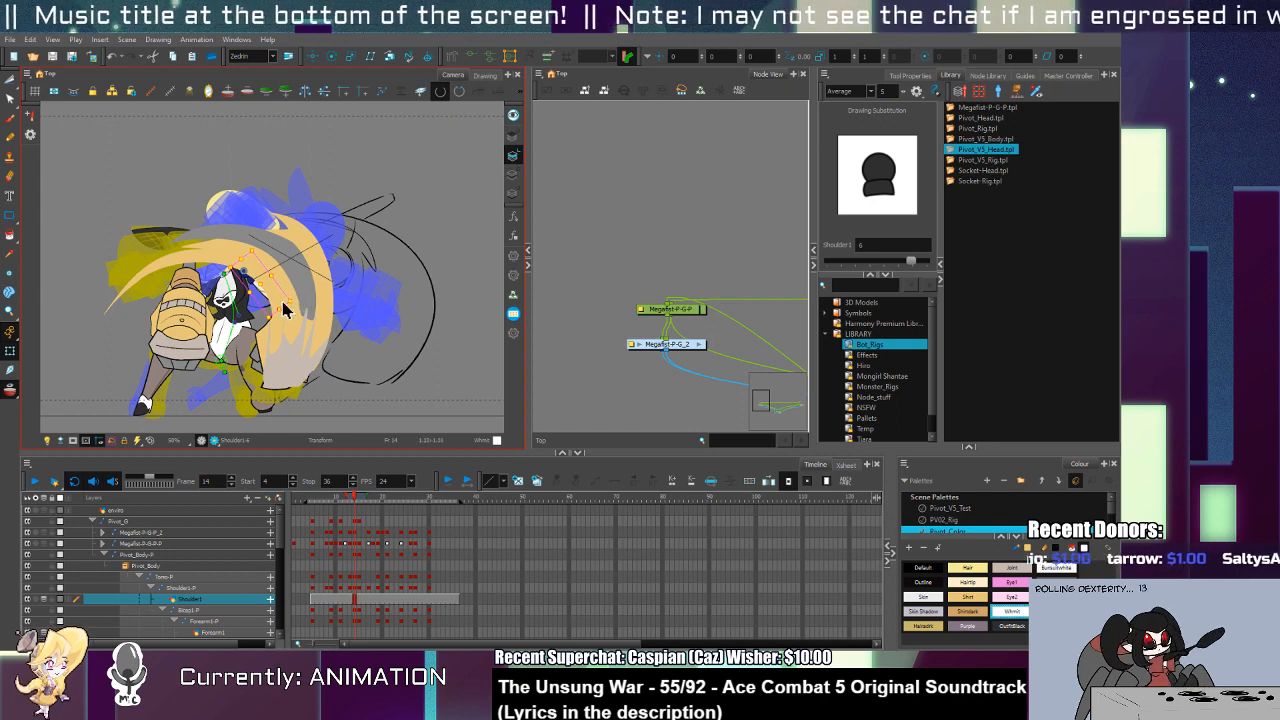
Step: On frame 15, stretch the bicep downward and rotate the shoulder so the arm reaches toward the second gauntlet
key(period)
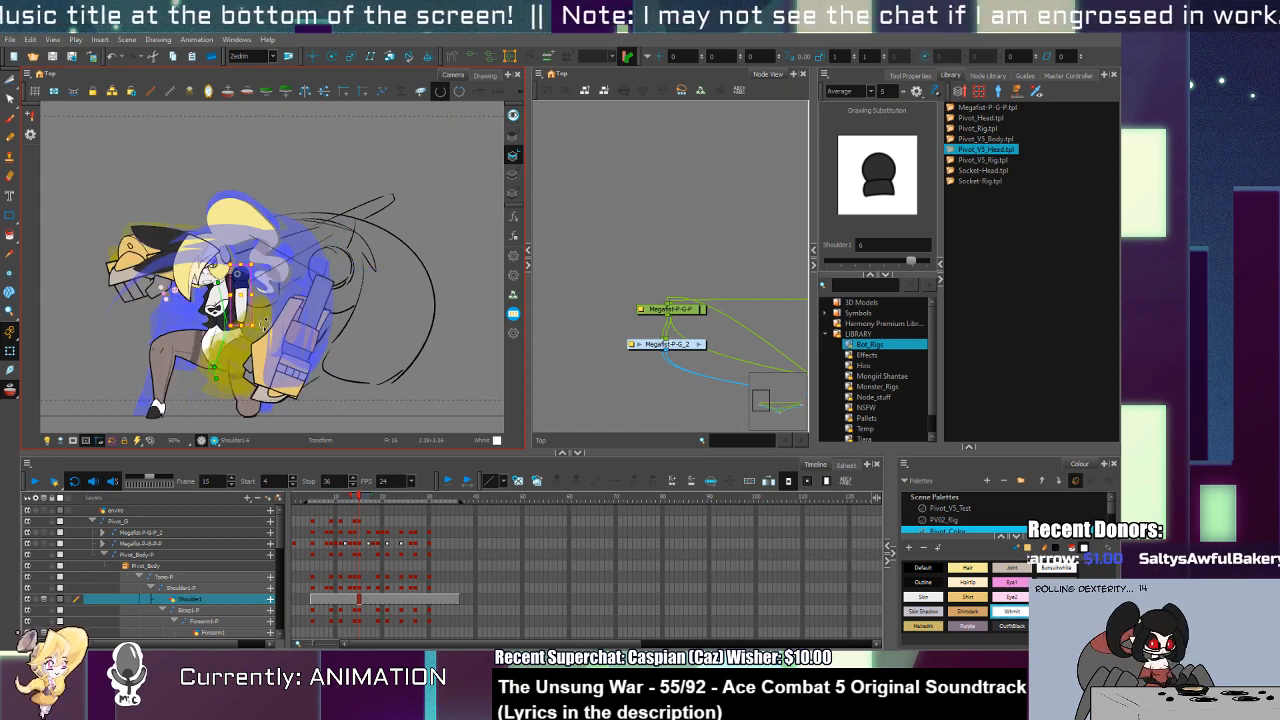
click(256, 306)
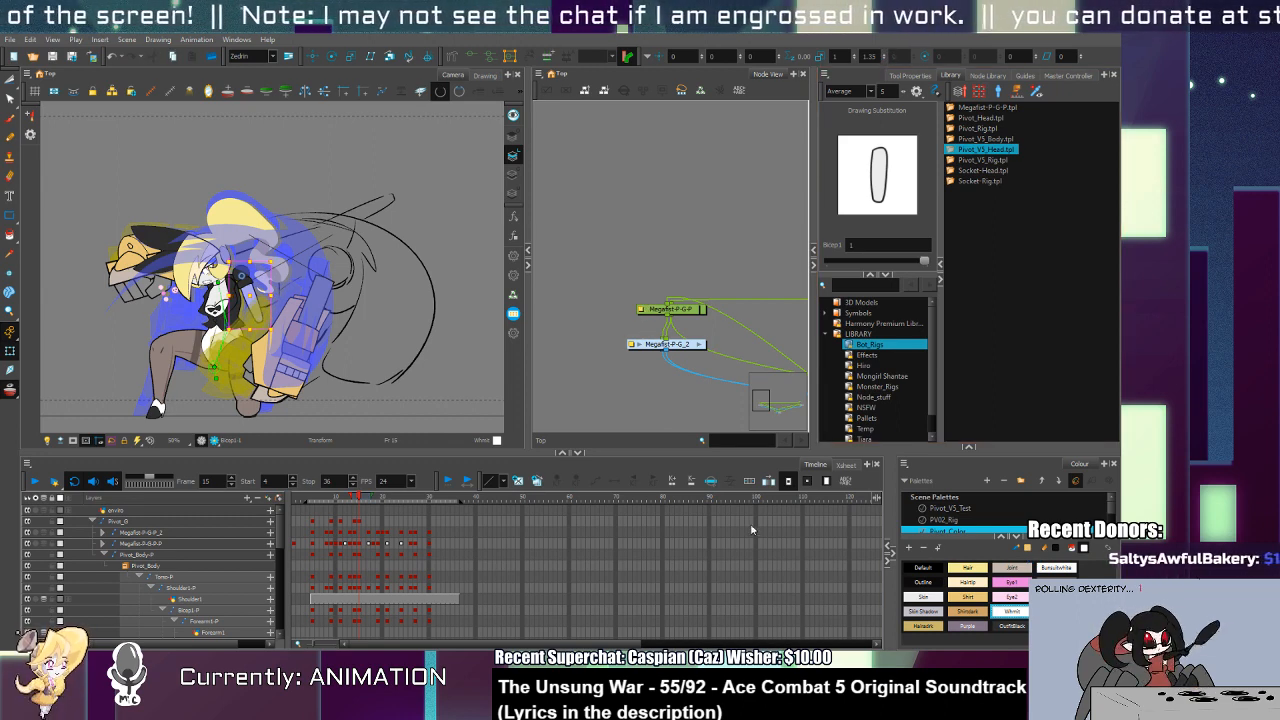
click(807, 103)
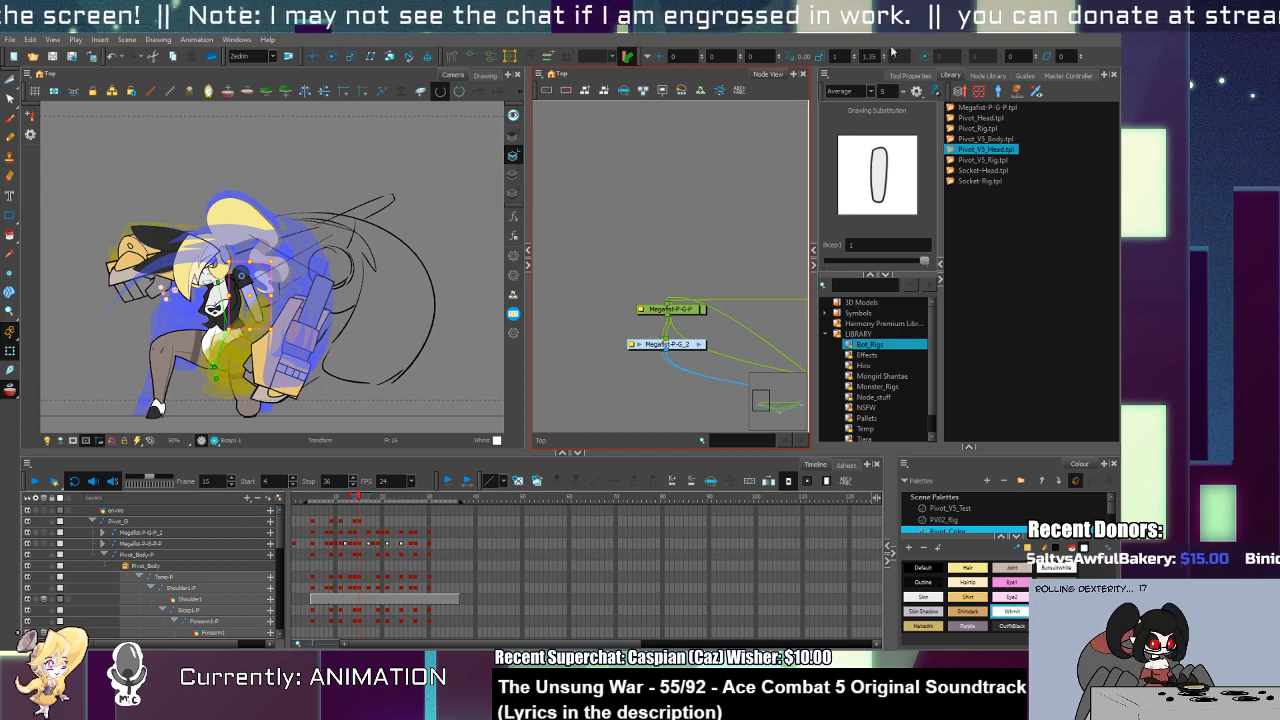
click(265, 322)
drag(257, 333, 253, 352)
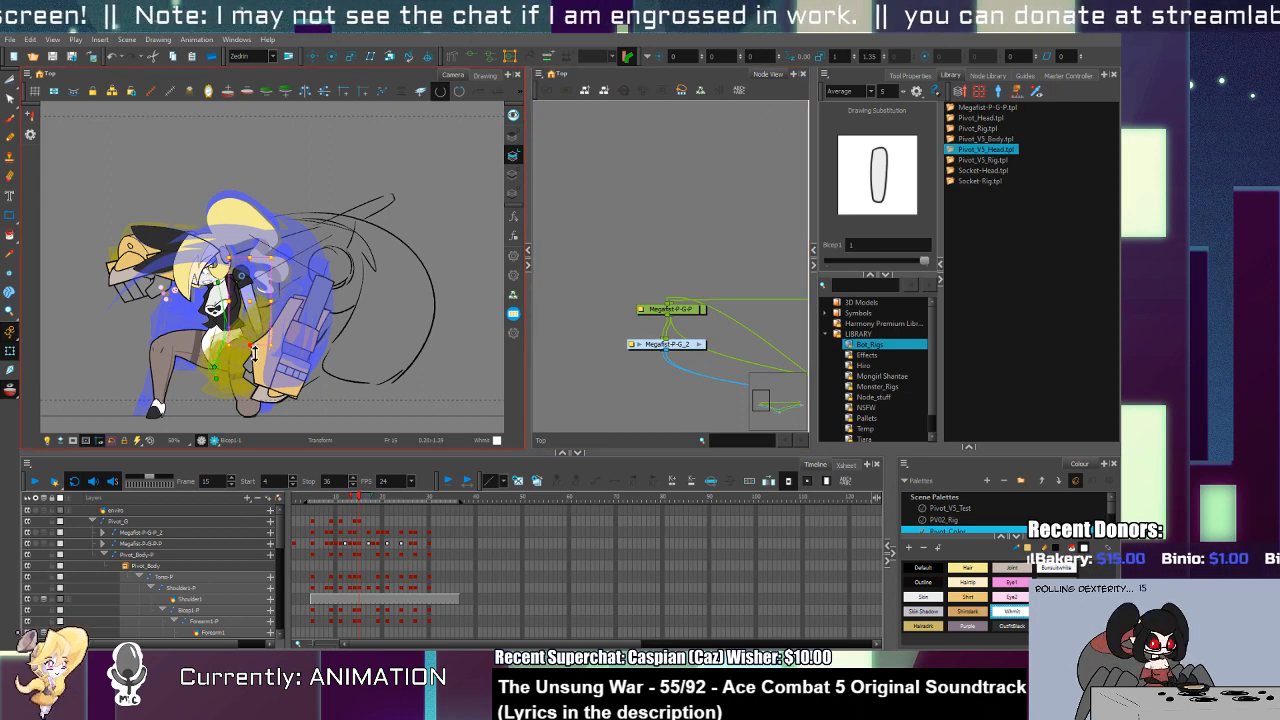
click(251, 299)
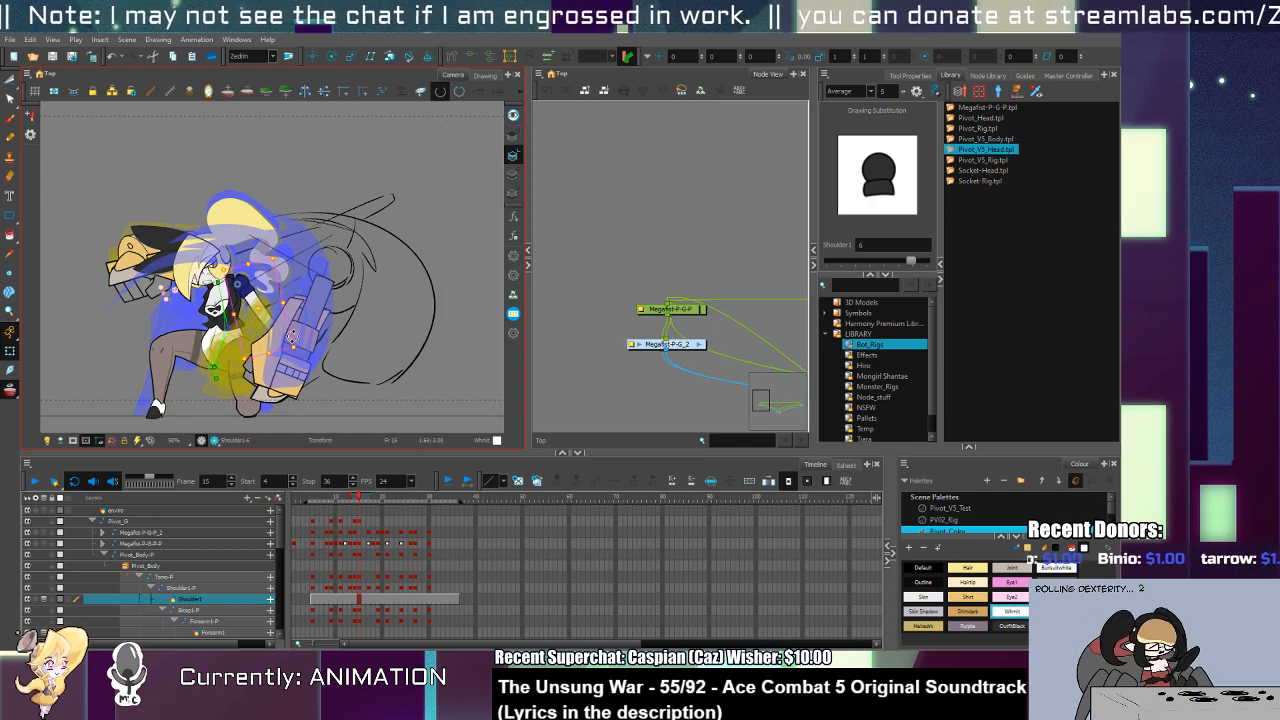
Step: Select the second Megafist gauntlet's peg on frame 15 and move the gauntlet slightly down and left onto the arm
click(360, 546)
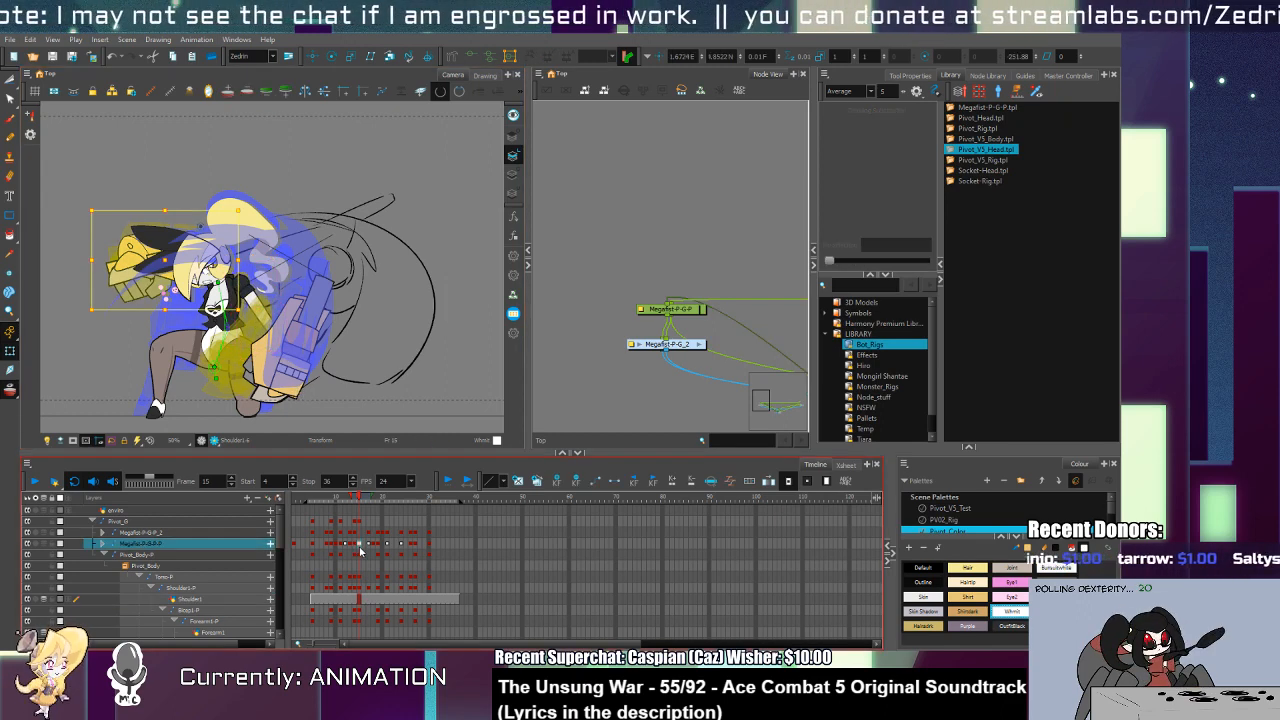
click(360, 523)
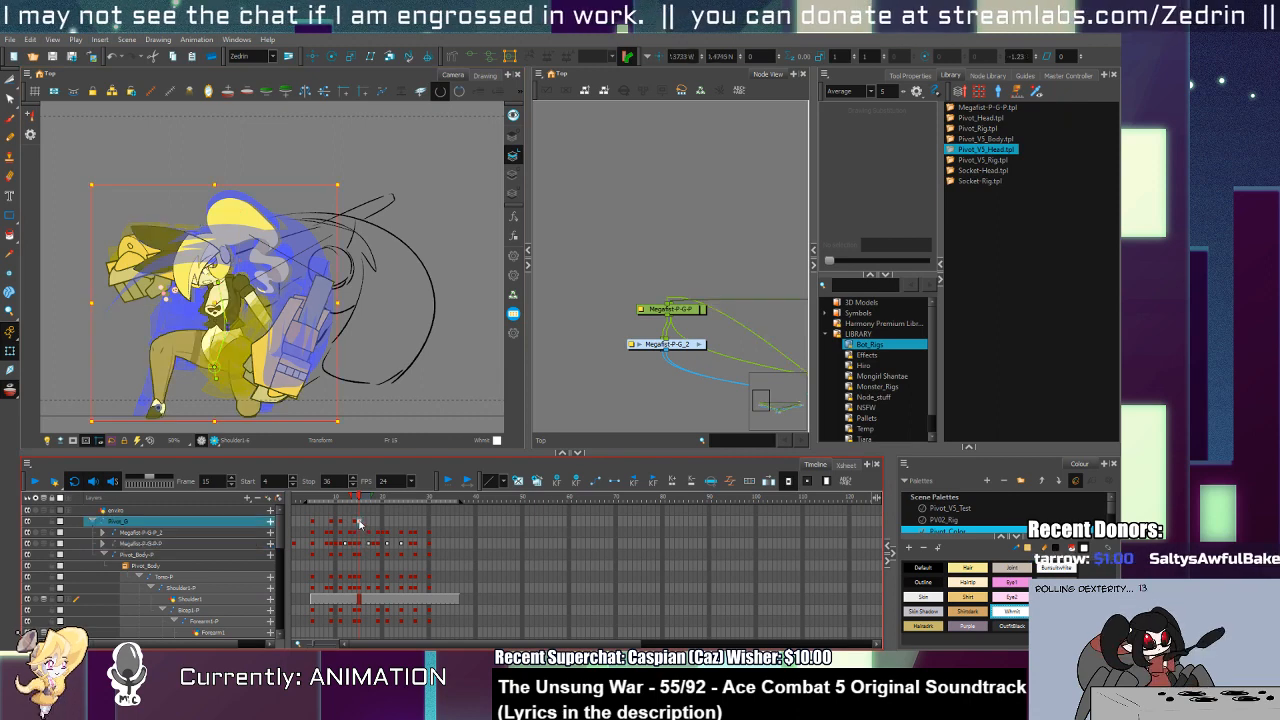
click(361, 546)
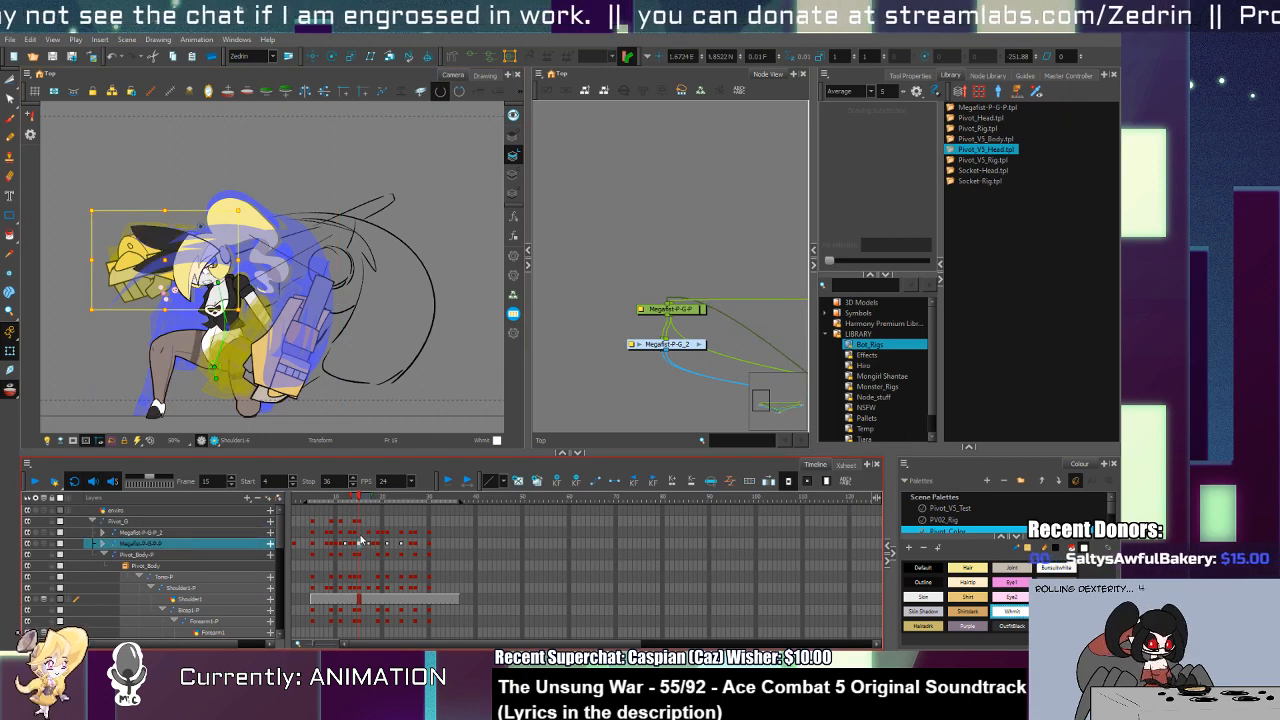
click(360, 534)
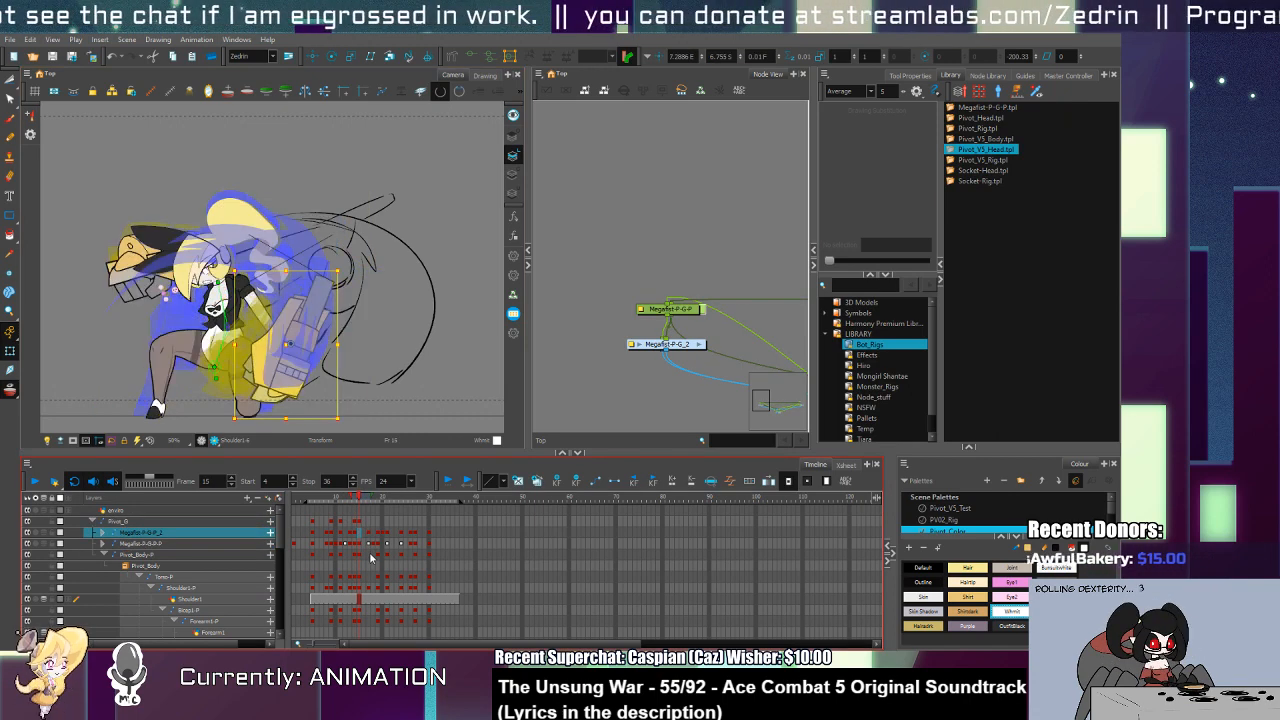
drag(300, 367, 280, 375)
Step: Step through frames 16 to 18 and examine how the bicep and shoulder line up with the gauntlet
key(period)
key(period)
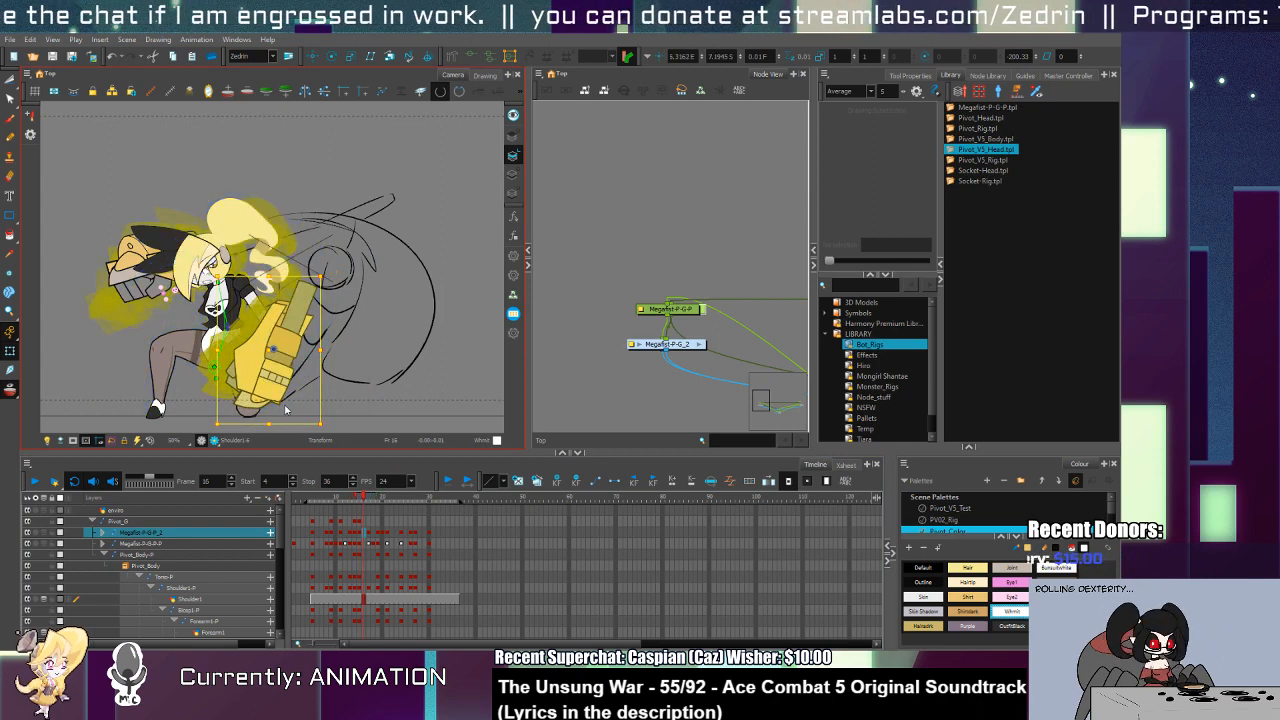
click(255, 322)
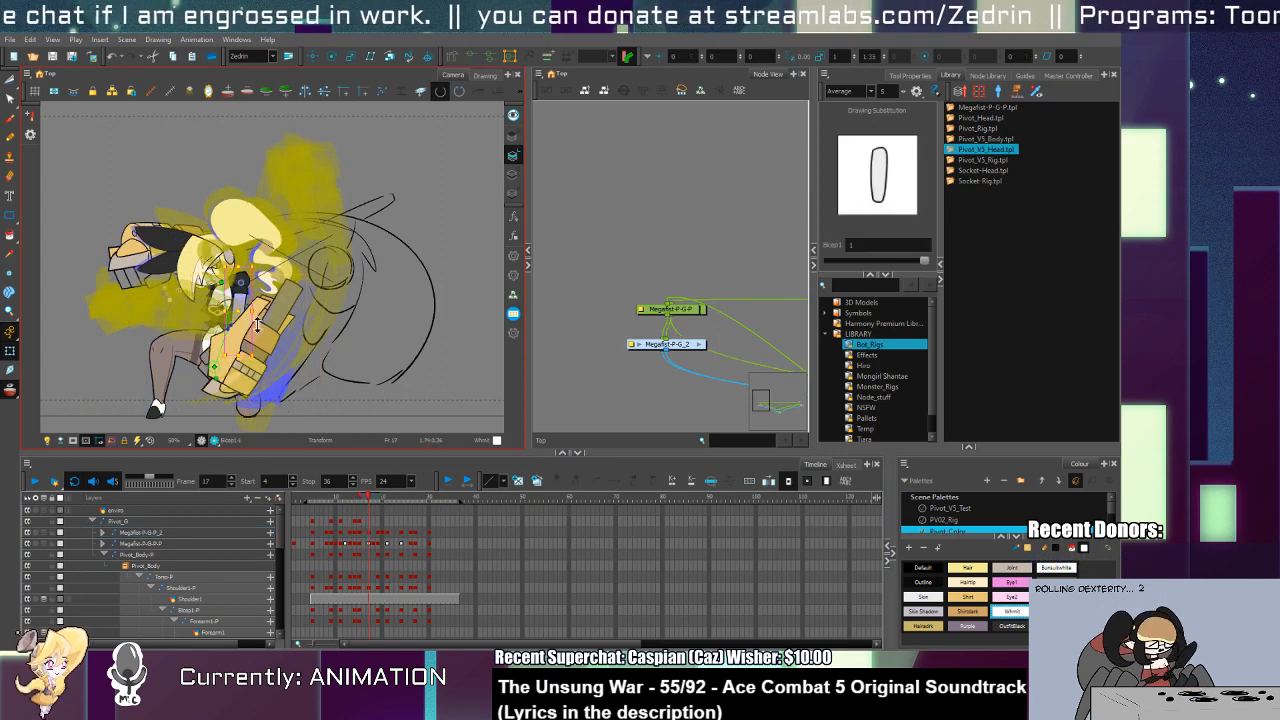
click(255, 307)
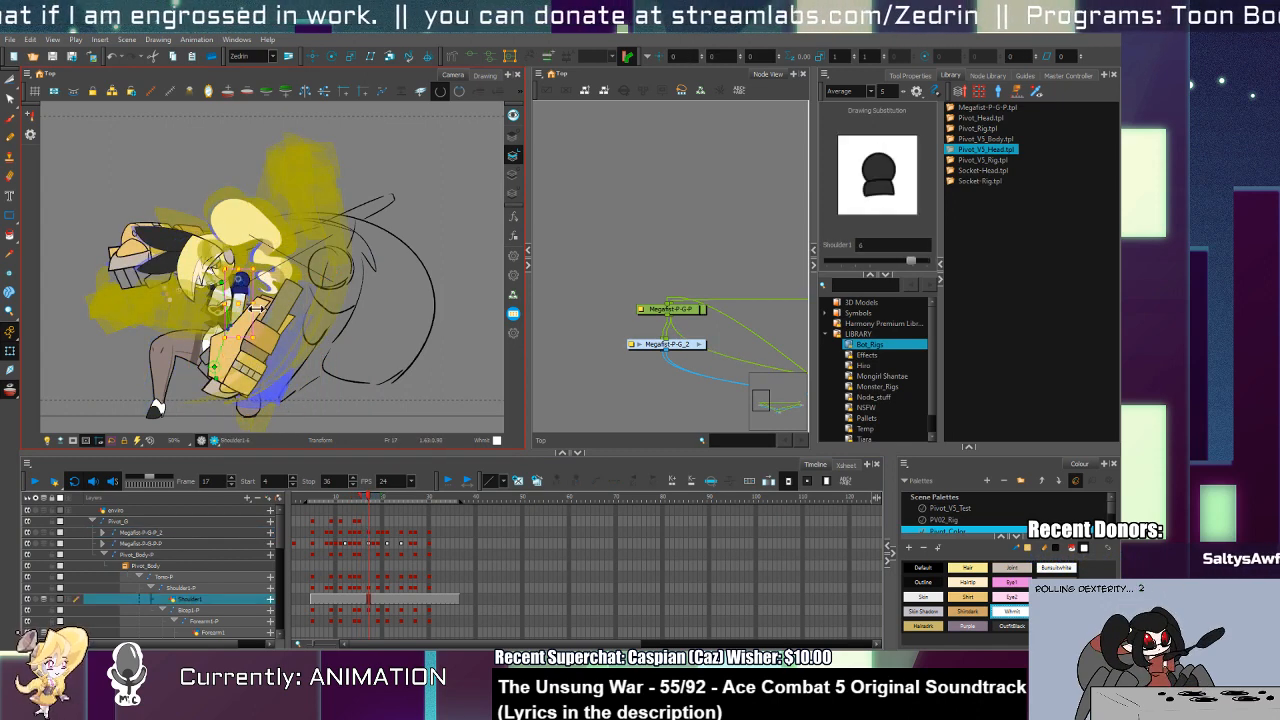
key(period)
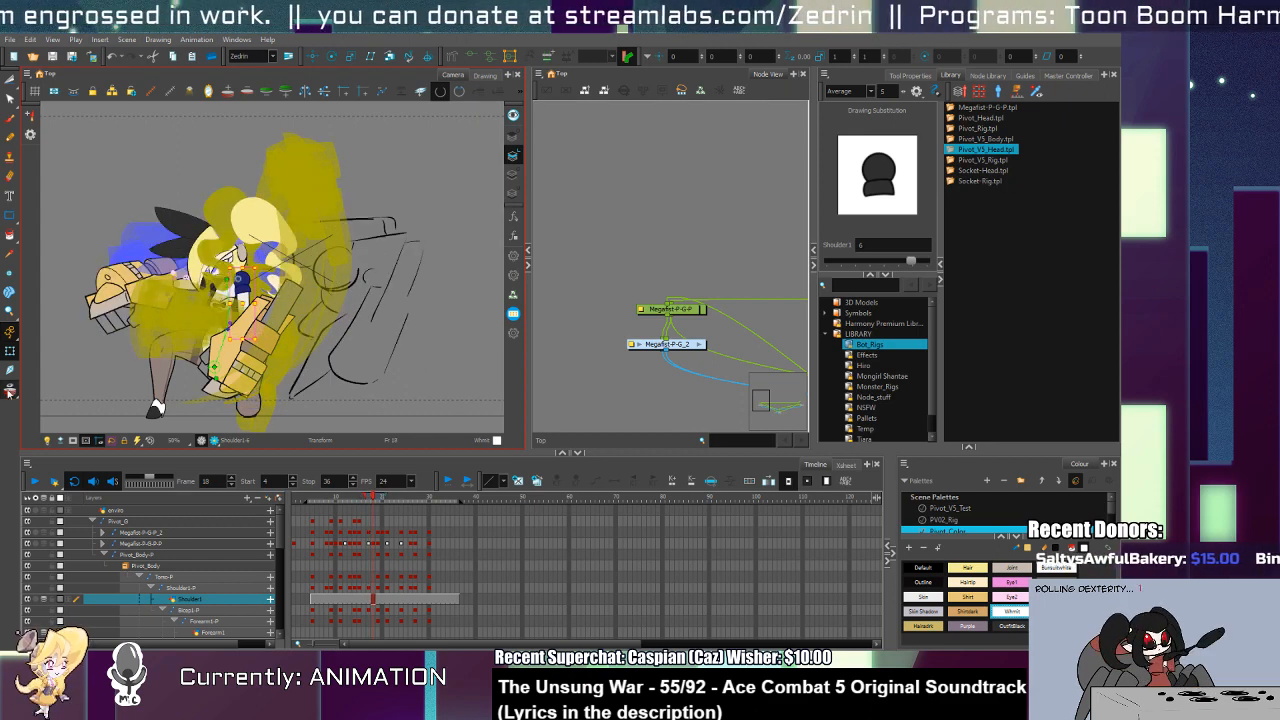
Step: Toggle the previous-drawing onion skin off and on, and flip between frames 17 and 19 to compare the poses
click(247, 91)
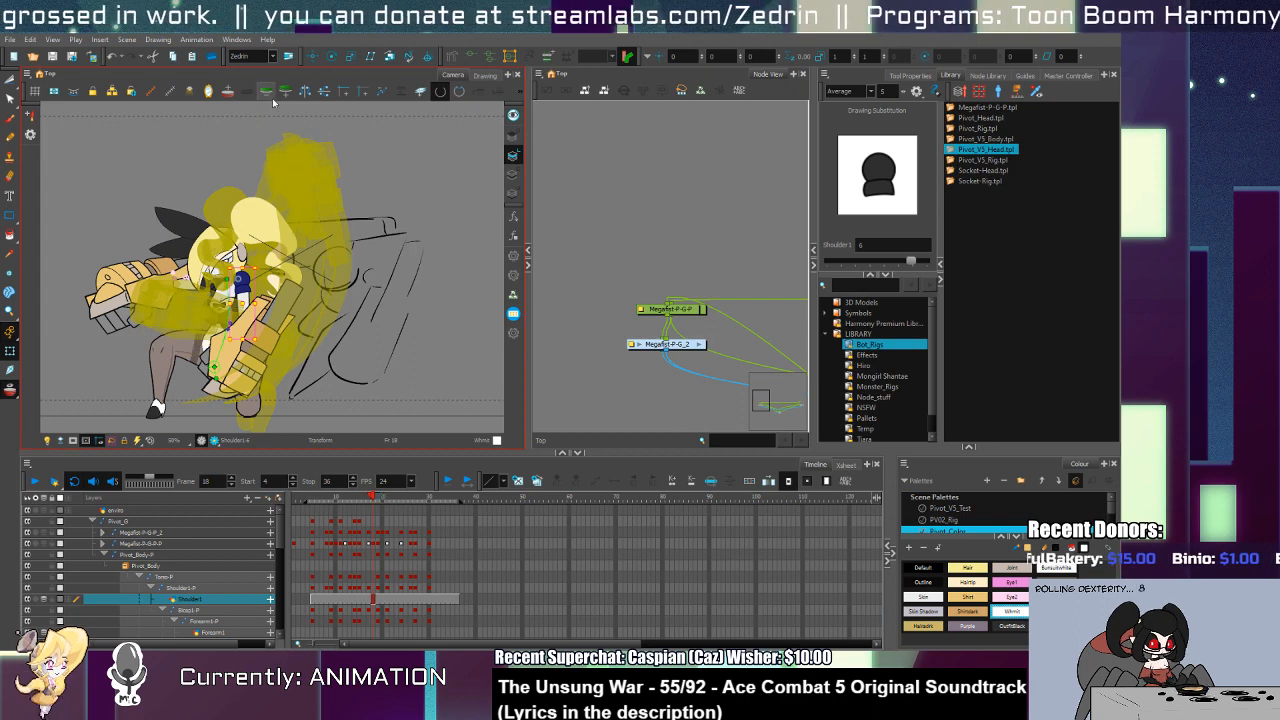
click(265, 92)
click(272, 94)
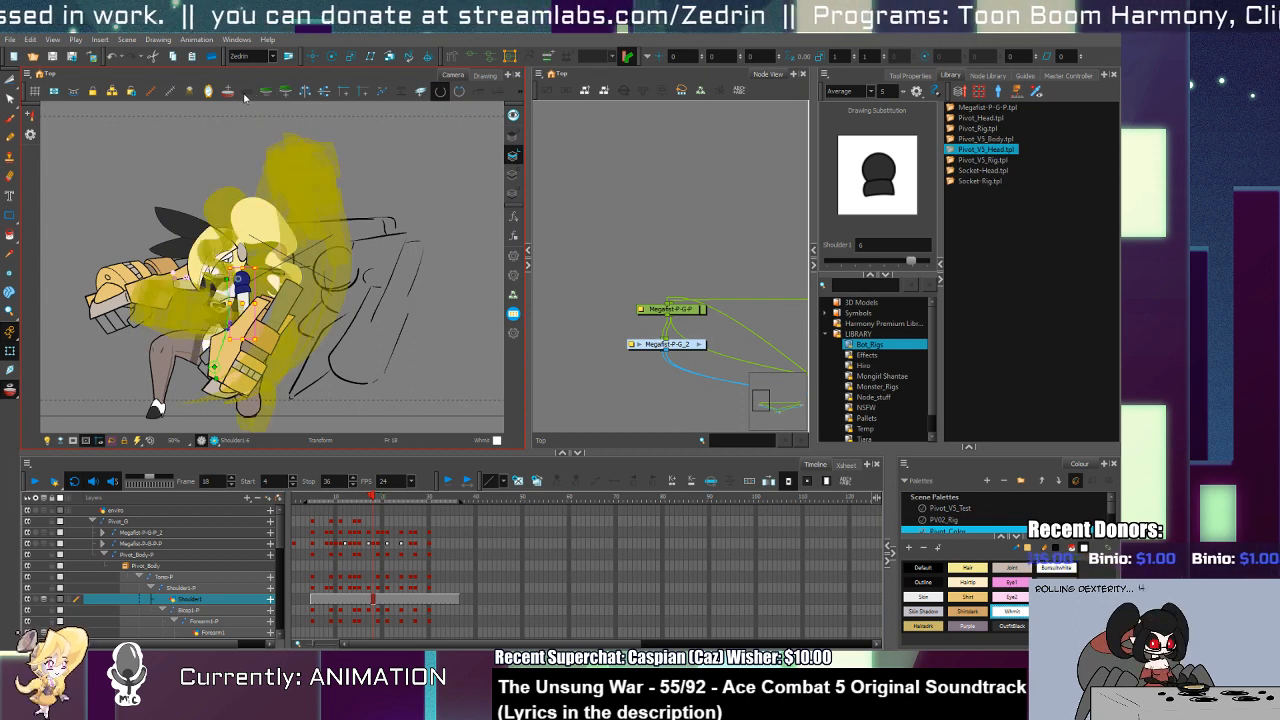
key(comma)
key(period)
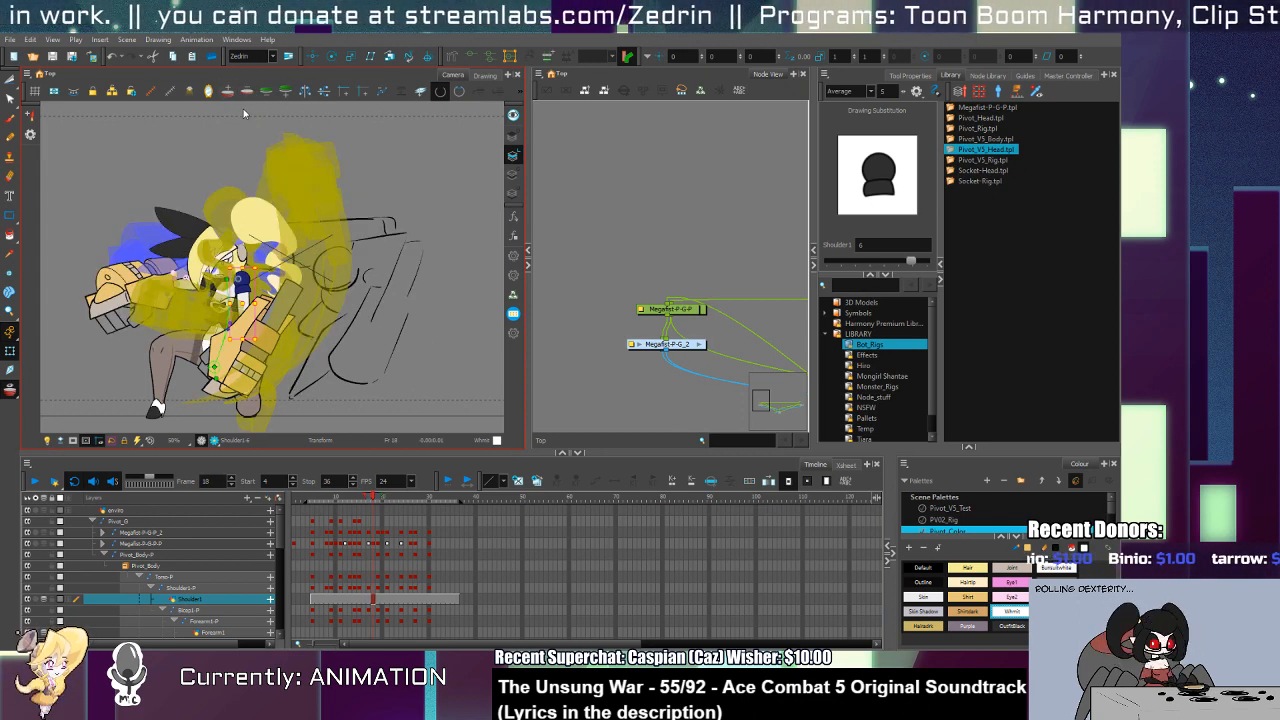
key(period)
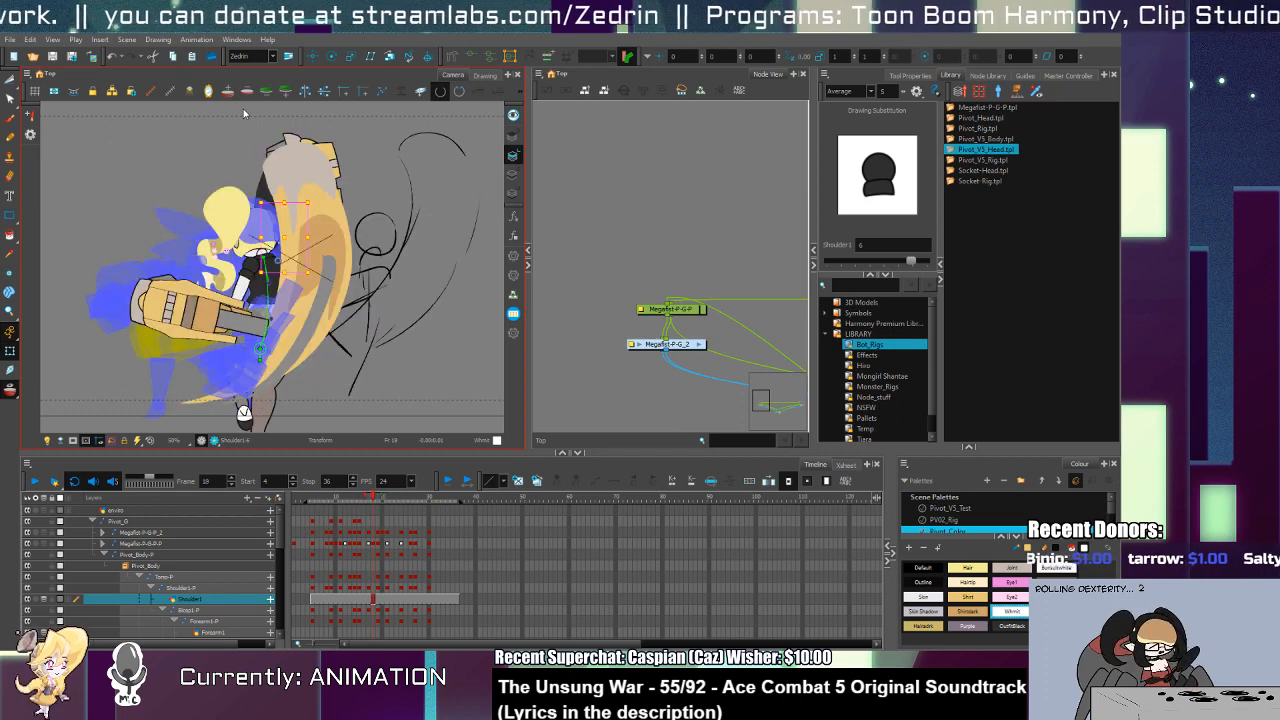
key(comma)
key(comma)
key(period)
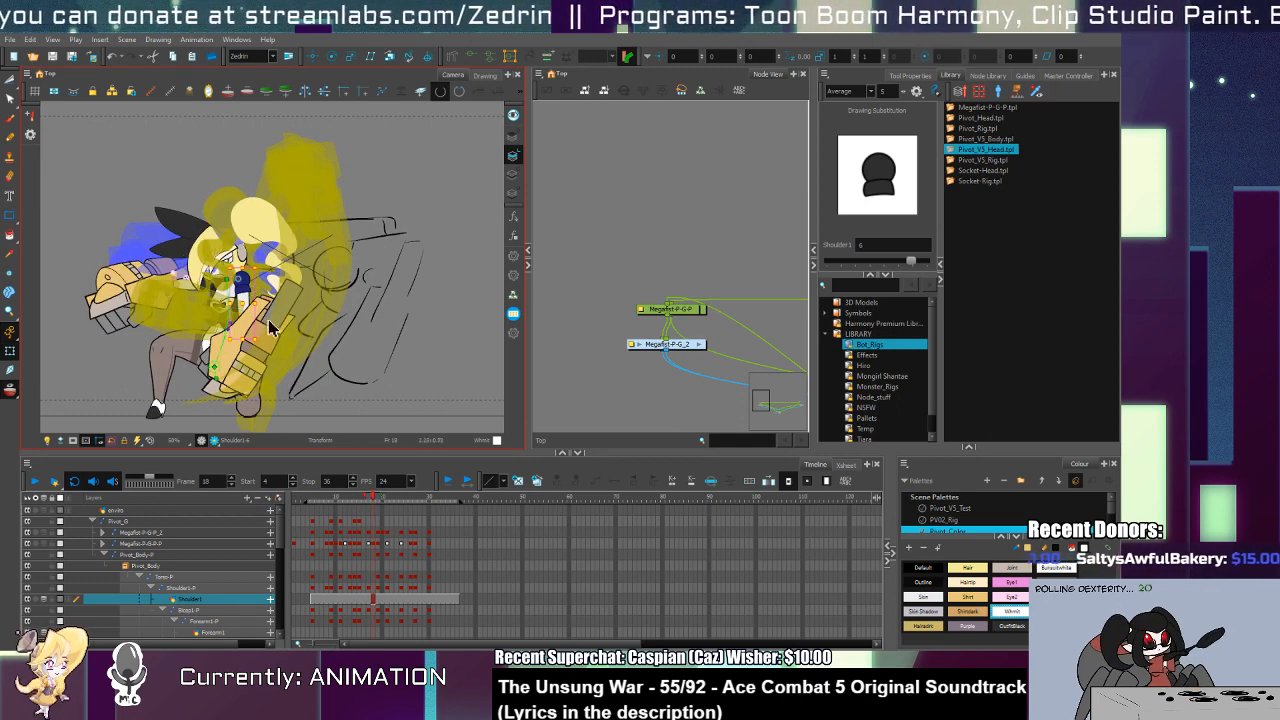
Step: On frame 18, move the second Megafist gauntlet up and to the right, away from the raised leg
click(376, 545)
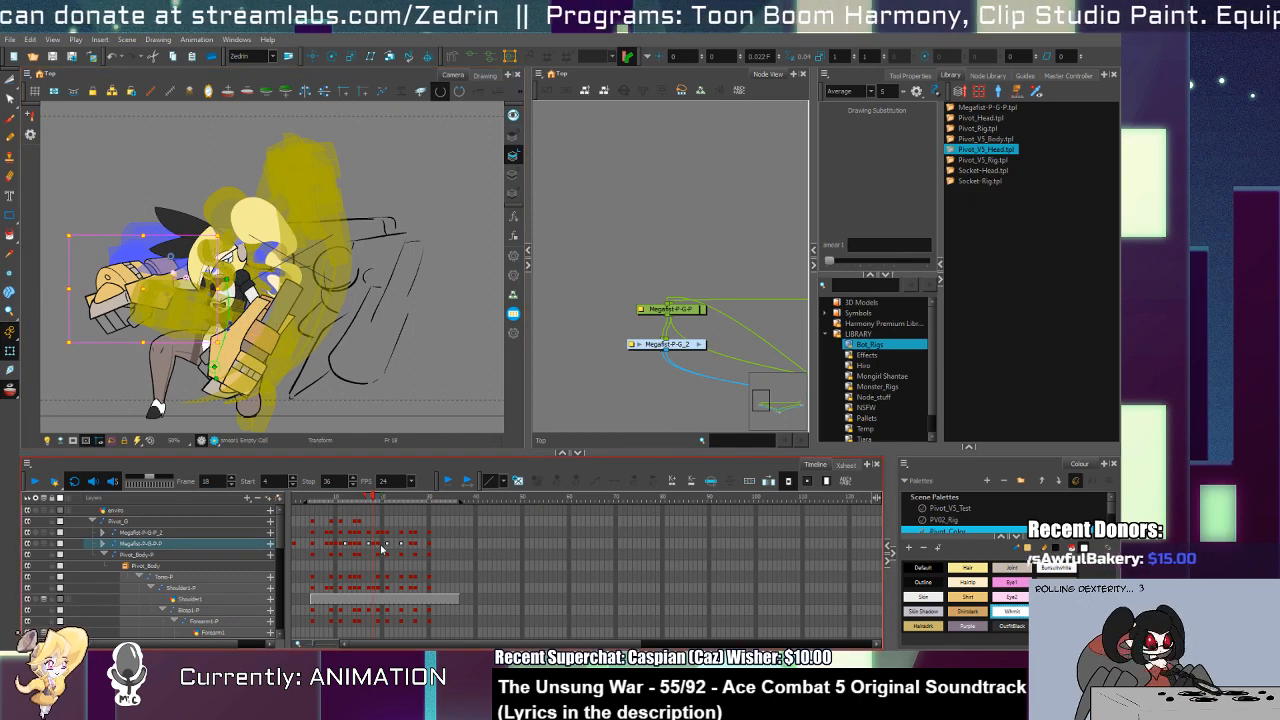
click(259, 363)
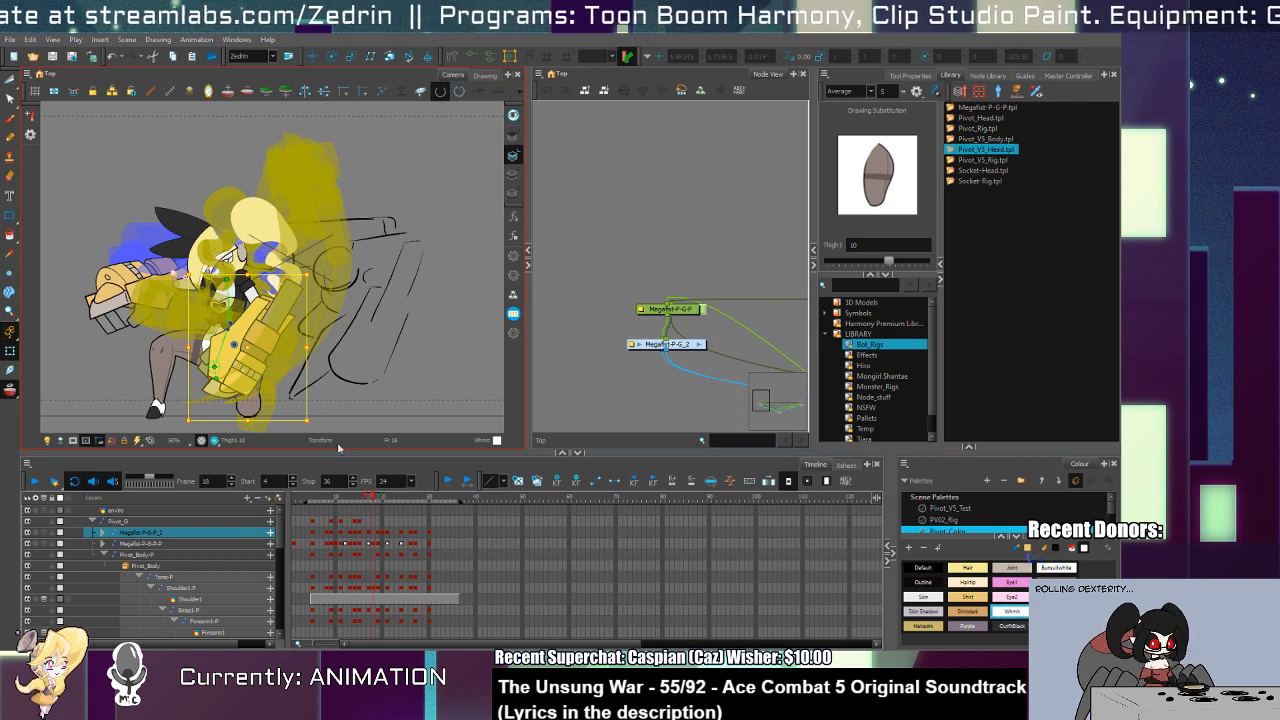
mouse_move(256, 328)
mouse_down()
mouse_move(274, 316)
mouse_move(276, 342)
mouse_up()
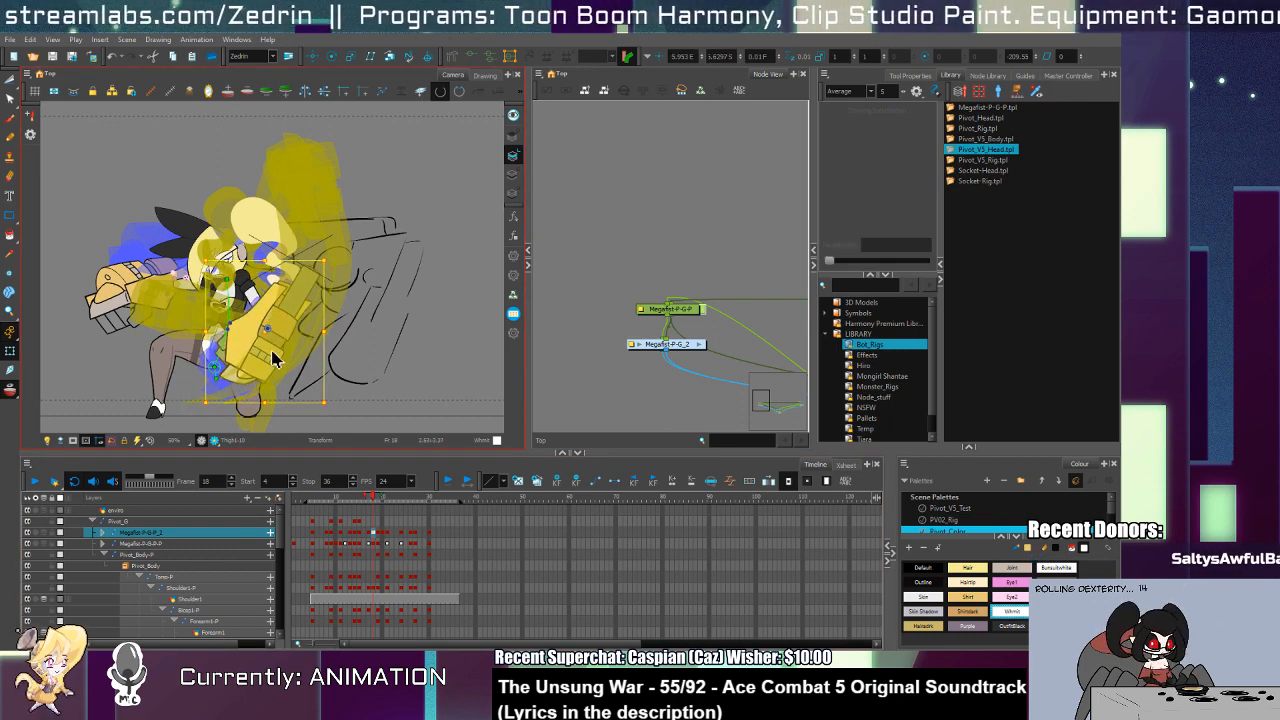
Step: Turn off the onion skin and flip through frames 17 to 19 to check the gauntlet placement without ghosting
click(8, 394)
key(comma)
key(period)
key(period)
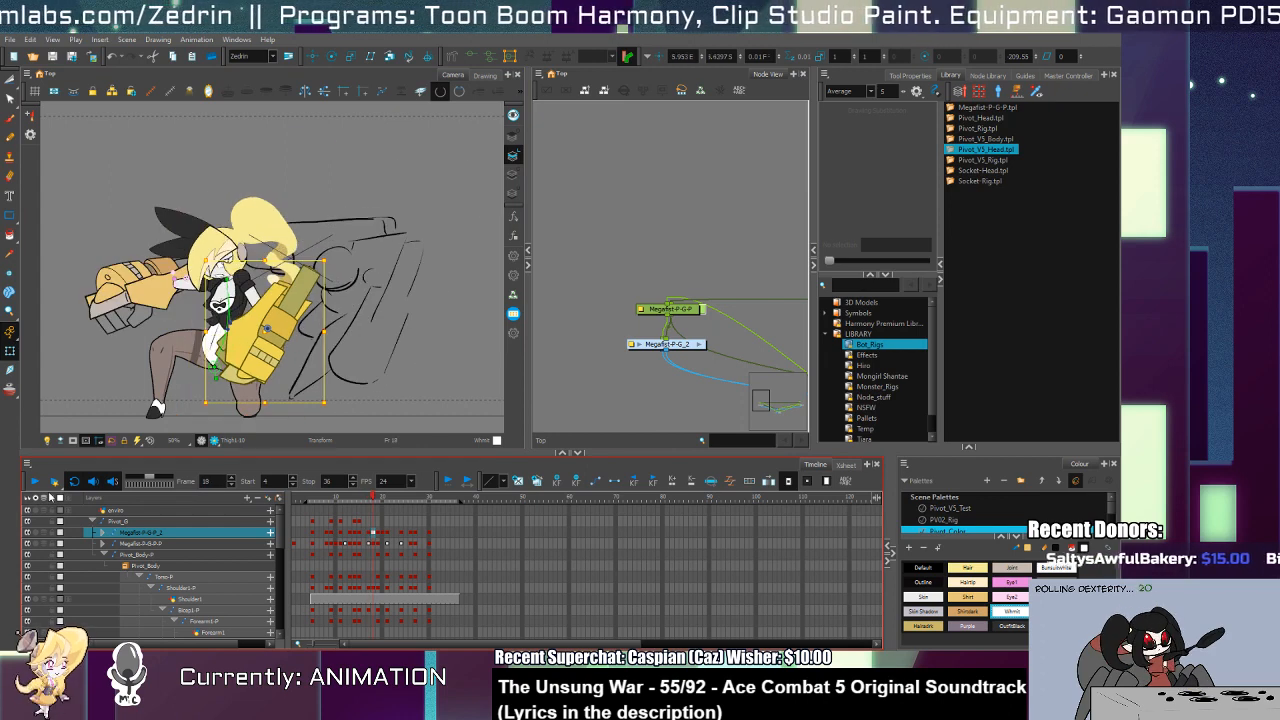
key(comma)
key(period)
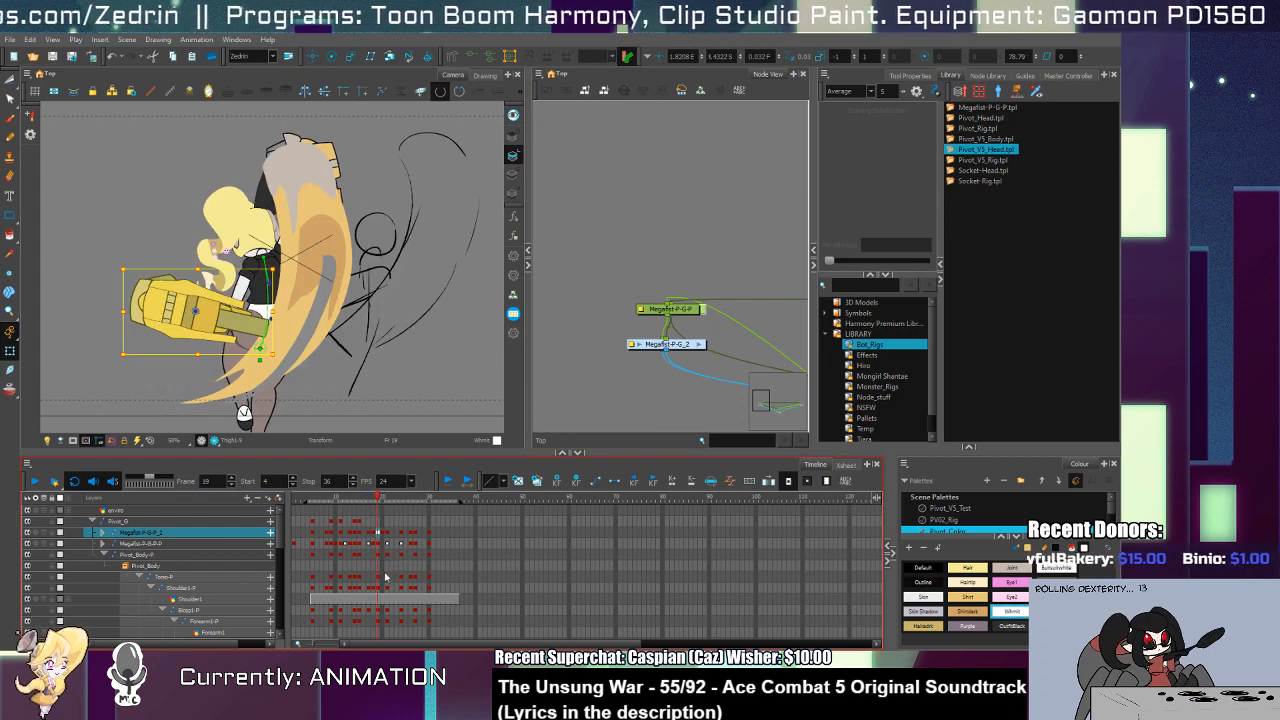
Step: Move the Pivot_G rig up and to the right on frame 19, and rotate it counterclockwise and shift it slightly right on frame 22
click(378, 525)
drag(279, 319, 305, 263)
key(period)
key(period)
key(period)
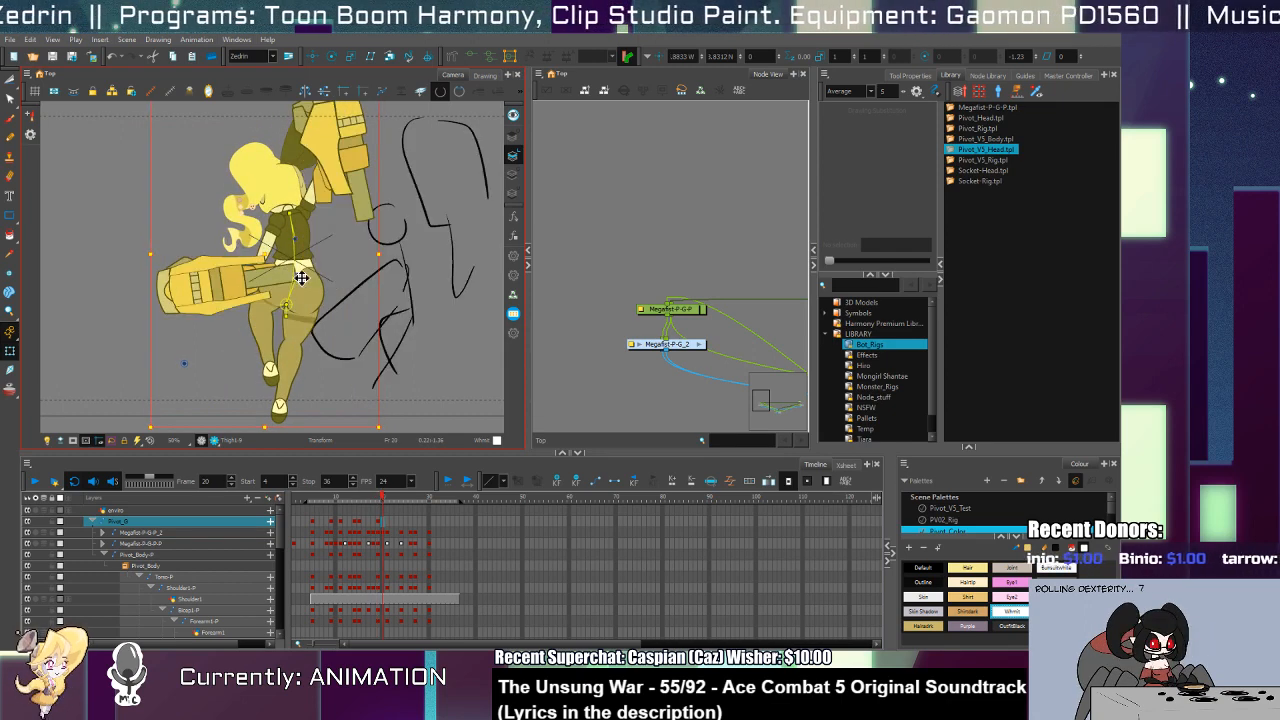
drag(386, 427, 378, 358)
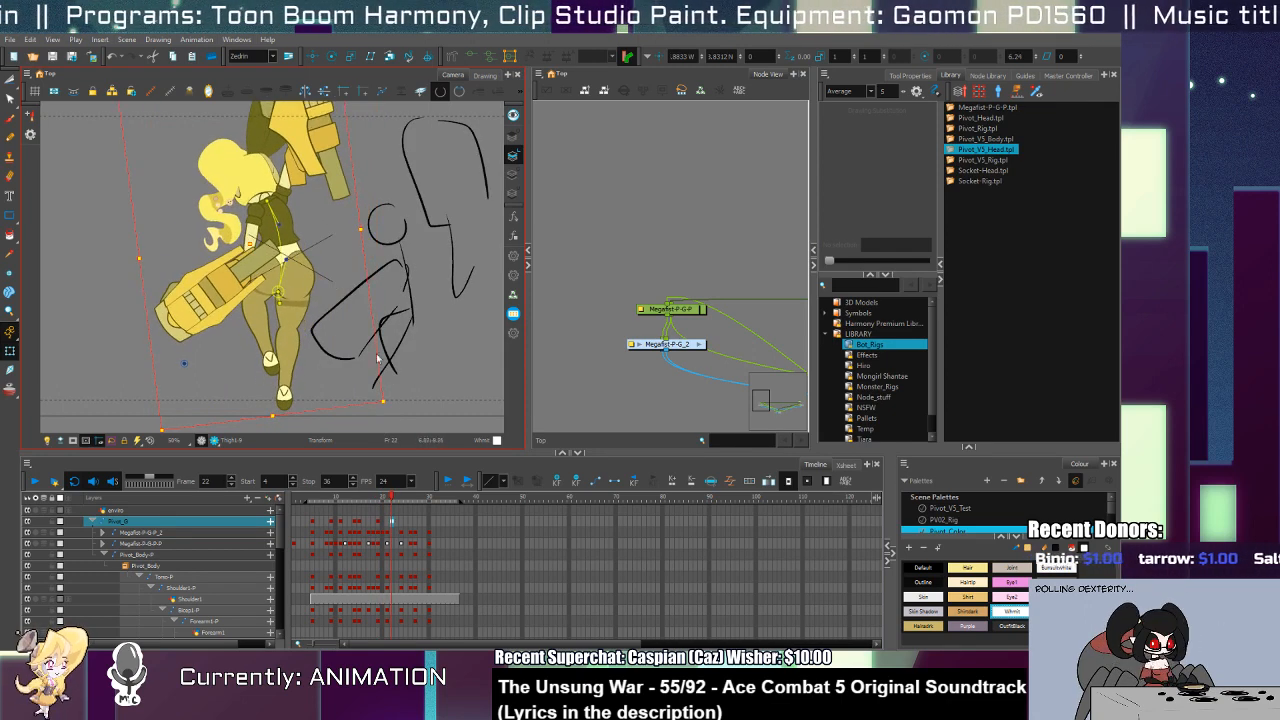
click(298, 294)
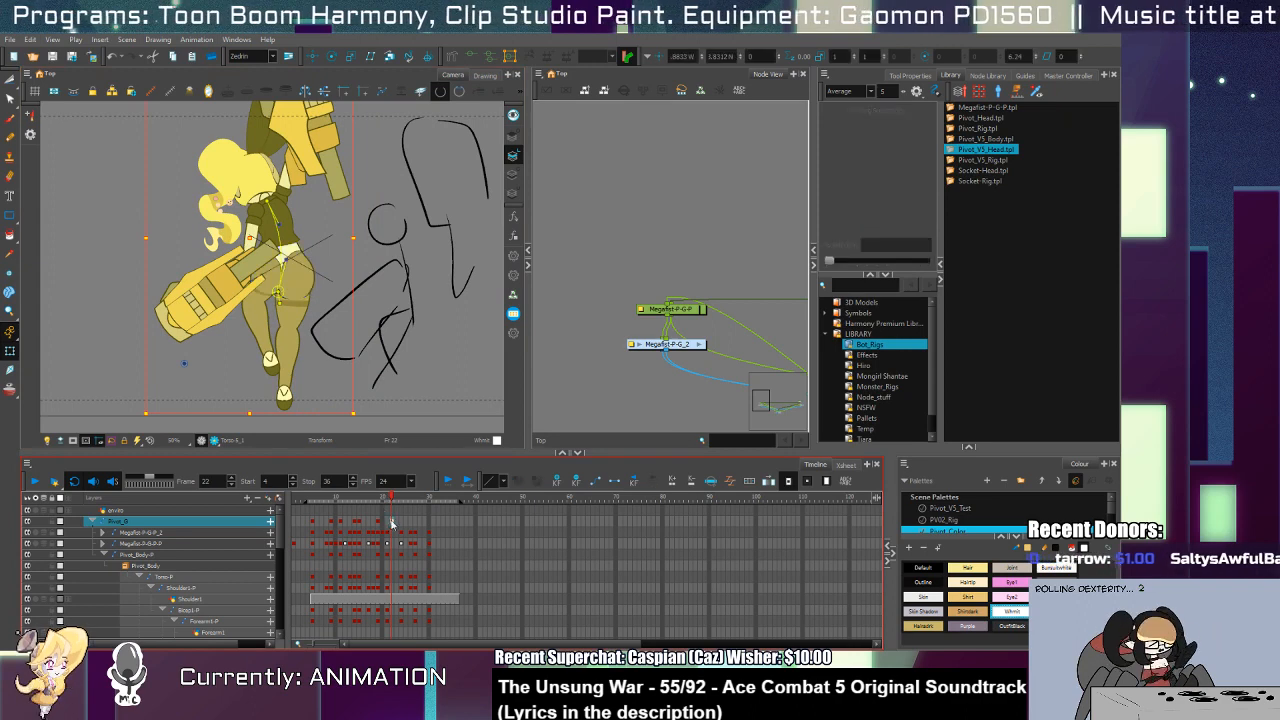
click(316, 282)
click(388, 527)
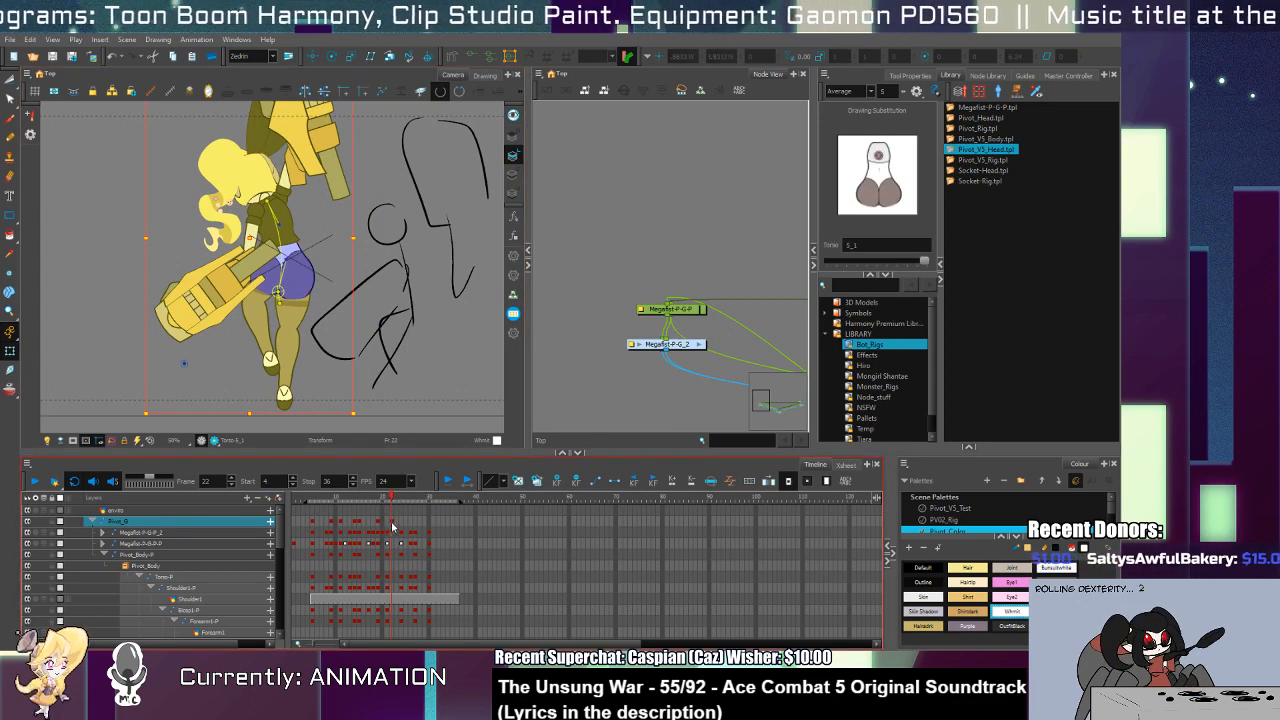
drag(254, 232, 266, 226)
Step: Interpolate the Pivot_G motion between the keys on frames 19 and 22, and step through those frames to check it
key(comma)
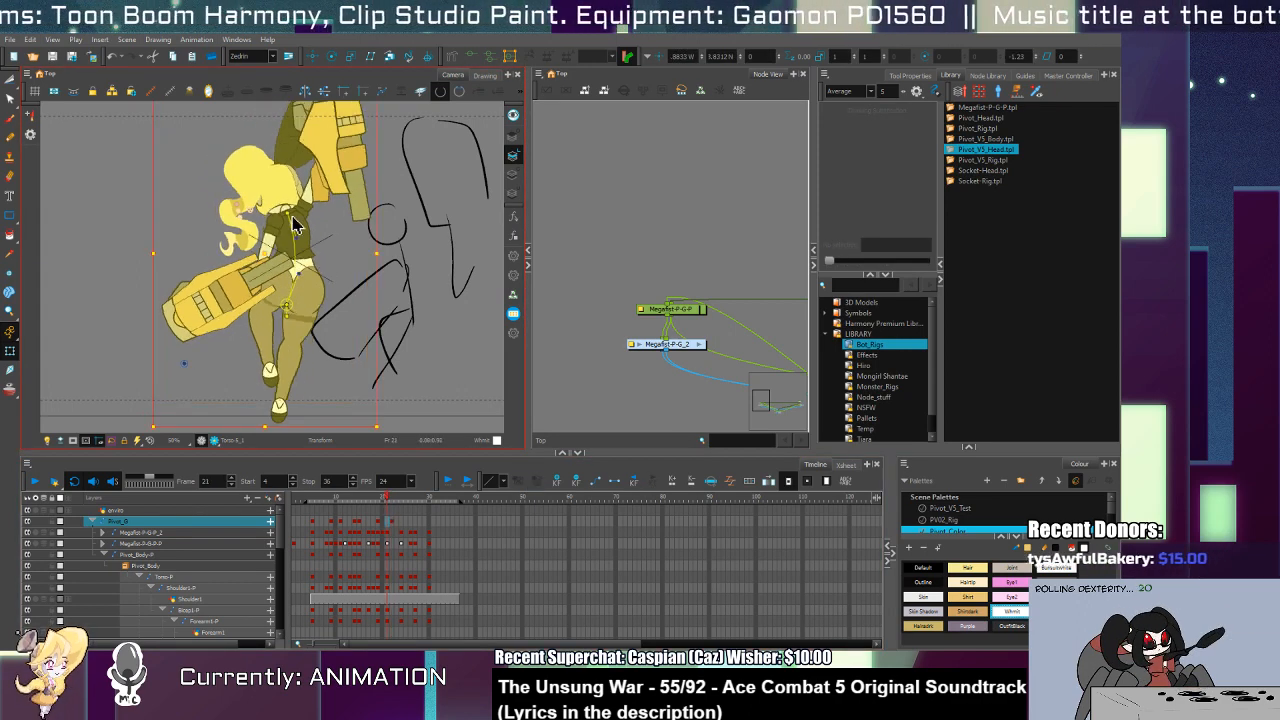
key(comma)
key(comma)
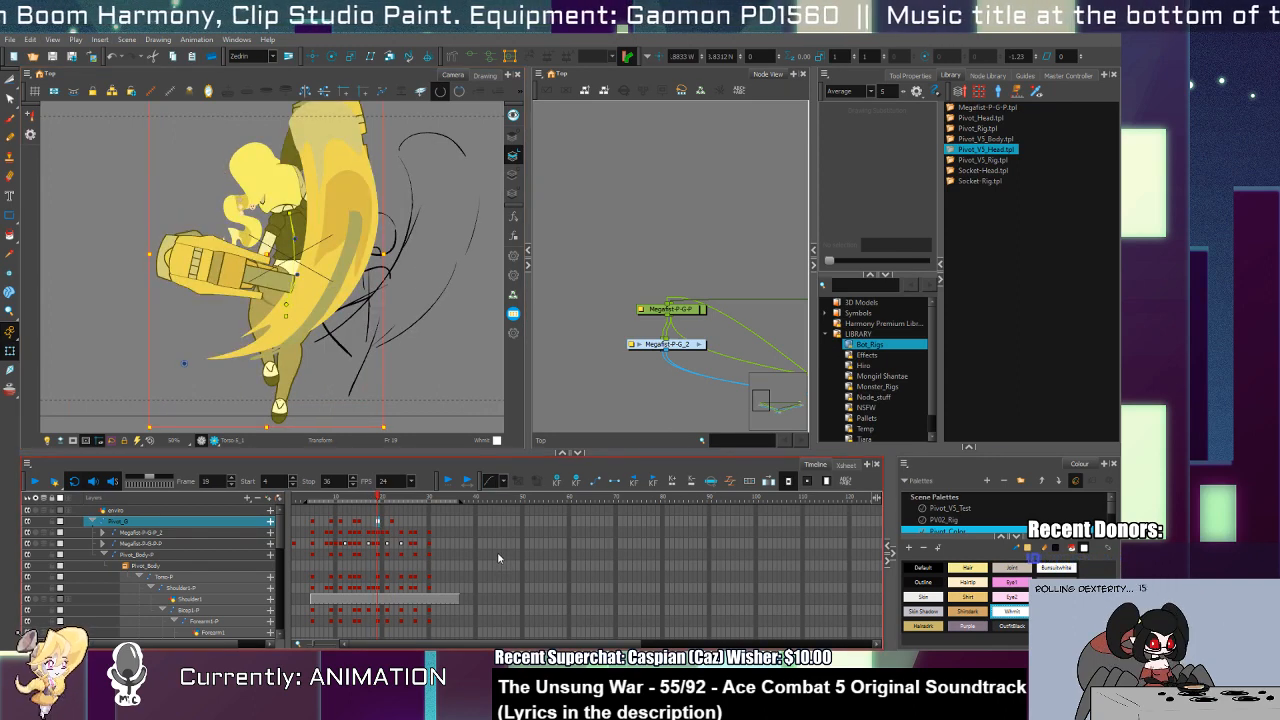
key(period)
key(period)
key(period)
key(period)
key(period)
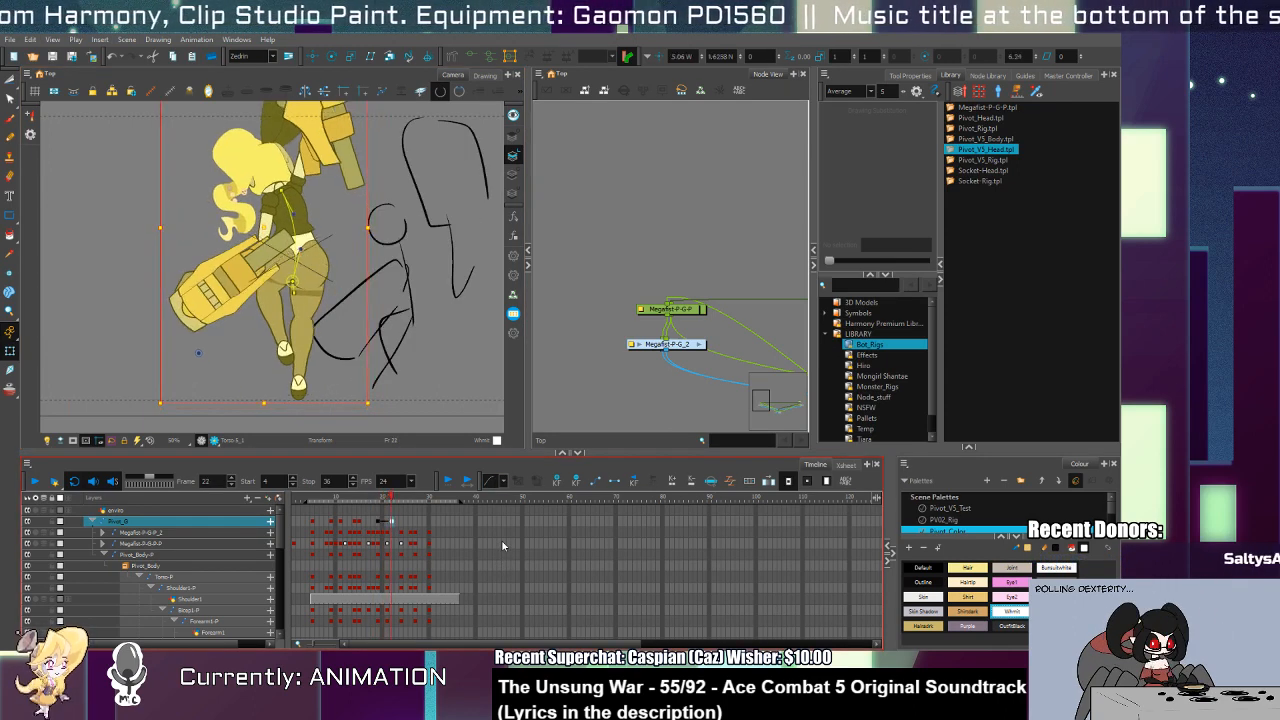
Step: On frame 27, move the Pivot_G rig to the right to follow the rough sketch and rotate it slightly clockwise
key(period)
key(period)
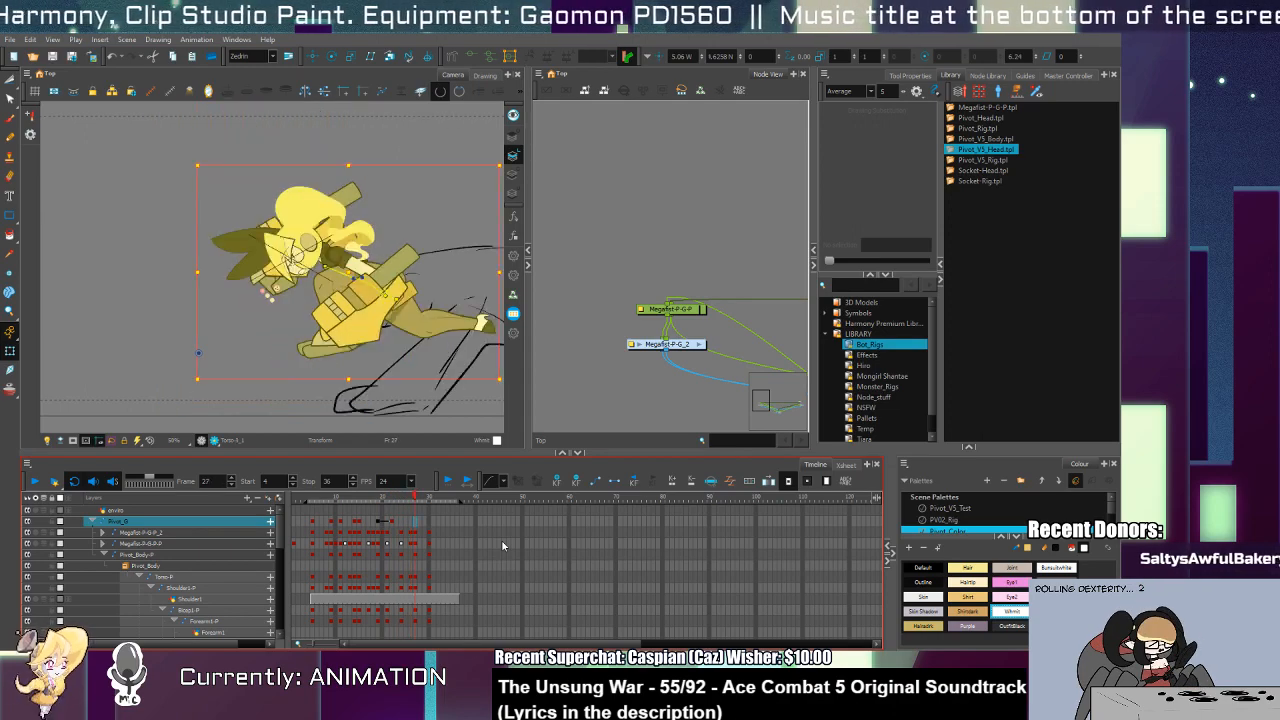
key(period)
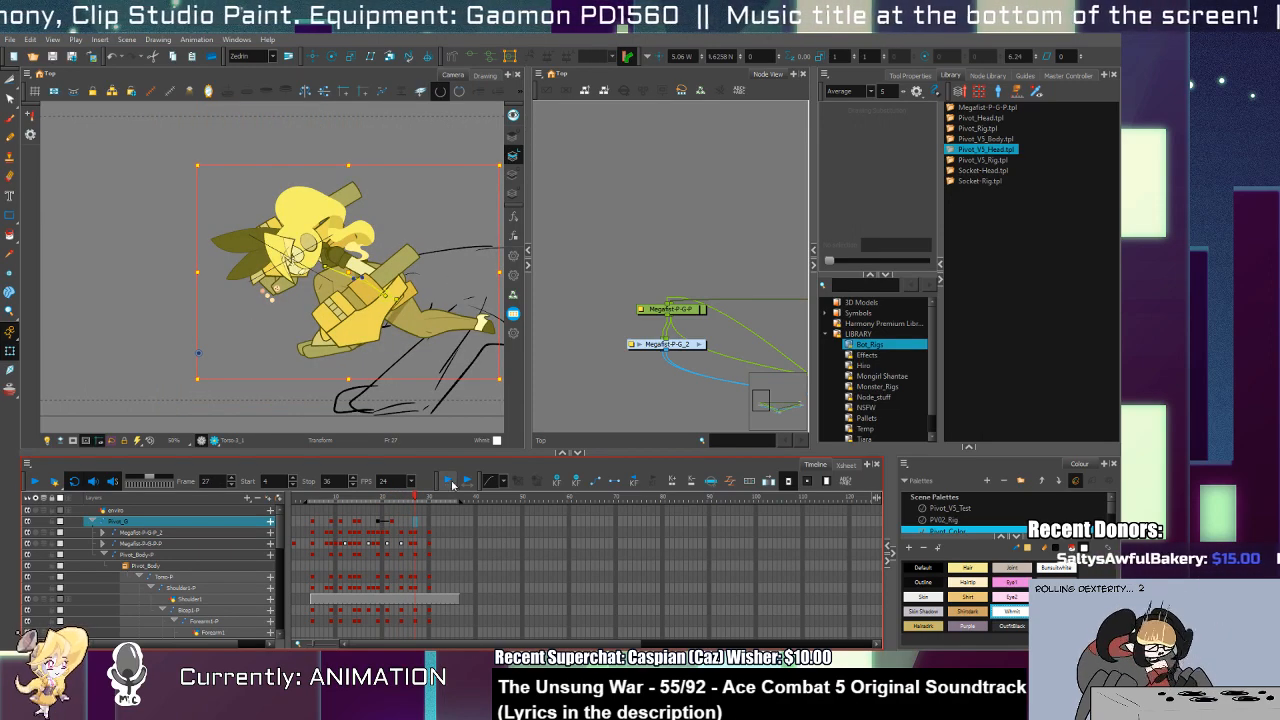
mouse_move(490, 386)
mouse_down()
mouse_move(465, 336)
mouse_move(379, 311)
mouse_up()
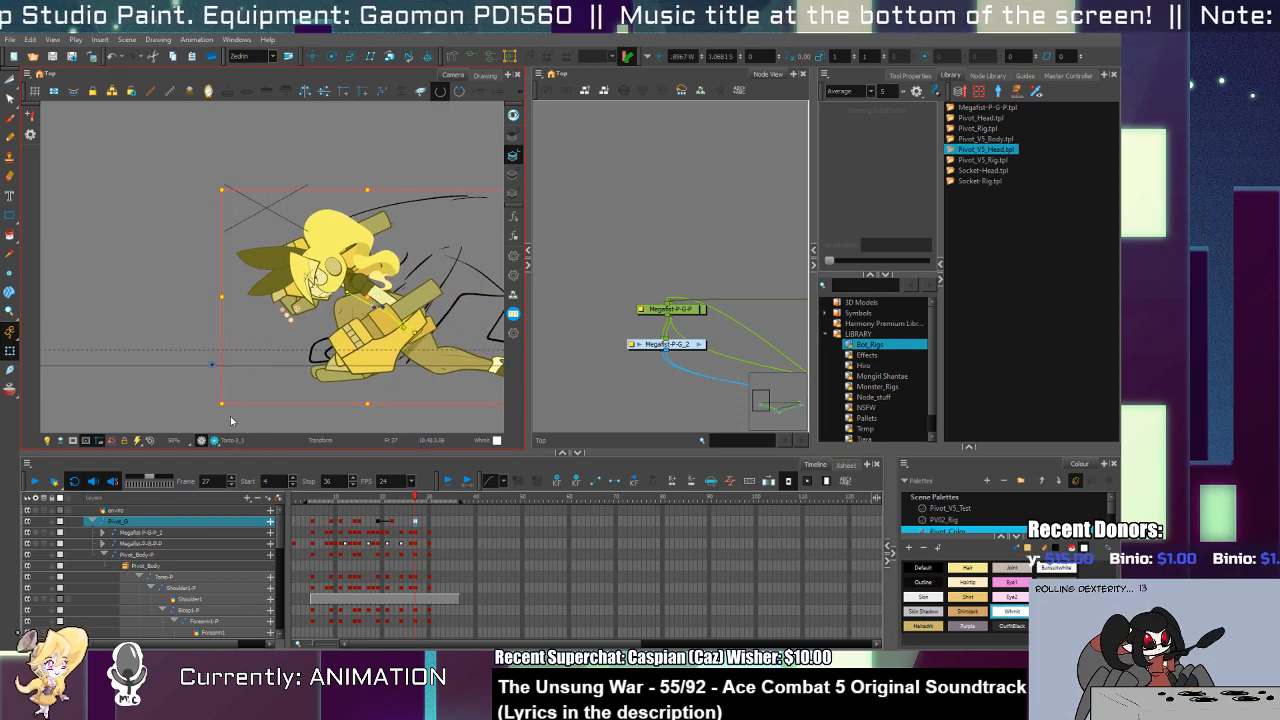
mouse_move(230, 420)
mouse_down()
mouse_move(213, 412)
mouse_move(242, 402)
mouse_up()
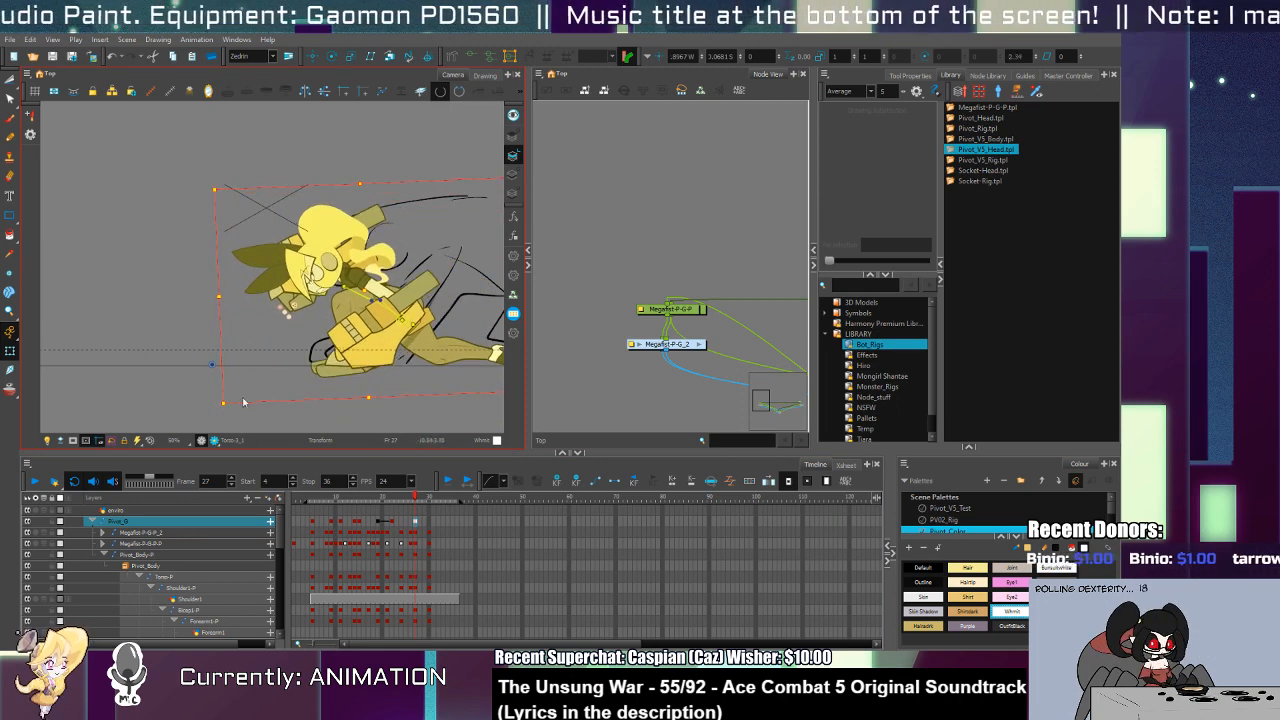
key(ctrl+z)
mouse_move(497, 201)
mouse_down()
mouse_move(390, 197)
mouse_move(413, 187)
mouse_up()
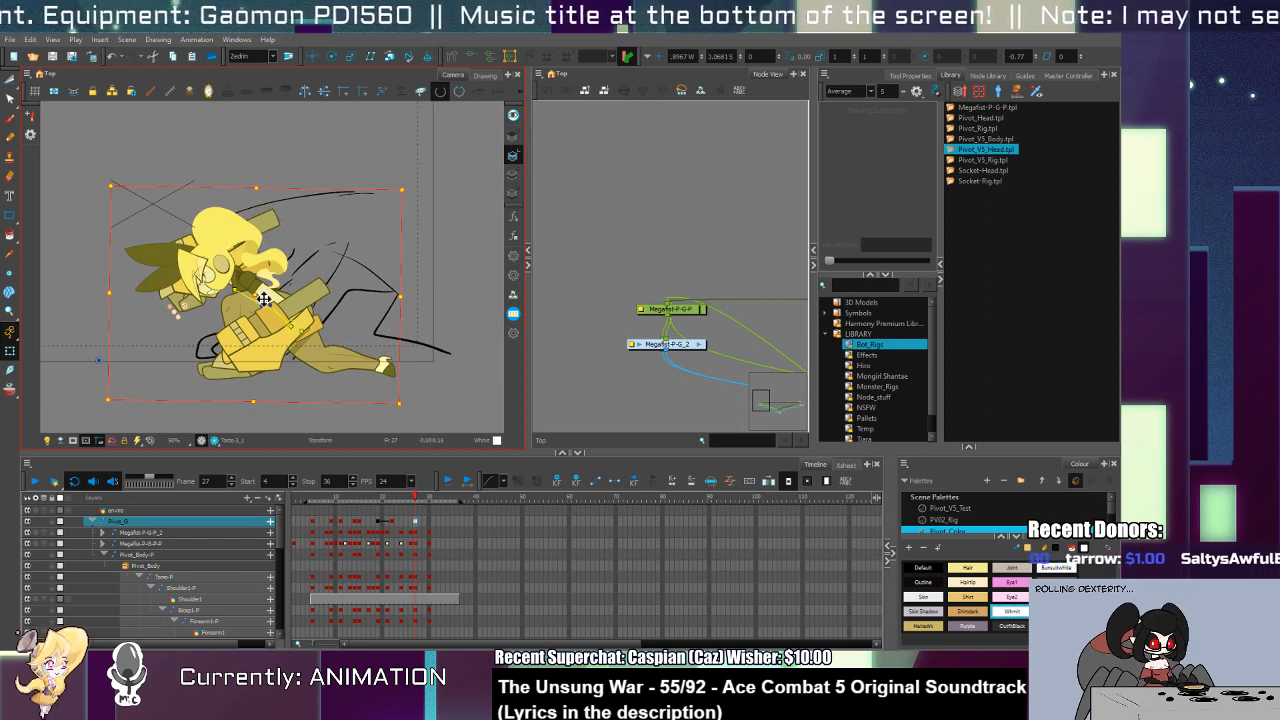
drag(263, 299, 258, 281)
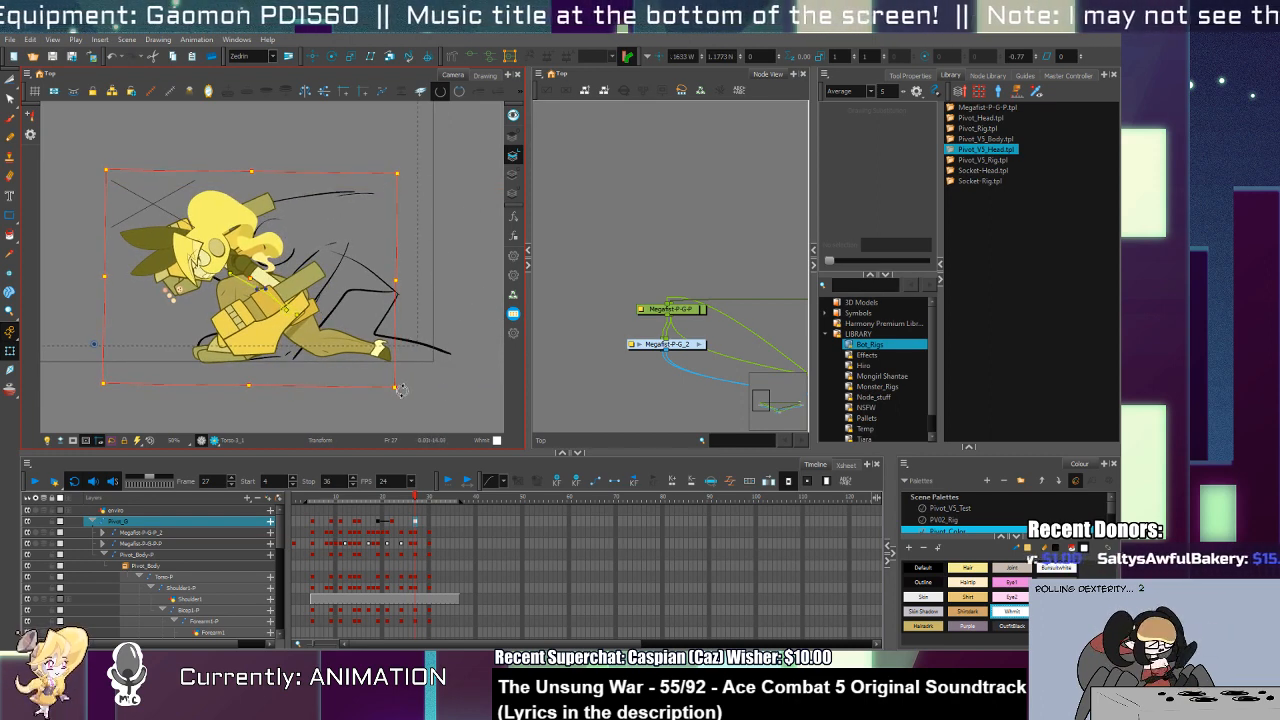
Step: Move the Pivot_G rig to the right on frame 26, and up and to the right on frame 22
click(411, 527)
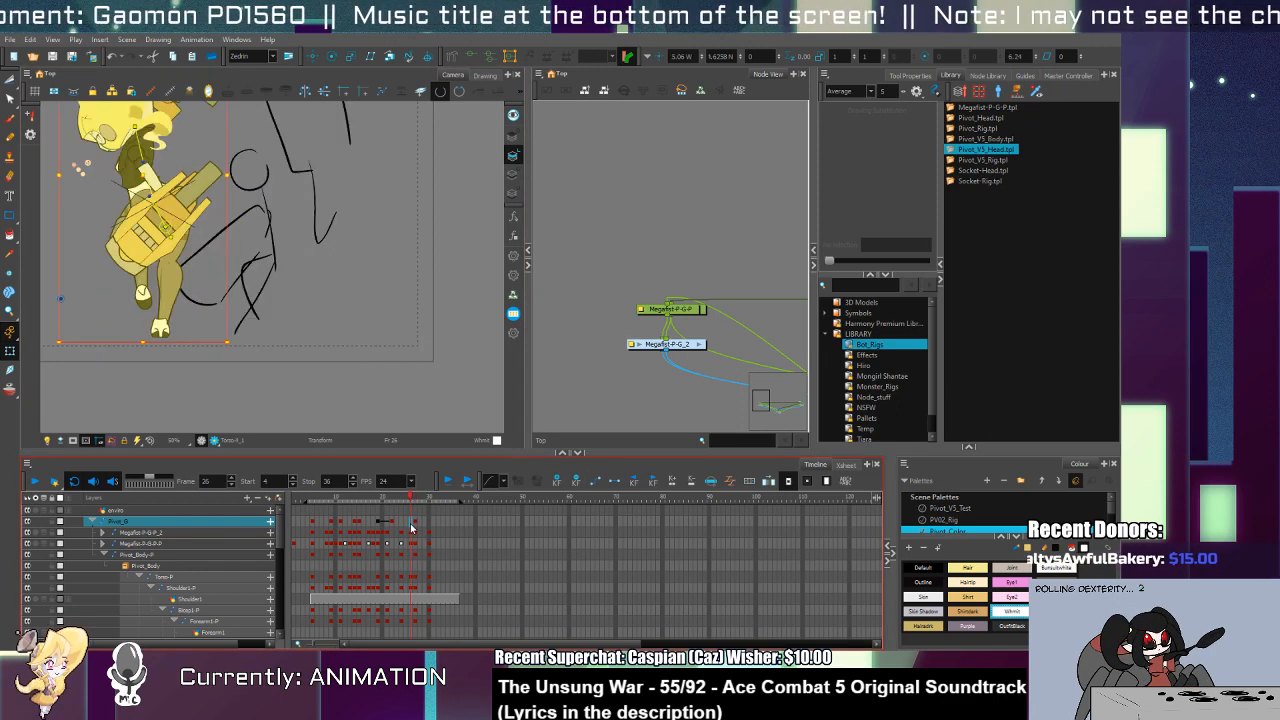
drag(157, 197, 232, 185)
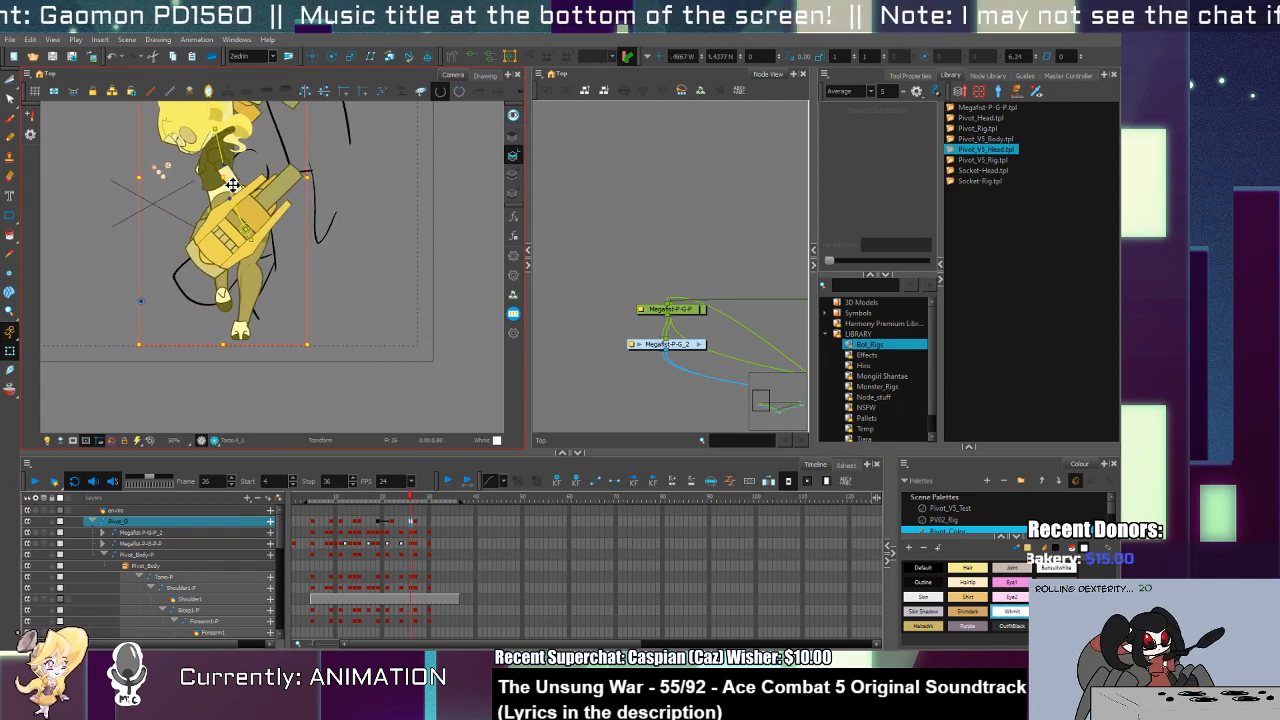
key(period)
key(comma)
key(comma)
key(comma)
key(comma)
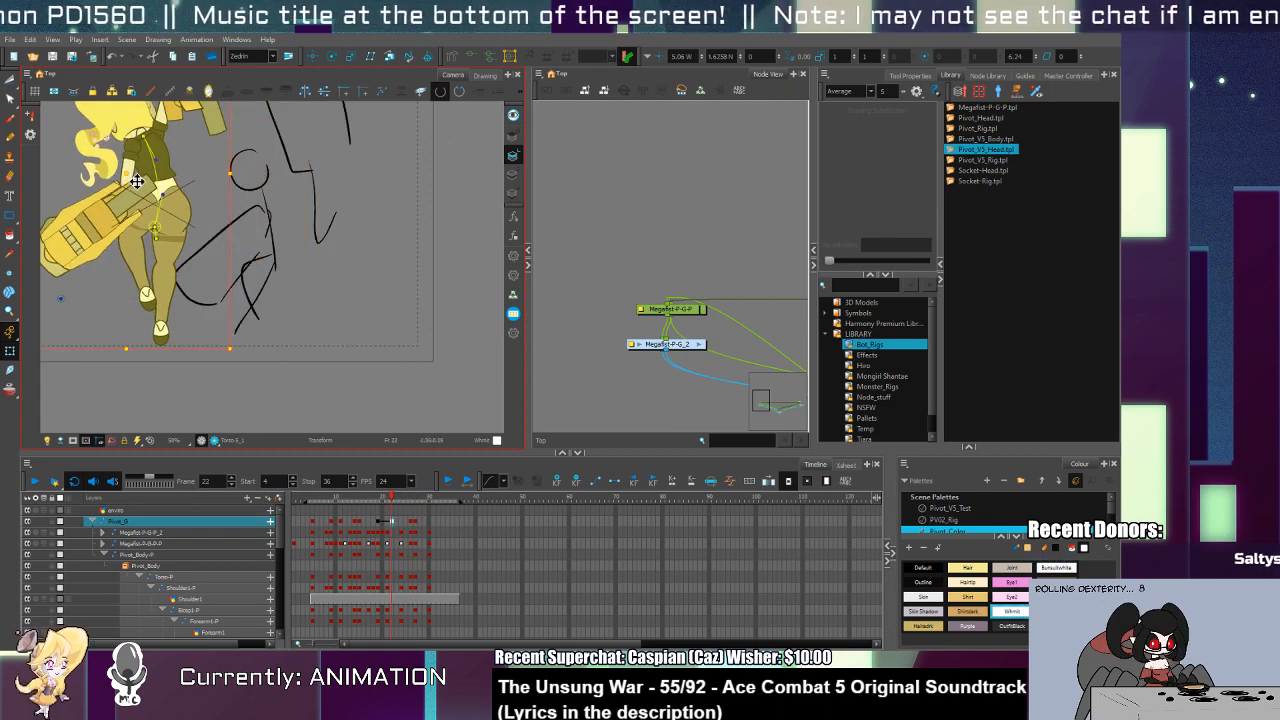
drag(137, 182, 170, 170)
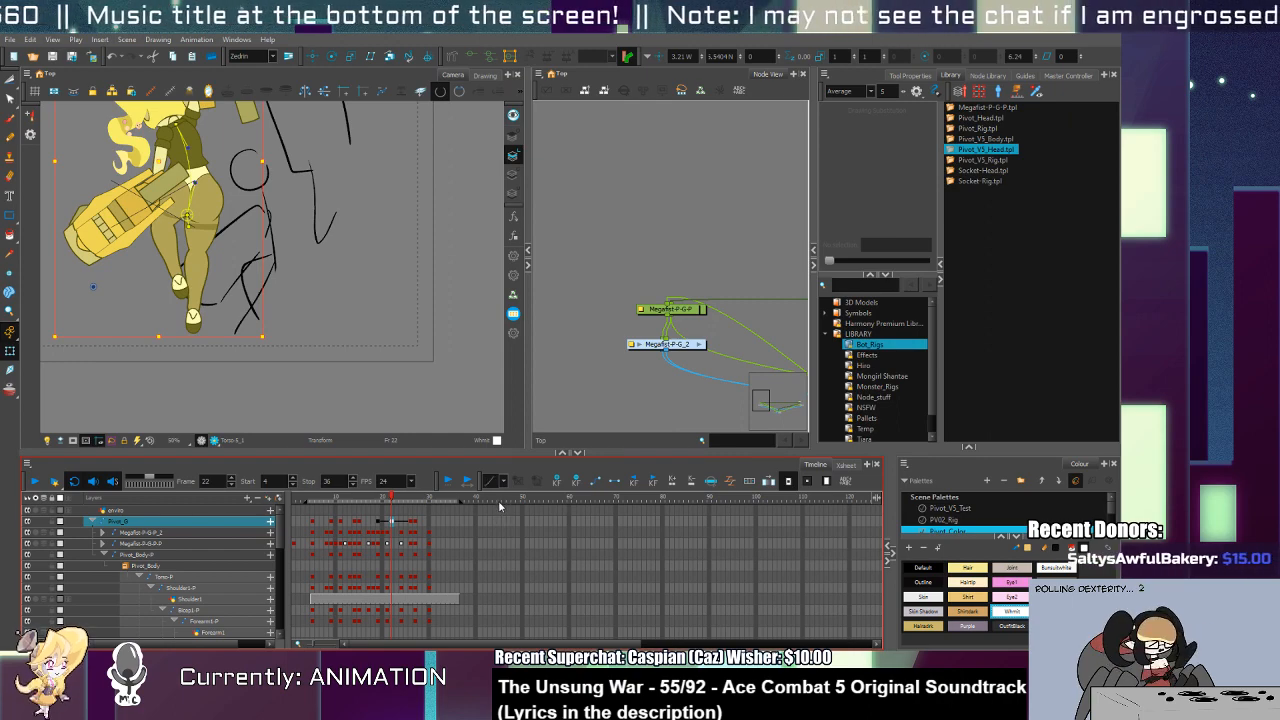
Step: Step through the attack up to frame 28 and back to frame 9, and play the animation to review the motion
key(period)
key(period)
key(period)
key(period)
key(period)
key(period)
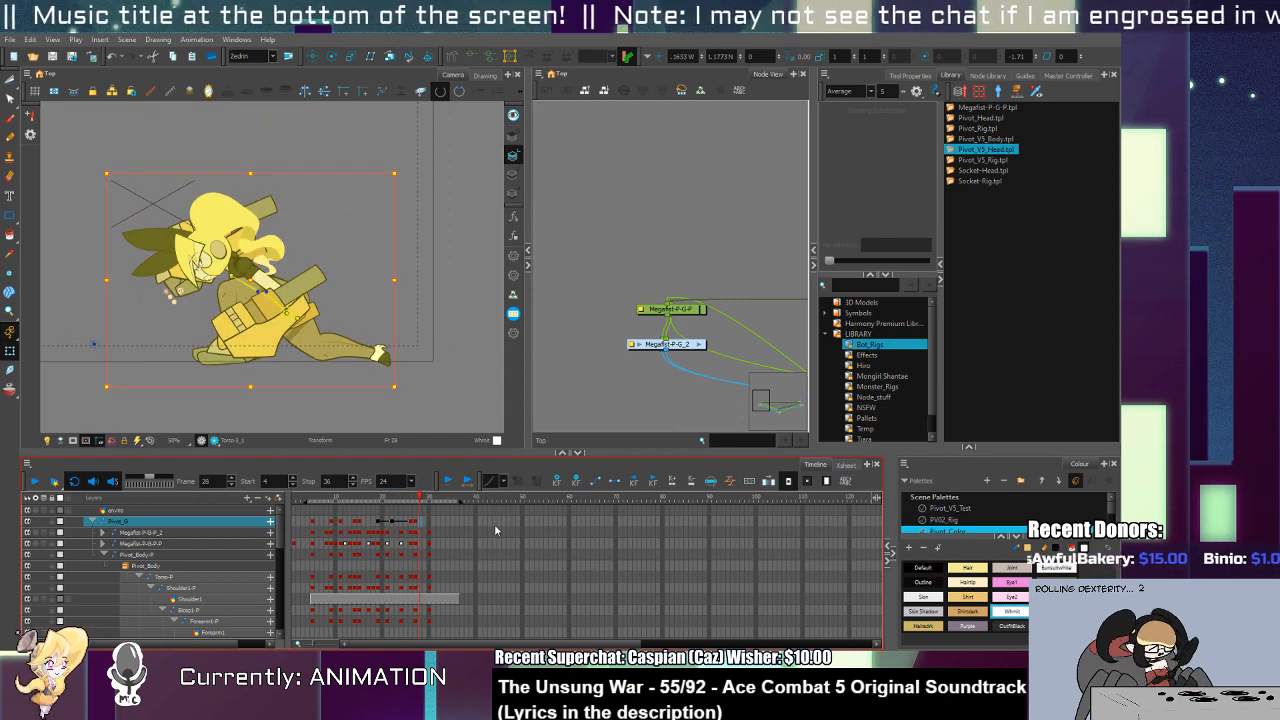
key(comma)
key(comma)
key(comma)
key(comma)
key(comma)
key(comma)
key(comma)
key(comma)
key(comma)
key(comma)
key(comma)
key(comma)
key(comma)
key(comma)
key(comma)
key(comma)
key(comma)
key(comma)
key(comma)
drag(238, 330, 318, 361)
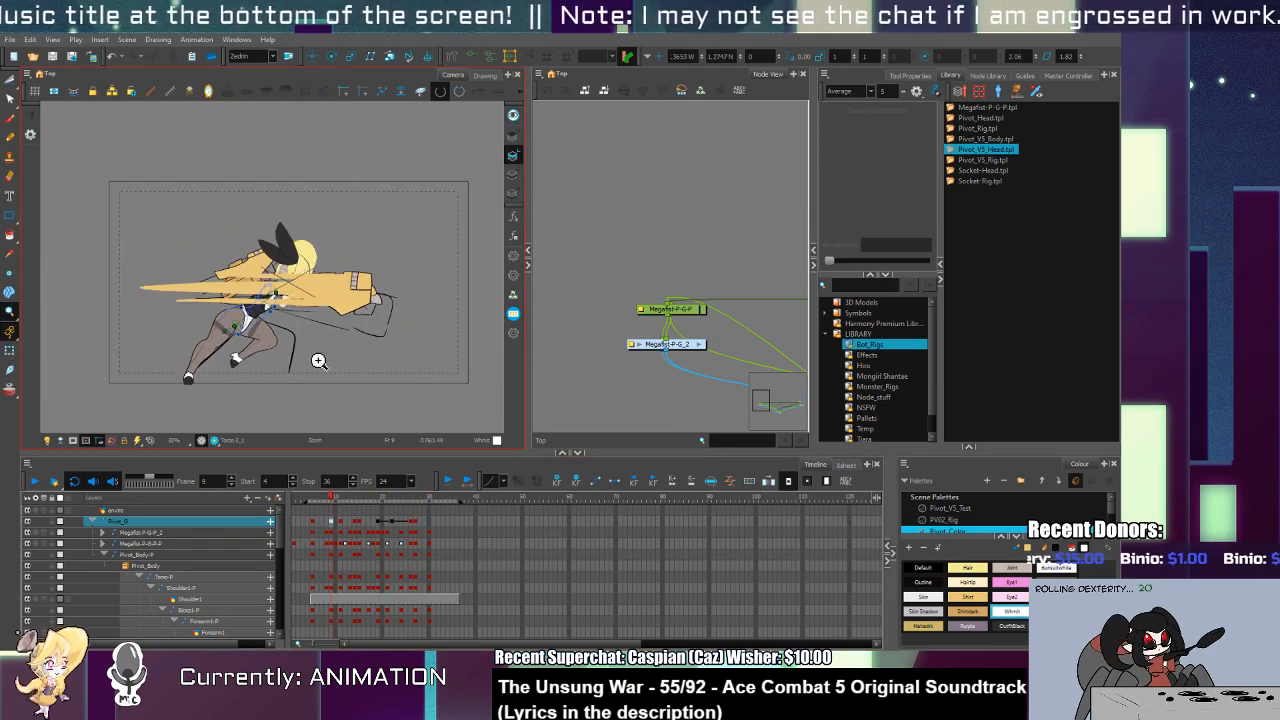
click(35, 481)
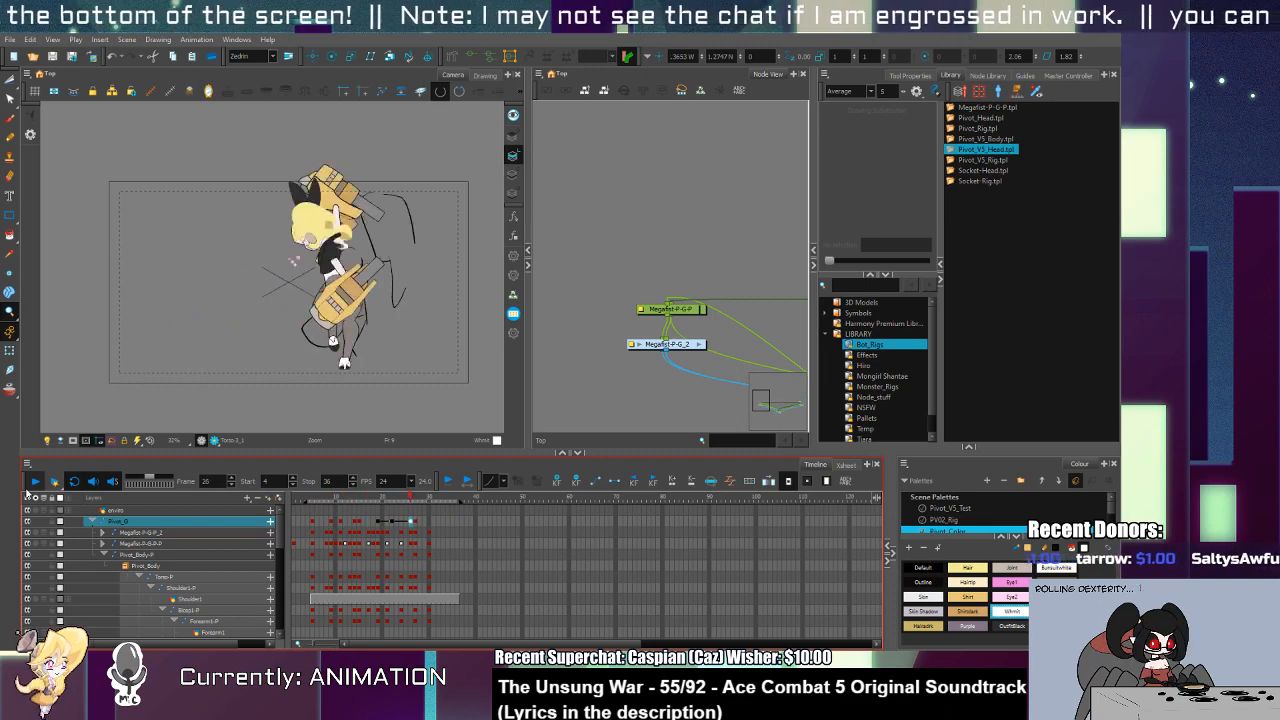
Step: On frame 14, select the second Megafist gauntlet's peg and rotate its smear arc clockwise, stretching it slightly wider
click(338, 566)
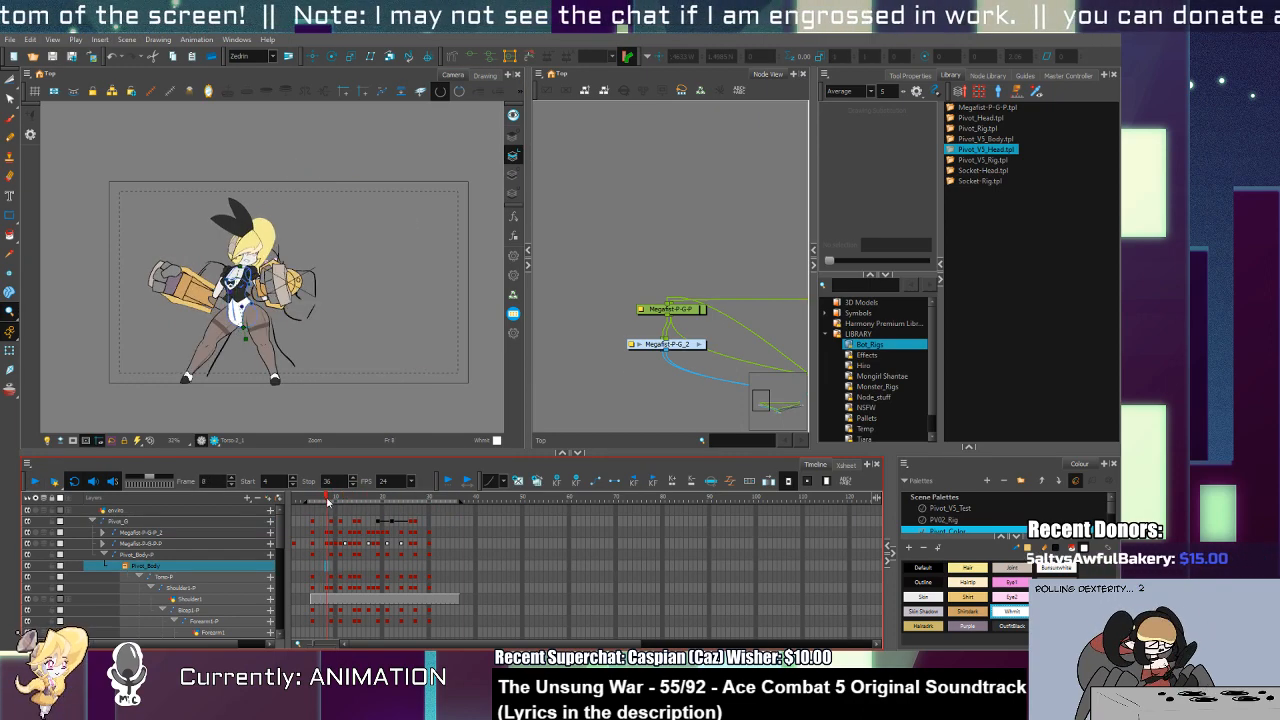
drag(338, 510, 357, 520)
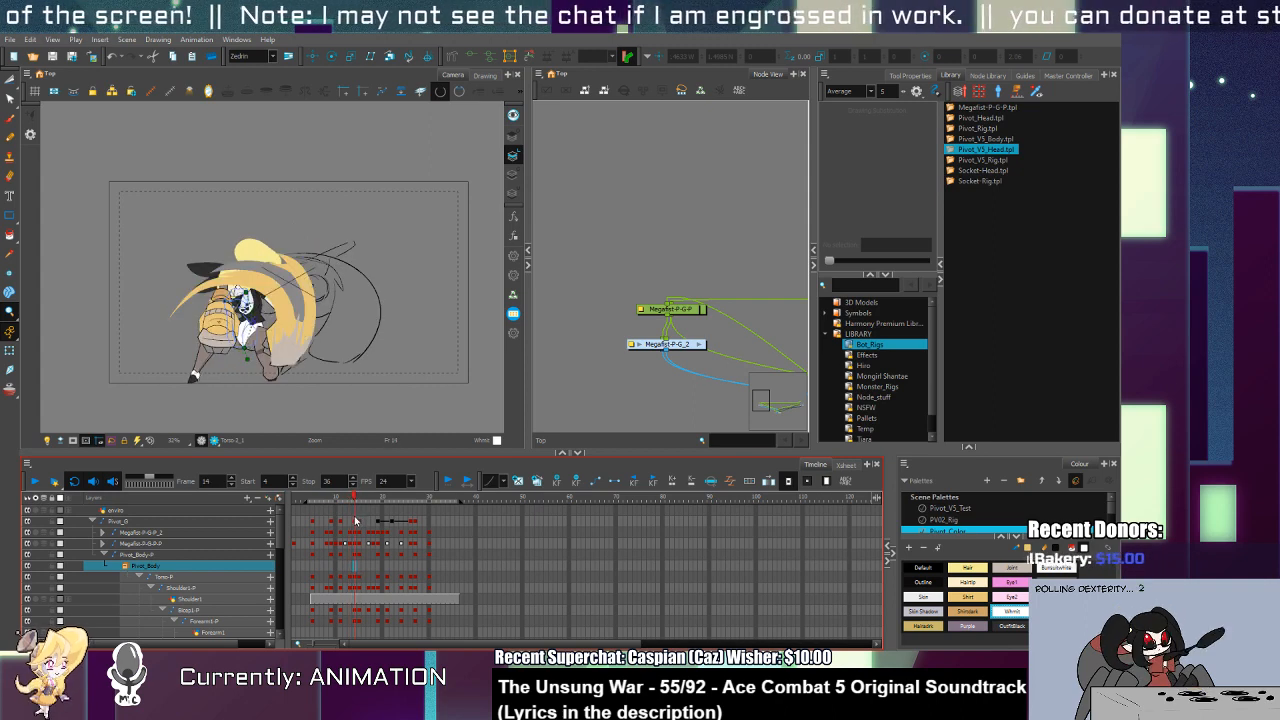
scroll(300, 313, up, 1)
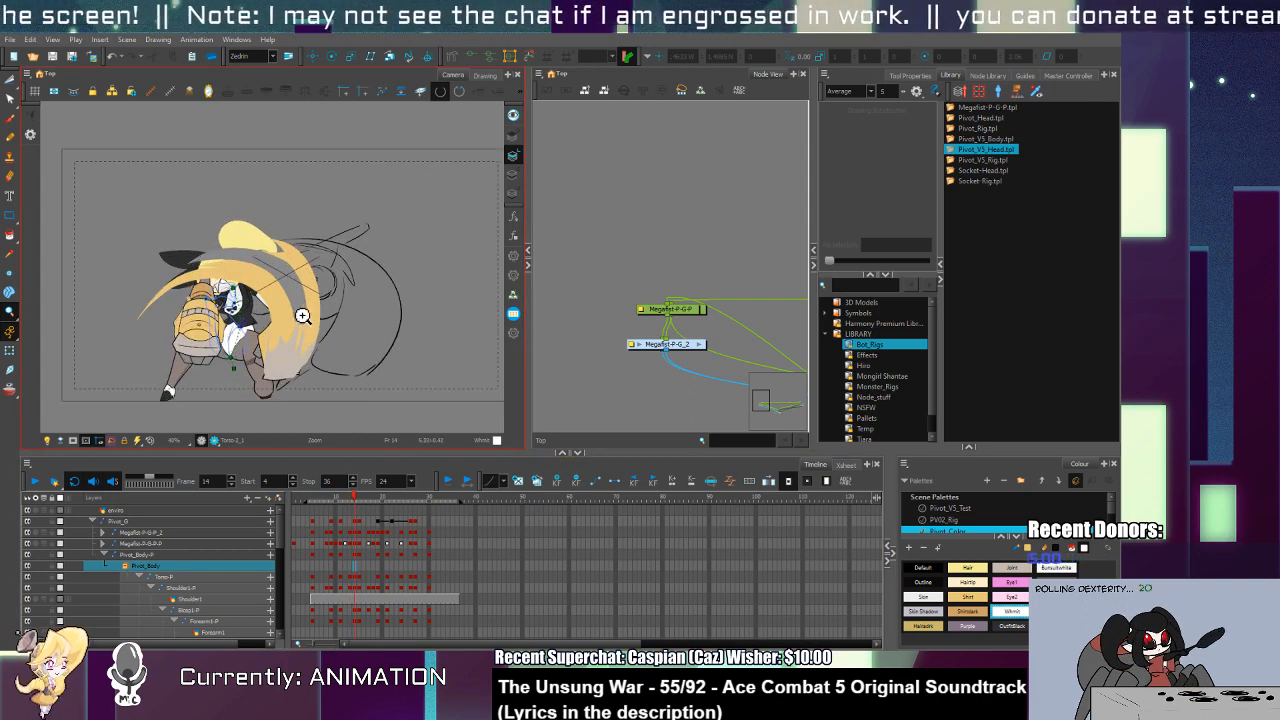
key(alt+s)
click(305, 315)
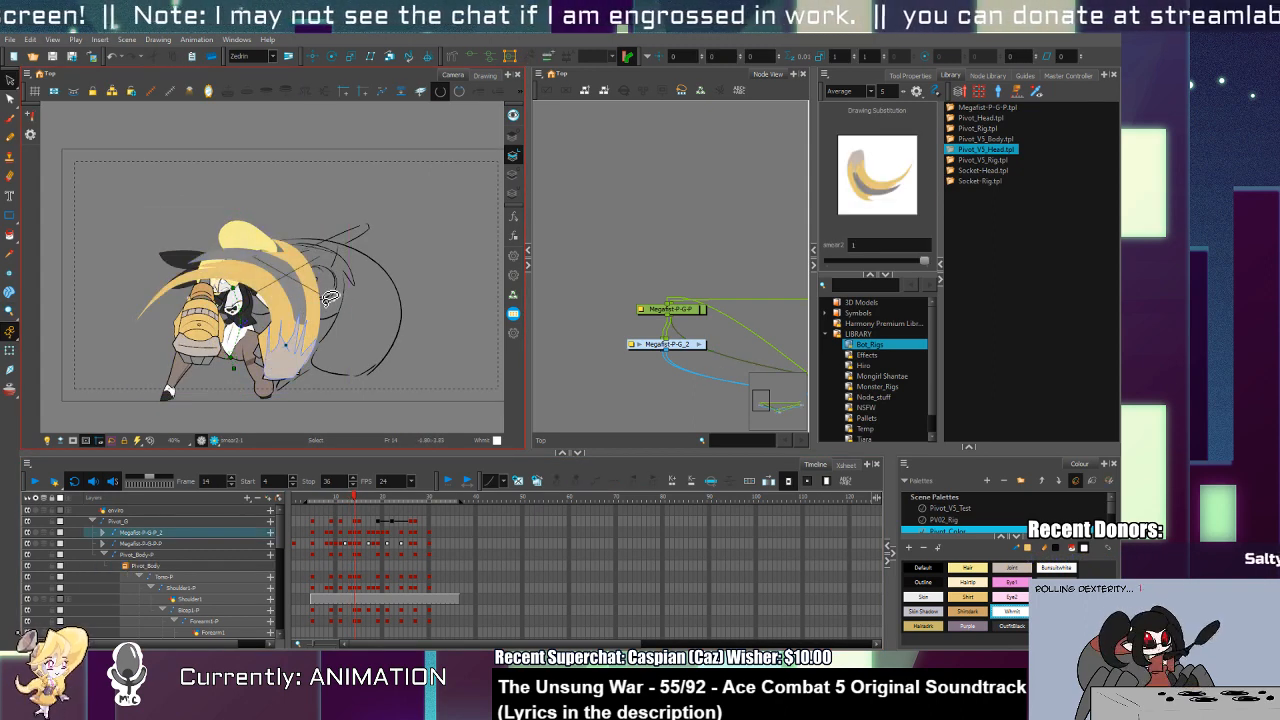
key(shift+t)
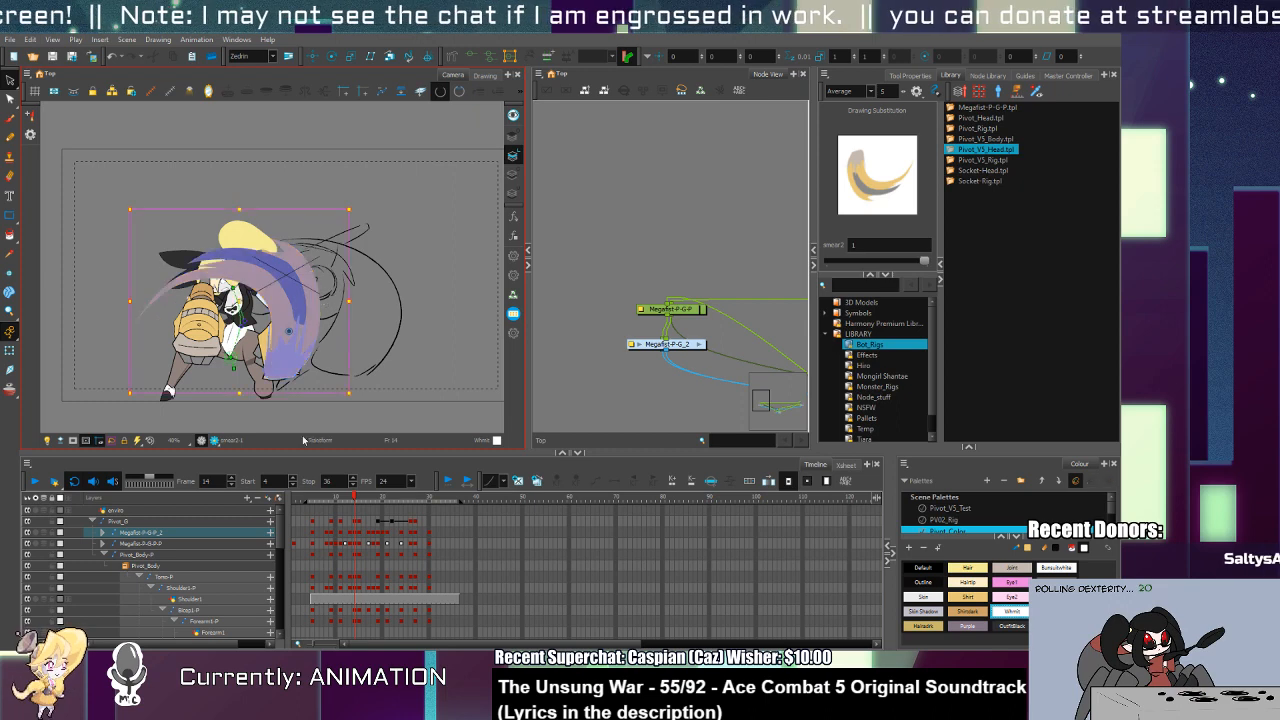
click(102, 534)
click(358, 532)
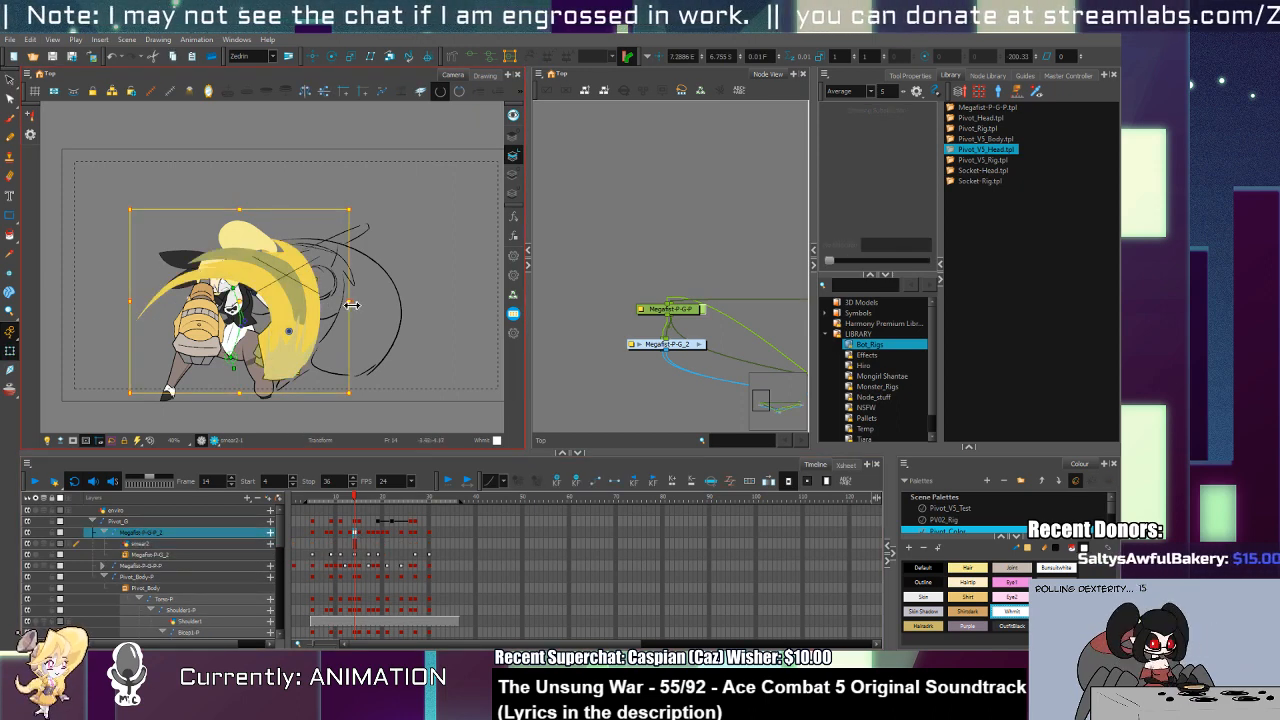
drag(368, 206, 405, 240)
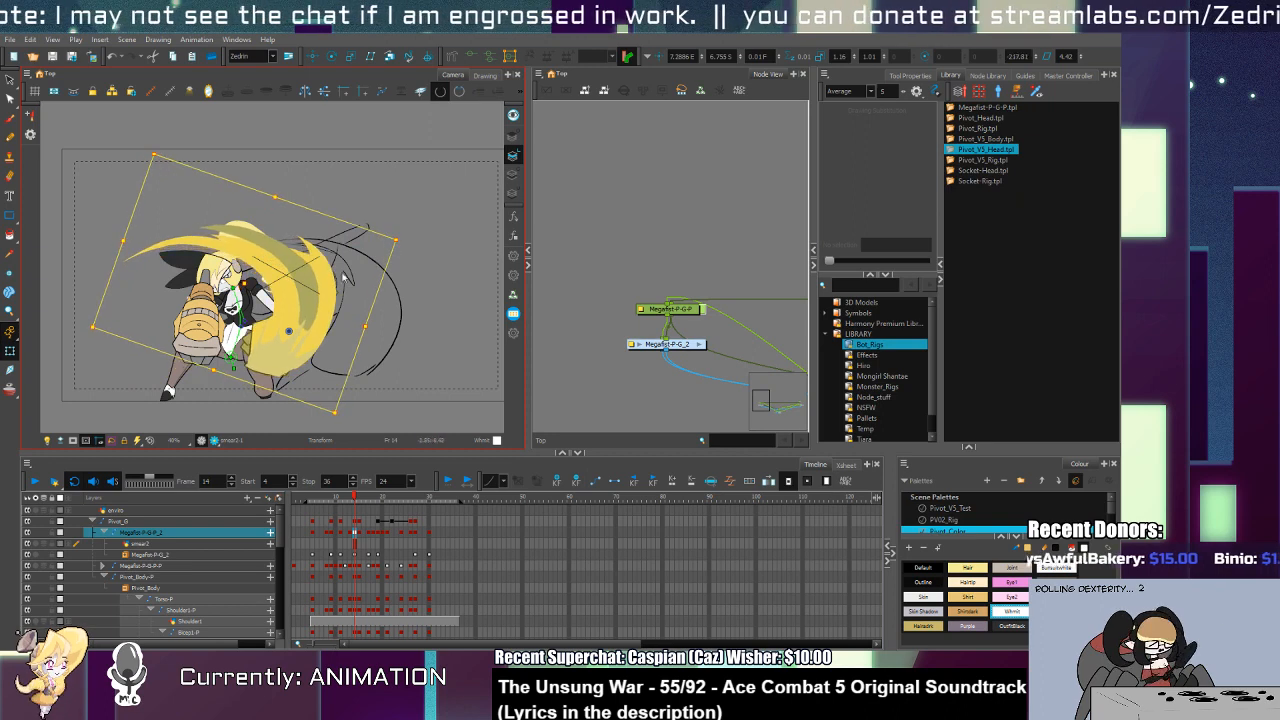
mouse_move(256, 289)
mouse_down()
mouse_move(286, 292)
mouse_move(267, 296)
mouse_move(304, 342)
mouse_move(301, 307)
mouse_up()
Step: Adjust the bicep's angle toward the gauntlet smear on frame 14 and flip through the neighbouring frames to compare
click(277, 309)
mouse_move(307, 358)
mouse_down()
mouse_move(314, 345)
mouse_move(286, 321)
mouse_move(296, 330)
mouse_up()
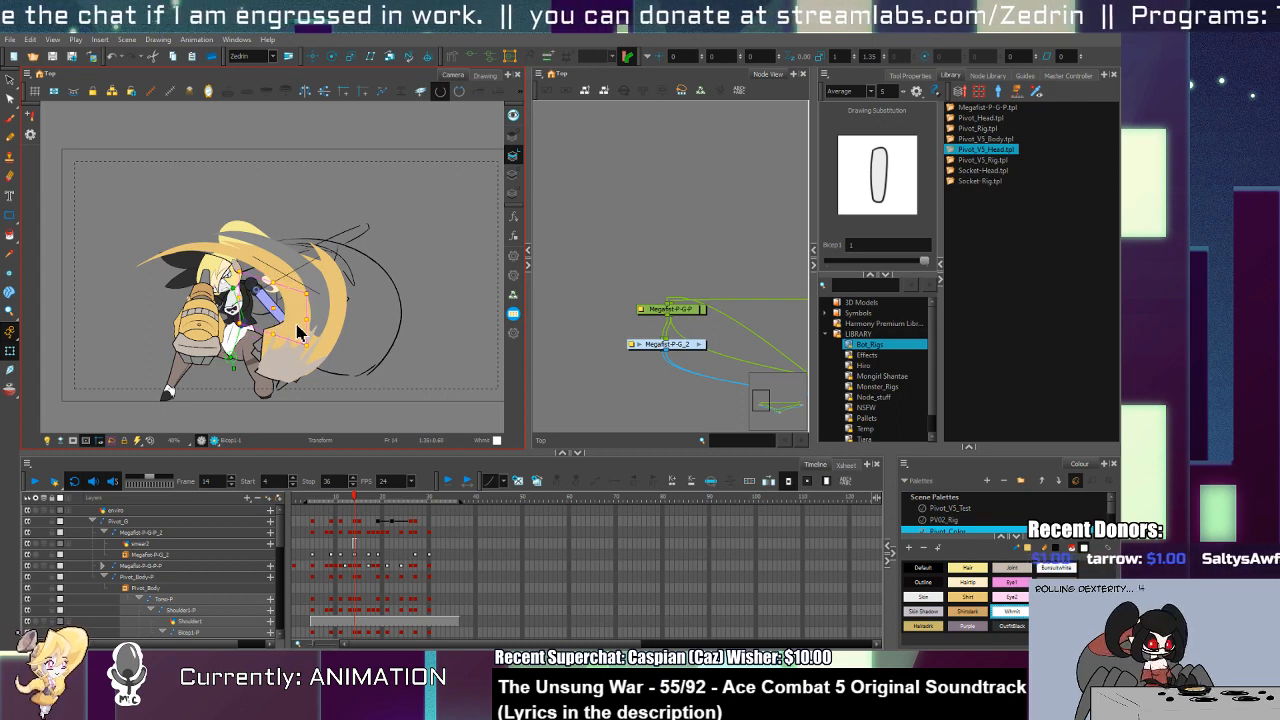
key(period)
key(comma)
key(period)
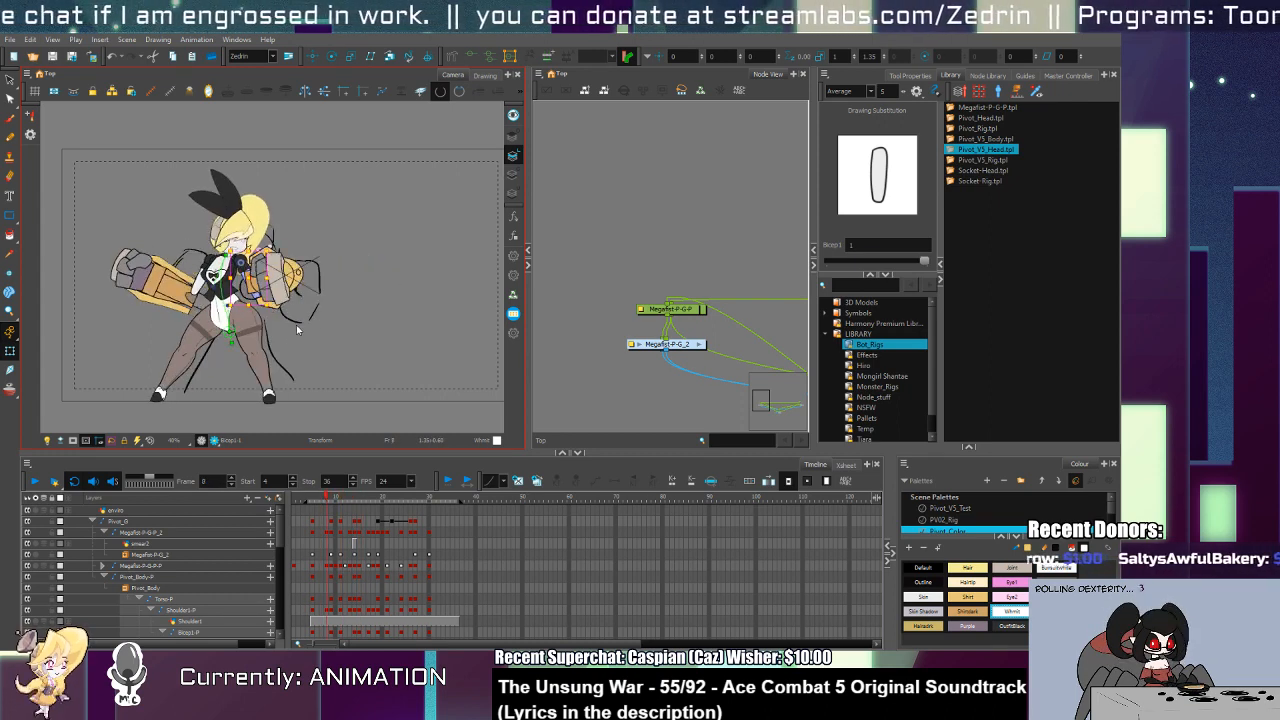
key(comma)
key(comma)
key(period)
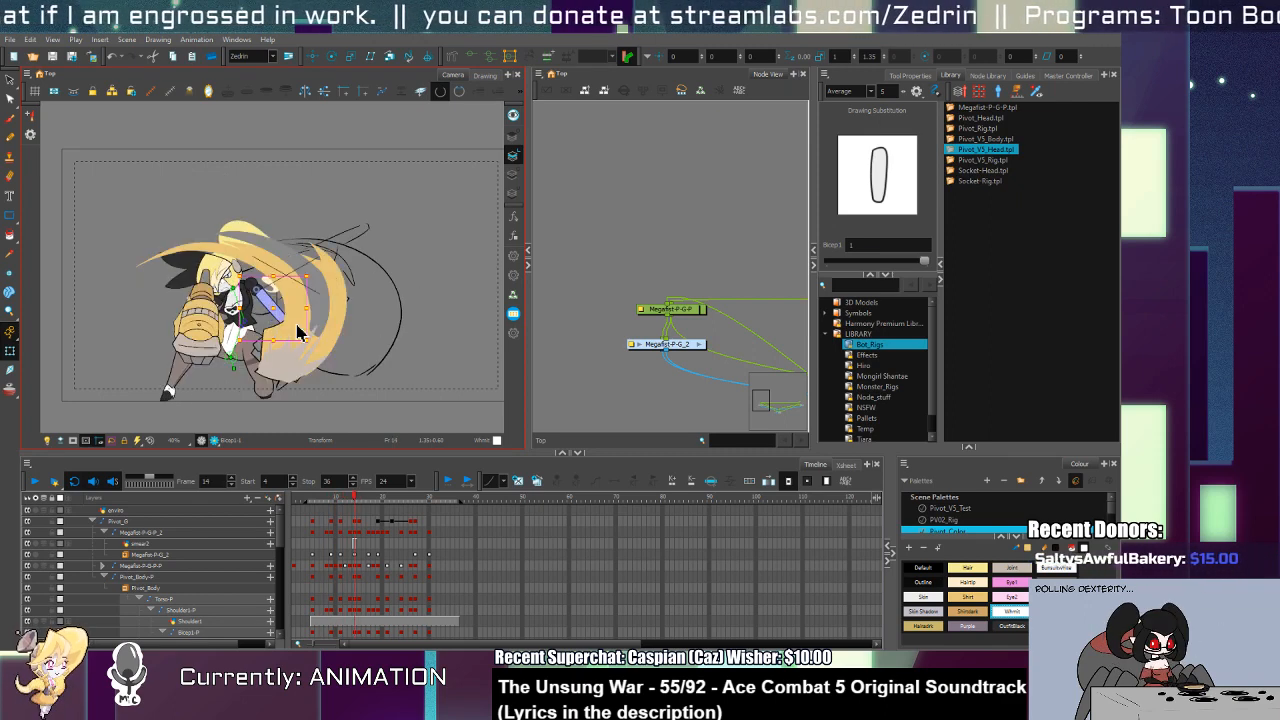
Step: On frame 14, select the second gauntlet's smear2 drawing, switch to its colour art and stretch the smear upward
click(335, 337)
key(alt+s)
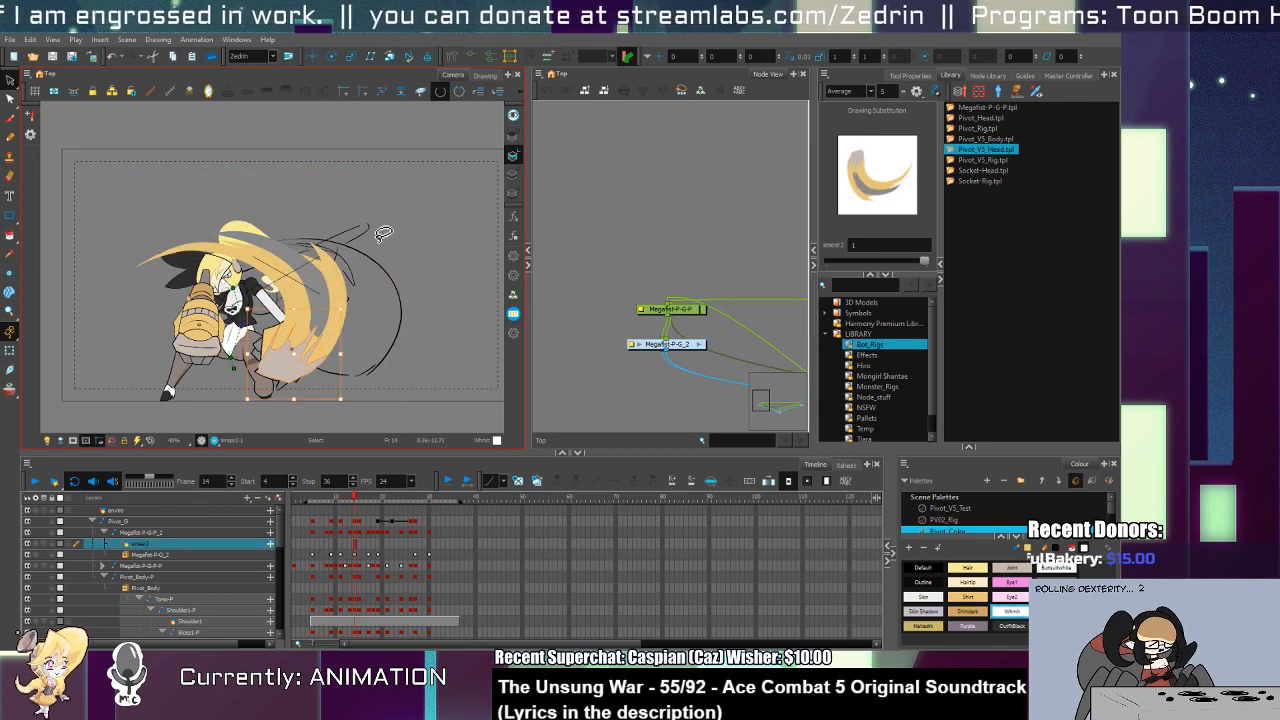
click(513, 174)
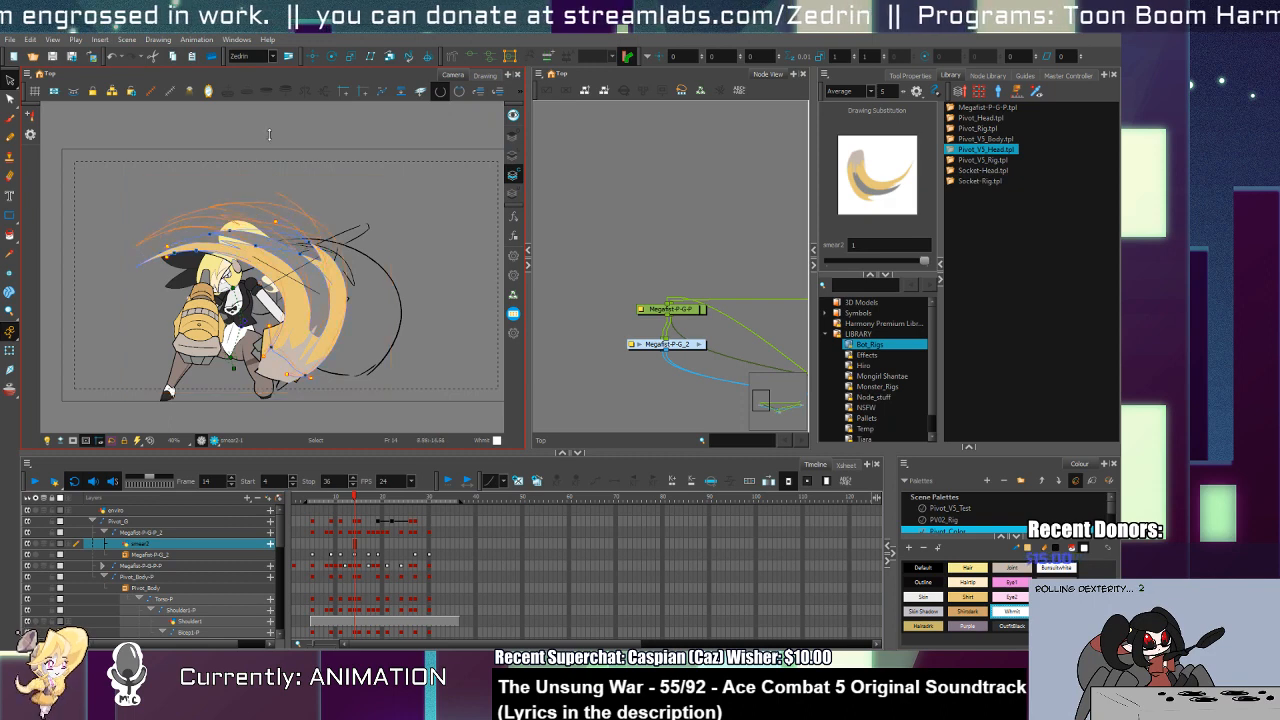
drag(268, 174, 272, 145)
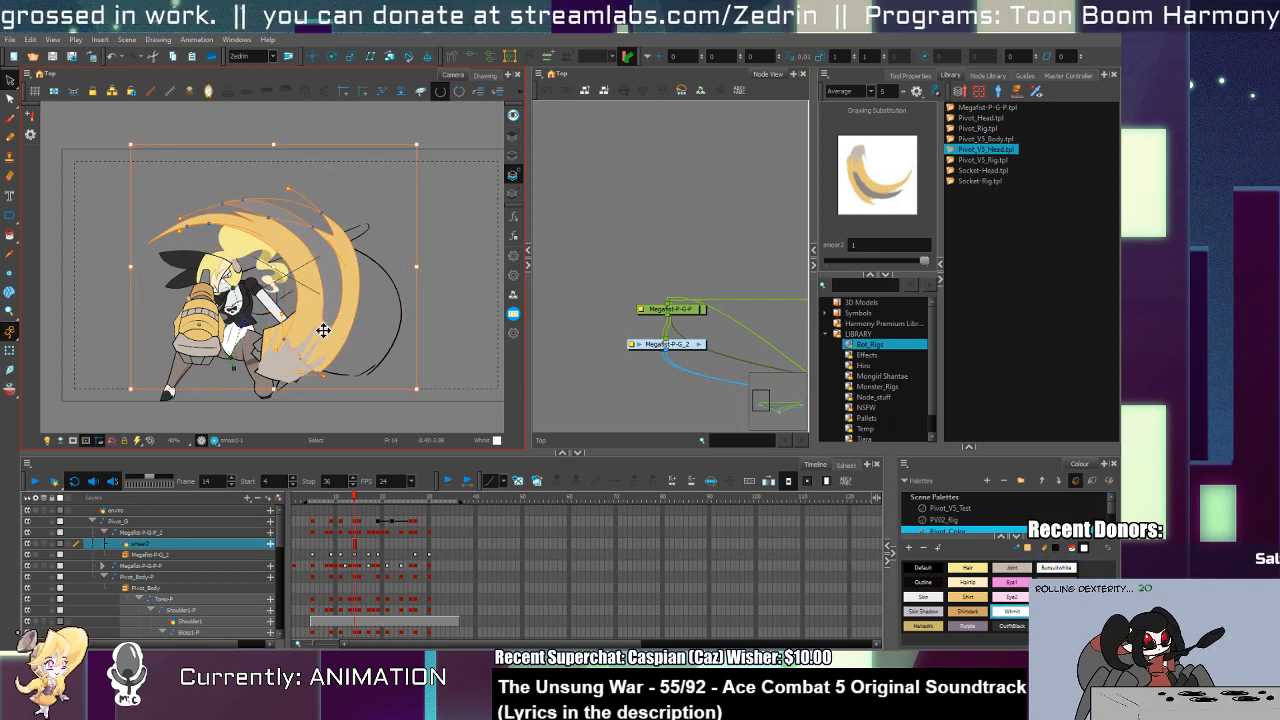
Step: Step back through the attack's wind-up and forward to frame 15, comparing the reshaped smear with its neighbouring frames
key(comma)
key(comma)
key(comma)
key(comma)
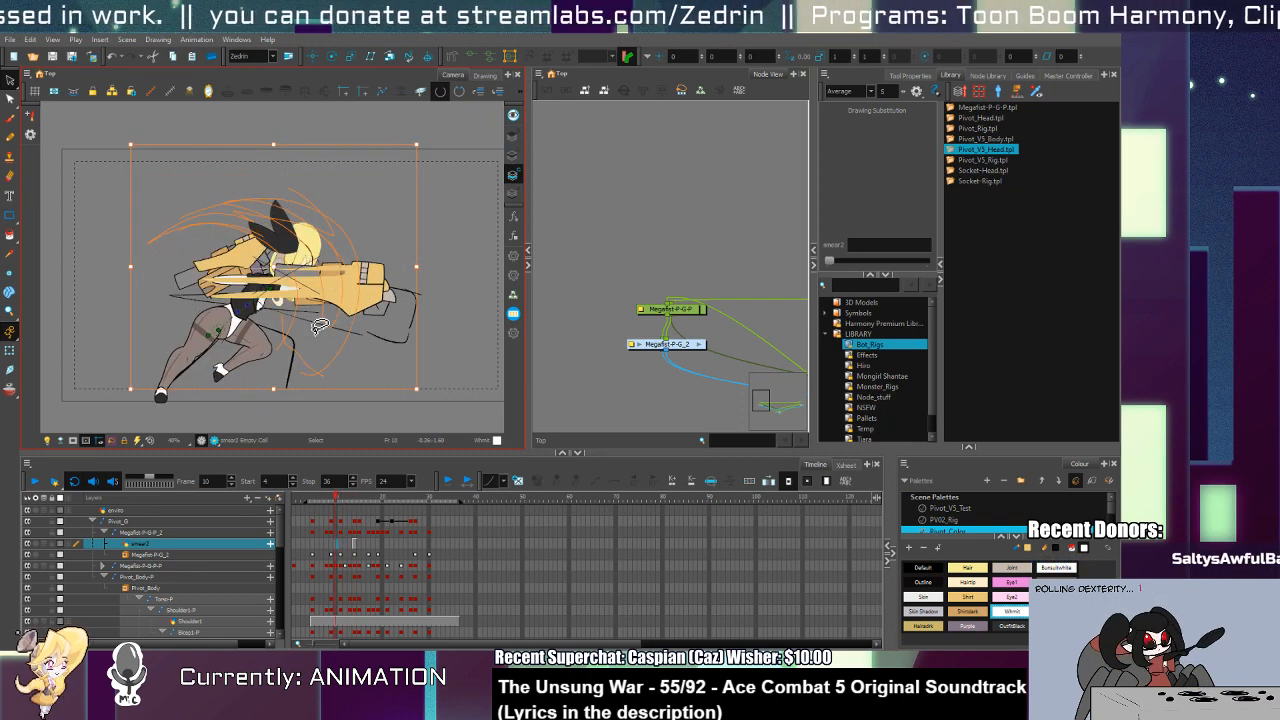
key(comma)
key(comma)
key(comma)
key(comma)
key(comma)
key(comma)
key(comma)
key(period)
key(period)
key(period)
key(period)
key(period)
key(period)
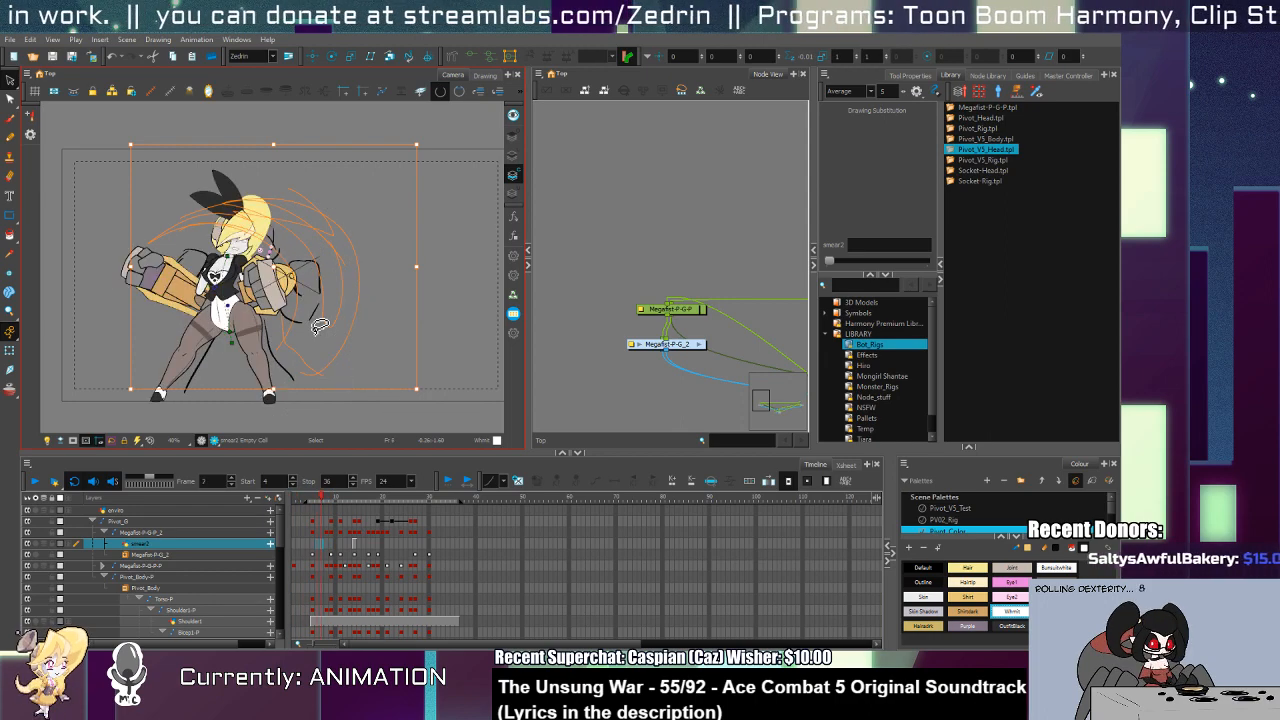
key(period)
key(period)
key(period)
key(period)
key(period)
key(period)
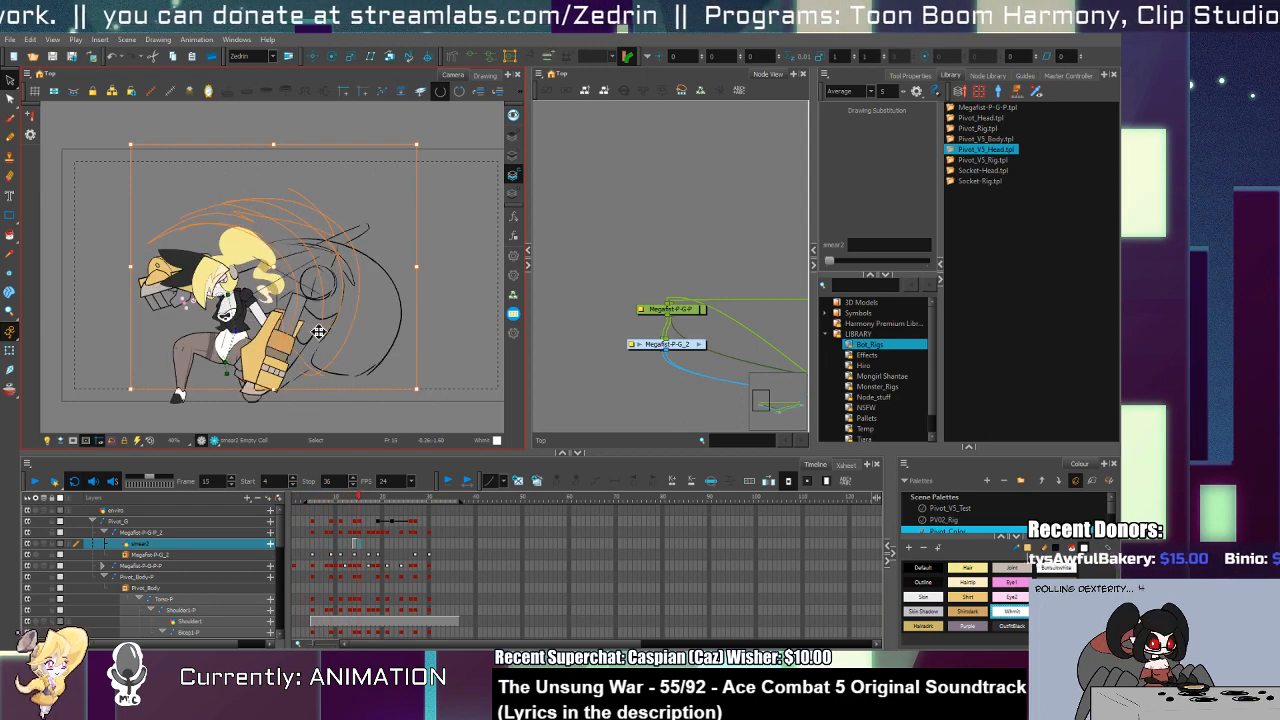
key(comma)
key(period)
key(comma)
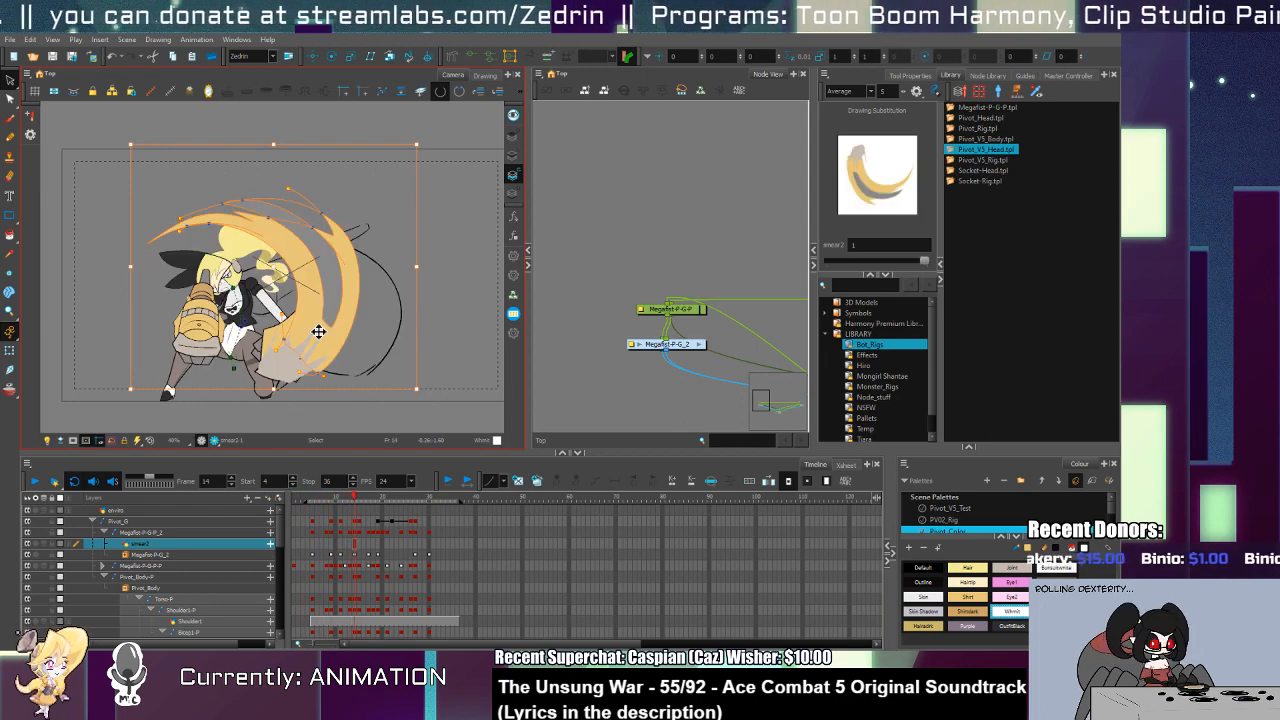
key(comma)
key(comma)
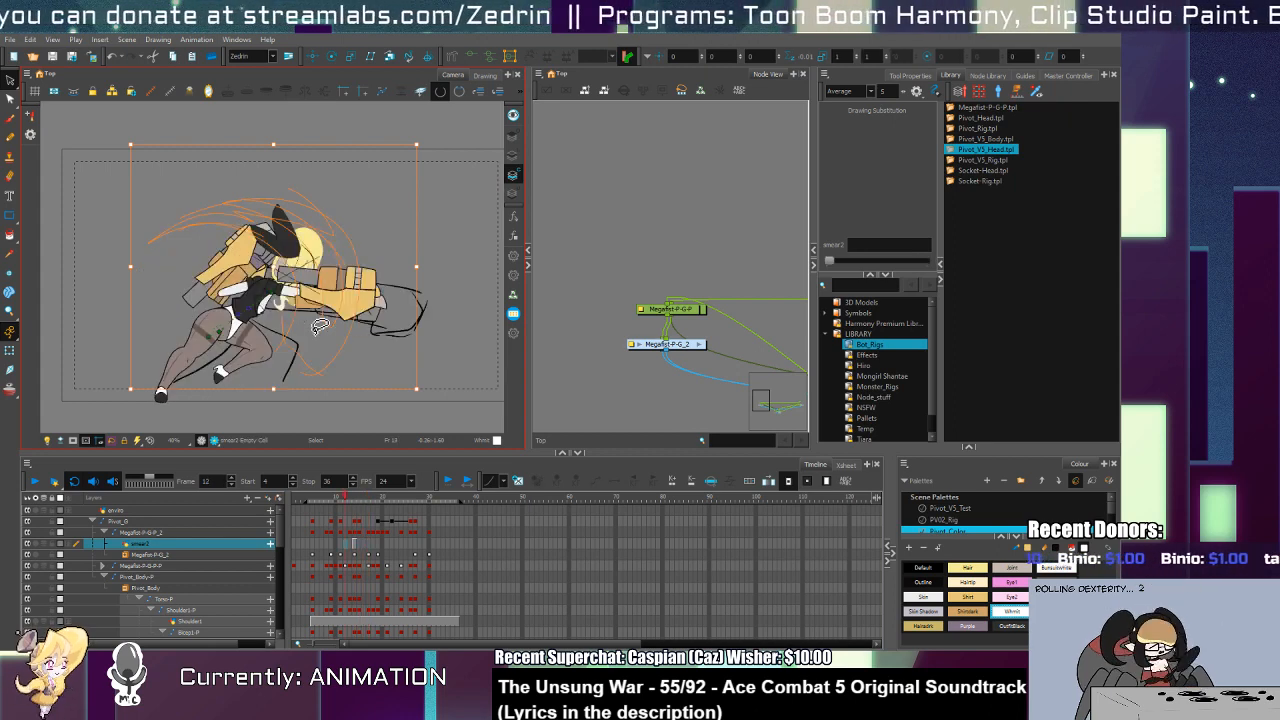
key(period)
key(period)
key(period)
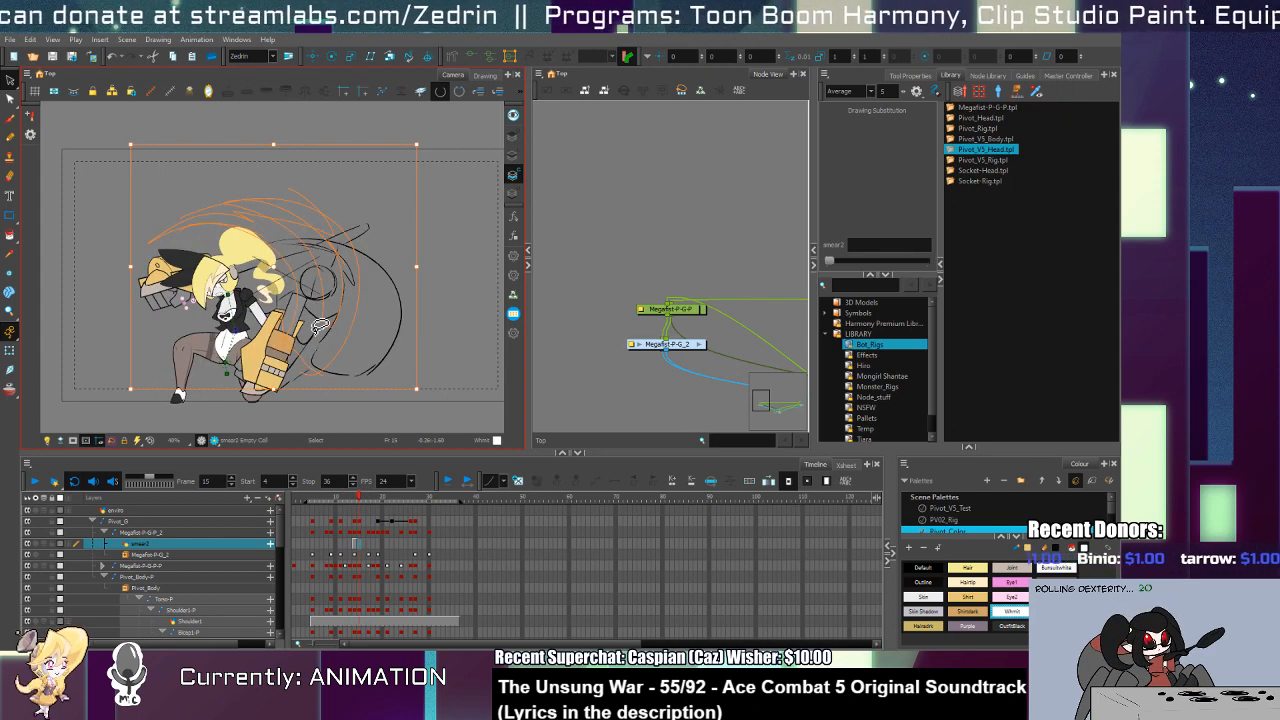
Step: Rotate and skew the Pivot_G rig slightly on frame 15 and shift it right, and tilt and shift it right on frame 17
click(359, 521)
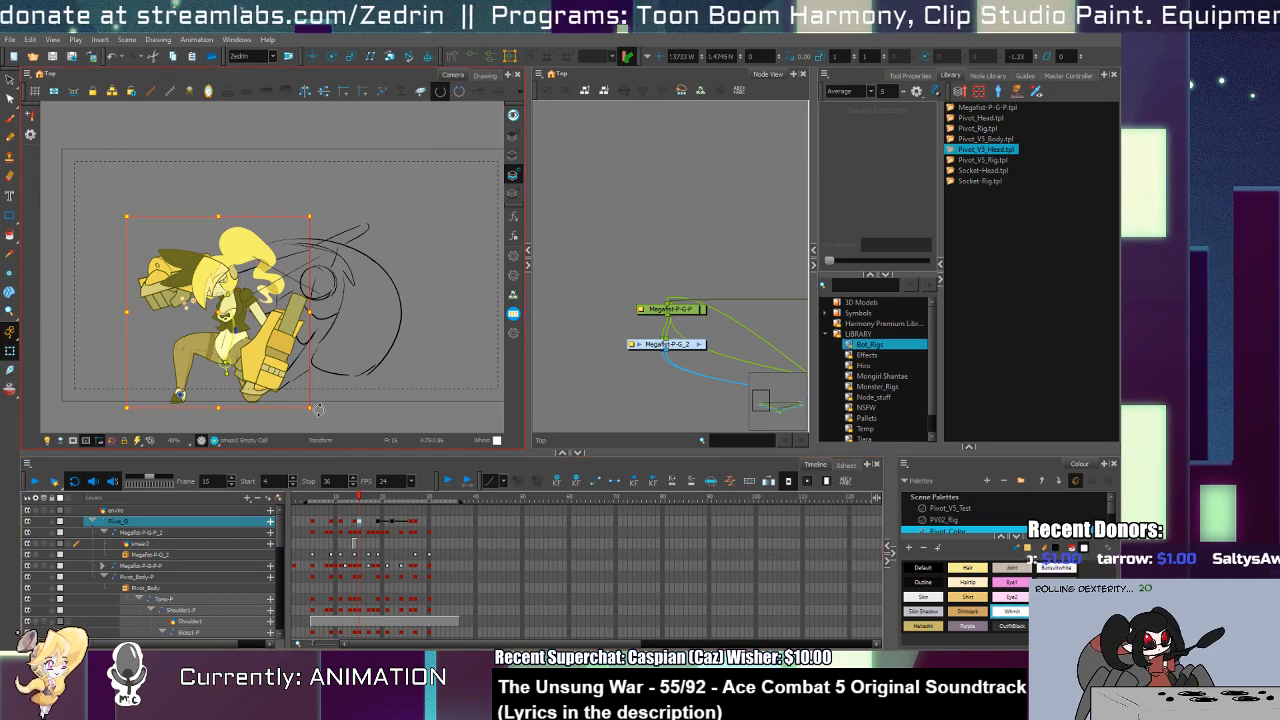
drag(319, 412, 316, 420)
drag(268, 223, 283, 222)
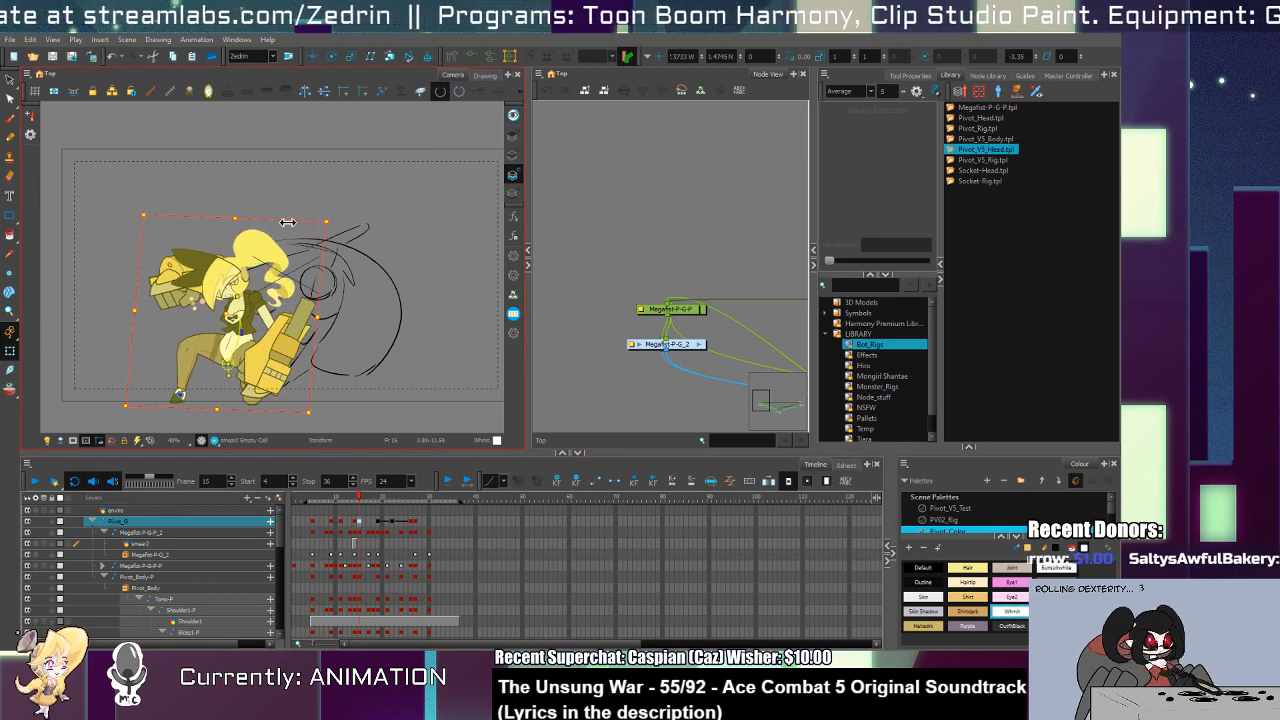
drag(241, 326, 246, 320)
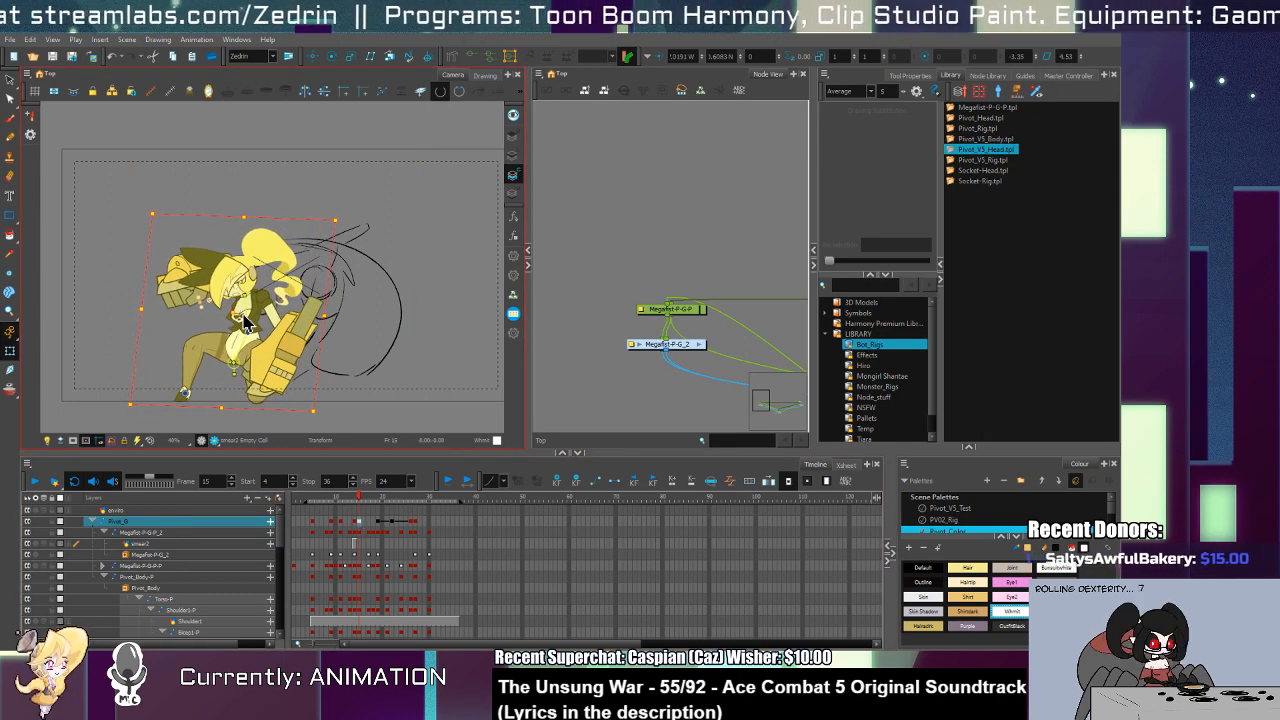
key(period)
key(period)
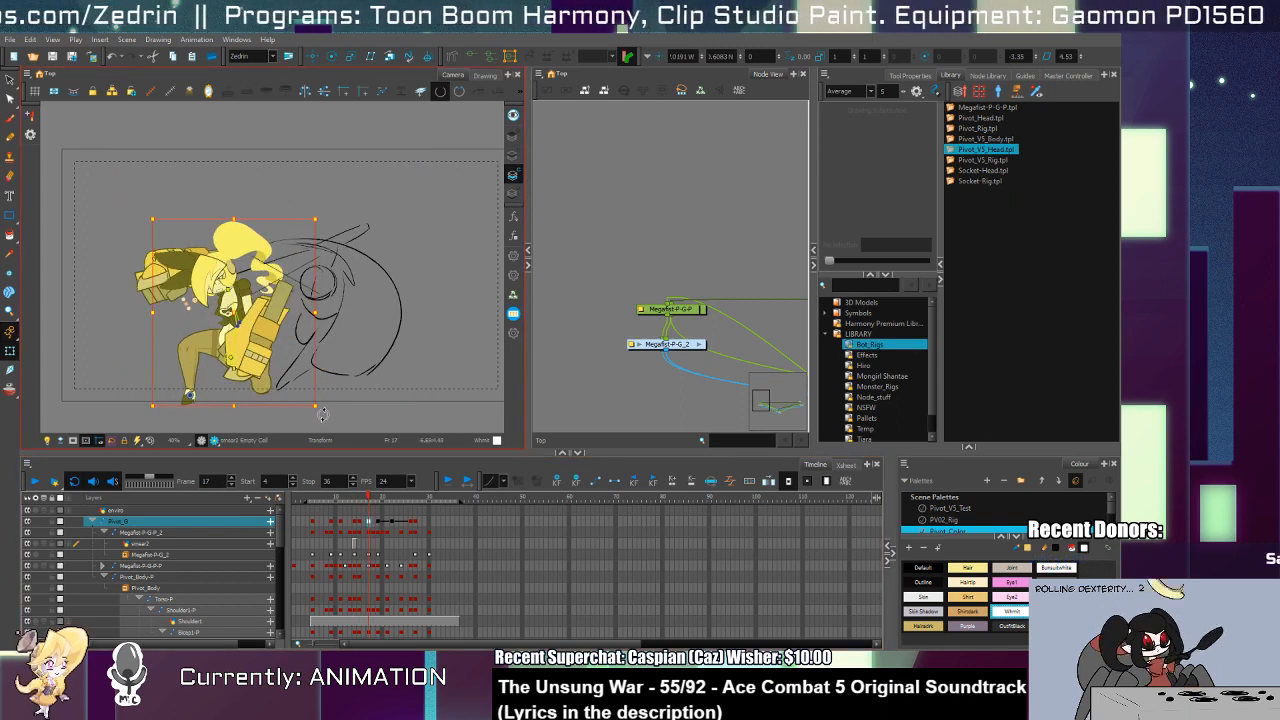
key(comma)
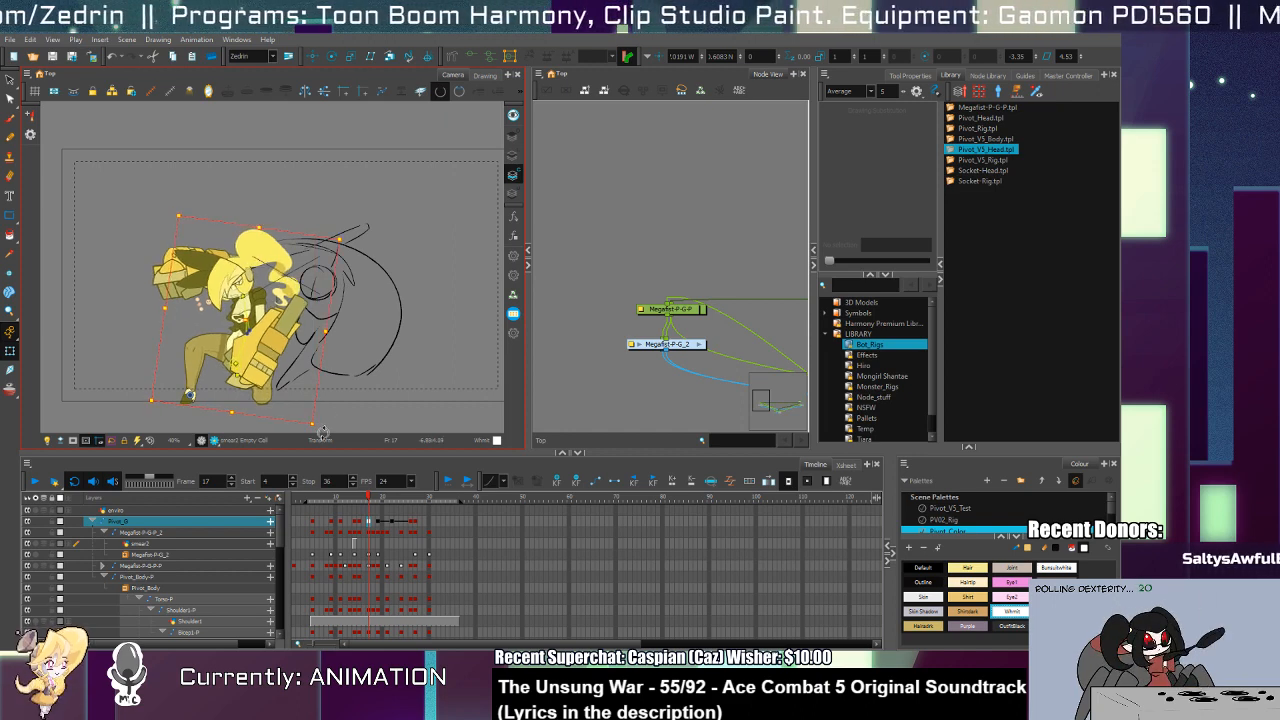
key(period)
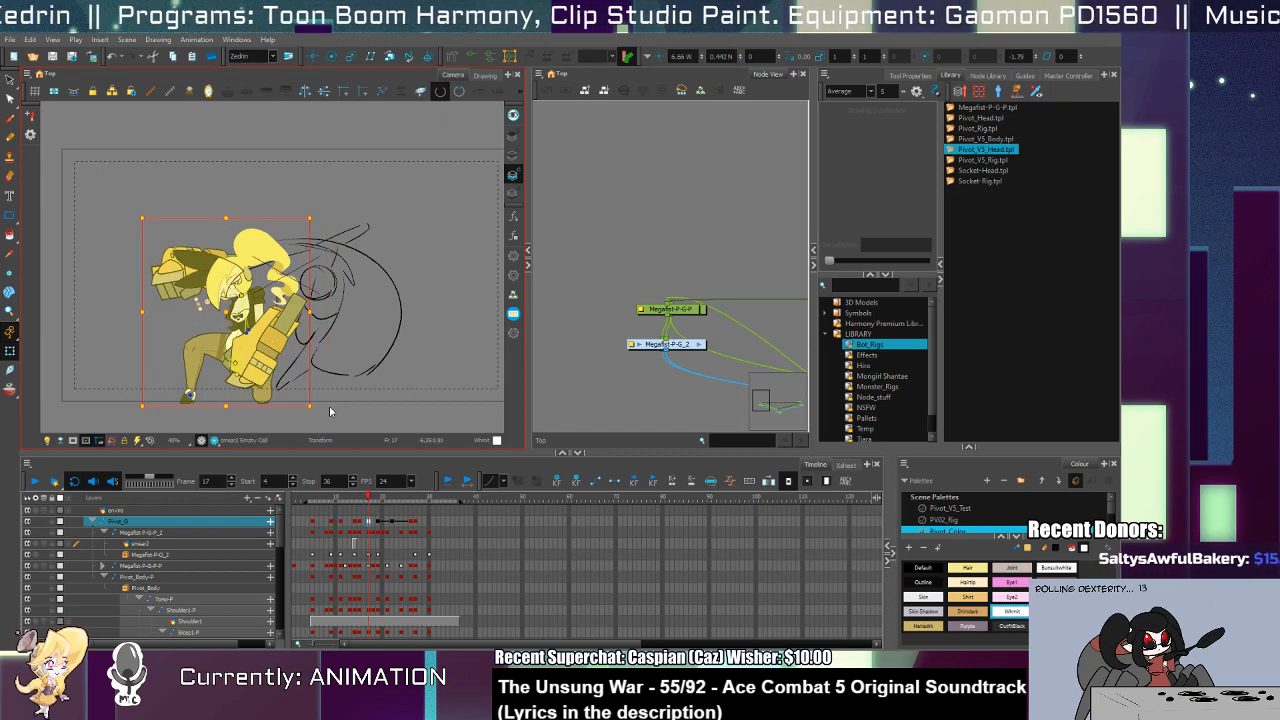
Step: On frame 17, rotate the front lower leg clockwise, checking the foot's placement against frame 16
click(212, 377)
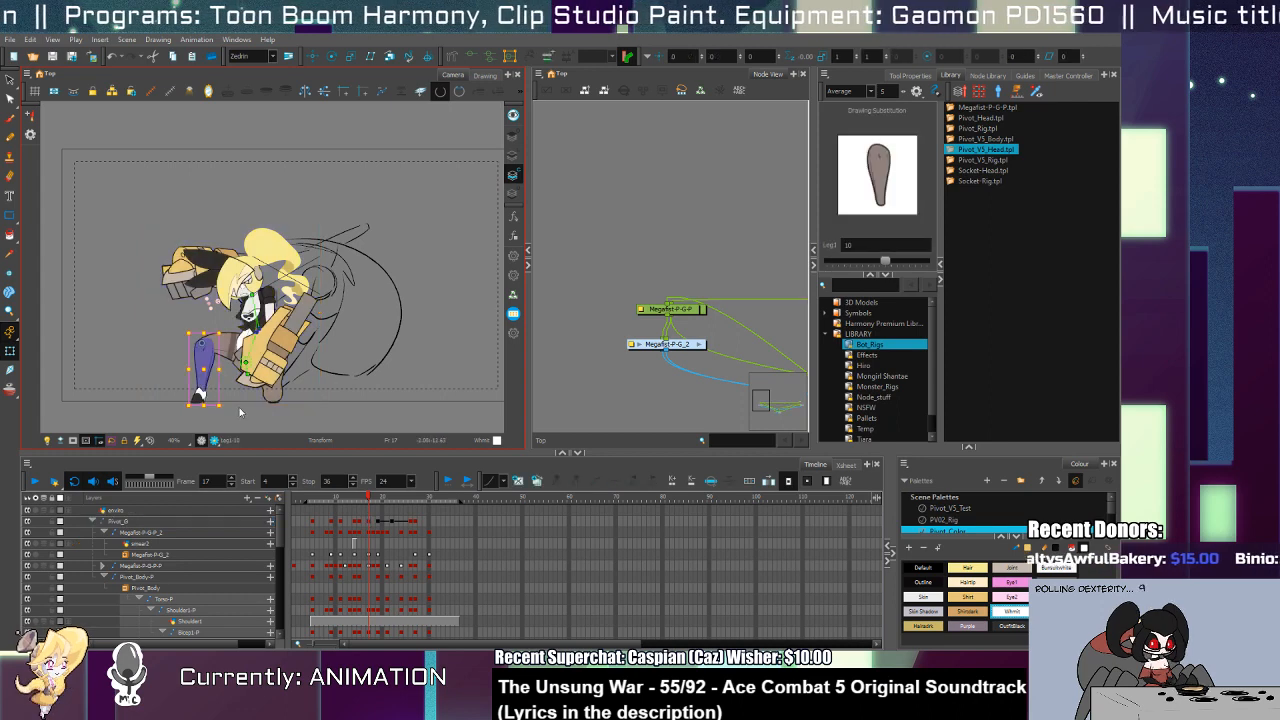
drag(227, 410, 218, 415)
click(231, 414)
key(comma)
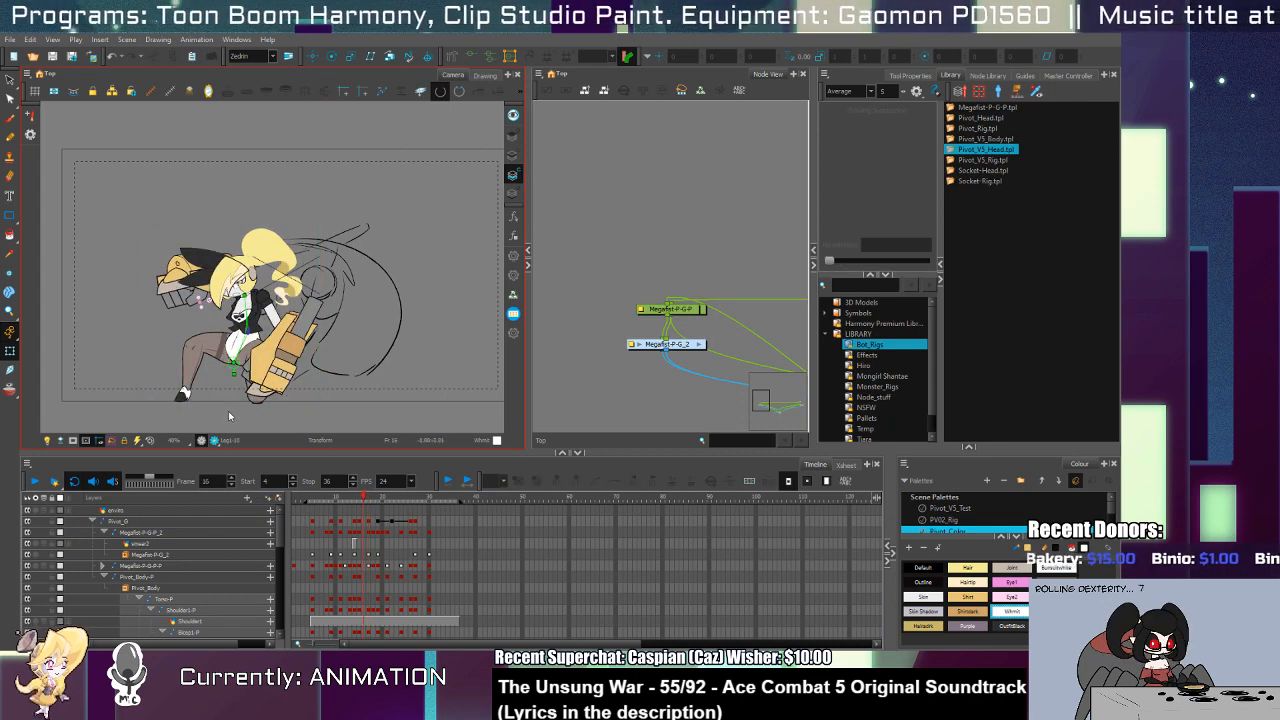
key(period)
click(194, 396)
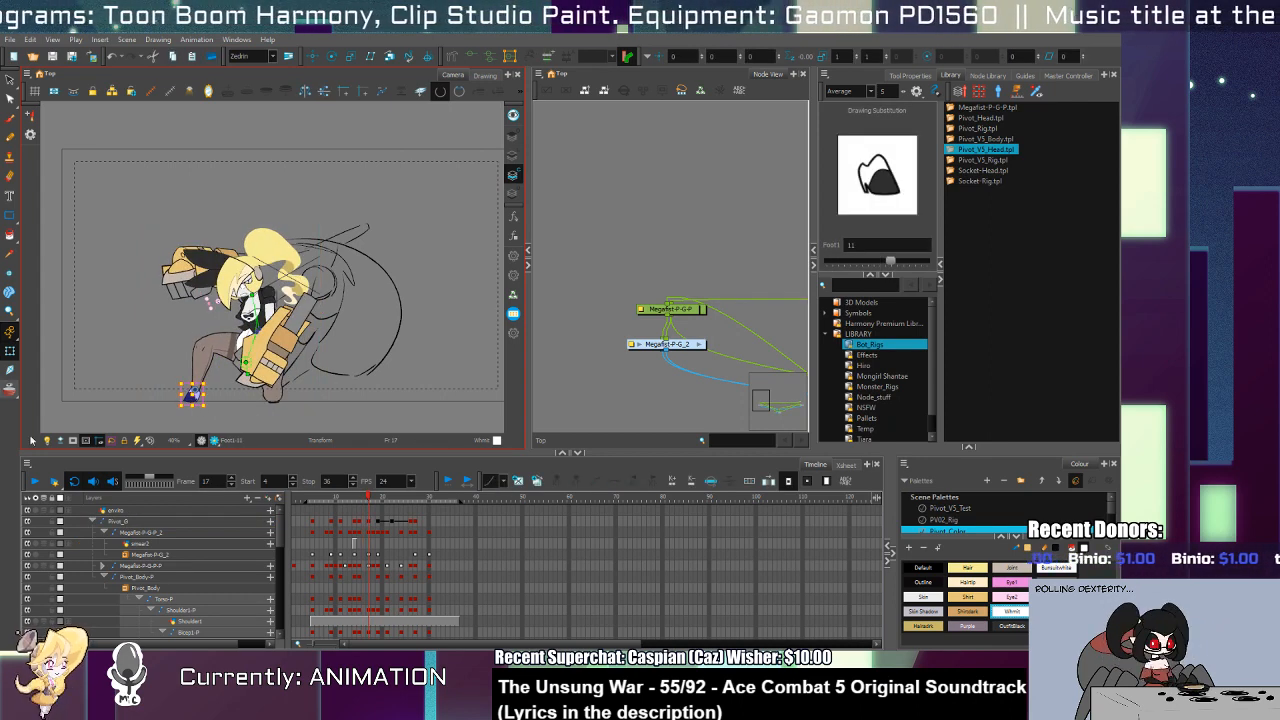
click(208, 366)
drag(231, 408, 226, 412)
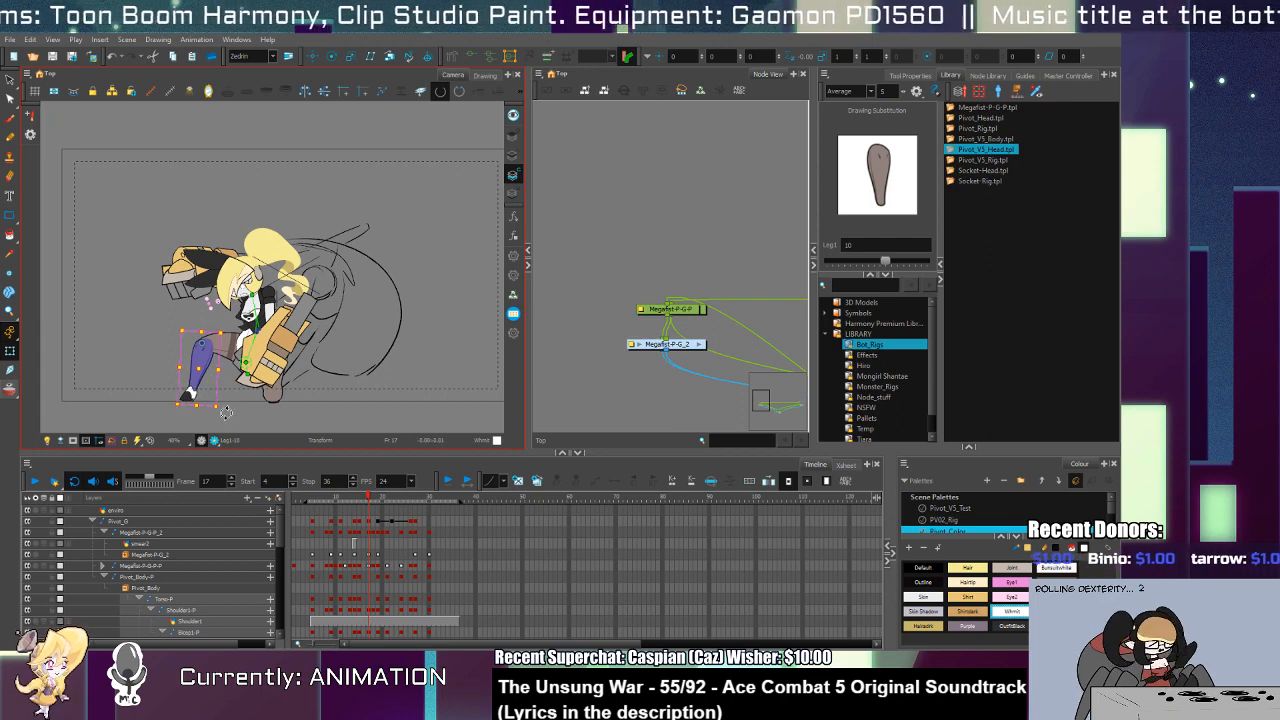
Step: Show the onion skin and rotate the front lower leg and its foot on frame 17 to match the previous foot placement
scroll(226, 412, up, 3)
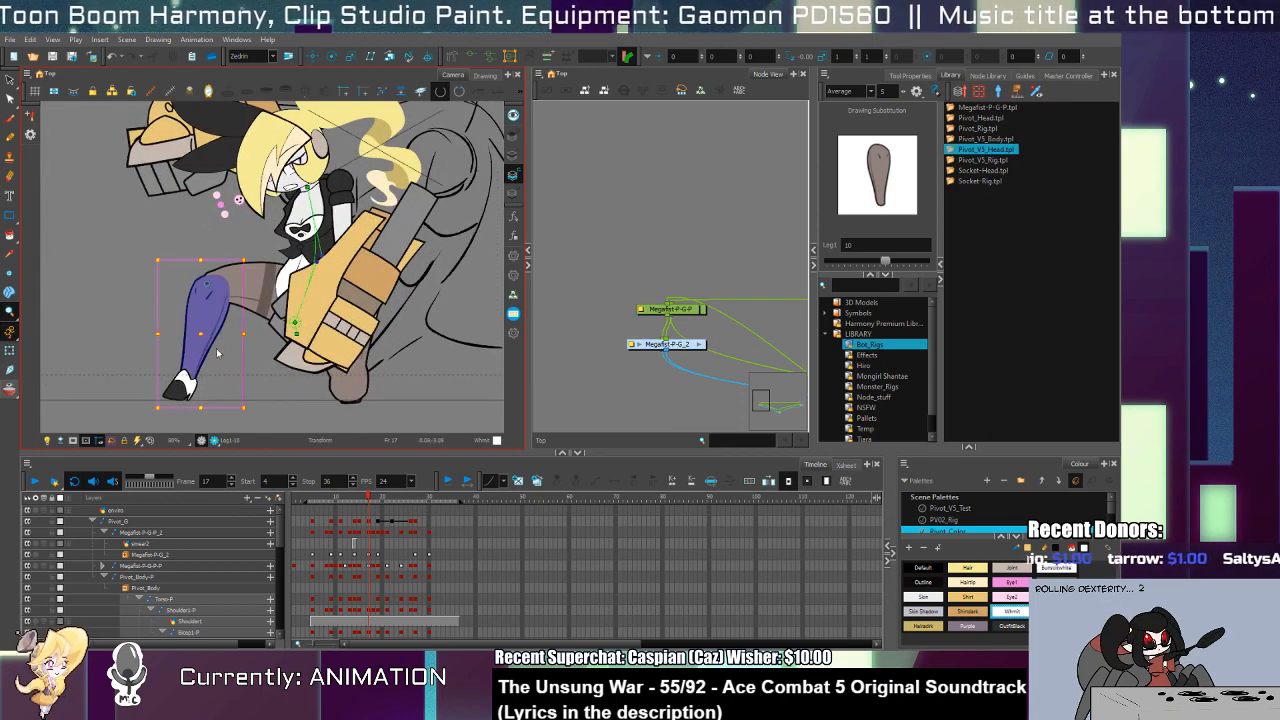
click(11, 388)
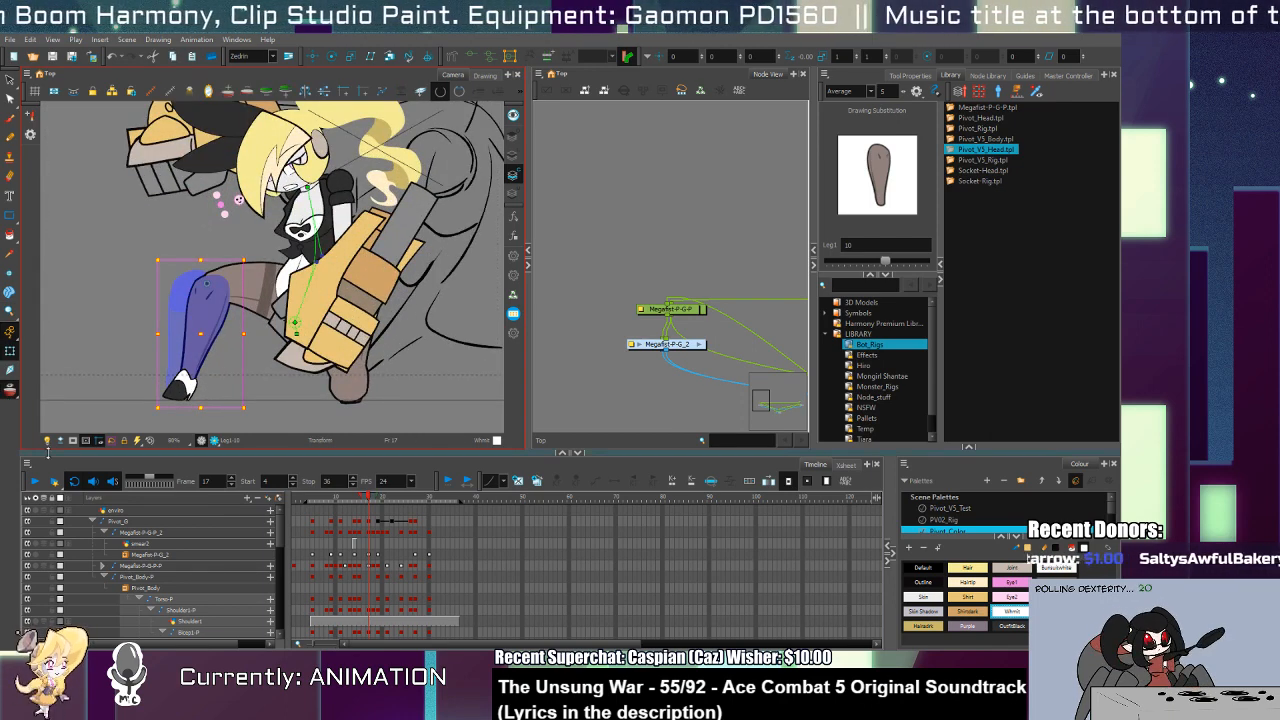
click(185, 387)
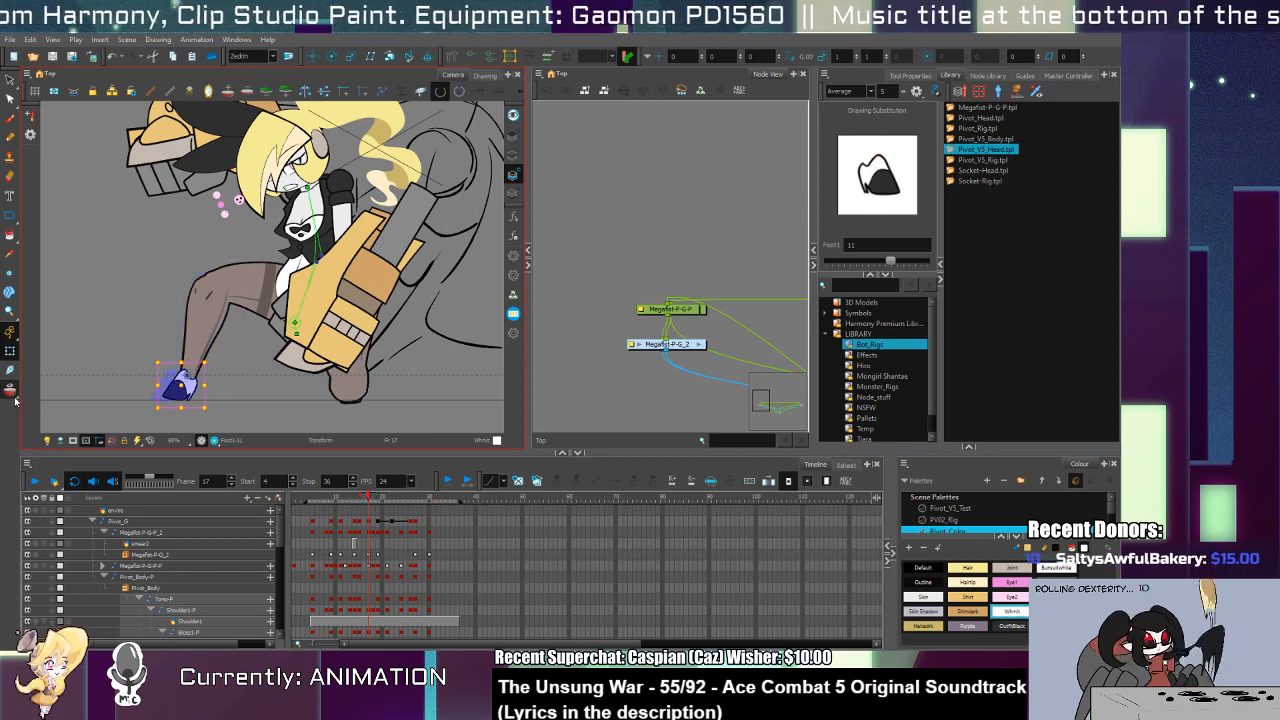
click(224, 346)
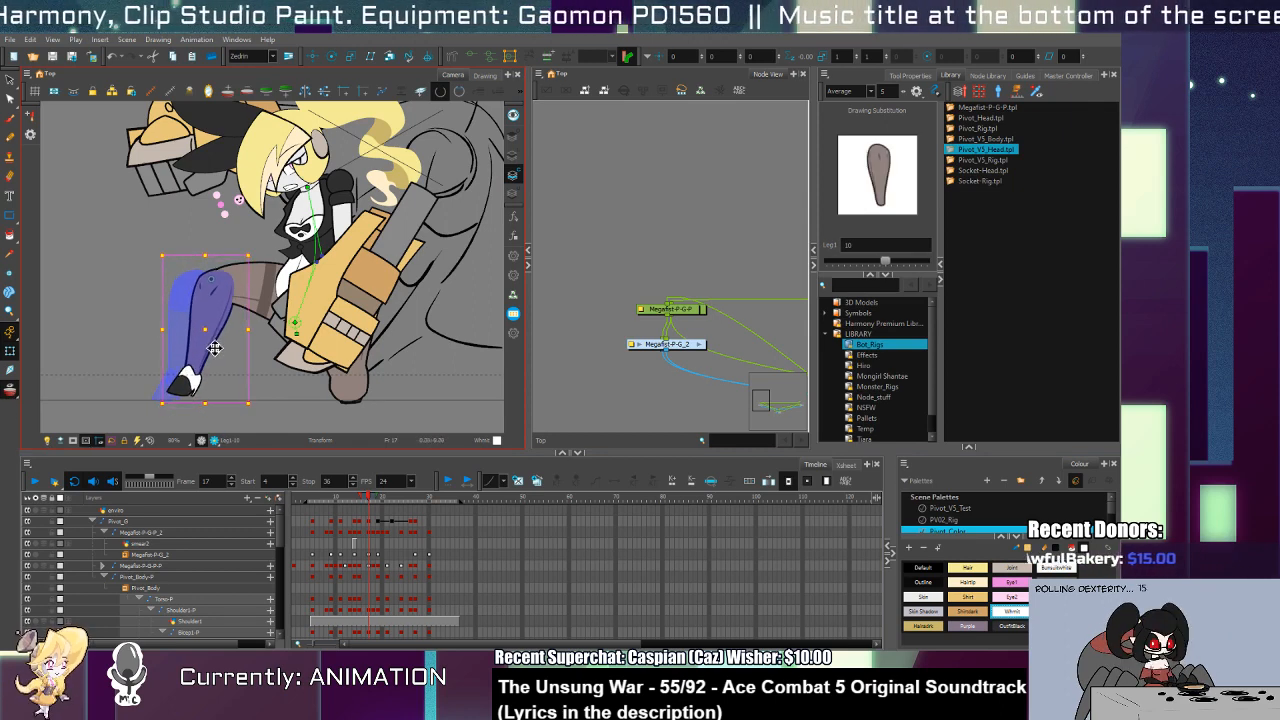
mouse_move(257, 404)
mouse_down()
mouse_move(185, 409)
mouse_move(203, 395)
mouse_up()
click(175, 390)
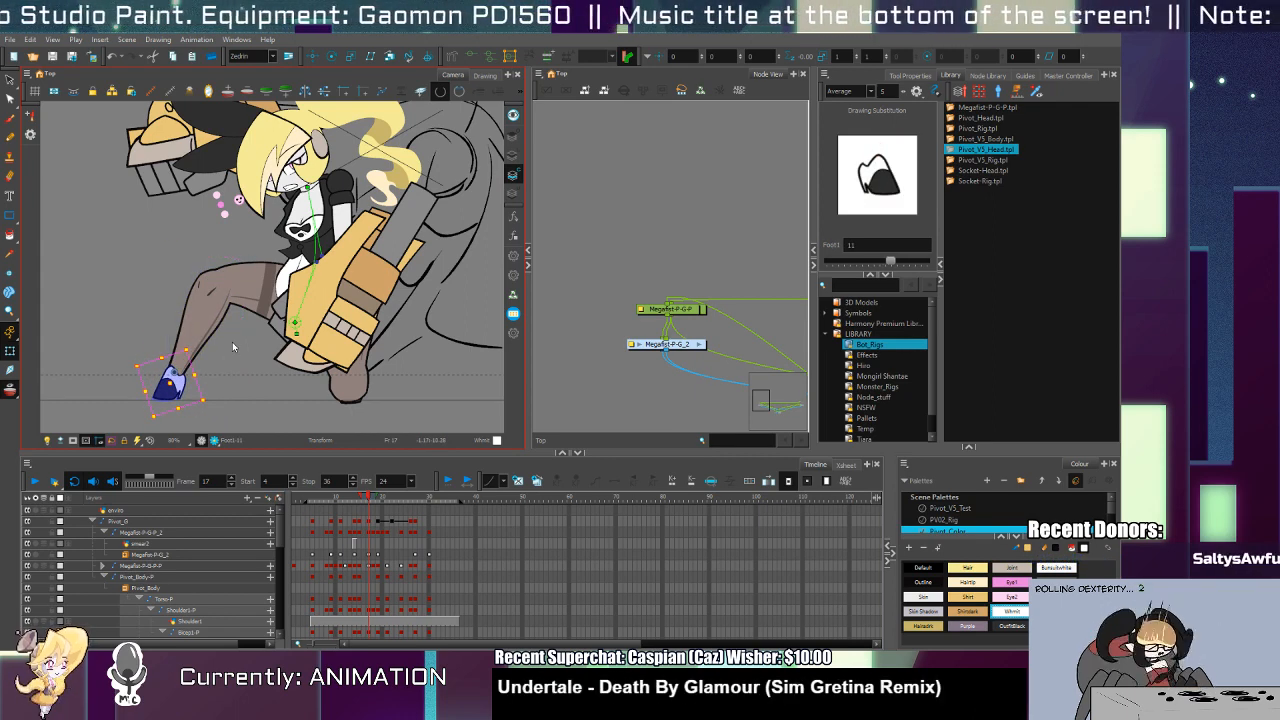
Step: Step back to frame 13, forward through the attack to frame 31 and back to frame 28 to check the poses
key(comma)
key(comma)
key(comma)
key(comma)
key(period)
key(period)
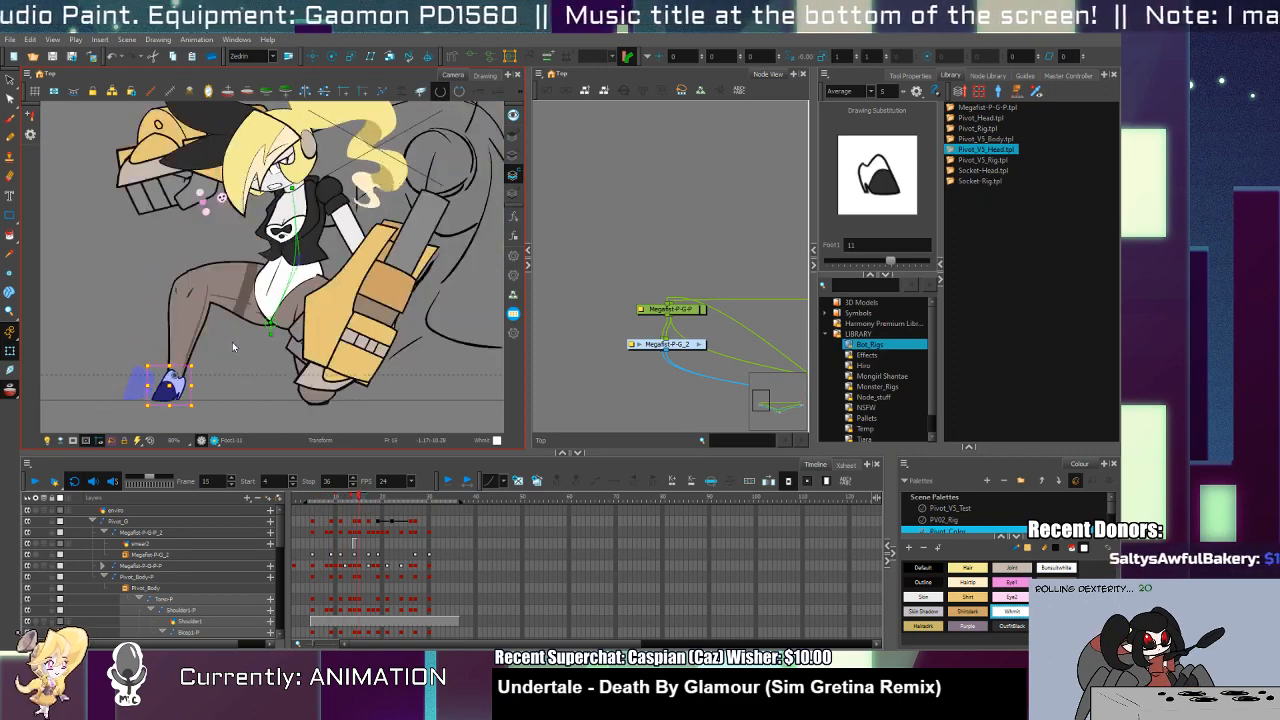
key(period)
key(period)
key(period)
key(period)
key(period)
key(period)
key(period)
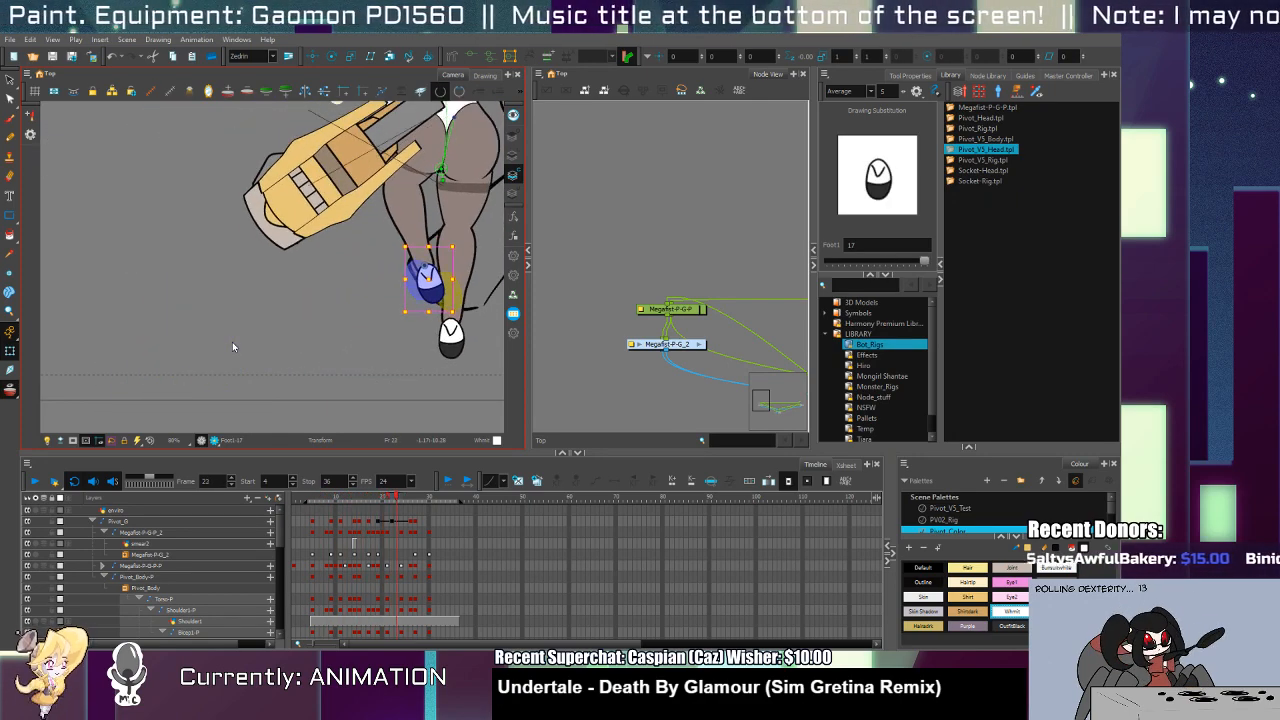
key(period)
key(period)
key(period)
key(period)
key(period)
key(period)
key(period)
key(period)
key(period)
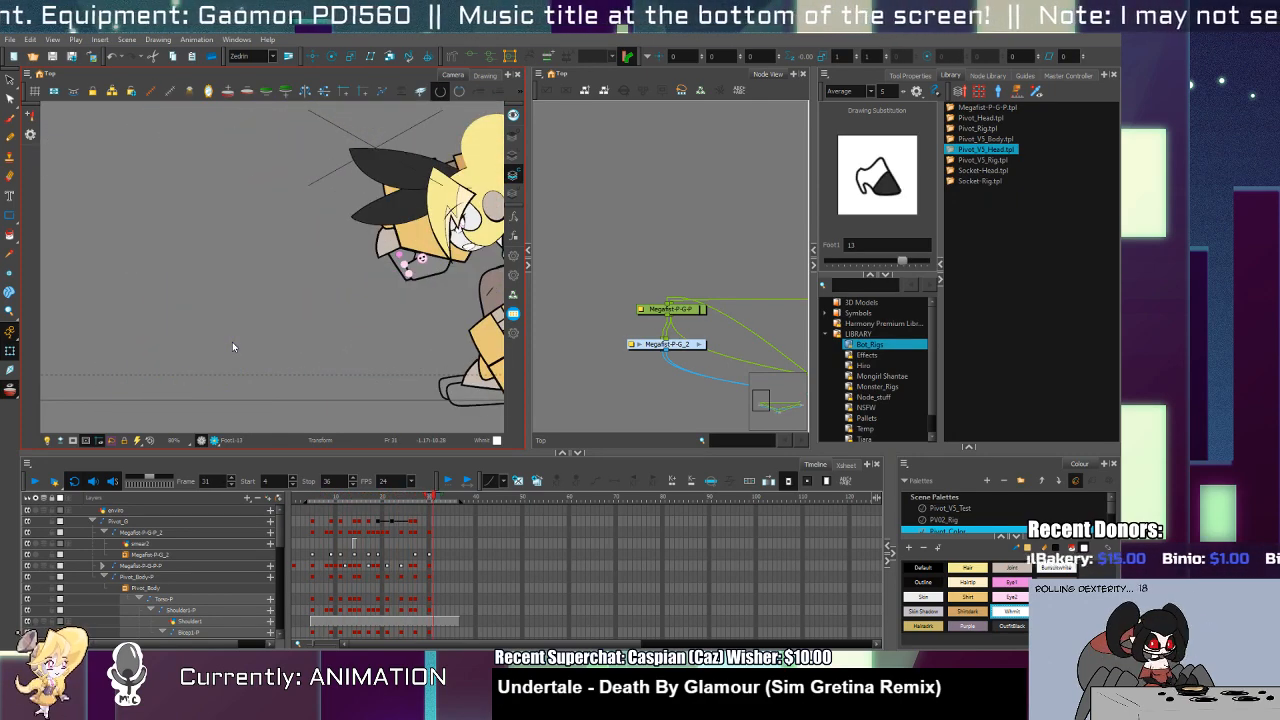
key(comma)
key(comma)
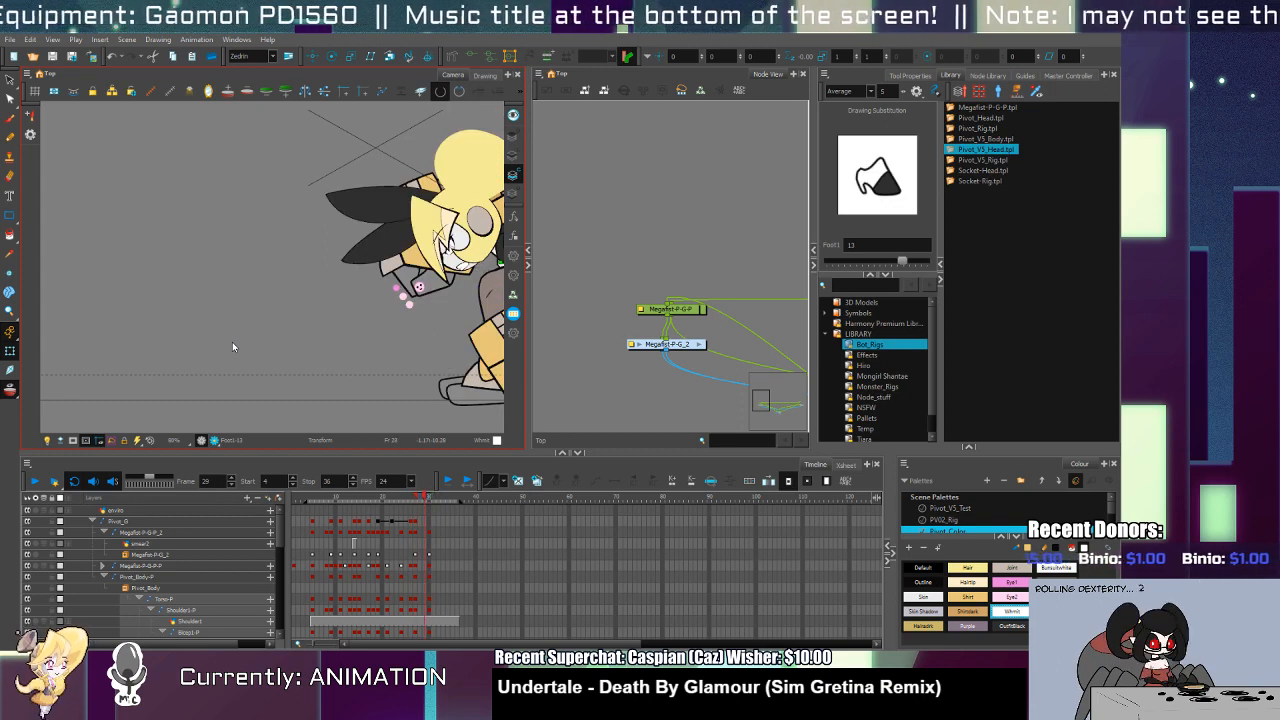
key(period)
key(comma)
key(comma)
key(comma)
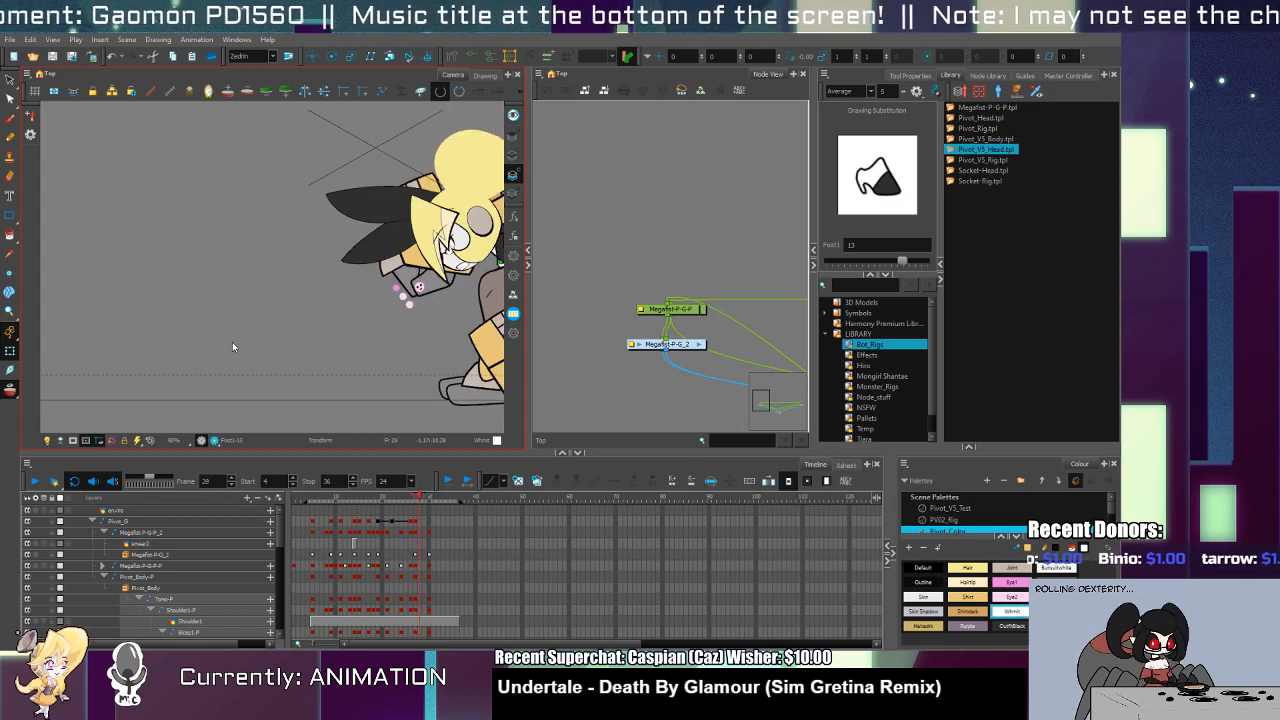
Step: Collapse the Pivot_Body-P hierarchy and select that peg on frame 28, bringing the whole upper body into view
click(155, 566)
click(101, 577)
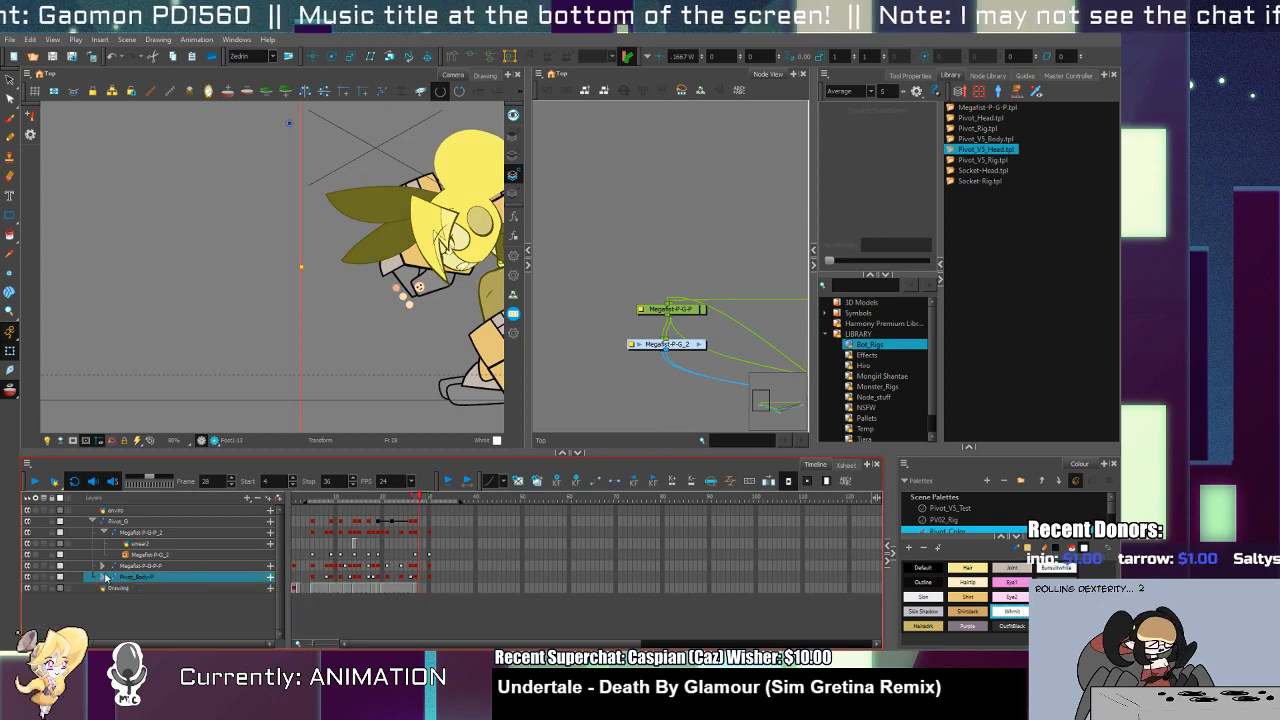
click(421, 577)
drag(500, 270, 350, 299)
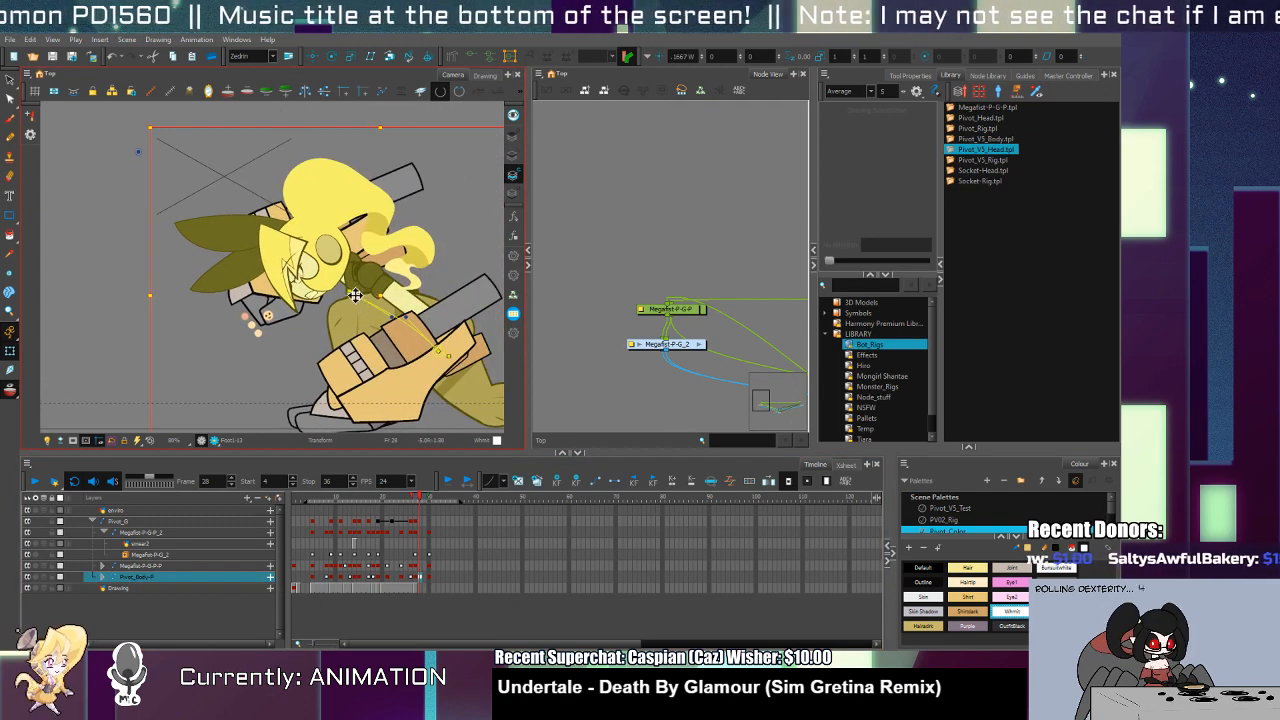
Step: On frame 28, select the peg controlling the whole head and move it slightly down and to the left
click(355, 295)
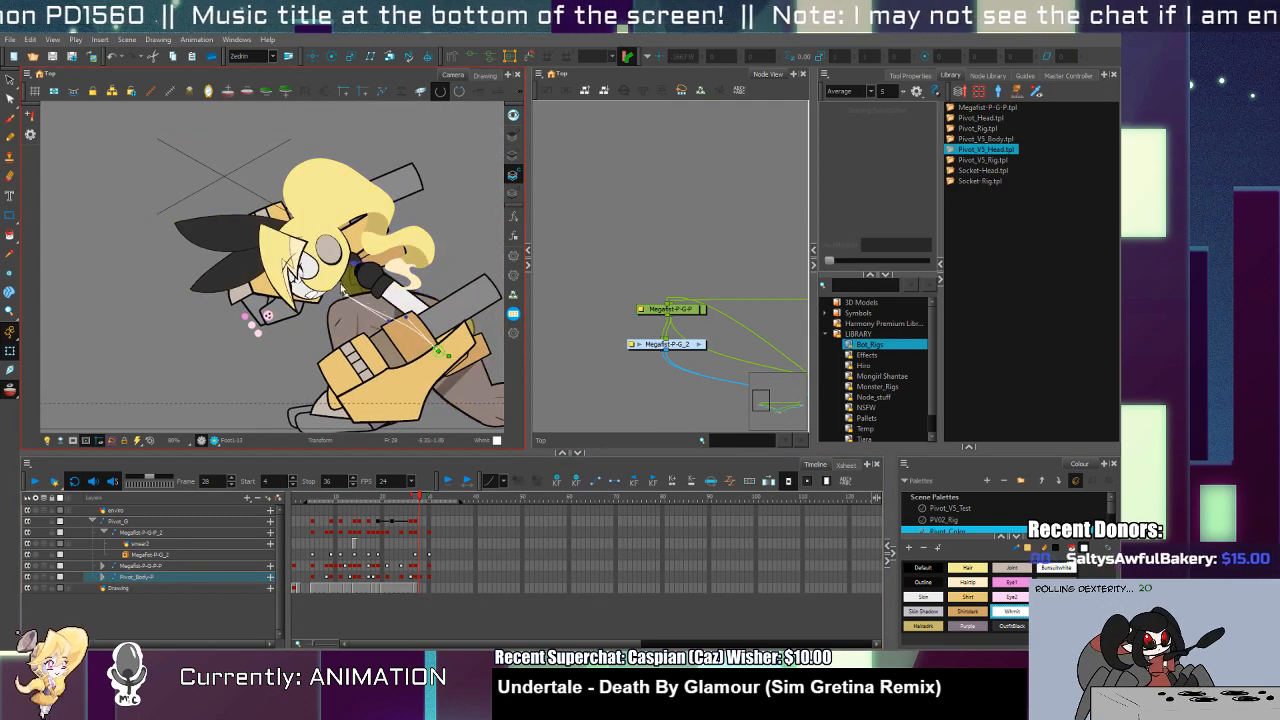
click(337, 291)
key(b)
click(358, 295)
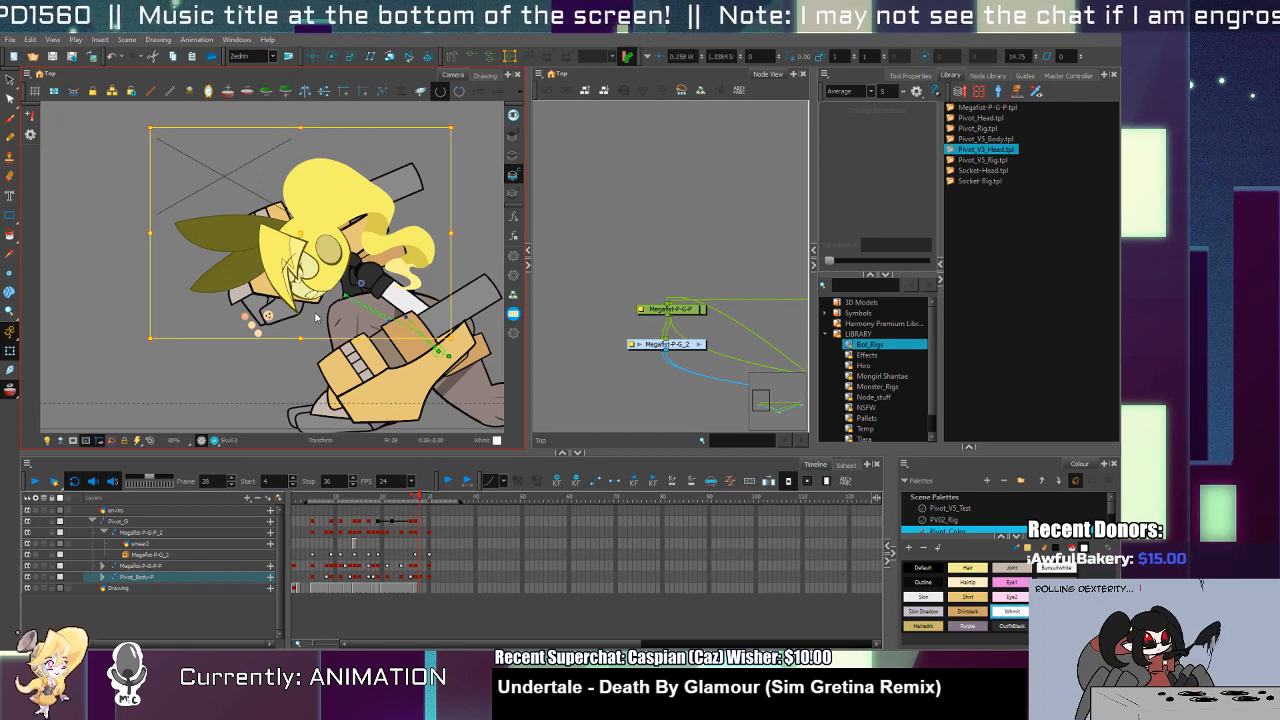
drag(317, 286, 312, 295)
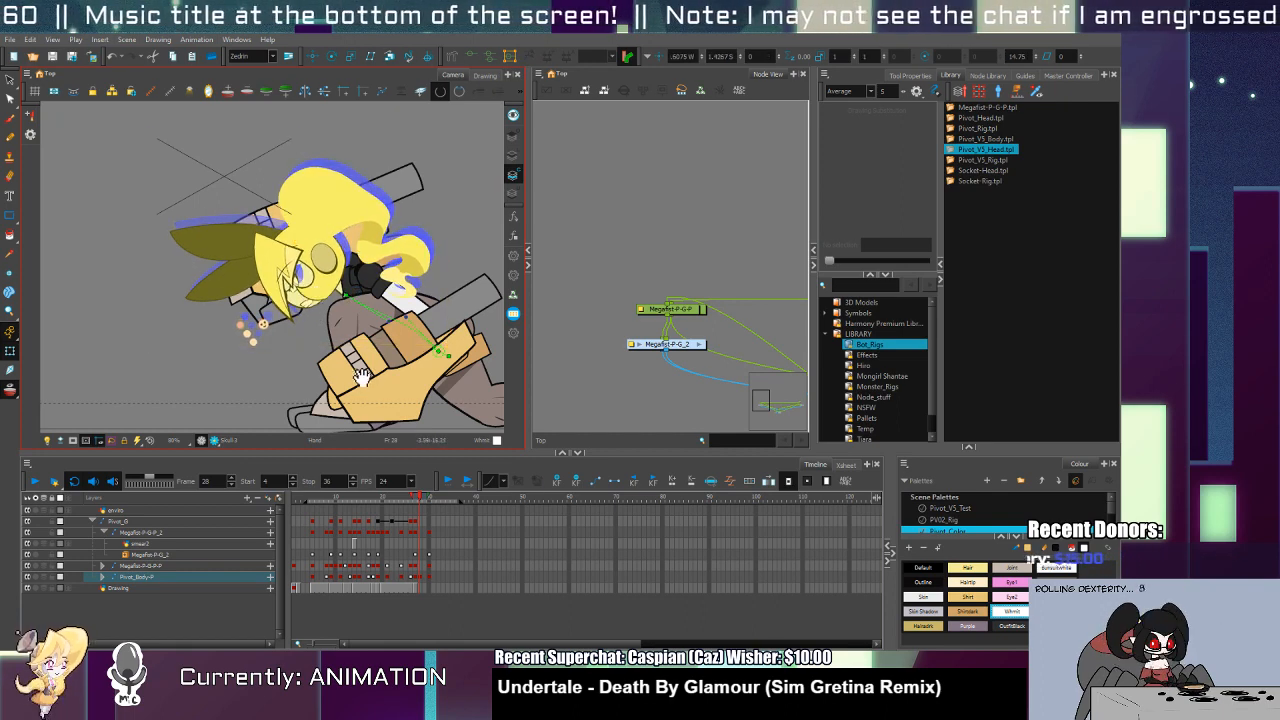
drag(405, 331, 372, 322)
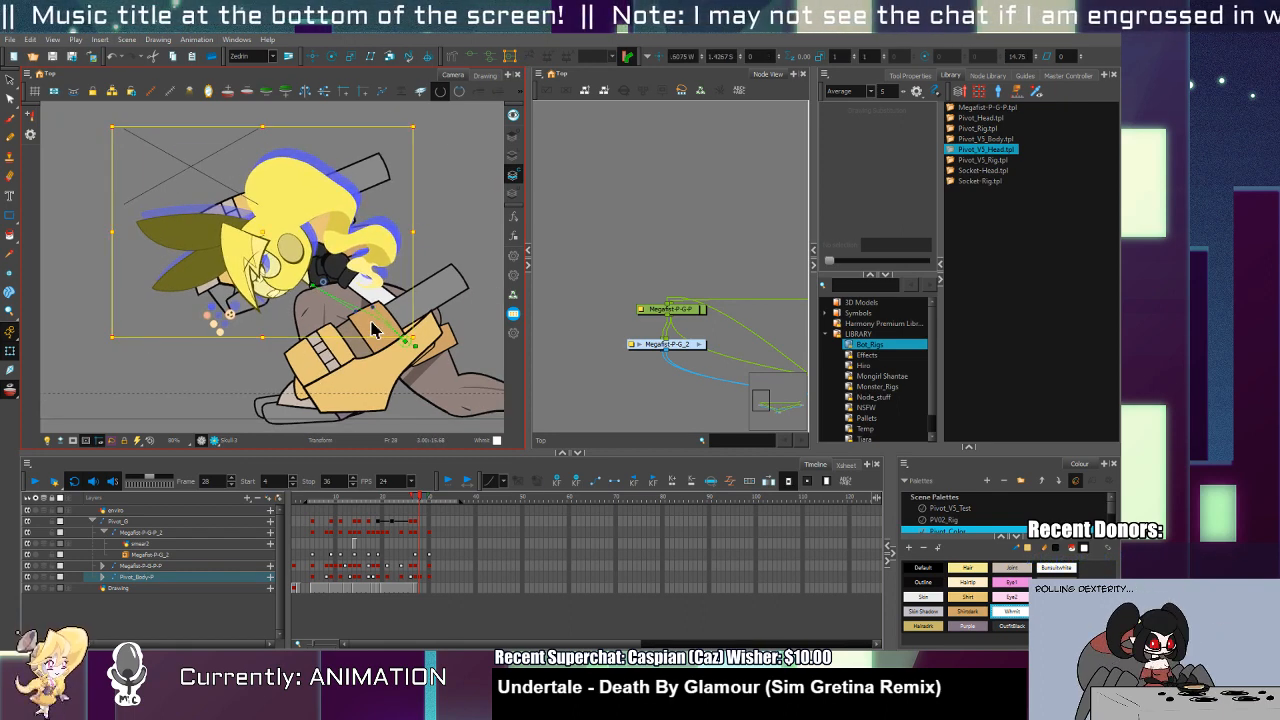
Step: Step back and forth through the frames around 28 to compare the head's position with the neighbouring poses
key(period)
key(period)
key(period)
key(comma)
key(comma)
key(comma)
key(comma)
key(comma)
key(comma)
key(period)
key(period)
key(period)
key(period)
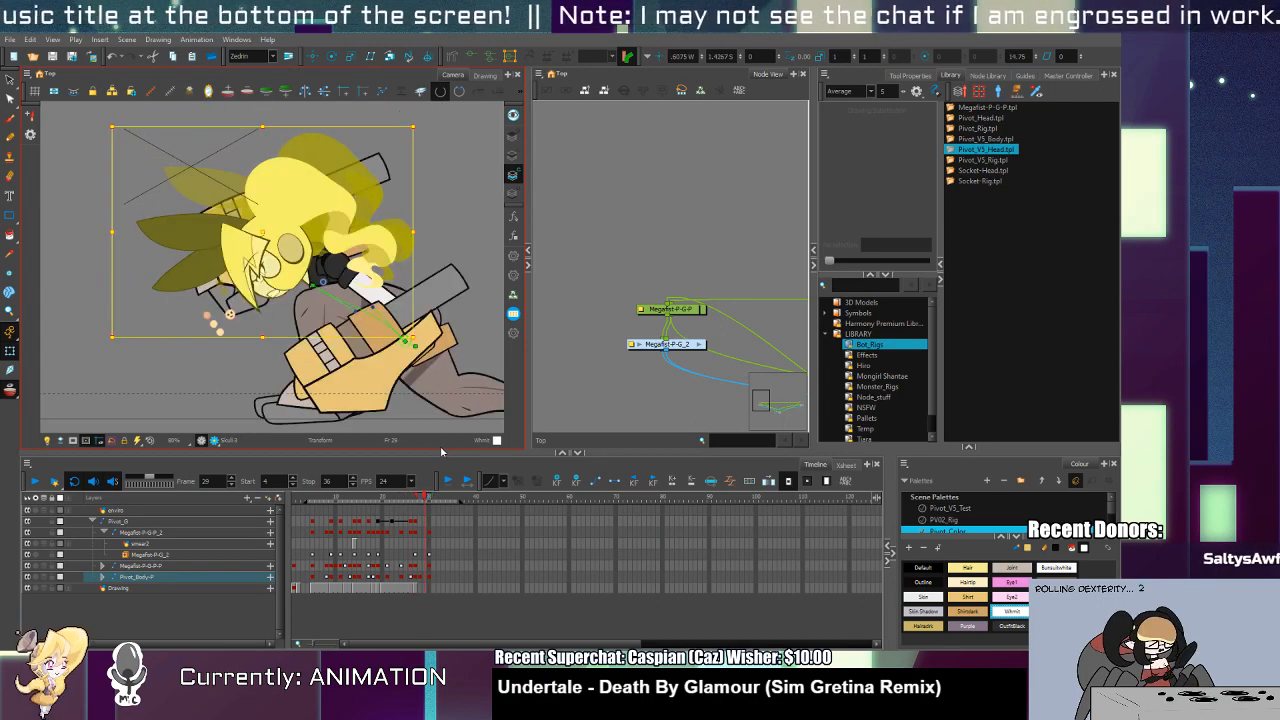
key(comma)
key(period)
key(comma)
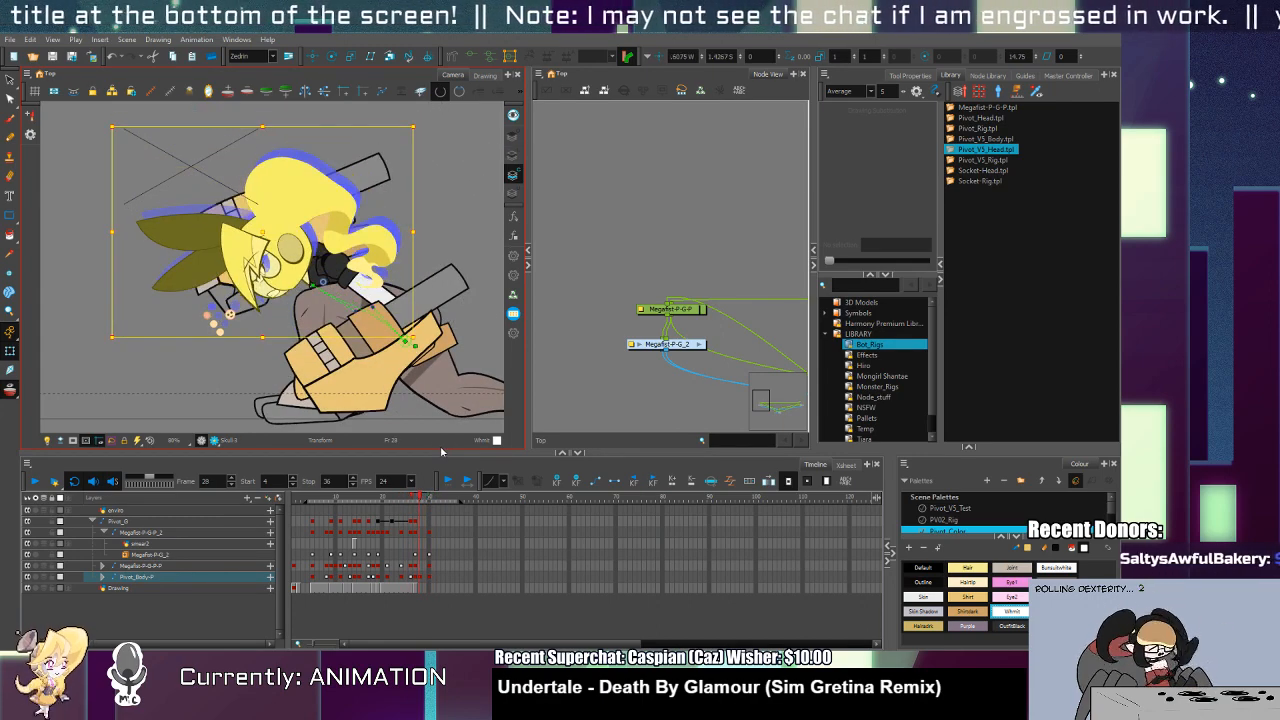
key(period)
key(comma)
key(period)
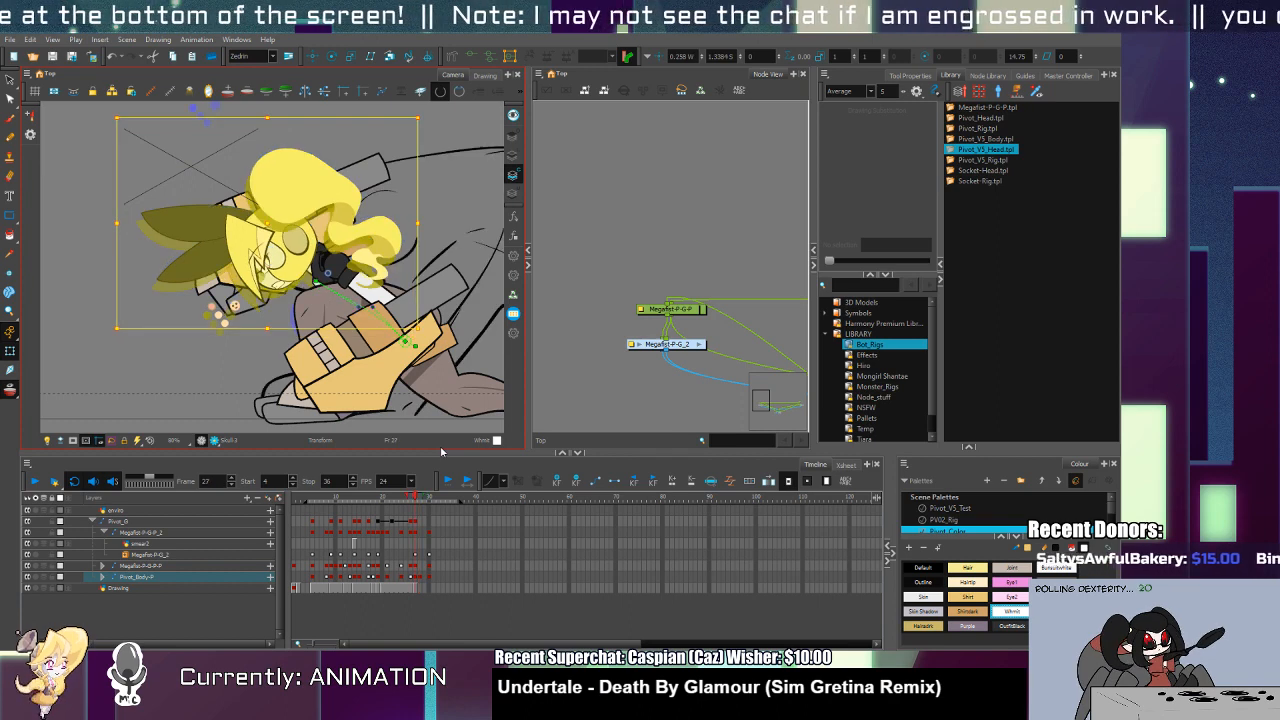
key(comma)
Step: Select the upper-arm drawing beside the shoulder on frame 28 and reveal its layer in the timeline
click(344, 290)
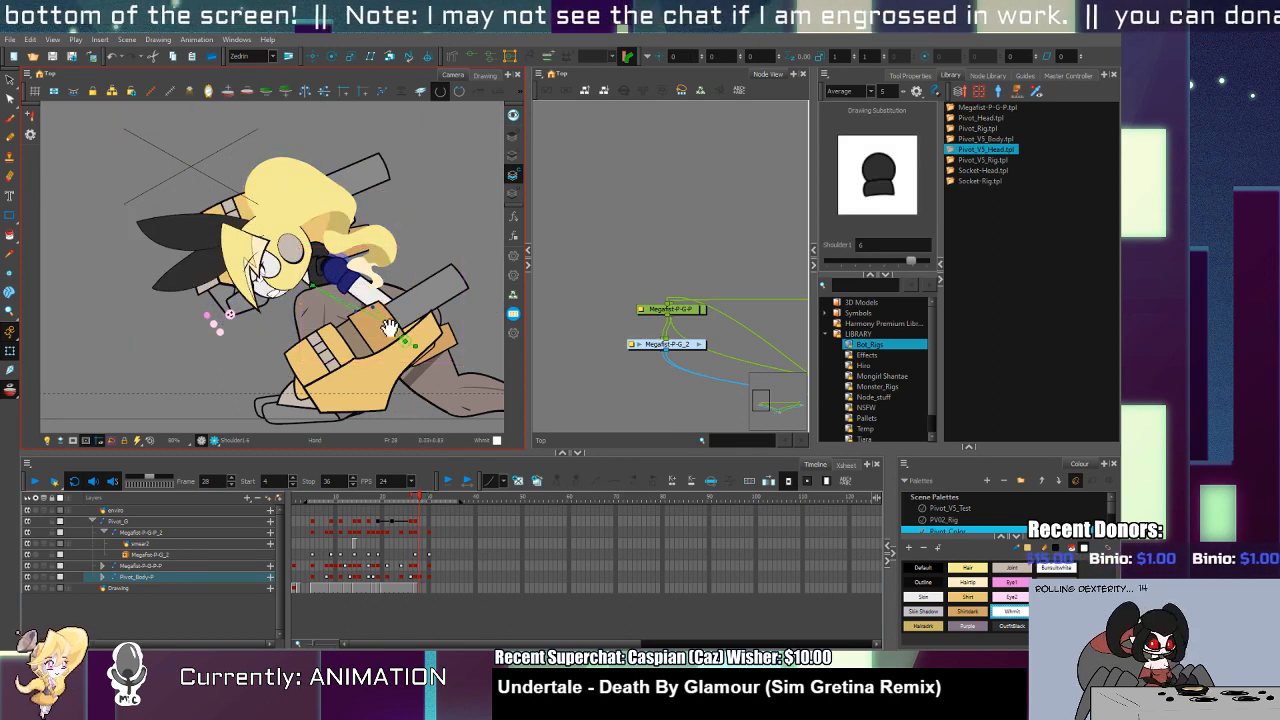
drag(342, 288, 334, 300)
scroll(322, 288, up, 5)
click(301, 275)
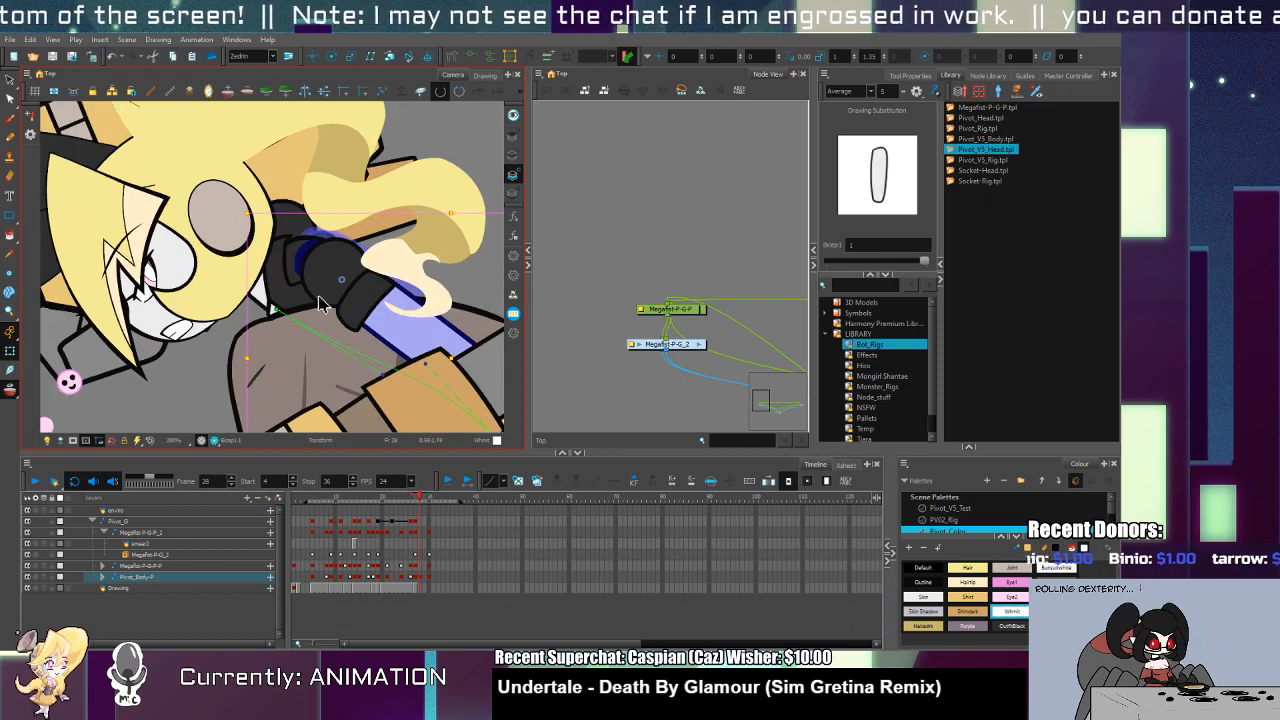
drag(405, 360, 335, 328)
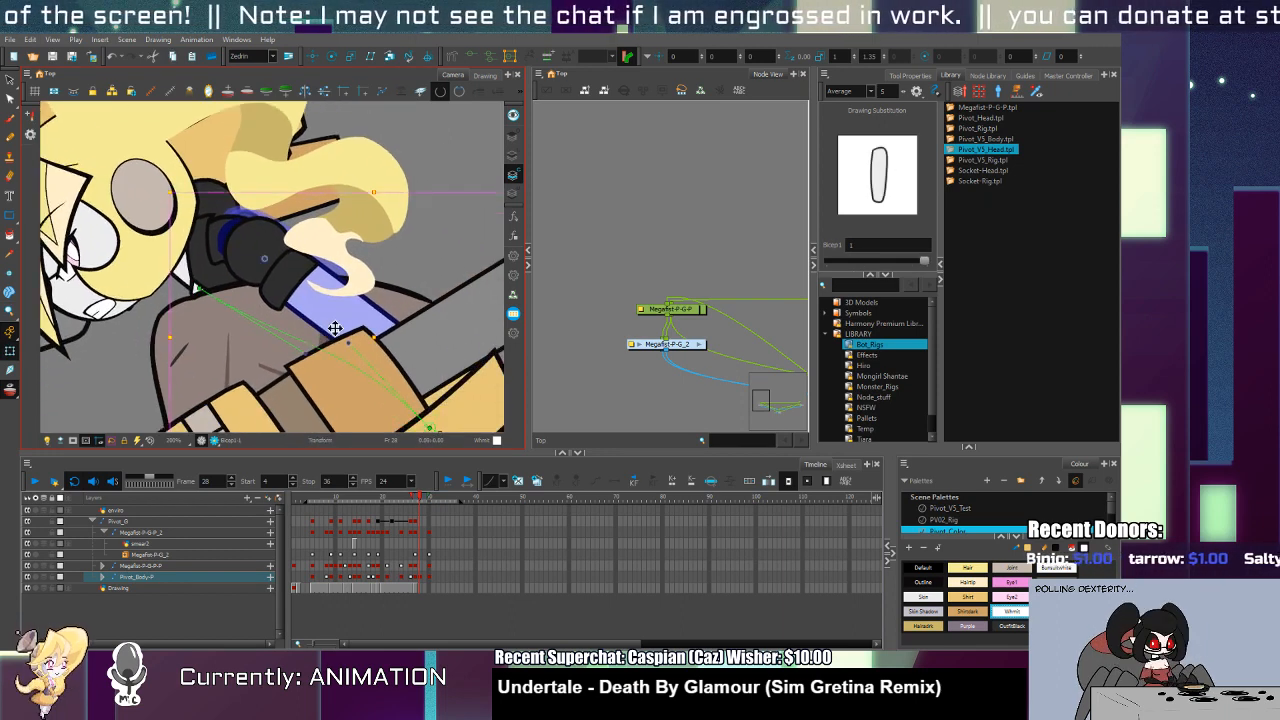
click(344, 594)
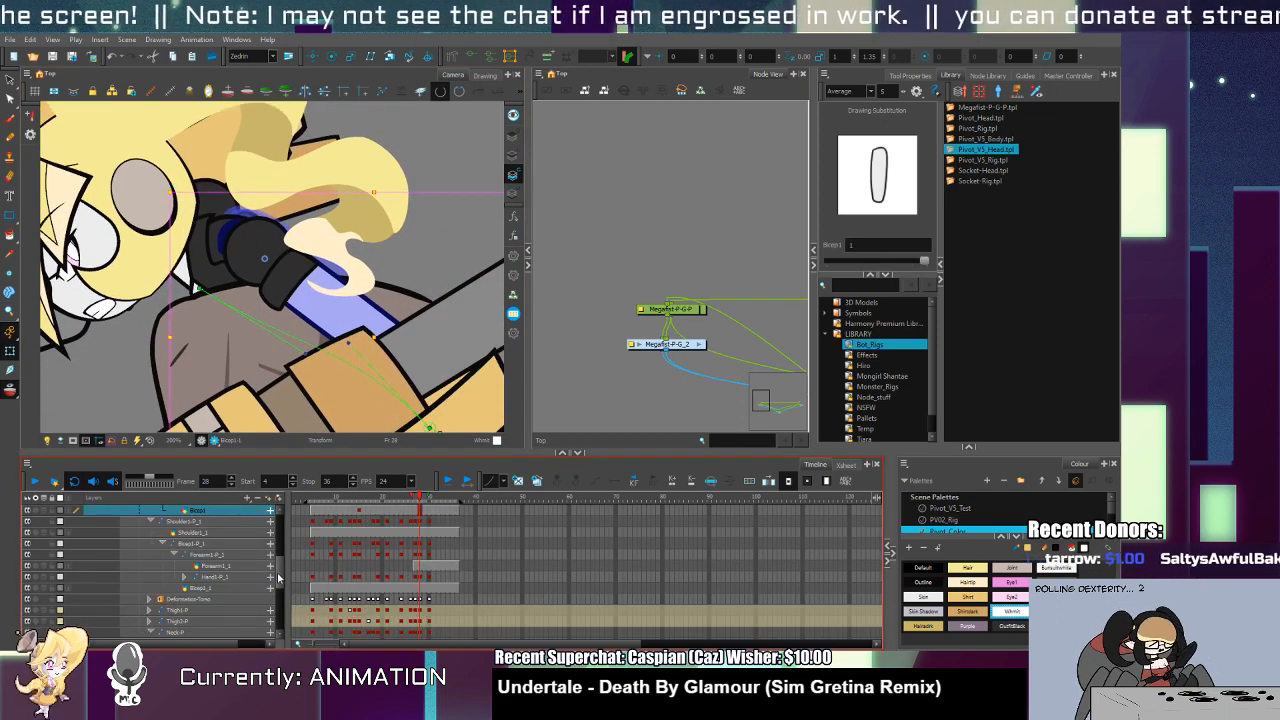
scroll(277, 572, up, 2)
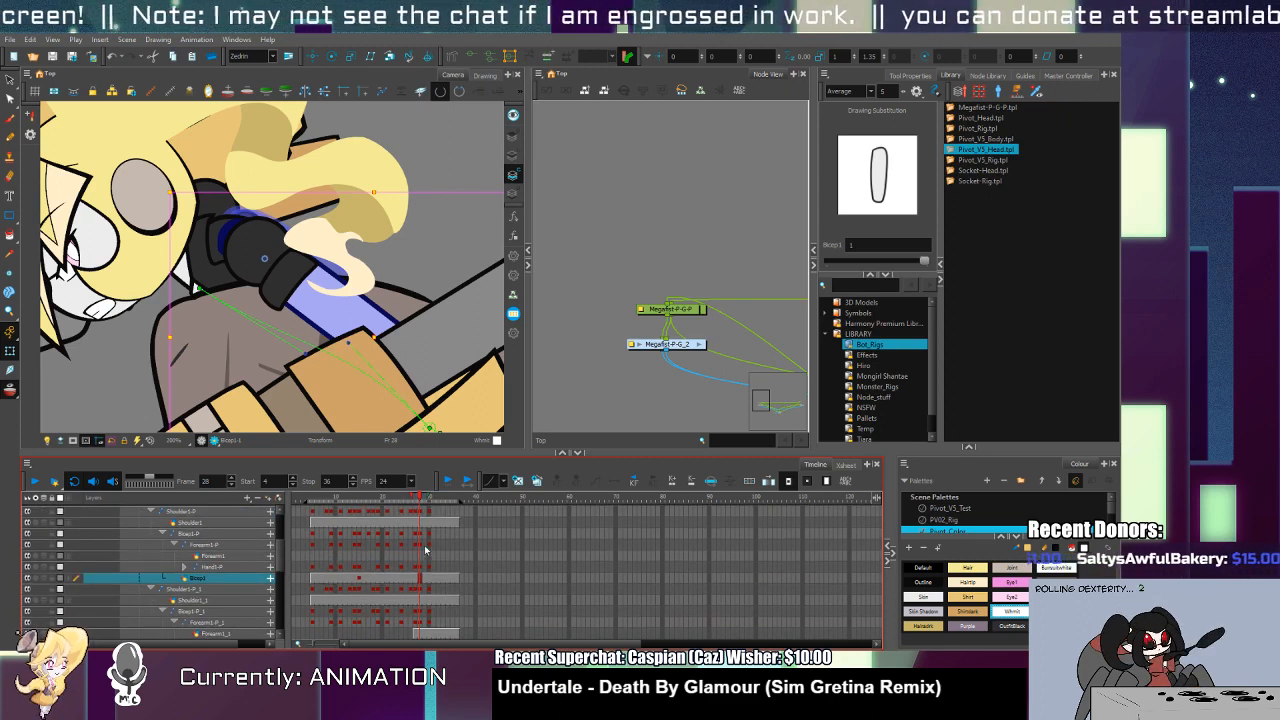
Step: Select the upper-arm peg on frame 27 and move it slightly down and to the right
click(421, 536)
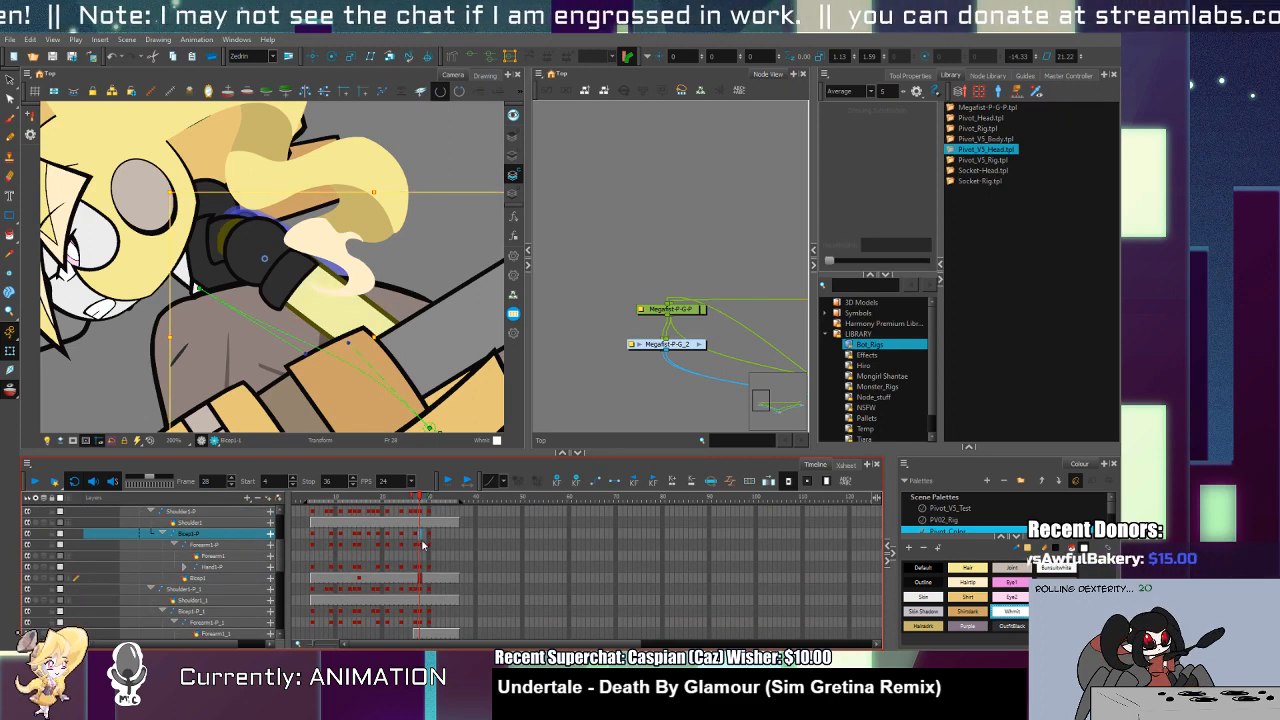
click(415, 534)
drag(335, 363, 279, 345)
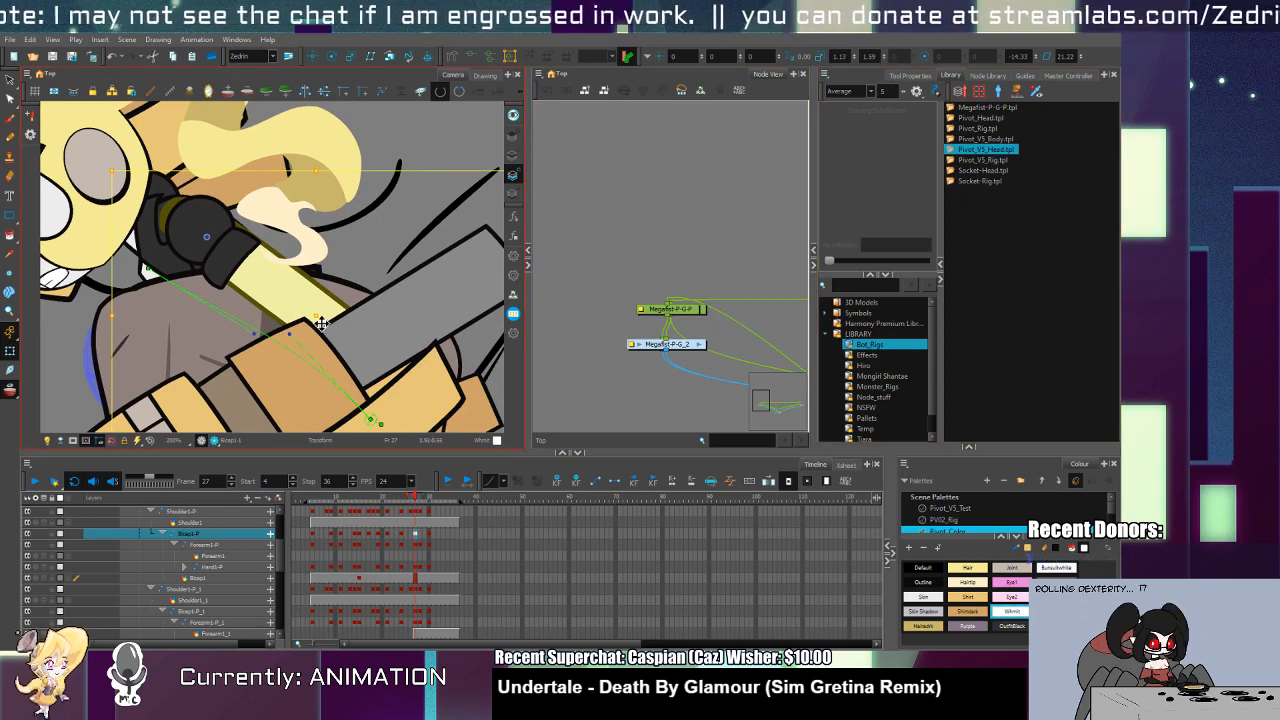
drag(323, 325, 342, 342)
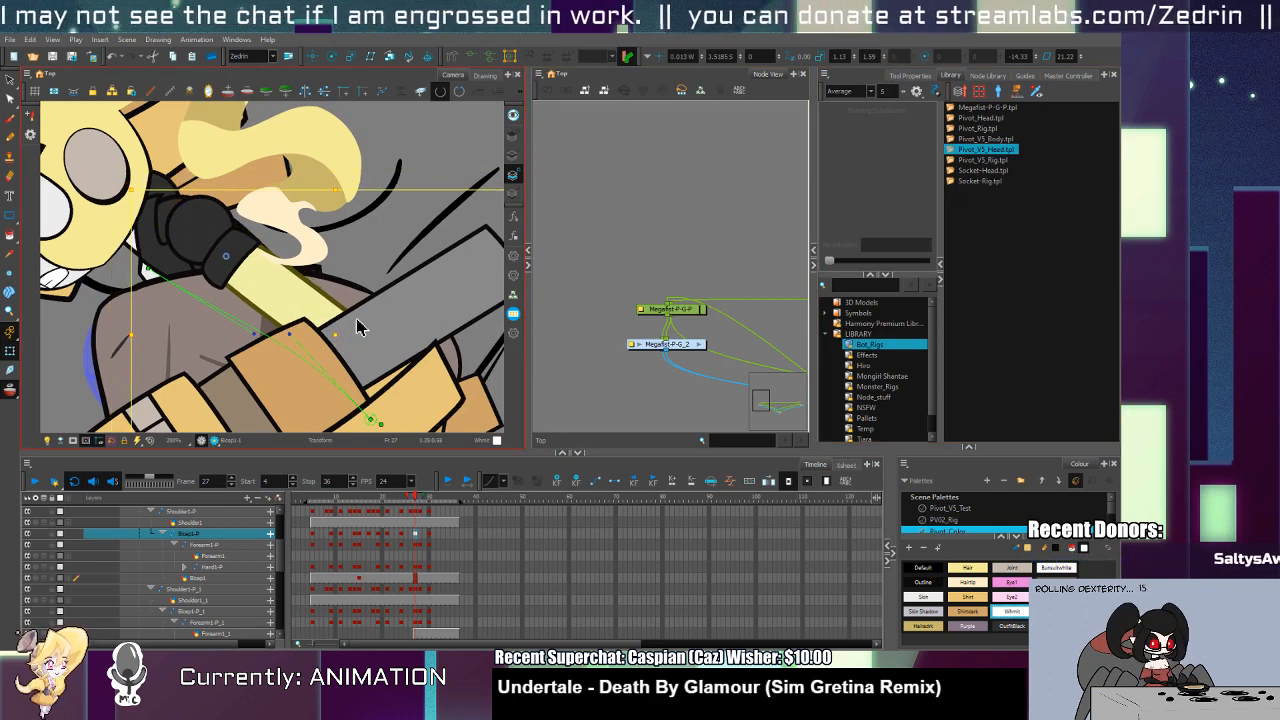
Step: On frame 30, nudge the upper-arm peg slightly down and to the left and set its horizontal scale to 1
key(period)
key(period)
key(period)
key(period)
key(period)
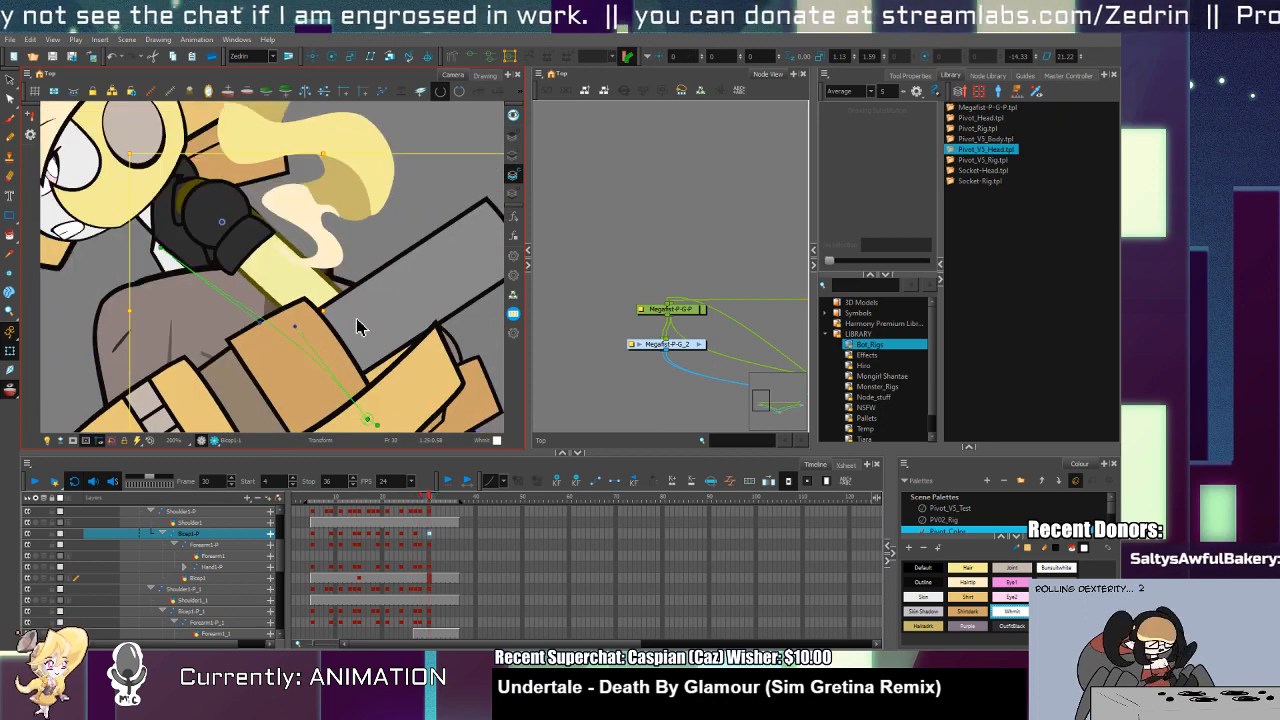
key(comma)
key(comma)
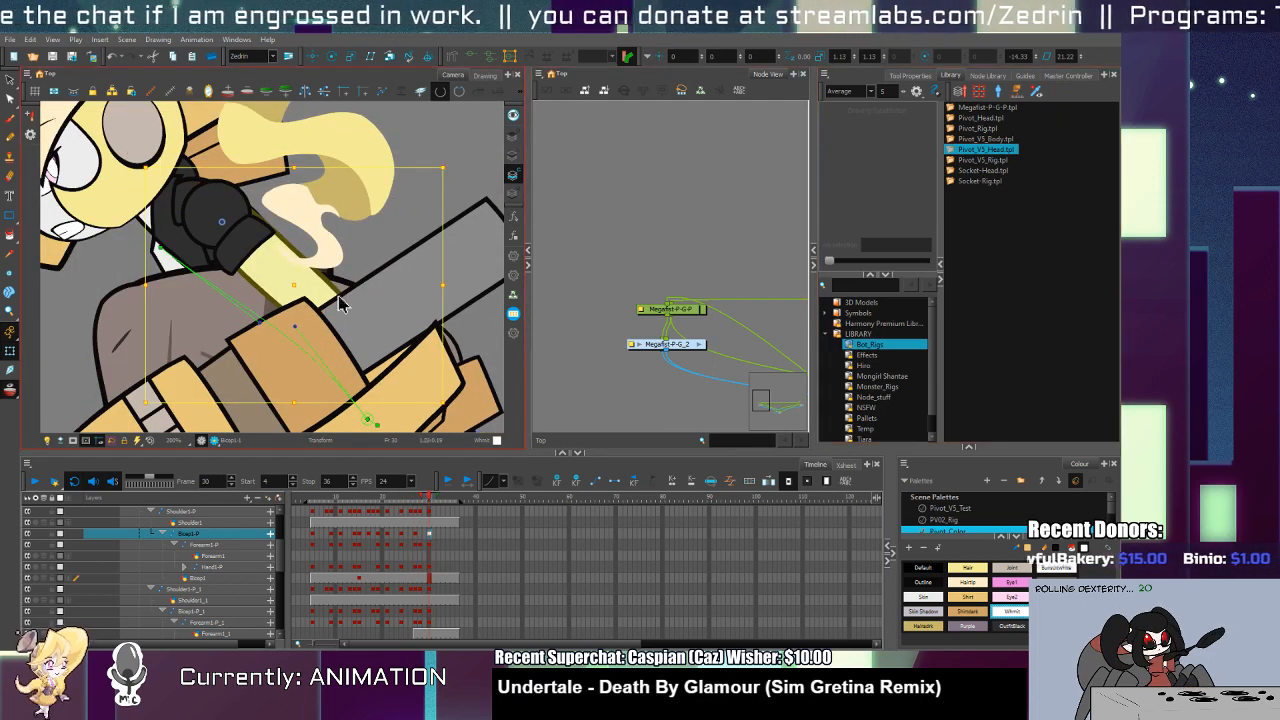
click(297, 297)
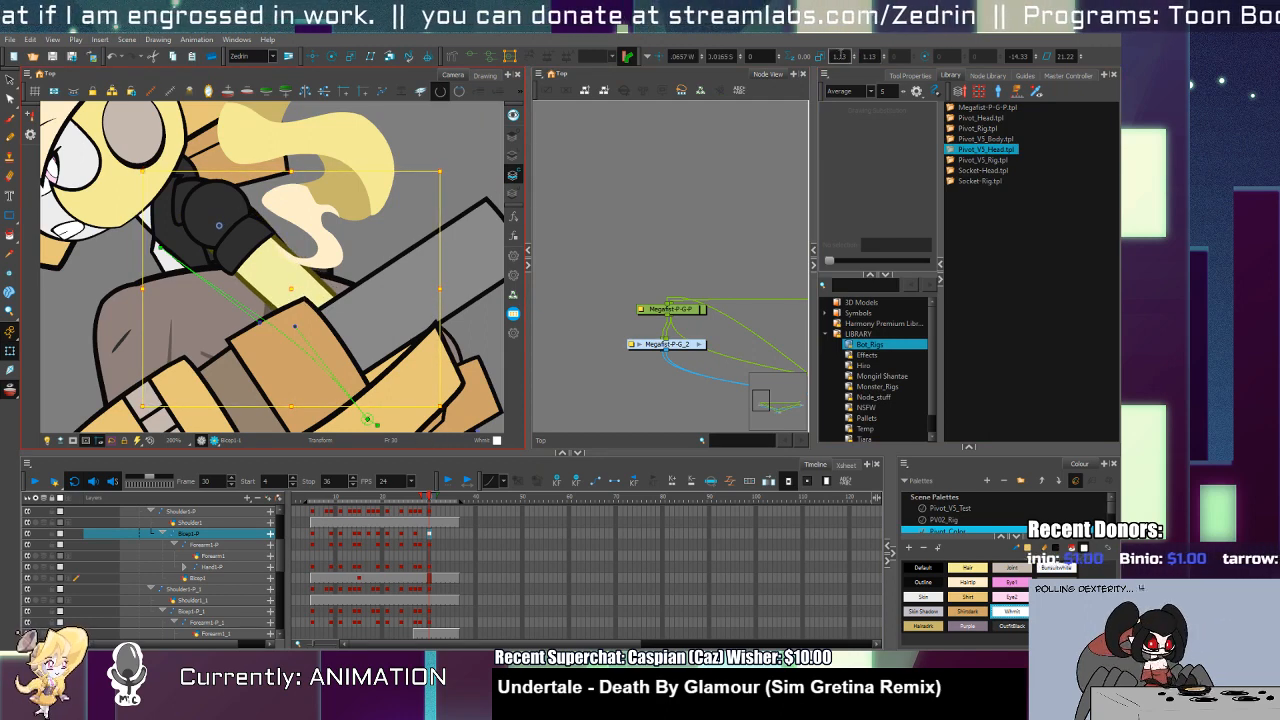
drag(843, 57, 853, 62)
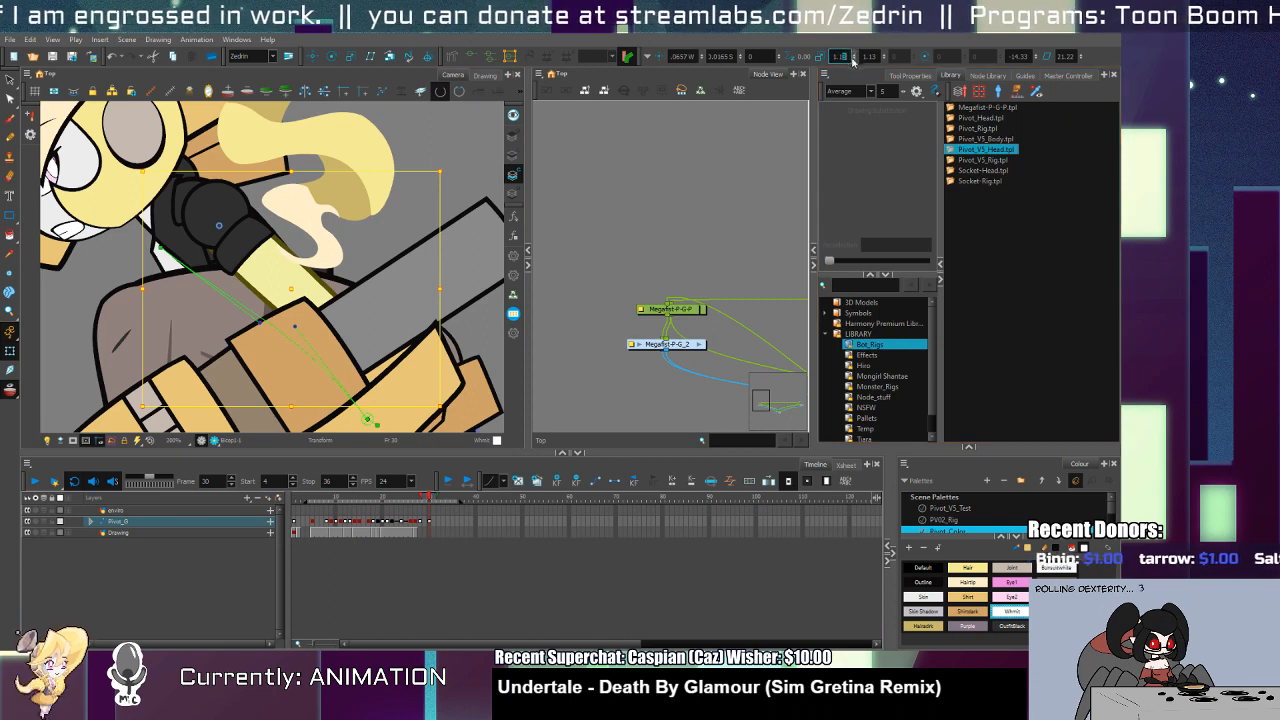
text(1)
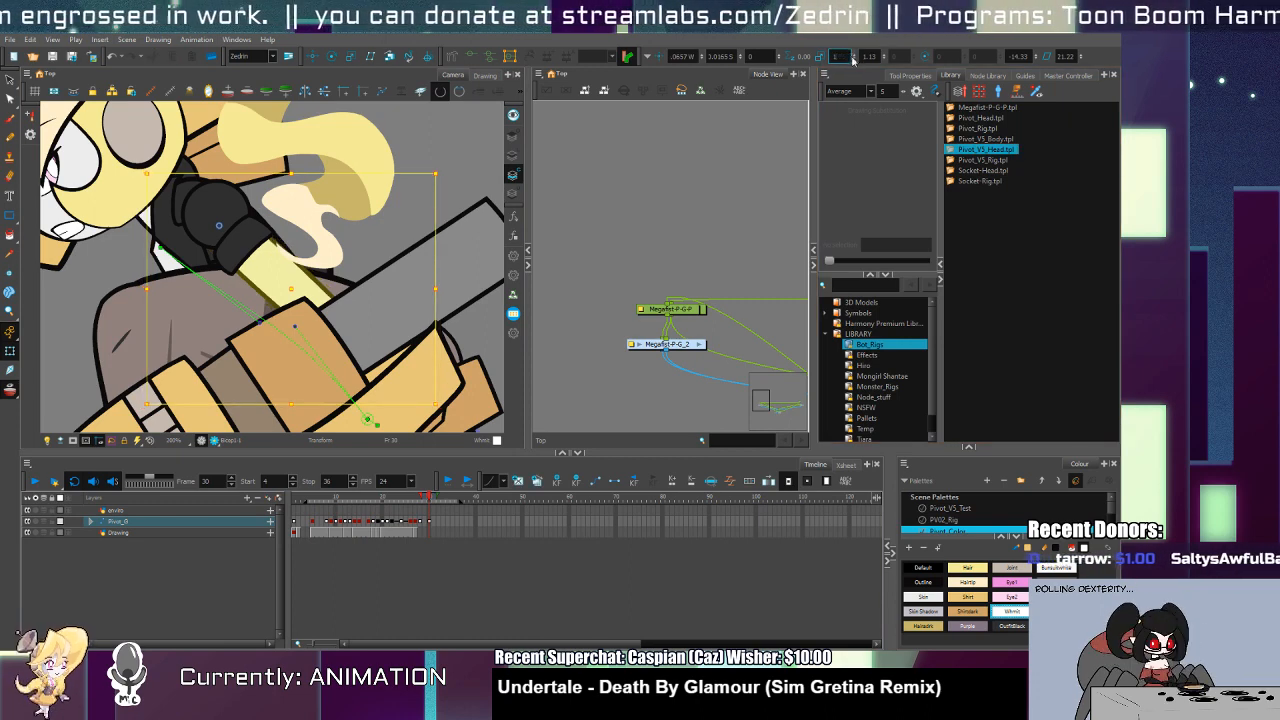
Step: Expand the Pivot_G hierarchy, then scrub and play back the attack to check the motion around frames 15 to 19
click(91, 521)
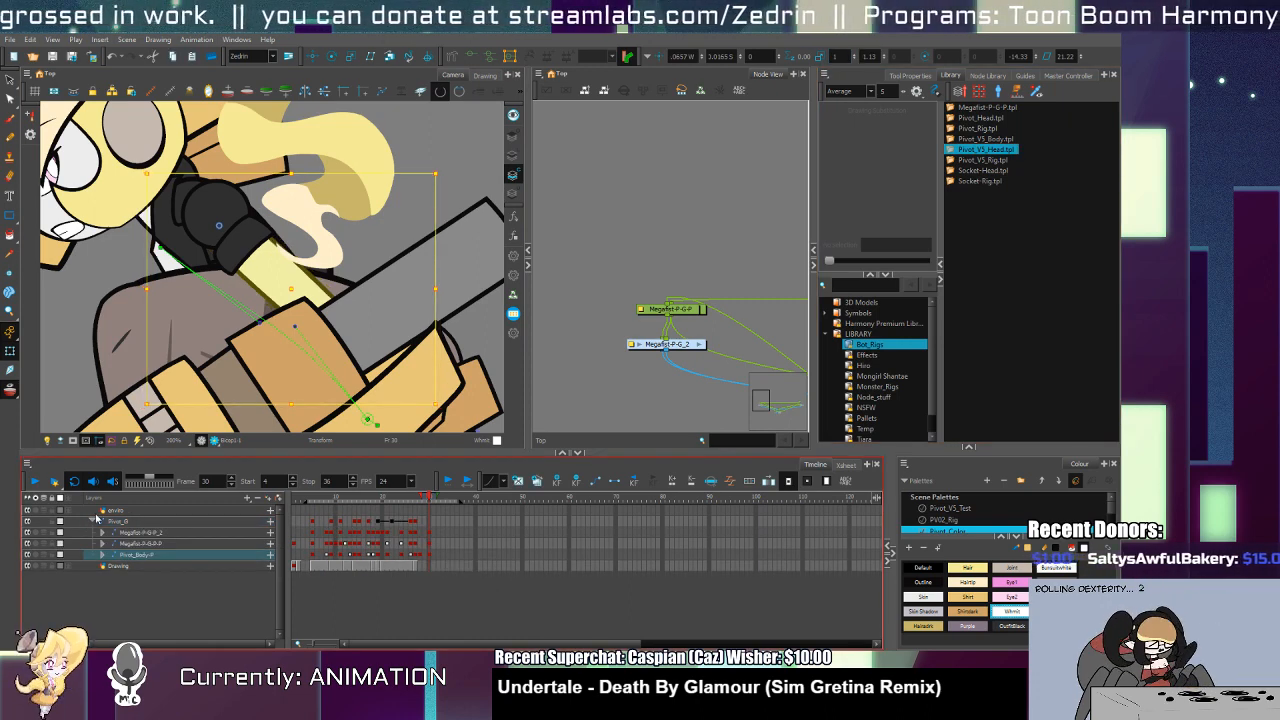
drag(427, 500, 358, 500)
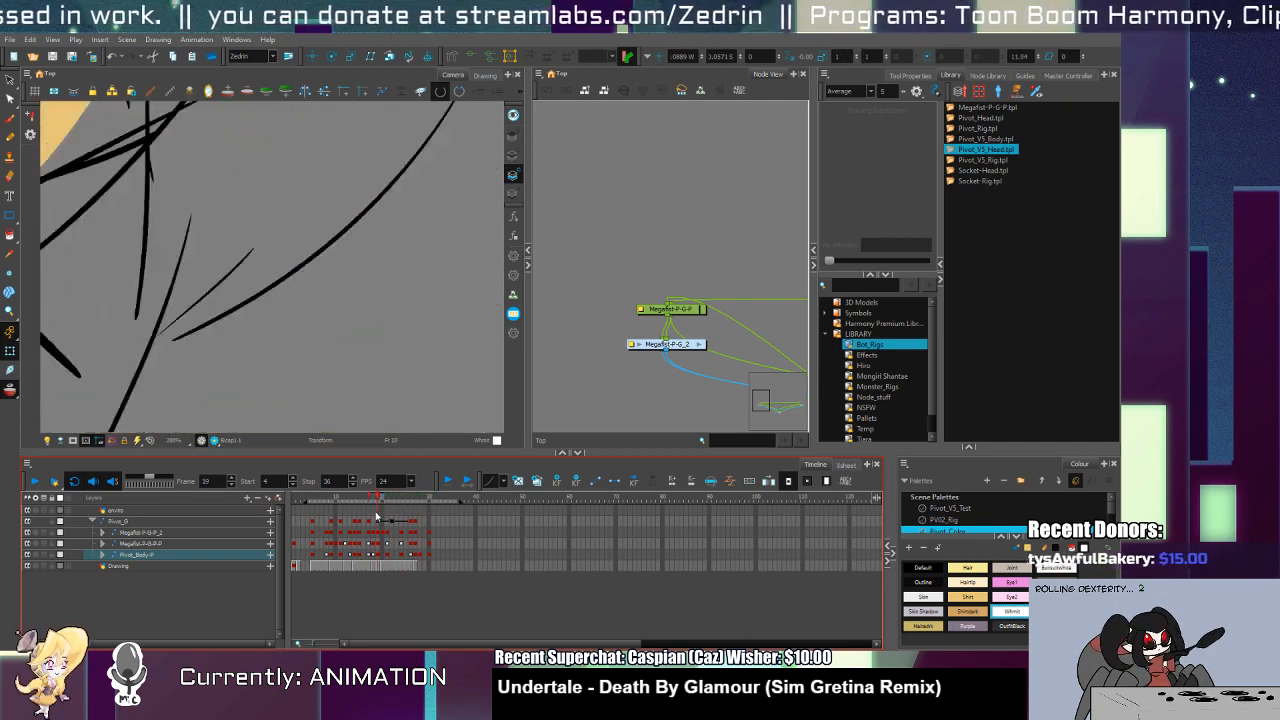
alt+click(367, 385)
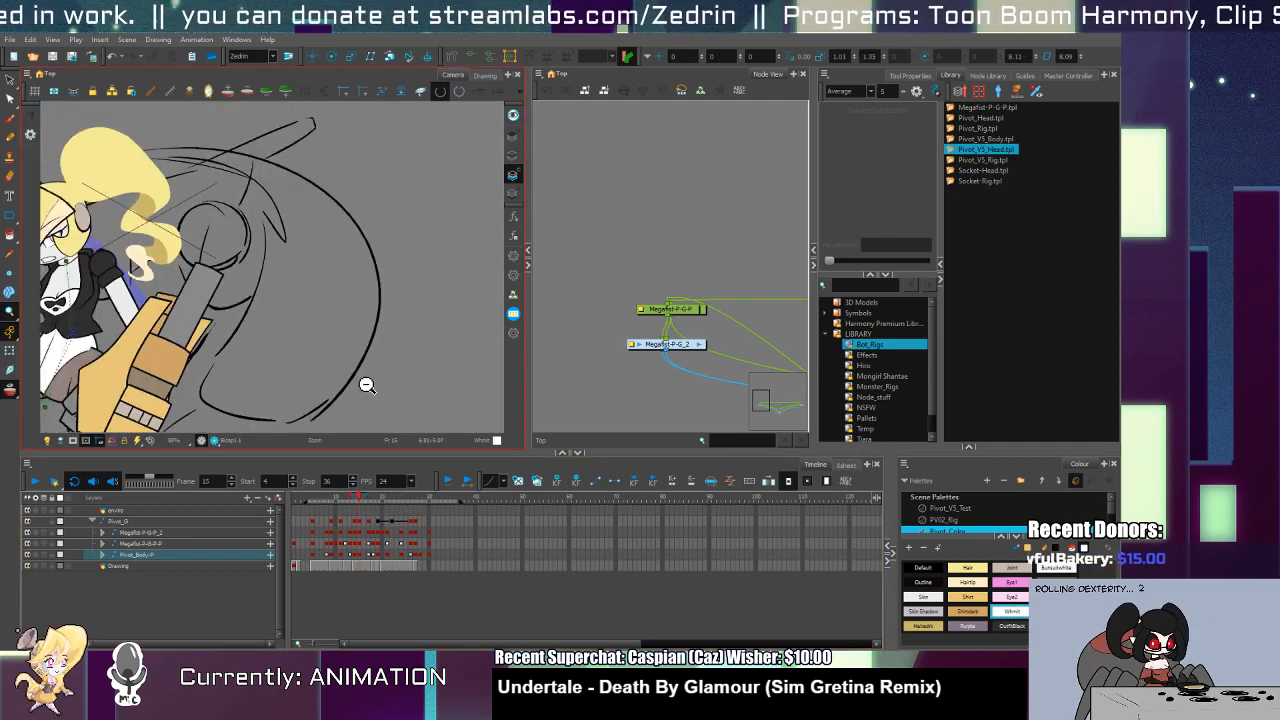
alt+click(367, 385)
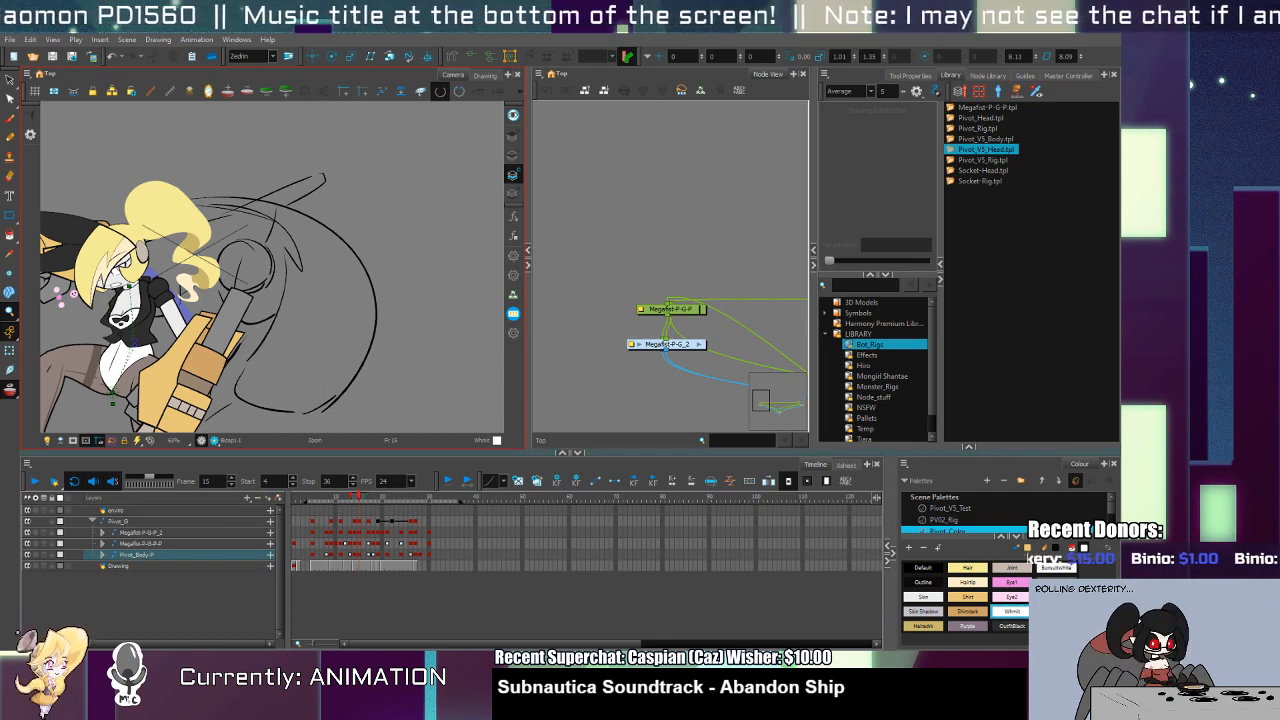
drag(334, 498, 379, 522)
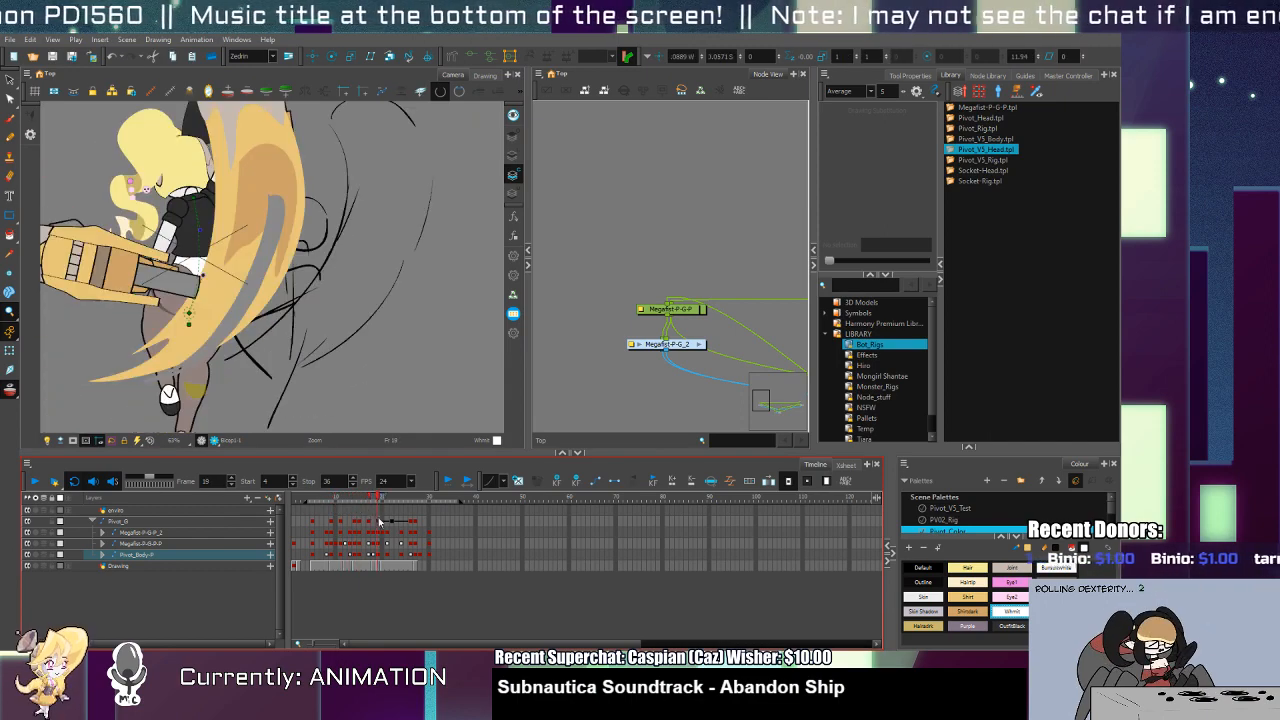
click(35, 481)
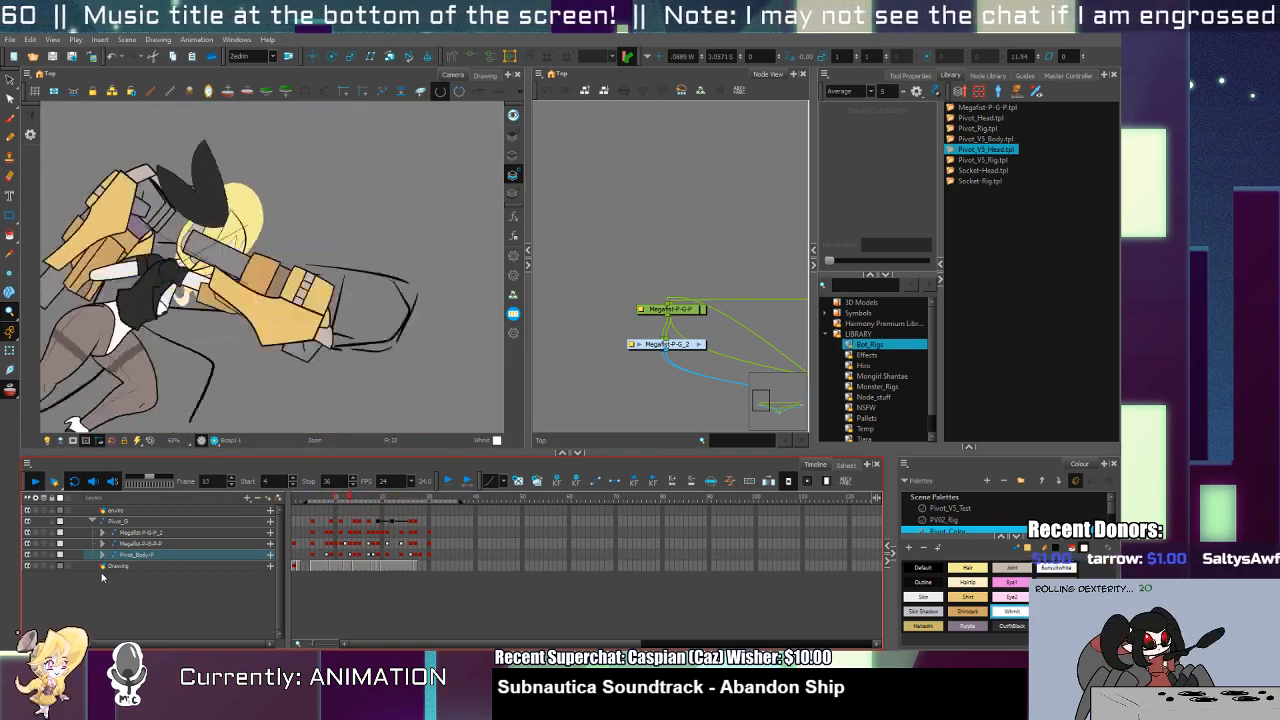
Step: Add a drawing layer named bigsmears above Pivot_G and go to frame 15
click(118, 521)
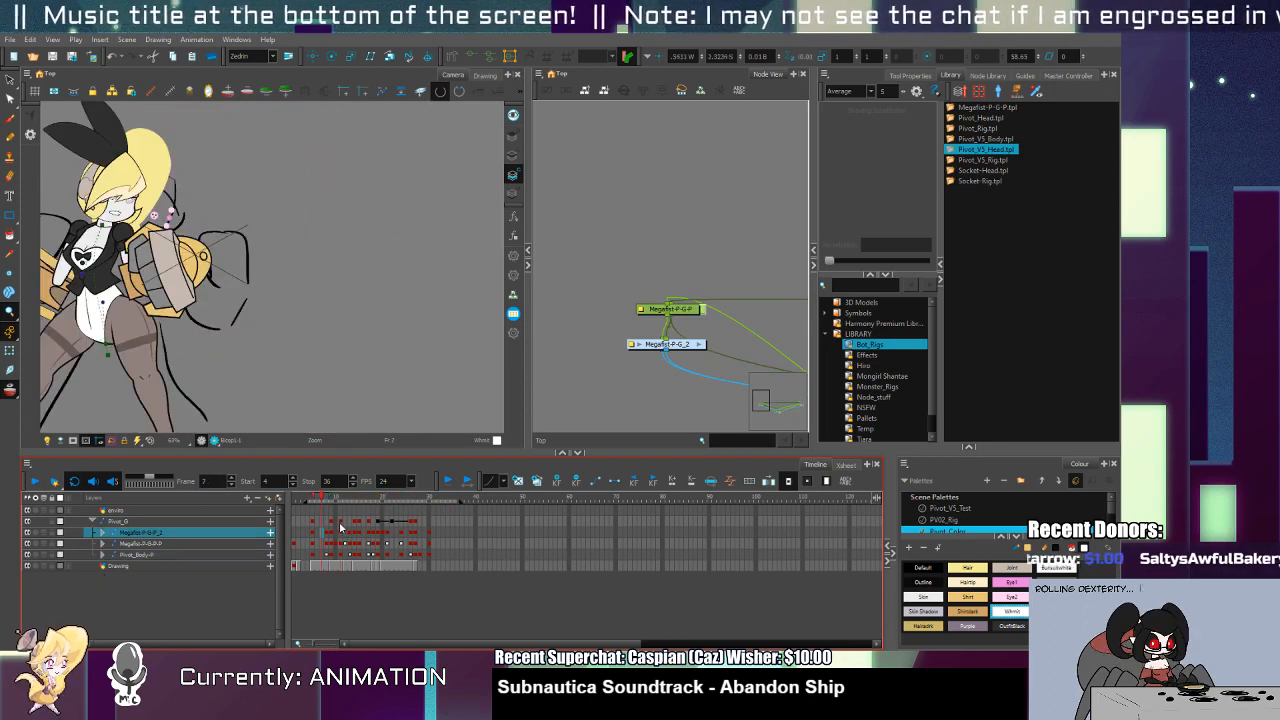
click(267, 503)
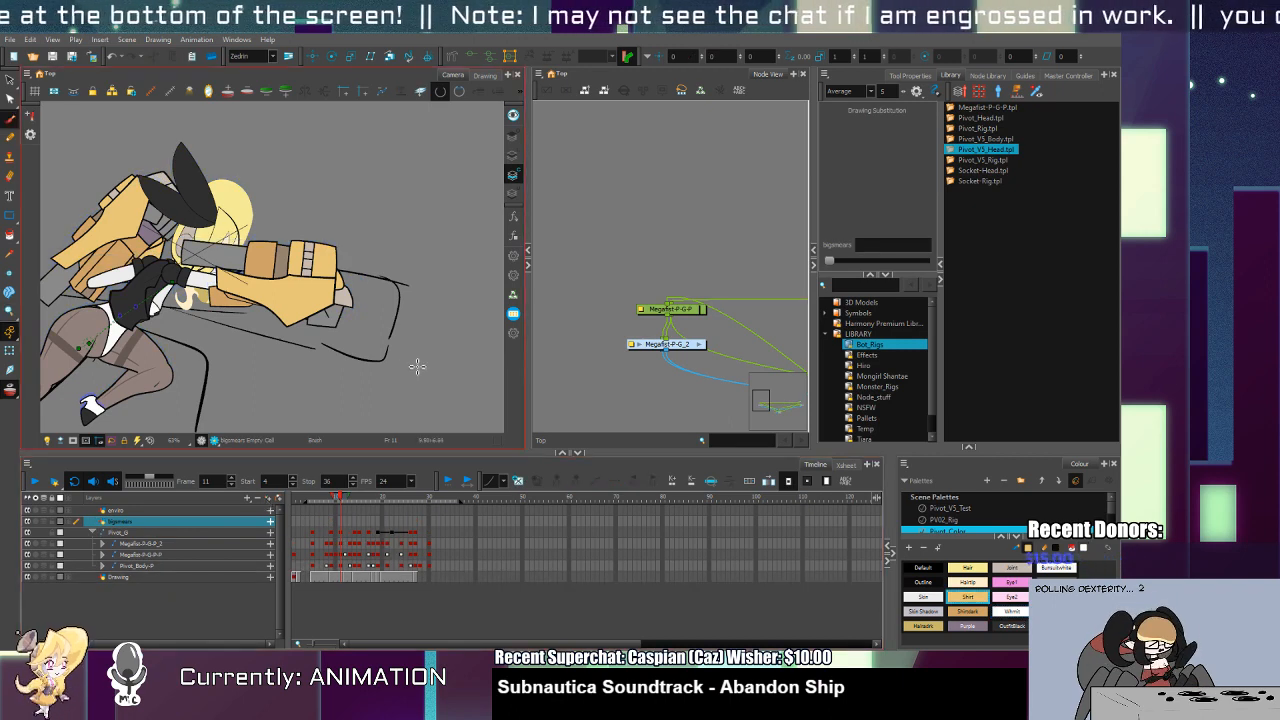
key(period)
key(period)
key(period)
key(period)
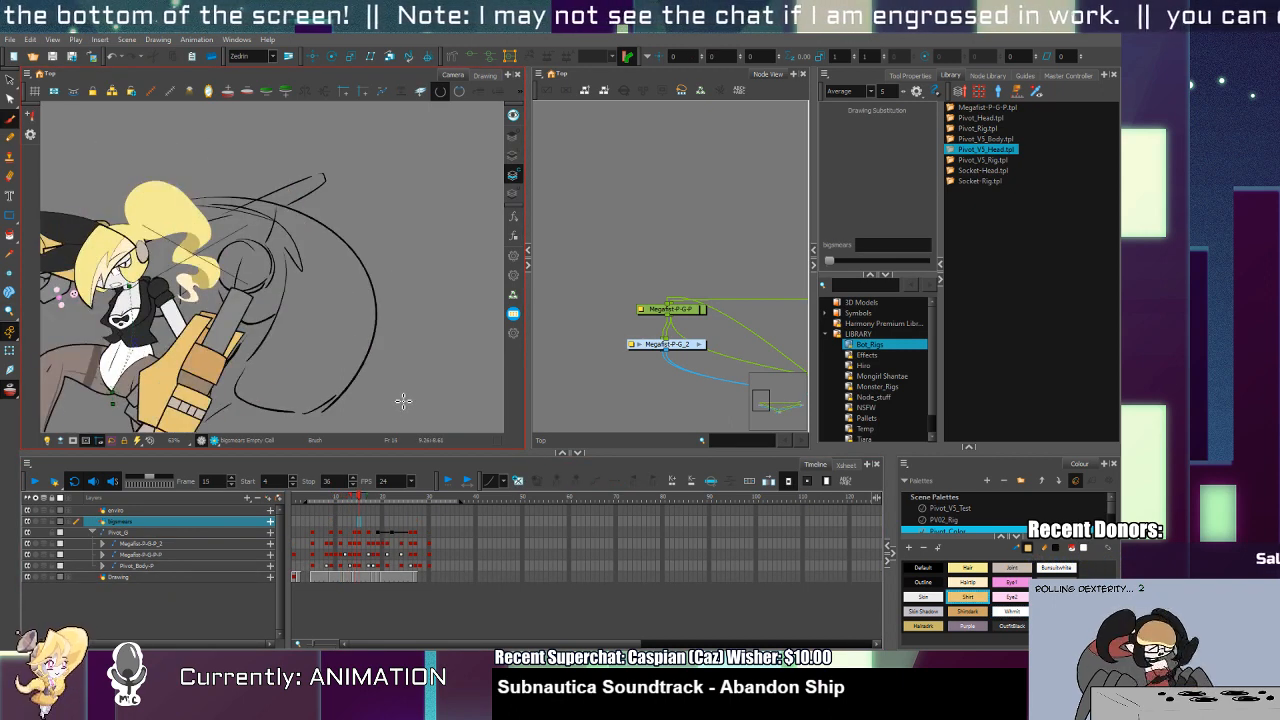
Step: Sample the gauntlet smear's tan colour on frame 14 for the Brush and return to frame 15
key(comma)
key(d)
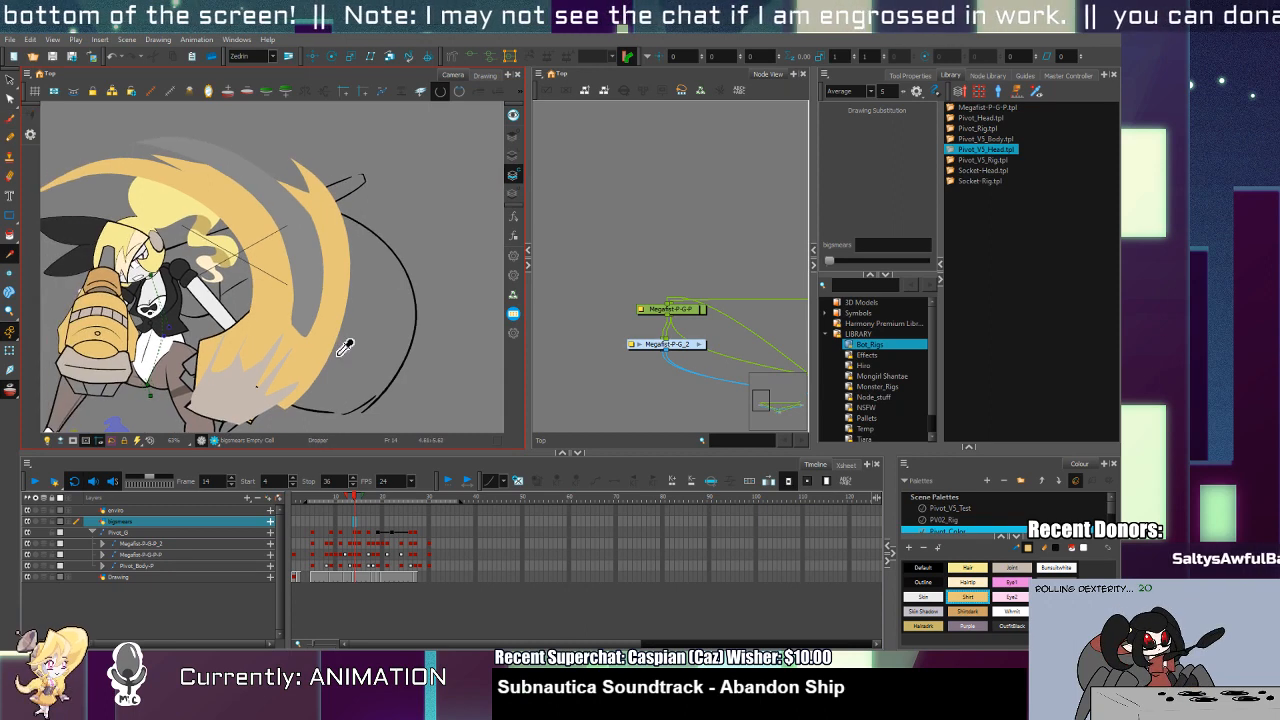
scroll(344, 347, down, 2)
key(alt+b)
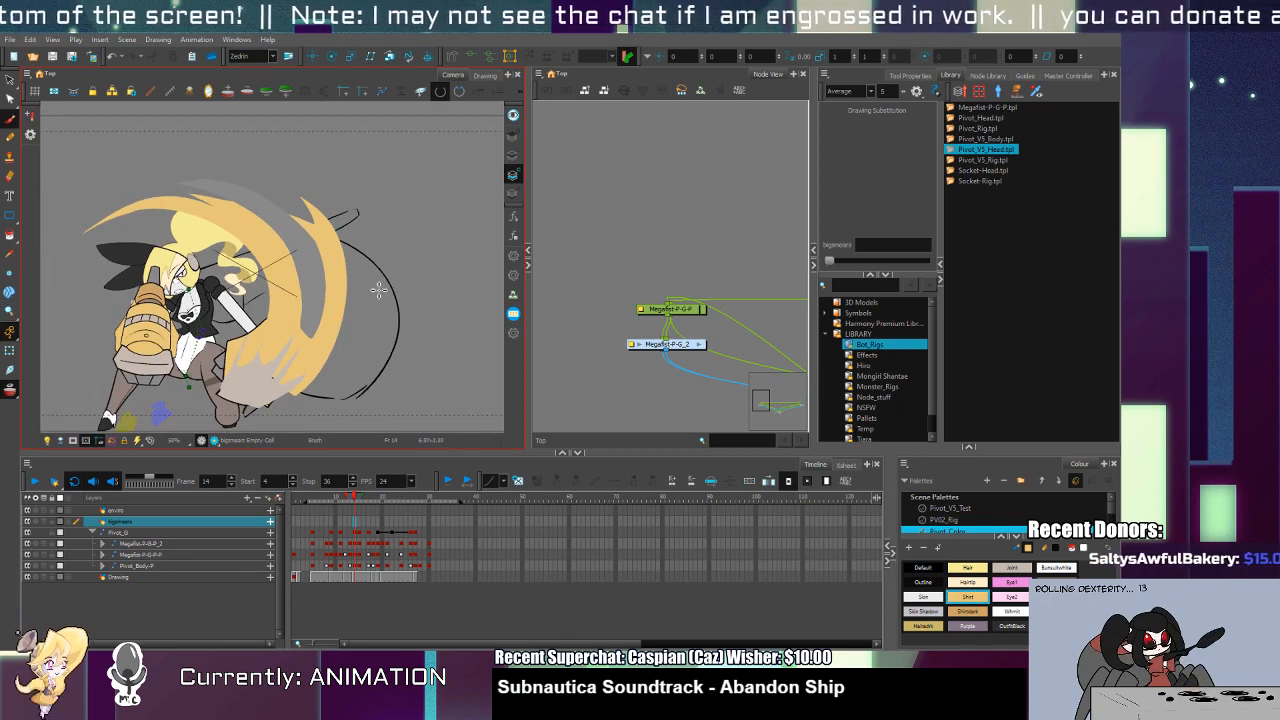
key(period)
mouse_move(328, 208)
mouse_down()
mouse_move(332, 372)
mouse_move(292, 416)
mouse_up()
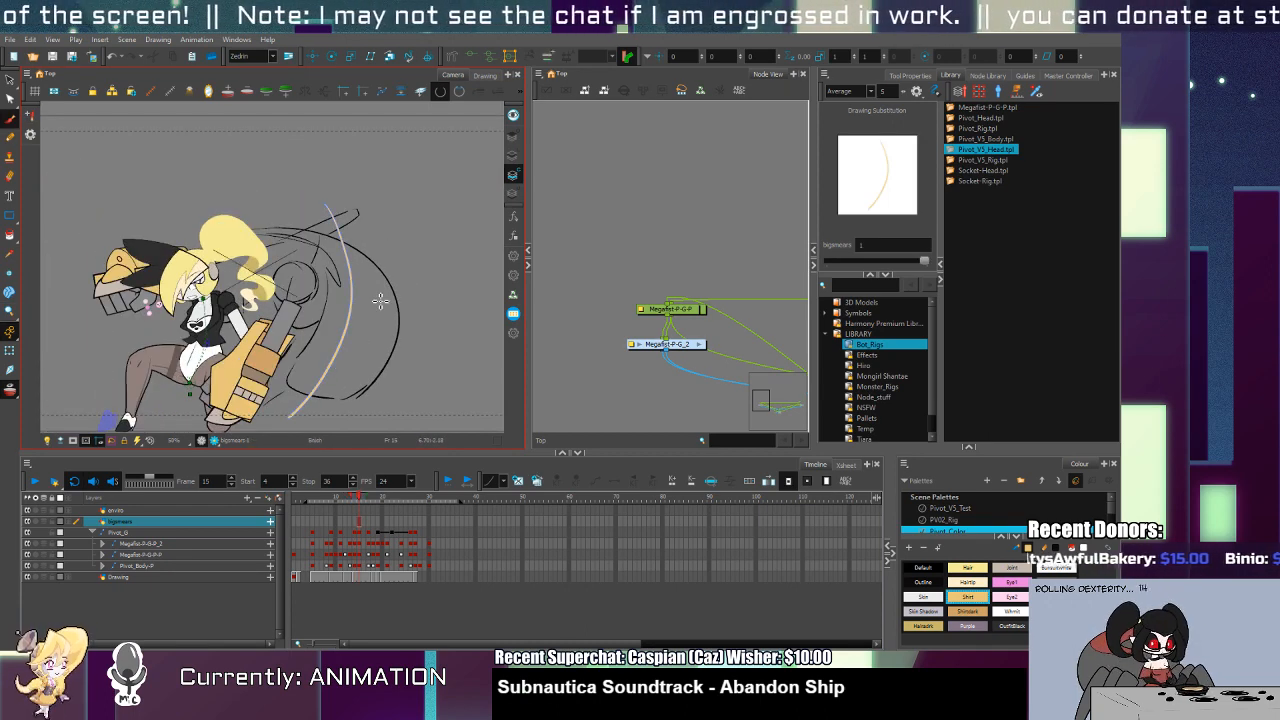
mouse_move(342, 195)
mouse_down()
mouse_move(359, 268)
mouse_move(290, 407)
mouse_up()
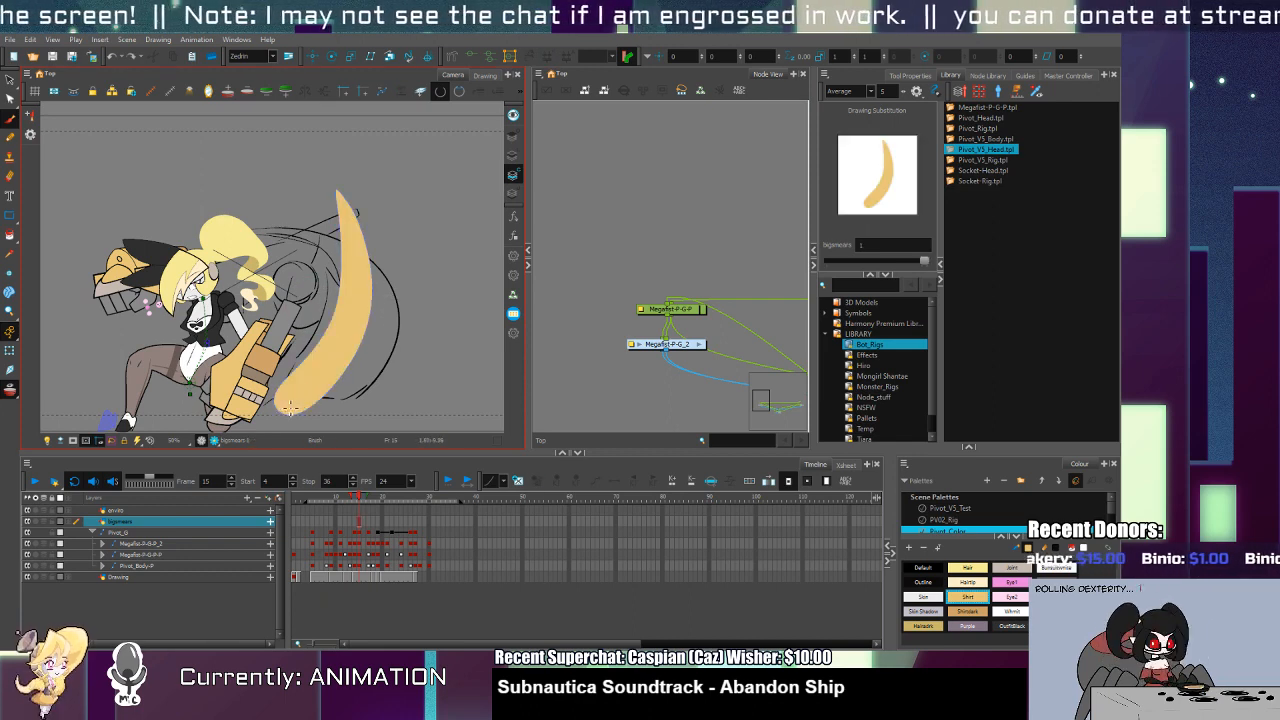
key(ctrl+z)
drag(362, 202, 298, 408)
key(ctrl+z)
drag(358, 202, 312, 428)
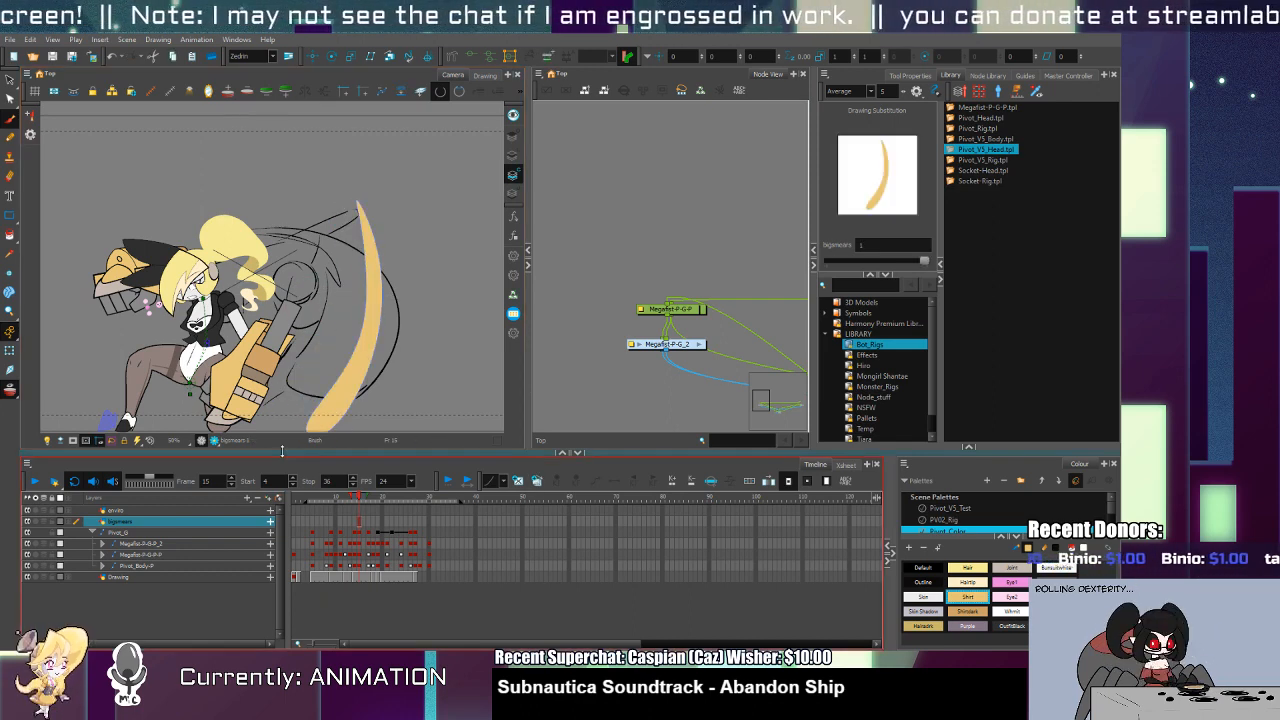
key(ctrl+z)
drag(358, 202, 300, 430)
key(ctrl+z)
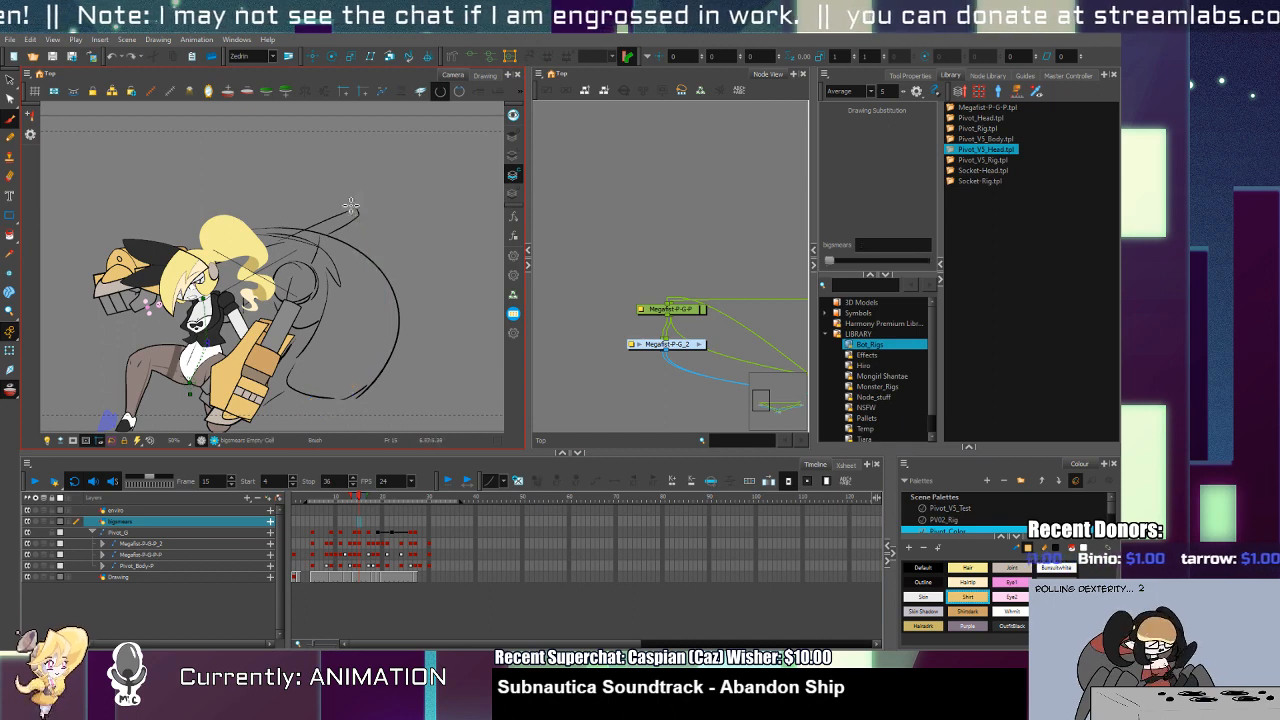
drag(351, 206, 330, 410)
key(ctrl+z)
Step: Paint a thick, curved tan smear stroke on frame 15 of the bigsmears layer, just inside the rough outer arc
drag(342, 204, 318, 416)
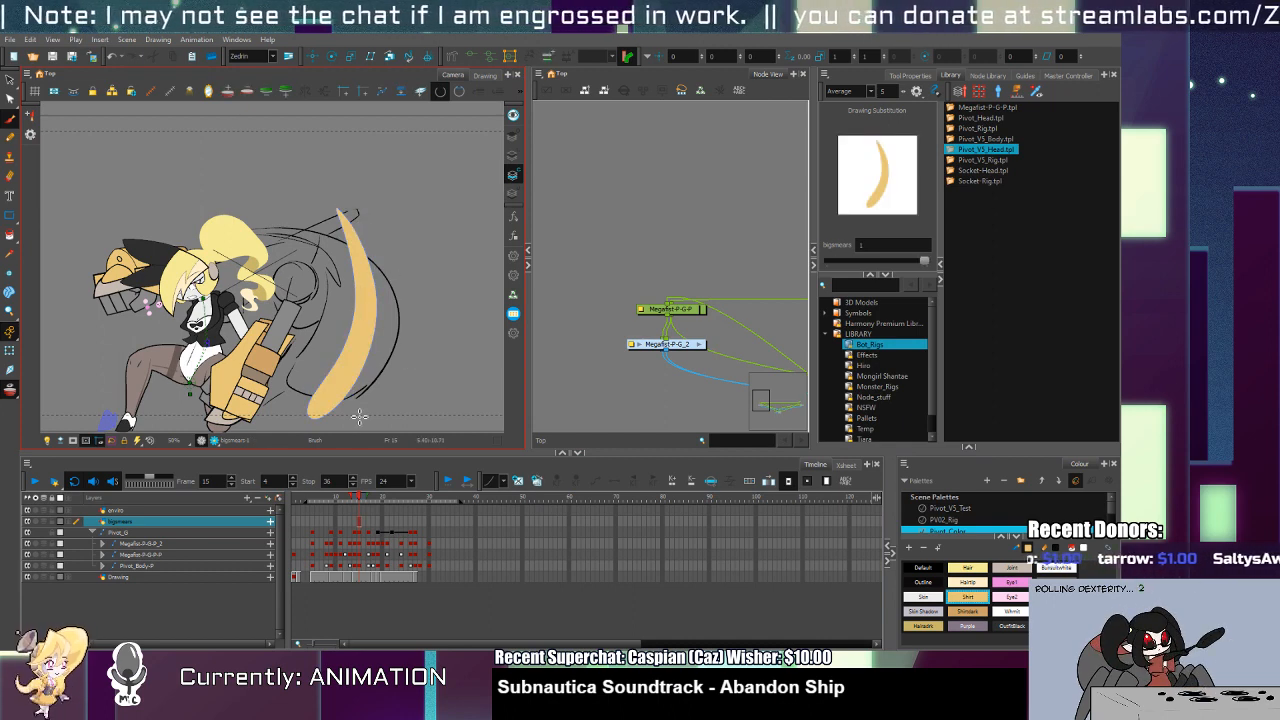
key(alt+q)
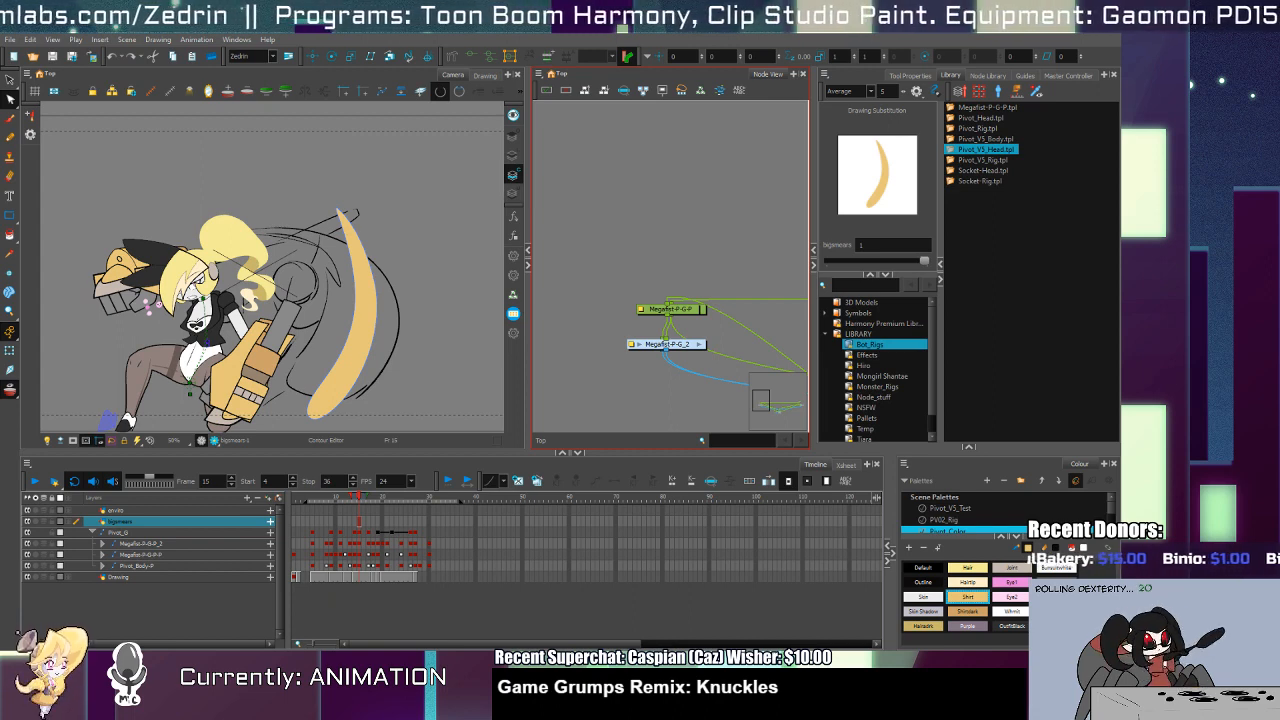
Step: Erase a curved sliver from the lower half of the frame 15 smear, splitting its tail into two tapering points
key(alt+e)
drag(364, 332, 292, 422)
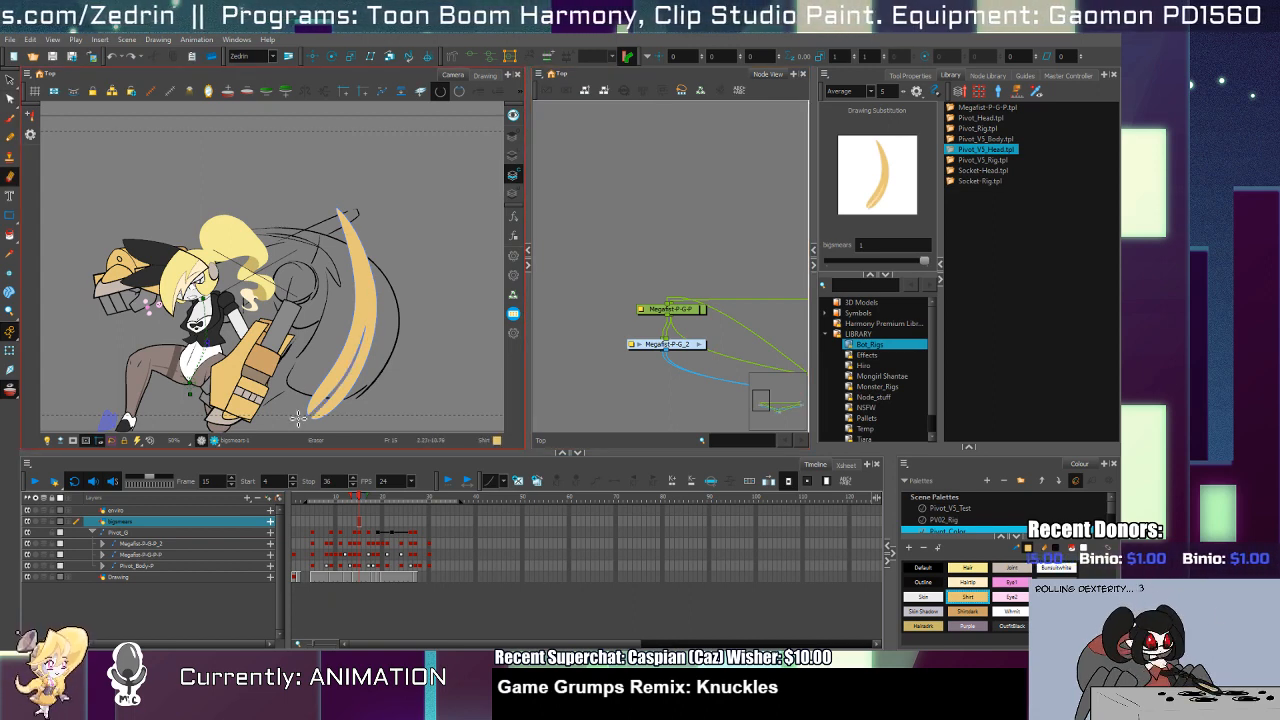
drag(366, 318, 306, 425)
key(ctrl+z)
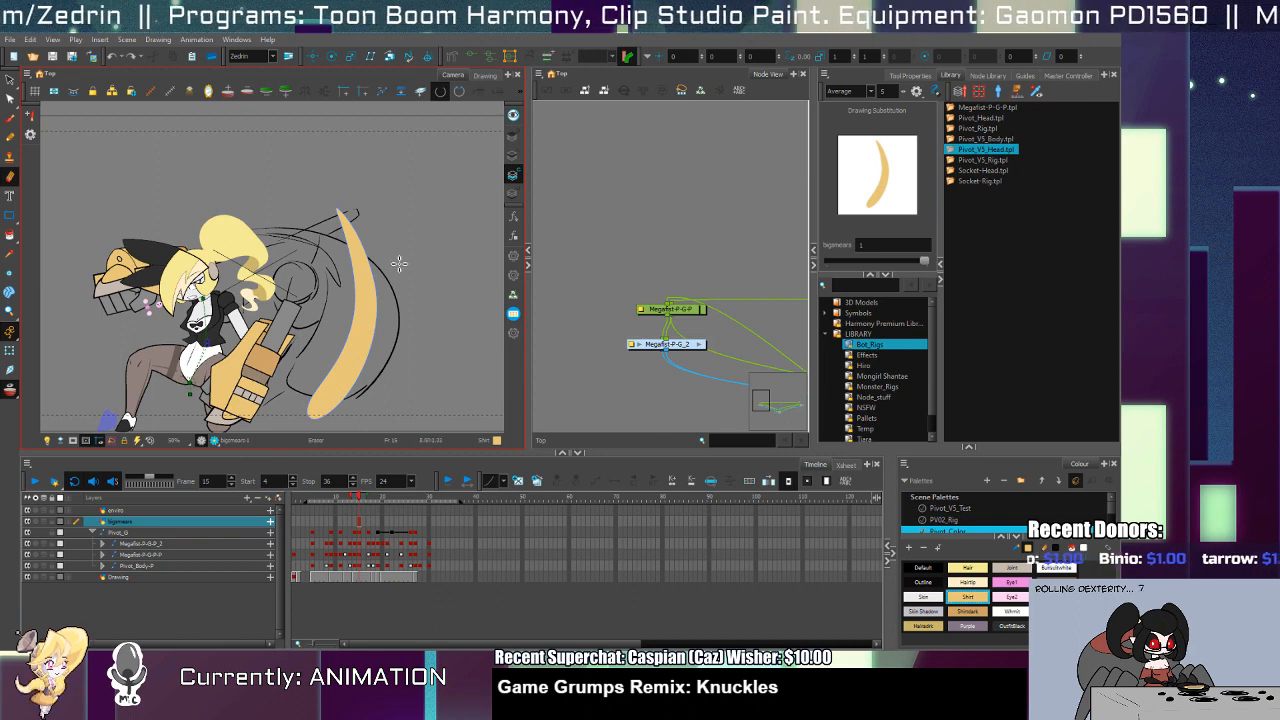
drag(366, 304, 344, 390)
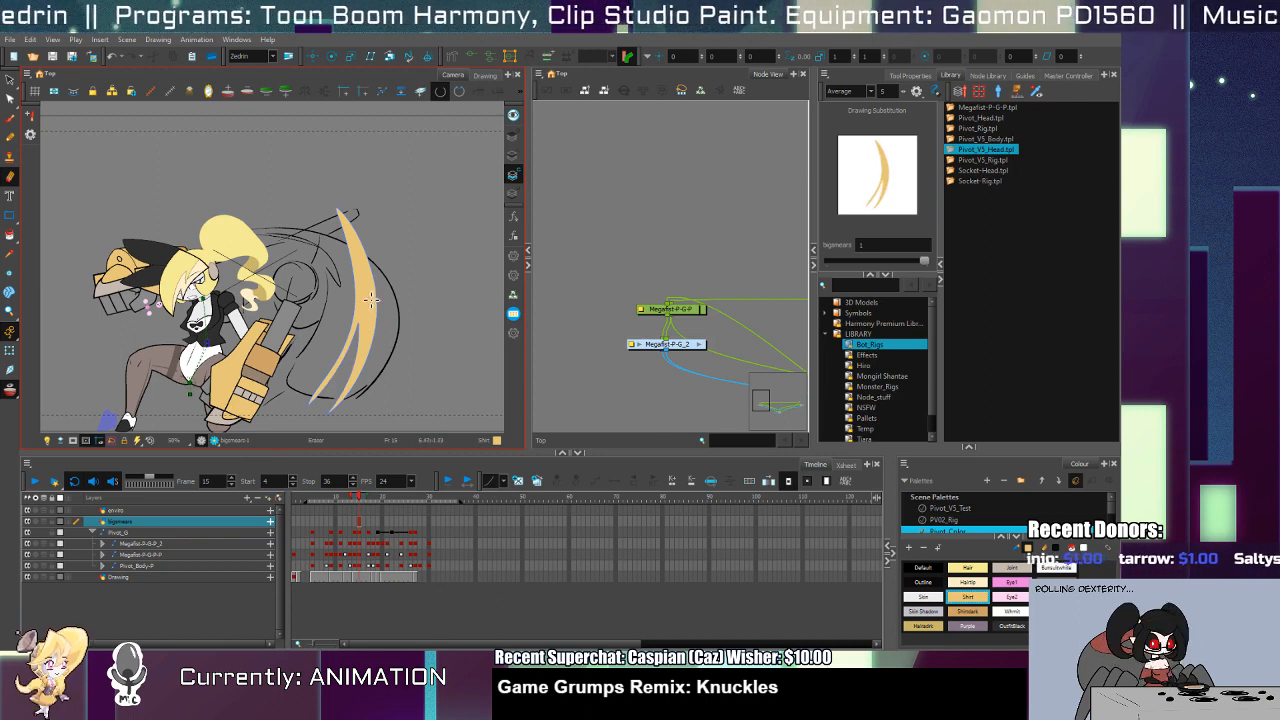
Step: Paint a thinner tan smear on frame 16 along the rough outer arc and erase its edges into jagged, tapered streaks
key(period)
key(alt+b)
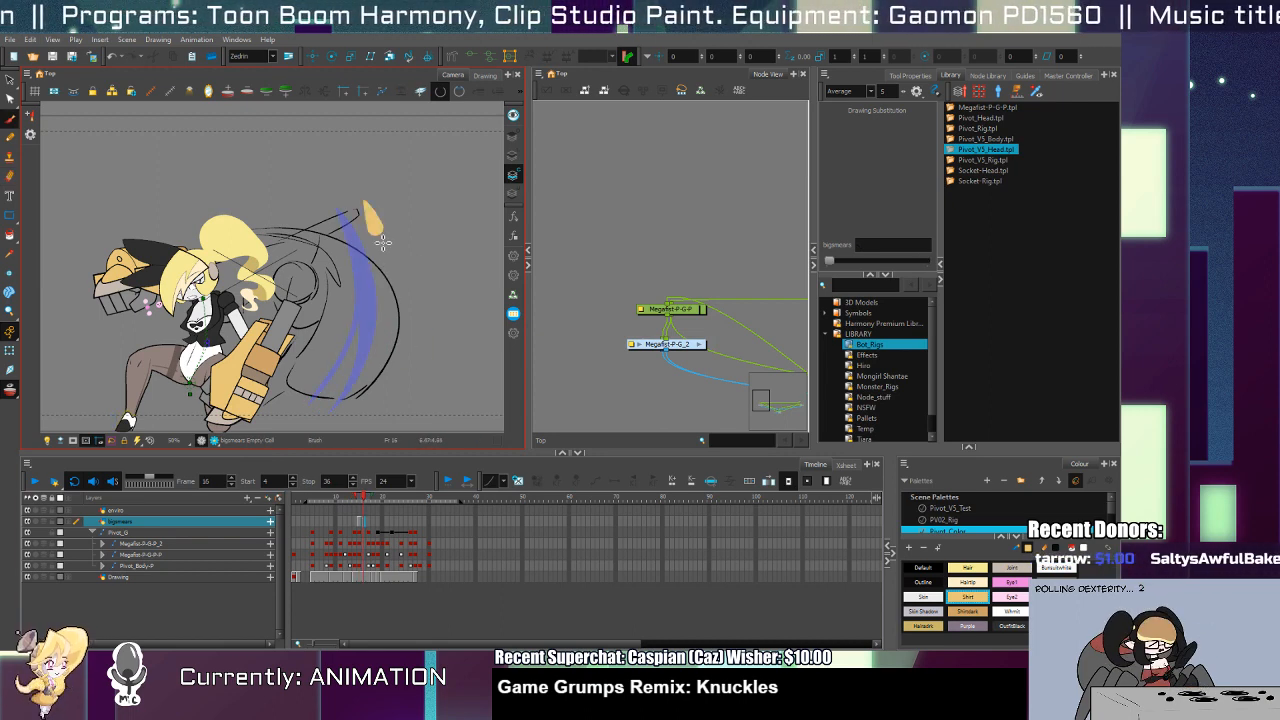
drag(367, 224, 362, 400)
key(alt+e)
drag(392, 300, 366, 398)
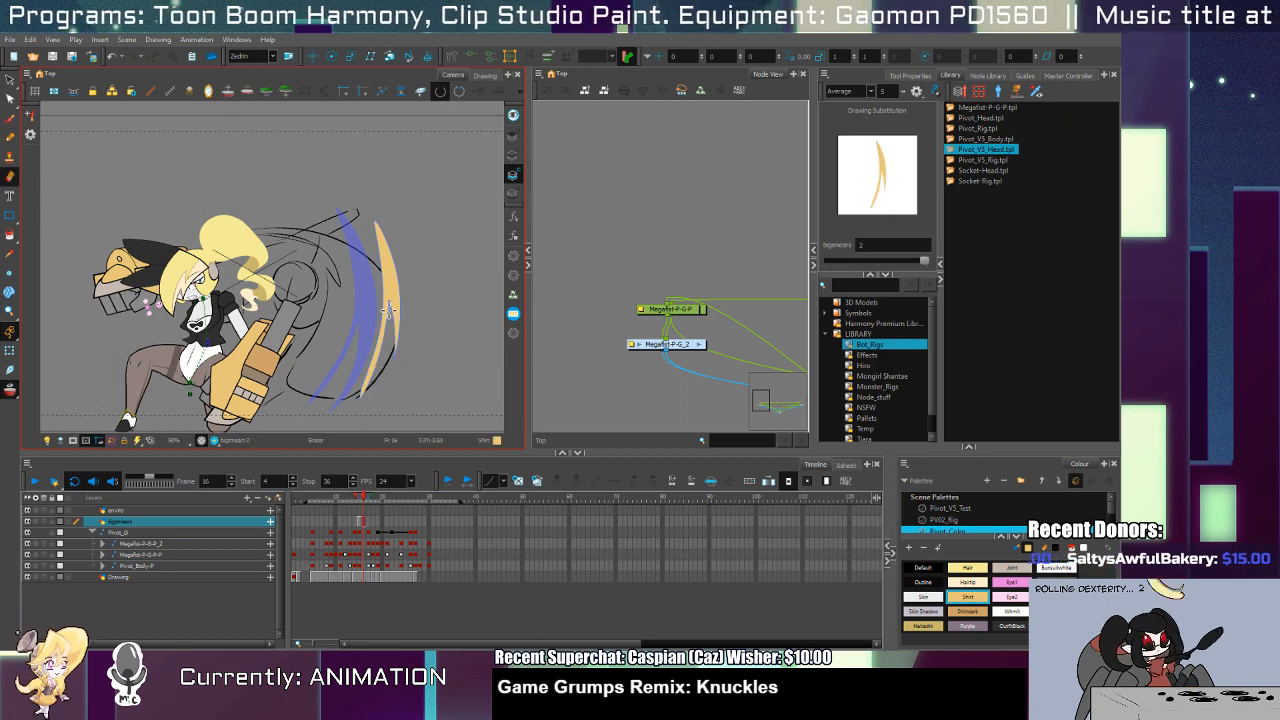
drag(394, 244, 390, 330)
drag(385, 232, 390, 360)
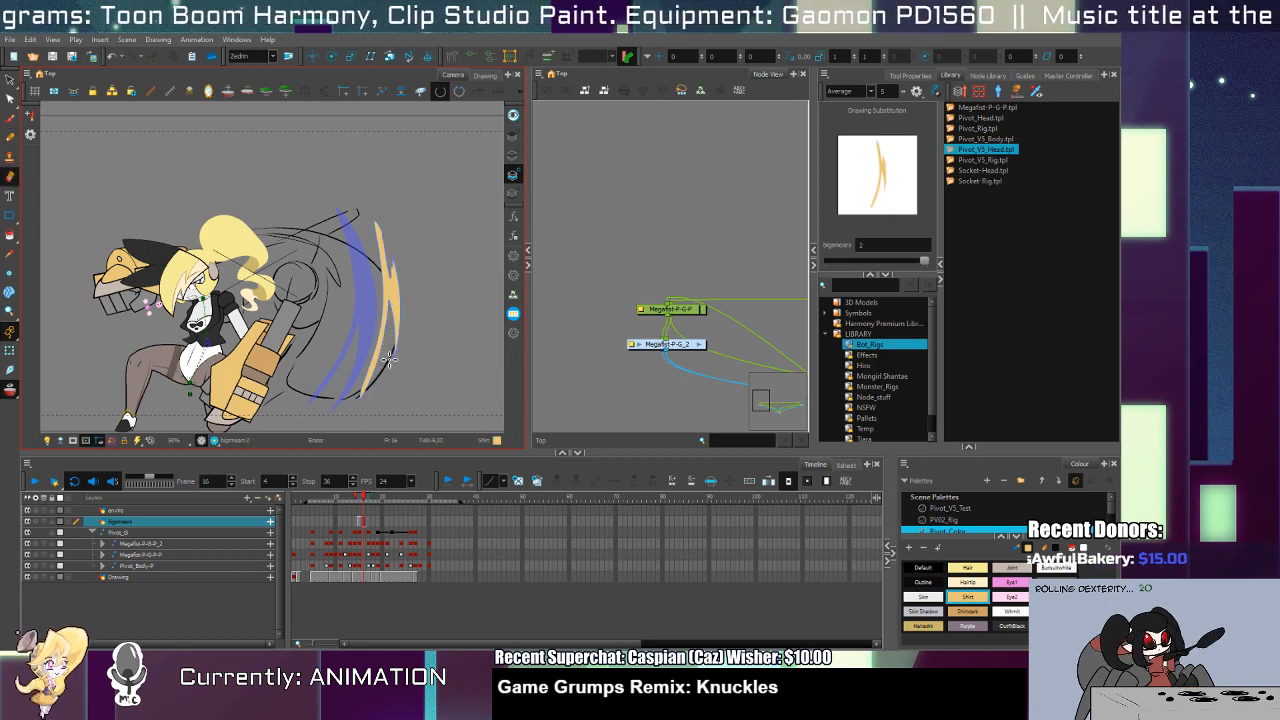
Step: Paint small, thin tan flecks on frame 17 outside the rough outer arc and one thin streak farther out on frame 18
key(period)
key(alt+b)
mouse_move(409, 250)
mouse_down()
mouse_move(412, 289)
mouse_move(410, 275)
mouse_up()
drag(400, 362, 385, 390)
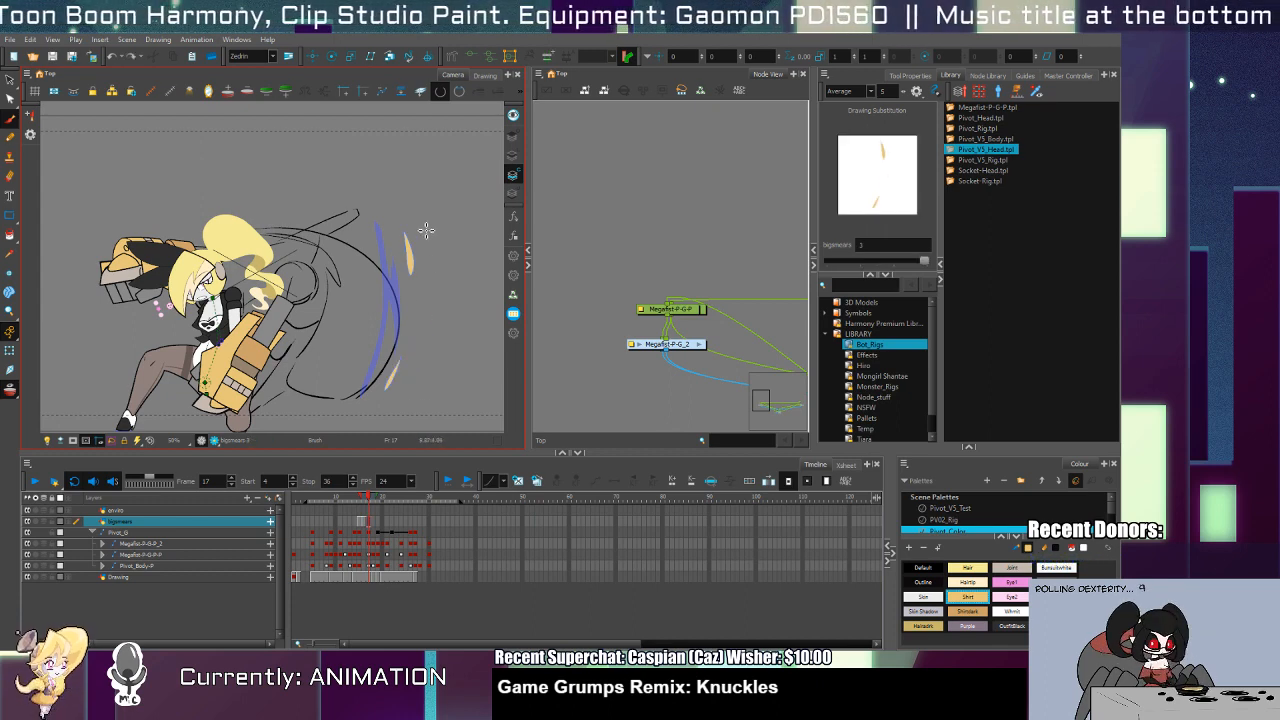
key(alt+s)
key(alt+b)
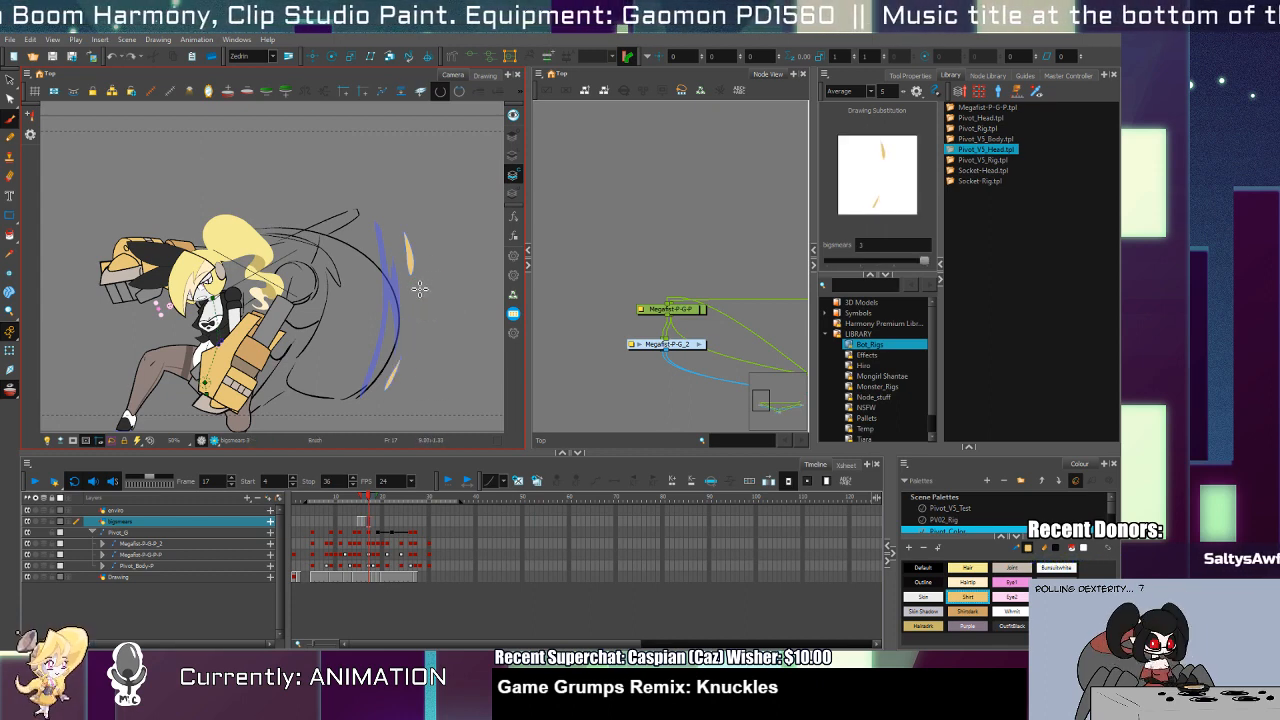
mouse_move(425, 228)
mouse_down()
mouse_move(388, 398)
mouse_move(414, 345)
mouse_up()
key(ctrl+z)
key(ctrl+z)
drag(430, 265, 437, 330)
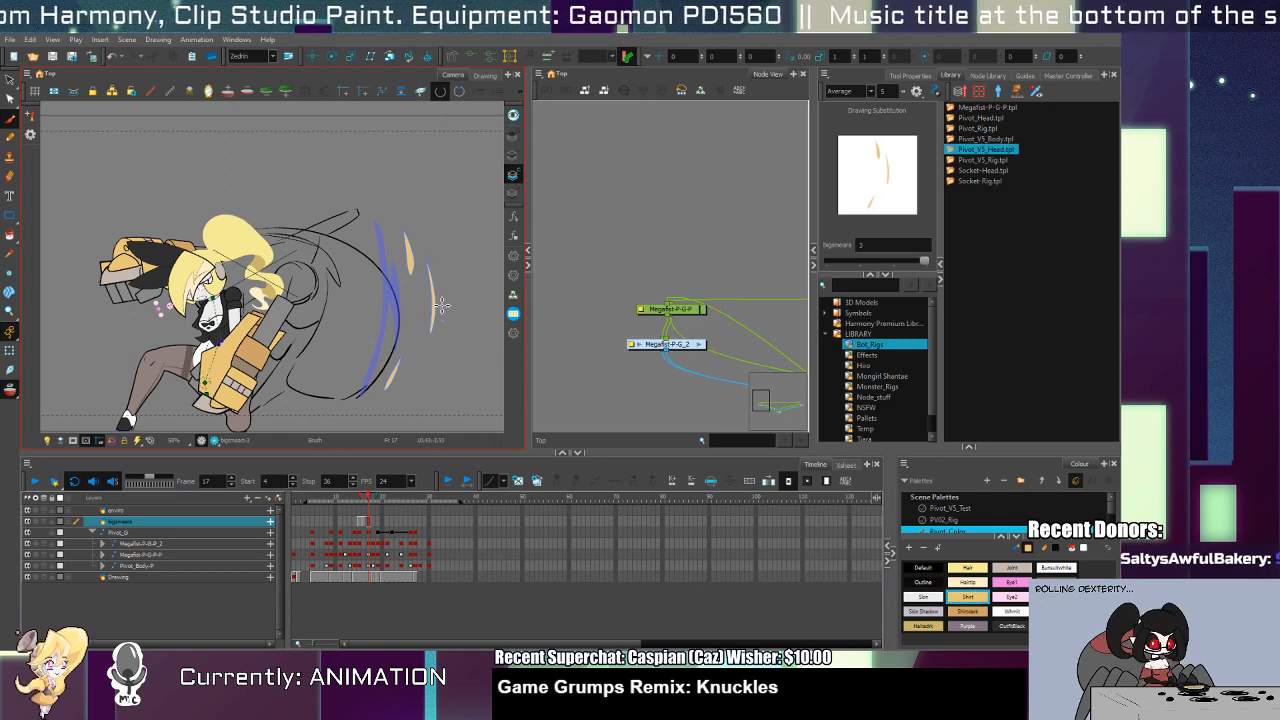
key(period)
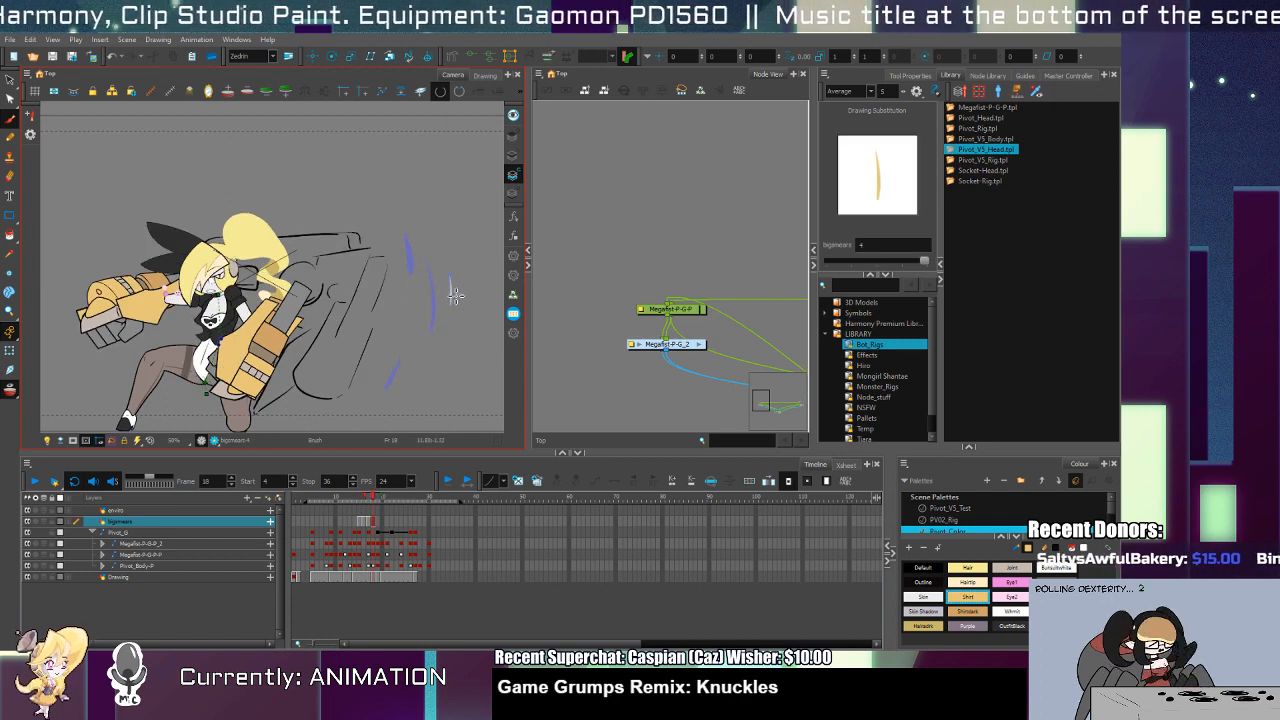
Step: Step through the frames around the new smears and play back the attack to check how they dissipate
key(period)
key(period)
key(period)
key(comma)
key(comma)
key(comma)
key(comma)
key(comma)
key(comma)
key(comma)
key(comma)
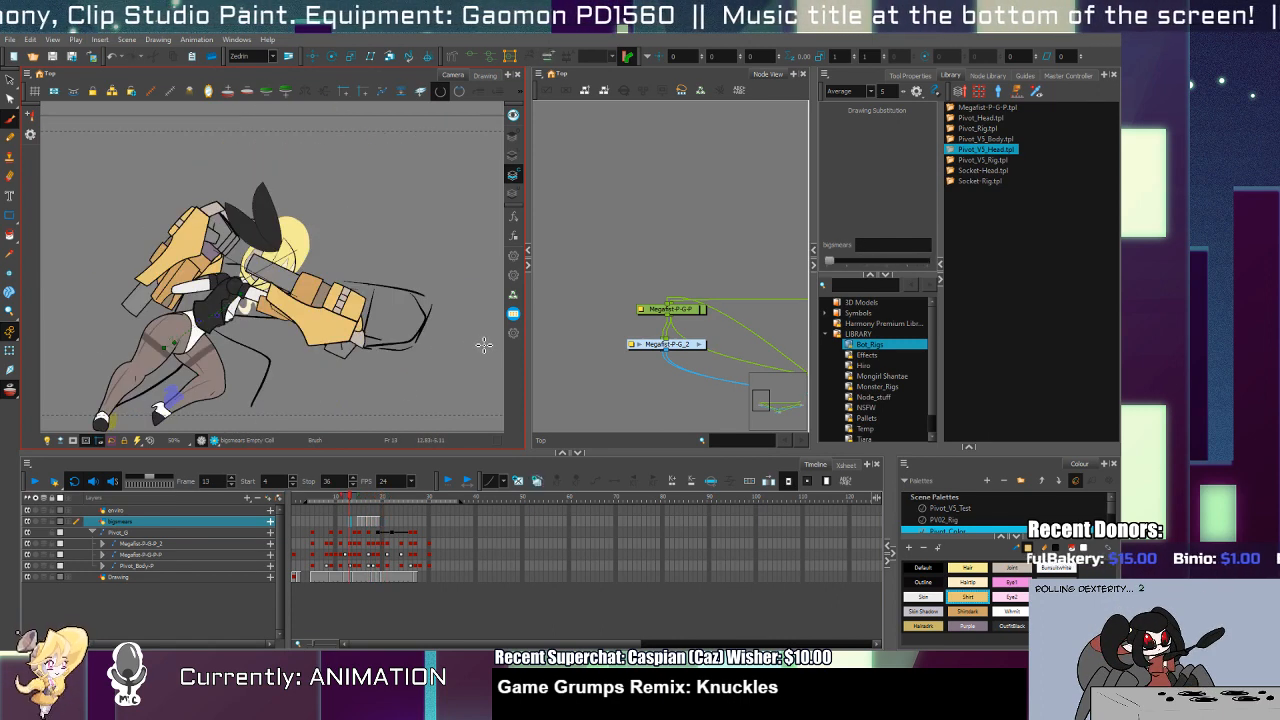
click(35, 481)
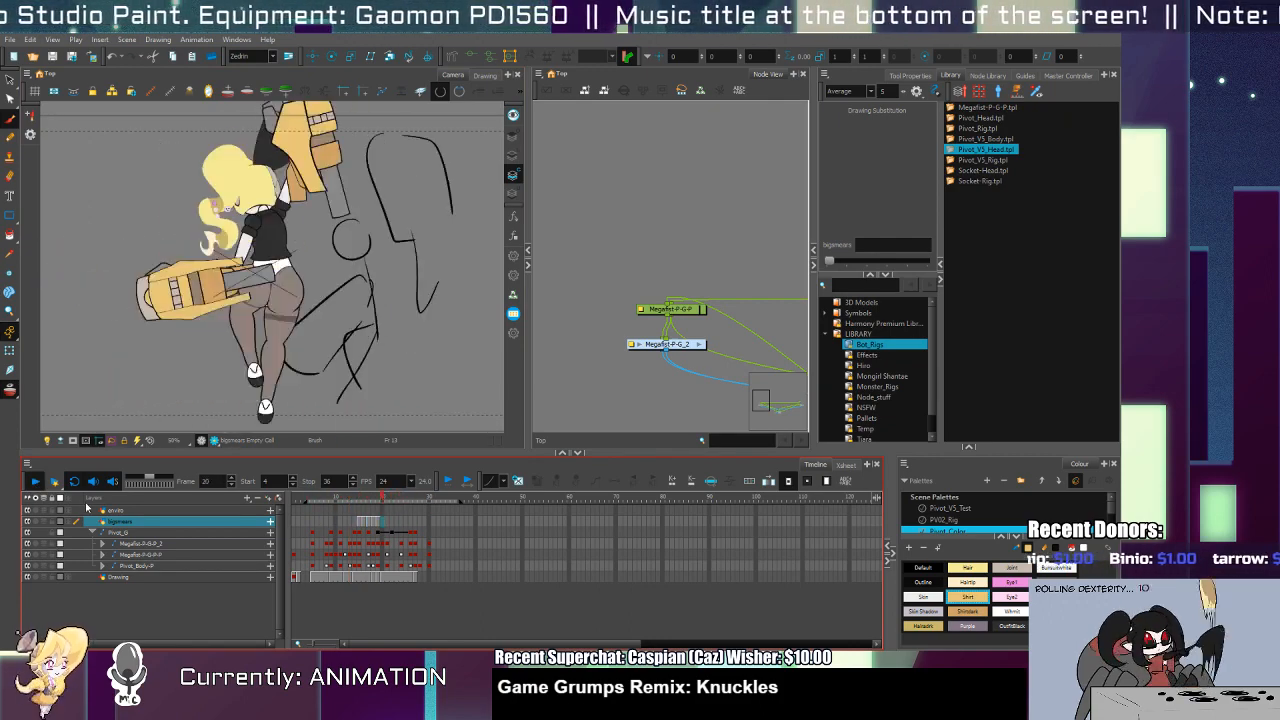
Step: Paint a branching impact burst on frame 14 of the bigsmears layer in the pale cream swatch, beside the gauntlet smear's outer edge
click(363, 522)
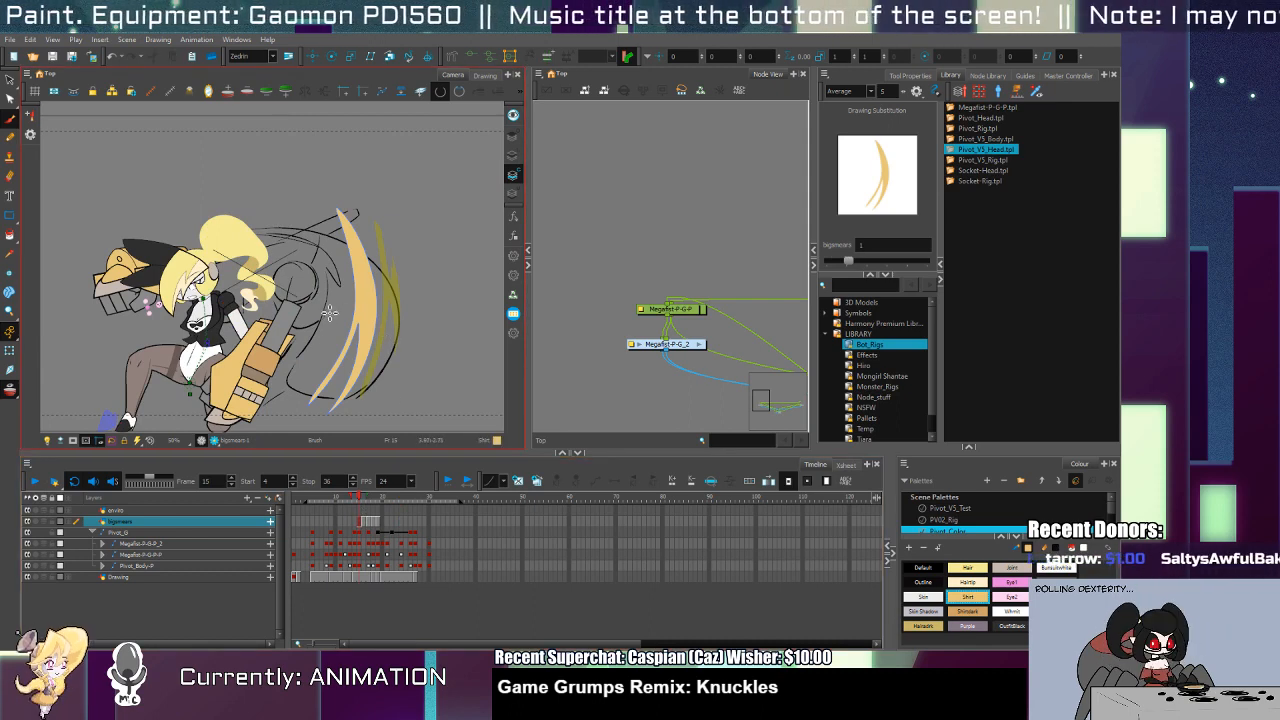
key(comma)
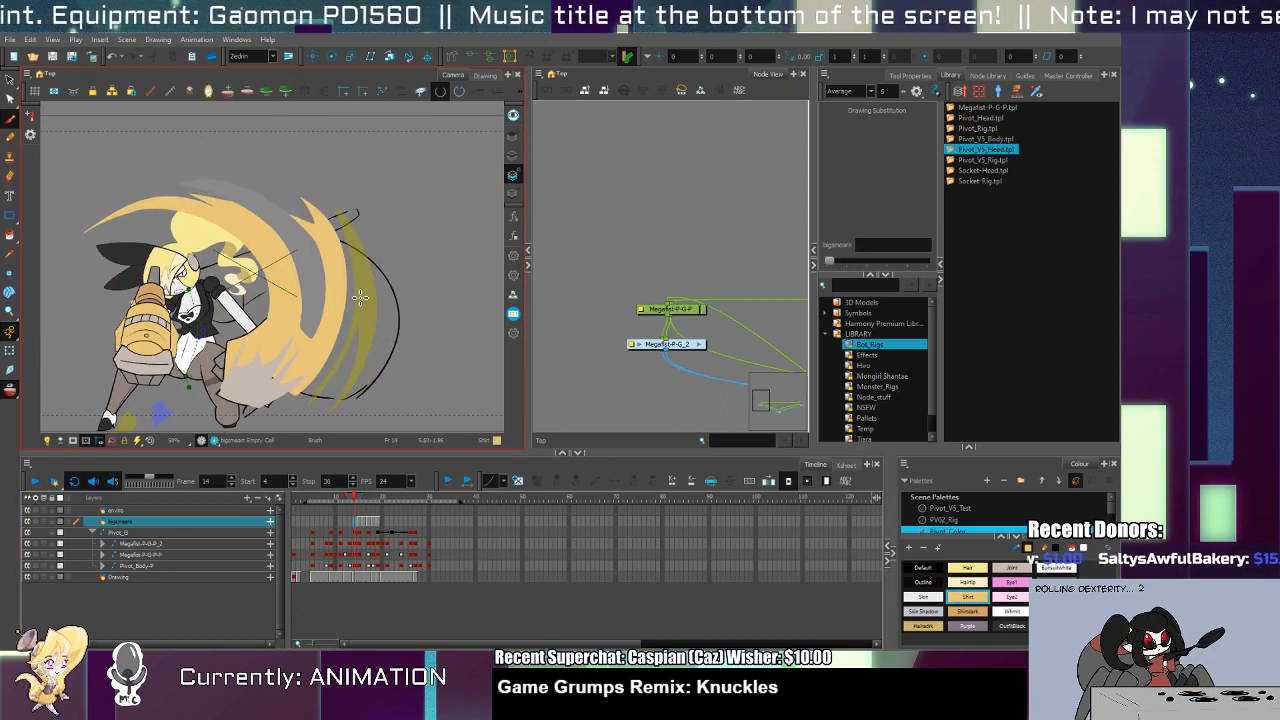
click(967, 582)
mouse_move(358, 238)
mouse_down()
mouse_move(344, 311)
mouse_move(398, 392)
mouse_up()
drag(335, 324, 345, 375)
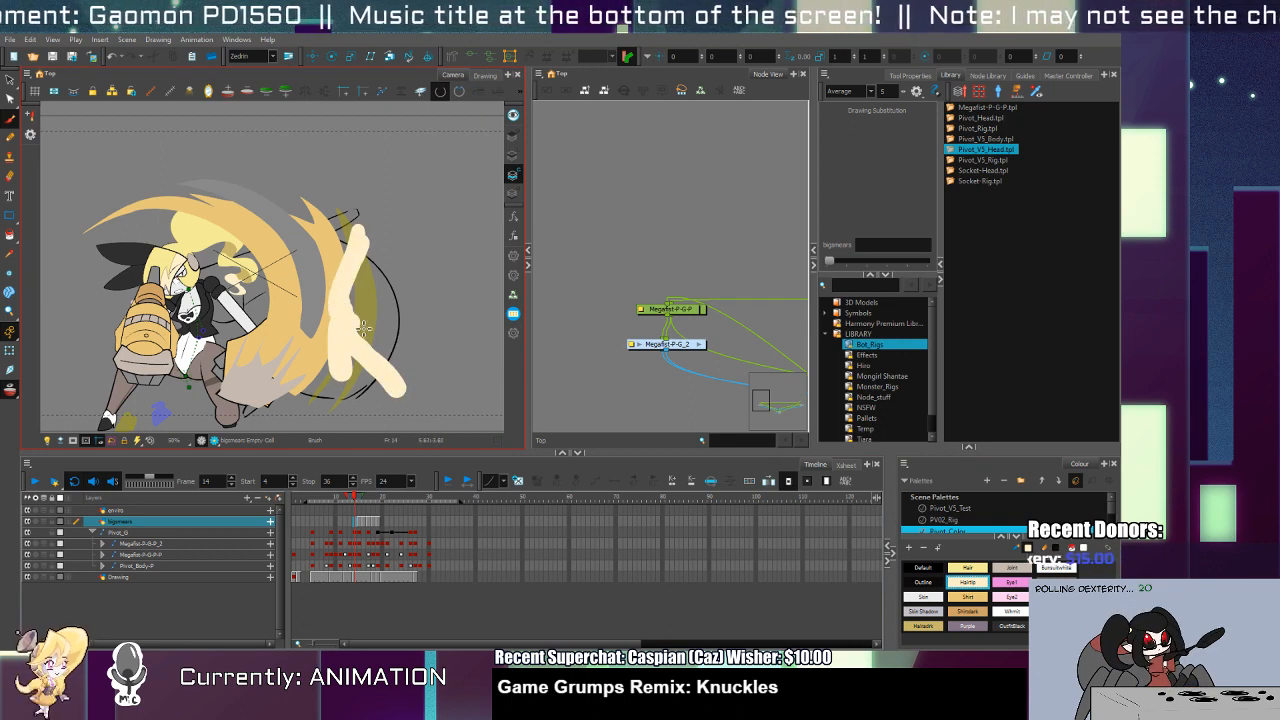
drag(365, 328, 390, 328)
drag(358, 316, 362, 280)
Step: Erase around the cream burst on frame 14 to carve its branches into thin, sharp spikes
key(alt+e)
mouse_move(366, 226)
mouse_down()
mouse_move(354, 273)
mouse_move(389, 193)
mouse_move(352, 263)
mouse_move(374, 233)
mouse_move(371, 302)
mouse_move(444, 208)
mouse_move(360, 290)
mouse_move(406, 219)
mouse_move(367, 322)
mouse_move(423, 333)
mouse_move(412, 339)
mouse_move(384, 318)
mouse_move(408, 271)
mouse_up()
key(ctrl+z)
key(ctrl+z)
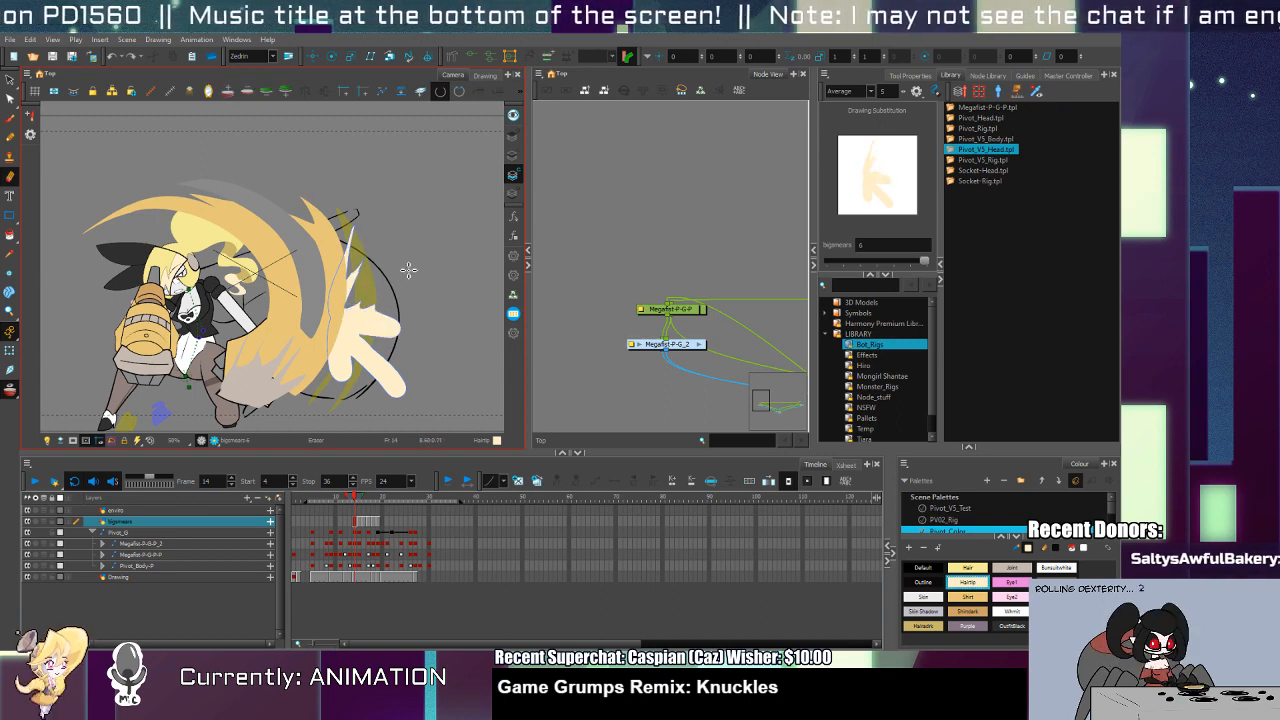
mouse_move(382, 313)
mouse_down()
mouse_move(473, 332)
mouse_move(392, 330)
mouse_move(424, 324)
mouse_move(438, 343)
mouse_move(377, 377)
mouse_move(404, 396)
mouse_up()
key(ctrl+z)
drag(354, 344, 397, 390)
drag(354, 346, 353, 384)
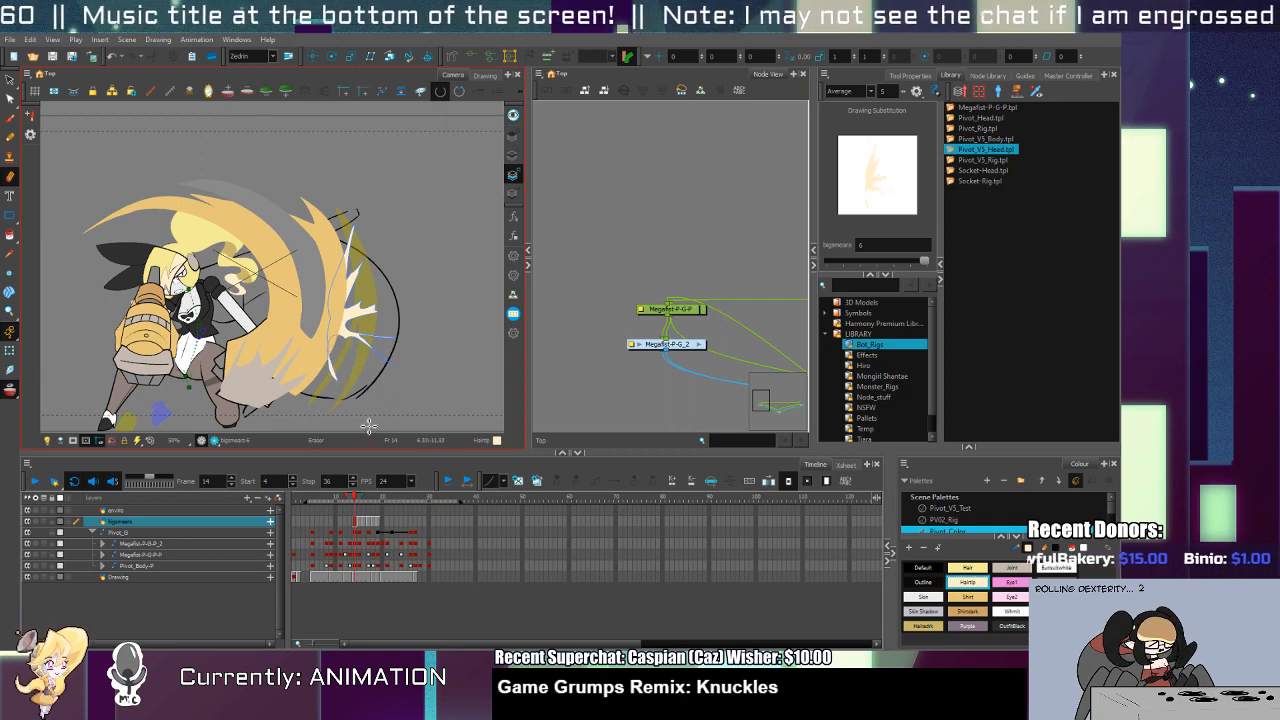
Step: Step back and forth through the frames up to frame 14 to check the burst against the spin
key(comma)
key(comma)
key(comma)
key(comma)
key(comma)
key(comma)
key(comma)
key(comma)
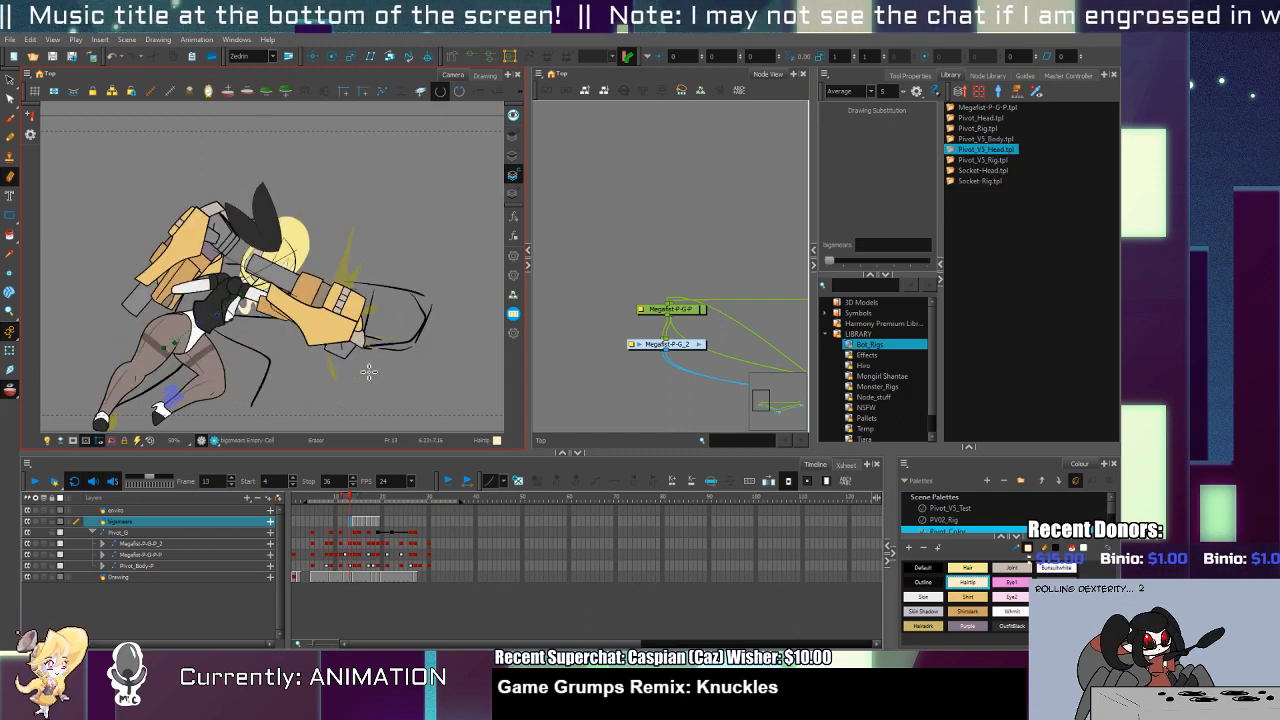
key(period)
key(period)
key(period)
key(period)
key(period)
key(period)
key(period)
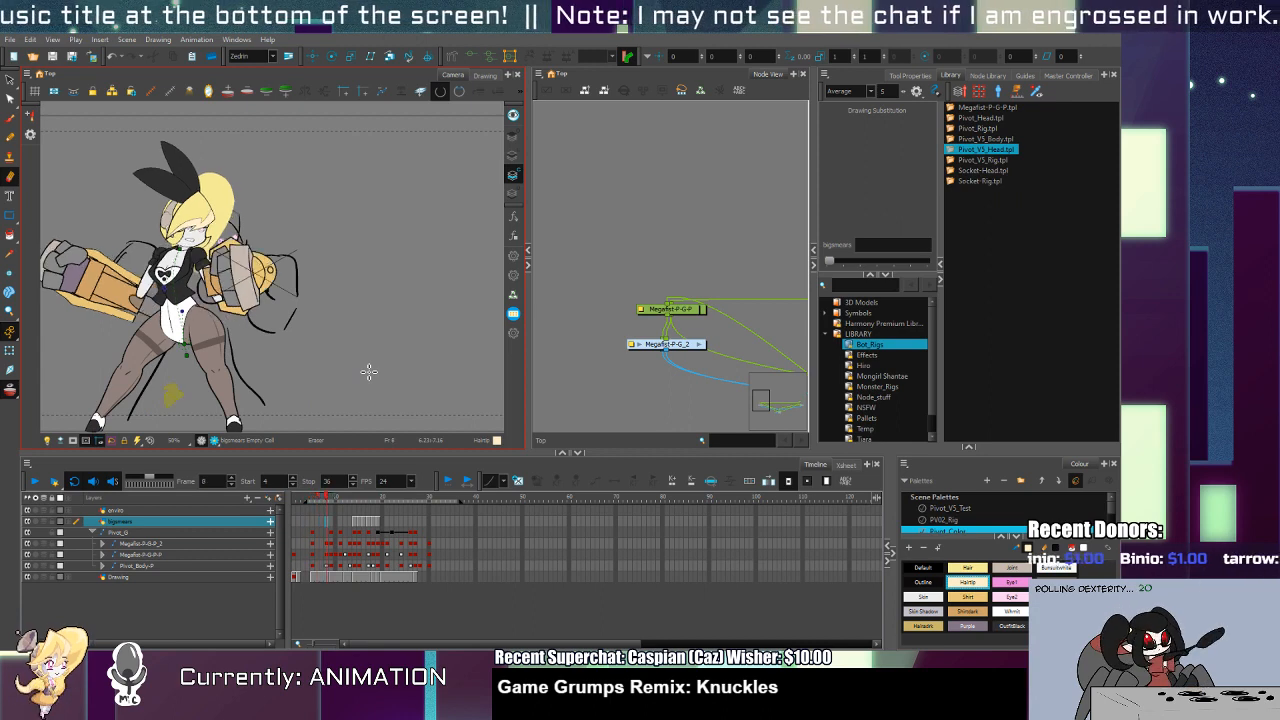
key(period)
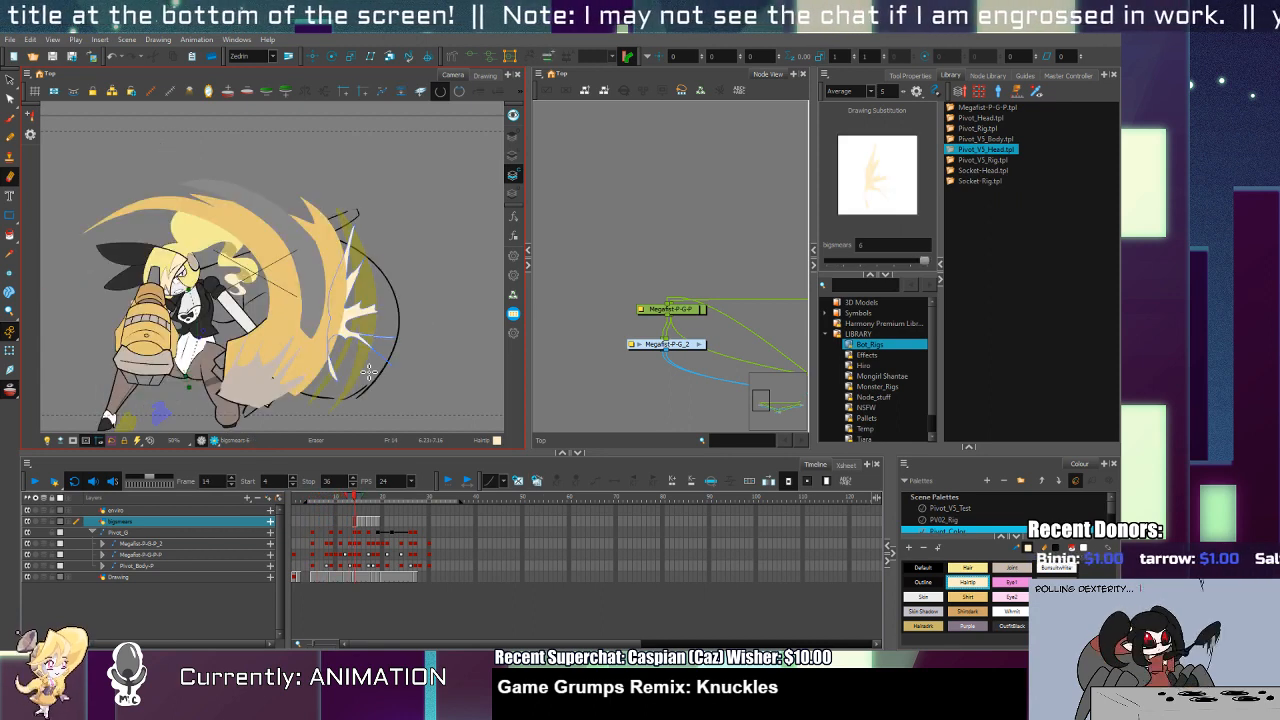
Step: Select the character's whole body on frame 14 and rotate it clockwise so that it leans toward the gauntlet smear
key(shift+t)
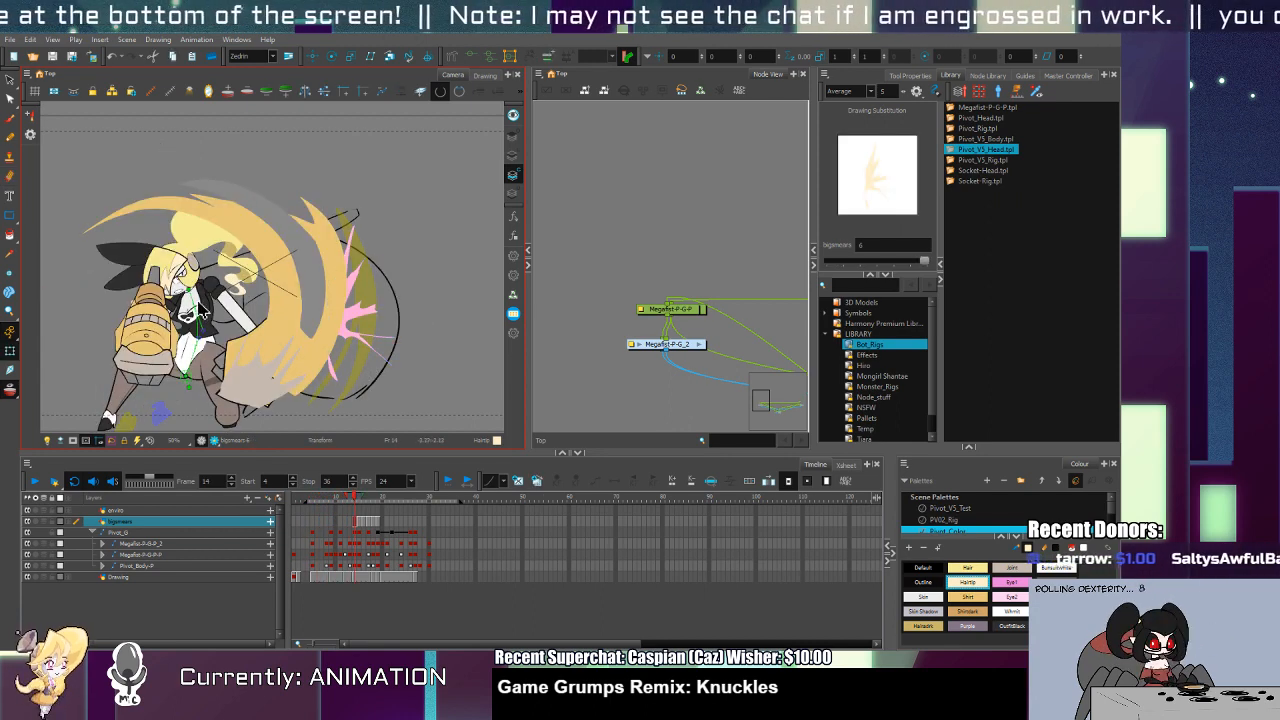
click(212, 320)
click(197, 362)
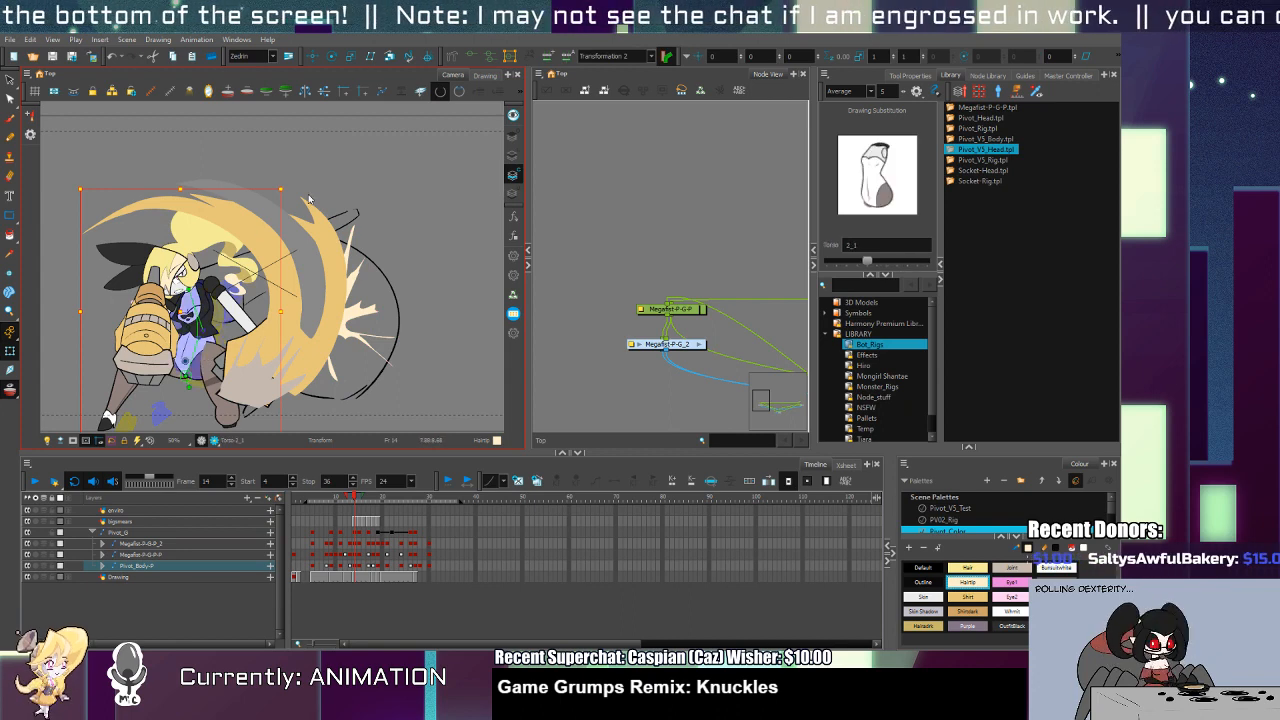
drag(287, 188, 332, 221)
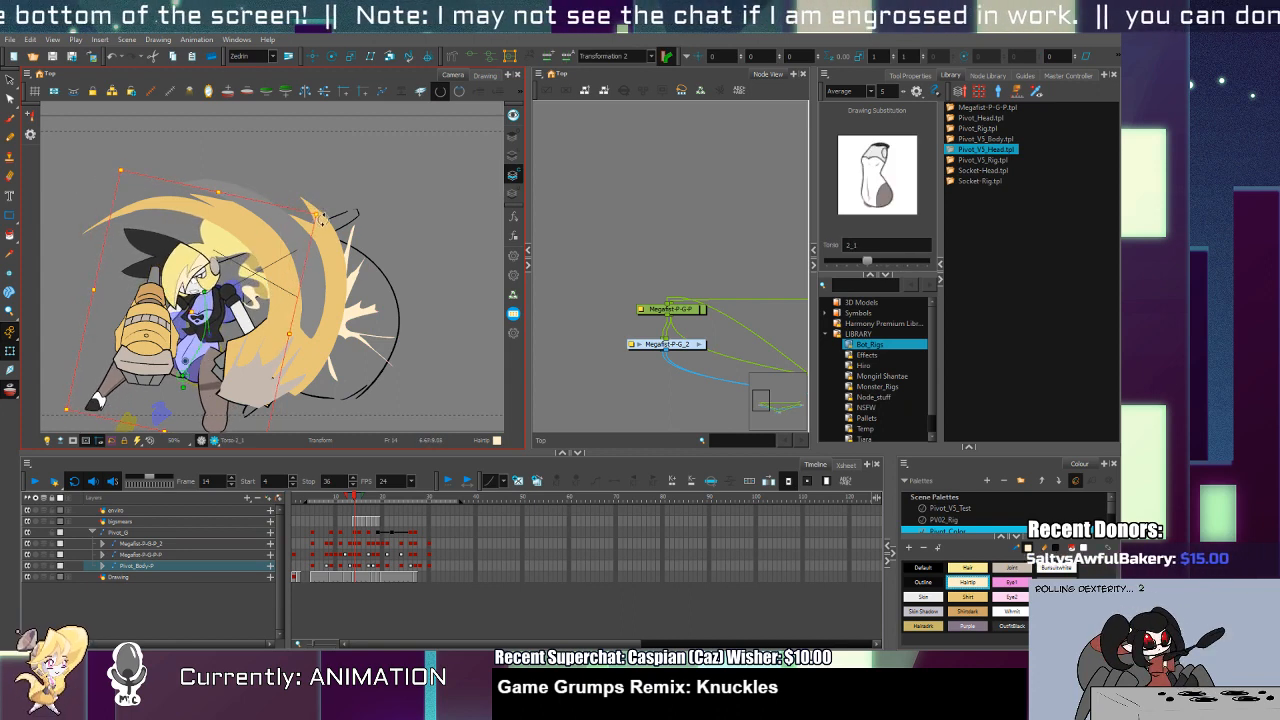
Step: Repose the legs and smear-side arm on frame 14 to suit the leaning body, planting the extended foot on the ground line
click(218, 383)
scroll(225, 407, down, 1)
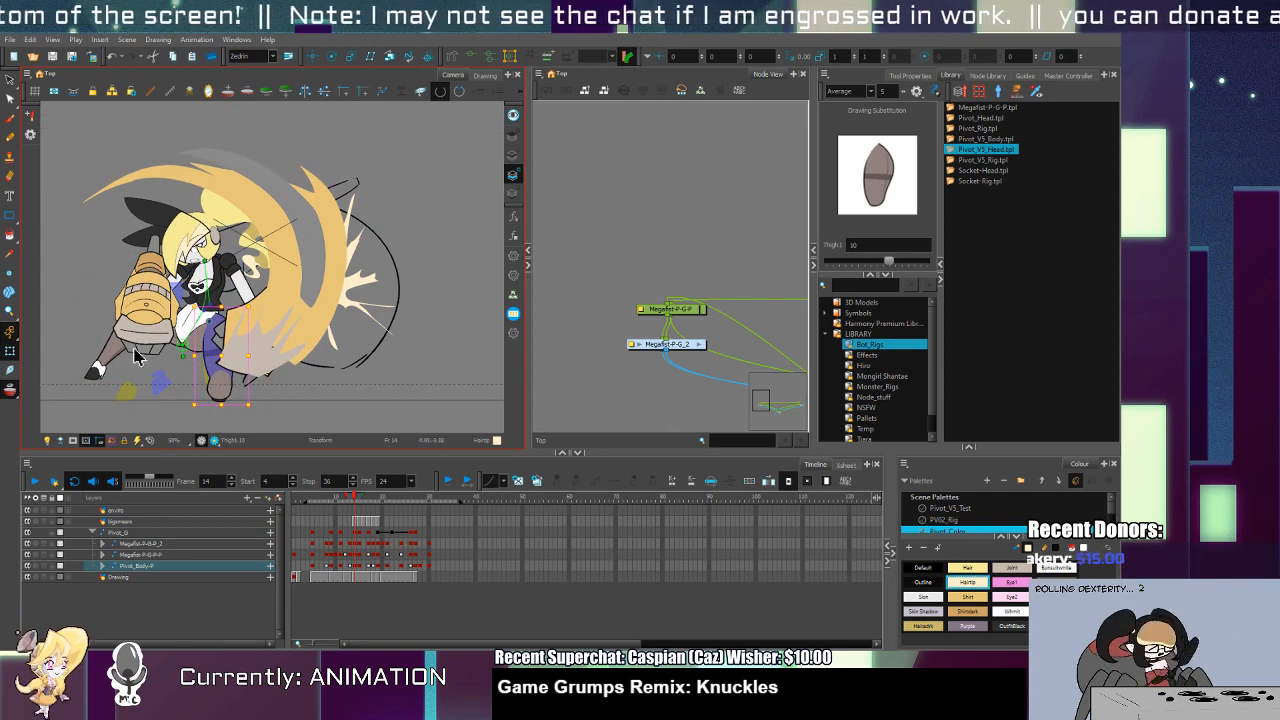
click(174, 342)
mouse_move(222, 383)
mouse_down()
mouse_move(300, 318)
mouse_move(258, 378)
mouse_up()
click(230, 272)
click(254, 388)
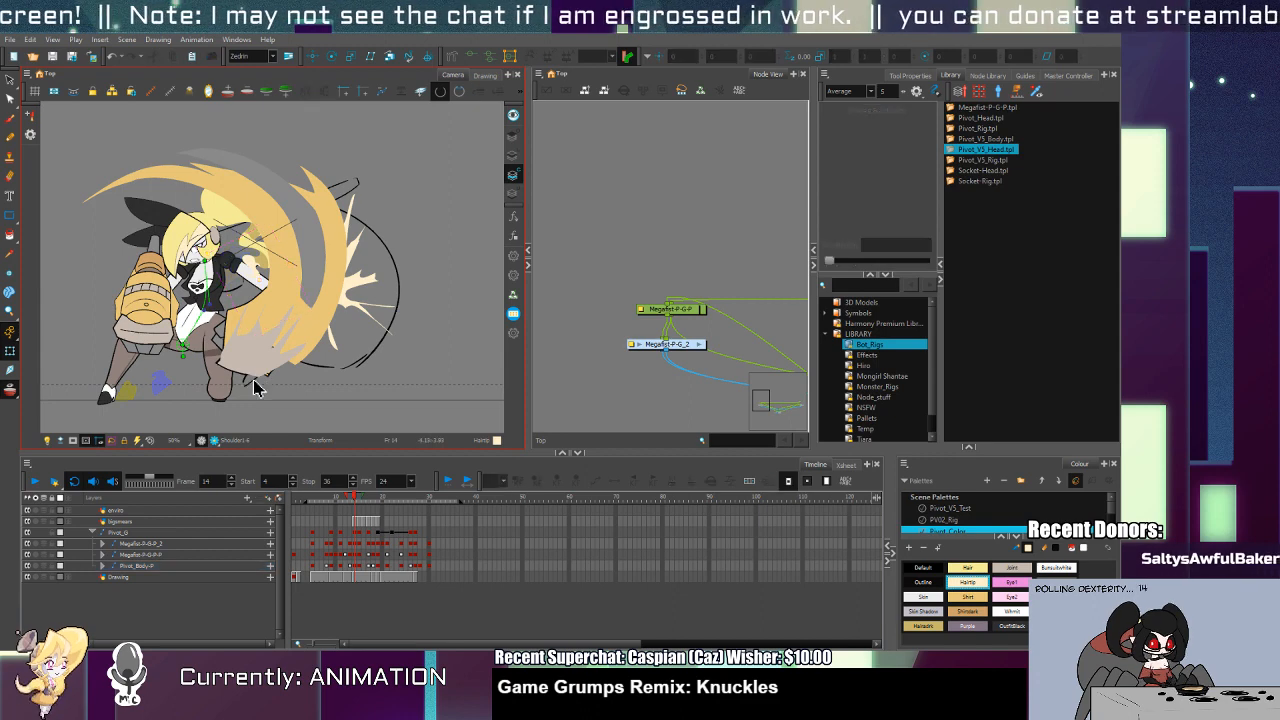
click(232, 372)
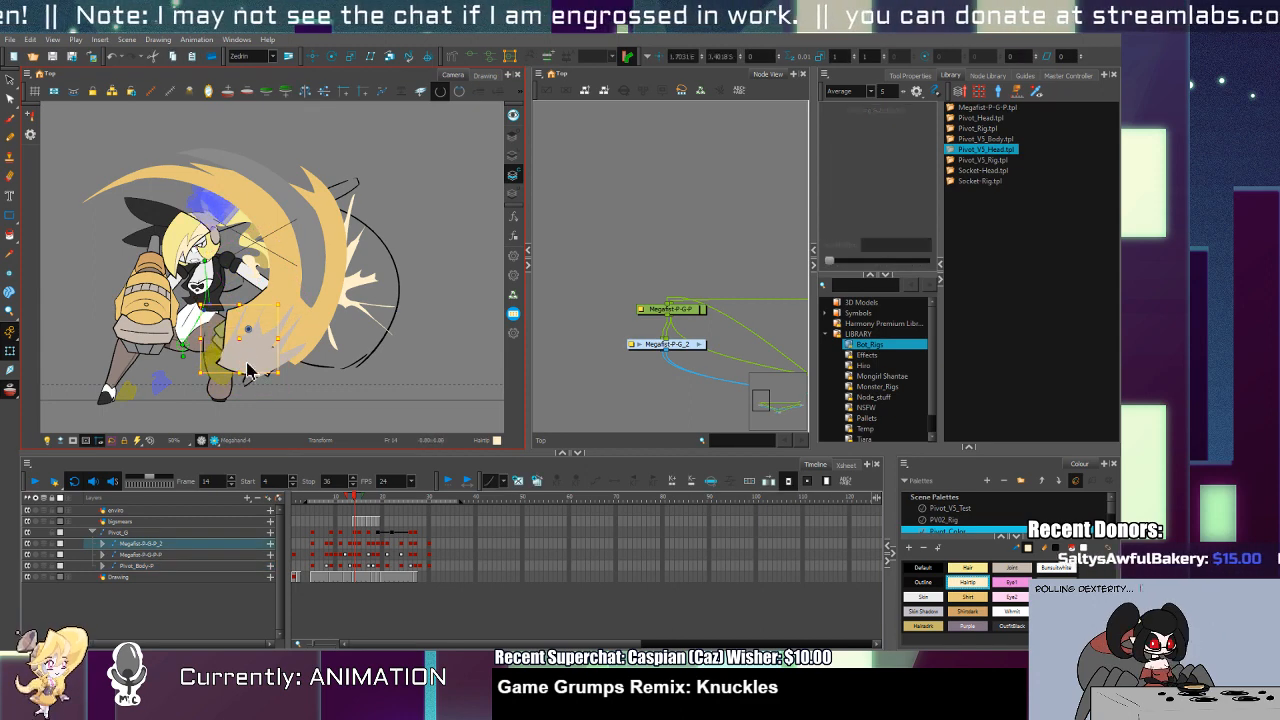
Step: Rotate the Megafist arc smear counterclockwise on frame 14, swinging its gray end outward toward the impact burst
click(306, 375)
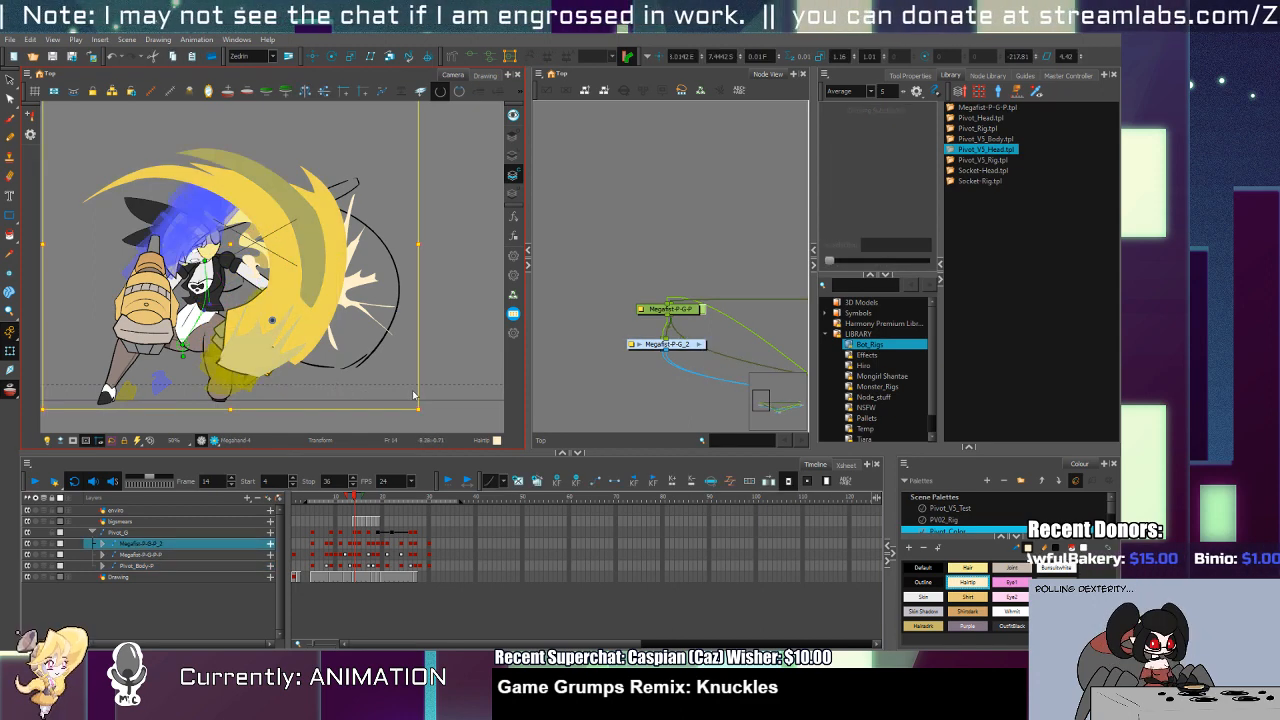
drag(428, 413, 432, 372)
key(ctrl+z)
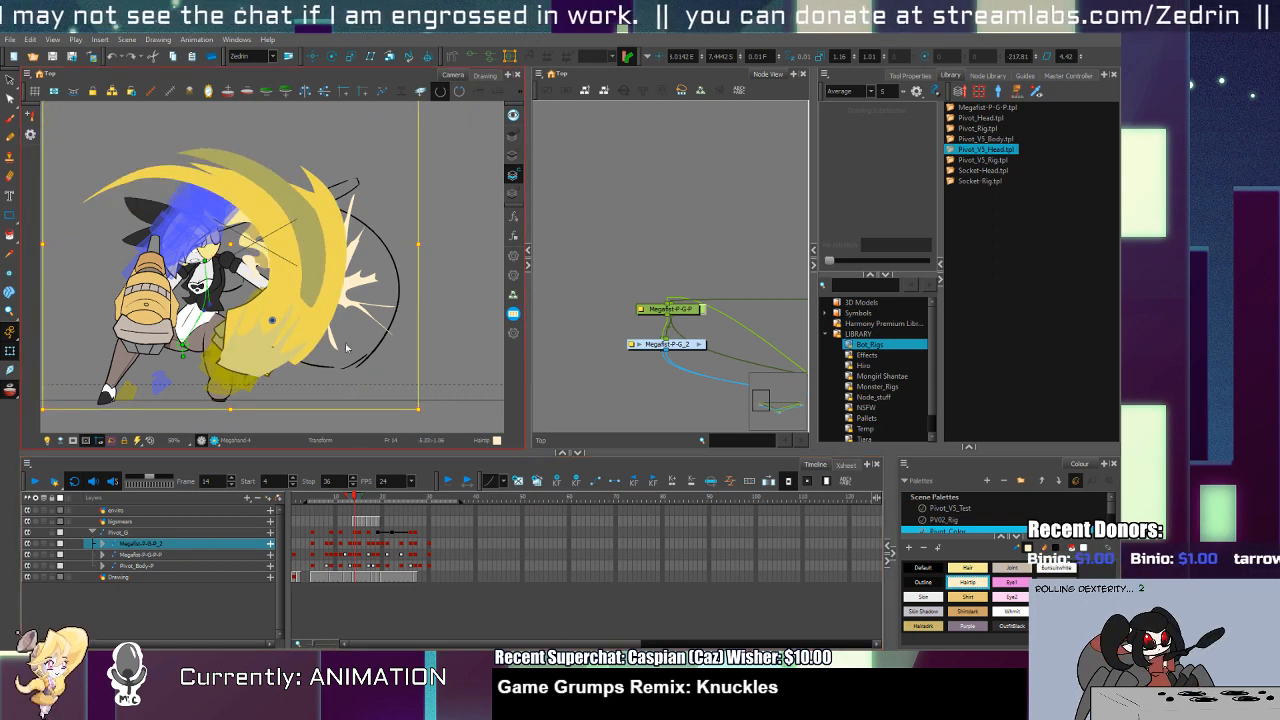
drag(243, 246, 274, 242)
drag(461, 404, 453, 336)
click(341, 275)
key(alt+s)
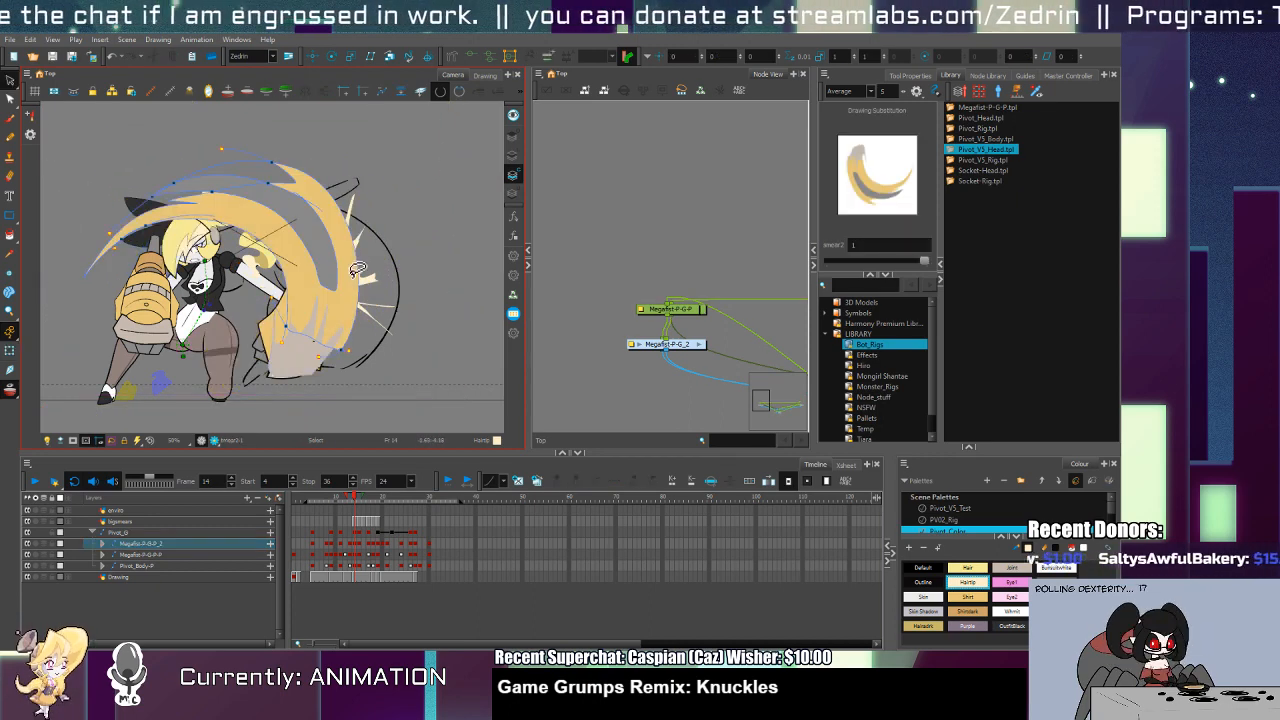
Step: Rotate the arc smear artwork slightly clockwise with the Select tool and nudge it toward the character
click(324, 264)
mouse_move(73, 325)
mouse_down()
mouse_move(73, 264)
mouse_move(70, 280)
mouse_up()
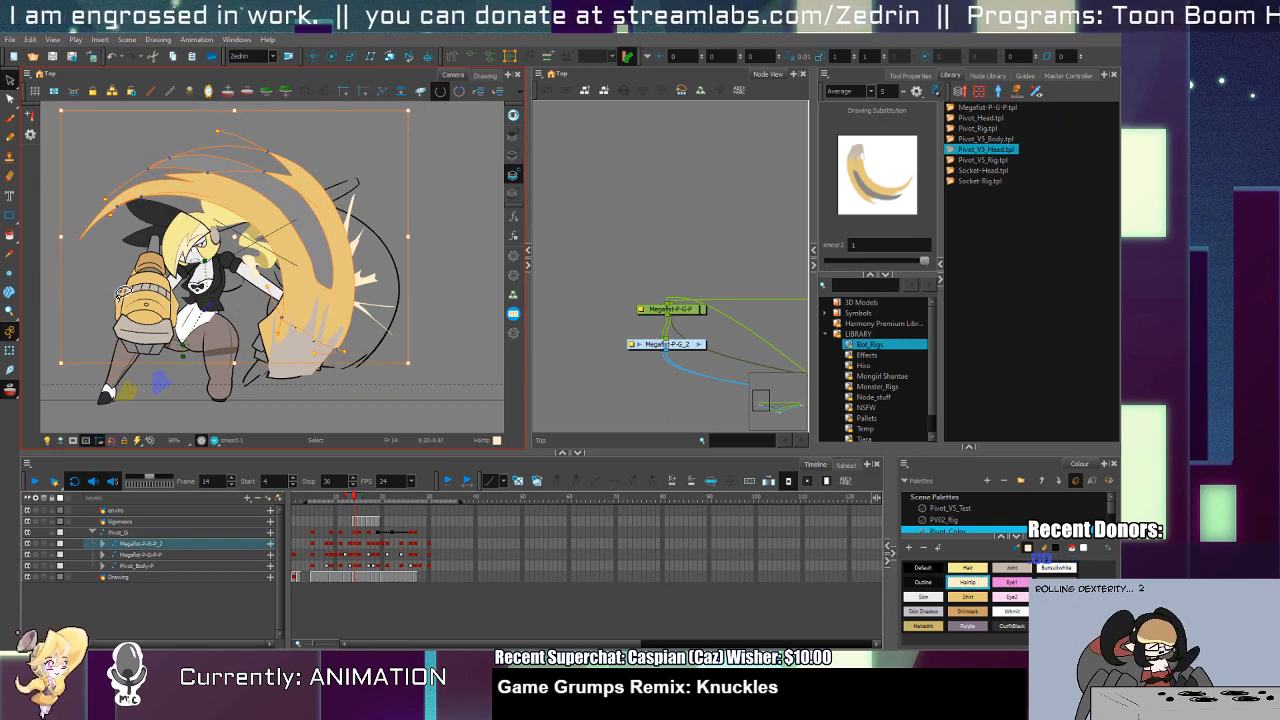
drag(57, 323, 66, 283)
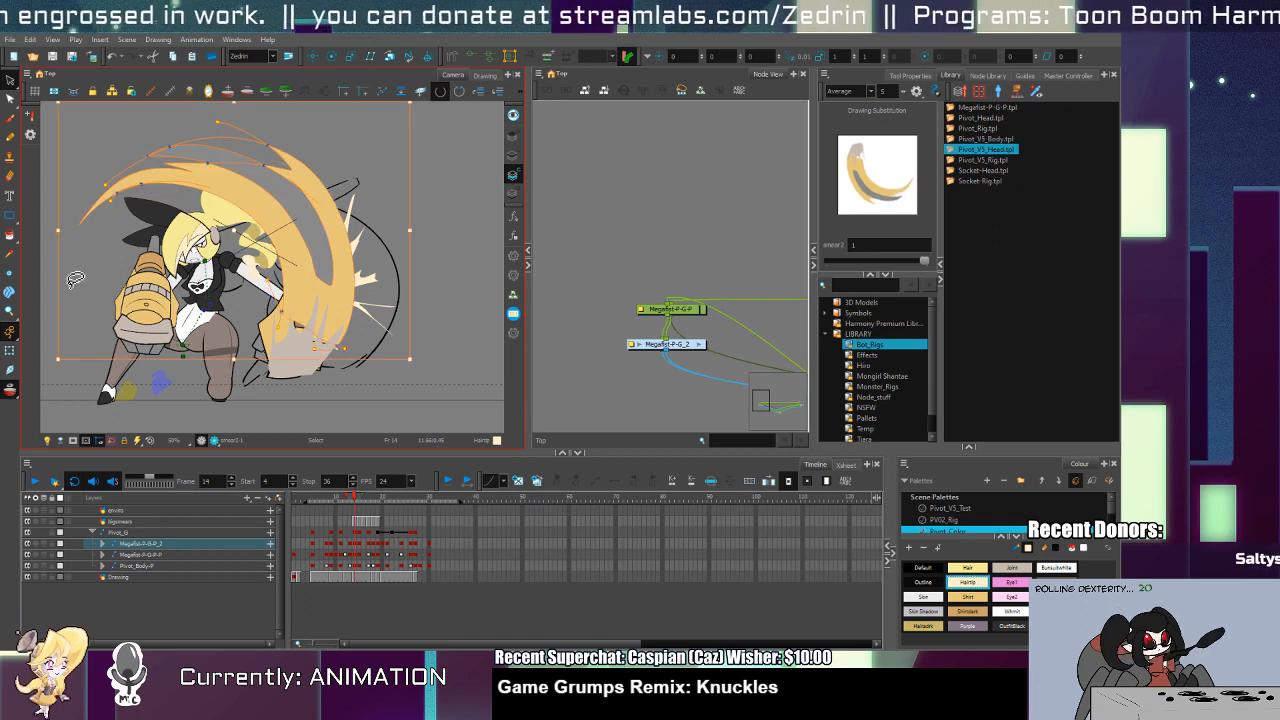
drag(320, 288, 314, 300)
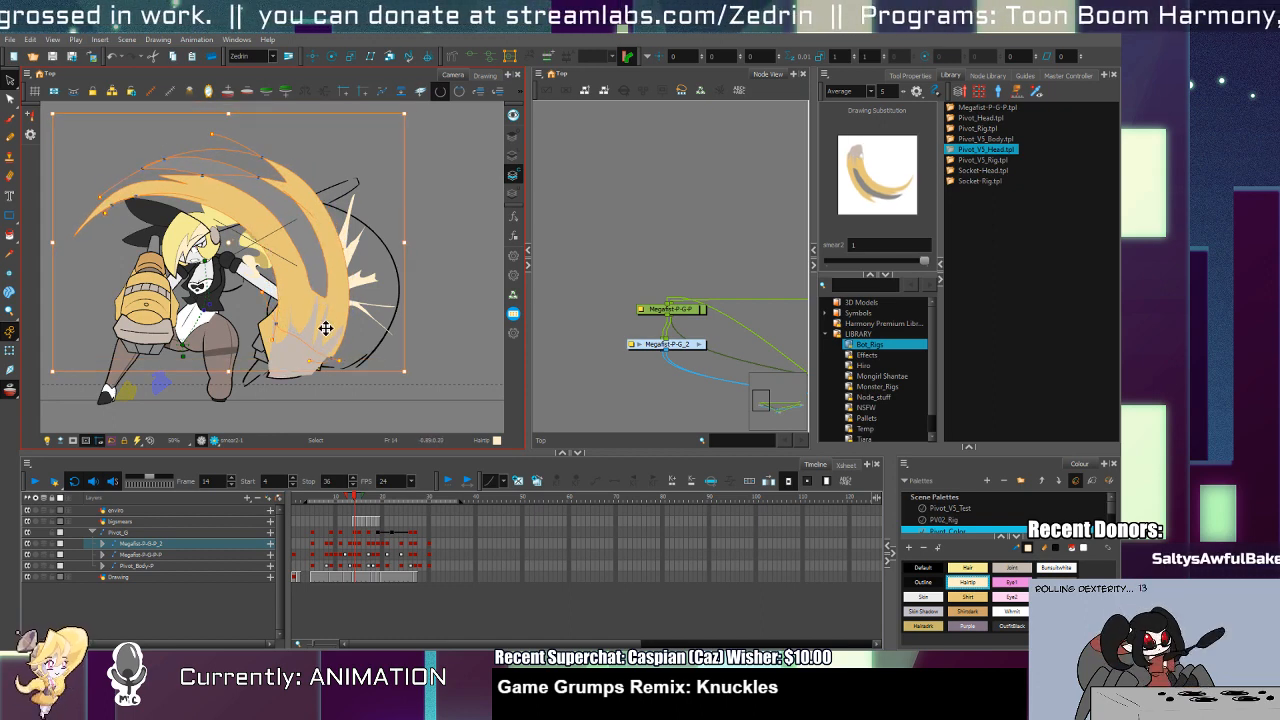
Step: Go to frame 15 and select the bigsmears layer's crescent smear for painting with the Brush tool
key(comma)
key(period)
key(period)
key(period)
key(period)
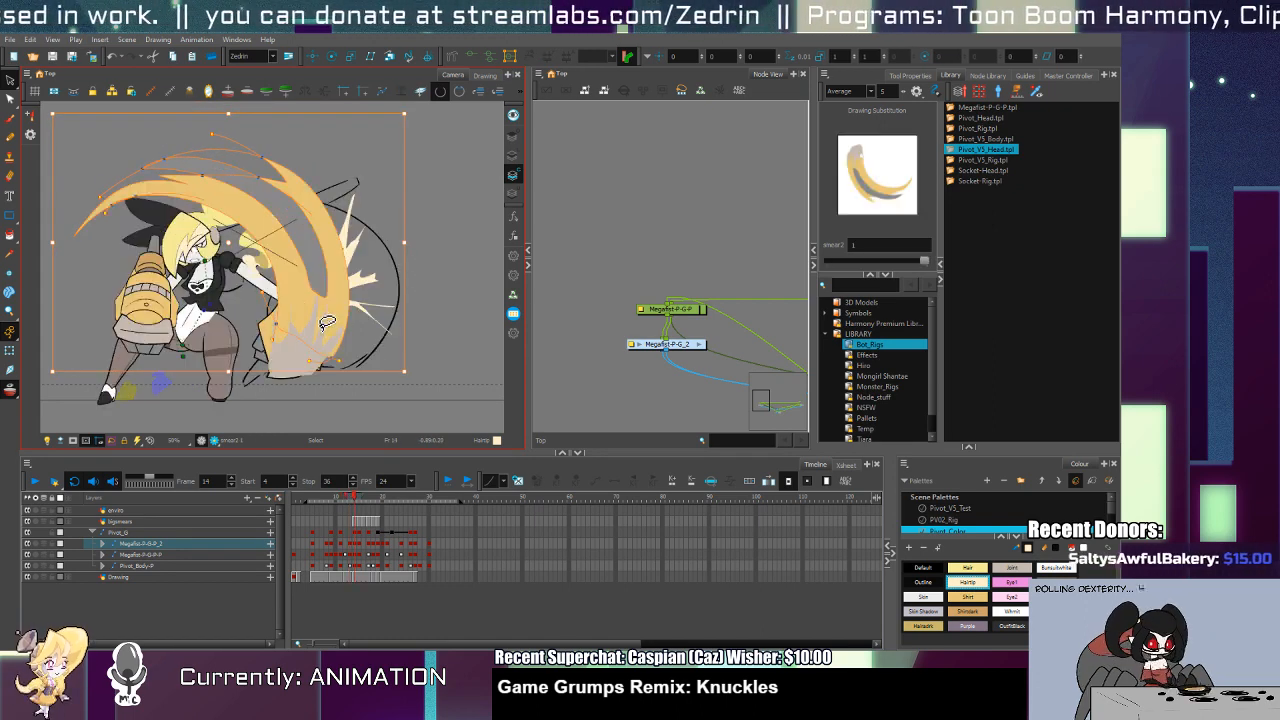
key(comma)
key(comma)
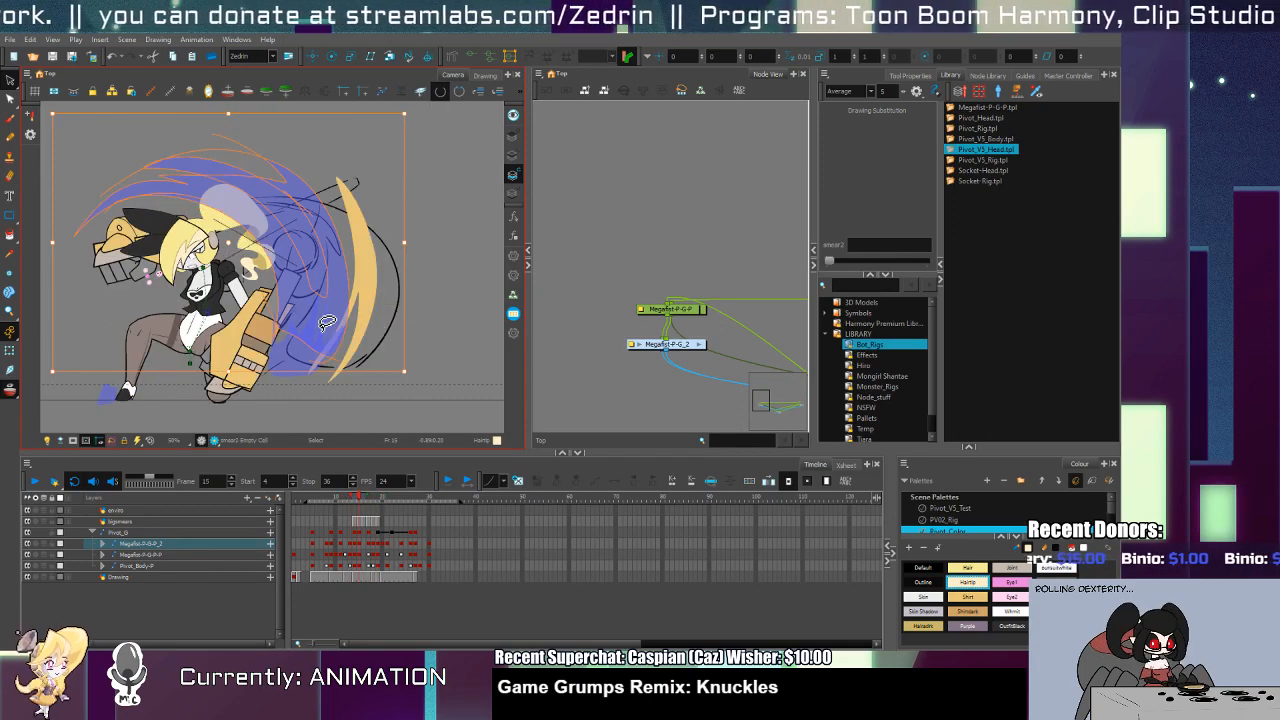
key(alt+b)
key(6)
click(367, 299)
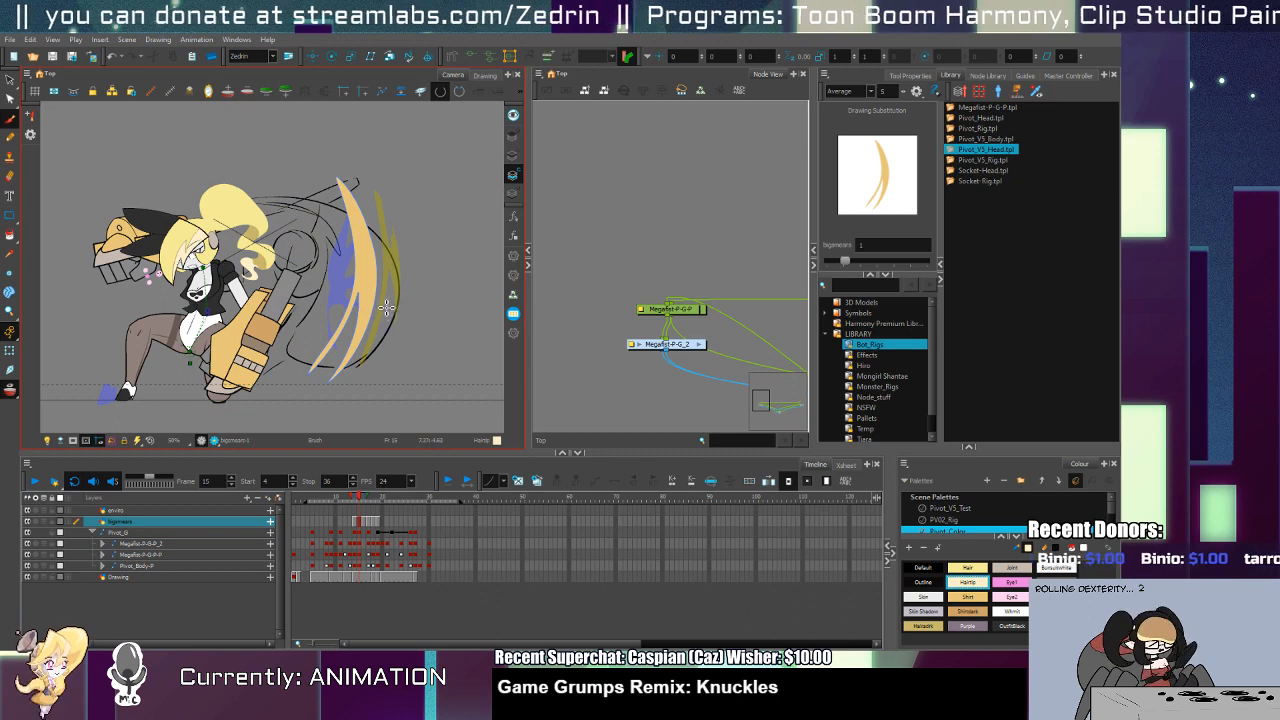
Step: Paint a cream spark streak at the crescent's upper end on frame 15 and a matching dab farther out on frame 16
key(comma)
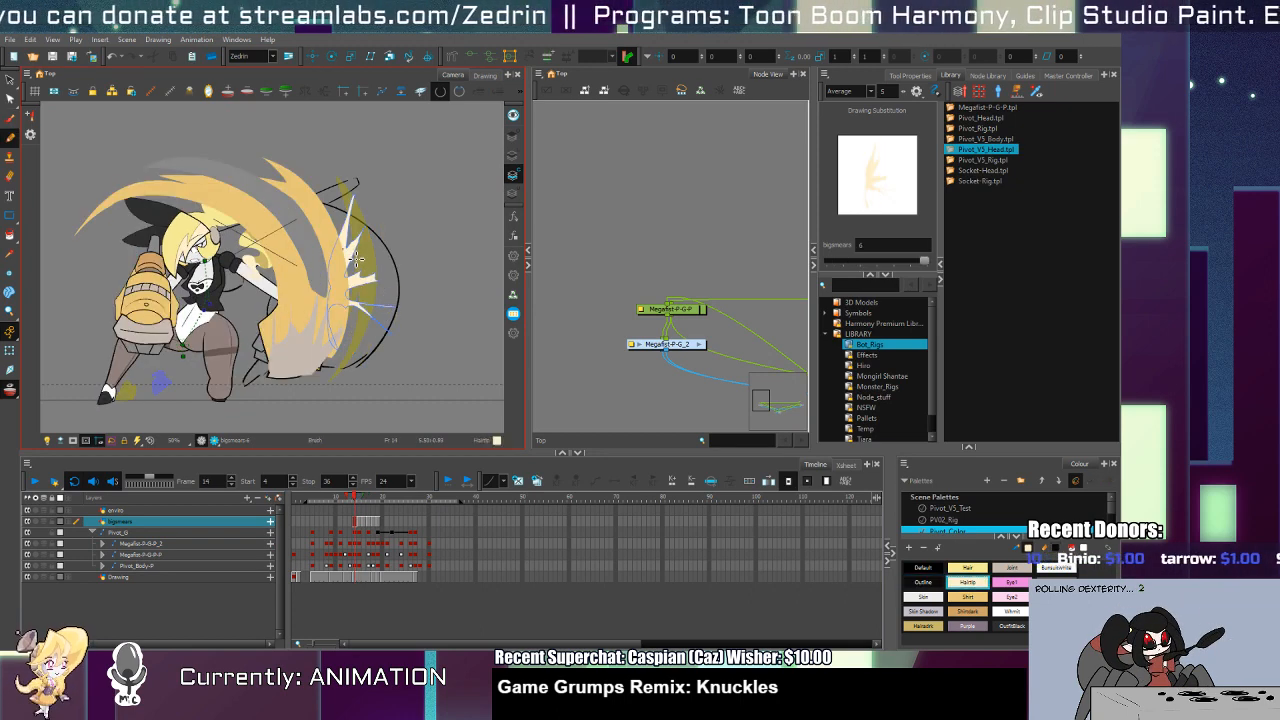
key(period)
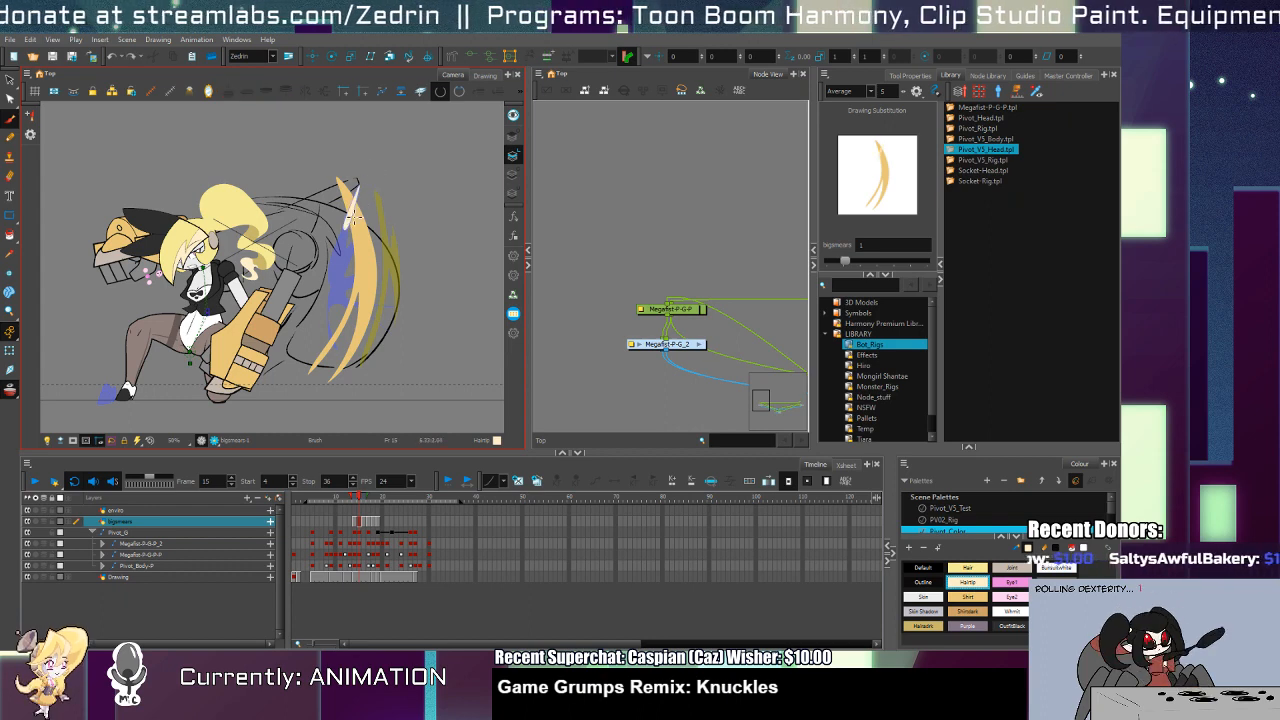
key(period)
key(period)
key(period)
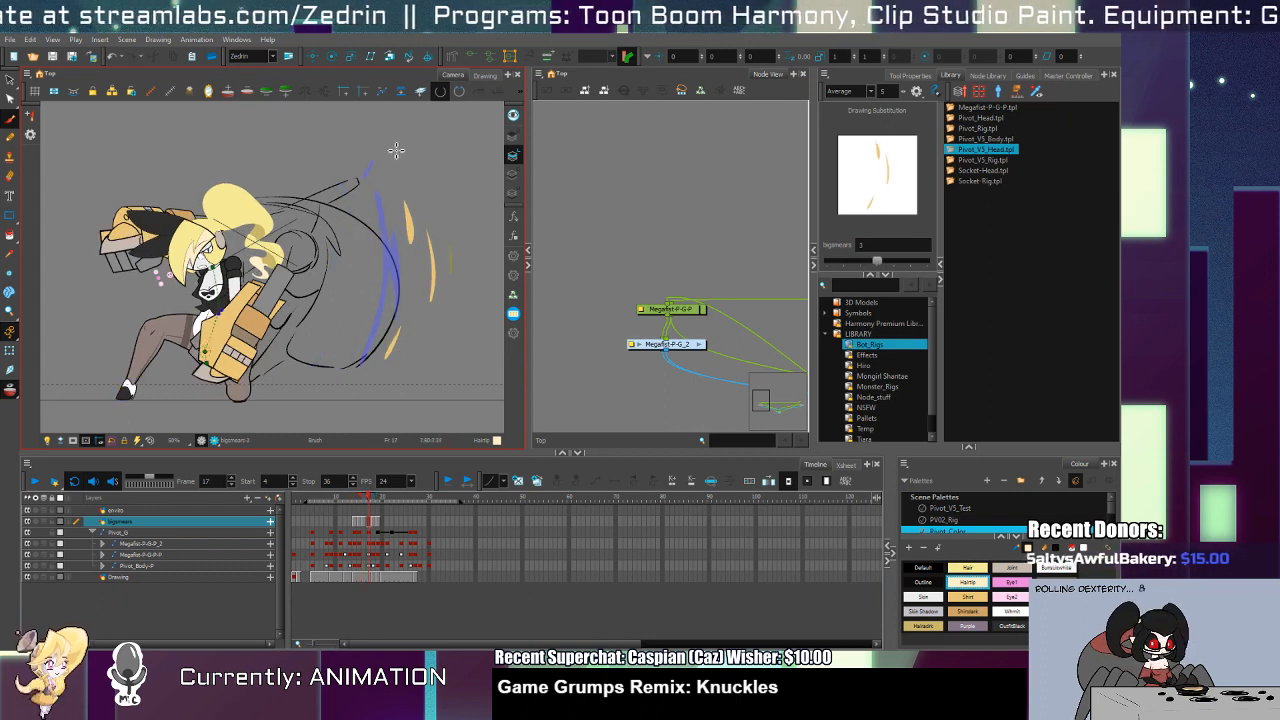
Step: Paint a second cream spark just below the first on frame 15 and continue it outward on frame 16
key(comma)
key(comma)
key(comma)
key(comma)
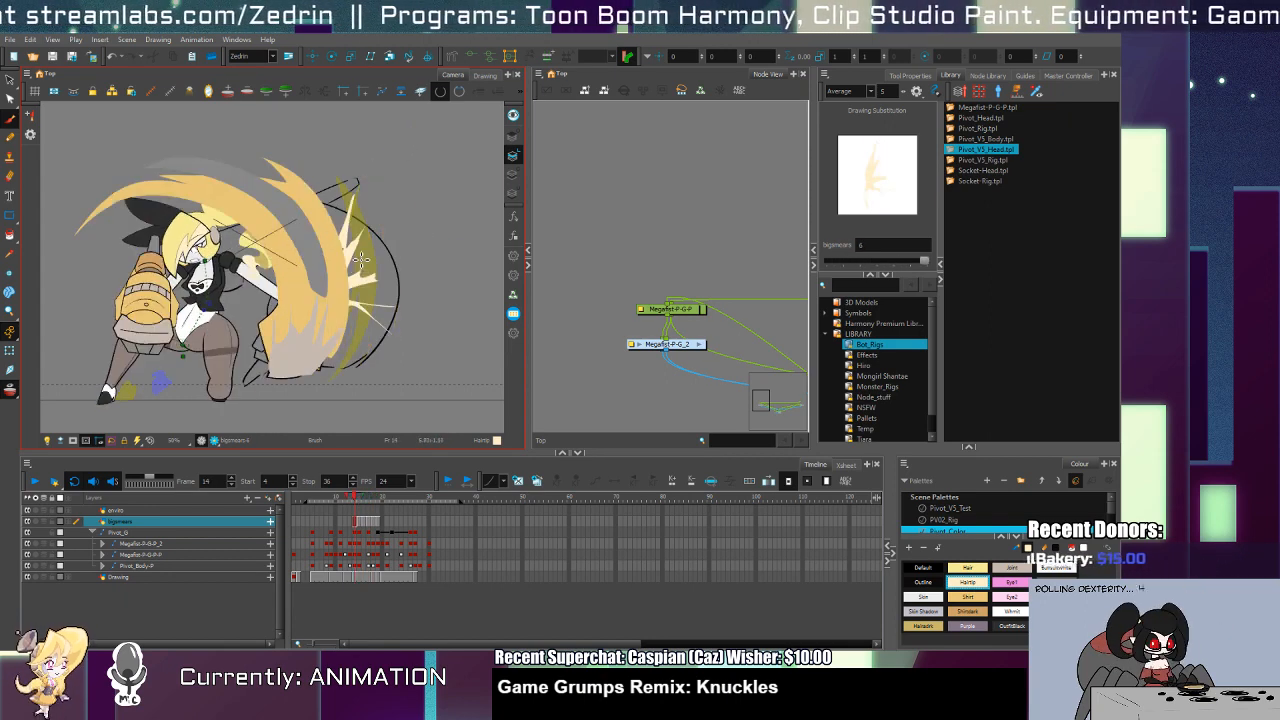
key(period)
mouse_move(350, 252)
mouse_down()
mouse_move(393, 199)
mouse_move(365, 256)
mouse_move(451, 166)
mouse_up()
key(period)
key(period)
key(period)
Step: Trim the two upper sparks on frames 15 and 16 into thinner shapes with the Eraser
key(comma)
key(comma)
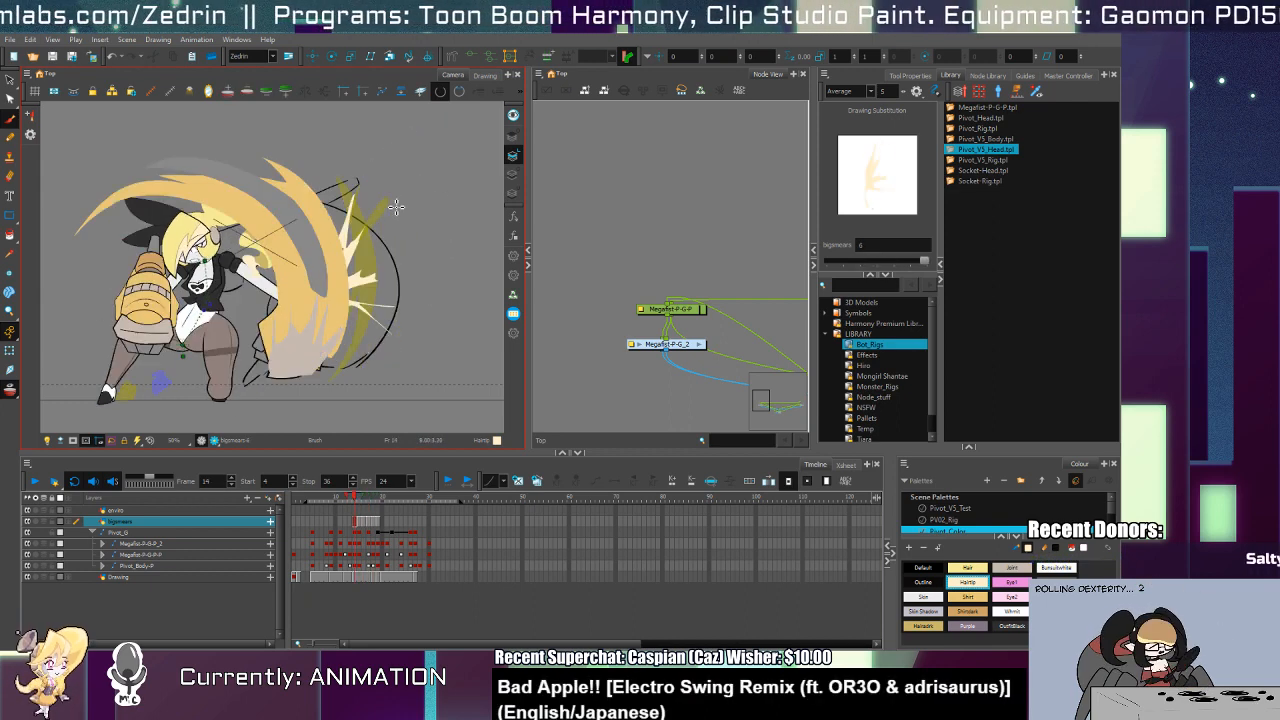
key(comma)
key(alt+e)
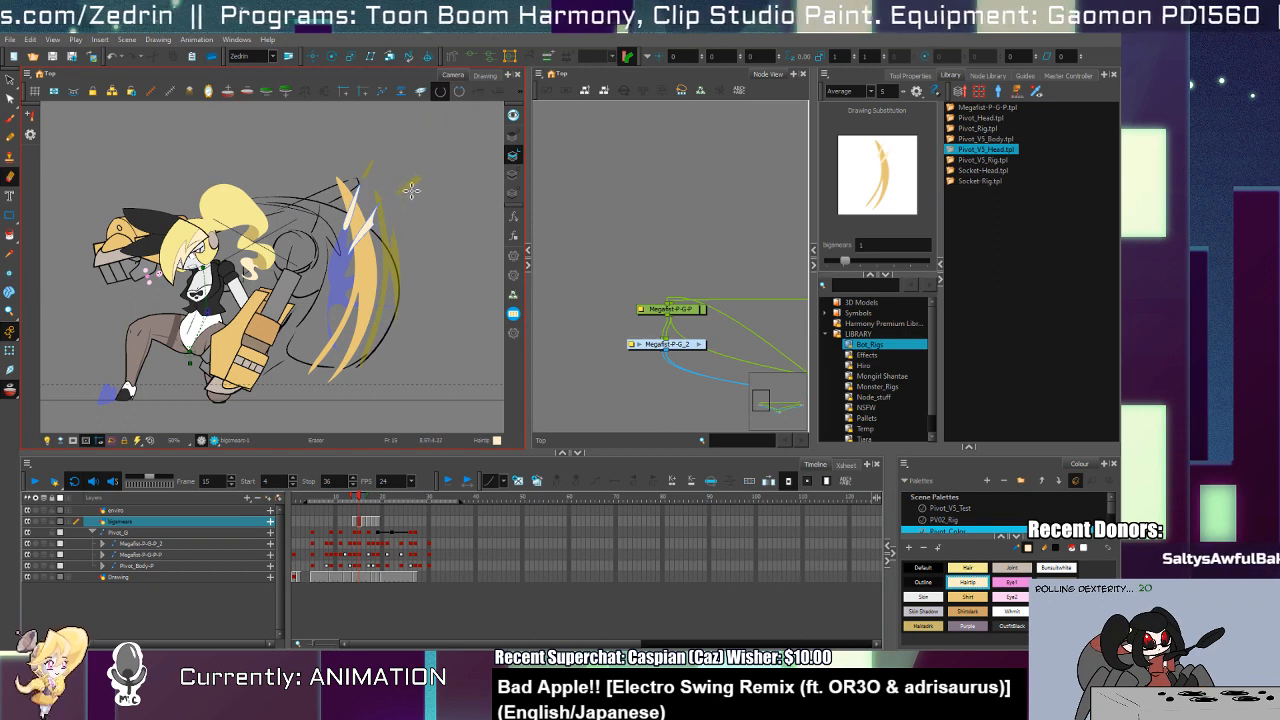
key(period)
key(comma)
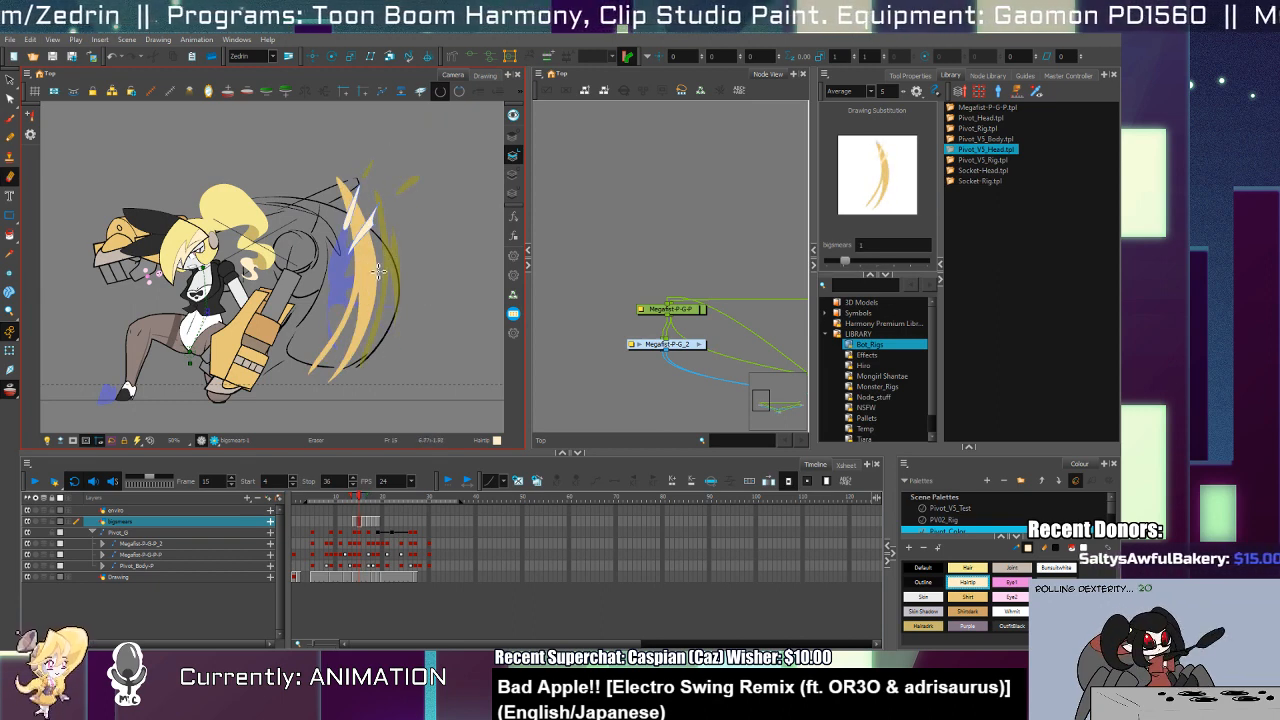
Step: Paint a near-horizontal spark across the middle of the crescent on frames 15 and 16 and taper it with the Eraser
key(alt+b)
drag(348, 284, 418, 284)
key(alt+e)
key(alt+b)
key(period)
key(alt+e)
key(alt+o)
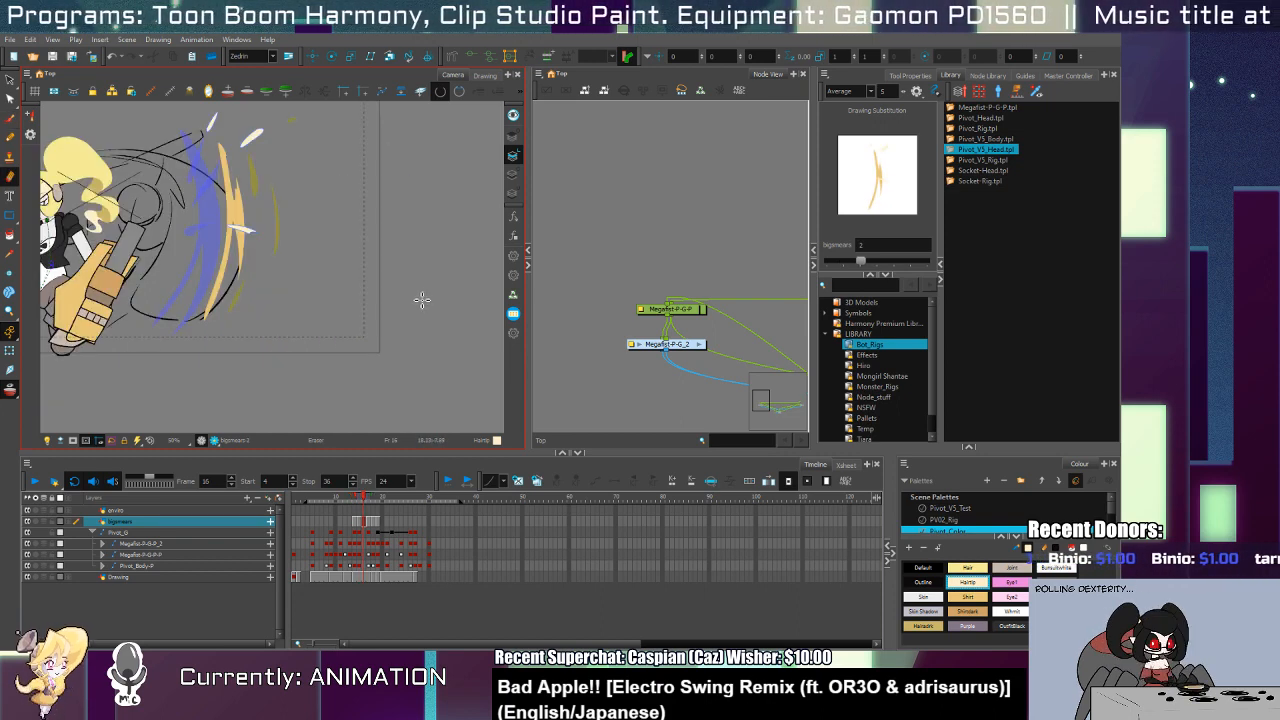
Step: Paint a diagonal spark at the crescent's lower part on frame 15, thin it with the Eraser, and continue it on frame 16
key(alt+b)
key(comma)
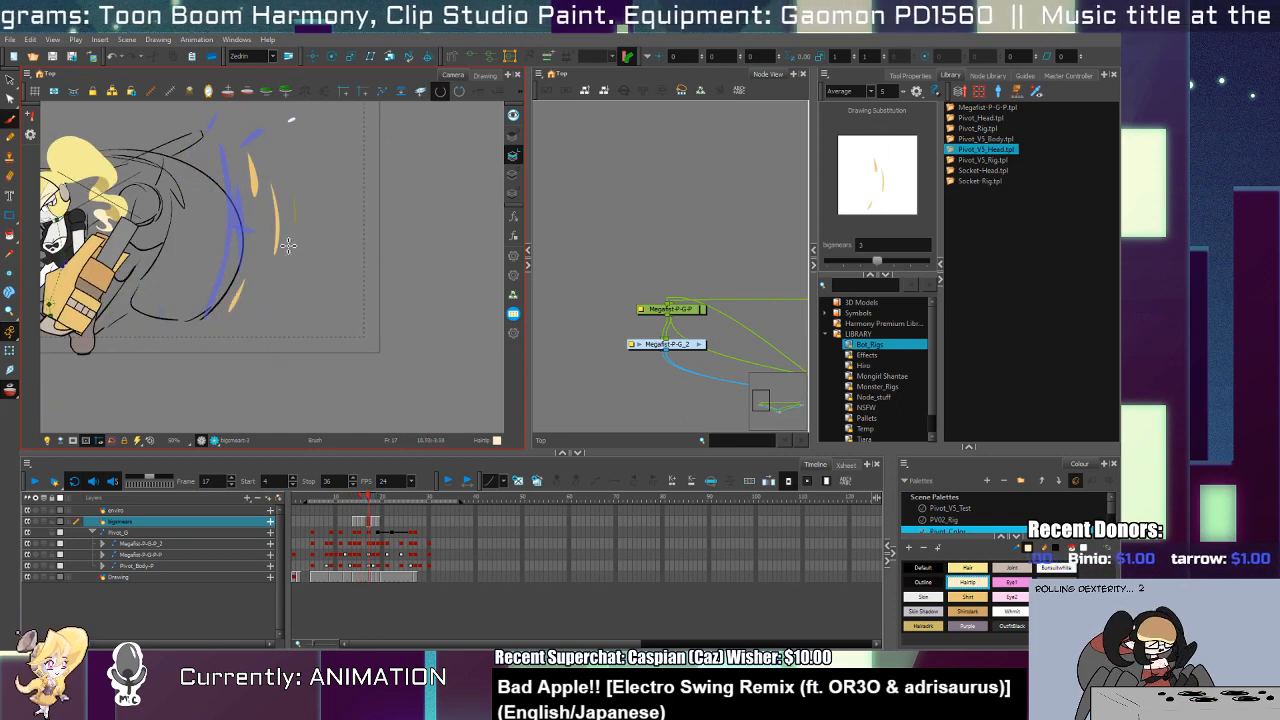
key(comma)
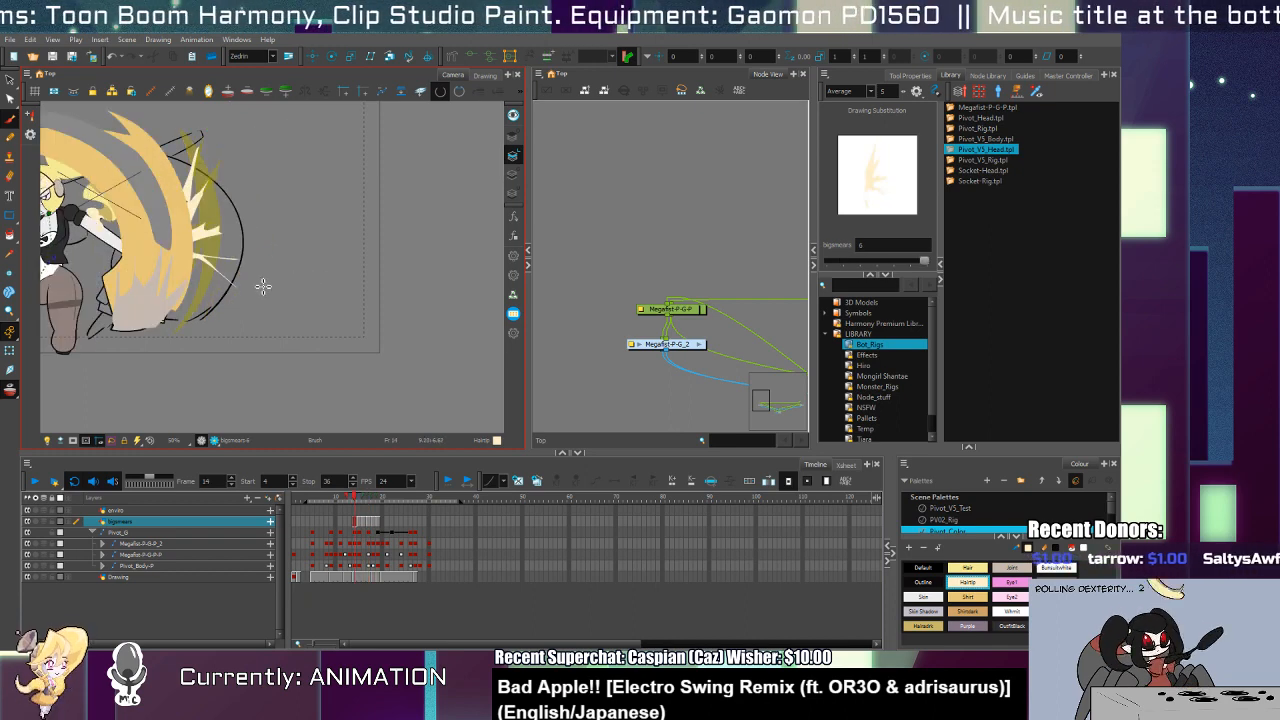
key(period)
drag(200, 263, 250, 310)
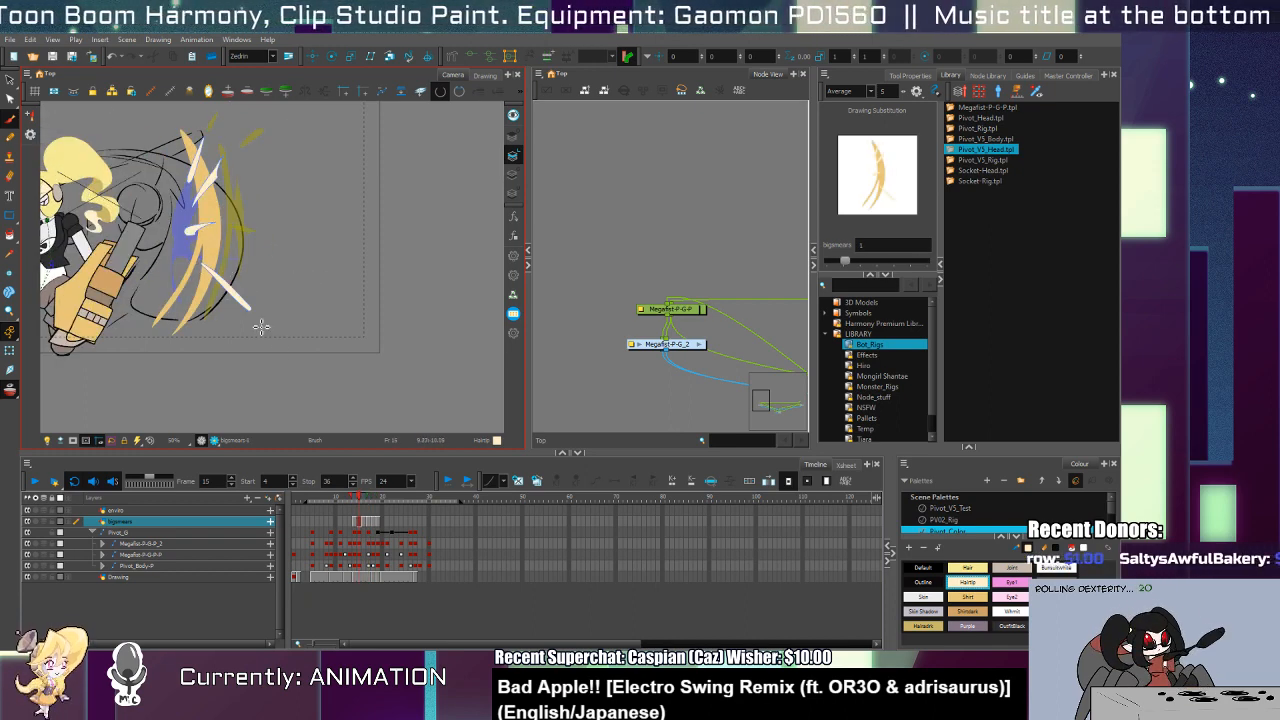
key(alt+e)
key(period)
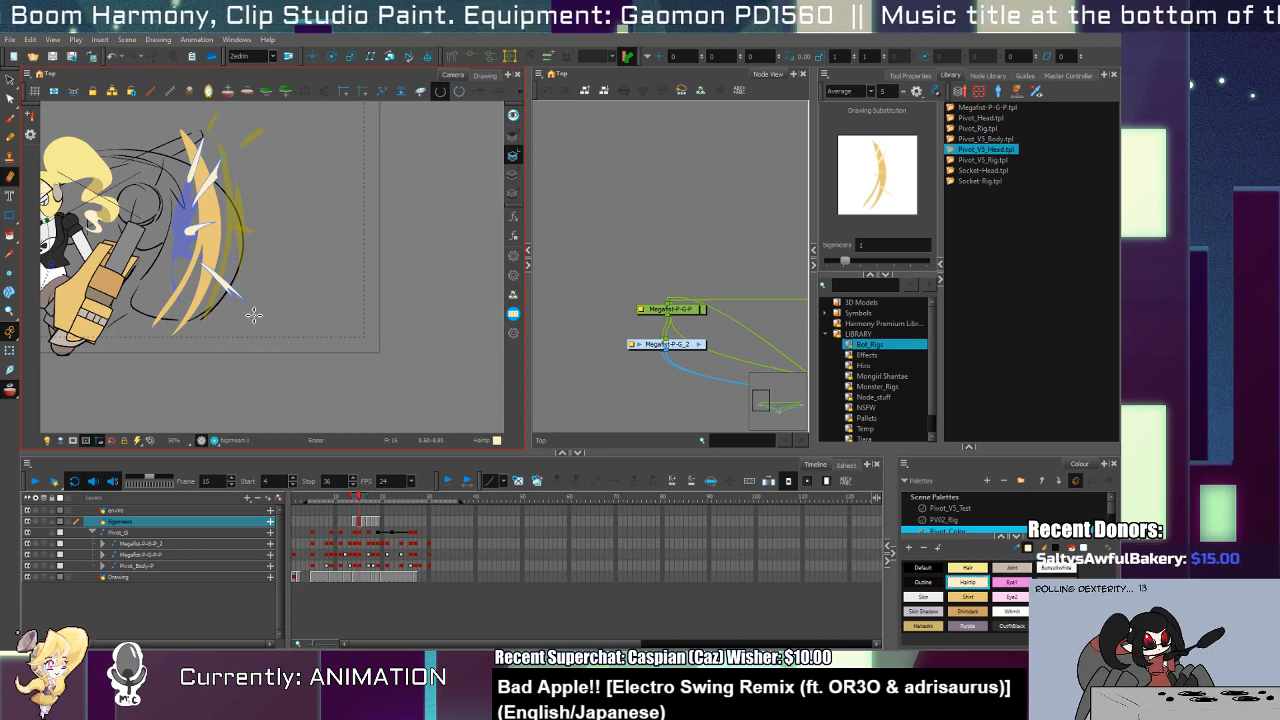
key(alt+b)
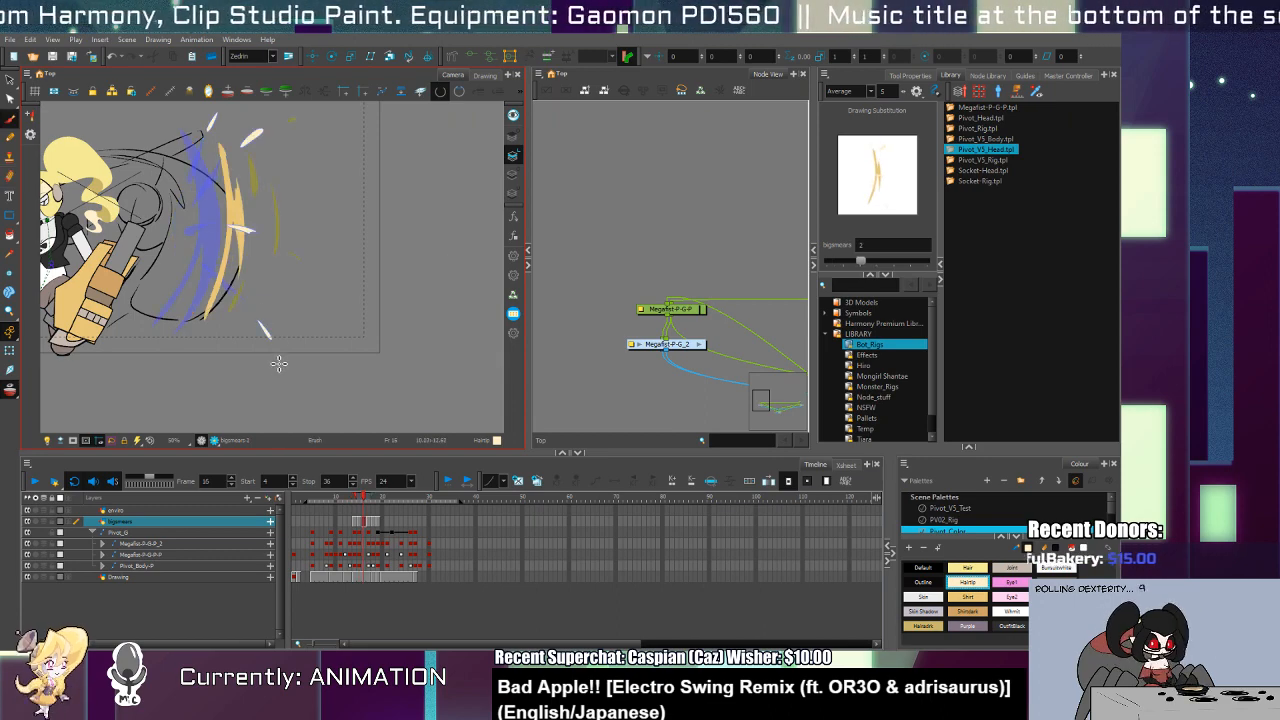
Step: Step back and forth through the frames around 14 to 18 to check how the sparks move
key(period)
key(period)
key(comma)
key(comma)
key(comma)
key(comma)
key(comma)
key(comma)
key(comma)
key(comma)
key(period)
key(period)
key(period)
key(period)
key(period)
key(period)
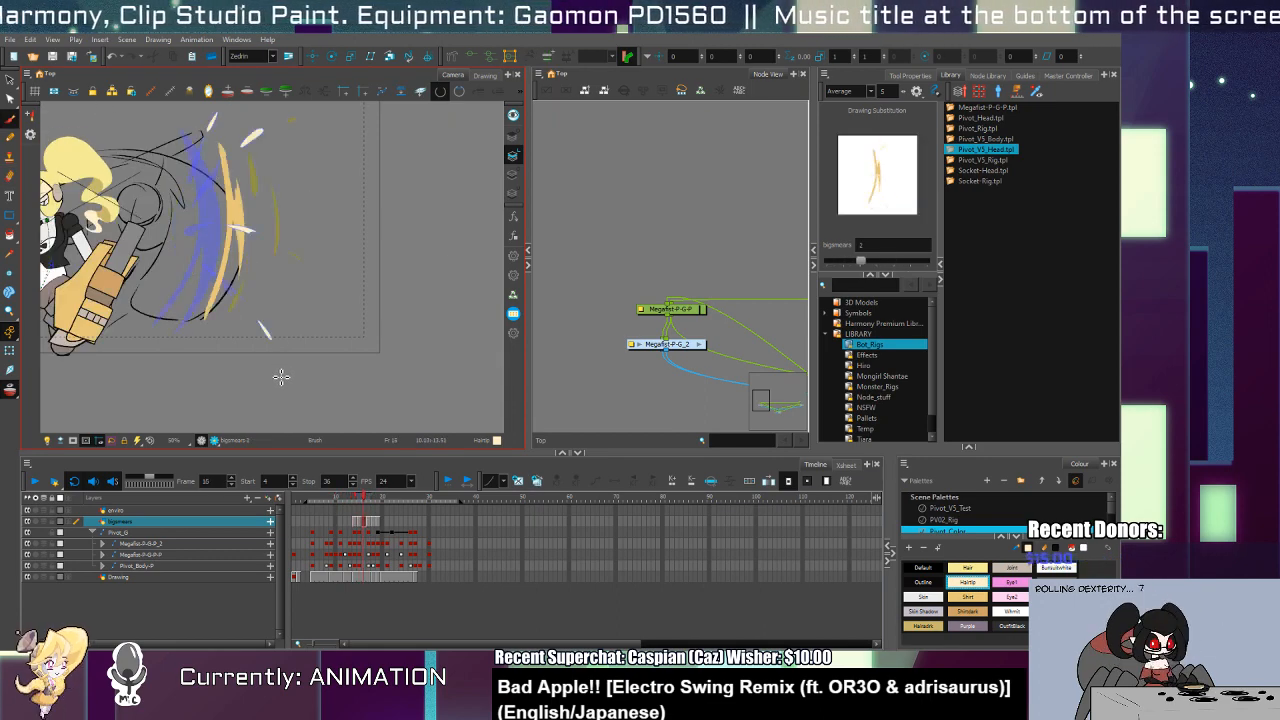
key(period)
key(comma)
key(comma)
key(comma)
key(comma)
key(period)
key(period)
key(period)
key(period)
key(period)
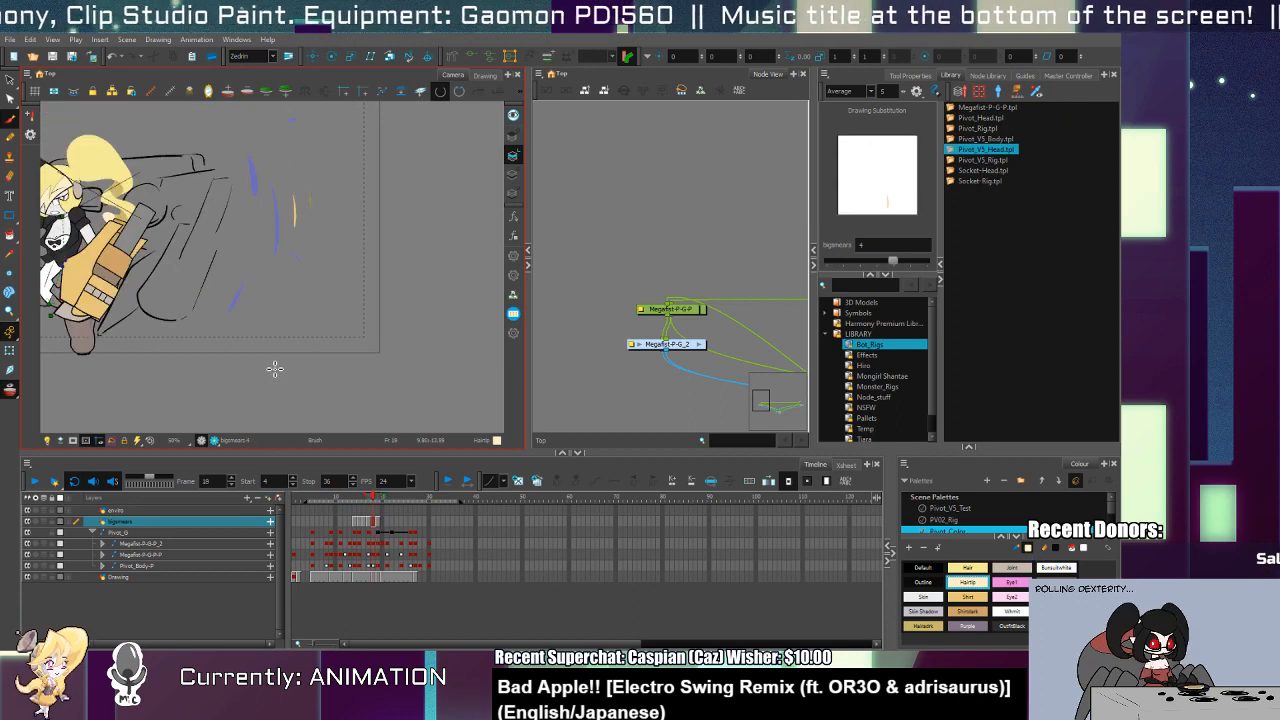
Step: Paint a cream impact burst beside the arc smear on frame 19 and erase its edge into spikes
key(comma)
key(period)
key(period)
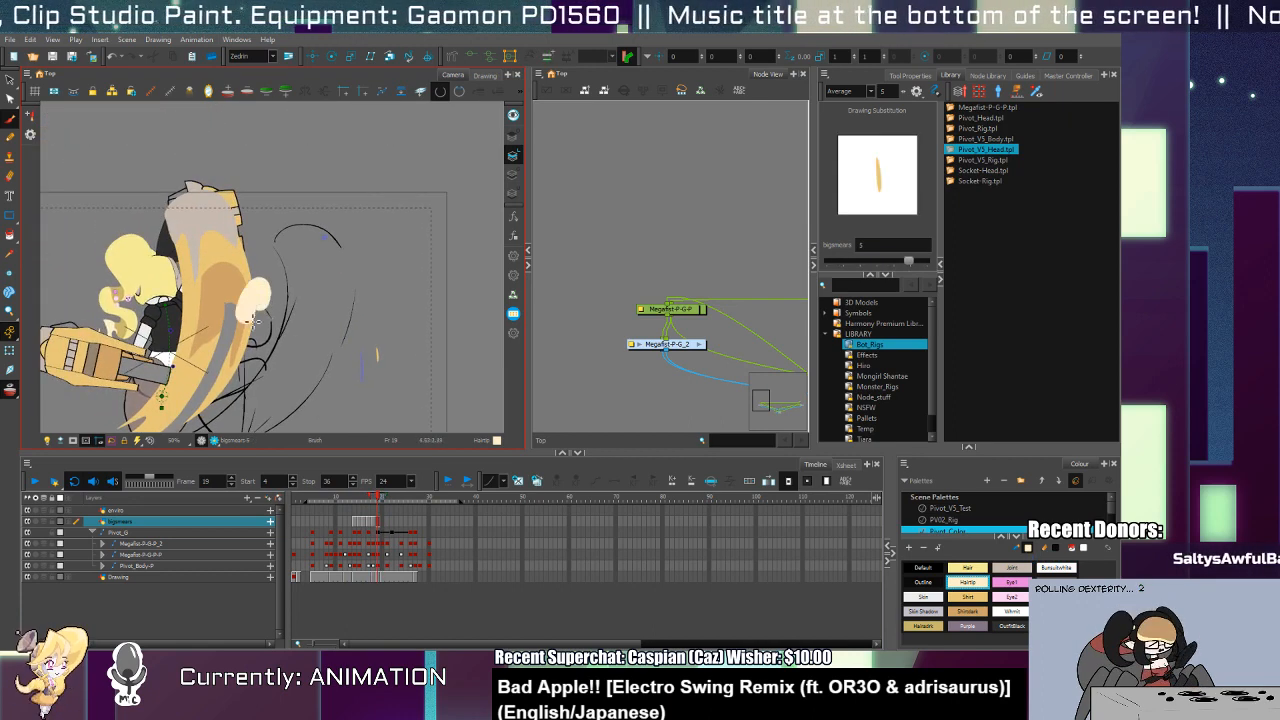
mouse_move(258, 322)
mouse_down()
mouse_move(277, 303)
mouse_move(246, 294)
mouse_move(262, 271)
mouse_move(290, 280)
mouse_move(290, 338)
mouse_move(331, 361)
mouse_up()
key(alt+e)
key(ctrl+z)
key(alt+s)
drag(260, 315, 317, 376)
key(ctrl+z)
key(ctrl+z)
key(alt+z)
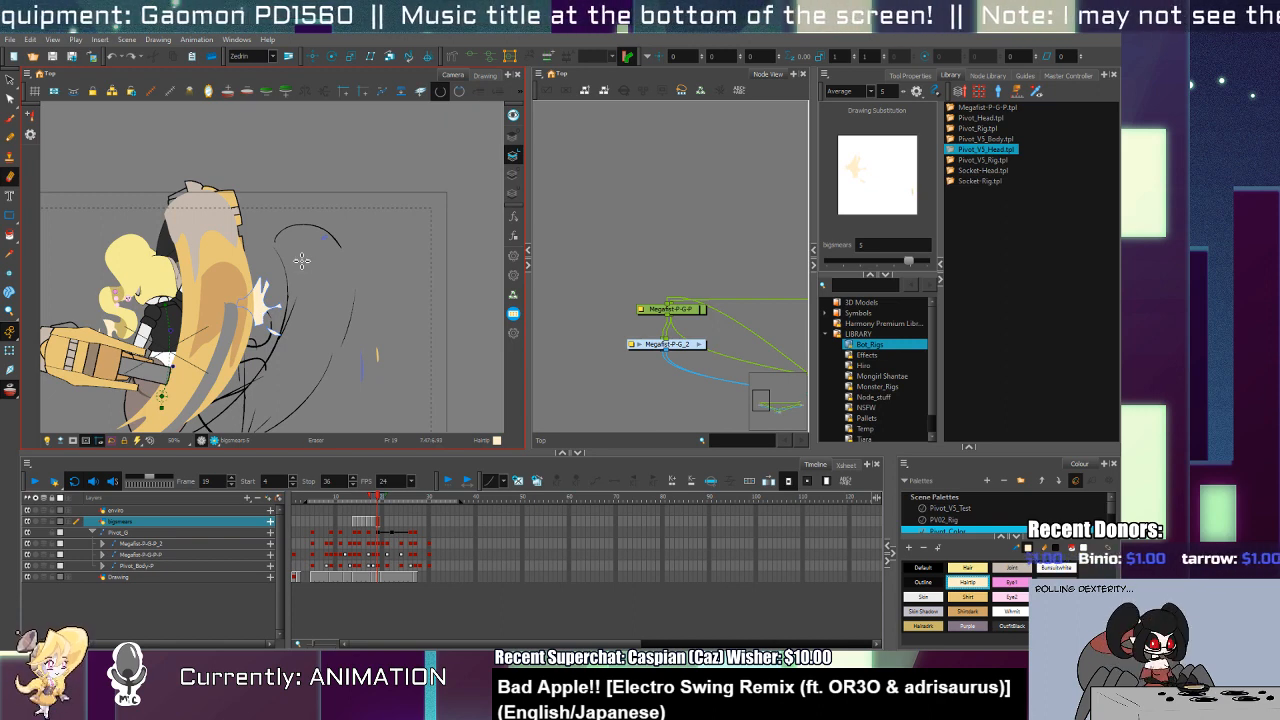
Step: Paint cream spikes fanning outward from the impact point on frame 20 and sharpen them with the Eraser
key(alt+b)
key(.)
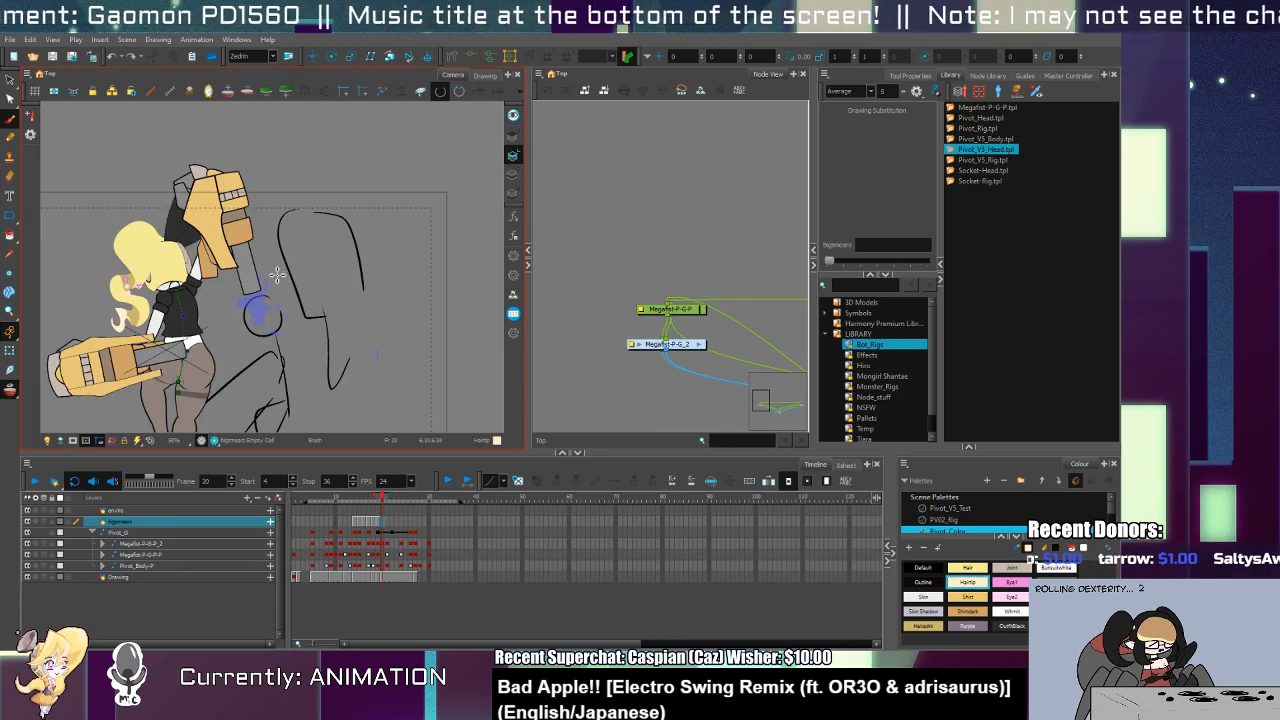
mouse_move(288, 237)
mouse_down()
mouse_move(271, 283)
mouse_move(301, 258)
mouse_up()
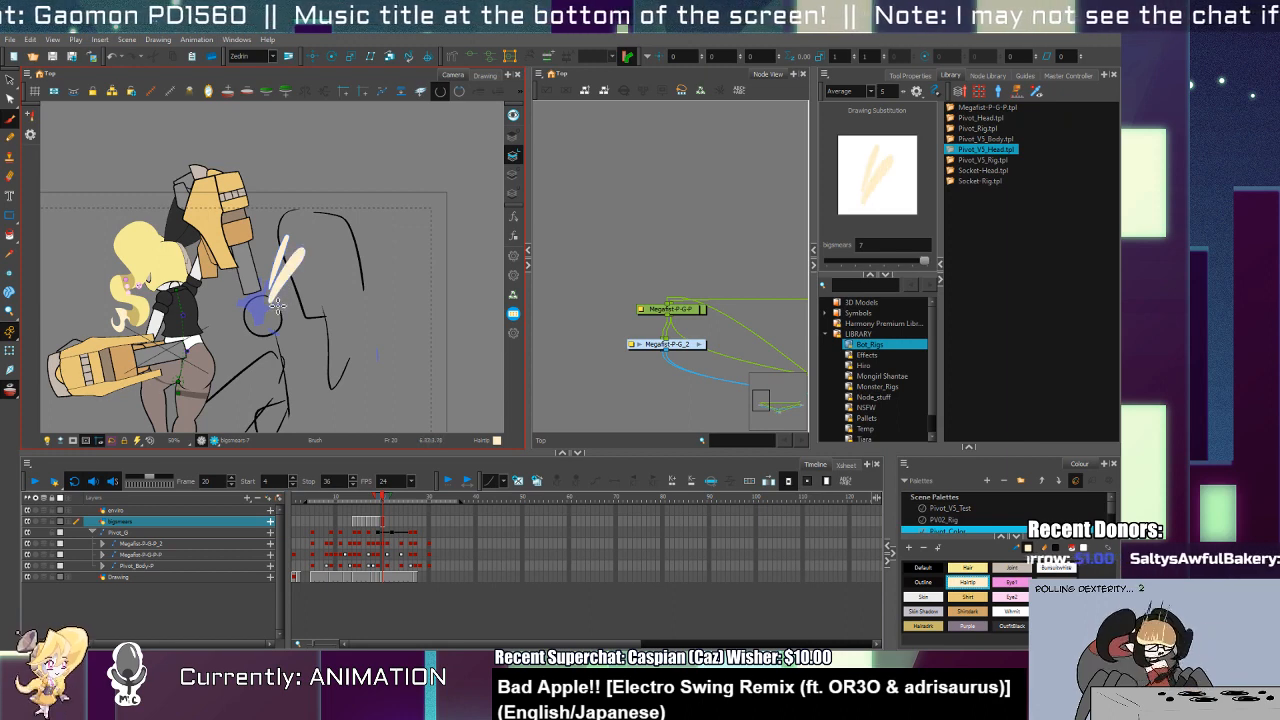
mouse_move(279, 305)
mouse_down()
mouse_move(333, 389)
mouse_move(357, 293)
mouse_move(301, 268)
mouse_move(324, 216)
mouse_move(297, 286)
mouse_move(306, 265)
mouse_move(277, 277)
mouse_up()
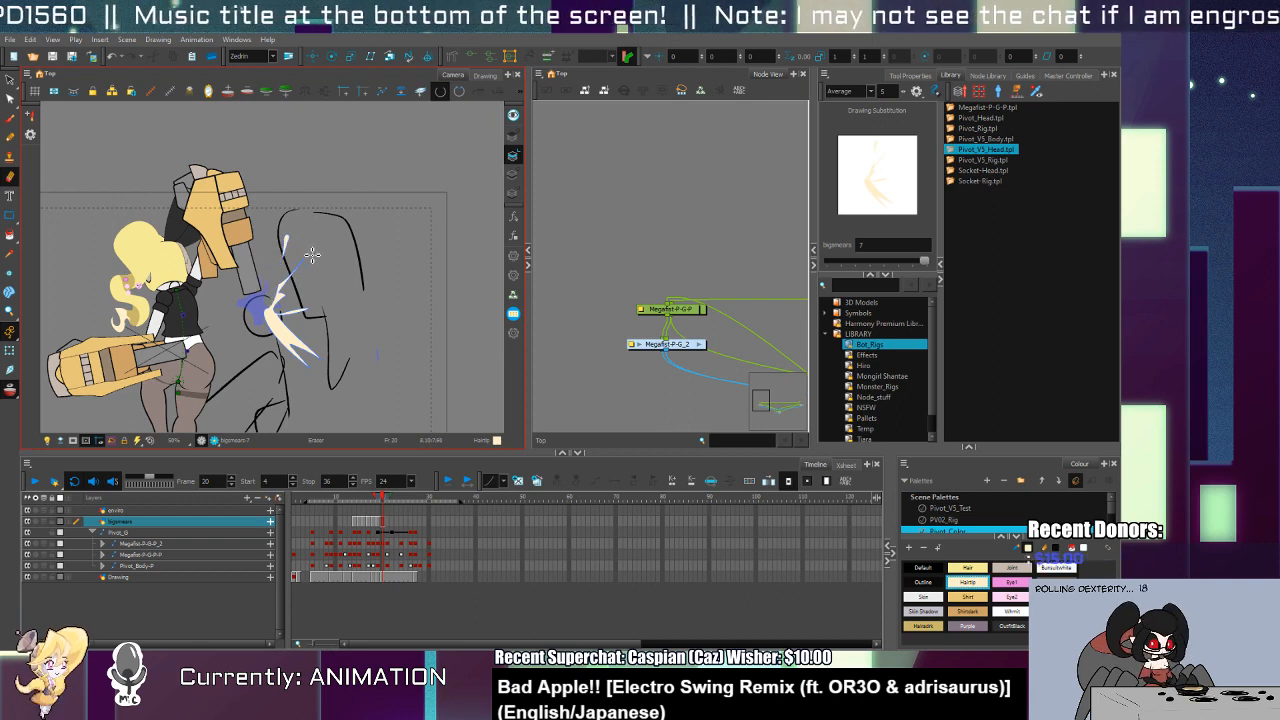
Step: Continue the upper spike as a detached spark on frame 21 and a smaller dab farther out on frame 22
key(comma)
key(period)
key(period)
key(alt+b)
drag(303, 218, 358, 194)
key(period)
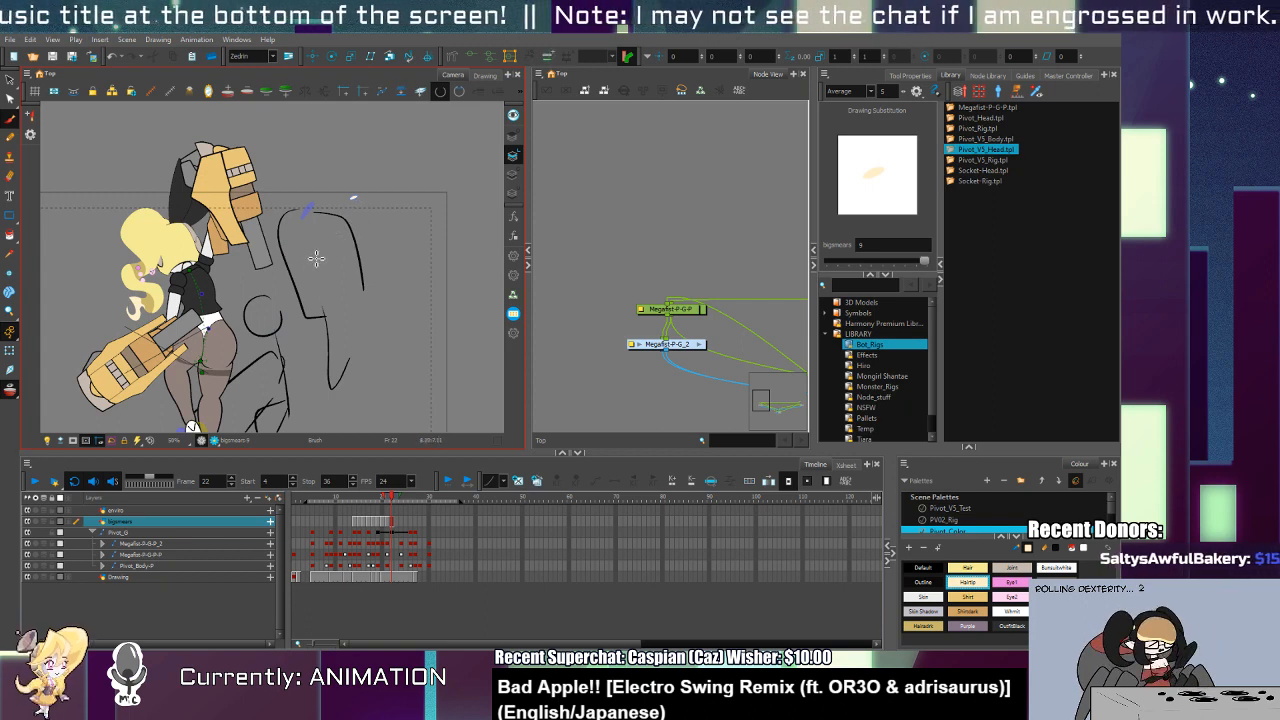
Step: Paint a lower diagonal spark on frame 21 extending from the previous frame's spikes, and thin it with the Eraser
key(comma)
key(comma)
key(period)
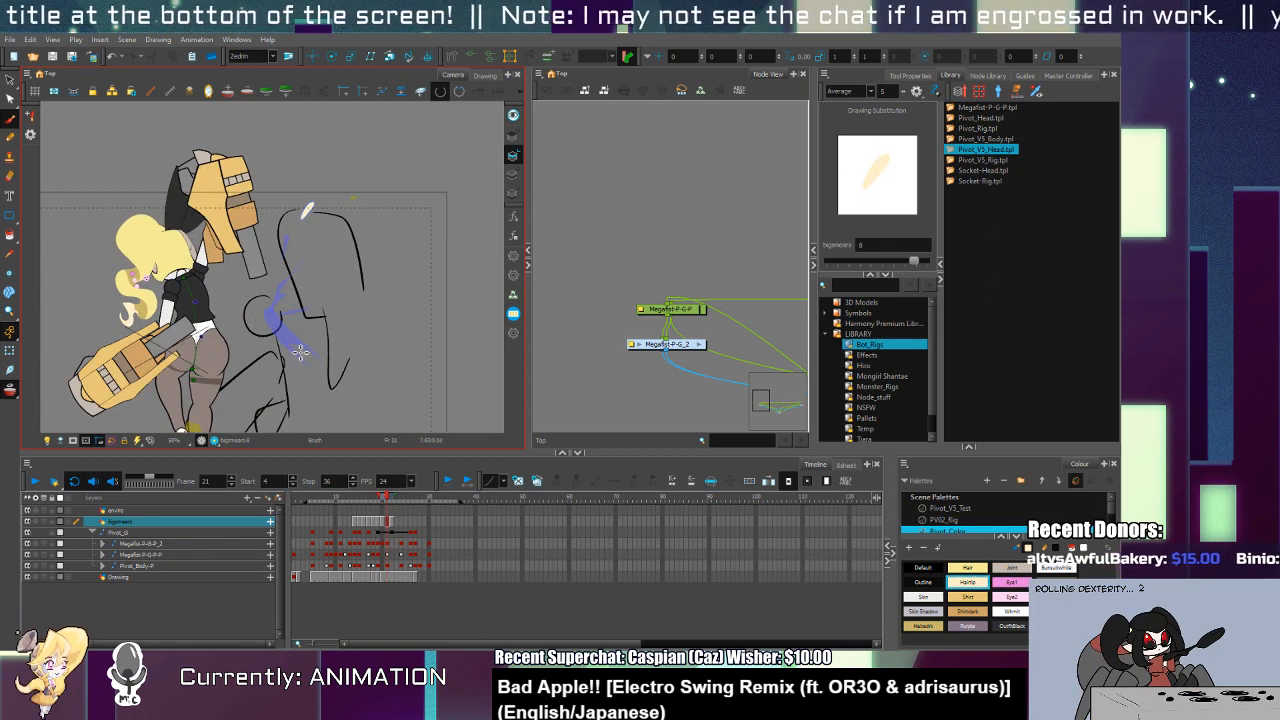
drag(311, 350, 349, 377)
key(ctrl+z)
drag(296, 342, 334, 379)
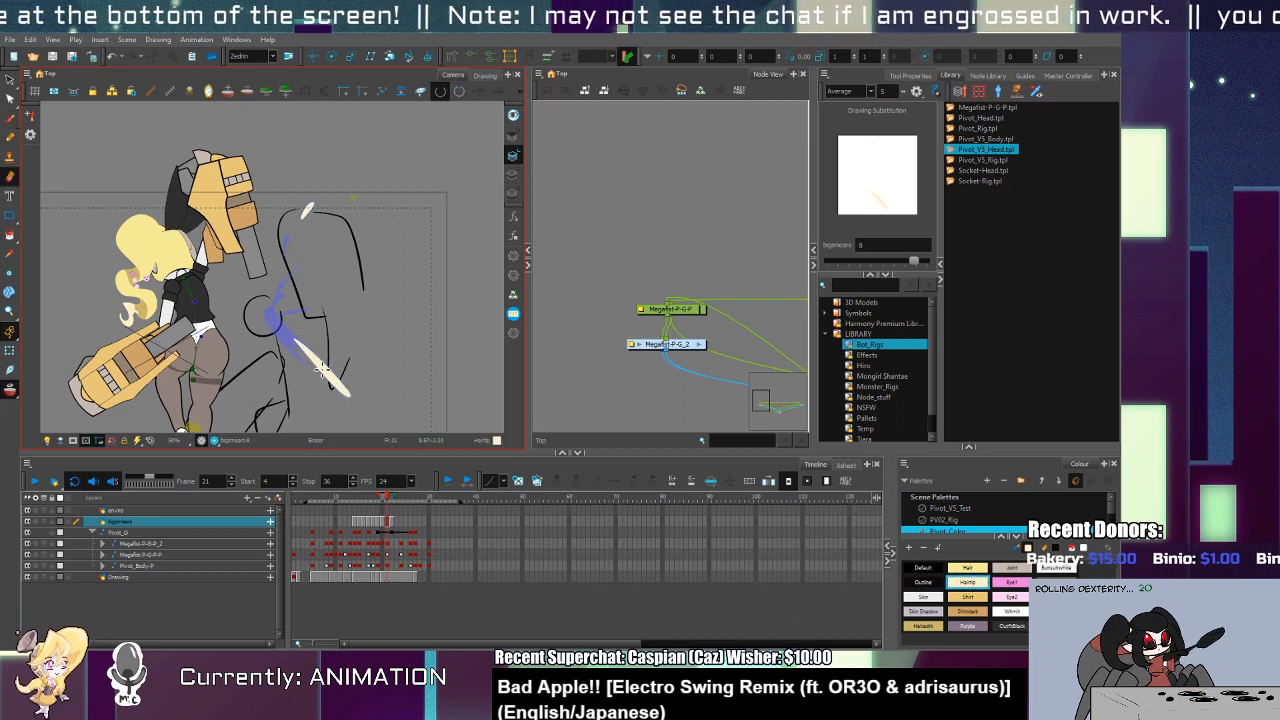
Step: Continue the lower diagonal spark outward with a dab on frame 22 and on the frame after it
key(period)
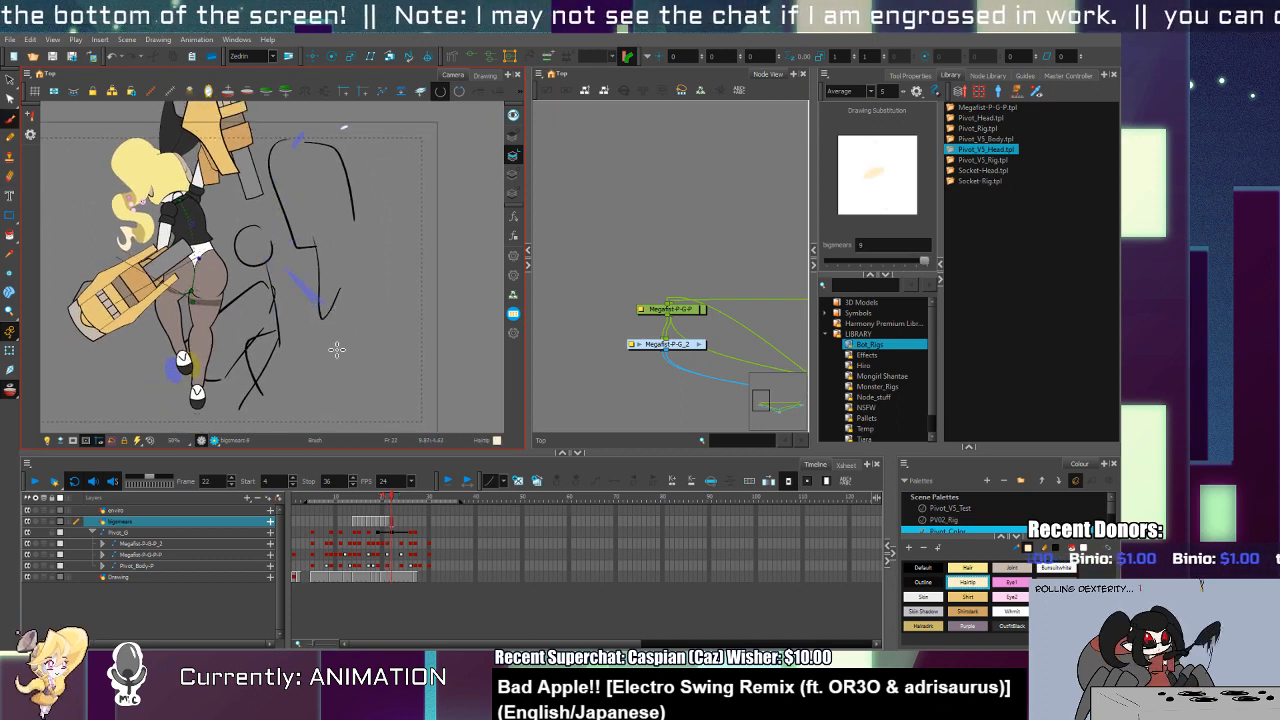
key(period)
drag(343, 323, 388, 388)
Step: Paint small flecks continuing the middle spike outward on frames 21 and 22, checking against frame 20
key(comma)
key(comma)
key(comma)
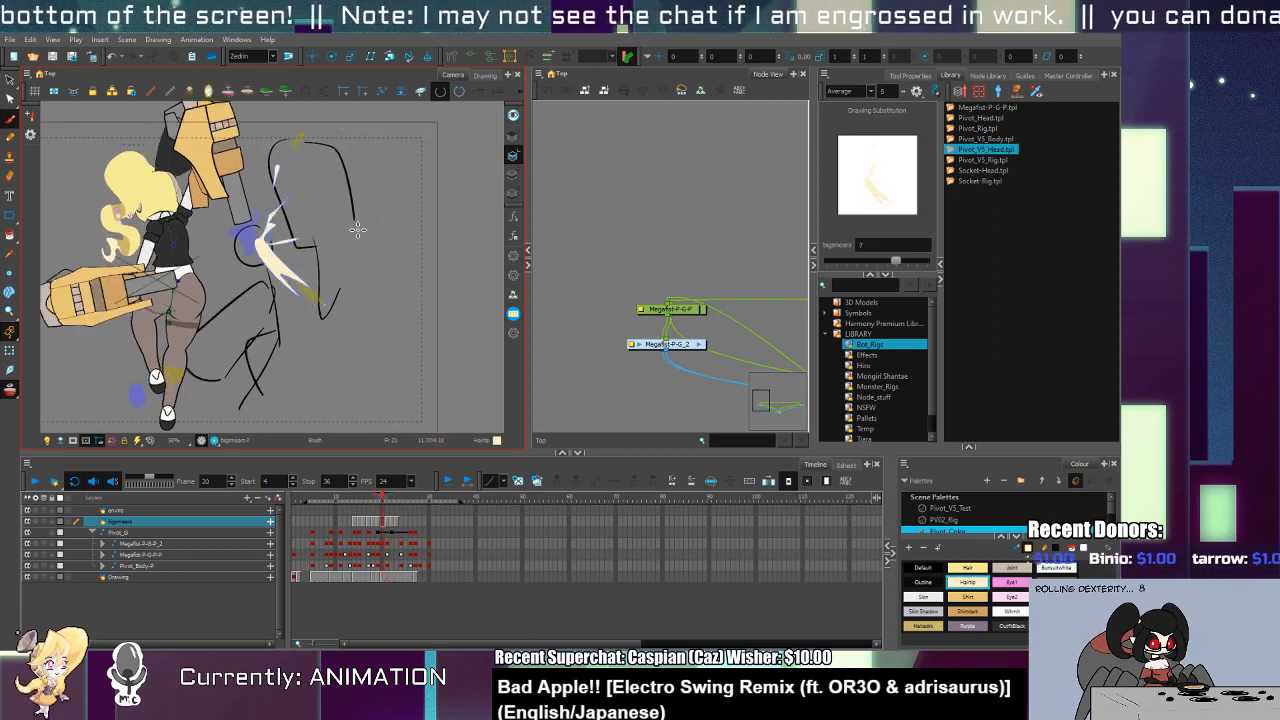
key(period)
key(comma)
key(period)
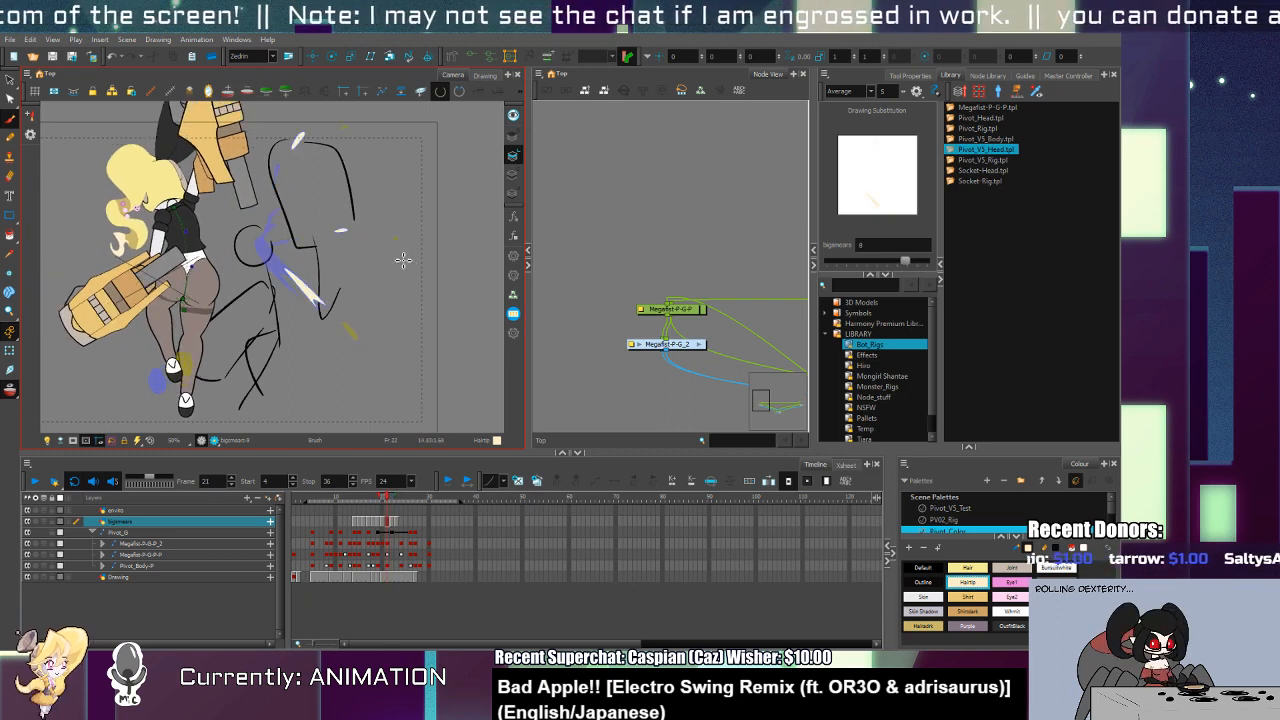
Step: Paint a short diagonal spark between the upper and middle sparks on frame 21, checking it against the neighbouring frames
key(comma)
key(period)
key(period)
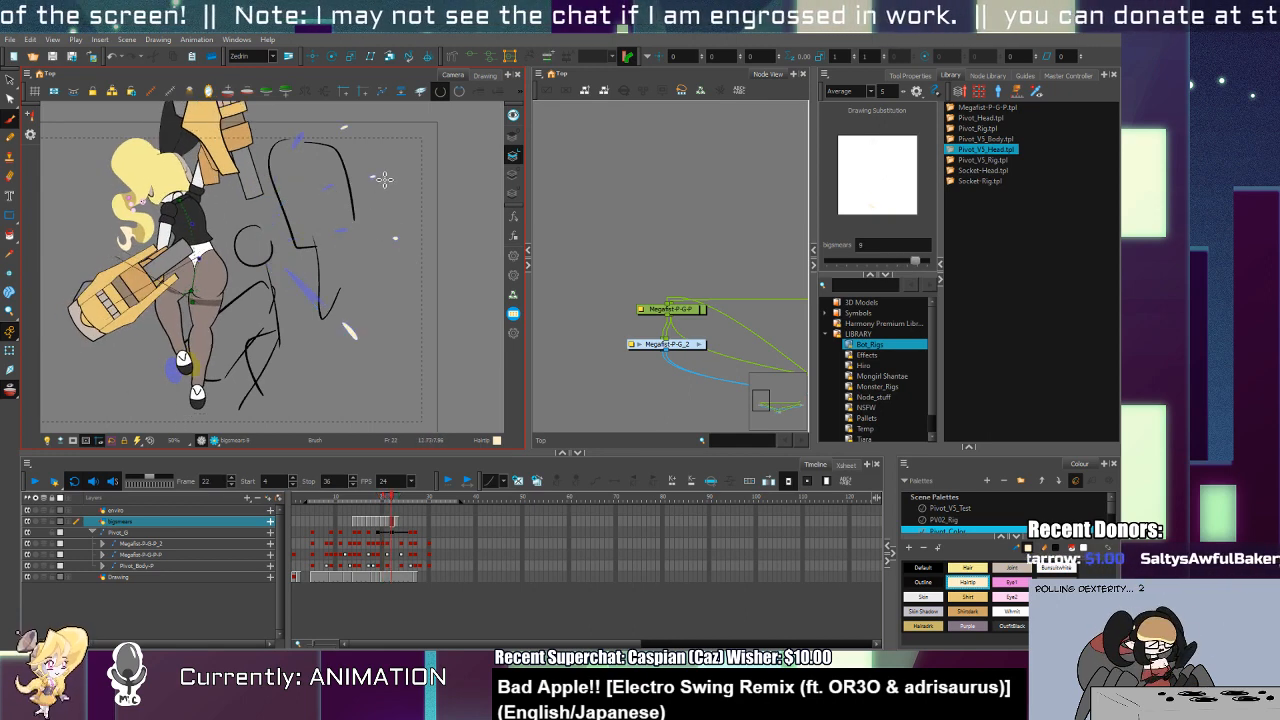
key(comma)
key(comma)
key(period)
drag(332, 187, 308, 213)
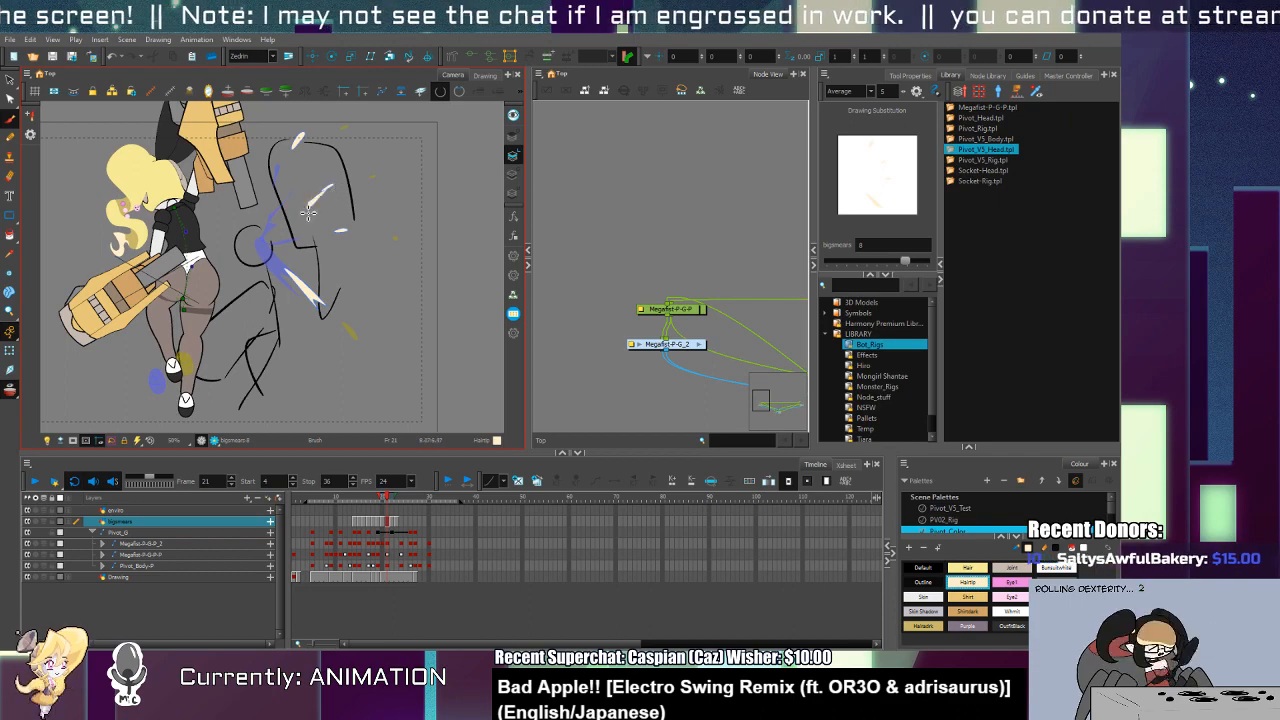
Step: Step forward past frame 21 and back to the start of the punch to examine how the sparks progress
key(period)
key(period)
key(period)
key(period)
key(period)
key(period)
key(period)
key(period)
key(period)
key(period)
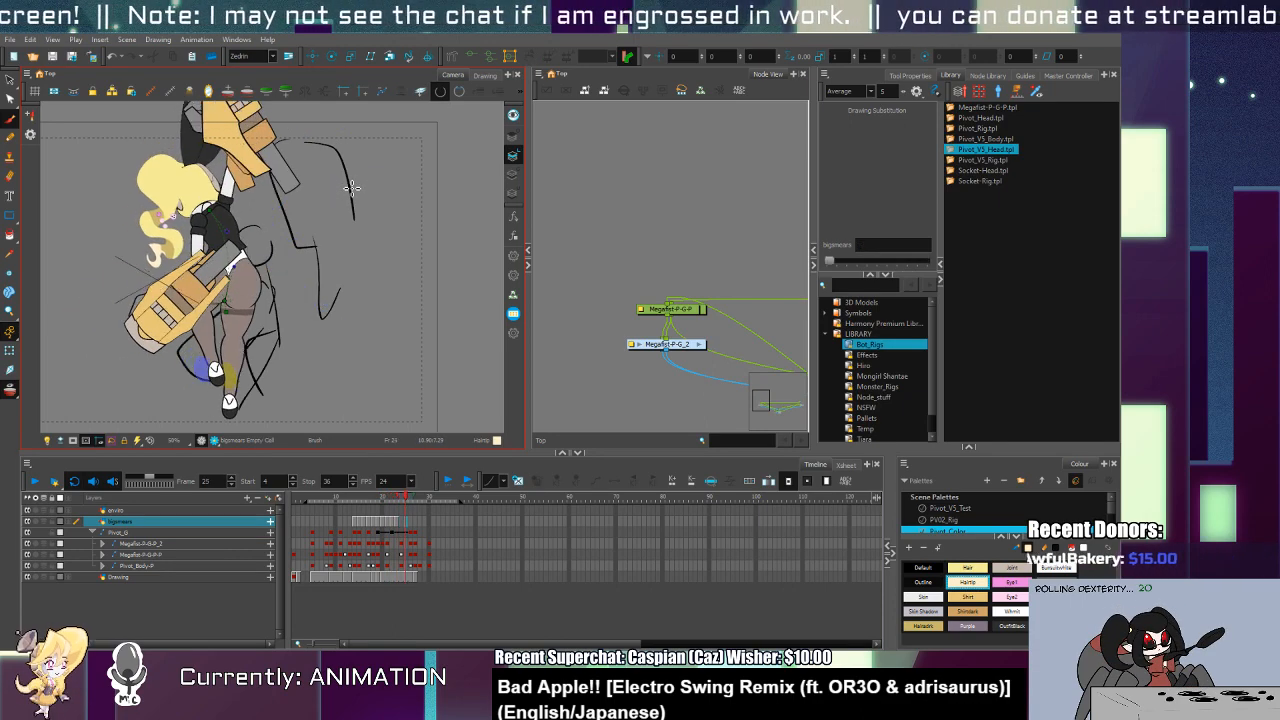
key(comma)
key(comma)
key(comma)
key(comma)
key(comma)
key(comma)
key(comma)
key(comma)
key(comma)
key(comma)
key(comma)
key(comma)
key(comma)
key(comma)
key(comma)
key(comma)
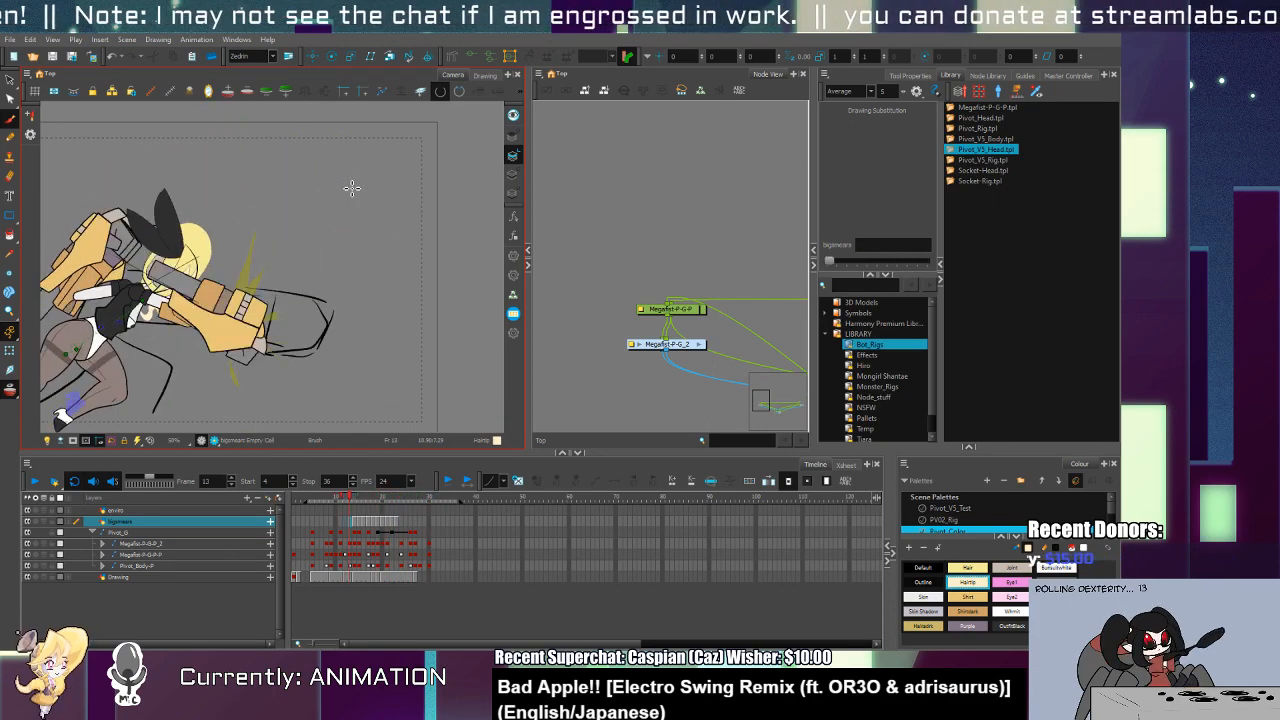
key(comma)
key(comma)
key(comma)
key(comma)
key(comma)
key(comma)
key(comma)
key(comma)
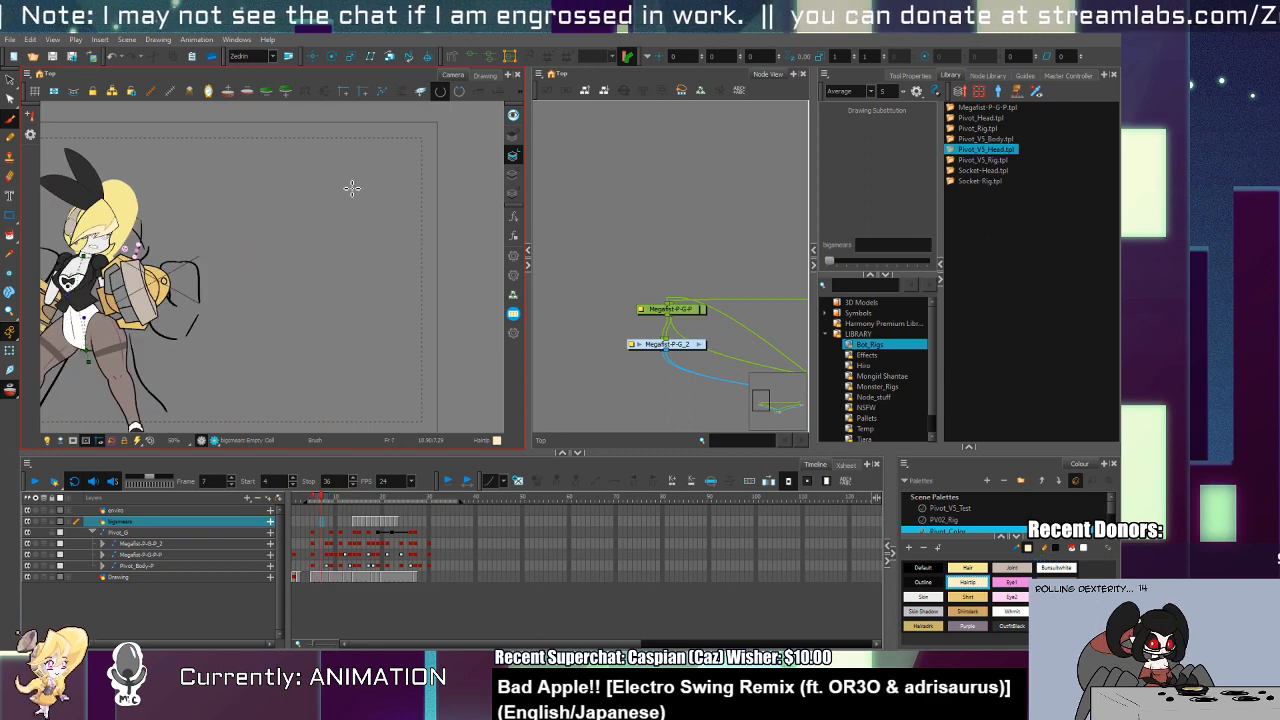
Step: Paint a branching impact burst in front of the punching fist on frame 9, with a long lower diagonal spike
key(period)
key(period)
key(period)
key(comma)
key(comma)
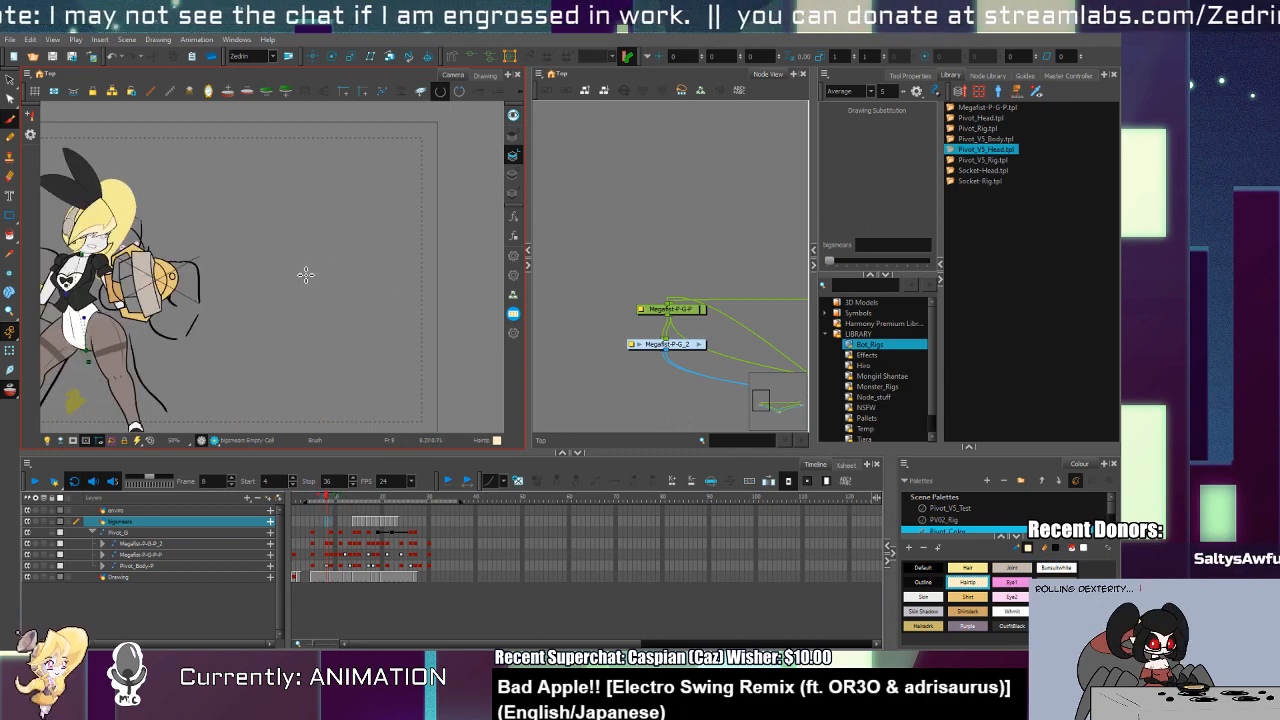
key(period)
mouse_move(300, 275)
mouse_down()
mouse_move(315, 315)
mouse_move(339, 297)
mouse_move(289, 329)
mouse_move(332, 262)
mouse_move(356, 240)
mouse_move(337, 282)
mouse_move(406, 208)
mouse_move(343, 300)
mouse_move(410, 334)
mouse_move(332, 338)
mouse_move(379, 362)
mouse_up()
key(alt+e)
key(alt+q)
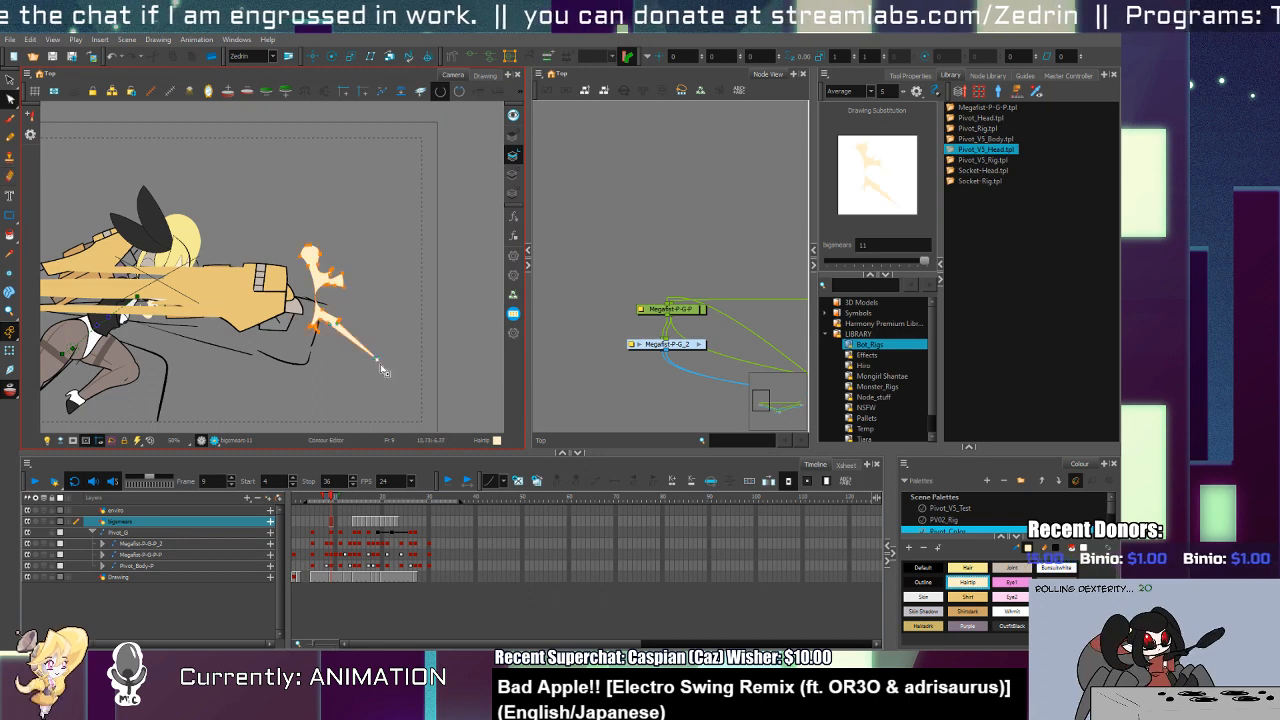
Step: Stretch the upper spike of the frame 9 burst diagonally up and outward with the Contour Editor
drag(319, 247, 362, 211)
key(ctrl+z)
key(alt+e)
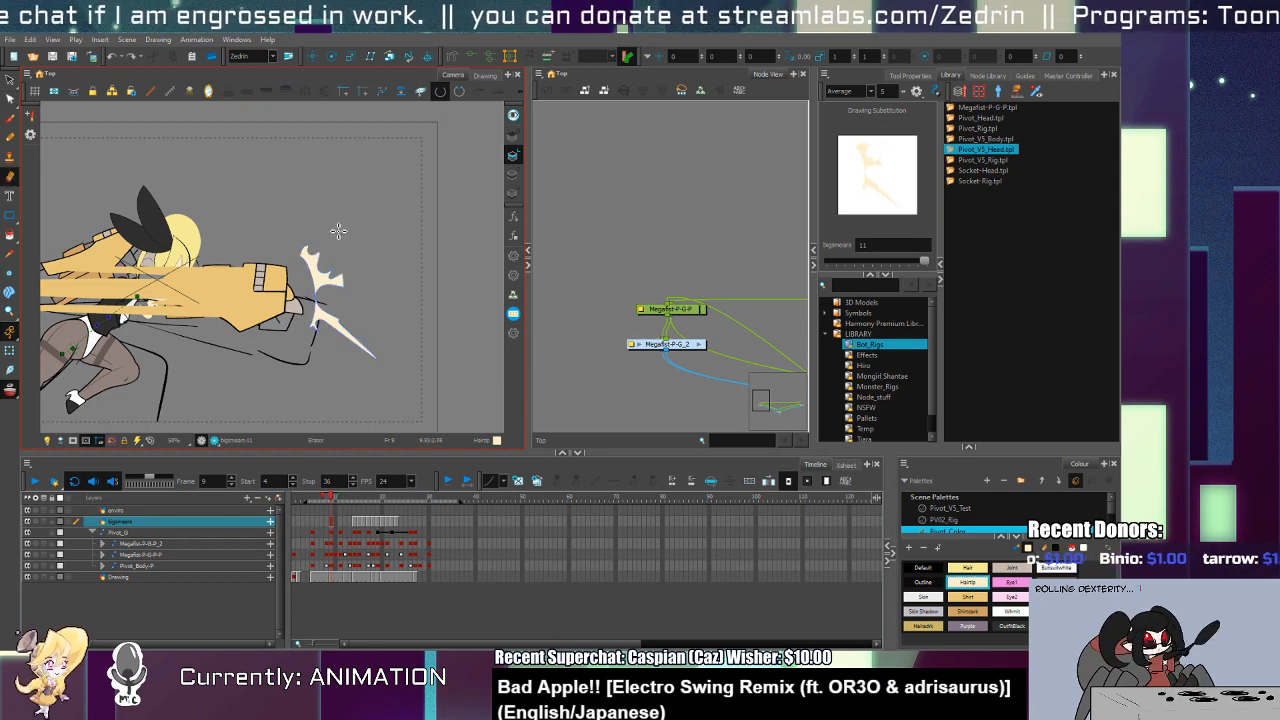
key(alt+q)
drag(321, 250, 395, 194)
Step: Paint three long sparks on frame 10 continuing outward from the previous burst: upper diagonal, middle and lower diagonal
key(alt+b)
key(period)
drag(338, 236, 392, 194)
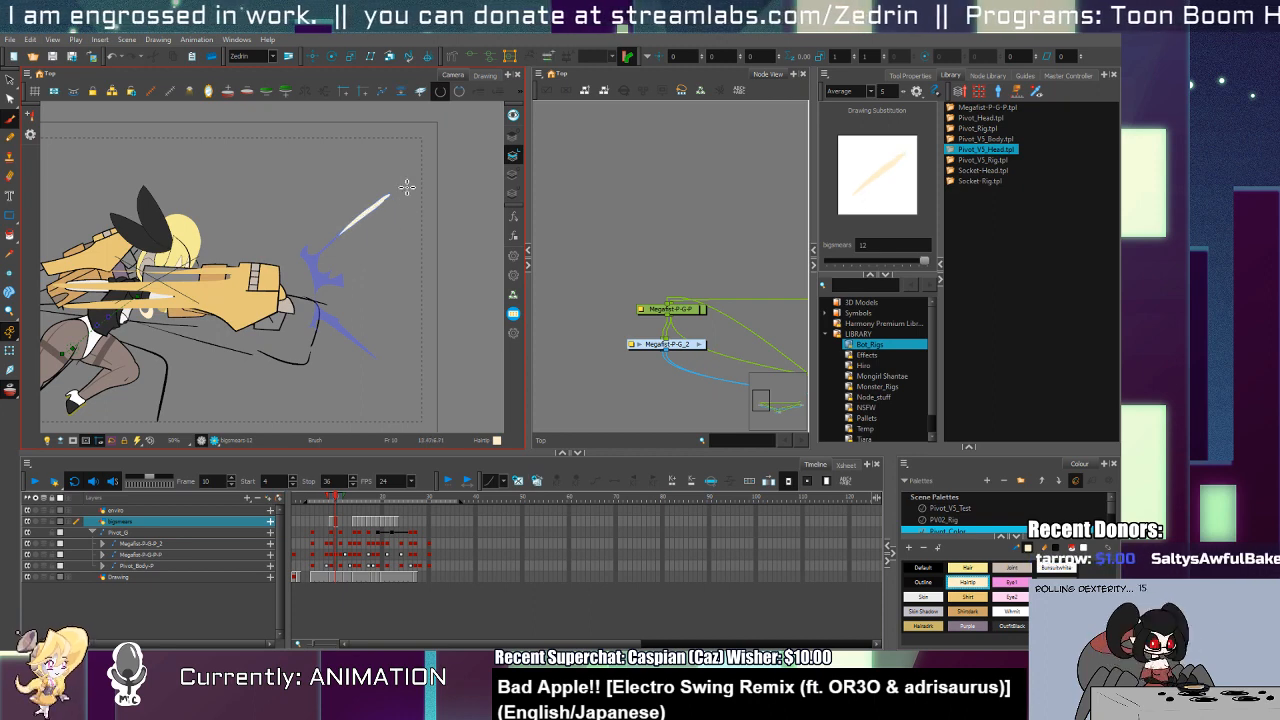
drag(338, 282, 414, 290)
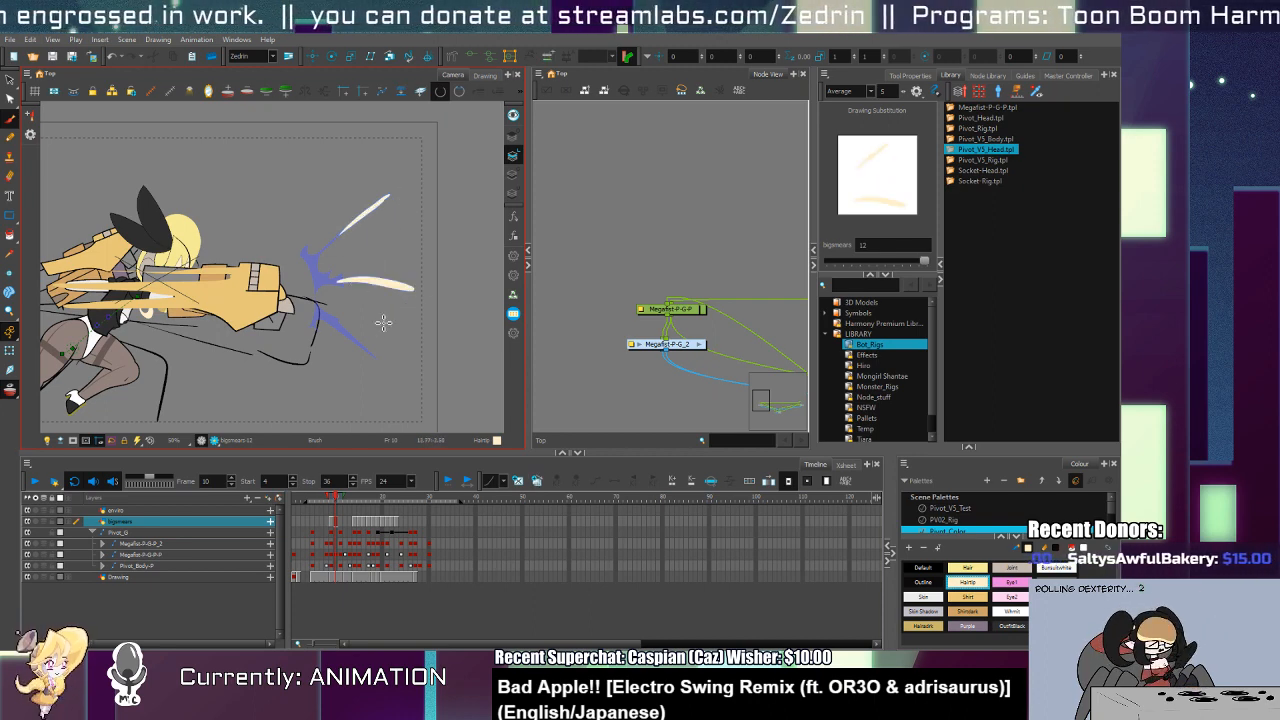
drag(345, 318, 425, 402)
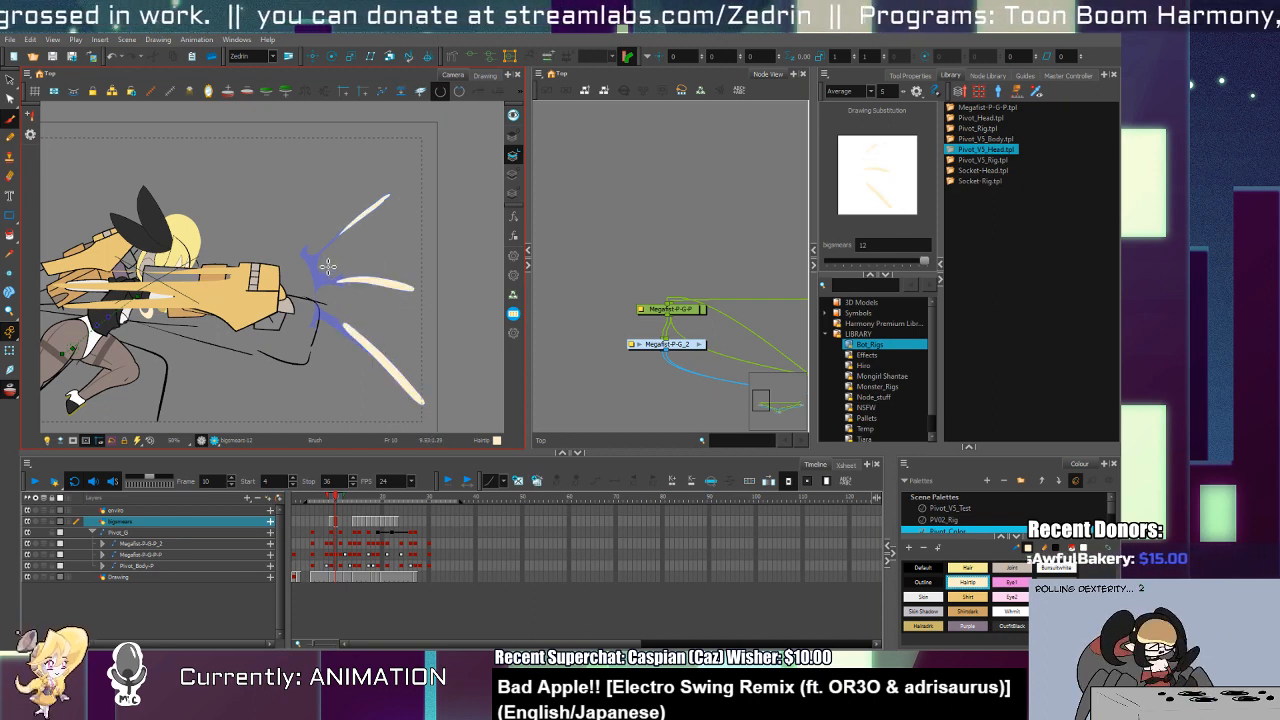
Step: Thin and taper the three sparks on frame 10 with the Eraser, shortening the lower diagonal one
key(alt+e)
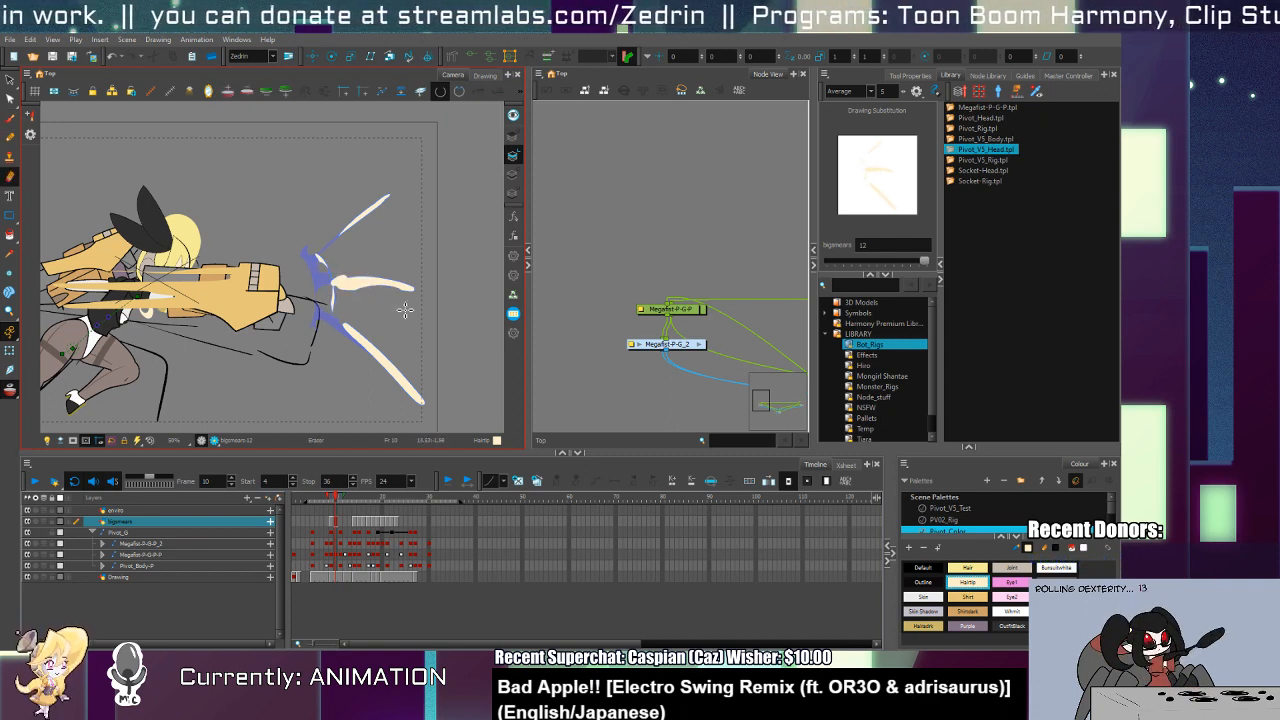
drag(405, 310, 418, 296)
drag(362, 225, 412, 188)
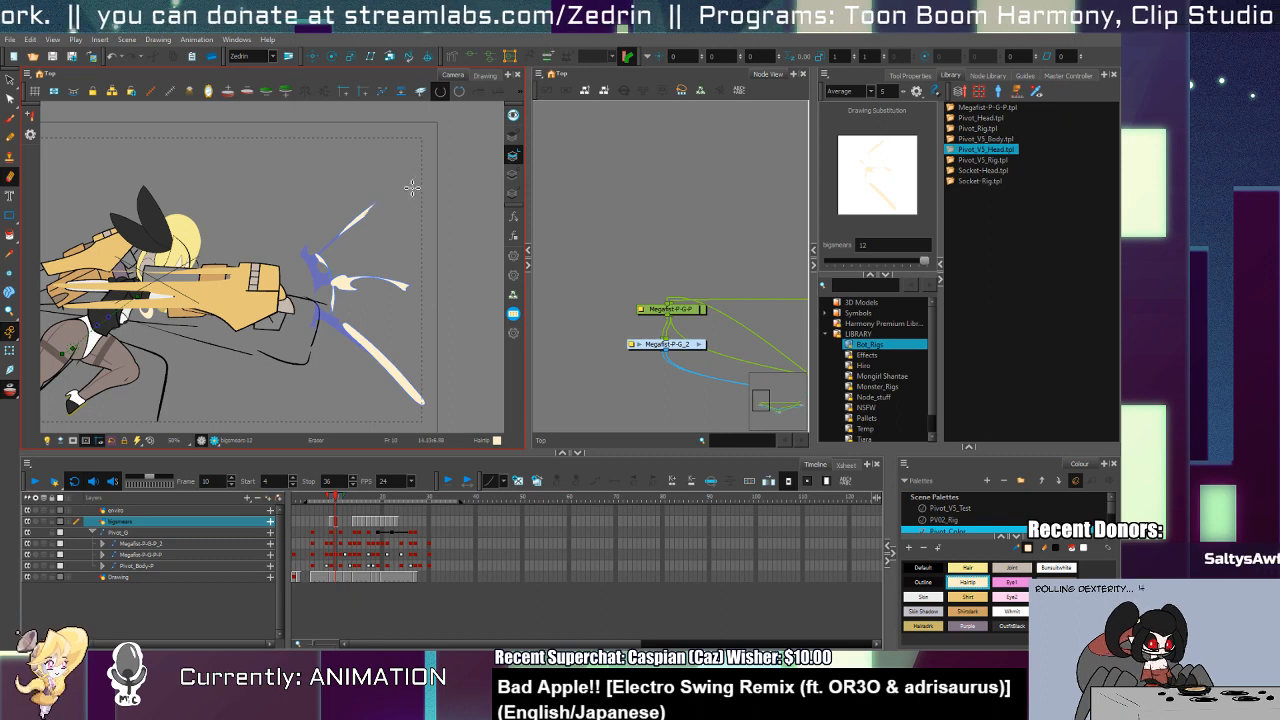
drag(420, 400, 380, 360)
Step: Paint small detached lower, middle and upper sparks farther out on frame 11 and trim them with the Eraser
key(period)
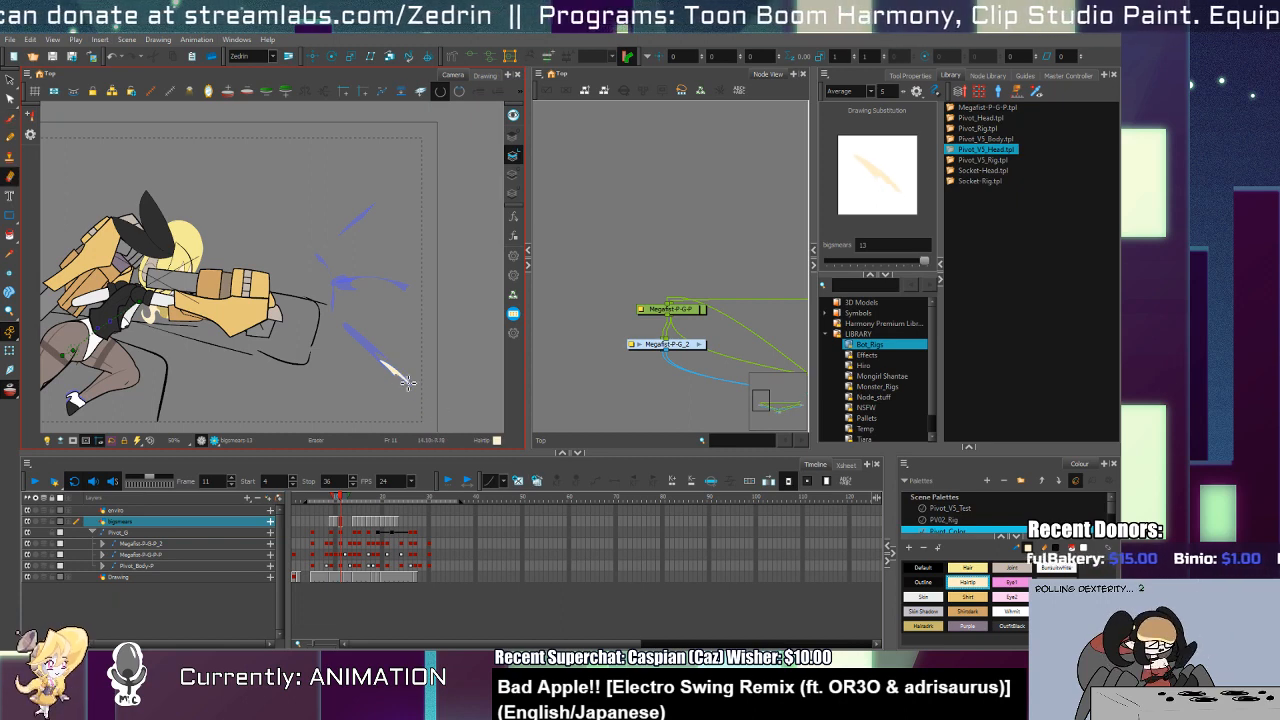
drag(428, 305, 410, 292)
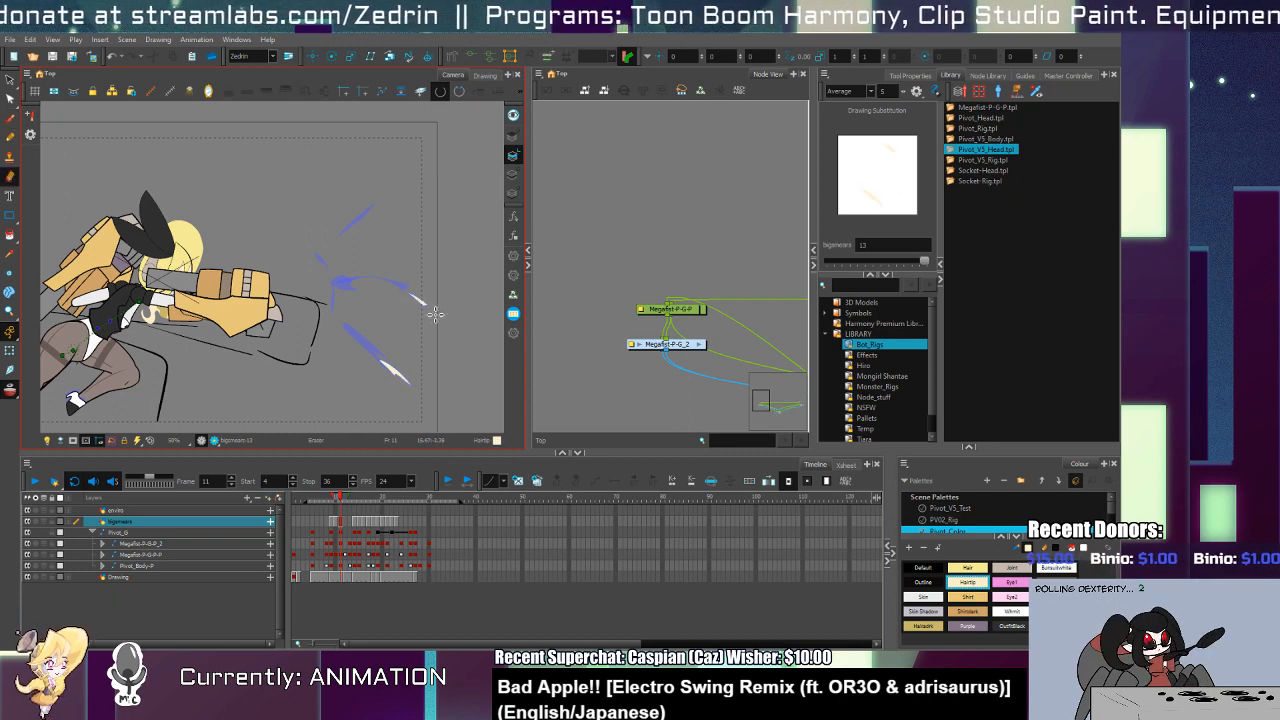
key(alt+b)
key(alt+e)
drag(427, 196, 447, 202)
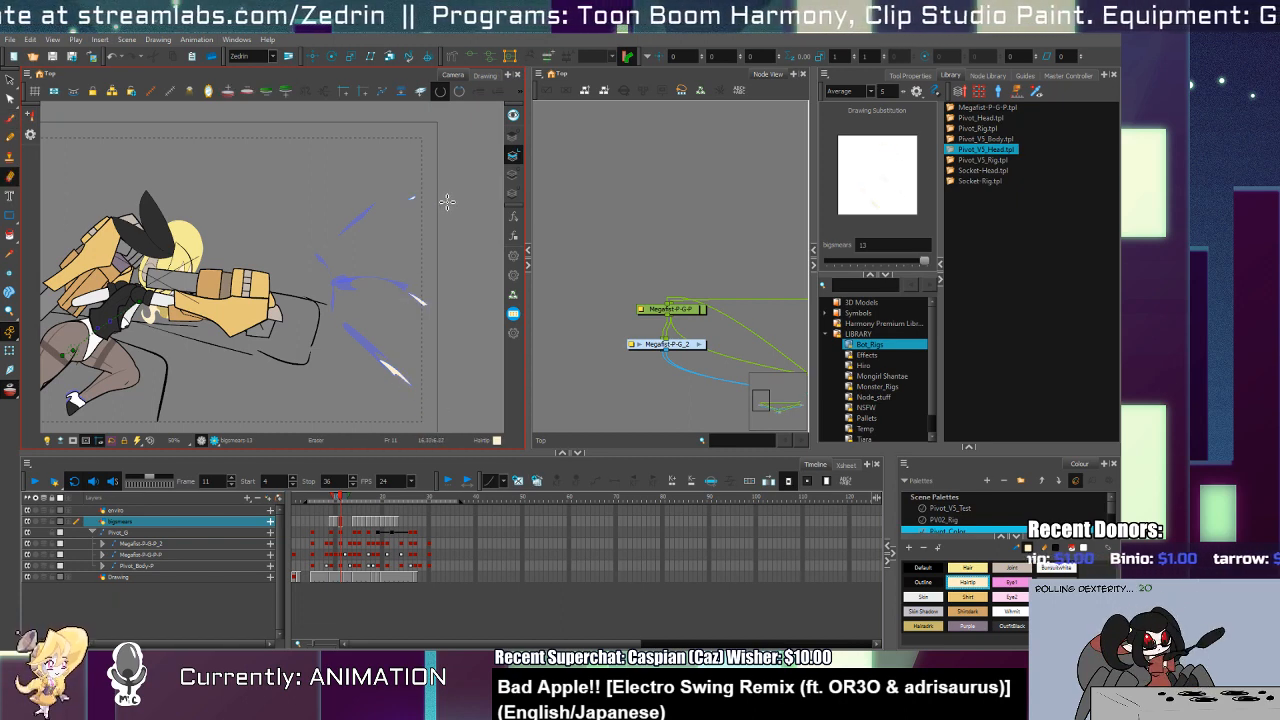
key(alt+b)
drag(343, 248, 361, 290)
key(ctrl+z)
key(alt+e)
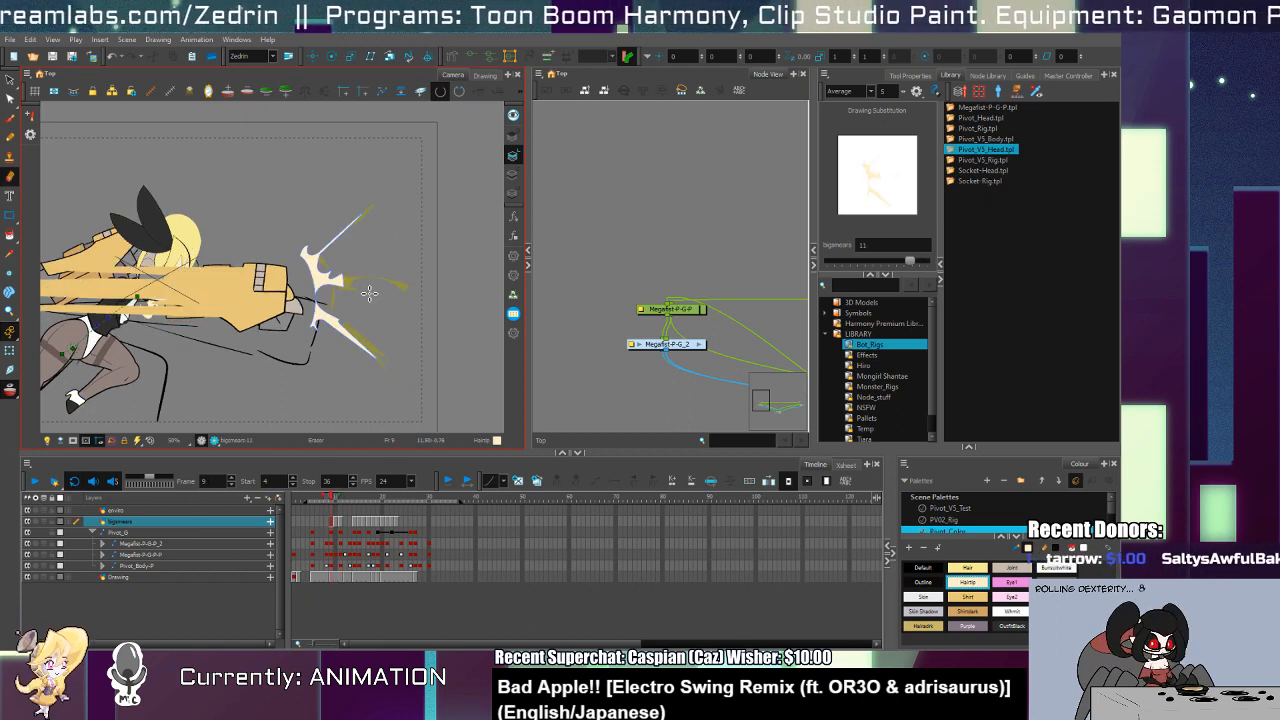
Step: Step through frames 9 to 24 and play back the animation to review the impact sparks
key(period)
key(period)
key(period)
key(period)
key(period)
key(period)
key(period)
key(period)
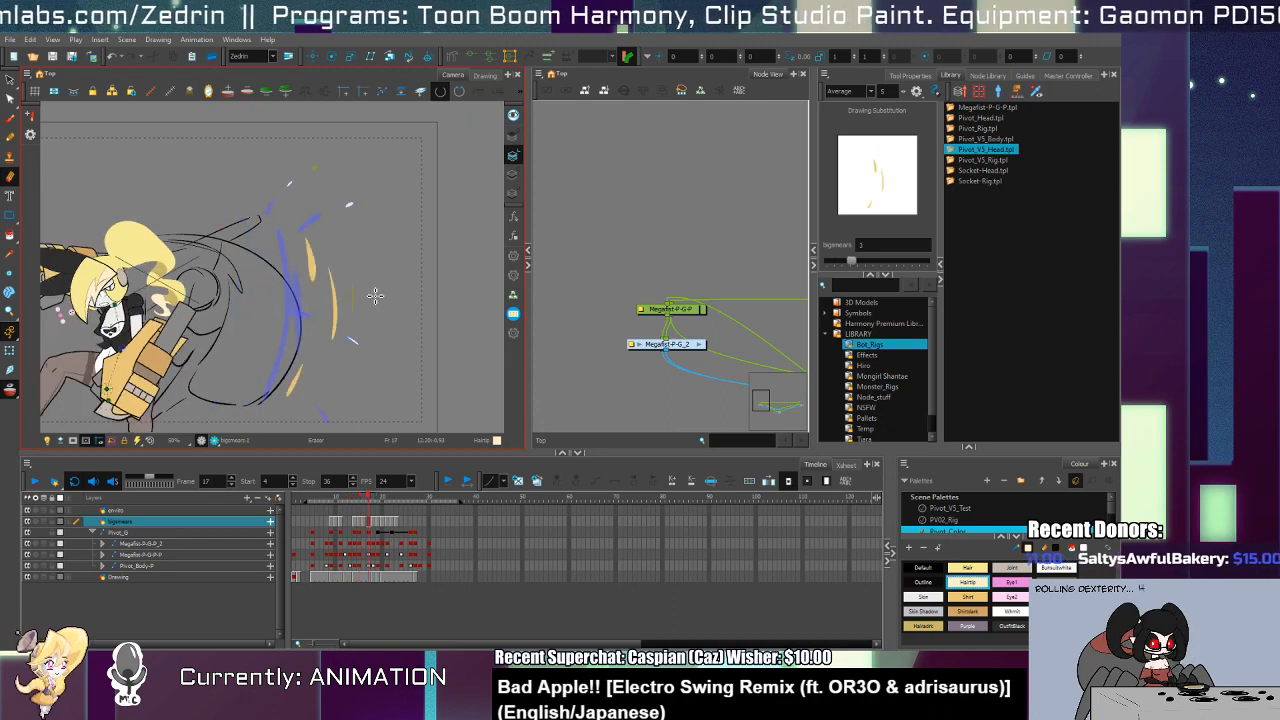
key(period)
key(period)
key(period)
key(period)
key(period)
key(period)
key(period)
key(period)
key(period)
key(period)
key(period)
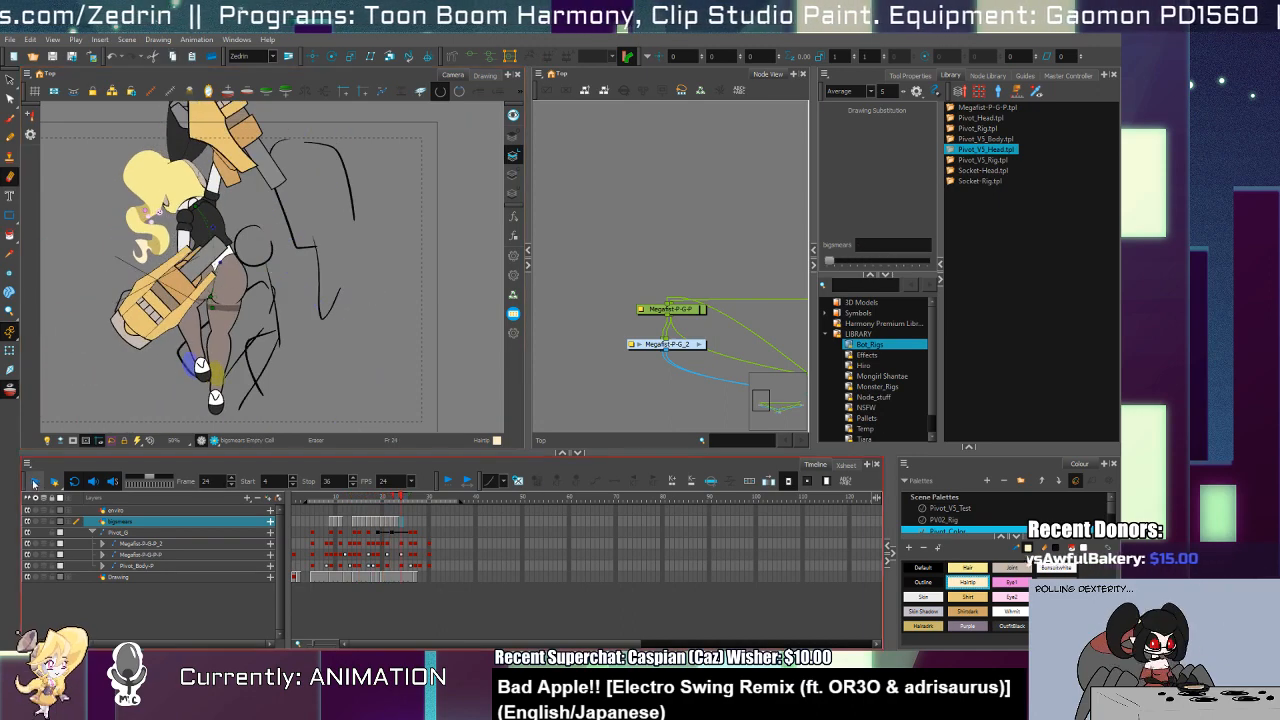
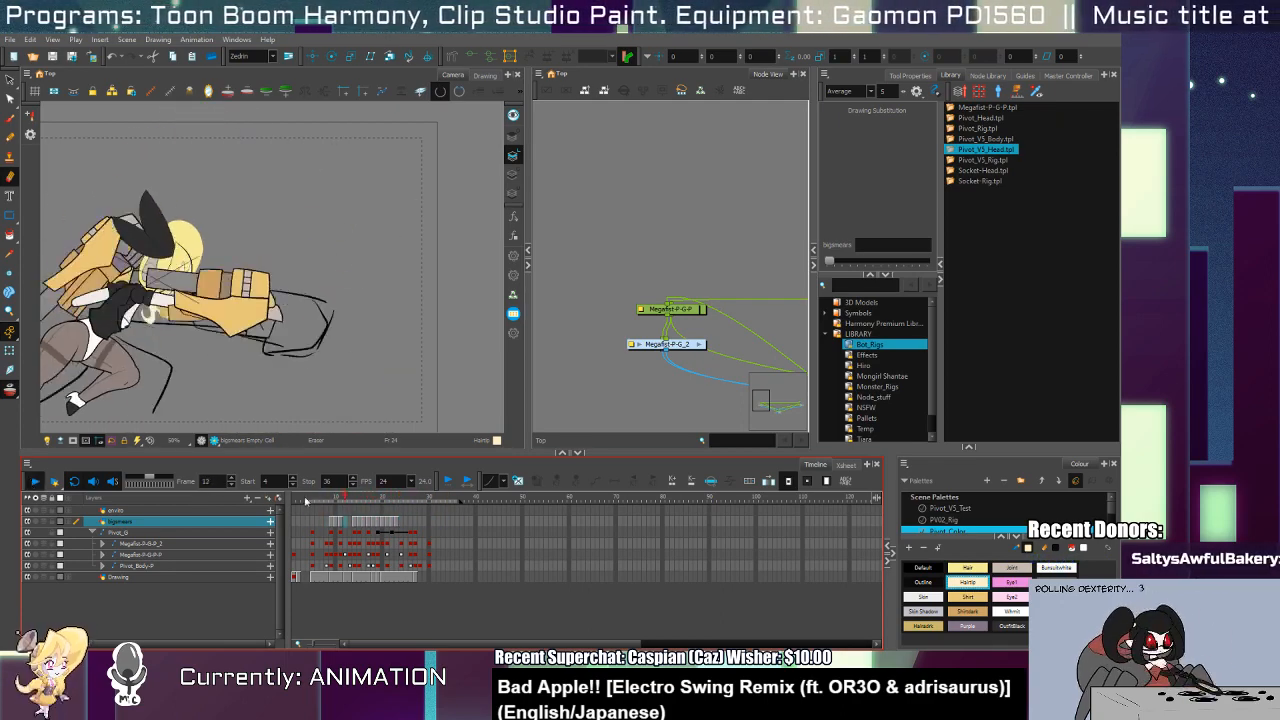
Step: Return to frame 10 and step forward to frame 17 to compare both sets of sparks
click(336, 523)
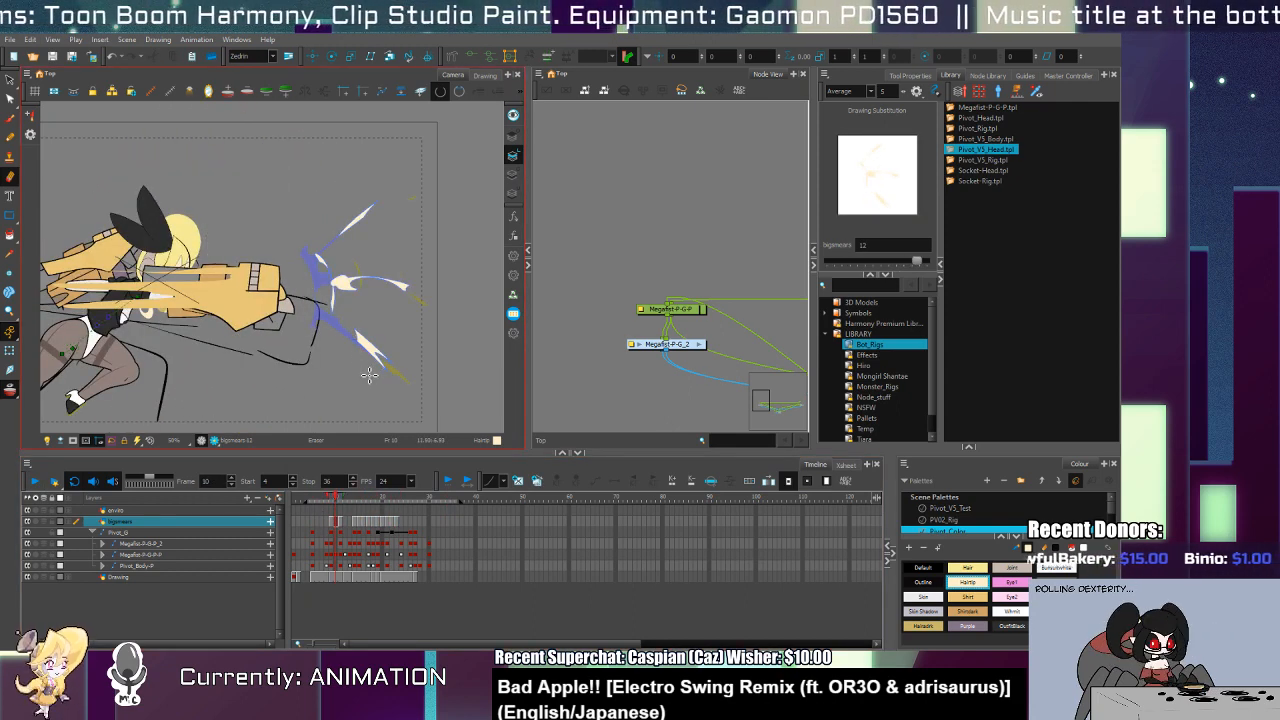
key(period)
key(period)
key(period)
key(period)
key(period)
key(period)
key(period)
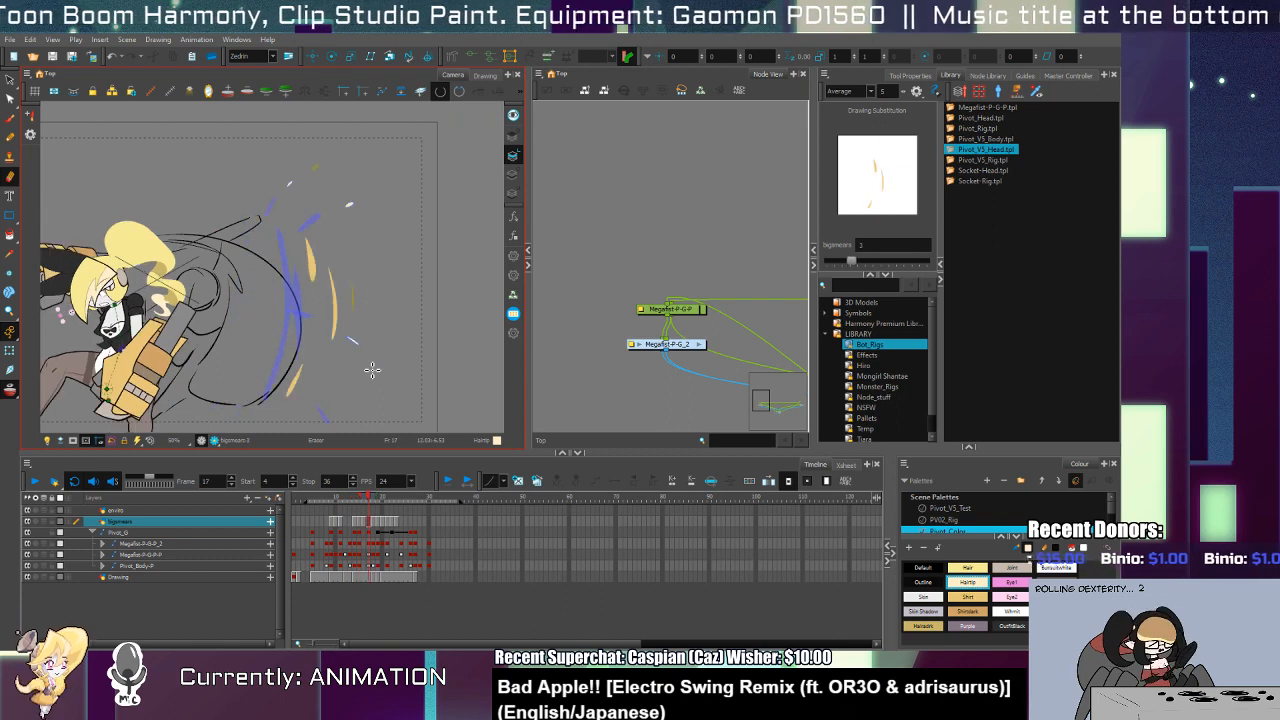
Step: Shift the pale sparks on frame 15 slightly outward along the arc smear
key(comma)
key(comma)
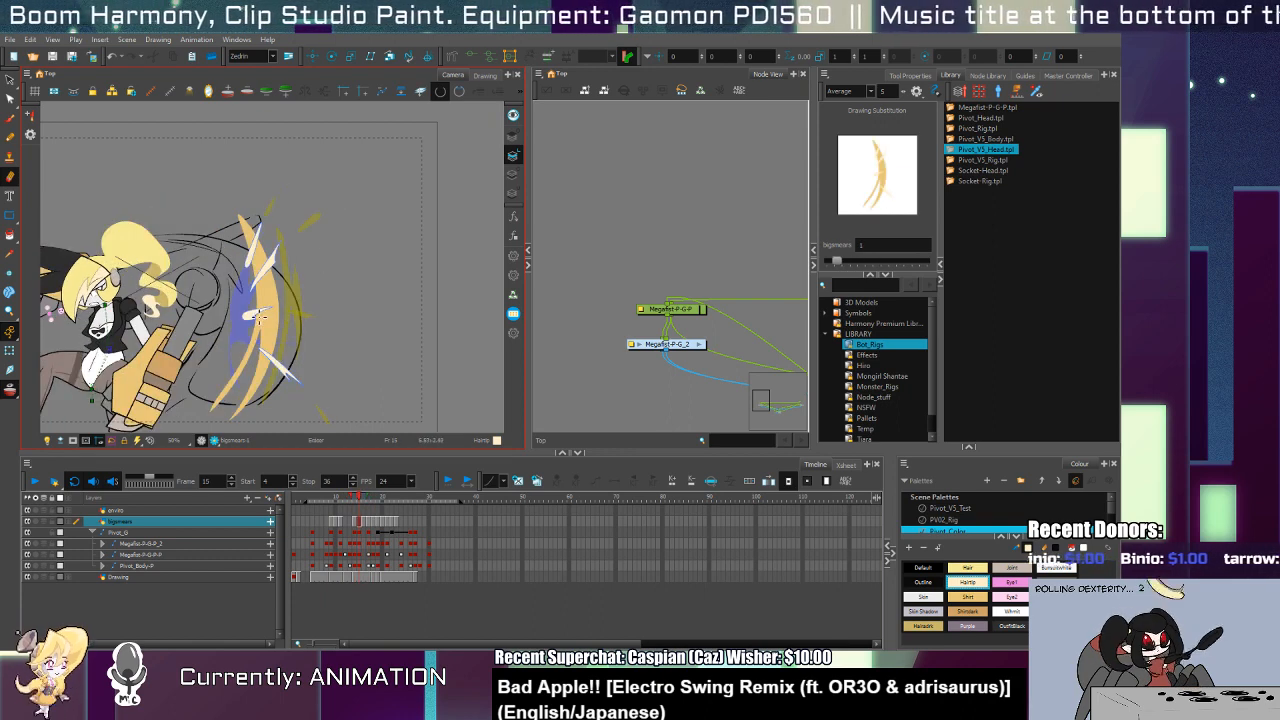
key(ctrl+a)
drag(253, 315, 267, 311)
key(alt+e)
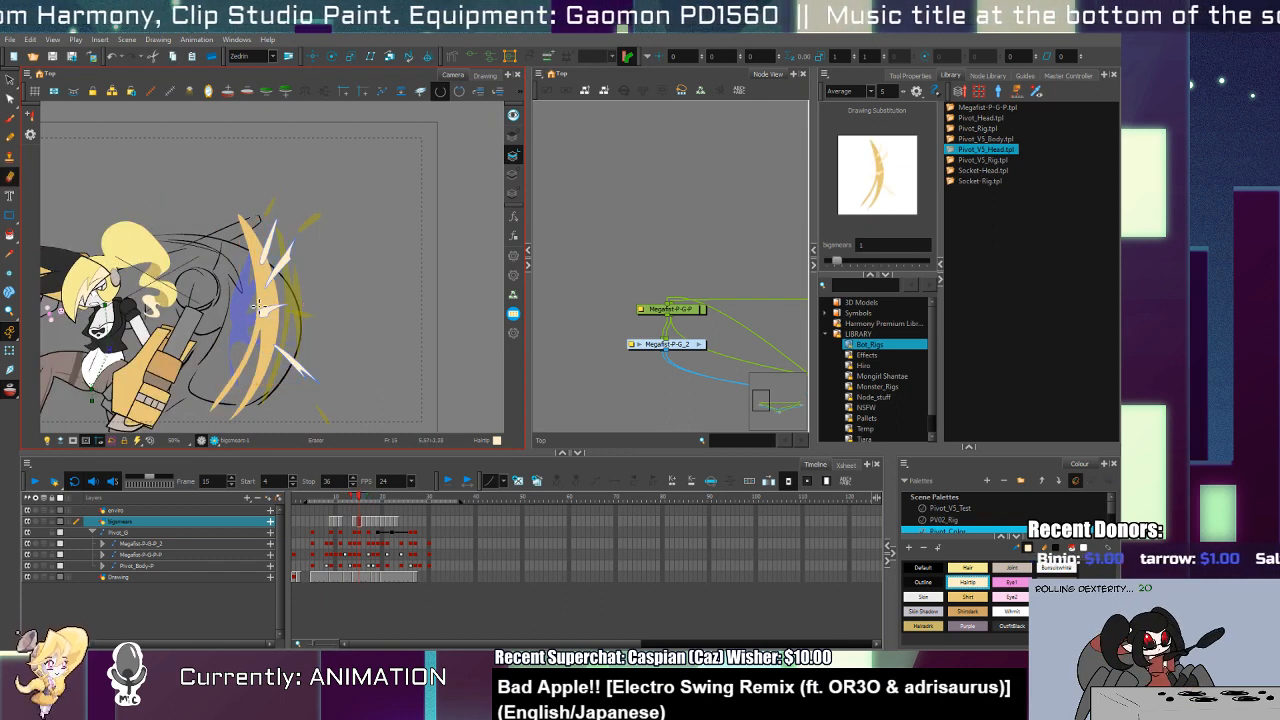
Step: Step onward from frame 15 through the second impact to examine the timing and spacing of its sparks
key(alt+b)
key(period)
key(period)
key(period)
key(period)
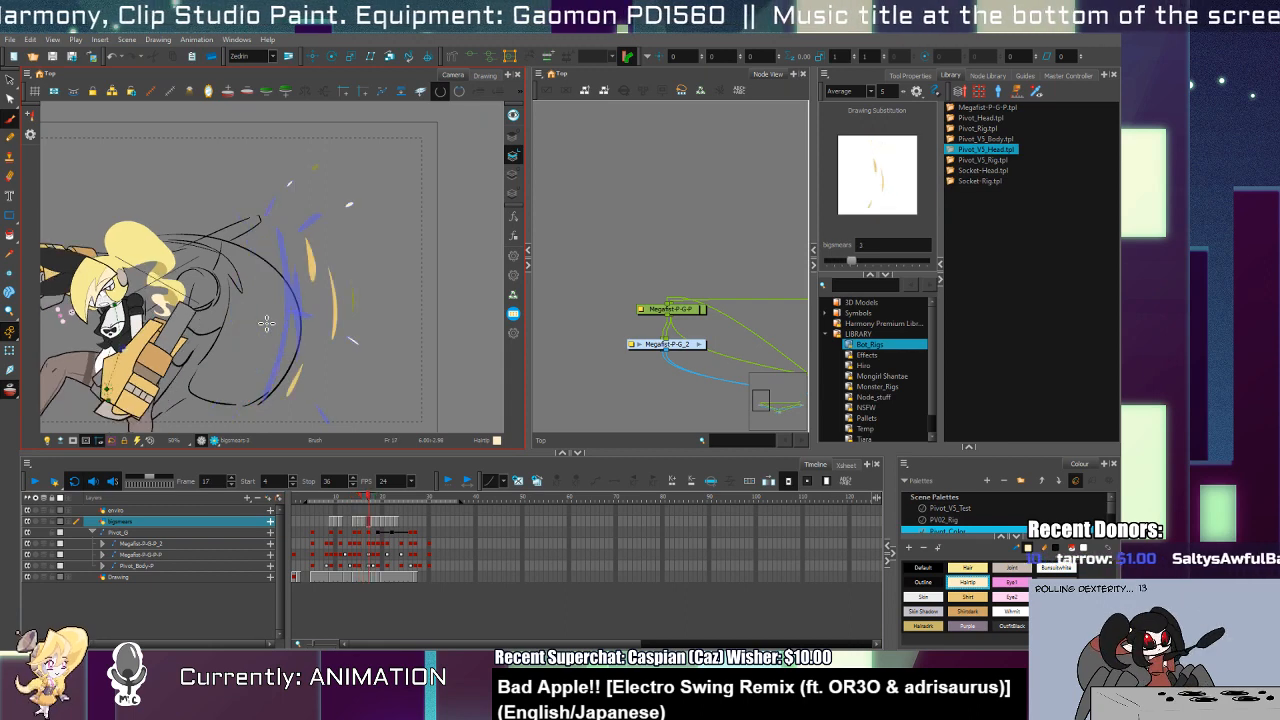
key(period)
key(period)
key(period)
key(period)
key(comma)
key(comma)
key(comma)
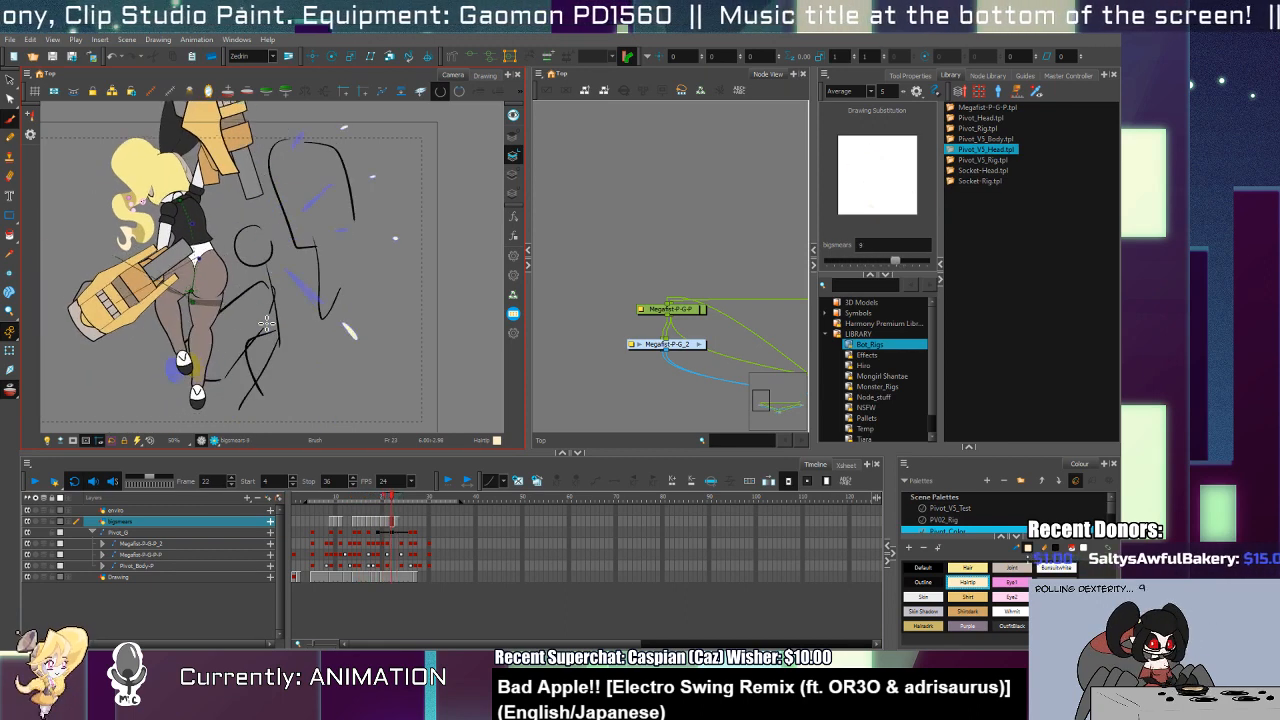
Step: Move the impact burst on frame 20 slightly outward, away from the character
key(alt+s)
click(290, 273)
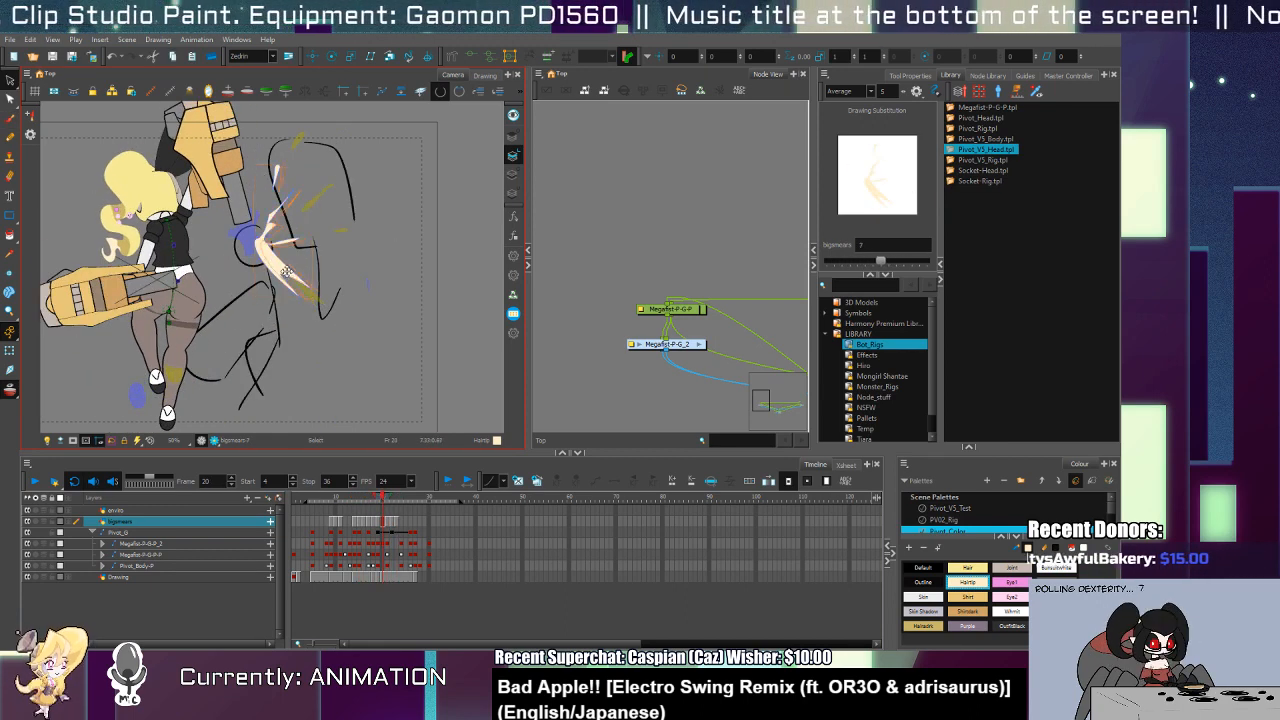
key(alt+e)
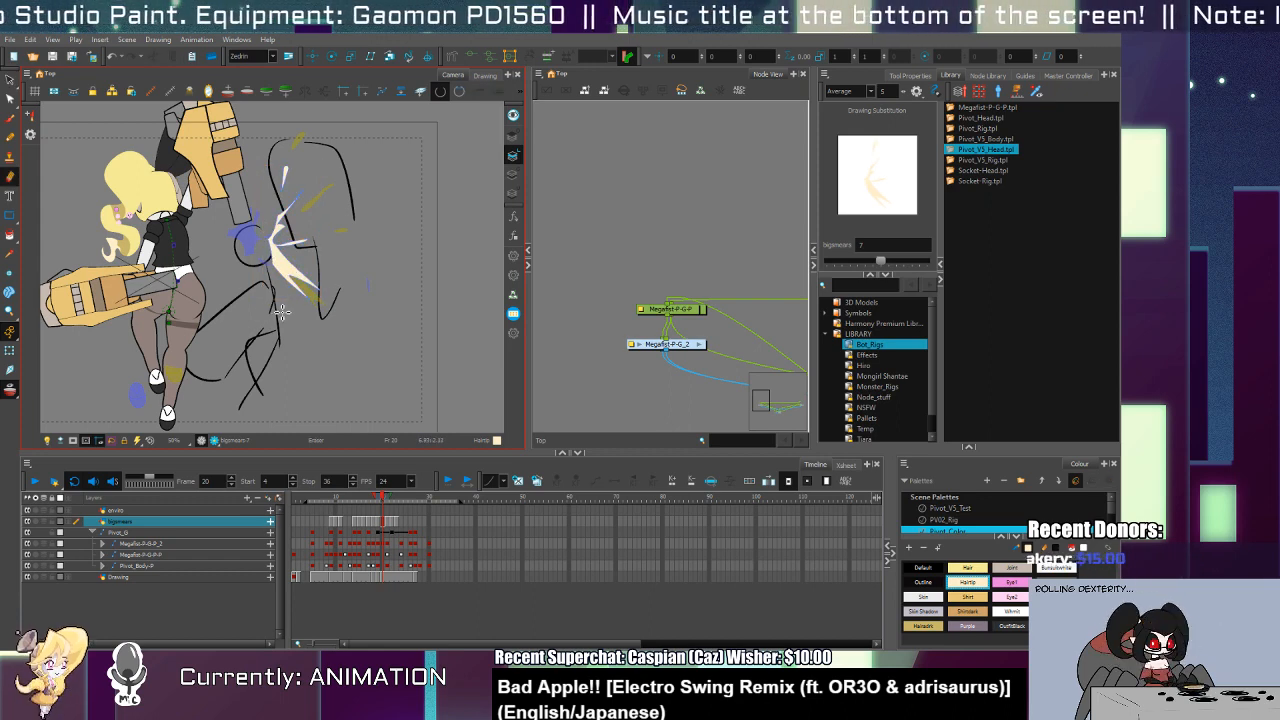
Step: Step from frame 20 to frame 31 and play back the animation to check the adjusted sparks
key(period)
key(period)
key(period)
key(period)
key(period)
key(period)
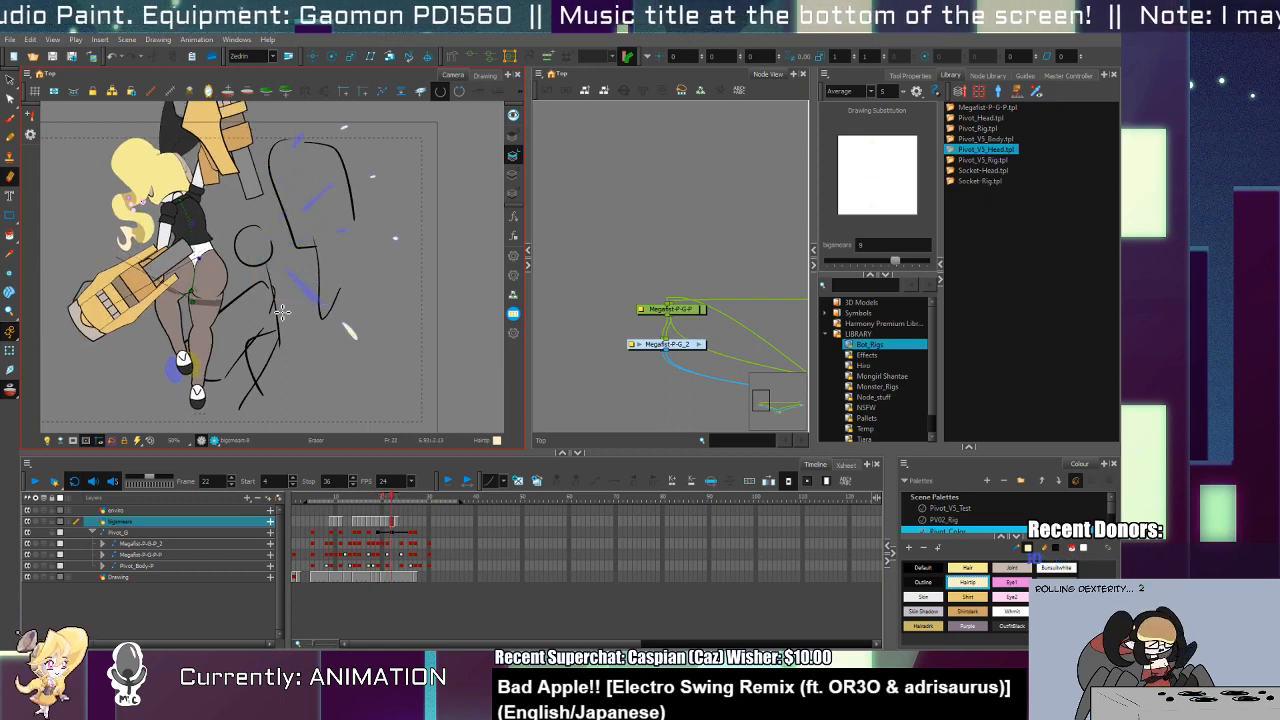
key(period)
key(period)
key(period)
key(period)
key(period)
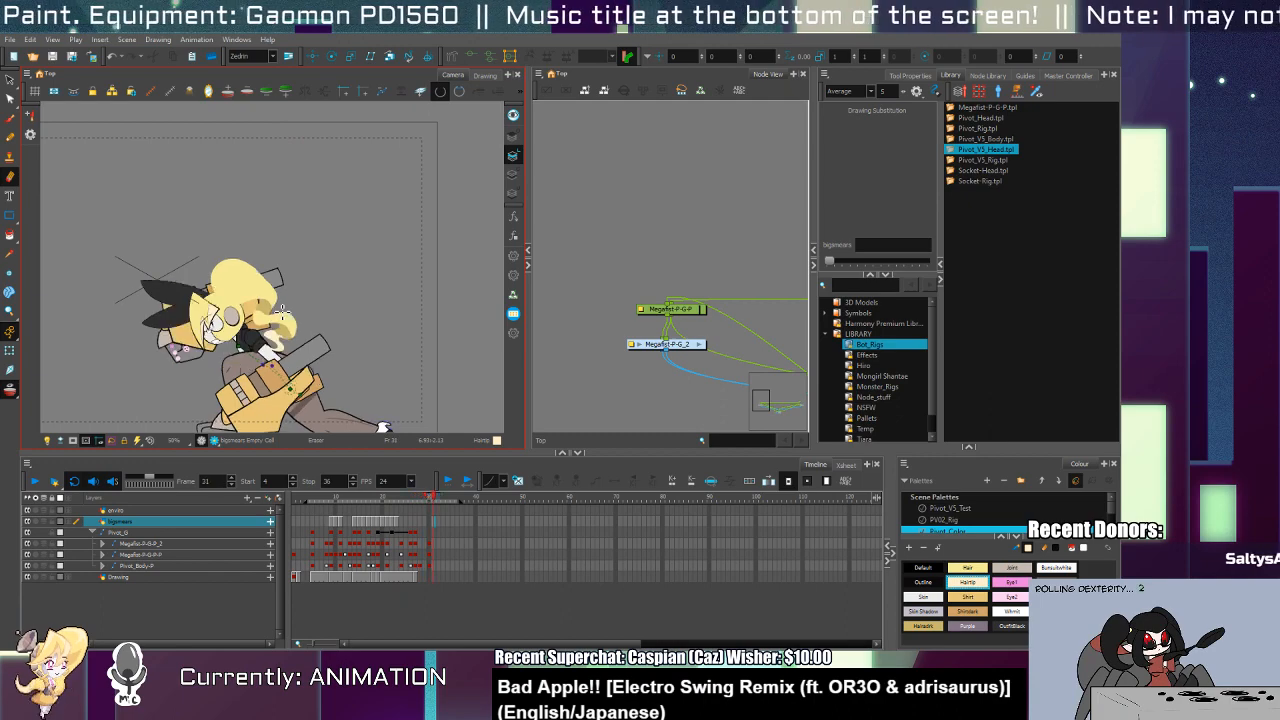
key(Return)
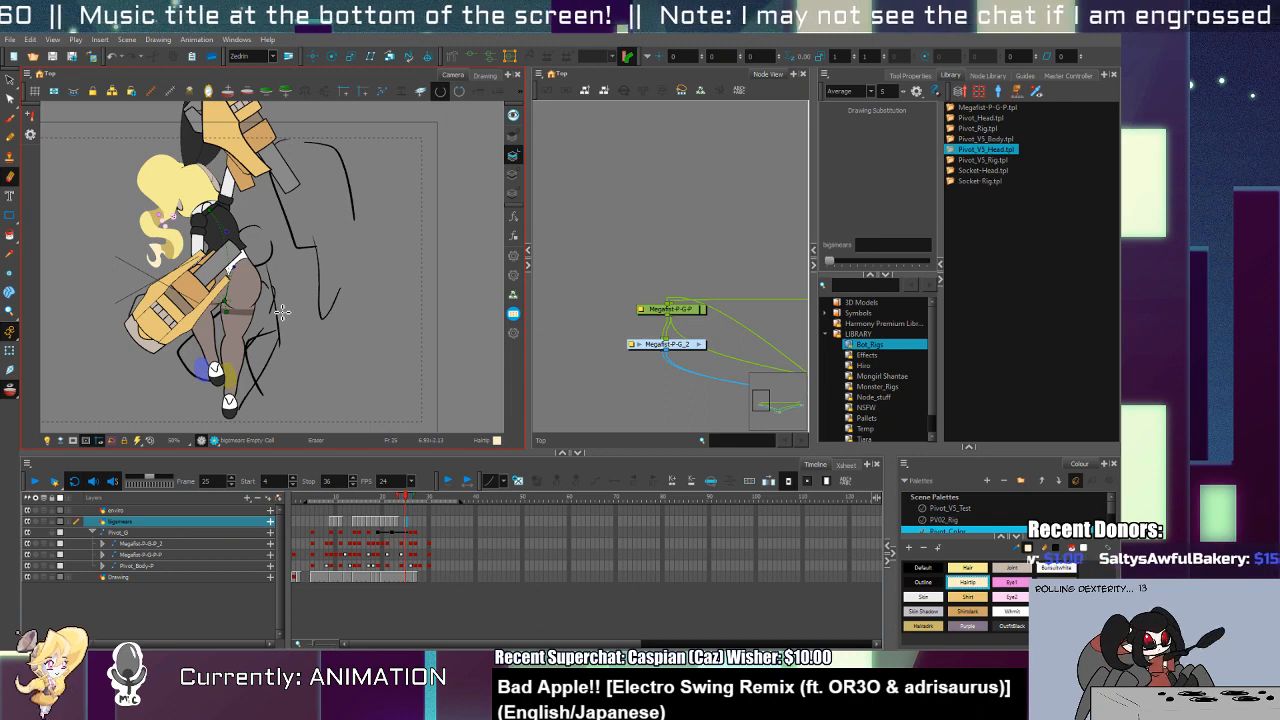
Step: Rotate the character's black ears slightly counterclockwise on frame 19 and compare them with frame 20
click(380, 532)
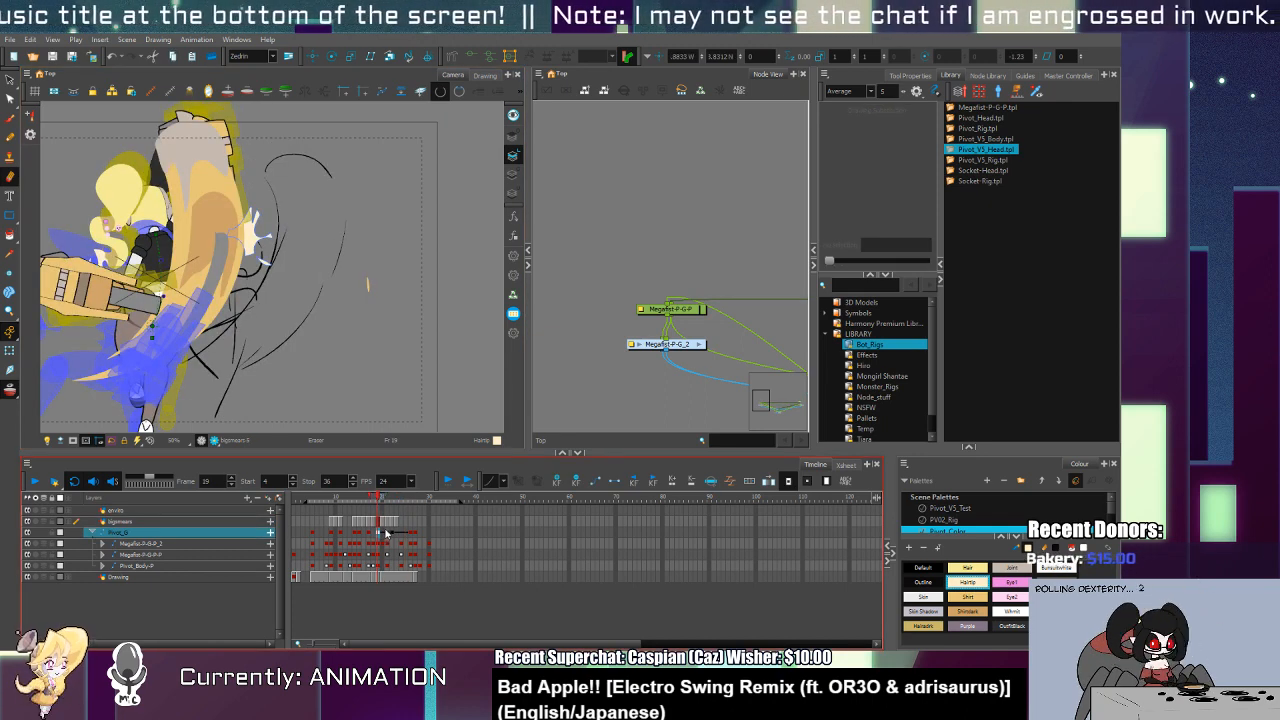
key(shift+t)
click(218, 203)
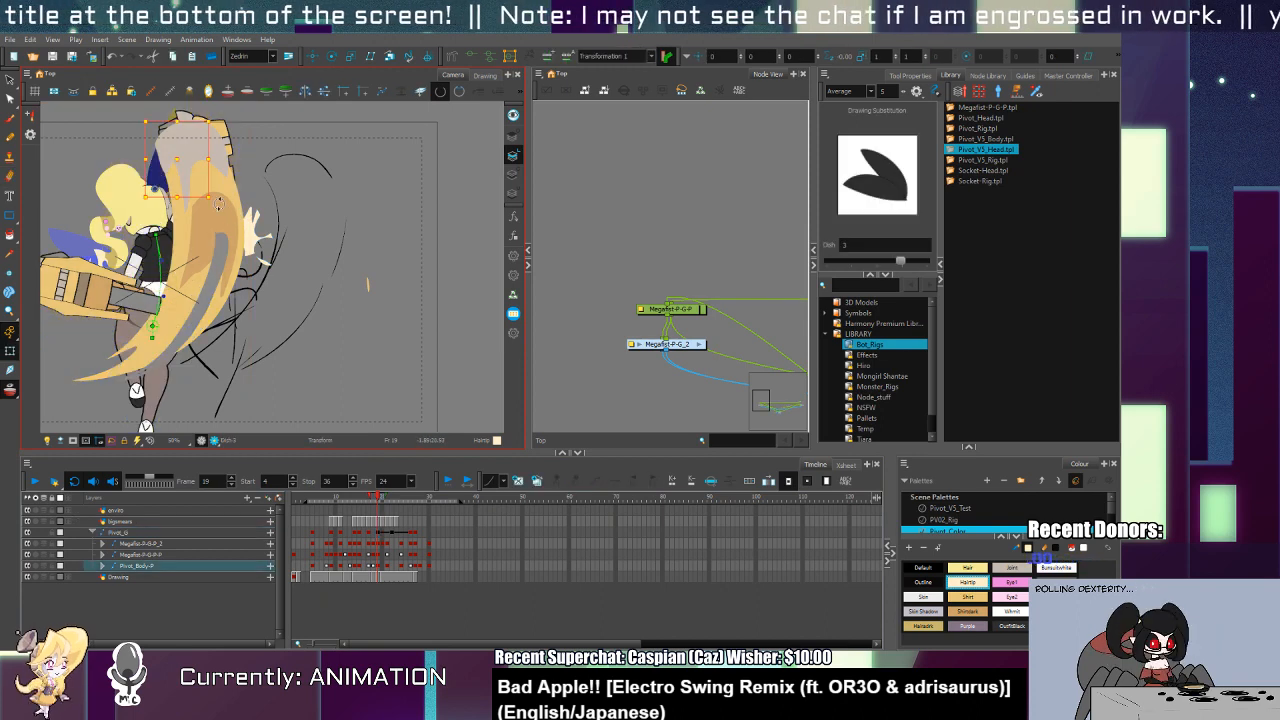
drag(218, 203, 205, 185)
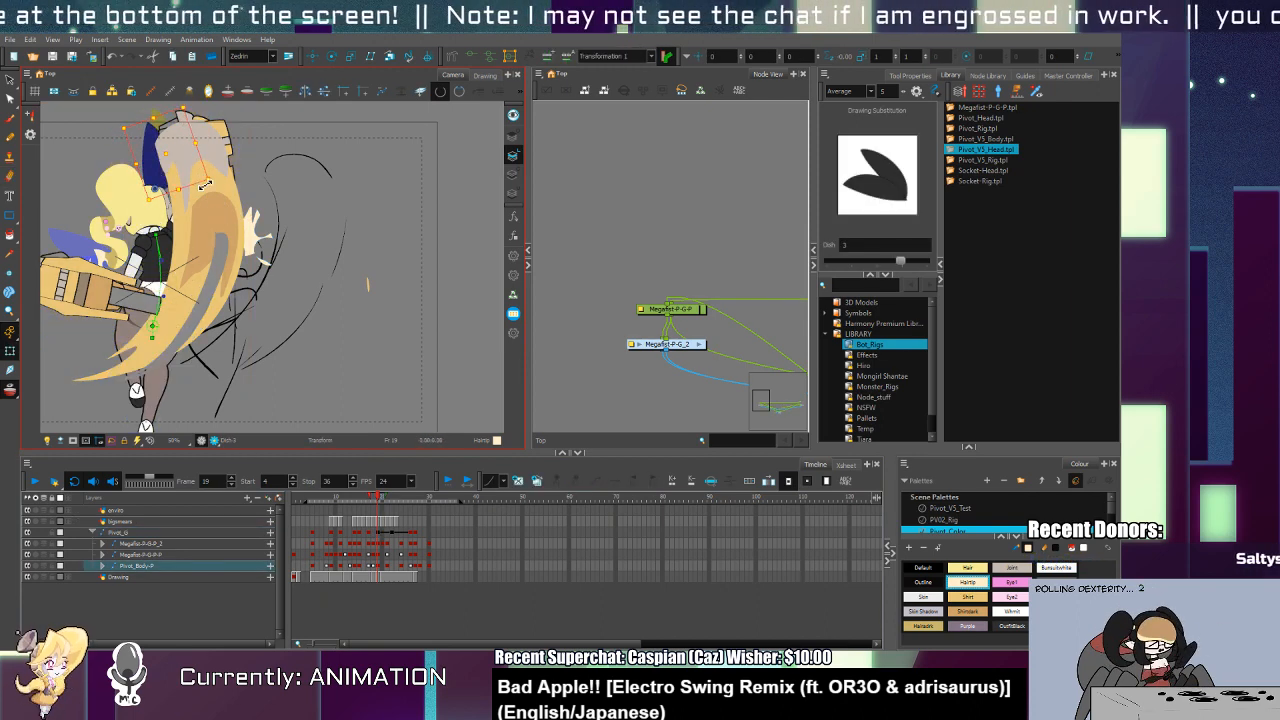
key(period)
key(period)
key(period)
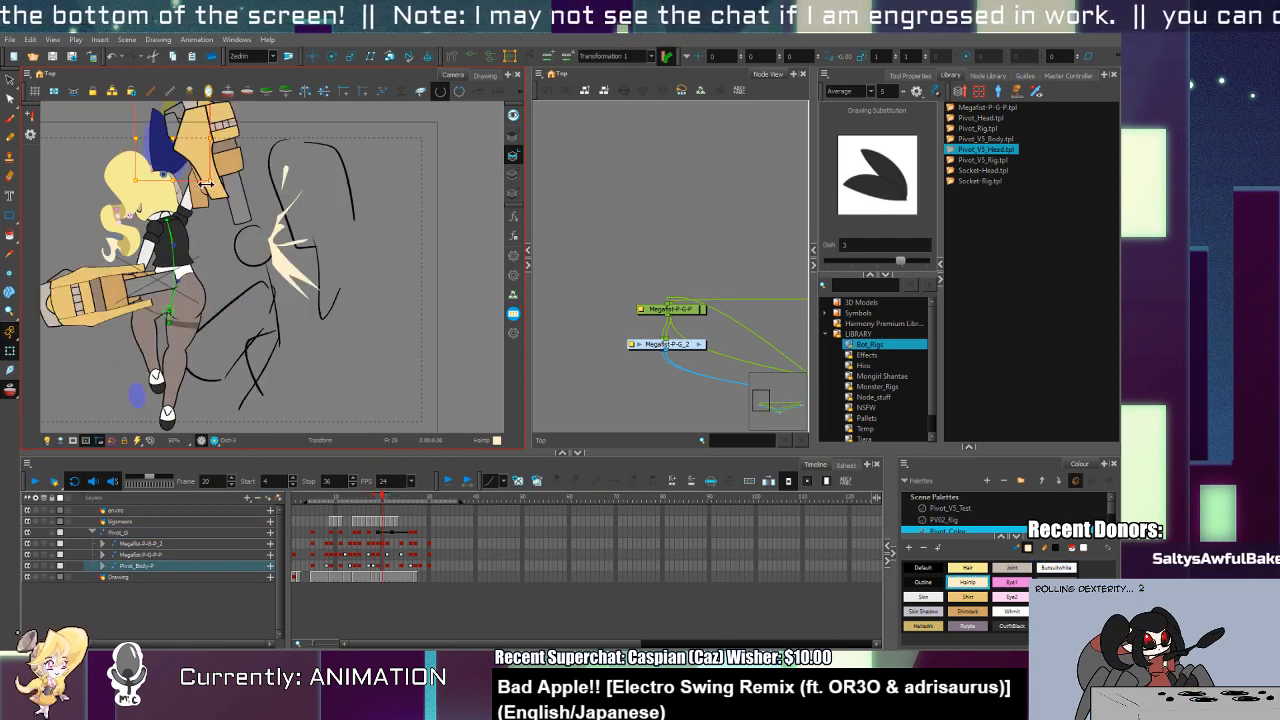
Step: Rotate the character's black ears counterclockwise on frame 22
key(comma)
key(comma)
key(period)
key(period)
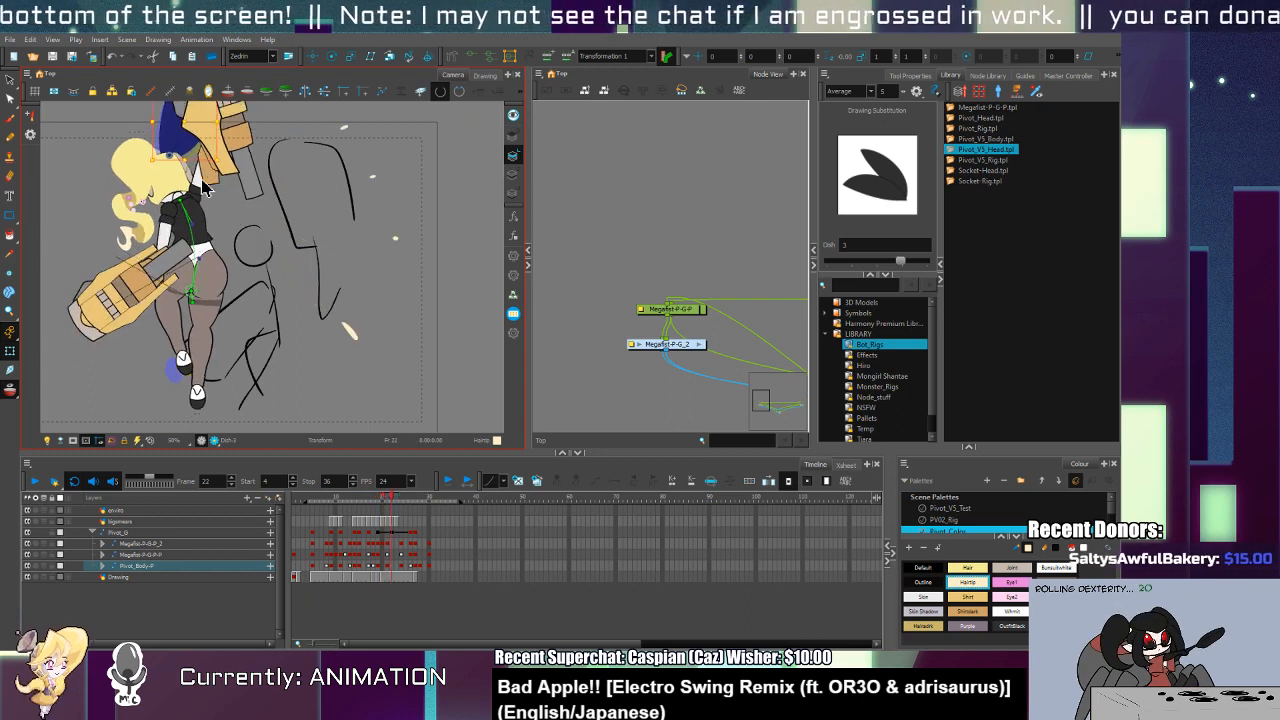
drag(220, 165, 205, 135)
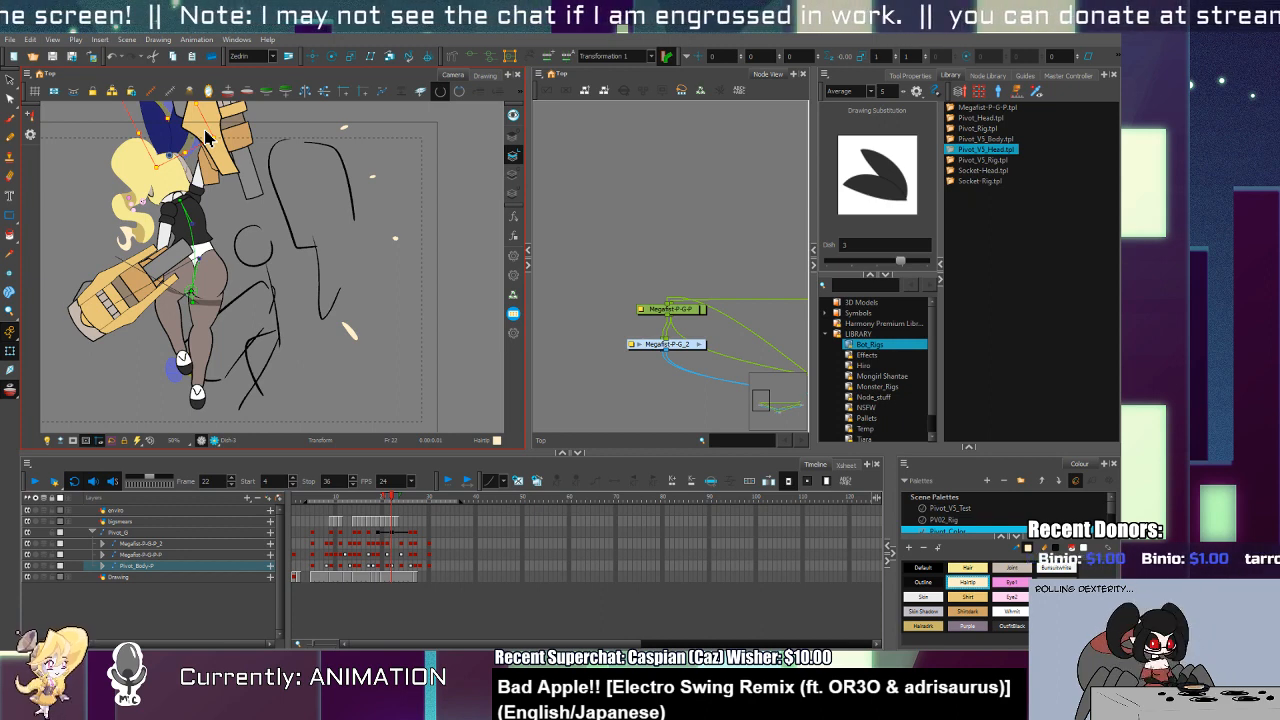
Step: Rotate the black ears counterclockwise on frame 25 and compare the pose with frames 24 and 26
key(period)
key(period)
key(period)
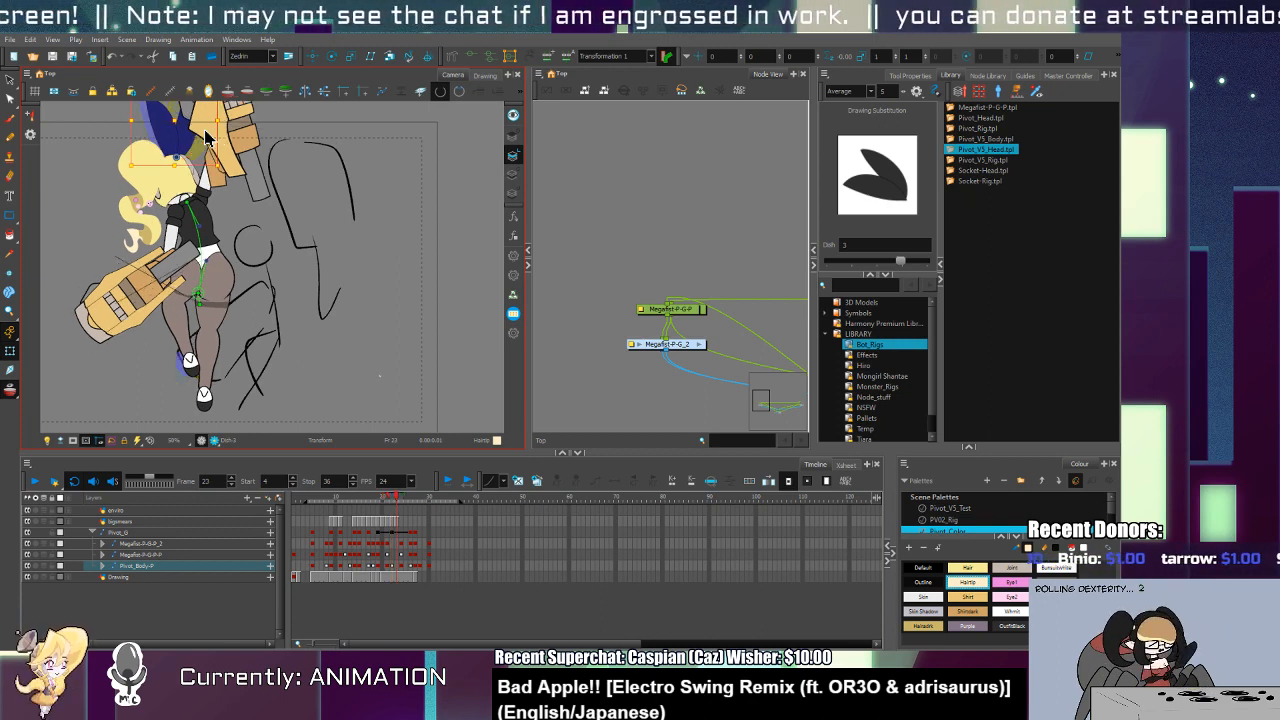
key(period)
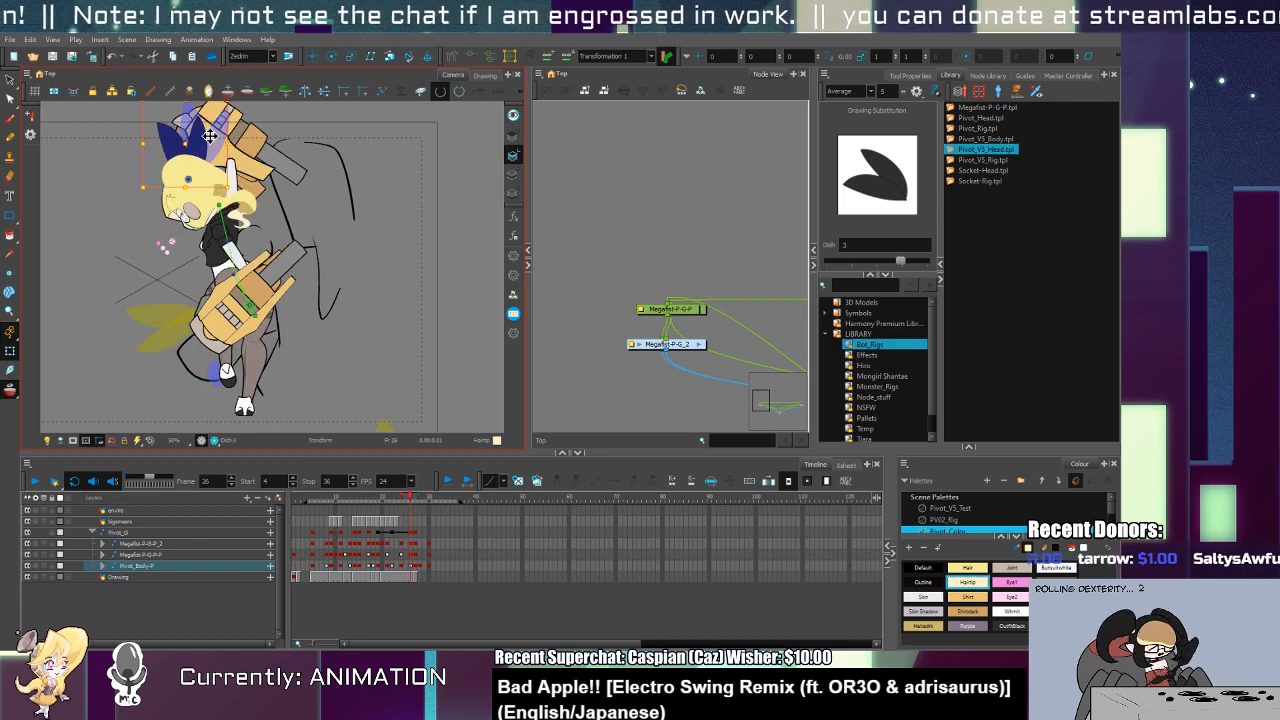
key(comma)
key(period)
key(comma)
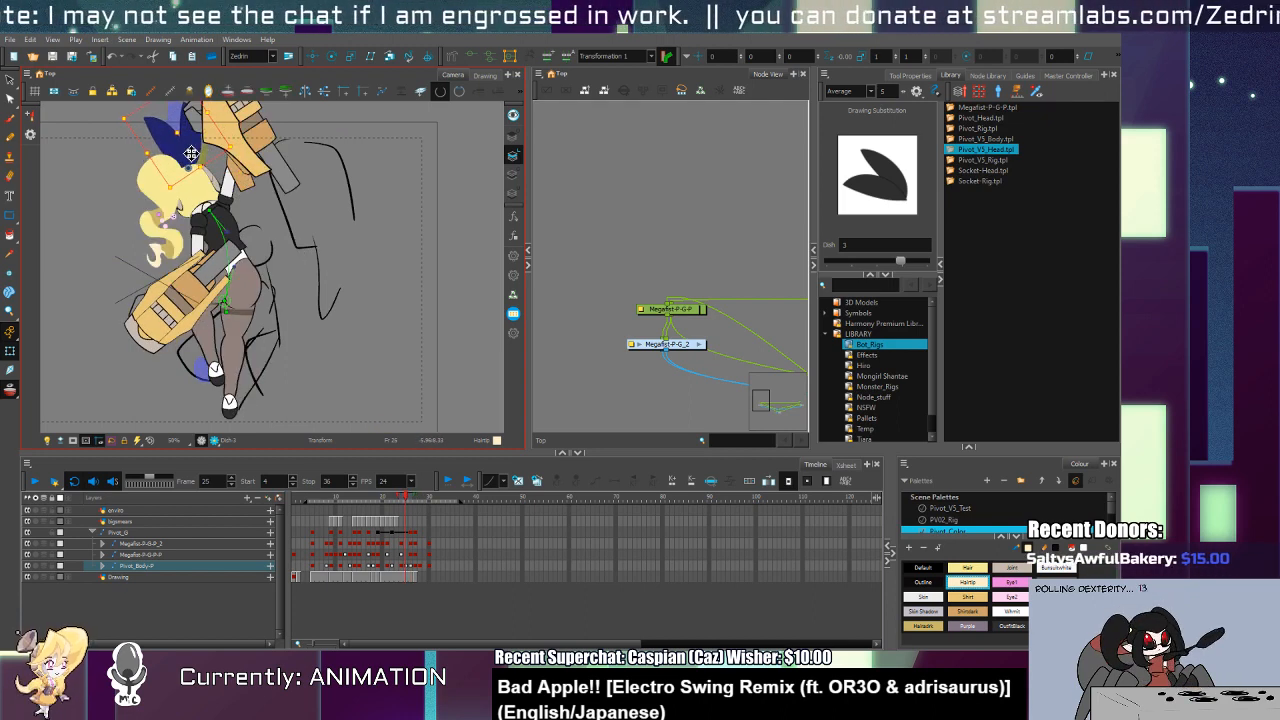
key(comma)
key(comma)
Step: Inspect the ear peg's keyframes around frames 22 and 24 and play back the animation
click(403, 497)
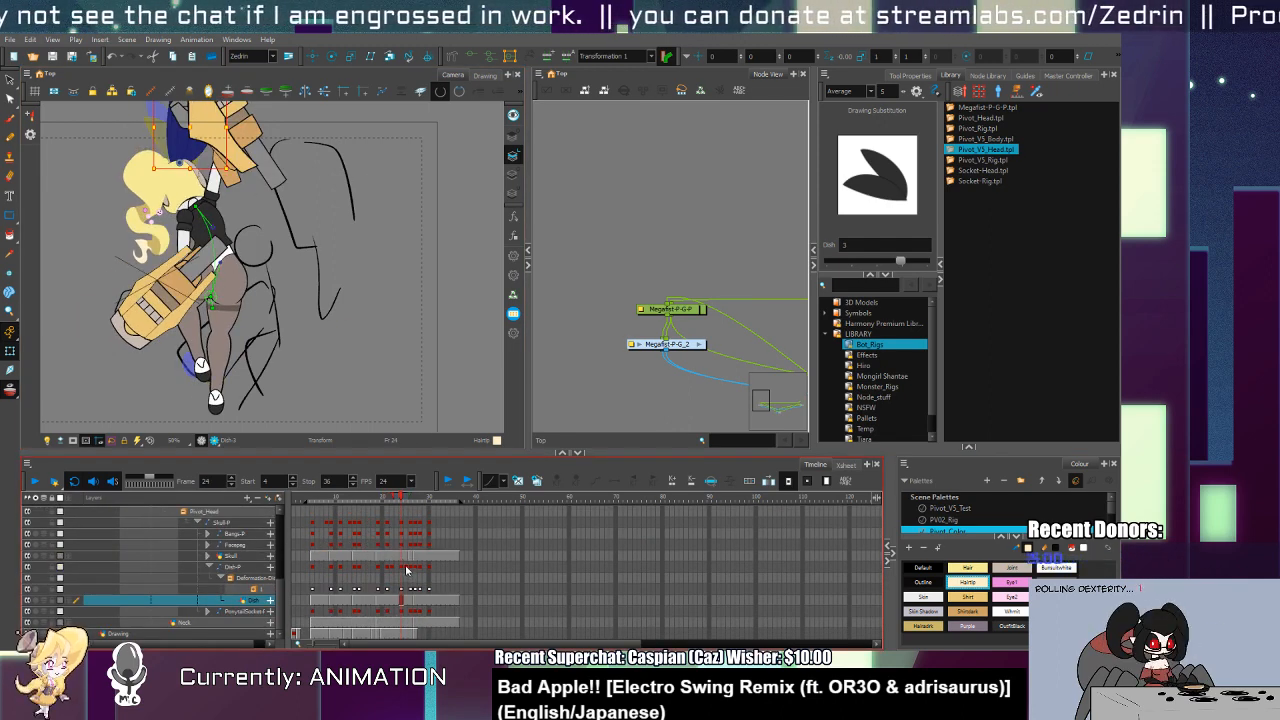
click(401, 568)
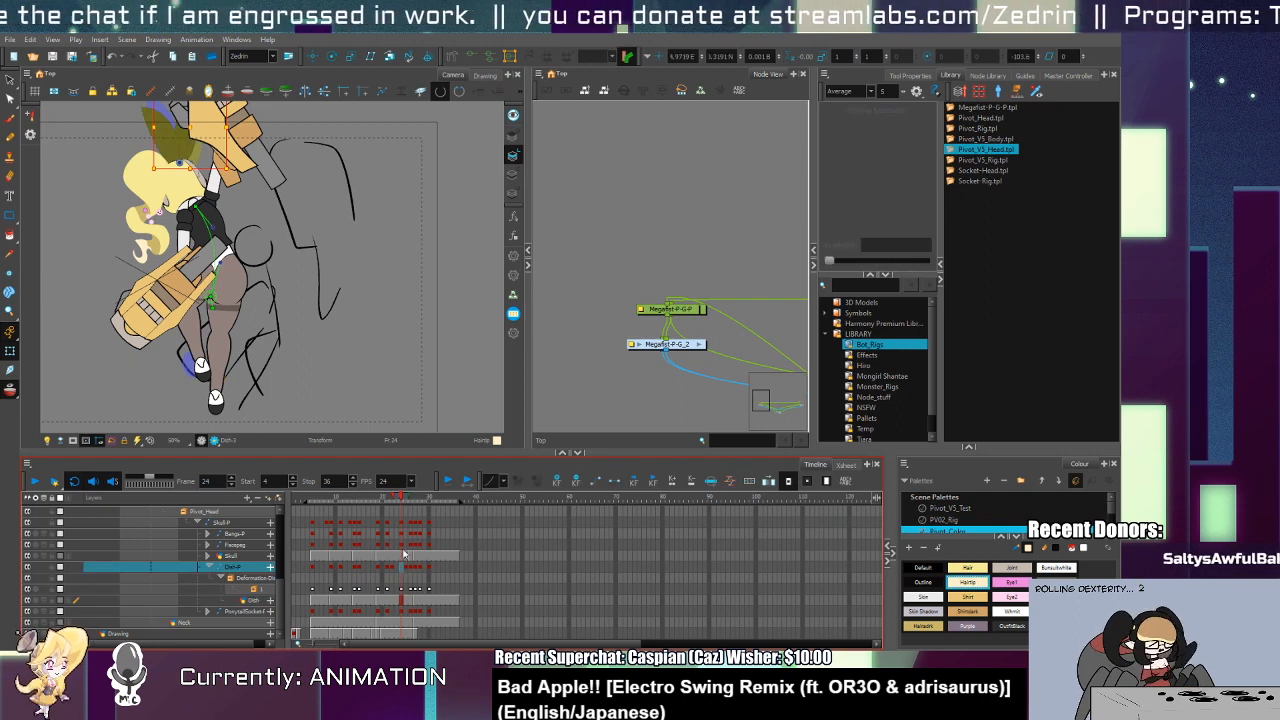
click(392, 567)
key(Return)
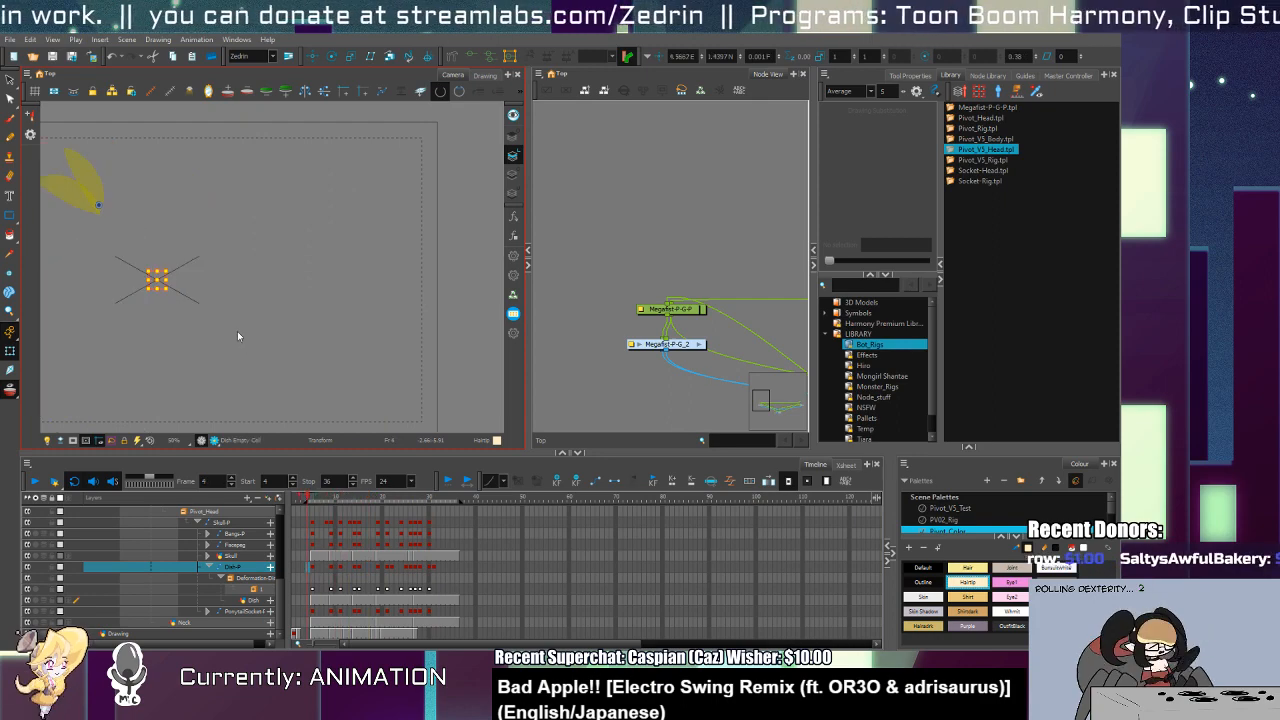
click(34, 482)
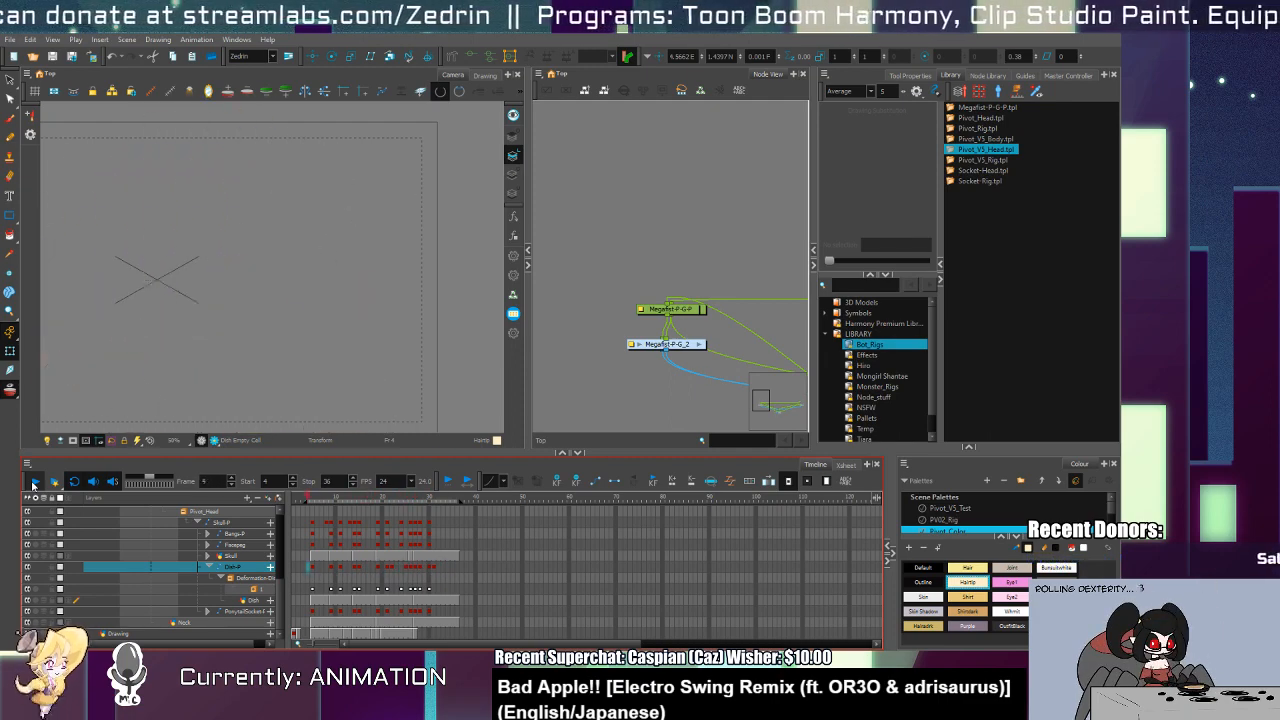
click(33, 482)
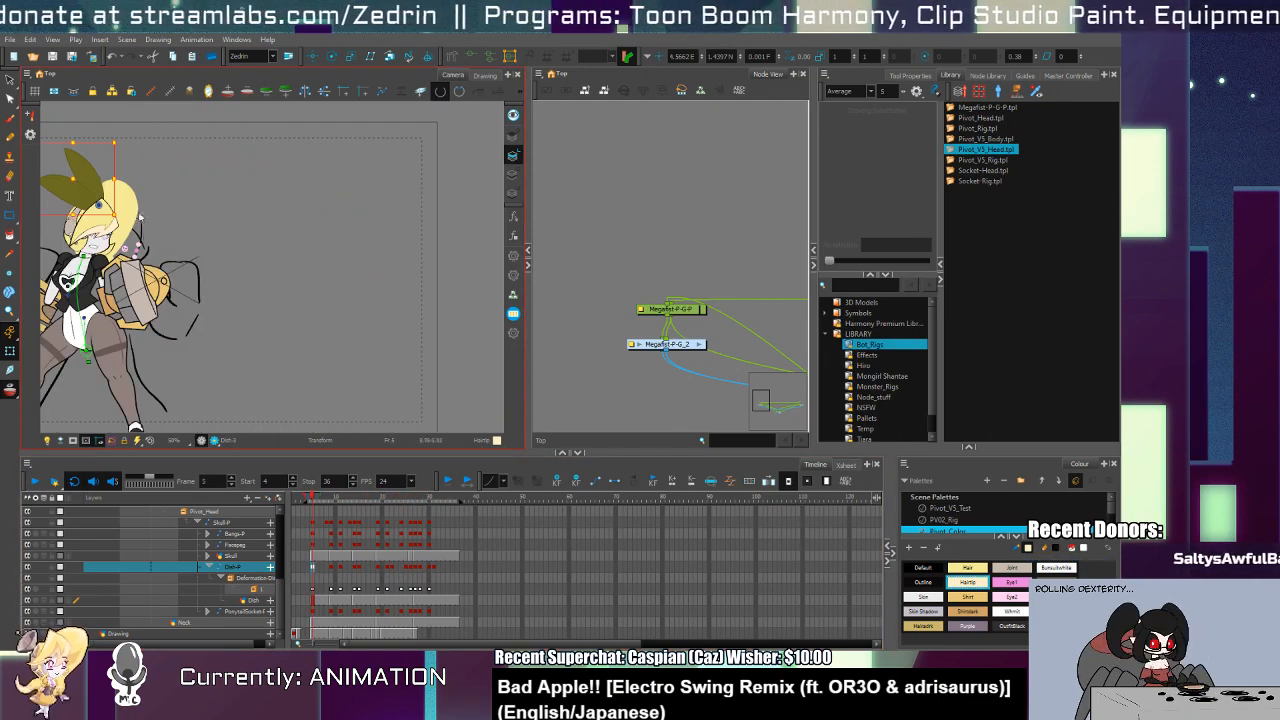
Step: Rotate the blonde ponytail clockwise on frame 9 and bend its tip upward
click(140, 216)
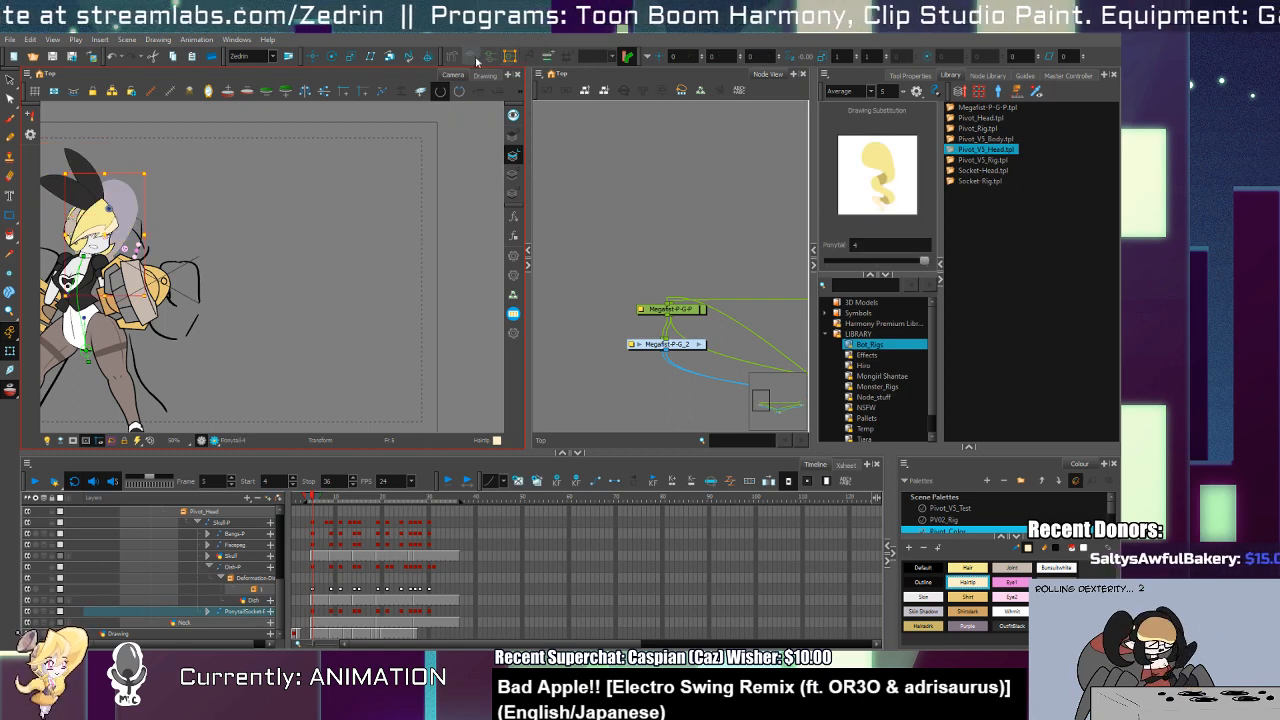
drag(234, 331, 354, 314)
key(period)
key(period)
key(period)
key(period)
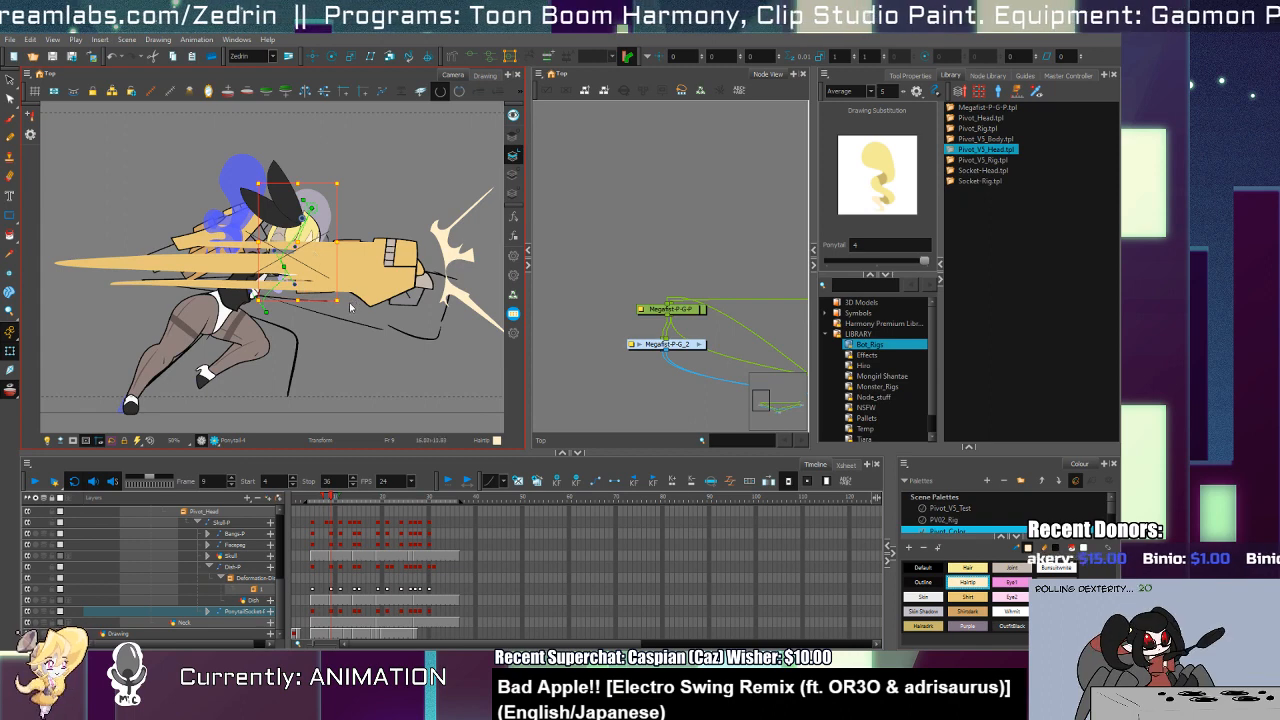
drag(342, 306, 290, 312)
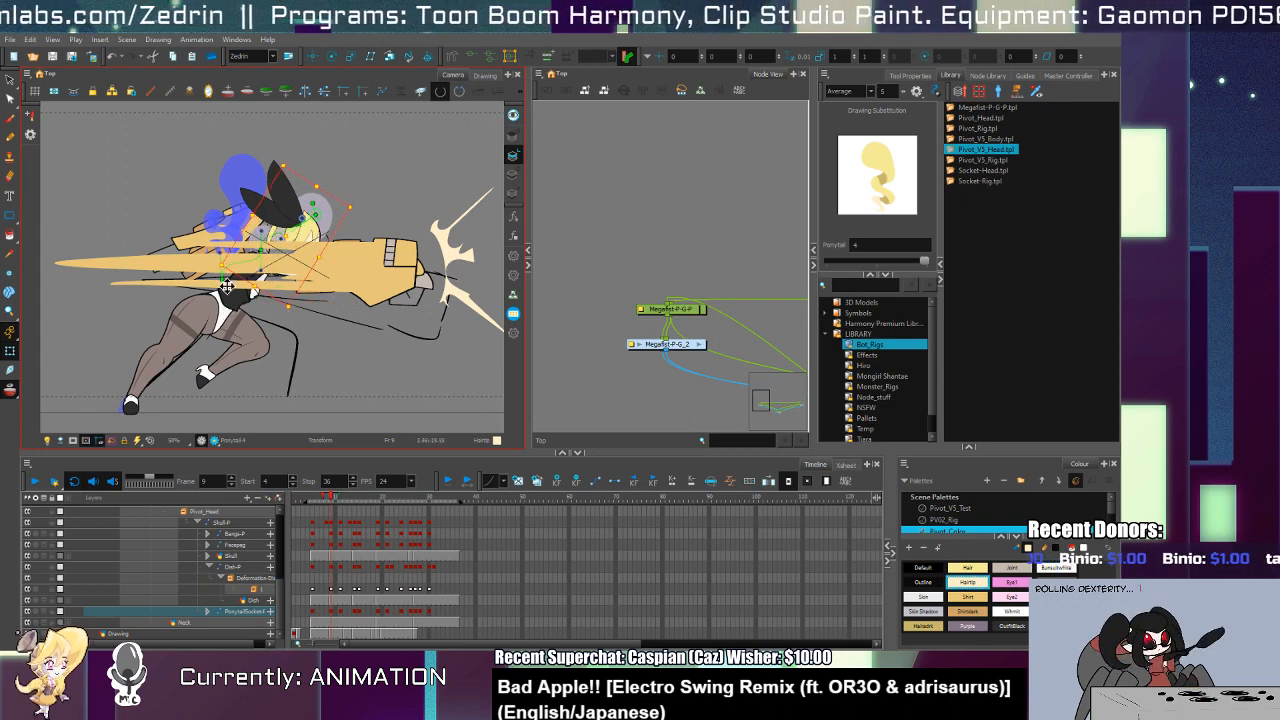
drag(227, 287, 211, 249)
key(o)
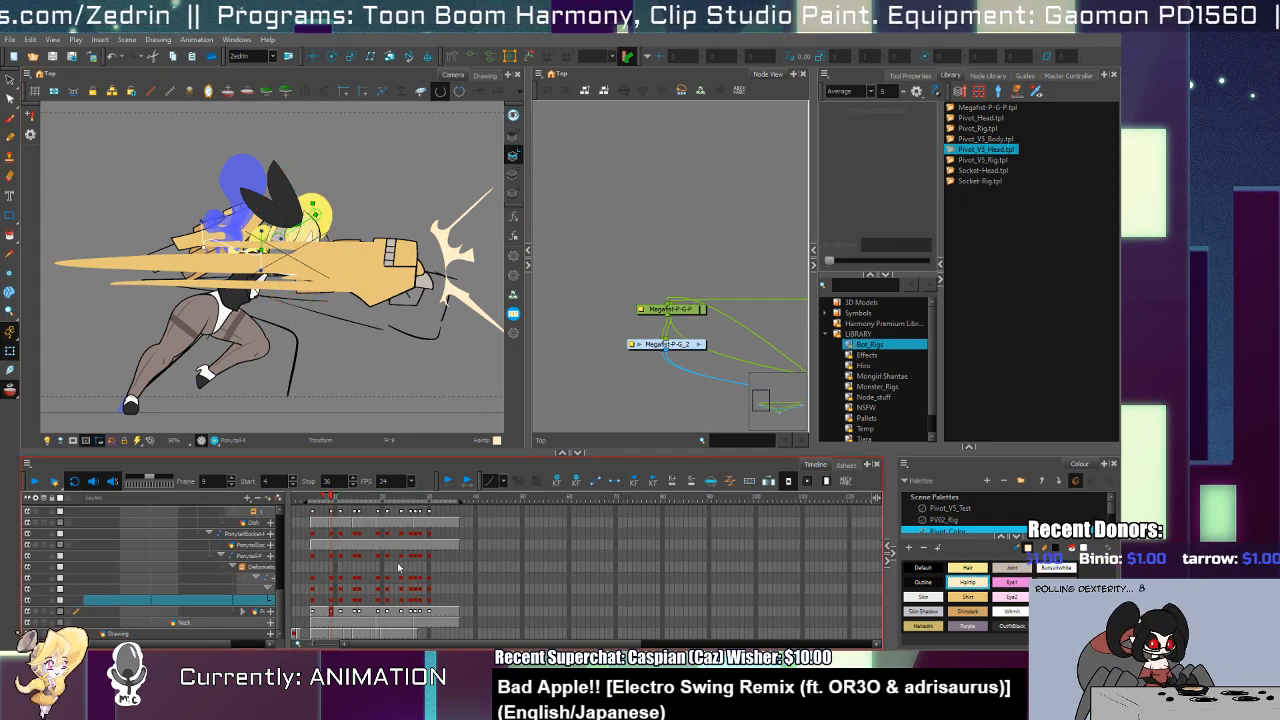
Step: Clear the ponytail's deformation keyframes between its first and last keys and reshape the ponytail's curve on frame 9
mouse_move(328, 579)
mouse_down()
mouse_move(418, 601)
mouse_move(328, 601)
mouse_up()
drag(290, 598, 457, 600)
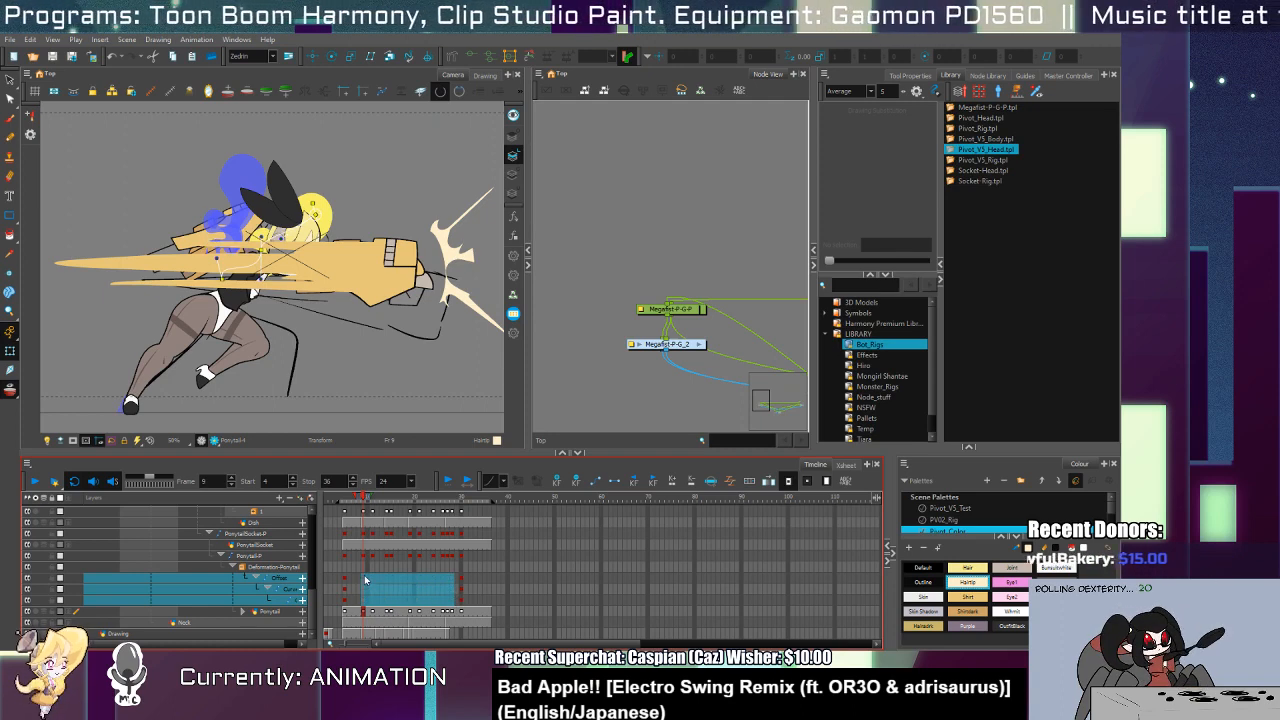
click(365, 579)
drag(329, 203, 307, 228)
Step: Bend the ponytail's deformation on frame 11 so that it trails behind the character's head
key(.)
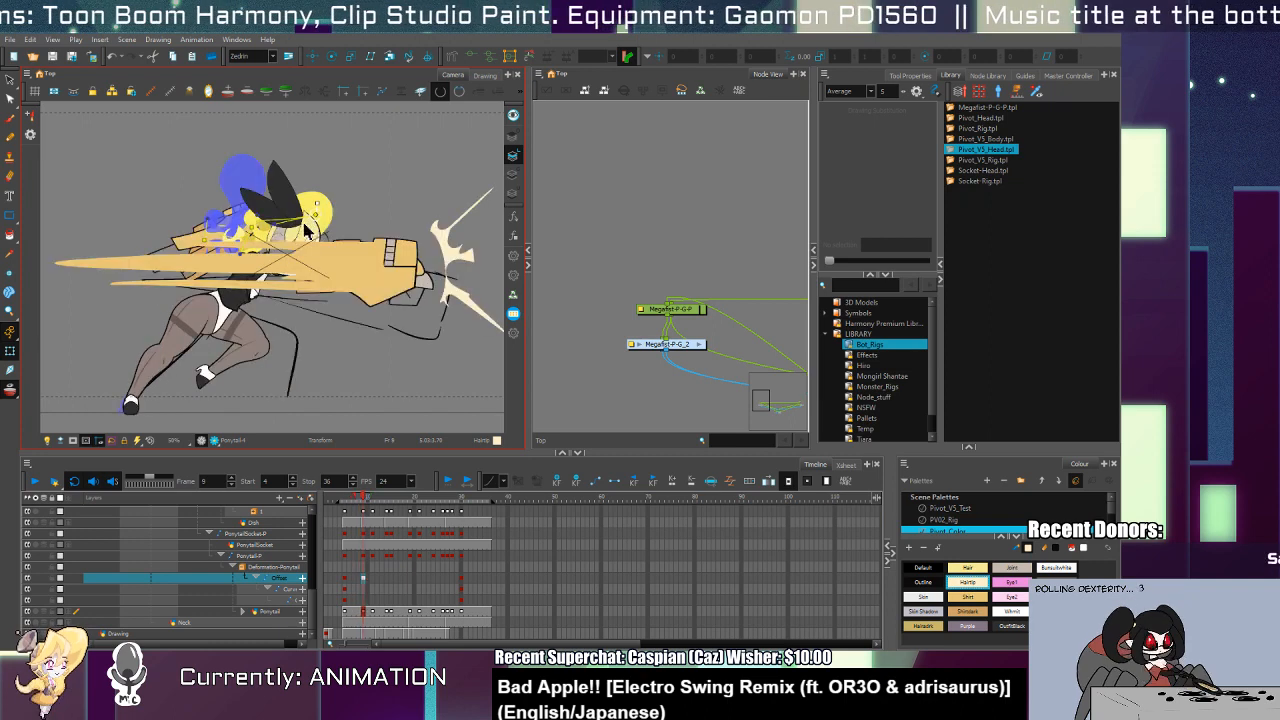
key(.)
key(.)
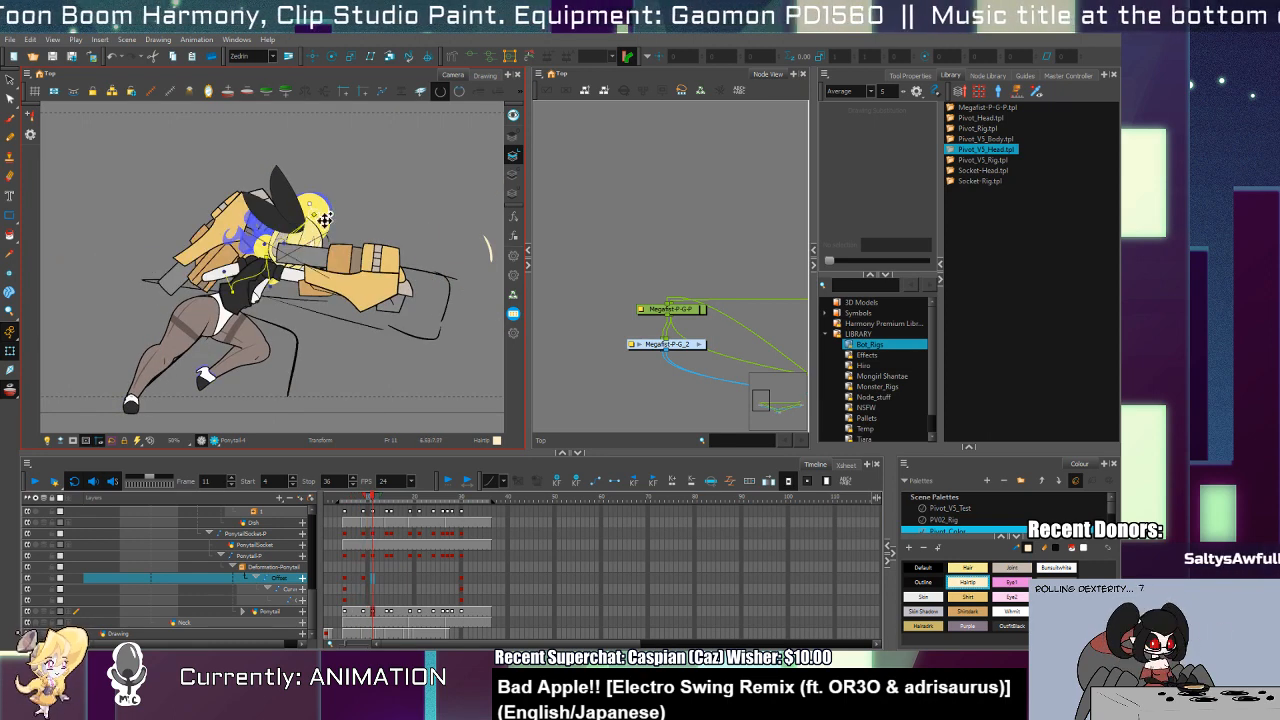
mouse_move(310, 204)
mouse_down()
mouse_move(247, 255)
mouse_move(248, 231)
mouse_move(236, 244)
mouse_up()
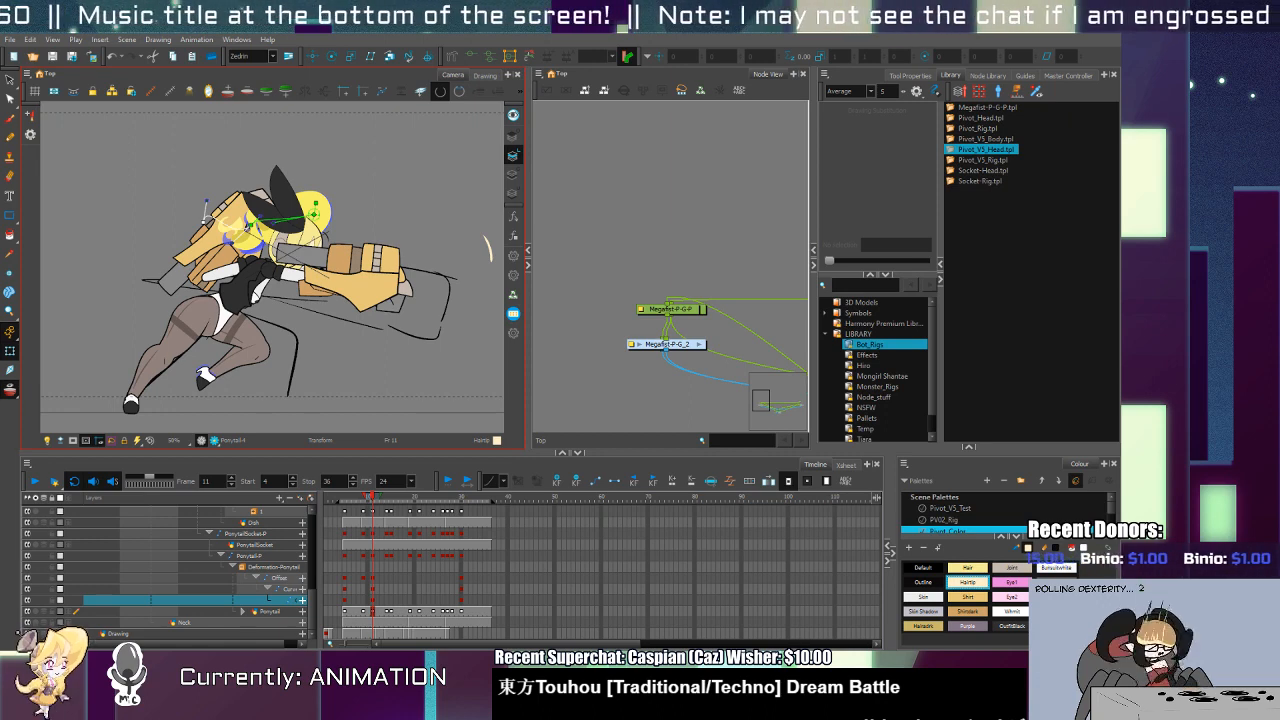
Step: Reposition the ponytail on frame 14 and rotate it clockwise around the back of the head
drag(365, 505, 387, 577)
click(388, 556)
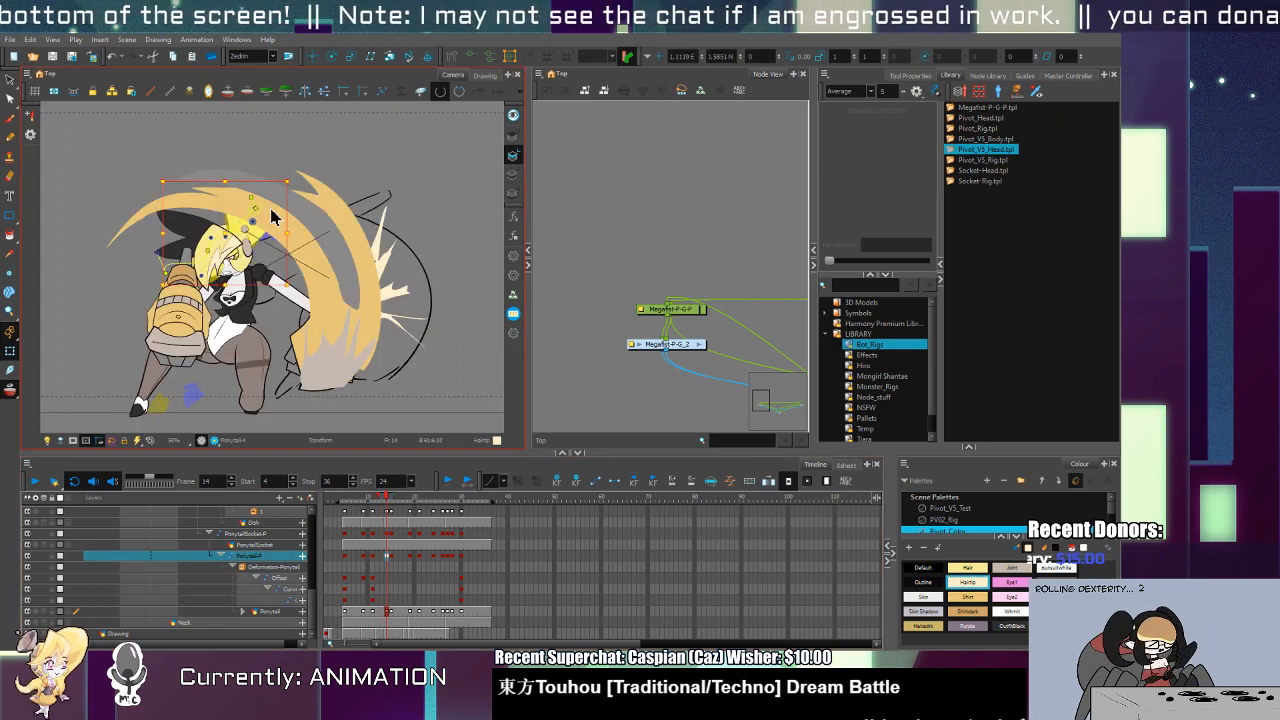
drag(238, 240, 240, 252)
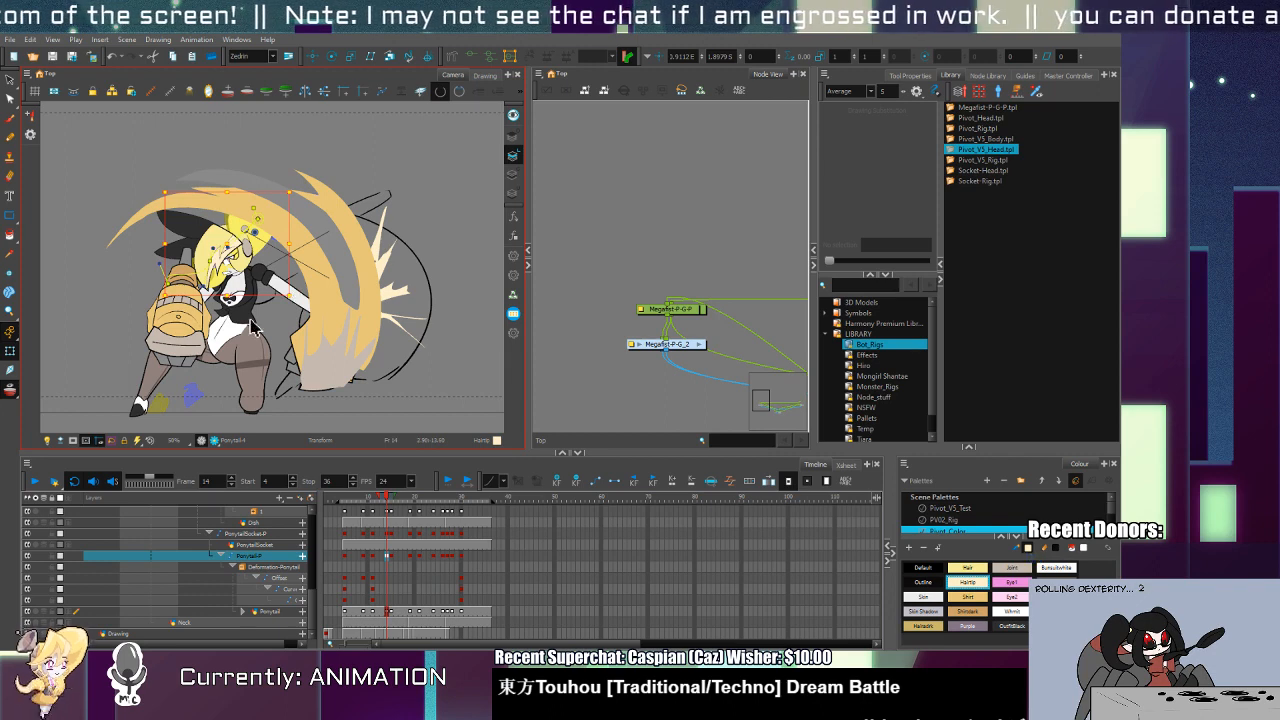
drag(292, 302, 256, 298)
drag(226, 246, 219, 254)
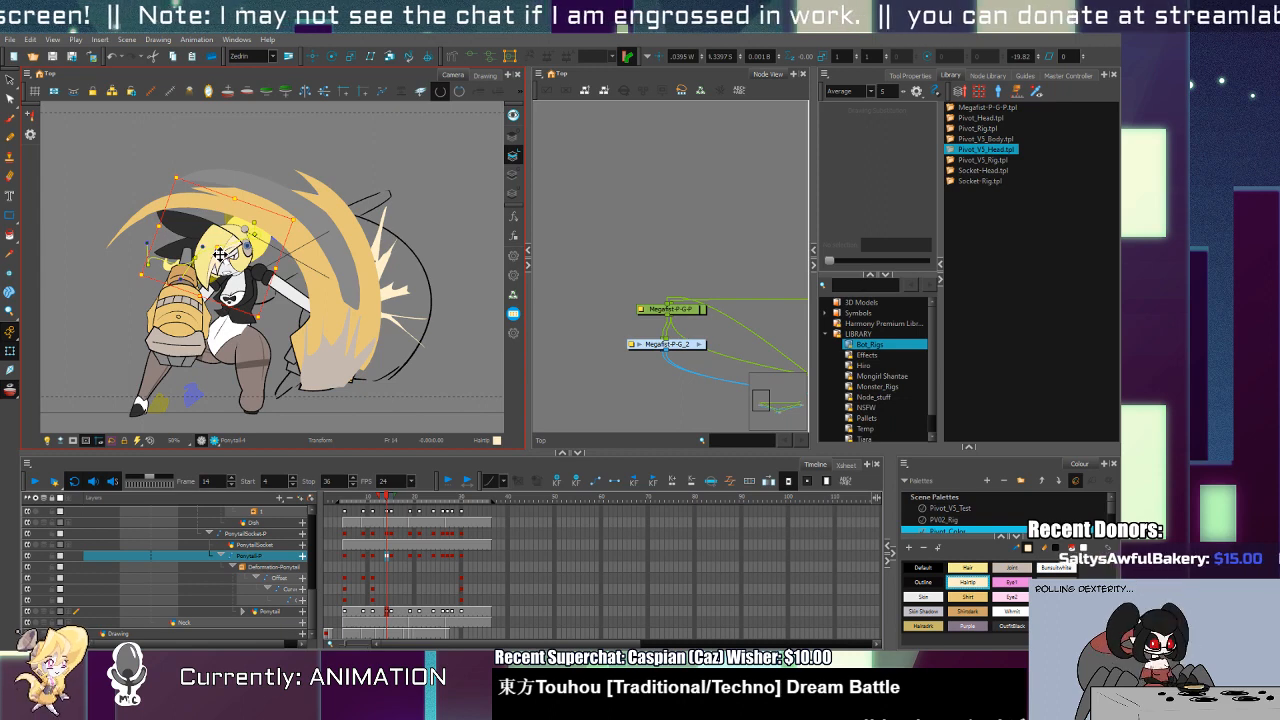
Step: Replace the ponytail pose on frame 9 with the one from frame 5 and clear frame 9's deformation keyframes
click(373, 556)
click(362, 558)
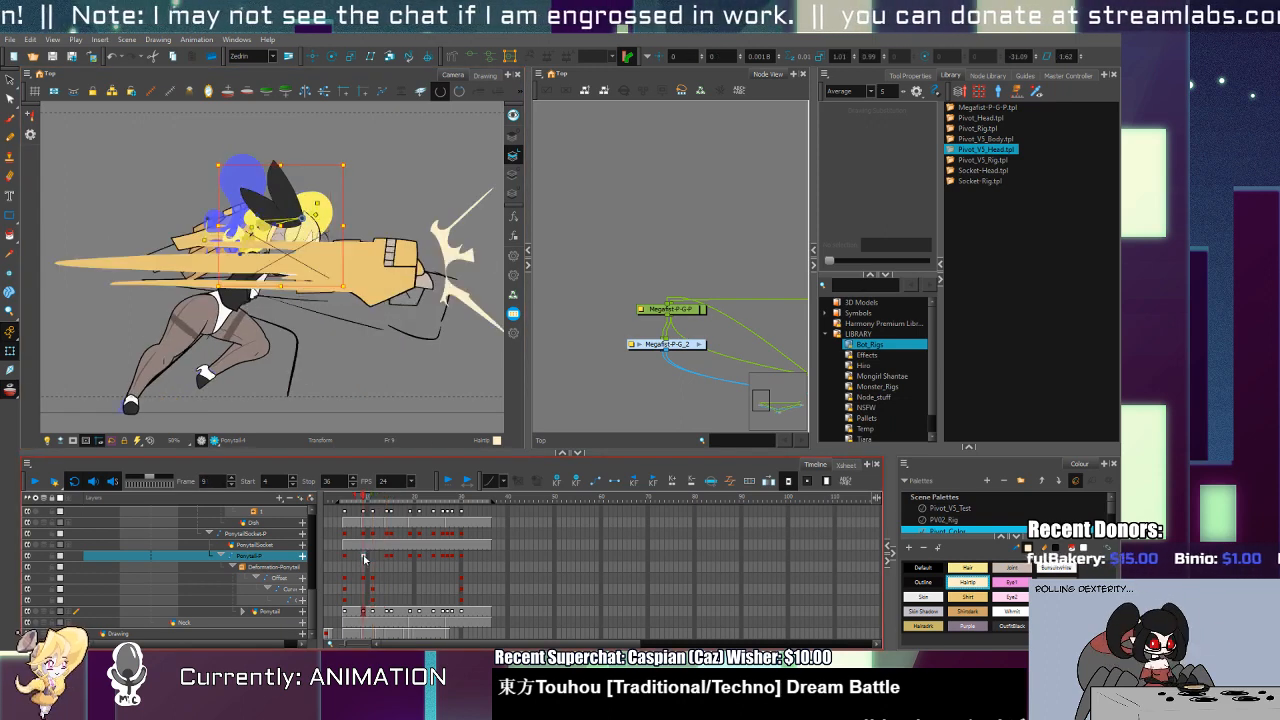
click(344, 558)
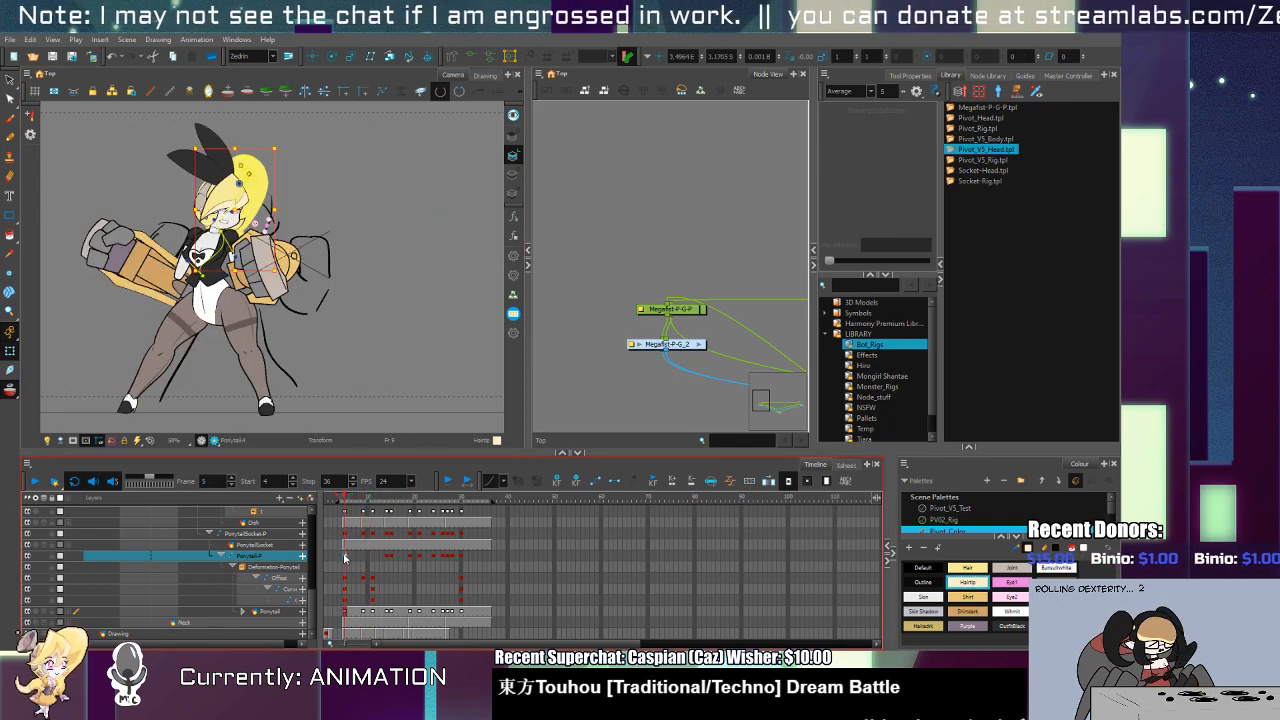
click(363, 558)
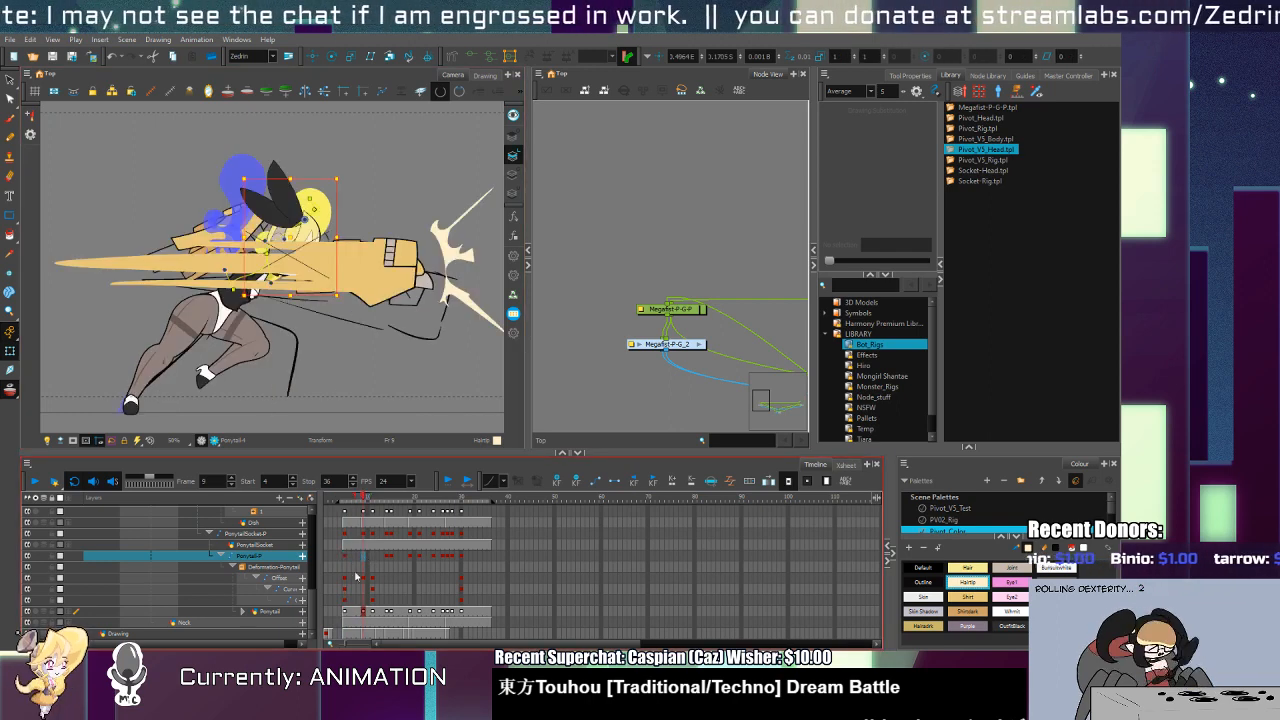
click(366, 580)
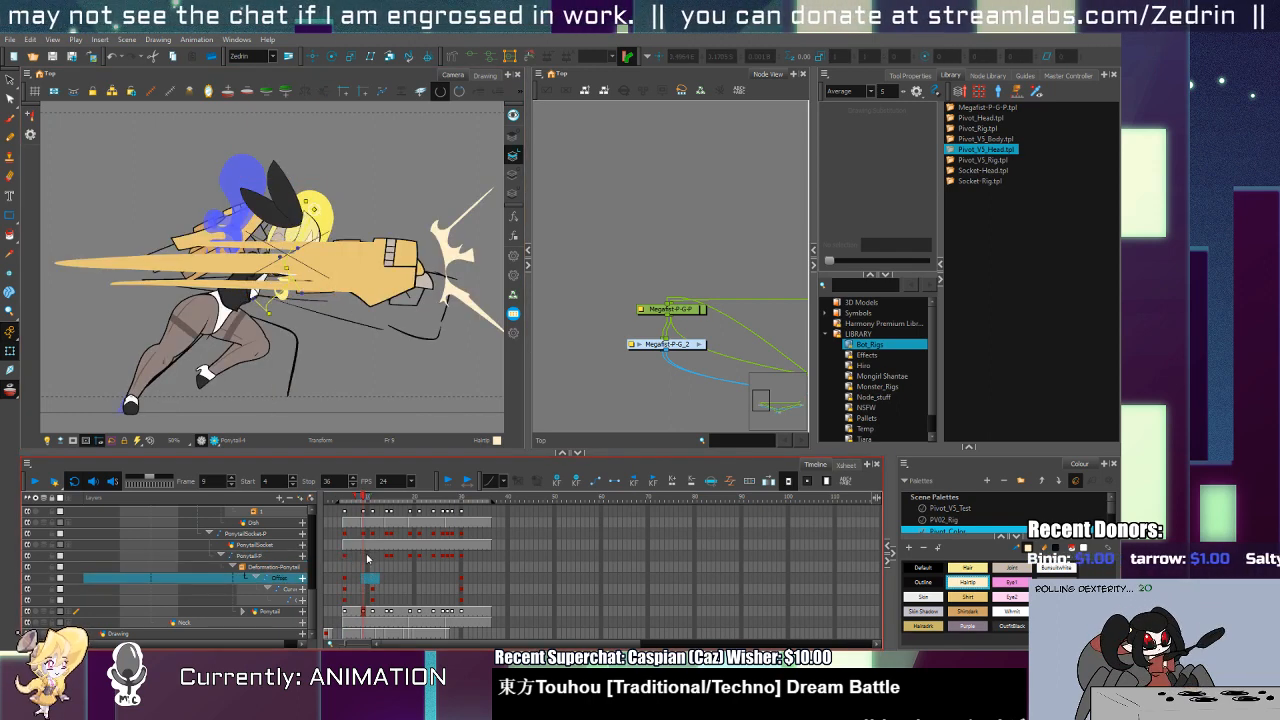
Step: Rotate the ponytail peg clockwise on frame 9 so the hair streams backward, and check the following frames
click(367, 556)
drag(345, 312, 231, 340)
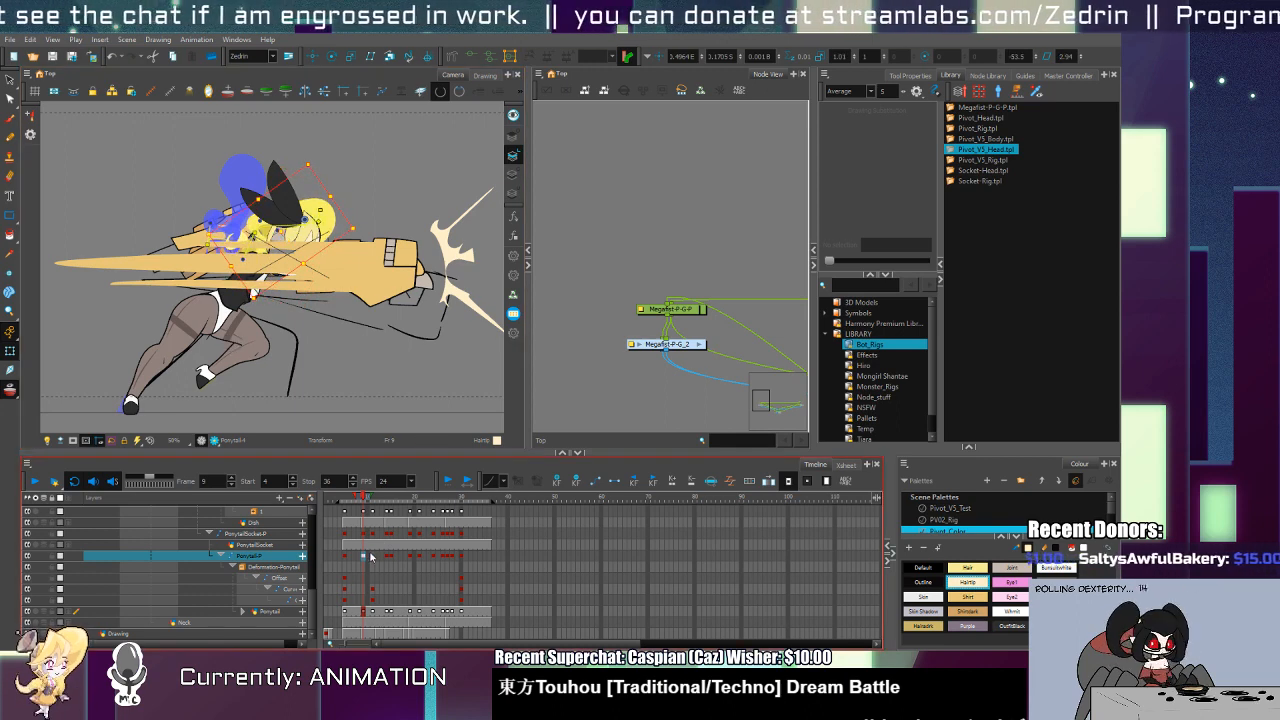
click(377, 556)
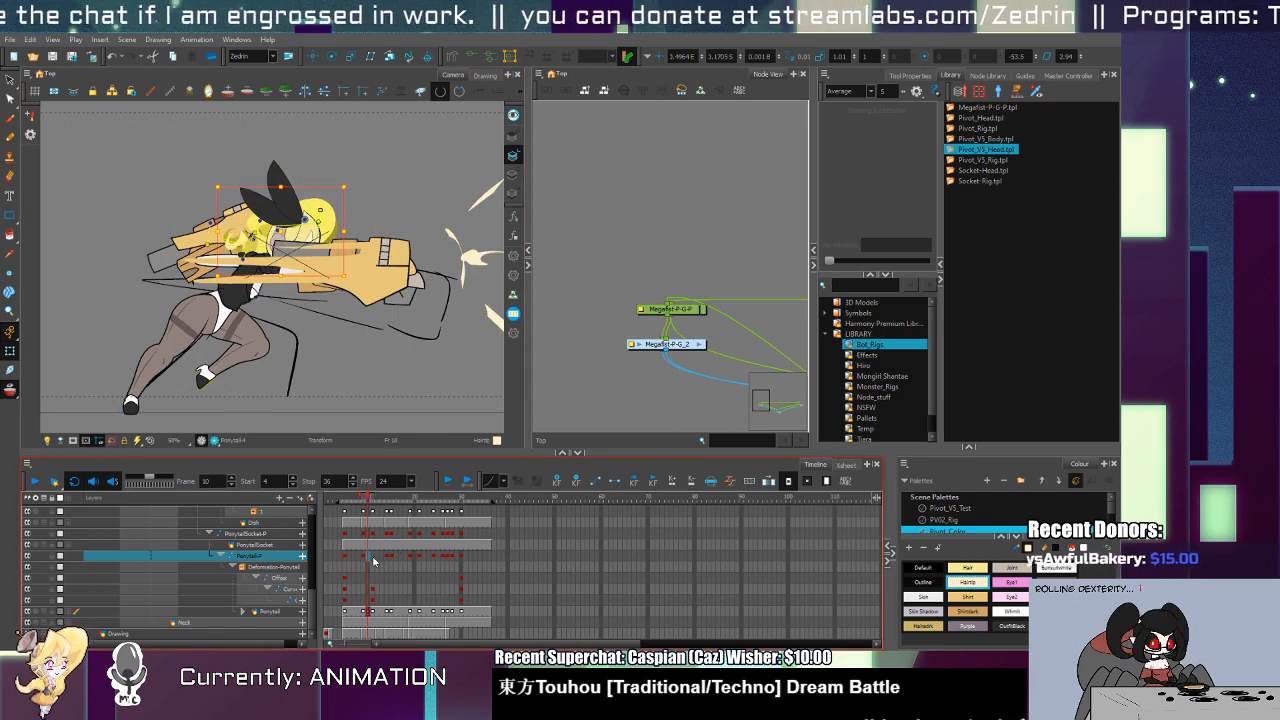
click(377, 558)
Step: Copy the ponytail peg's keyframe from frame 14 to frame 15
click(390, 560)
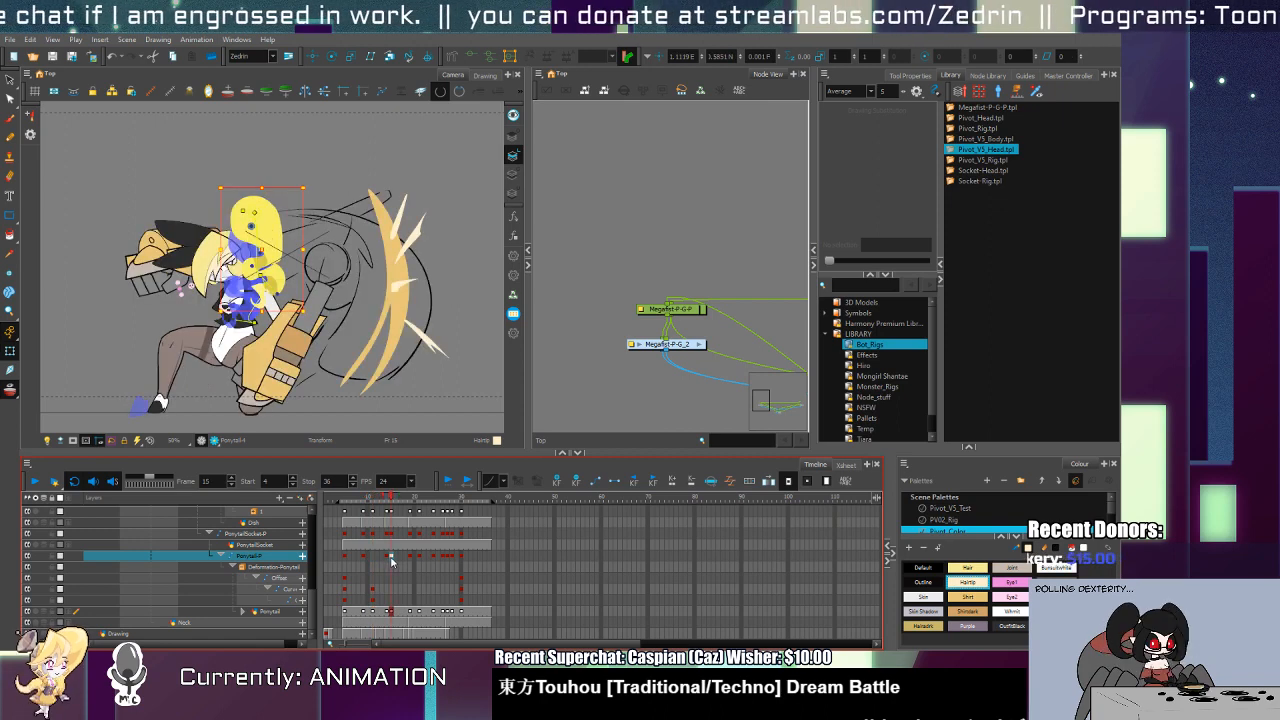
click(387, 557)
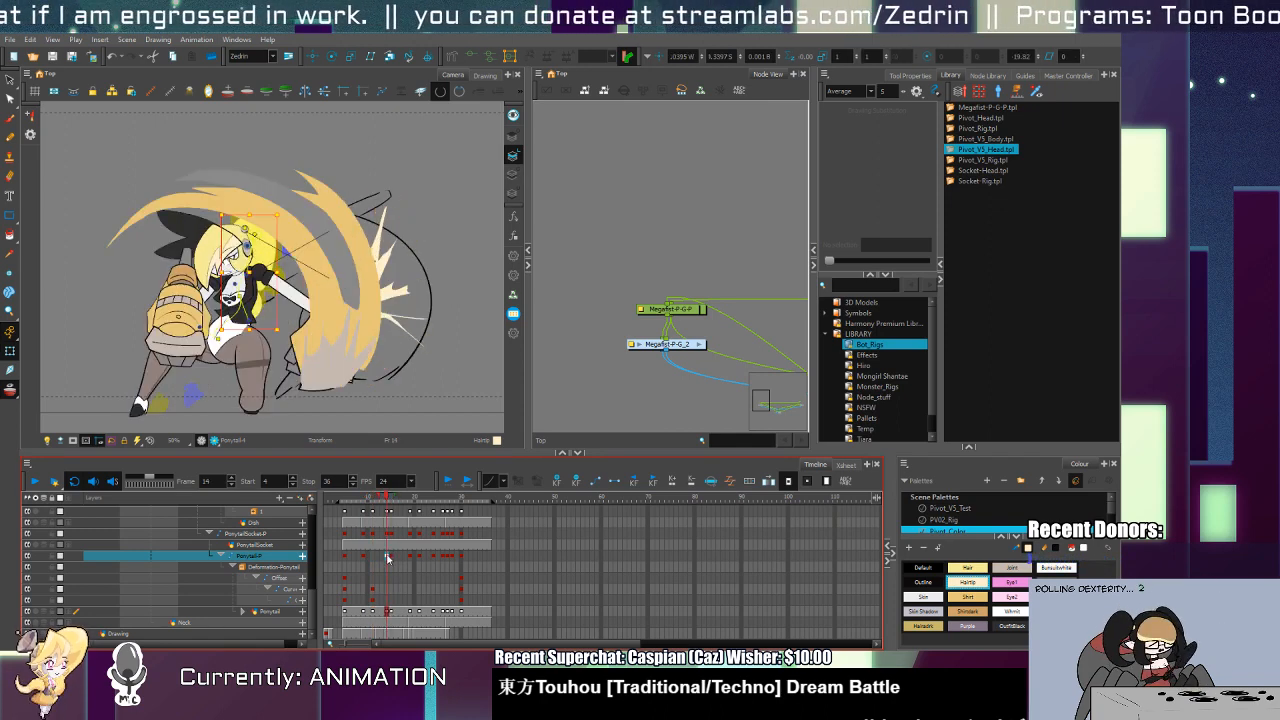
key(ctrl+c)
click(391, 557)
key(ctrl+v)
click(385, 557)
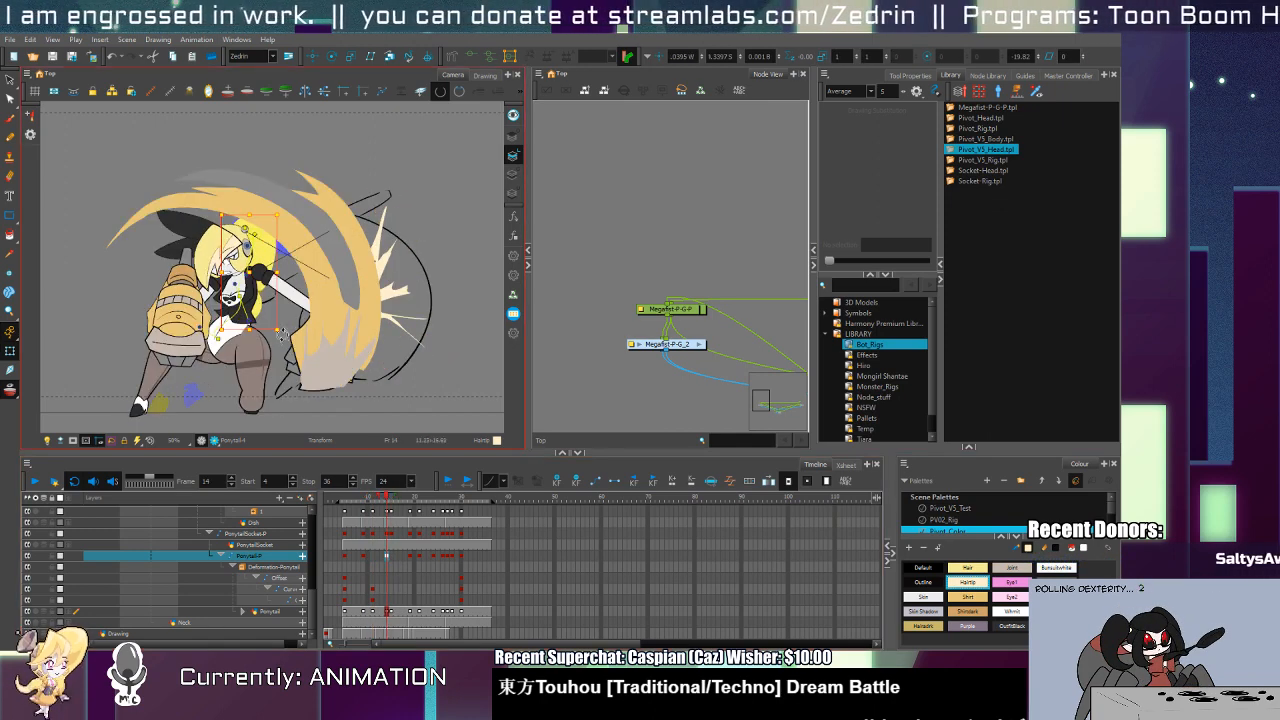
Step: Rotate the ponytail further clockwise on frame 14, reposition it, and bend its tip upward
drag(153, 242, 152, 237)
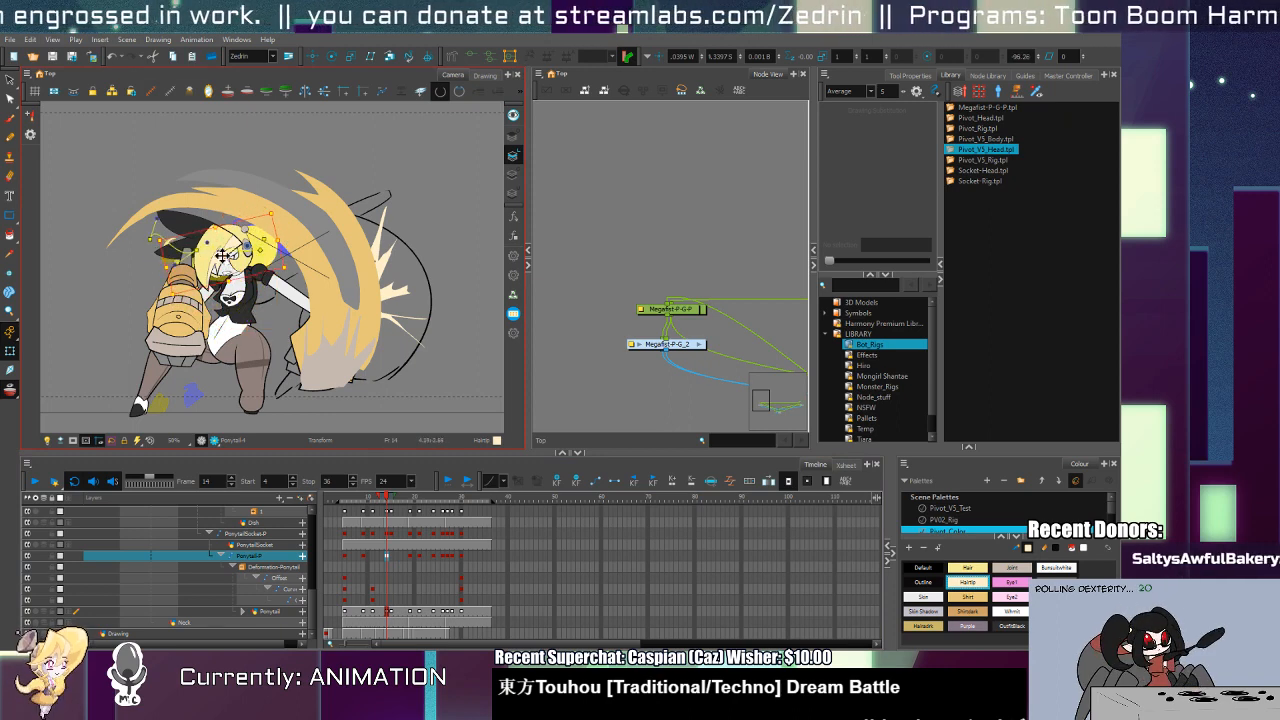
drag(221, 256, 229, 255)
drag(157, 237, 203, 179)
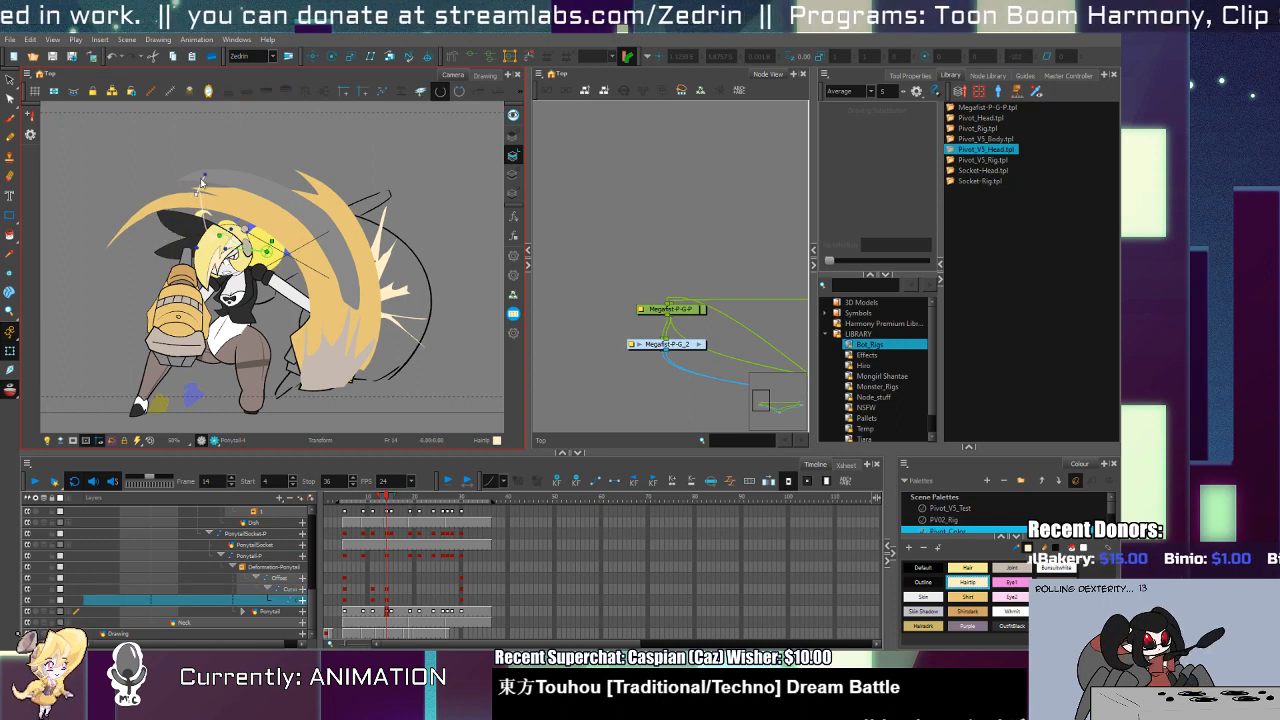
click(265, 249)
drag(265, 249, 246, 238)
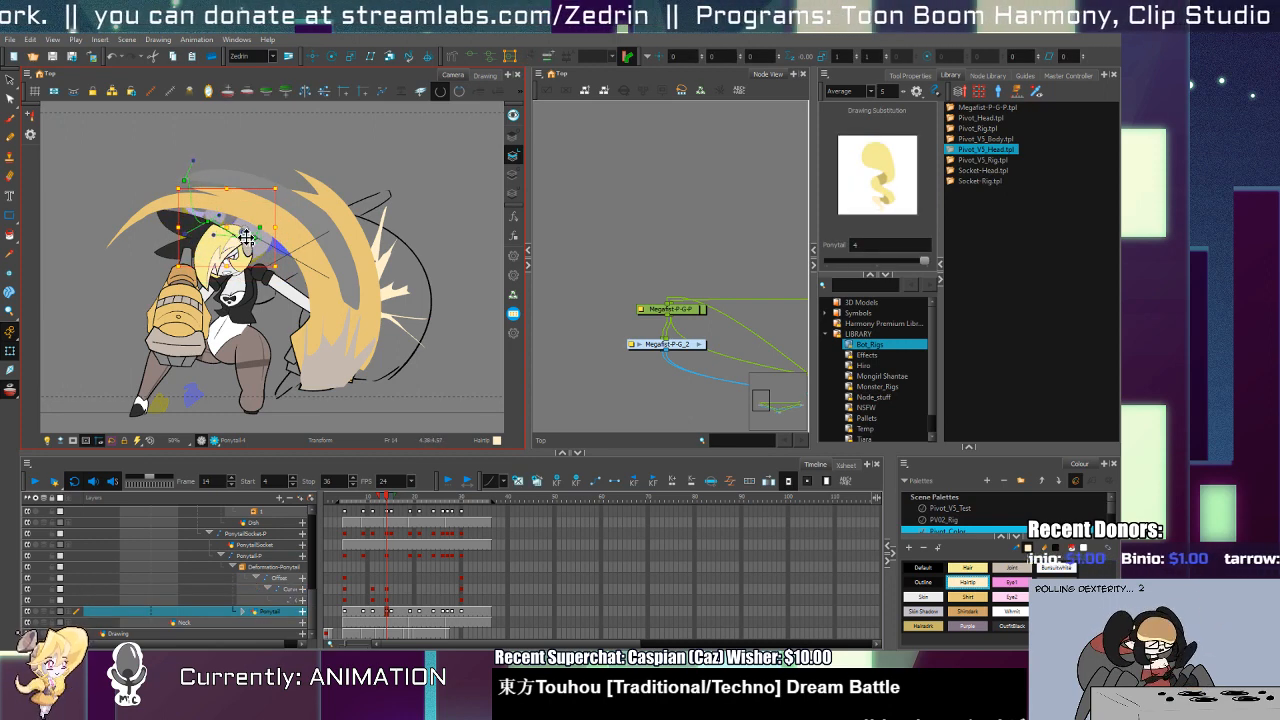
Step: Rotate the ponytail counterclockwise on frame 18
key(period)
key(period)
key(period)
key(period)
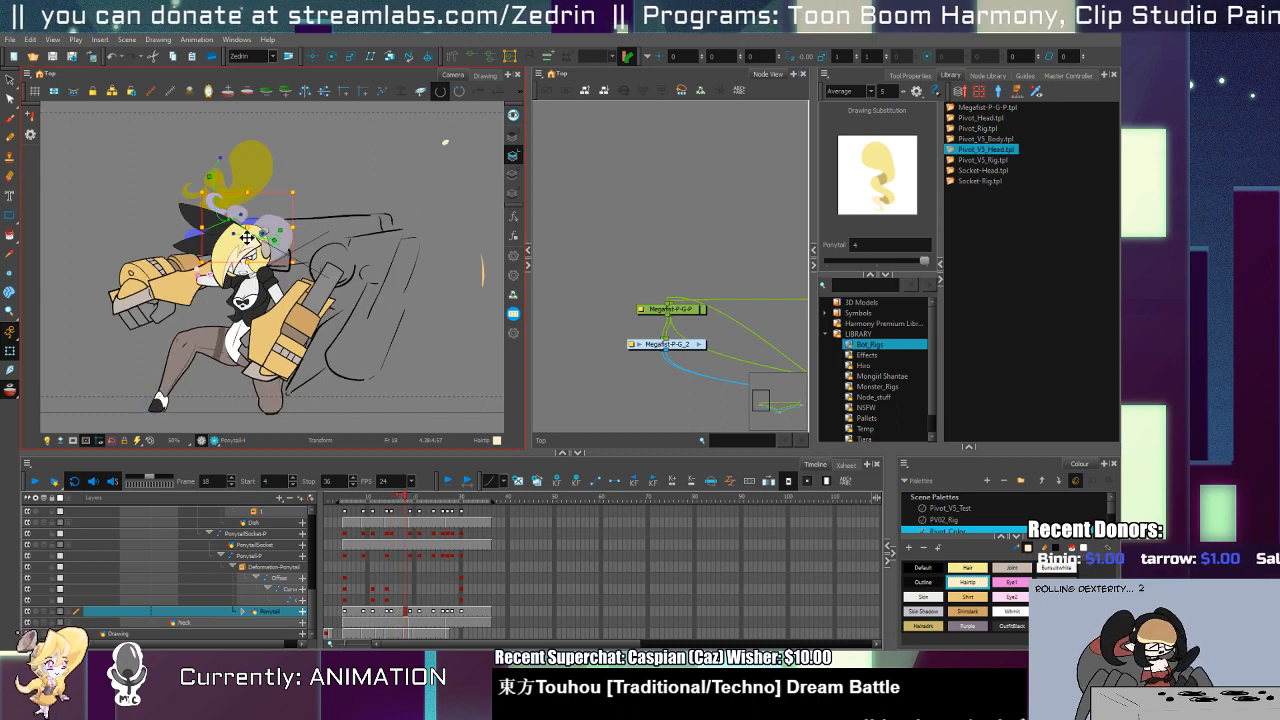
drag(303, 266, 308, 241)
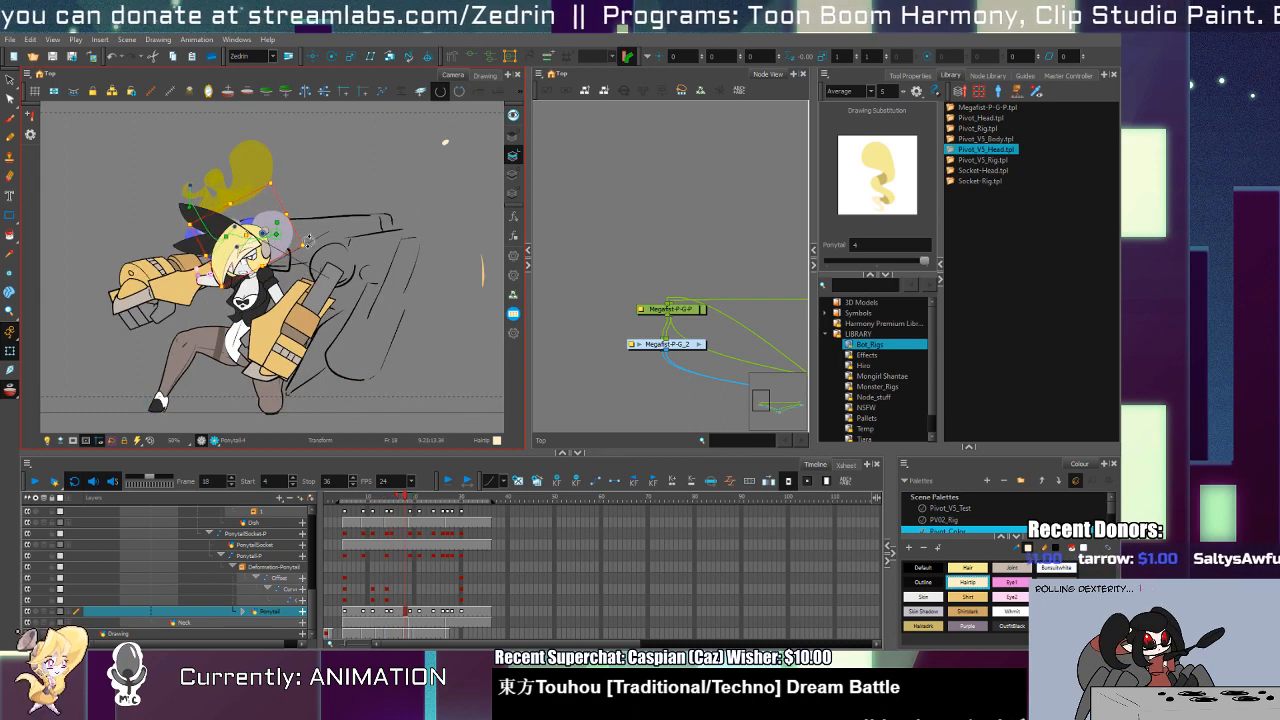
Step: Bend the ponytail's deformation curve on frame 18 so its tip swings down toward the shoulder, comparing it with frame 19
click(234, 244)
drag(223, 253, 214, 258)
drag(190, 208, 183, 281)
key(period)
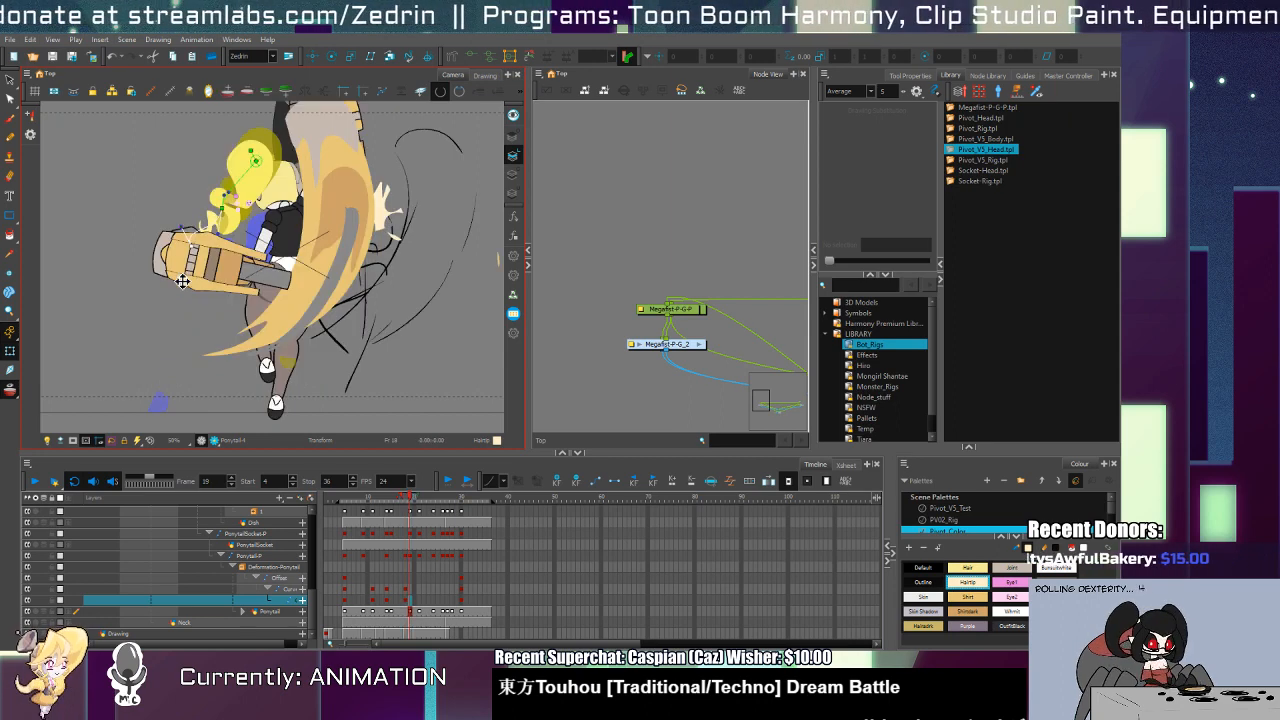
key(comma)
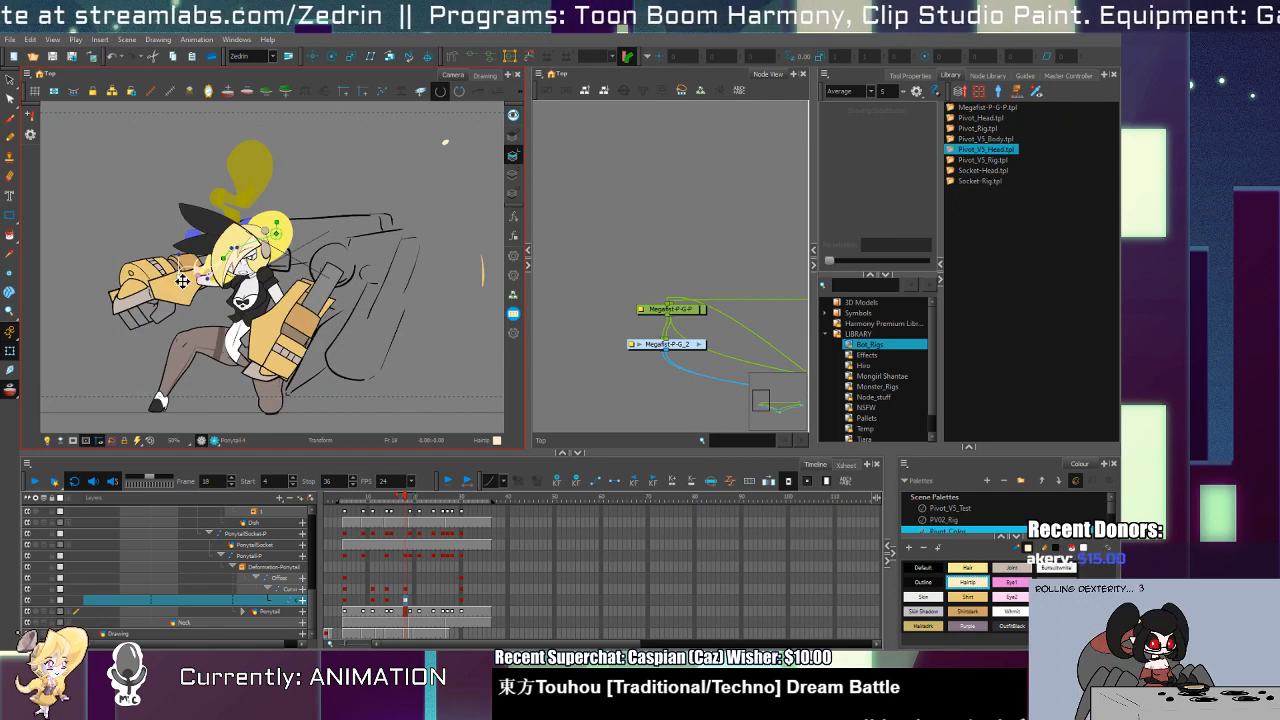
Step: Move the ponytail peg slightly upward on frame 14
click(388, 590)
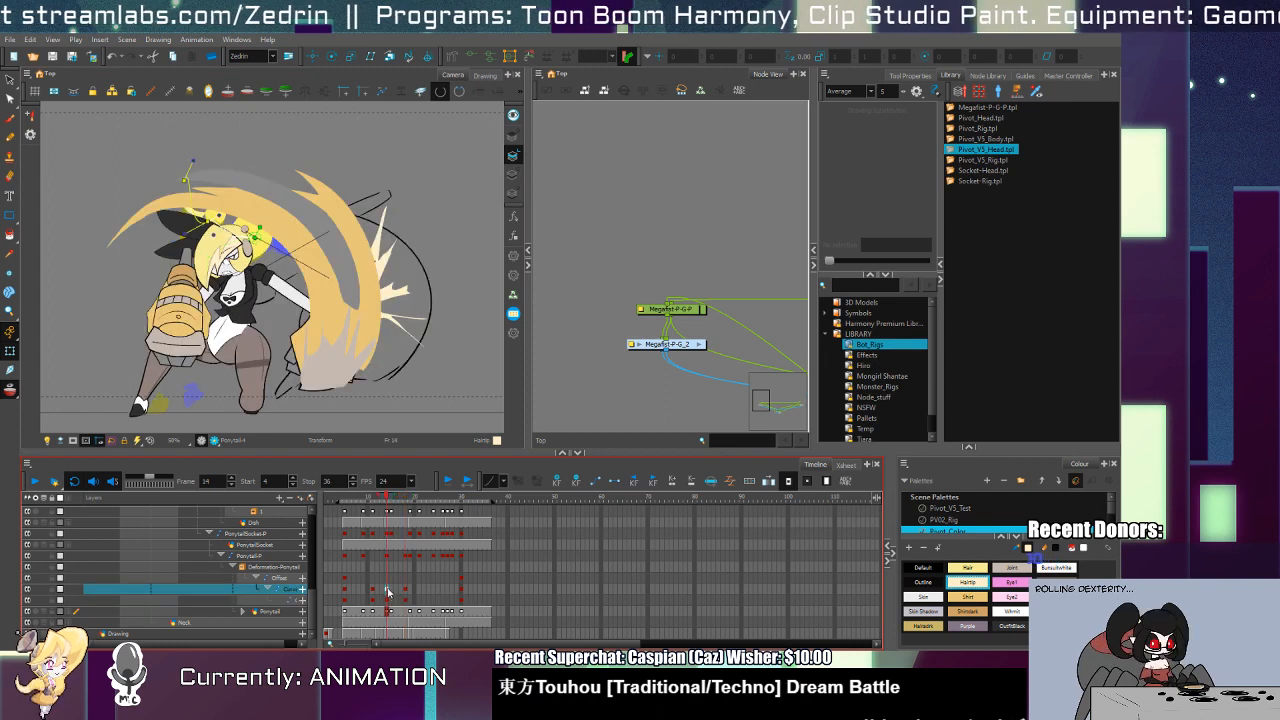
click(386, 555)
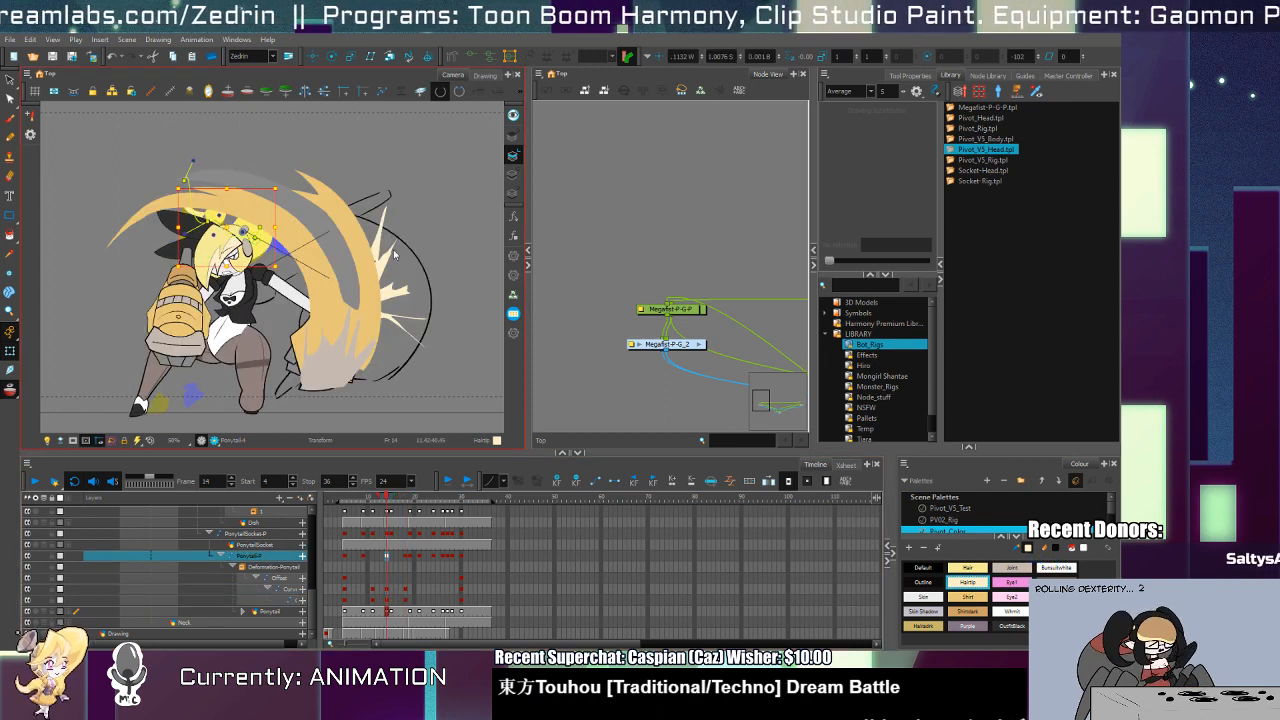
drag(230, 233, 229, 227)
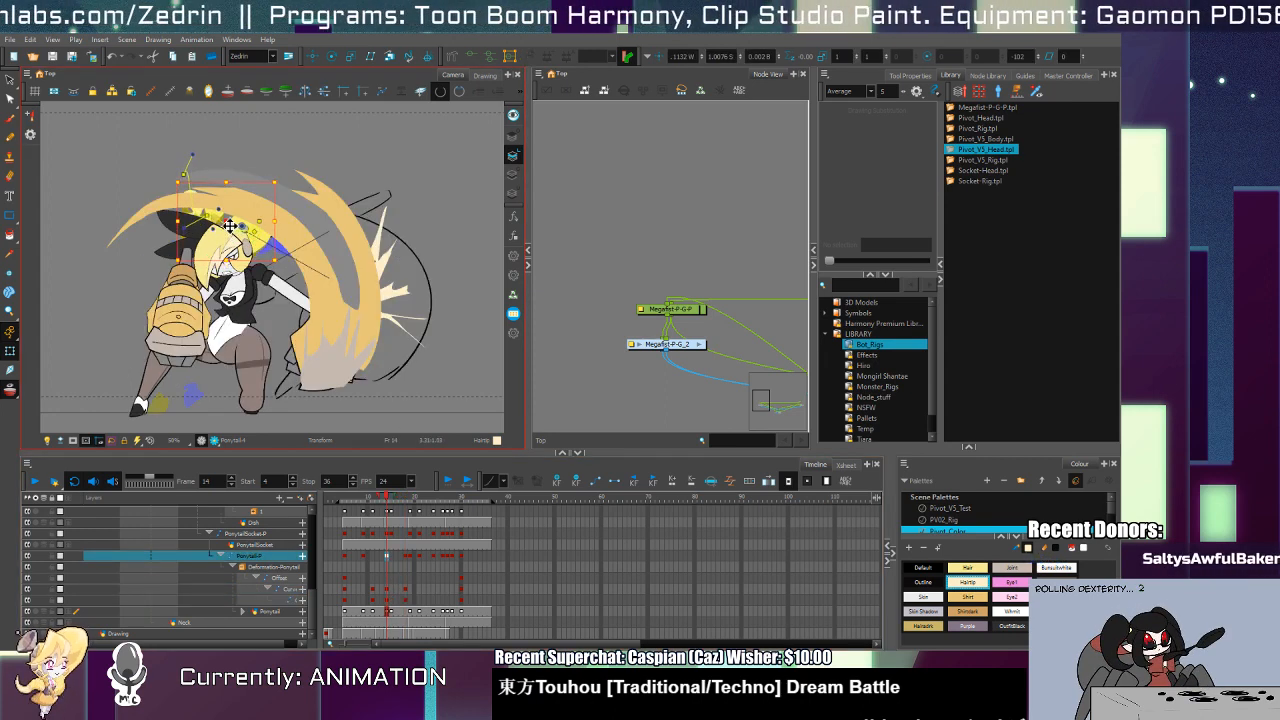
Step: Apply the ponytail peg's frame 18 pose to frame 19 and nudge the ponytail forward in front of the head
click(405, 556)
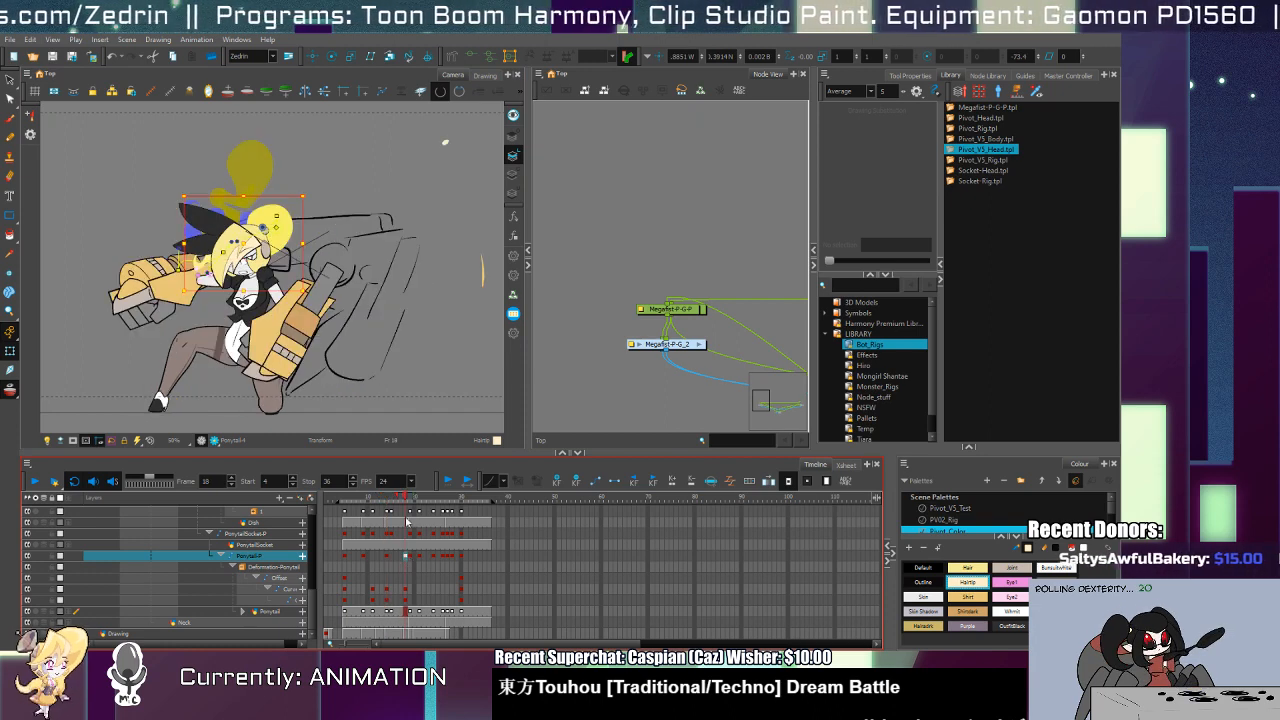
click(410, 557)
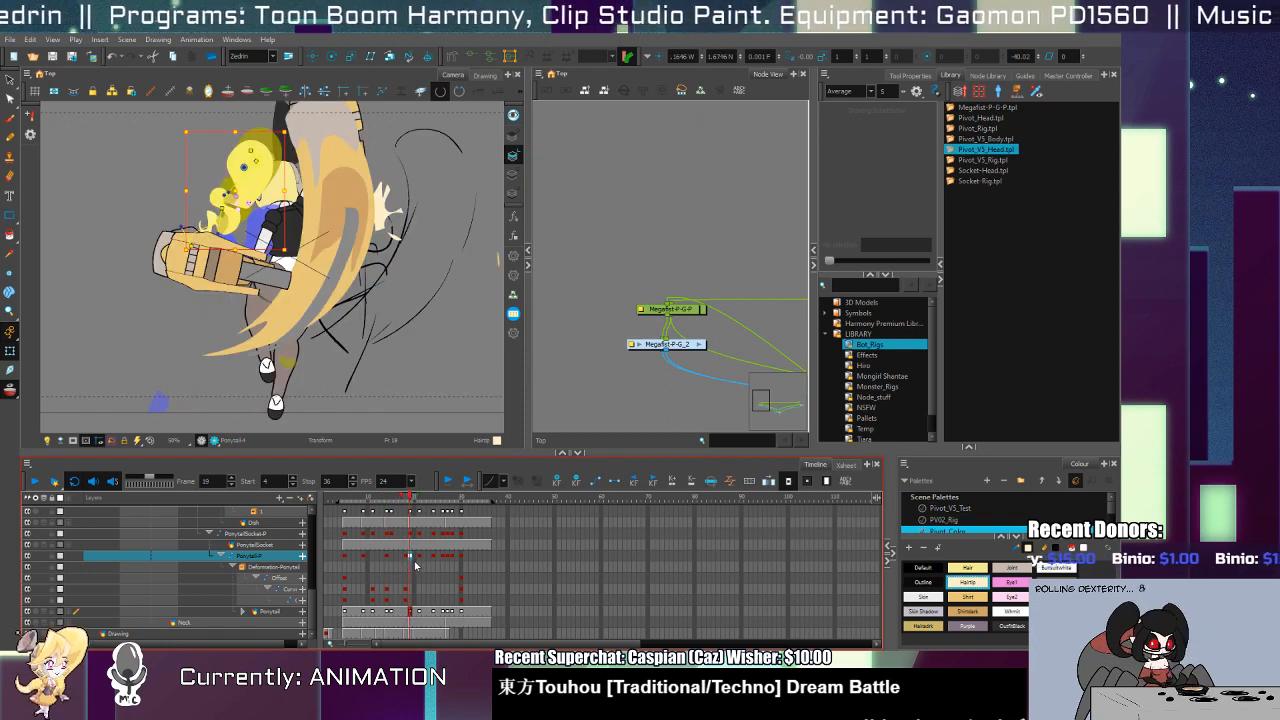
click(407, 557)
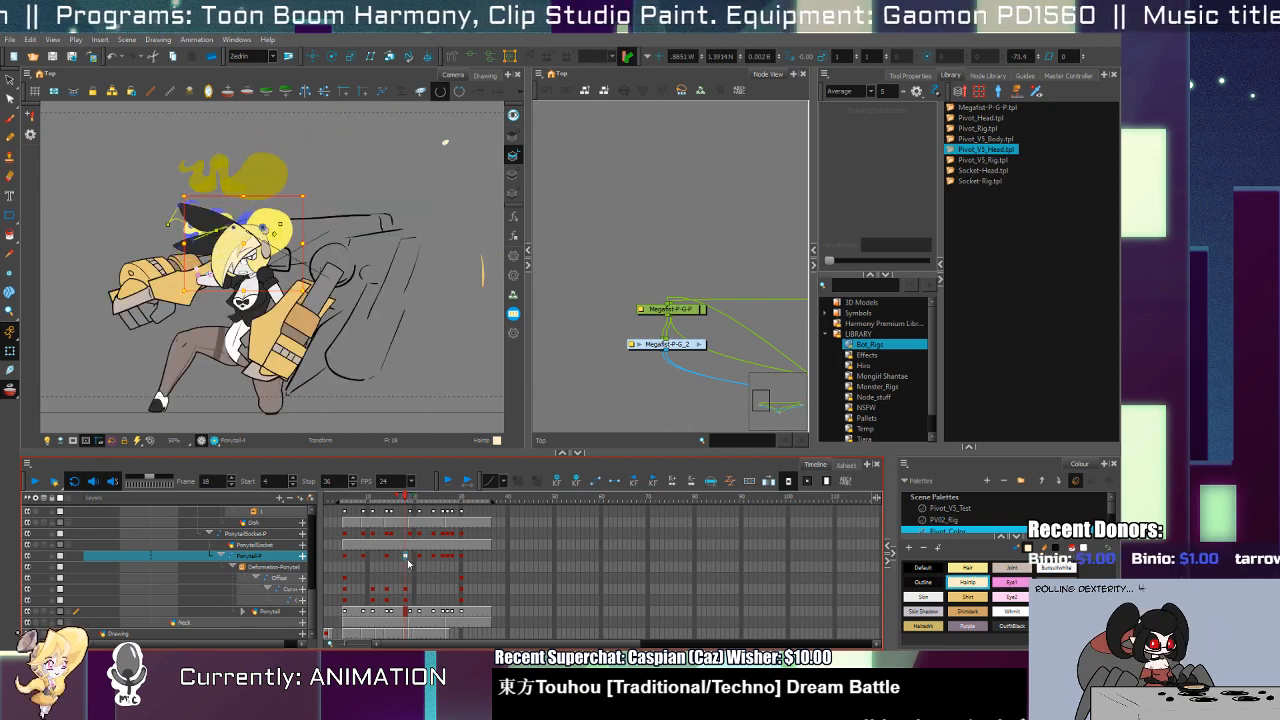
click(411, 558)
click(410, 558)
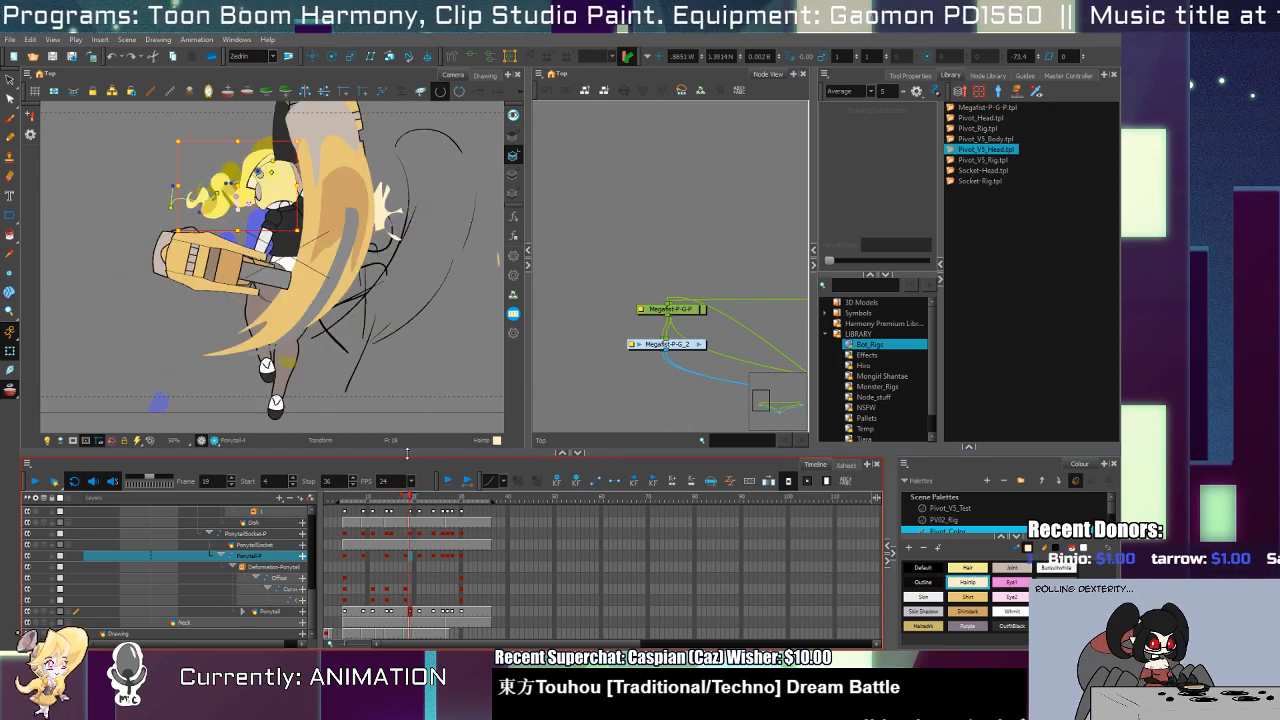
key(alt+Down)
key(alt+Down)
key(alt+Down)
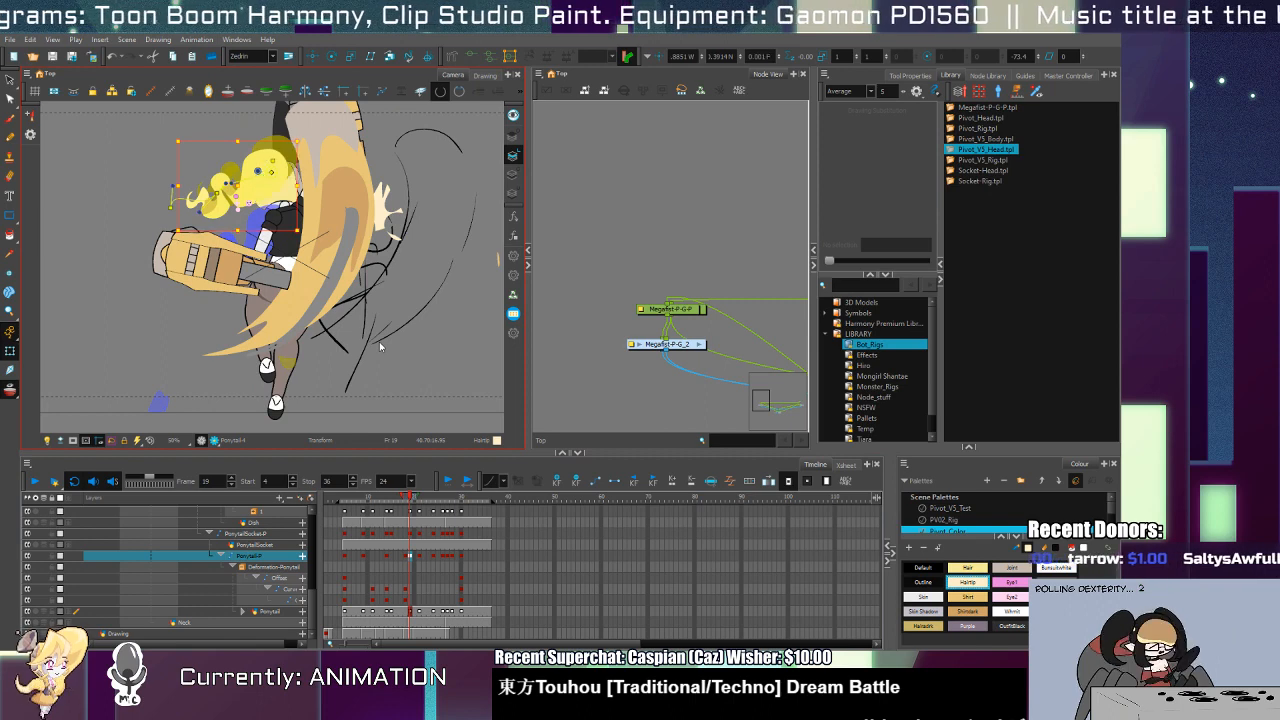
Step: Bend the ponytail's deformation curve on frame 19 so the lower curls and tip hang down toward the gauntlet
click(222, 213)
drag(171, 207, 192, 264)
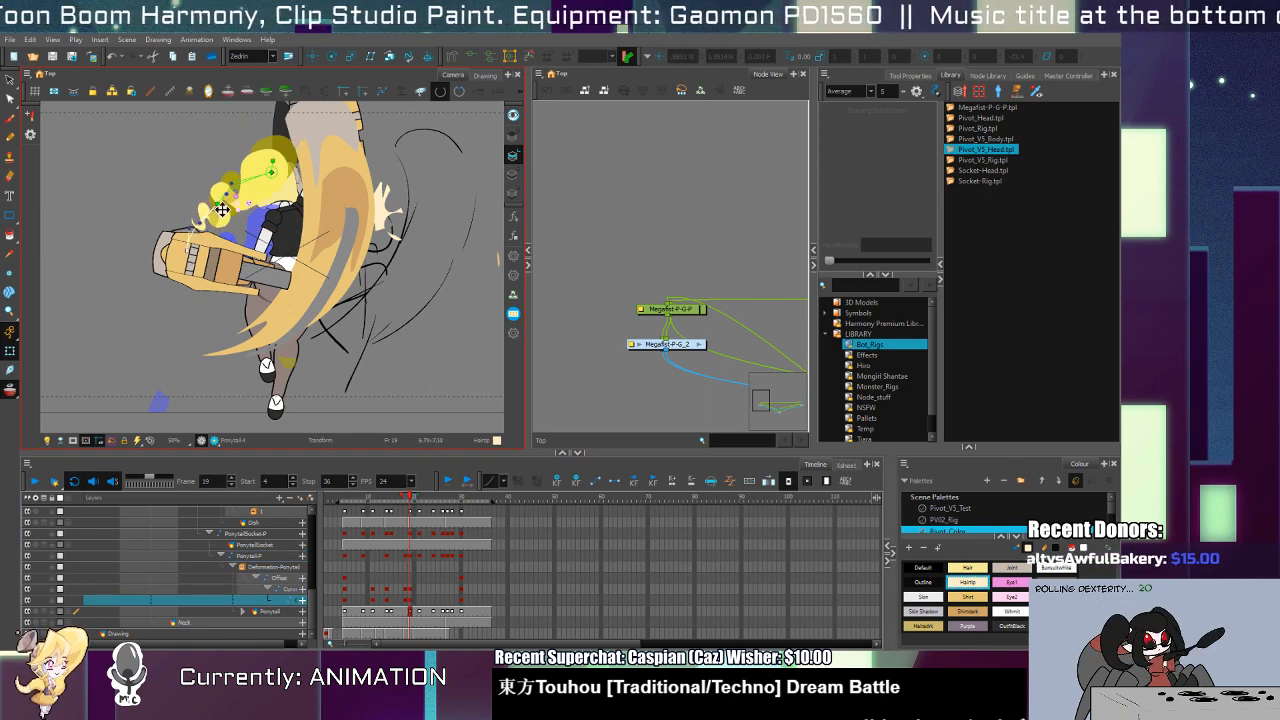
drag(220, 211, 229, 230)
click(194, 262)
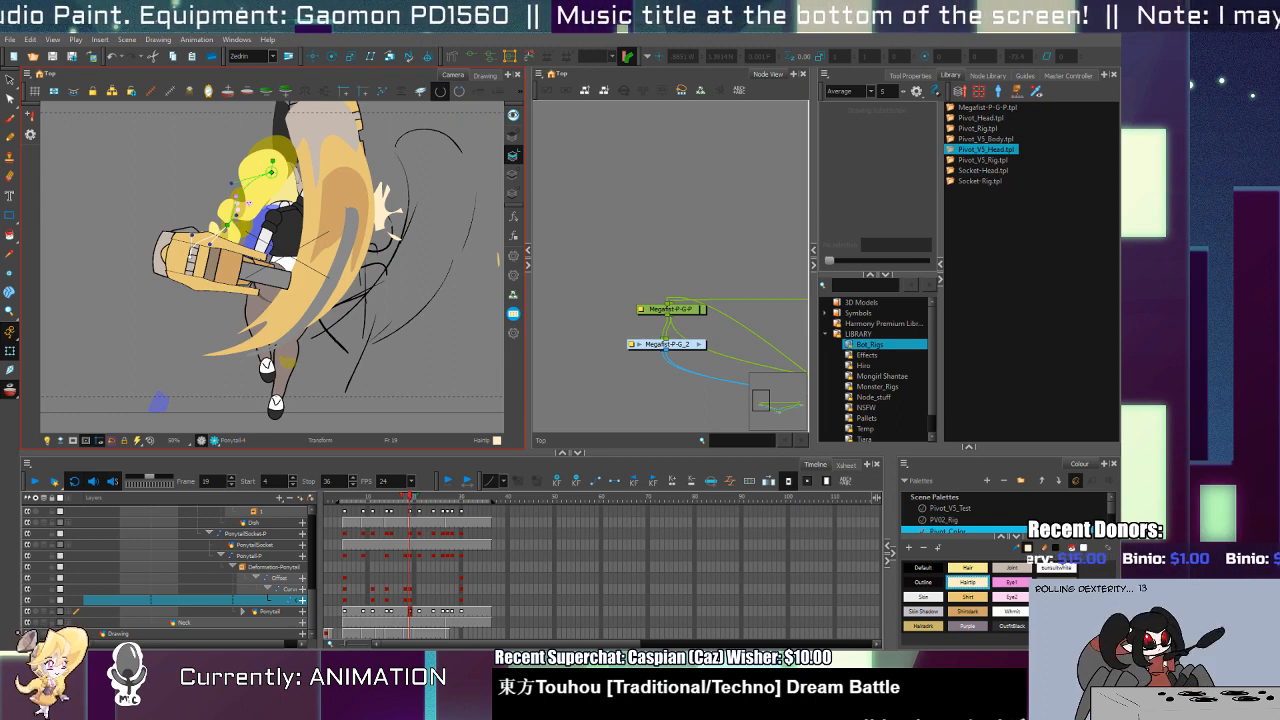
click(270, 193)
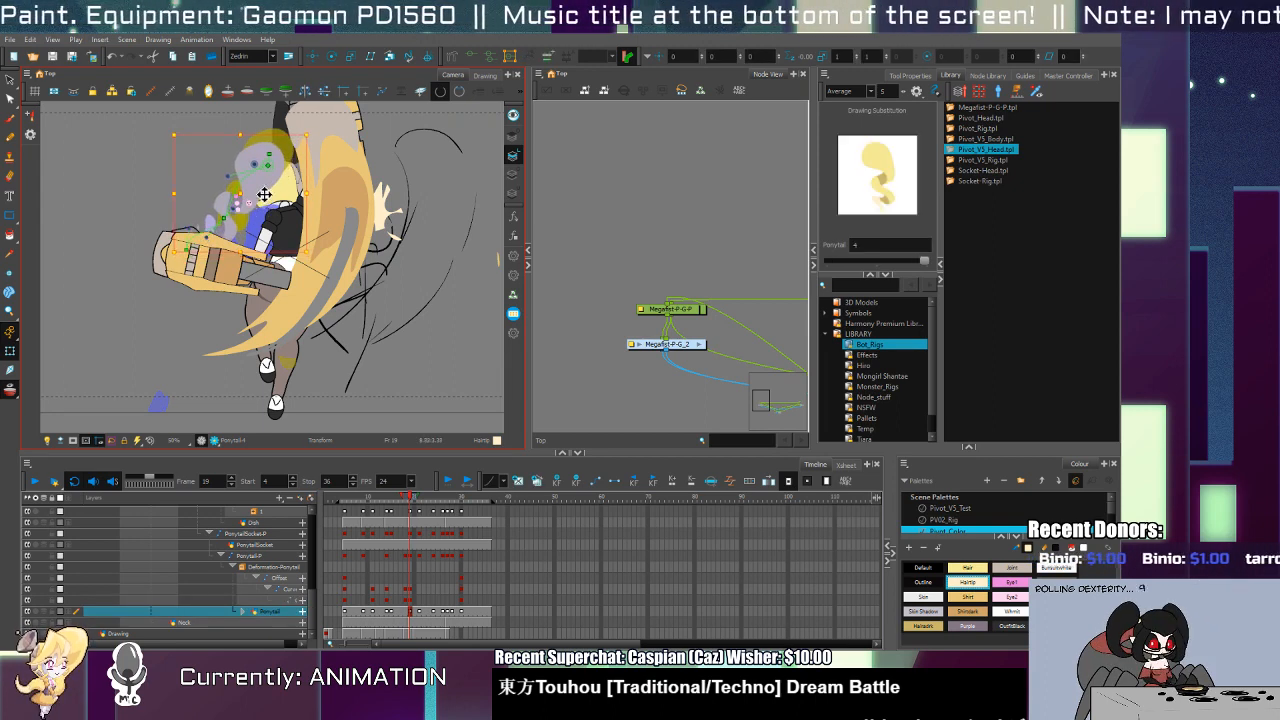
Step: Pull the ponytail's lower curl inward on frame 21 and bend its tip down and outward over the gauntlet
key(period)
key(period)
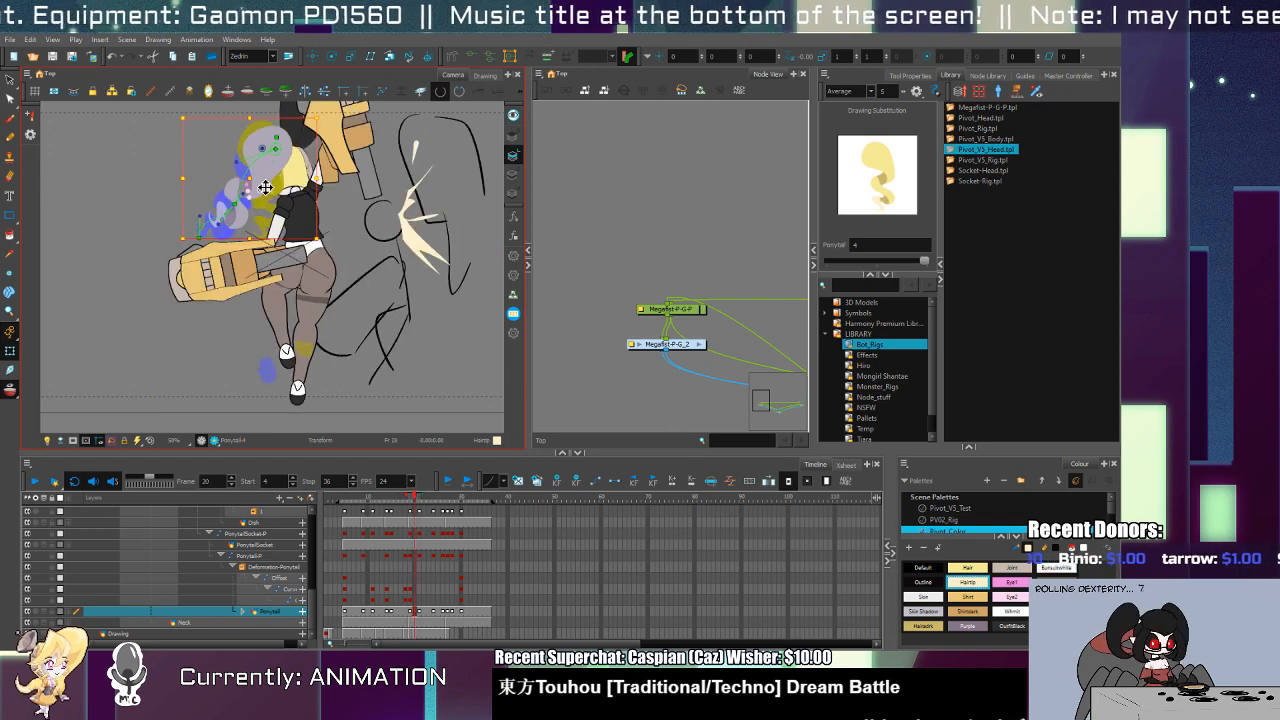
click(420, 557)
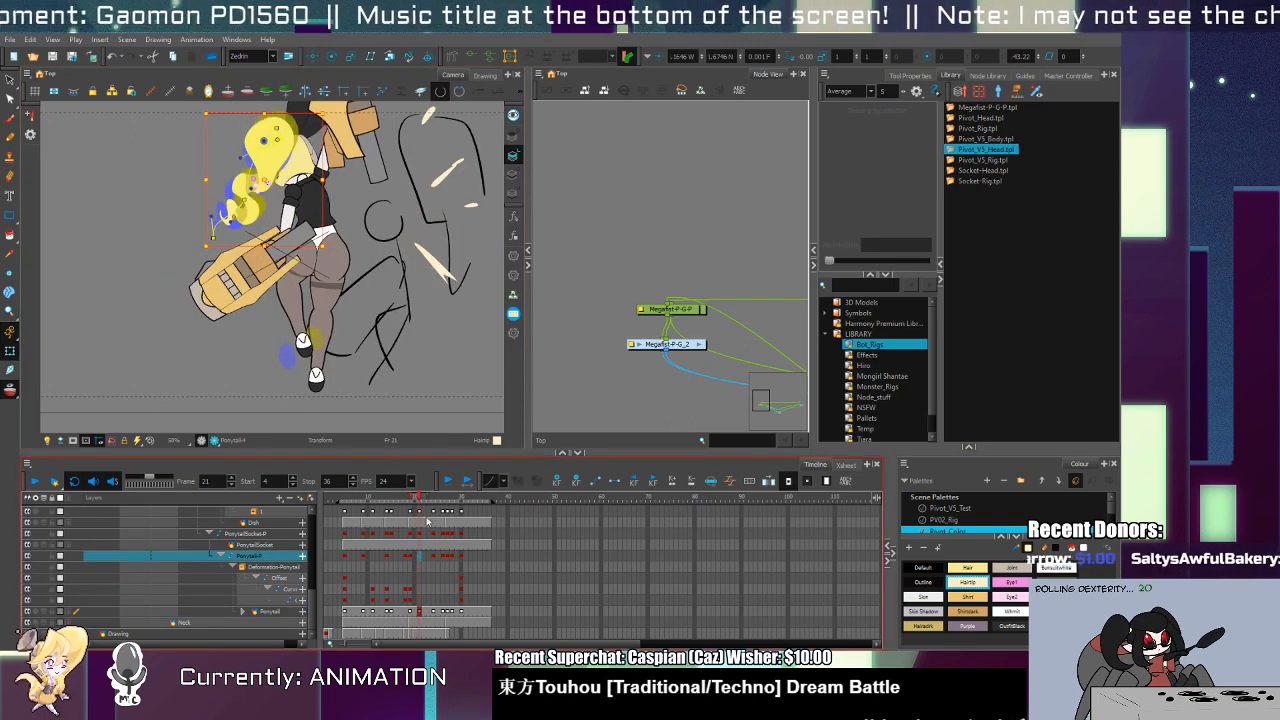
click(424, 590)
click(221, 243)
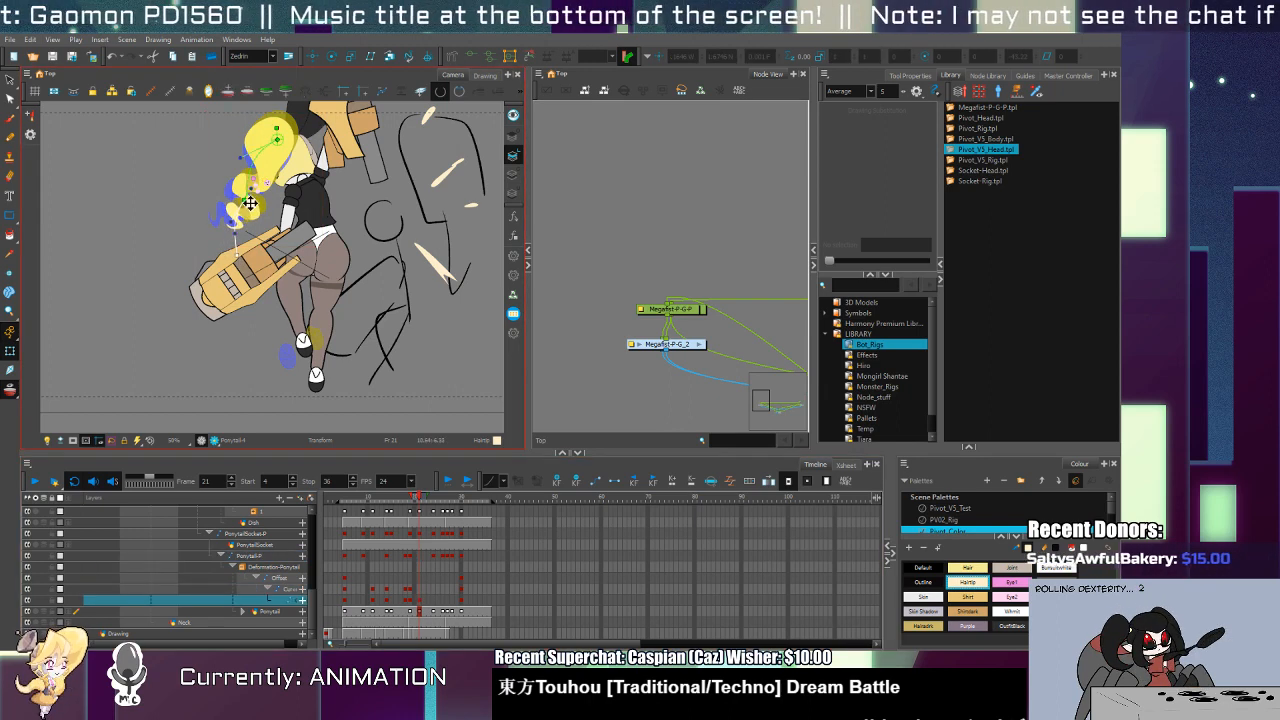
drag(244, 200, 257, 207)
mouse_move(243, 257)
mouse_down()
mouse_move(261, 261)
mouse_move(247, 266)
mouse_up()
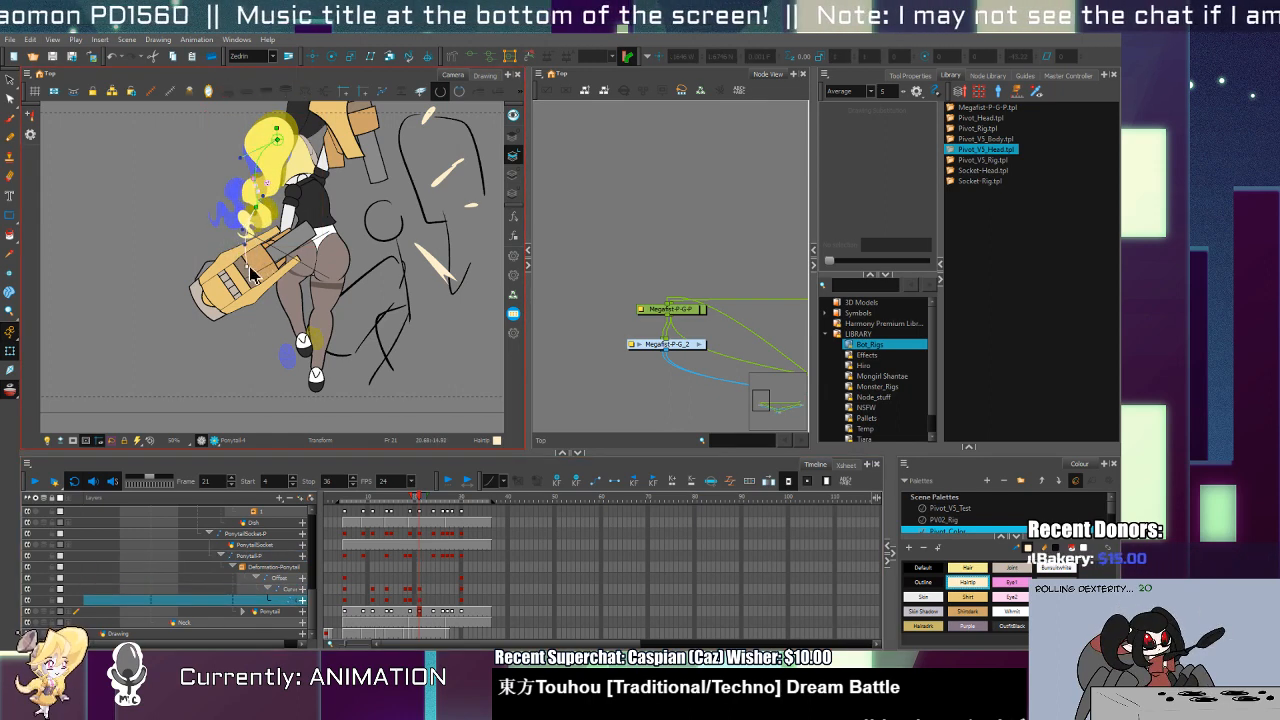
drag(263, 204, 260, 209)
drag(247, 266, 232, 268)
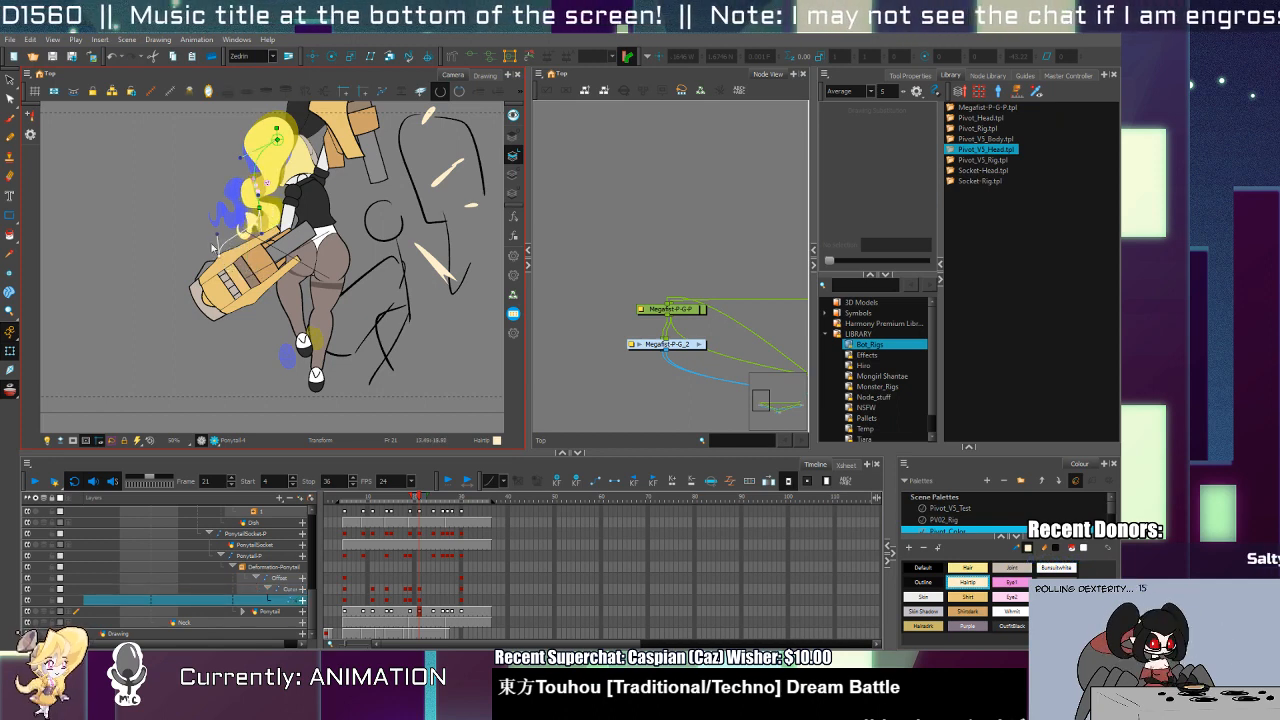
Step: Rotate the ponytail peg clockwise to about -76 degrees on frame 25 and bend its tip outward from the body
click(436, 556)
click(443, 556)
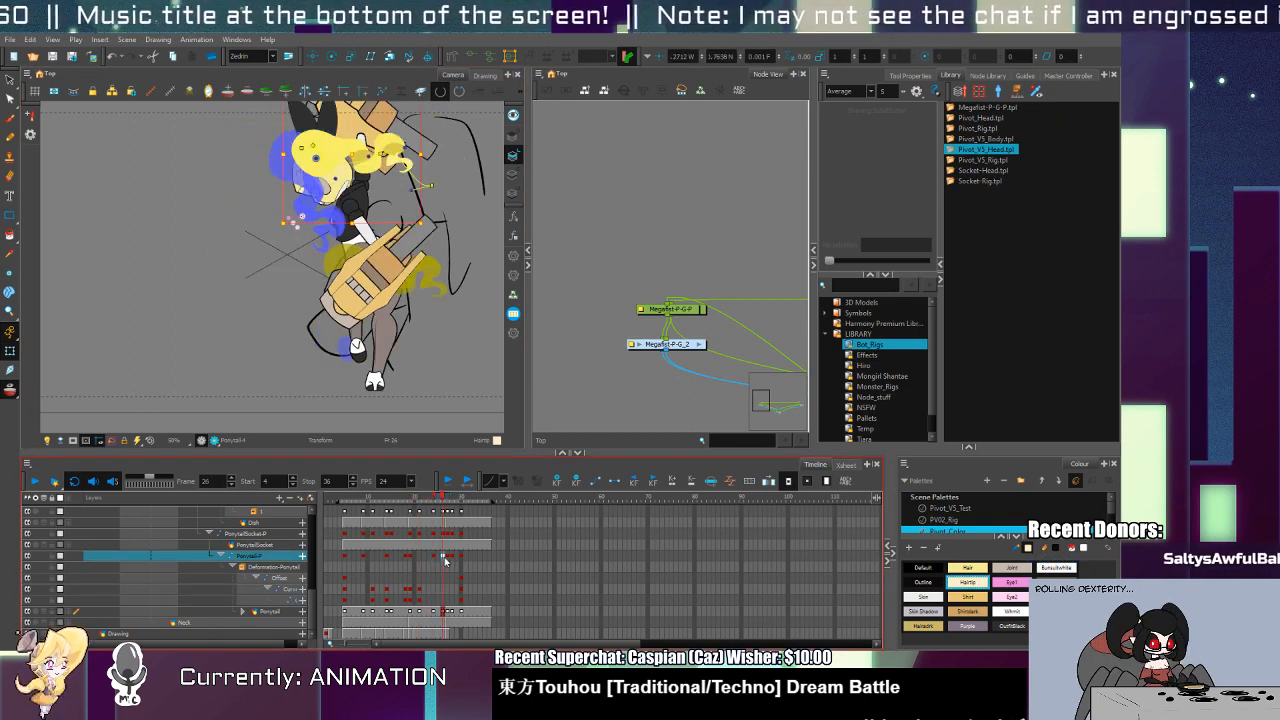
click(438, 557)
drag(379, 262, 318, 280)
drag(302, 232, 241, 266)
click(292, 218)
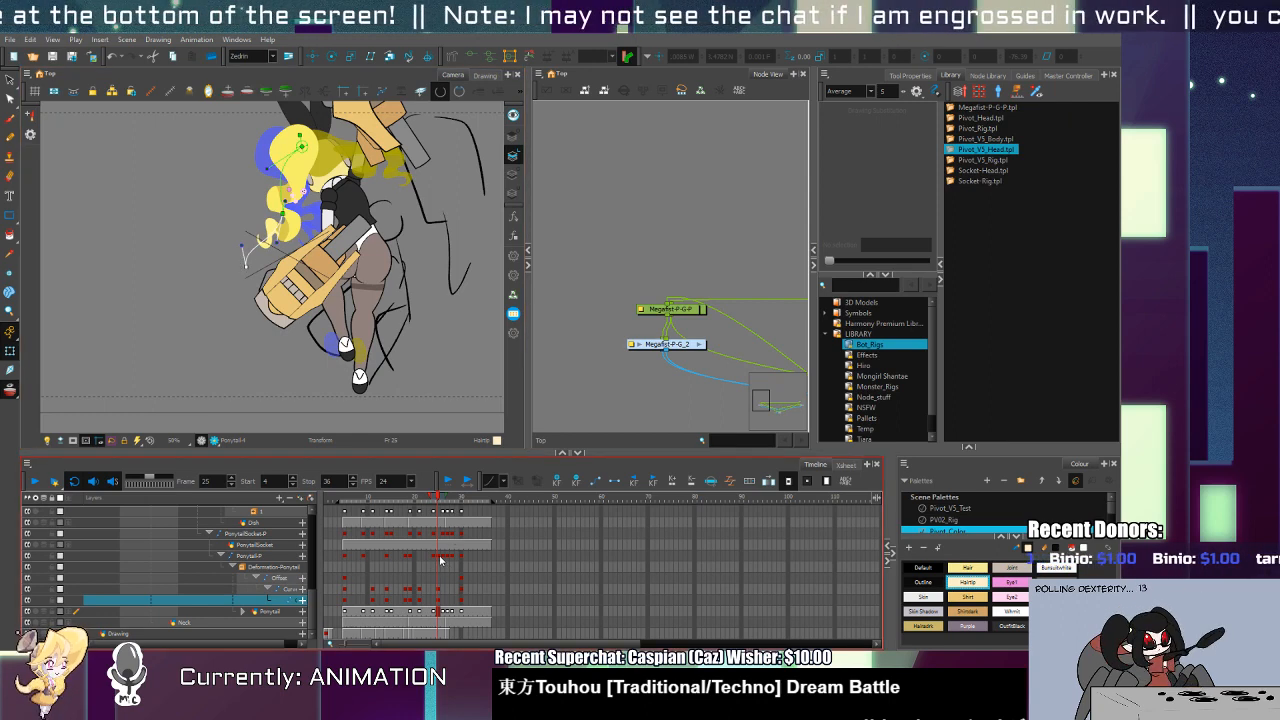
Step: Rotate the ponytail counterclockwise on frame 27 to stand above the head, and stretch its curve and tip upward
click(435, 557)
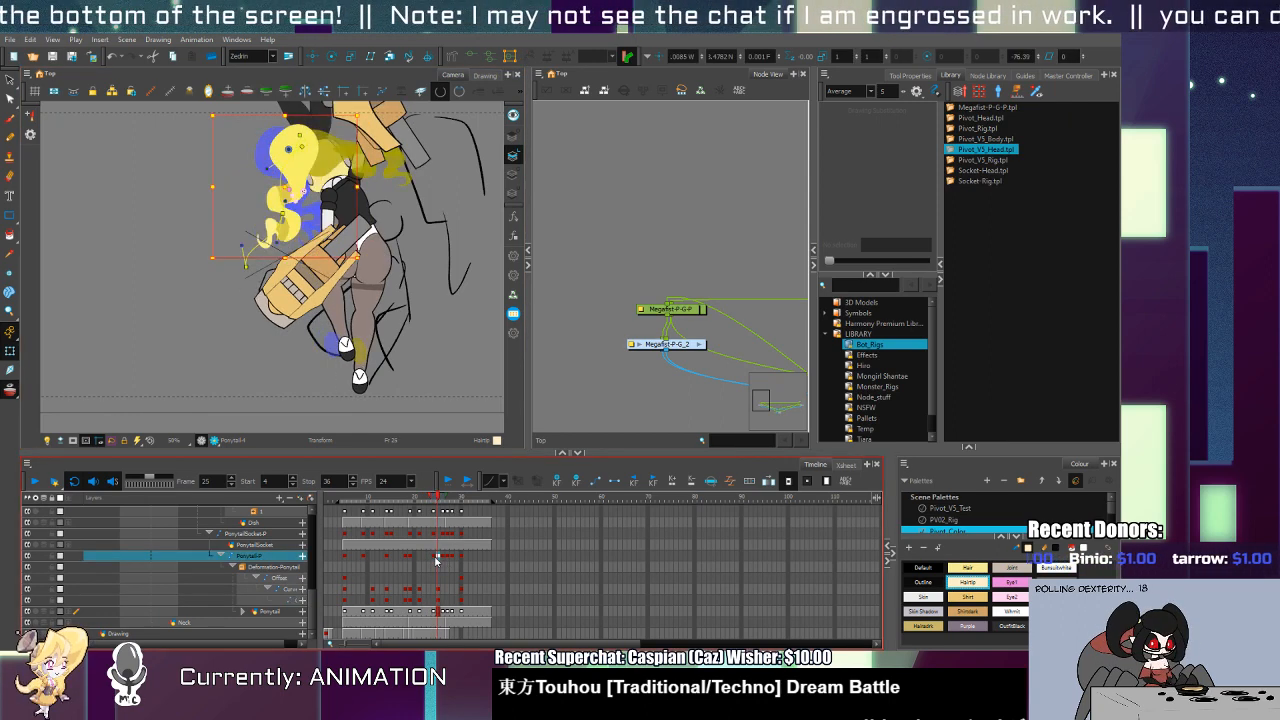
click(446, 560)
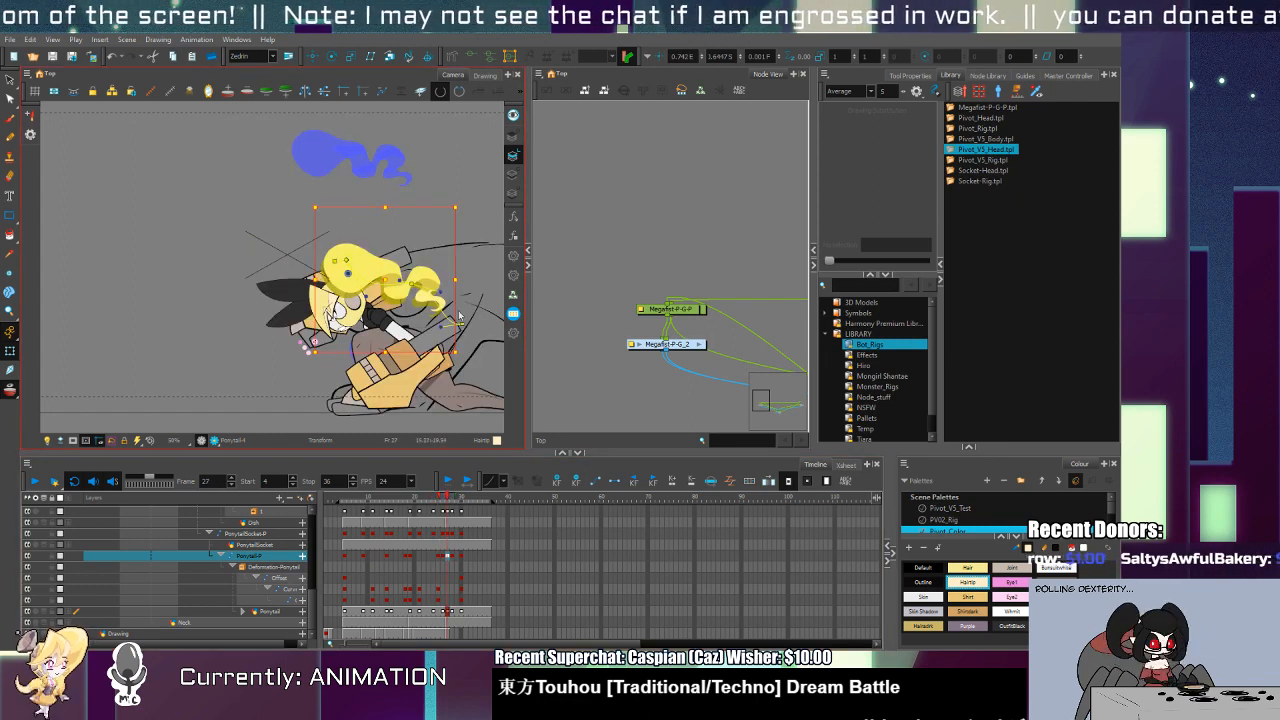
mouse_move(460, 210)
mouse_down()
mouse_move(399, 234)
mouse_move(363, 209)
mouse_up()
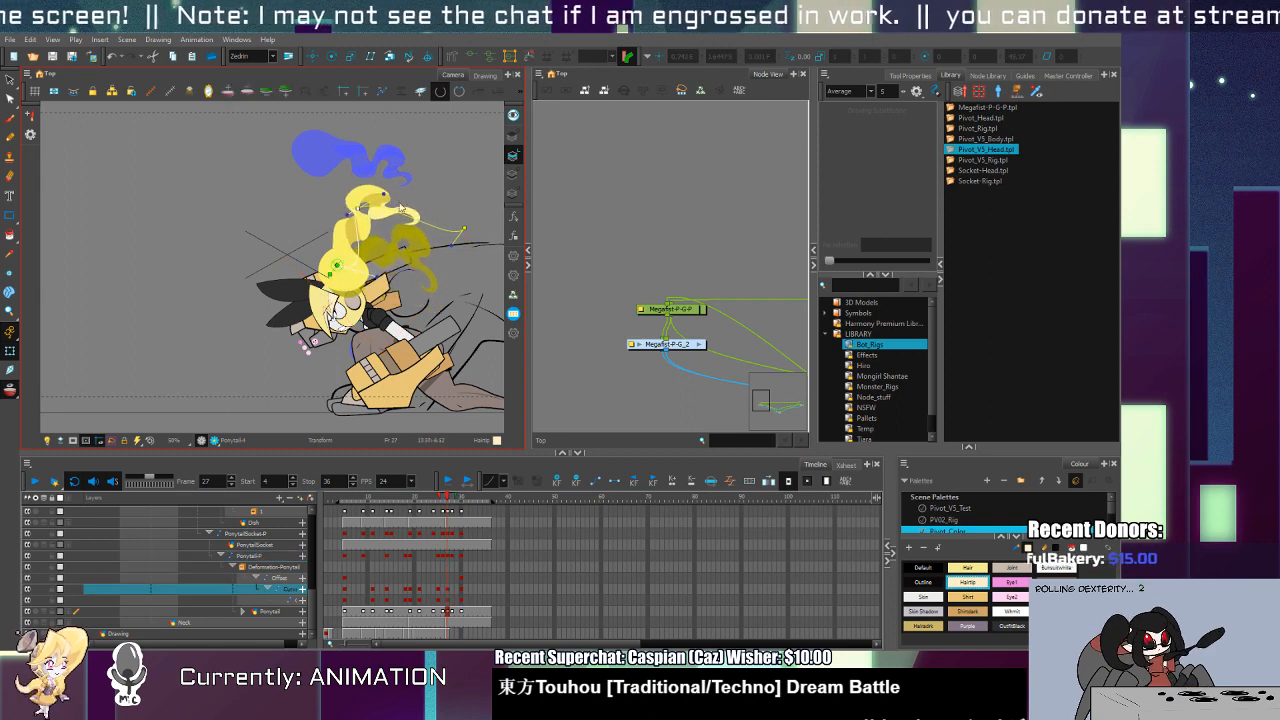
drag(463, 232, 404, 121)
drag(375, 277, 380, 228)
Step: Copy the ponytail's curve deformation keyframes from frame 30 to frame 32
click(460, 597)
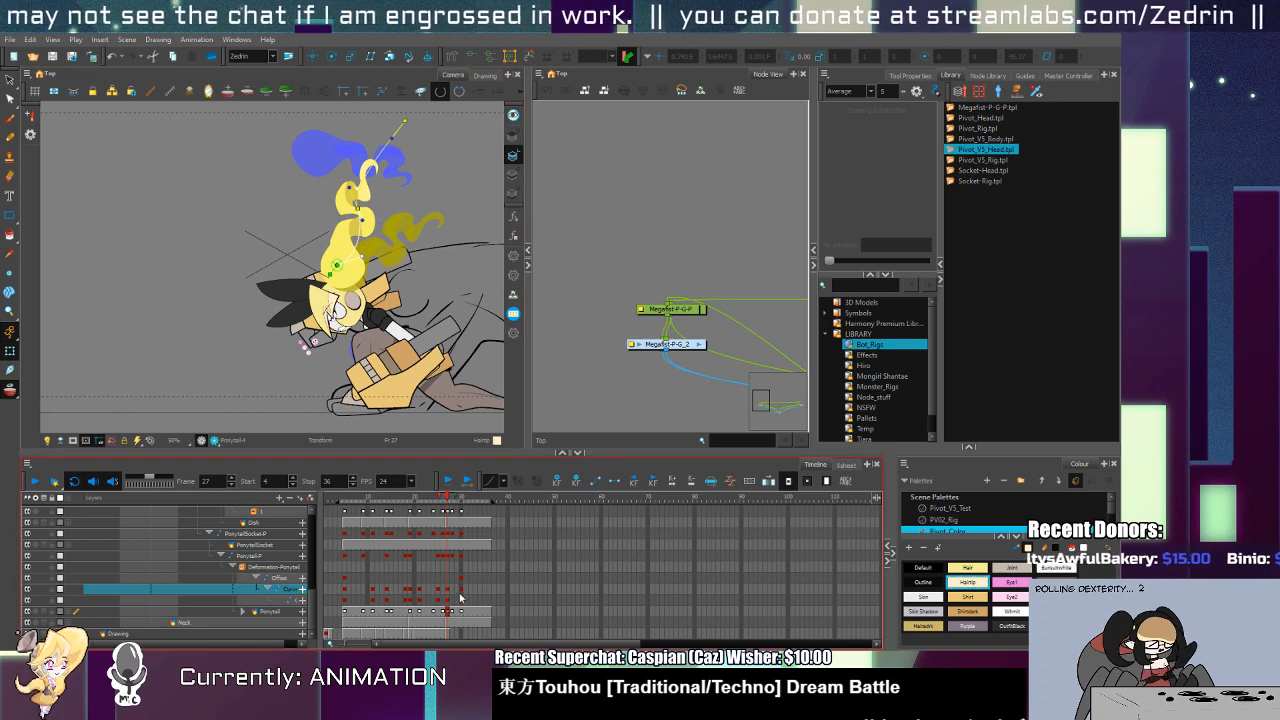
click(461, 601)
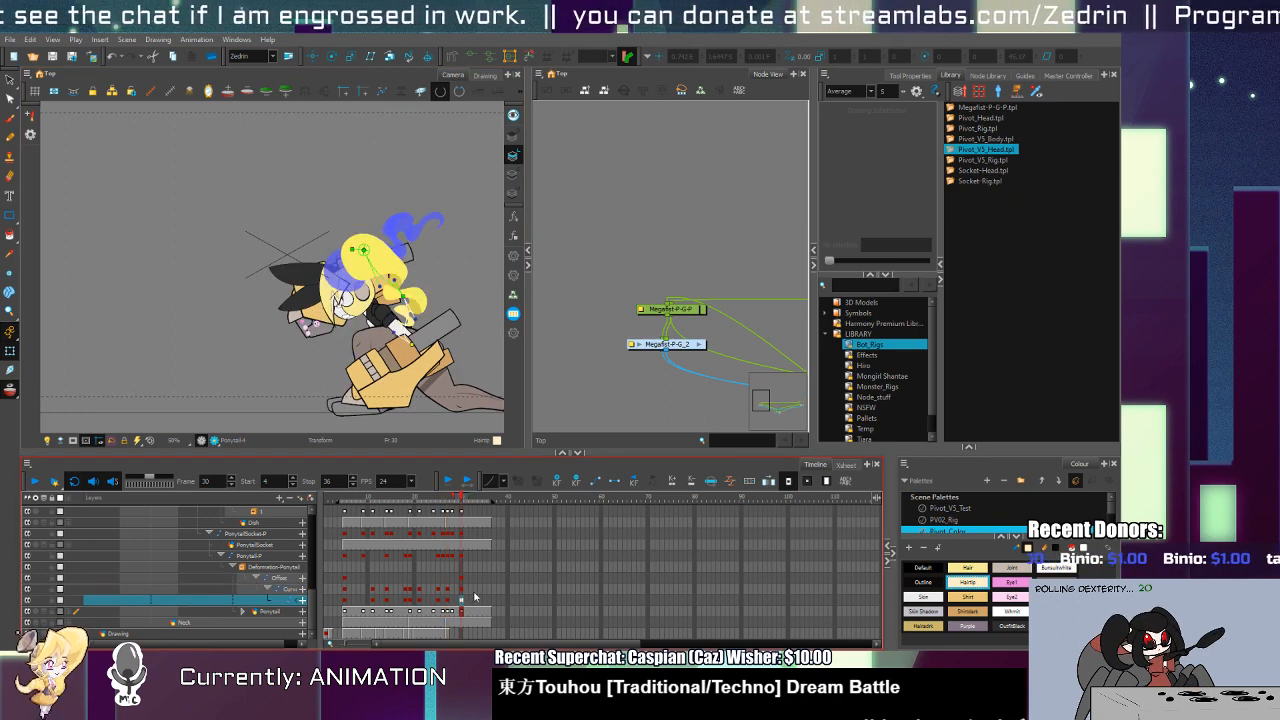
click(475, 590)
drag(470, 601, 467, 589)
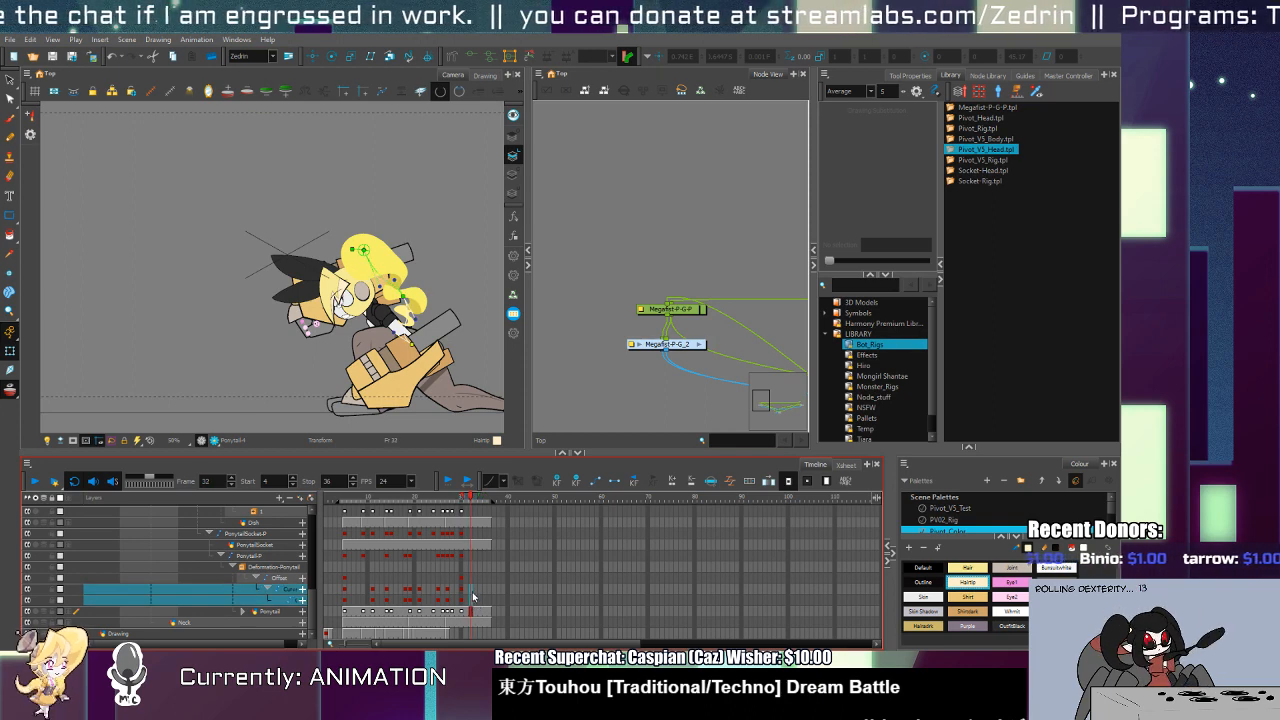
Step: Rotate the ponytail peg clockwise to about -7.91 degrees on frame 30
click(462, 568)
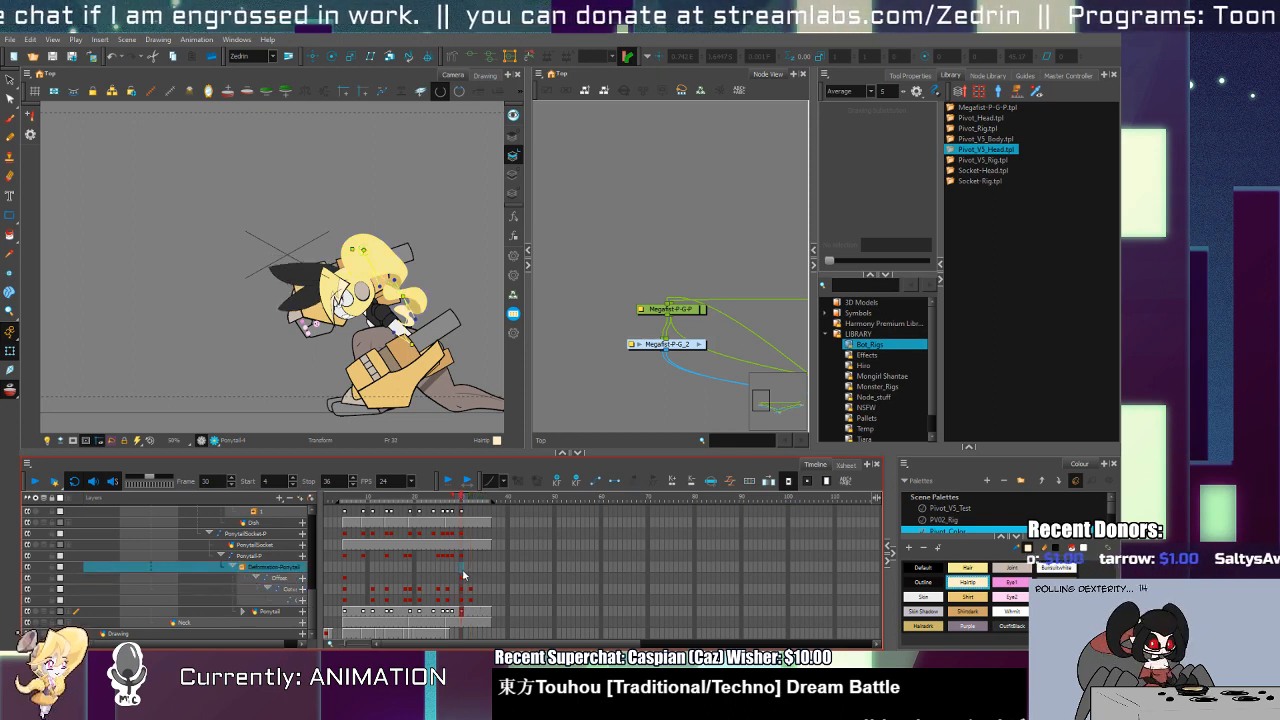
click(475, 557)
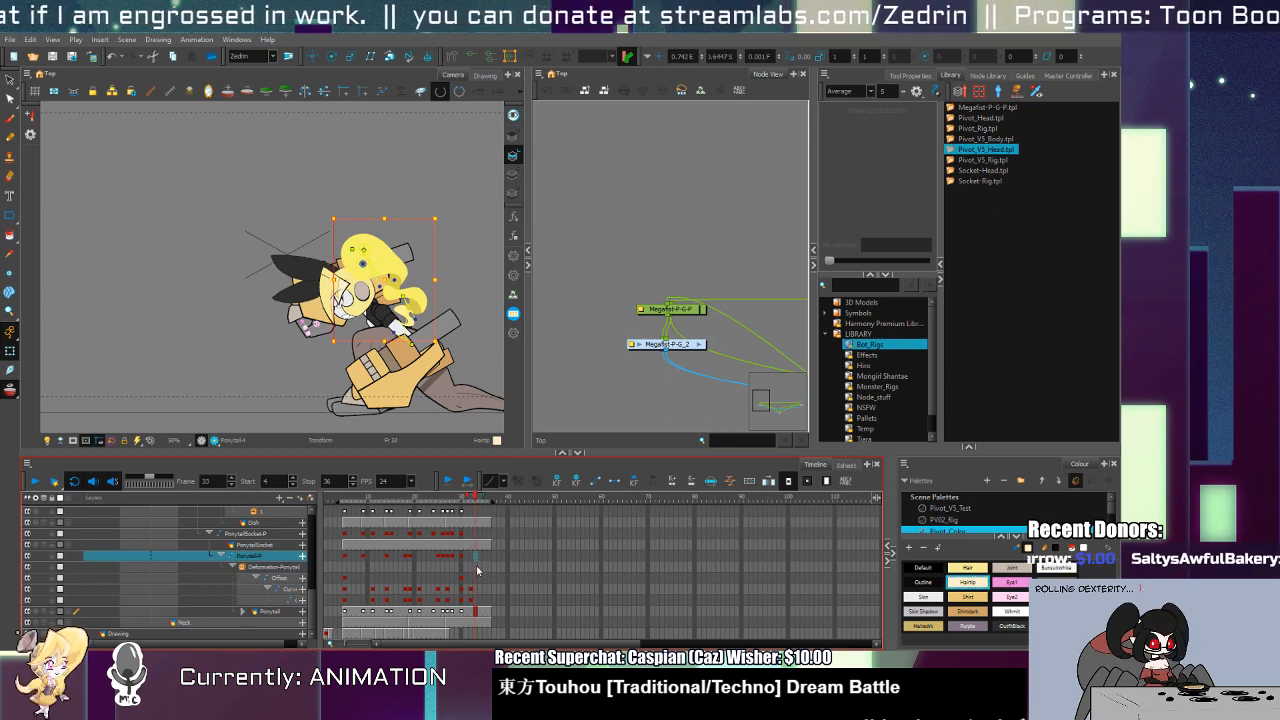
click(462, 557)
mouse_move(442, 345)
mouse_down()
mouse_move(454, 270)
mouse_move(430, 338)
mouse_up()
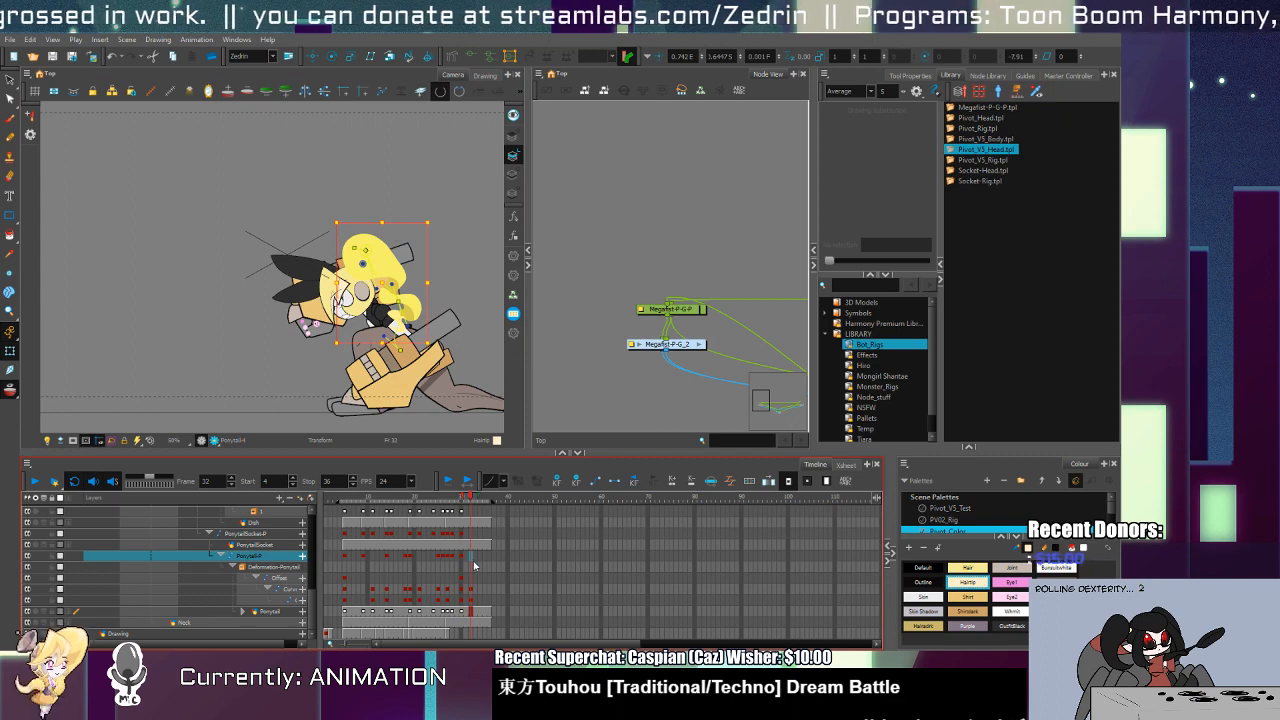
Step: Paste a ponytail peg keyframe on frame 32, rotate it to about 3.27 degrees, shift it backward, and adjust the tip
key(ctrl+v)
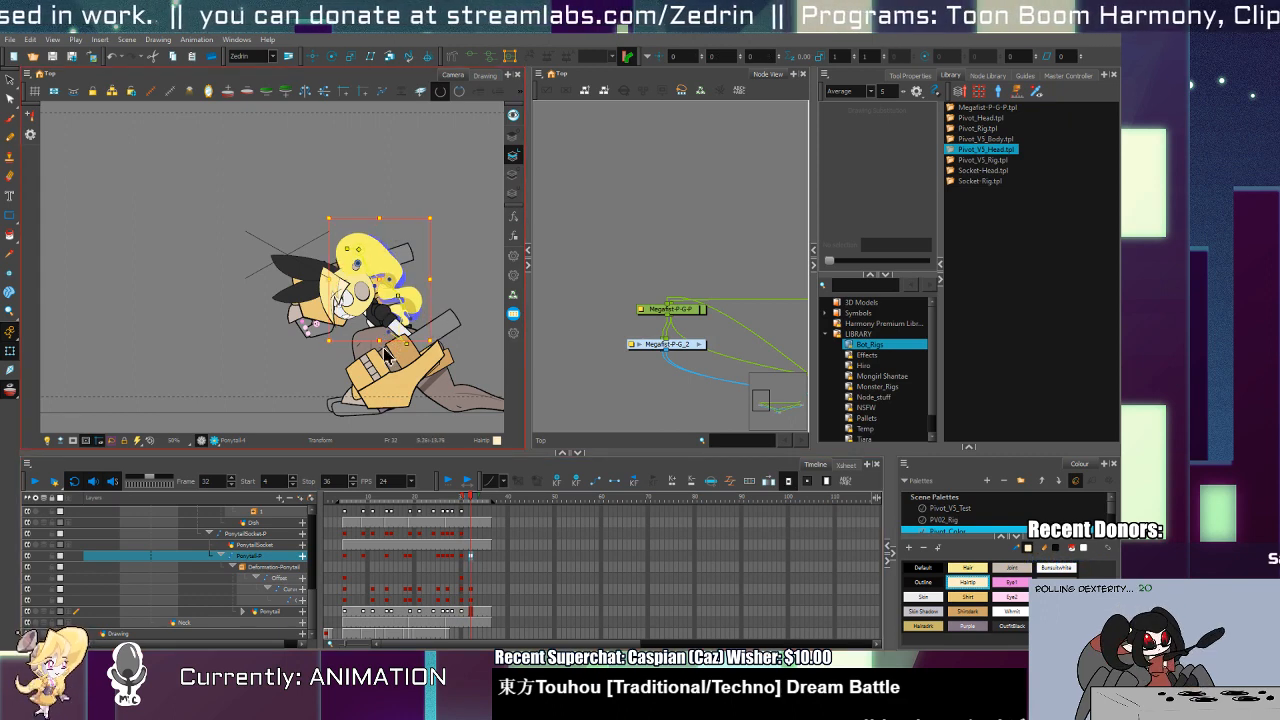
drag(437, 345, 432, 322)
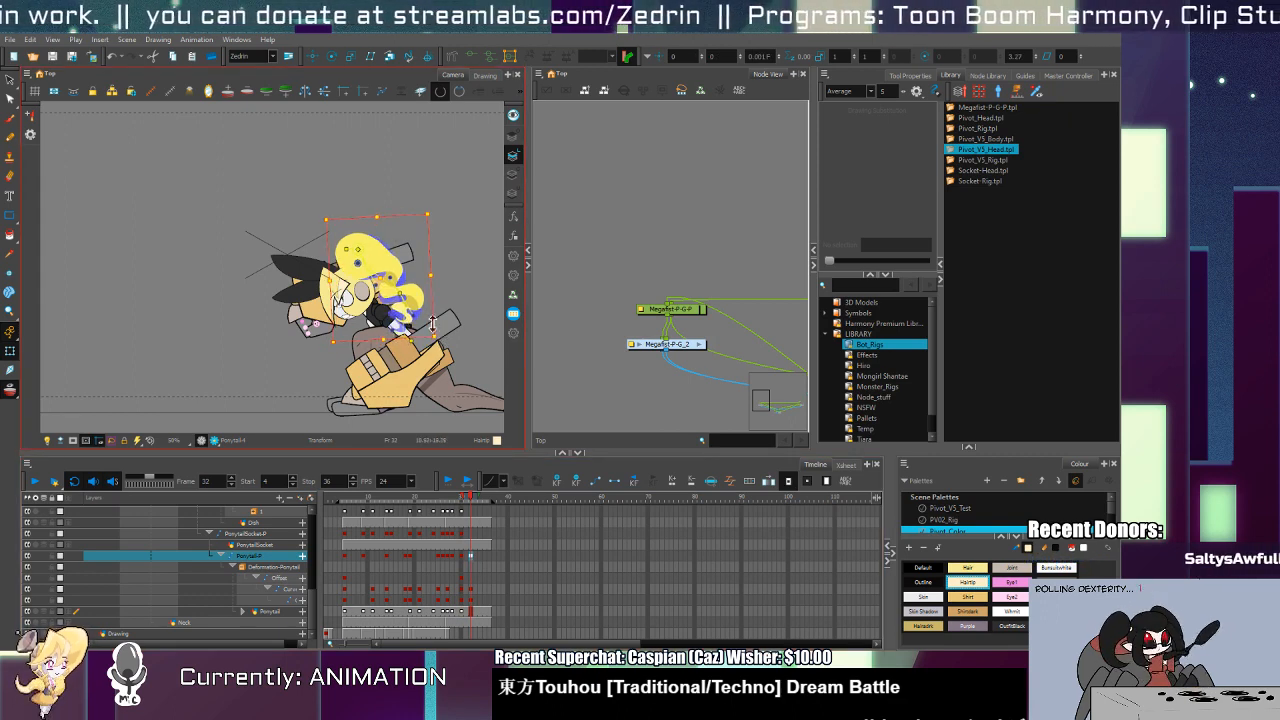
drag(398, 272, 405, 273)
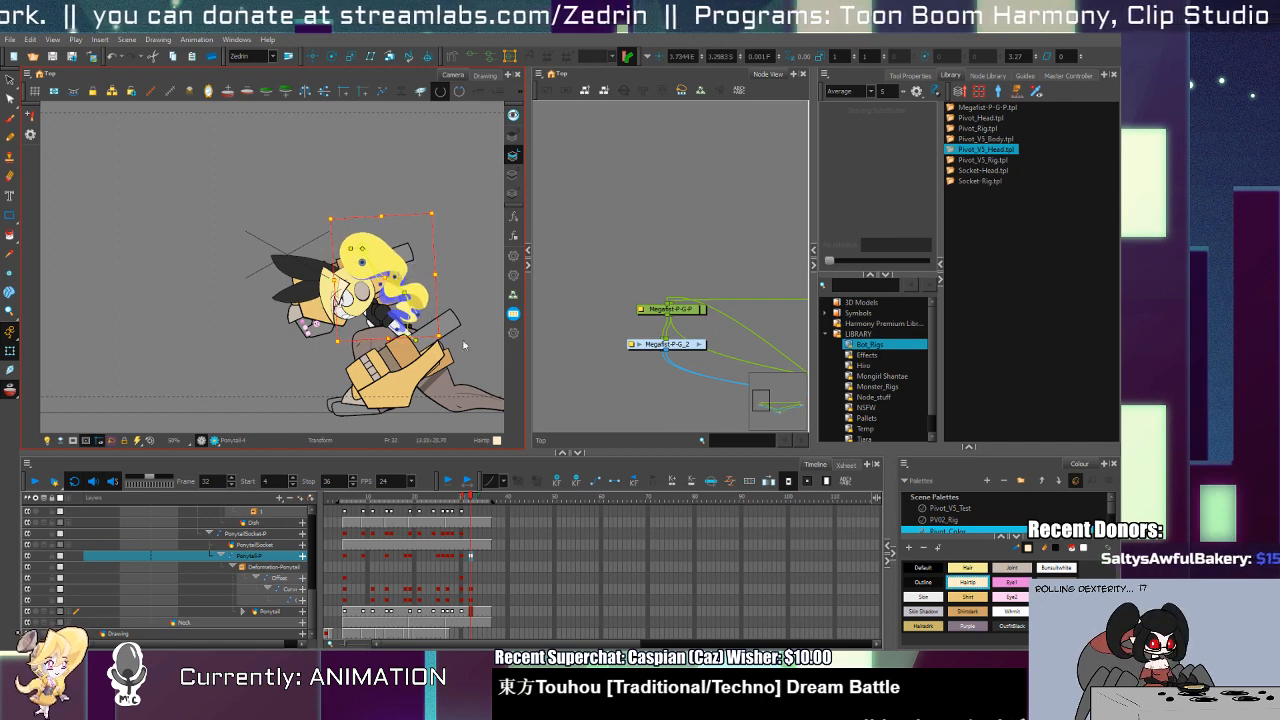
click(421, 349)
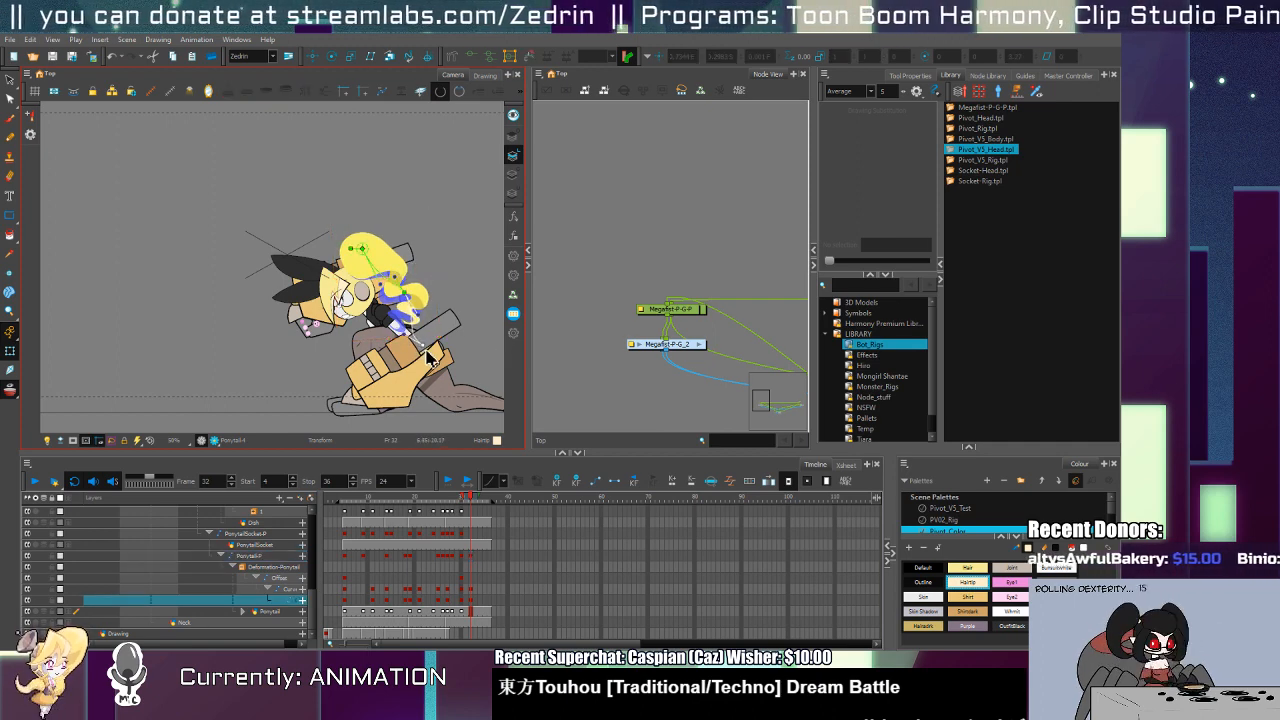
click(469, 567)
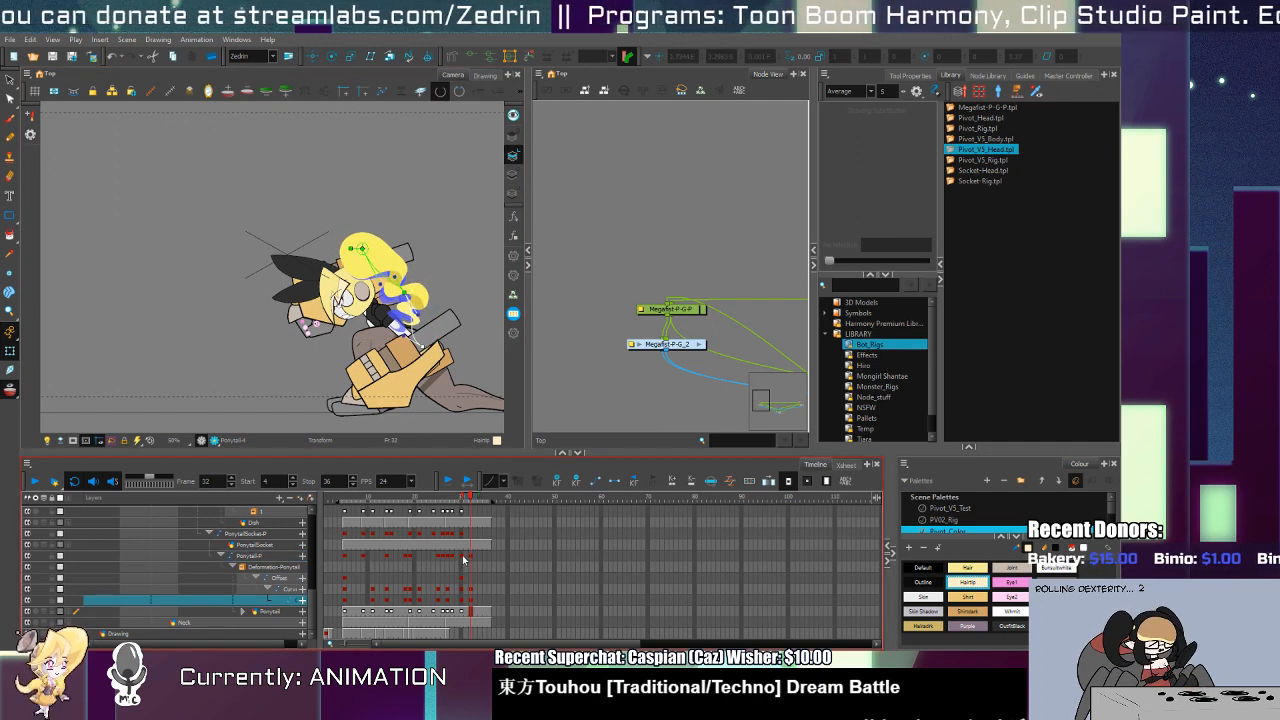
click(459, 556)
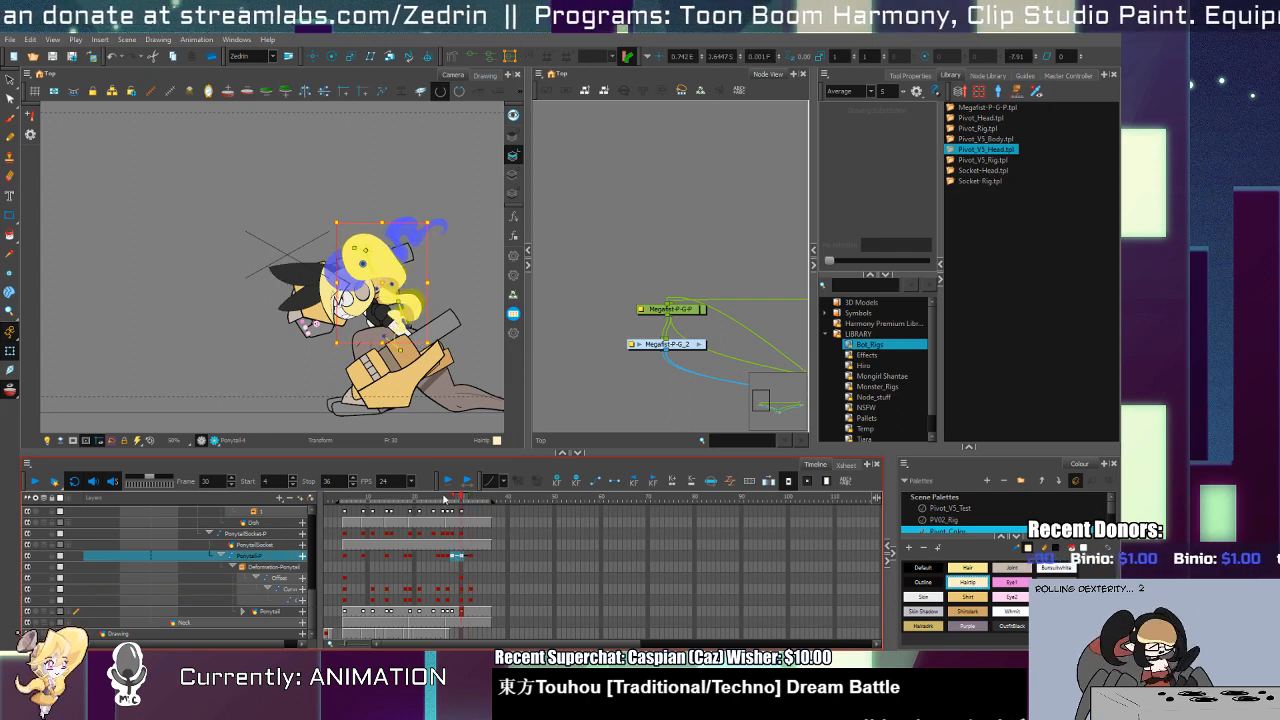
Step: Convert the ponytail's curve keyframes on frames 27 to 30 to motion keyframes so the pose eases into frame 32
drag(444, 497, 470, 497)
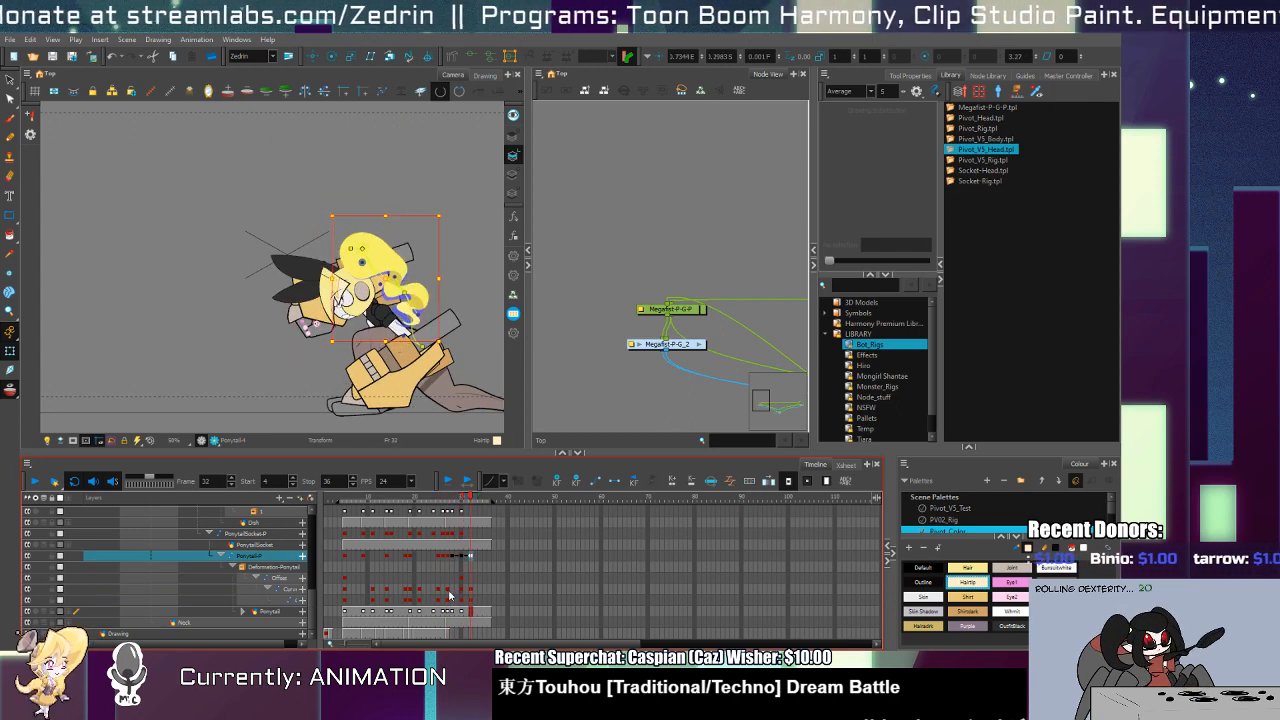
drag(448, 591, 462, 599)
key(ctrl+k)
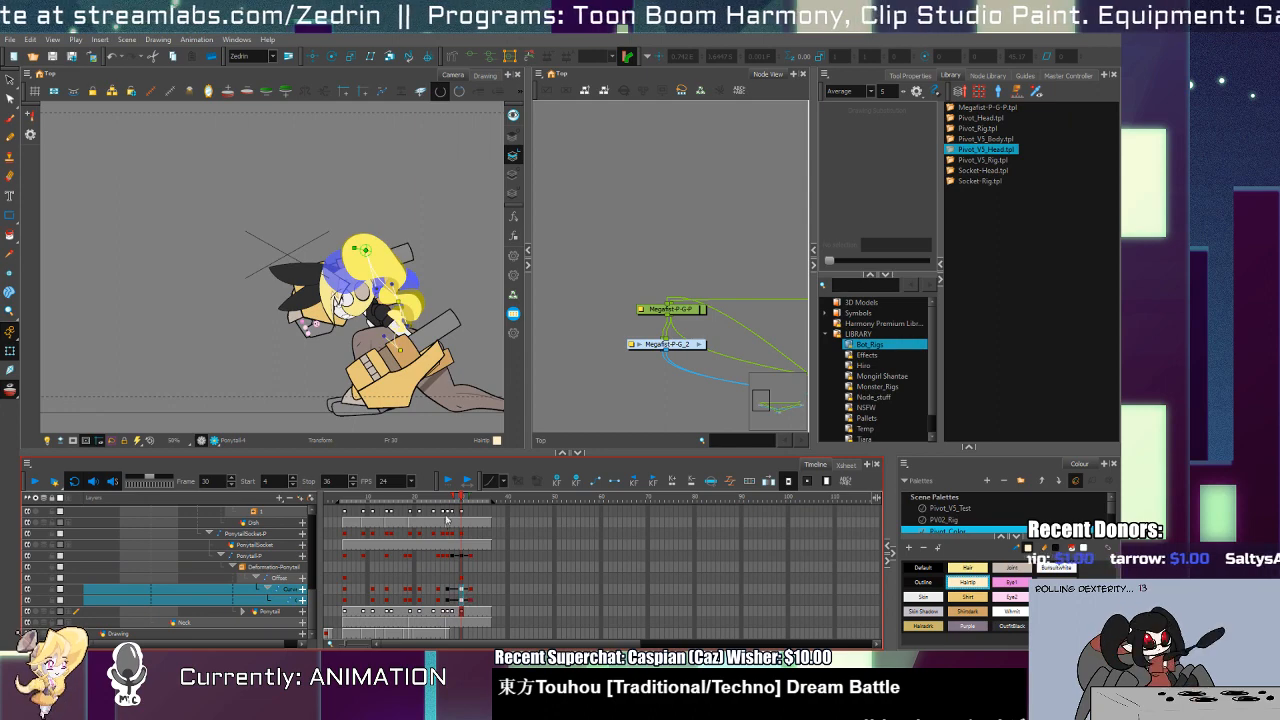
click(436, 497)
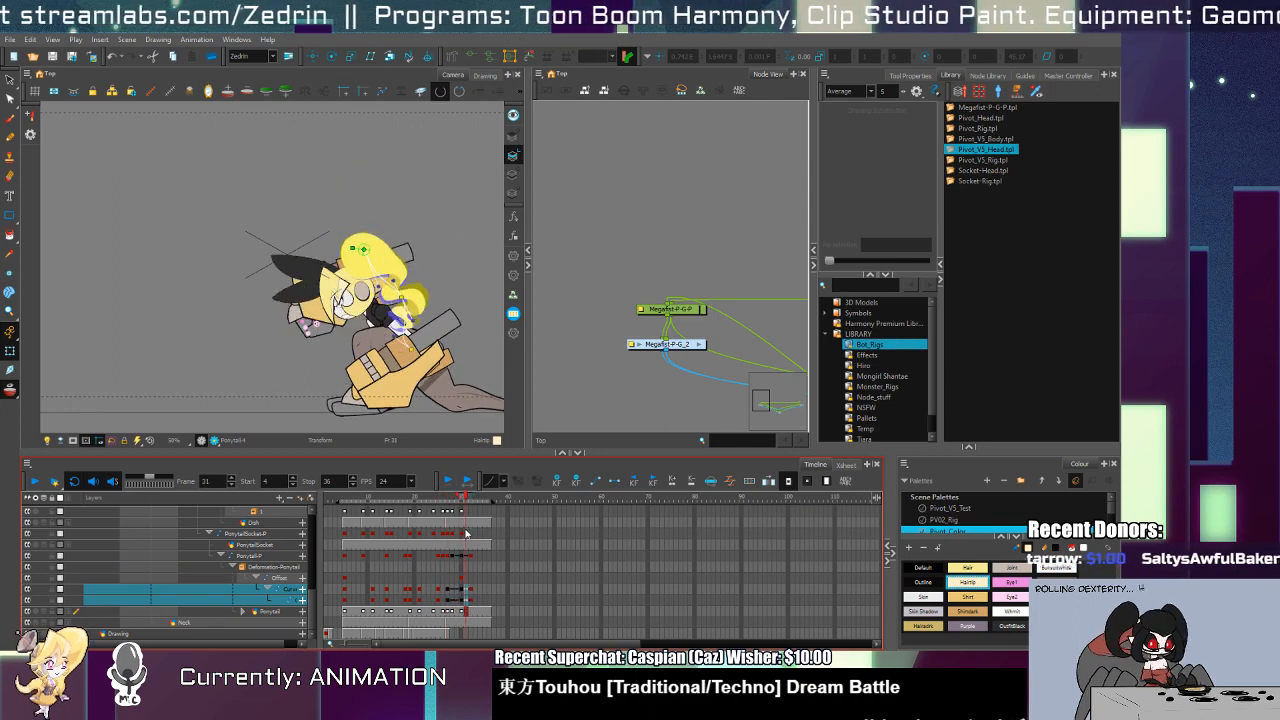
Step: Play back the punch, and on frame 14 bend the ponytail's tip lower and further out
click(423, 572)
drag(423, 572, 360, 612)
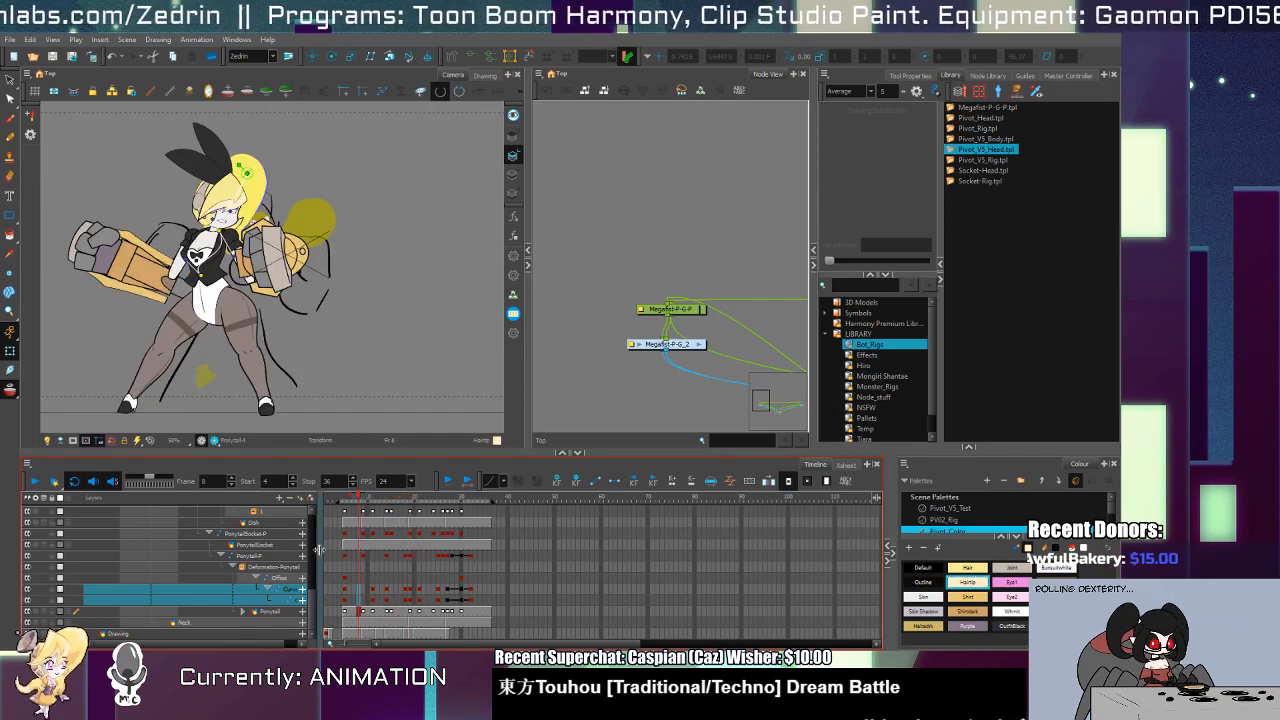
click(35, 481)
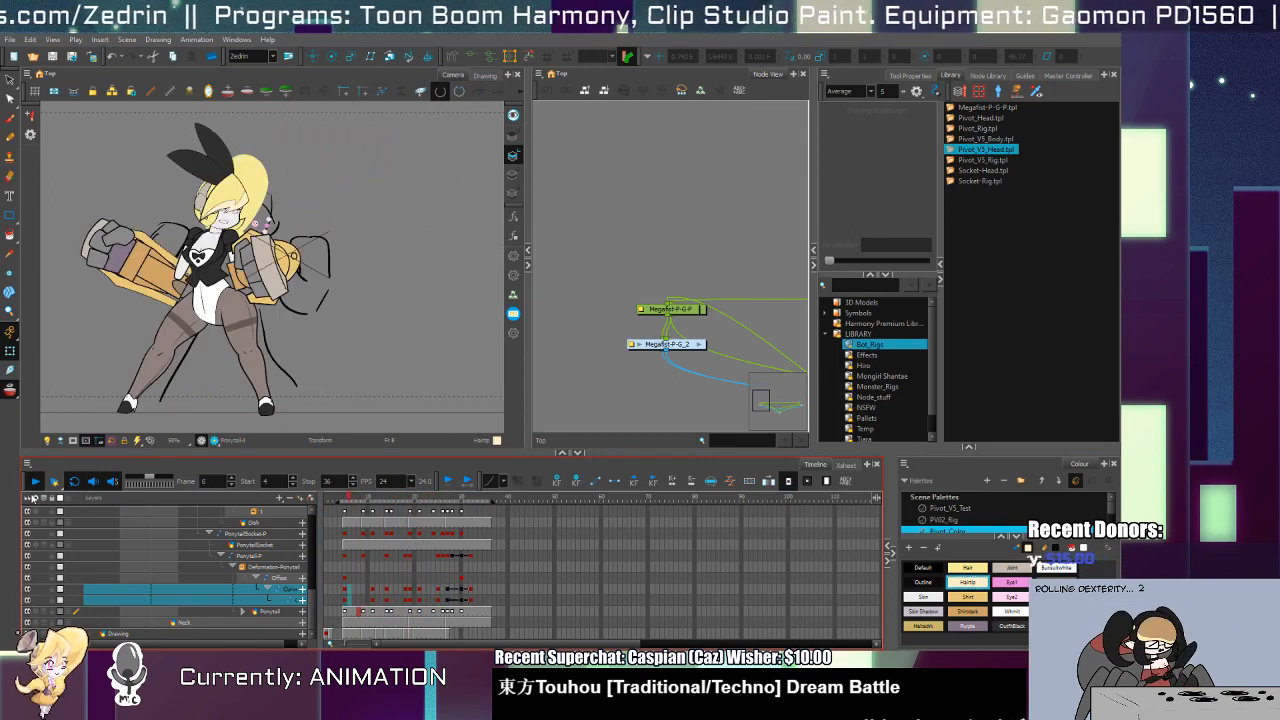
click(349, 517)
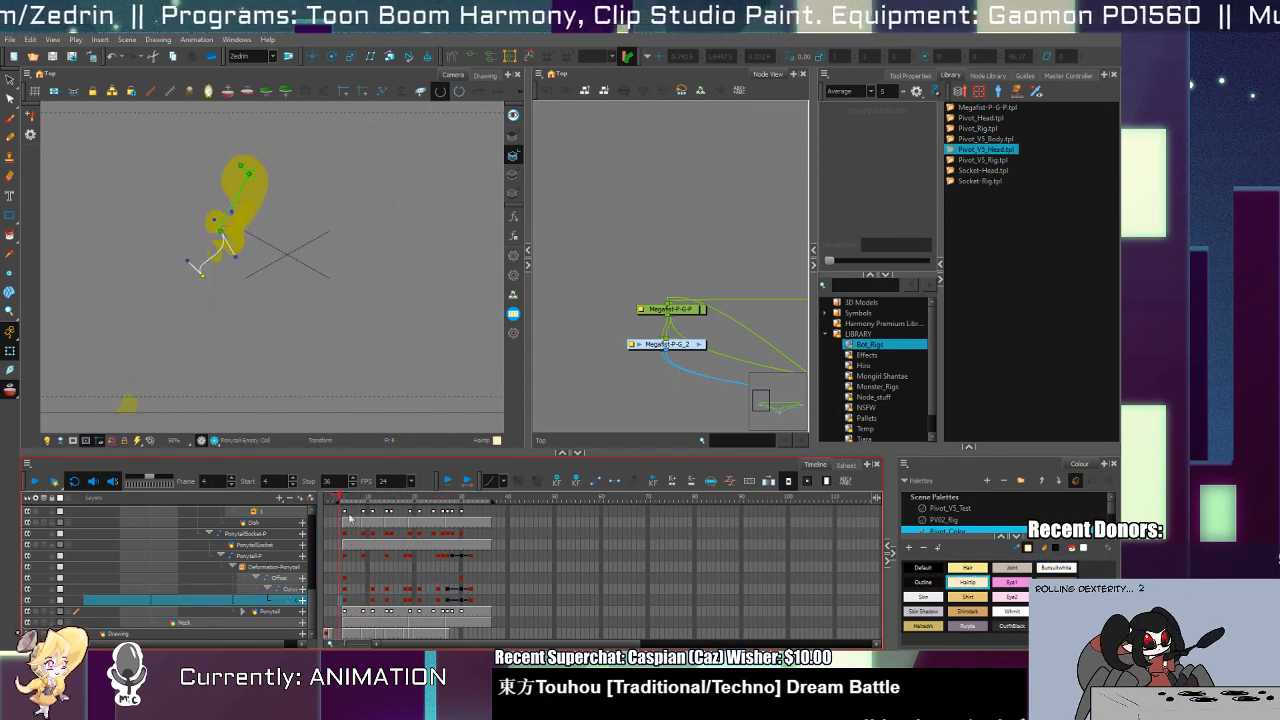
drag(341, 500, 386, 546)
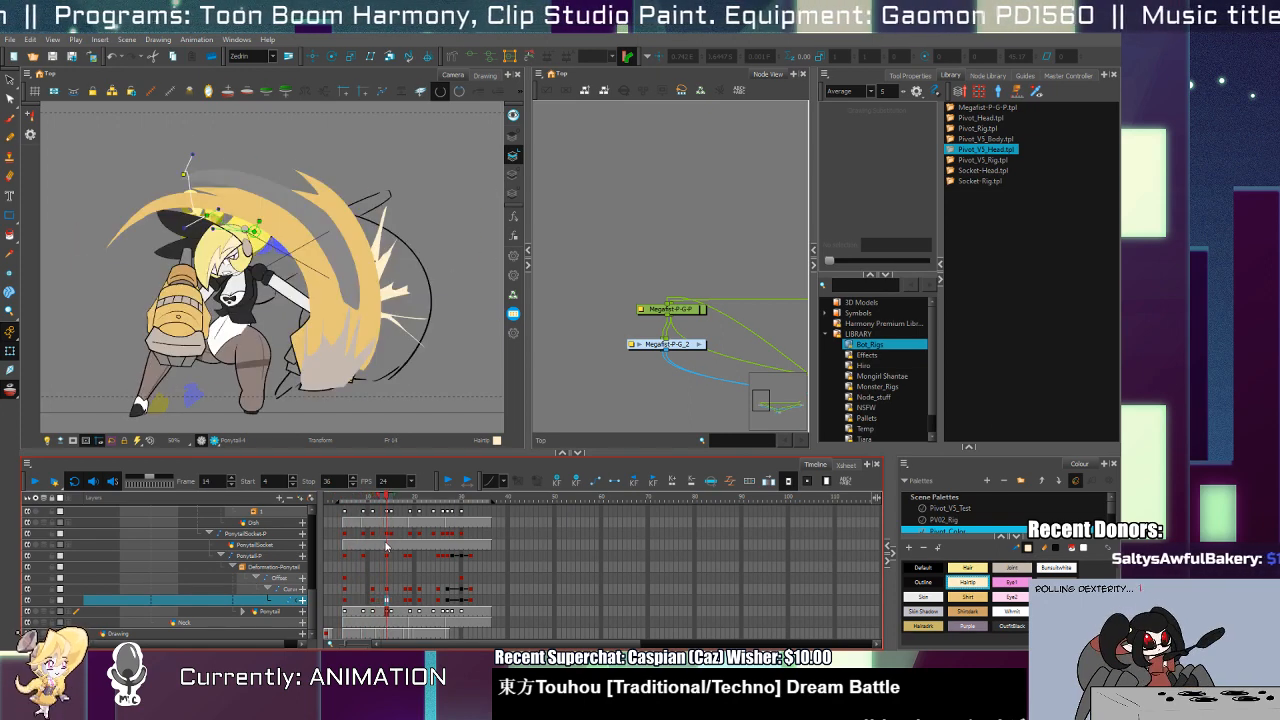
drag(207, 215, 169, 213)
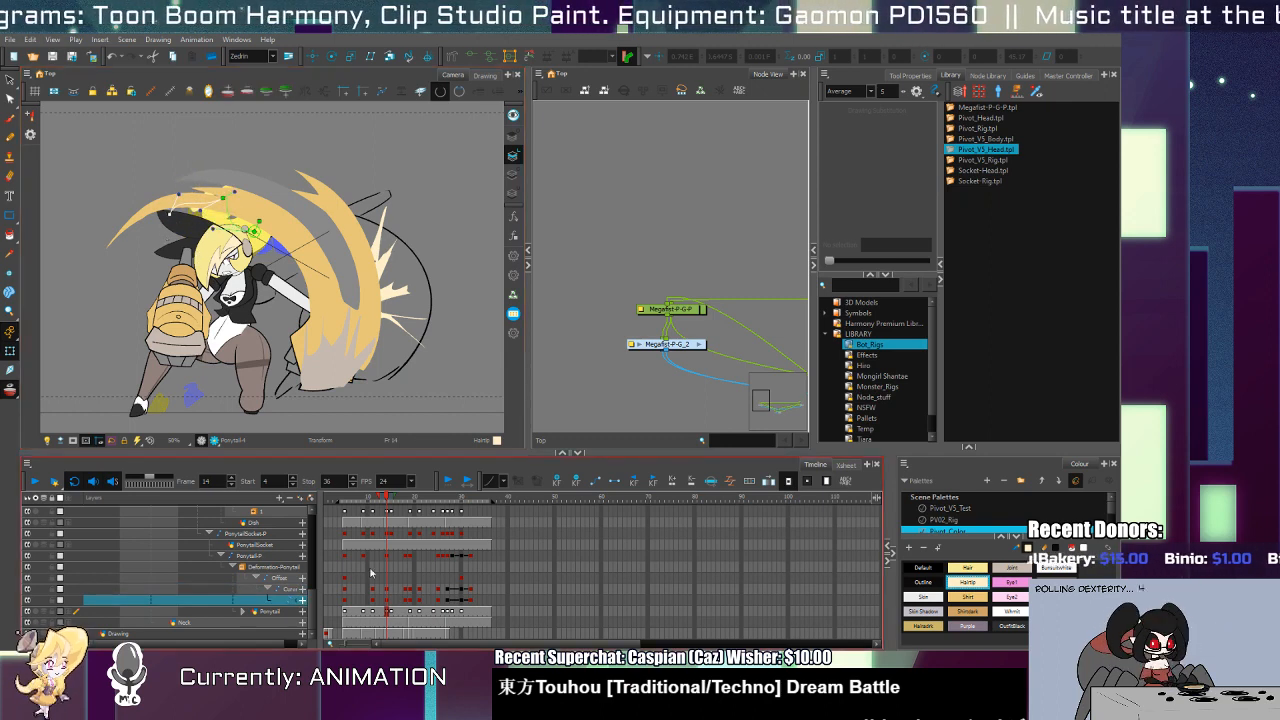
Step: Rotate the ponytail clockwise on frame 18 and lift its curve above the bunny ears
click(402, 596)
click(407, 596)
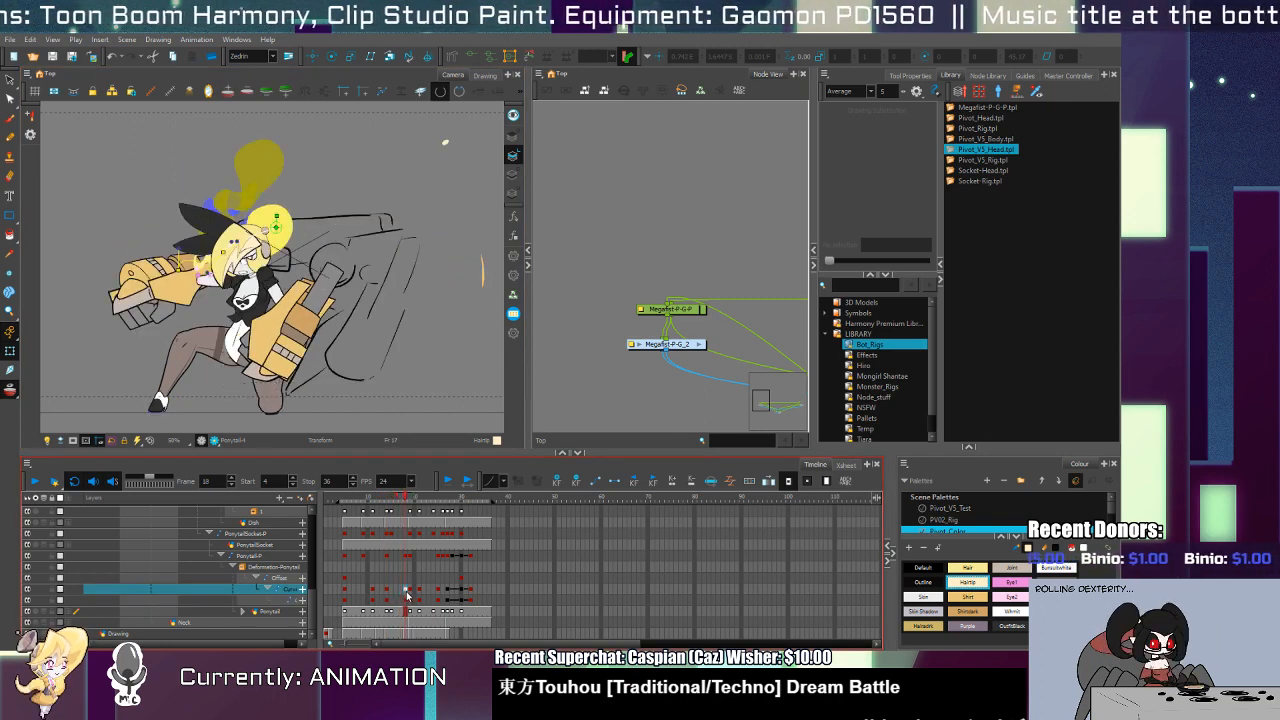
click(406, 556)
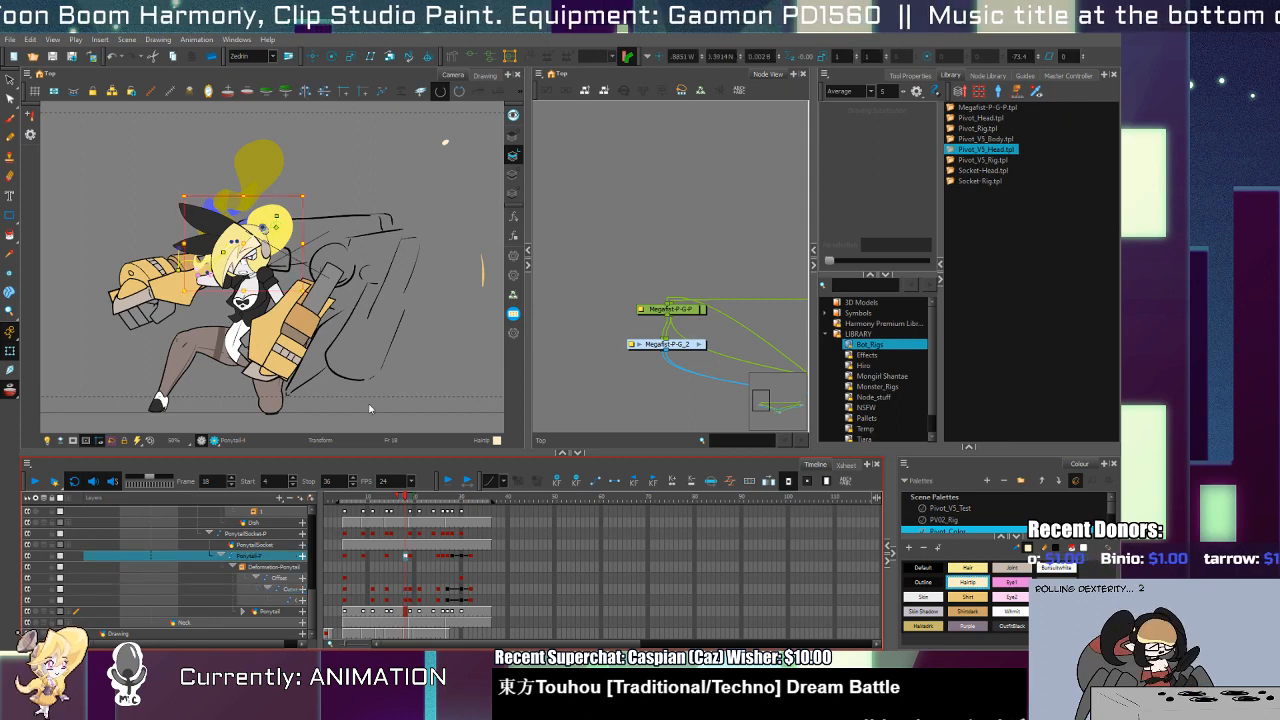
drag(214, 231, 222, 206)
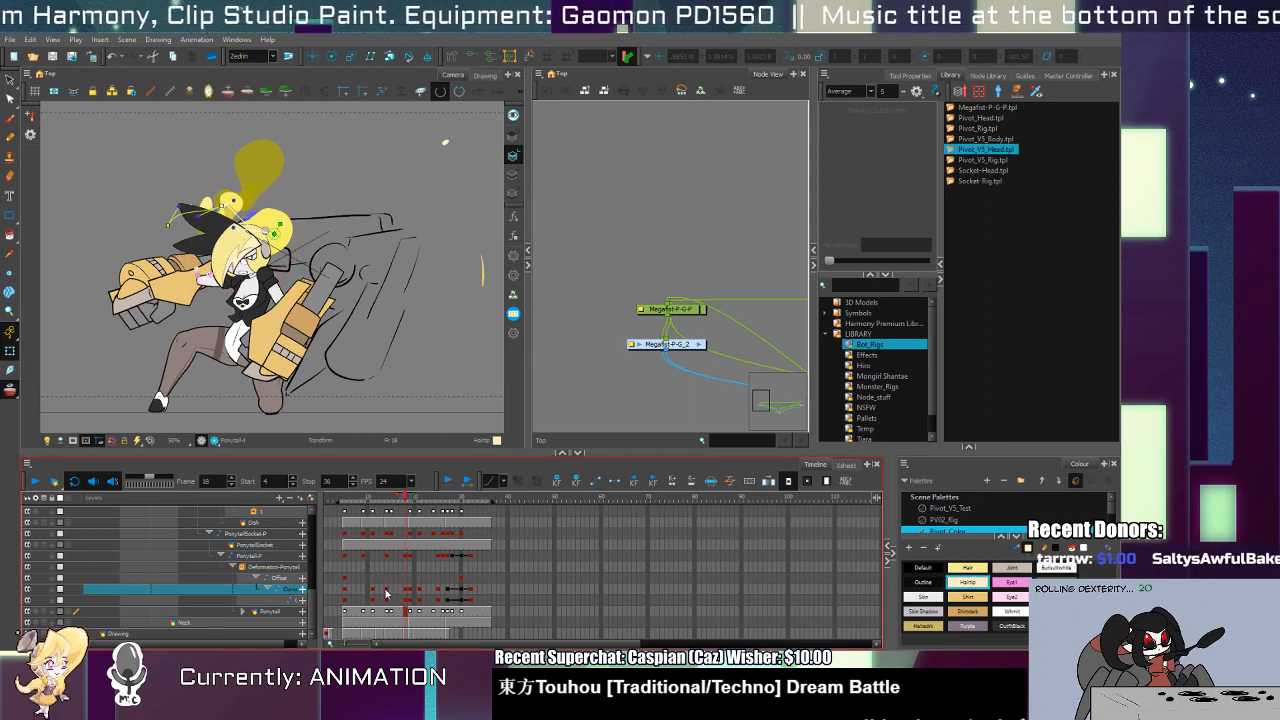
Step: Convert the ponytail's curve and peg keyframes on frame 14 to motion keyframes leading into frame 18
click(386, 591)
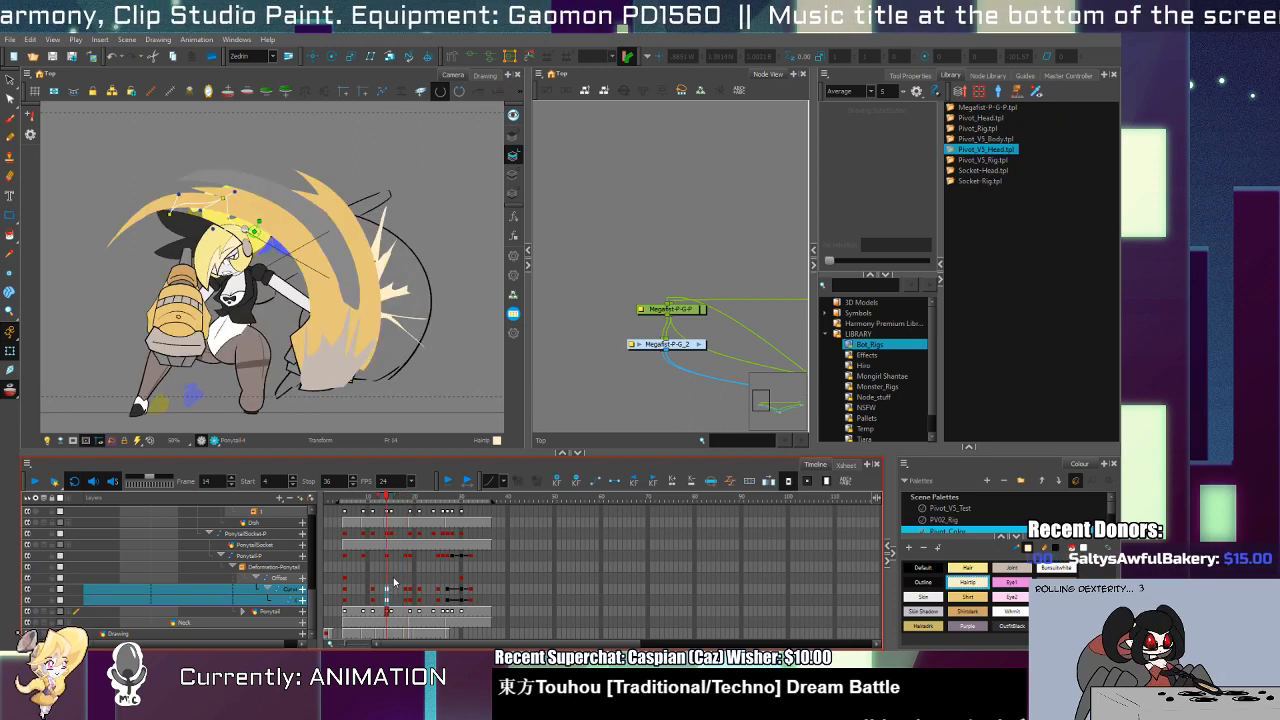
click(389, 556)
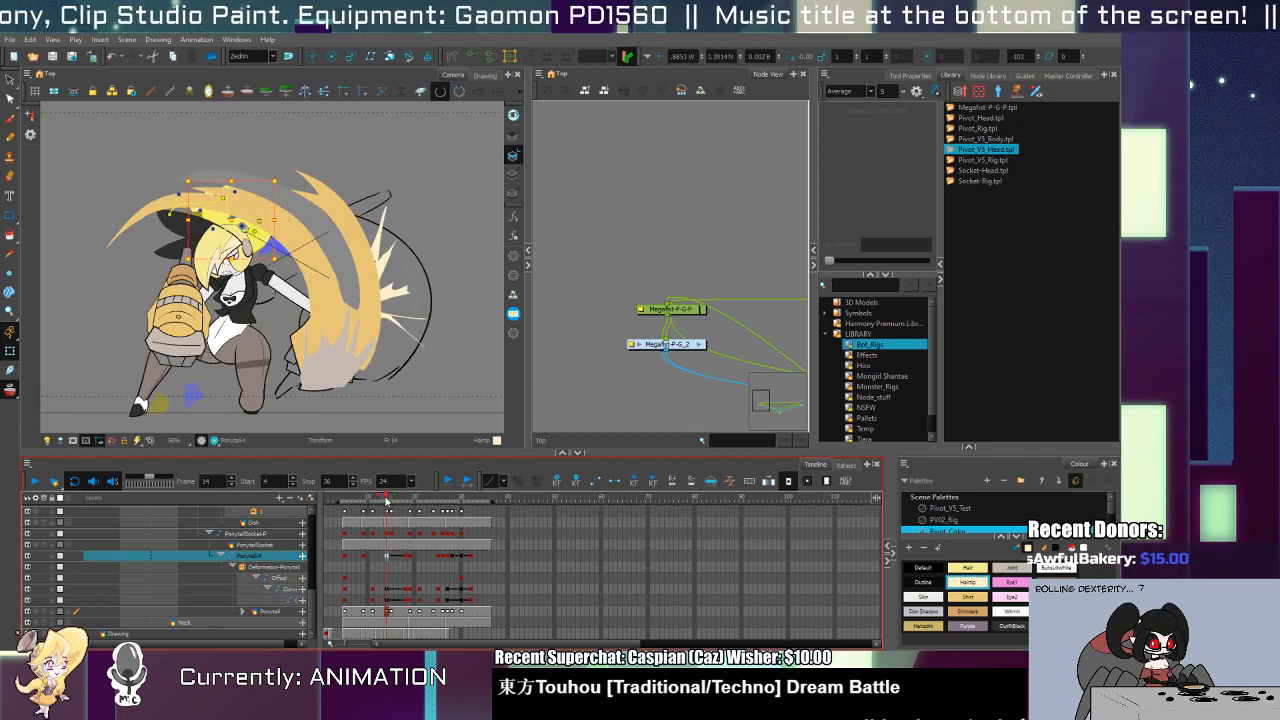
drag(386, 500, 406, 601)
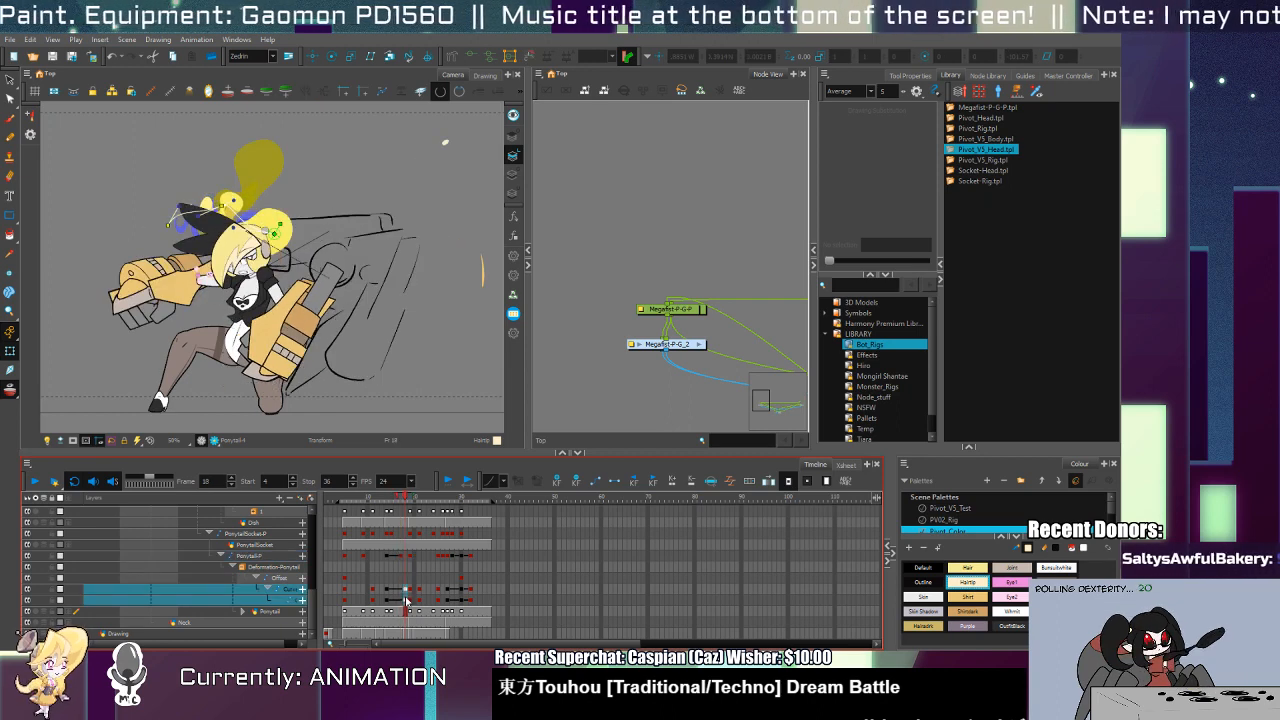
Step: Reshape the ponytail's curve on frame 13 and convert its curve keyframes on frame 11 to motion keyframes
click(373, 590)
click(375, 557)
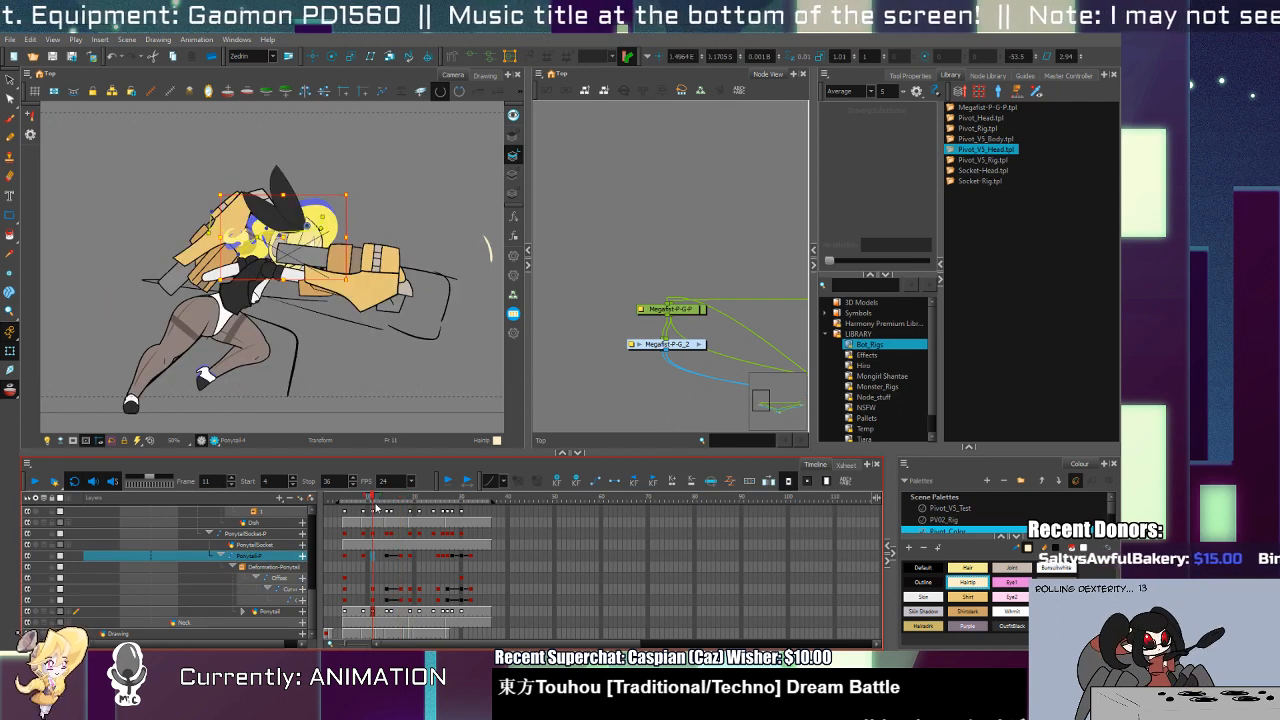
drag(373, 500, 383, 517)
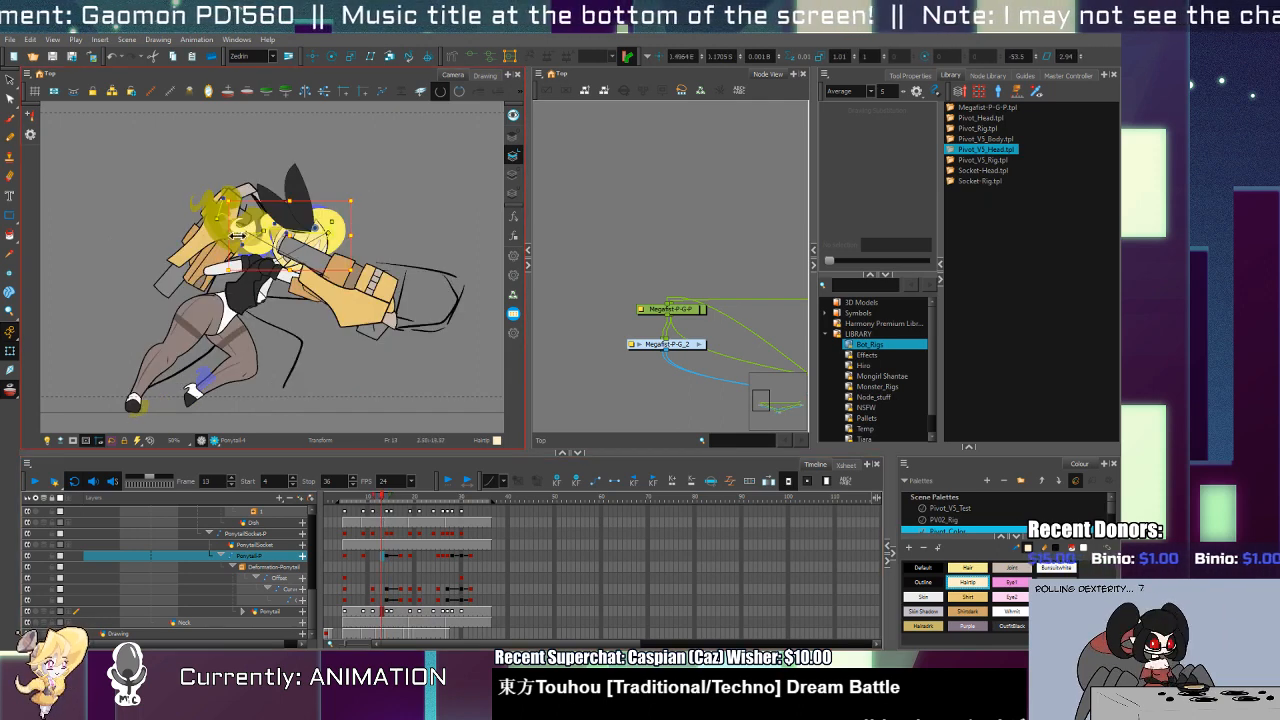
click(236, 233)
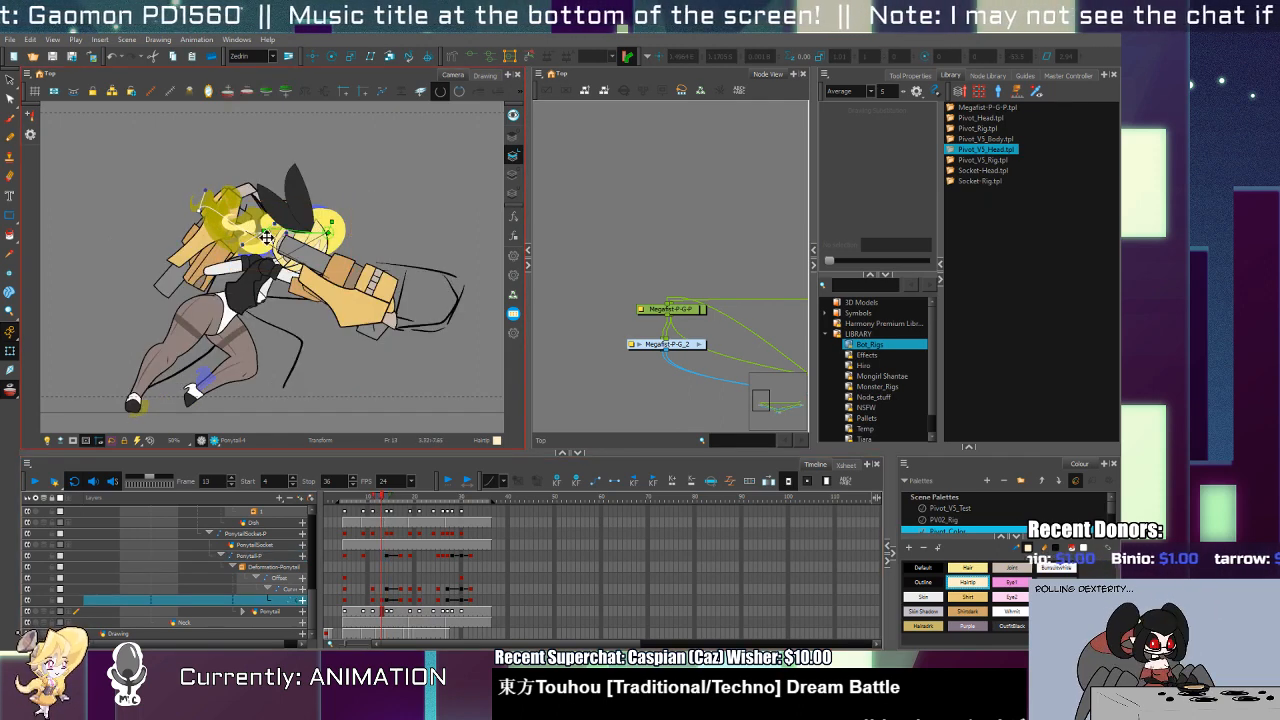
click(266, 236)
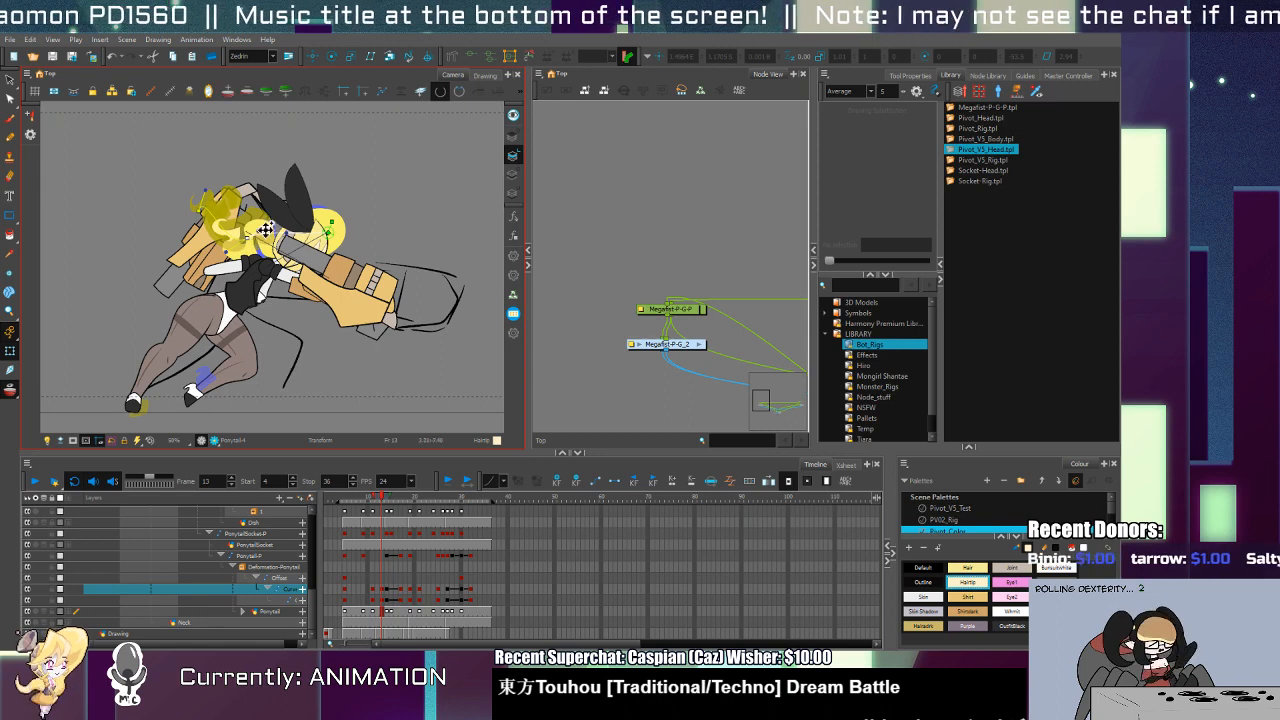
drag(373, 589, 373, 600)
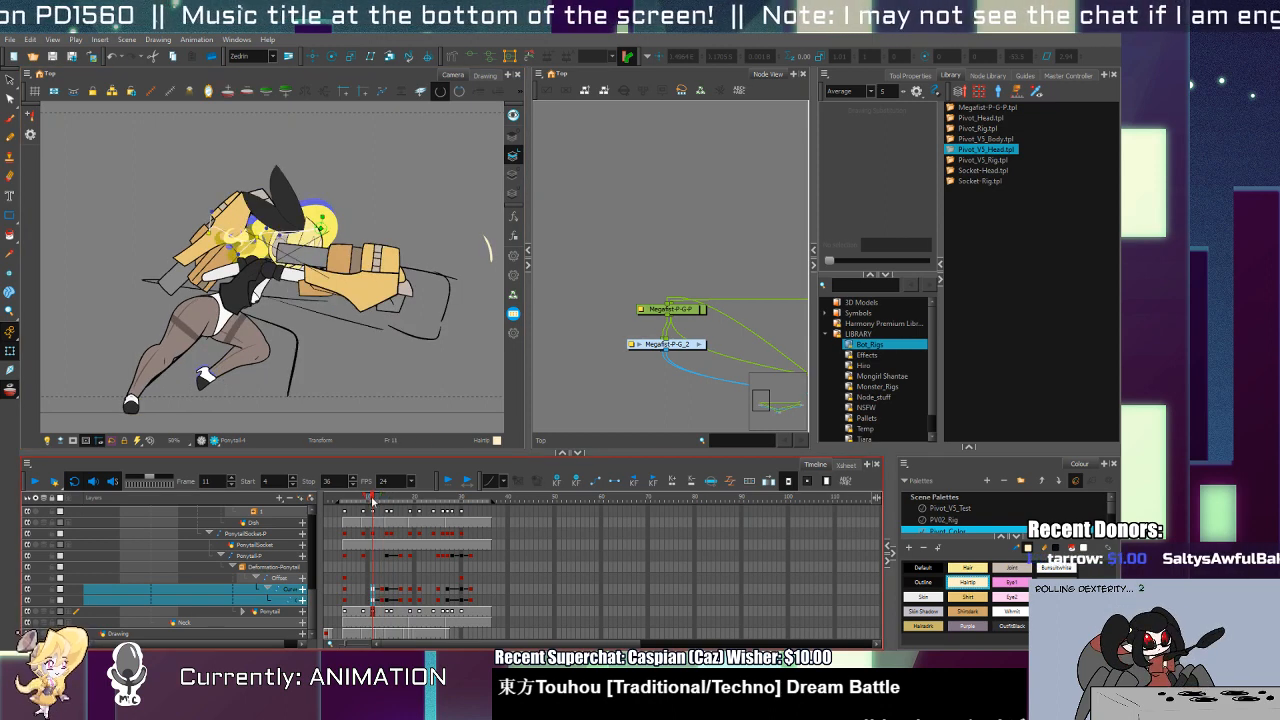
drag(372, 500, 406, 557)
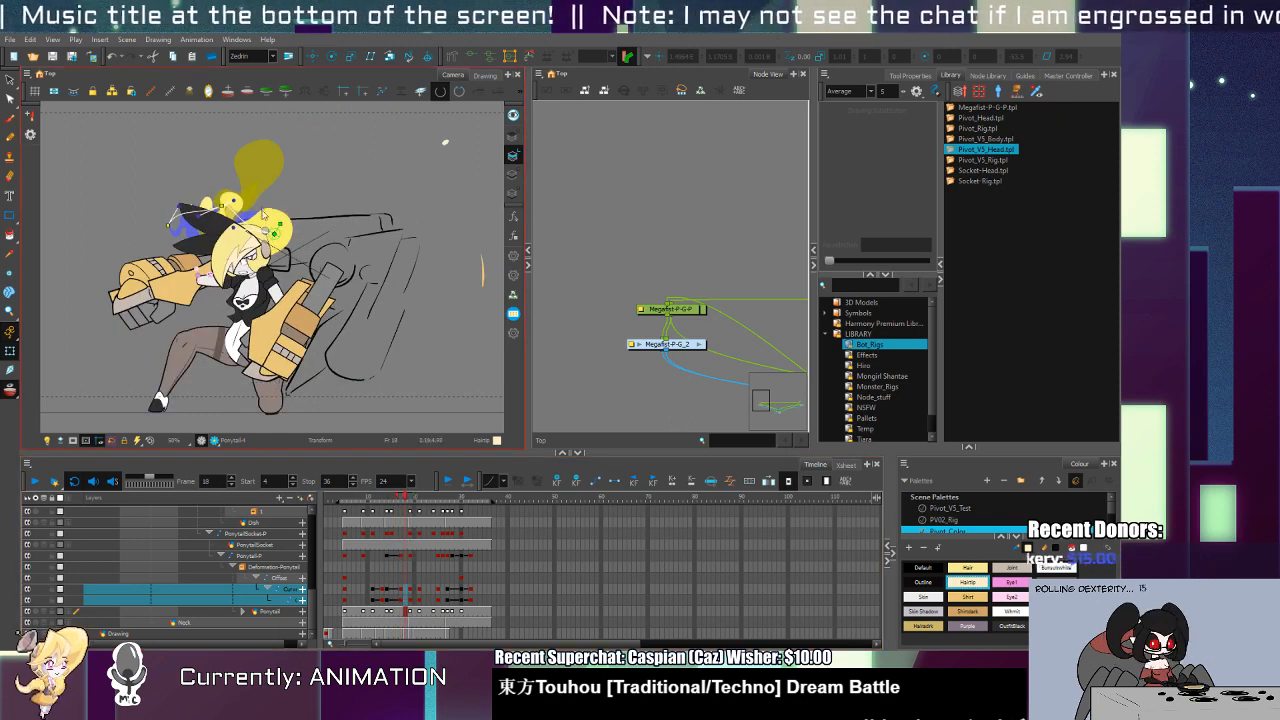
click(267, 216)
drag(300, 259, 305, 245)
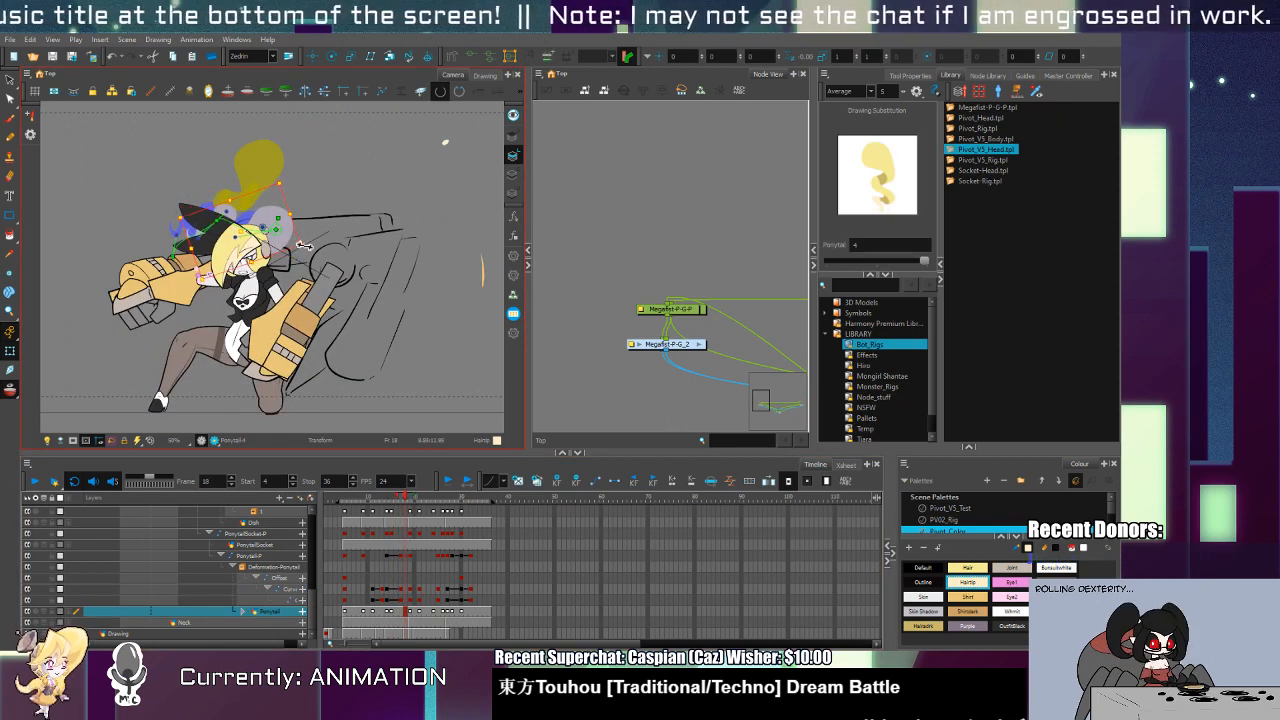
key(comma)
key(period)
key(period)
key(period)
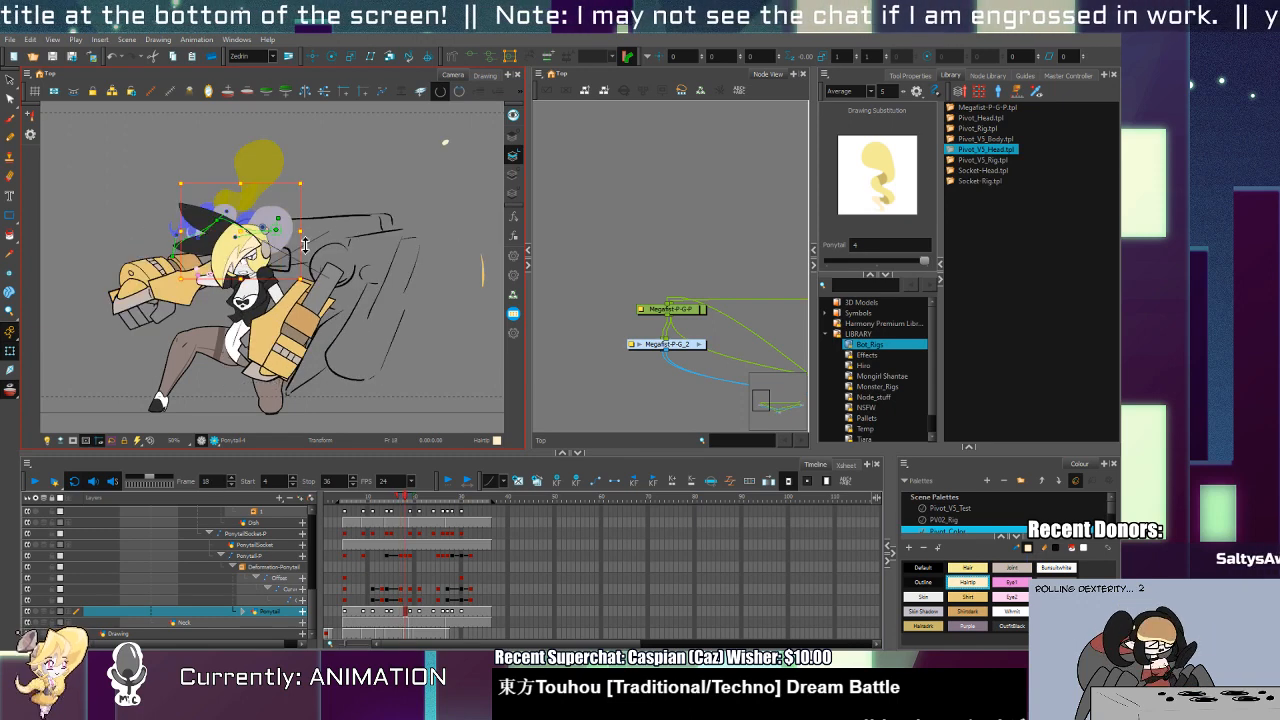
Step: Adjust the tip of the ponytail's curve on frame 19, and check its motion through frame 25
key(comma)
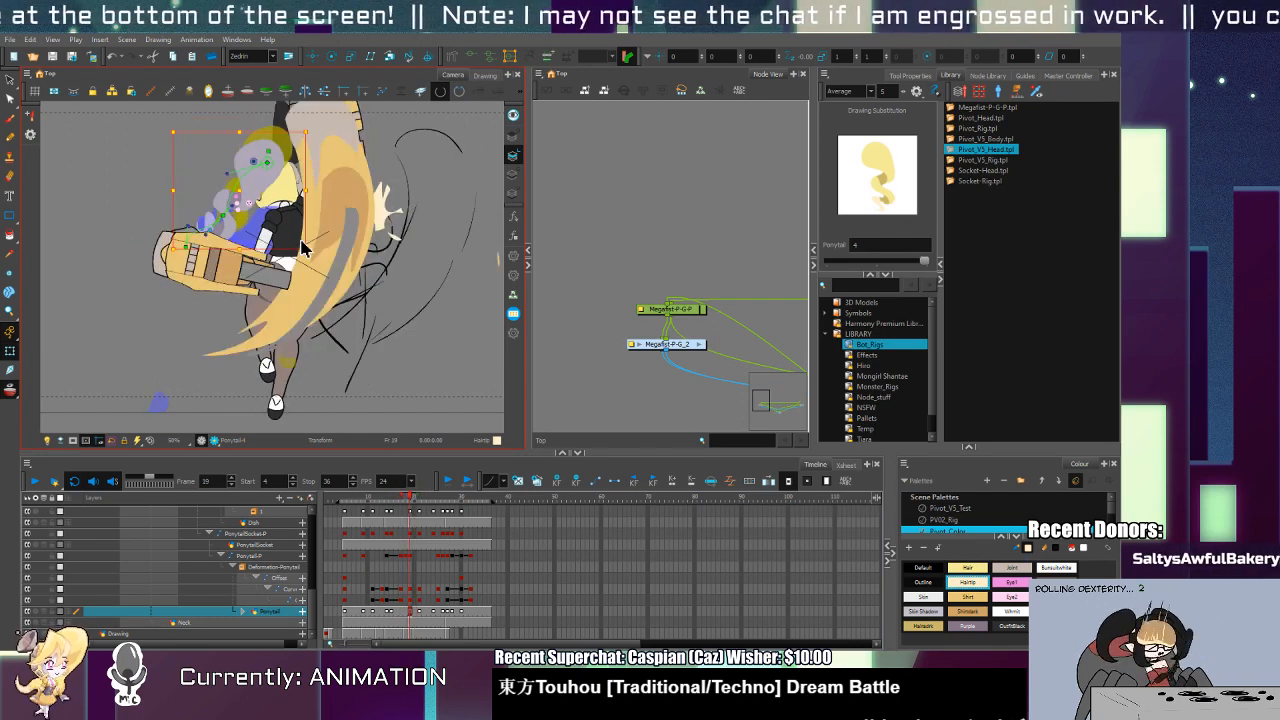
click(187, 248)
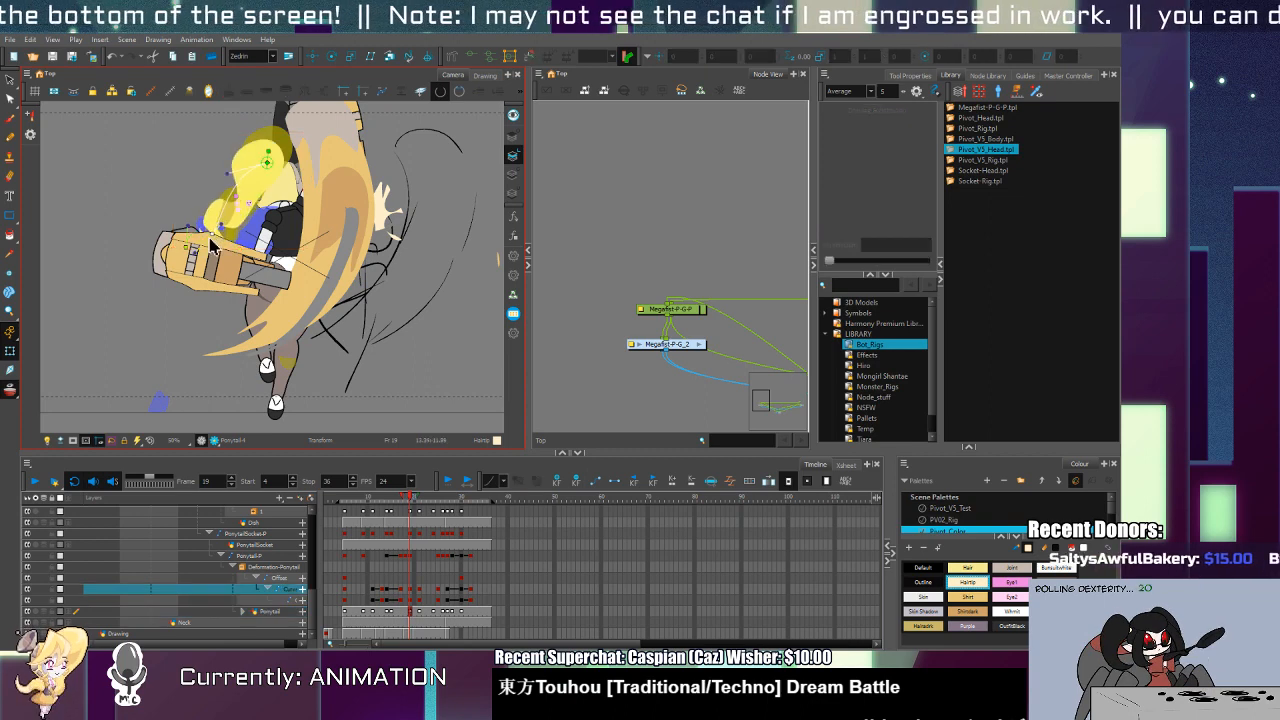
key(period)
key(period)
key(period)
key(period)
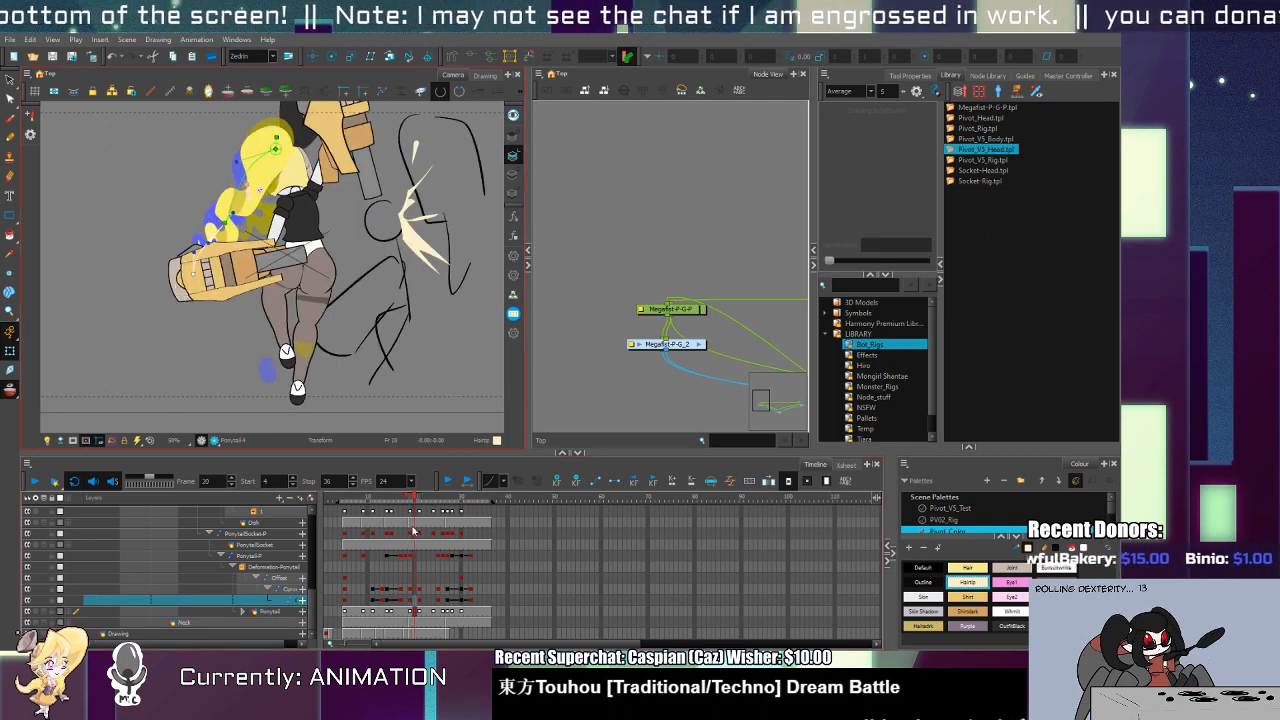
key(period)
key(period)
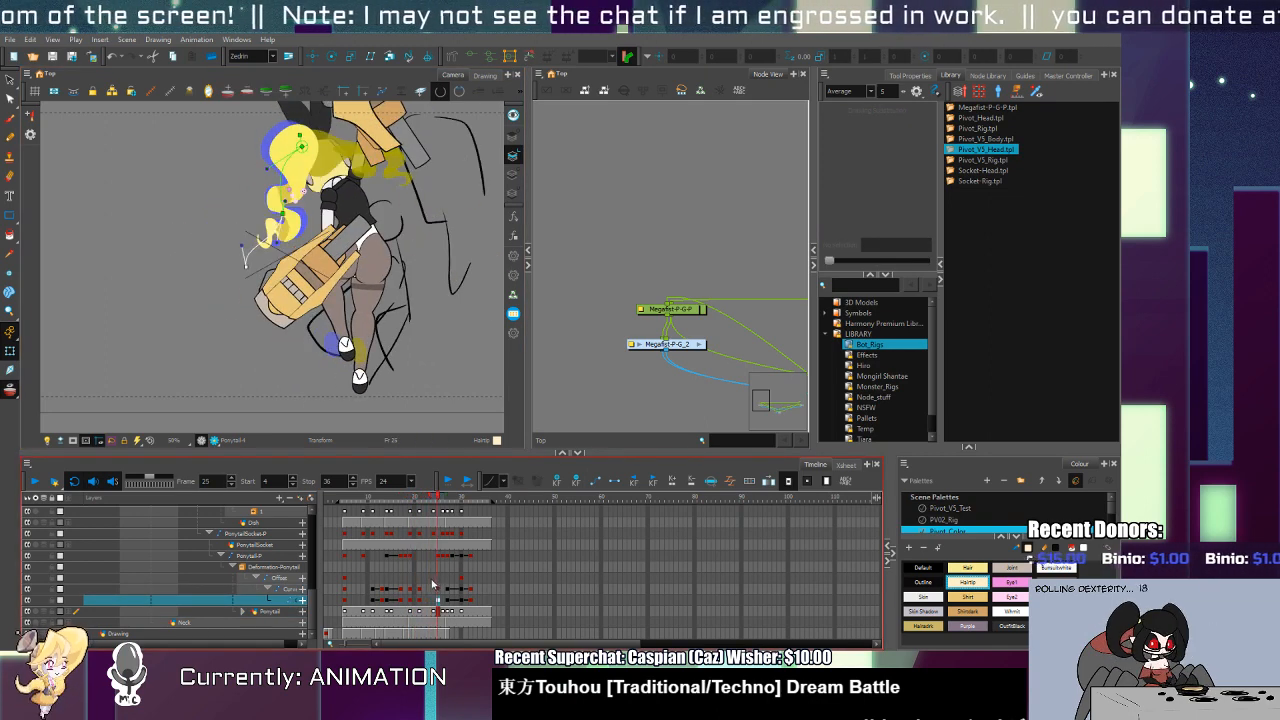
Step: Convert the ponytail's curve and peg keyframes around frames 19 to 21 to motion keyframes and check the in-between frames
click(409, 590)
click(411, 556)
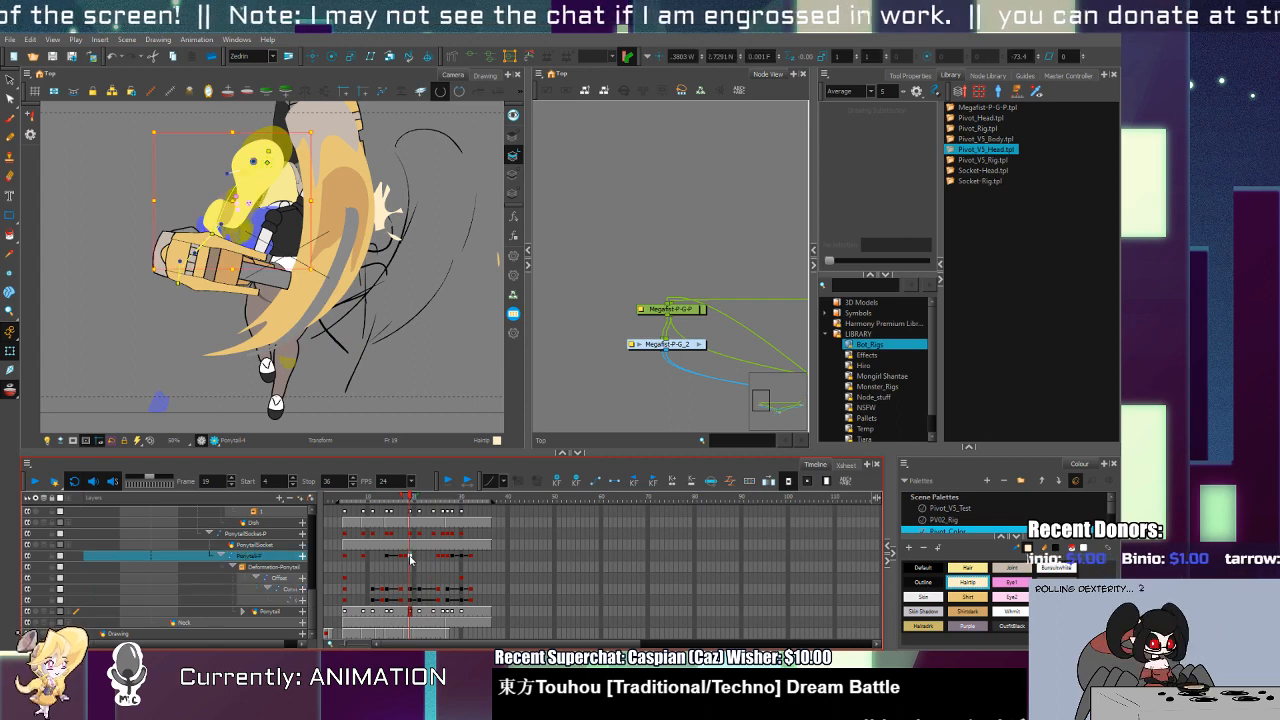
key(period)
key(period)
key(period)
key(period)
key(period)
key(period)
key(period)
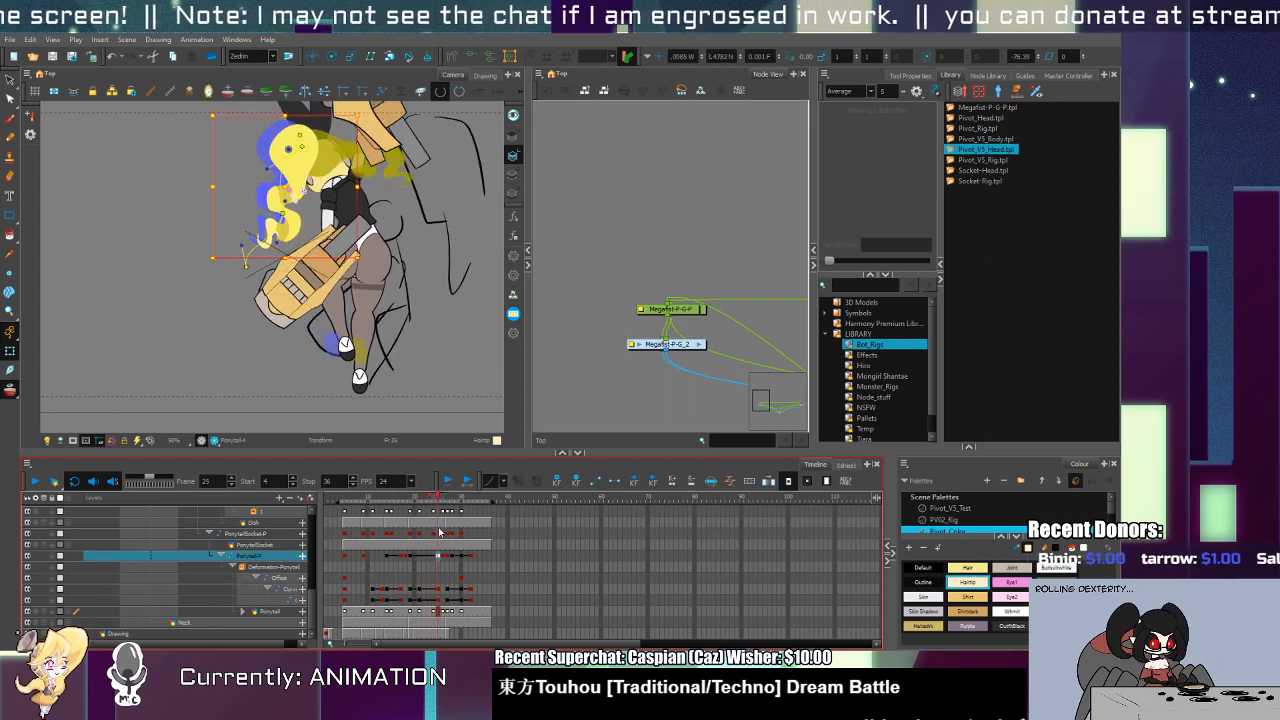
click(421, 598)
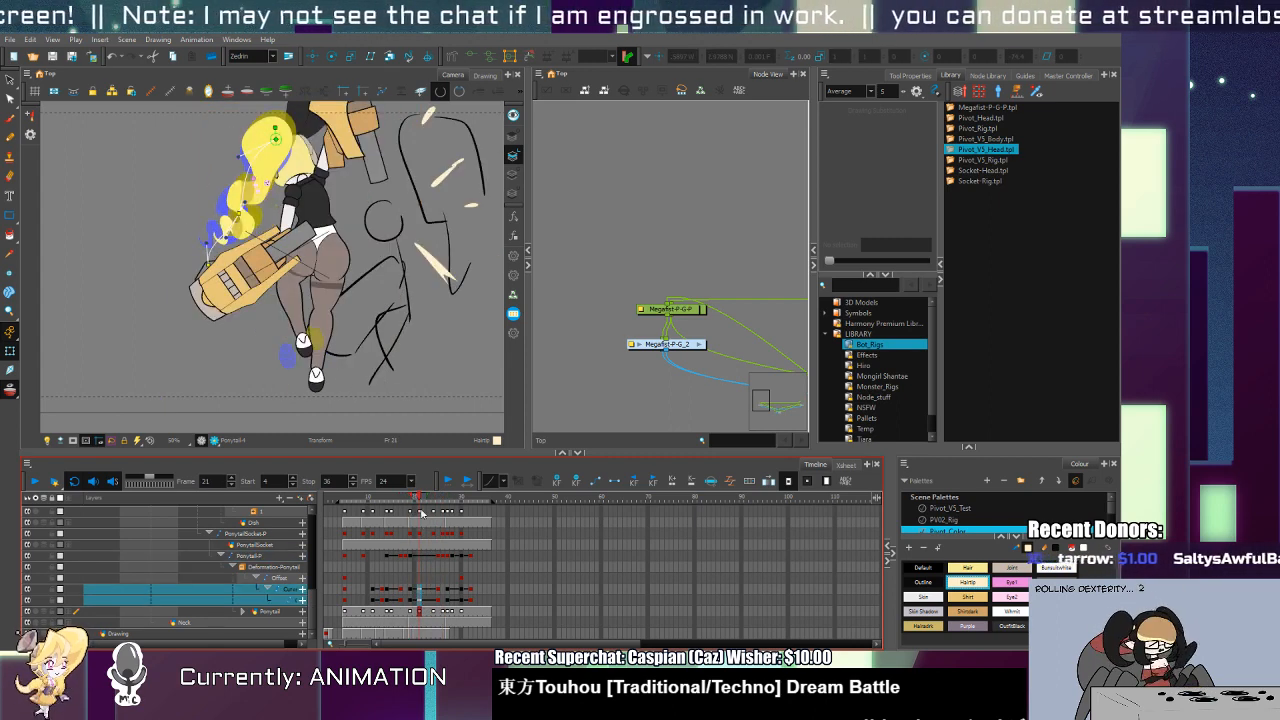
key(comma)
key(comma)
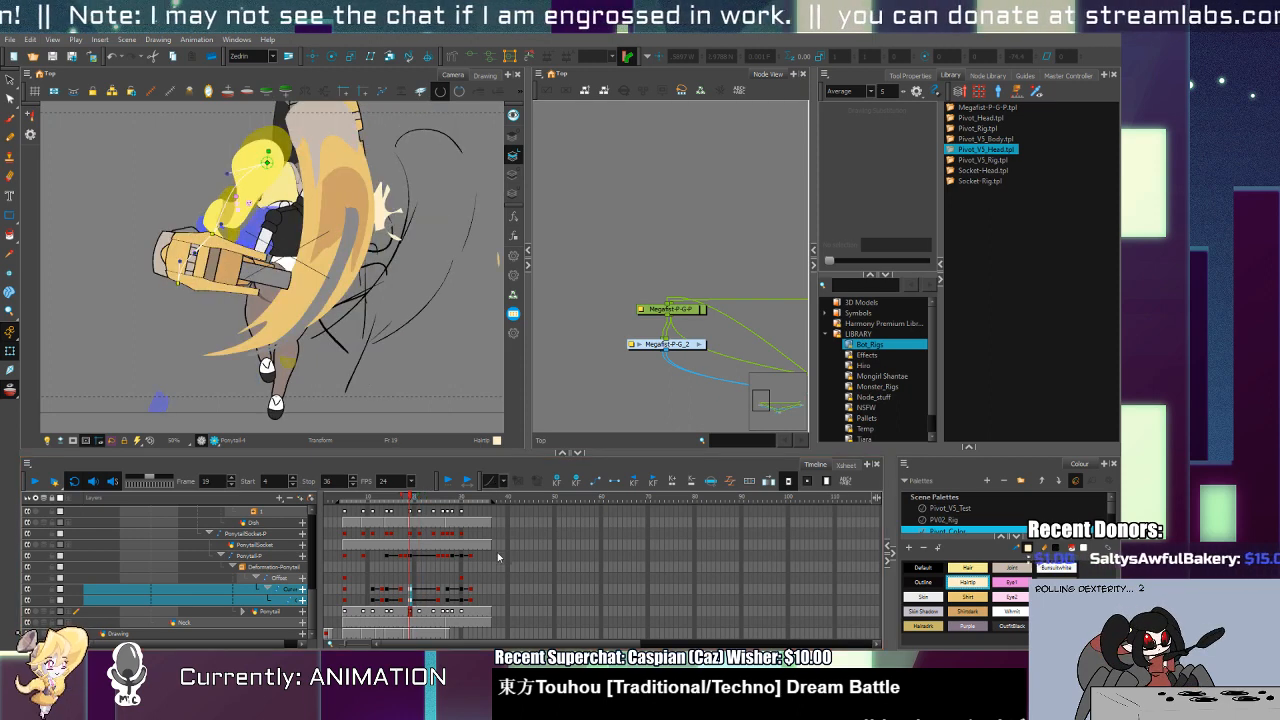
click(412, 557)
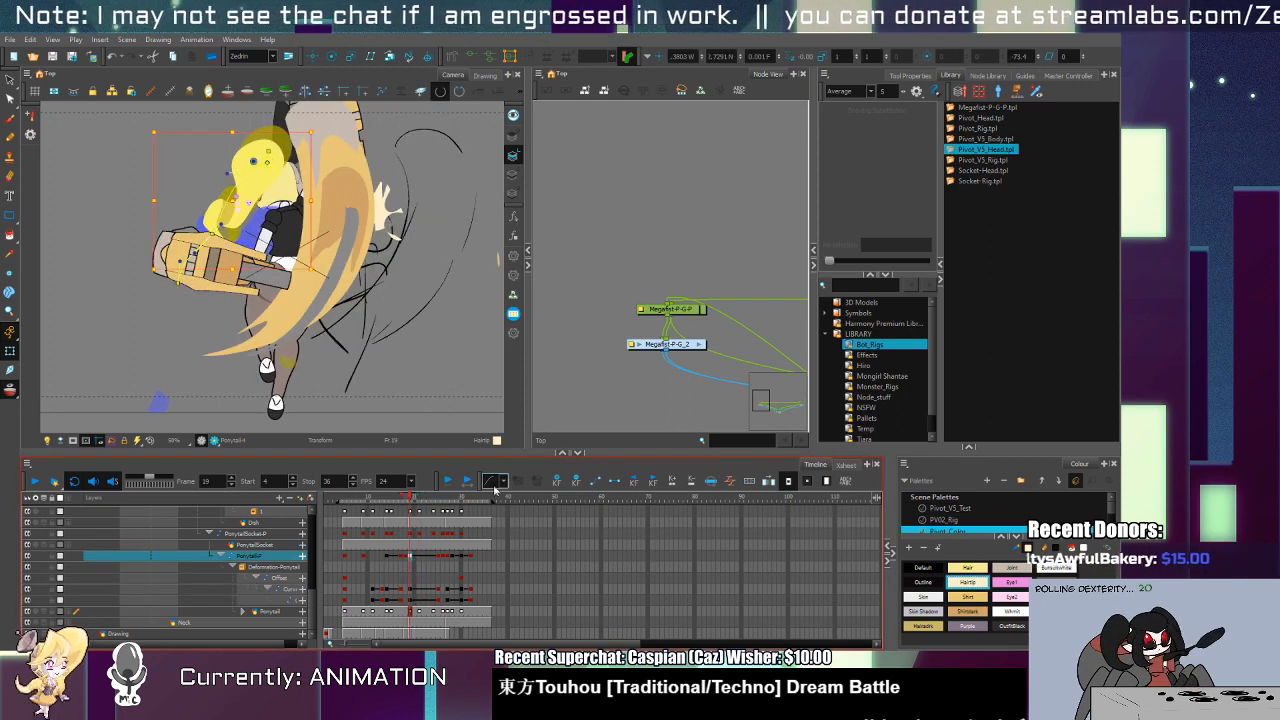
Step: Rotate the ponytail clockwise on frame 25 so it trails further out behind the head
drag(410, 502, 441, 526)
drag(358, 264, 327, 289)
Step: Reshape the ponytail's curve on frame 26 so it bends down from the head and its tip trails out to the character's left side
click(444, 552)
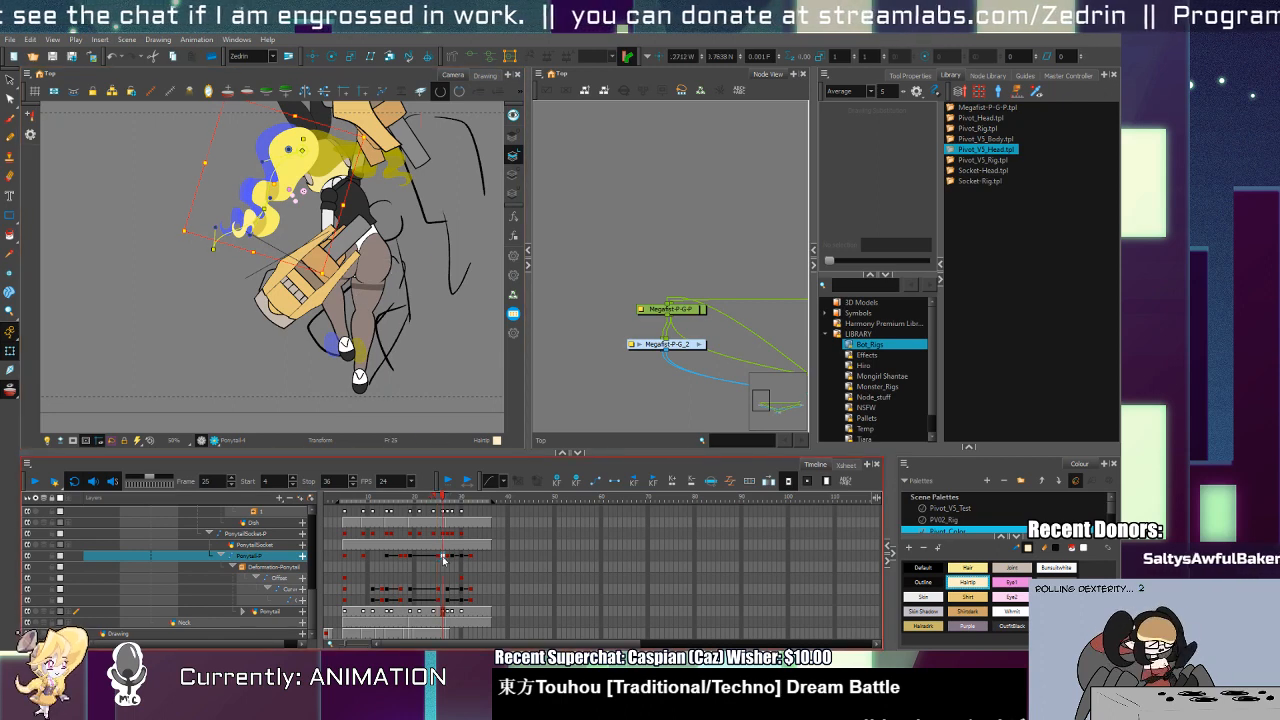
click(432, 230)
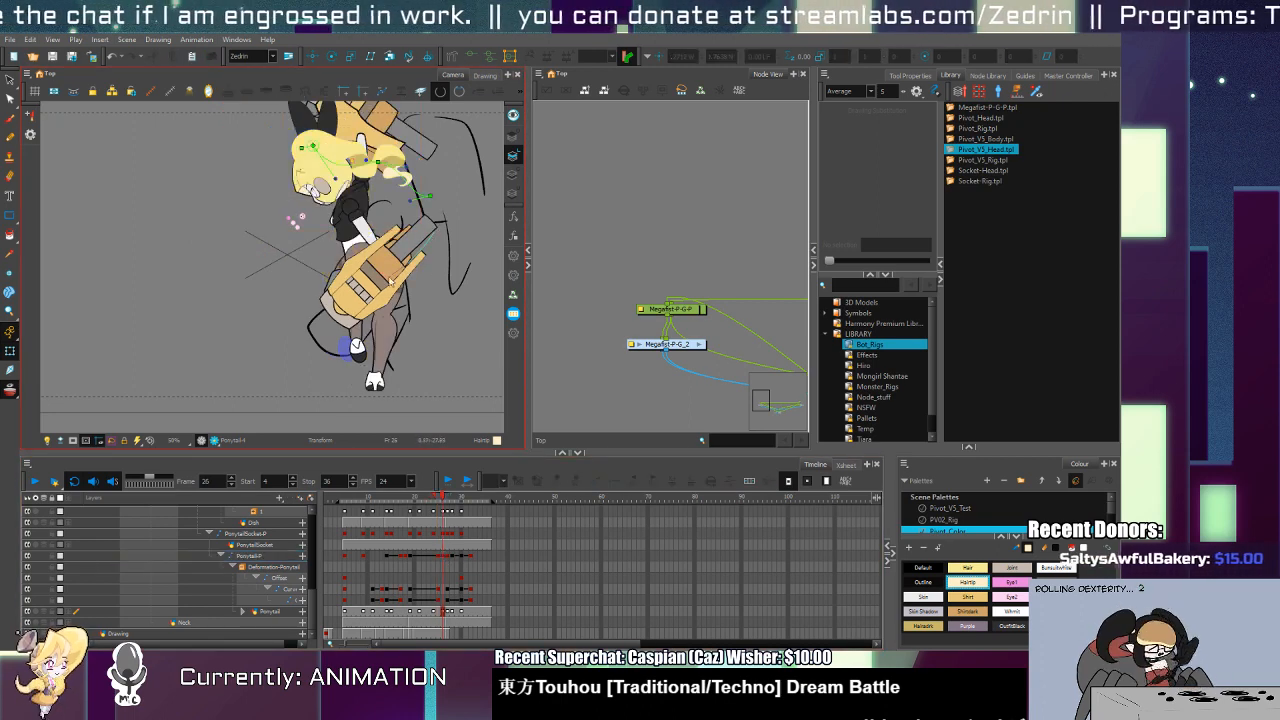
click(391, 170)
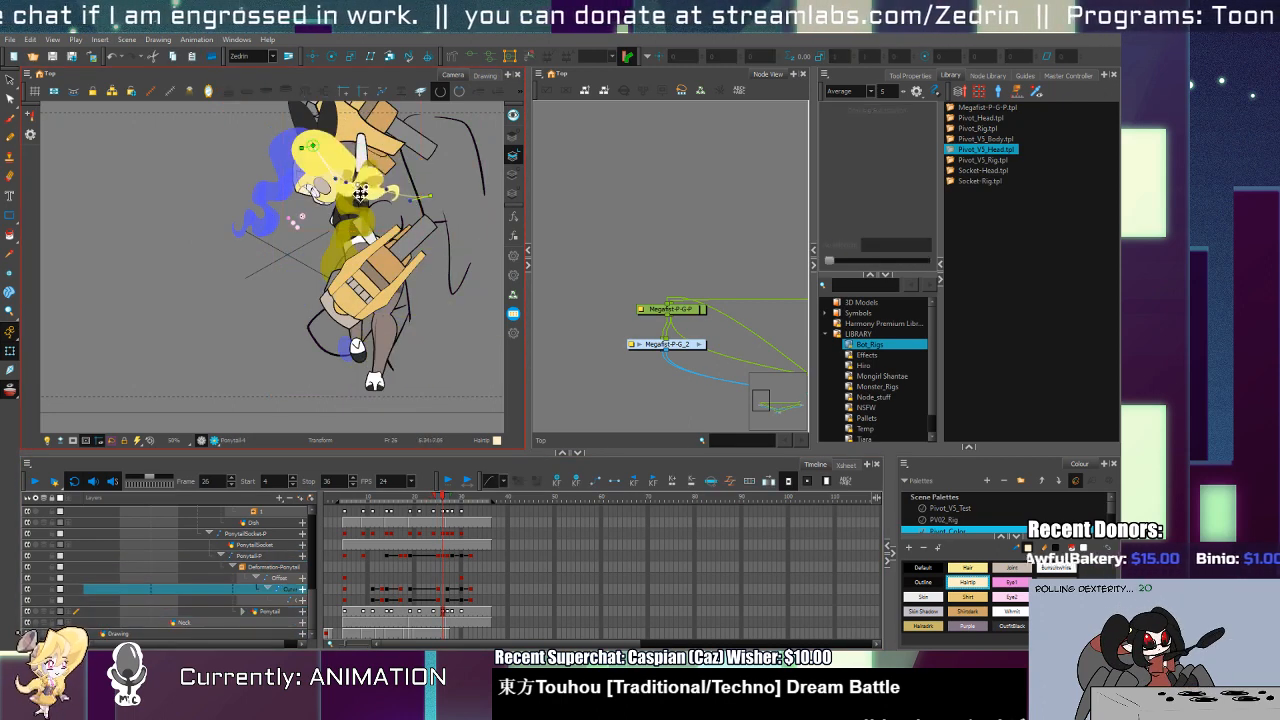
click(405, 335)
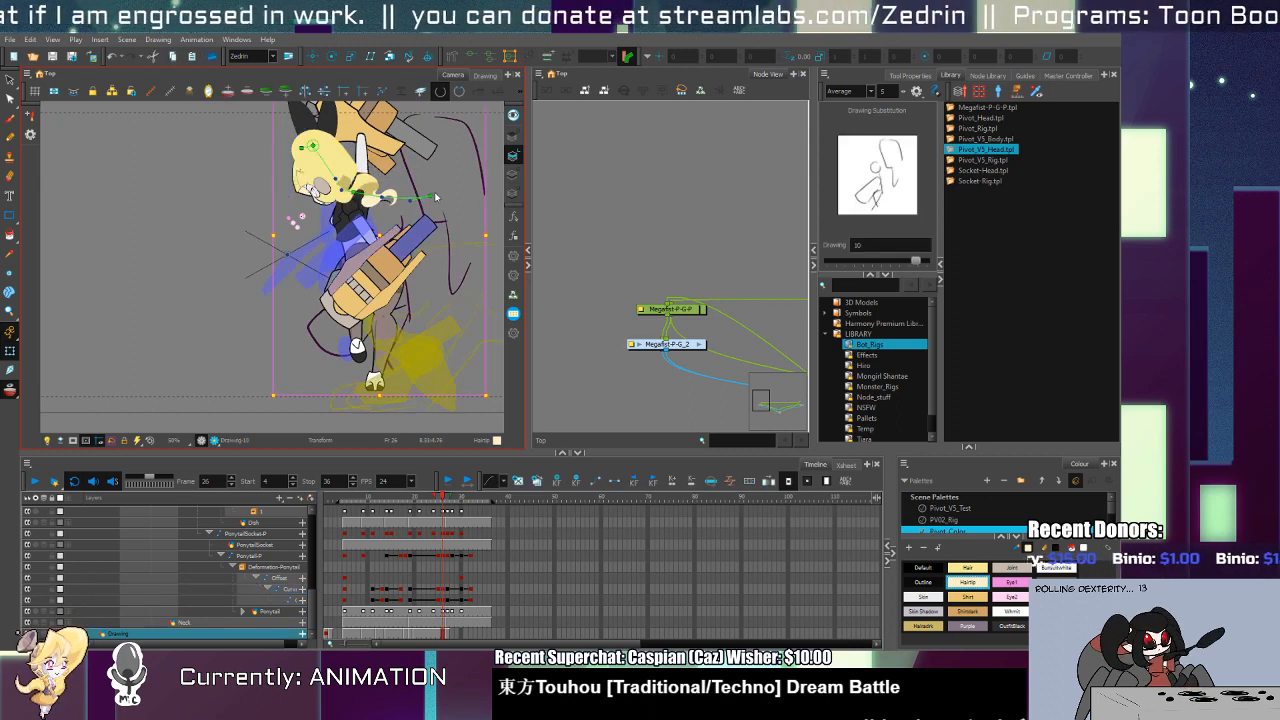
click(303, 276)
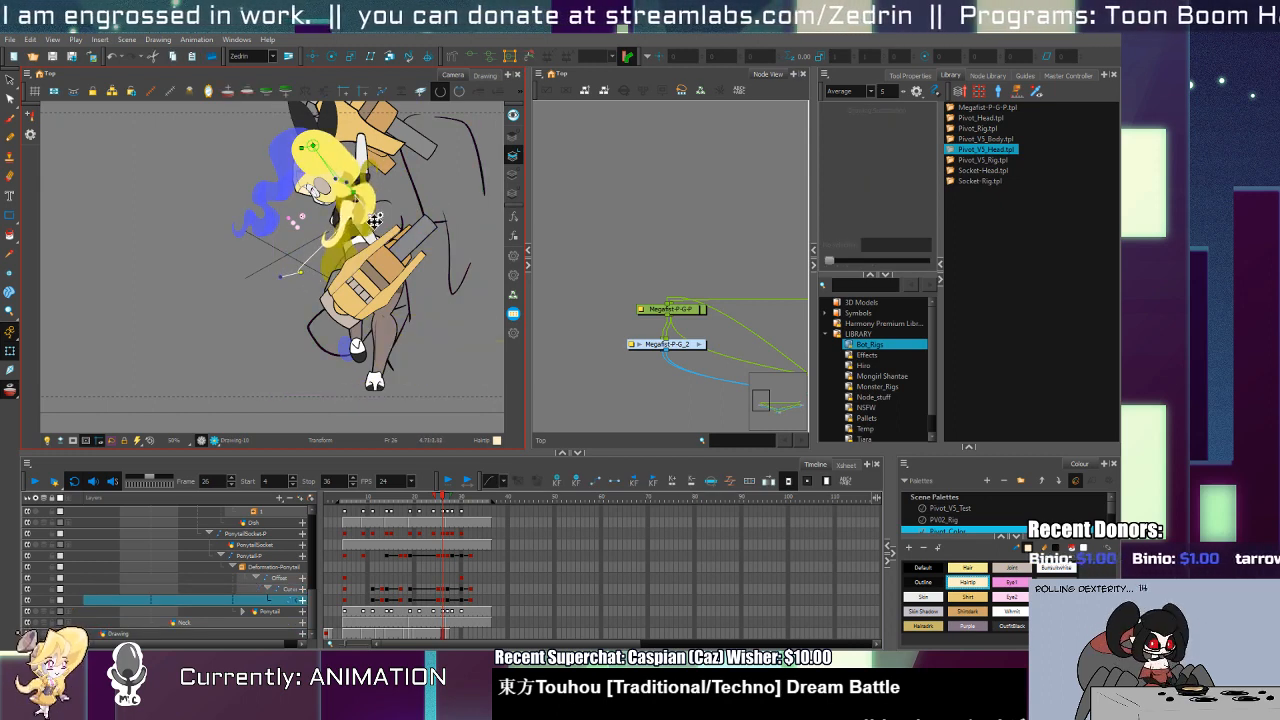
click(323, 200)
drag(323, 200, 312, 226)
drag(298, 274, 243, 268)
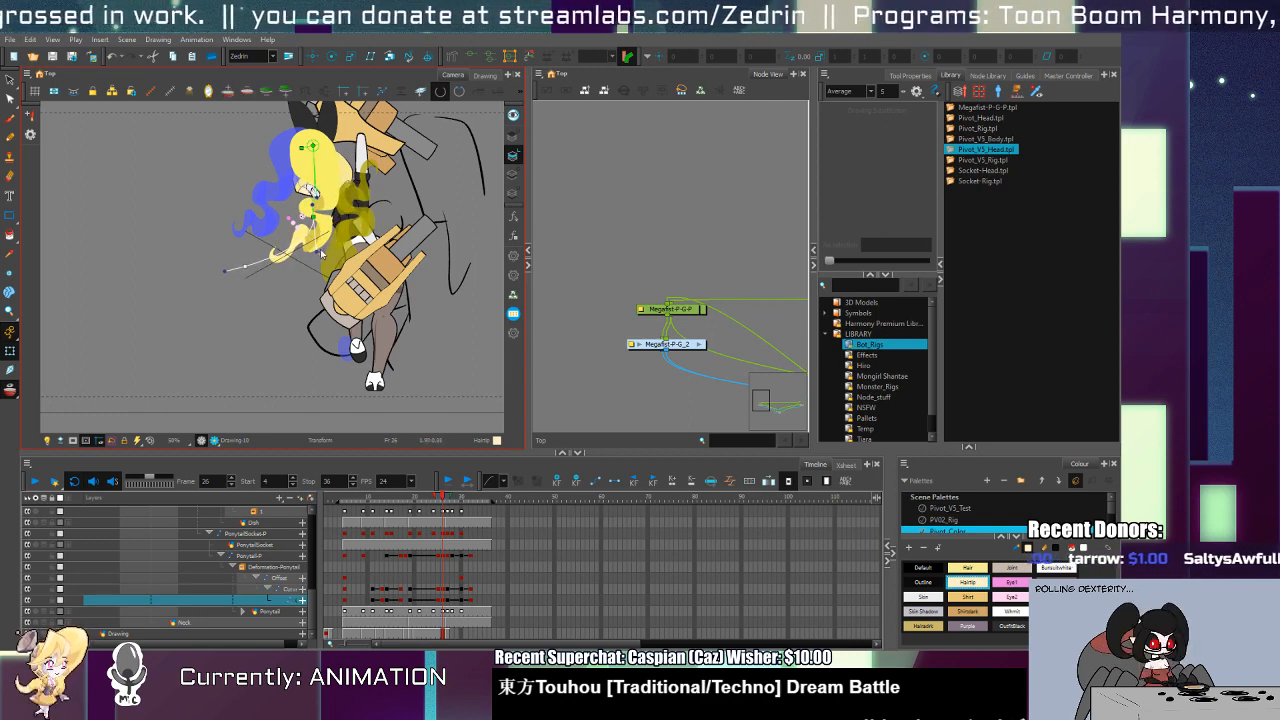
click(282, 262)
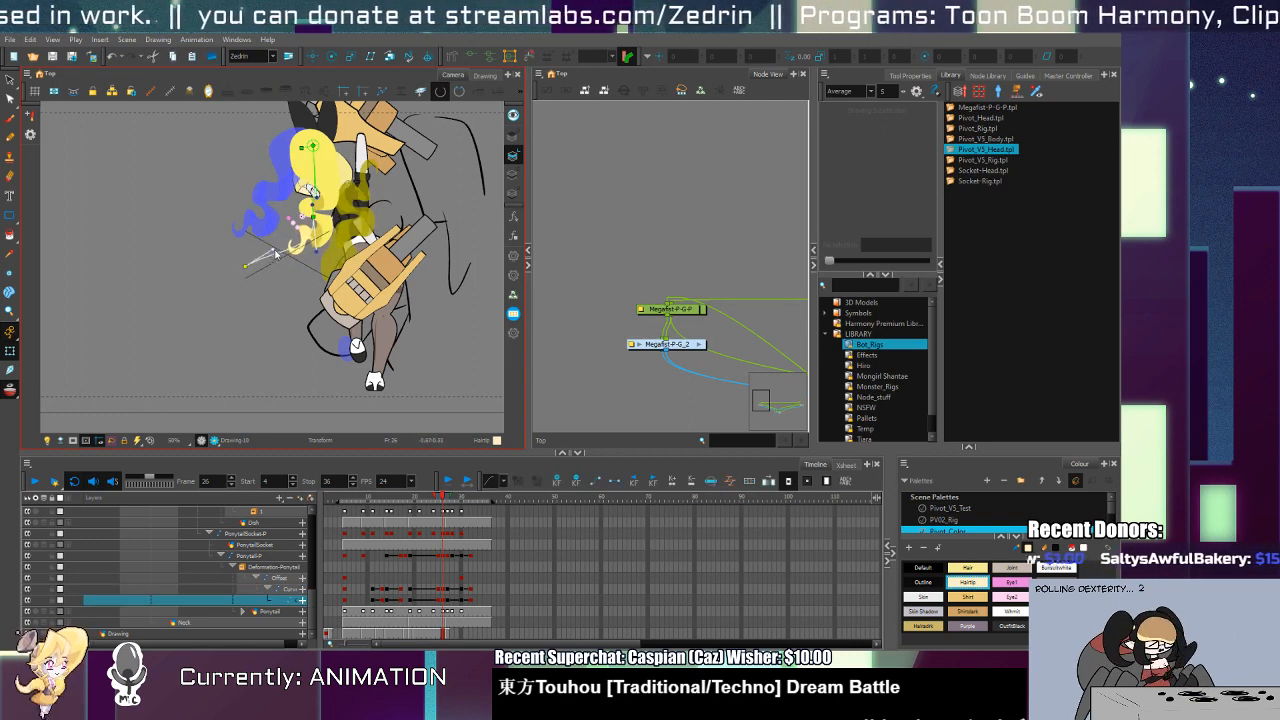
Step: Check the ponytail's pose on frame 27 and play the animation loop to review its motion
click(448, 596)
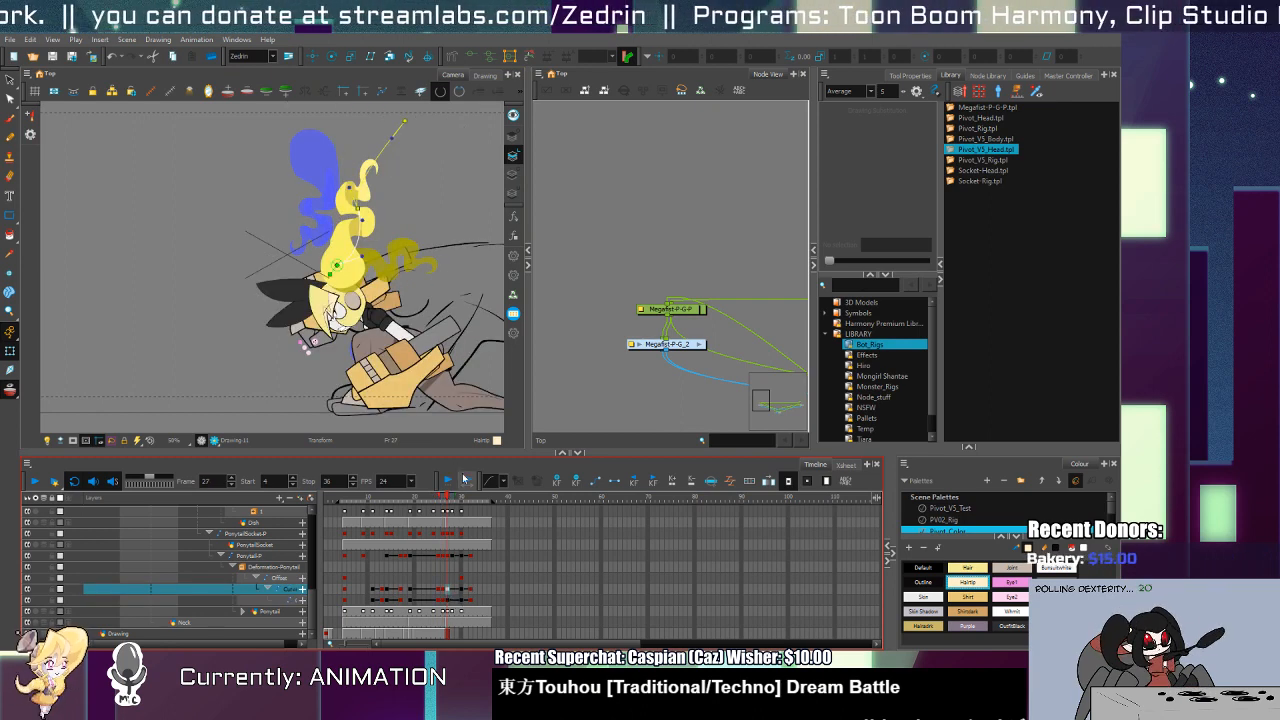
click(35, 482)
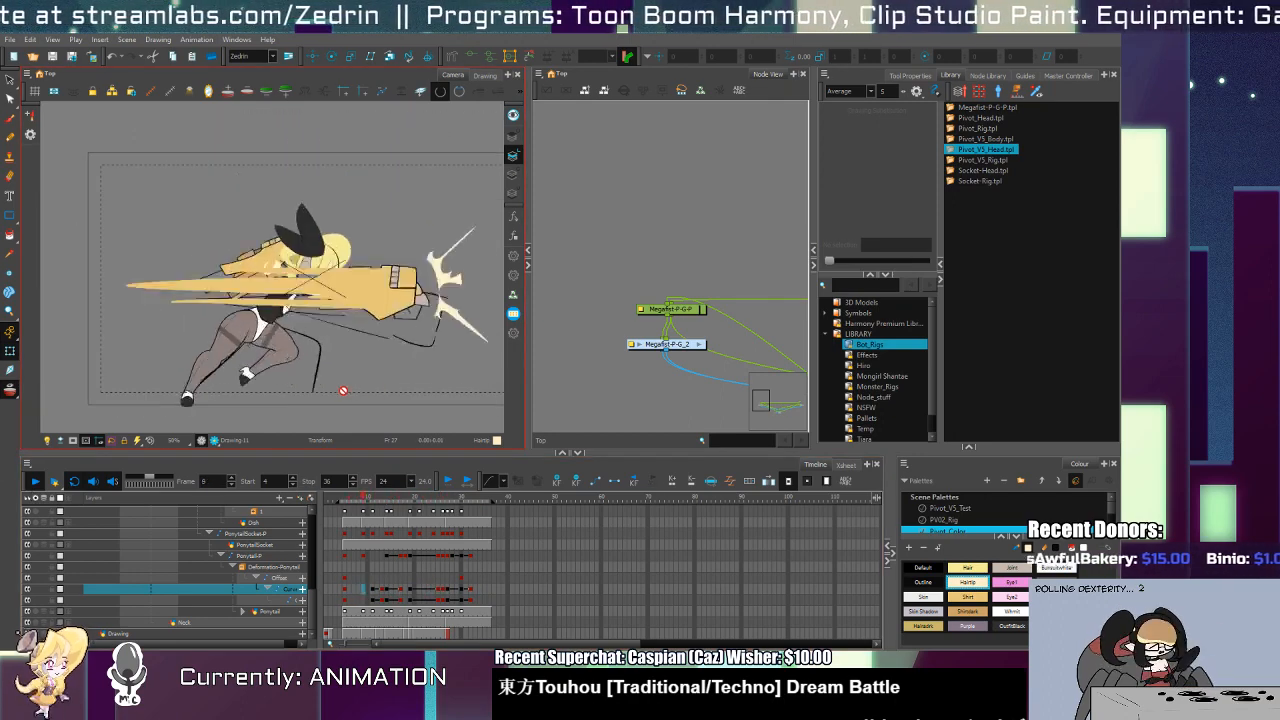
scroll(384, 408, down, 3)
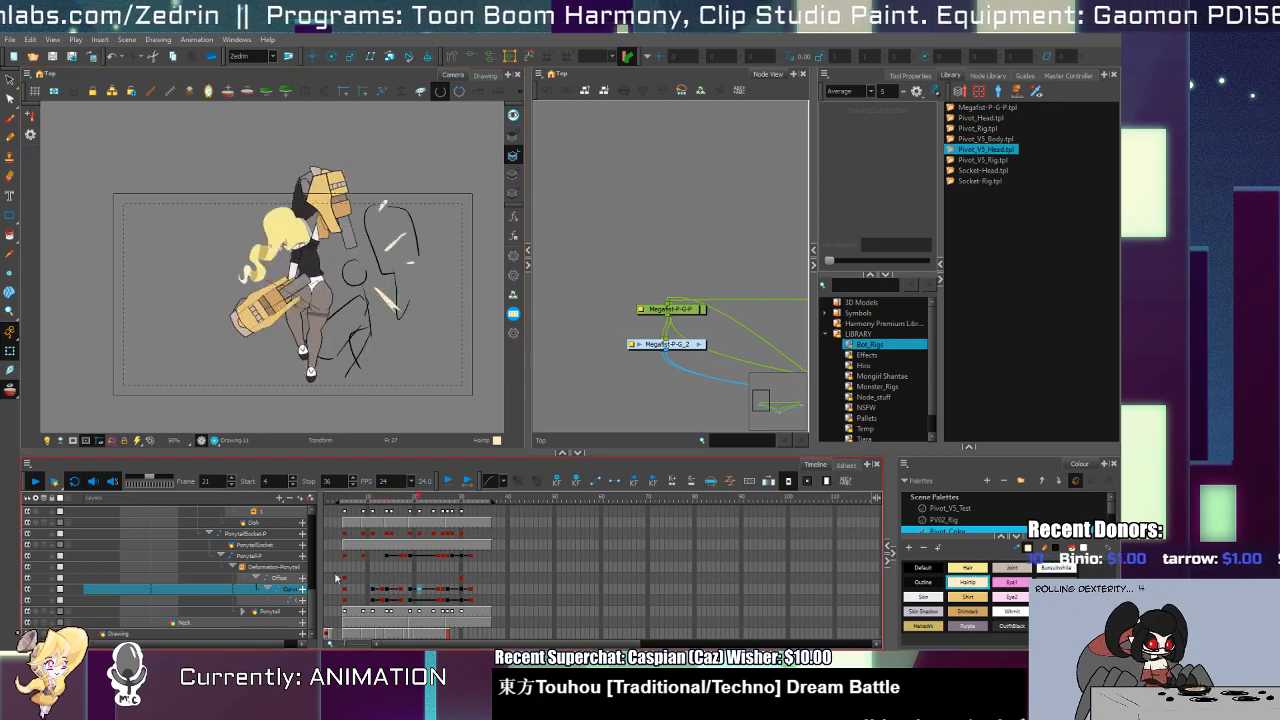
Step: Add a parent peg to the Pivot_G layer and scale the whole character down with it
drag(314, 602, 314, 505)
click(145, 532)
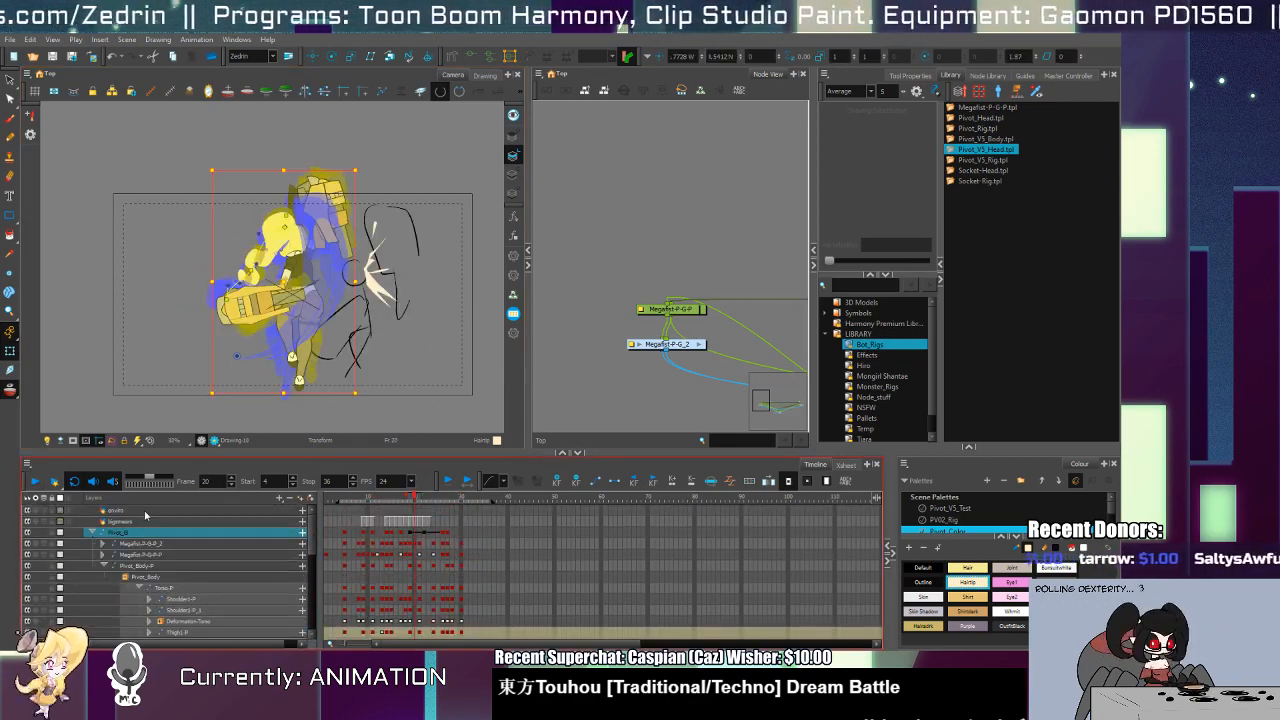
key(ctrl+p)
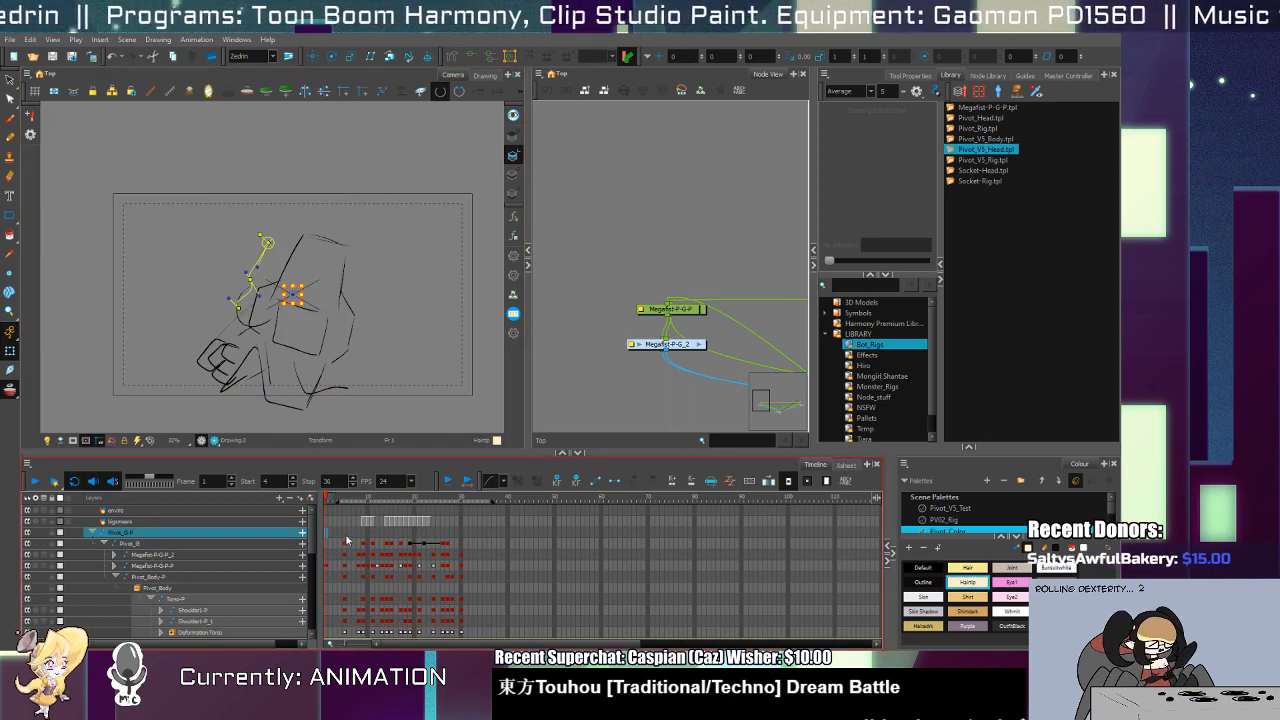
drag(312, 210, 304, 229)
Step: Hide the rough sketches of the Drawing layer and place a disabled Colour-Card layer below it
drag(312, 533, 312, 586)
click(125, 634)
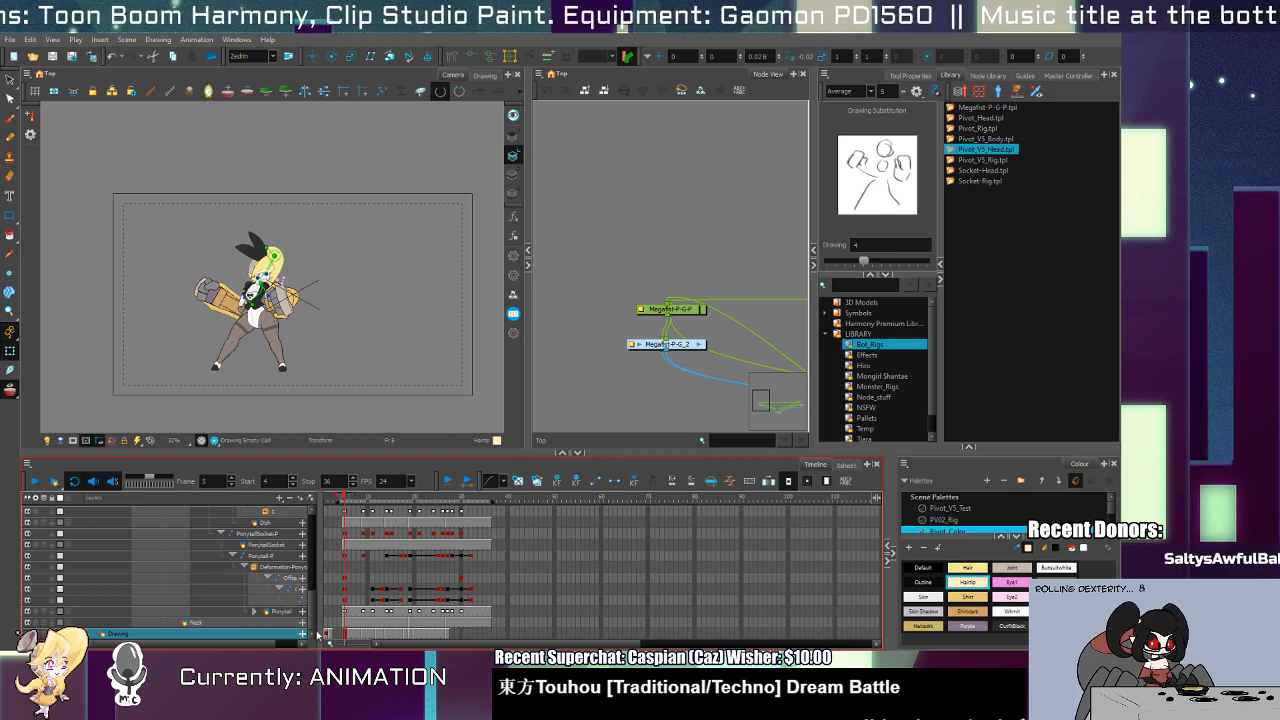
click(290, 498)
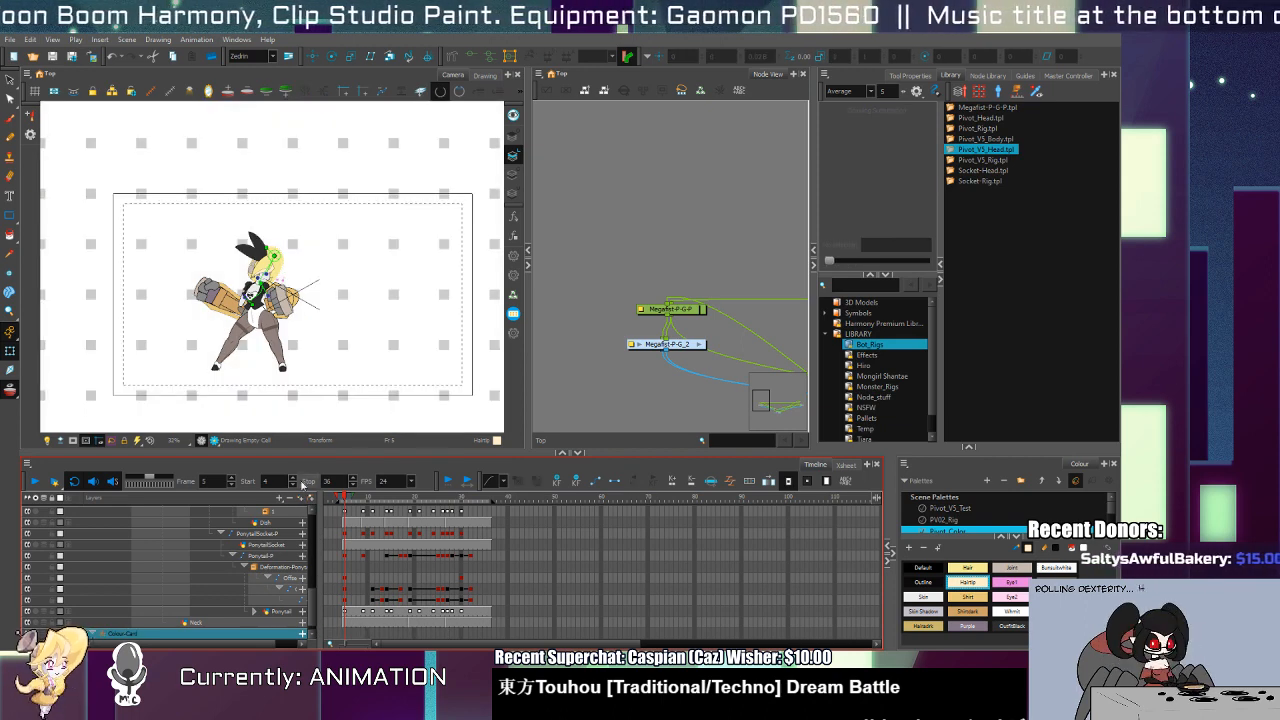
double_click(125, 634)
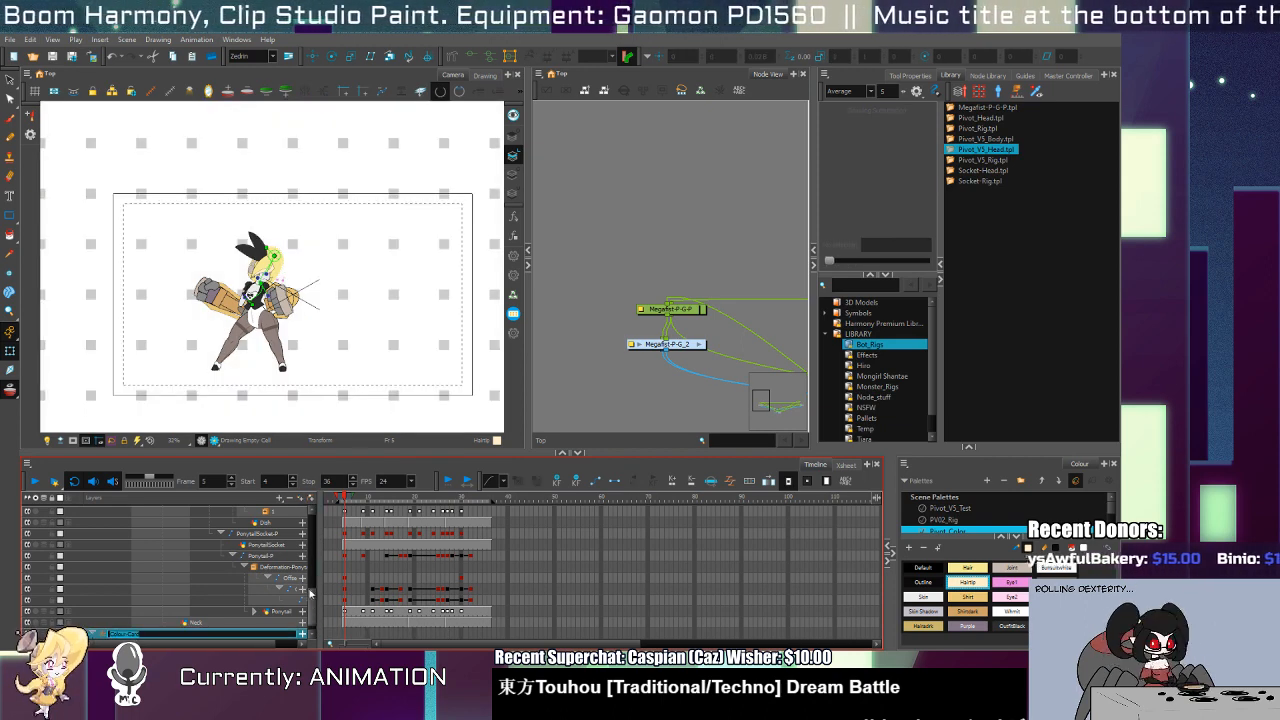
drag(310, 593, 311, 612)
drag(158, 635, 153, 619)
click(126, 635)
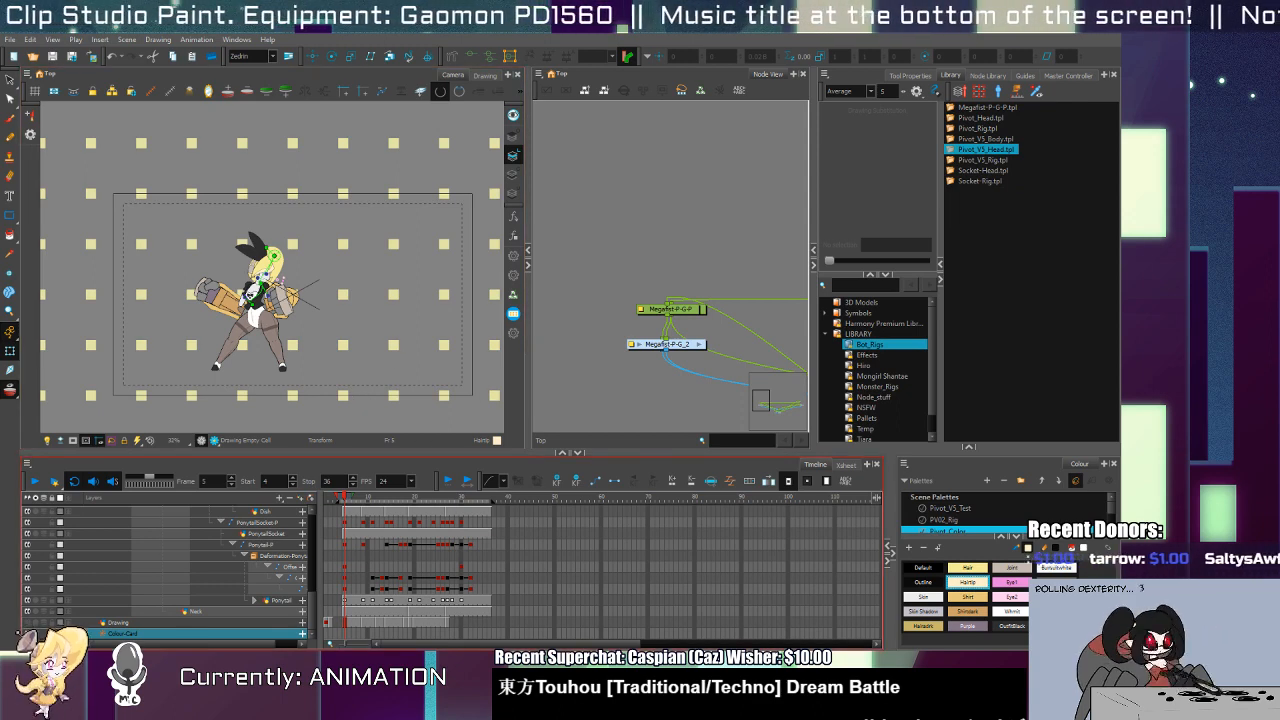
Step: Play the animation loop to review the scaled-down character without the rough sketches
click(352, 533)
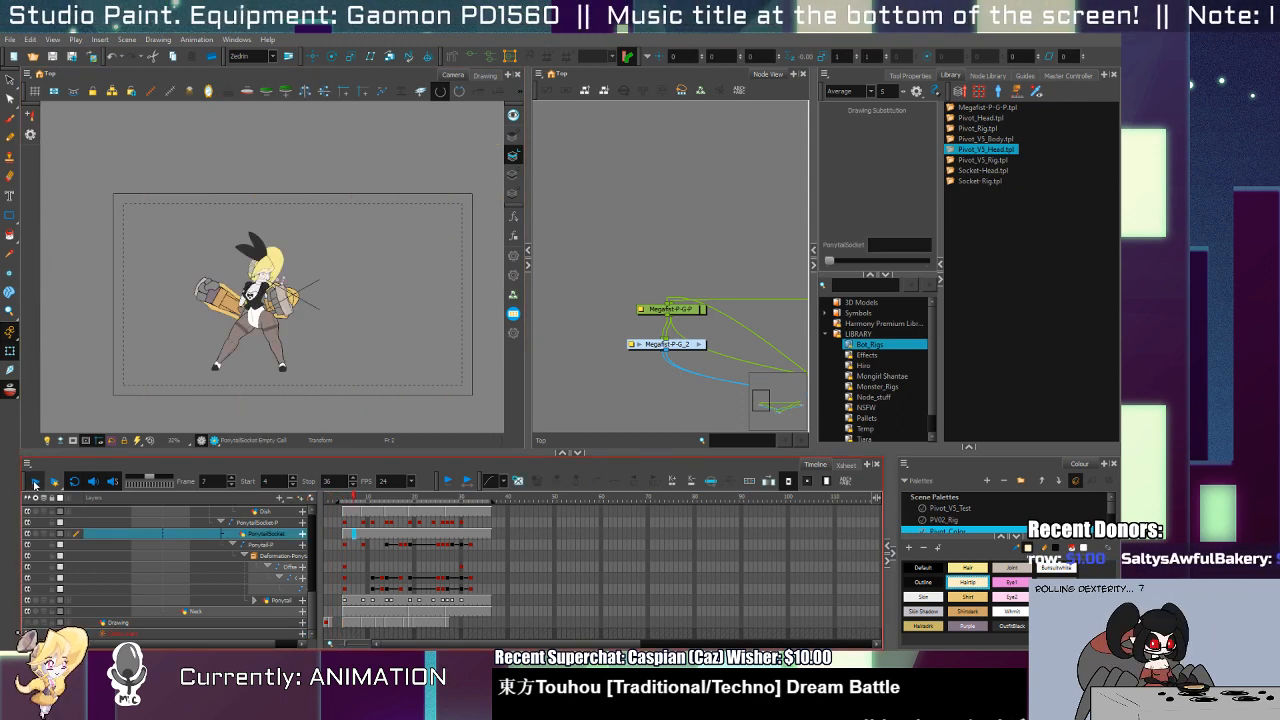
click(36, 482)
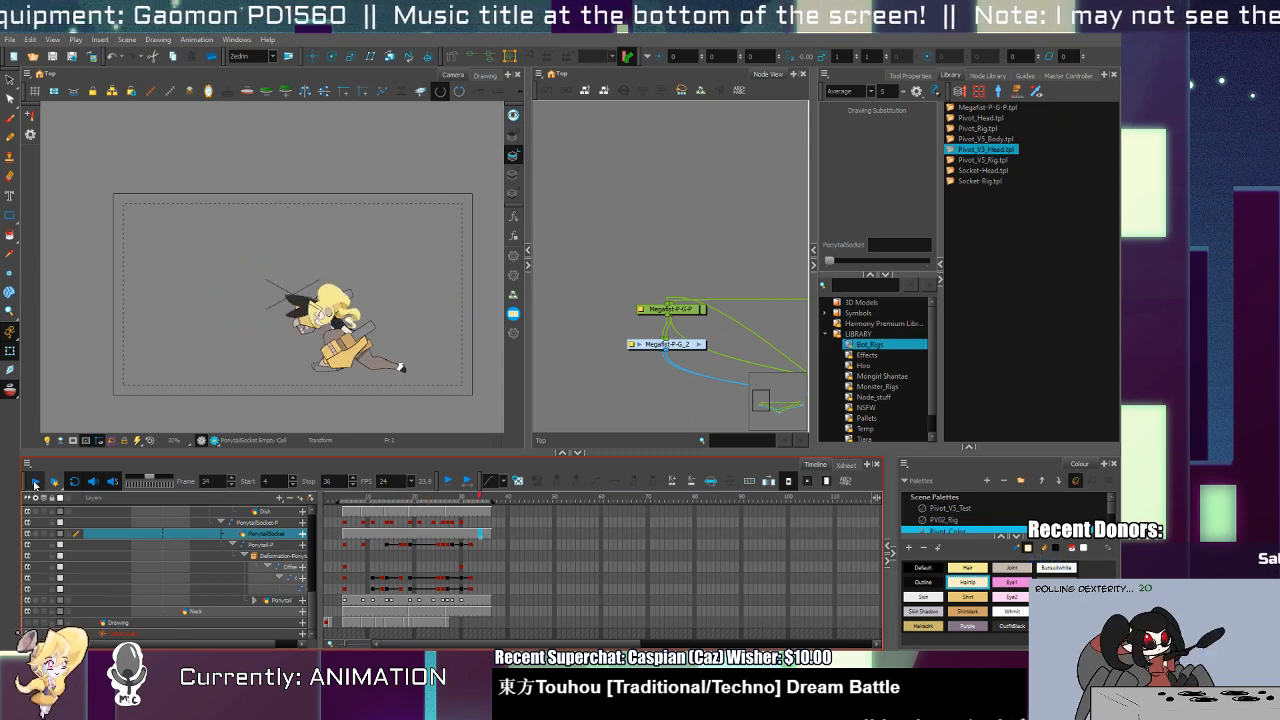
click(35, 481)
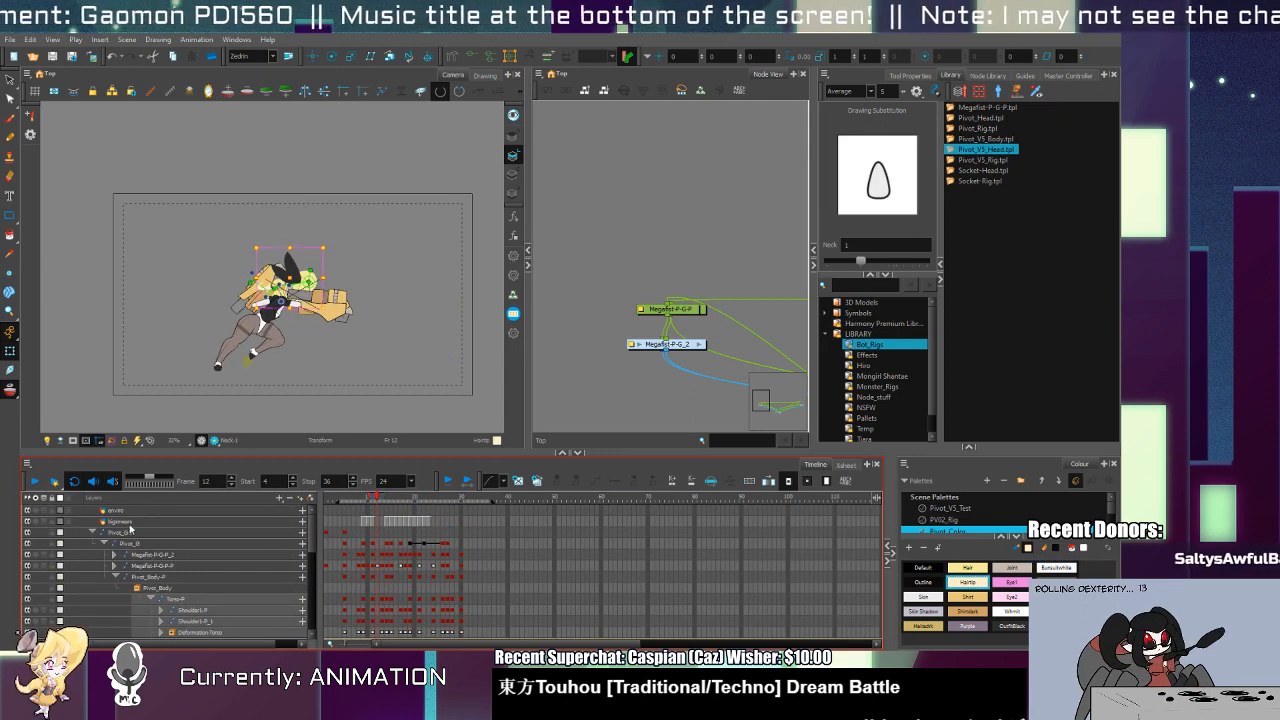
Step: Parent the bigsmears layer to the new Pivot_G-P peg and play the animation back
drag(130, 528, 138, 538)
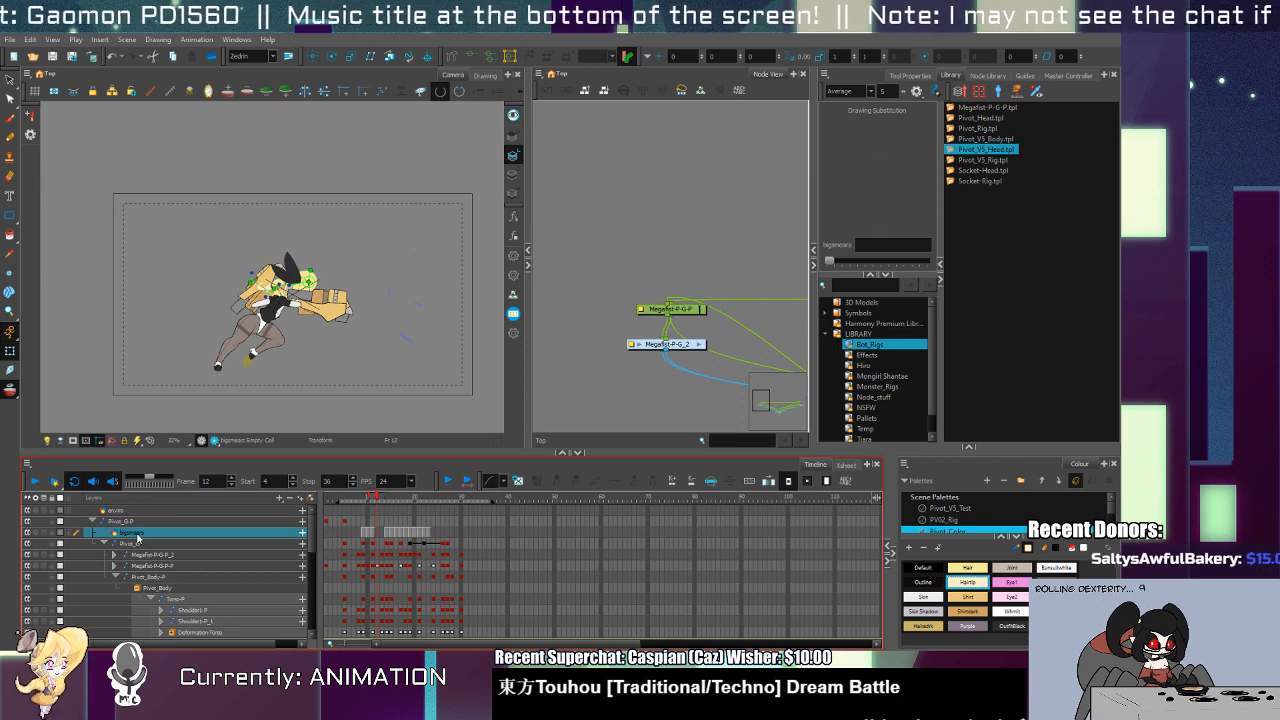
click(40, 482)
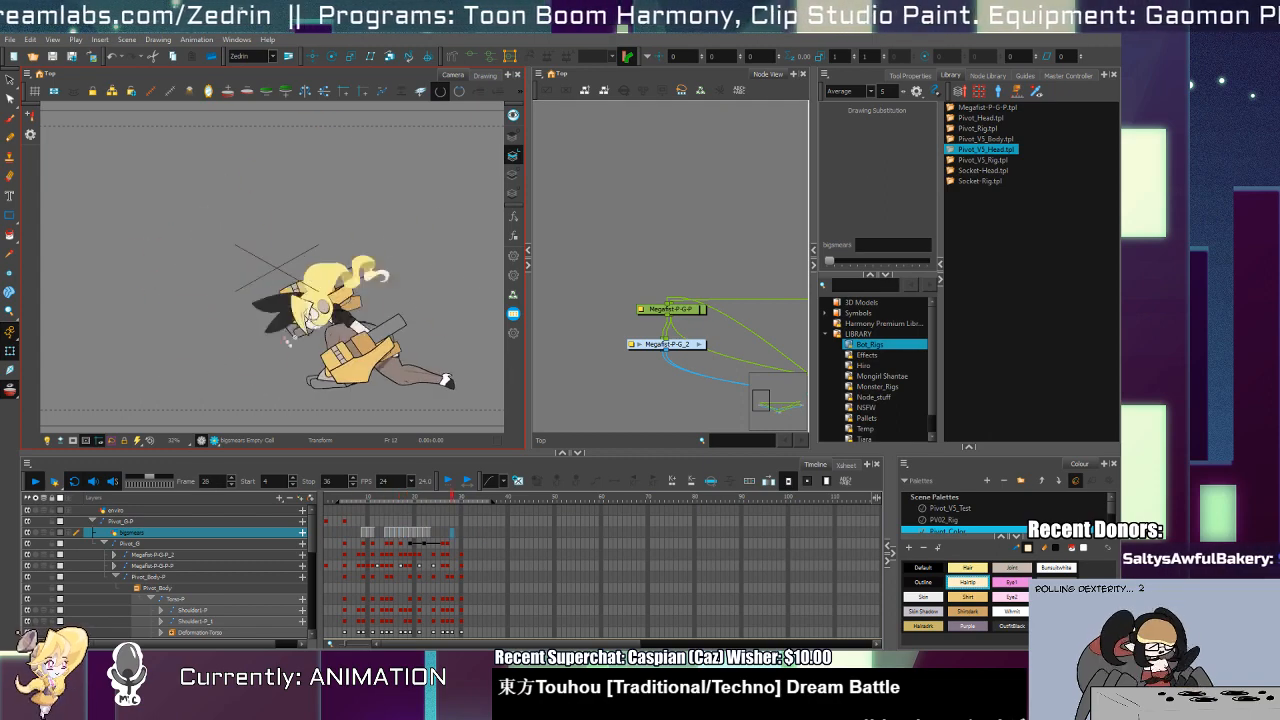
Step: On frame 9, swing the raised leg's thigh and lower leg forward so the foot plants in front, and shorten the leg vertically
click(349, 554)
mouse_move(350, 506)
mouse_down()
mouse_move(367, 507)
mouse_move(363, 521)
mouse_up()
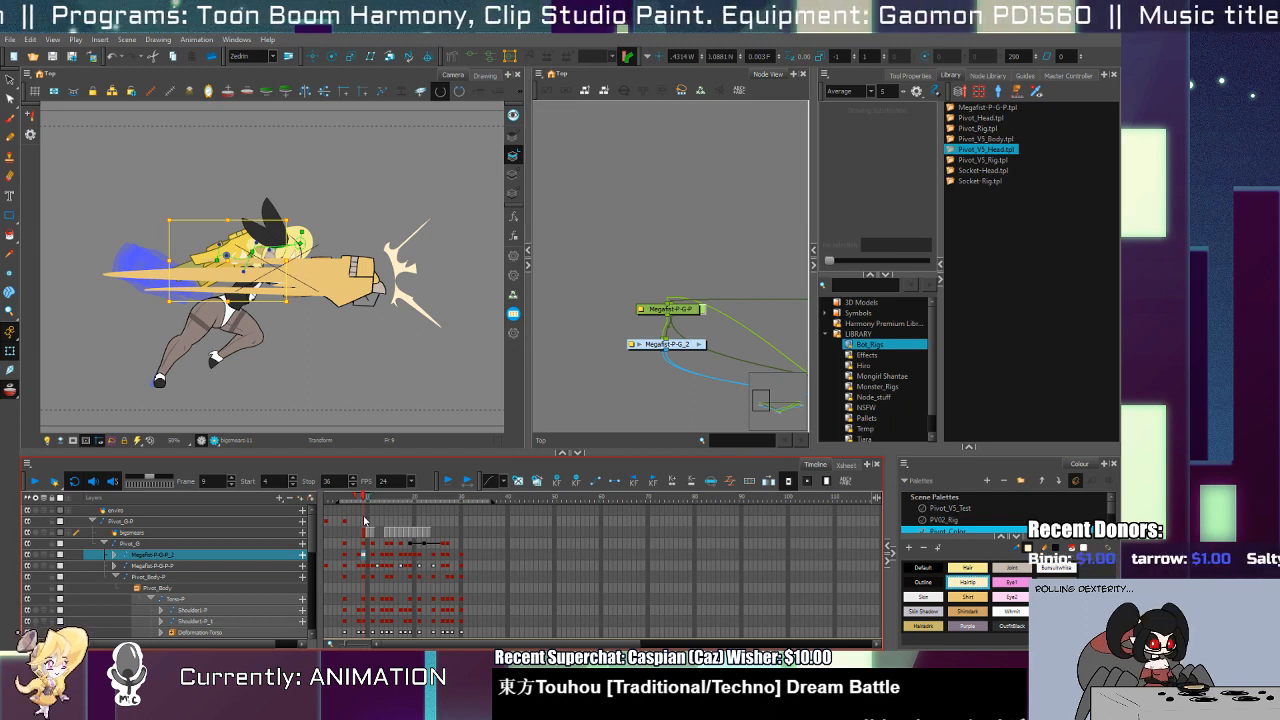
drag(365, 520, 363, 527)
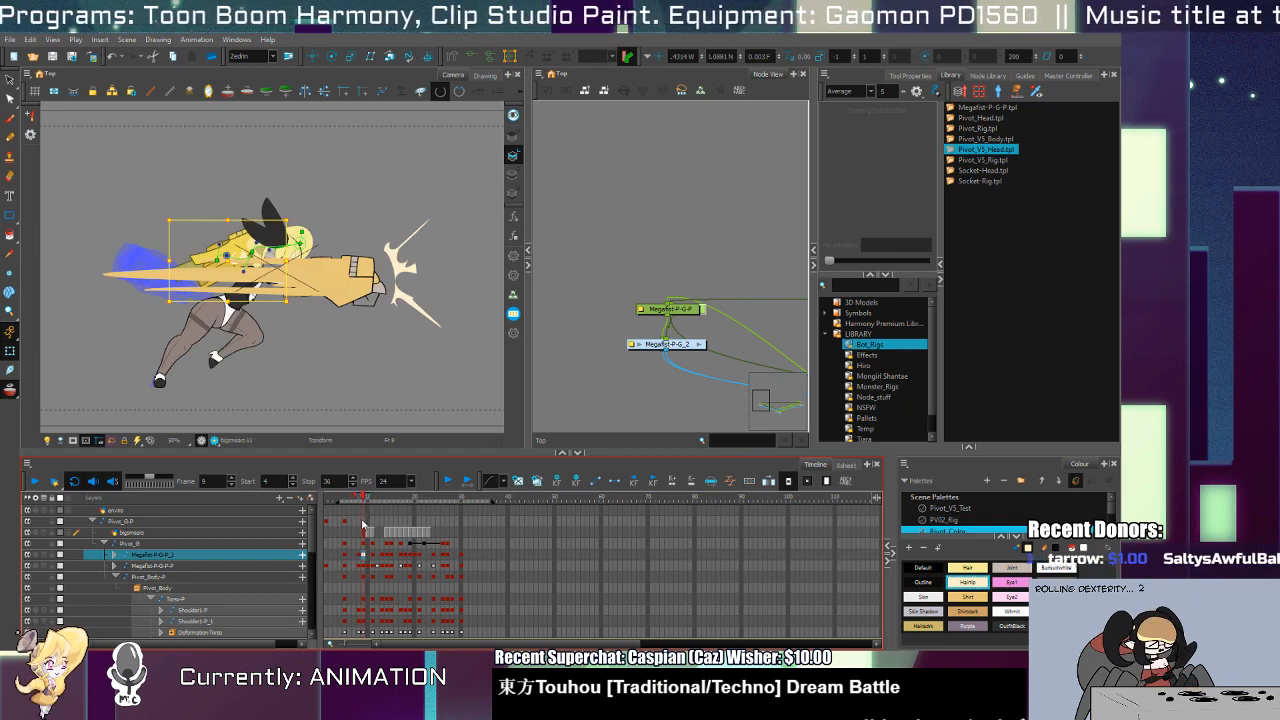
click(245, 330)
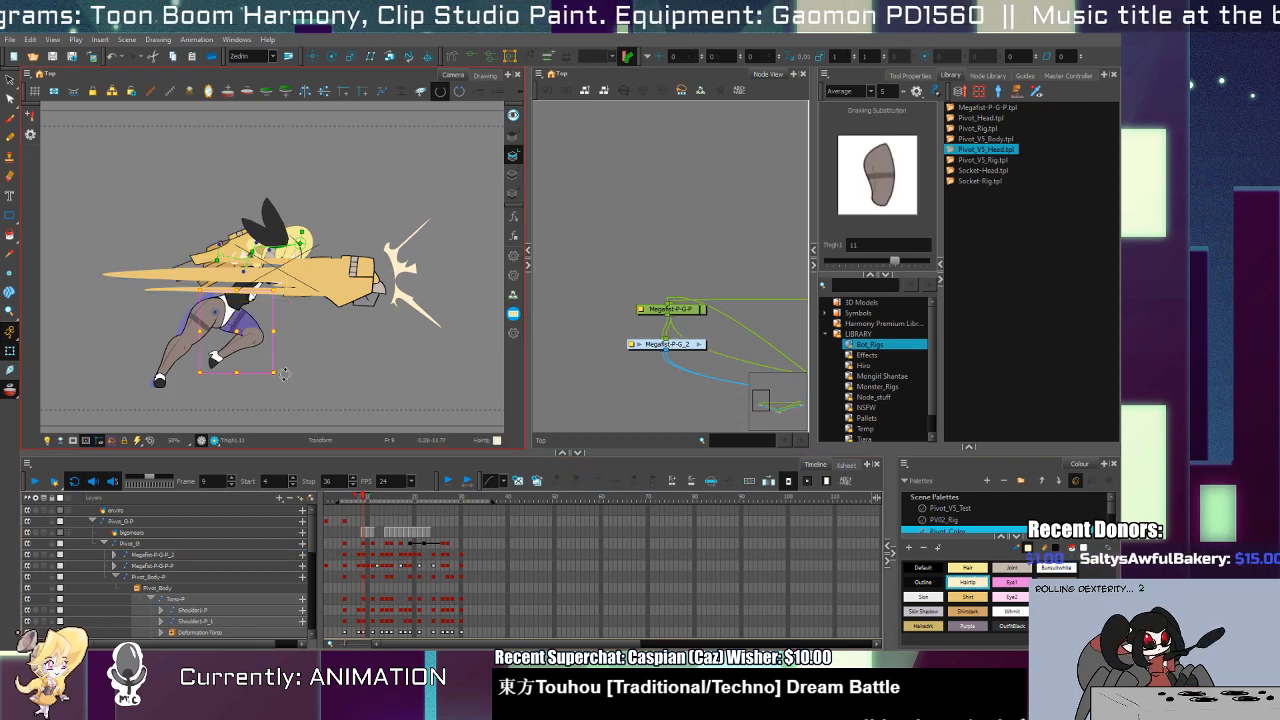
drag(275, 392, 277, 273)
key(shift+t)
click(275, 308)
click(282, 267)
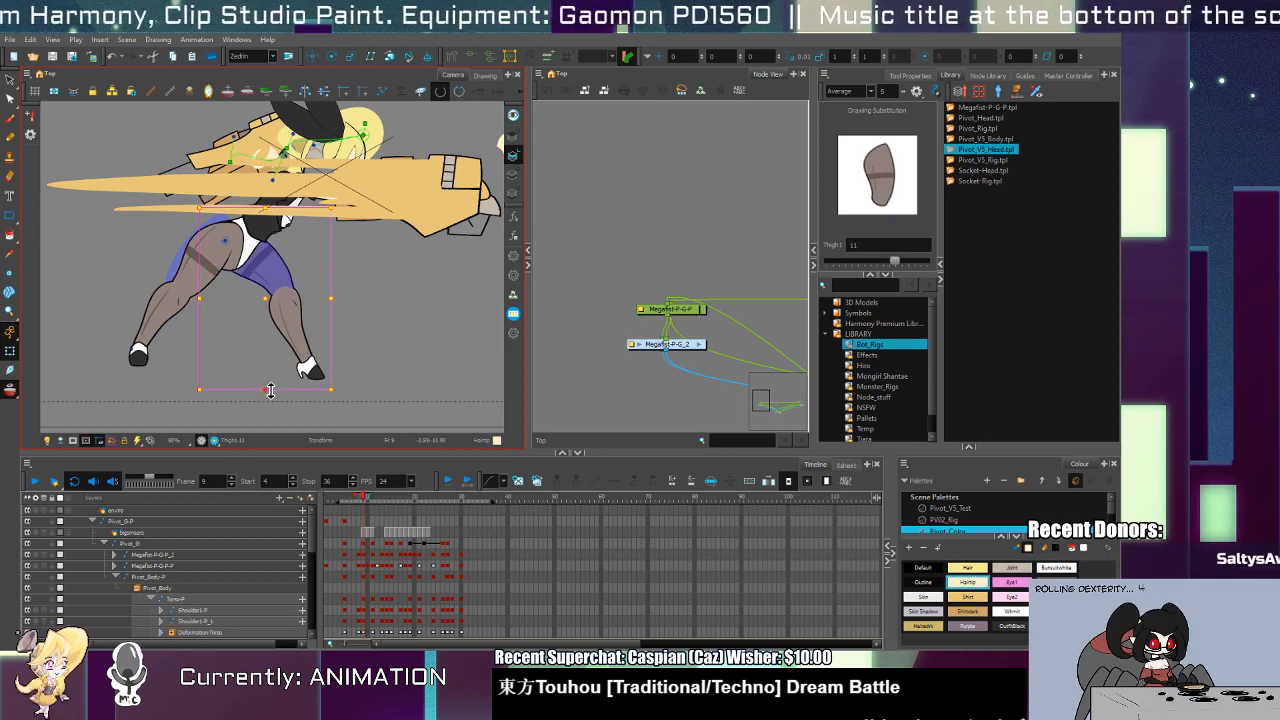
drag(271, 390, 275, 365)
Step: On frame 11, swing the raised lower leg forward into the same planted pose and squash the leg slightly from the thigh
key(period)
key(period)
key(period)
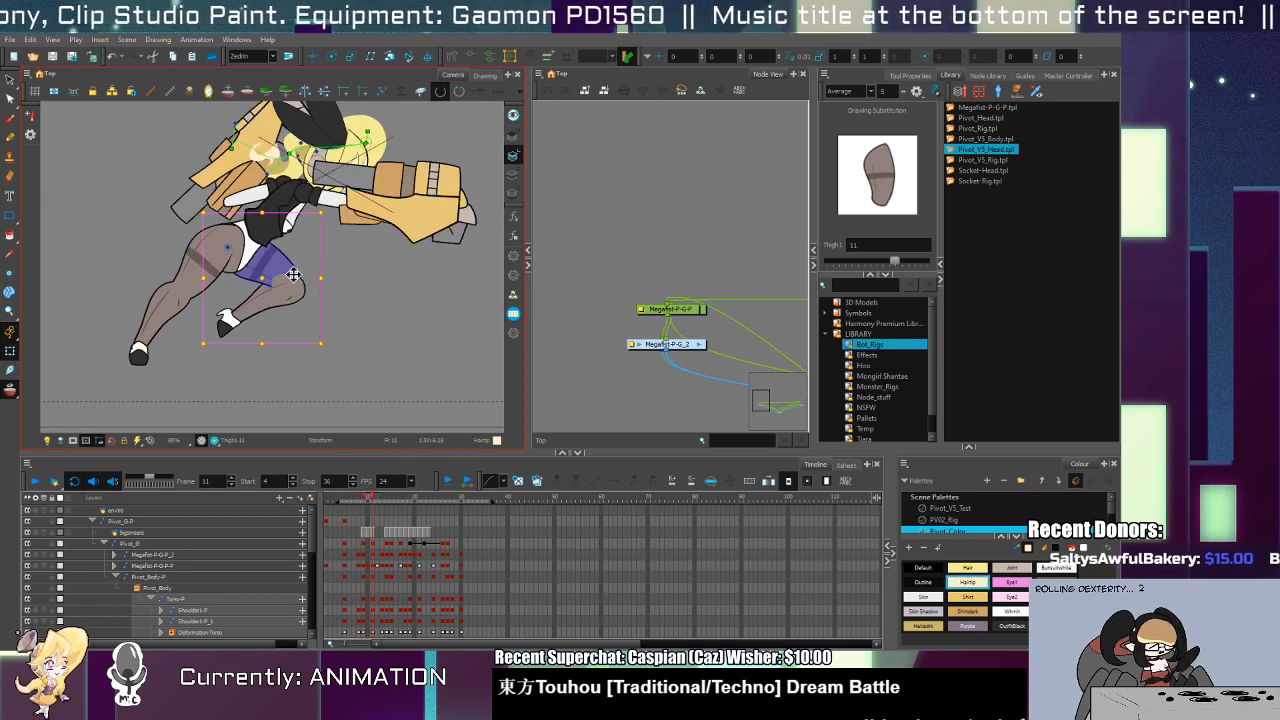
click(291, 318)
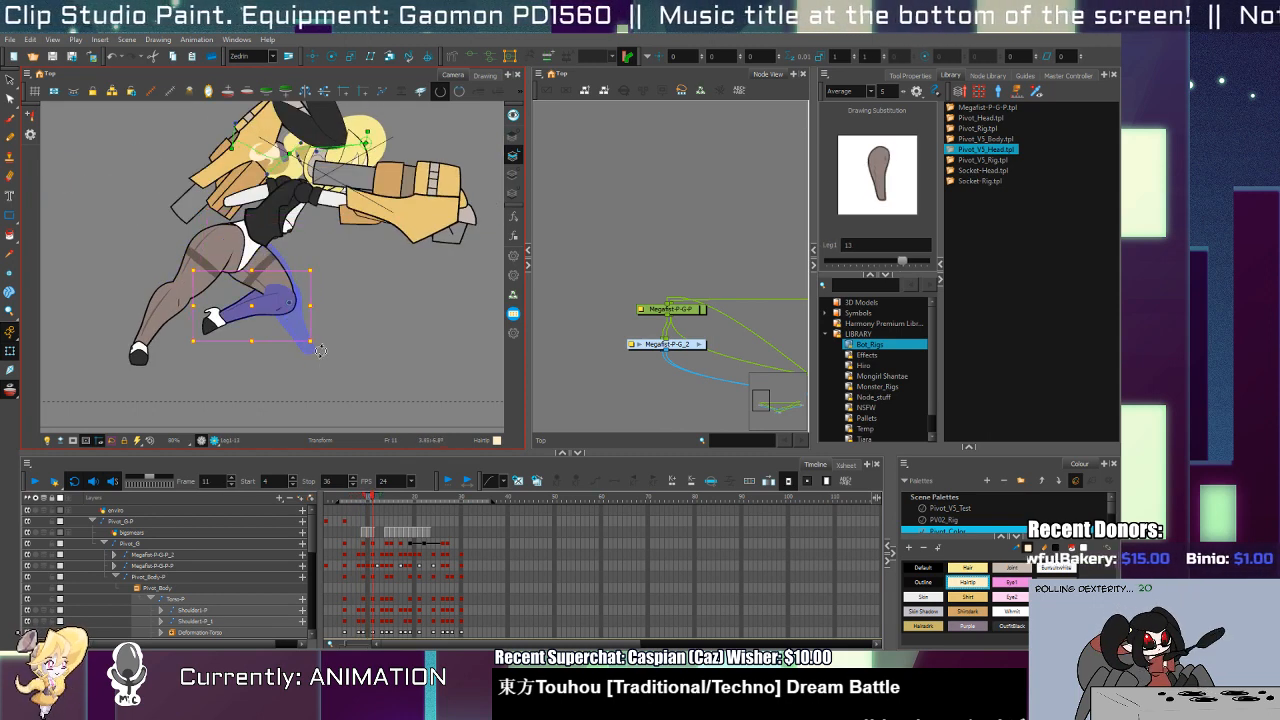
drag(320, 350, 325, 272)
click(268, 267)
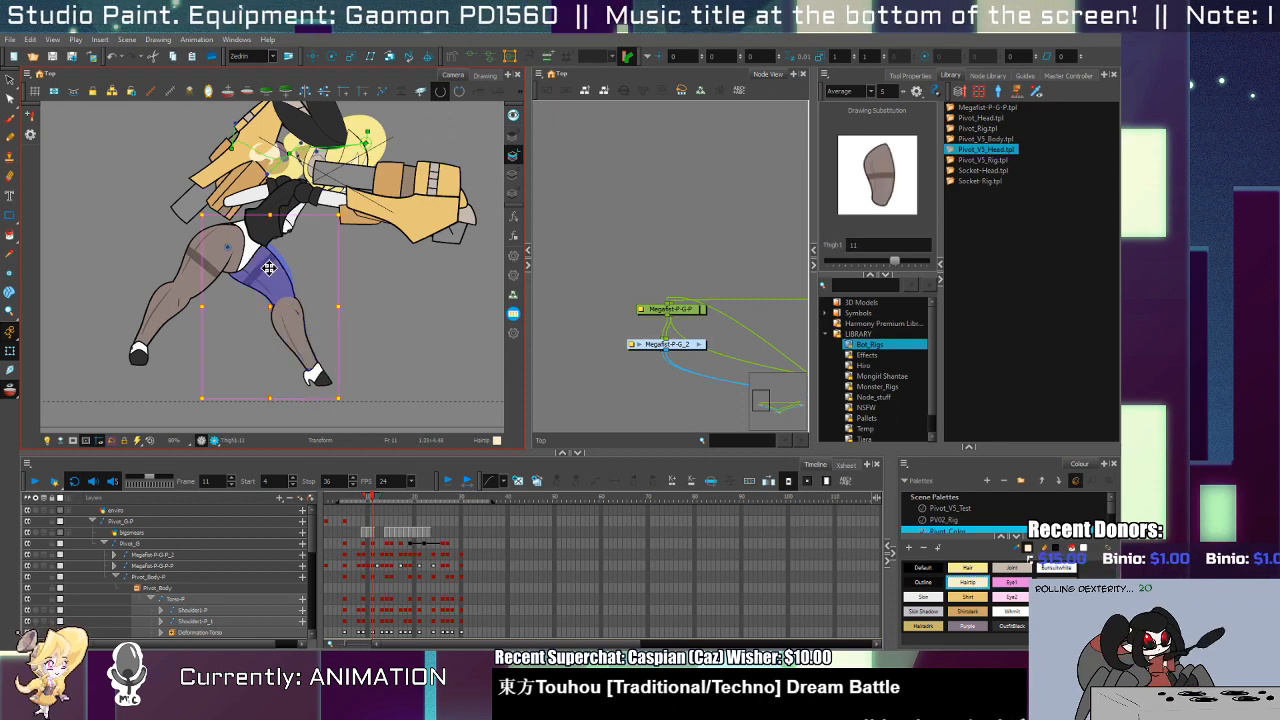
mouse_move(271, 398)
mouse_down()
mouse_move(279, 365)
mouse_move(276, 381)
mouse_up()
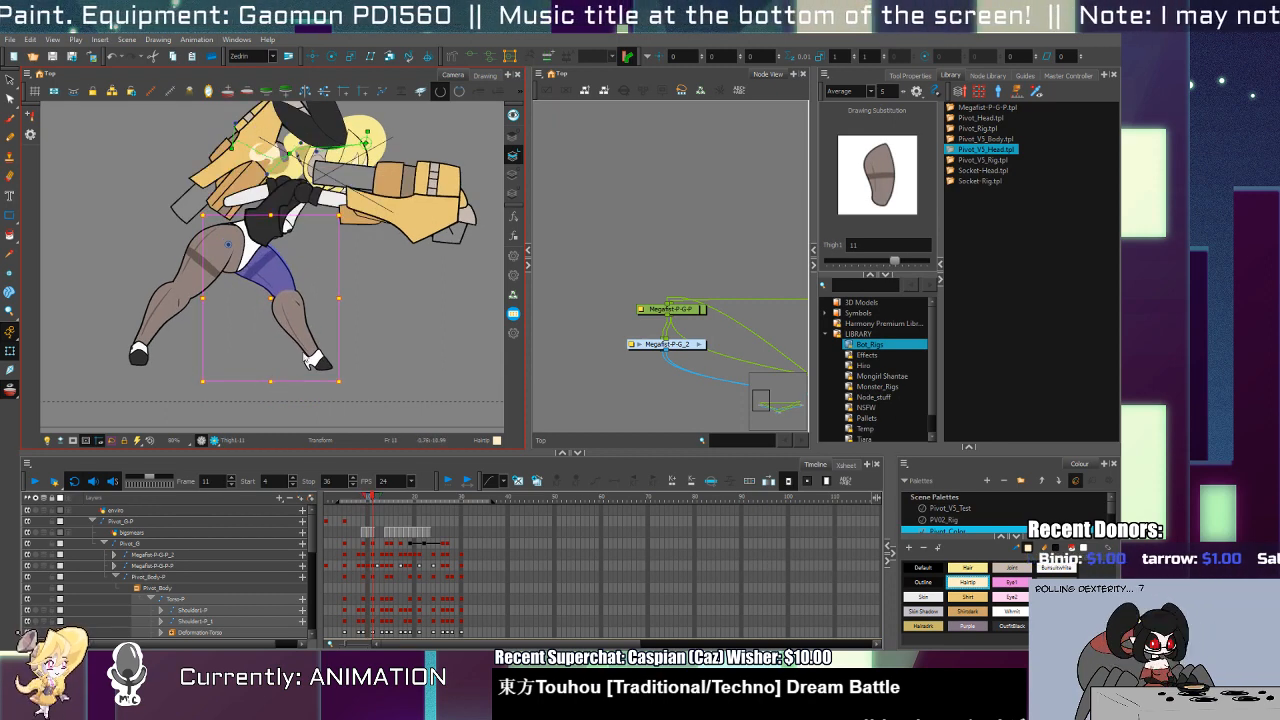
Step: On frame 13, rotate the raised leg forward from the thigh and angle its foot down toward the ground
key(period)
key(comma)
key(period)
key(period)
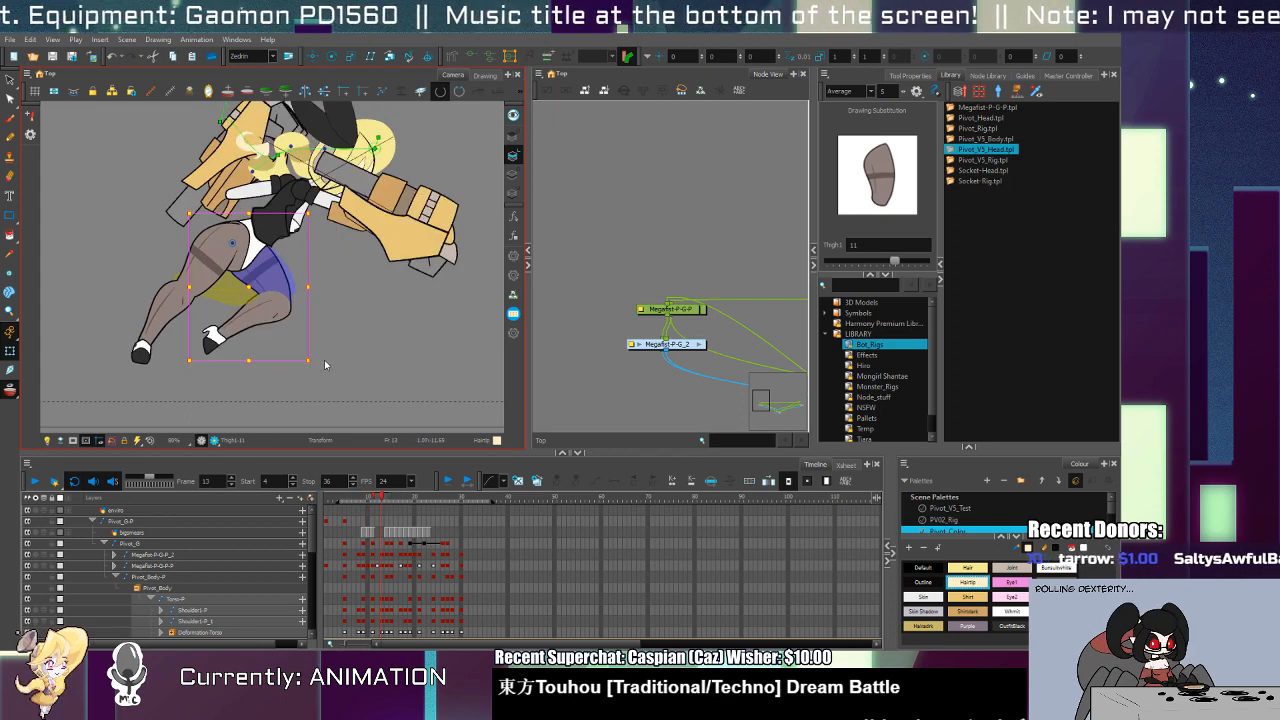
mouse_move(319, 362)
mouse_down()
mouse_move(329, 326)
mouse_move(341, 345)
mouse_up()
click(281, 310)
click(271, 370)
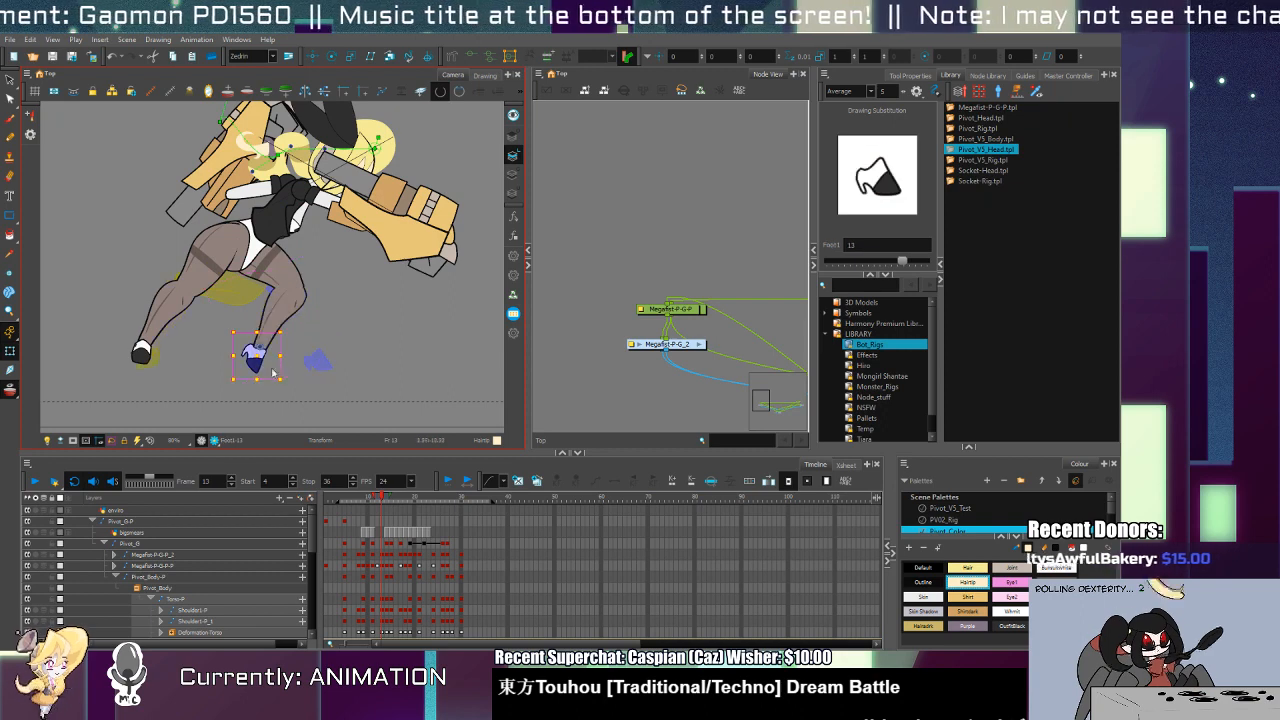
drag(290, 378, 298, 344)
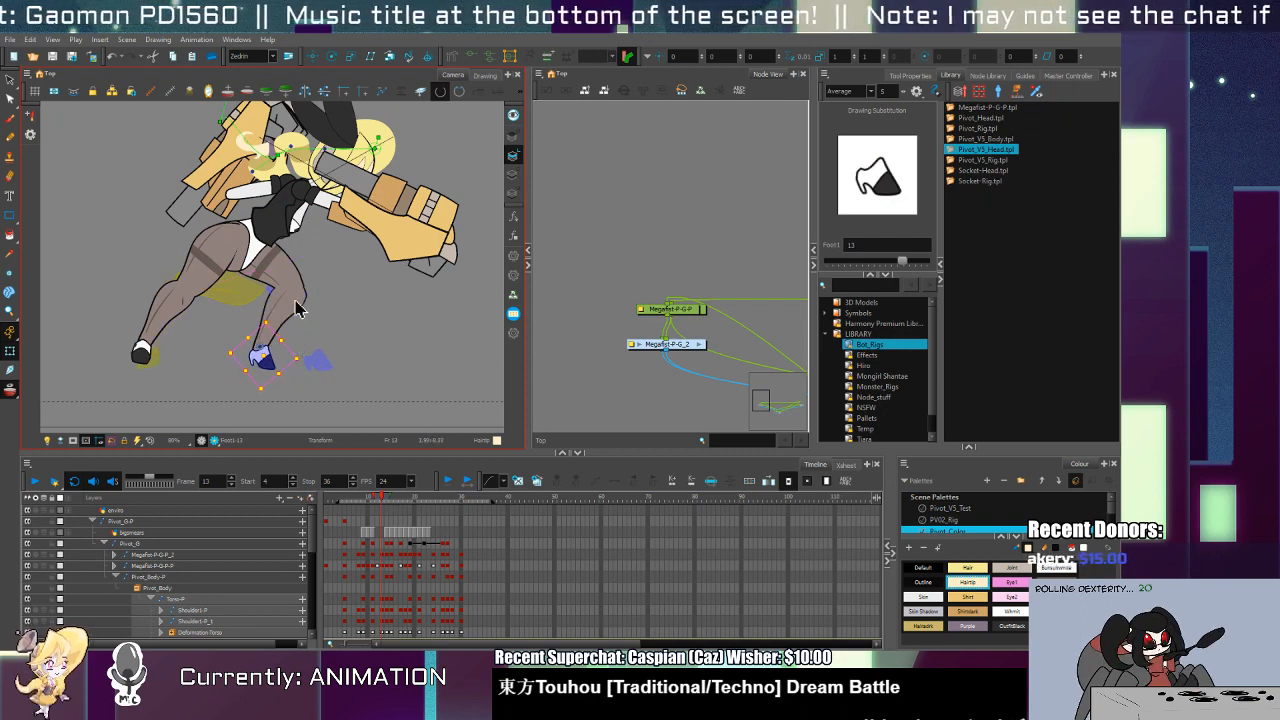
Step: Fine-tune the front lower leg's rotation on frame 13 and compare the pose with the preceding frame
click(298, 306)
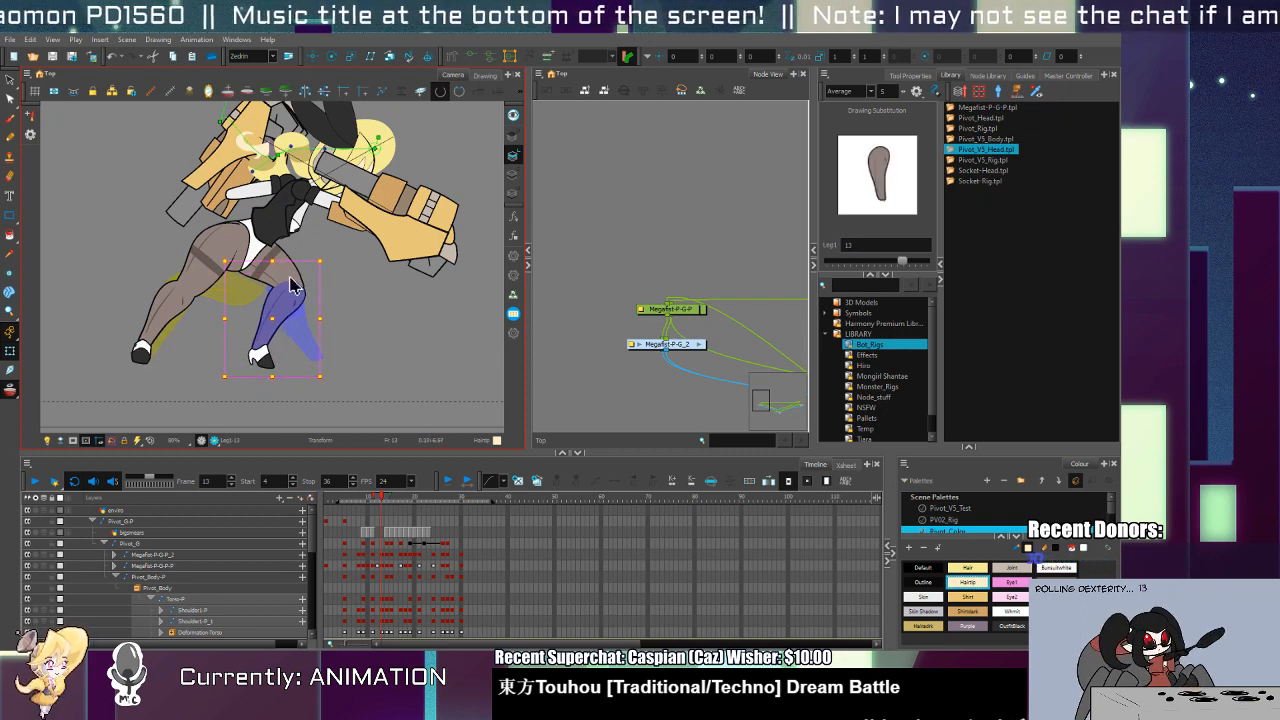
click(305, 290)
mouse_move(330, 382)
mouse_down()
mouse_move(268, 372)
mouse_move(326, 388)
mouse_move(333, 378)
mouse_up()
click(259, 342)
click(288, 318)
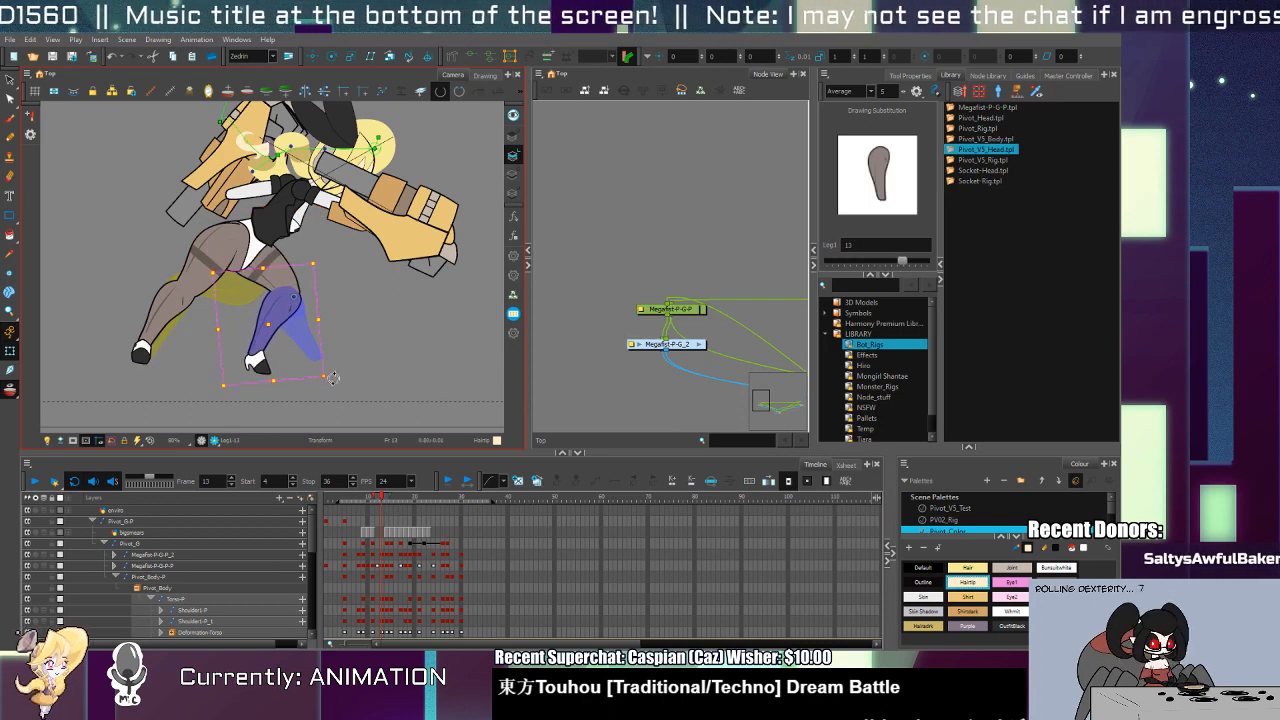
key(comma)
key(period)
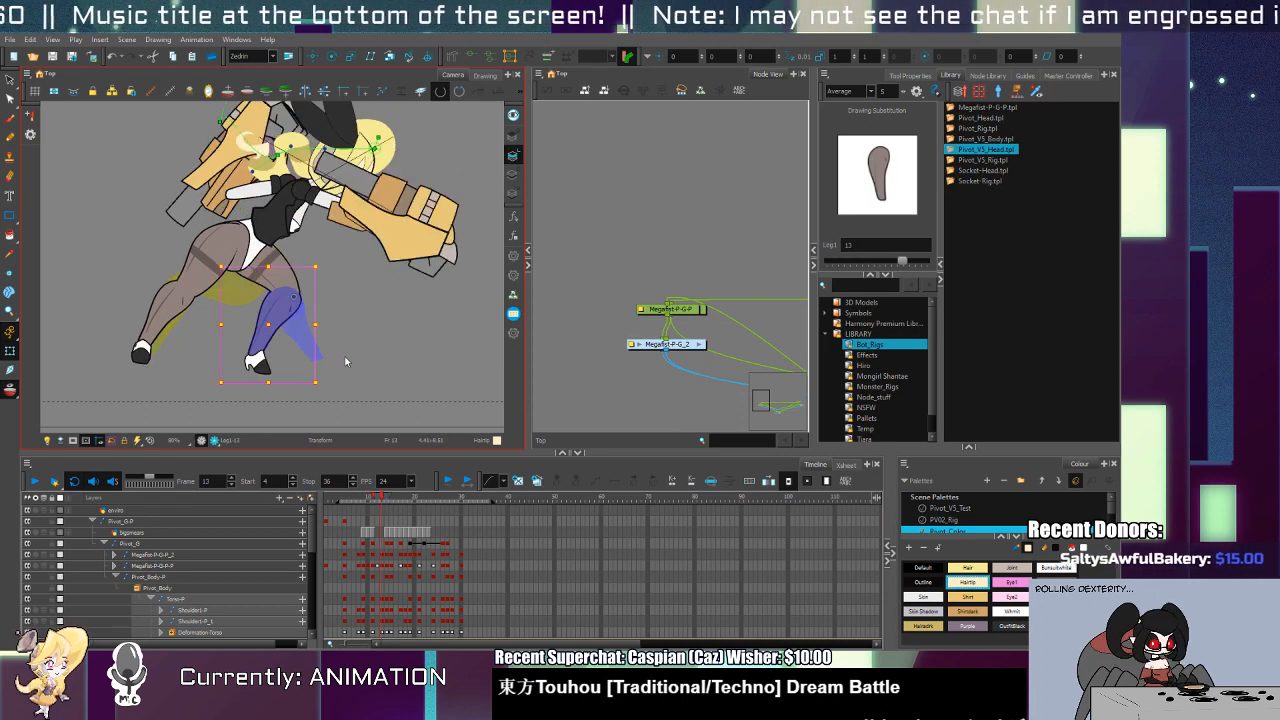
Step: Rotate the rear foot on frame 13 so its toe points further back, and compare it with the preceding frame
click(168, 318)
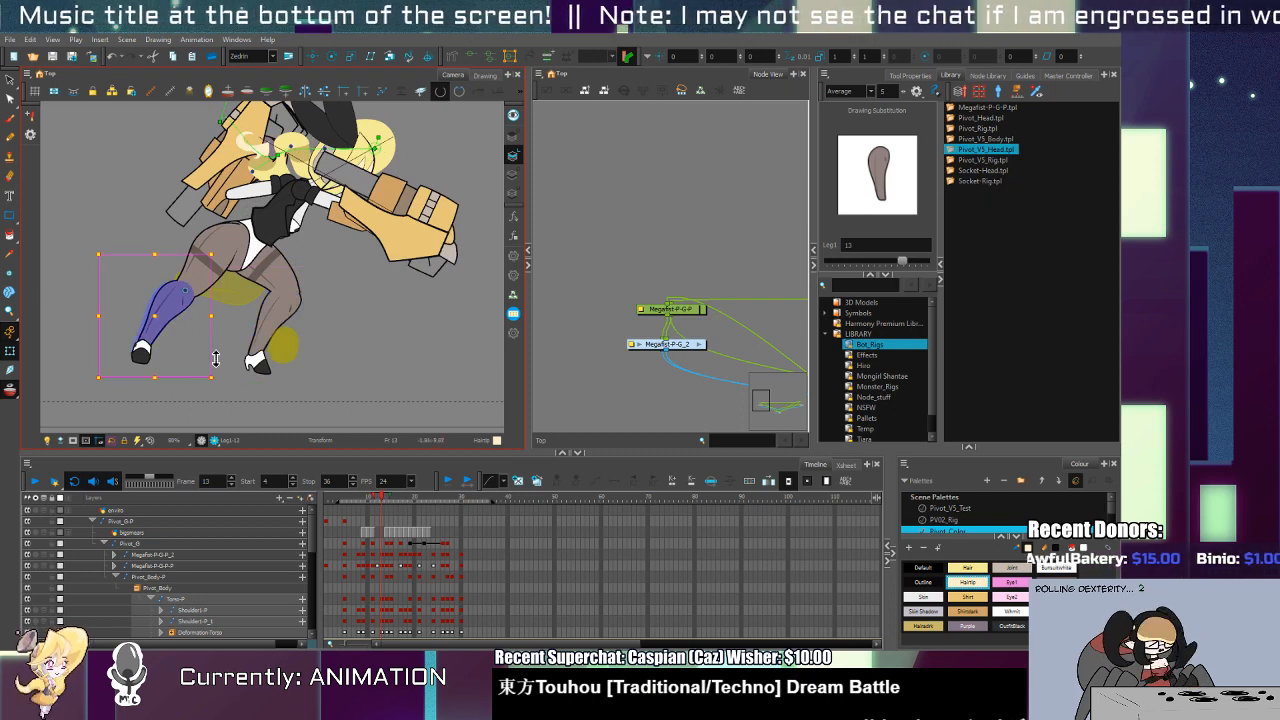
click(140, 352)
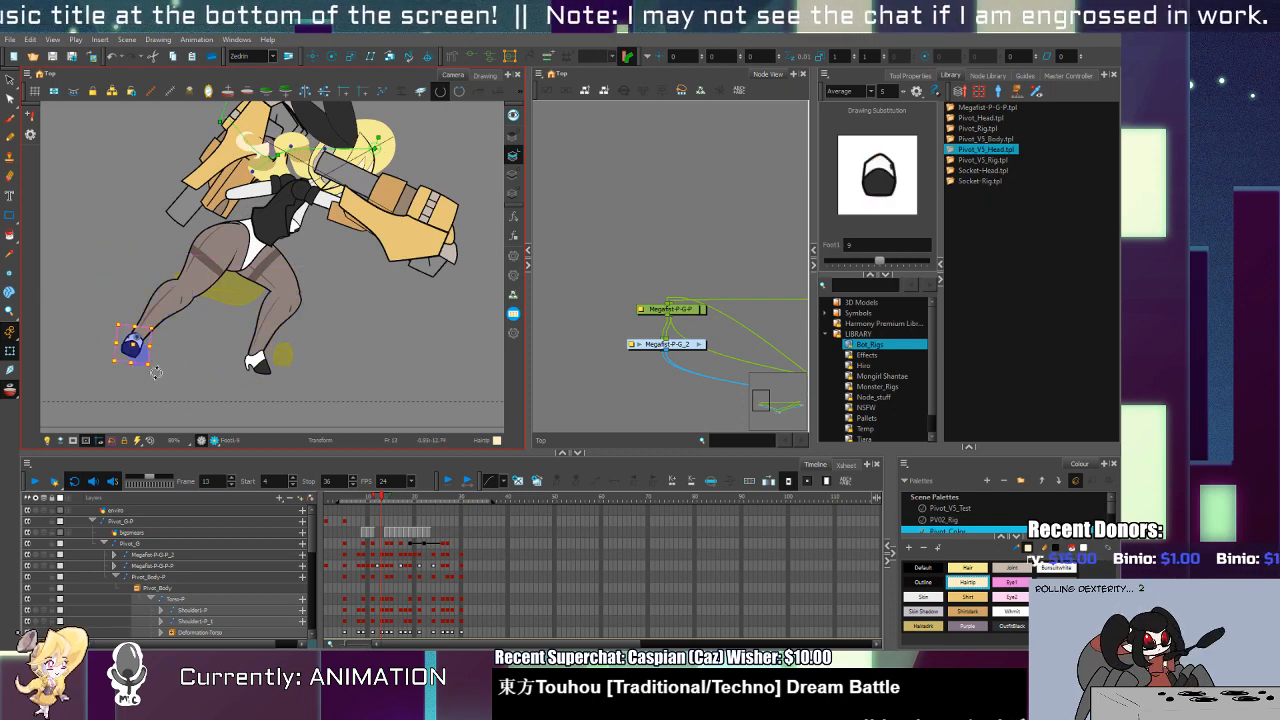
drag(140, 366, 146, 377)
key(comma)
key(period)
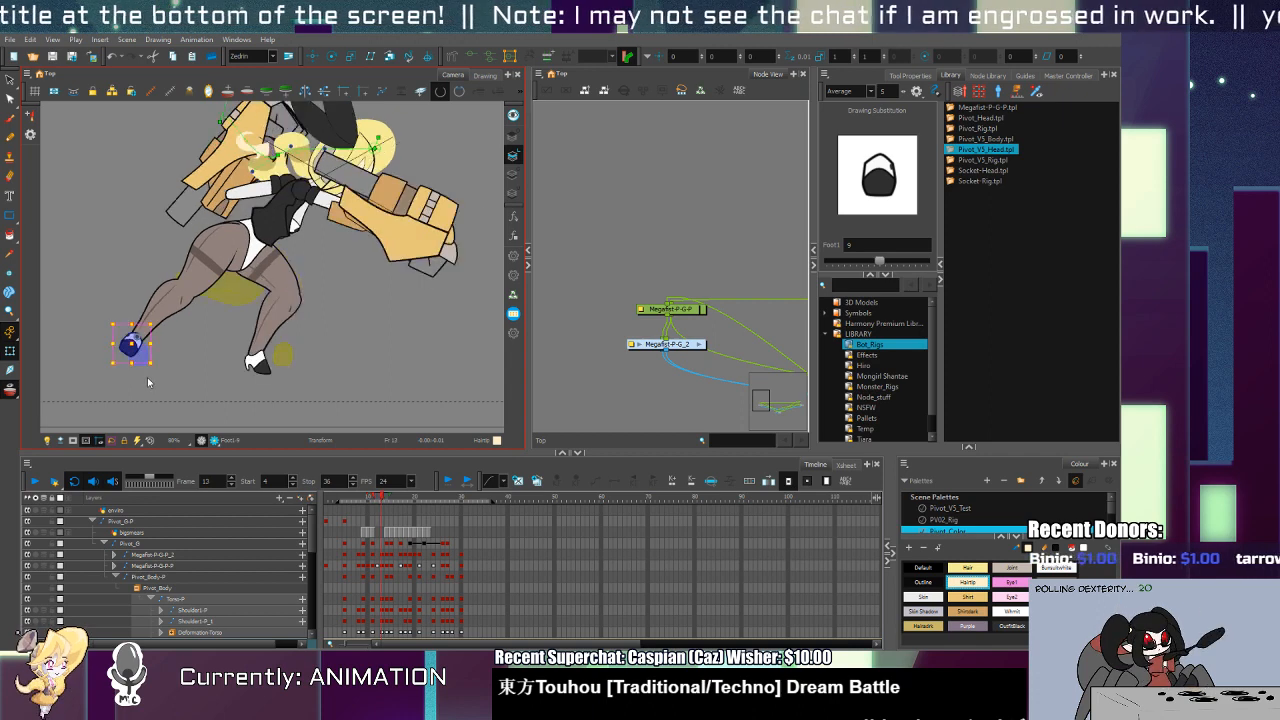
click(260, 252)
drag(260, 252, 272, 255)
key(ctrl+z)
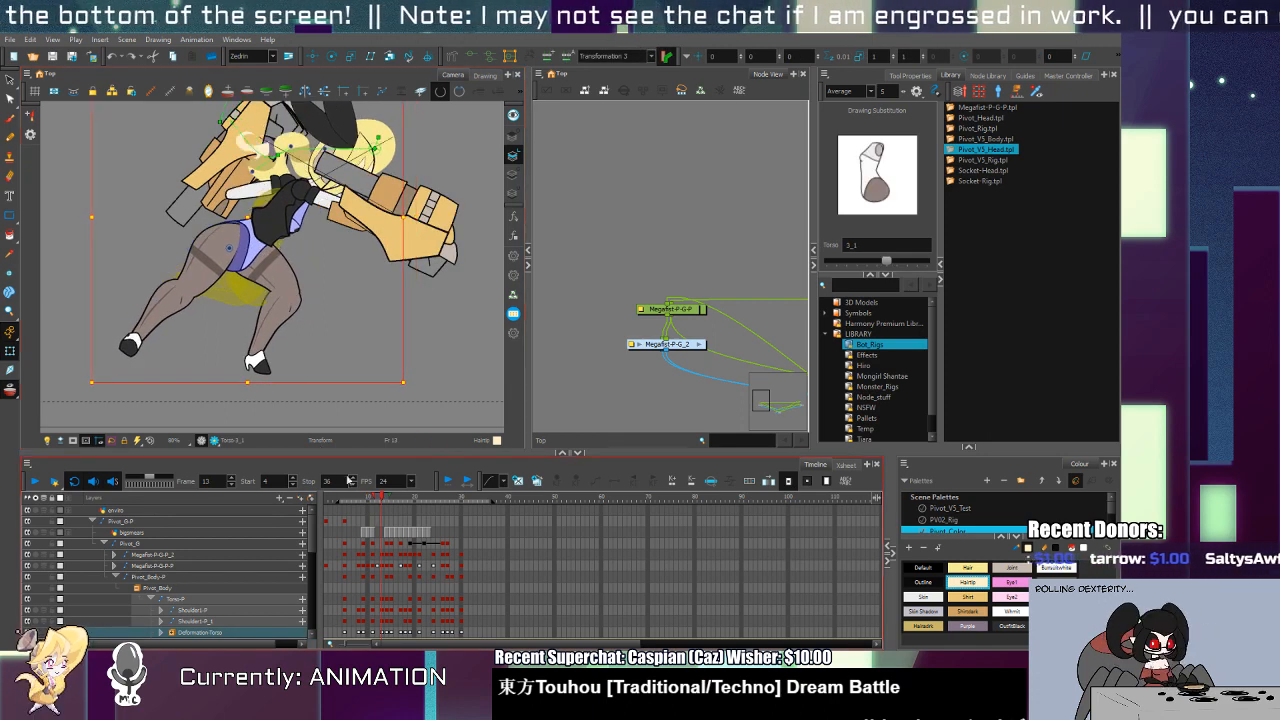
Step: Shift the whole character slightly forward on frame 13 using its master peg, and compare with the preceding frame
click(383, 521)
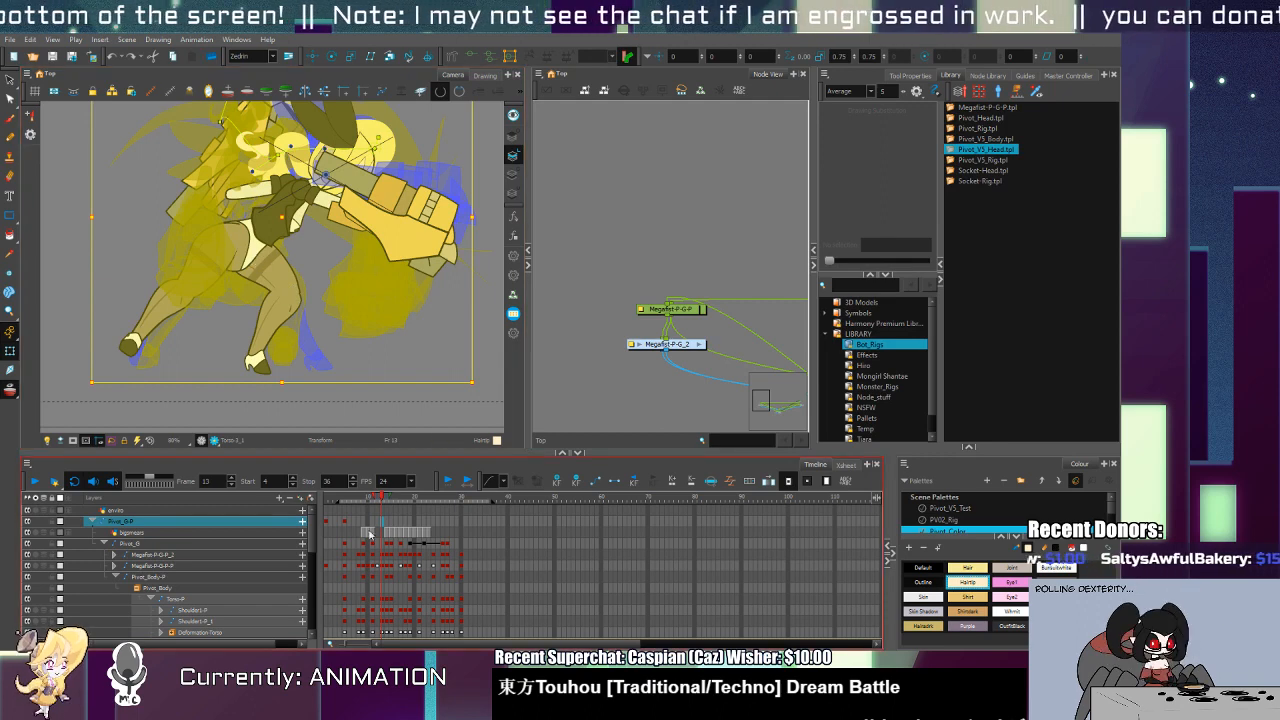
click(383, 545)
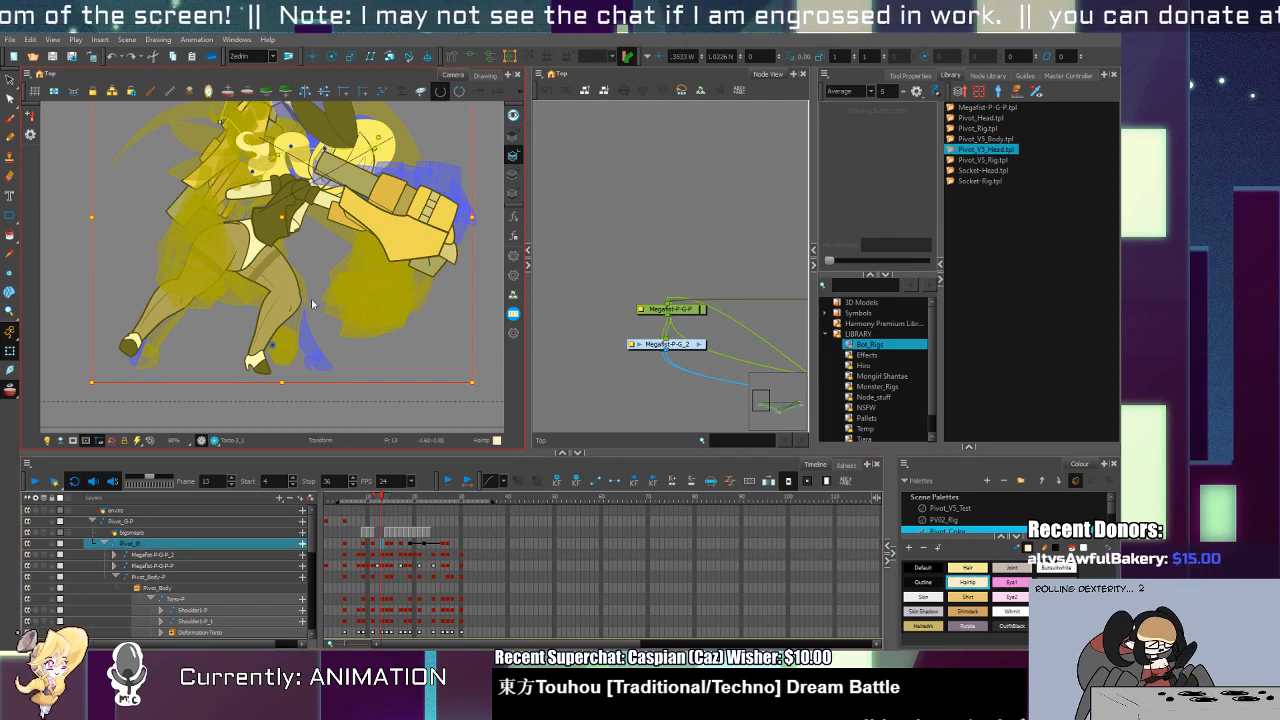
drag(287, 222, 310, 226)
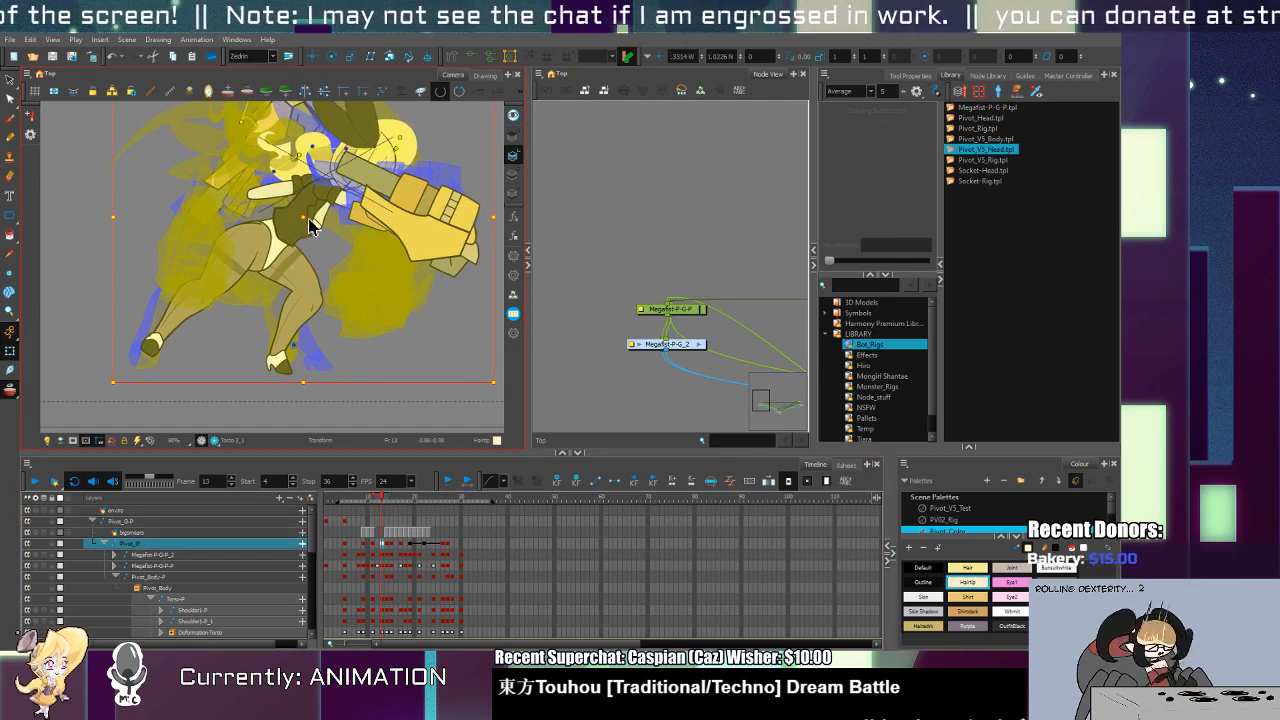
key(comma)
key(period)
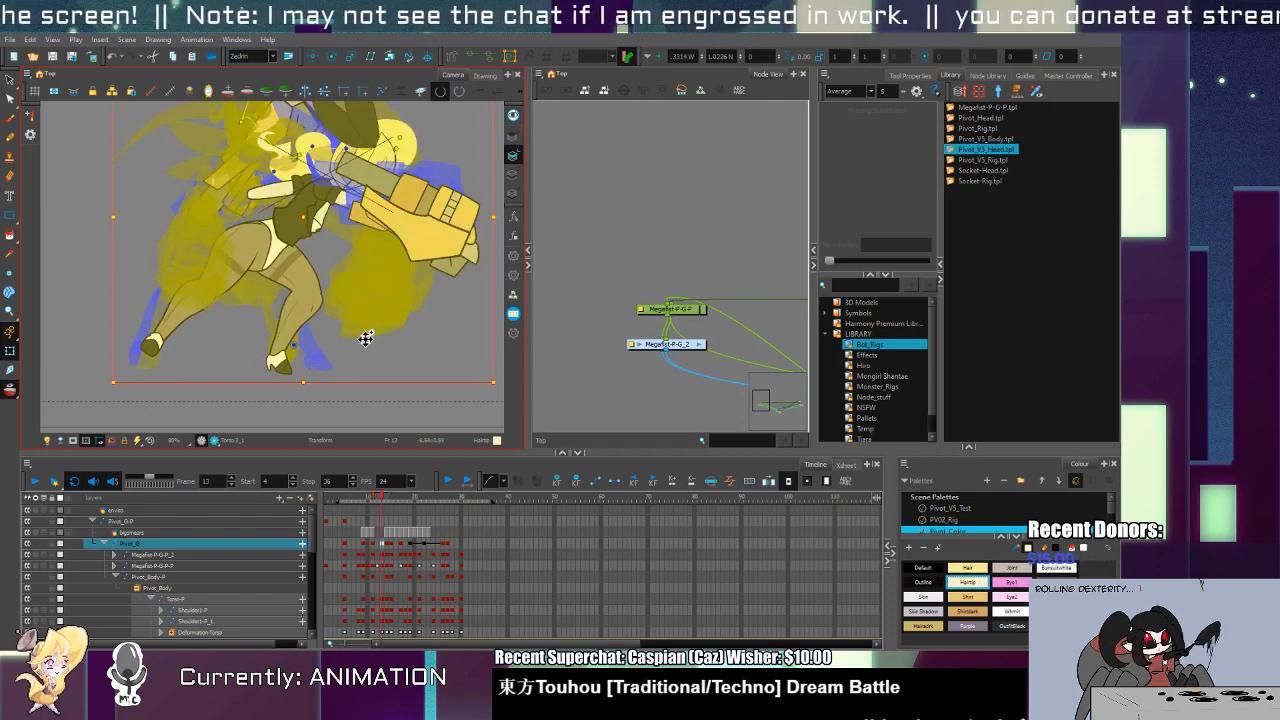
Step: Rotate the front lower leg slightly backward on frame 13 to adjust the planted foot
click(308, 311)
mouse_move(342, 378)
mouse_down()
mouse_move(372, 352)
mouse_move(341, 409)
mouse_move(316, 380)
mouse_up()
key(b)
click(318, 328)
click(368, 351)
Step: Step back and forth through the frames around frame 13 and back to frame 11 to examine the leg motion
key(period)
key(comma)
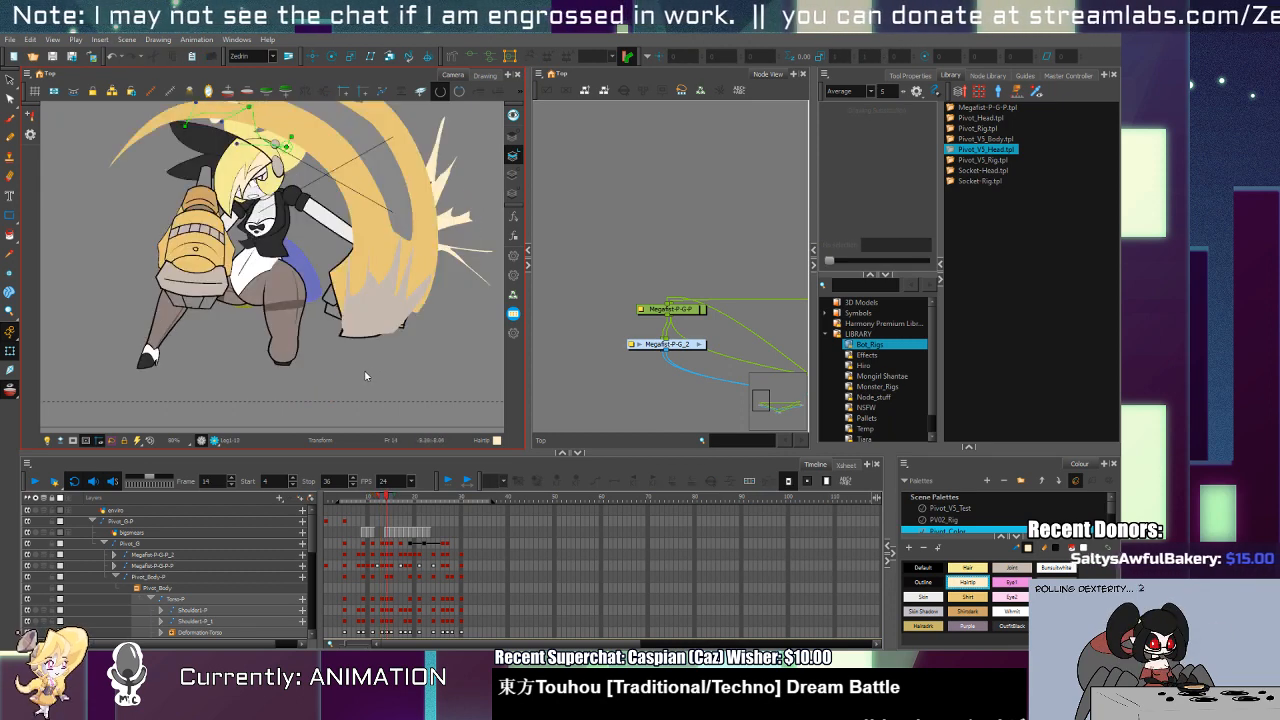
key(period)
key(period)
key(comma)
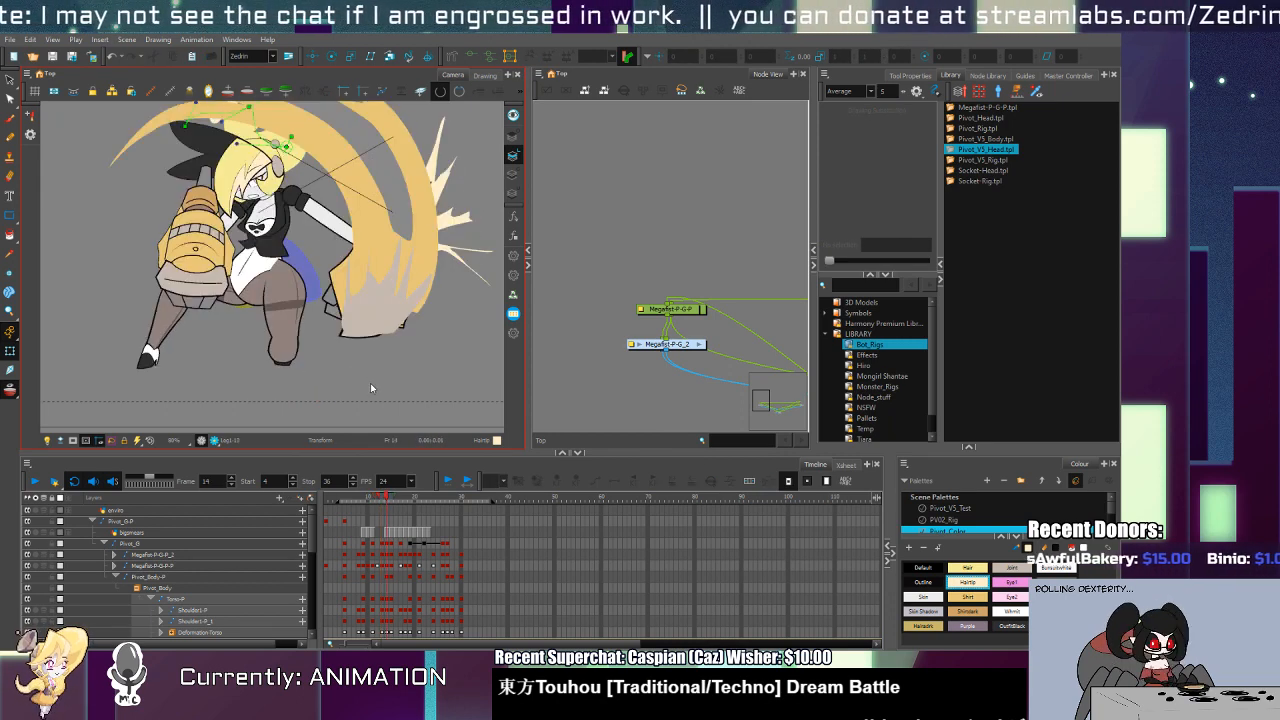
key(comma)
key(comma)
key(comma)
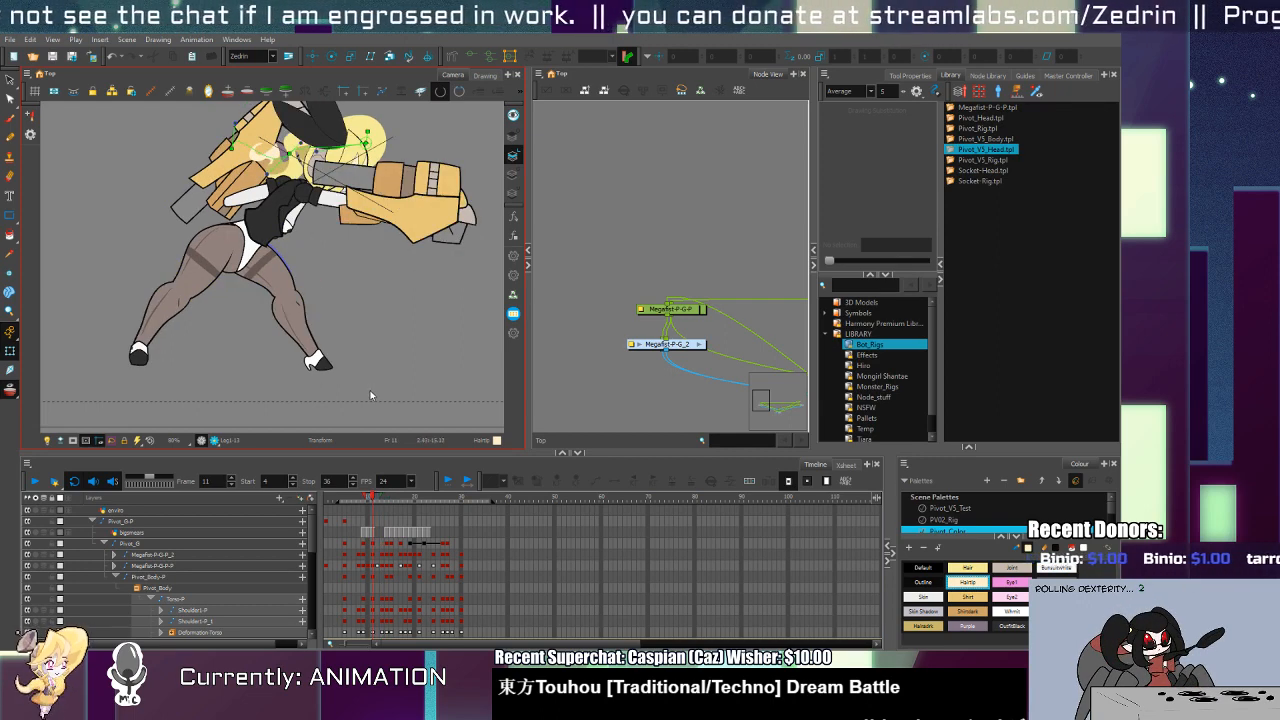
Step: Undo the recent pose changes, including the front-leg reposing on frame 11 and the neighbouring frames
key(ctrl+z)
key(ctrl+z)
key(ctrl+z)
key(ctrl+z)
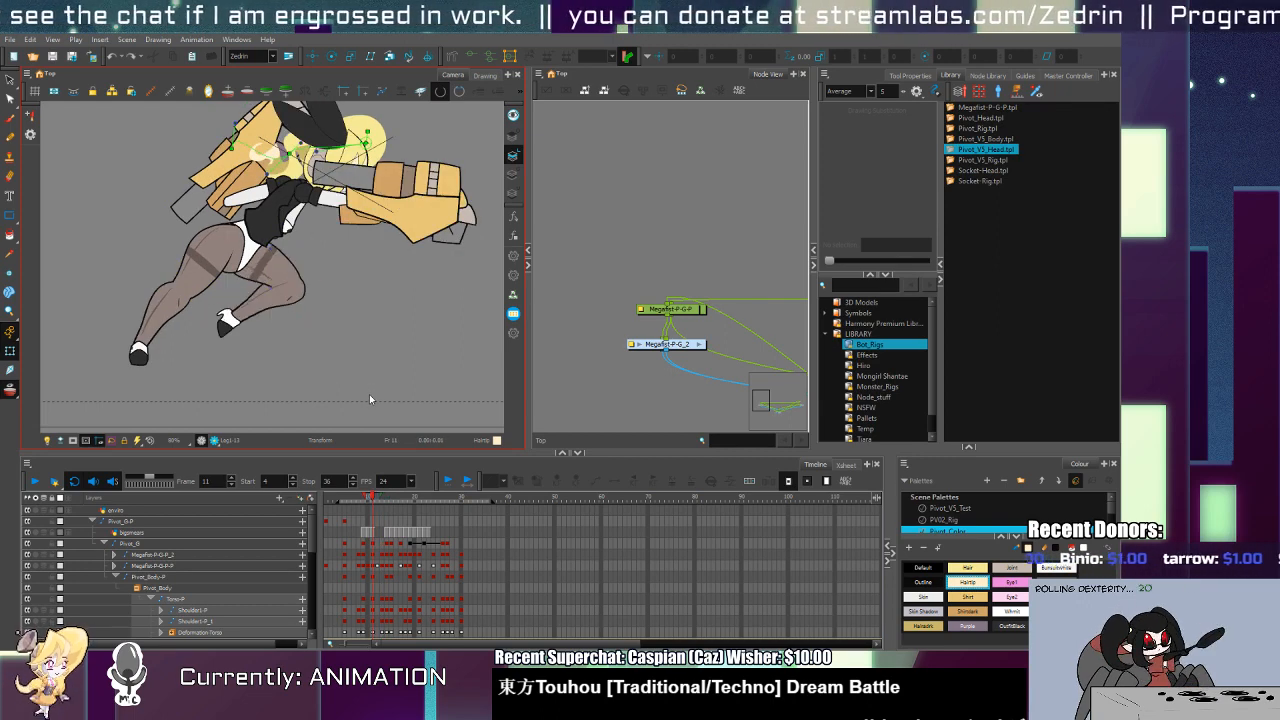
click(367, 497)
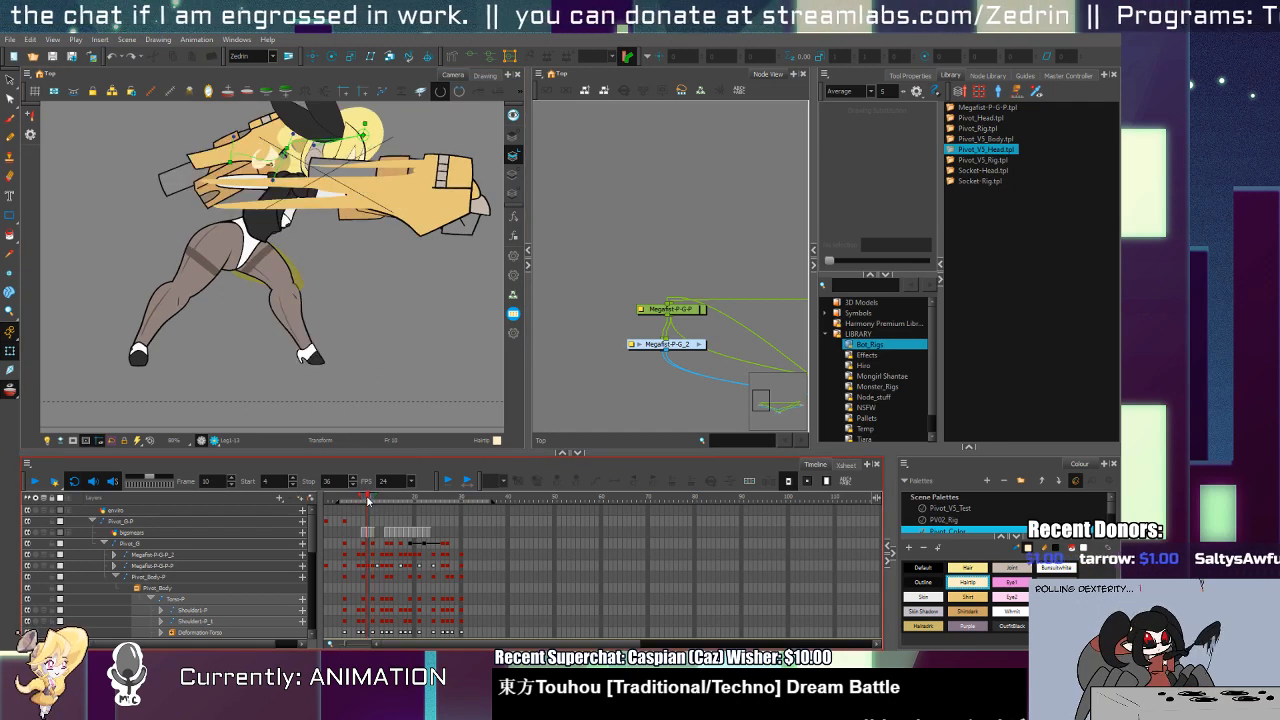
key(ctrl+z)
key(ctrl+z)
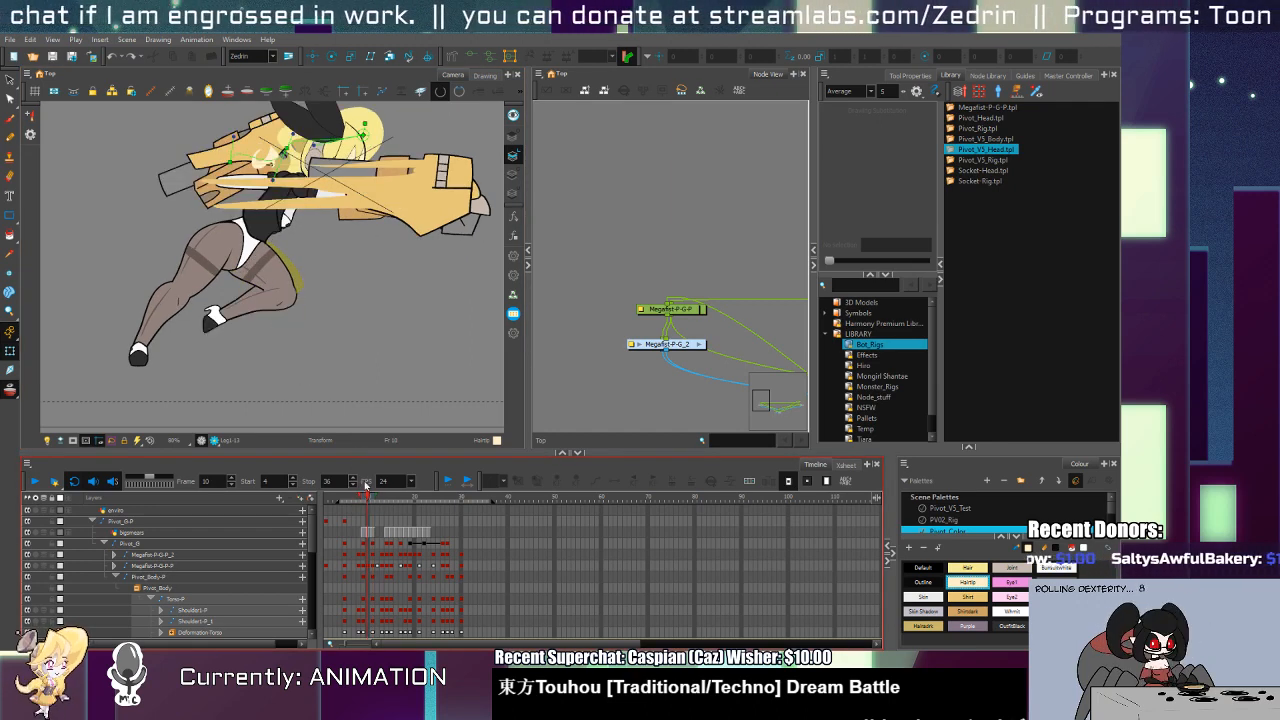
key(ctrl+z)
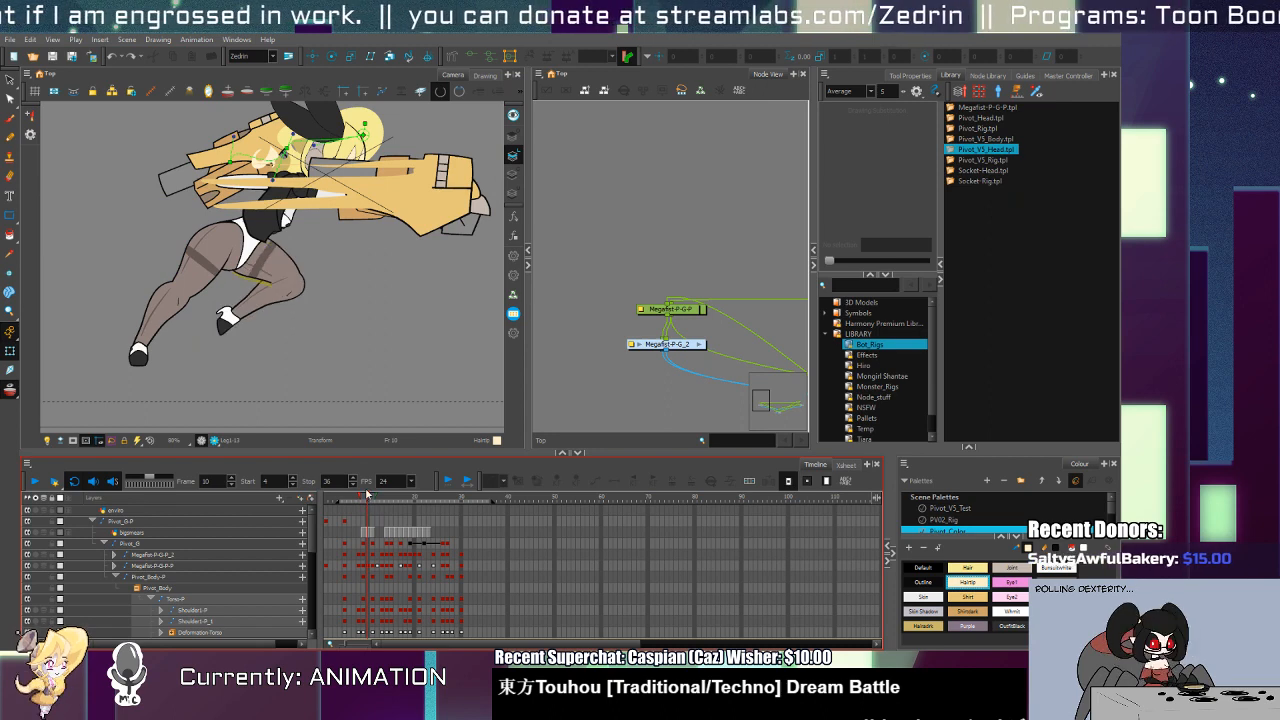
Step: On frame 9, swing the raised front lower leg down and forward toward the ground
drag(368, 497, 367, 533)
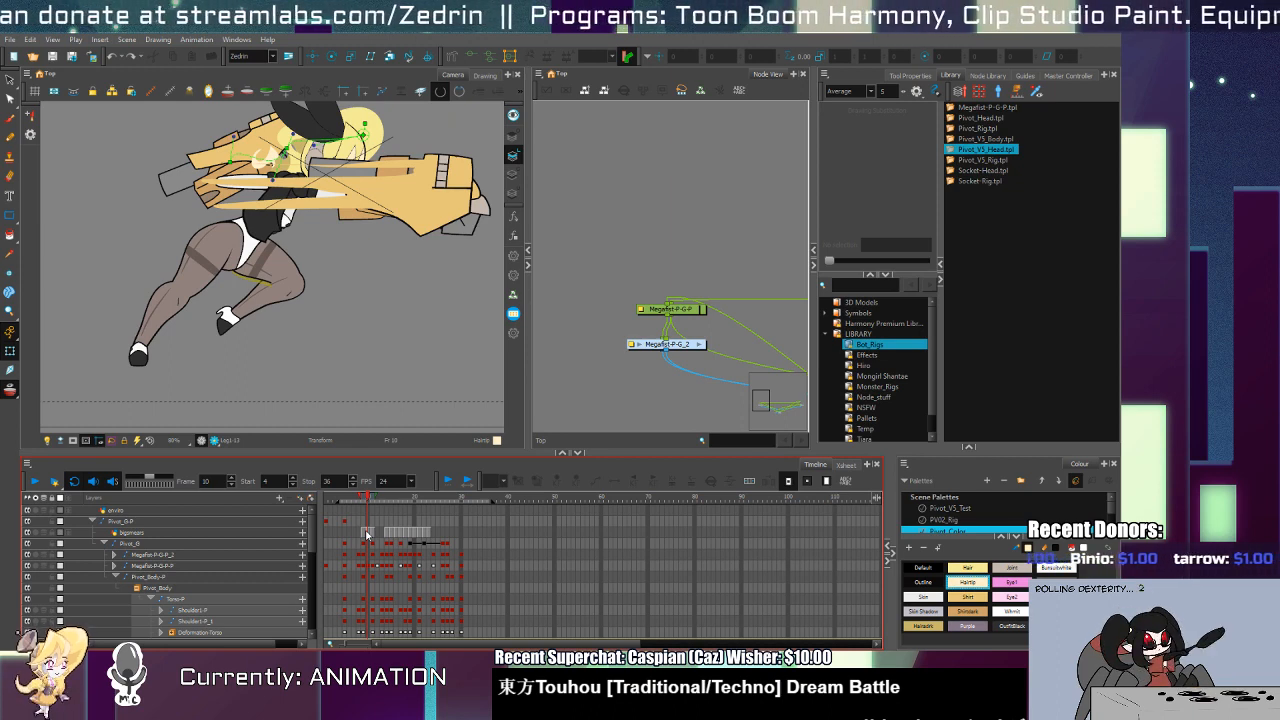
key(comma)
key(comma)
key(period)
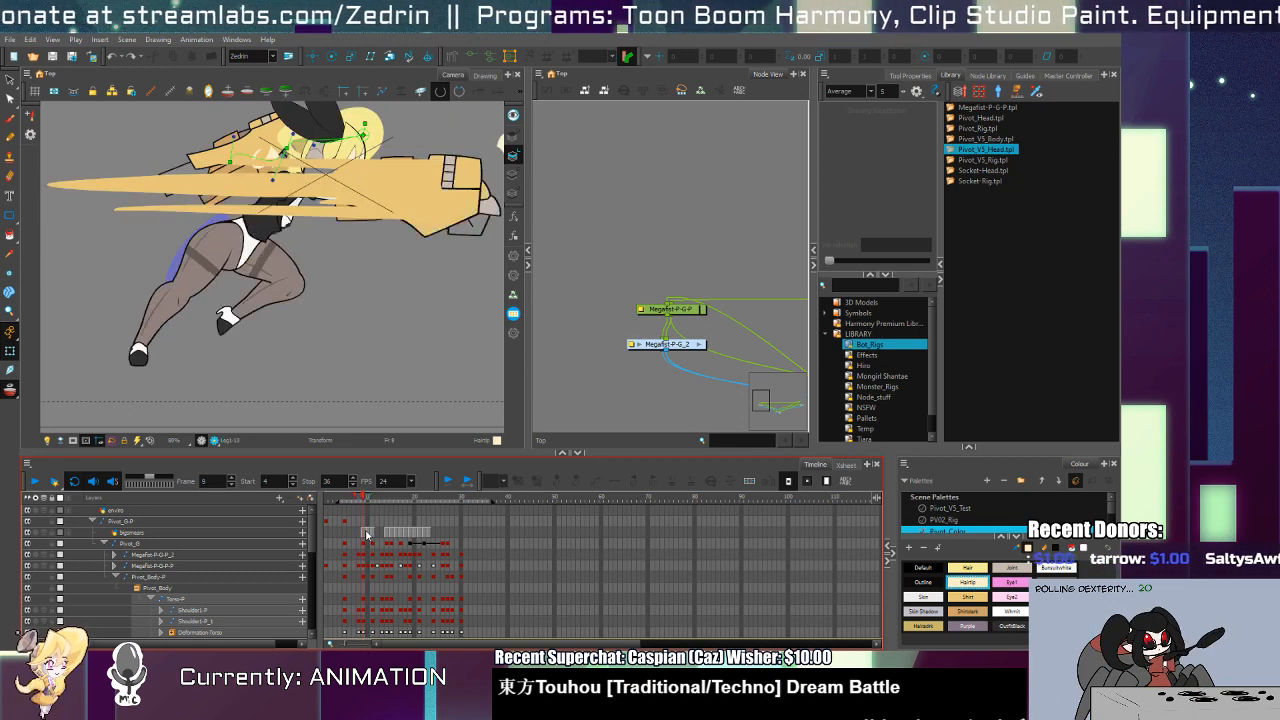
click(281, 275)
key(b)
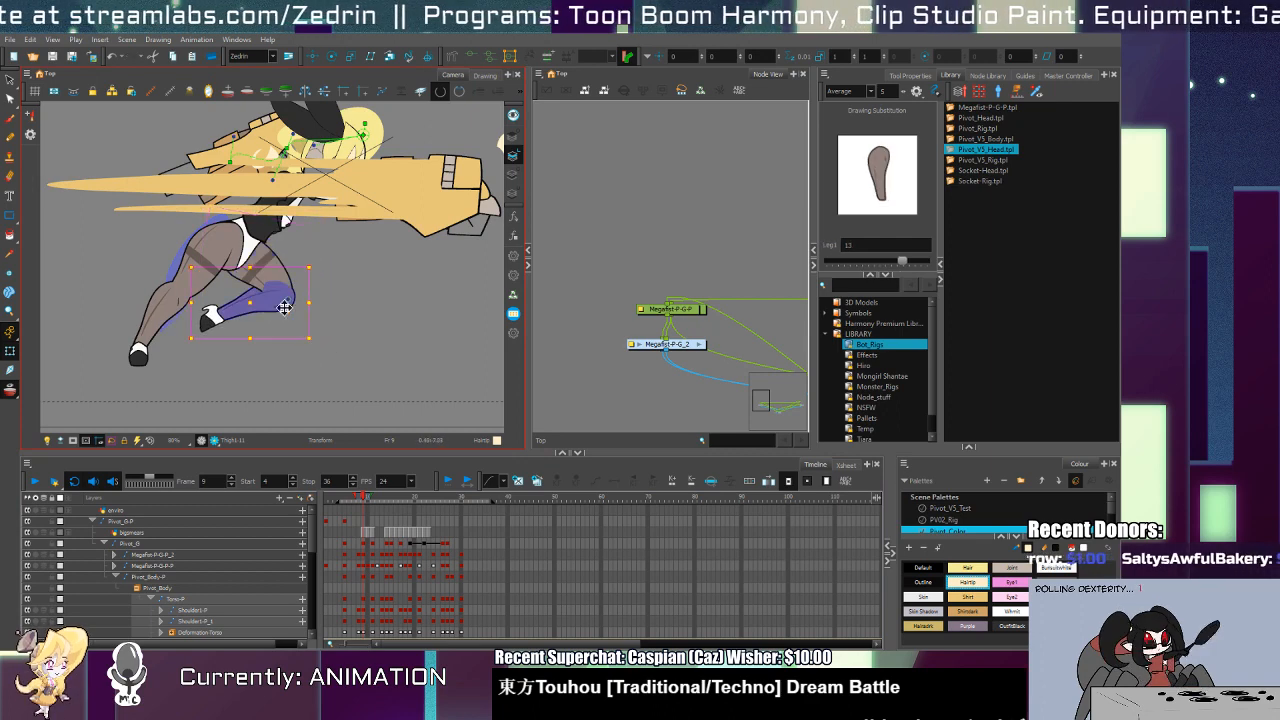
drag(316, 349, 325, 282)
Step: Adjust the front thigh on frame 9 and tuck its lower leg slightly backward beneath the knee
click(294, 286)
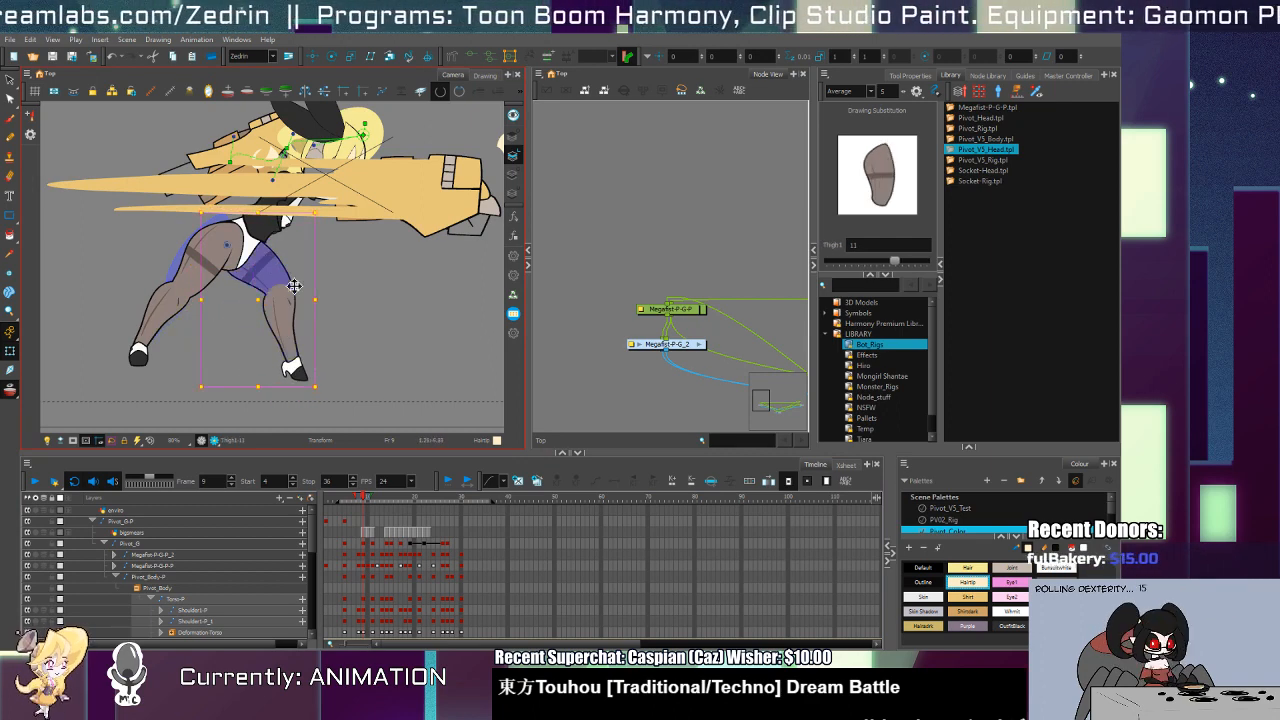
mouse_move(322, 388)
mouse_down()
mouse_move(340, 372)
mouse_move(282, 398)
mouse_move(318, 358)
mouse_move(304, 394)
mouse_move(304, 378)
mouse_move(328, 372)
mouse_up()
key(b)
key(b)
click(288, 270)
key(b)
Step: Rotate the rear lower leg on frame 9 backward so its foot lifts behind the character
click(164, 315)
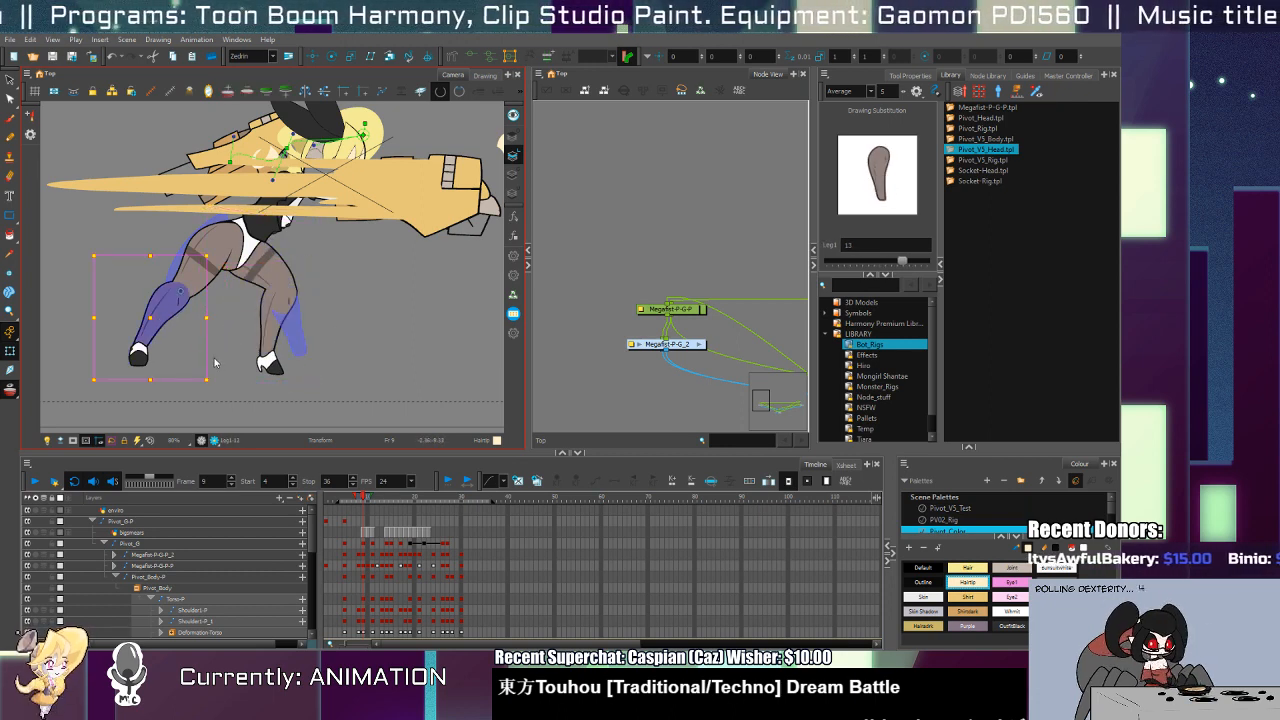
drag(215, 388, 125, 376)
key(b)
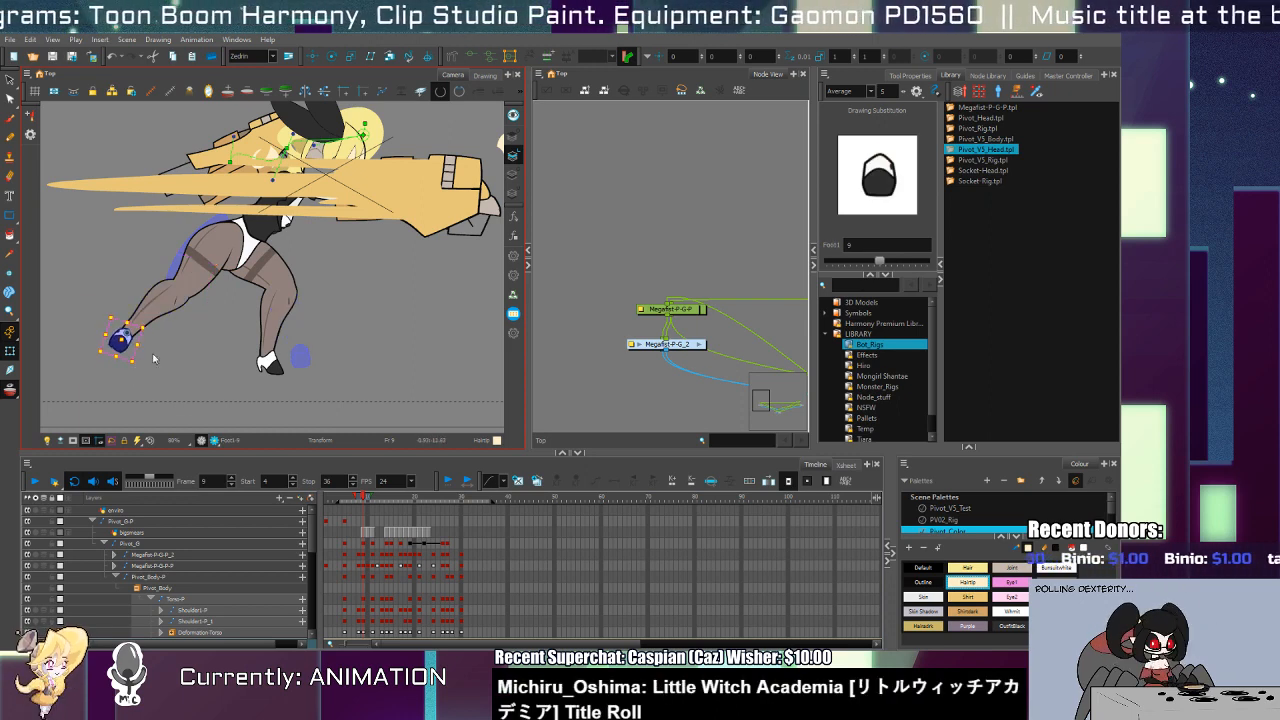
Step: Create a new empty drawing for the rear foot on frame 9 and sketch a pointed foot outline at the ankle
scroll(128, 372, up, 5)
click(516, 481)
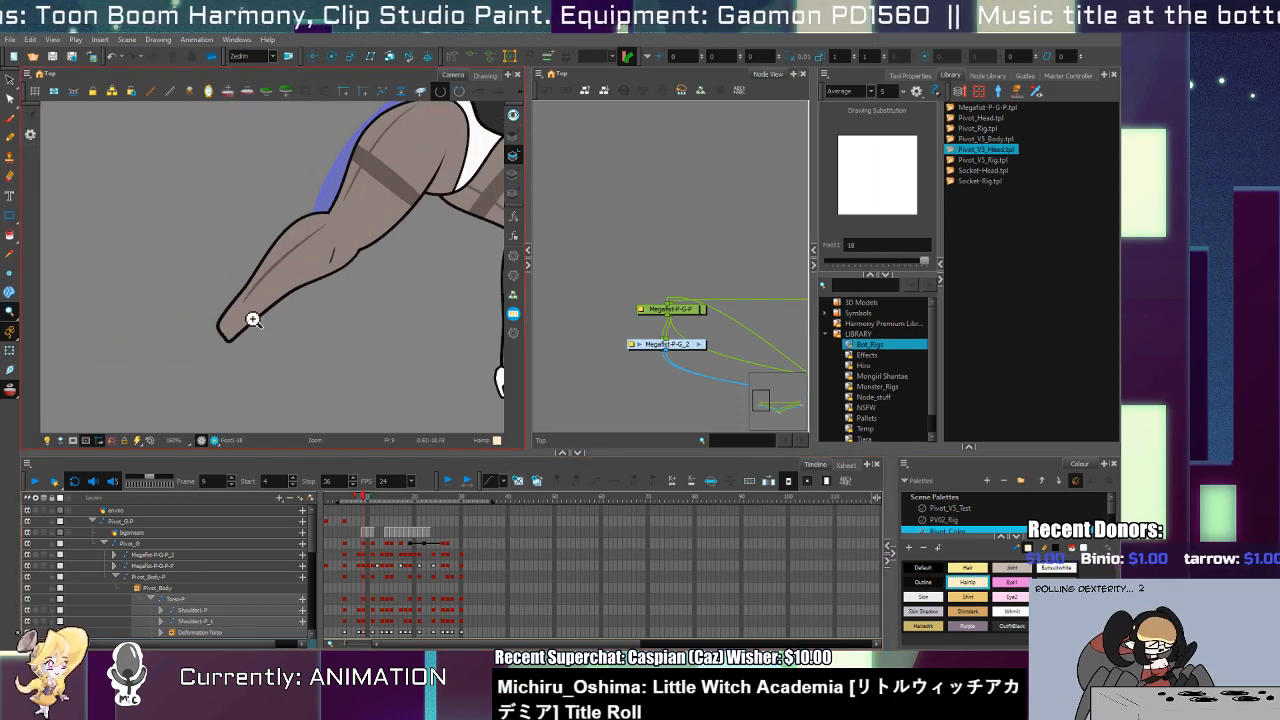
key(alt+/)
mouse_move(240, 315)
mouse_down()
mouse_move(202, 338)
mouse_move(199, 371)
mouse_move(233, 365)
mouse_move(248, 316)
mouse_move(244, 357)
mouse_move(239, 314)
mouse_move(246, 357)
mouse_up()
key(alt+q)
scroll(242, 324, up, 2)
click(241, 329)
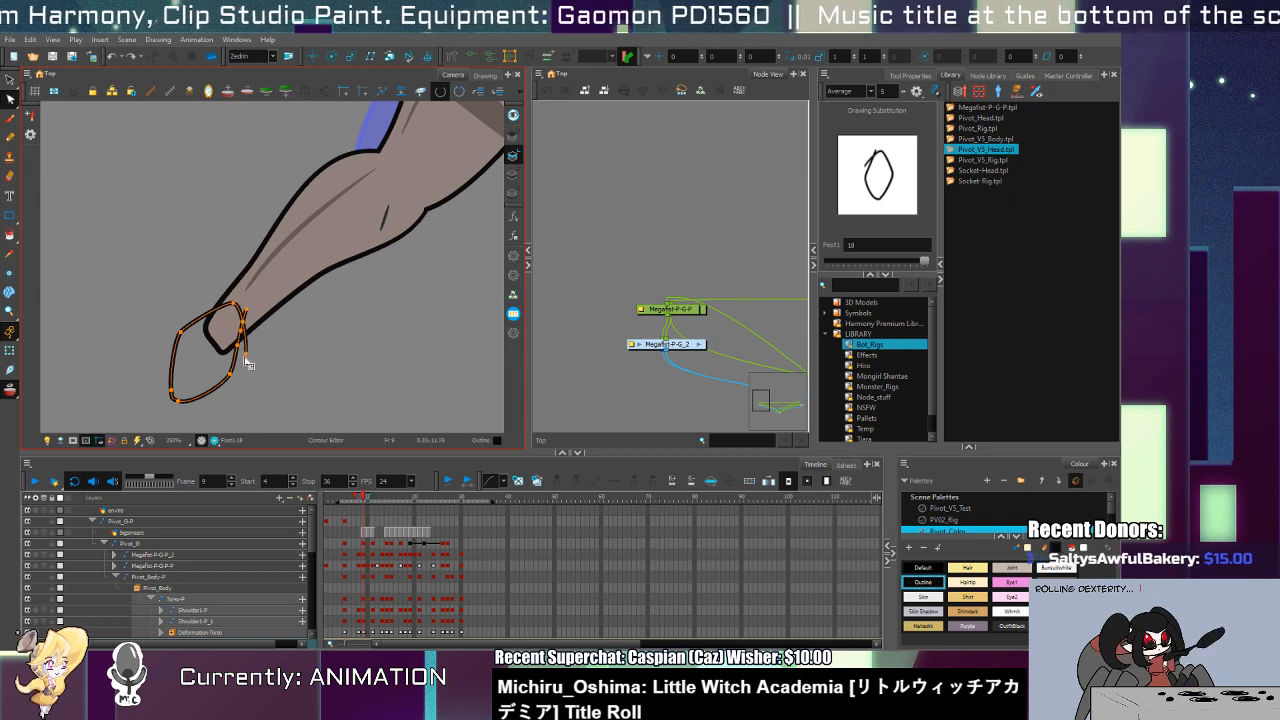
Step: Smooth the new foot outline, give it a curved ankle opening, and trim off the protruding line ends
key(alt+t)
key(alt+s)
click(238, 330)
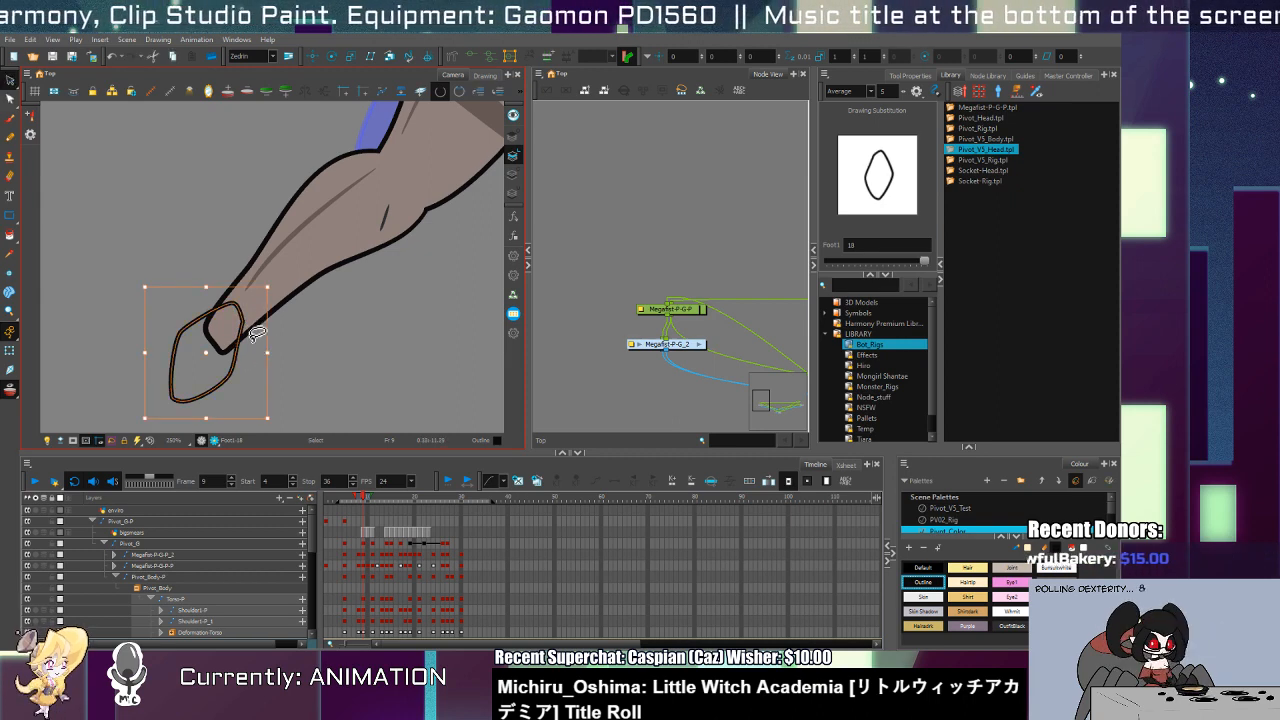
key(alt+t)
mouse_move(229, 321)
mouse_down()
mouse_move(255, 305)
mouse_move(257, 351)
mouse_up()
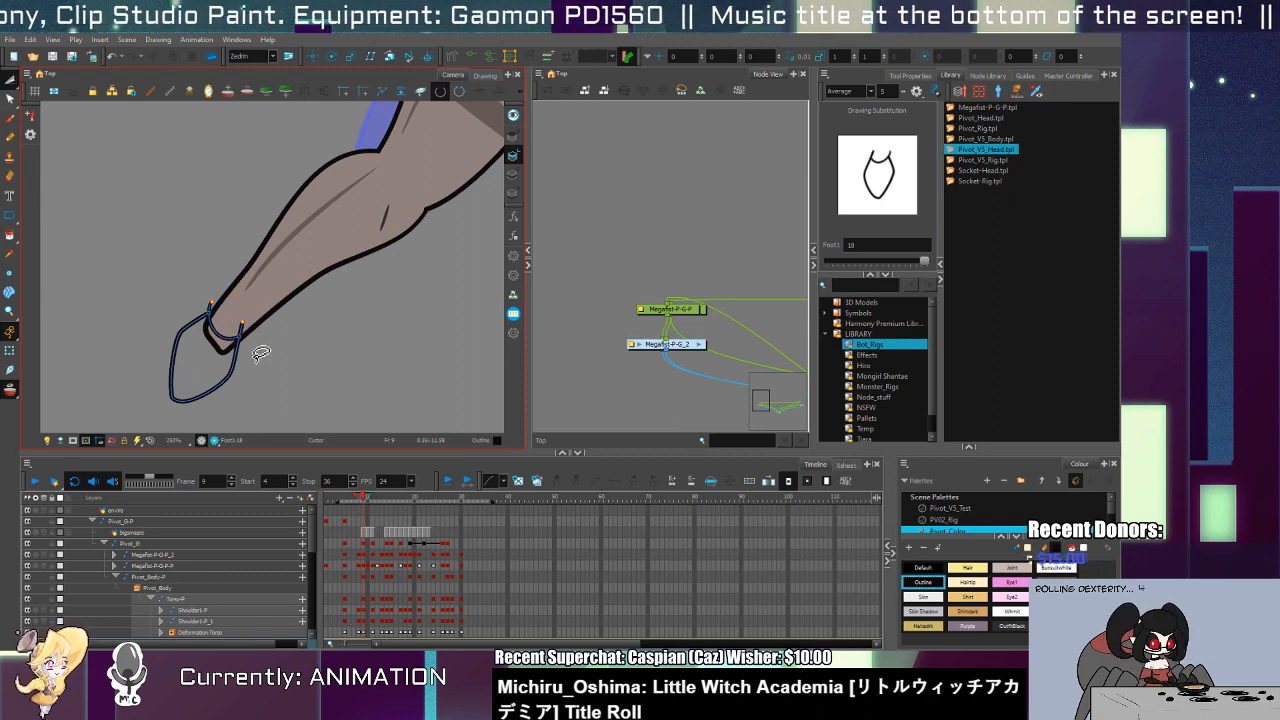
key(Delete)
key(alt+s)
click(240, 345)
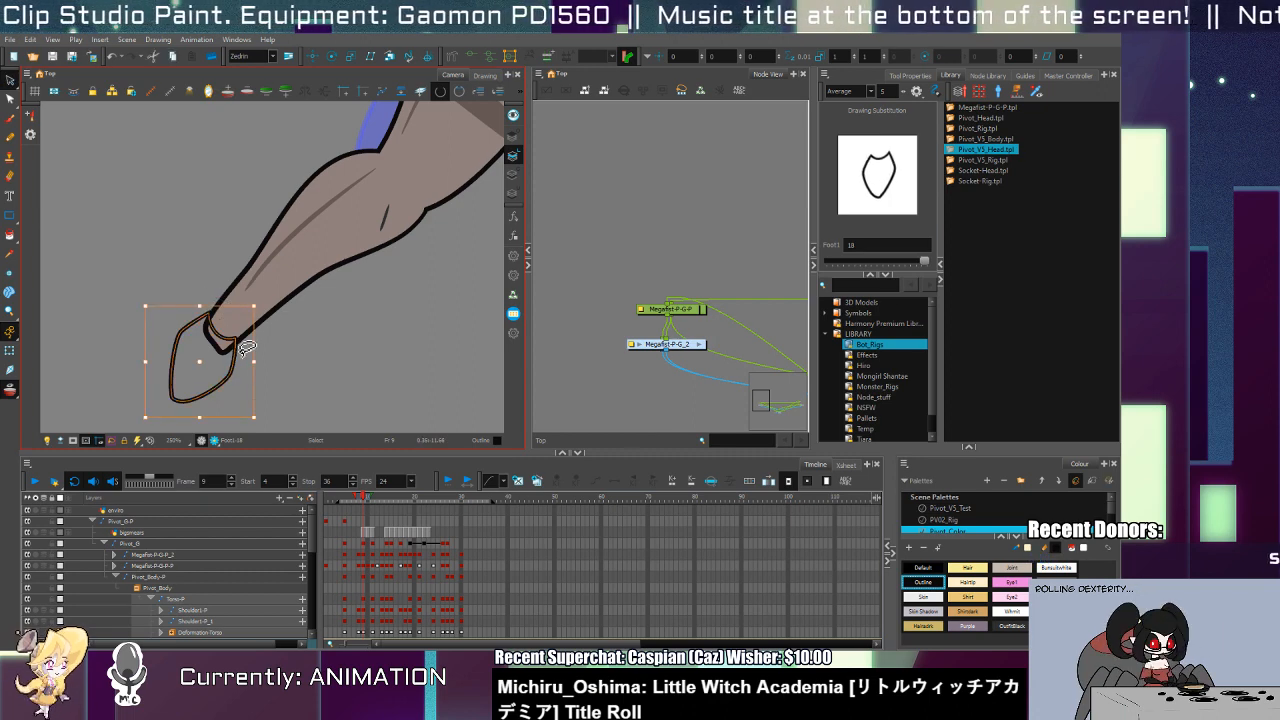
Step: Add a curved line across the foot to separate the toe cap, and trim its excess ends
key(alt+b)
key(alt+t)
mouse_move(171, 329)
mouse_down()
mouse_move(208, 419)
mouse_move(166, 360)
mouse_up()
key(Delete)
key(Delete)
Step: Fill the upper part of the foot with white and the toe cap with OutfitBlack
key(alt+i)
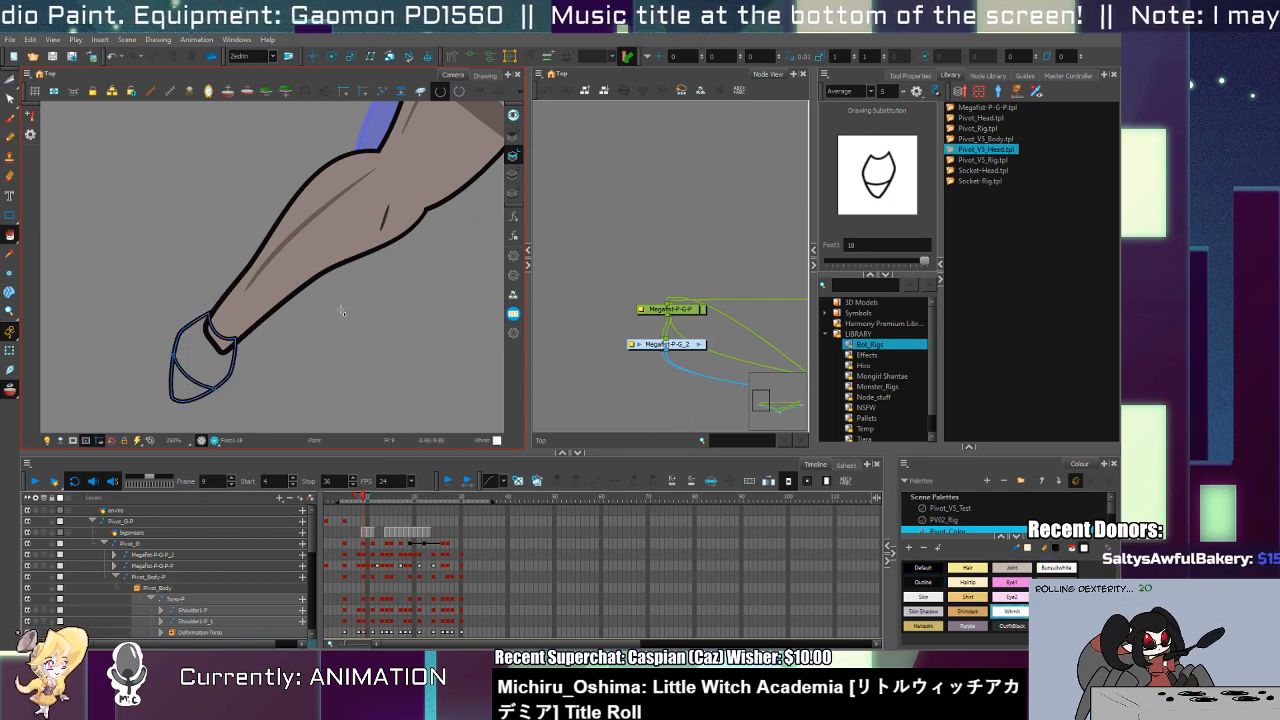
click(207, 358)
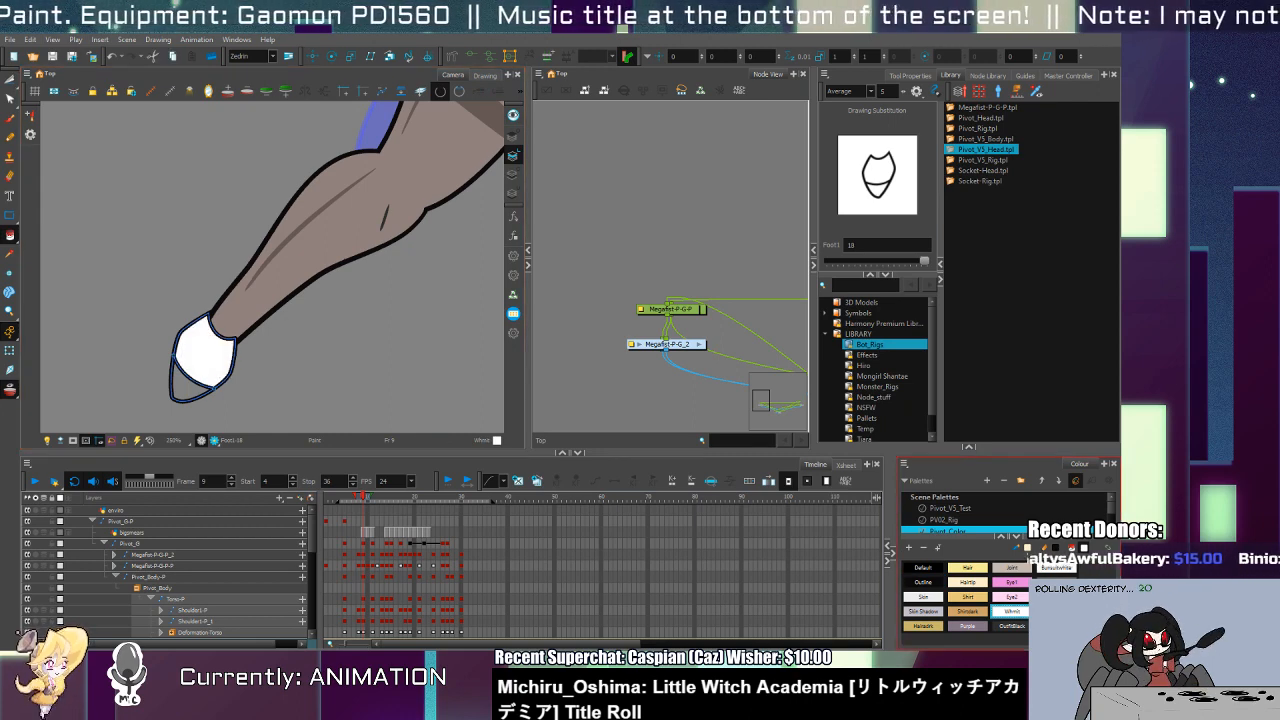
click(1018, 628)
click(187, 386)
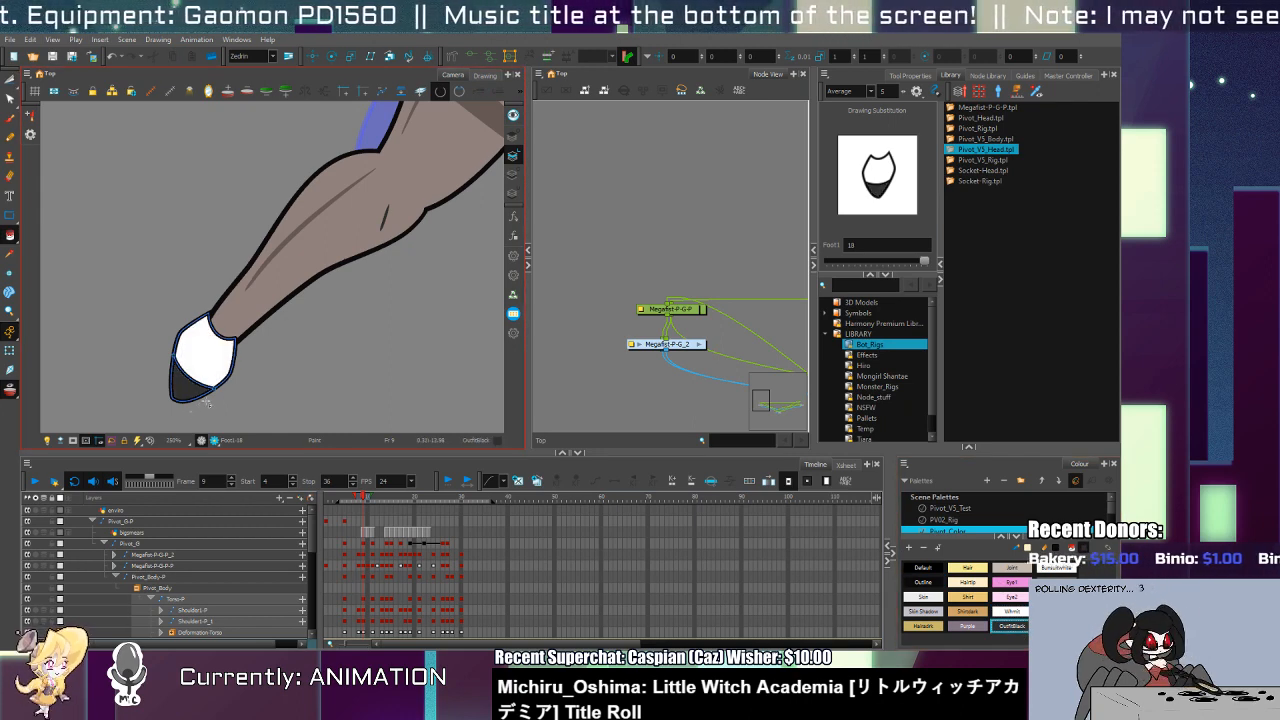
Step: Brush a small OutfitBlack mark near the ankle of the new foot and pick the bunny suit white colour
key(alt+b)
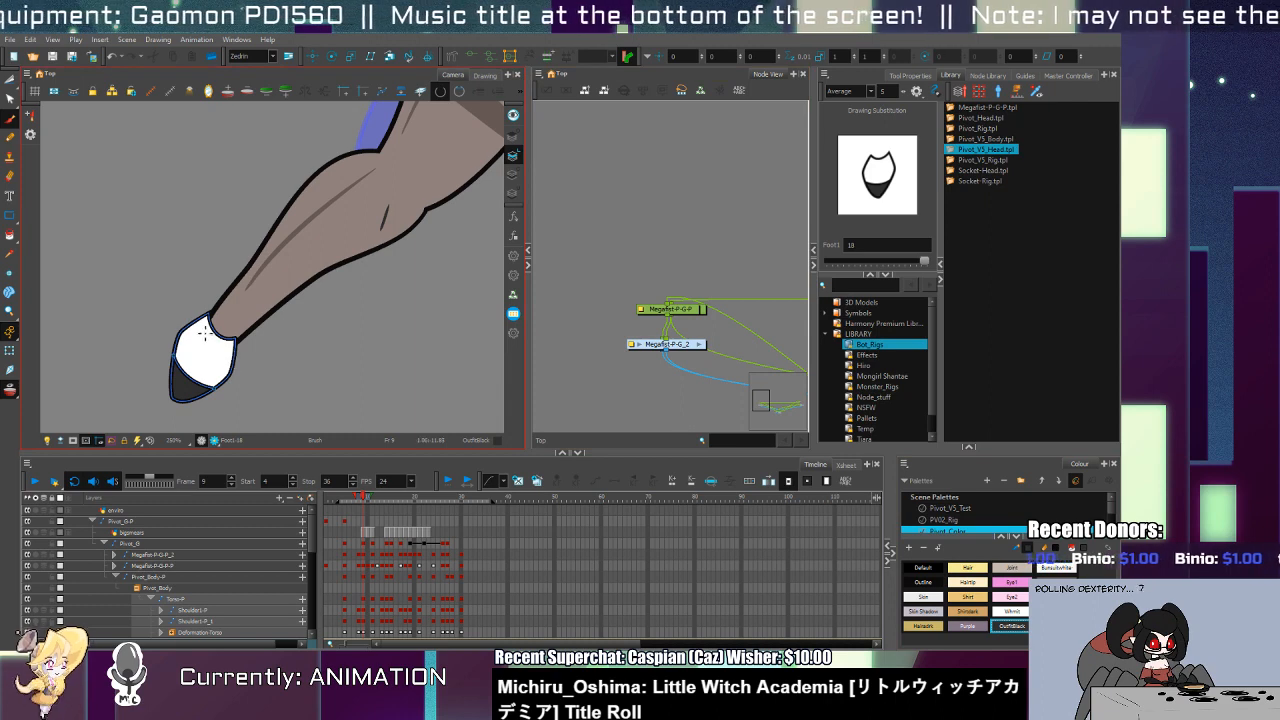
click(201, 335)
key(ctrl+z)
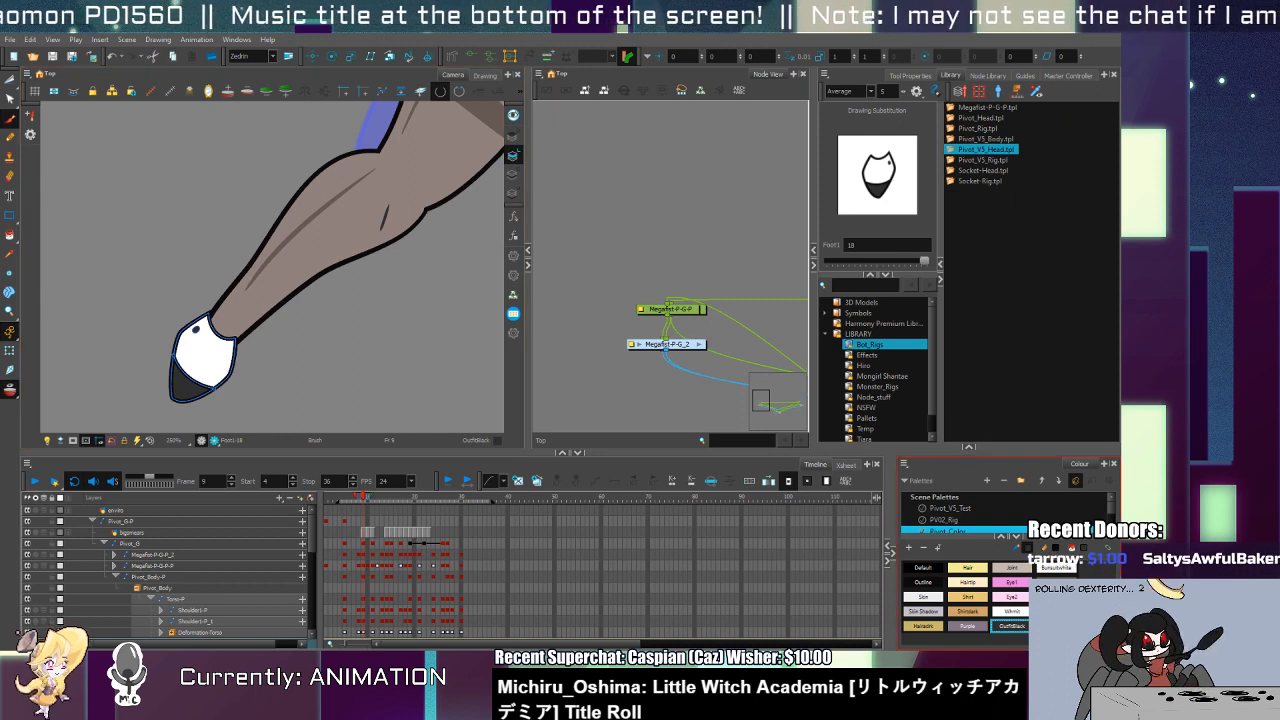
click(1053, 568)
drag(294, 406, 228, 390)
alt+click(228, 390)
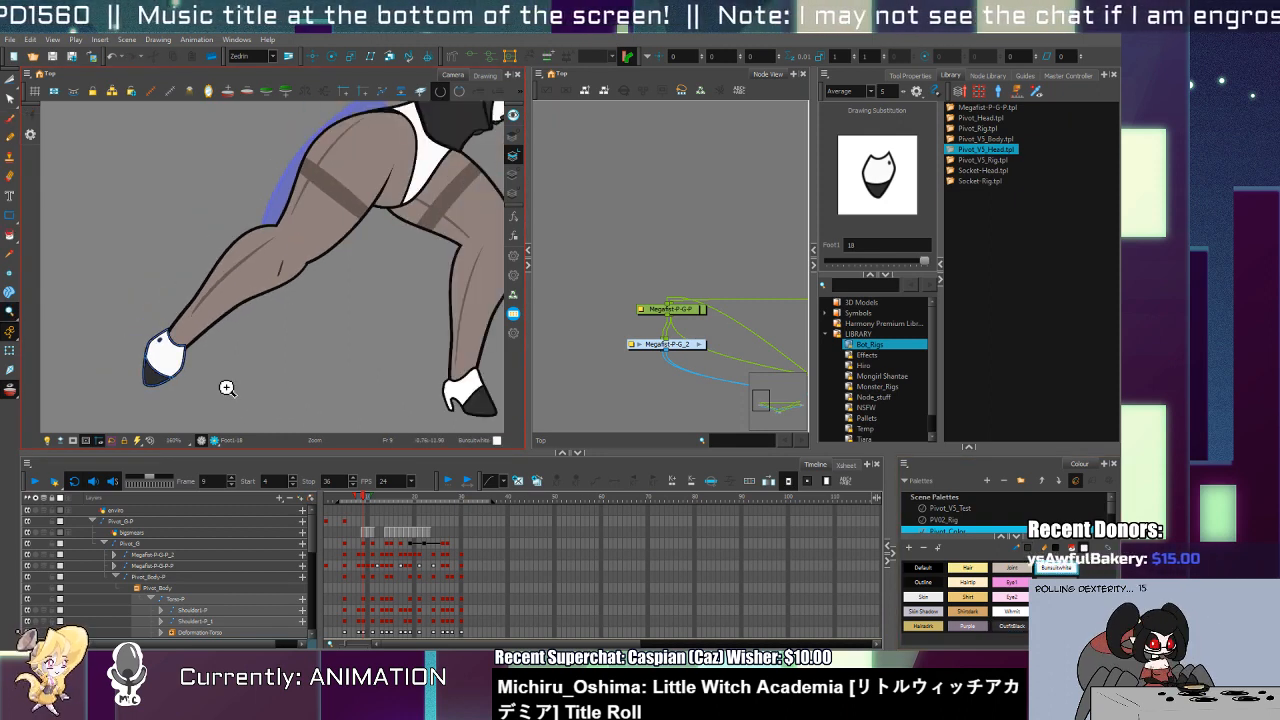
Step: Compare the new foot with frame 8 and switch the rear lower leg on frame 9 to drawing 12
click(227, 388)
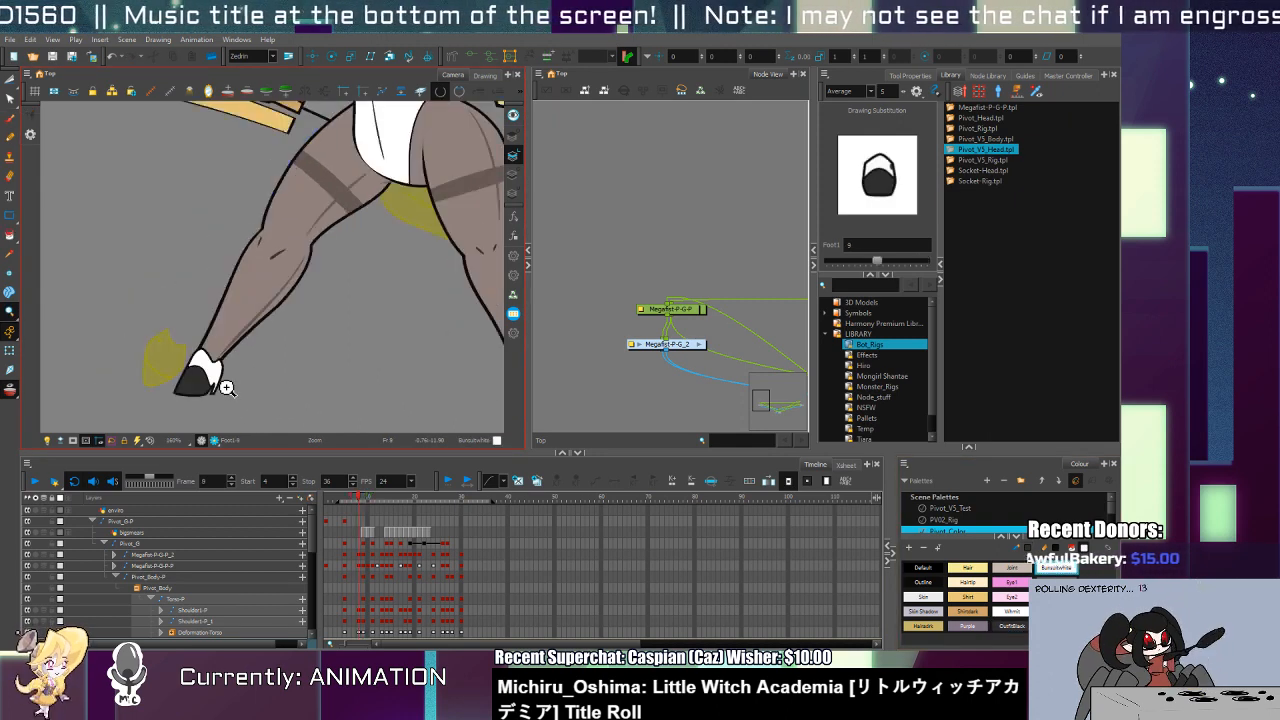
alt+click(227, 388)
key(shift+t)
click(165, 360)
click(240, 300)
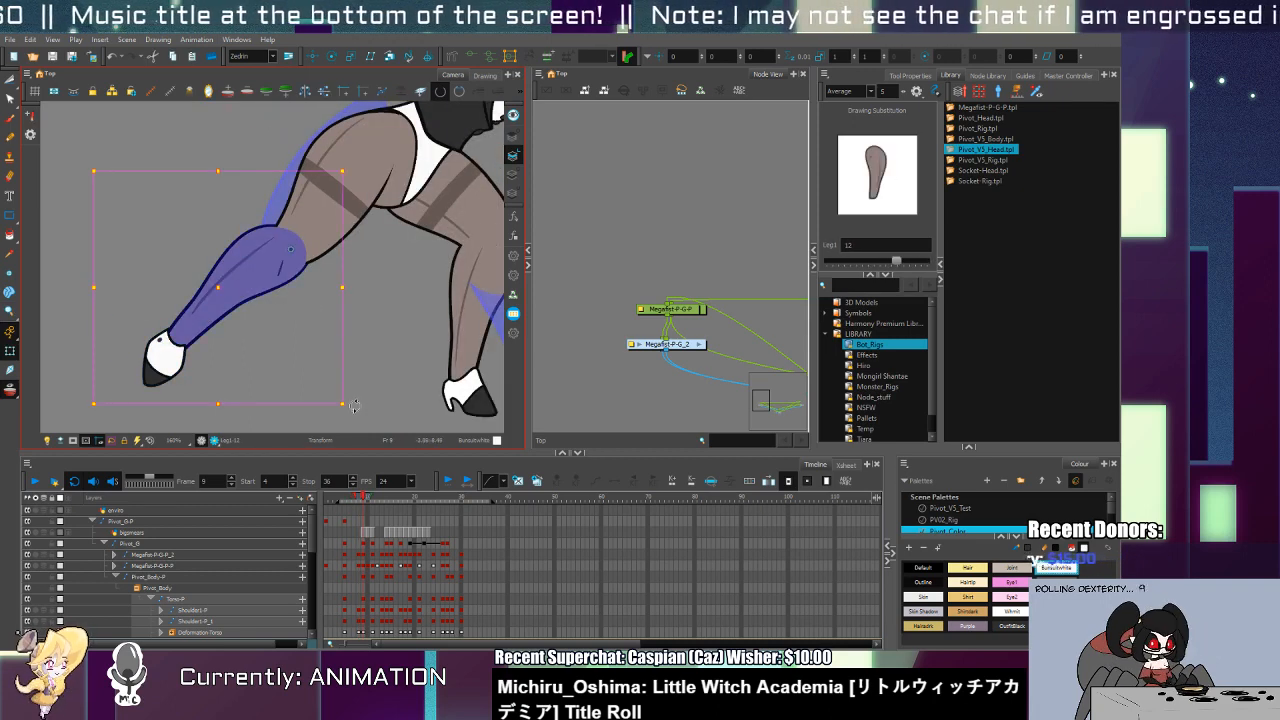
Step: Nudge the rear lower leg into line on frame 9 and compare the pose across frames 8 to 11
click(255, 285)
mouse_move(255, 285)
mouse_down()
mouse_move(254, 304)
mouse_move(258, 283)
mouse_up()
click(300, 343)
scroll(280, 366, down, 2)
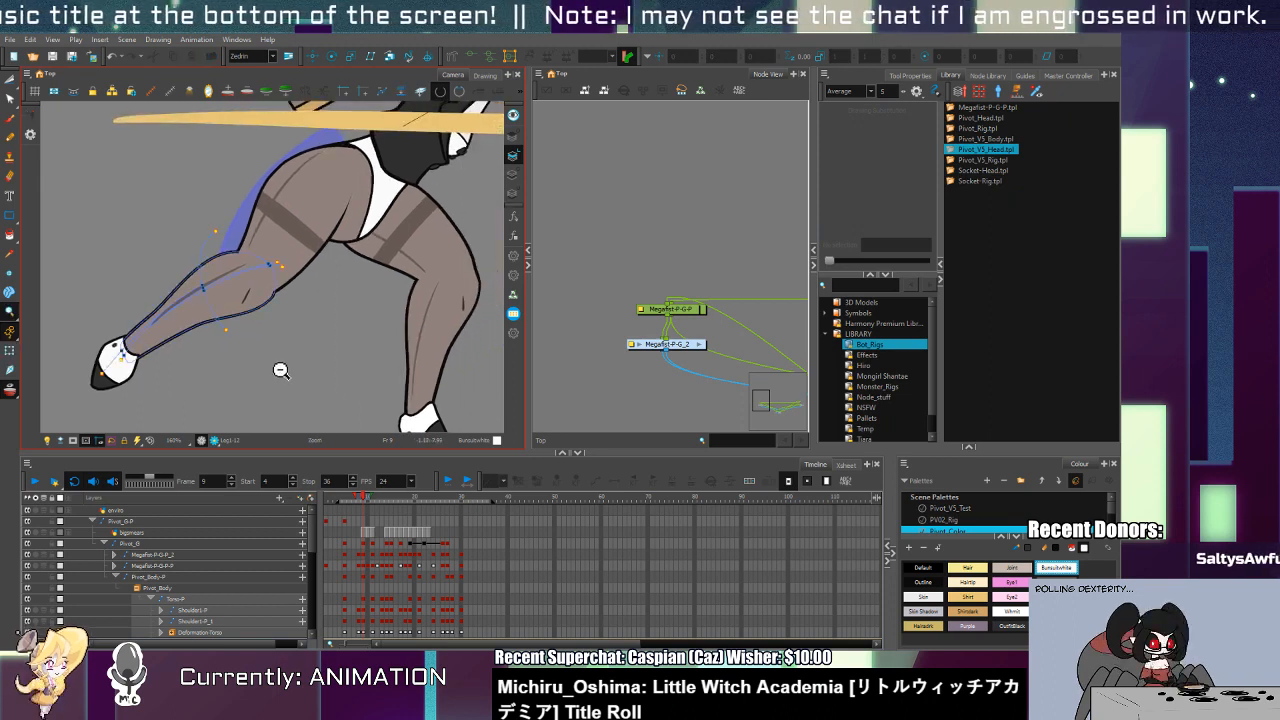
key(period)
key(period)
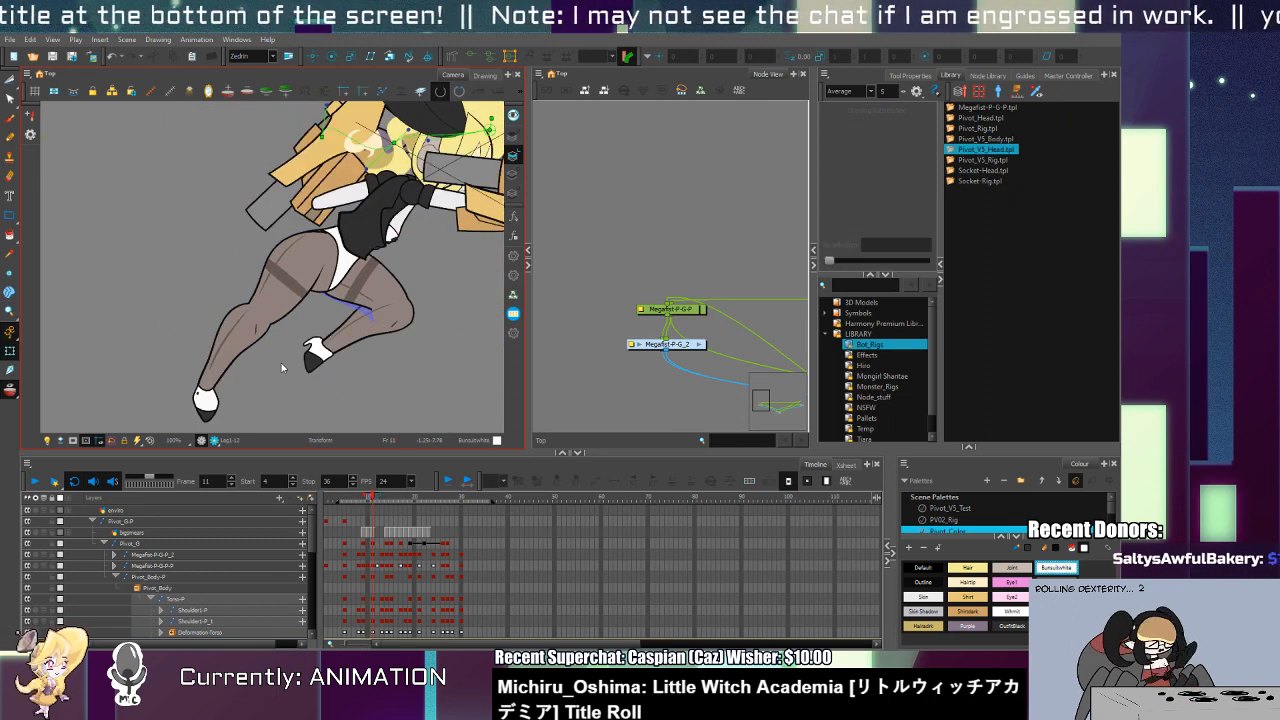
key(comma)
key(comma)
key(comma)
key(period)
key(period)
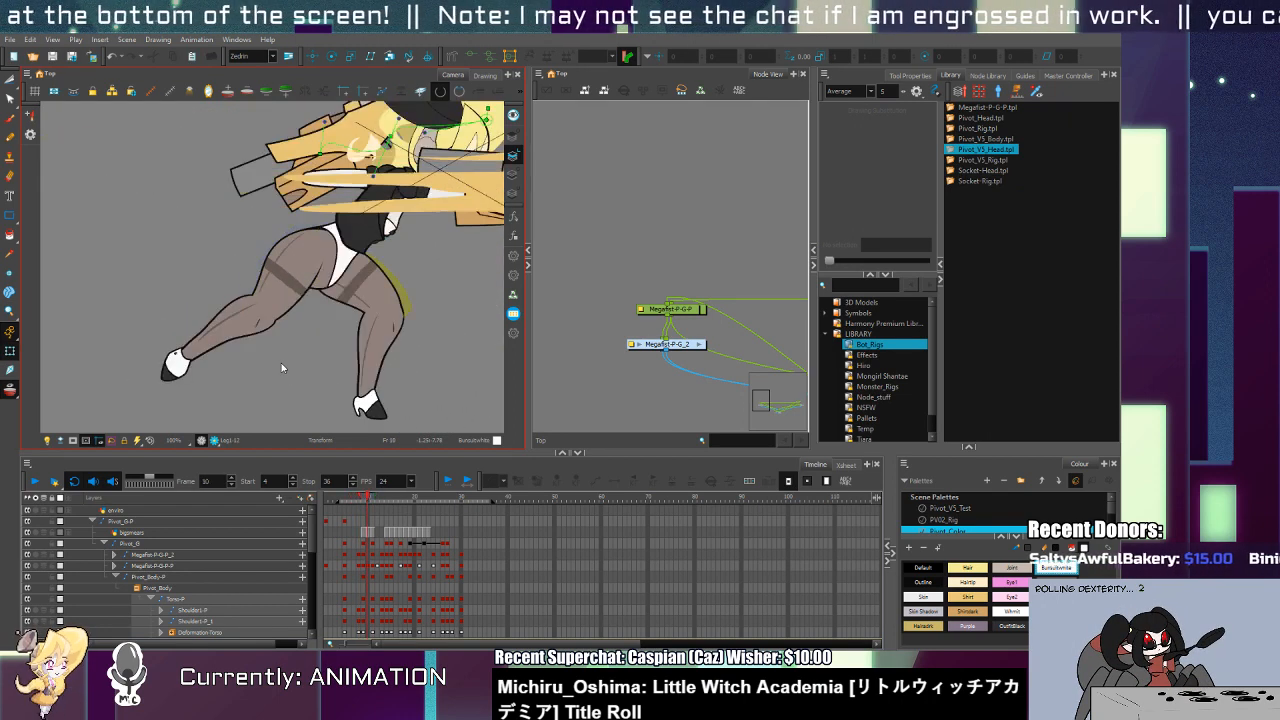
key(period)
Step: Lower the front thigh on frame 11 and adjust the lower leg and foot beneath it
click(391, 321)
key(b)
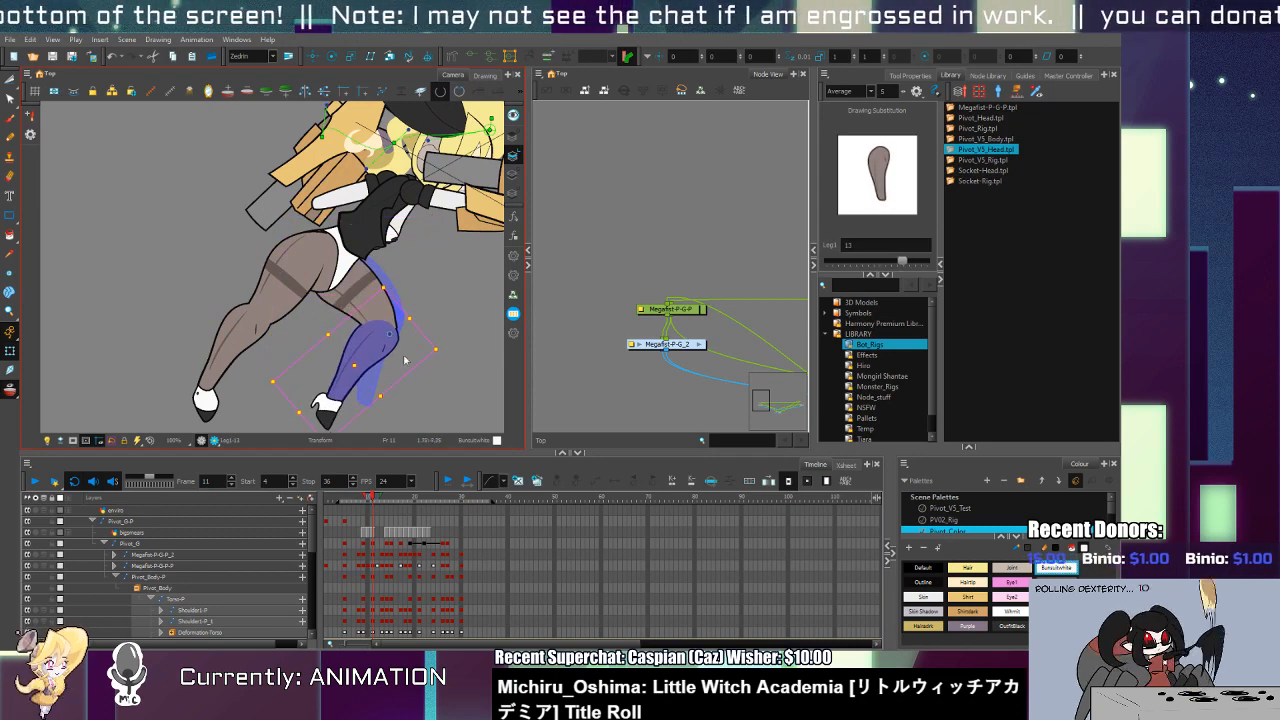
key(b)
drag(368, 373, 339, 352)
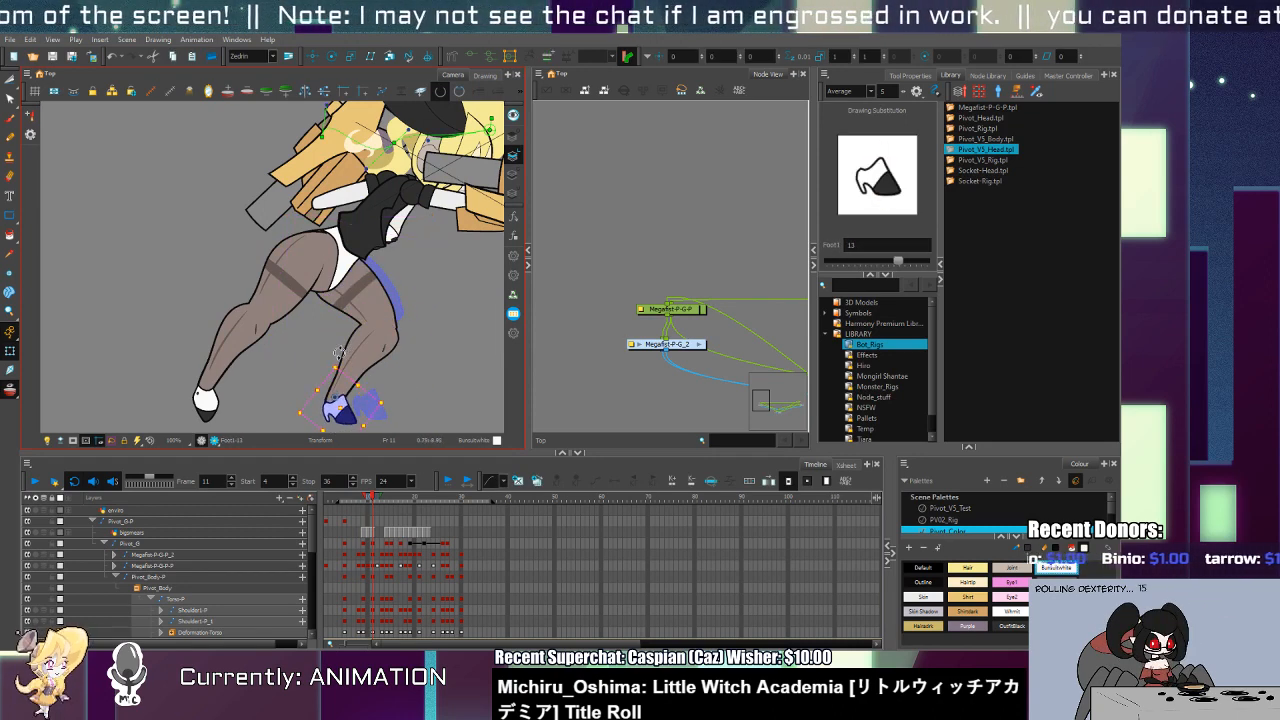
drag(376, 314, 384, 318)
Step: Rotate and slightly lengthen the front lower leg on frame 11 to plant the foot, comparing it with frame 10
click(384, 368)
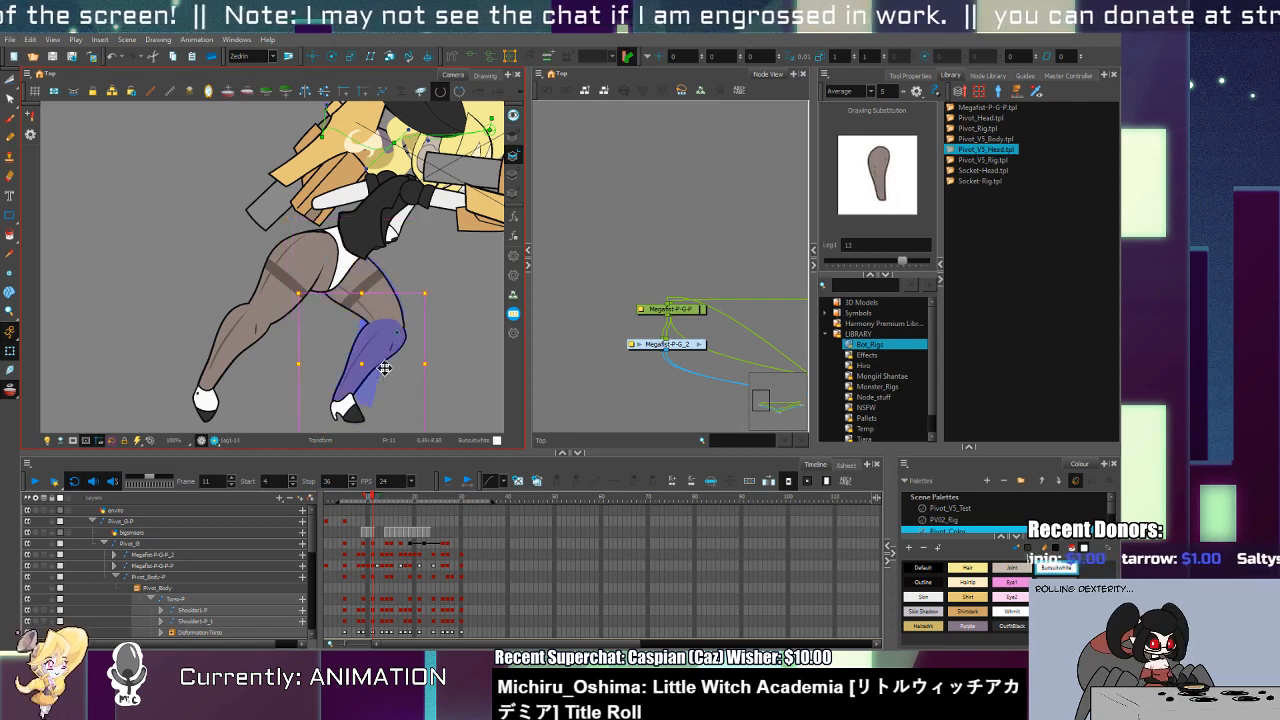
mouse_move(381, 400)
mouse_down()
mouse_move(387, 358)
mouse_move(371, 396)
mouse_move(414, 390)
mouse_up()
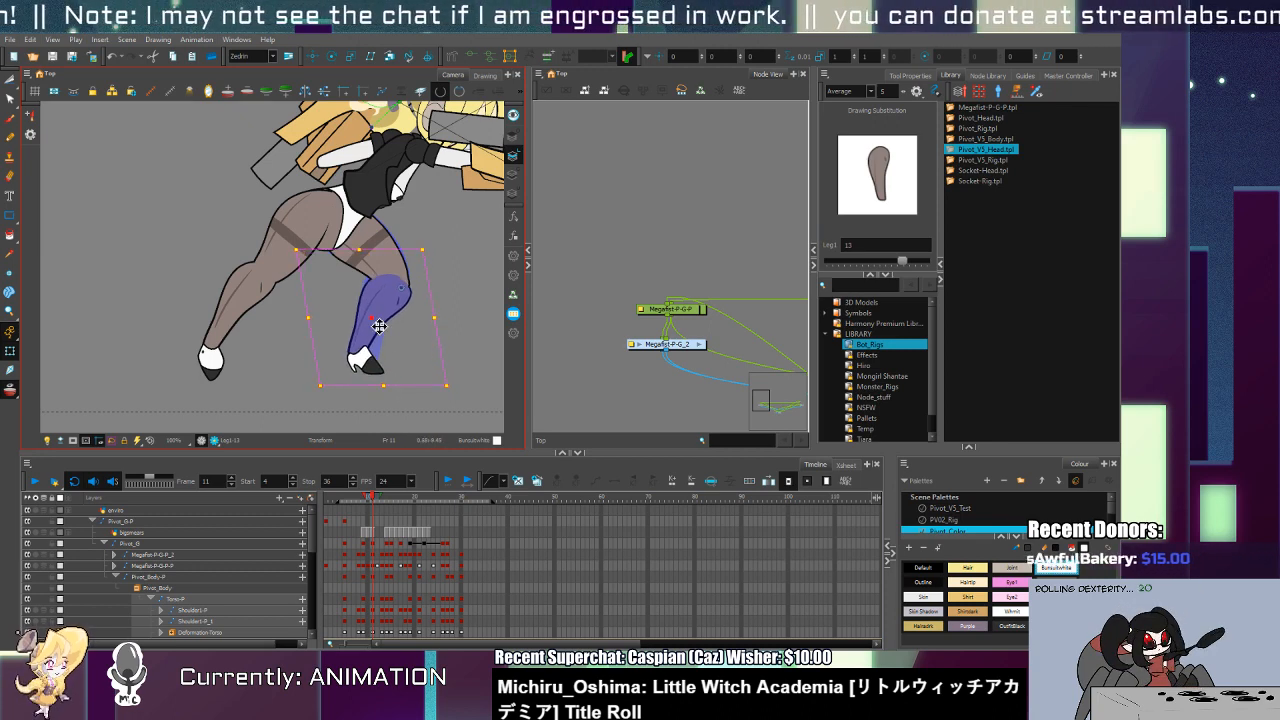
drag(379, 326, 381, 325)
drag(387, 391, 387, 403)
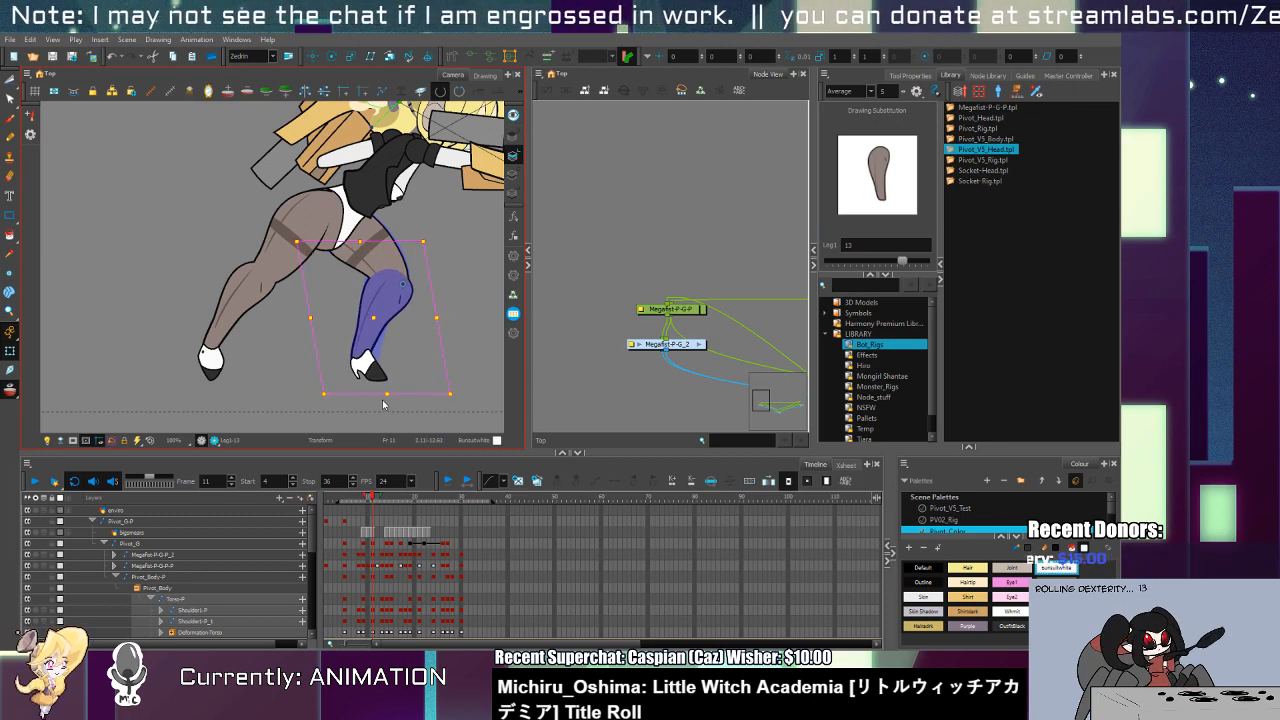
key(comma)
key(period)
key(comma)
key(period)
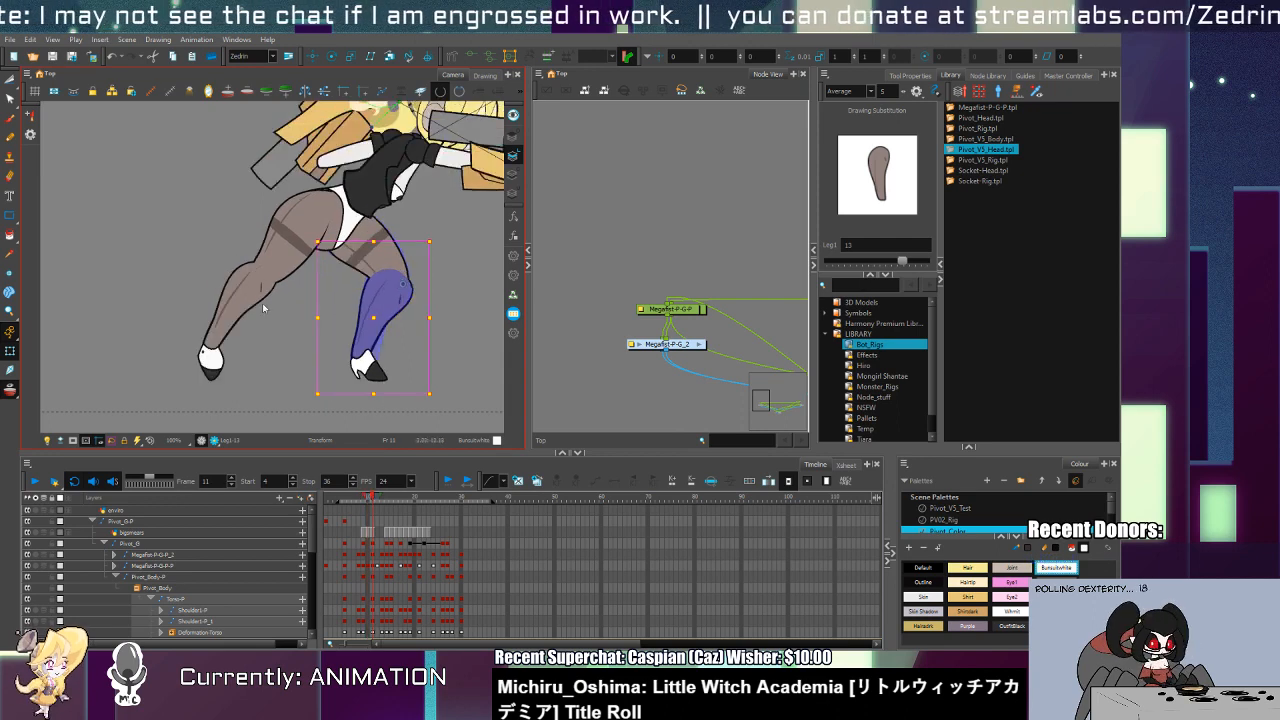
Step: Swing the rear thigh and lower leg backward on frame 11, then rotate the rear foot to follow
click(253, 303)
click(290, 268)
drag(361, 381, 329, 394)
drag(279, 273, 276, 272)
click(241, 284)
drag(291, 370, 258, 384)
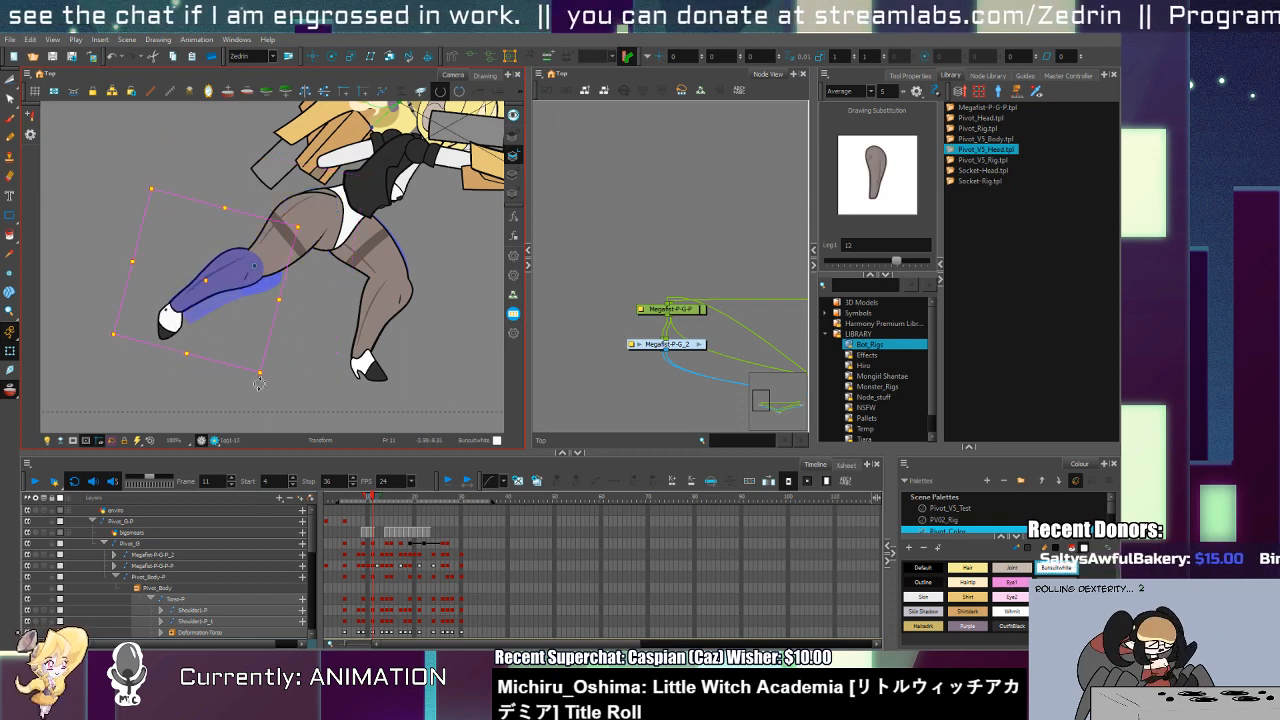
click(172, 320)
drag(202, 352, 176, 327)
key(comma)
key(period)
Step: Swing the front lower leg down under the knee on frame 13 and compare it with frame 14
key(period)
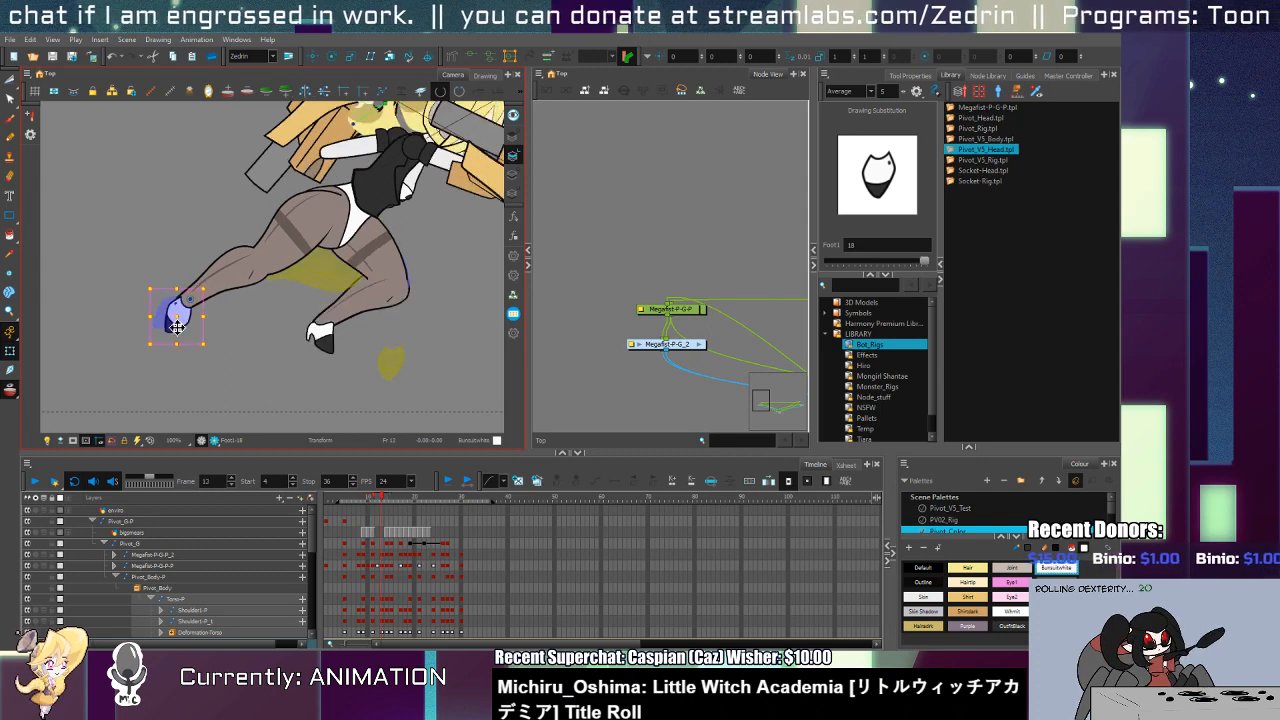
key(period)
key(comma)
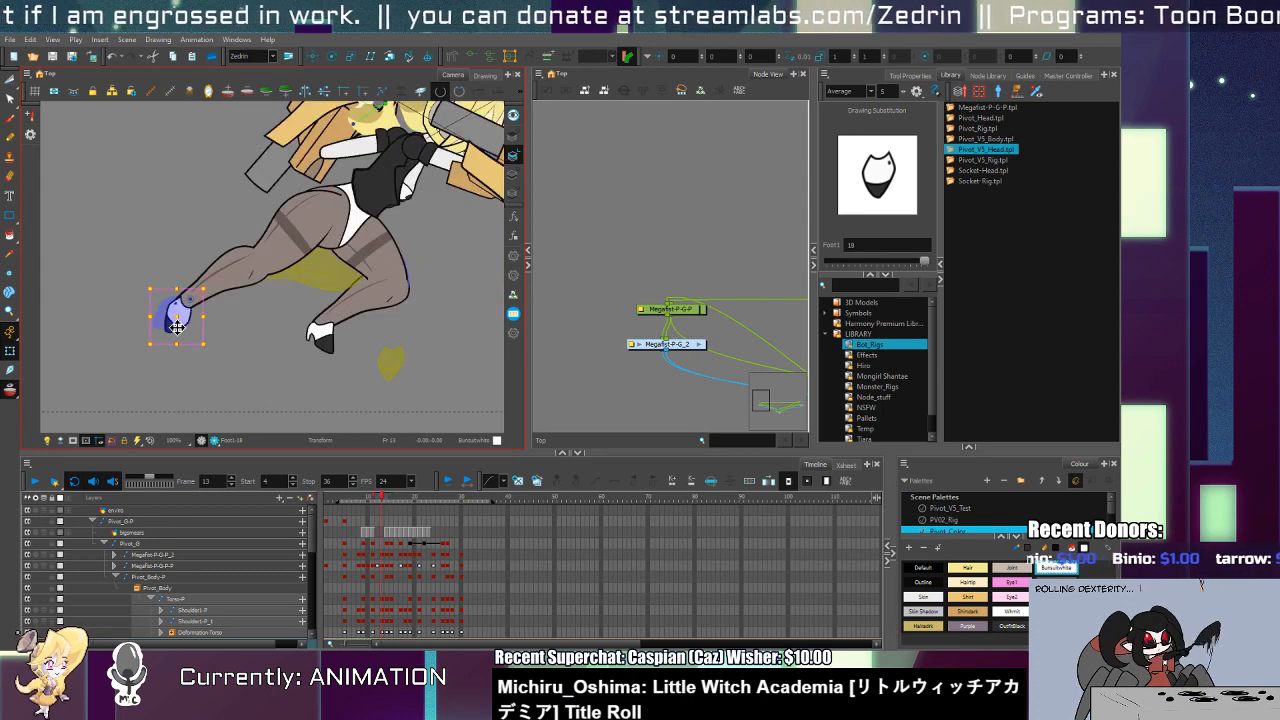
click(390, 320)
drag(440, 368, 455, 343)
key(period)
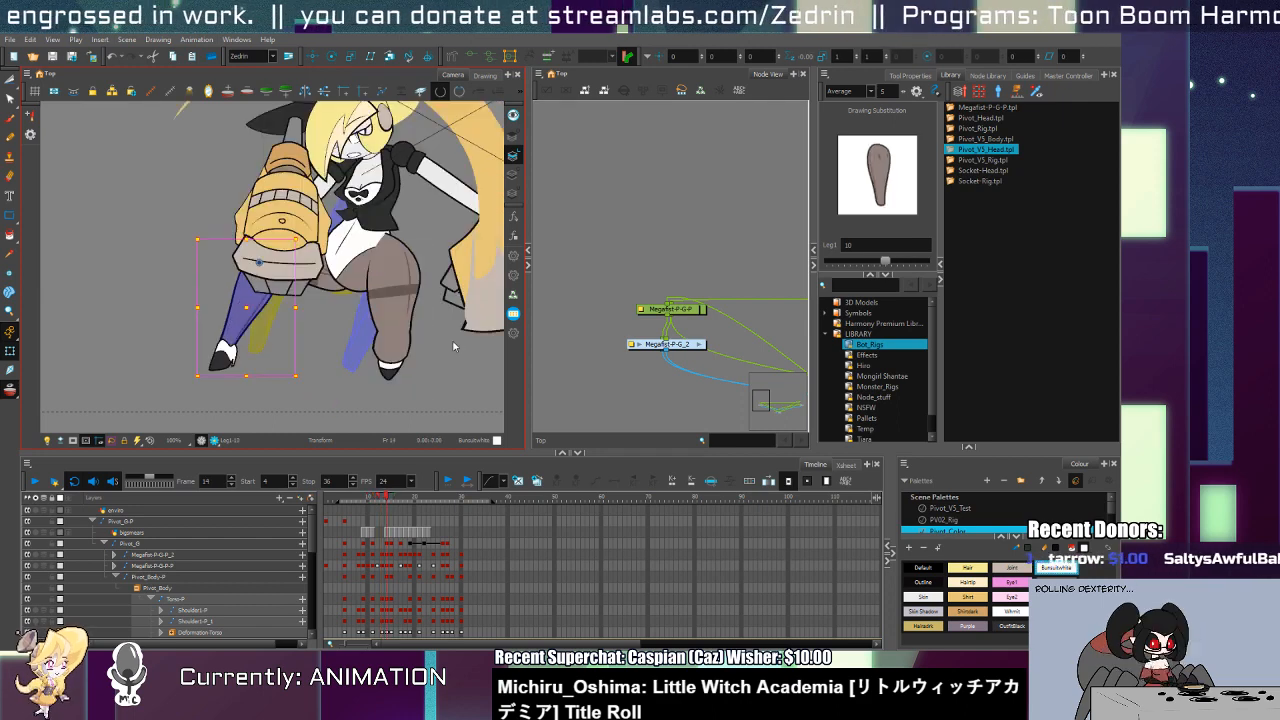
key(comma)
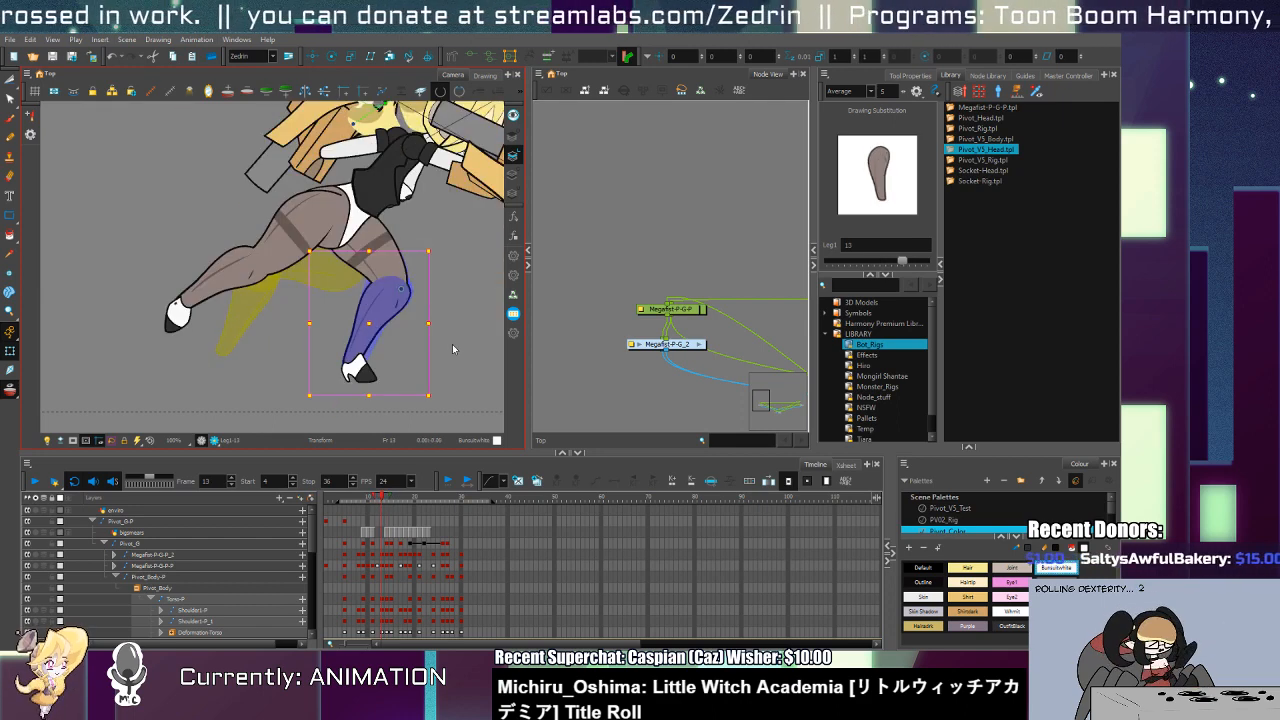
key(period)
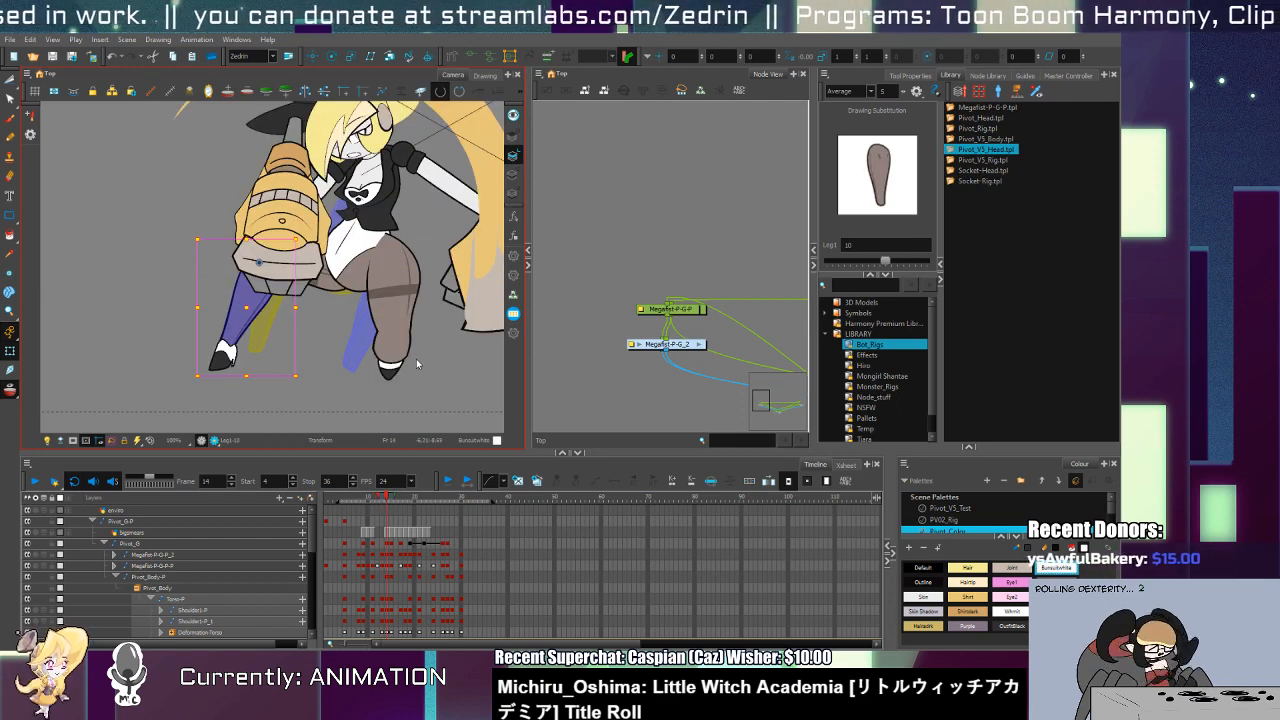
Step: Step through the frames after 14 and examine how the revised leg poses play in the punch
key(period)
key(period)
key(period)
key(period)
key(period)
key(period)
key(period)
key(period)
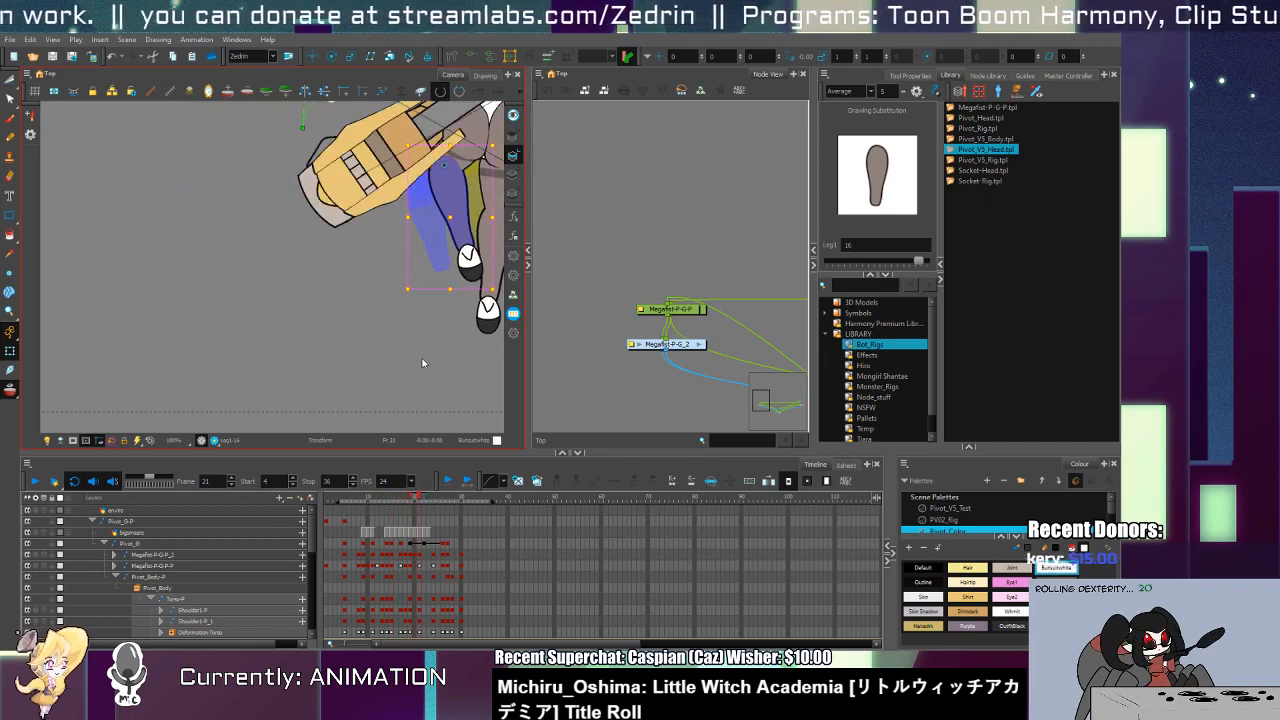
click(50, 550)
key(period)
key(period)
key(period)
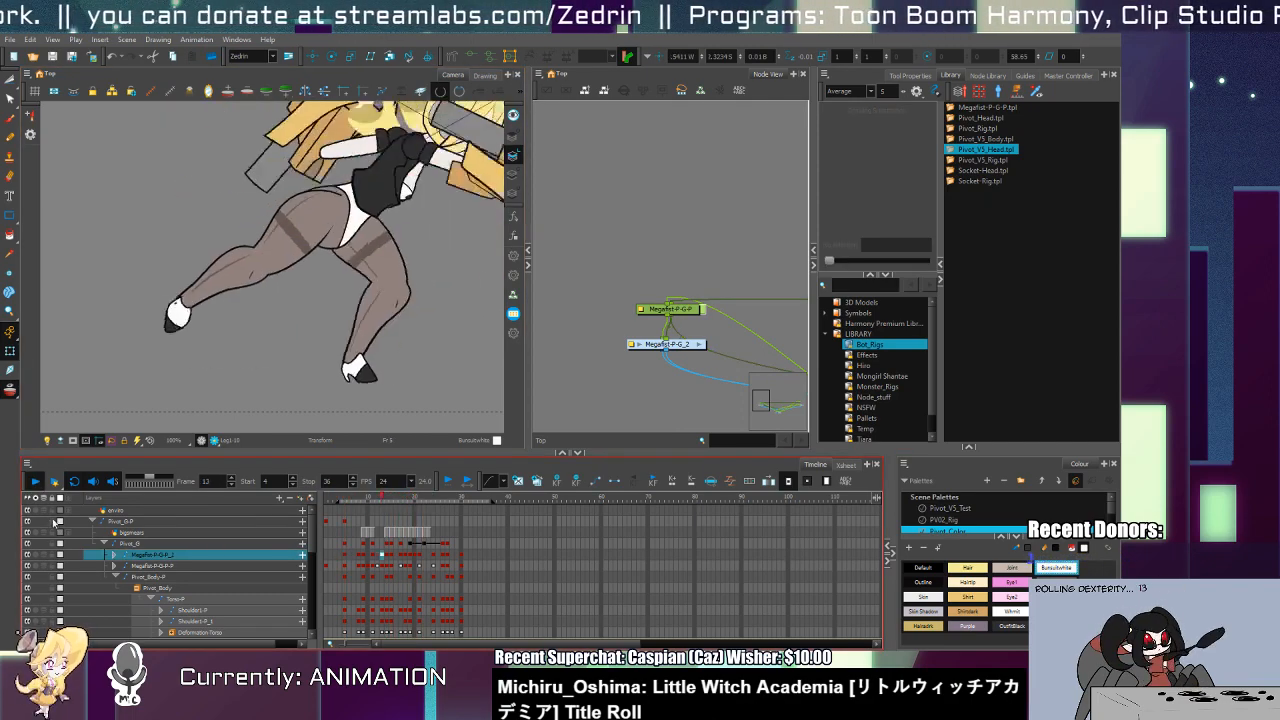
Step: Move the whole character forward on frame 9 using its main peg and check frames 10 and 11
mouse_move(341, 550)
mouse_down()
mouse_move(396, 551)
mouse_move(343, 552)
mouse_up()
key(period)
key(period)
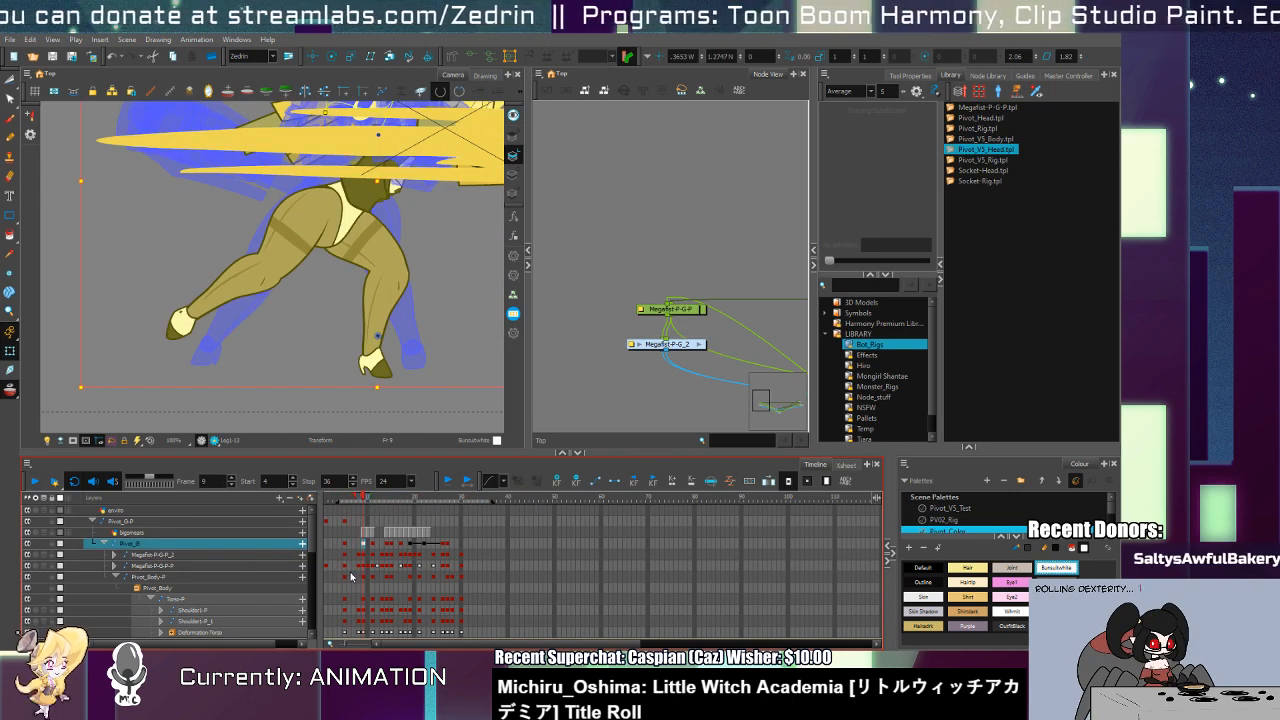
click(362, 522)
drag(394, 279, 429, 276)
key(period)
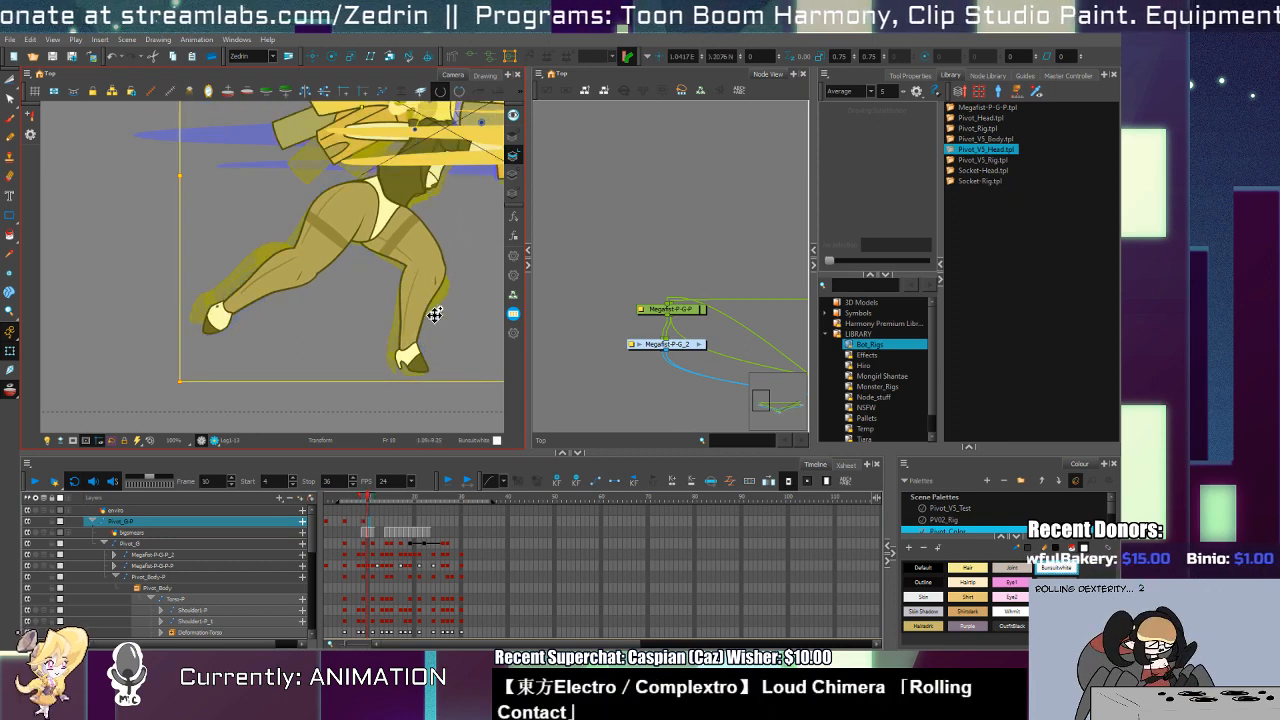
key(period)
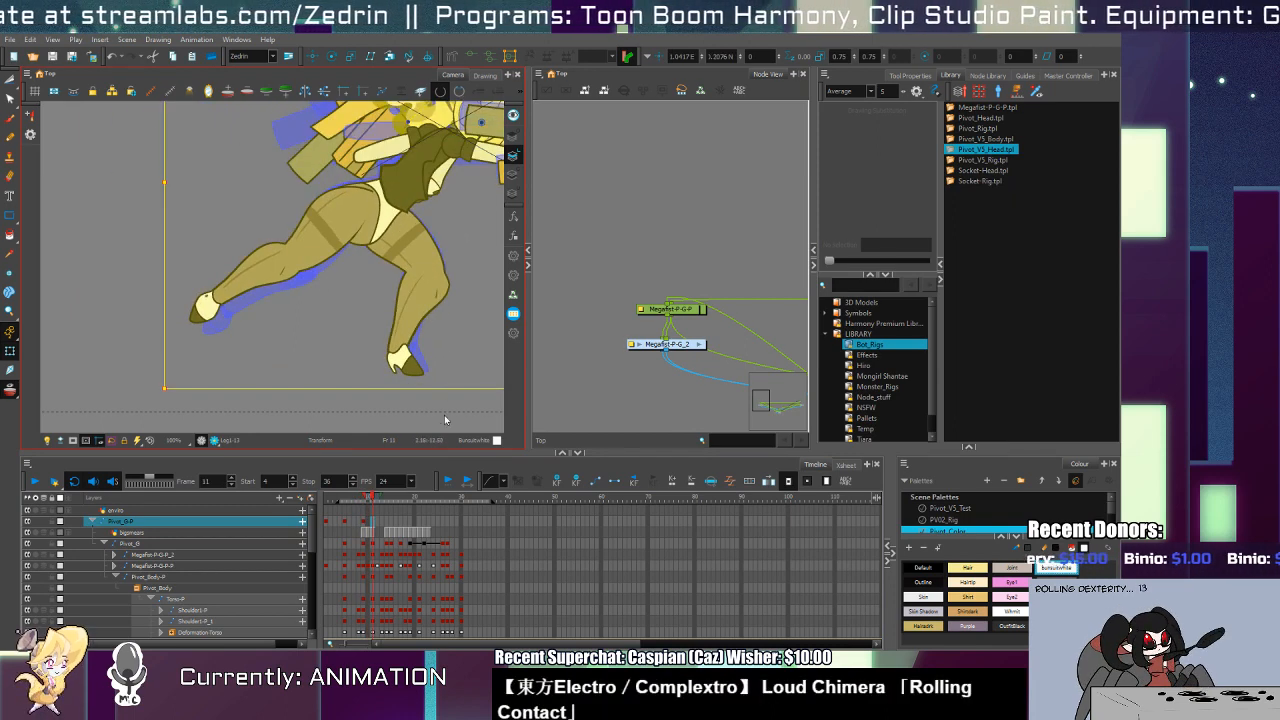
Step: Shift and tilt the whole character on frame 11 to a rotation of about 2.4
click(372, 543)
drag(409, 397, 263, 396)
scroll(296, 377, down, 5)
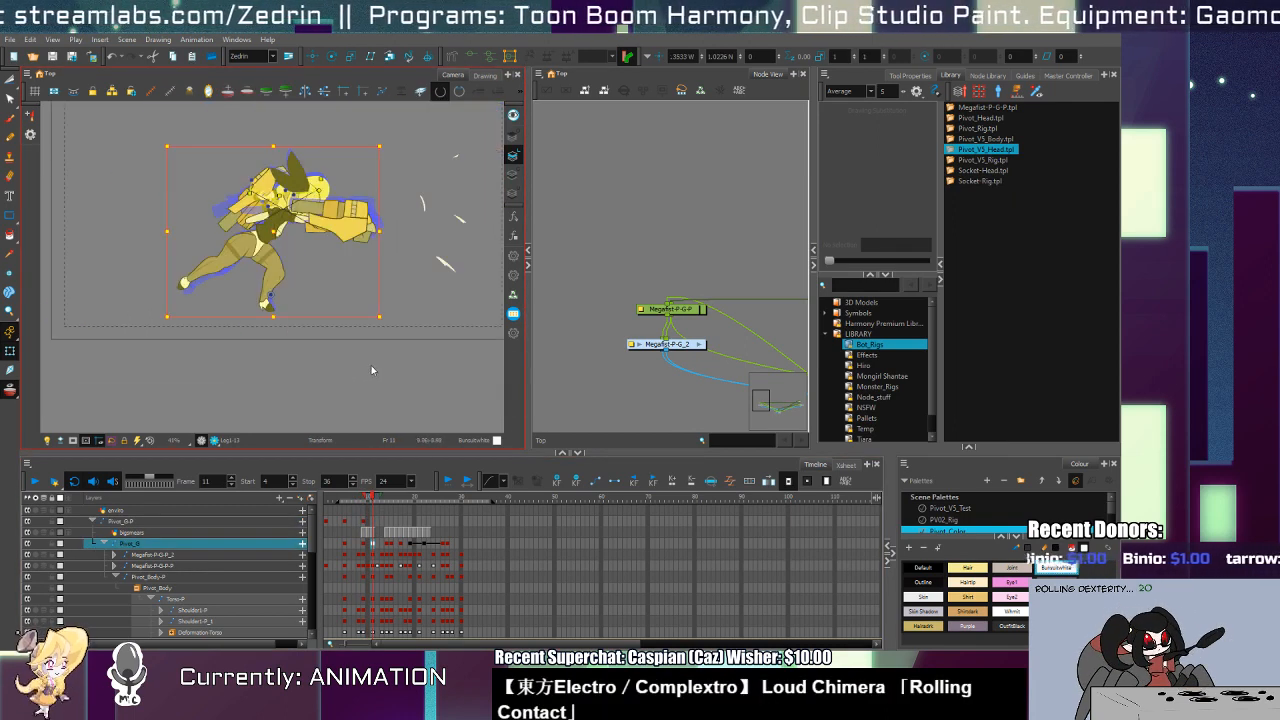
scroll(274, 244, up, 2)
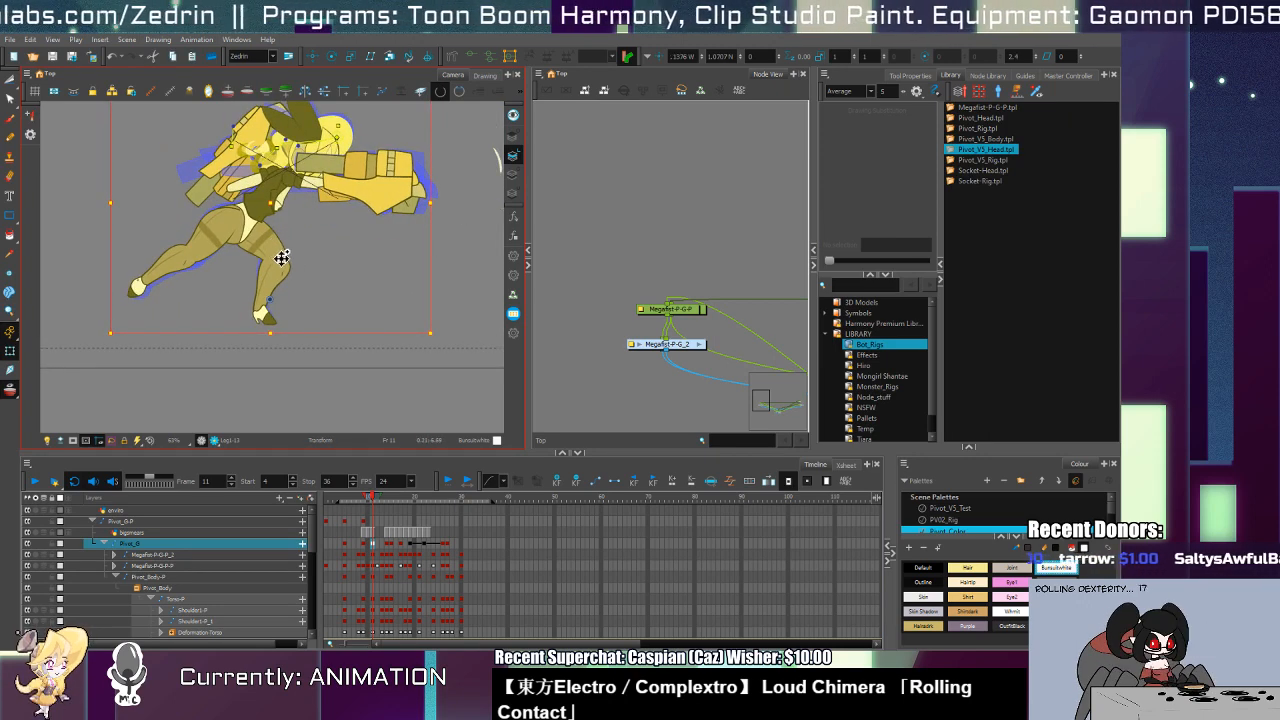
Step: Step through the frames following 11 and play back the animation to examine the body motion
key(period)
key(period)
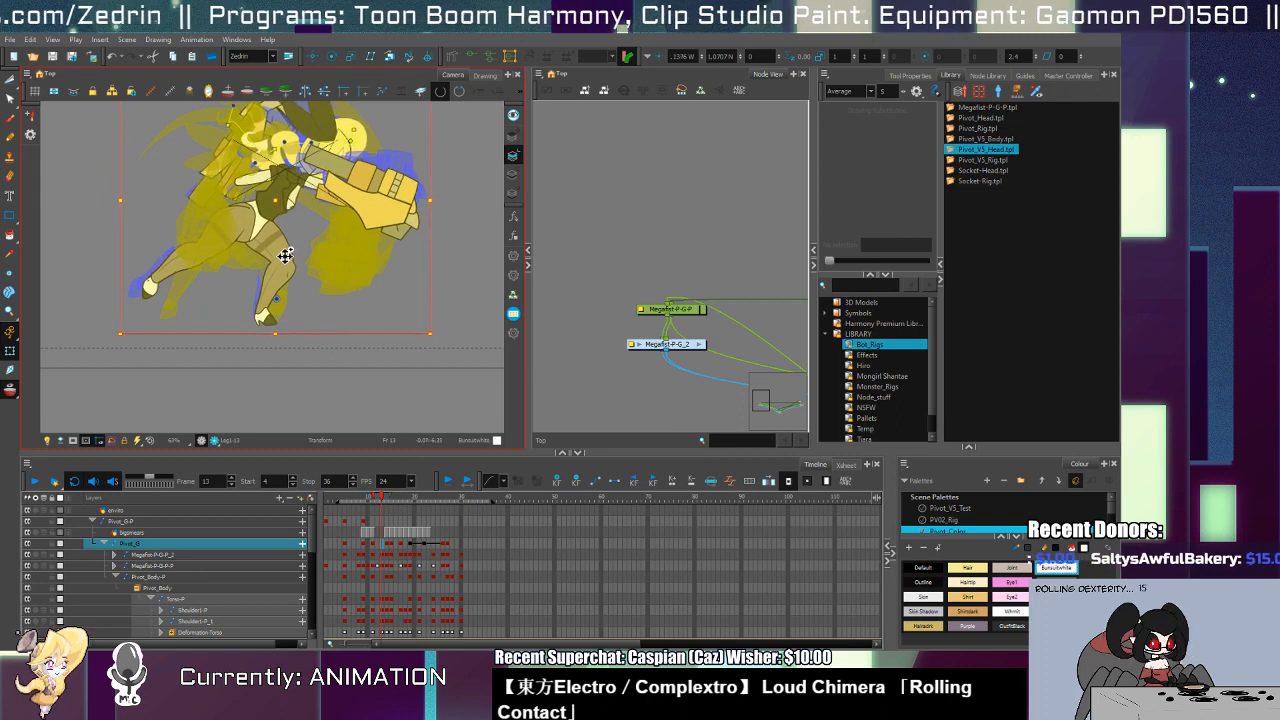
key(period)
key(period)
key(period)
key(period)
key(period)
key(period)
key(period)
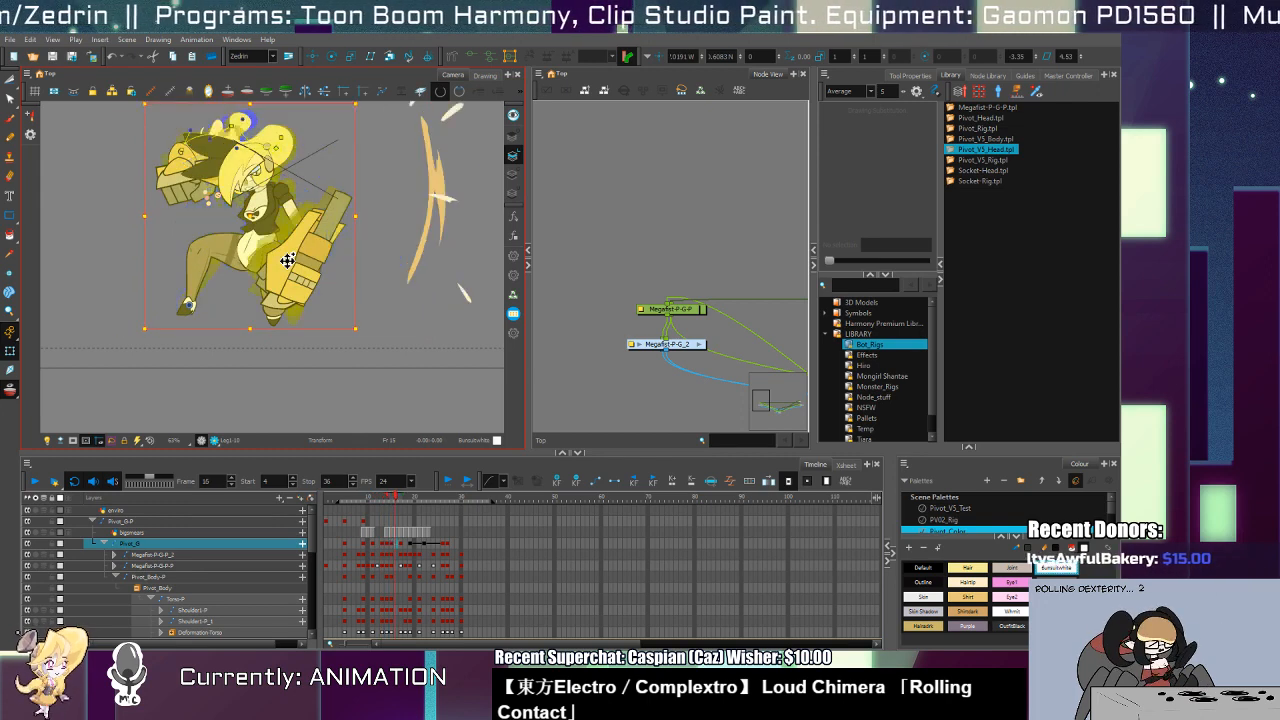
click(35, 481)
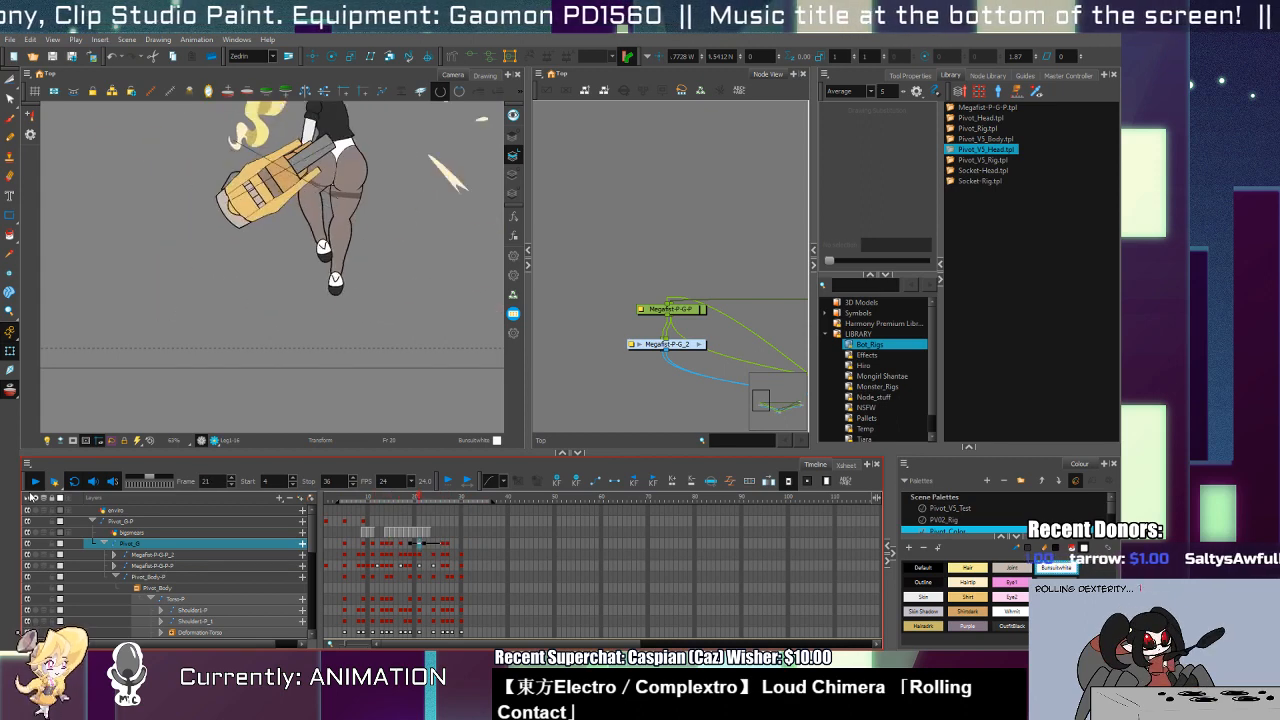
Step: Brush a straight horizontal ground line beneath the character's feet on the enviro layer at frame 5
click(344, 511)
key(alt+b)
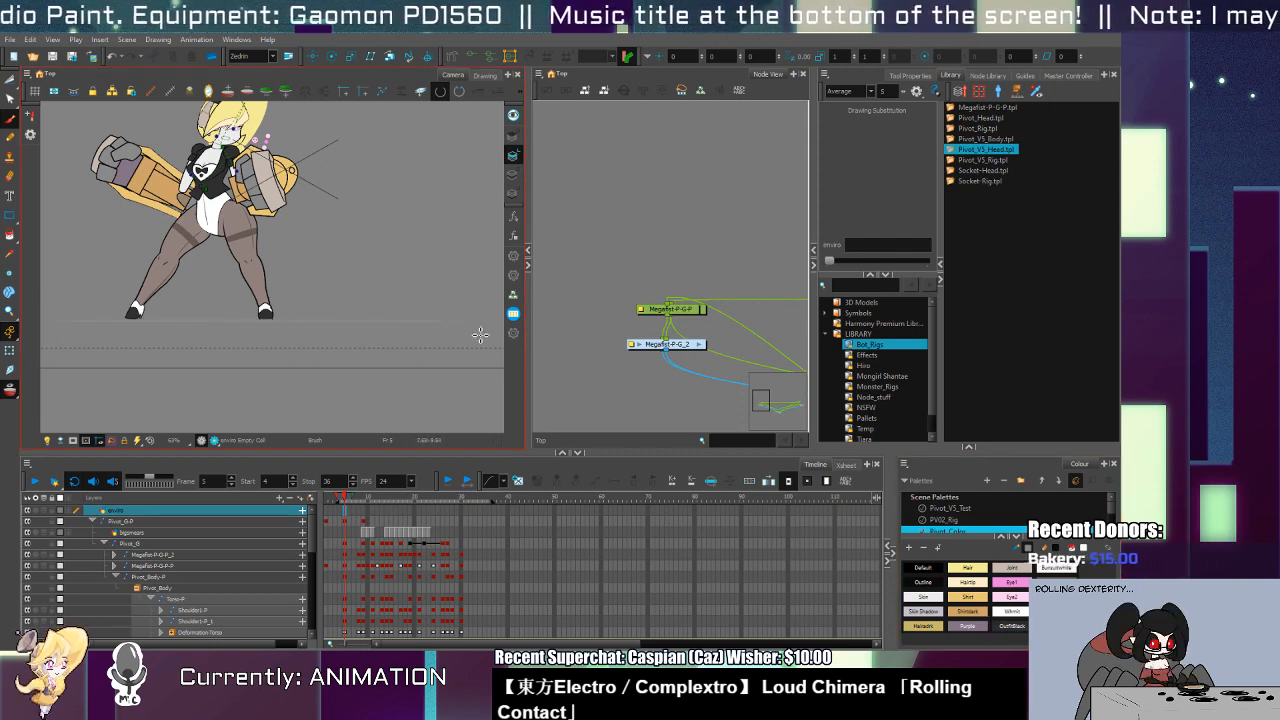
drag(480, 335, 593, 341)
Step: Recolour the ground line with Red from the Pivot_V5_Test palette and extend its exposure through frame 31
key(alt+s)
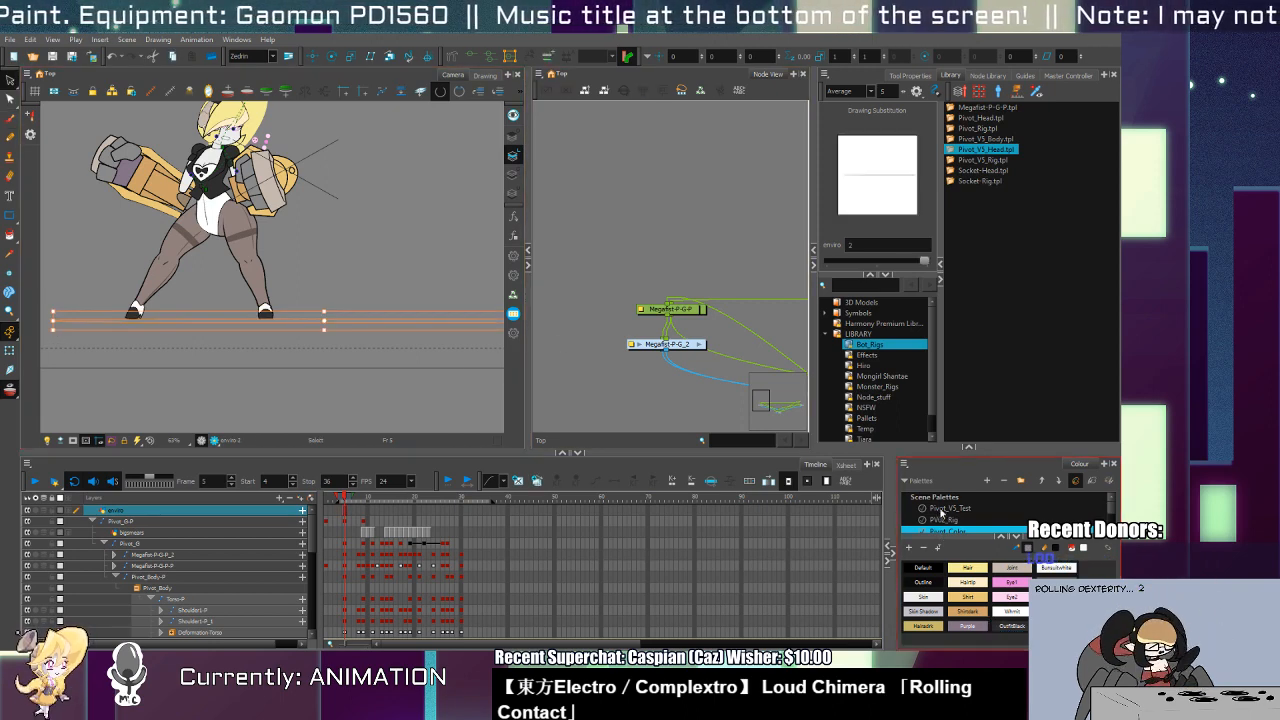
click(940, 508)
click(924, 597)
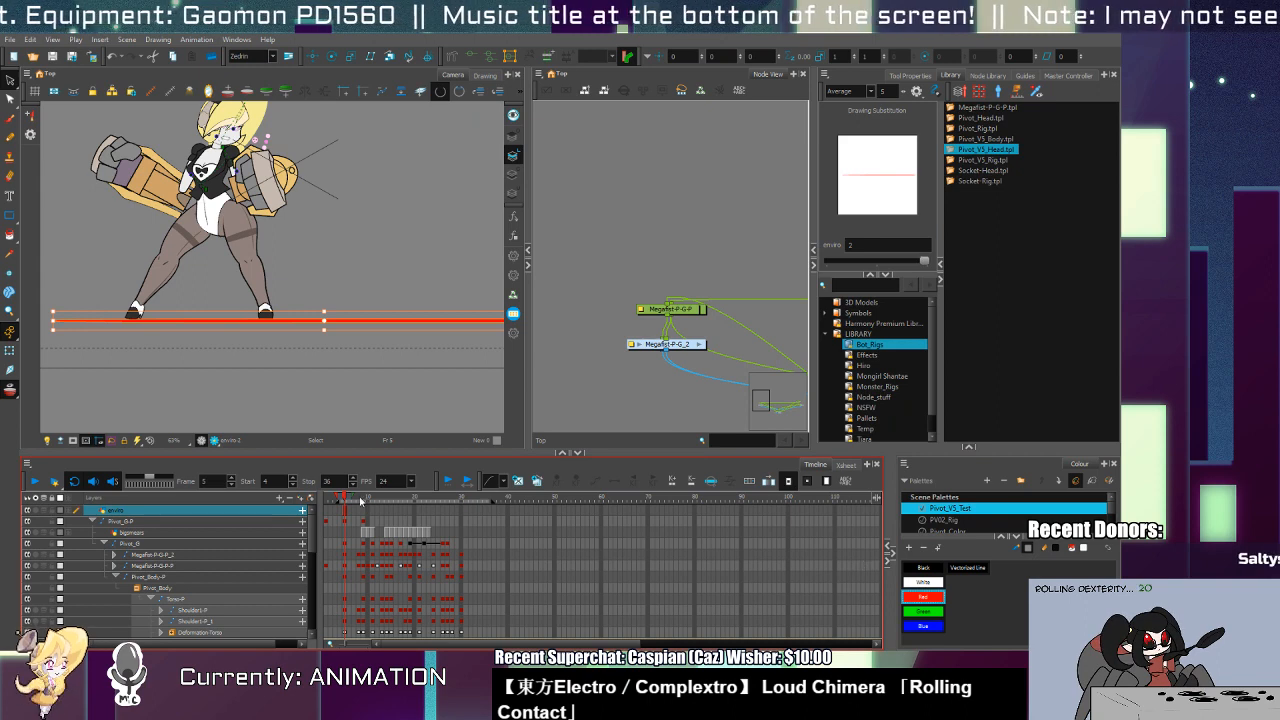
drag(343, 508, 452, 507)
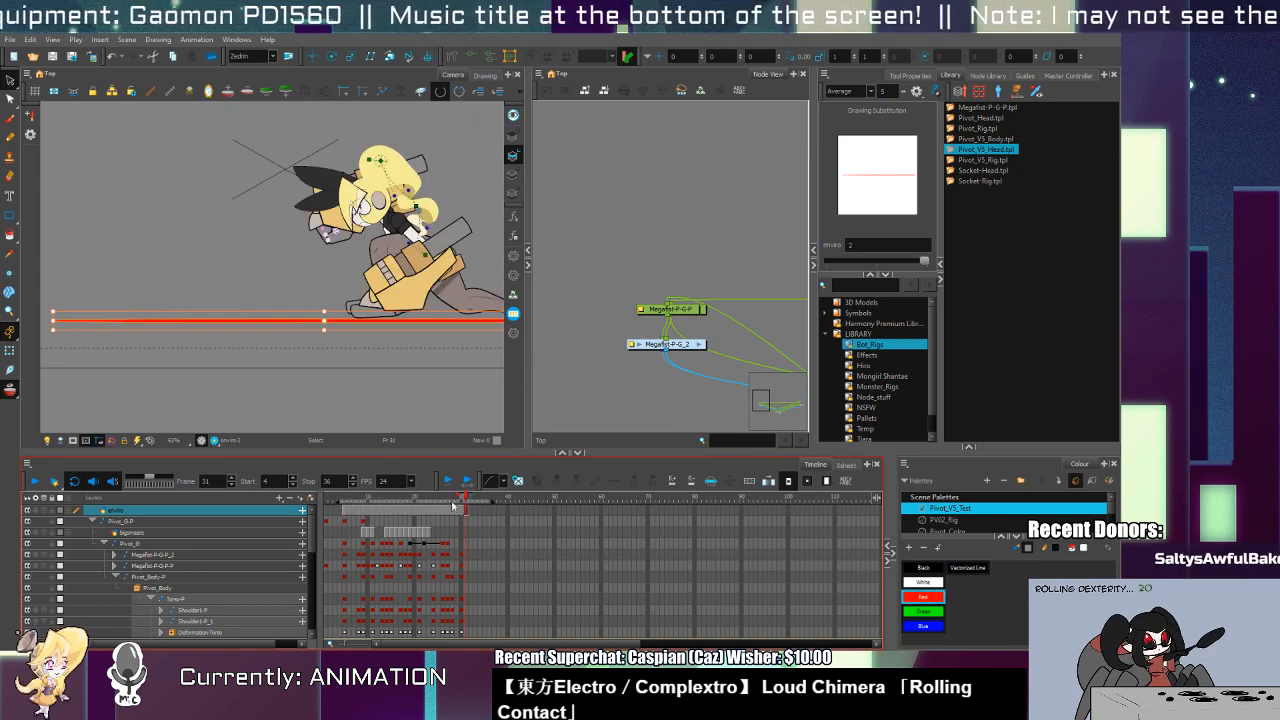
drag(356, 504, 376, 521)
Step: Rotate the whole character by 0.76 on frame 9 and shift it slightly forward along the ground line
key(shift+t)
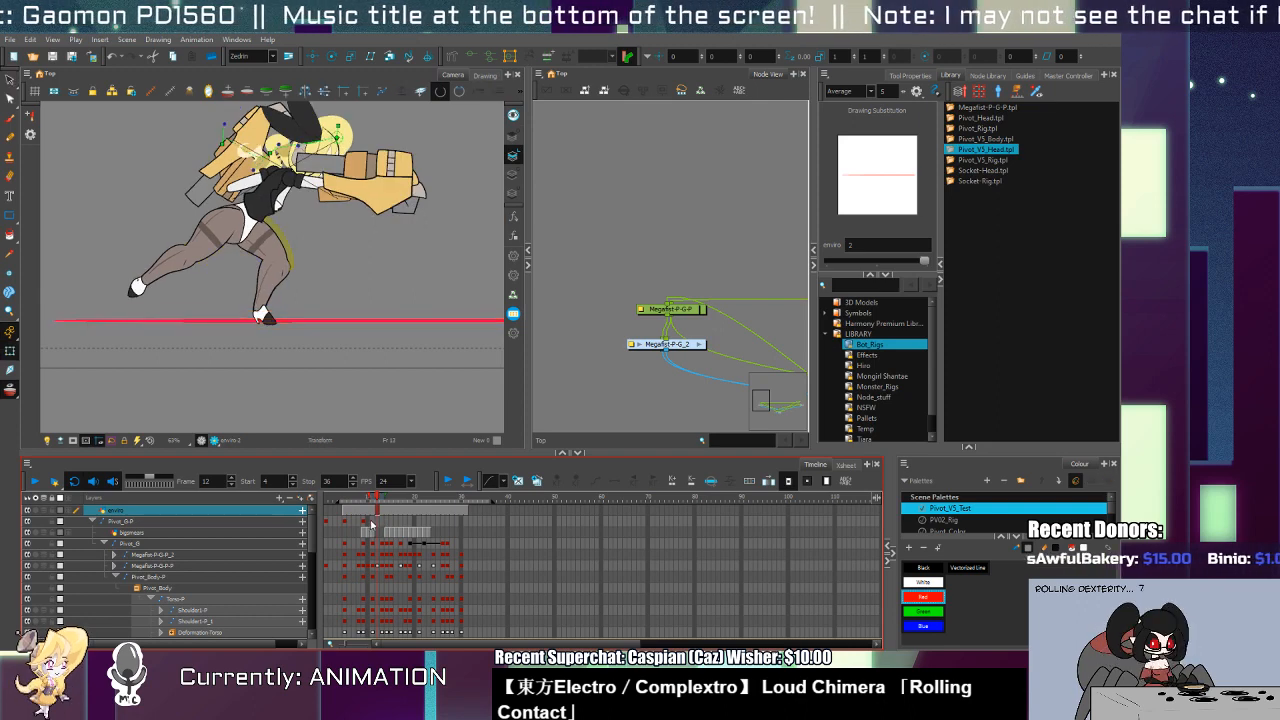
click(363, 522)
scroll(446, 381, down, 2)
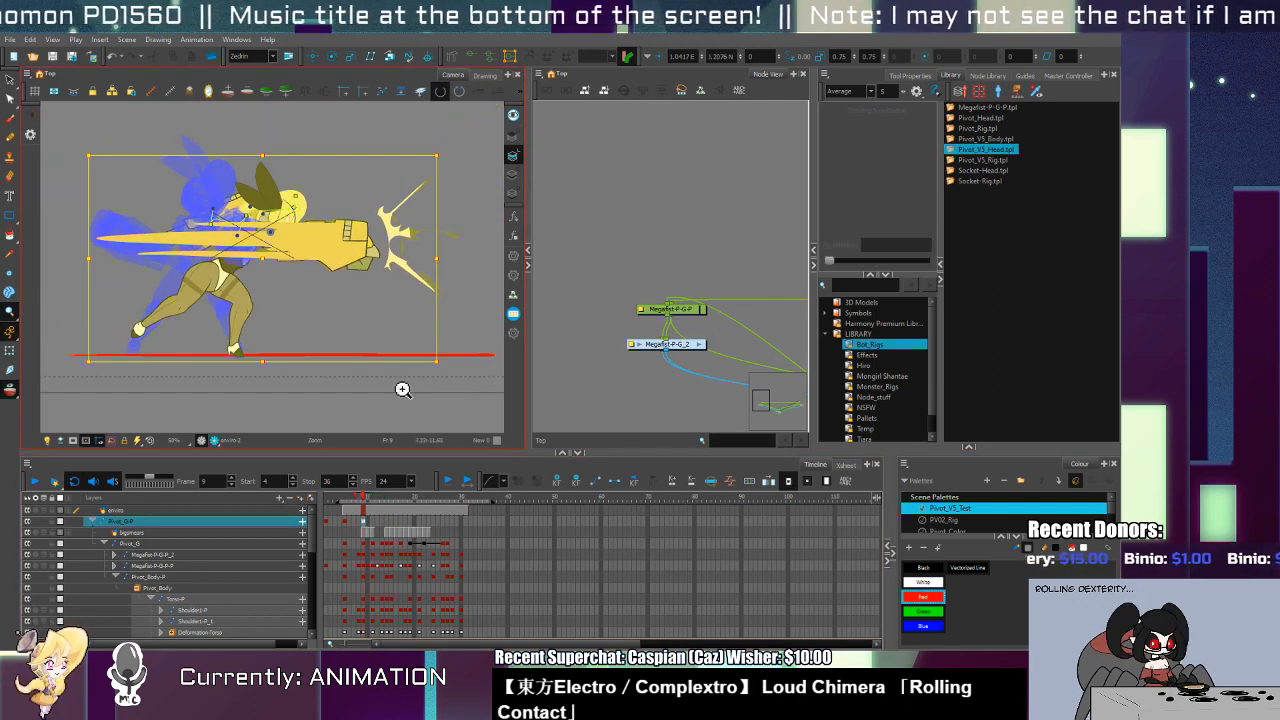
drag(446, 367, 446, 364)
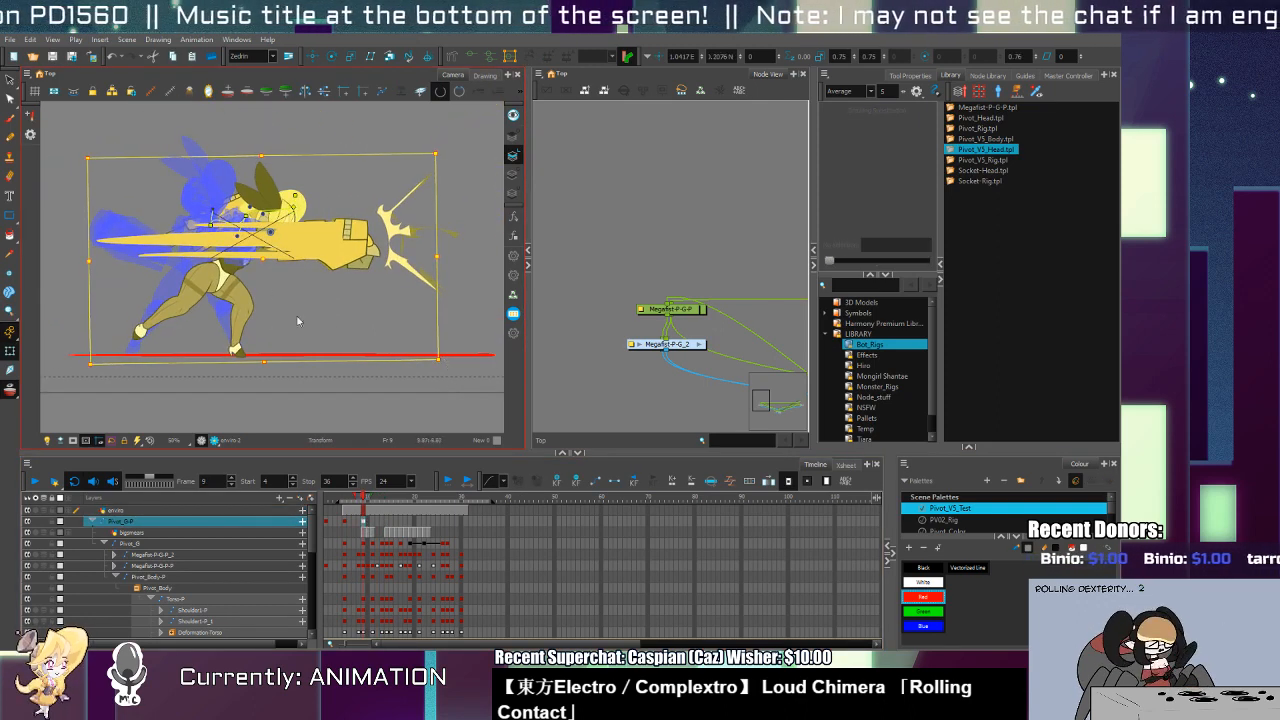
drag(269, 268, 275, 267)
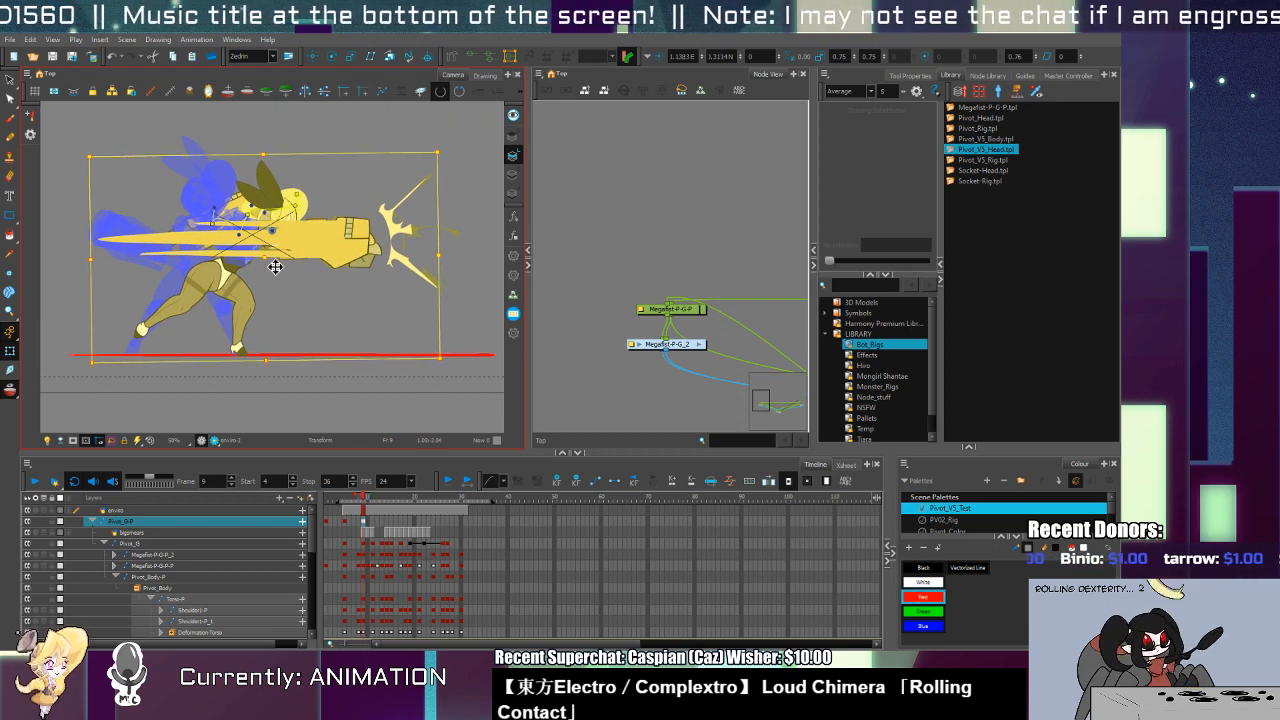
Step: Adjust the whole character's position against the ground line after frame 9 and check the frames up to 14
key(comma)
key(period)
key(period)
key(period)
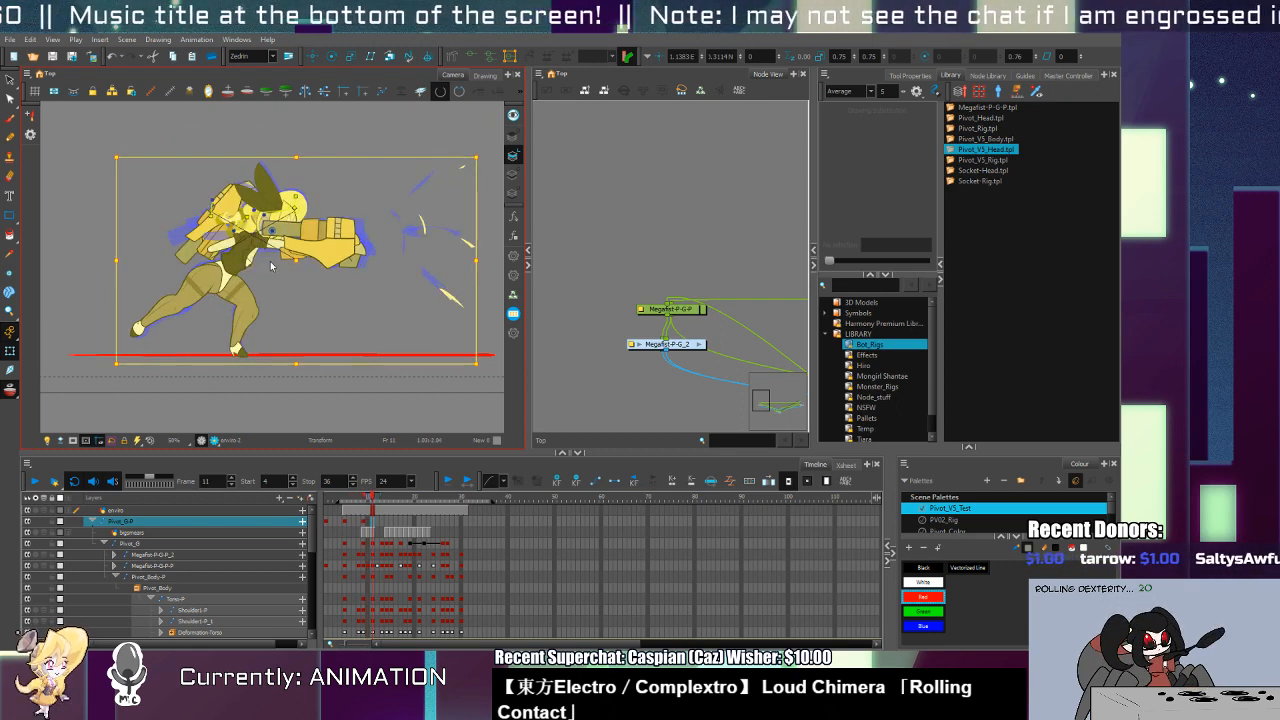
key(period)
key(period)
key(period)
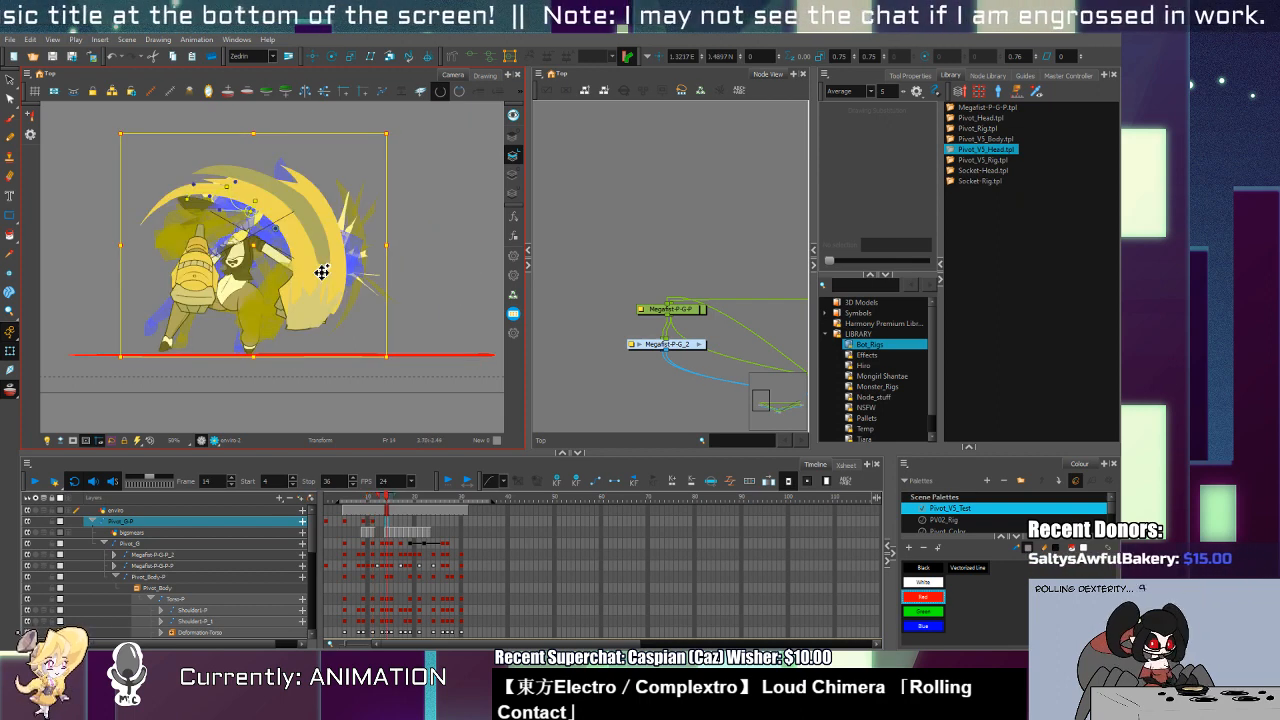
Step: Shift the whole character slightly forward and down onto the red ground line on frame 14
drag(264, 254, 270, 256)
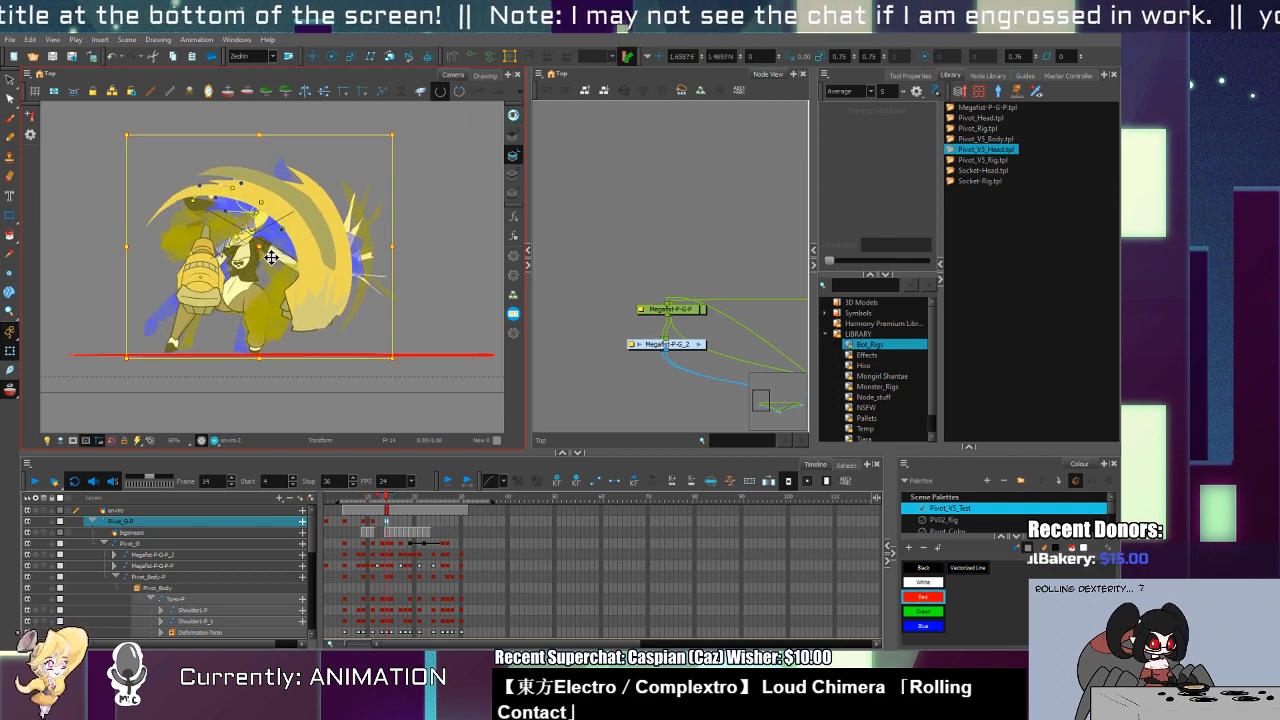
click(268, 347)
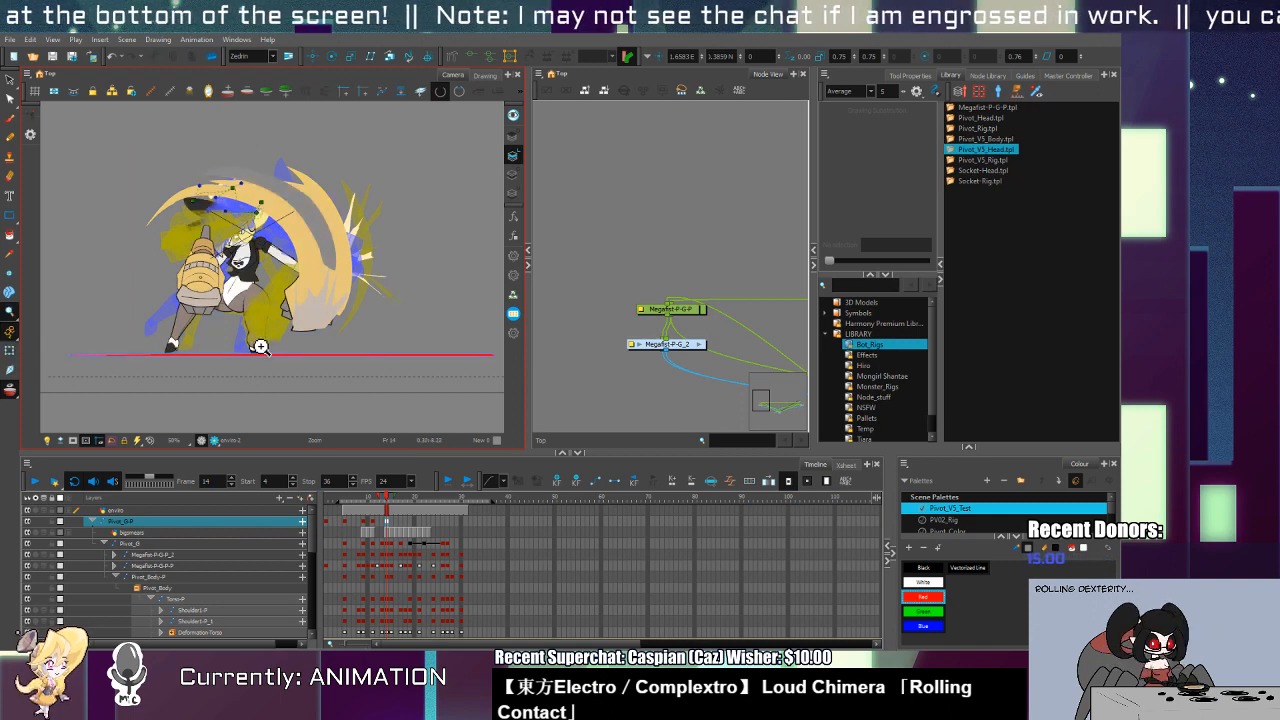
Step: Swap the front leg's foot to drawing 9 on frame 14 and lower it onto the ground line
scroll(260, 345, up, 3)
key(bracketleft)
key(bracketleft)
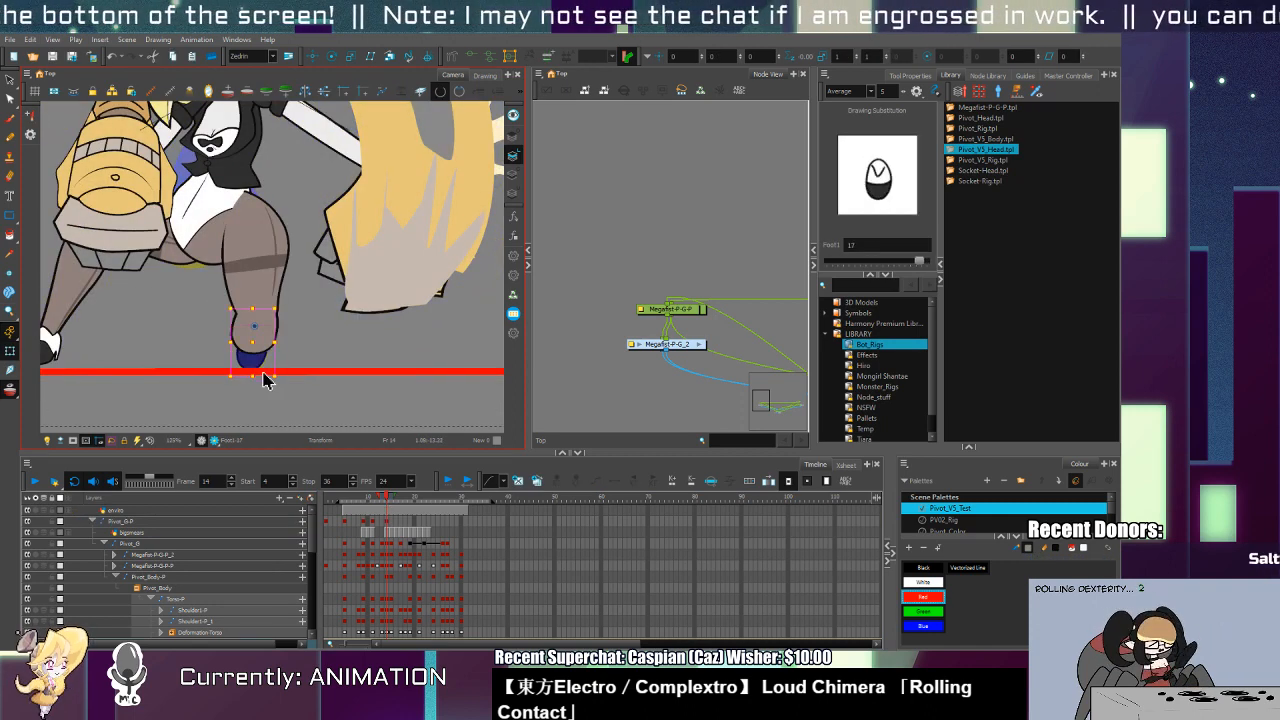
key(bracketright)
key(bracketright)
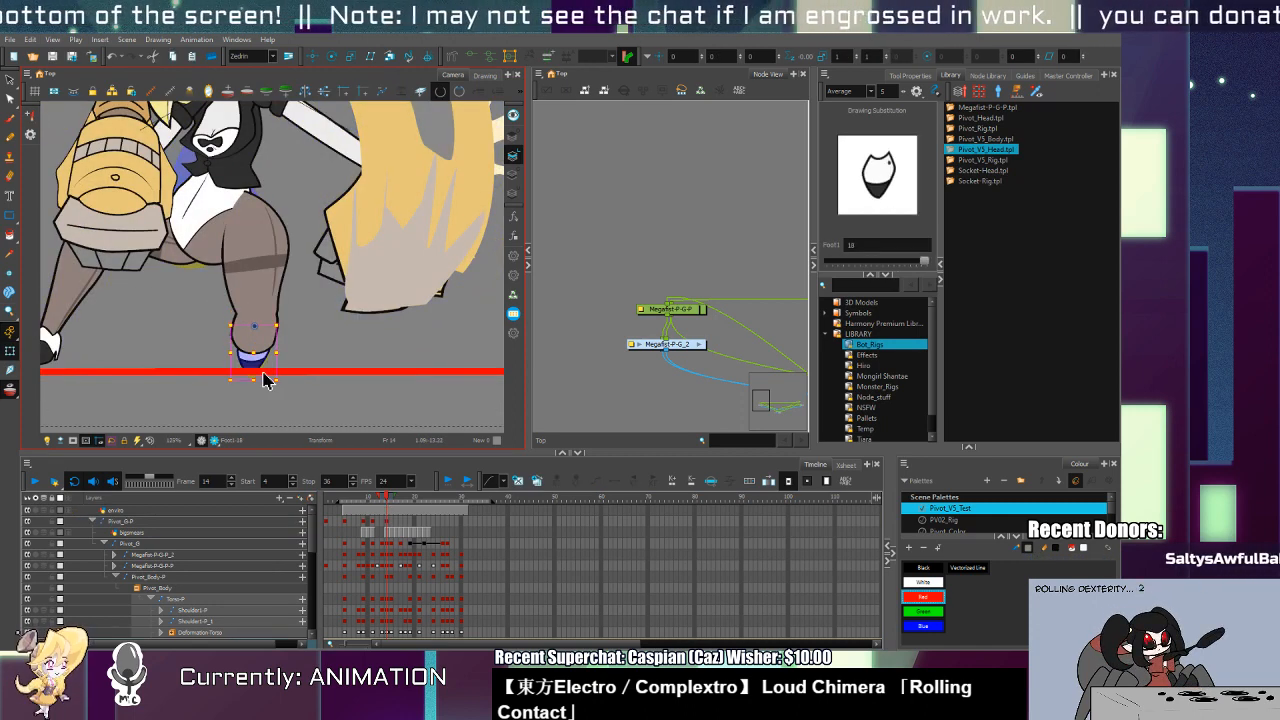
key(bracketleft)
key(bracketleft)
key(bracketleft)
key(bracketleft)
key(bracketleft)
key(bracketleft)
key(bracketleft)
key(bracketleft)
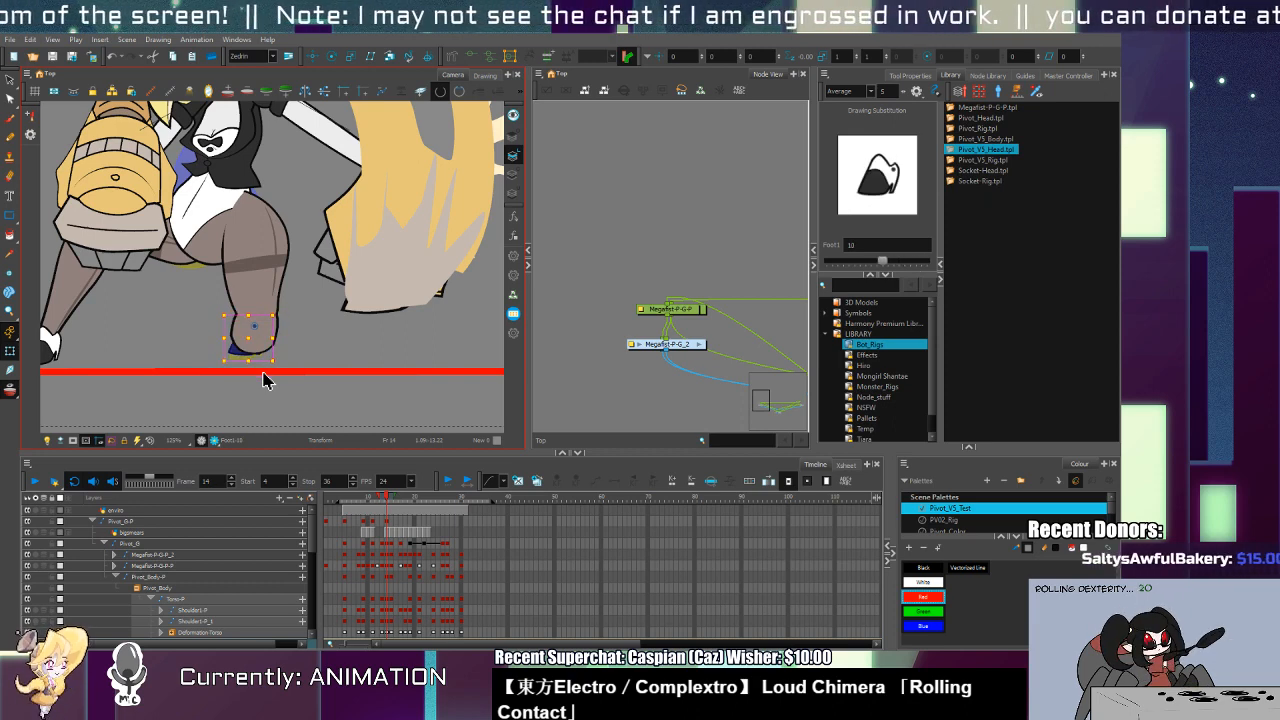
key(bracketleft)
drag(259, 353, 257, 366)
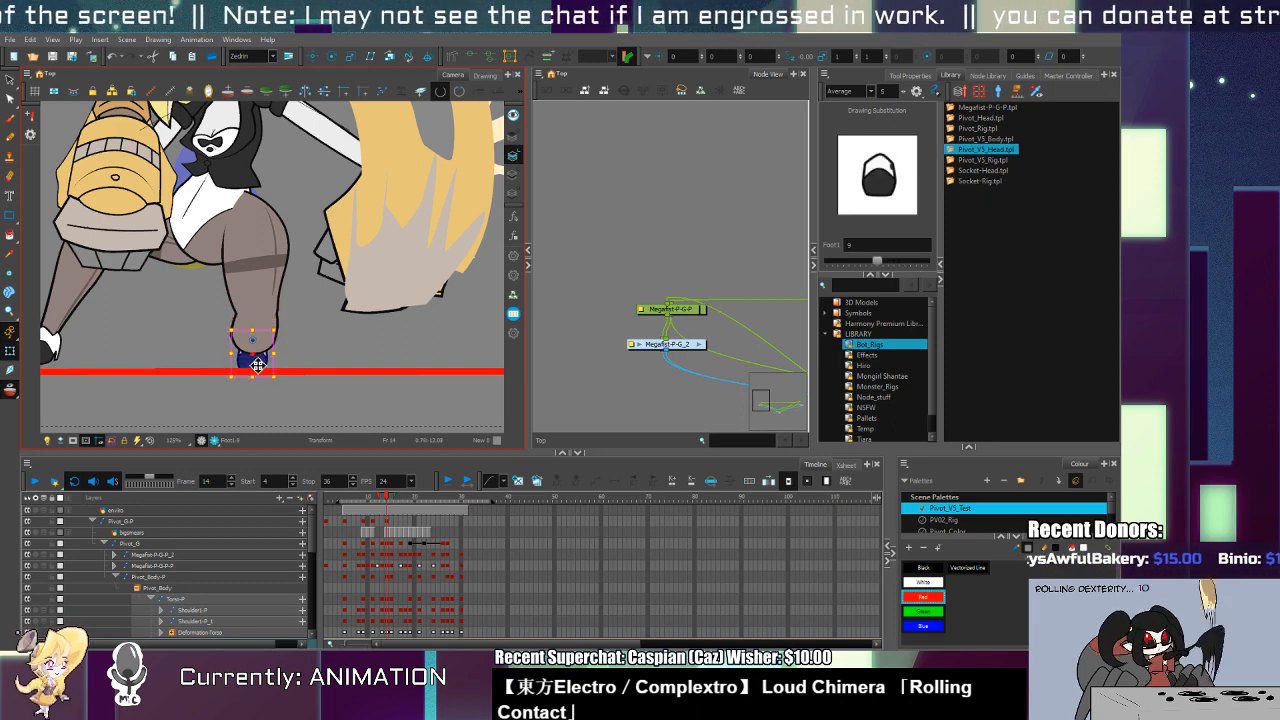
key(period)
key(comma)
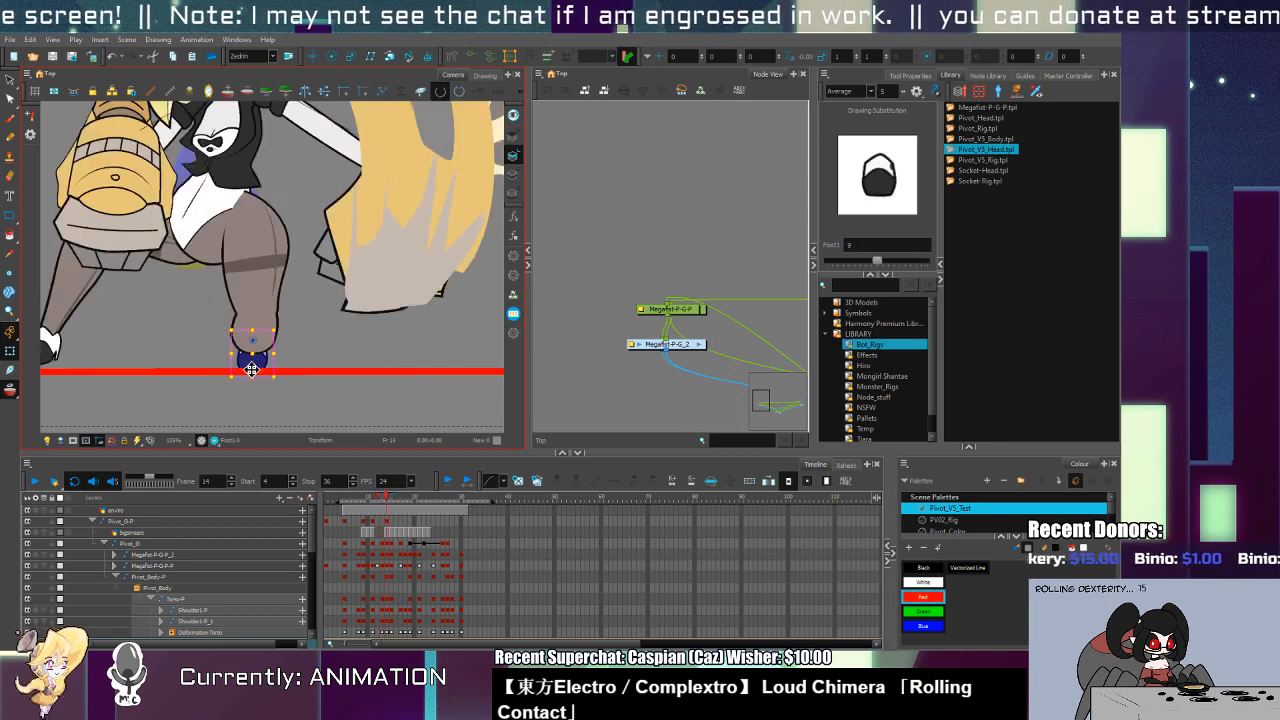
Step: Rotate both thighs on frame 15 so that the rear foot and the kneeling leg rest on the ground line
key(period)
key(period)
key(period)
key(comma)
key(comma)
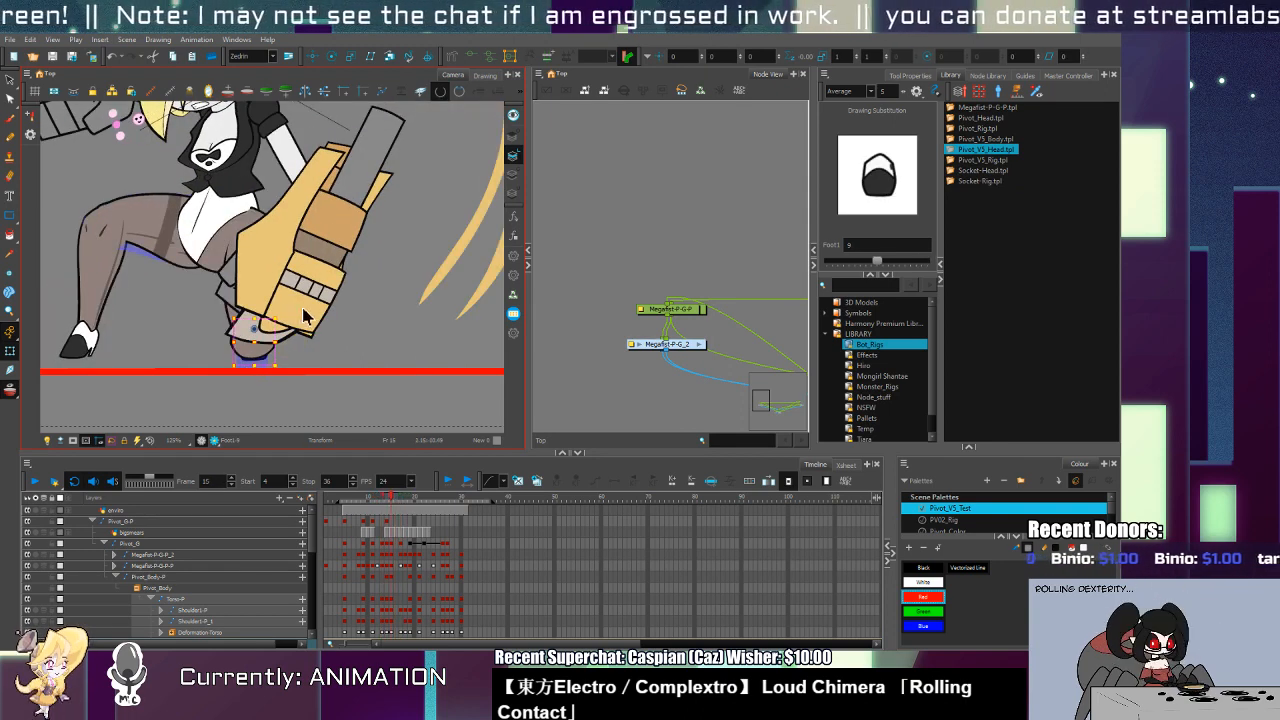
key(comma)
key(period)
click(186, 278)
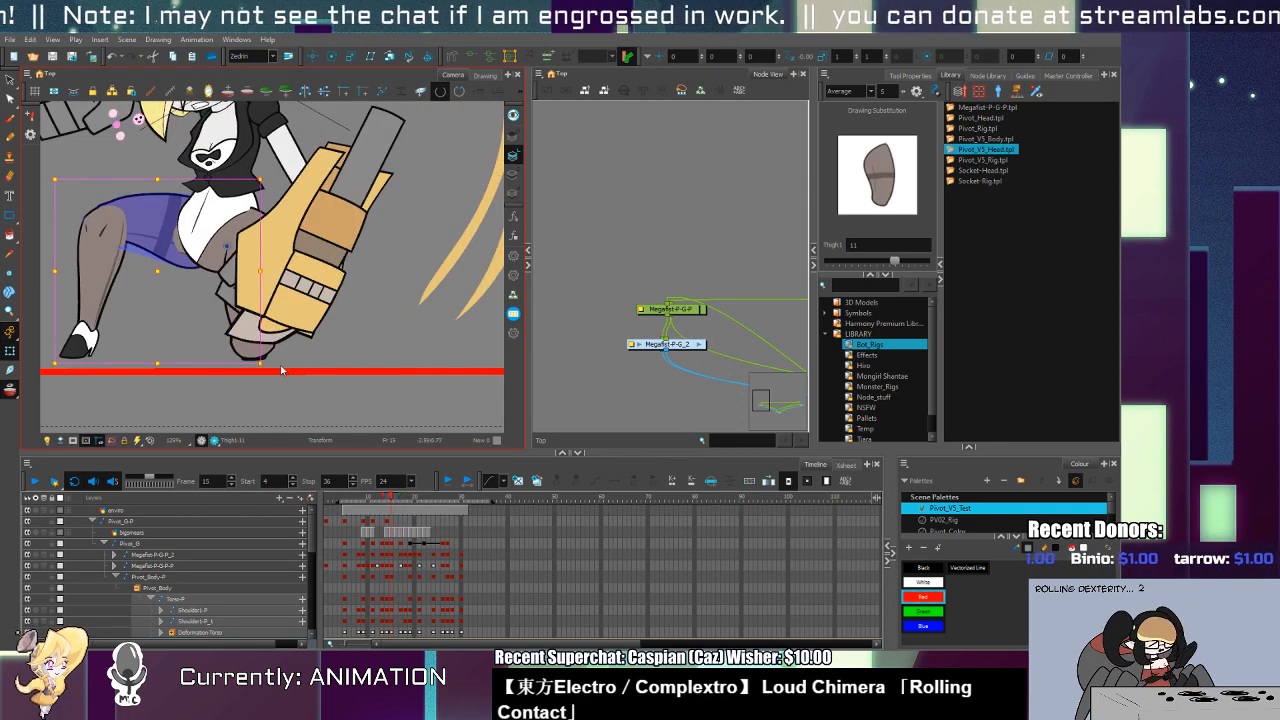
drag(281, 370, 286, 361)
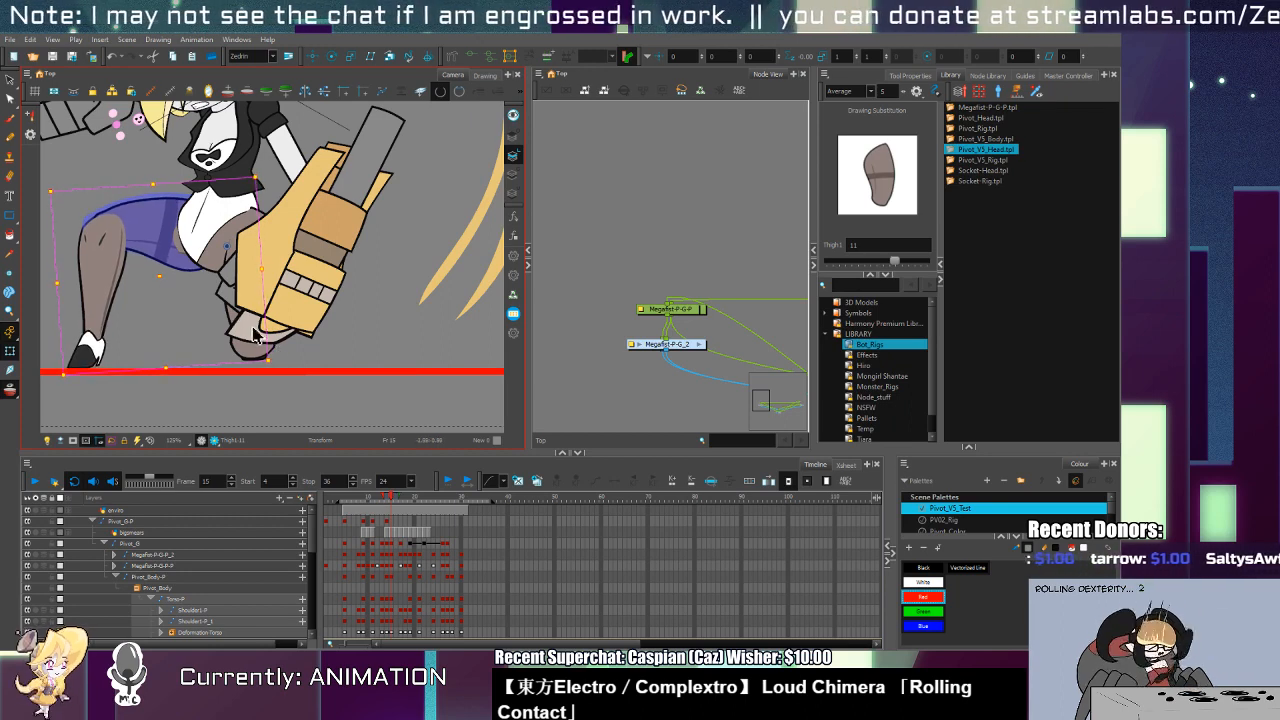
click(251, 232)
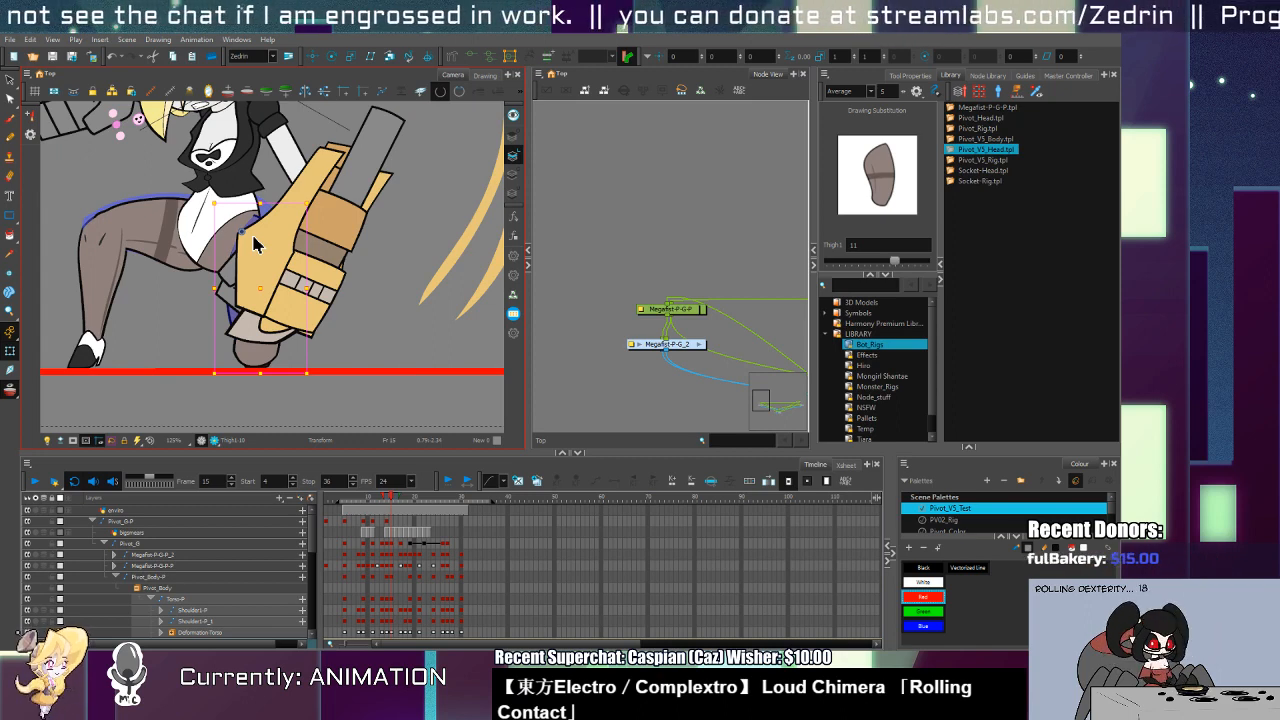
Step: Rotate the kneeling leg's thigh slightly on frame 17 and compare it with the neighbouring frames
key(period)
key(period)
key(period)
key(period)
key(comma)
key(comma)
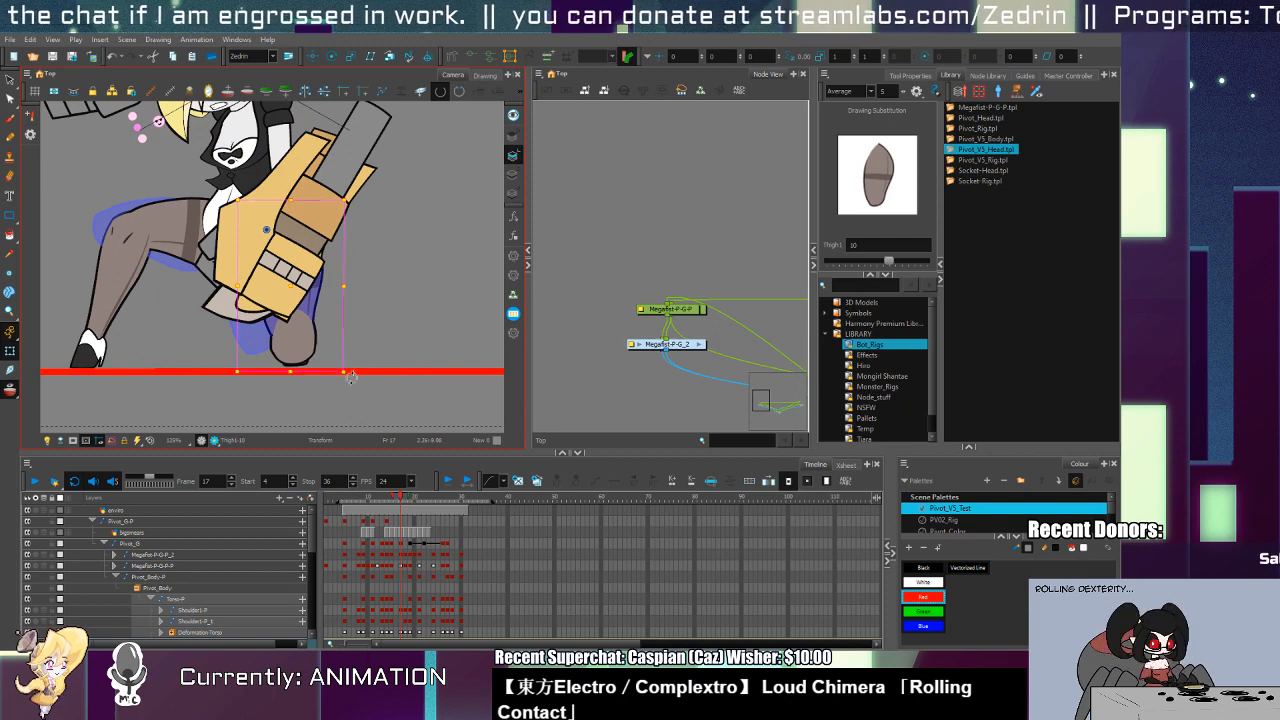
drag(351, 377, 338, 386)
key(comma)
key(period)
key(period)
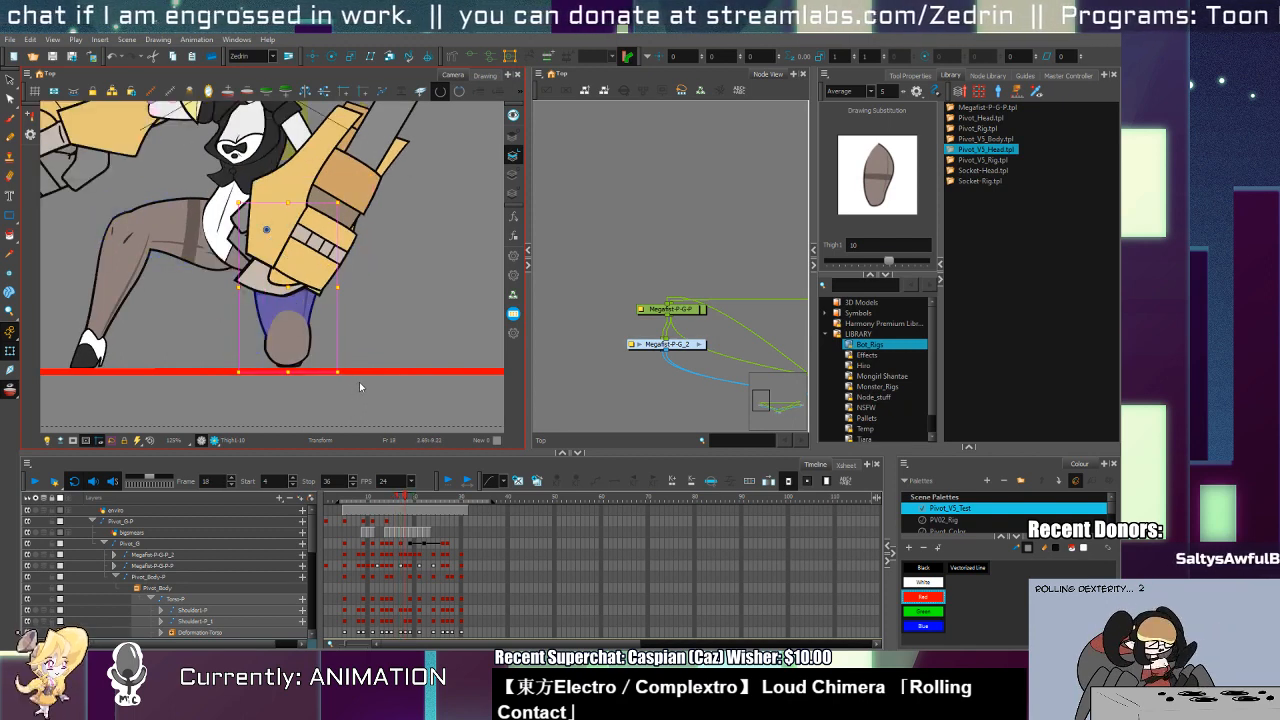
Step: Step through frames 16 to 22 to check the leg poses against the ground line
key(period)
key(period)
key(period)
key(period)
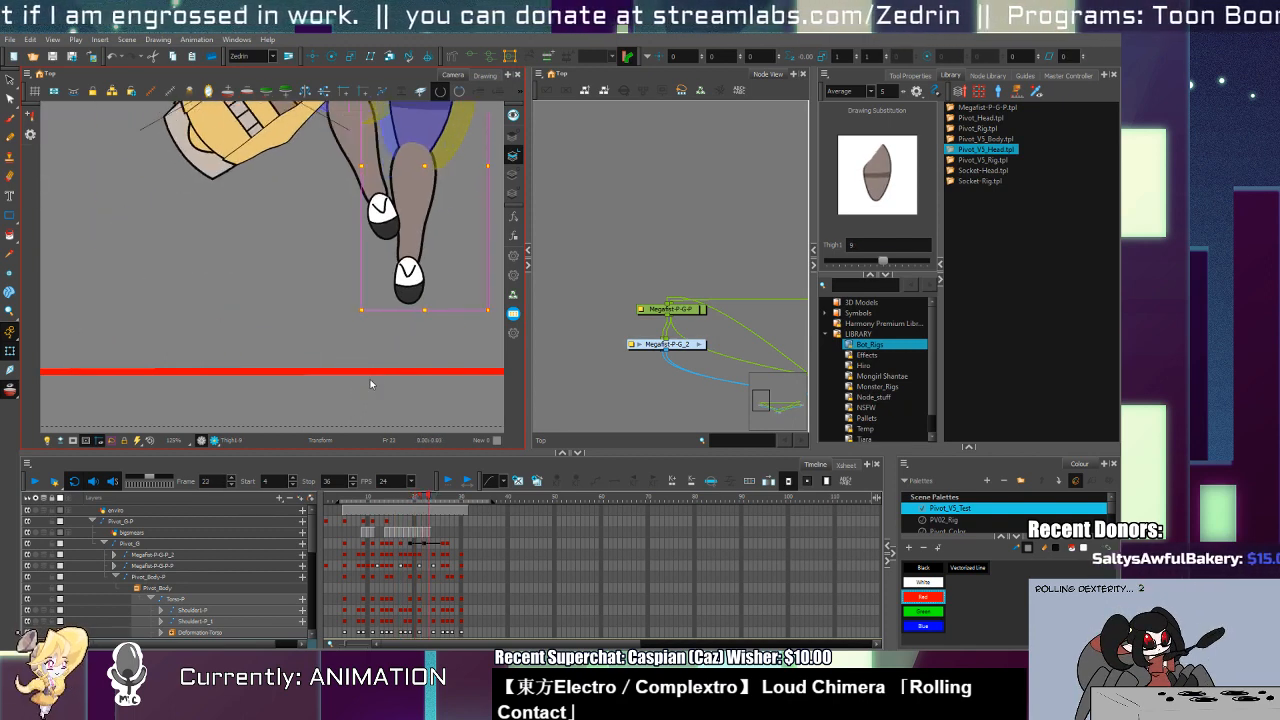
key(comma)
key(comma)
key(comma)
key(comma)
key(comma)
key(comma)
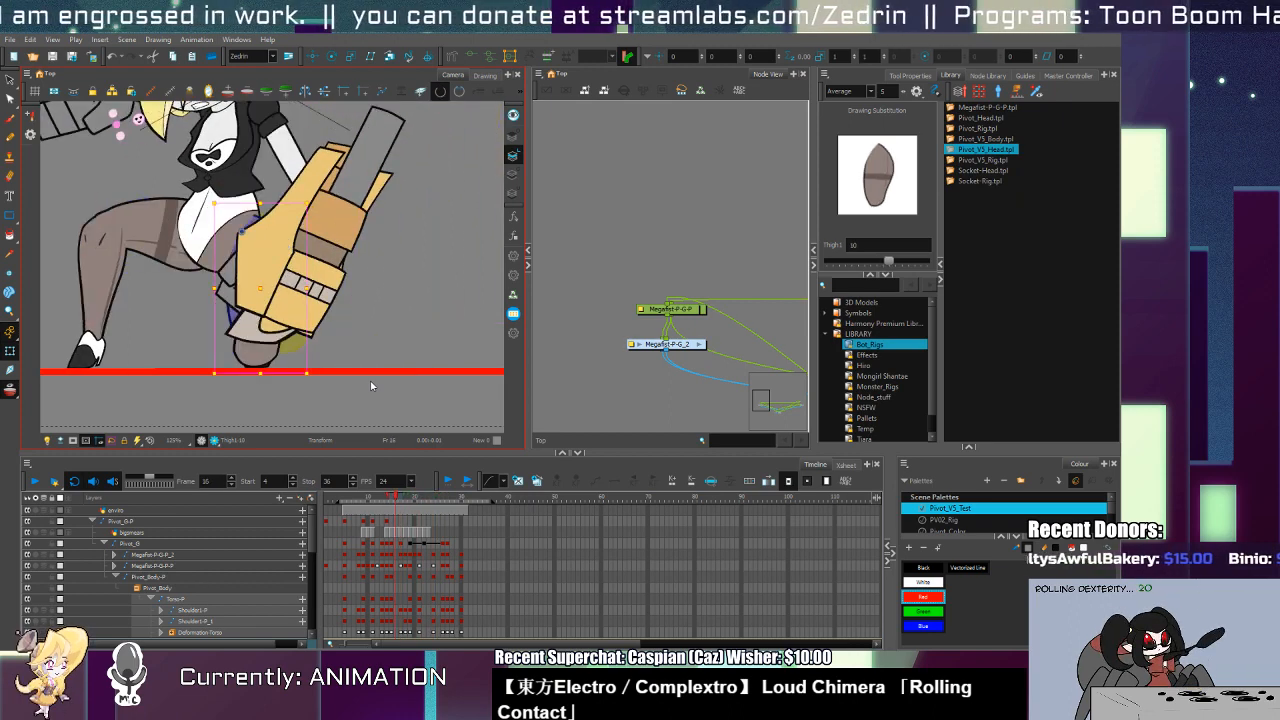
key(period)
key(period)
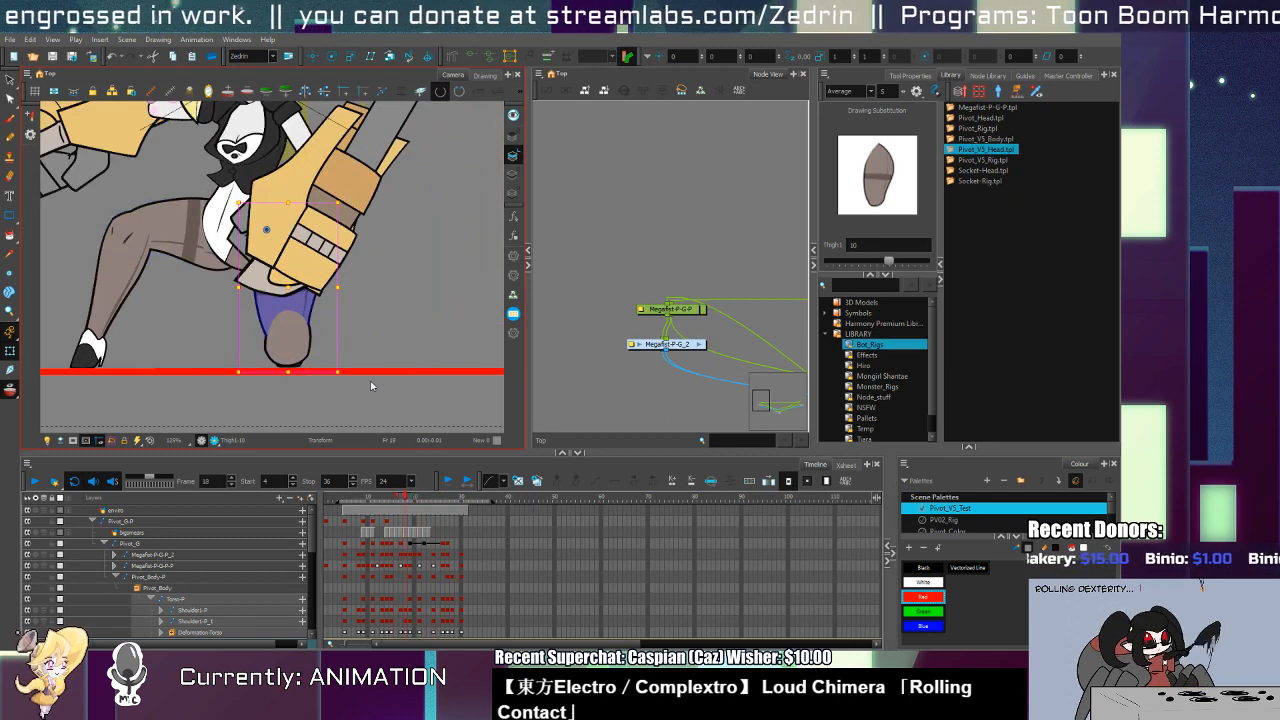
key(comma)
key(period)
Step: Try alternative clothes drawings on the torso at frame 18 and return to drawing 5
drag(257, 266, 281, 388)
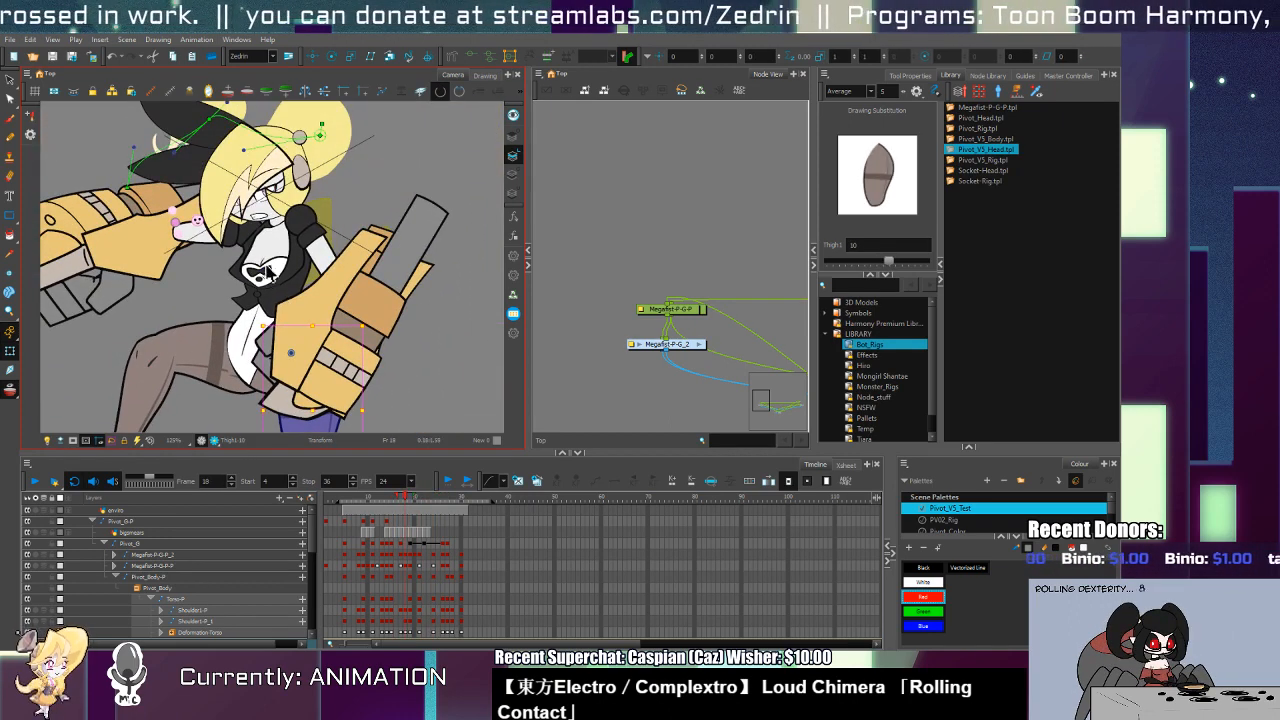
click(268, 272)
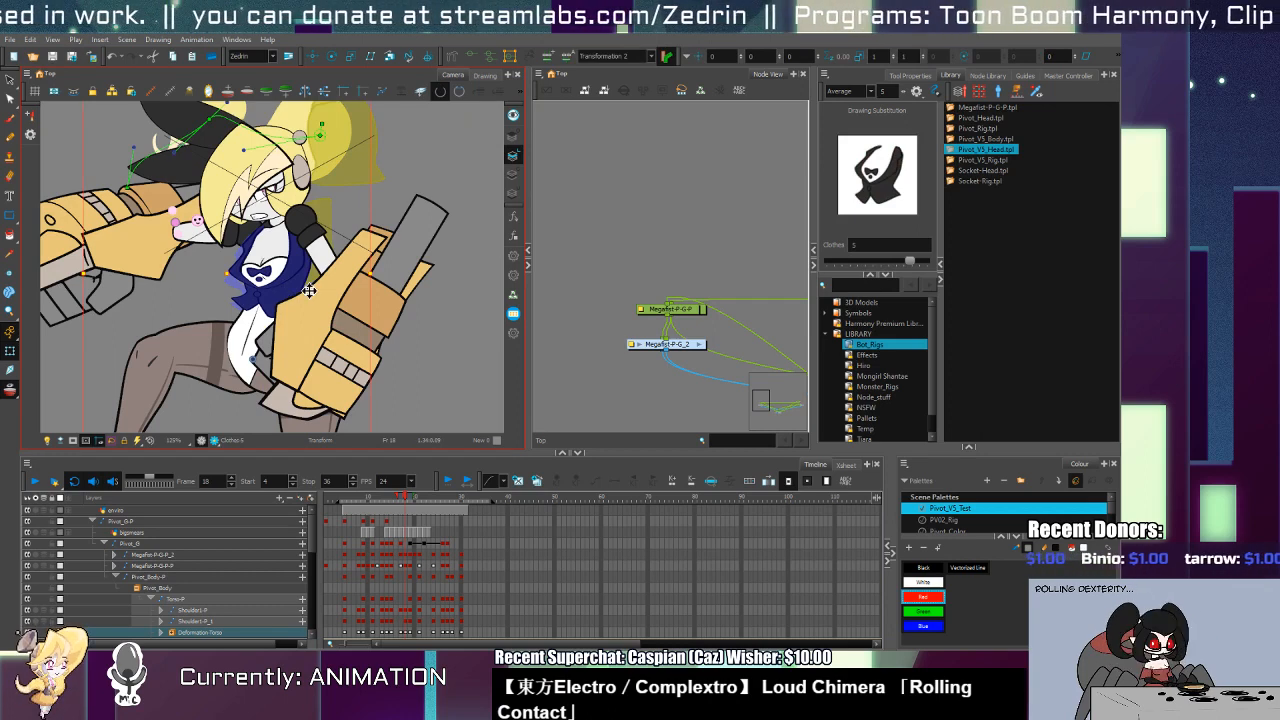
key(bracketright)
key(bracketright)
key(bracketleft)
key(bracketleft)
key(bracketleft)
key(bracketleft)
key(bracketleft)
key(bracketleft)
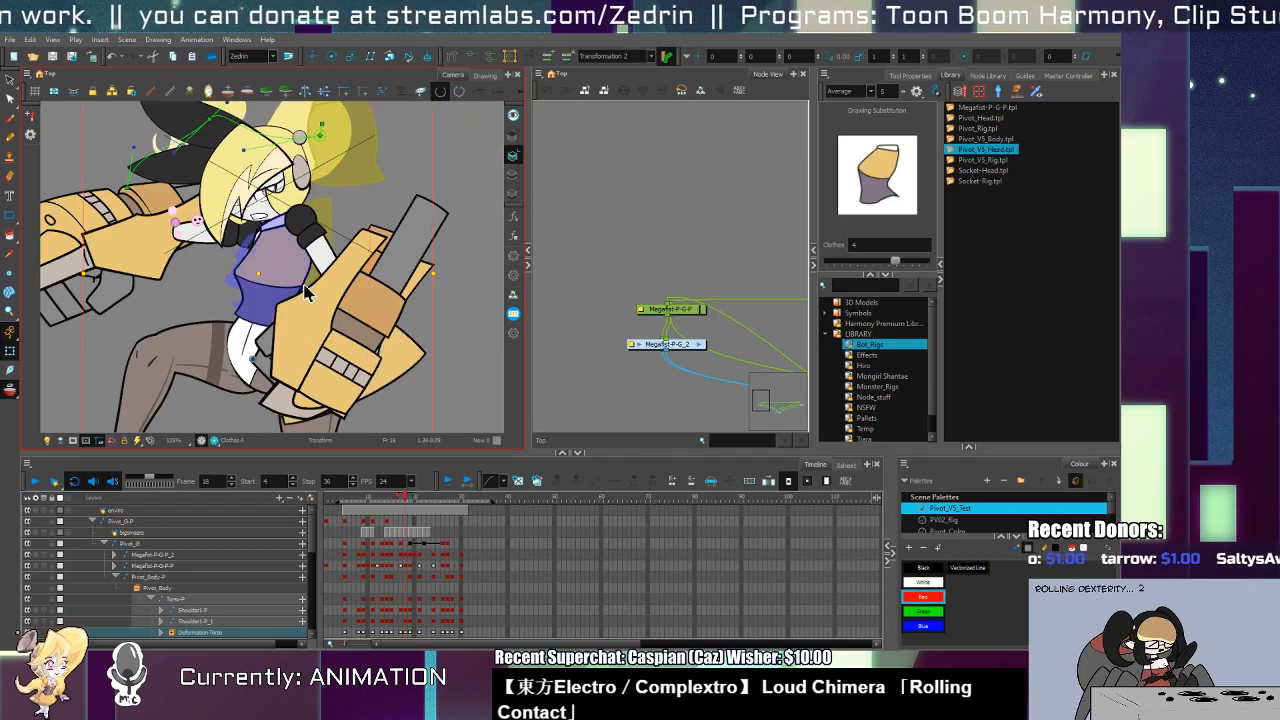
key(bracketleft)
key(bracketright)
key(bracketleft)
key(bracketleft)
key(bracketleft)
key(bracketleft)
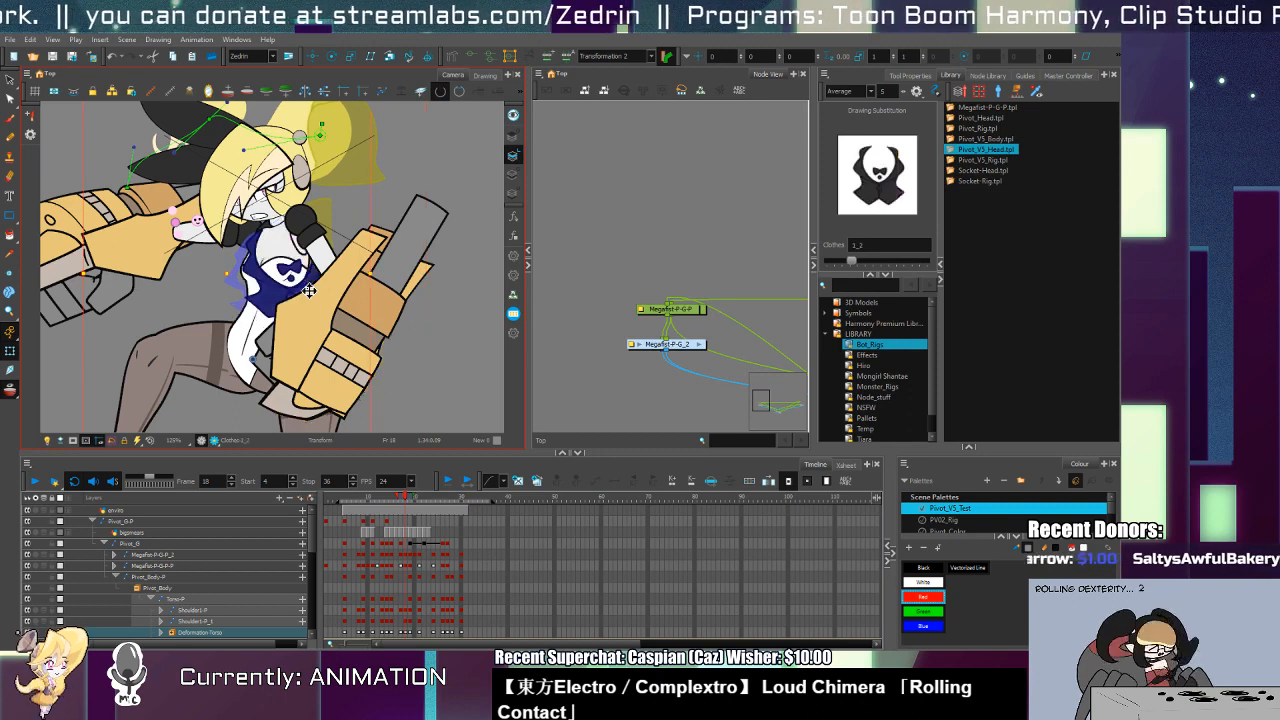
key(bracketright)
key(bracketright)
key(bracketright)
key(bracketright)
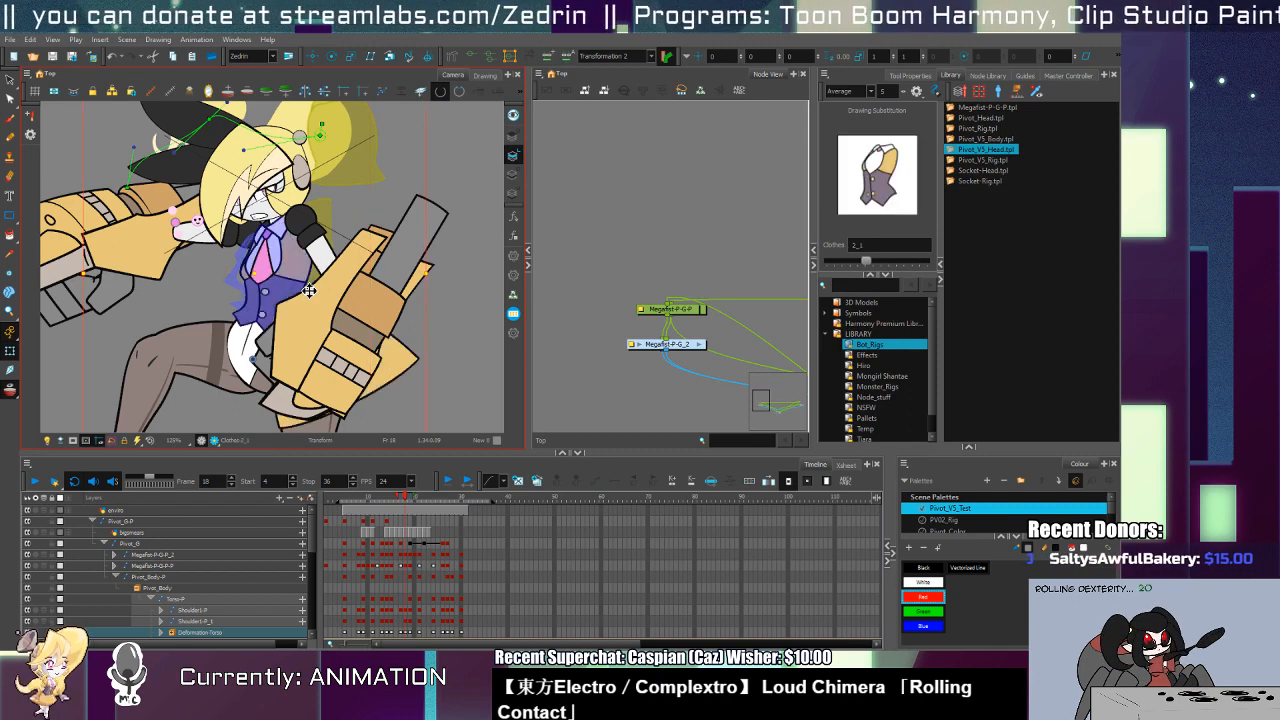
key(bracketright)
key(bracketright)
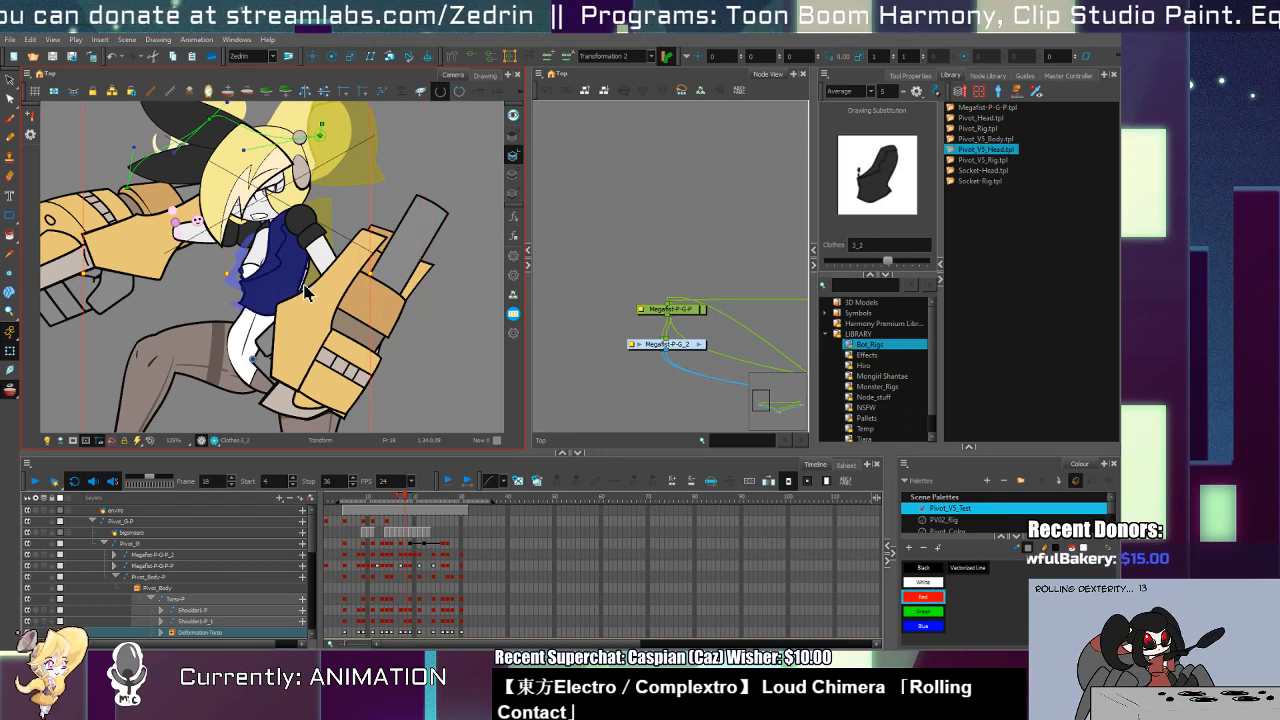
key(bracketright)
key(bracketright)
key(bracketright)
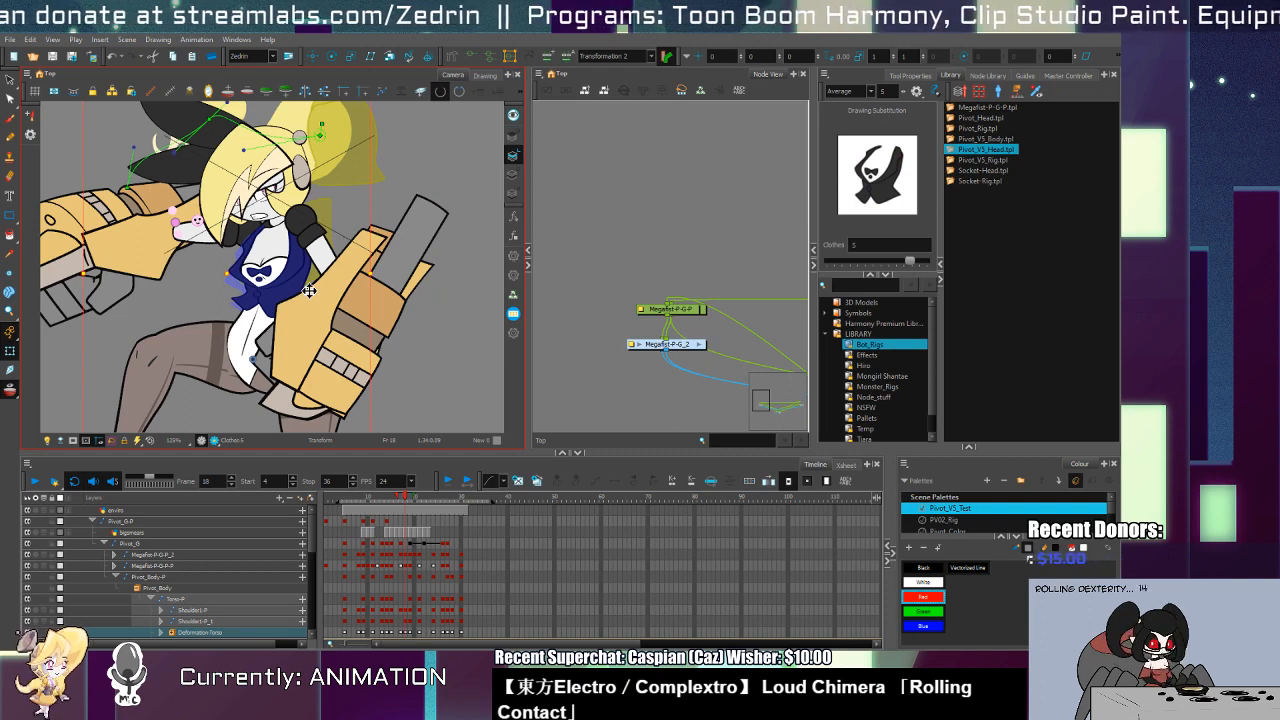
key(bracketright)
key(bracketright)
key(bracketright)
key(bracketleft)
key(bracketleft)
key(bracketleft)
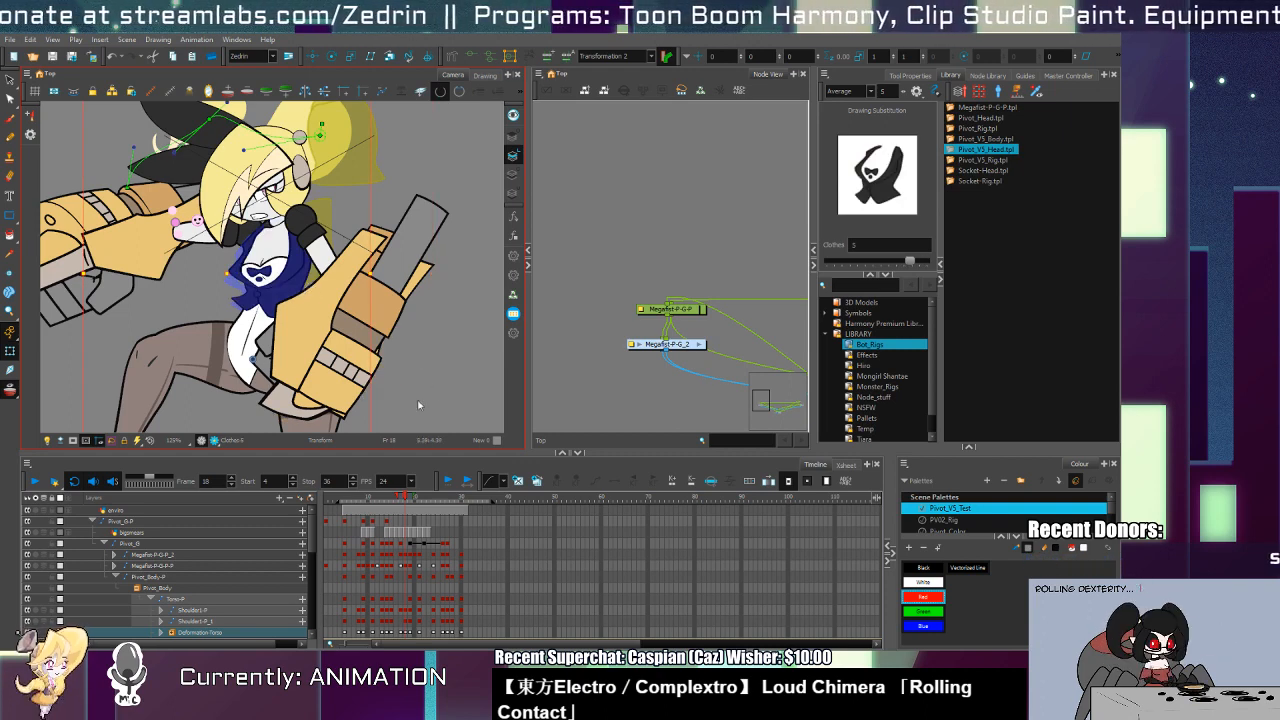
Step: Flip the torso and its attached parts horizontally on frame 18, and flip the head back to its original facing
click(240, 375)
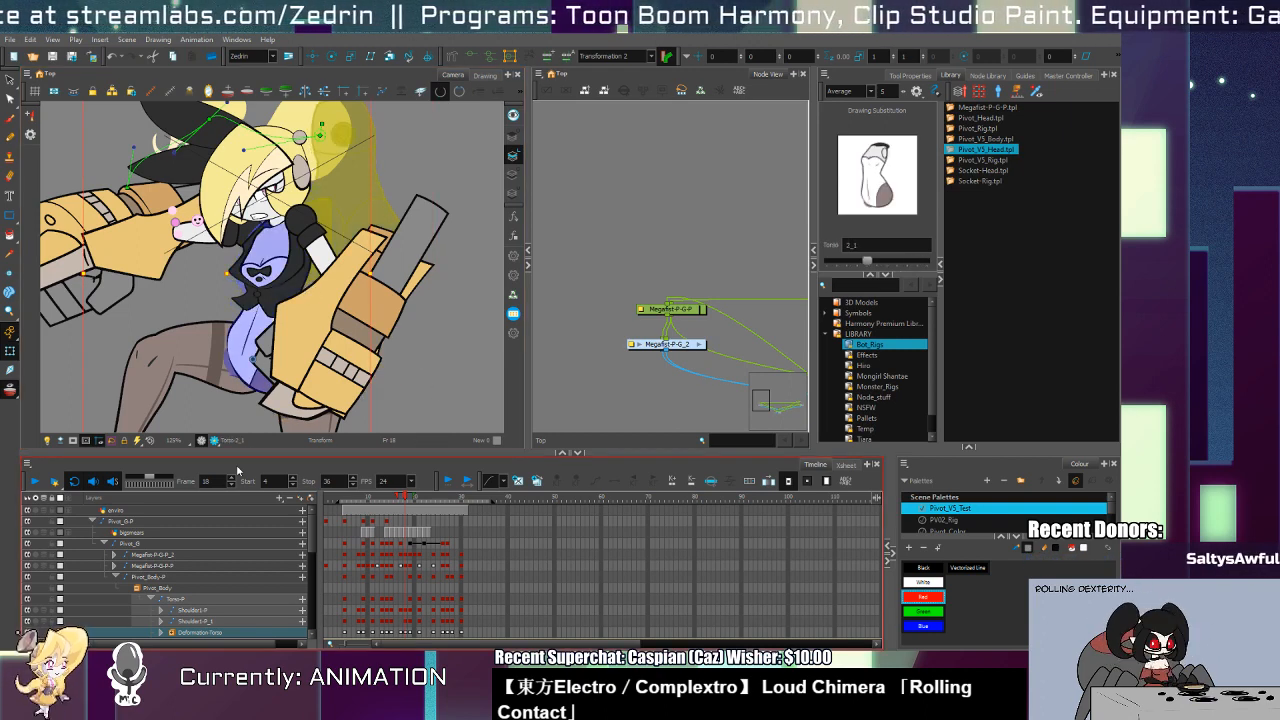
click(304, 93)
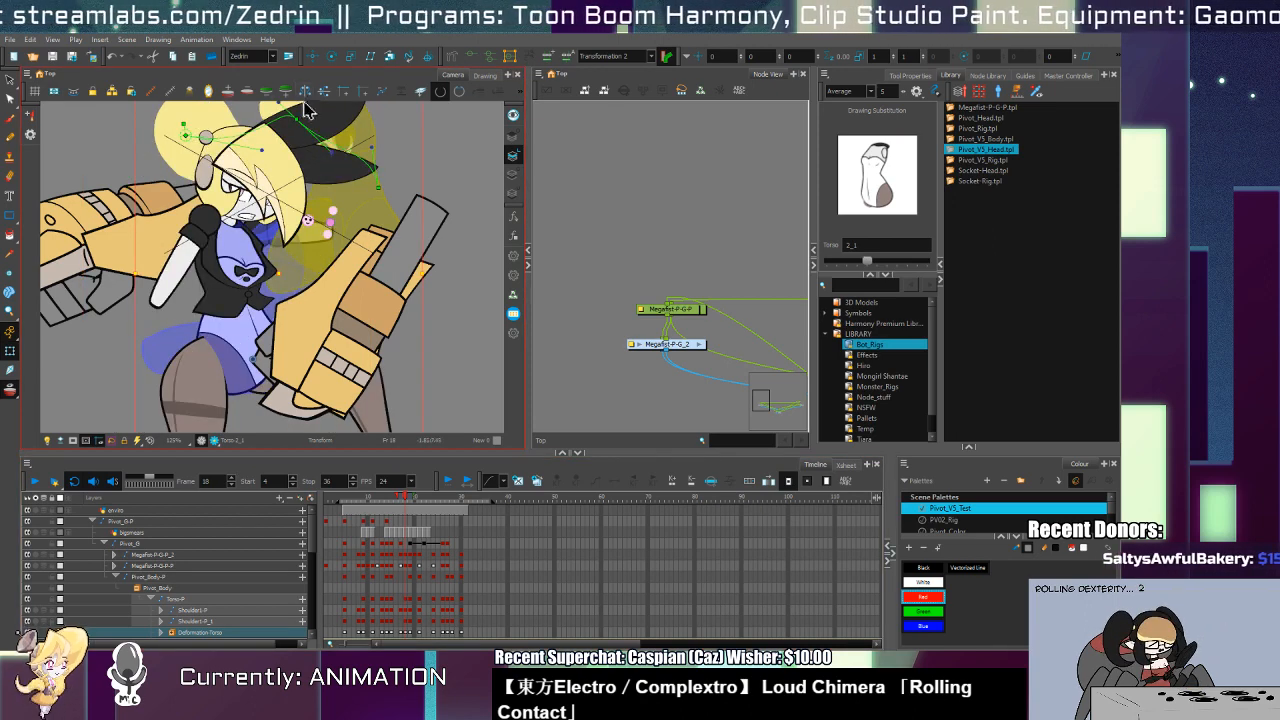
click(256, 220)
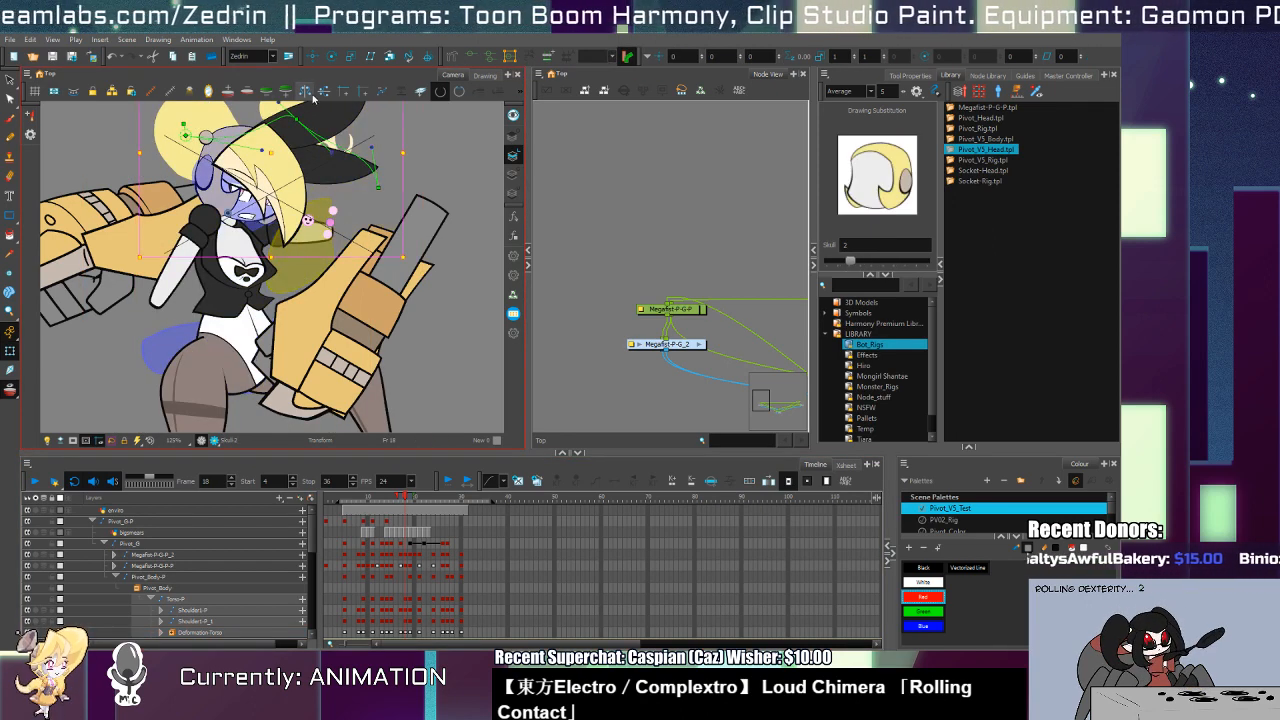
click(306, 93)
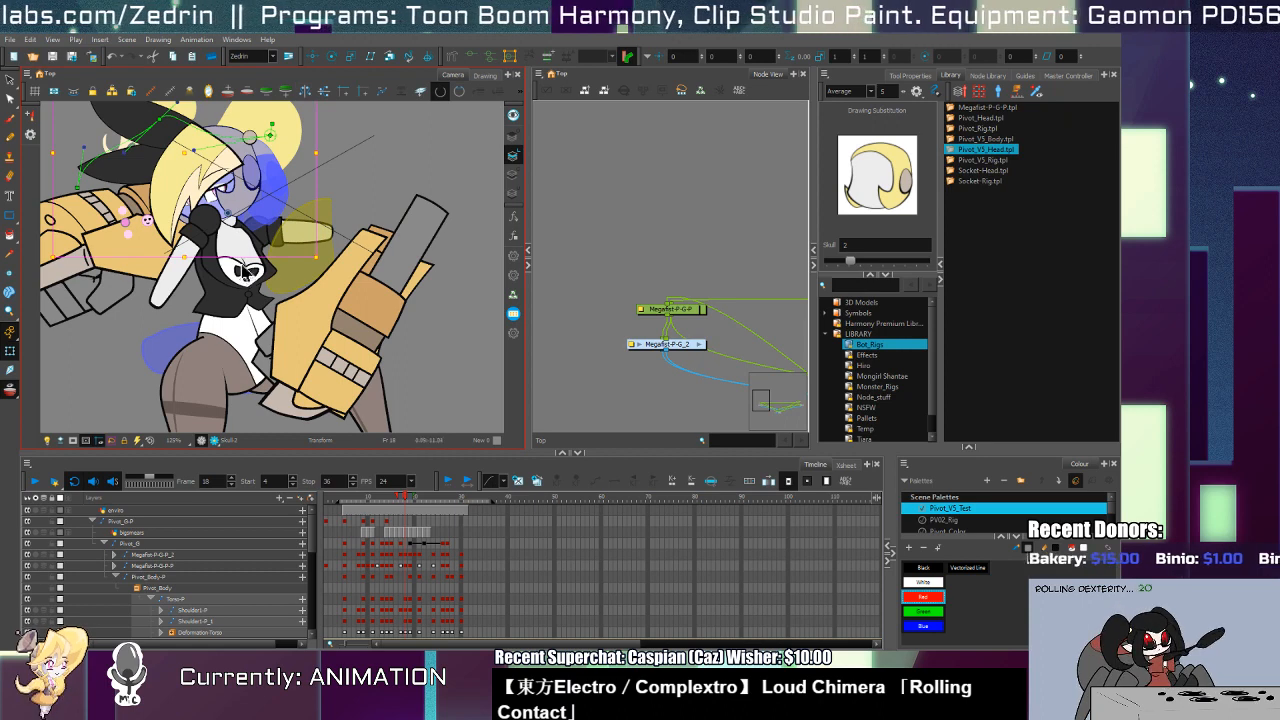
Step: Adjust the torso's bend with its deformer on frame 18 and rotate the head to suit the new pose
click(243, 319)
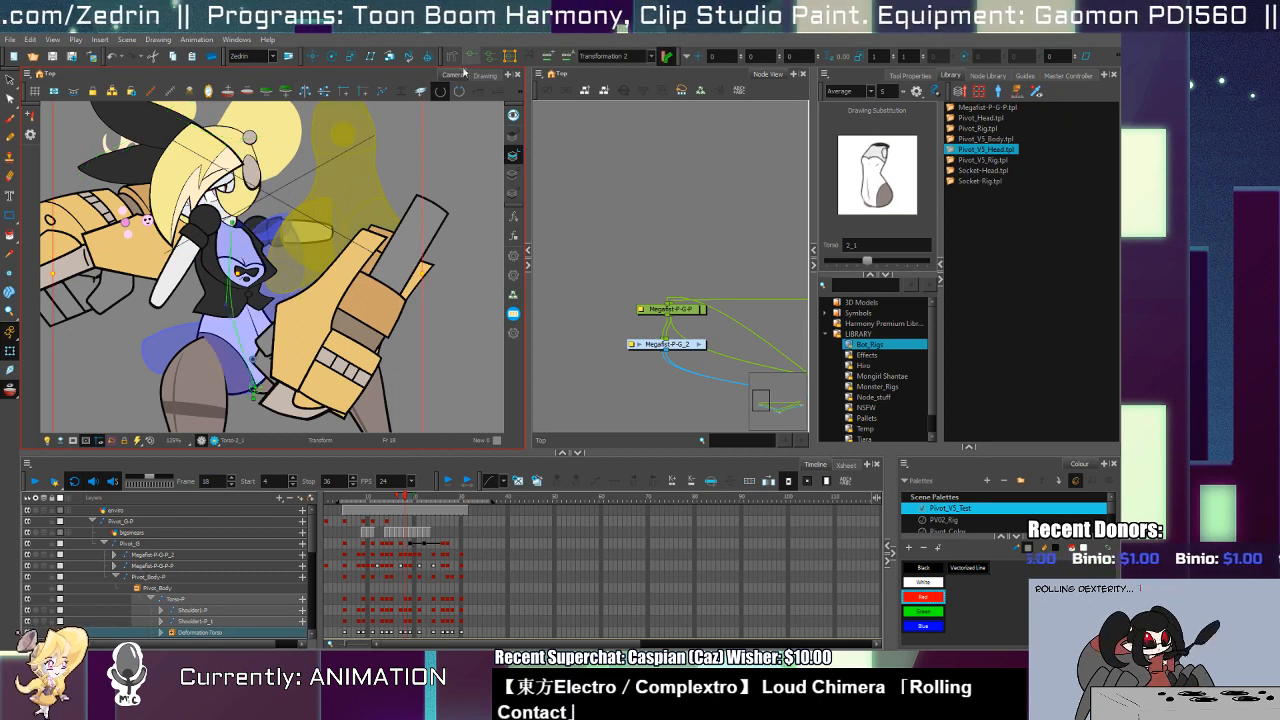
click(236, 306)
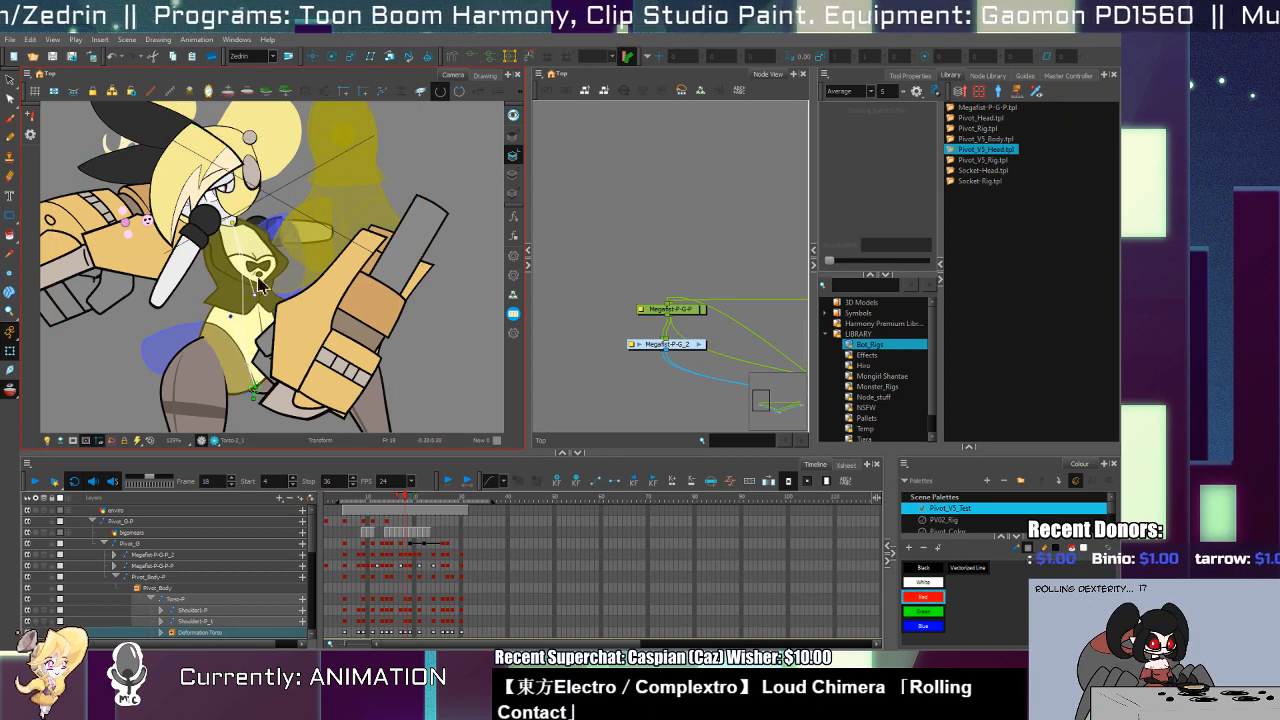
click(230, 224)
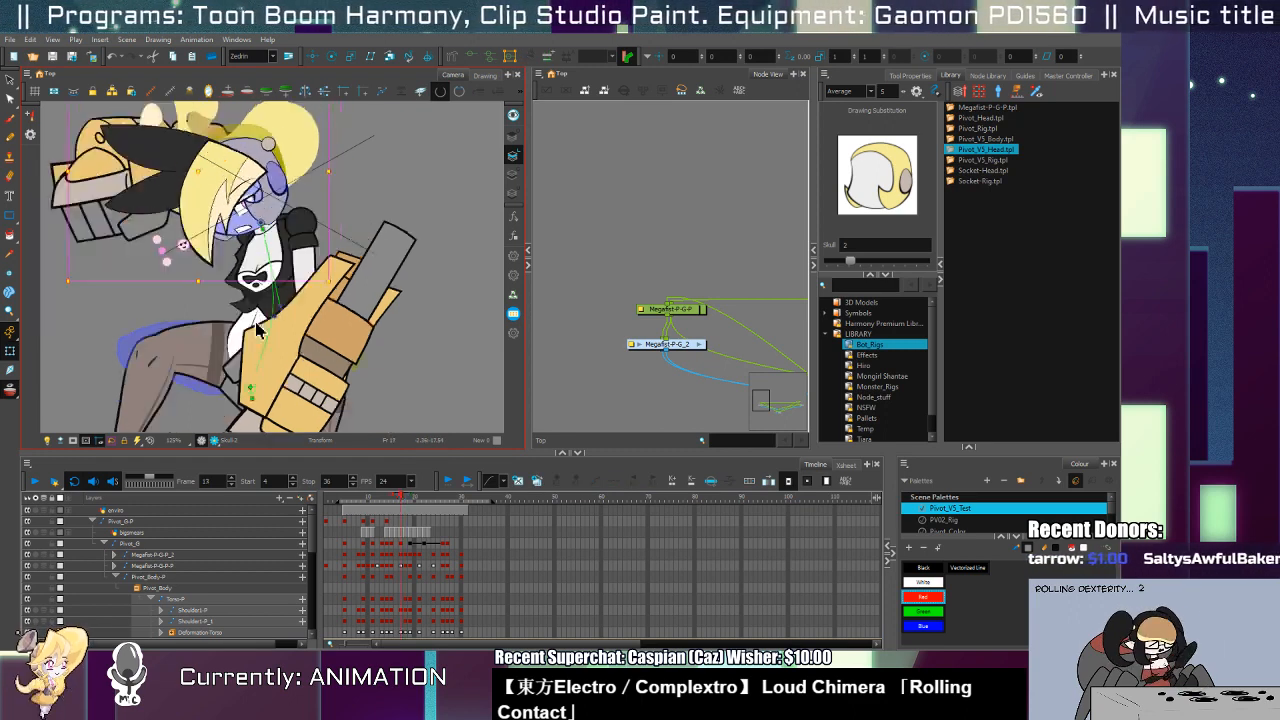
key(period)
Step: Rotate the torso together with its attached head and legs clockwise on frame 18
click(234, 319)
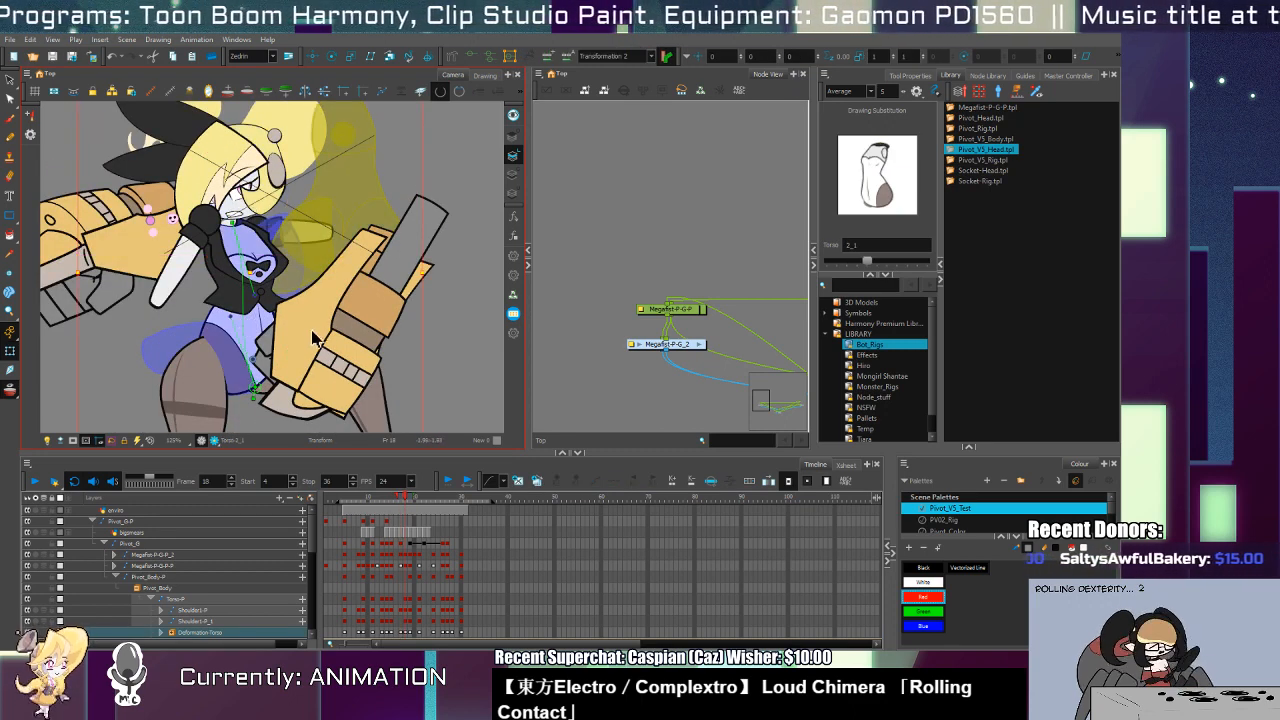
scroll(322, 338, down, 5)
scroll(322, 343, up, 2)
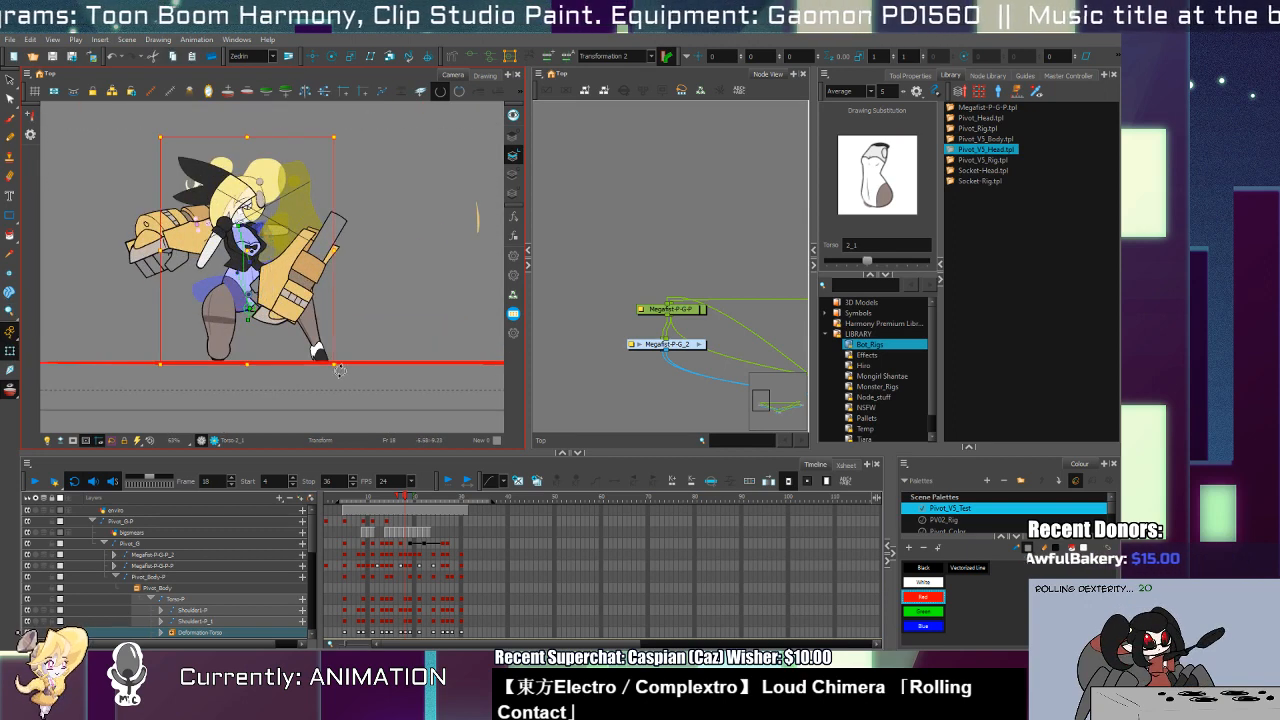
drag(343, 371, 312, 393)
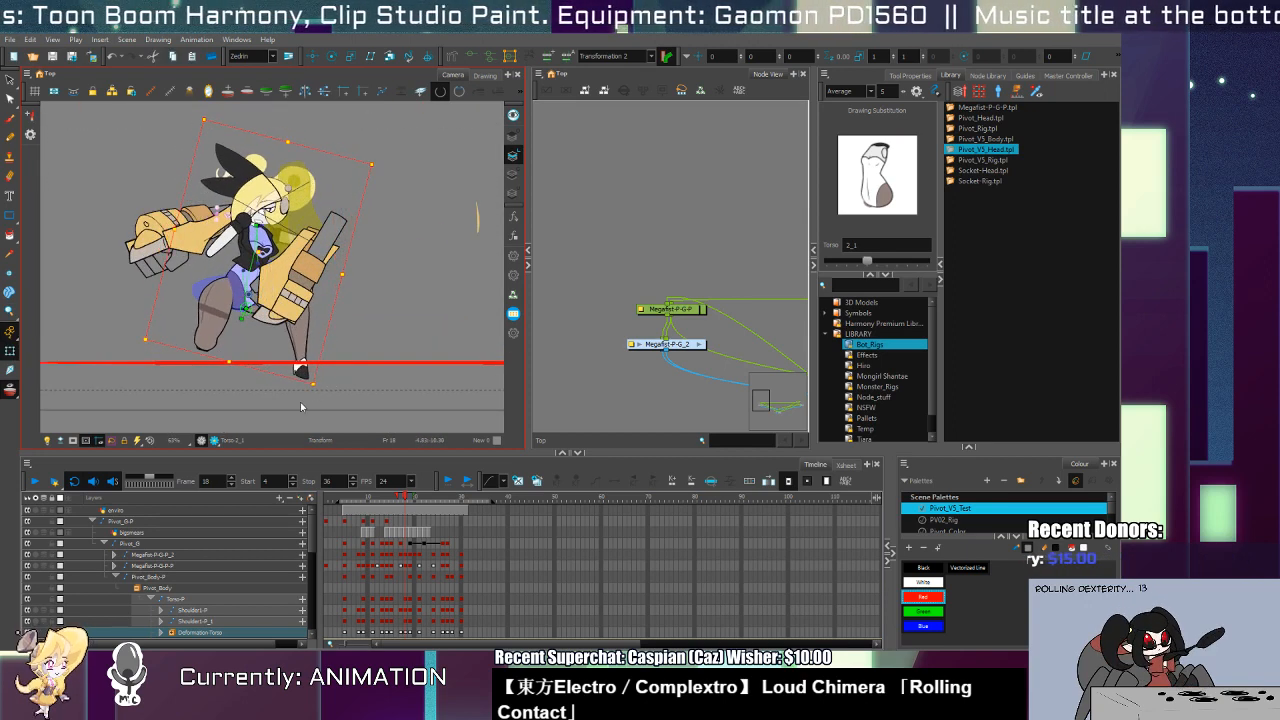
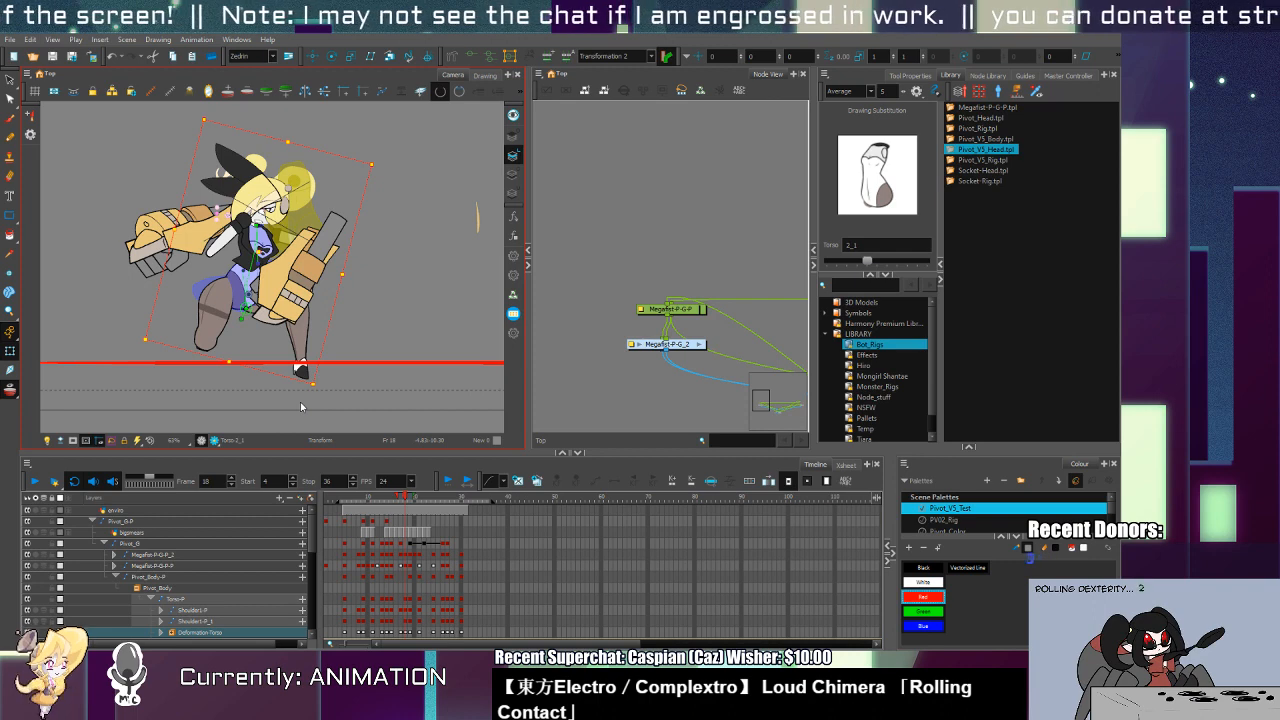
Step: Swap the front thigh to drawing 11 on frame 18 and rotate it to suit the turned torso
click(220, 319)
drag(219, 327, 225, 319)
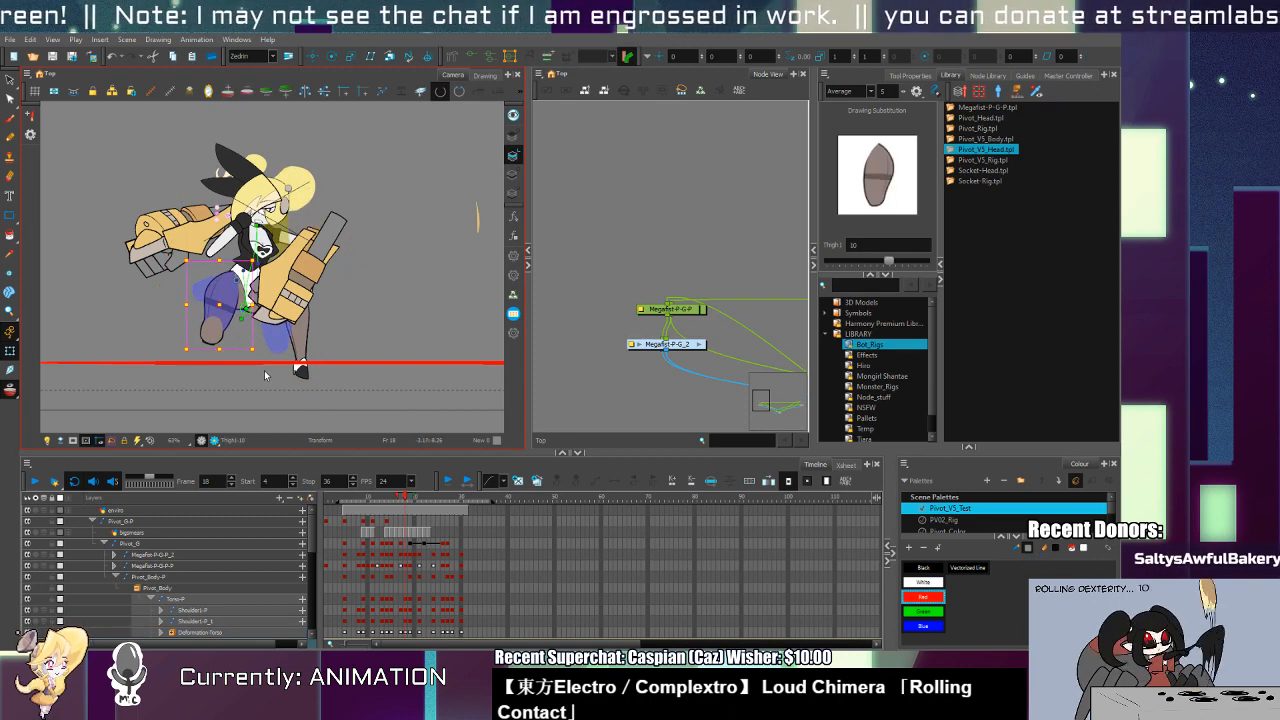
scroll(258, 345, up, 2)
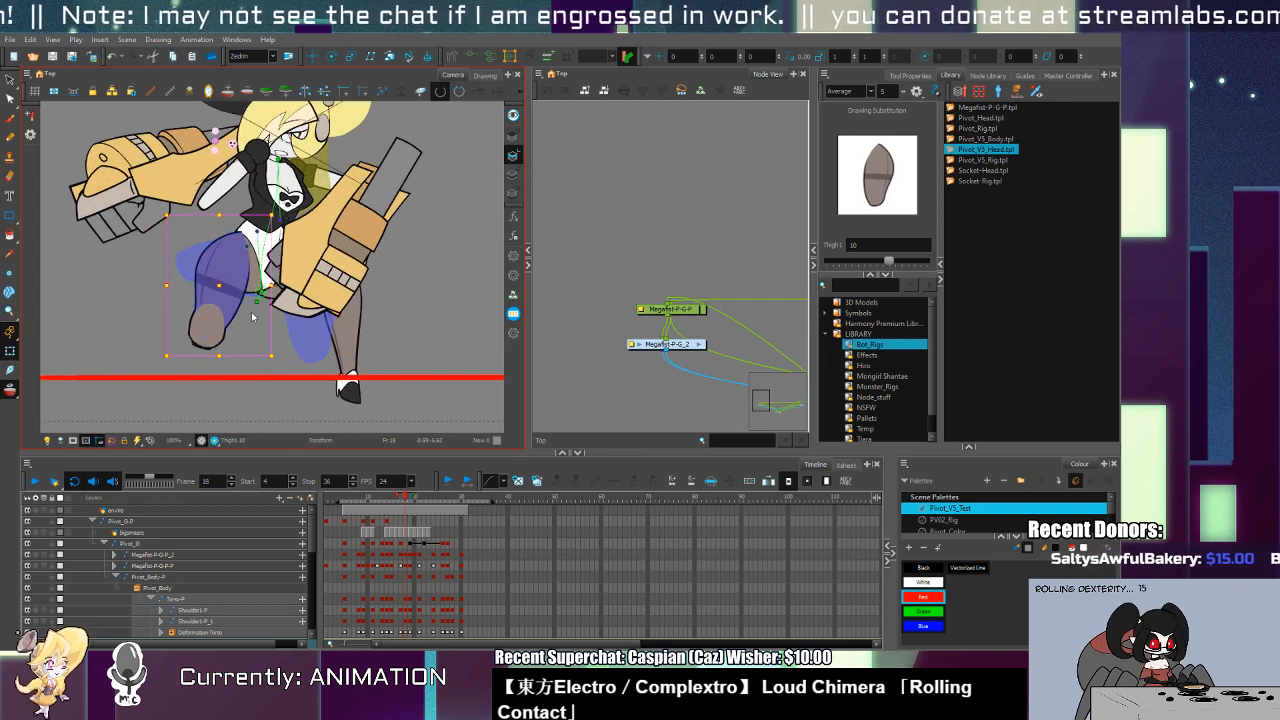
key(bracketleft)
key(bracketleft)
key(bracketright)
key(bracketright)
key(bracketright)
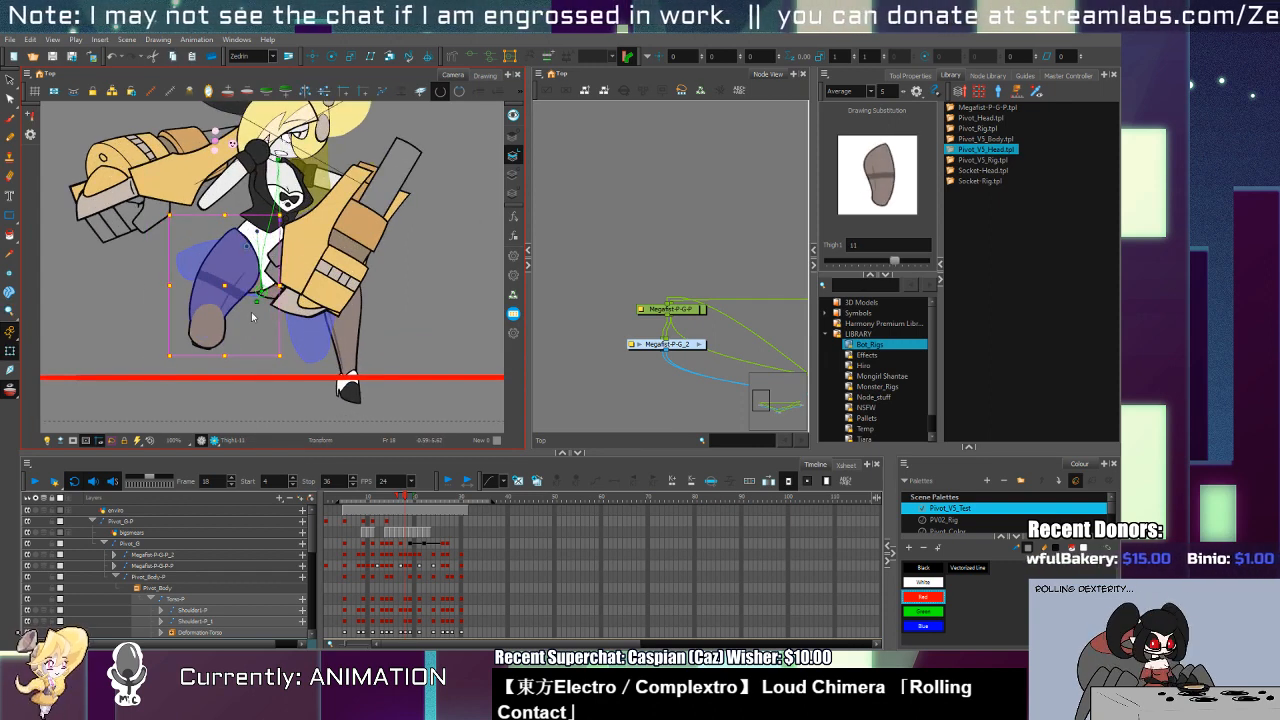
drag(285, 361, 271, 361)
Step: Swap the front lower leg to drawing 10 on frame 18, rotate it, and undo the last rotation
click(208, 340)
key(bracketright)
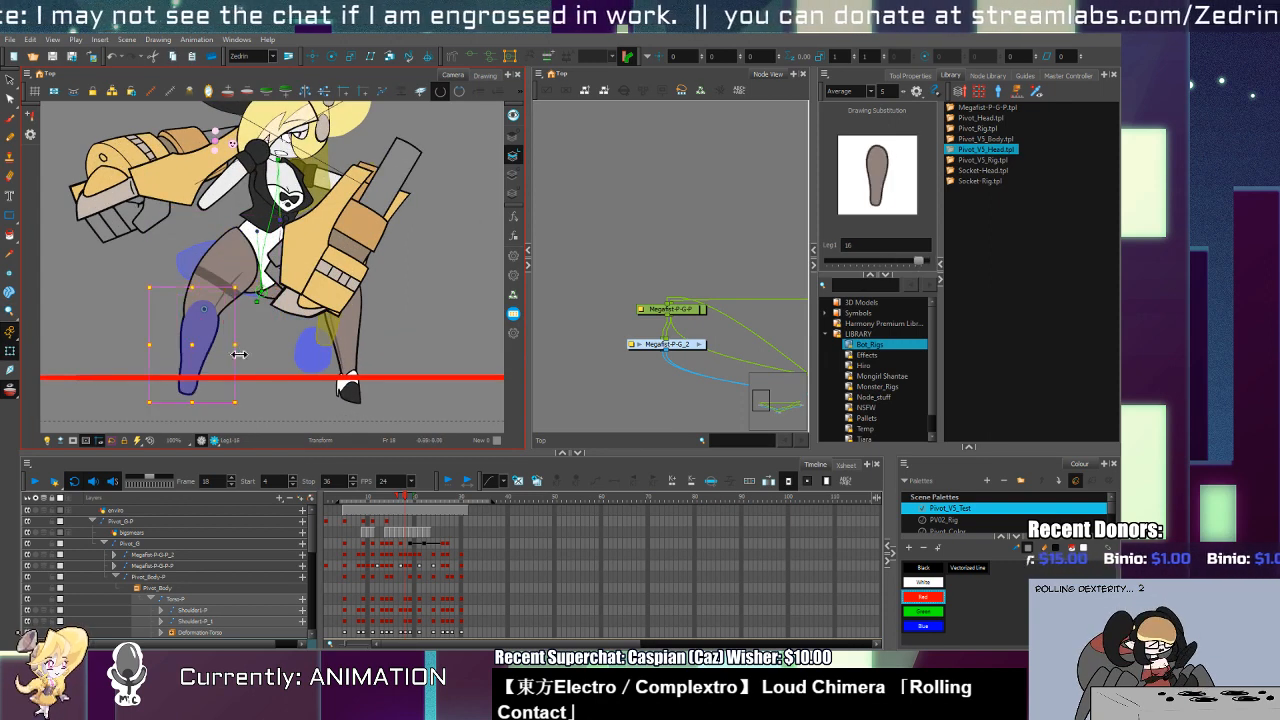
key(bracketleft)
key(bracketleft)
key(bracketleft)
key(bracketleft)
key(bracketleft)
key(bracketleft)
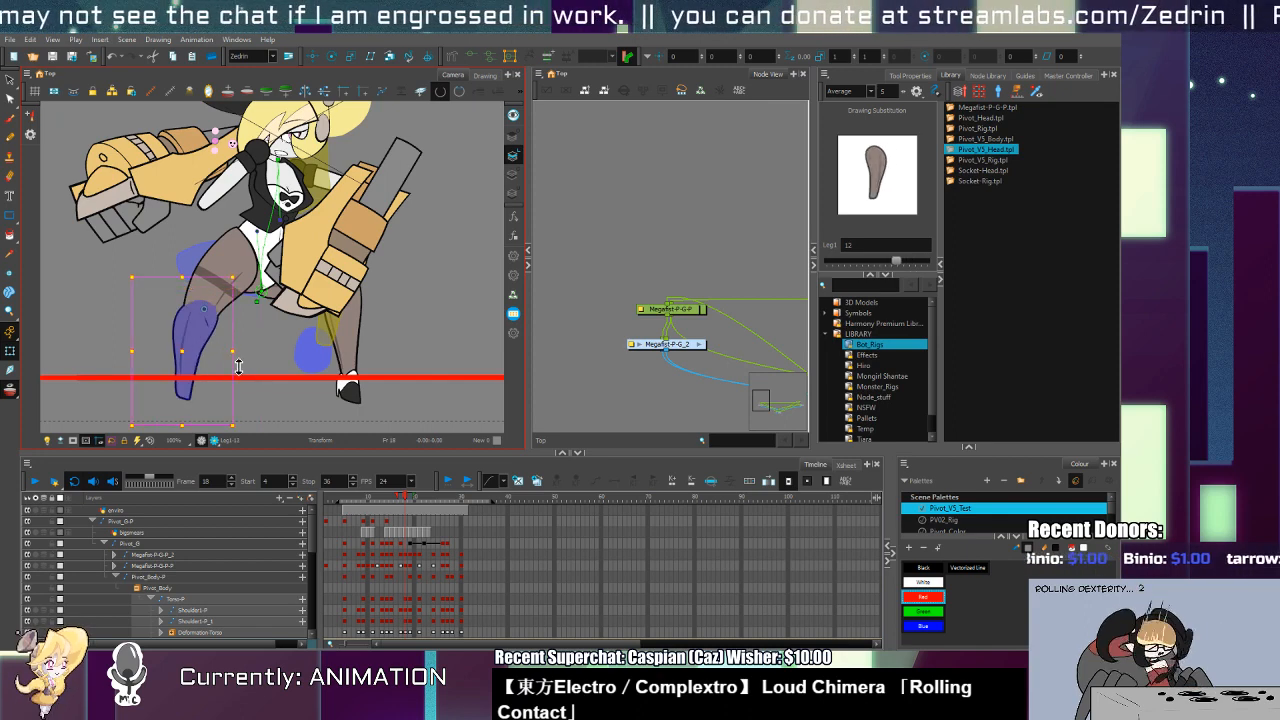
key(bracketleft)
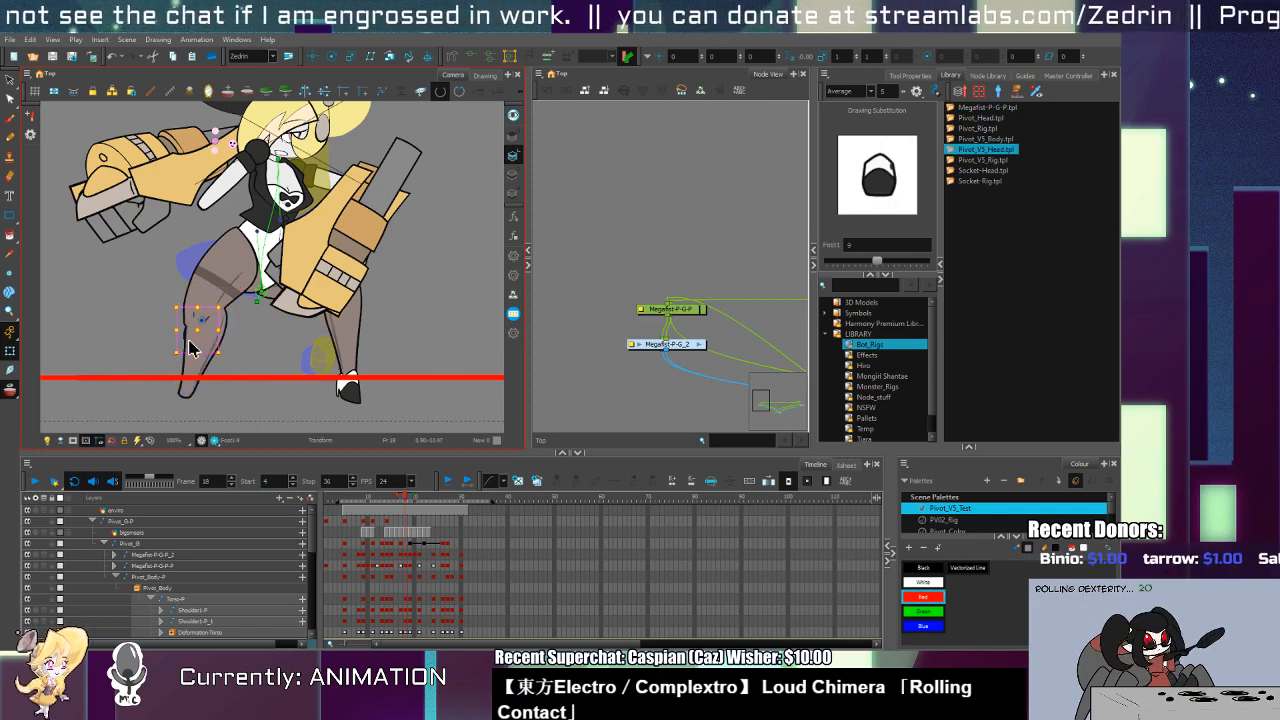
key(bracketright)
drag(249, 408, 277, 360)
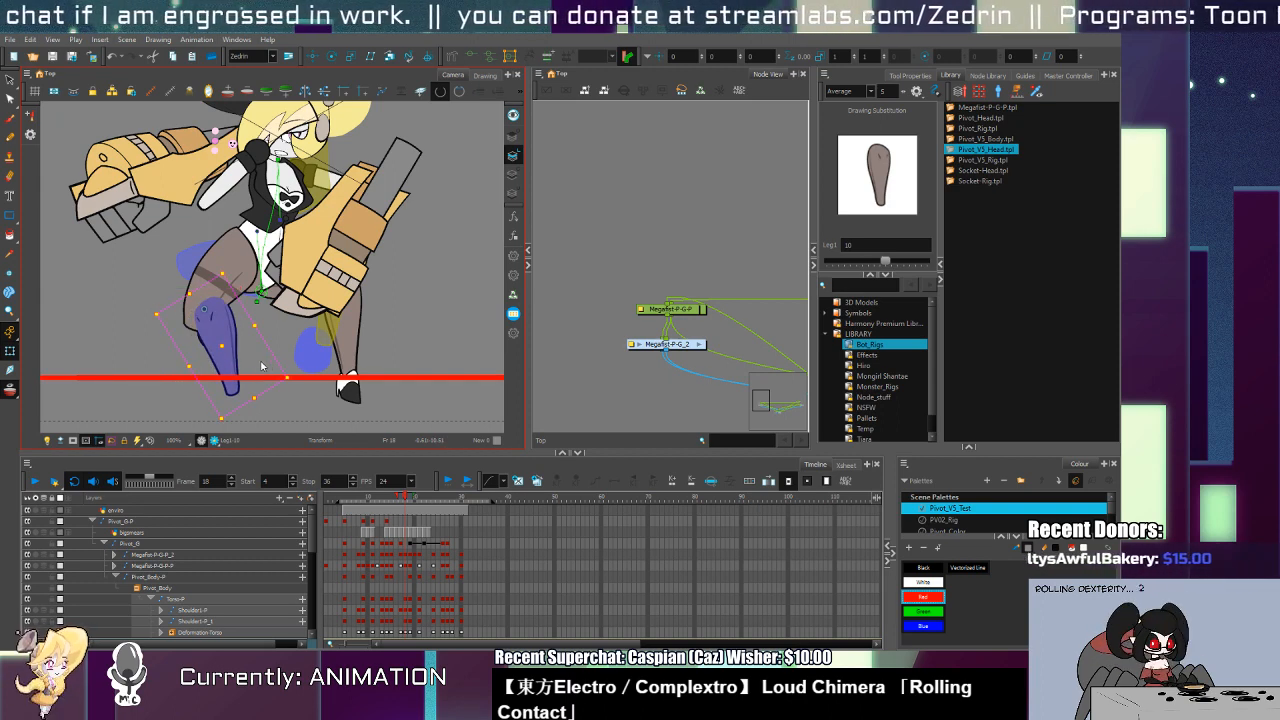
key(ctrl+z)
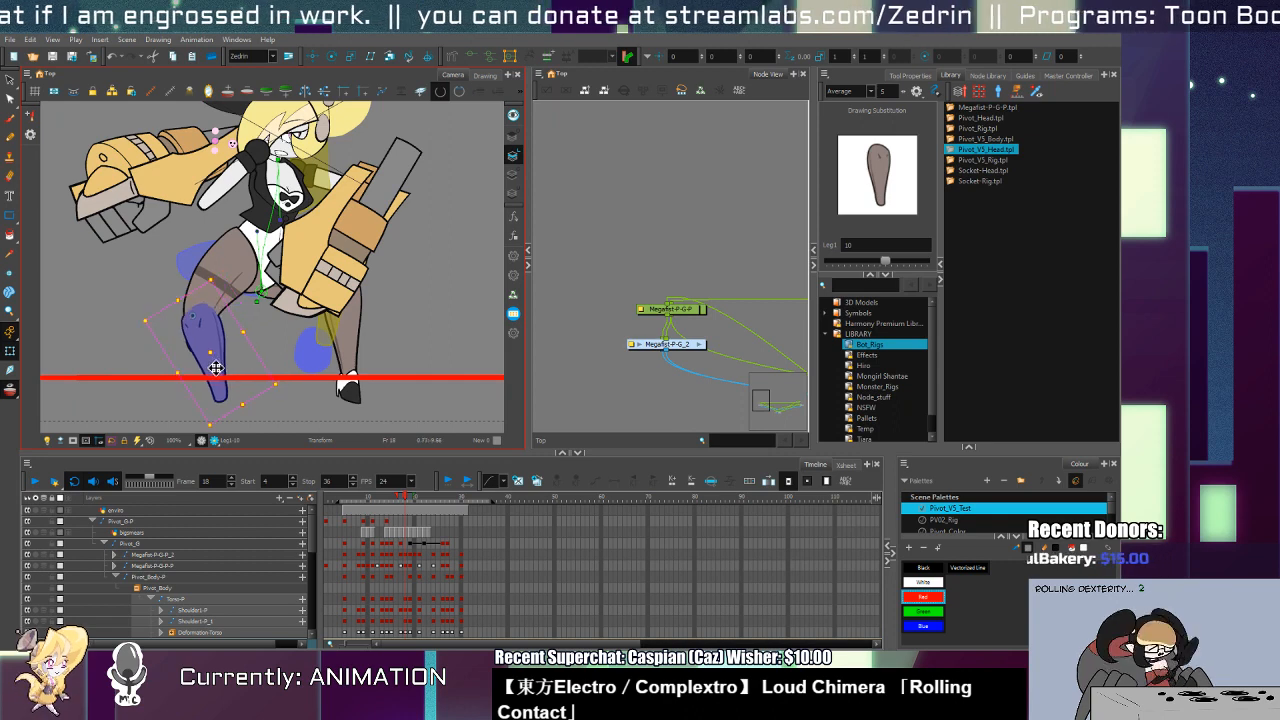
Step: Try thigh drawing 10 on frame 18, compare with frame 17, and return to drawing 11 with the leg nudged into place
click(248, 268)
key(bracketleft)
key(bracketleft)
key(bracketright)
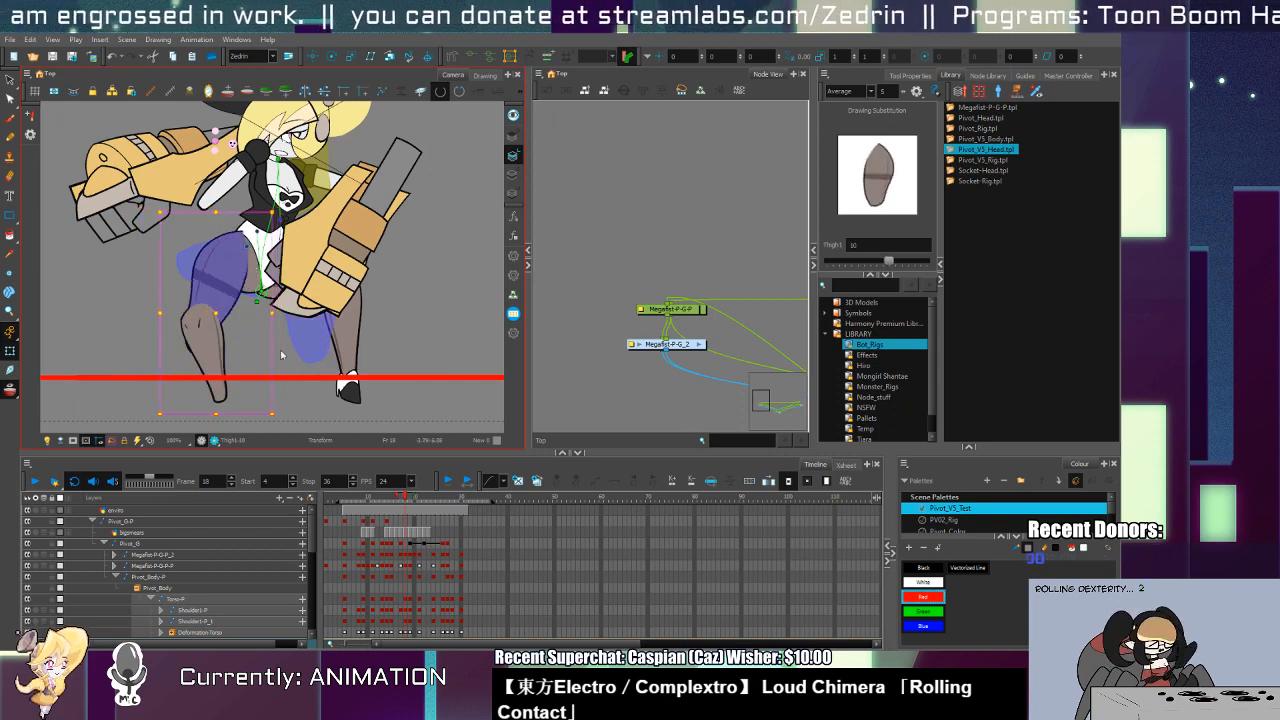
drag(280, 421, 268, 425)
key(comma)
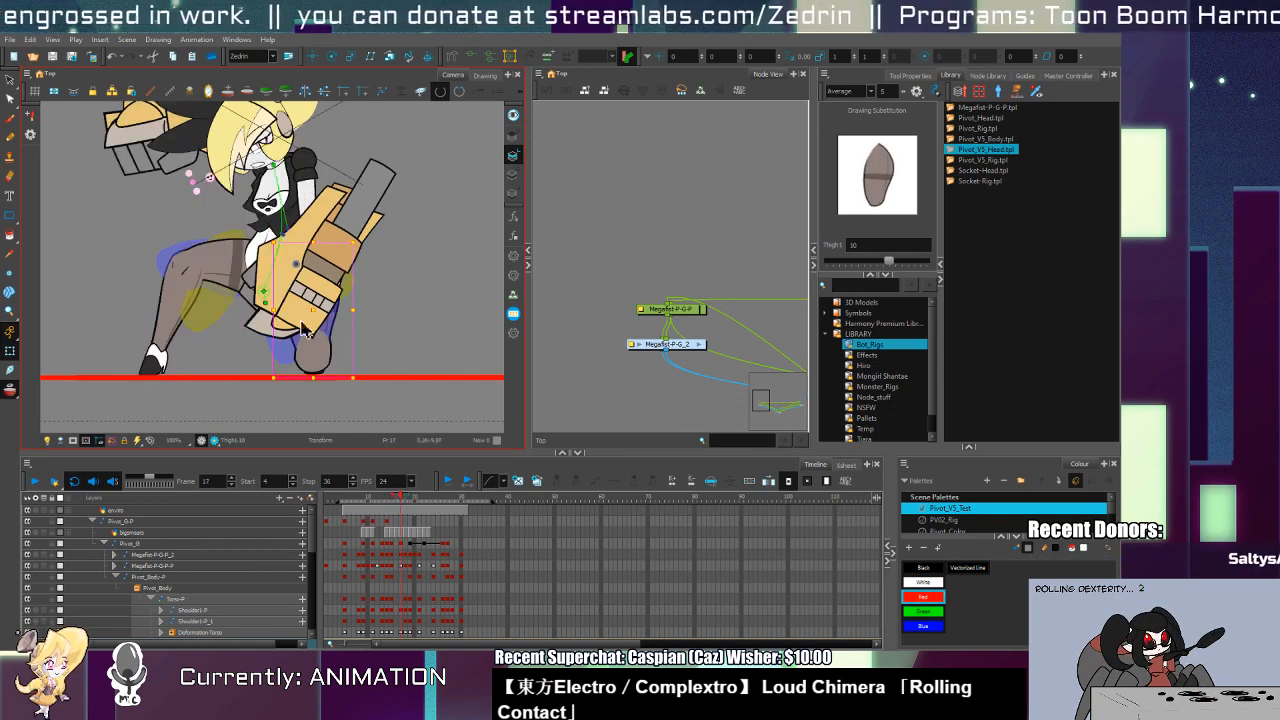
key(bracketright)
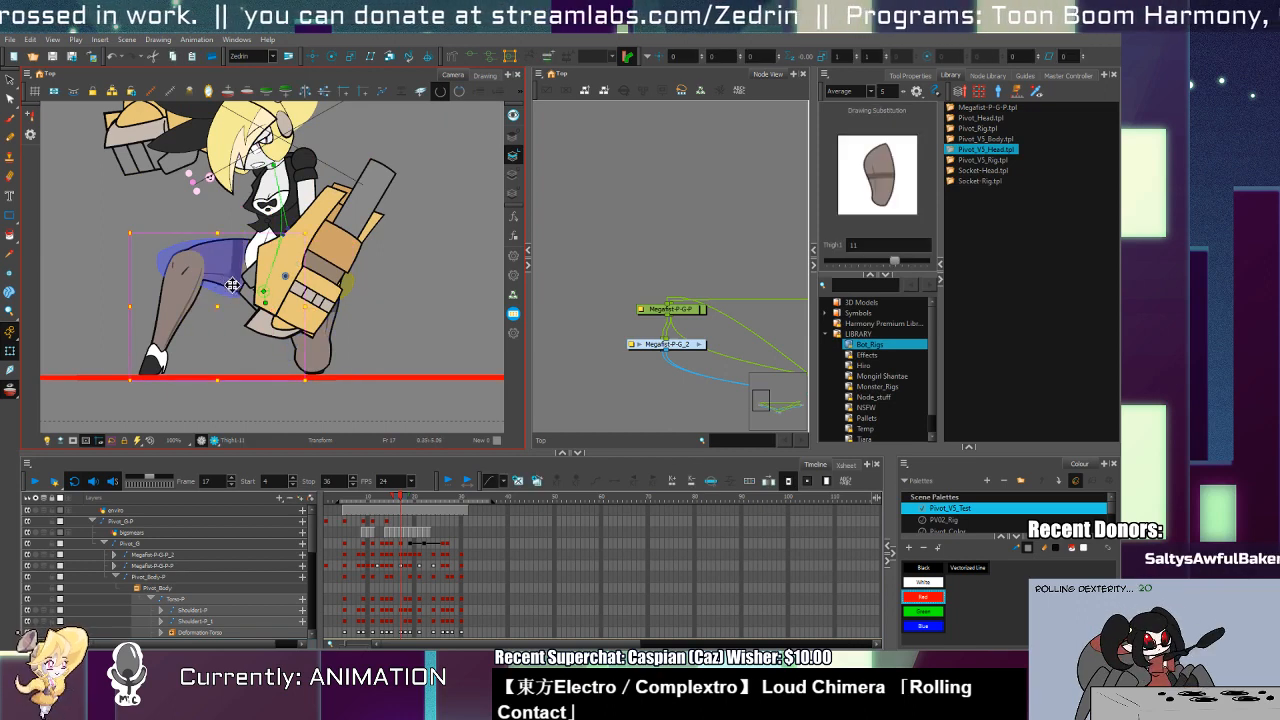
key(period)
click(226, 295)
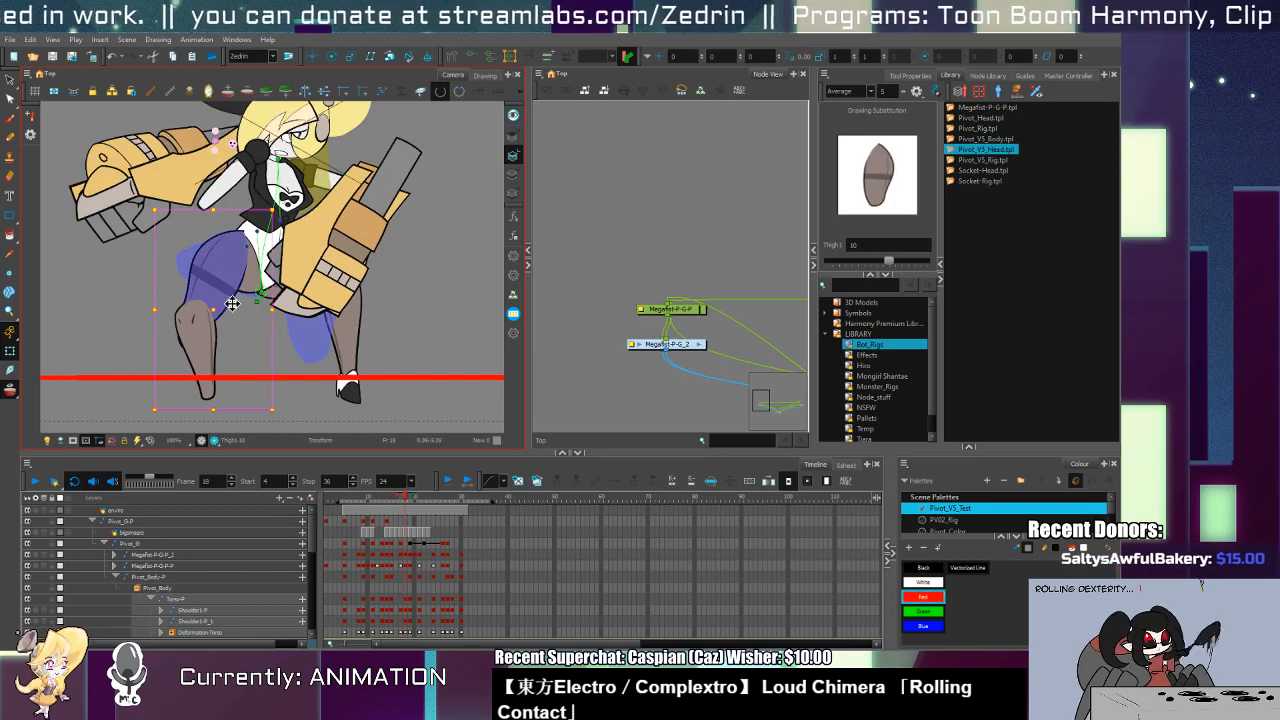
drag(230, 299, 233, 306)
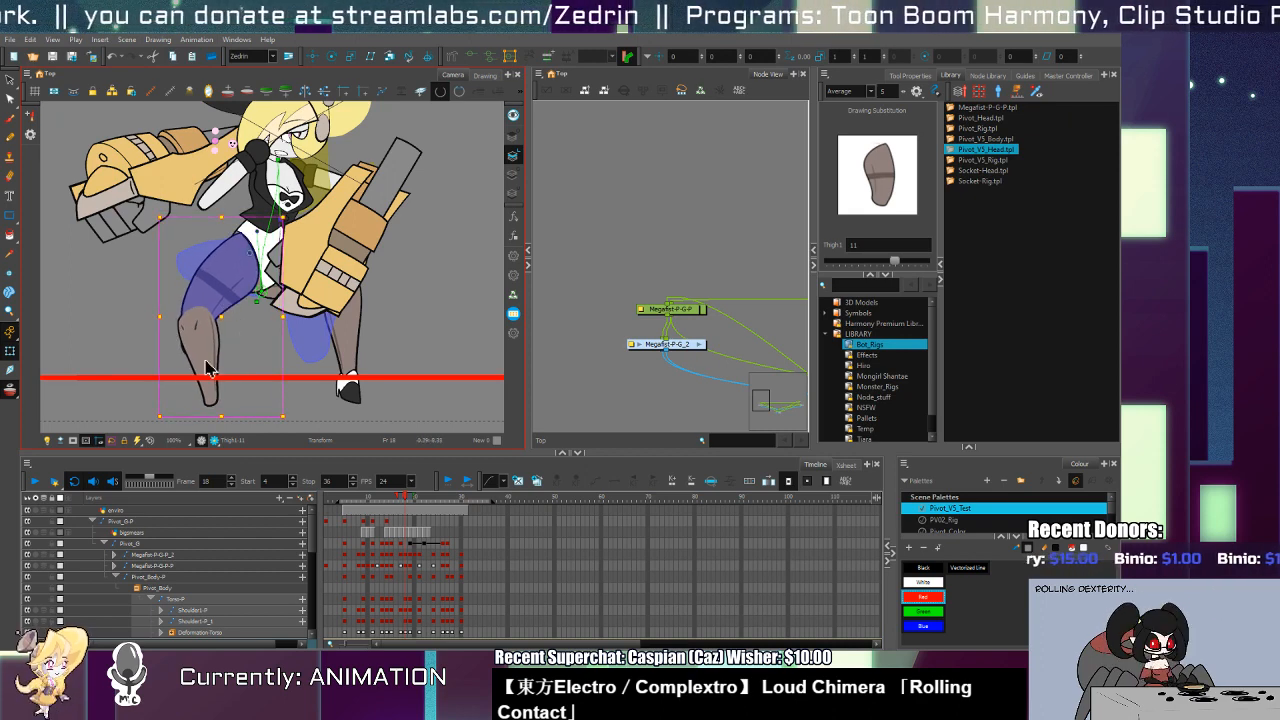
Step: Rotate the front lower leg inward on frame 18 and check the pose against frames 17 and 19
click(236, 356)
drag(252, 420, 268, 383)
key(period)
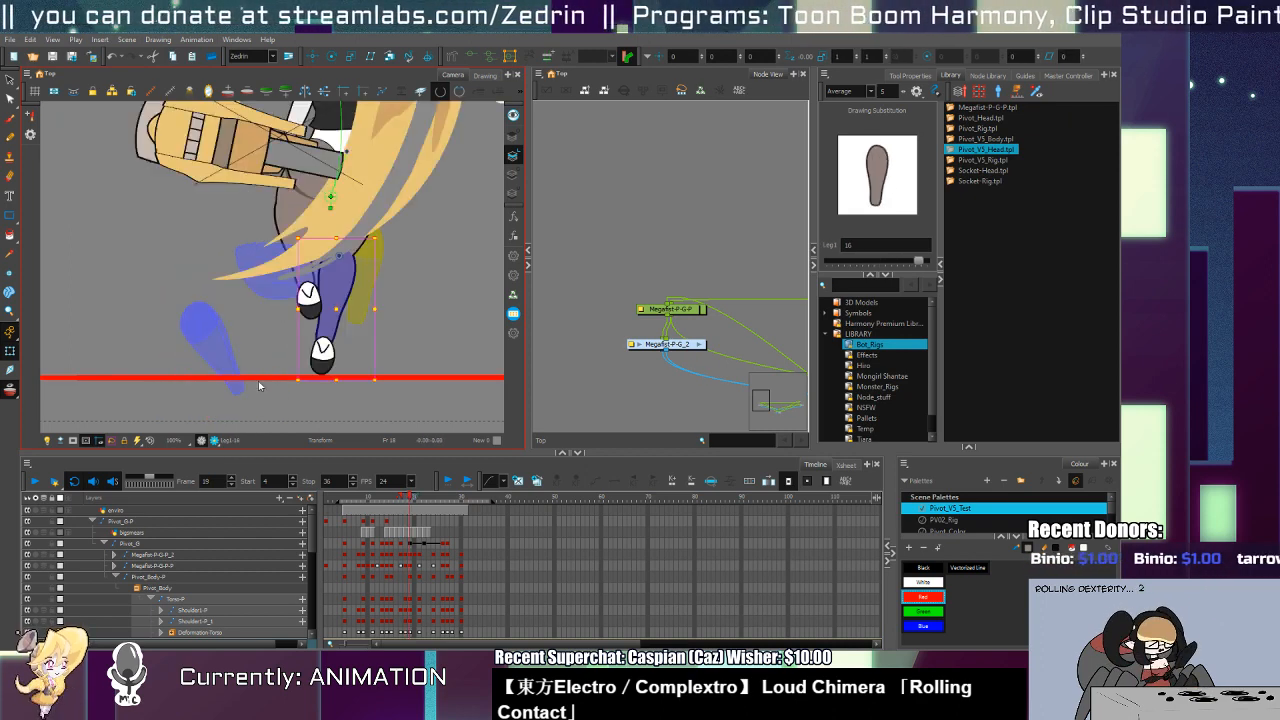
key(comma)
key(comma)
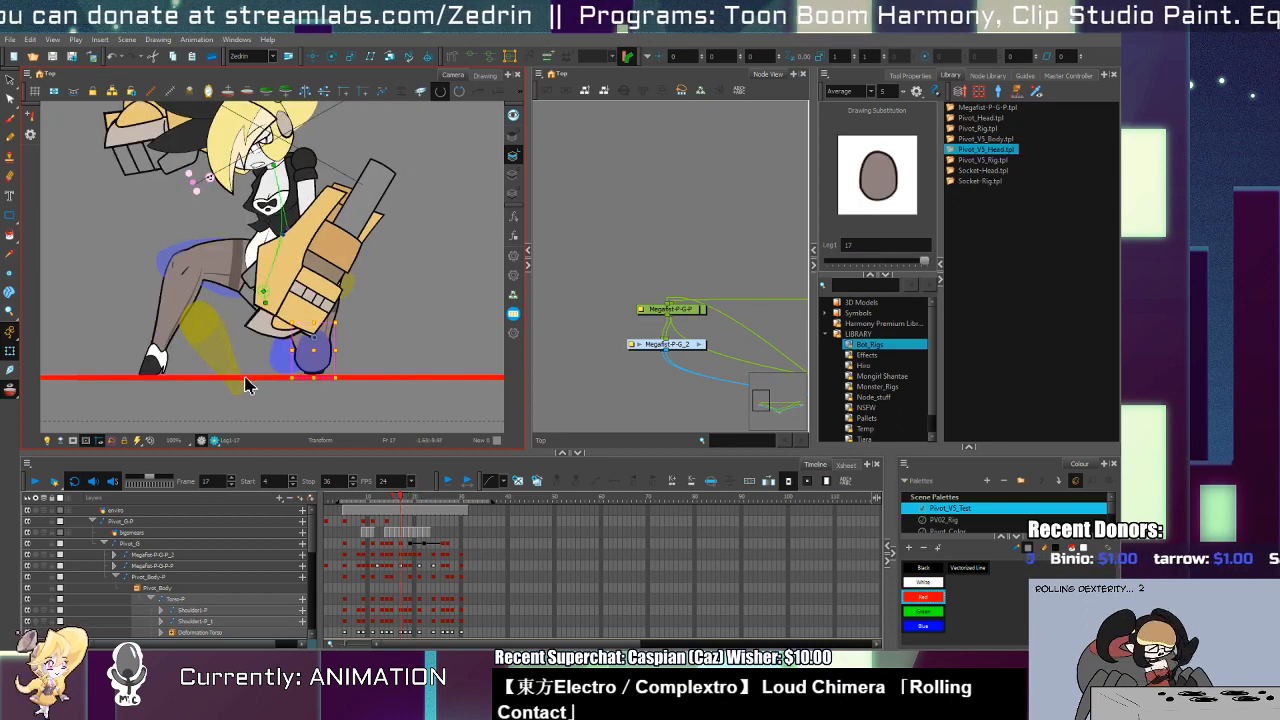
key(period)
Step: Swap the front thigh to drawing 9 on frame 18 and reposition it at the hip
click(230, 318)
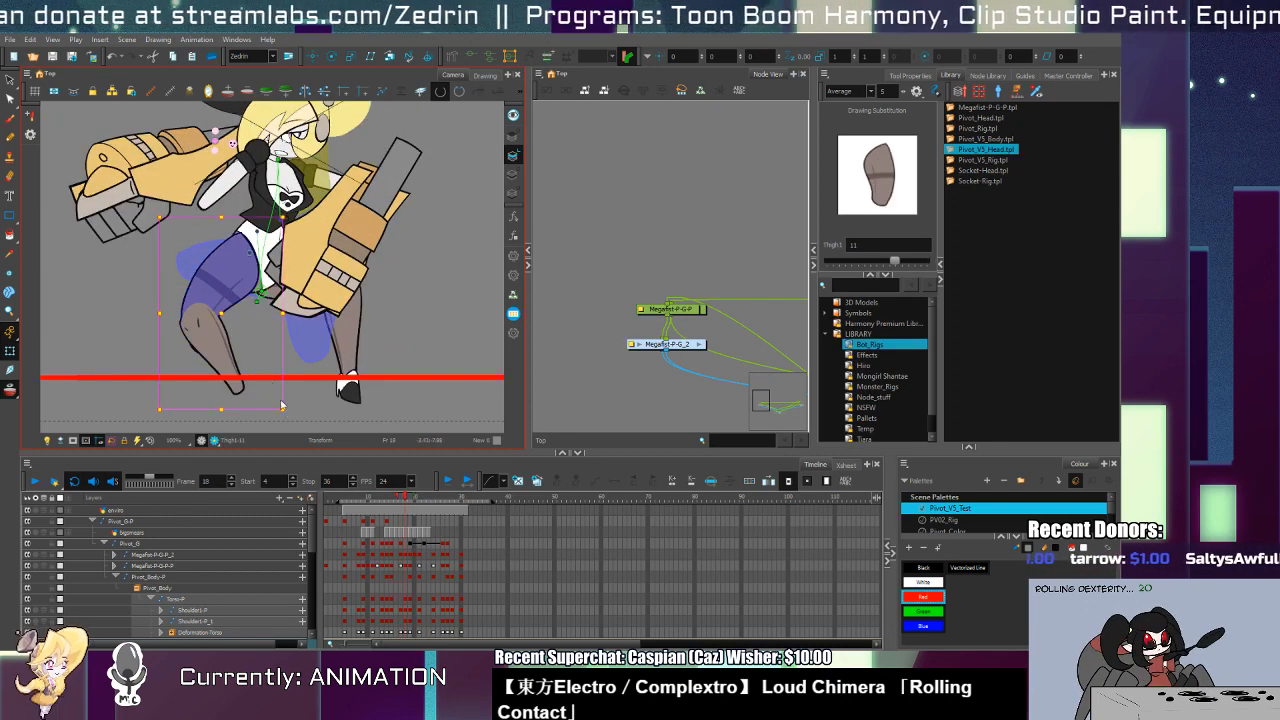
key(minus)
key(minus)
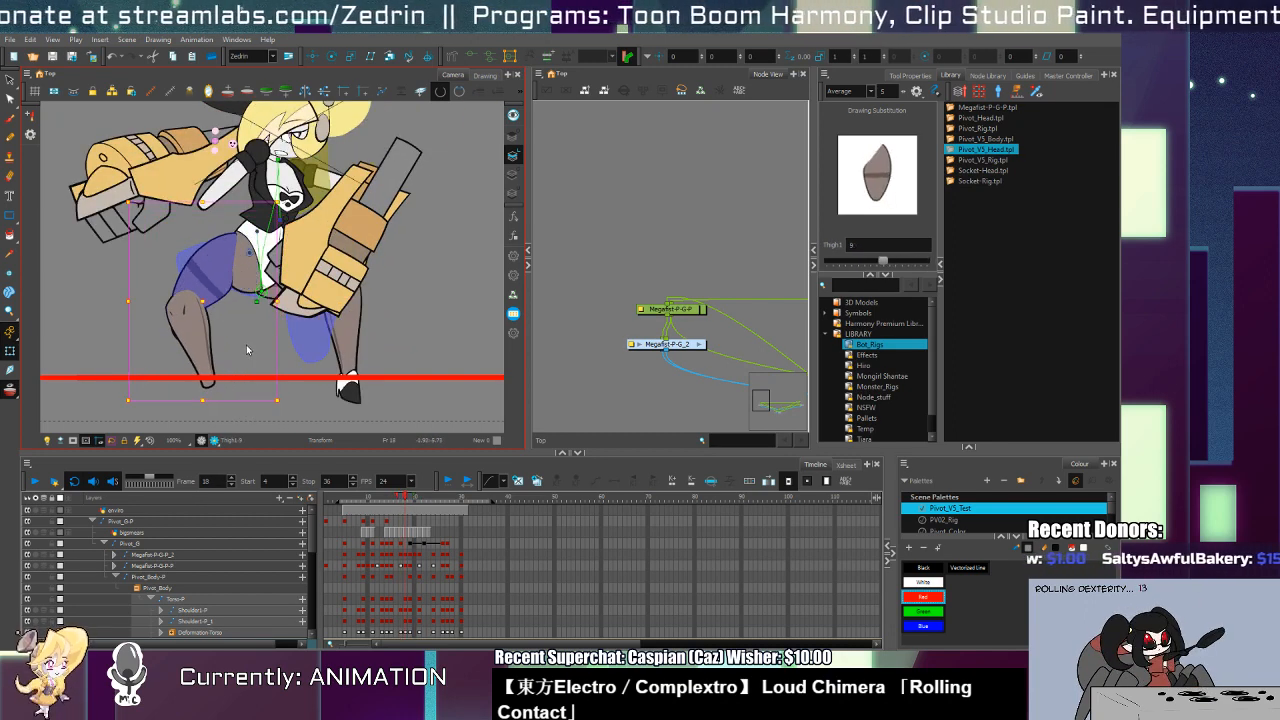
drag(215, 300, 226, 292)
Step: Swing the front lower leg outward on frame 18 and rotate the foot flat onto the red ground line
click(223, 358)
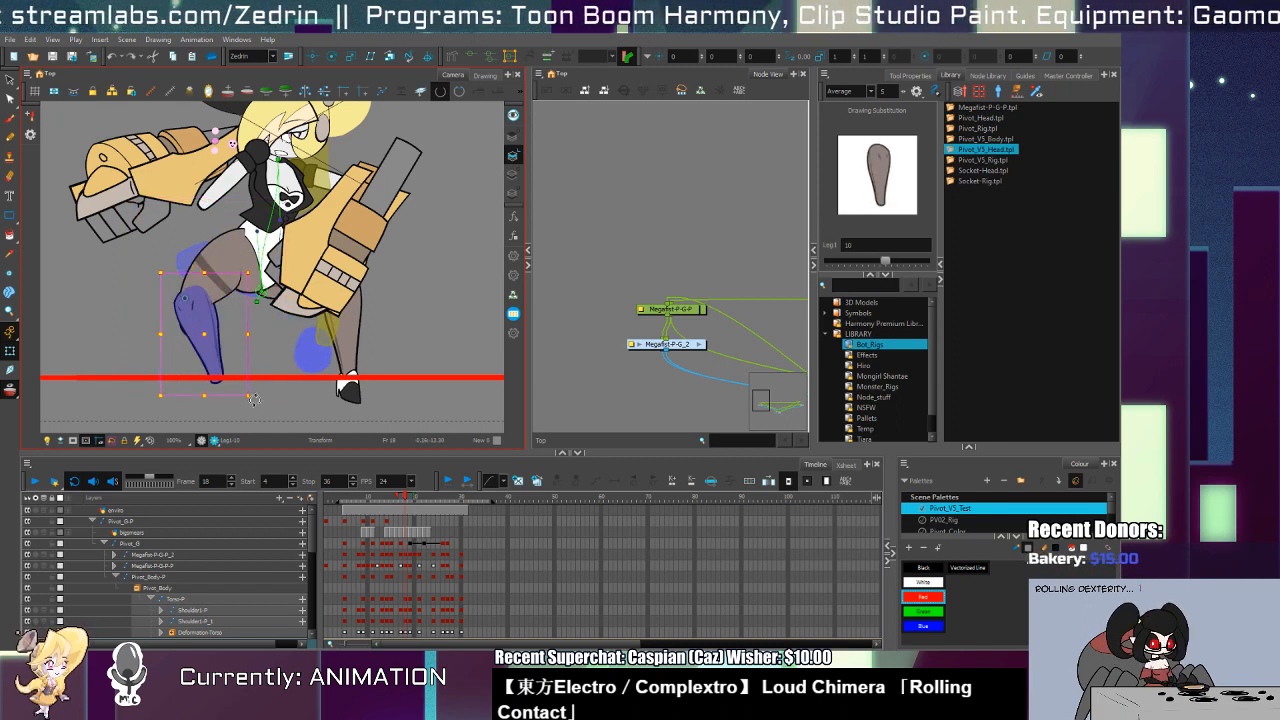
drag(254, 399, 160, 412)
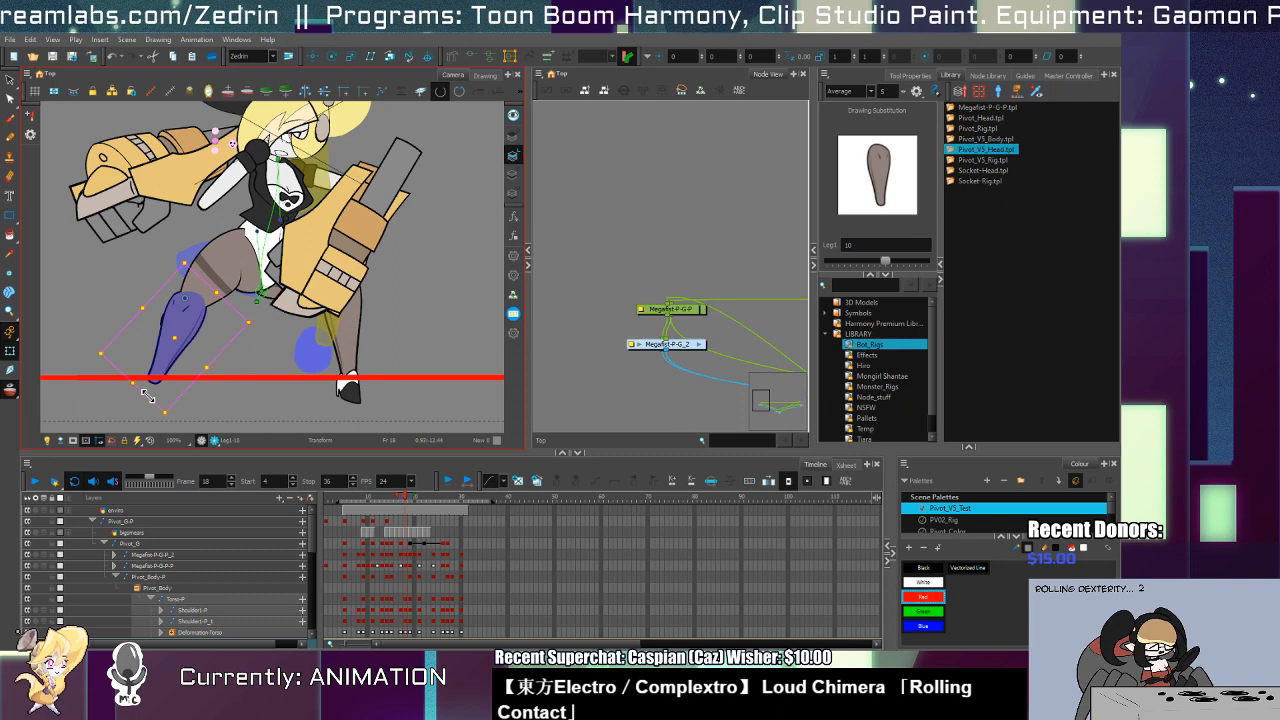
click(208, 306)
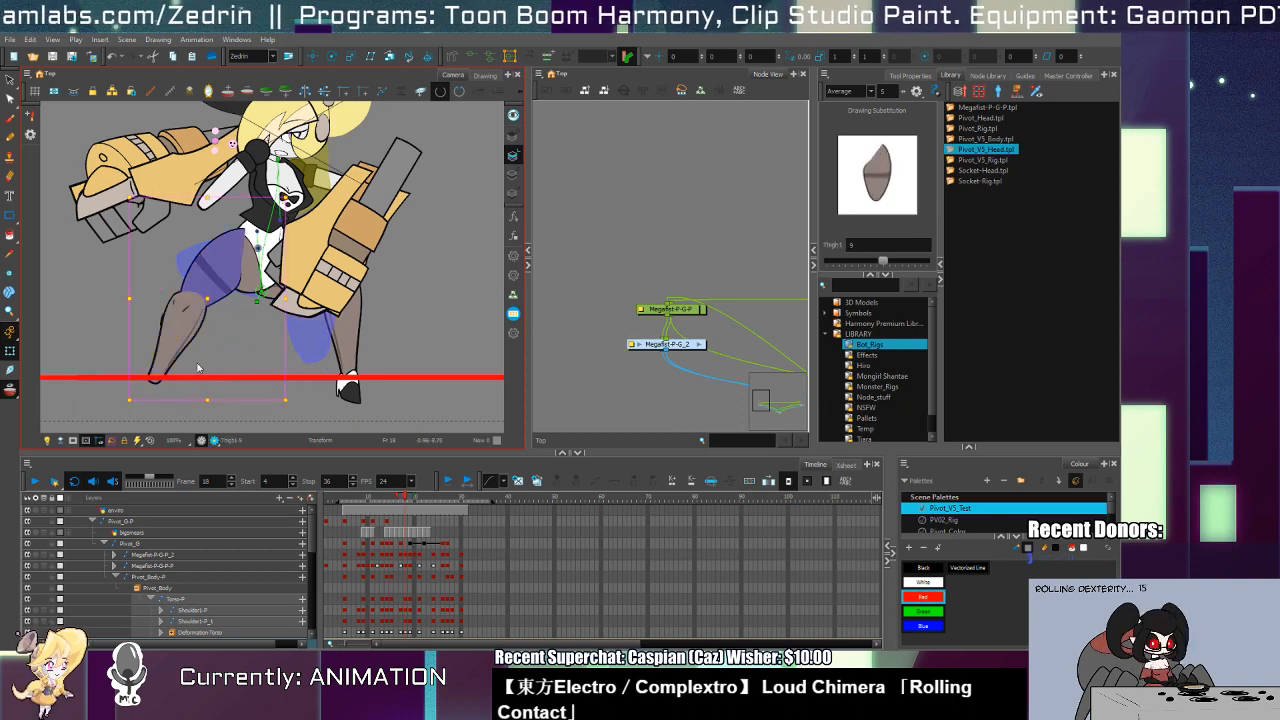
click(166, 326)
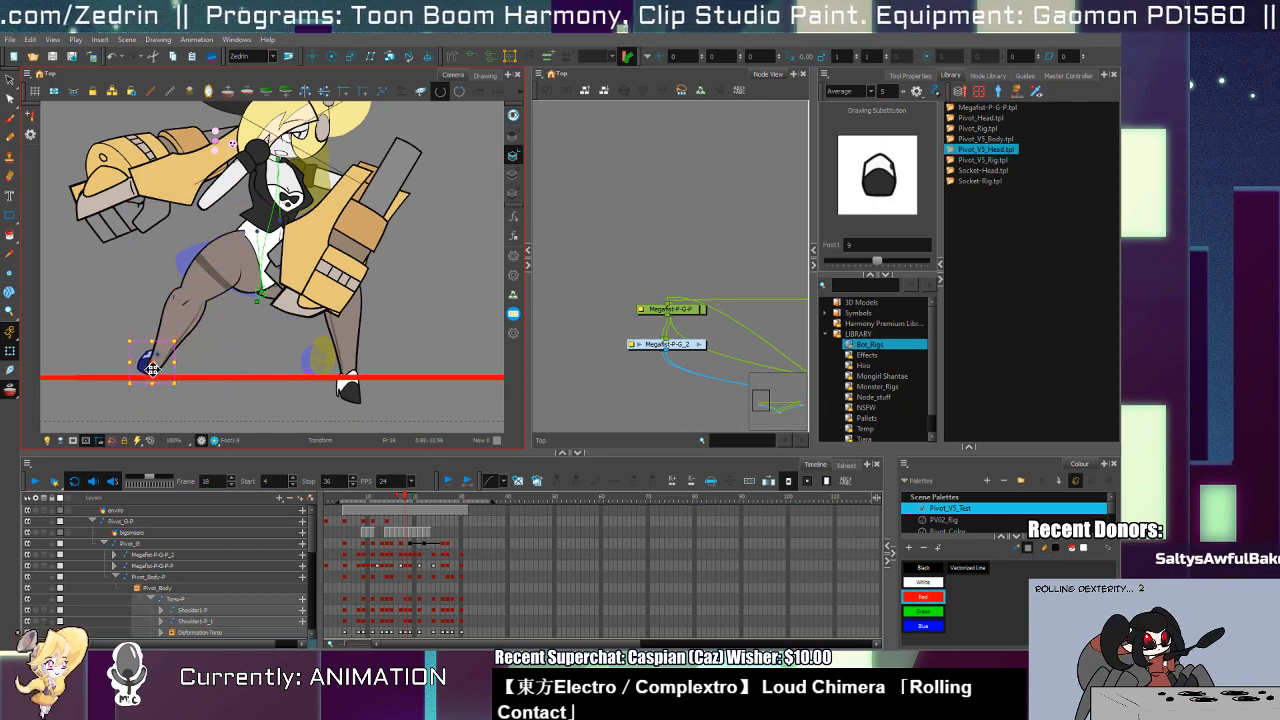
mouse_move(152, 368)
mouse_down()
mouse_move(184, 394)
mouse_move(190, 384)
mouse_up()
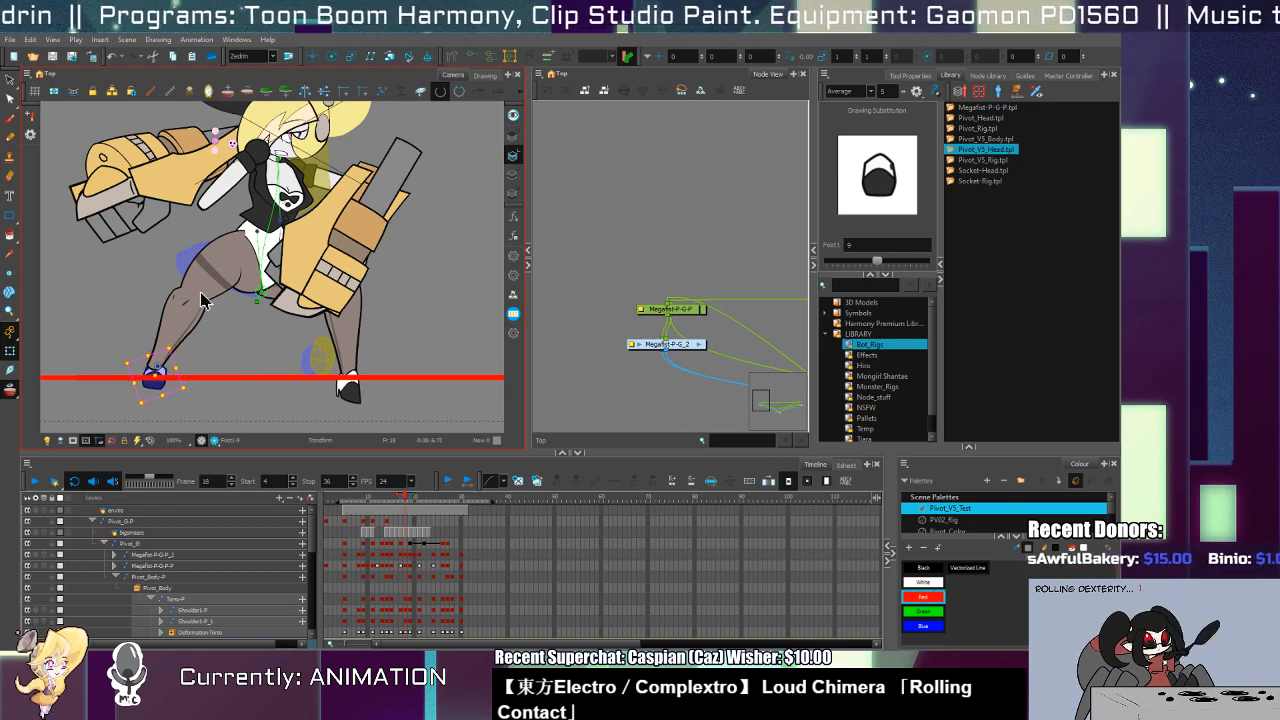
Step: Replace the head pose on frame 18 with the one using skull drawing 7
scroll(293, 148, up, 2)
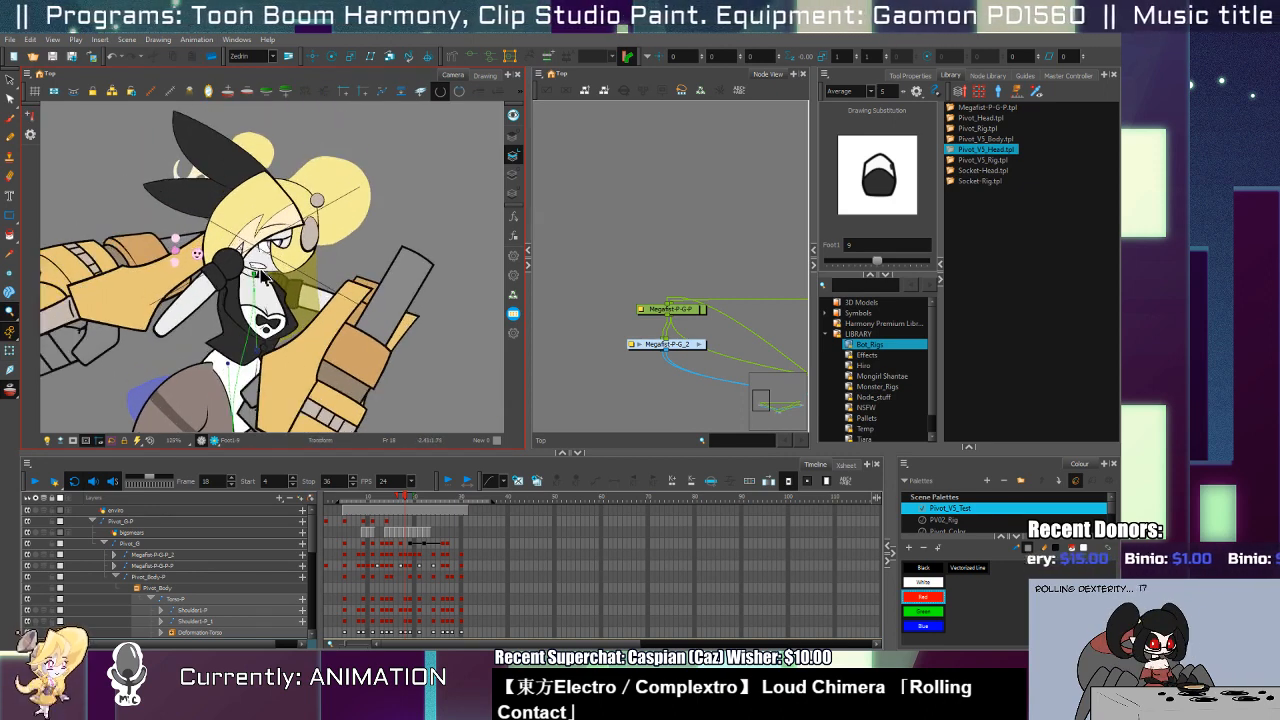
click(264, 277)
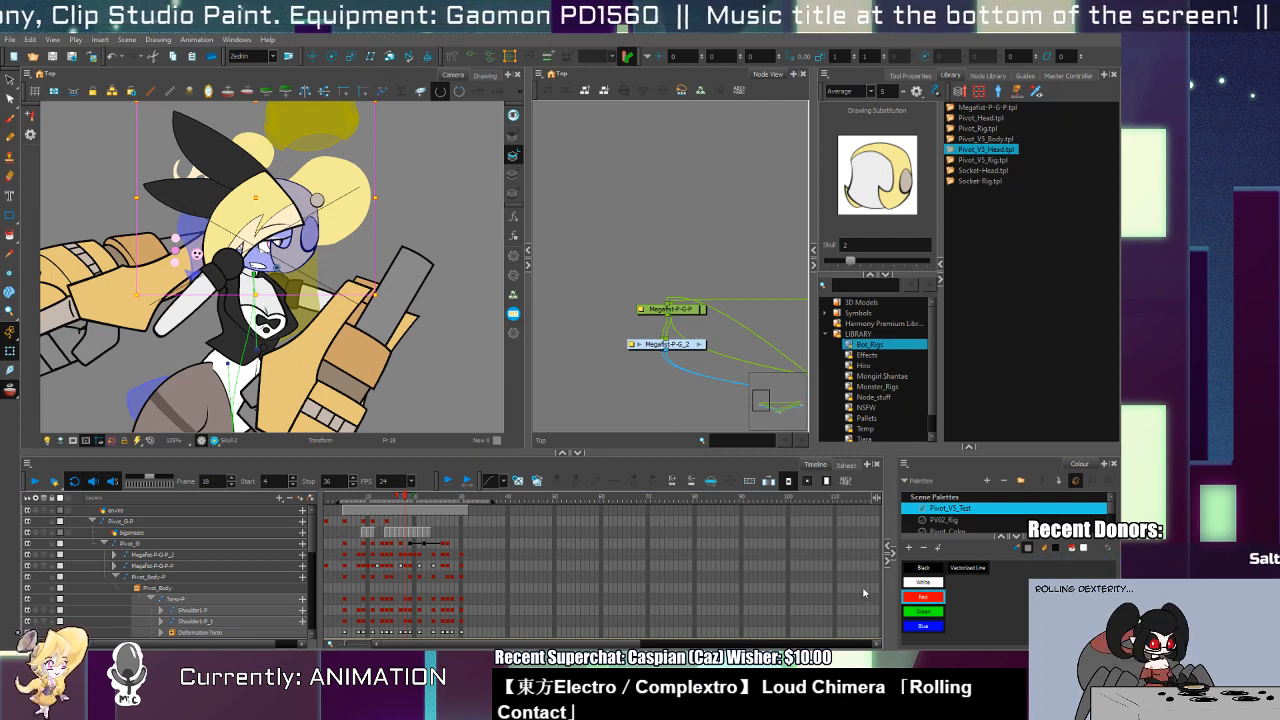
key(ctrl+z)
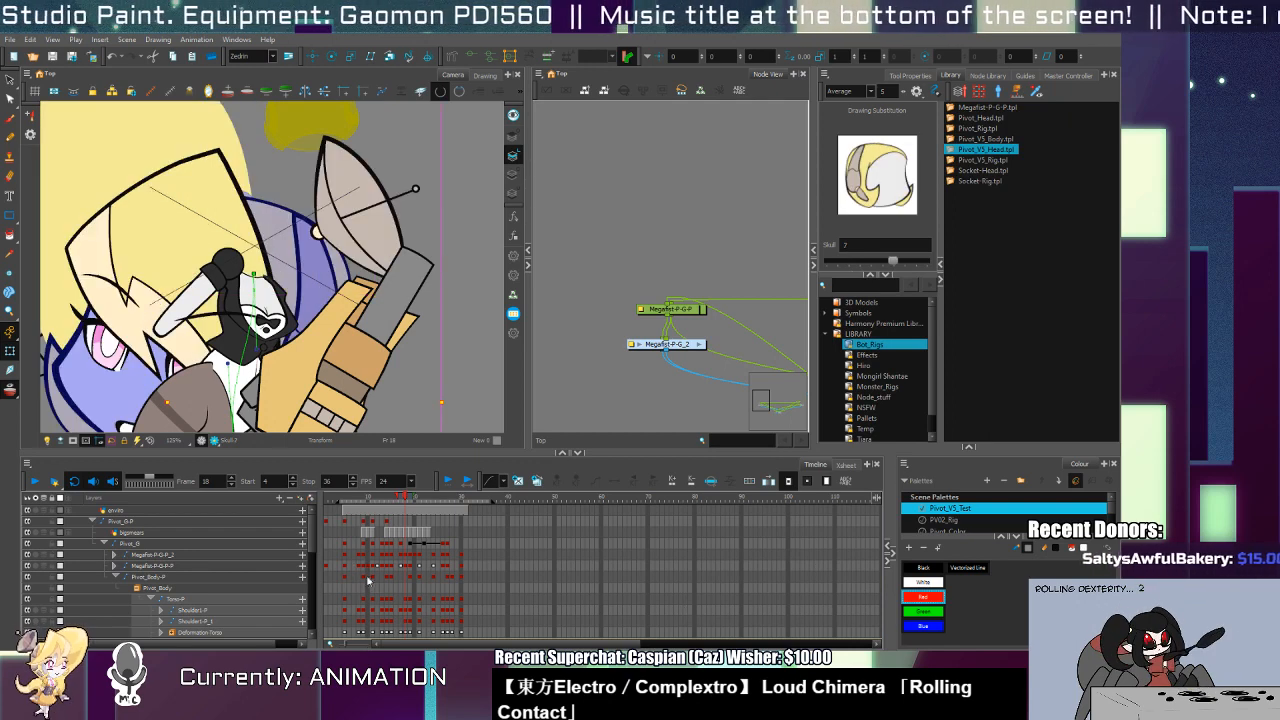
Step: Correct the oversized head through the Skull-P and Pivot_Head-P keyframes on frame 18 and refit it on the neck
click(127, 394)
scroll(340, 548, down, 3)
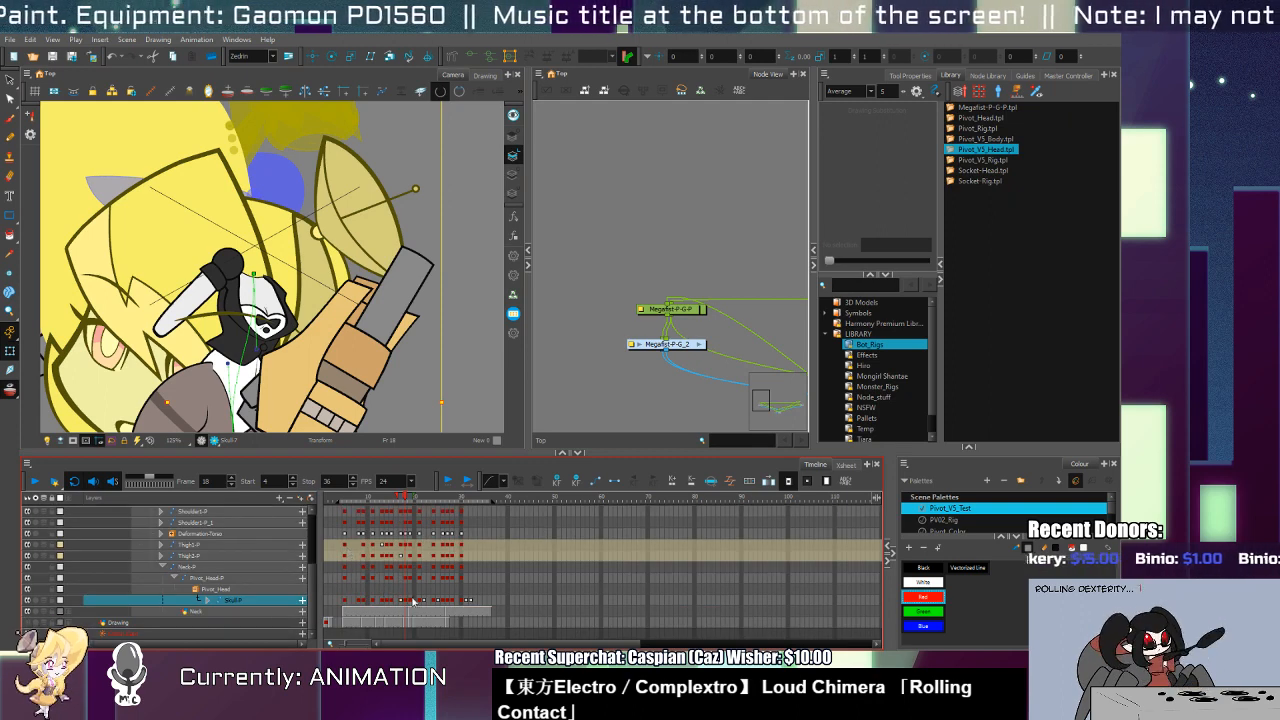
click(207, 600)
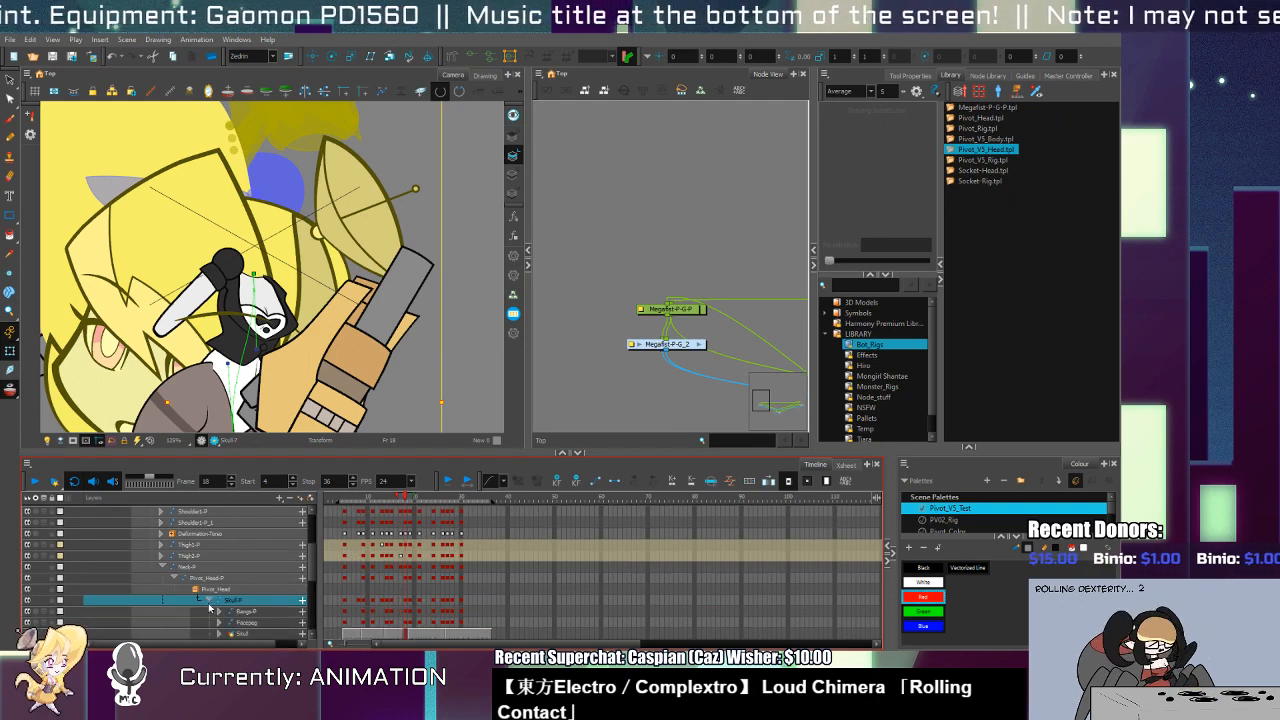
click(408, 602)
key(Delete)
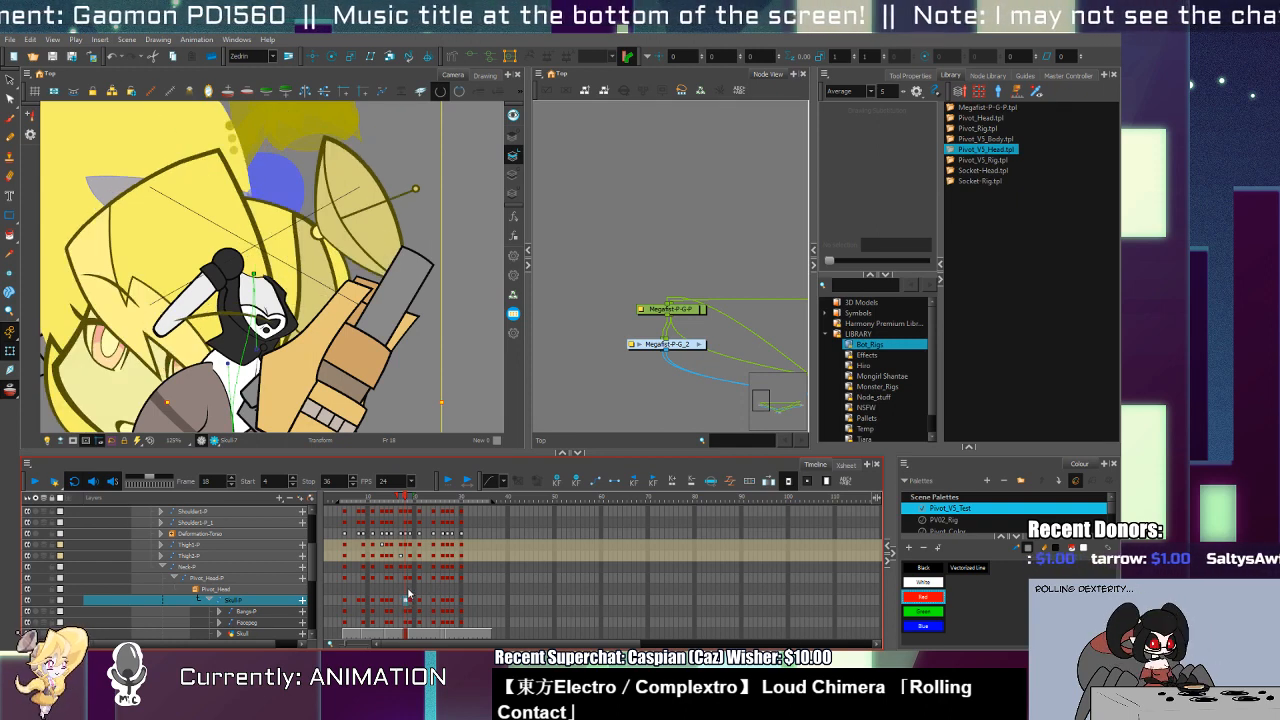
click(408, 580)
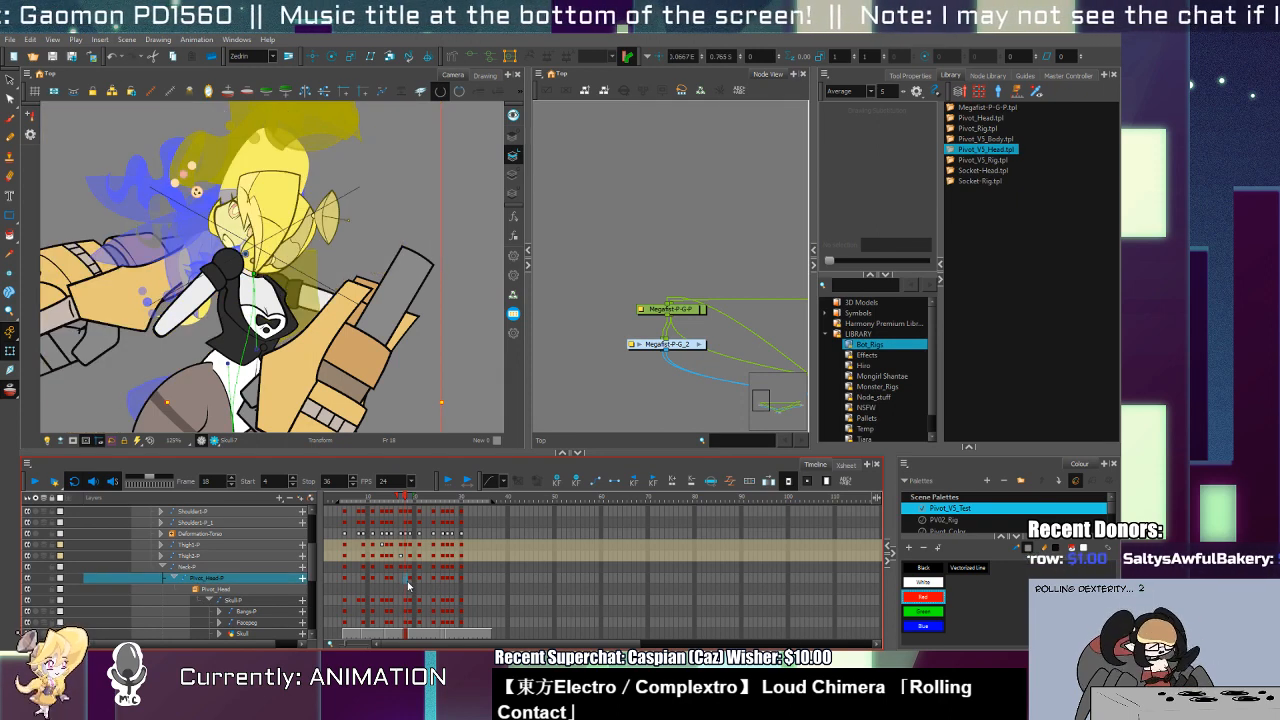
mouse_move(390, 340)
mouse_down()
mouse_move(363, 387)
mouse_move(288, 425)
mouse_move(226, 427)
mouse_up()
Step: Move the mouth into place on the face and adjust the bangs over the forehead on frame 18
click(294, 244)
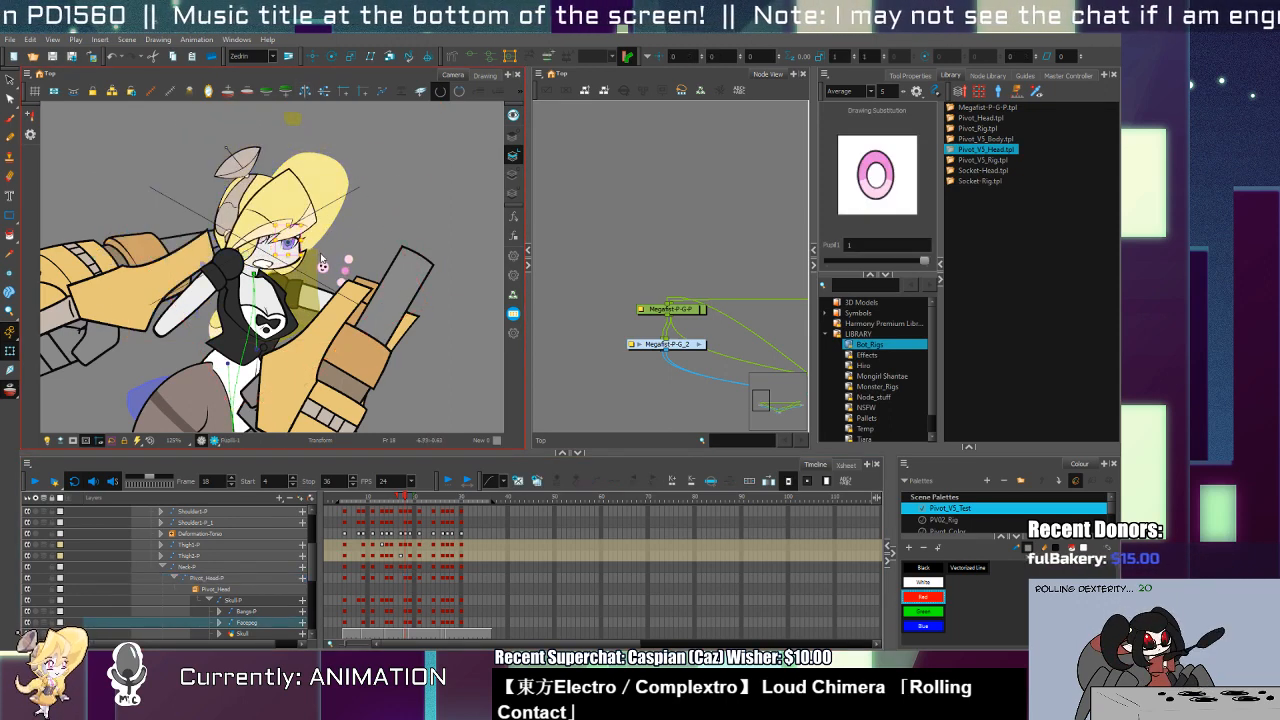
click(322, 262)
scroll(320, 264, up, 3)
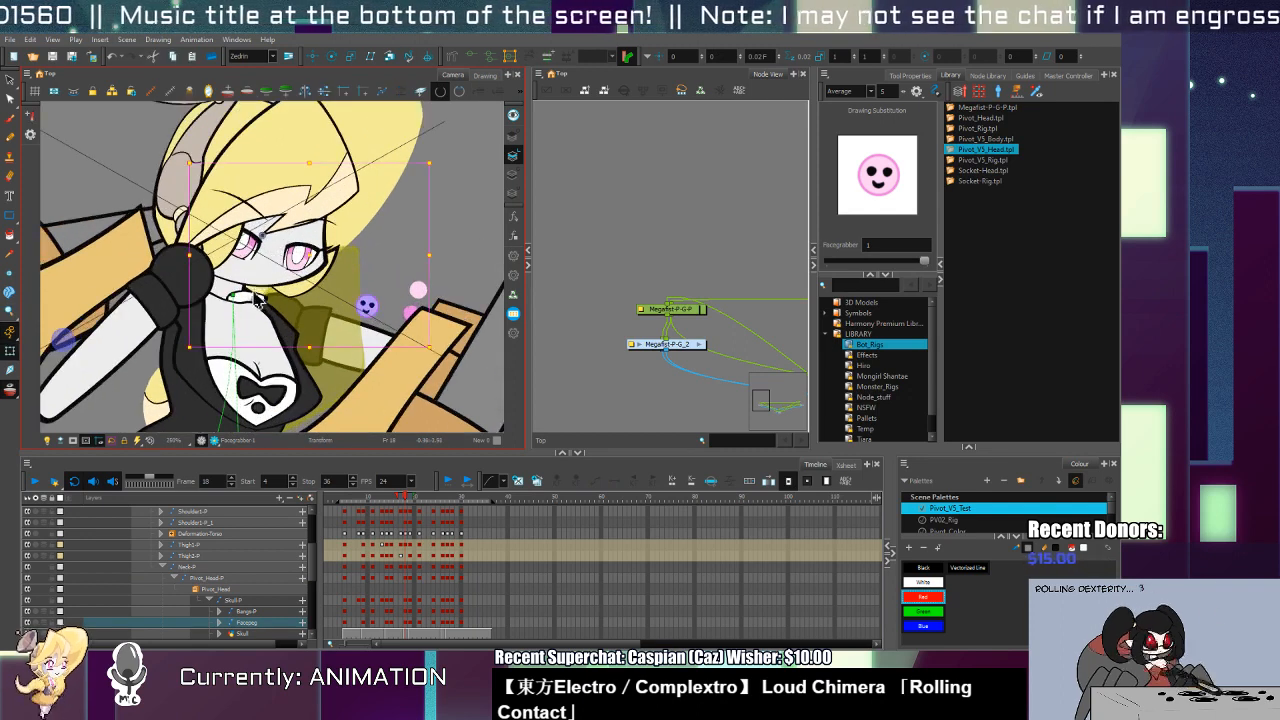
drag(257, 300, 262, 278)
drag(301, 208, 314, 223)
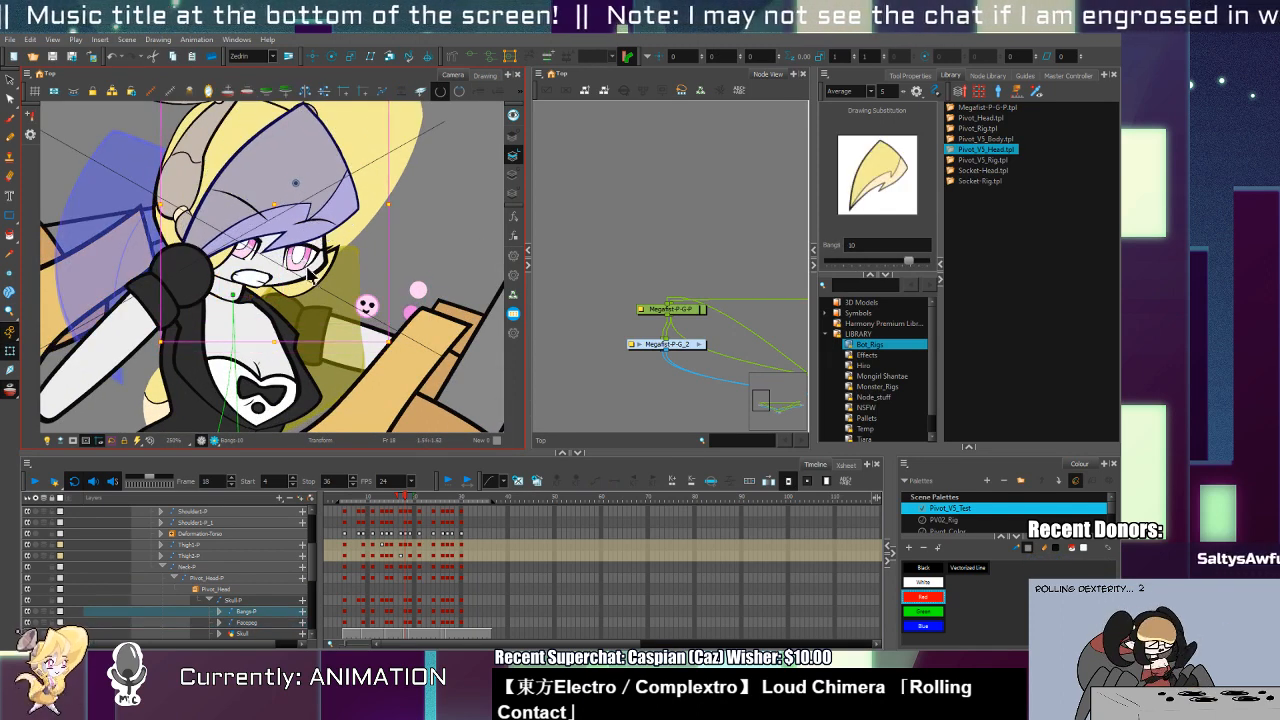
Step: Nudge the facial features upward on frame 18 and reposition the pupils within the eyes
click(376, 302)
click(272, 283)
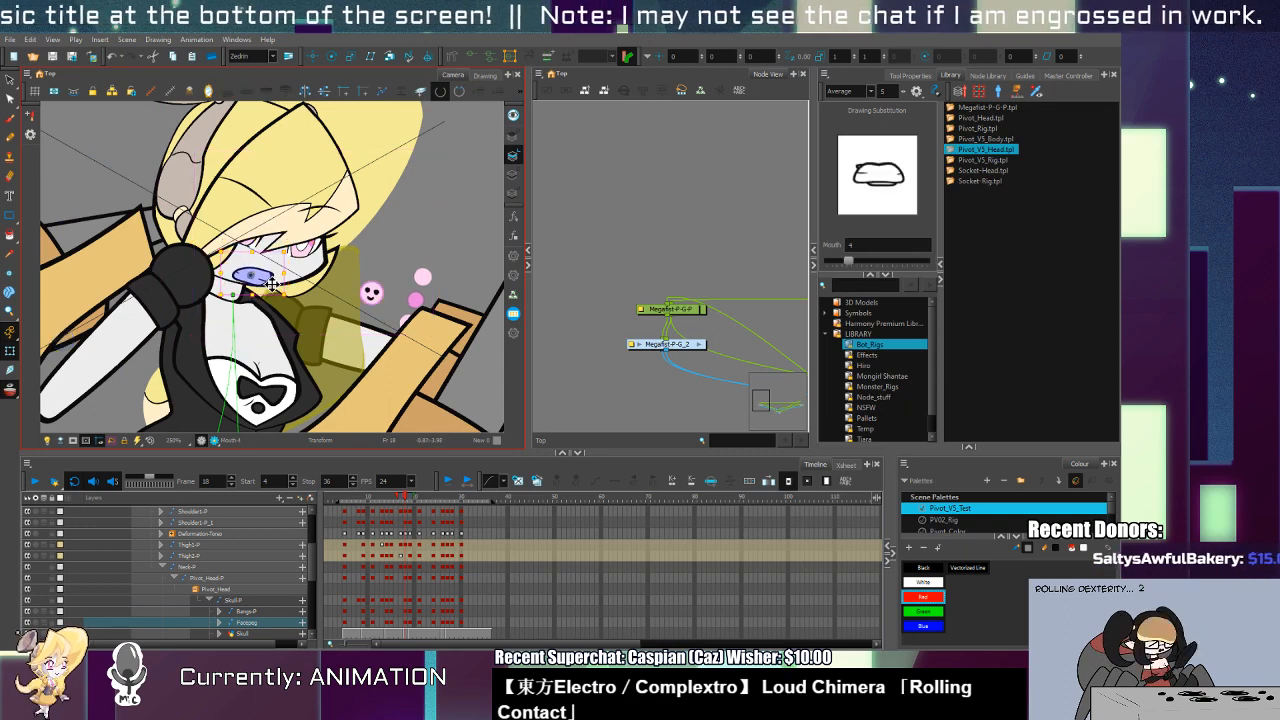
click(312, 252)
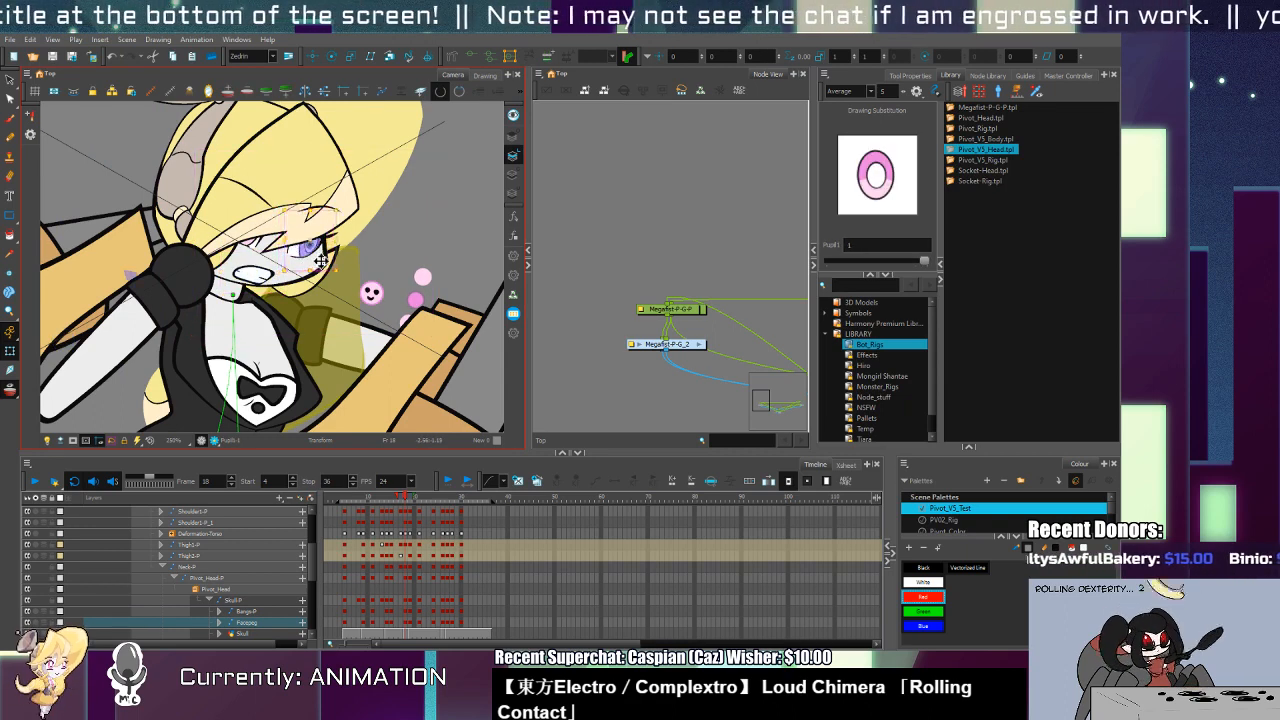
drag(320, 260, 265, 243)
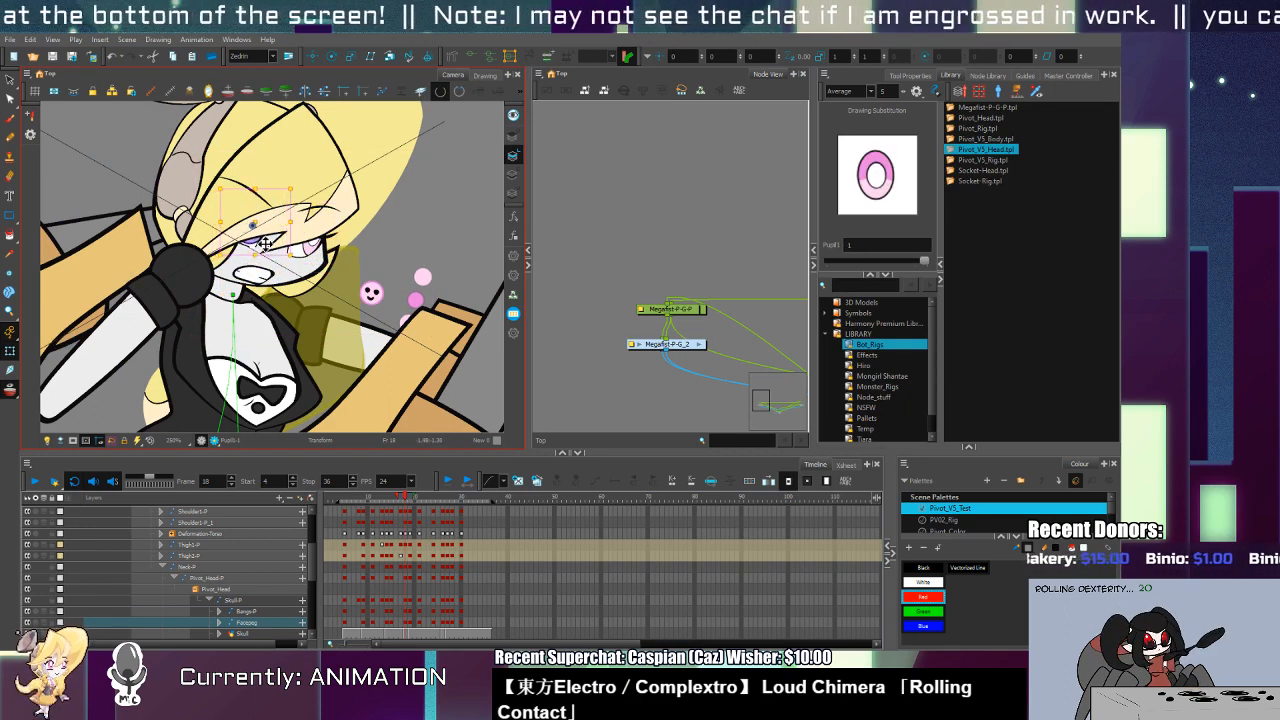
Step: Rotate the outstretched punching-side arm upward at the shoulder on frame 18
scroll(265, 243, down, 2)
click(287, 167)
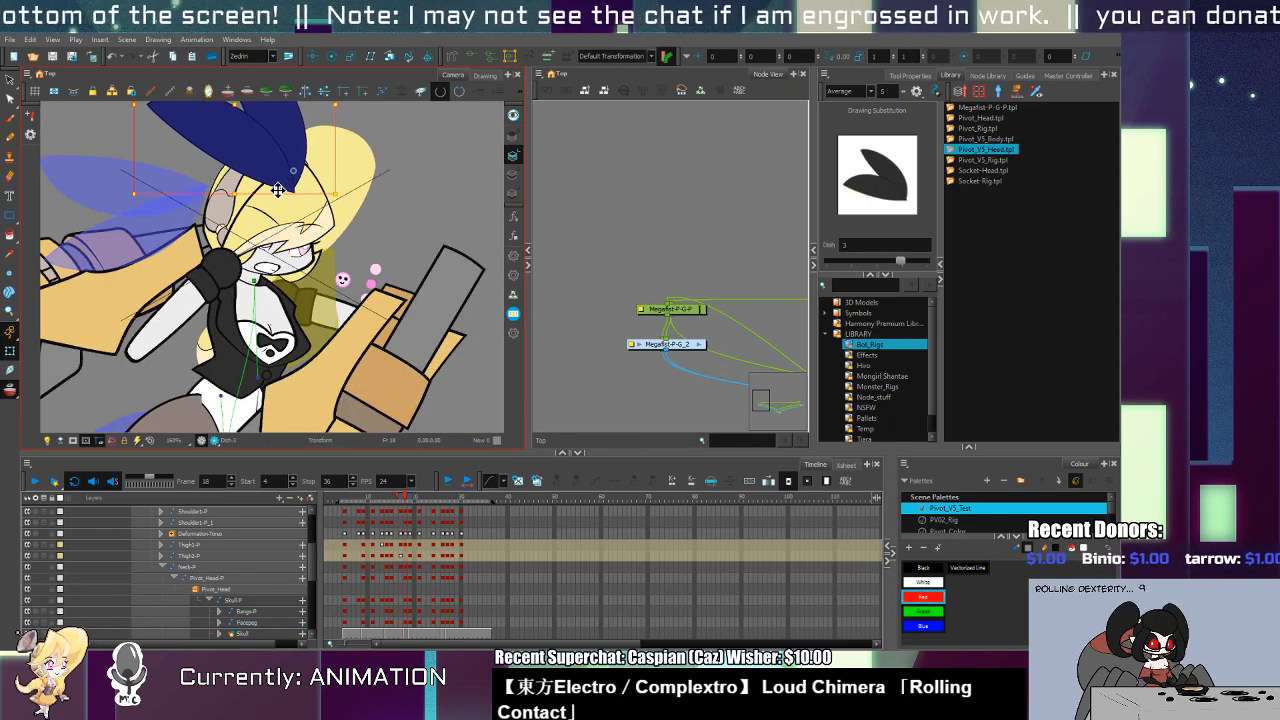
click(281, 239)
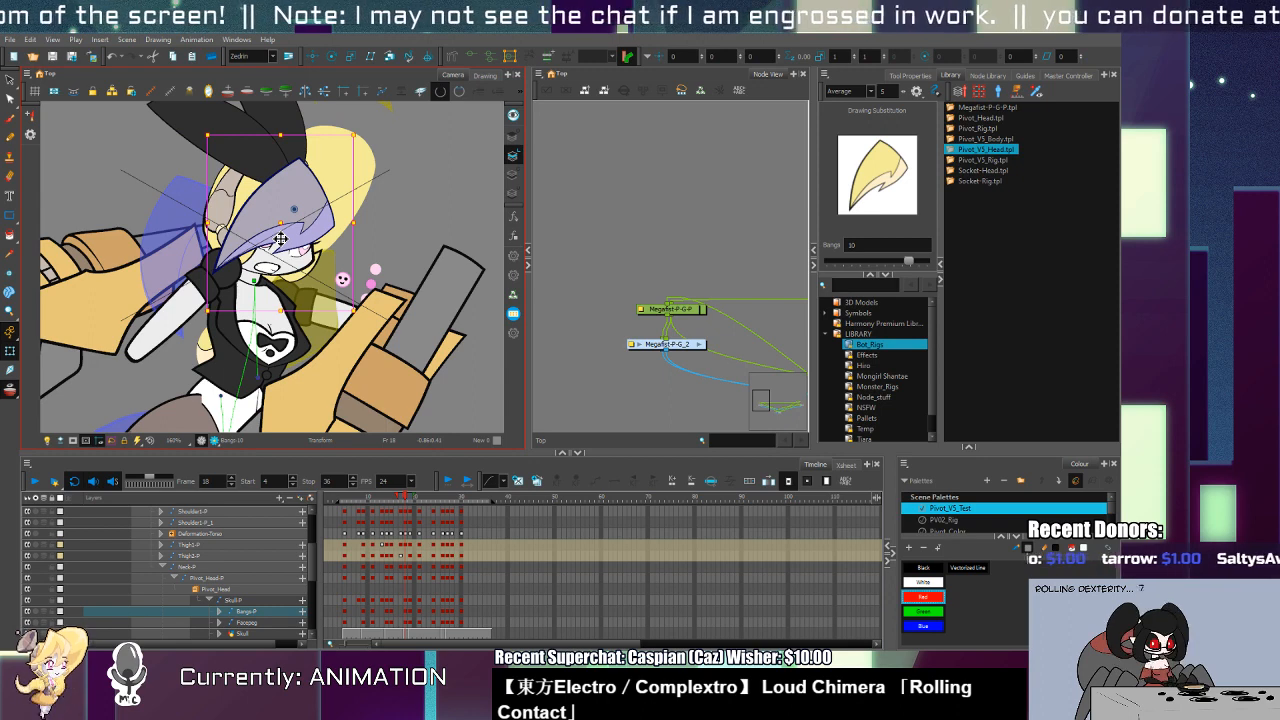
scroll(281, 240, down, 2)
click(287, 254)
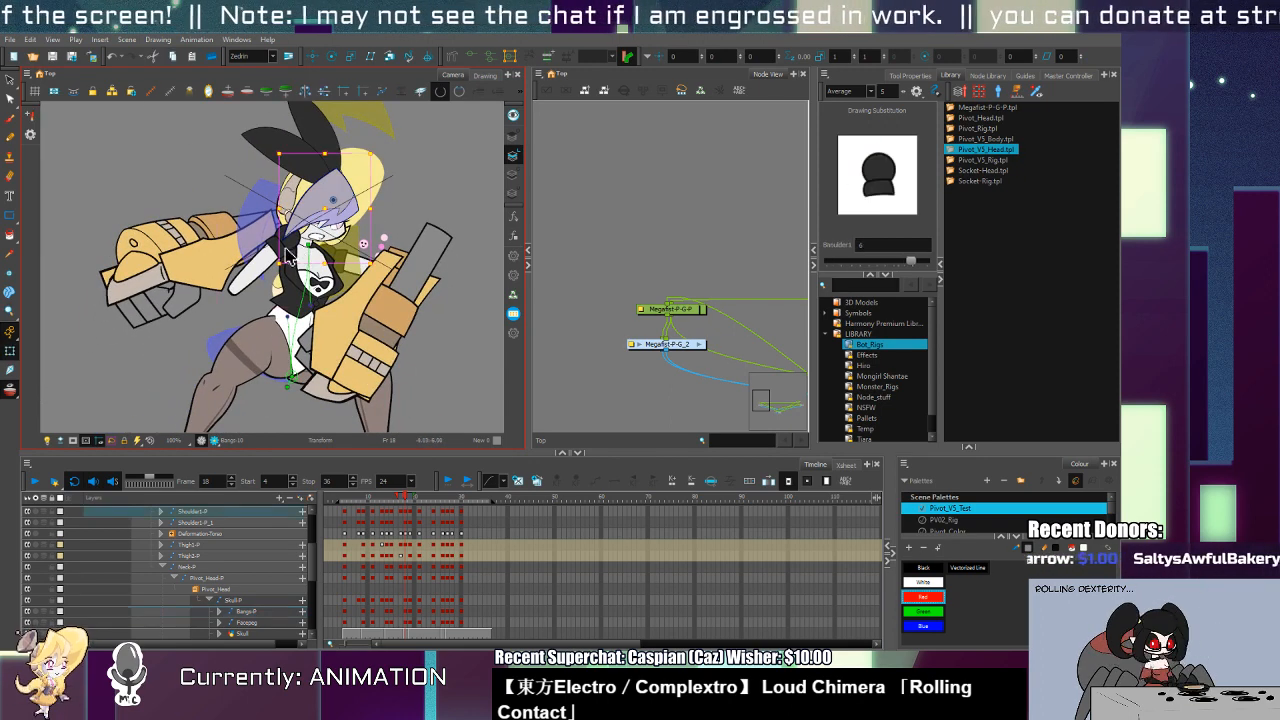
Step: Rotate the opposite upper arm downward at its shoulder, behind the lowered gauntlet, on frame 18
click(355, 268)
click(373, 277)
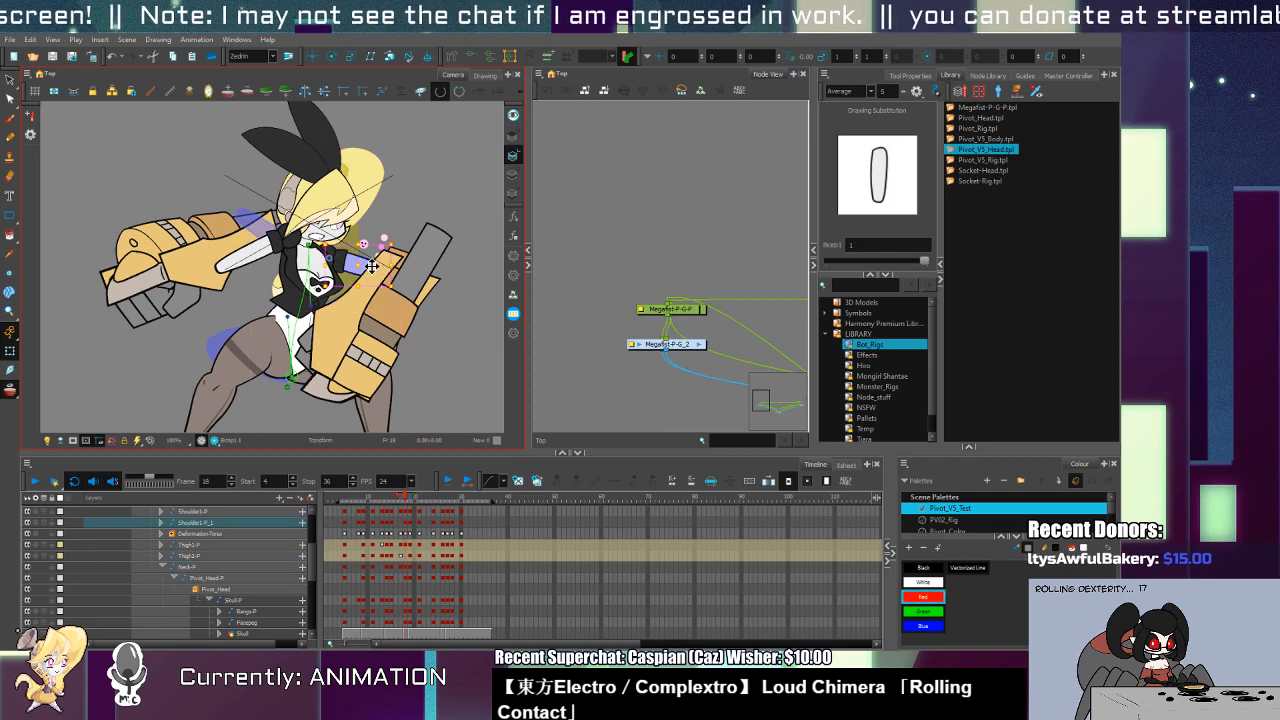
click(392, 327)
key(Escape)
click(367, 263)
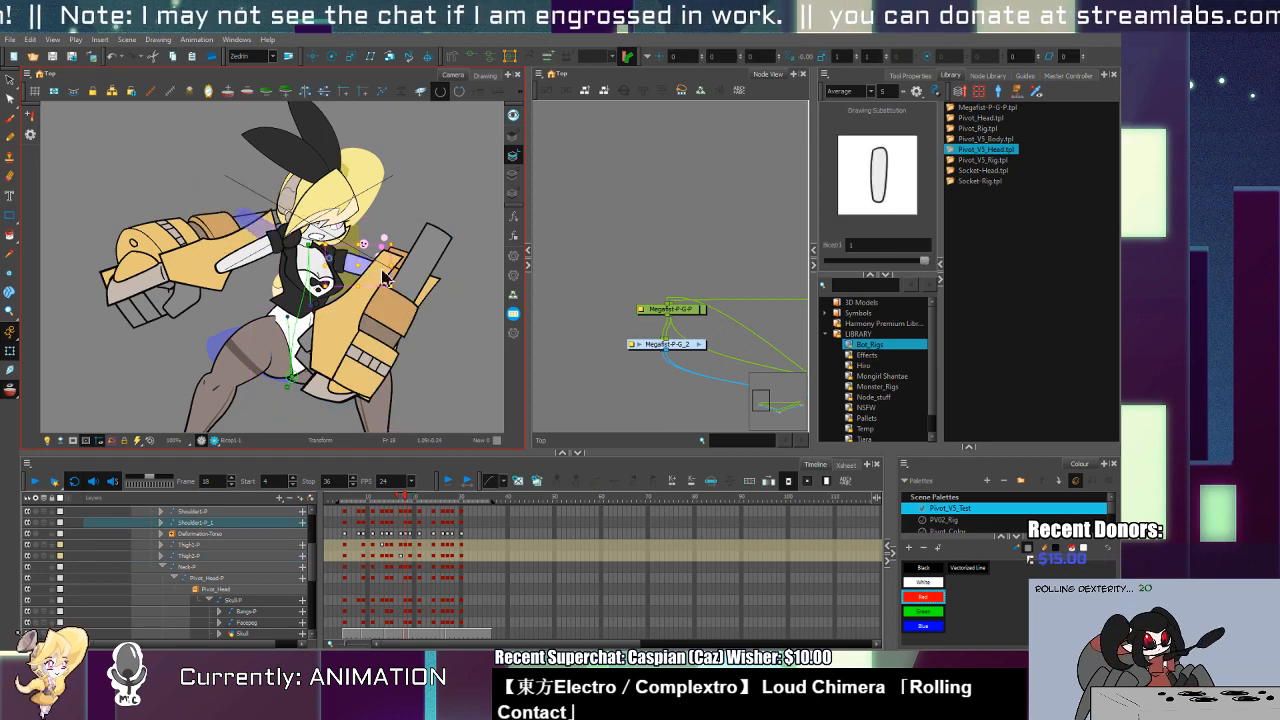
click(385, 277)
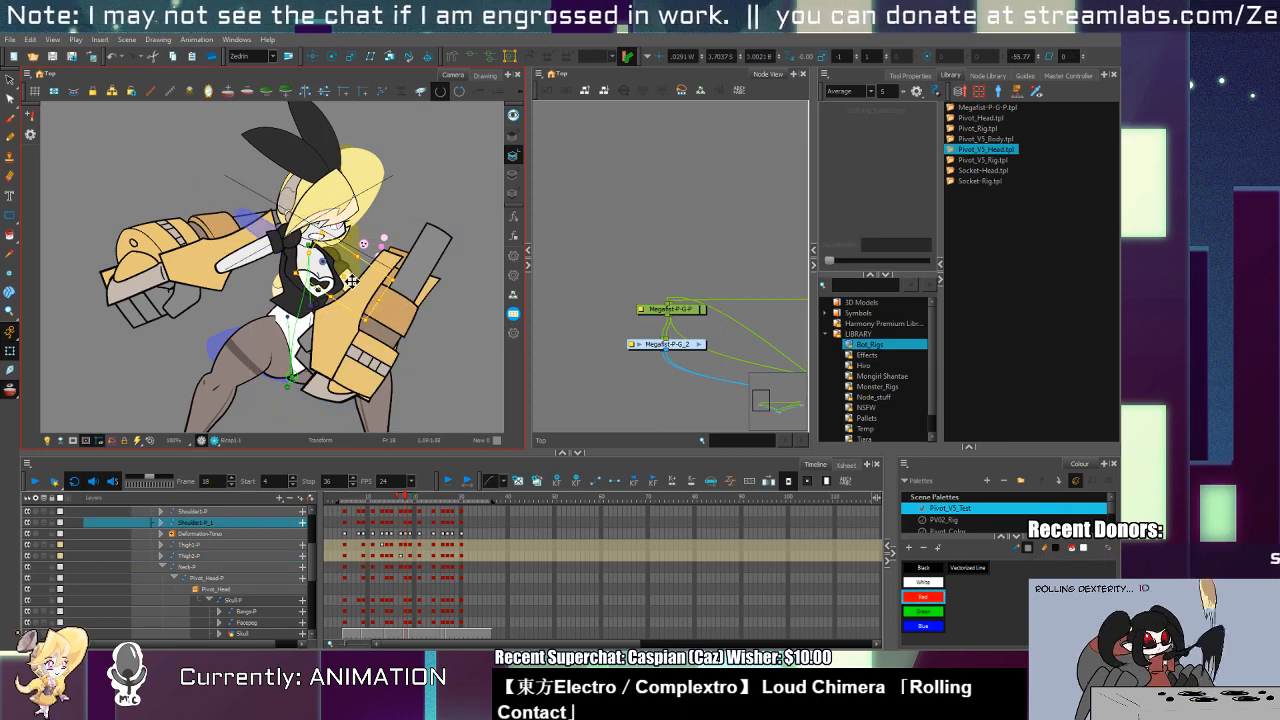
Step: Rotate the outstretched arm slightly higher at the shoulder on frame 18 and compare the pose with frame 16
click(283, 254)
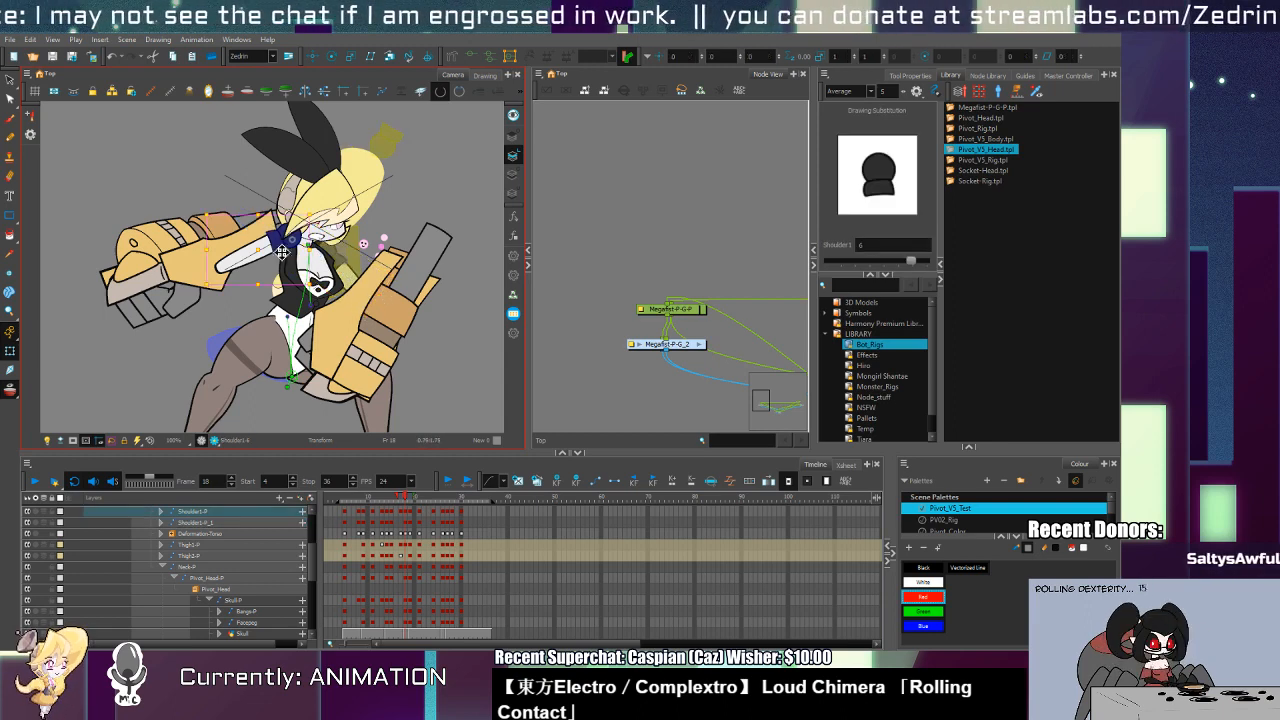
mouse_move(216, 264)
mouse_down()
mouse_move(234, 276)
mouse_move(222, 290)
mouse_move(218, 248)
mouse_move(218, 262)
mouse_up()
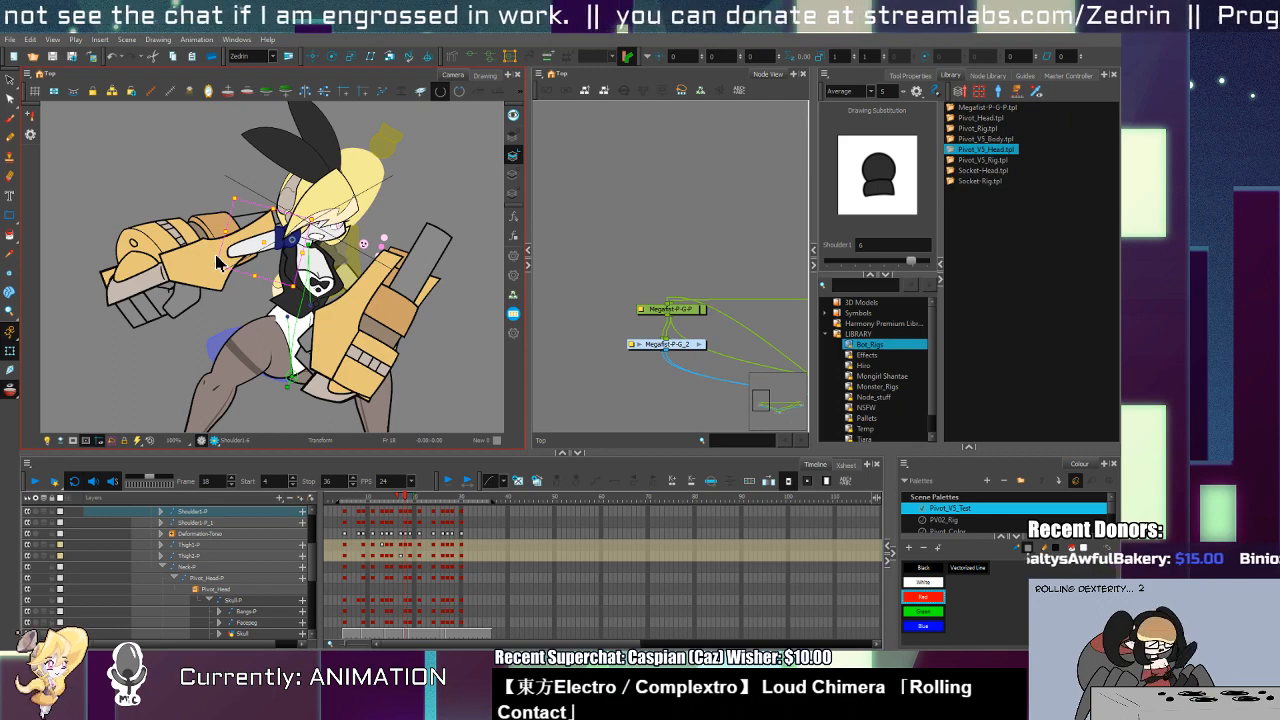
key(comma)
key(period)
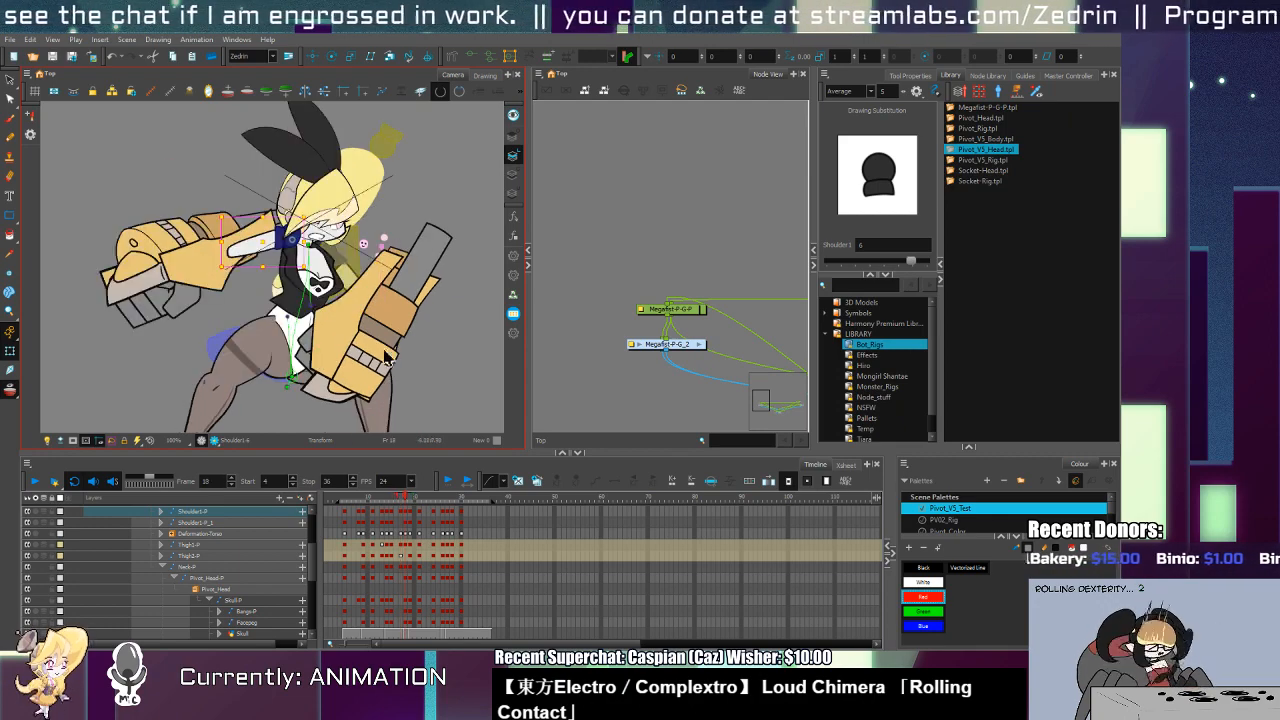
drag(390, 392, 398, 295)
key(comma)
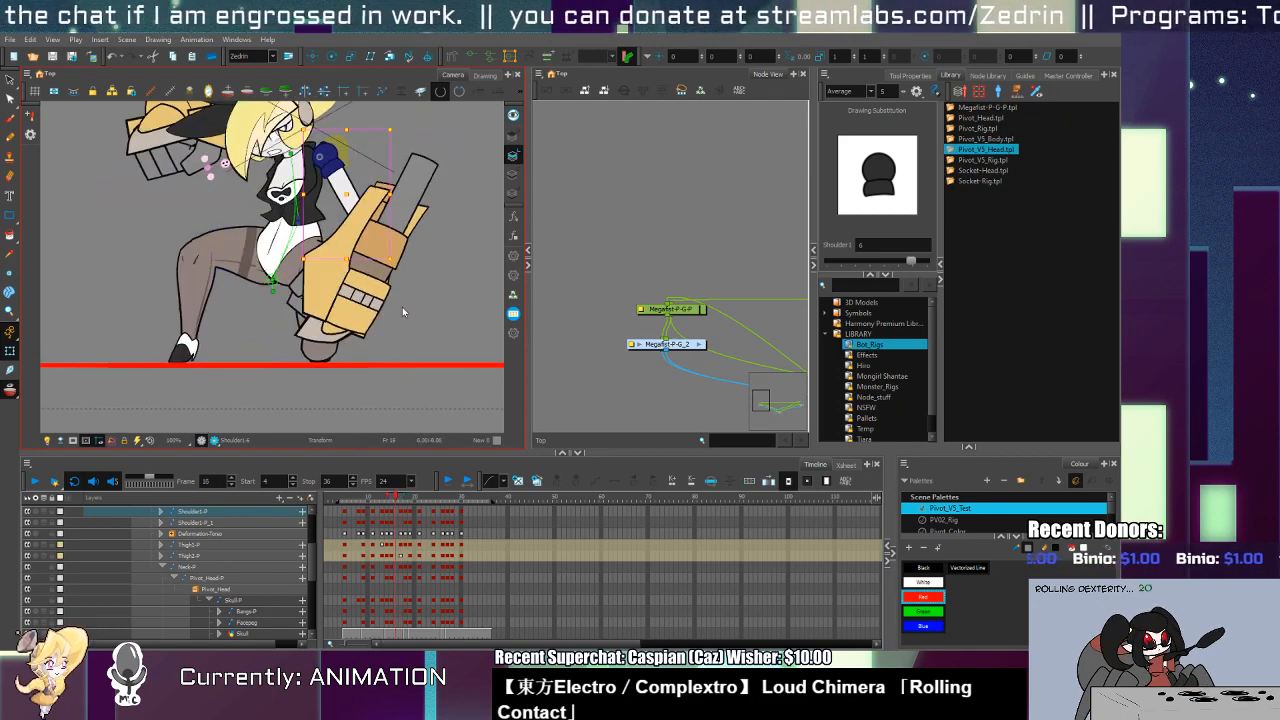
key(period)
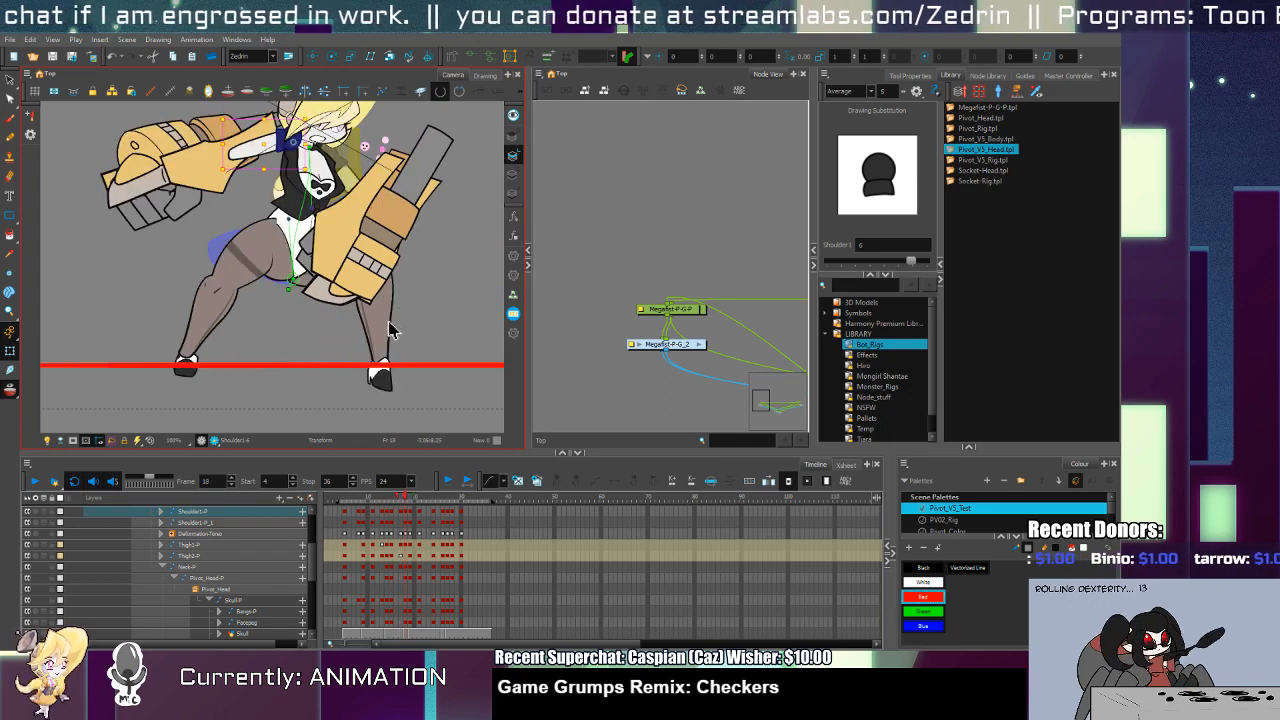
Step: Hide the lowered gauntlet group Megafist-P-G_2 to expose the leg behind it
click(392, 330)
click(388, 233)
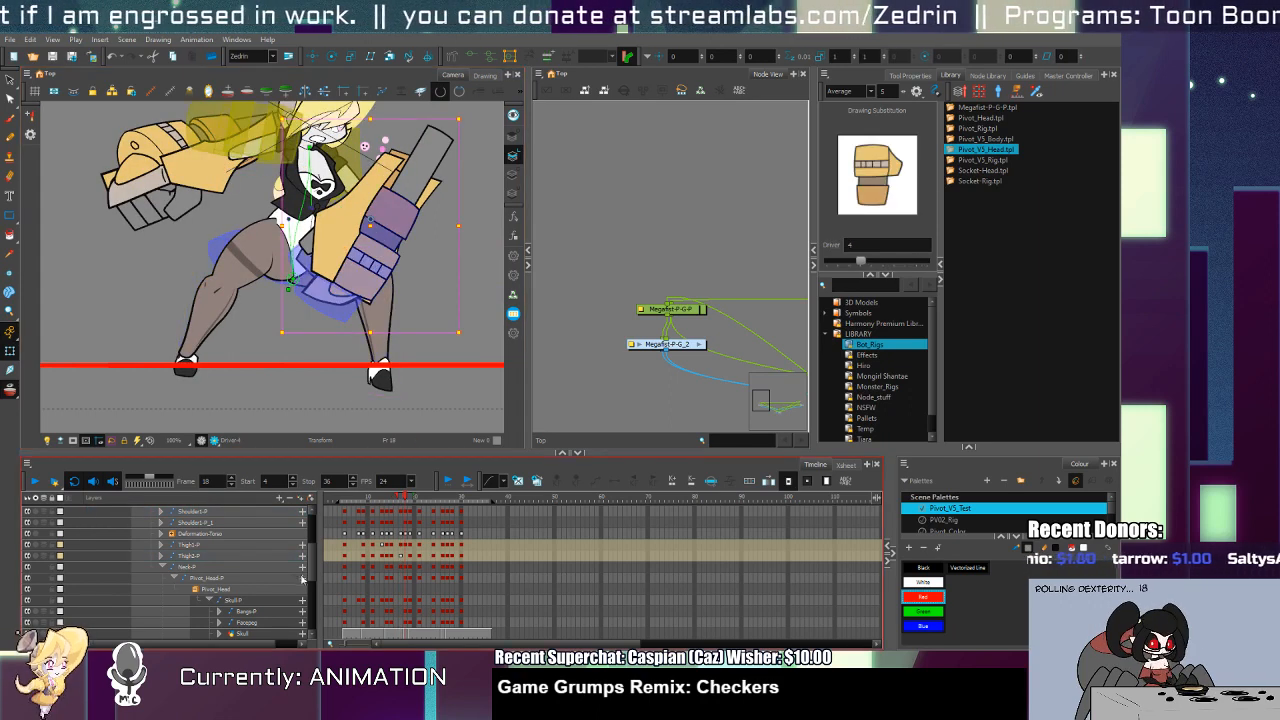
click(277, 599)
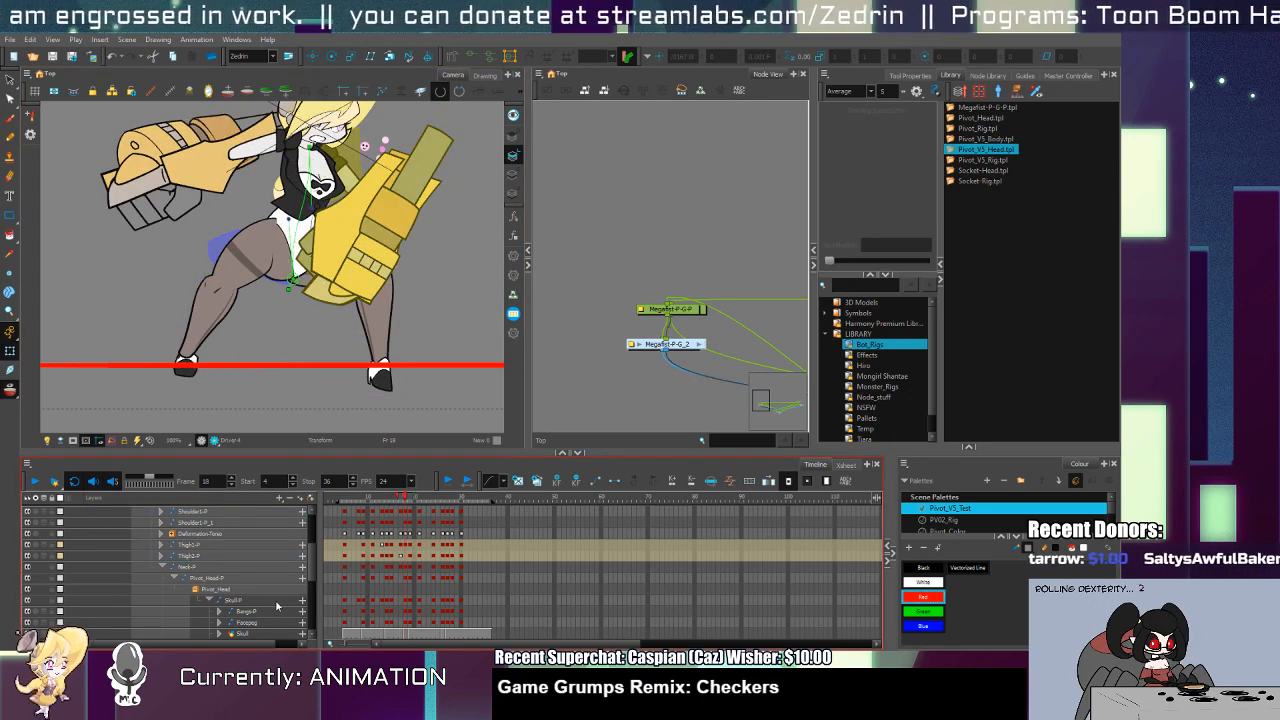
key(o)
click(28, 511)
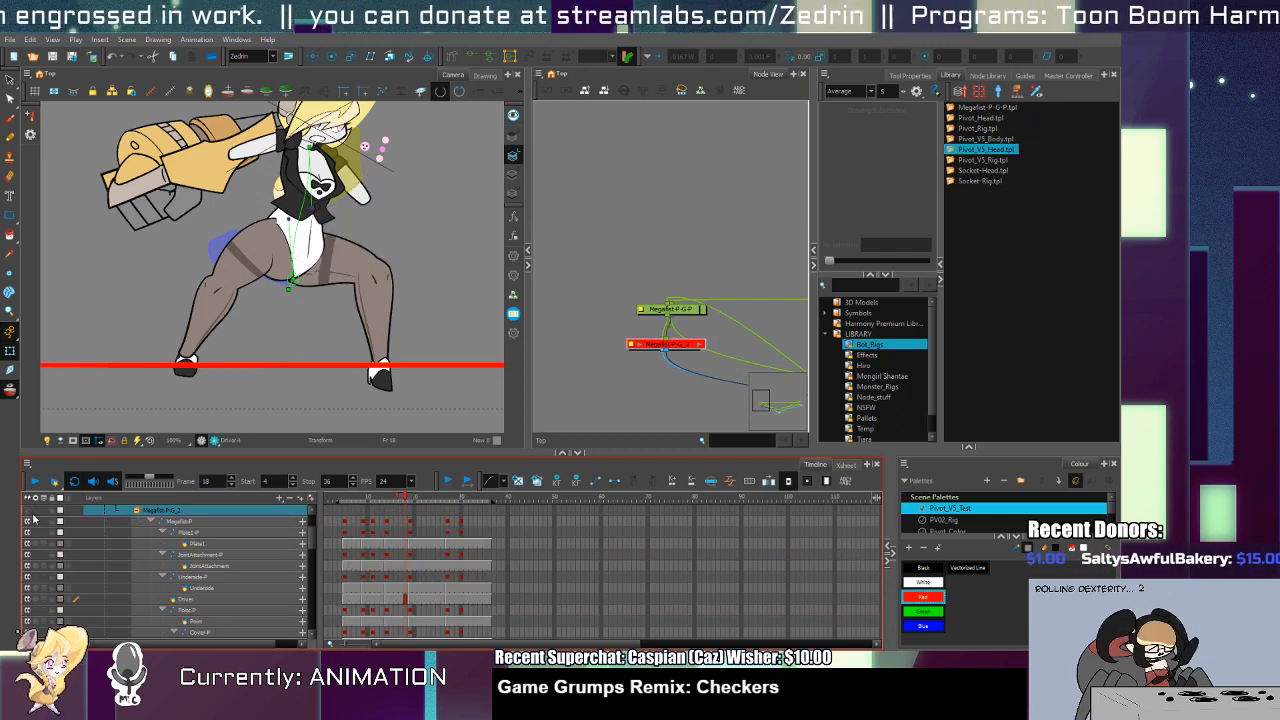
Step: Rotate the exposed thigh inward on frame 18 and switch its lower leg to drawing 17
click(376, 284)
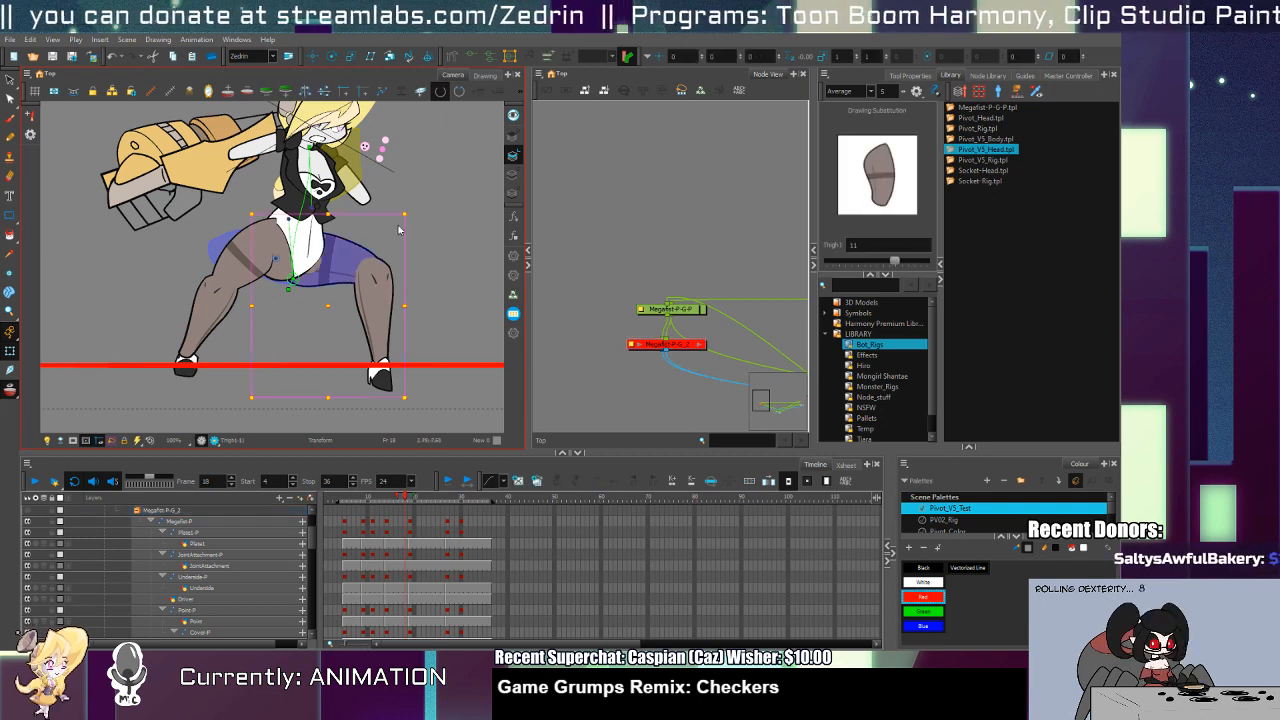
mouse_move(376, 284)
mouse_down()
mouse_move(363, 310)
mouse_move(343, 289)
mouse_move(354, 284)
mouse_up()
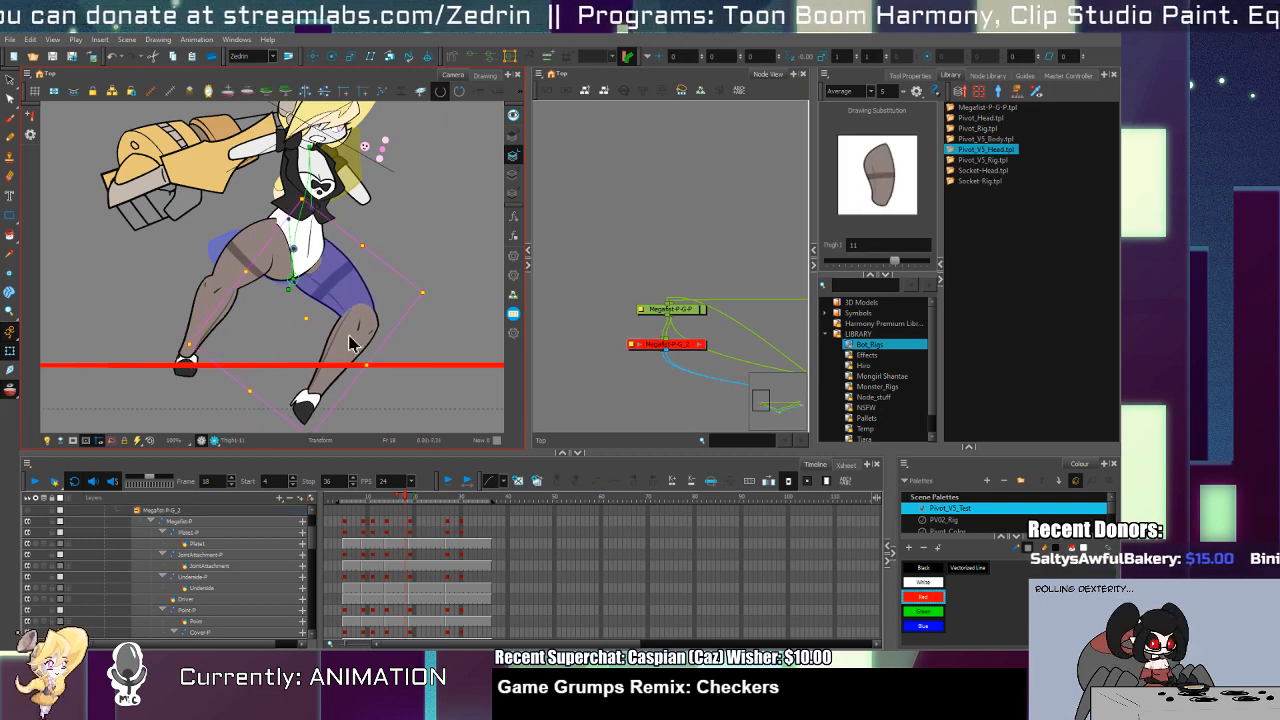
click(356, 343)
key(bracketright)
key(bracketright)
key(bracketright)
key(bracketright)
key(bracketright)
key(bracketright)
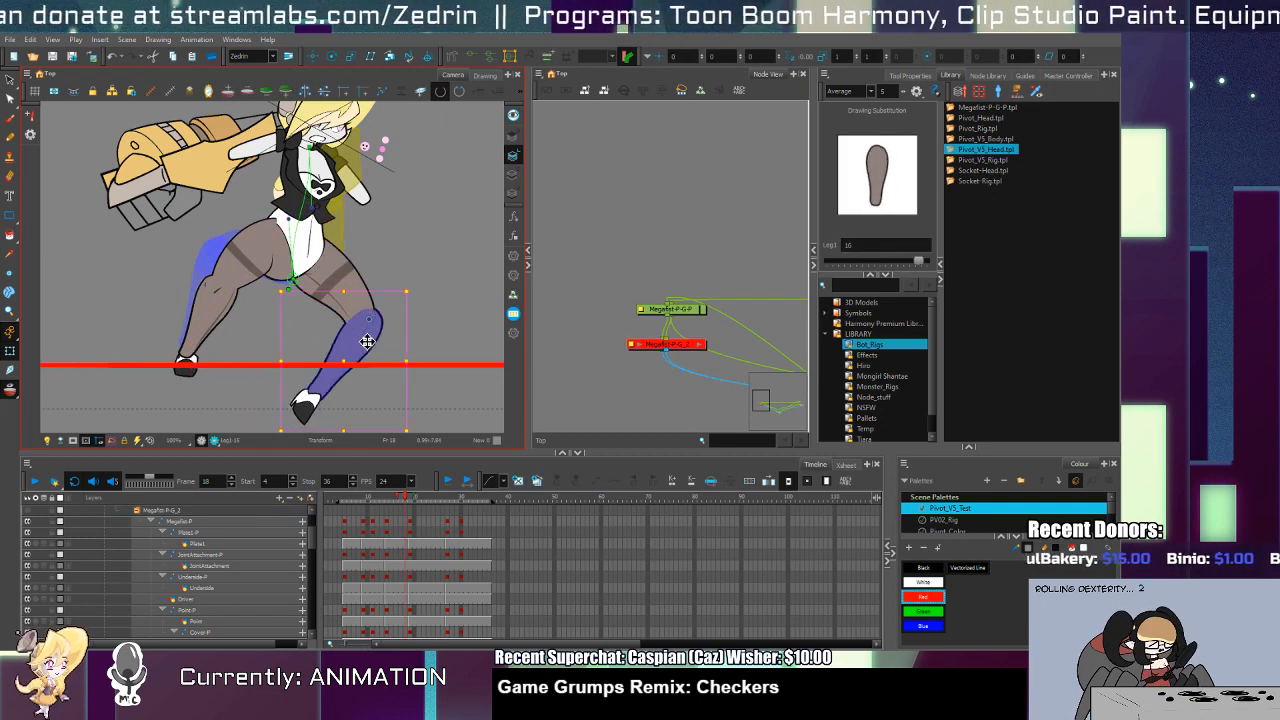
key(bracketright)
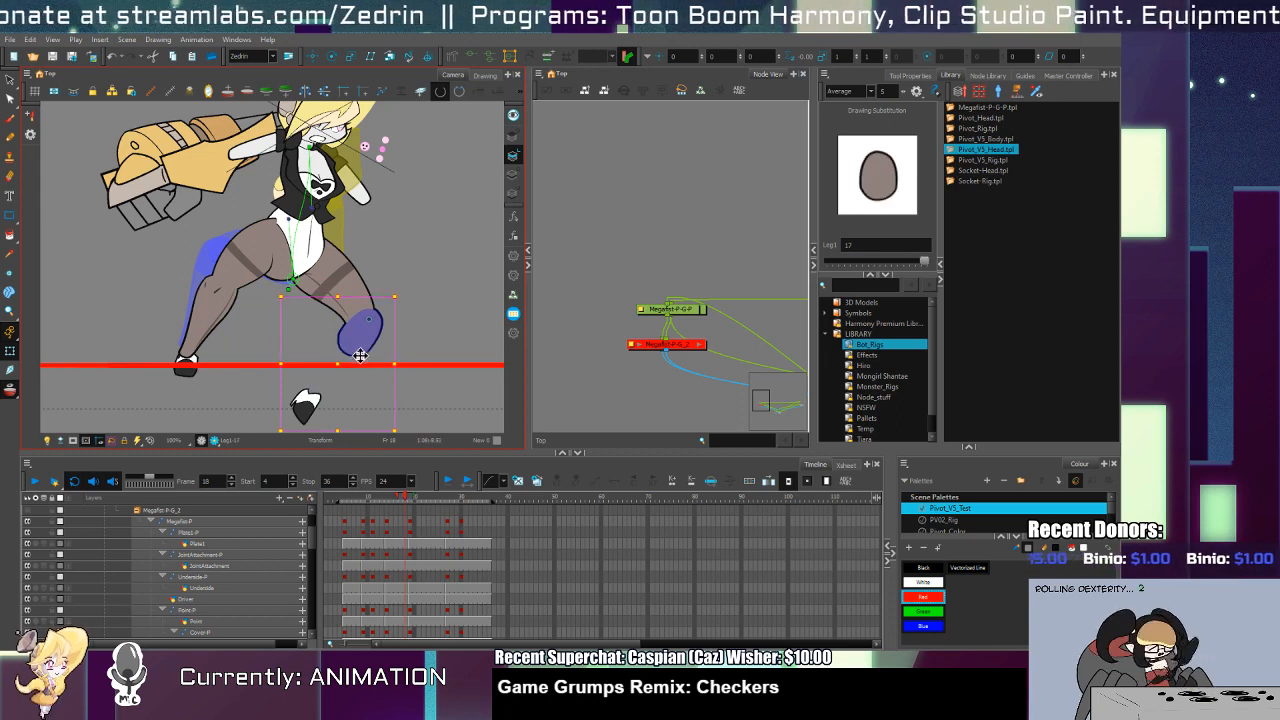
Step: Move the detached foot up to the red ground line, beneath the shortened lower leg
drag(360, 356, 357, 361)
mouse_move(312, 416)
mouse_down()
mouse_move(352, 370)
mouse_move(341, 382)
mouse_up()
click(364, 332)
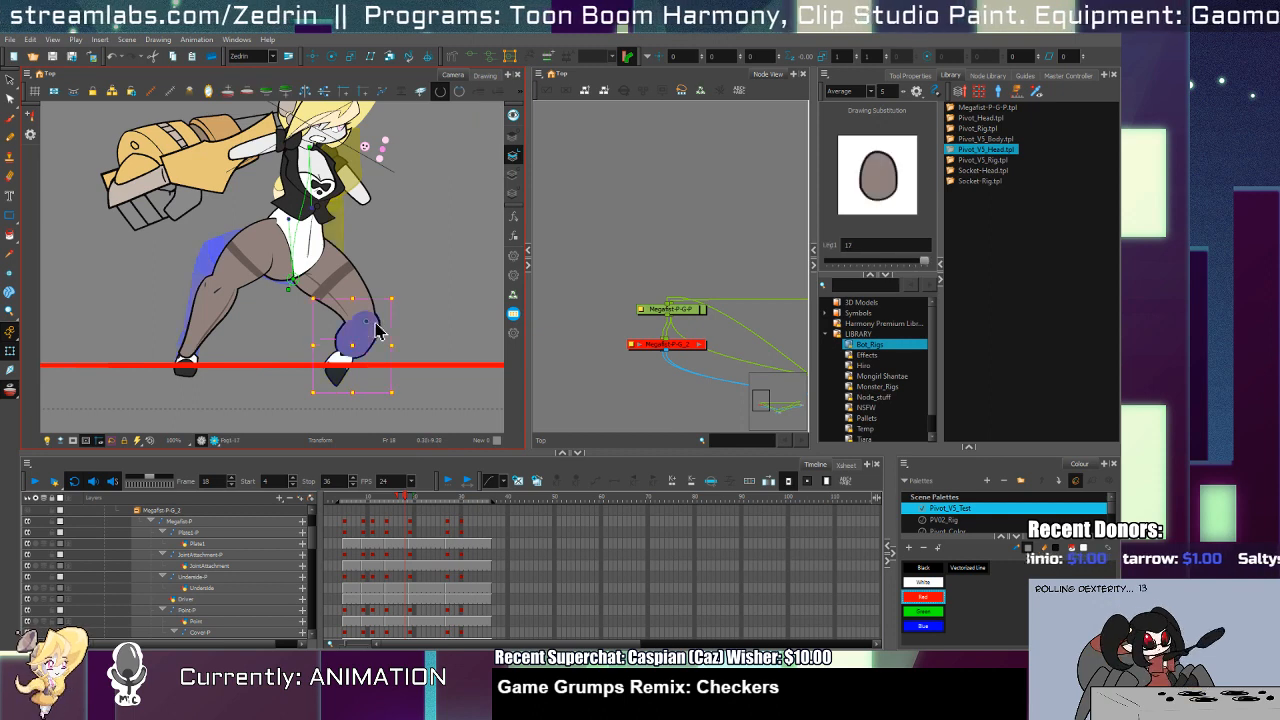
Step: Try the other drawings for the exposed lower leg and return to drawing 17
key([)
key([)
key([)
key([)
key([)
key([)
key([)
key([)
key([)
key([)
key([)
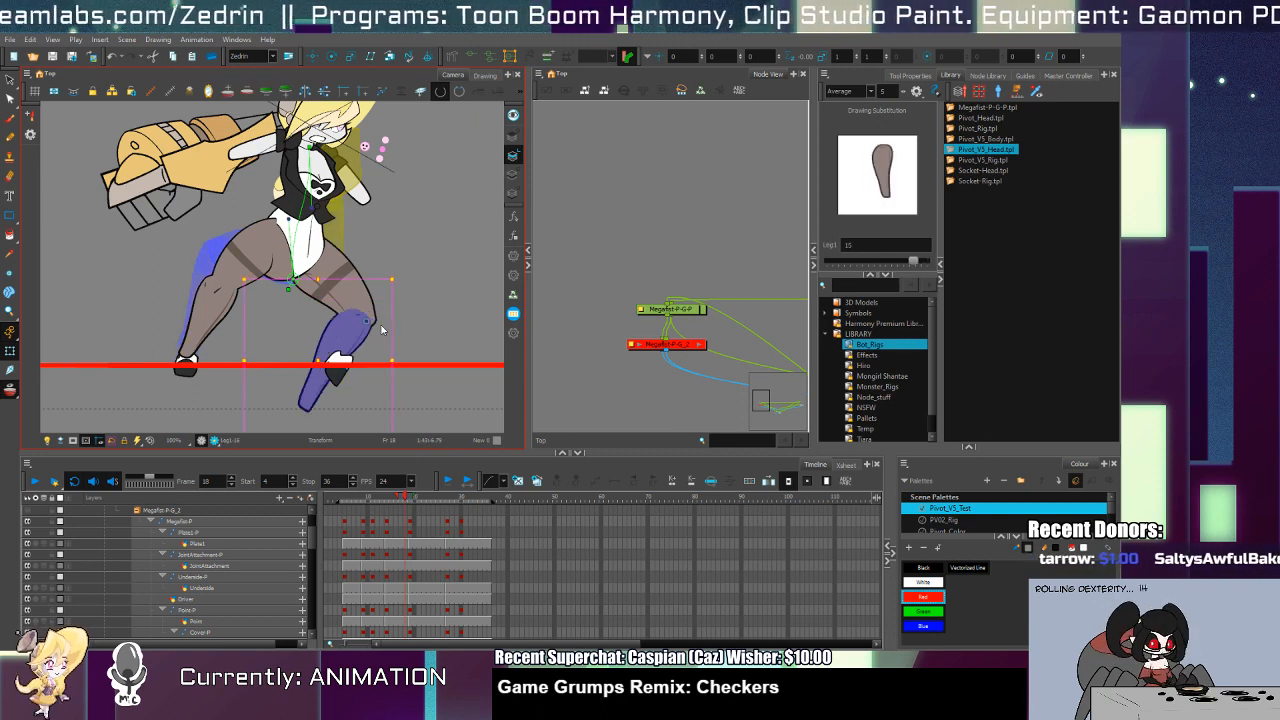
key(])
key(])
key(])
key(])
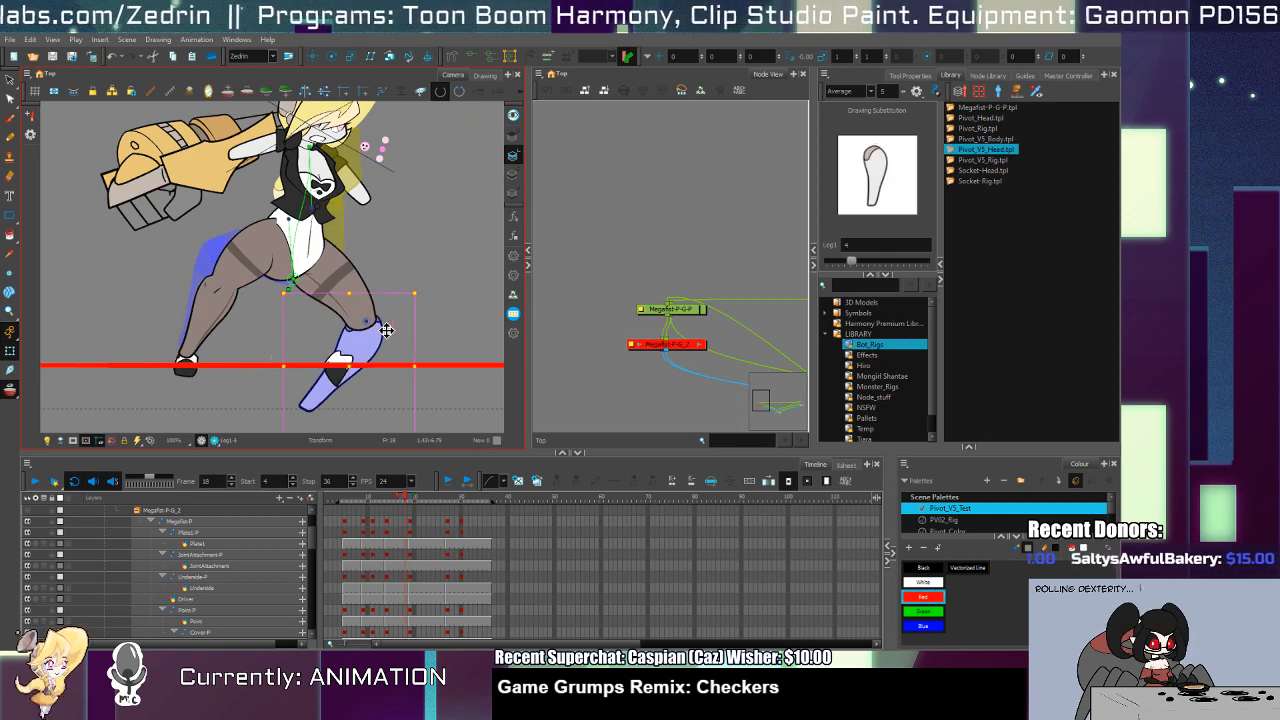
key(])
key(])
key(])
key(])
key(])
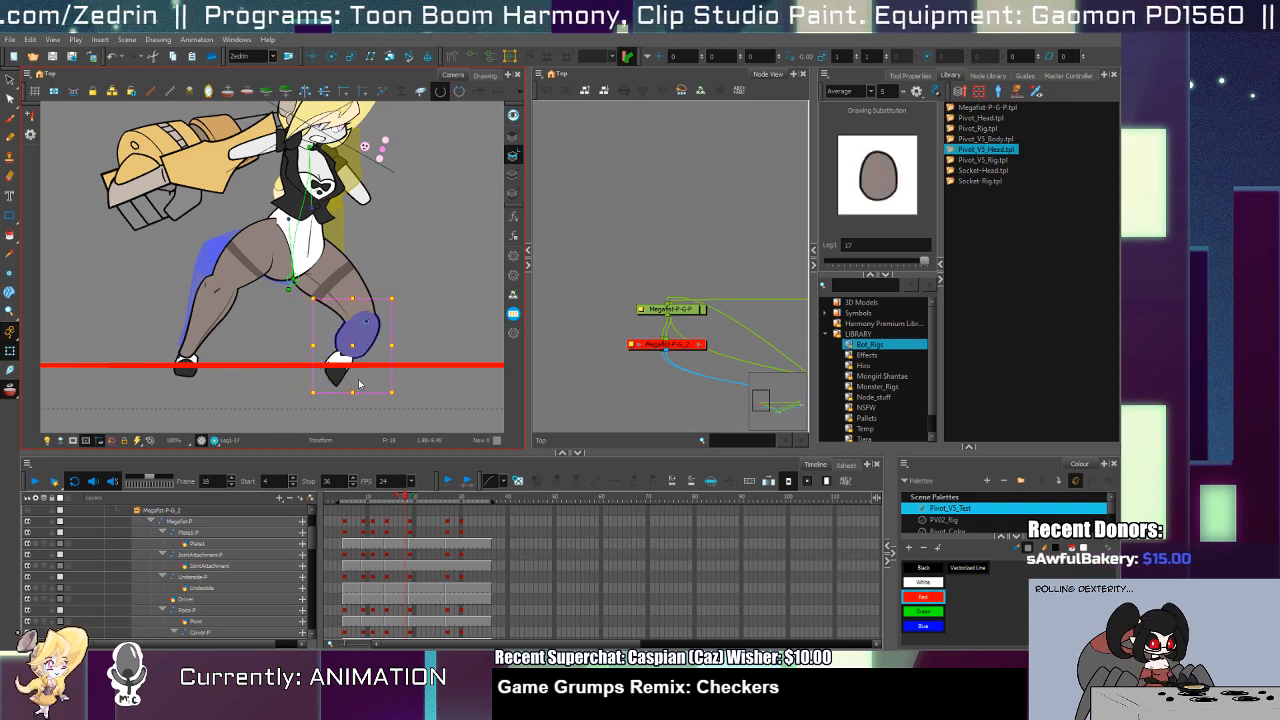
Step: Try a wide stance at frame 18 by swinging the bent leg's thigh outward, straightening its lower leg and levelling its foot
scroll(349, 385, down, 3)
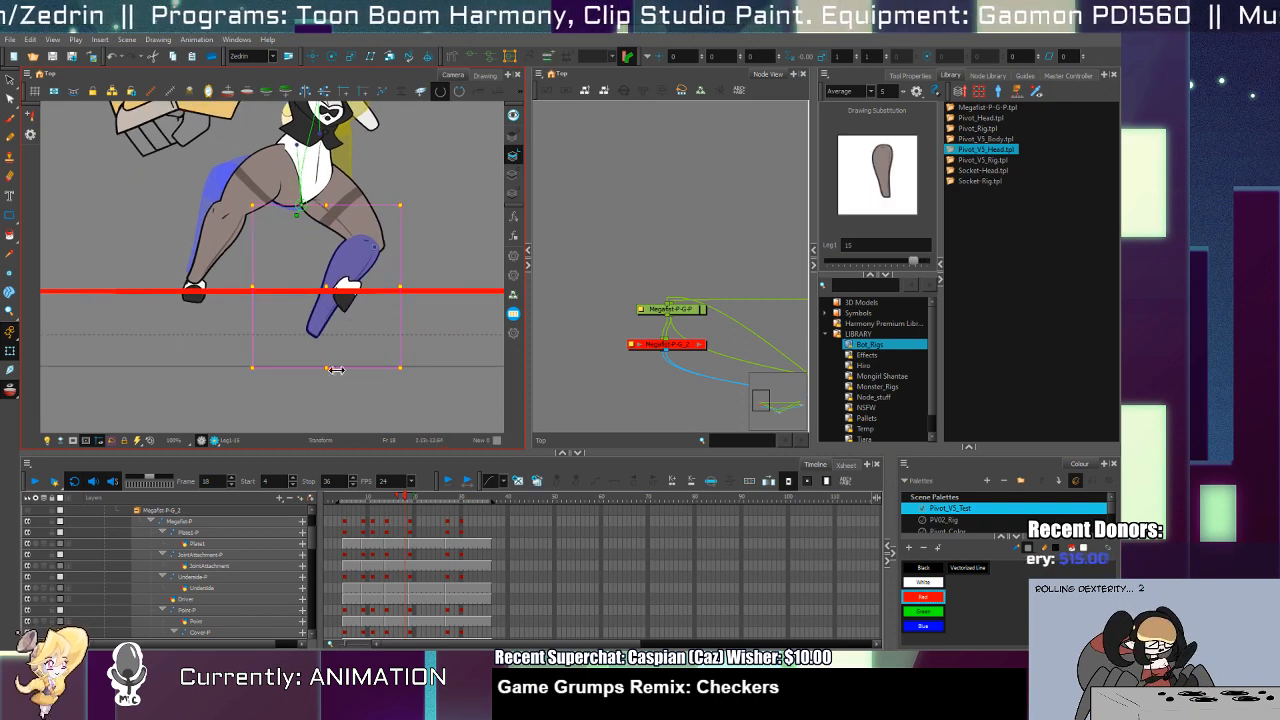
mouse_move(343, 368)
mouse_down()
mouse_move(330, 337)
mouse_move(381, 333)
mouse_move(352, 308)
mouse_move(420, 295)
mouse_move(423, 259)
mouse_up()
click(358, 288)
click(384, 207)
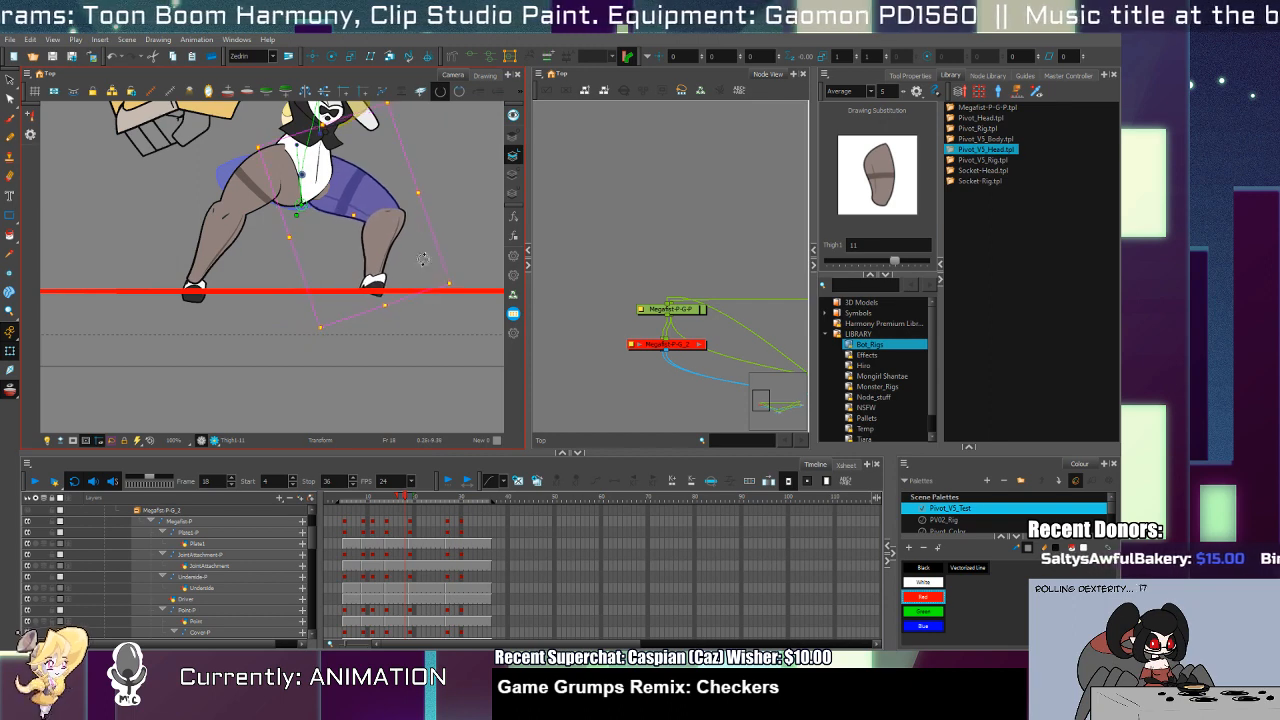
click(384, 262)
drag(428, 306, 432, 290)
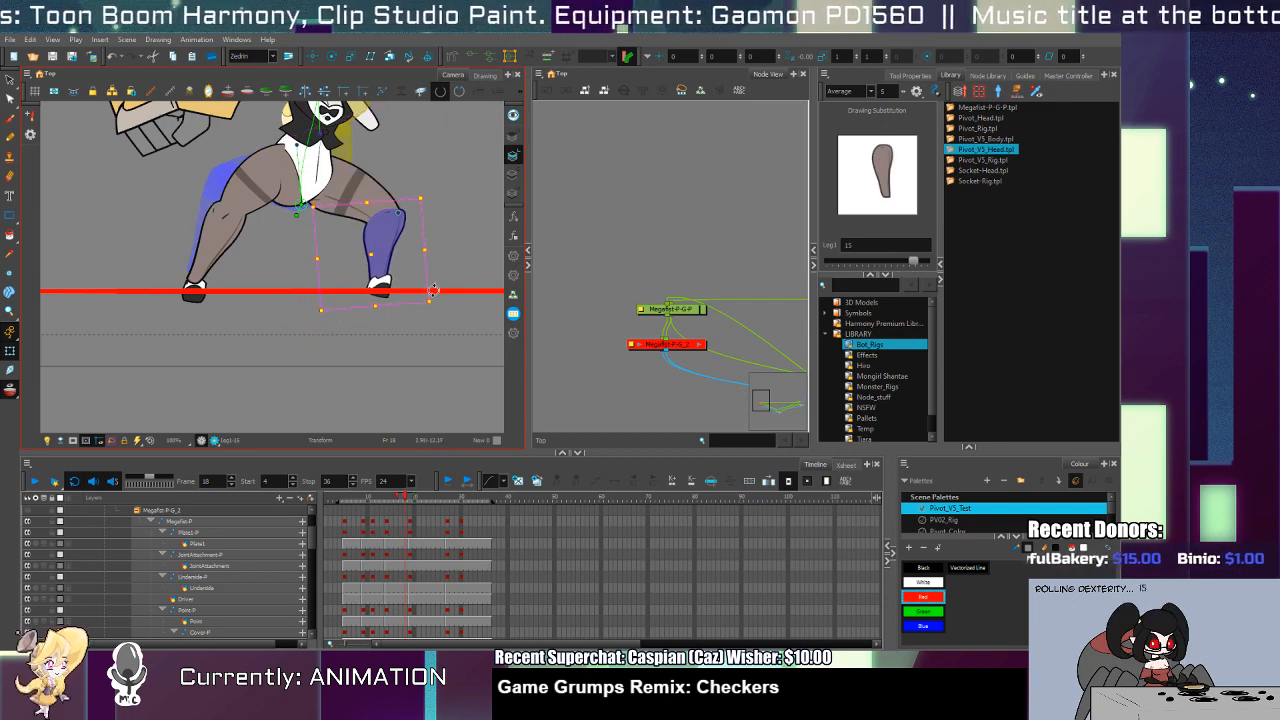
click(388, 287)
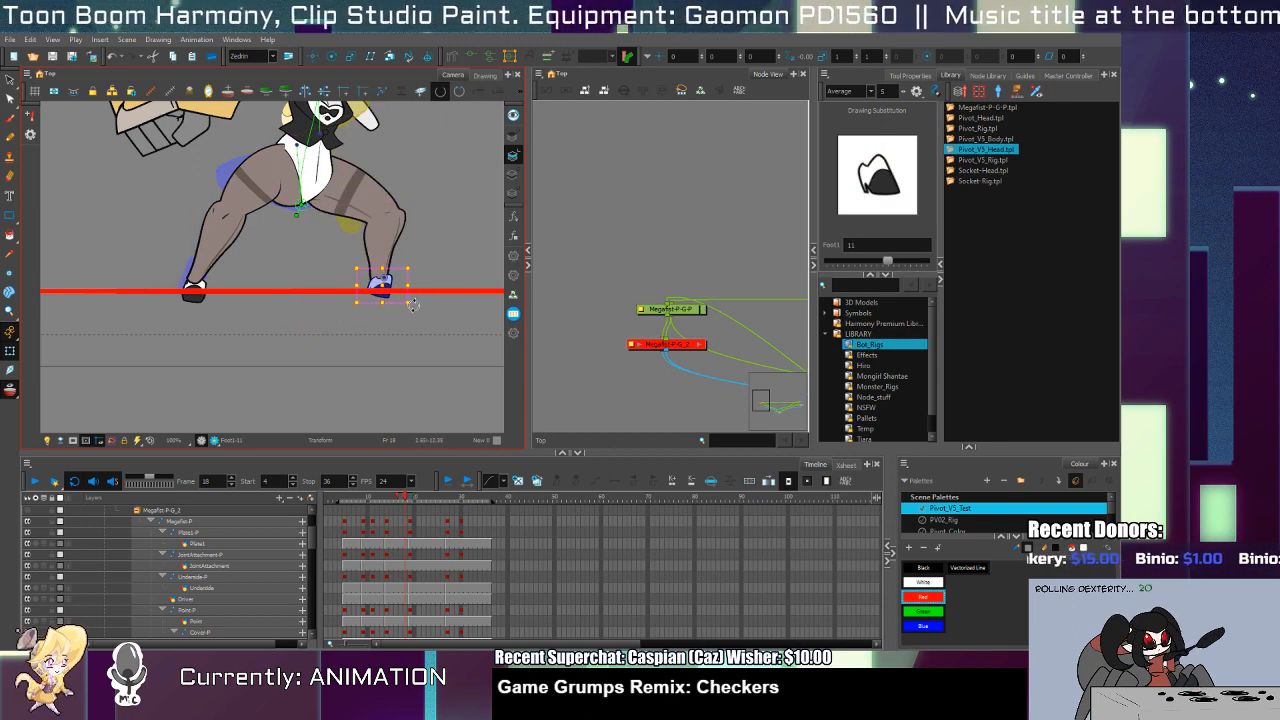
Step: Rotate the same leg's thigh and lower leg inward into a deep knee bend and plant its foot on the red ground line
click(385, 245)
click(352, 192)
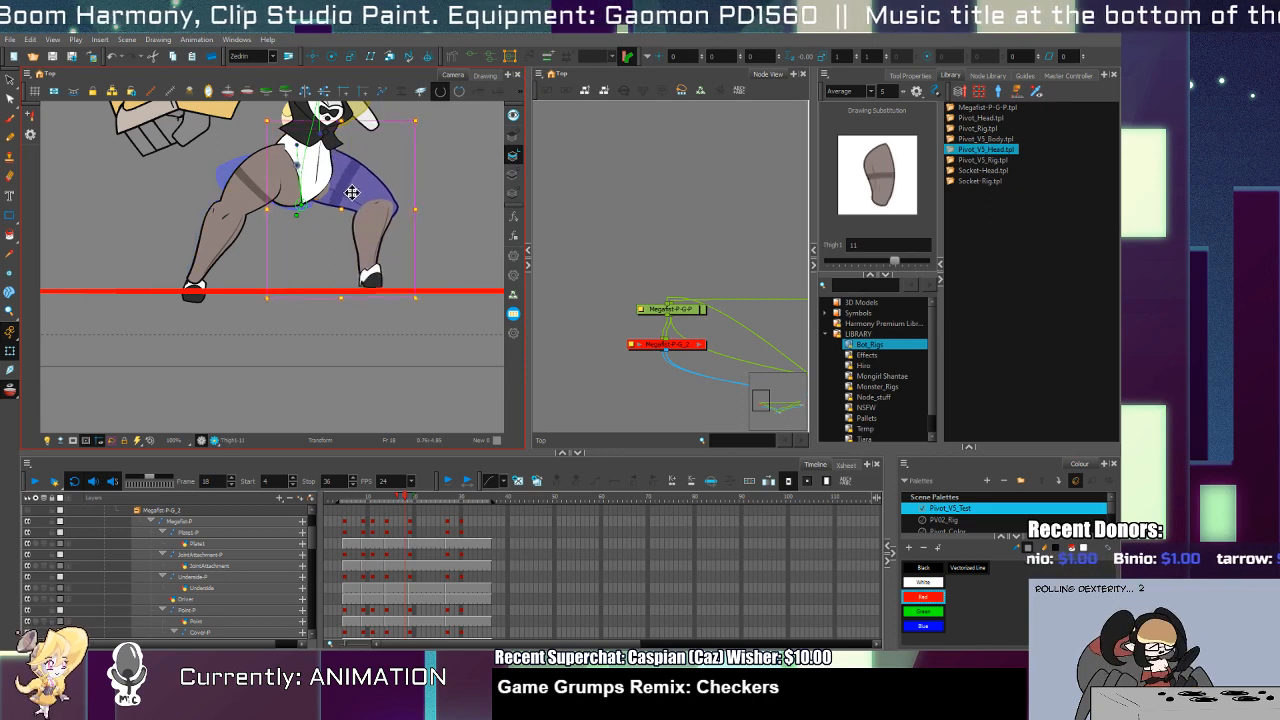
drag(352, 192, 354, 192)
mouse_move(424, 303)
mouse_down()
mouse_move(349, 341)
mouse_move(320, 304)
mouse_up()
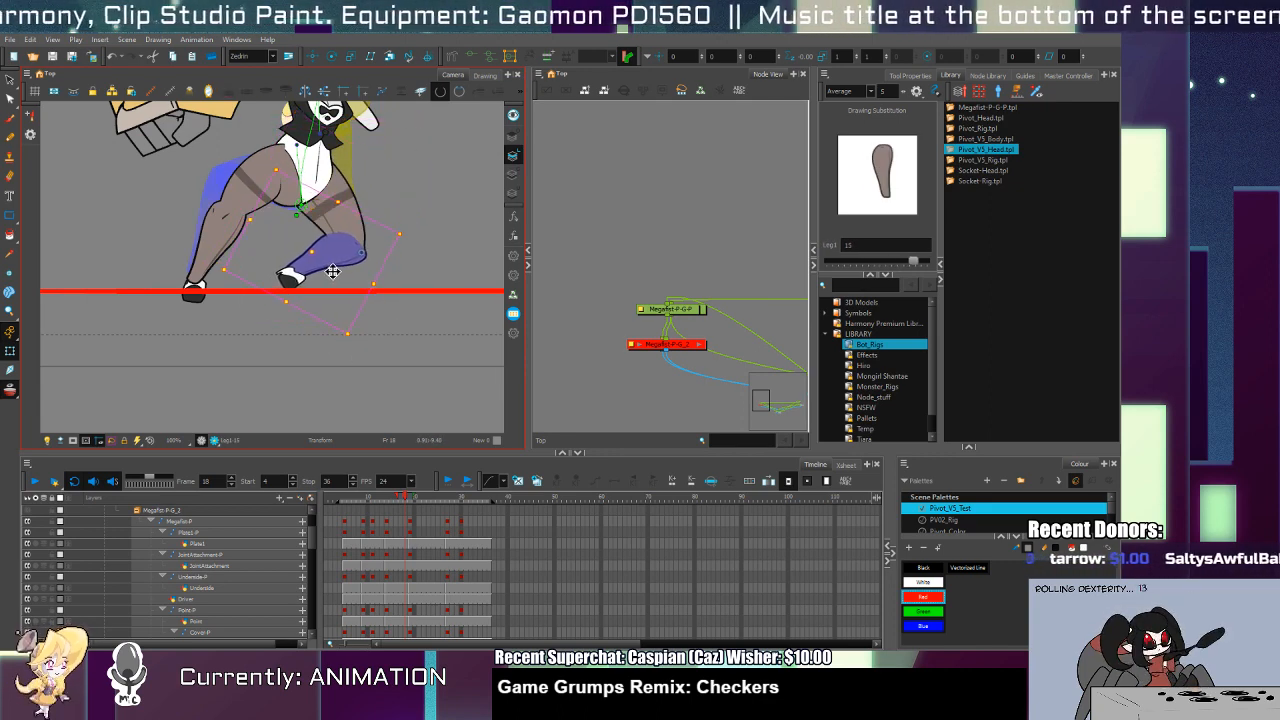
click(292, 278)
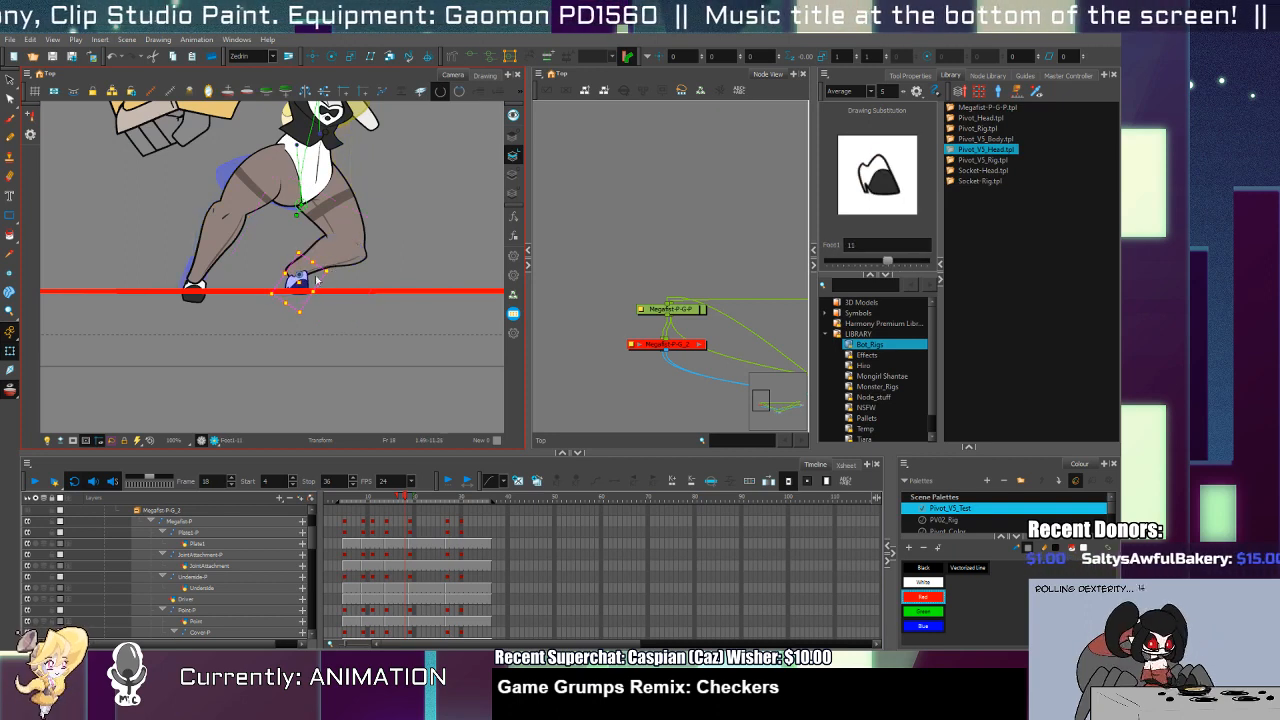
Step: Adjust the other leg's lower leg and foot at frame 18 so the foot stands on the red ground line
click(201, 290)
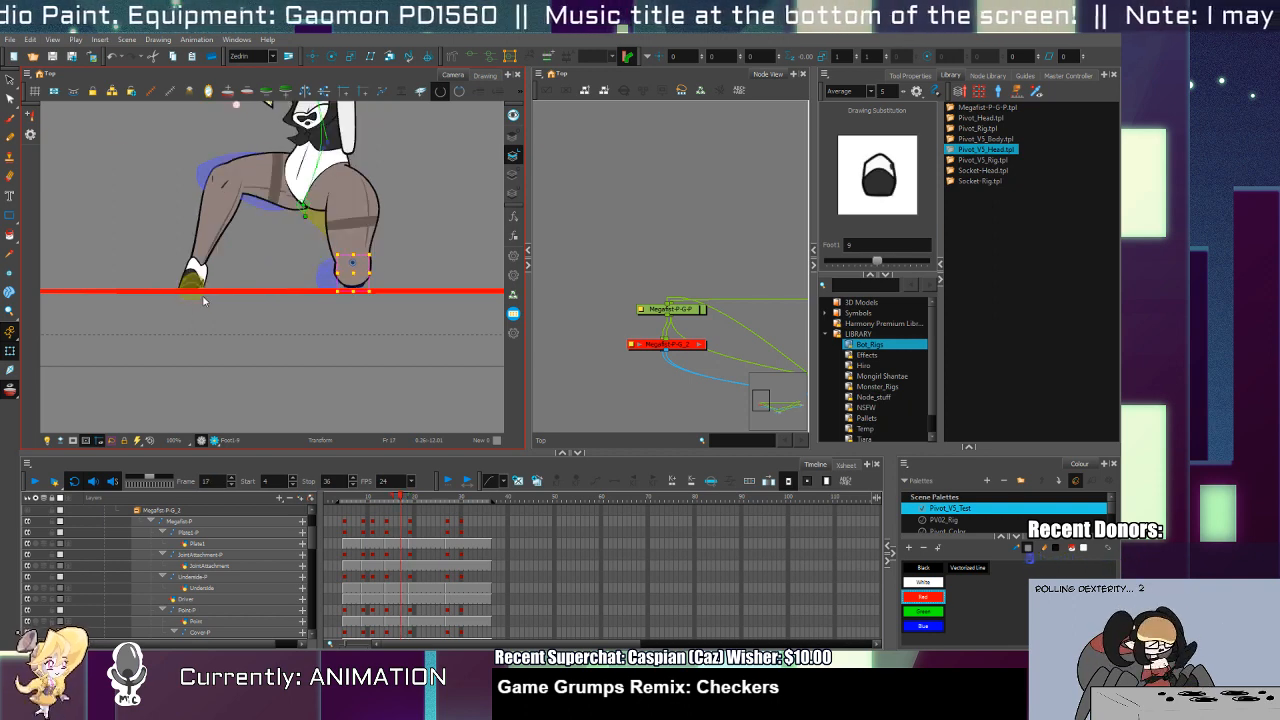
click(236, 241)
drag(240, 242, 239, 243)
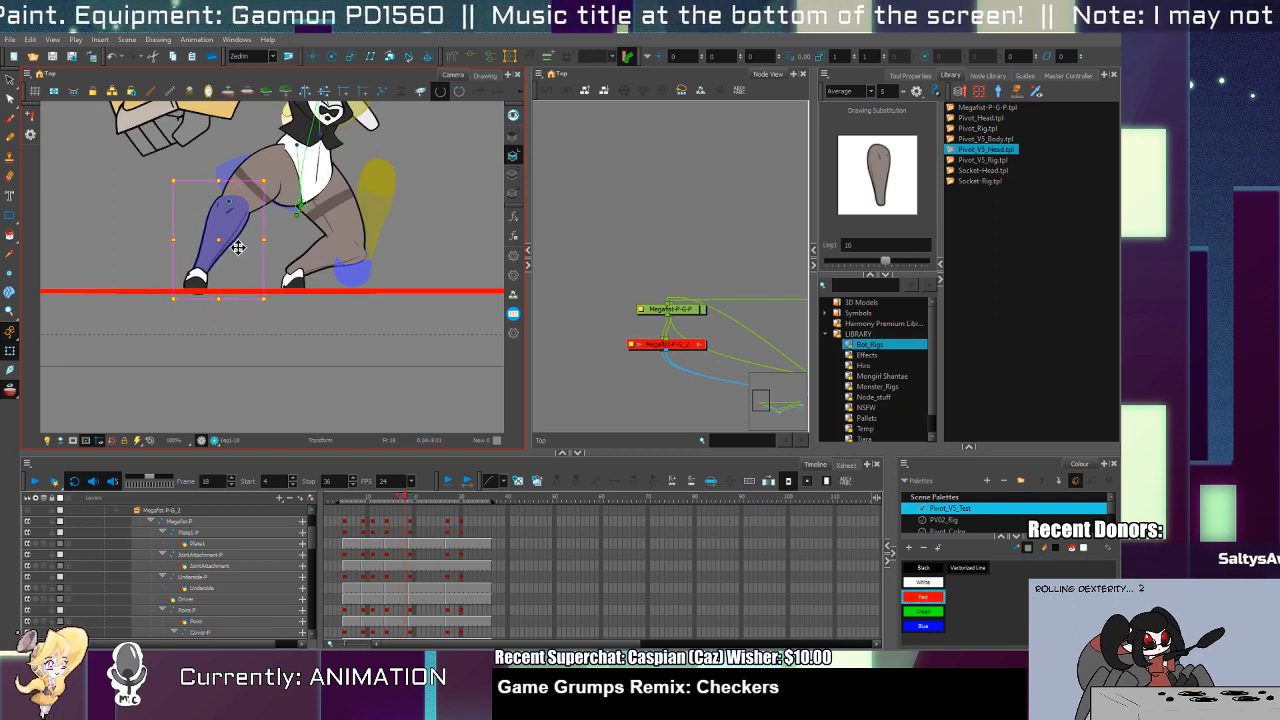
Step: Check the frames following frame 18 and play back the animation from its start
key(.)
key(period)
key(period)
key(period)
key(period)
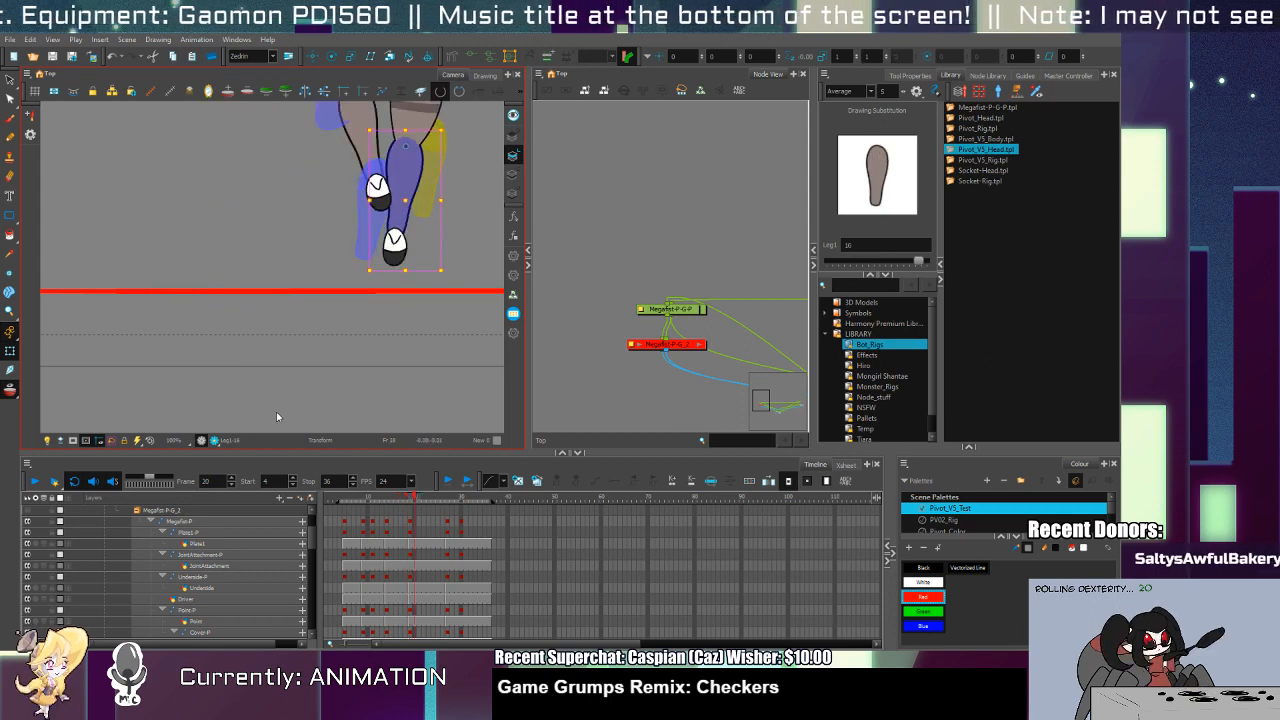
click(408, 527)
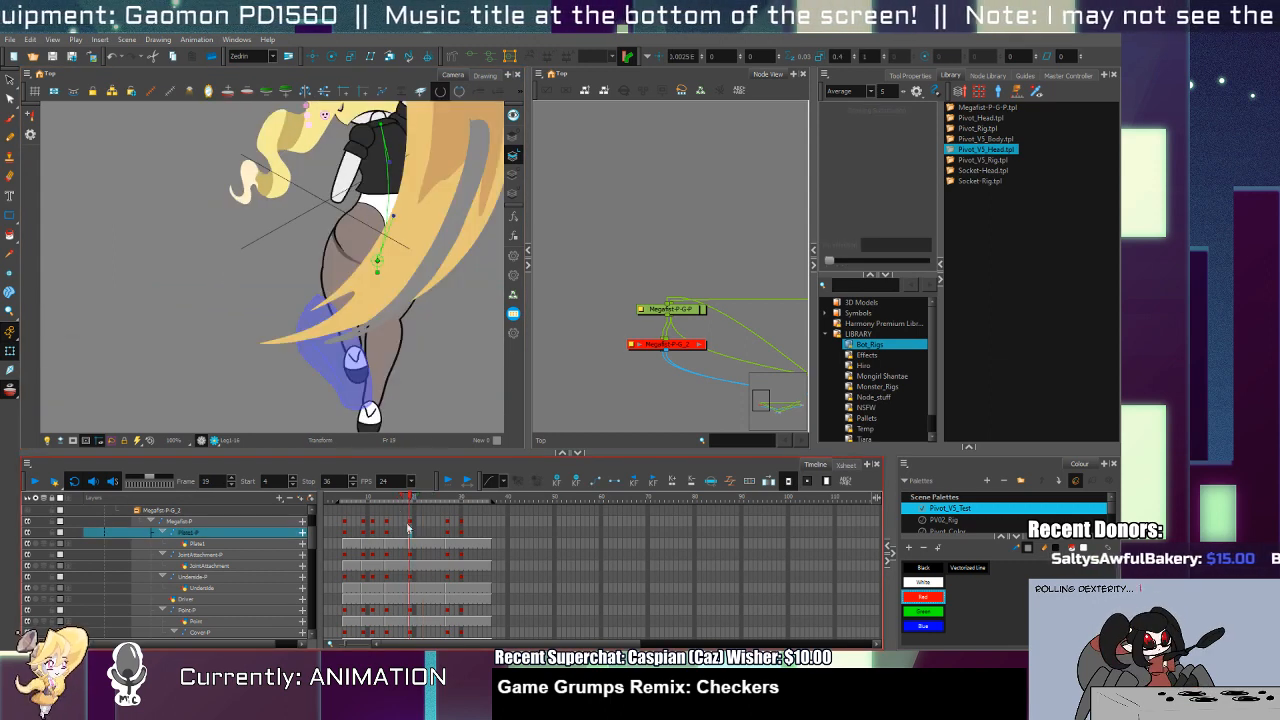
click(28, 511)
drag(358, 398, 374, 240)
drag(410, 500, 351, 518)
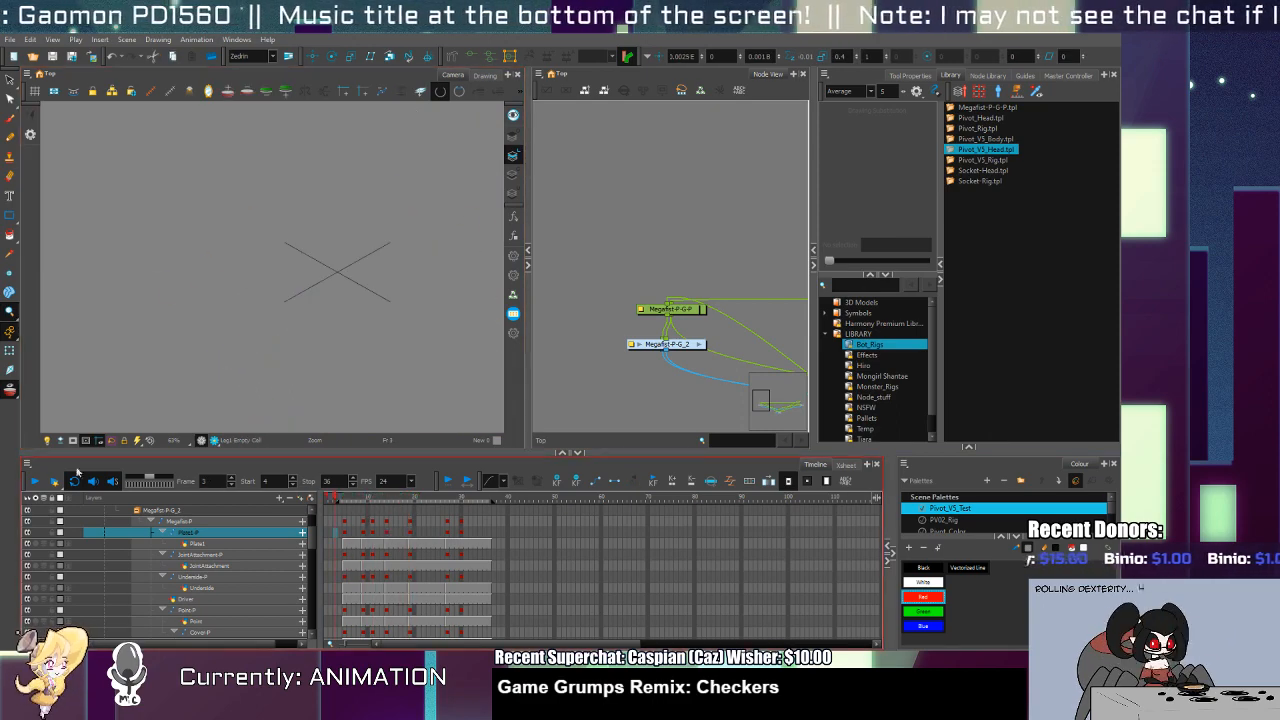
click(35, 481)
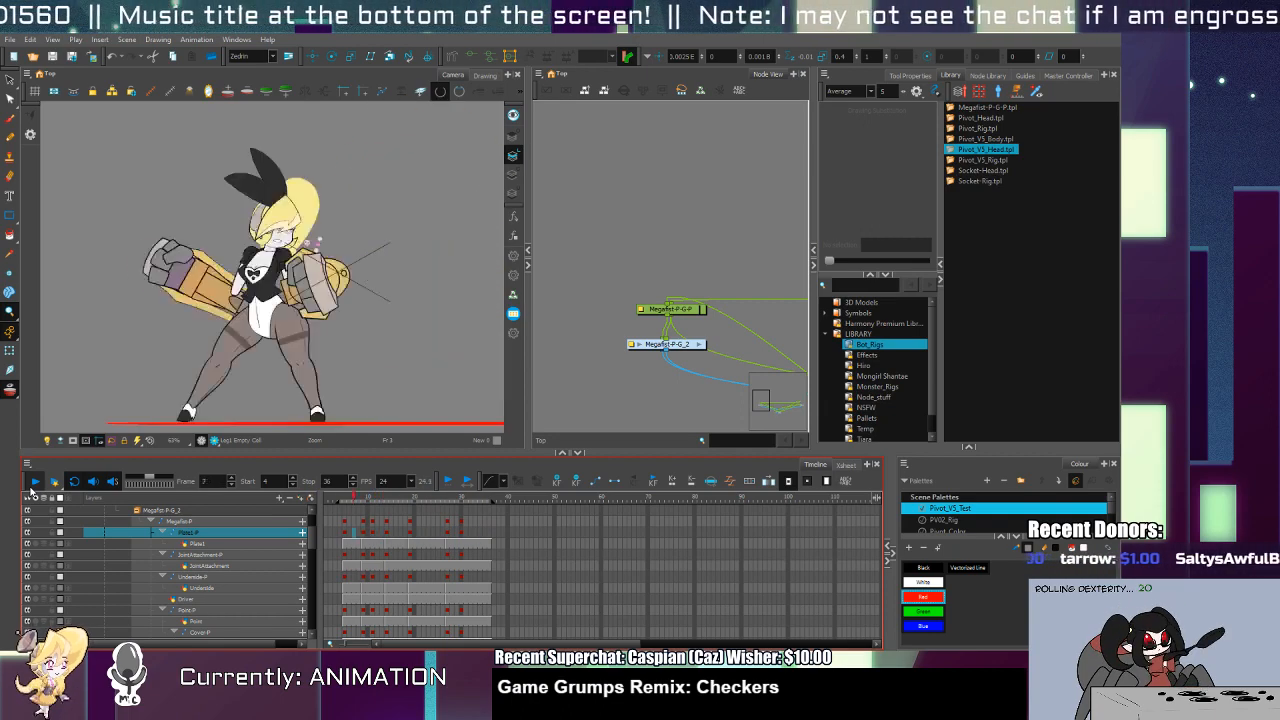
click(35, 481)
Step: Extend the enviro layer's exposure through the final frames so the red ground line lasts to the end of the animation
key(shift+t)
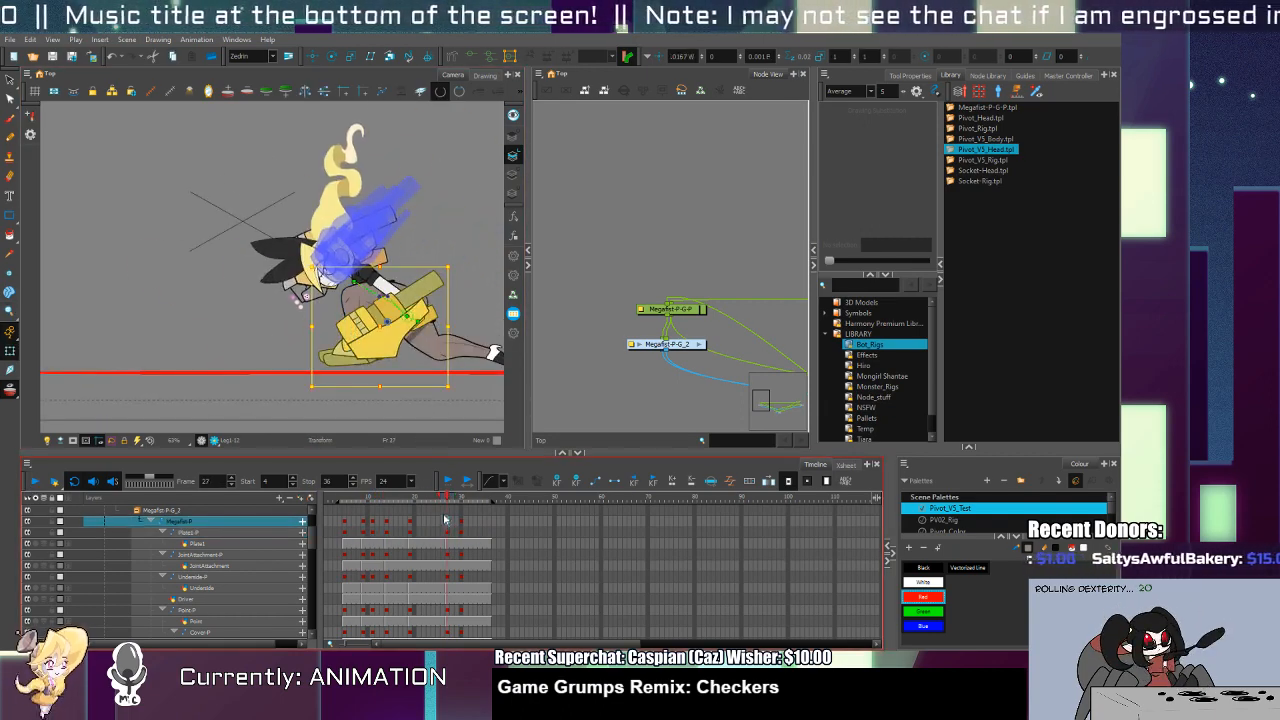
scroll(313, 514, up, 2)
click(278, 524)
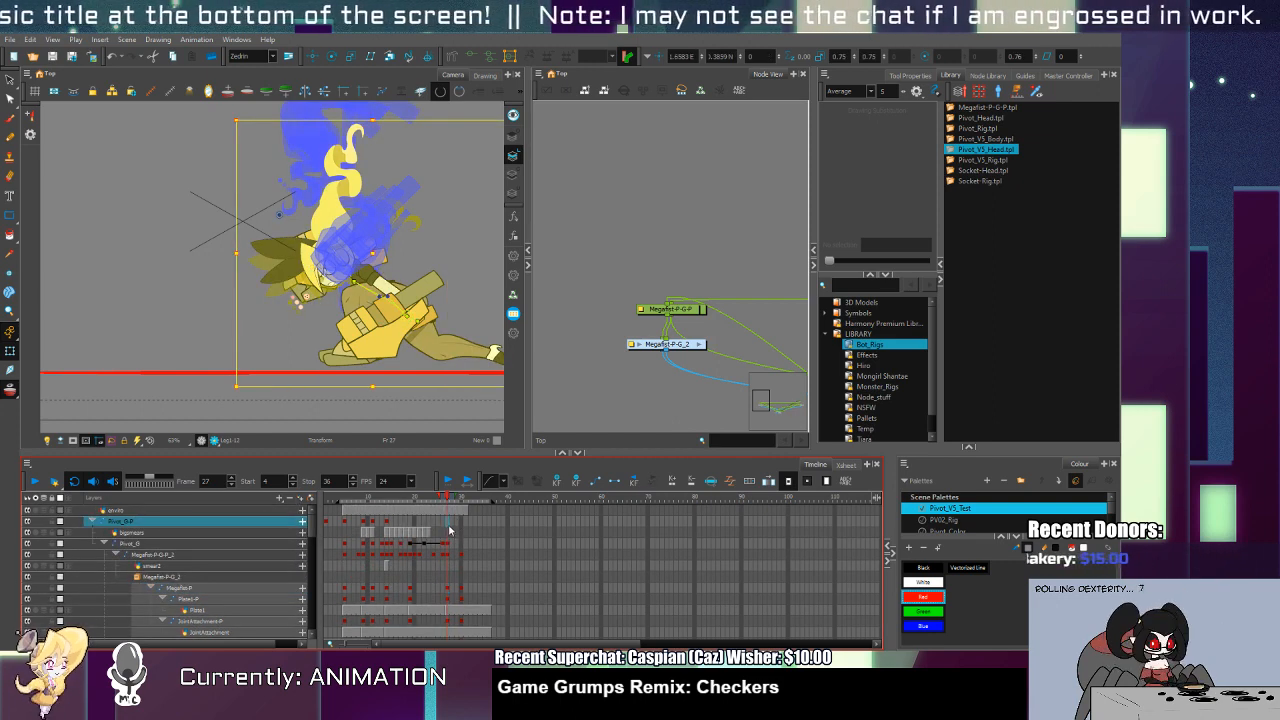
click(444, 527)
click(447, 527)
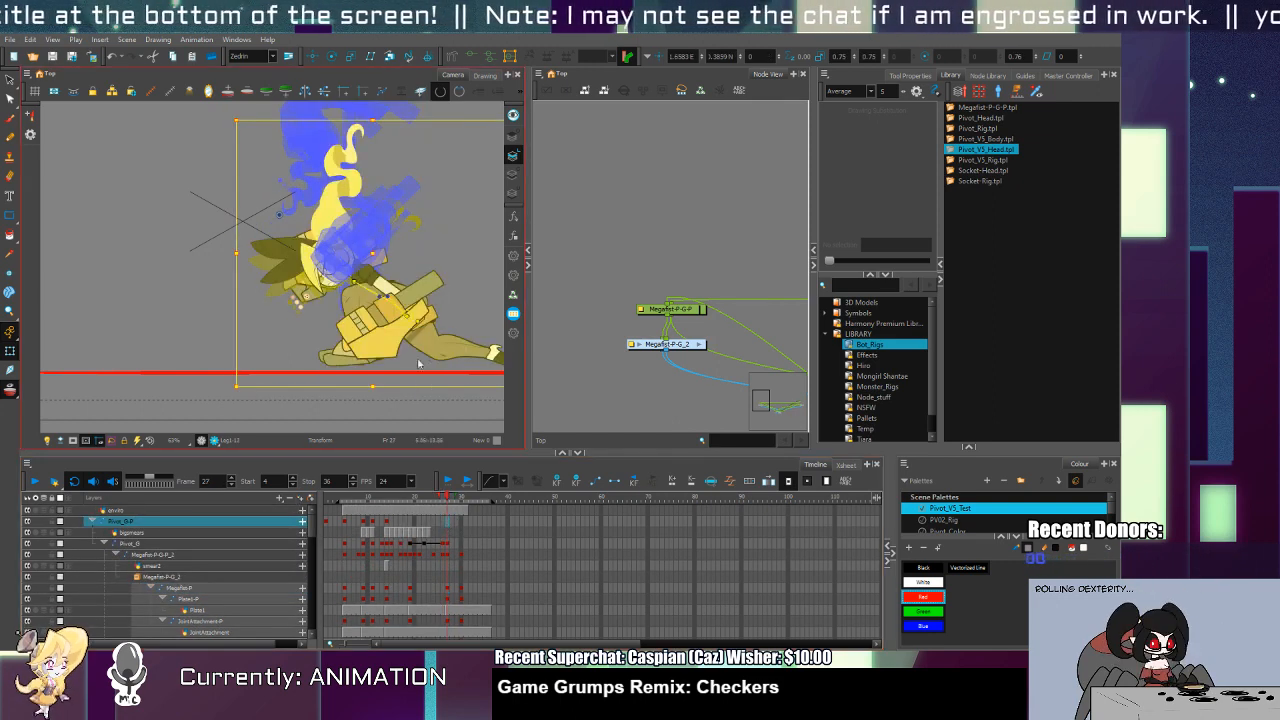
scroll(370, 302, up, 1)
drag(351, 282, 361, 295)
drag(447, 516, 493, 515)
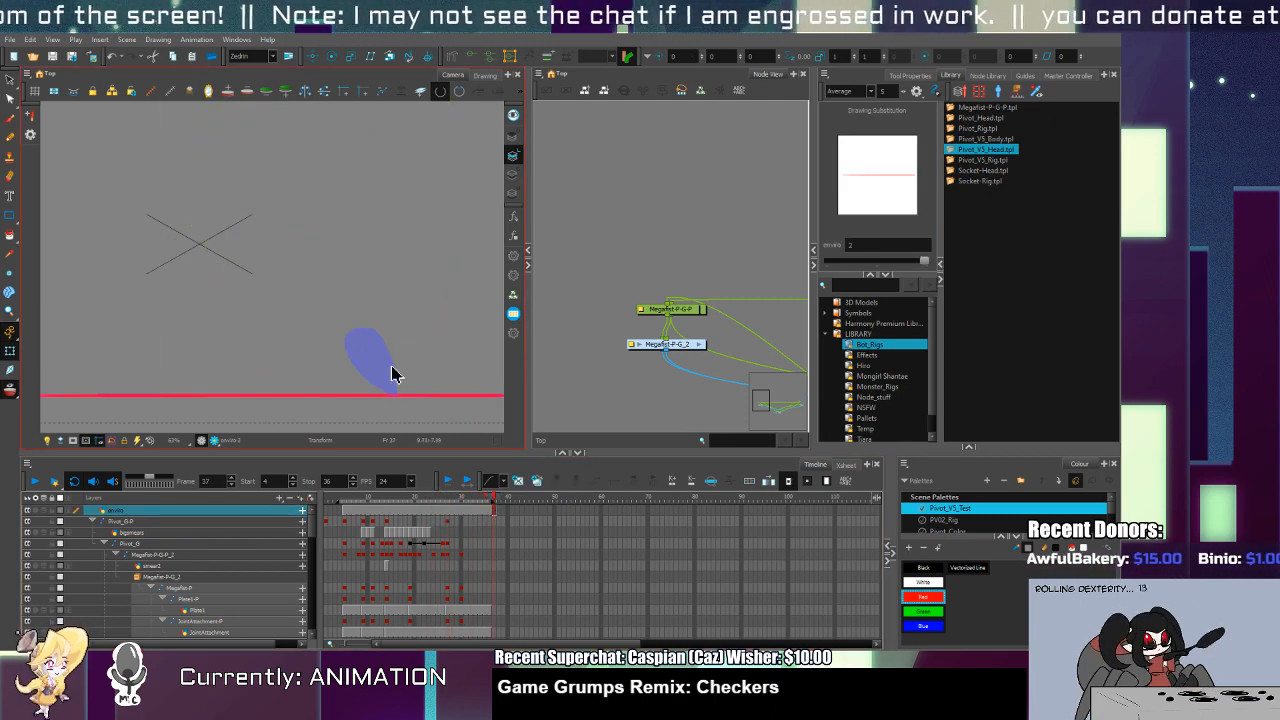
Step: Play the animation through with the ground line, and stop it at frame 5
click(36, 481)
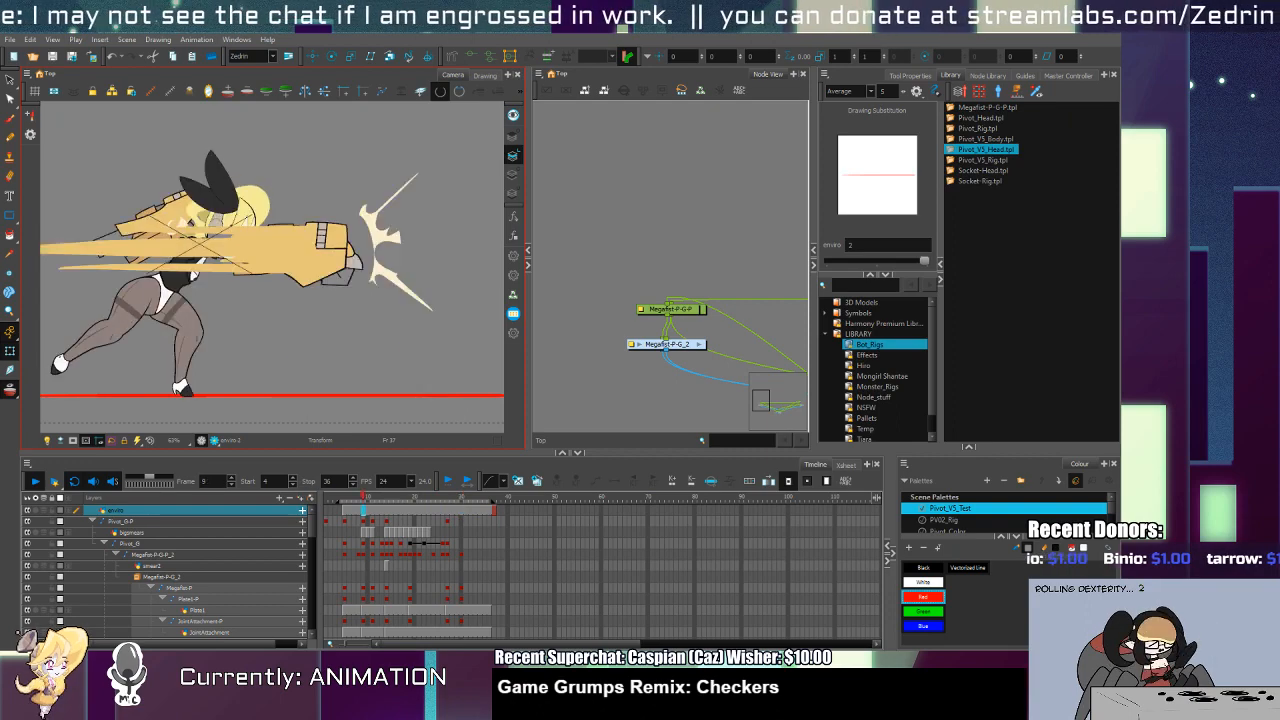
click(357, 511)
click(345, 511)
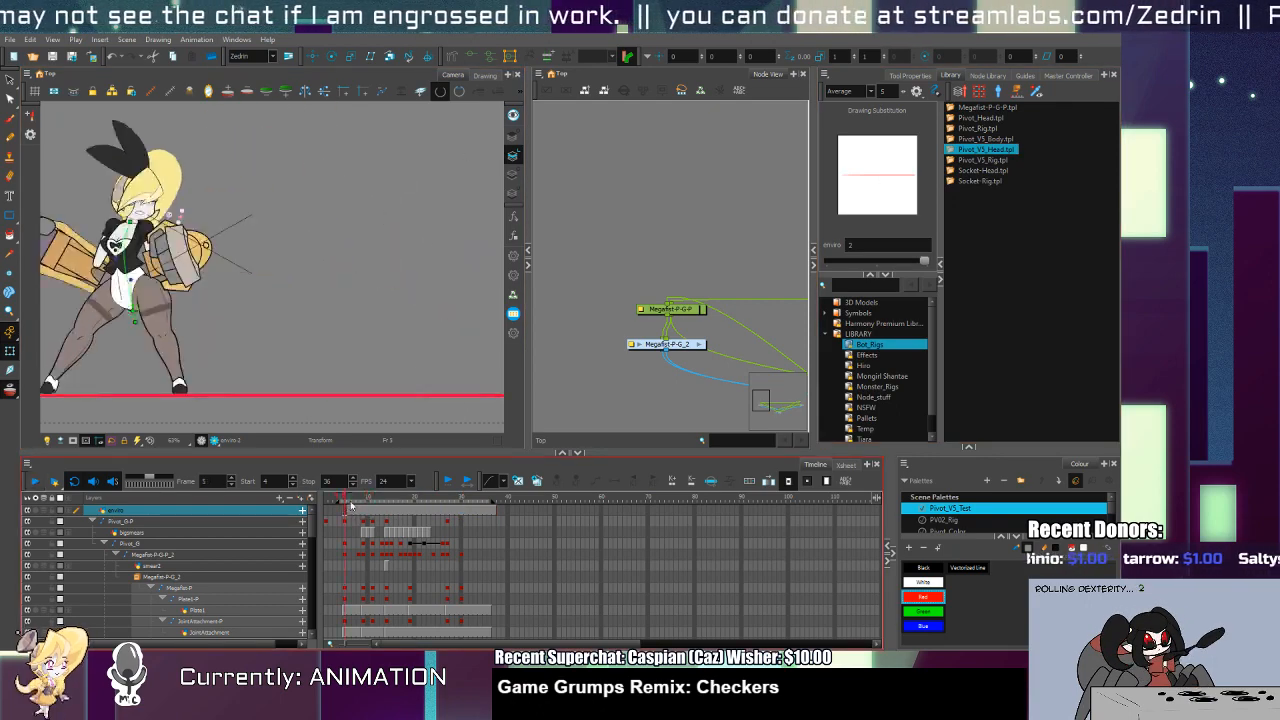
Step: Select all nodes in the top-level network and automatically reorder their layout
drag(697, 354, 566, 325)
click(653, 367)
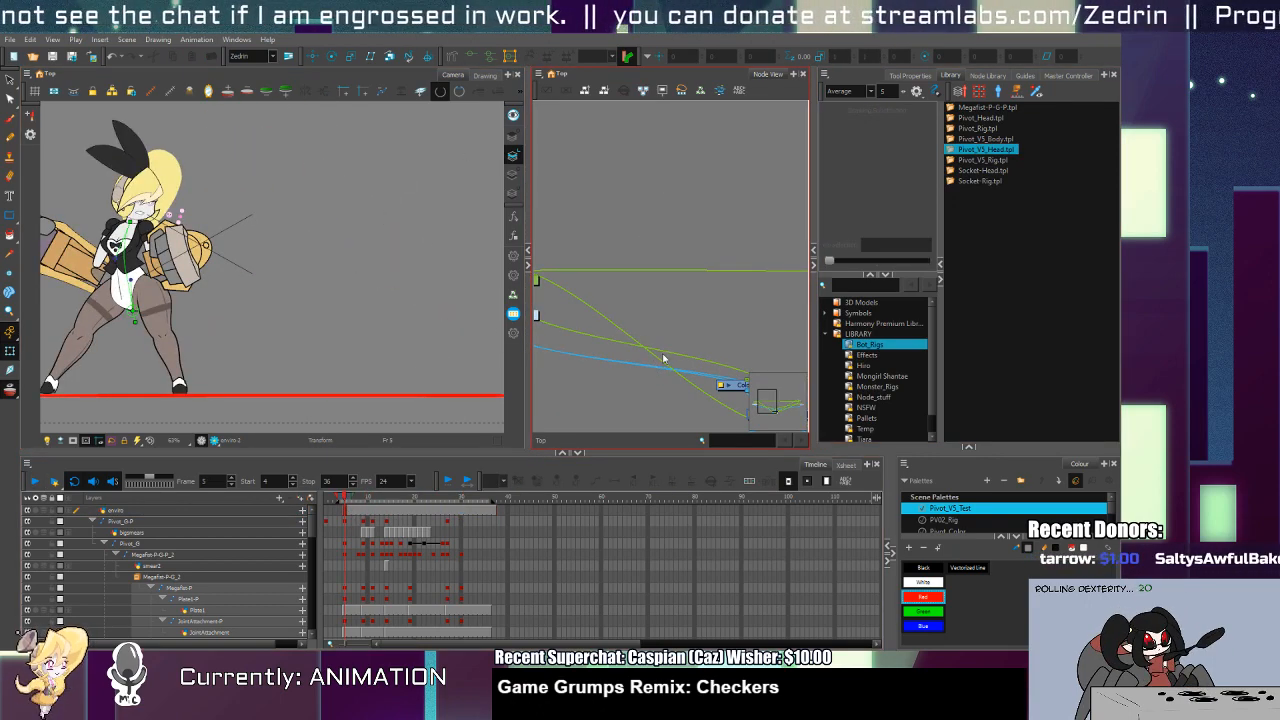
scroll(638, 240, down, 3)
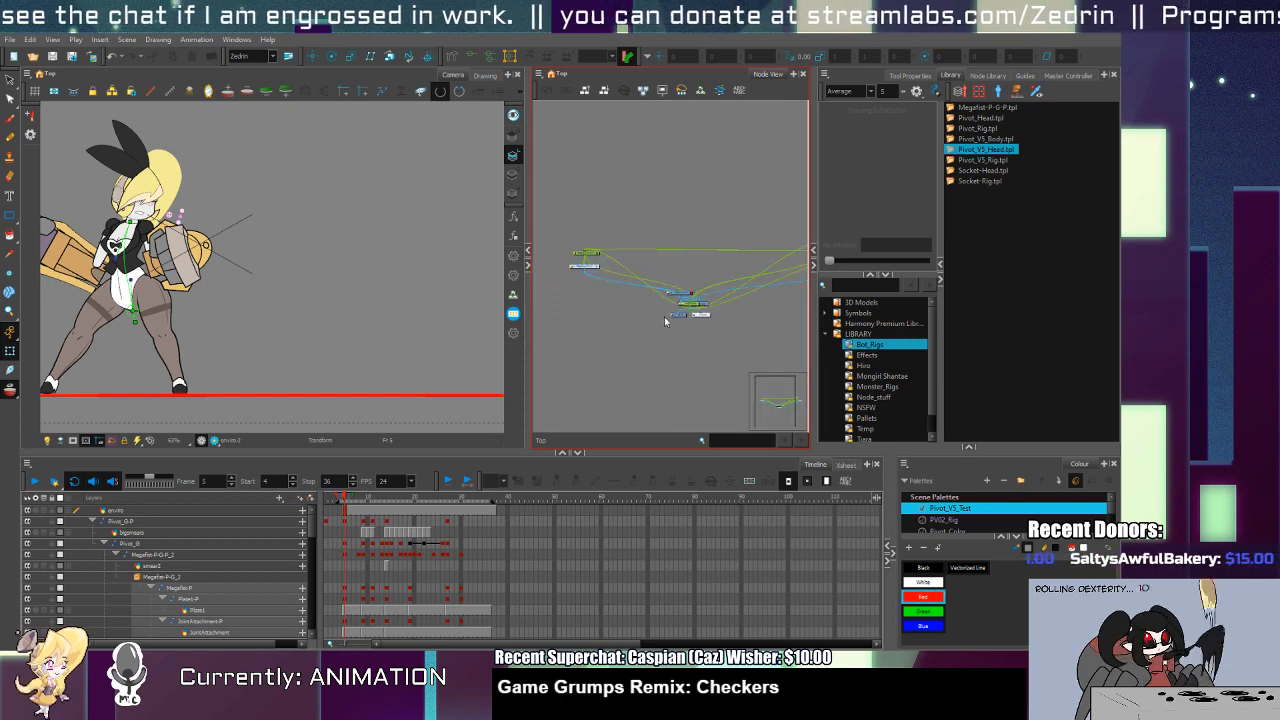
key(ctrl+a)
scroll(640, 314, up, 3)
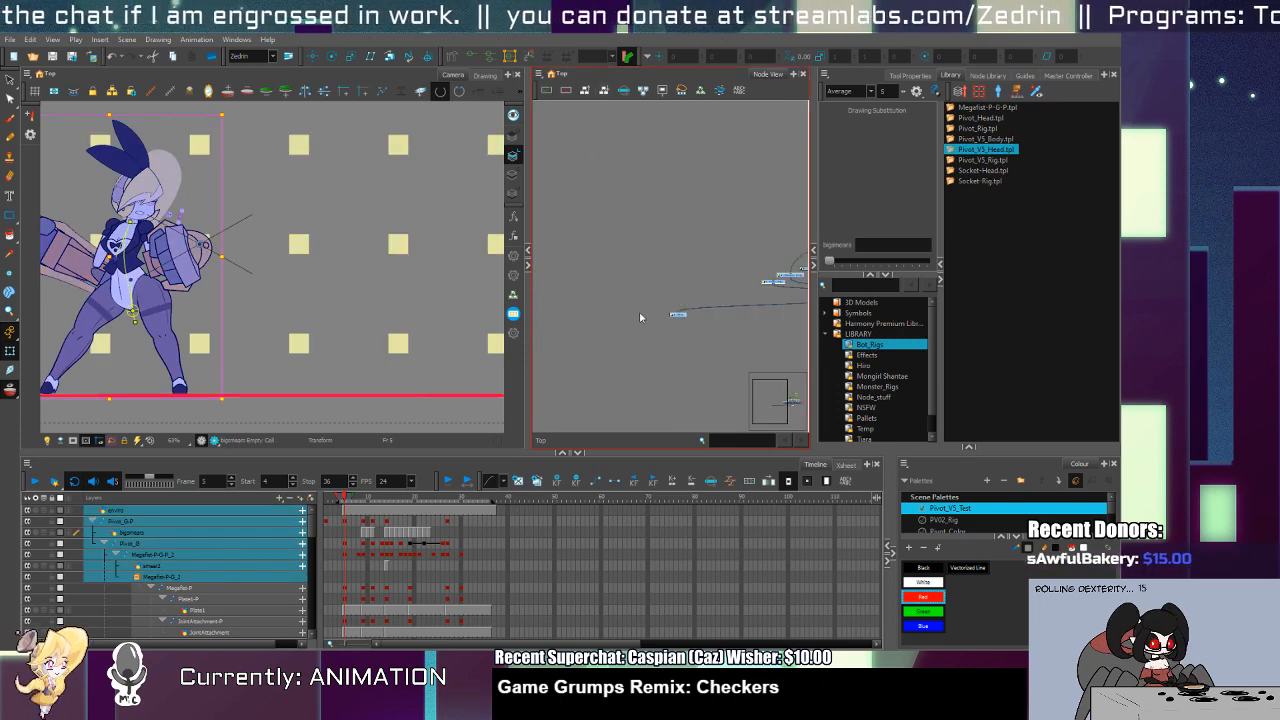
Step: Open the front mechanical fist's Megafist-P-G group and automatically reorder all of its nodes
click(297, 286)
click(212, 258)
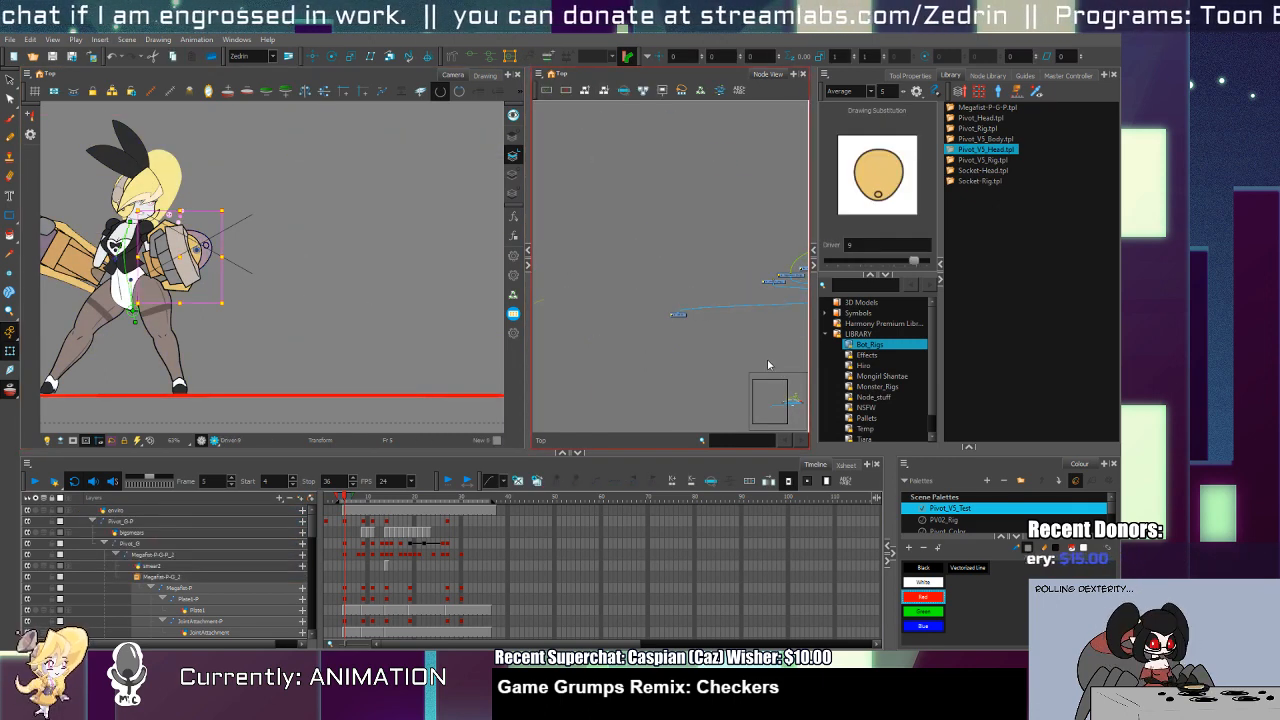
click(600, 208)
key(ctrl+a)
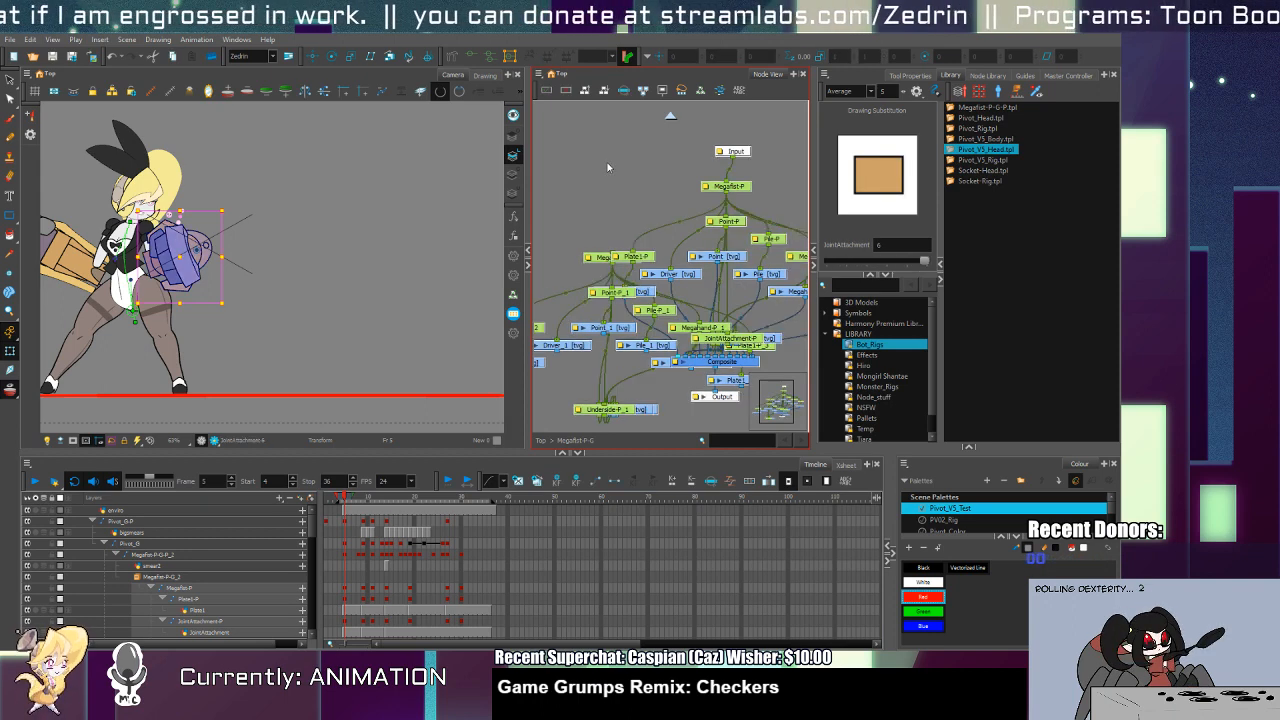
click(604, 94)
click(665, 308)
scroll(665, 308, down, 3)
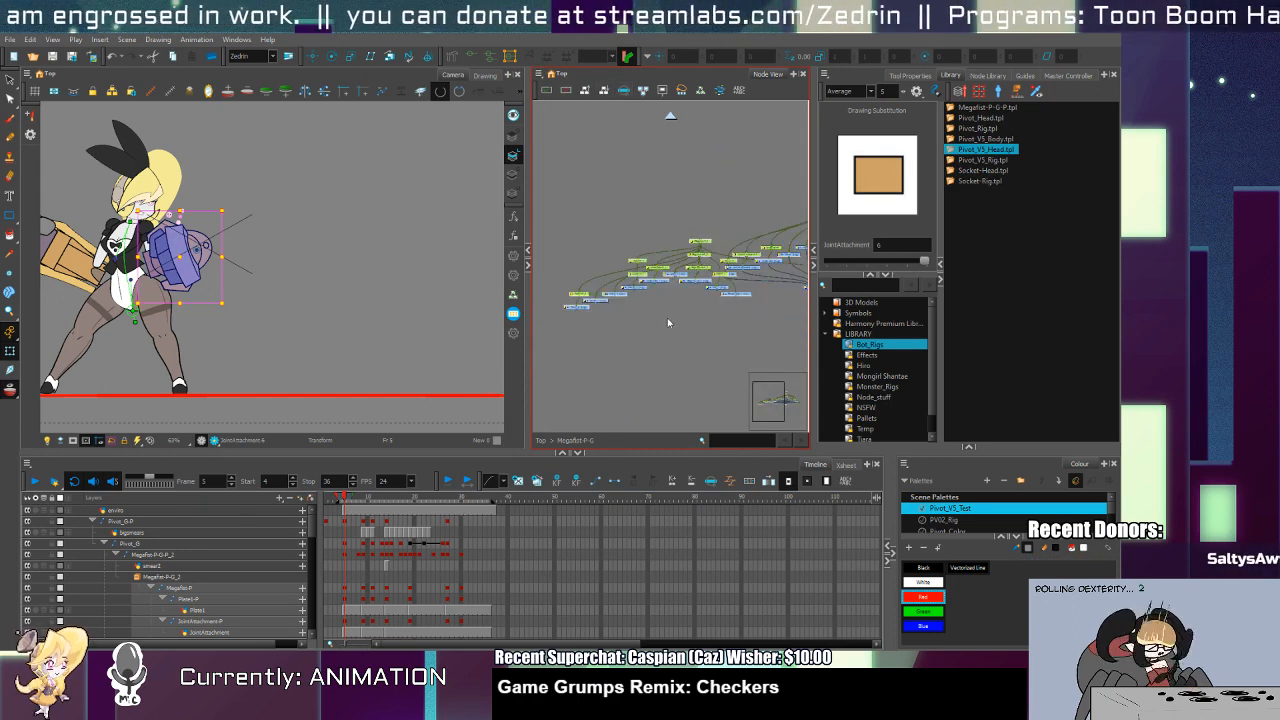
Step: Delete the cluster of duplicate fist nodes ending in _1, including Megahand-P_1, Megathumb-P_1 and palm_1
drag(562, 196, 728, 328)
scroll(728, 326, up, 3)
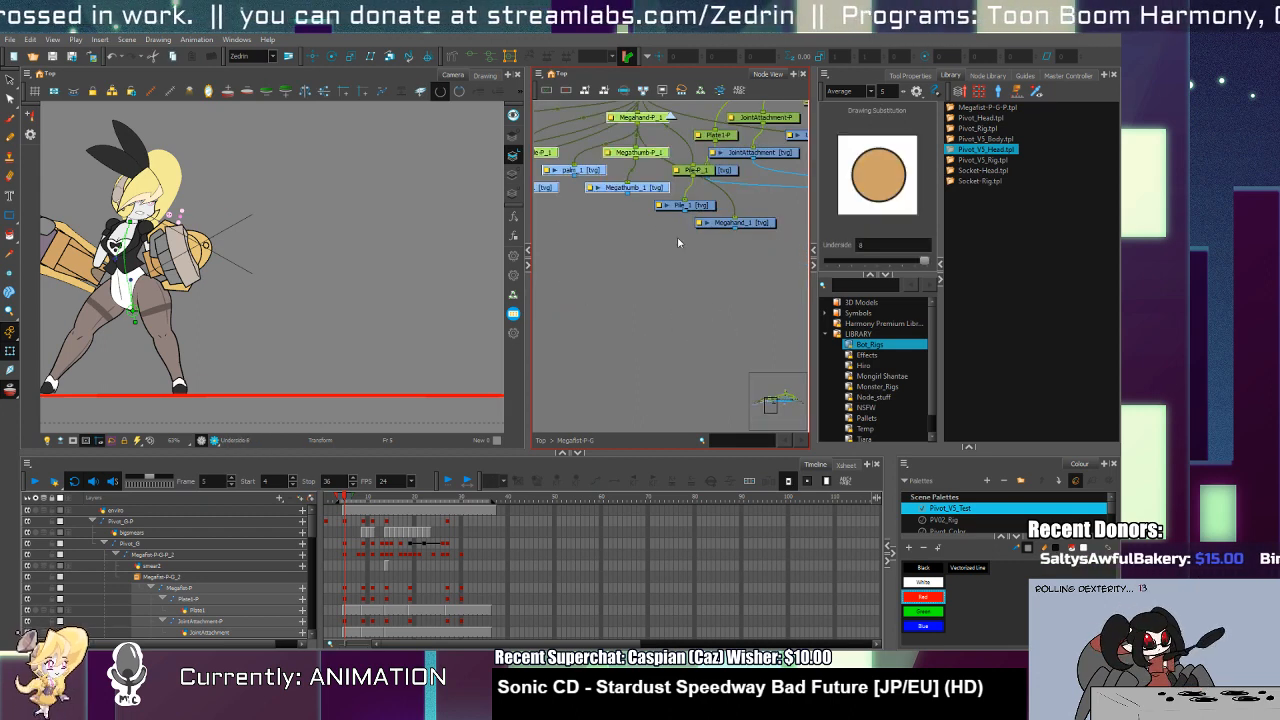
scroll(660, 180, up, 2)
key(Delete)
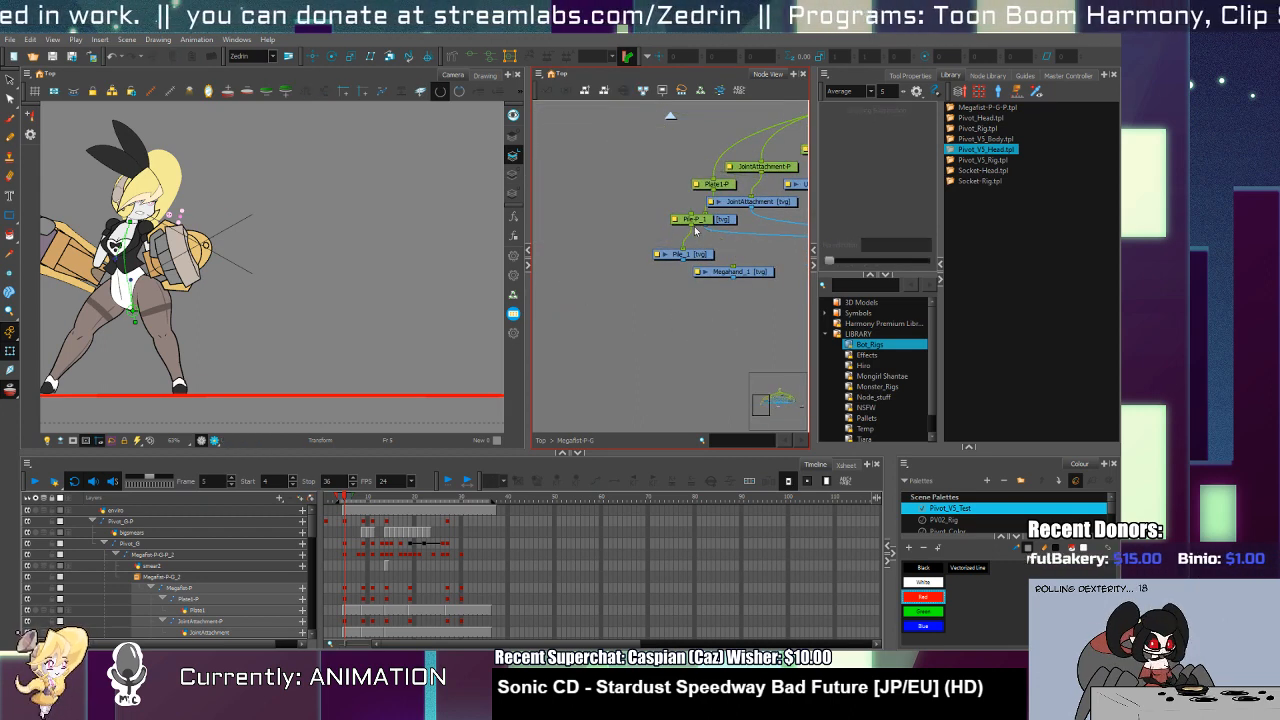
Step: Delete the remaining duplicate nodes Pile-P_1, Pile_1 and Megahand_1 from the fist group
drag(699, 228, 574, 221)
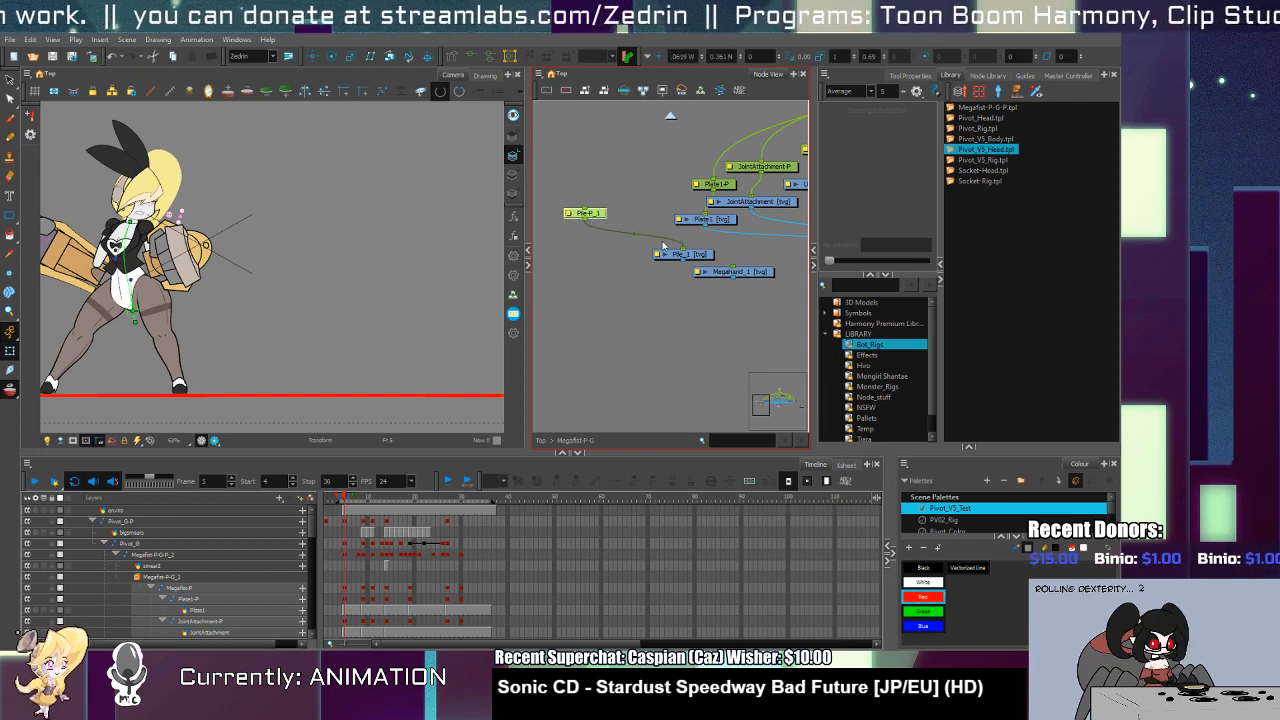
key(Delete)
click(678, 254)
key(Delete)
click(705, 273)
click(720, 278)
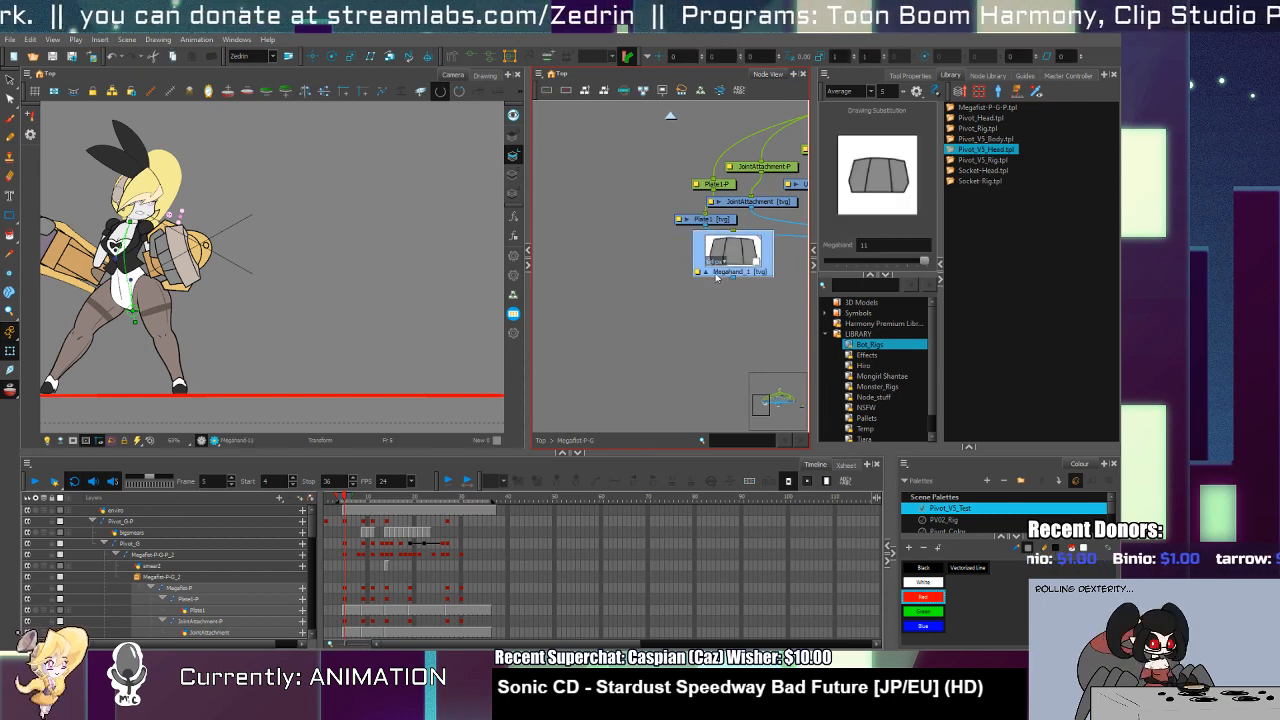
key(Delete)
scroll(571, 263, down, 5)
scroll(740, 262, up, 5)
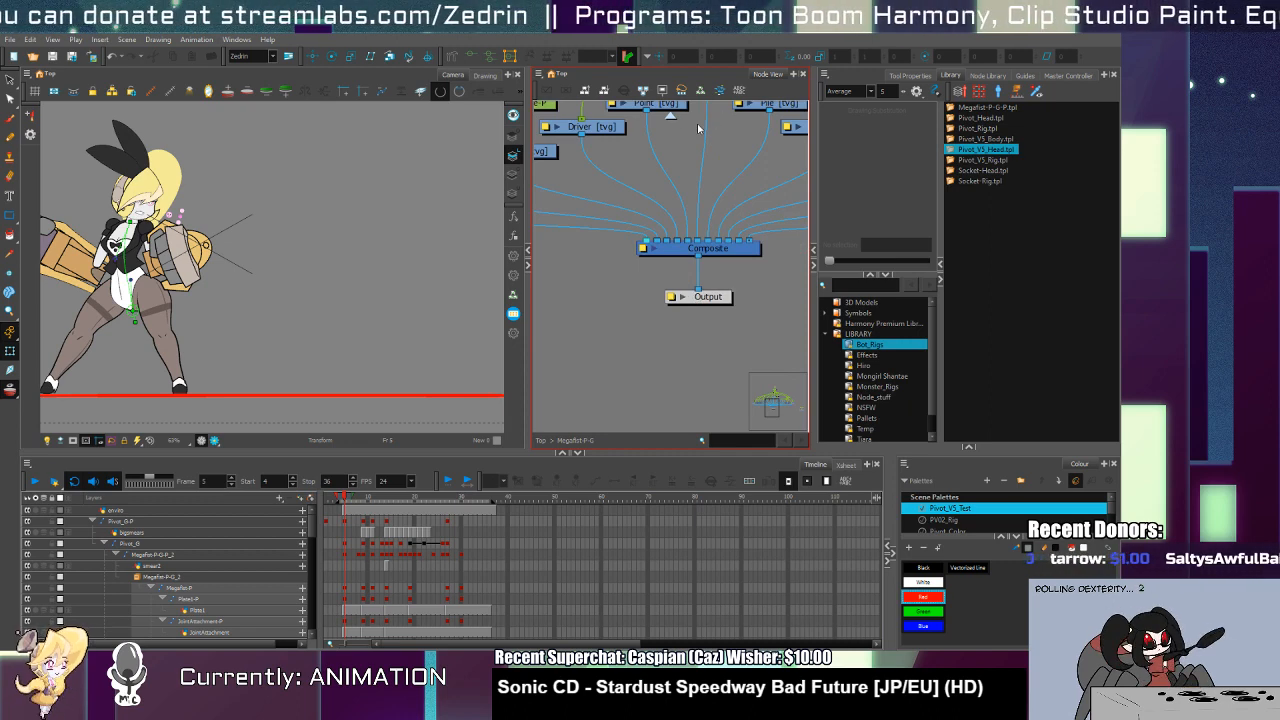
Step: Leave the group, search the node library for "colo" and insert a Colour-Override node between Megafist-P-G and the Composite
key(ctrl+shift+e)
scroll(660, 302, up, 6)
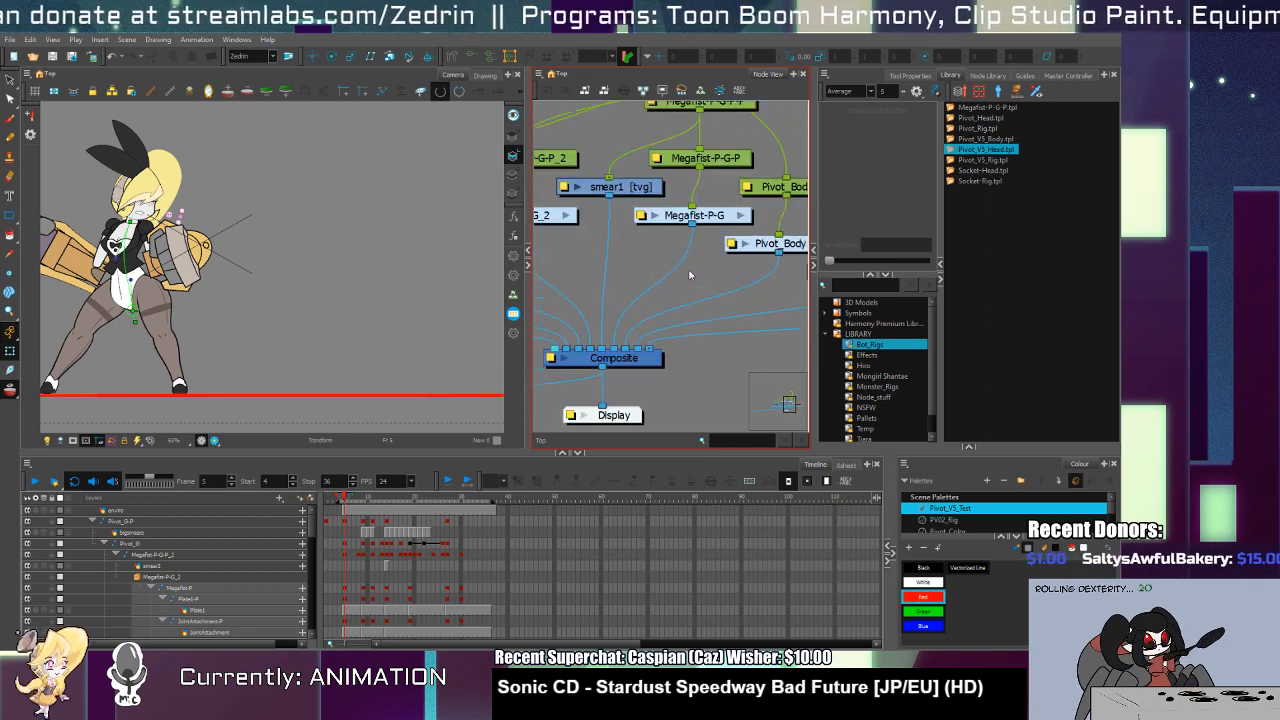
scroll(706, 245, down, 1)
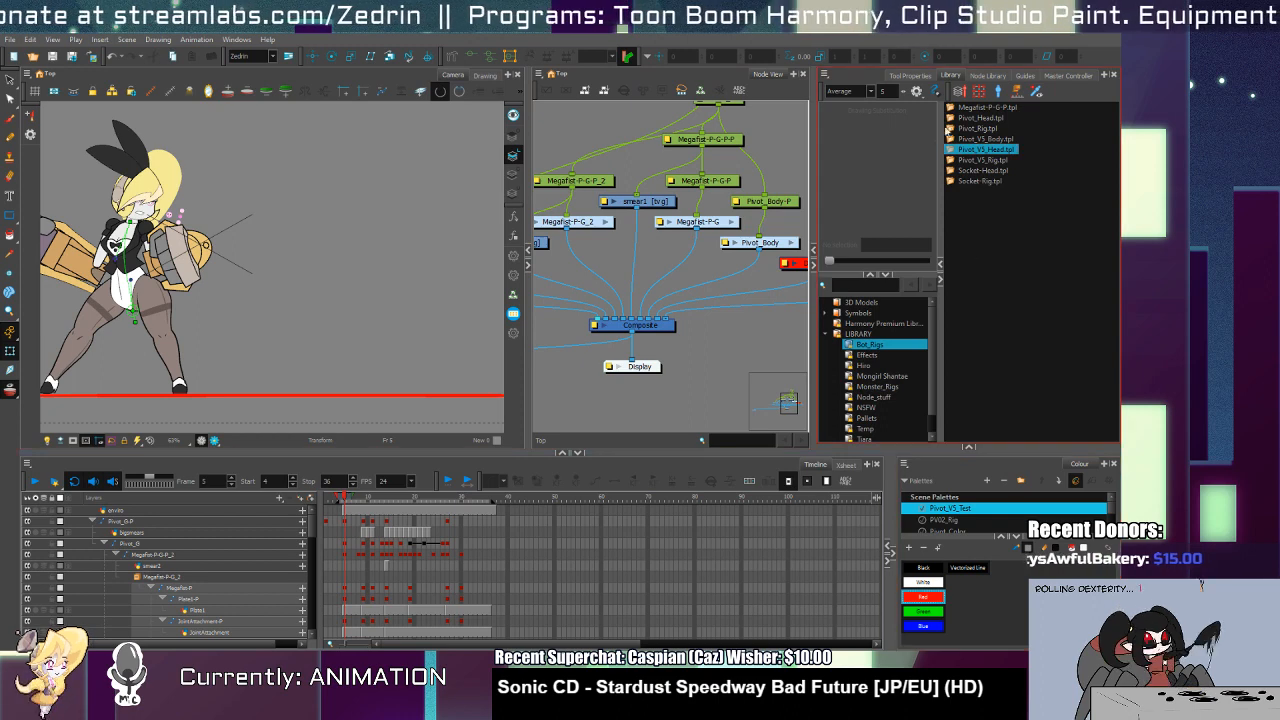
click(990, 76)
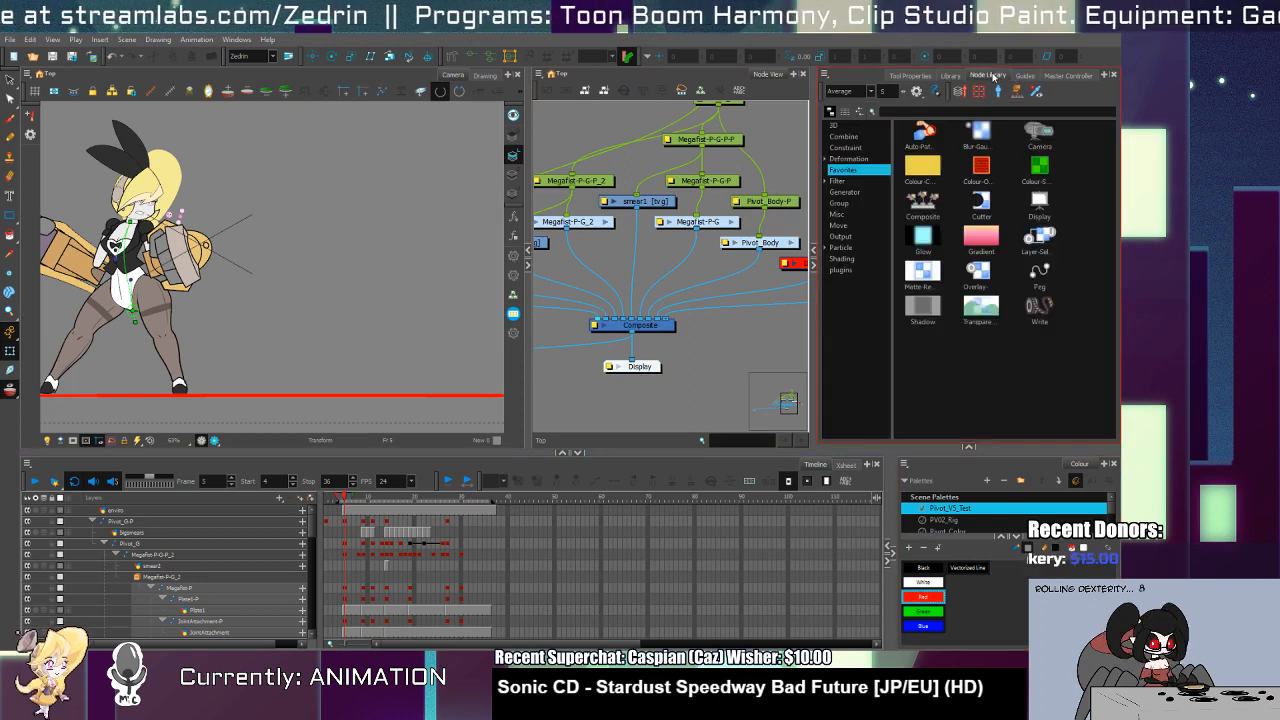
click(935, 110)
text(colo)
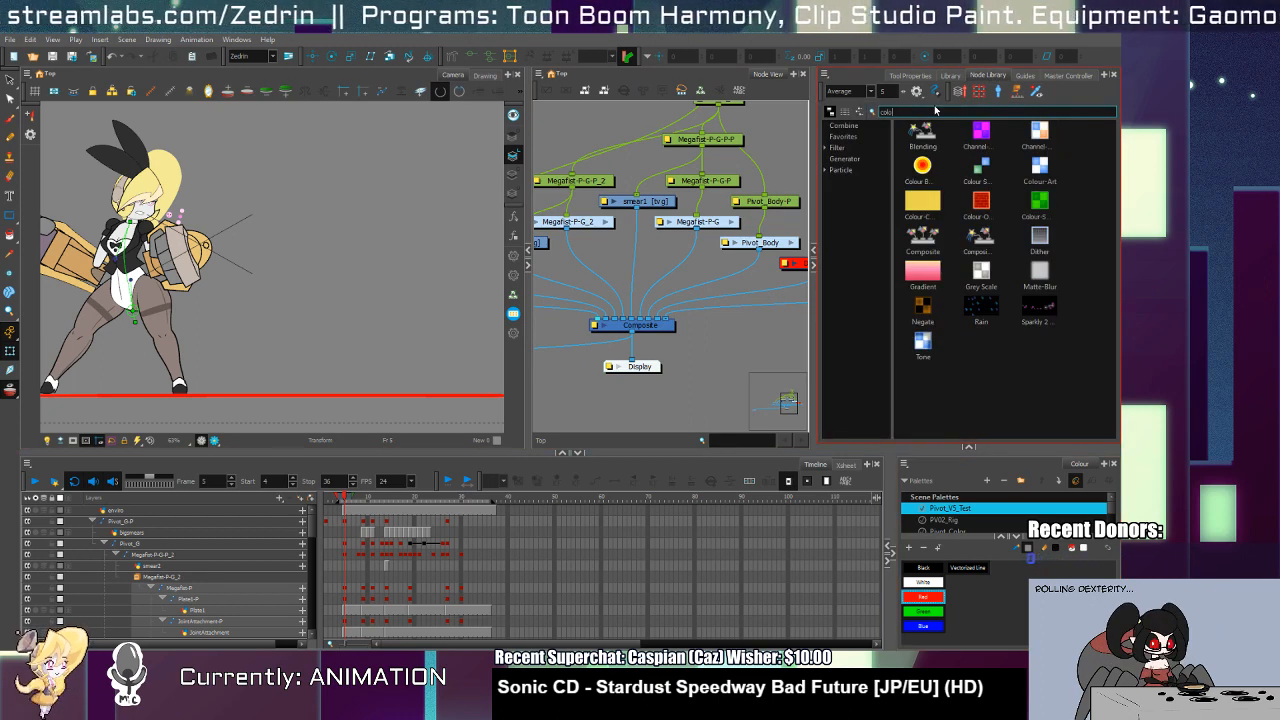
mouse_move(981, 205)
mouse_down()
mouse_move(738, 330)
mouse_move(754, 323)
mouse_move(700, 268)
mouse_up()
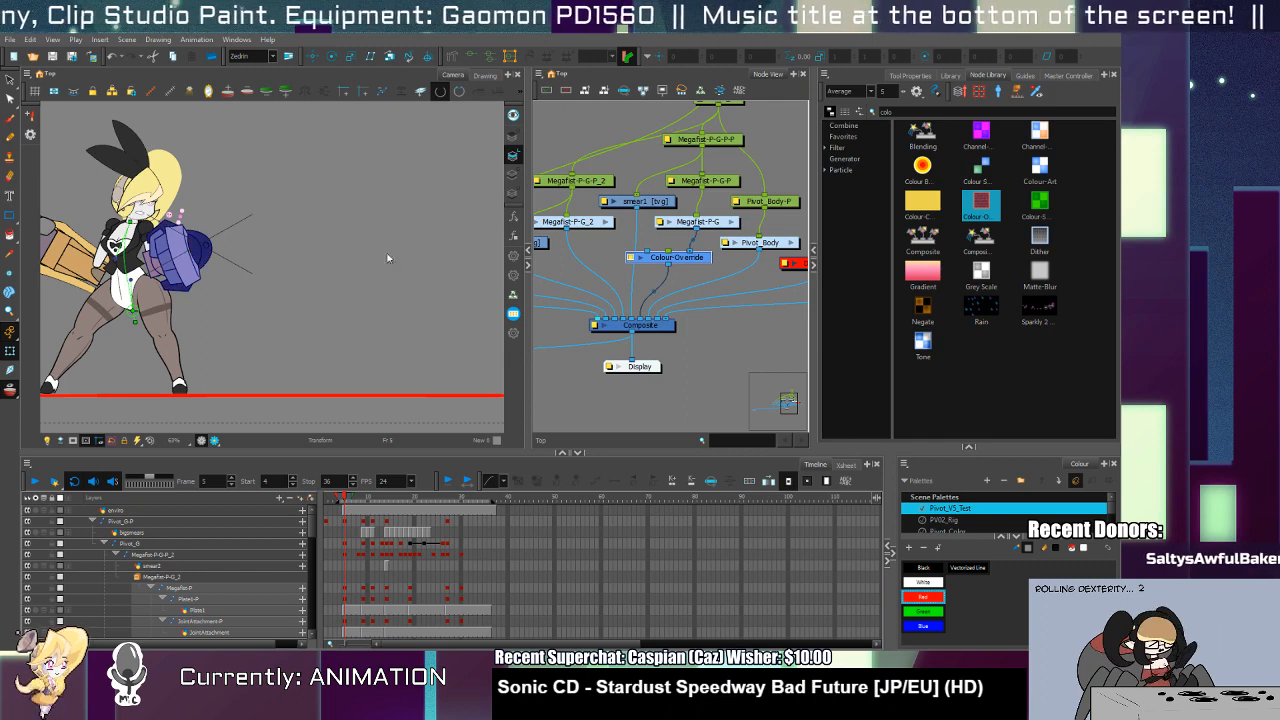
Step: Try inserting a copy of the Colour-Override node between Megafist-P-G_2 and the Composite, and remove that copy
click(688, 222)
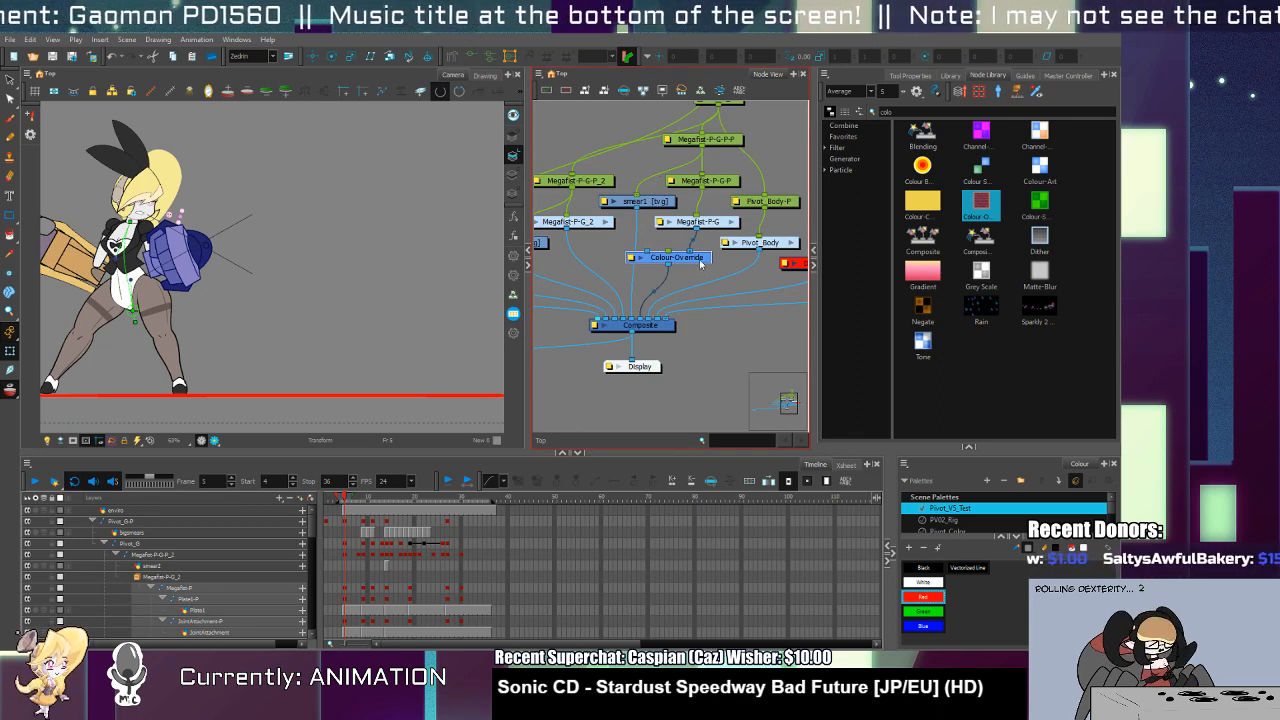
key(ctrl+v)
drag(770, 276, 590, 270)
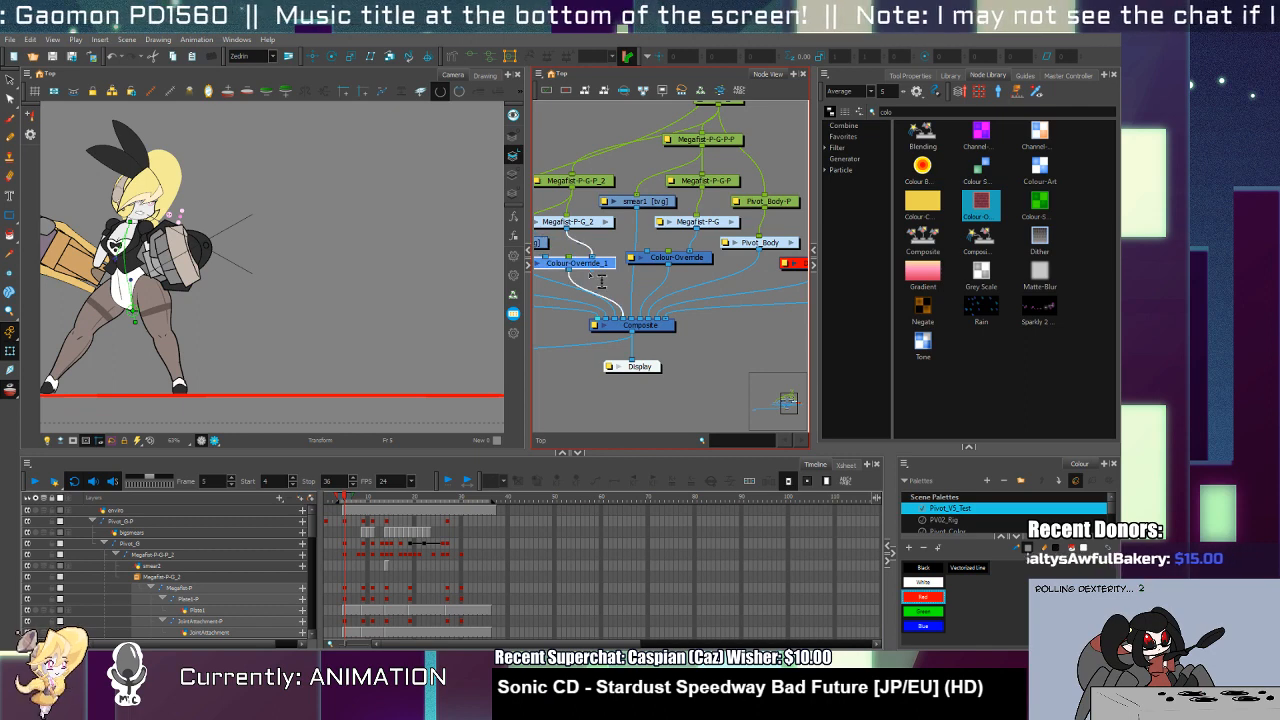
scroll(336, 296, down, 2)
scroll(336, 296, up, 3)
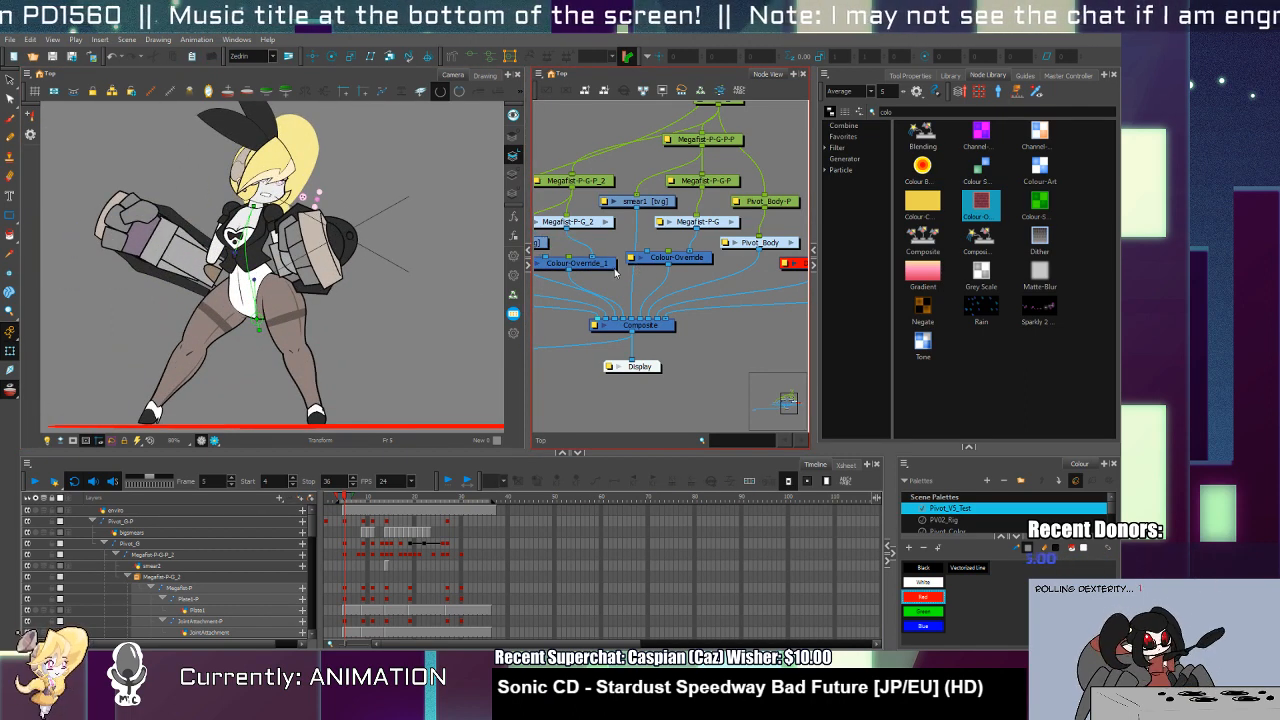
key(Delete)
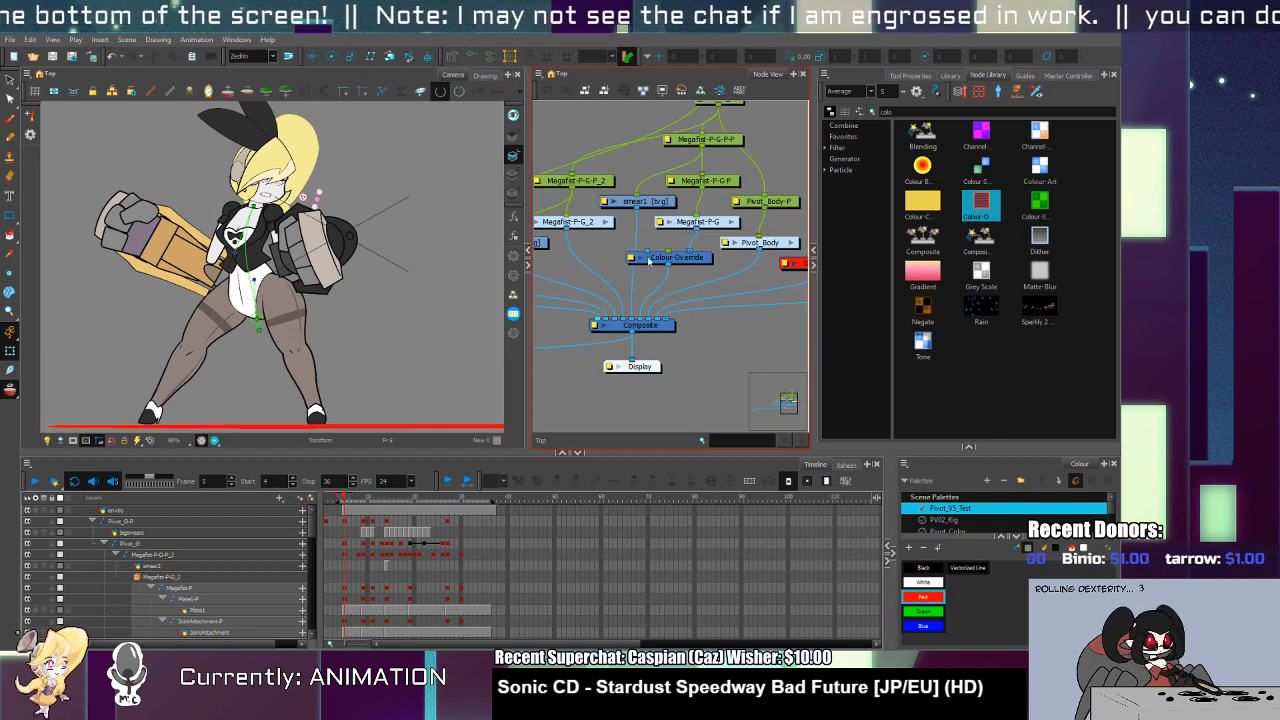
Step: Open the Colour-Override node's properties and insert a copy of the node between Megafist-P-G_2 and the Composite
click(649, 259)
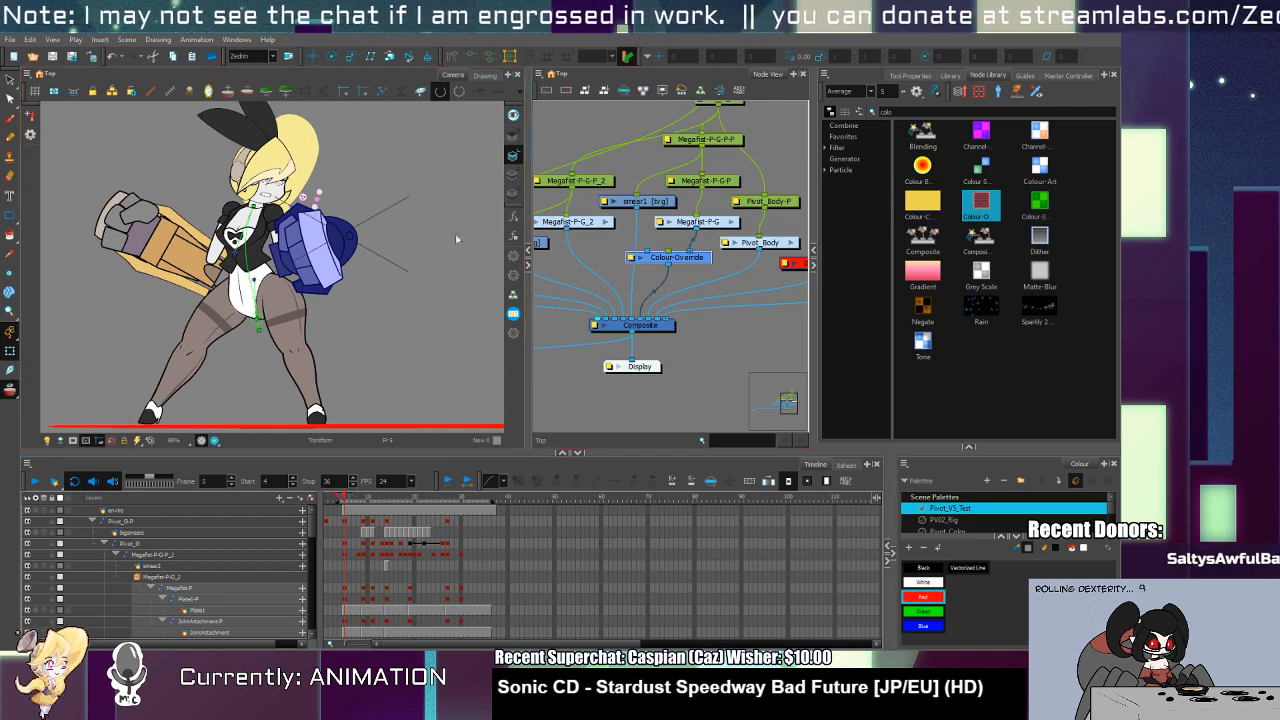
click(674, 310)
click(702, 261)
key(ctrl+c)
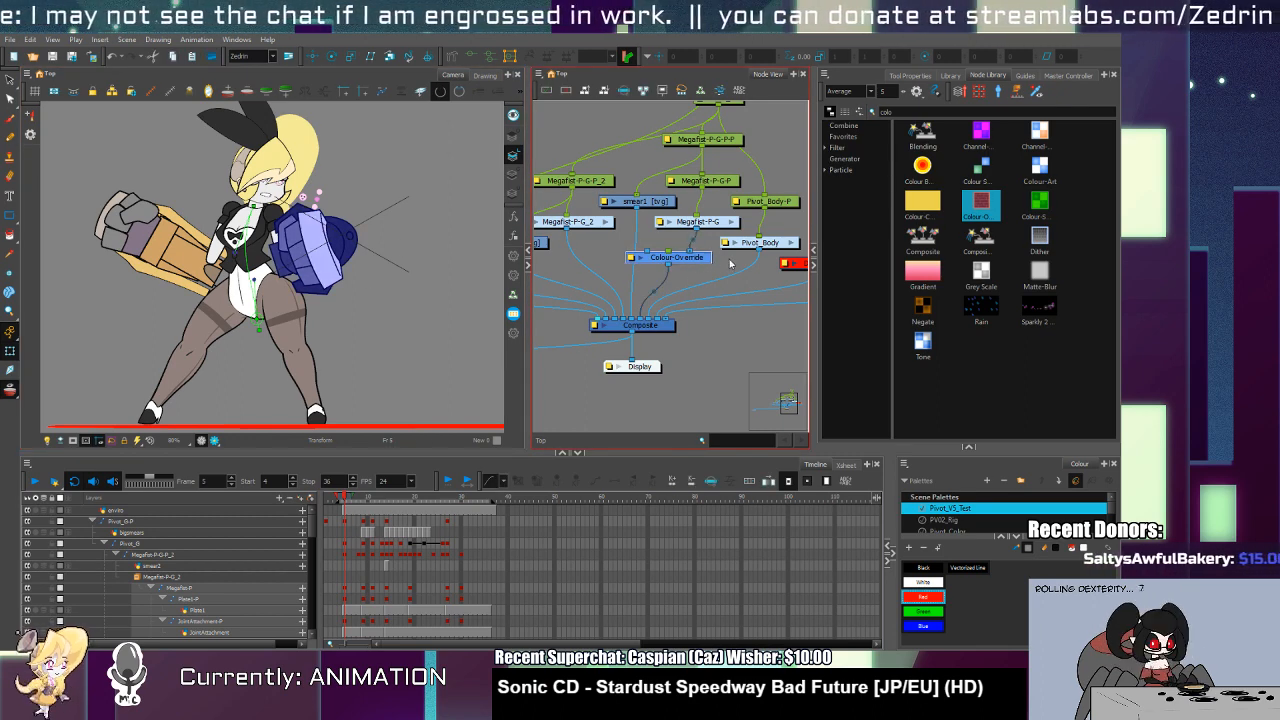
click(751, 274)
key(ctrl+v)
drag(769, 277, 574, 274)
click(574, 401)
click(388, 338)
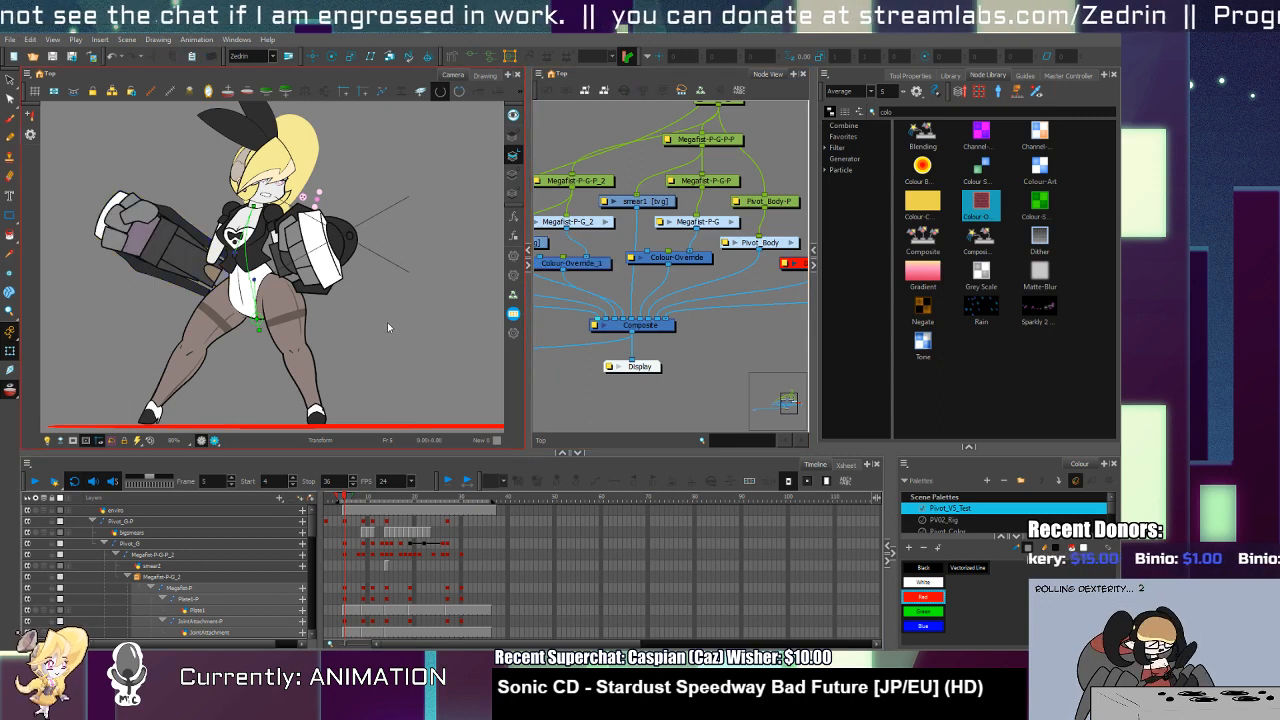
Step: Select the Megafist-P-G-P_2 peg of the extended mechanical fist and move it slightly upward at frame 5
click(190, 255)
click(182, 589)
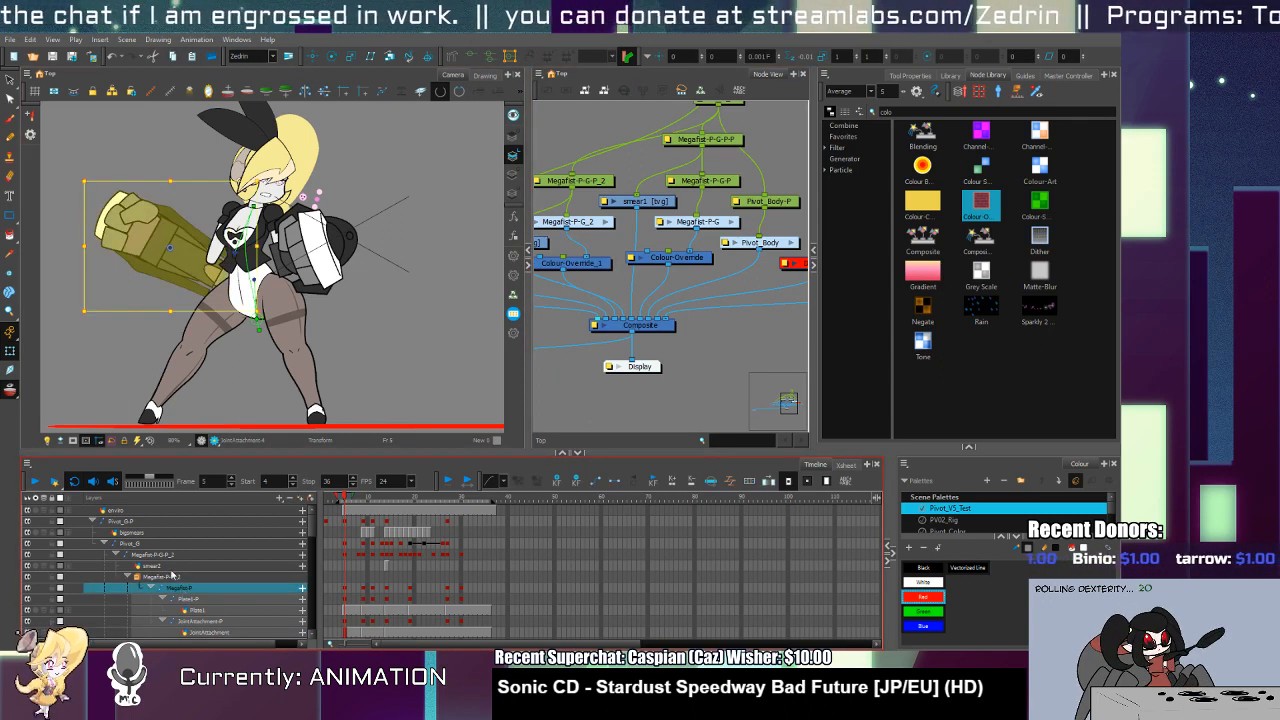
click(150, 554)
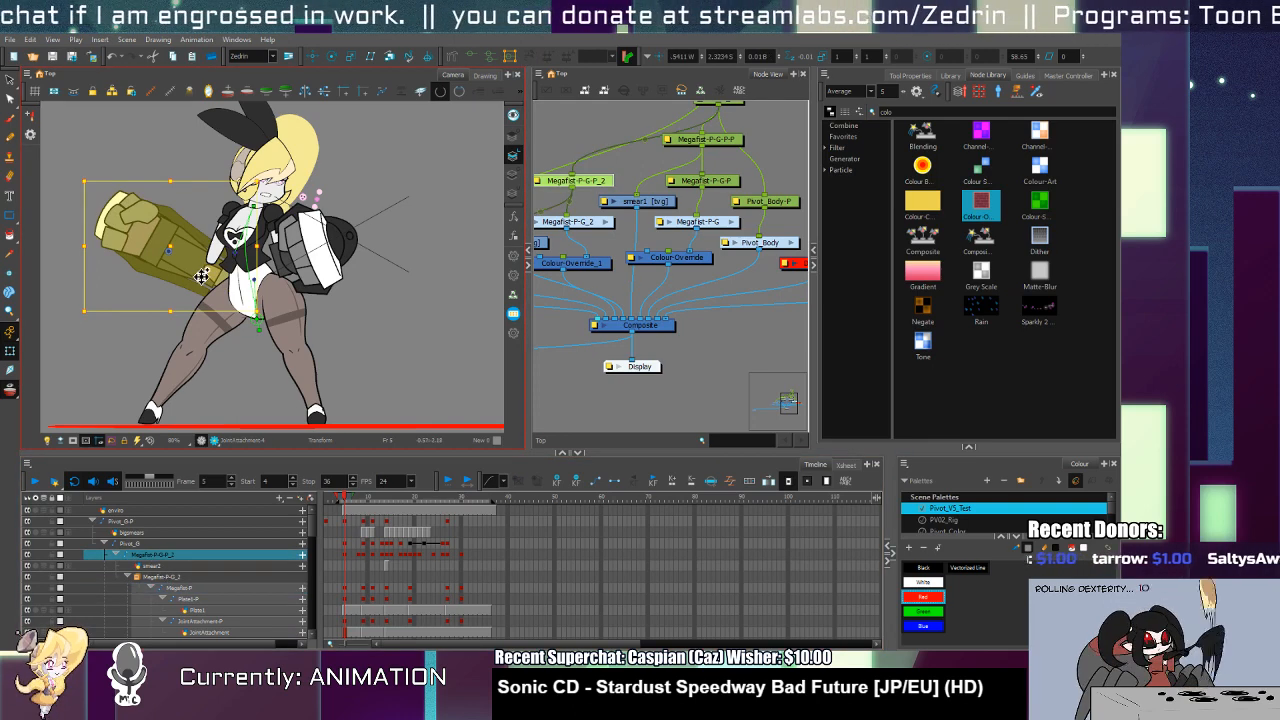
drag(203, 280, 200, 267)
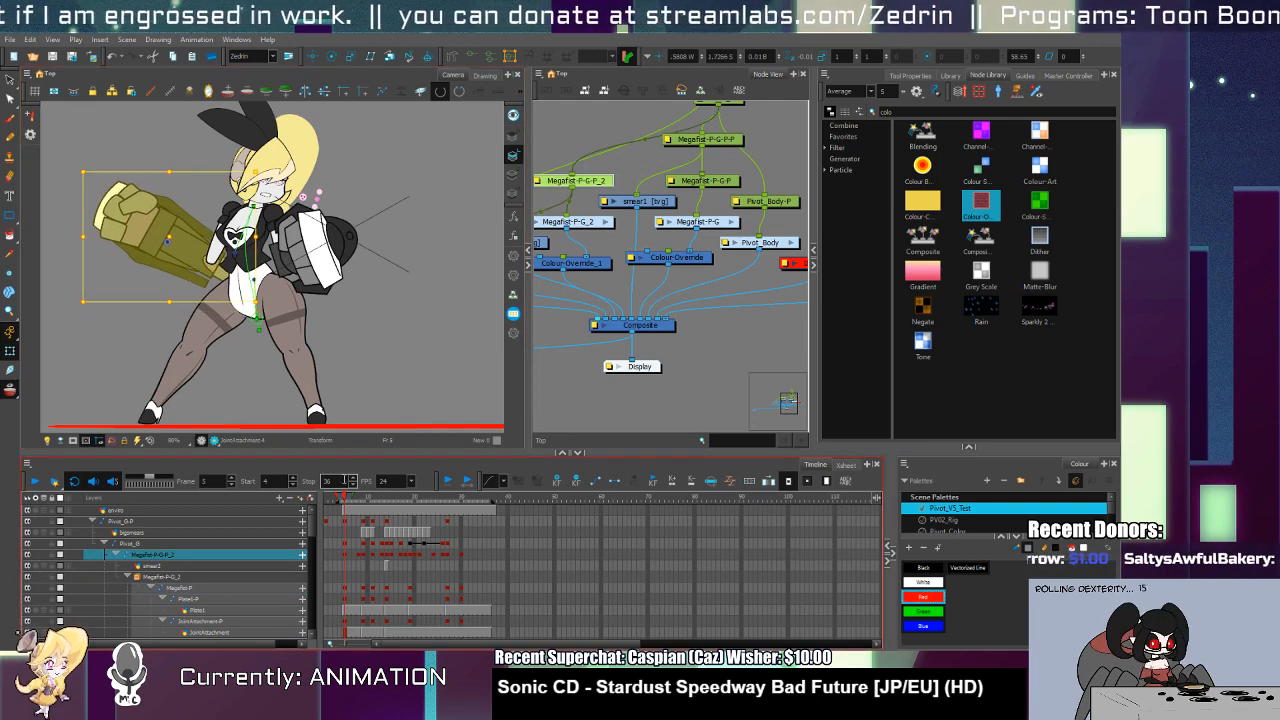
Step: Compare the neighbouring poses and rotate the Megafist-P-G-P_2 peg slightly at frame 8
click(356, 509)
click(366, 509)
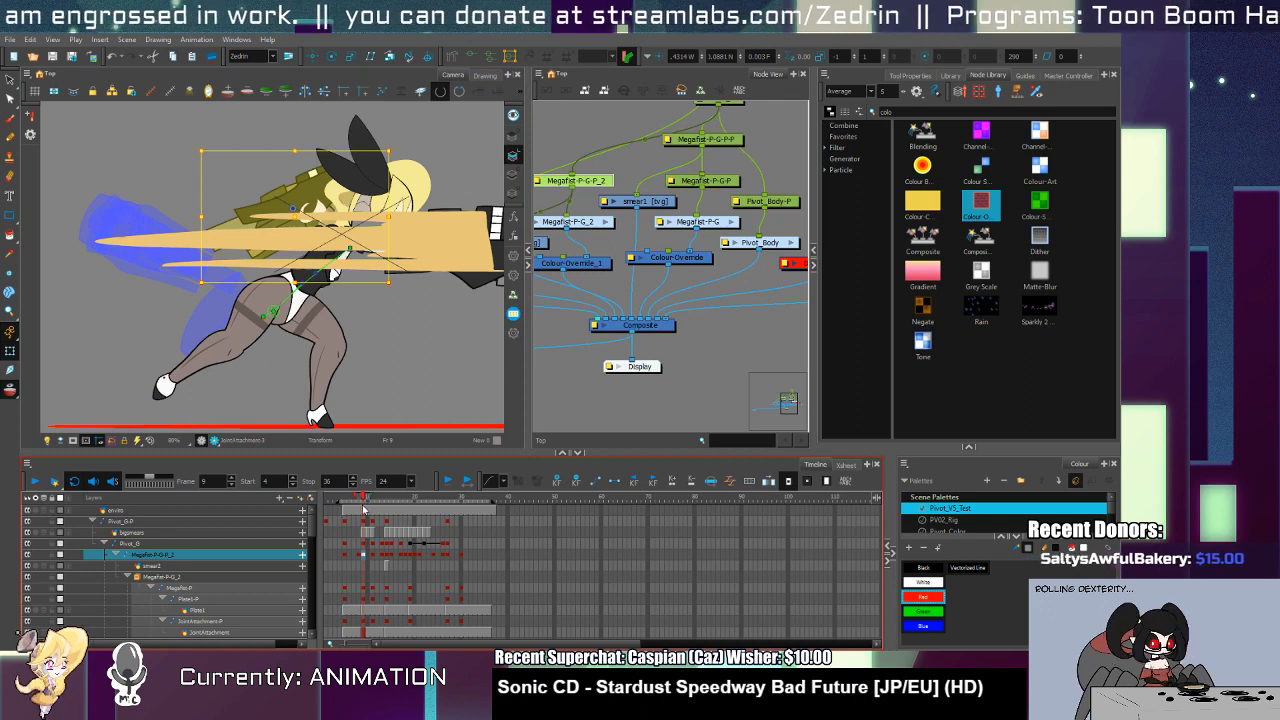
click(356, 510)
click(365, 510)
click(356, 511)
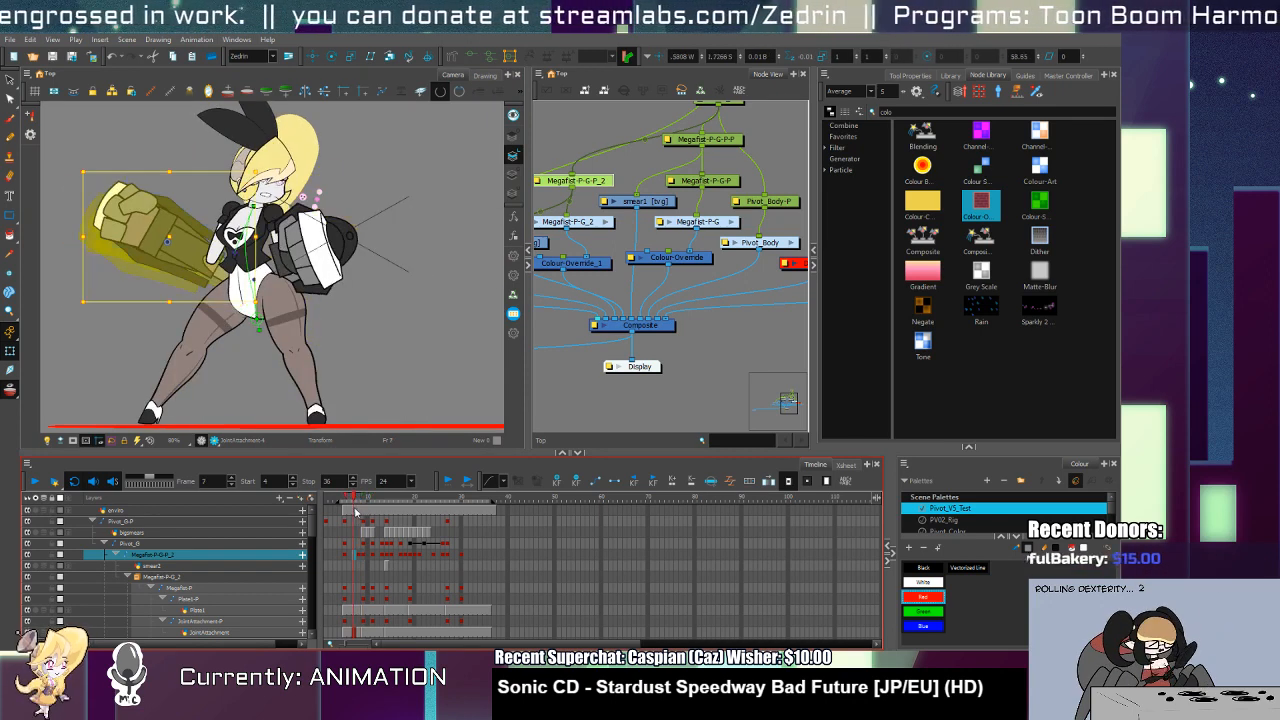
click(361, 510)
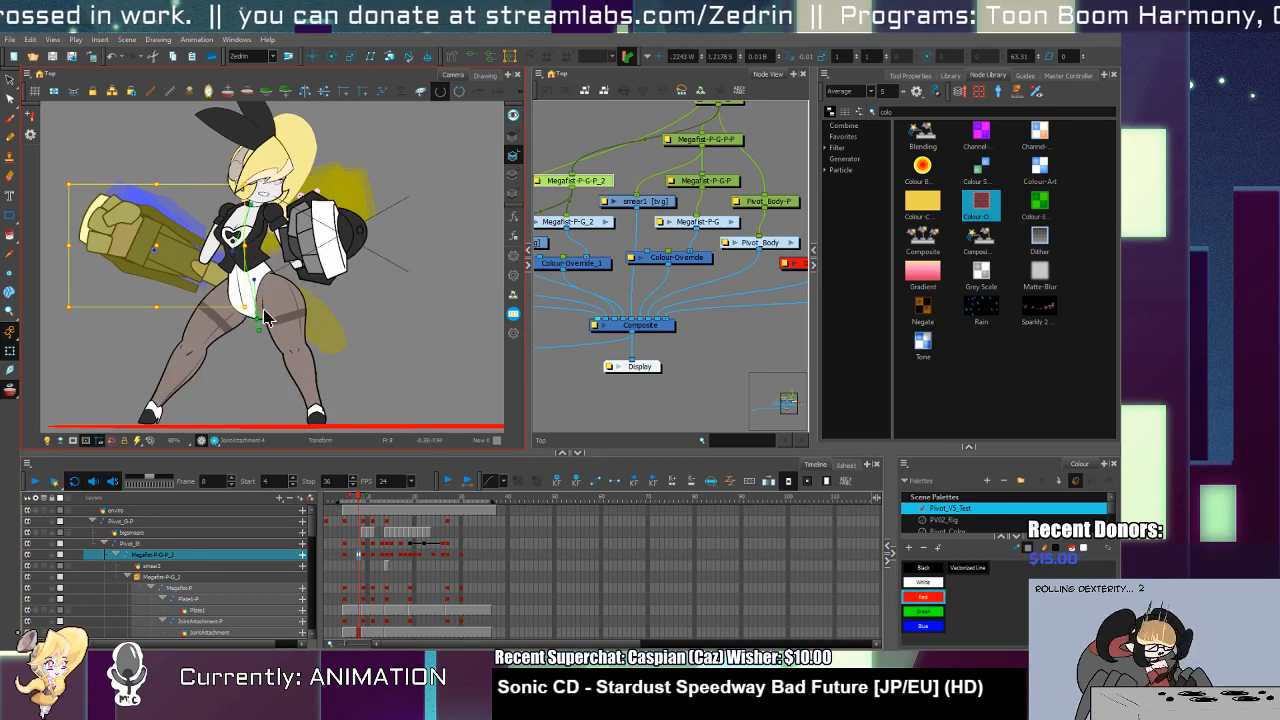
drag(256, 312, 258, 300)
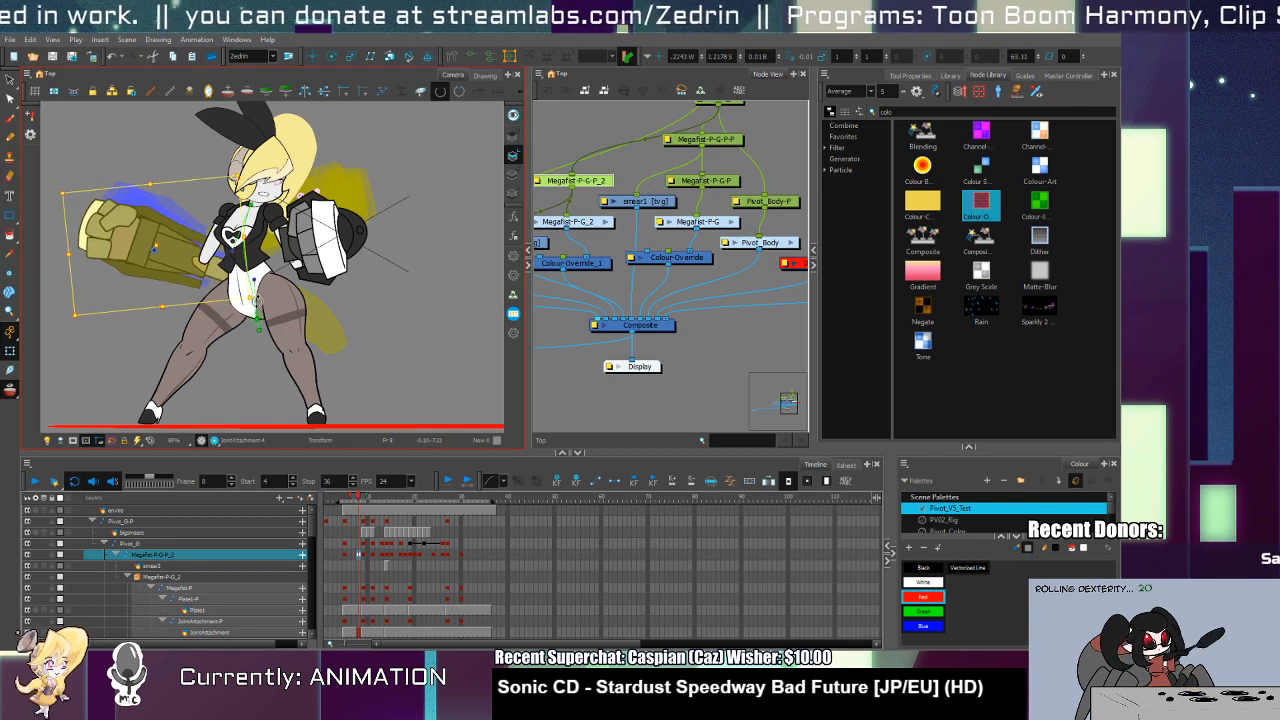
key(period)
key(period)
key(period)
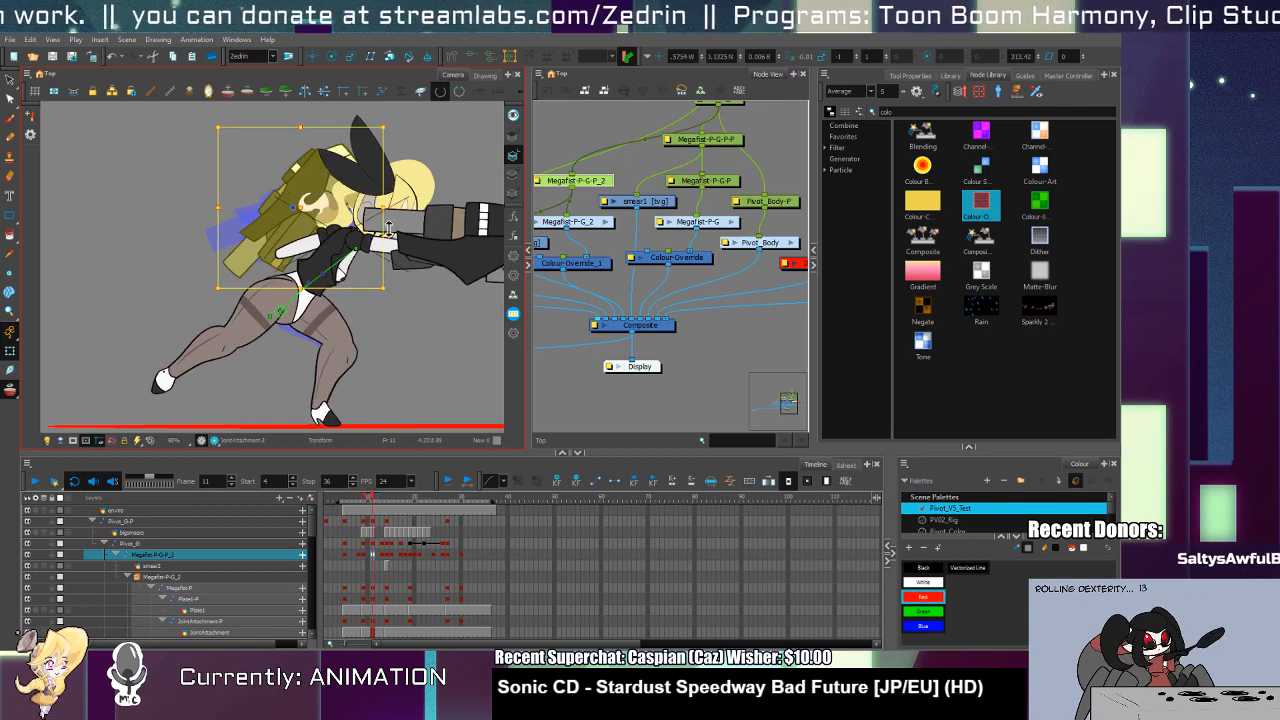
Step: At frame 9, insert a copy of the Colour-Override node between the smear1 drawing and the Composite
key(comma)
key(comma)
click(432, 245)
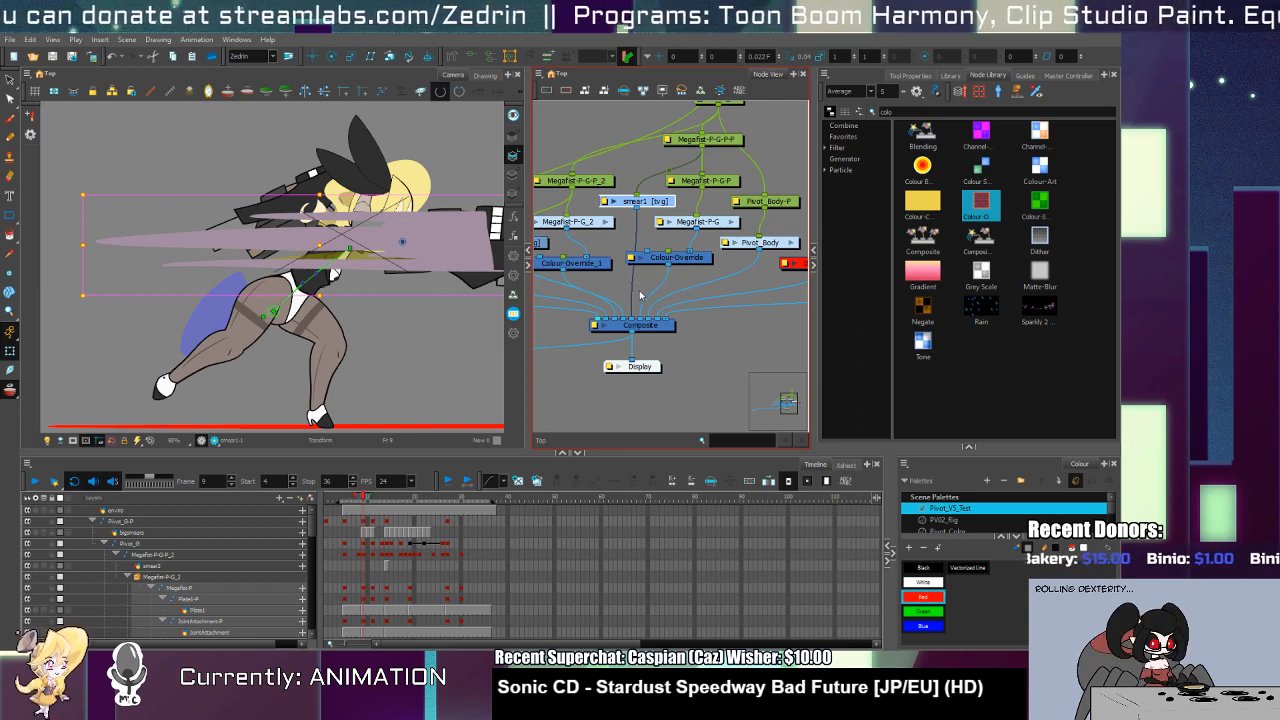
click(694, 260)
key(ctrl+c)
key(ctrl+v)
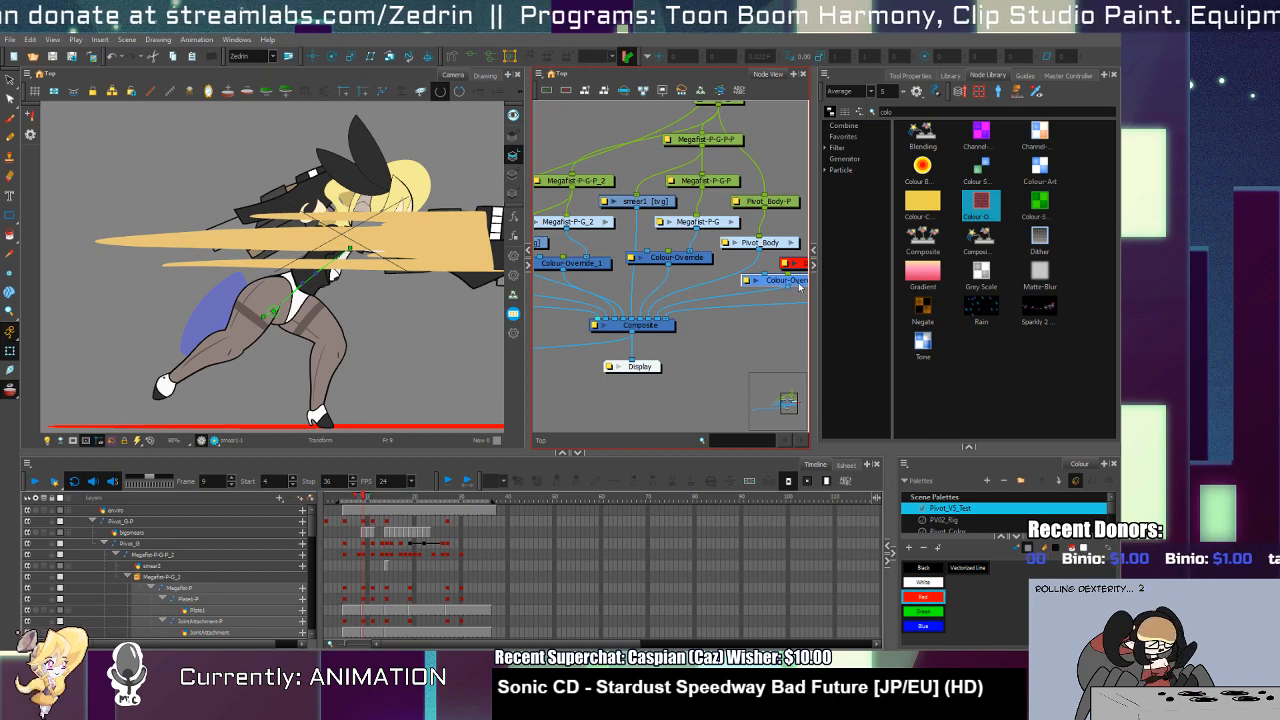
drag(800, 287, 645, 249)
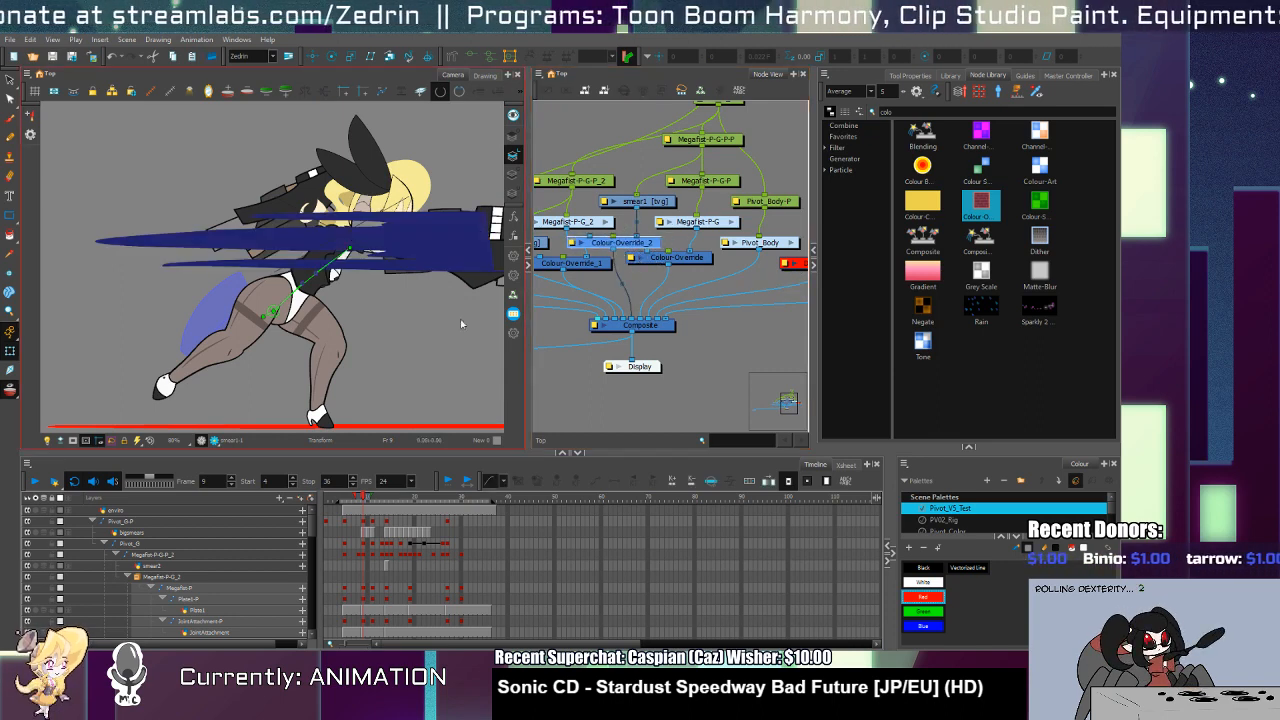
Step: Scrub through and play back the animation to check the recoloured fists and smear
scroll(404, 336, down, 2)
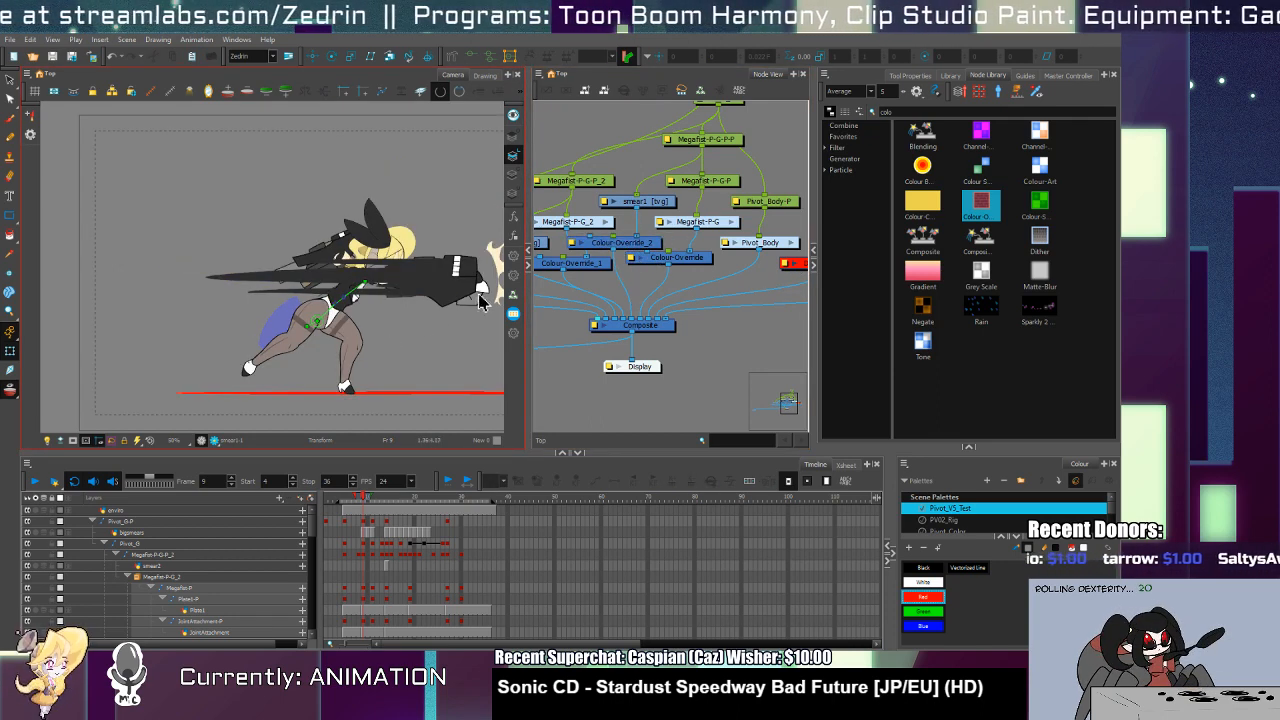
click(370, 486)
mouse_move(366, 500)
mouse_down()
mouse_move(460, 505)
mouse_move(351, 512)
mouse_up()
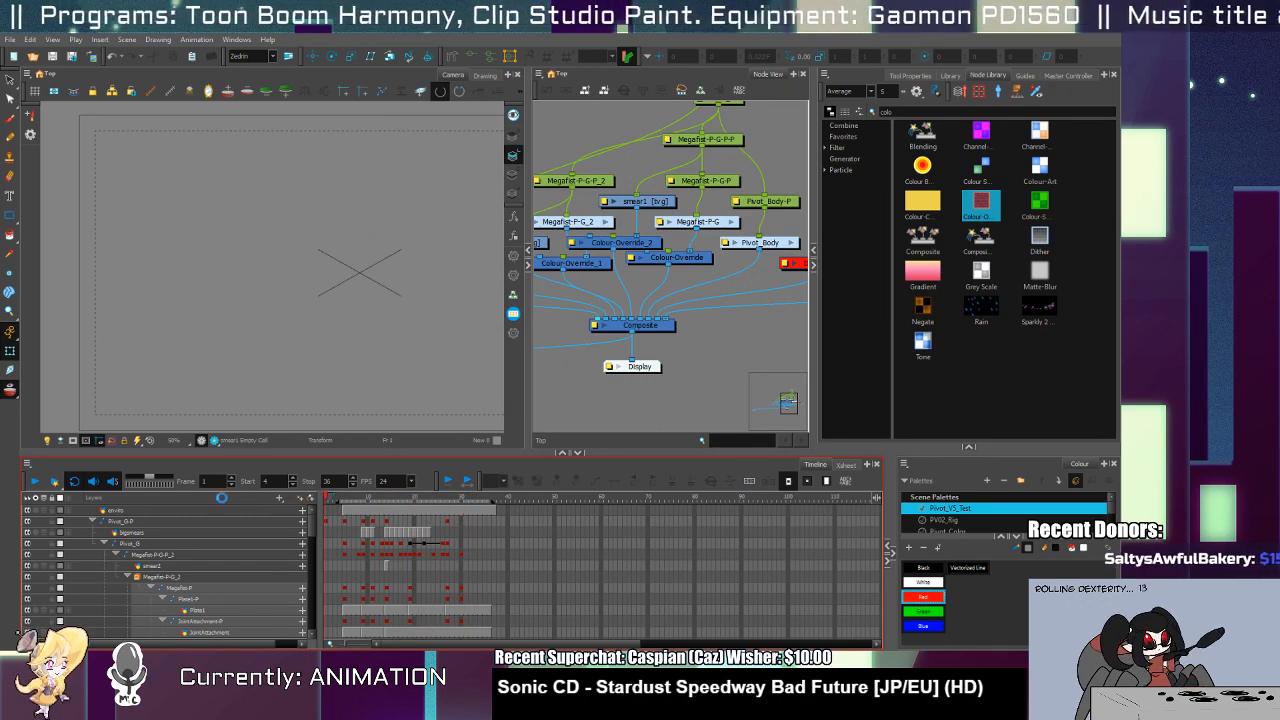
click(36, 482)
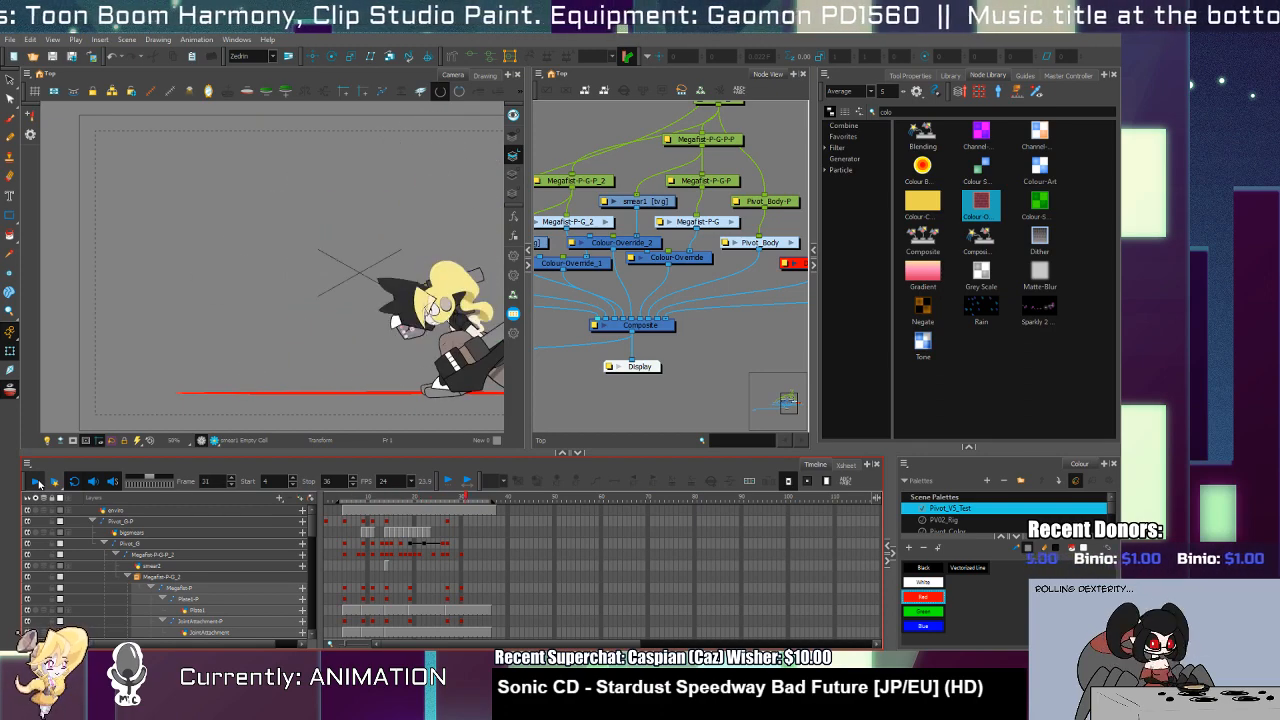
Step: Insert another copy of the Colour-Override node between the smear2 drawing and the Composite
drag(708, 345, 806, 397)
click(642, 299)
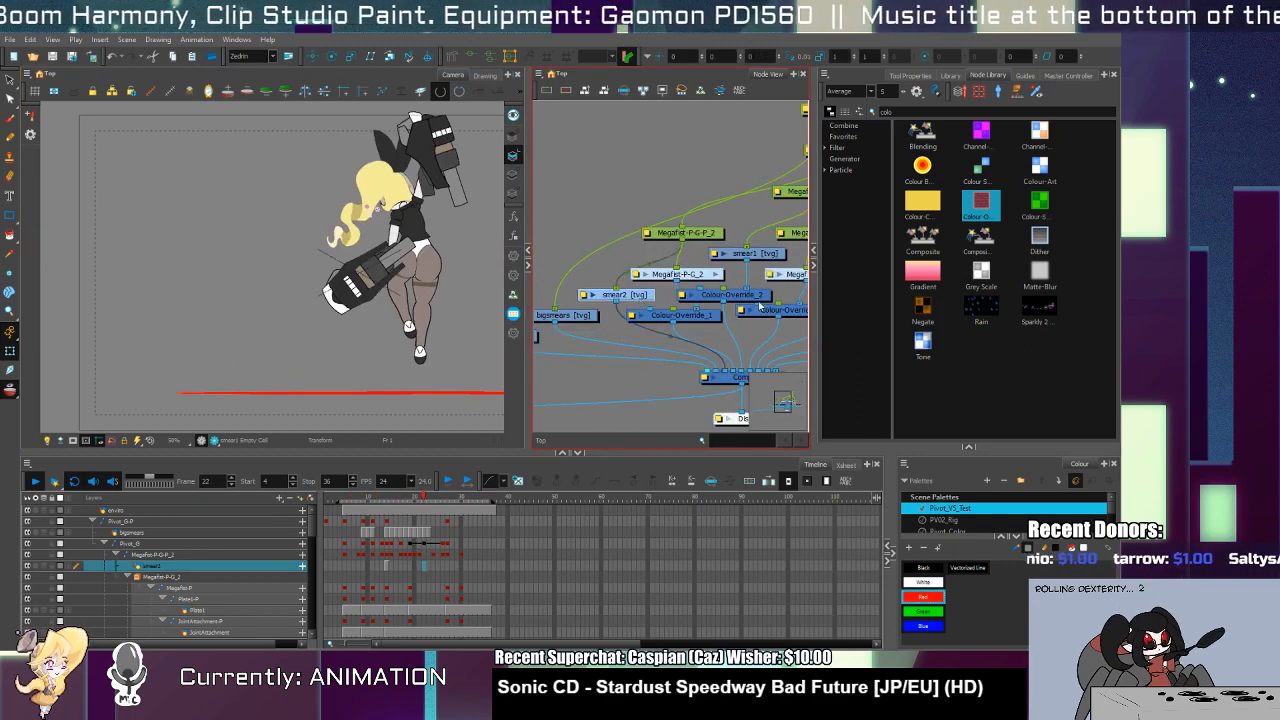
click(747, 299)
click(781, 307)
scroll(773, 311, down, 2)
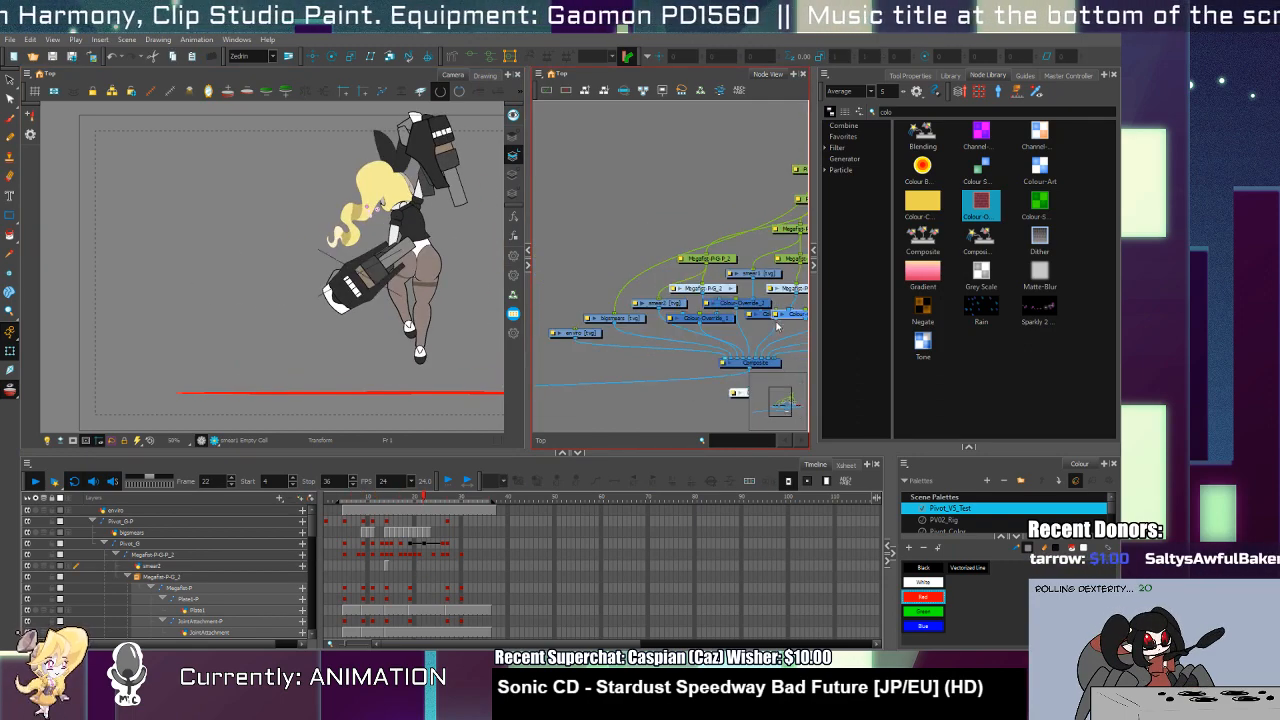
drag(790, 318, 600, 336)
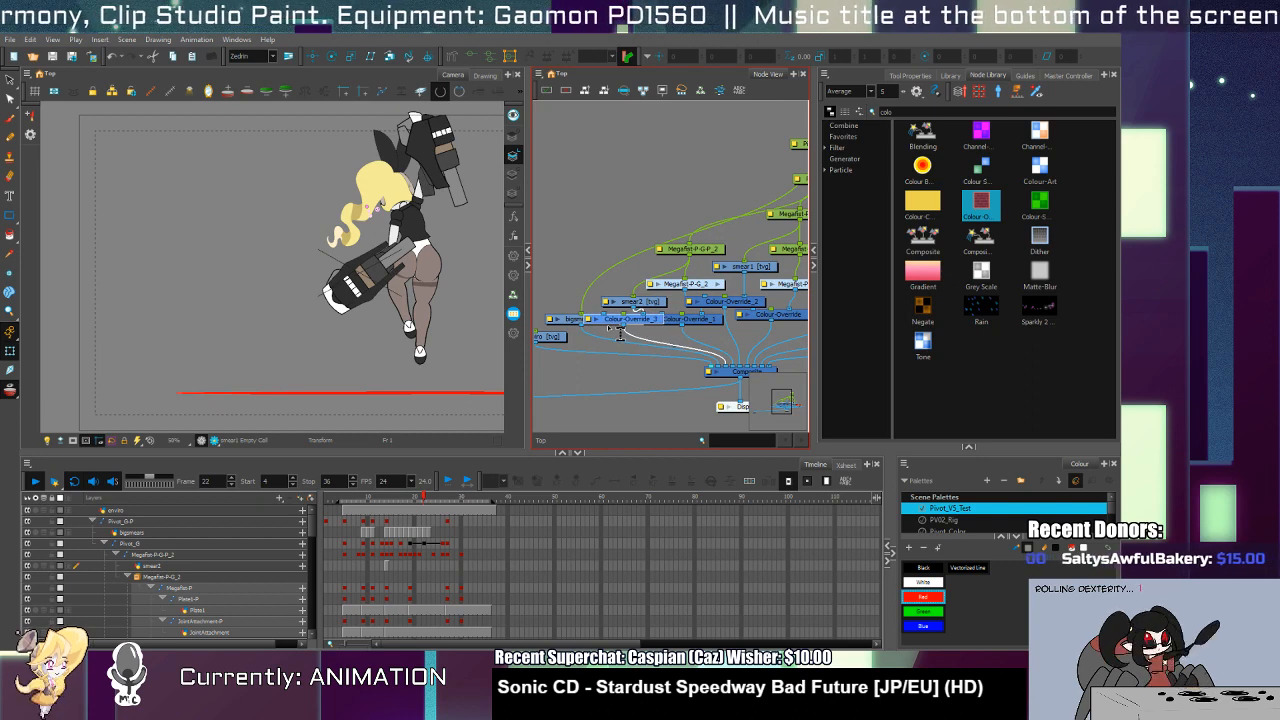
Step: Try to insert another copy of the Colour-Override node between the bigsmears drawing and the Composite
scroll(593, 337, up, 2)
key(ctrl+v)
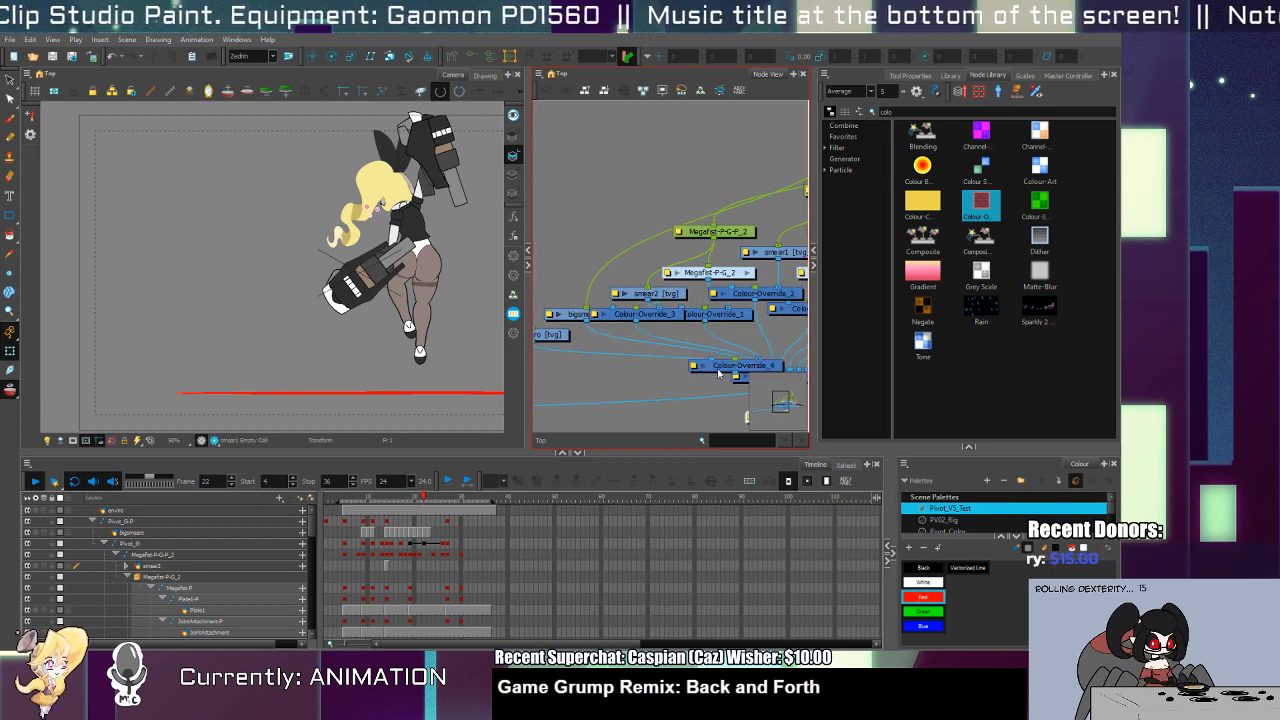
drag(705, 372, 580, 341)
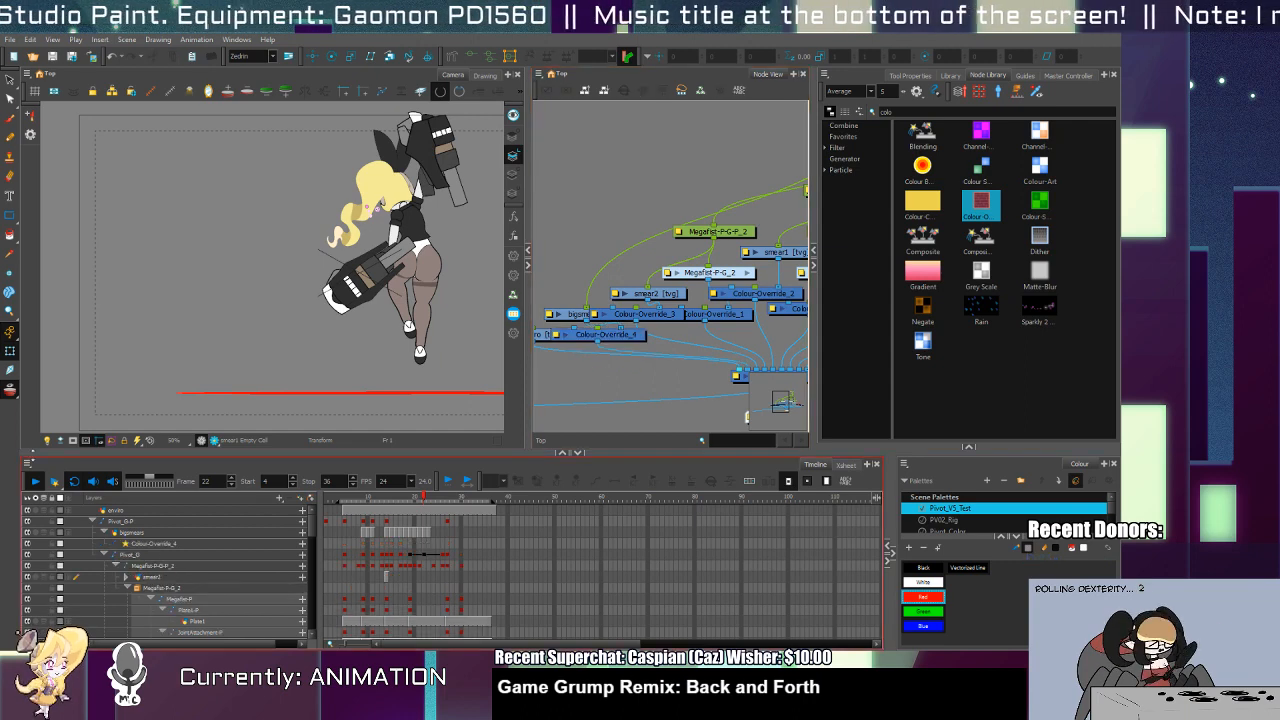
Step: Set the playback start frame to 5 and replay the animation
click(31, 481)
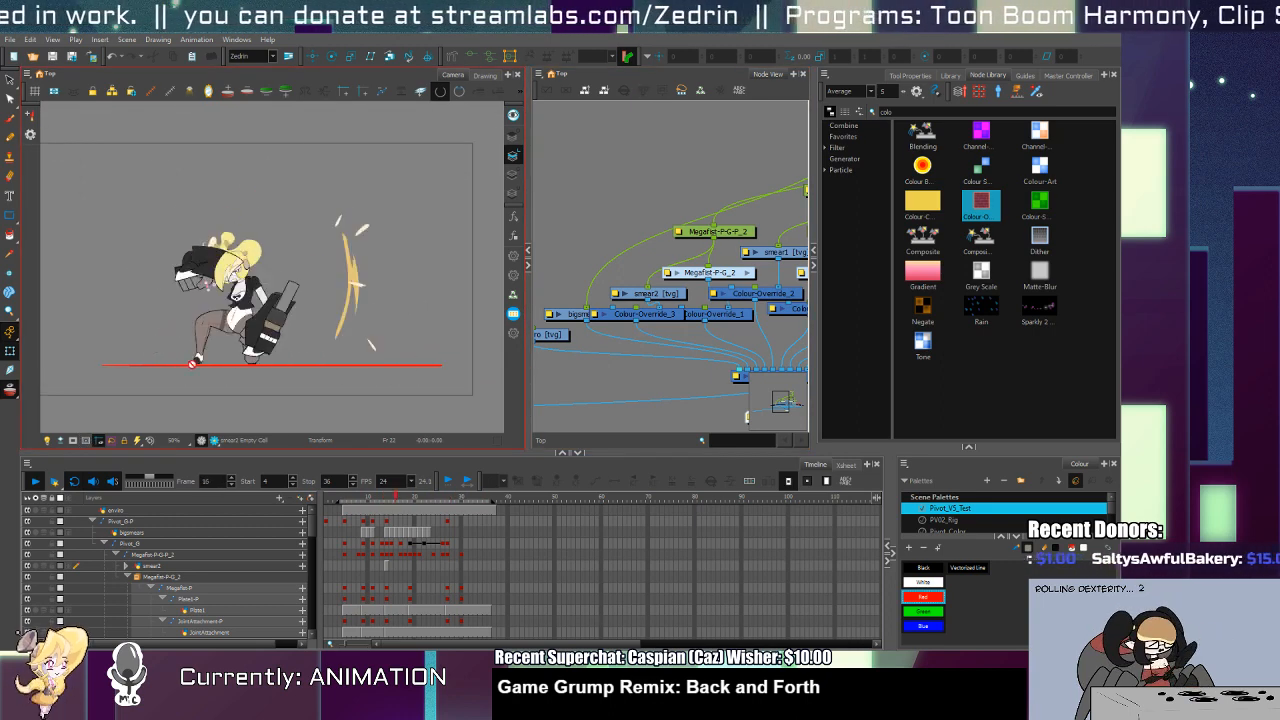
click(344, 513)
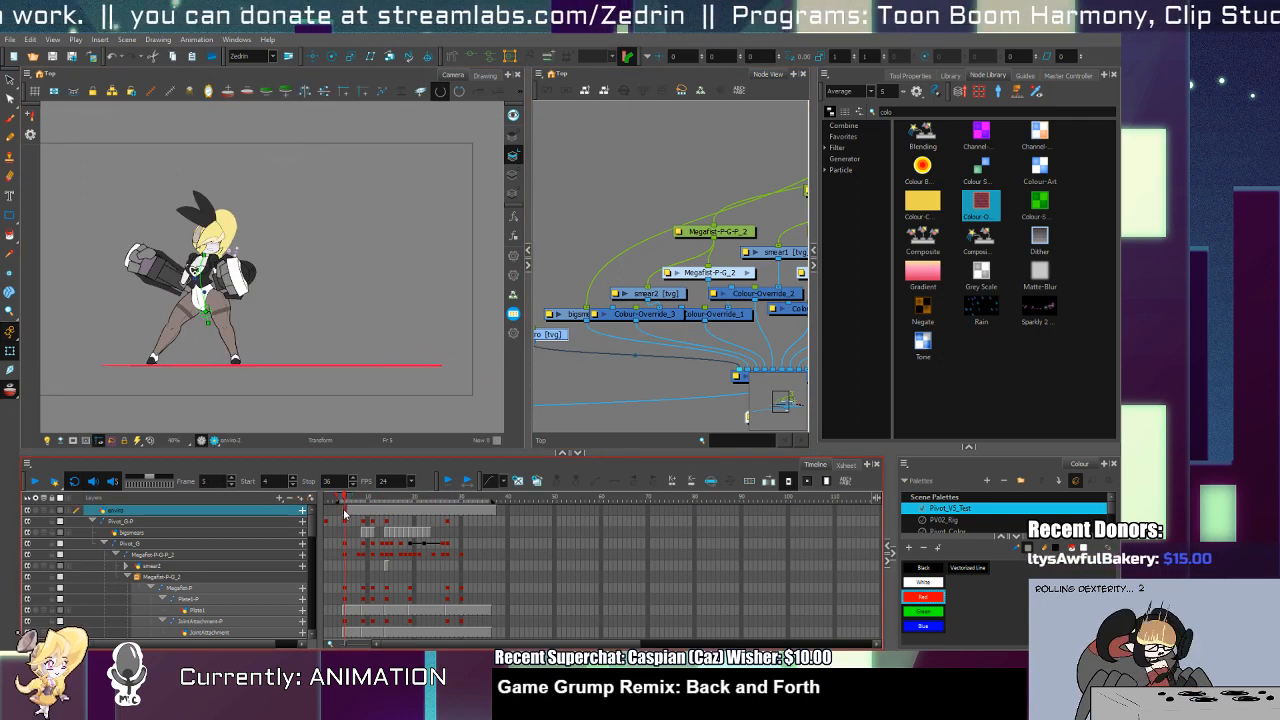
click(340, 513)
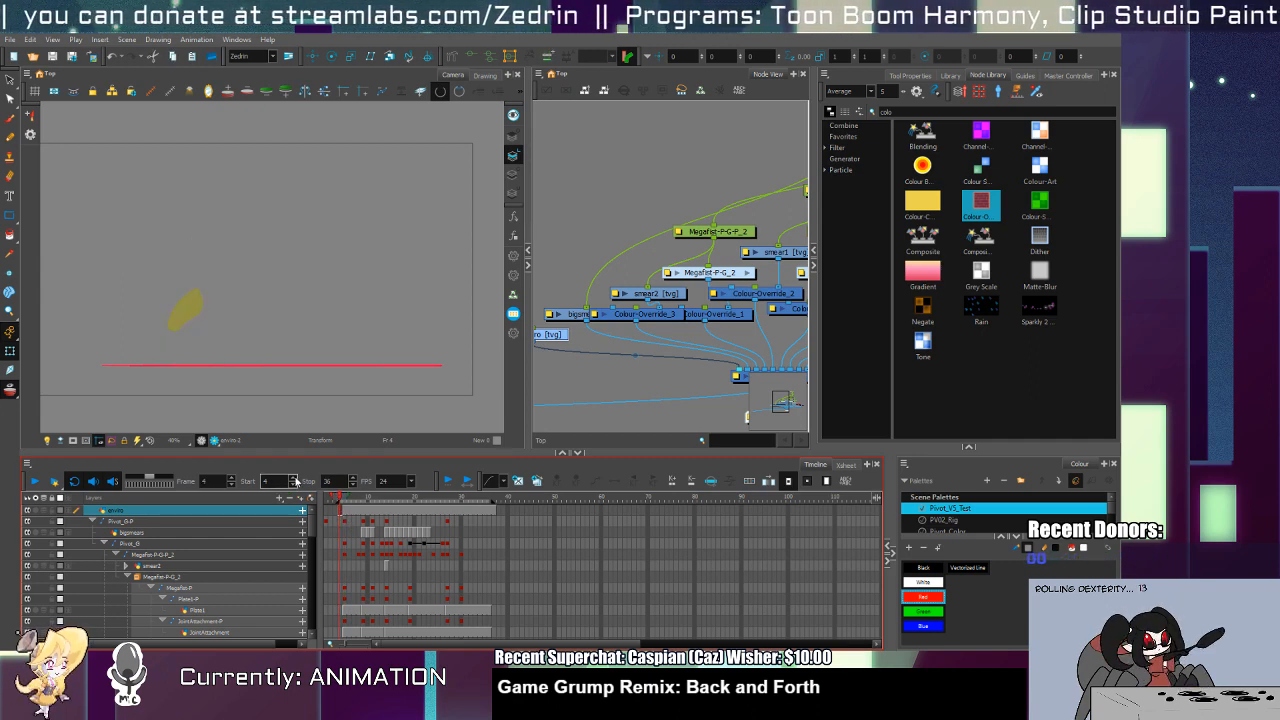
click(294, 478)
click(35, 481)
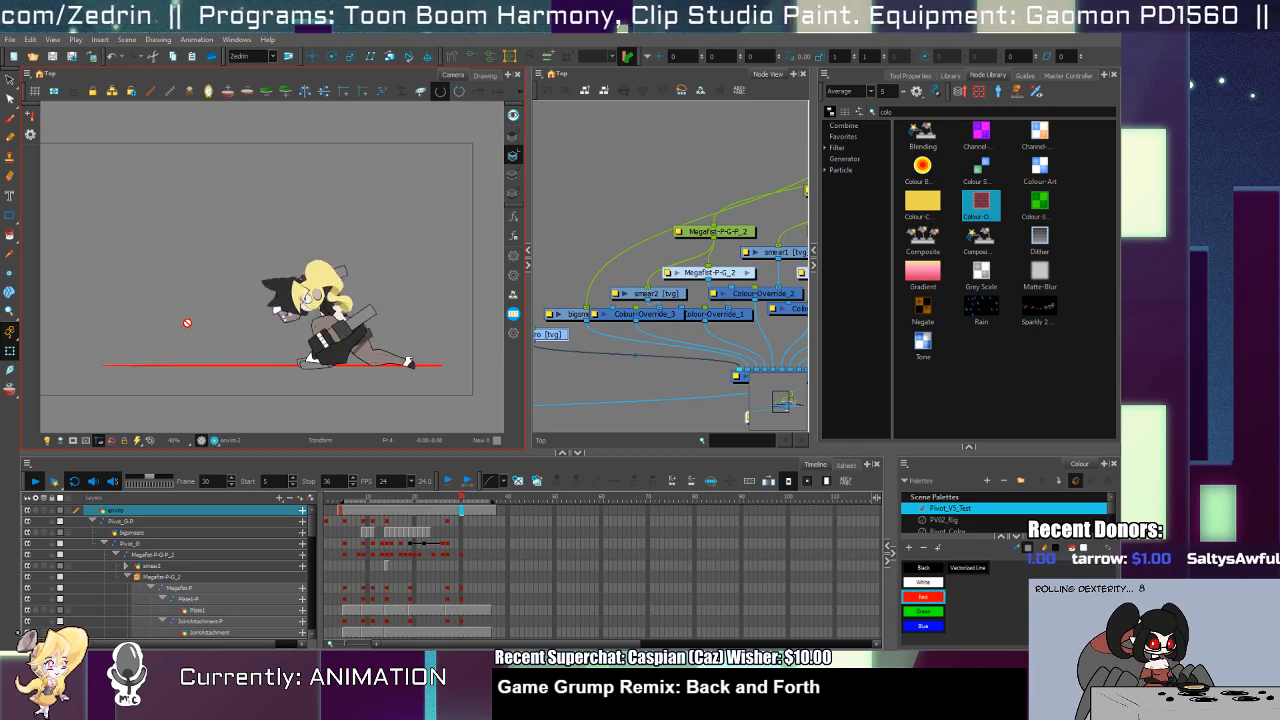
Step: Brush grey streaks along the arc of the smear2 drawing at frame 14, using a colour sampled from the artwork
click(368, 530)
click(387, 567)
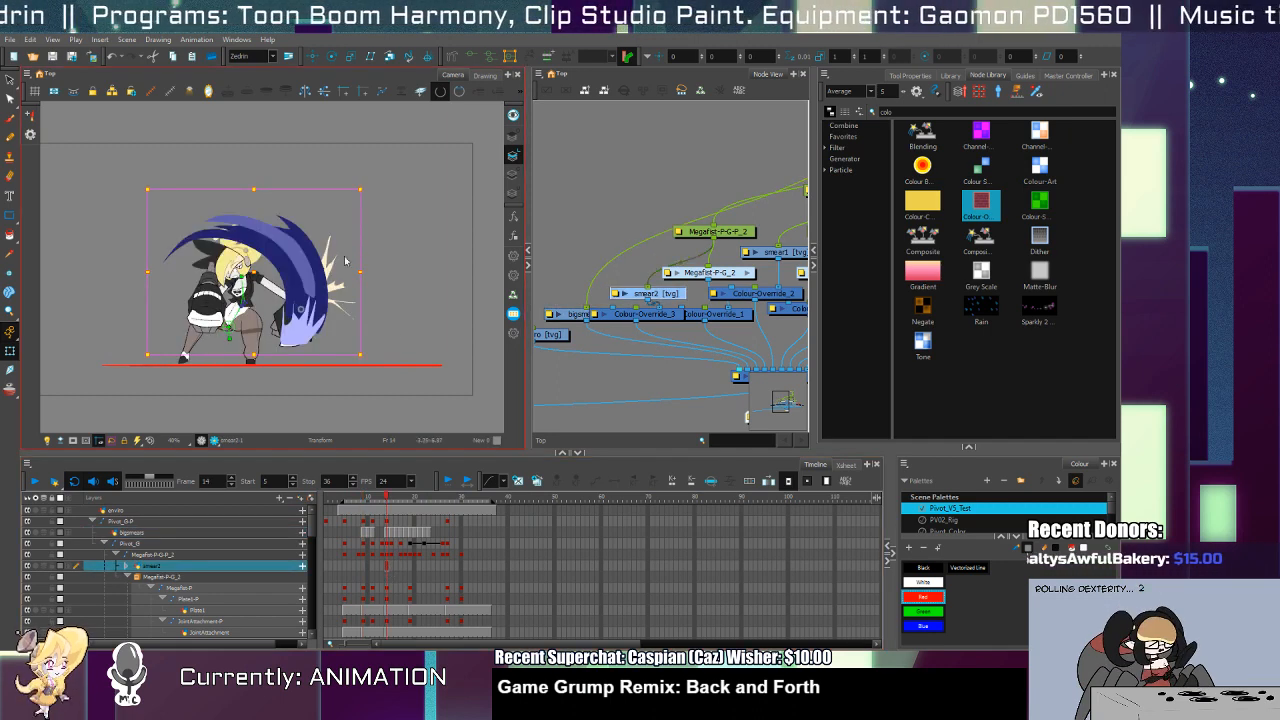
key(alt+s)
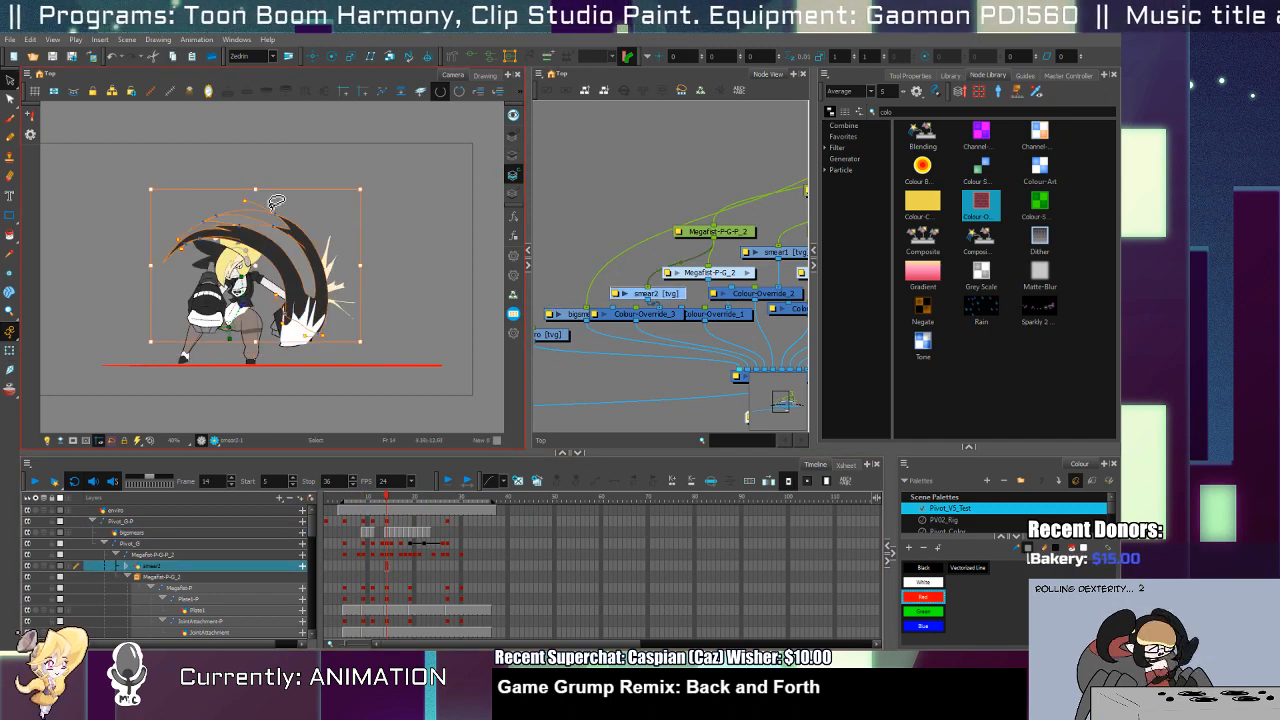
mouse_move(257, 192)
mouse_down()
mouse_move(257, 173)
mouse_move(284, 329)
mouse_up()
key(alt+b)
key(alt+d)
click(312, 330)
key(alt+b)
key(ctrl+z)
key(ctrl+z)
drag(230, 212, 284, 318)
key(ctrl+z)
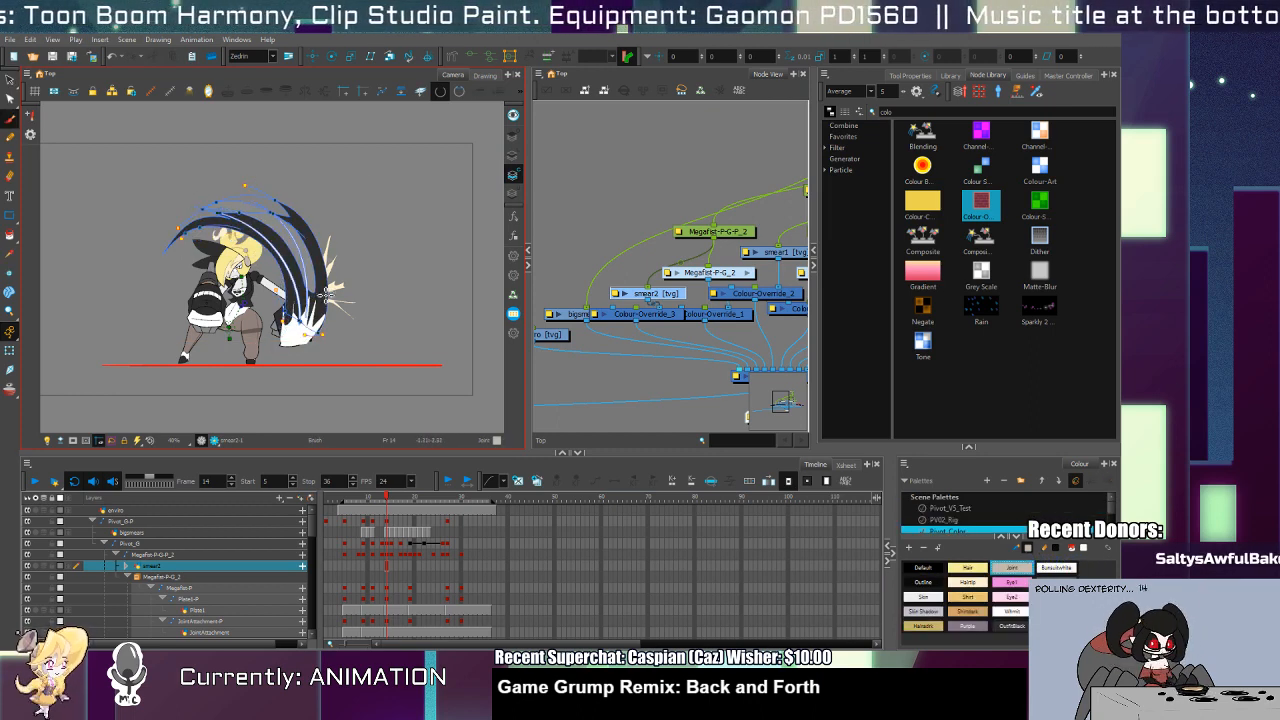
Step: Sample the Shirt colour from the artwork and brush thin curved speed lines along the outer side of the smear2 arc at frame 14
key(alt+d)
click(331, 280)
key(alt+b)
drag(297, 201, 327, 296)
key(ctrl+z)
mouse_move(296, 202)
mouse_down()
mouse_move(328, 295)
mouse_move(334, 283)
mouse_up()
key(ctrl+z)
key(ctrl+z)
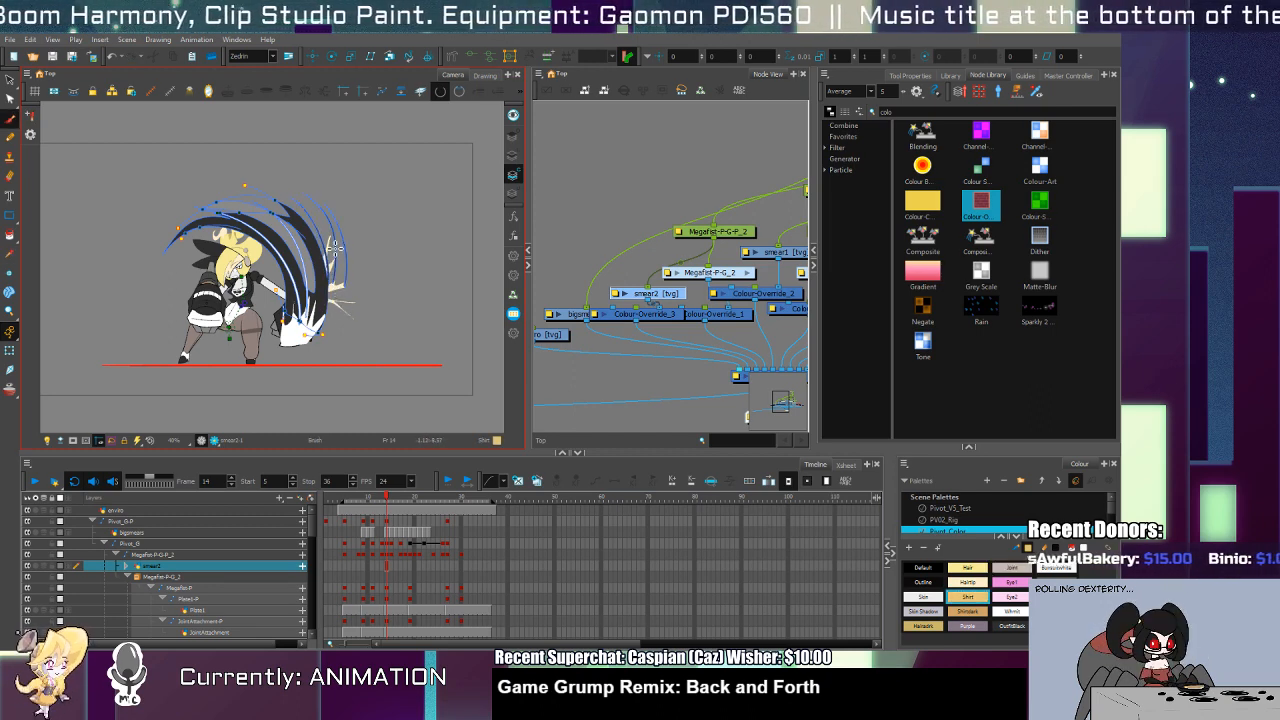
drag(364, 237, 381, 265)
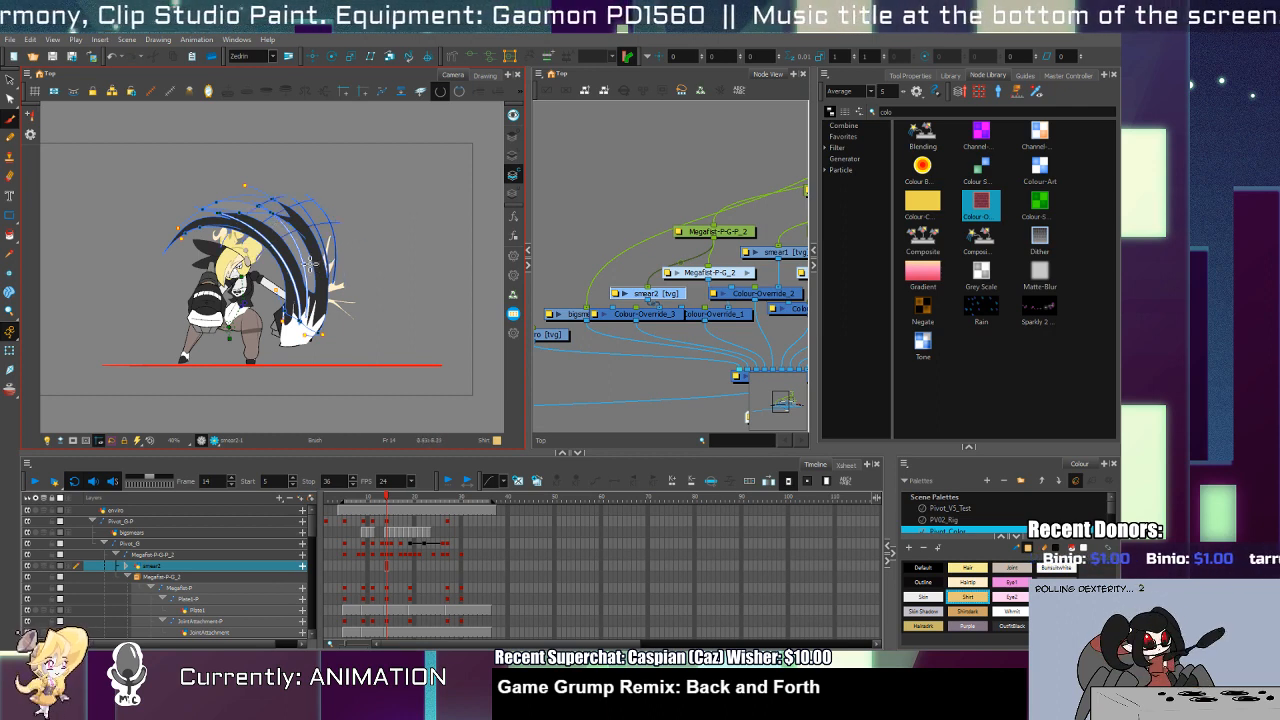
key(shift+t)
click(421, 286)
key(period)
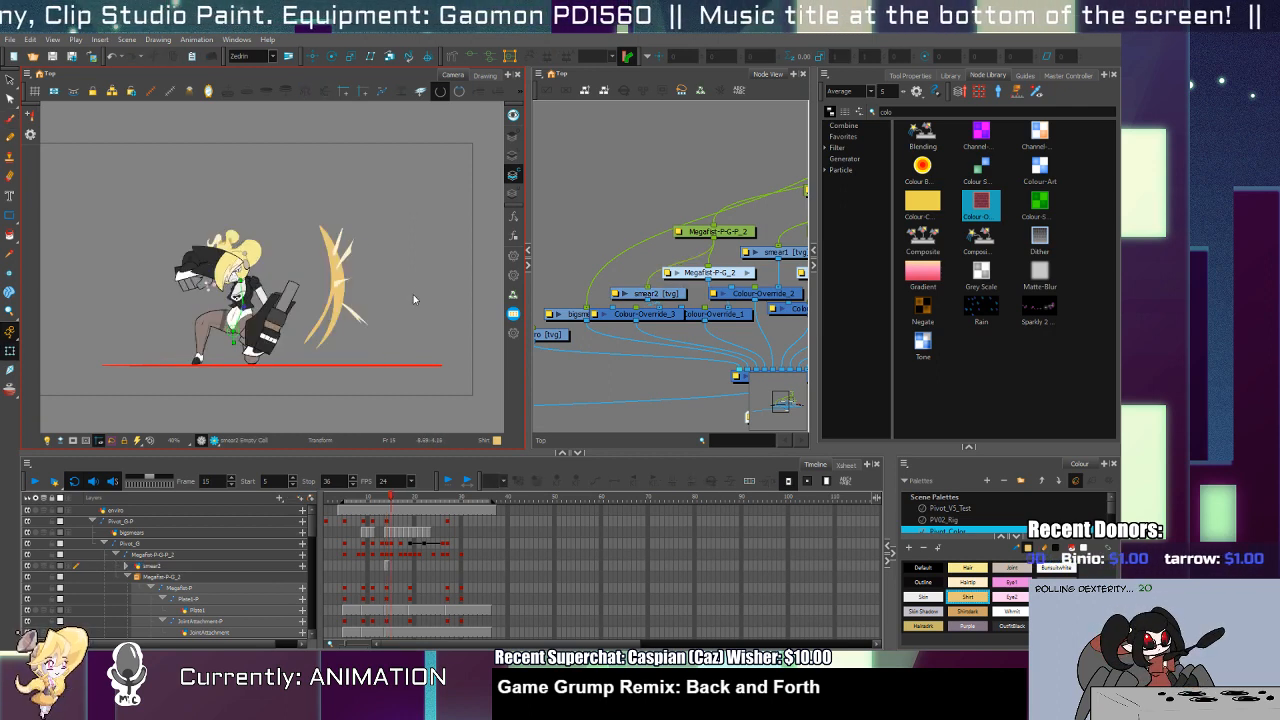
key(comma)
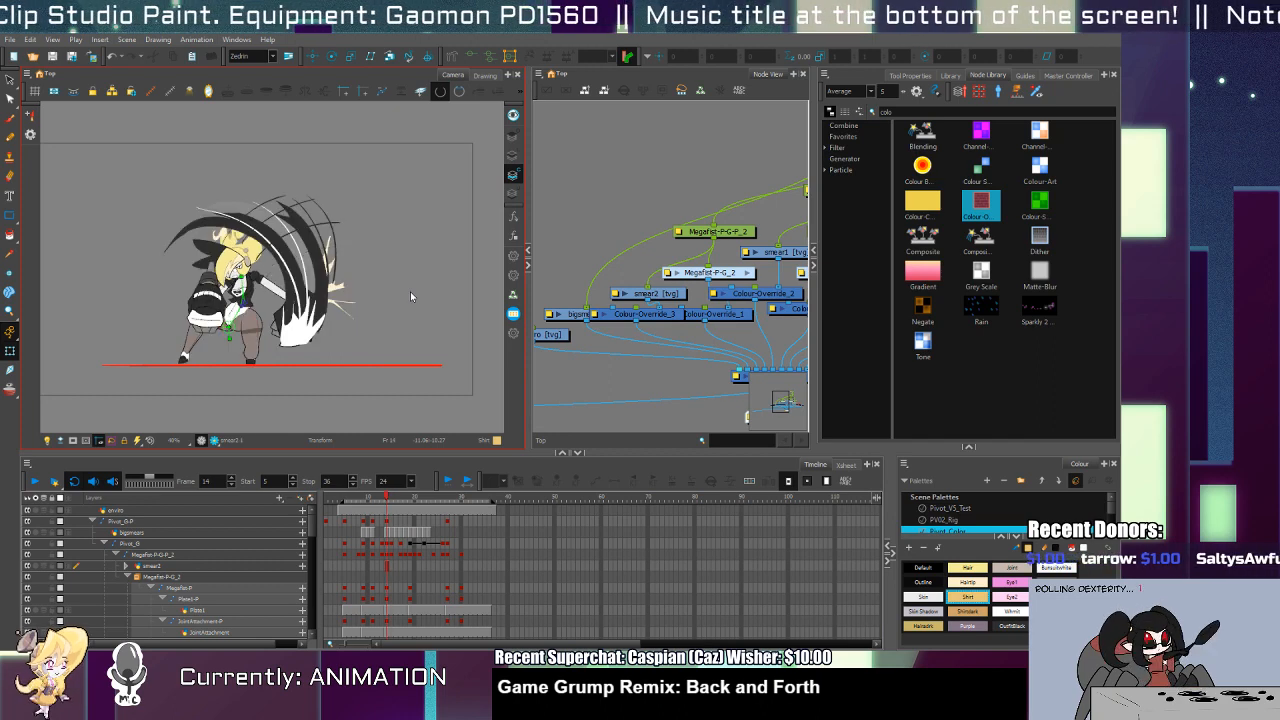
Step: Brush additional thin streaks around the fist and over the top of the smear2 arc at frame 14
key(alt+b)
drag(290, 330, 355, 262)
drag(300, 298, 335, 222)
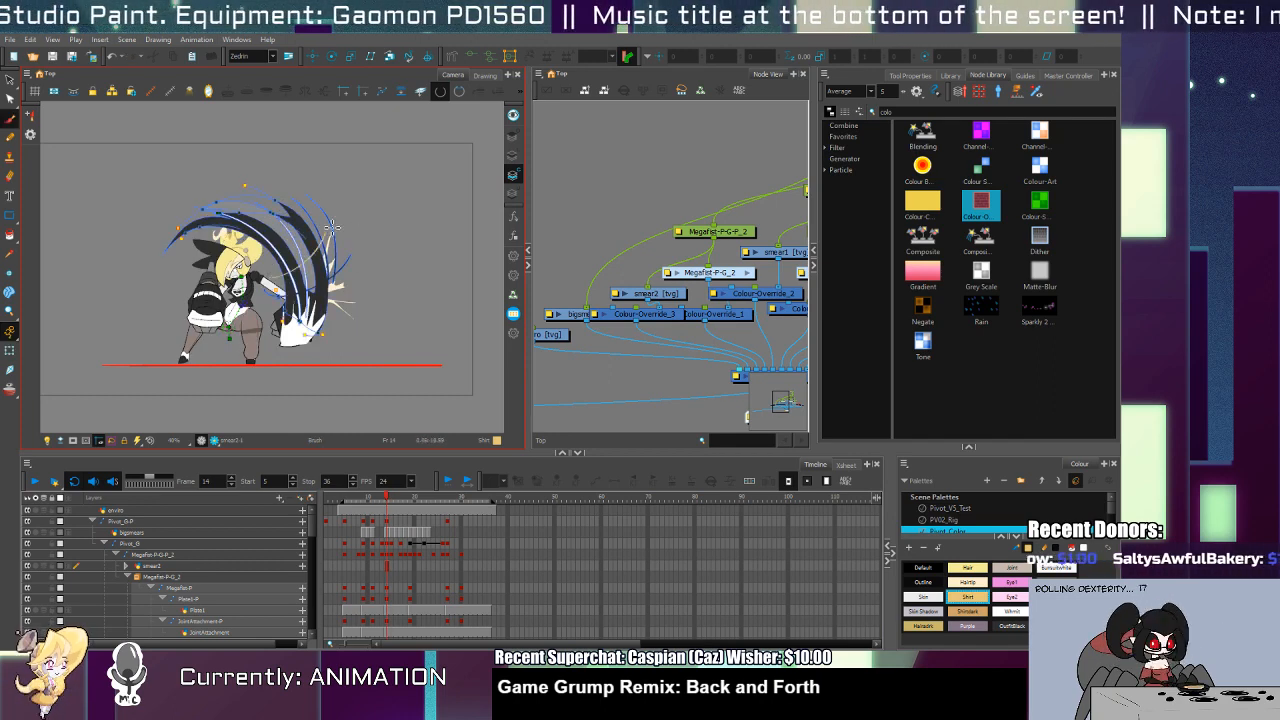
mouse_move(280, 275)
mouse_down()
mouse_move(290, 160)
mouse_move(258, 250)
mouse_up()
drag(255, 232, 228, 180)
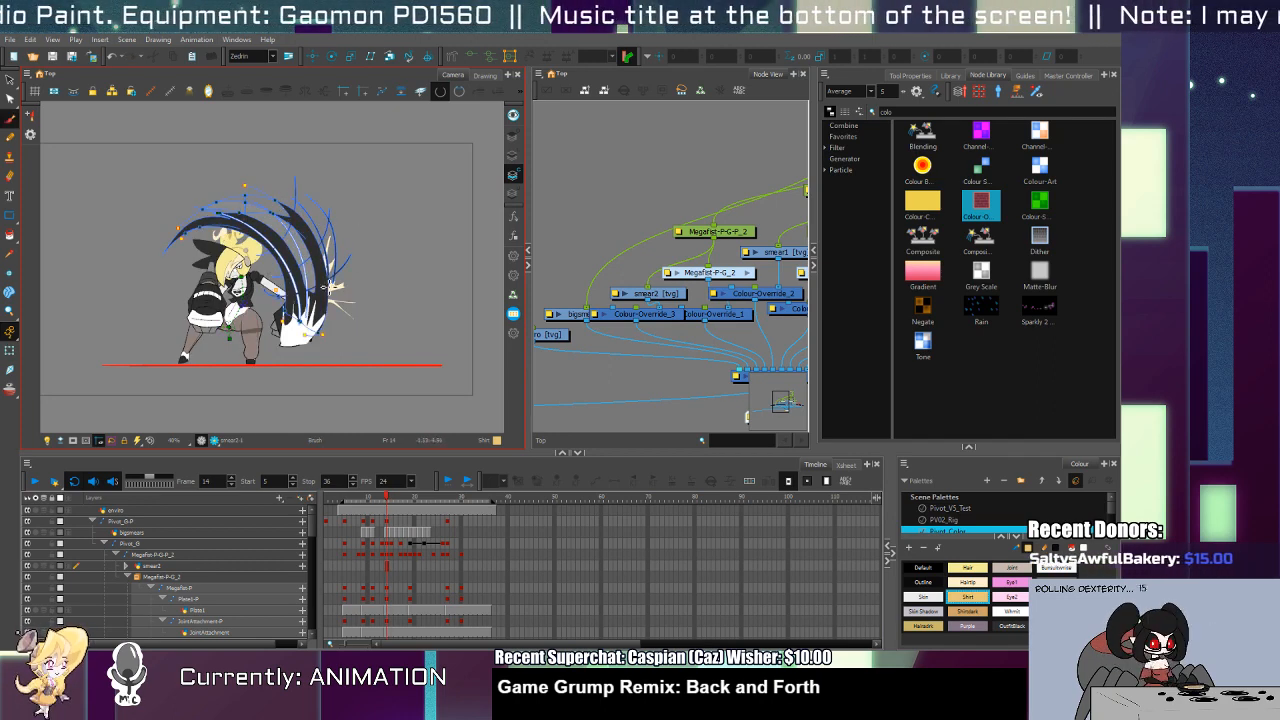
mouse_move(295, 348)
mouse_down()
mouse_move(340, 328)
mouse_move(330, 350)
mouse_up()
Step: Draw a spiked smear shape over the lowered fist on smear2 at frame 15 and fill it with the Shirt colour
key(period)
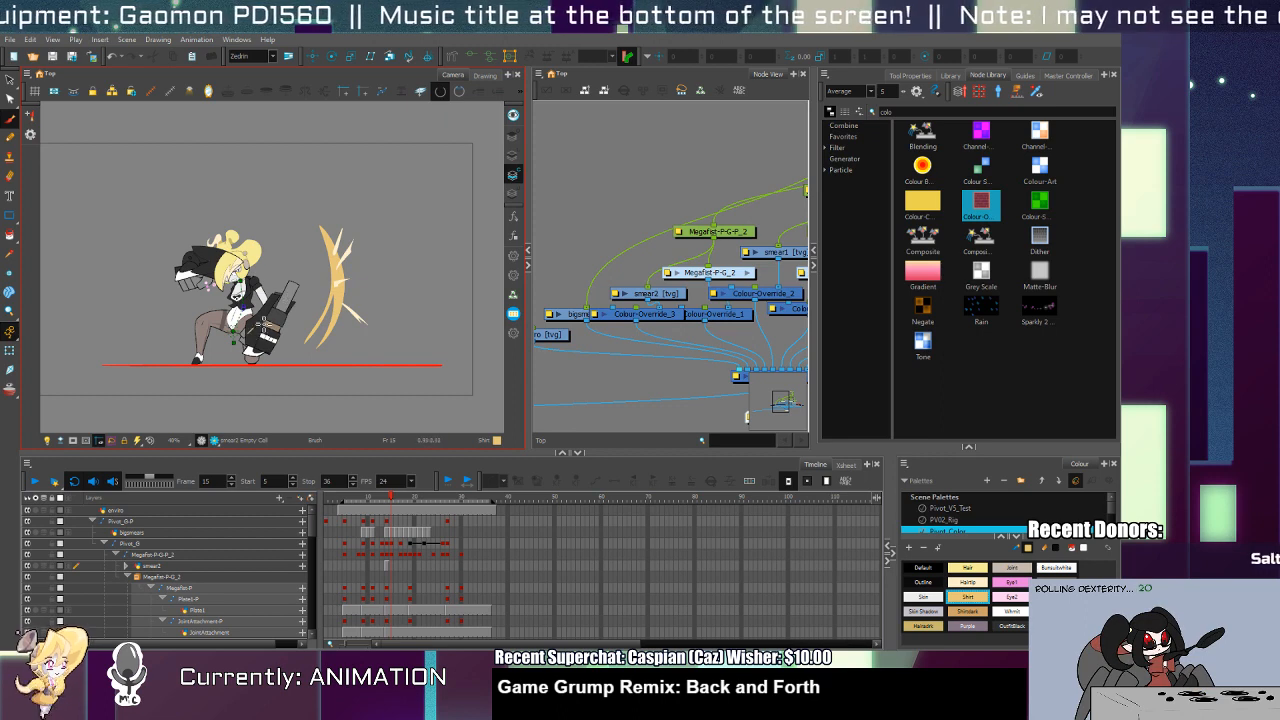
drag(272, 308, 290, 228)
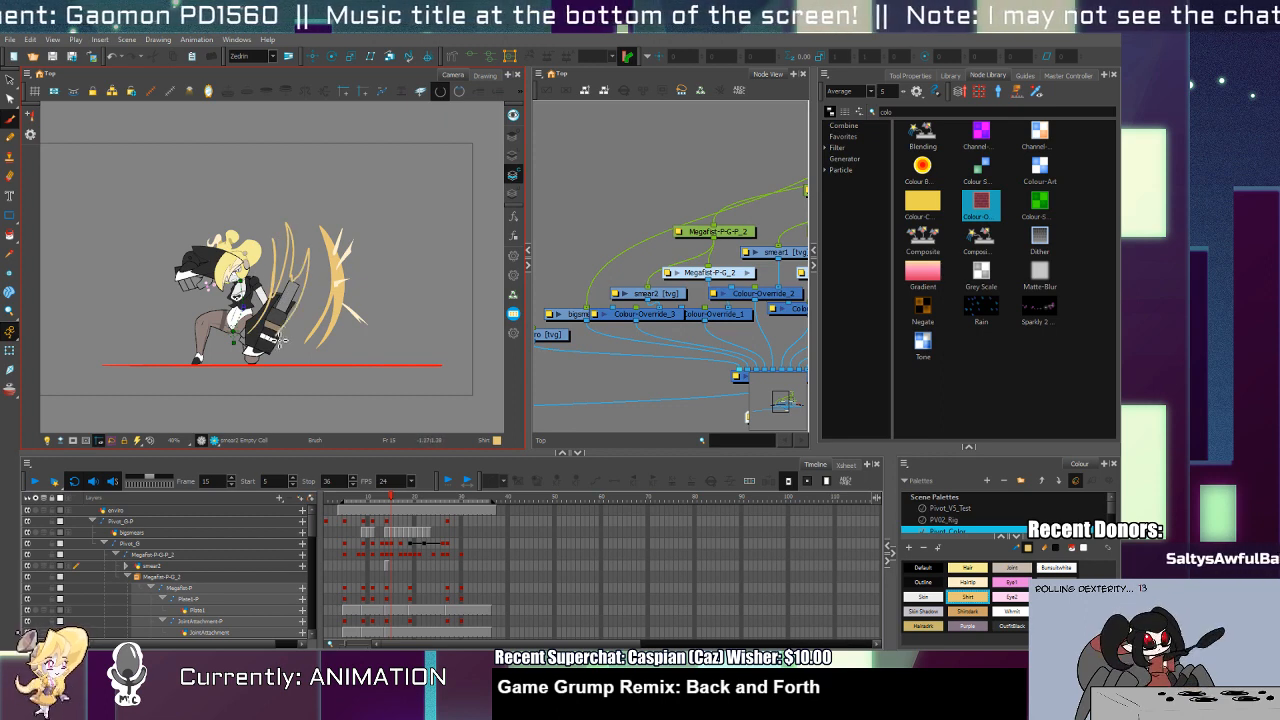
click(258, 326)
key(alt+i)
click(265, 337)
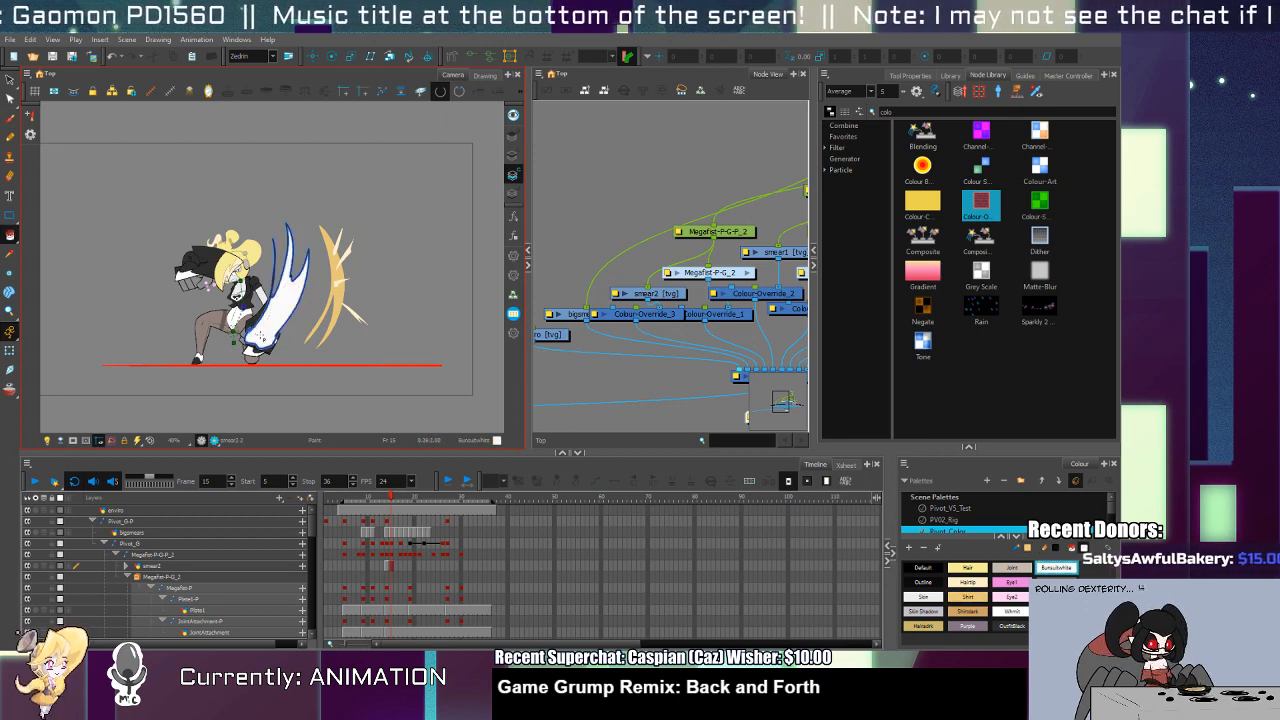
key(alt+d)
click(277, 352)
key(alt+i)
click(270, 330)
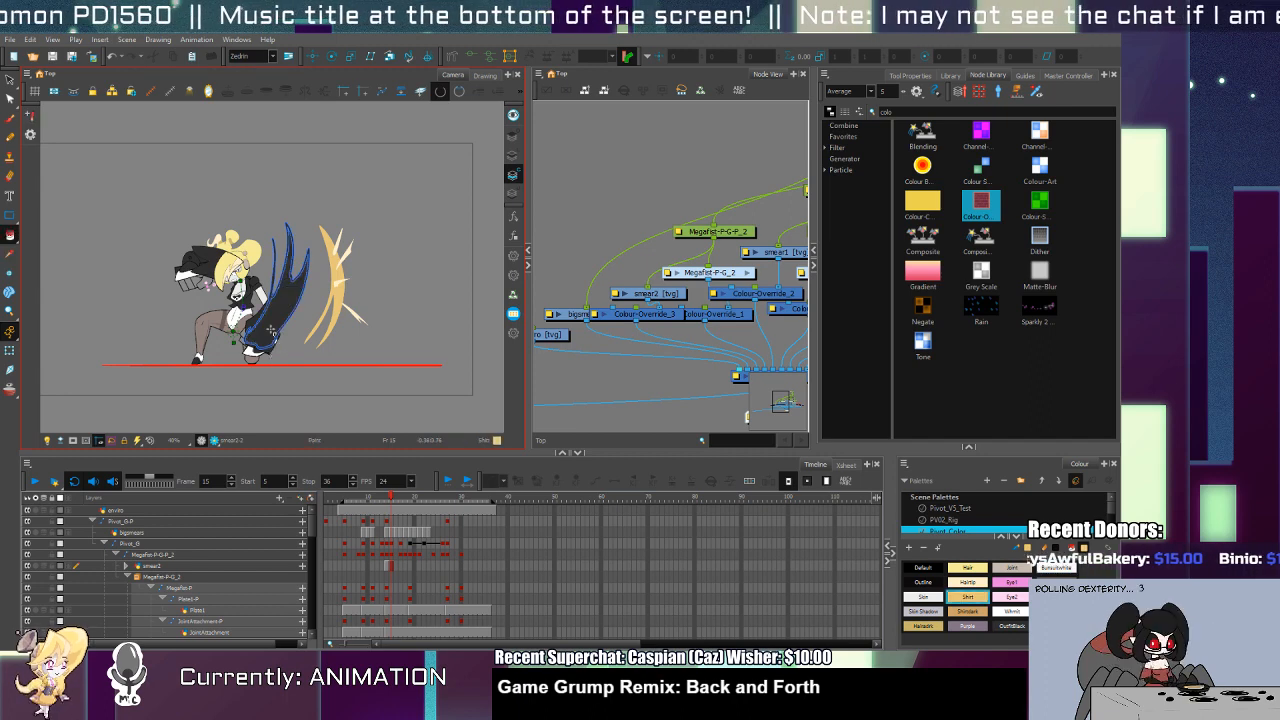
click(276, 334)
Step: Brush a jagged flare over the fist end of the frame 15 smear on the Line Art layer and fill it white
key(alt+b)
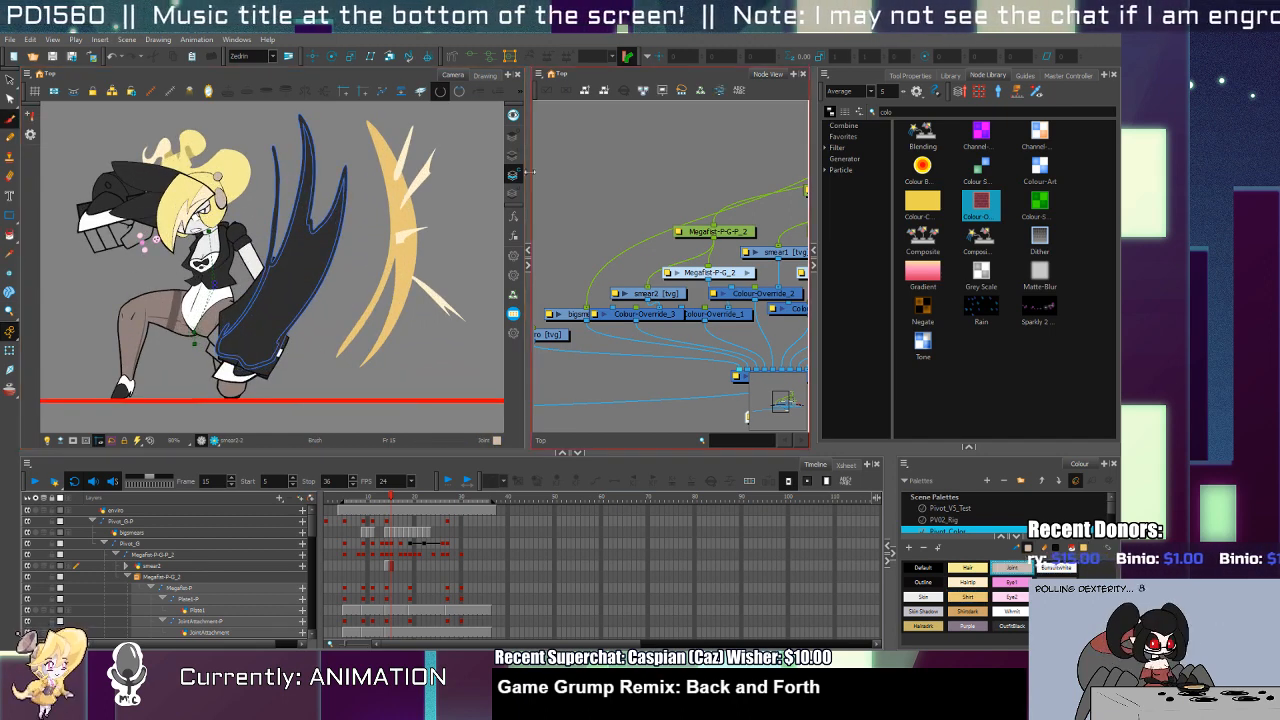
click(513, 155)
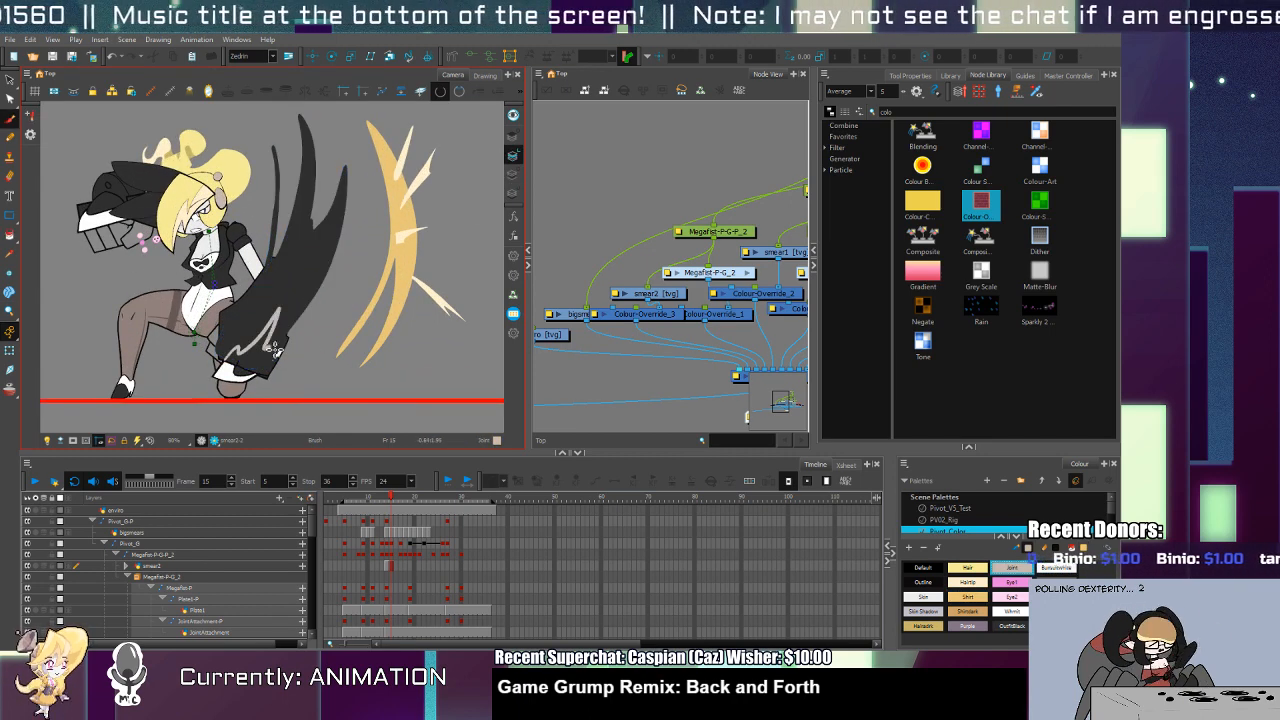
drag(252, 385, 250, 370)
key(alt+i)
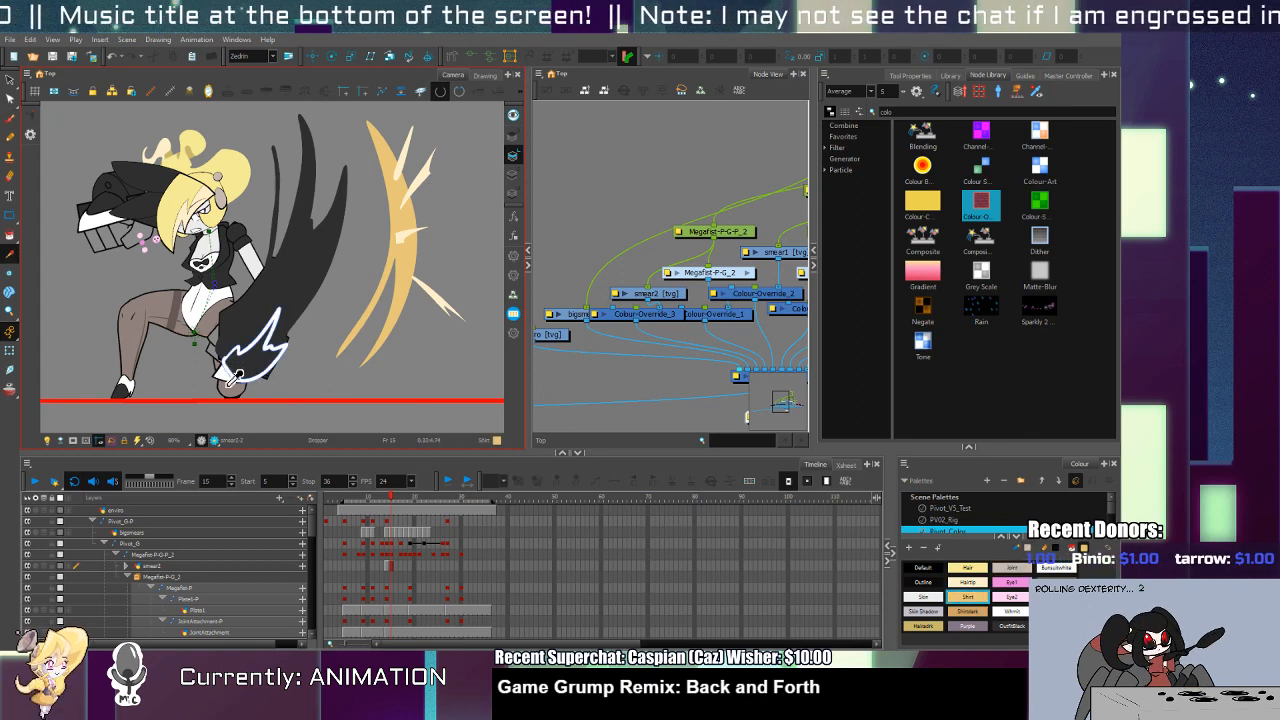
key(alt+t)
key(minus)
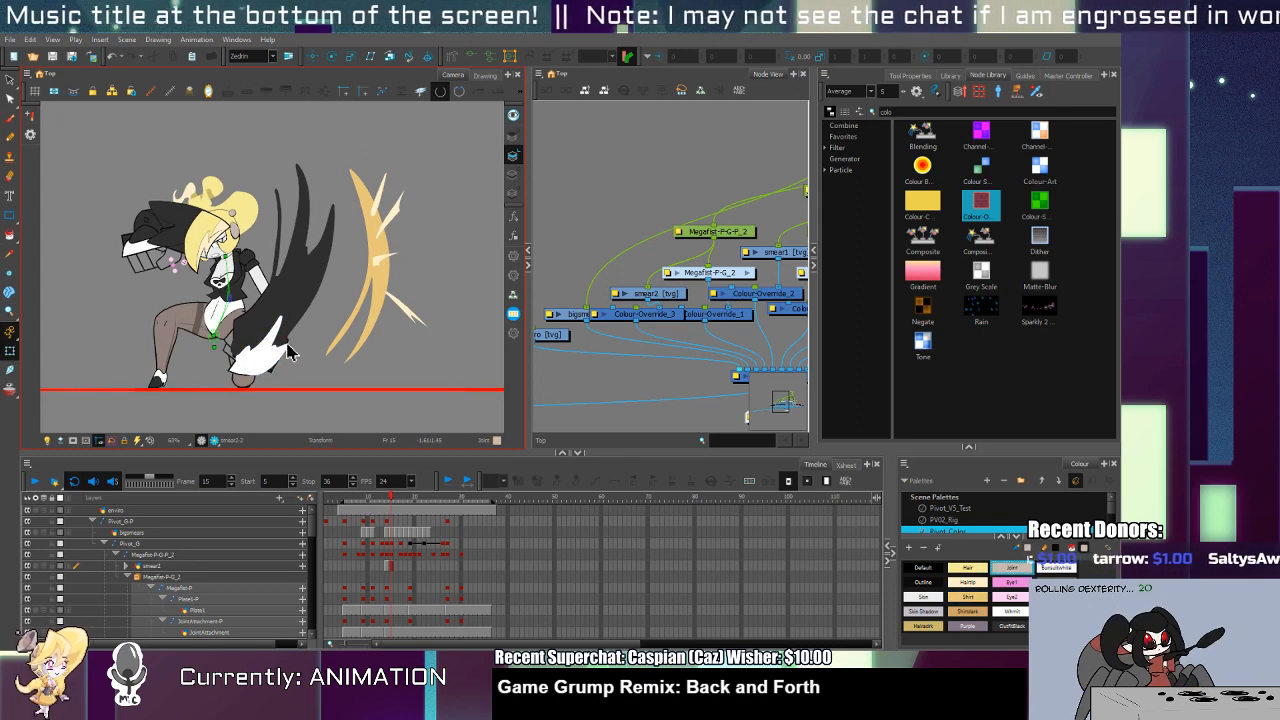
Step: Brush a sampled grey streak lengthwise through the dark frame 15 smear on the Colour Art layer and fill its gaps
key(alt+d)
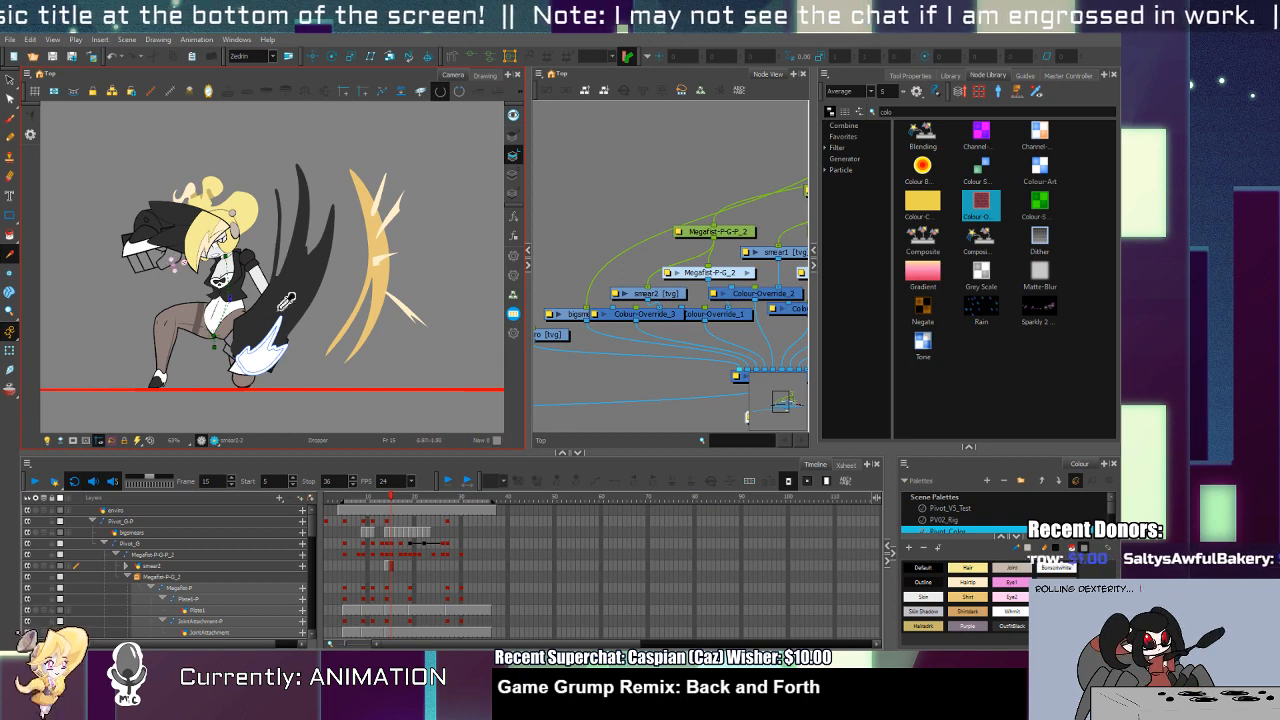
key(alt+b)
click(513, 174)
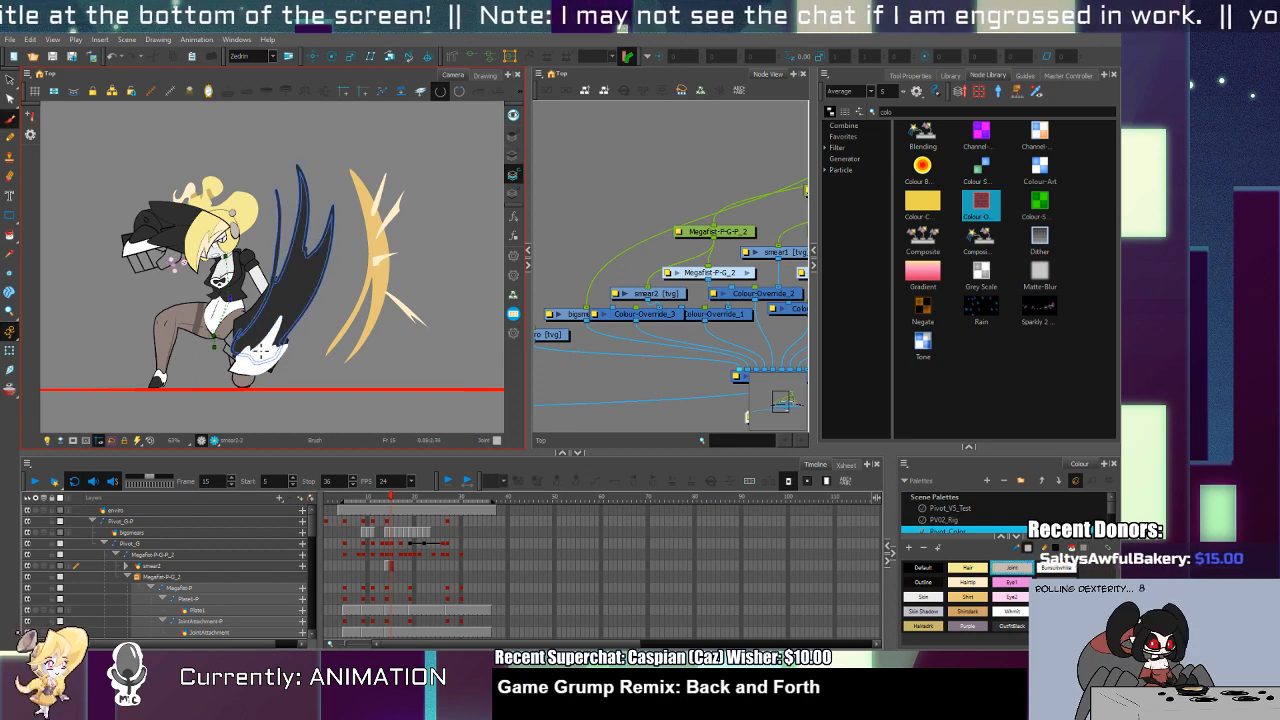
drag(318, 254, 284, 337)
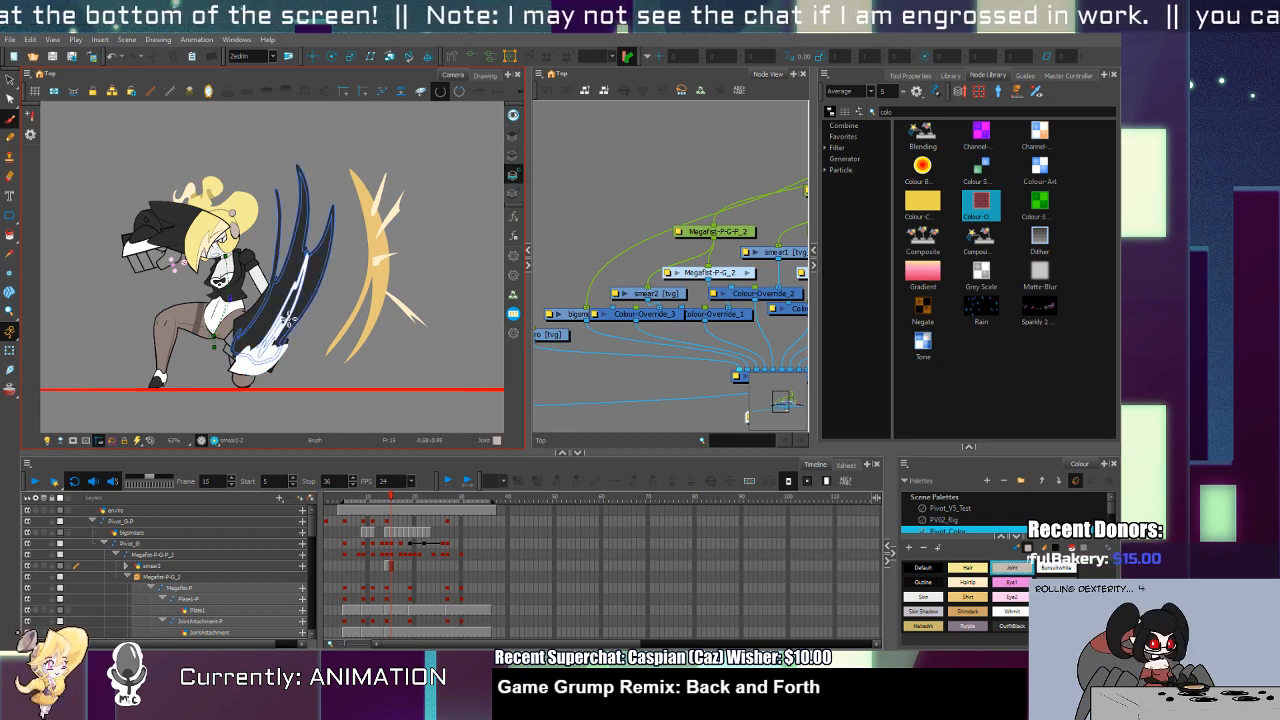
key(alt+s)
click(297, 313)
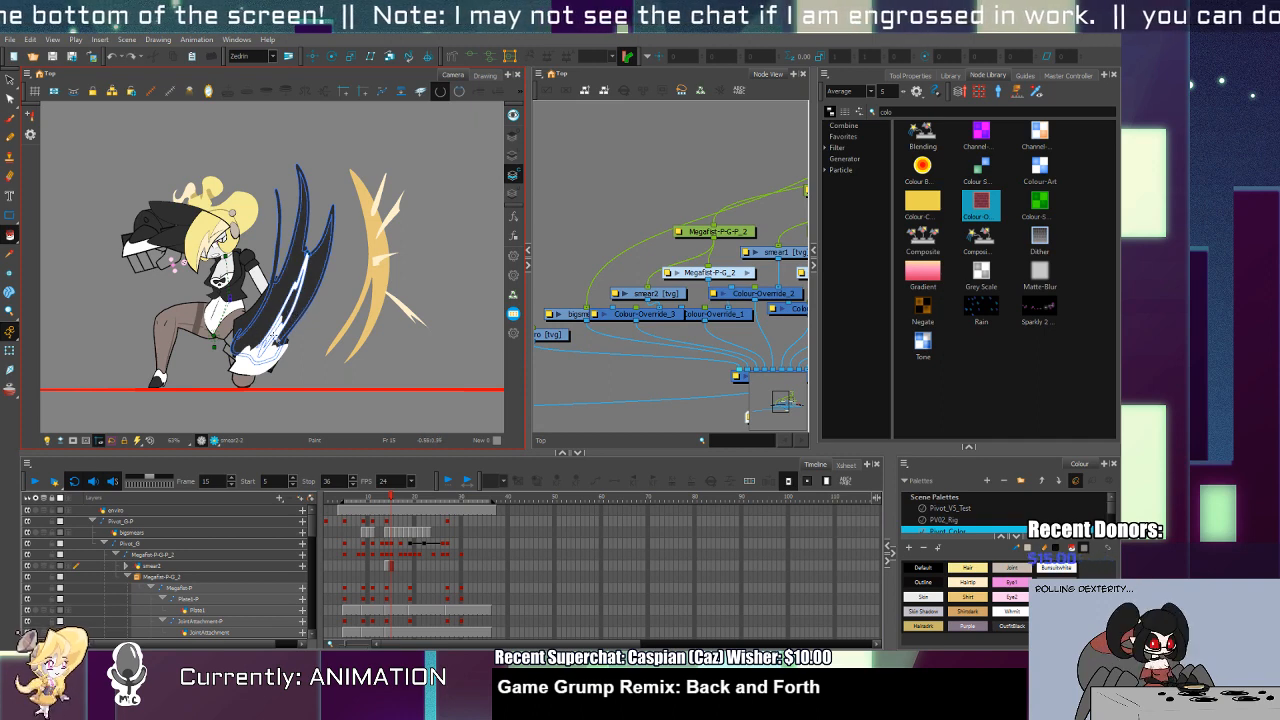
key(alt+b)
key(alt+d)
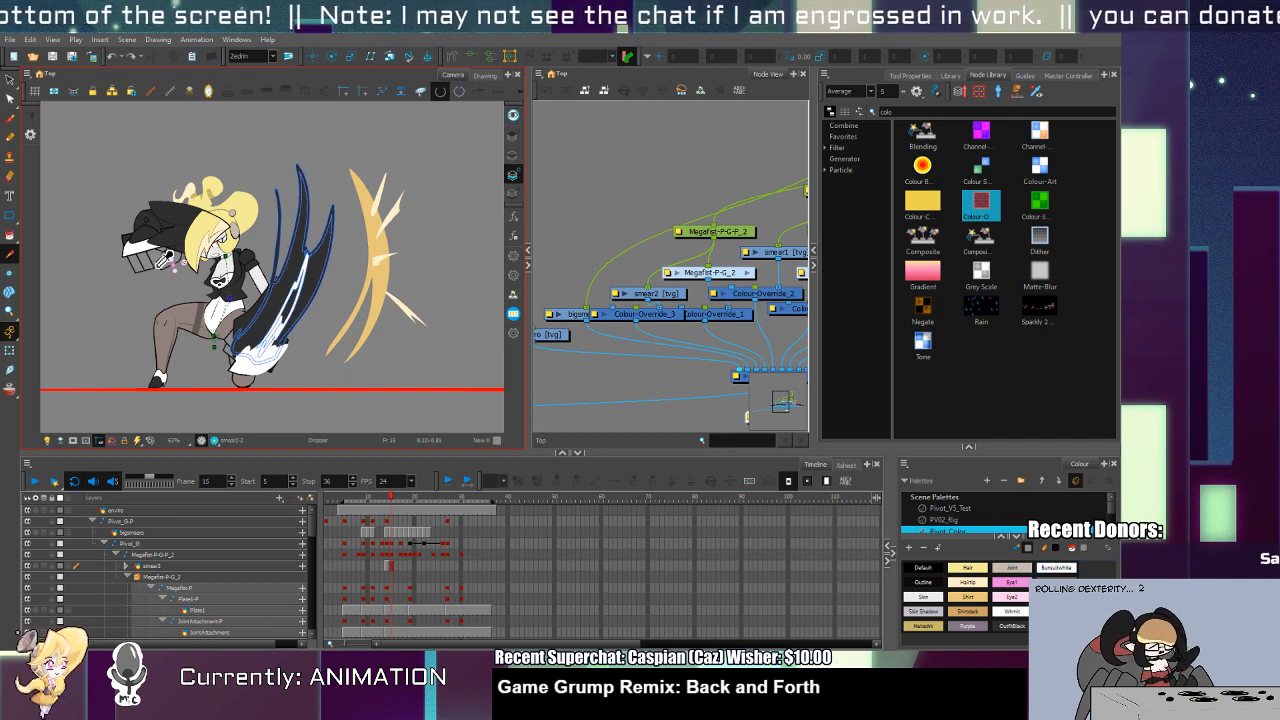
key(alt+b)
key(alt+d)
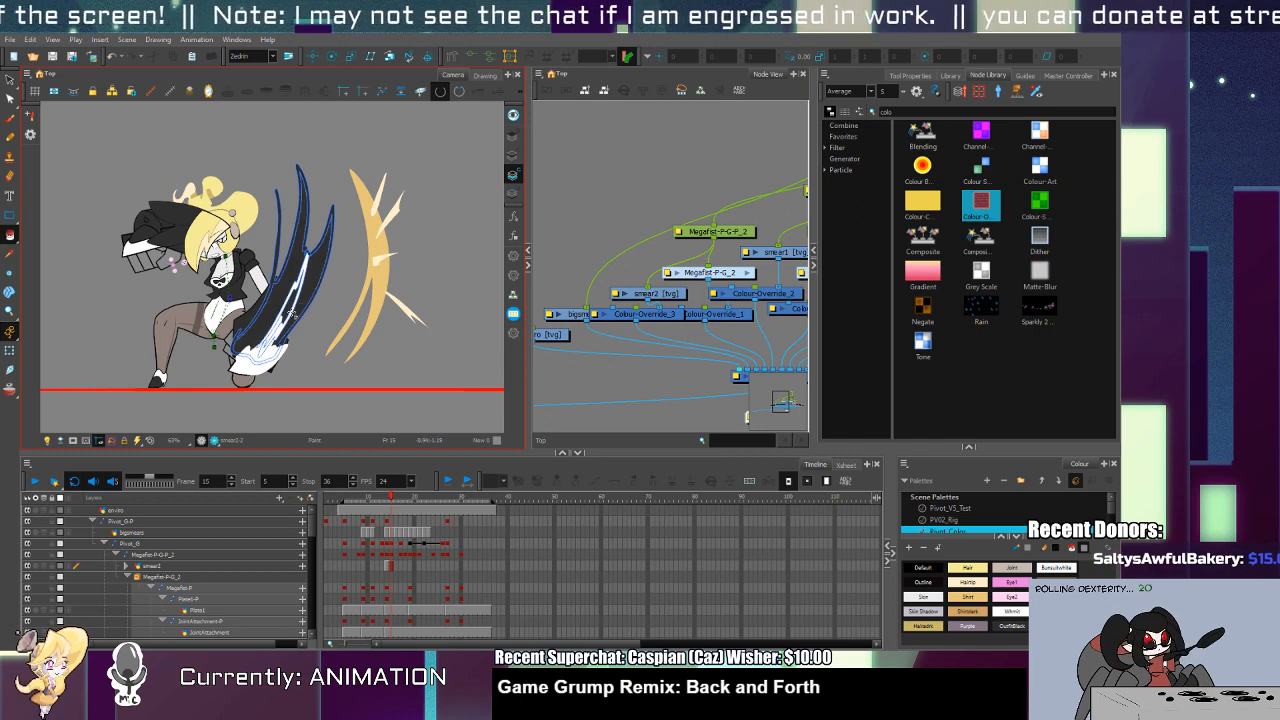
click(292, 313)
scroll(290, 308, up, 2)
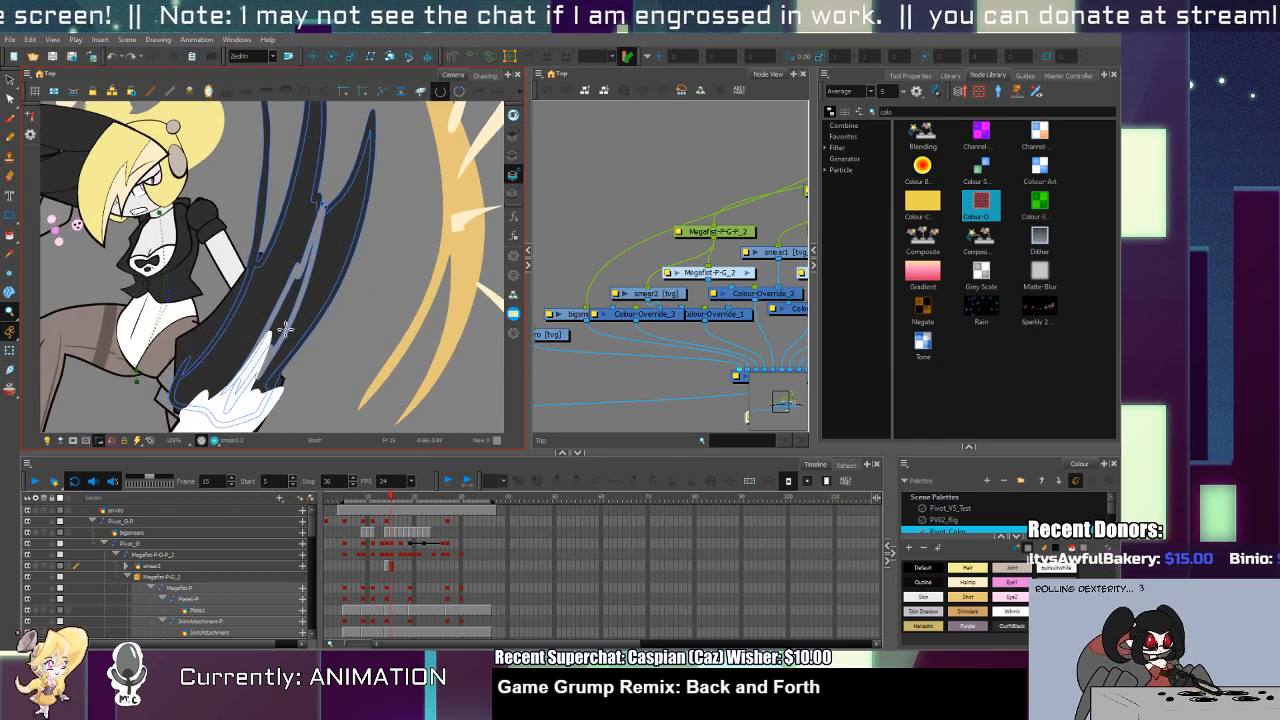
key(alt+b)
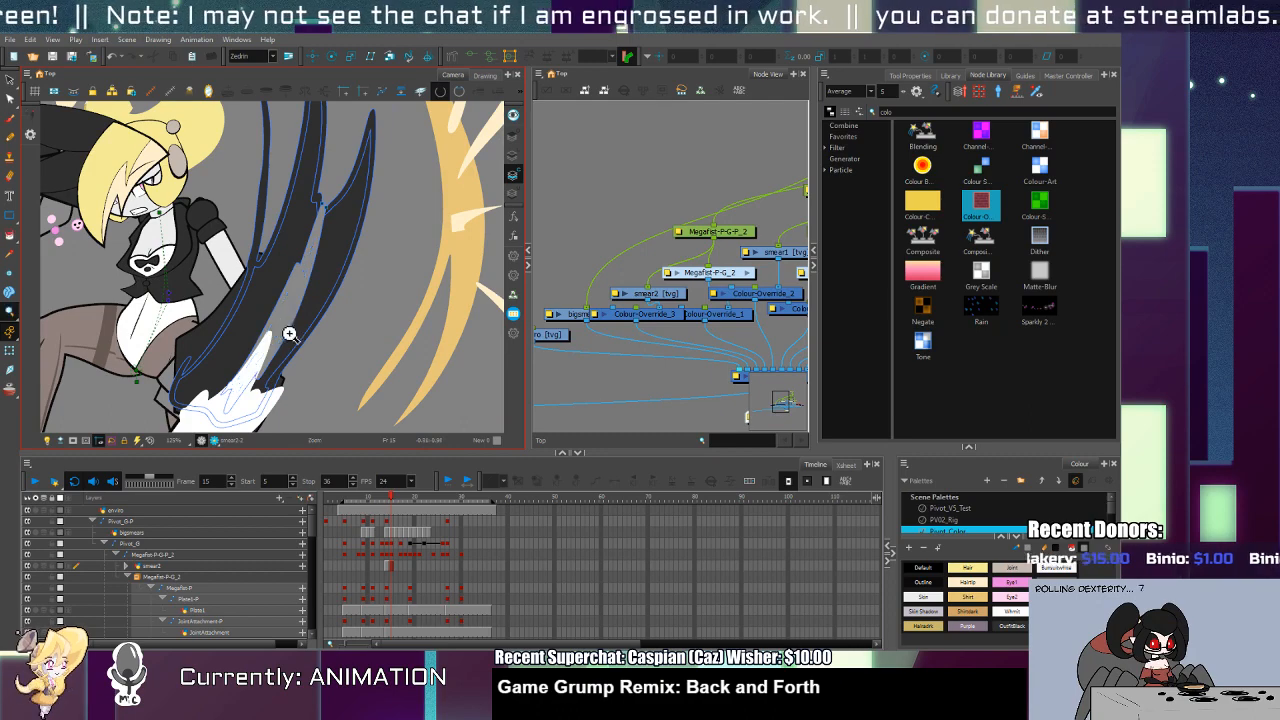
Step: Flip through the frames around frame 15 to check how the new smear drawing moves
scroll(300, 340, down, 2)
key(shift+t)
key(comma)
key(period)
key(period)
key(period)
key(period)
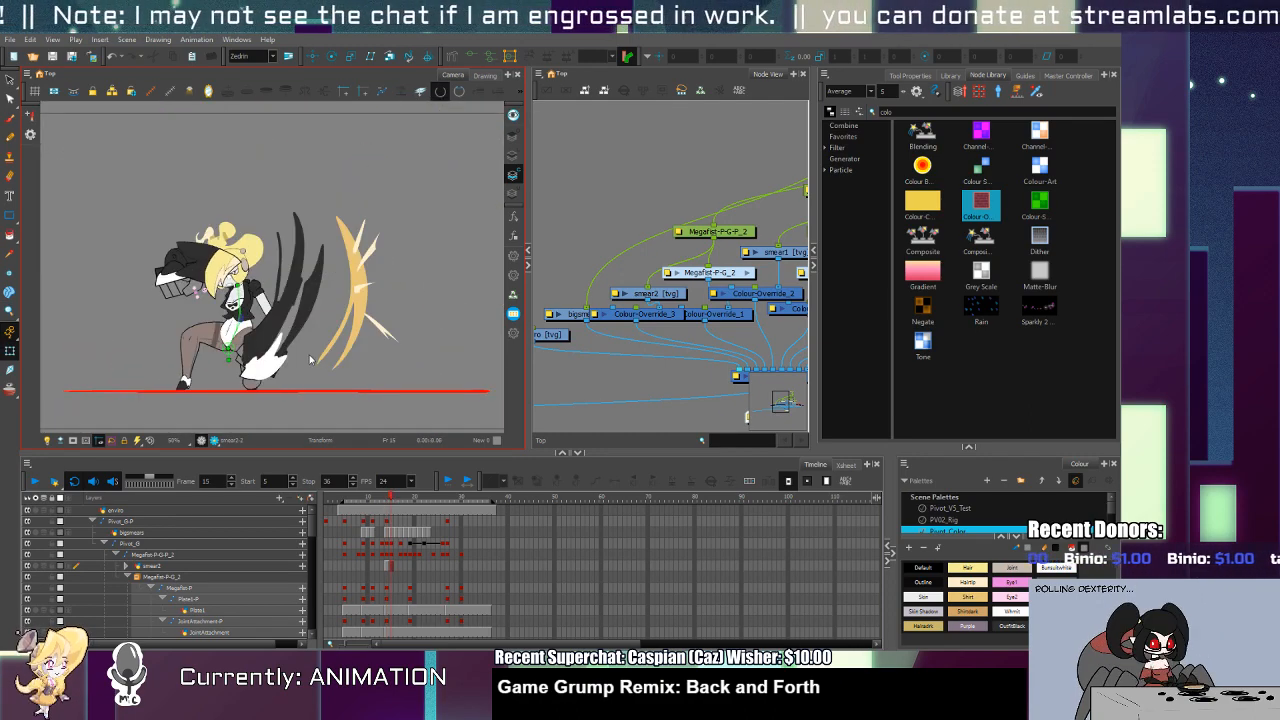
key(comma)
key(comma)
key(comma)
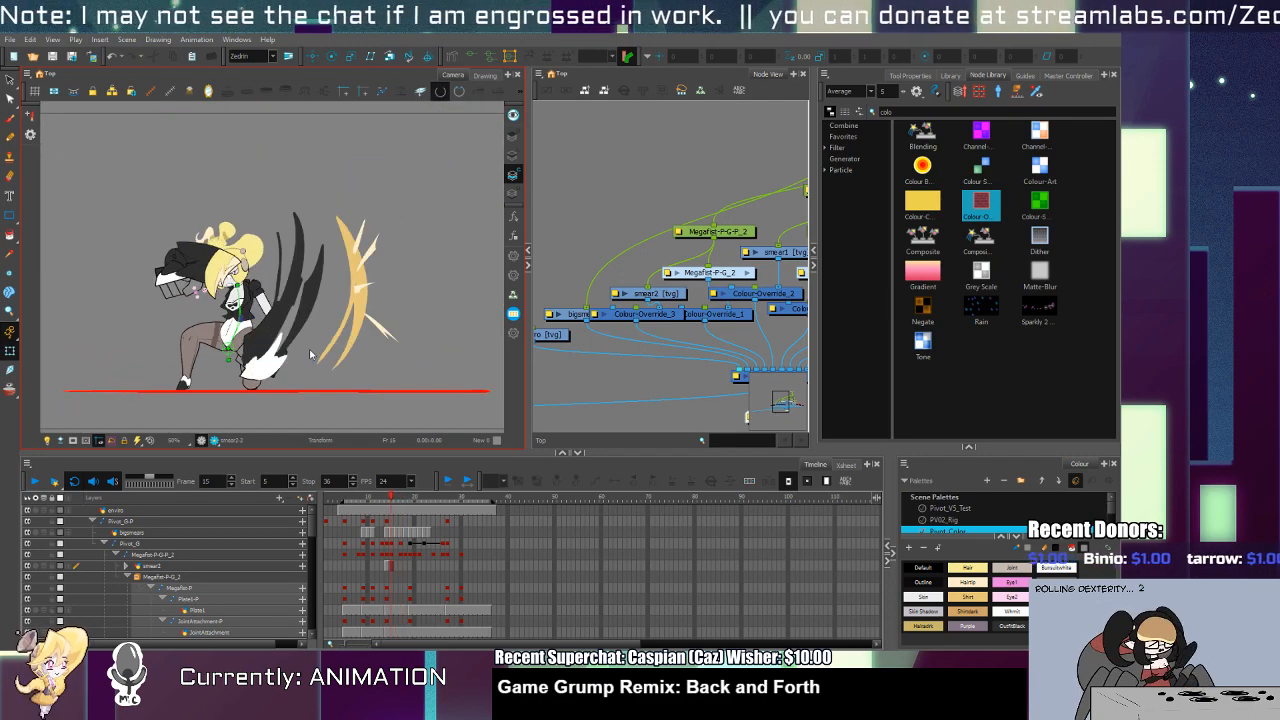
key(comma)
key(period)
Step: Select all strokes of the frame 15 smear, shift them slightly outward and erase slits through the dark body
key(alt+s)
key(ctrl+a)
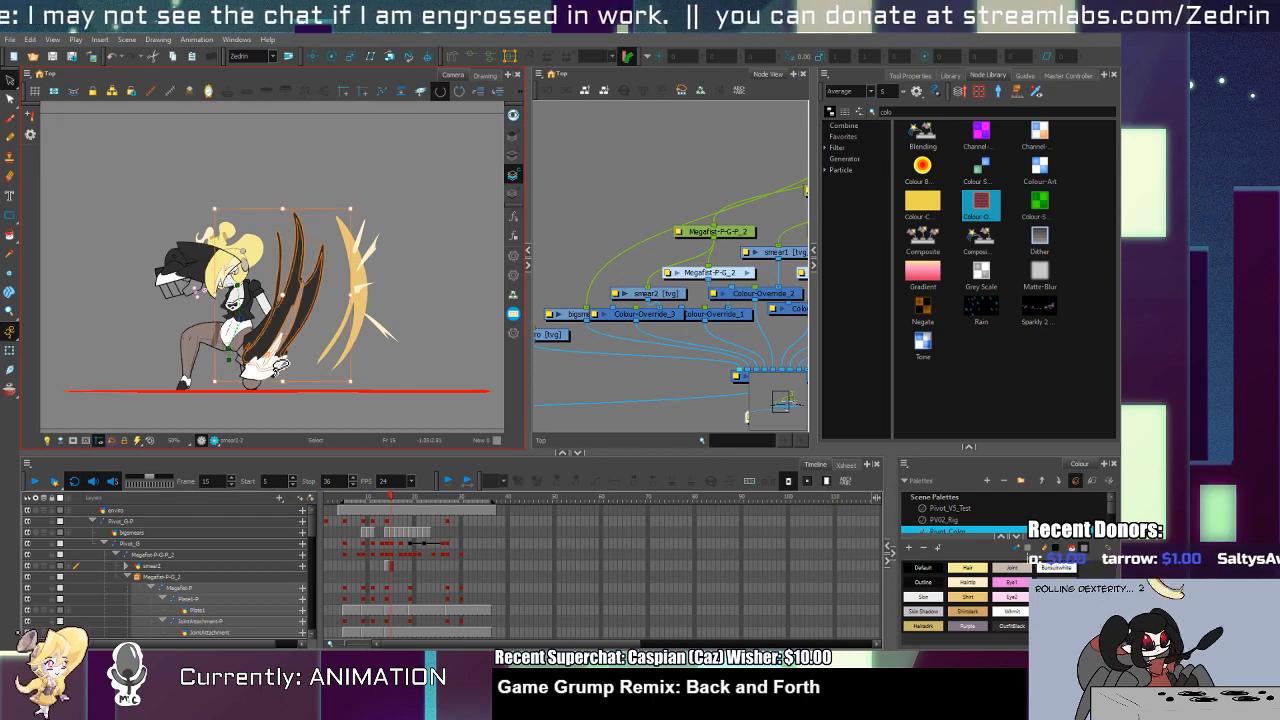
click(302, 320)
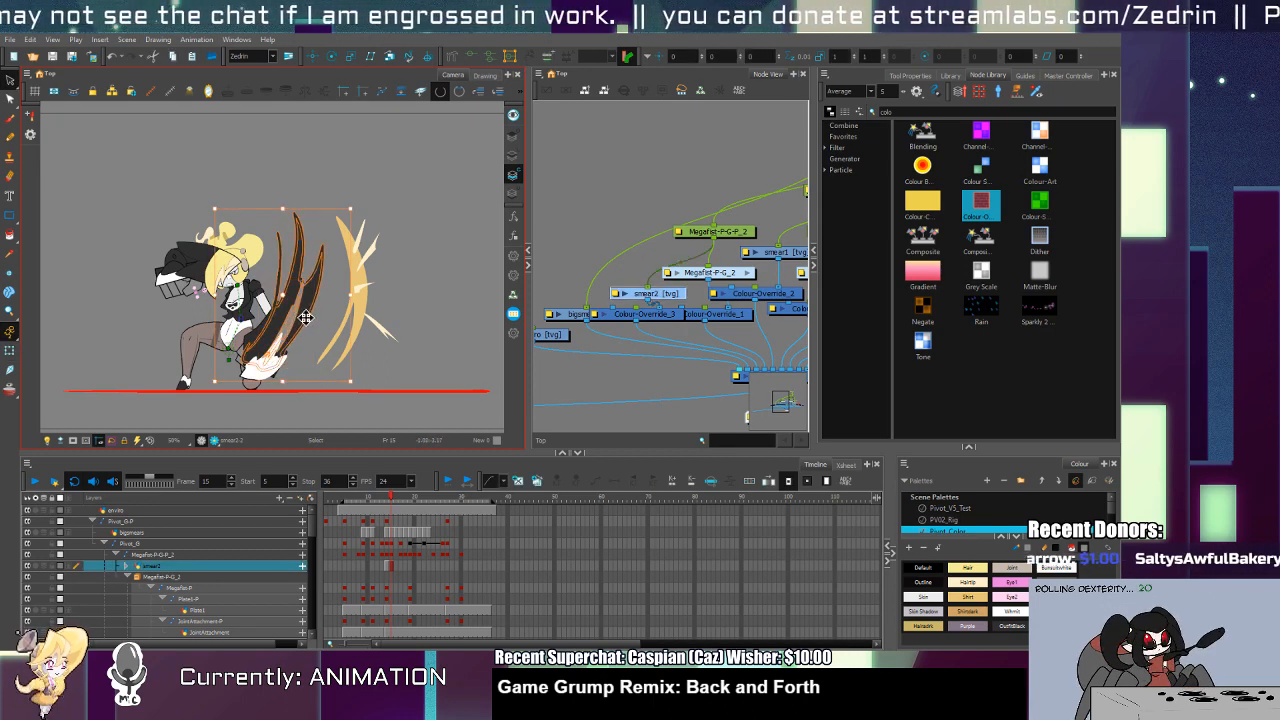
key(alt+e)
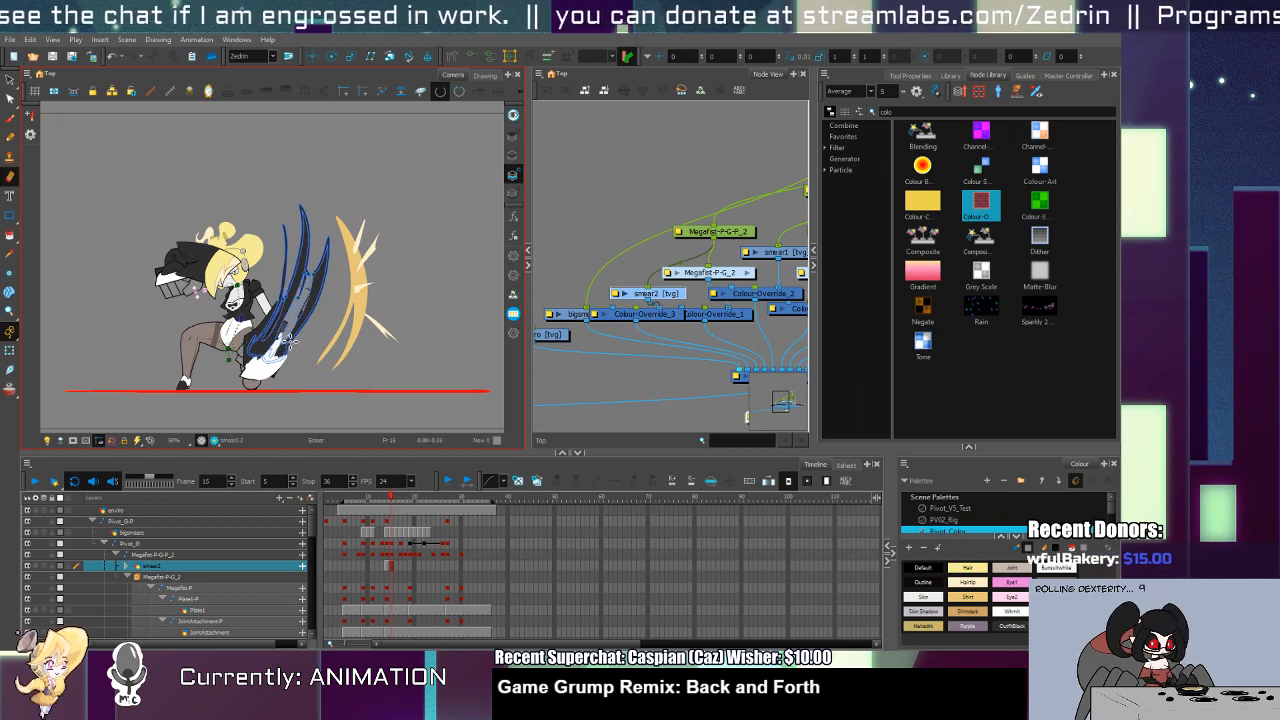
Step: Erase notches into the white flare of the frame 15 smear on the Line Art layer
key(shift+t)
key(alt+s)
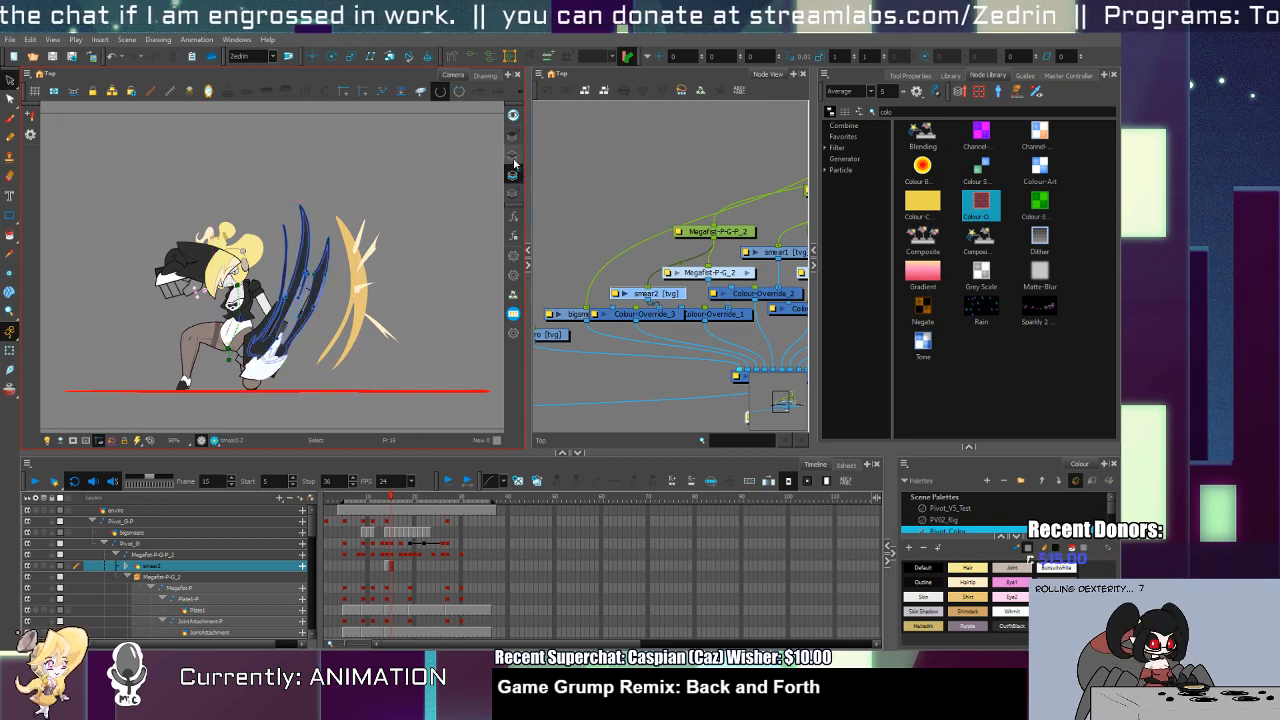
click(513, 156)
key(alt+e)
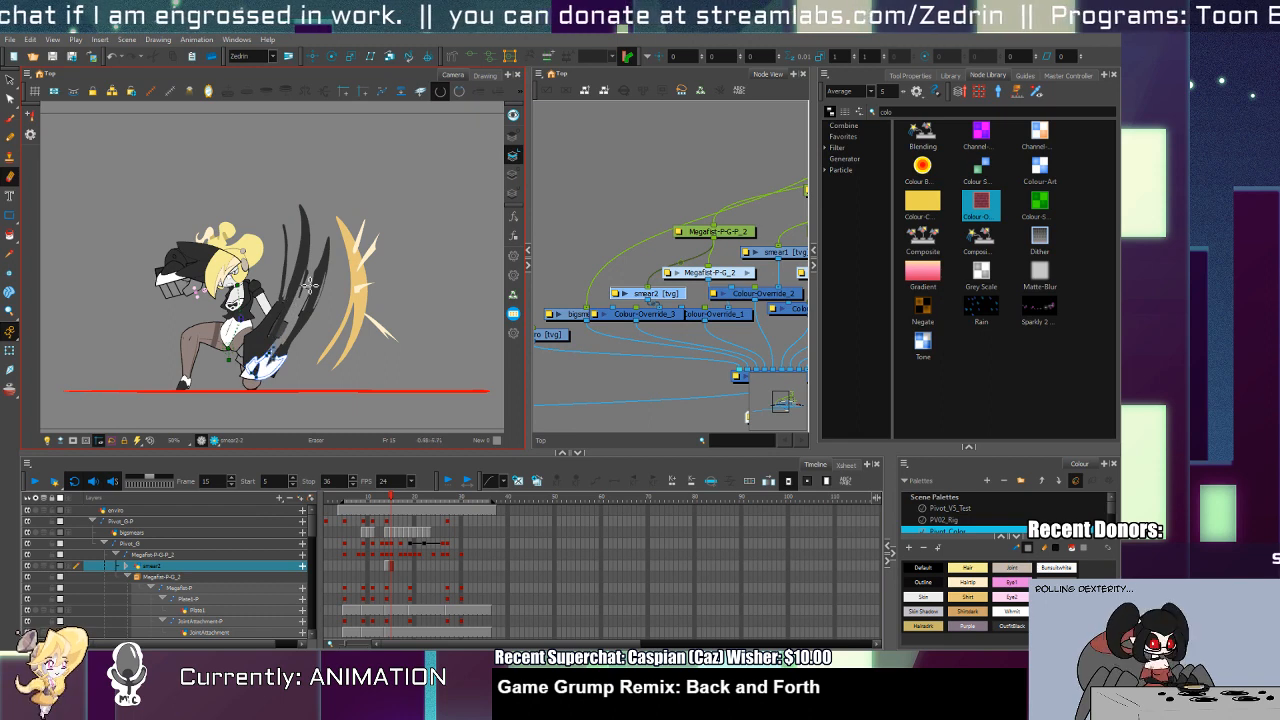
Step: Flip through frames 14 to 18 to check the erased smear in motion
key(shift+t)
key(period)
key(period)
key(period)
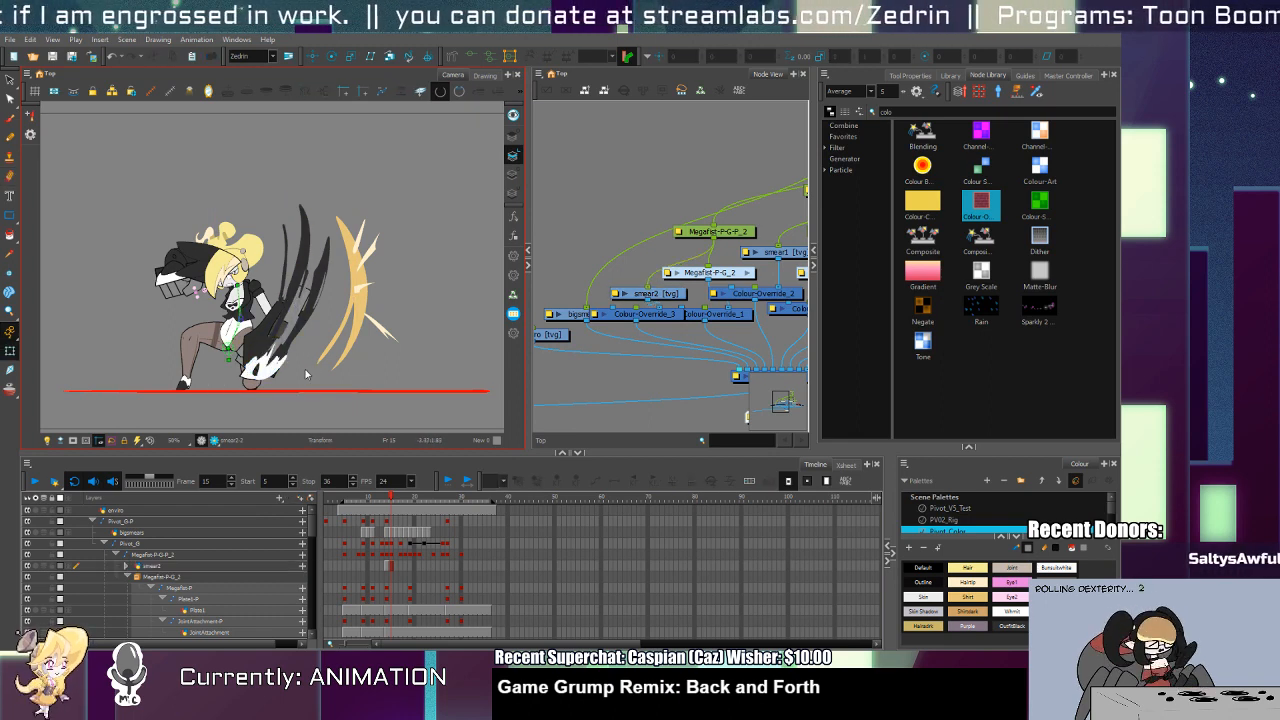
key(comma)
key(comma)
key(comma)
key(comma)
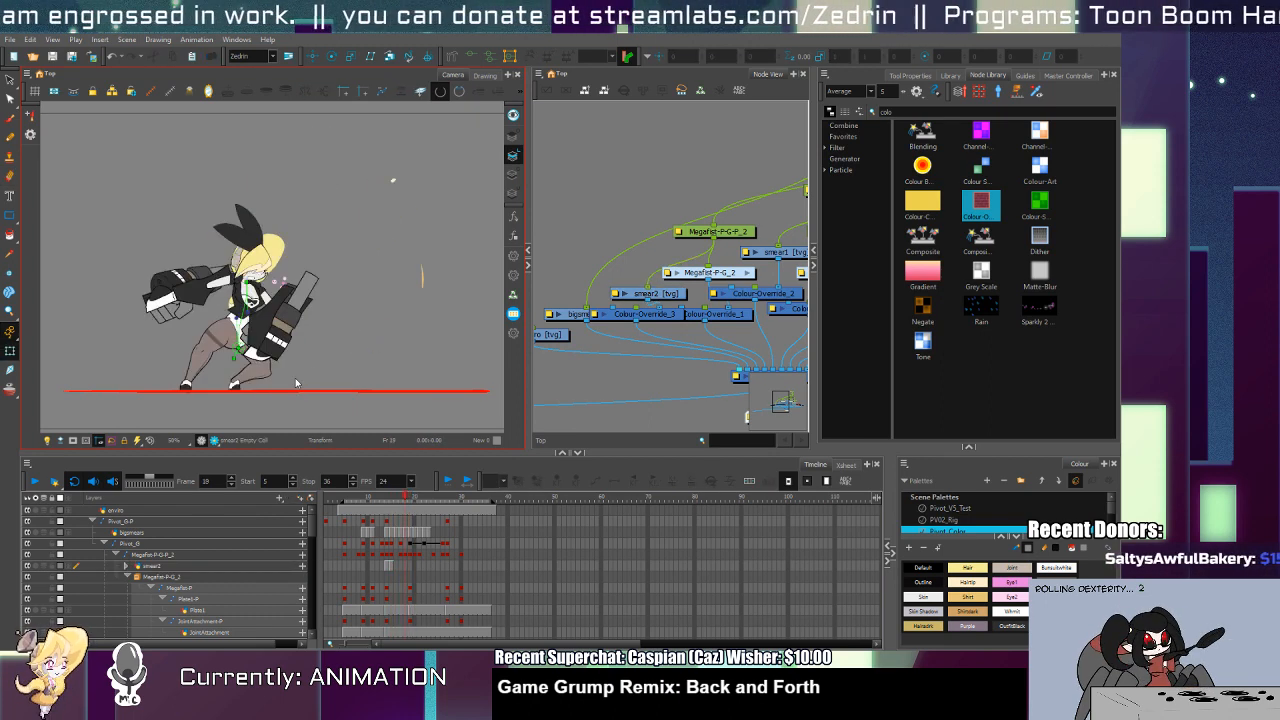
key(comma)
key(period)
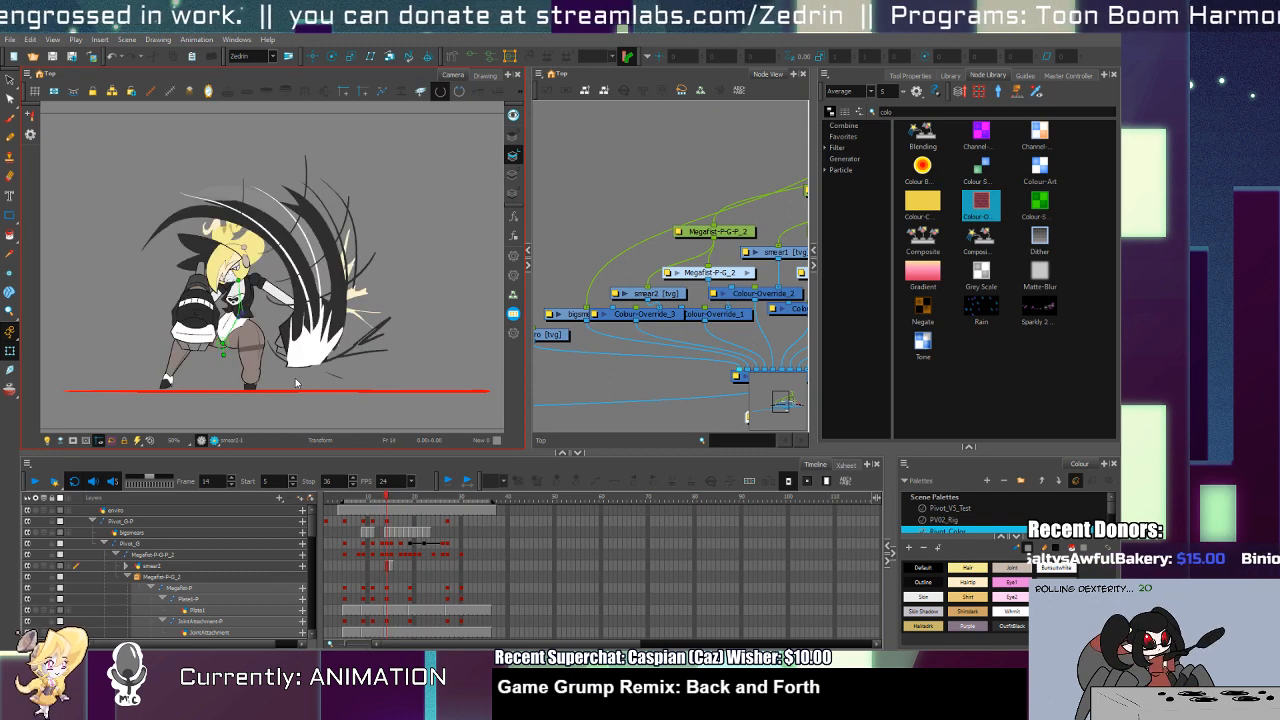
Step: Remove the thin strokes outside the upper arc of smear2 at frame 14 on the Colour Art layer and compare it with frame 15
key(alt+s)
click(513, 175)
click(364, 278)
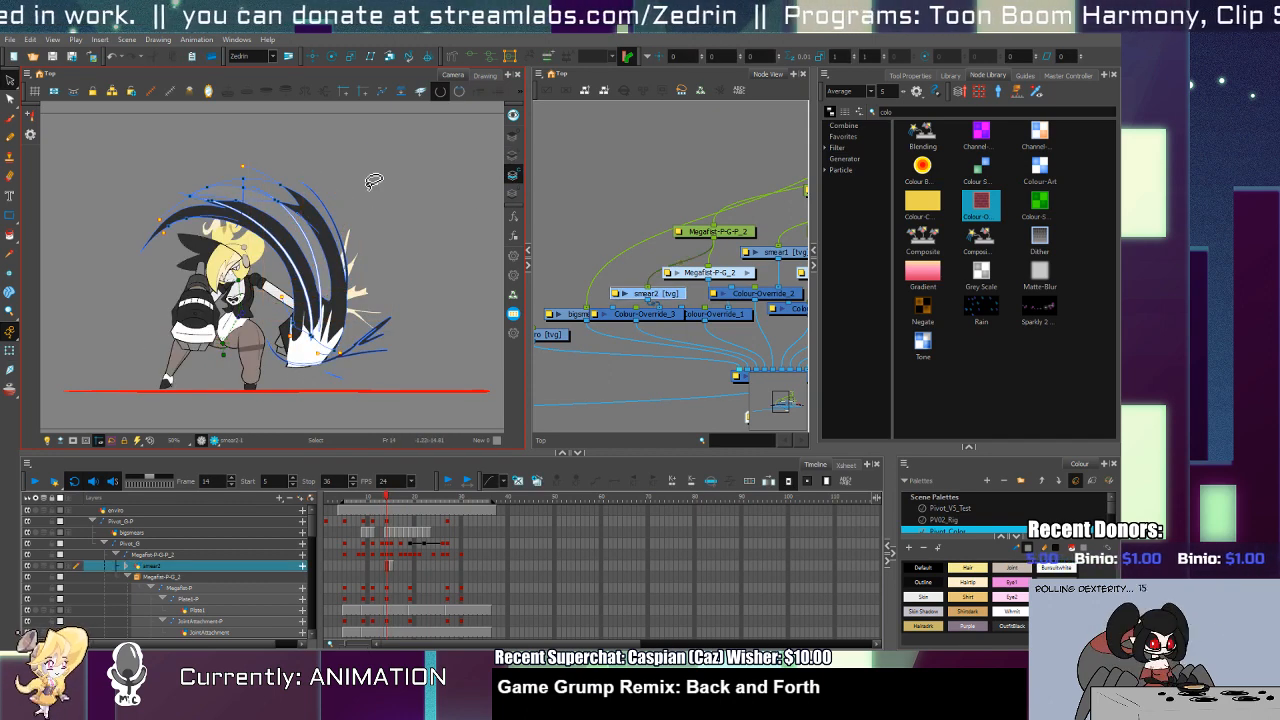
key(comma)
key(comma)
key(comma)
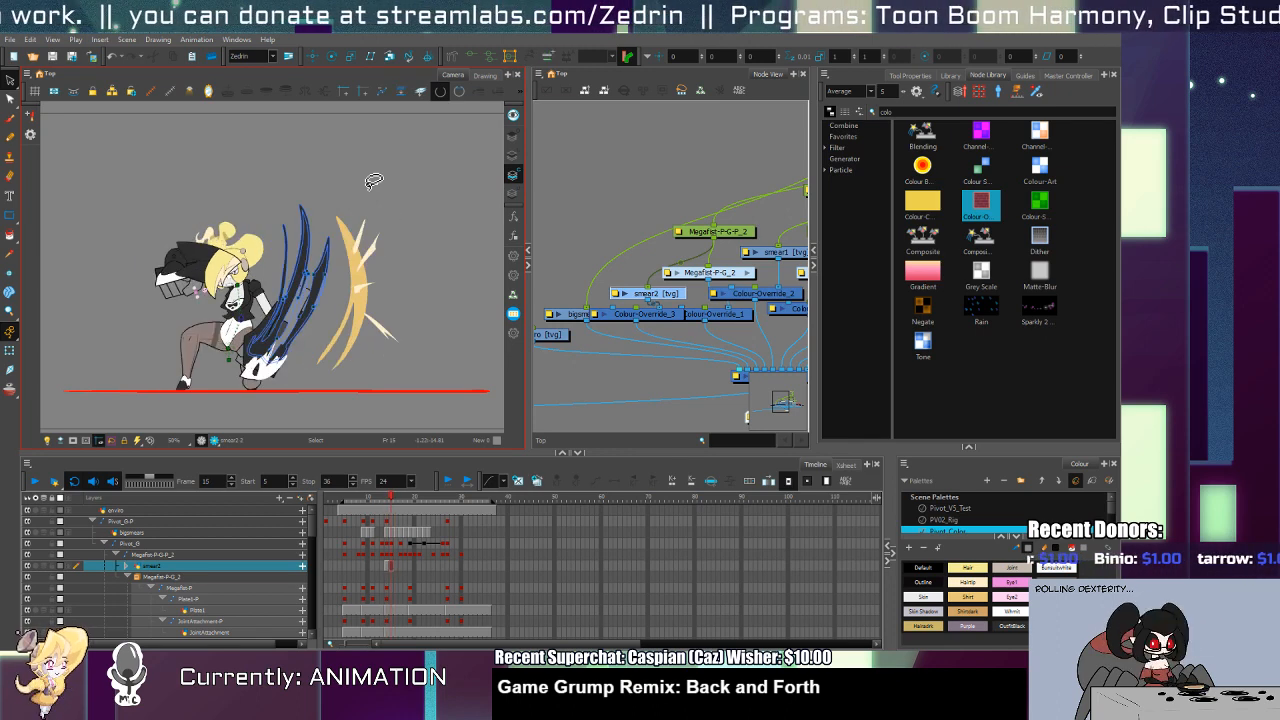
key(period)
key(period)
key(period)
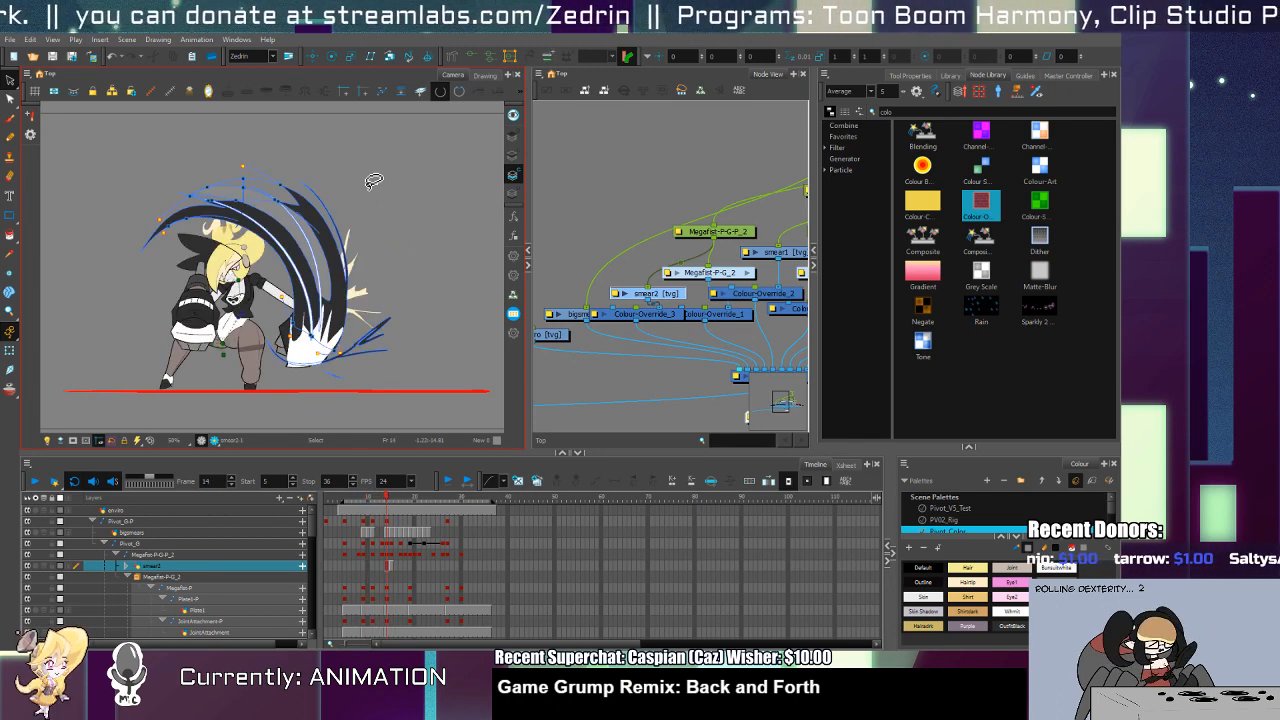
Step: Flip through frames 14 to 20 to check the smears in motion
key(period)
key(period)
key(period)
key(period)
key(period)
key(period)
key(period)
key(period)
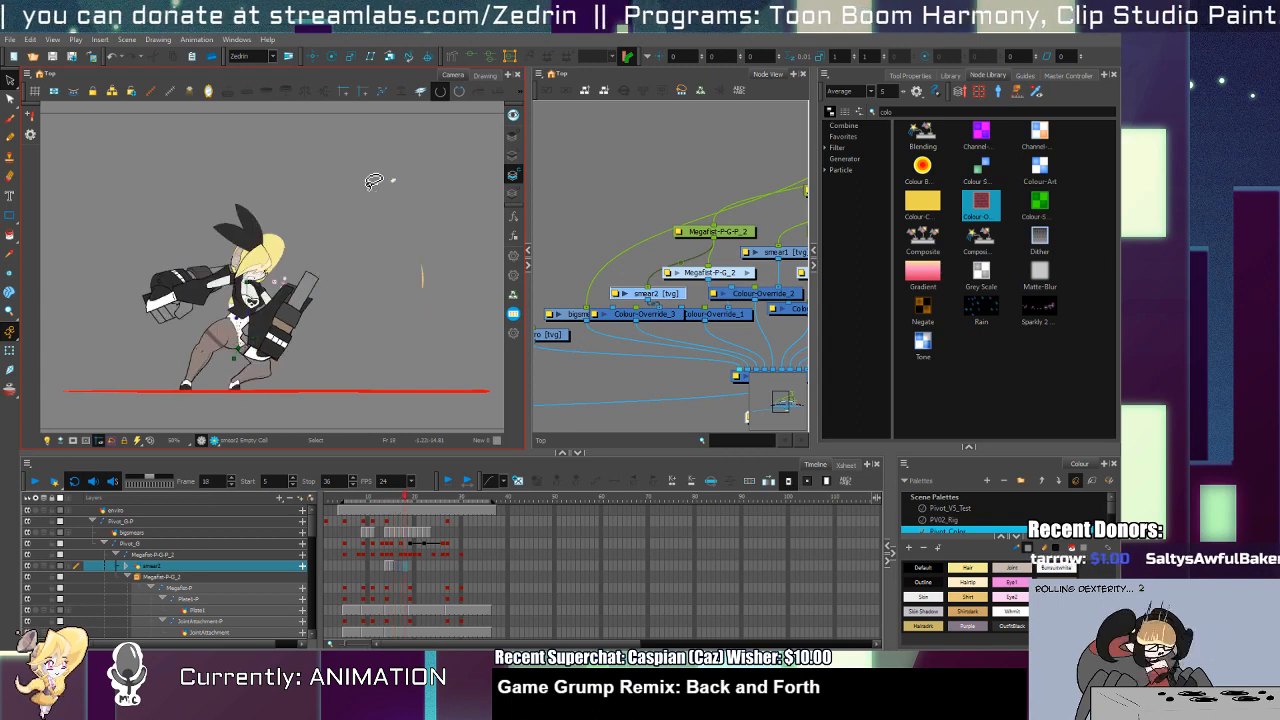
key(comma)
key(comma)
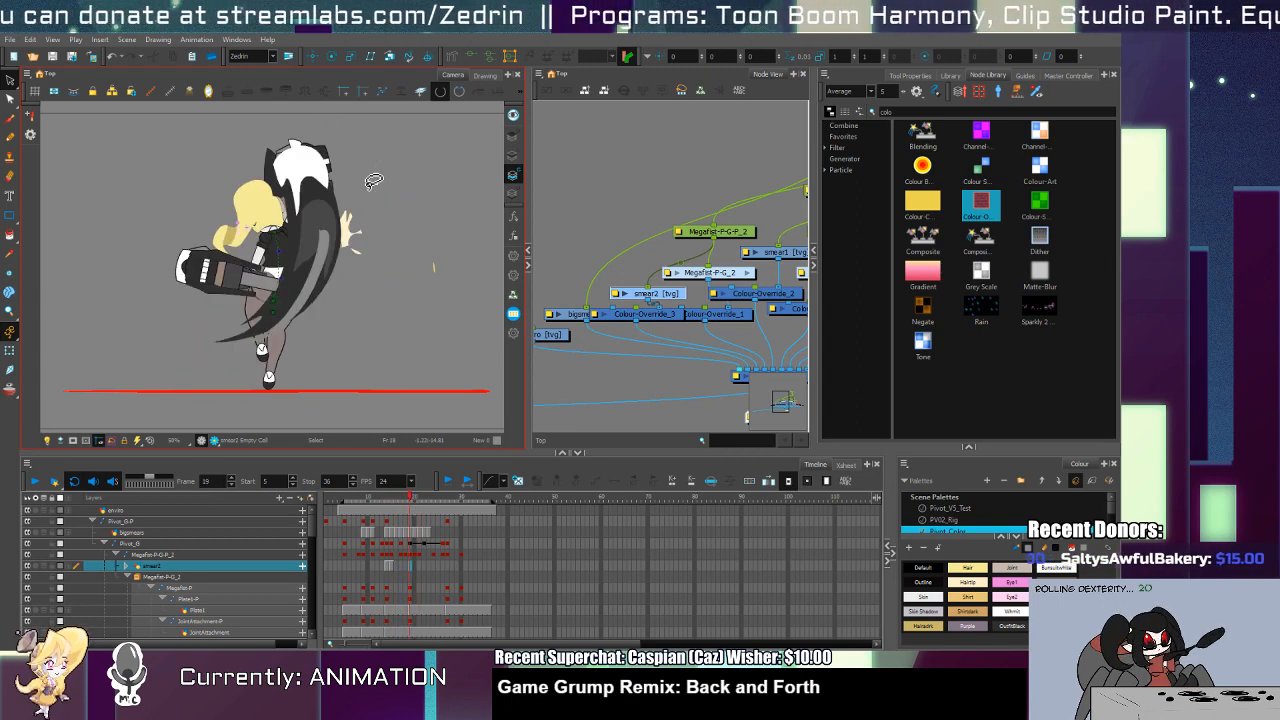
Step: Set up the empty smear1 drawing at frame 20 for brush drawing, with onion skin showing the preceding smear
key(alt+b)
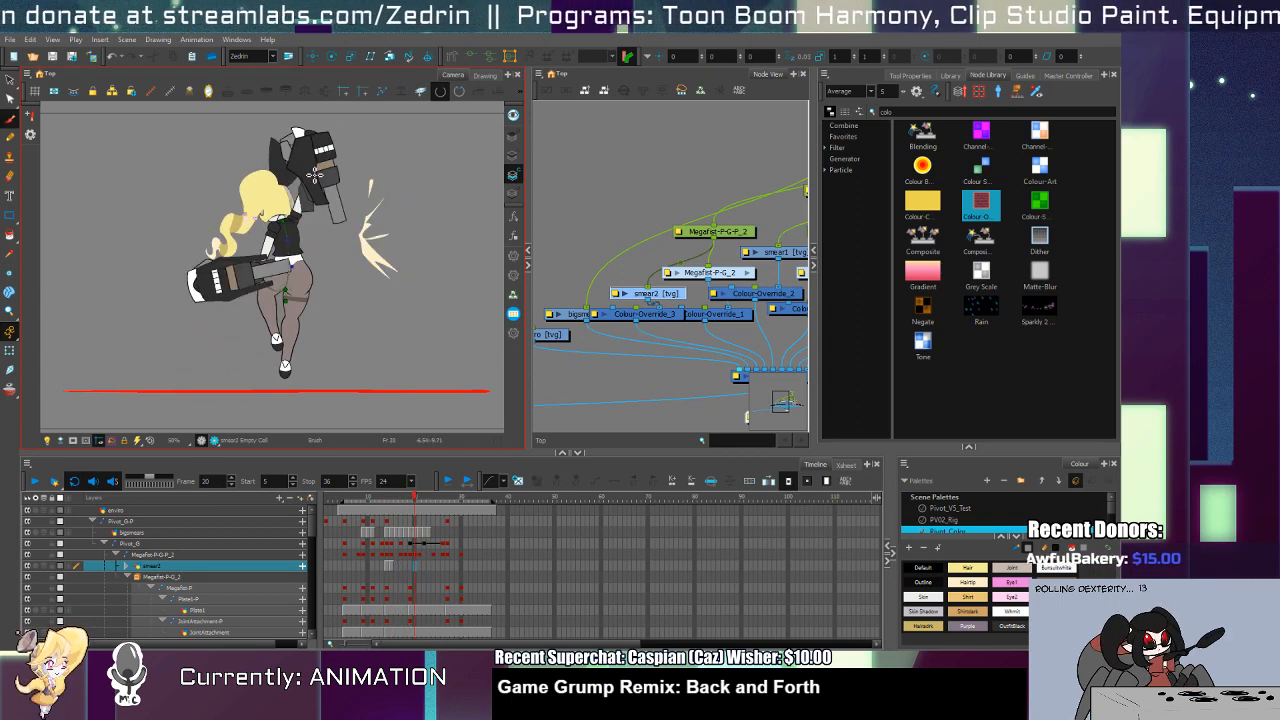
key(d)
click(312, 175)
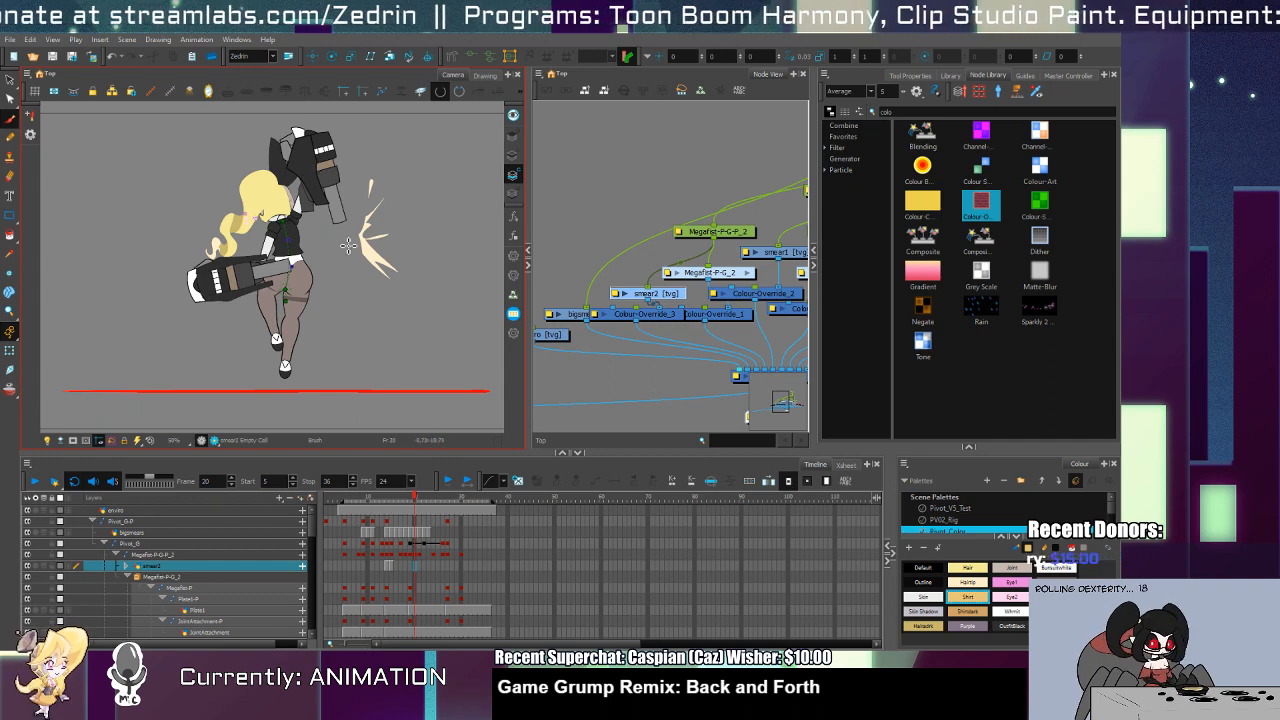
click(417, 534)
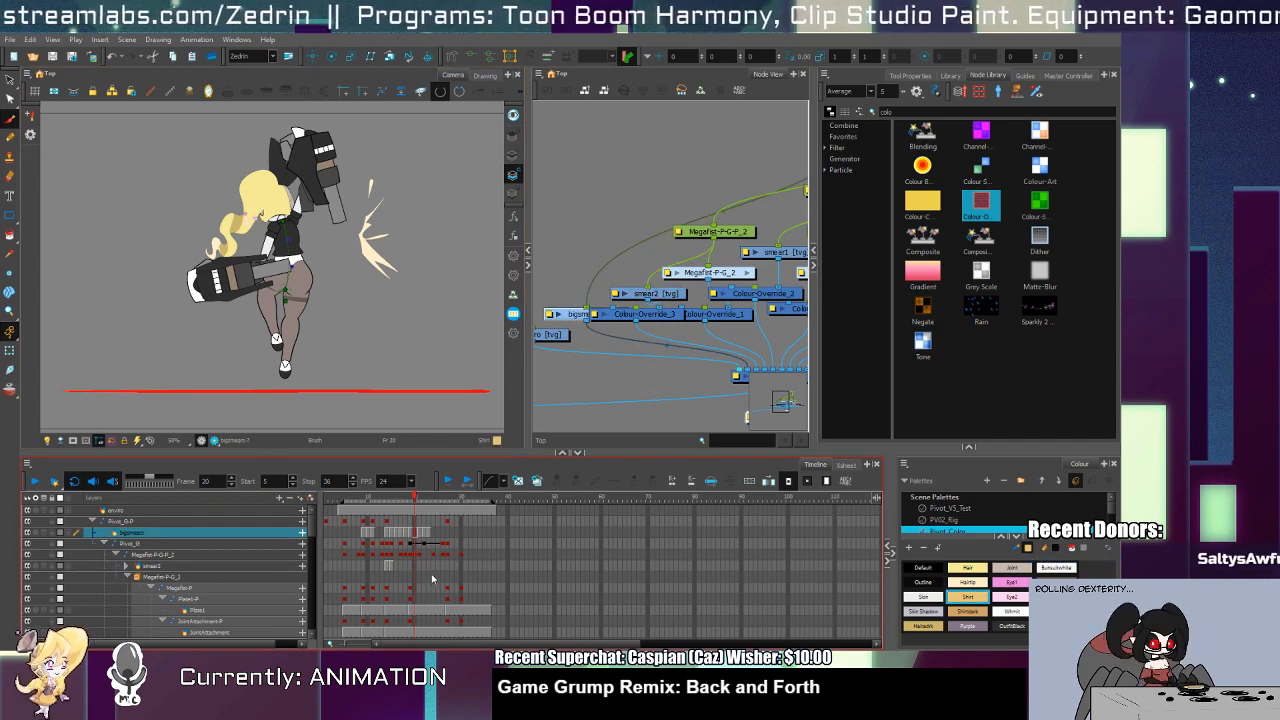
click(410, 578)
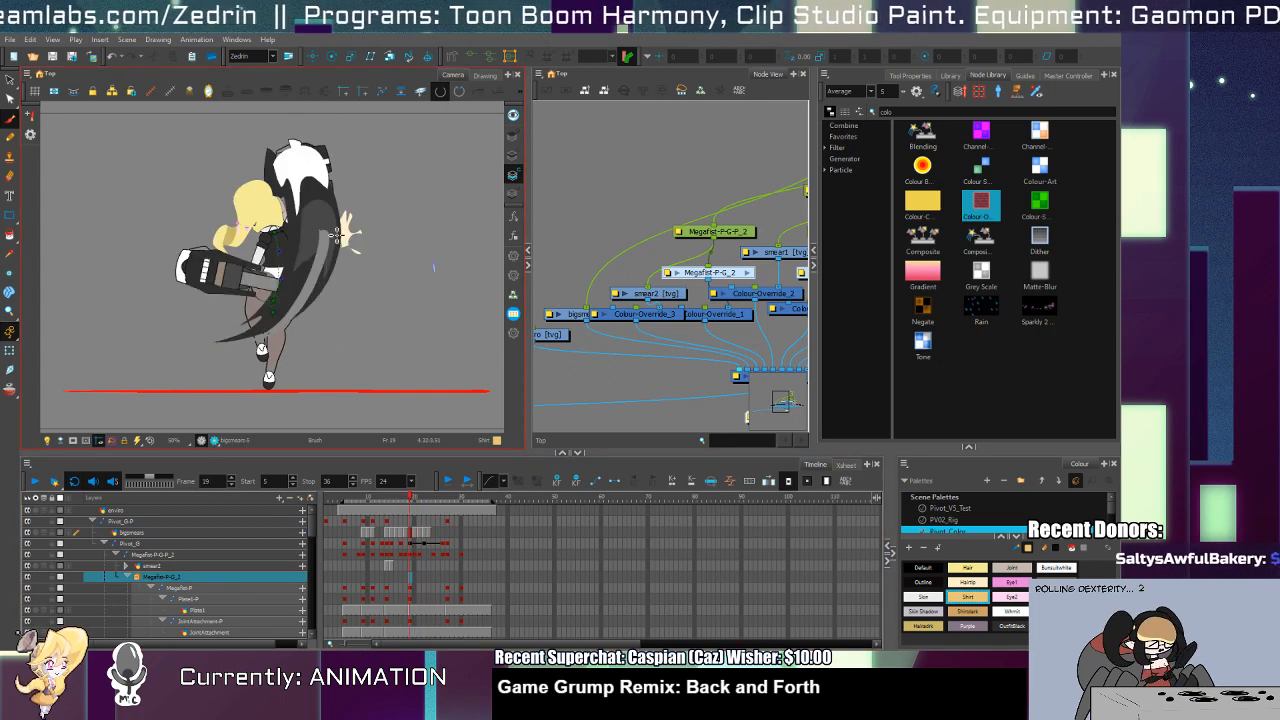
key(shift+t)
click(333, 260)
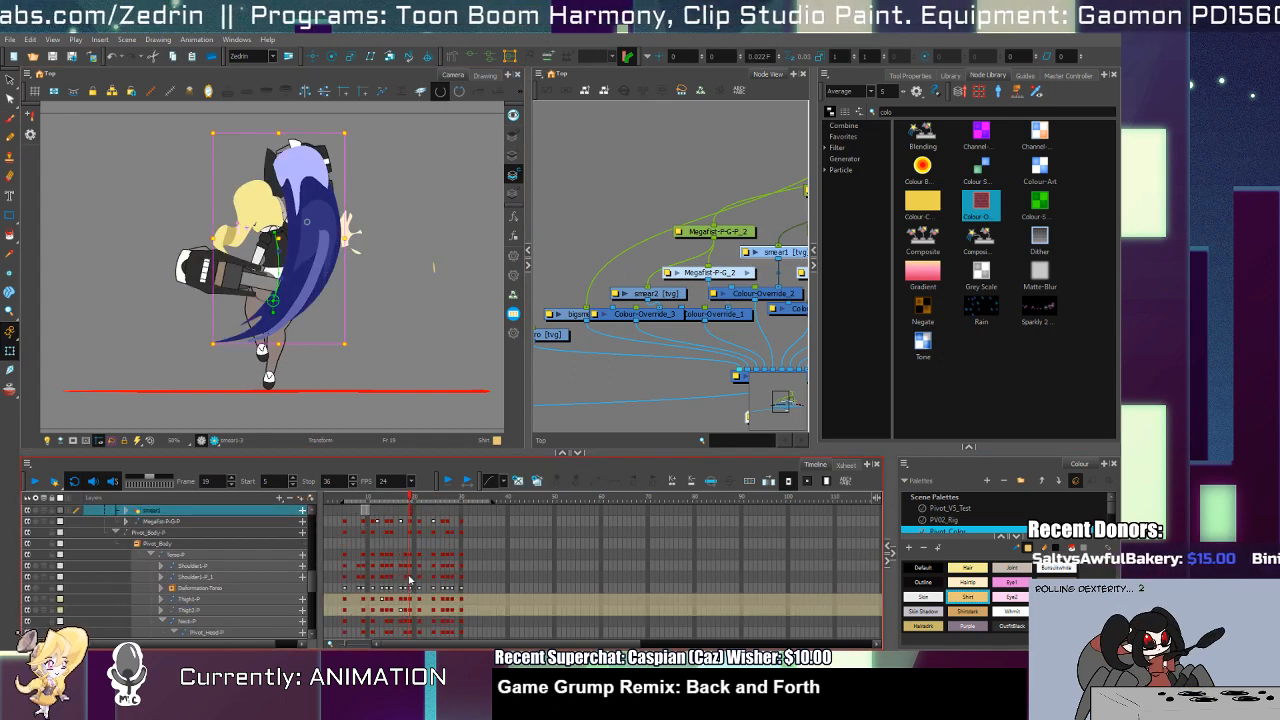
key(period)
key(alt+b)
click(10, 390)
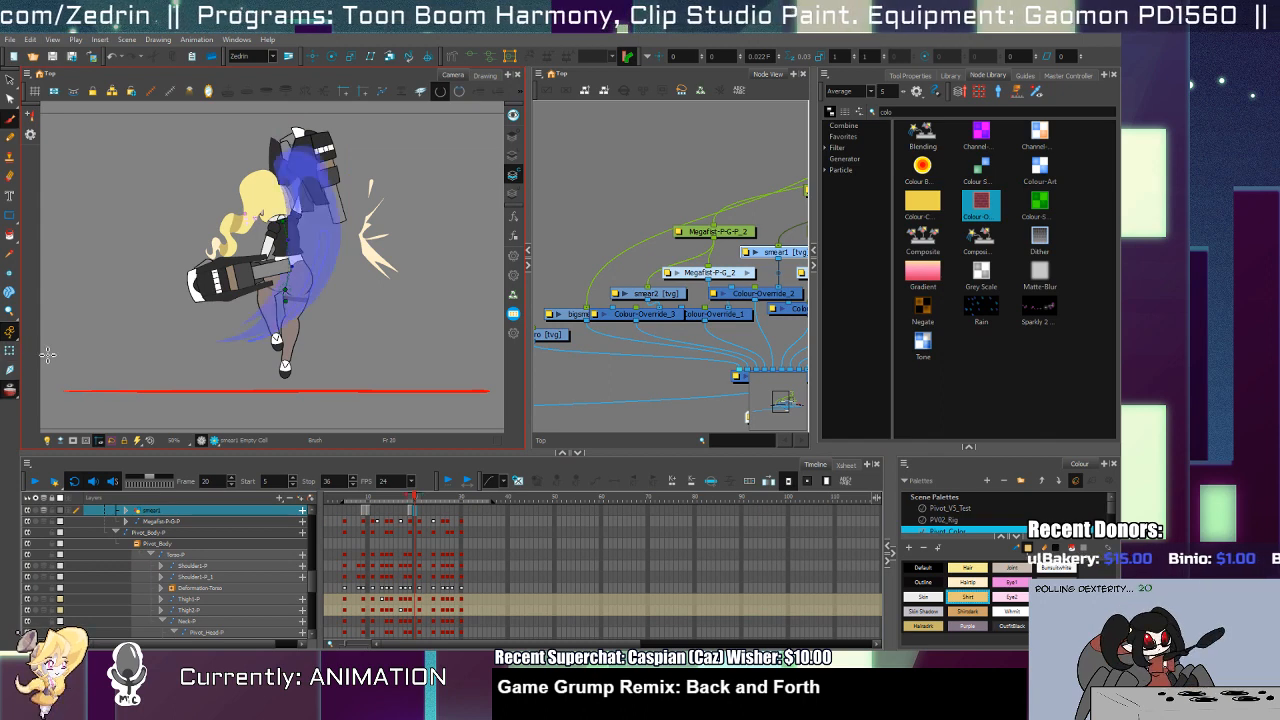
Step: Draw a tapering curved smear outline below the raised fist at frame 20 of smear1 and fill it dark
drag(303, 165, 318, 248)
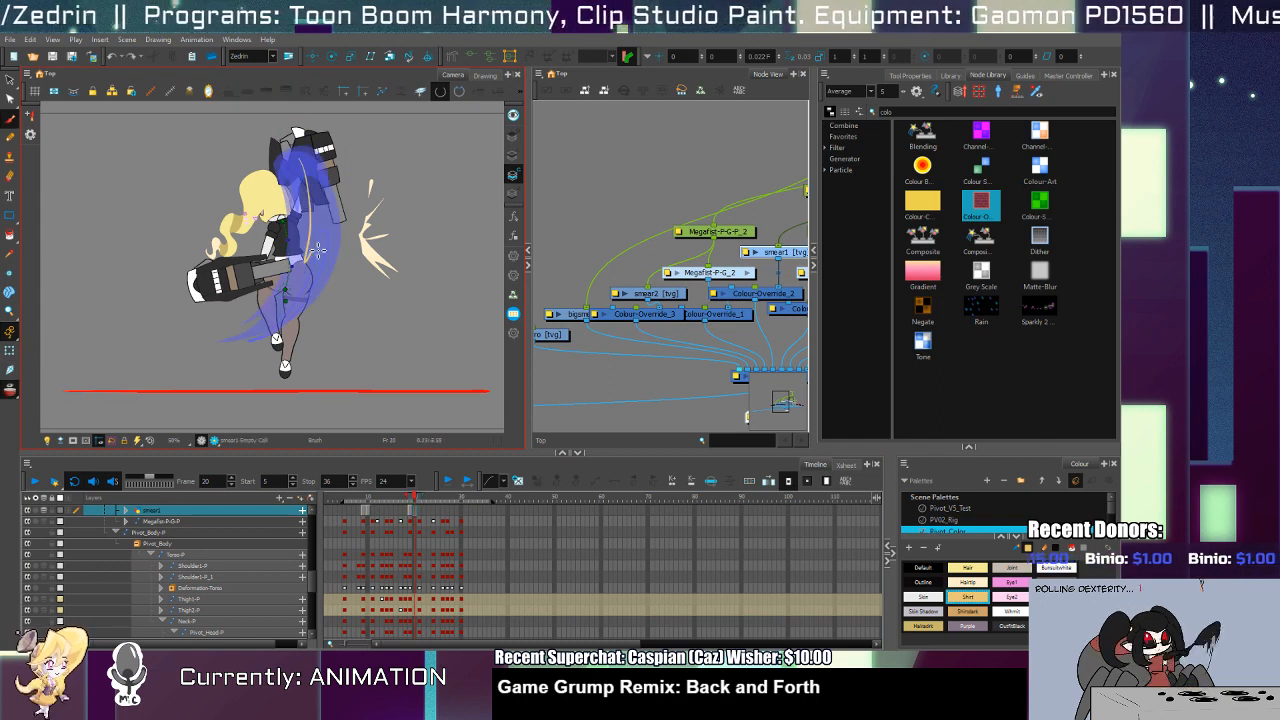
drag(332, 166, 308, 158)
key(alt+i)
click(318, 180)
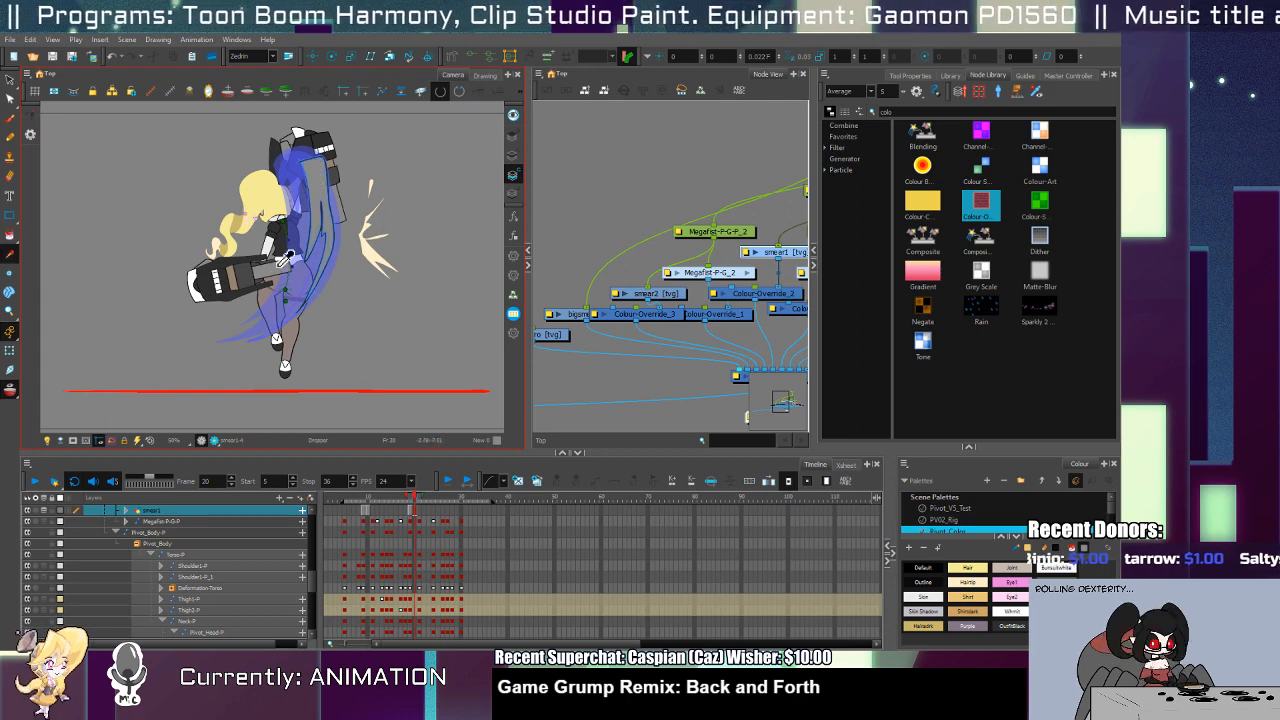
alt+click(238, 290)
key(d)
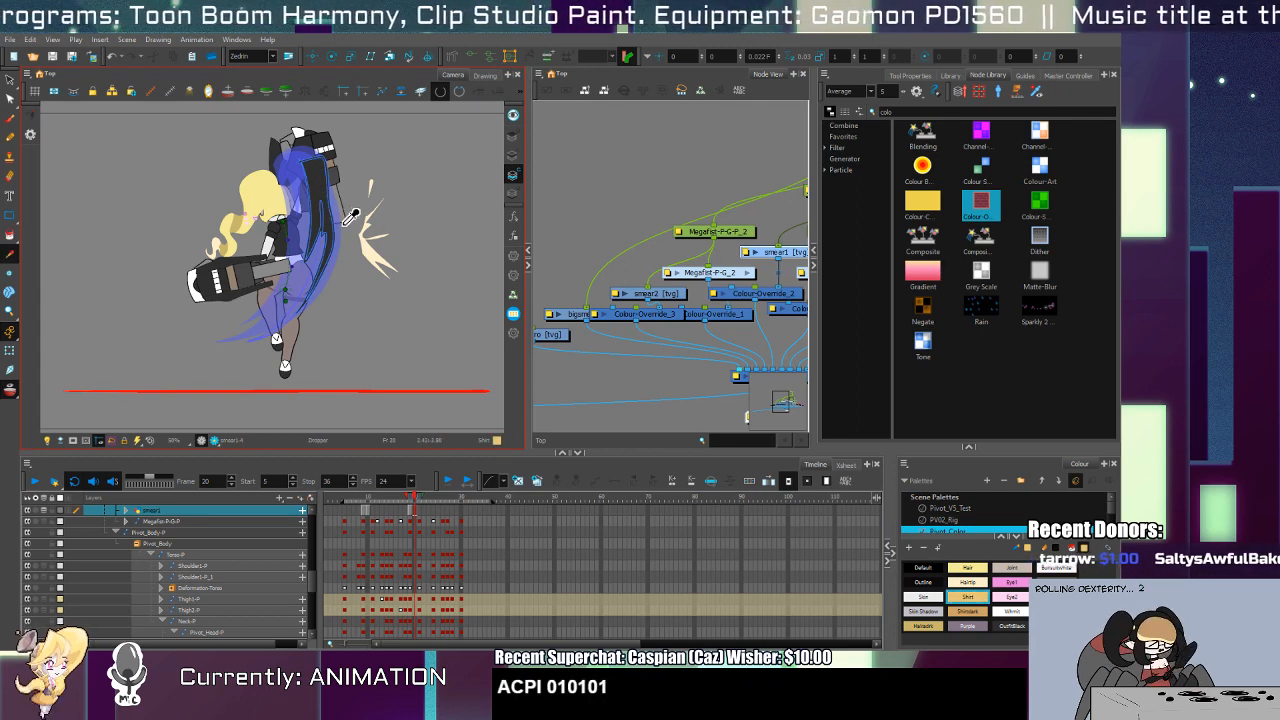
Step: Add a thin curved strip along the outer edge of the frame 20 smear
key(alt+b)
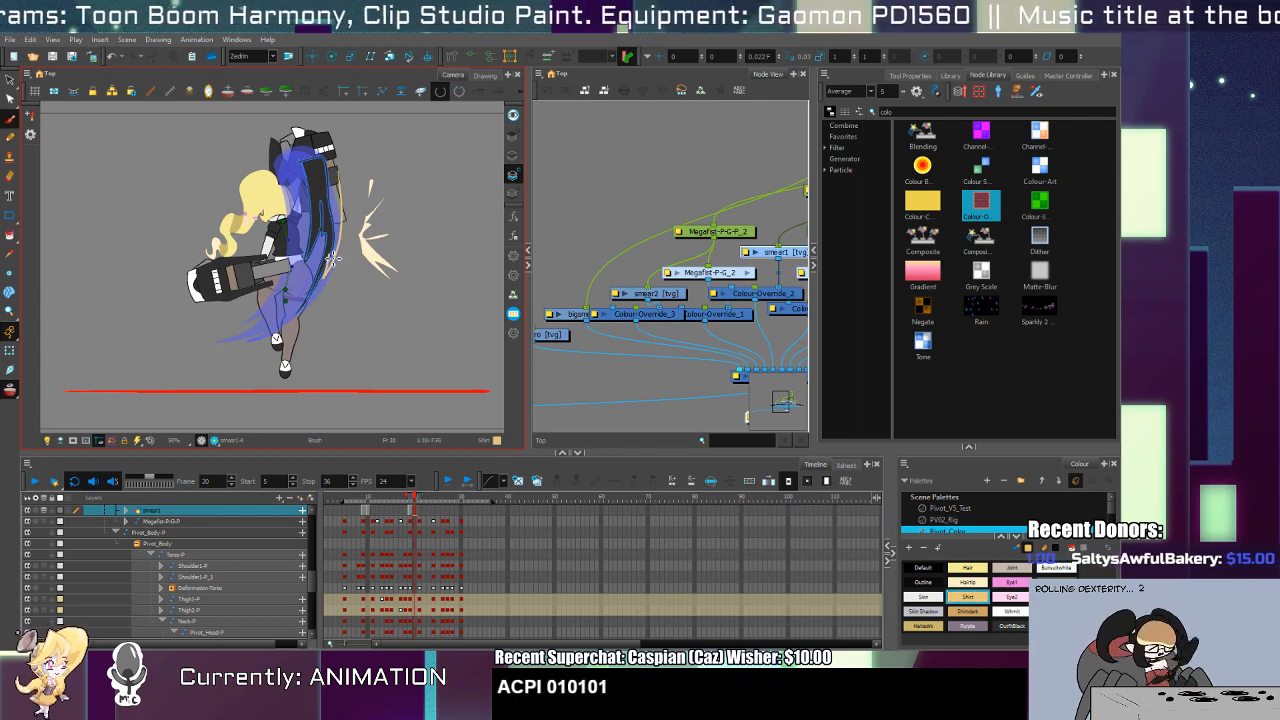
click(345, 218)
key(alt+b)
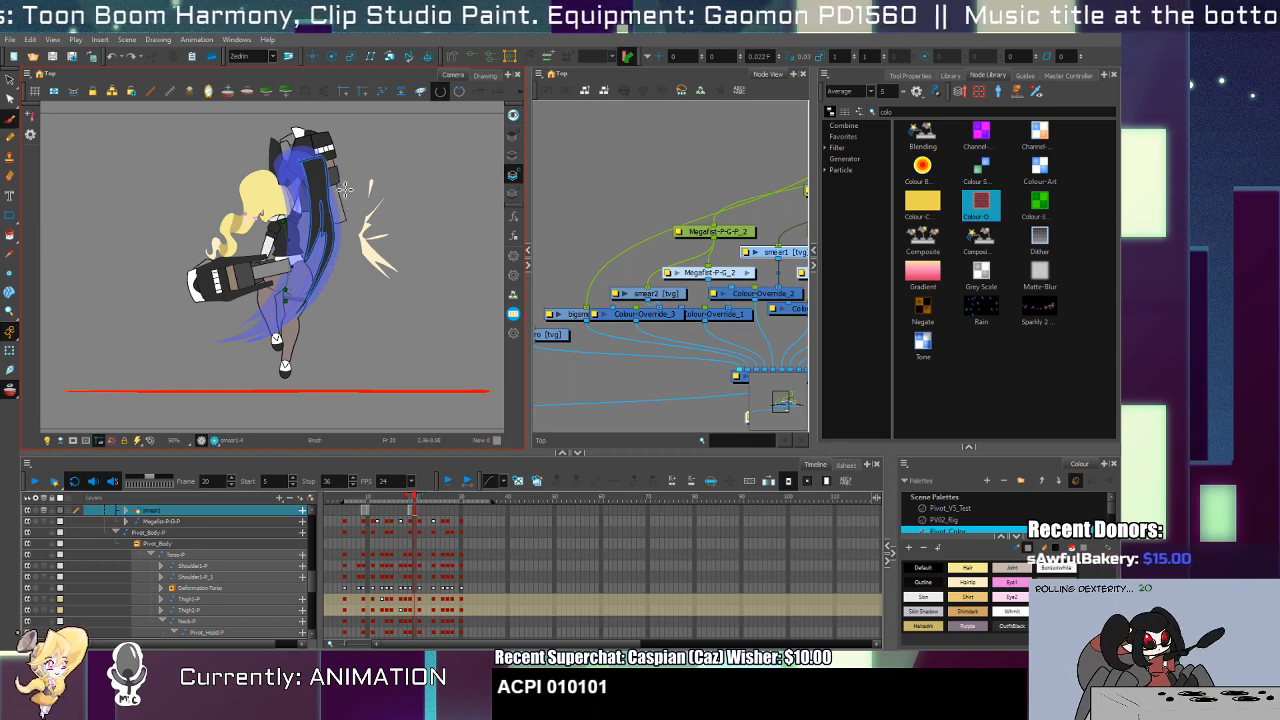
key(alt+k)
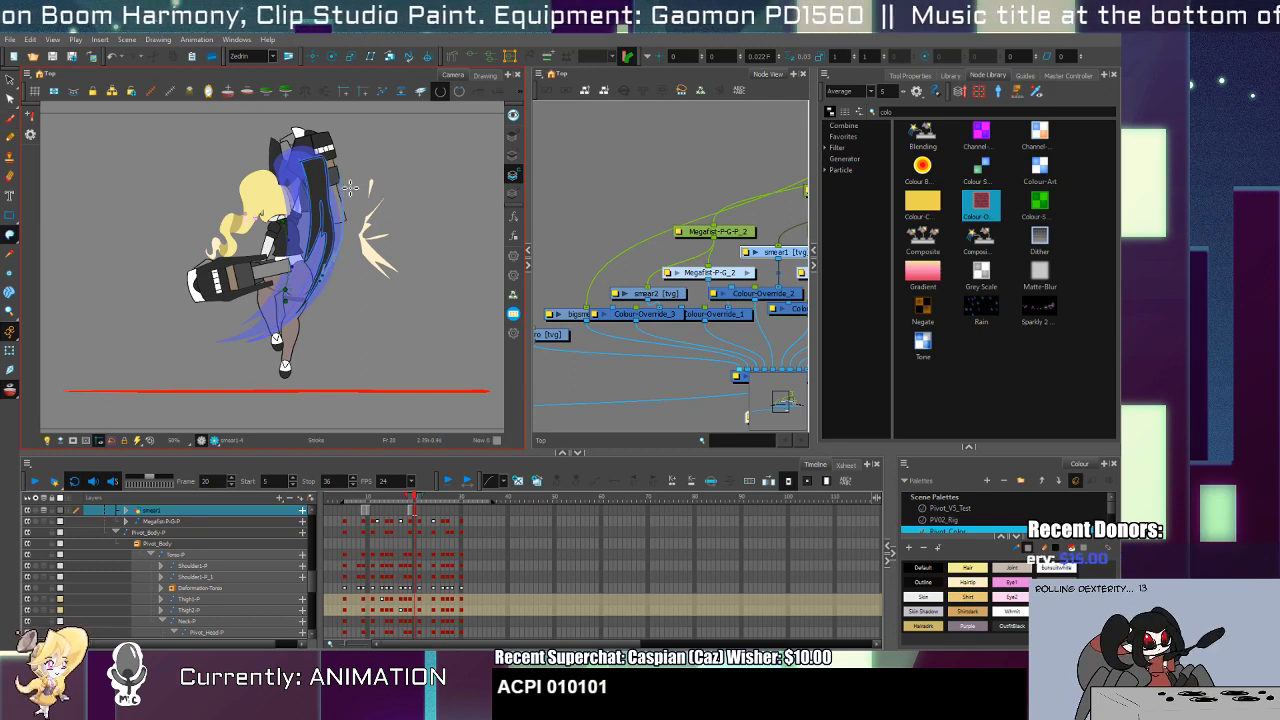
key(alt+k)
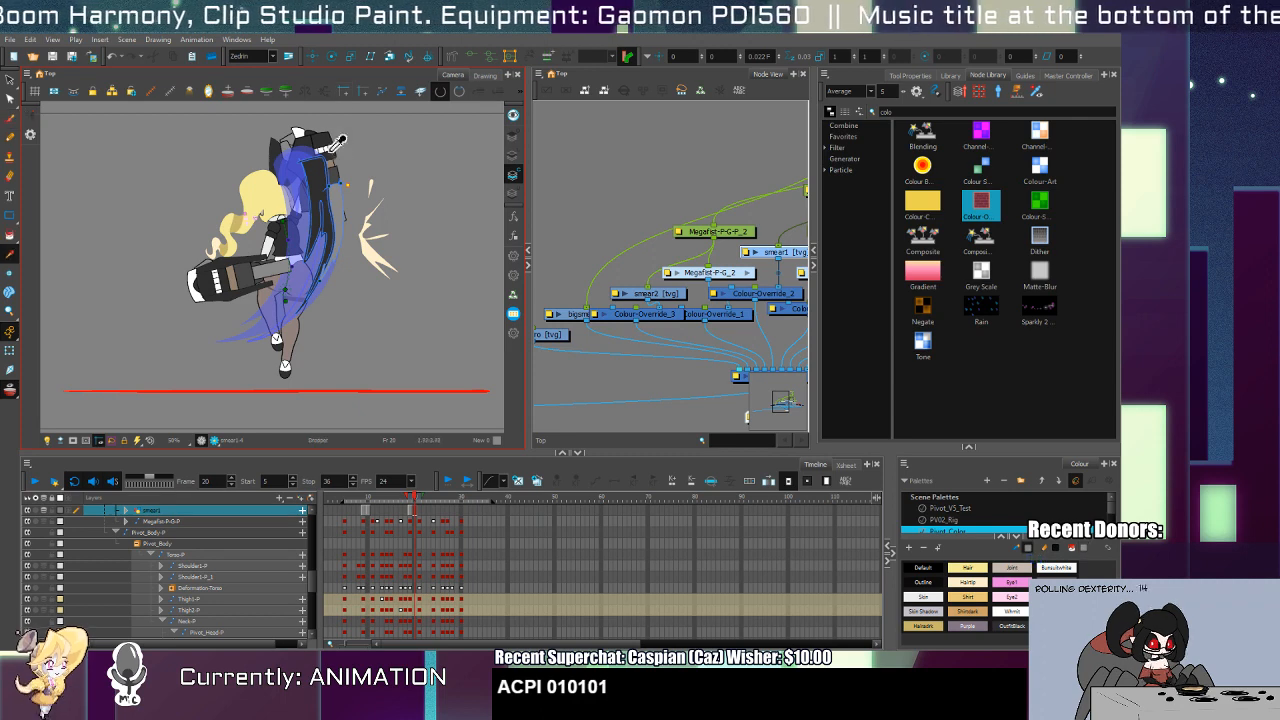
Step: Draw a pale jagged tip at the upper end of the frame 20 smear and paint it with the Joint colour
key(alt+b)
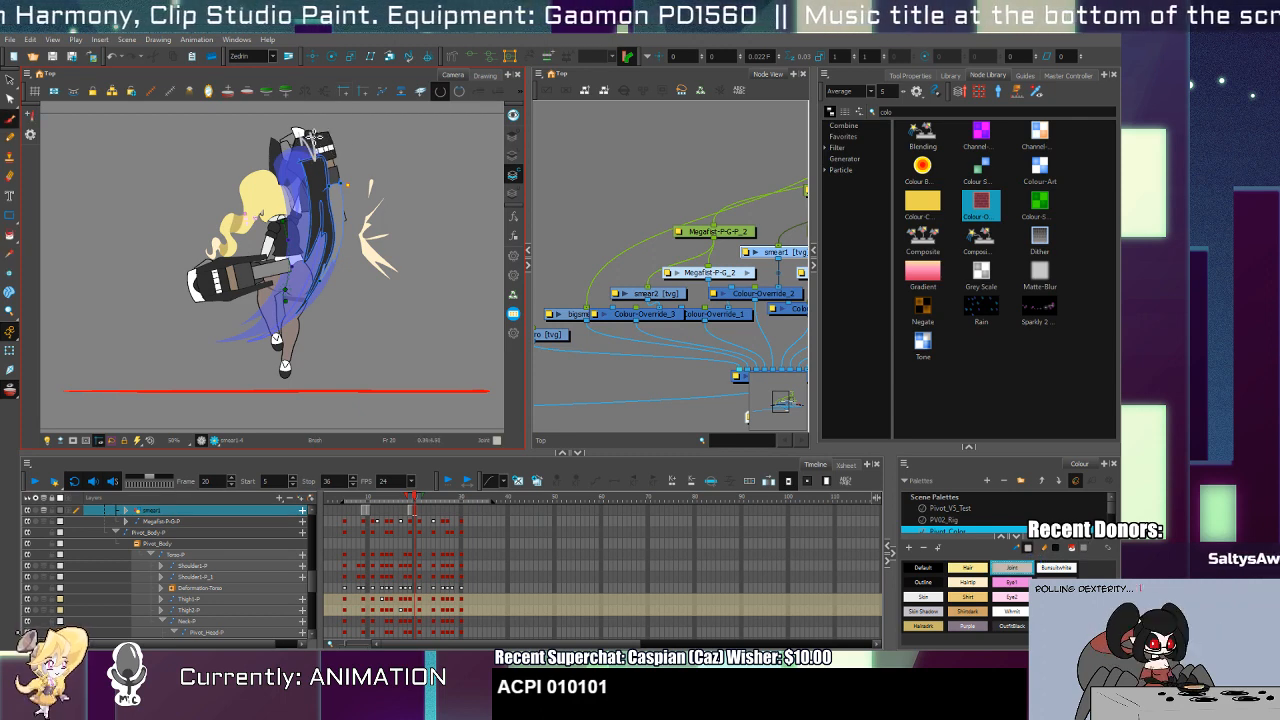
key(alt+i)
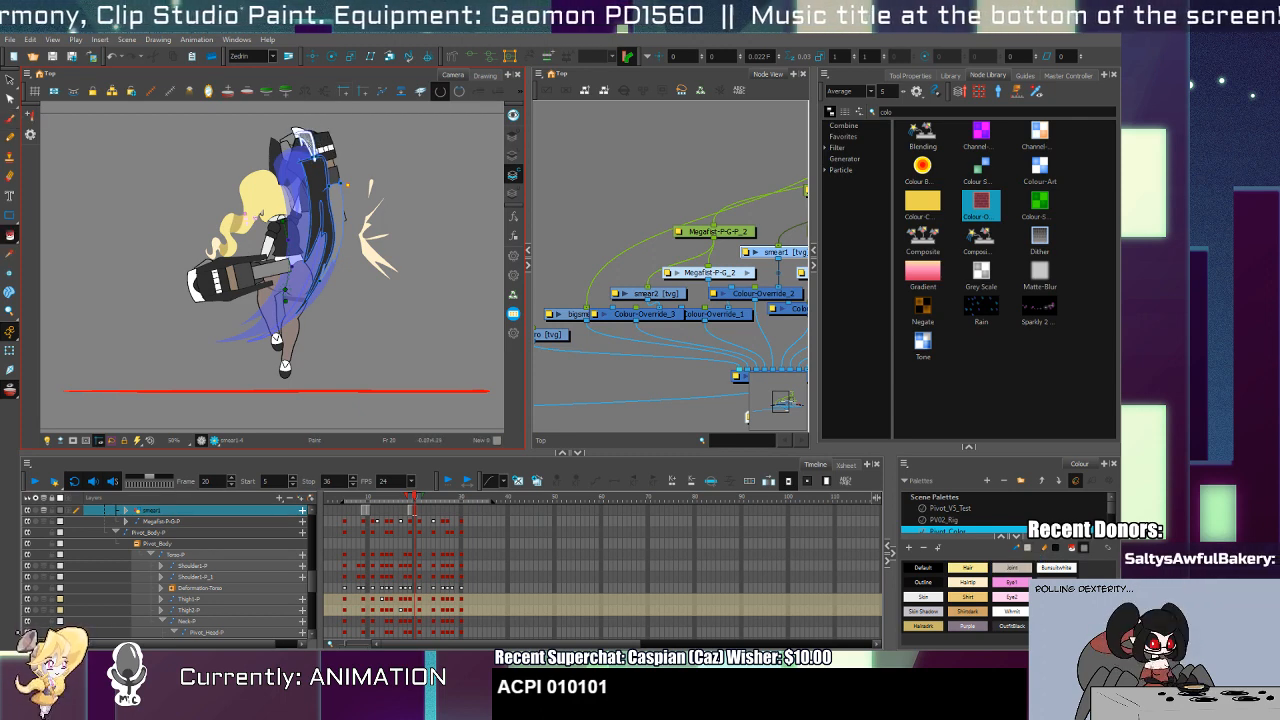
key(alt+d)
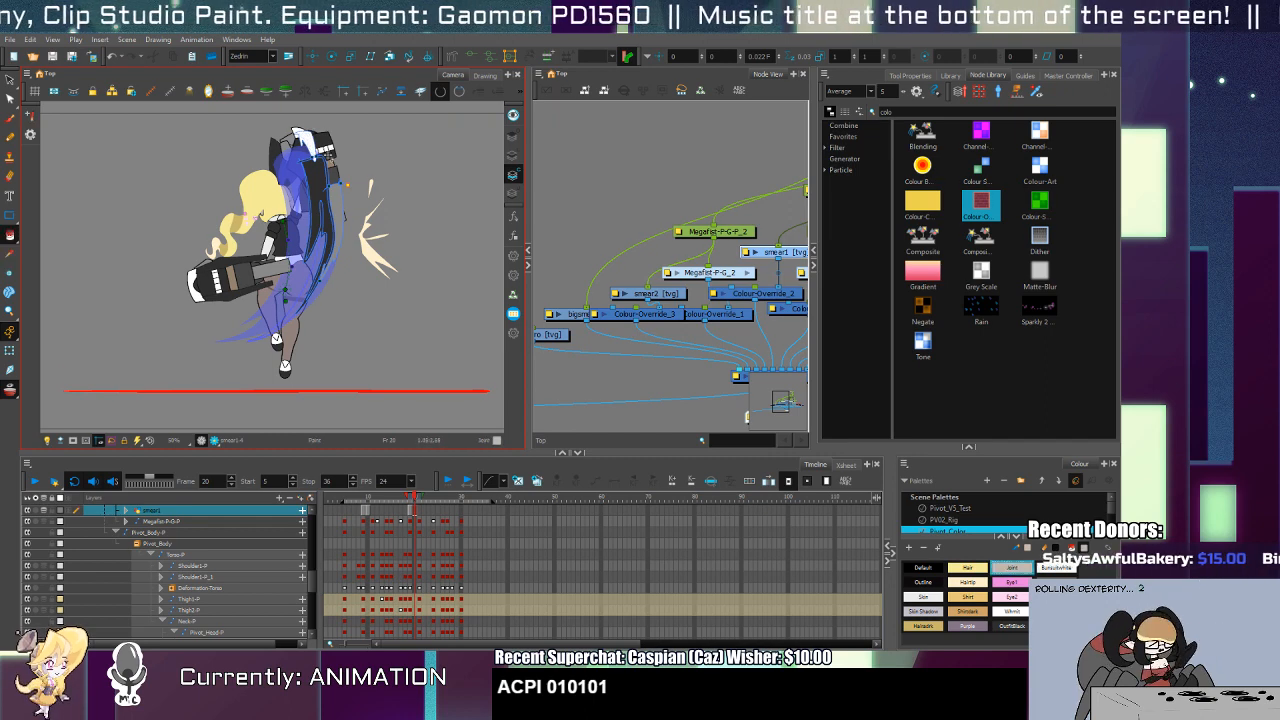
Step: Erase notches into the white upper end of the frame 19 smear on the Line Art layer
key(shift+t)
key(comma)
key(comma)
key(comma)
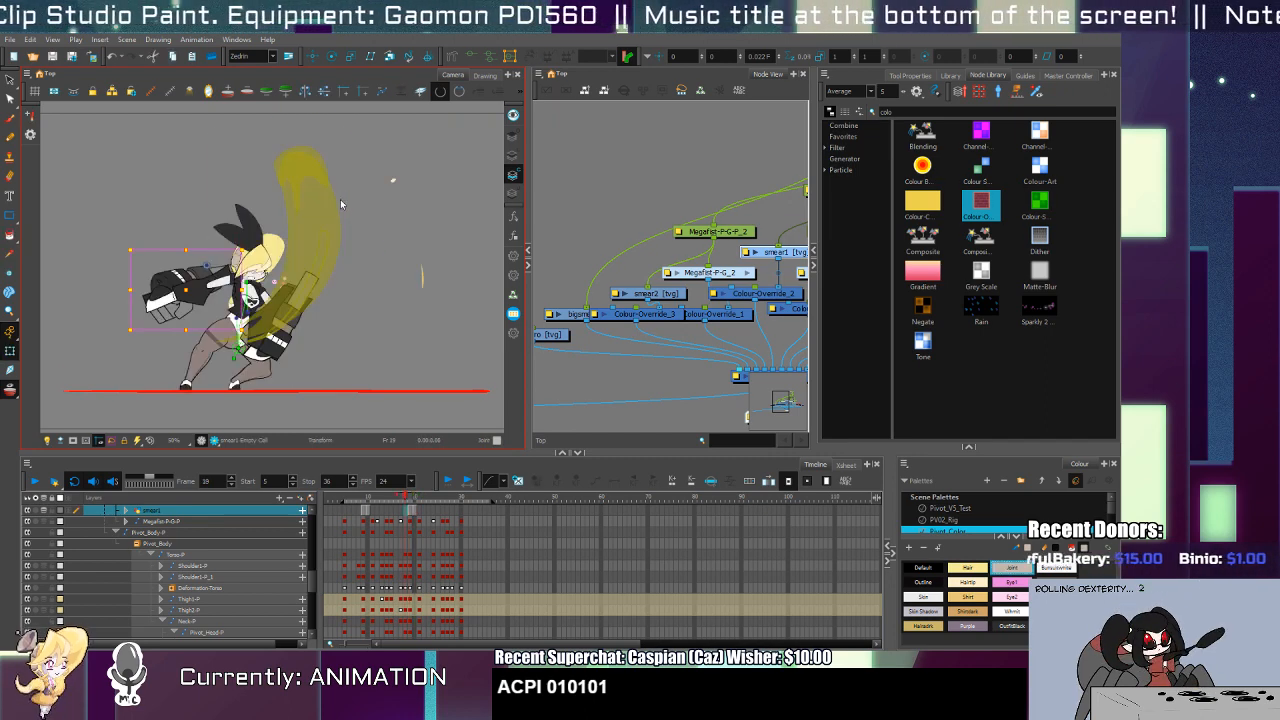
key(period)
key(period)
key(alt+e)
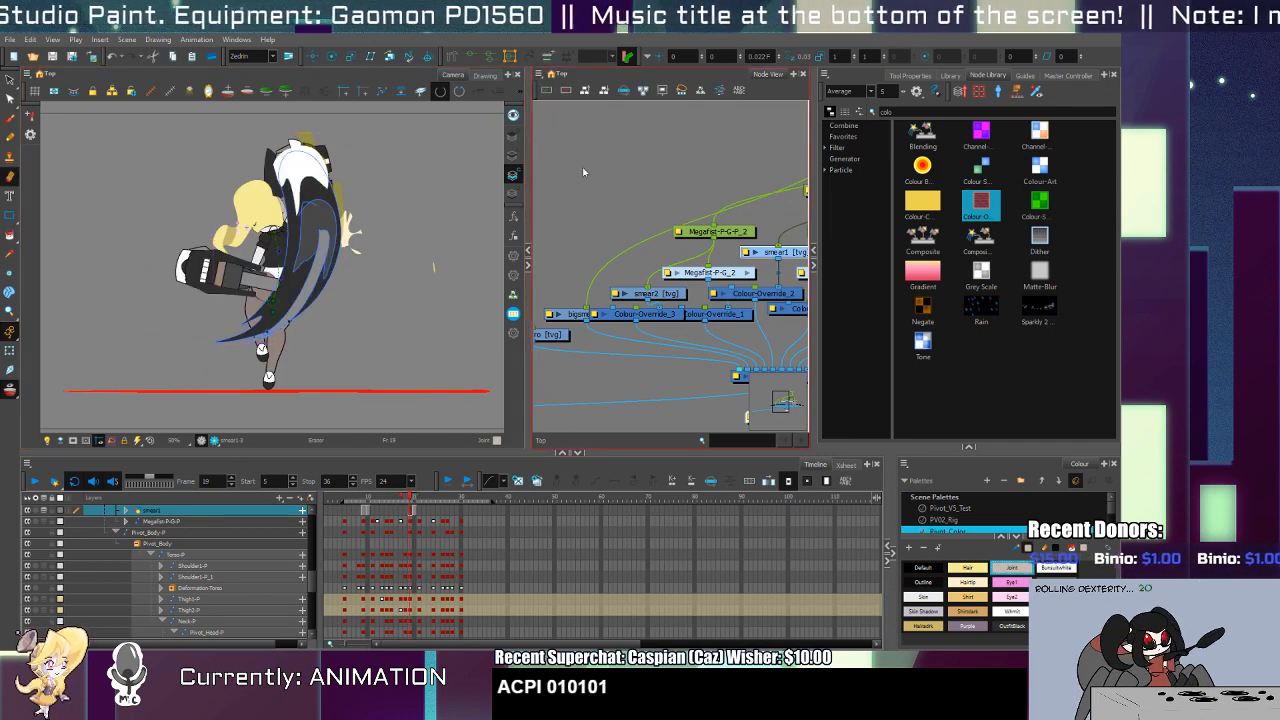
click(513, 156)
drag(312, 157, 325, 172)
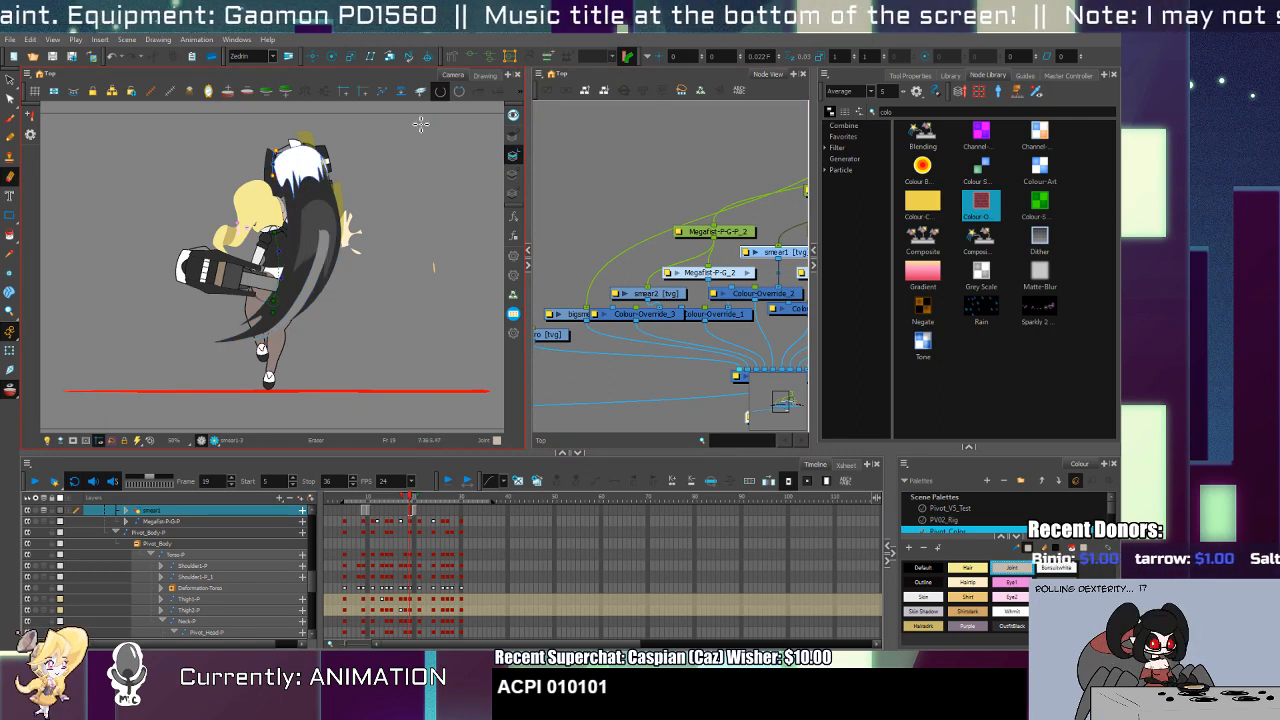
Step: Cut long curved slits through the dark body of the frame 19 smear on the Colour Art layer
key(l)
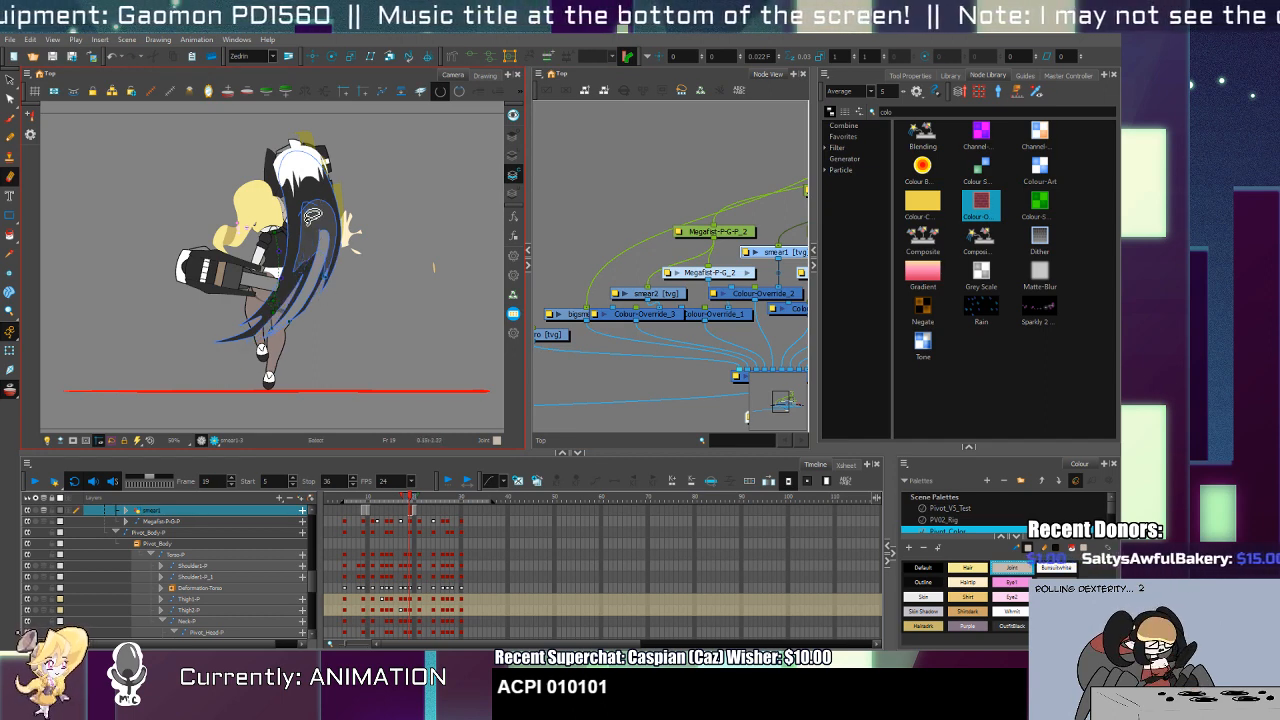
key(ctrl+z)
key(shift+t)
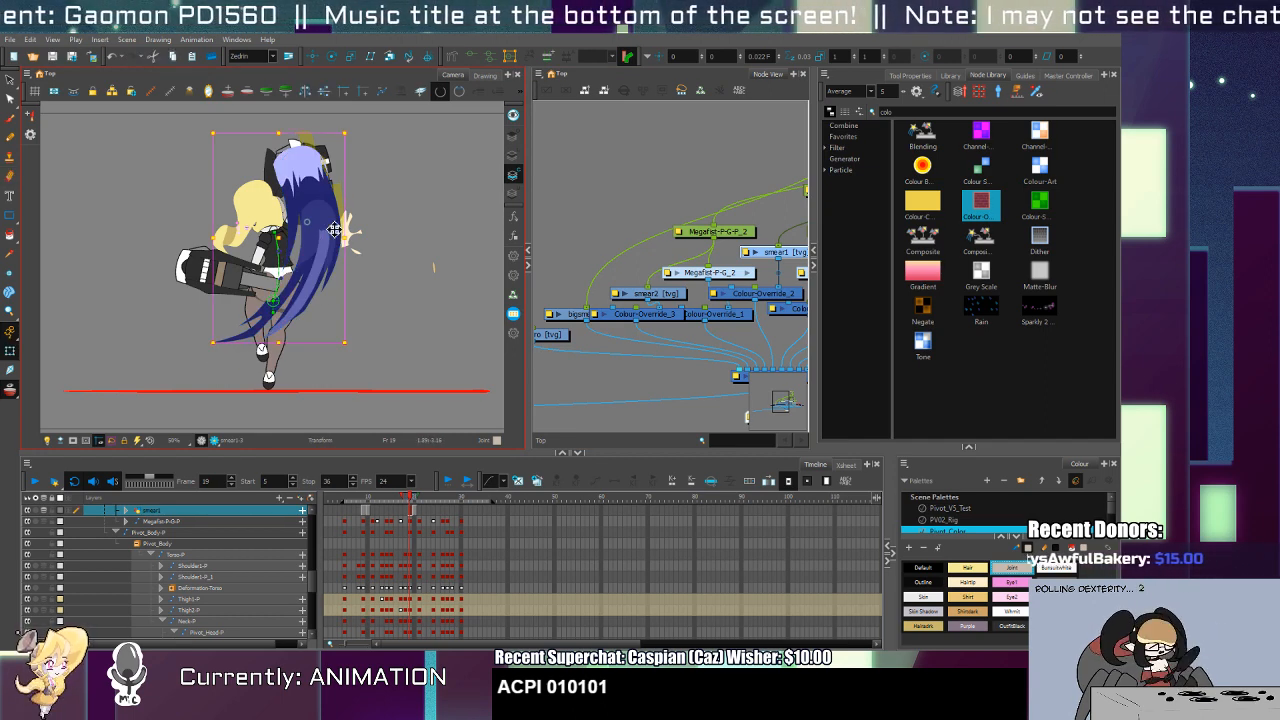
key(Delete)
key(alt+e)
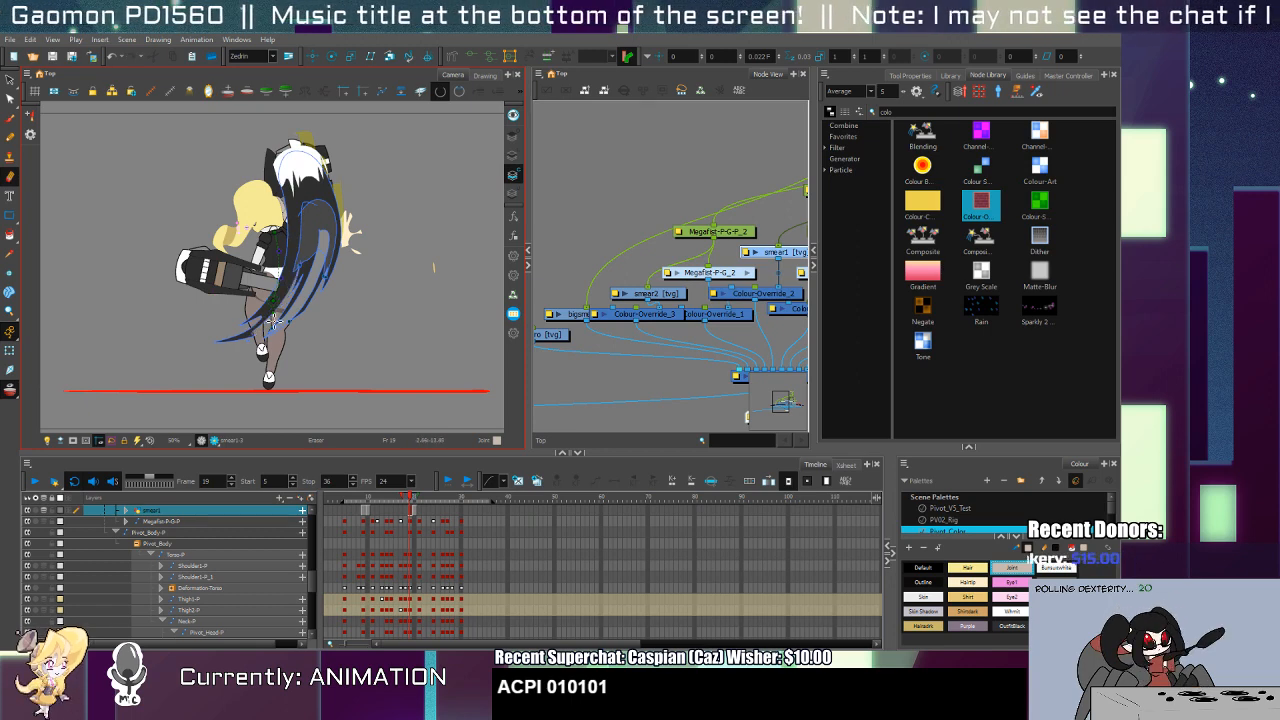
Step: Flip back and forth through frames 12 to 22 to check the smear1 drawings in motion
key(period)
key(period)
key(period)
key(period)
key(period)
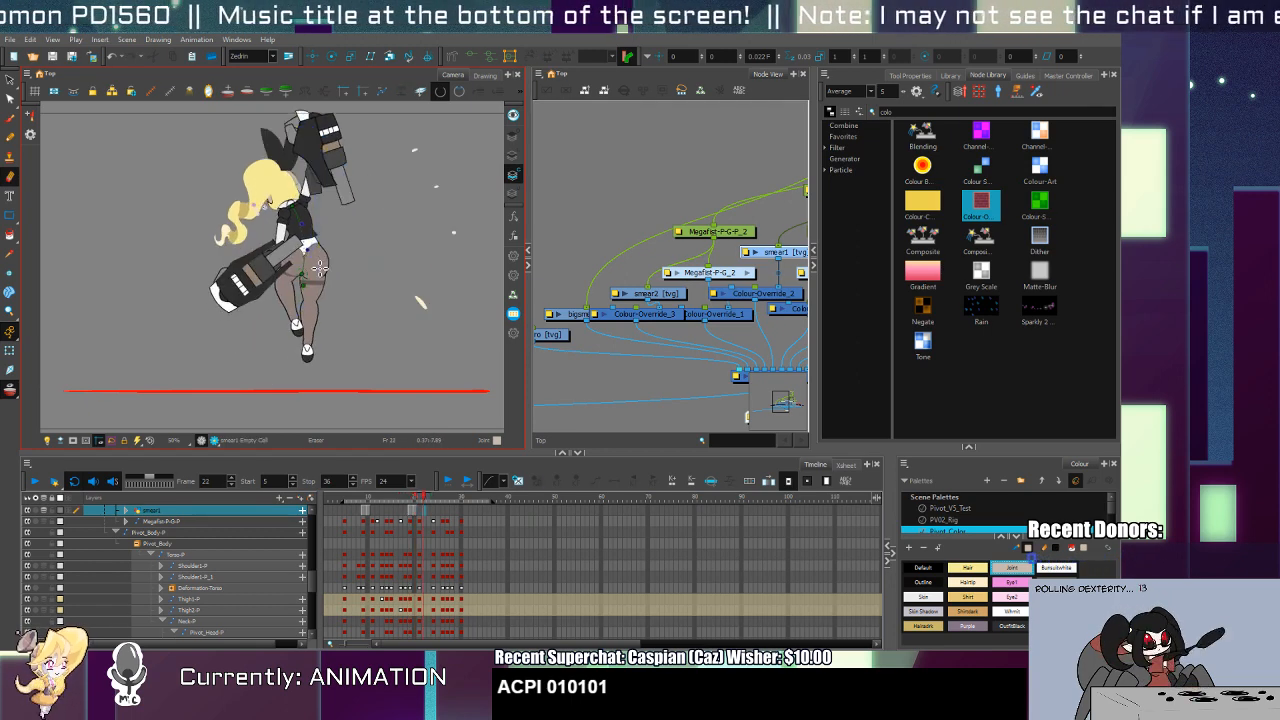
key(comma)
key(comma)
key(comma)
key(comma)
key(comma)
key(comma)
key(comma)
key(comma)
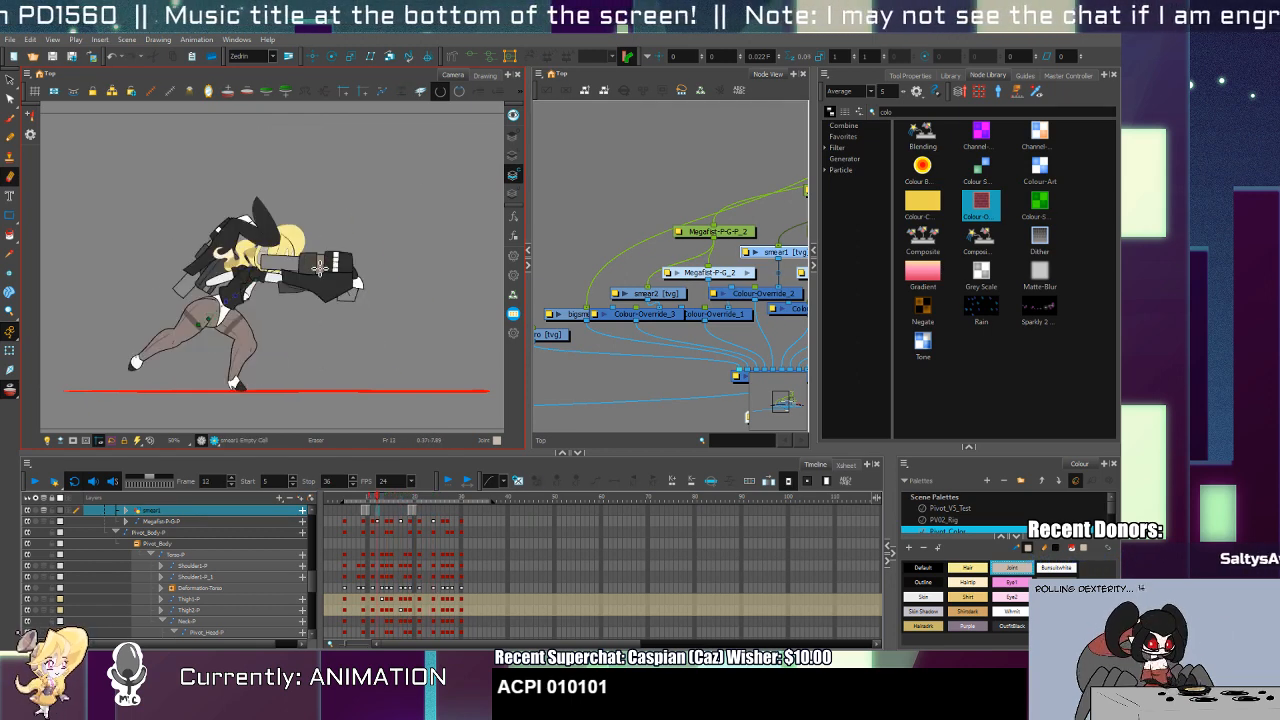
key(period)
key(period)
key(period)
key(period)
key(period)
key(period)
key(period)
key(period)
key(period)
key(period)
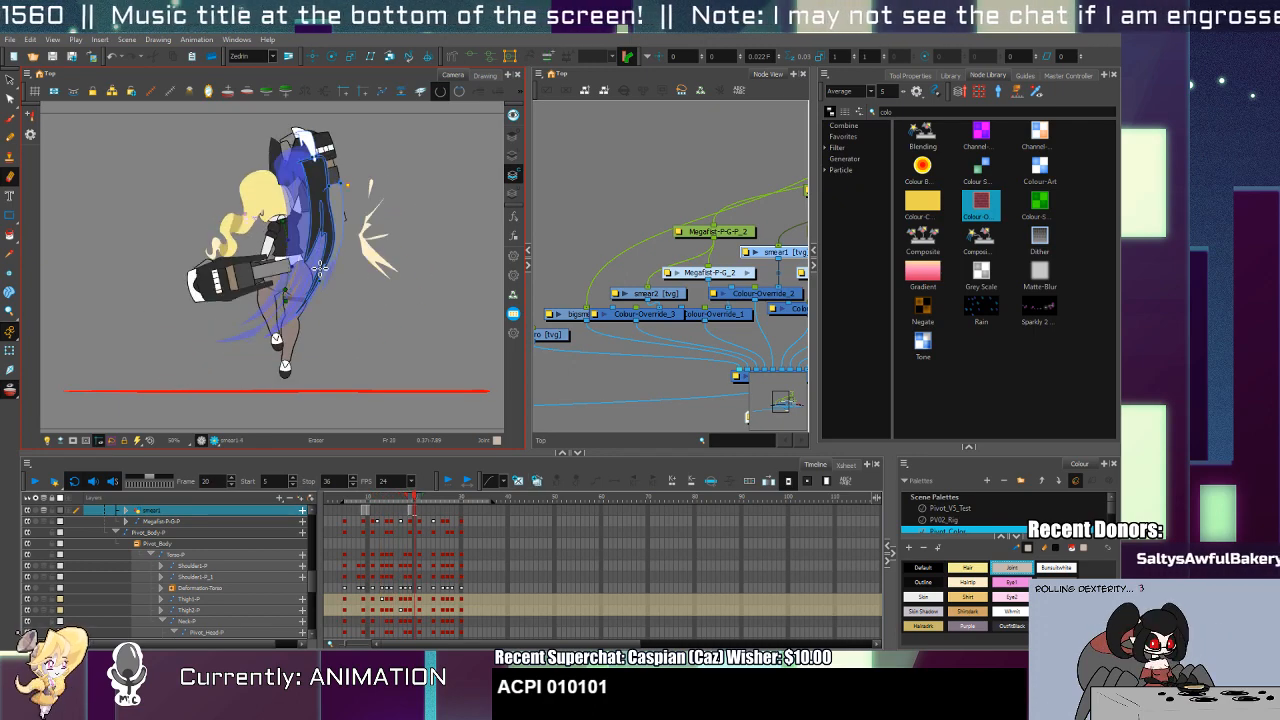
Step: Play back the animation and examine the leg and shoulder poses around frames 17 and 18
click(36, 496)
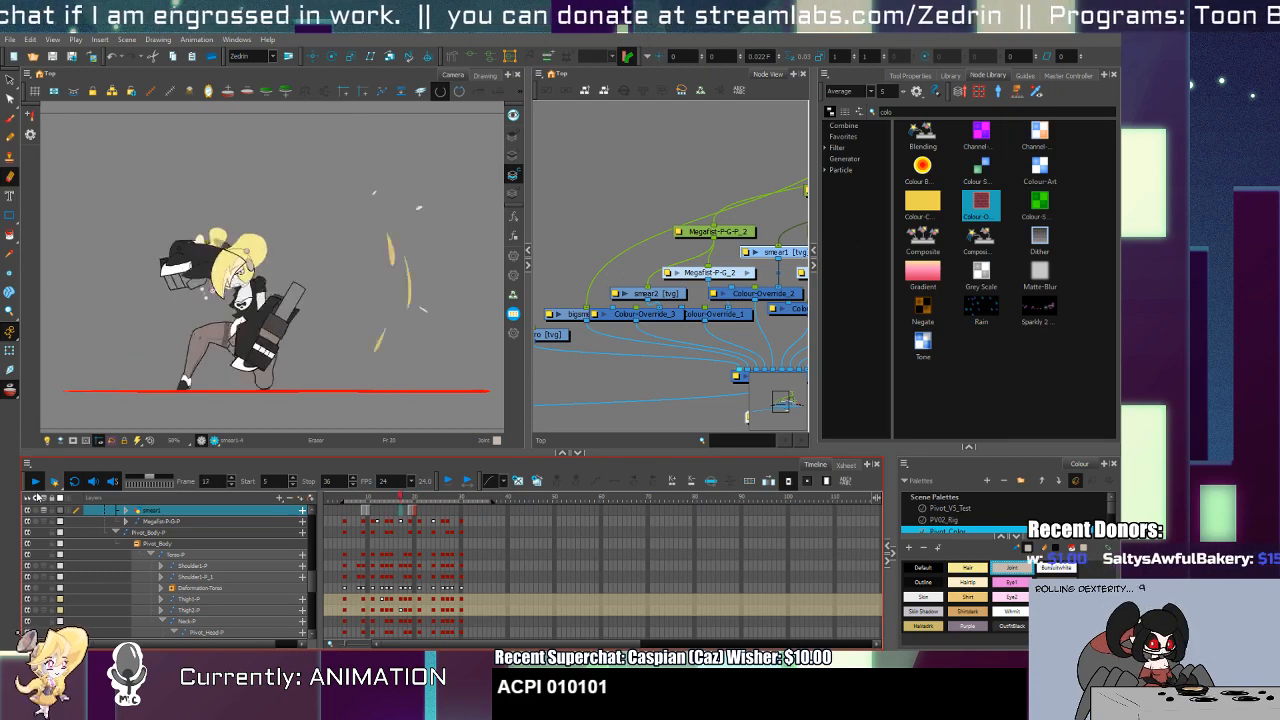
click(402, 607)
key(Up)
key(Up)
key(Up)
key(Up)
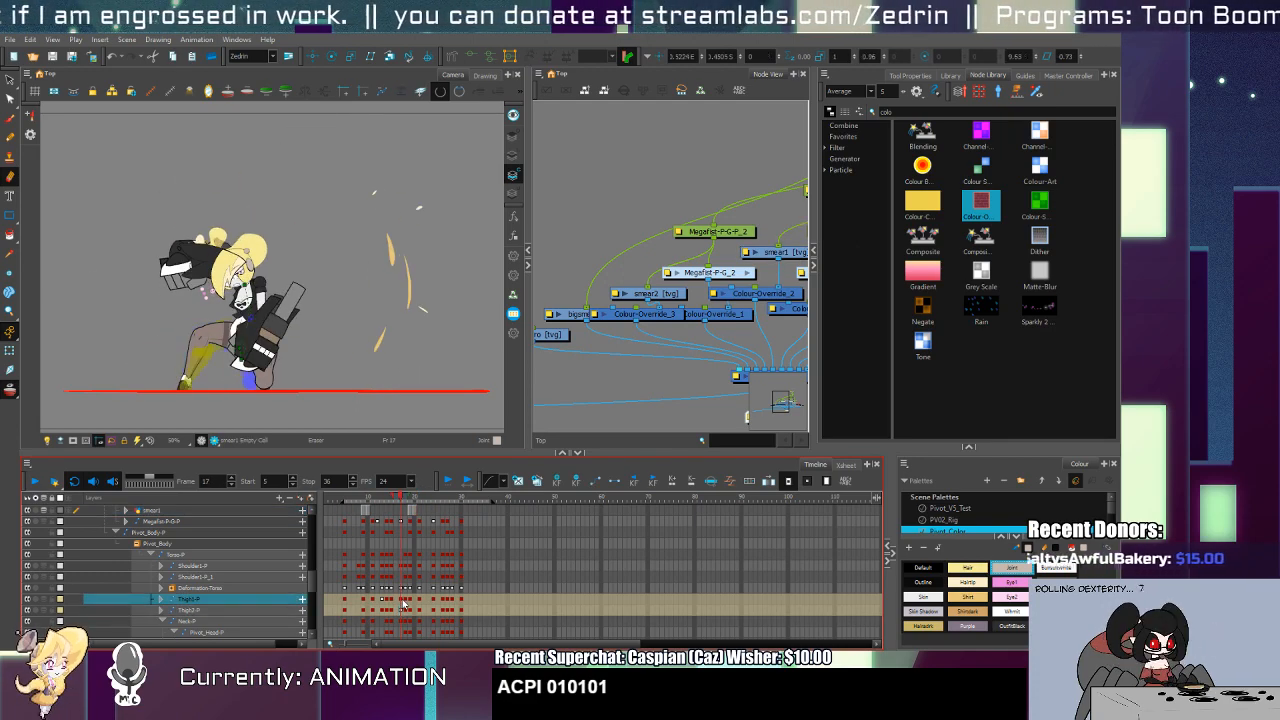
key(Return)
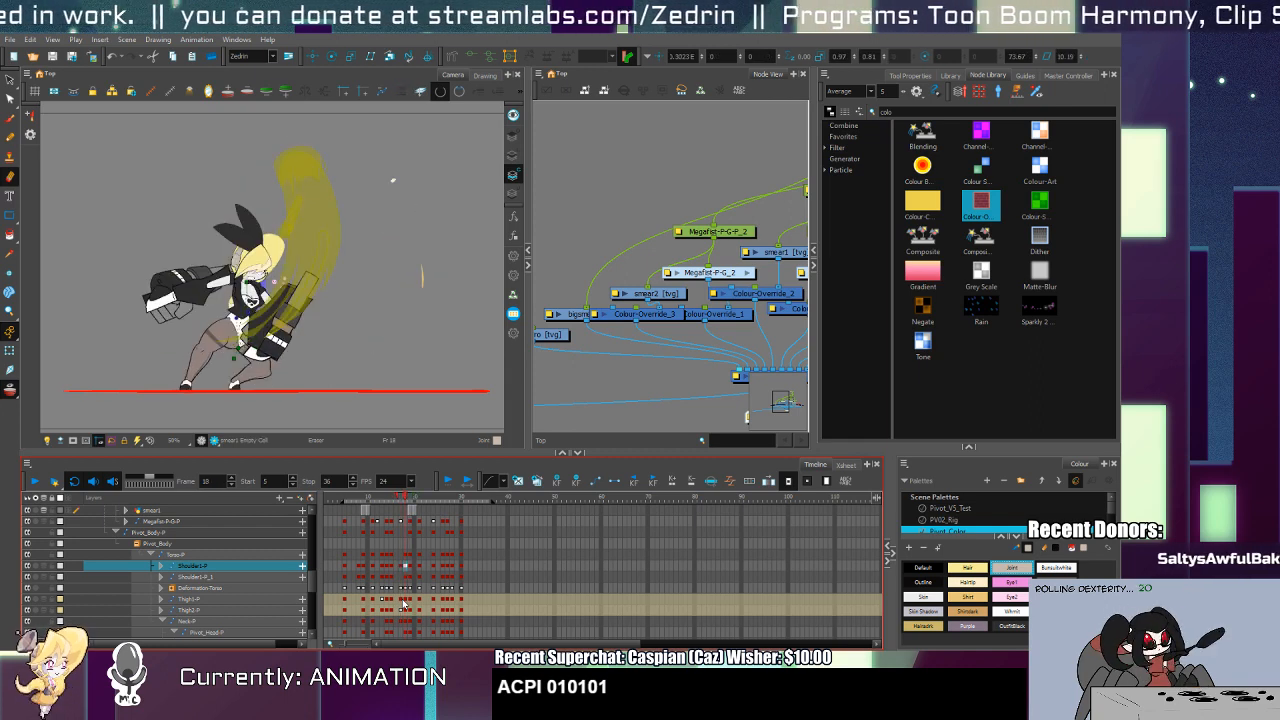
Step: Rotate the character's extended lower leg at frame 18 to raise its foot towards the ground line
scroll(225, 340, up, 2)
mouse_move(205, 345)
mouse_down()
mouse_move(270, 275)
mouse_move(315, 286)
mouse_move(349, 340)
mouse_move(342, 351)
mouse_move(330, 332)
mouse_up()
key(shift+t)
click(273, 265)
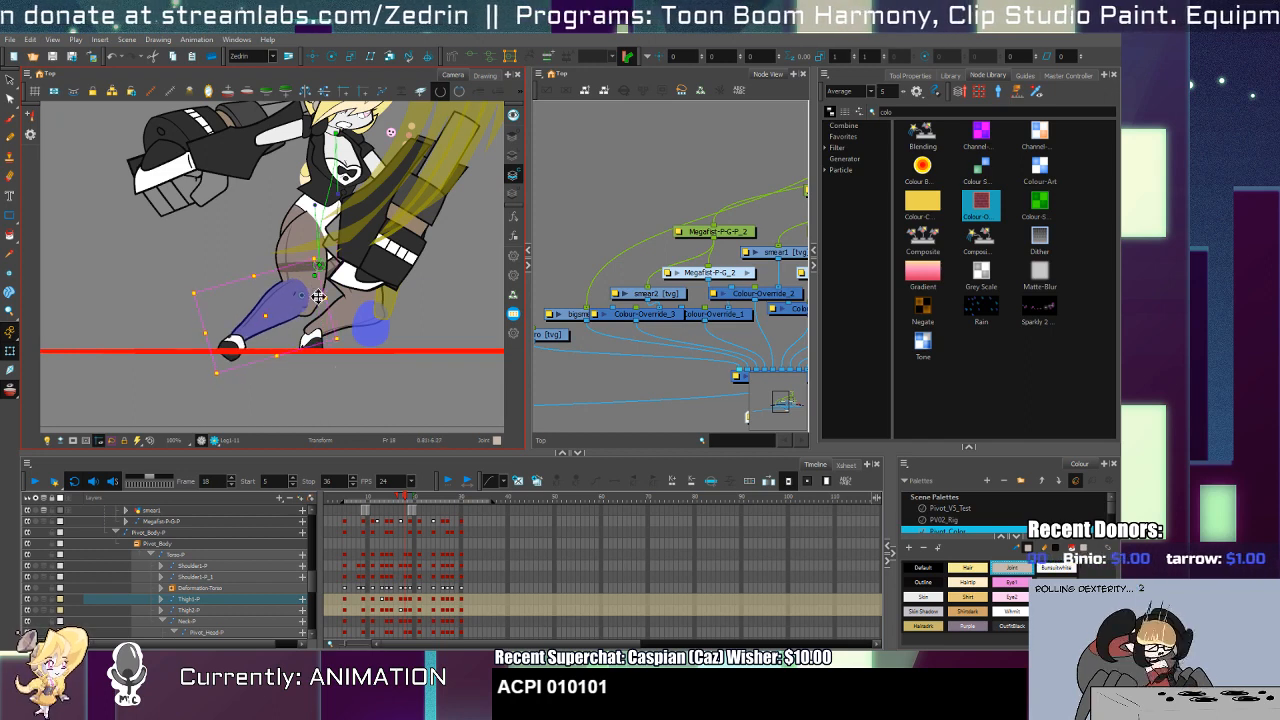
drag(317, 297, 288, 312)
click(286, 313)
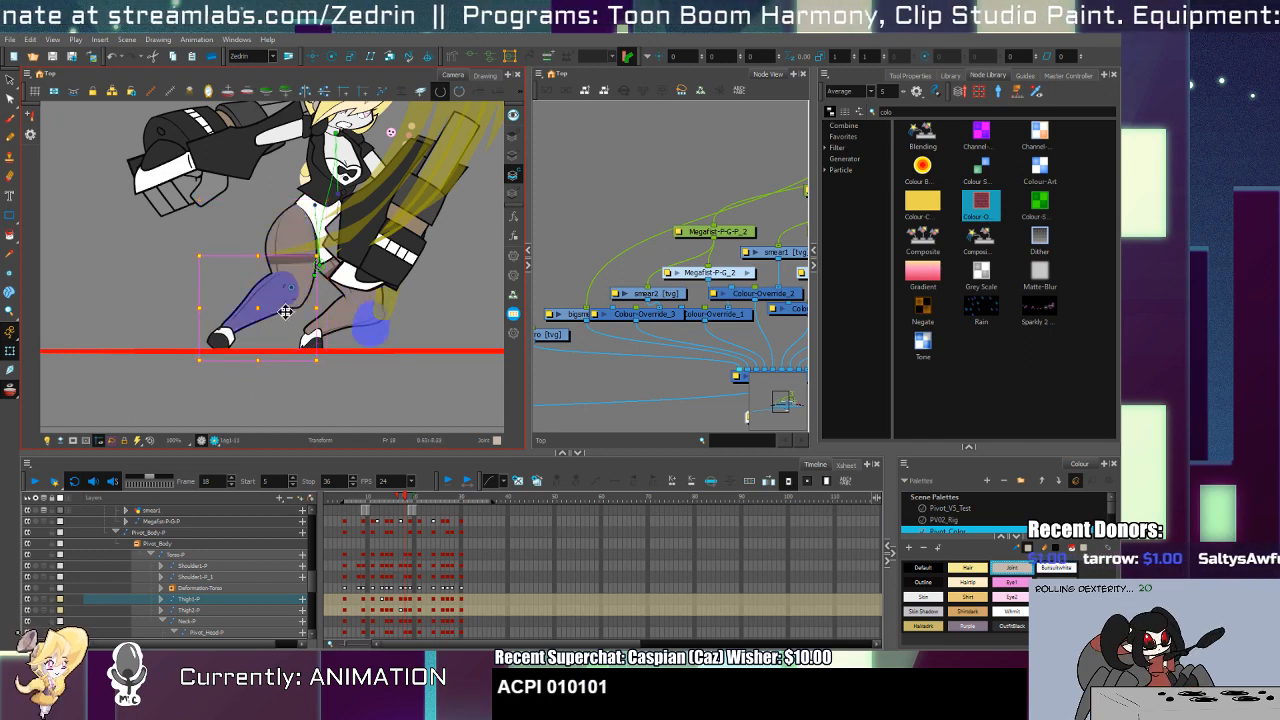
Step: Rotate the extended lower leg at frame 18 and turn its foot flat onto the ground line
click(226, 345)
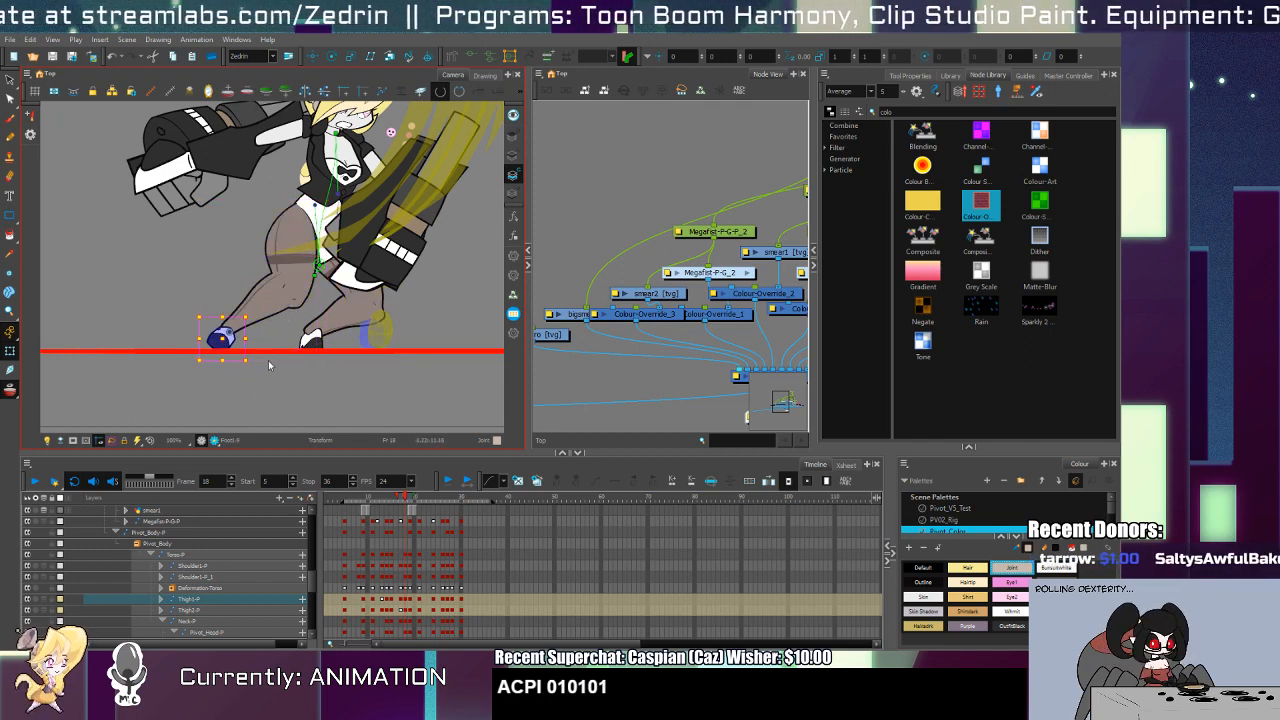
click(288, 305)
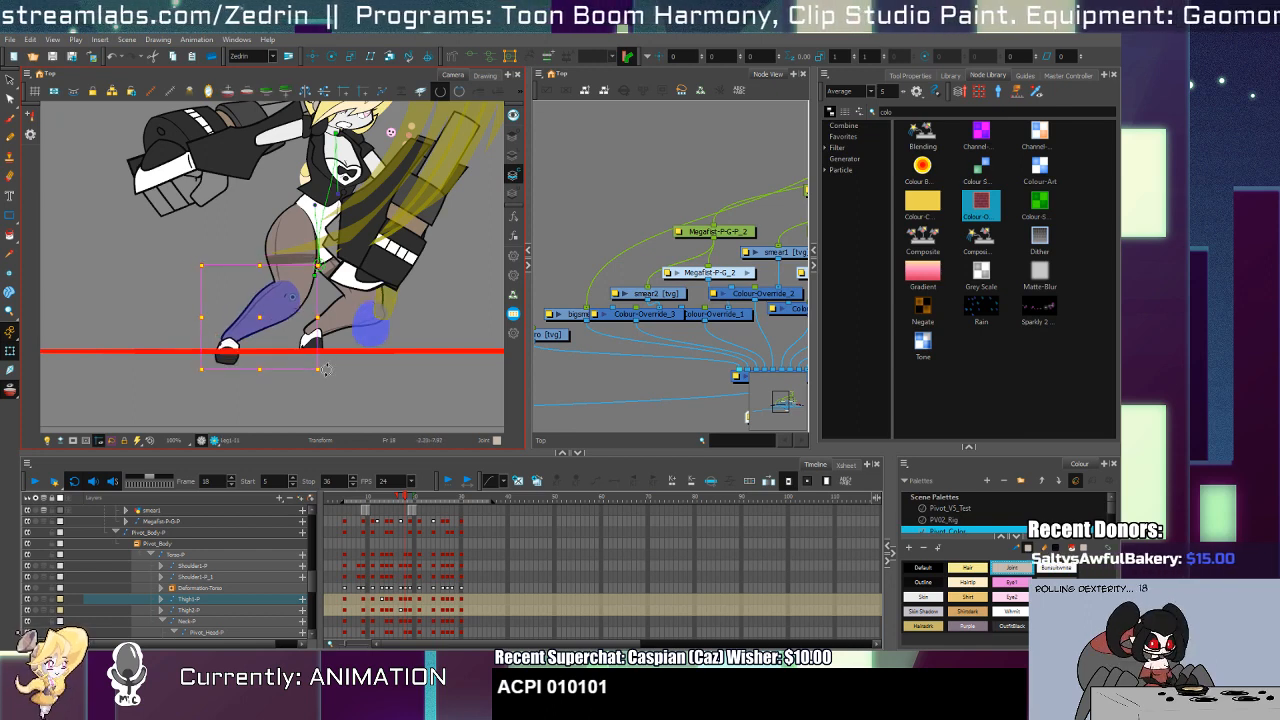
drag(323, 369, 300, 377)
key(b)
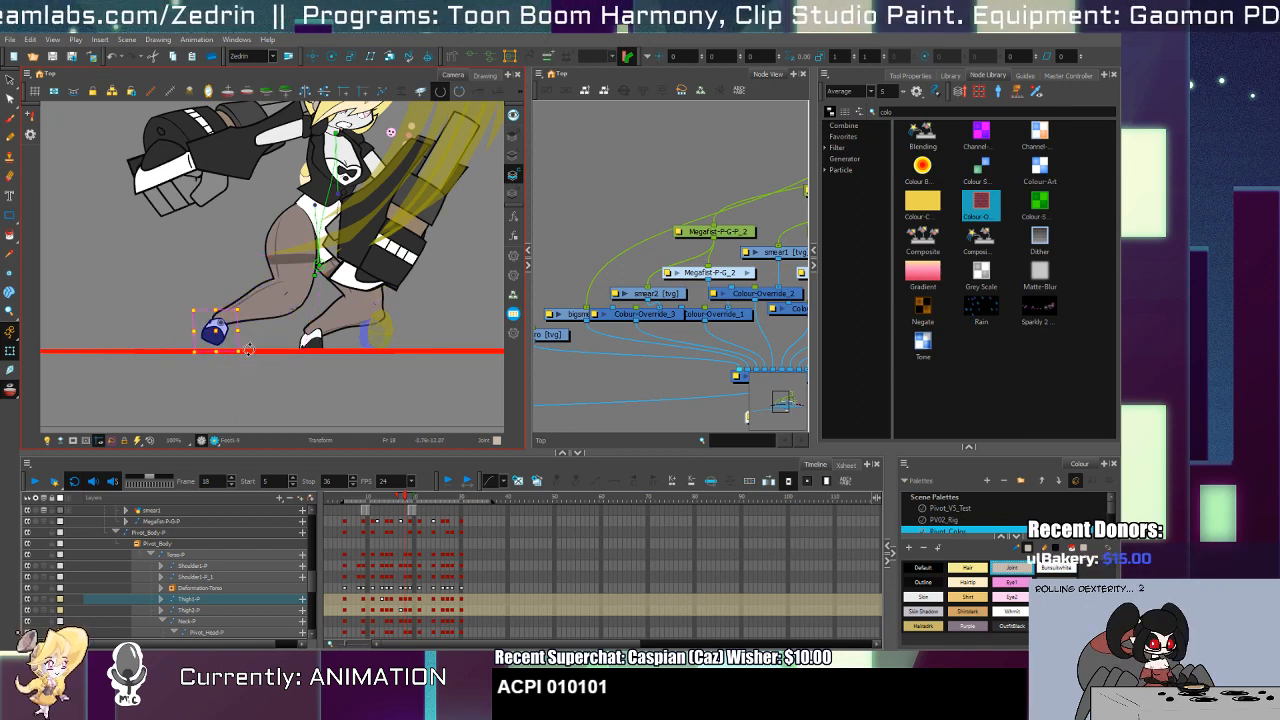
click(261, 330)
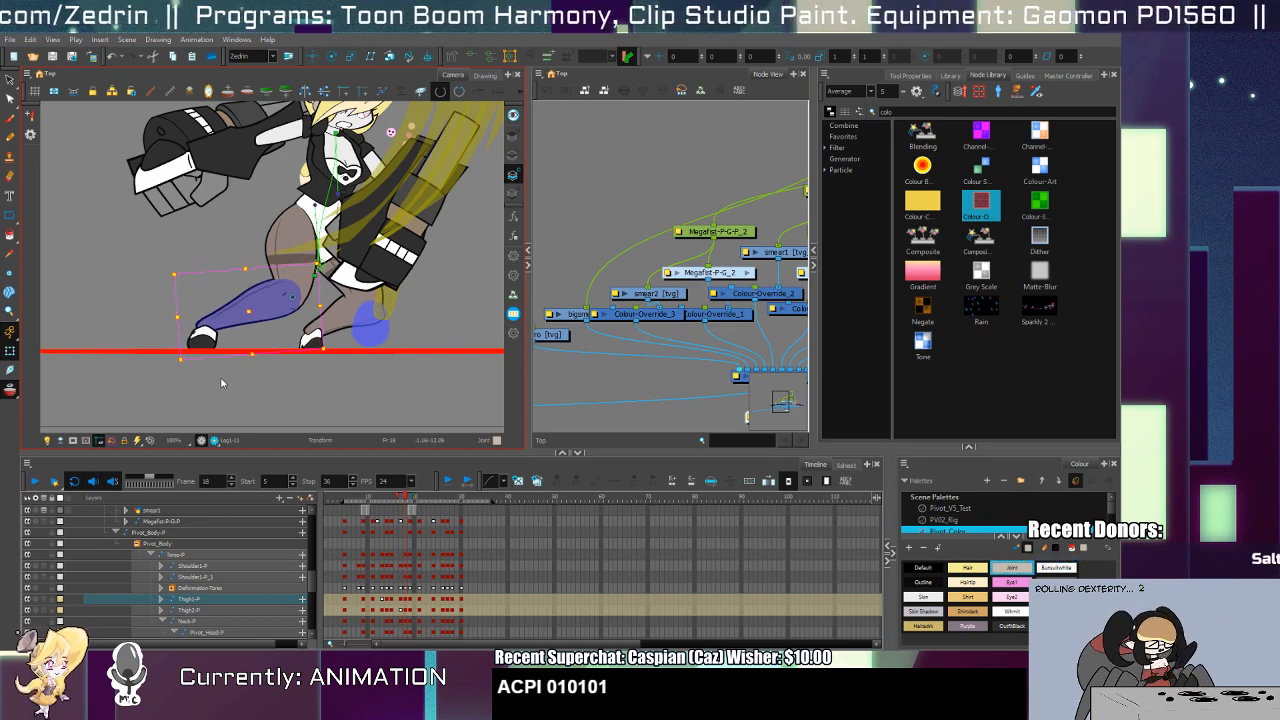
Step: Flip forward and back through frames 4 to 29 to check the corrected leg pose against its neighbouring frames
key(comma)
key(period)
key(comma)
key(period)
key(period)
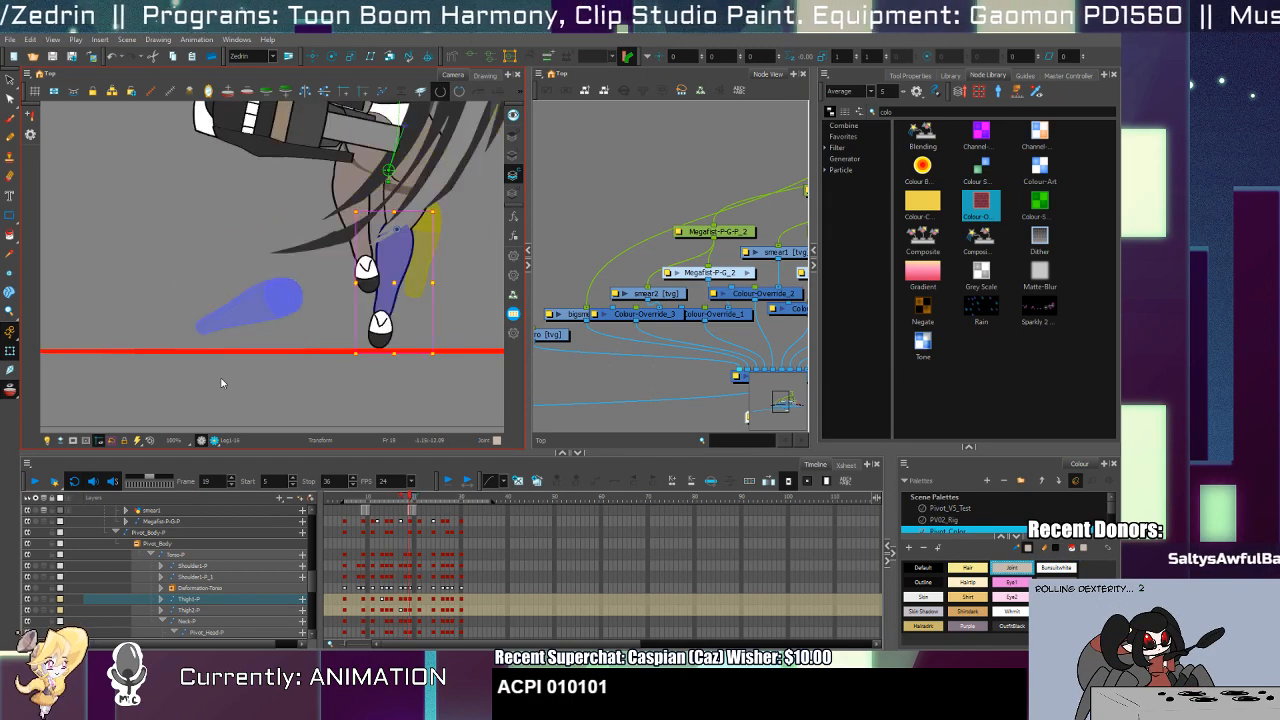
key(period)
key(period)
key(period)
key(period)
key(period)
key(period)
key(period)
key(period)
key(period)
key(period)
key(comma)
key(comma)
key(comma)
key(comma)
key(comma)
key(comma)
key(comma)
key(comma)
key(comma)
key(comma)
key(comma)
key(comma)
key(comma)
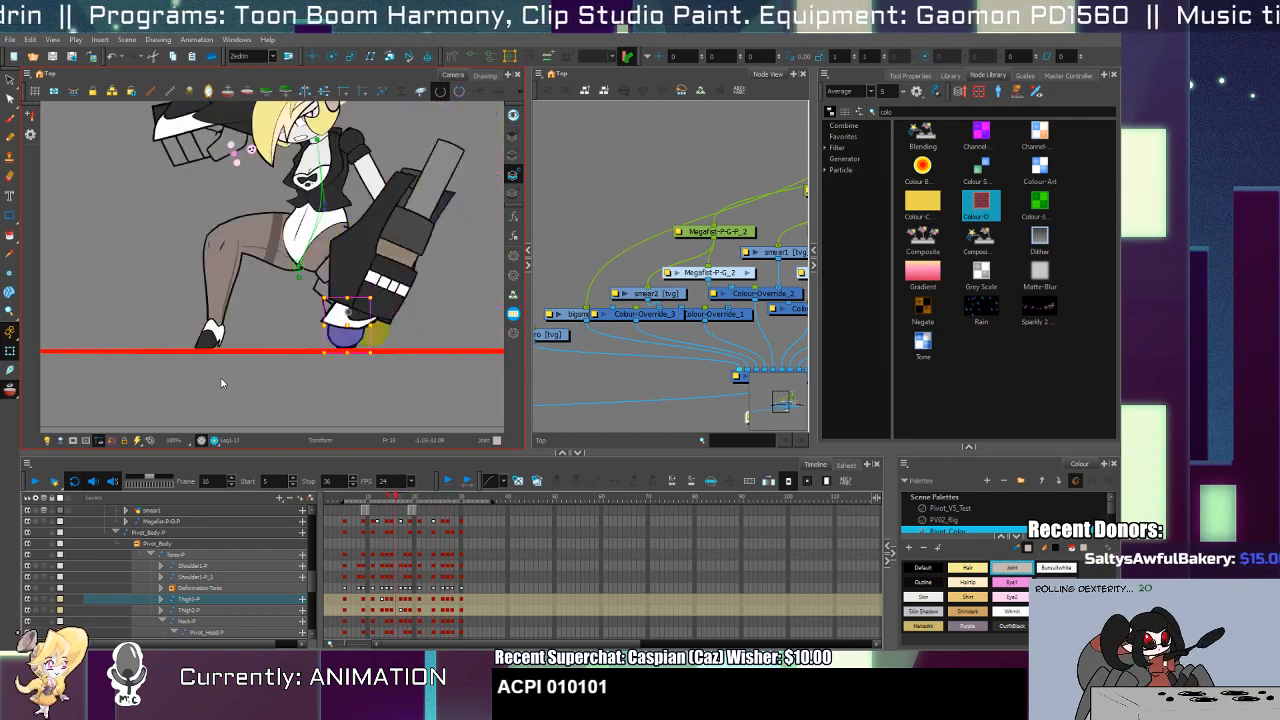
key(comma)
key(comma)
key(comma)
key(comma)
key(comma)
key(comma)
key(comma)
key(comma)
key(comma)
key(comma)
key(comma)
key(comma)
Step: Play the animation, enlarge the camera view by collapsing the node view, and stop at frame 30
key(Return)
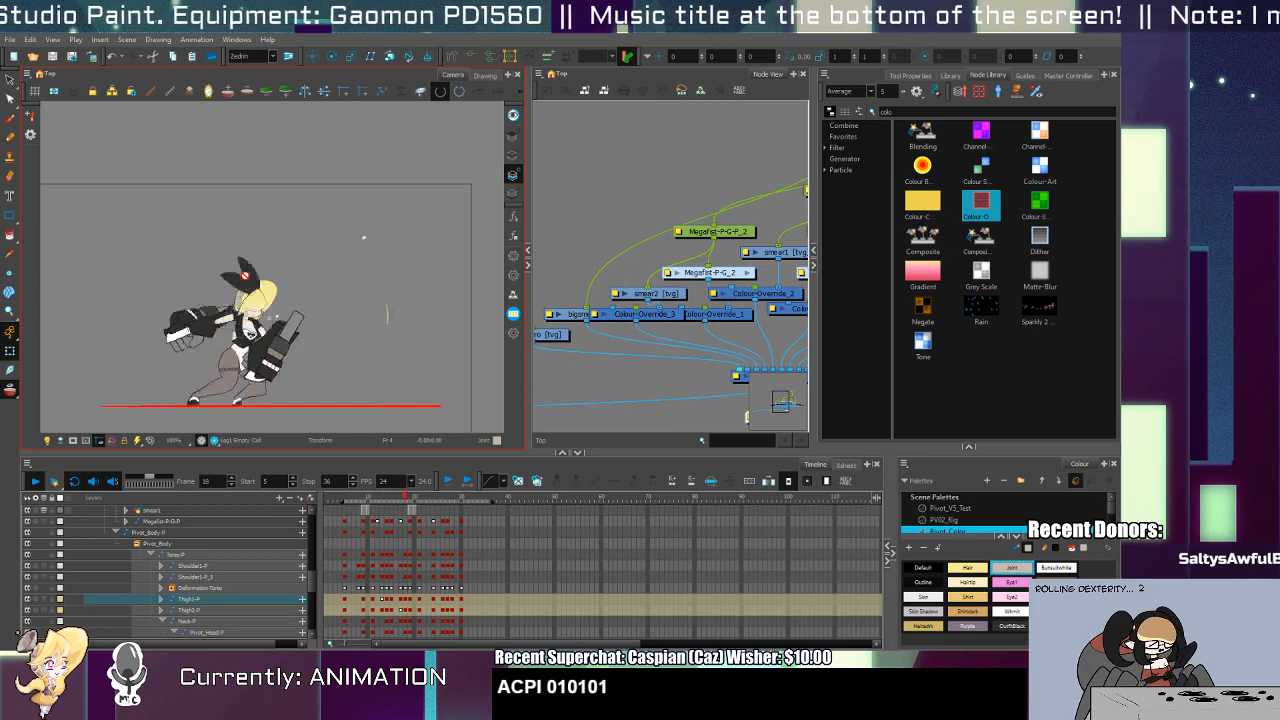
click(527, 268)
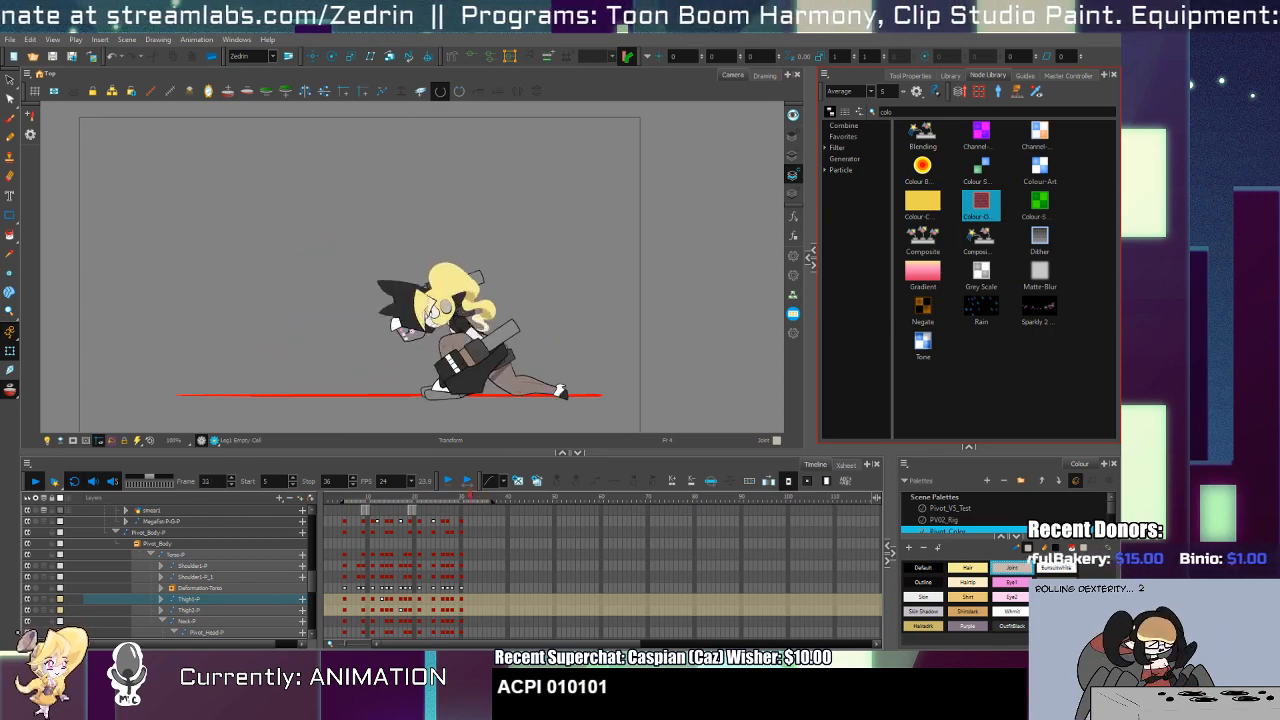
click(450, 566)
key(period)
key(period)
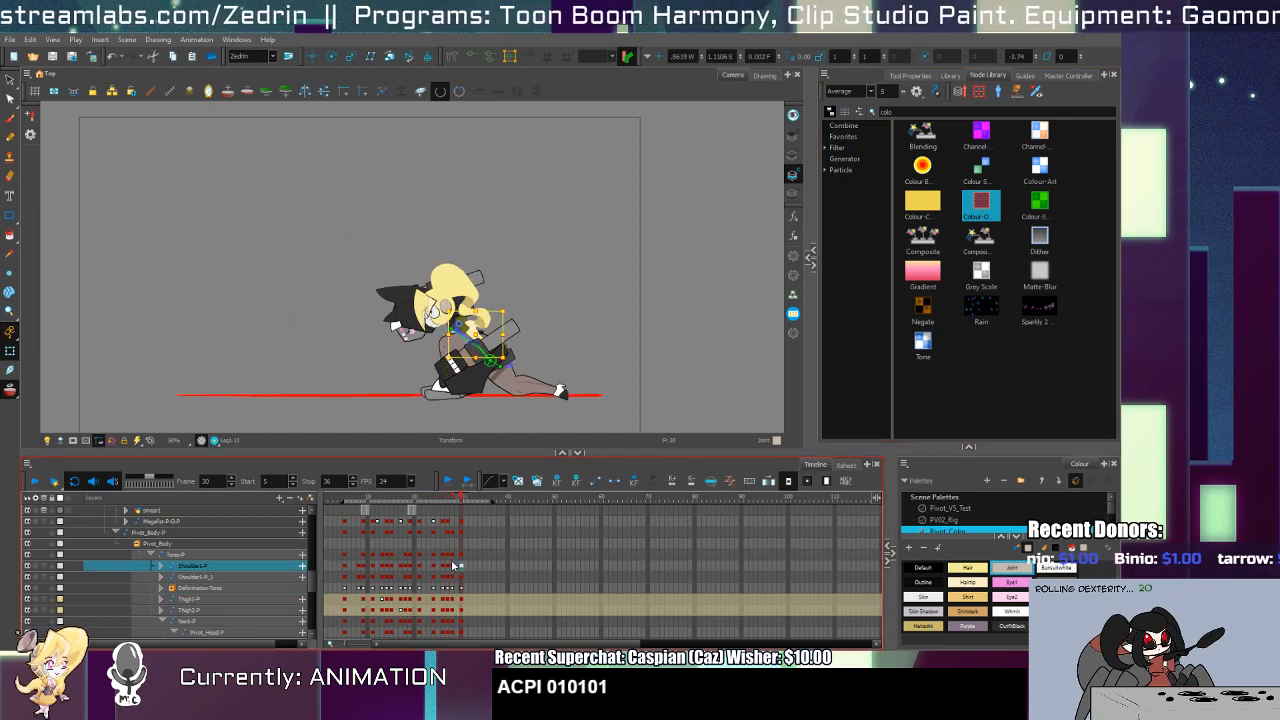
Step: Step back from frame 30 to frame 6 to examine the lower leg's motion, and play the animation
click(538, 386)
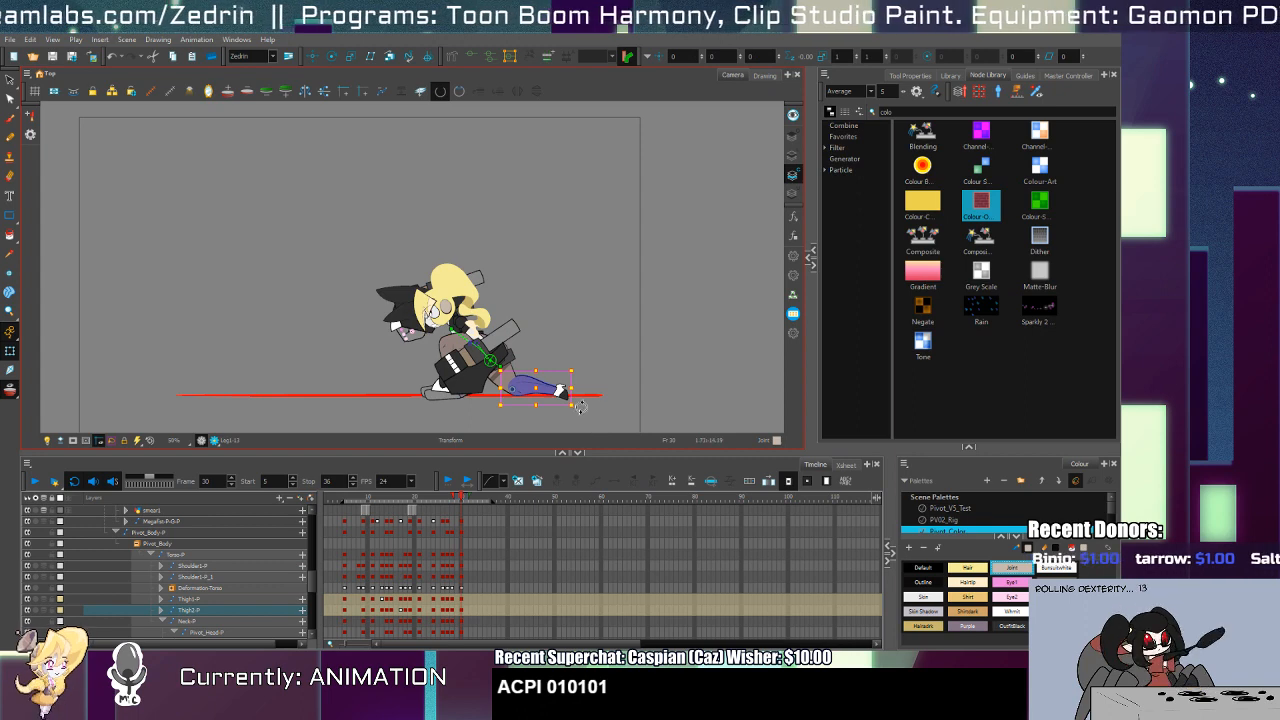
key(comma)
key(comma)
key(comma)
key(comma)
key(comma)
key(comma)
key(comma)
key(comma)
key(comma)
key(comma)
key(comma)
key(comma)
key(comma)
key(comma)
key(comma)
key(comma)
key(comma)
key(comma)
key(comma)
key(comma)
key(comma)
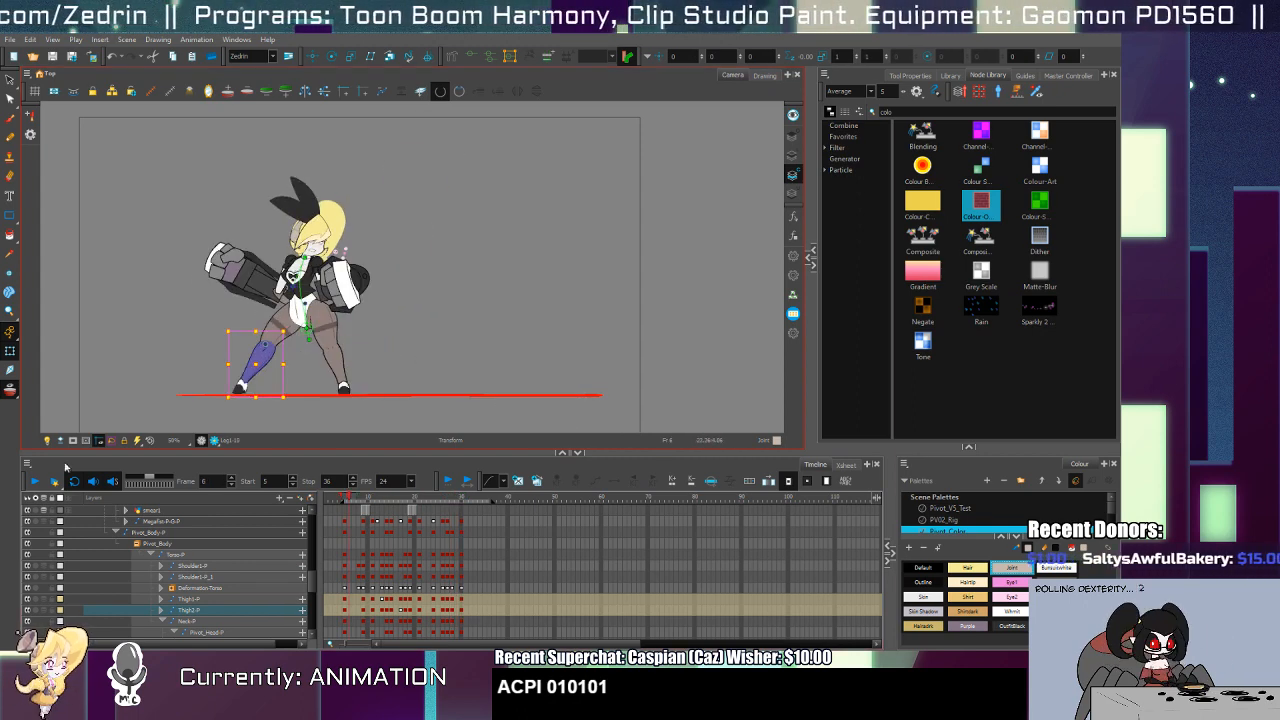
click(35, 482)
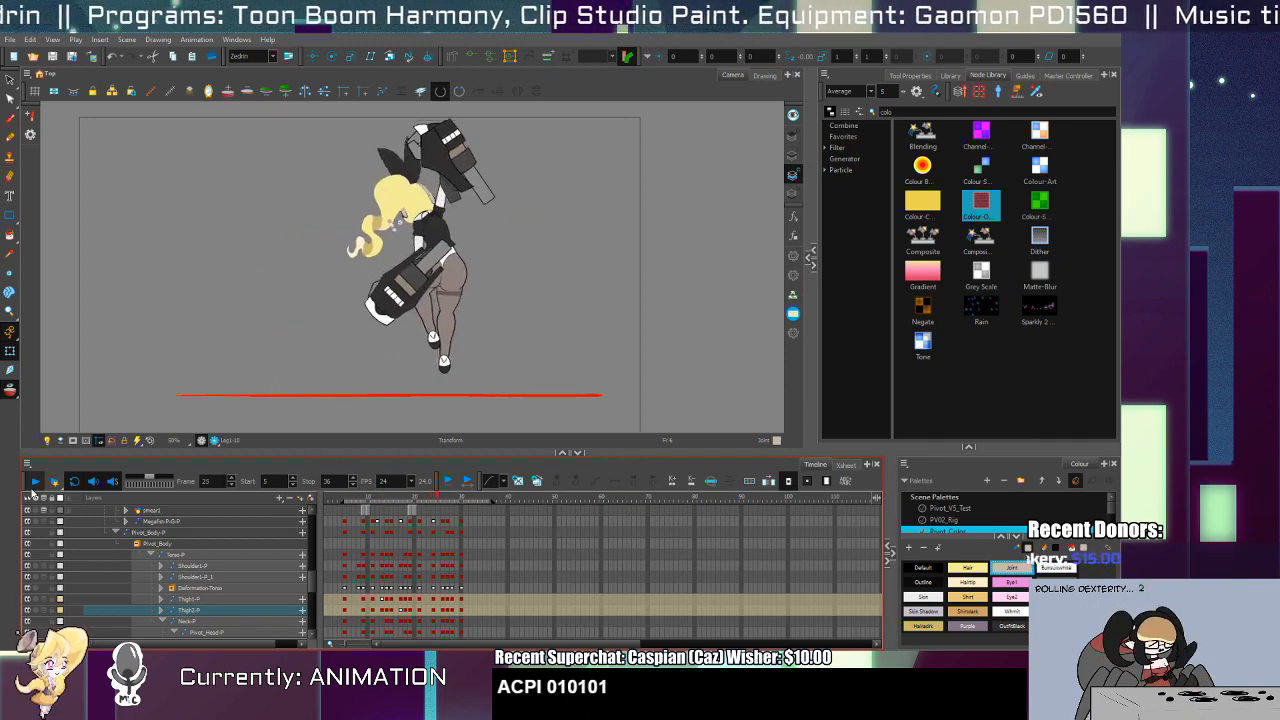
Step: Step through frames 7 to 32 to review the body's poses and smears, and play the whole animation again
click(363, 543)
key(comma)
key(comma)
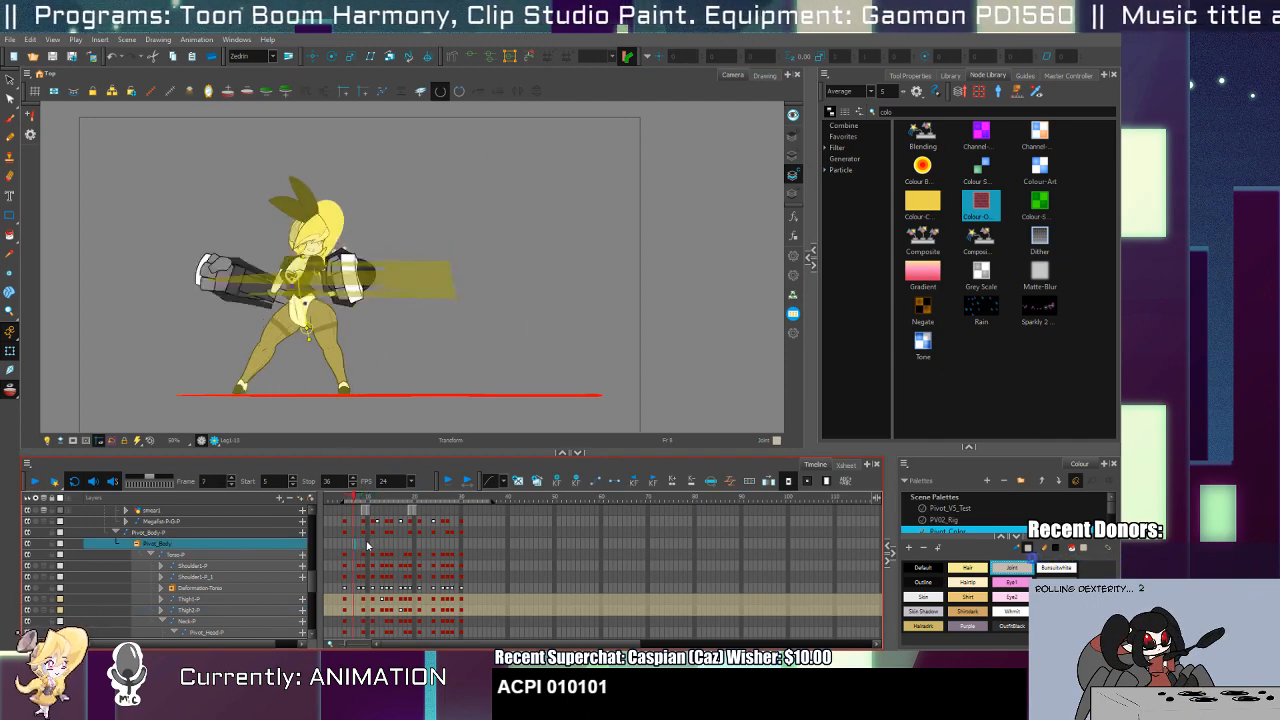
key(period)
key(period)
key(period)
key(period)
key(period)
key(period)
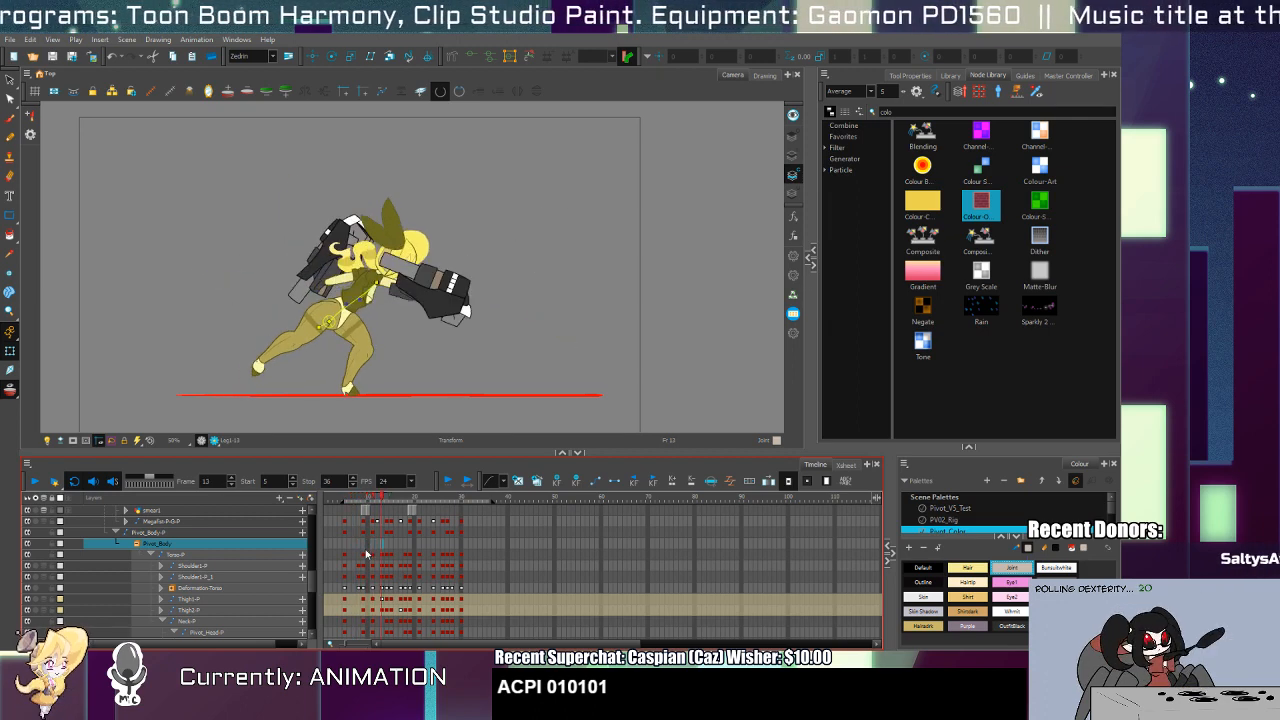
key(period)
key(period)
key(period)
key(comma)
key(comma)
key(comma)
key(comma)
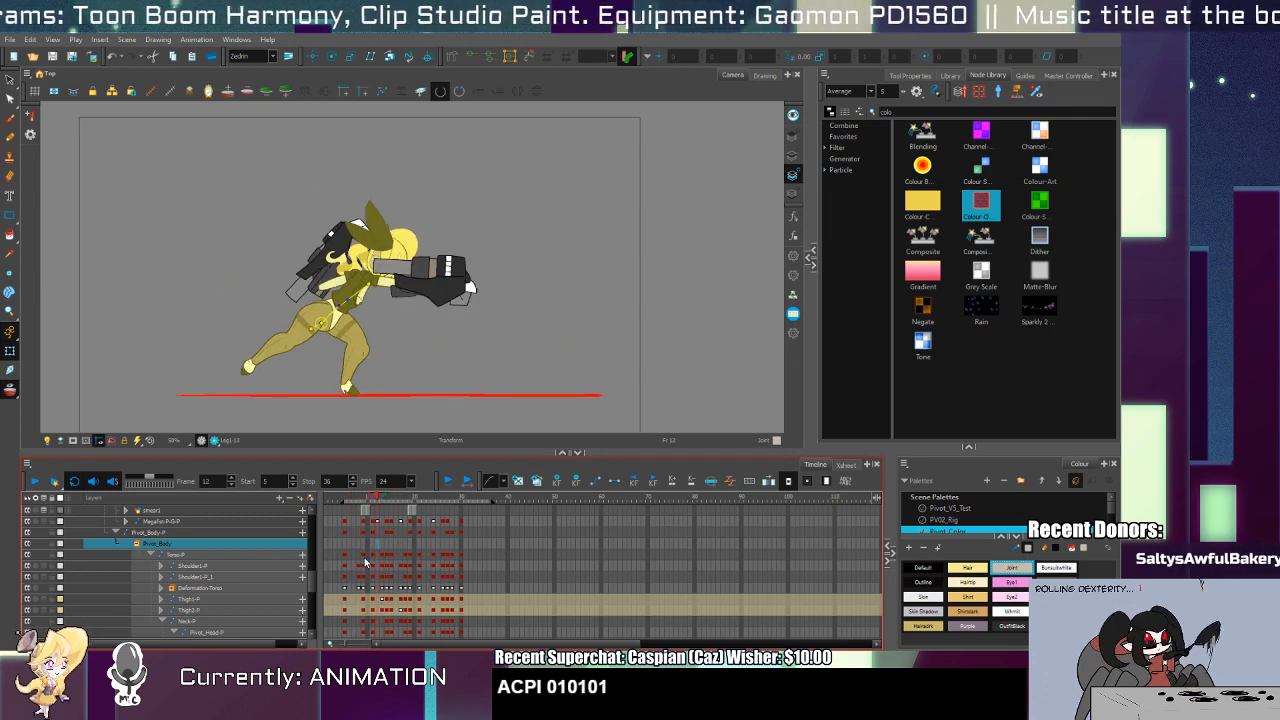
key(period)
key(period)
key(period)
key(period)
key(period)
key(period)
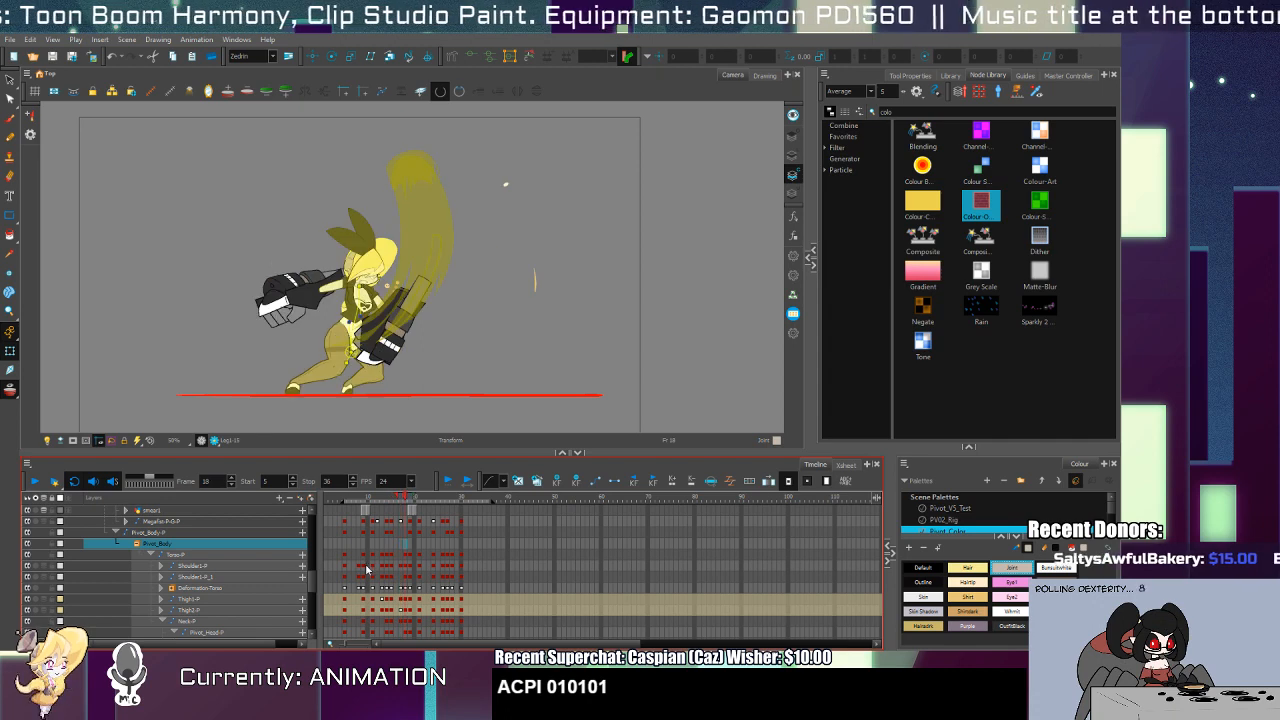
key(period)
key(period)
key(period)
key(period)
key(period)
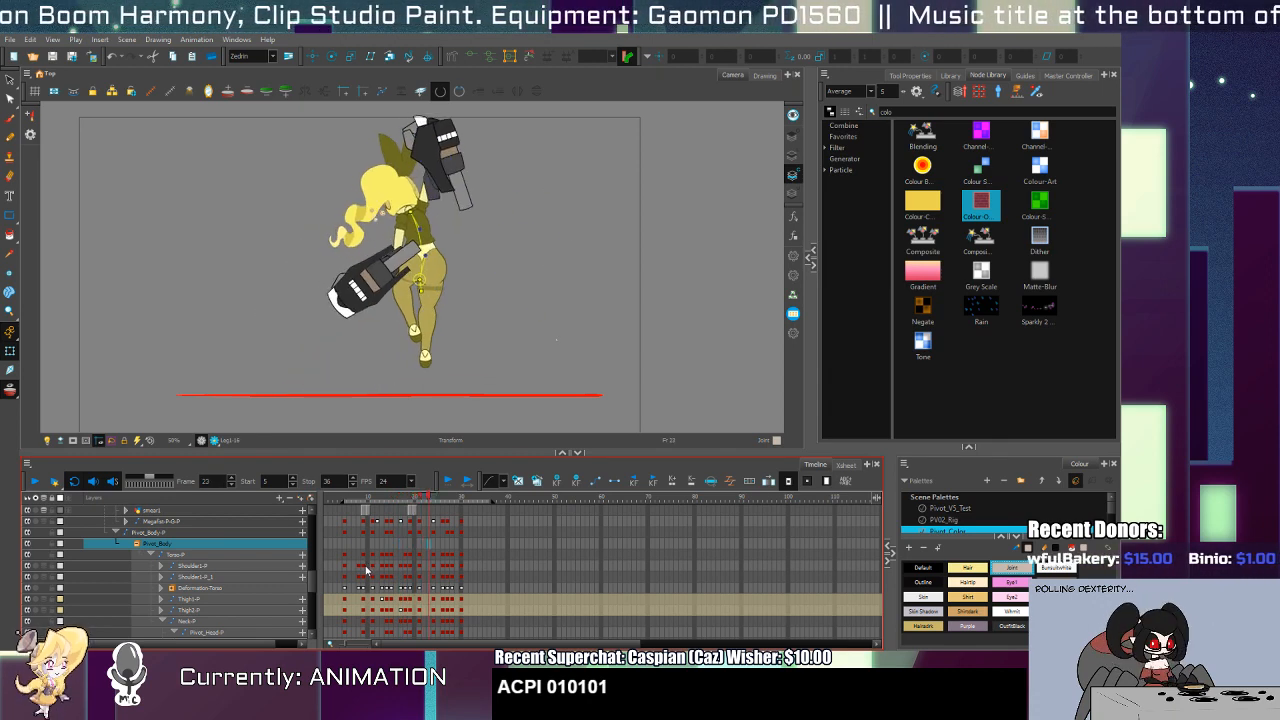
key(period)
key(period)
key(period)
key(period)
key(period)
key(period)
key(period)
key(period)
key(period)
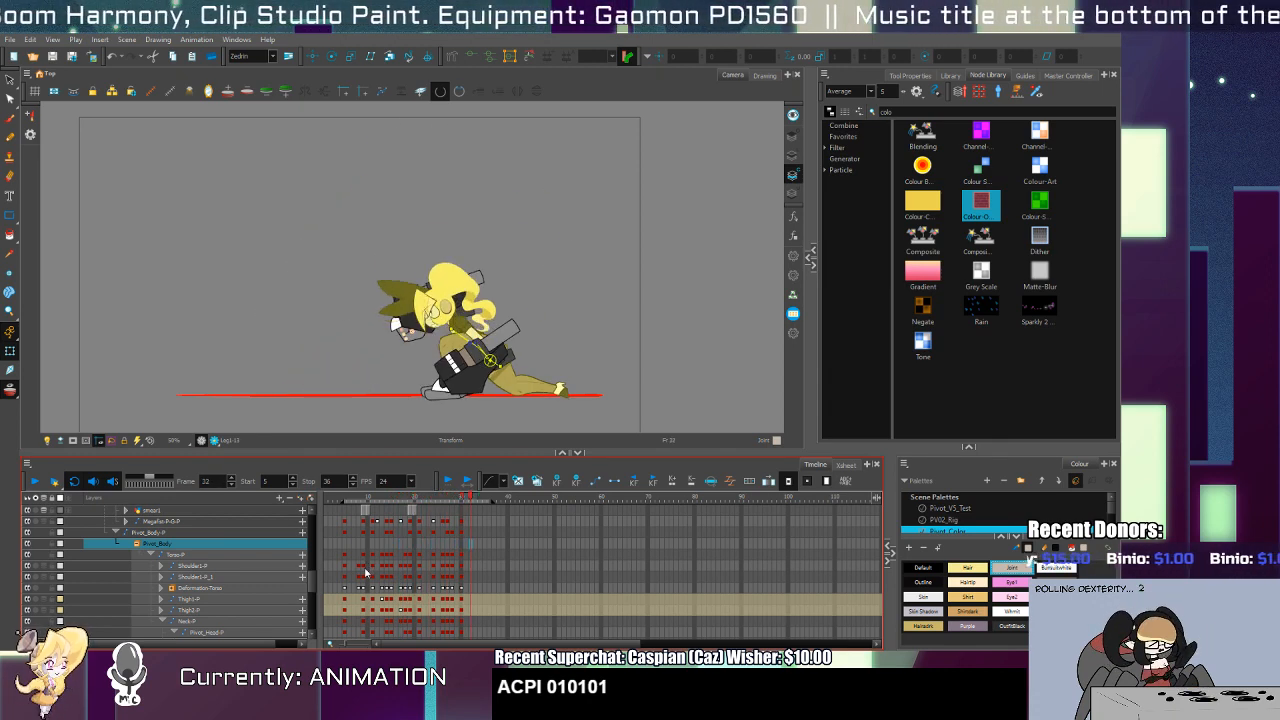
key(Return)
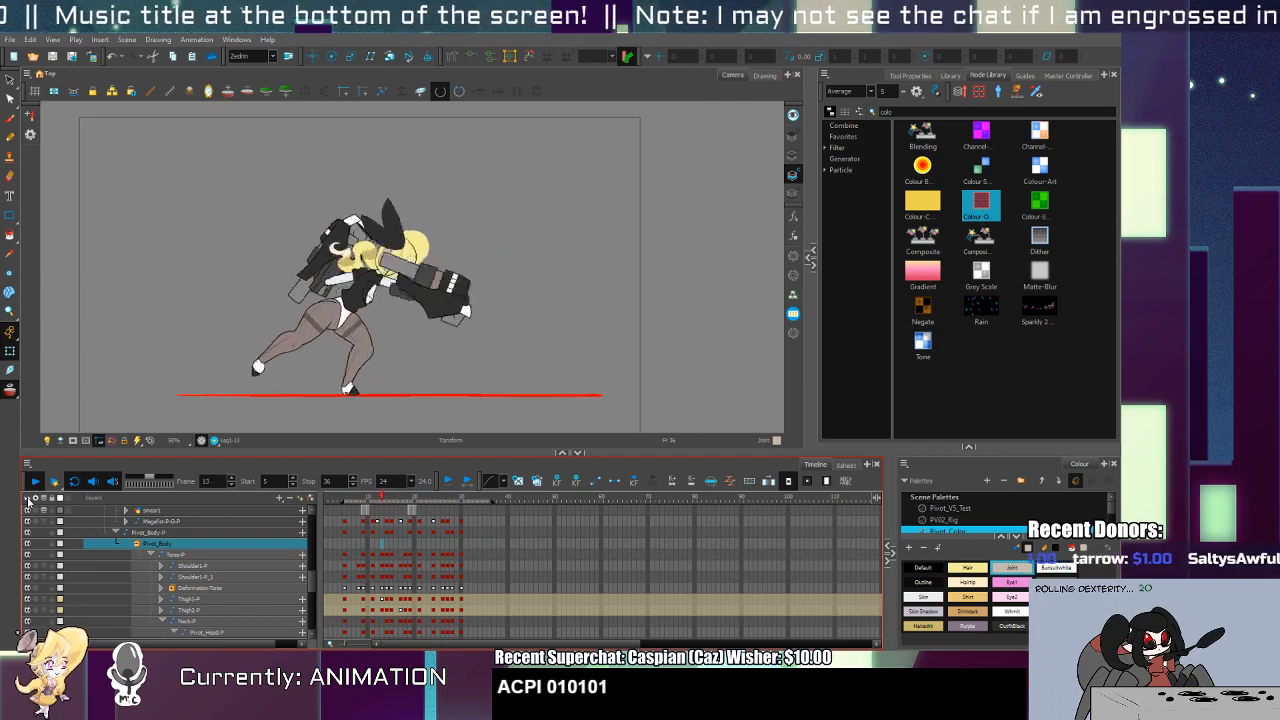
Step: Stop at frame 6, clear the selection, show the Transform tool's options and pick the Hair colour
click(350, 533)
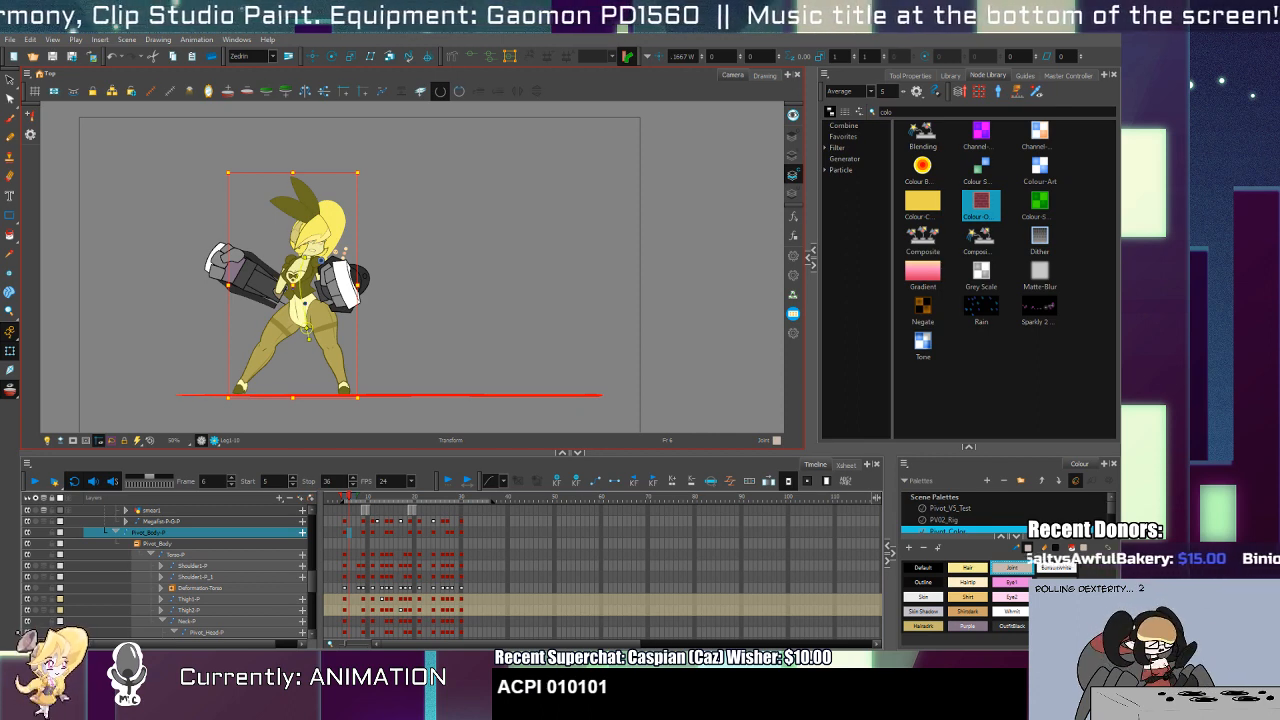
click(458, 230)
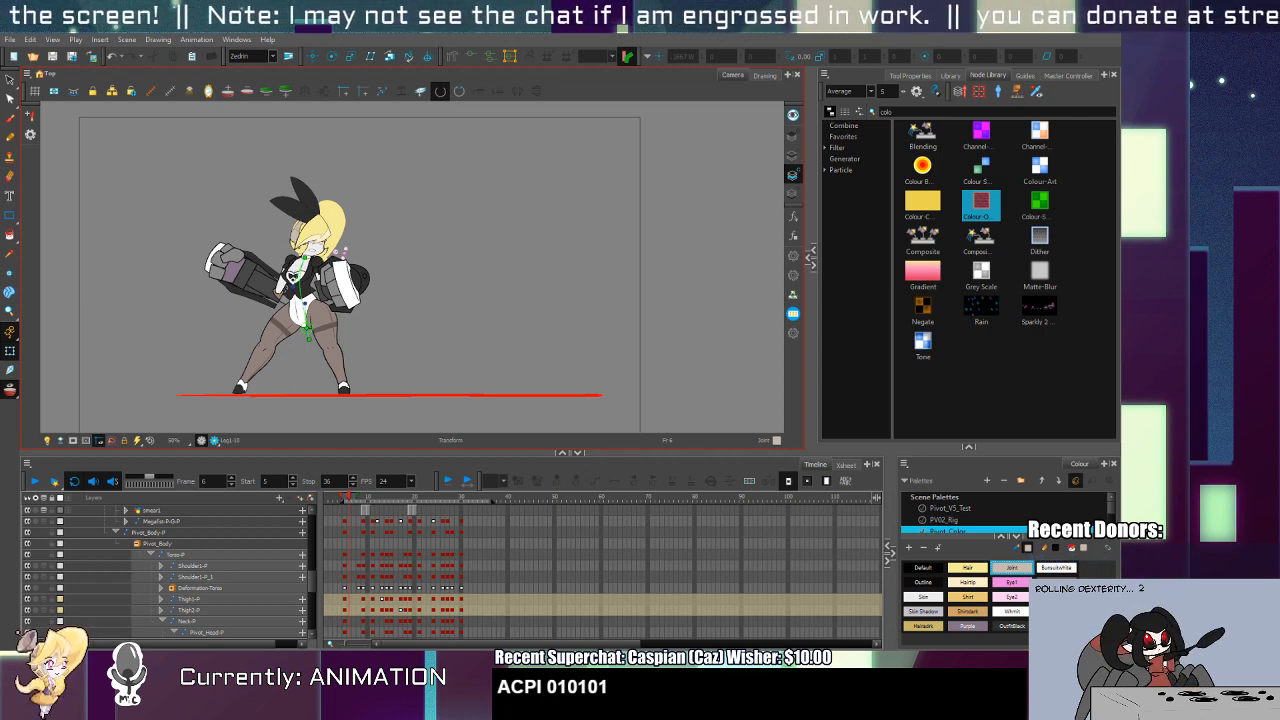
click(910, 75)
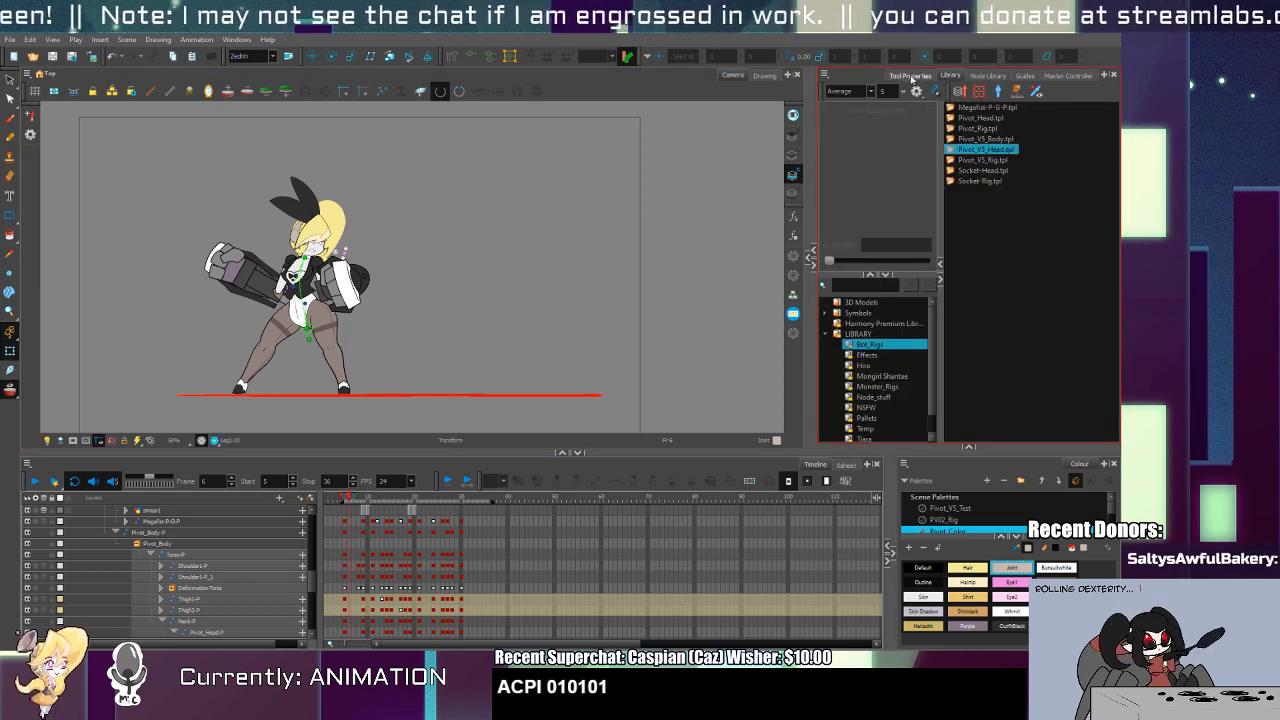
click(910, 76)
click(964, 568)
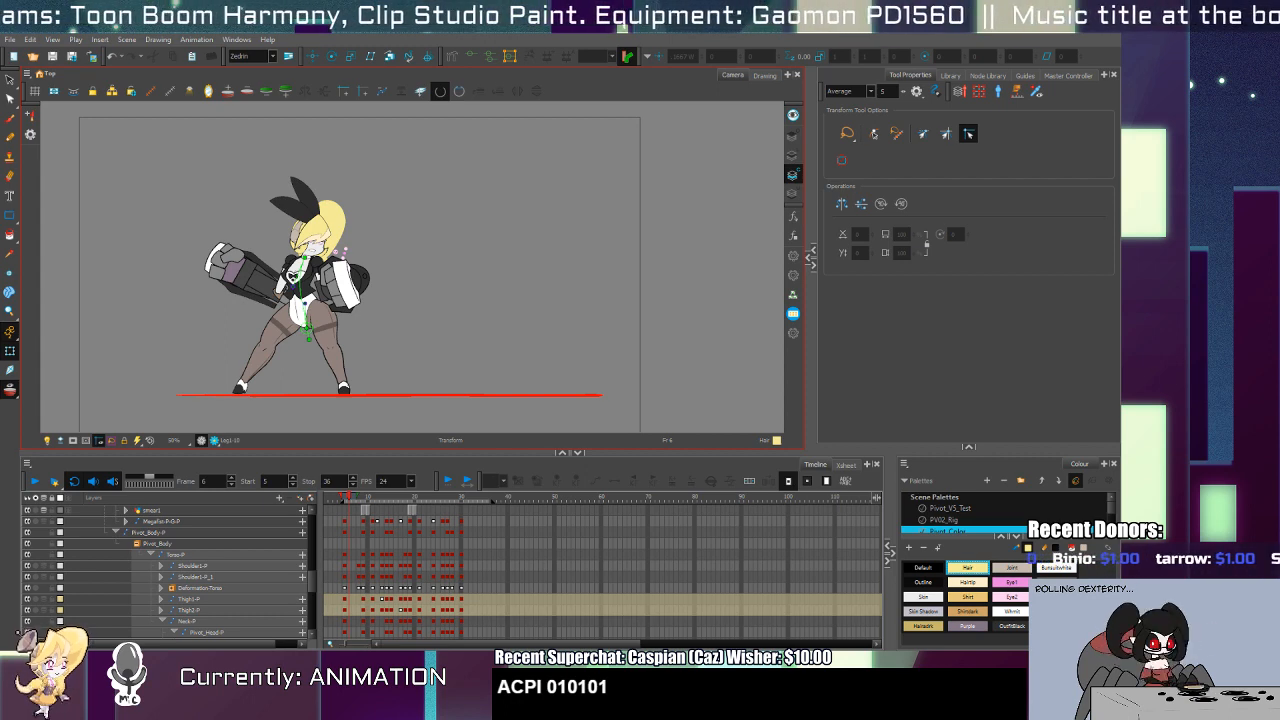
Step: Try to squash the character's bangs slightly at frame 5
scroll(280, 140, up, 4)
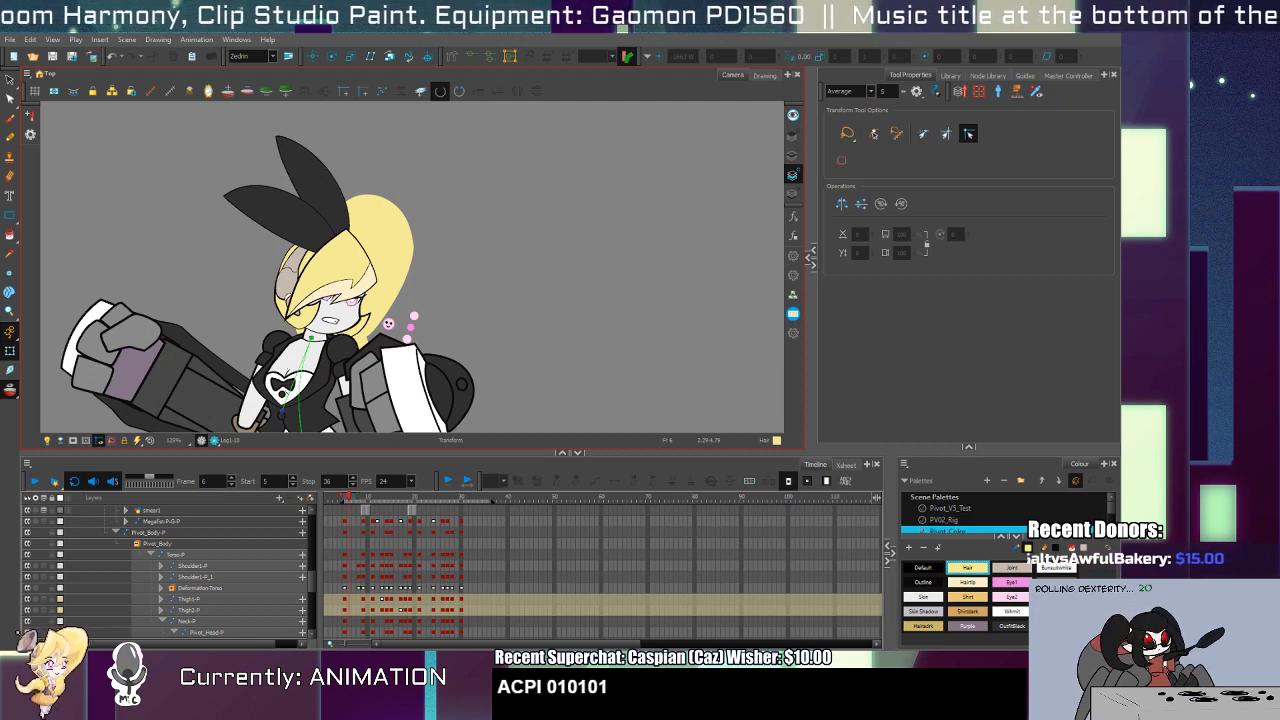
click(365, 282)
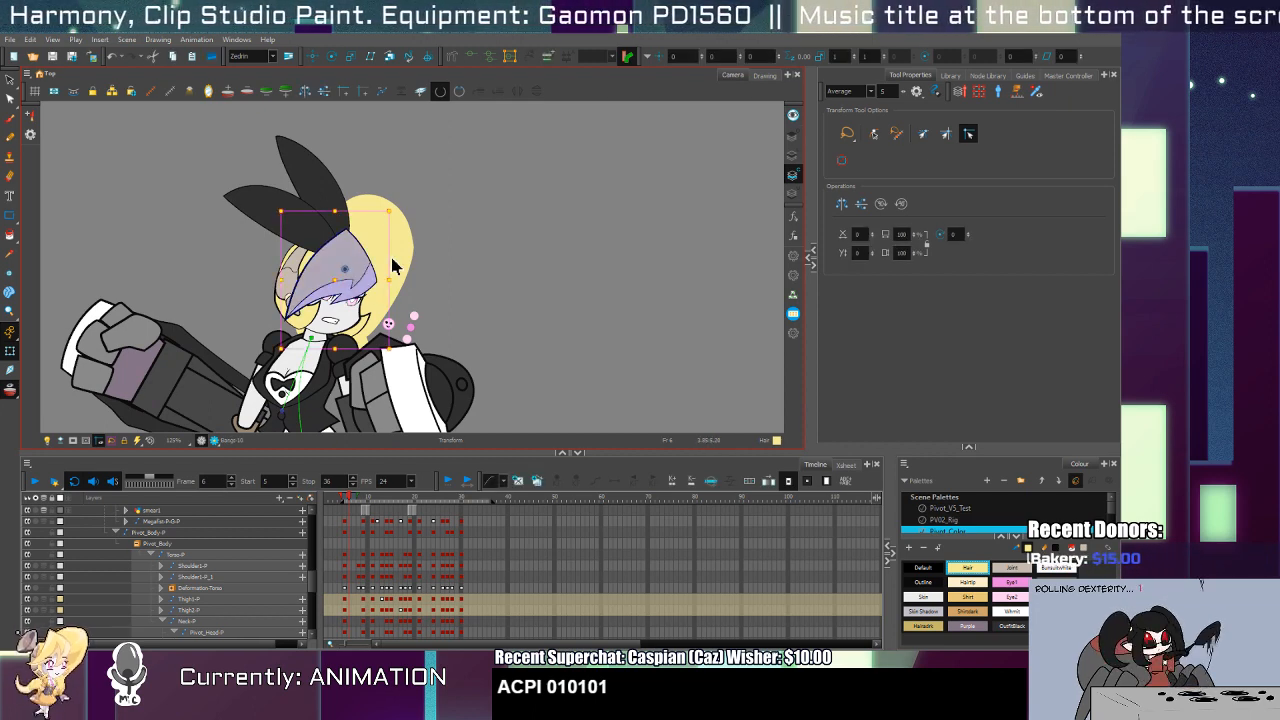
key(comma)
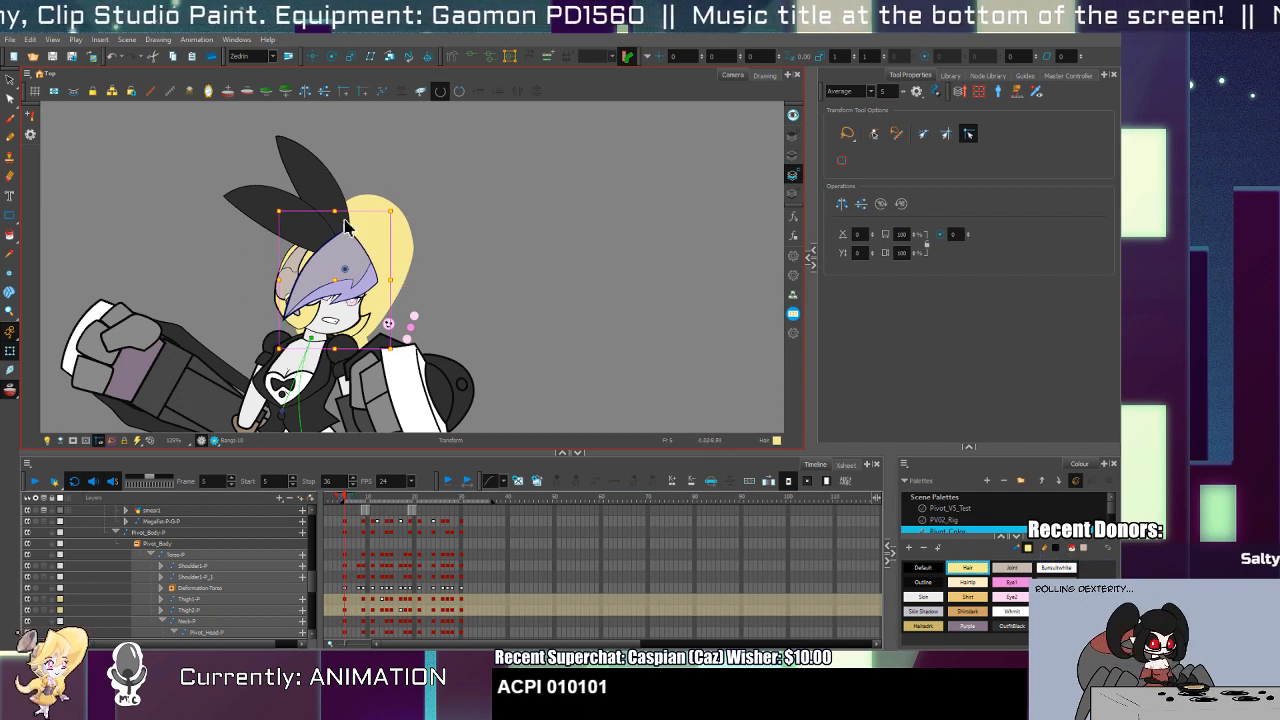
drag(339, 215, 339, 220)
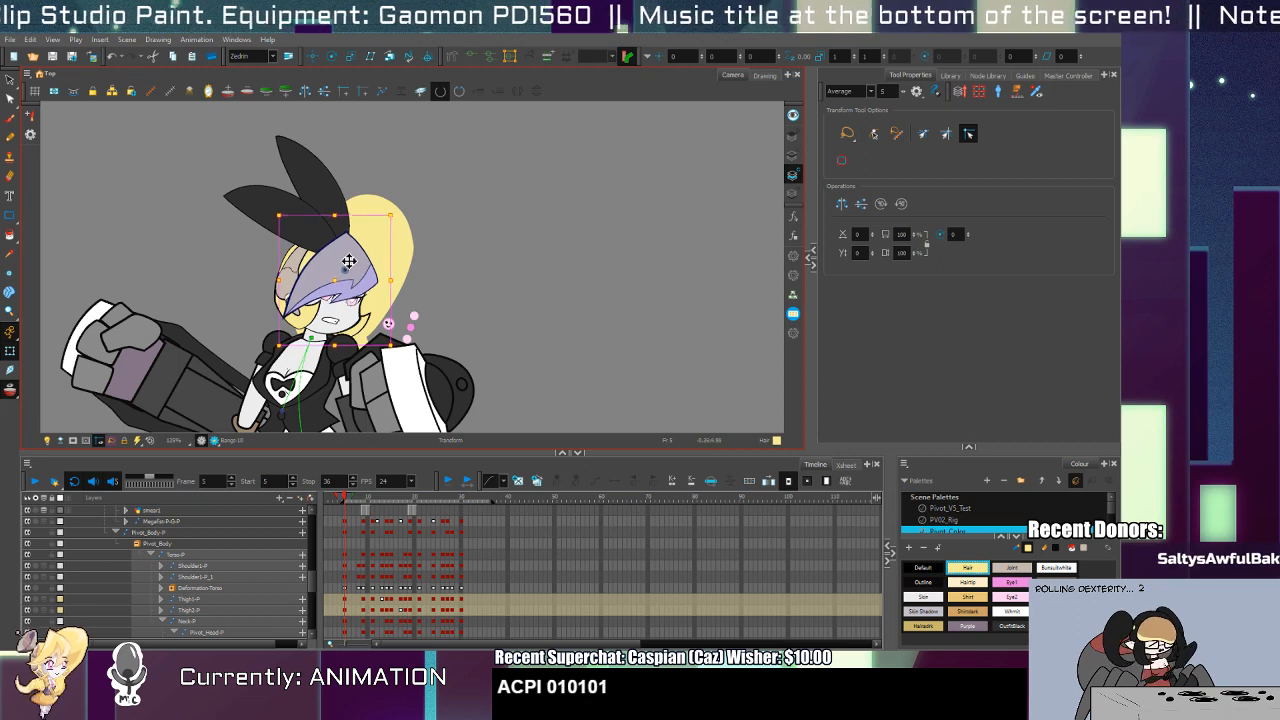
key(ctrl+z)
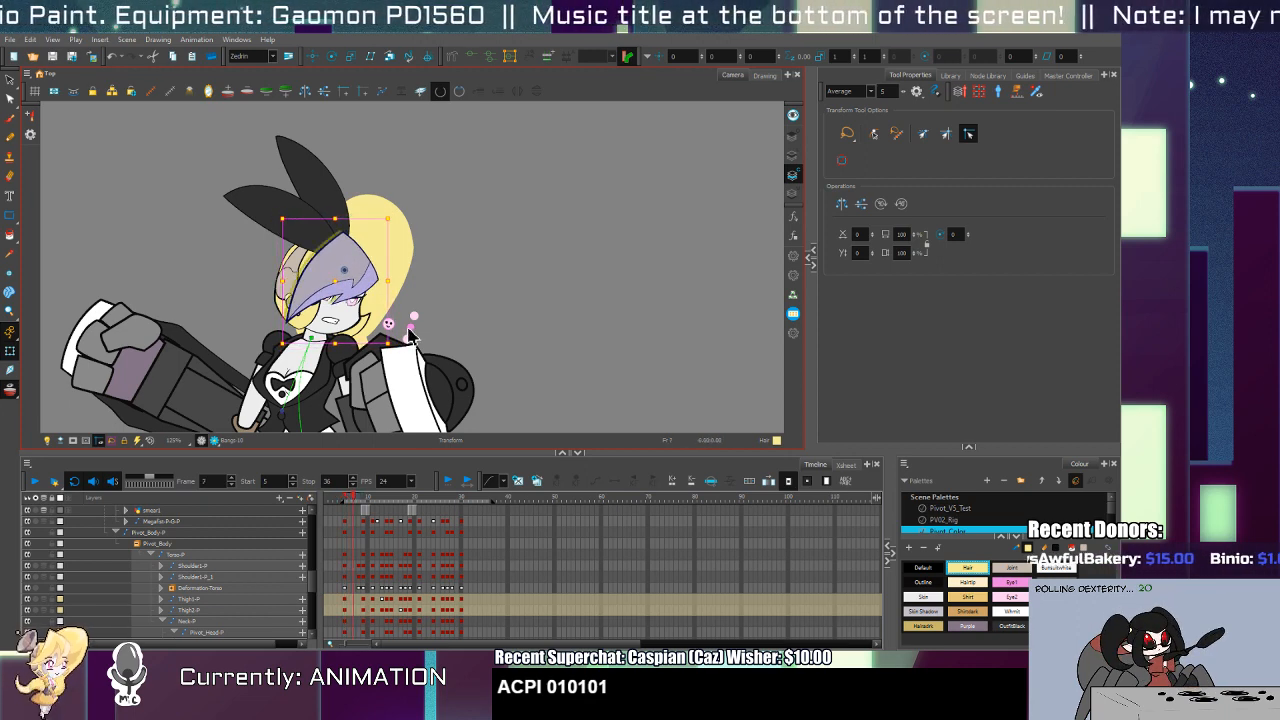
Step: Flip forward and back through the opening frames to examine the movement of the hair and head
key(period)
key(period)
key(period)
key(period)
key(comma)
key(comma)
key(comma)
key(comma)
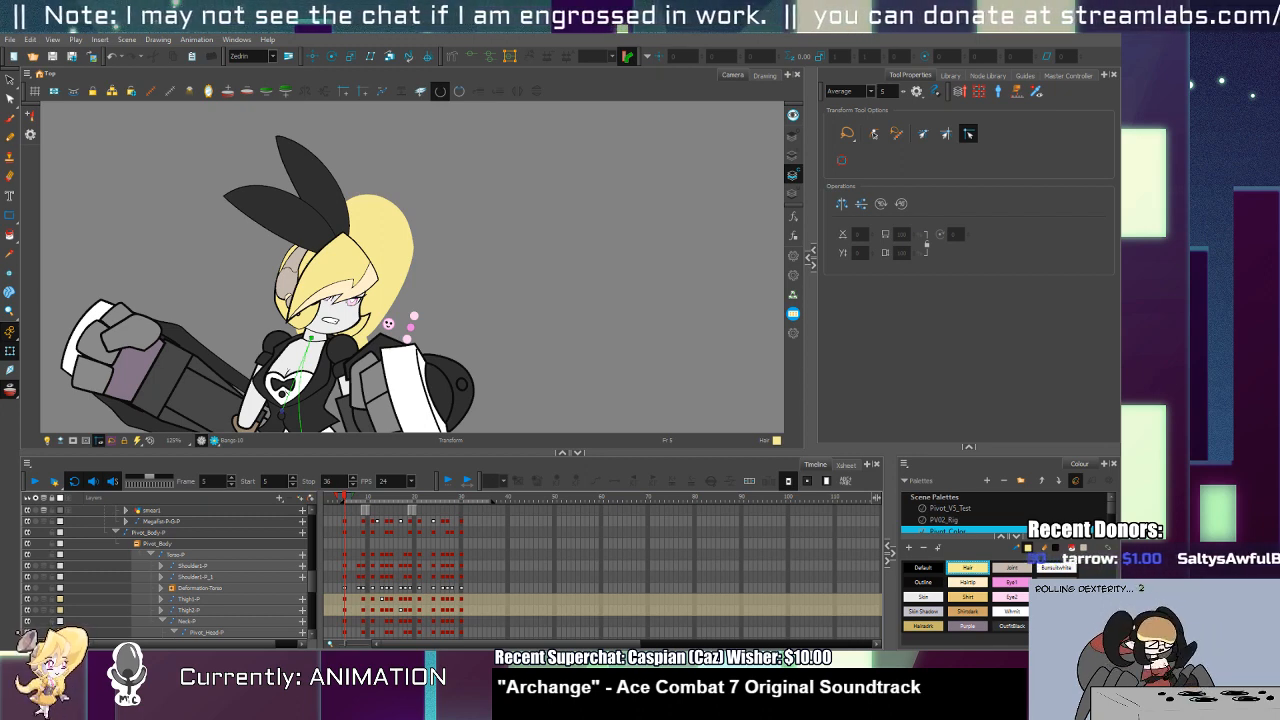
Step: Play the animation with the full figure in view and stop at frame 13
click(690, 230)
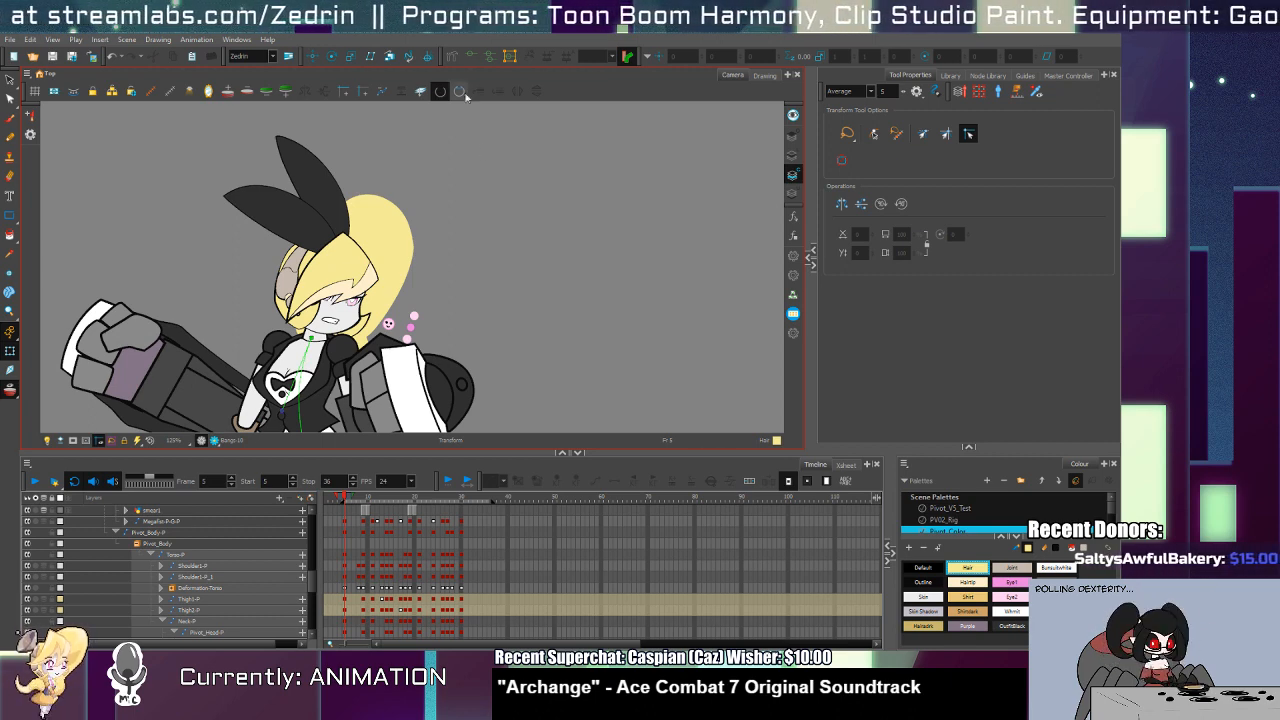
scroll(520, 300, down, 5)
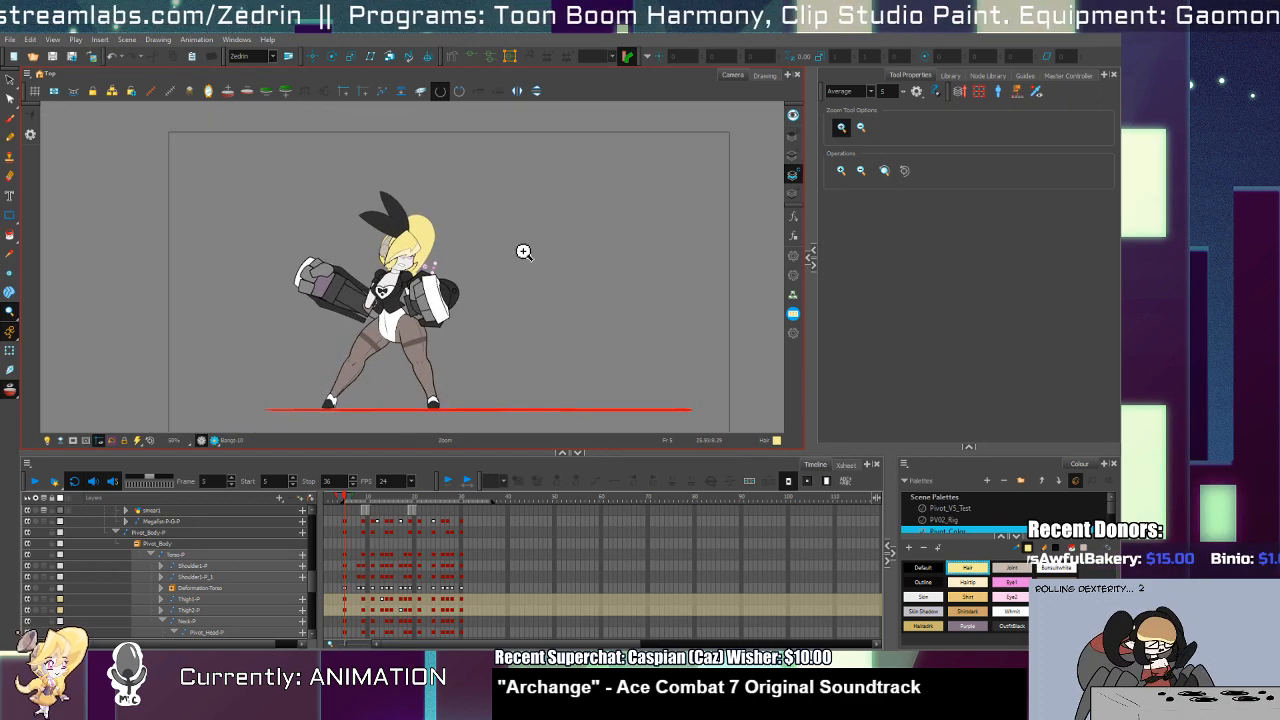
key(shift+t)
click(35, 480)
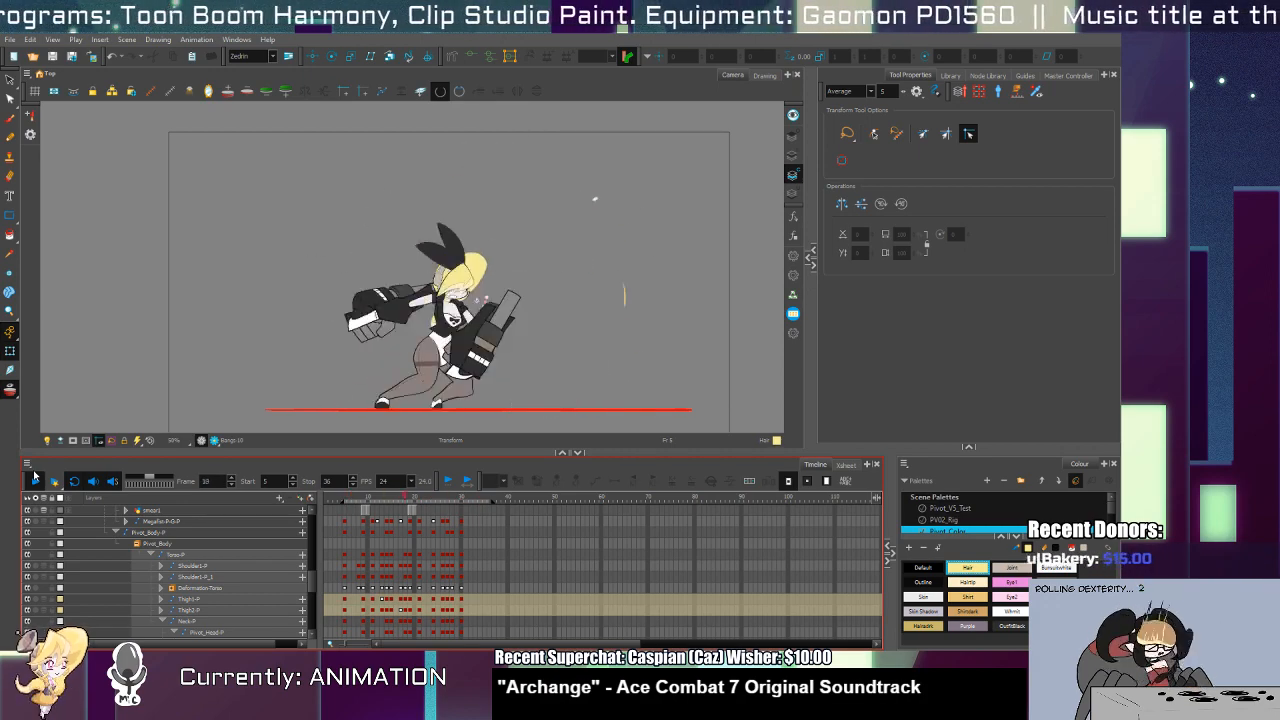
click(382, 545)
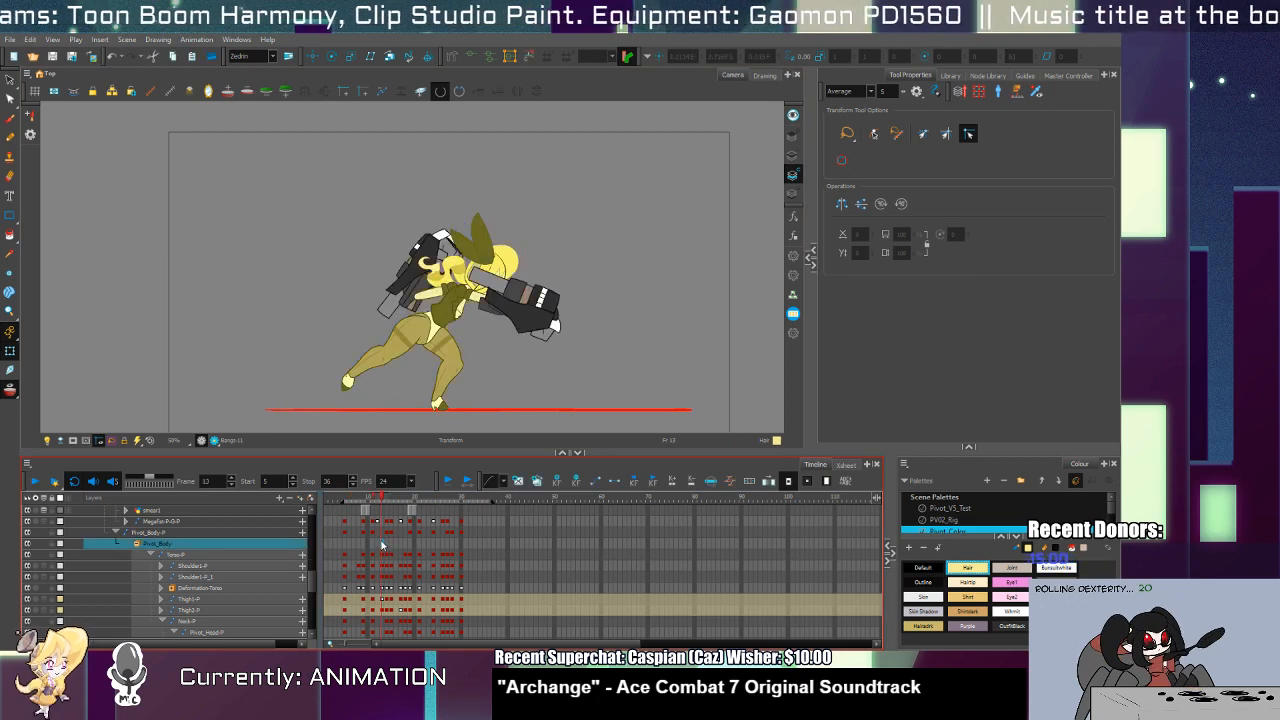
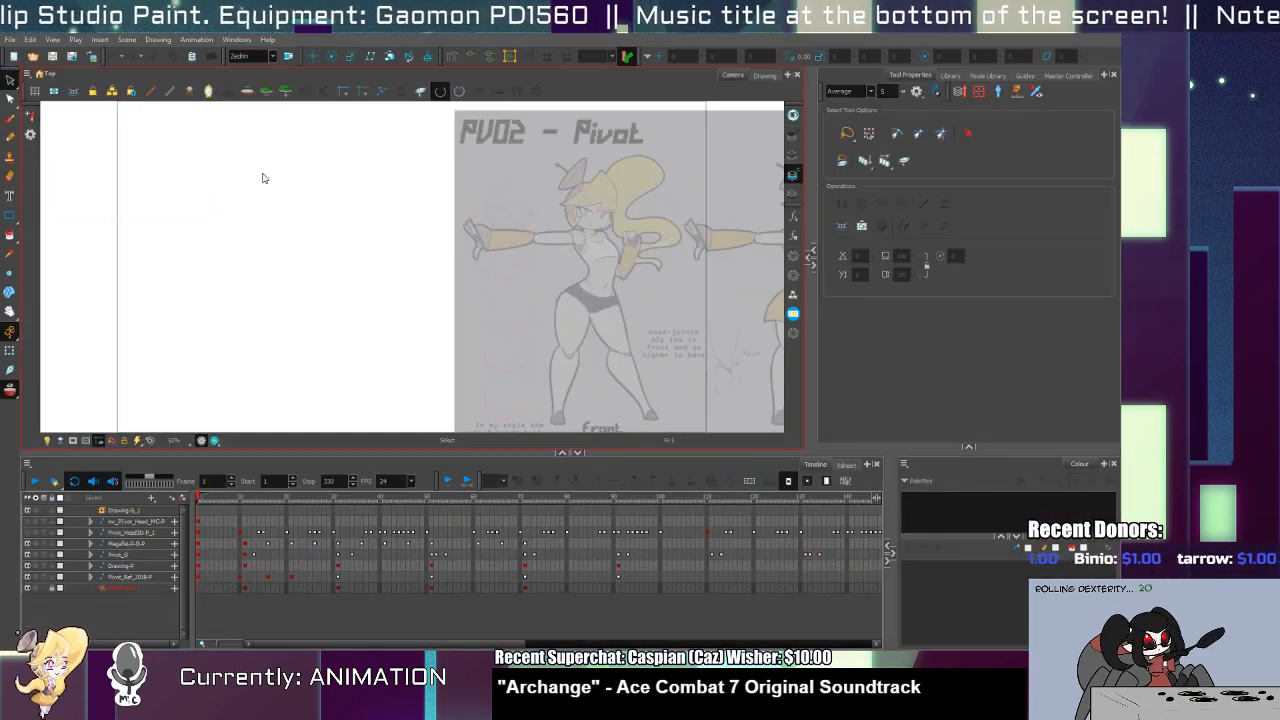
Step: Expand the Pivot_G group, go to frame 11 on the Pivot_Head layer and hide the Megafist rig
click(433, 513)
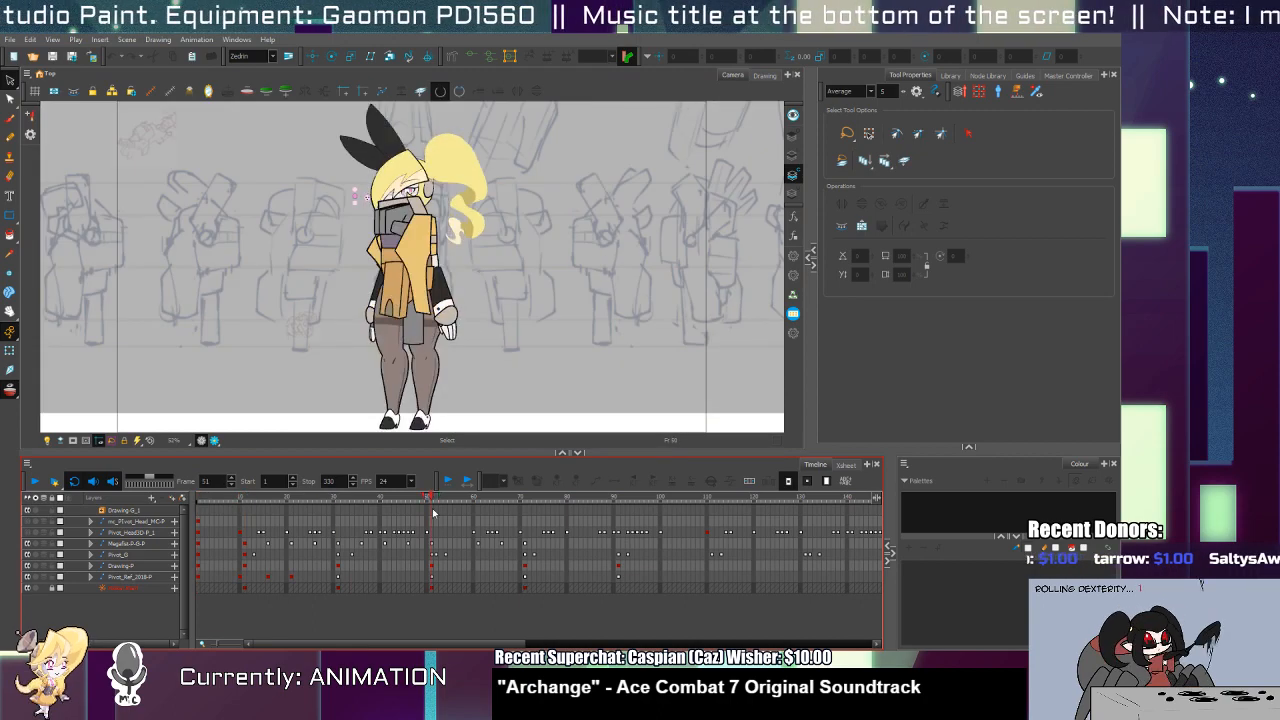
mouse_move(433, 513)
mouse_down()
mouse_move(275, 546)
mouse_move(380, 575)
mouse_move(896, 498)
mouse_move(815, 497)
mouse_move(691, 530)
mouse_move(184, 587)
mouse_move(200, 560)
mouse_move(325, 514)
mouse_up()
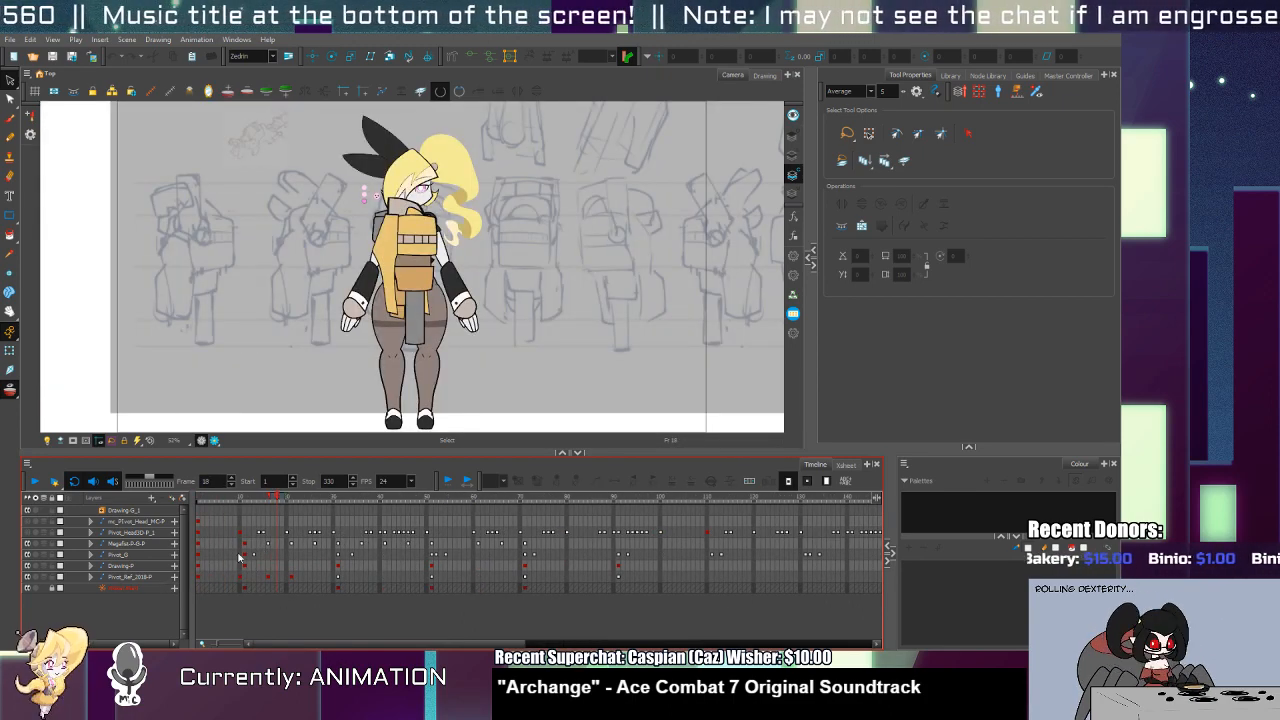
click(92, 555)
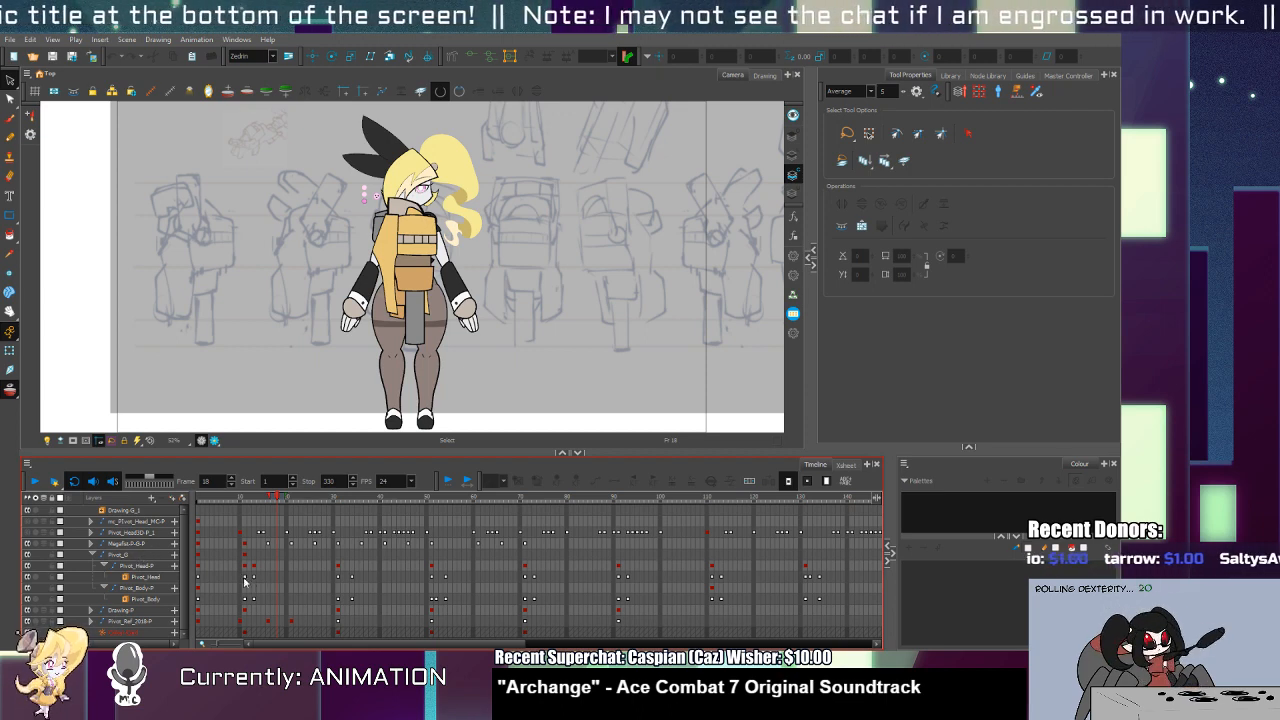
click(245, 578)
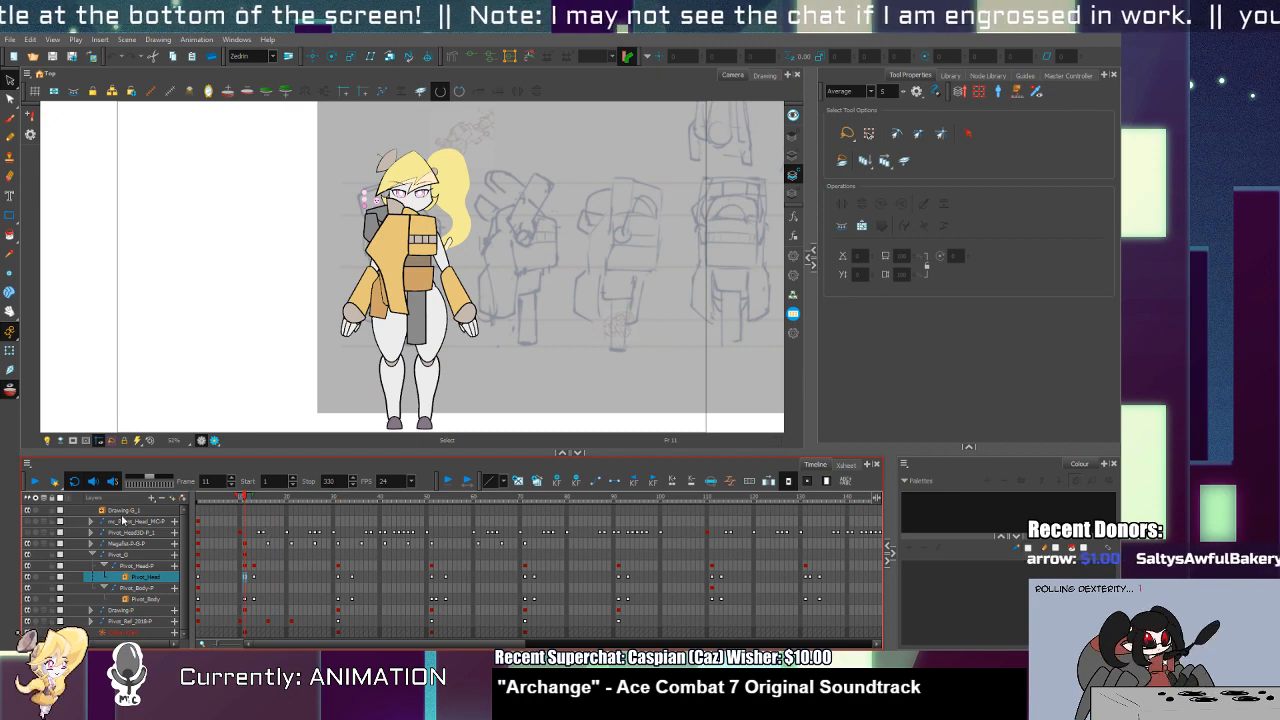
click(29, 533)
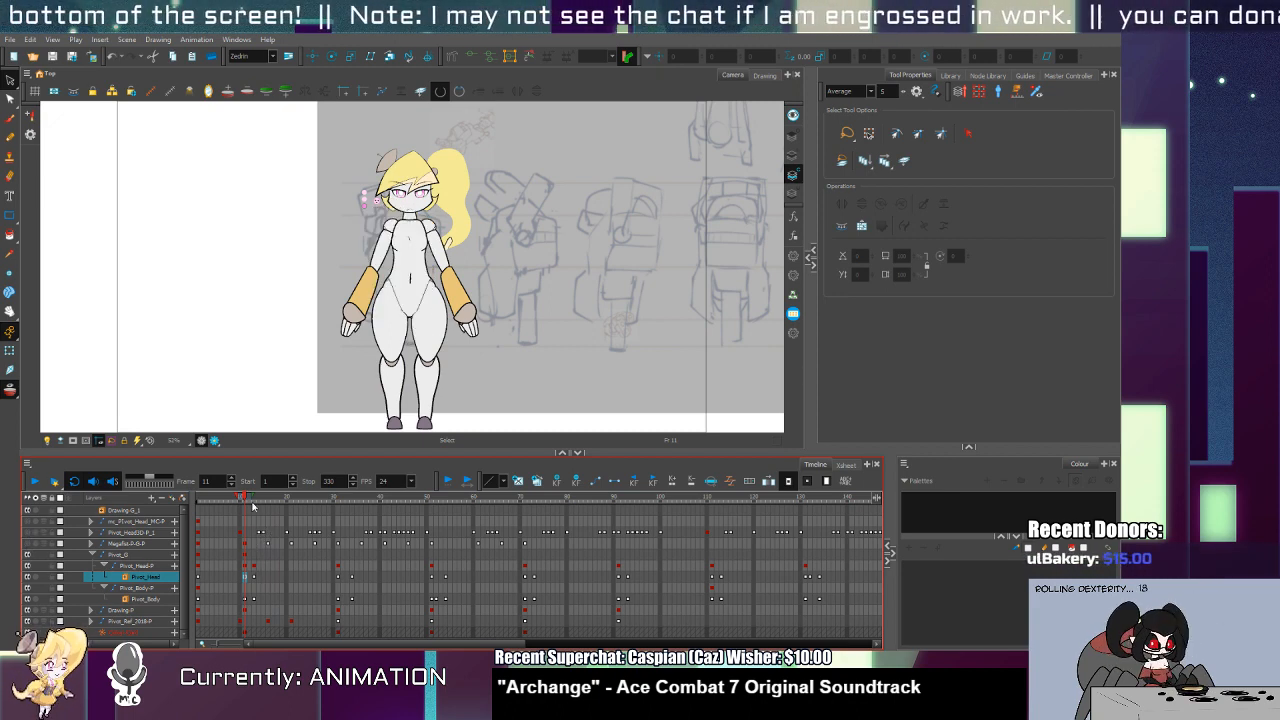
Step: Open the Bot_Rigs folder in the template library and preview the Pivot_Head and Pivot_V5_Body templates
click(952, 75)
click(825, 334)
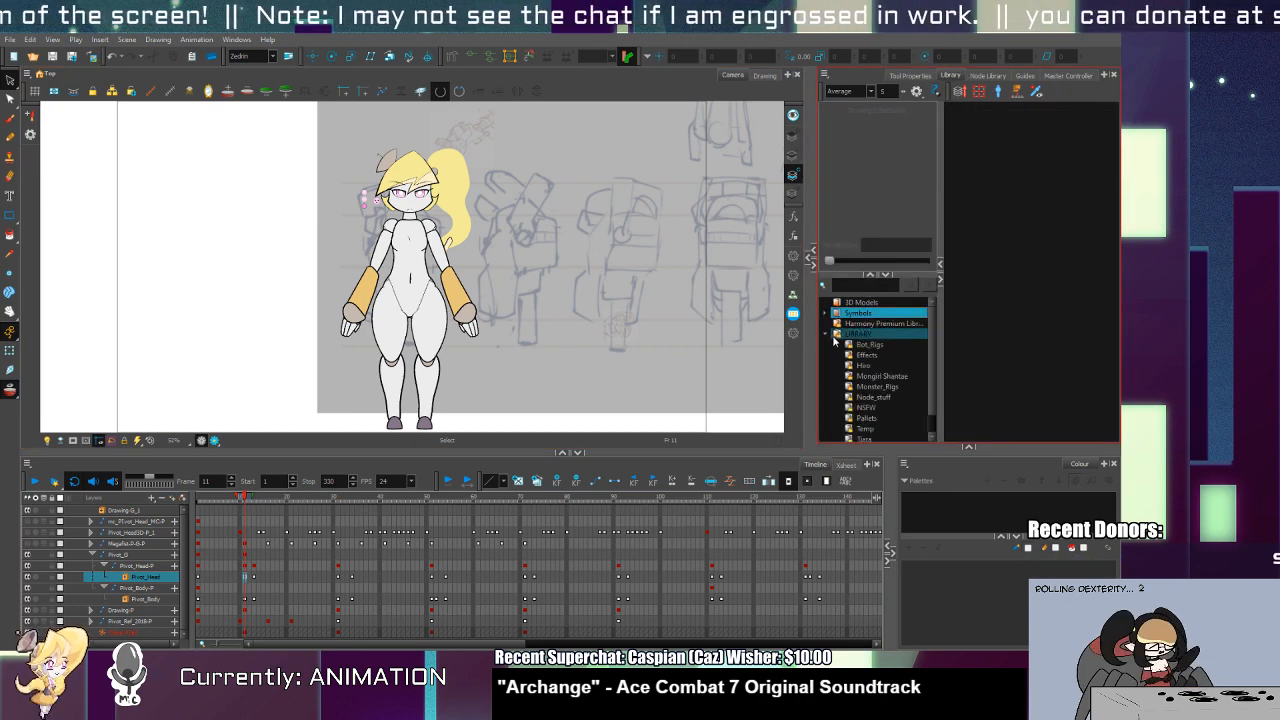
click(868, 344)
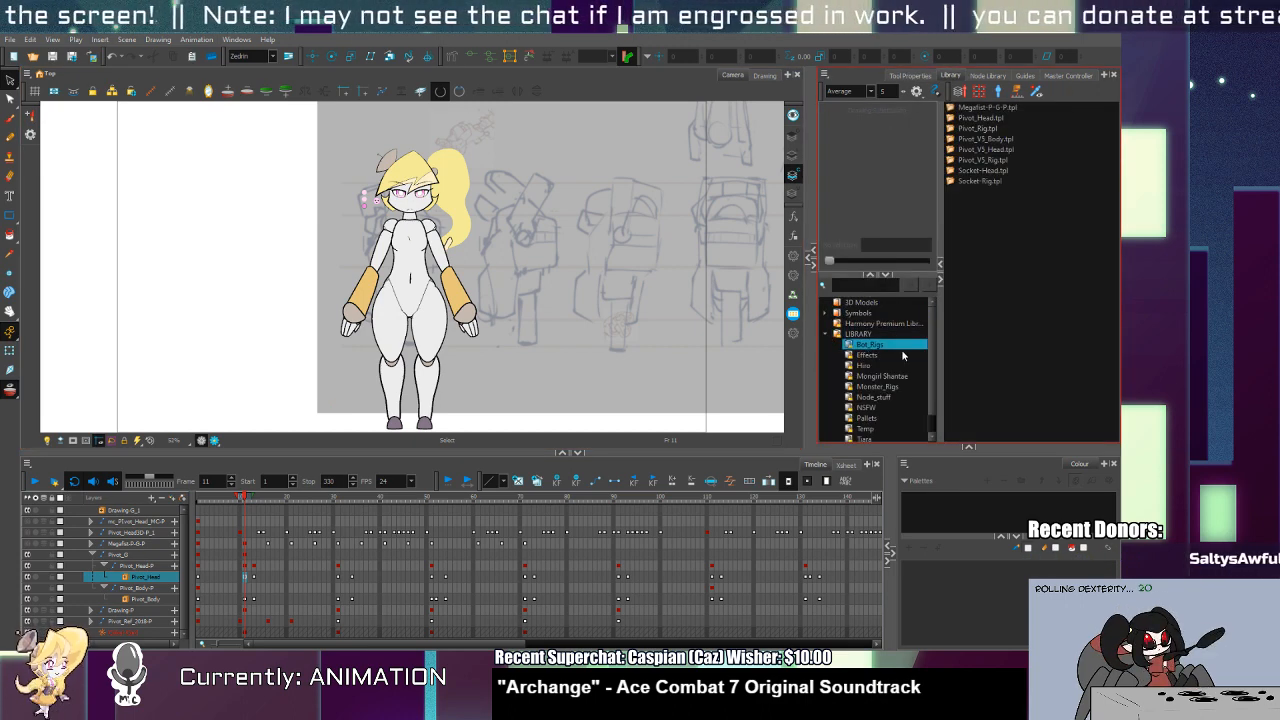
click(980, 118)
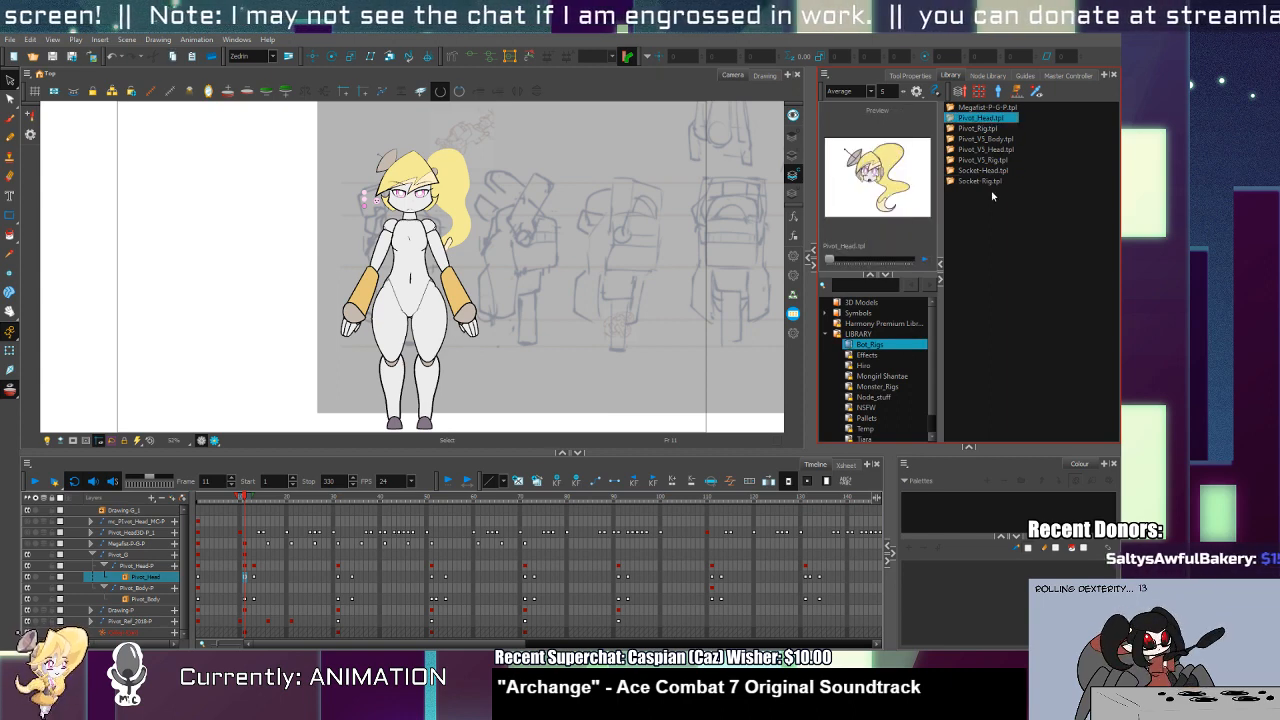
click(985, 138)
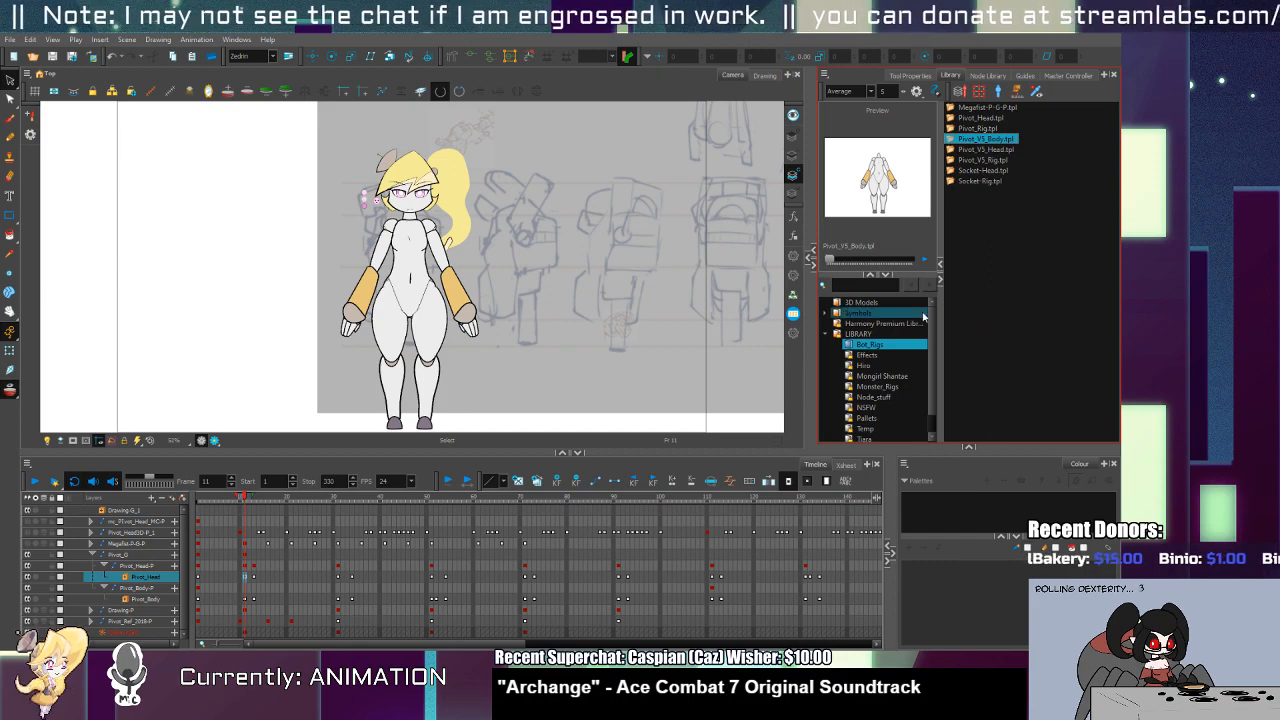
Step: Store the Pivot_Head and Pivot_Body frames from frame 11 onward in Bot_Rigs as templates named Pivot_Head_V5_Group and Pivot_V5_Body_Group
mouse_move(246, 497)
mouse_down()
mouse_move(832, 566)
mouse_move(782, 565)
mouse_move(719, 597)
mouse_move(700, 582)
mouse_move(793, 579)
mouse_move(730, 578)
mouse_move(747, 597)
mouse_move(726, 577)
mouse_move(737, 590)
mouse_move(165, 588)
mouse_move(780, 470)
mouse_move(1003, 246)
mouse_move(1000, 262)
mouse_up()
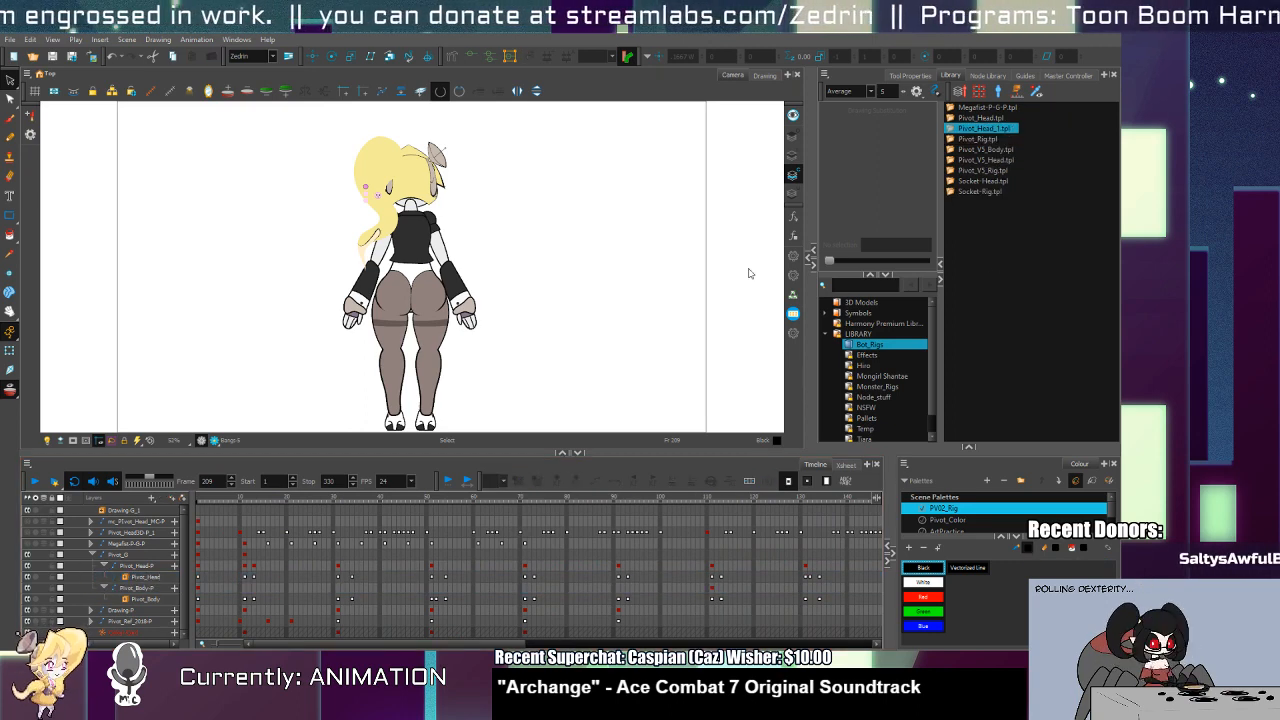
click(561, 367)
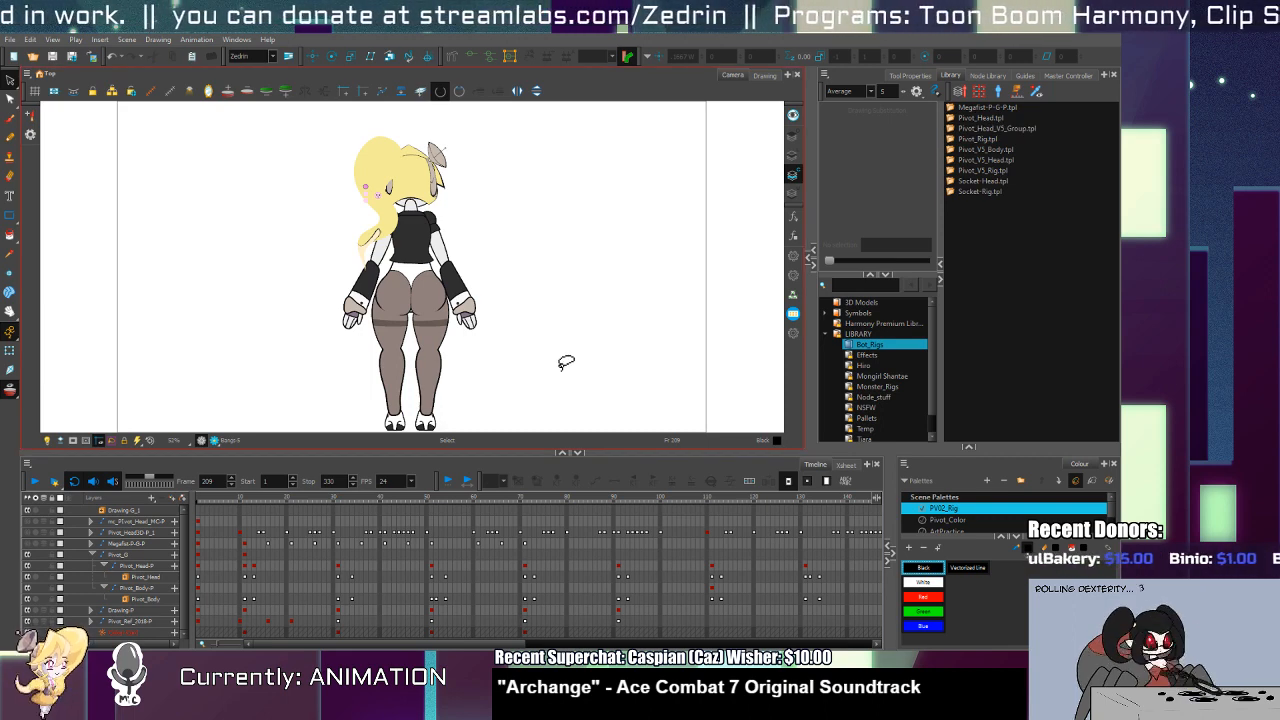
drag(245, 605, 714, 604)
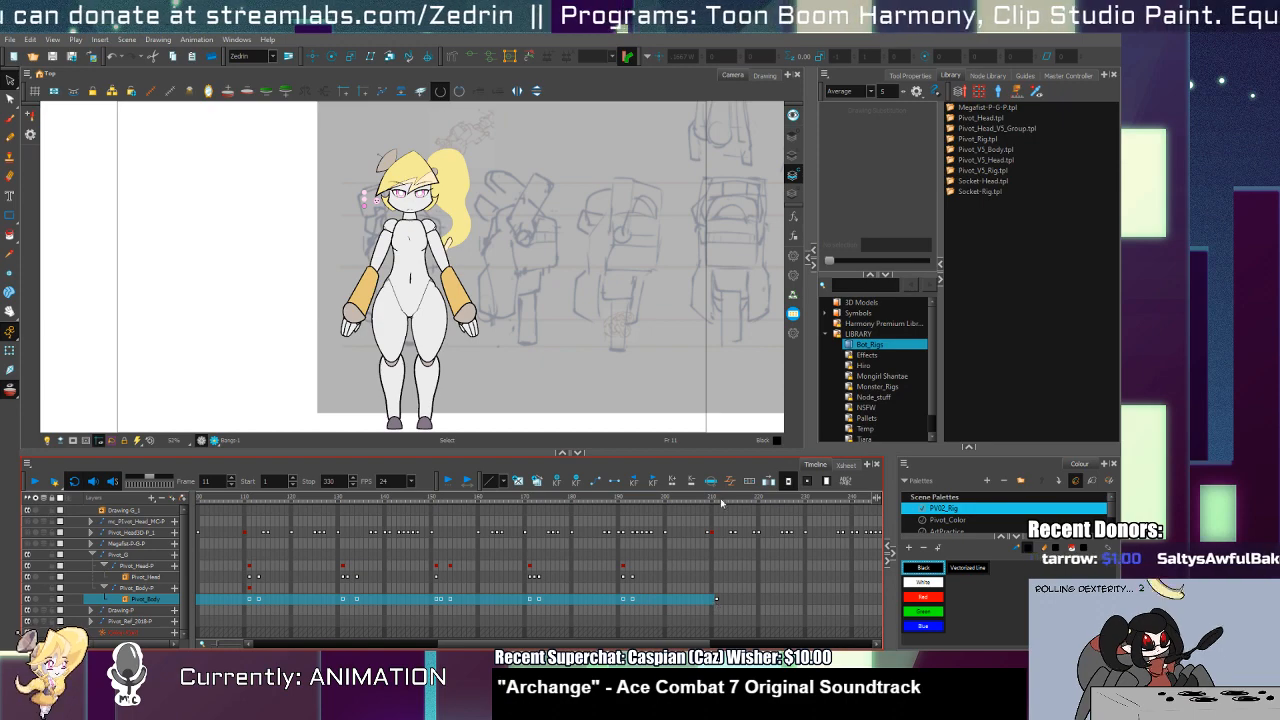
click(720, 498)
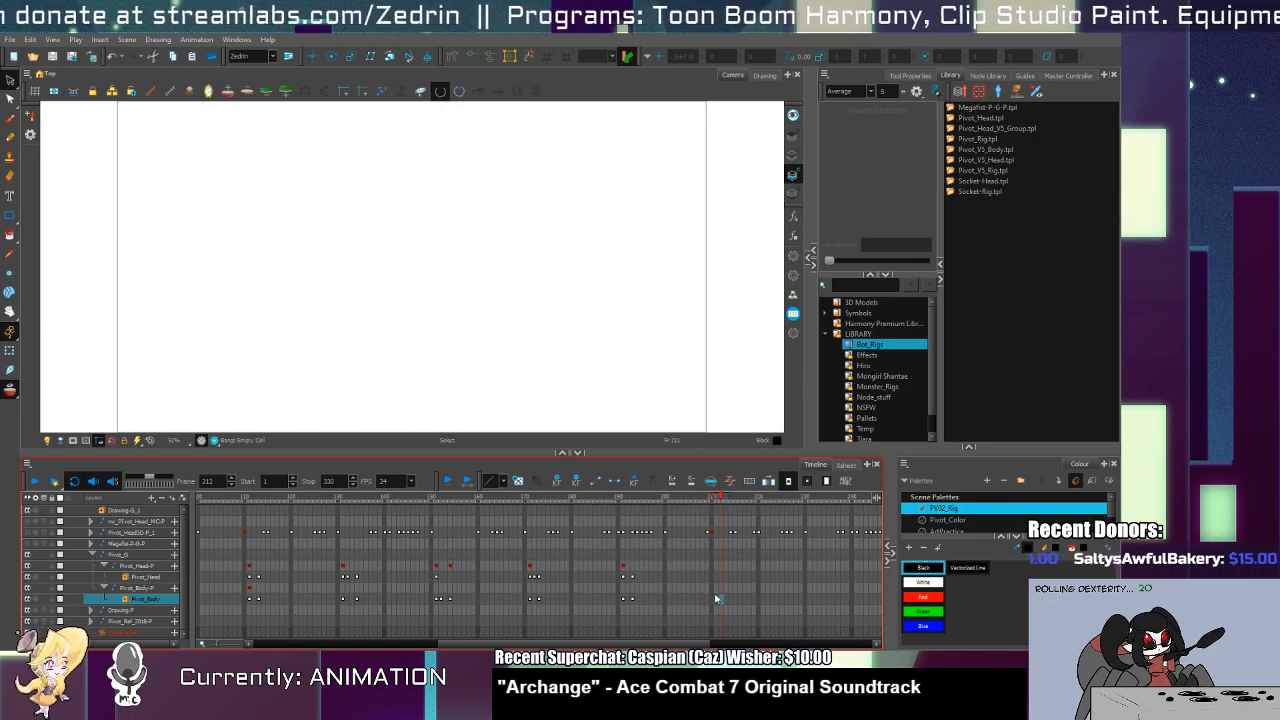
drag(714, 598, 985, 257)
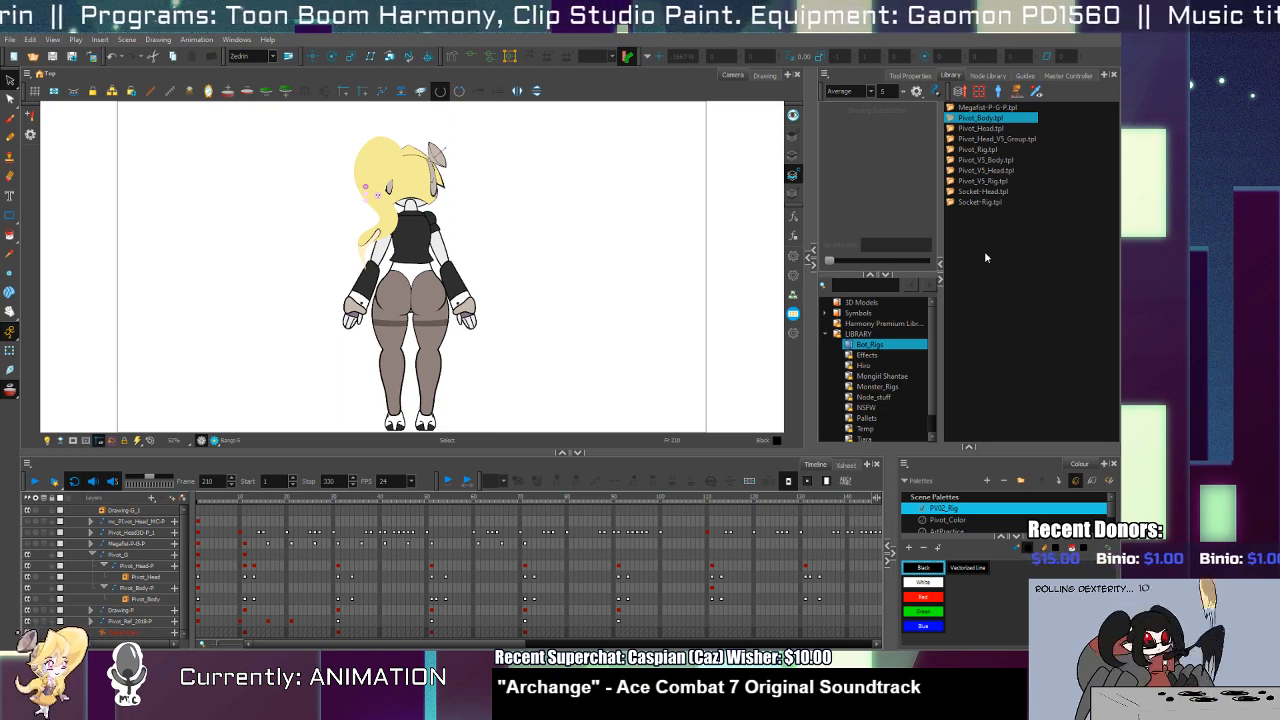
click(998, 139)
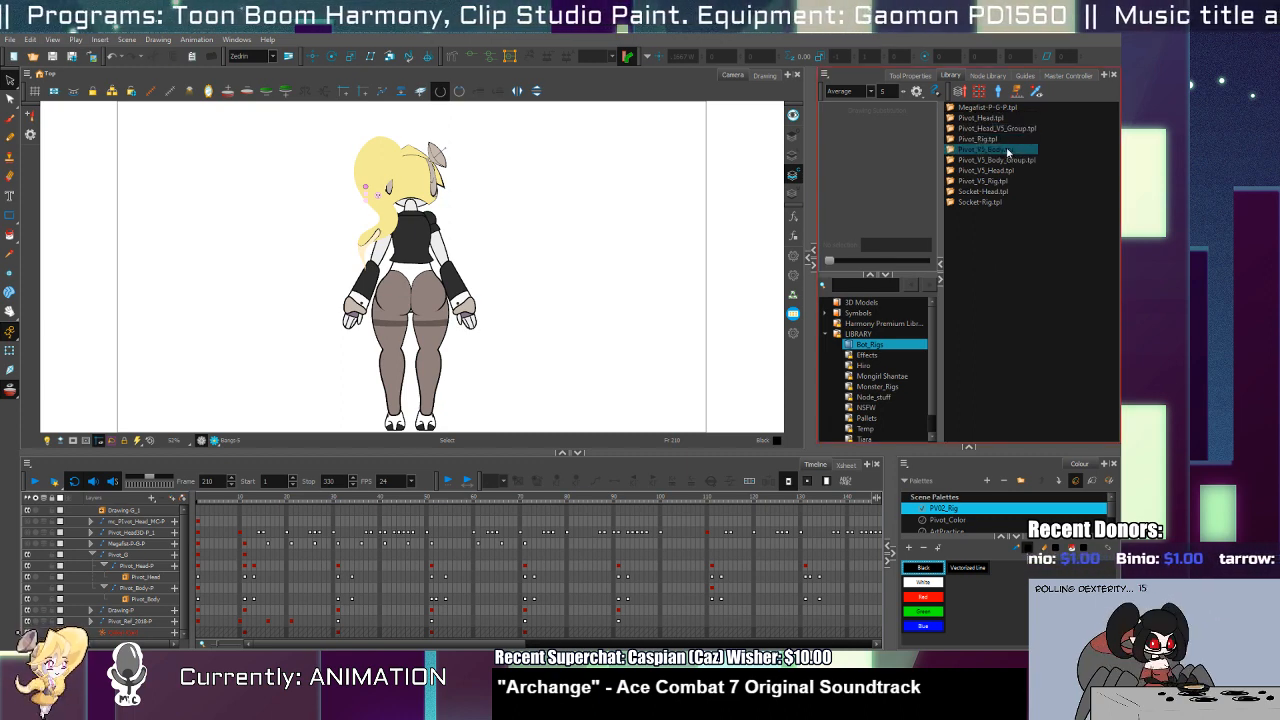
Step: Rename the Pivot_Head_V5_Group template as Pivot_V5_Head_Group
click(999, 131)
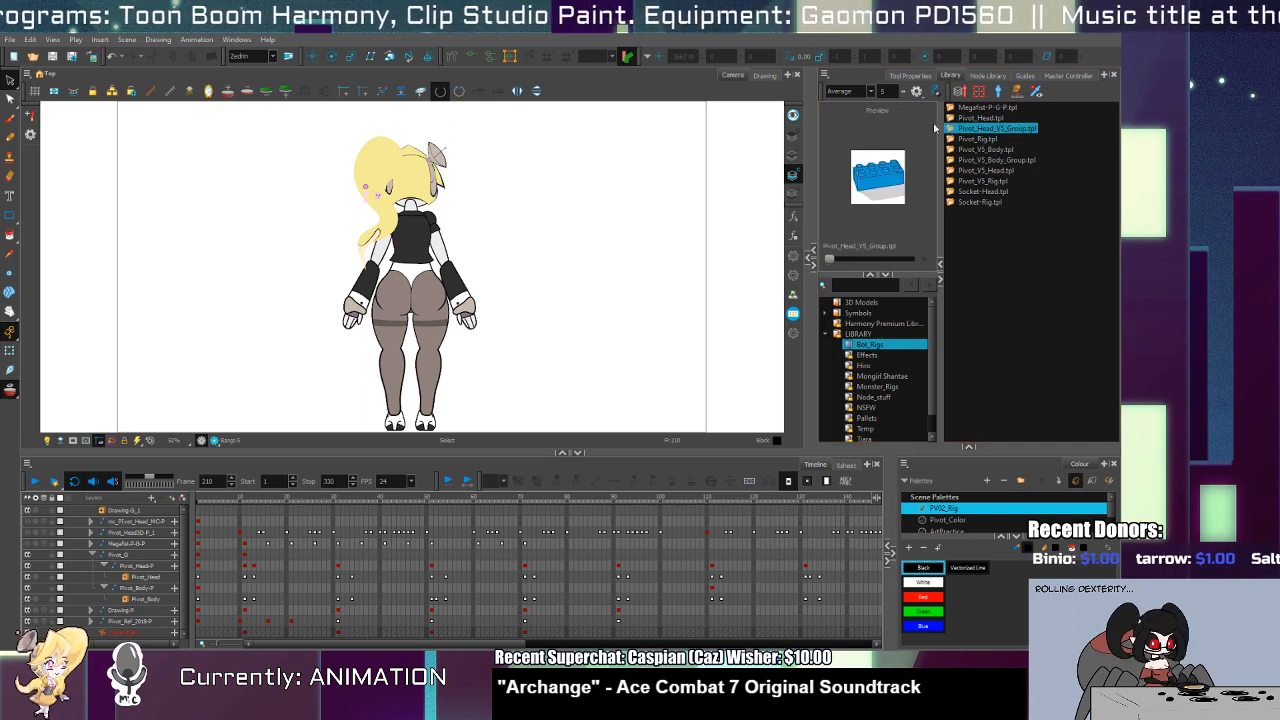
click(985, 129)
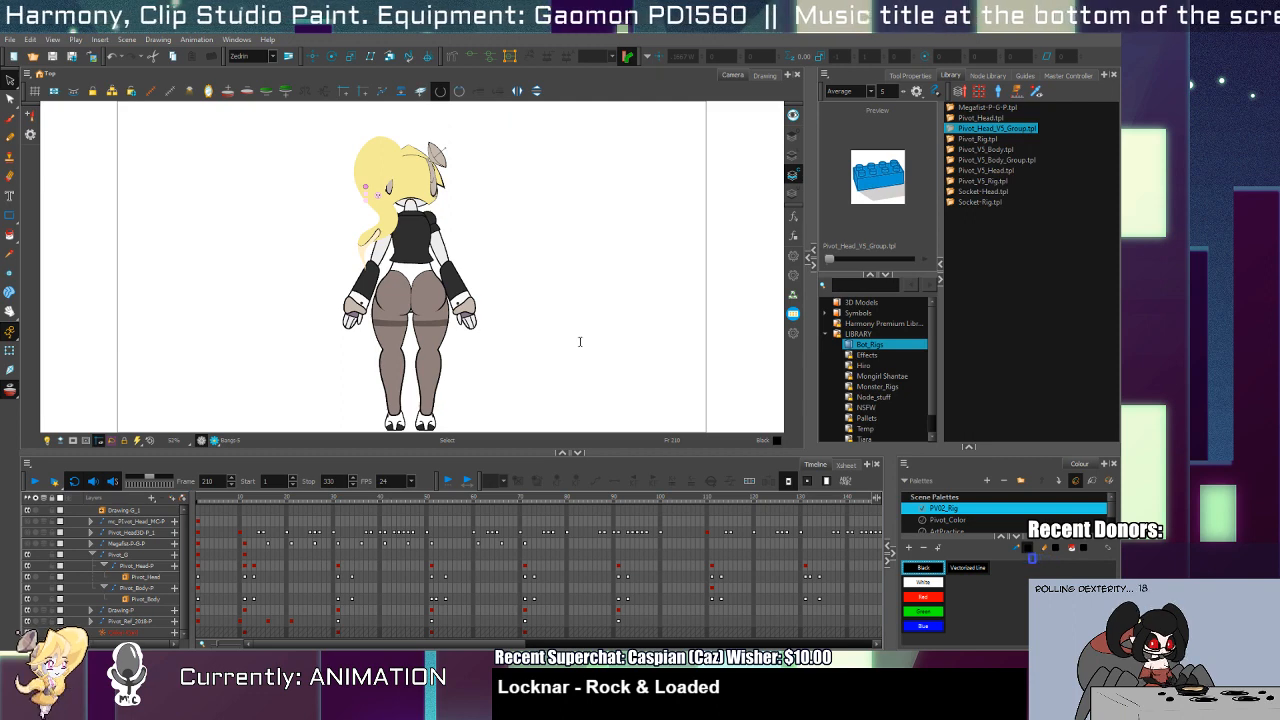
click(553, 365)
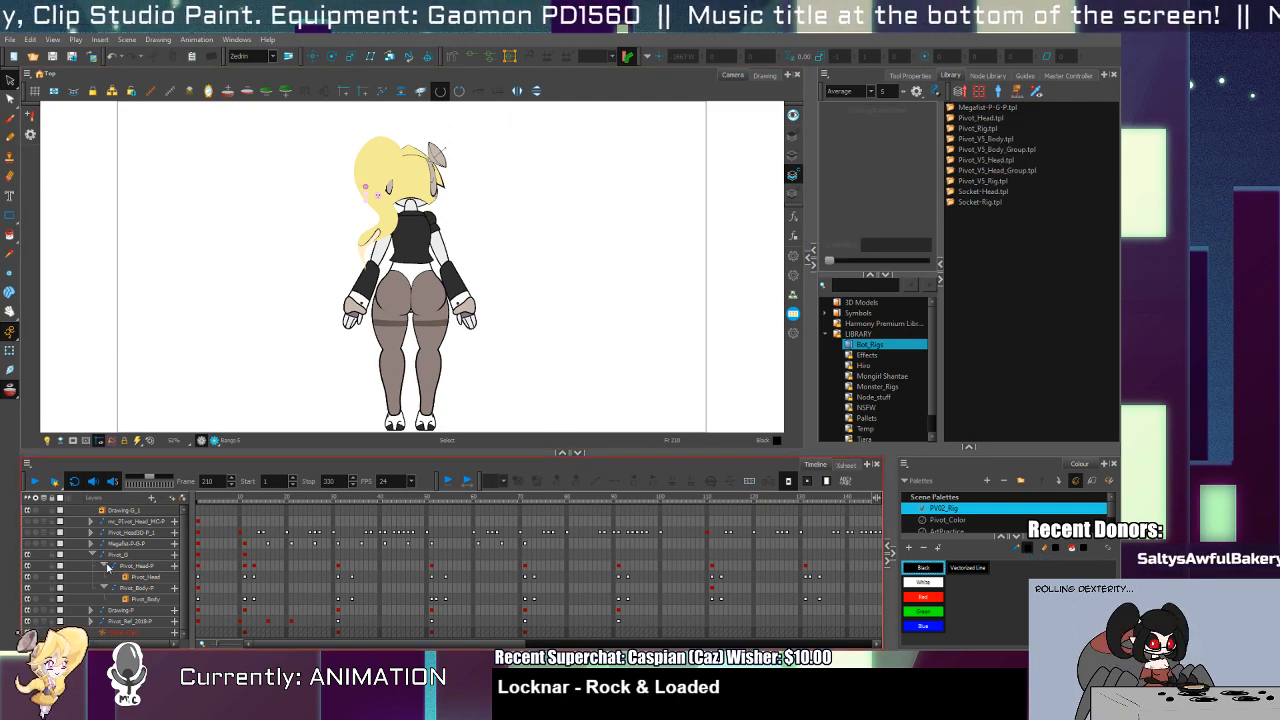
Step: Collapse the Pivot_G hierarchy and store the whole group's frames from frame 11 onward as a template in Bot_Rigs
click(106, 566)
click(103, 578)
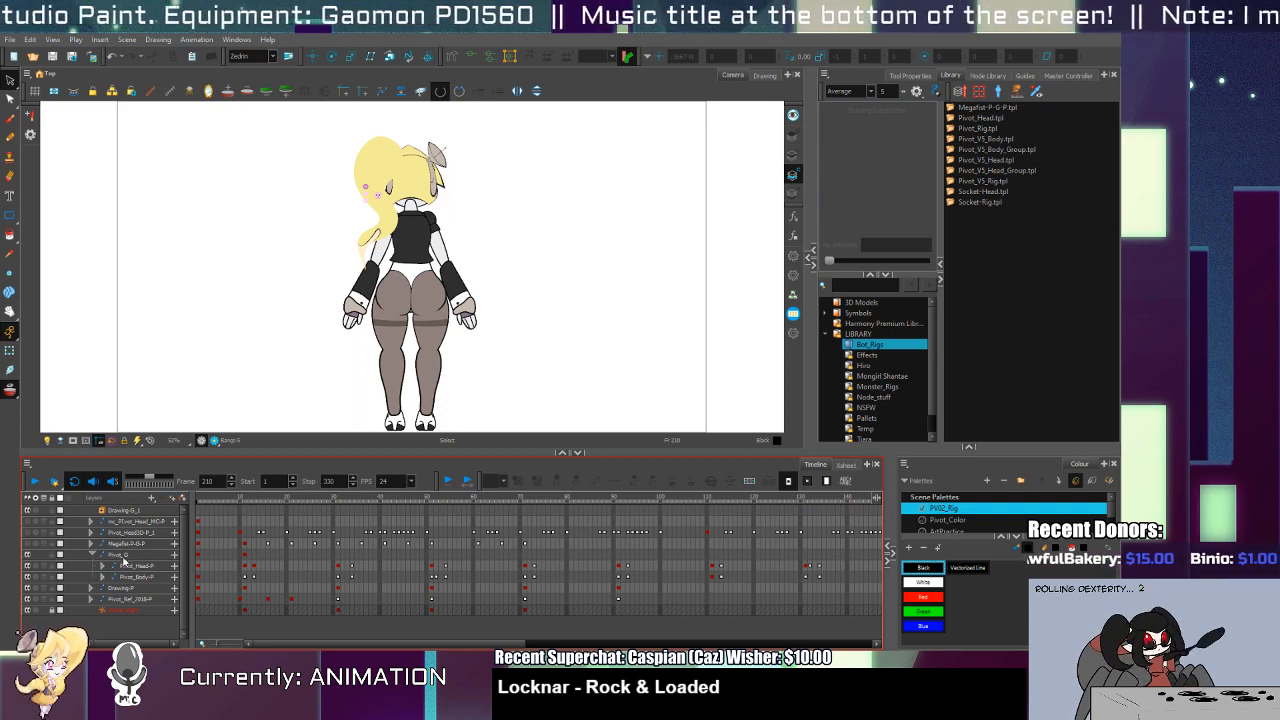
click(147, 568)
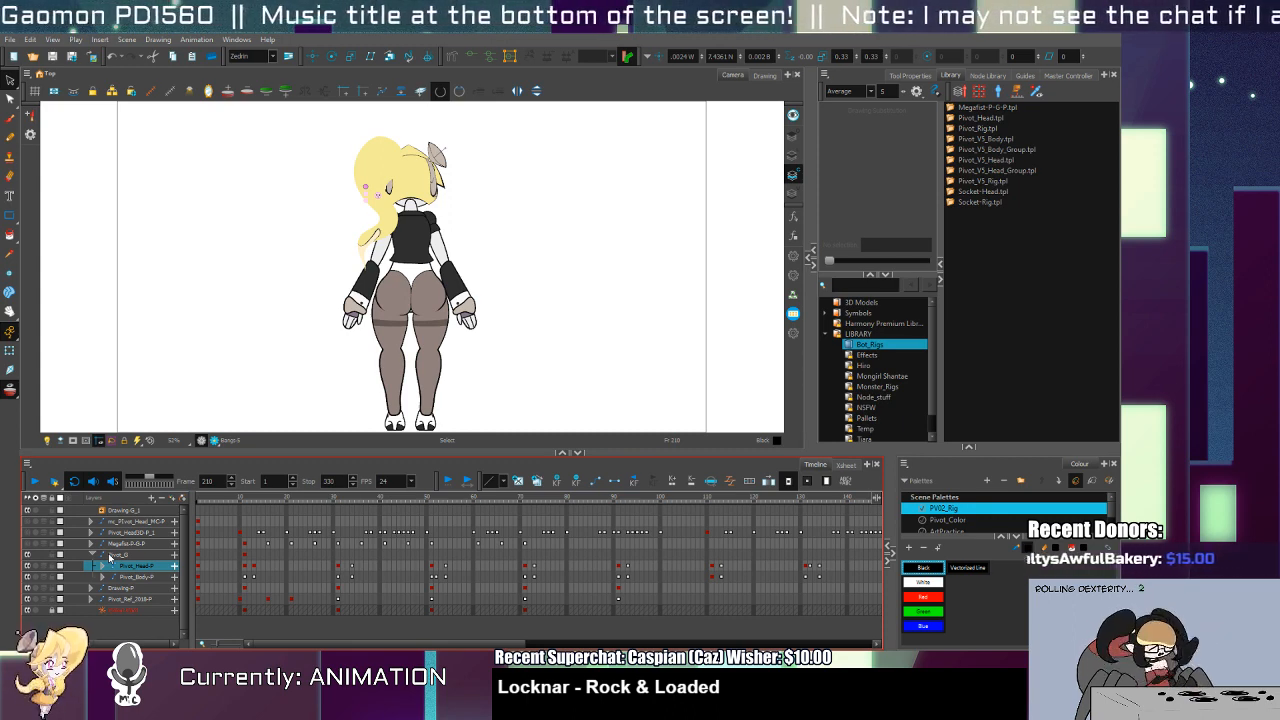
click(144, 578)
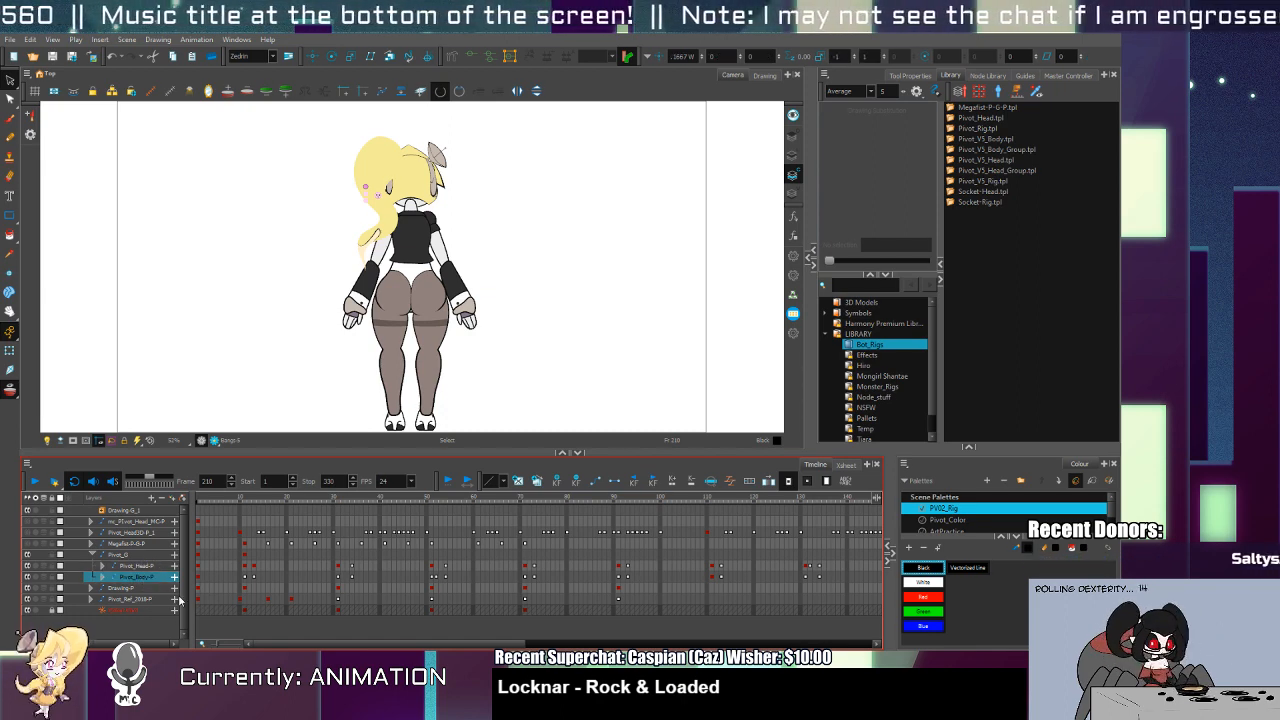
click(90, 556)
click(124, 556)
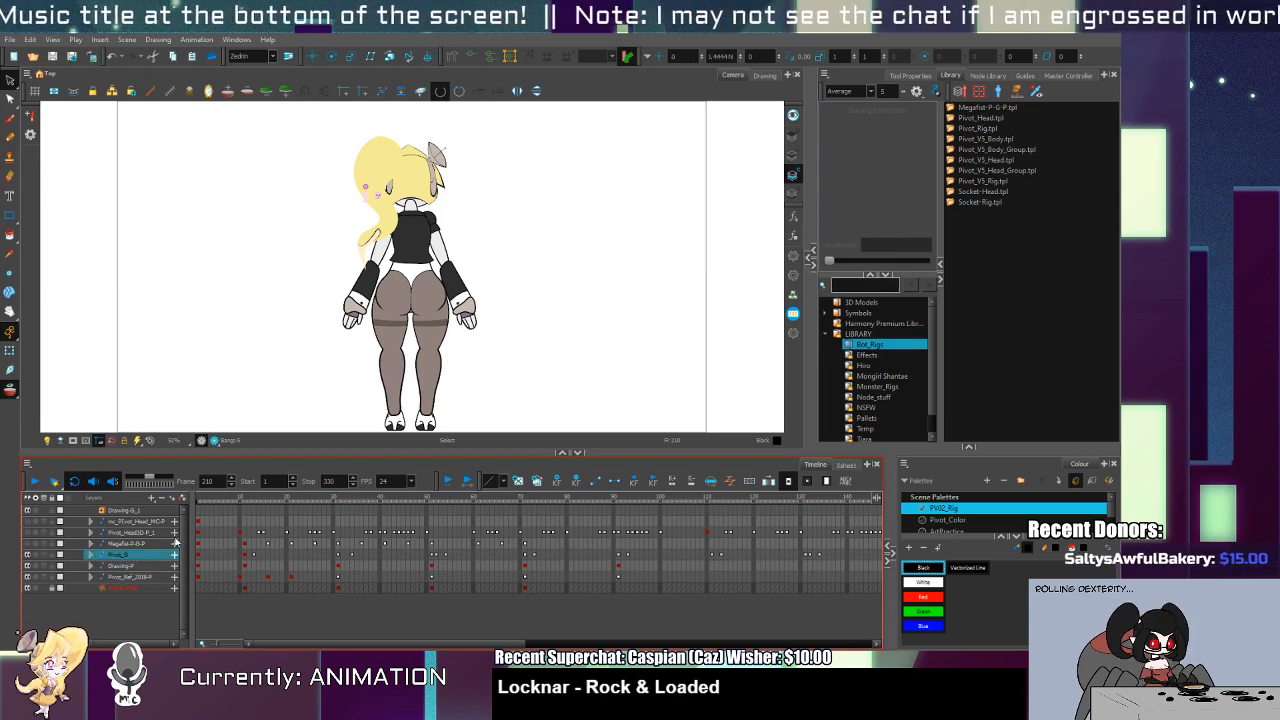
drag(244, 556, 768, 560)
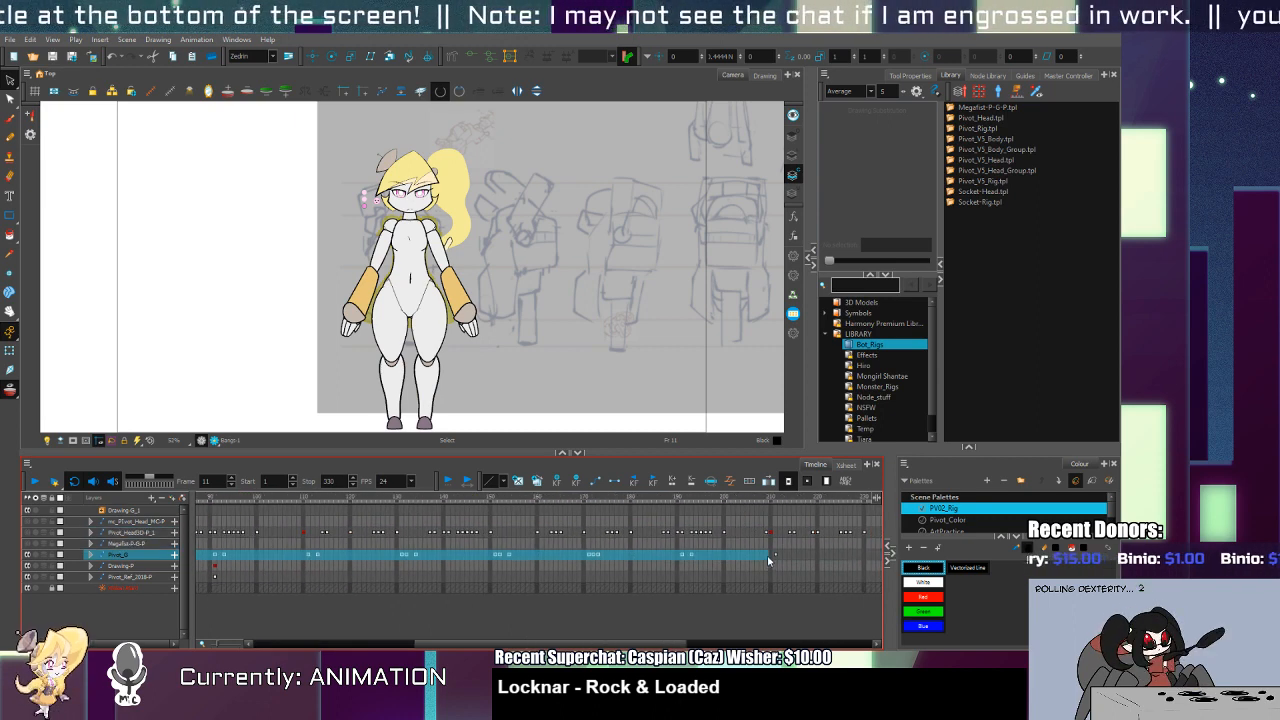
scroll(880, 380, down, 1)
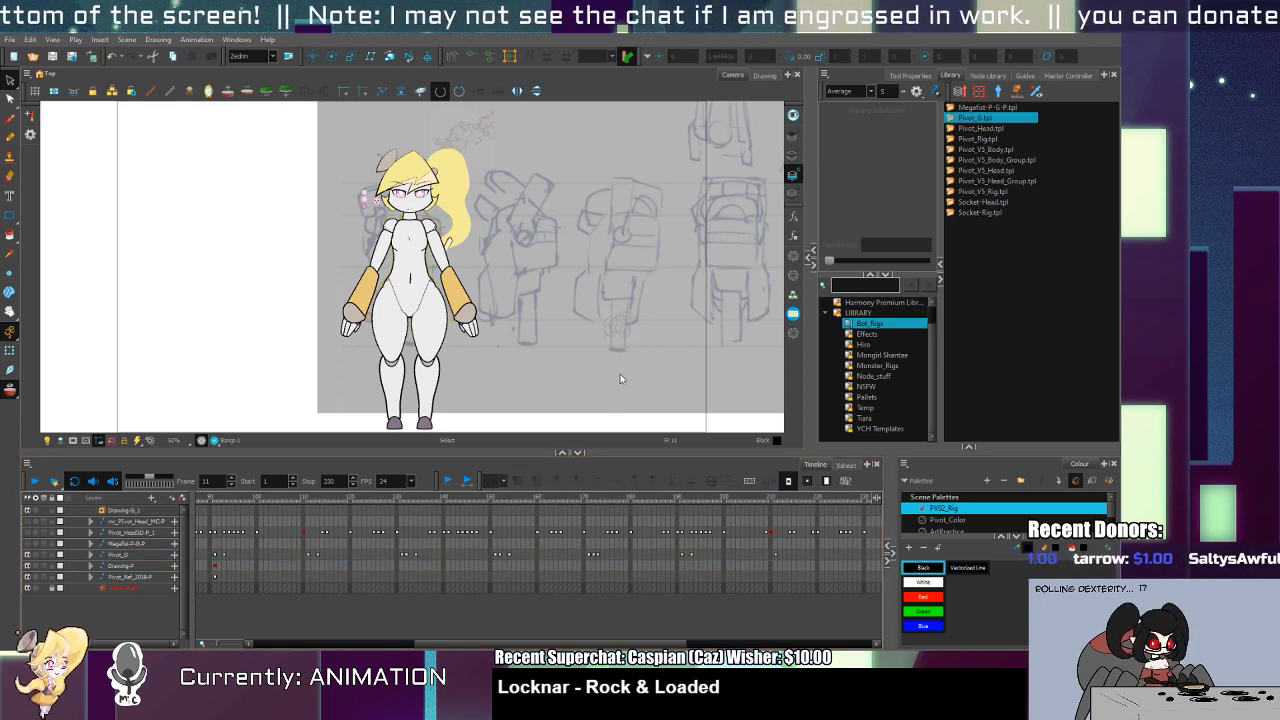
scroll(400, 550, up, 2)
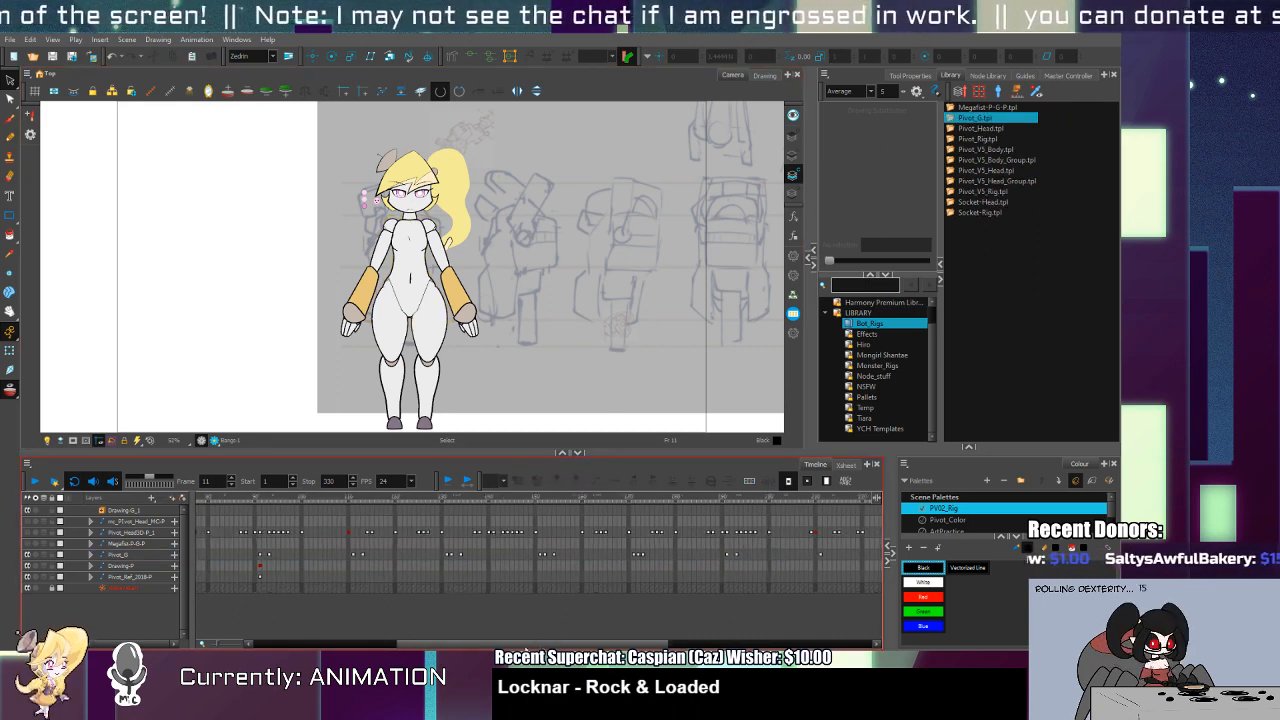
Step: At frame 11, transfer the upper-arm shape from its art layer into the shoulder drawing on the other art layer
click(246, 566)
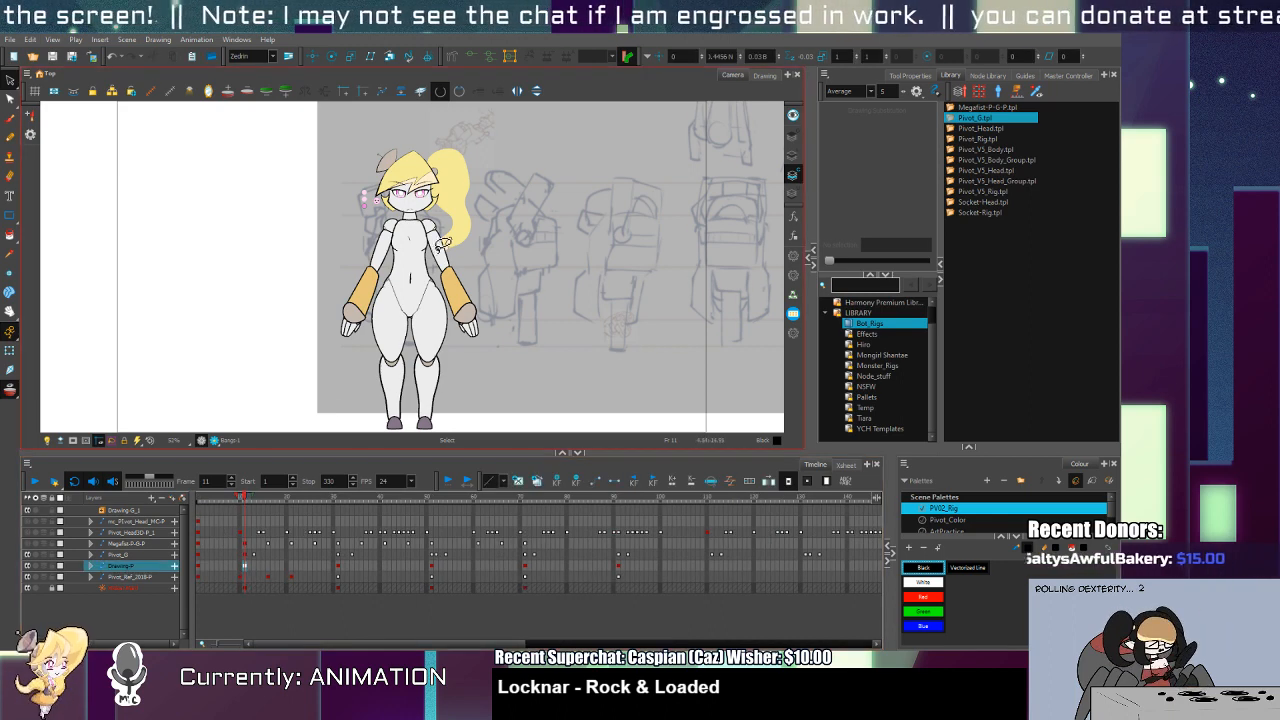
click(440, 238)
scroll(436, 230, up, 2)
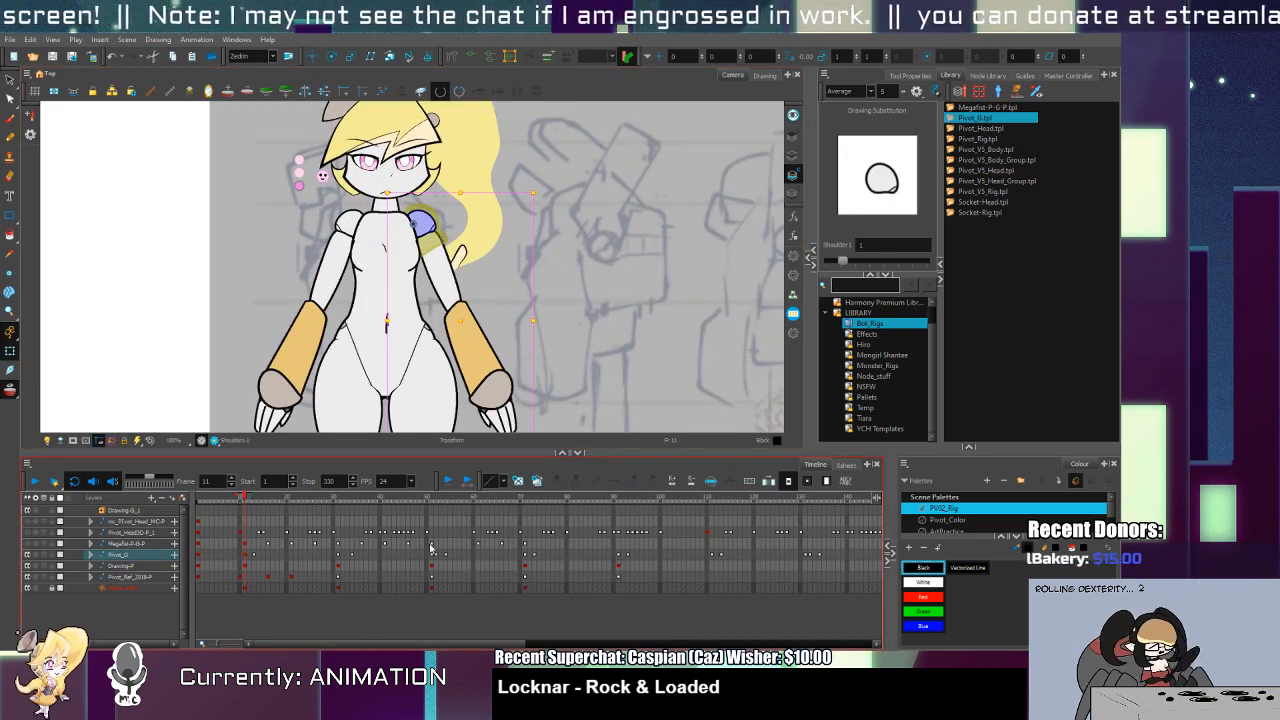
key(o)
click(445, 293)
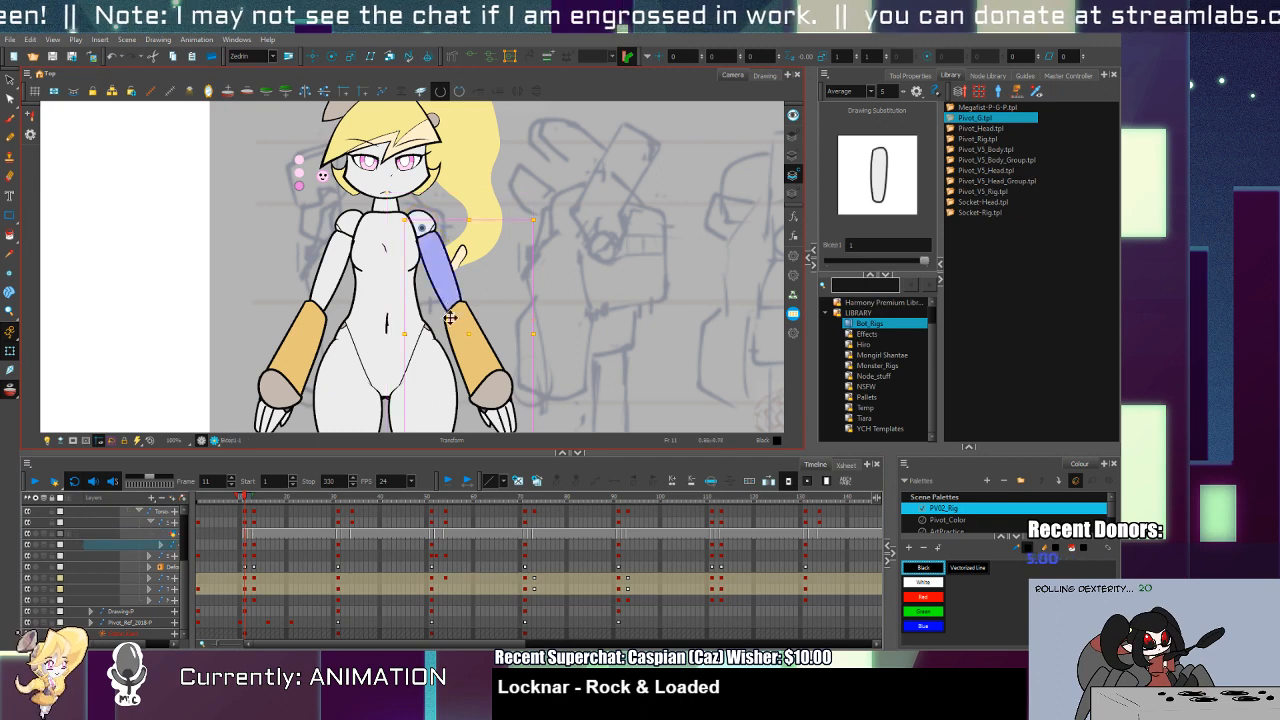
scroll(437, 397, up, 1)
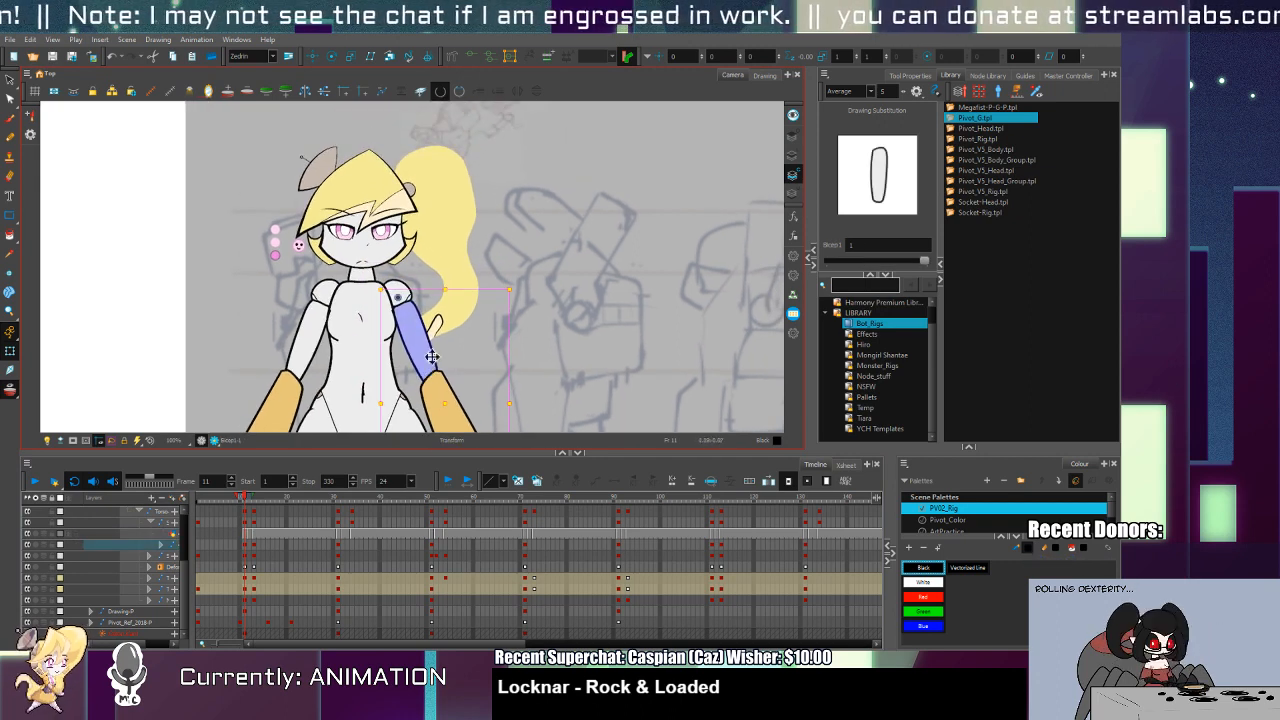
click(793, 155)
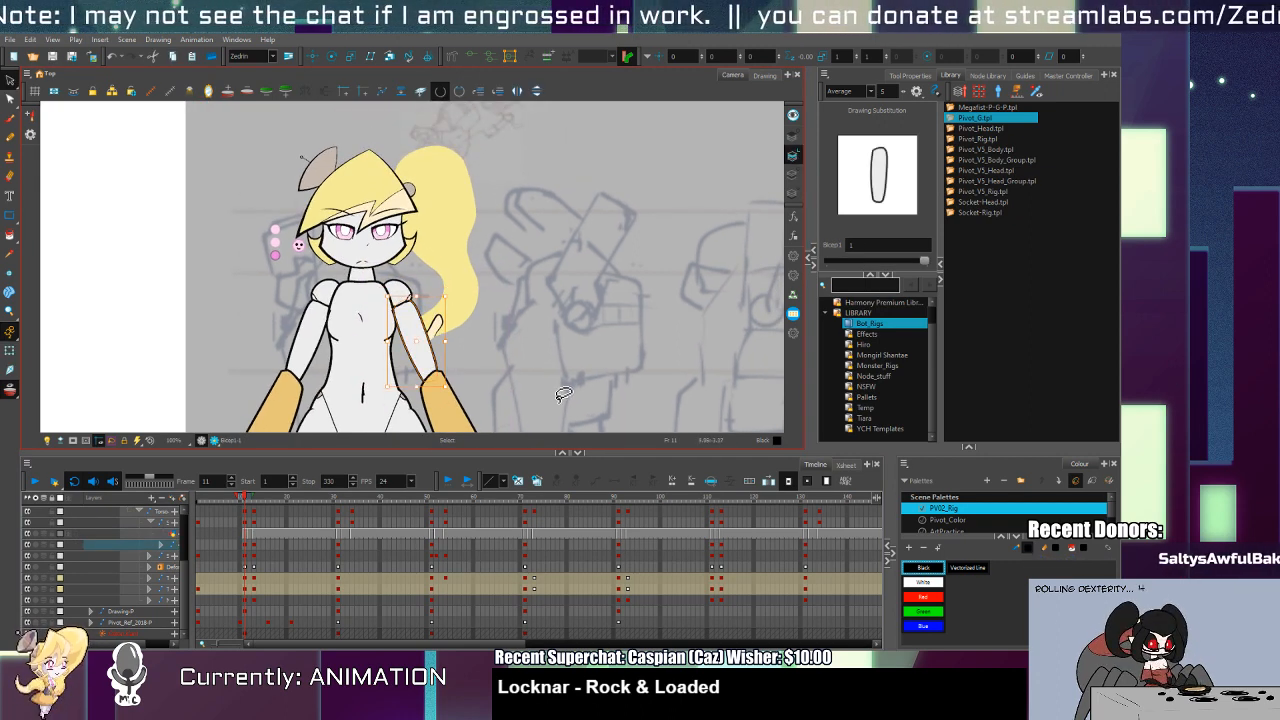
click(418, 312)
key(shift+t)
key(alt+s)
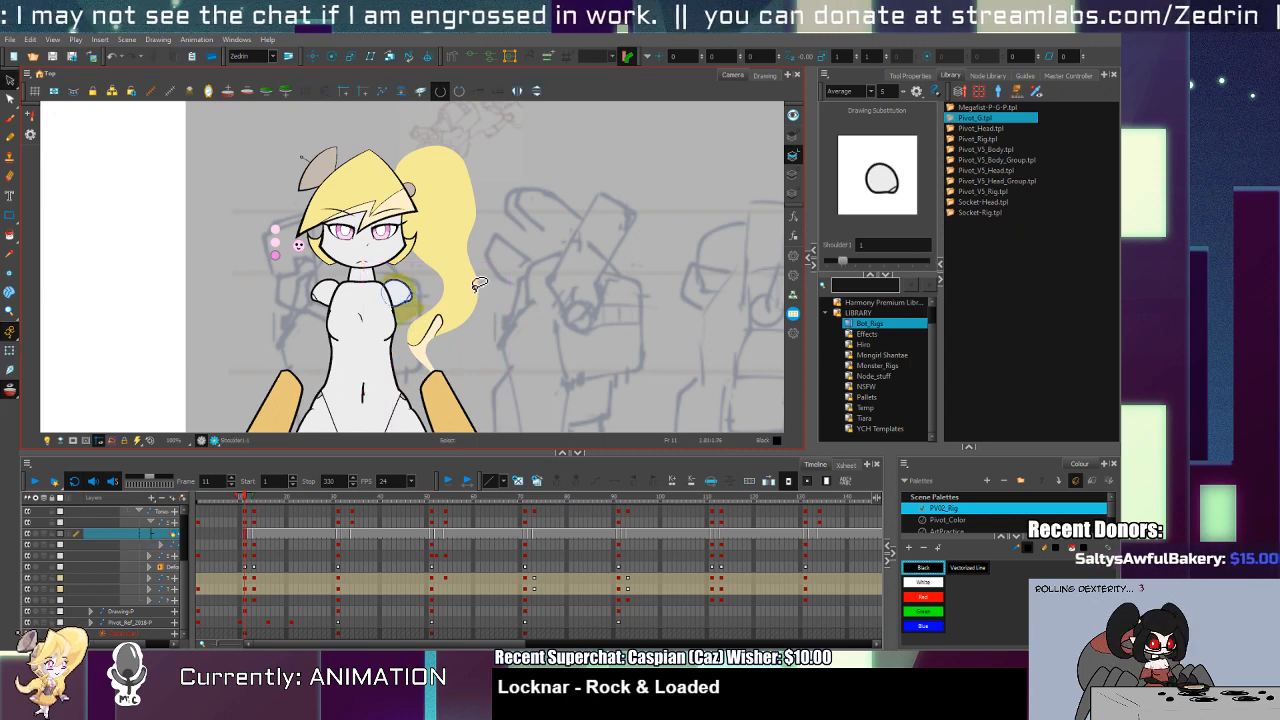
click(793, 175)
key(ctrl+v)
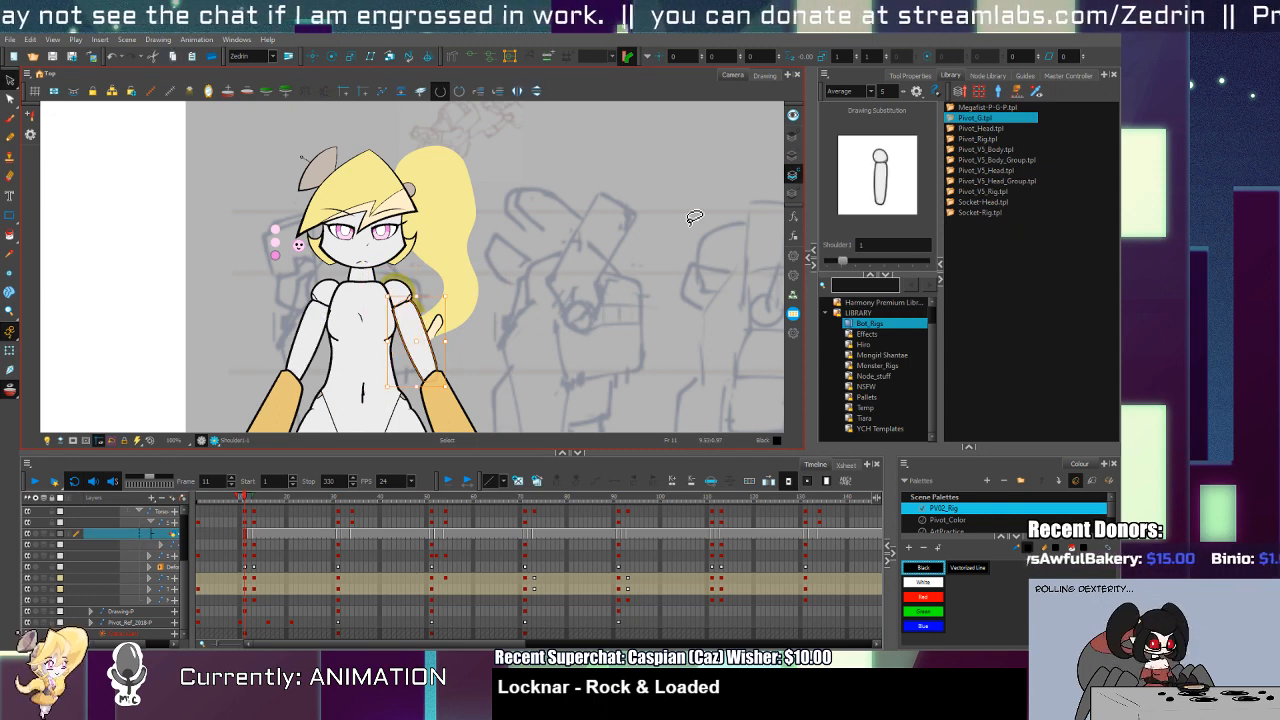
Step: Go to frame 13 and add the upper-arm shape to the black puffed-sleeve shoulder drawing
drag(246, 512, 254, 540)
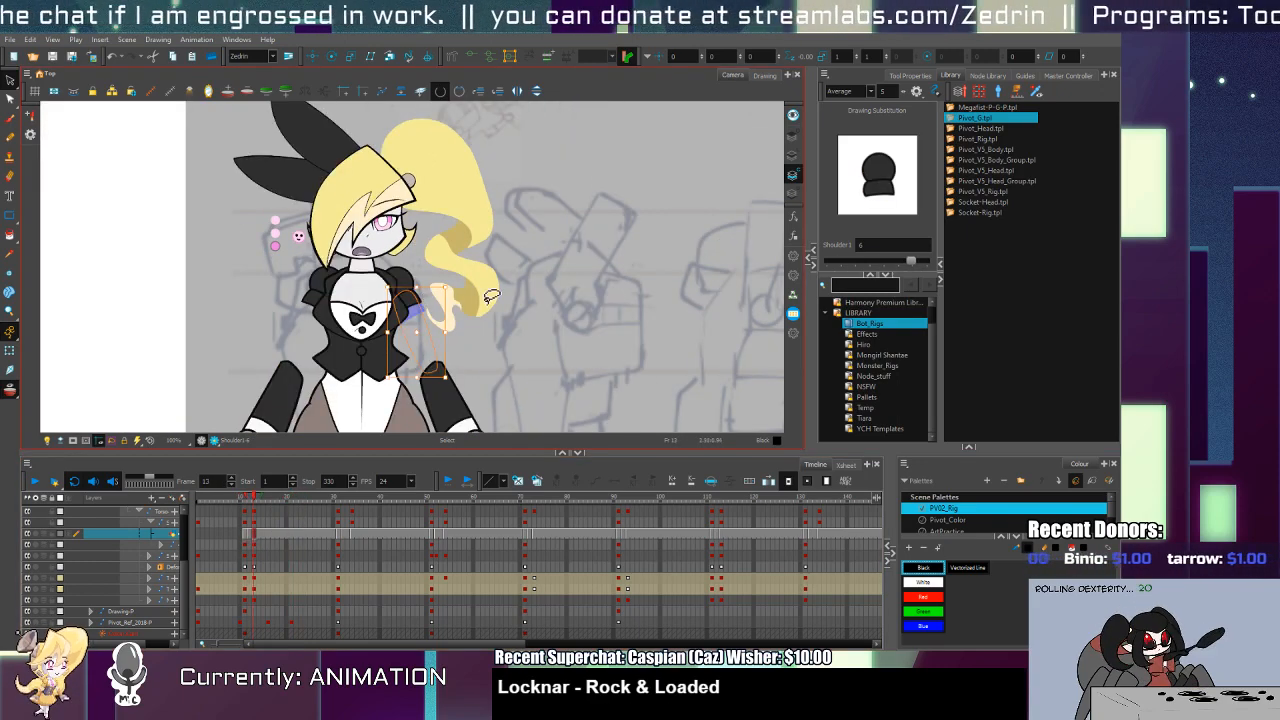
key(alt+z)
click(423, 301)
key(alt+s)
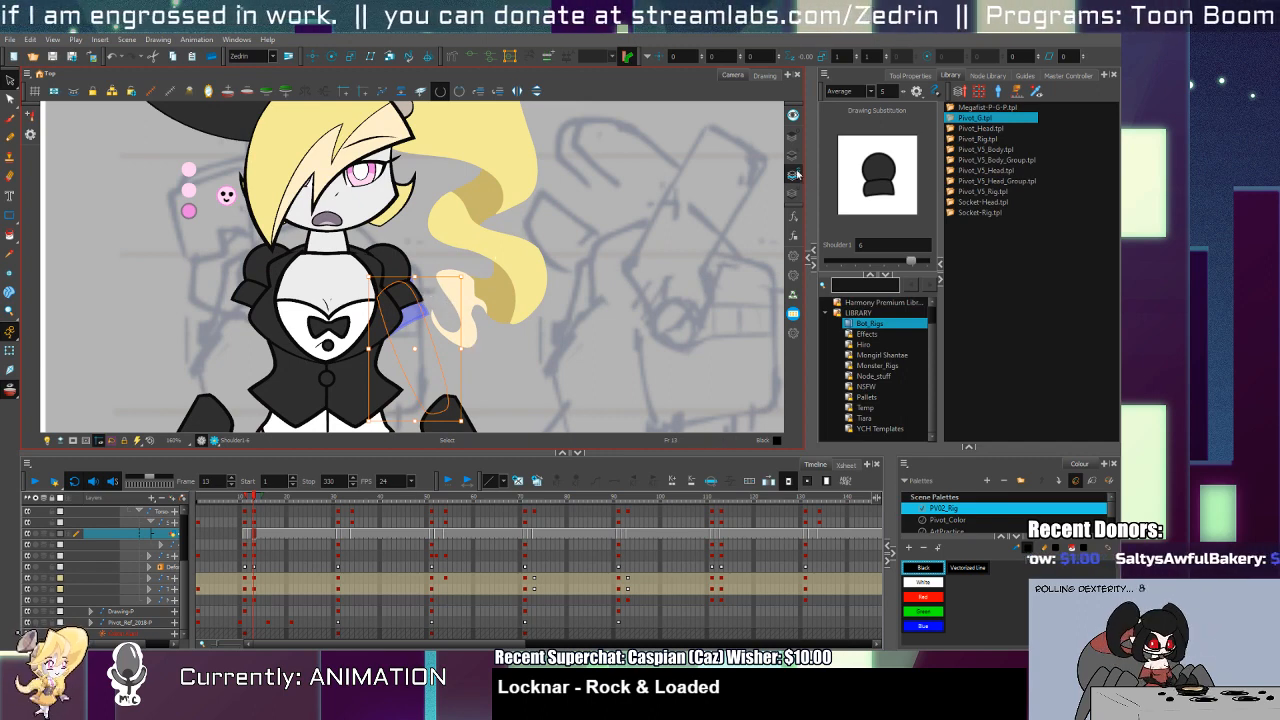
key(ctrl+z)
key(ctrl+x)
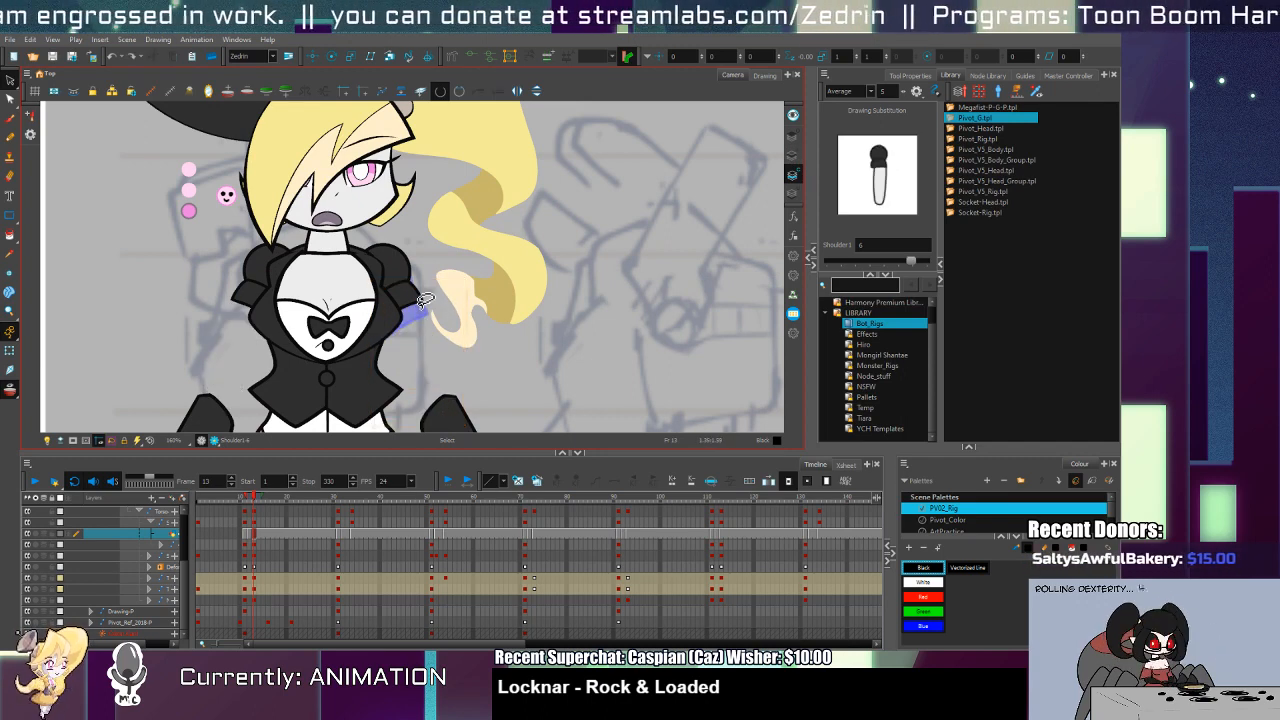
Step: Place the upper-arm shape in the black-sleeve shoulder drawing at frame 13 and nudge it slightly up and toward the body
key(ctrl+v)
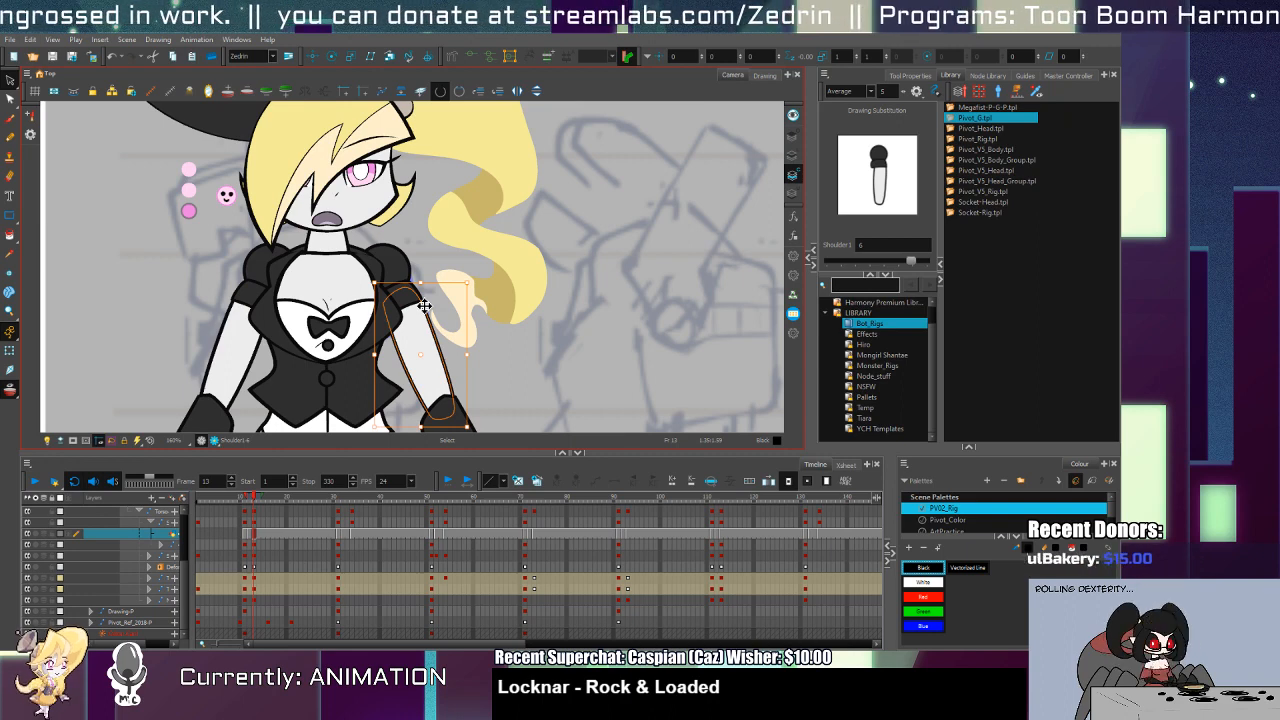
key(Left)
key(Left)
key(Up)
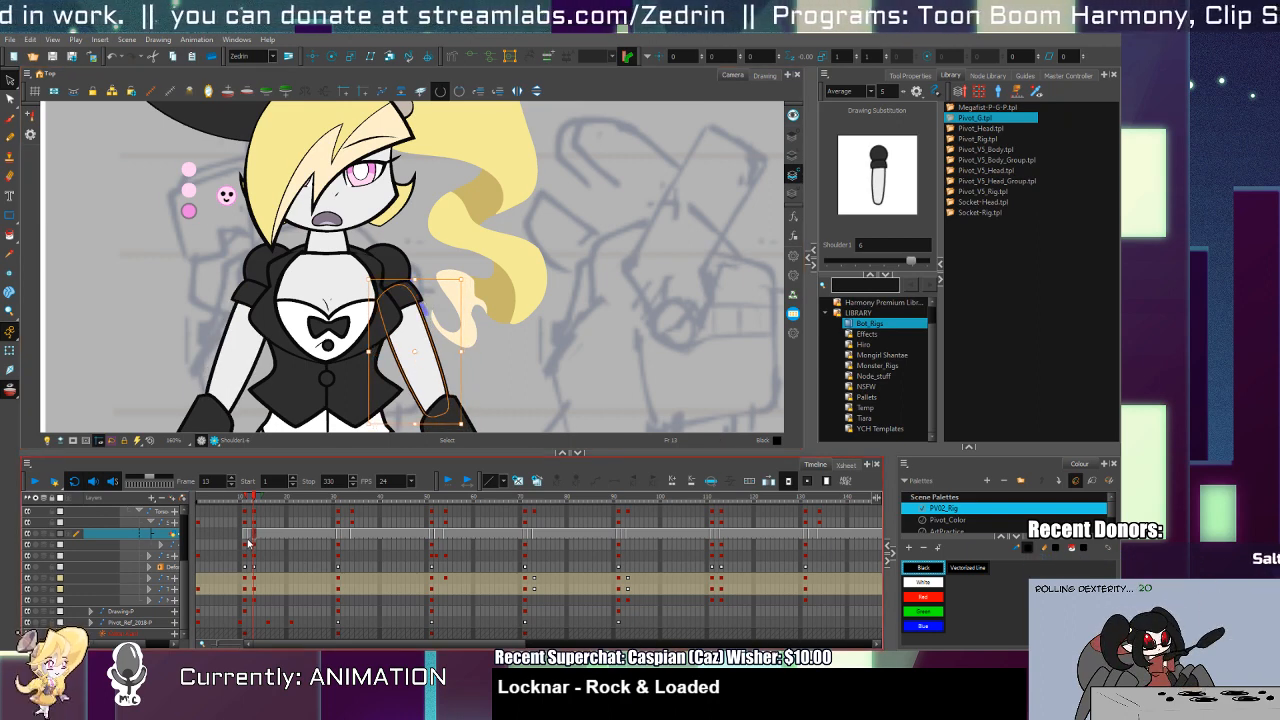
Step: Compare the upper-arm placement in the shoulder drawings at frames 11, 12 and 13 with the bare shoulder at frame 31
drag(248, 543, 244, 540)
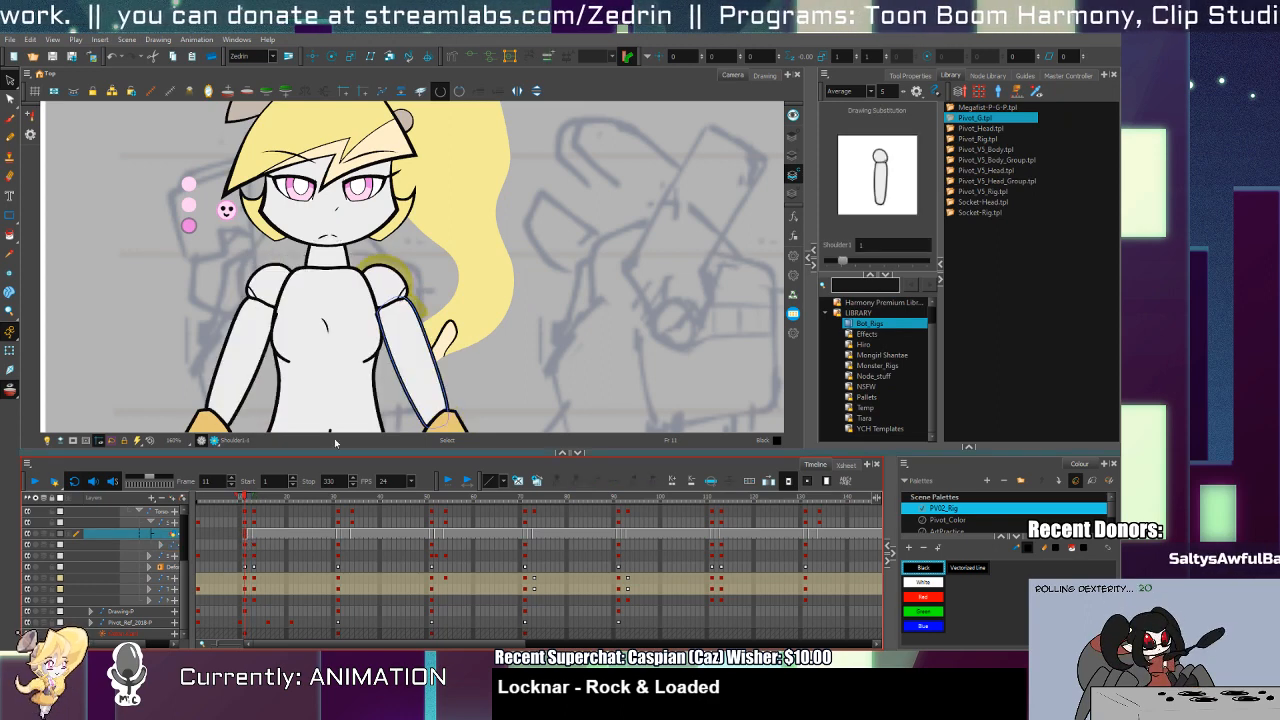
click(250, 535)
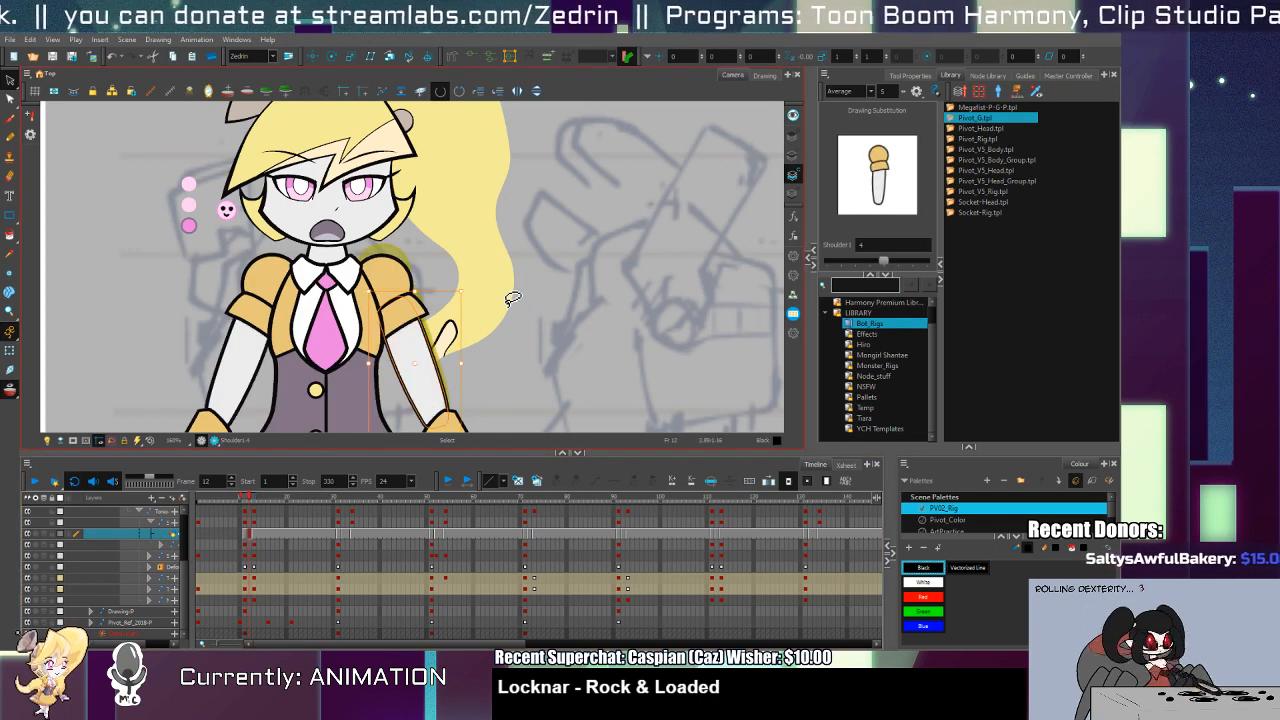
click(258, 537)
click(338, 537)
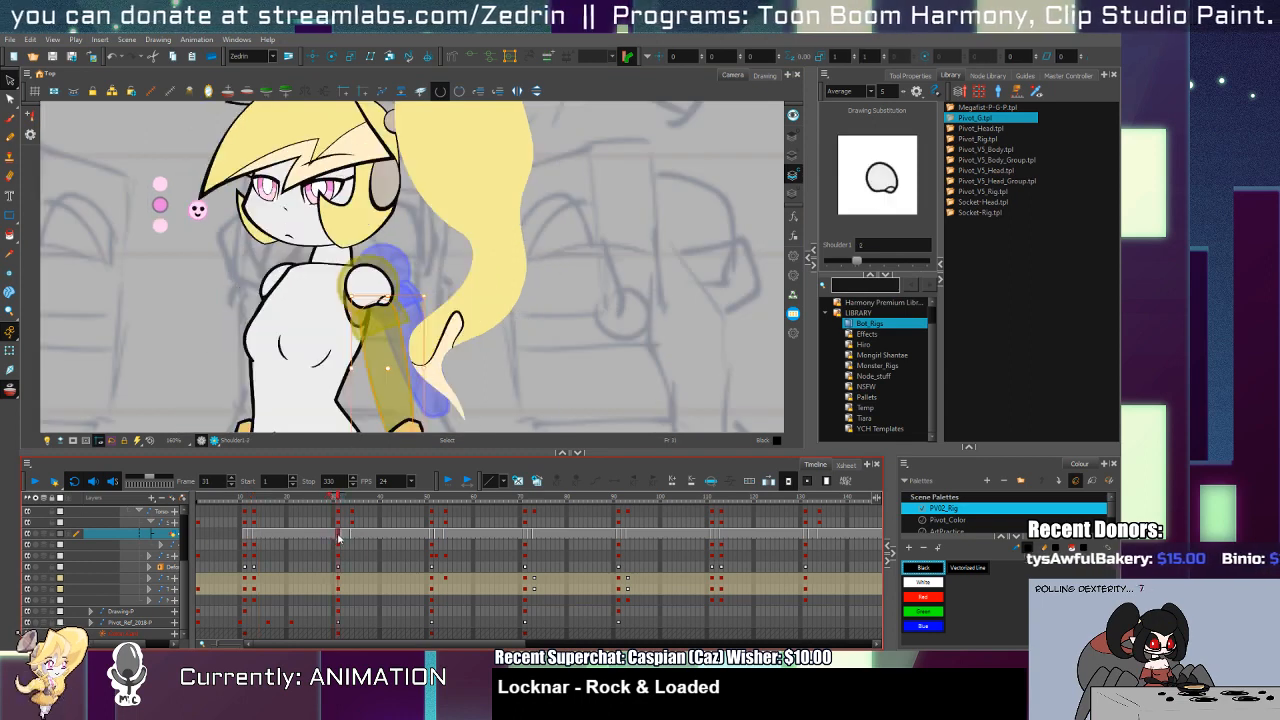
click(392, 398)
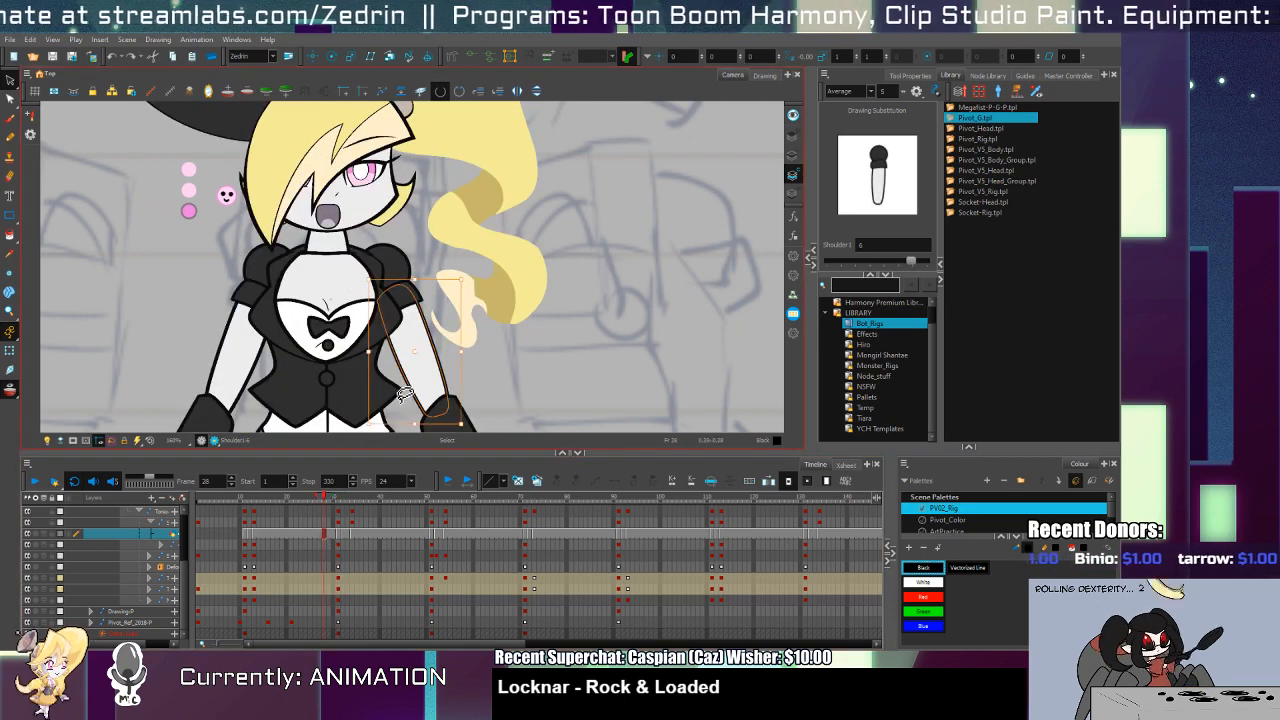
click(338, 537)
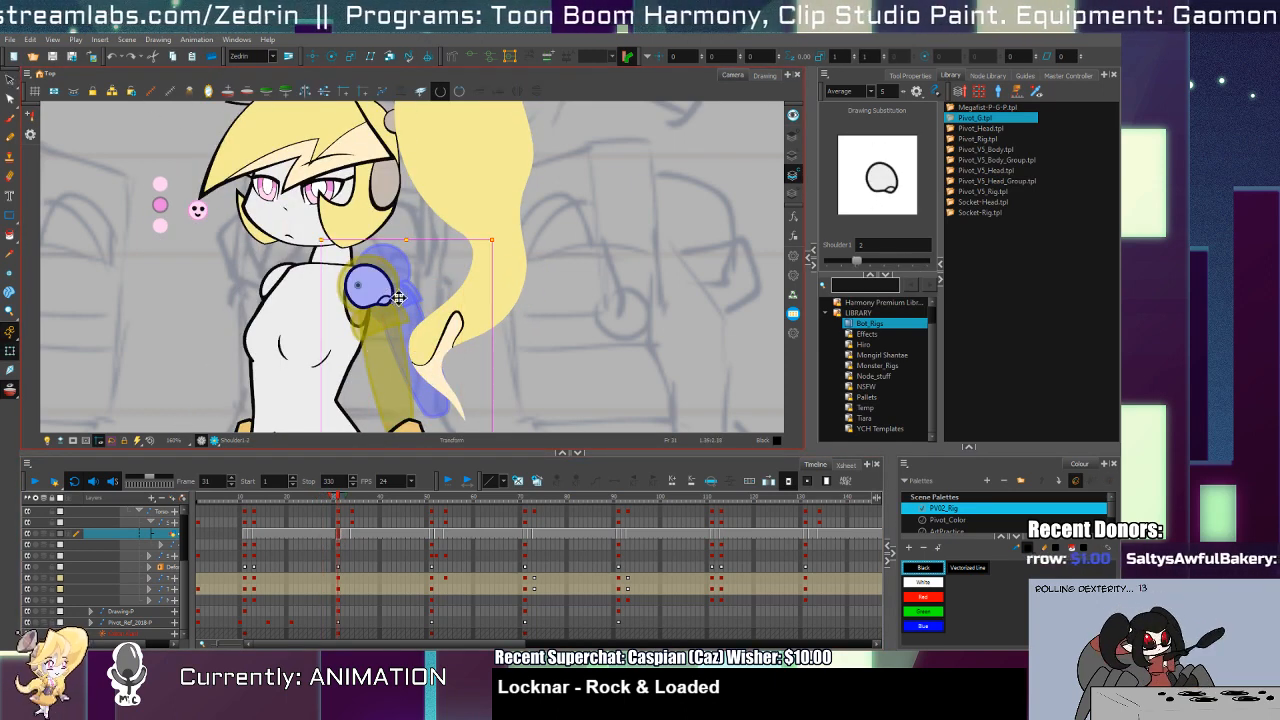
Step: Try deleting the upper-arm shape from the black-sleeve shoulder drawing at frame 30, and undo the deletion
key(comma)
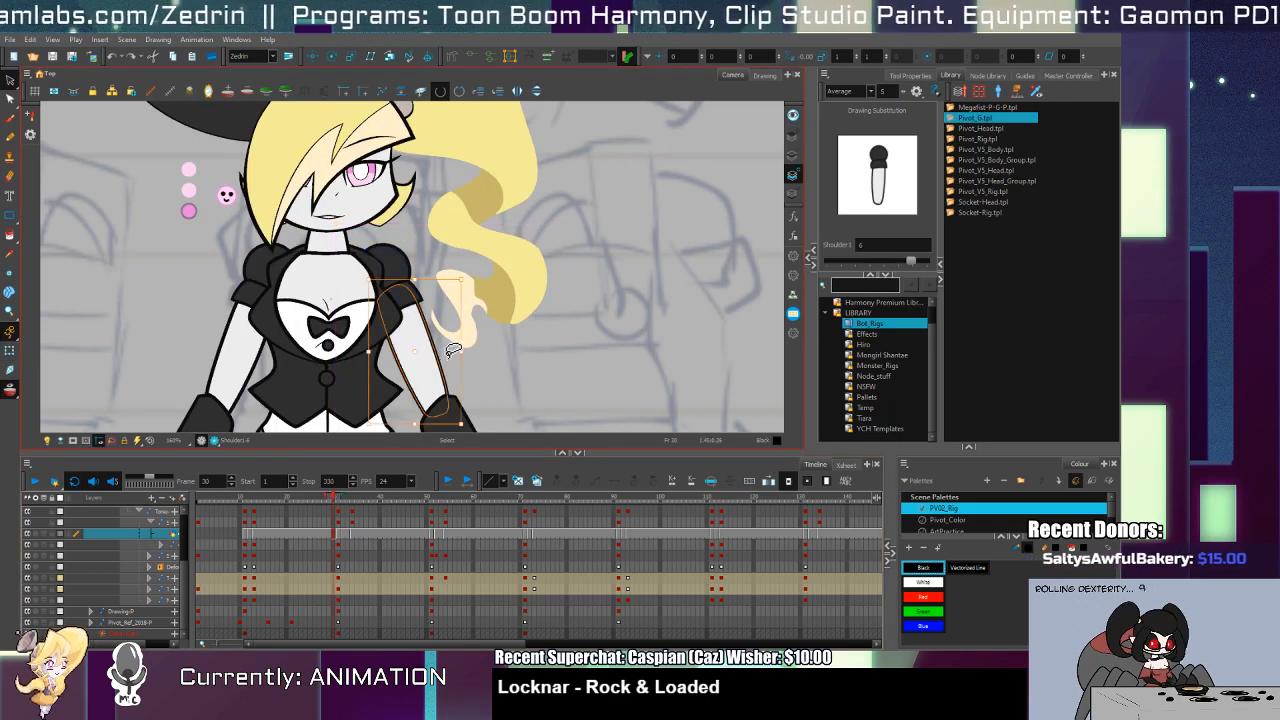
key(Delete)
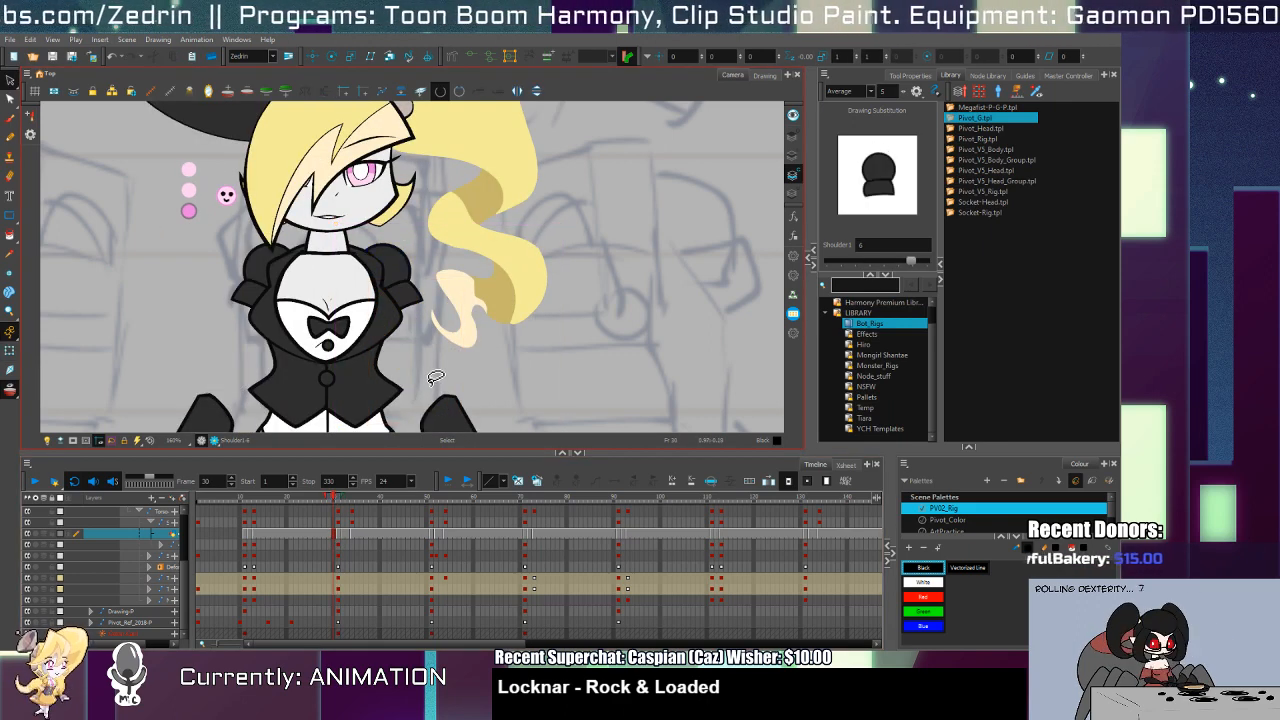
key(ctrl+z)
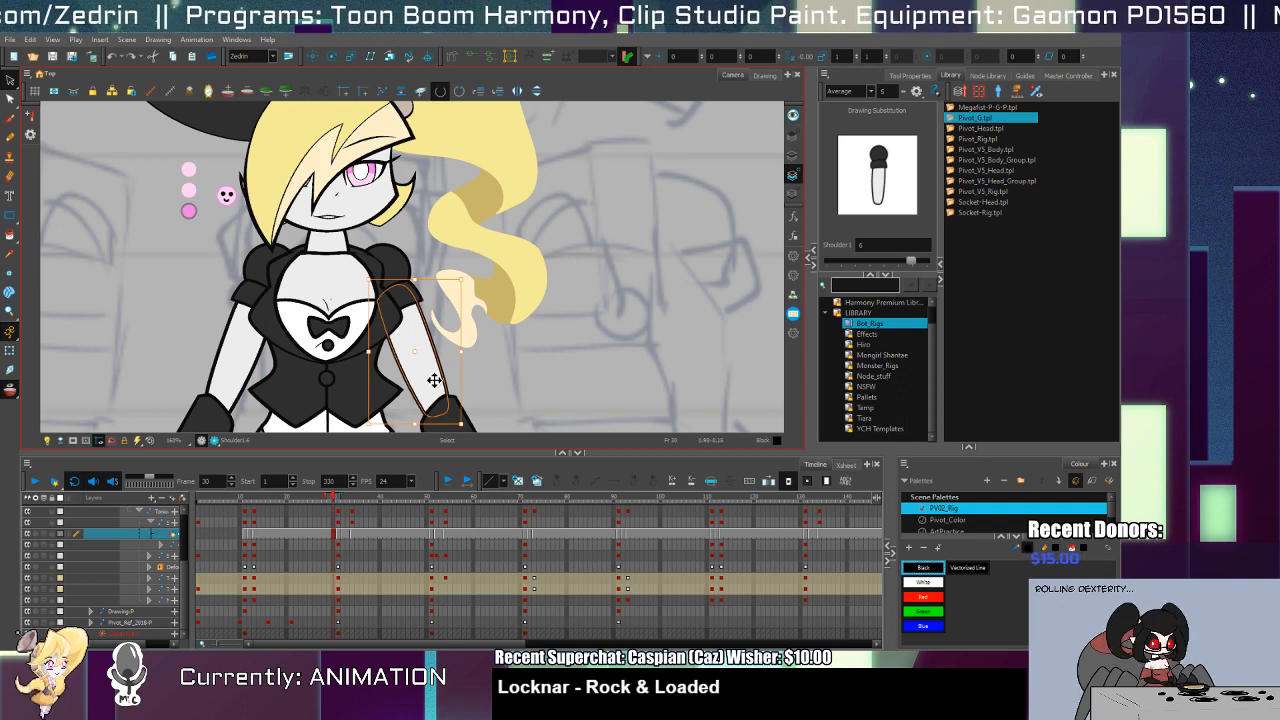
key(Delete)
key(ctrl+z)
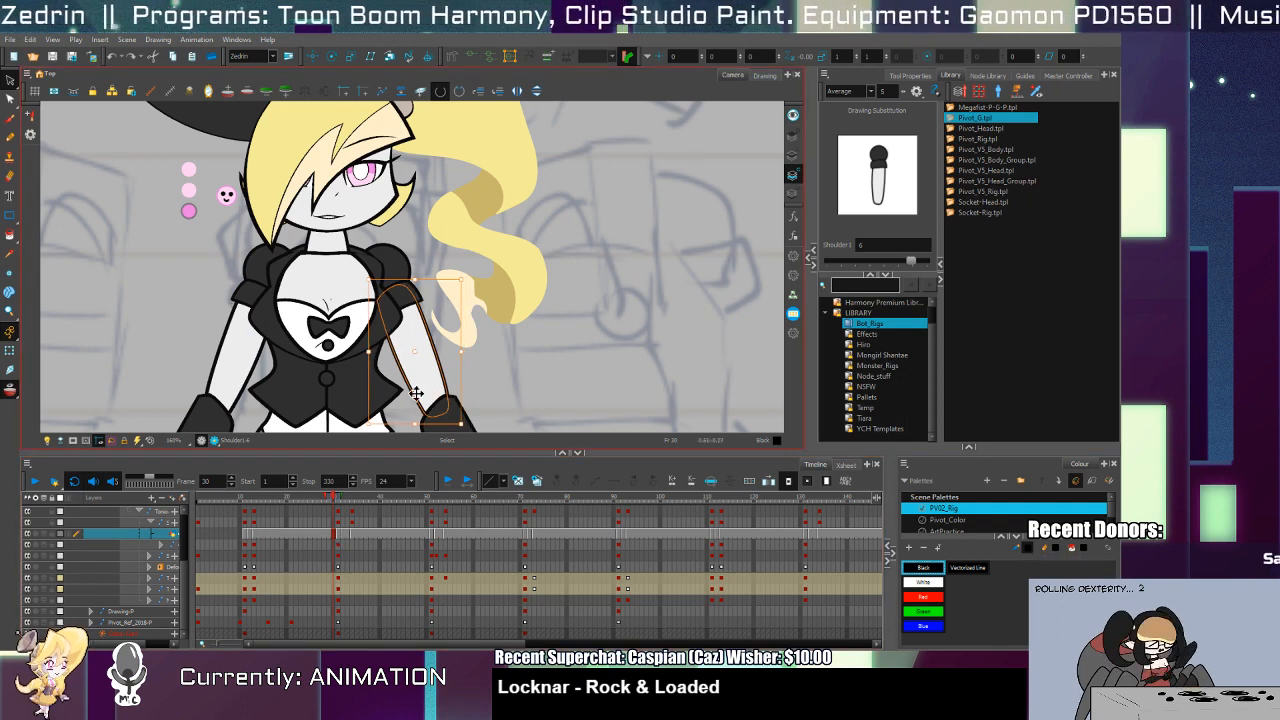
Step: Add the upper-arm shape to the bare shoulder drawing at frame 31, and shift the arm slightly in frame 32's gold-sleeve drawing
click(340, 533)
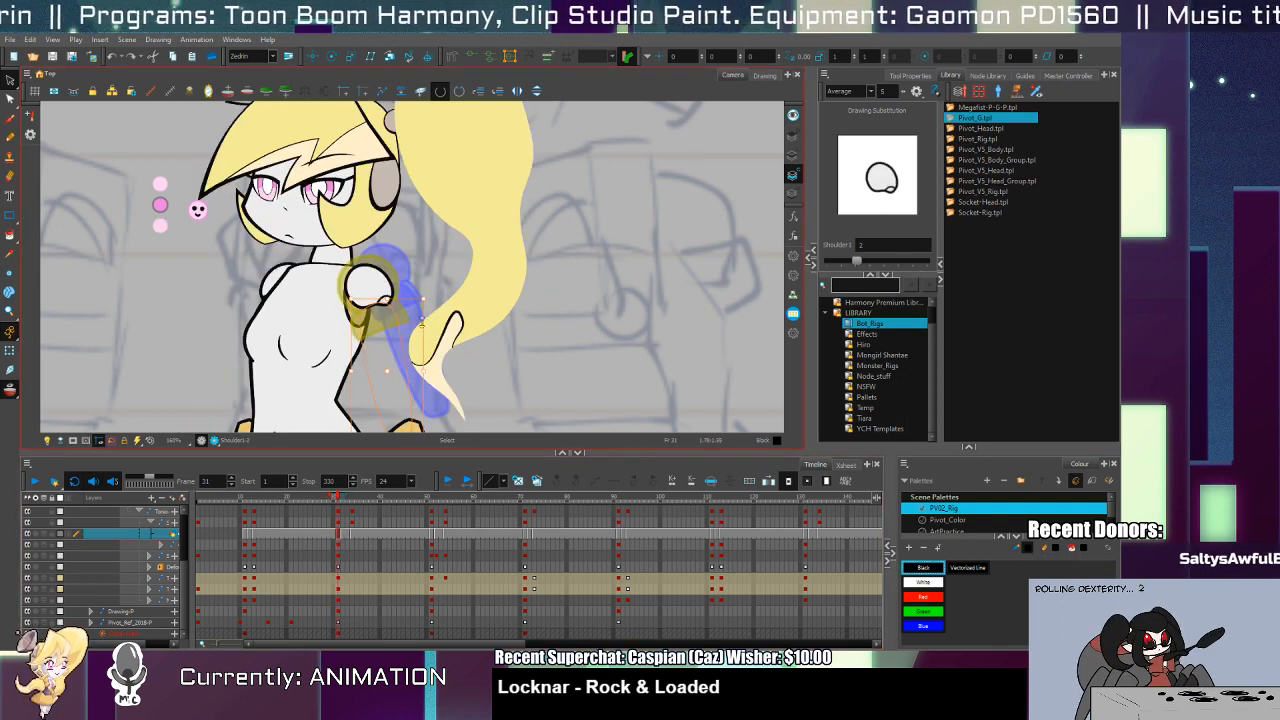
key(ctrl+v)
mouse_move(417, 384)
mouse_down()
mouse_move(403, 394)
mouse_move(424, 333)
mouse_move(419, 384)
mouse_up()
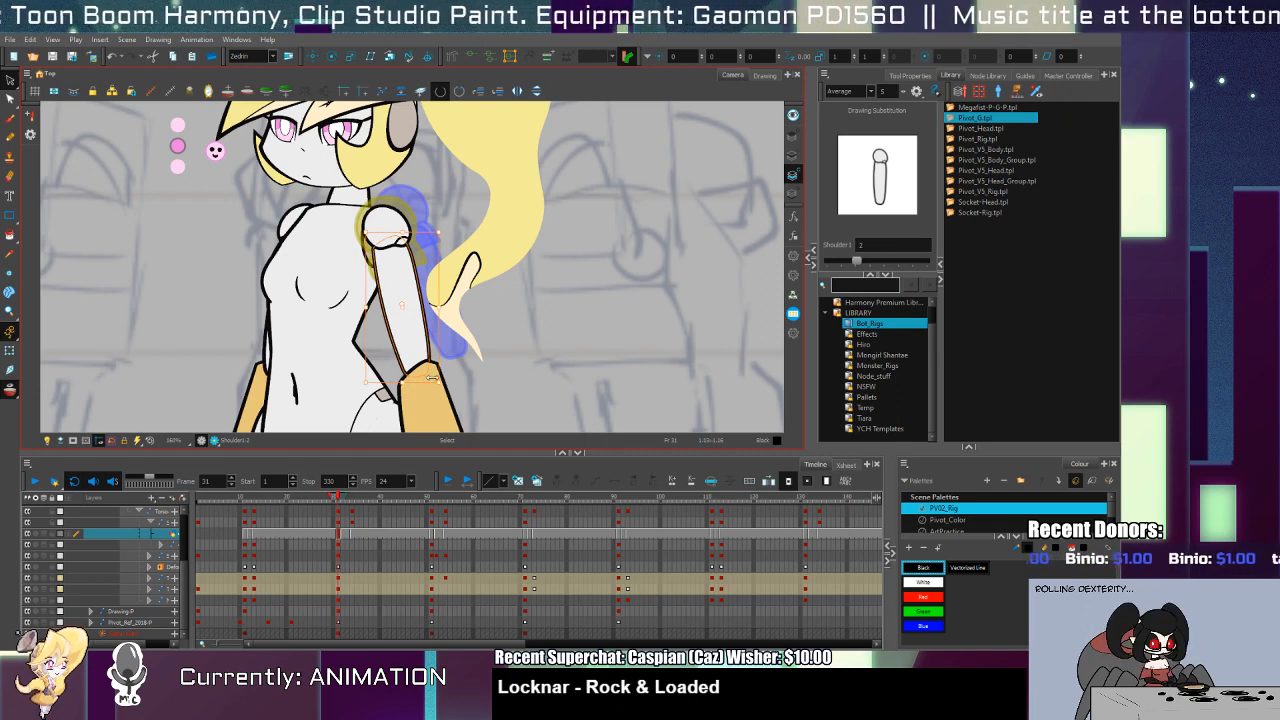
click(342, 533)
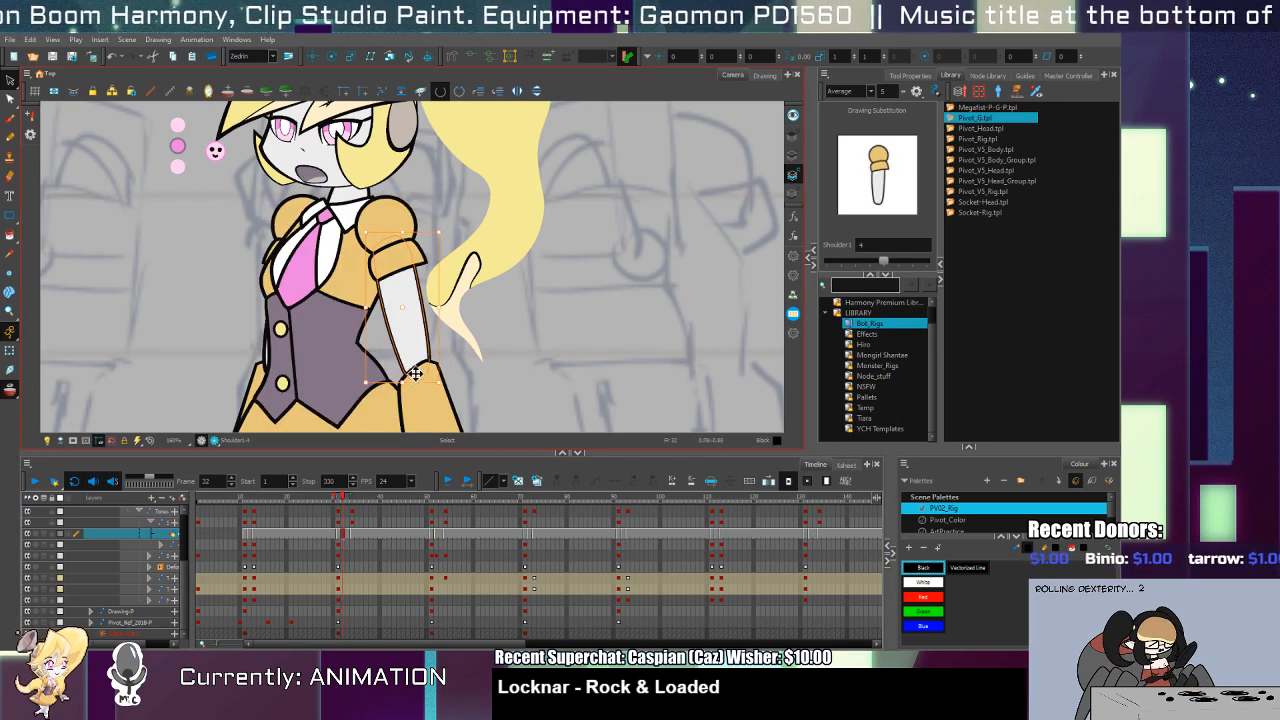
drag(416, 347, 420, 348)
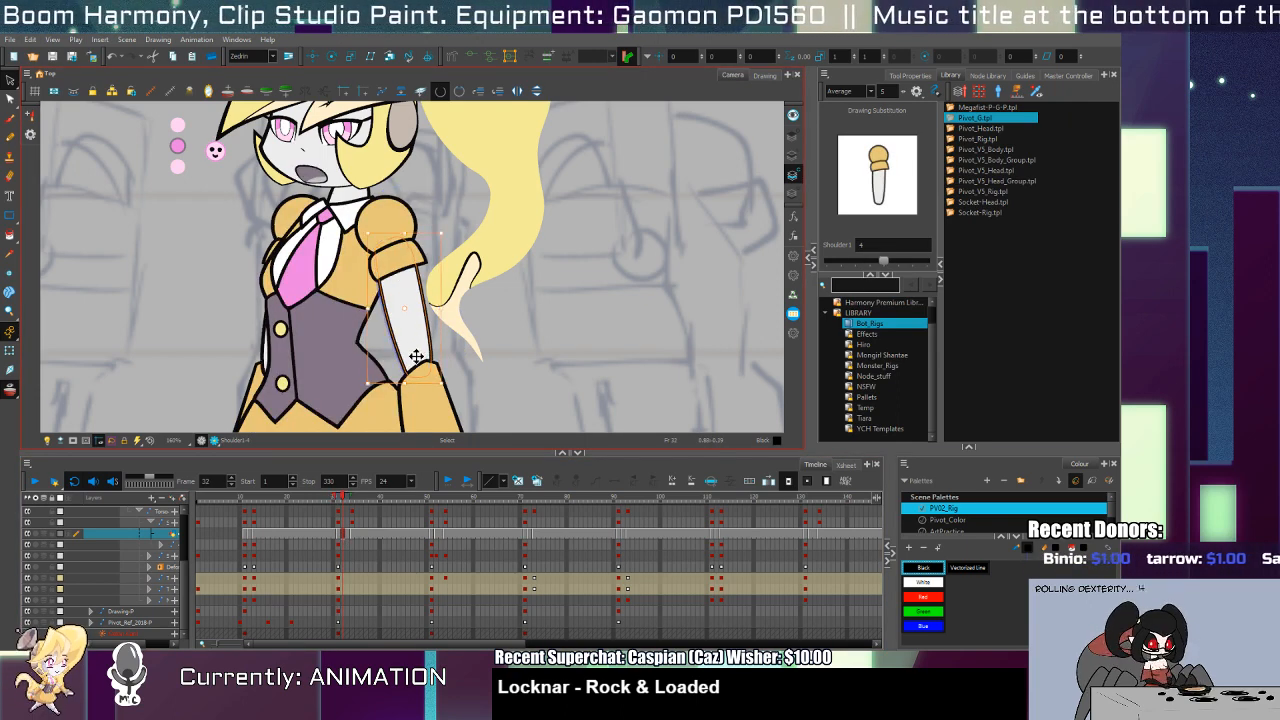
Step: Check how the upper arm fits the shoulder and forearm at frames 34, 50, 51, 52 and 54
click(351, 533)
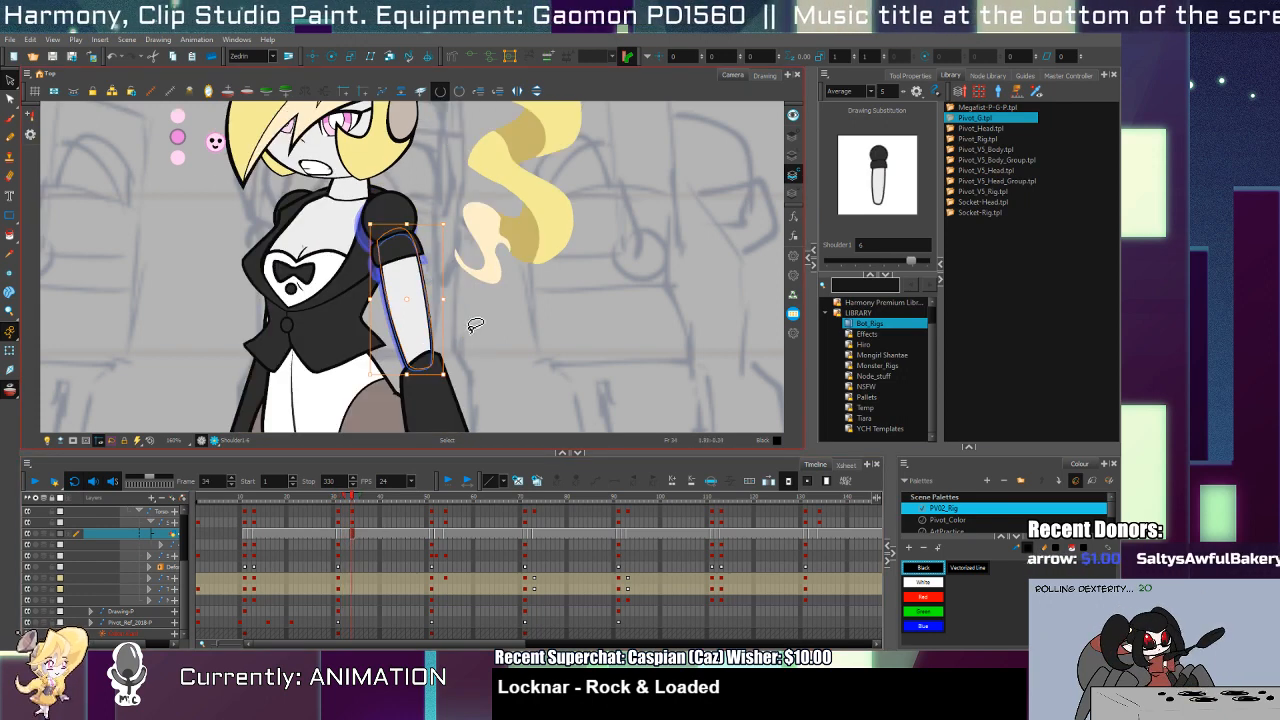
click(431, 537)
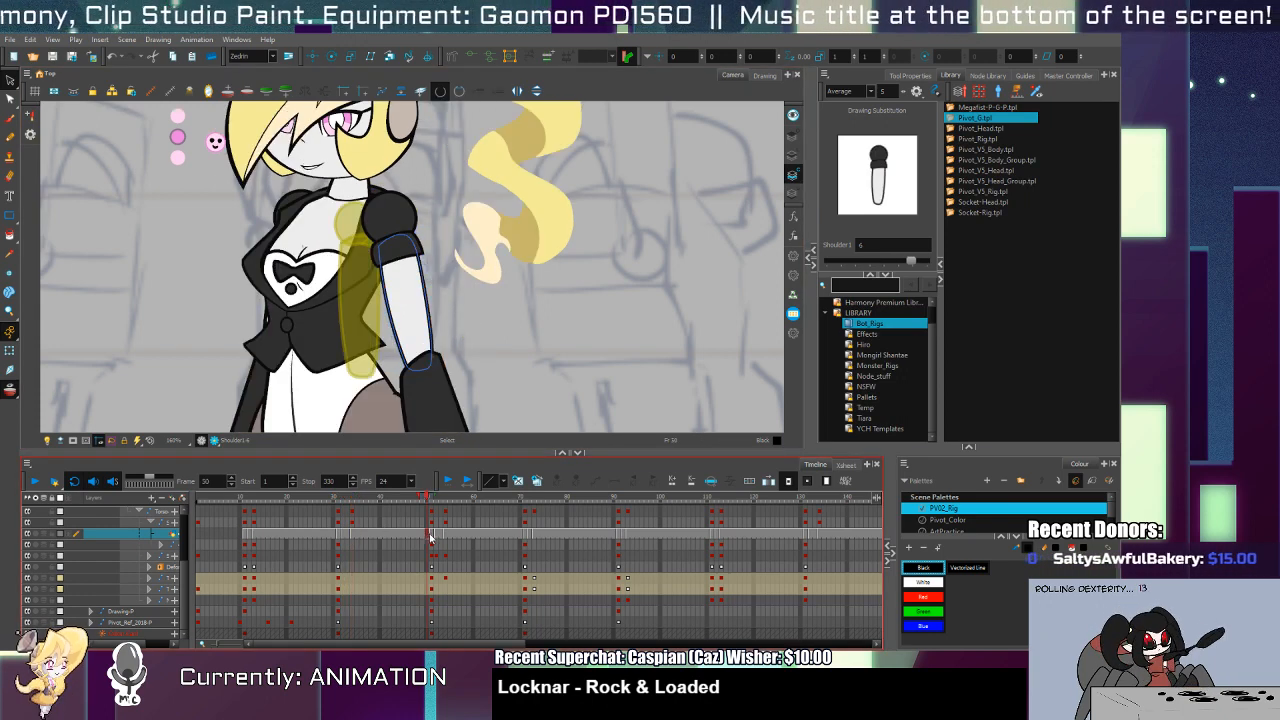
click(433, 534)
click(436, 538)
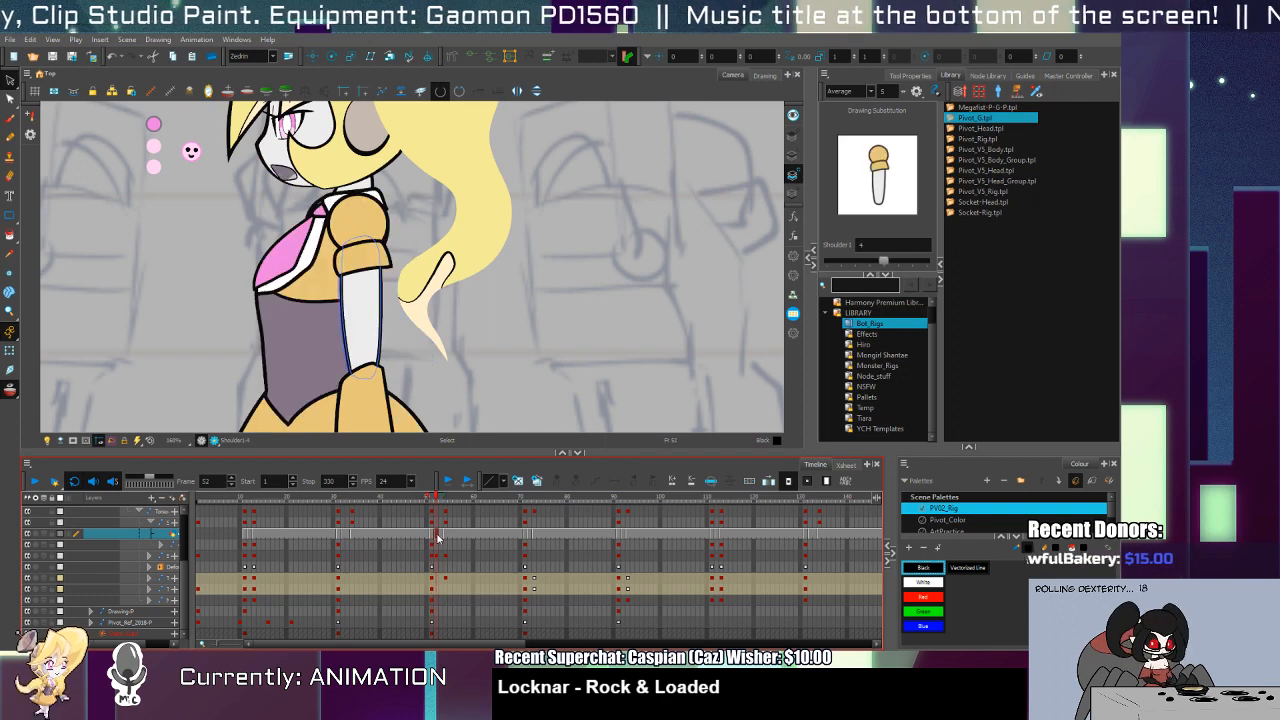
click(431, 537)
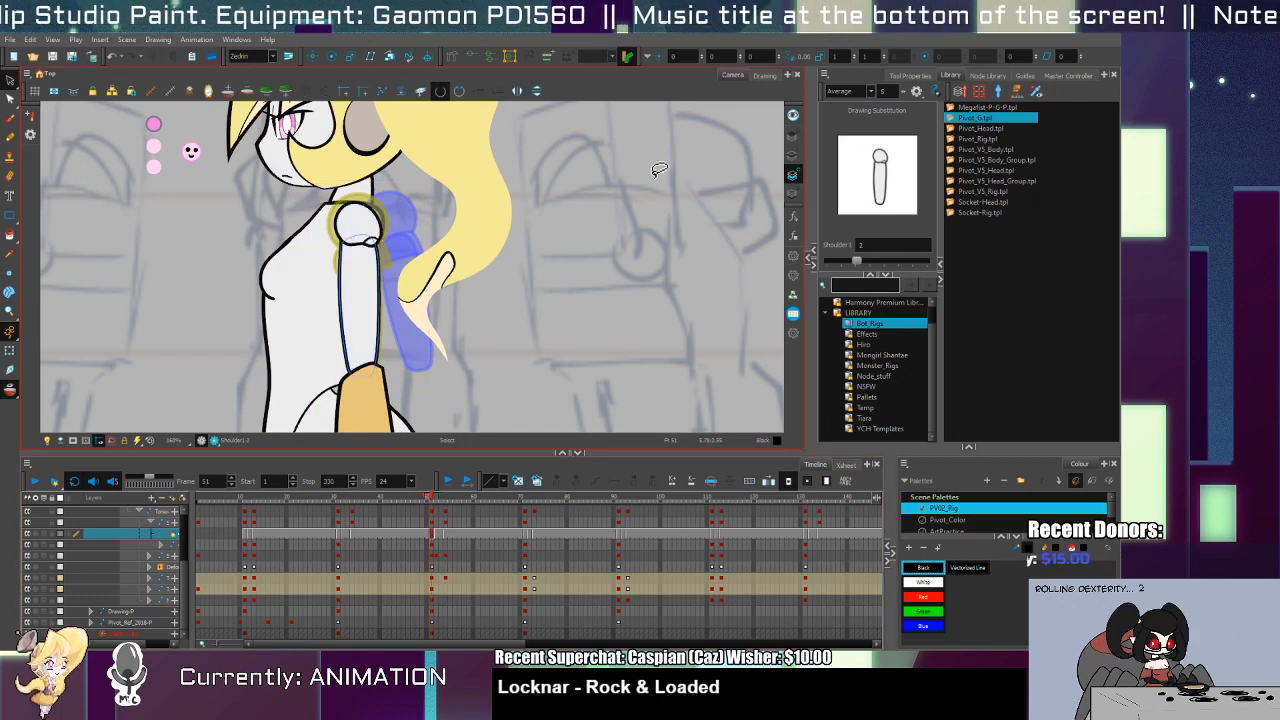
click(439, 536)
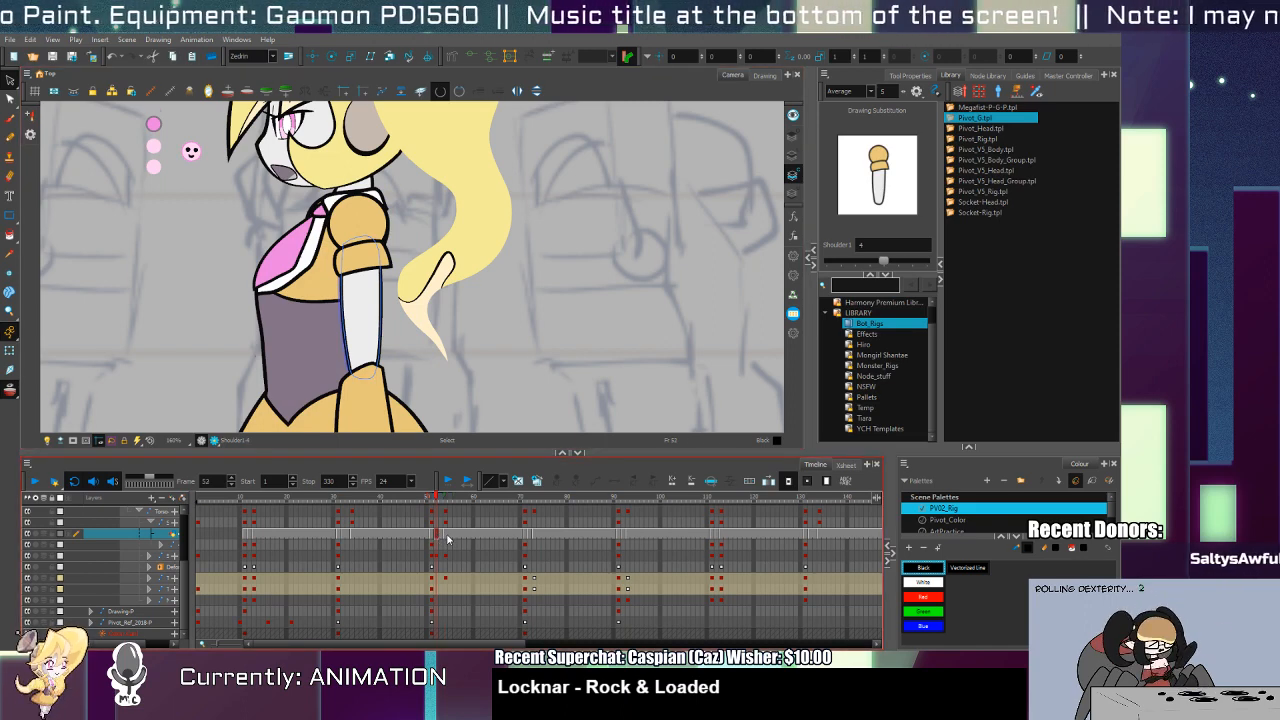
click(447, 540)
Step: Paste the upper-arm shape into the bare shoulder drawing at frame 71, flip it horizontally and fit it between shoulder and forearm
click(524, 538)
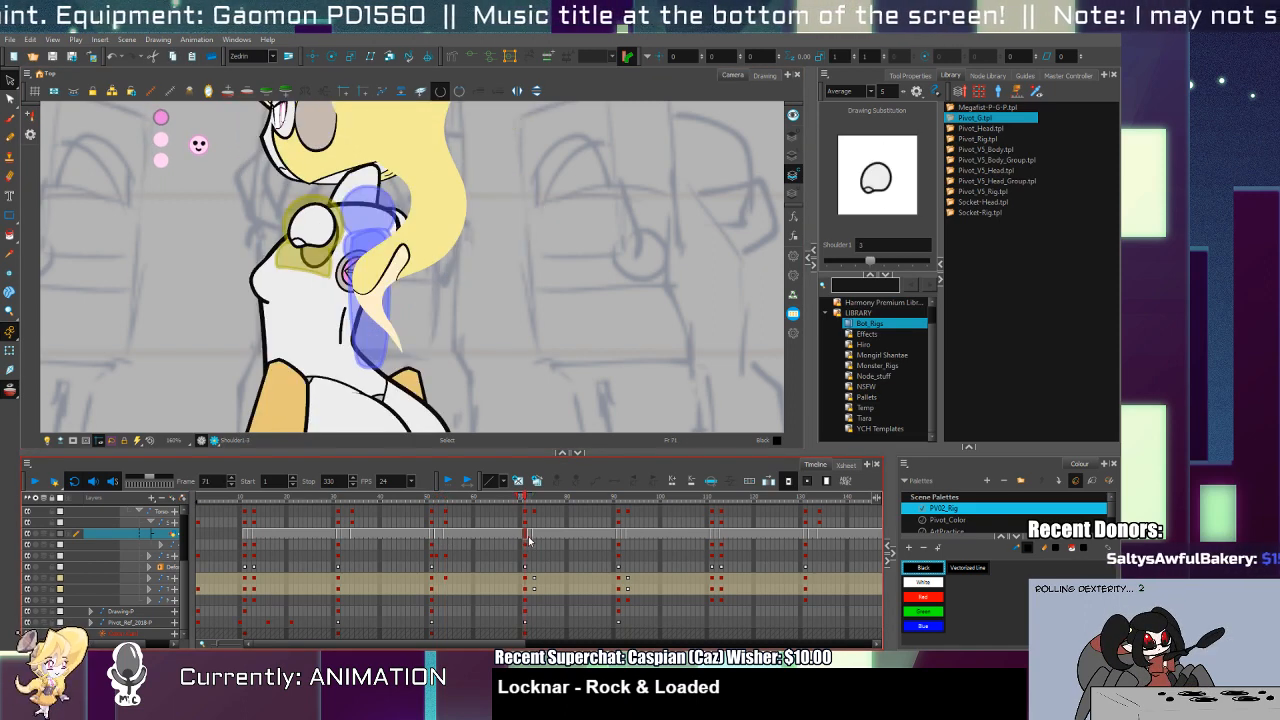
key(ctrl+v)
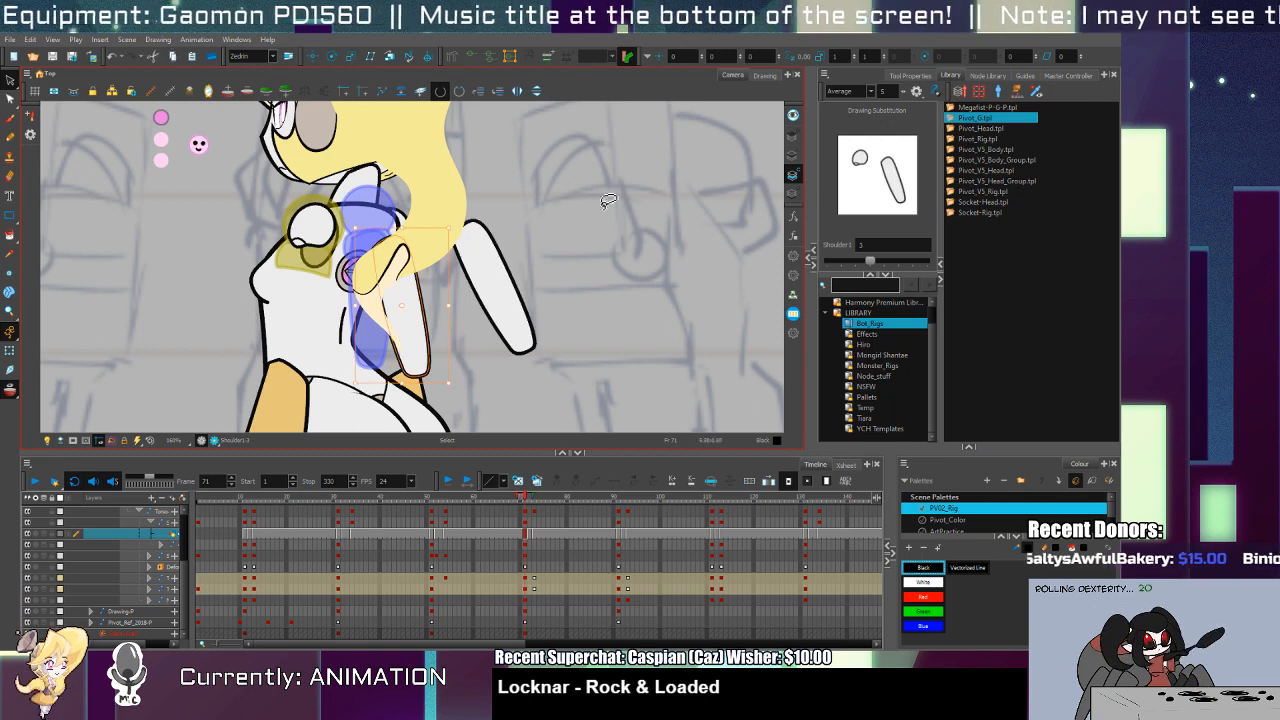
click(517, 91)
drag(401, 339, 298, 337)
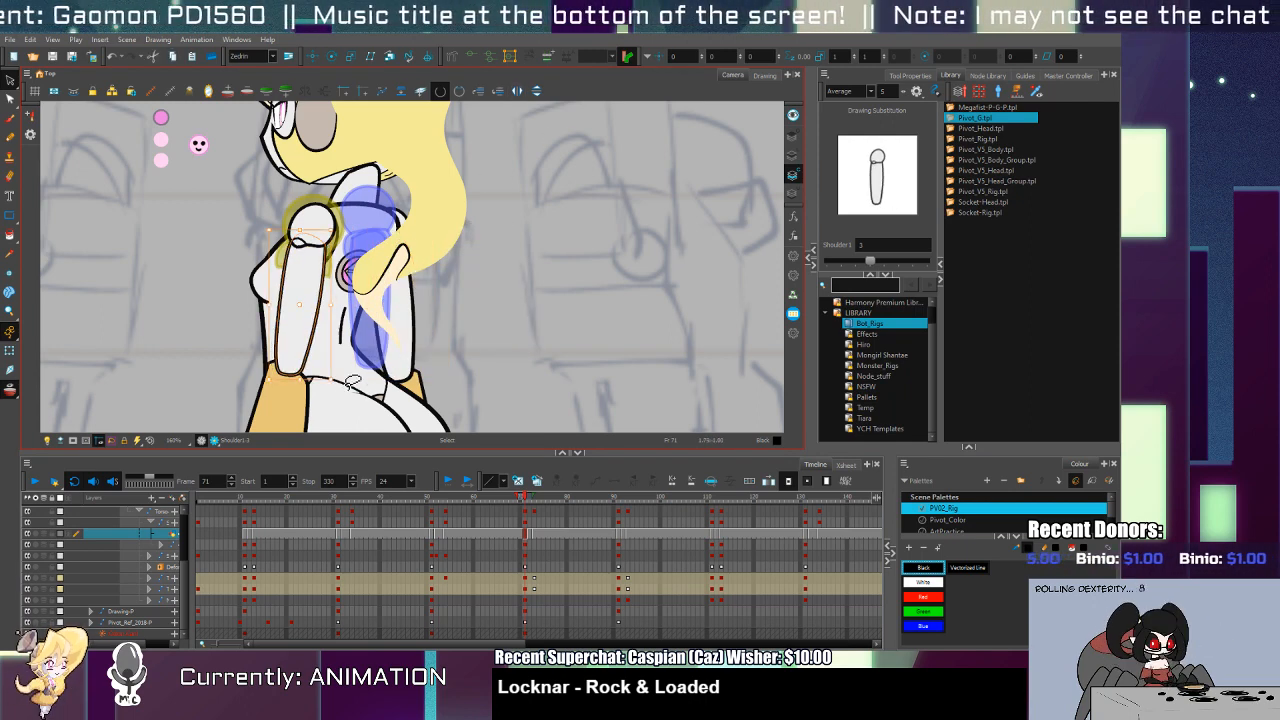
drag(341, 387, 367, 236)
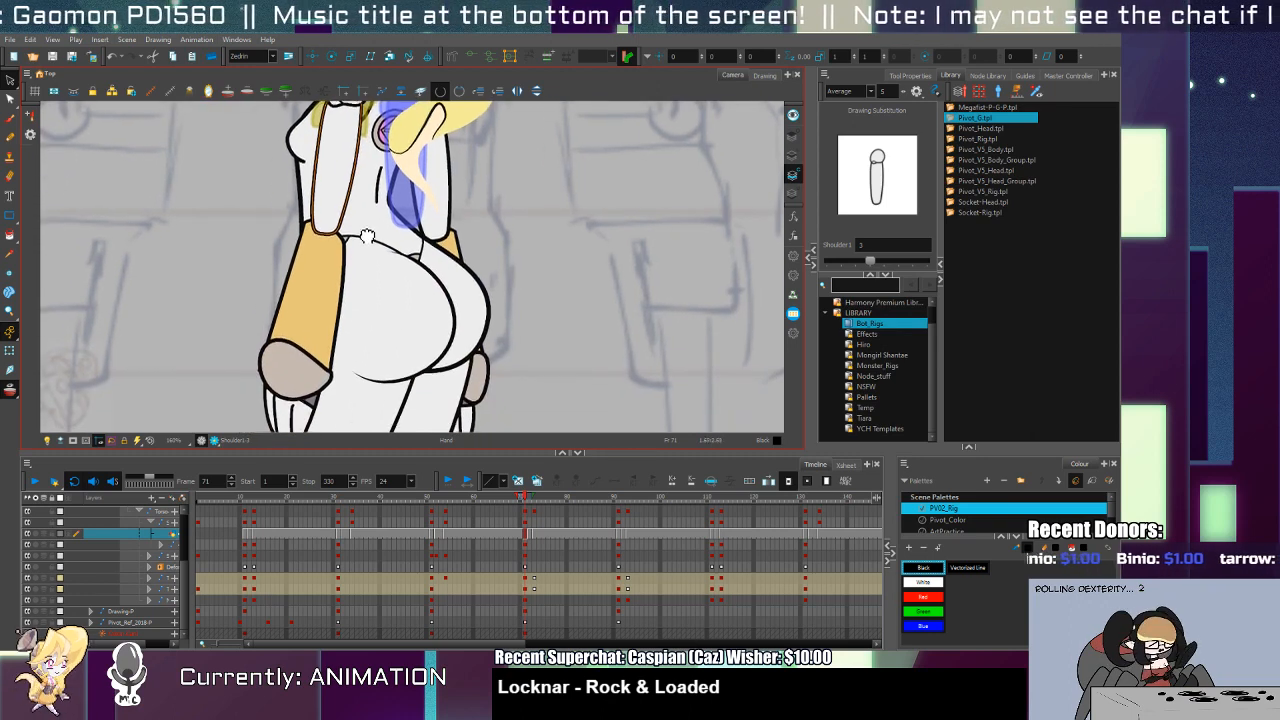
click(324, 331)
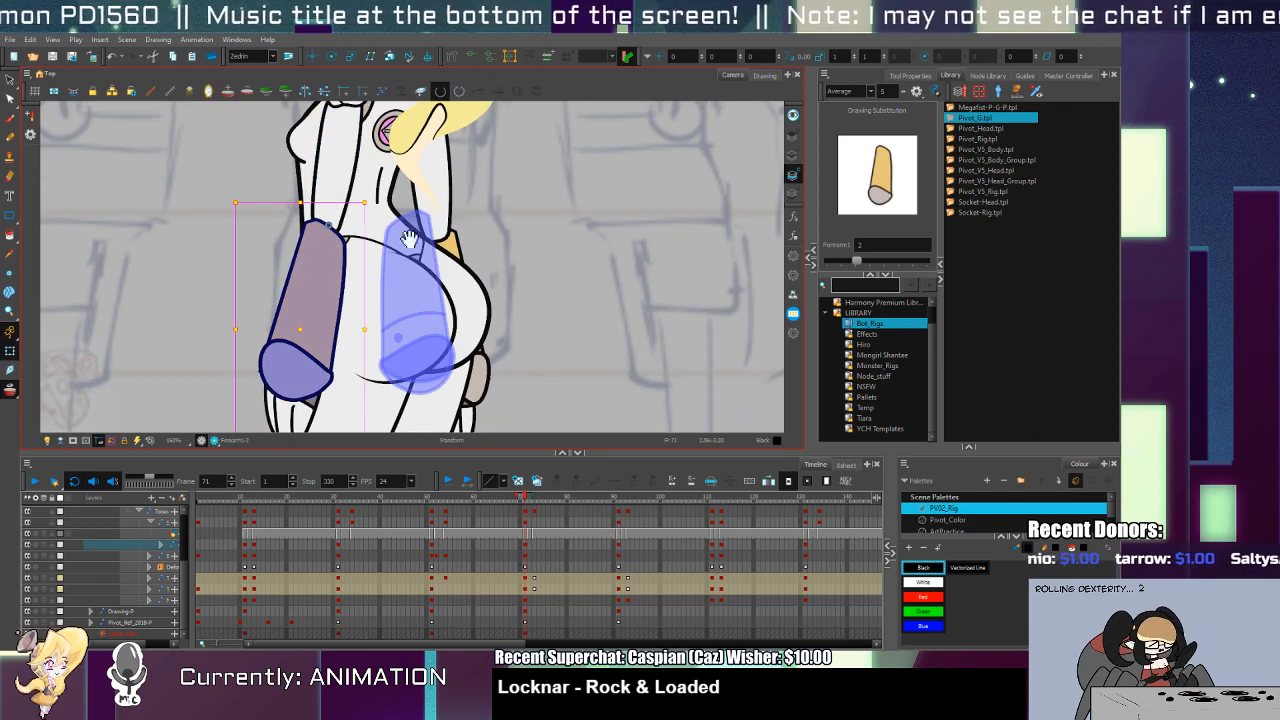
drag(444, 174, 458, 278)
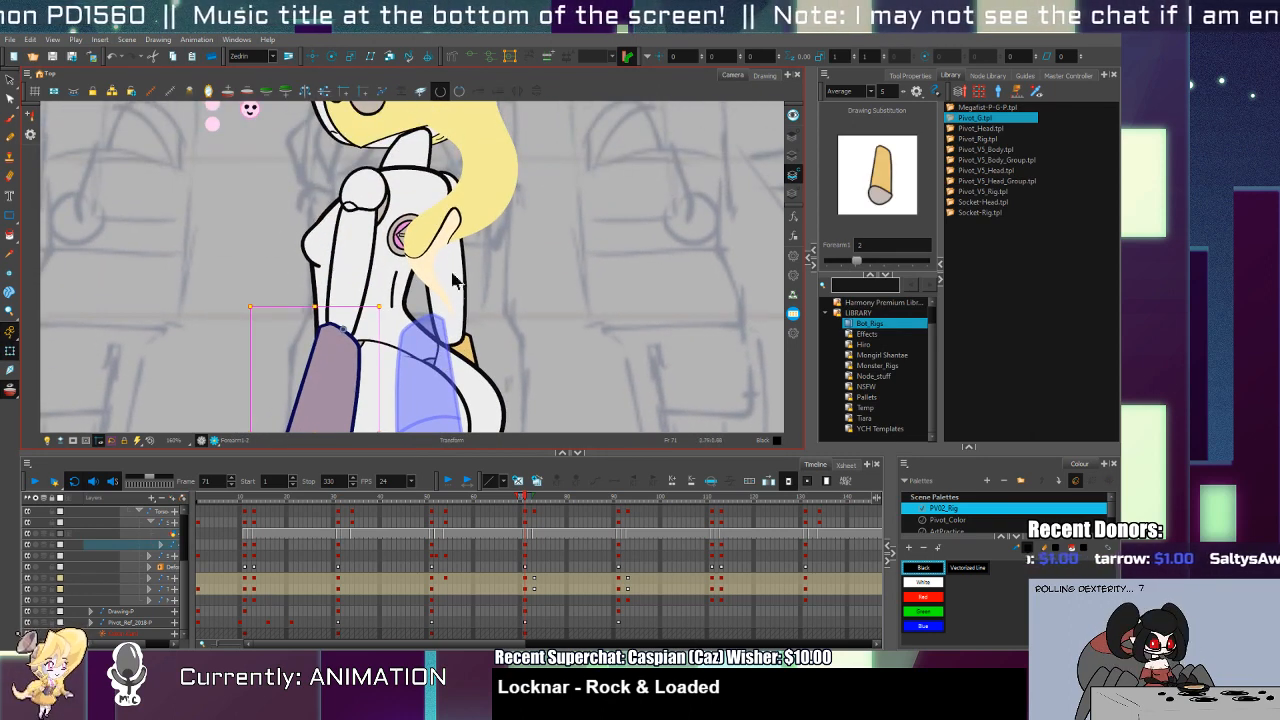
key(alt+s)
click(368, 292)
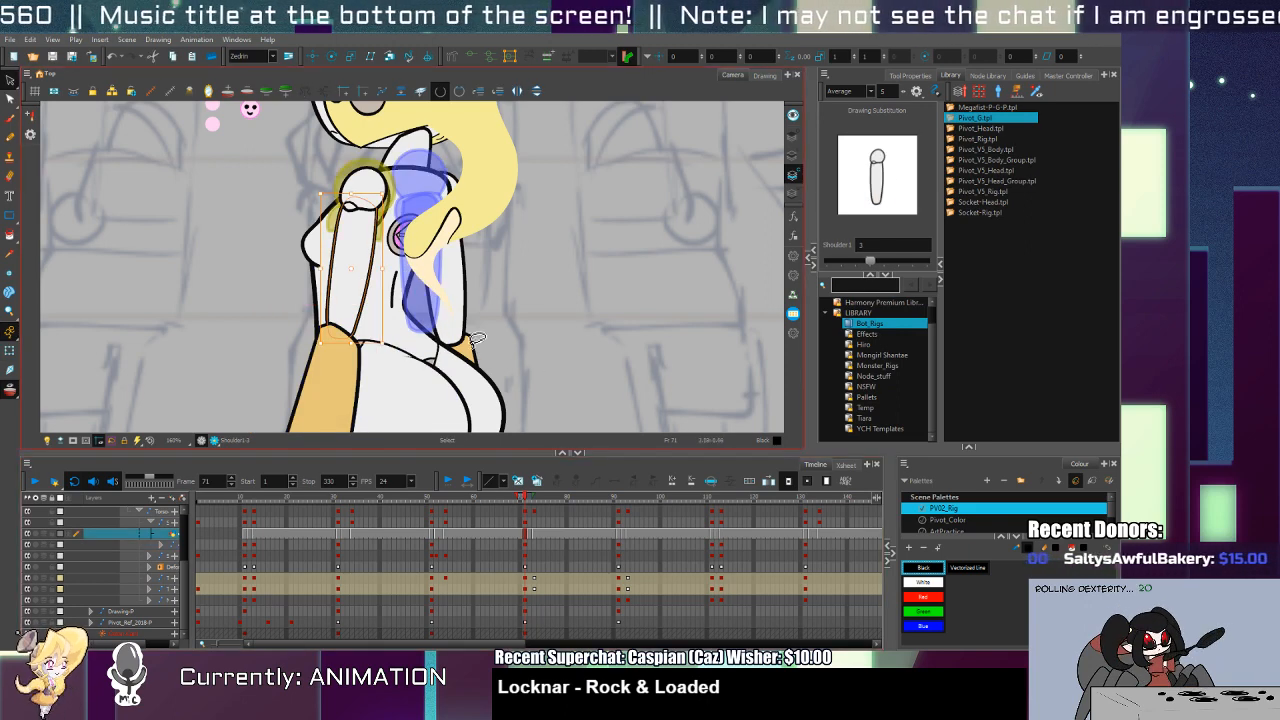
Step: Copy the flipped upper arm from frame 71 into the gold-sleeve drawing at frame 72 and the black-sleeve drawing at frame 73
click(530, 538)
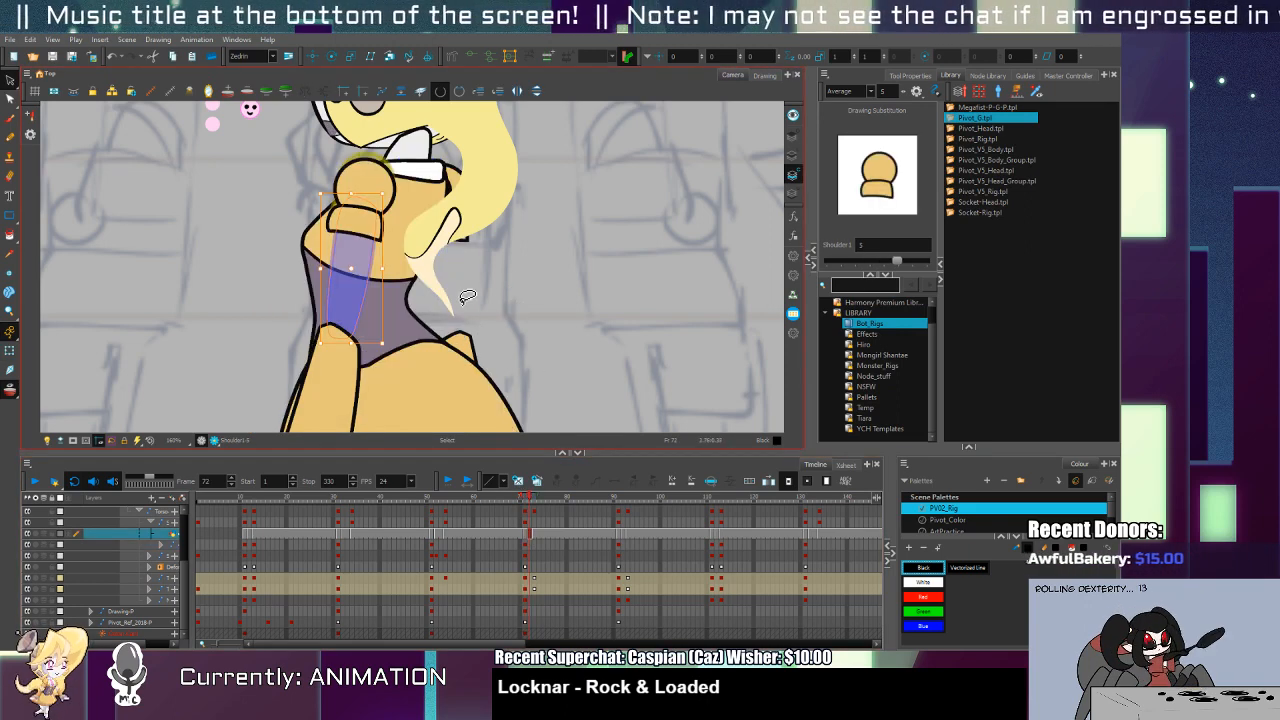
click(525, 537)
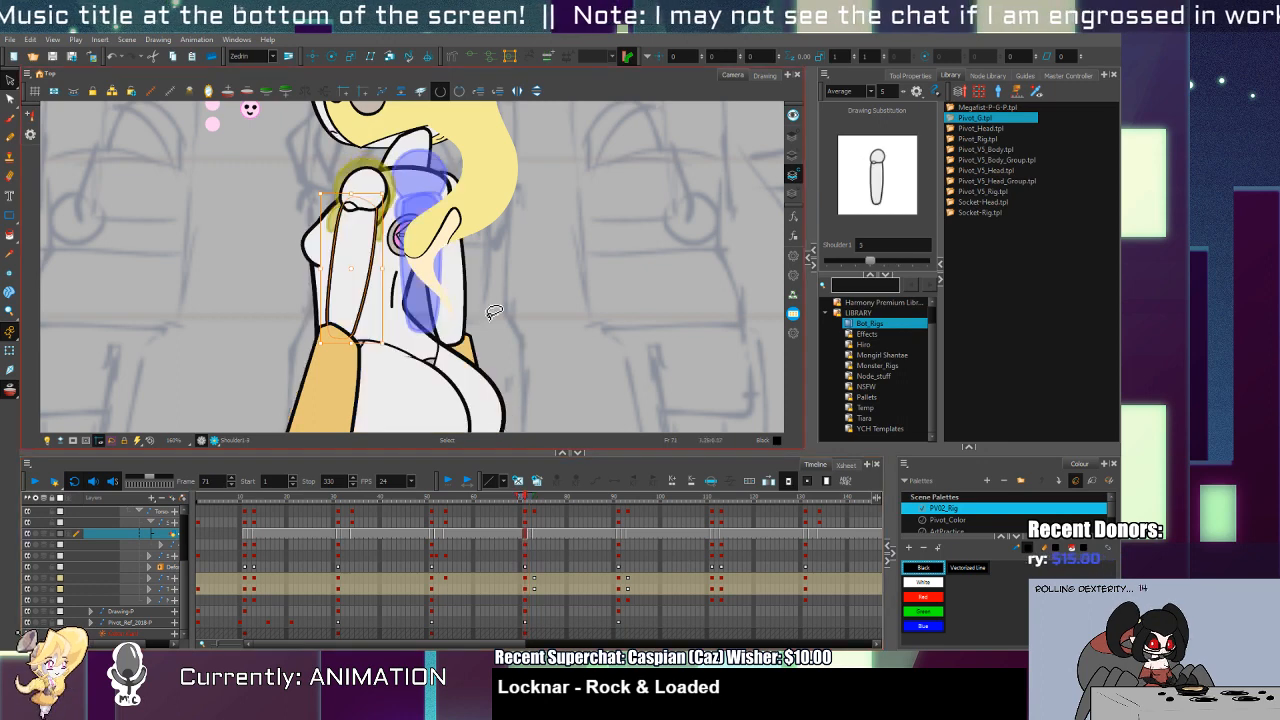
click(531, 538)
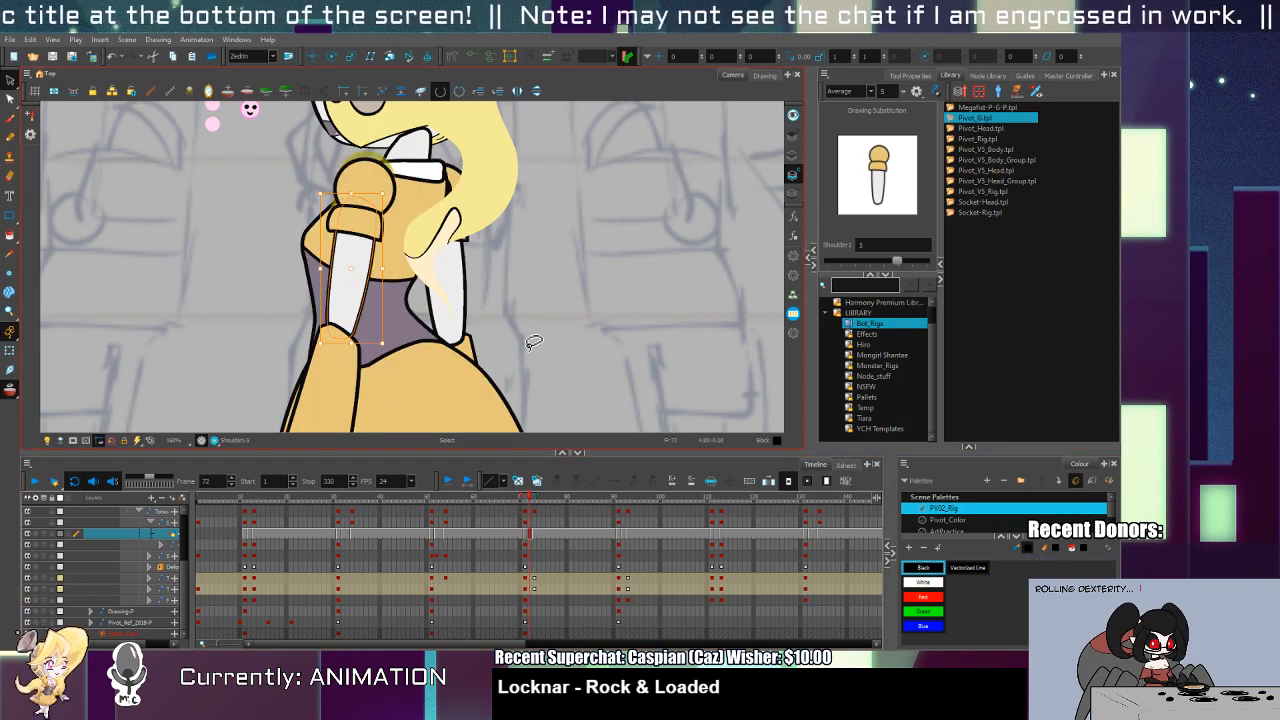
click(535, 537)
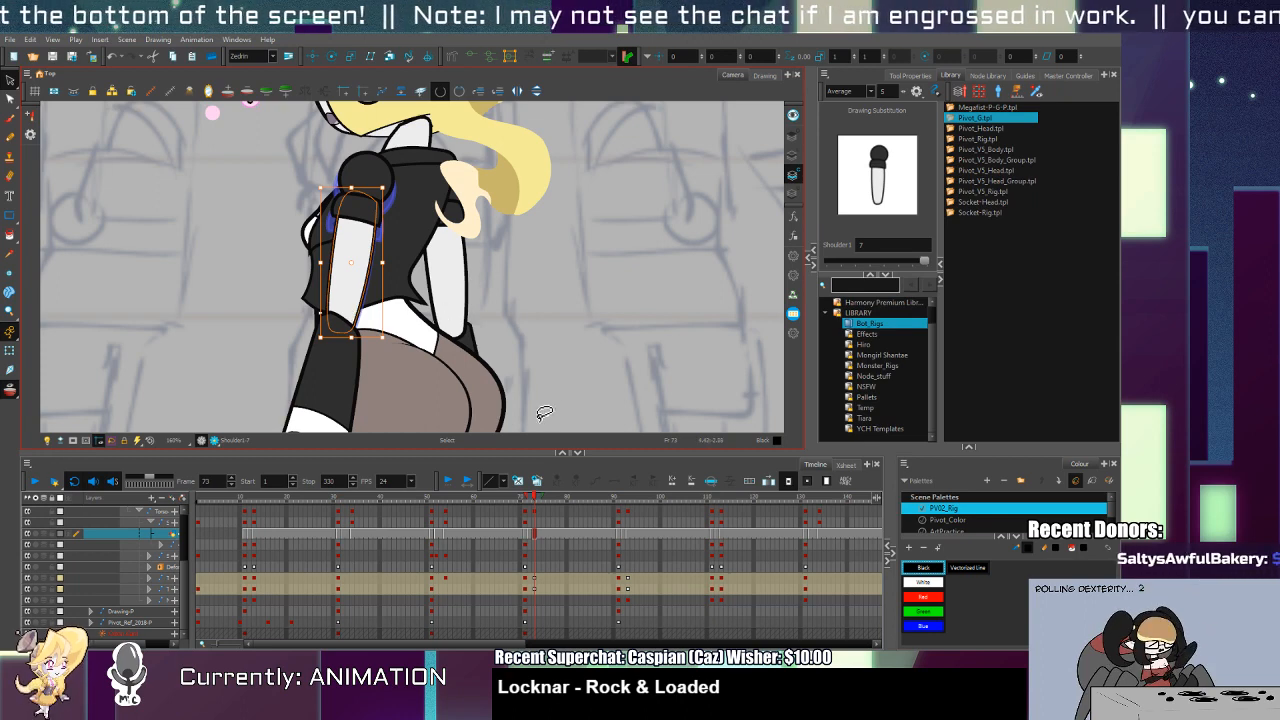
Step: Widen the timeline's layer name area and check the upper arm in the shoulder drawings at frames 91, 115 and 156
click(619, 536)
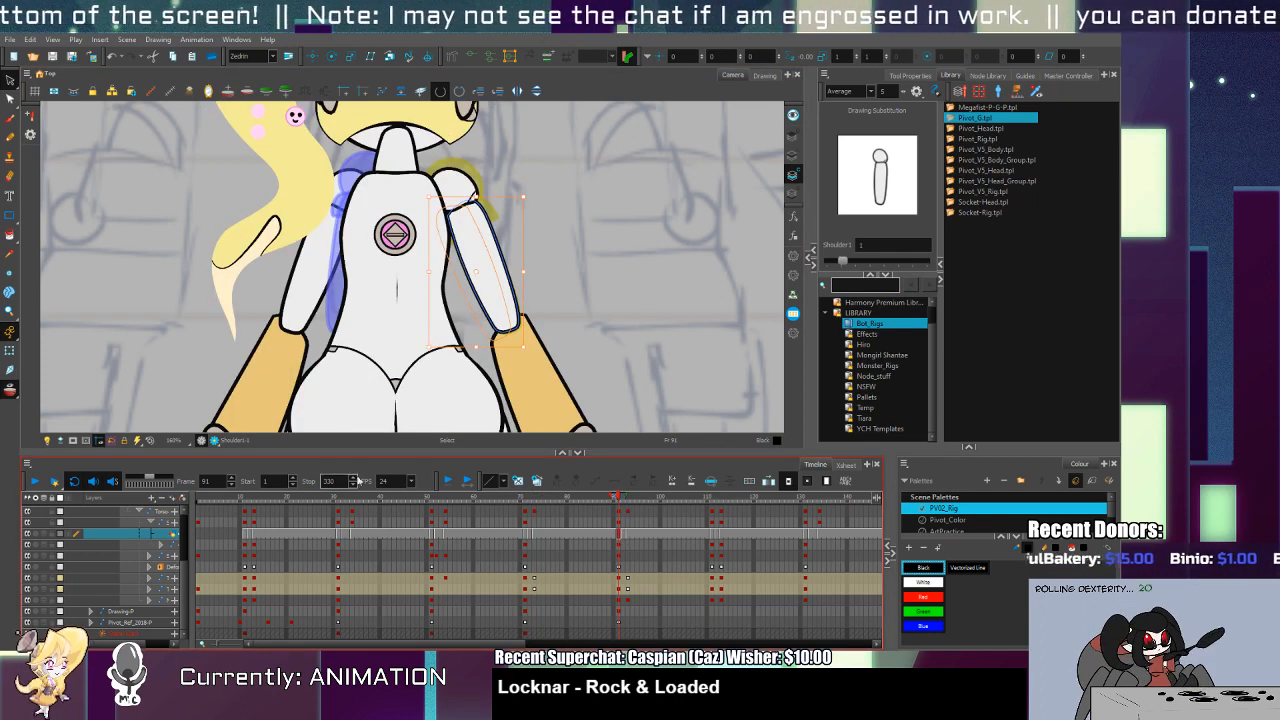
drag(199, 570, 241, 576)
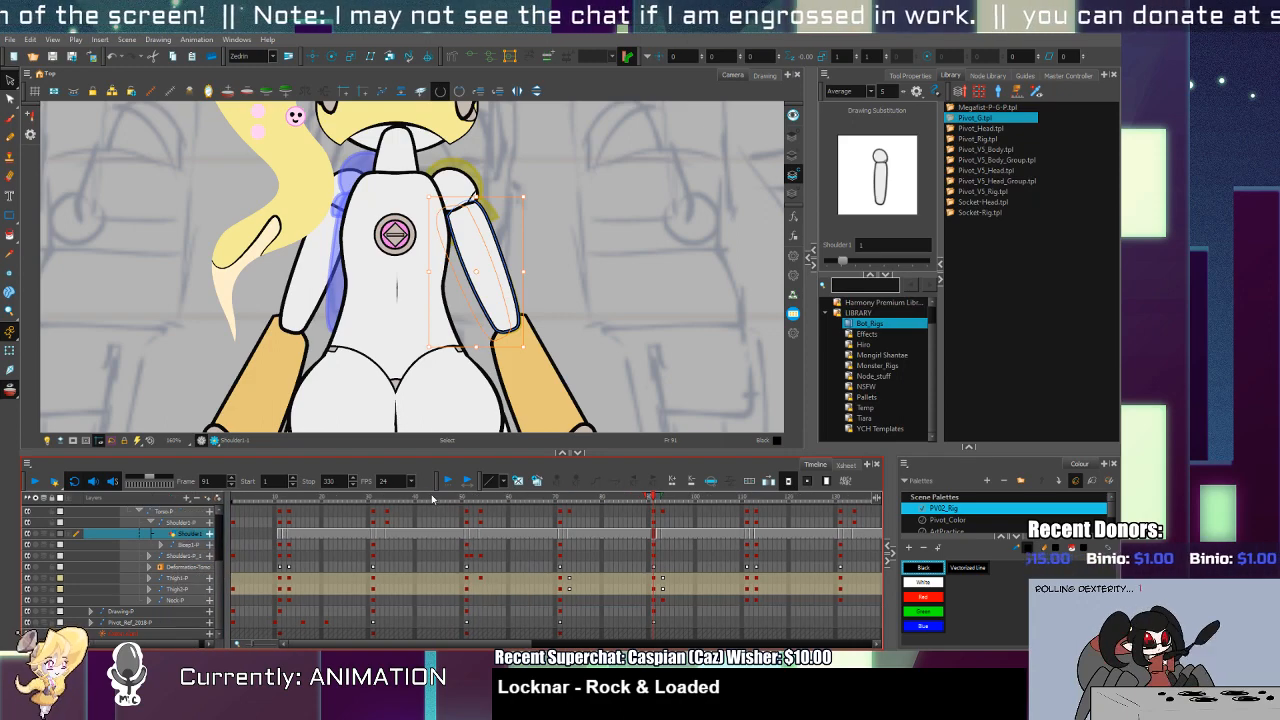
click(656, 506)
click(766, 522)
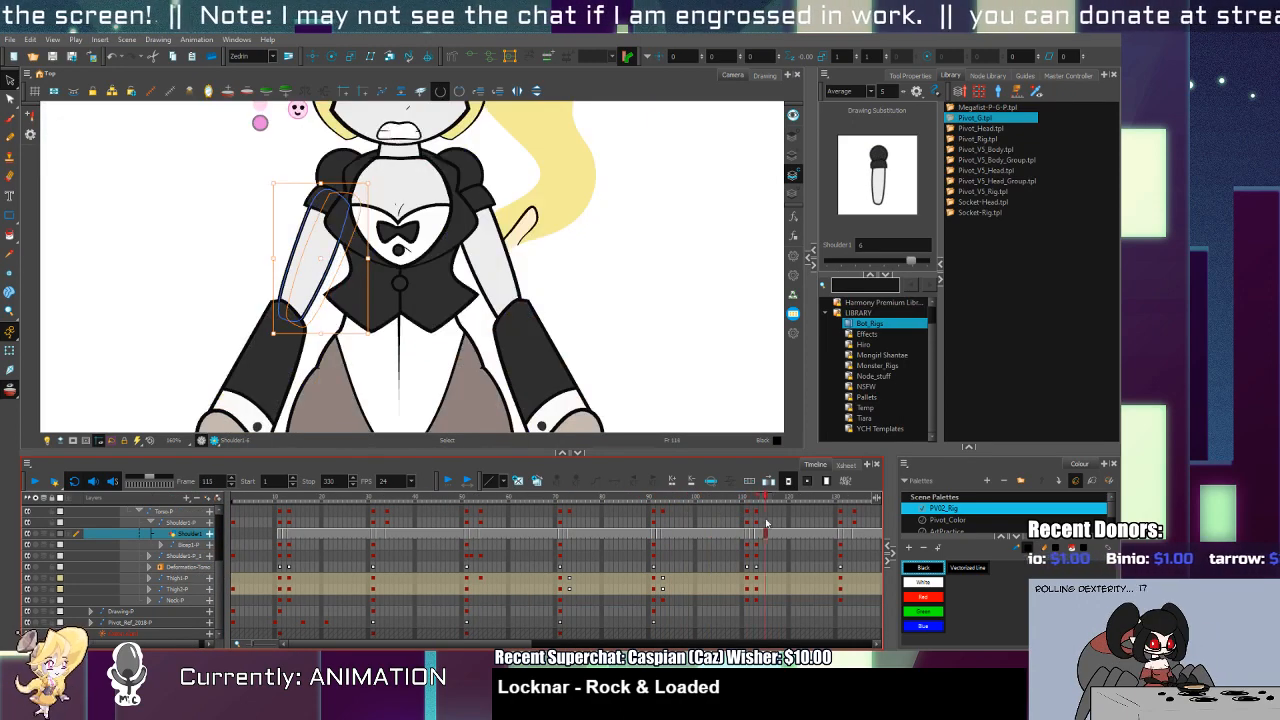
mouse_move(766, 522)
mouse_down()
mouse_move(880, 533)
mouse_move(762, 530)
mouse_up()
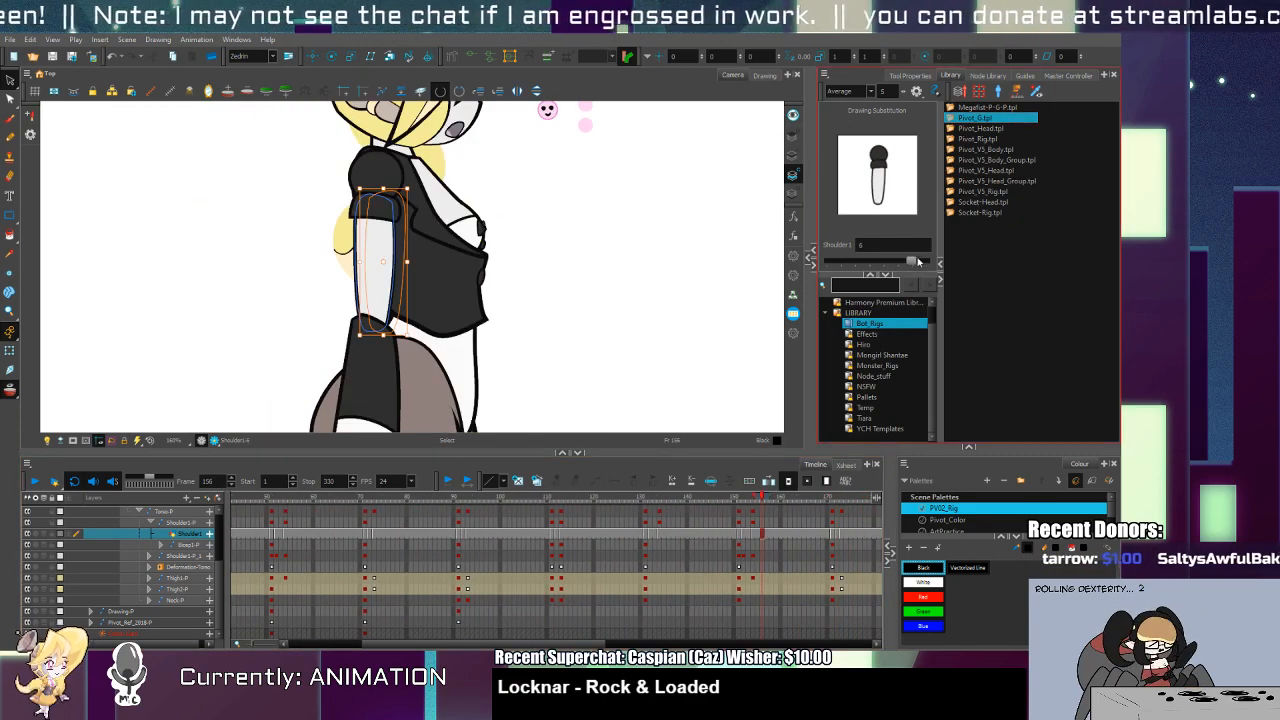
Step: Undo the trial change of the shoulder's drawing substitution at frame 156 and select the forearm's parent peg for transforming
mouse_move(914, 261)
mouse_down()
mouse_move(932, 263)
mouse_move(829, 265)
mouse_up()
key(ctrl+z)
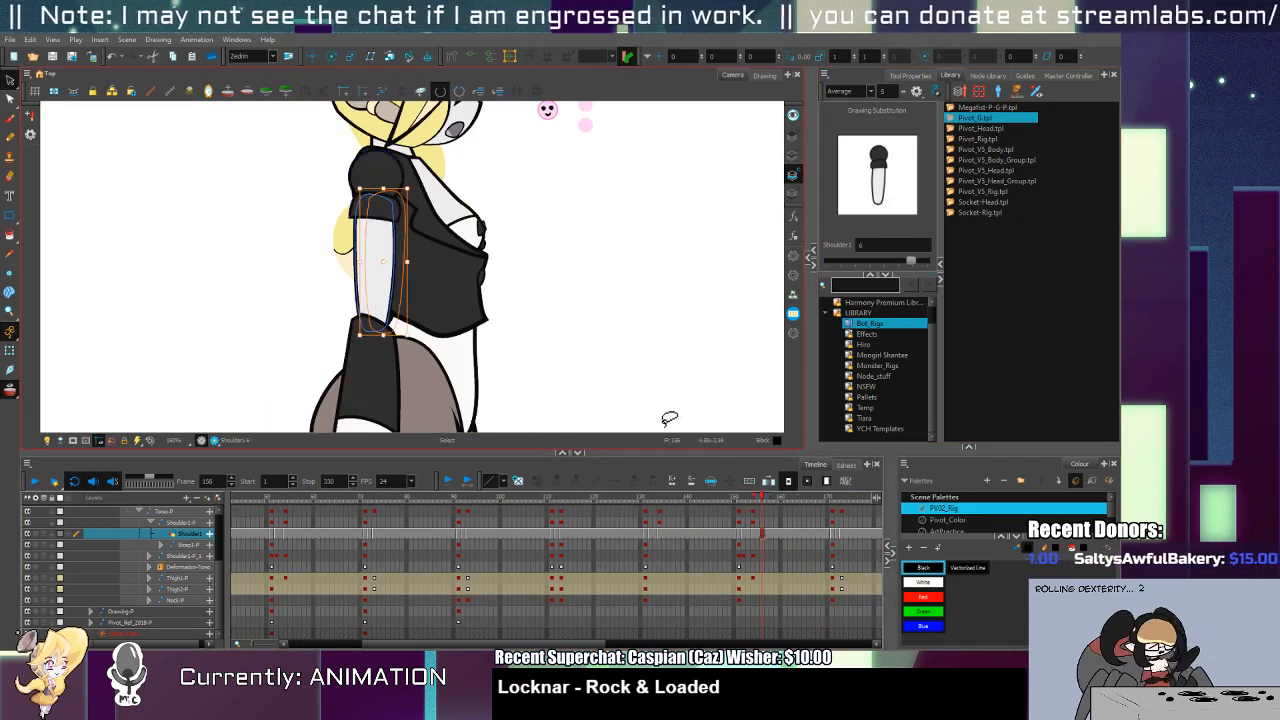
key(shift+t)
scroll(529, 314, down, 2)
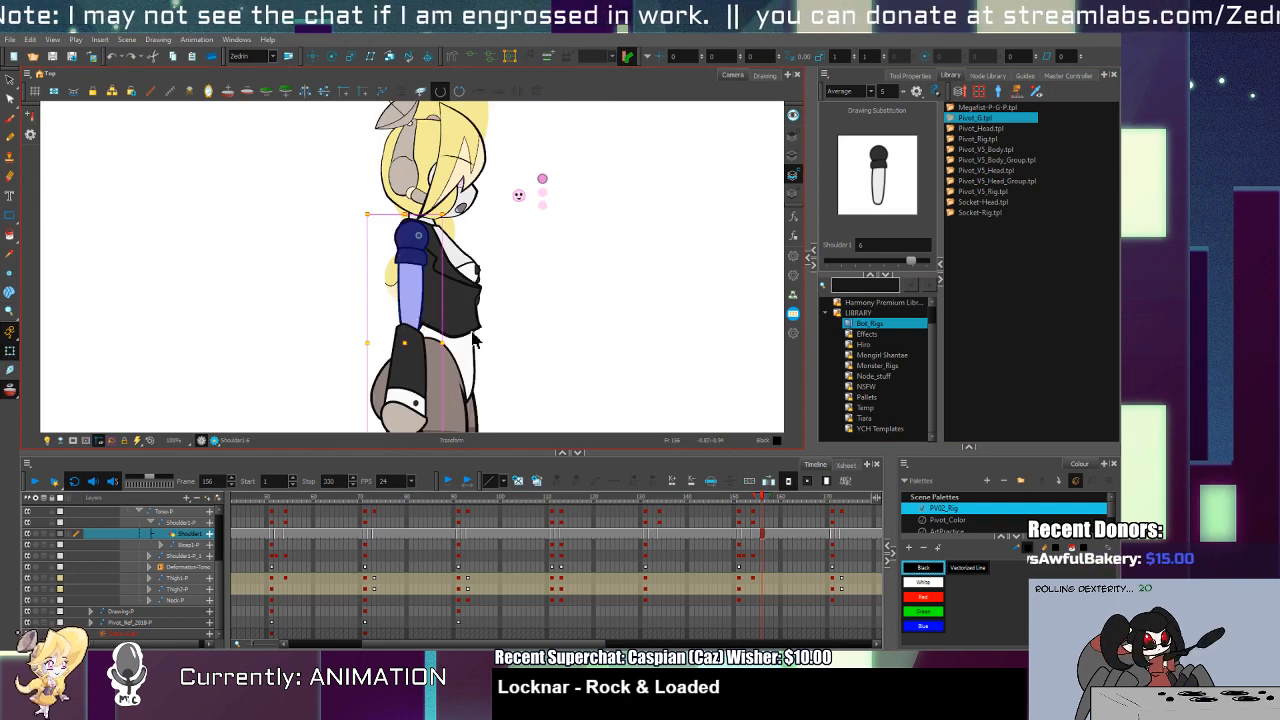
key(shift+b)
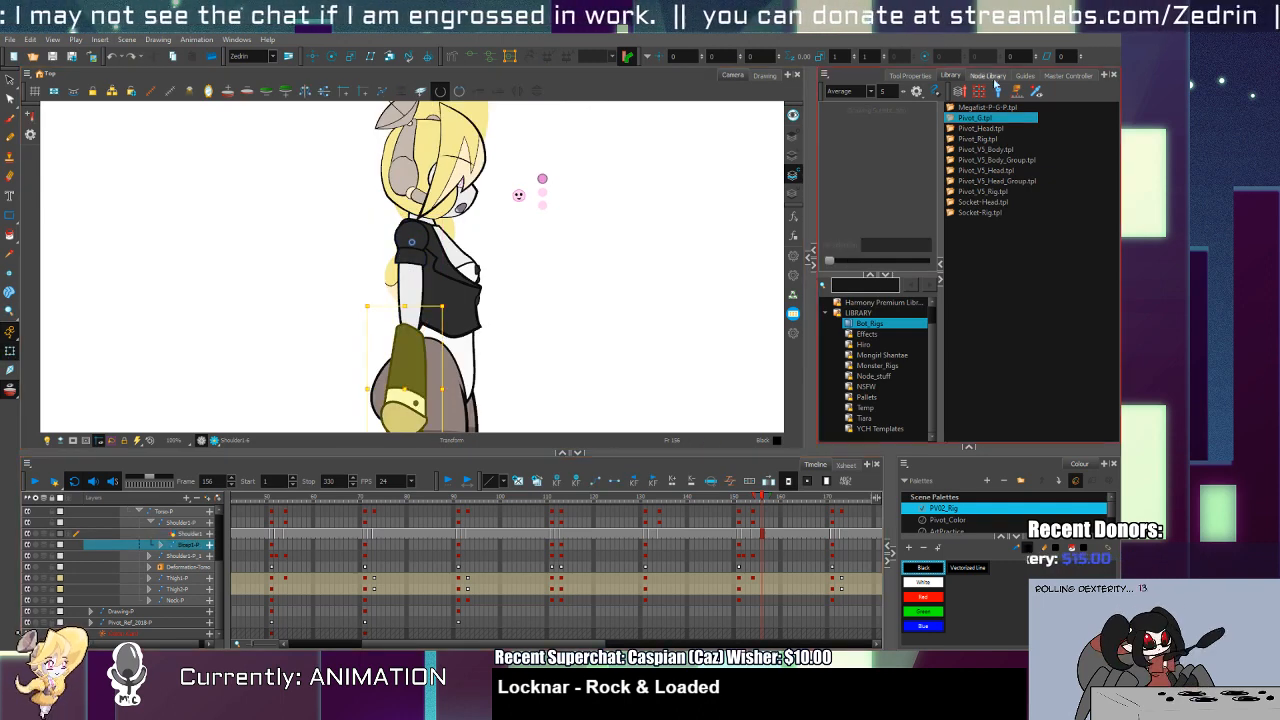
Step: Show the Node Library, reveal and widen the Node View, and focus it on the arm nodes inside the Pivot_Body group
click(987, 75)
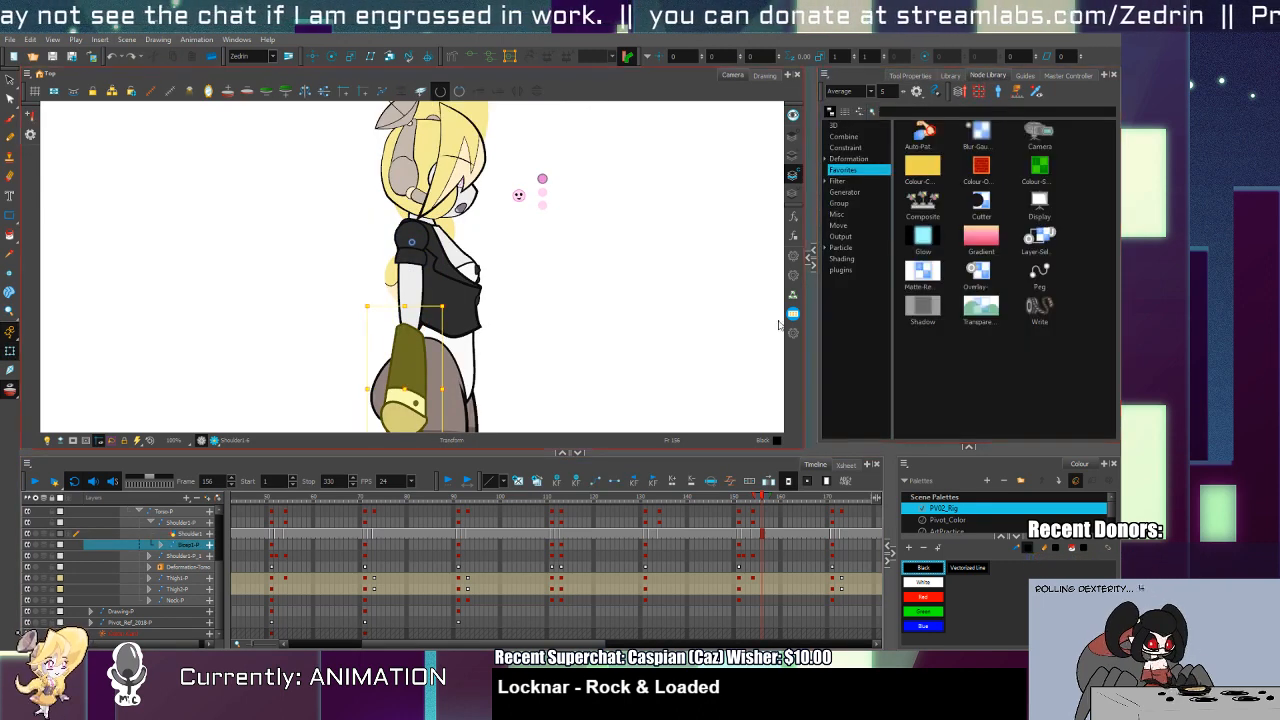
click(810, 258)
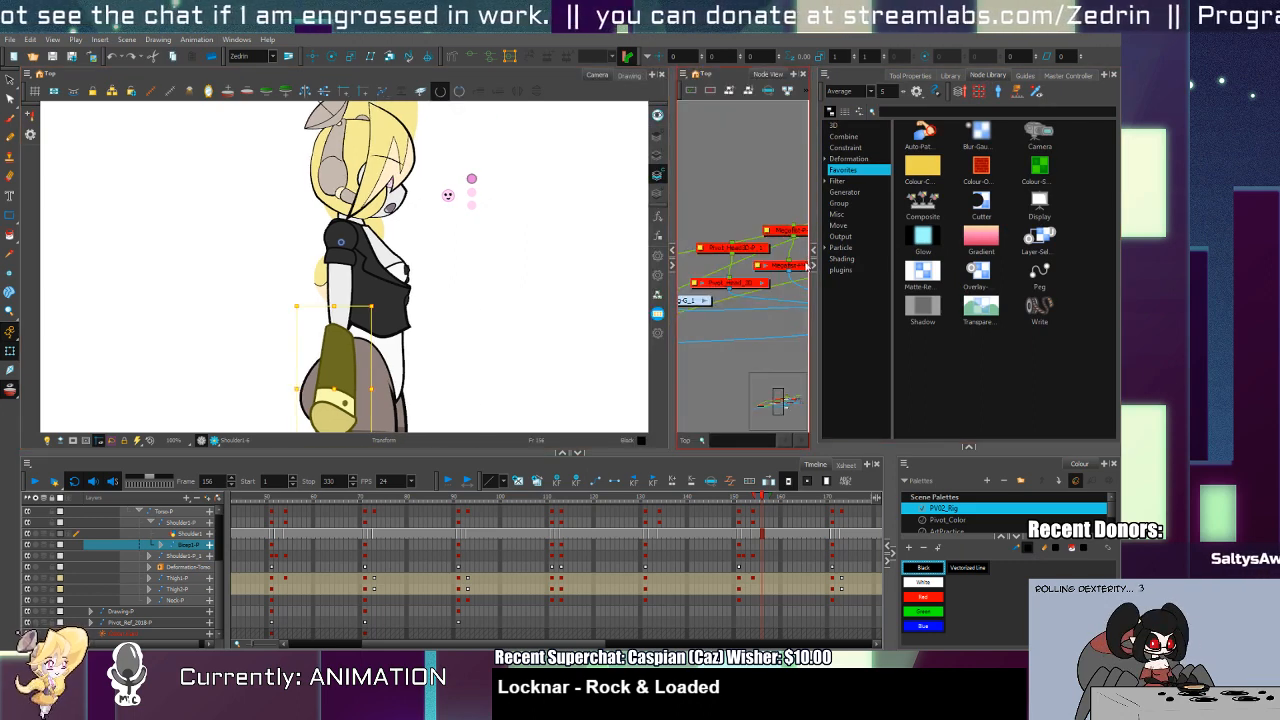
drag(668, 352, 444, 352)
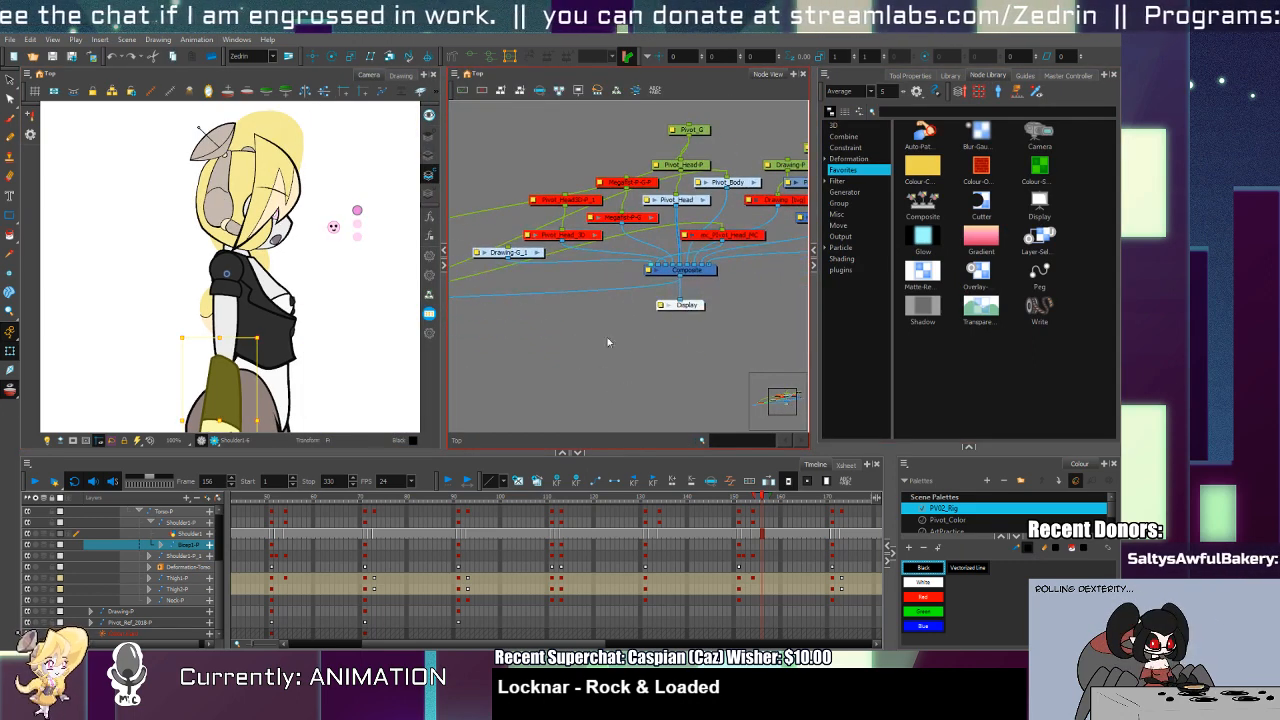
key(o)
drag(672, 341, 669, 265)
click(670, 208)
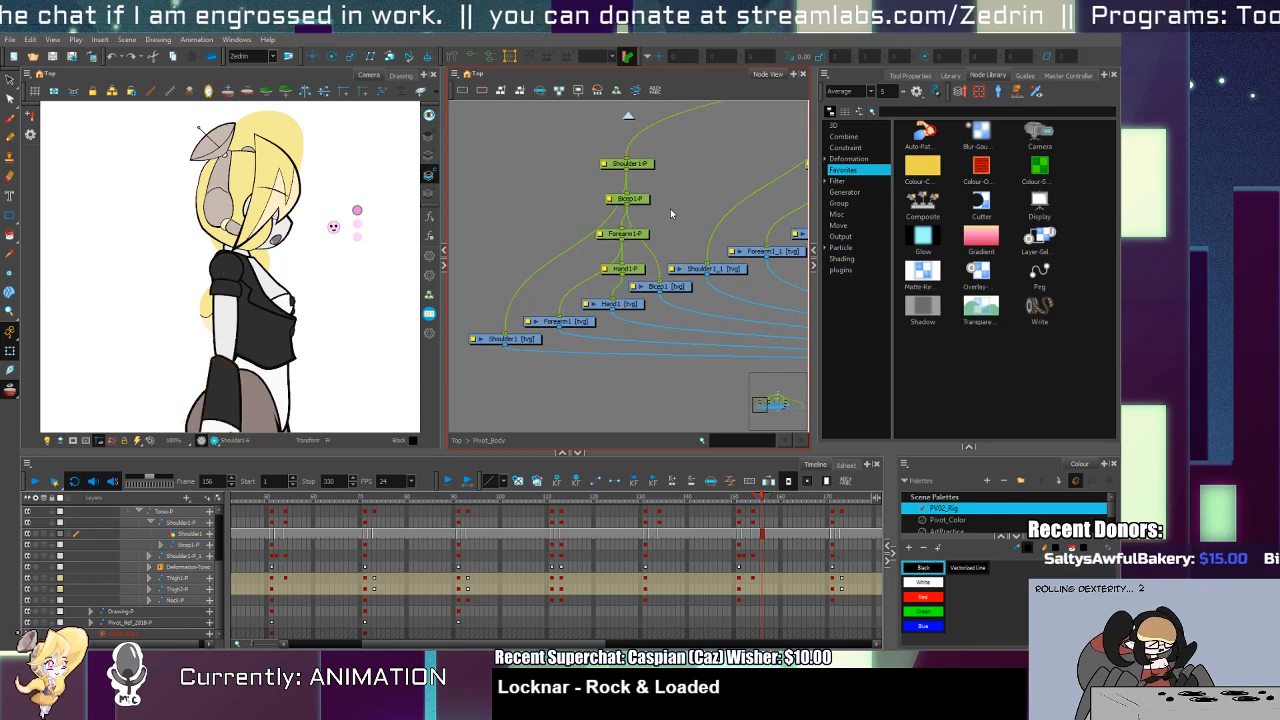
Step: Delete the Bicep1 drawing node and the Bicep1-P peg from the first arm's hierarchy
click(644, 202)
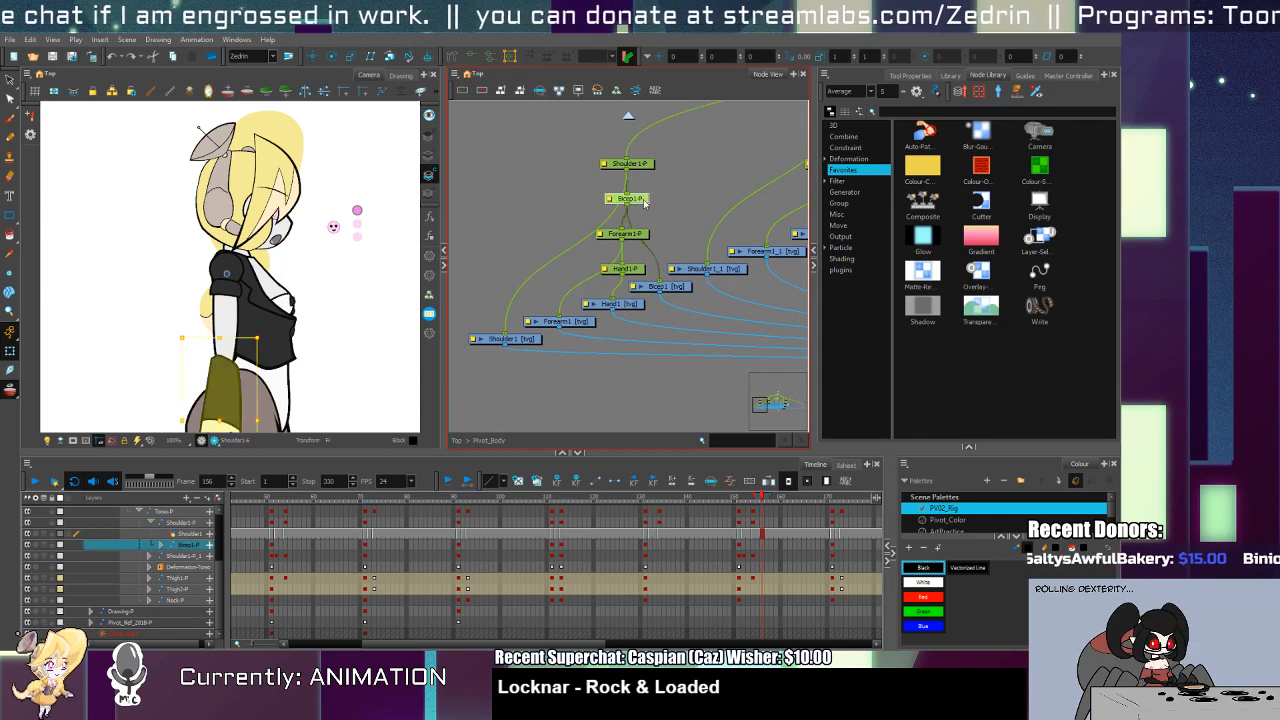
click(586, 324)
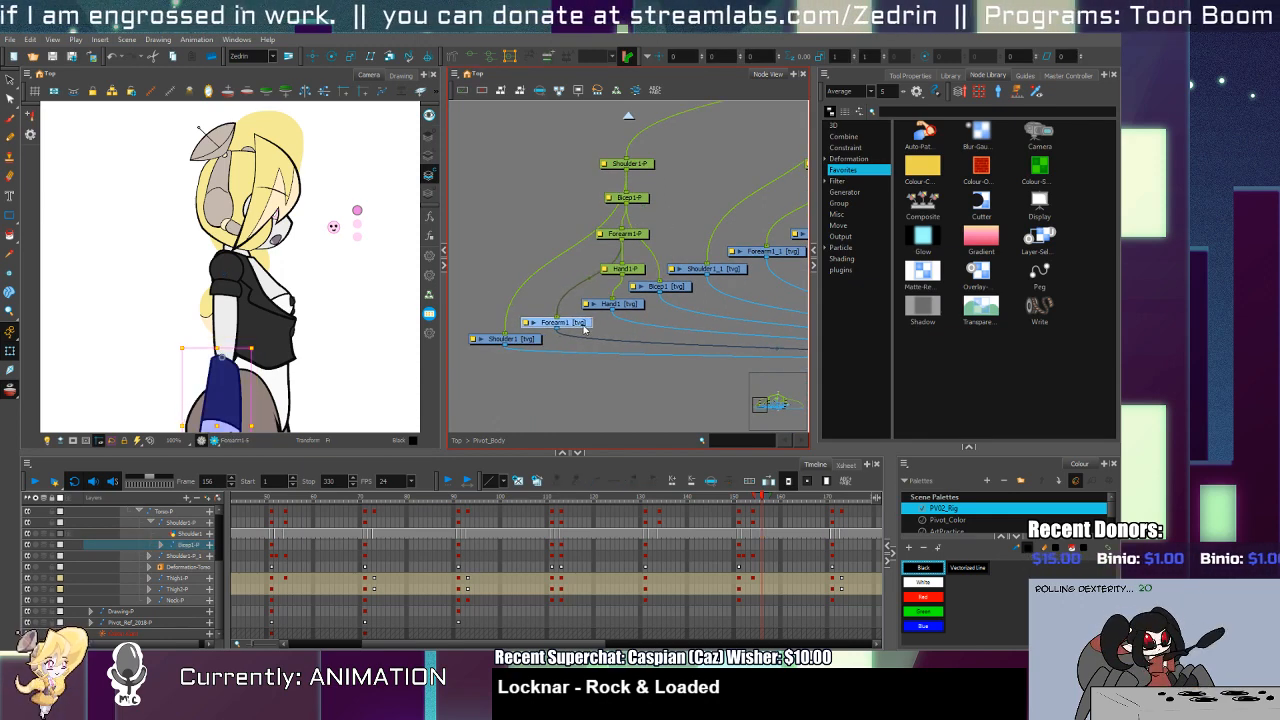
click(678, 289)
key(Delete)
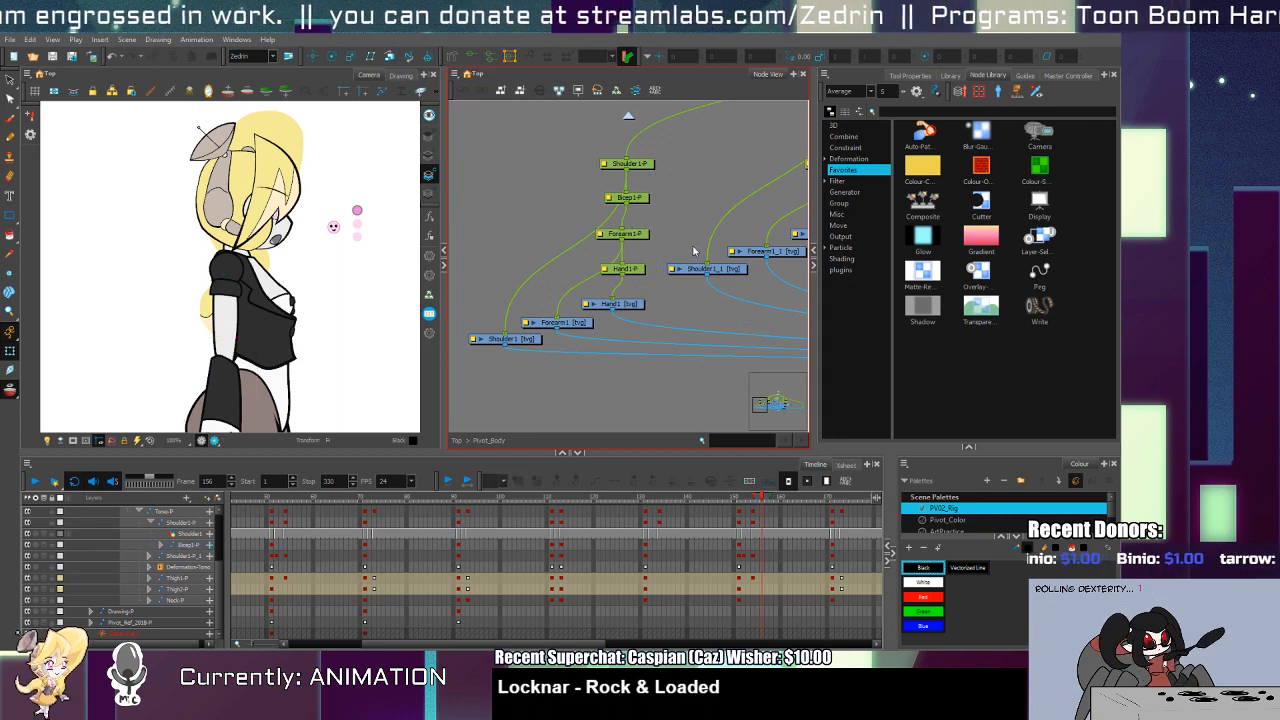
click(641, 199)
key(Delete)
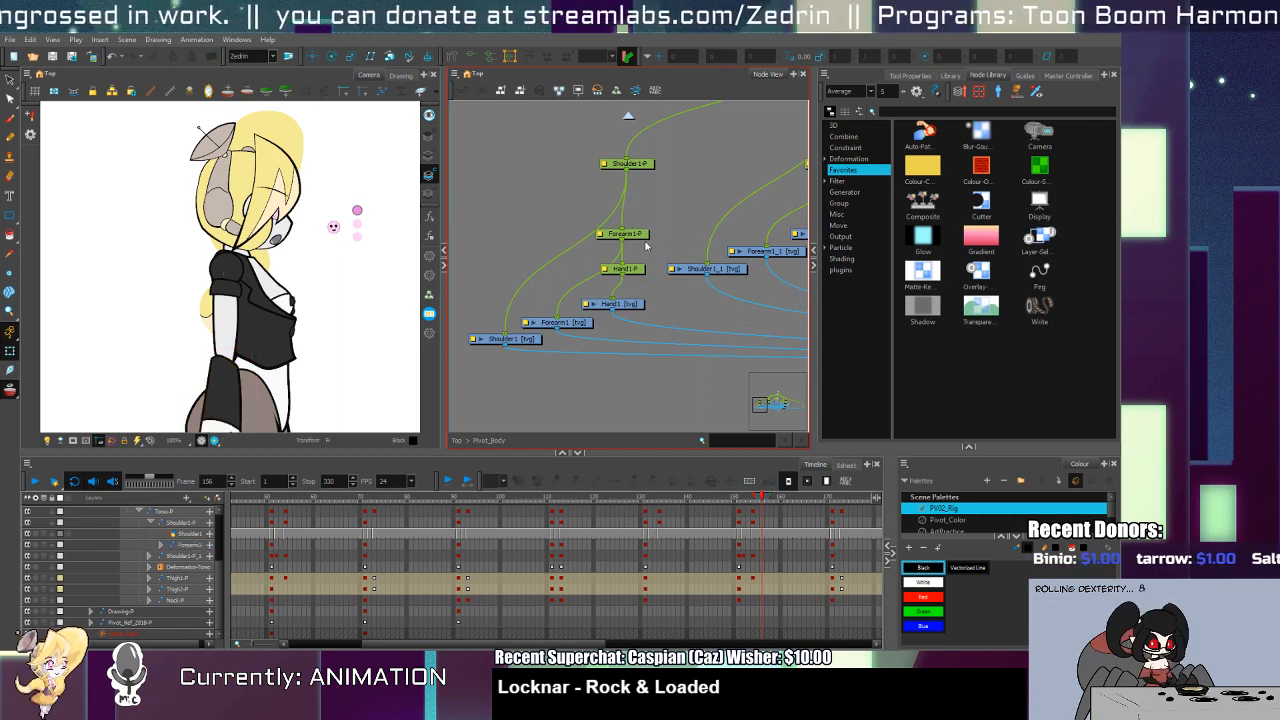
Step: Go to frame 71 and check the first arm's forearm drawing and its peg against the shoulder
click(365, 557)
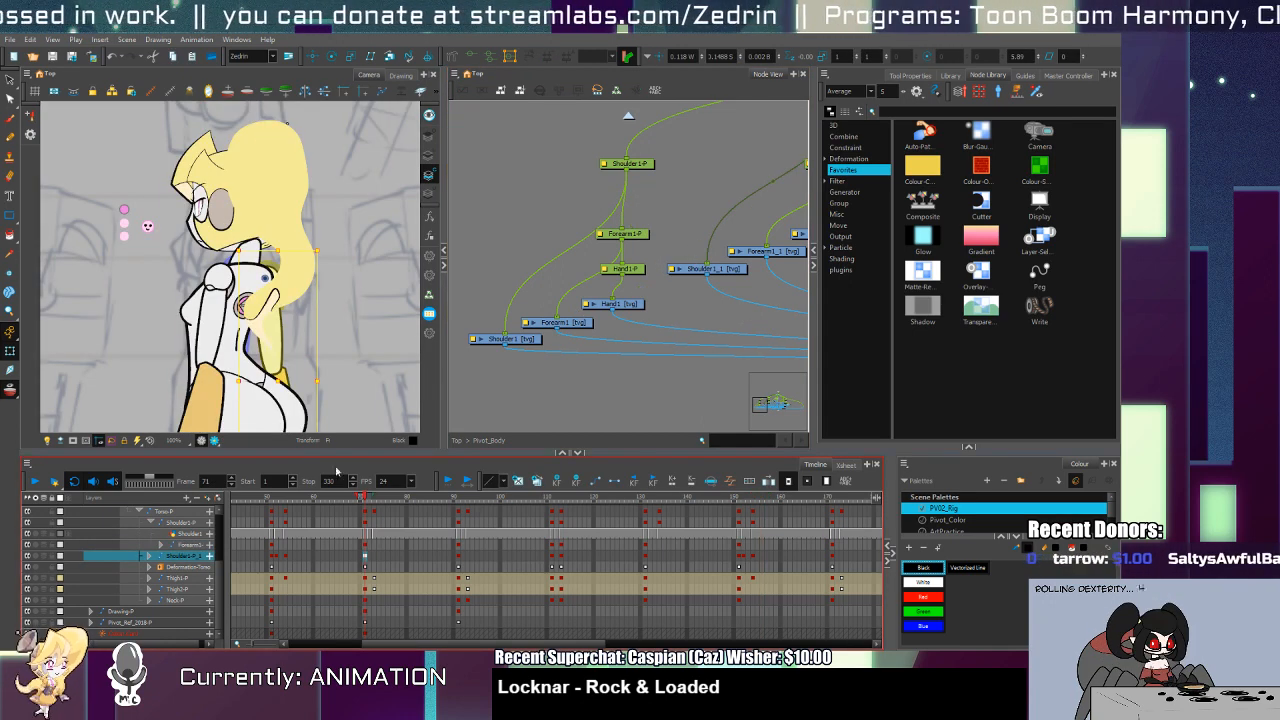
click(218, 394)
mouse_move(249, 399)
mouse_down()
mouse_move(366, 294)
mouse_move(324, 333)
mouse_up()
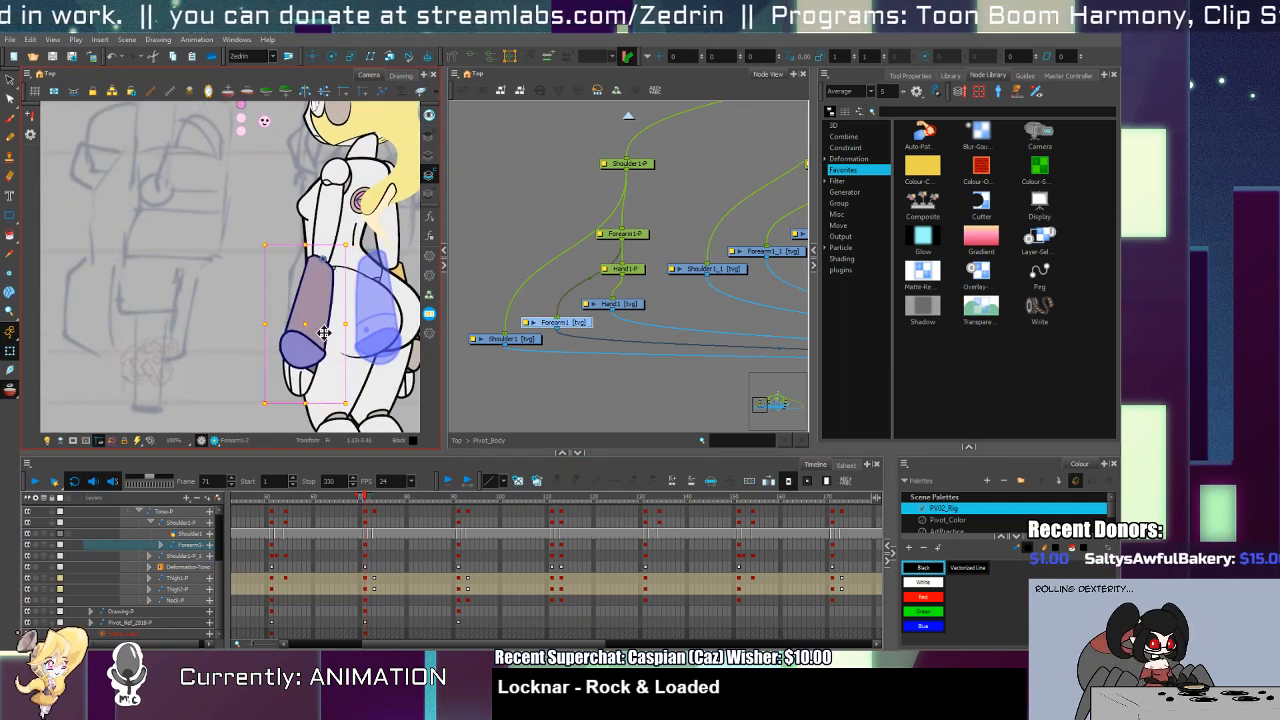
click(634, 370)
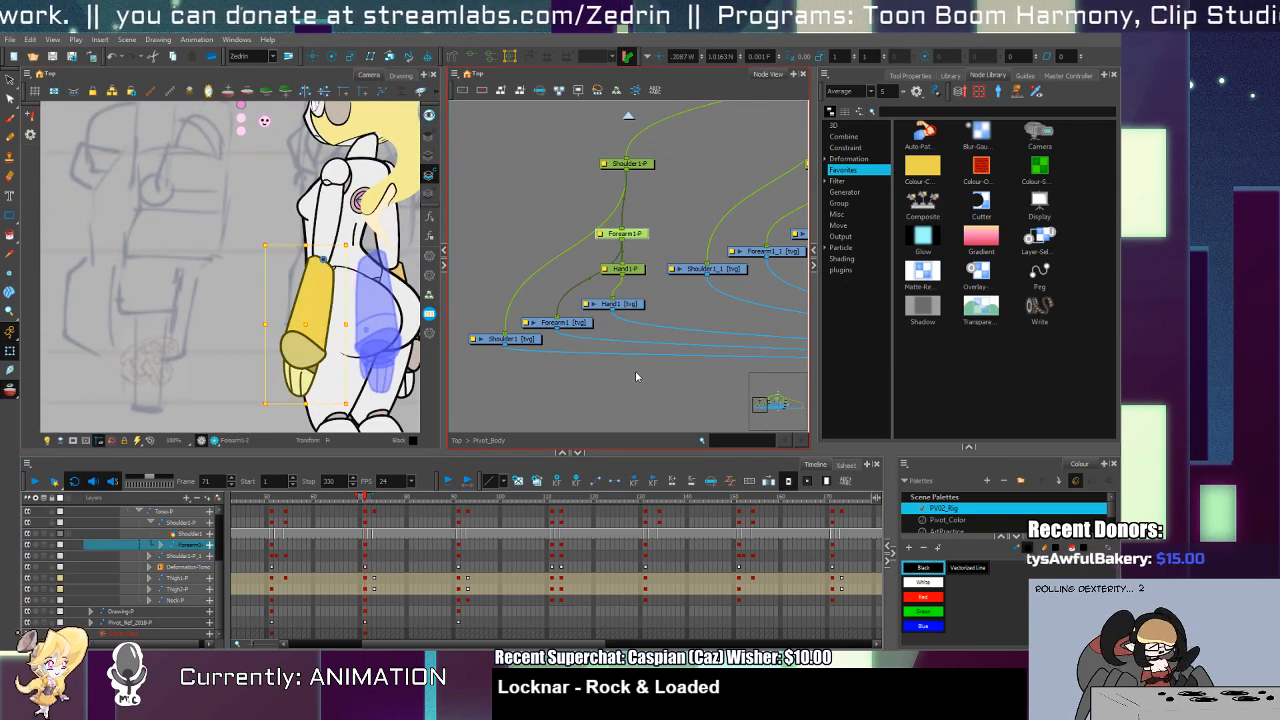
Step: Locate the second arm's nodes and delete its Bicep1_1 drawing and Bicep1-P_1 peg
drag(401, 285, 363, 300)
click(633, 386)
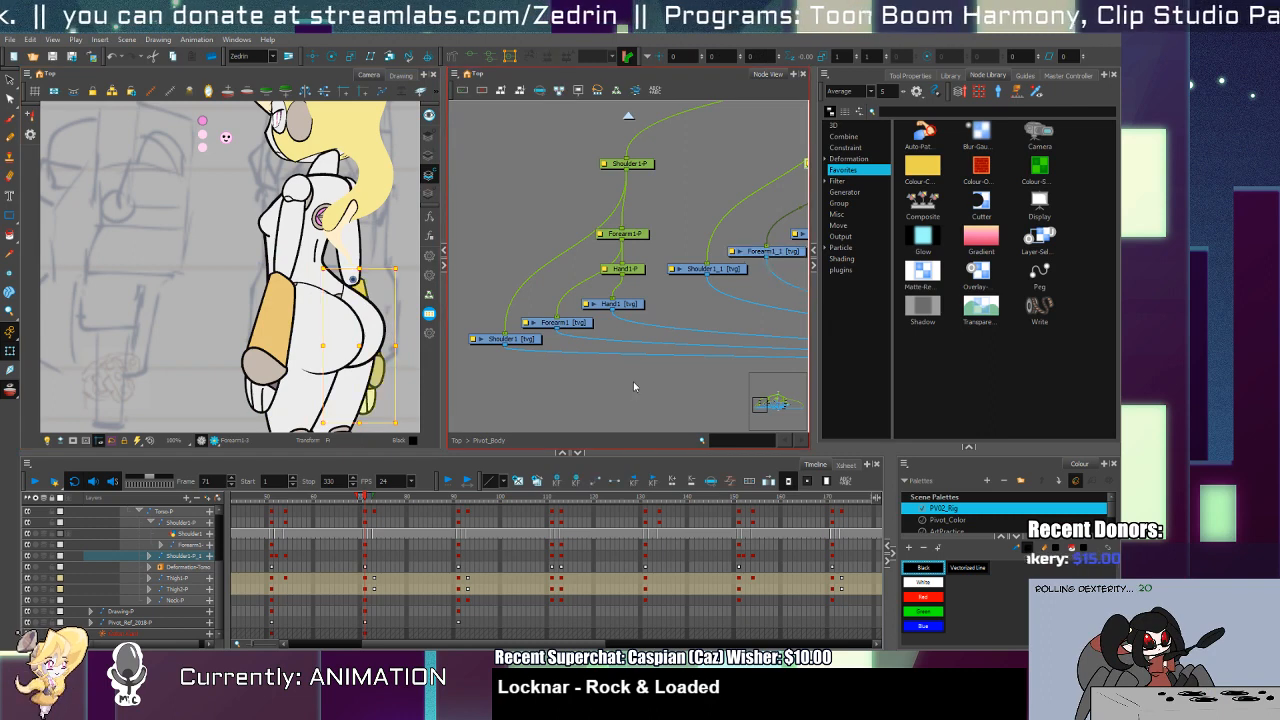
key(o)
drag(688, 306, 625, 303)
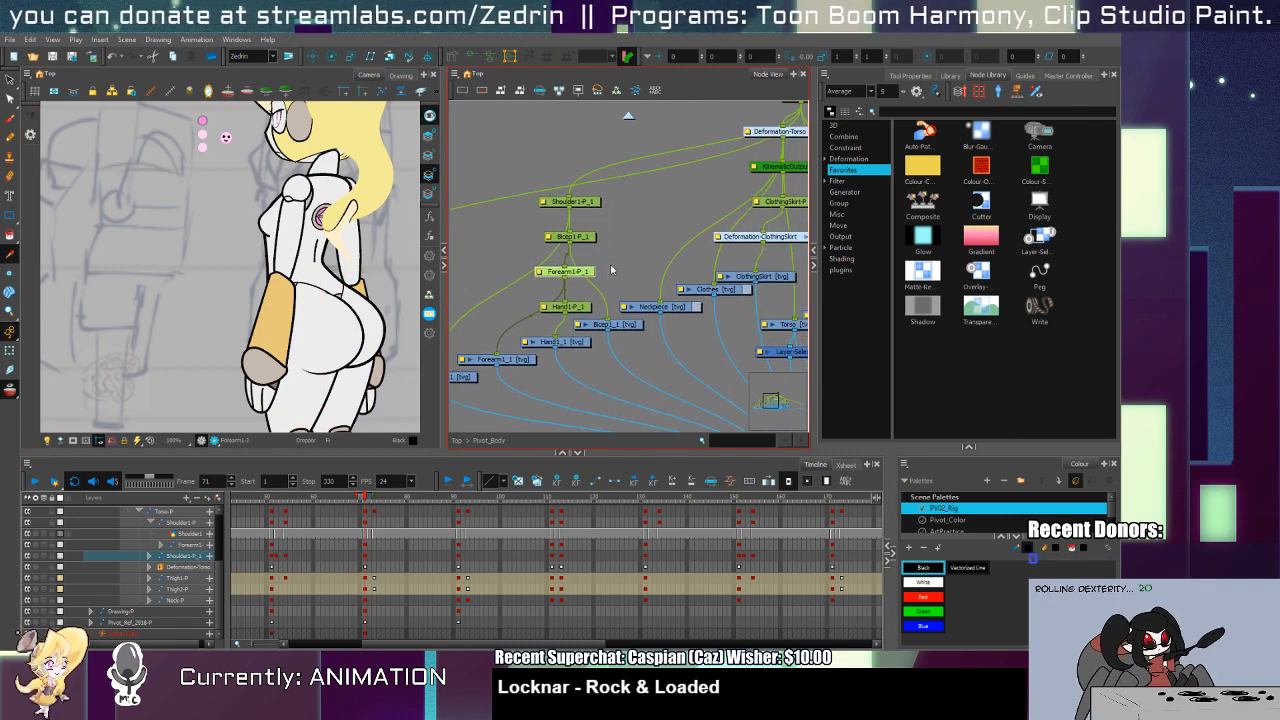
click(589, 240)
key(Delete)
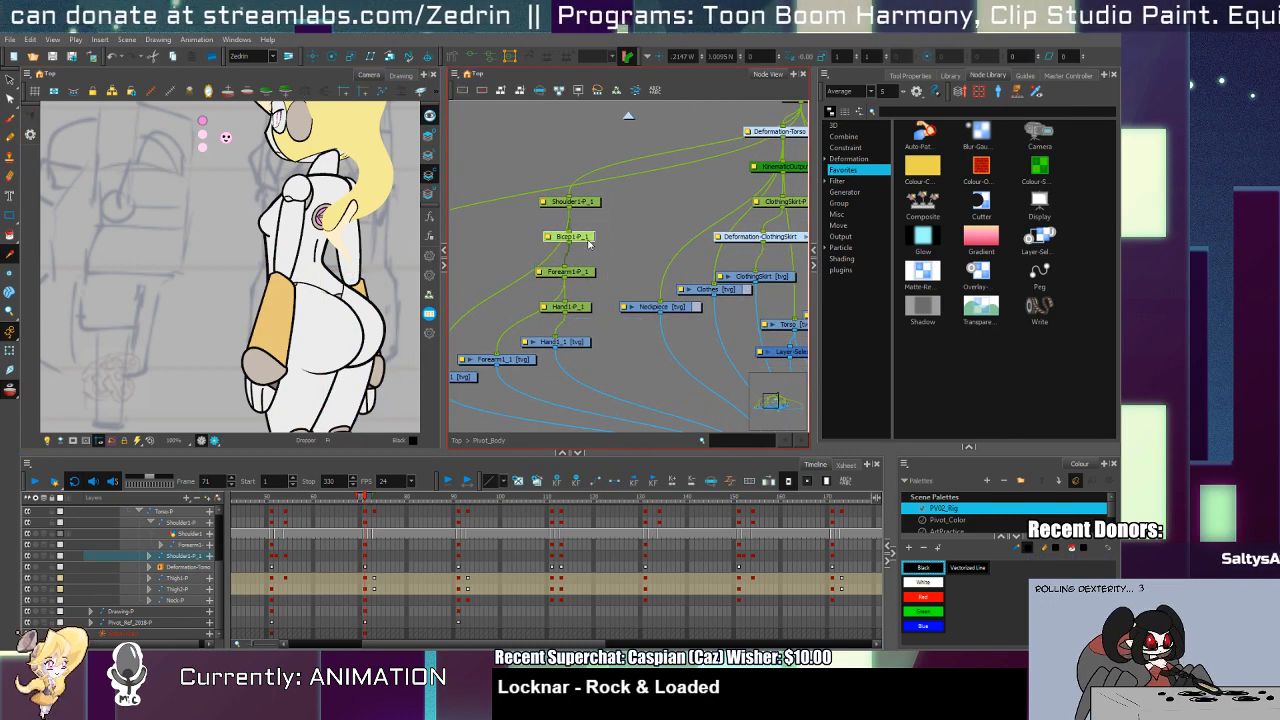
Step: Select the second arm's forearm peg and check its attachment at the earlier keyframes back to frame 11
click(365, 296)
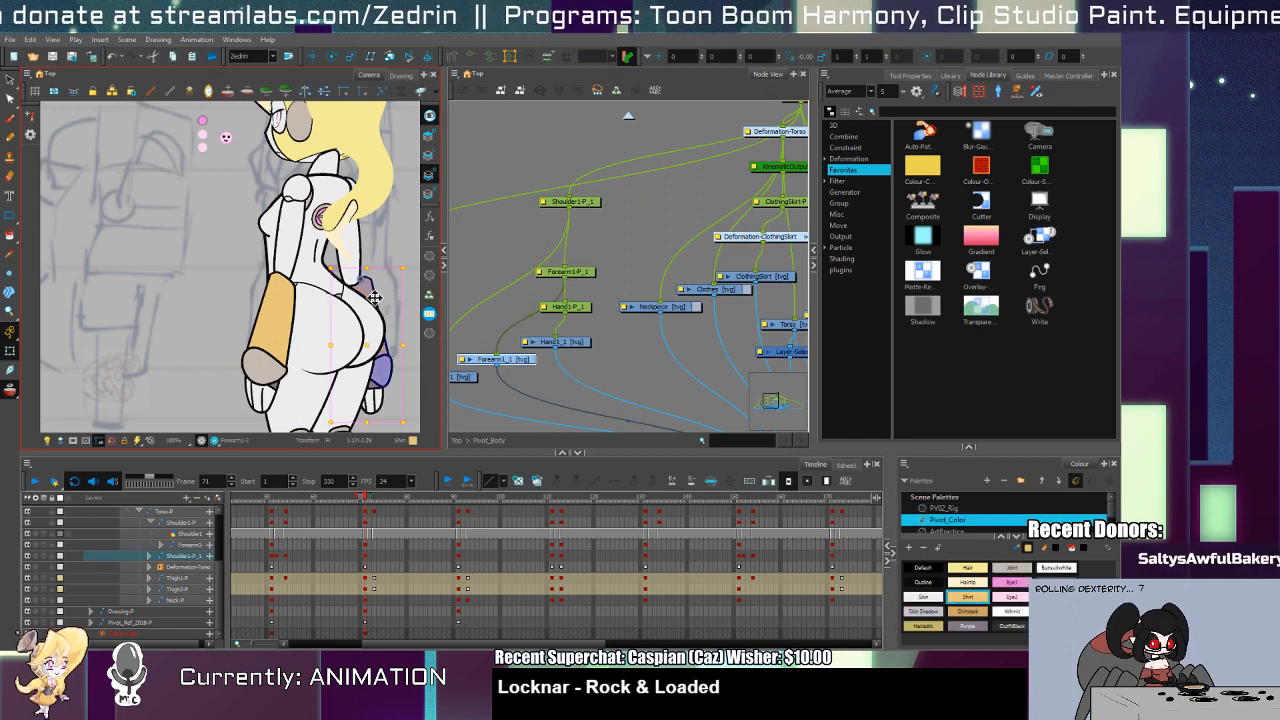
click(566, 271)
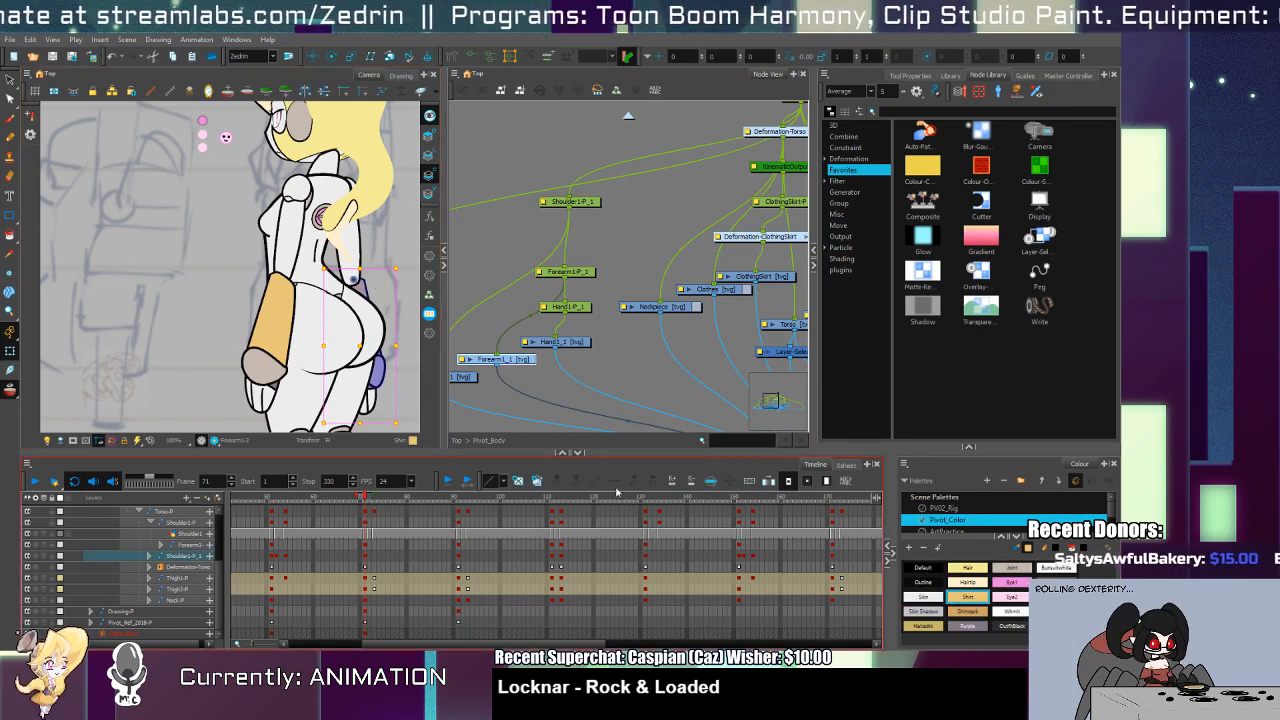
click(632, 484)
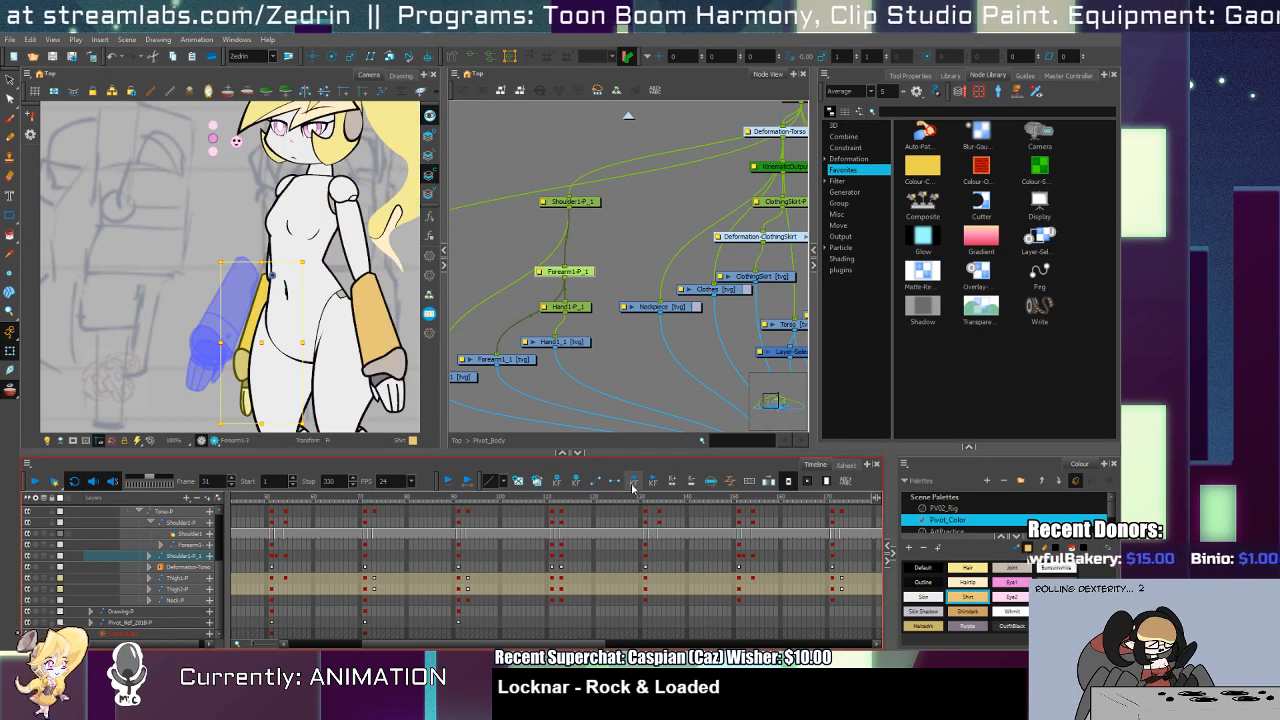
click(632, 484)
click(632, 484)
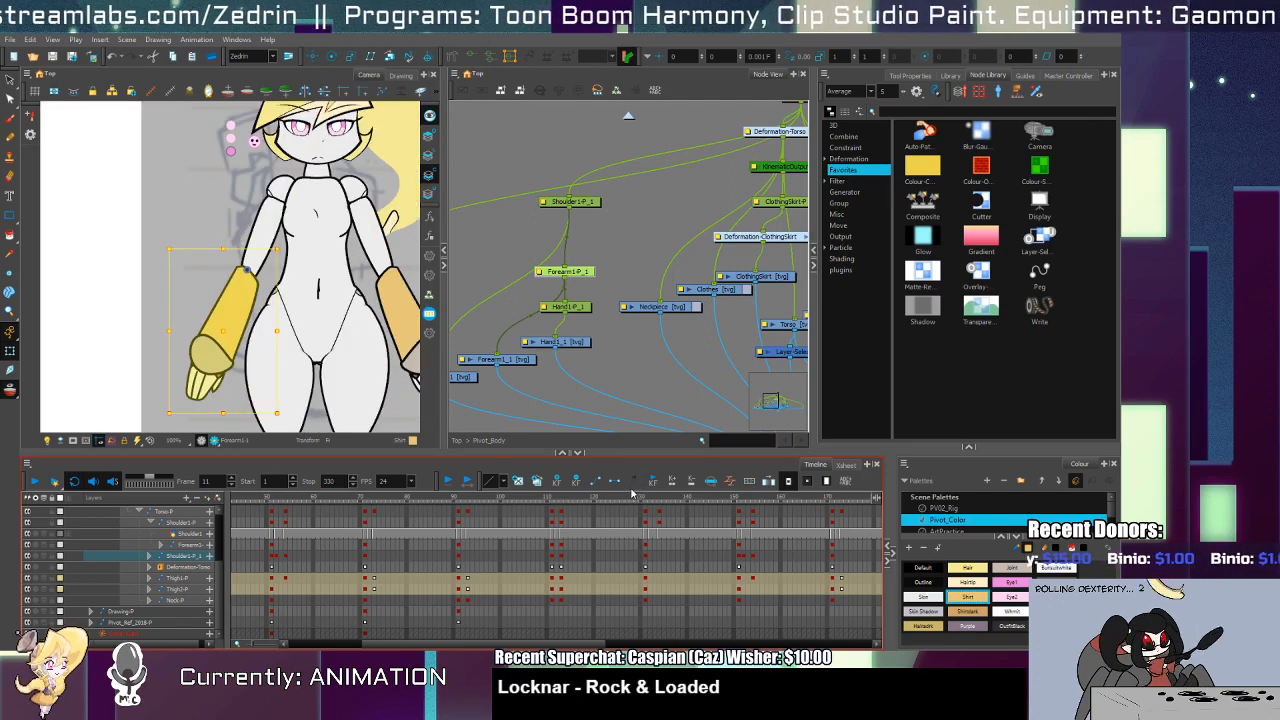
Step: Go to frame 171 and check how both forearms attach in the back three-quarter pose
drag(289, 509, 625, 567)
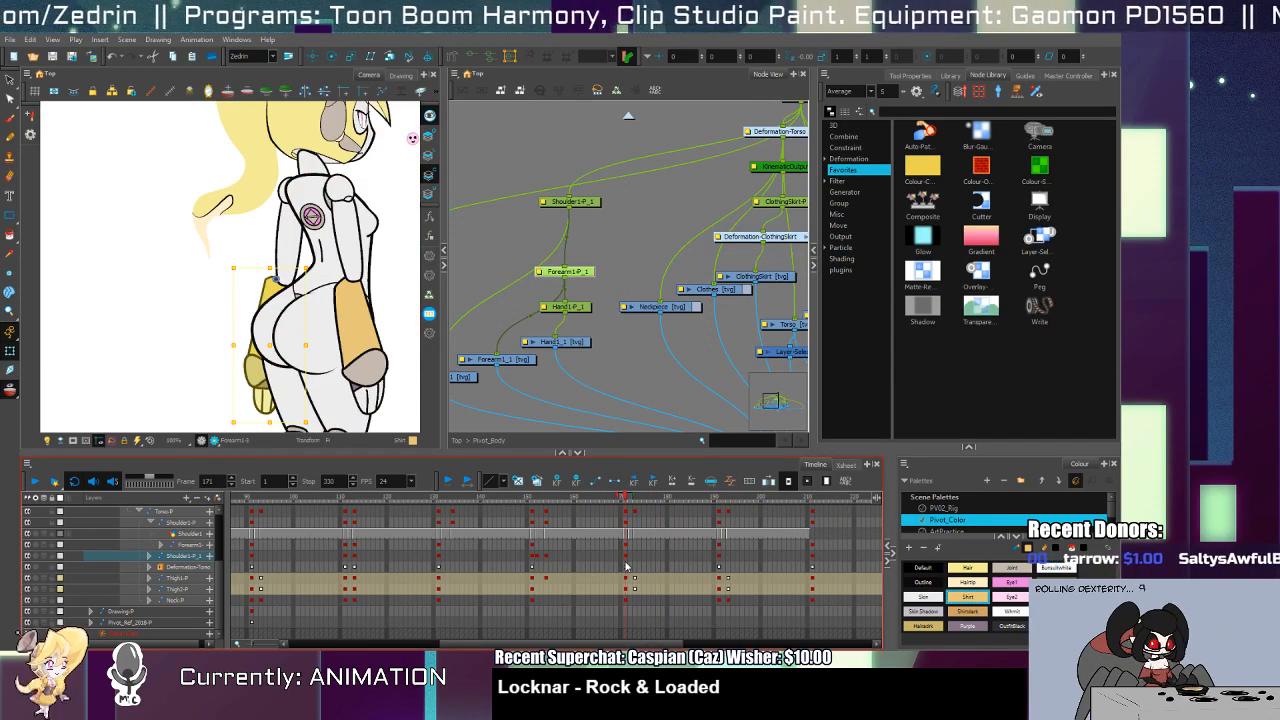
click(375, 342)
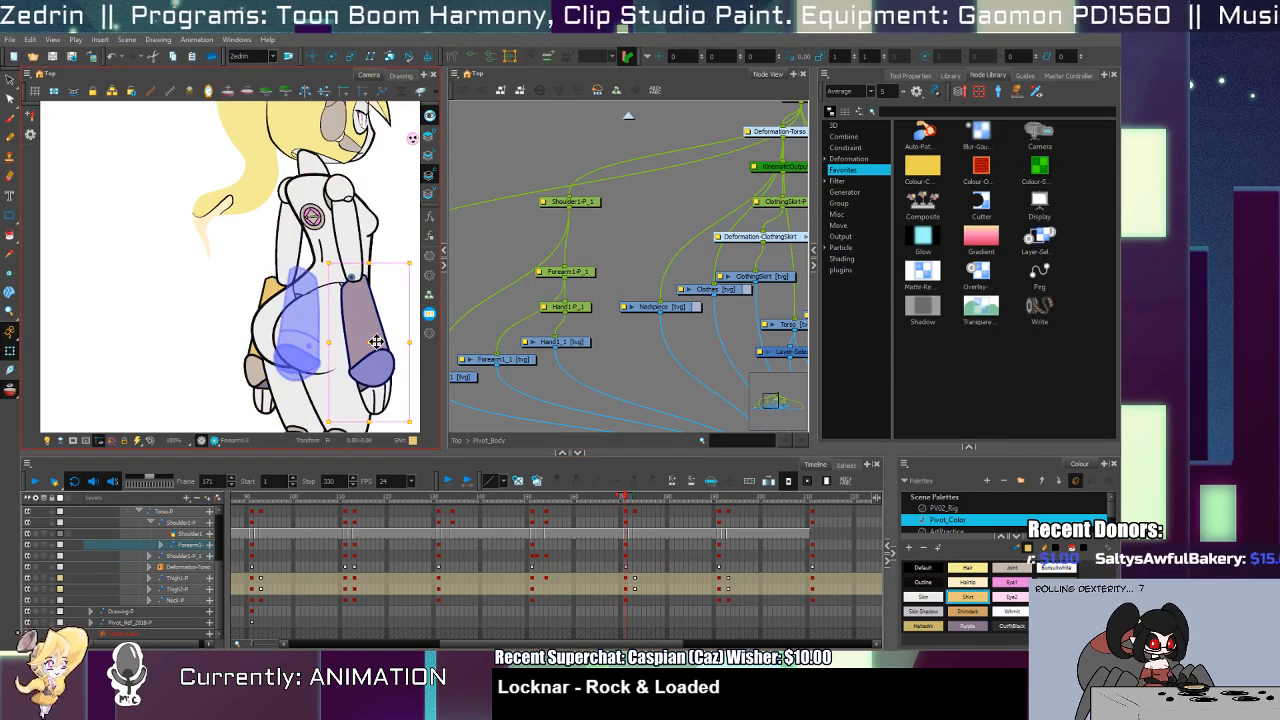
click(282, 292)
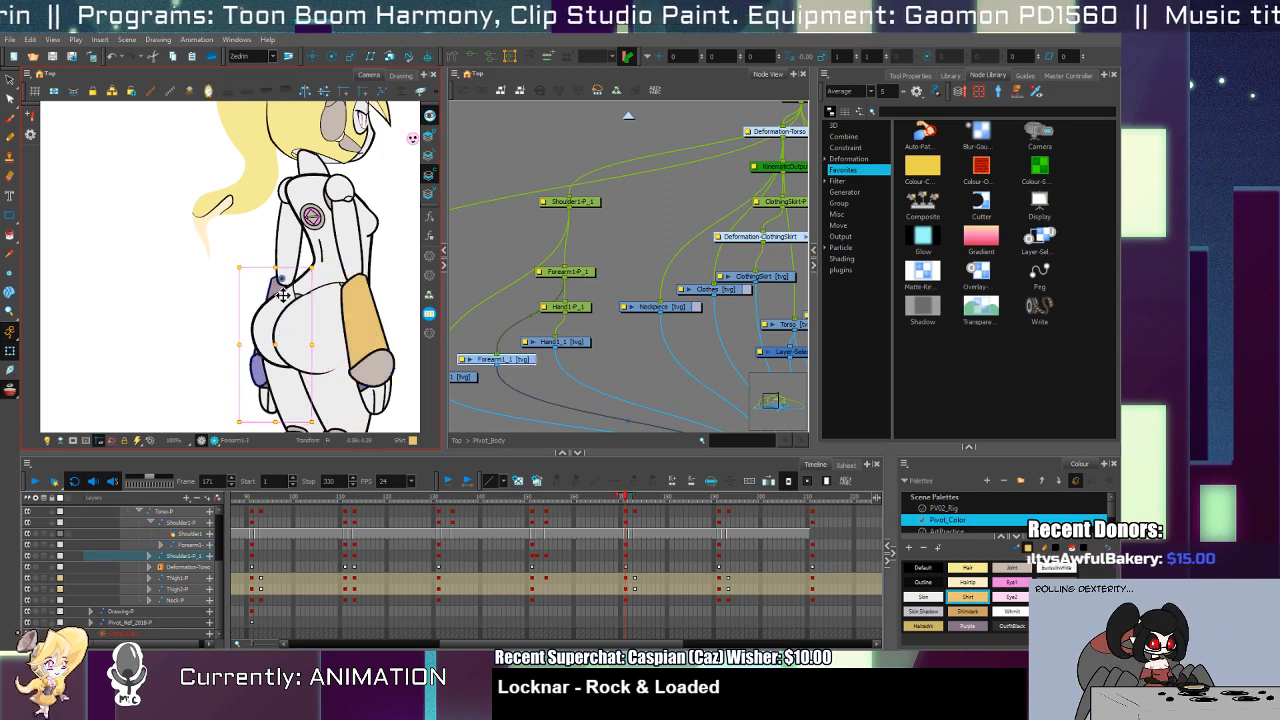
click(506, 277)
Step: Step forward from frame 171 to frame 204 and examine both arms in the clothed back-facing poses
key(period)
key(period)
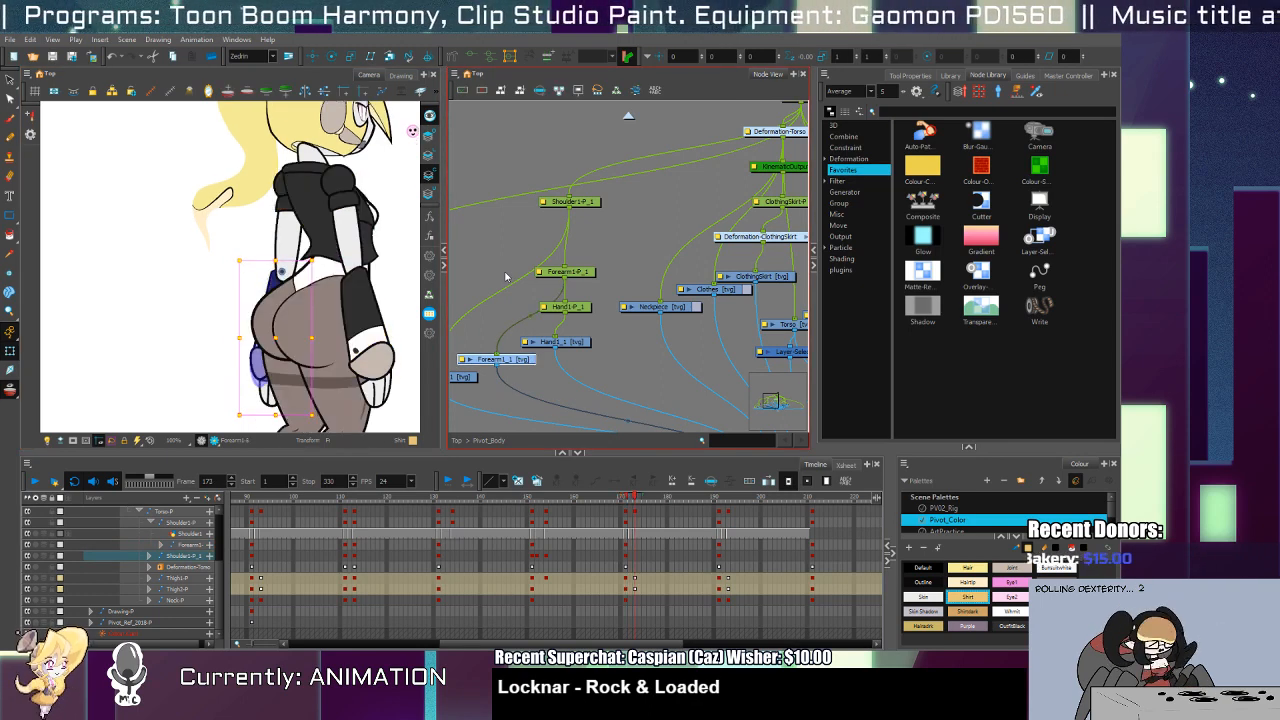
key(period)
key(period)
key(period)
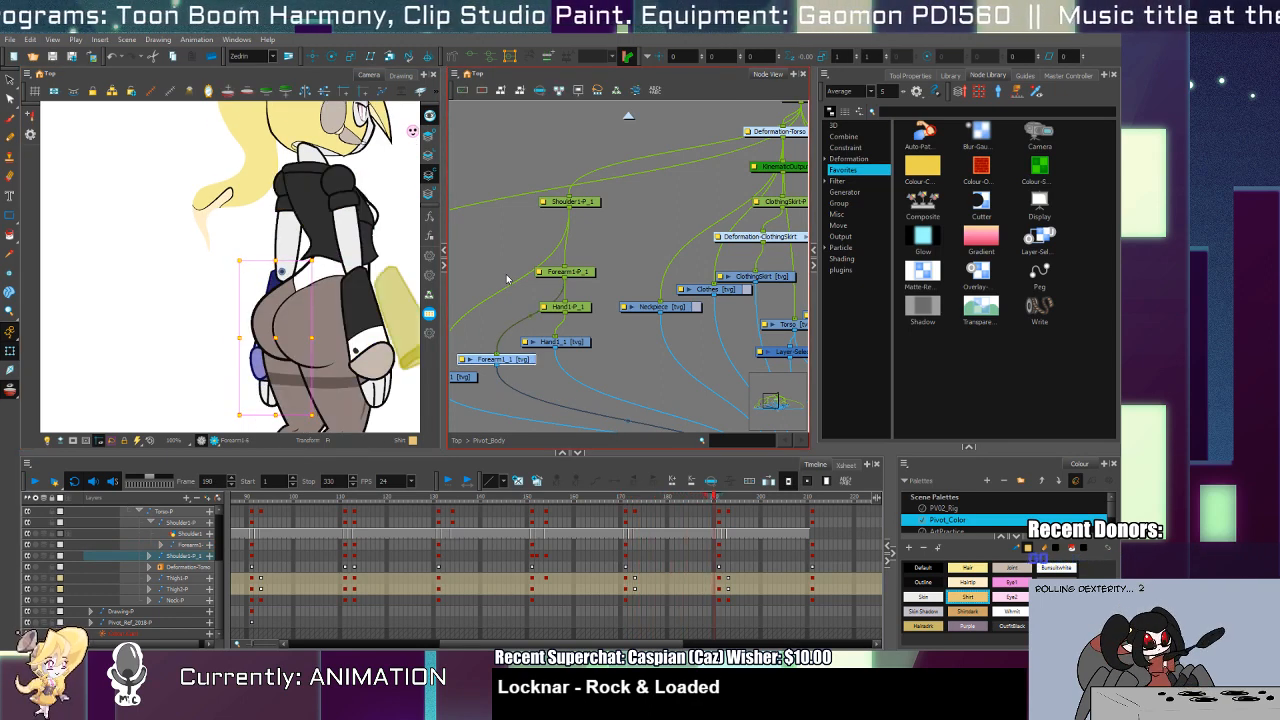
key(period)
key(period)
key(period)
key(period)
key(period)
key(period)
key(period)
key(period)
key(period)
key(period)
key(period)
key(period)
key(period)
key(period)
key(period)
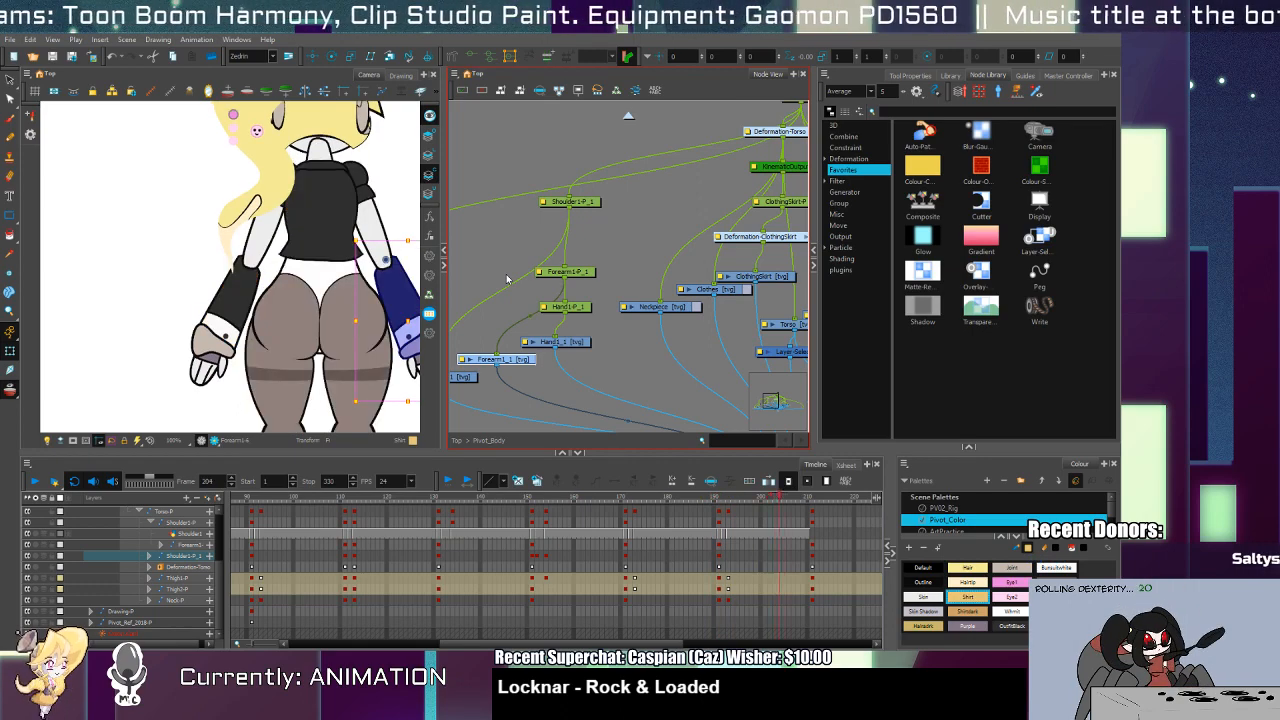
Step: Step back from frame 204 to frame 27 and examine the arm joints across the turnaround poses
key(comma)
key(comma)
key(comma)
key(comma)
key(comma)
key(comma)
key(comma)
key(comma)
key(comma)
key(comma)
key(comma)
key(comma)
key(comma)
key(comma)
key(comma)
key(comma)
key(comma)
key(comma)
key(comma)
key(comma)
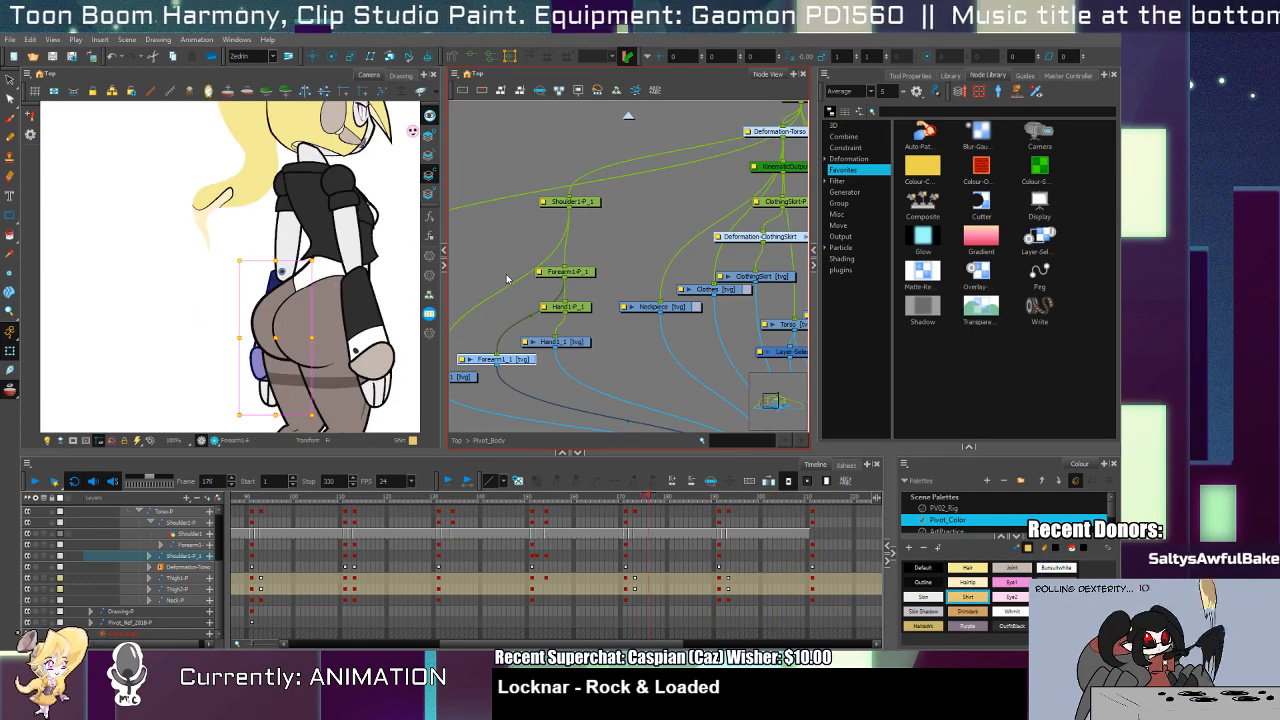
key(comma)
key(comma)
key(comma)
key(comma)
key(comma)
key(comma)
key(comma)
key(comma)
key(comma)
key(comma)
key(comma)
key(comma)
key(comma)
key(comma)
key(comma)
key(comma)
key(comma)
key(comma)
key(comma)
key(comma)
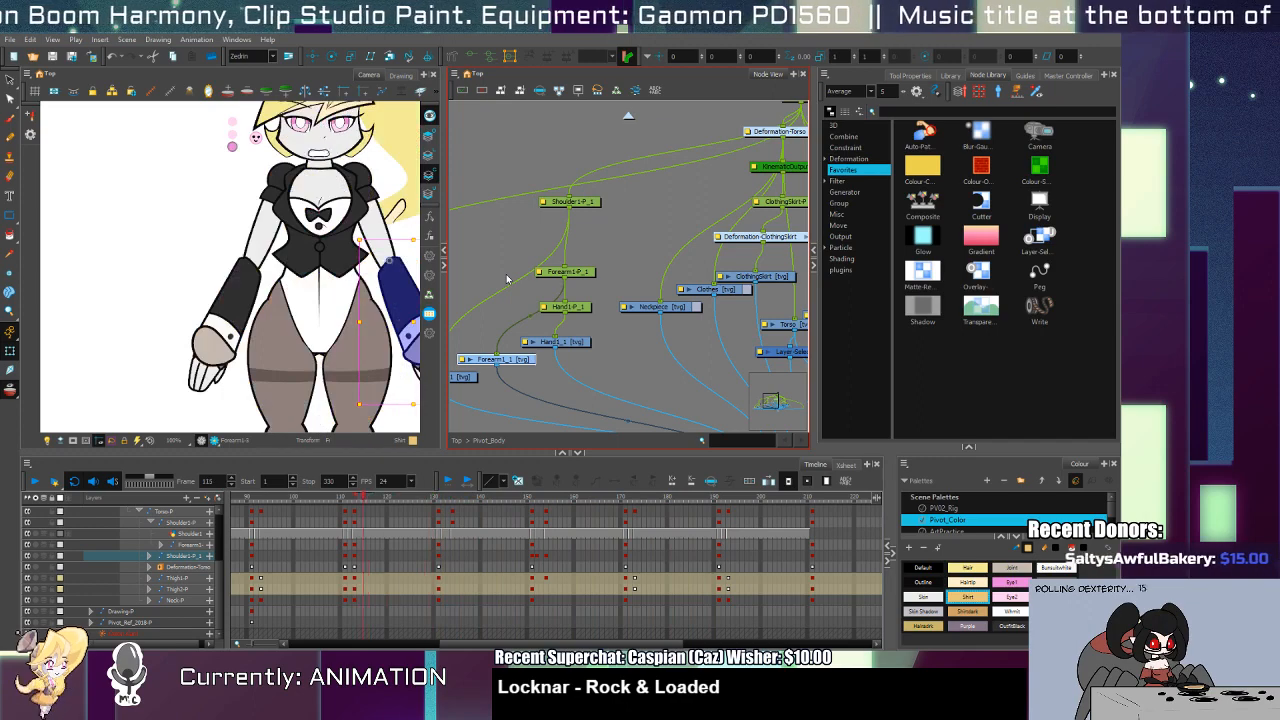
key(comma)
key(comma)
key(comma)
key(comma)
key(comma)
key(comma)
key(comma)
key(comma)
key(comma)
key(comma)
key(comma)
key(comma)
key(comma)
key(comma)
key(comma)
key(comma)
key(comma)
key(comma)
key(comma)
key(comma)
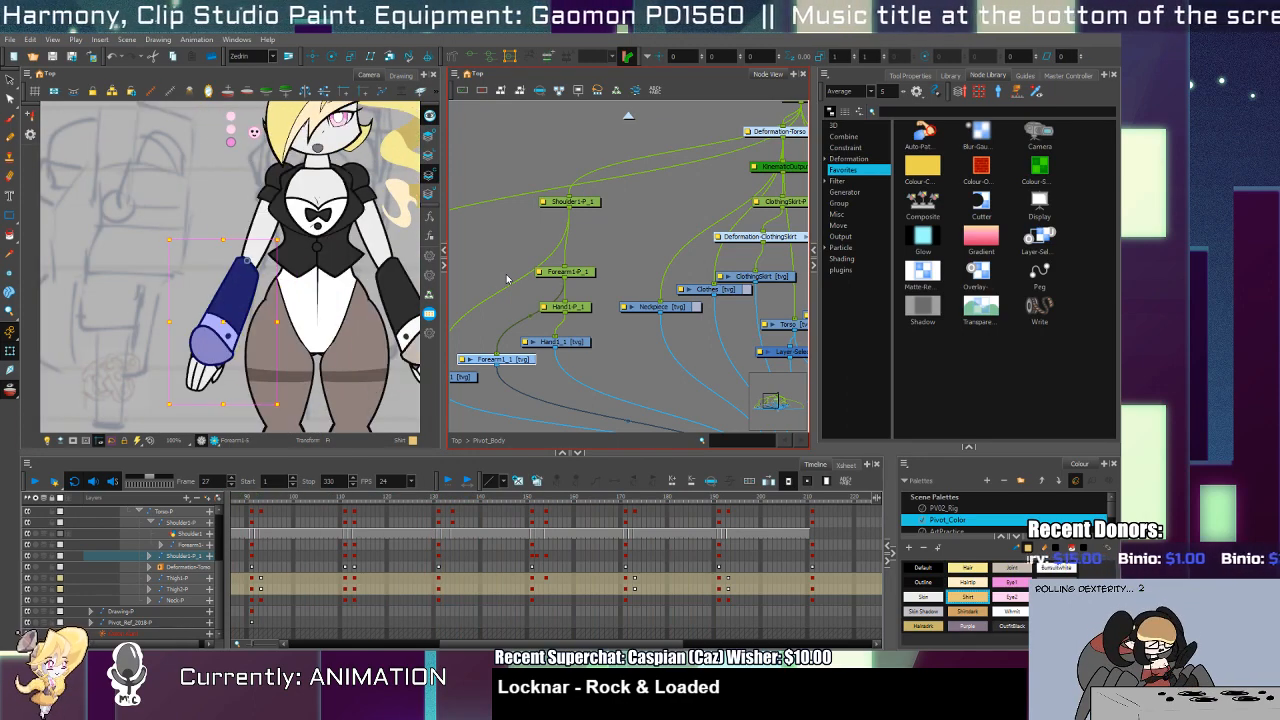
Step: Examine the torso's contours at frame 27 and the torso and thigh shapes around the hips at frame 38
click(372, 311)
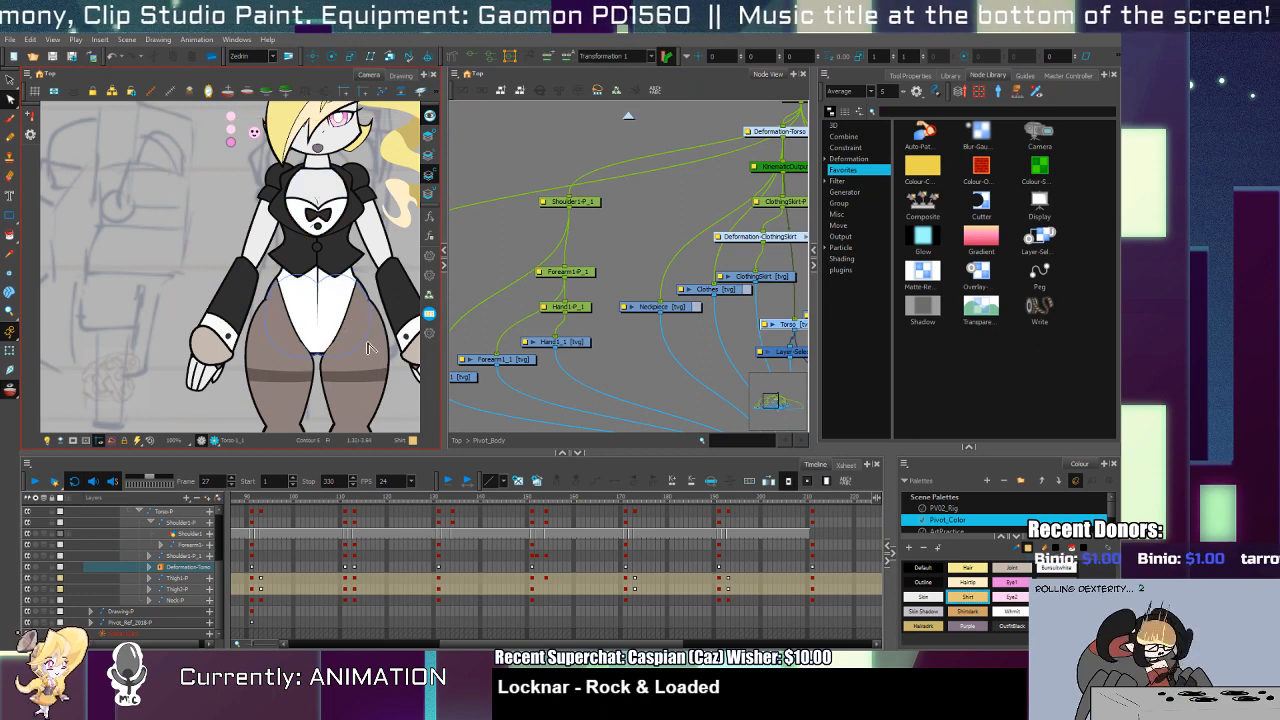
scroll(363, 331, up, 1)
key(shift+t)
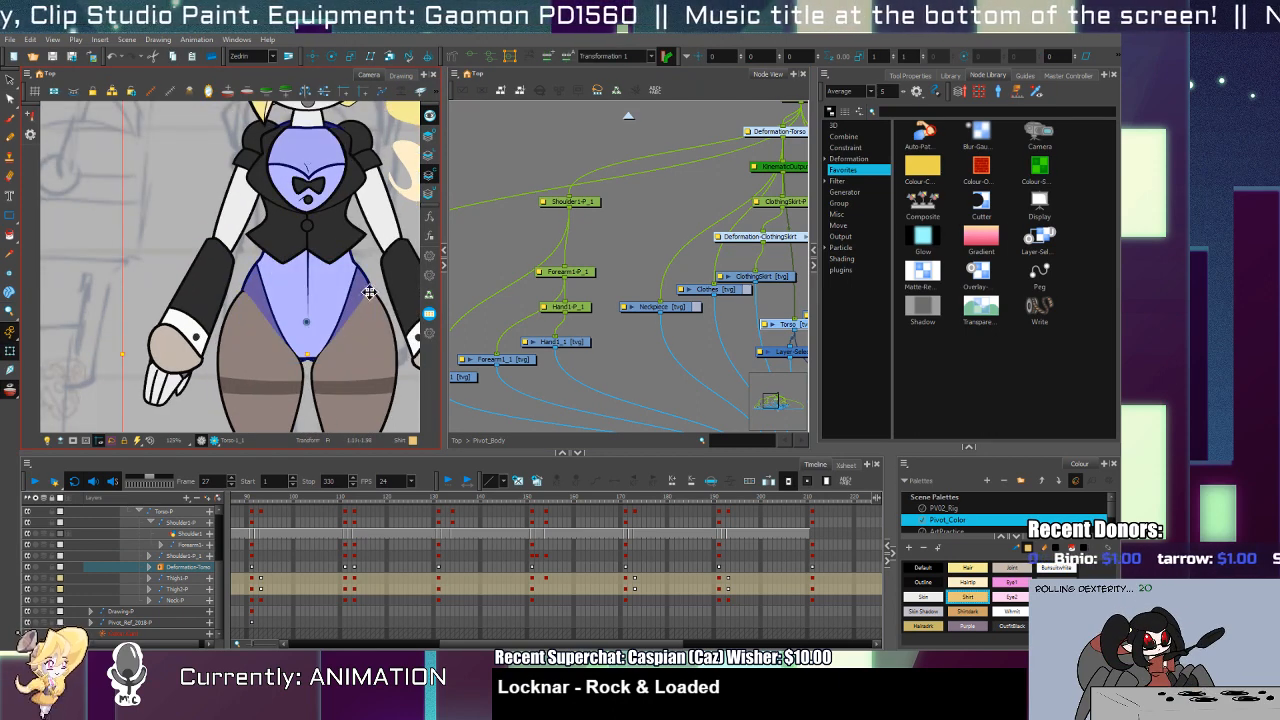
key(alt+q)
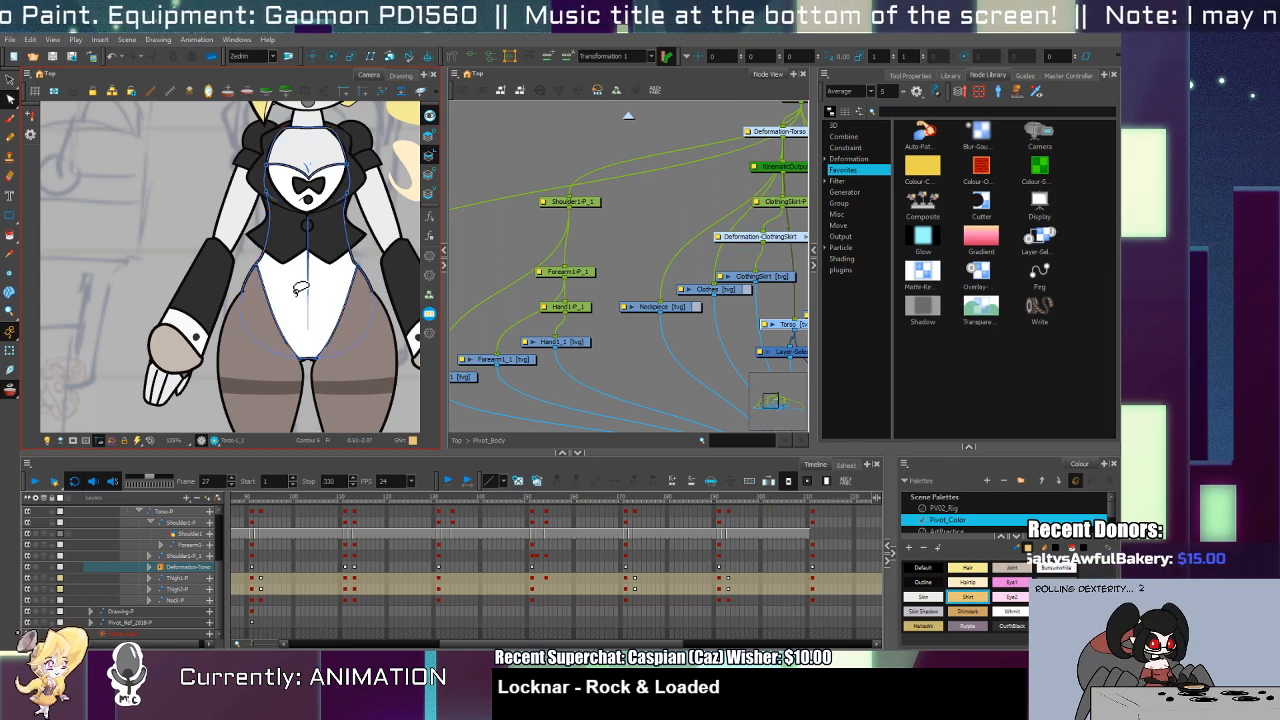
drag(318, 496, 390, 616)
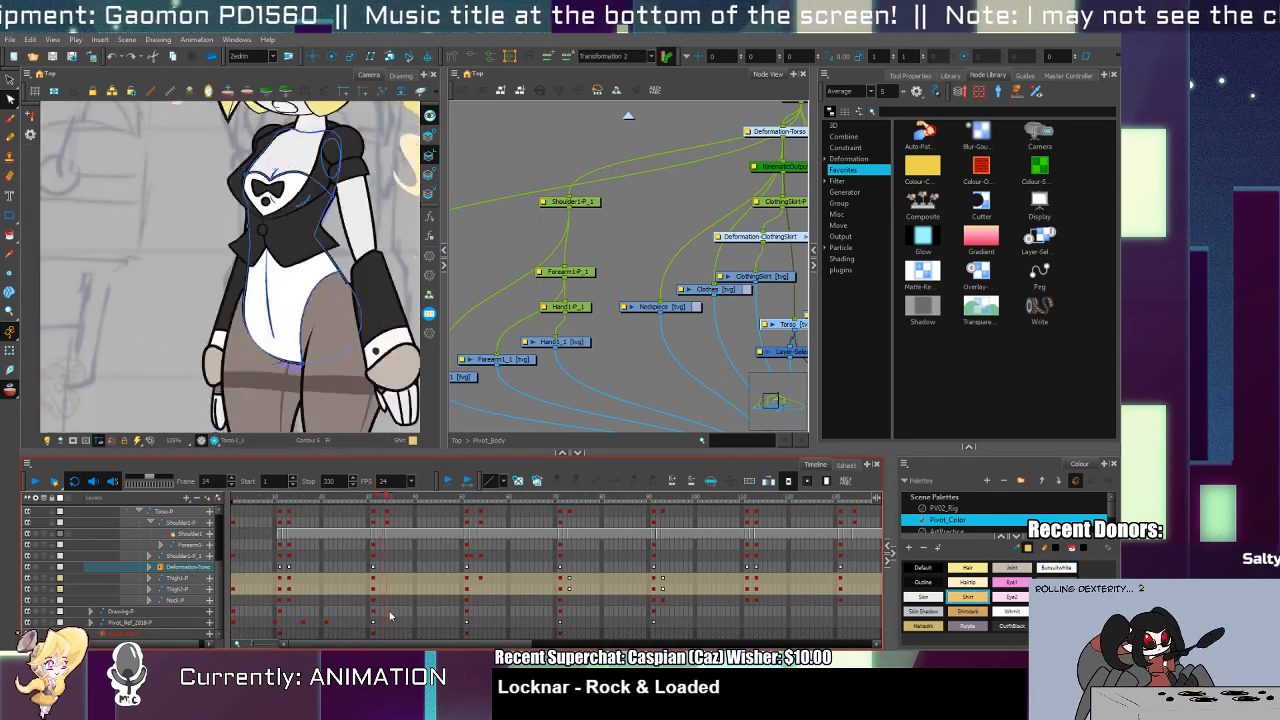
scroll(350, 348, up, 3)
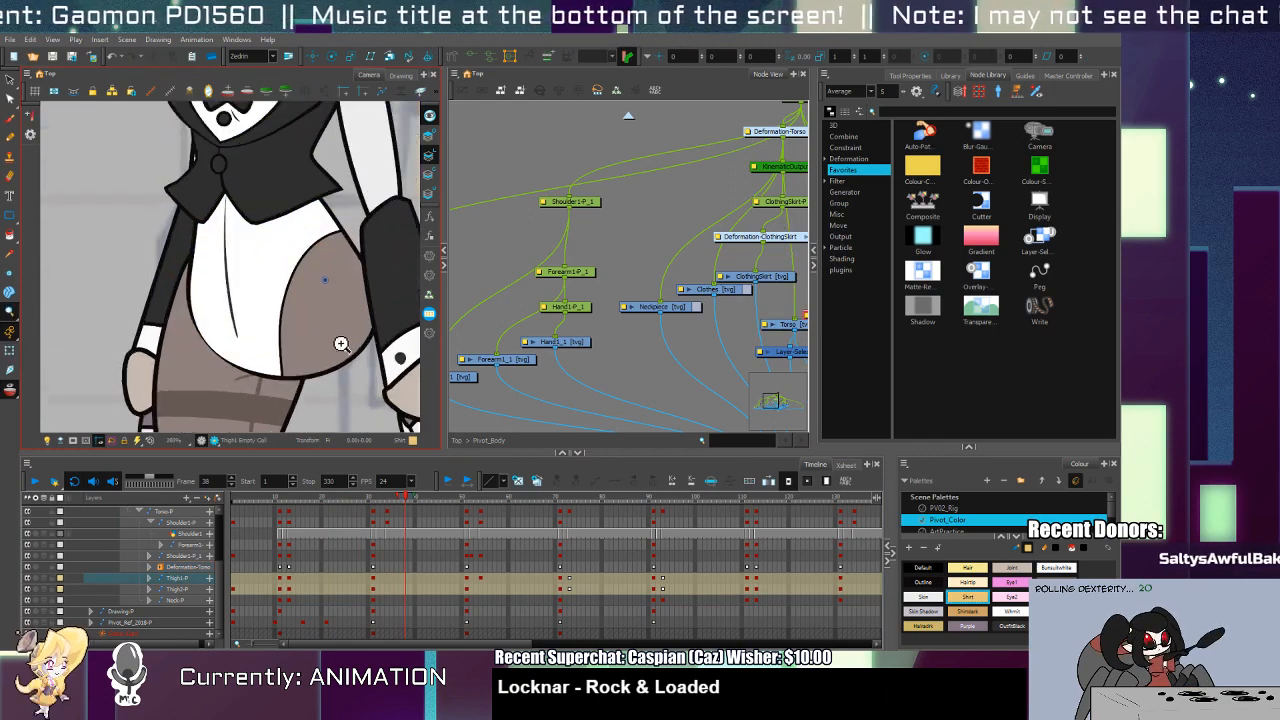
Step: Toggle all layers' visibility off and back on, and hide the 3D head and Megafist layers covering the body
click(353, 349)
drag(343, 343, 346, 352)
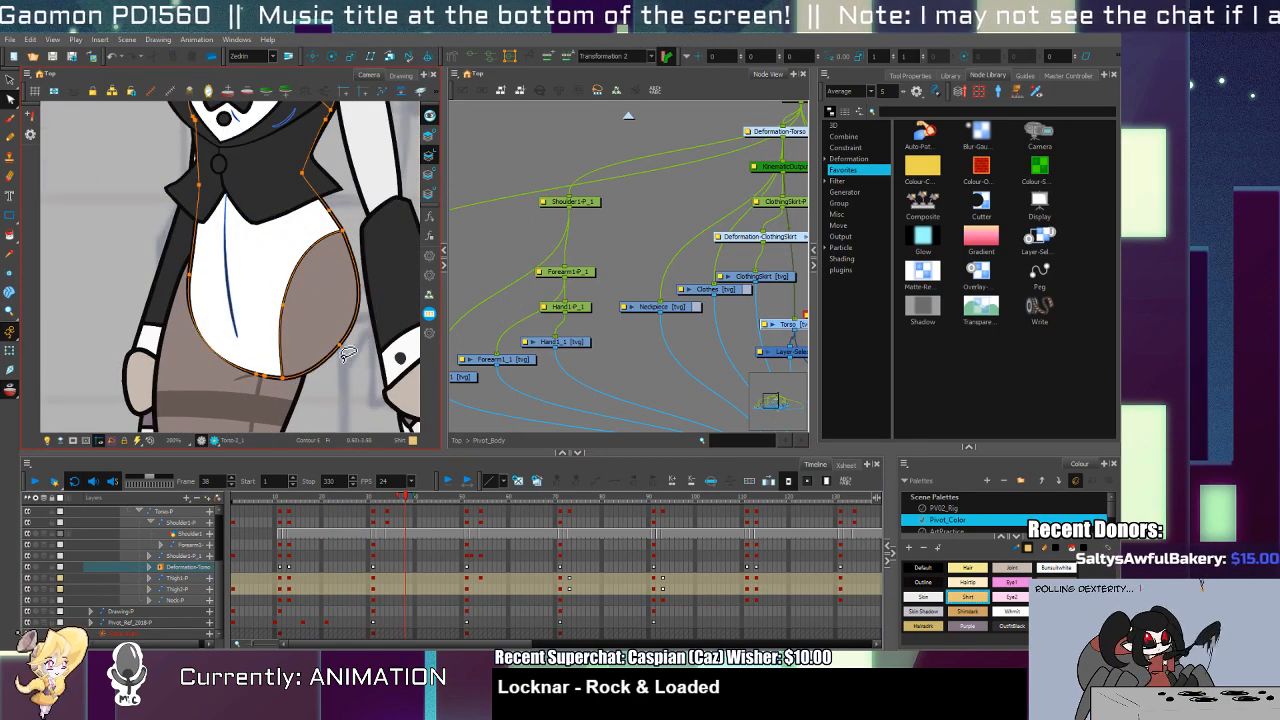
click(27, 498)
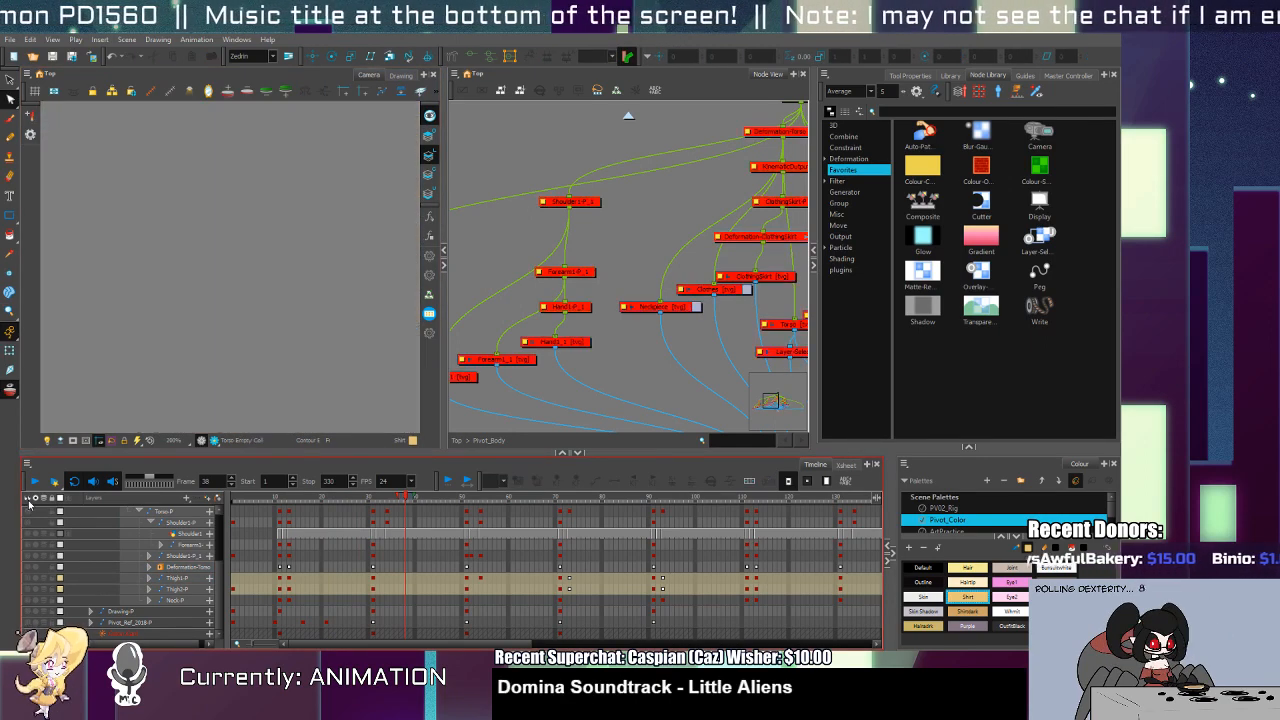
click(27, 498)
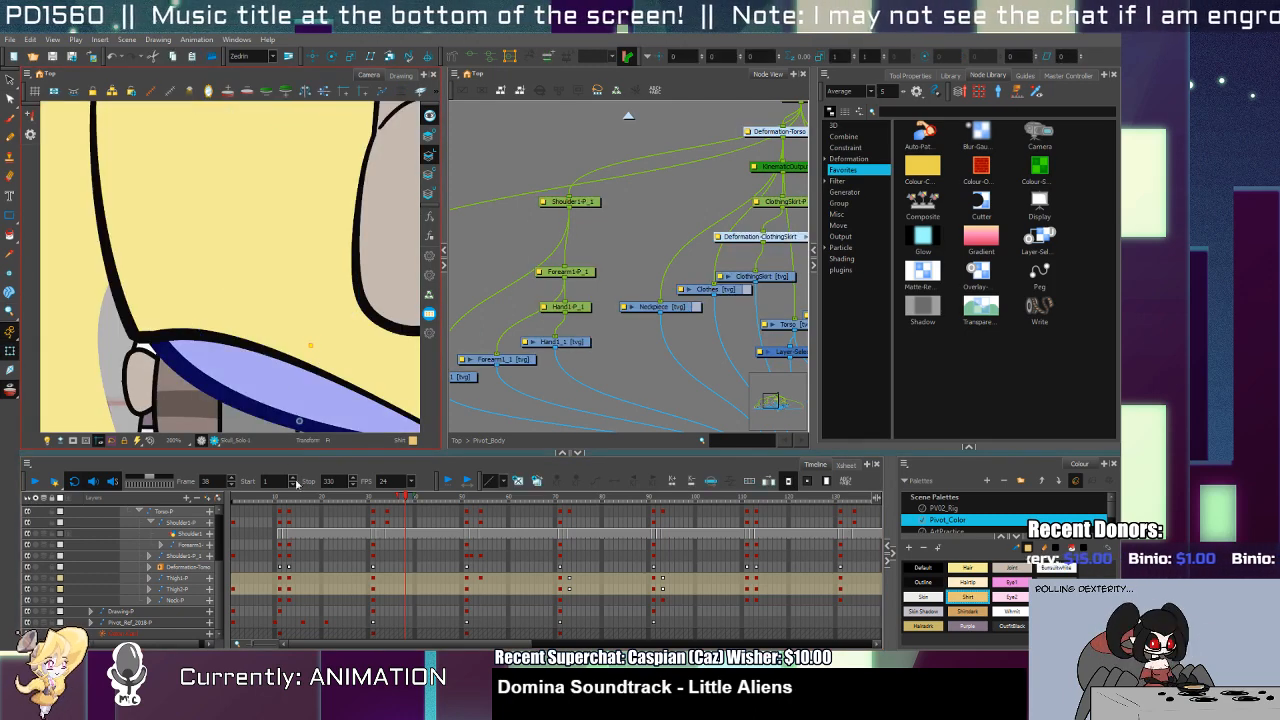
scroll(226, 521, up, 3)
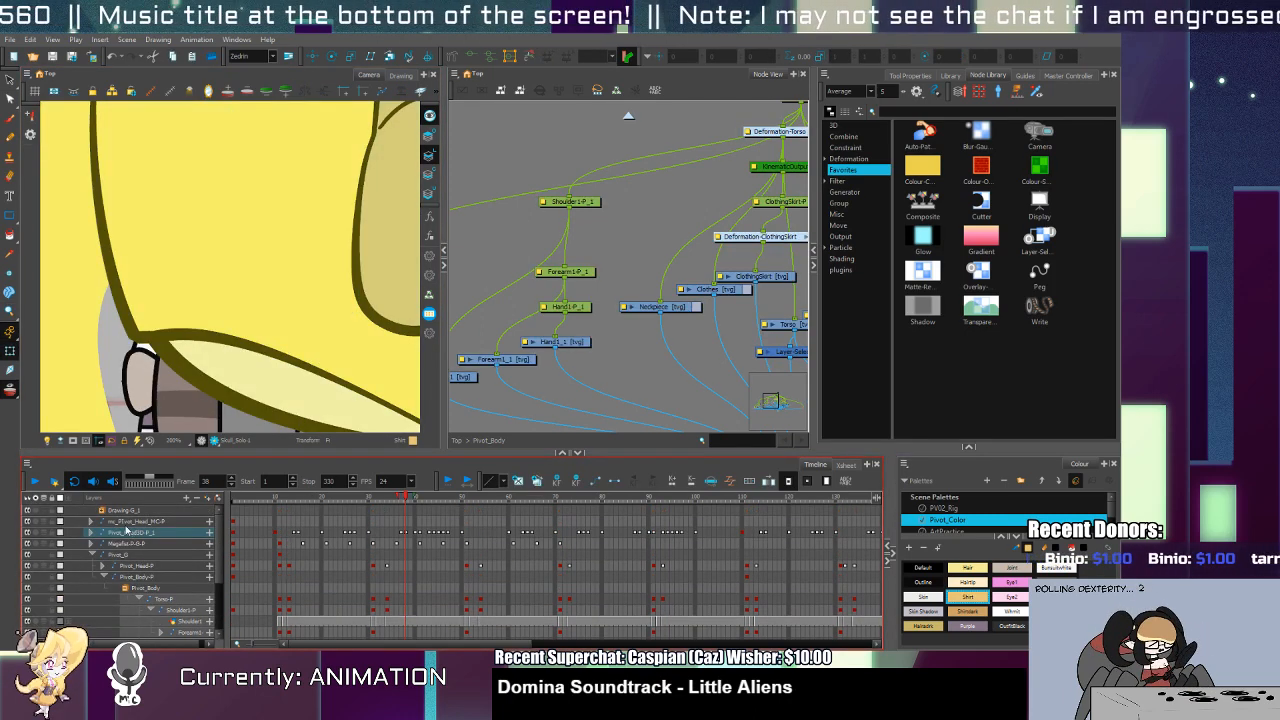
click(28, 533)
click(311, 332)
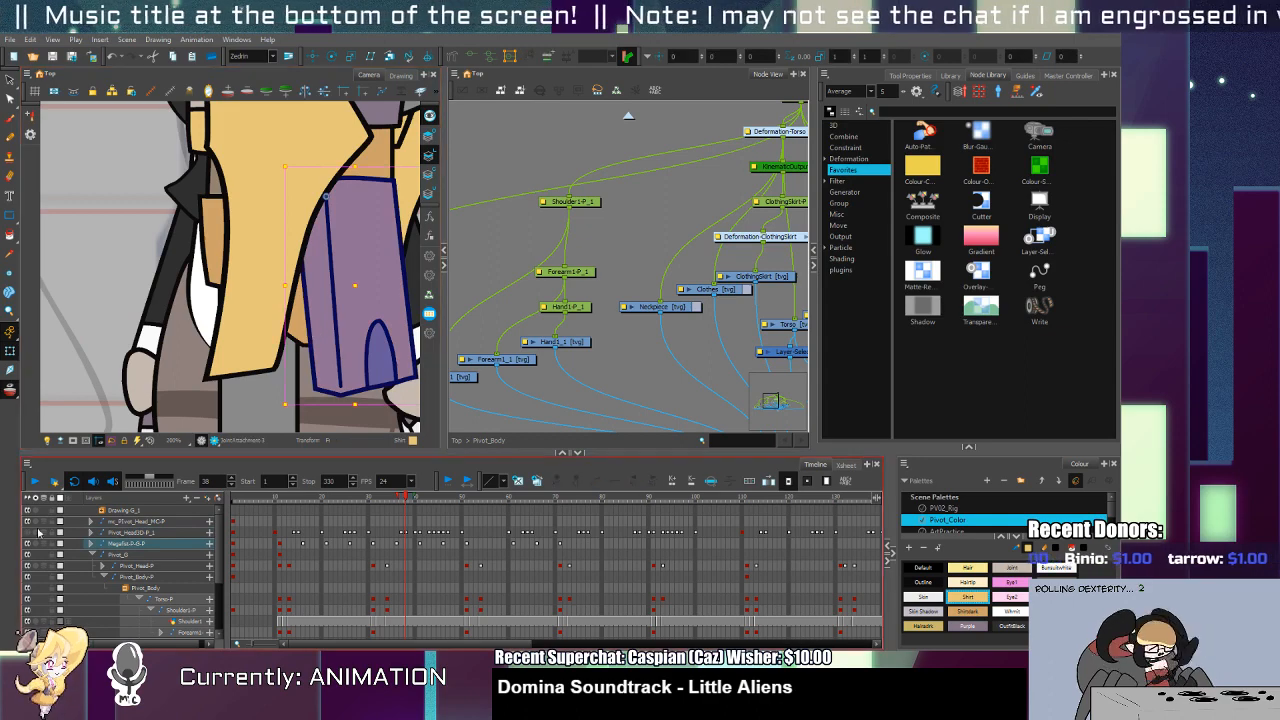
click(28, 544)
Step: Go from frame 38 to frame 34 and examine the hips and thighs in the clothed and unclothed three-quarter poses
scroll(334, 400, down, 2)
mouse_move(343, 389)
mouse_down()
mouse_move(337, 340)
mouse_move(340, 381)
mouse_move(339, 342)
mouse_move(338, 368)
mouse_up()
click(337, 341)
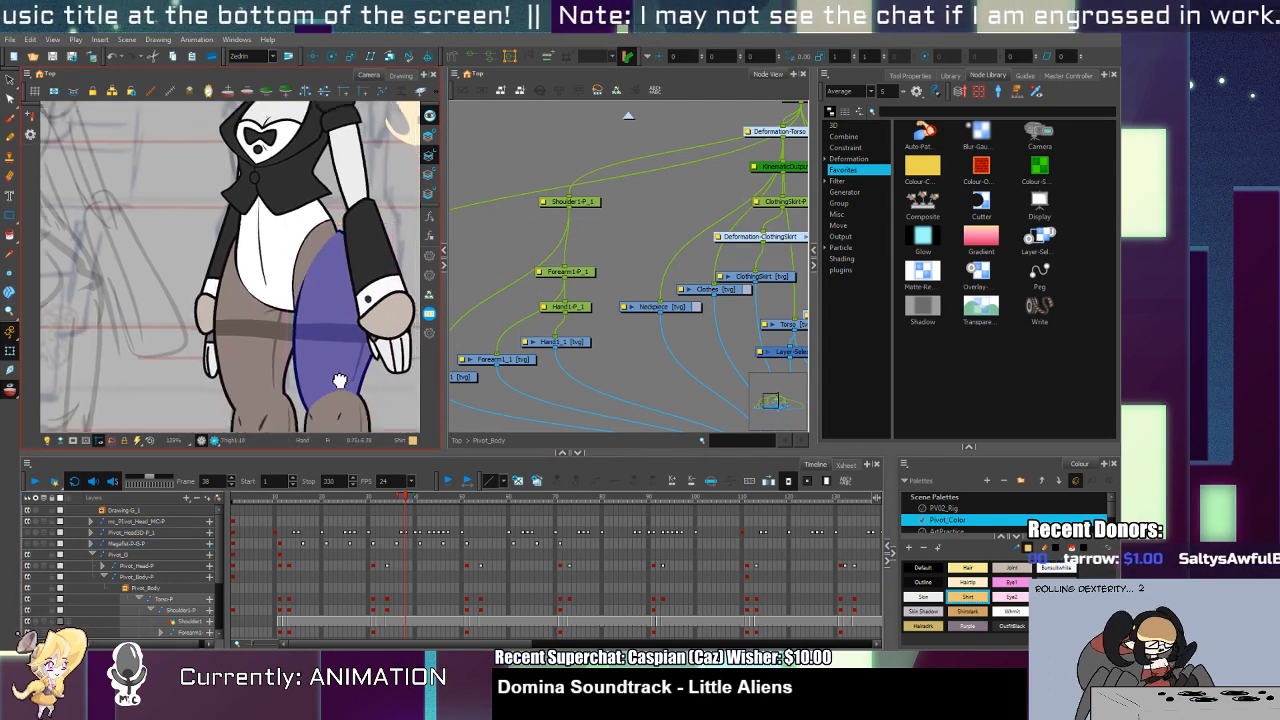
click(373, 600)
click(342, 367)
click(371, 568)
key(period)
key(period)
key(period)
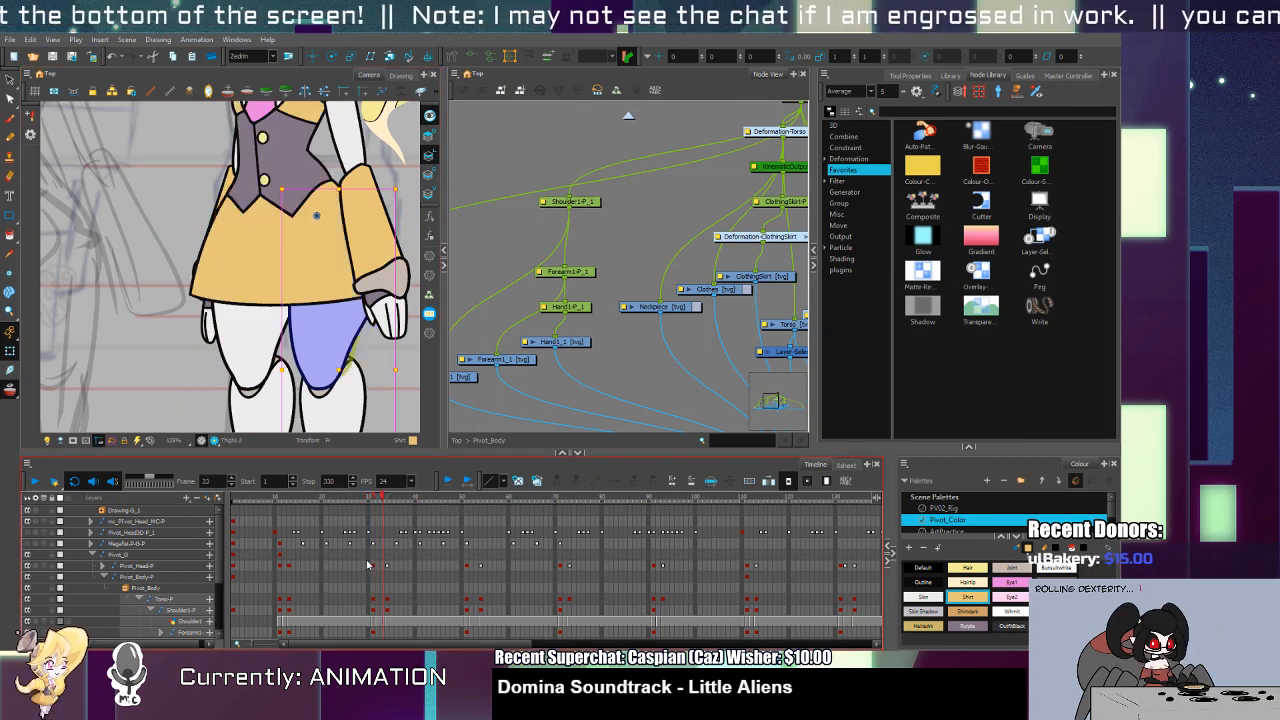
key(period)
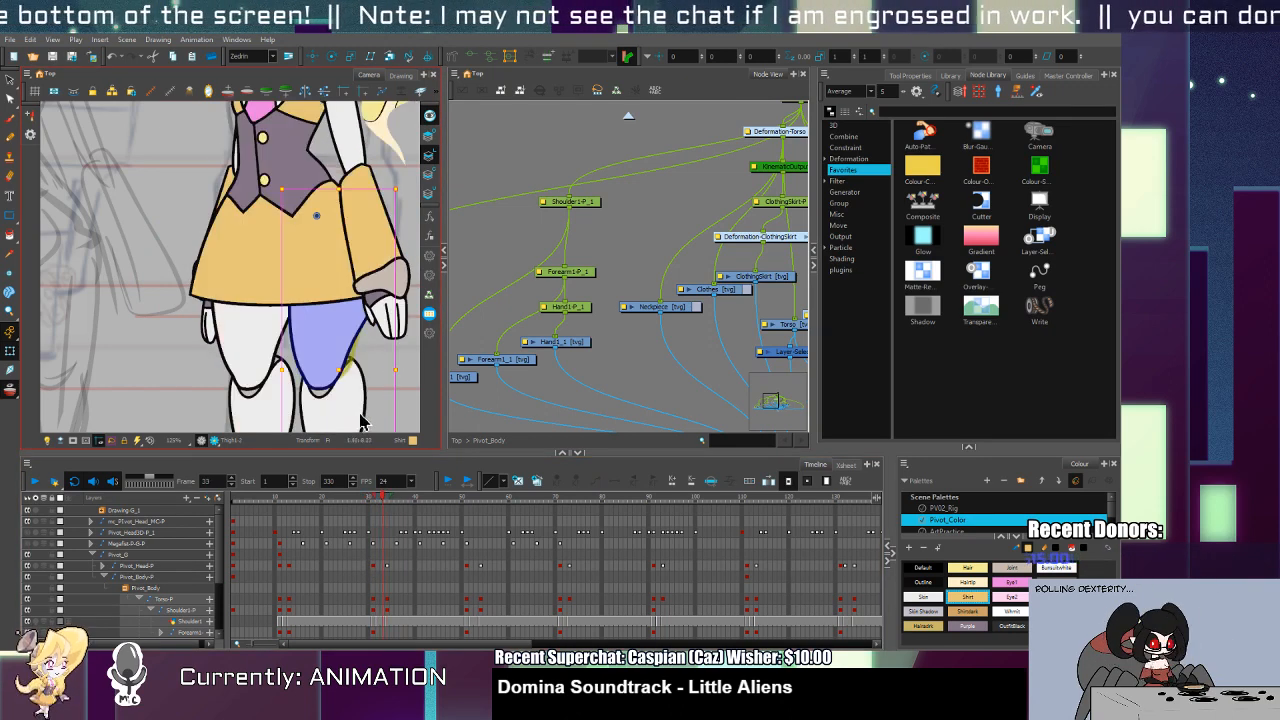
key(comma)
Step: Test the hip joint at frame 34 by rotating the thigh up across the torso, and undo the rotation
drag(394, 183, 378, 261)
drag(306, 277, 300, 274)
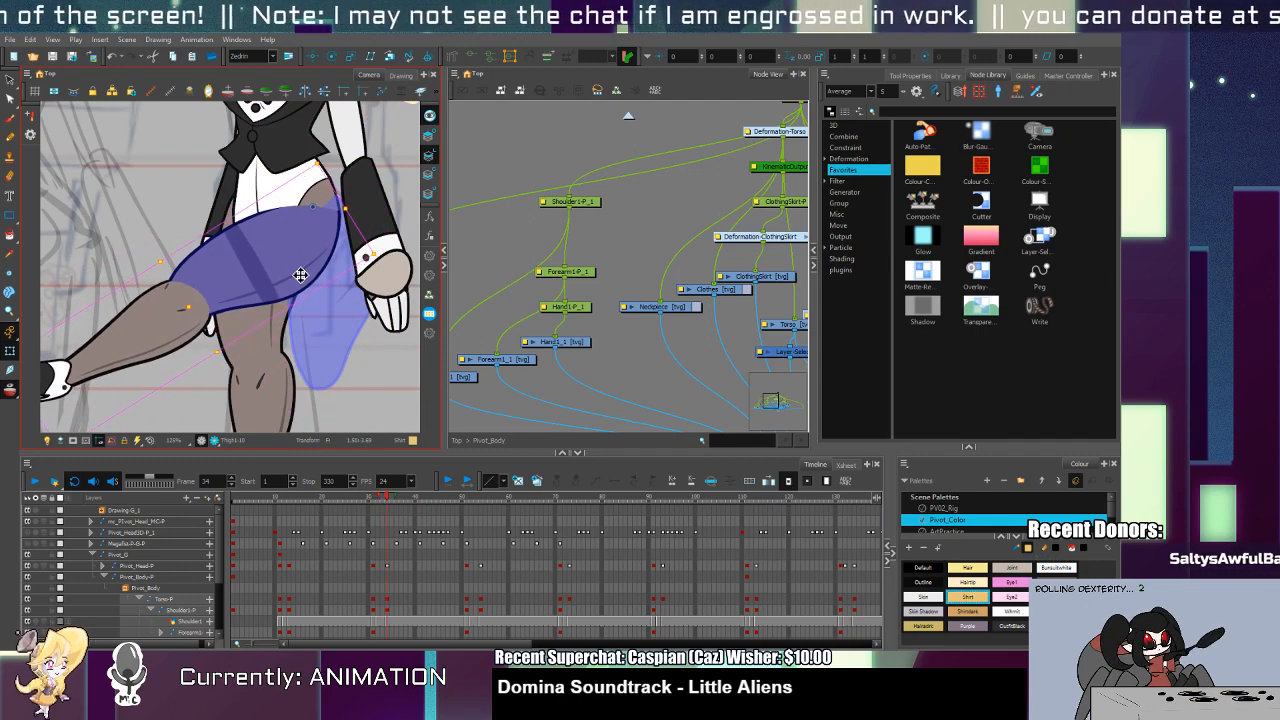
click(341, 380)
key(alt+z)
click(341, 381)
click(341, 381)
key(ctrl+z)
key(ctrl+z)
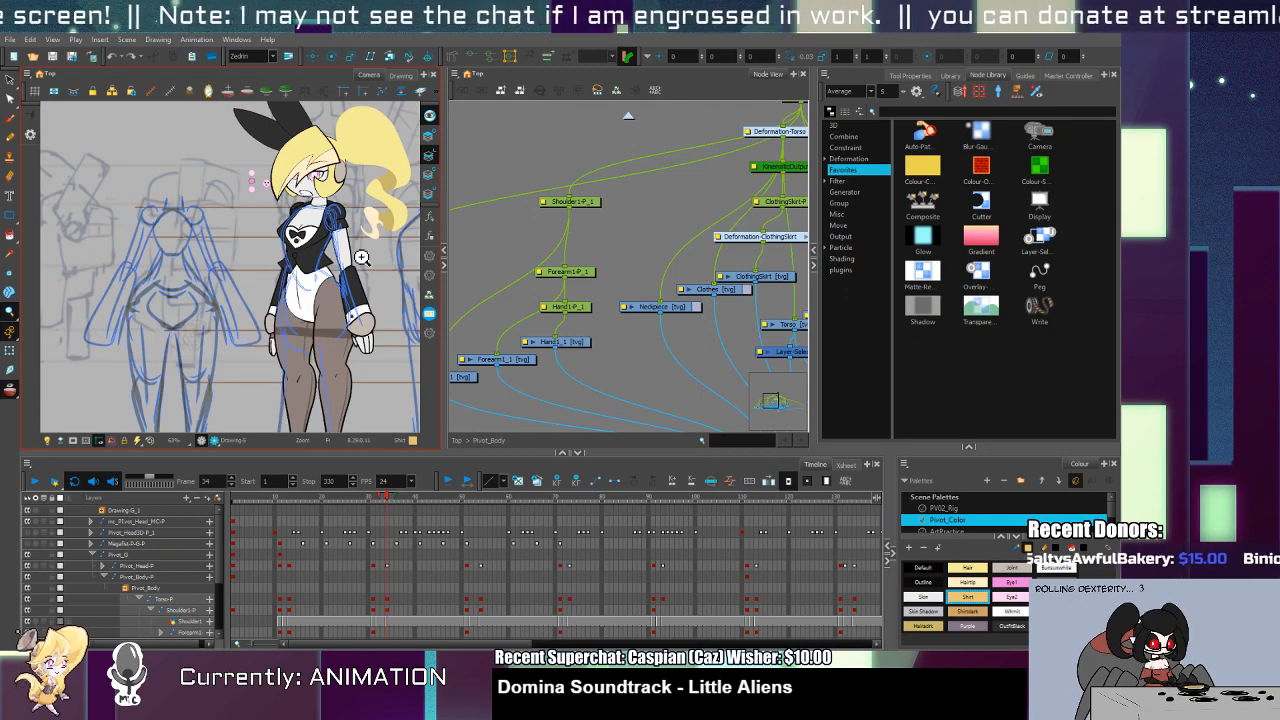
Step: Examine the torso drawing's contours around the hips and thighs at frame 34
drag(338, 383, 315, 387)
scroll(285, 288, up, 3)
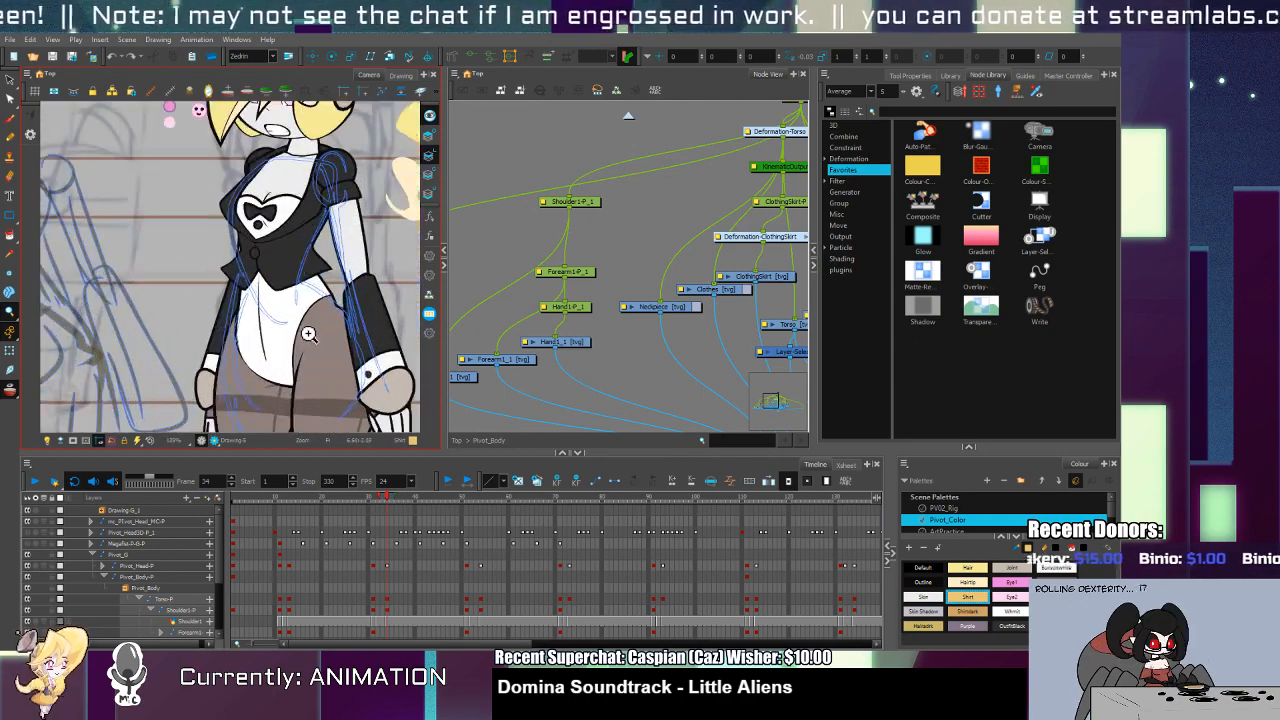
click(310, 318)
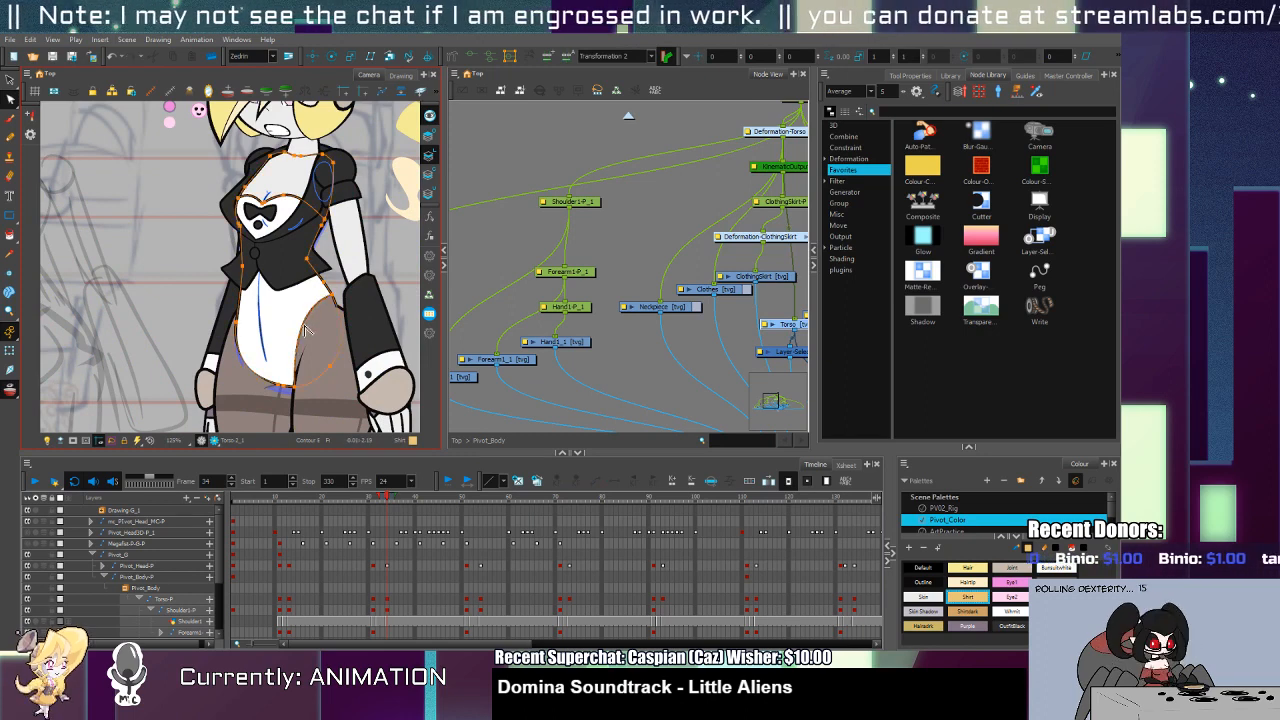
drag(300, 367, 337, 307)
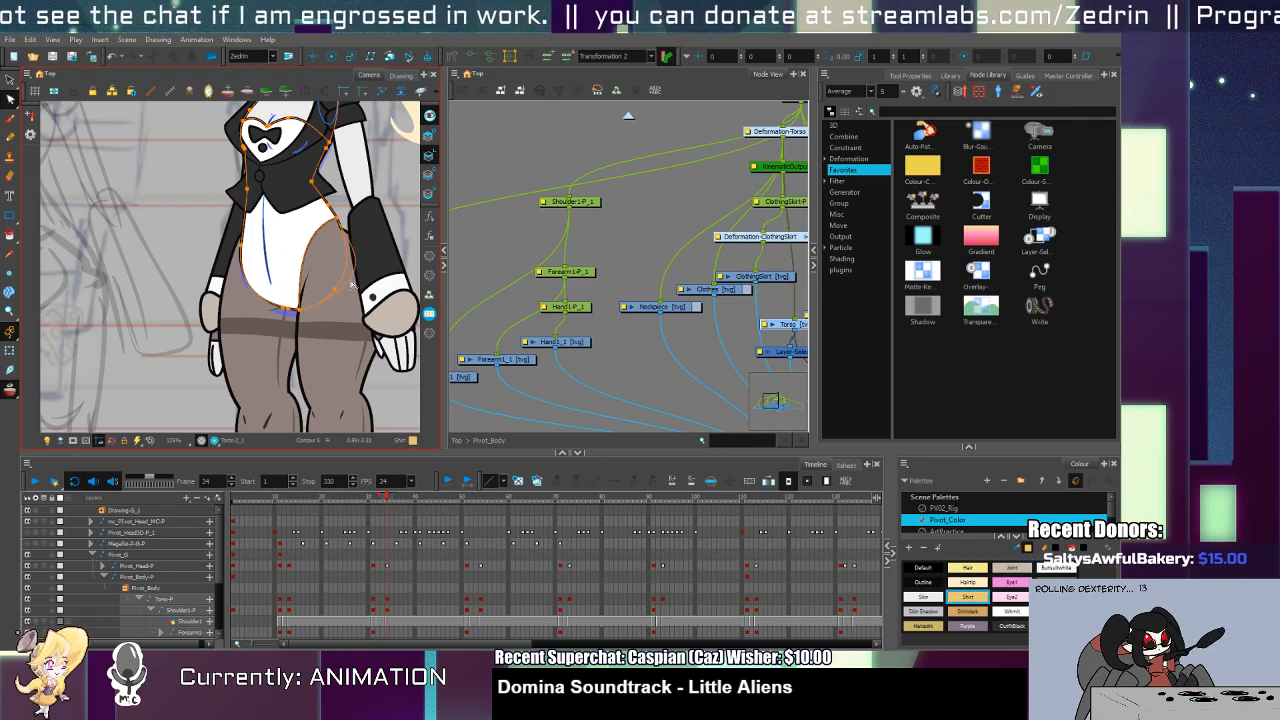
scroll(344, 352, up, 2)
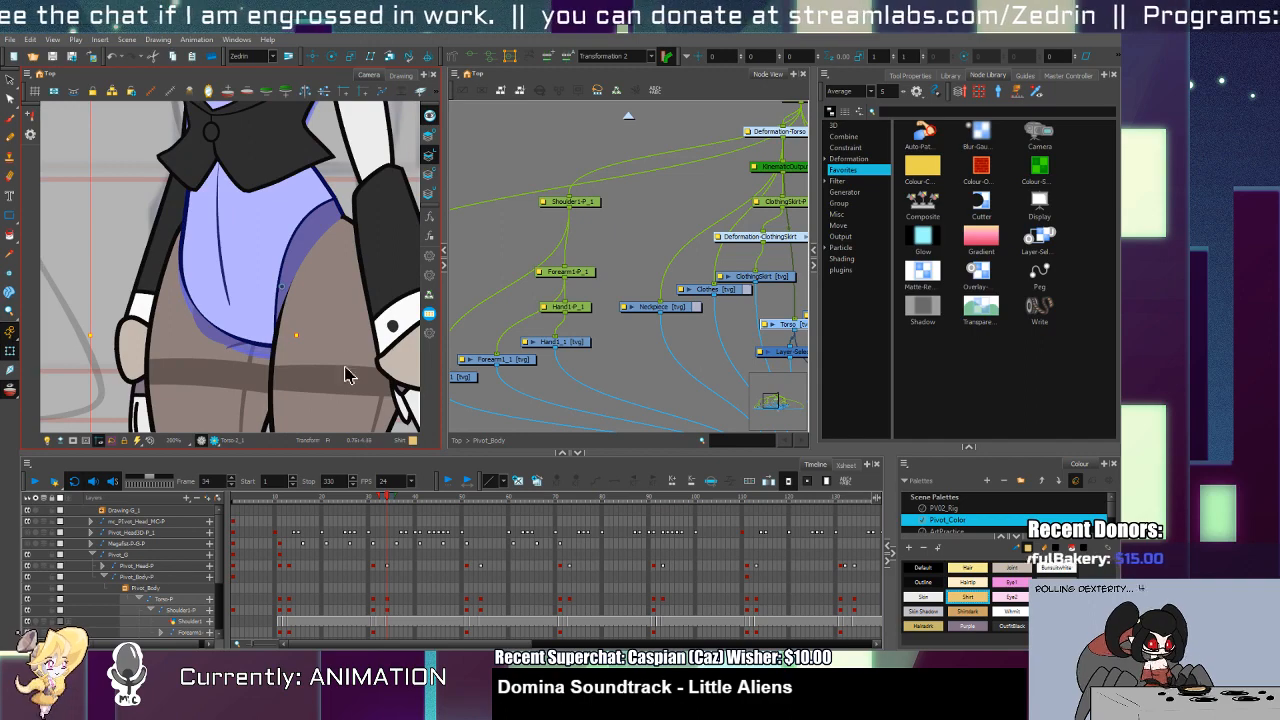
Step: Go to frame 108 and examine the hips and legs in the back view
drag(390, 498, 741, 597)
key(alt+z)
scroll(329, 389, down, 2)
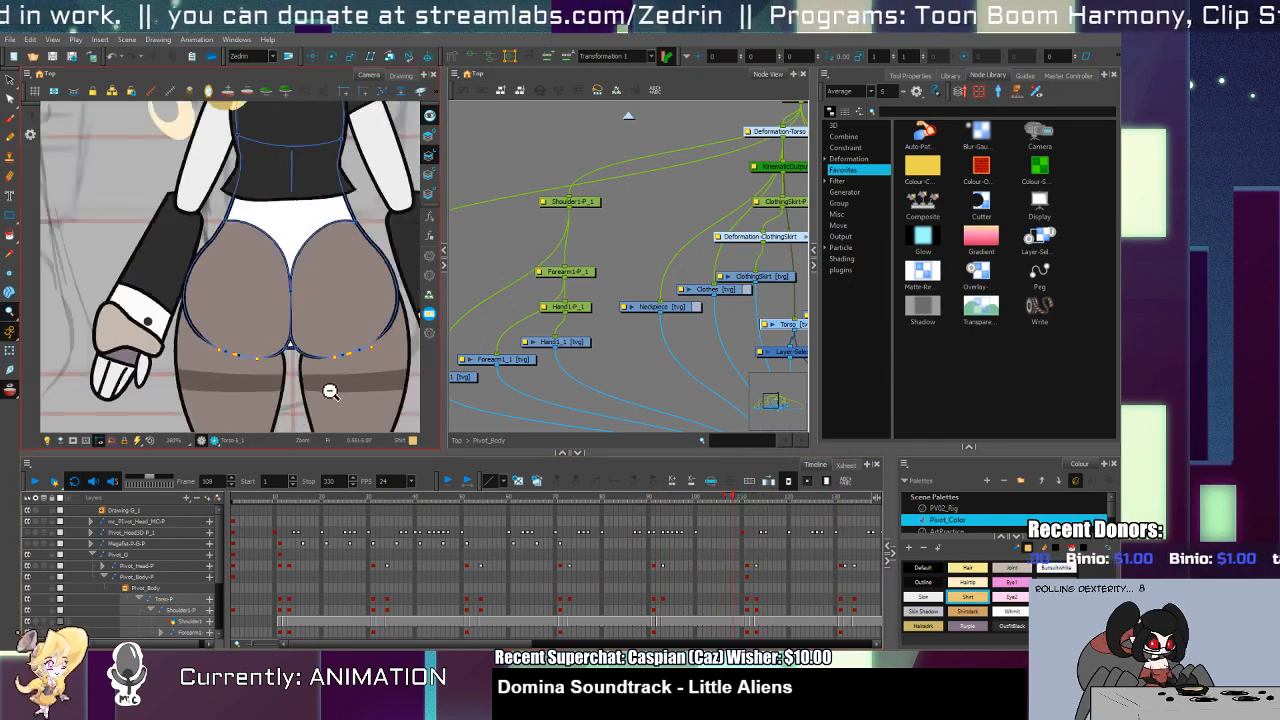
drag(346, 411, 292, 300)
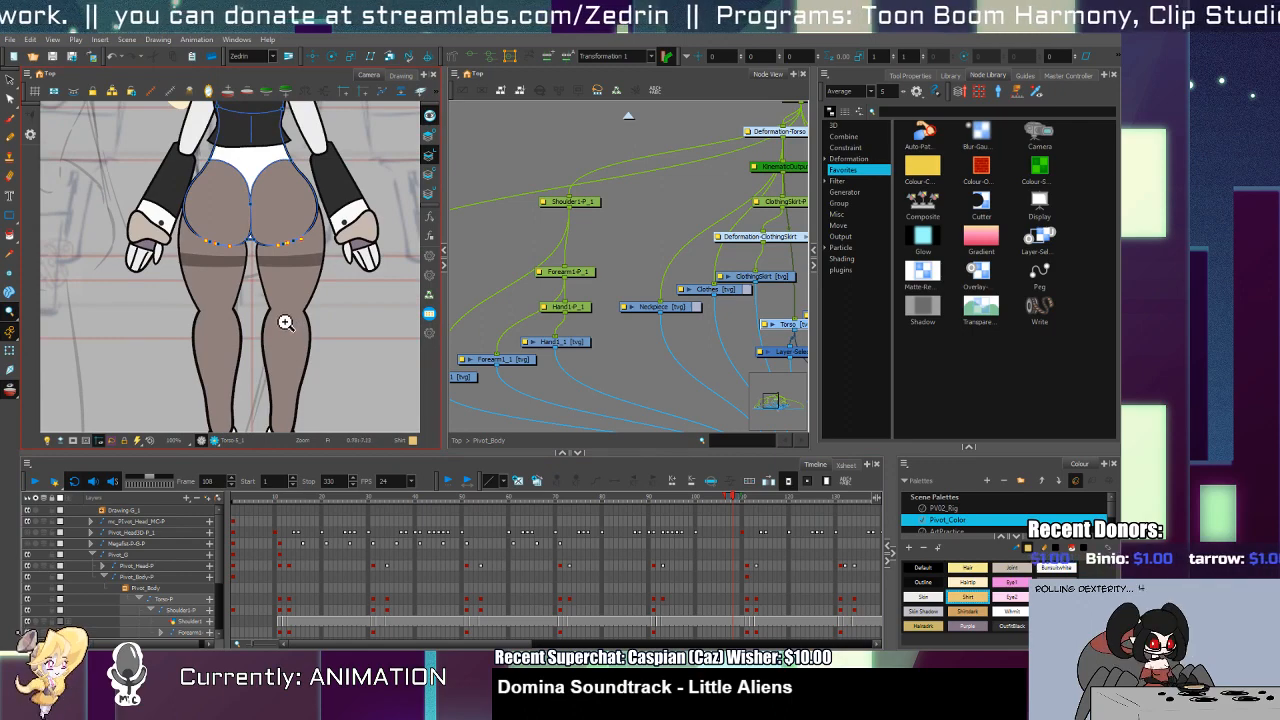
scroll(286, 322, down, 2)
drag(279, 360, 237, 364)
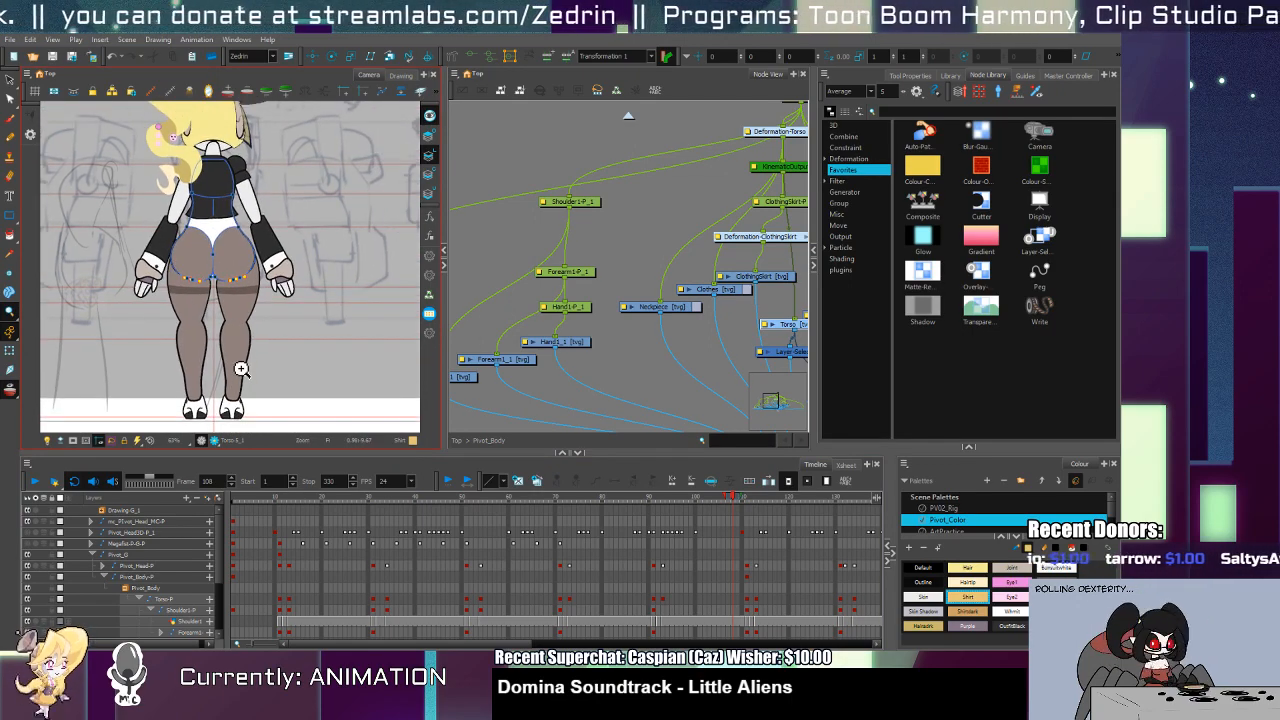
Step: Scrub through the turnaround poses around frames 122, 137 and 158, and return to the clothed pose at frame 32
click(762, 513)
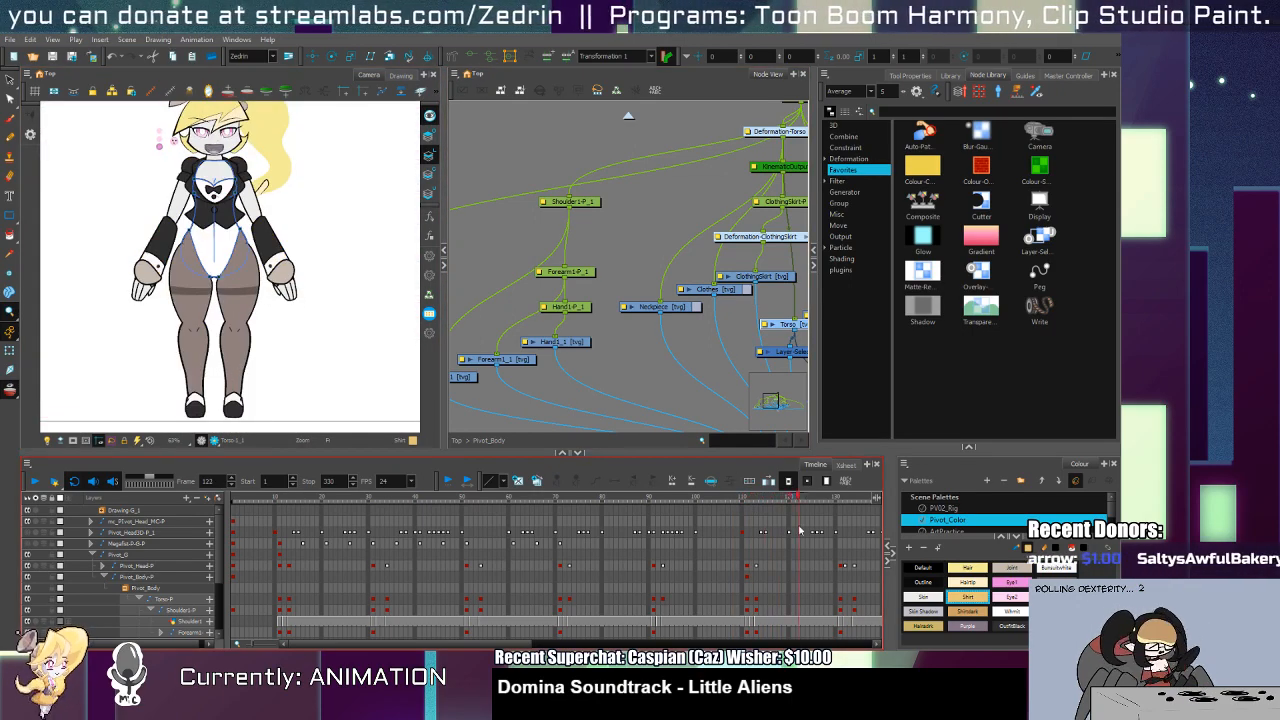
mouse_move(800, 531)
mouse_down()
mouse_move(880, 529)
mouse_move(789, 531)
mouse_up()
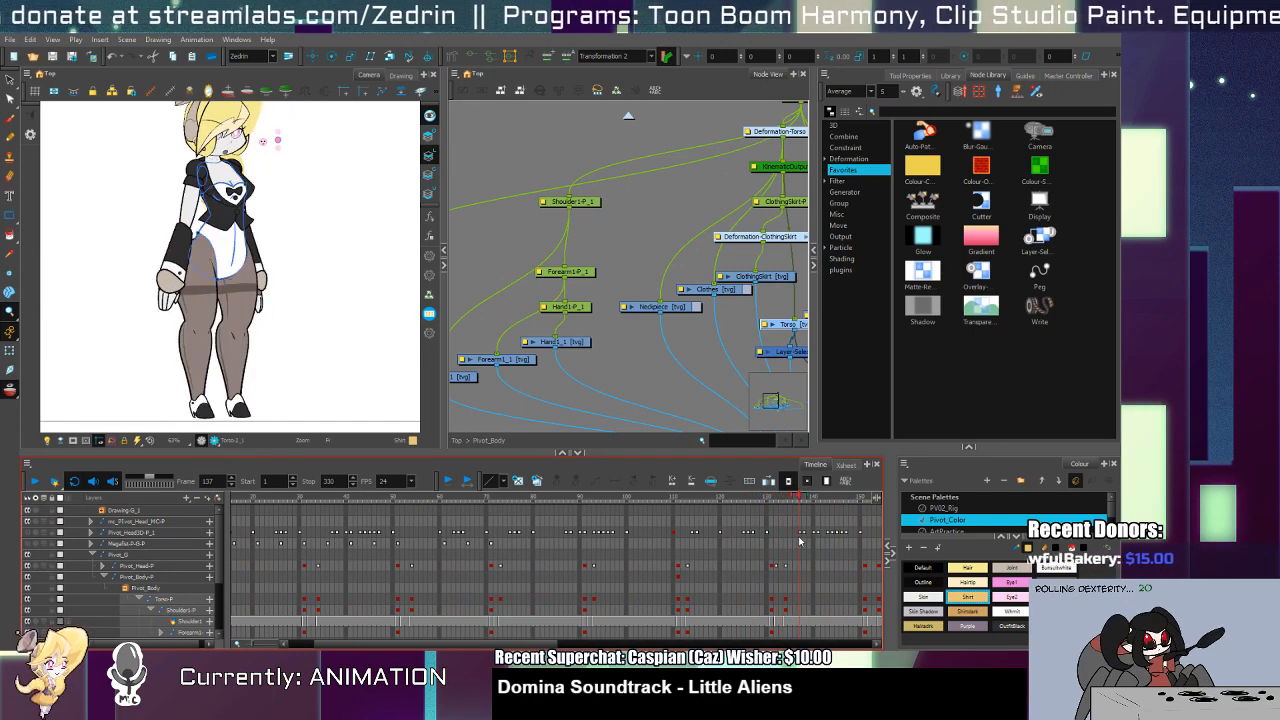
drag(820, 537, 856, 539)
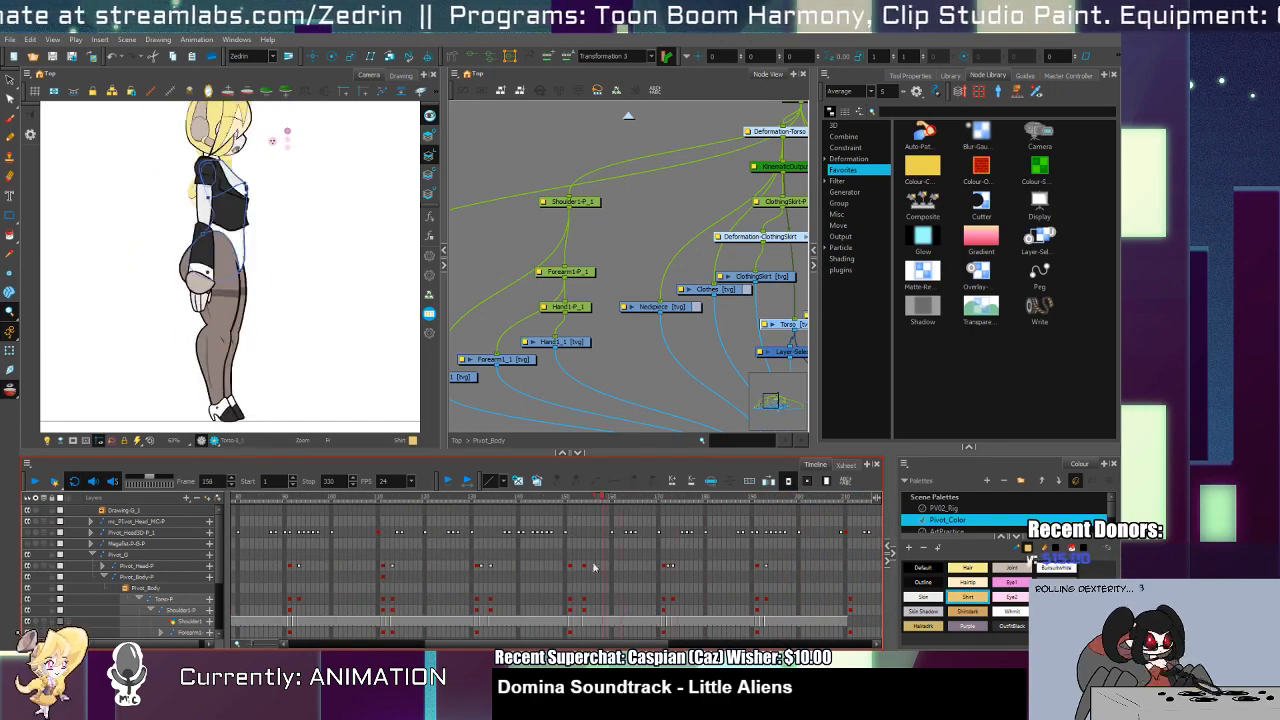
click(361, 572)
mouse_move(280, 587)
mouse_down()
mouse_move(243, 610)
mouse_move(625, 612)
mouse_move(296, 618)
mouse_move(214, 638)
mouse_move(524, 602)
mouse_move(665, 613)
mouse_move(372, 607)
mouse_up()
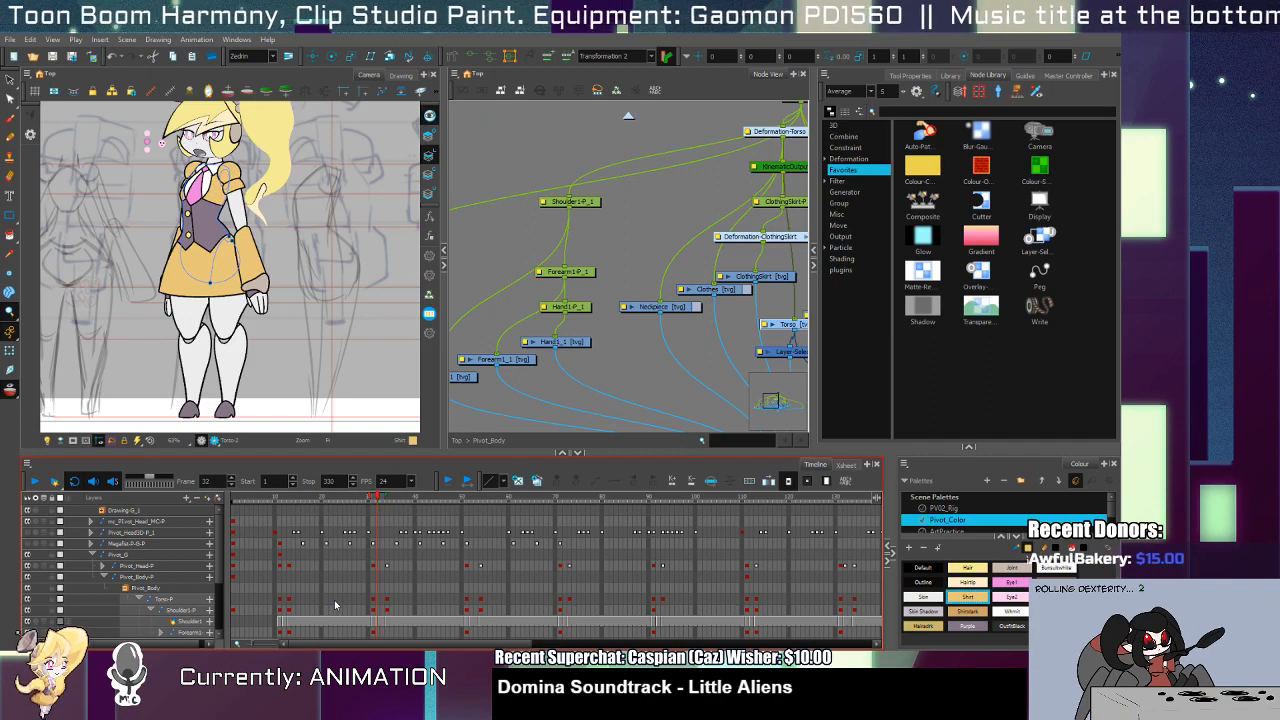
Step: Show the Megafist layer again, step back to frame 22, and select the Megafist's lower piece in the camera view
click(28, 544)
click(28, 544)
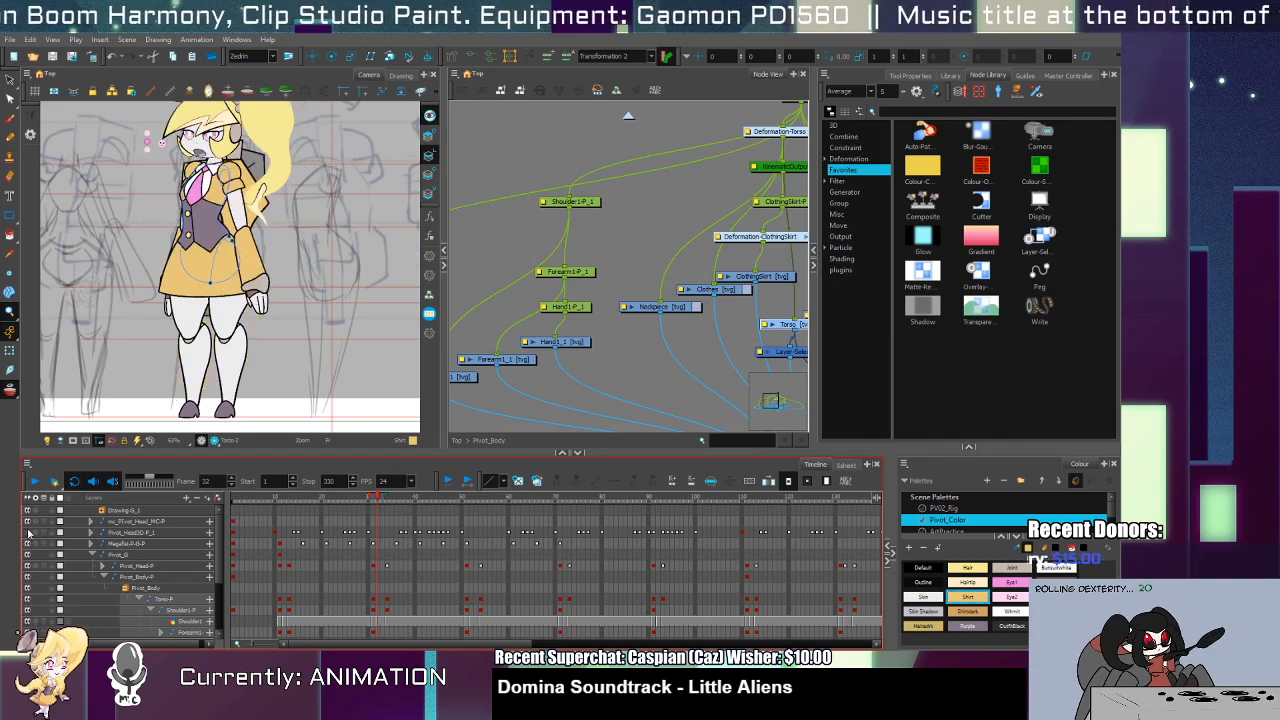
click(150, 543)
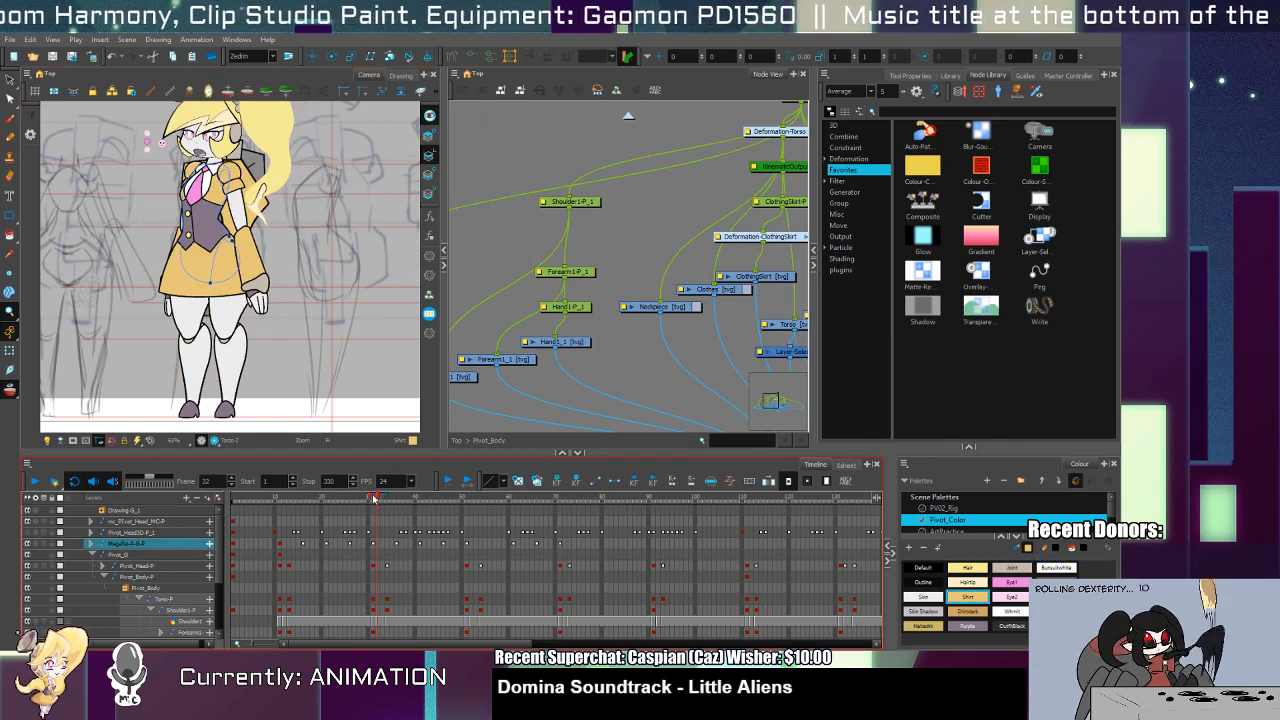
key(comma)
key(comma)
key(comma)
key(comma)
key(comma)
key(comma)
key(comma)
key(comma)
key(comma)
key(comma)
click(218, 298)
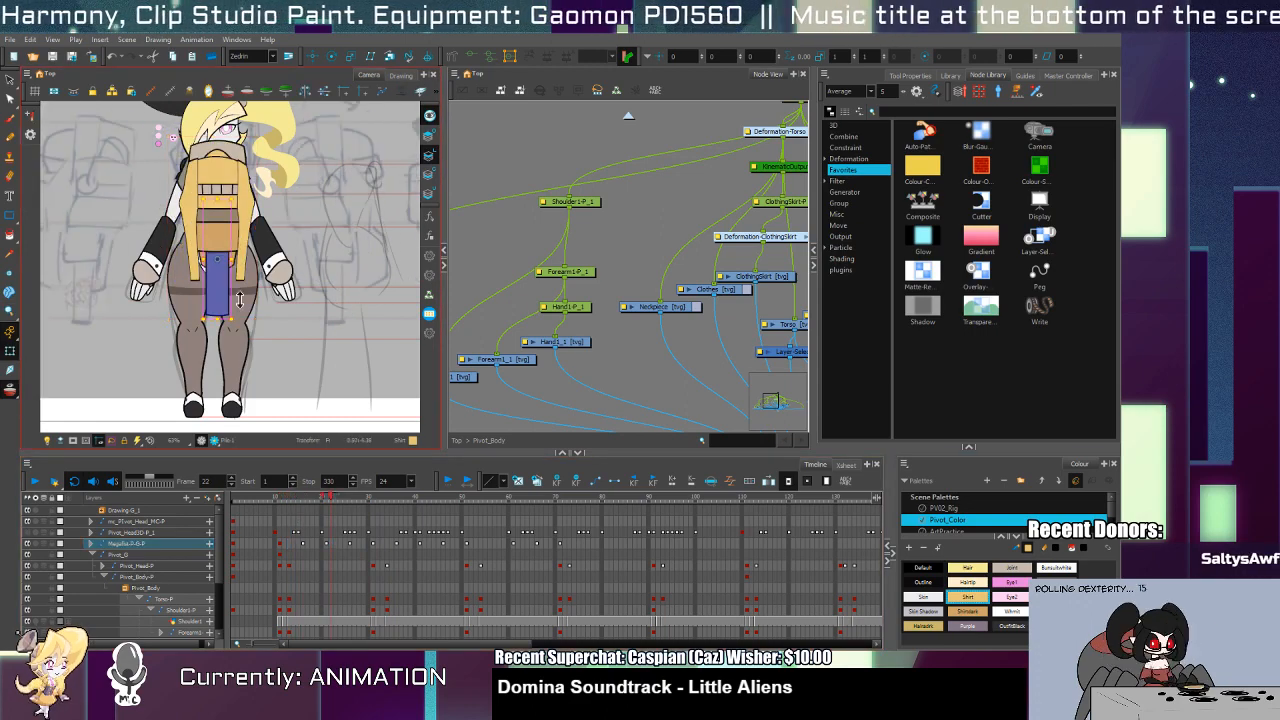
Step: Locate the Megafist group's node network, select all of its nodes, and arrange them into an orderly tree
key(o)
key(ctrl+a)
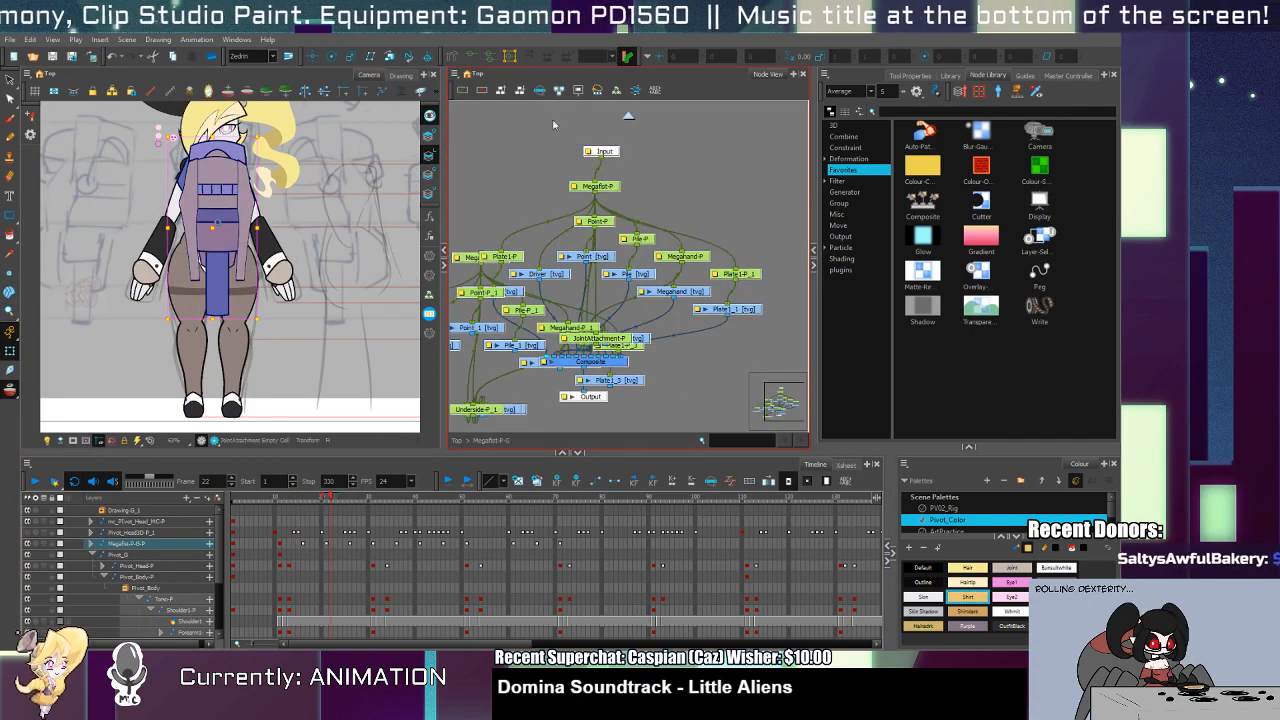
click(524, 92)
drag(595, 354, 666, 321)
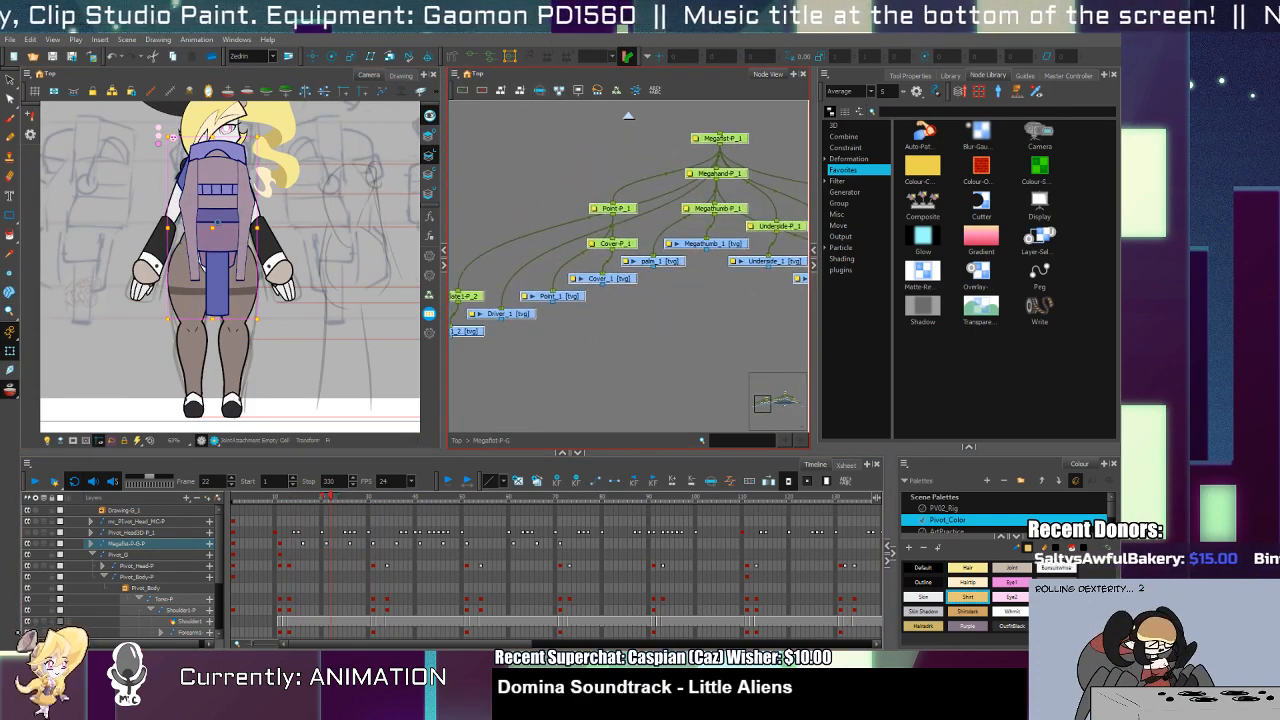
scroll(556, 160, down, 3)
scroll(554, 159, up, 4)
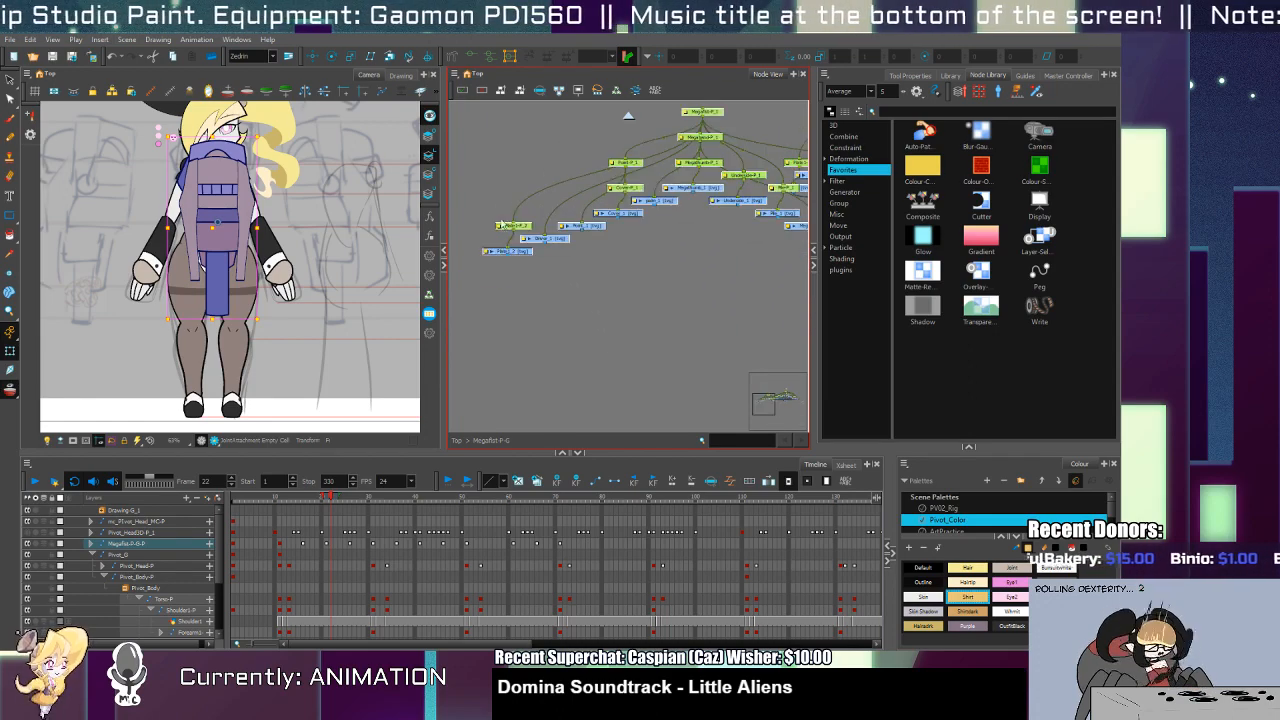
Step: Delete the duplicate Megafist node branch, including the leftover Megahand_1 and Pile_1 drawings
drag(487, 153, 683, 338)
scroll(713, 281, up, 2)
key(Delete)
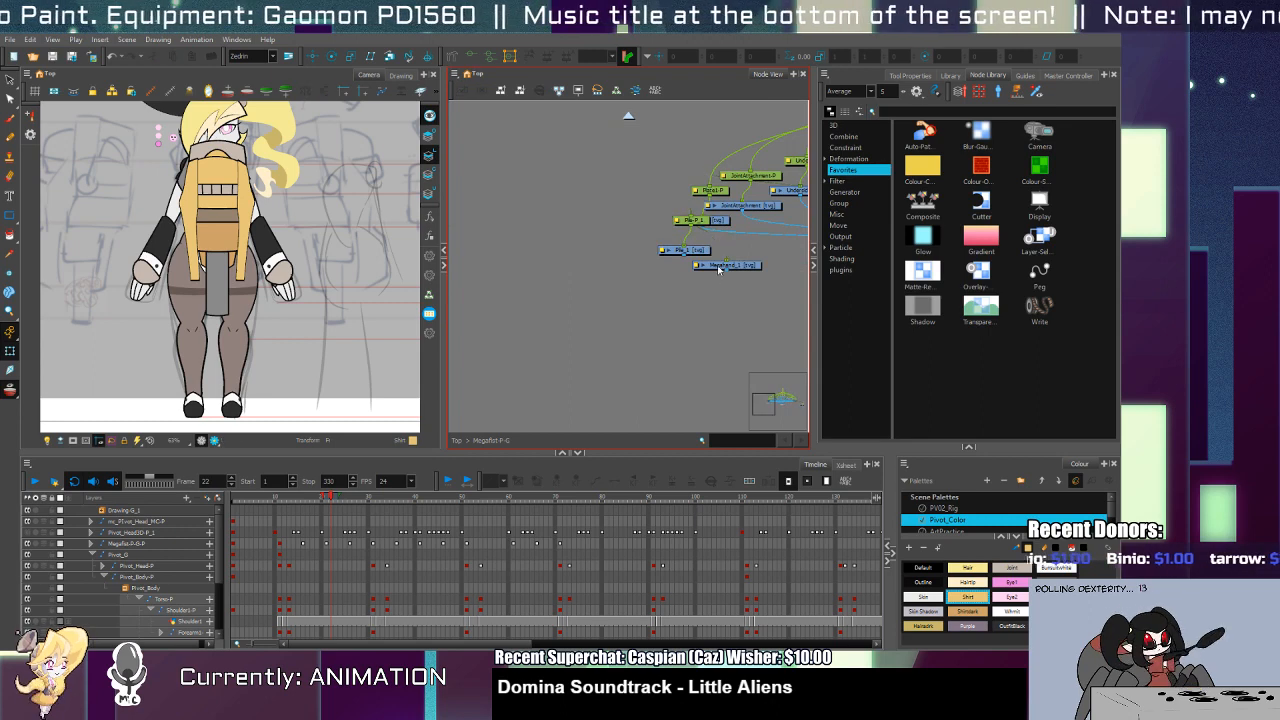
click(689, 251)
key(Delete)
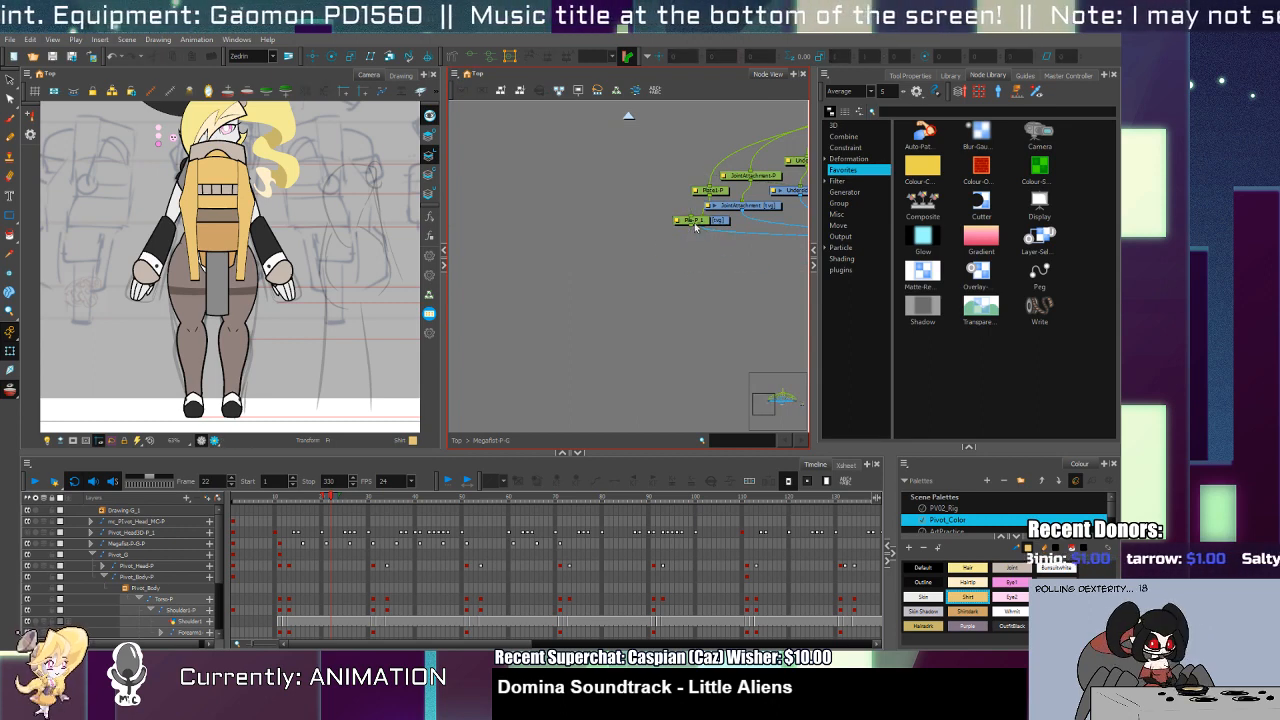
Step: Check the Megafist up to frame 55, and collapse and hide the Pivot_G layer to isolate it
click(265, 533)
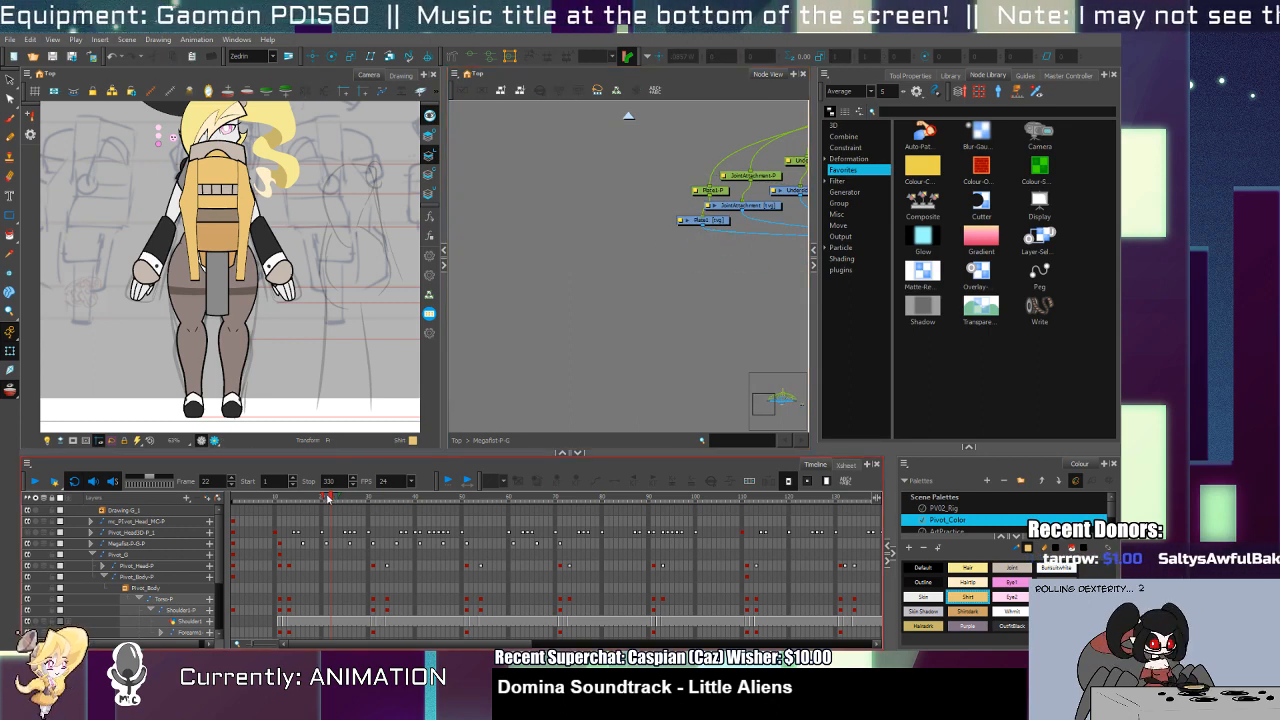
drag(265, 533, 489, 538)
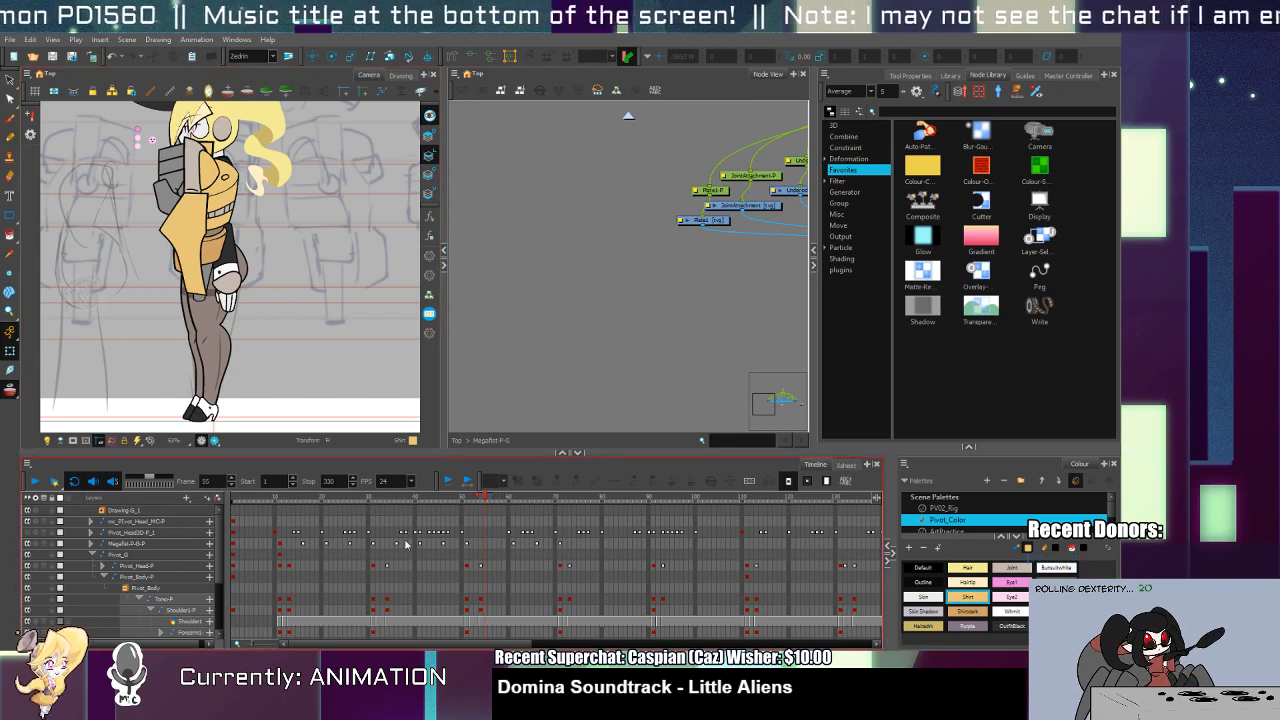
click(92, 555)
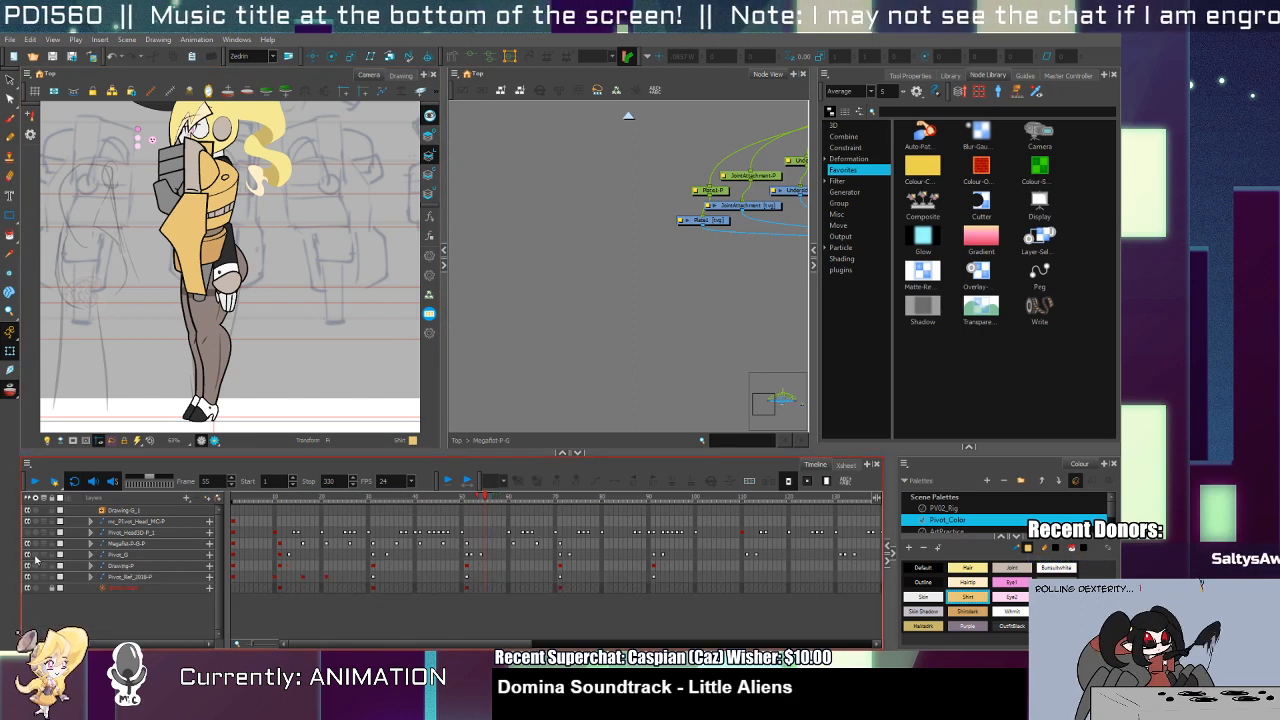
click(28, 555)
Step: Examine the isolated Megafist's poses at frames 50, 51 and 56
click(463, 537)
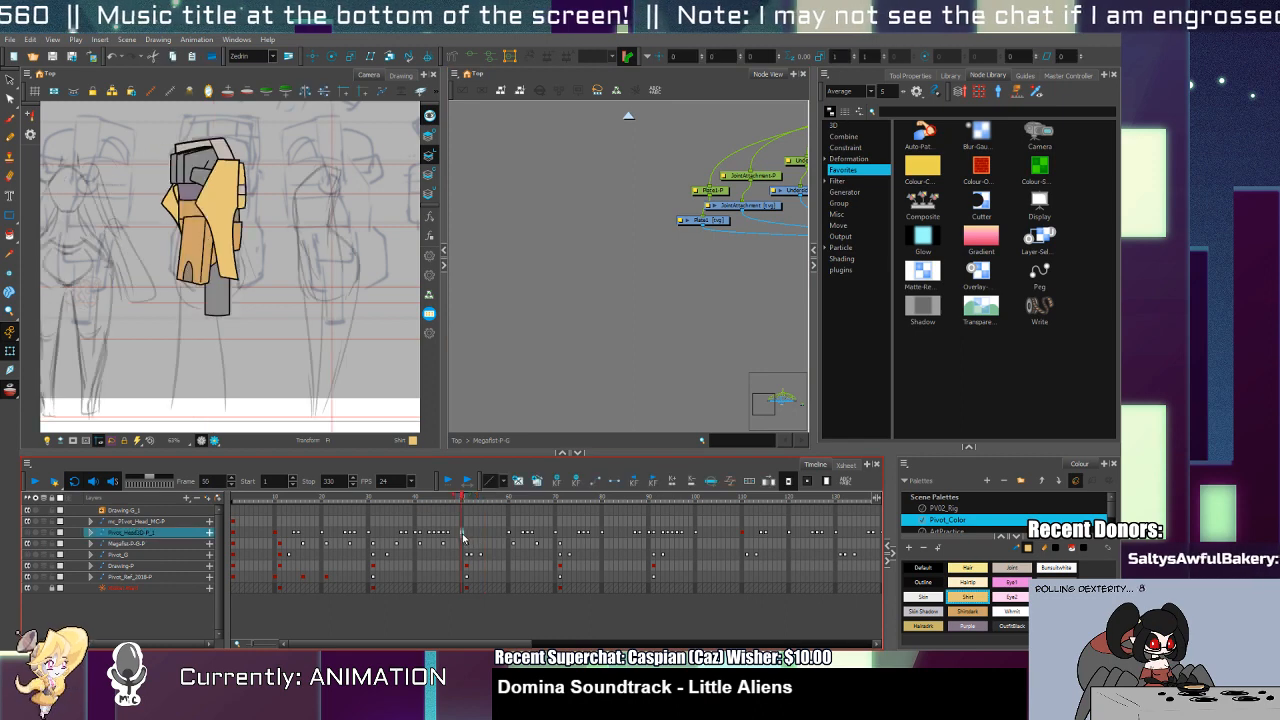
click(469, 546)
click(469, 547)
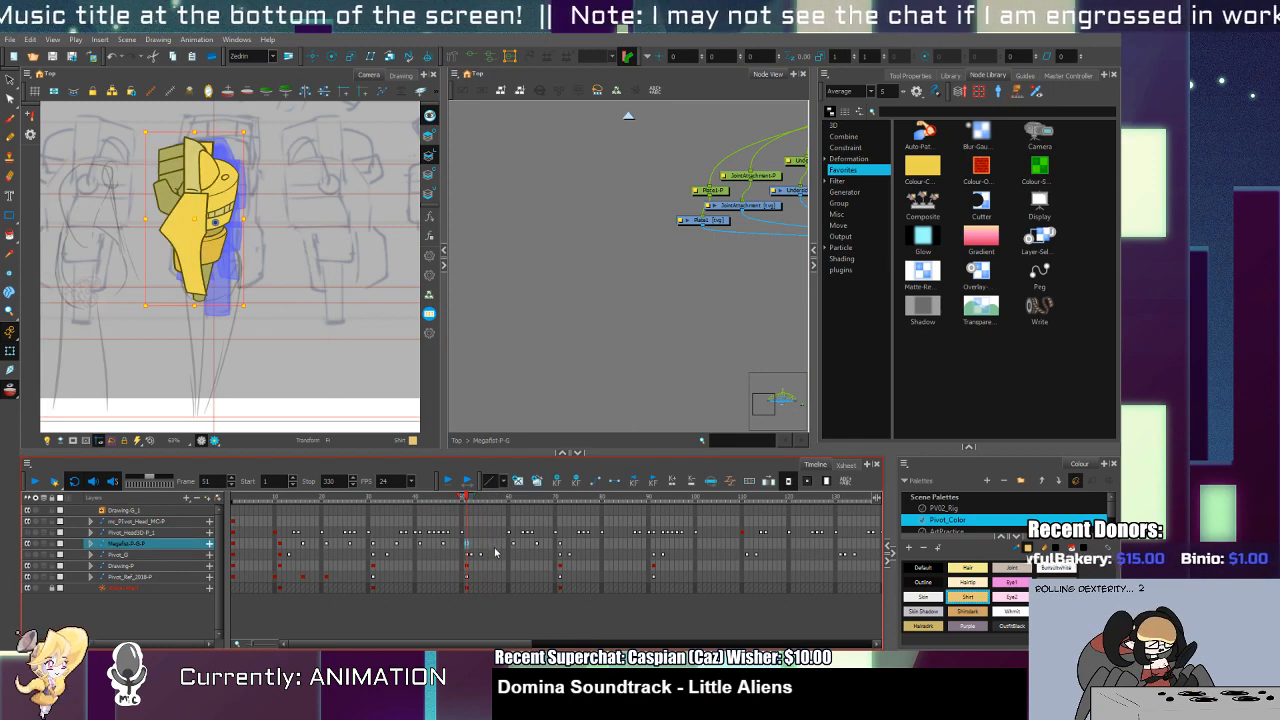
click(491, 547)
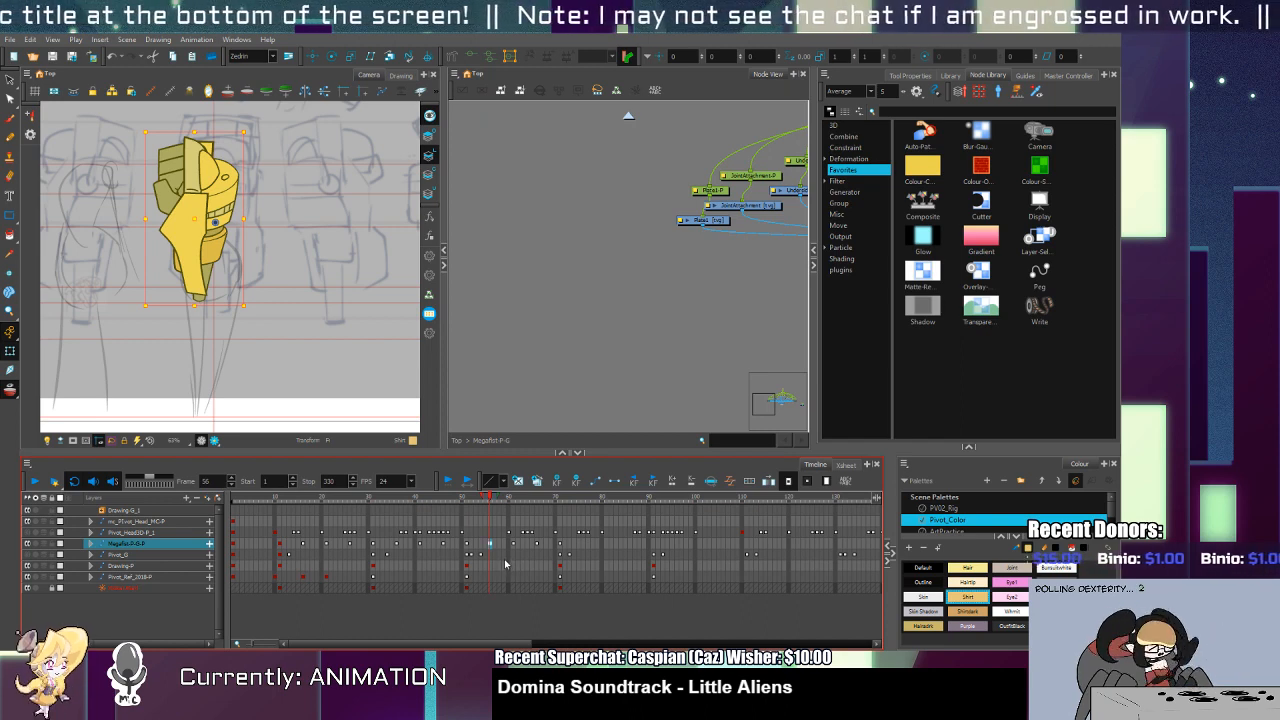
Step: On frame 56, move the Megafist's thumb drawing up so it sits behind the grey fingers
drag(327, 368, 384, 445)
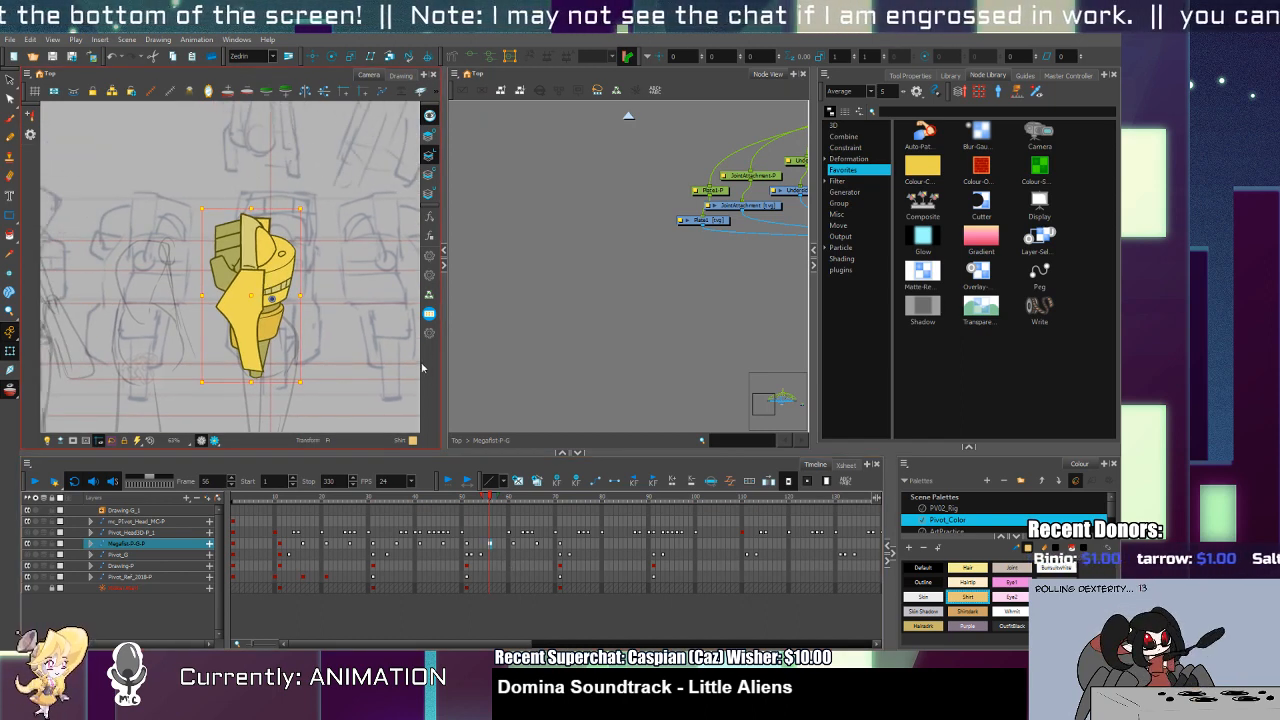
key(space)
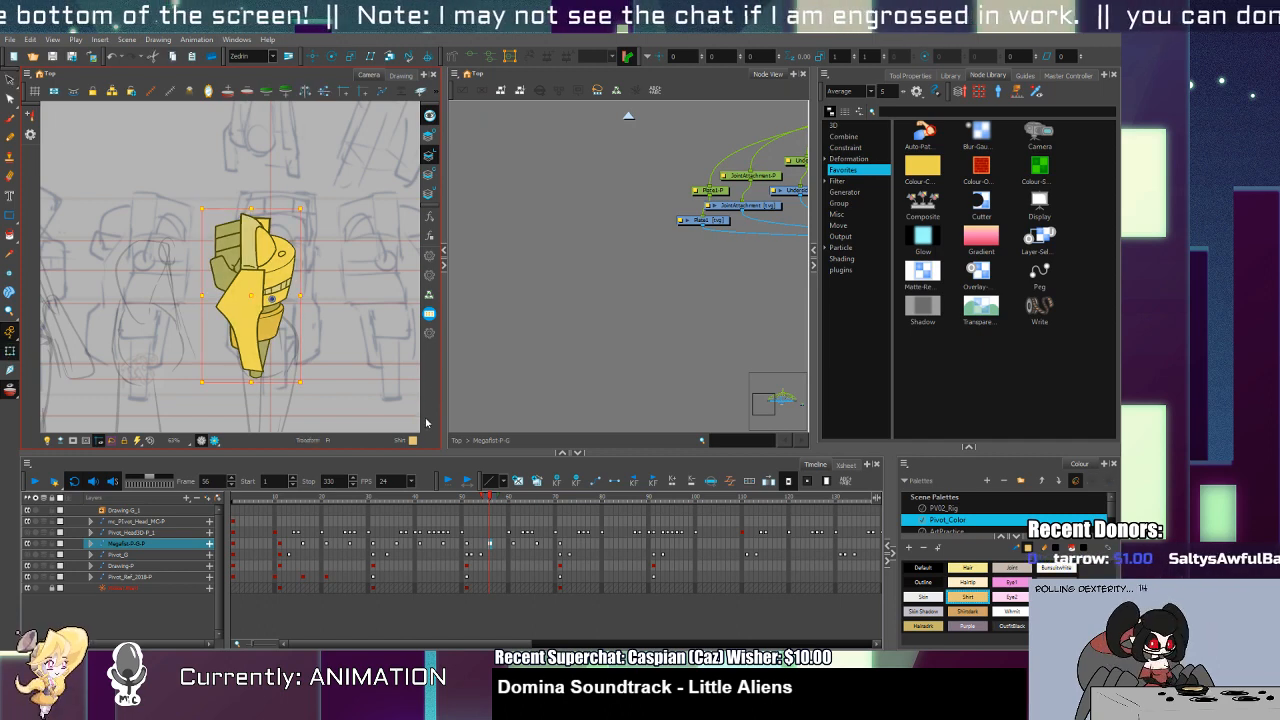
click(91, 544)
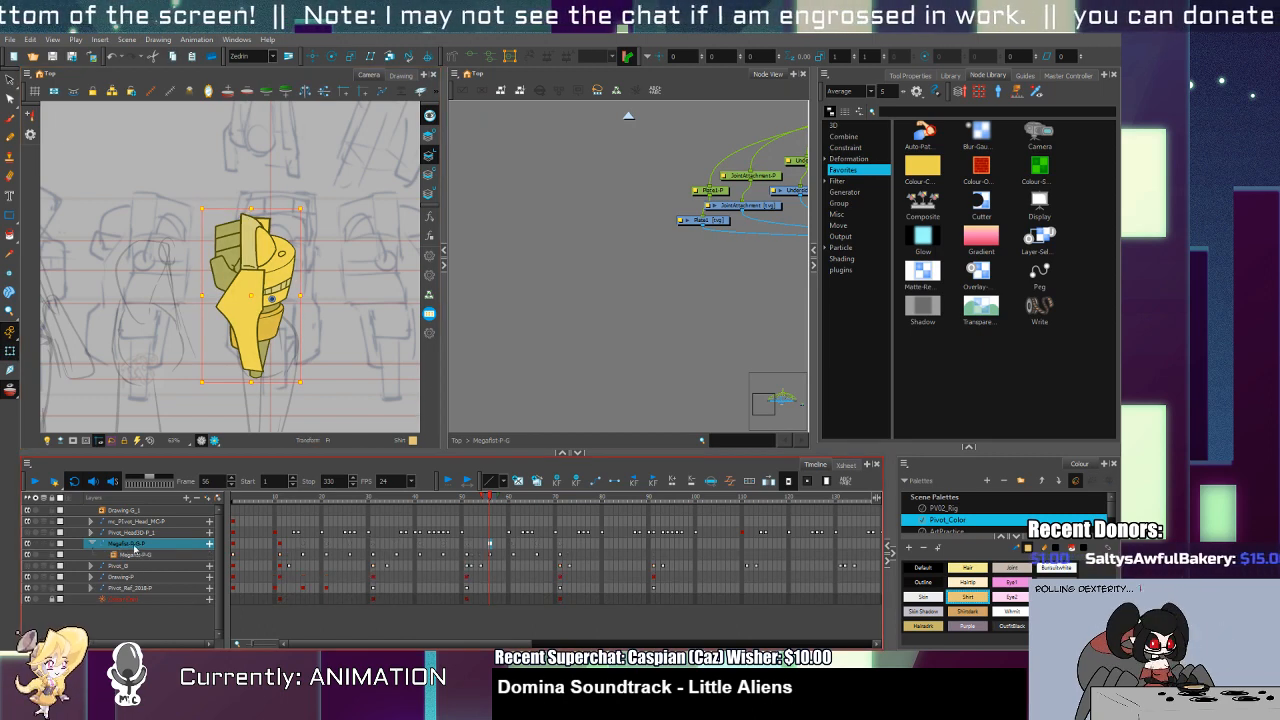
key(space)
scroll(238, 262, up, 2)
click(222, 295)
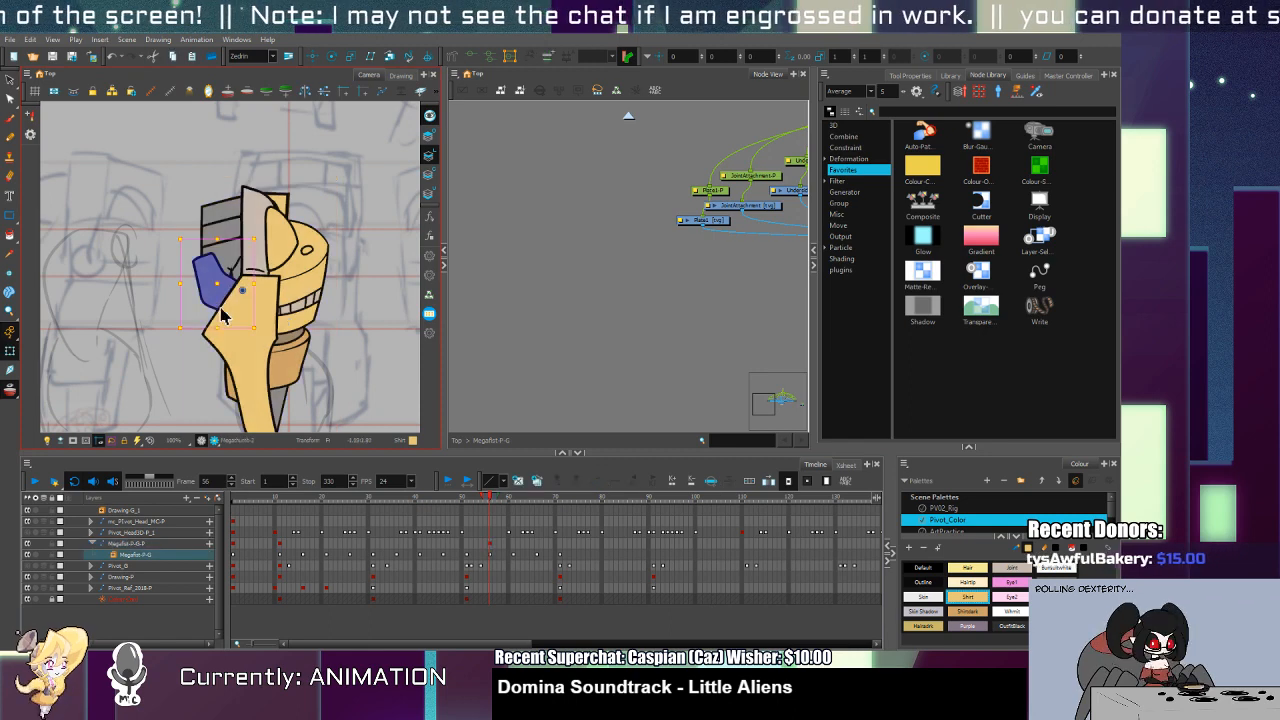
drag(216, 311, 214, 251)
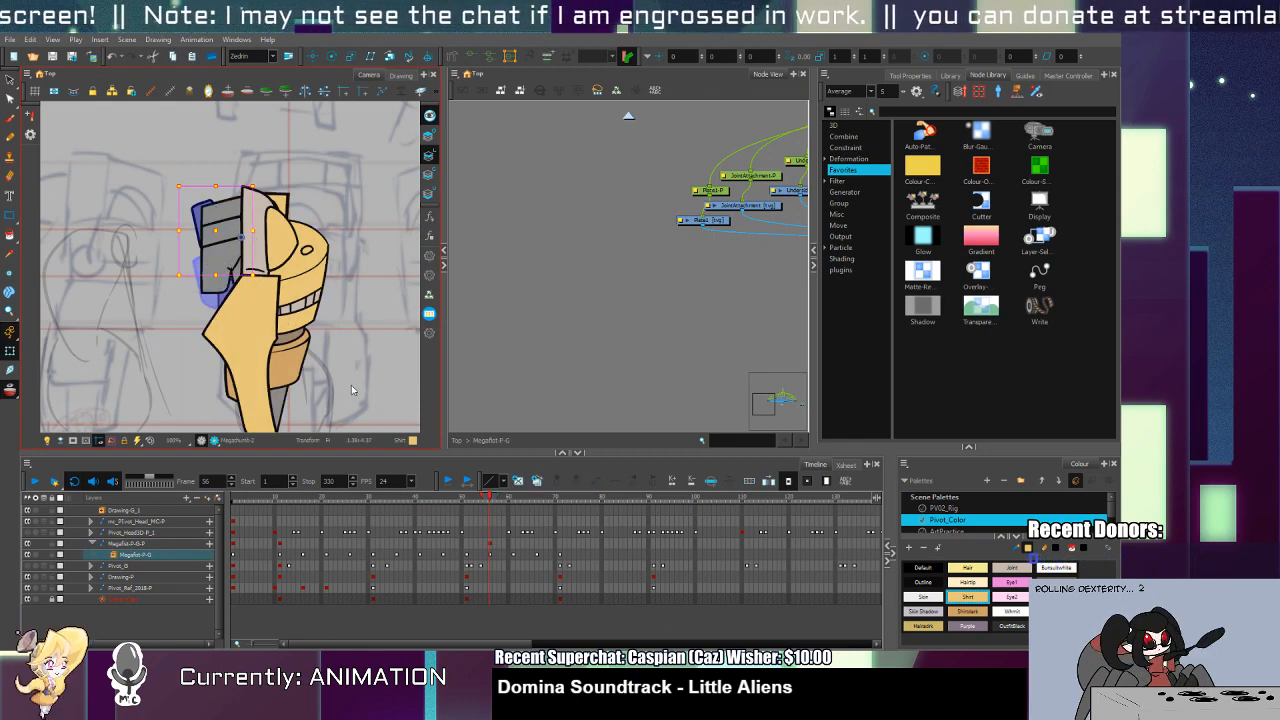
click(352, 390)
click(585, 548)
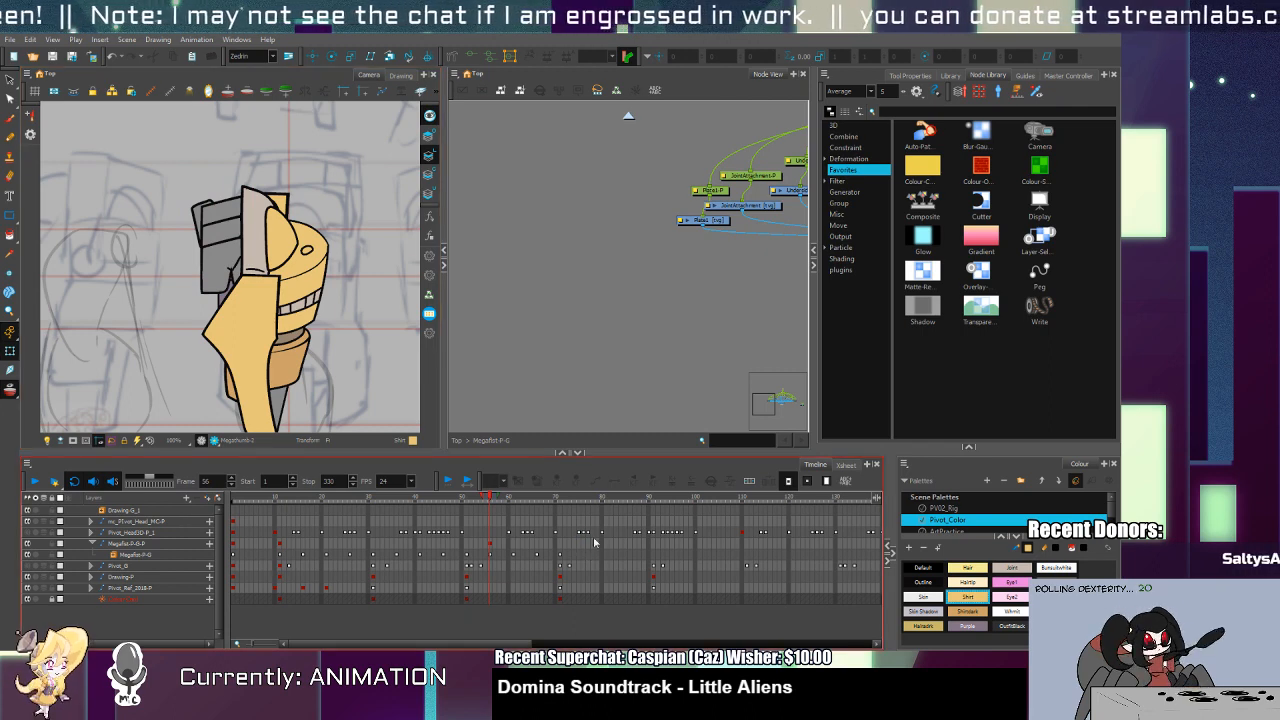
Step: Check the Megafist-P-G group's turnaround poses across the timeline up to frame 59
click(493, 556)
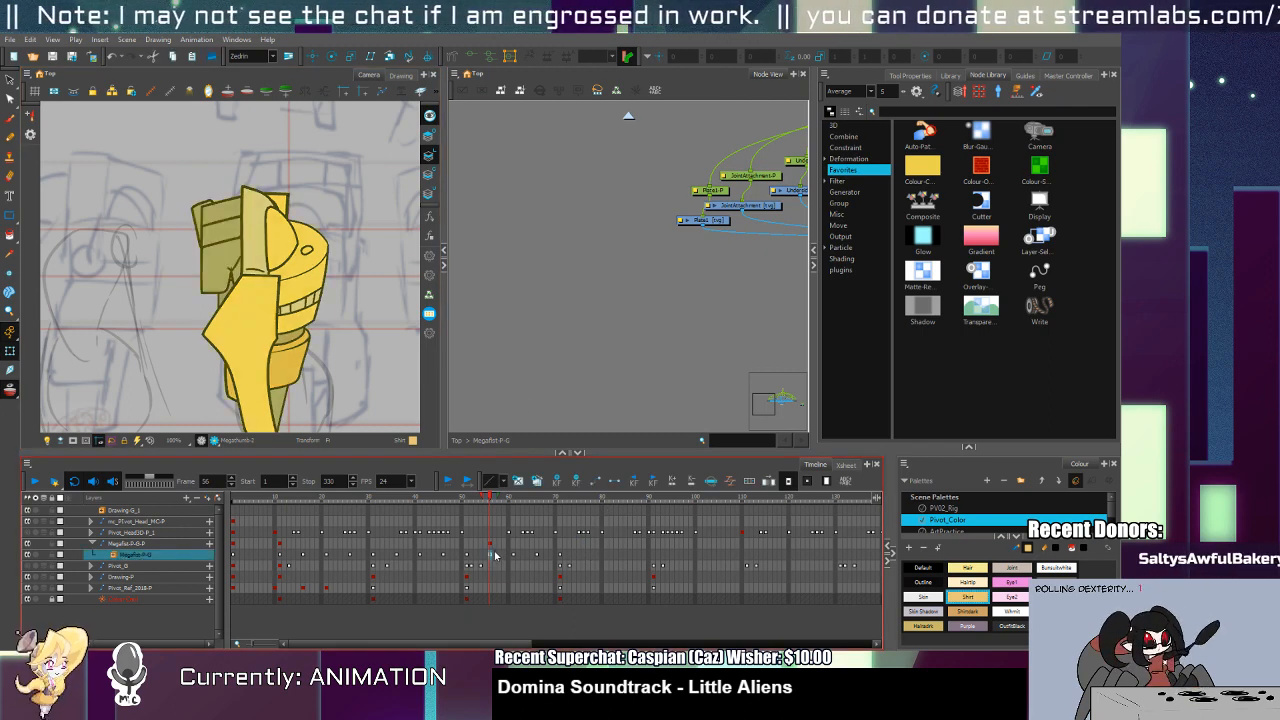
click(109, 555)
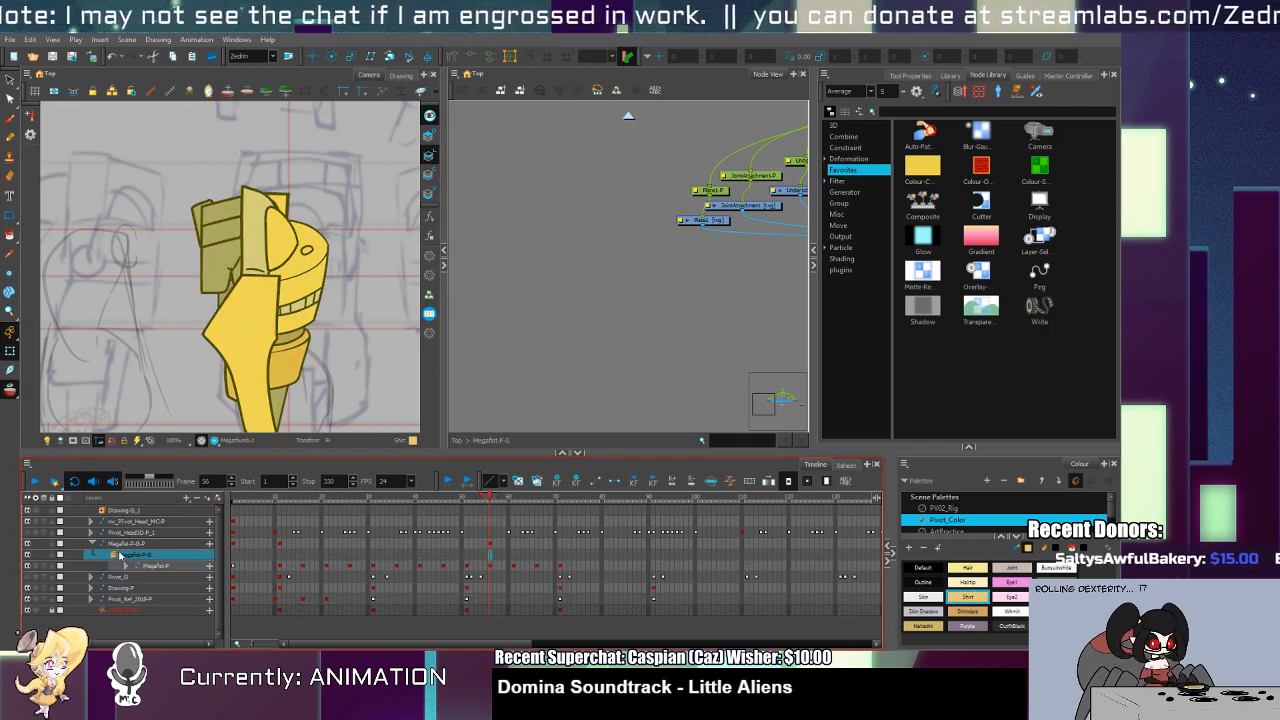
click(109, 555)
mouse_move(491, 507)
mouse_down()
mouse_move(602, 543)
mouse_move(778, 548)
mouse_move(363, 572)
mouse_move(233, 528)
mouse_move(369, 578)
mouse_up()
scroll(360, 420, down, 5)
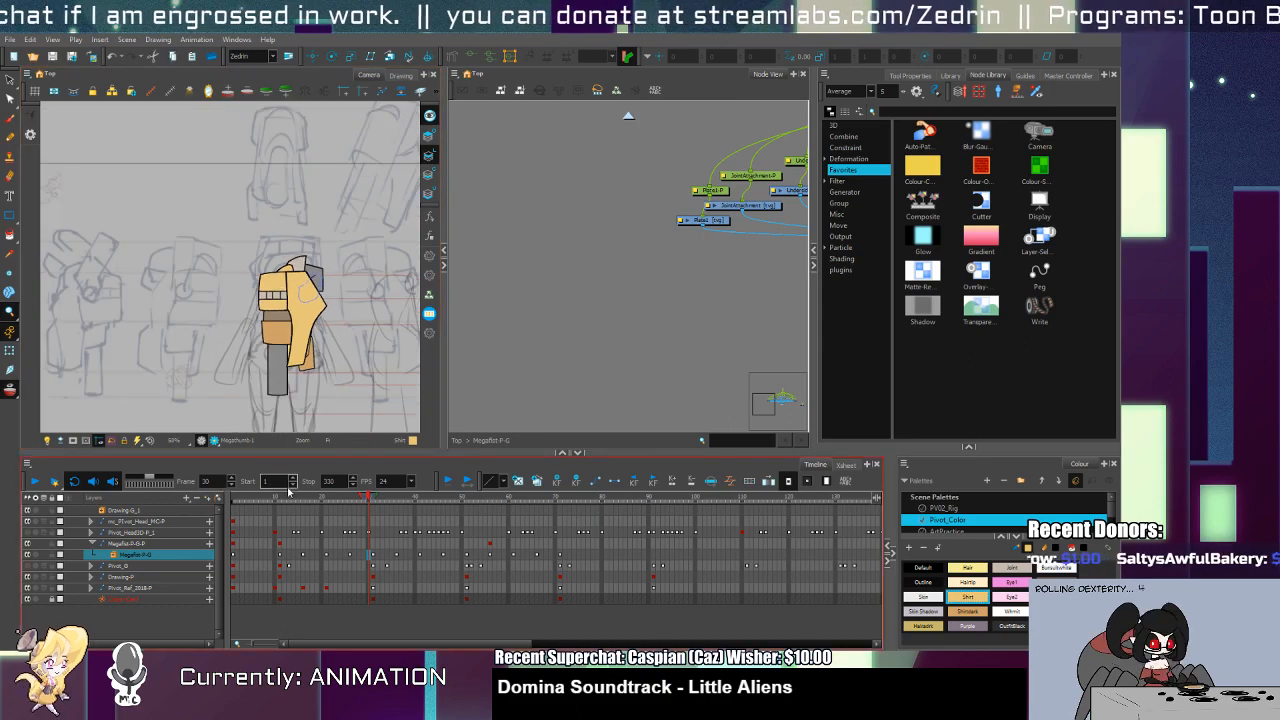
mouse_move(272, 498)
mouse_down()
mouse_move(437, 558)
mouse_move(645, 552)
mouse_move(430, 556)
mouse_move(462, 580)
mouse_move(506, 585)
mouse_up()
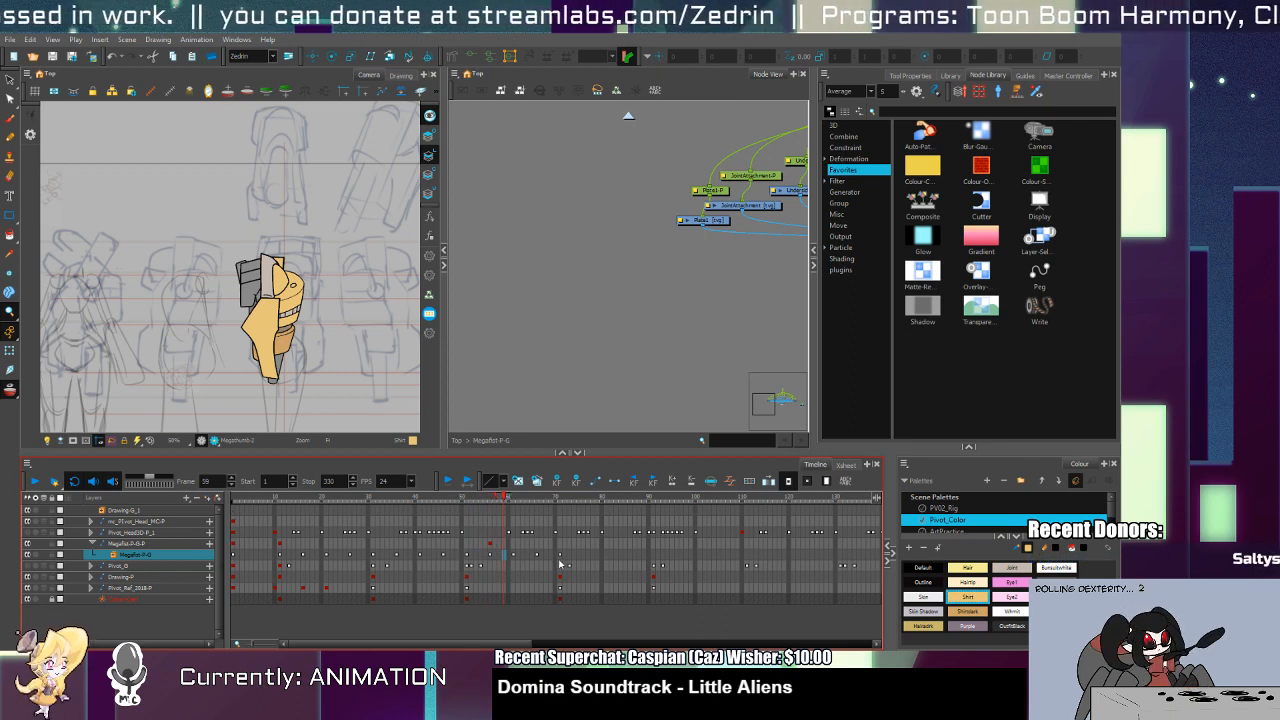
Step: Store frames 11 to 71 of the Megafist-P-G group in the Bot_Rigs library as the template Megafist-Group_Turnaround
click(563, 558)
drag(563, 558, 278, 557)
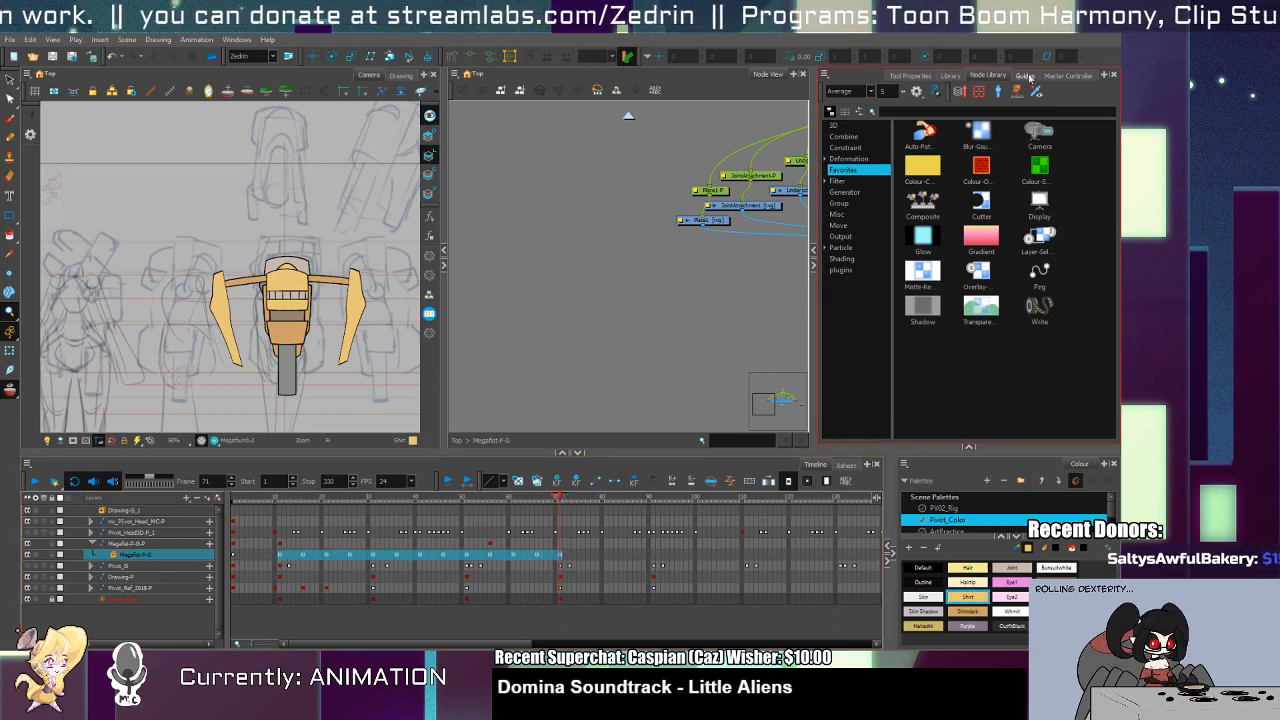
click(949, 76)
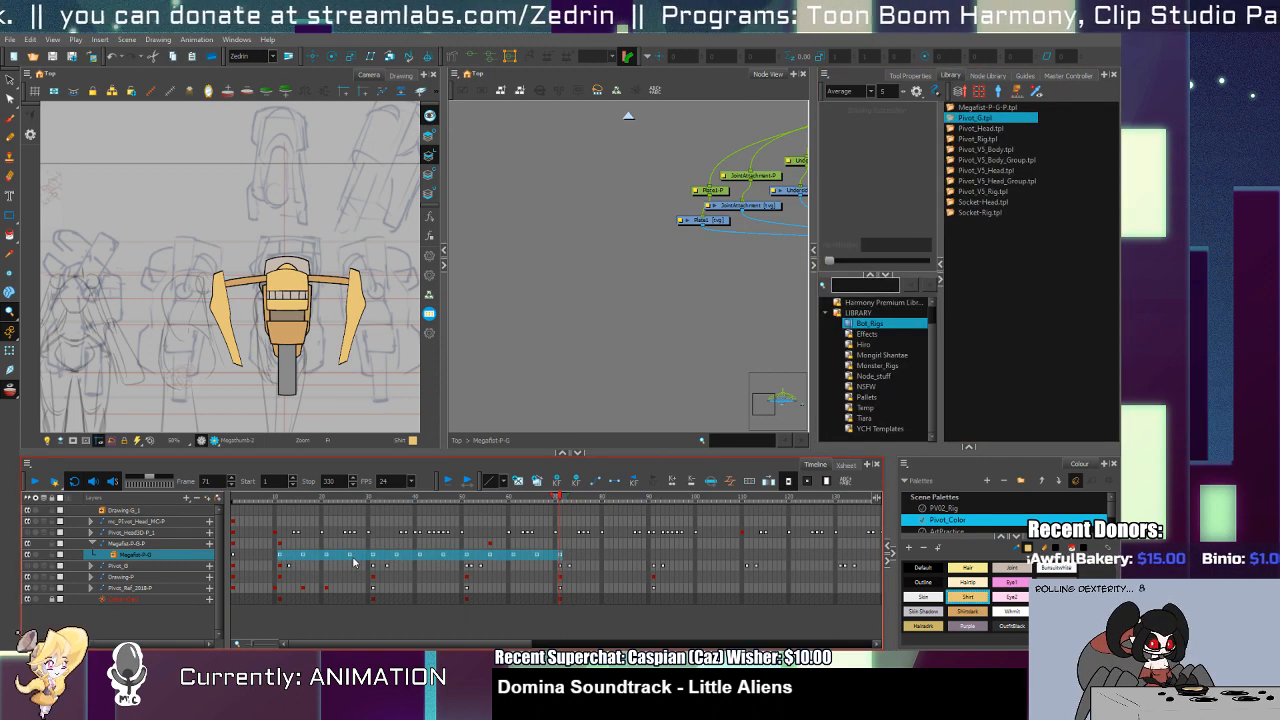
drag(354, 556, 996, 280)
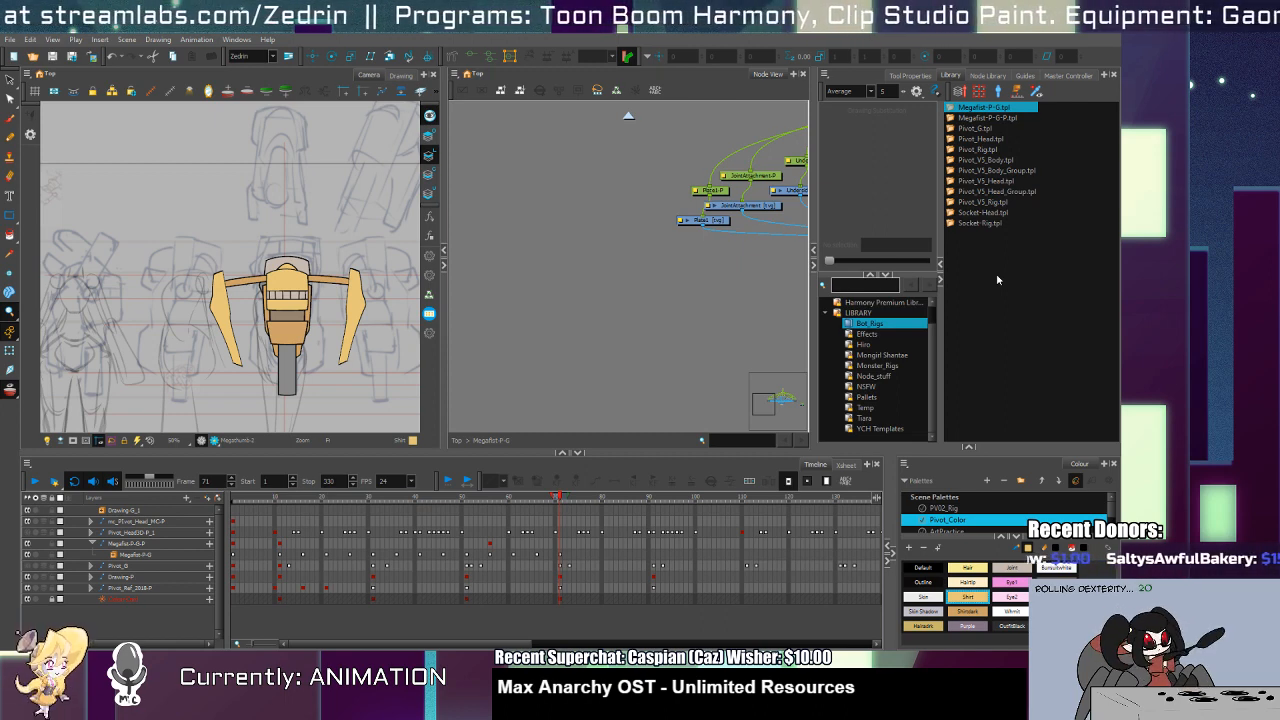
Step: Delete the old Megafist-P-G-P template and all Pivot_V5 body, head, group and rig templates from the Bot_Rigs library
click(995, 118)
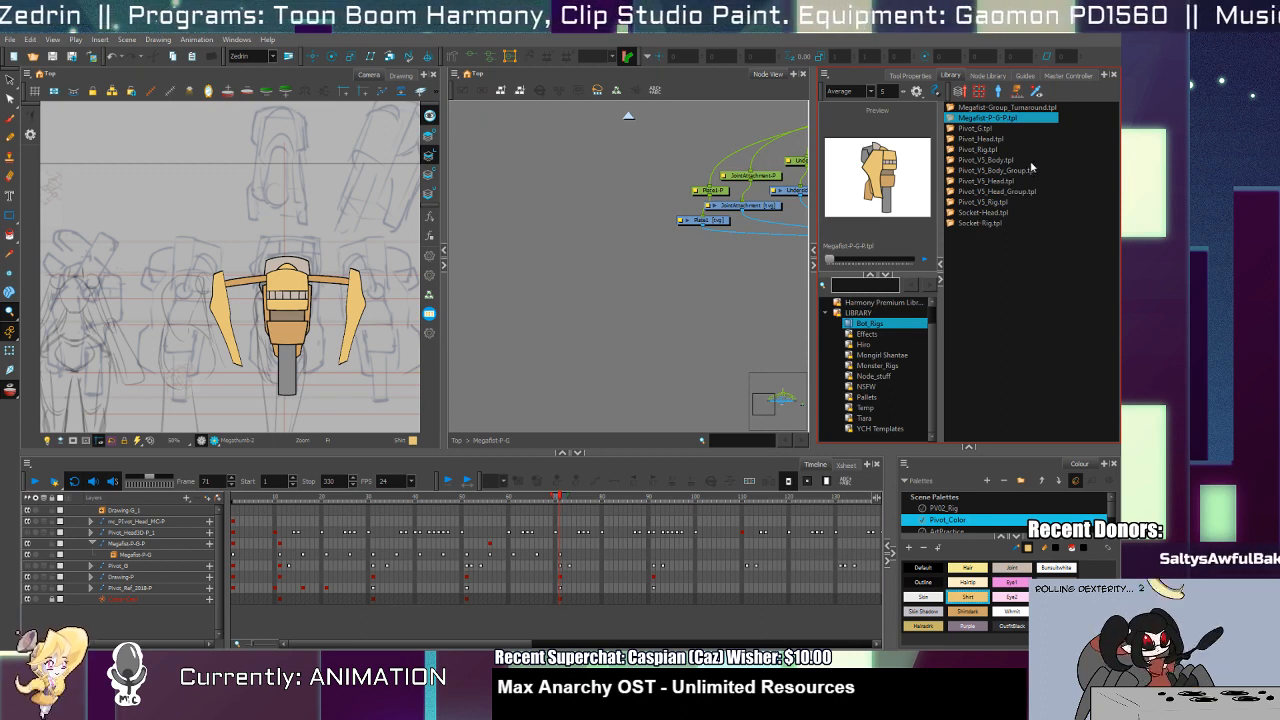
click(997, 149)
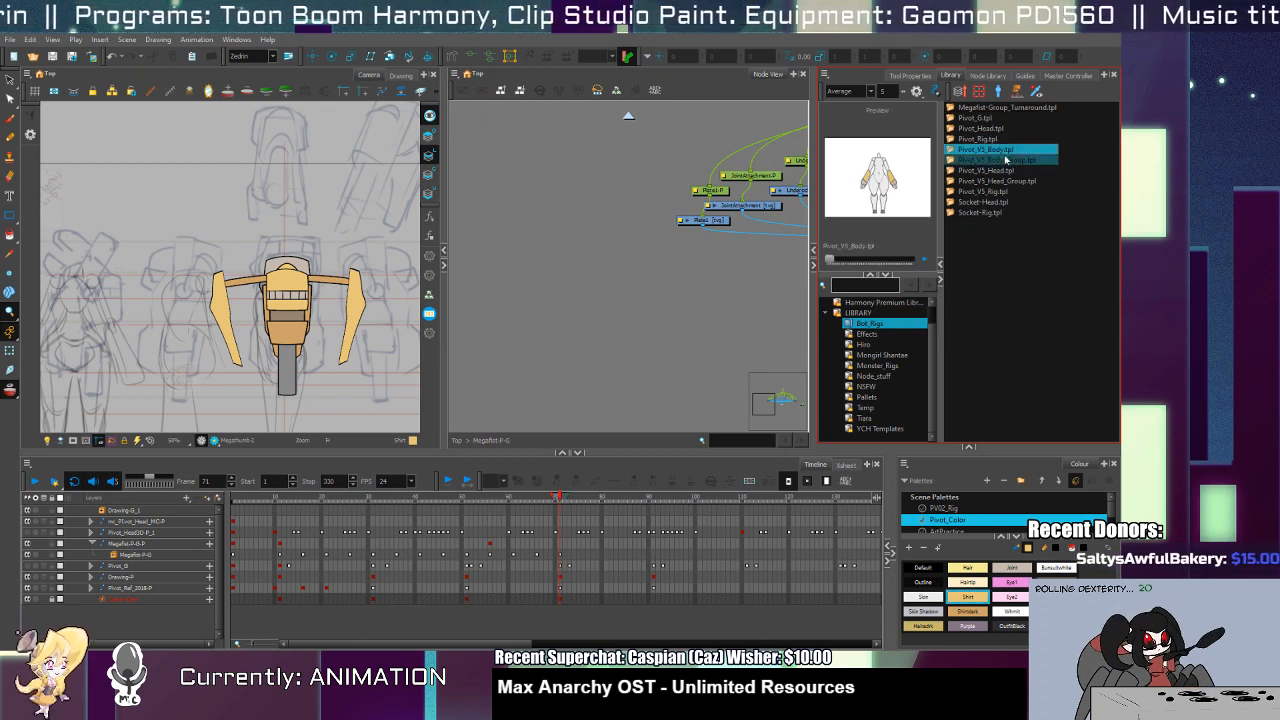
click(1010, 181)
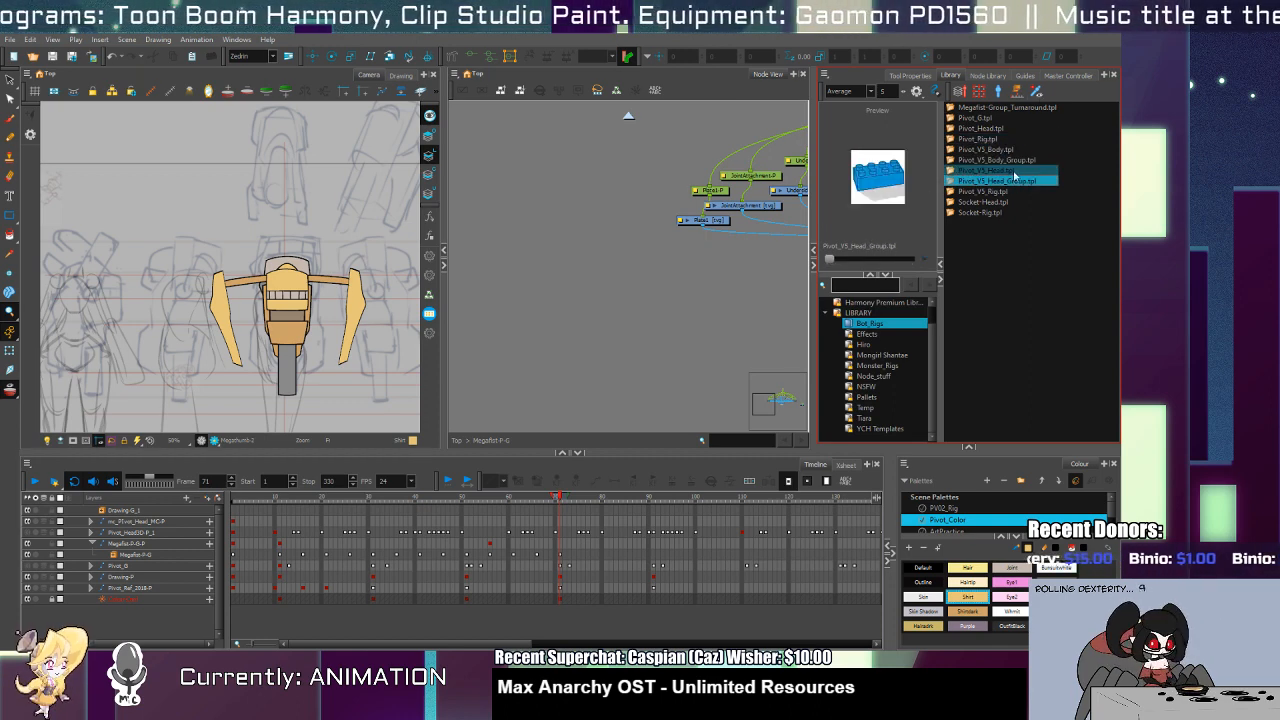
click(1012, 192)
click(1012, 184)
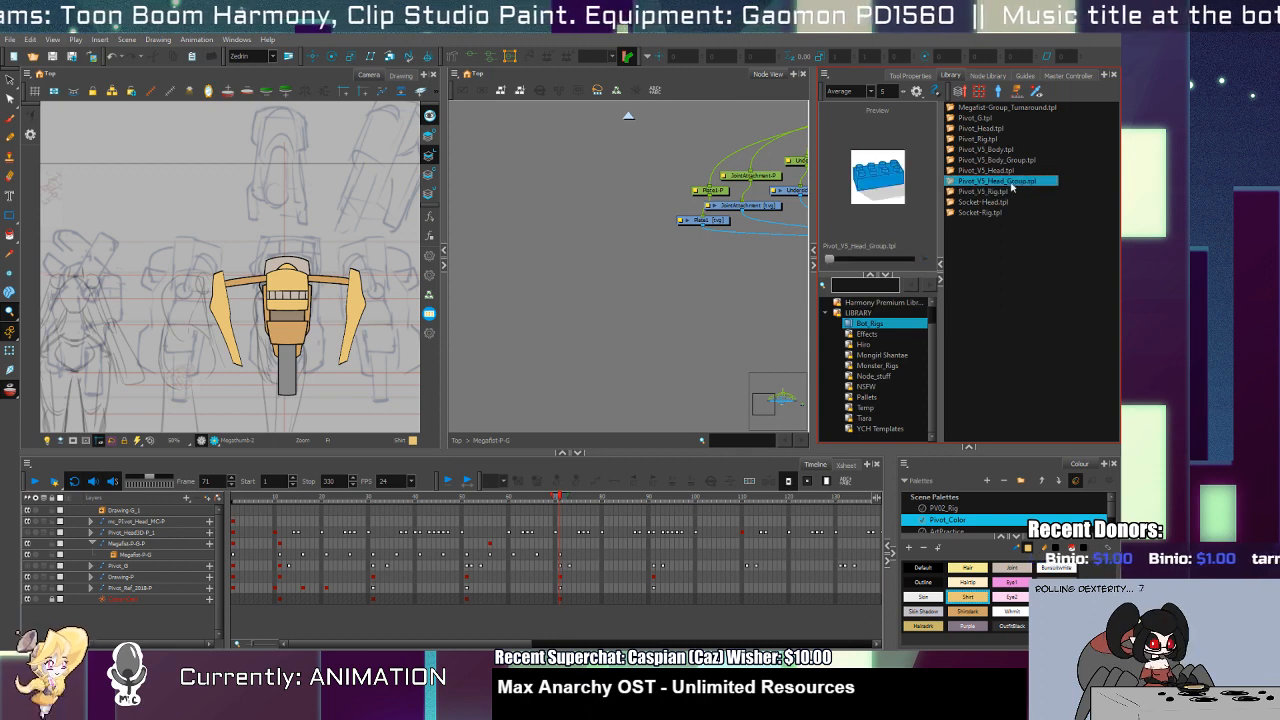
click(1012, 191)
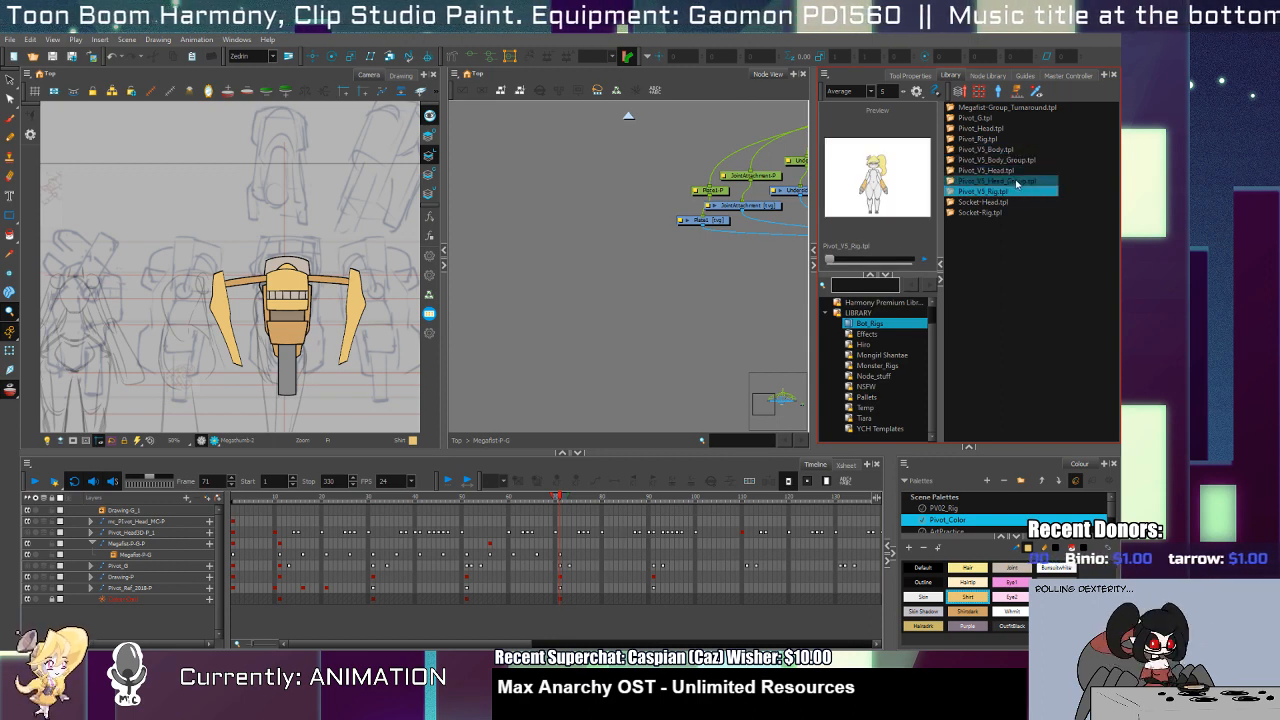
shift+click(1013, 160)
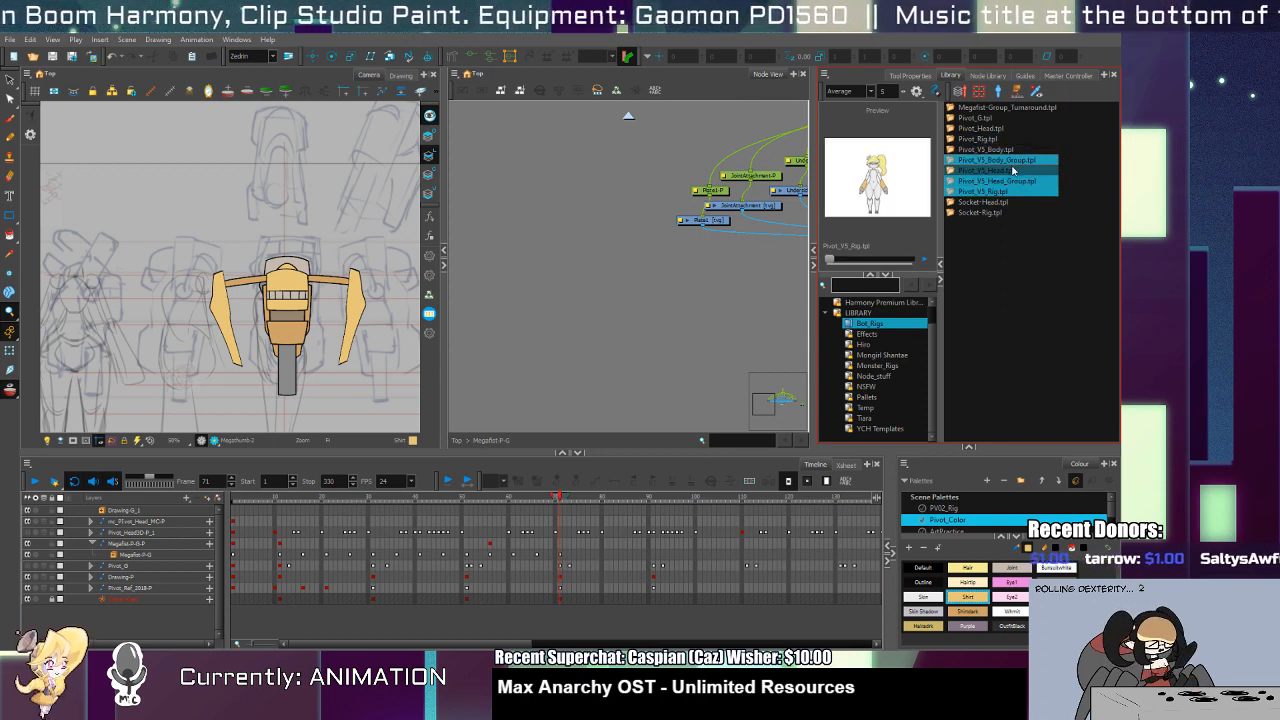
shift+click(1010, 149)
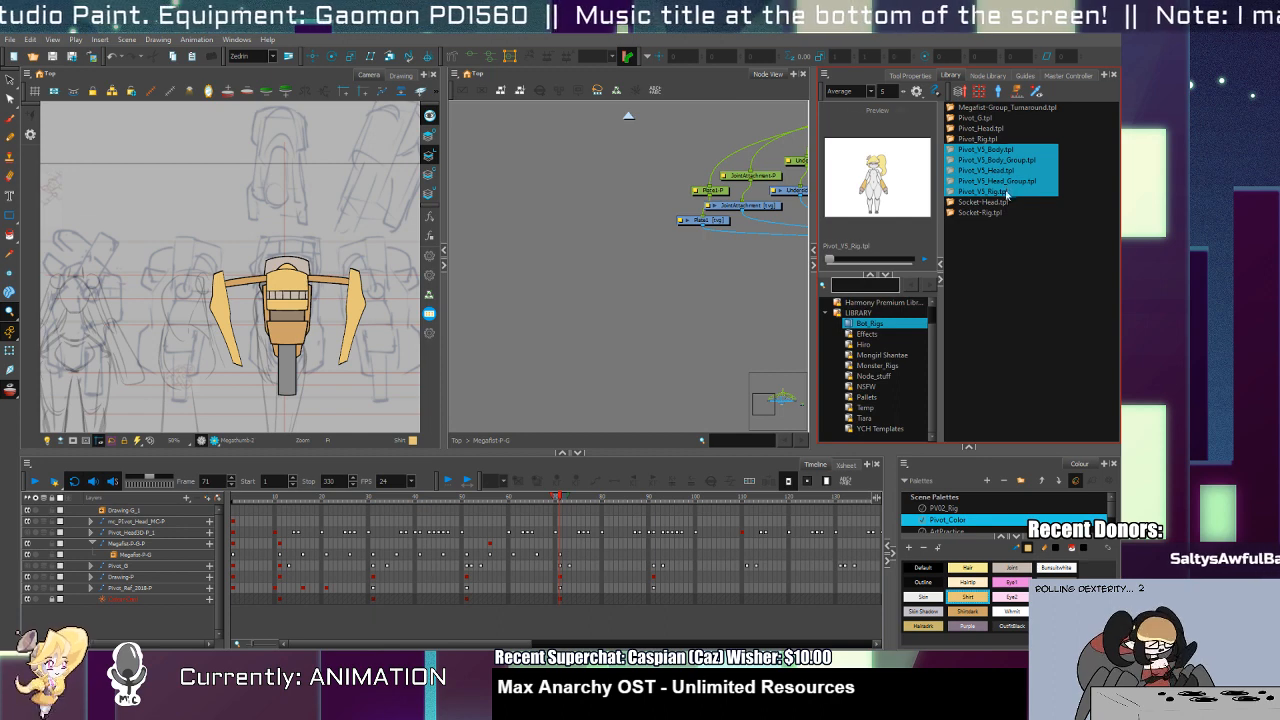
key(Delete)
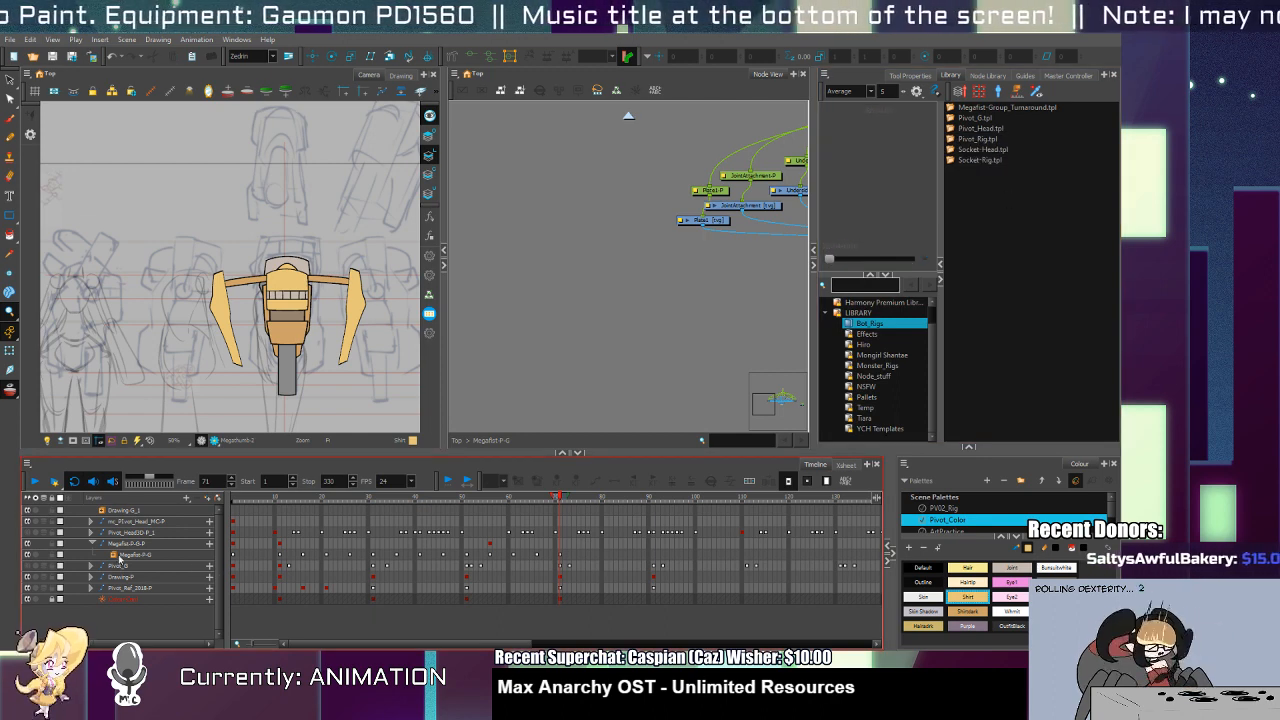
Step: Collapse the Megafist layer and show the Pivot_G layer again
click(91, 543)
click(121, 535)
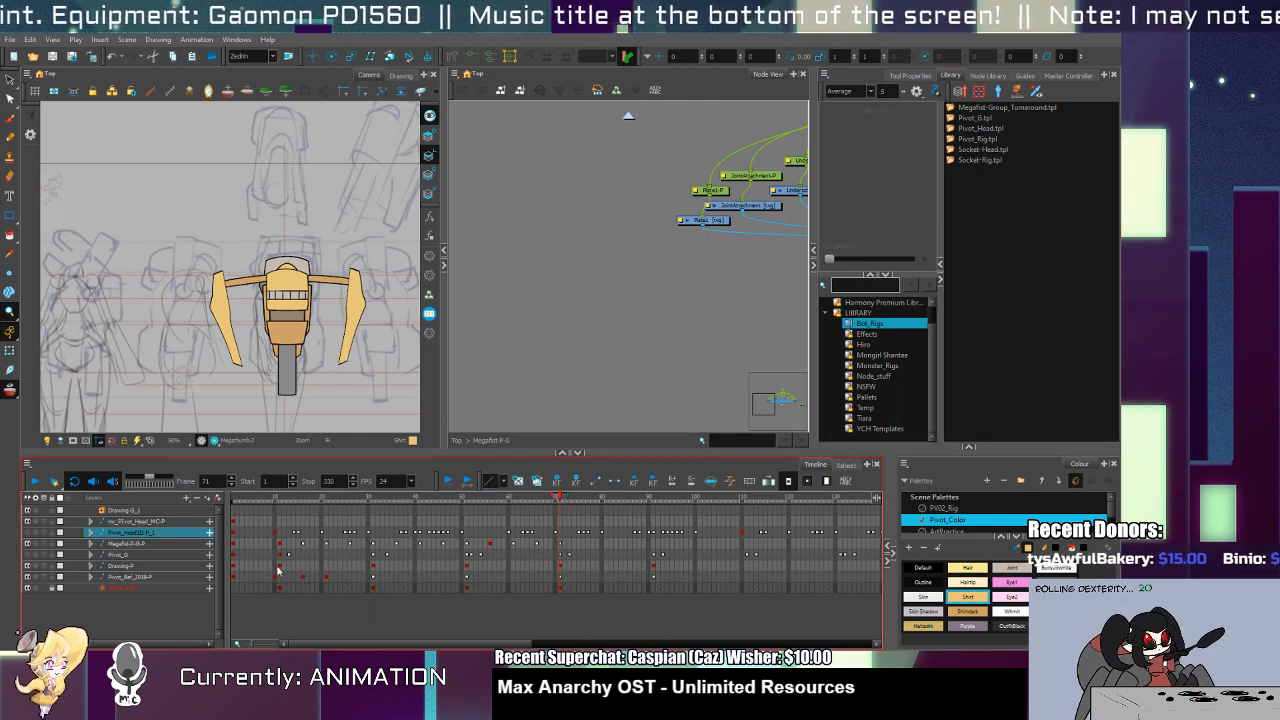
click(27, 555)
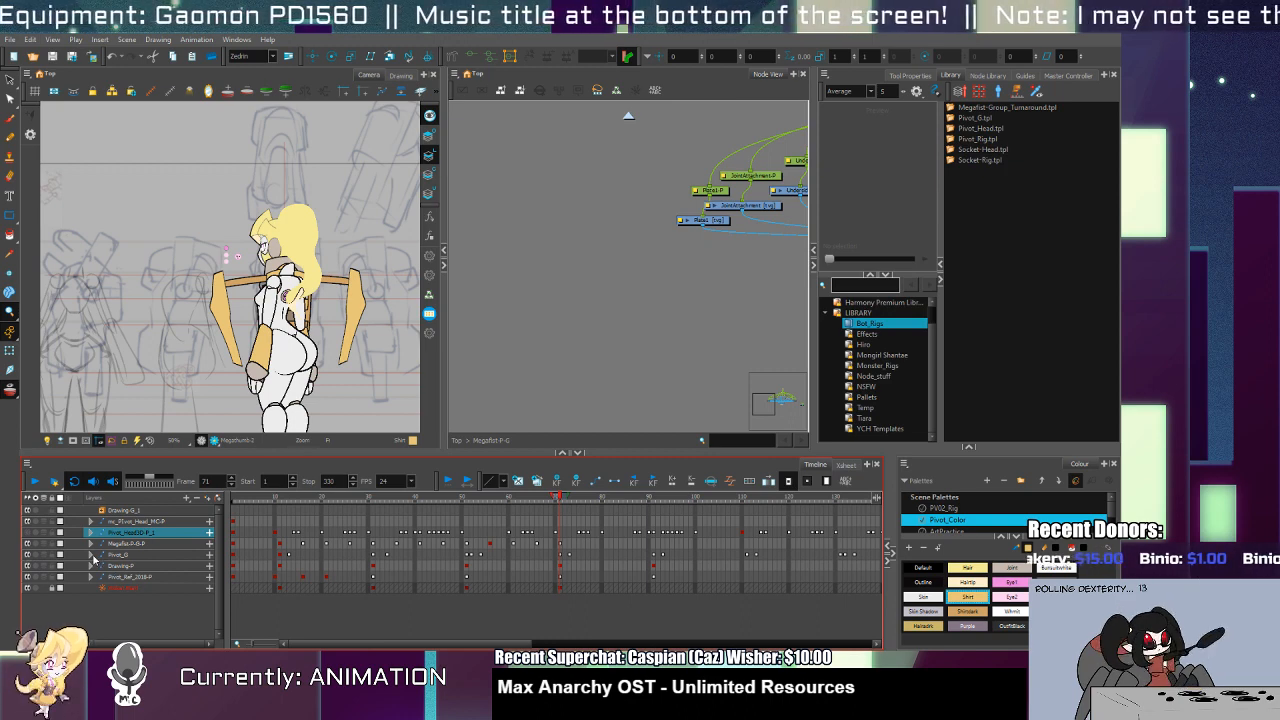
click(91, 555)
click(102, 577)
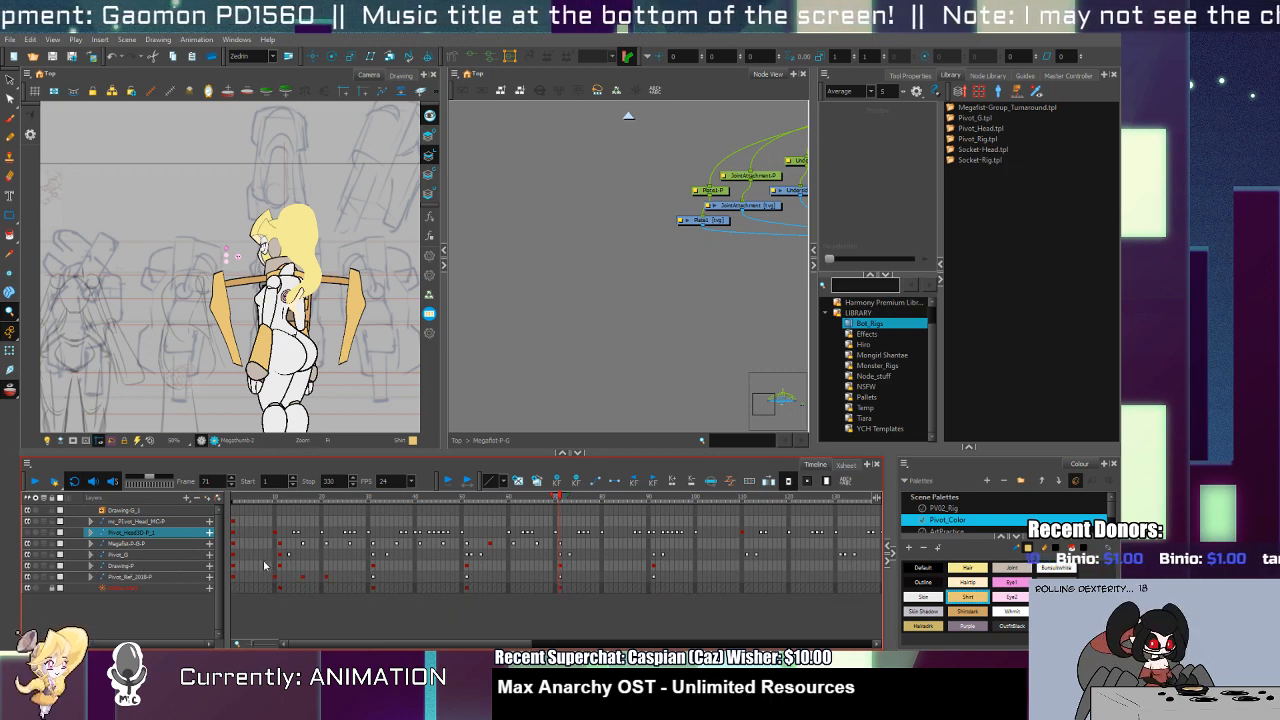
Step: Store frames 11 to 211 of the Pivot_G layer in the Bot_Rigs library as the template Pivot_V5_G
mouse_move(280, 560)
mouse_down()
mouse_move(908, 567)
mouse_move(661, 557)
mouse_up()
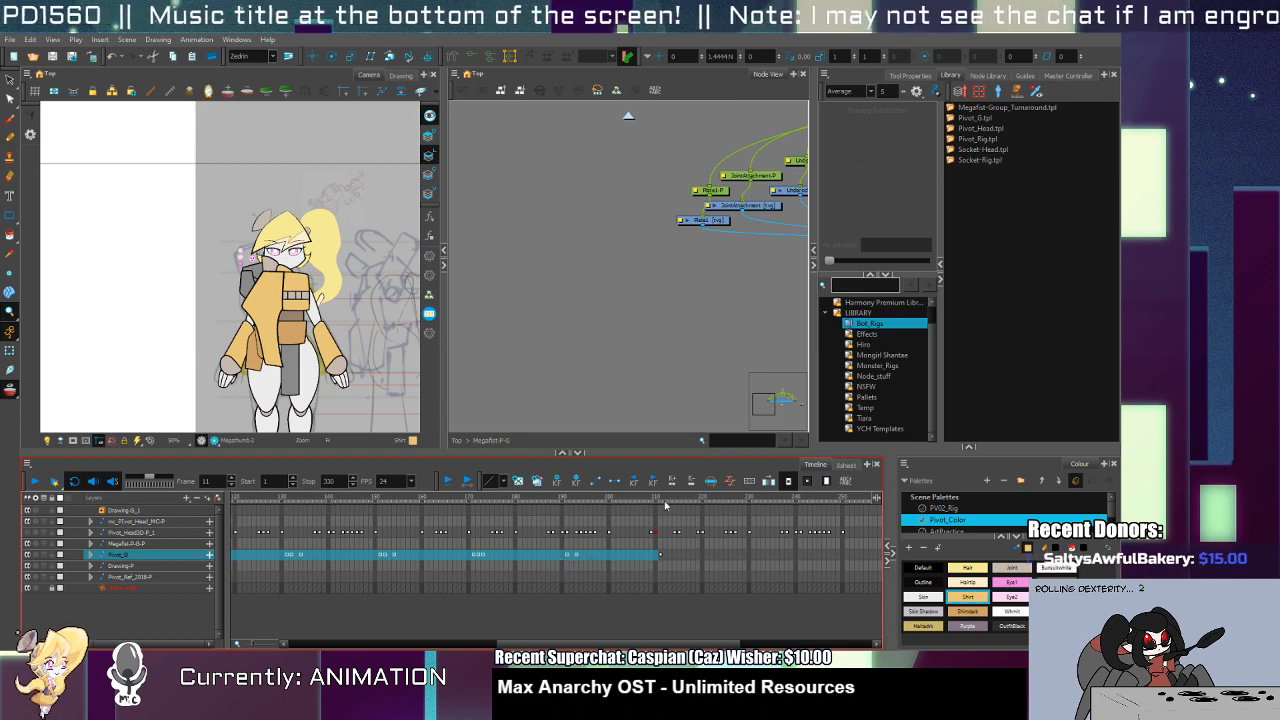
drag(649, 500, 656, 500)
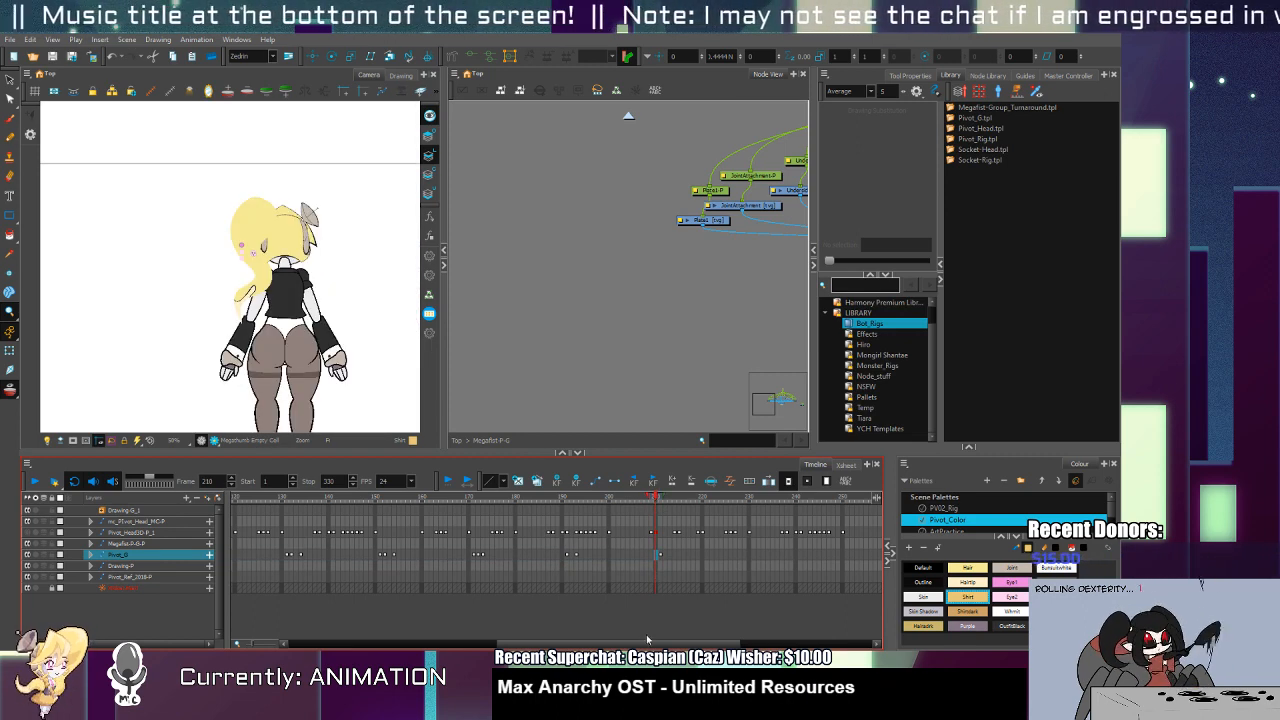
drag(650, 643, 388, 628)
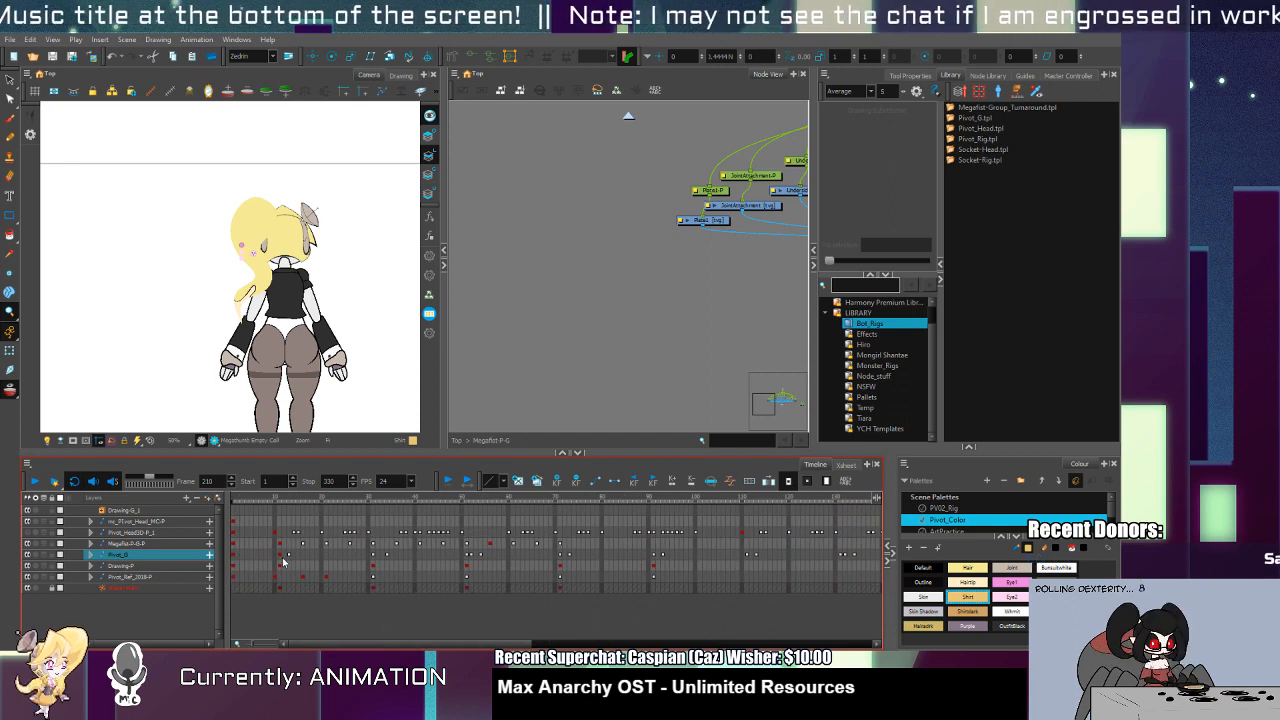
click(281, 555)
drag(530, 643, 685, 642)
shift+click(734, 555)
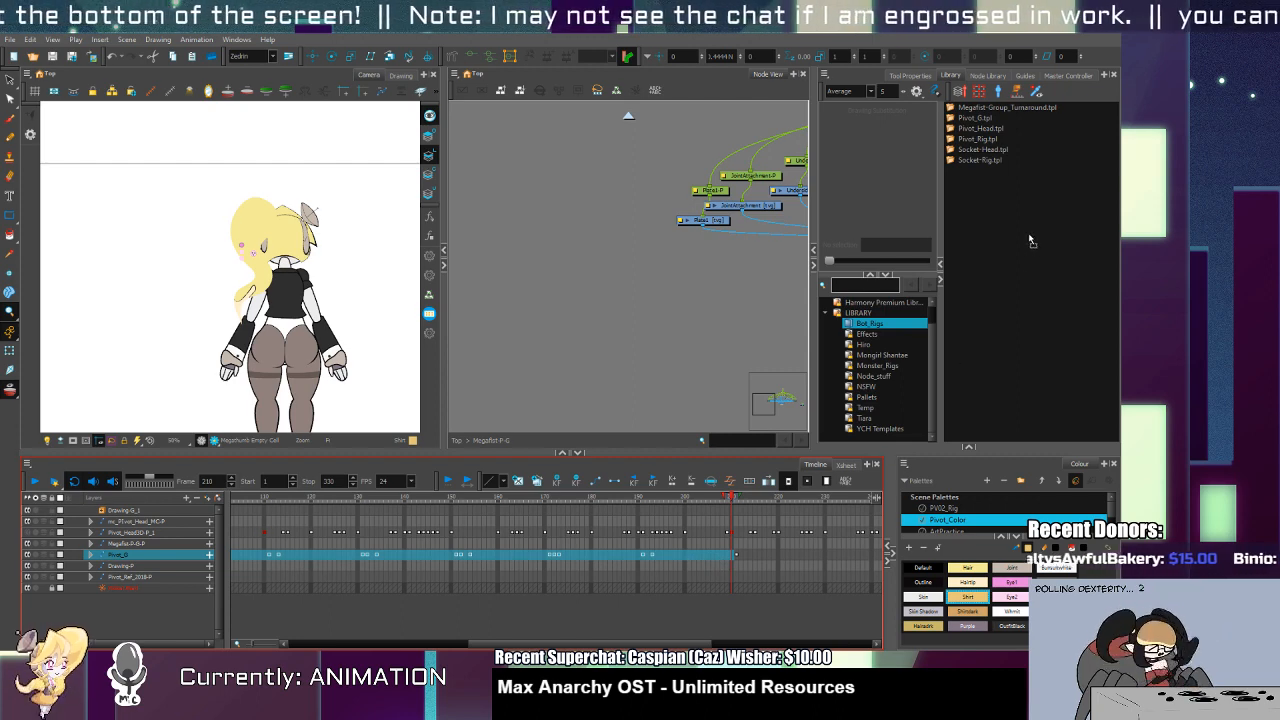
drag(1031, 241, 1029, 238)
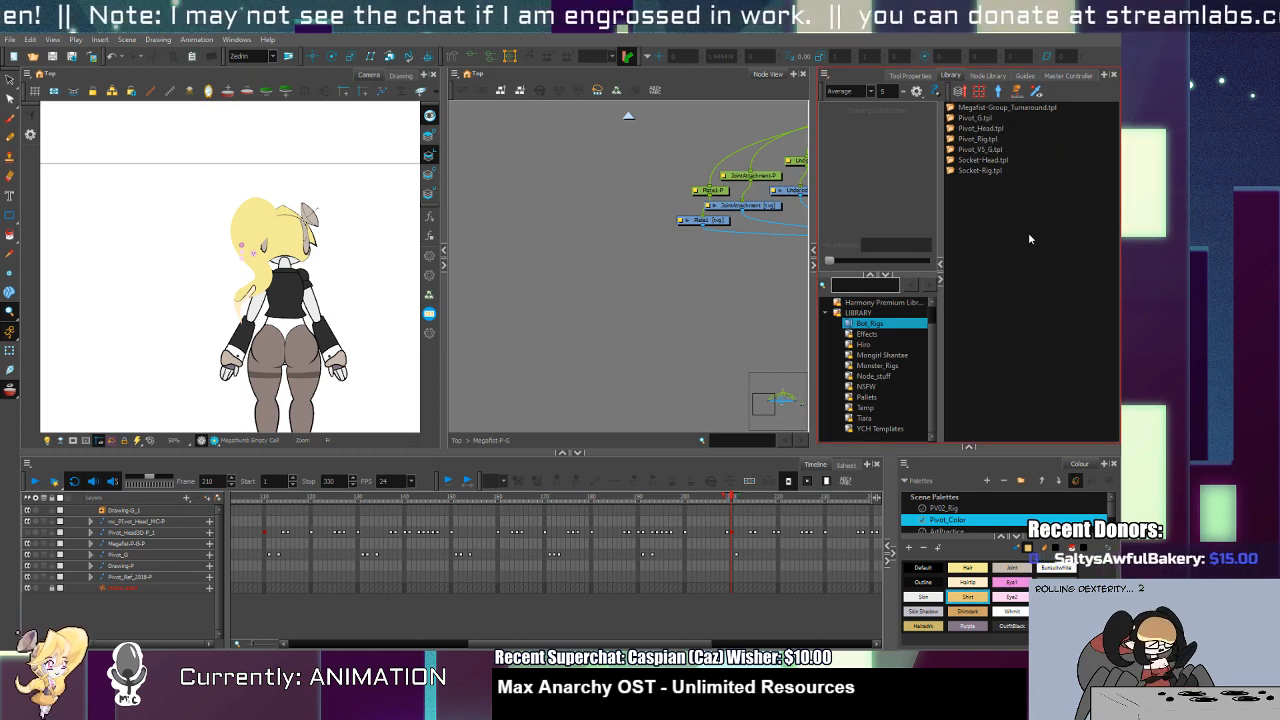
Step: Store frames 111 to 211 of the Pivot_Body group in the Bot_Rigs library as the template Pivot_V5_Body
click(91, 555)
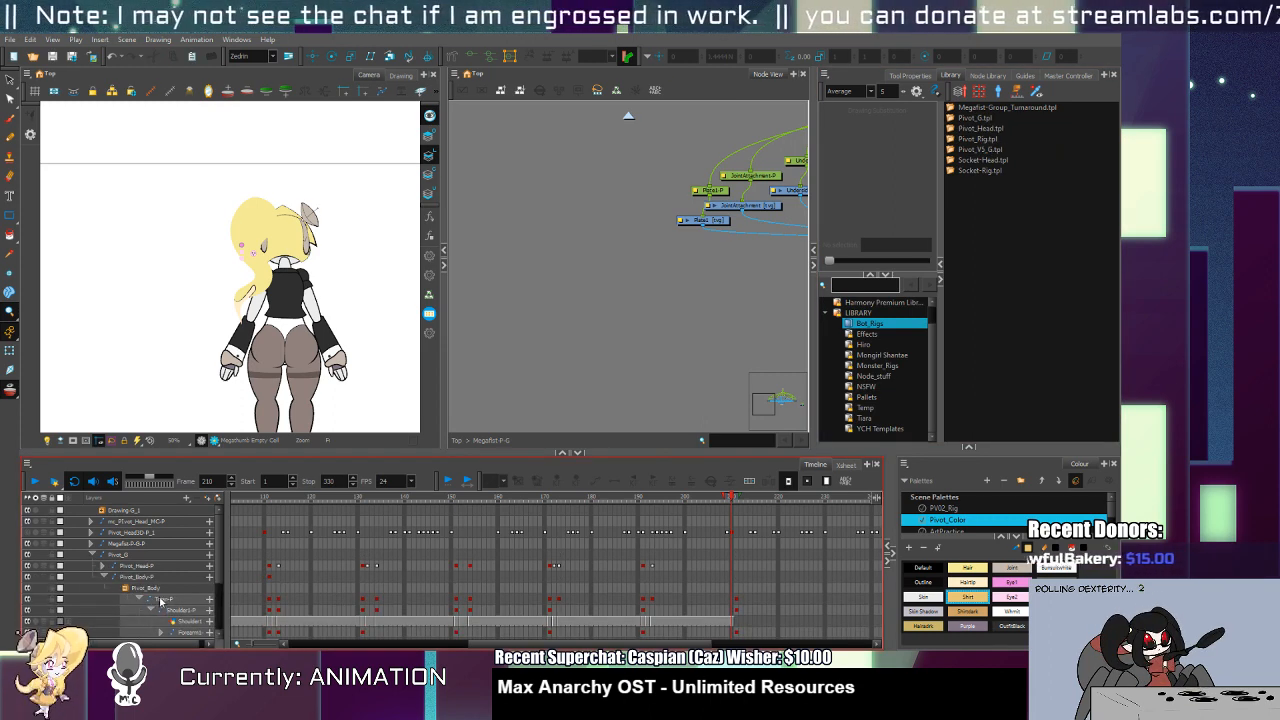
click(125, 590)
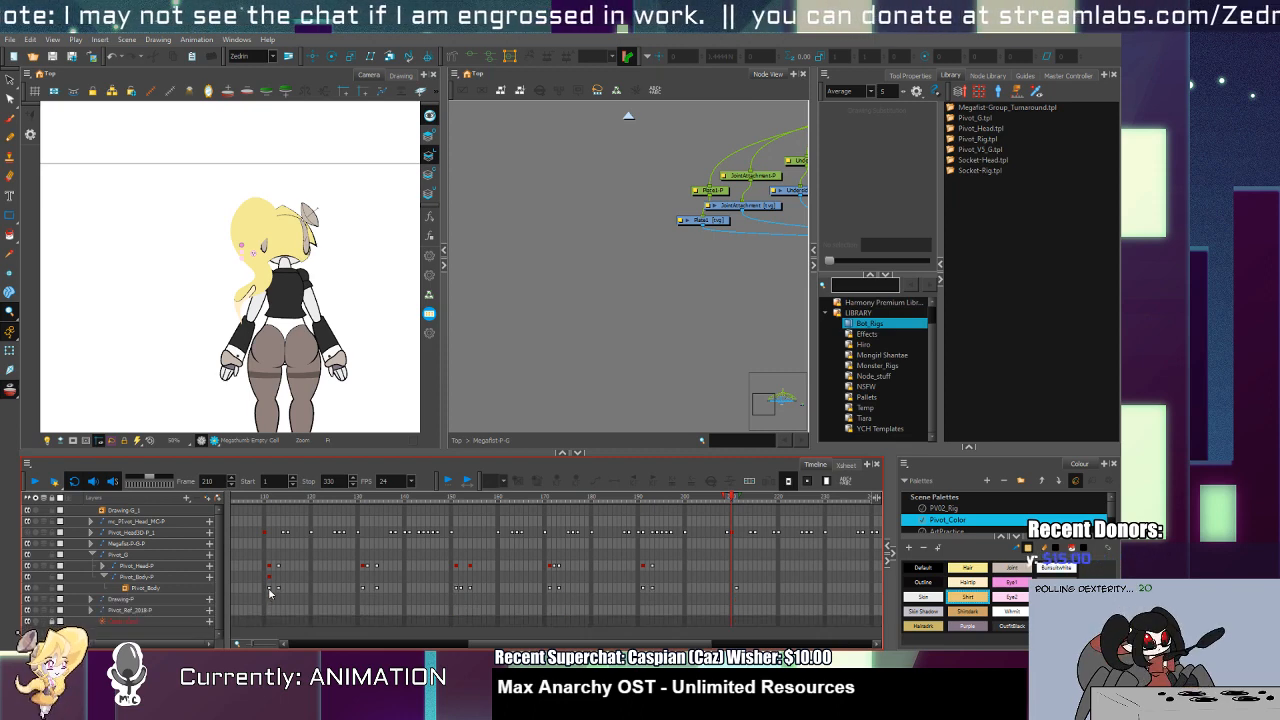
drag(268, 590, 690, 597)
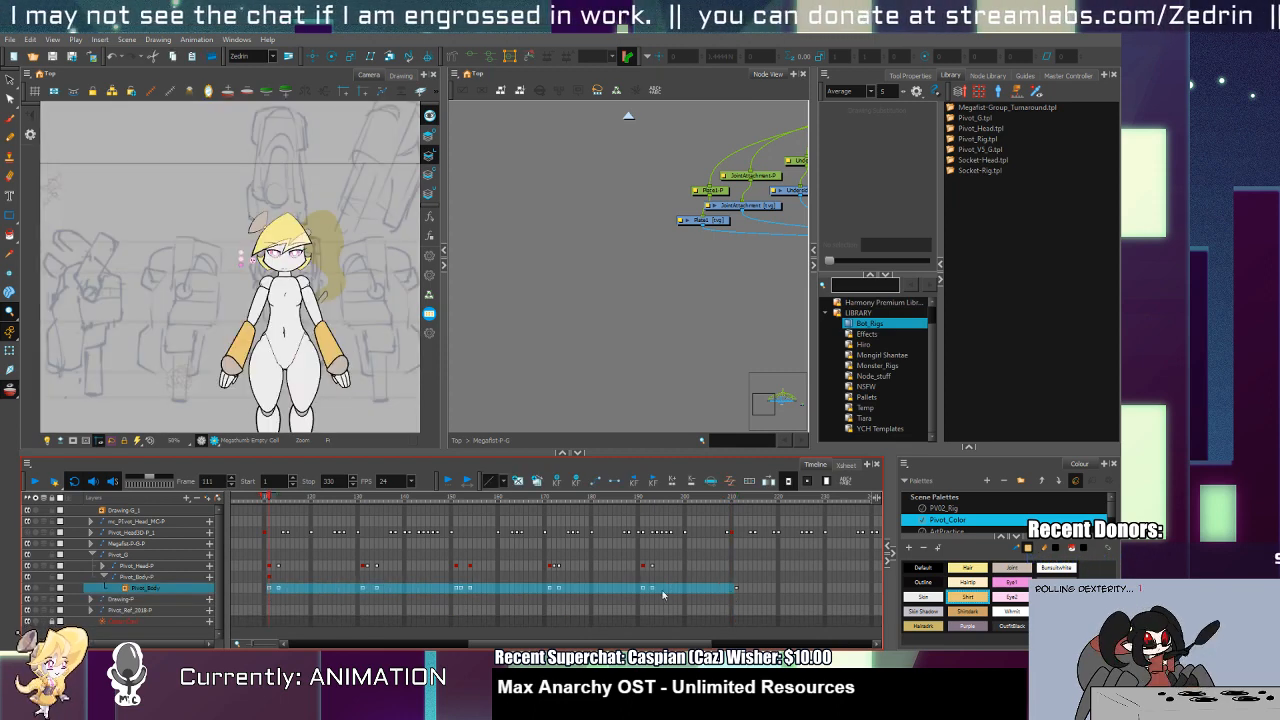
drag(1014, 310, 1012, 307)
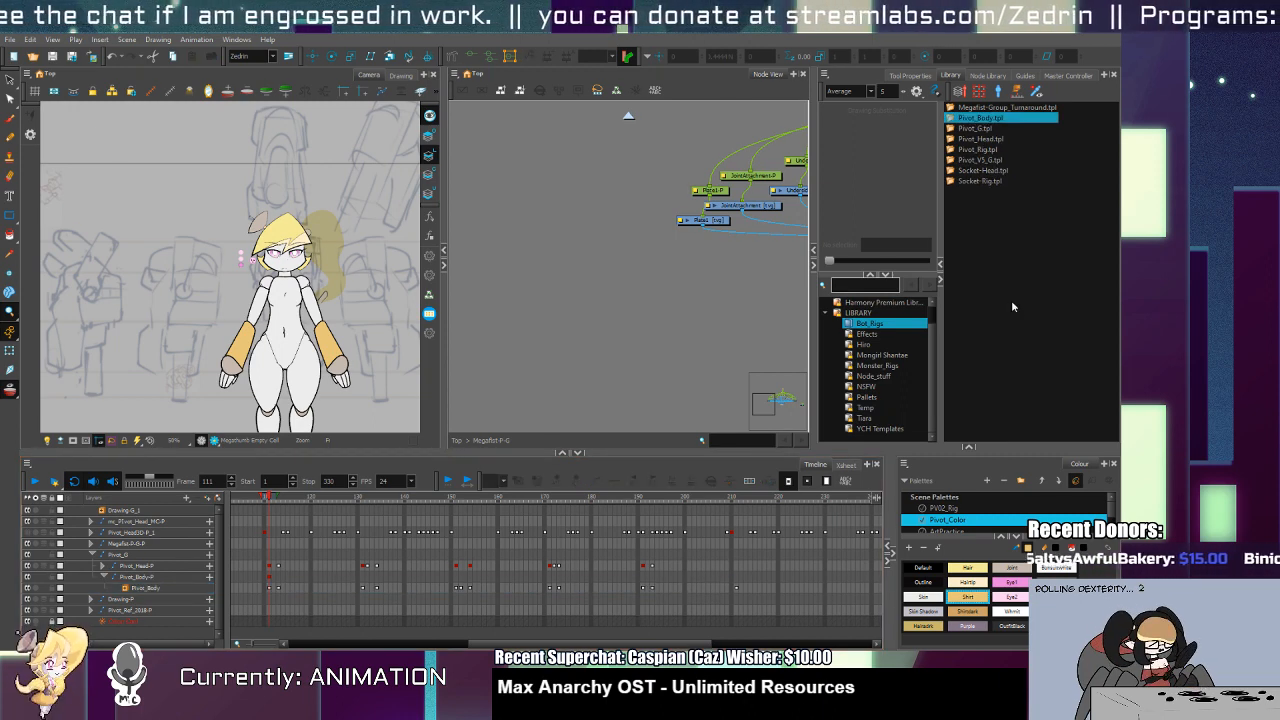
key(Return)
Step: Store frames 11 to 210 of the Pivot_Head group in the Bot_Rigs library as the template Pivot_V5_Head-G
click(104, 567)
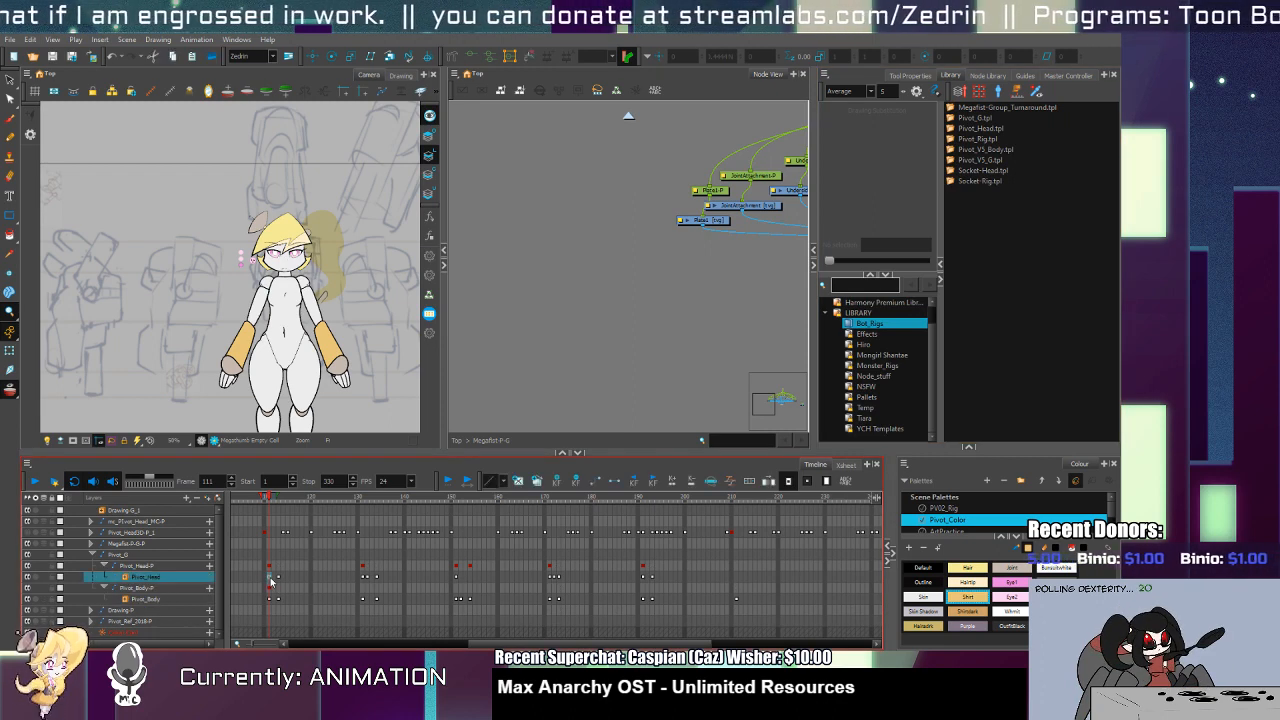
click(270, 578)
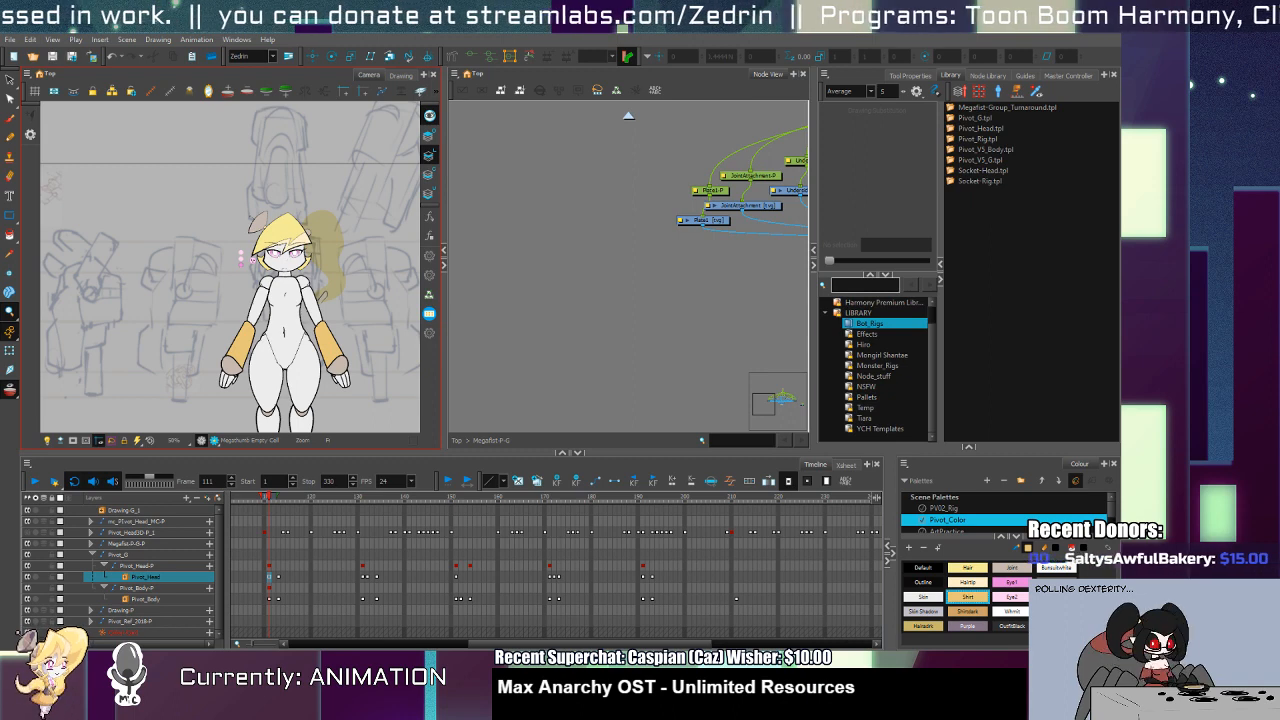
drag(277, 580, 789, 599)
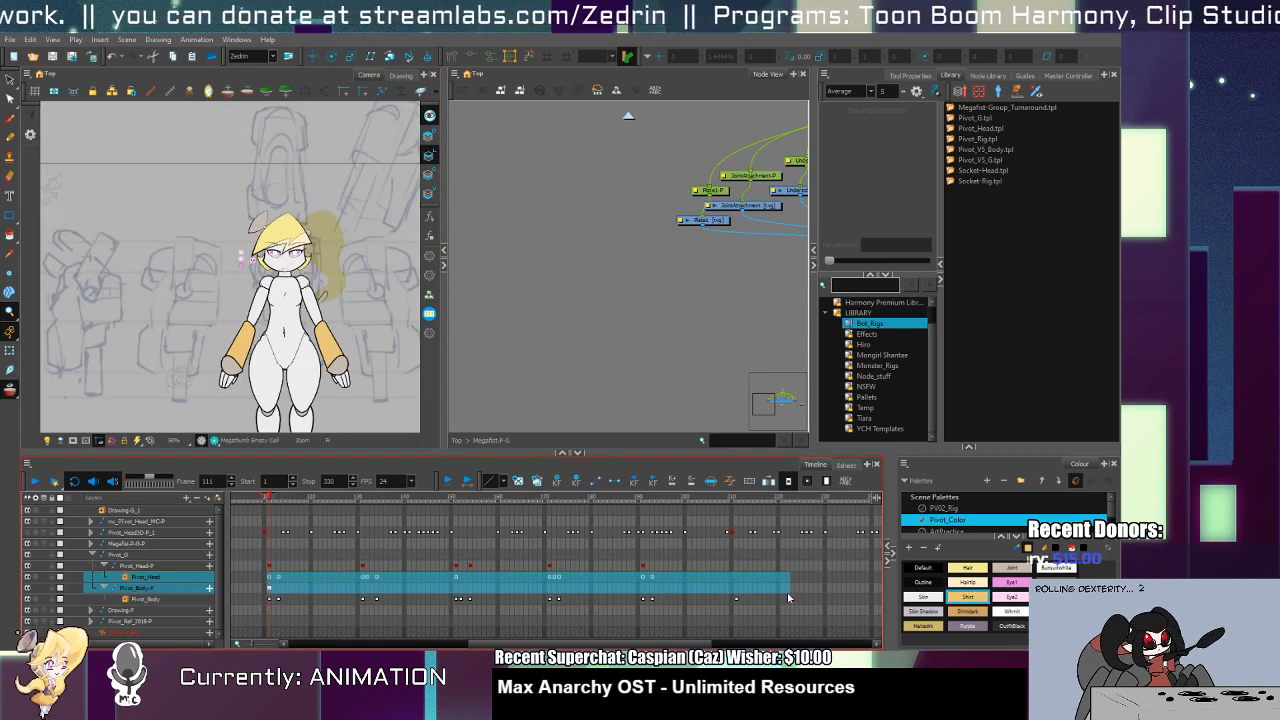
click(731, 580)
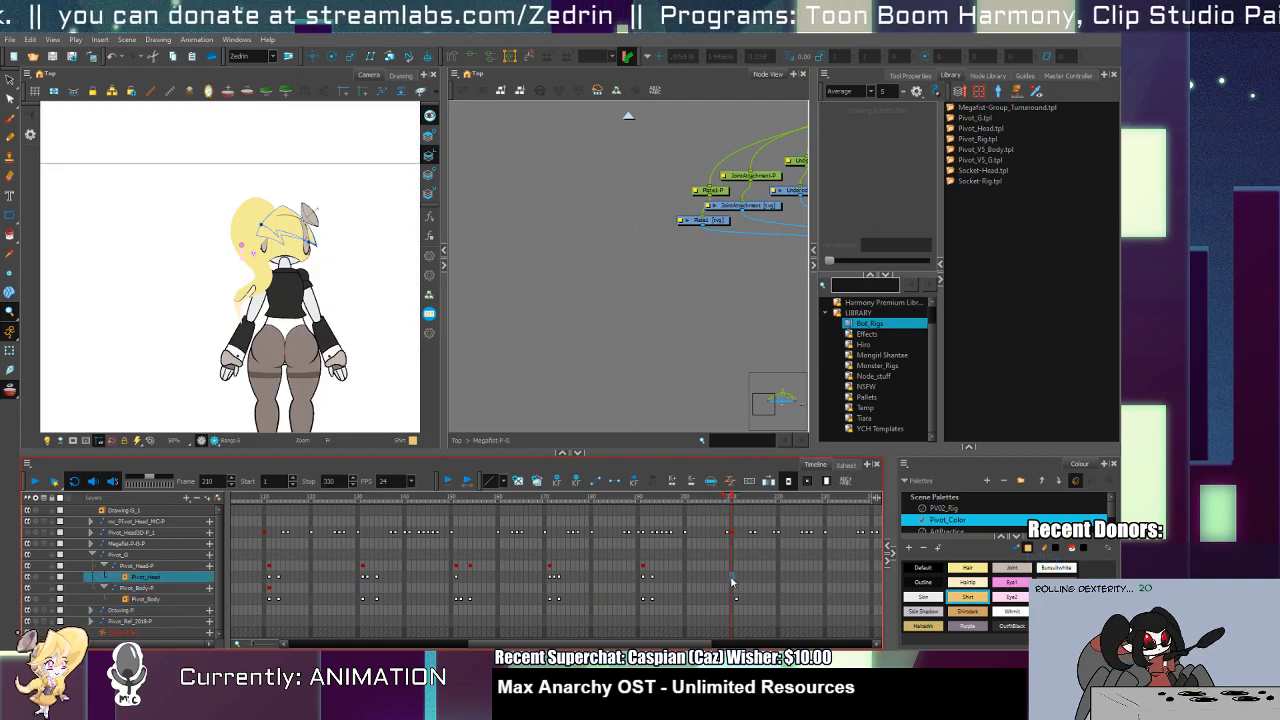
drag(731, 580, 280, 580)
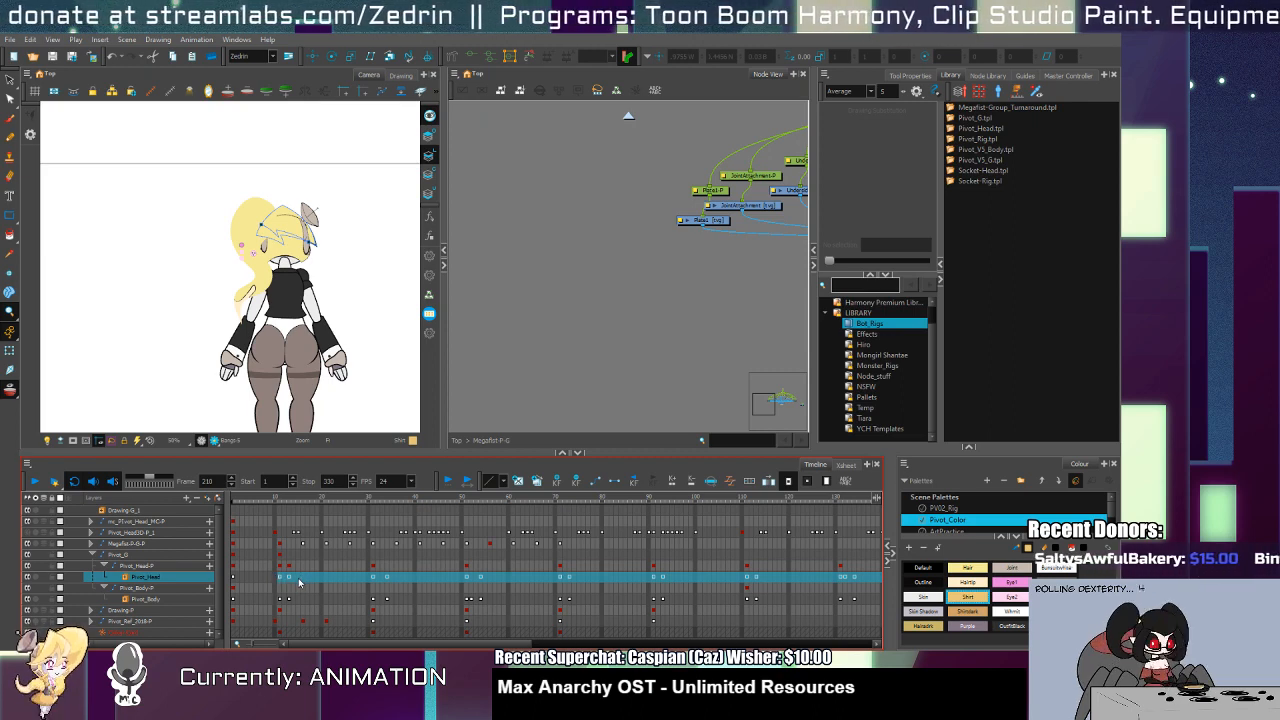
drag(300, 580, 989, 309)
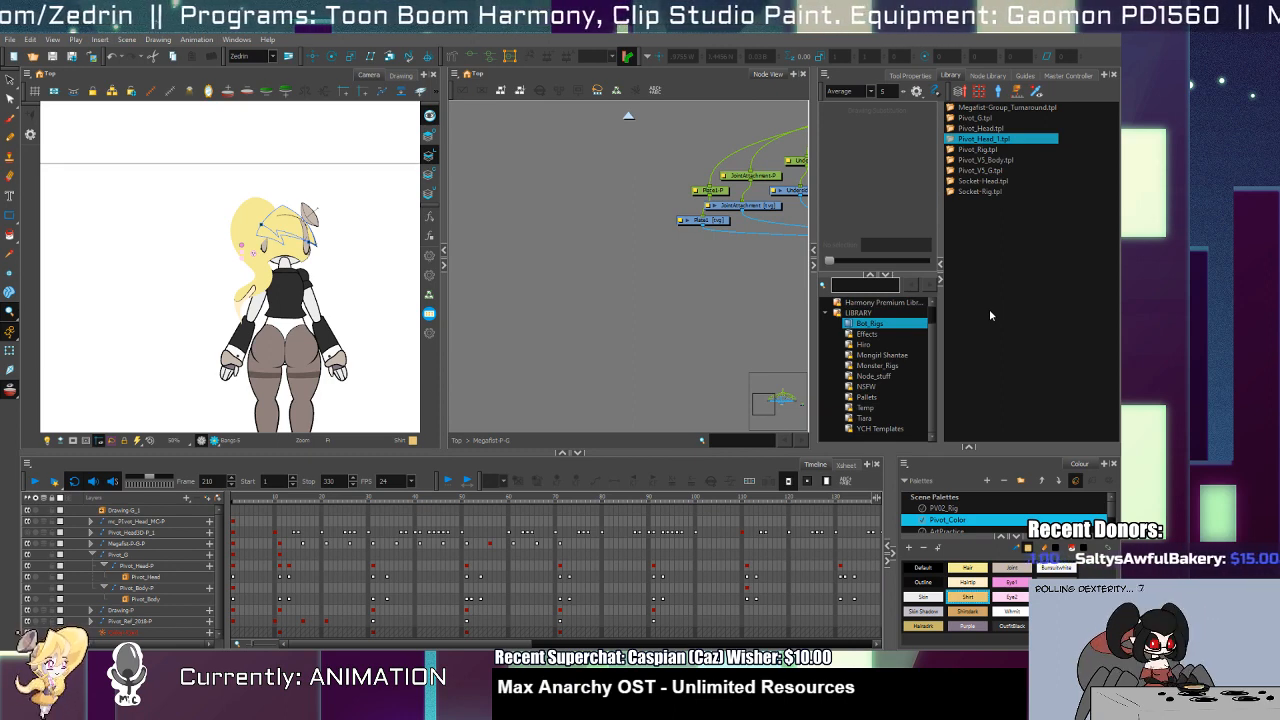
Step: Rename the Pivot_V5_Body template as Pivot_V5_Body-G and the Pivot_V5_G template as Pivot_V5_Total-P
click(1022, 150)
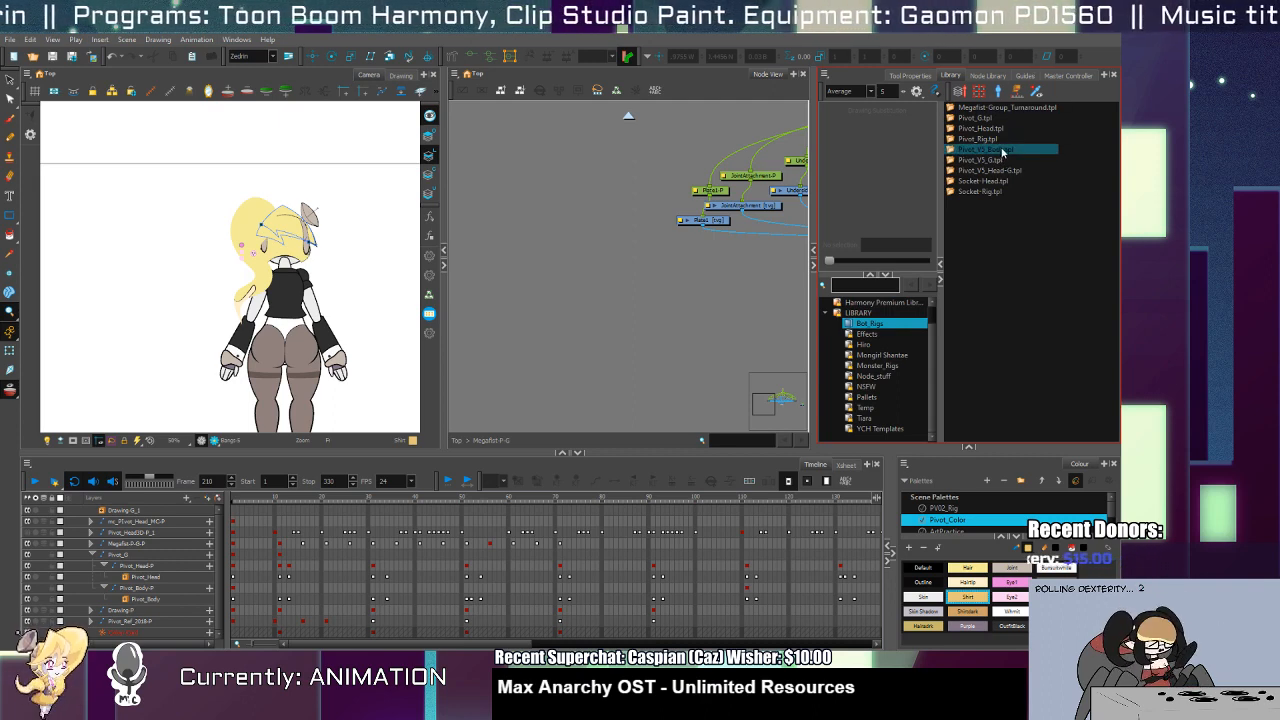
ctrl+click(975, 139)
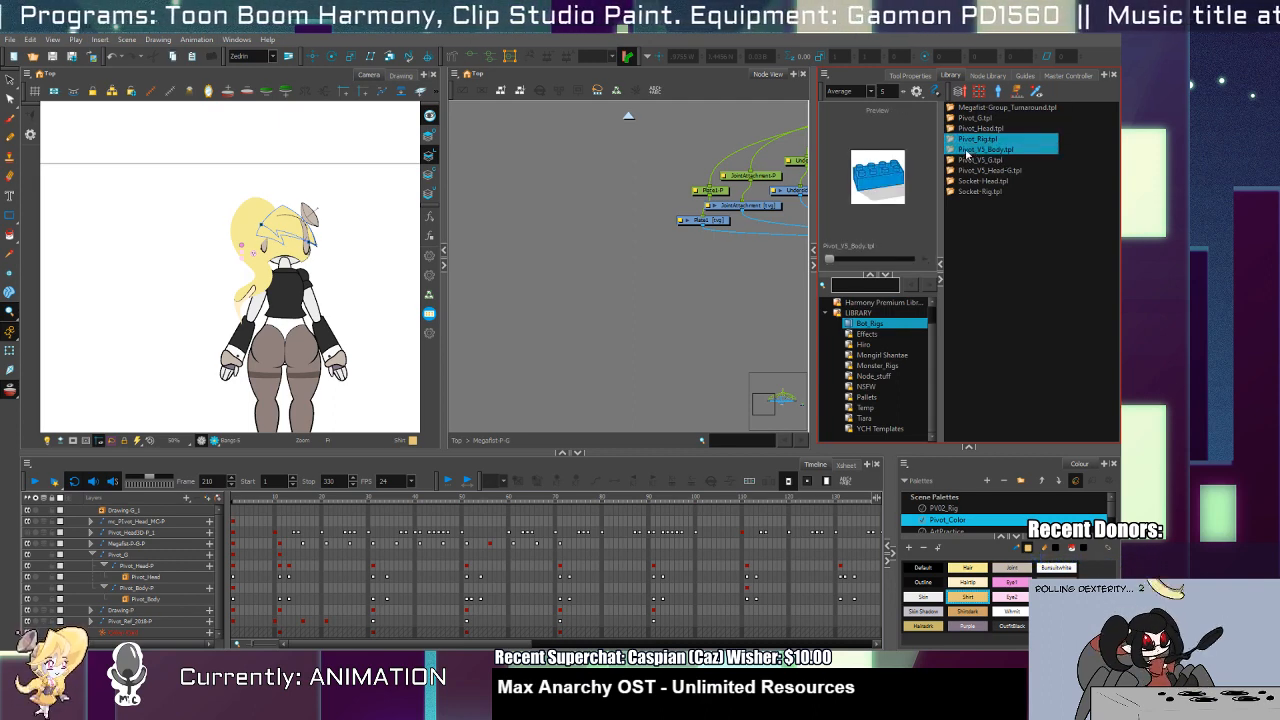
click(988, 150)
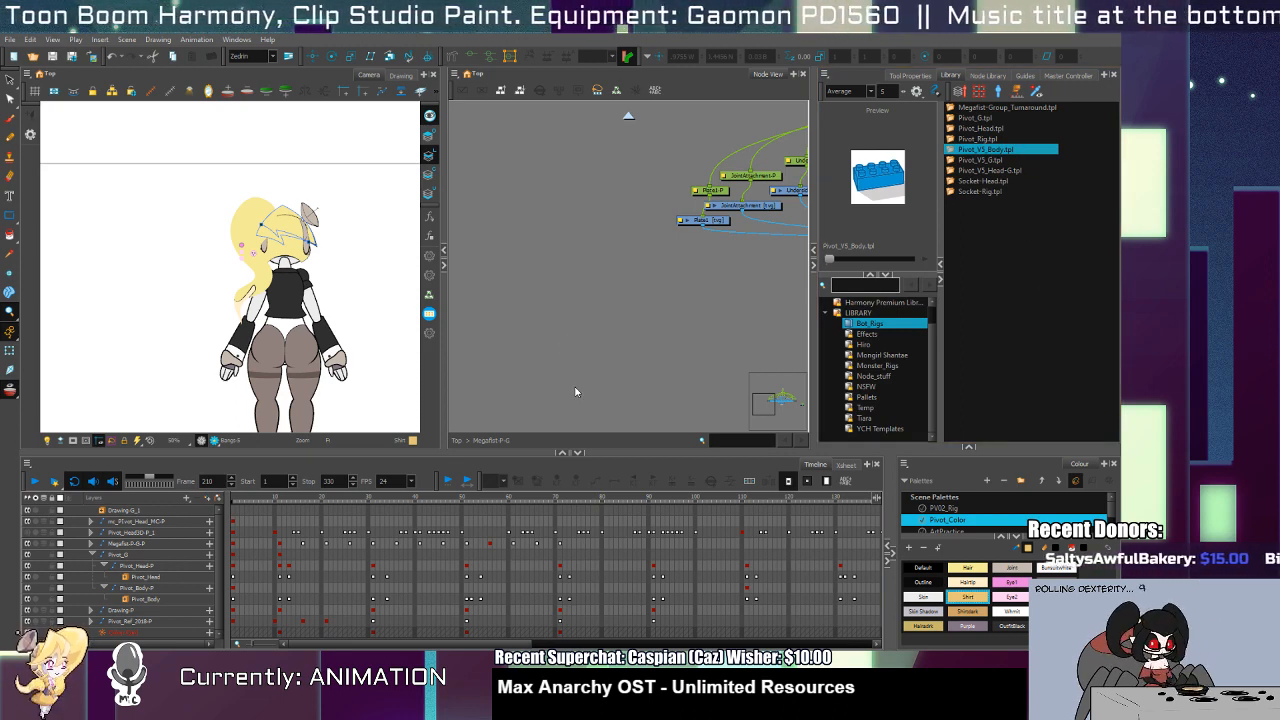
click(1007, 152)
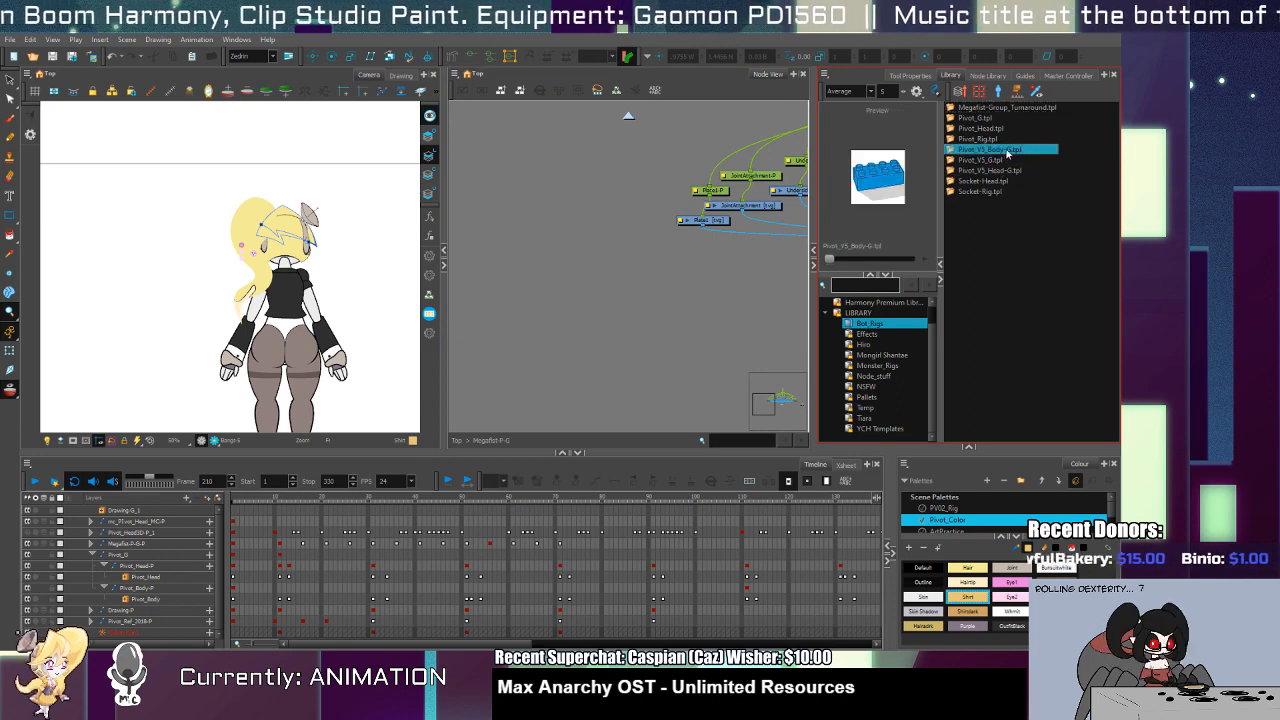
click(1003, 162)
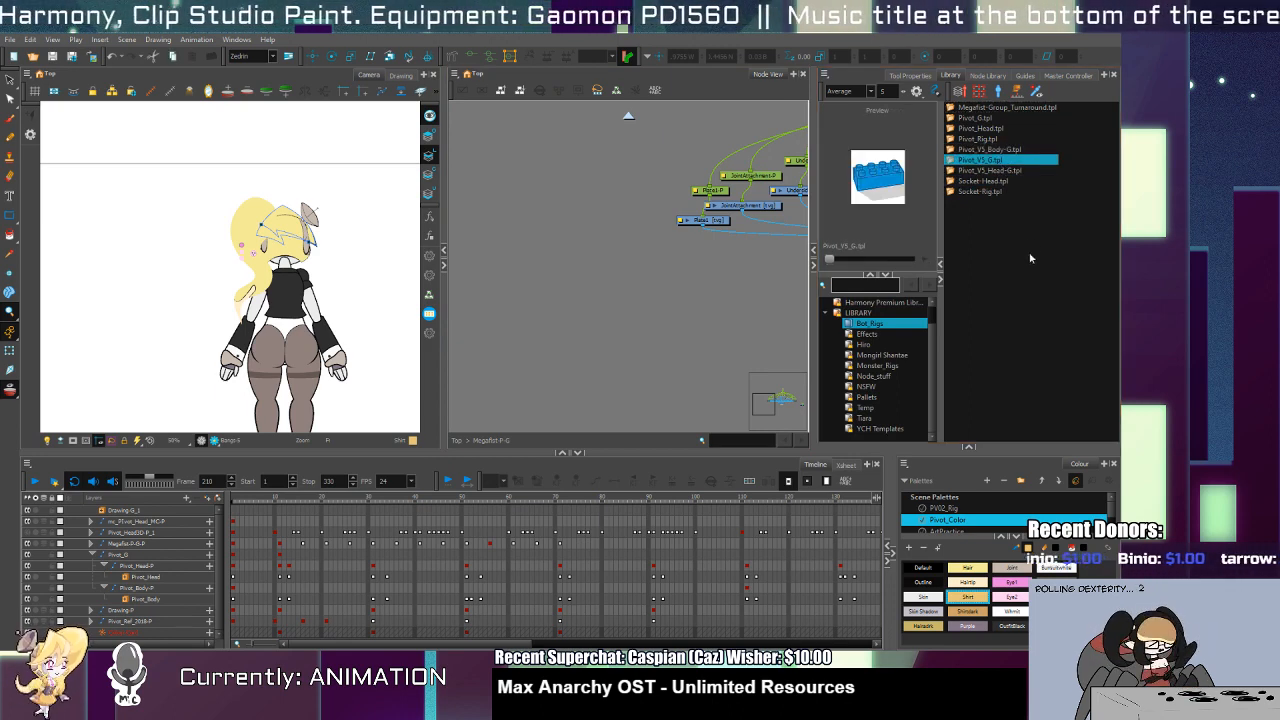
click(548, 380)
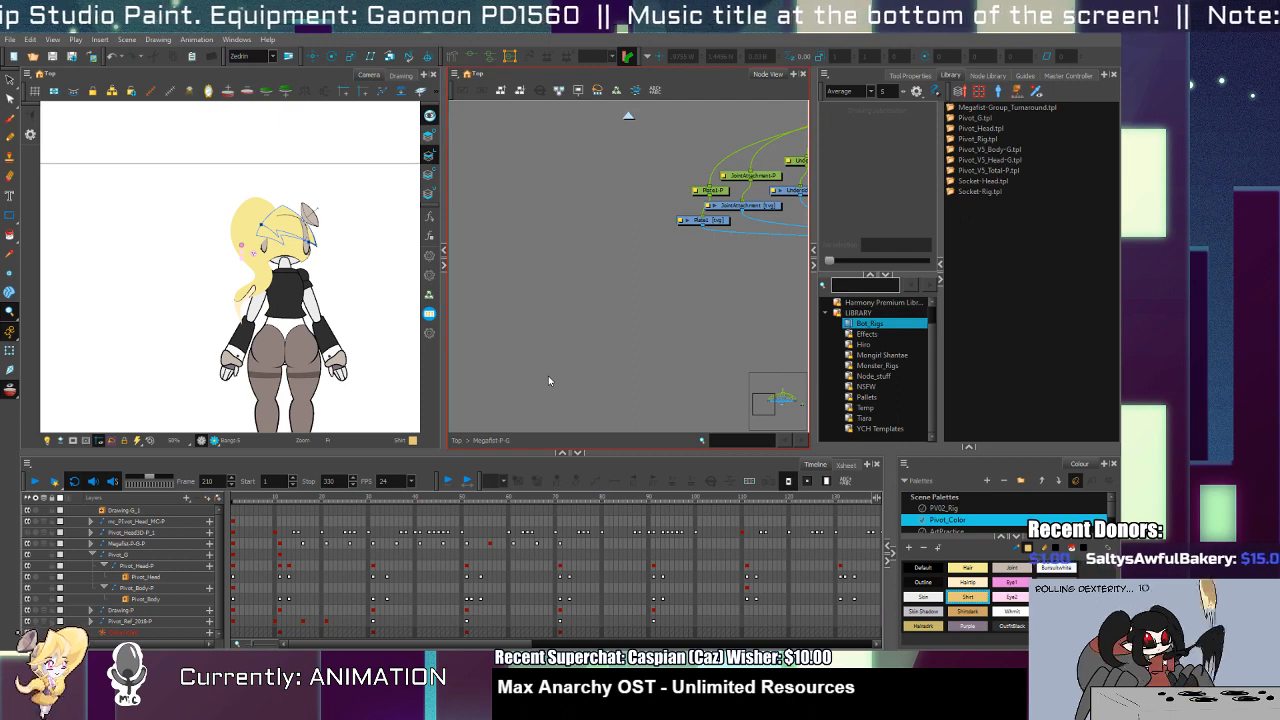
Step: Generate preview thumbnails for the Megafist-Group_Turnaround, Pivot_V5_Body-G, Pivot_V5_Head-G and Pivot_V5_Total-P templates
click(1008, 171)
shift+click(1007, 151)
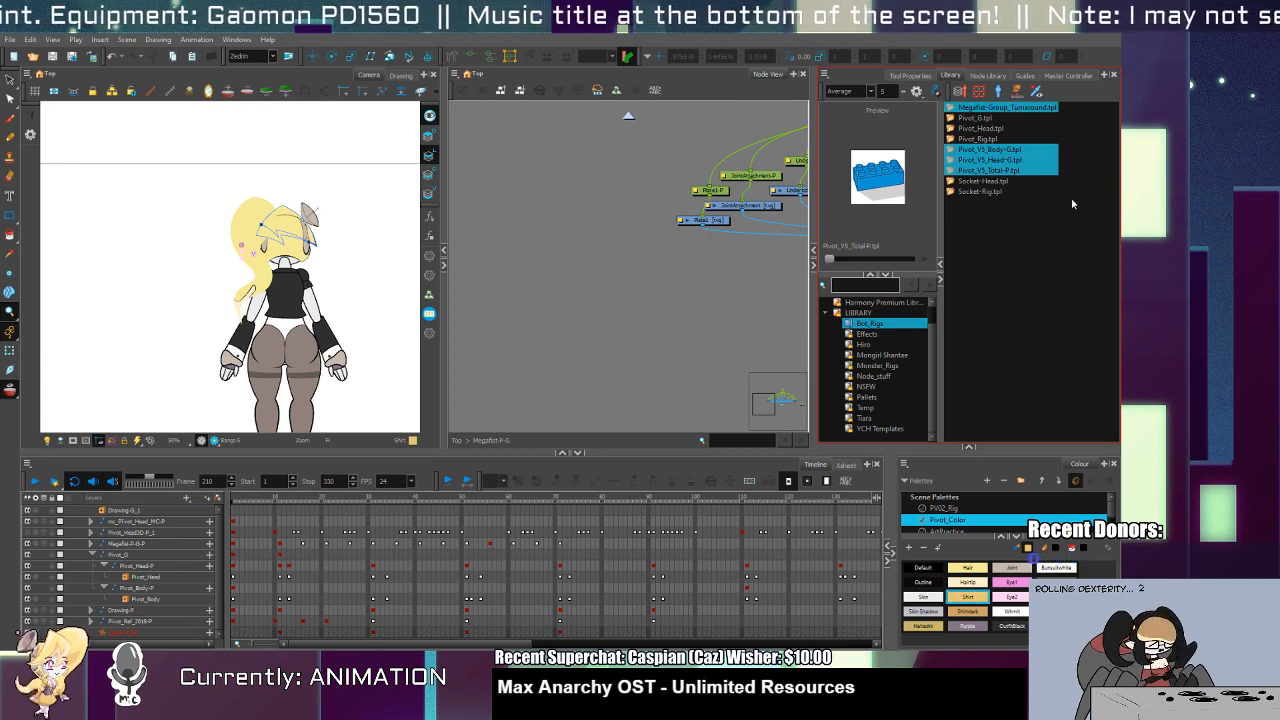
click(1075, 201)
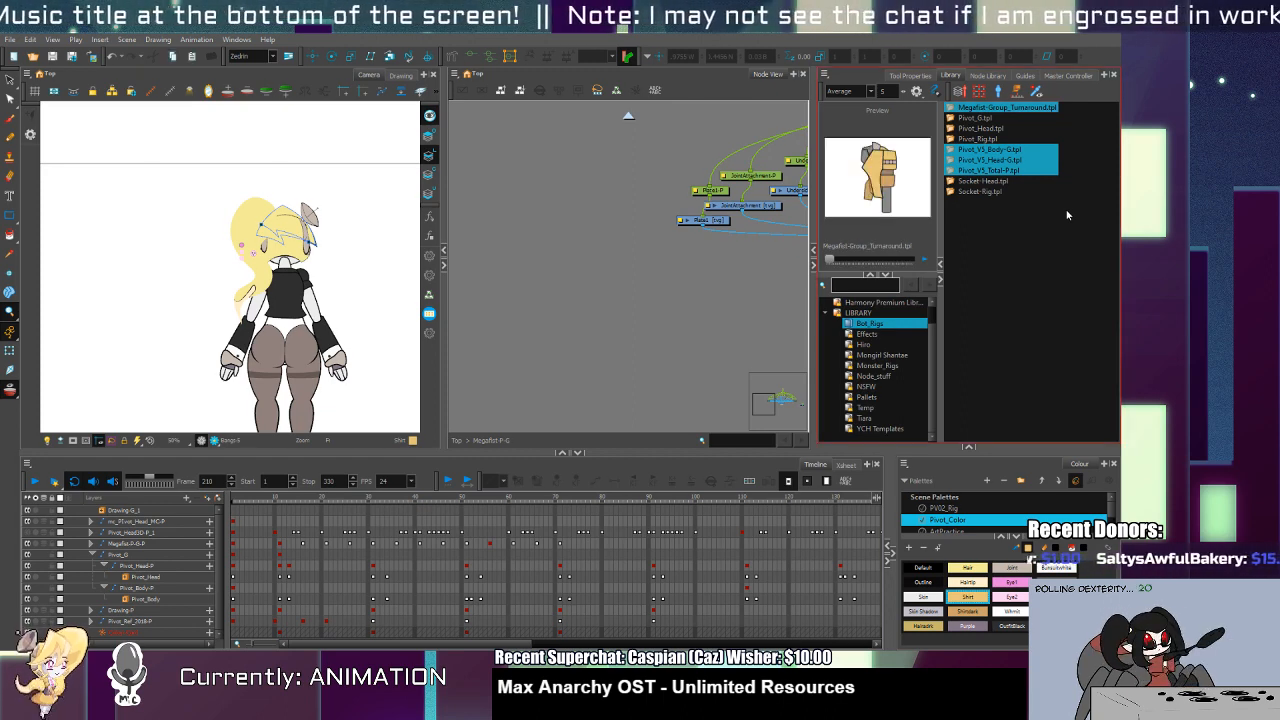
Step: Examine the previews of the Megafist turnaround and the three Pivot_V5 templates, and look through the rig's poses in the timeline
click(1005, 107)
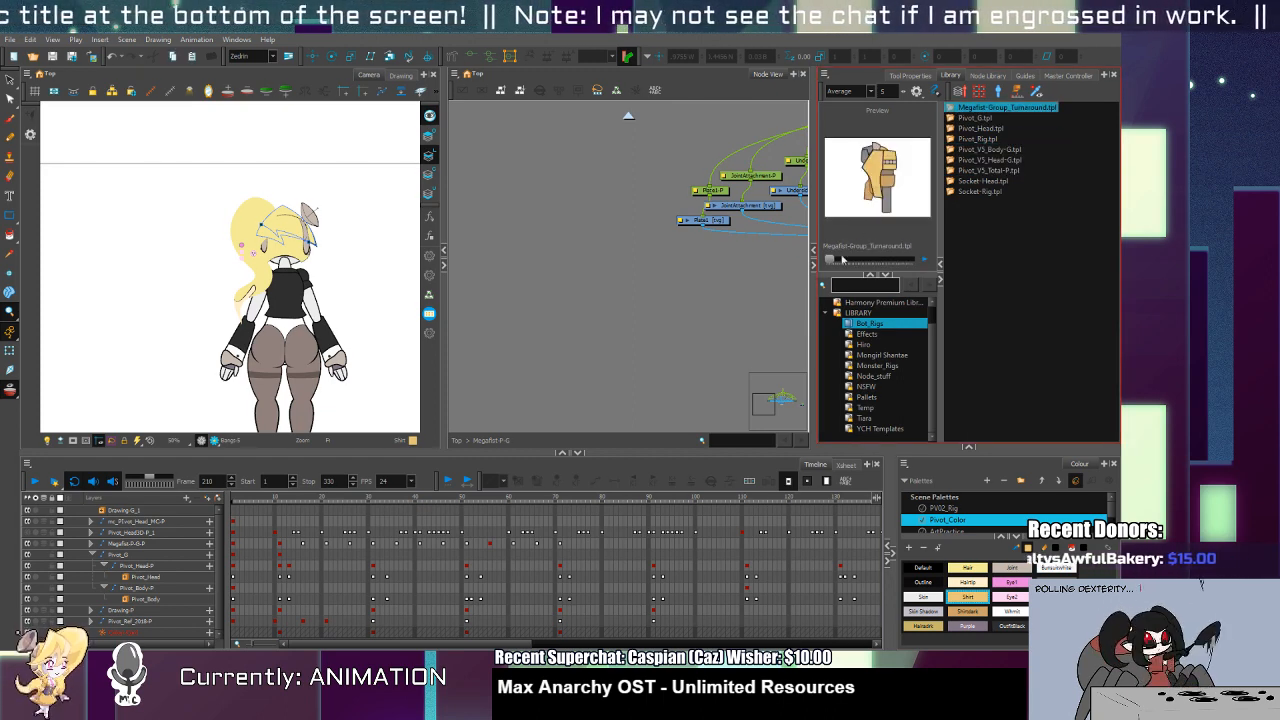
drag(830, 260, 817, 285)
click(990, 149)
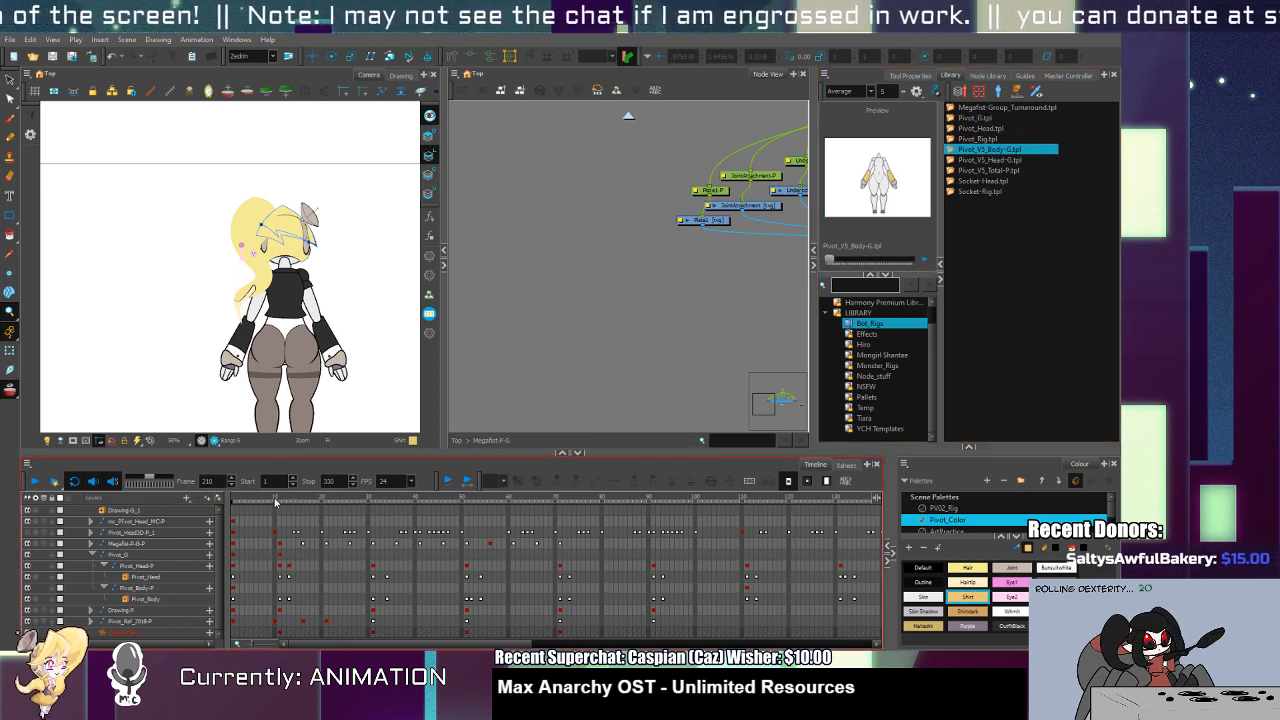
click(357, 499)
drag(360, 510, 491, 602)
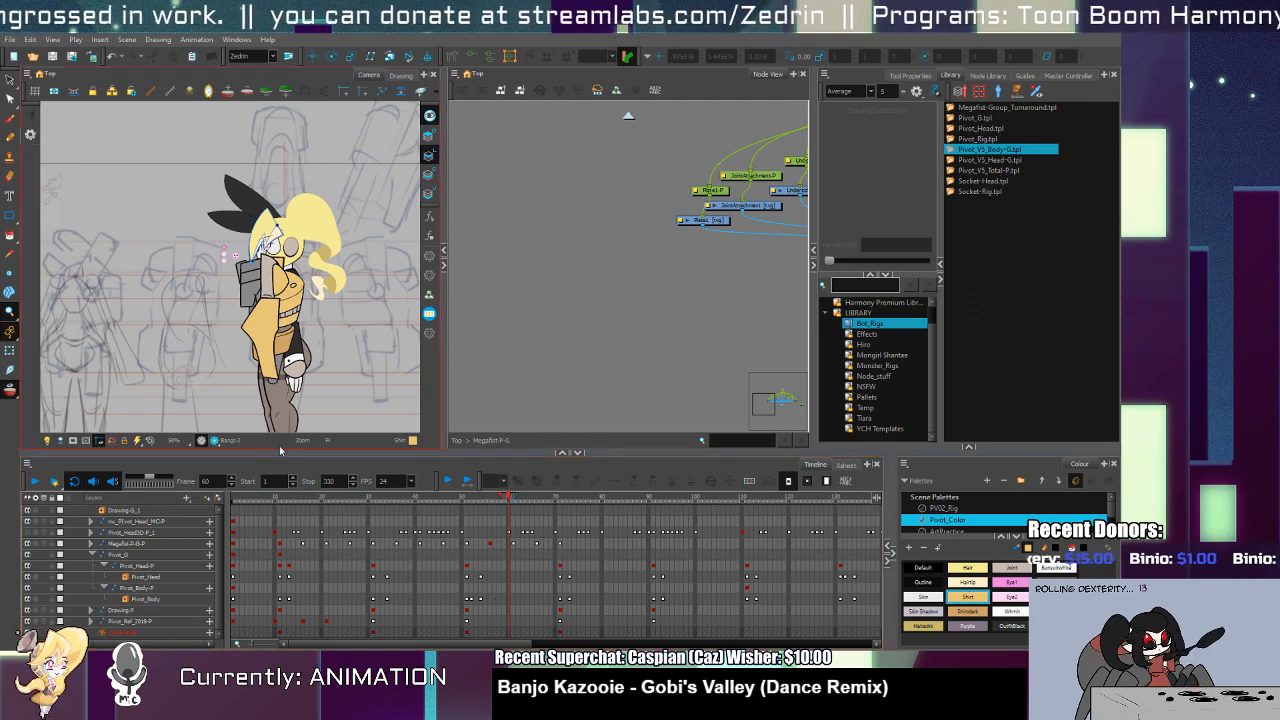
drag(491, 601, 458, 521)
key(Return)
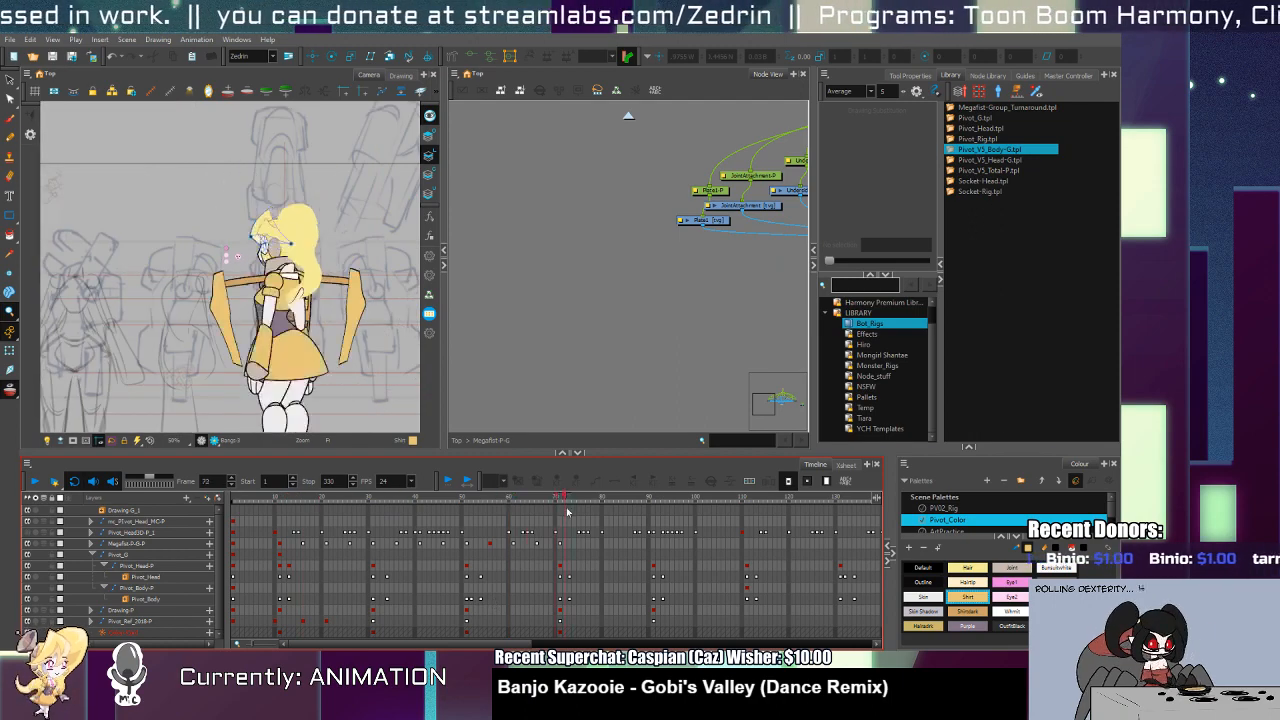
click(990, 149)
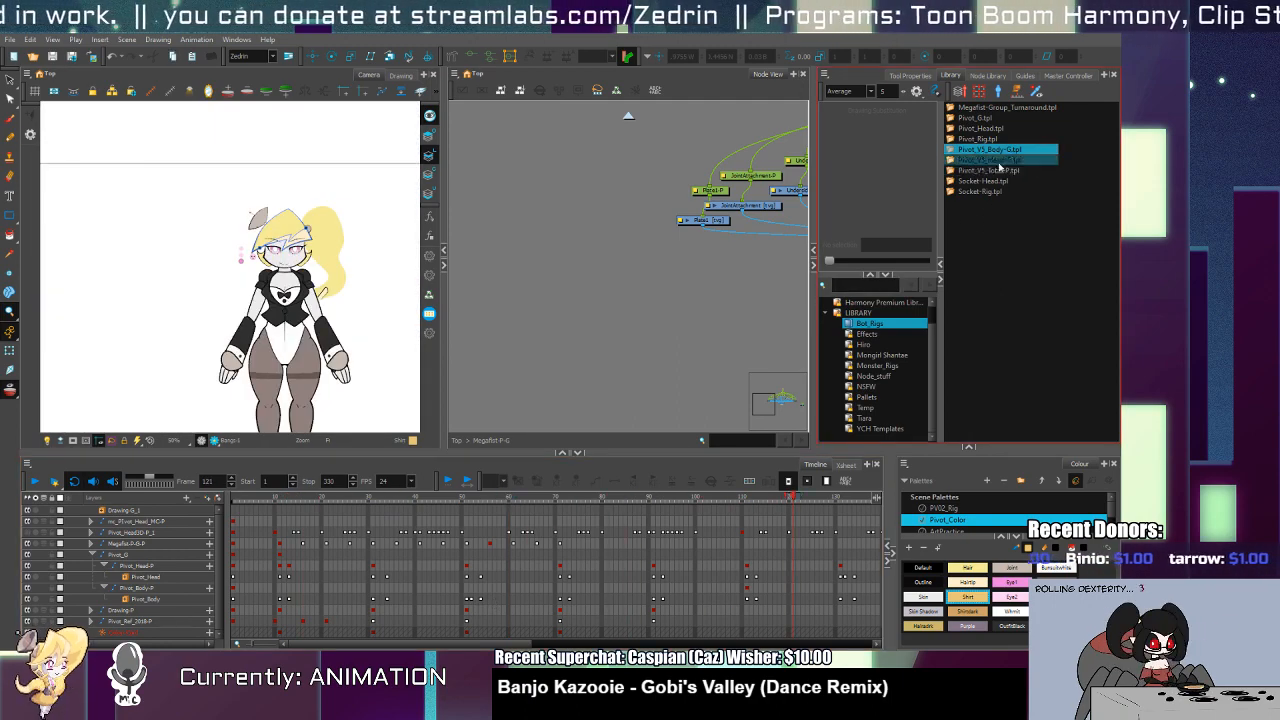
drag(832, 264, 922, 265)
click(985, 159)
click(988, 170)
click(684, 288)
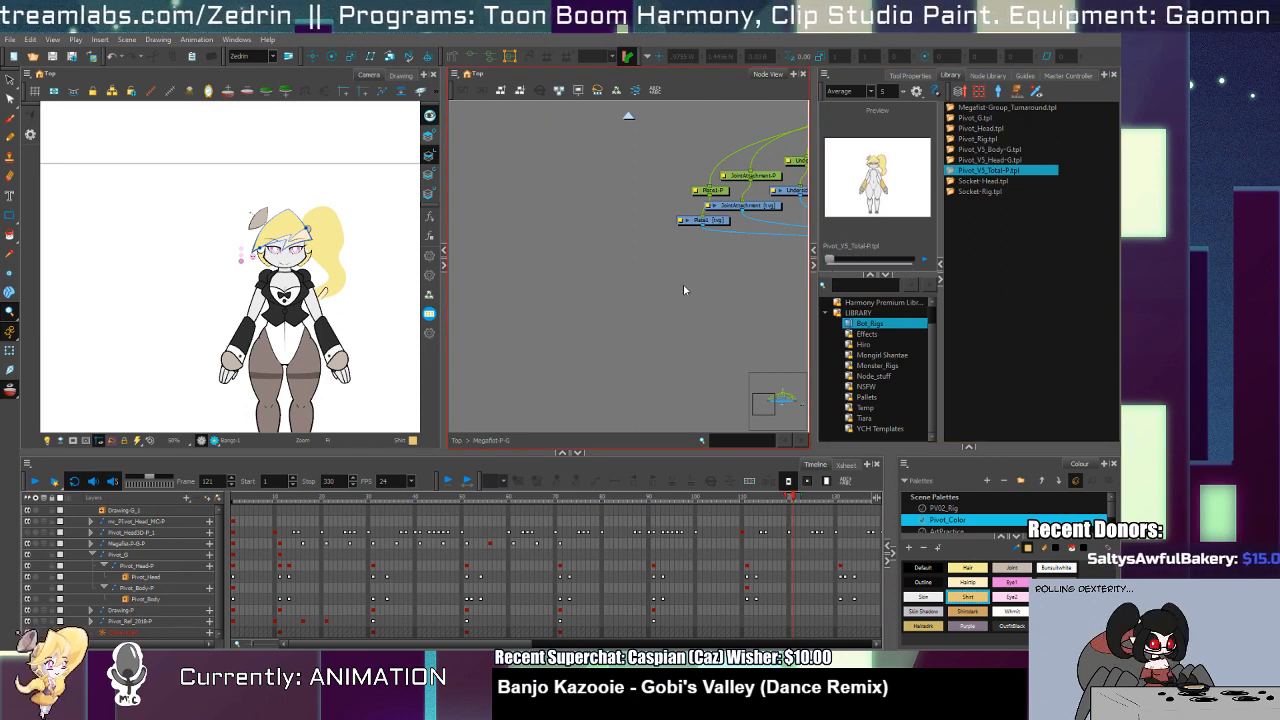
Step: Review the Pivot rig's poses and outfits along the timeline, starting at the Pivot_Body exposure on frame 11
scroll(733, 632, right, 10)
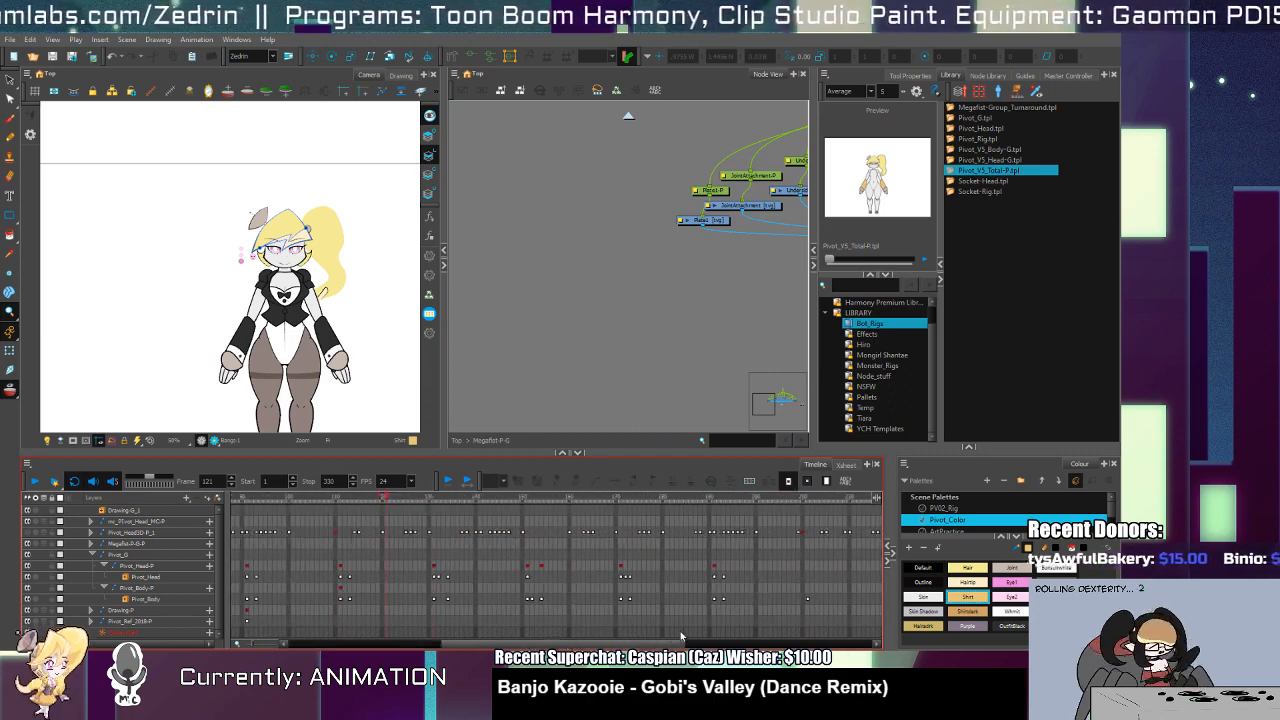
scroll(733, 632, left, 10)
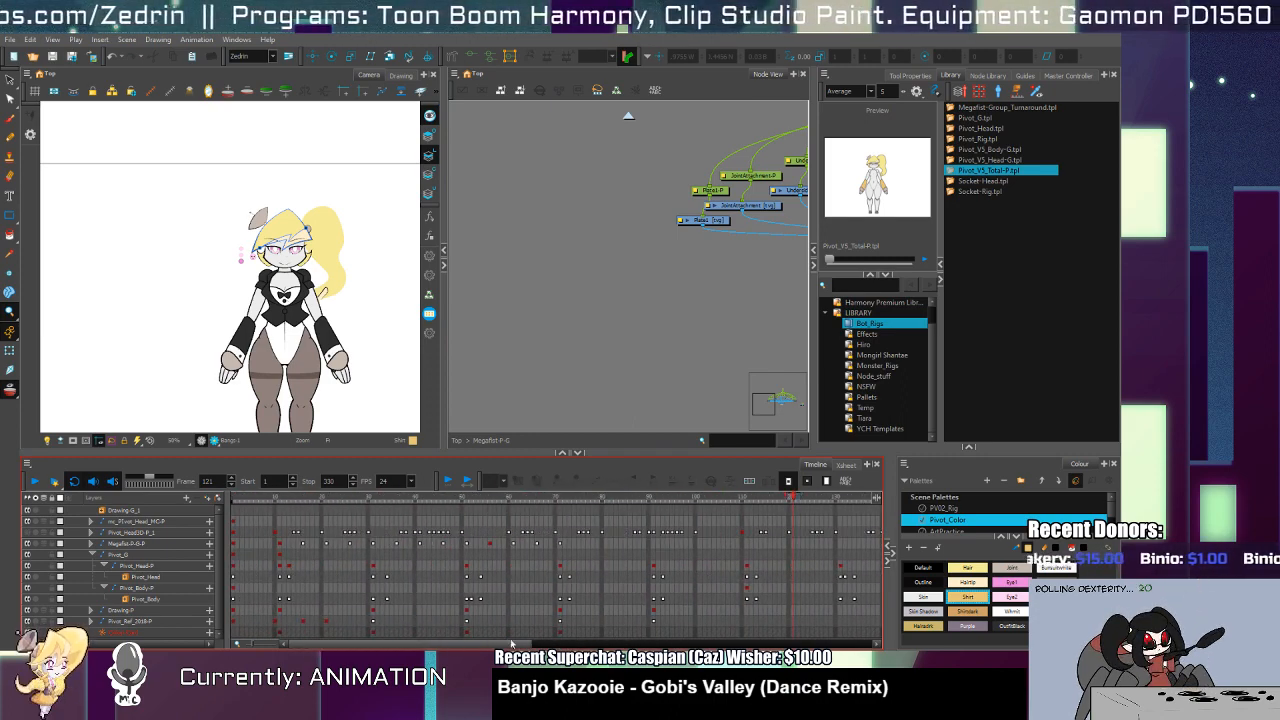
click(279, 599)
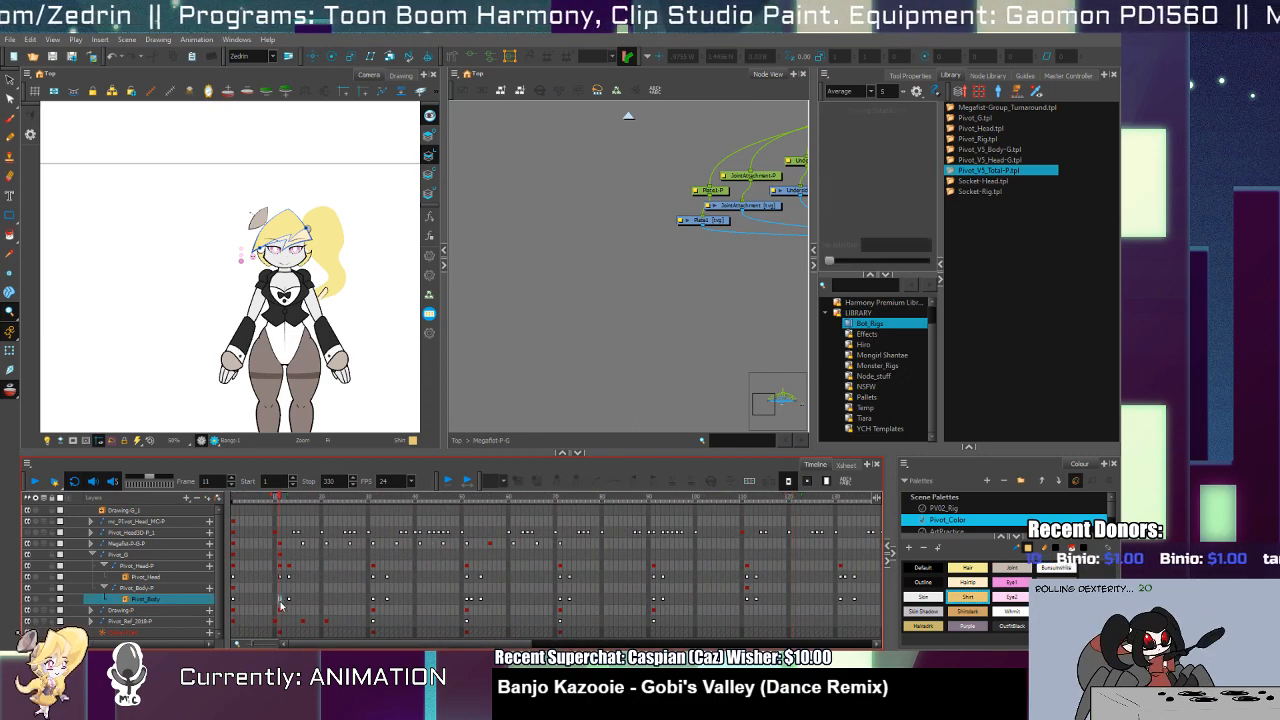
mouse_move(288, 494)
mouse_down()
mouse_move(580, 562)
mouse_move(868, 602)
mouse_move(186, 630)
mouse_move(204, 642)
mouse_move(465, 648)
mouse_move(866, 607)
mouse_move(381, 597)
mouse_move(250, 605)
mouse_move(178, 629)
mouse_move(258, 603)
mouse_move(537, 600)
mouse_move(263, 593)
mouse_move(288, 603)
mouse_move(283, 613)
mouse_move(335, 600)
mouse_move(366, 620)
mouse_move(593, 599)
mouse_move(643, 566)
mouse_move(748, 546)
mouse_move(789, 600)
mouse_move(888, 533)
mouse_move(484, 631)
mouse_up()
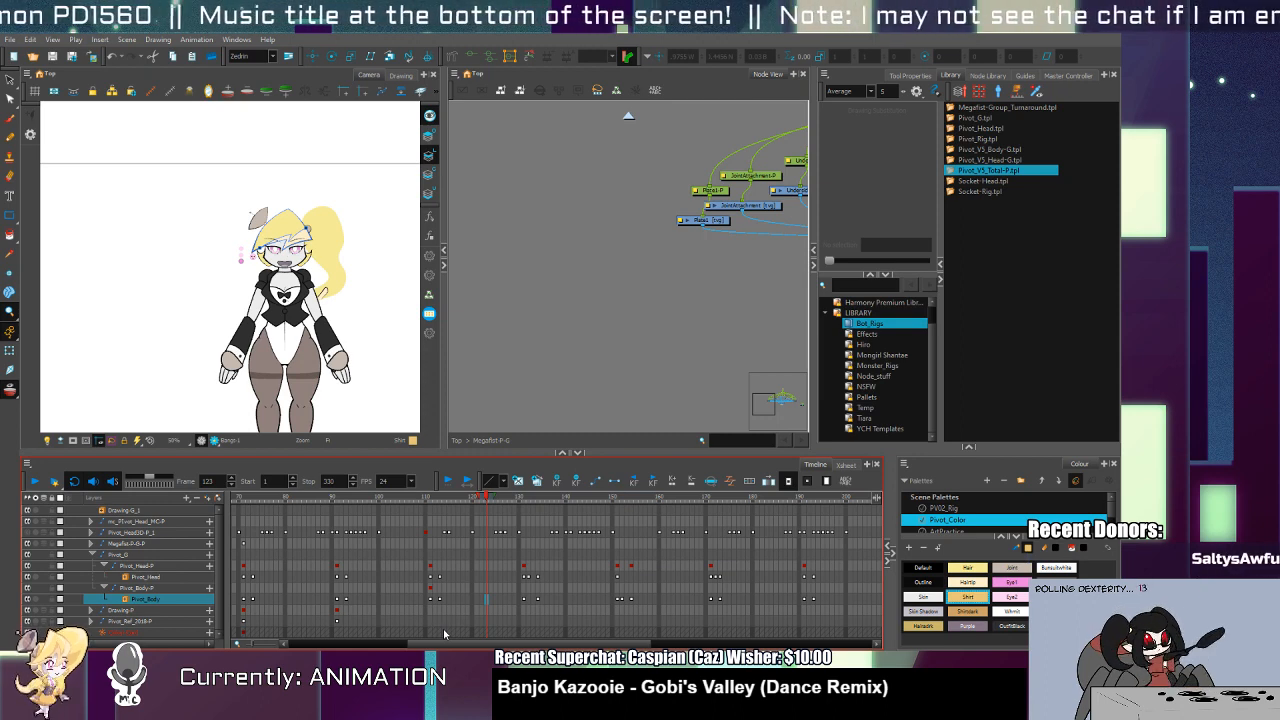
mouse_move(487, 497)
mouse_down()
mouse_move(410, 530)
mouse_move(428, 545)
mouse_move(806, 527)
mouse_move(174, 567)
mouse_move(312, 599)
mouse_move(700, 595)
mouse_move(748, 574)
mouse_move(884, 566)
mouse_move(342, 600)
mouse_move(584, 599)
mouse_move(317, 631)
mouse_move(368, 633)
mouse_up()
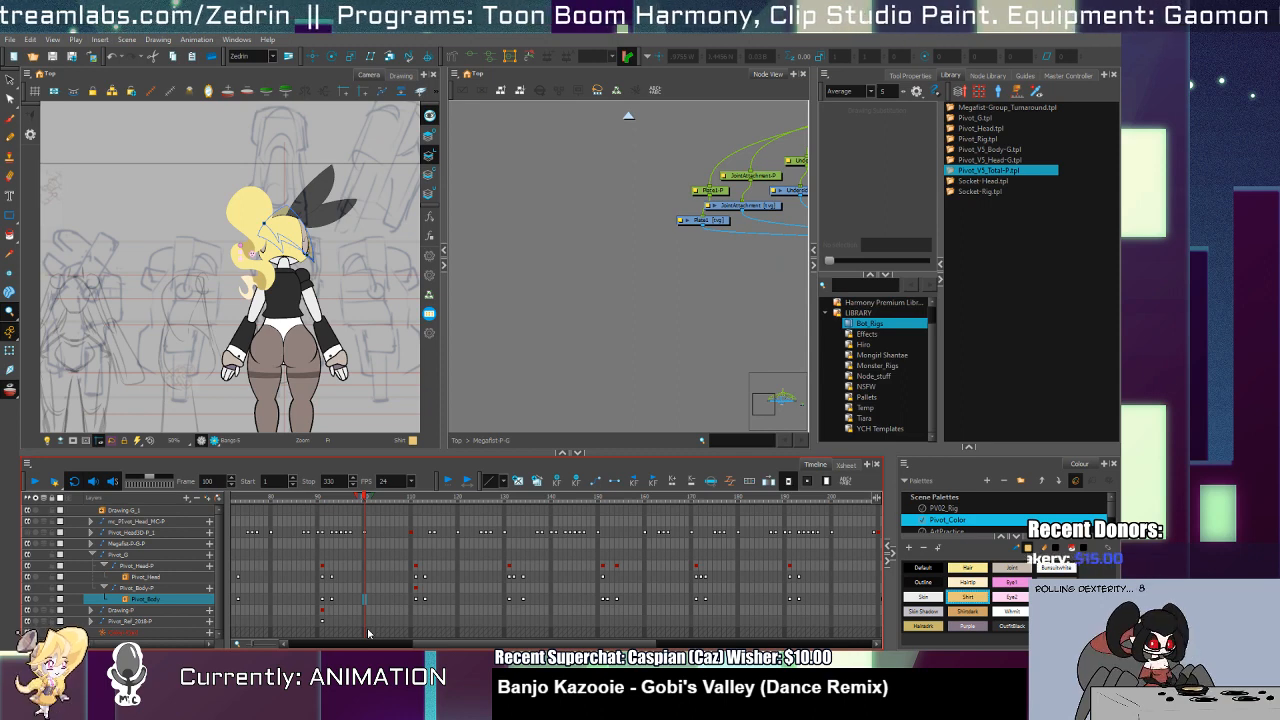
click(361, 554)
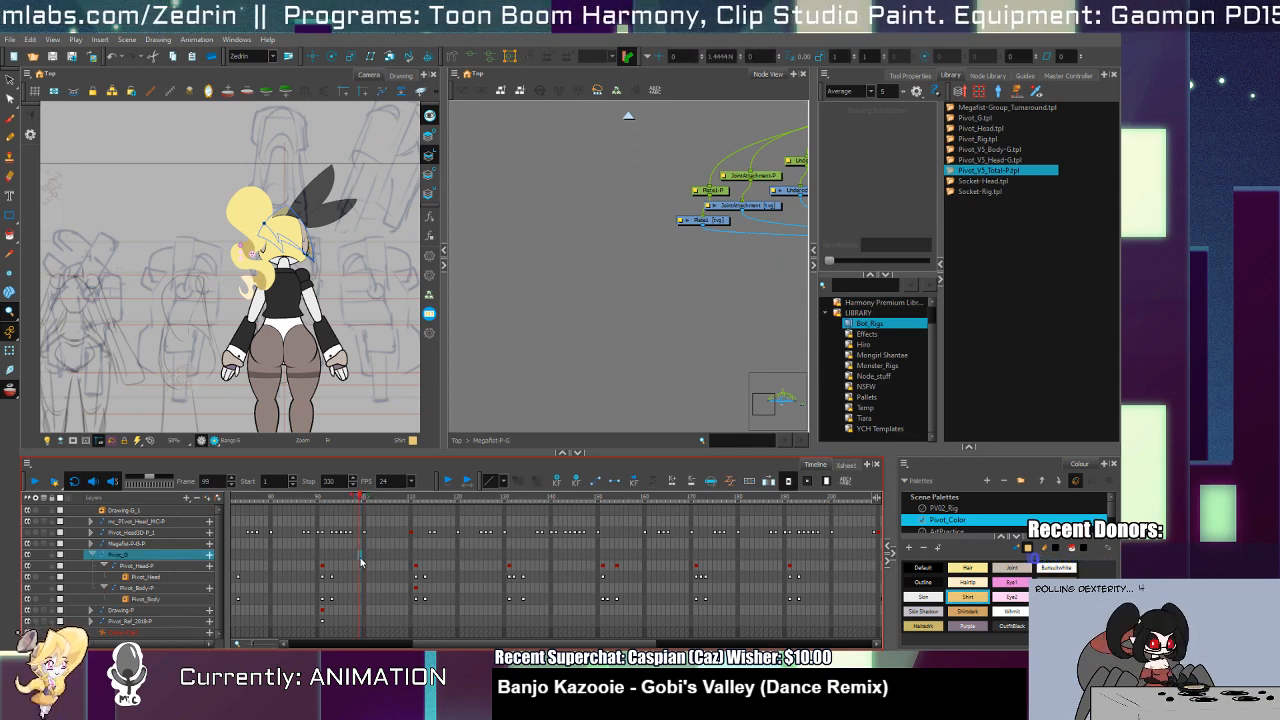